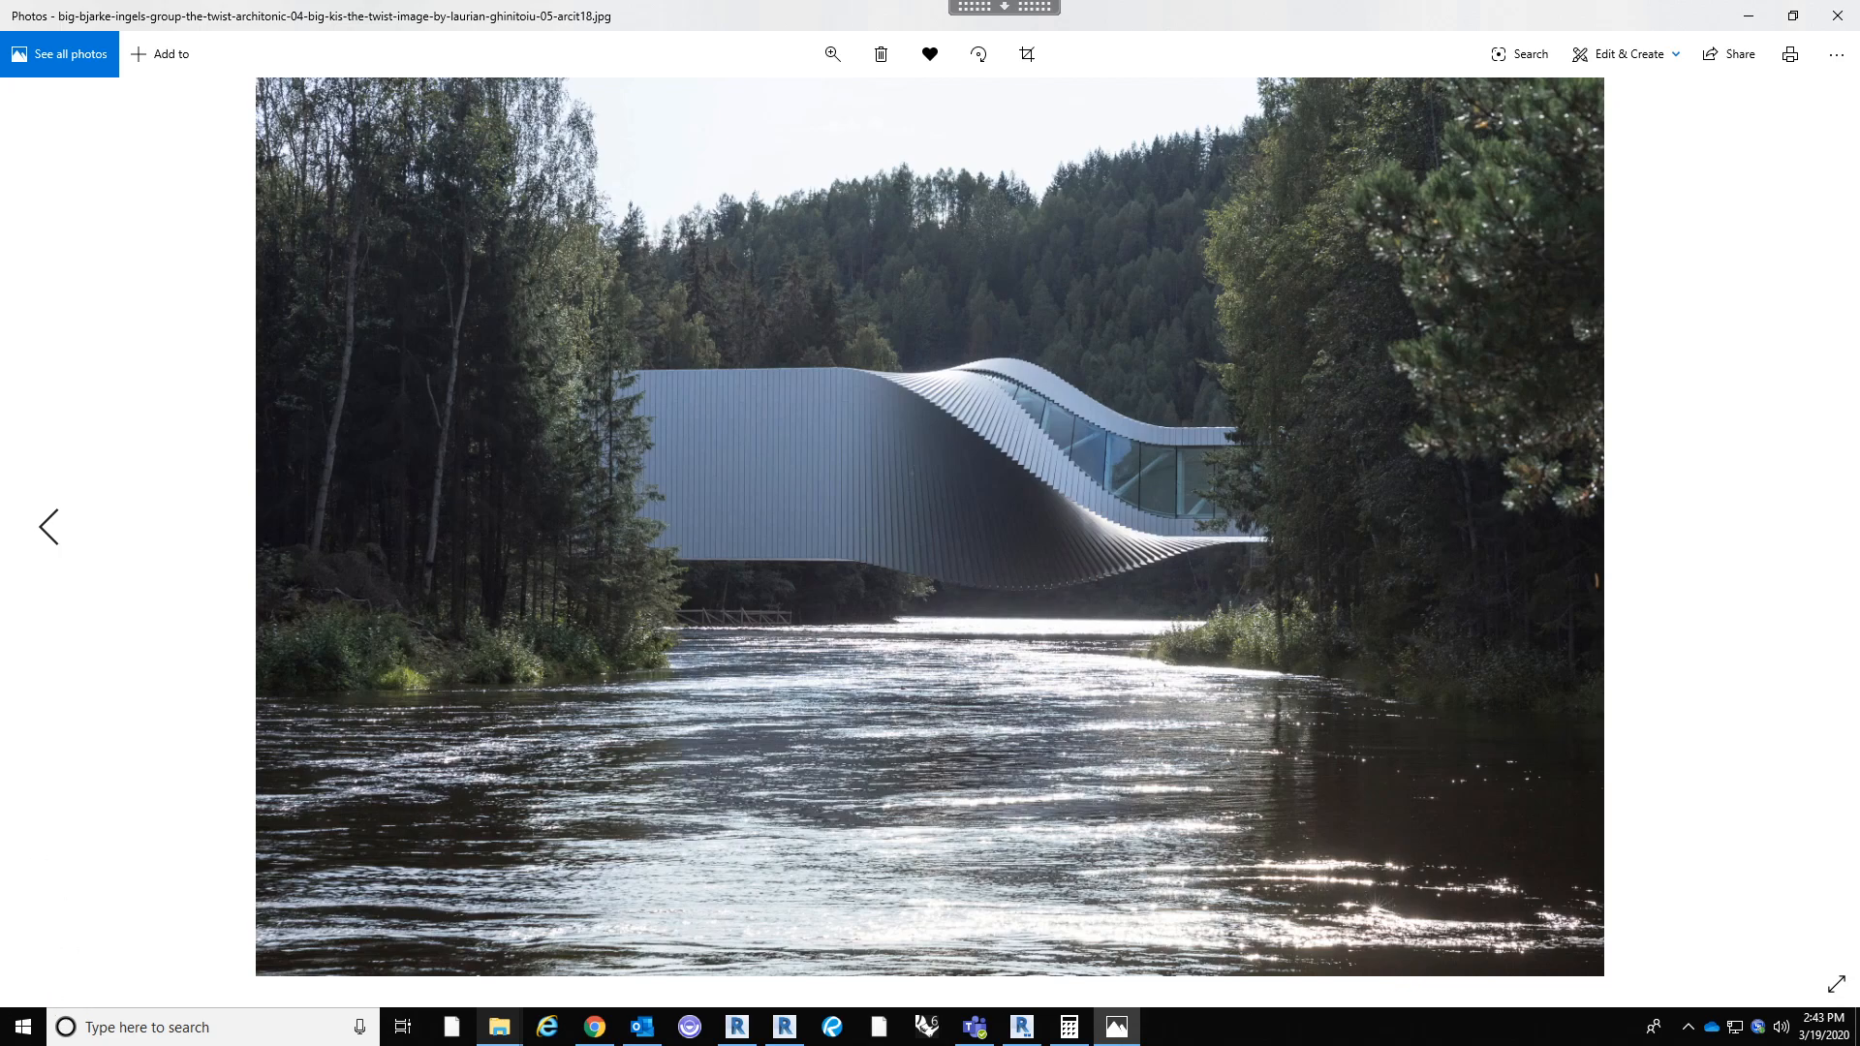
Switch to Chrome, view the Kistefos Museum folder in the course files, and minimize the browser
{"action": "left_click", "coordinate": [594, 1027]}
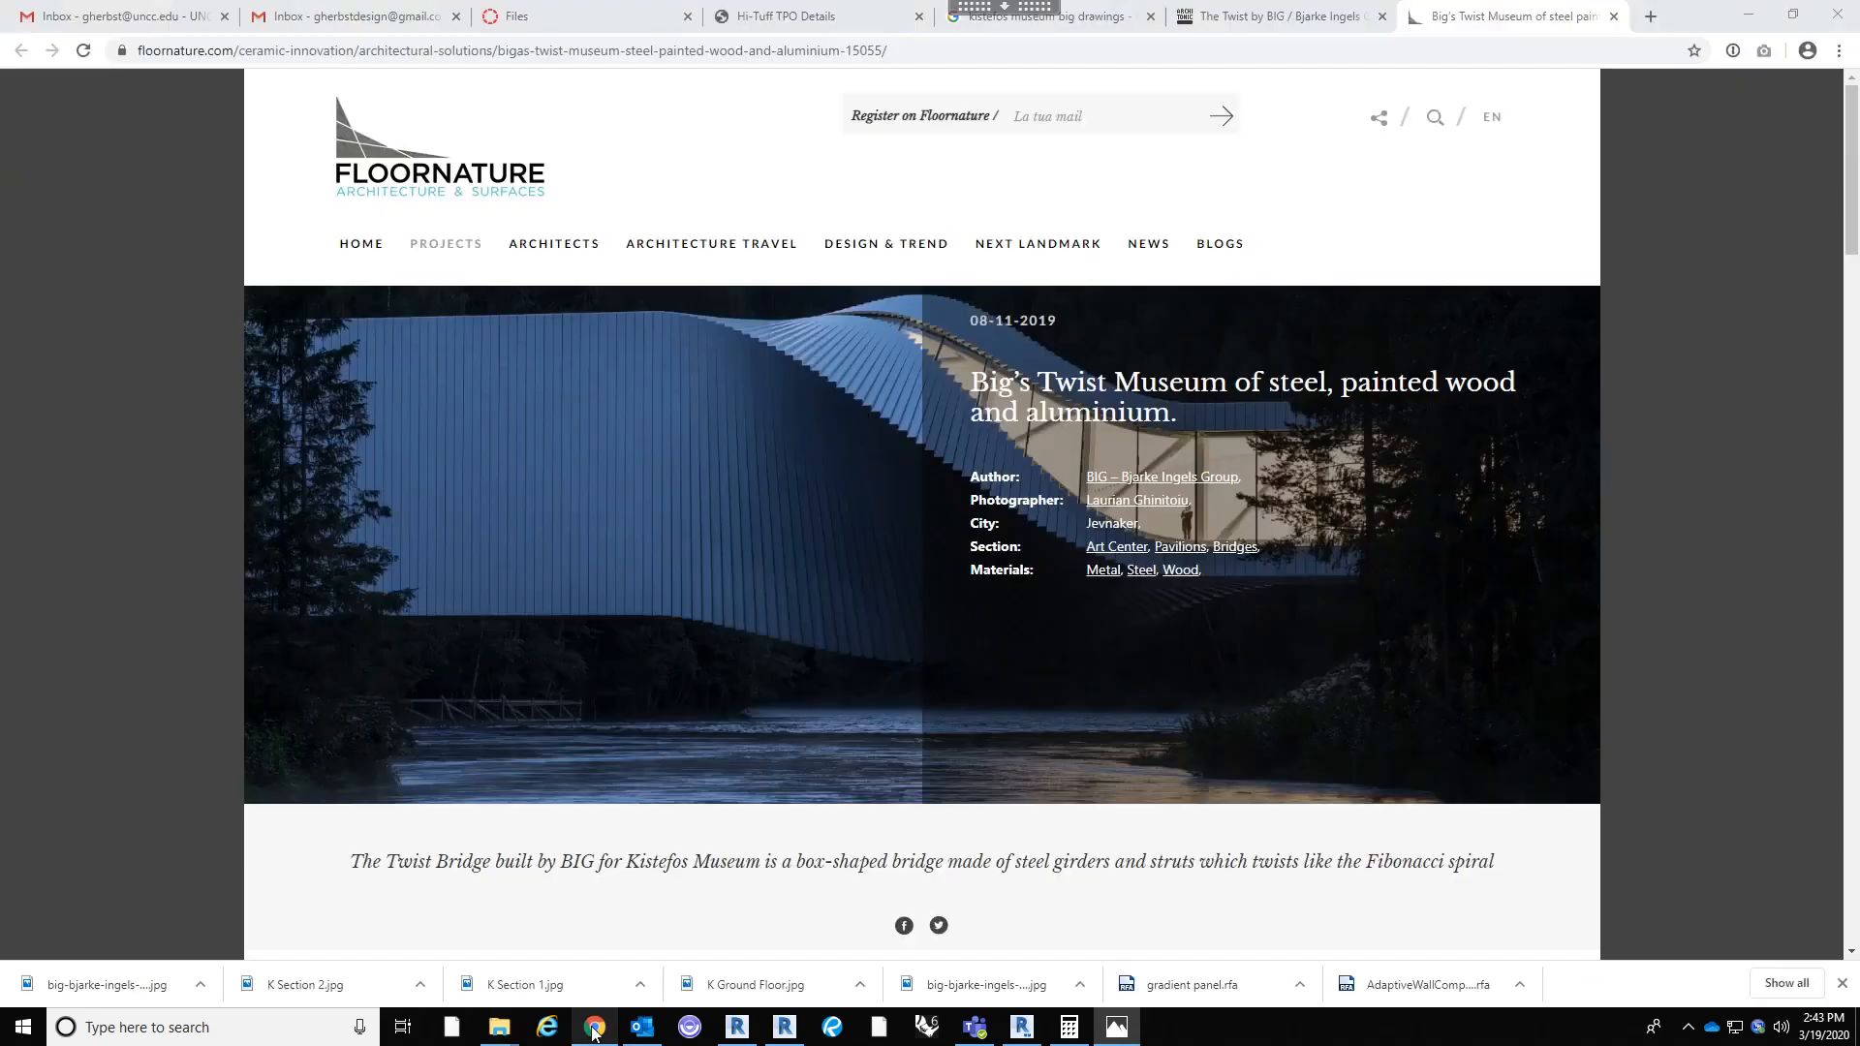
{"action": "left_click", "coordinate": [557, 7]}
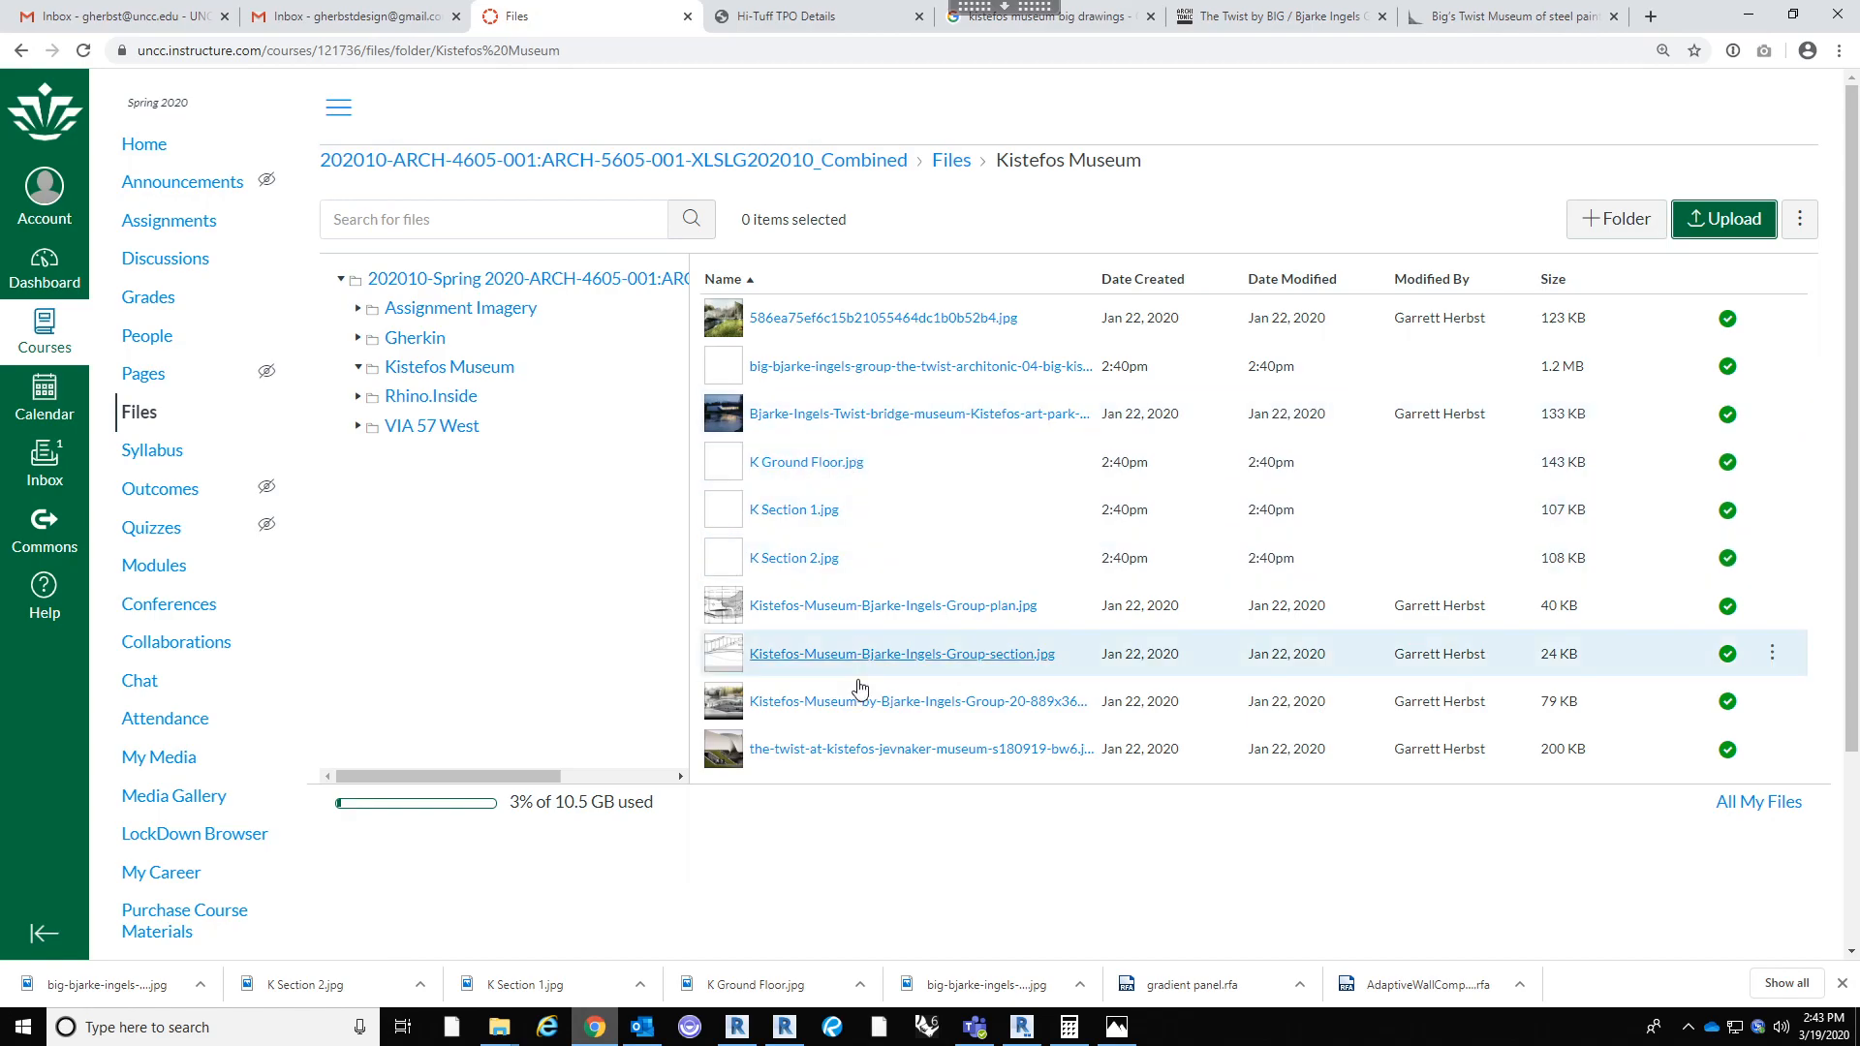
{"action": "left_click", "coordinate": [1748, 14]}
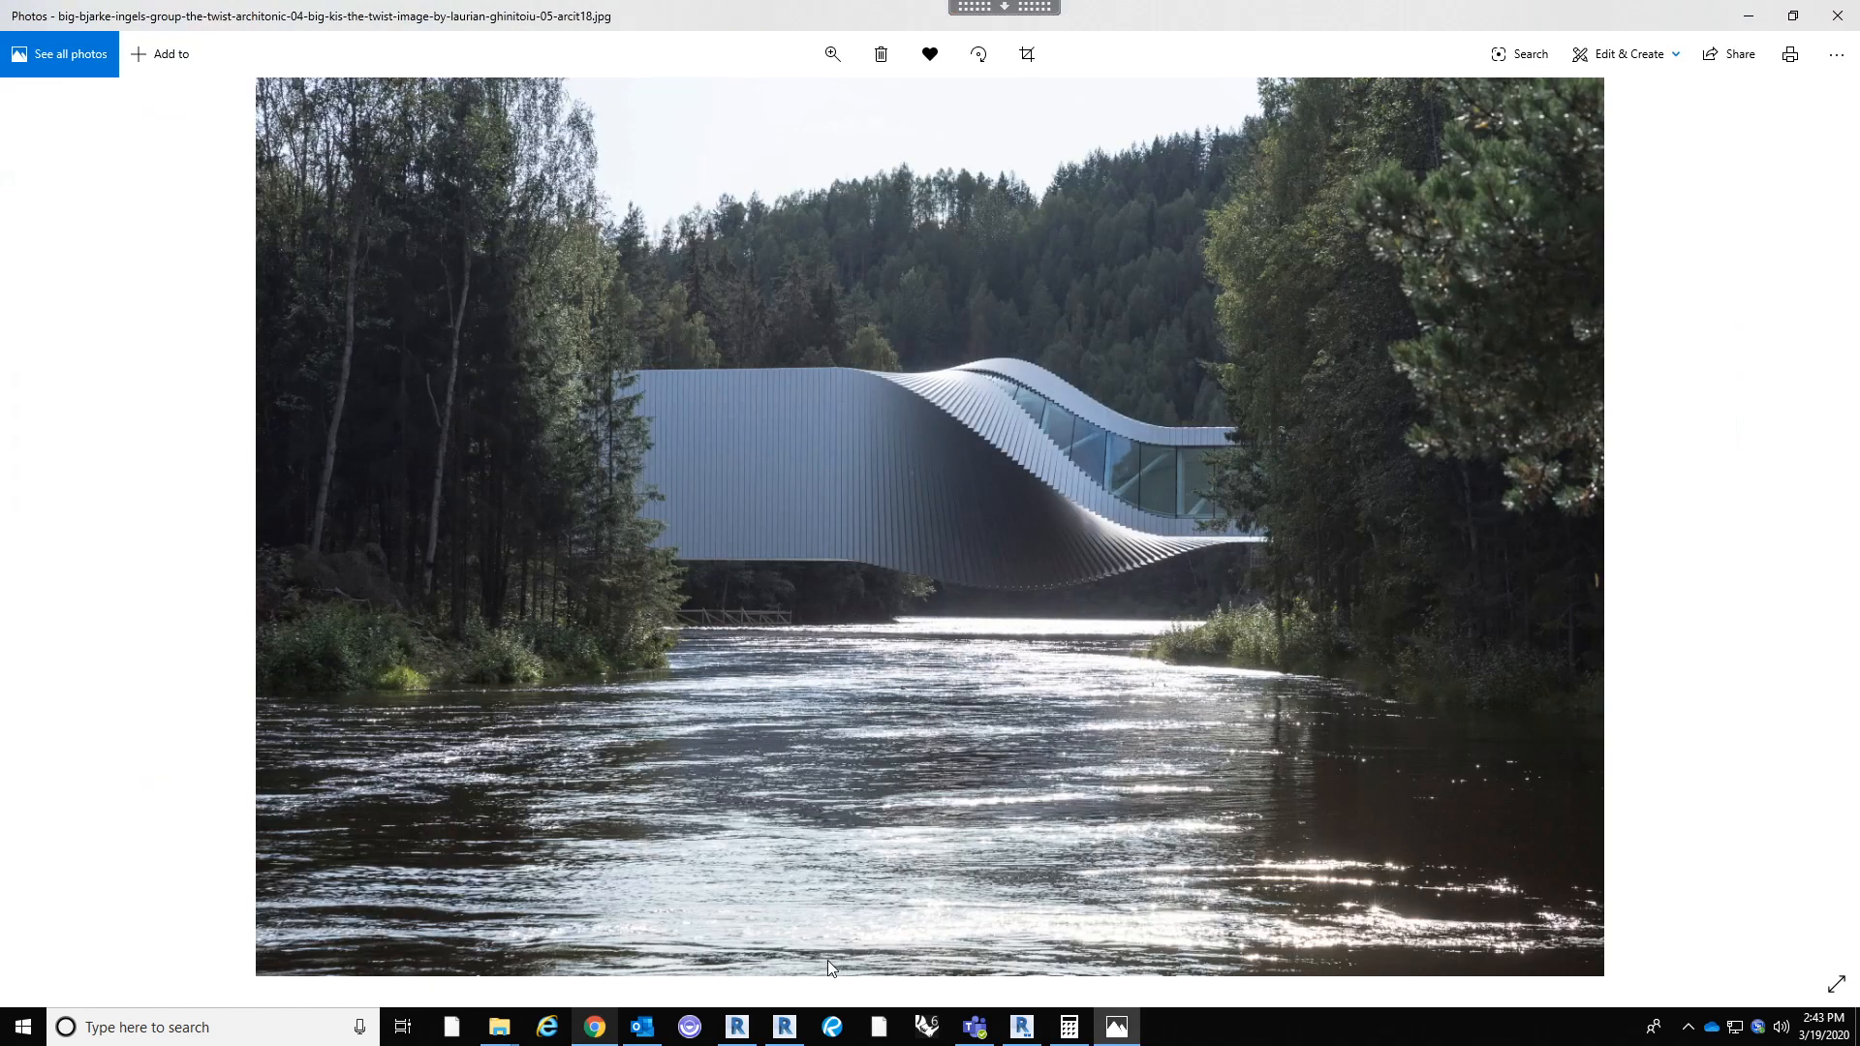
Switch to Revit, start a new project and browse for a different template file
{"action": "left_click", "coordinate": [785, 1027]}
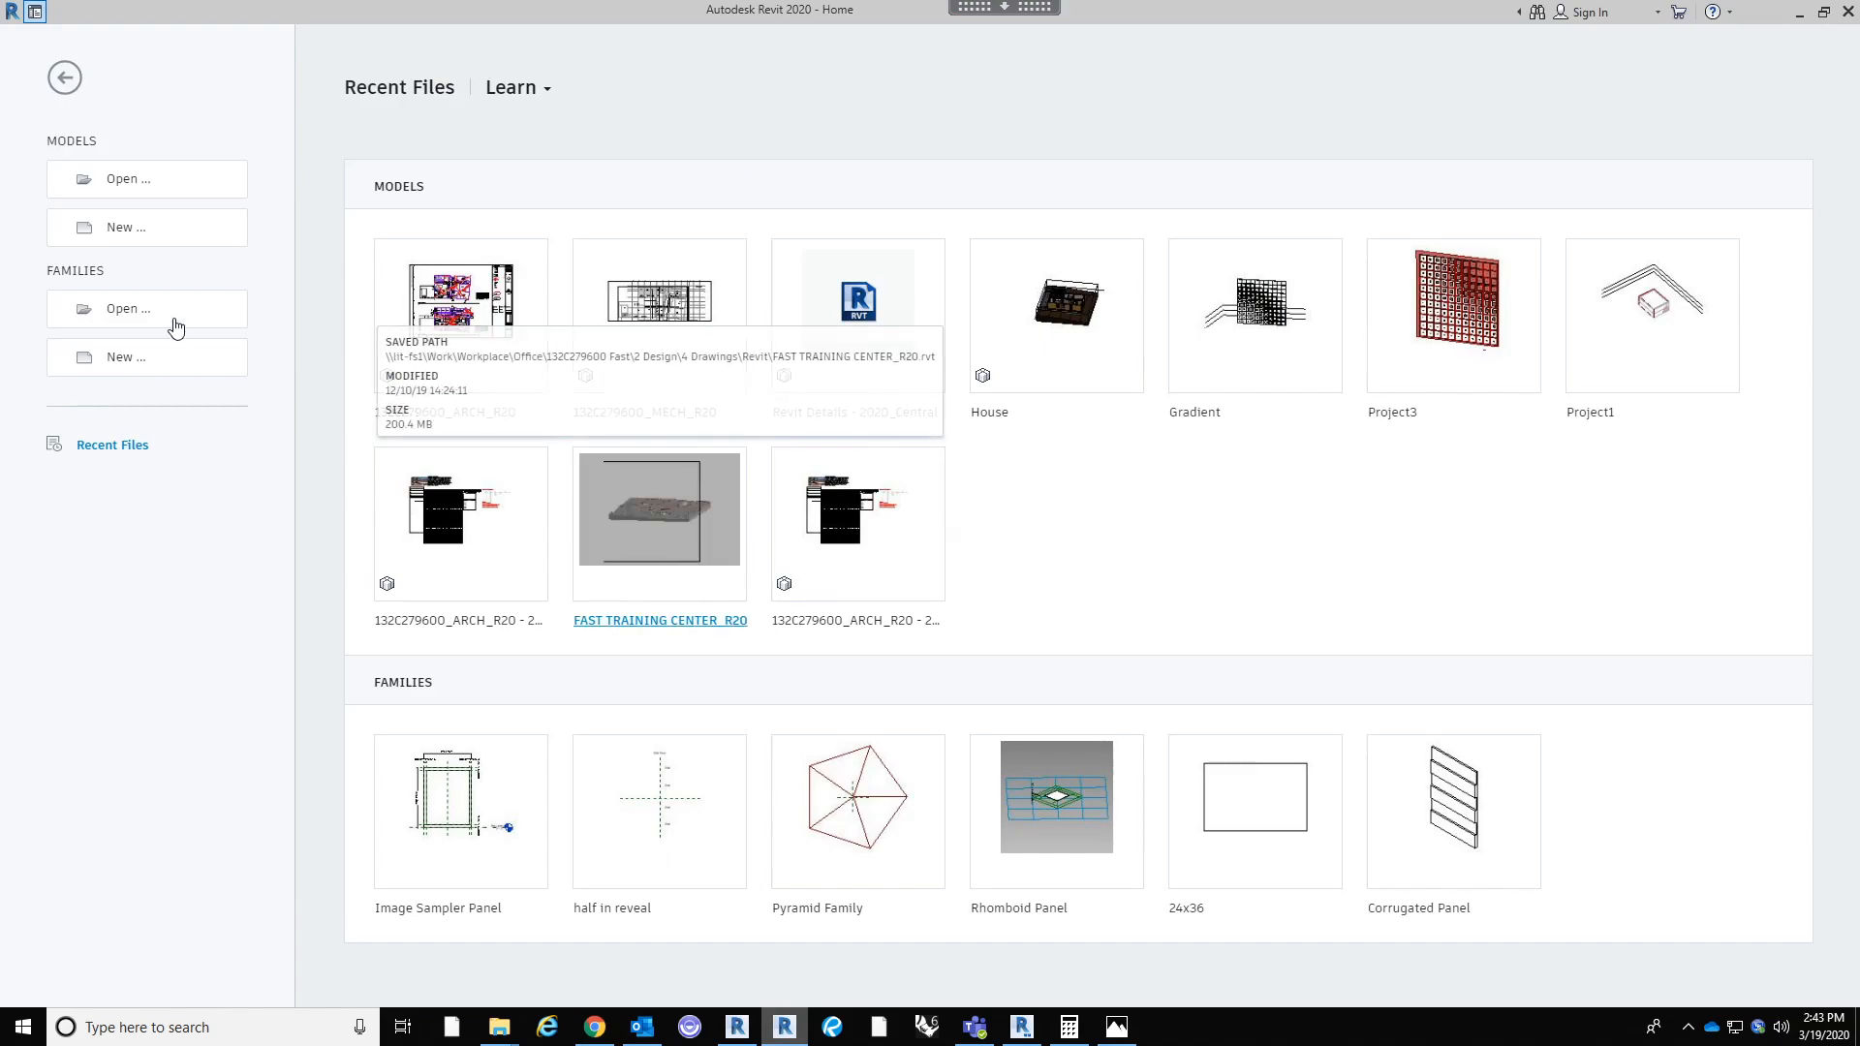
{"action": "left_click", "coordinate": [167, 226]}
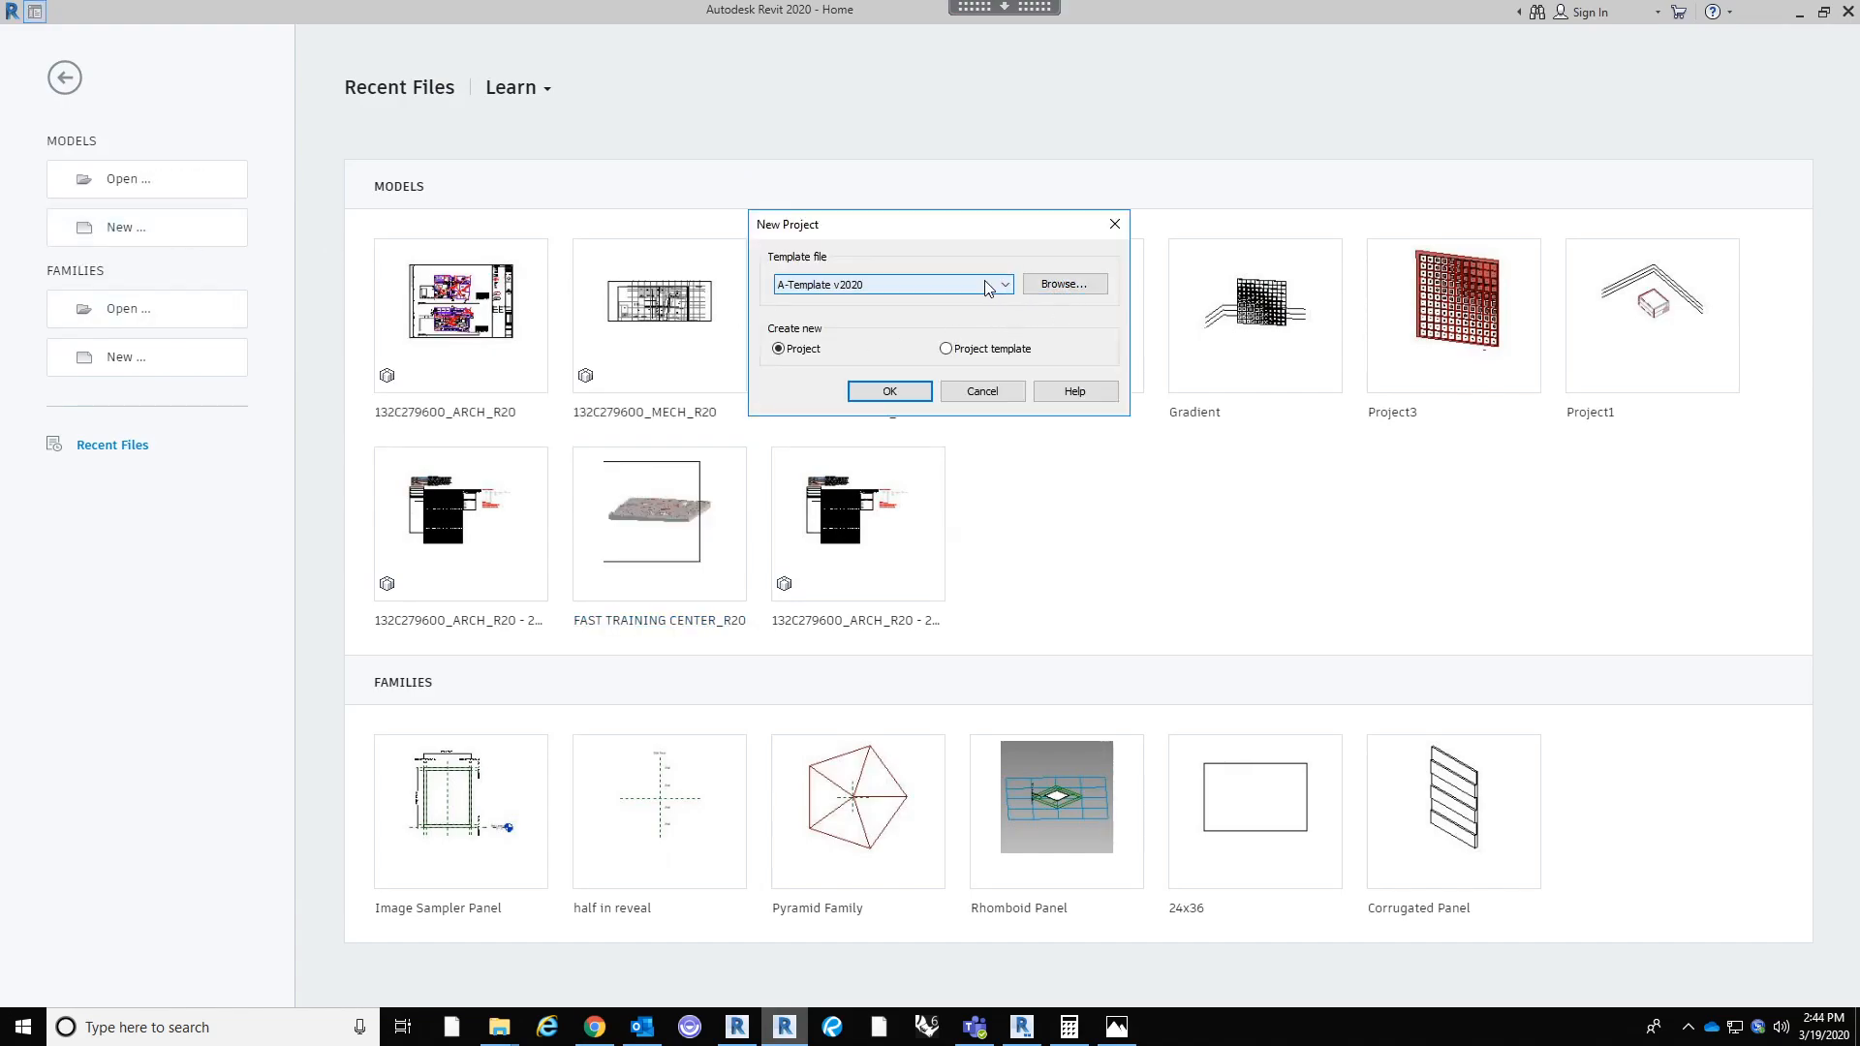
{"action": "left_click", "coordinate": [1082, 286]}
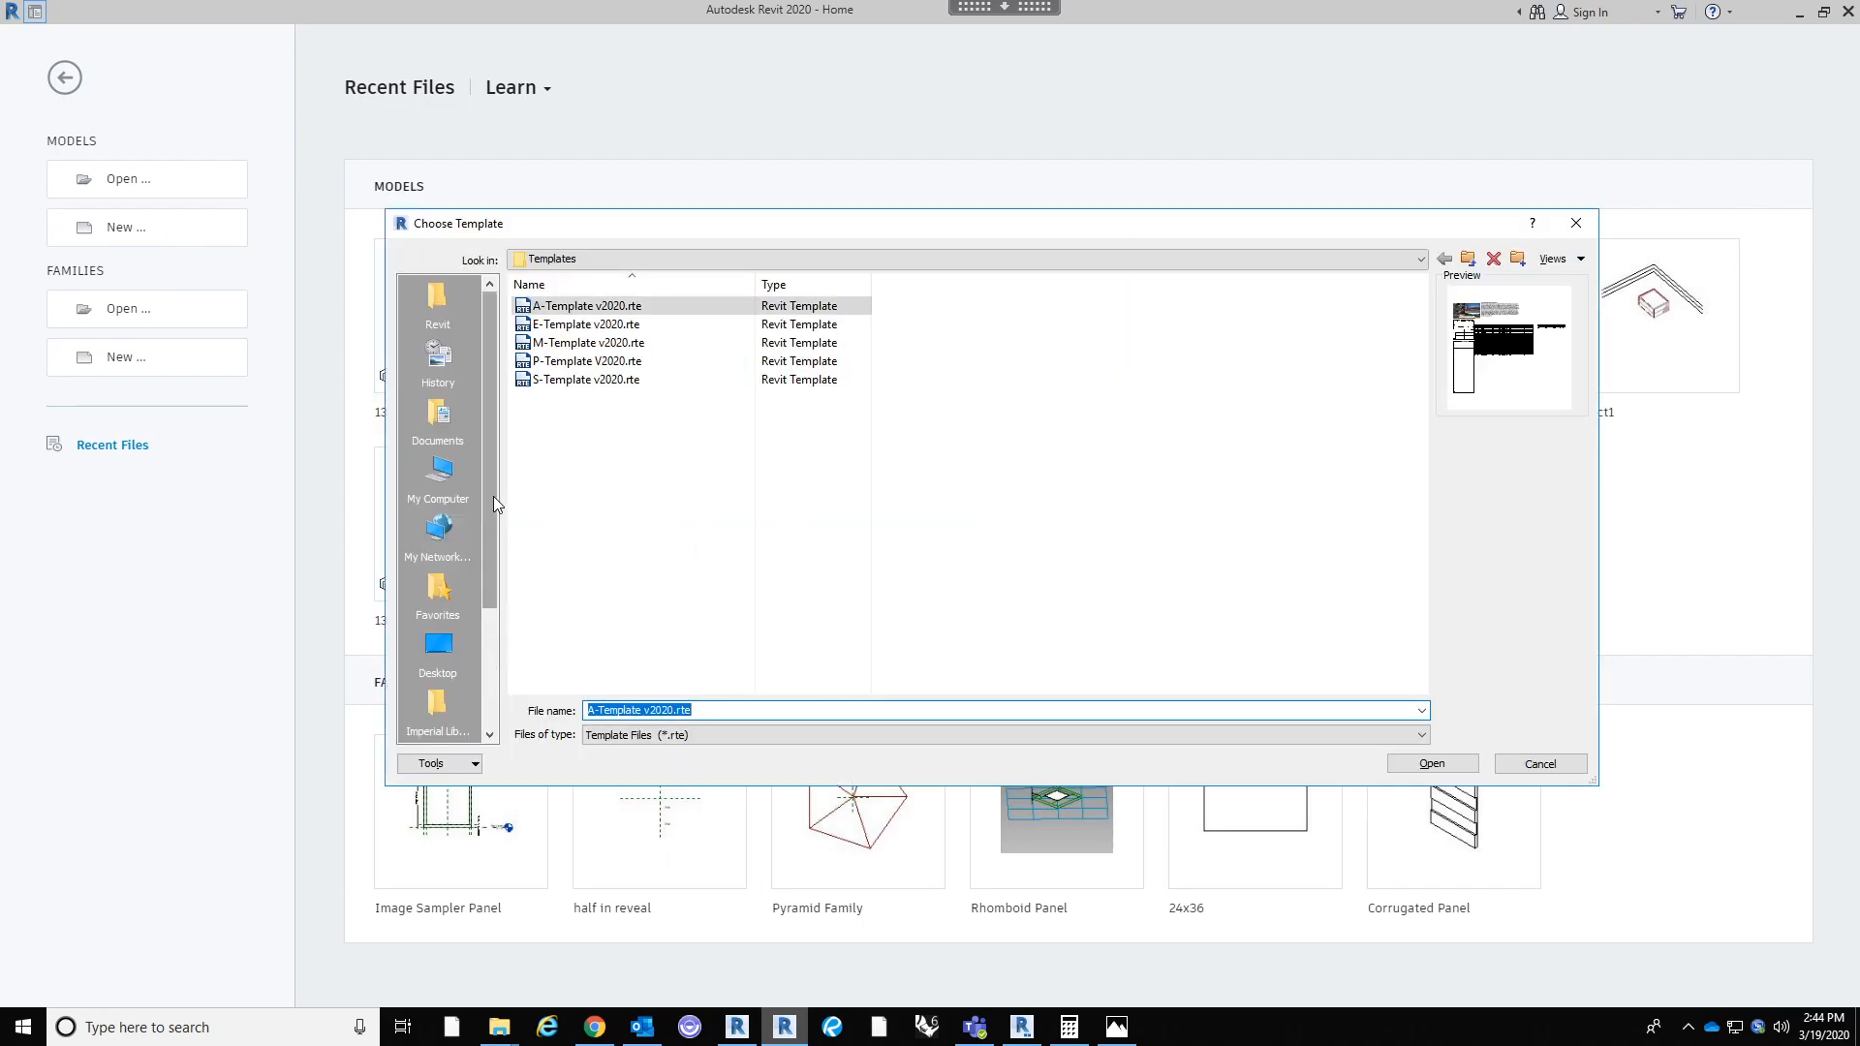
{"action": "left_click", "coordinate": [438, 647]}
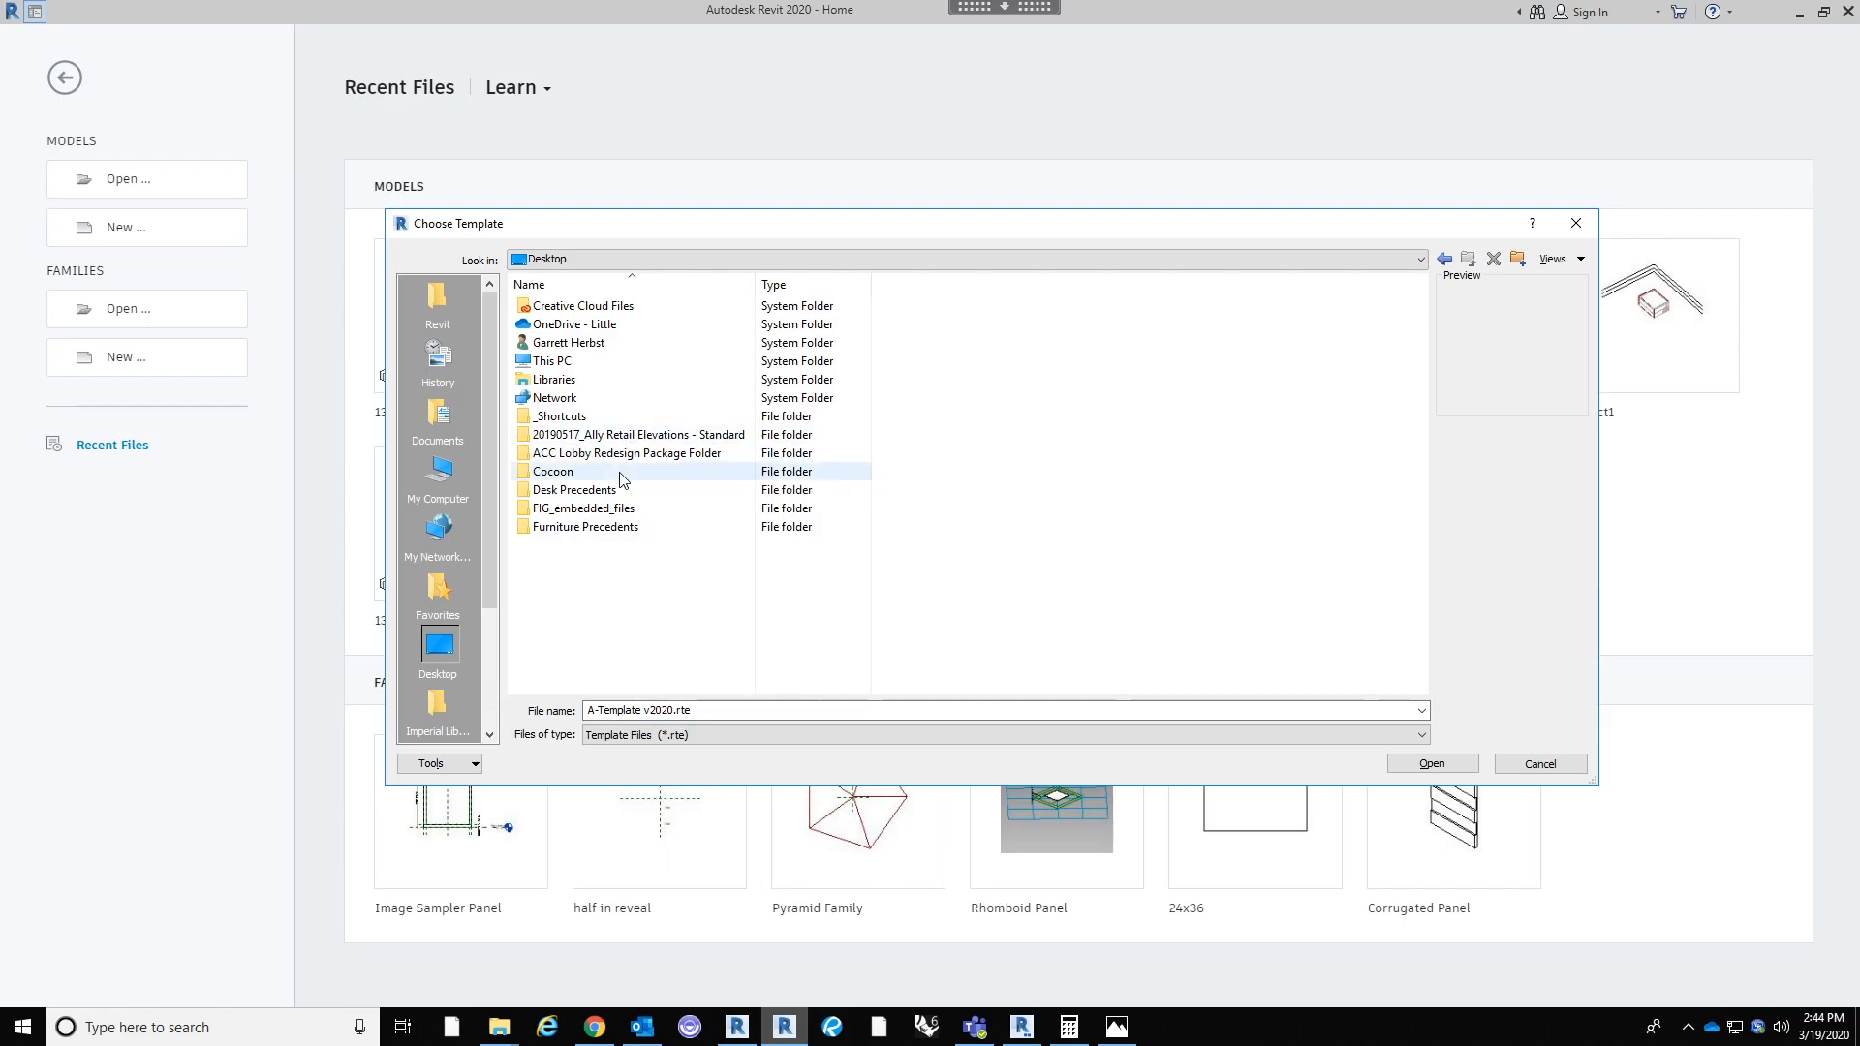
{"action": "left_click", "coordinate": [622, 418]}
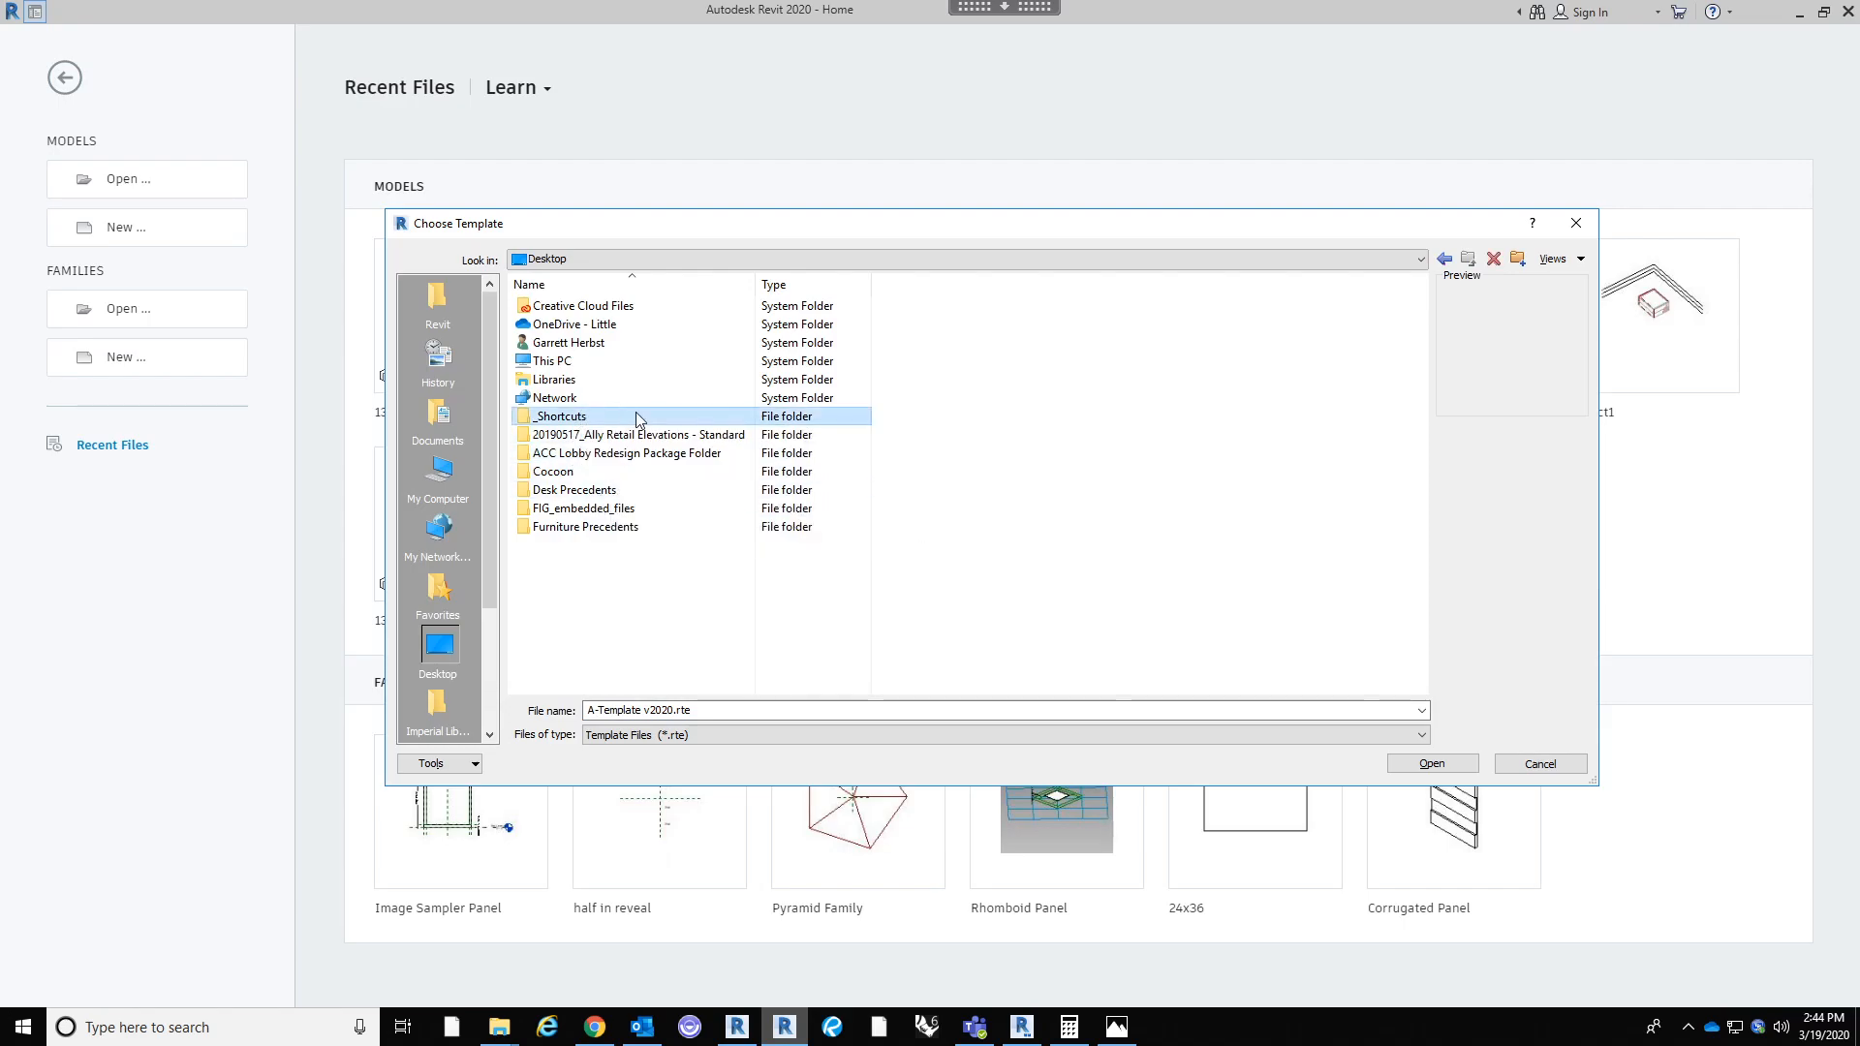
{"action": "double_click", "coordinate": [637, 417]}
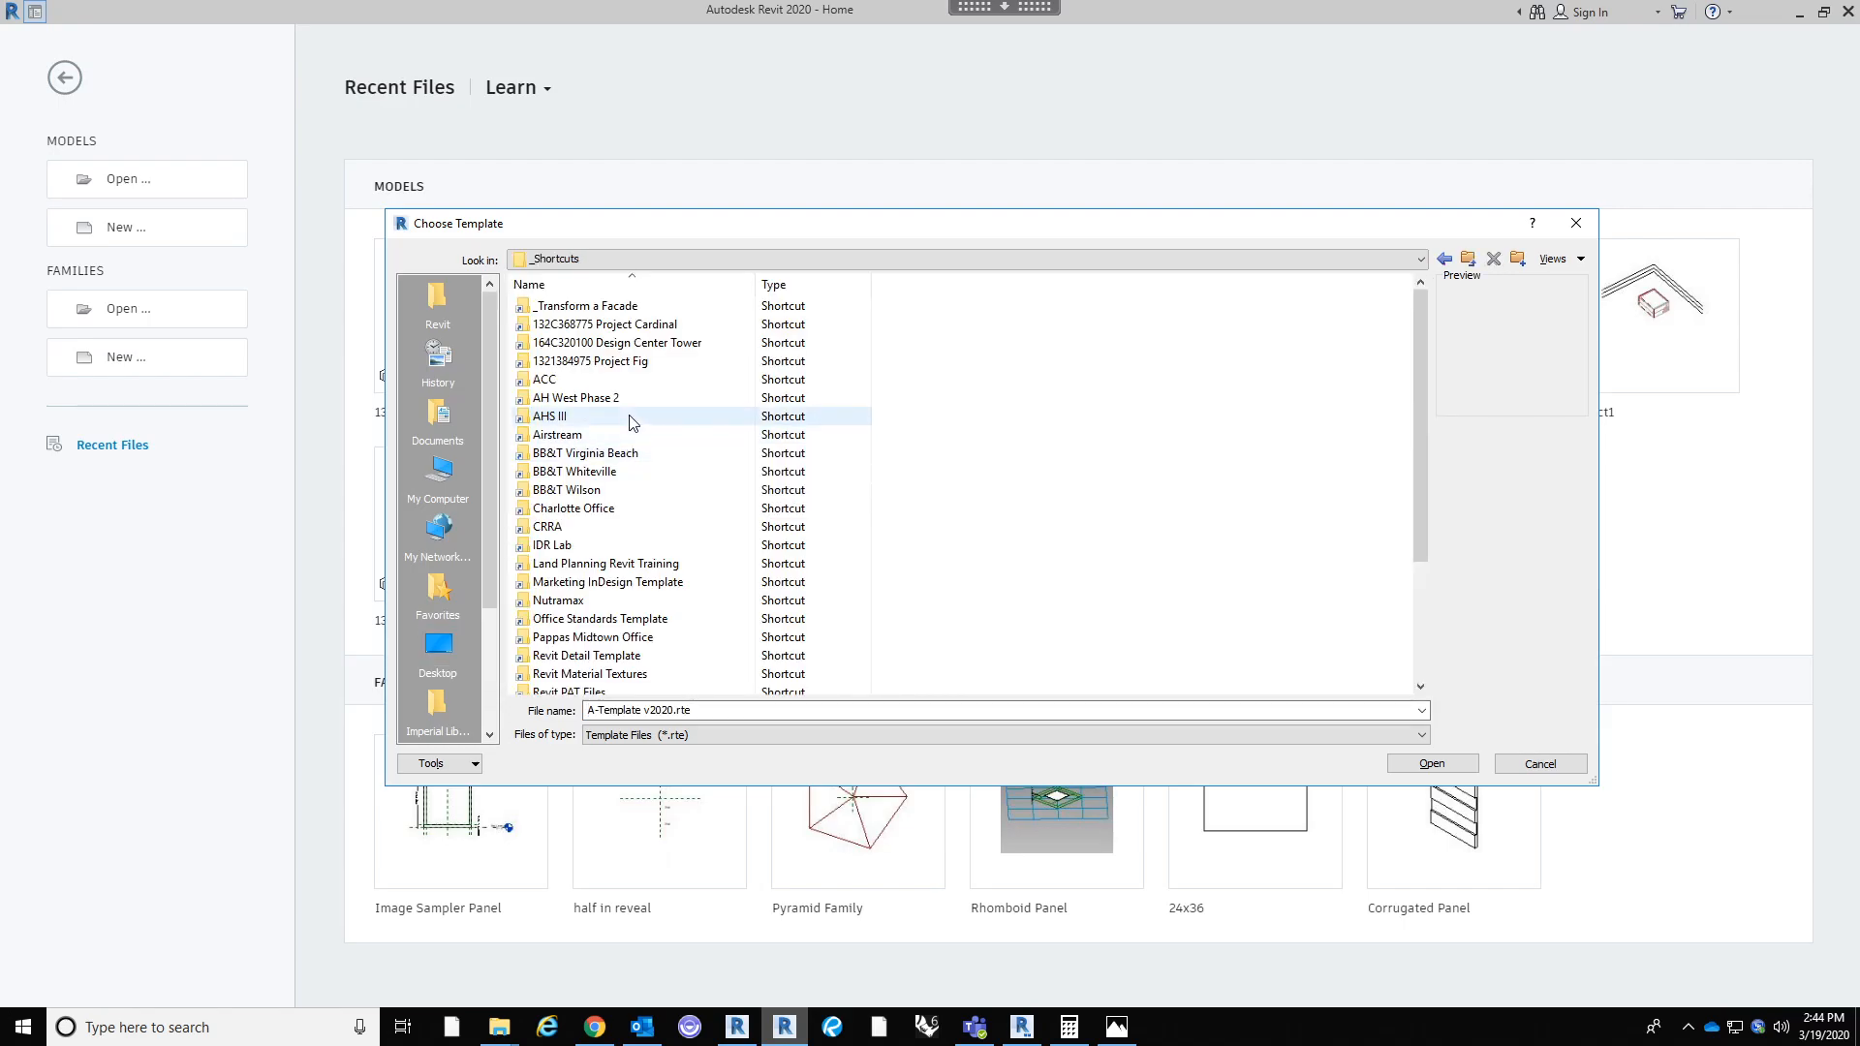
Create the project from Computational Practice Revit Template.rte in the Comp Practice Spring 2020 folder under Documents, _University
{"action": "left_click", "coordinate": [438, 416]}
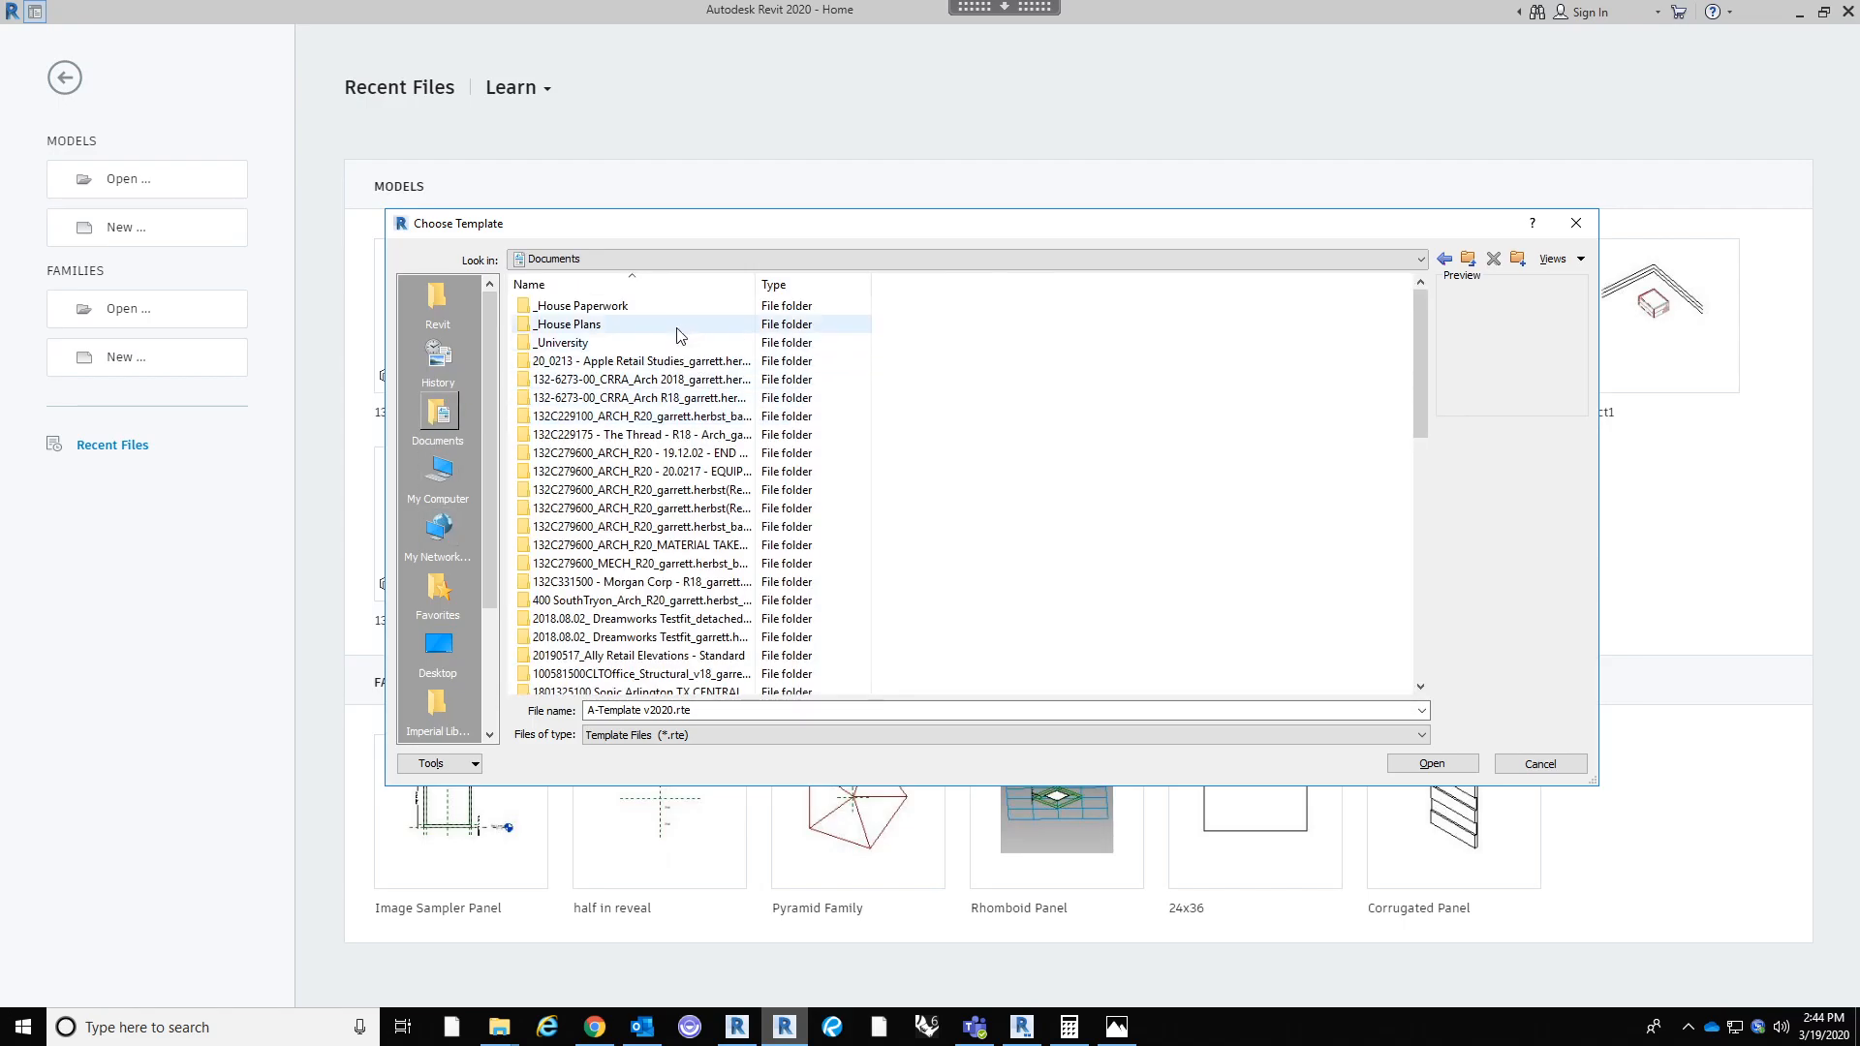
{"action": "double_click", "coordinate": [680, 341]}
{"action": "double_click", "coordinate": [680, 326]}
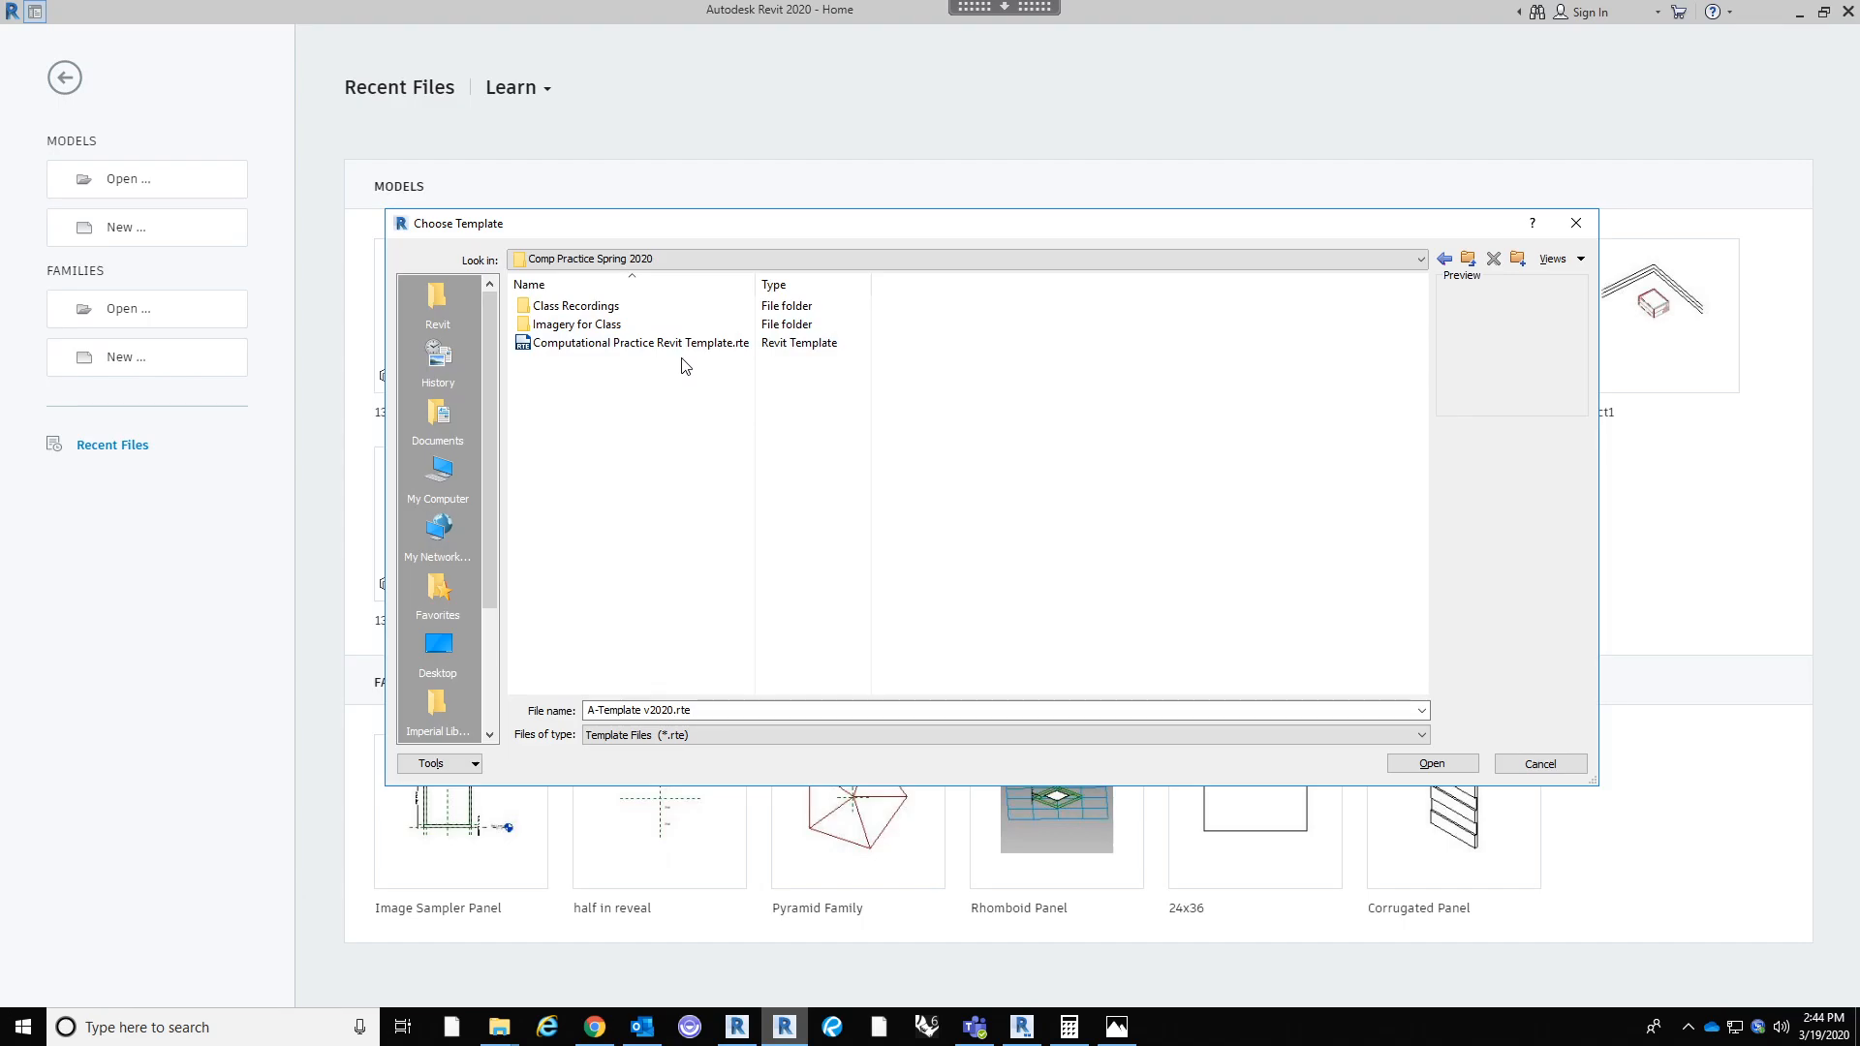
{"action": "left_click", "coordinate": [678, 343]}
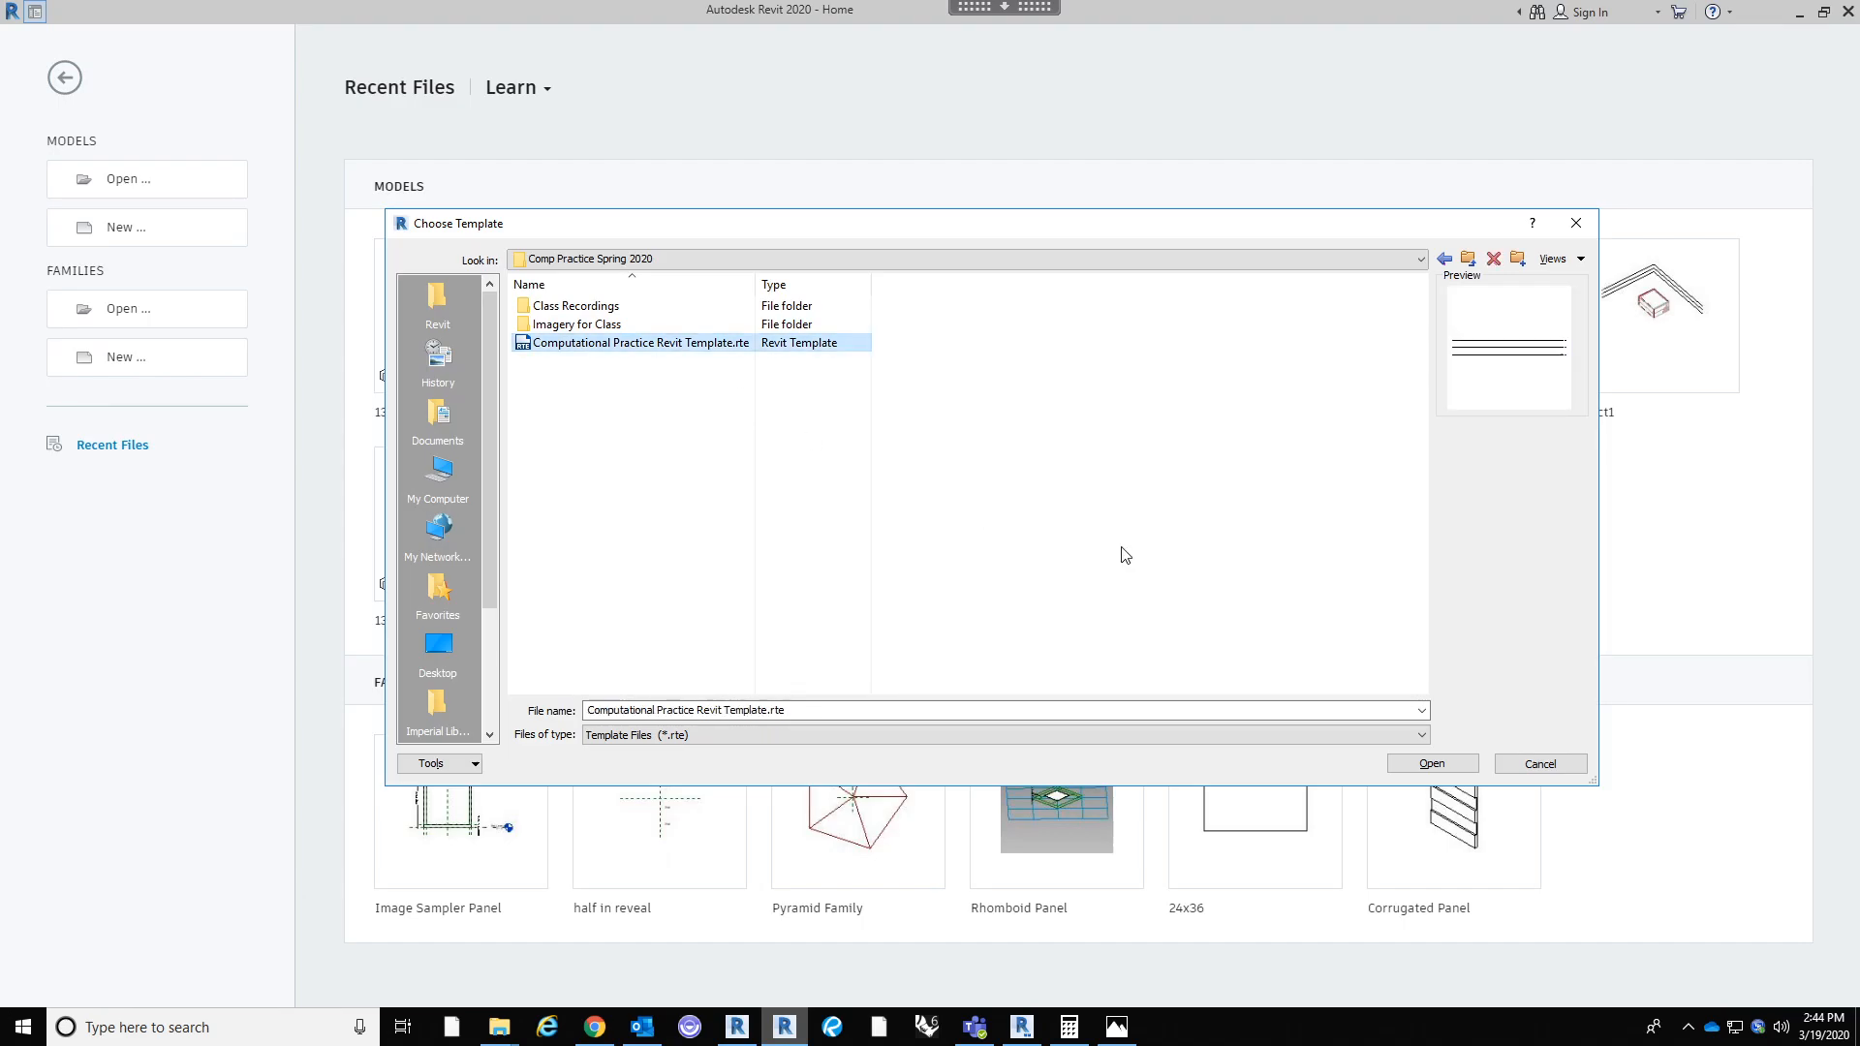
{"action": "left_click", "coordinate": [1450, 766]}
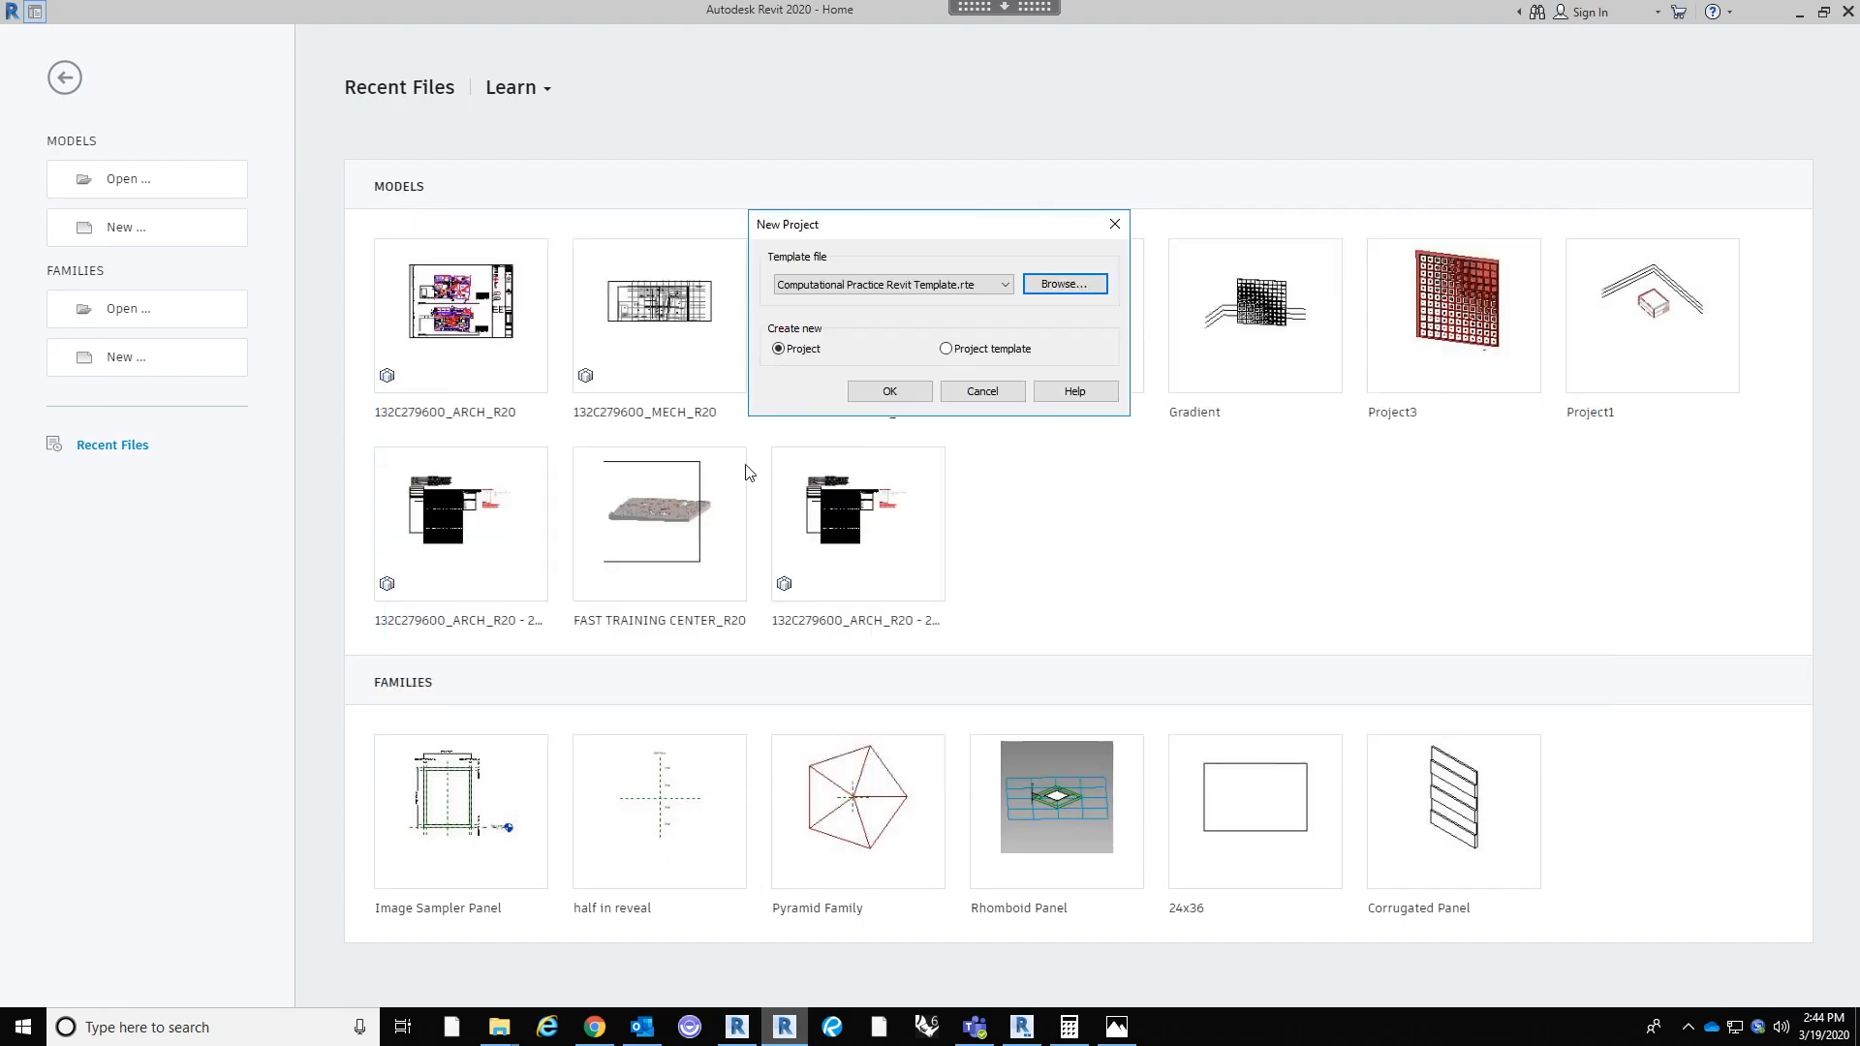
{"action": "left_click", "coordinate": [886, 399]}
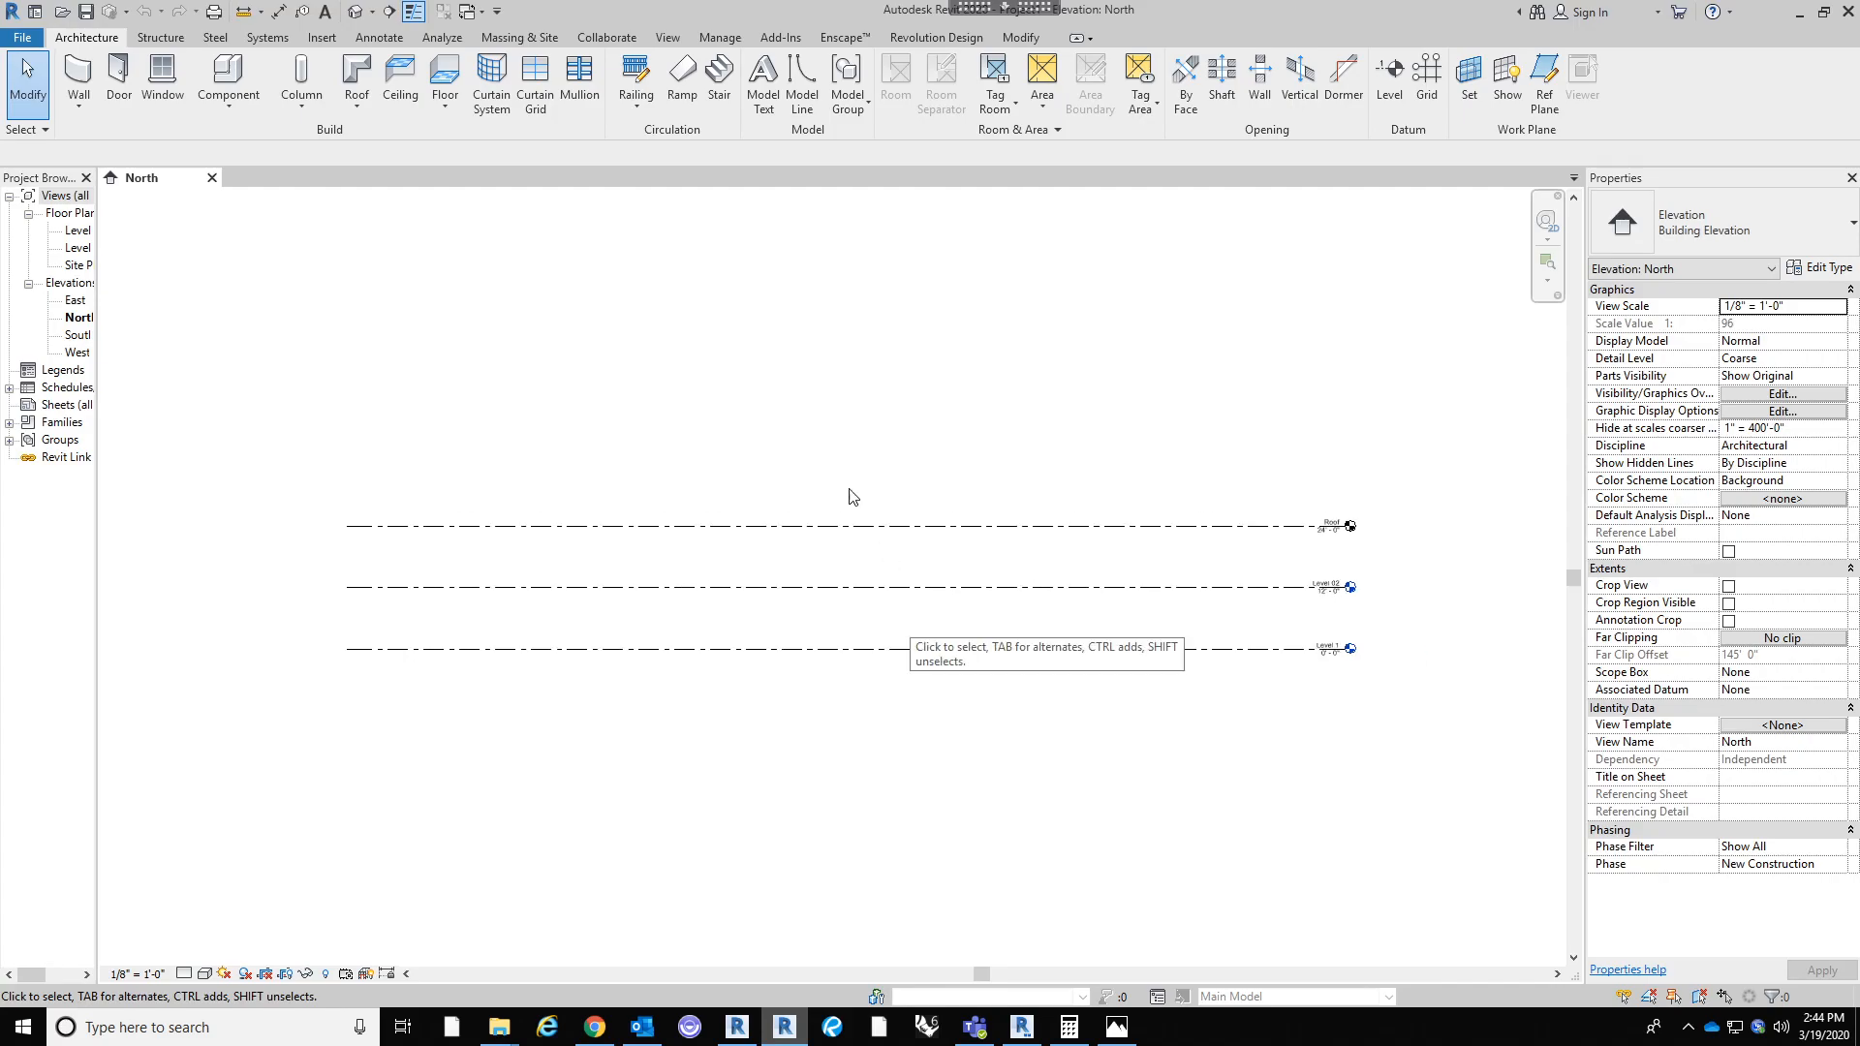
Widen the Project Browser so its names are readable and open the Level 1 floor plan
{"action": "left_click_drag", "start_coordinate": [96, 517], "coordinate": [210, 516]}
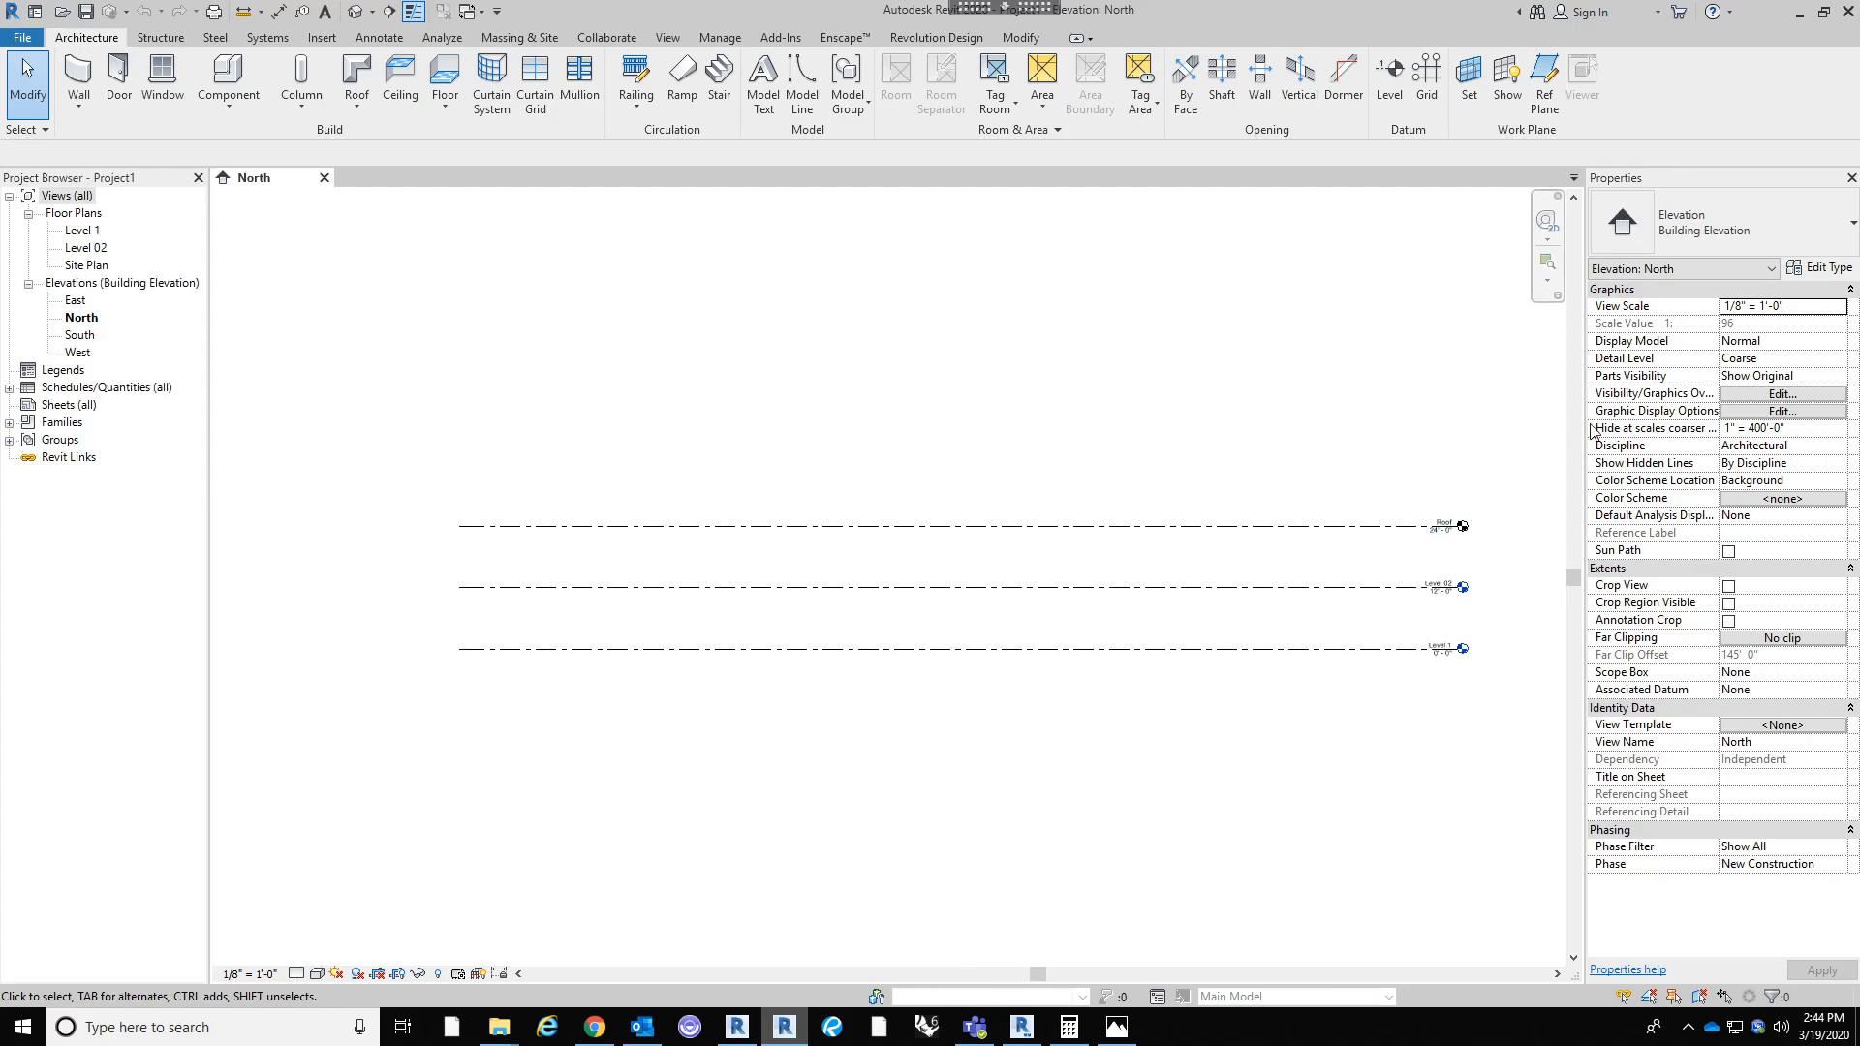
{"action": "middle_click_drag", "start_coordinate": [981, 355], "coordinate": [957, 422]}
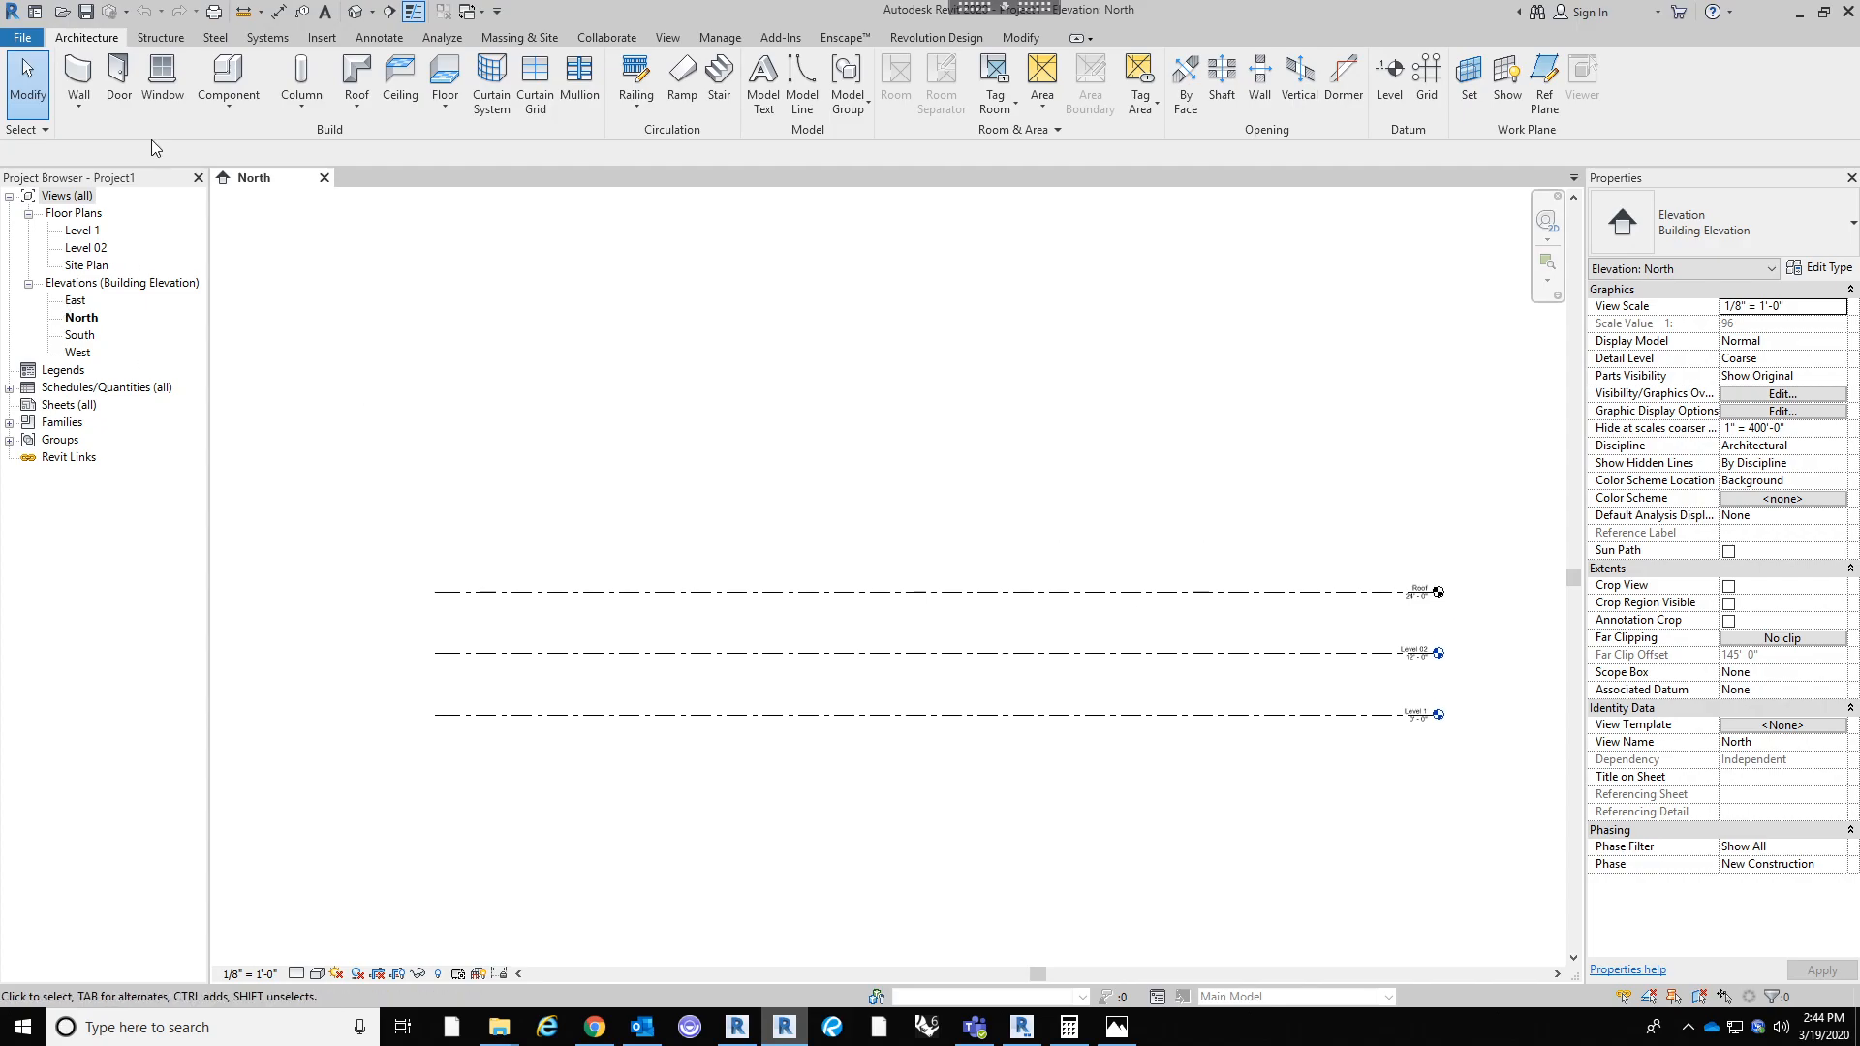
{"action": "double_click", "coordinate": [88, 230]}
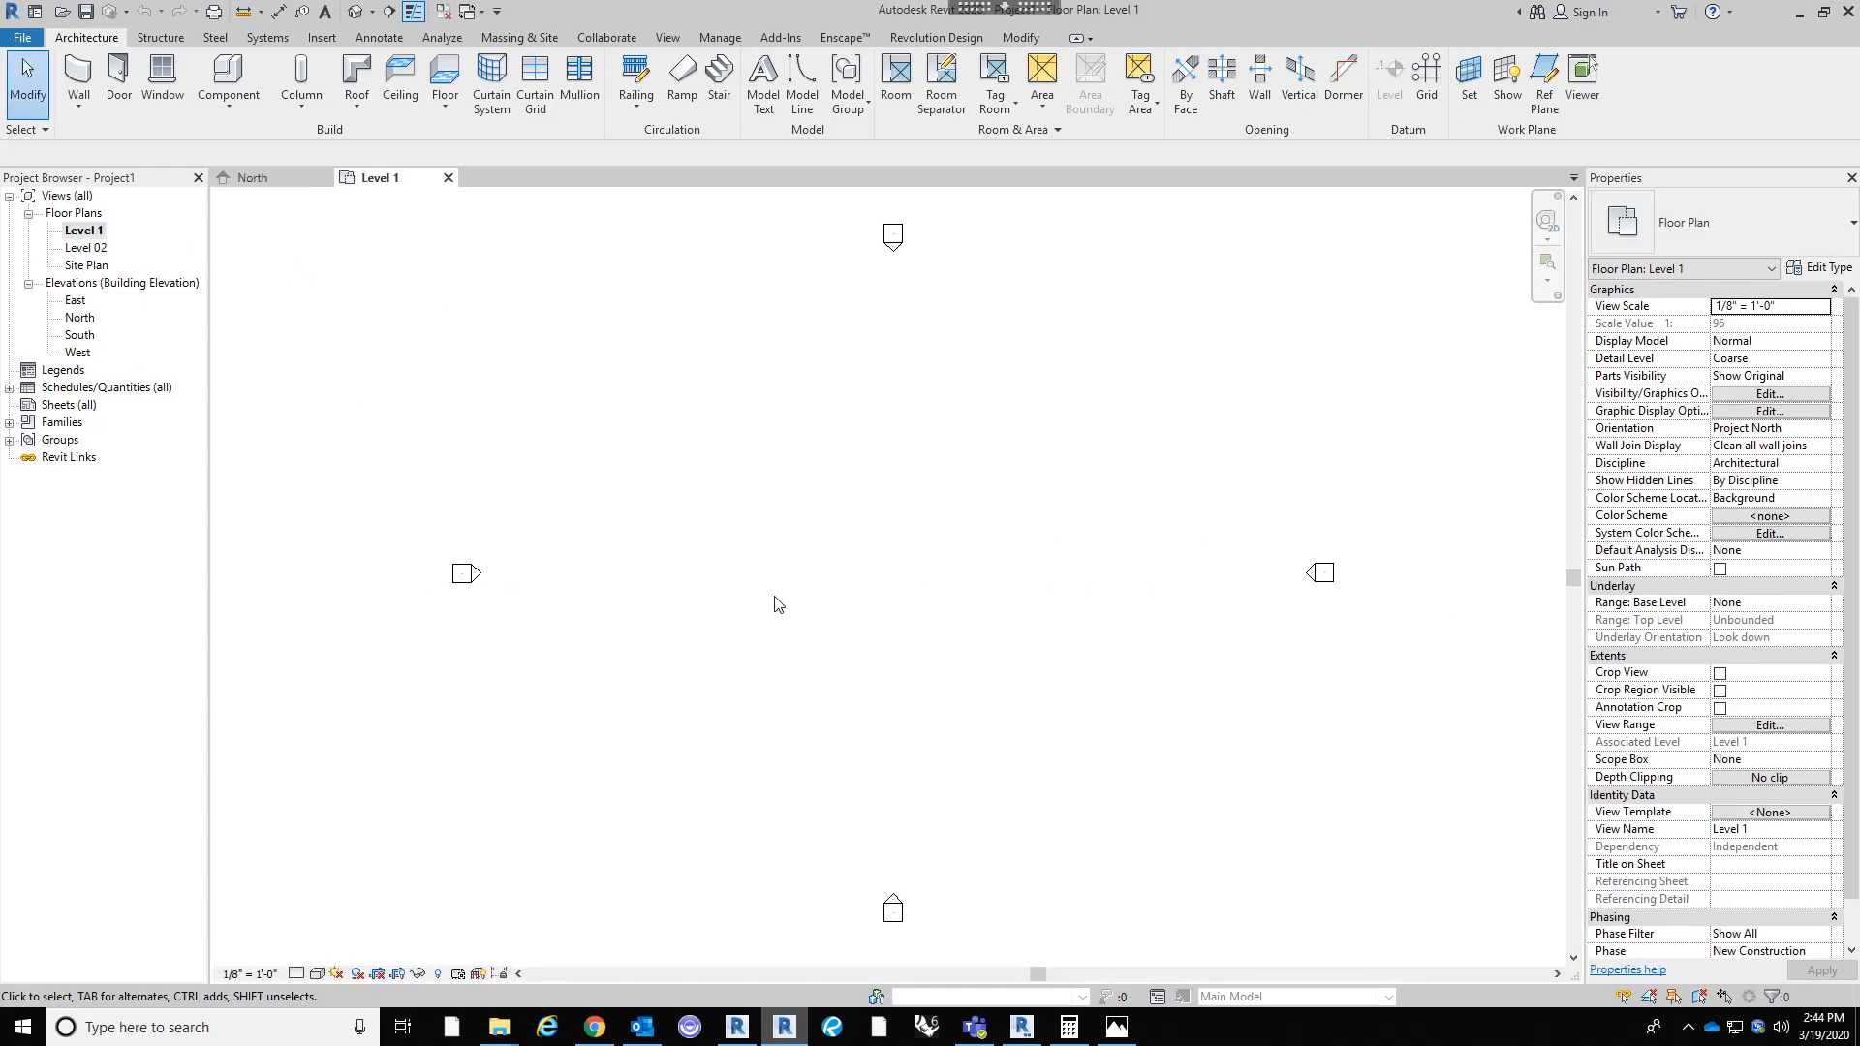
Import K Ground Floor.jpg from the Imagery for Class folder and place it centrally between the elevation markers
{"action": "left_click", "coordinate": [322, 37]}
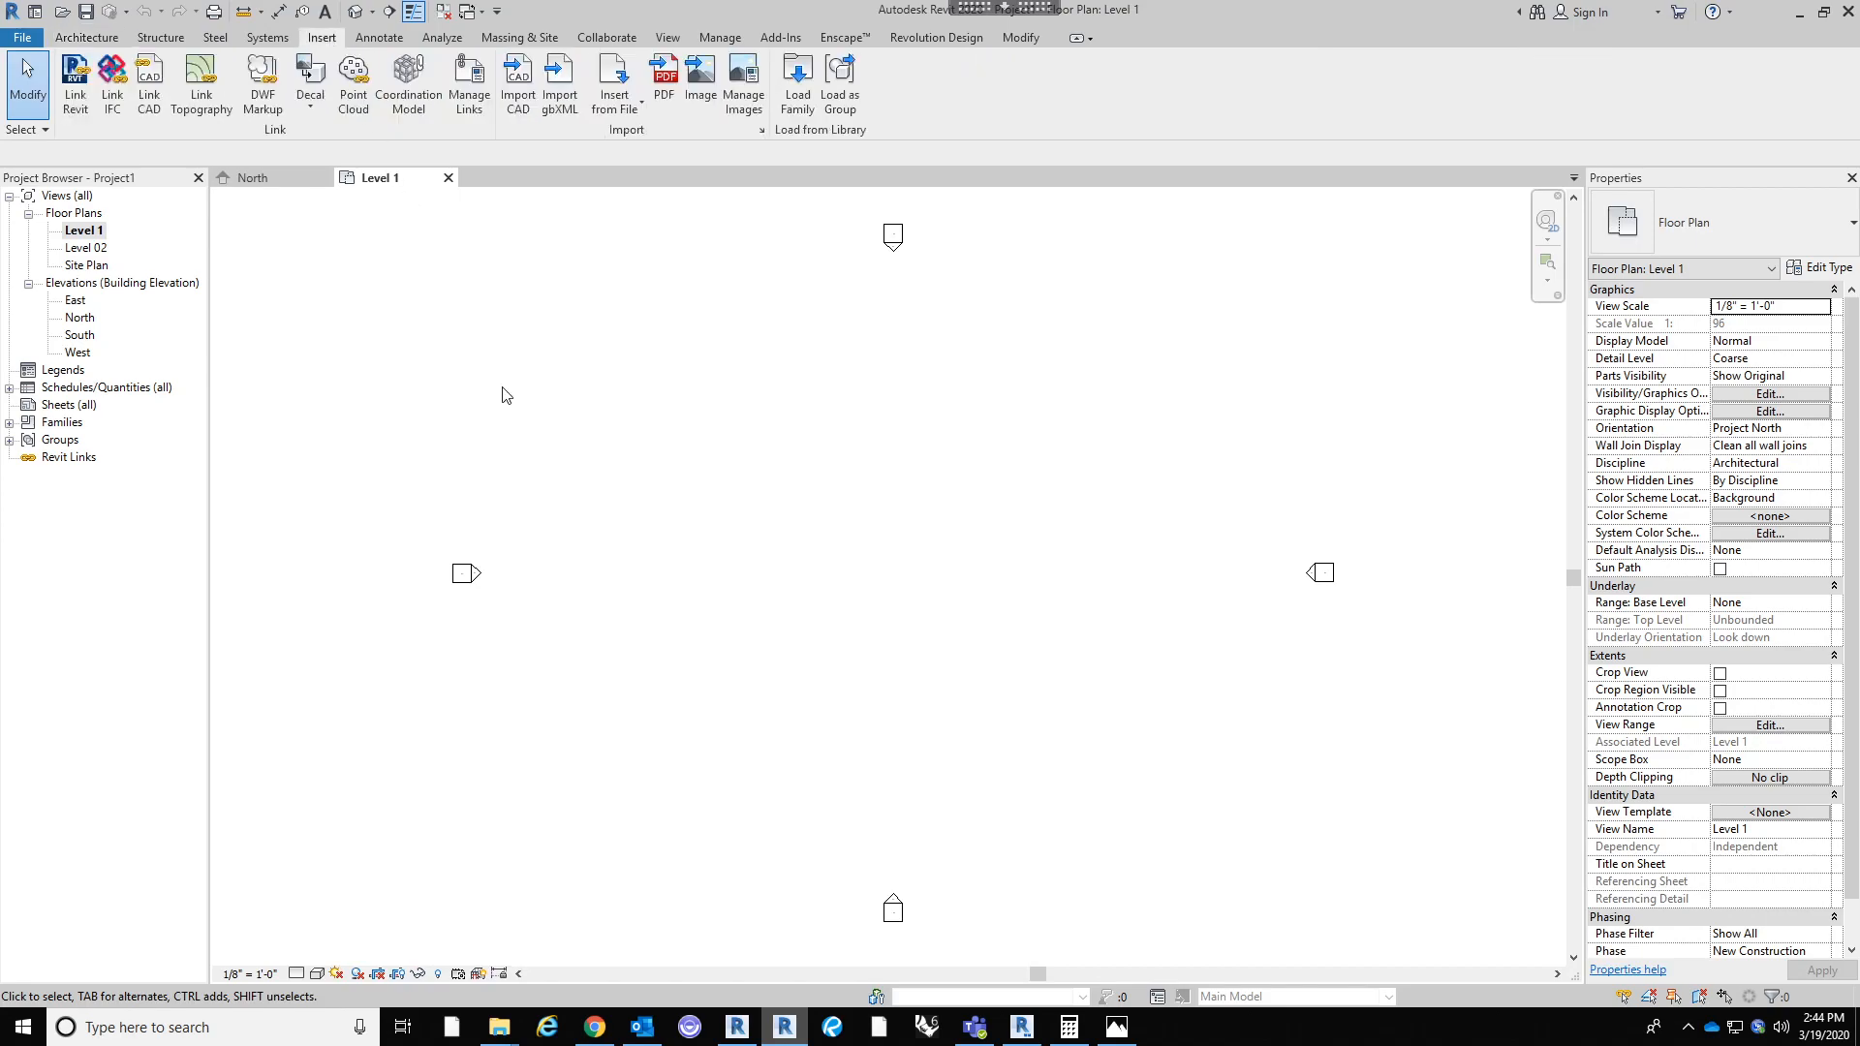
{"action": "left_click", "coordinate": [702, 87]}
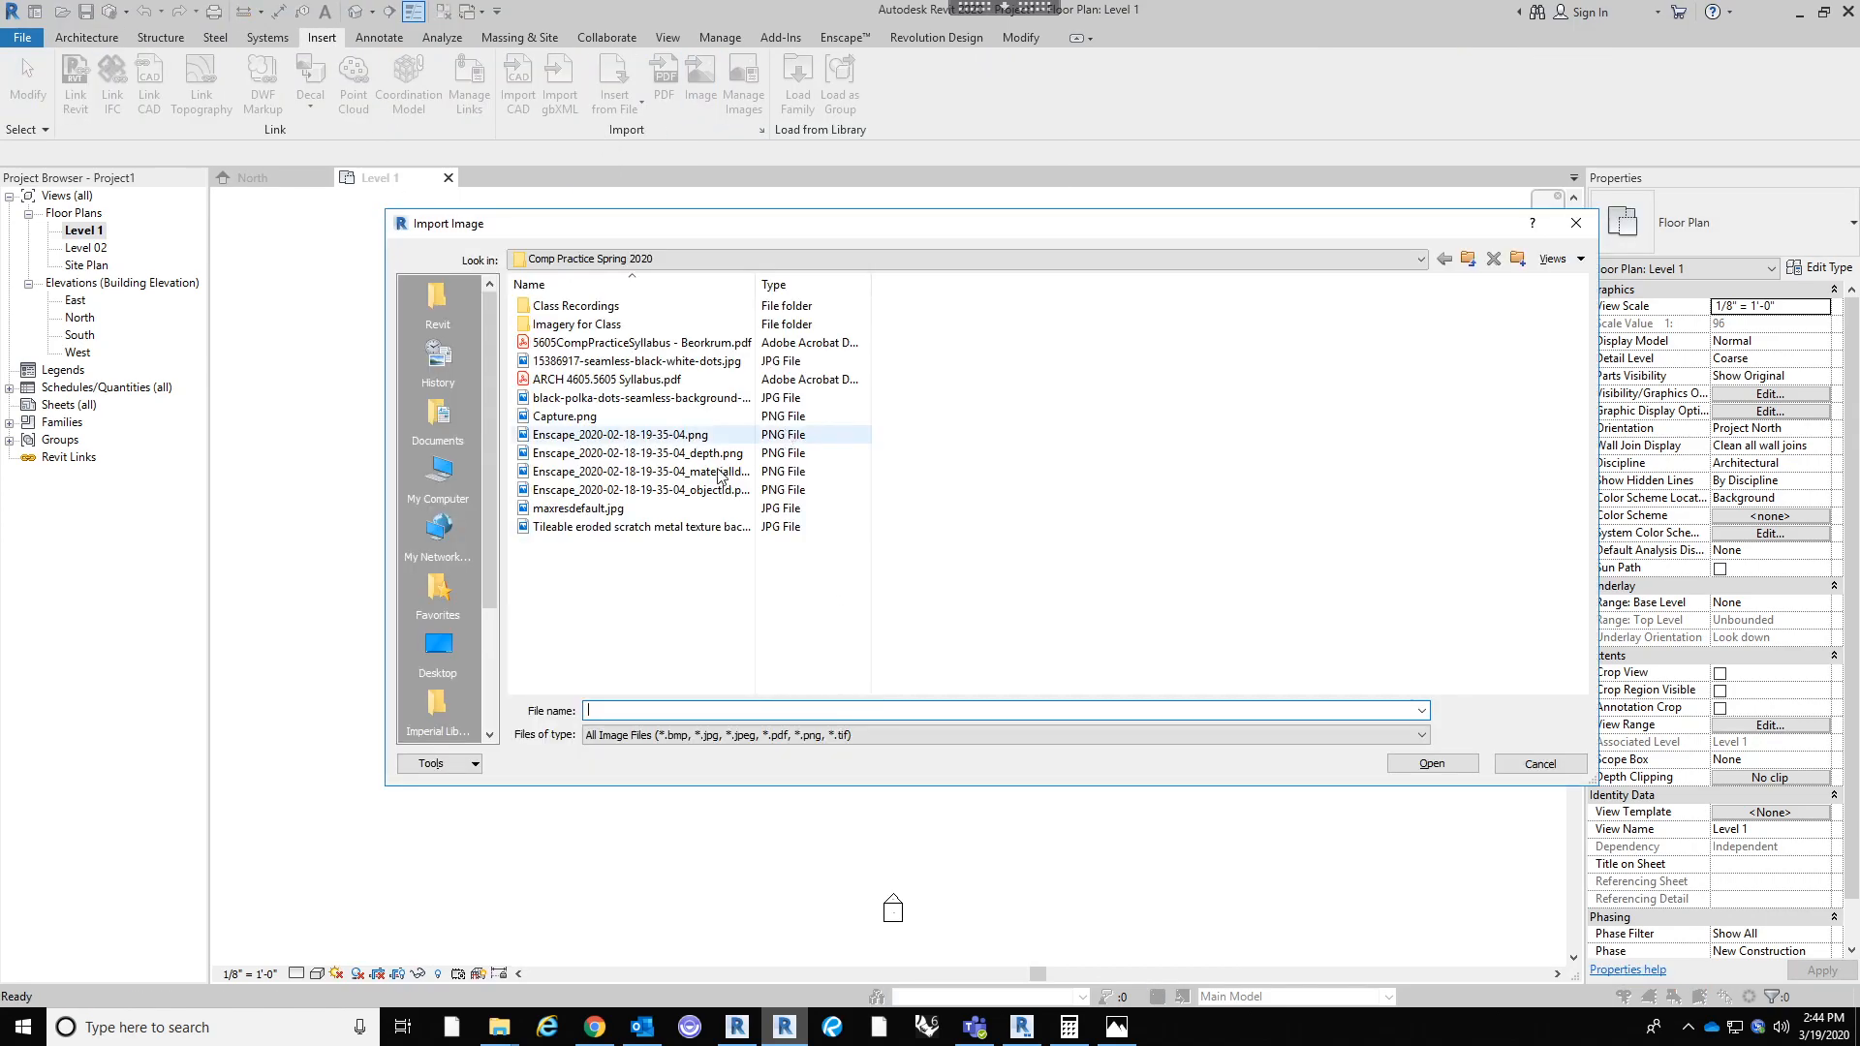
{"action": "left_click", "coordinate": [606, 330]}
{"action": "double_click", "coordinate": [607, 330]}
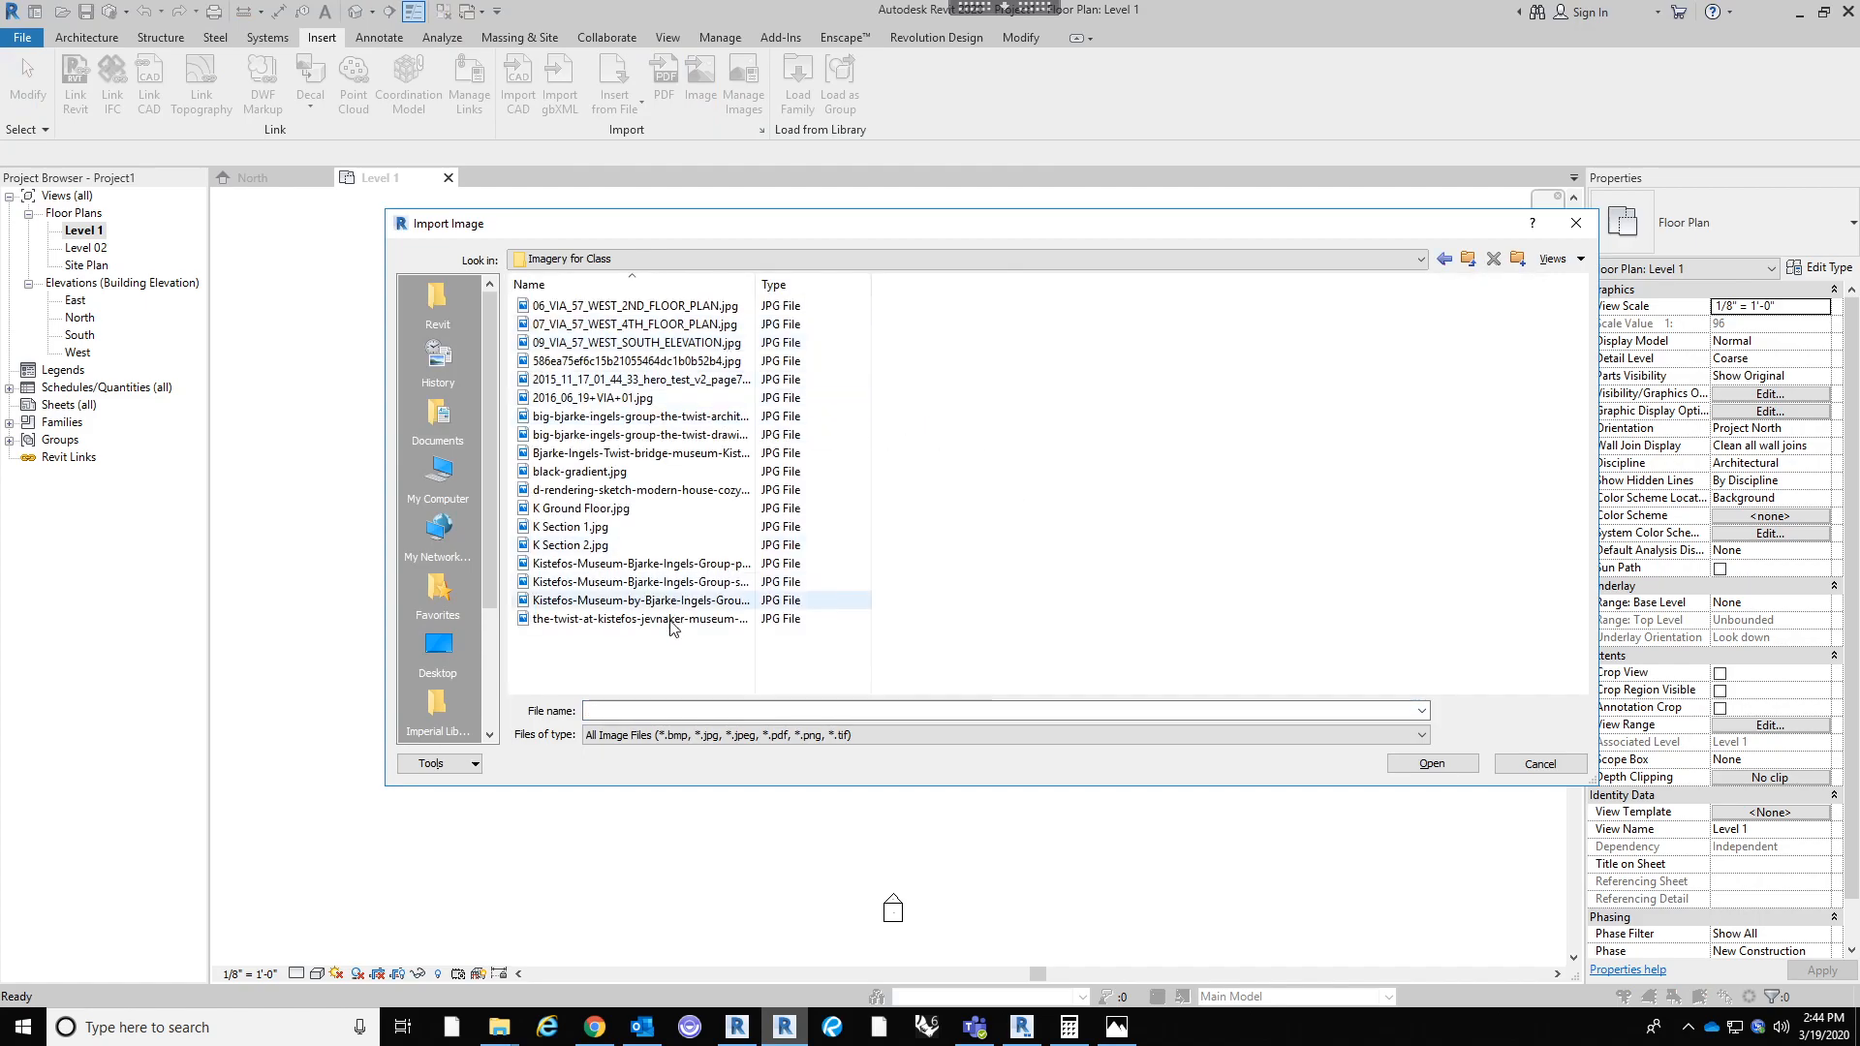
{"action": "left_click", "coordinate": [678, 508]}
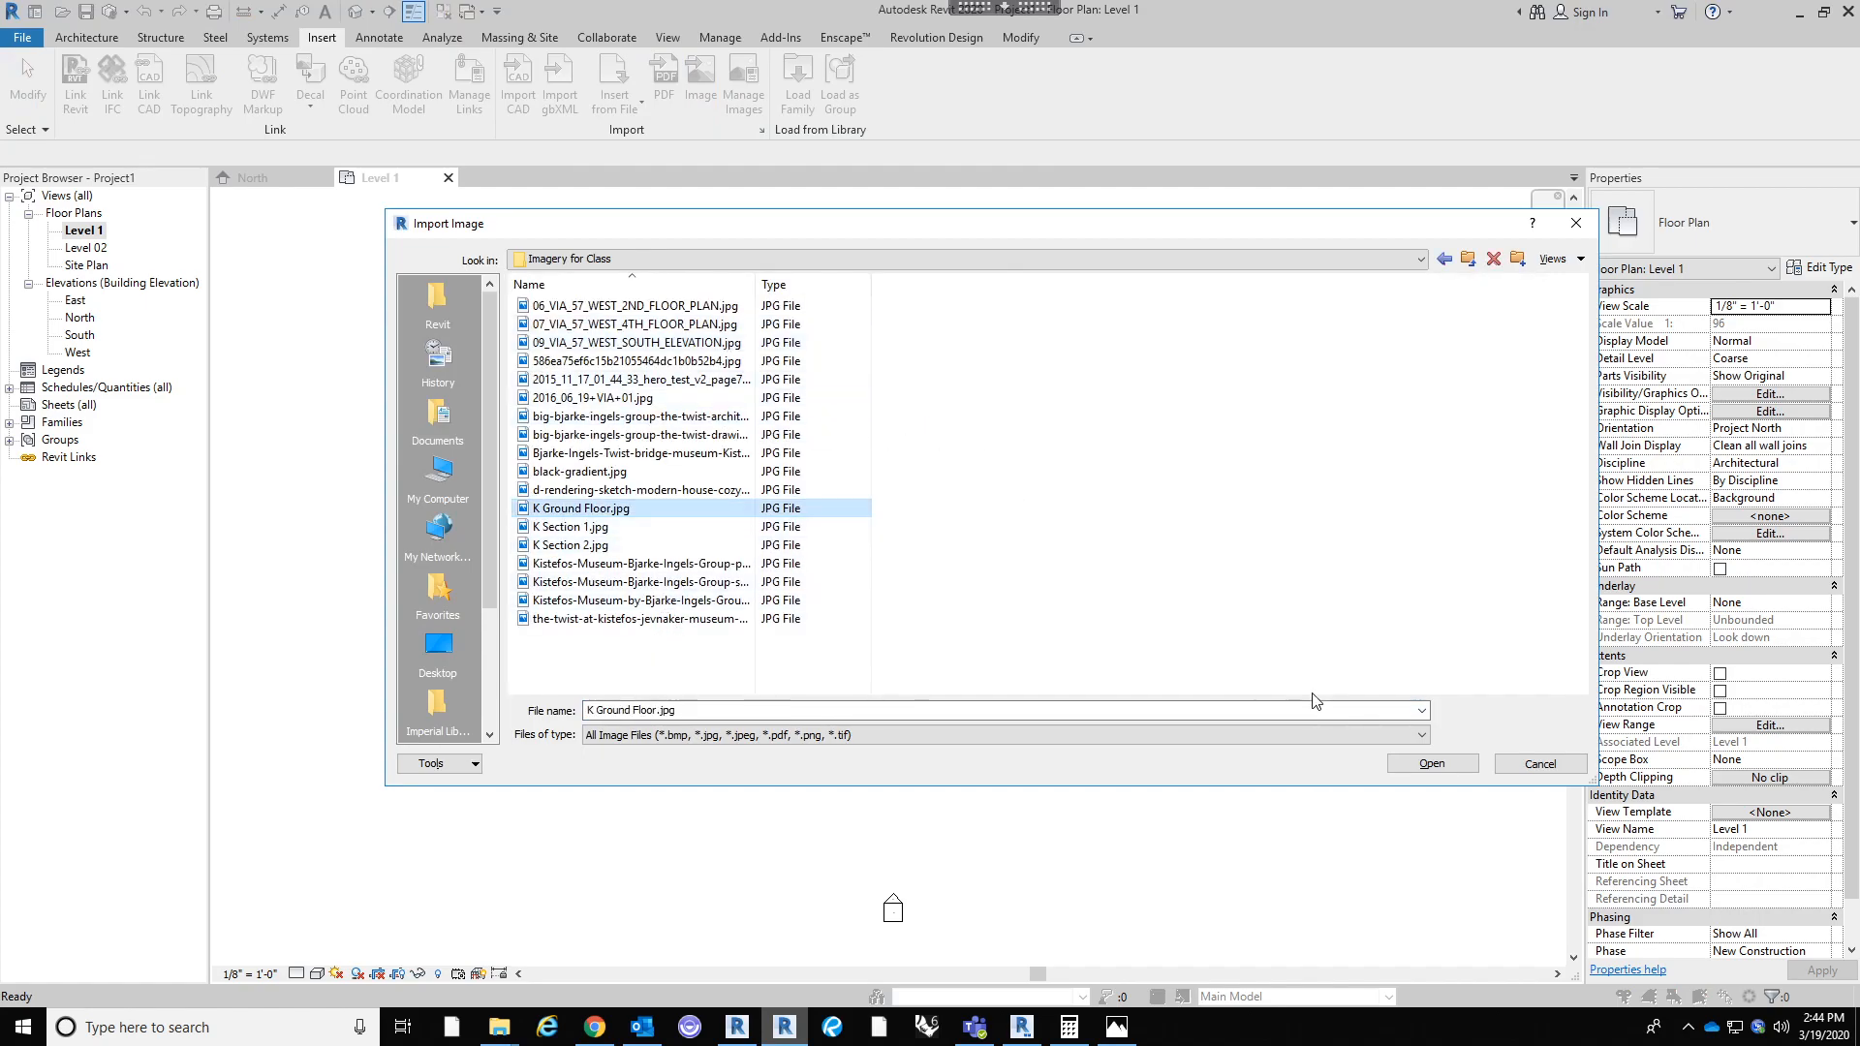
{"action": "left_click", "coordinate": [1432, 764]}
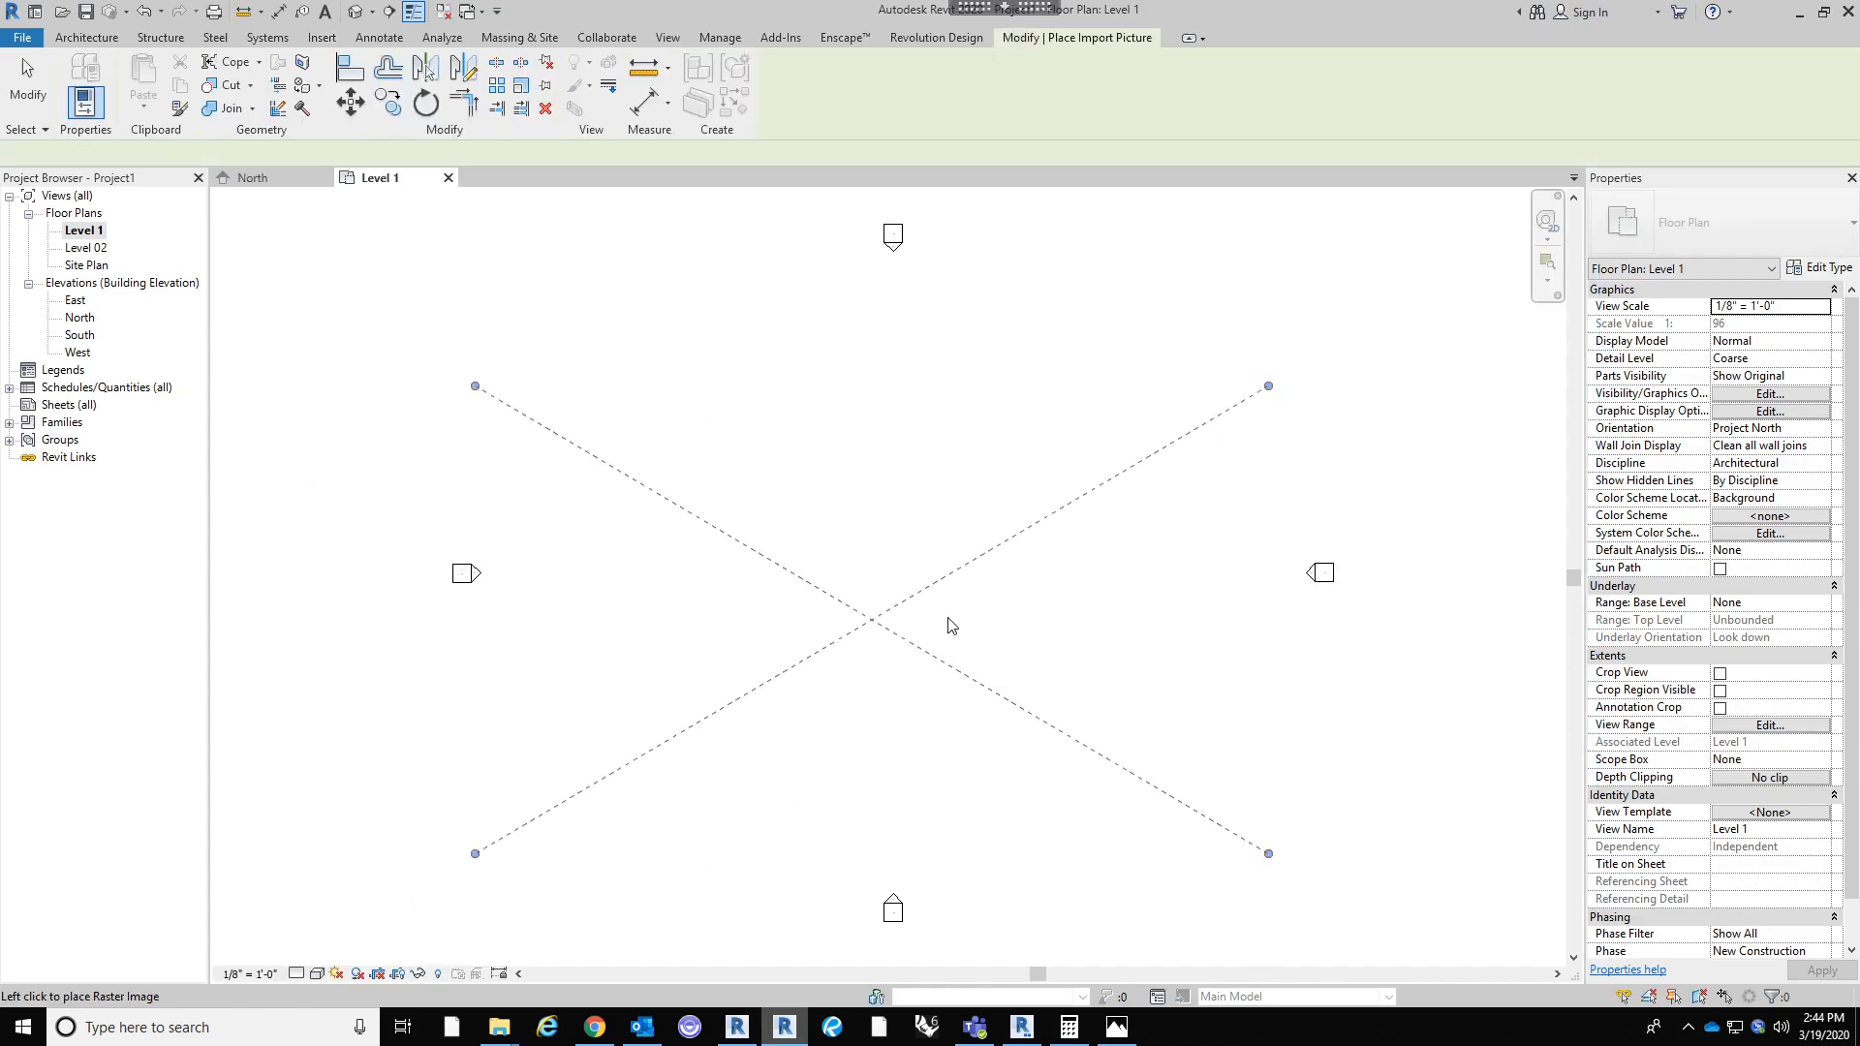
{"action": "left_click", "coordinate": [896, 592]}
{"action": "left_click", "coordinate": [975, 838]}
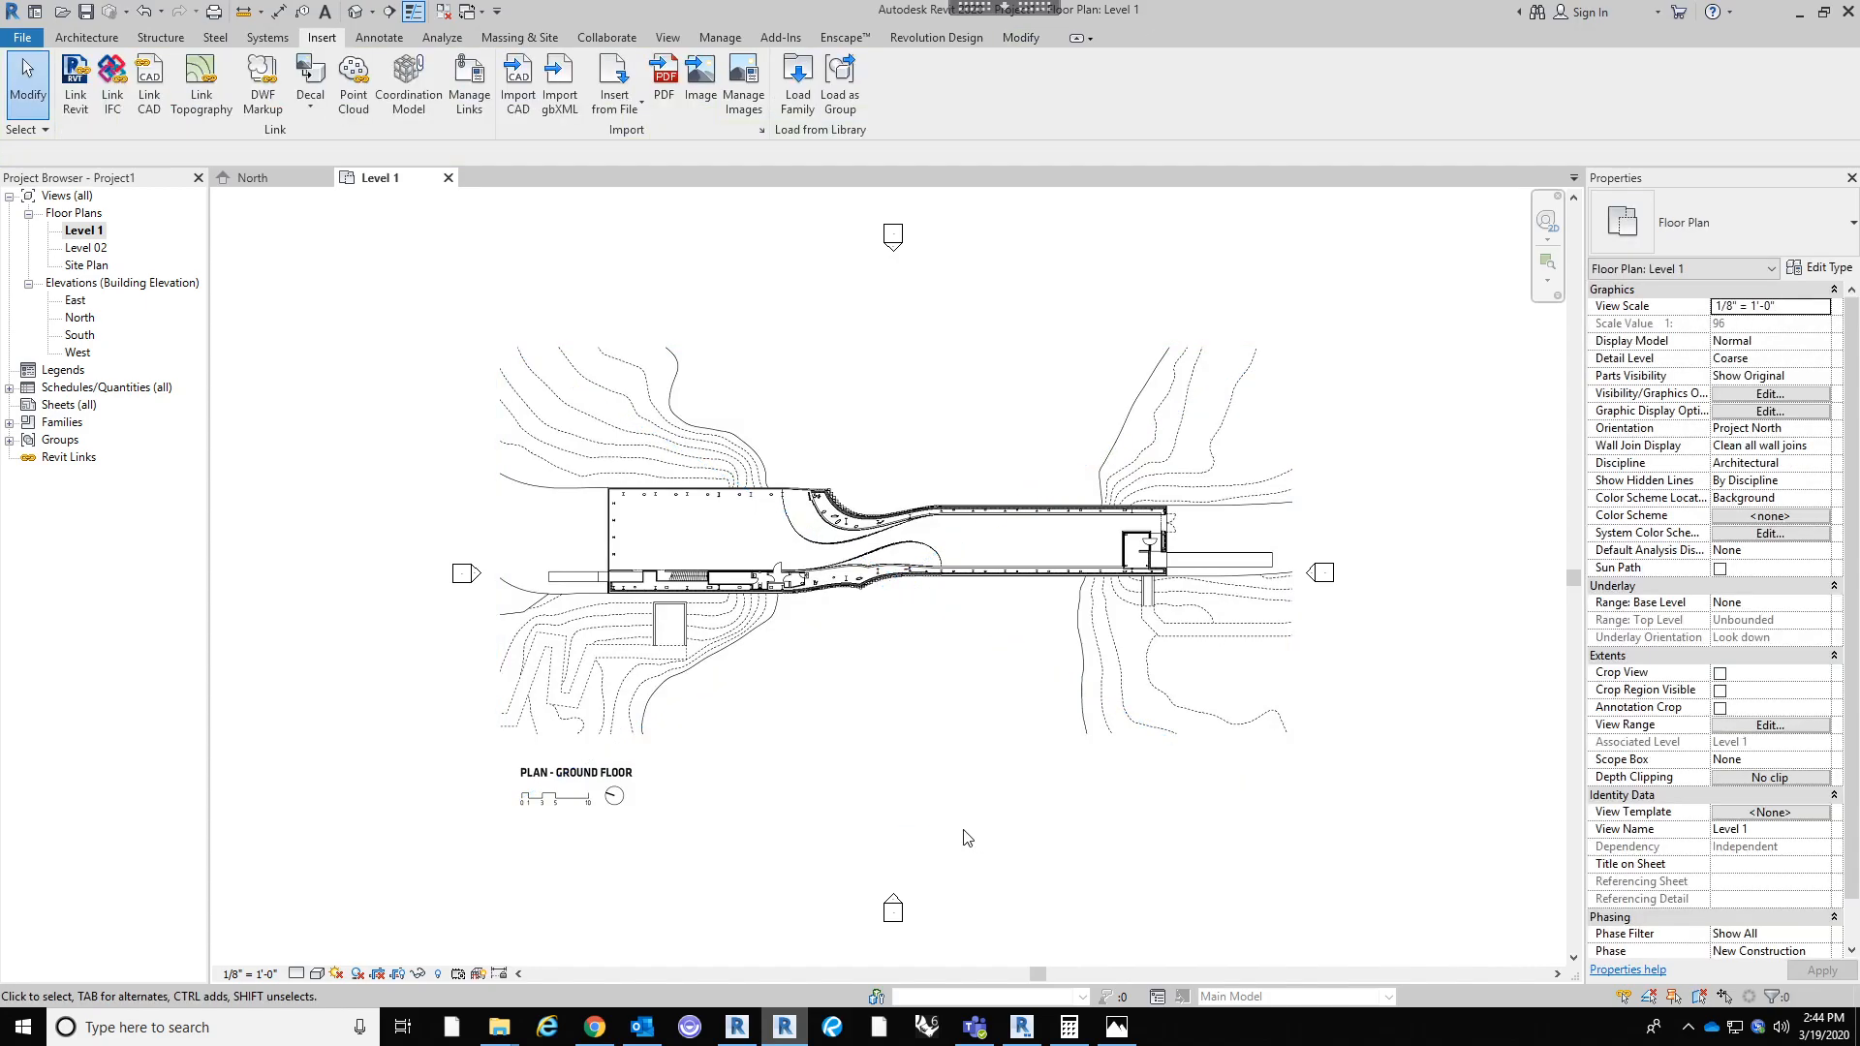
Scale the ground floor image graphically so its scale bar spans 10 m from the 0 mark to the 10 mark
{"action": "scroll", "coordinate": [579, 785], "scroll_direction": "up", "scroll_amount": 1}
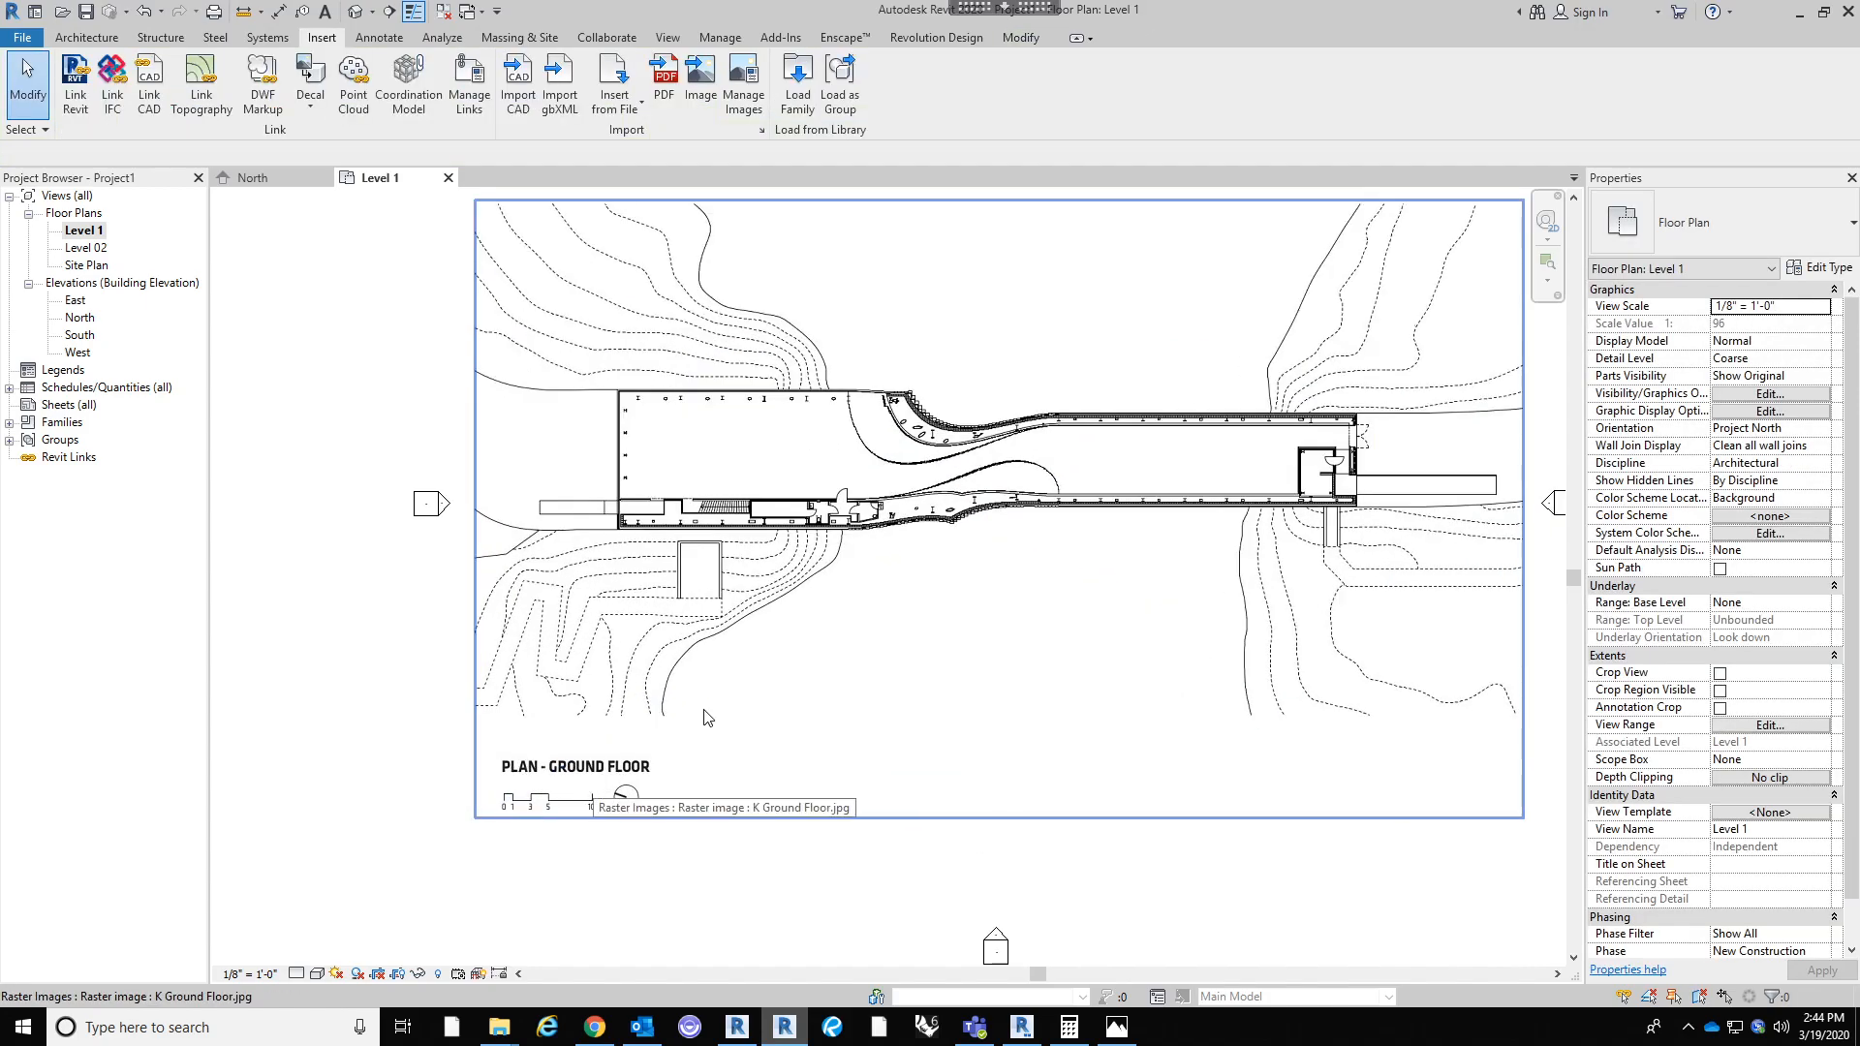
{"action": "left_click", "coordinate": [696, 724]}
{"action": "scroll", "coordinate": [695, 725], "scroll_direction": "down", "scroll_amount": 1}
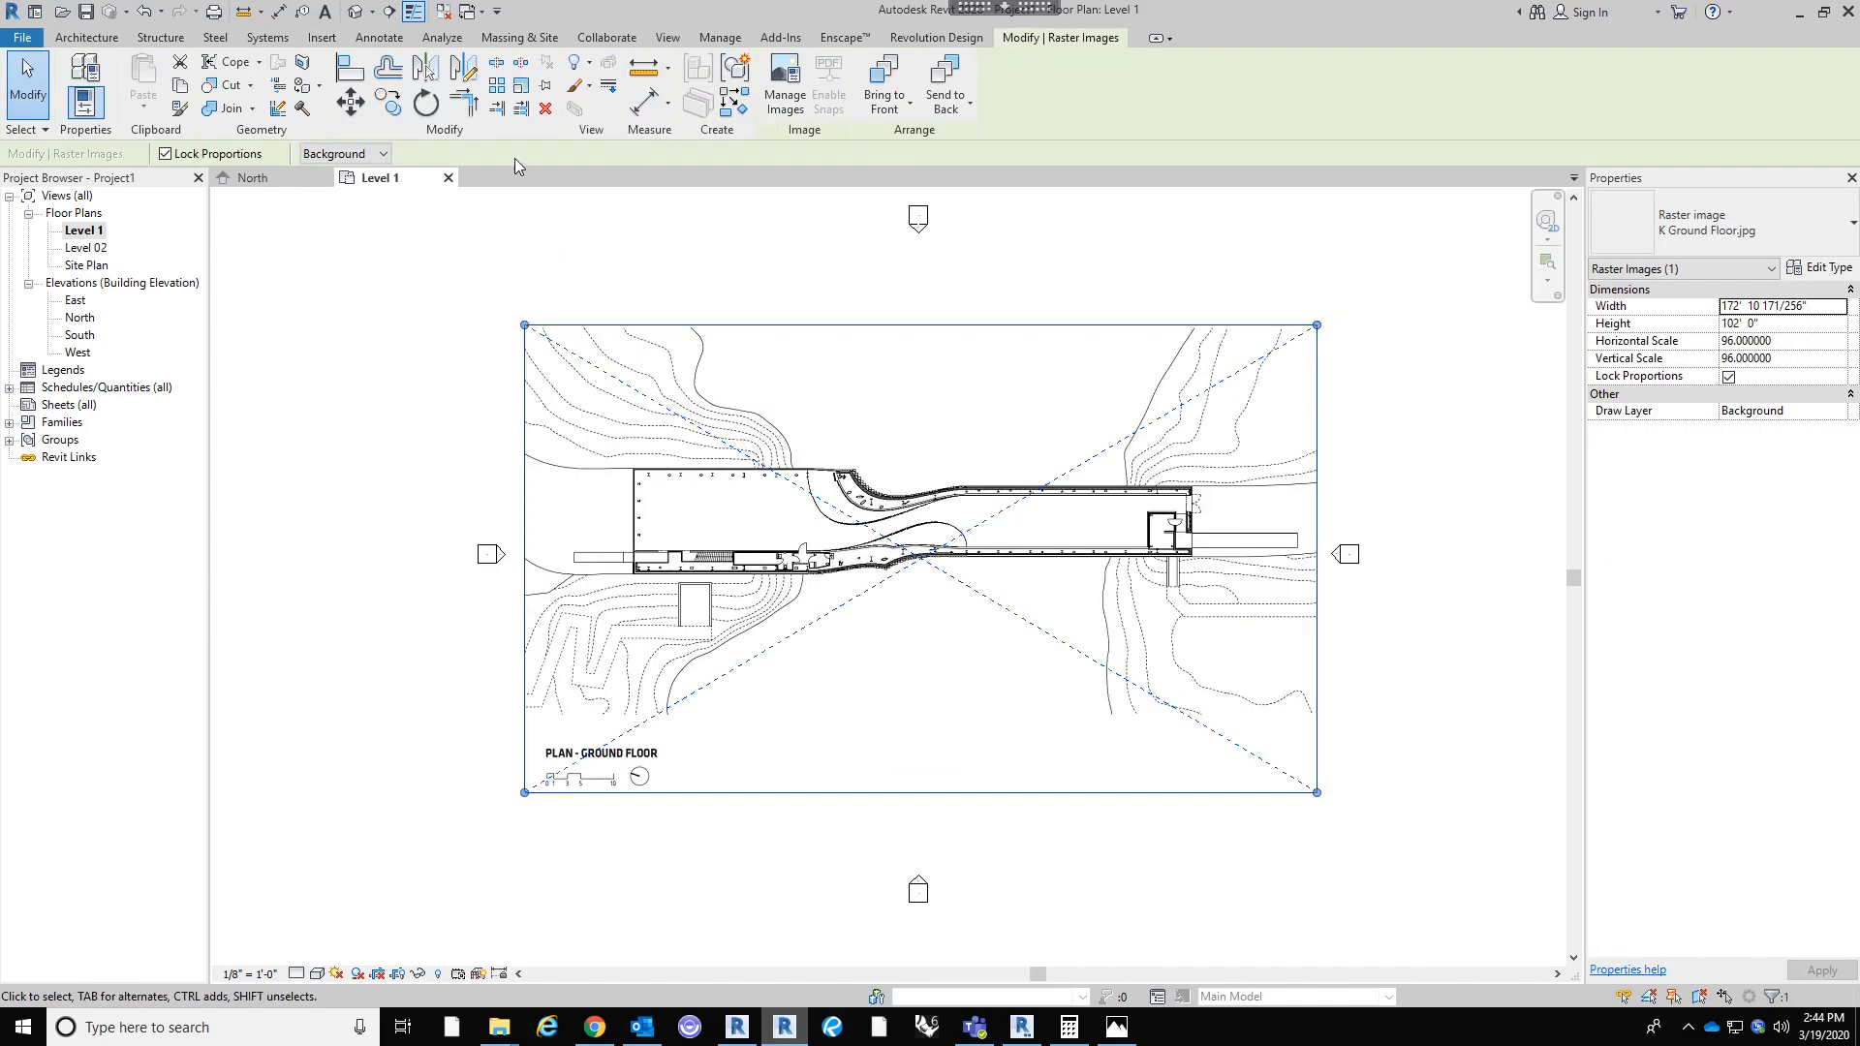
{"action": "left_click", "coordinate": [521, 88]}
{"action": "scroll", "coordinate": [573, 792], "scroll_direction": "up", "scroll_amount": 1}
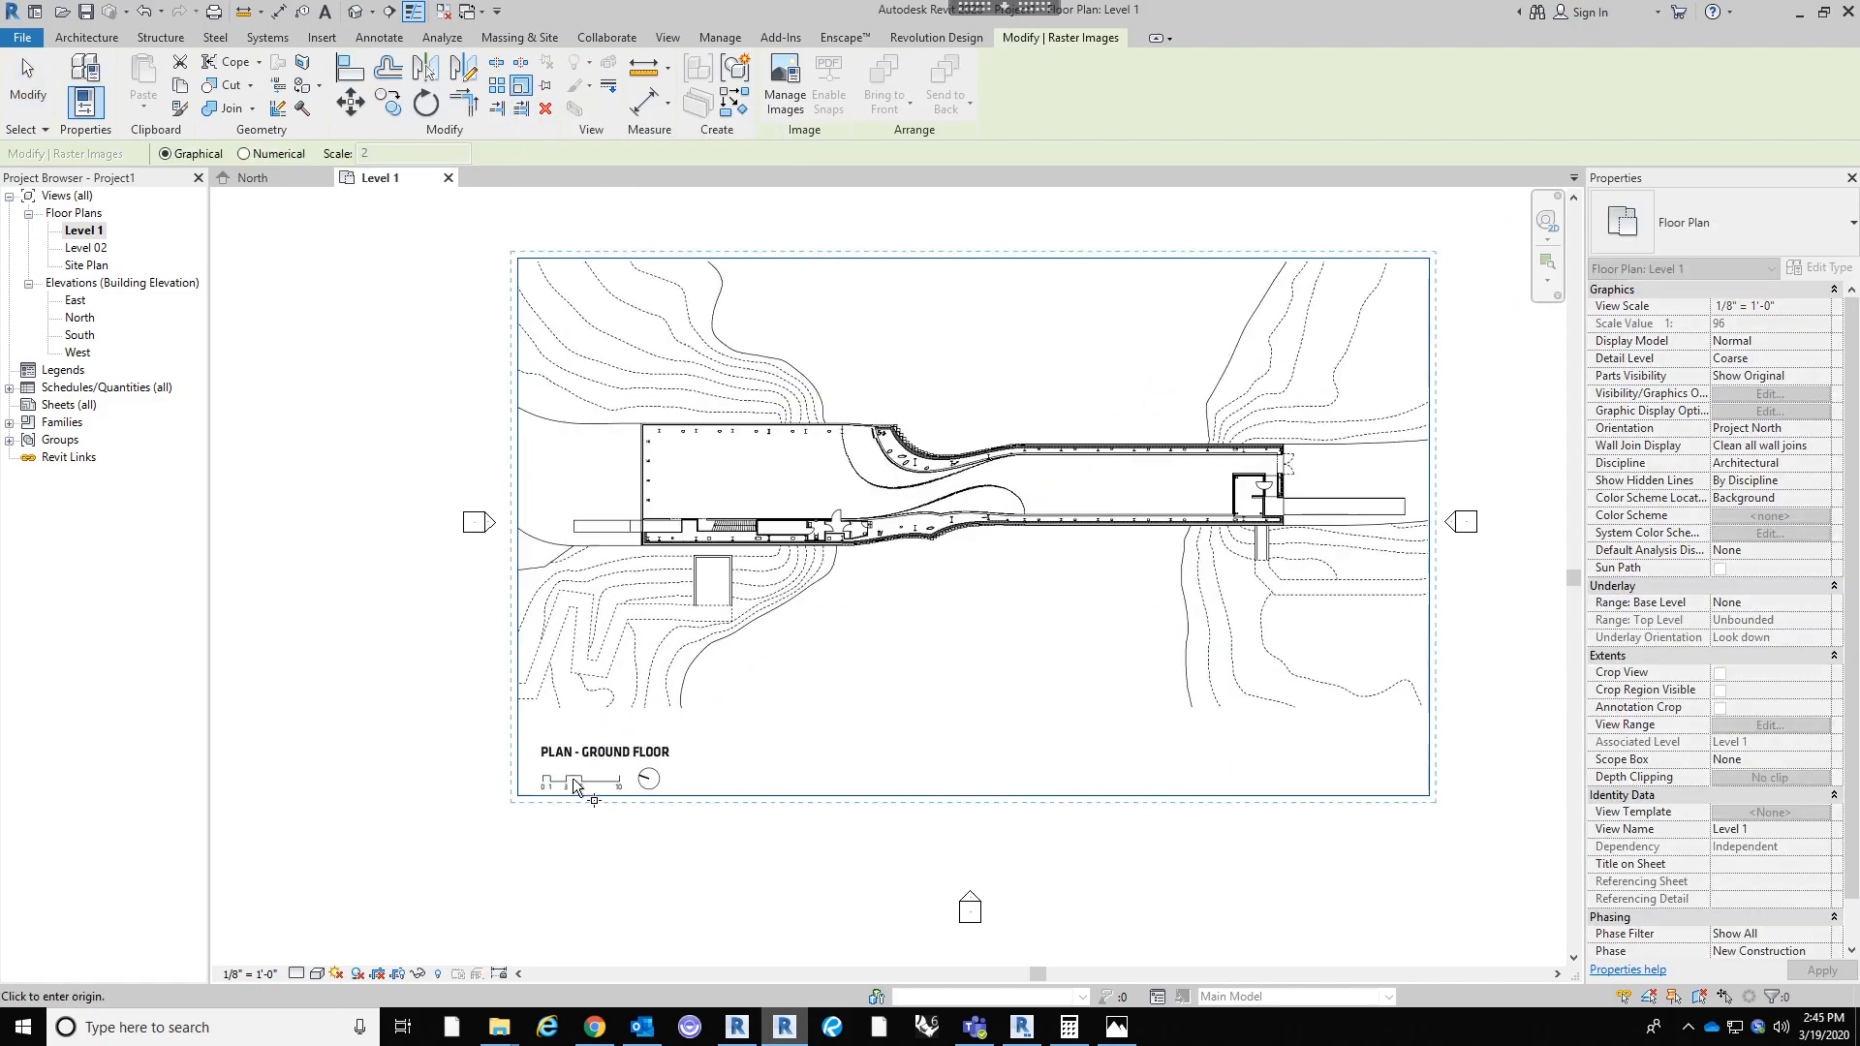
{"action": "scroll", "coordinate": [573, 792], "scroll_direction": "up", "scroll_amount": 4}
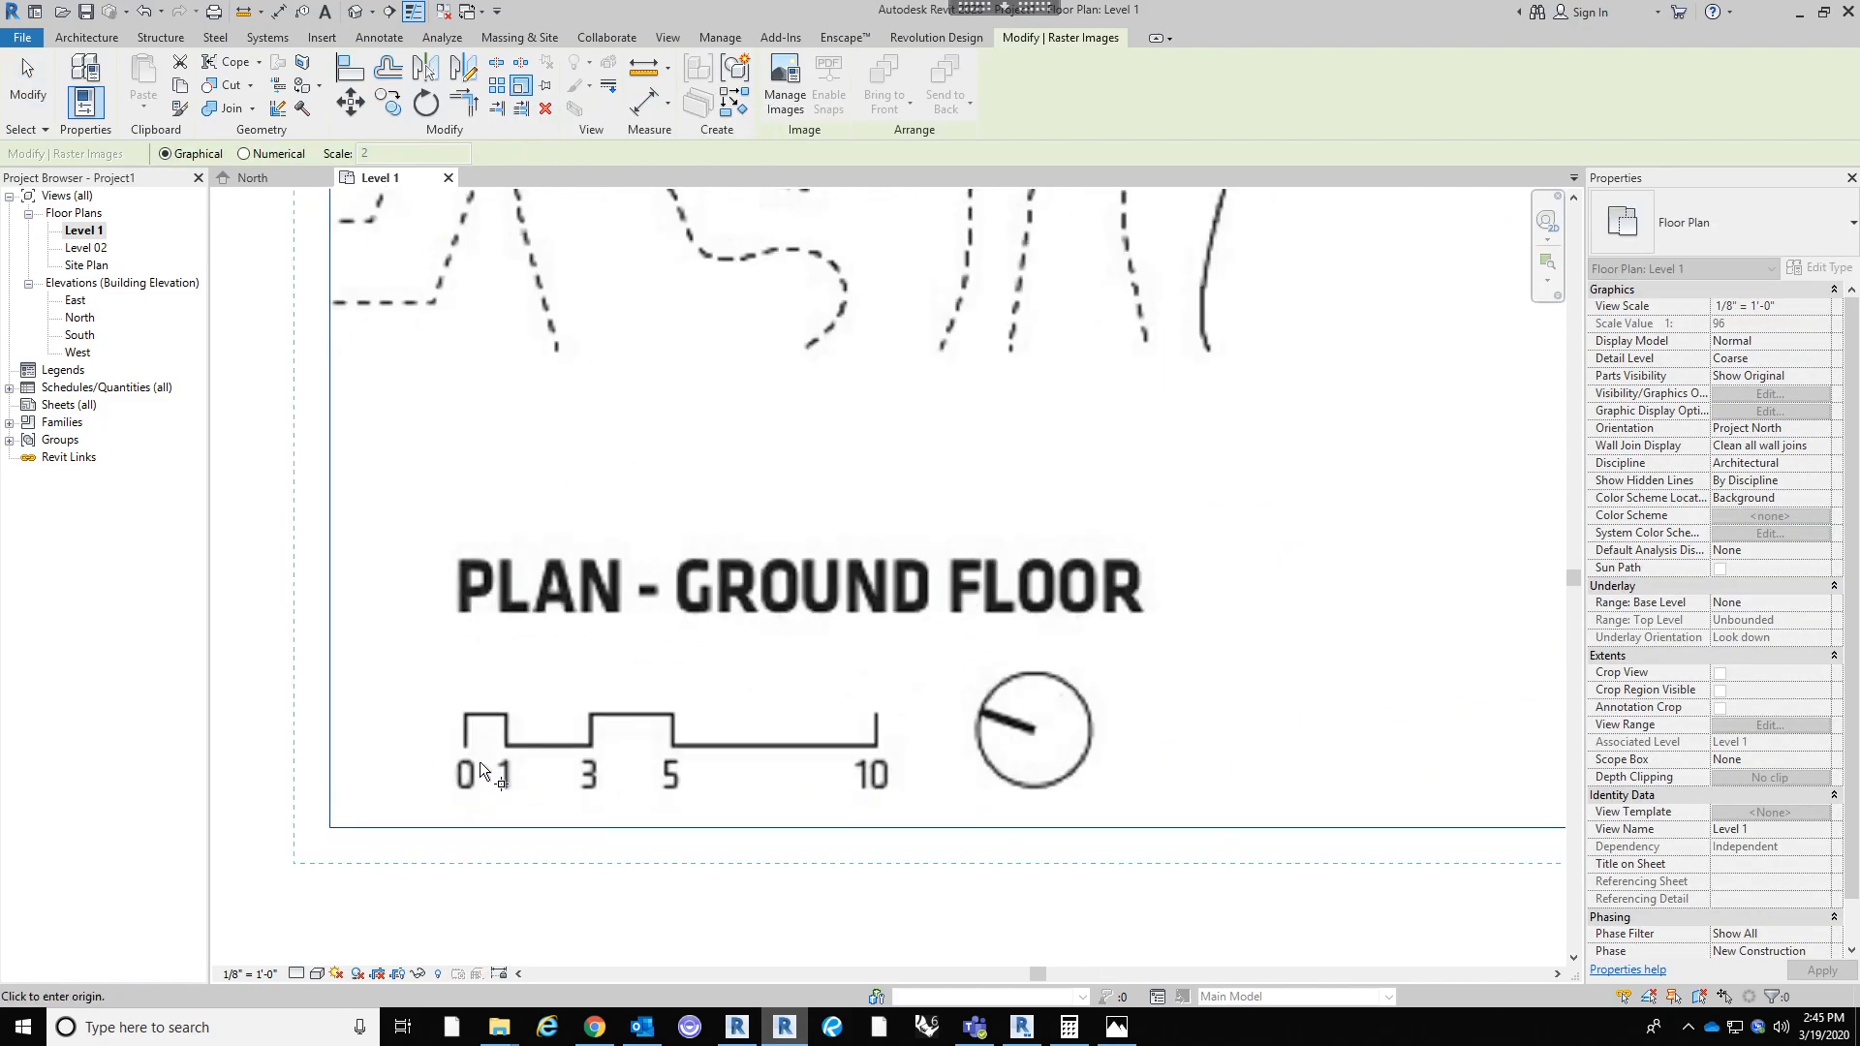
{"action": "scroll", "coordinate": [502, 668], "scroll_direction": "down", "scroll_amount": 1}
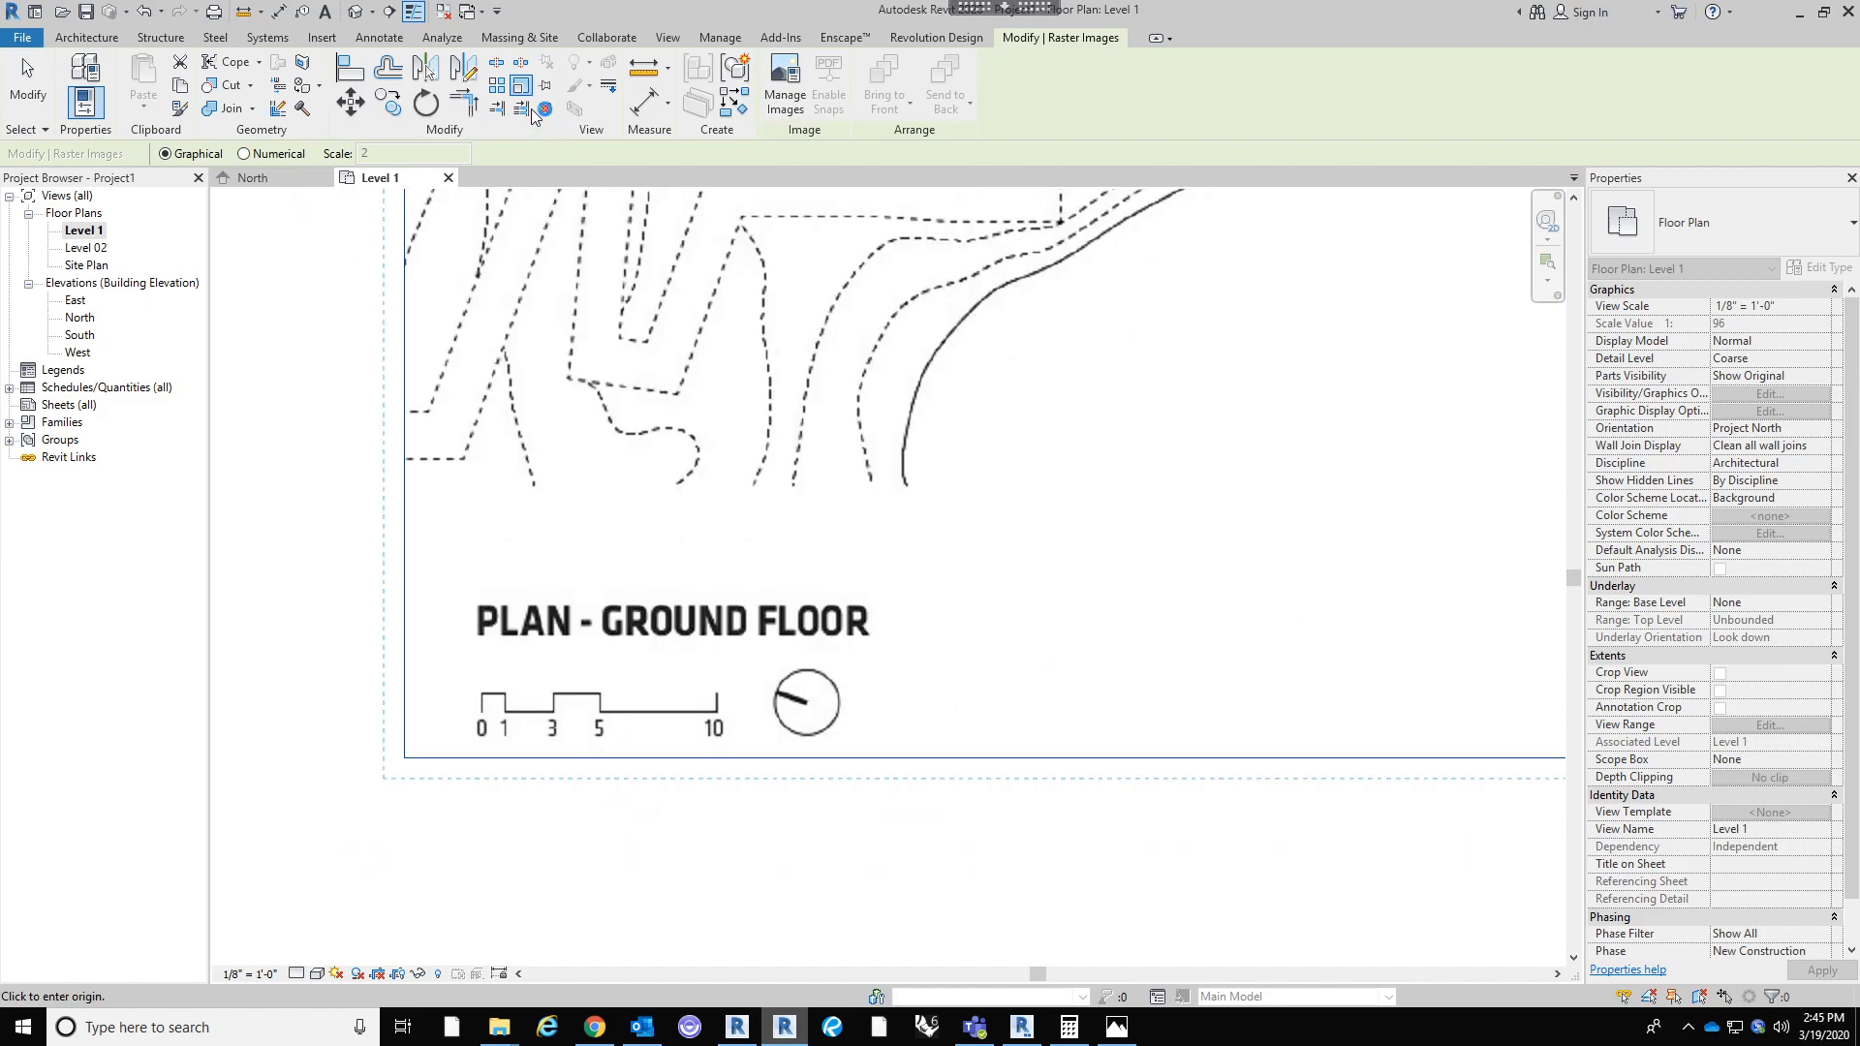
{"action": "scroll", "coordinate": [519, 739], "scroll_direction": "up", "scroll_amount": 2}
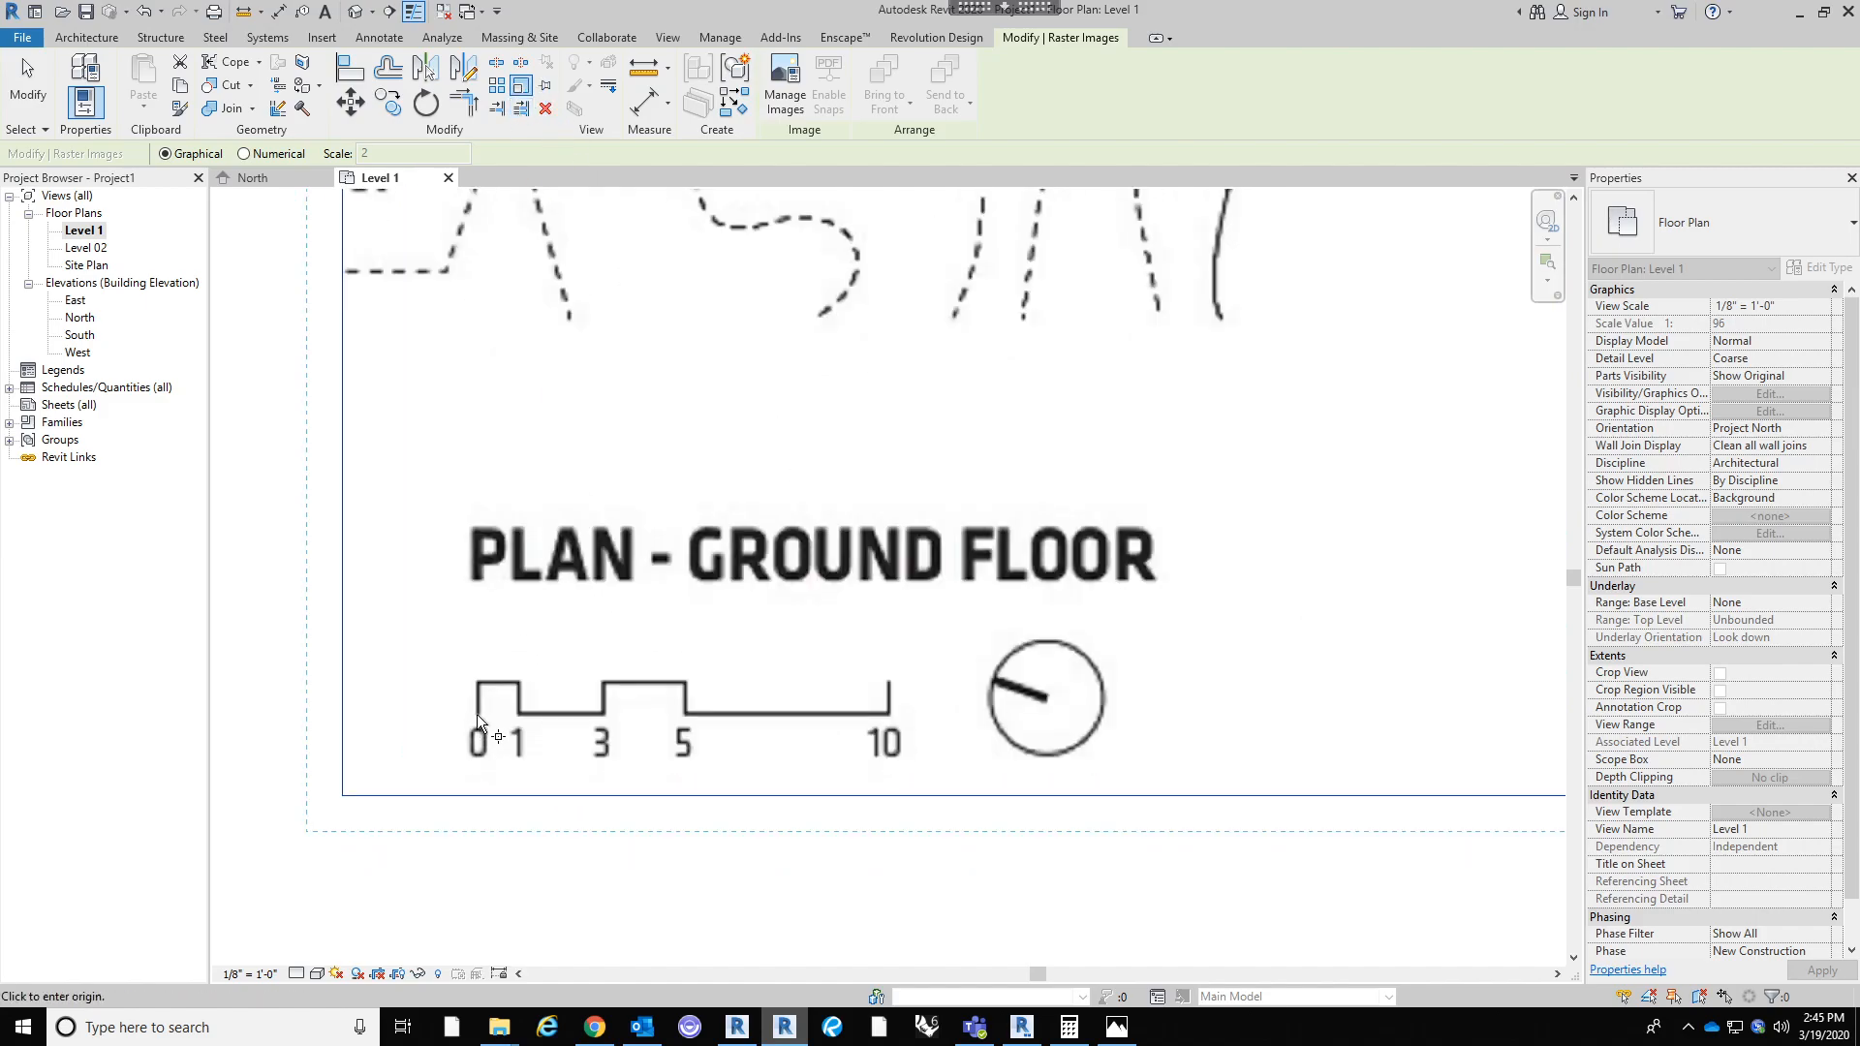
{"action": "left_click", "coordinate": [477, 713]}
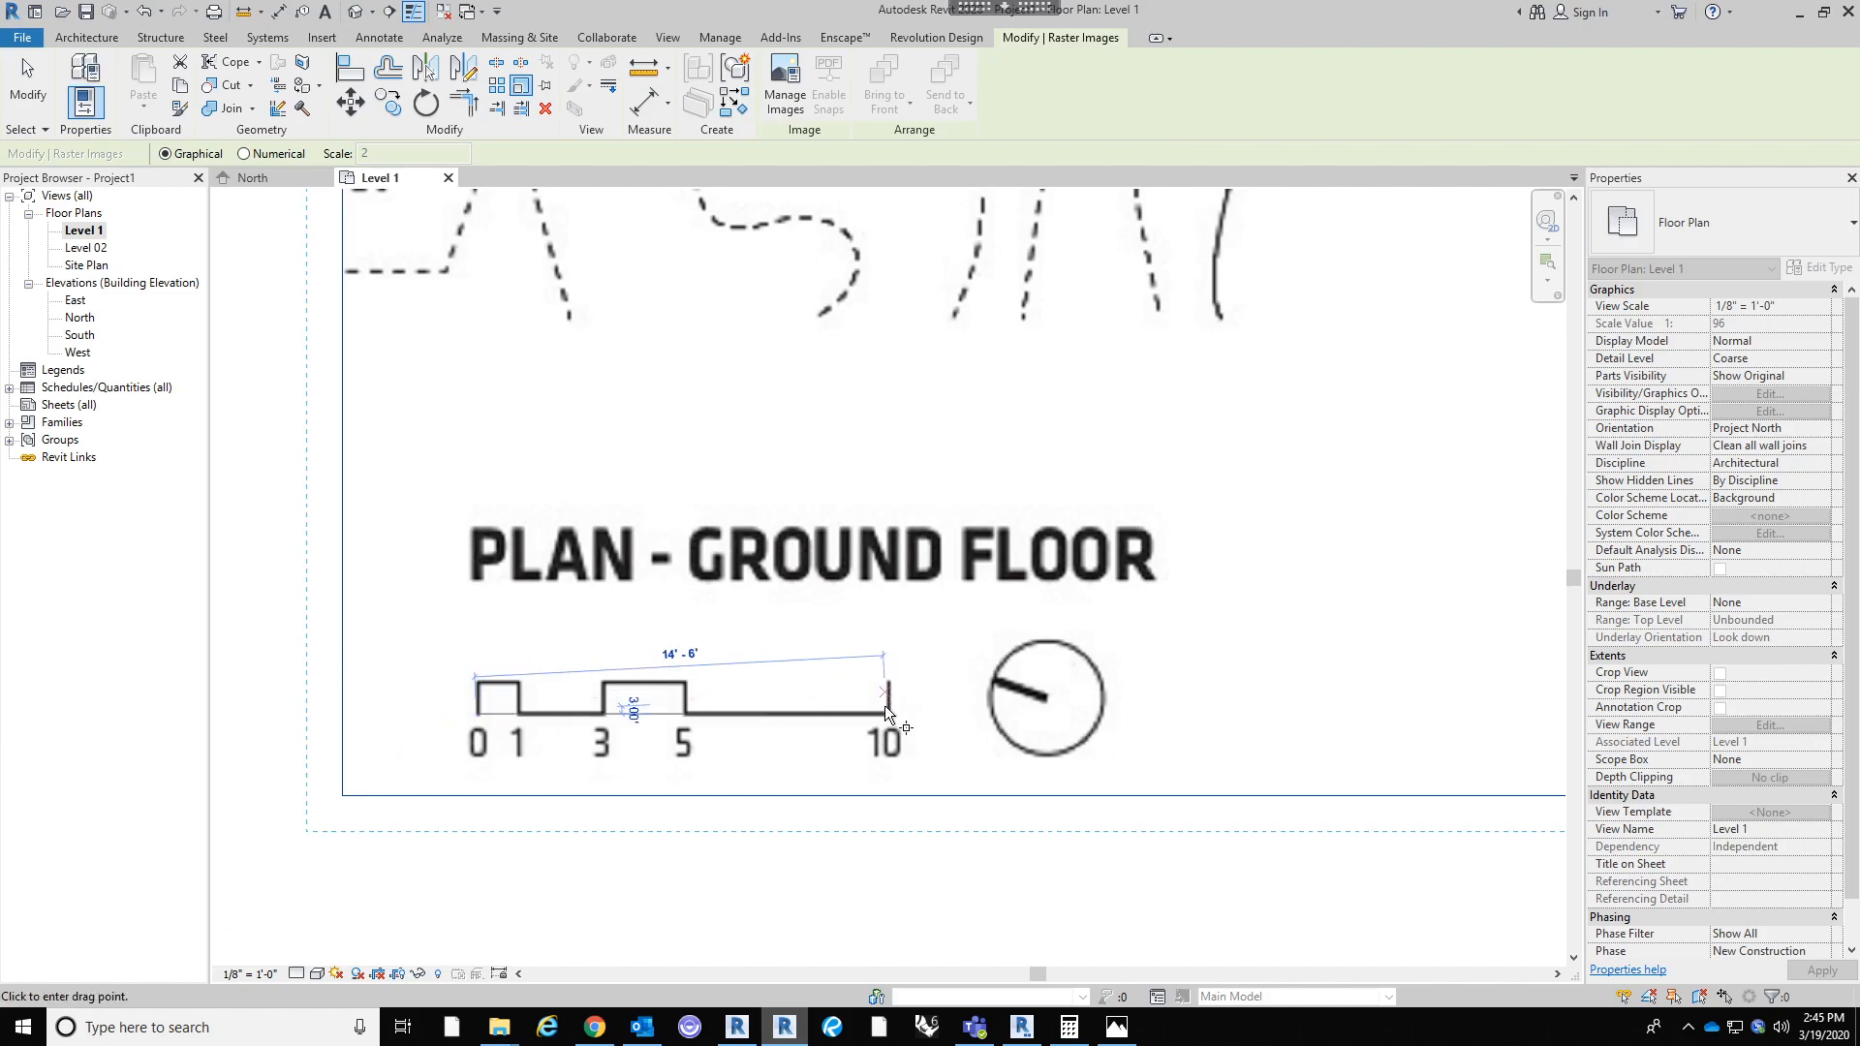
{"action": "scroll", "coordinate": [888, 713], "scroll_direction": "up", "scroll_amount": 2}
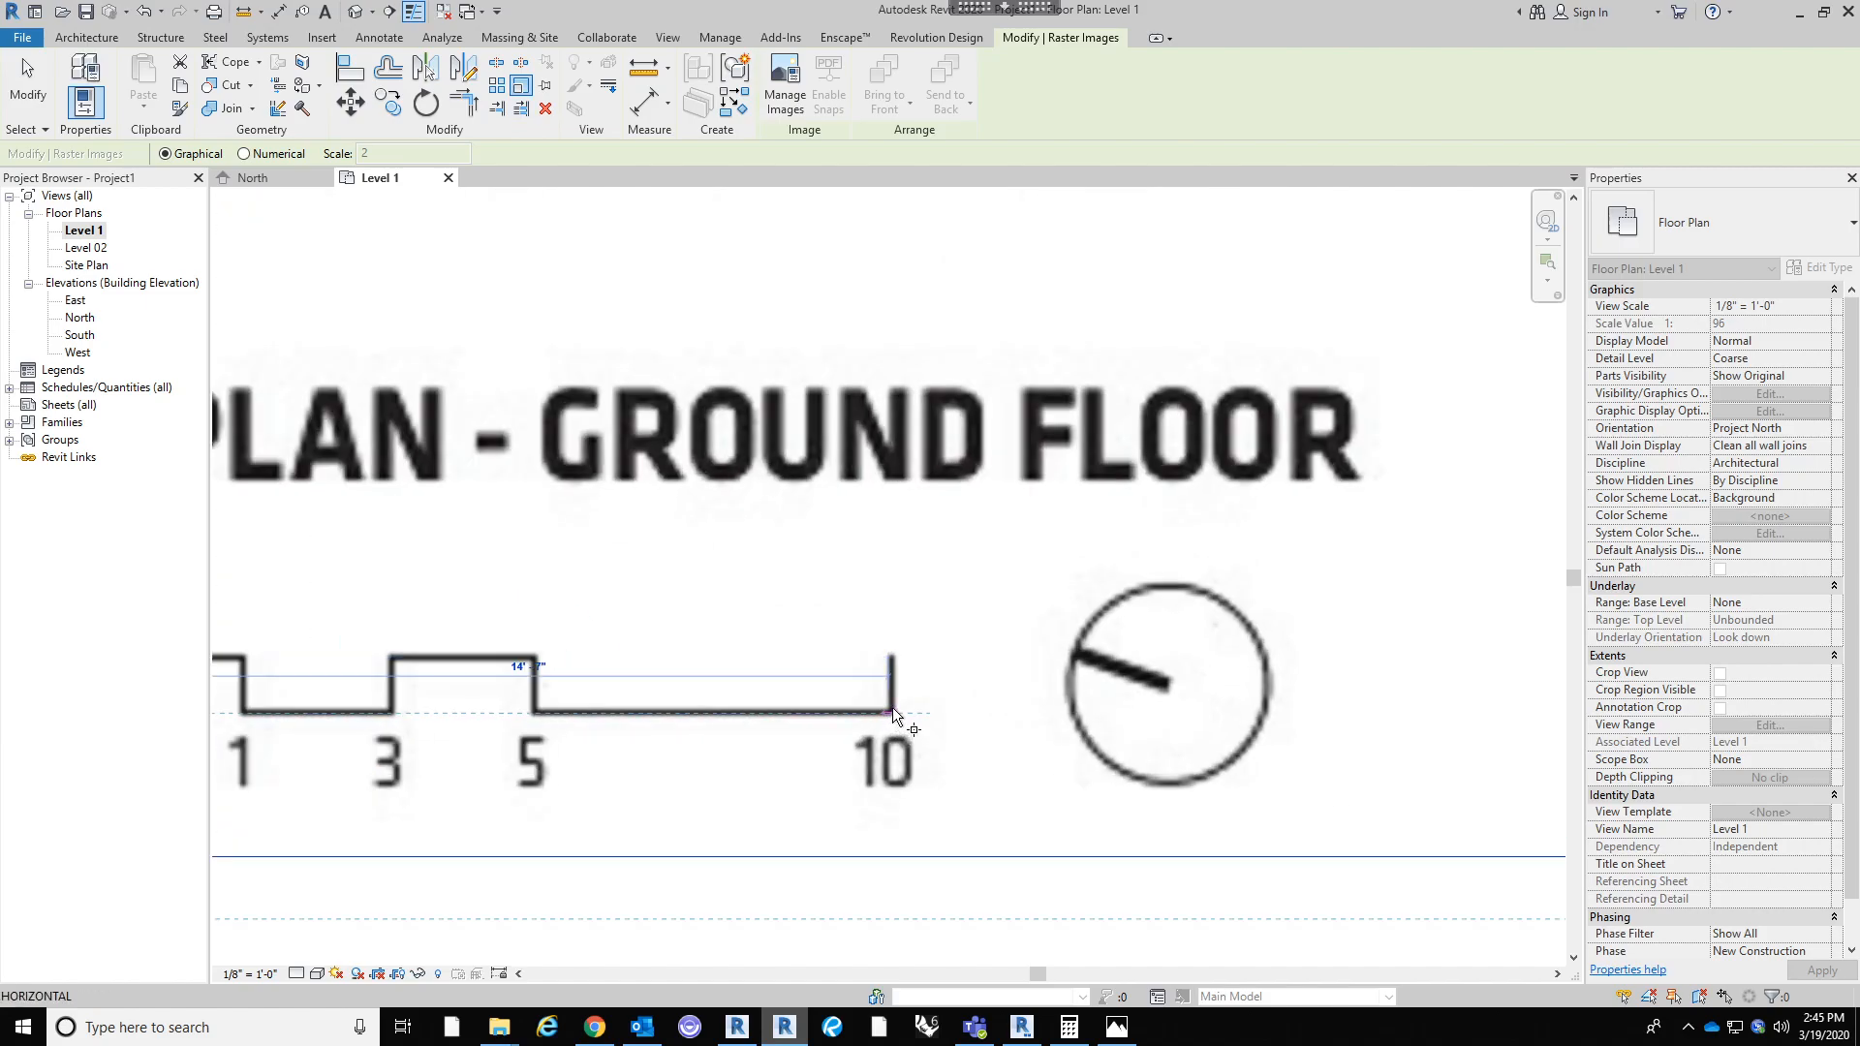
{"action": "type", "text": "10"}
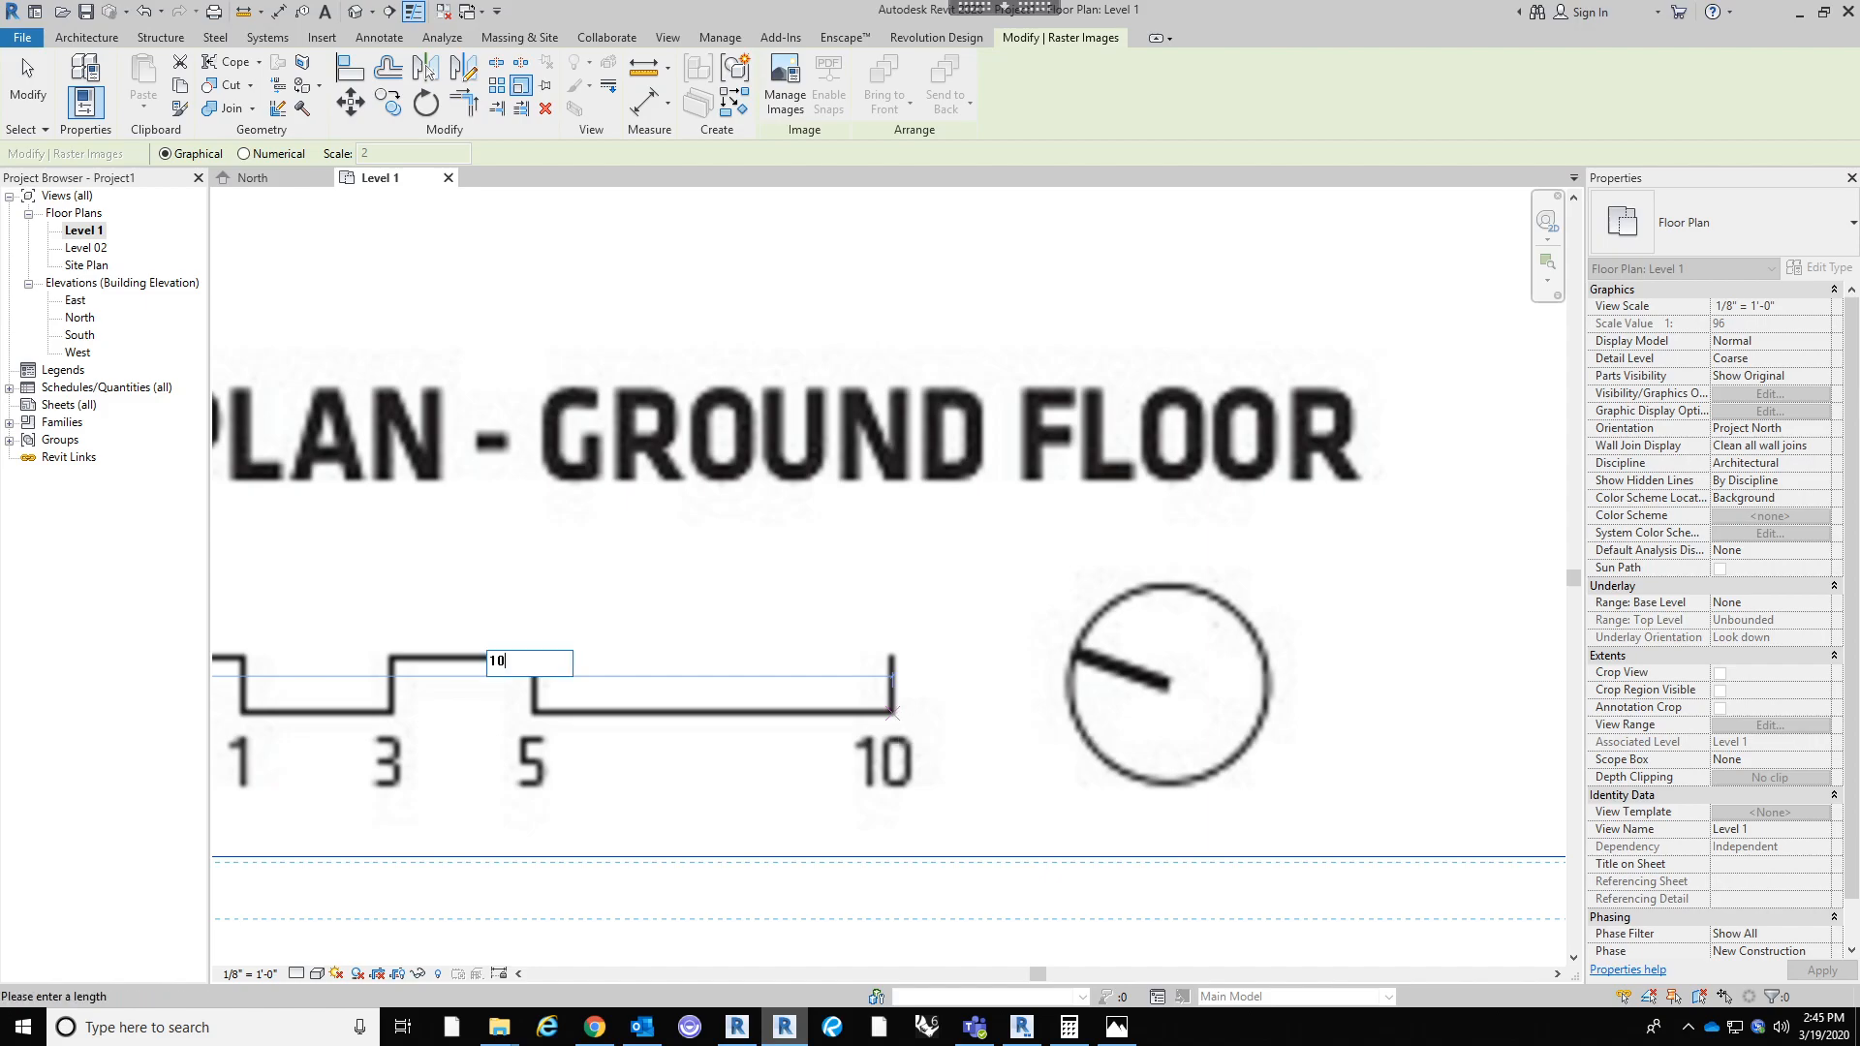
{"action": "type", "text": "m"}
{"action": "key", "text": "Return"}
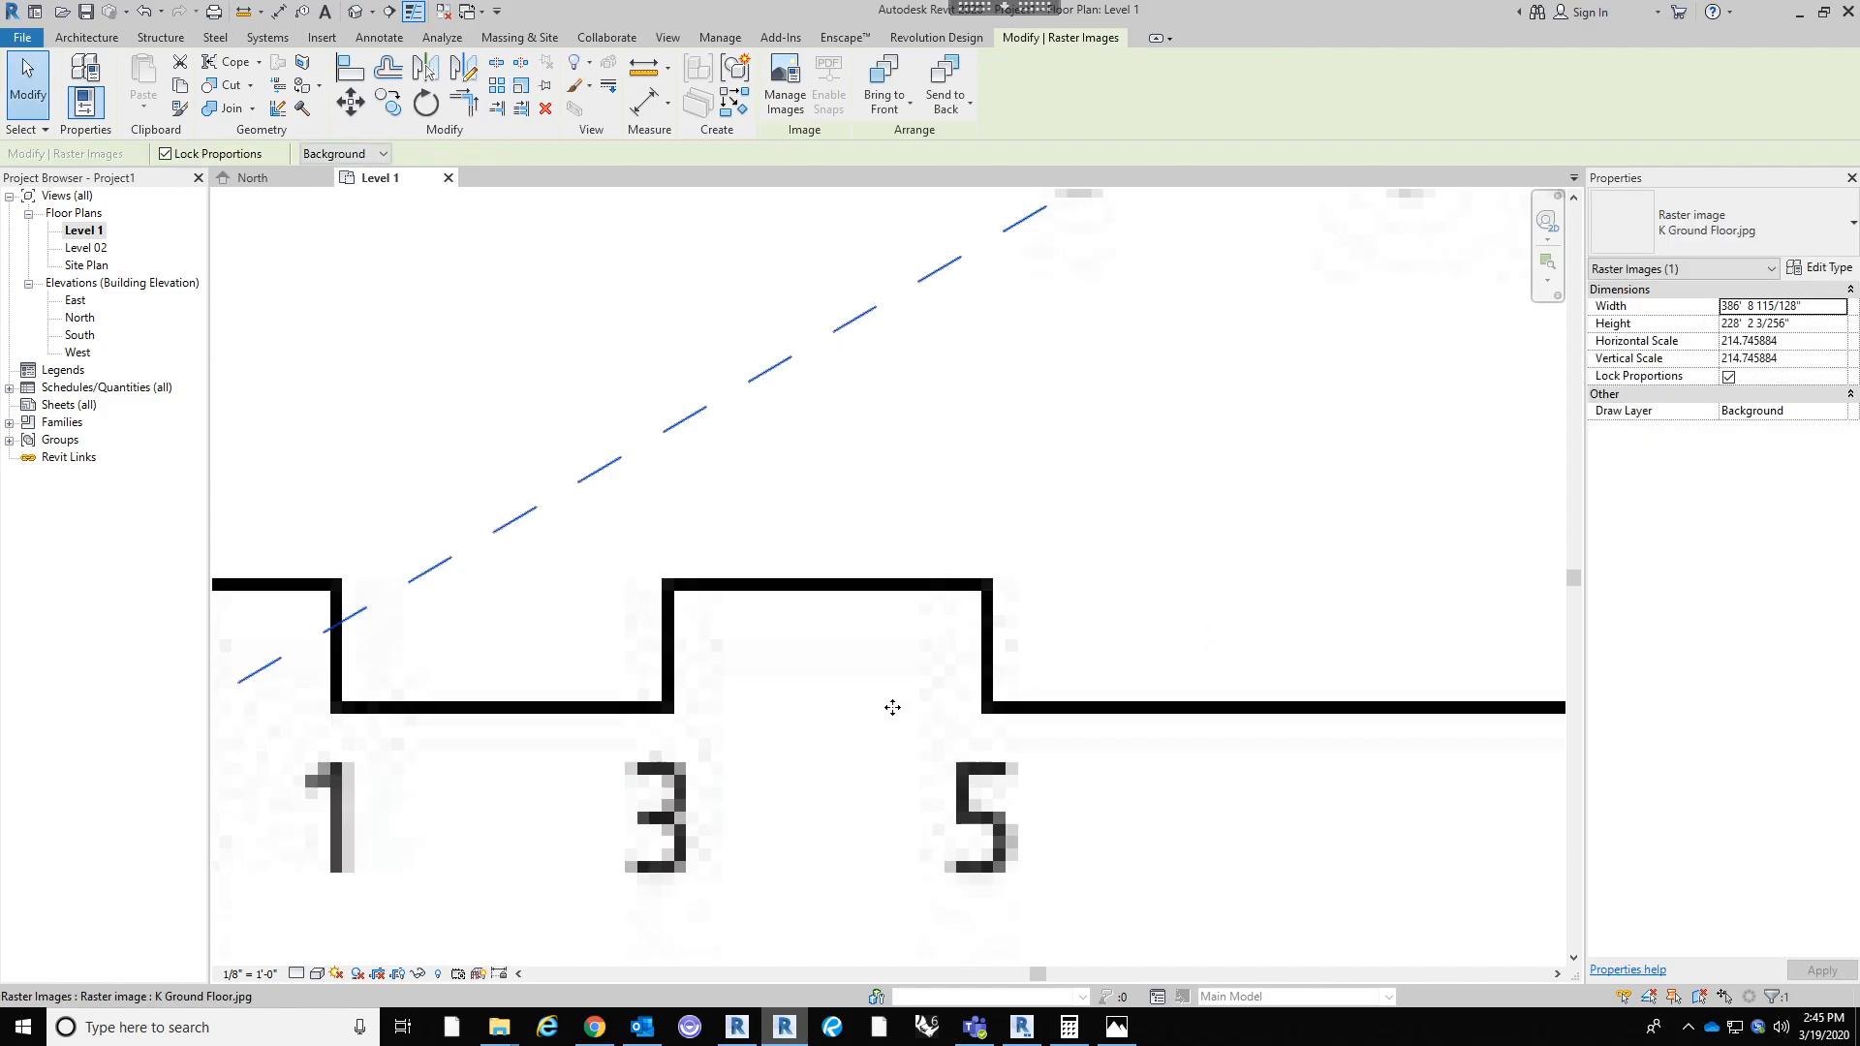
Check the length of the ground floor image's scale bar between its 0 and 10 marks using the Scale tool
{"action": "scroll", "coordinate": [892, 707], "scroll_direction": "down", "scroll_amount": 5}
{"action": "left_click", "coordinate": [984, 785]}
{"action": "middle_click_drag", "start_coordinate": [951, 796], "coordinate": [697, 770]}
{"action": "scroll", "coordinate": [697, 770], "scroll_direction": "down", "scroll_amount": 2}
{"action": "left_click", "coordinate": [511, 215]}
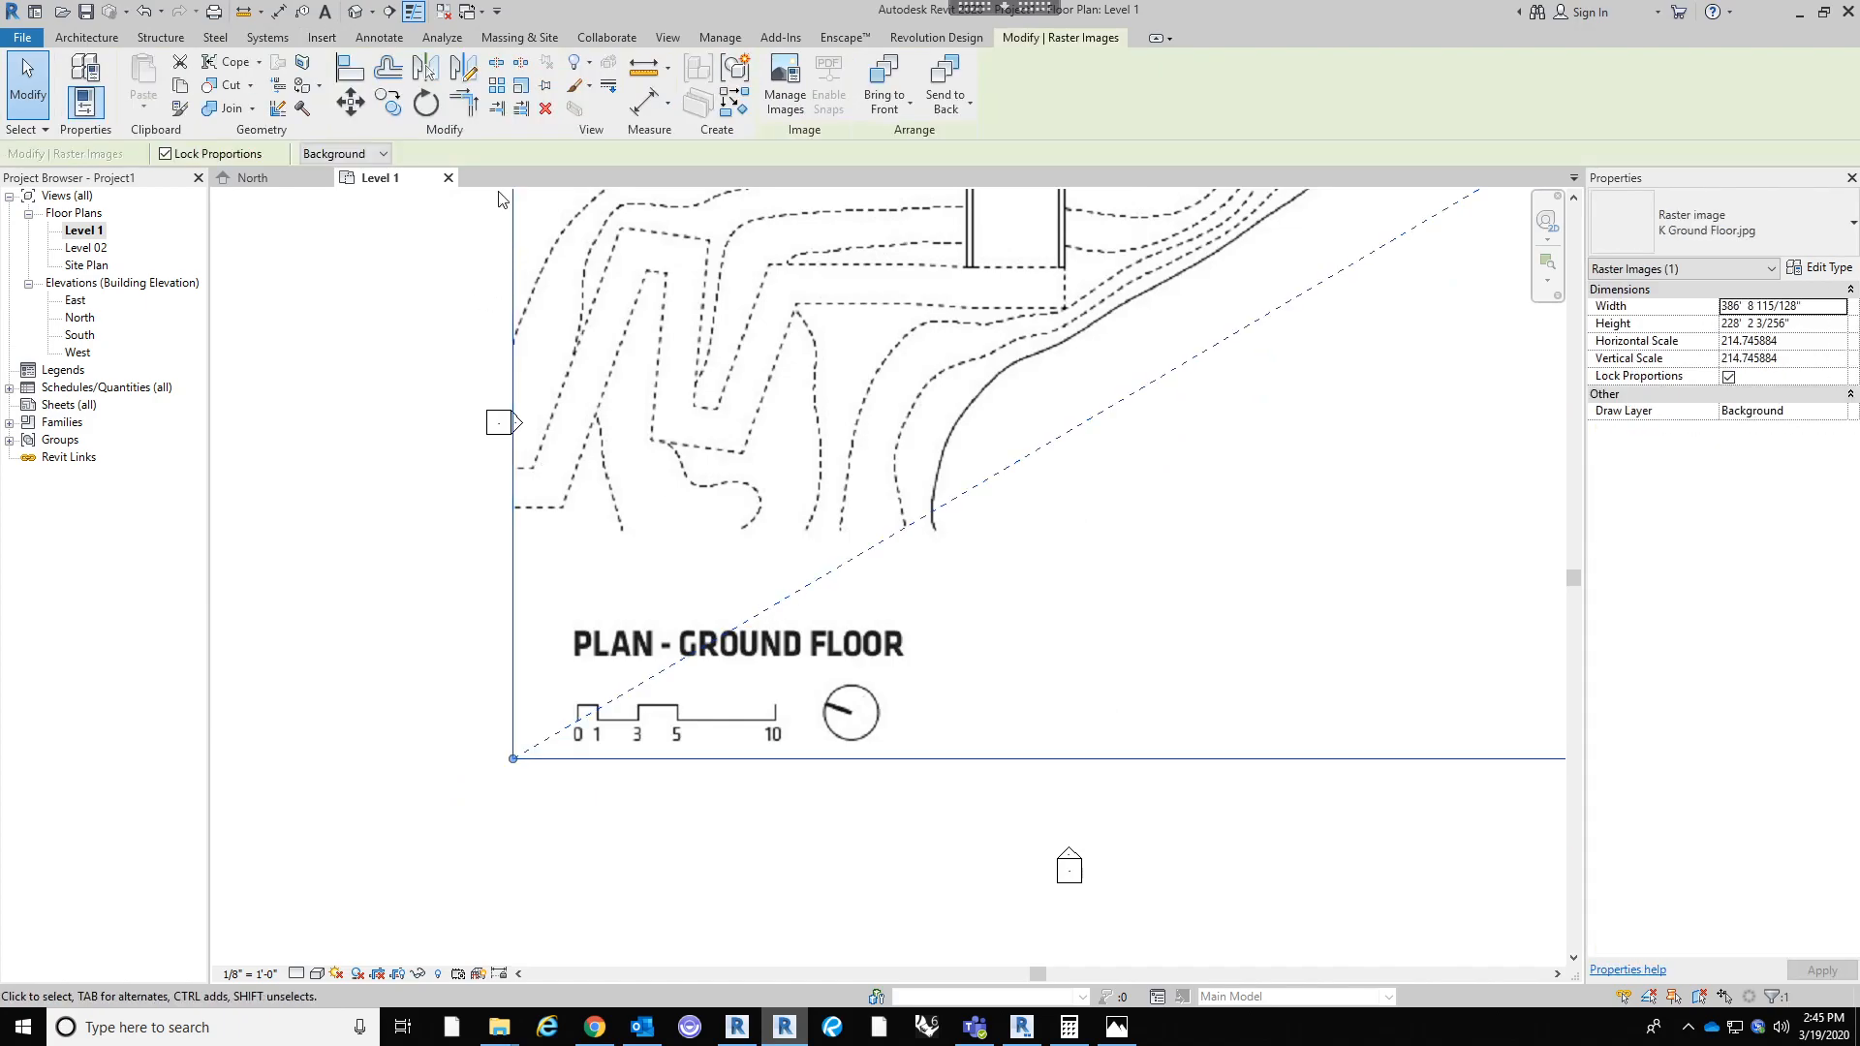
{"action": "left_click", "coordinate": [521, 89]}
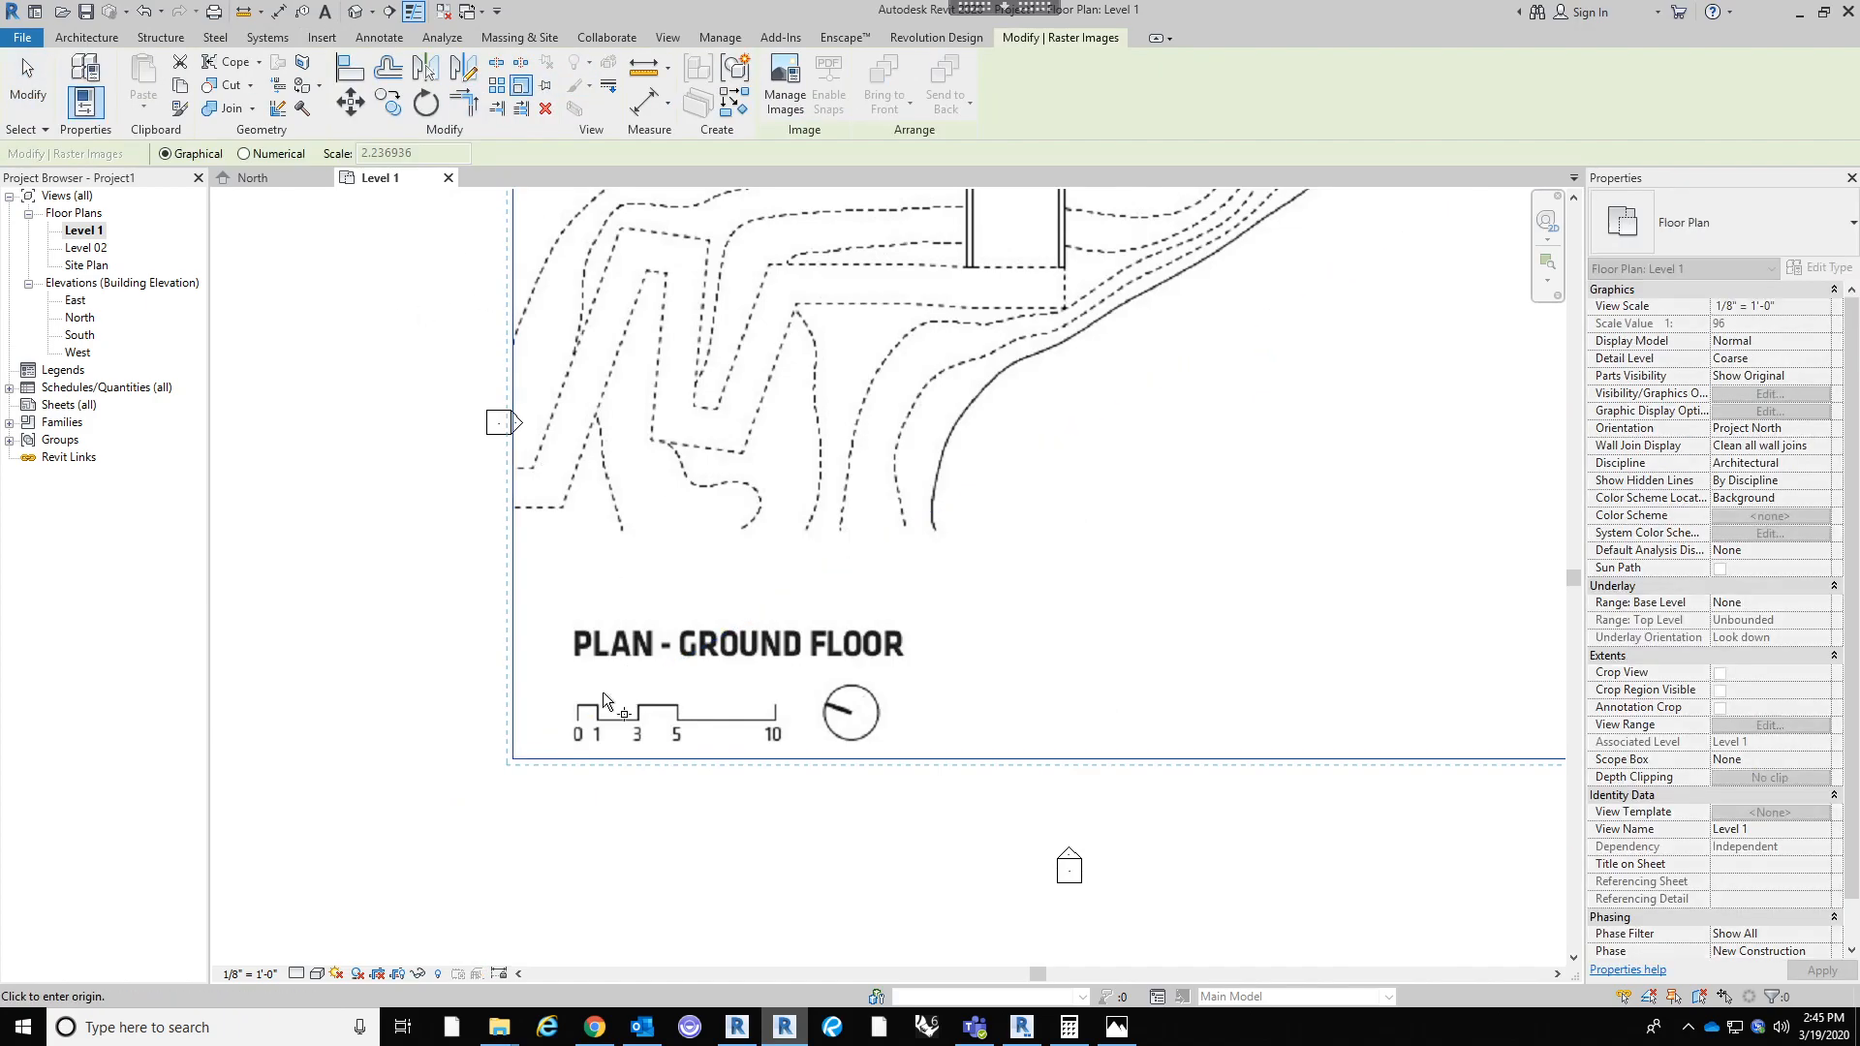
{"action": "left_click", "coordinate": [578, 720]}
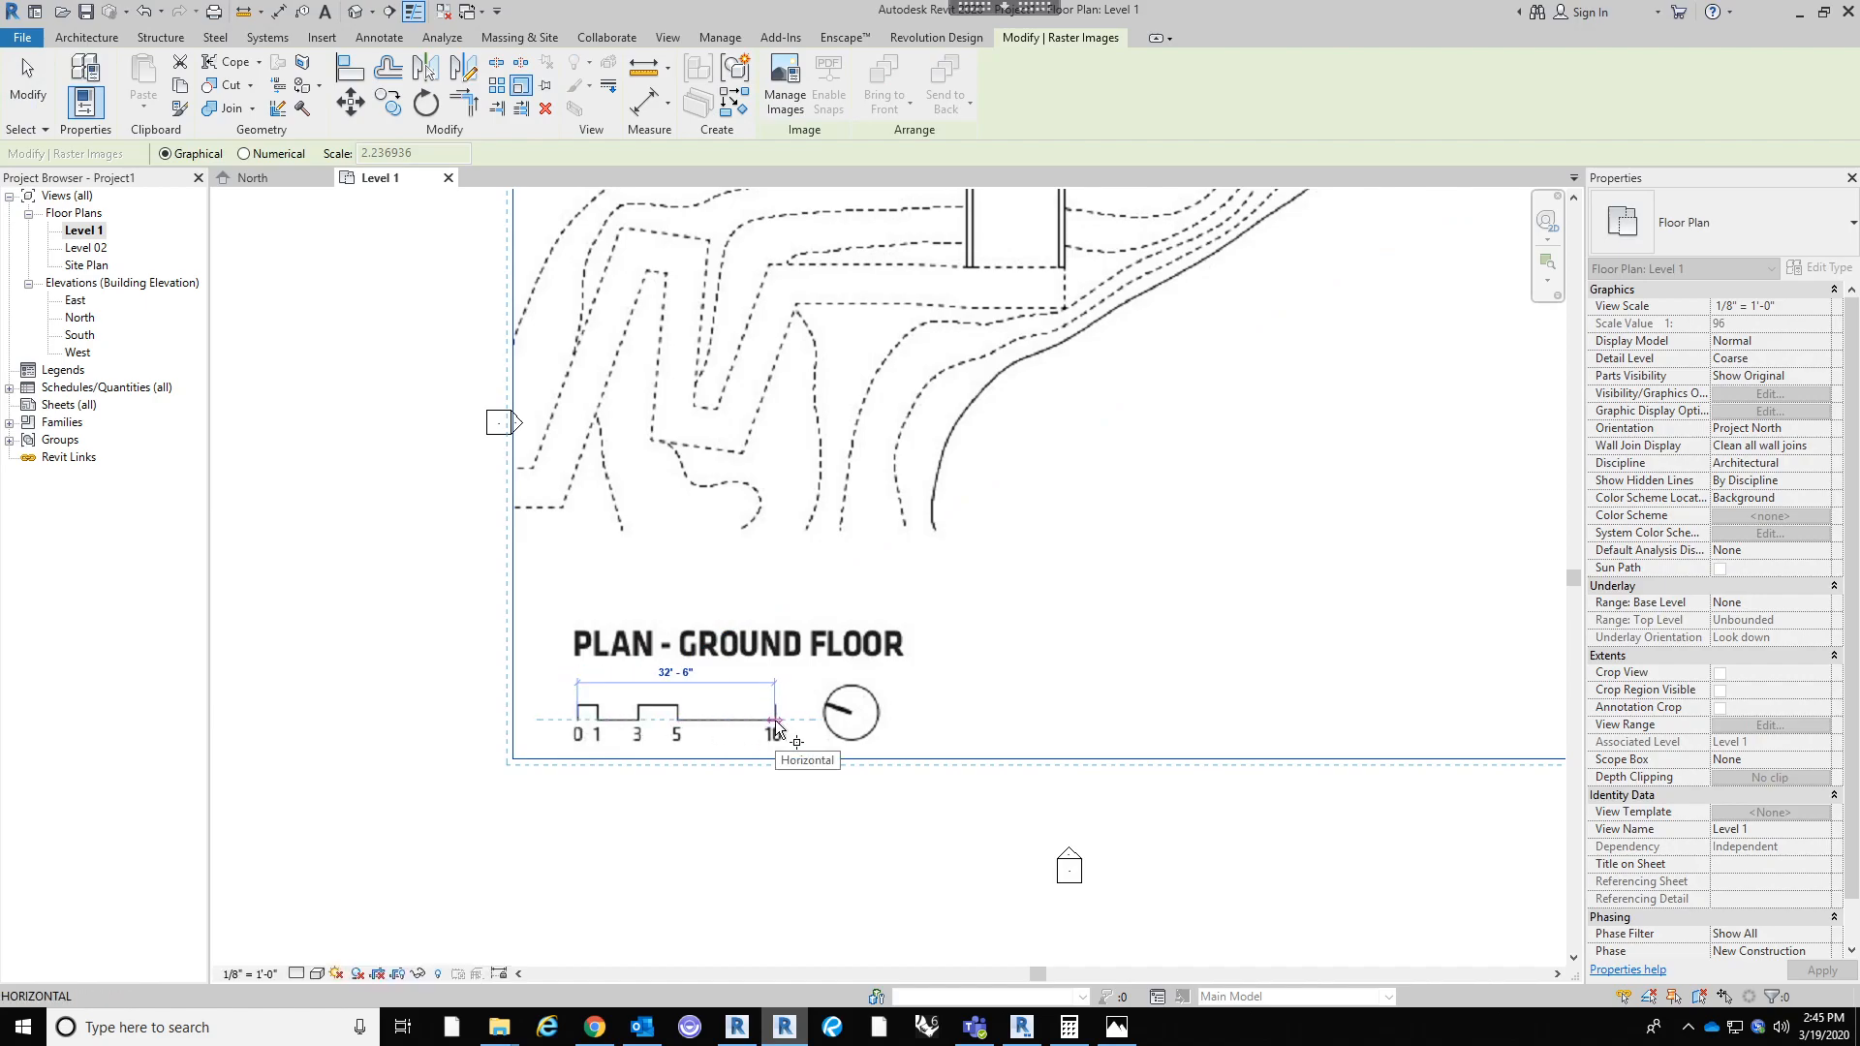
{"action": "key", "text": "Escape"}
Move the ground floor image so the museum plan lies centrally between the north and south elevation markers
{"action": "scroll", "coordinate": [988, 809], "scroll_direction": "down", "scroll_amount": 2}
{"action": "middle_click_drag", "start_coordinate": [987, 809], "coordinate": [639, 787]}
{"action": "scroll", "coordinate": [775, 775], "scroll_direction": "down", "scroll_amount": 1}
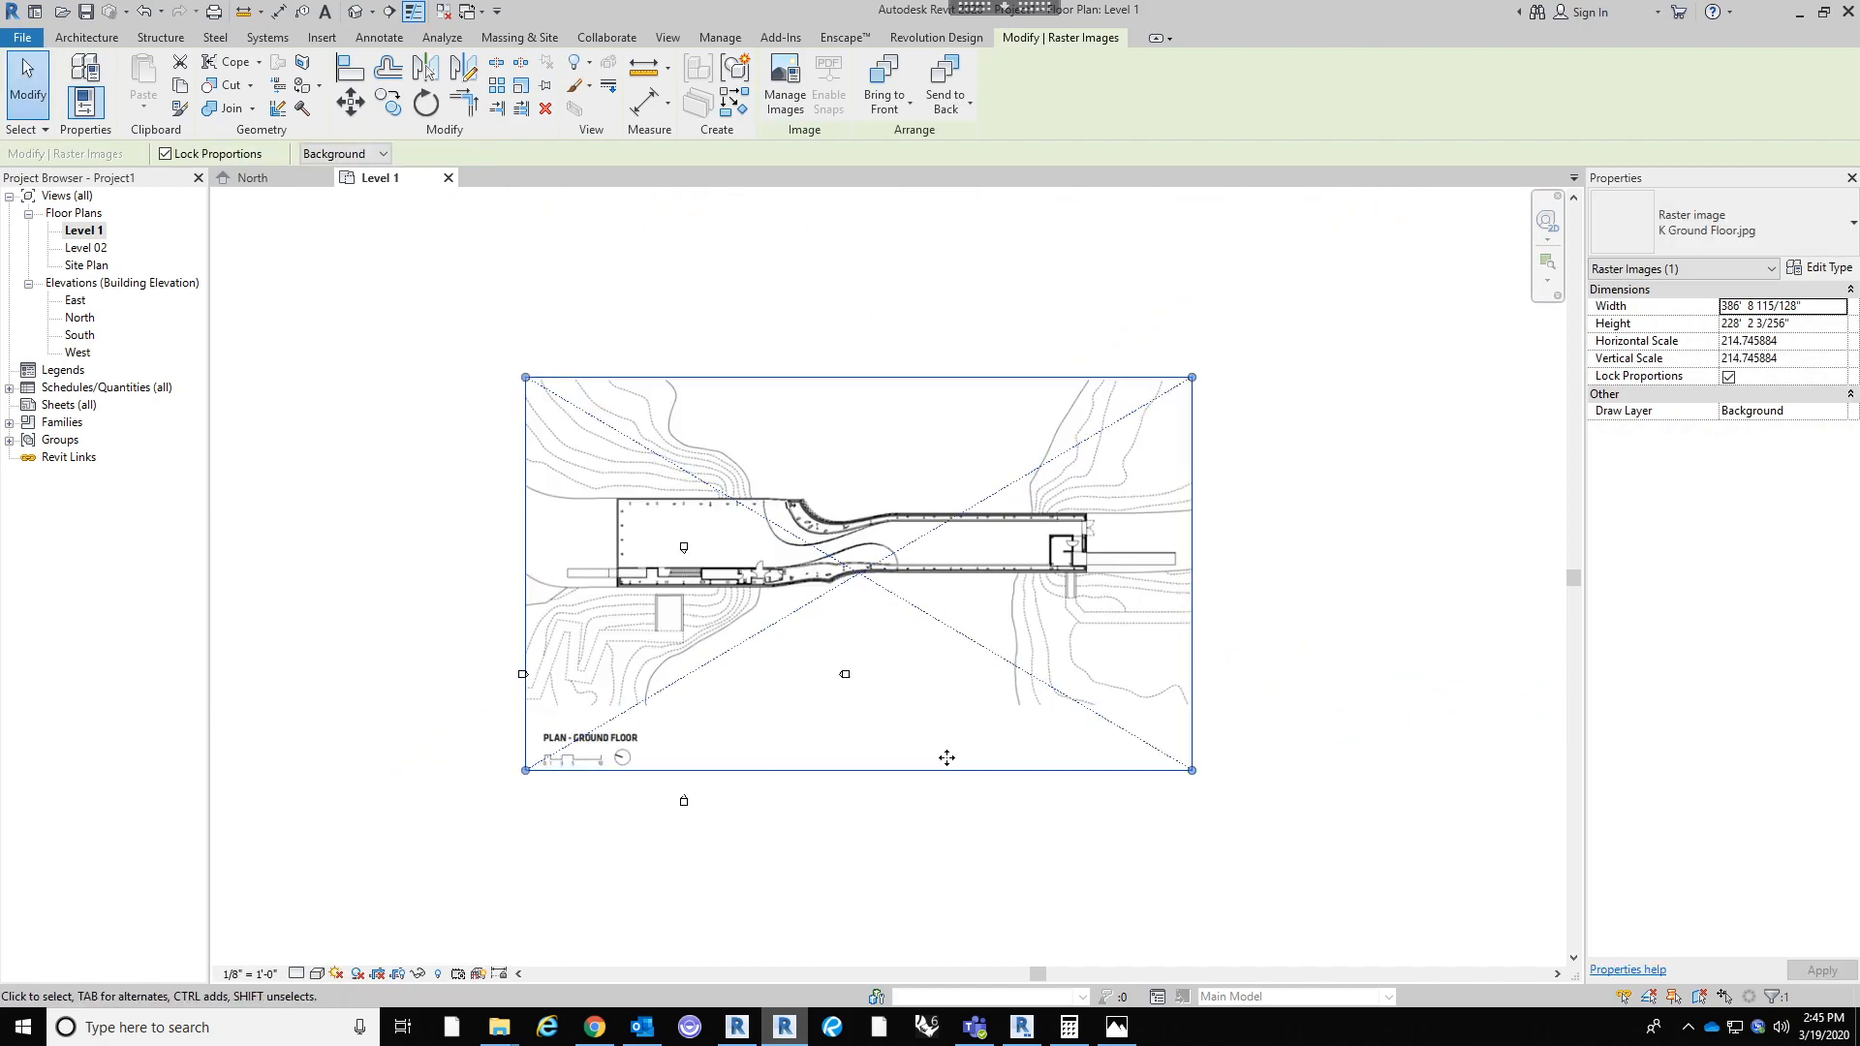
{"action": "left_click_drag", "start_coordinate": [901, 565], "coordinate": [688, 666]}
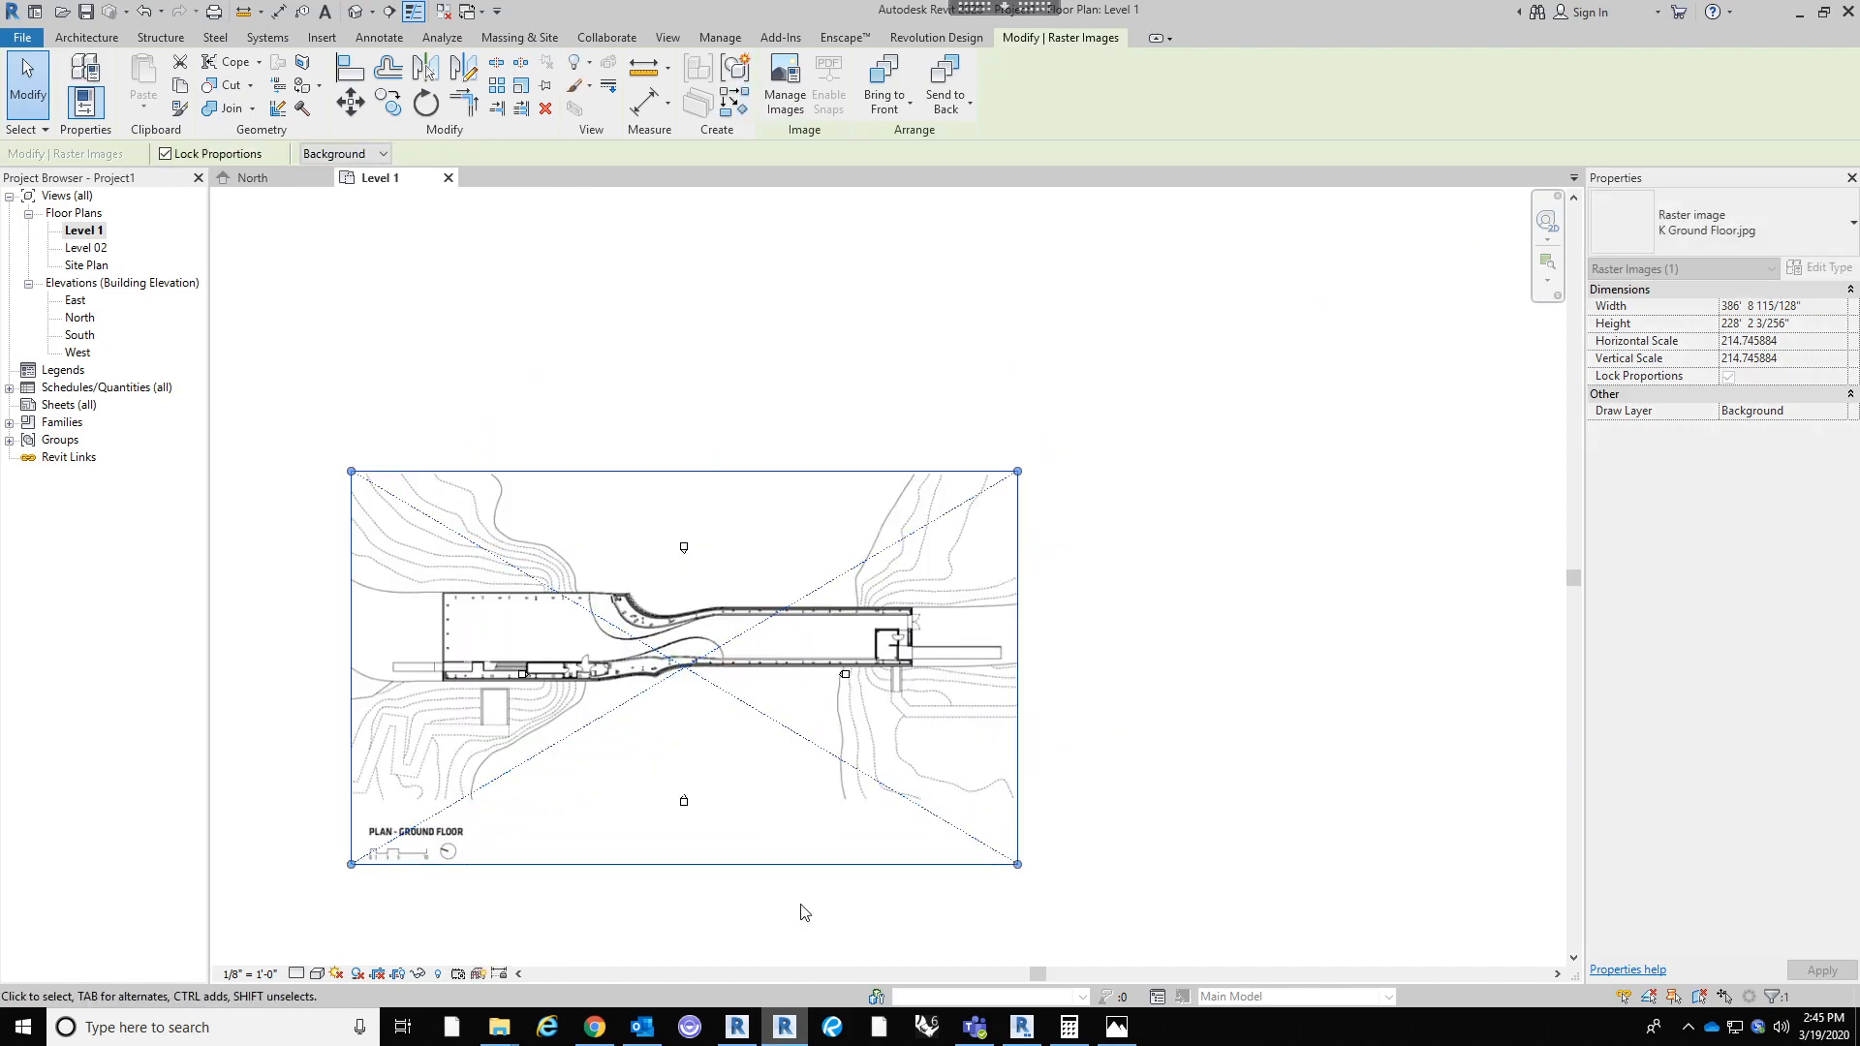
{"action": "left_click", "coordinate": [802, 908]}
Move the south elevation marker closer to the south side of the museum plan
{"action": "scroll", "coordinate": [680, 741], "scroll_direction": "up", "scroll_amount": 3}
{"action": "scroll", "coordinate": [680, 741], "scroll_direction": "up", "scroll_amount": 3}
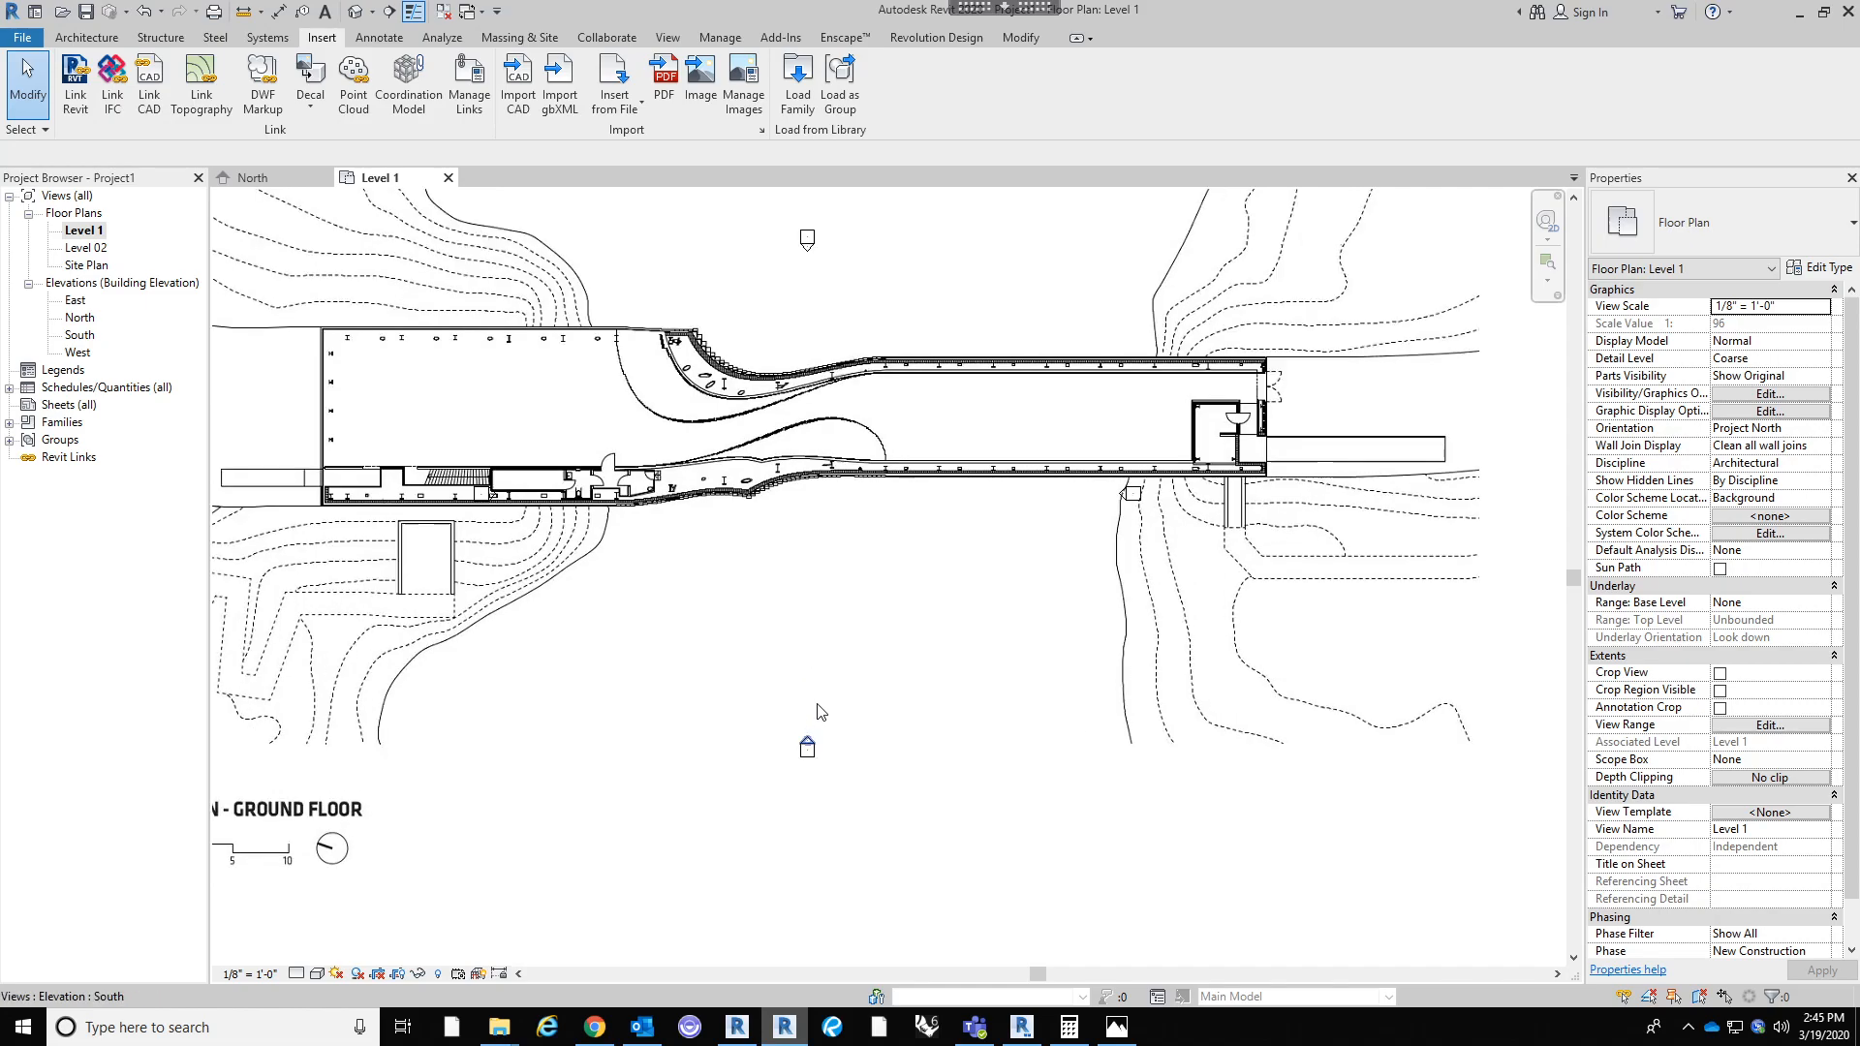
{"action": "left_click", "coordinate": [808, 748]}
{"action": "left_click_drag", "start_coordinate": [807, 717], "coordinate": [812, 566]}
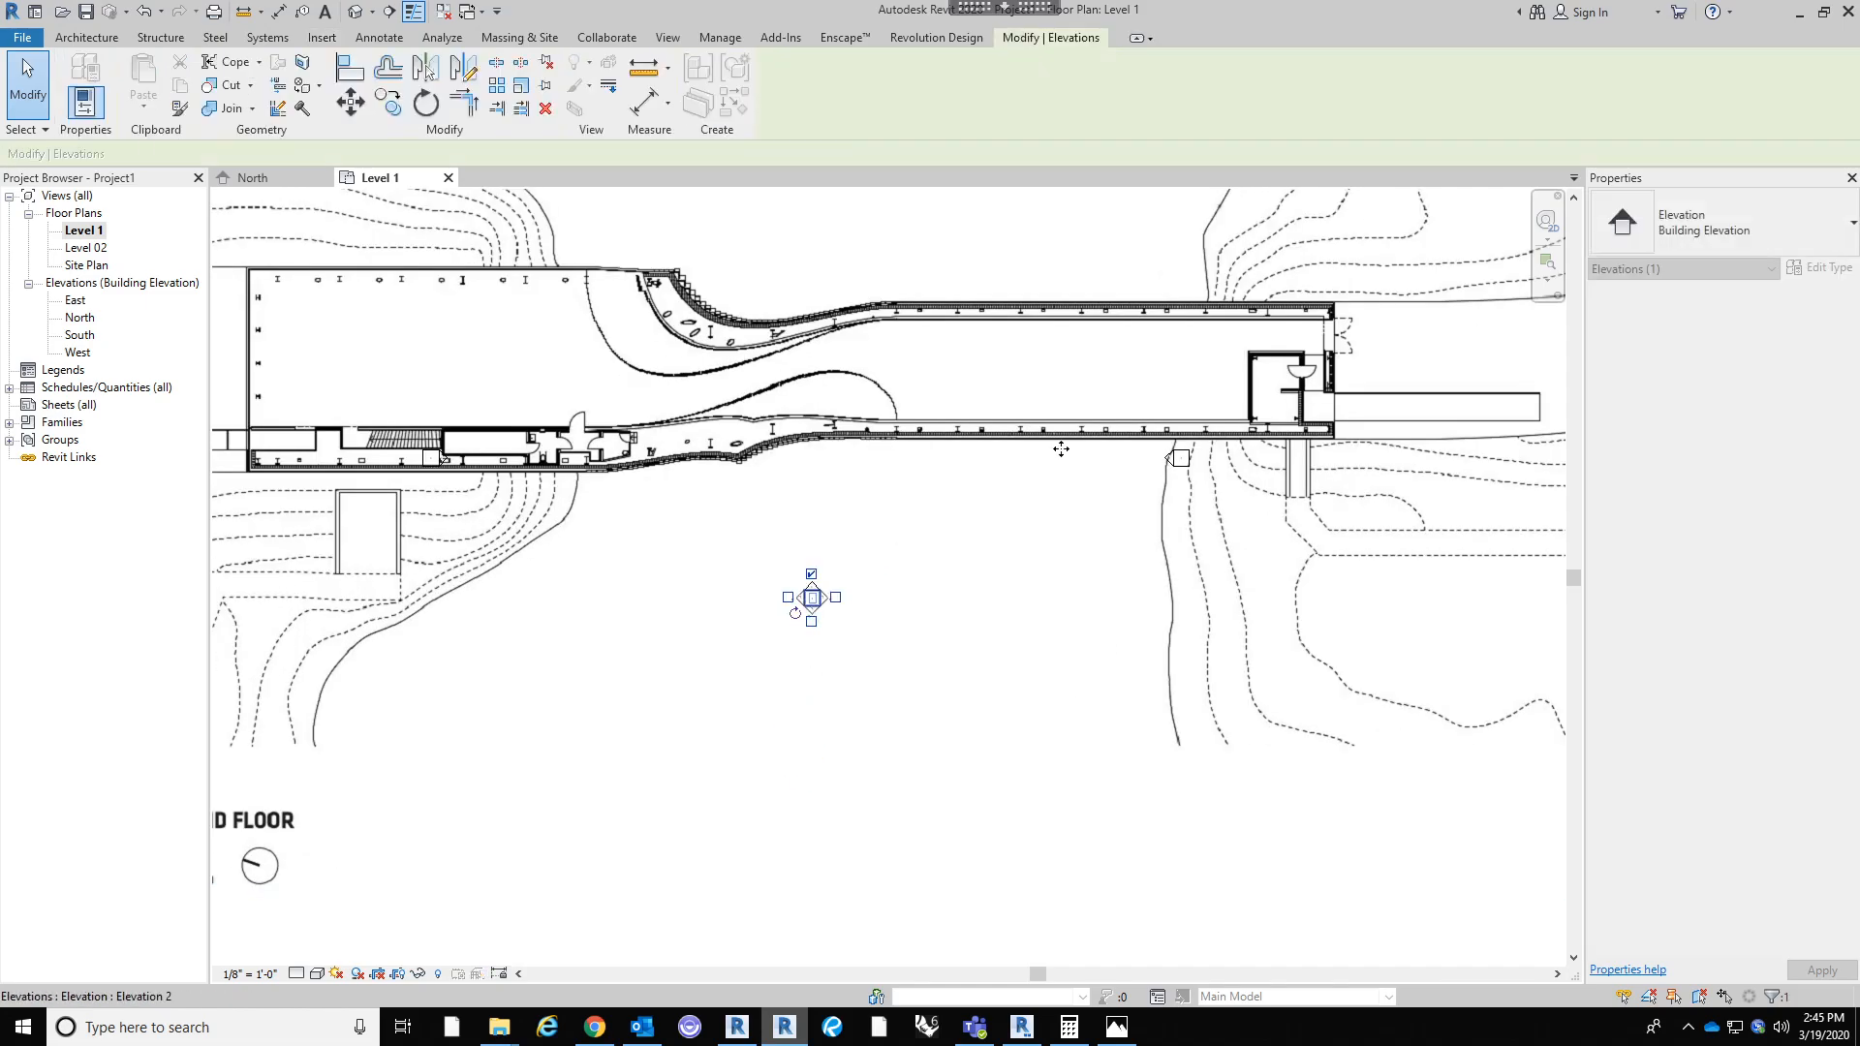
Move the east elevation marker outside the building, just beyond its east end
{"action": "middle_click_drag", "start_coordinate": [1149, 455], "coordinate": [1080, 650]}
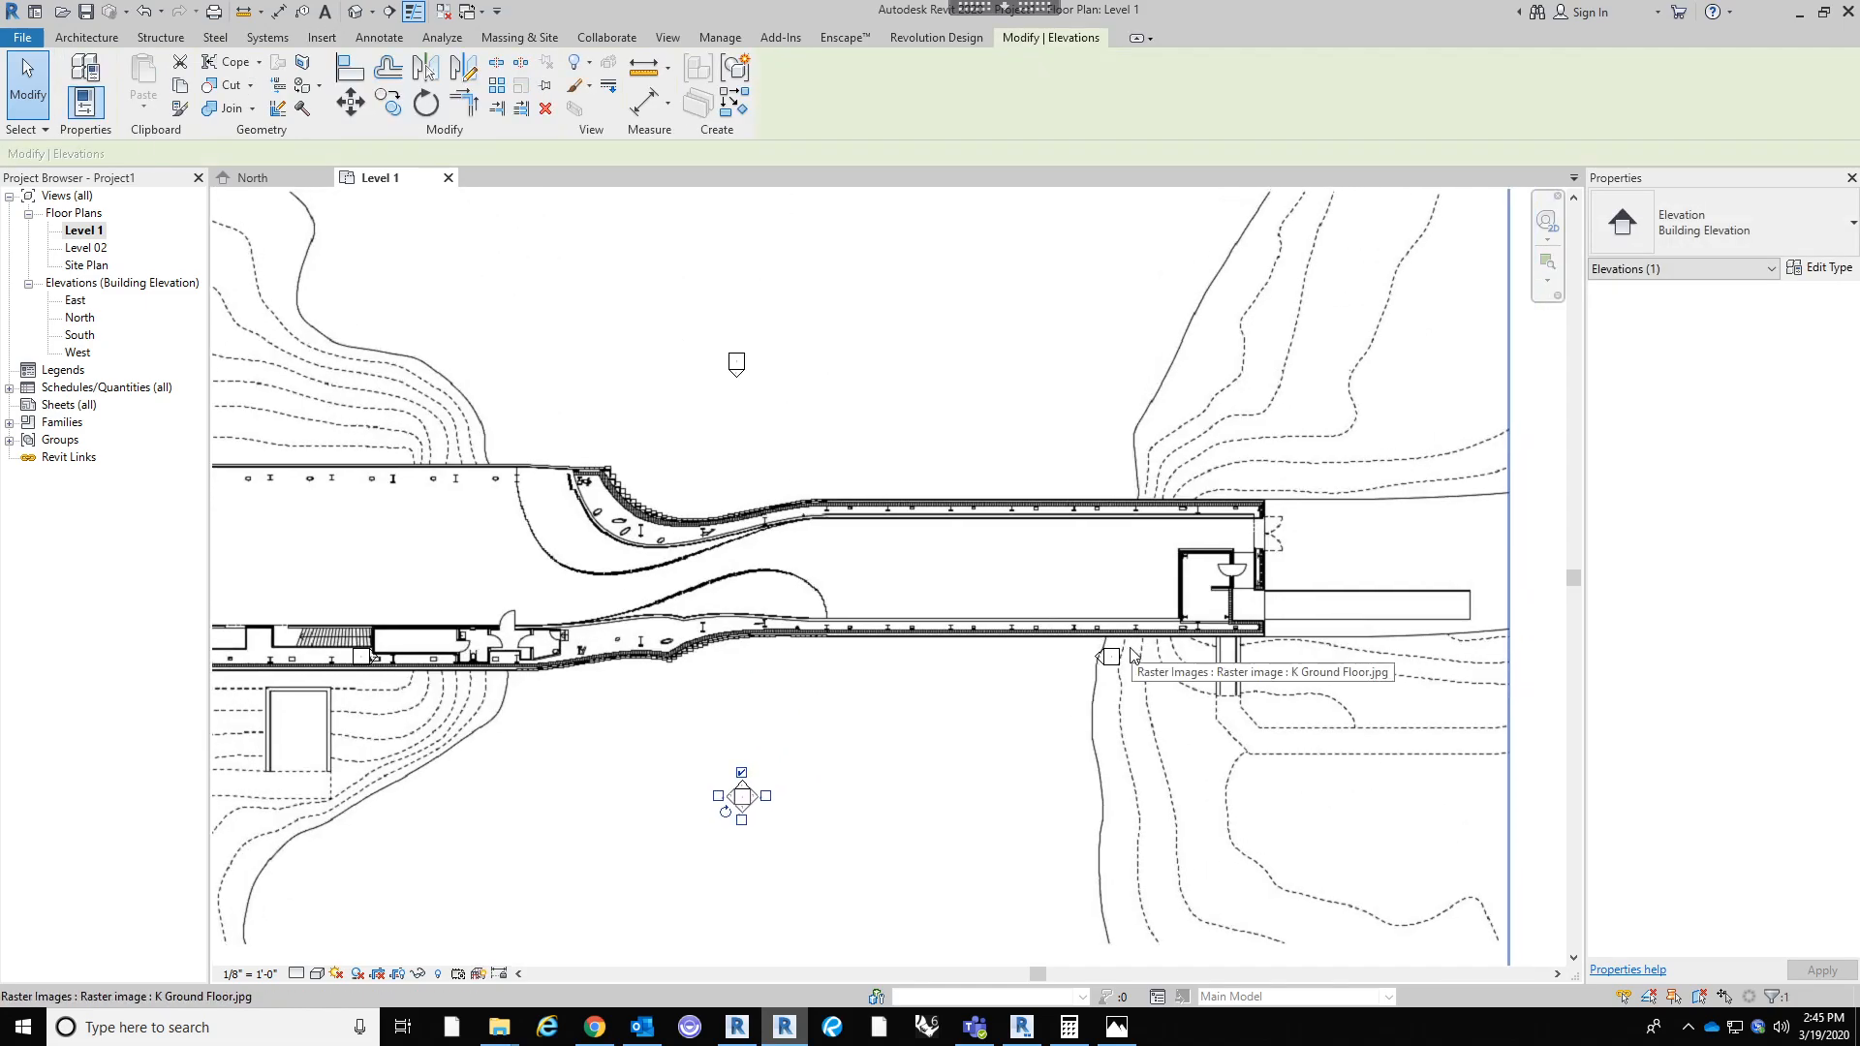
{"action": "left_click_drag", "start_coordinate": [1121, 663], "coordinate": [1401, 575]}
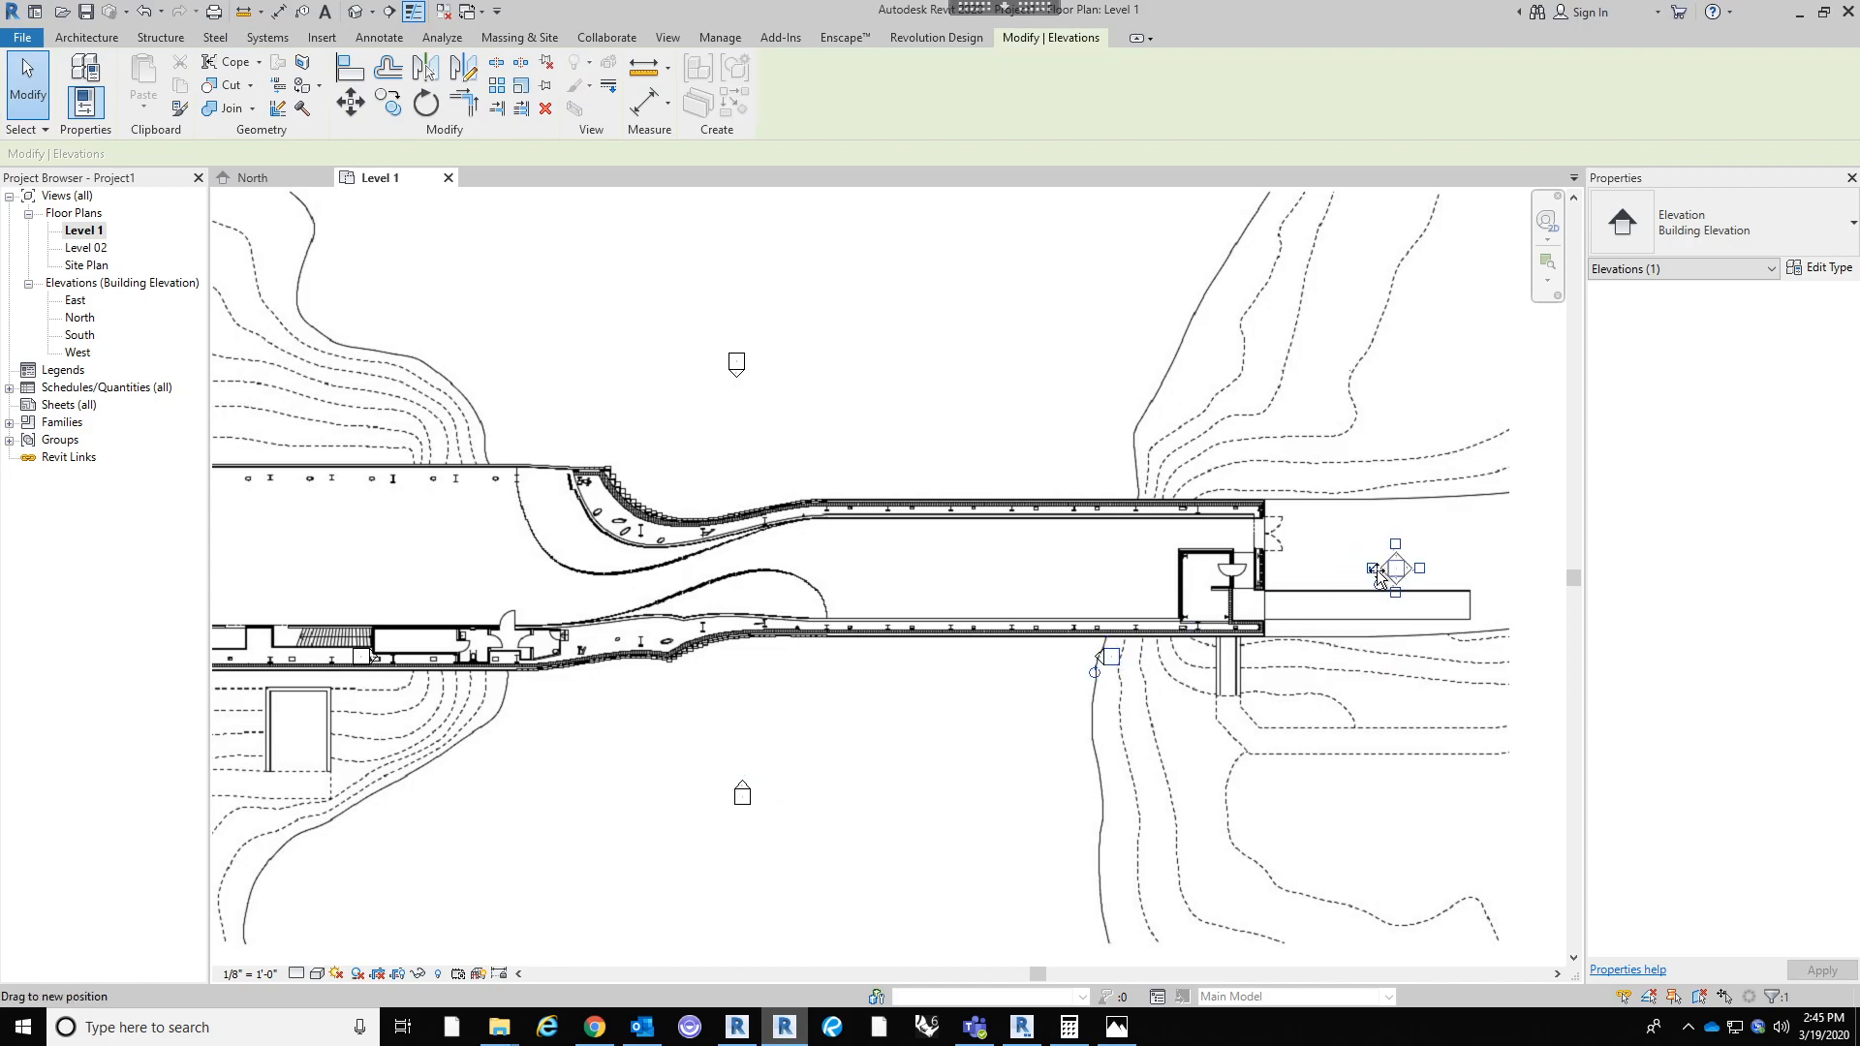
{"action": "left_click", "coordinate": [1542, 567]}
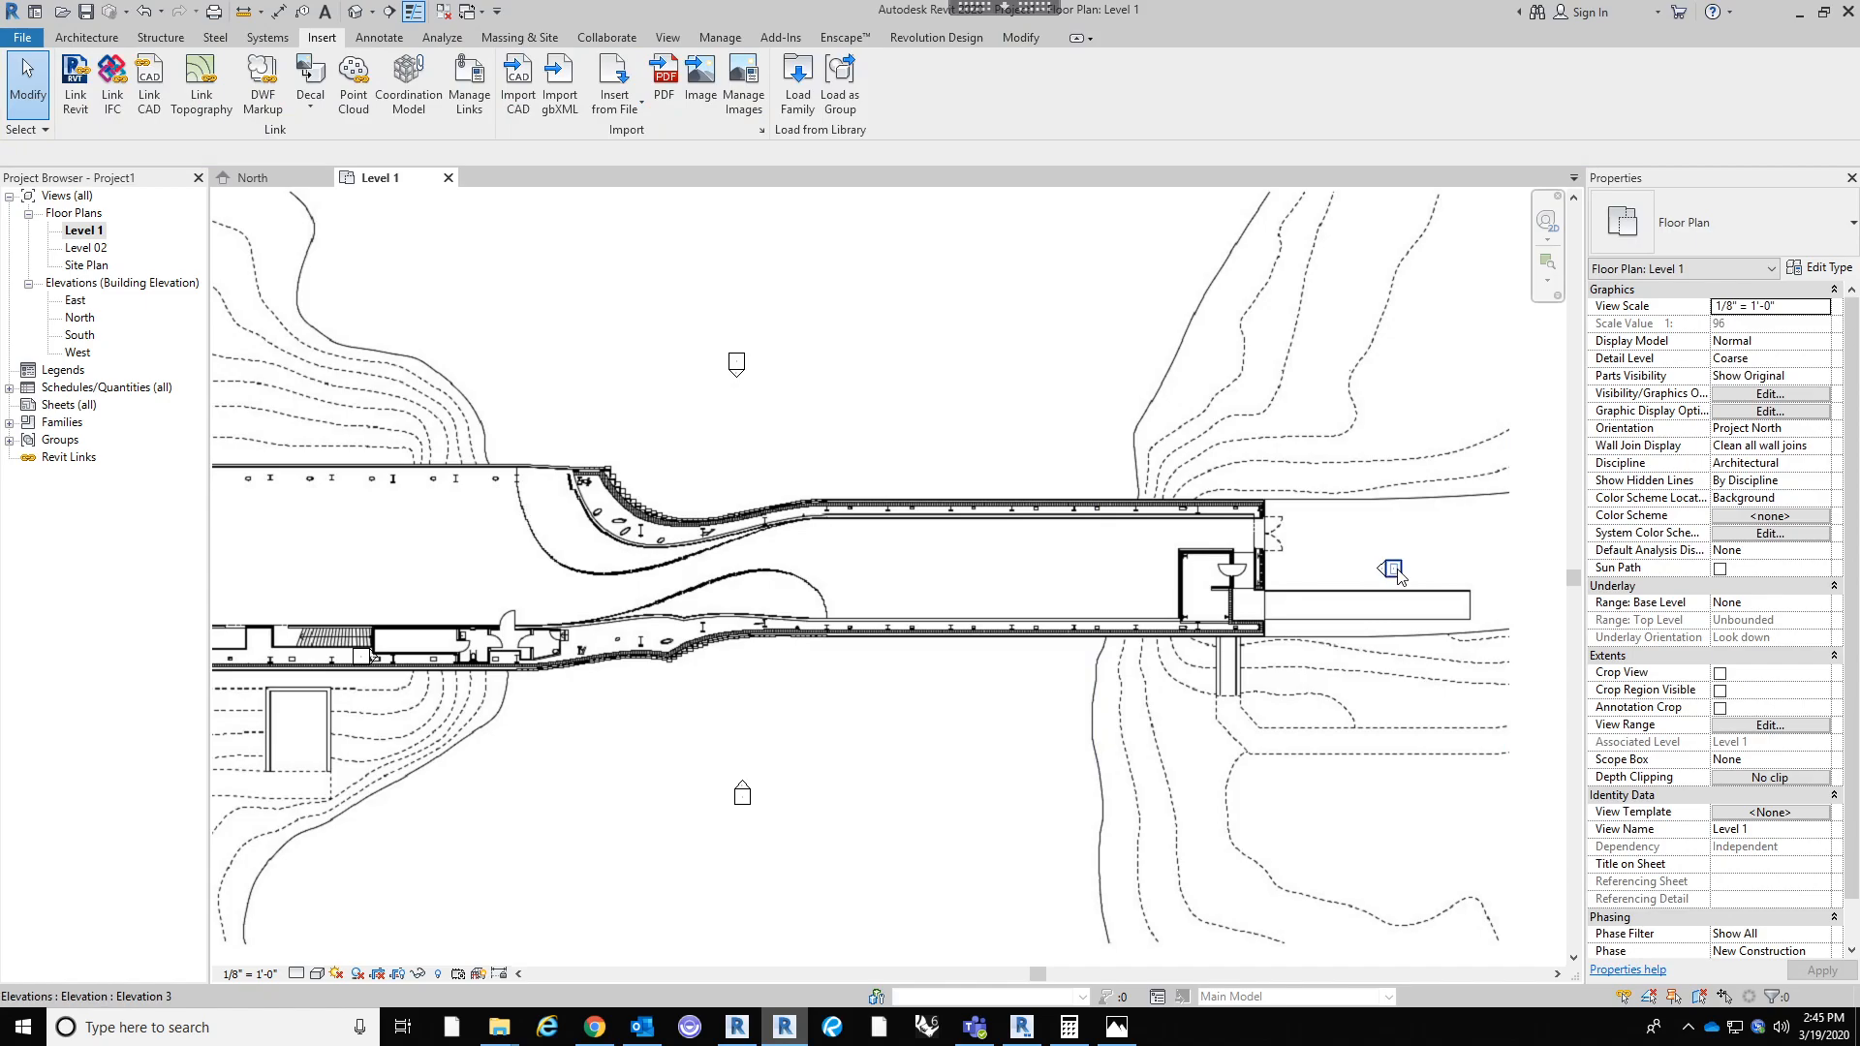
{"action": "left_click", "coordinate": [1392, 569]}
{"action": "left_click_drag", "start_coordinate": [1407, 575], "coordinate": [1433, 580]}
{"action": "left_click", "coordinate": [1547, 544]}
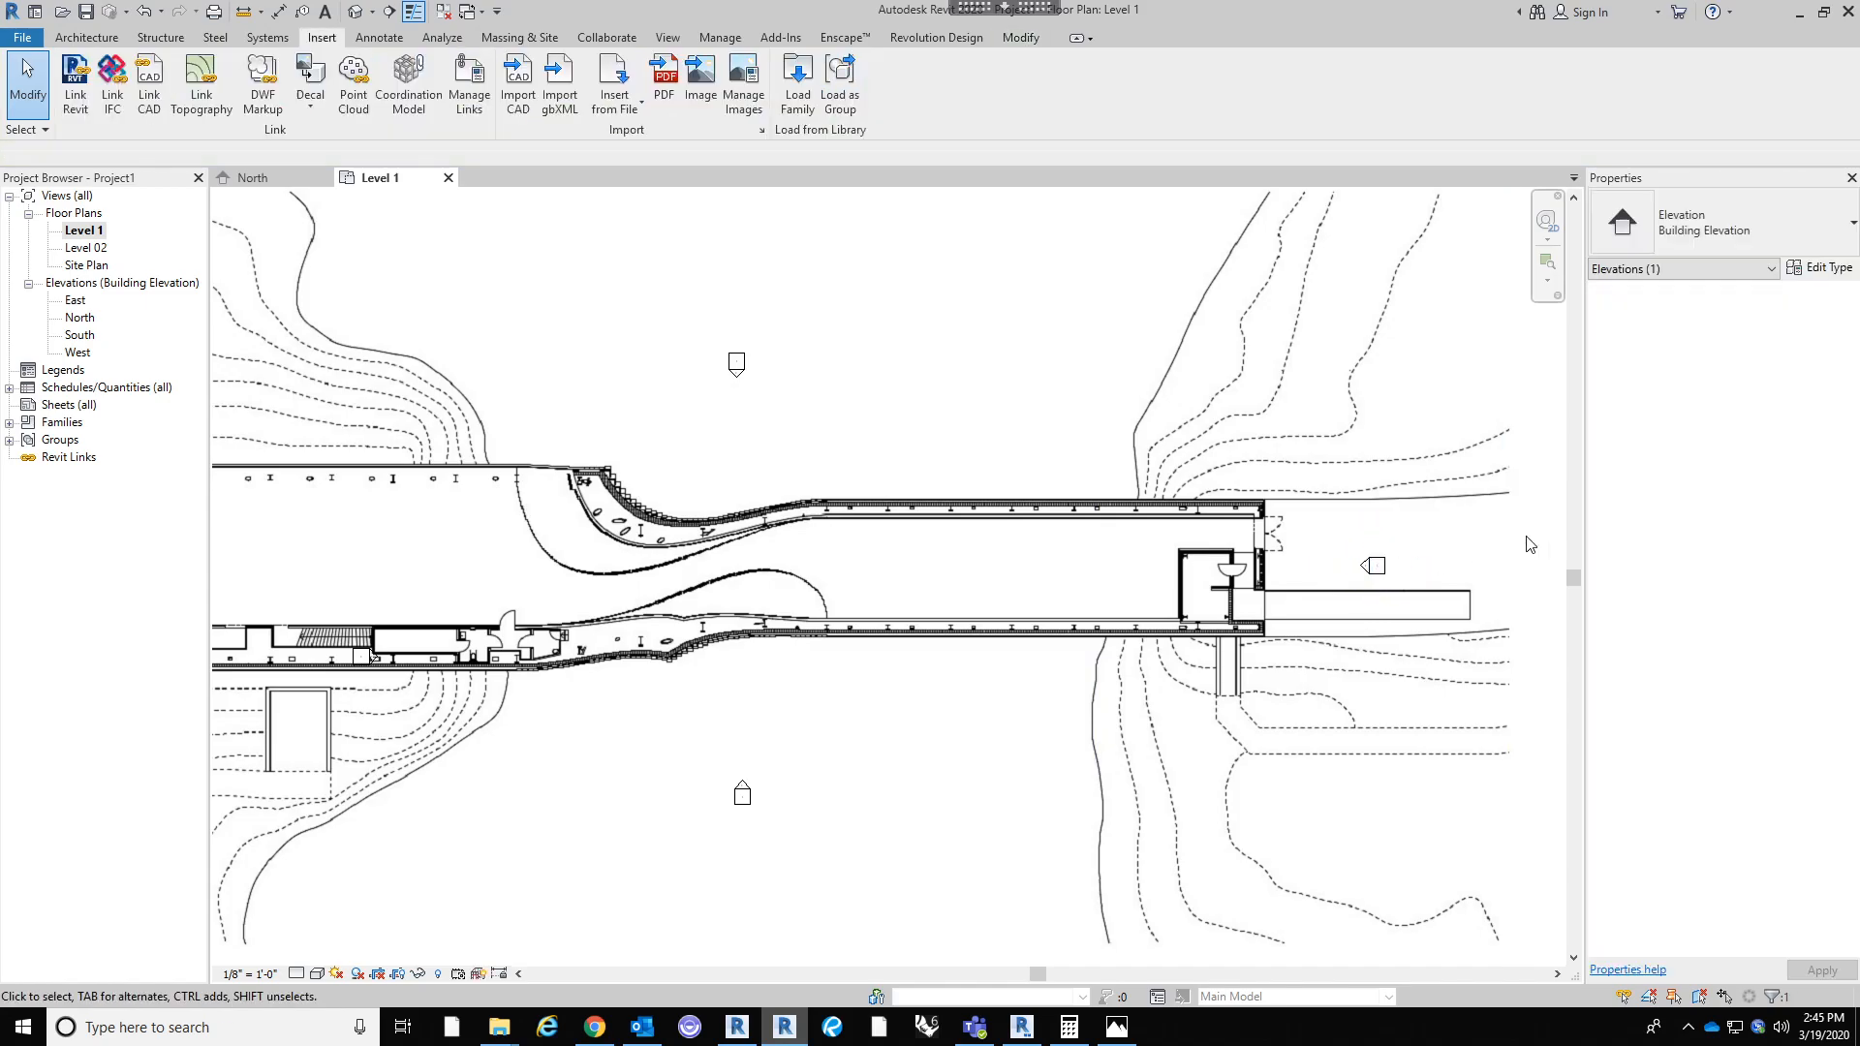
Shift the East elevation's view line to just outside the building's east end and check the South elevation's view line
{"action": "left_click", "coordinate": [1367, 570]}
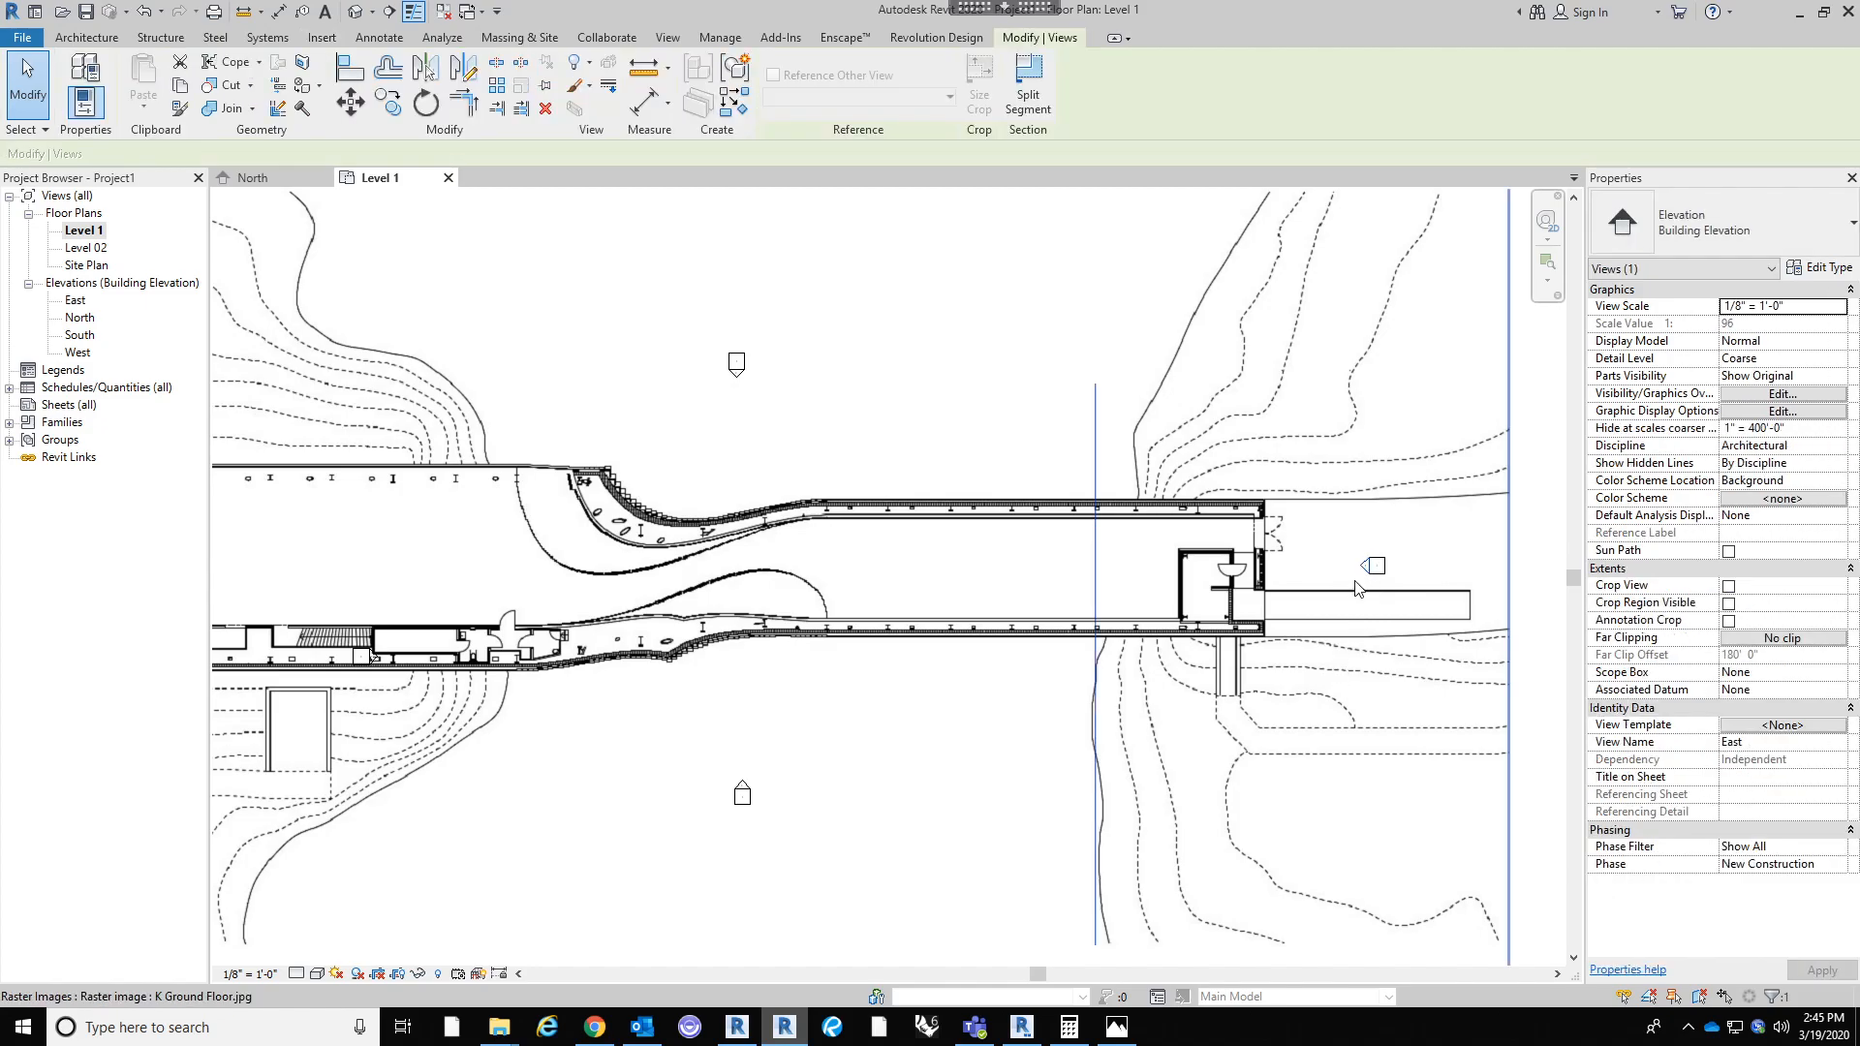
{"action": "left_click_drag", "start_coordinate": [1093, 581], "coordinate": [1323, 499]}
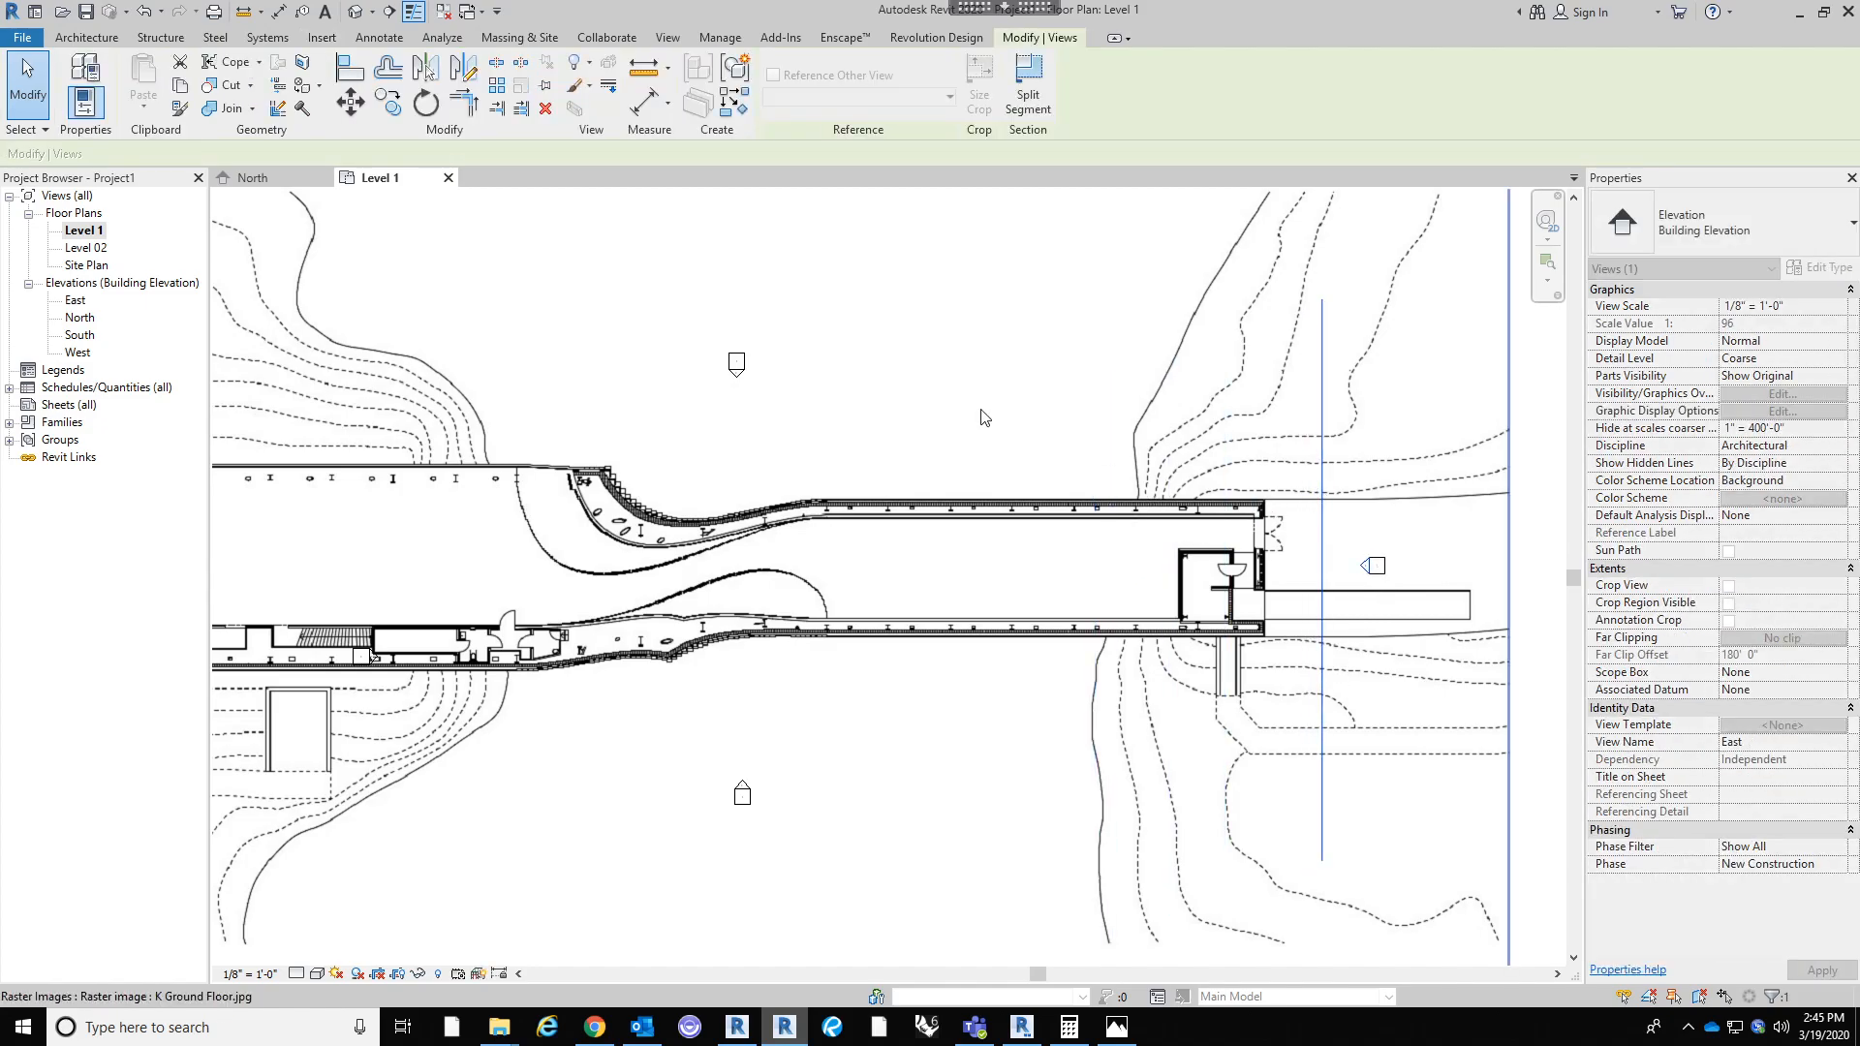
{"action": "scroll", "coordinate": [1260, 498], "scroll_direction": "down", "scroll_amount": 3}
{"action": "left_click", "coordinate": [961, 421]}
{"action": "left_click", "coordinate": [966, 667]}
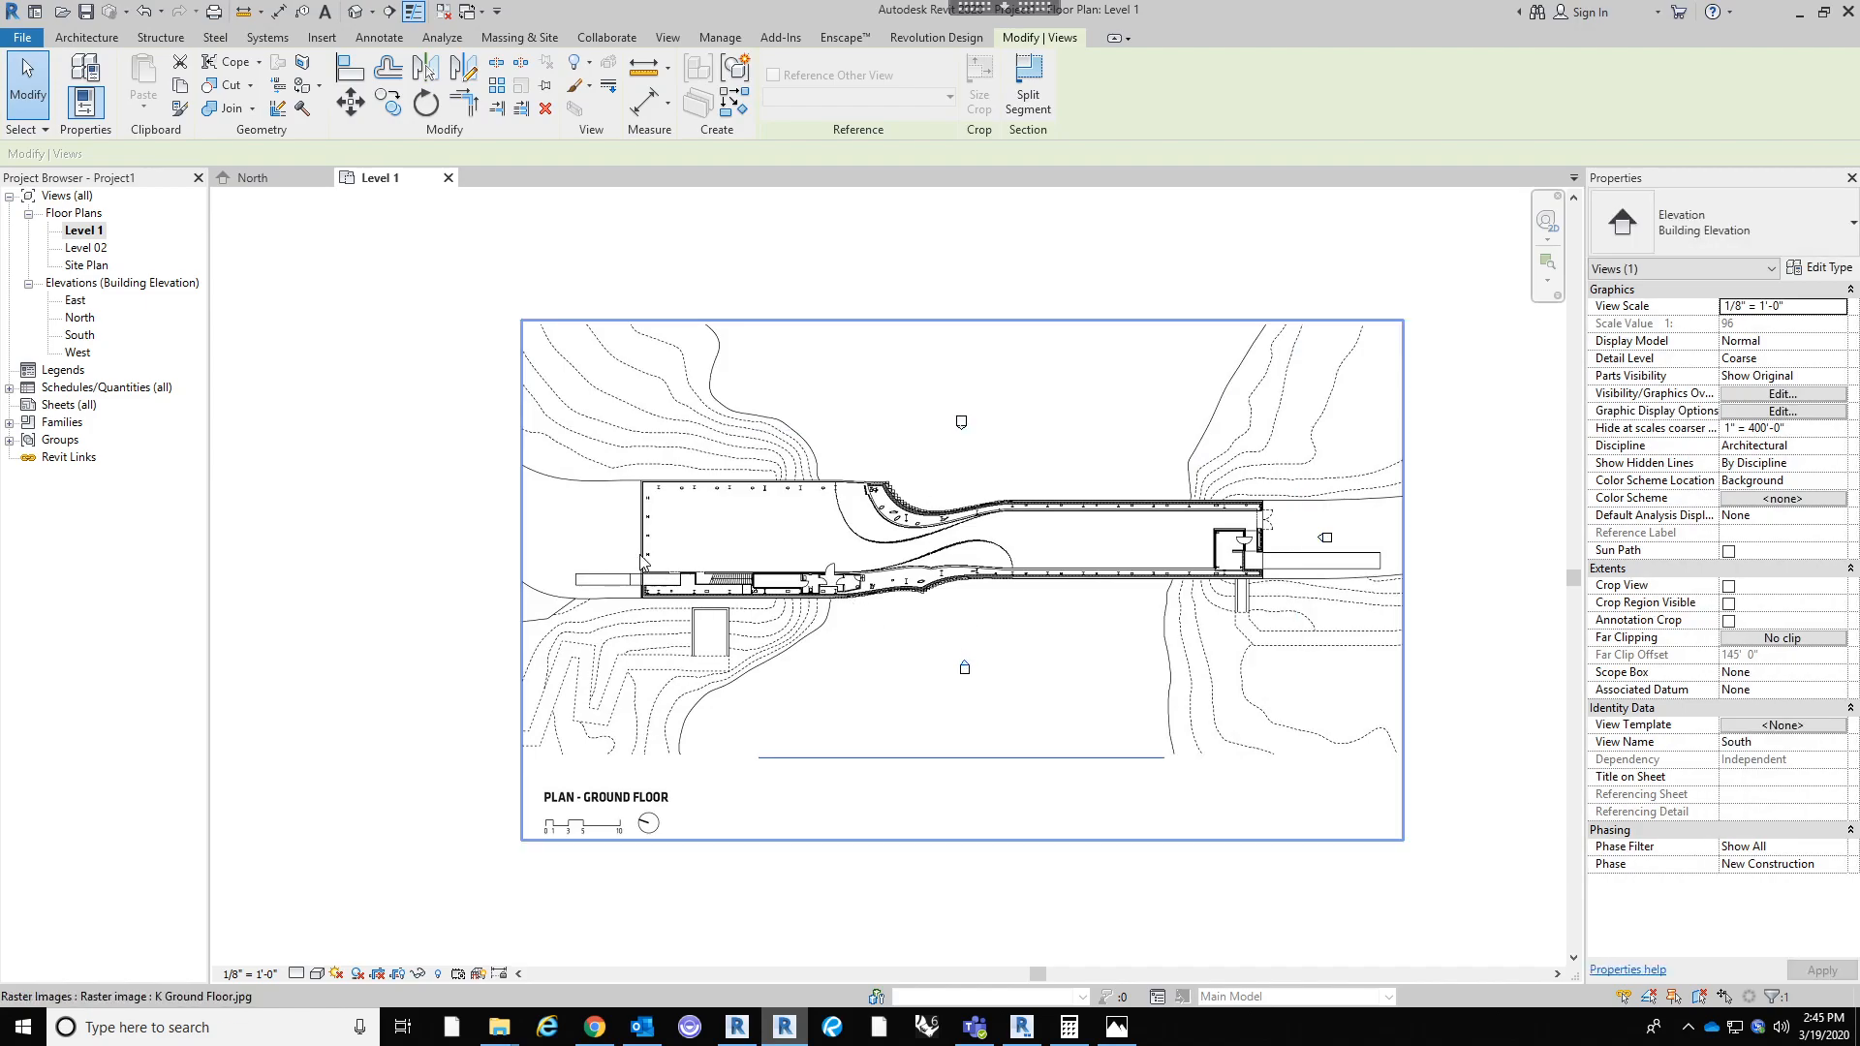
Move the west elevation marker just outside the building's west end and bring its view line along
{"action": "scroll", "coordinate": [638, 560], "scroll_direction": "up", "scroll_amount": 2}
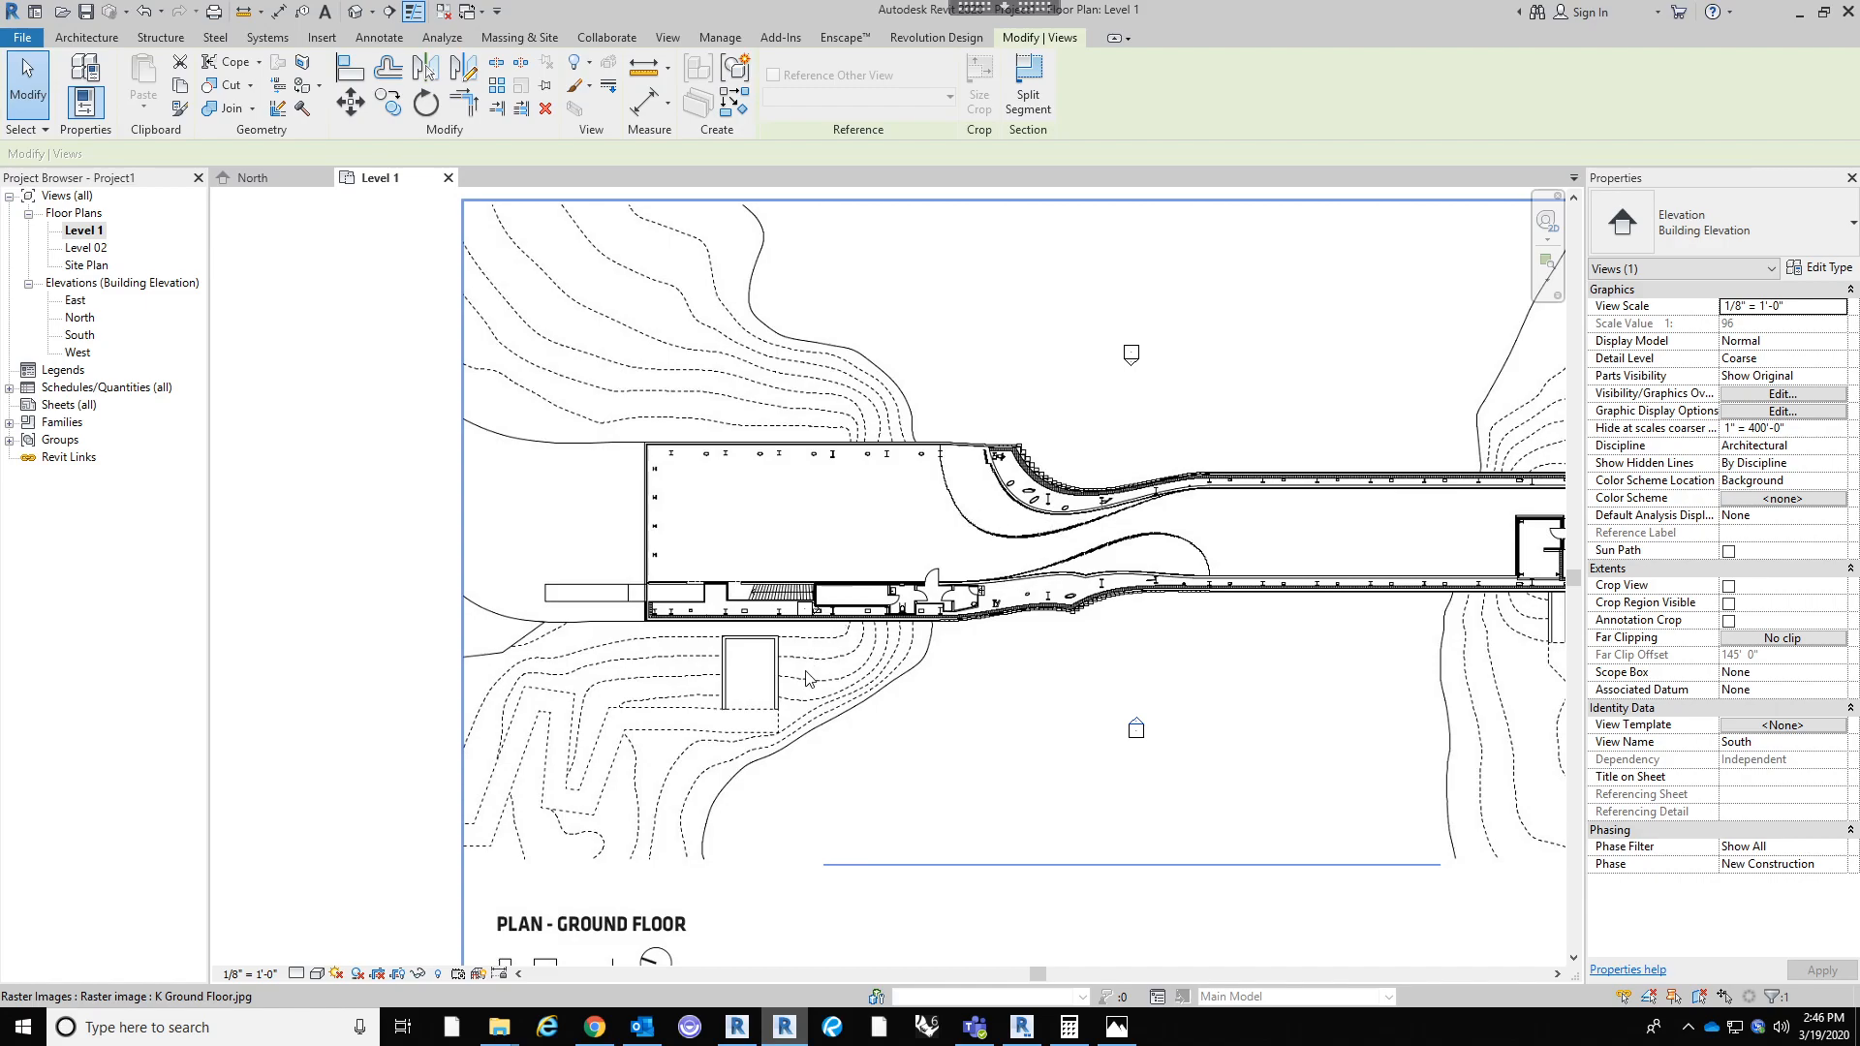
{"action": "mouse_move", "coordinate": [790, 607]}
{"action": "left_mouse_down"}
{"action": "mouse_move", "coordinate": [567, 568]}
{"action": "mouse_move", "coordinate": [572, 543]}
{"action": "left_mouse_up"}
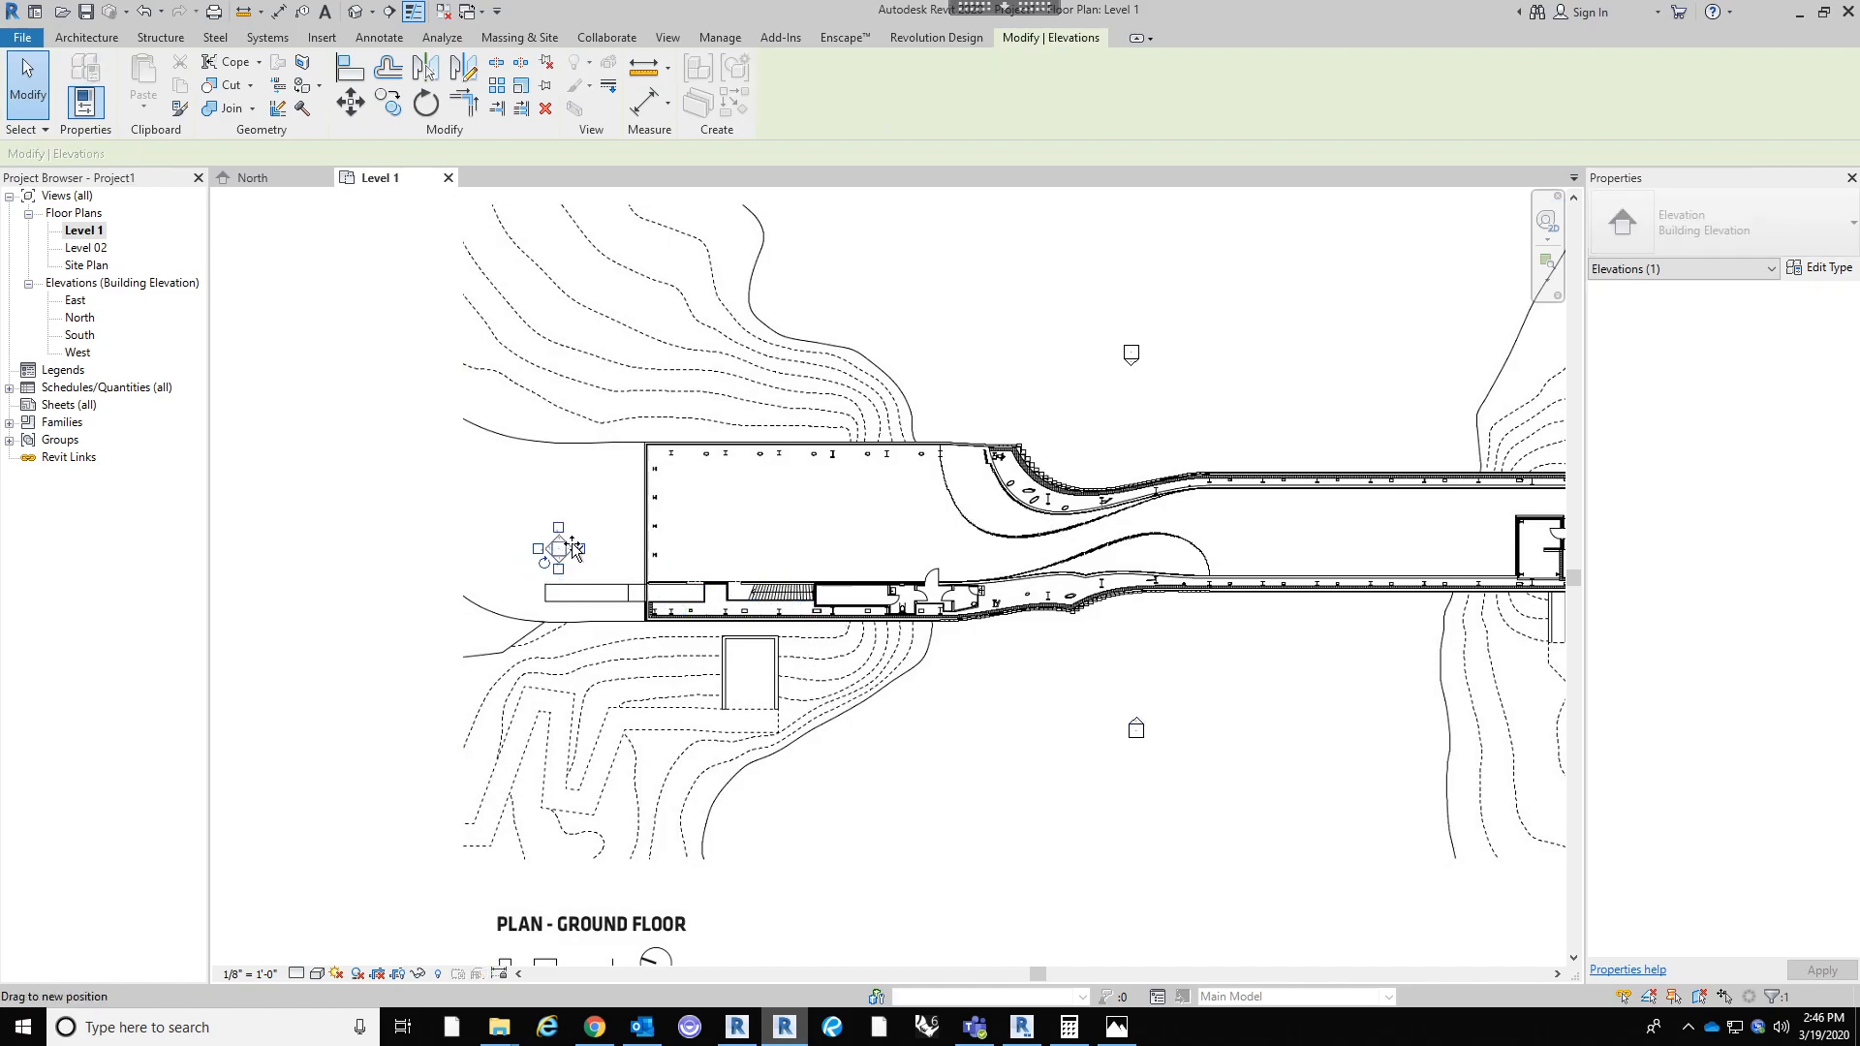
{"action": "key", "text": "Escape"}
{"action": "left_click", "coordinate": [580, 543]}
{"action": "left_click_drag", "start_coordinate": [821, 710], "coordinate": [759, 656]}
{"action": "left_click", "coordinate": [341, 622]}
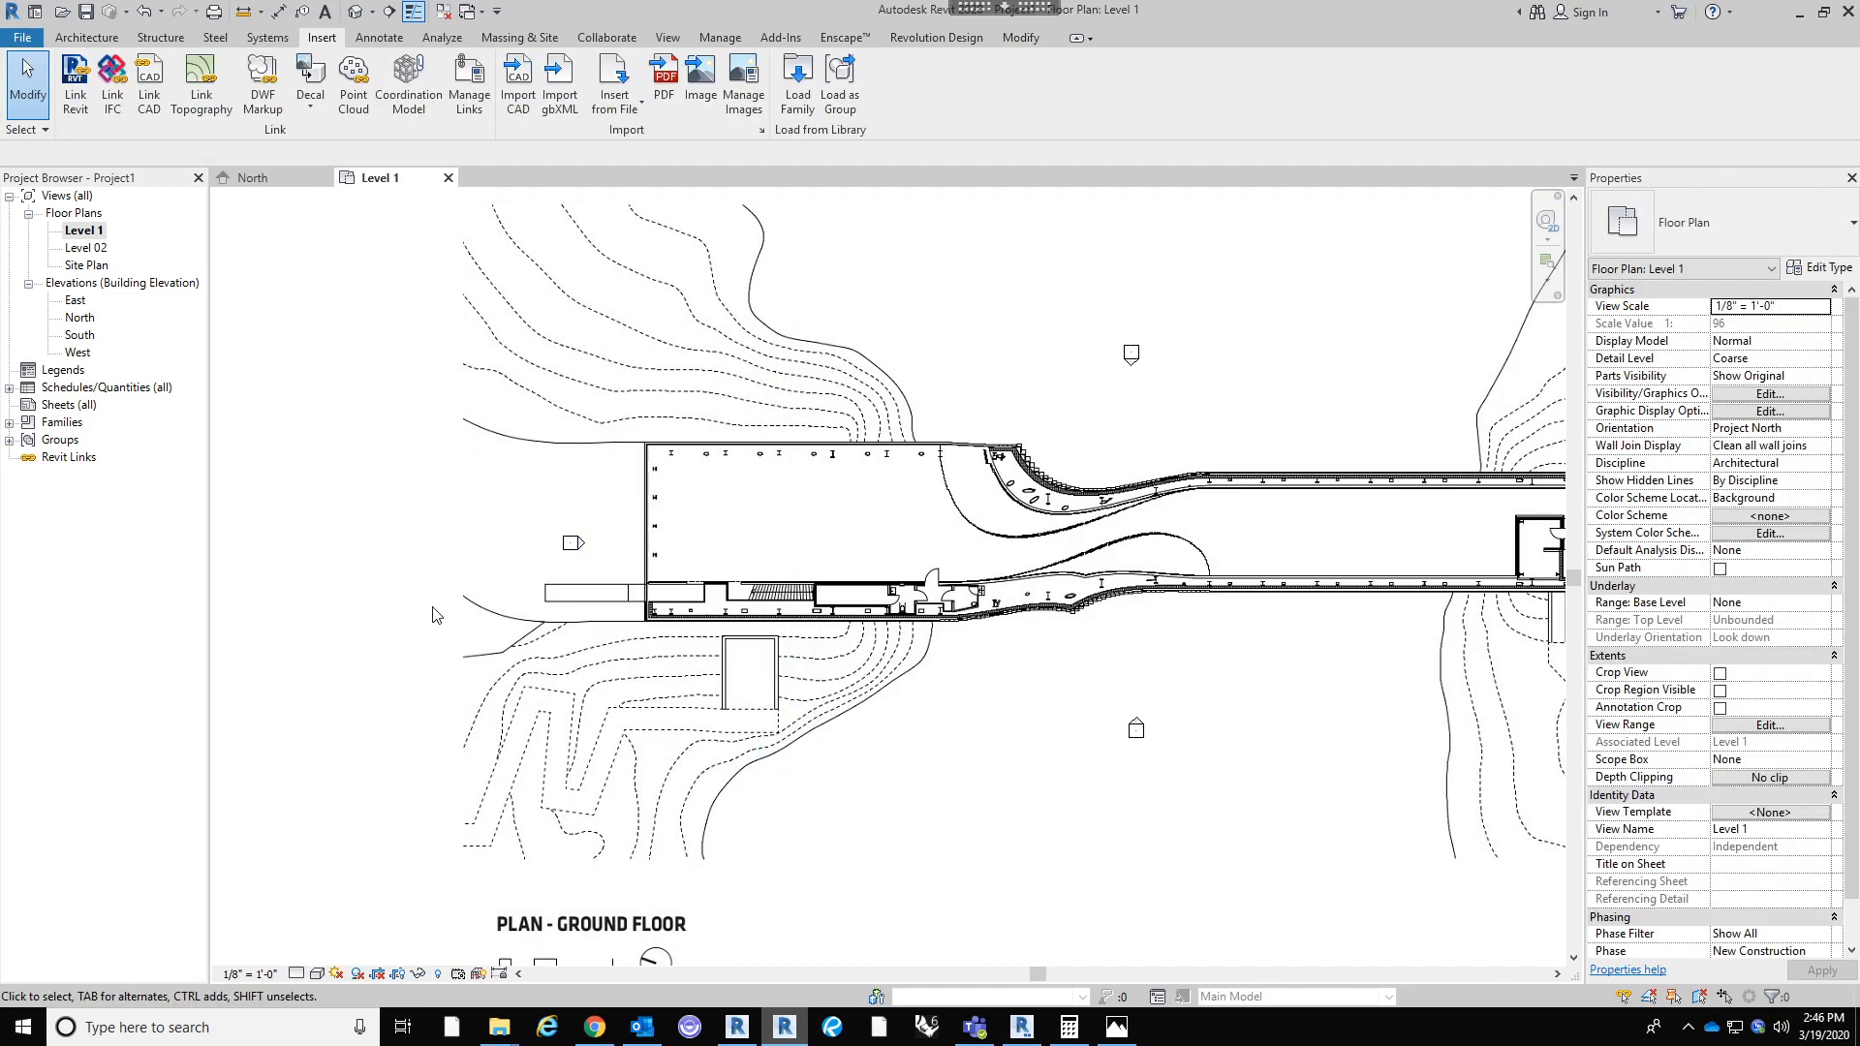
Open the South elevation and import K Section 1.jpg from the Imagery for Class folder, placing it over the level lines
{"action": "scroll", "coordinate": [431, 615], "scroll_direction": "down", "scroll_amount": 2}
{"action": "scroll", "coordinate": [797, 635], "scroll_direction": "up", "scroll_amount": 2}
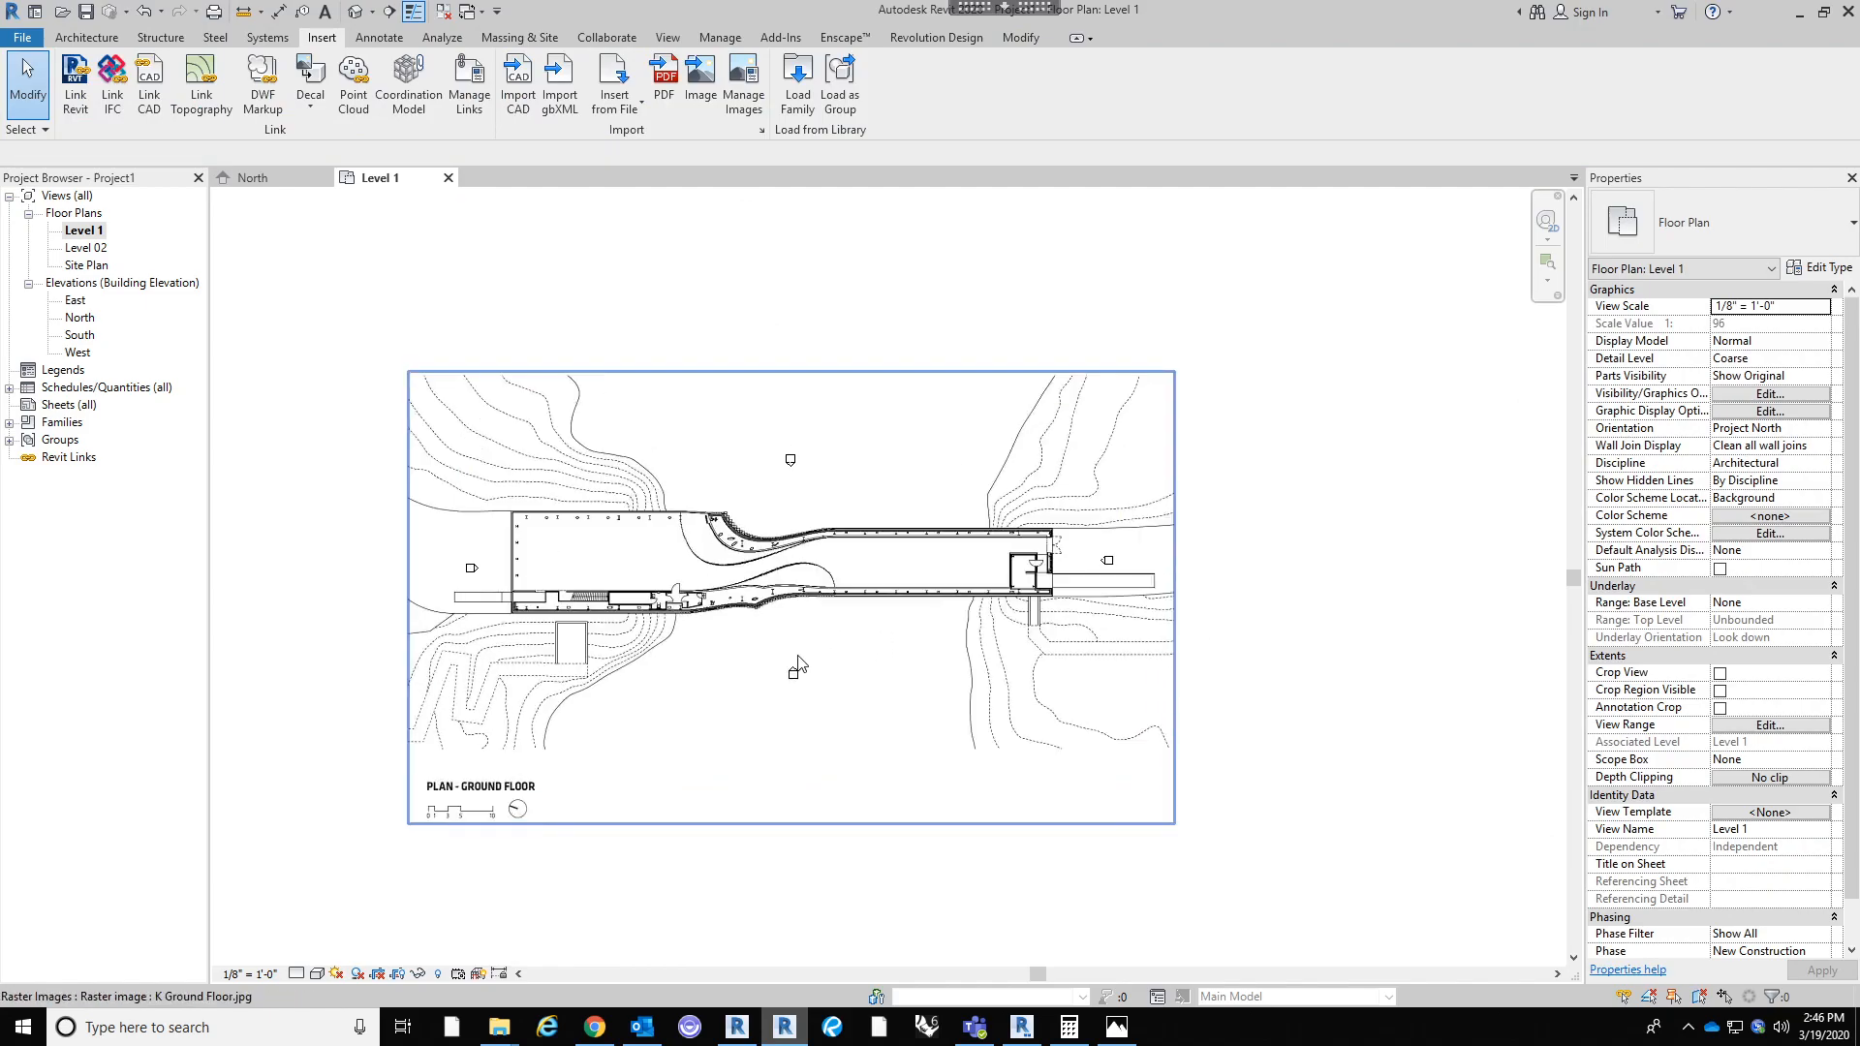
{"action": "double_click", "coordinate": [792, 686]}
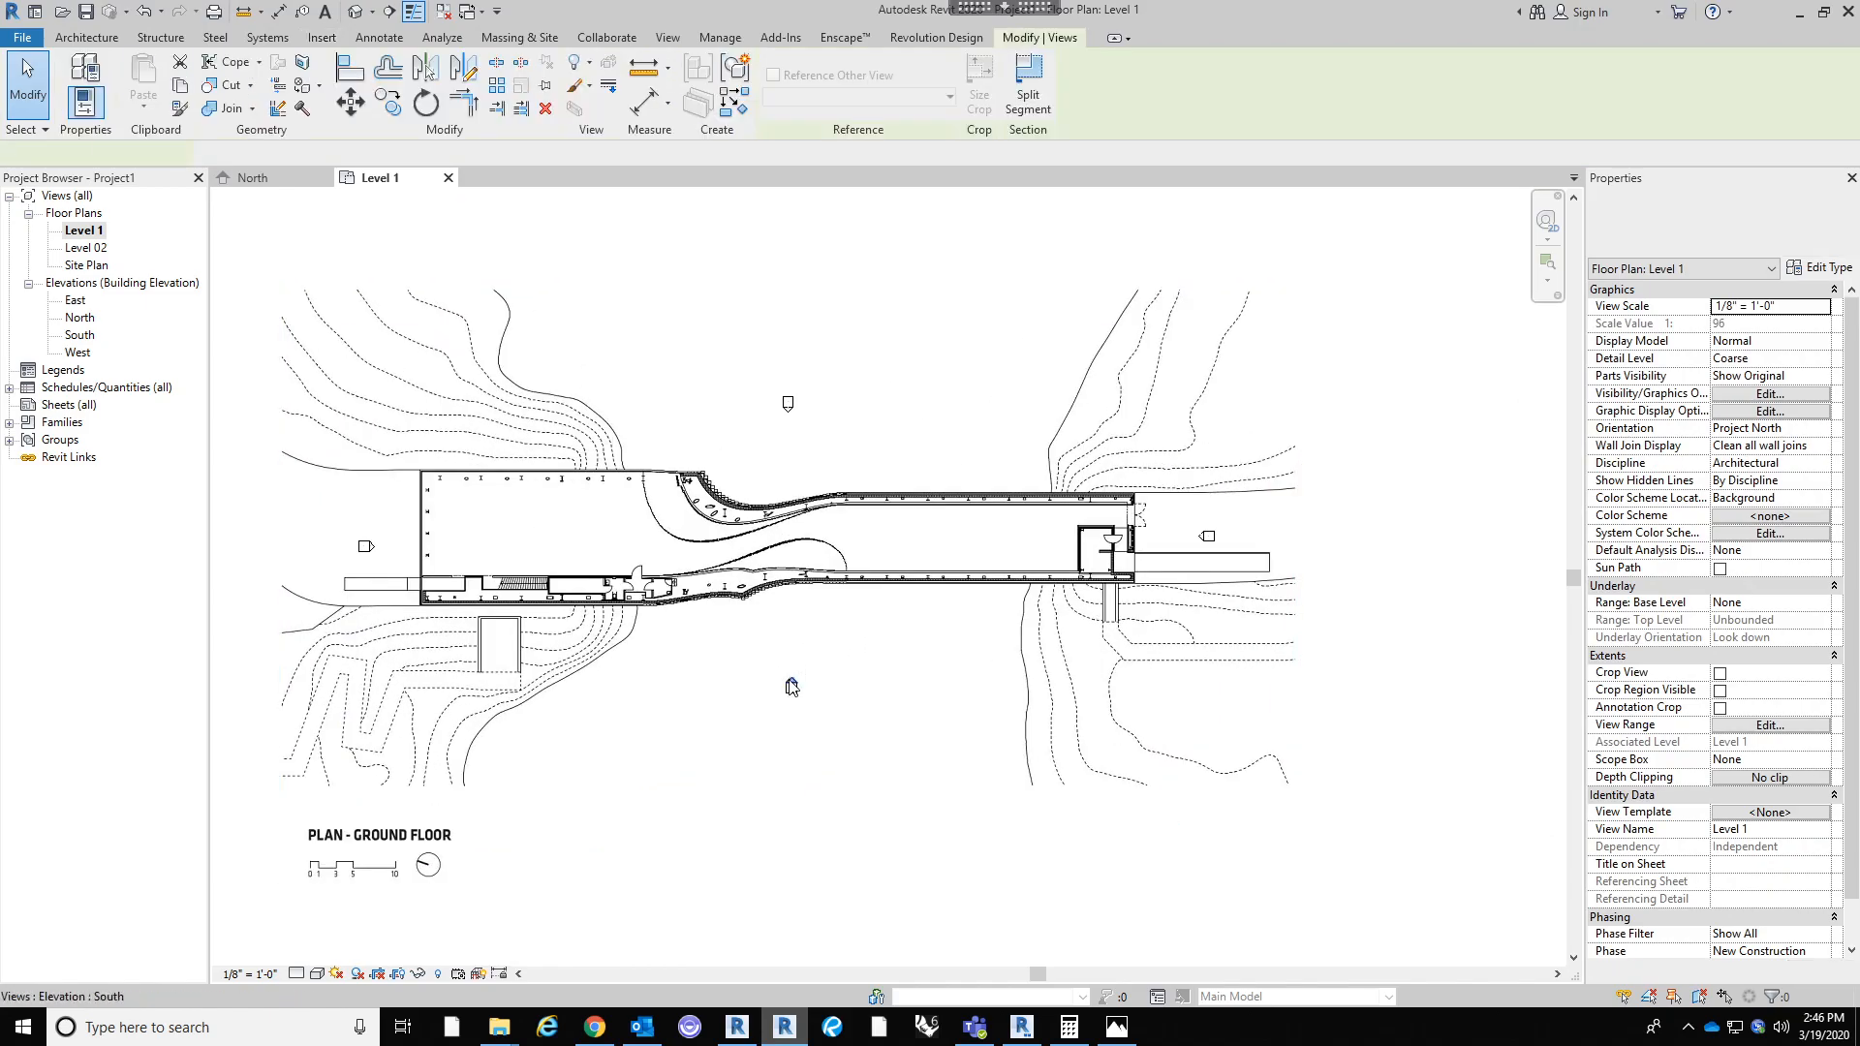
{"action": "left_click", "coordinate": [700, 88]}
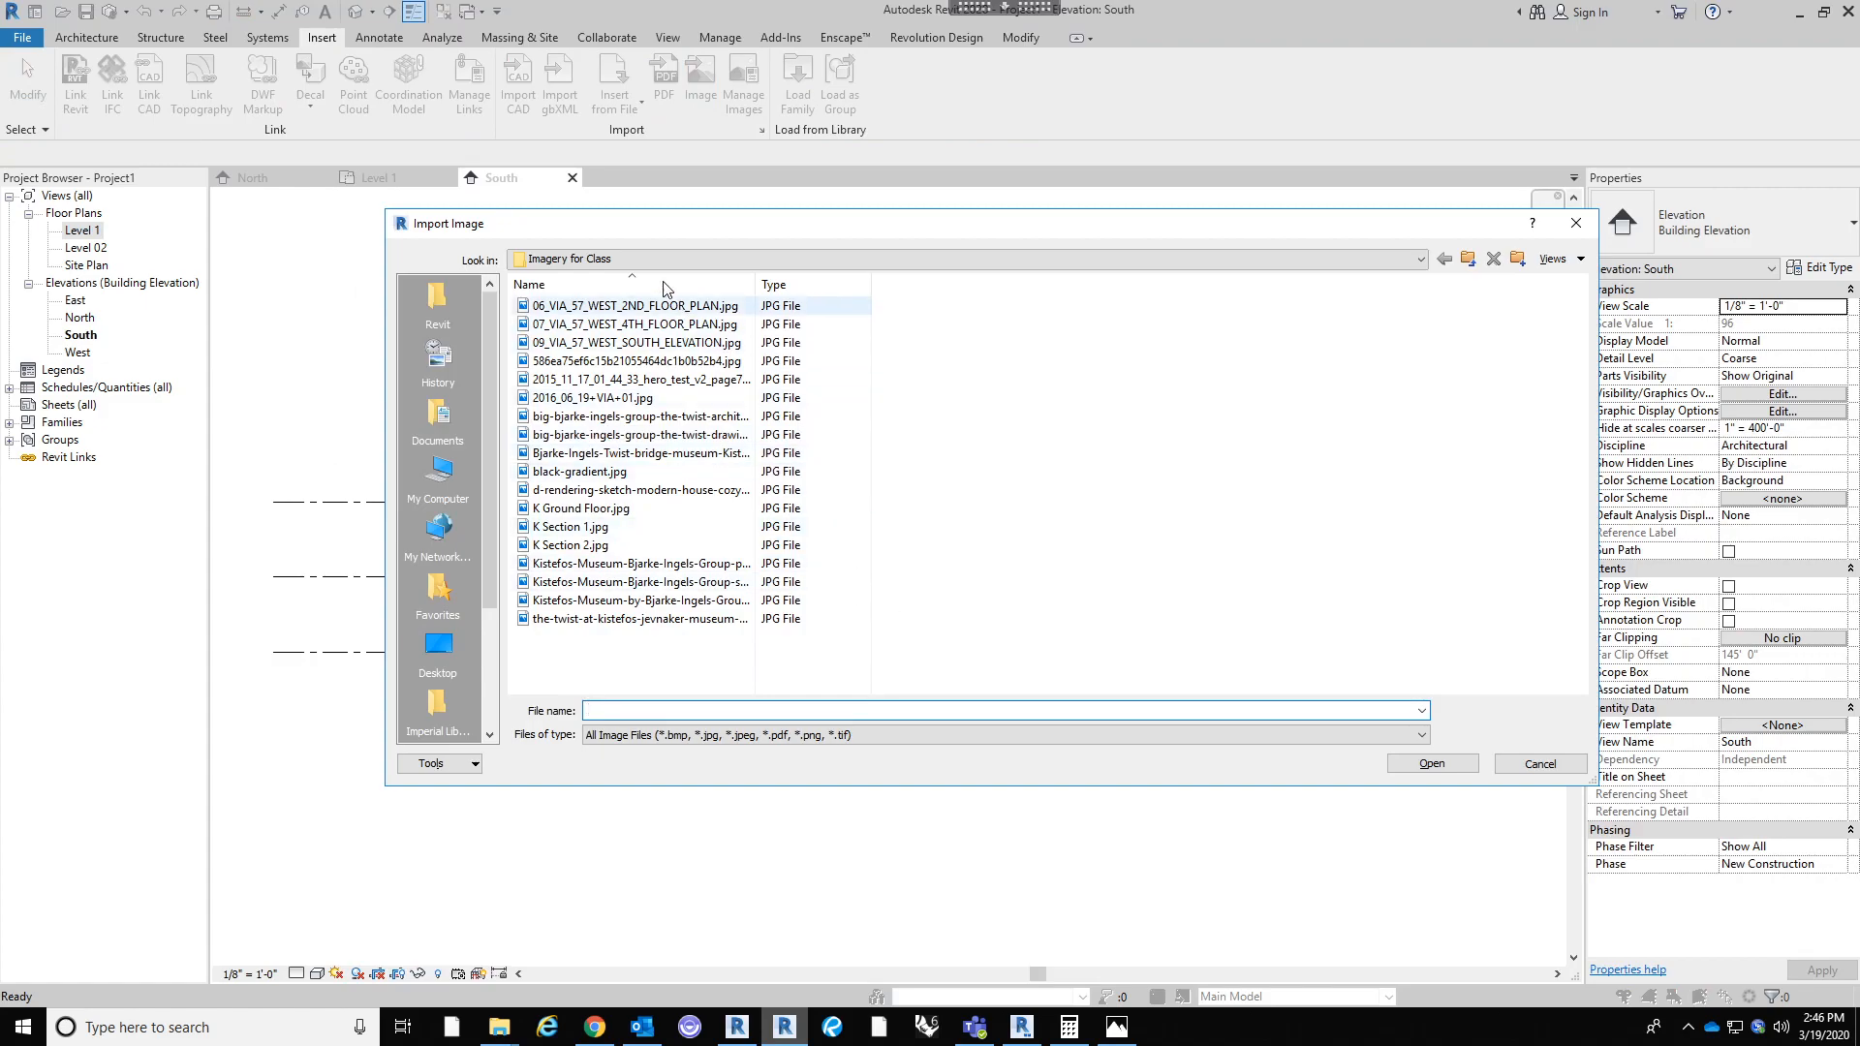
{"action": "left_click", "coordinate": [620, 527]}
{"action": "left_click", "coordinate": [1437, 763]}
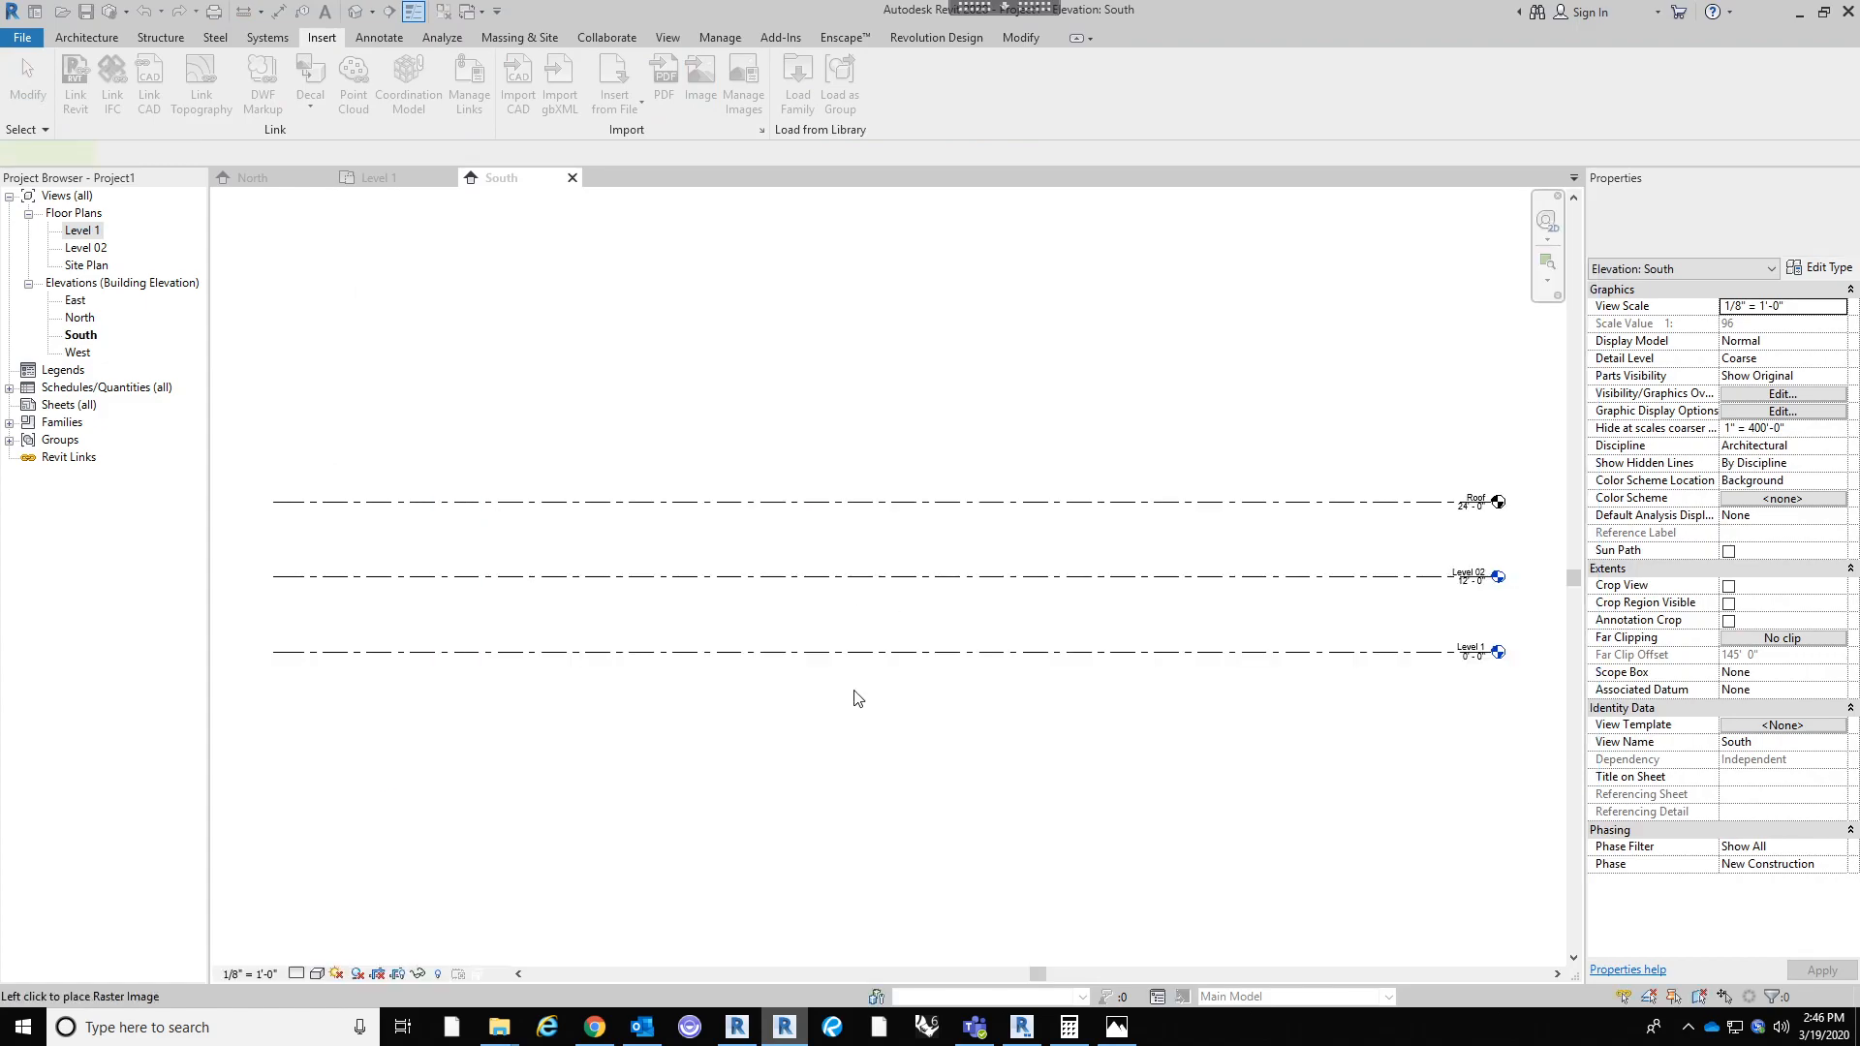
{"action": "left_click", "coordinate": [883, 579]}
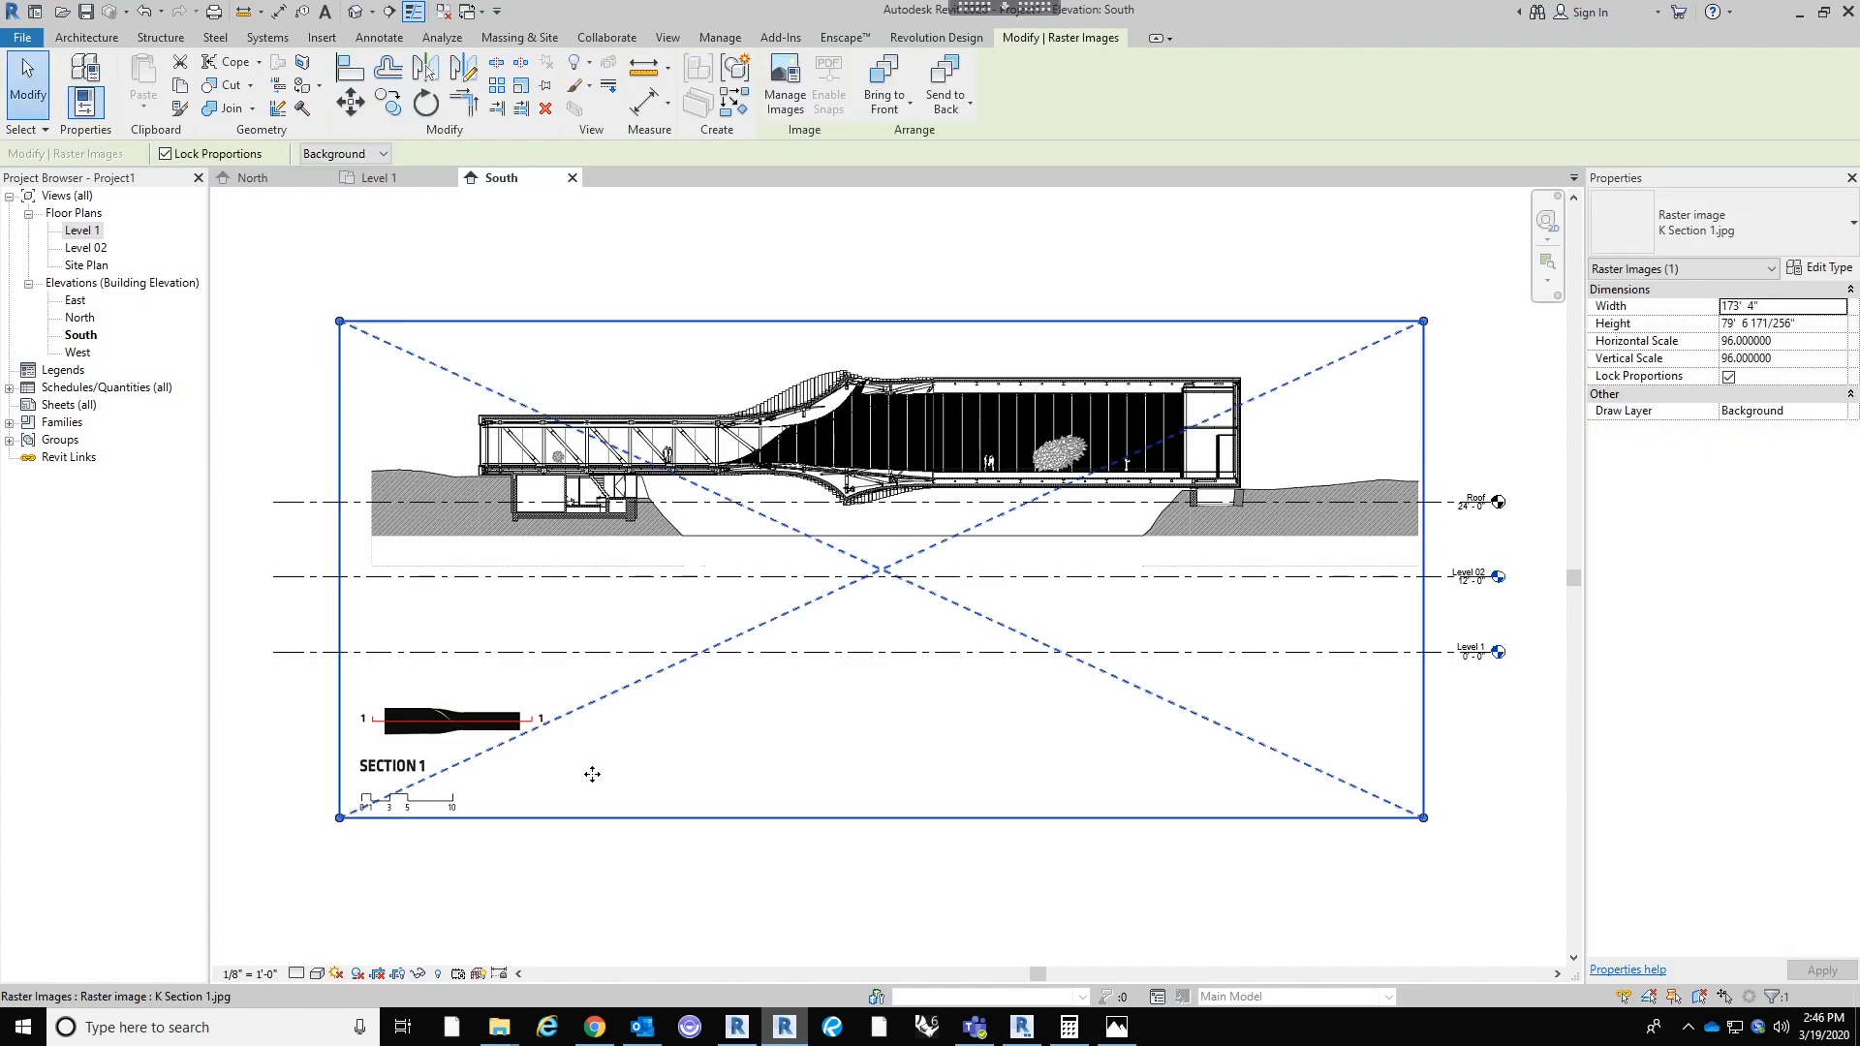
Scale the section image graphically so its scale bar spans 10 m from the 0 mark to the 10 mark
{"action": "scroll", "coordinate": [329, 816], "scroll_direction": "up", "scroll_amount": 3}
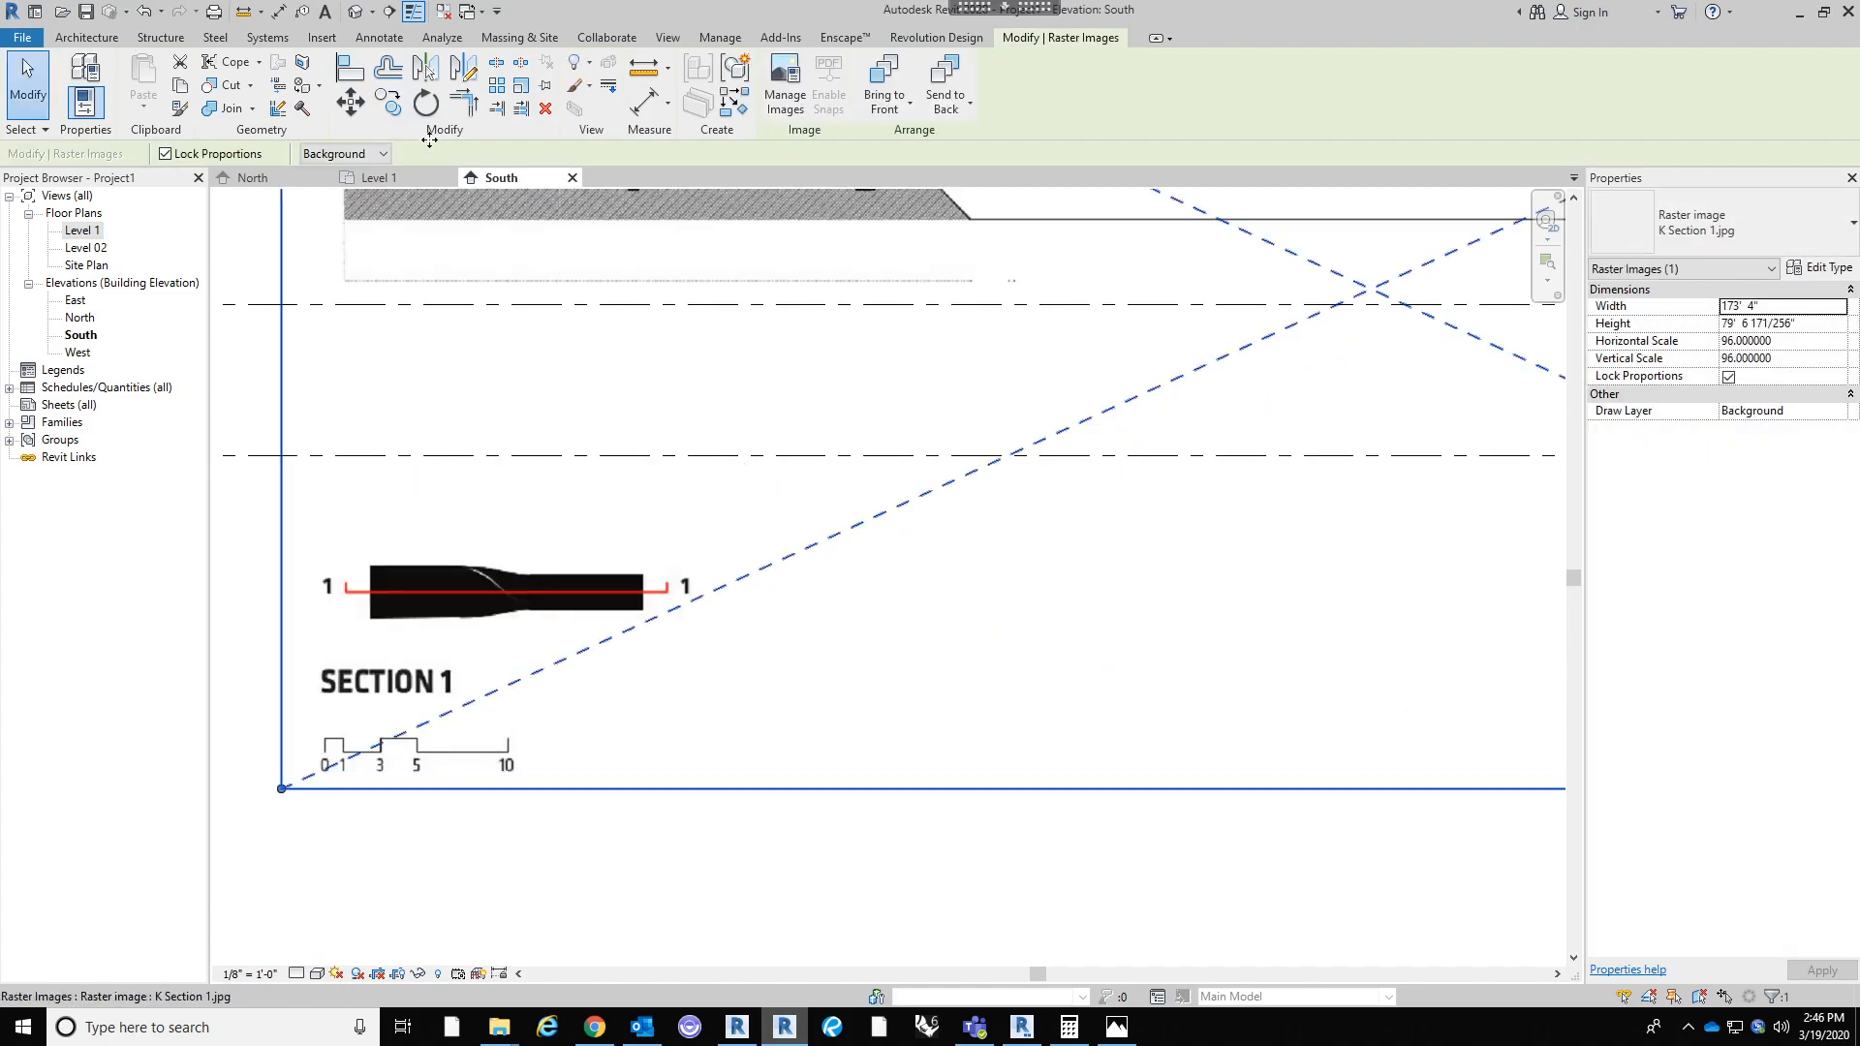
{"action": "left_click", "coordinate": [532, 88]}
{"action": "scroll", "coordinate": [329, 816], "scroll_direction": "up", "scroll_amount": 4}
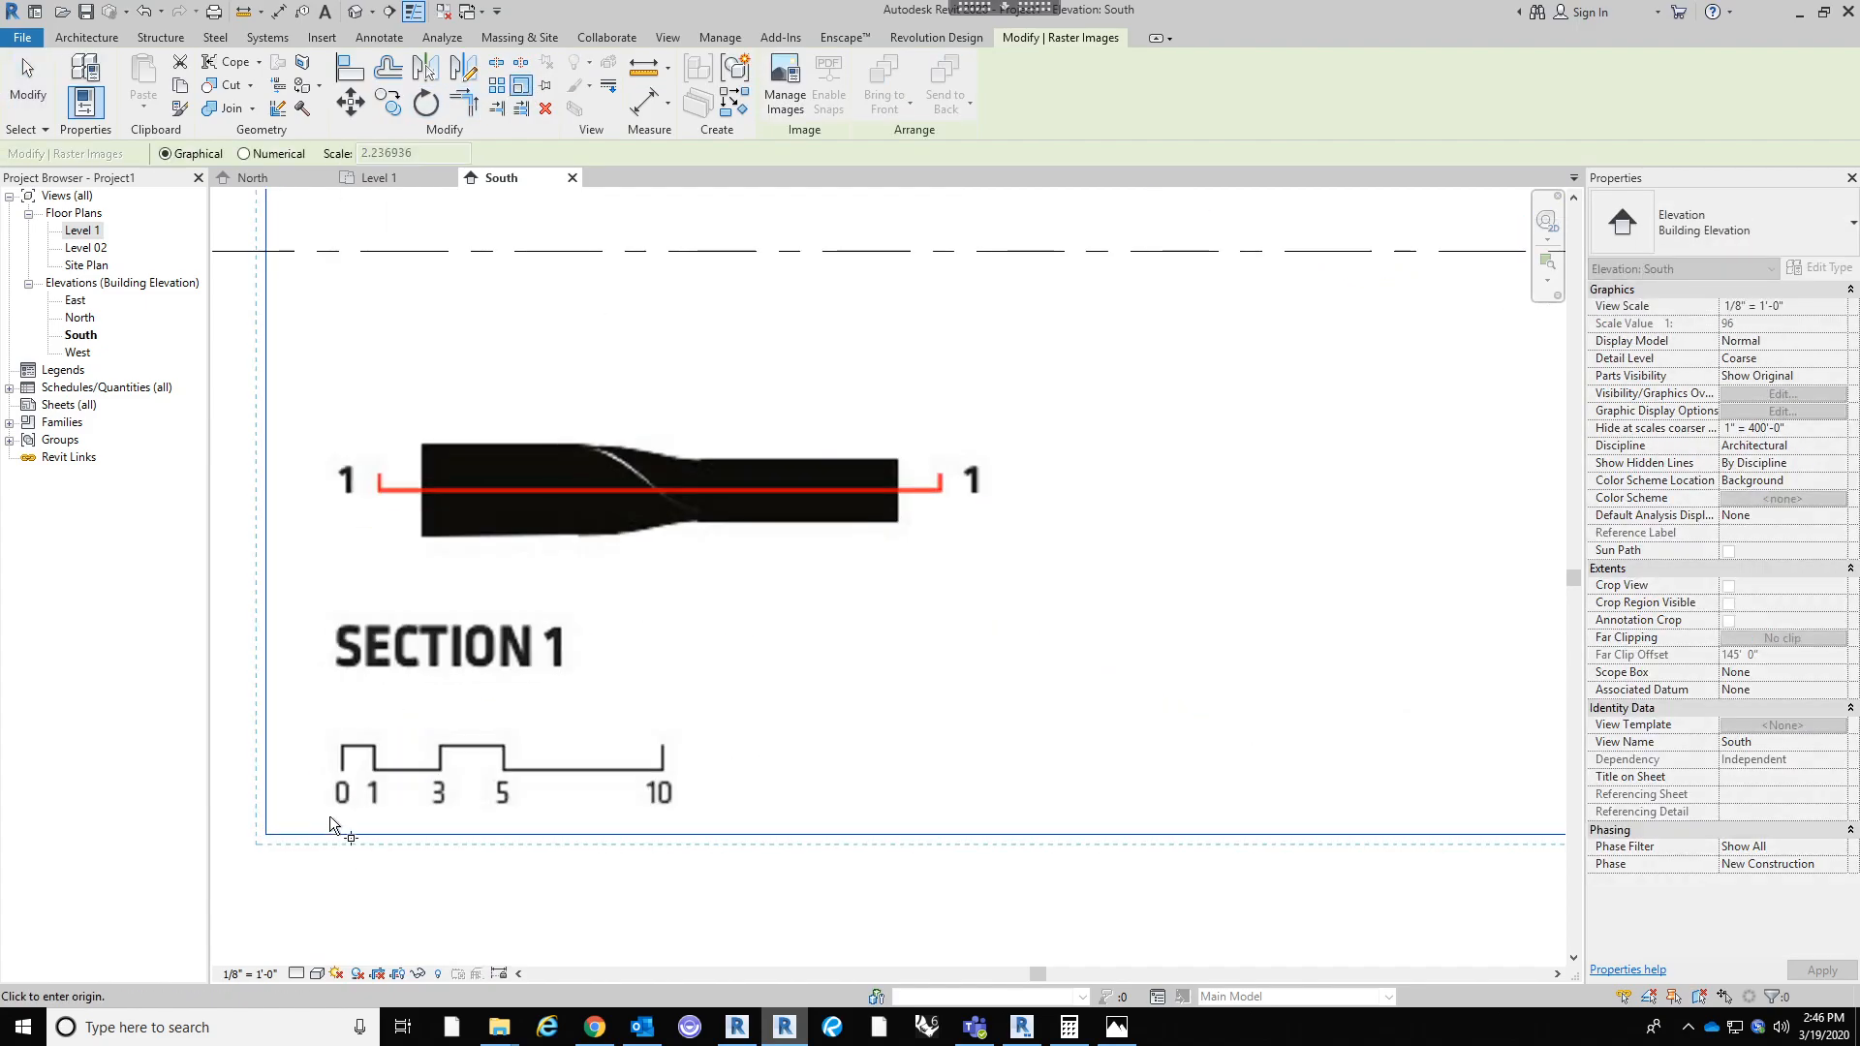
{"action": "left_click", "coordinate": [347, 757]}
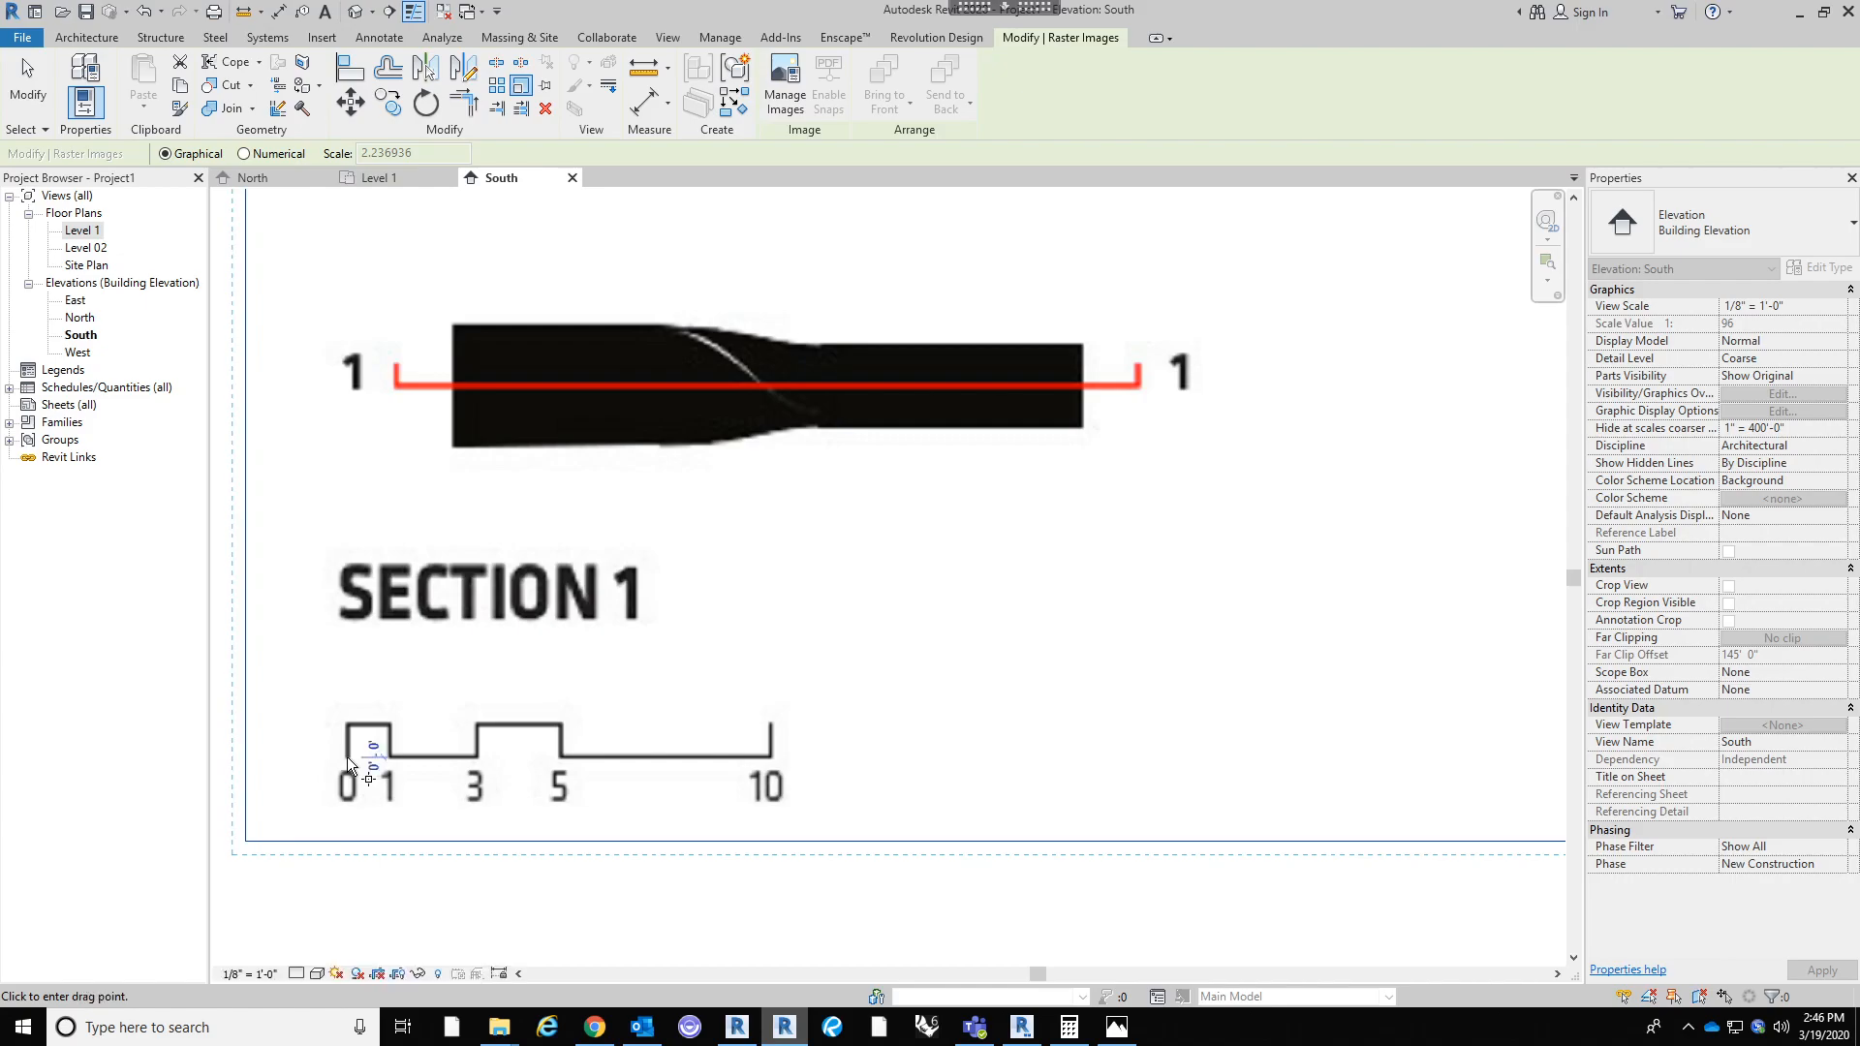
{"action": "left_click", "coordinate": [770, 757]}
{"action": "type", "text": "10m"}
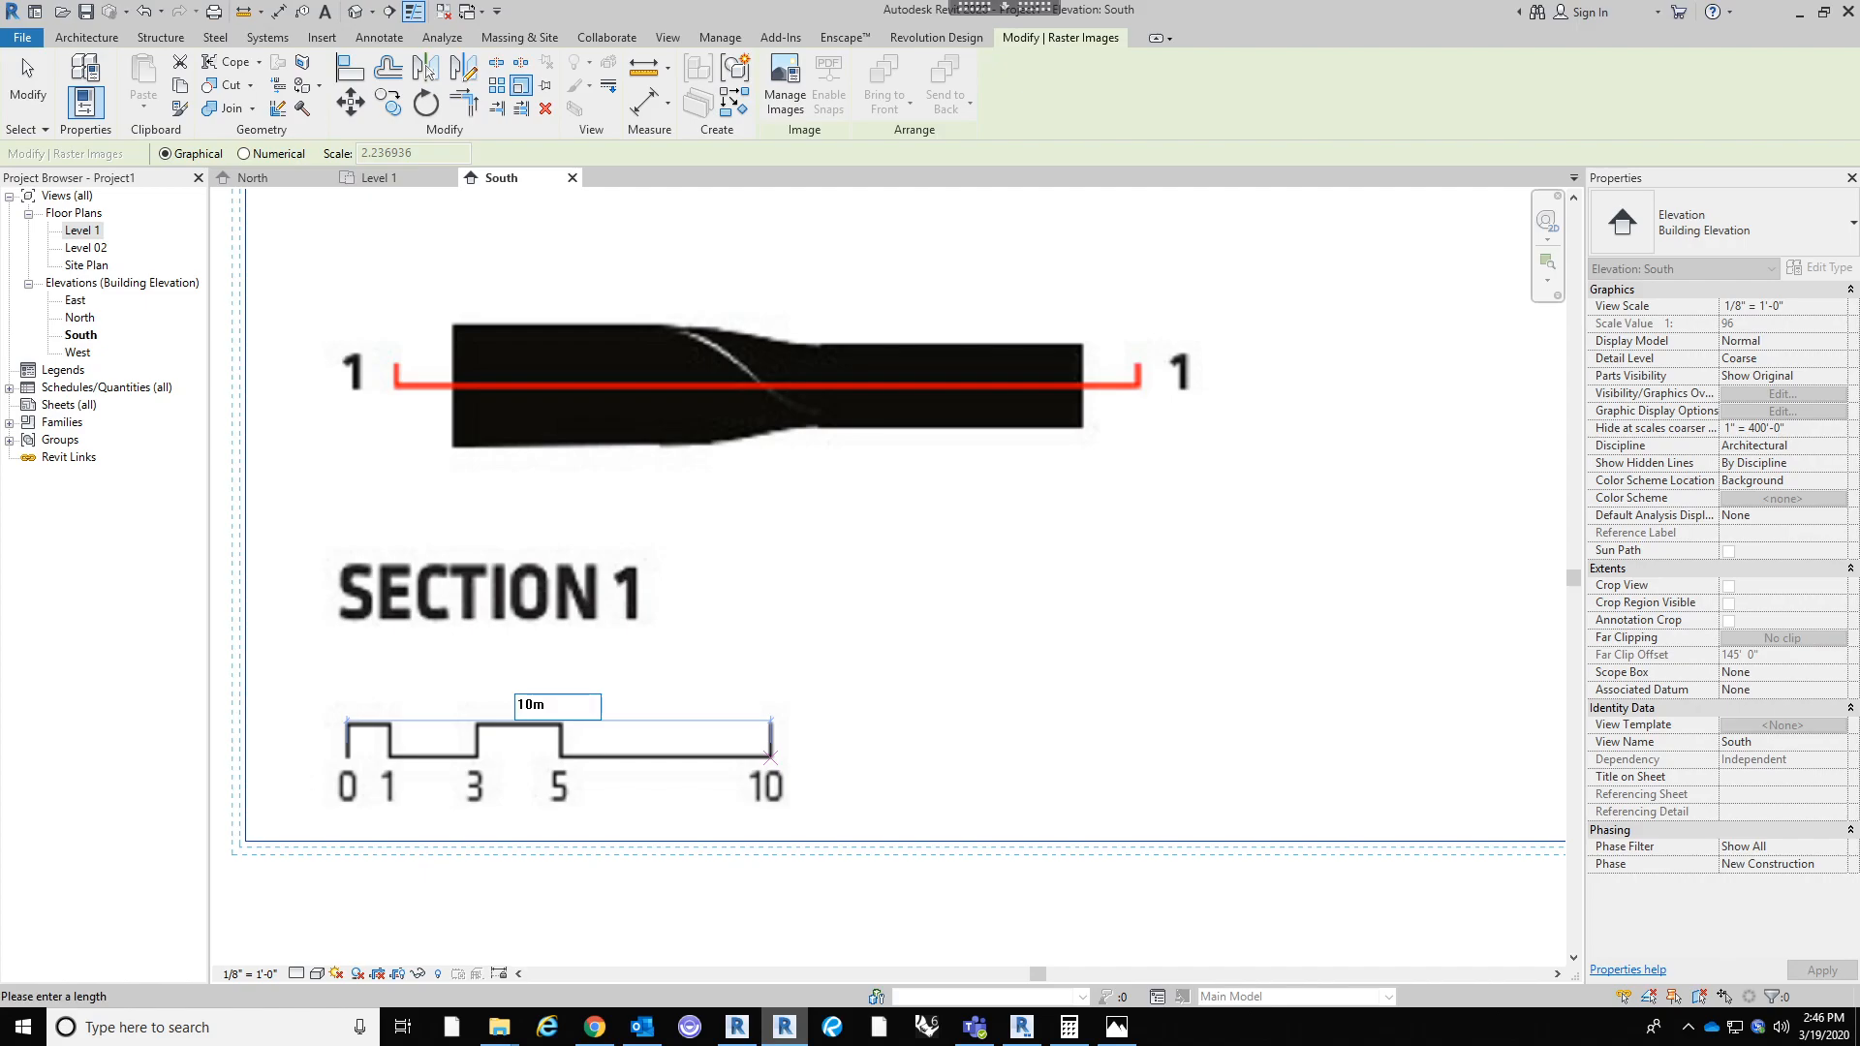
{"action": "key", "text": "Return"}
Move the section image over the levels, aligning the floor structure above the basement's left wall with the left end of Level 1
{"action": "scroll", "coordinate": [582, 561], "scroll_direction": "down", "scroll_amount": 6}
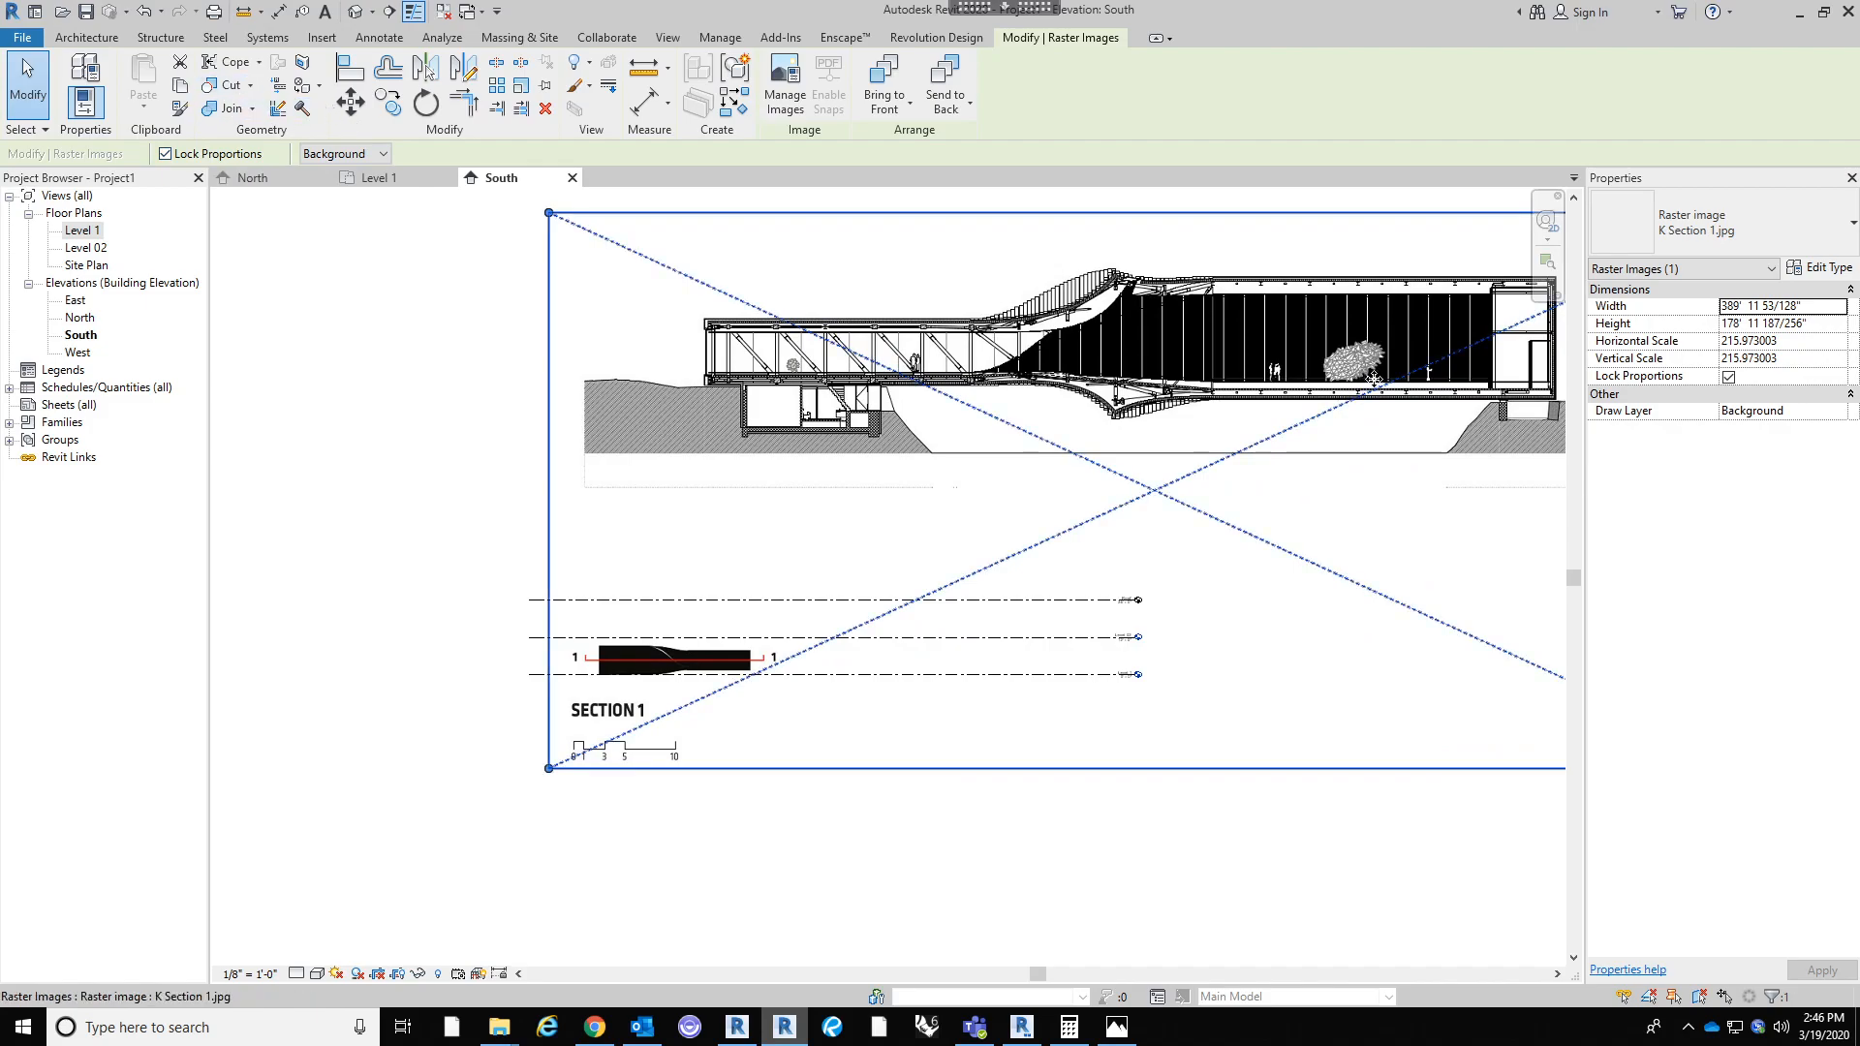
{"action": "left_click_drag", "start_coordinate": [984, 387], "coordinate": [768, 480]}
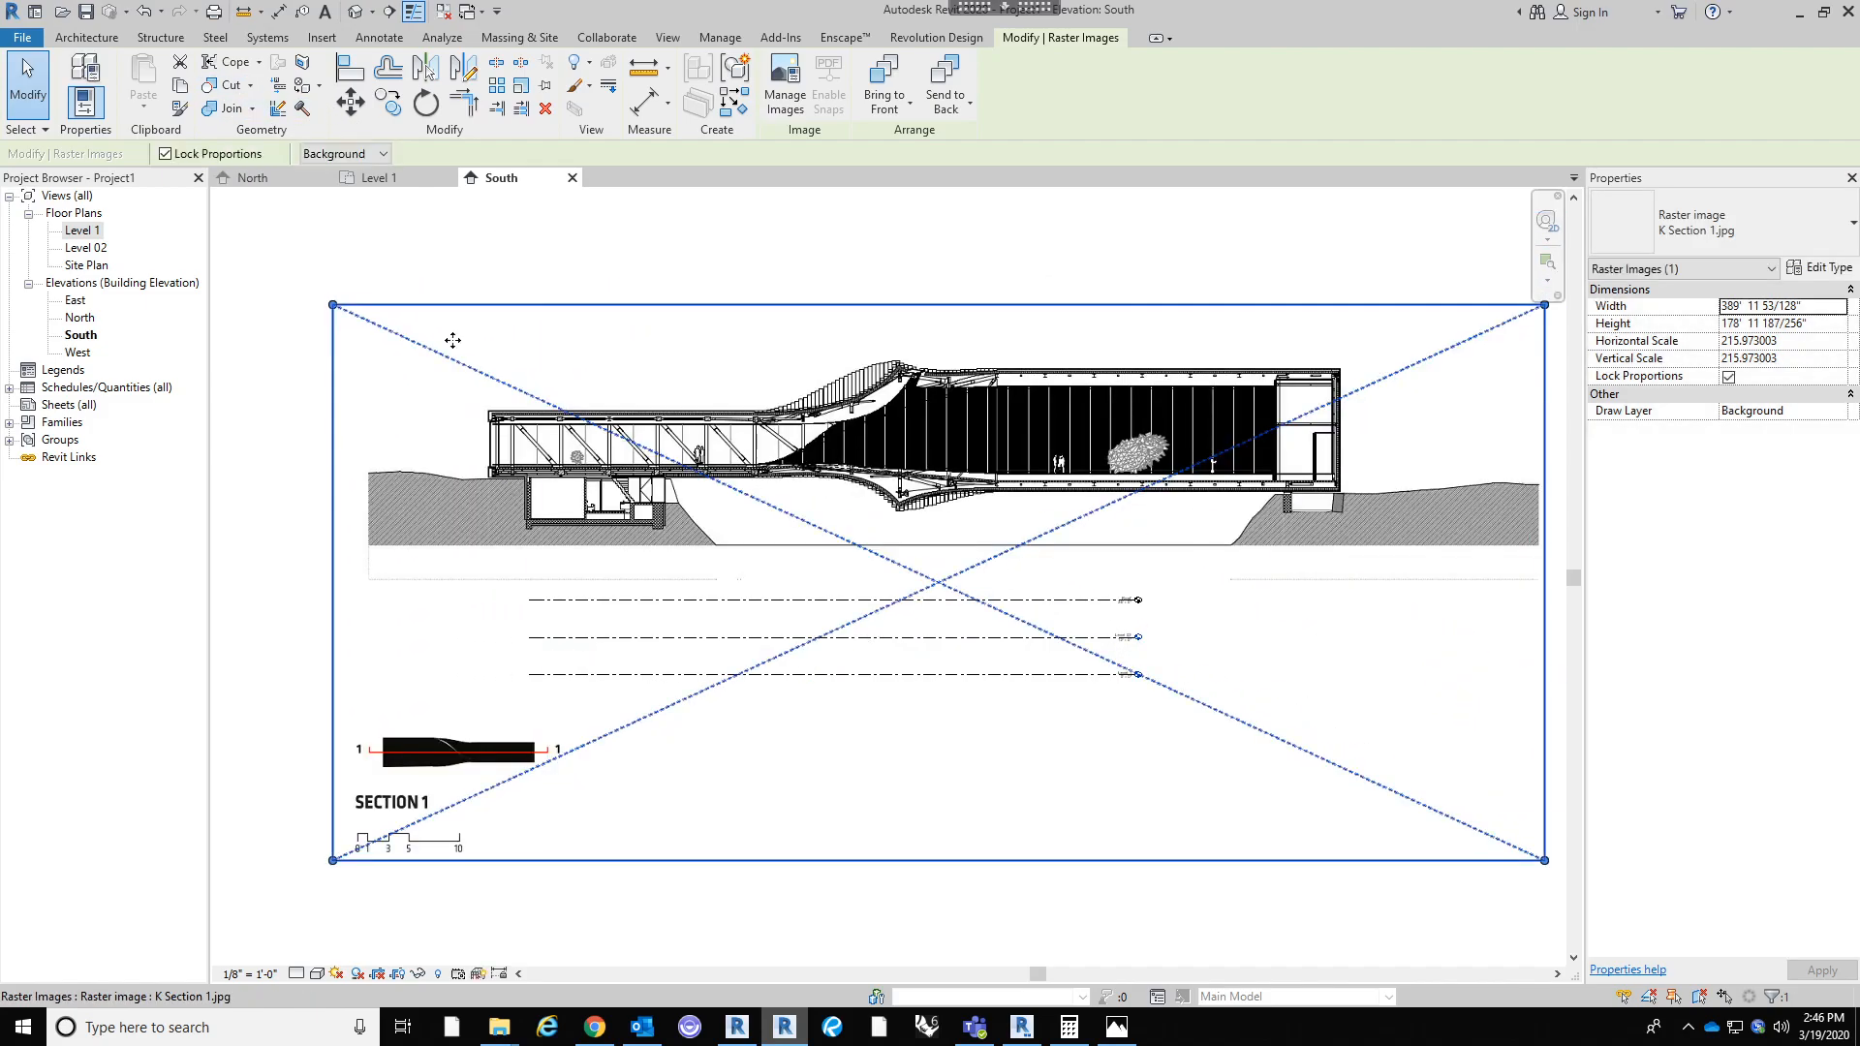
{"action": "key", "text": "m"}
{"action": "key", "text": "v"}
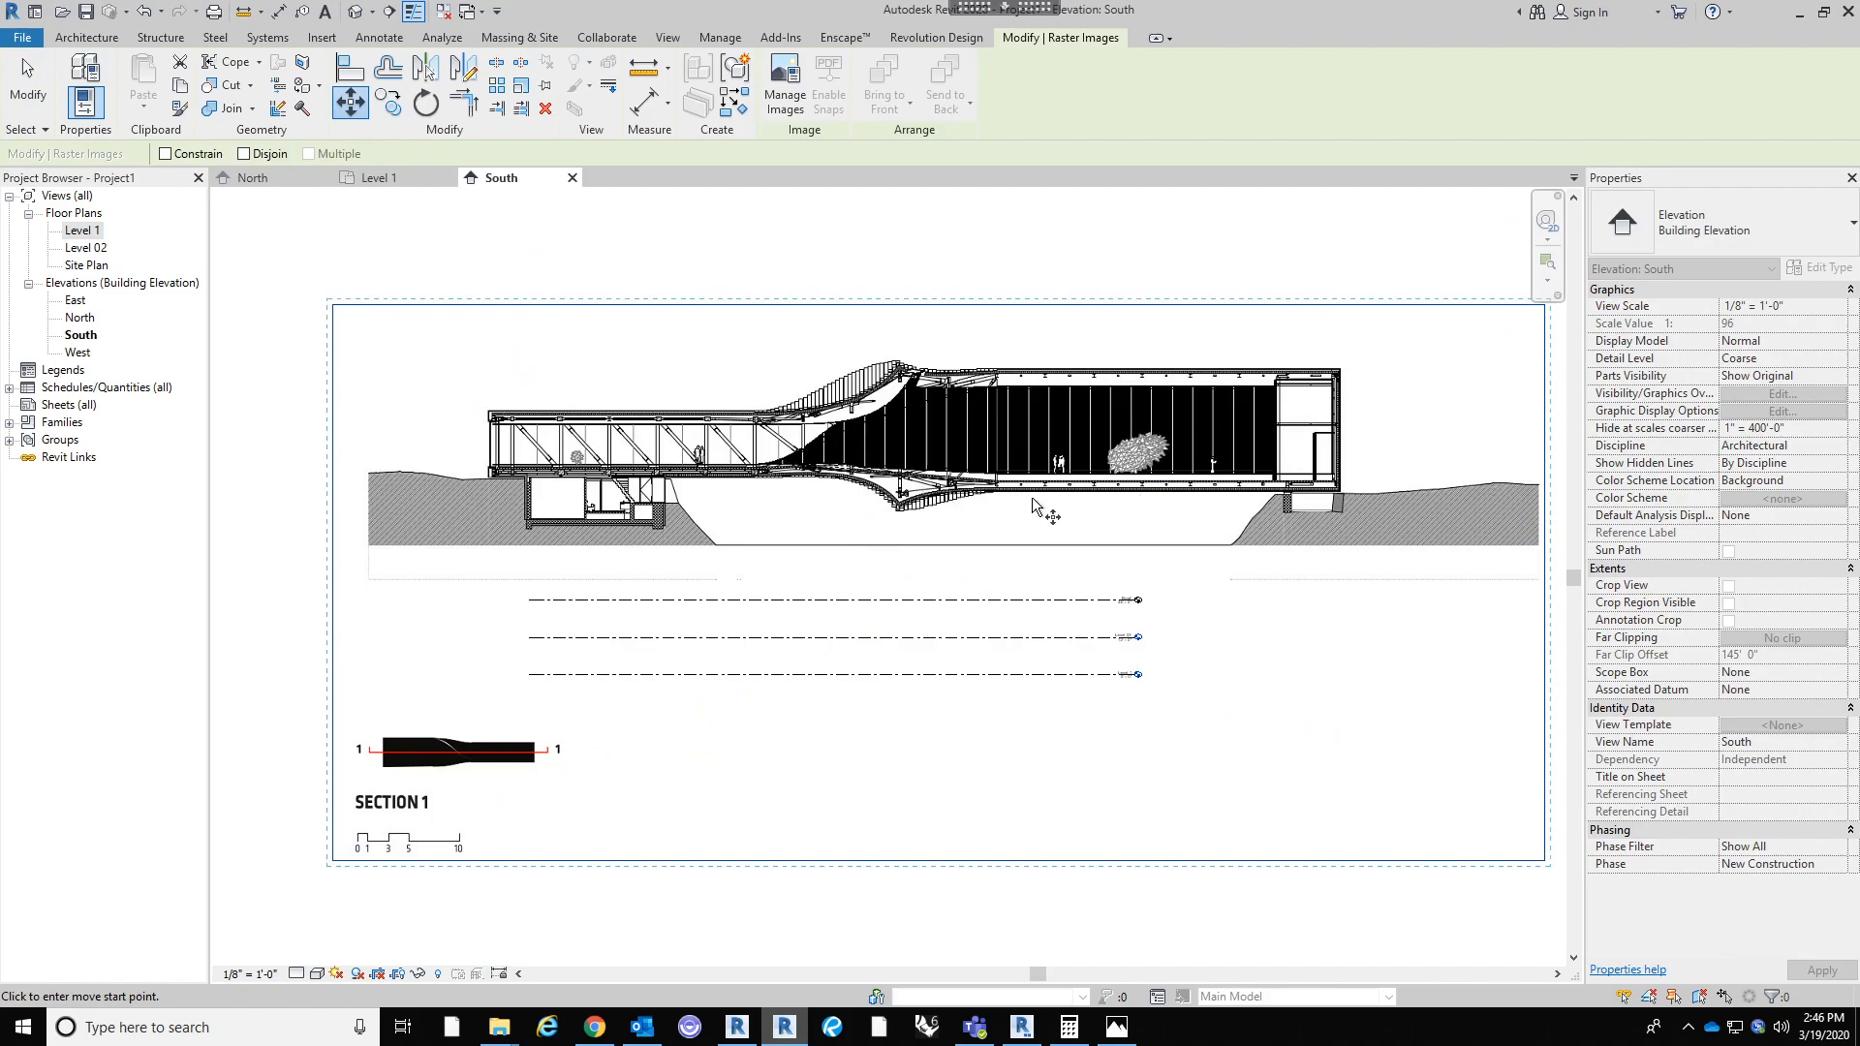
{"action": "scroll", "coordinate": [627, 475], "scroll_direction": "up", "scroll_amount": 5}
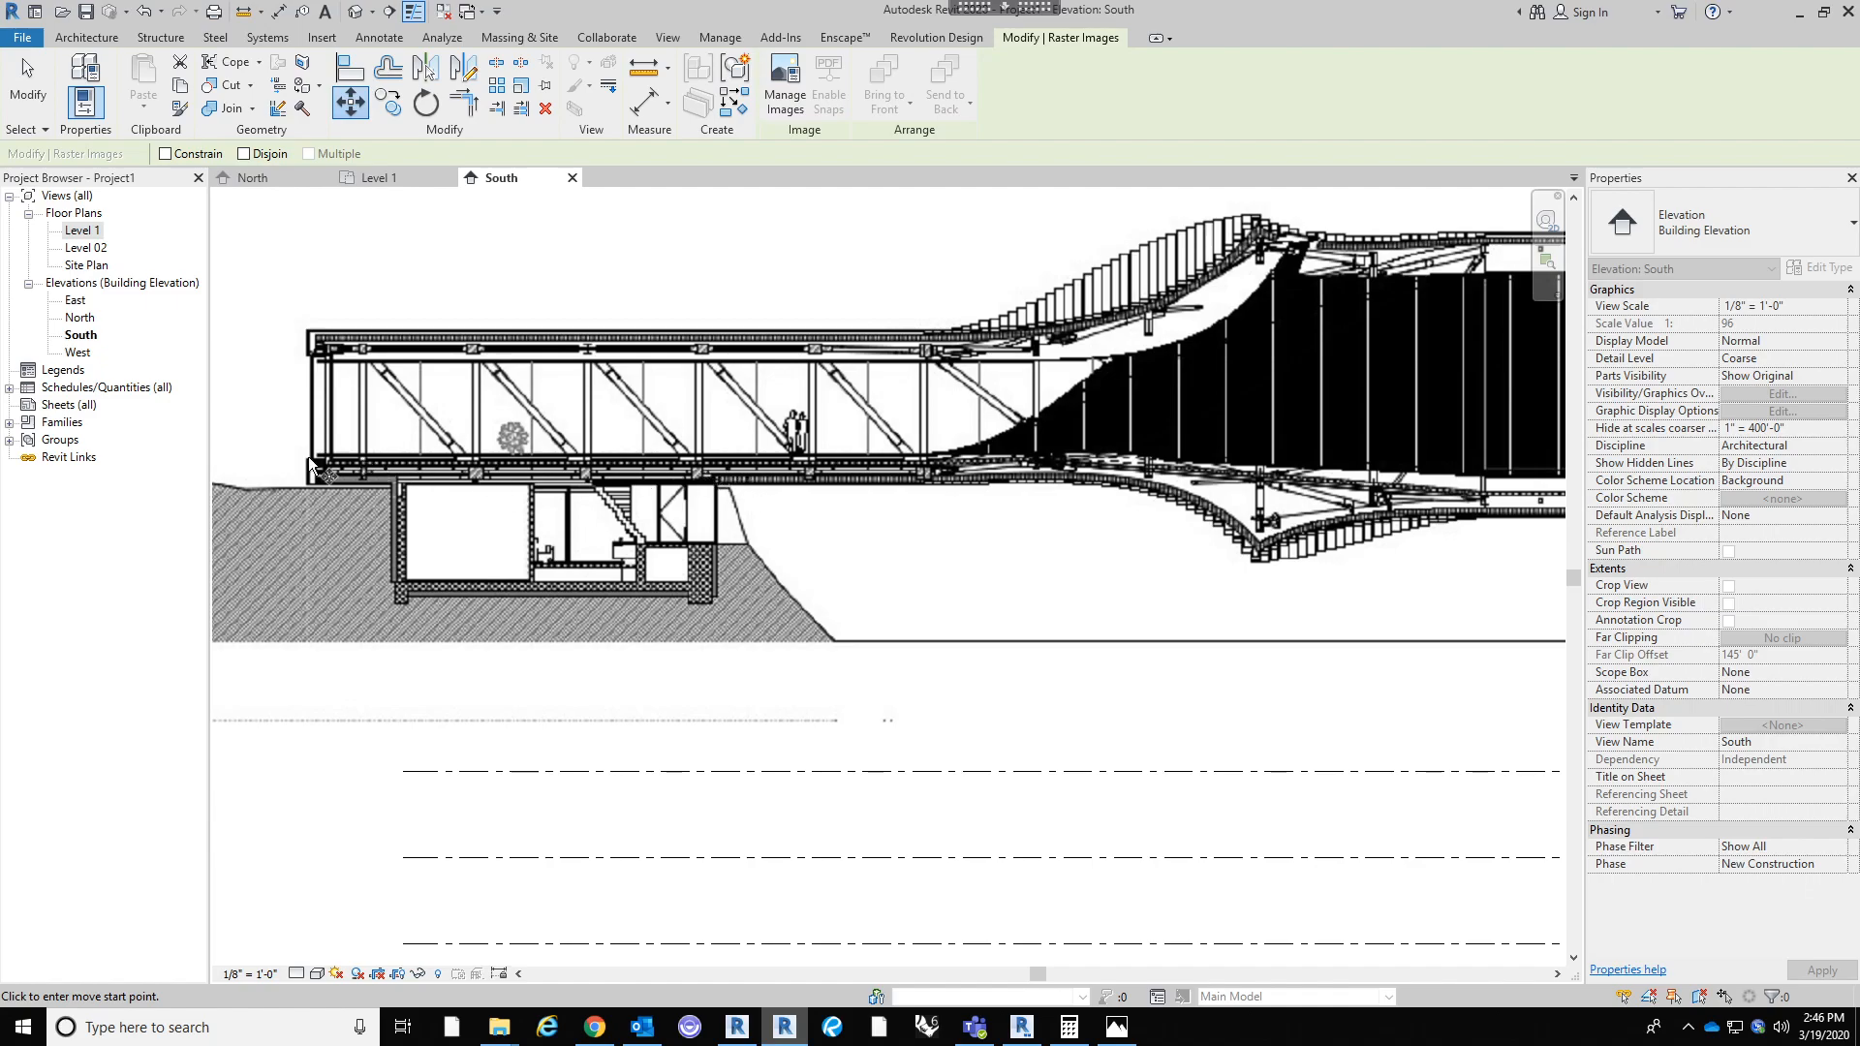
{"action": "scroll", "coordinate": [309, 460], "scroll_direction": "up", "scroll_amount": 3}
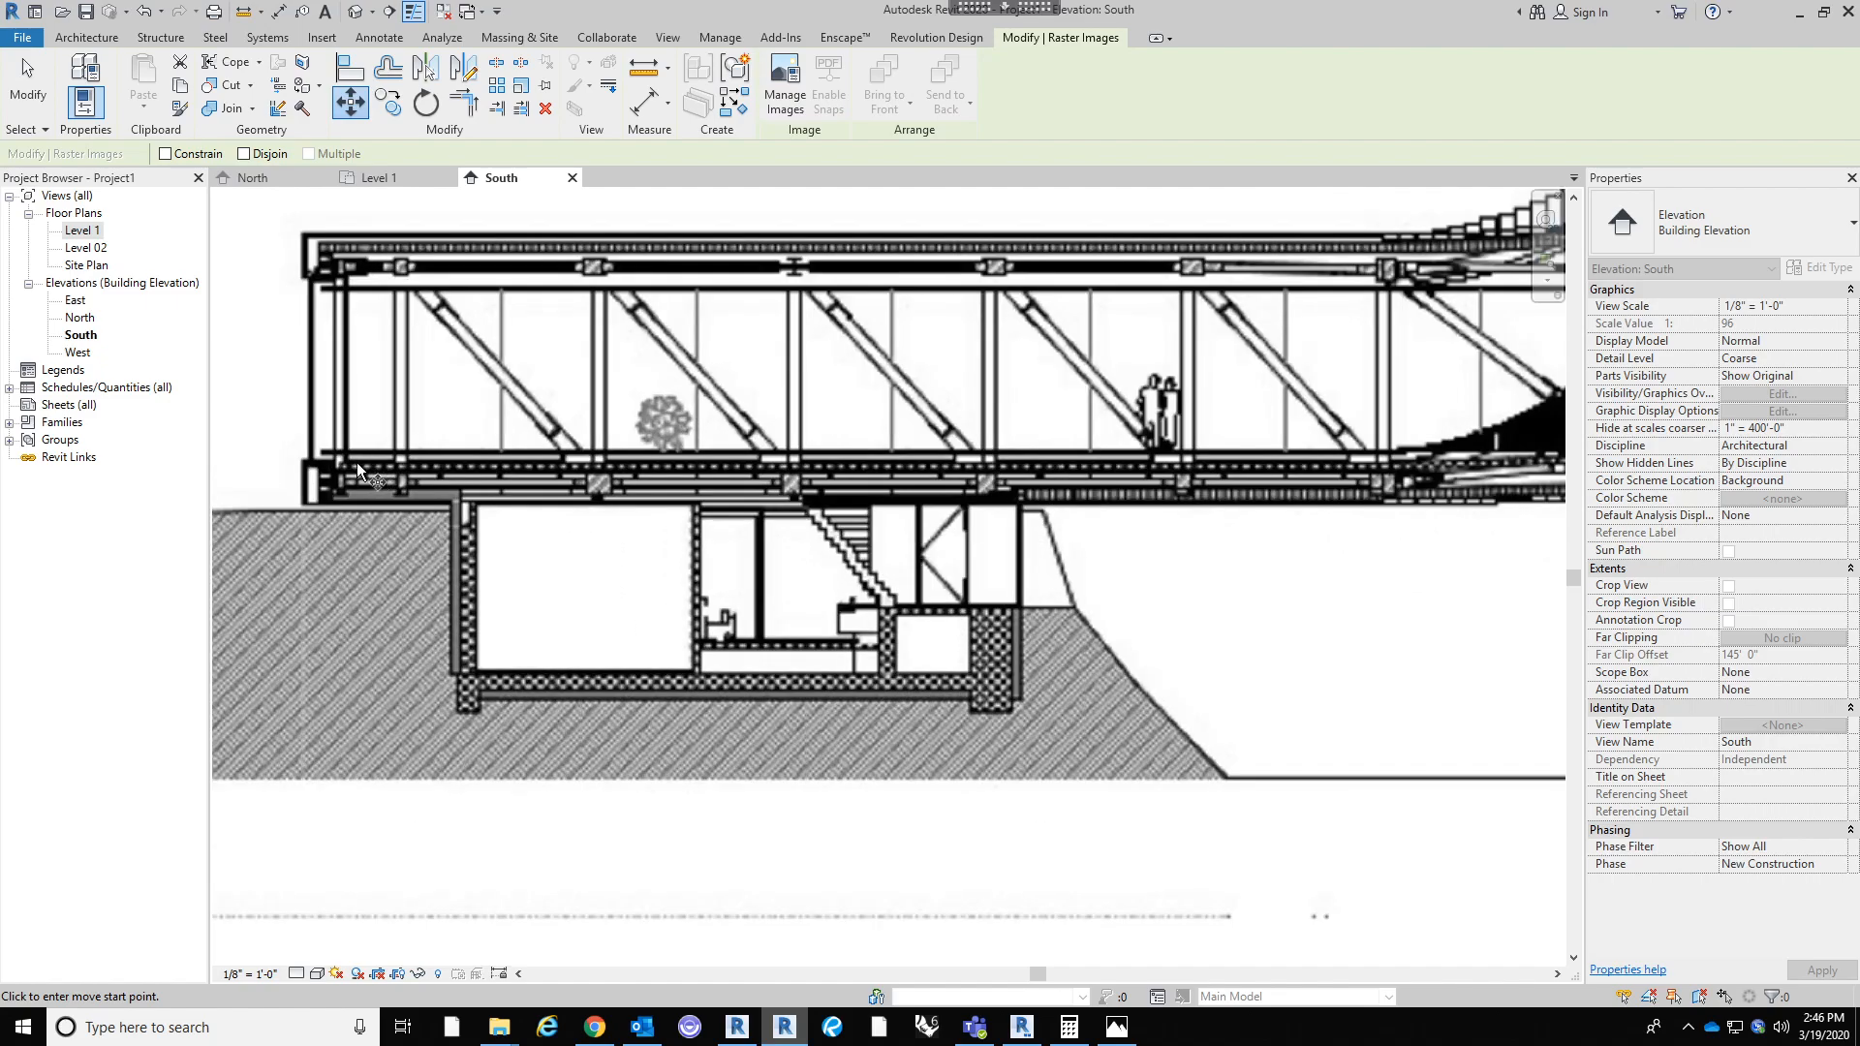
{"action": "left_click", "coordinate": [459, 486]}
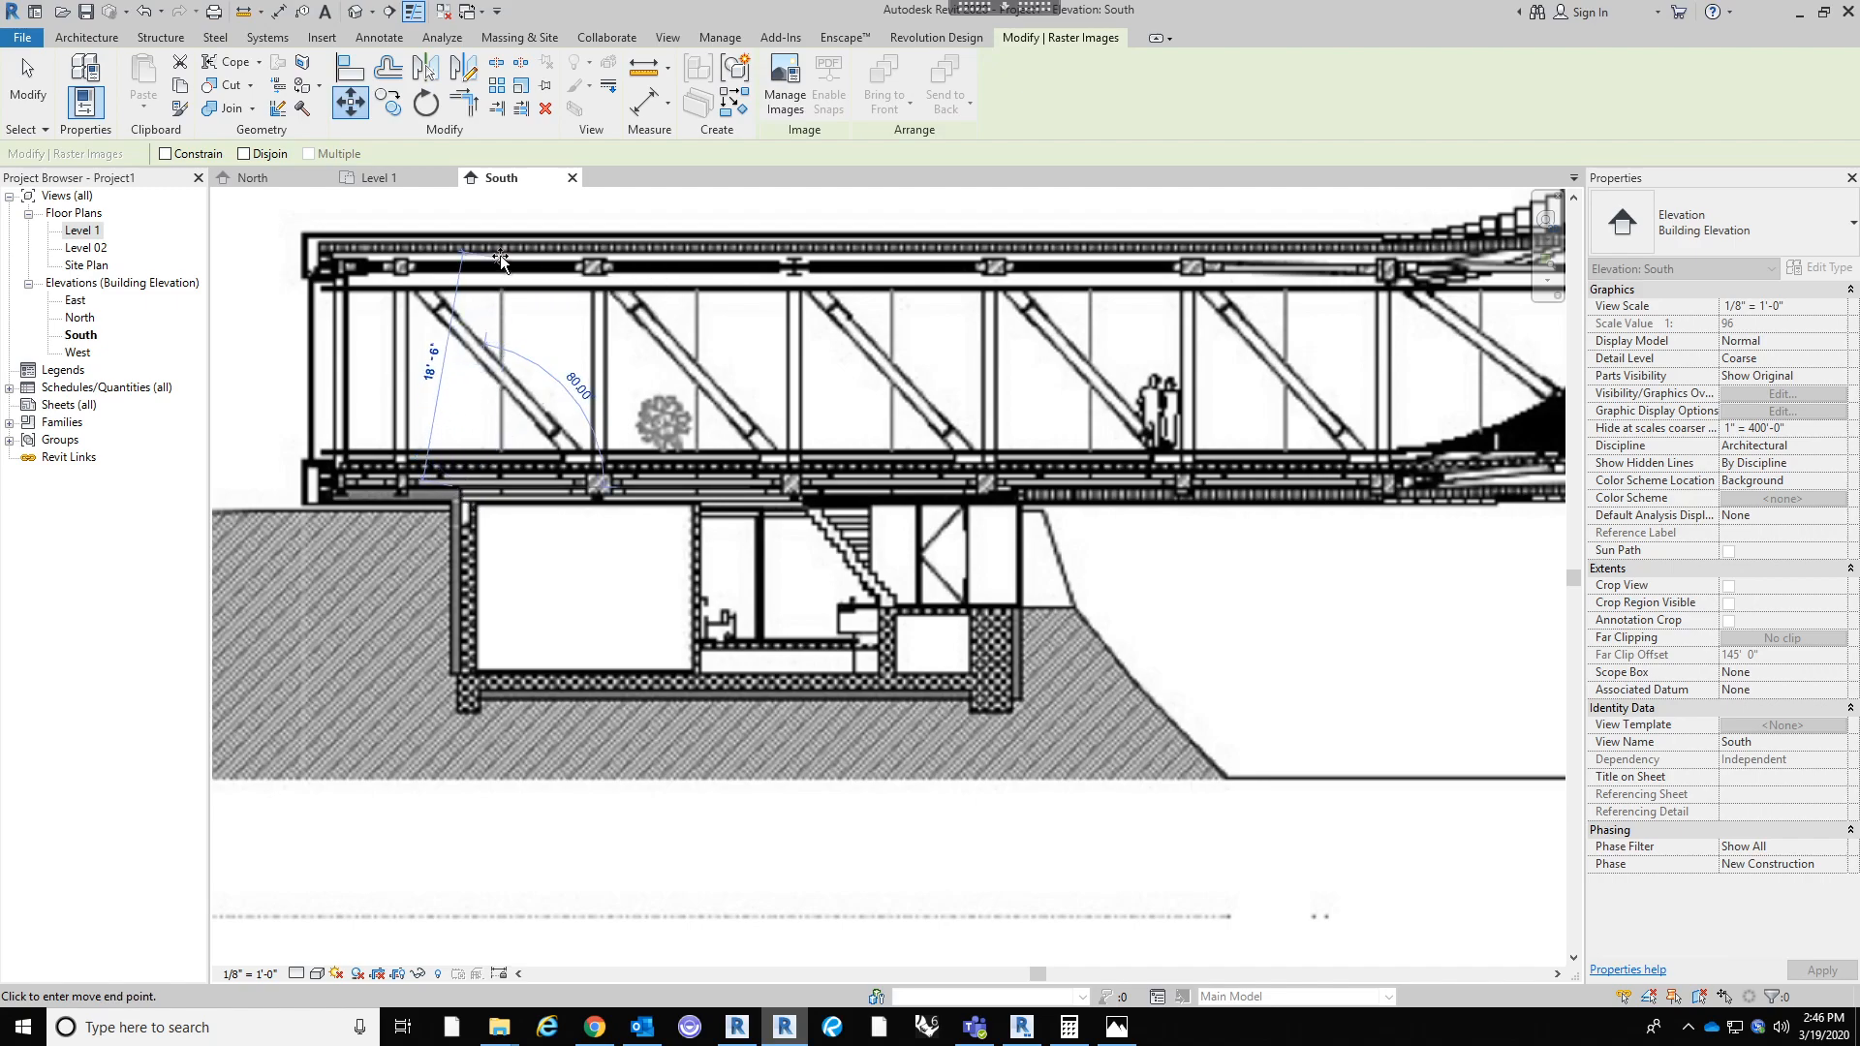
{"action": "scroll", "coordinate": [500, 254], "scroll_direction": "down", "scroll_amount": 3}
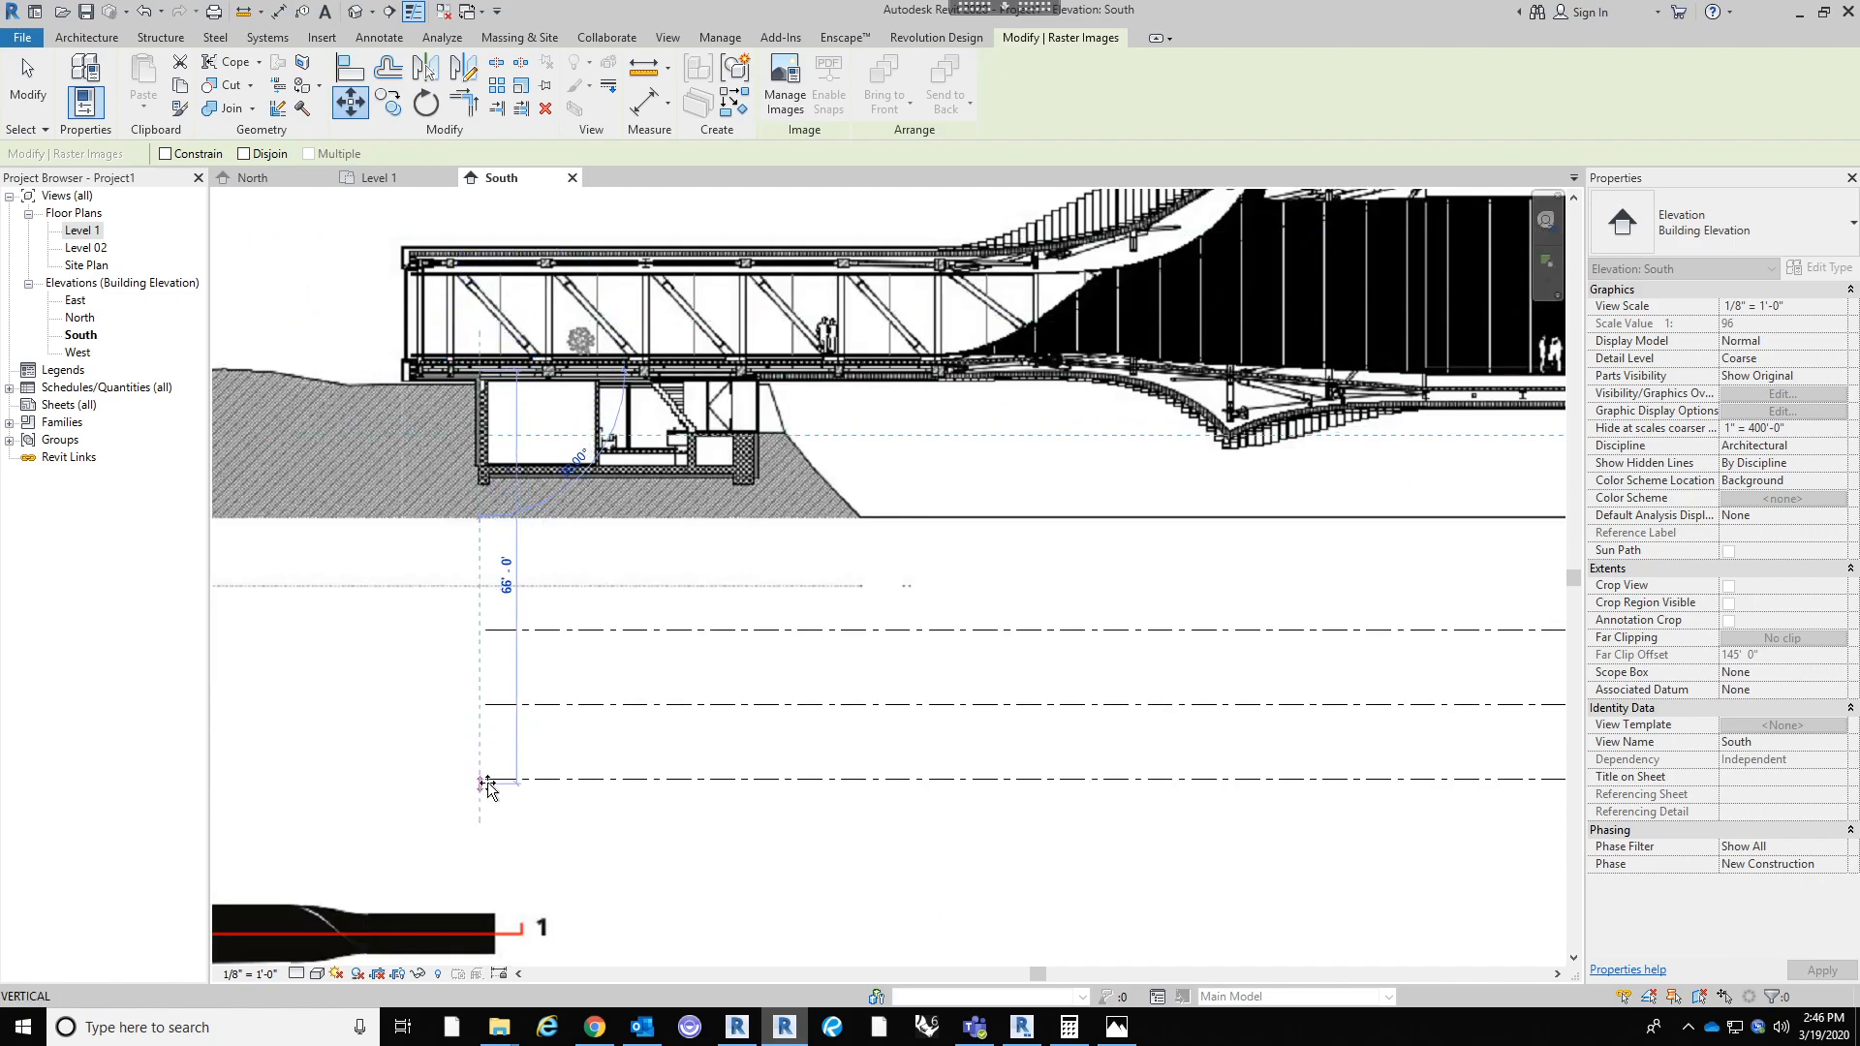
{"action": "left_click", "coordinate": [487, 783]}
{"action": "scroll", "coordinate": [451, 597], "scroll_direction": "up", "scroll_amount": 5}
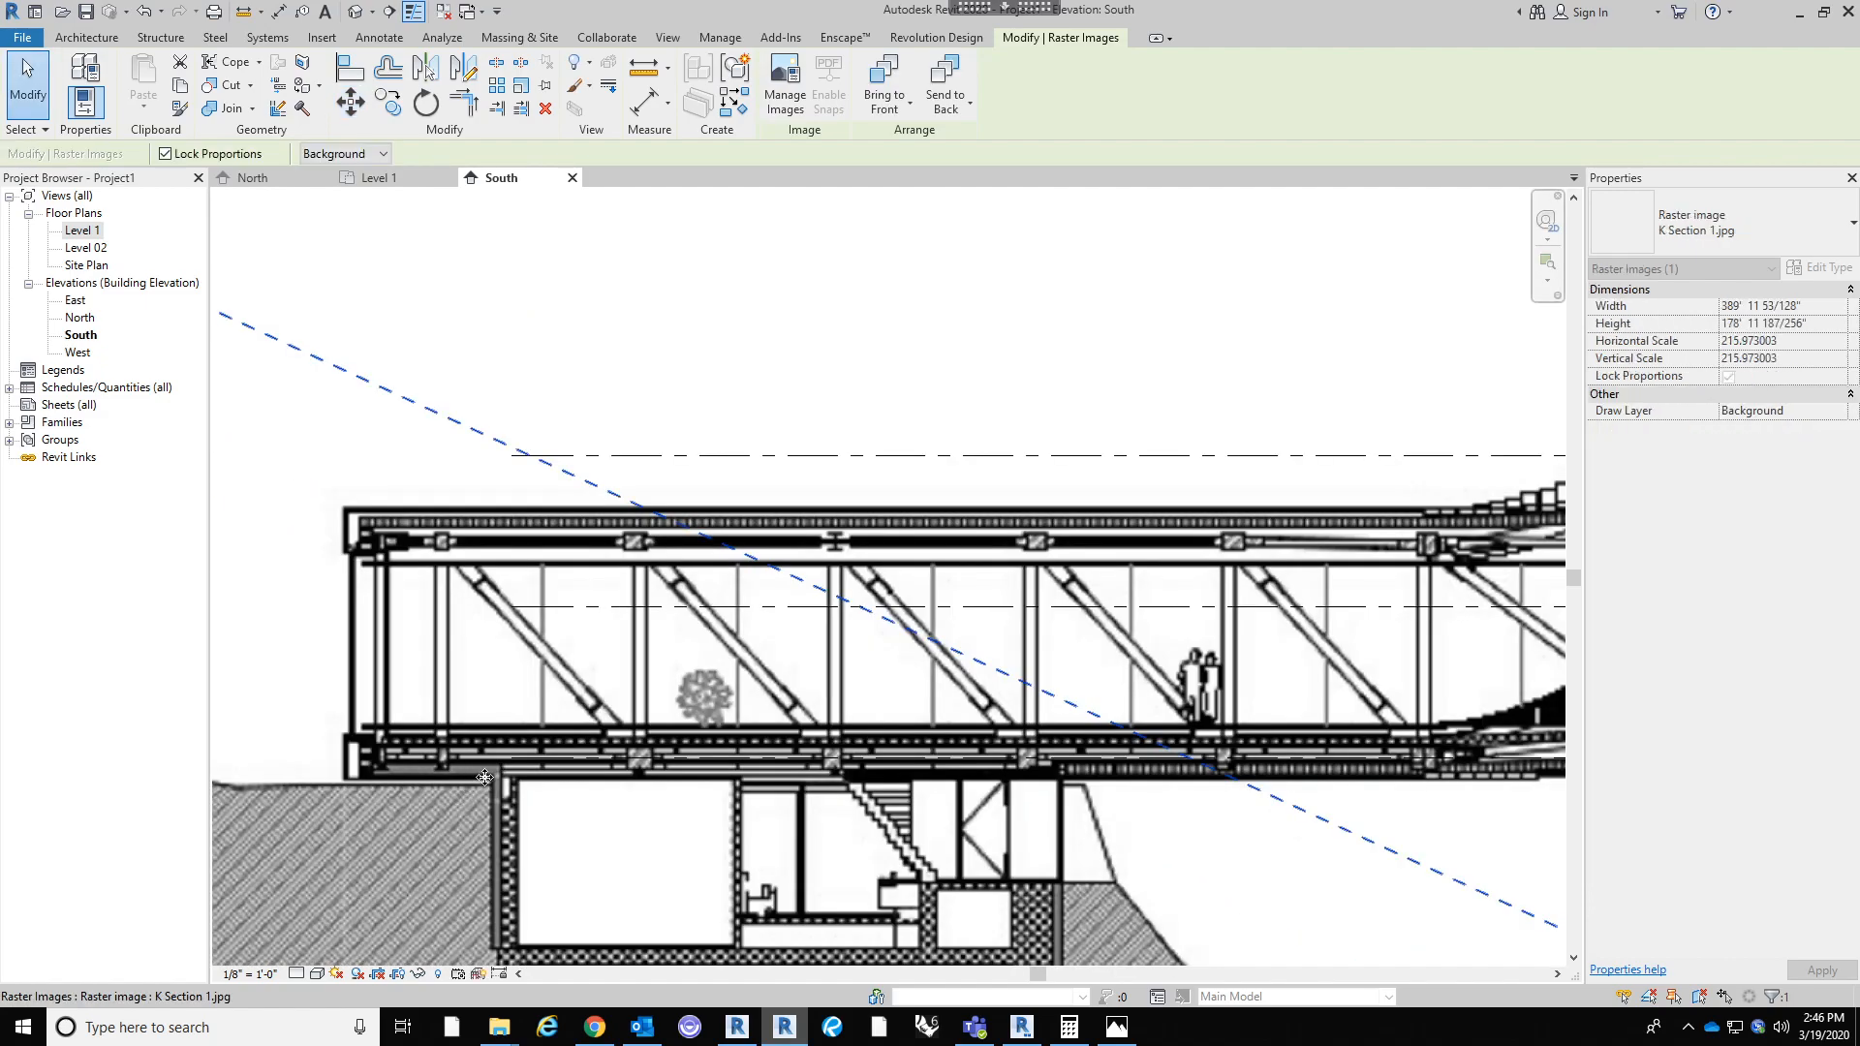
{"action": "scroll", "coordinate": [955, 565], "scroll_direction": "down", "scroll_amount": 4}
{"action": "scroll", "coordinate": [678, 581], "scroll_direction": "up", "scroll_amount": 3}
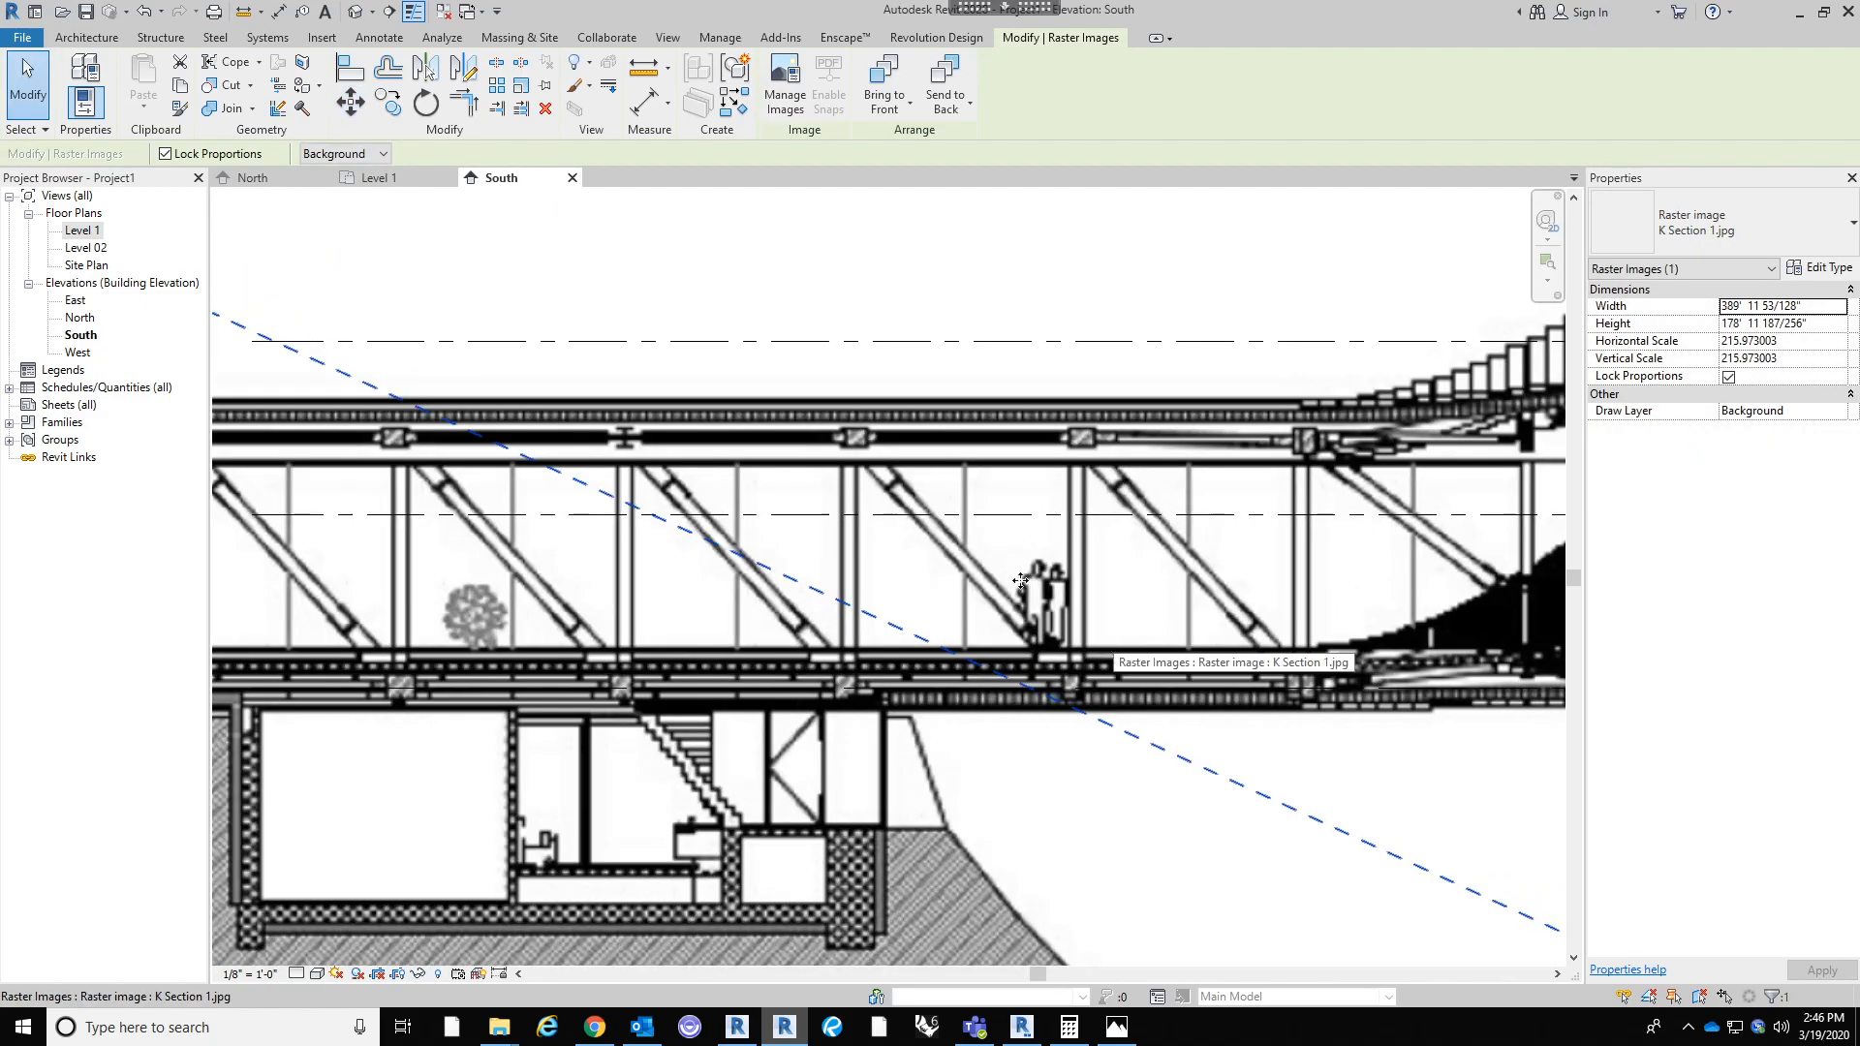
Move the section image vertically so the floor beneath the standing figures in the truss gallery lies on Level 1
{"action": "left_click", "coordinate": [351, 103]}
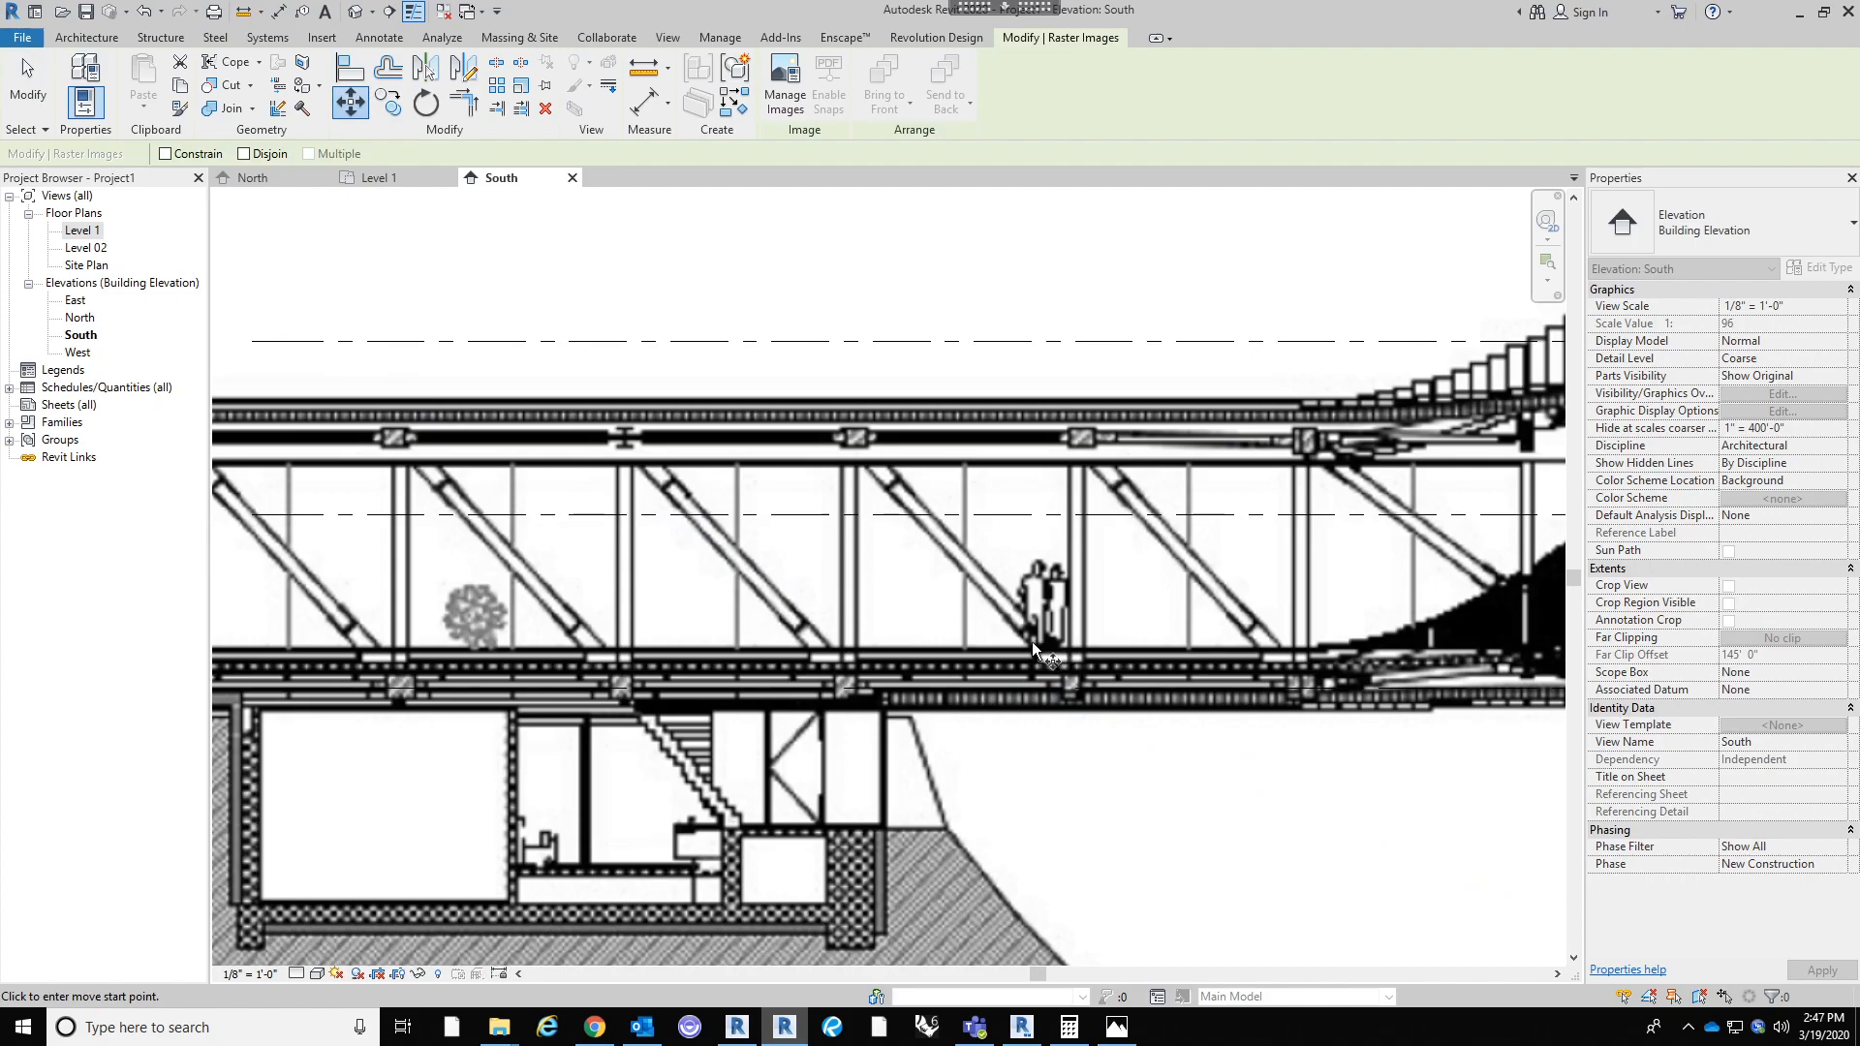
{"action": "left_click", "coordinate": [1032, 646]}
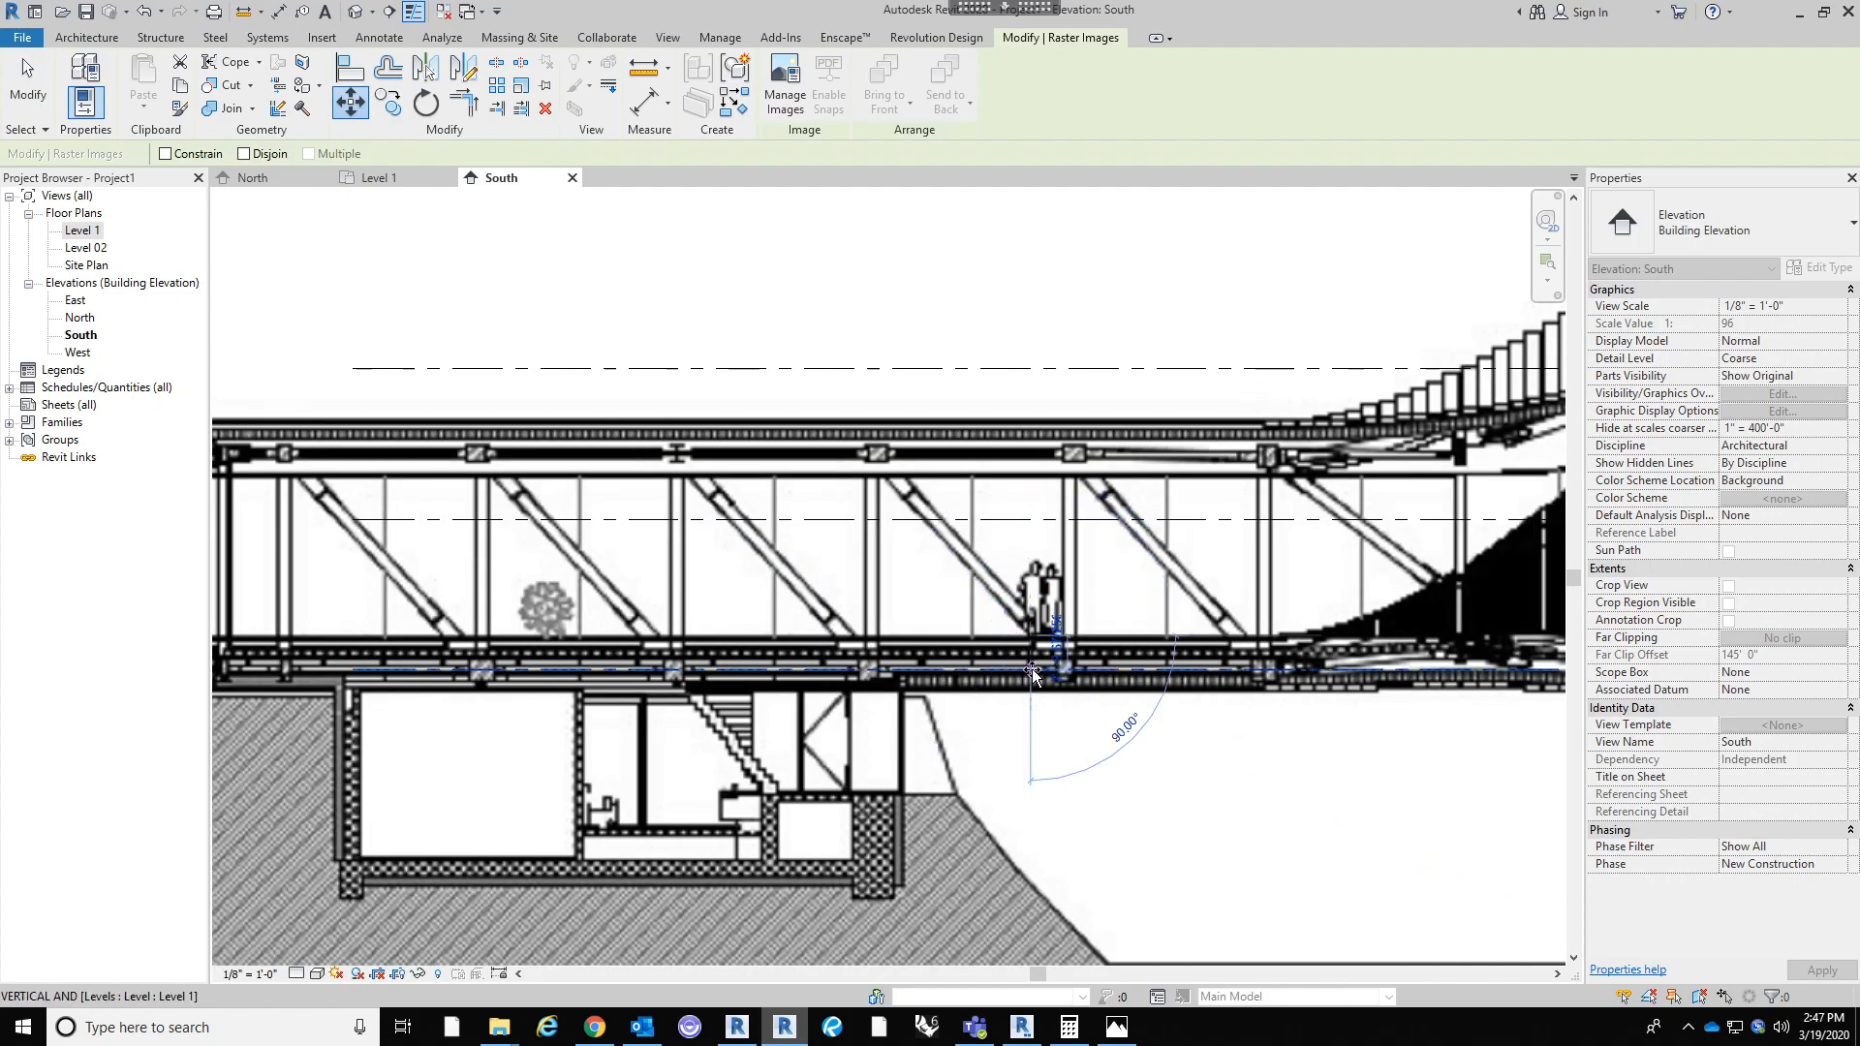
{"action": "left_click", "coordinate": [1032, 671]}
Shift the section image horizontally to the left over the level lines, keeping its height, and deselect it
{"action": "scroll", "coordinate": [704, 582], "scroll_direction": "down", "scroll_amount": 3}
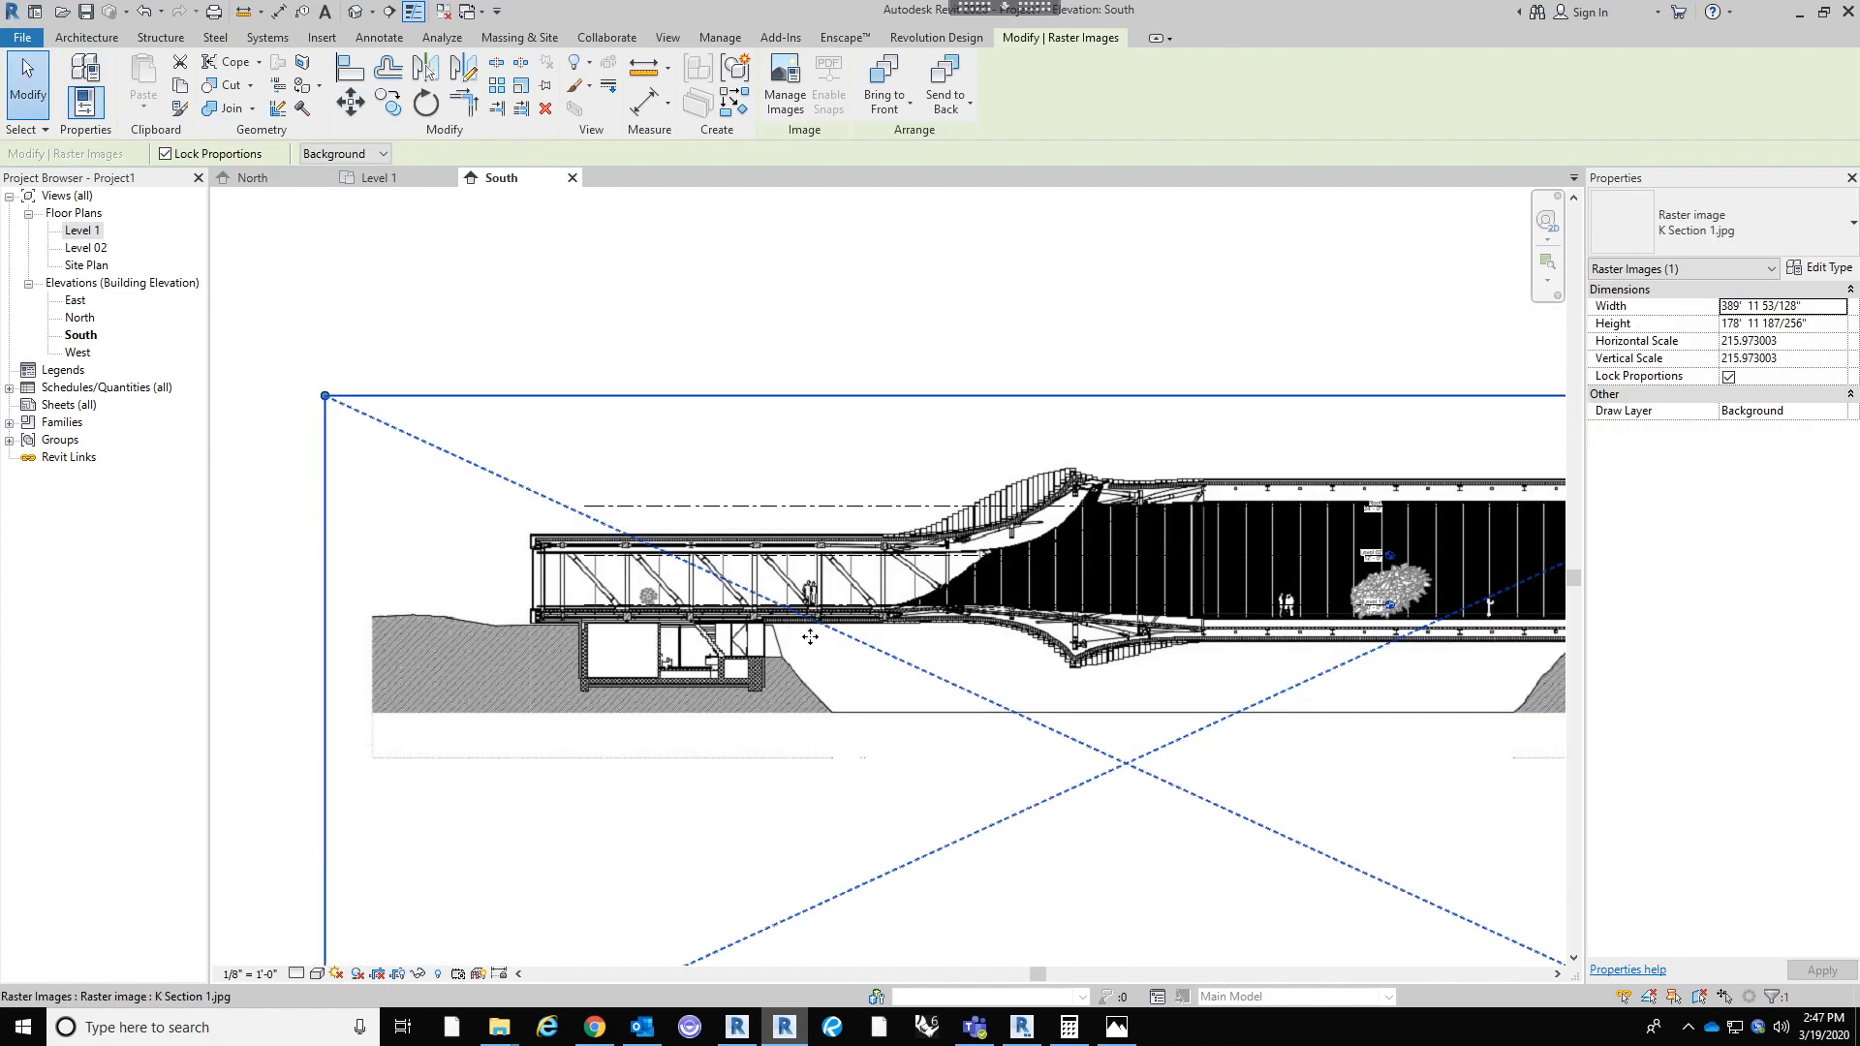
{"action": "scroll", "coordinate": [969, 685], "scroll_direction": "down", "scroll_amount": 3}
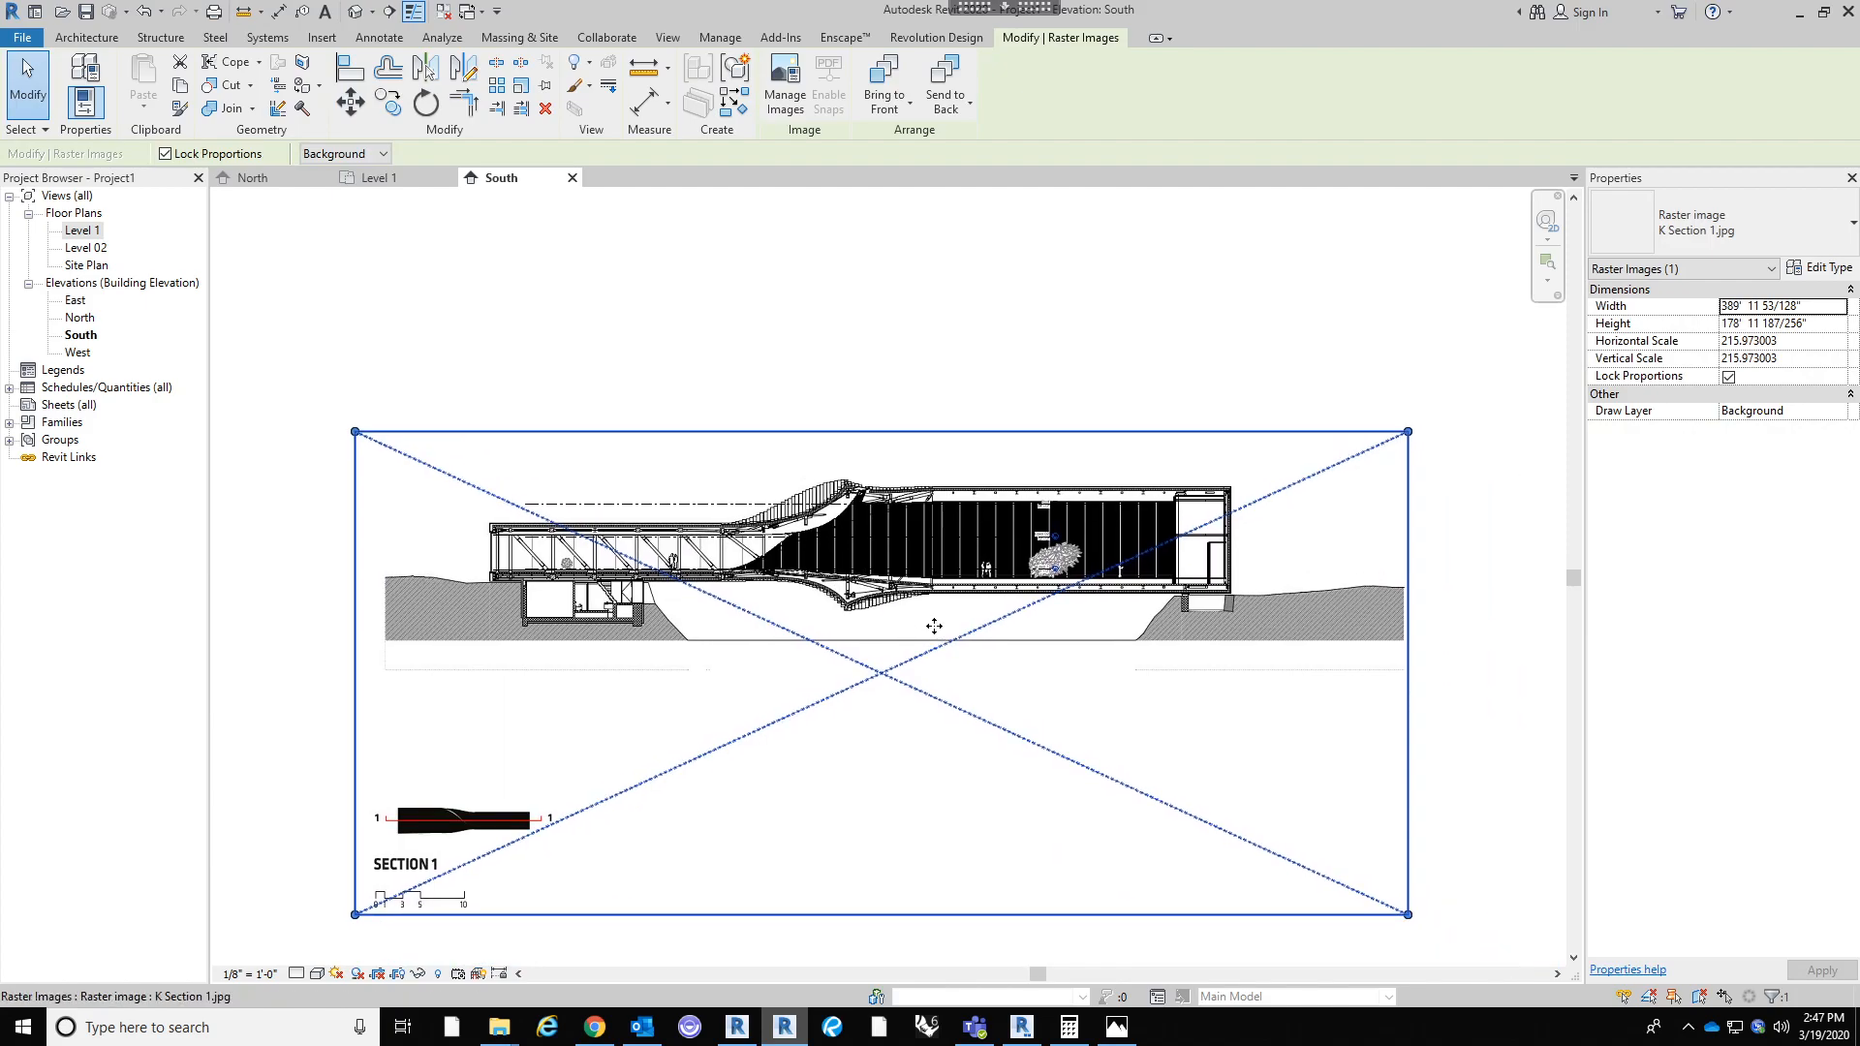
{"action": "left_click", "coordinate": [350, 100]}
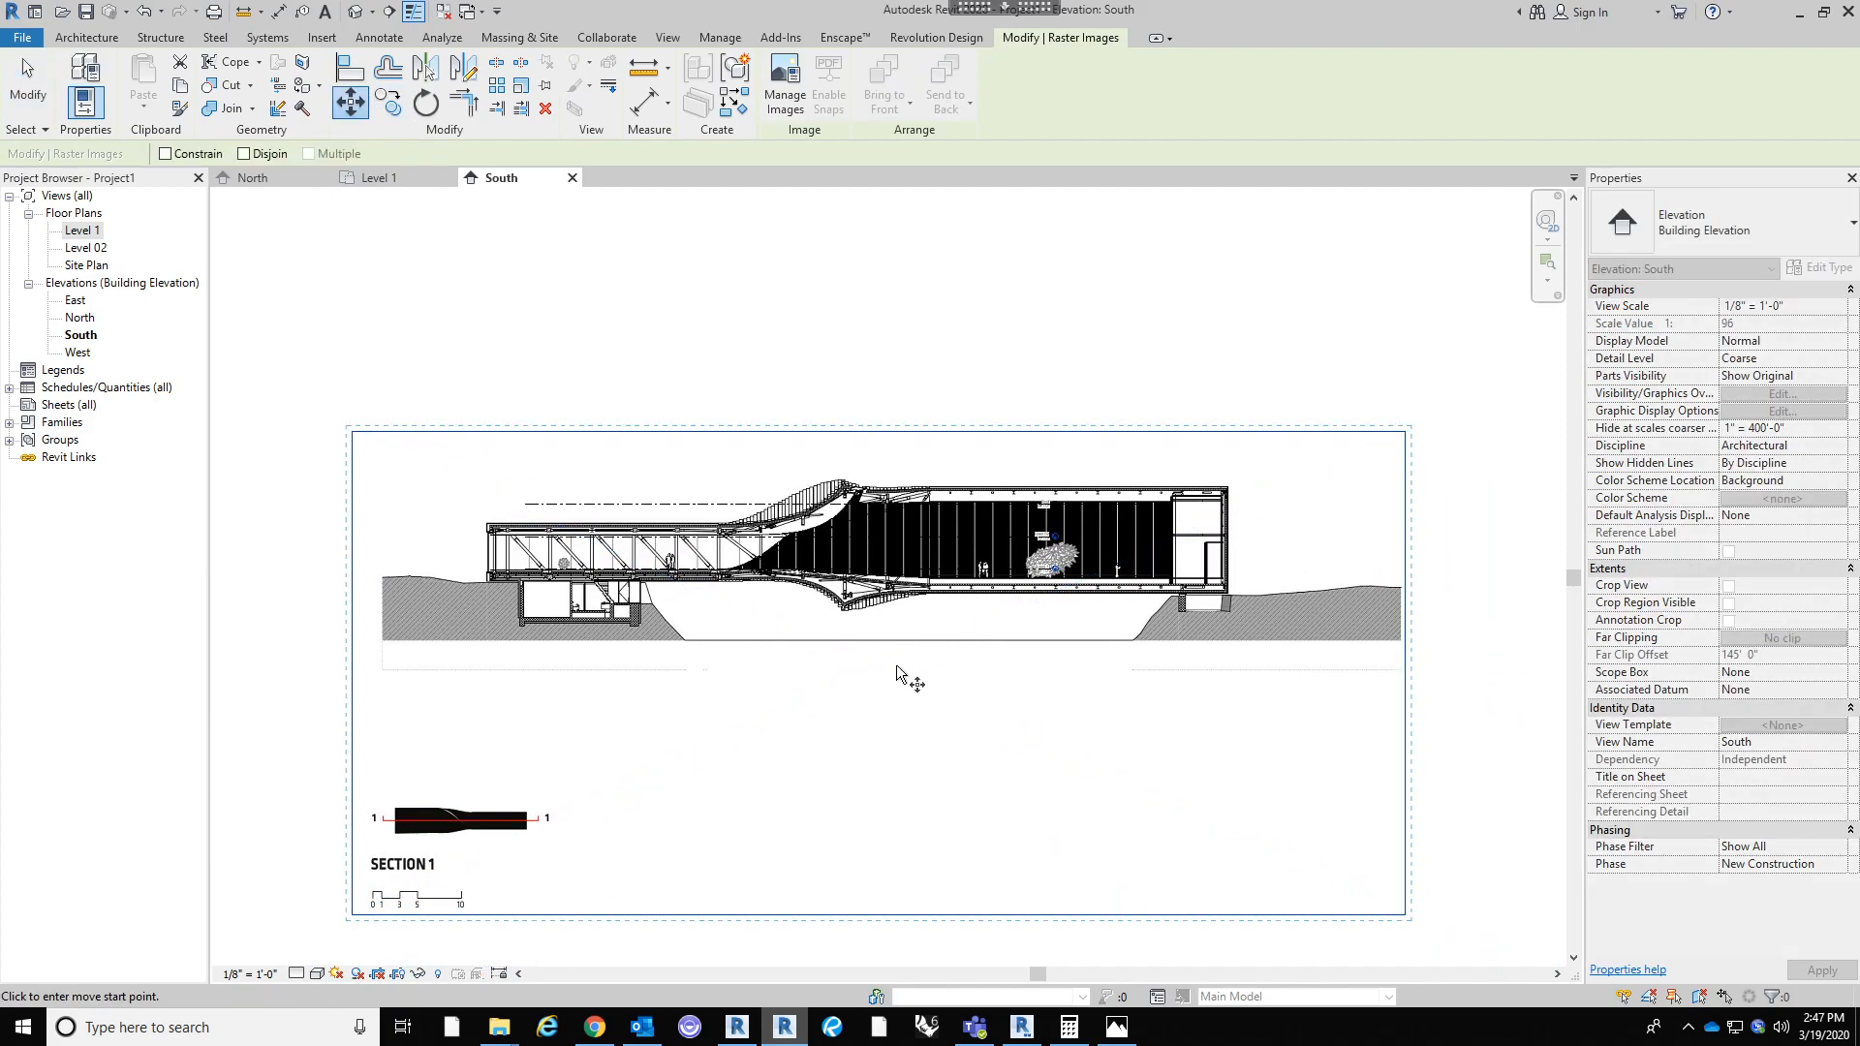
{"action": "left_click", "coordinate": [887, 681]}
{"action": "left_click", "coordinate": [819, 683]}
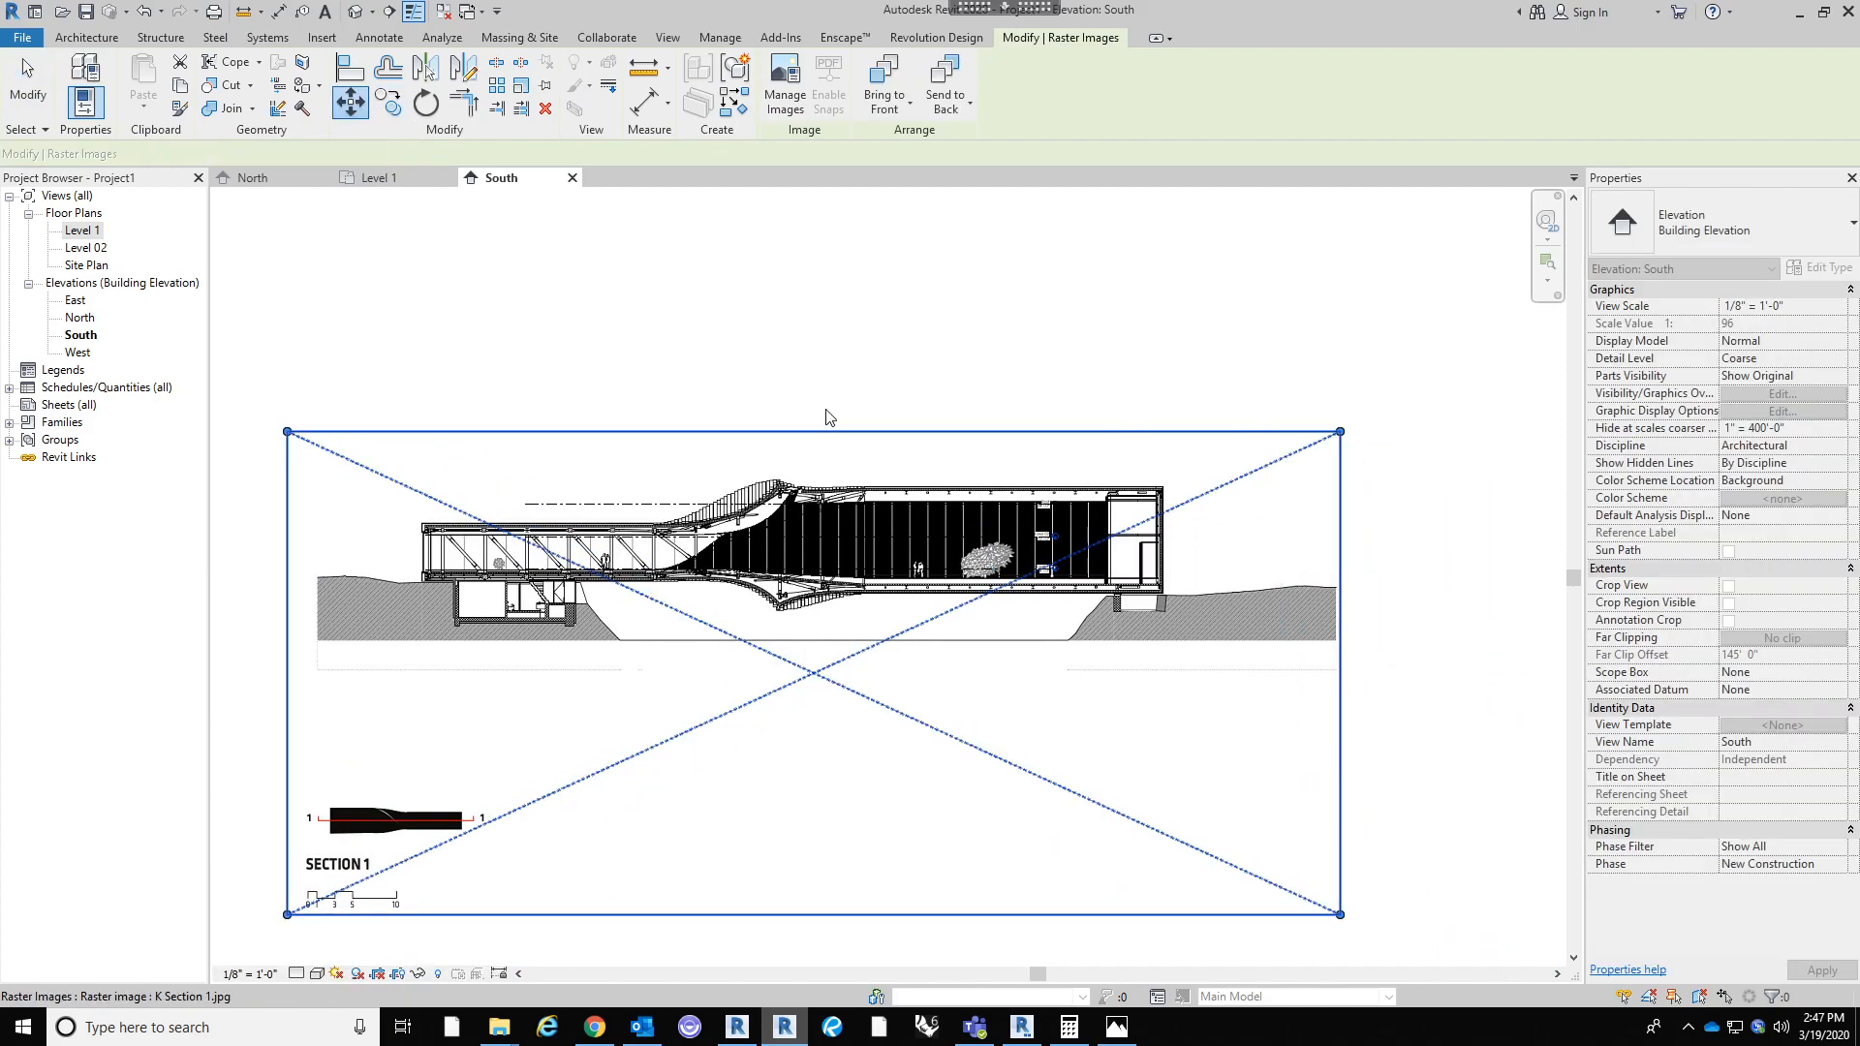
{"action": "key", "text": "Escape"}
Extend both ends of Level 1, with the aligned levels, past the left and right ends of the building section
{"action": "left_click", "coordinate": [916, 565]}
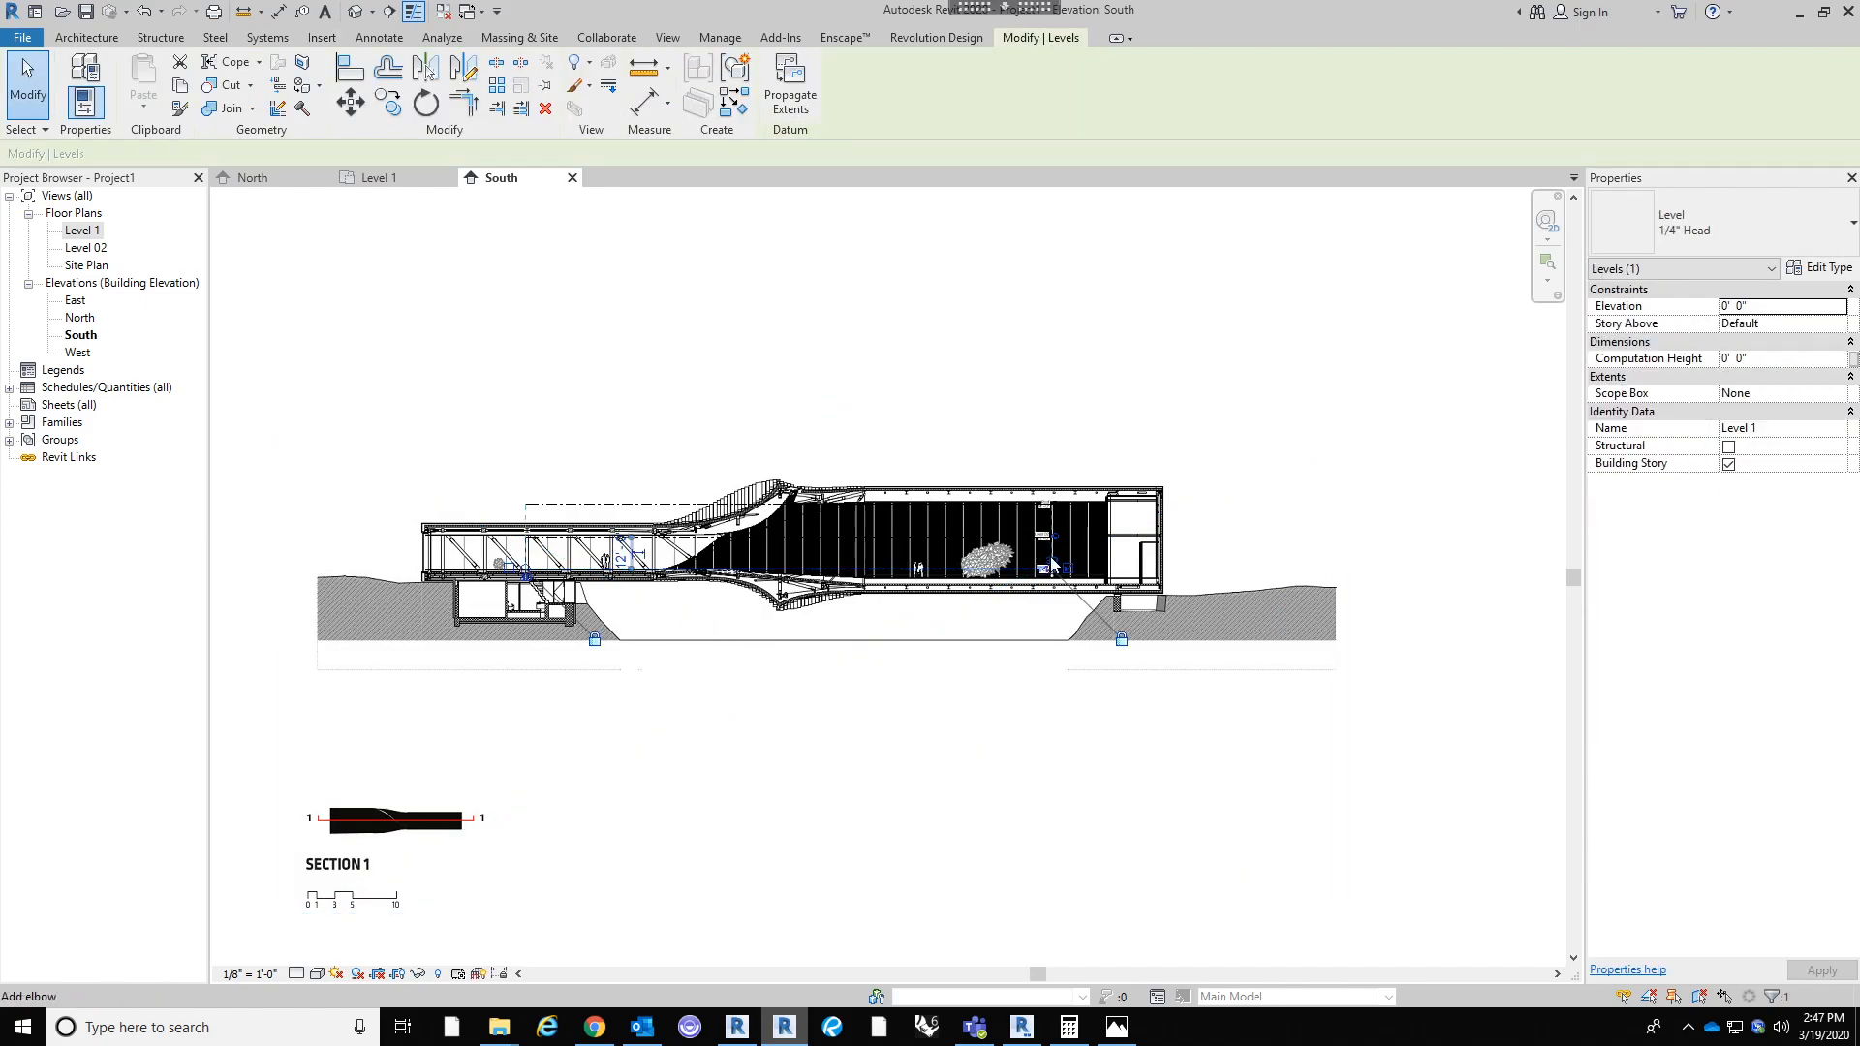
{"action": "scroll", "coordinate": [1048, 581], "scroll_direction": "up", "scroll_amount": 3}
{"action": "scroll", "coordinate": [1048, 583], "scroll_direction": "down", "scroll_amount": 3}
{"action": "left_click_drag", "start_coordinate": [1048, 583], "coordinate": [1209, 582]}
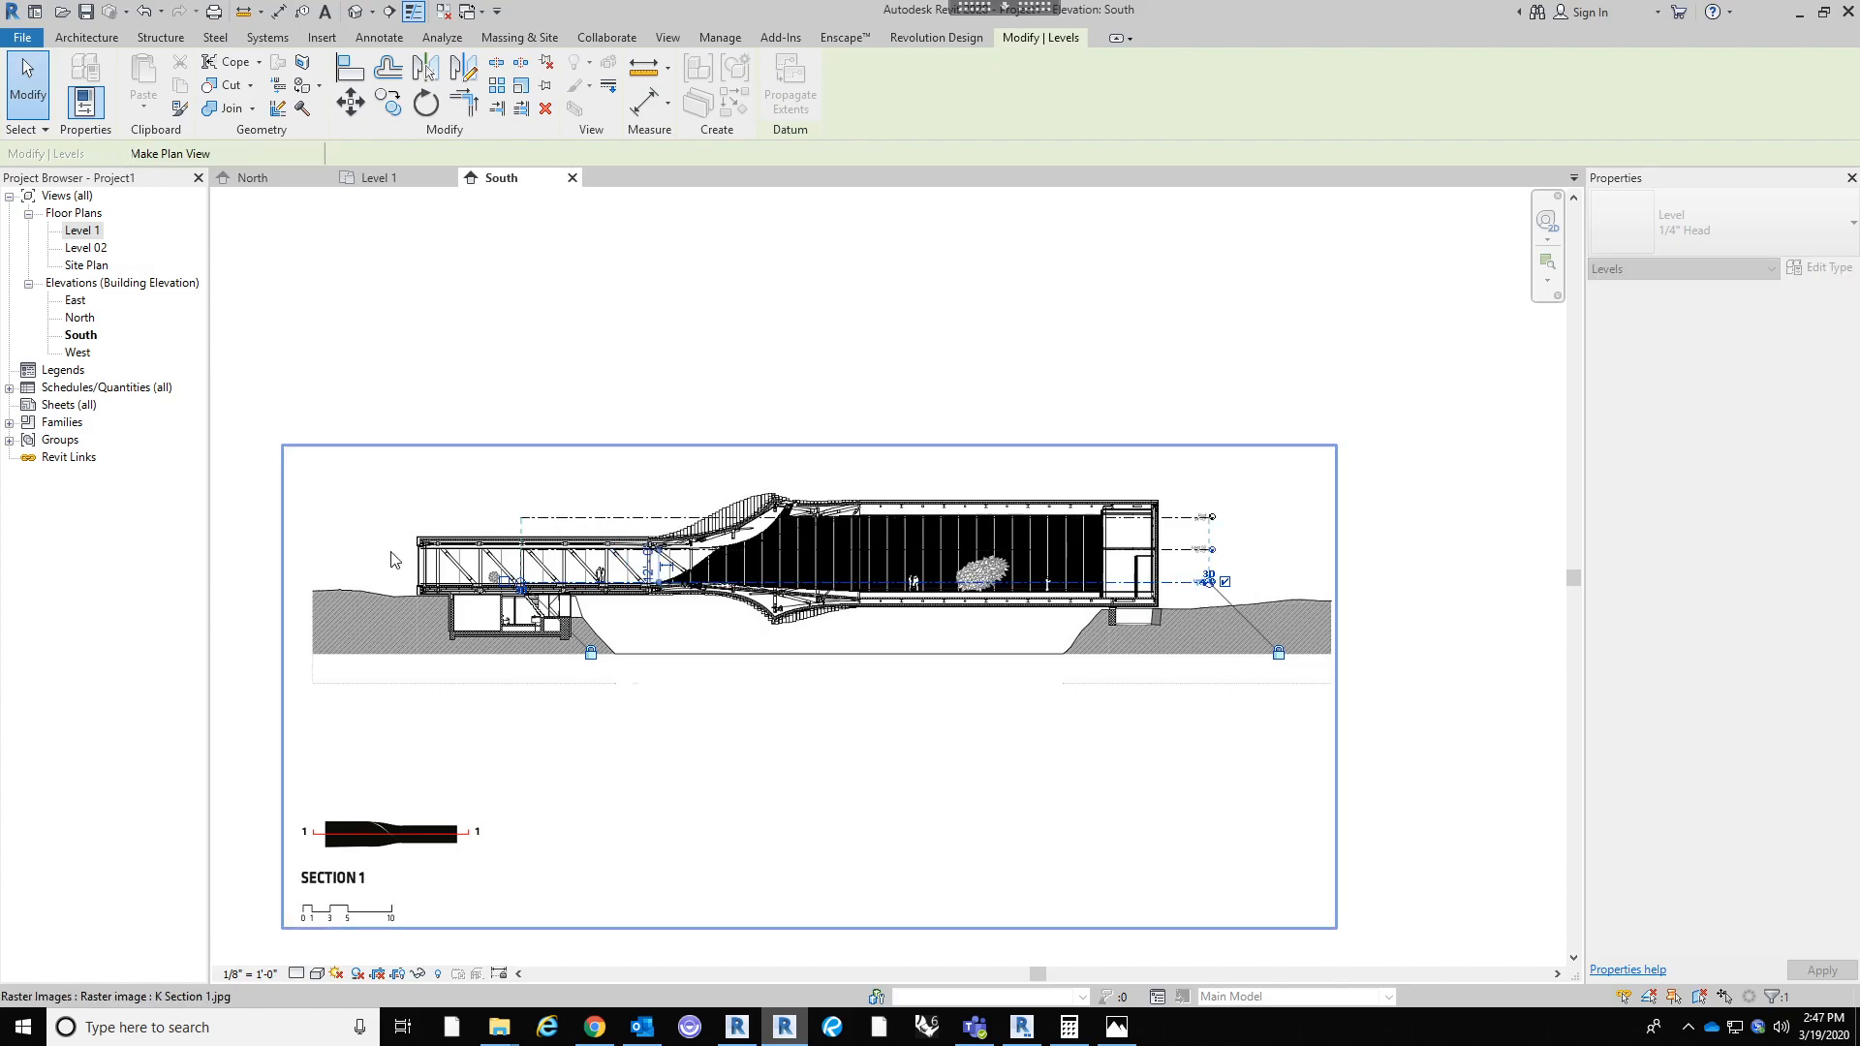
{"action": "scroll", "coordinate": [388, 560], "scroll_direction": "up", "scroll_amount": 3}
{"action": "left_click_drag", "start_coordinate": [657, 624], "coordinate": [357, 620]}
{"action": "scroll", "coordinate": [436, 416], "scroll_direction": "down", "scroll_amount": 3}
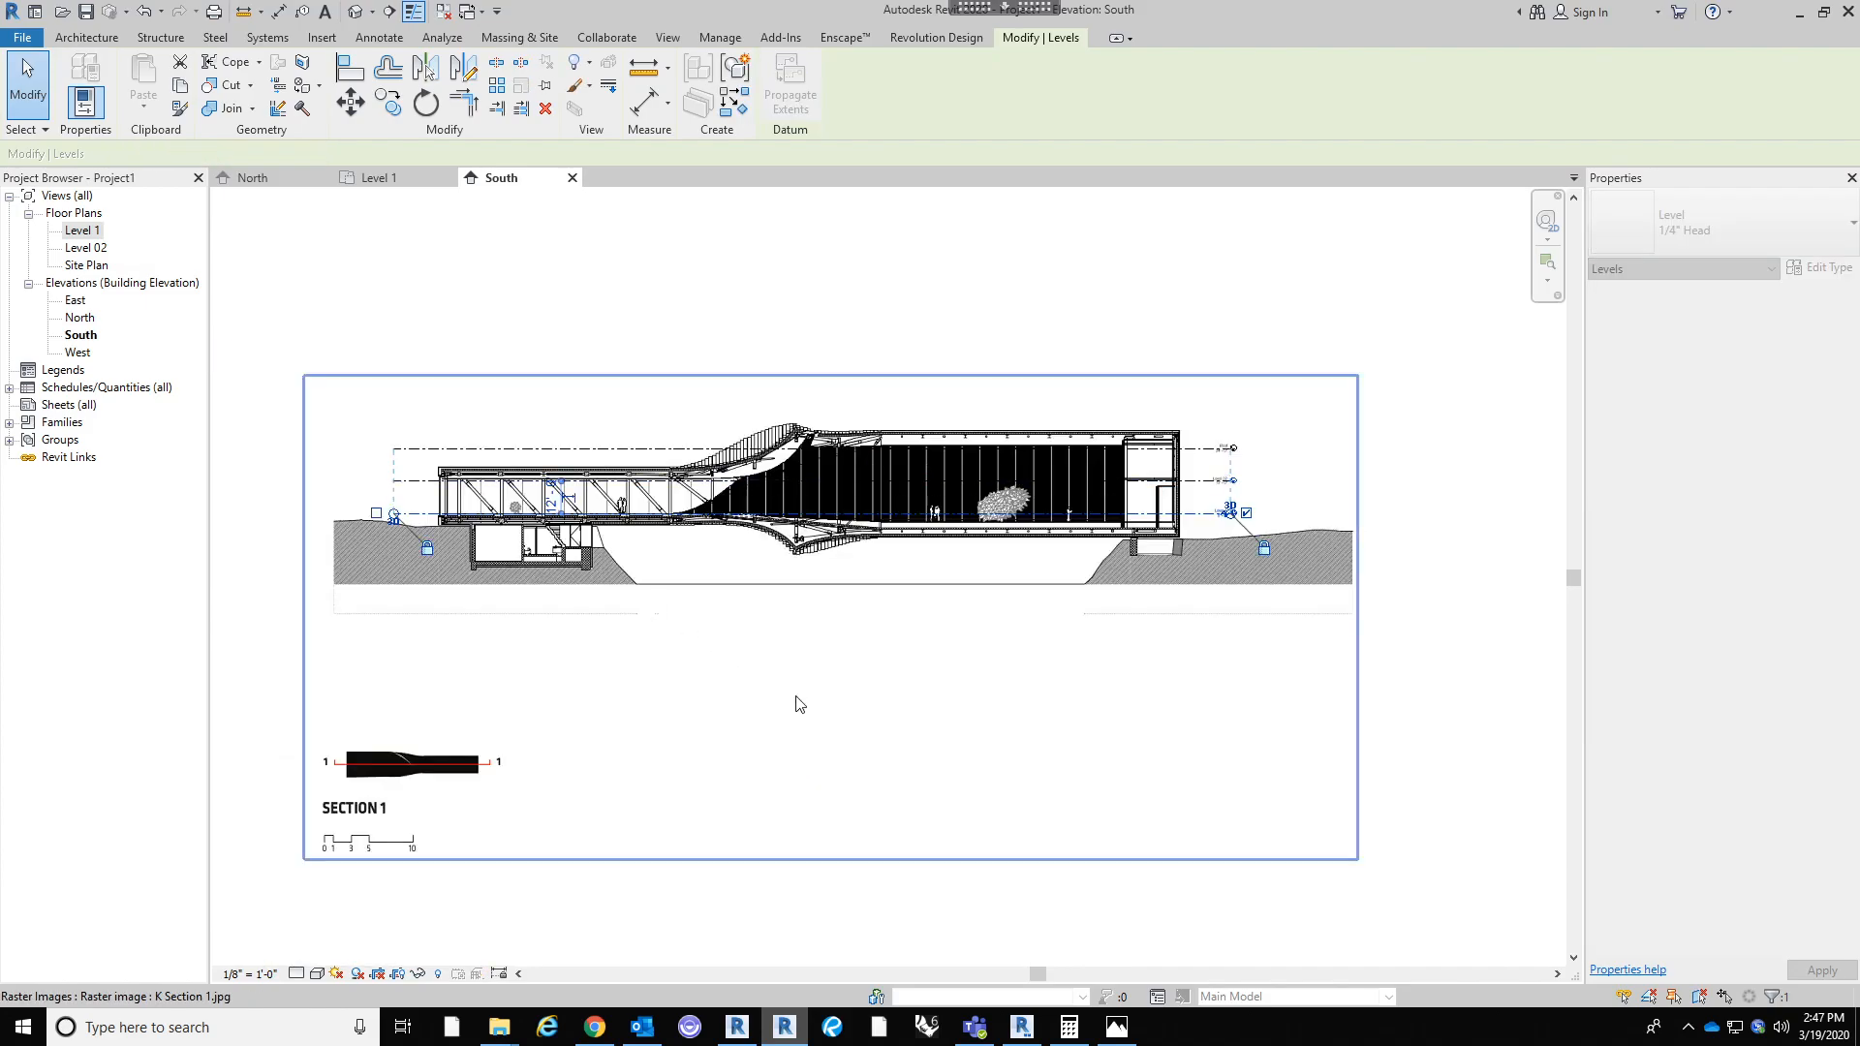
{"action": "left_click", "coordinate": [1046, 875]}
{"action": "scroll", "coordinate": [1191, 455], "scroll_direction": "up", "scroll_amount": 3}
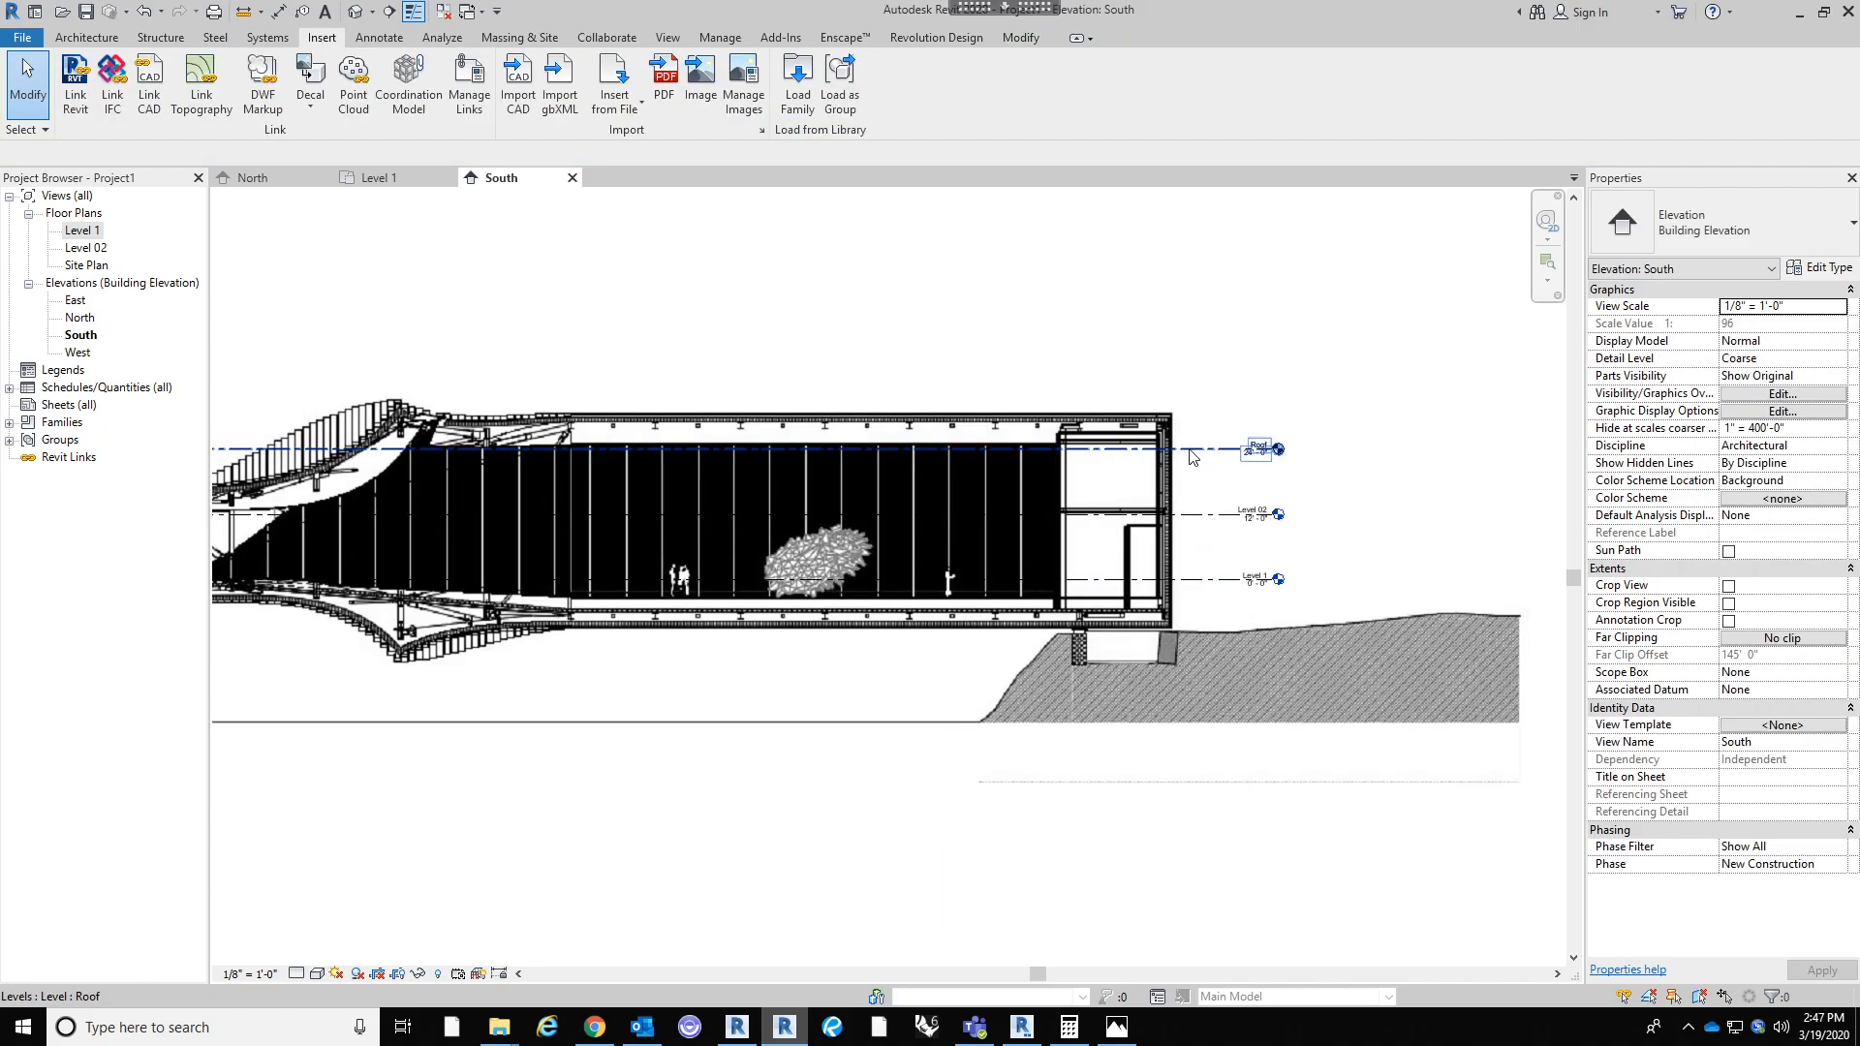
{"action": "scroll", "coordinate": [1250, 579], "scroll_direction": "down", "scroll_amount": 2}
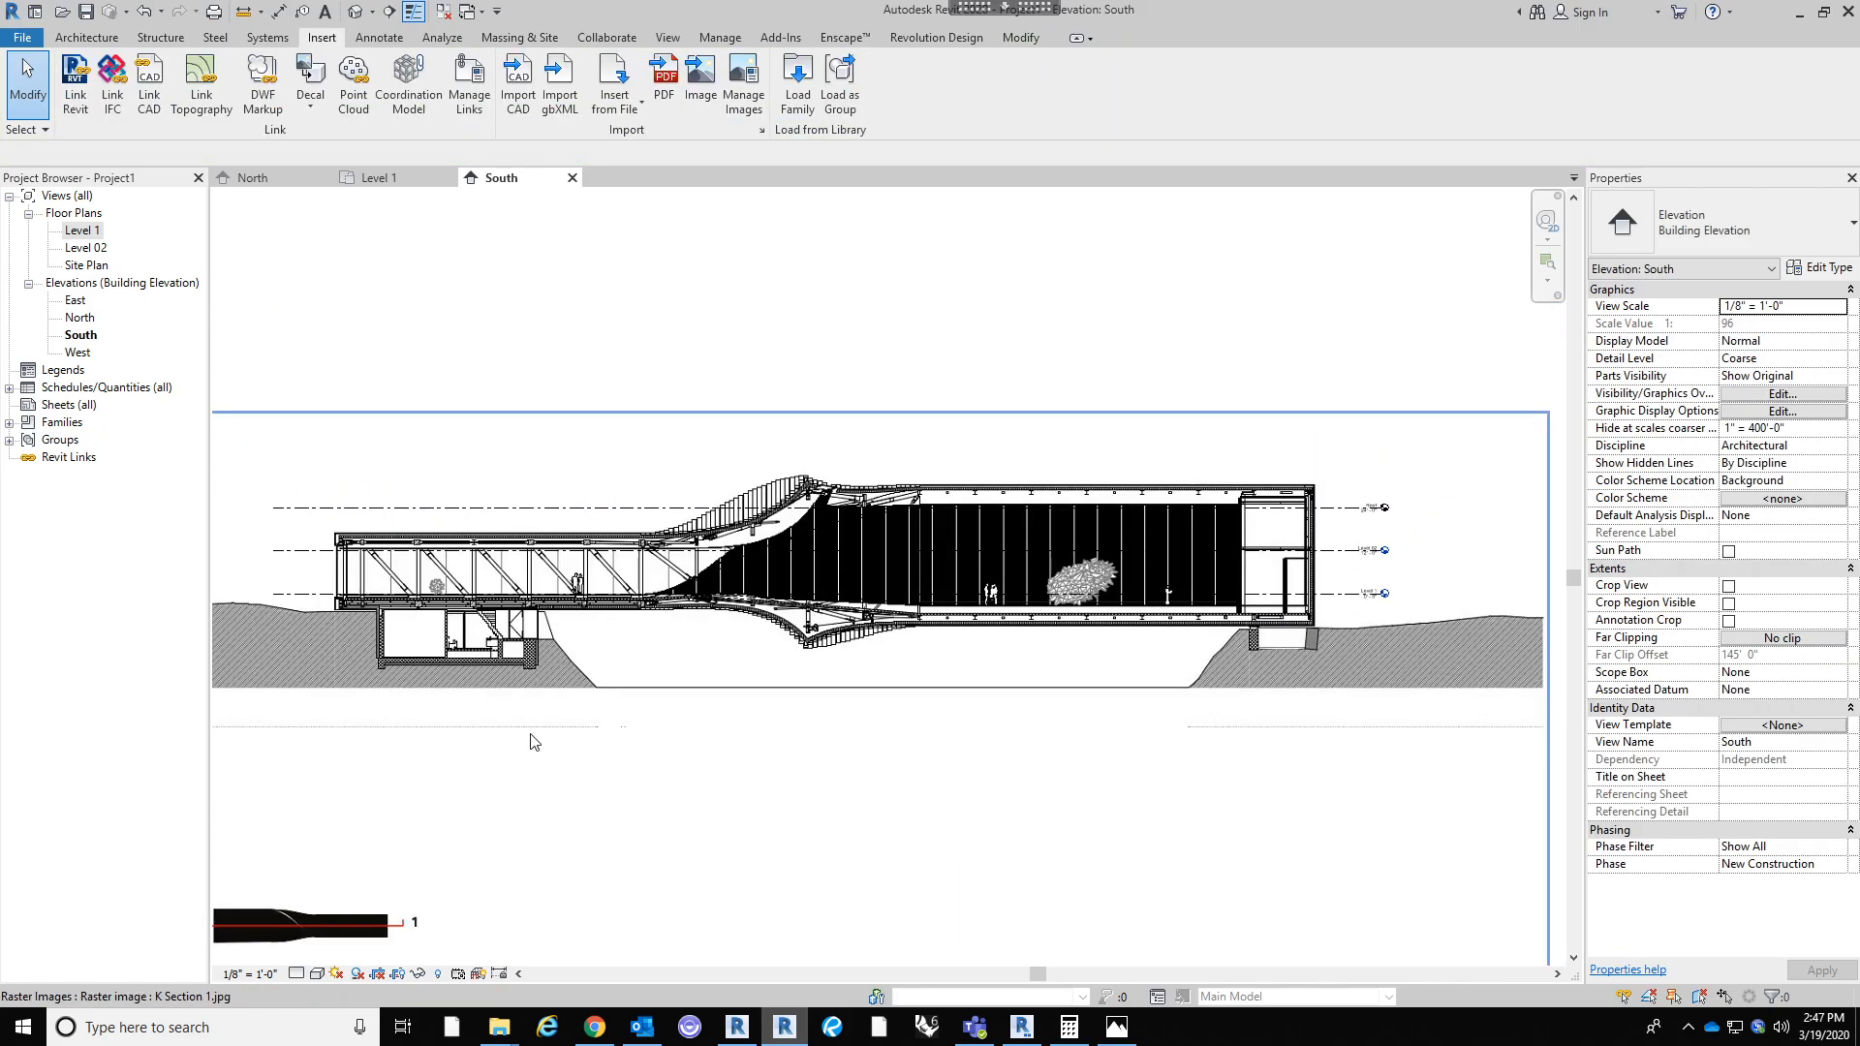
{"action": "scroll", "coordinate": [751, 668], "scroll_direction": "up", "scroll_amount": 2}
{"action": "scroll", "coordinate": [675, 667], "scroll_direction": "down", "scroll_amount": 3}
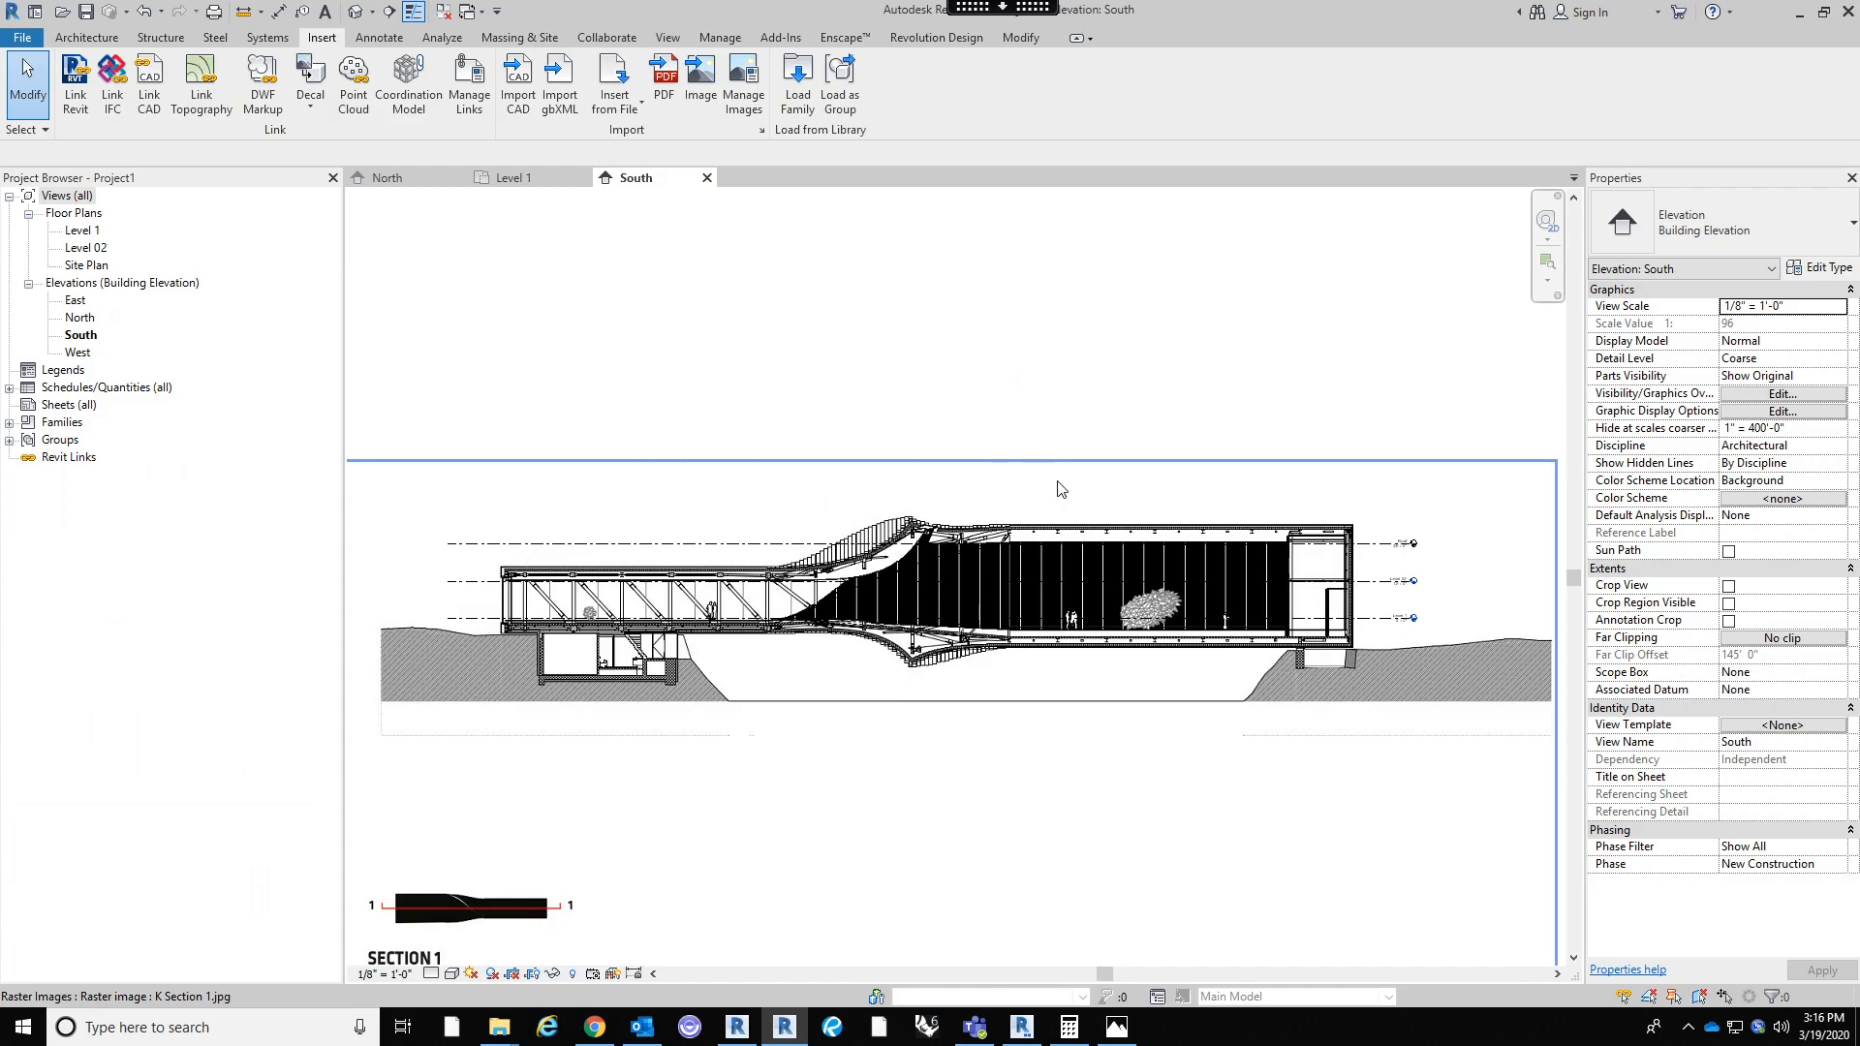
{"action": "left_click", "coordinate": [1377, 584]}
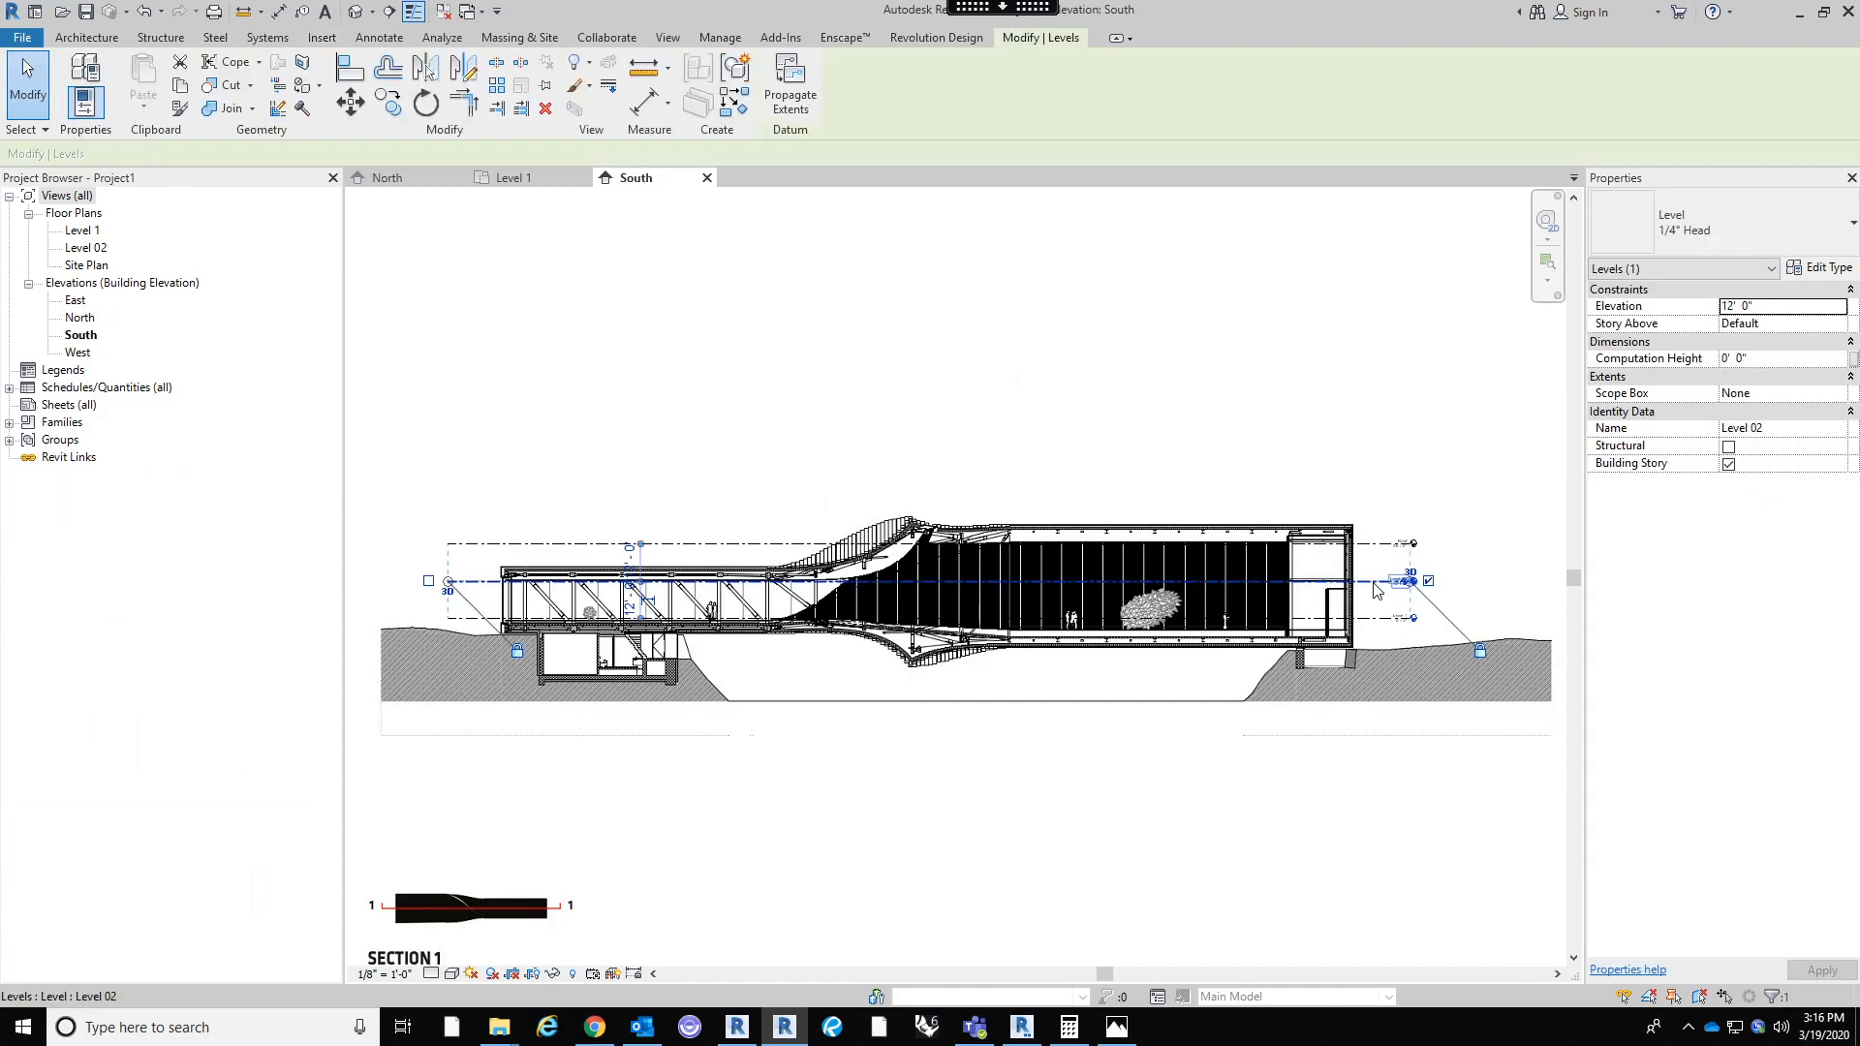
{"action": "key", "text": "Escape"}
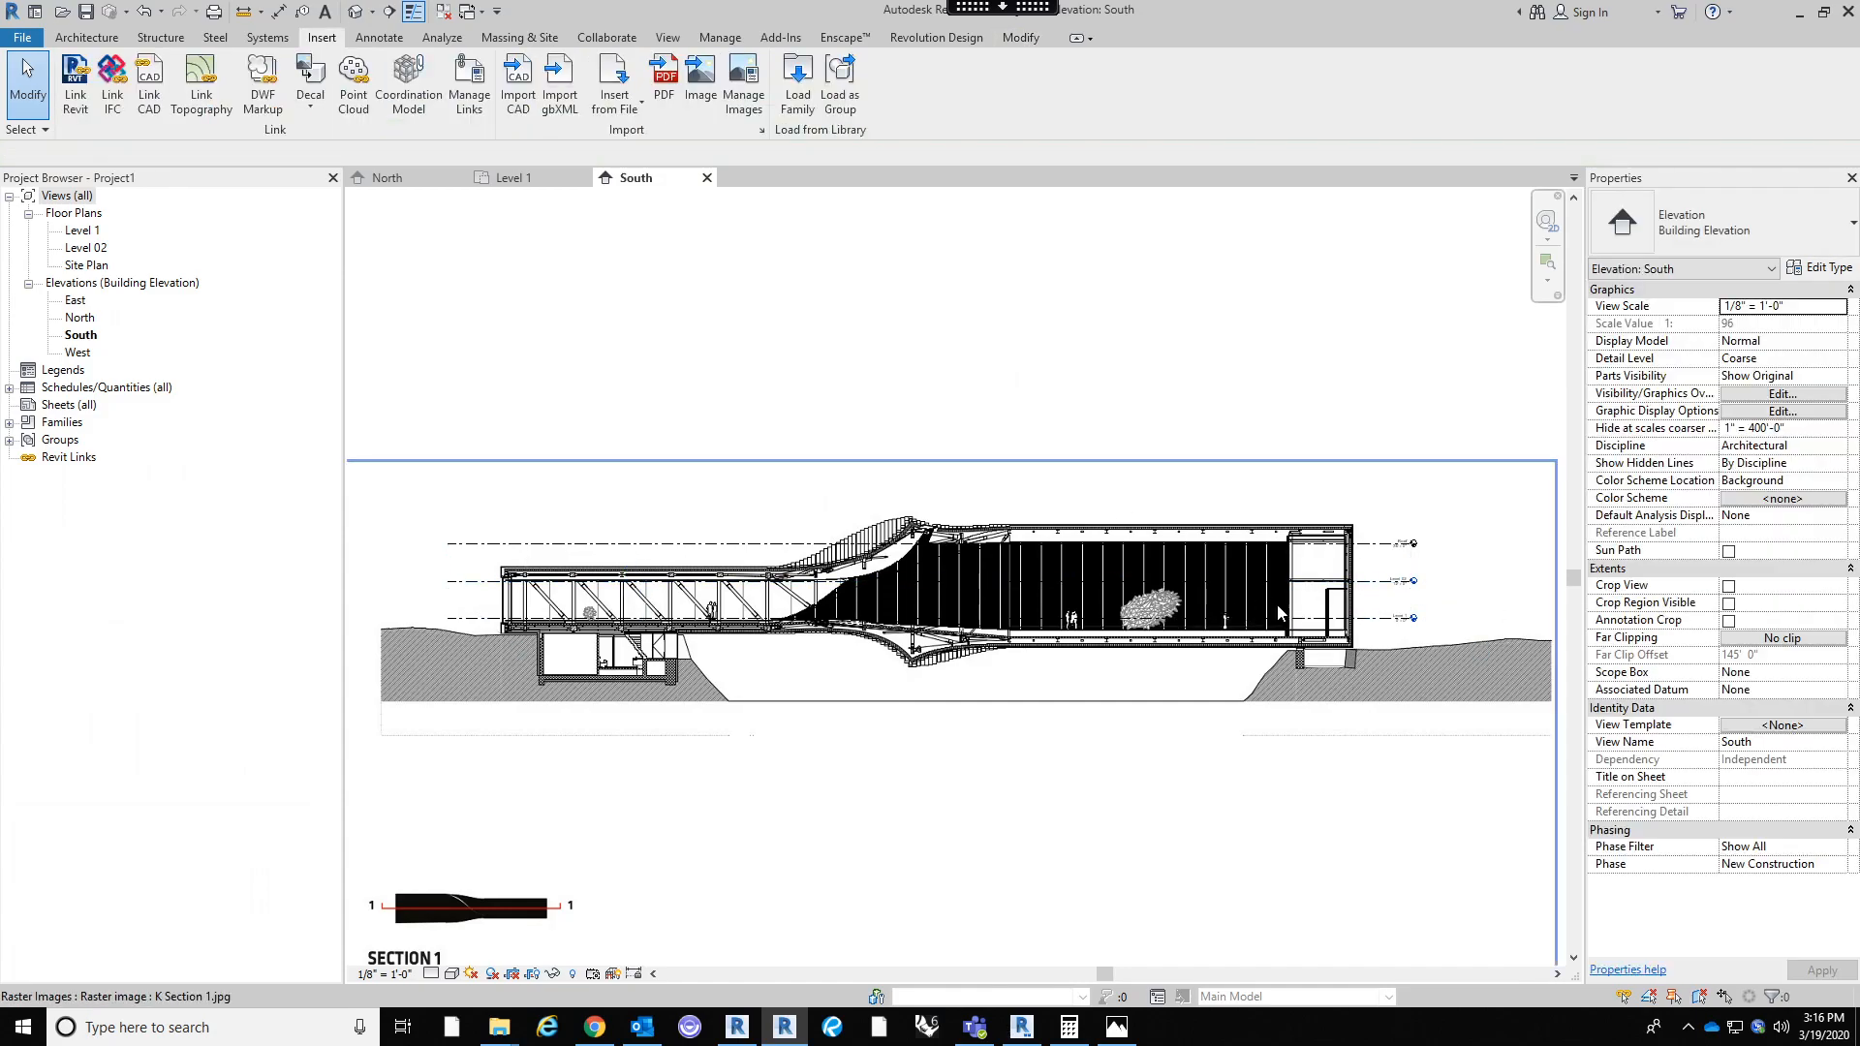
Hide Level 1's bubble at its right end and unlock that end from the other levels' alignment
{"action": "left_click", "coordinate": [1399, 617]}
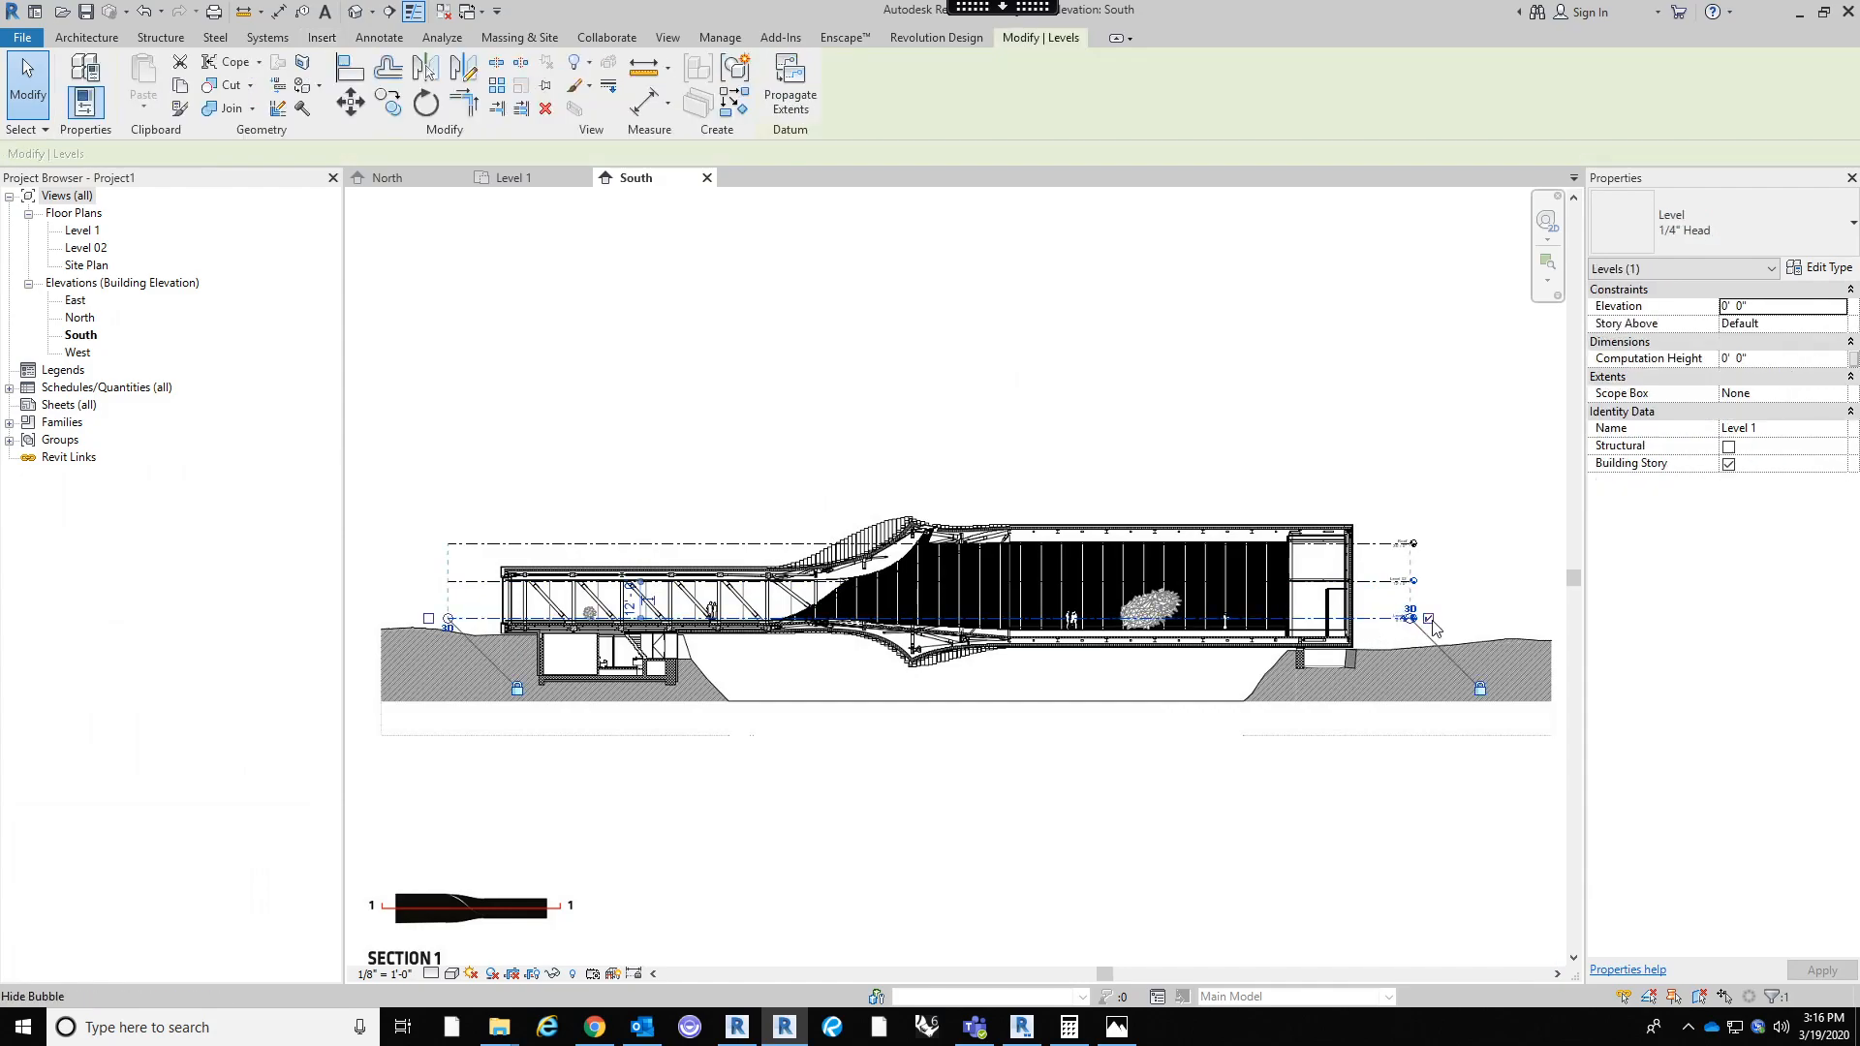
{"action": "scroll", "coordinate": [1298, 640], "scroll_direction": "up", "scroll_amount": 2}
{"action": "scroll", "coordinate": [1351, 684], "scroll_direction": "up", "scroll_amount": 2}
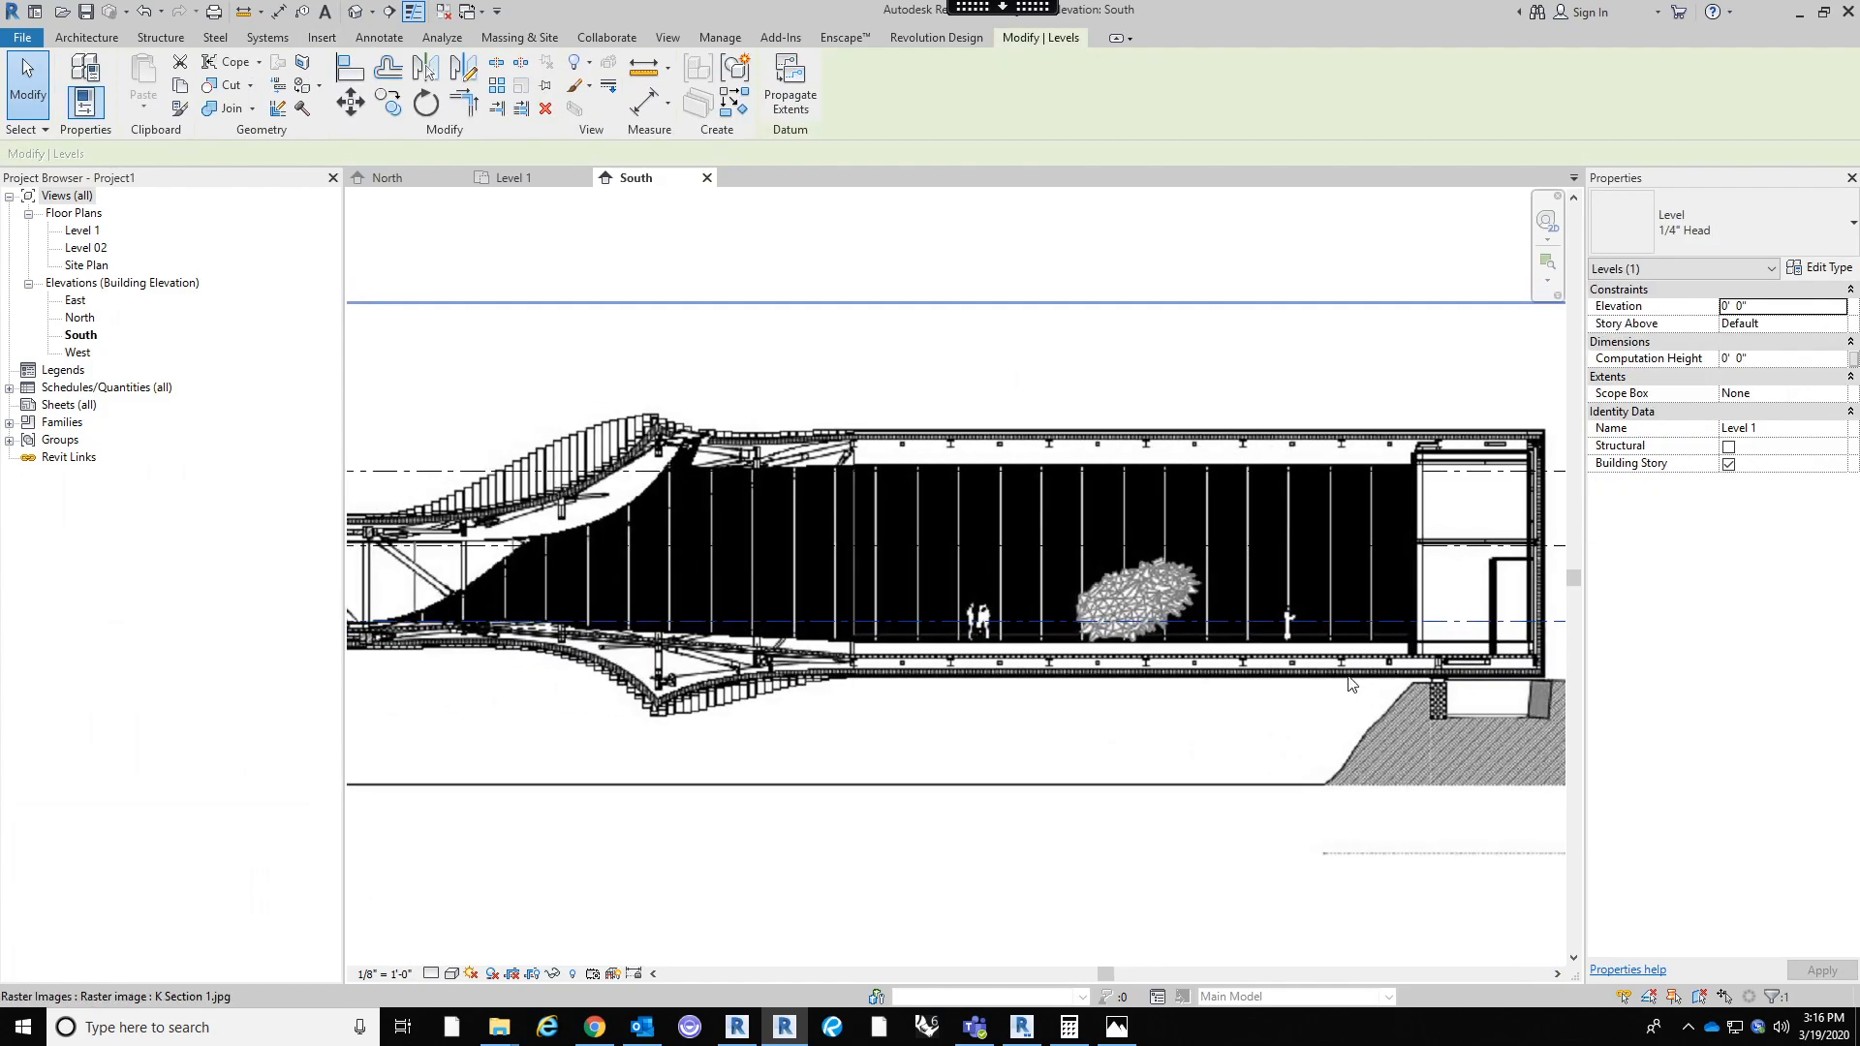
{"action": "scroll", "coordinate": [840, 658], "scroll_direction": "down", "scroll_amount": 3}
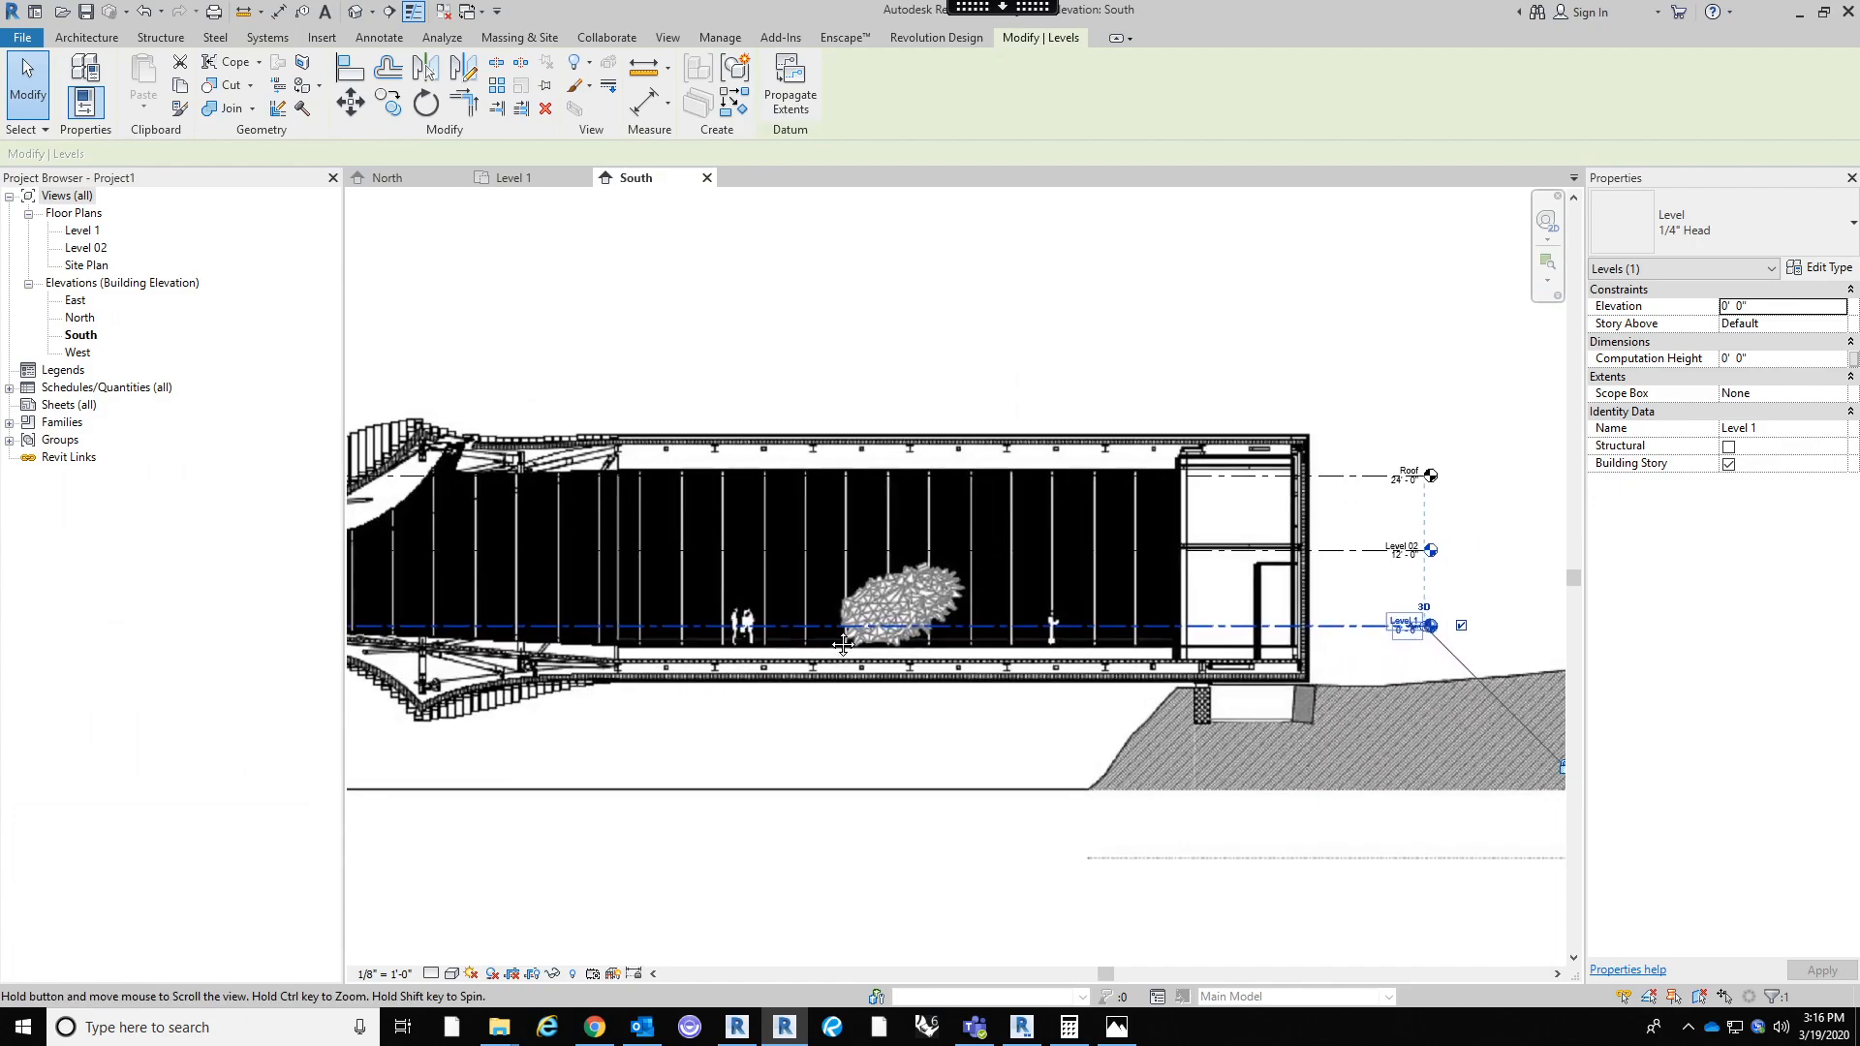
{"action": "scroll", "coordinate": [1220, 635], "scroll_direction": "up", "scroll_amount": 3}
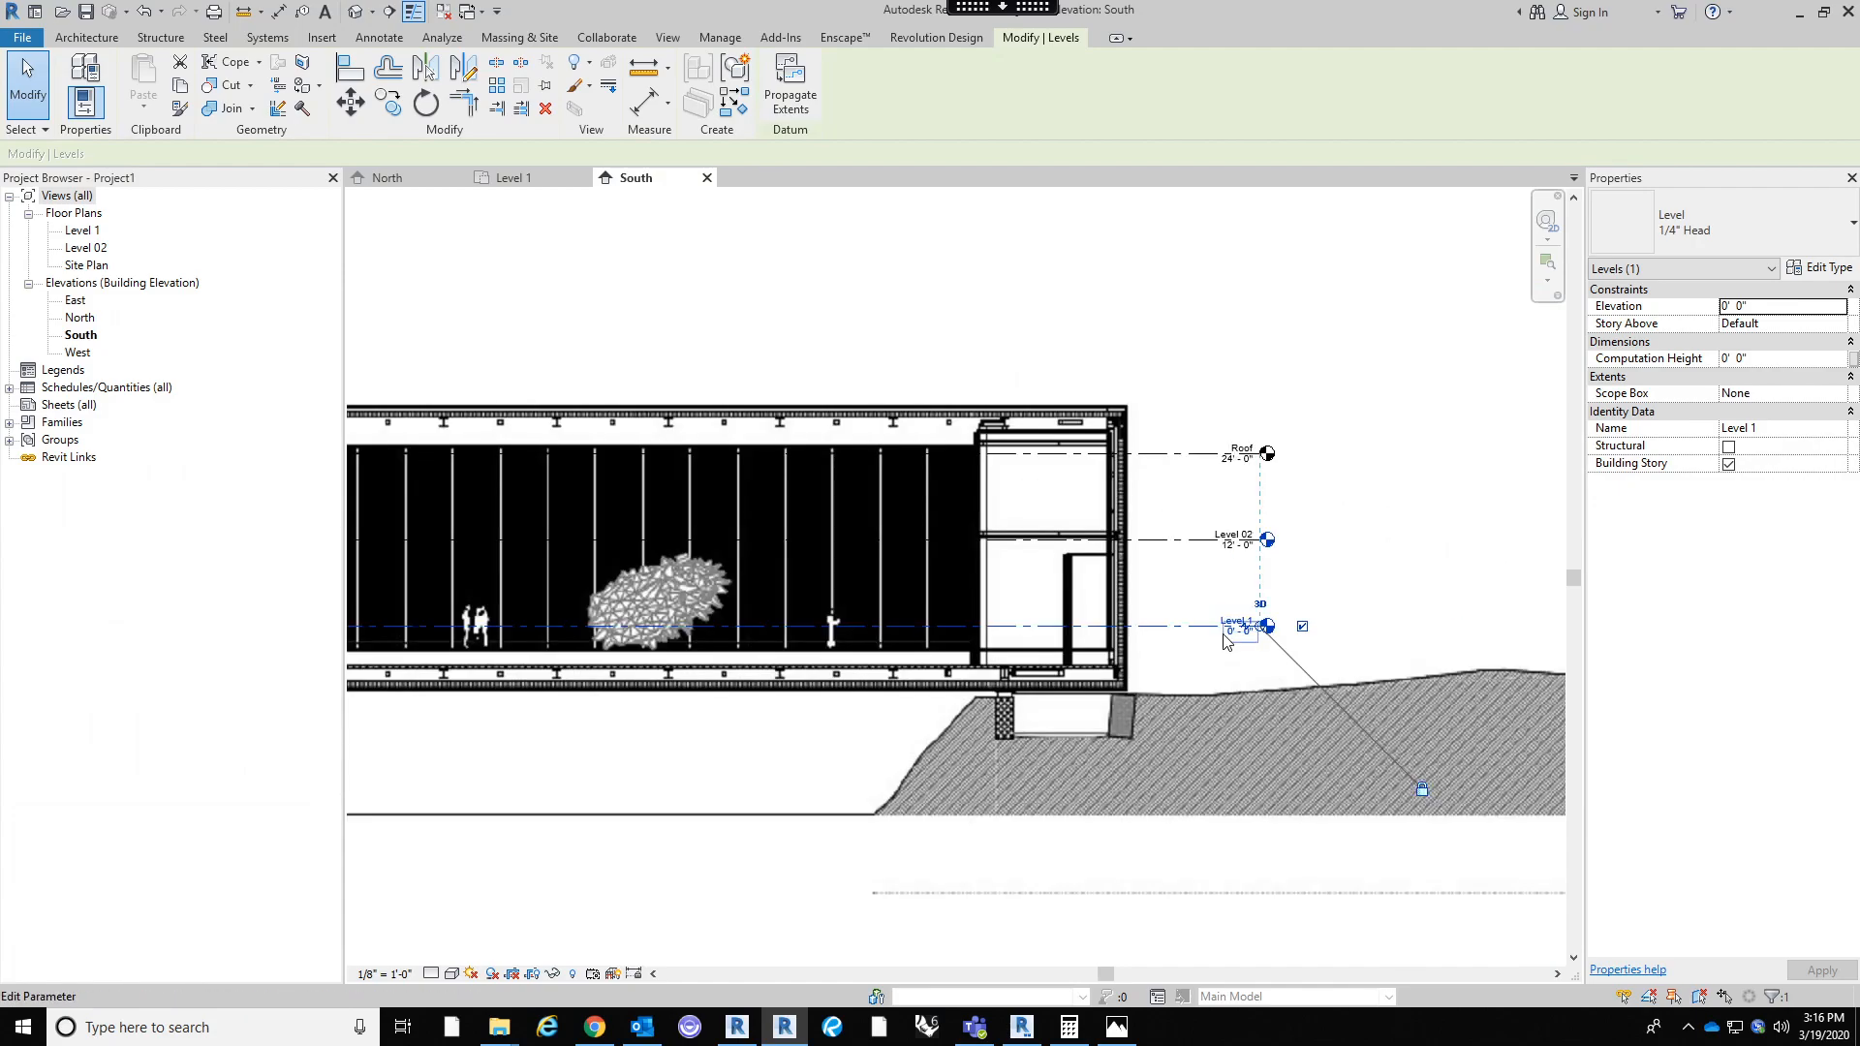
{"action": "left_click", "coordinate": [1328, 625]}
{"action": "left_click_drag", "start_coordinate": [1275, 636], "coordinate": [1284, 627]}
{"action": "scroll", "coordinate": [1324, 614], "scroll_direction": "up", "scroll_amount": 1}
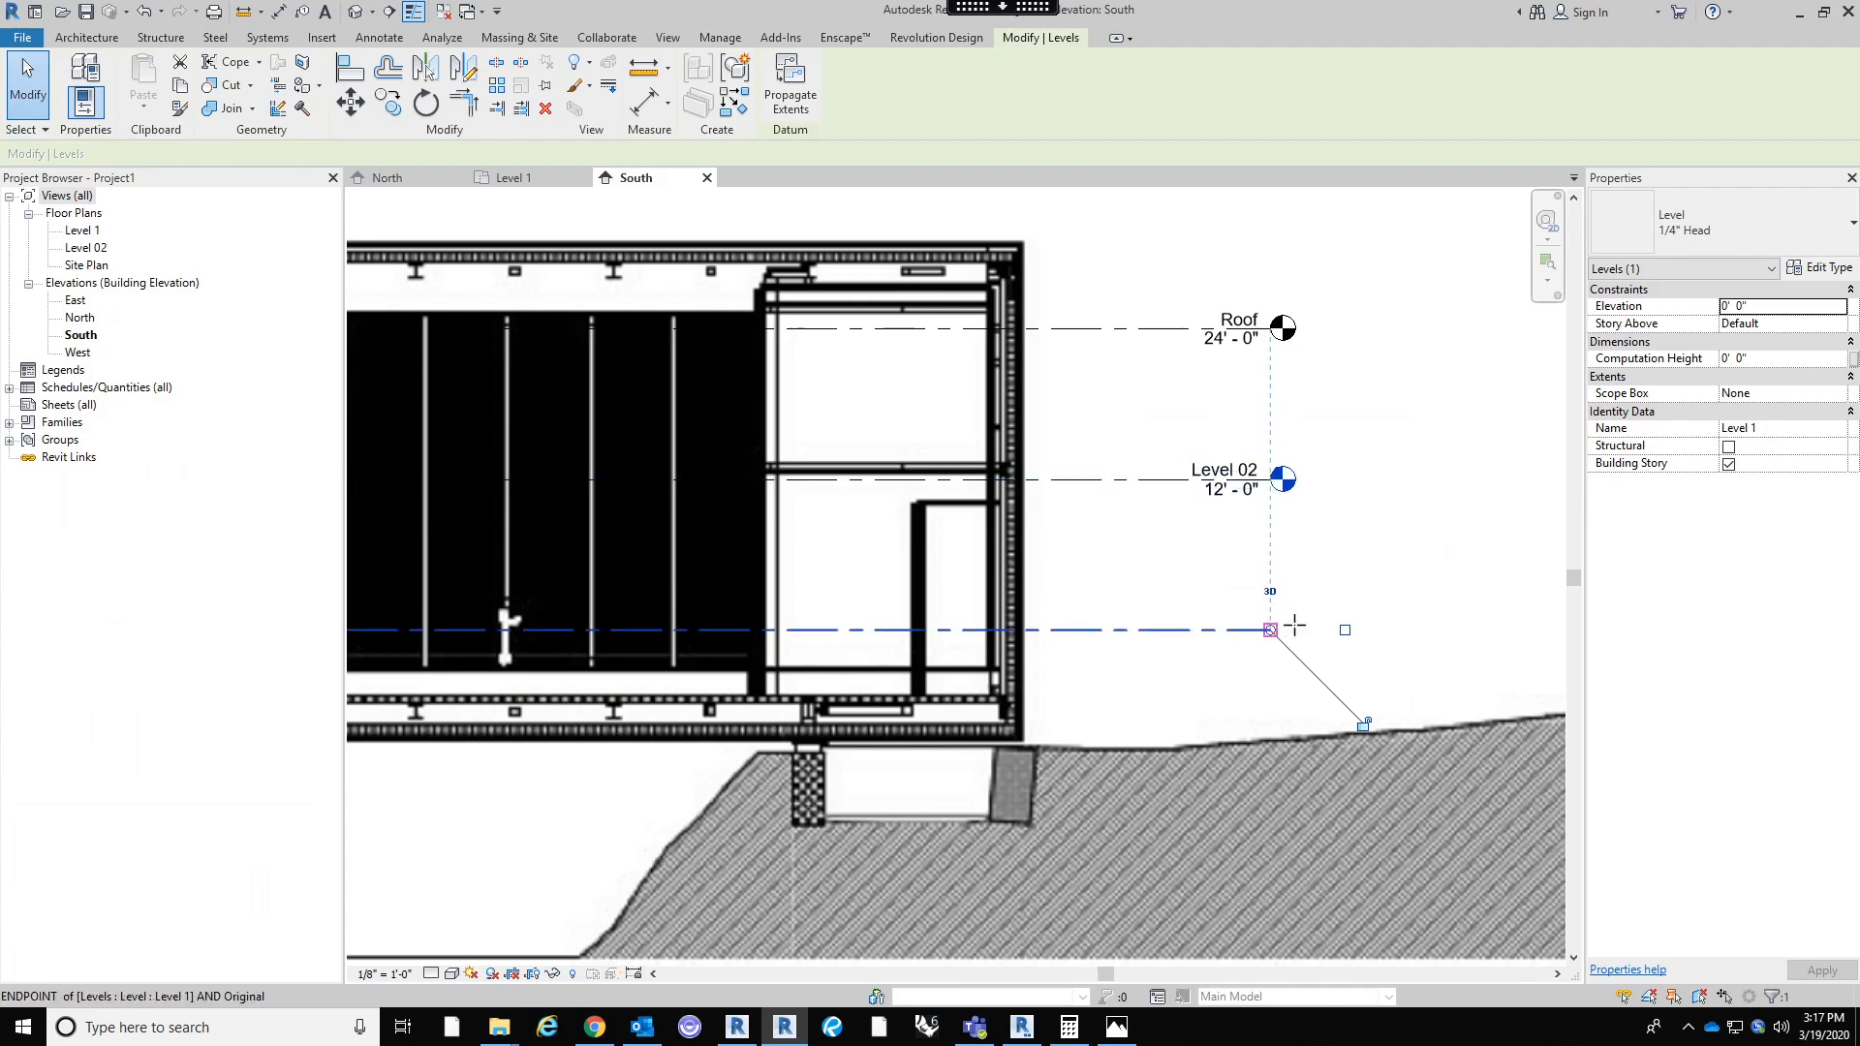
Shorten Level 1 by pulling its right end back to the twisted part of the building
{"action": "scroll", "coordinate": [1278, 638], "scroll_direction": "down", "scroll_amount": 3}
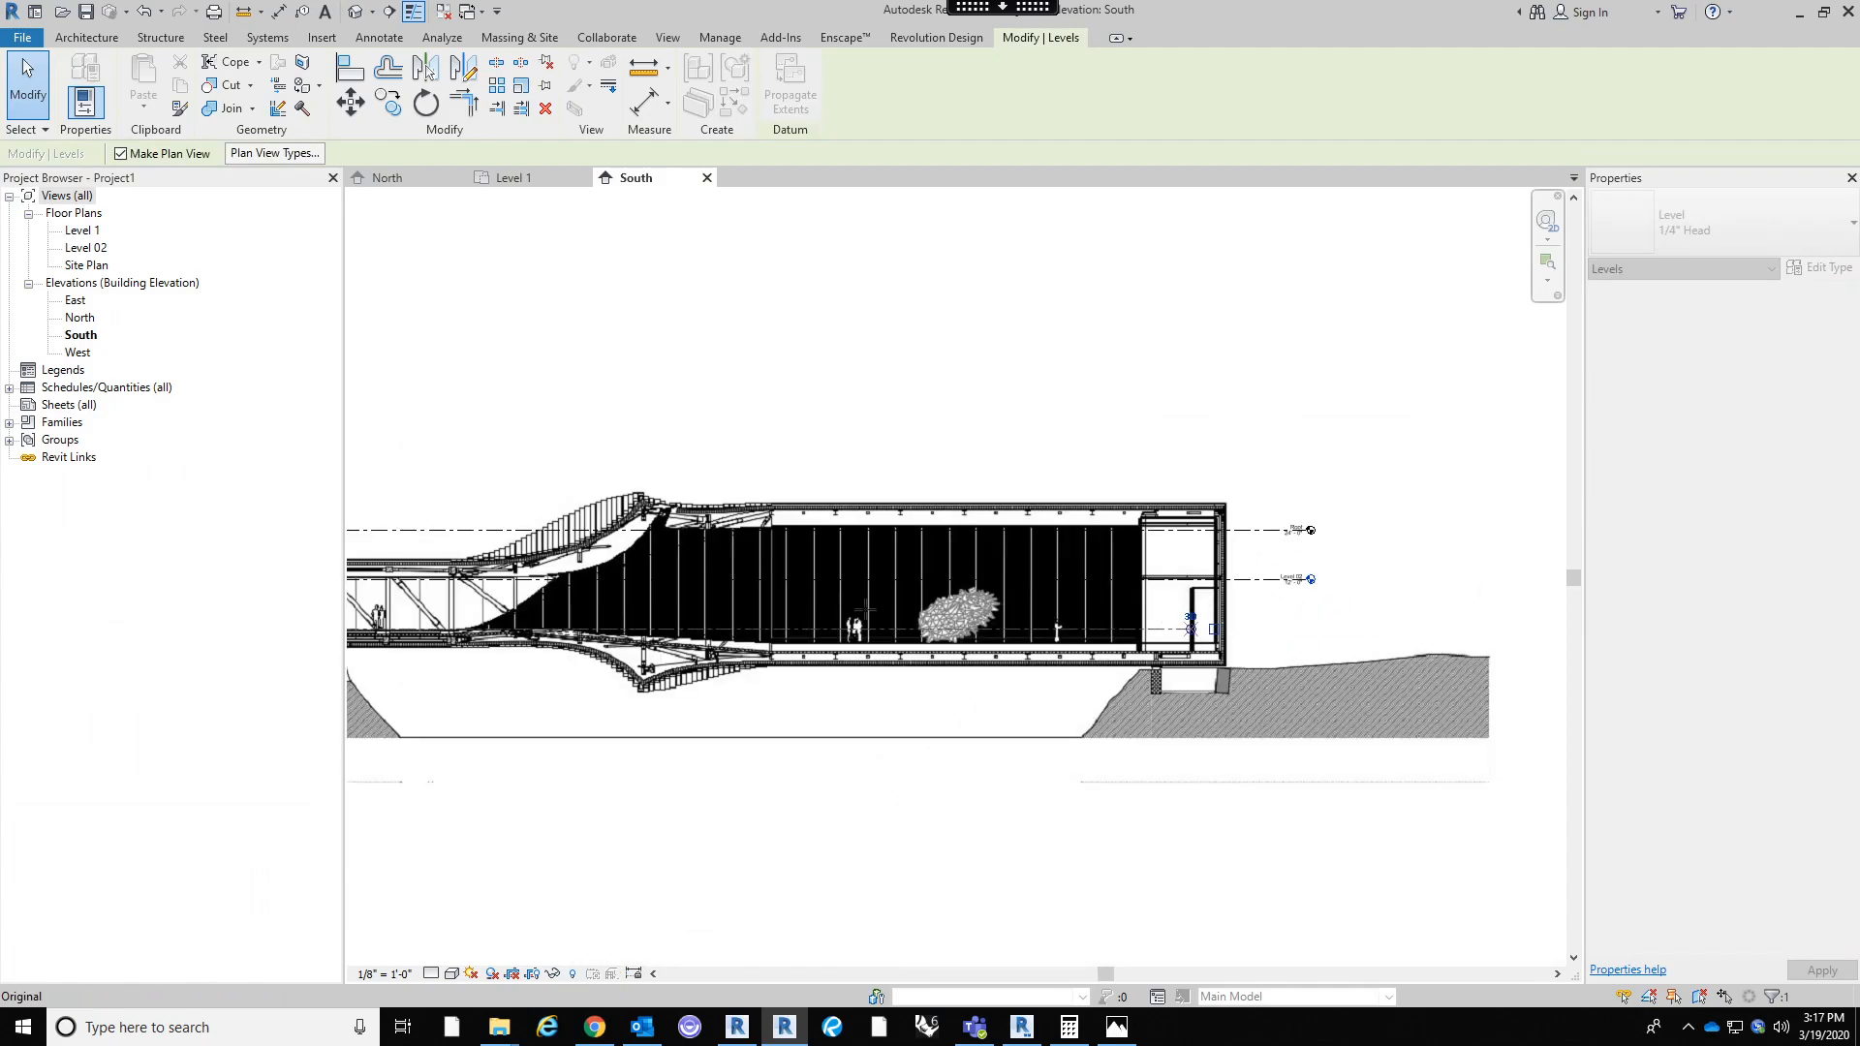
{"action": "scroll", "coordinate": [543, 603], "scroll_direction": "up", "scroll_amount": 2}
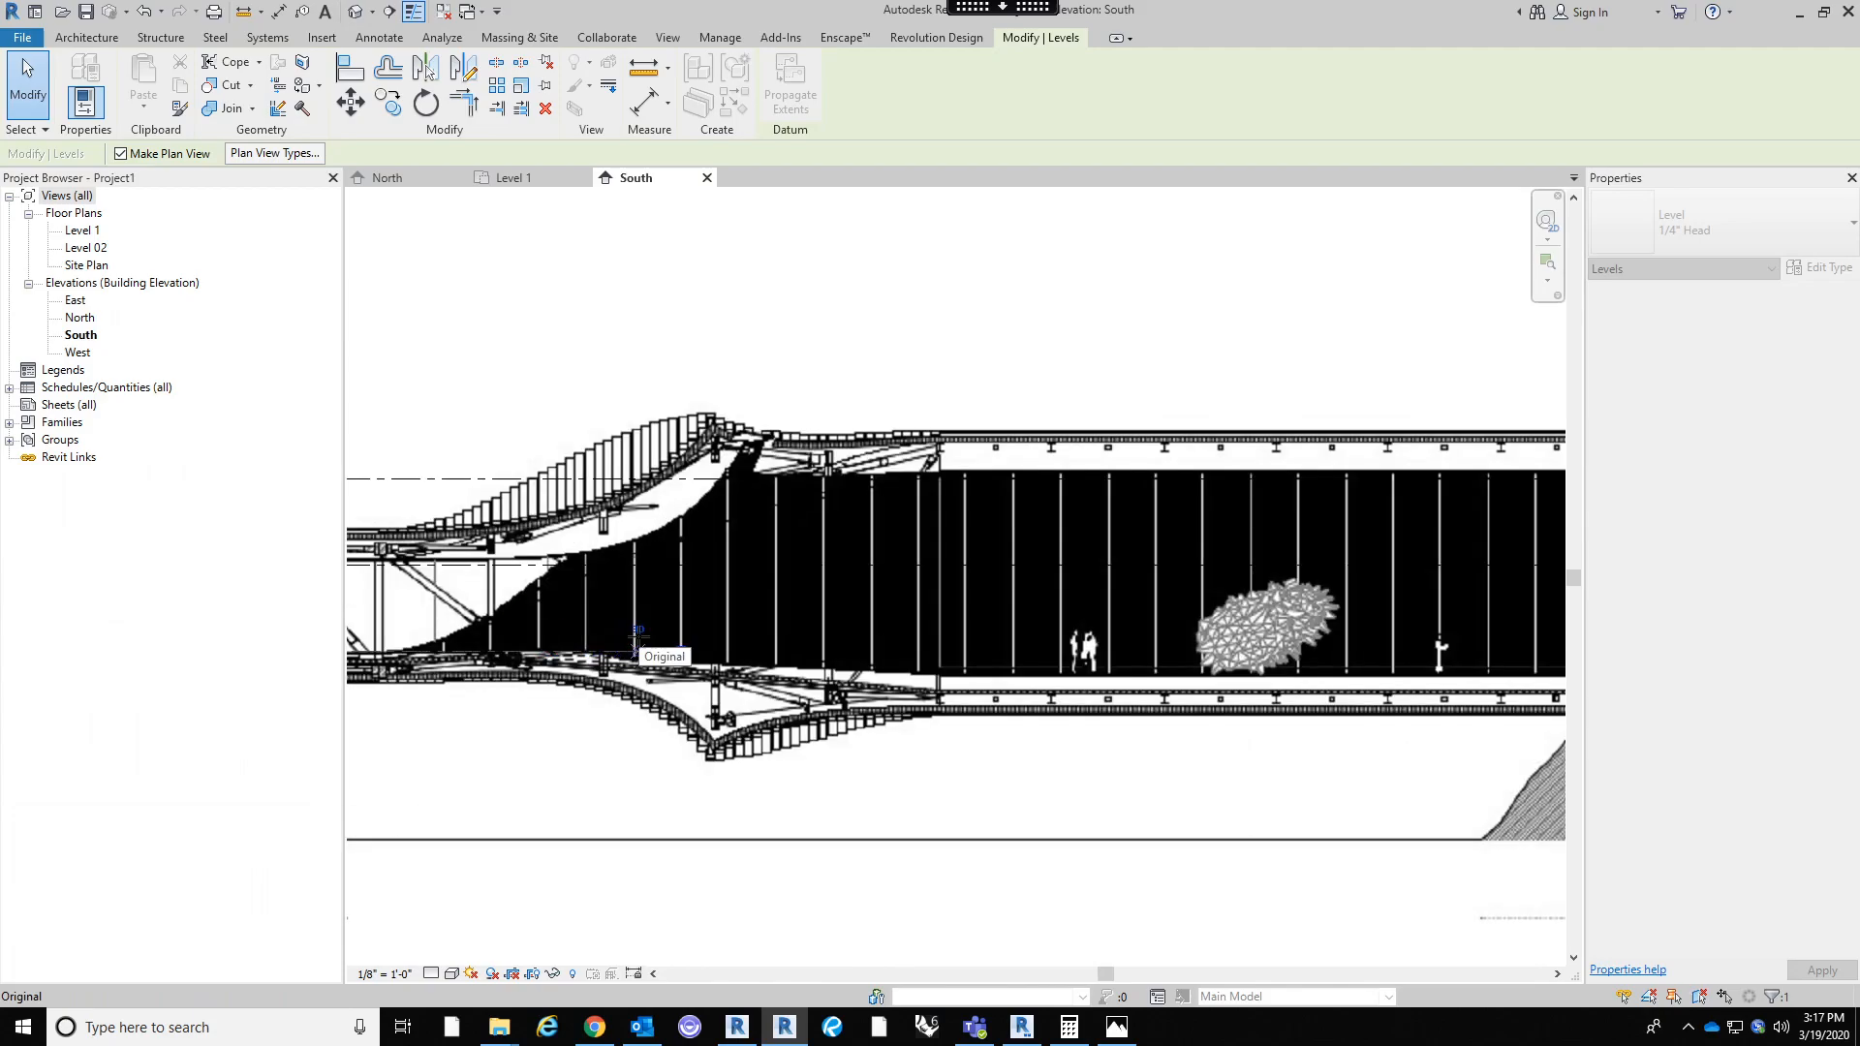
{"action": "left_click_drag", "start_coordinate": [637, 638], "coordinate": [641, 639]}
{"action": "scroll", "coordinate": [940, 649], "scroll_direction": "down", "scroll_amount": 5}
{"action": "scroll", "coordinate": [585, 714], "scroll_direction": "up", "scroll_amount": 1}
{"action": "middle_click_drag", "start_coordinate": [585, 714], "coordinate": [1015, 735]}
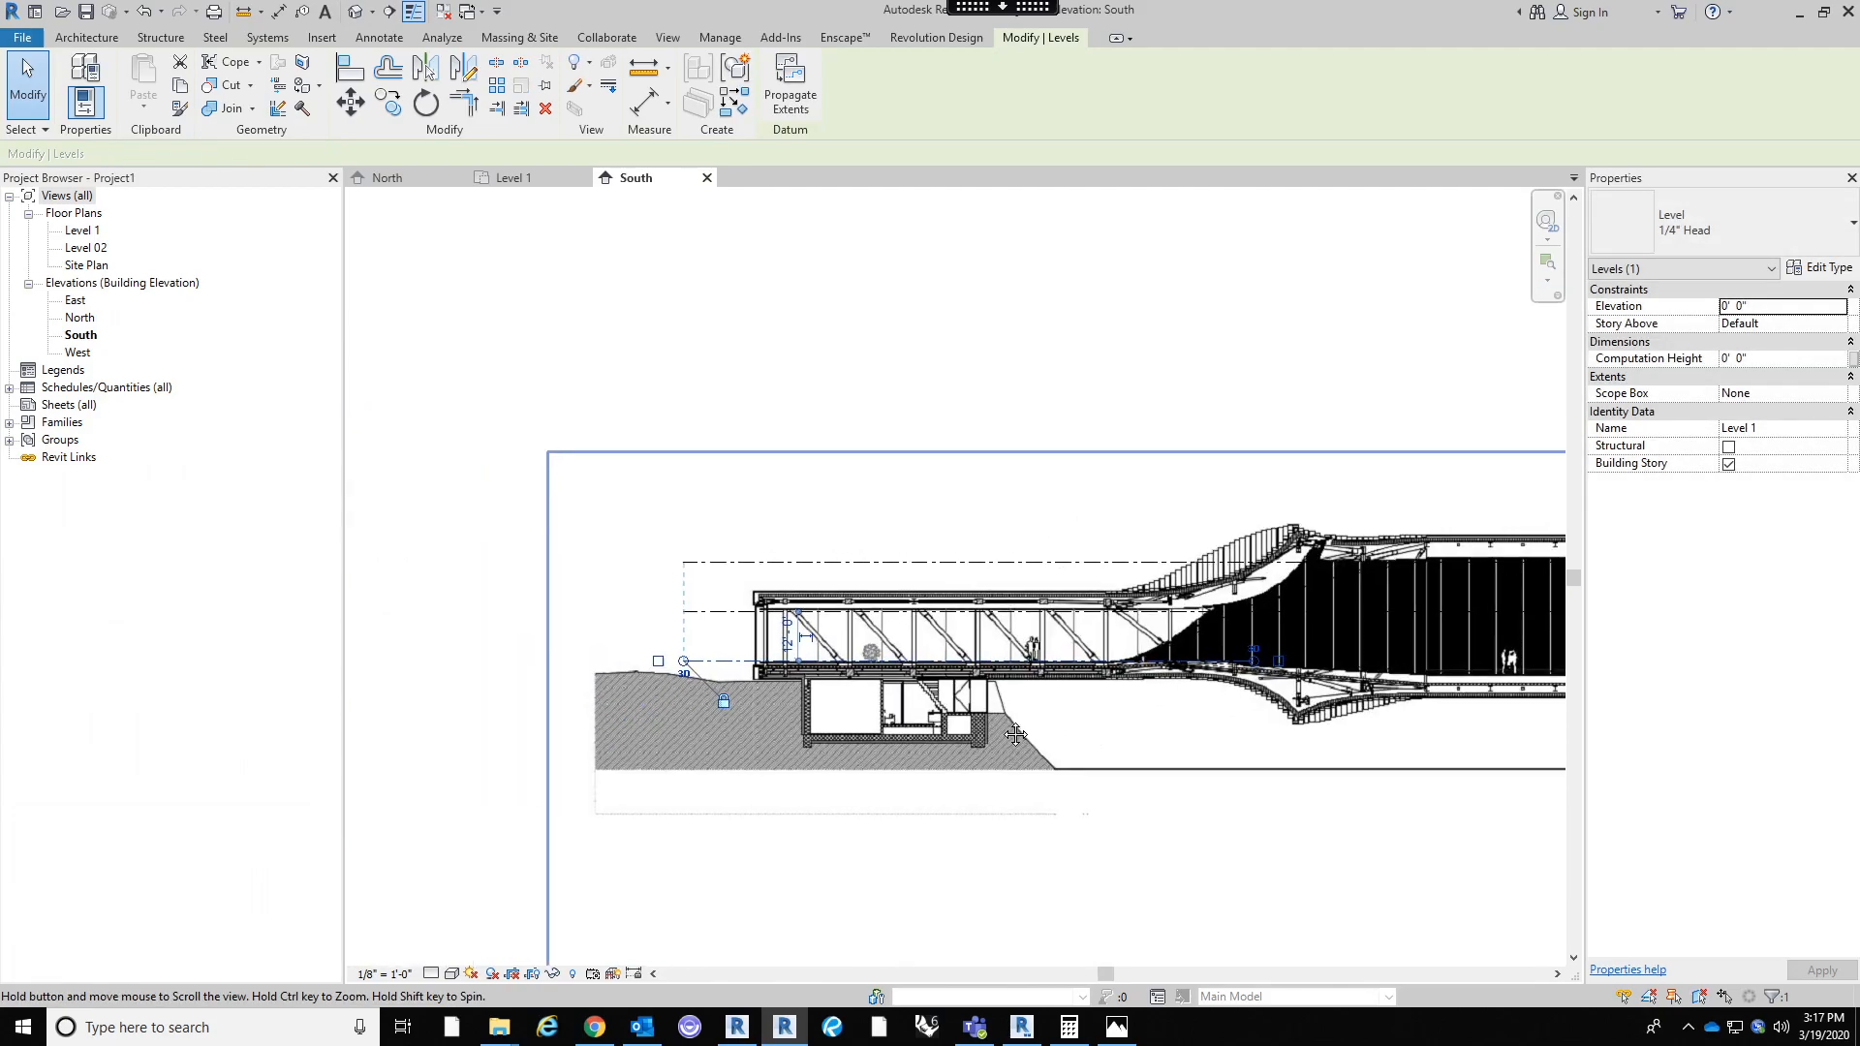
Show the level bubble at Level 1's left end and deselect the level
{"action": "scroll", "coordinate": [678, 668], "scroll_direction": "up", "scroll_amount": 2}
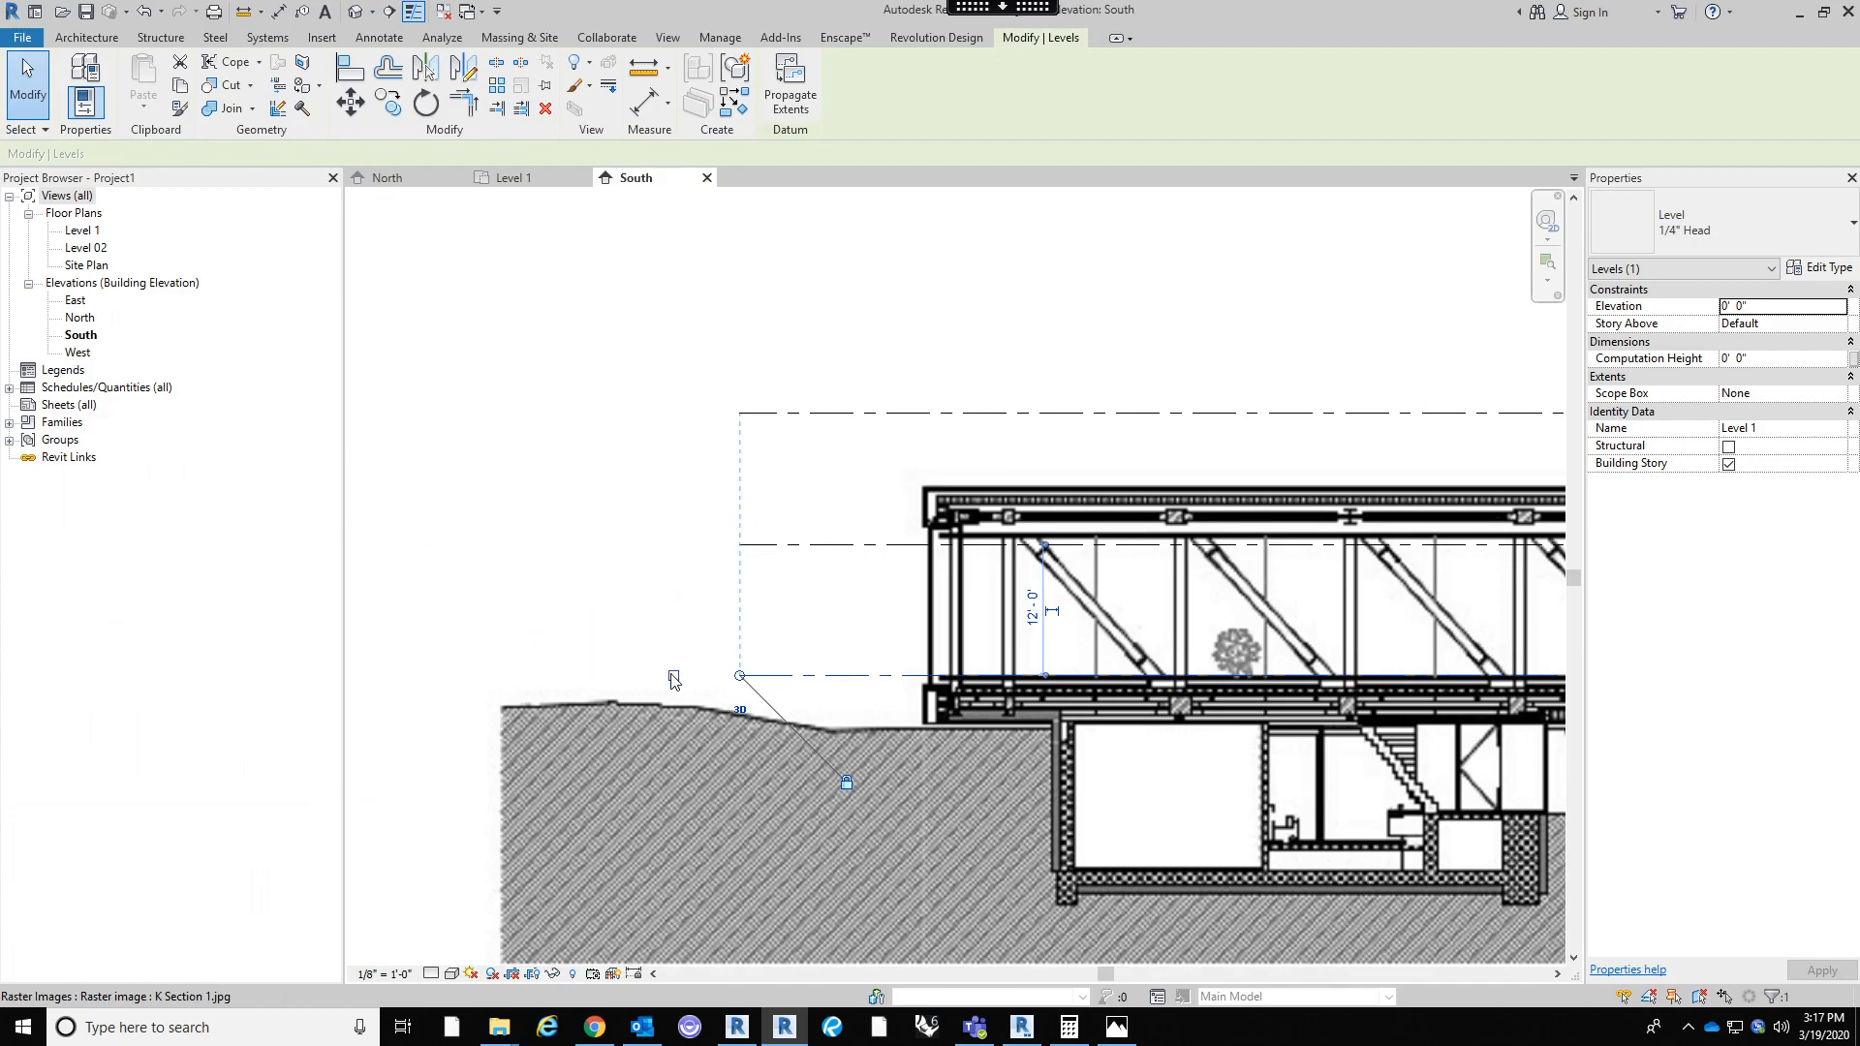
{"action": "scroll", "coordinate": [622, 627], "scroll_direction": "down", "scroll_amount": 2}
{"action": "left_click", "coordinate": [622, 626]}
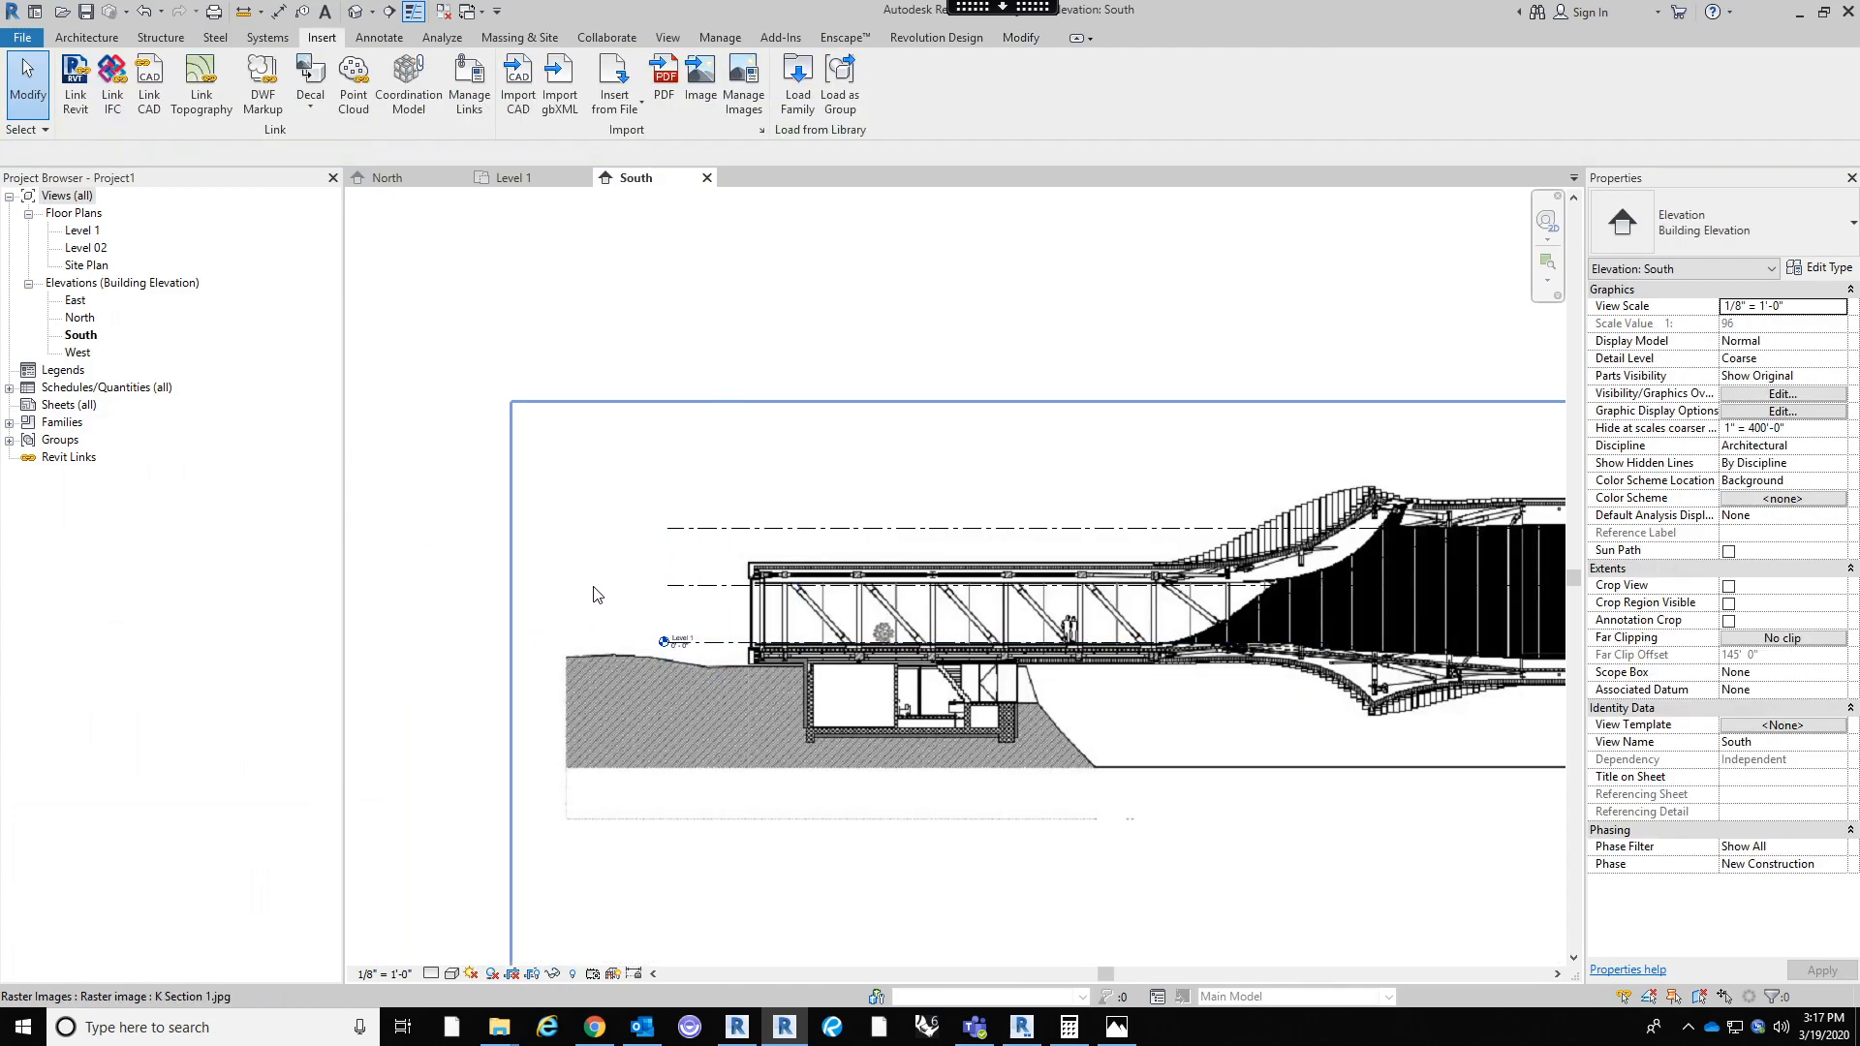
Move Level 02 up to 13' 0" so it matches the upper floor line in the building's right-end rooms
{"action": "scroll", "coordinate": [572, 625], "scroll_direction": "down", "scroll_amount": 2}
{"action": "scroll", "coordinate": [561, 618], "scroll_direction": "down", "scroll_amount": 1}
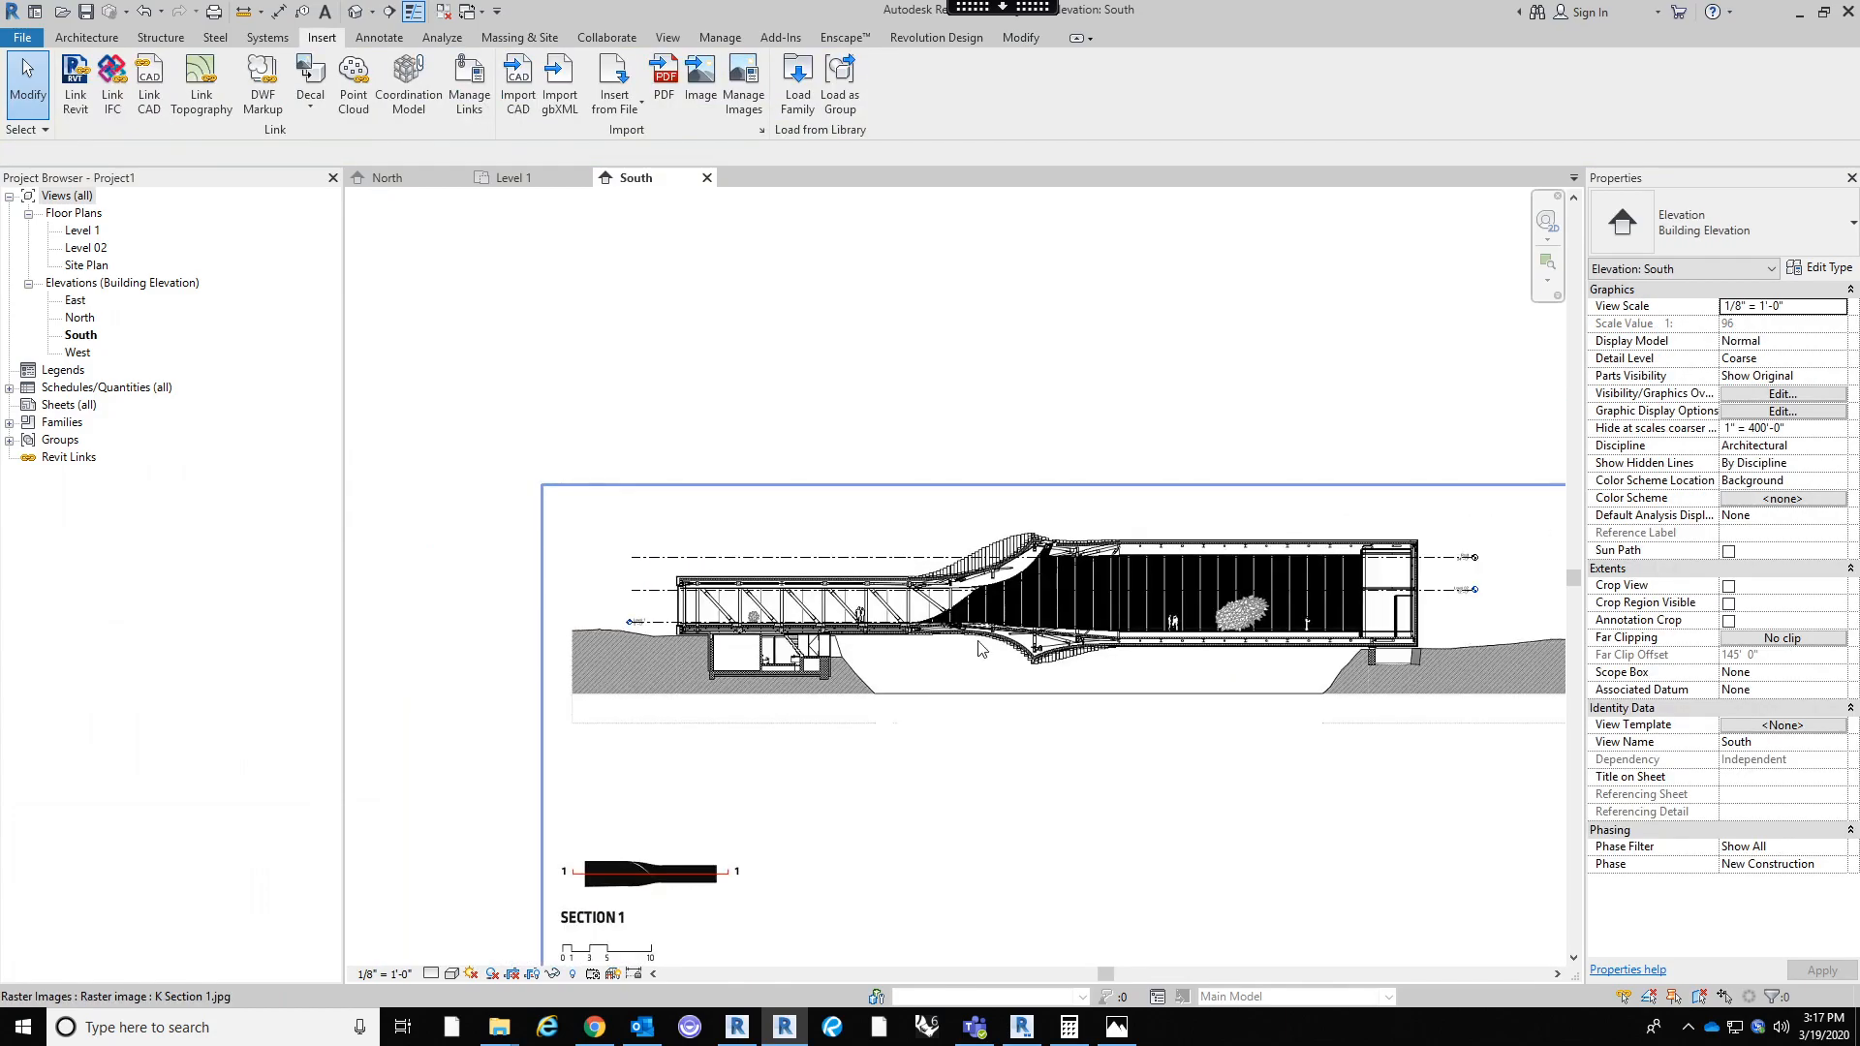
{"action": "middle_click_drag", "start_coordinate": [1422, 604], "coordinate": [1292, 603]}
{"action": "scroll", "coordinate": [1293, 605], "scroll_direction": "up", "scroll_amount": 1}
{"action": "scroll", "coordinate": [1294, 611], "scroll_direction": "up", "scroll_amount": 4}
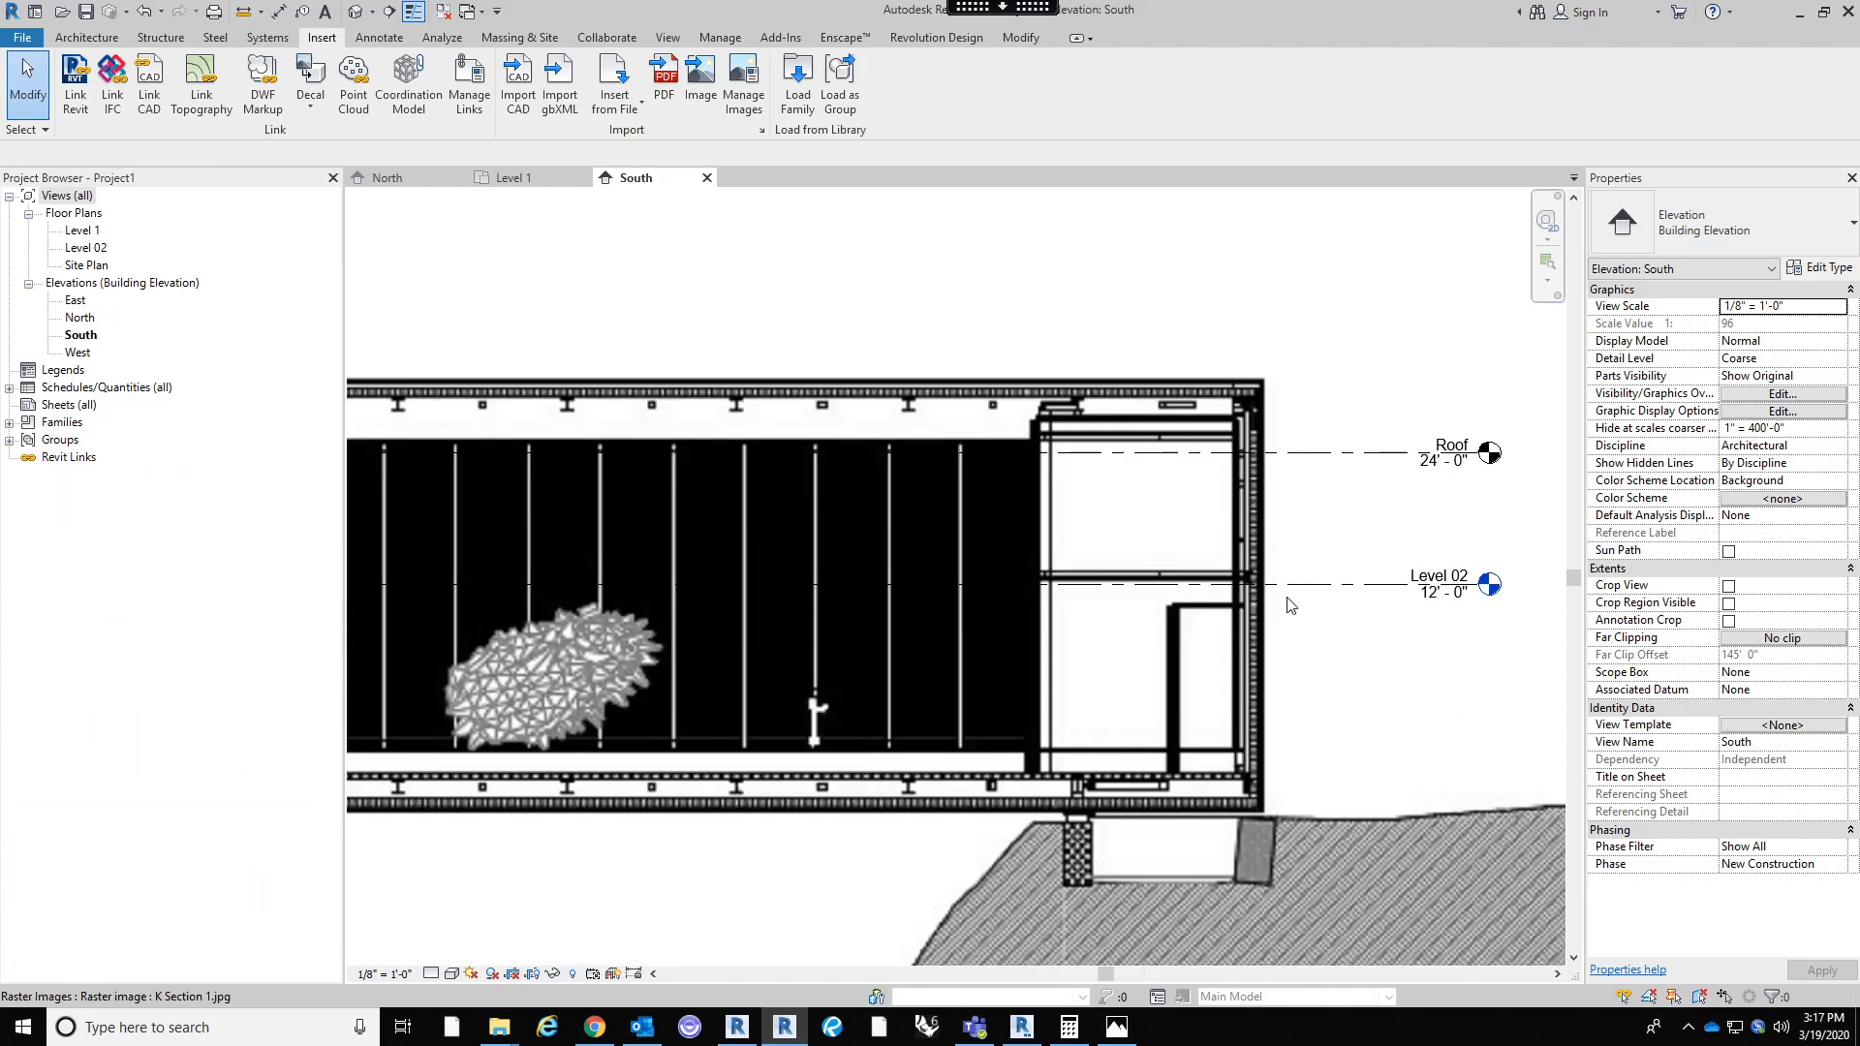
{"action": "left_click", "coordinate": [1204, 587]}
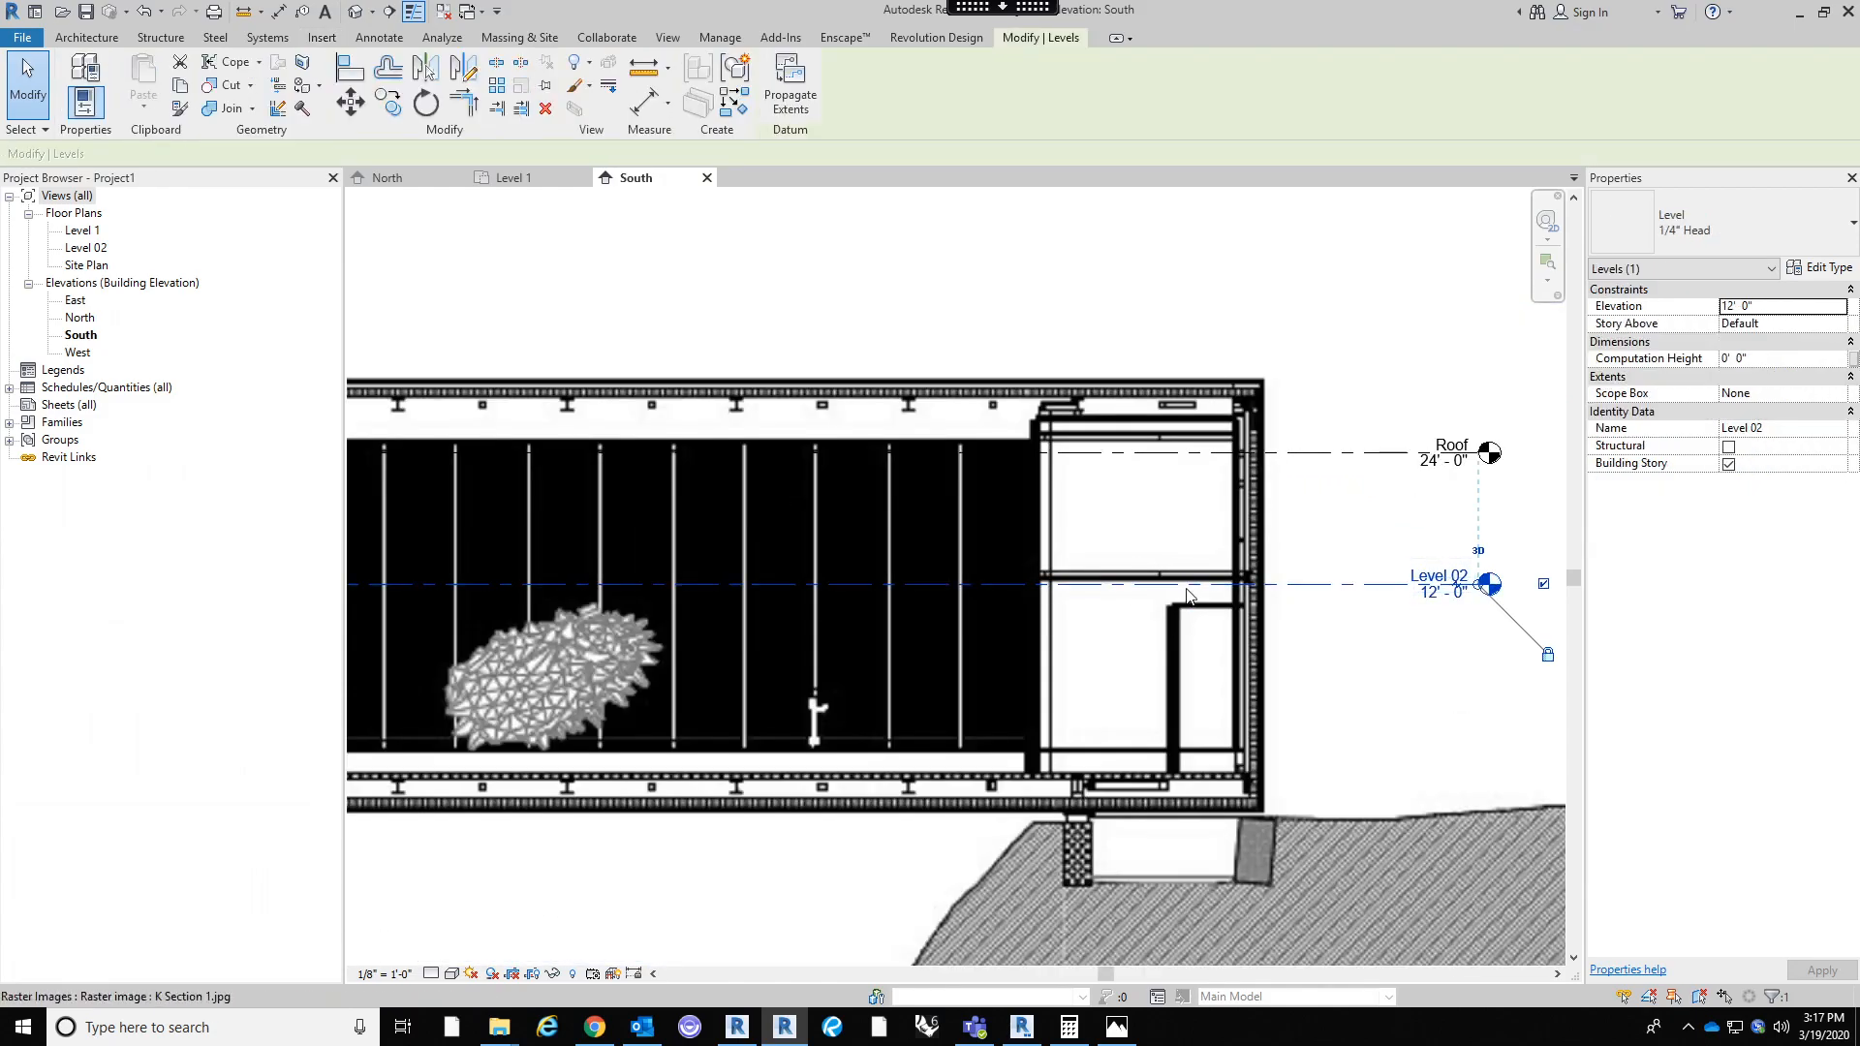
{"action": "scroll", "coordinate": [1153, 586], "scroll_direction": "up", "scroll_amount": 3}
{"action": "key", "text": "m"}
{"action": "key", "text": "v"}
{"action": "left_click", "coordinate": [1148, 580]}
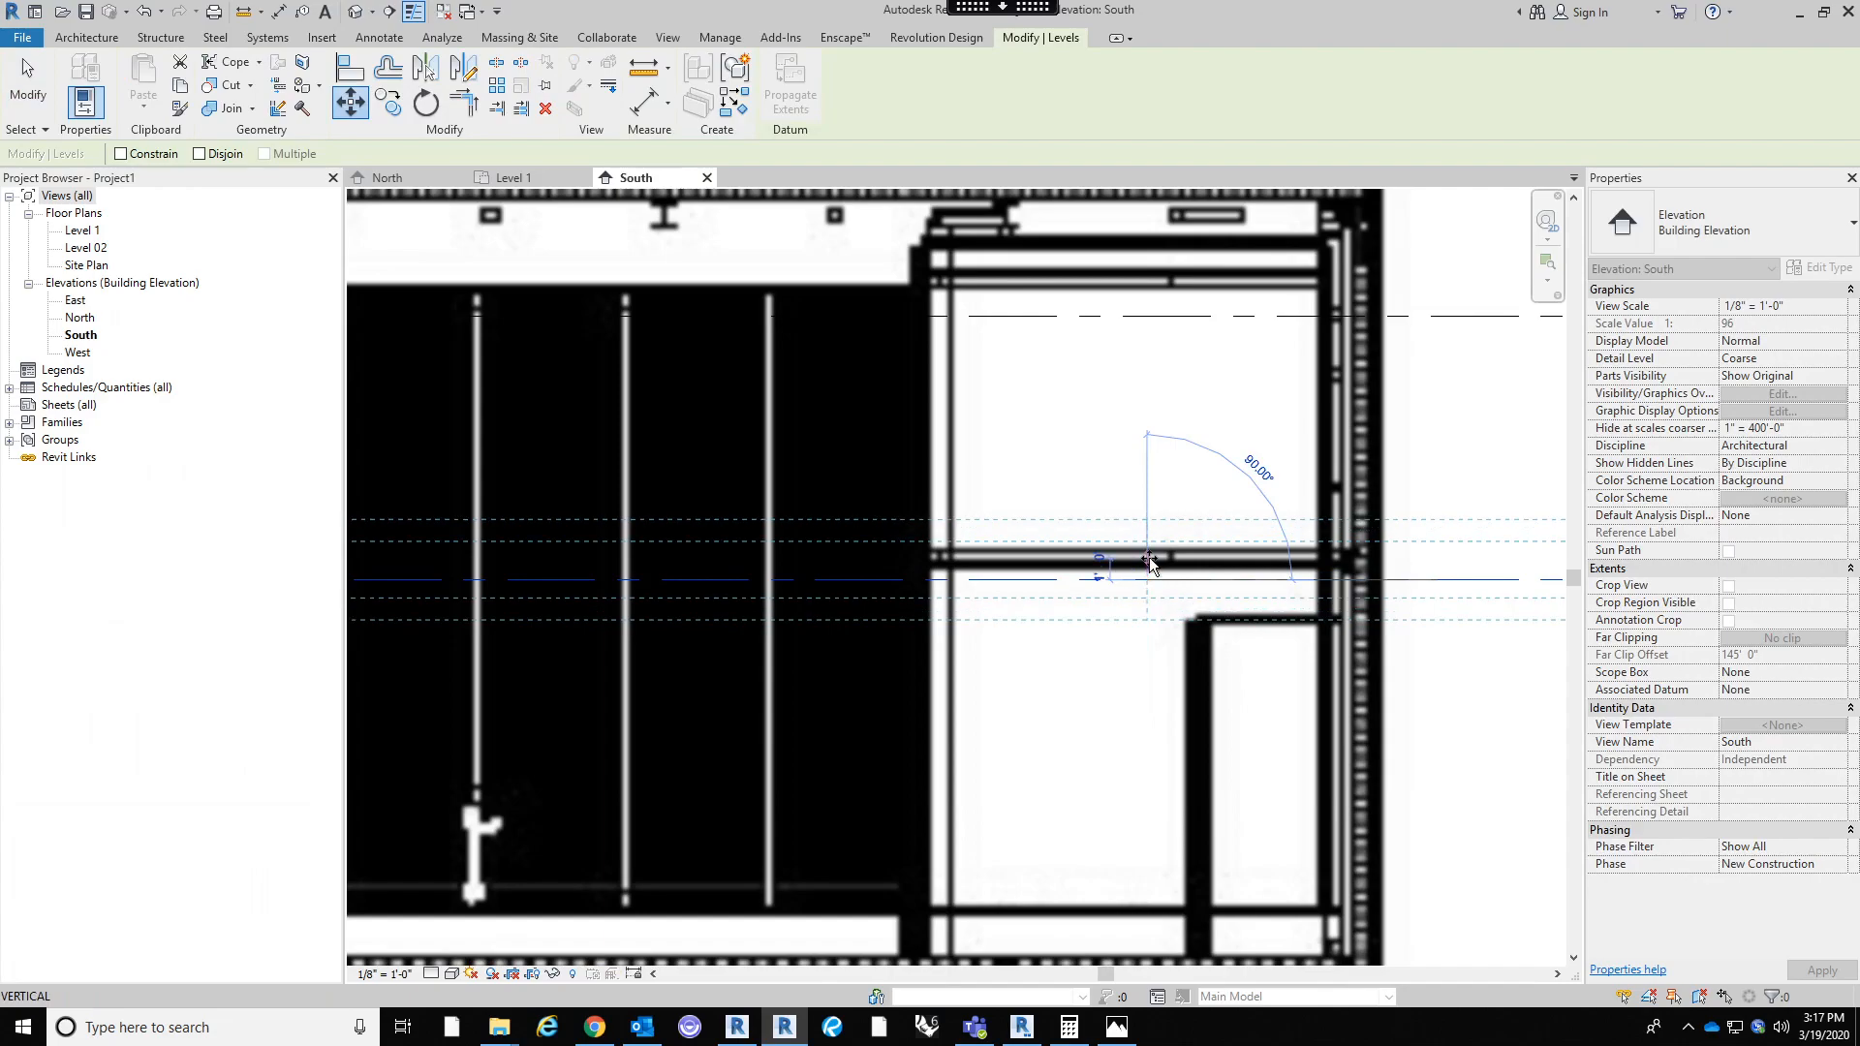
{"action": "left_click", "coordinate": [1148, 557]}
{"action": "scroll", "coordinate": [1240, 582], "scroll_direction": "down", "scroll_amount": 4}
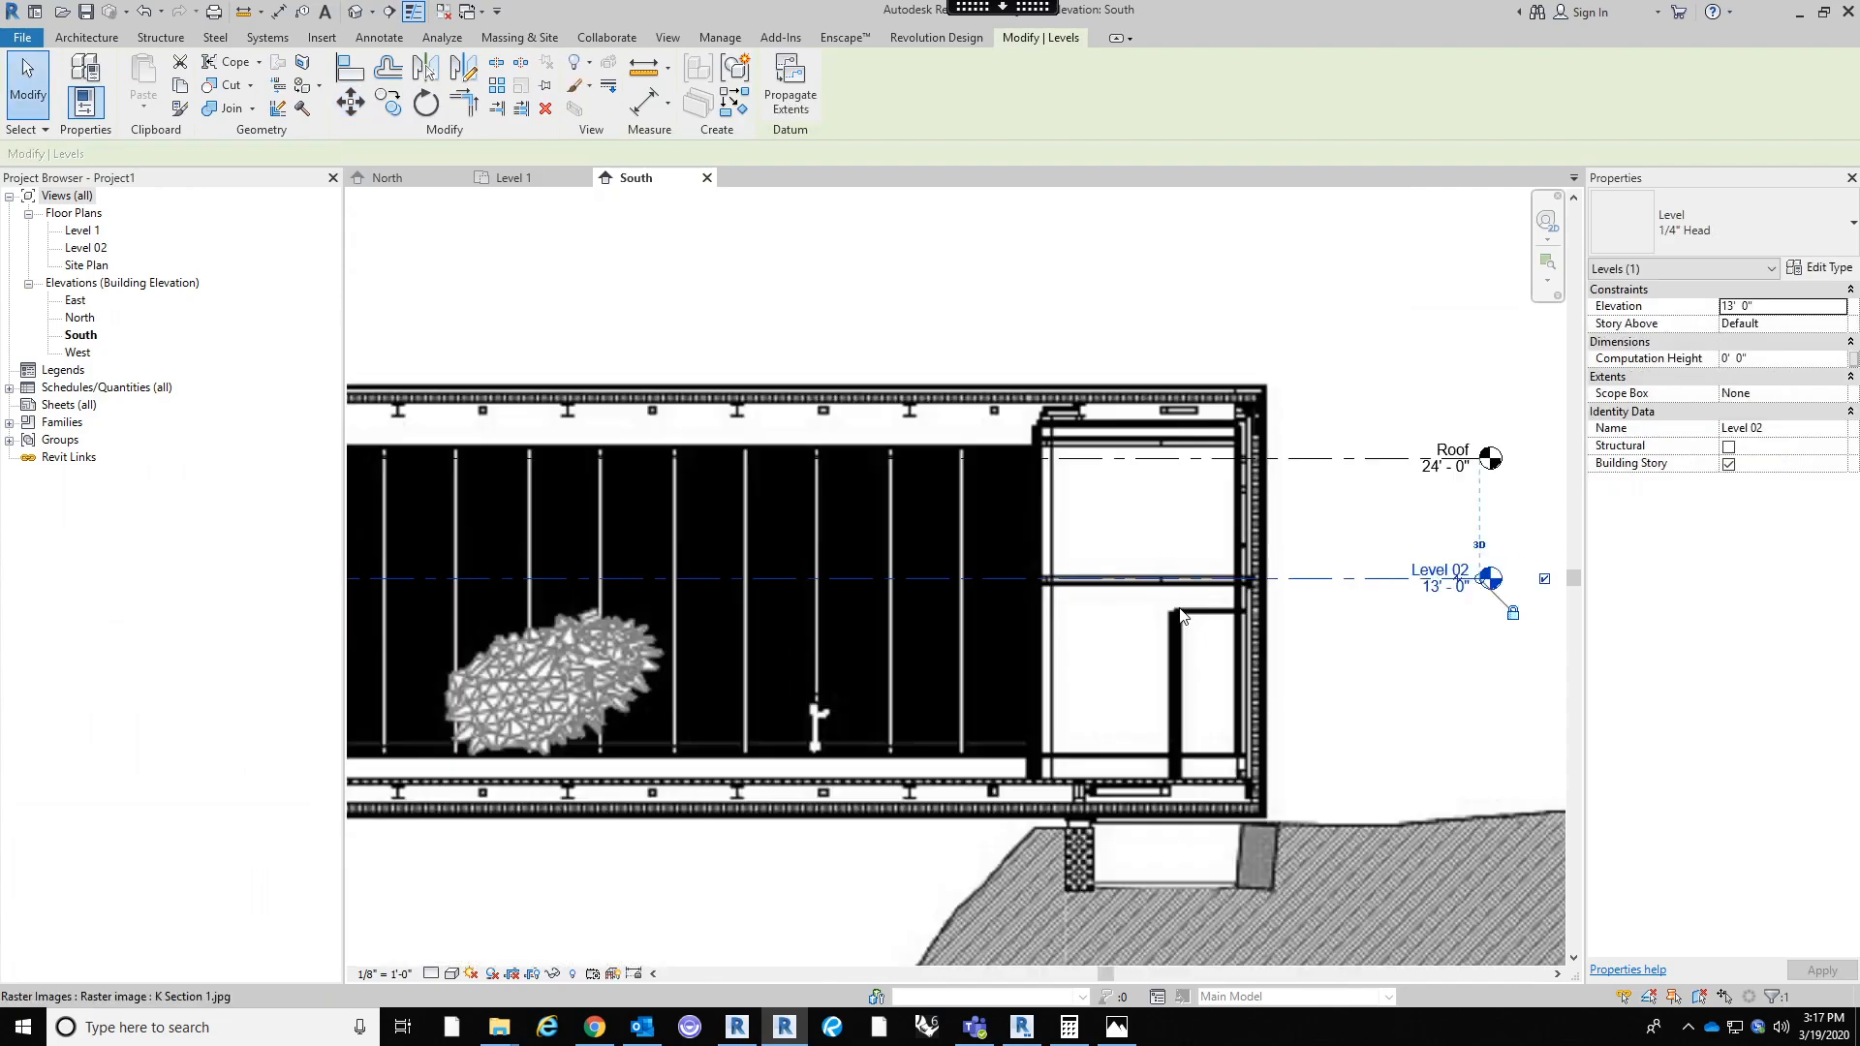
{"action": "left_click", "coordinate": [1367, 605]}
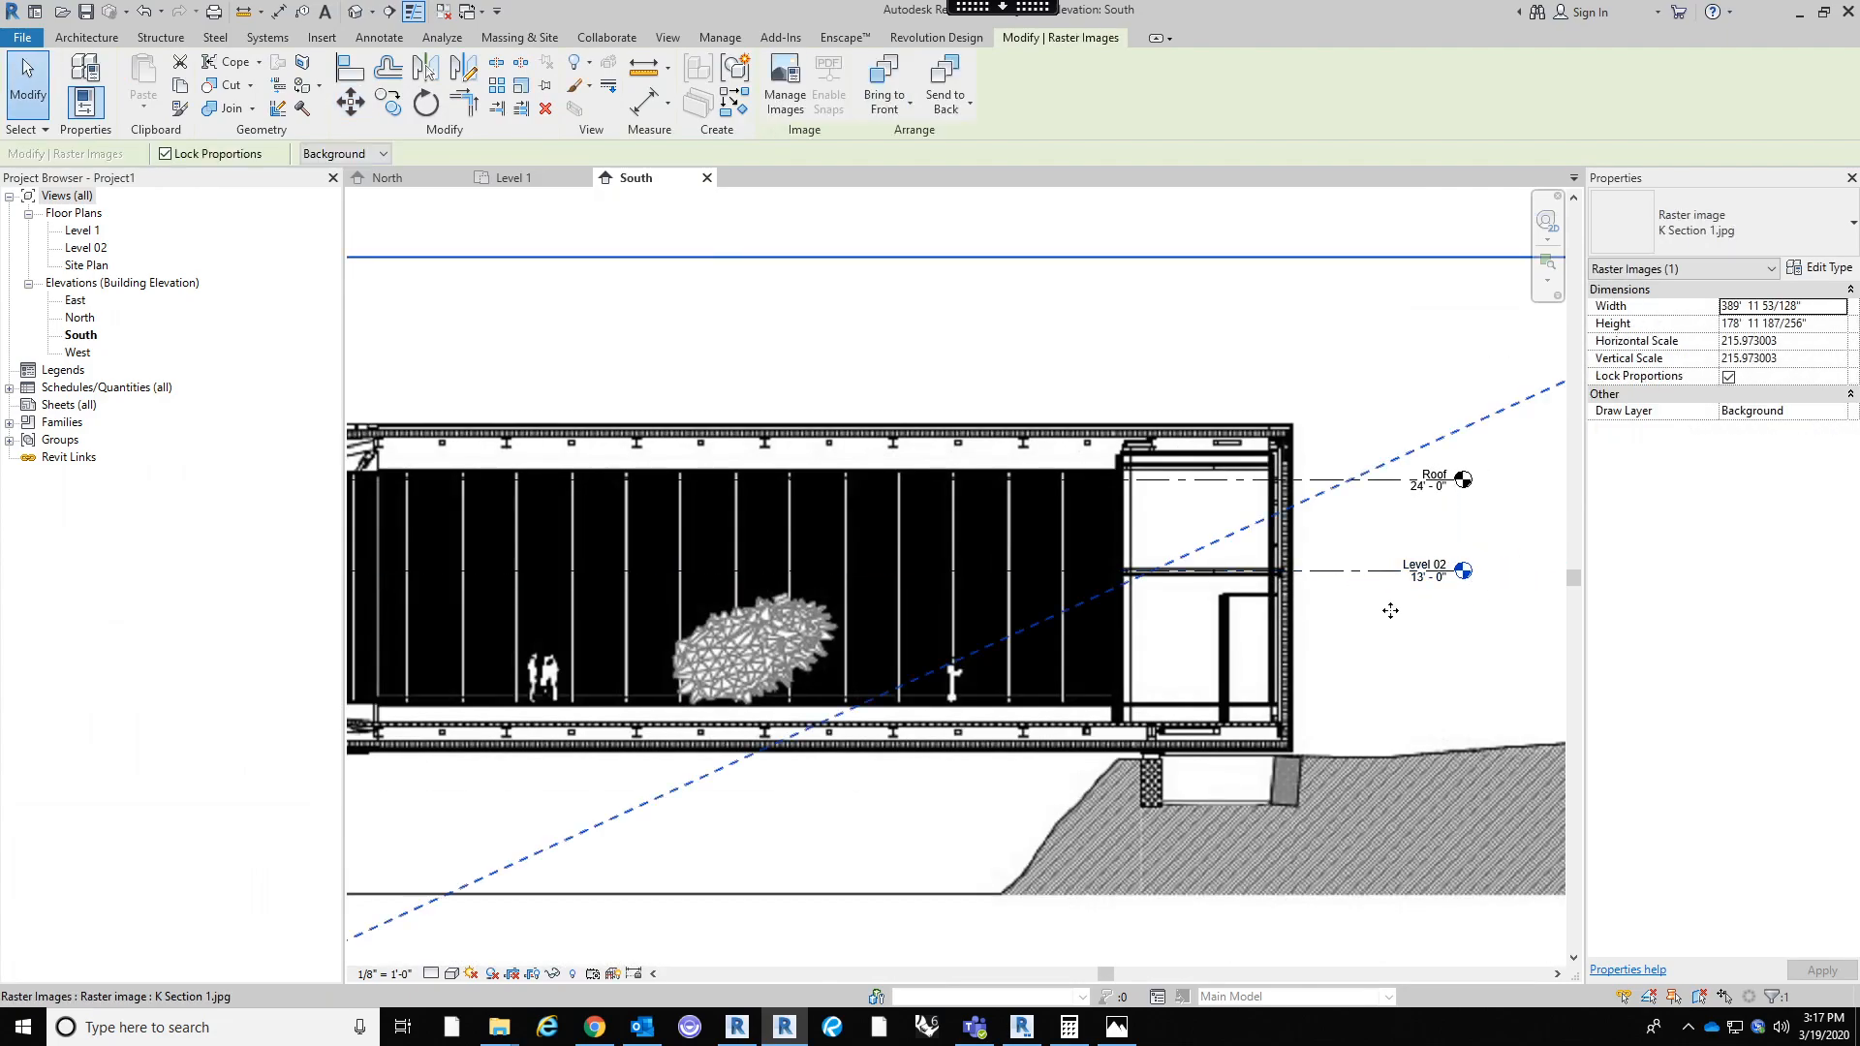
{"action": "scroll", "coordinate": [1389, 608], "scroll_direction": "down", "scroll_amount": 2}
{"action": "key", "text": "Escape"}
Copy Level 02 straight down to the lower floor line of the right-end rooms, at -3' 0"
{"action": "scroll", "coordinate": [1387, 583], "scroll_direction": "up", "scroll_amount": 2}
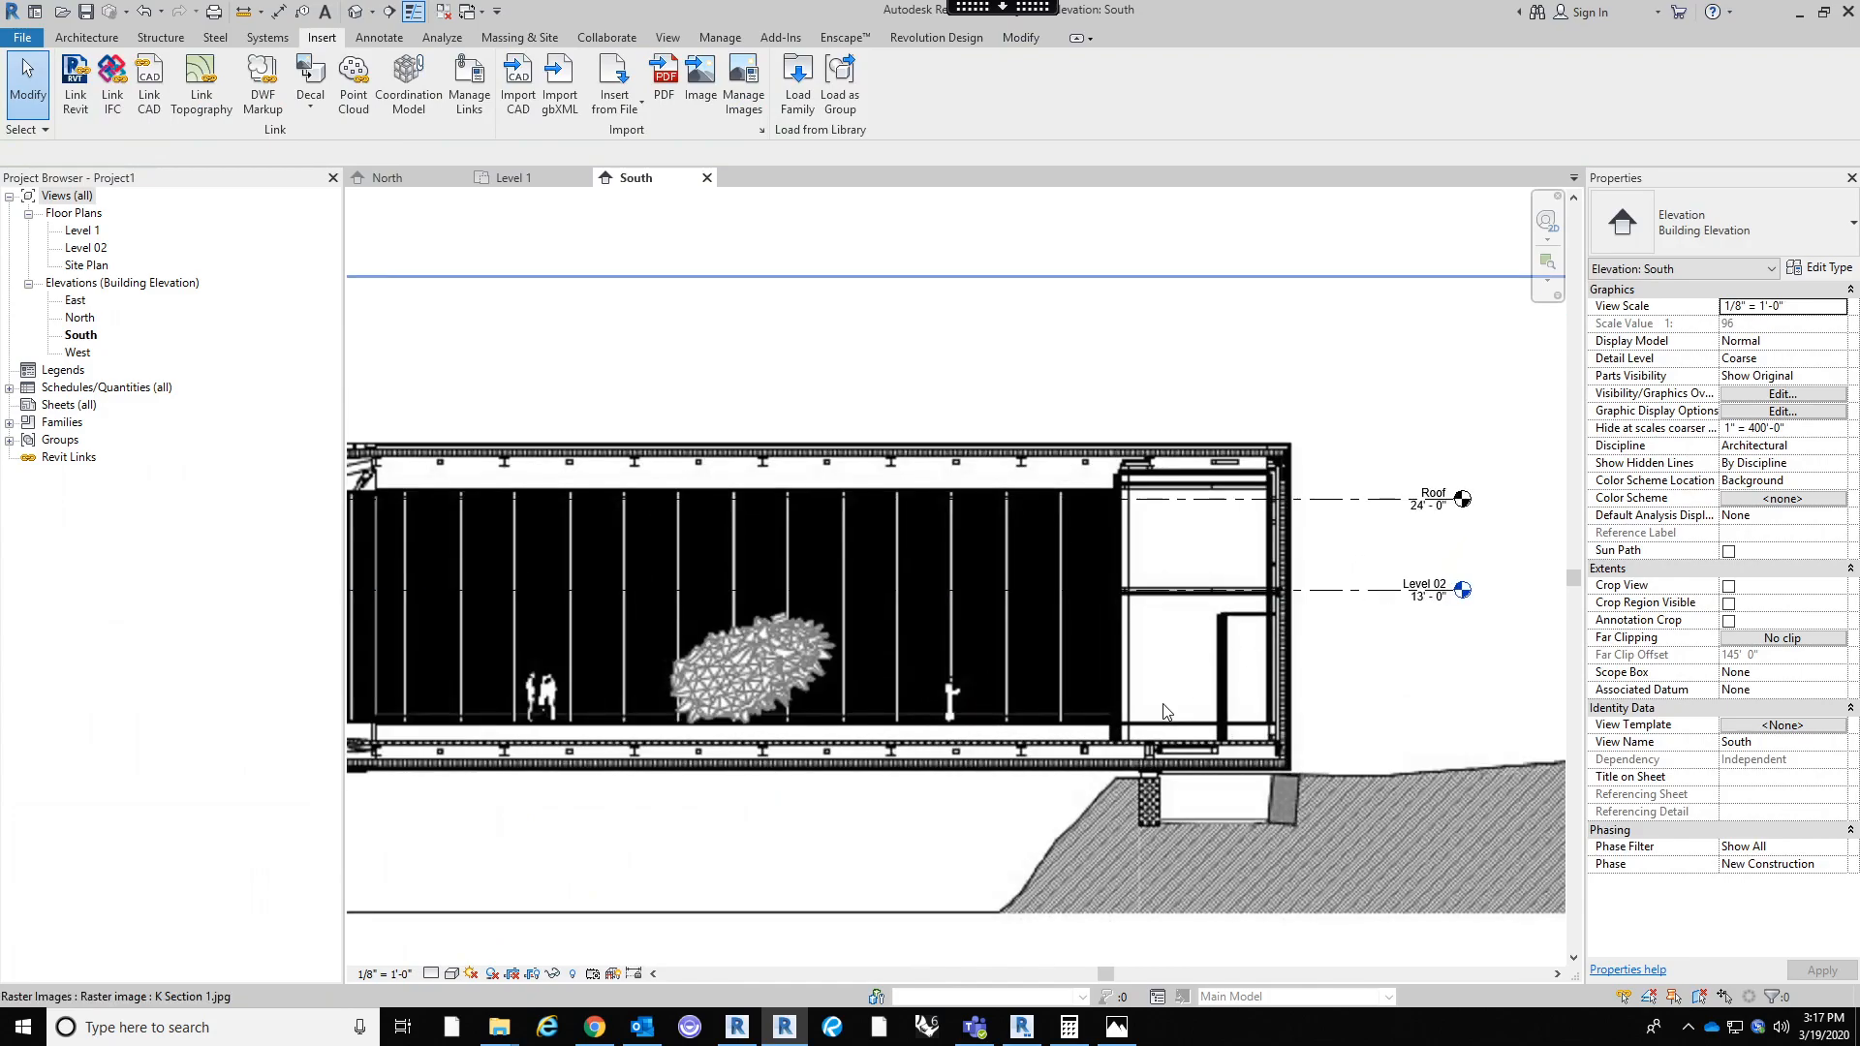
{"action": "left_click", "coordinate": [1364, 589]}
{"action": "key", "text": "c"}
{"action": "key", "text": "o"}
{"action": "left_click", "coordinate": [1193, 591]}
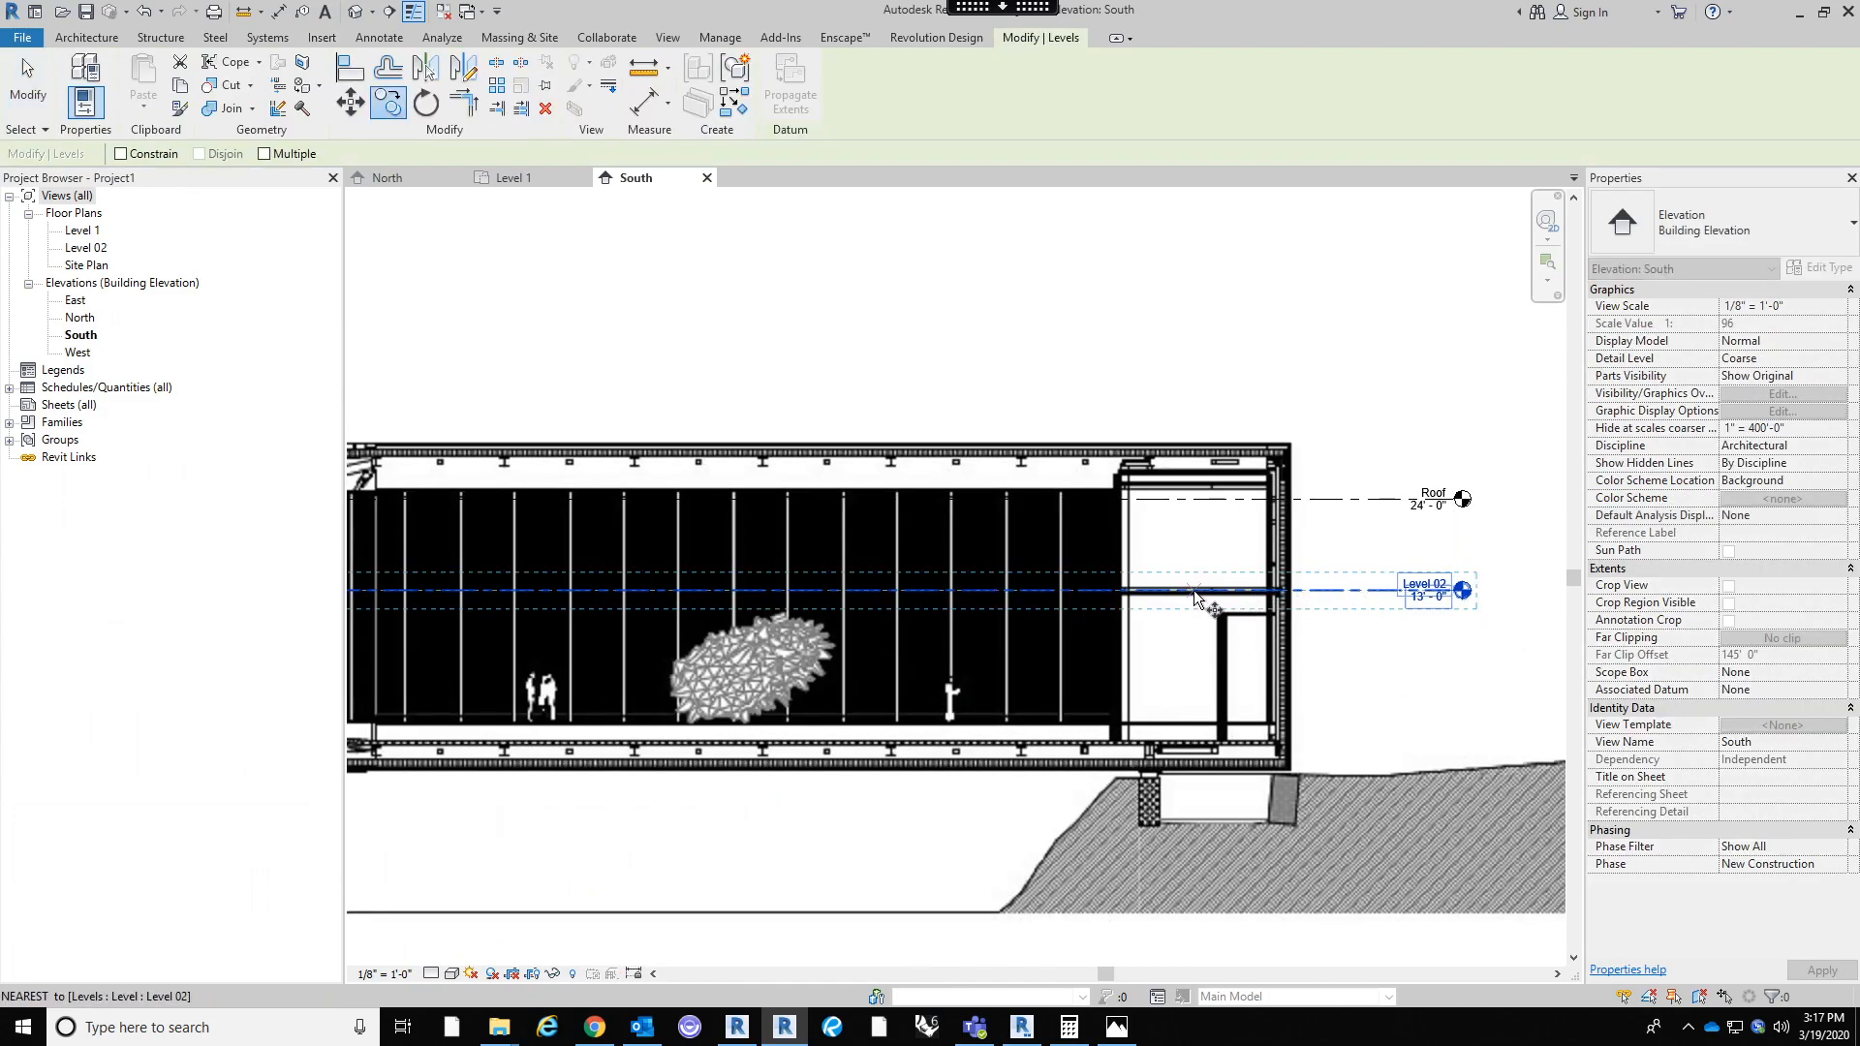
{"action": "left_click", "coordinate": [1194, 722]}
{"action": "scroll", "coordinate": [1357, 715], "scroll_direction": "down", "scroll_amount": 1}
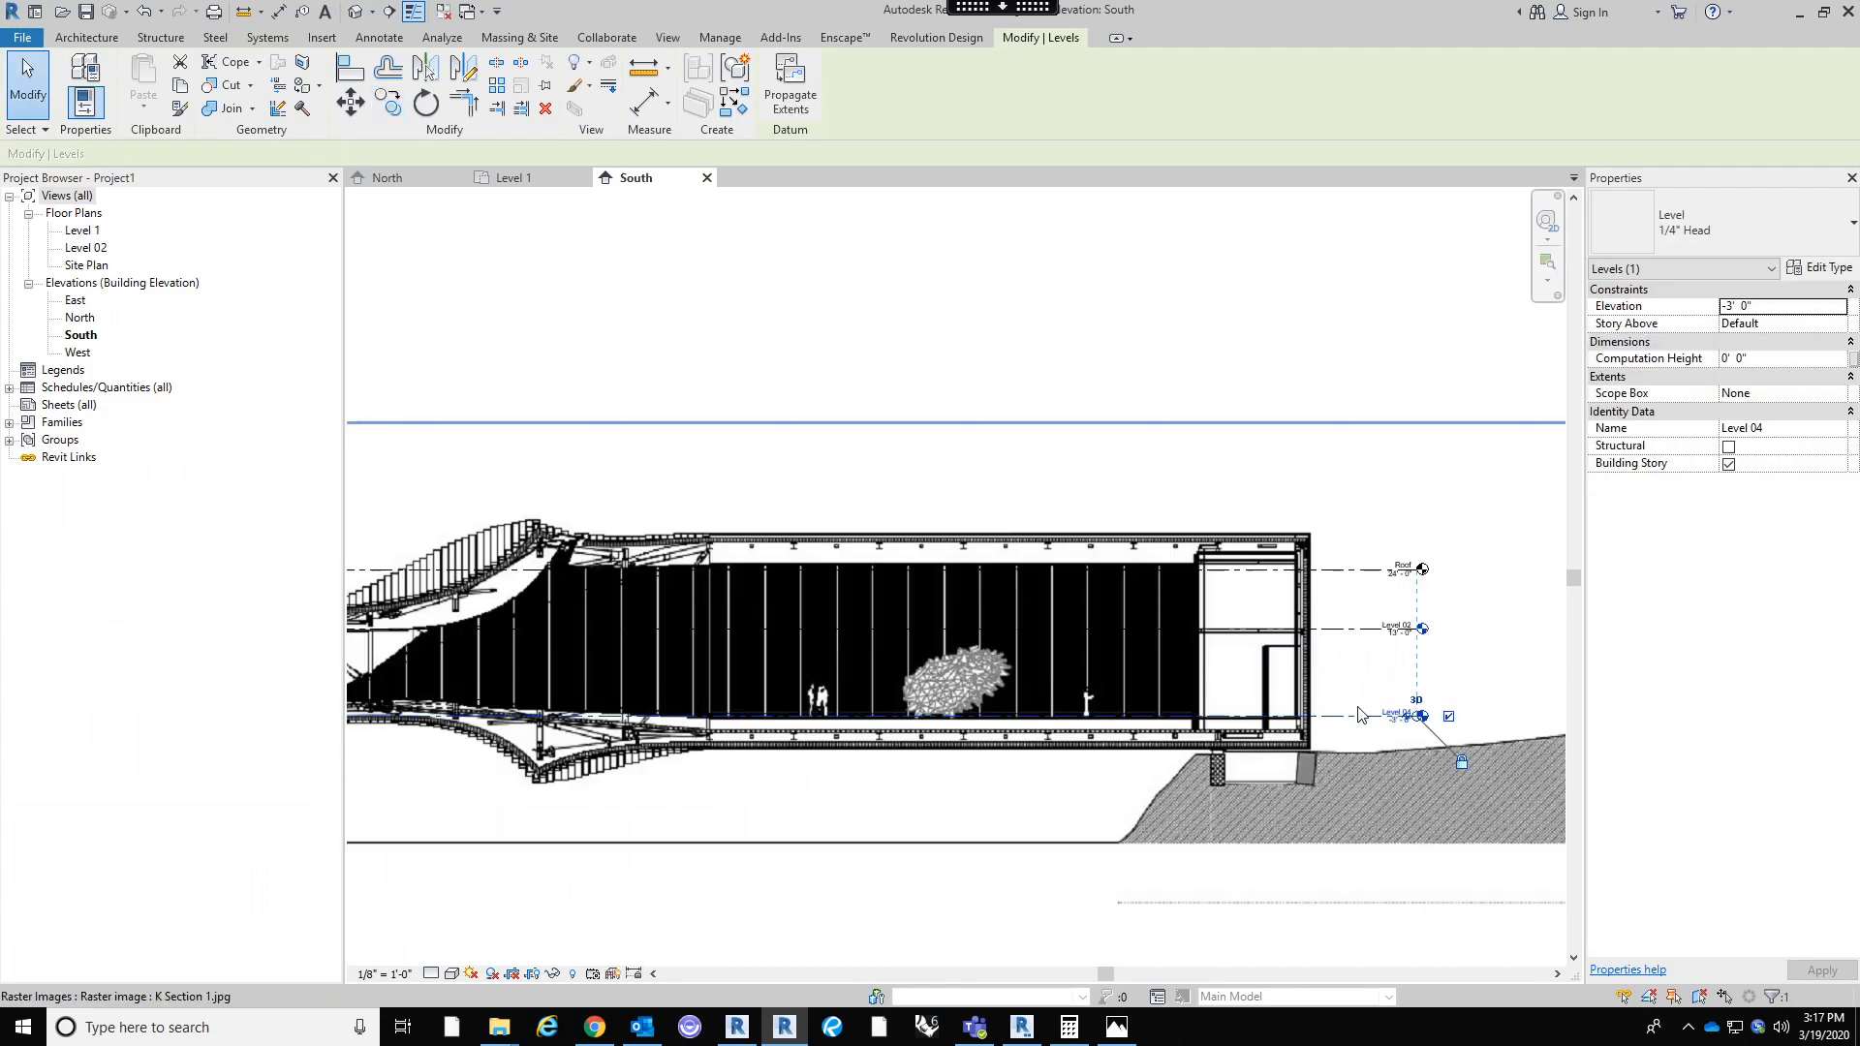
Rename the copied level at -3' 0" as Level 01A
{"action": "scroll", "coordinate": [1375, 715], "scroll_direction": "up", "scroll_amount": 3}
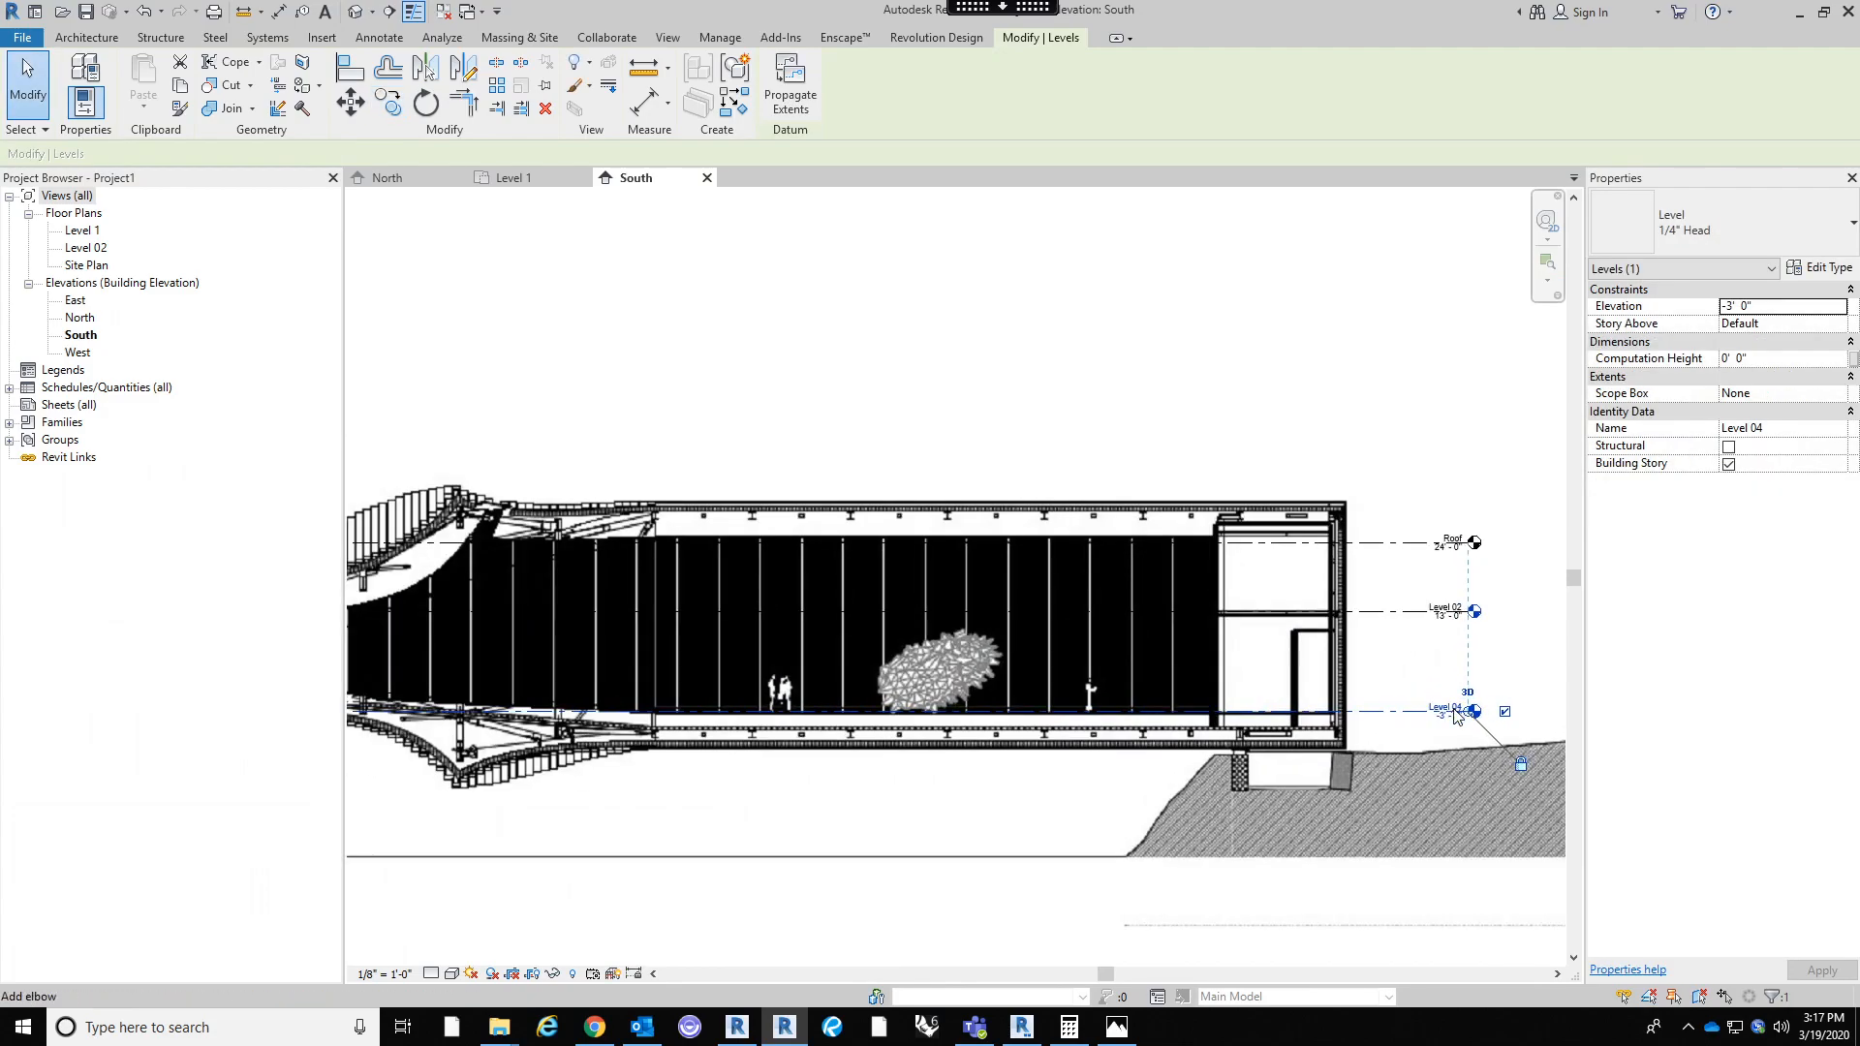
{"action": "left_click", "coordinate": [1439, 708]}
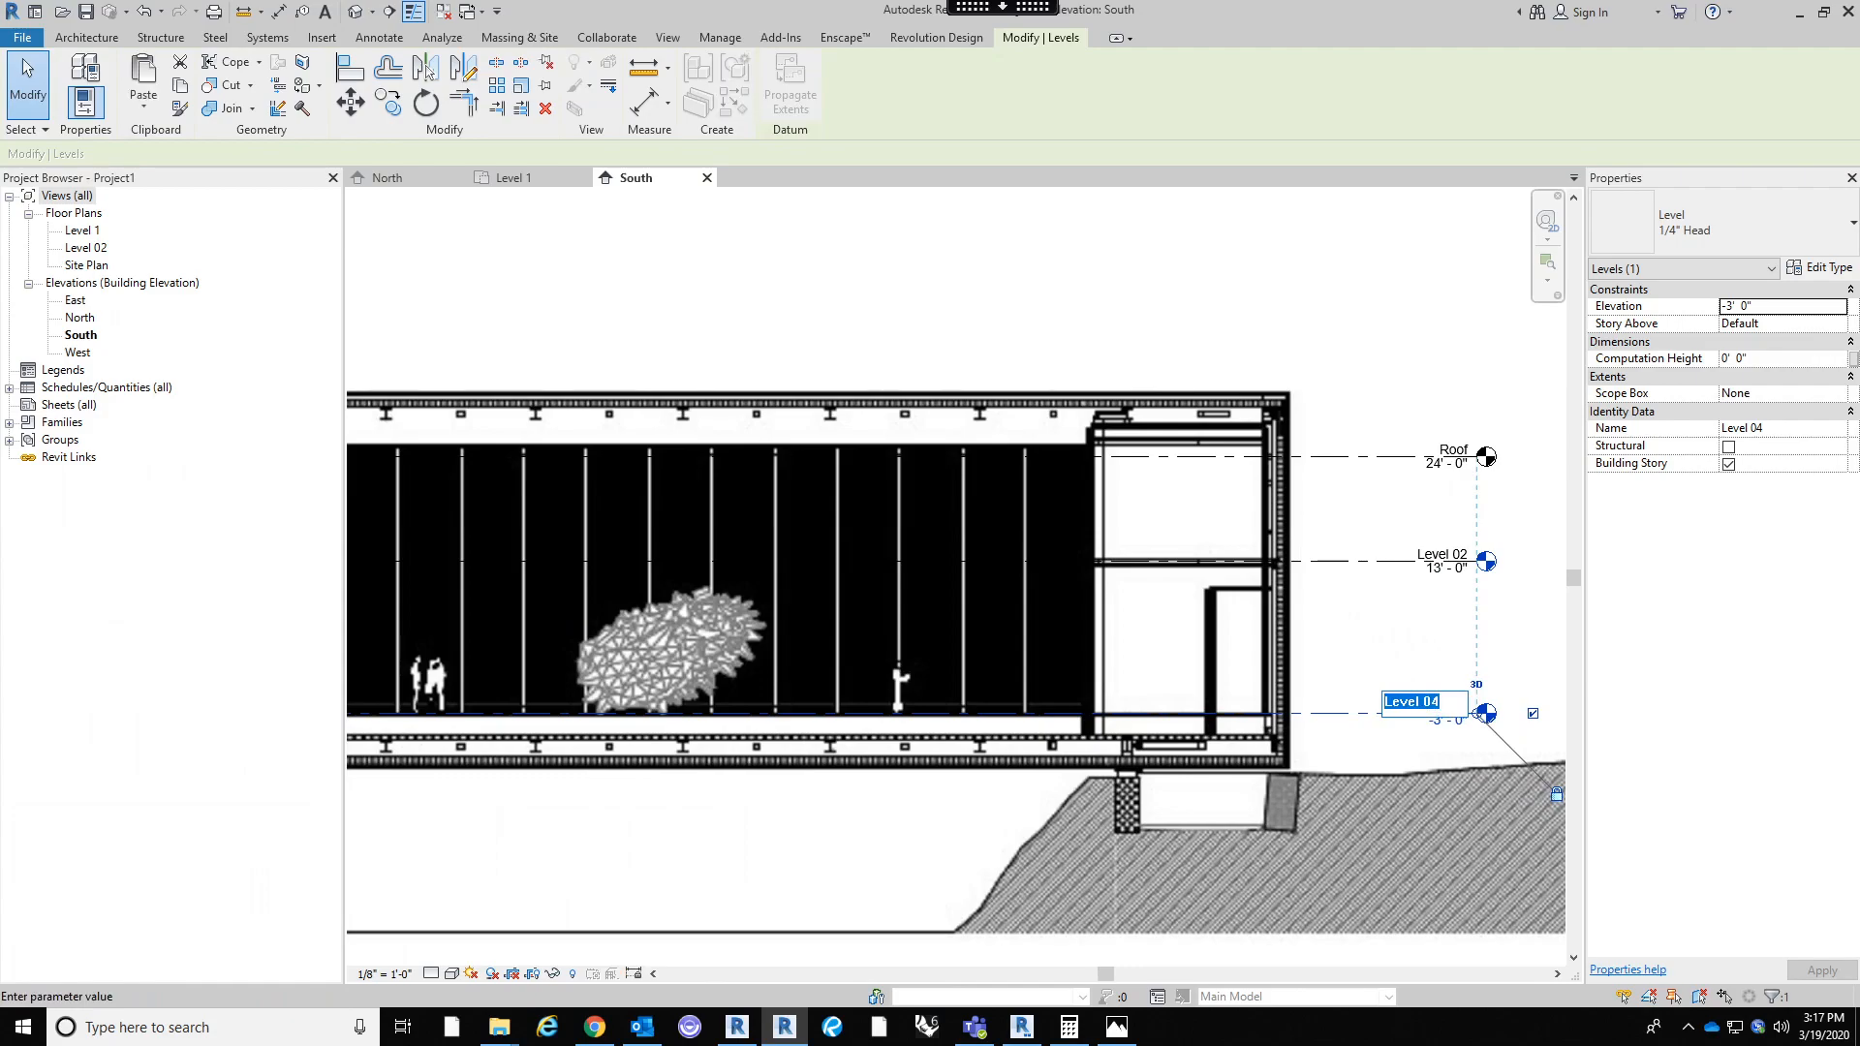
{"action": "type", "text": "Le"}
{"action": "key", "text": "Return"}
Rename Level 1 at the left end of the section as Level 01B and deselect it
{"action": "scroll", "coordinate": [1420, 412], "scroll_direction": "down", "scroll_amount": 2}
{"action": "middle_click_drag", "start_coordinate": [601, 548], "coordinate": [1290, 623]}
{"action": "scroll", "coordinate": [503, 647], "scroll_direction": "up", "scroll_amount": 3}
{"action": "left_click", "coordinate": [549, 666]}
{"action": "left_click", "coordinate": [548, 667]}
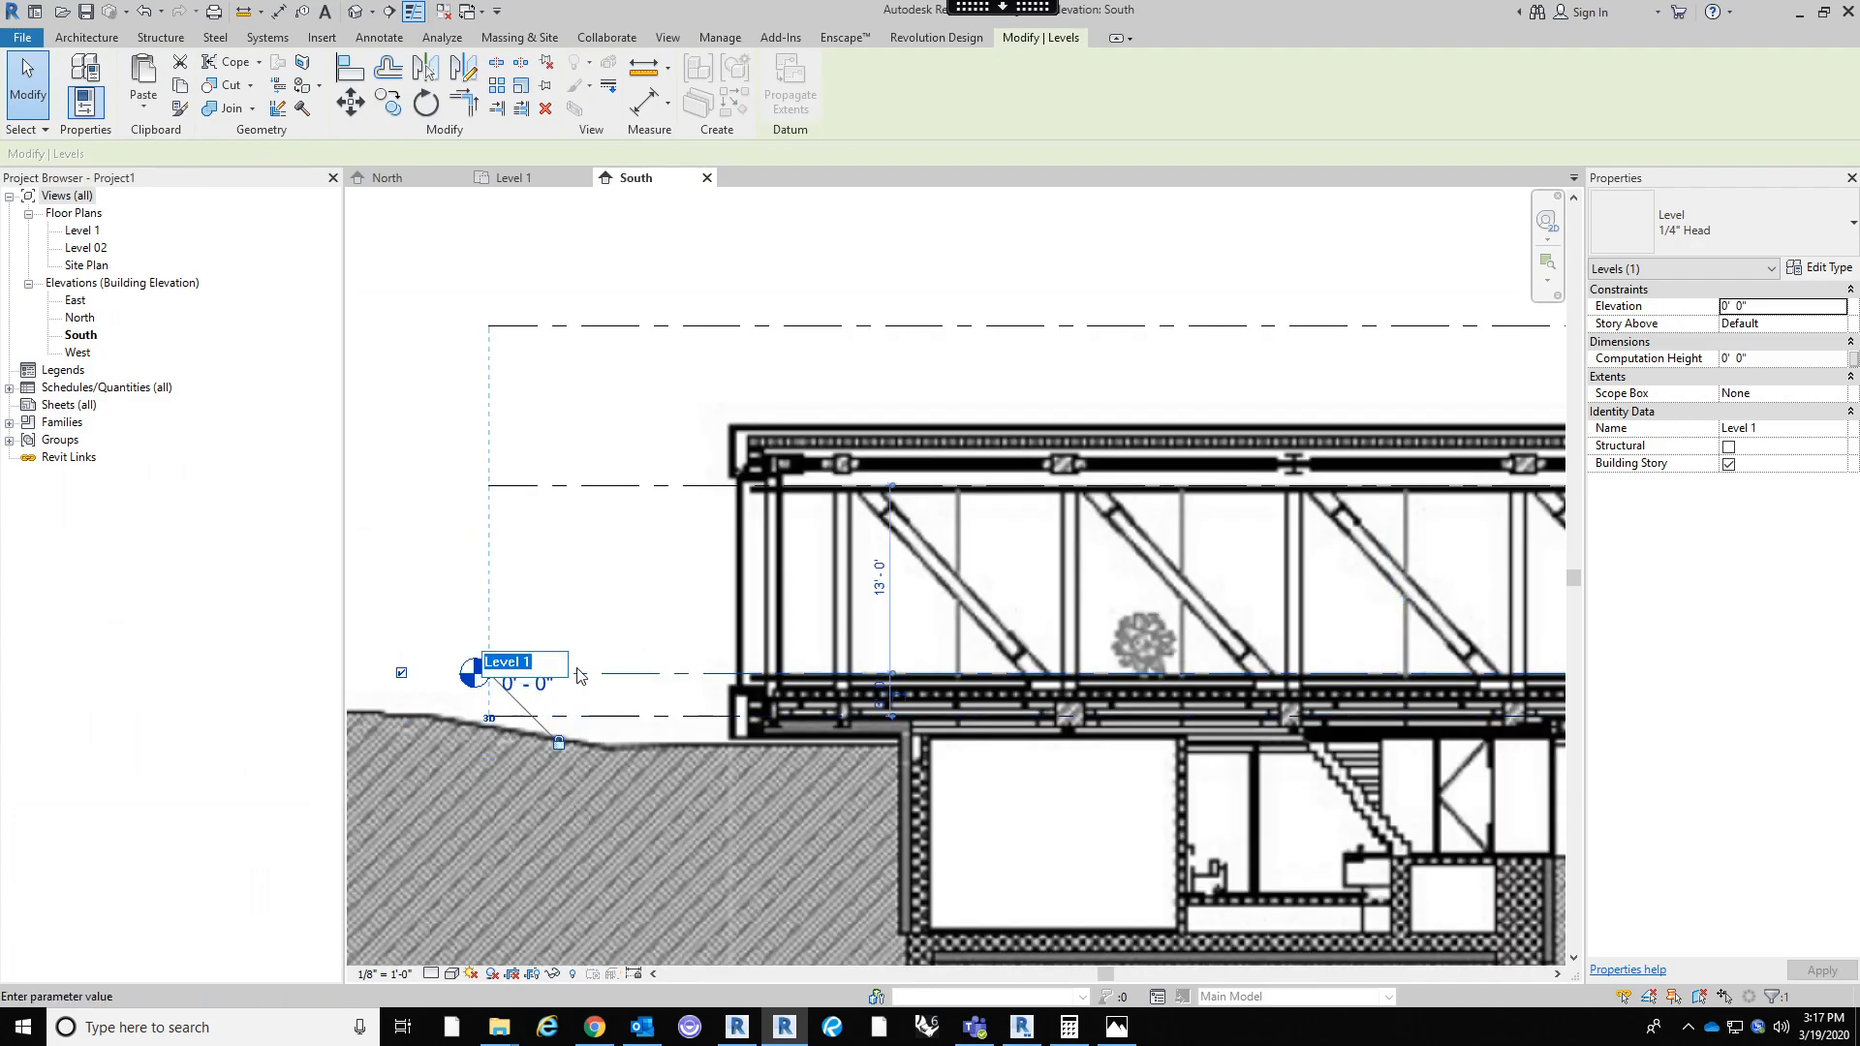
{"action": "type", "text": "LEV"}
{"action": "key", "text": "Return"}
{"action": "key", "text": "Escape"}
Move the Roof level down to the top of the building's lower left part, at 17' 0"
{"action": "scroll", "coordinate": [529, 727], "scroll_direction": "down", "scroll_amount": 6}
{"action": "middle_click_drag", "start_coordinate": [989, 562], "coordinate": [742, 552]}
{"action": "scroll", "coordinate": [705, 545], "scroll_direction": "up", "scroll_amount": 2}
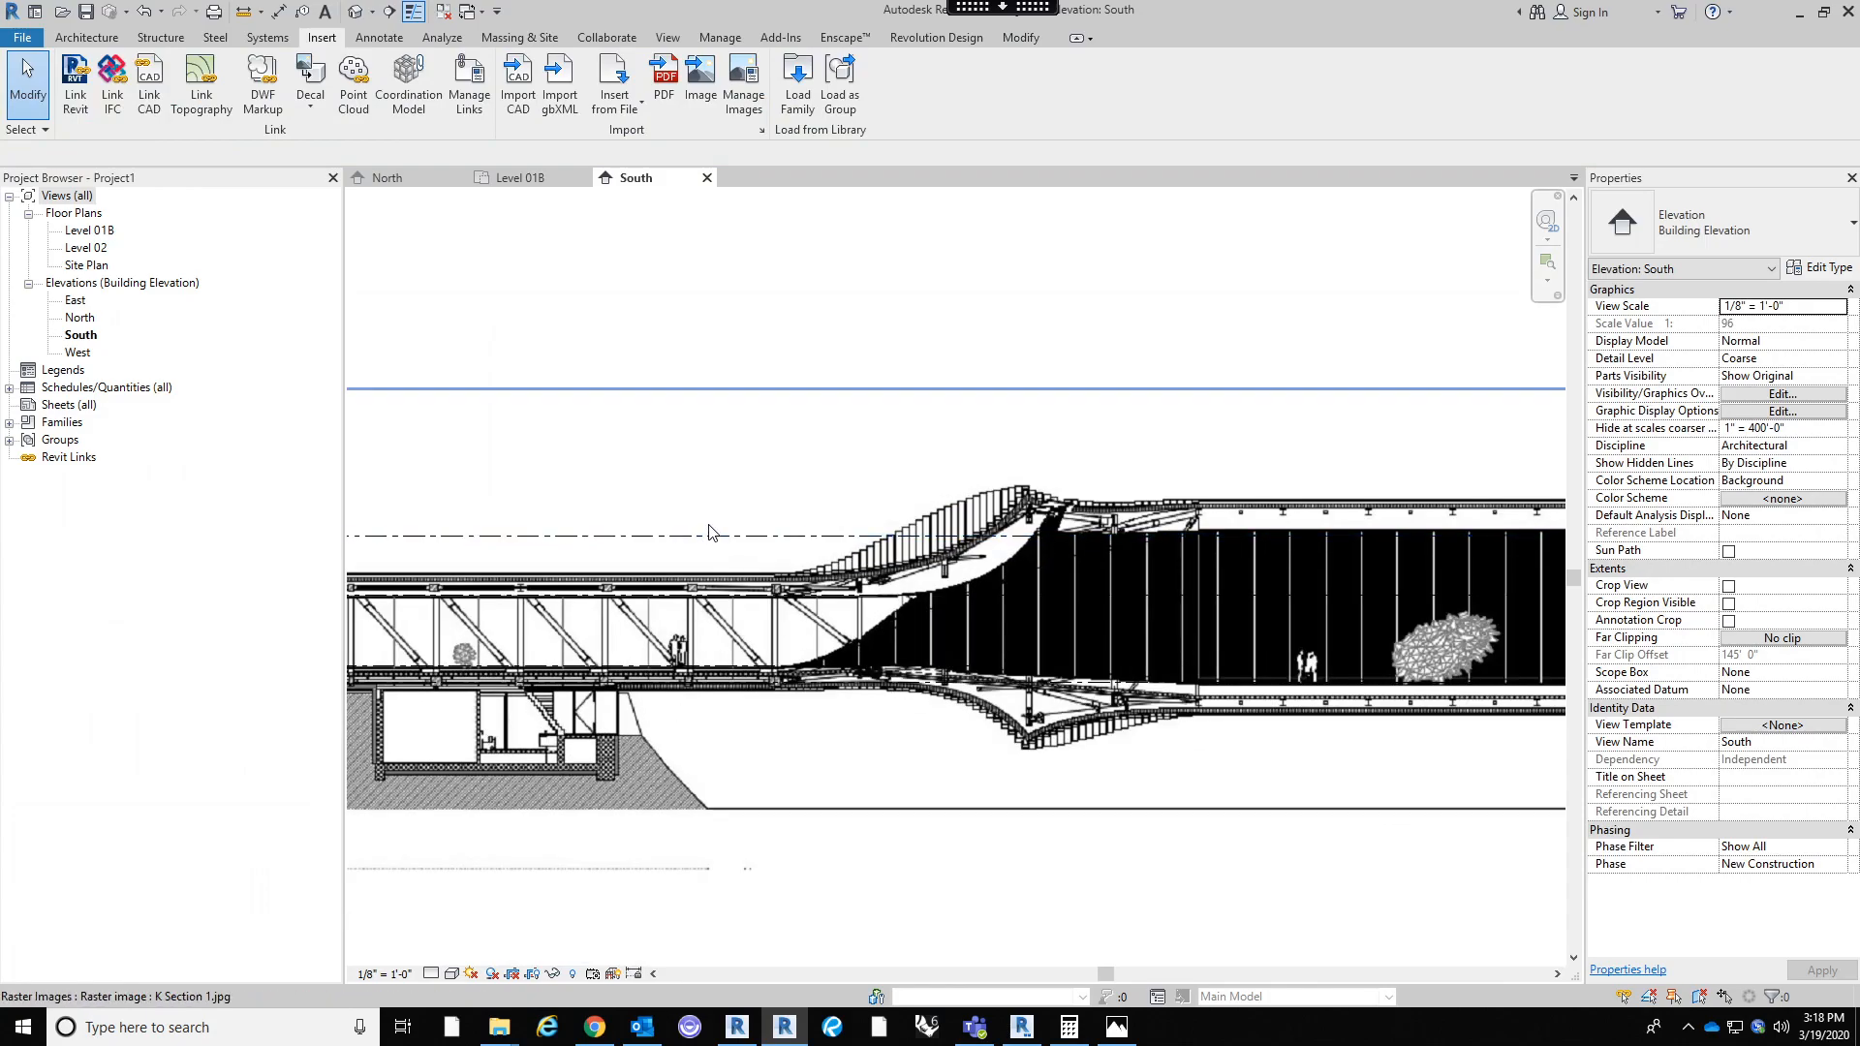
{"action": "scroll", "coordinate": [710, 533], "scroll_direction": "down", "scroll_amount": 3}
{"action": "left_click", "coordinate": [1286, 533]}
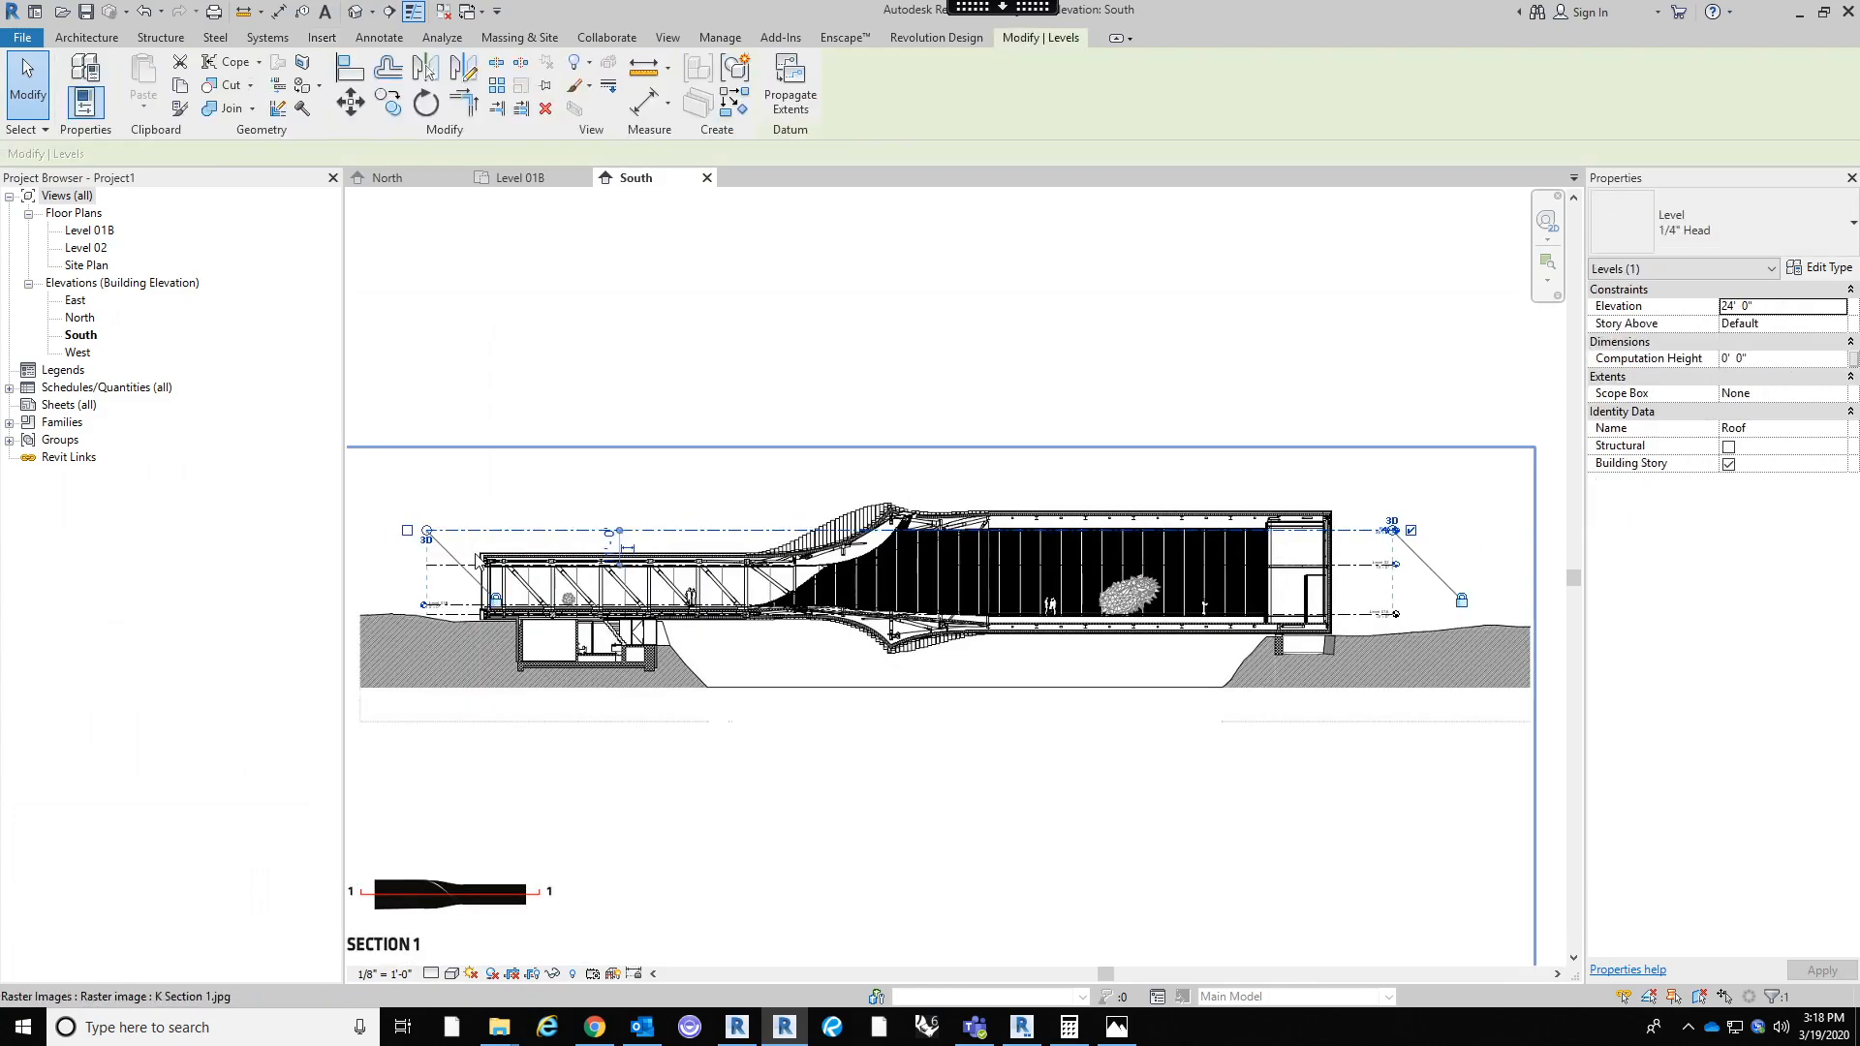
{"action": "scroll", "coordinate": [484, 538], "scroll_direction": "up", "scroll_amount": 4}
{"action": "scroll", "coordinate": [530, 526], "scroll_direction": "down", "scroll_amount": 3}
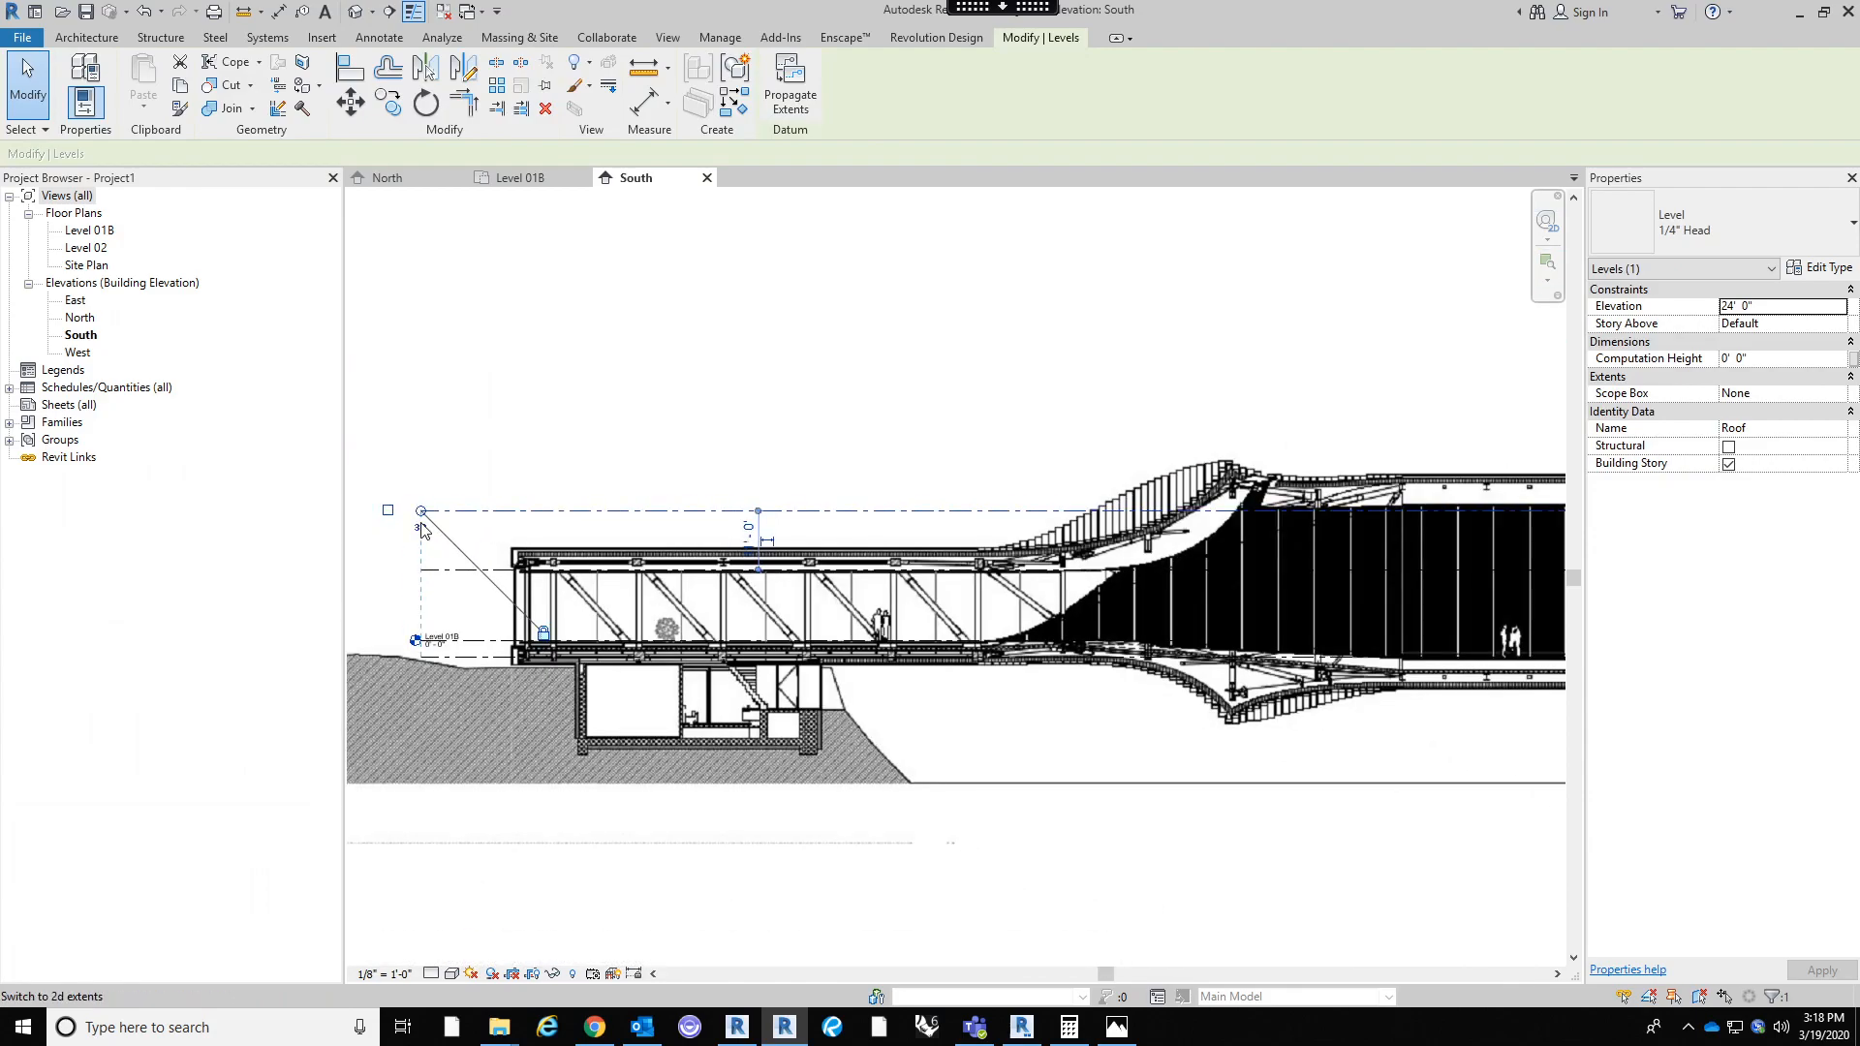
{"action": "scroll", "coordinate": [530, 526], "scroll_direction": "up", "scroll_amount": 2}
{"action": "scroll", "coordinate": [532, 530], "scroll_direction": "down", "scroll_amount": 2}
{"action": "scroll", "coordinate": [530, 531], "scroll_direction": "down", "scroll_amount": 2}
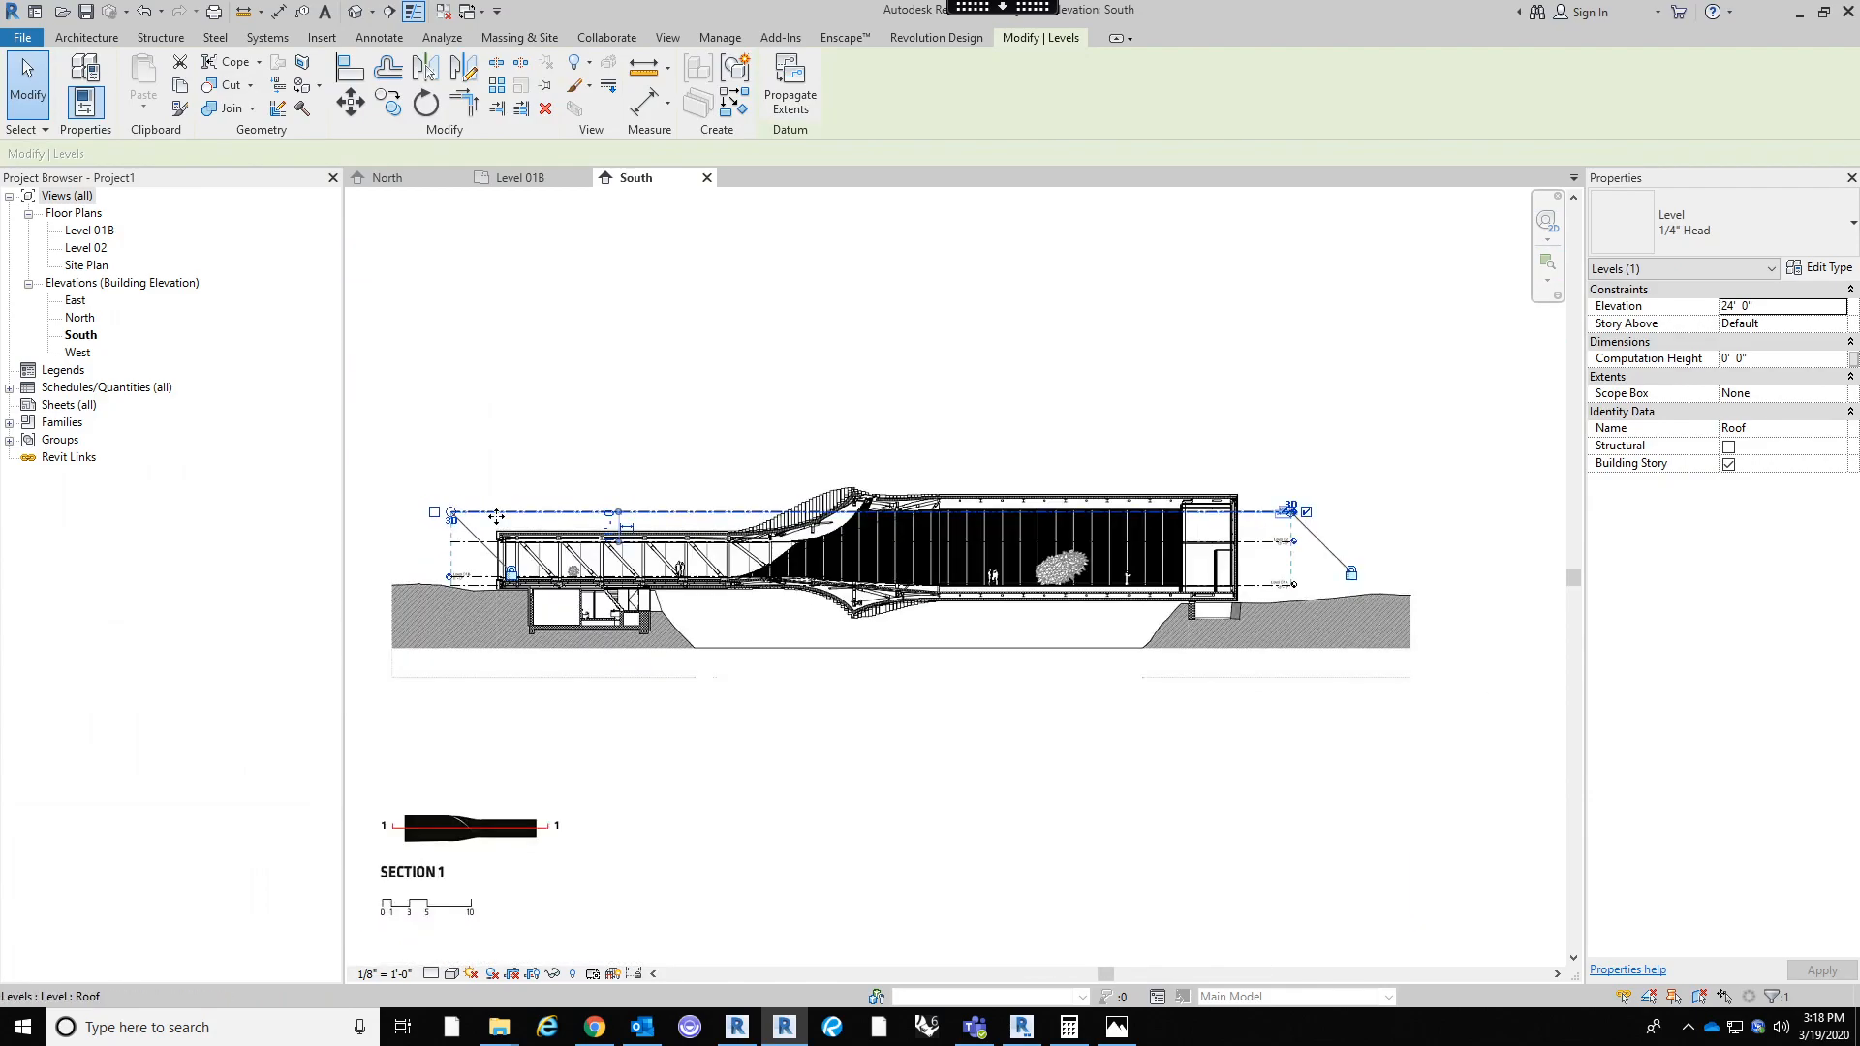
{"action": "scroll", "coordinate": [535, 514], "scroll_direction": "up", "scroll_amount": 6}
{"action": "key", "text": "m"}
{"action": "key", "text": "v"}
{"action": "left_click", "coordinate": [539, 478]}
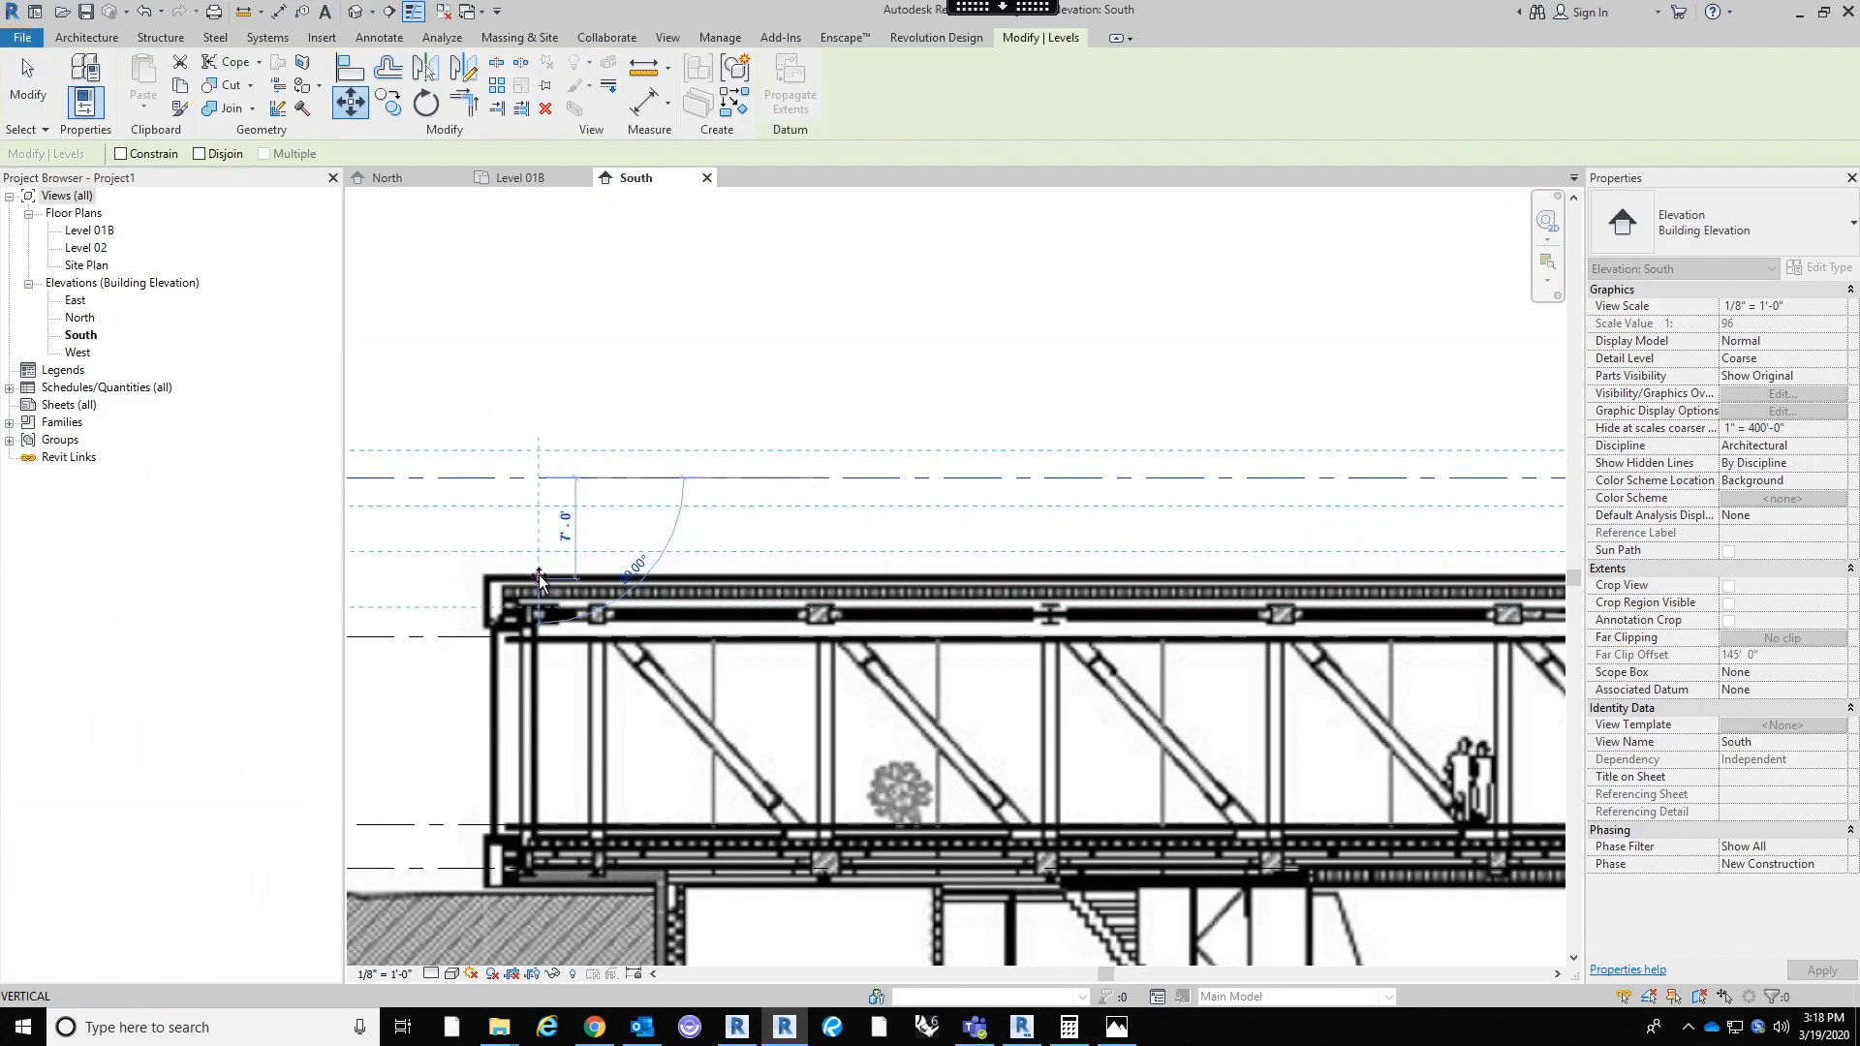
{"action": "left_click", "coordinate": [538, 574]}
Rename the Roof level as Lower Roof
{"action": "scroll", "coordinate": [1098, 535], "scroll_direction": "down", "scroll_amount": 4}
{"action": "middle_click_drag", "start_coordinate": [1098, 536], "coordinate": [739, 535]}
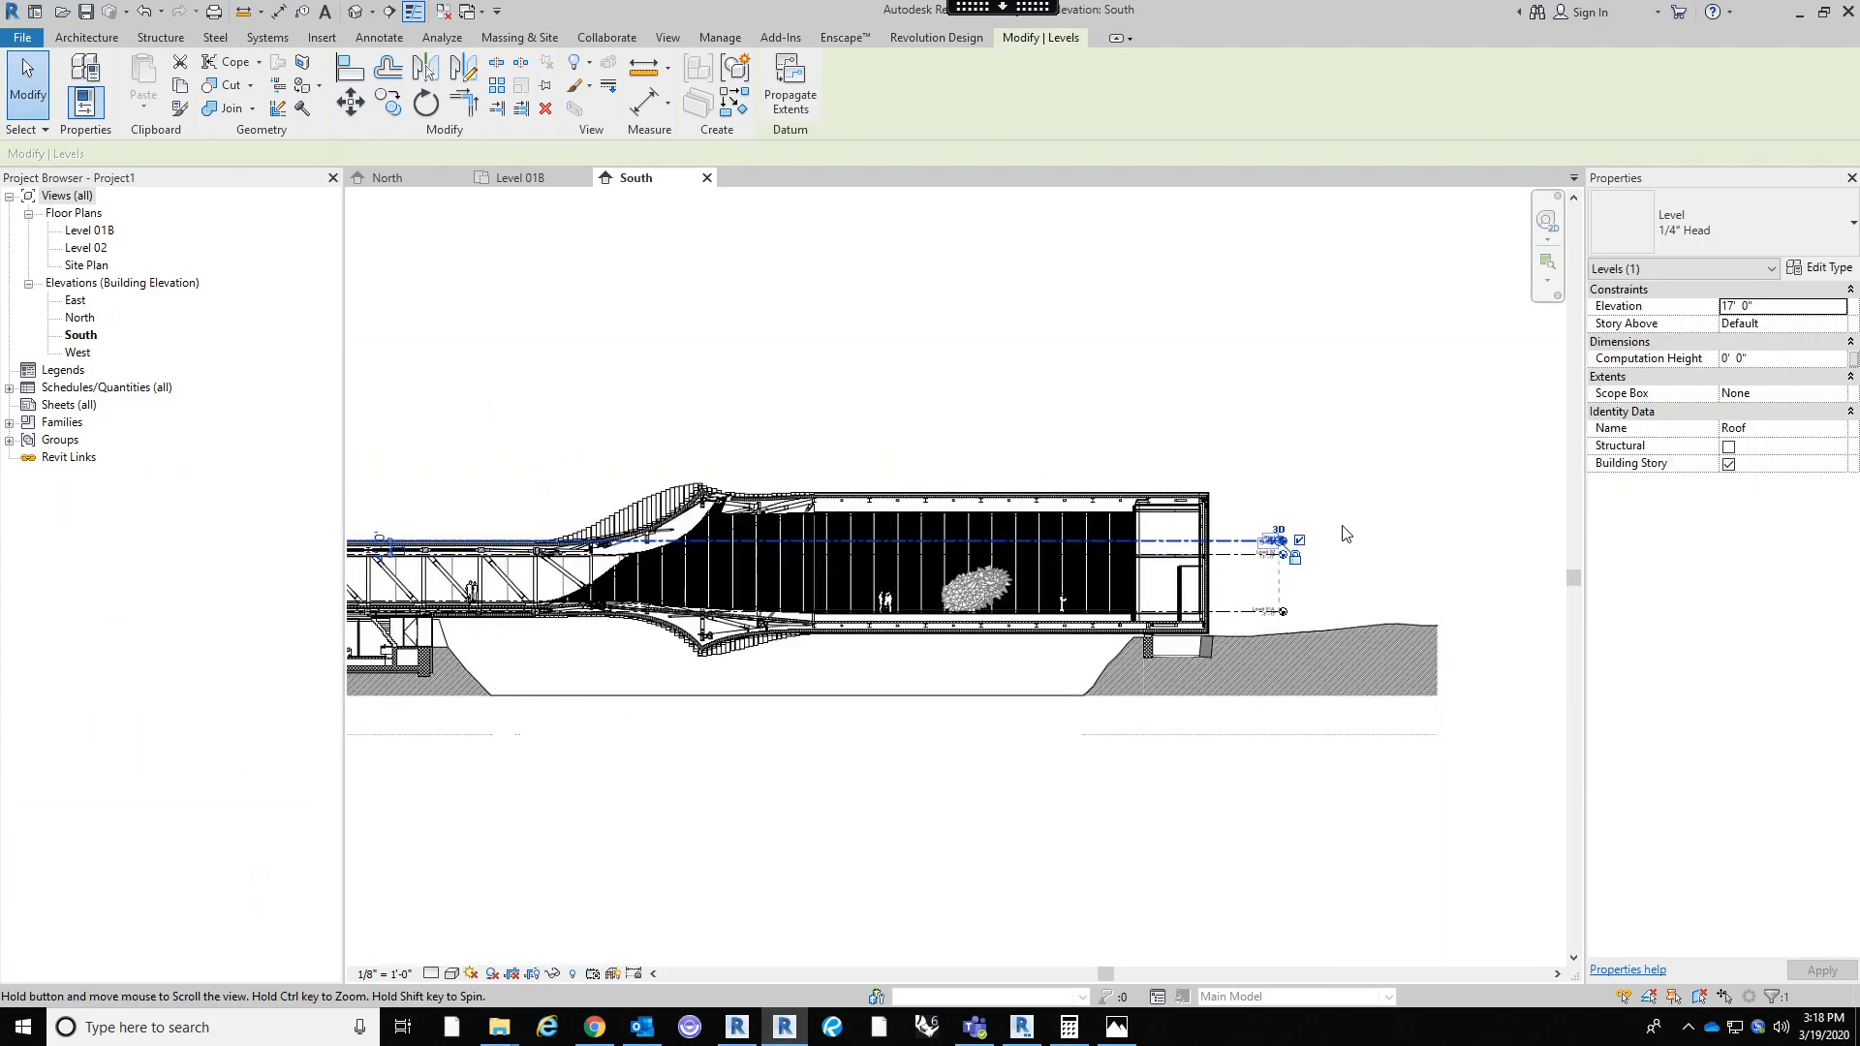
{"action": "scroll", "coordinate": [1259, 557], "scroll_direction": "up", "scroll_amount": 6}
{"action": "double_click", "coordinate": [1184, 550]}
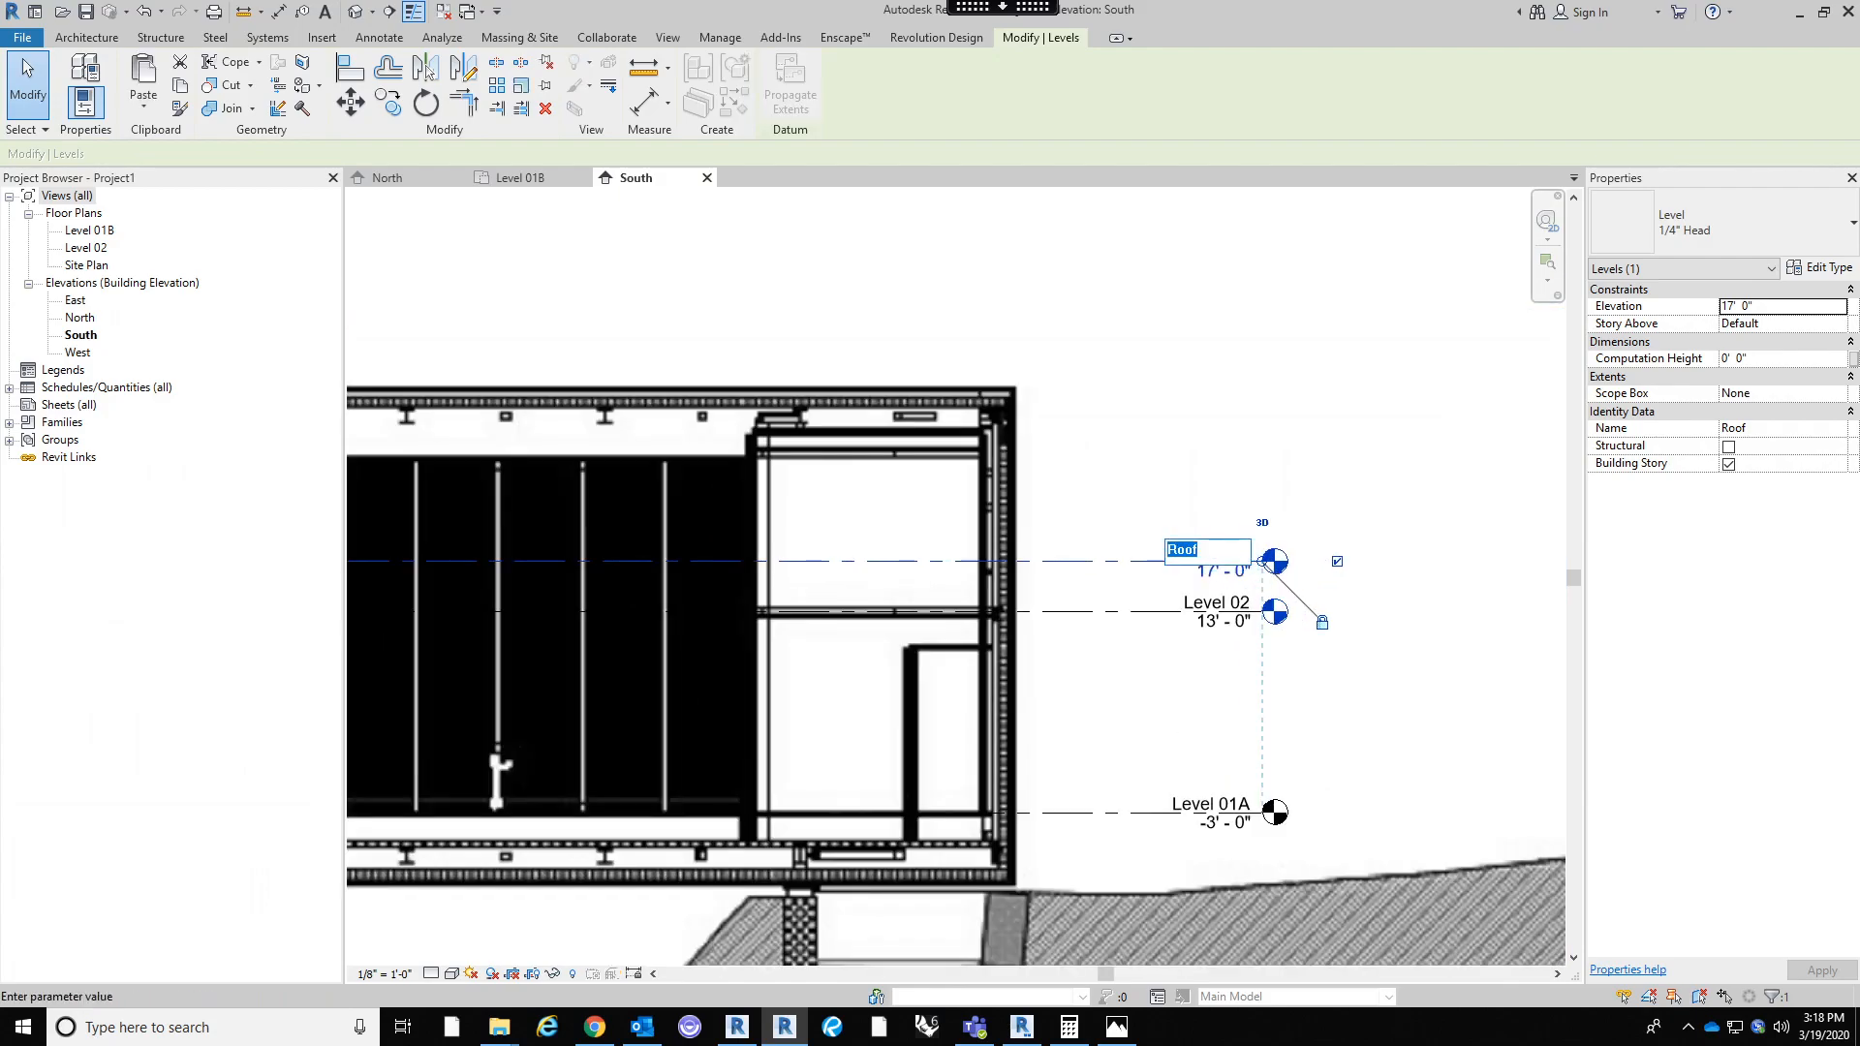
{"action": "type", "text": "R"}
{"action": "type", "text": "Lower Roof"}
{"action": "key", "text": "Return"}
Copy the Lower Roof level straight up to the top of the taller right part, at 31' 0"
{"action": "key", "text": "c"}
{"action": "key", "text": "o"}
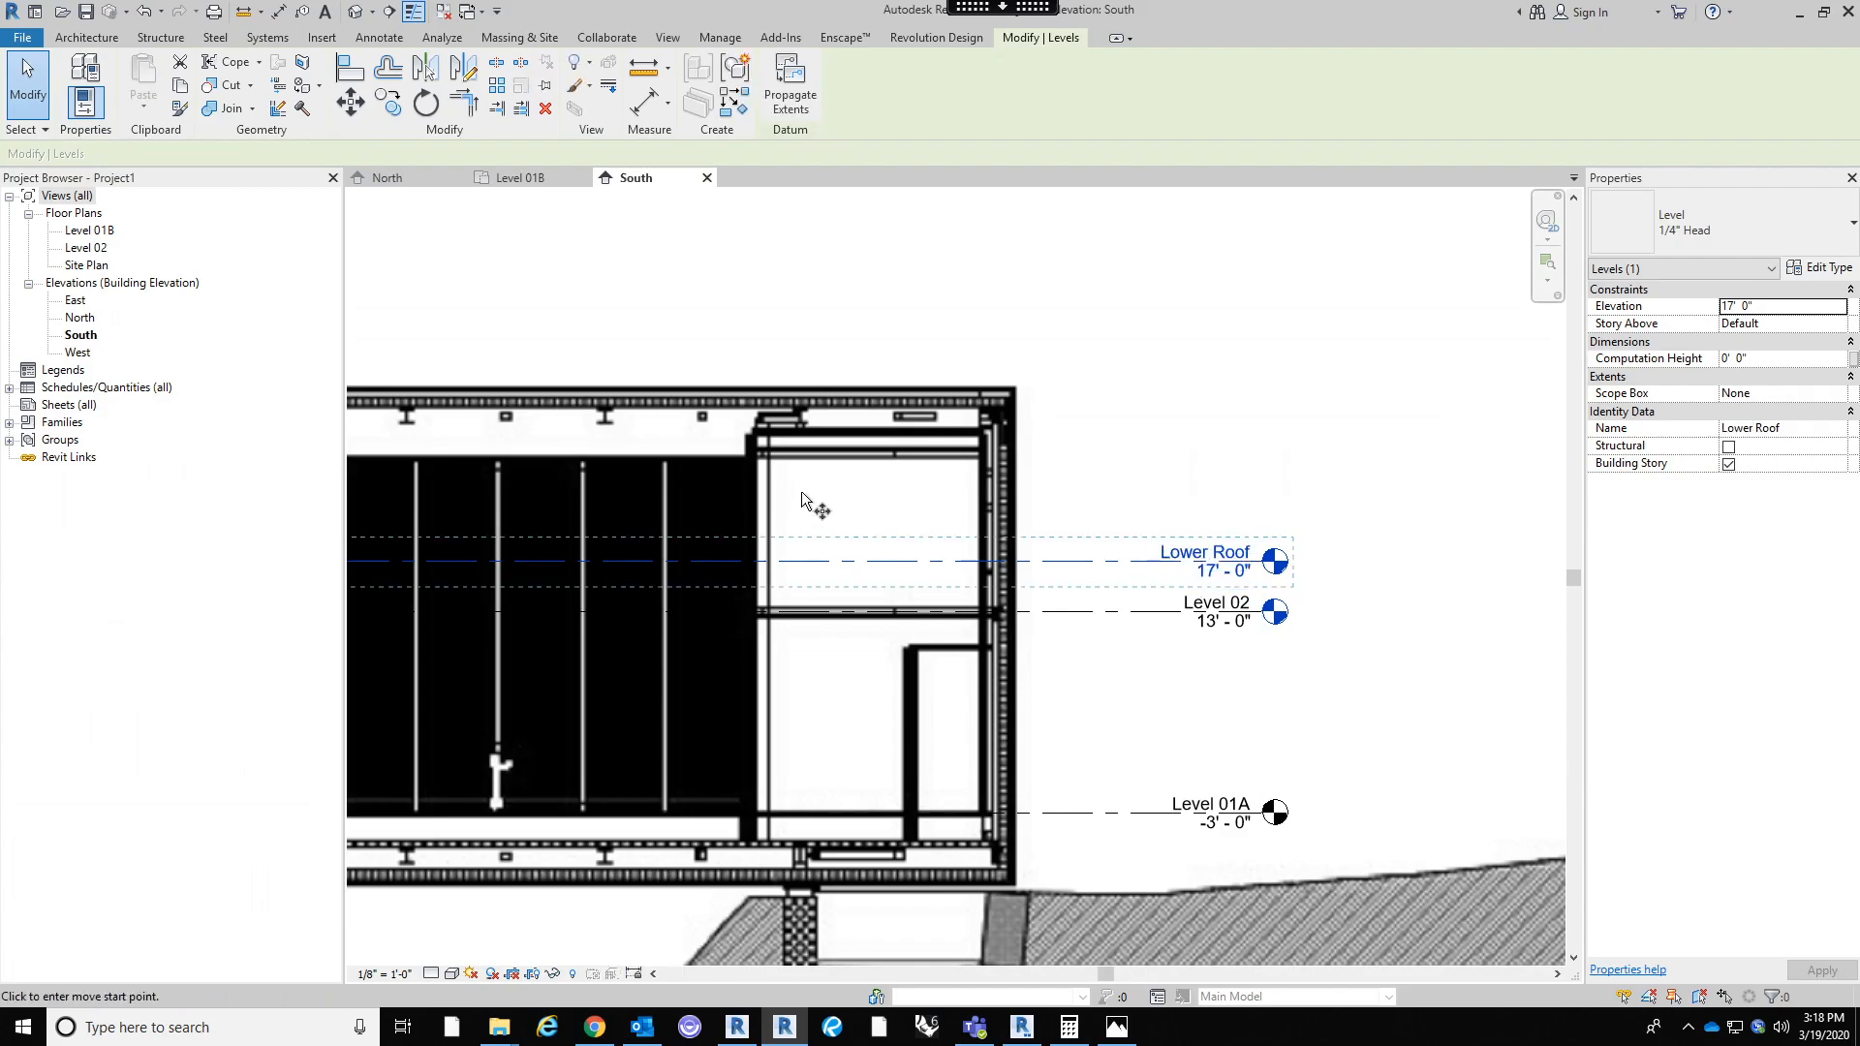
{"action": "left_click", "coordinate": [863, 560]}
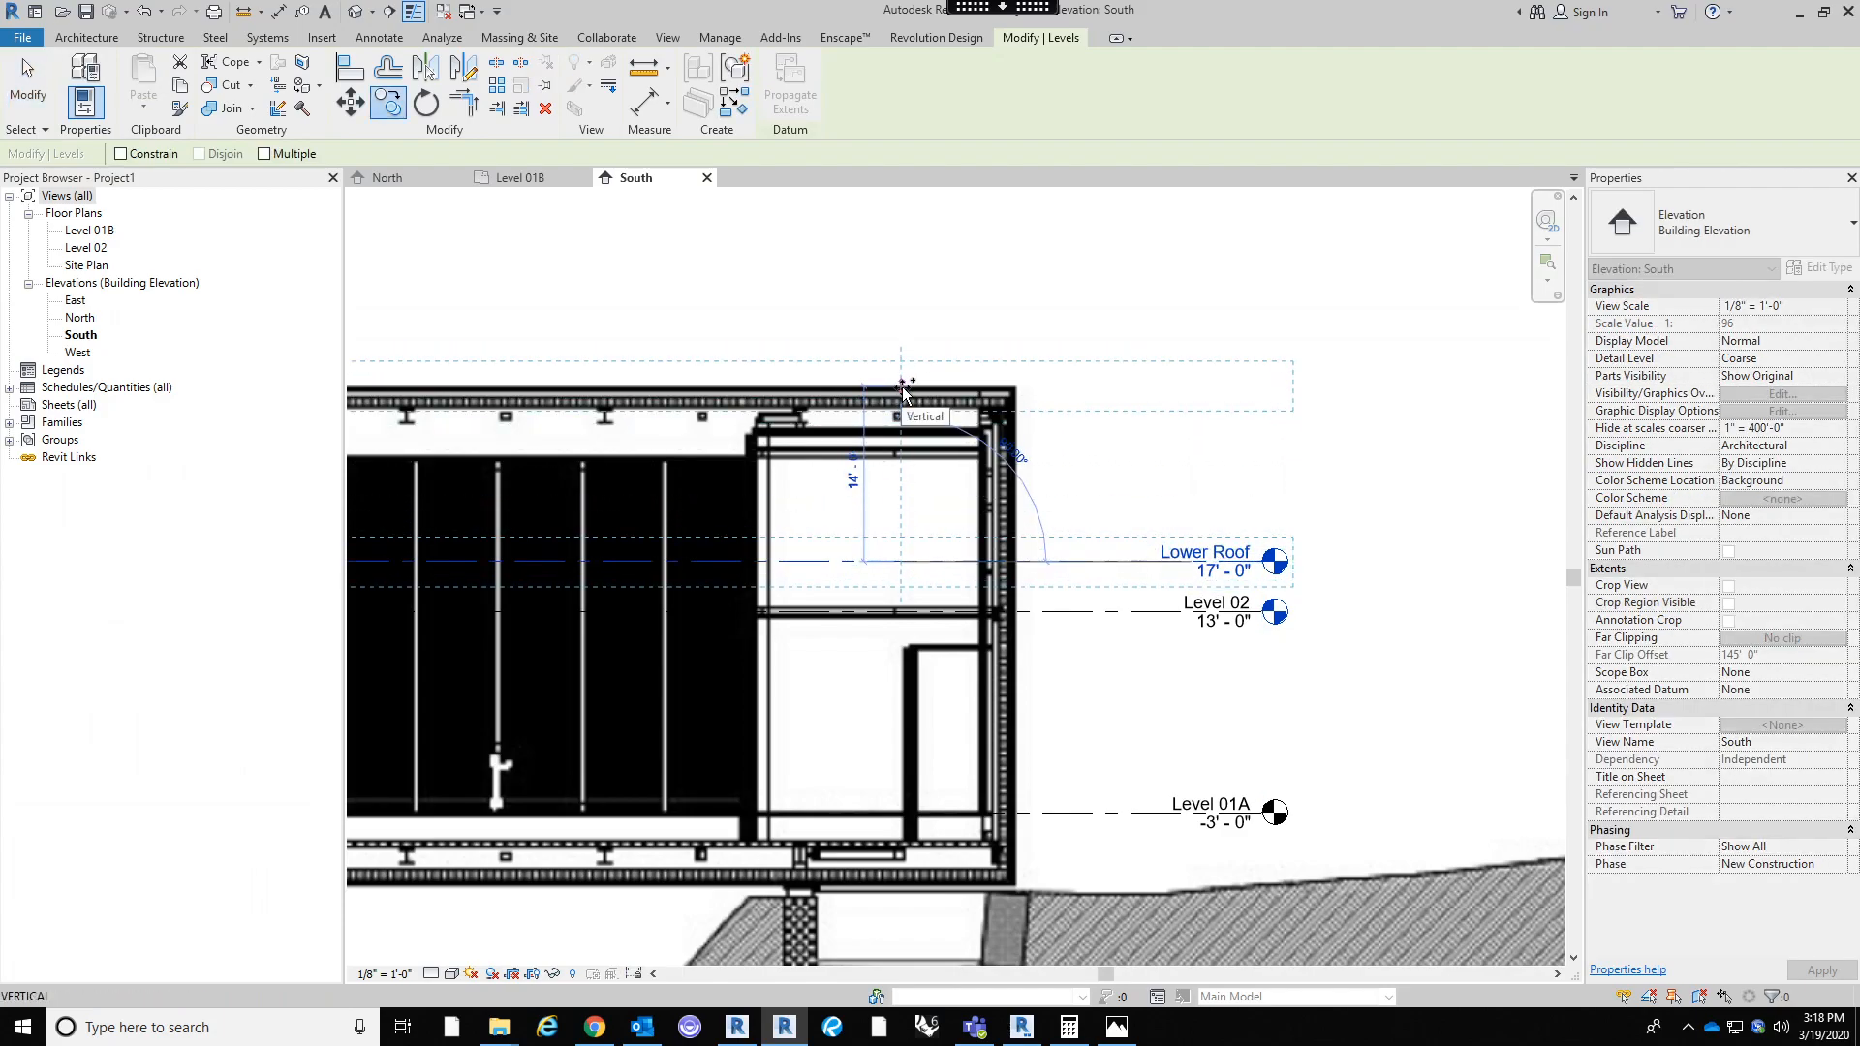
{"action": "left_click", "coordinate": [902, 387]}
Rename the copied level at 31' 0" as Higher Roof and deselect it
{"action": "left_click", "coordinate": [1199, 374]}
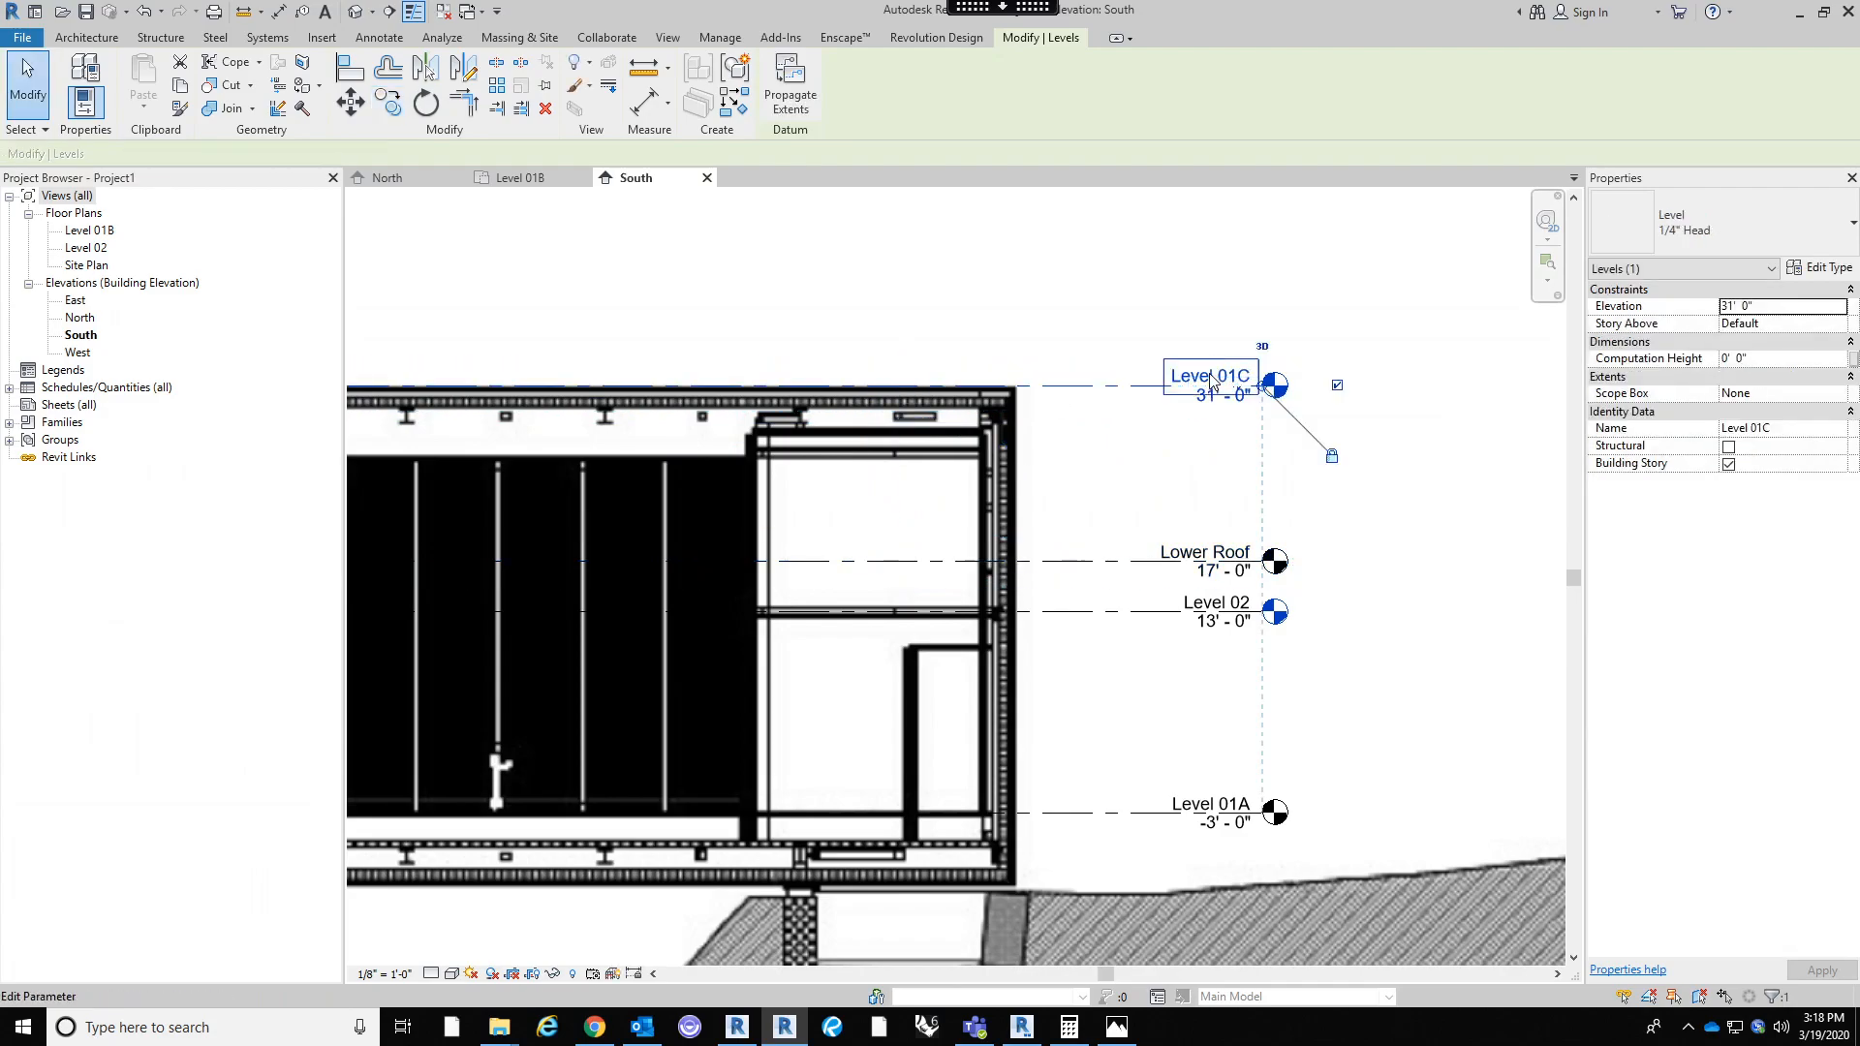
{"action": "type", "text": "He"}
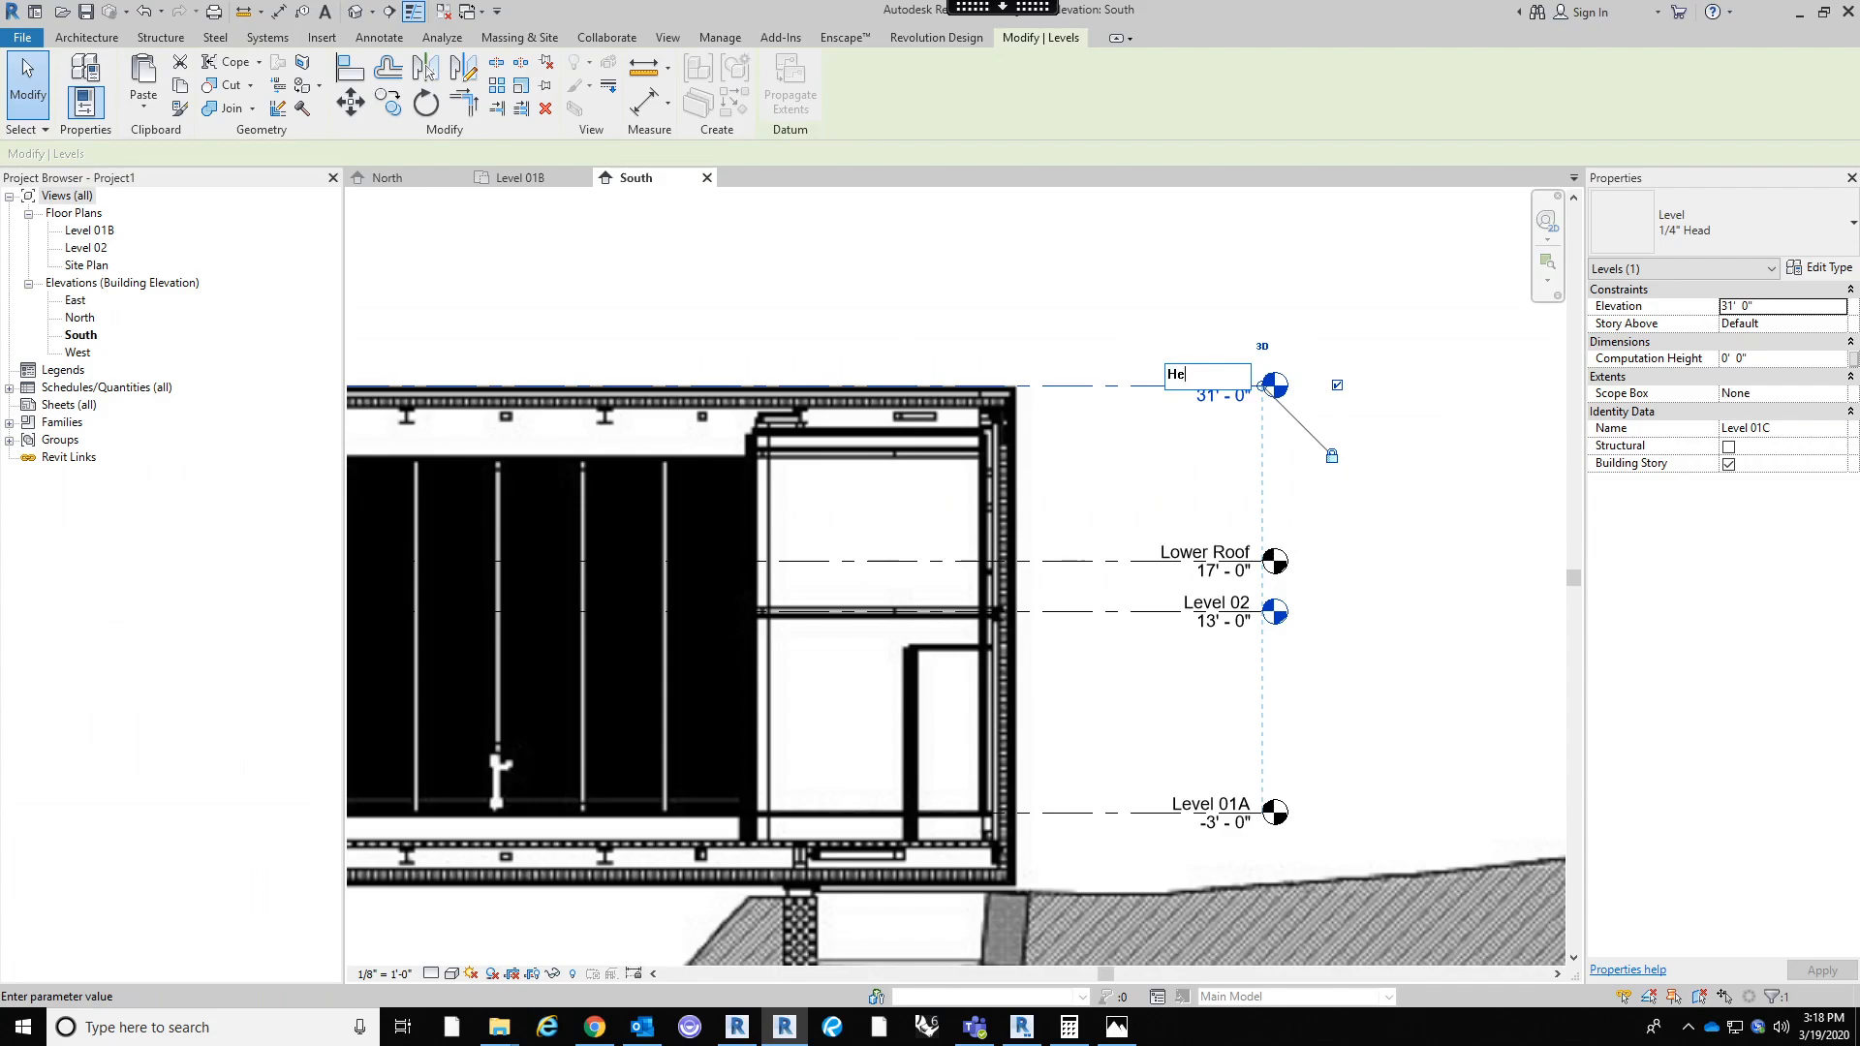
{"action": "type", "text": "gher Roof"}
{"action": "key", "text": "Return"}
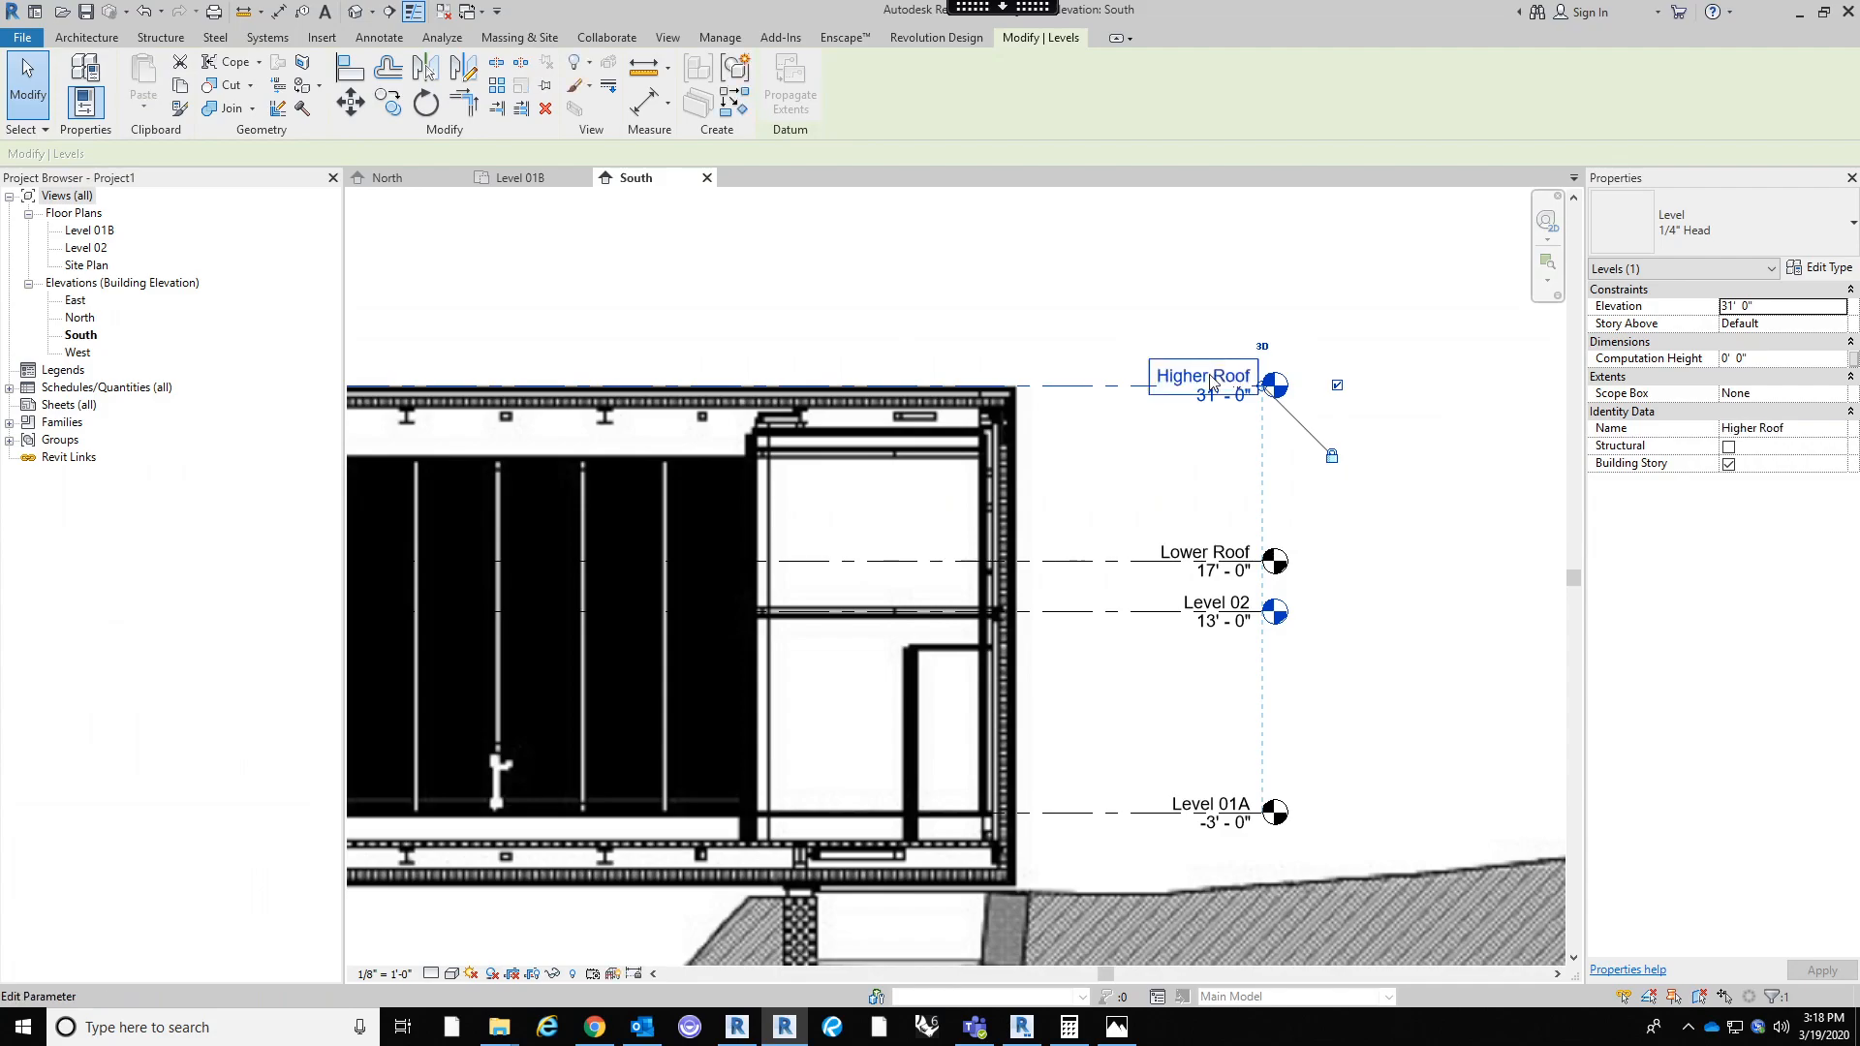
{"action": "key", "text": "Escape"}
Pin the K Section 1.jpg image in place and deselect it
{"action": "scroll", "coordinate": [1211, 307], "scroll_direction": "down", "scroll_amount": 1}
{"action": "scroll", "coordinate": [1059, 500], "scroll_direction": "down", "scroll_amount": 5}
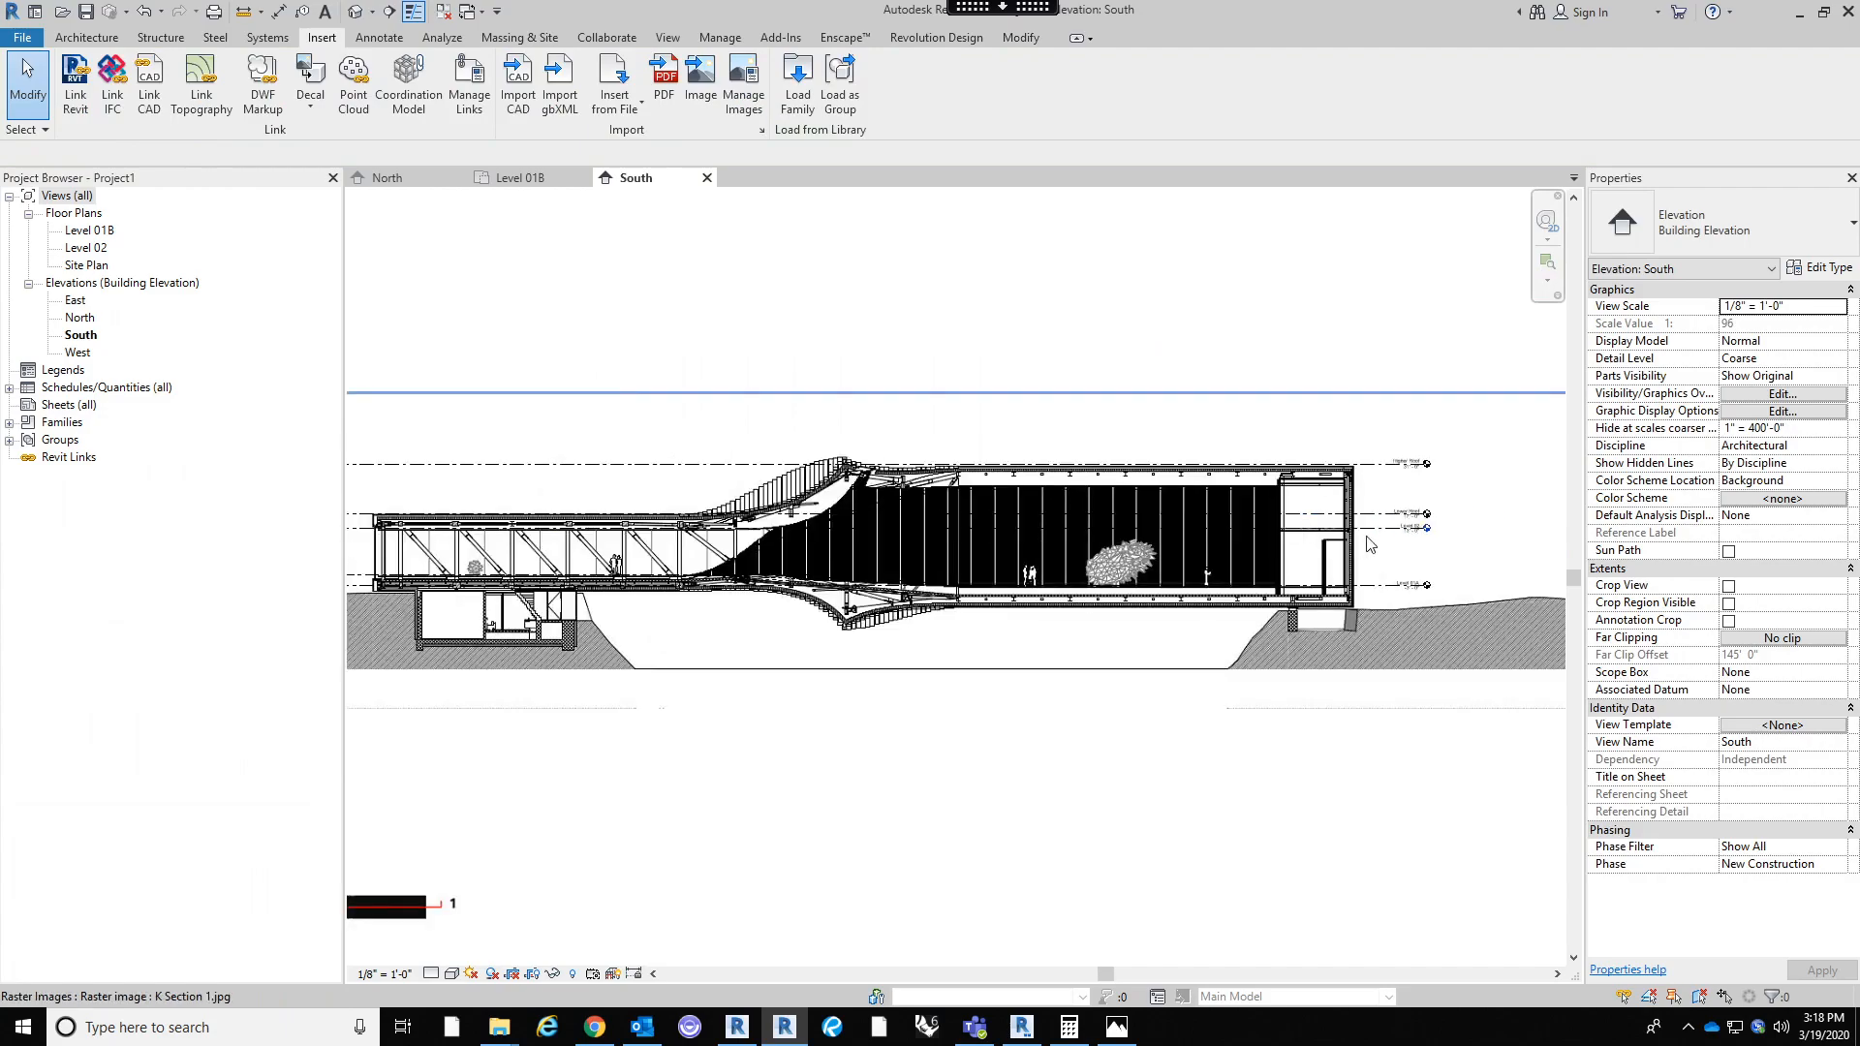
{"action": "scroll", "coordinate": [1263, 547], "scroll_direction": "down", "scroll_amount": 2}
{"action": "left_click", "coordinate": [1399, 587]}
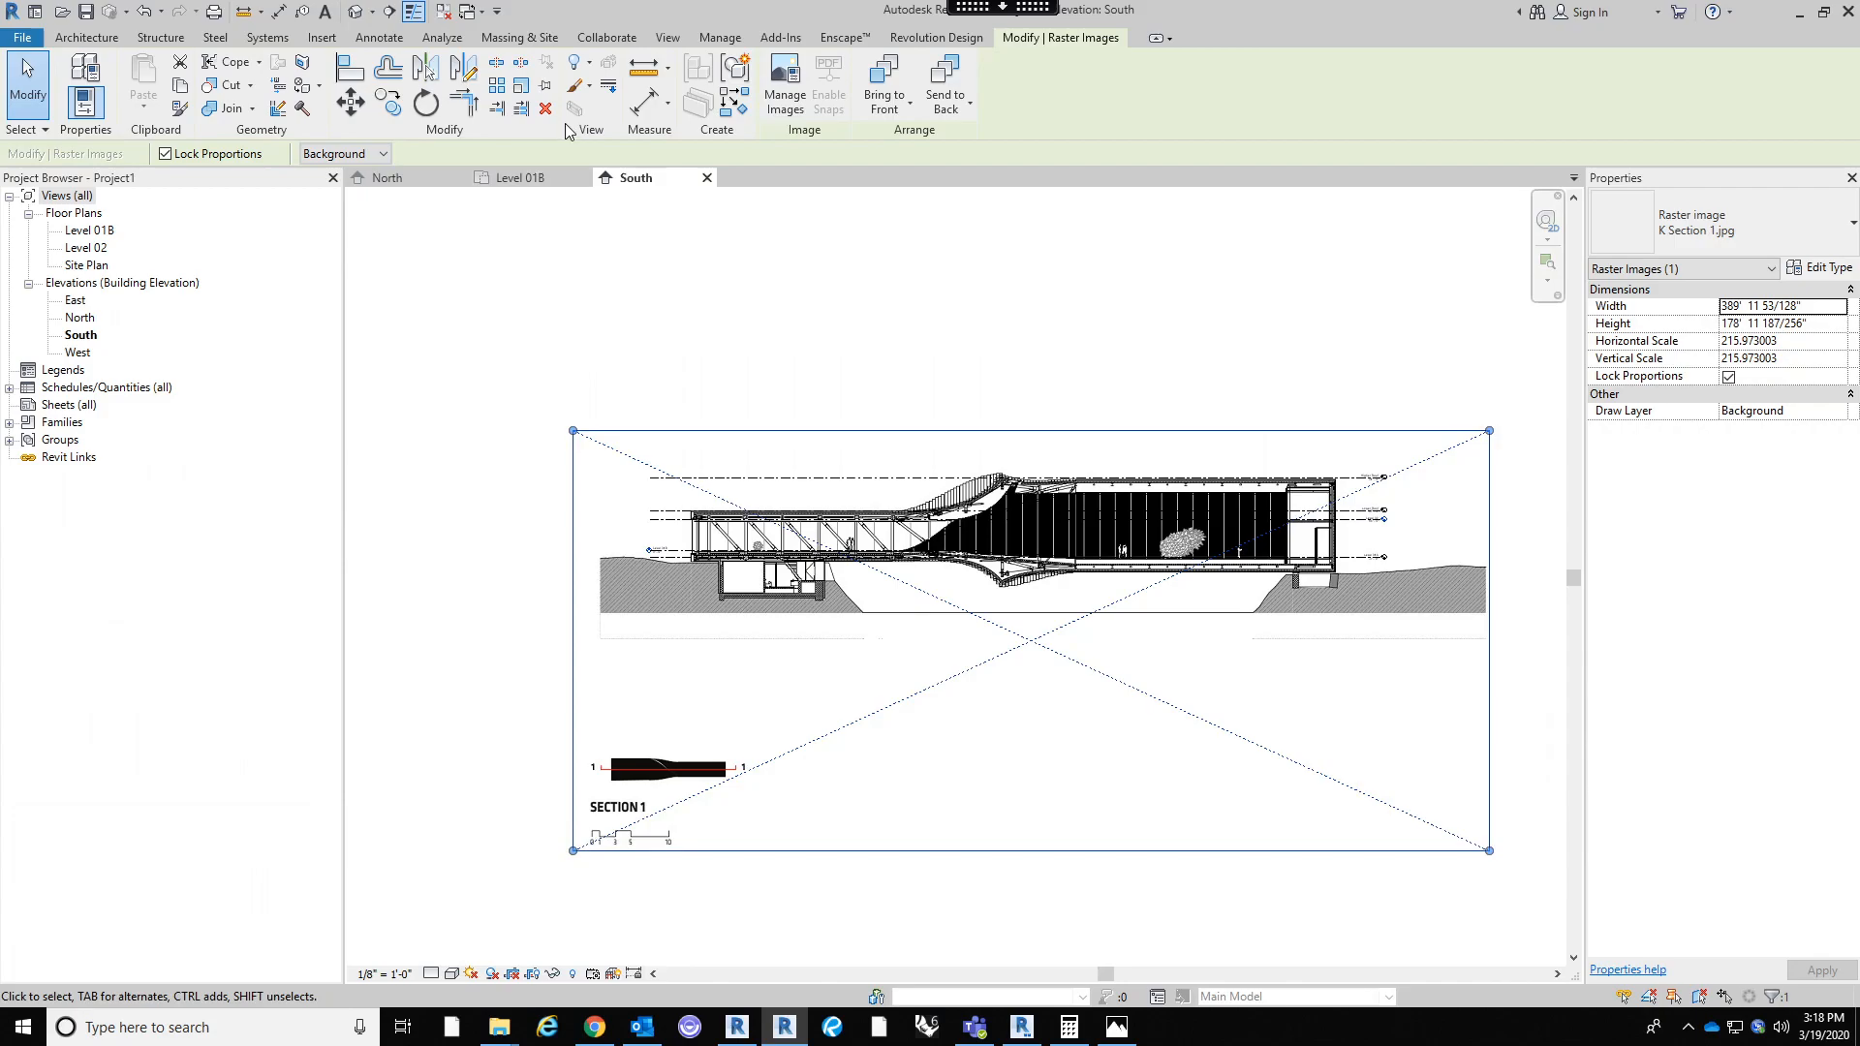
{"action": "left_click", "coordinate": [547, 89]}
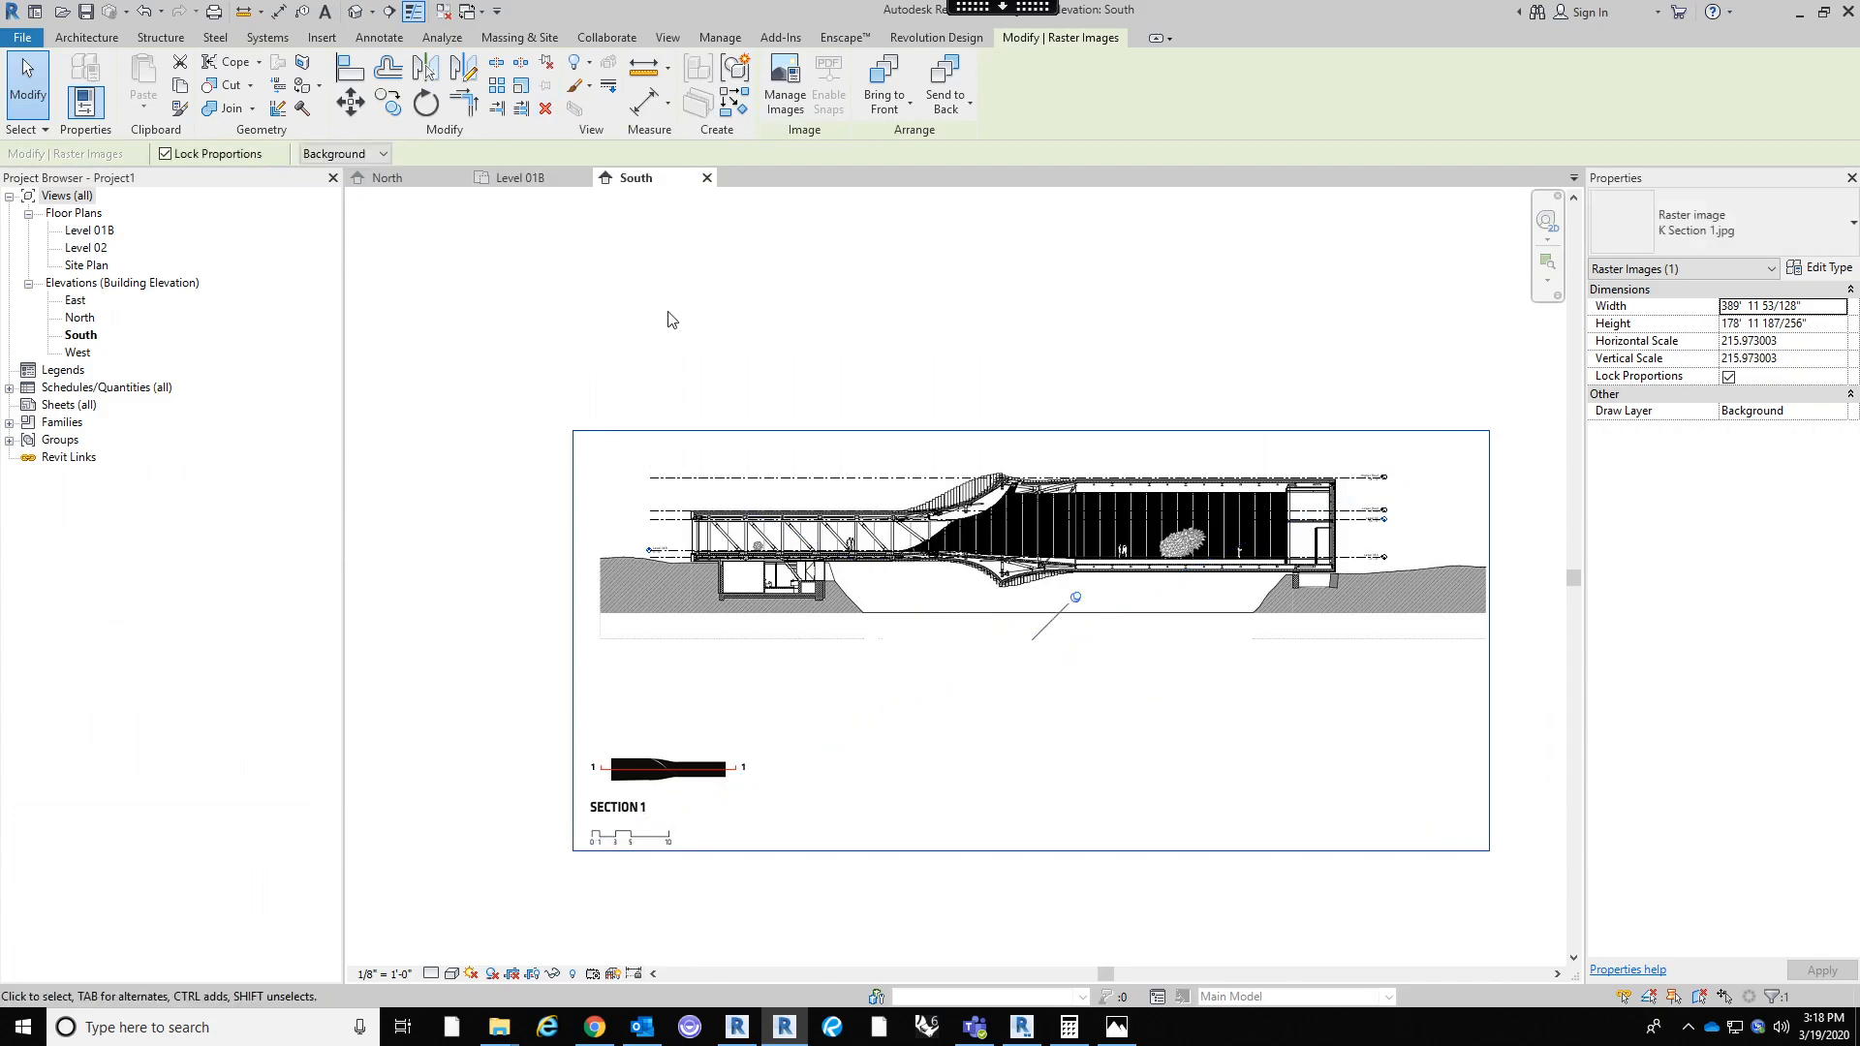
{"action": "left_click", "coordinate": [695, 352]}
Copy Level 01A straight down to the basement floor below the building's left part, at -18' 0"
{"action": "scroll", "coordinate": [852, 591], "scroll_direction": "up", "scroll_amount": 1}
{"action": "scroll", "coordinate": [1155, 563], "scroll_direction": "up", "scroll_amount": 4}
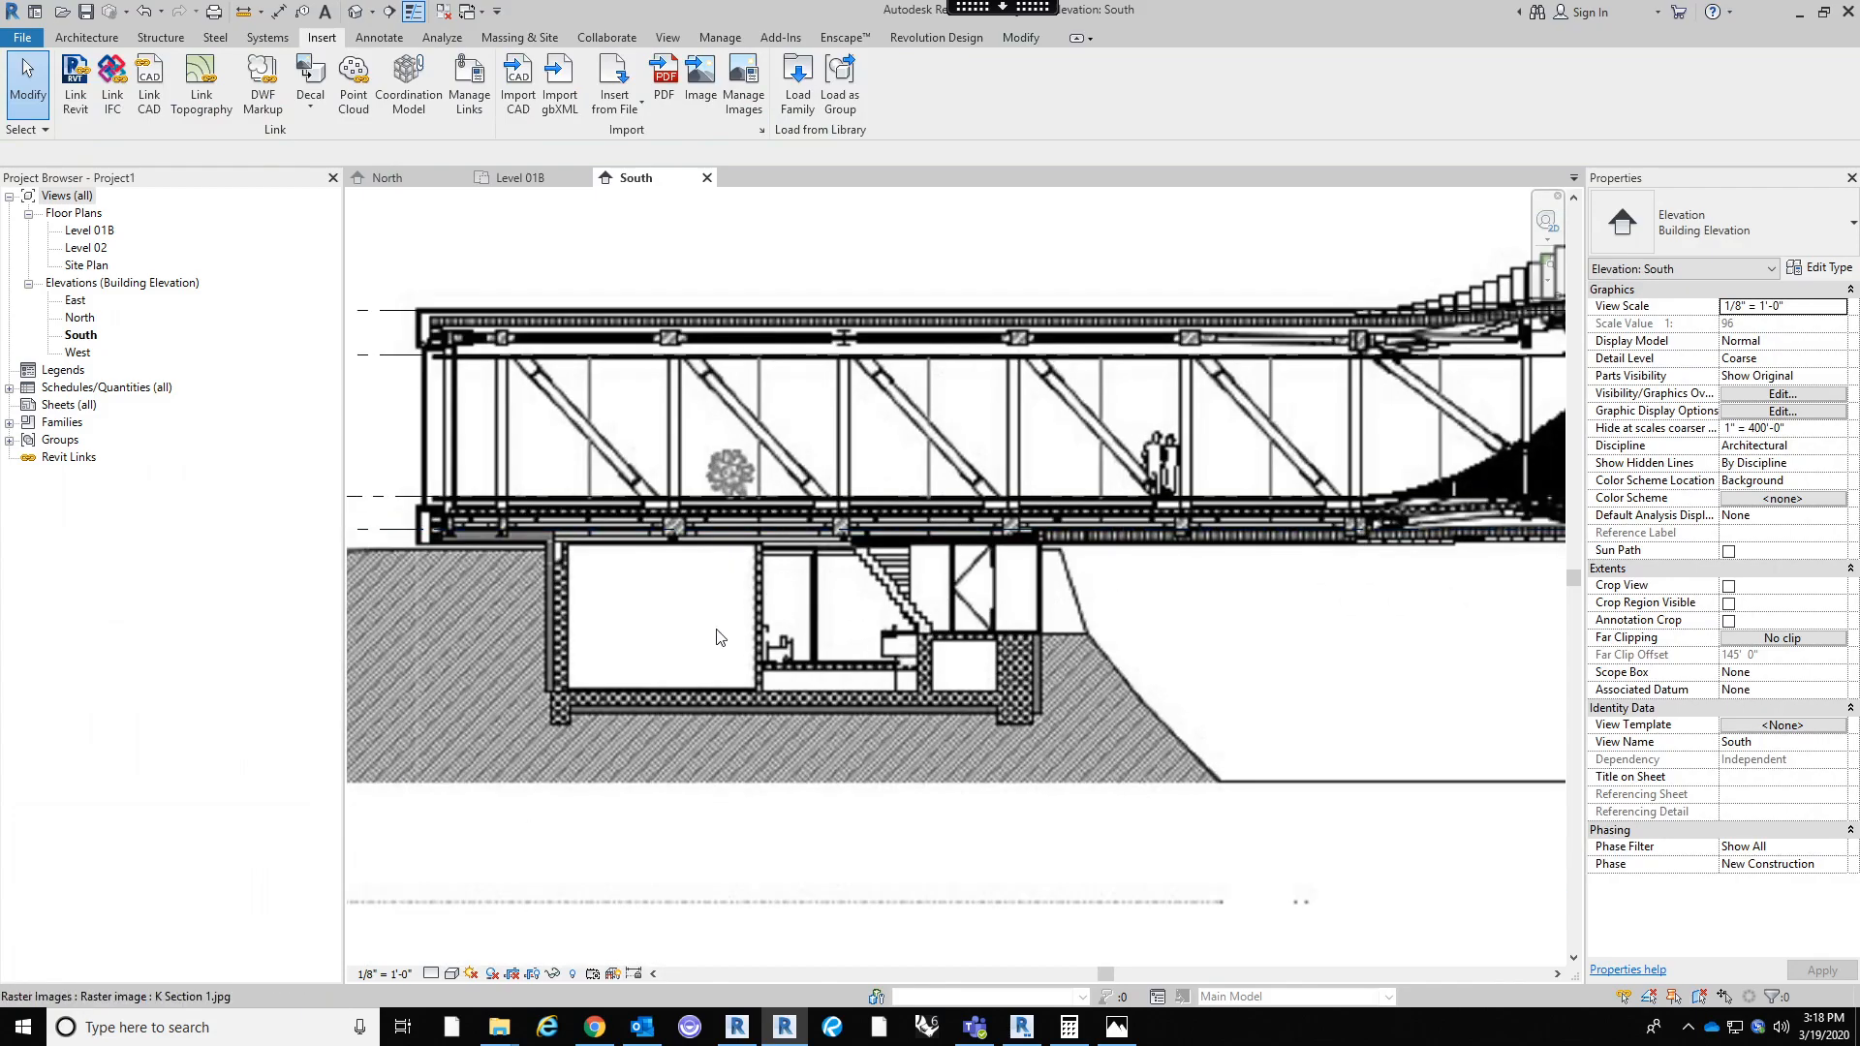
{"action": "left_click", "coordinate": [900, 529]}
{"action": "middle_click_drag", "start_coordinate": [668, 596], "coordinate": [872, 578]}
{"action": "key", "text": "c"}
{"action": "key", "text": "o"}
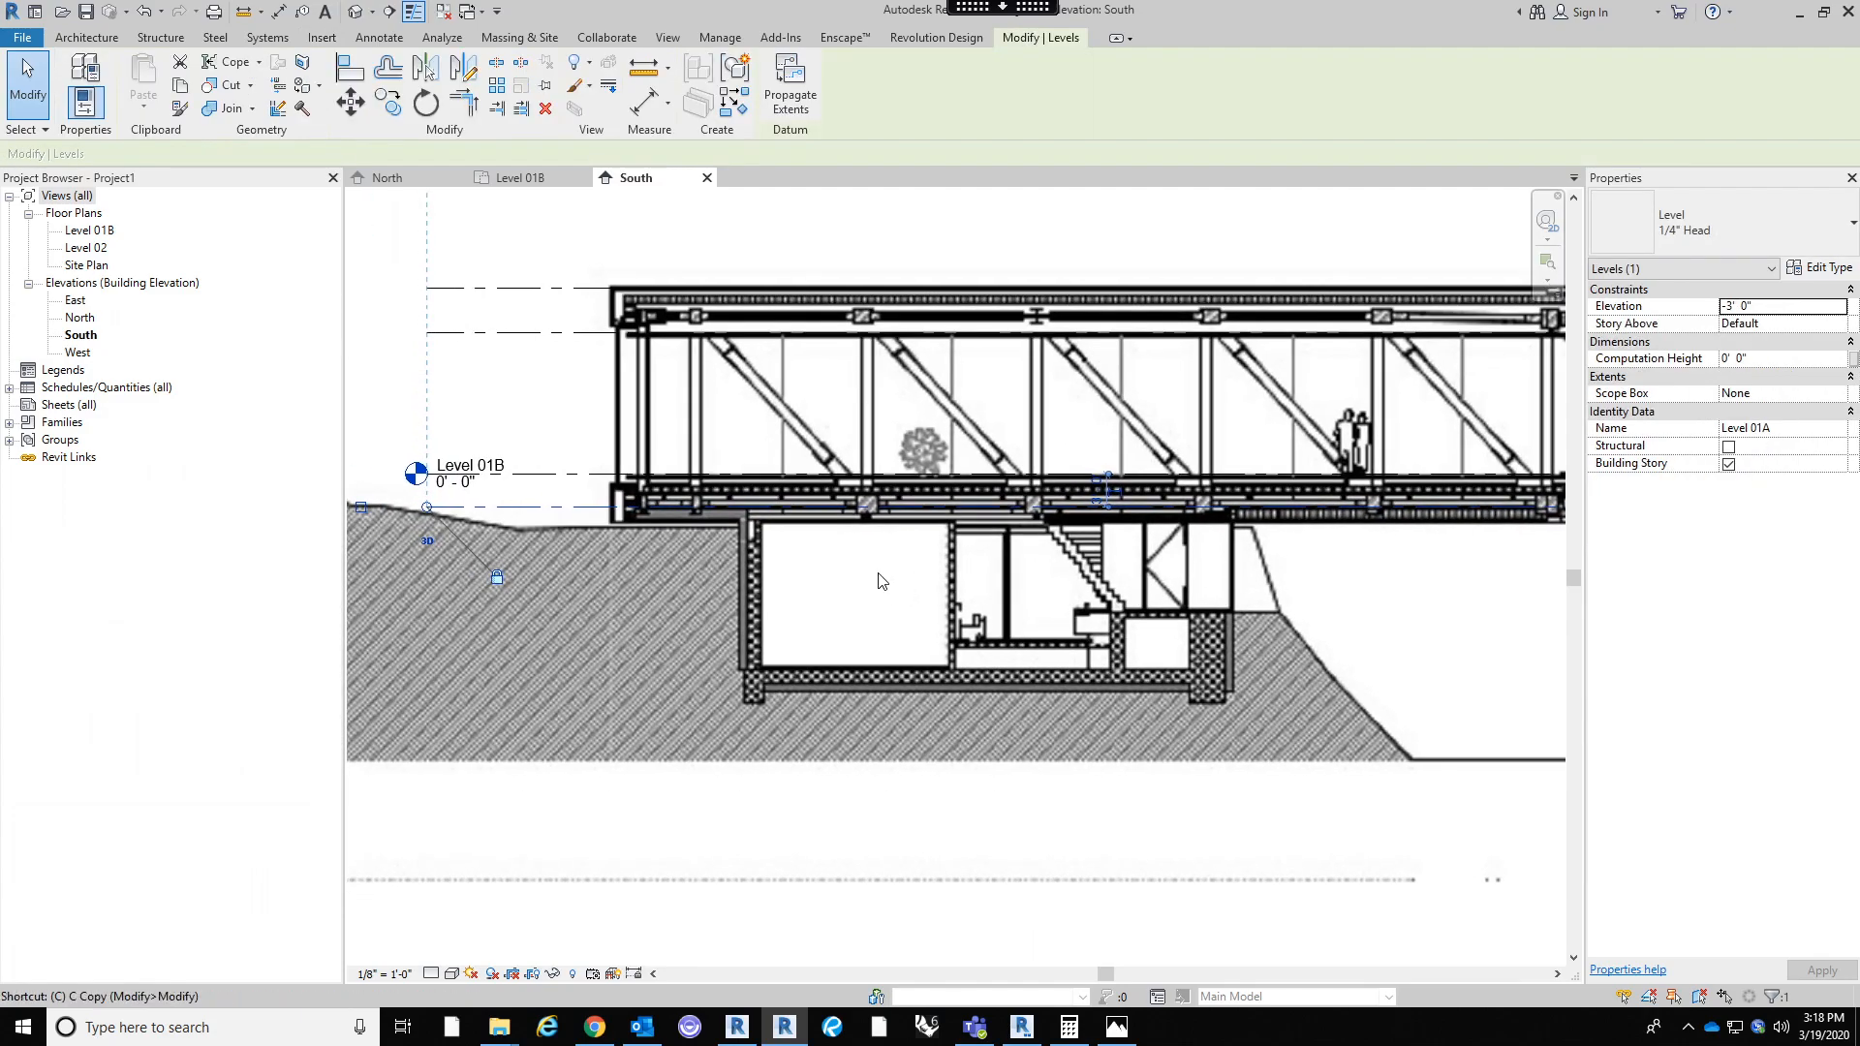
{"action": "left_click", "coordinate": [780, 507]}
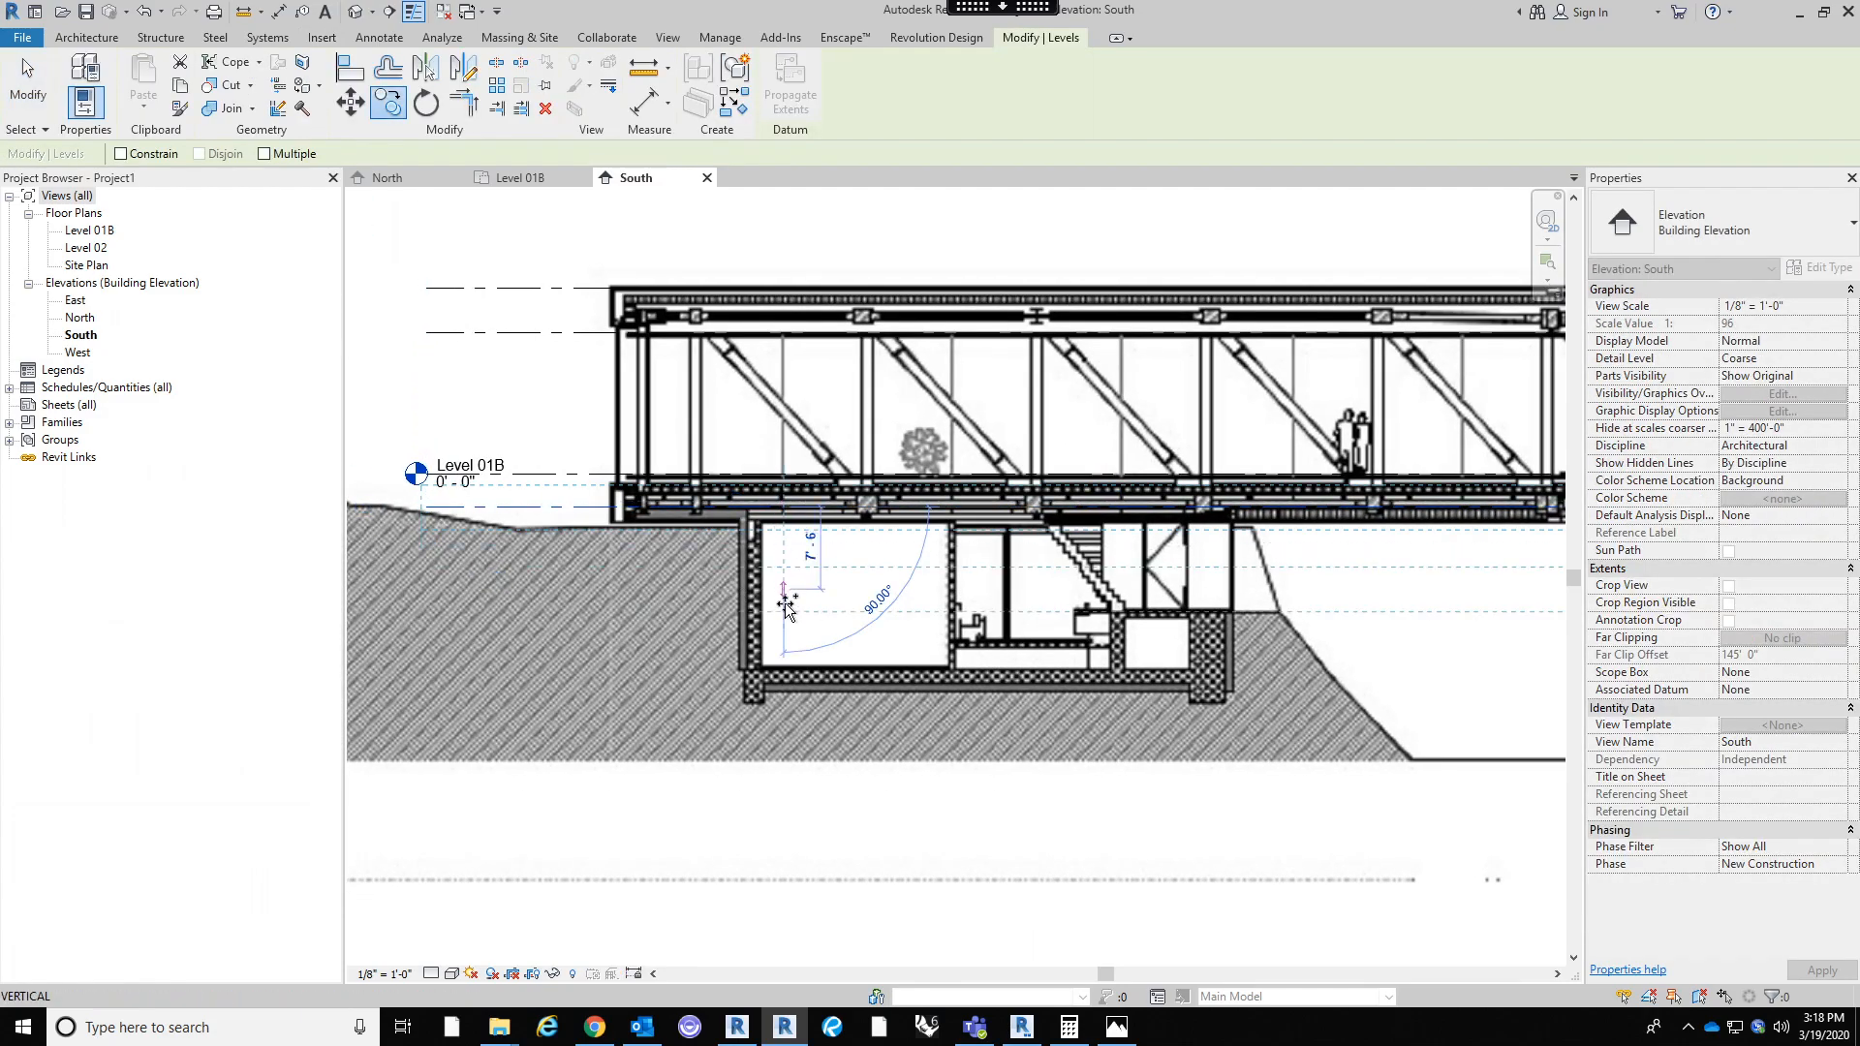
{"action": "left_click", "coordinate": [786, 671]}
Shorten the basement level by pulling its right end back to just past the basement rooms
{"action": "scroll", "coordinate": [615, 625], "scroll_direction": "down", "scroll_amount": 5}
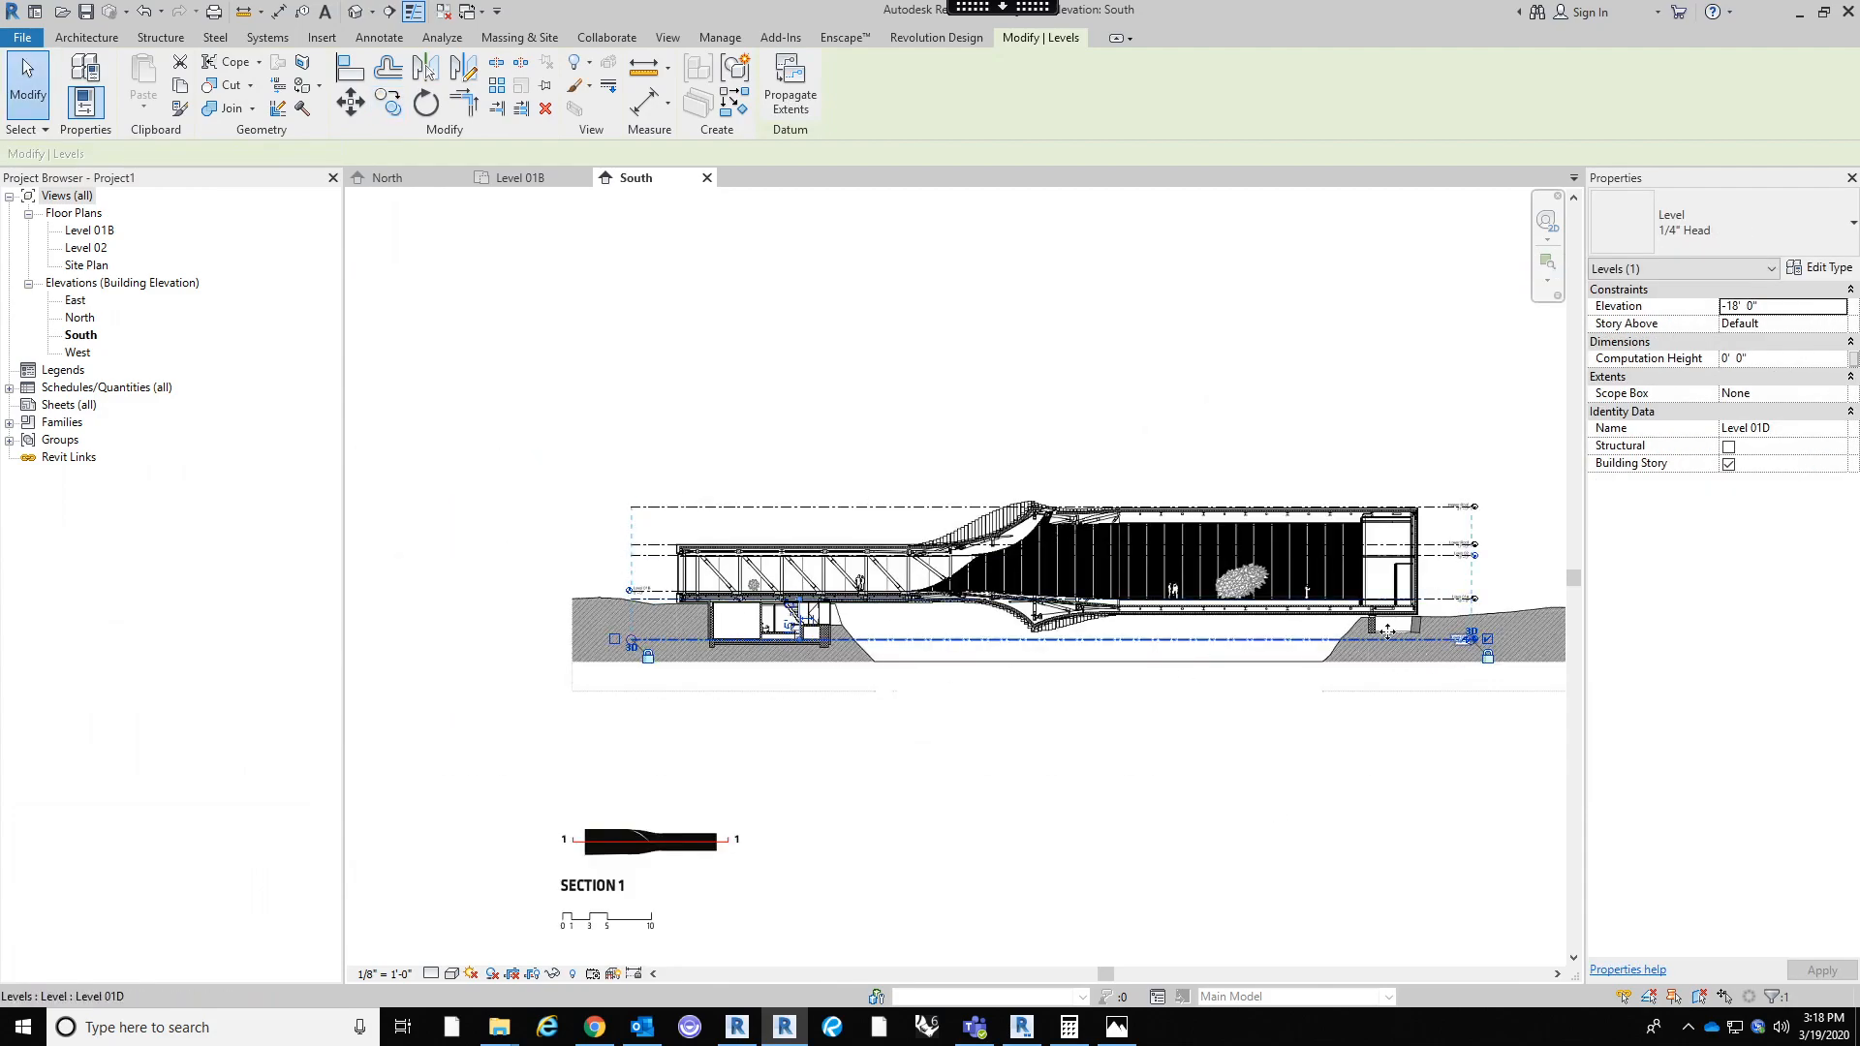
{"action": "scroll", "coordinate": [1487, 659], "scroll_direction": "up", "scroll_amount": 4}
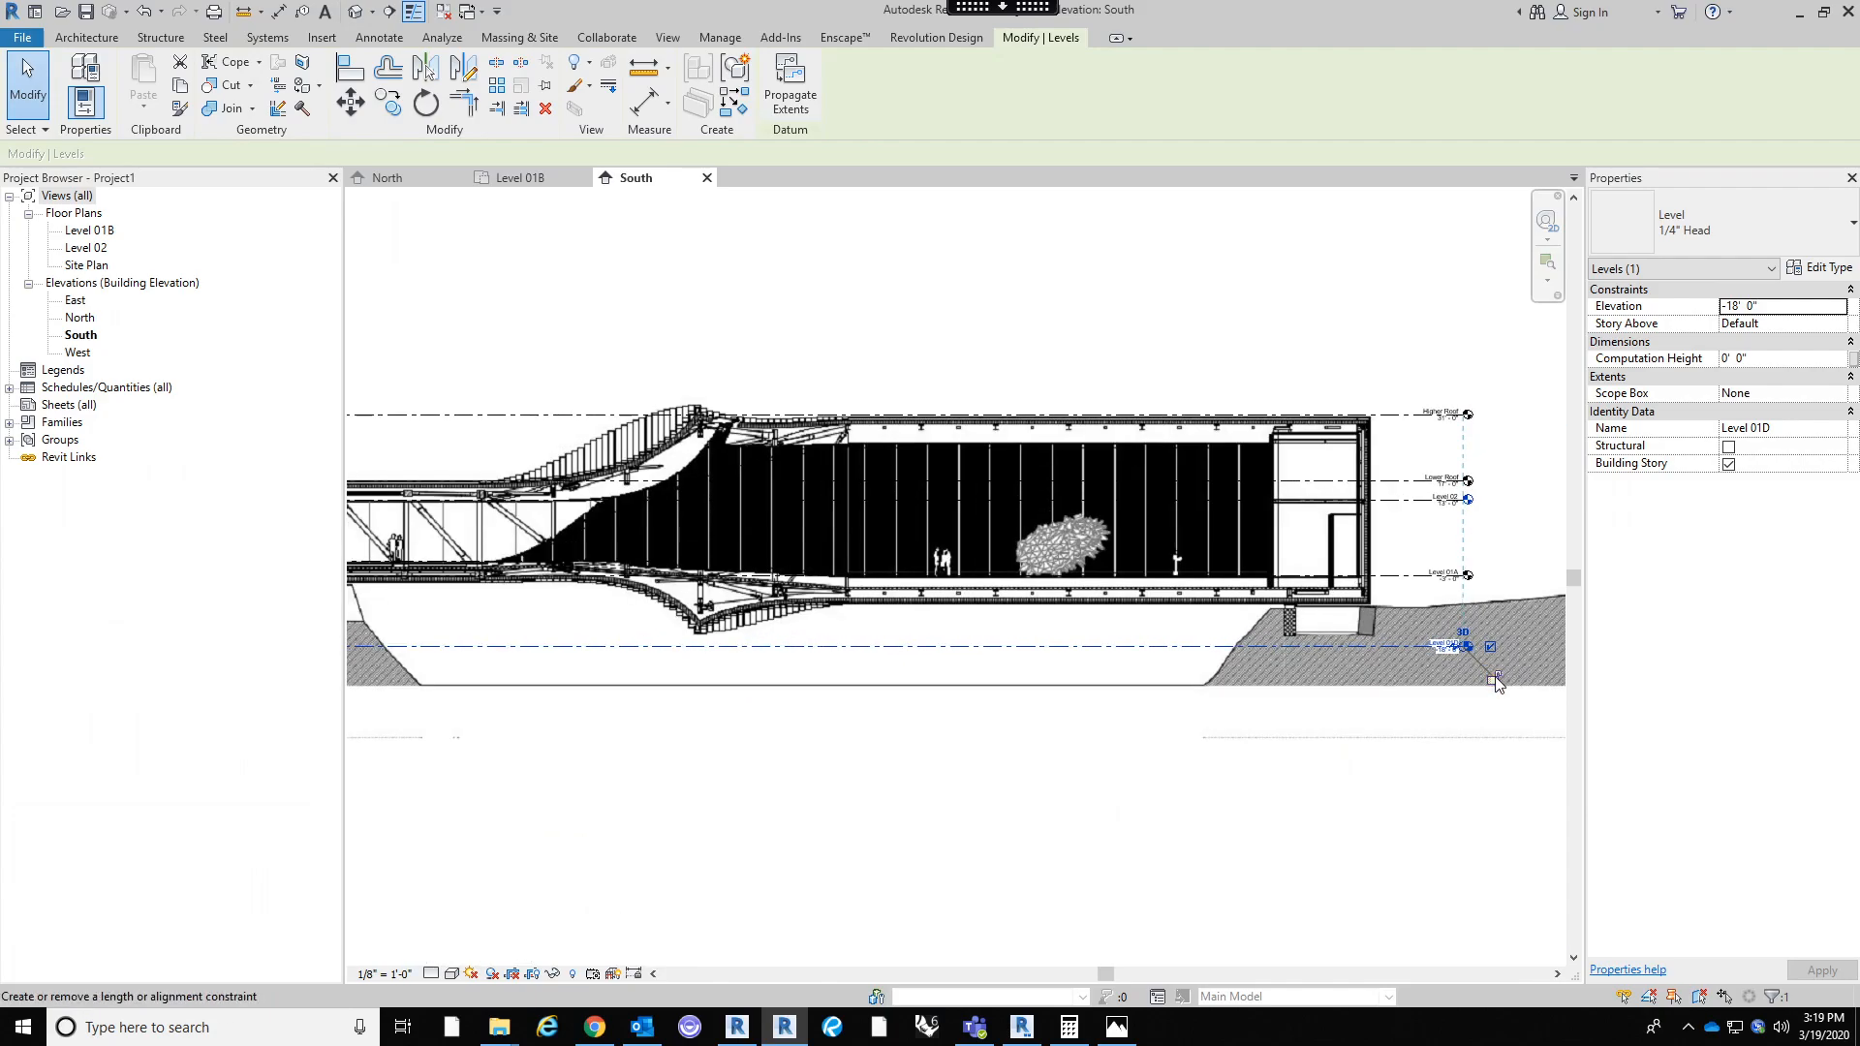
{"action": "scroll", "coordinate": [1457, 647], "scroll_direction": "up", "scroll_amount": 4}
{"action": "left_click_drag", "start_coordinate": [1464, 641], "coordinate": [1034, 672]}
Hide the basement level's bubble at its right end and show the one at its left end
{"action": "scroll", "coordinate": [1465, 641], "scroll_direction": "down", "scroll_amount": 6}
{"action": "scroll", "coordinate": [893, 645], "scroll_direction": "up", "scroll_amount": 6}
{"action": "middle_click_drag", "start_coordinate": [567, 670], "coordinate": [713, 663]}
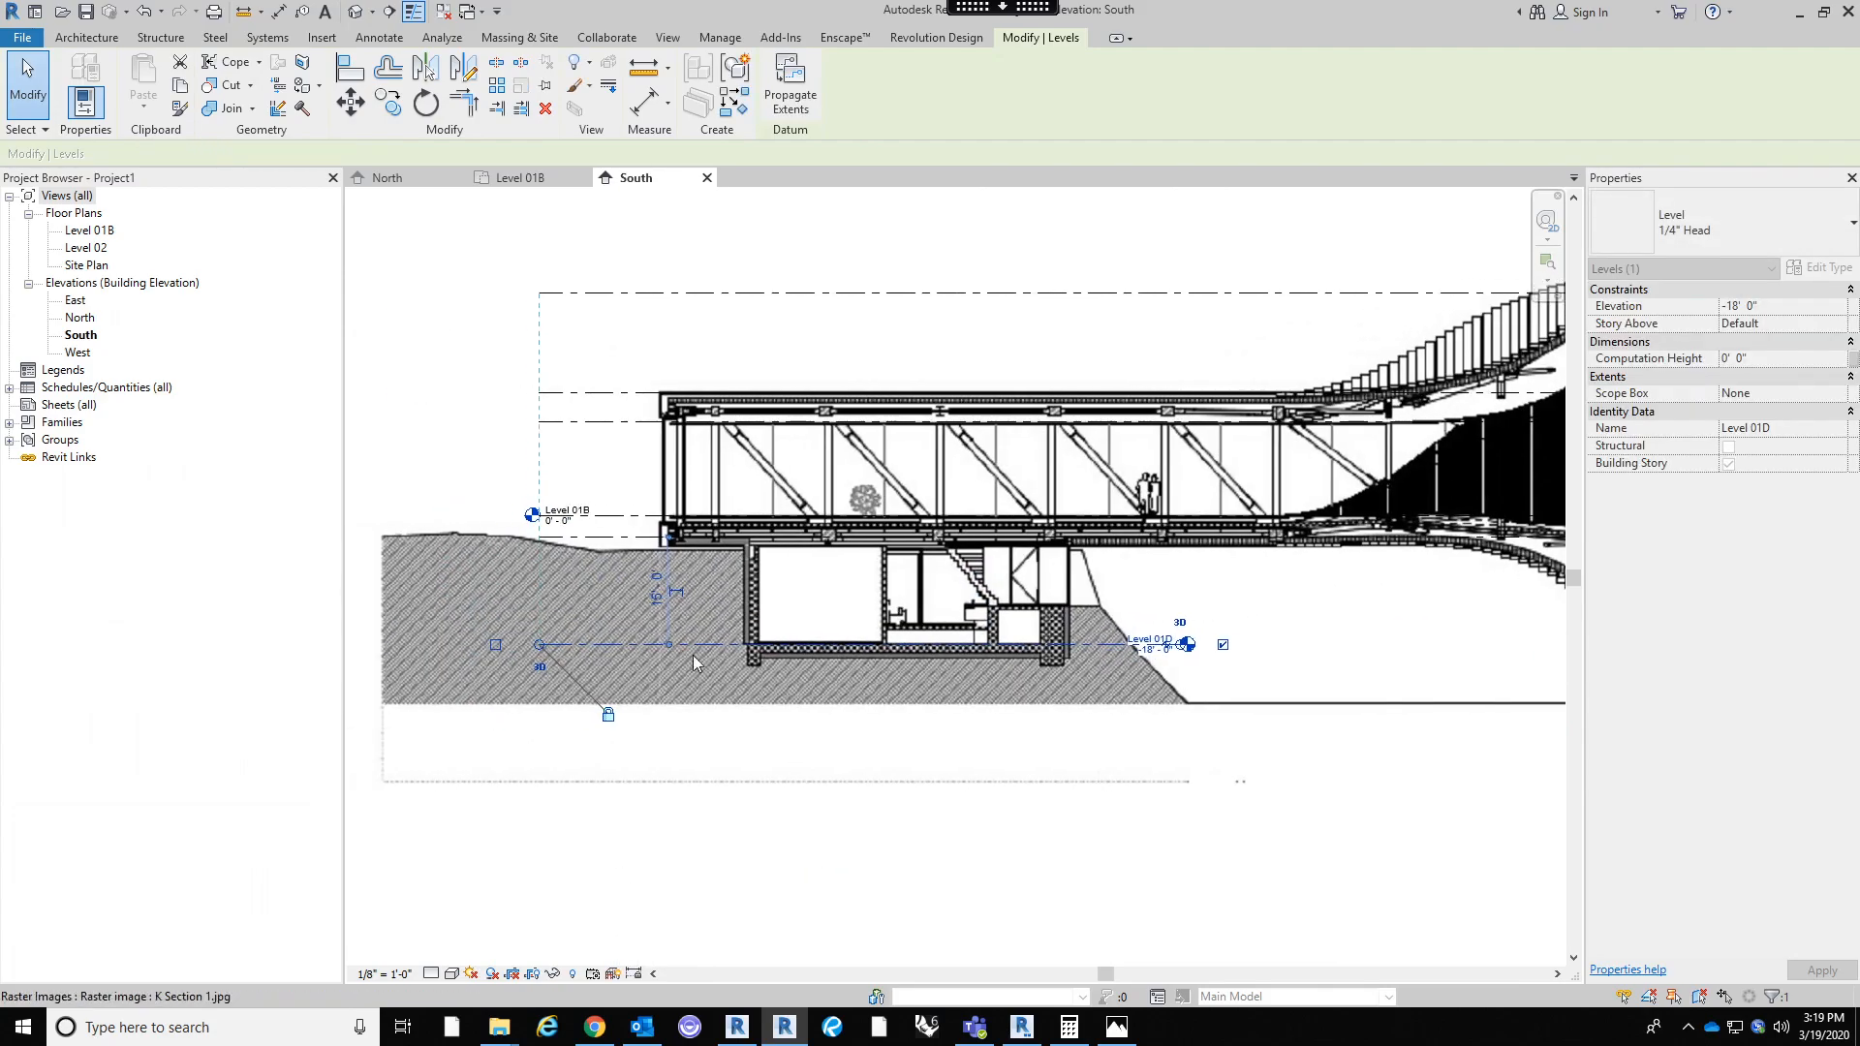
{"action": "left_click", "coordinate": [1223, 645]}
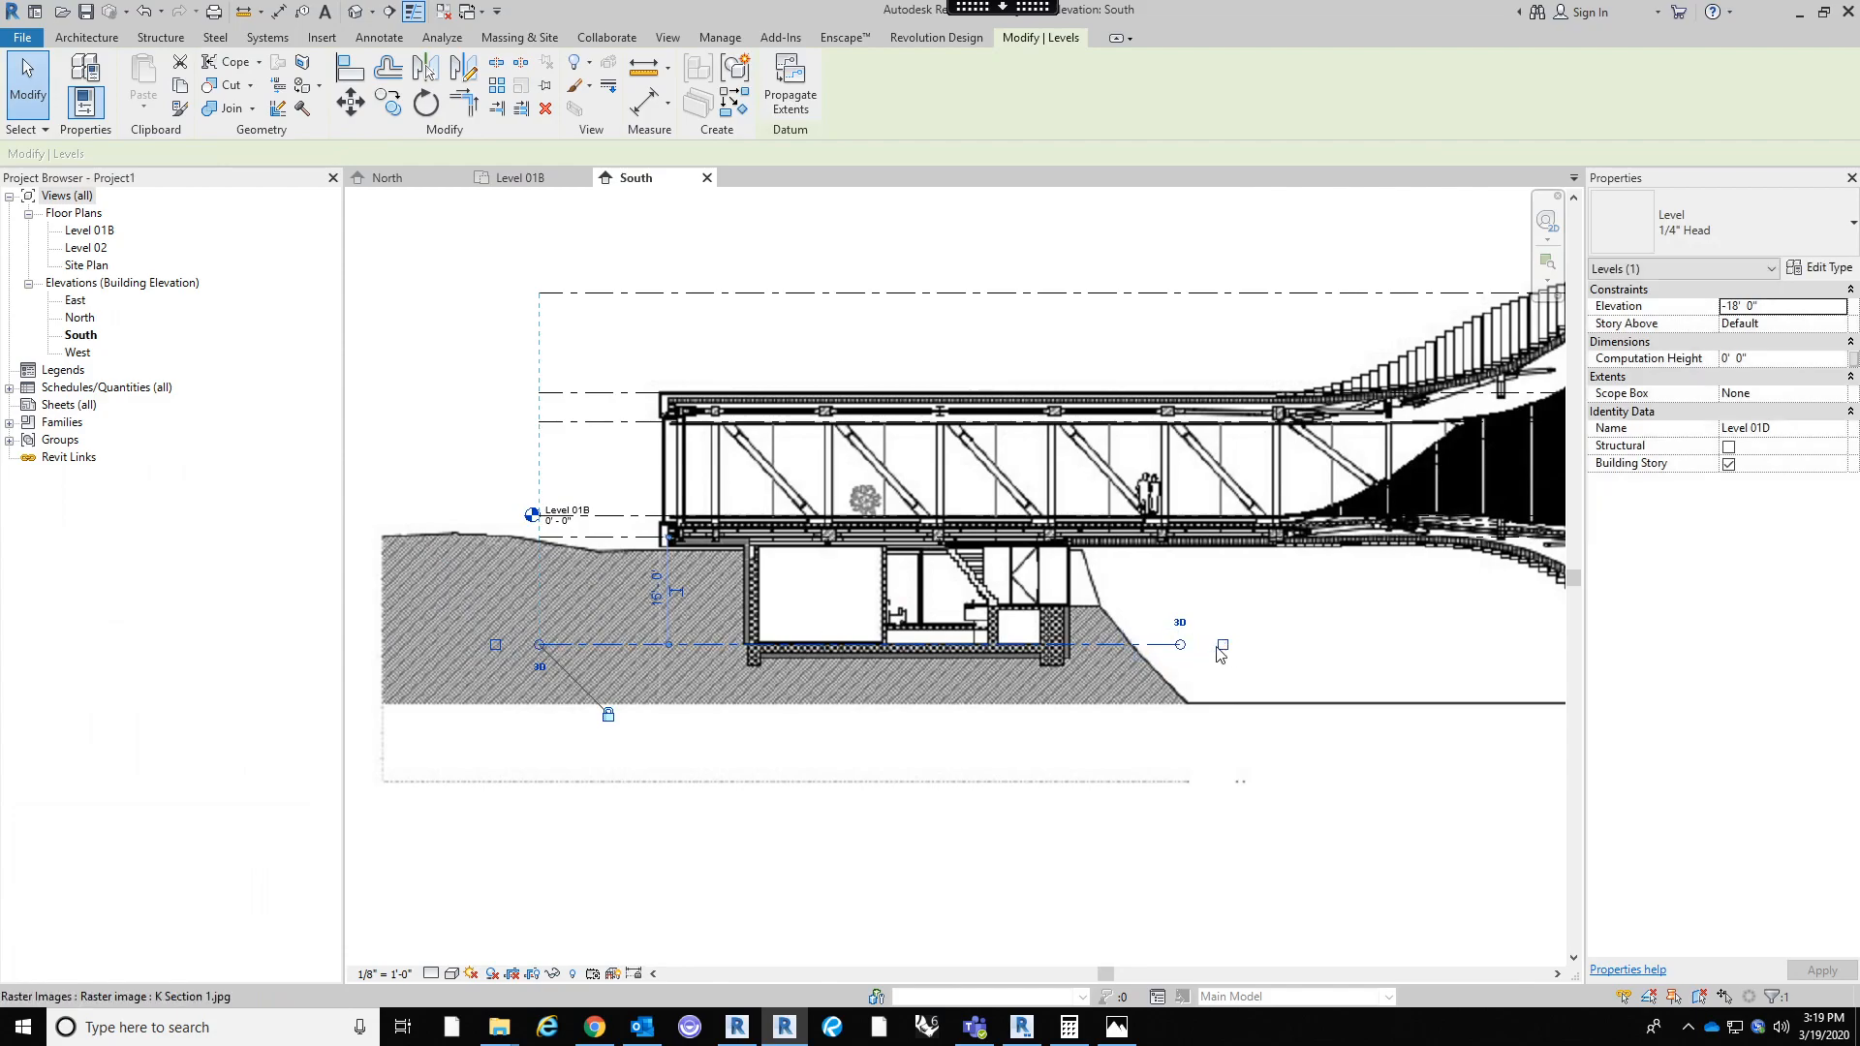
{"action": "left_click", "coordinate": [494, 645]}
{"action": "left_click", "coordinate": [610, 655]}
Rename the basement level at -18' 0" as Sub Level 00 and deselect it
{"action": "scroll", "coordinate": [619, 652], "scroll_direction": "up", "scroll_amount": 2}
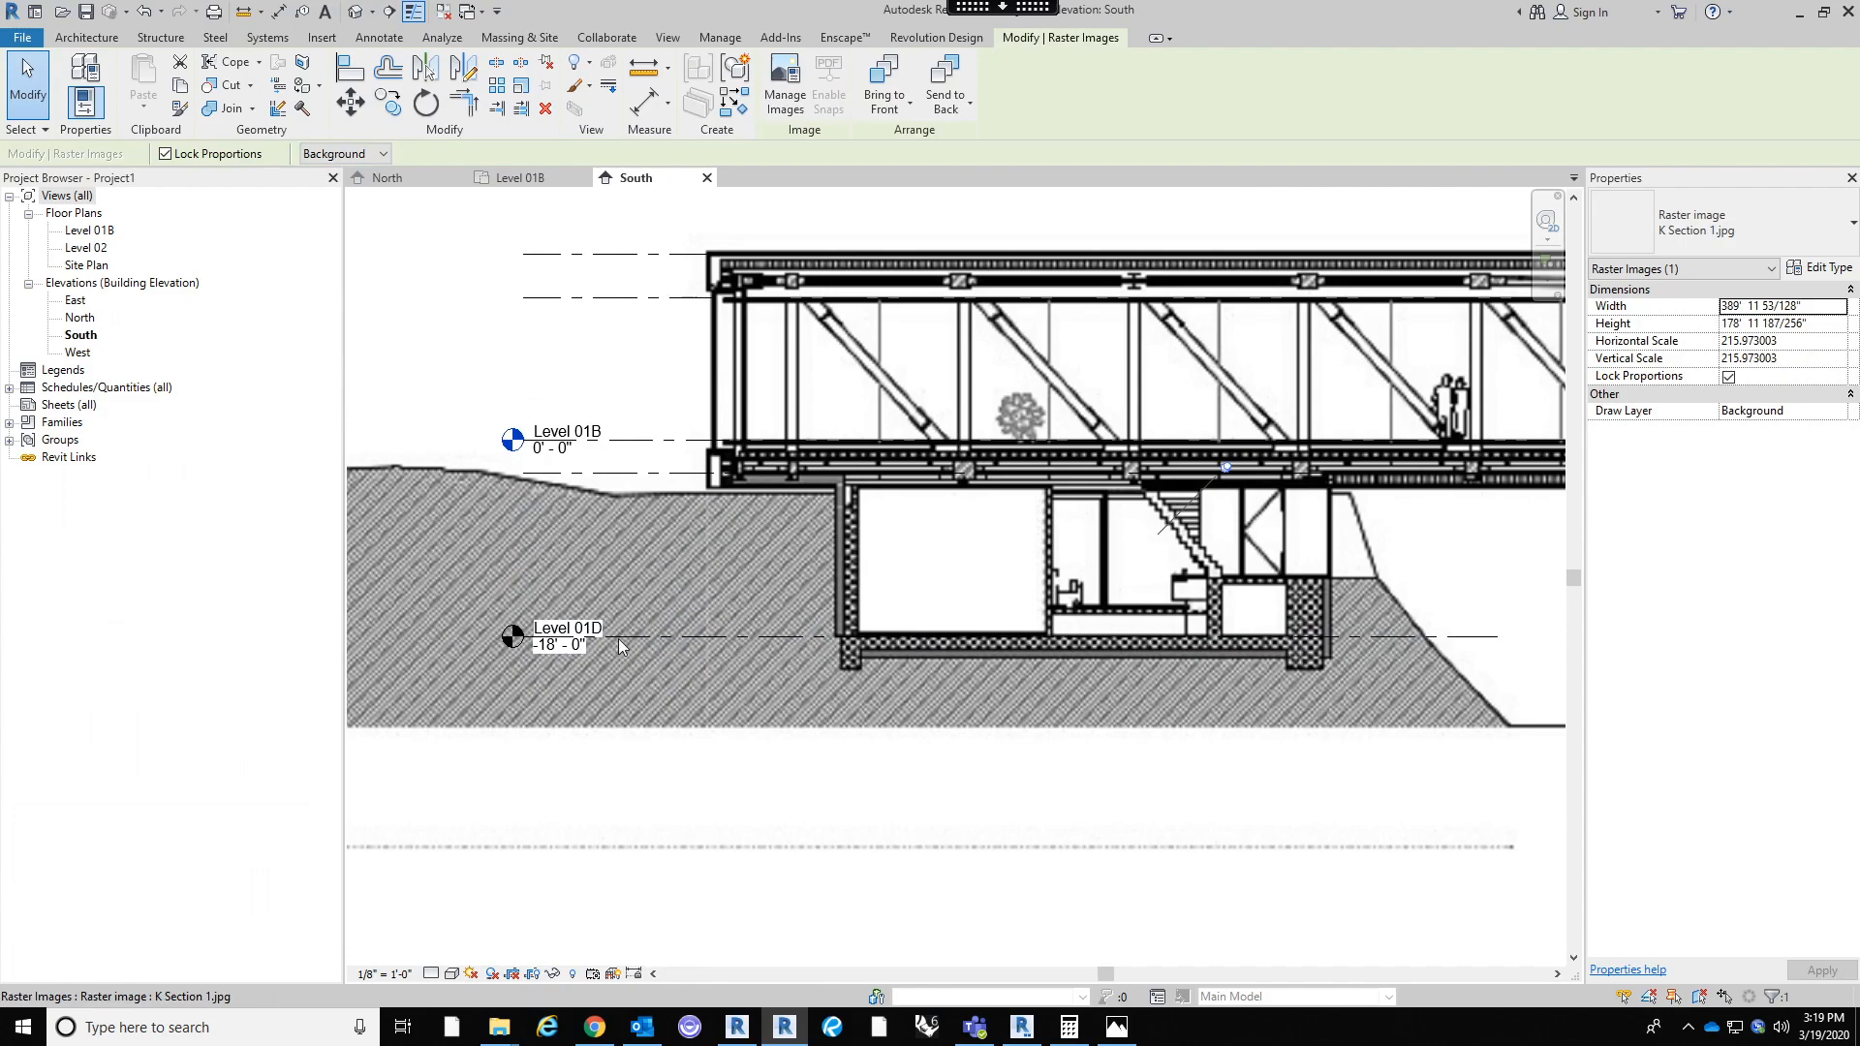
{"action": "key", "text": "Escape"}
{"action": "left_click", "coordinate": [618, 637]}
{"action": "left_click", "coordinate": [573, 629]}
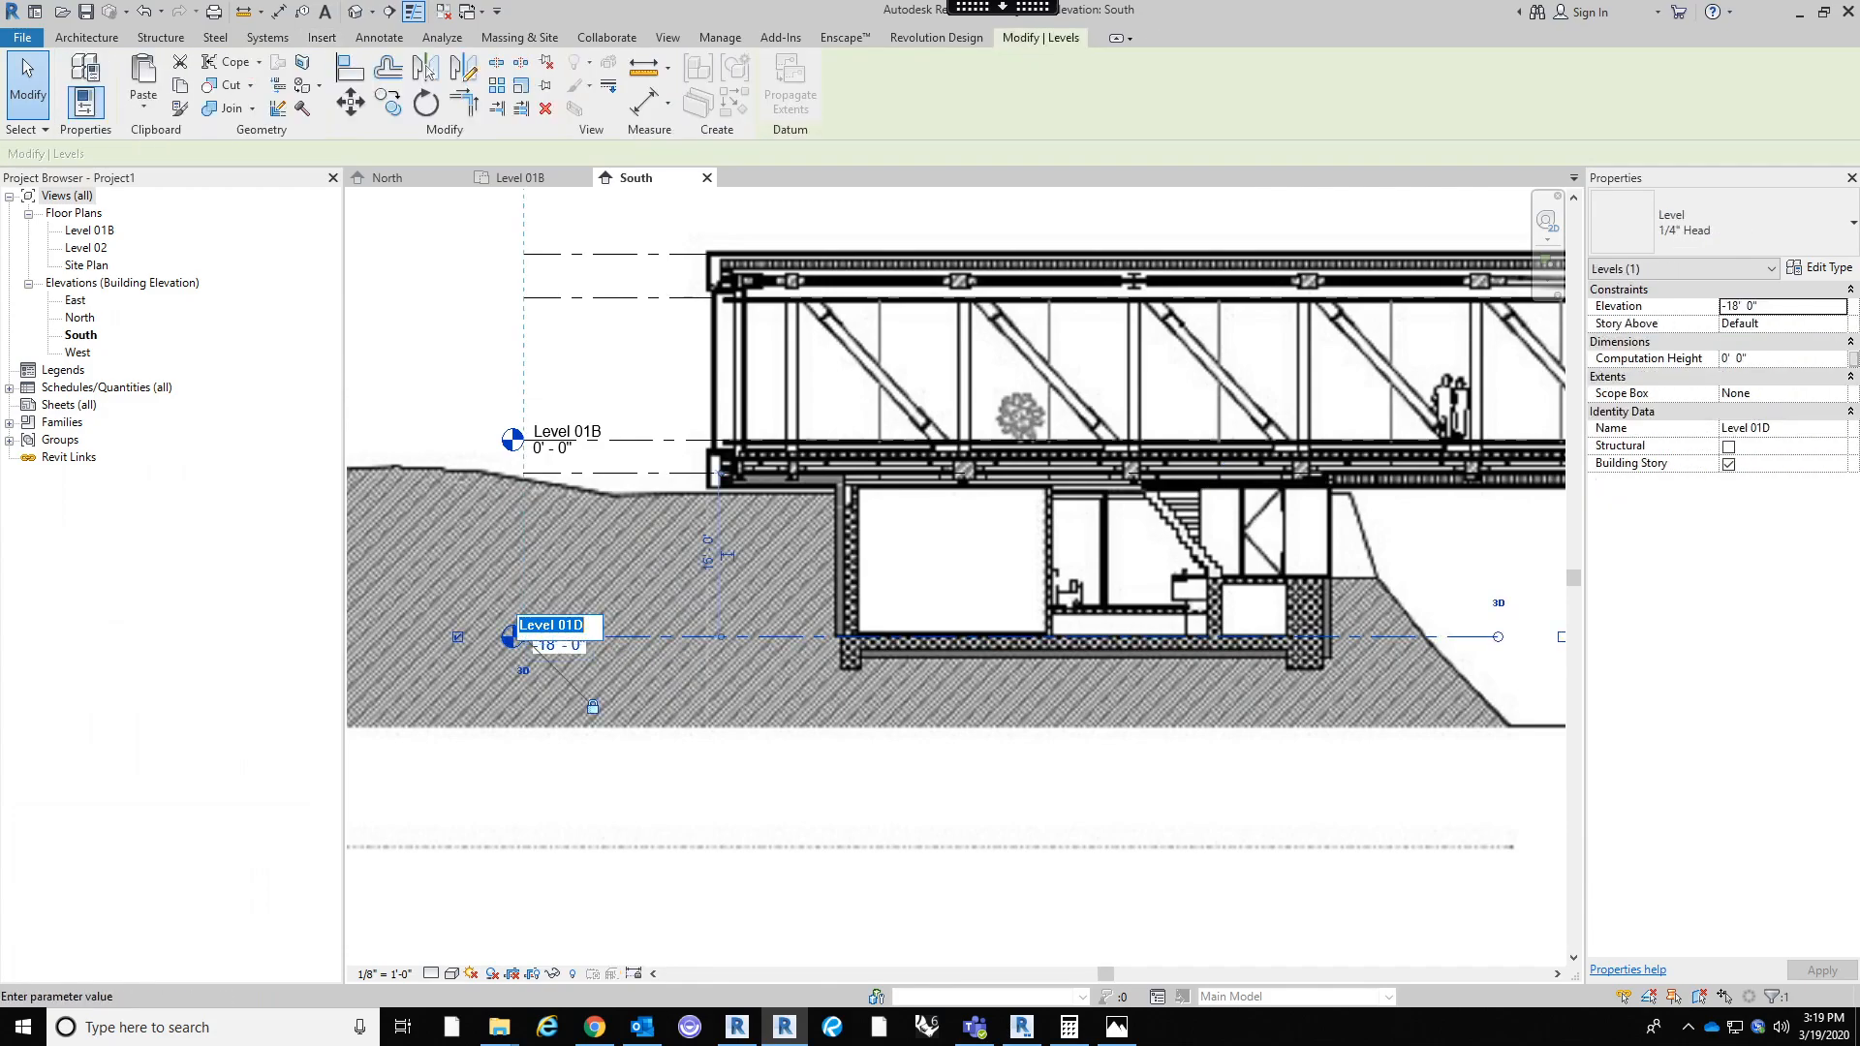
{"action": "type", "text": "Sub Level 09"}
{"action": "key", "text": "Return"}
{"action": "key", "text": "Escape"}
{"action": "scroll", "coordinate": [585, 625], "scroll_direction": "down", "scroll_amount": 3}
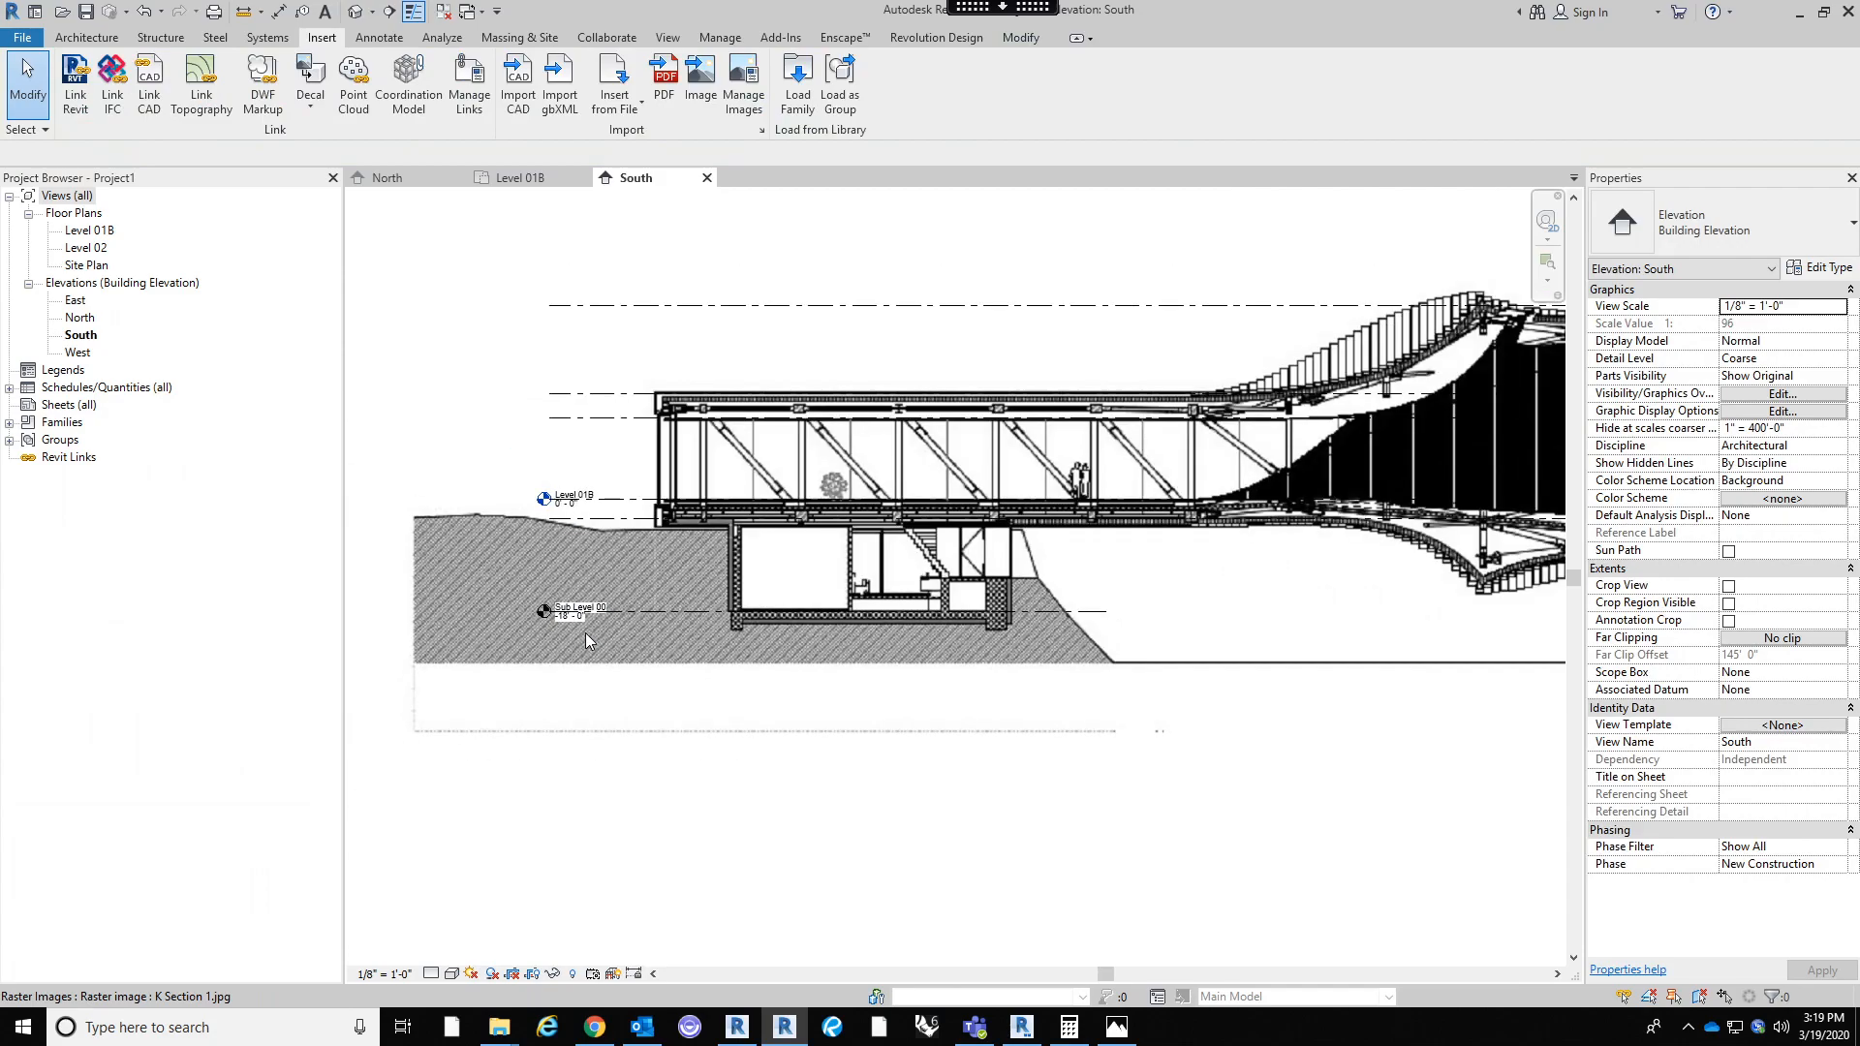
{"action": "scroll", "coordinate": [892, 764], "scroll_direction": "down", "scroll_amount": 4}
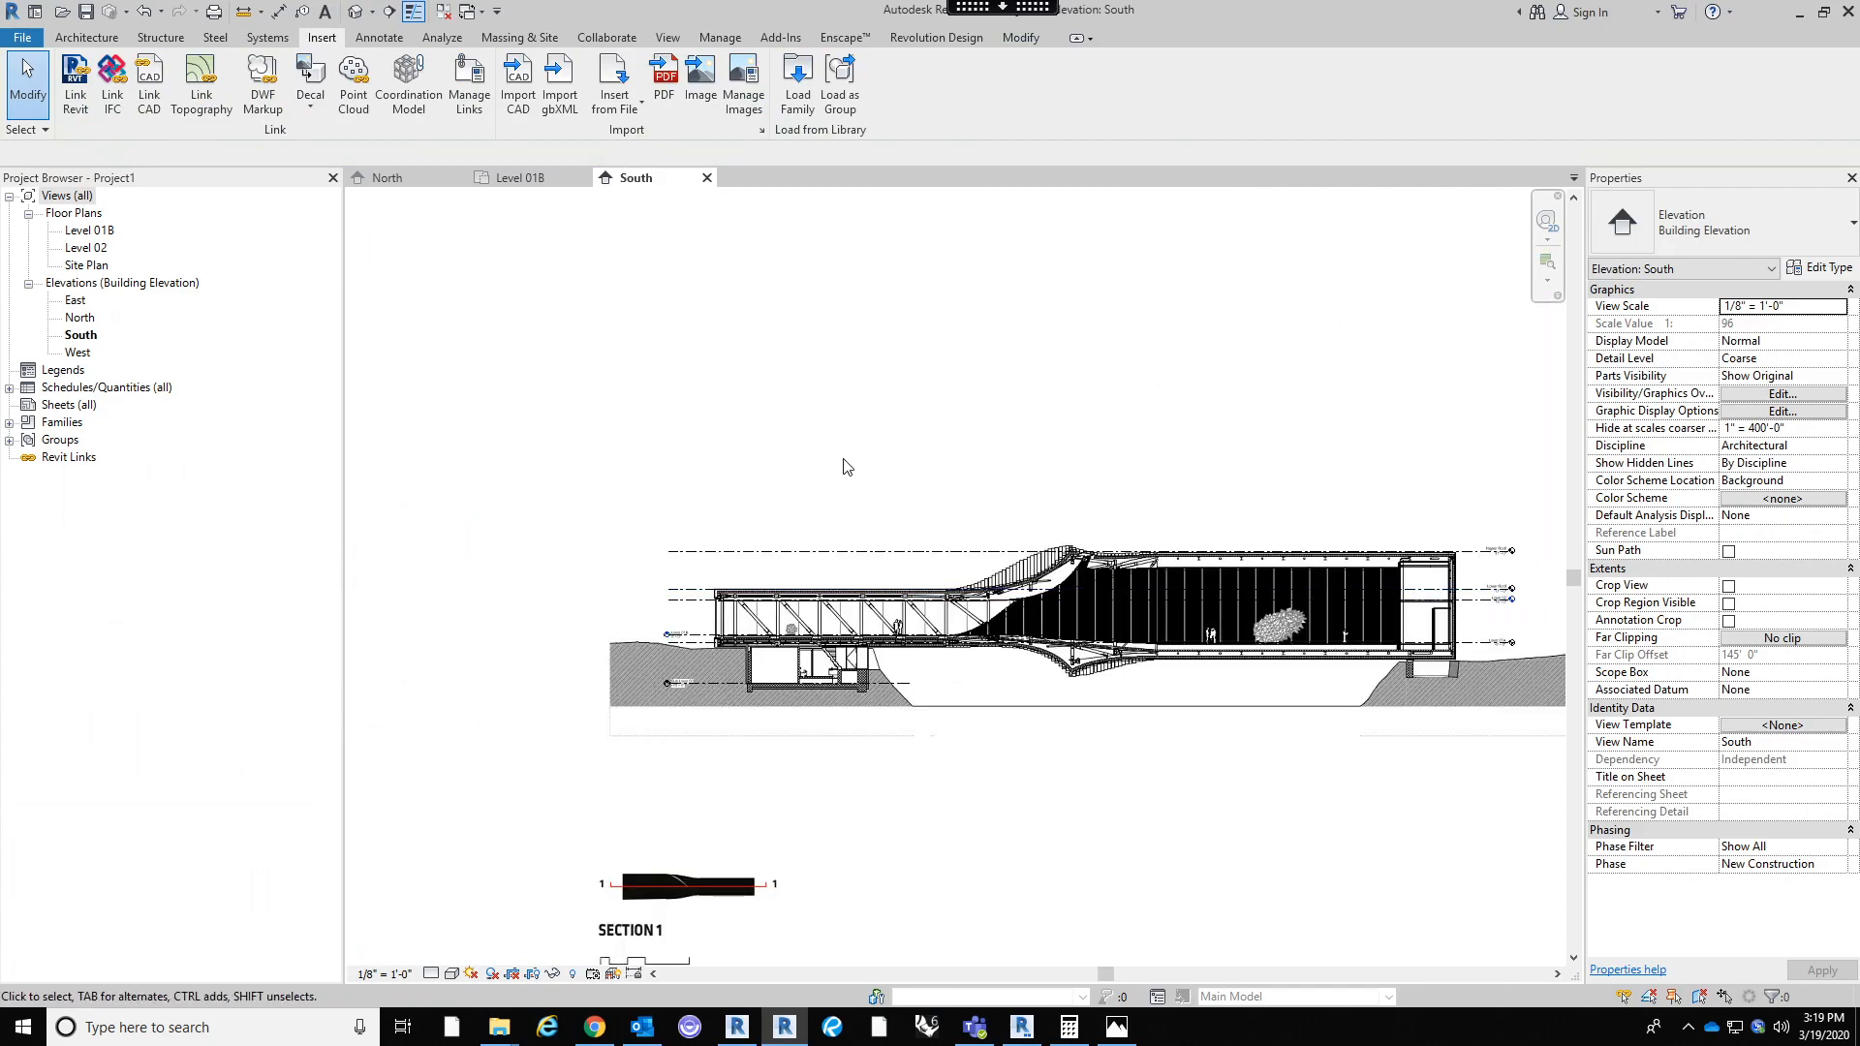
{"action": "scroll", "coordinate": [757, 377], "scroll_direction": "up", "scroll_amount": 1}
{"action": "scroll", "coordinate": [758, 377], "scroll_direction": "down", "scroll_amount": 1}
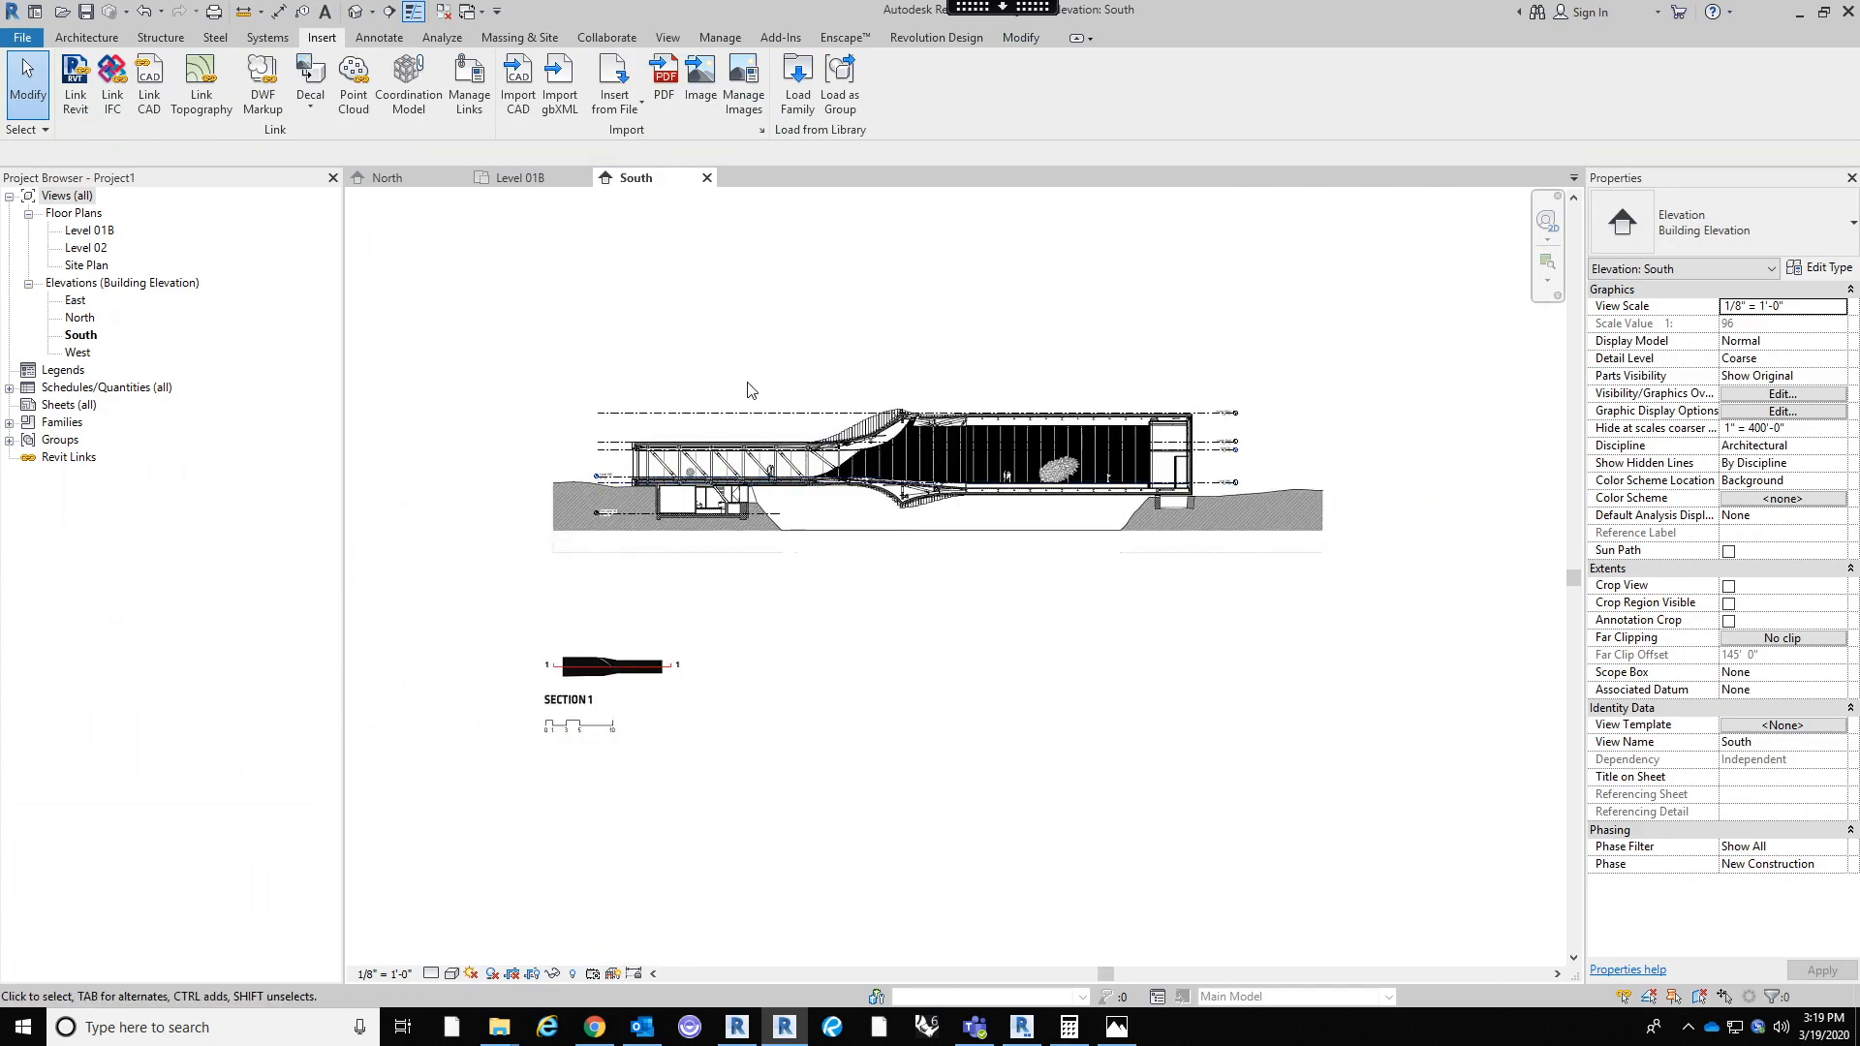
{"action": "scroll", "coordinate": [716, 365], "scroll_direction": "up", "scroll_amount": 1}
{"action": "middle_click_drag", "start_coordinate": [720, 384], "coordinate": [720, 445]}
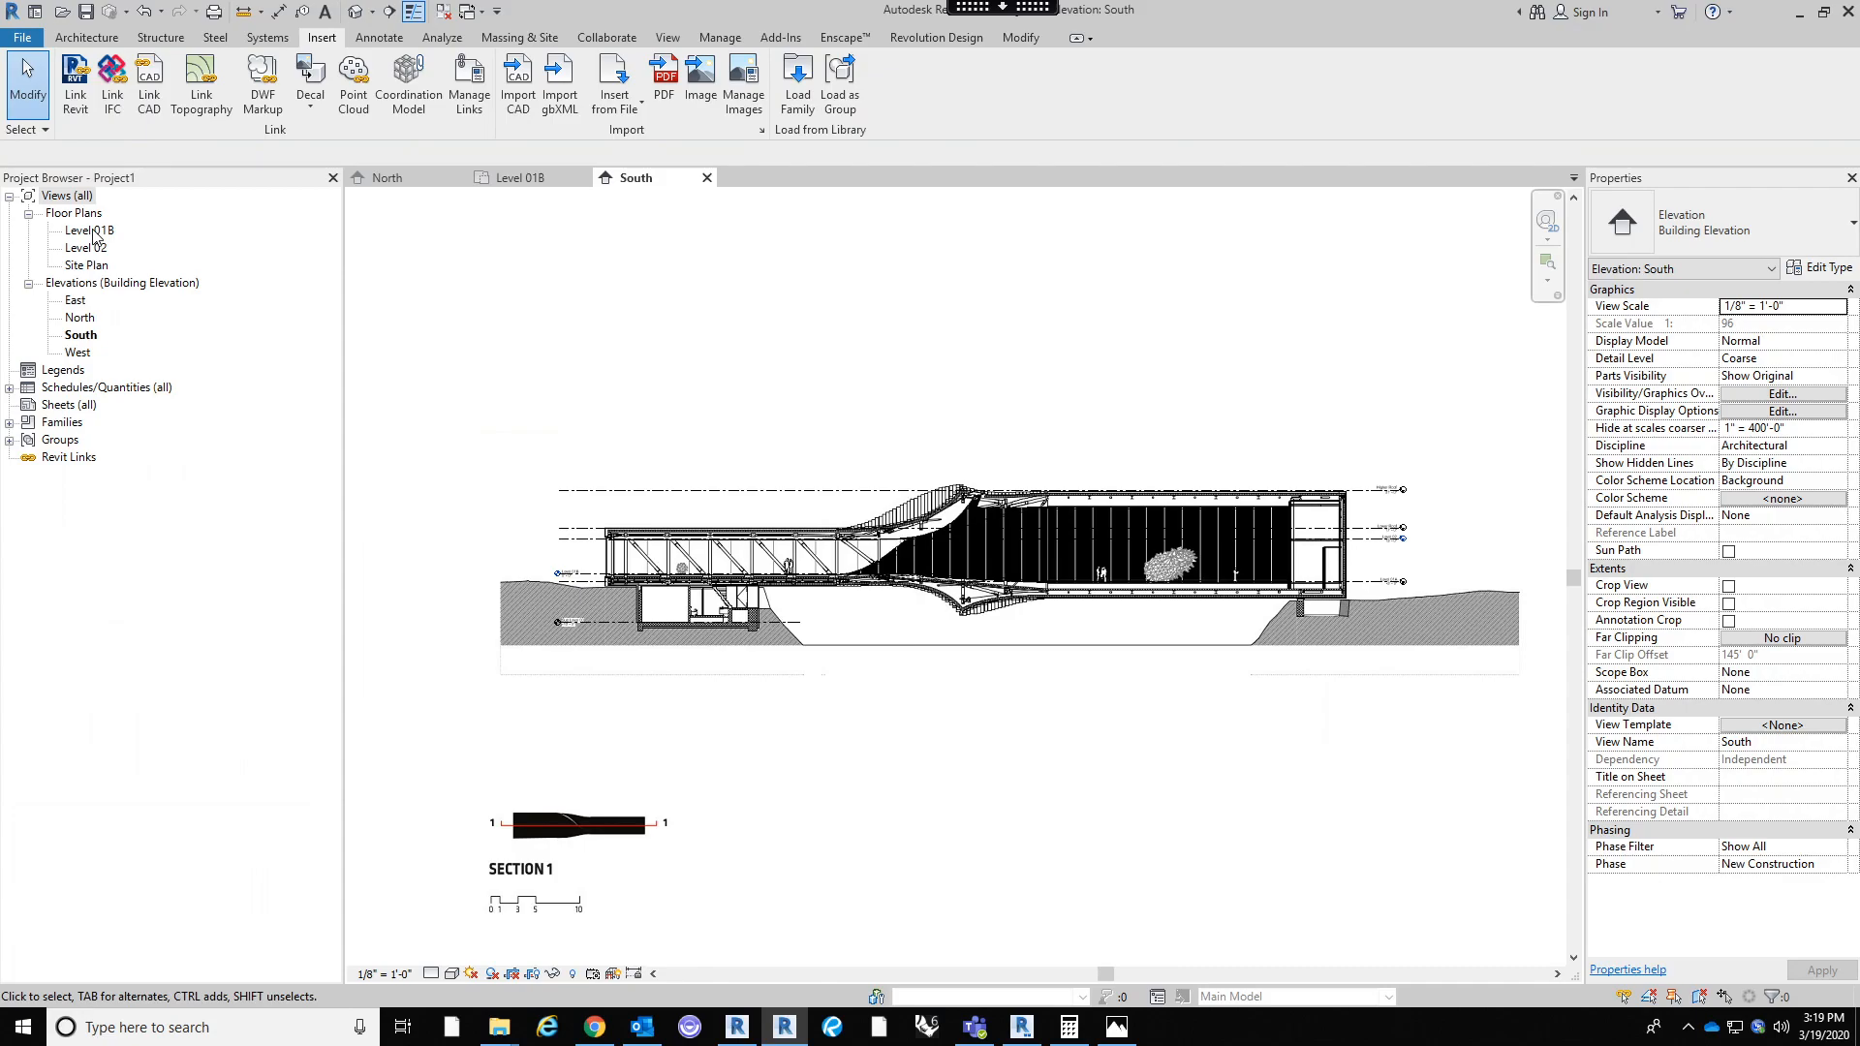
Open the default 3D view and start an in-place mass with the name Mass 1
{"action": "middle_click_drag", "start_coordinate": [611, 368], "coordinate": [610, 420]}
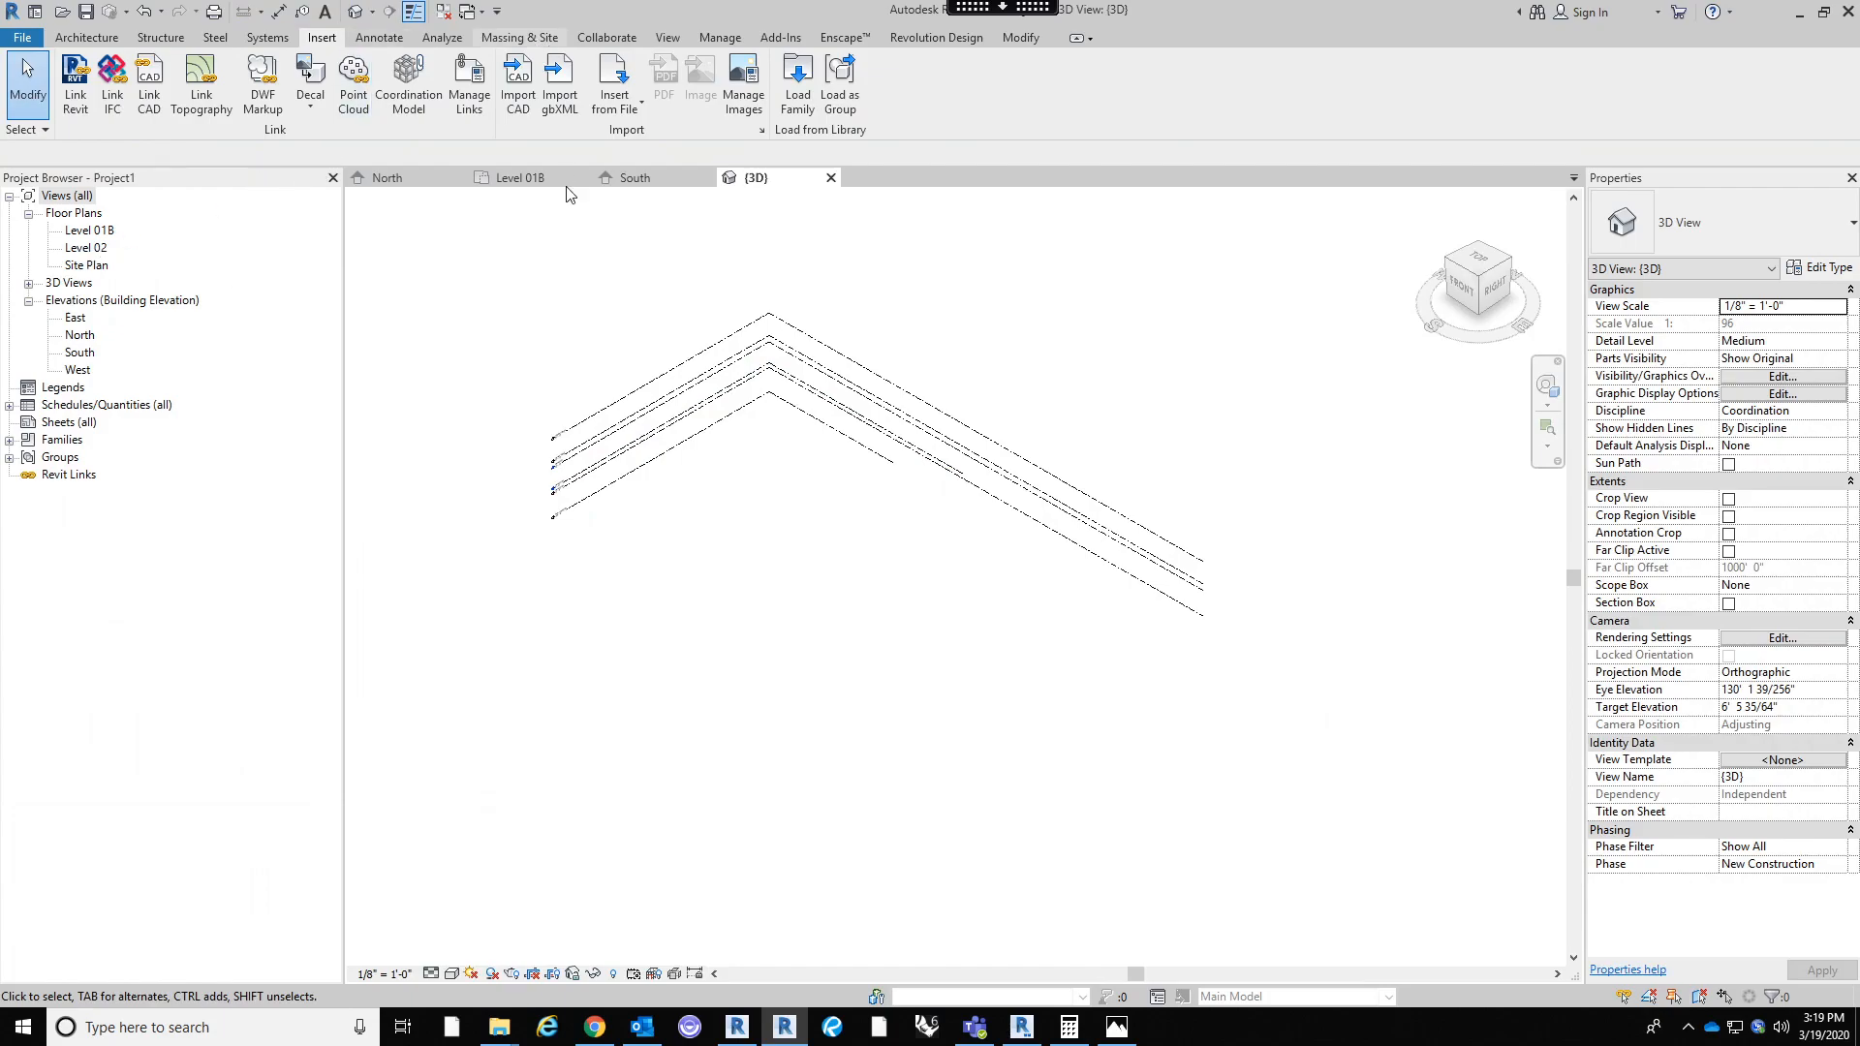
{"action": "left_click", "coordinate": [535, 38]}
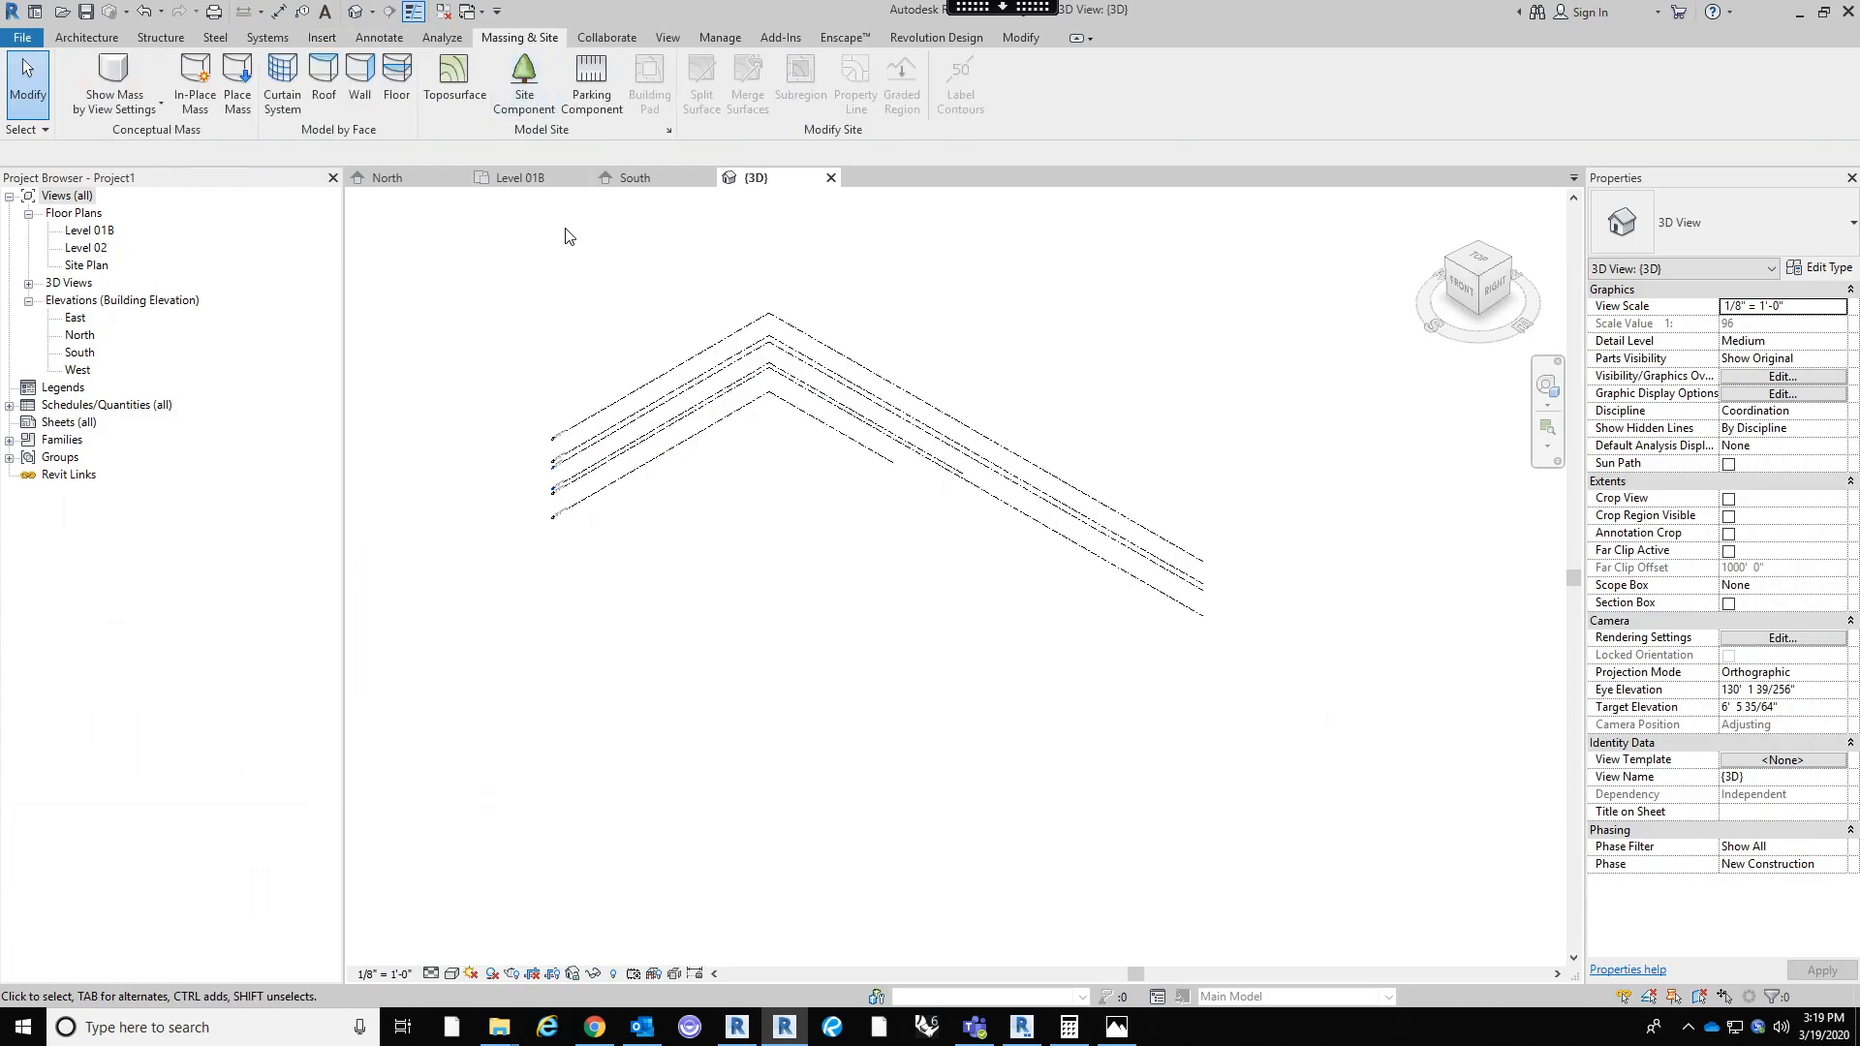
{"action": "left_click", "coordinate": [195, 82]}
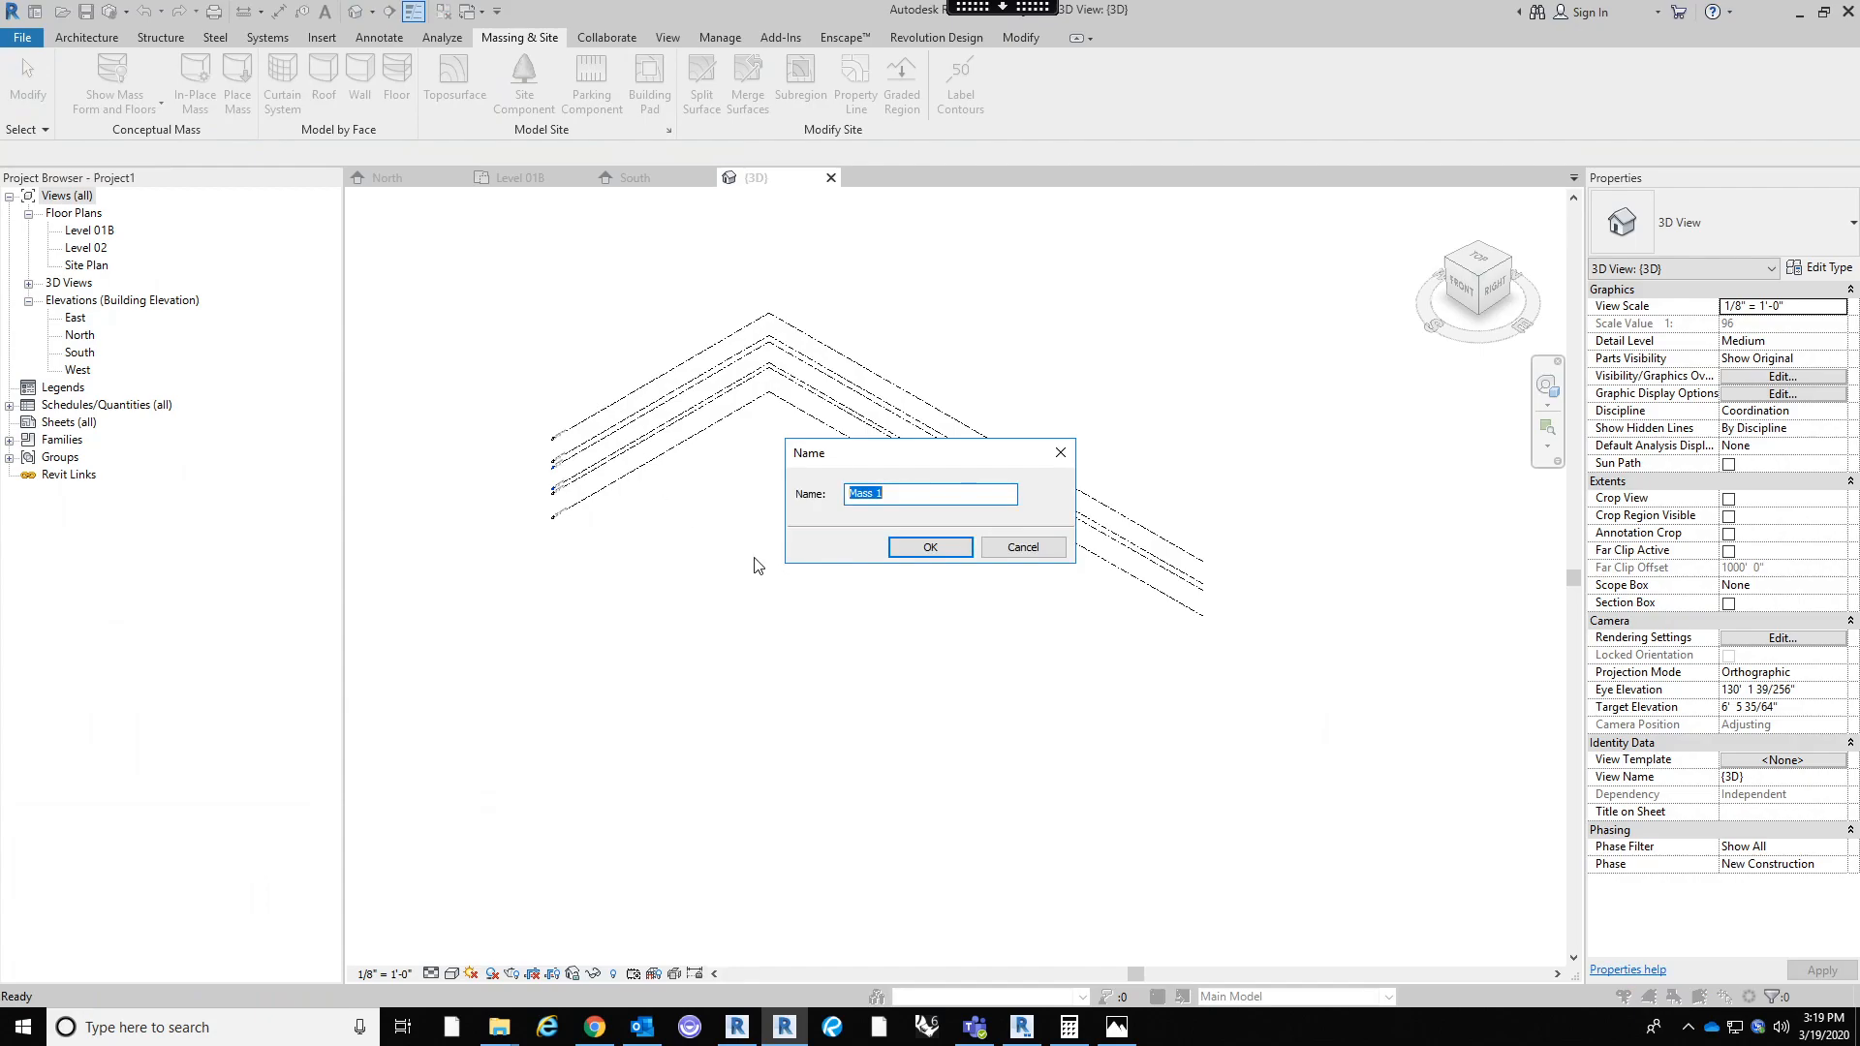
{"action": "left_click", "coordinate": [932, 549]}
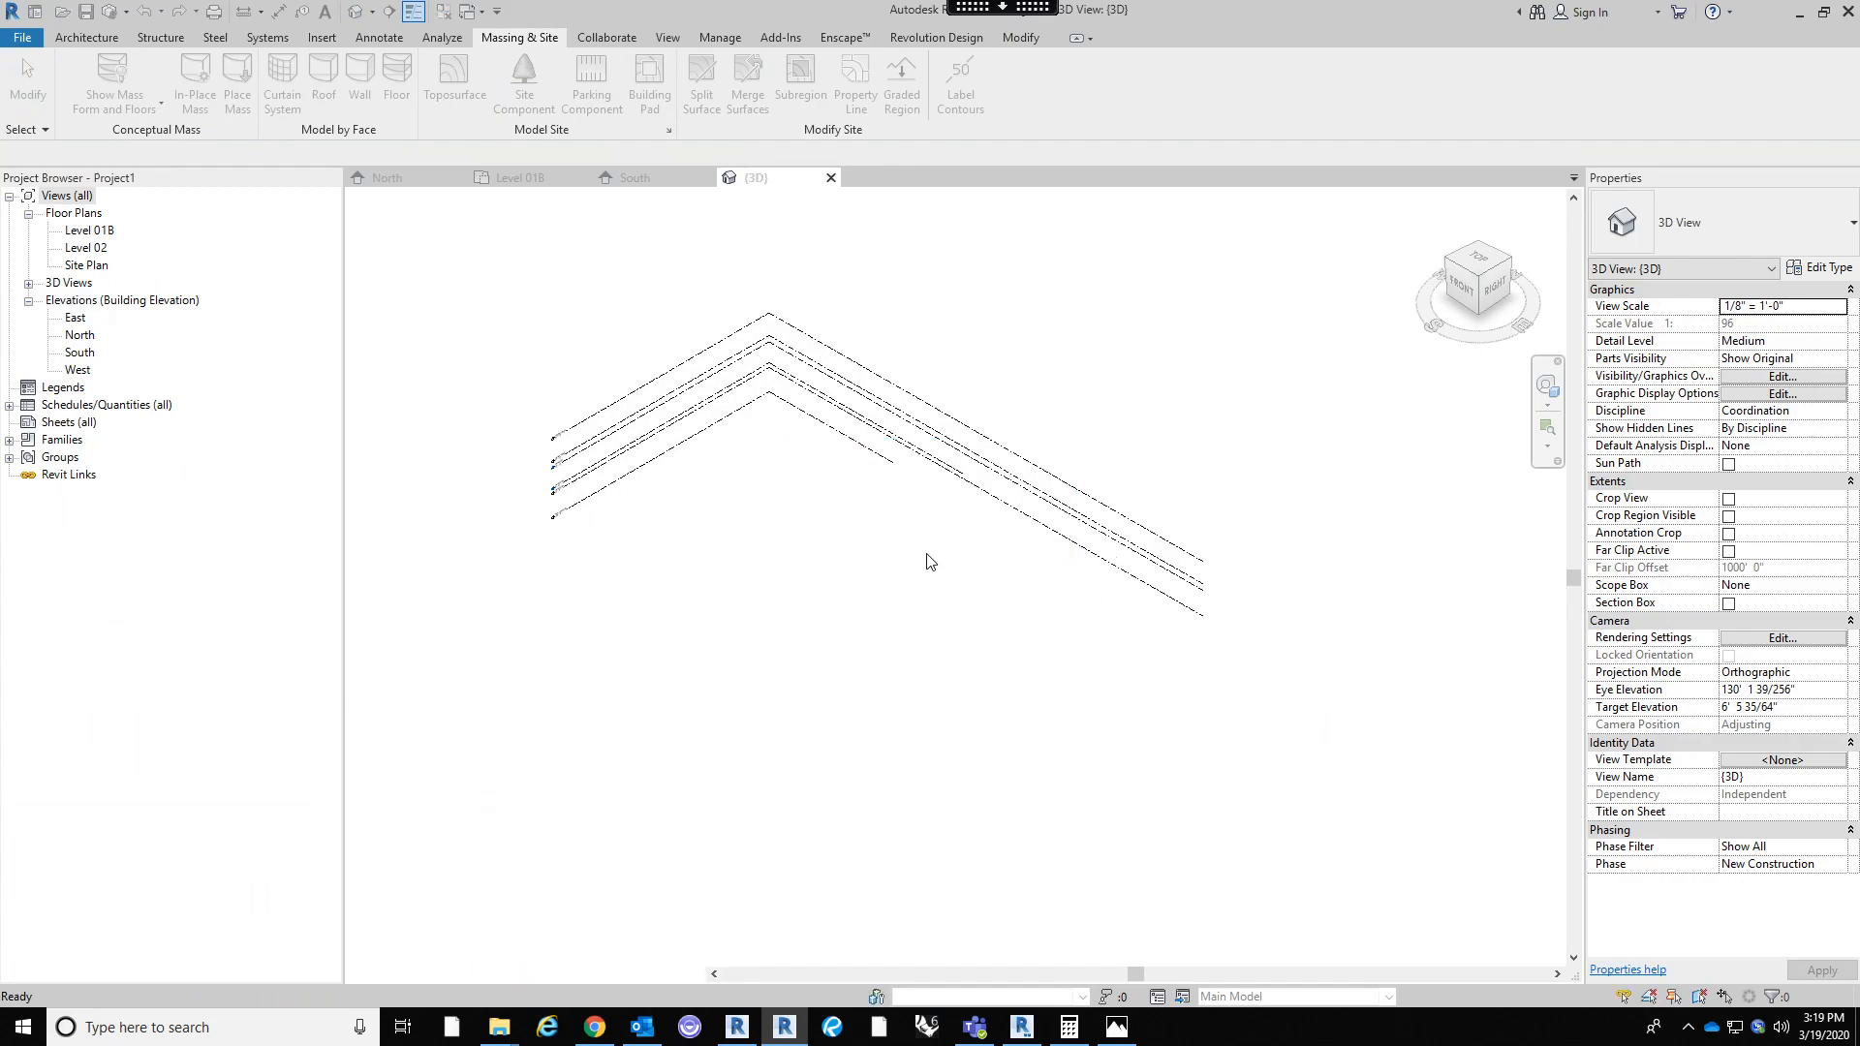
Open the Level 01B floor plan and look over the ground floor plan image
{"action": "left_click", "coordinate": [111, 234]}
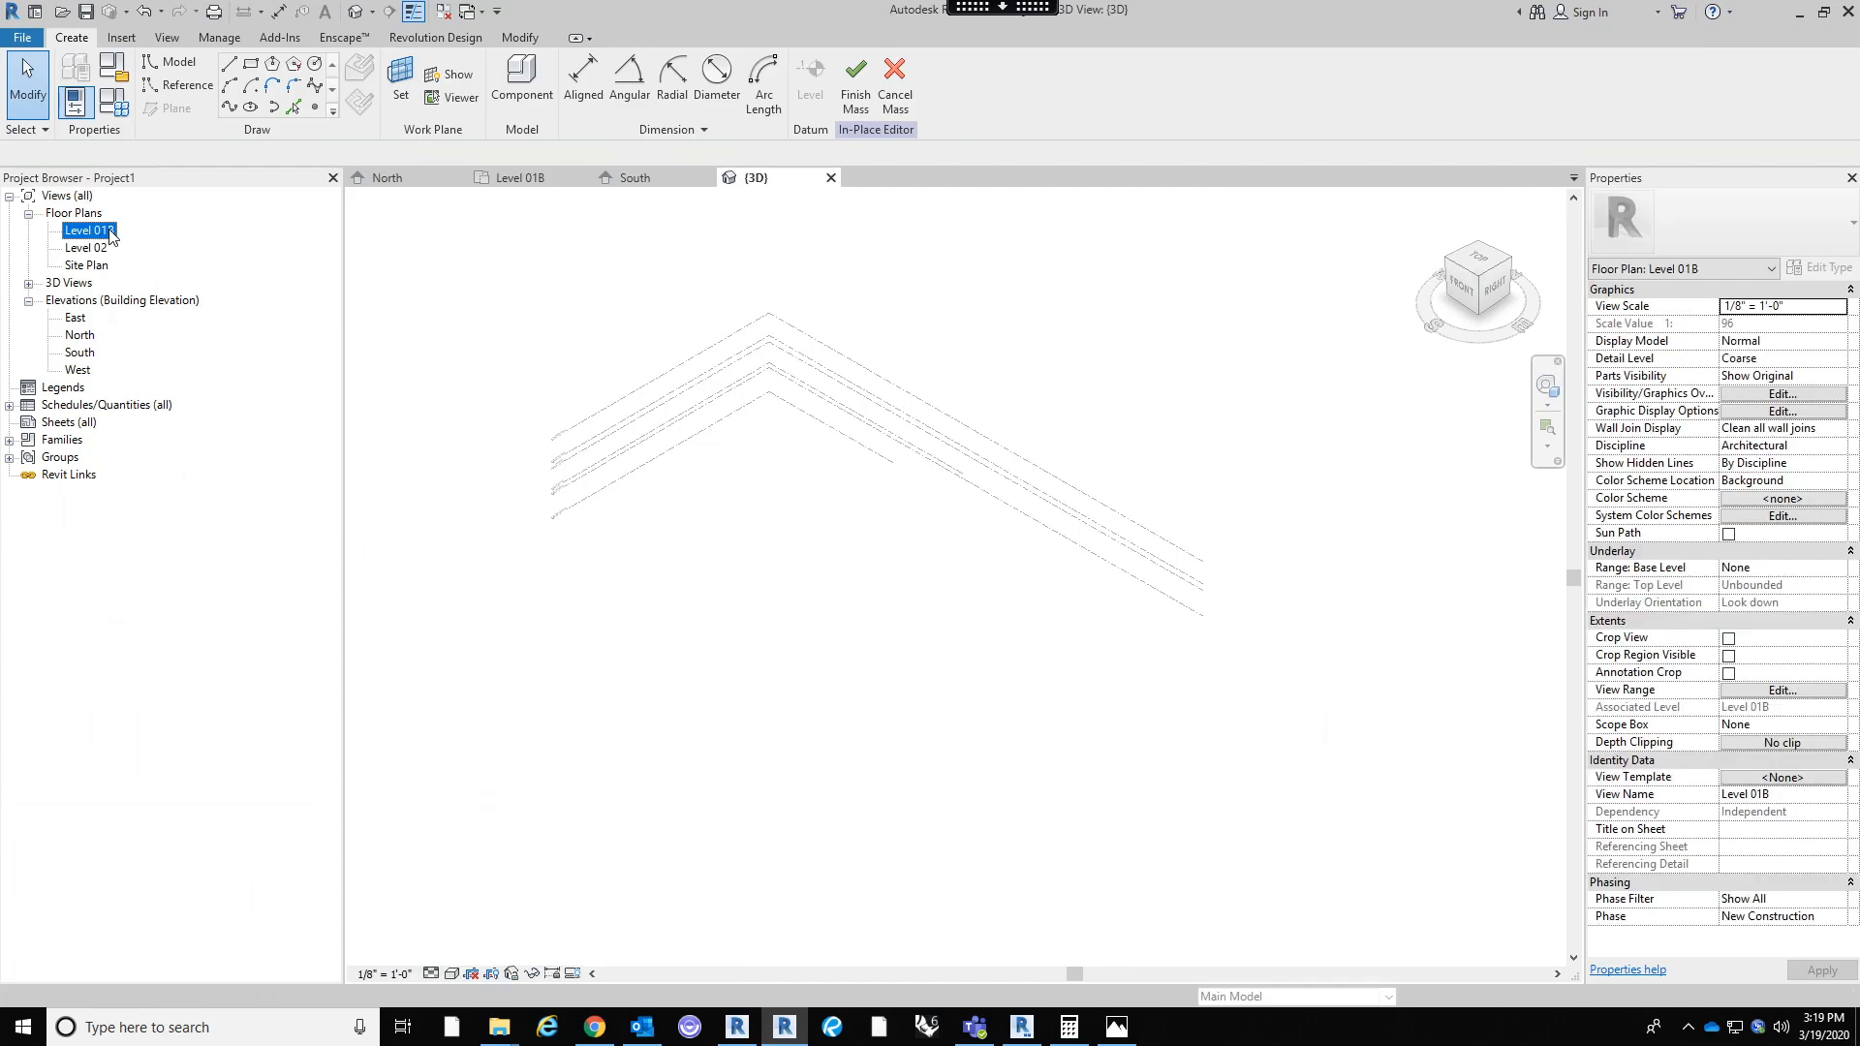
{"action": "double_click", "coordinate": [111, 235]}
{"action": "middle_click_drag", "start_coordinate": [672, 403], "coordinate": [811, 484]}
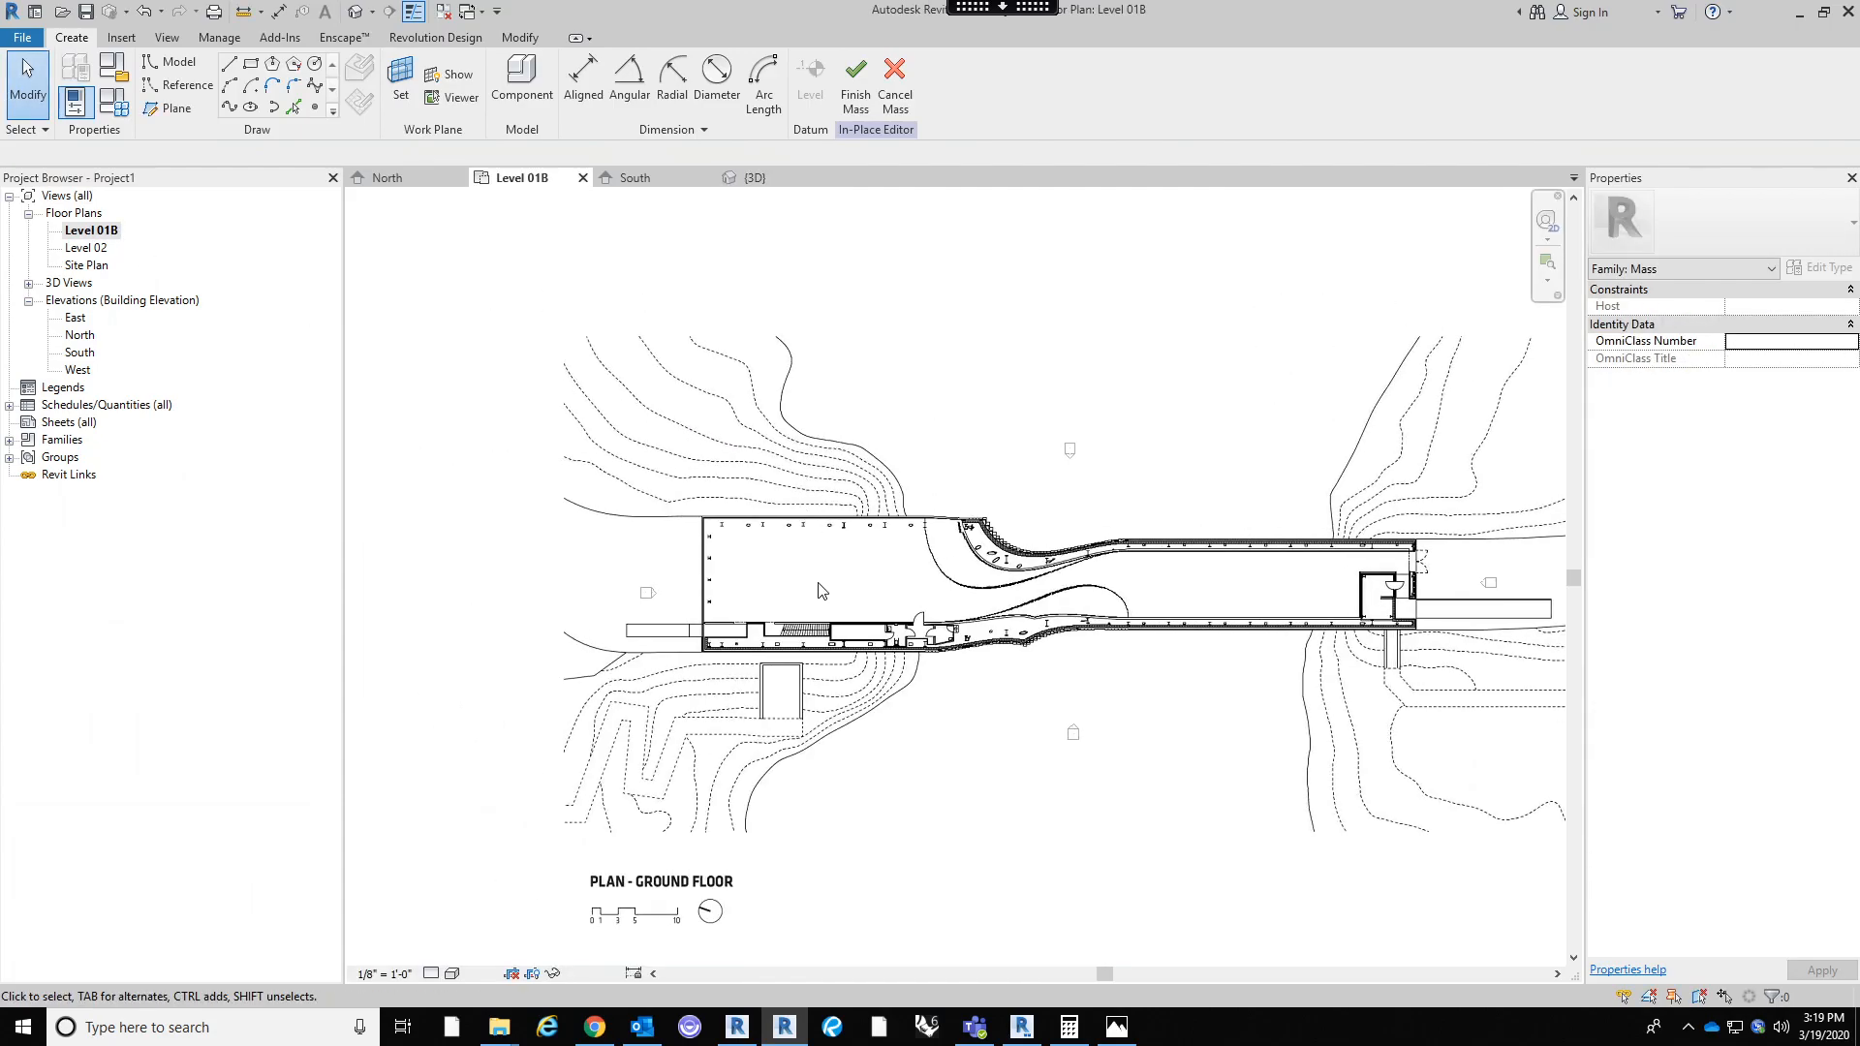
{"action": "scroll", "coordinate": [800, 588], "scroll_direction": "up", "scroll_amount": 2}
{"action": "scroll", "coordinate": [687, 492], "scroll_direction": "down", "scroll_amount": 3}
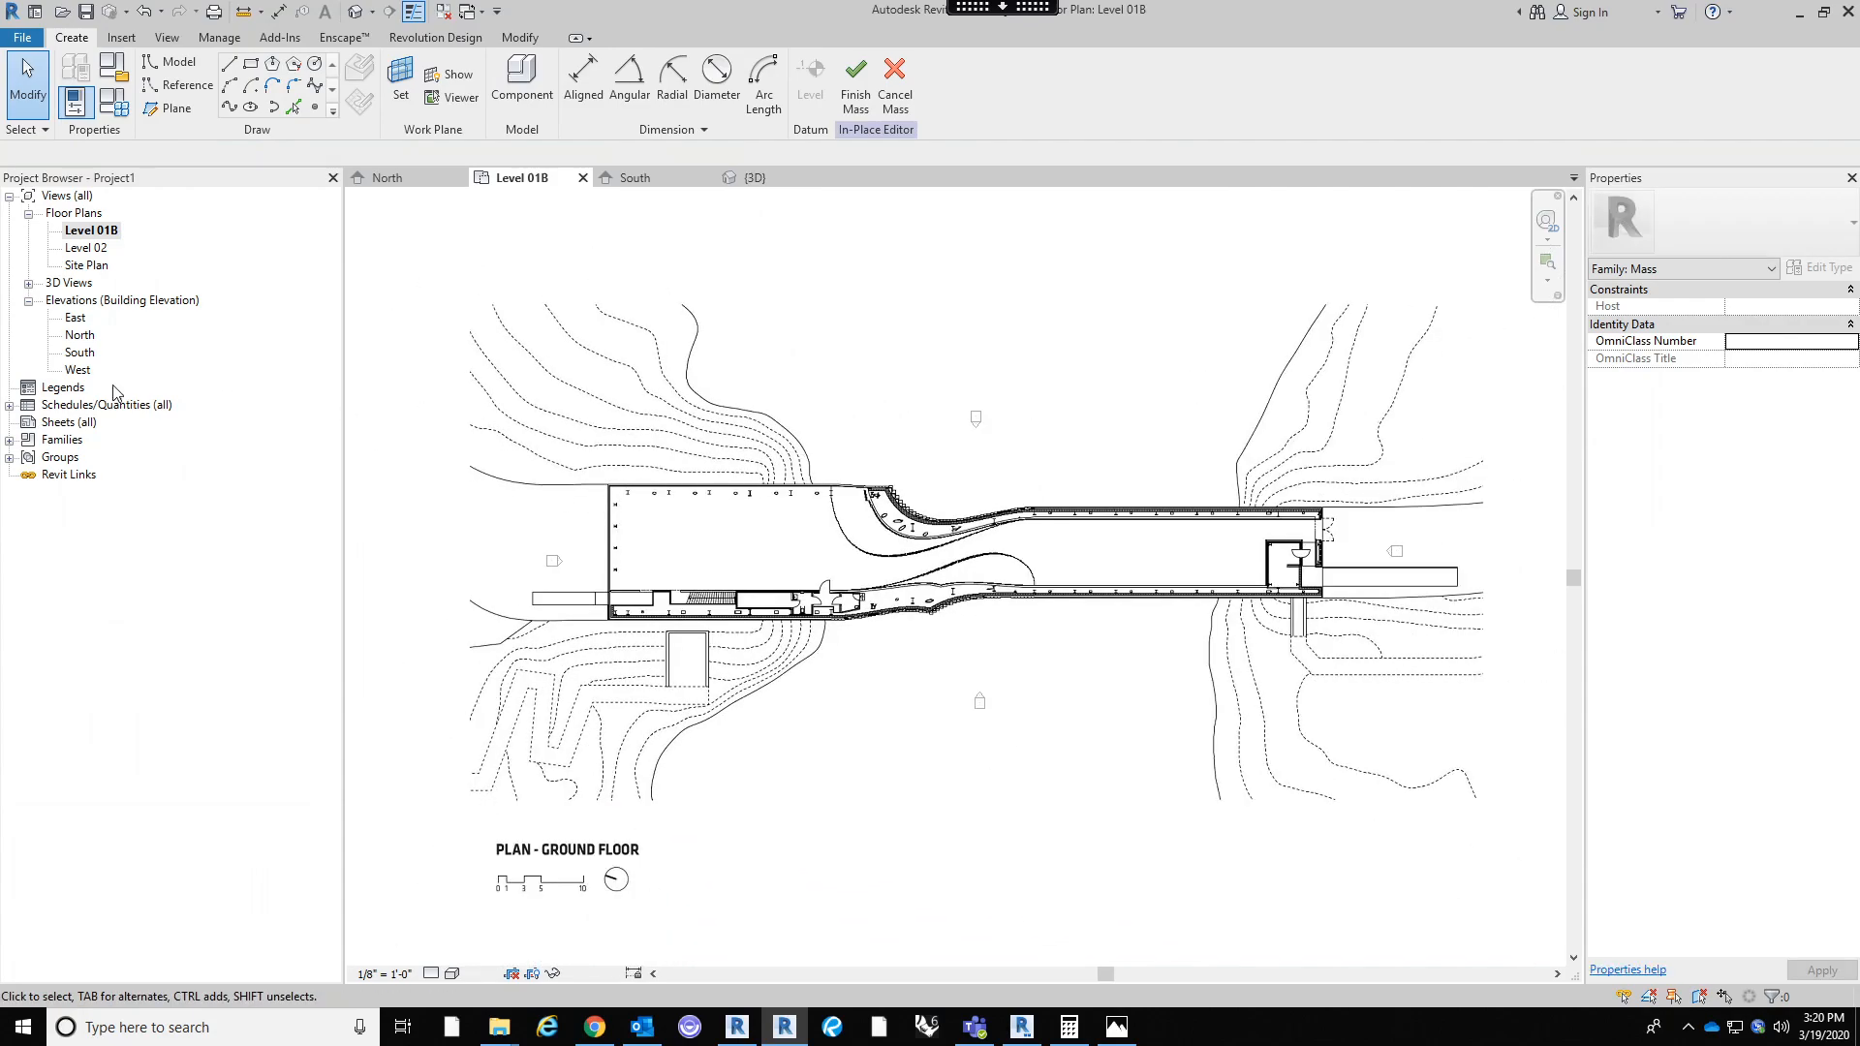
Open the South elevation and examine the section image against the levels
{"action": "double_click", "coordinate": [79, 353]}
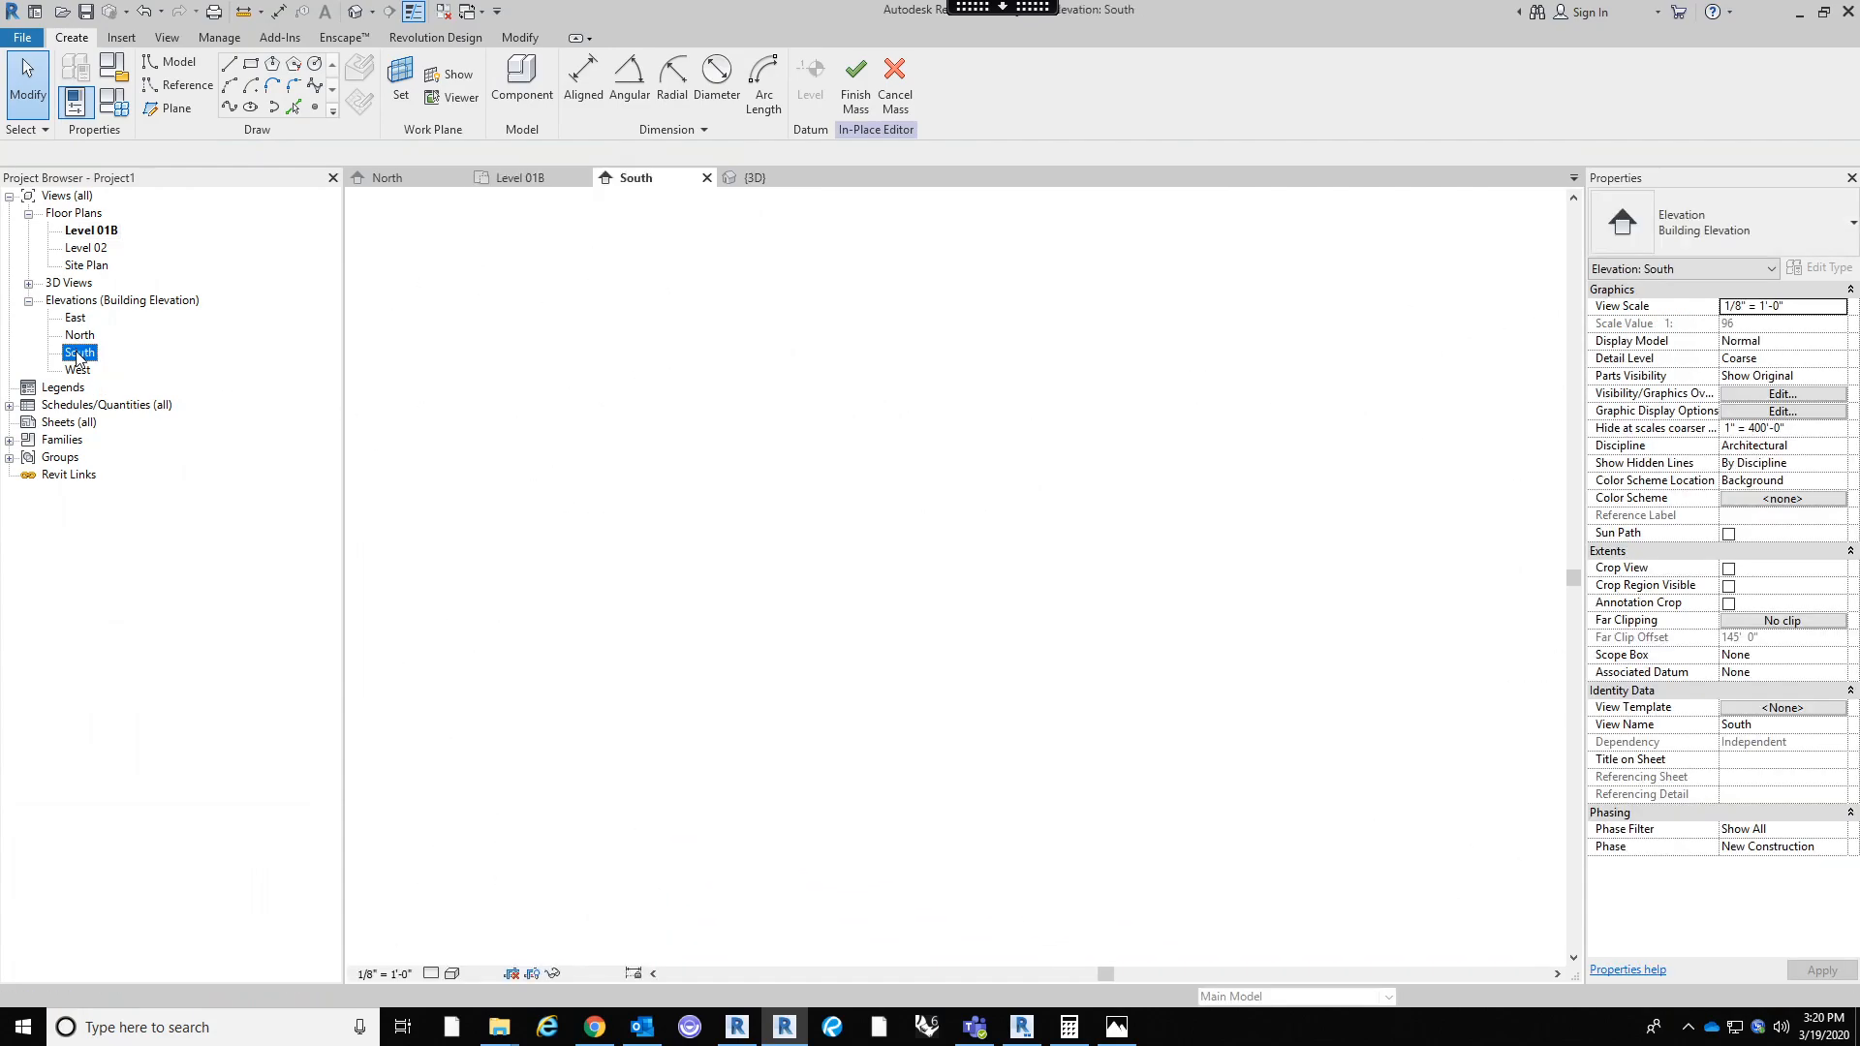
{"action": "scroll", "coordinate": [629, 601], "scroll_direction": "up", "scroll_amount": 2}
{"action": "scroll", "coordinate": [628, 600], "scroll_direction": "down", "scroll_amount": 1}
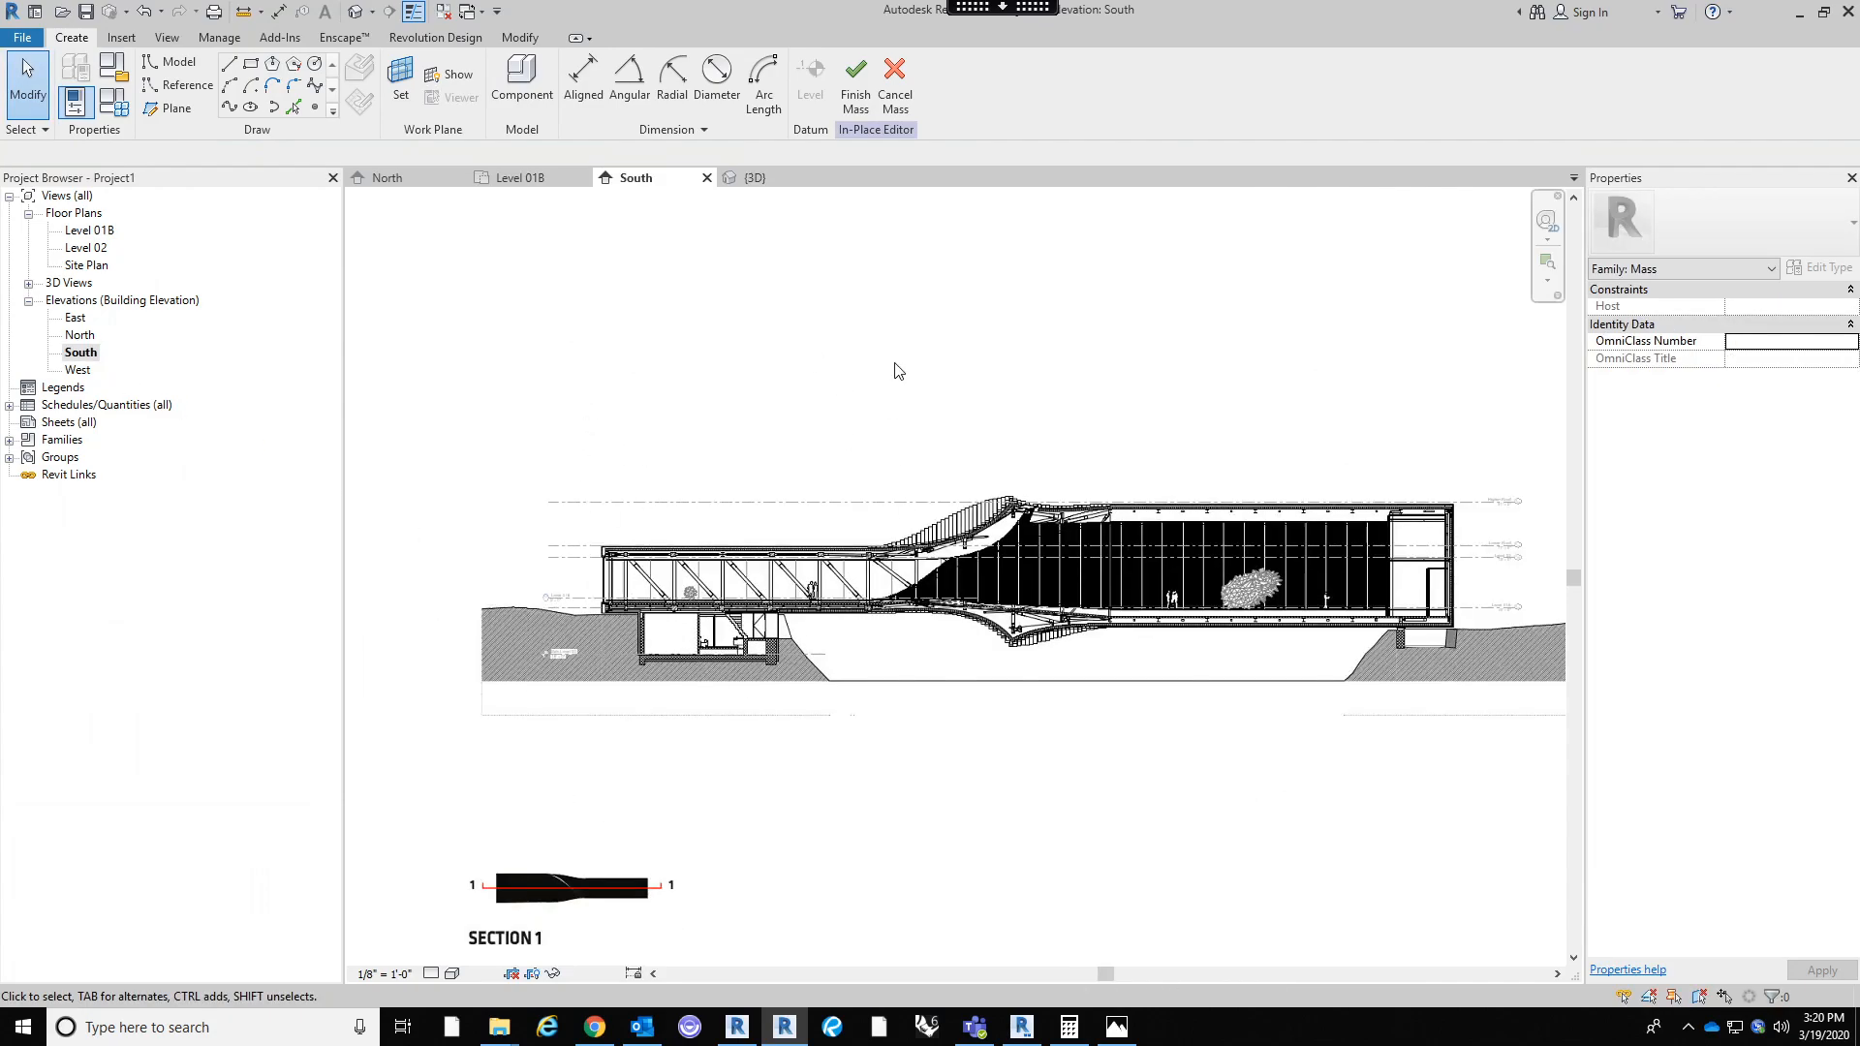
{"action": "scroll", "coordinate": [635, 523], "scroll_direction": "up", "scroll_amount": 2}
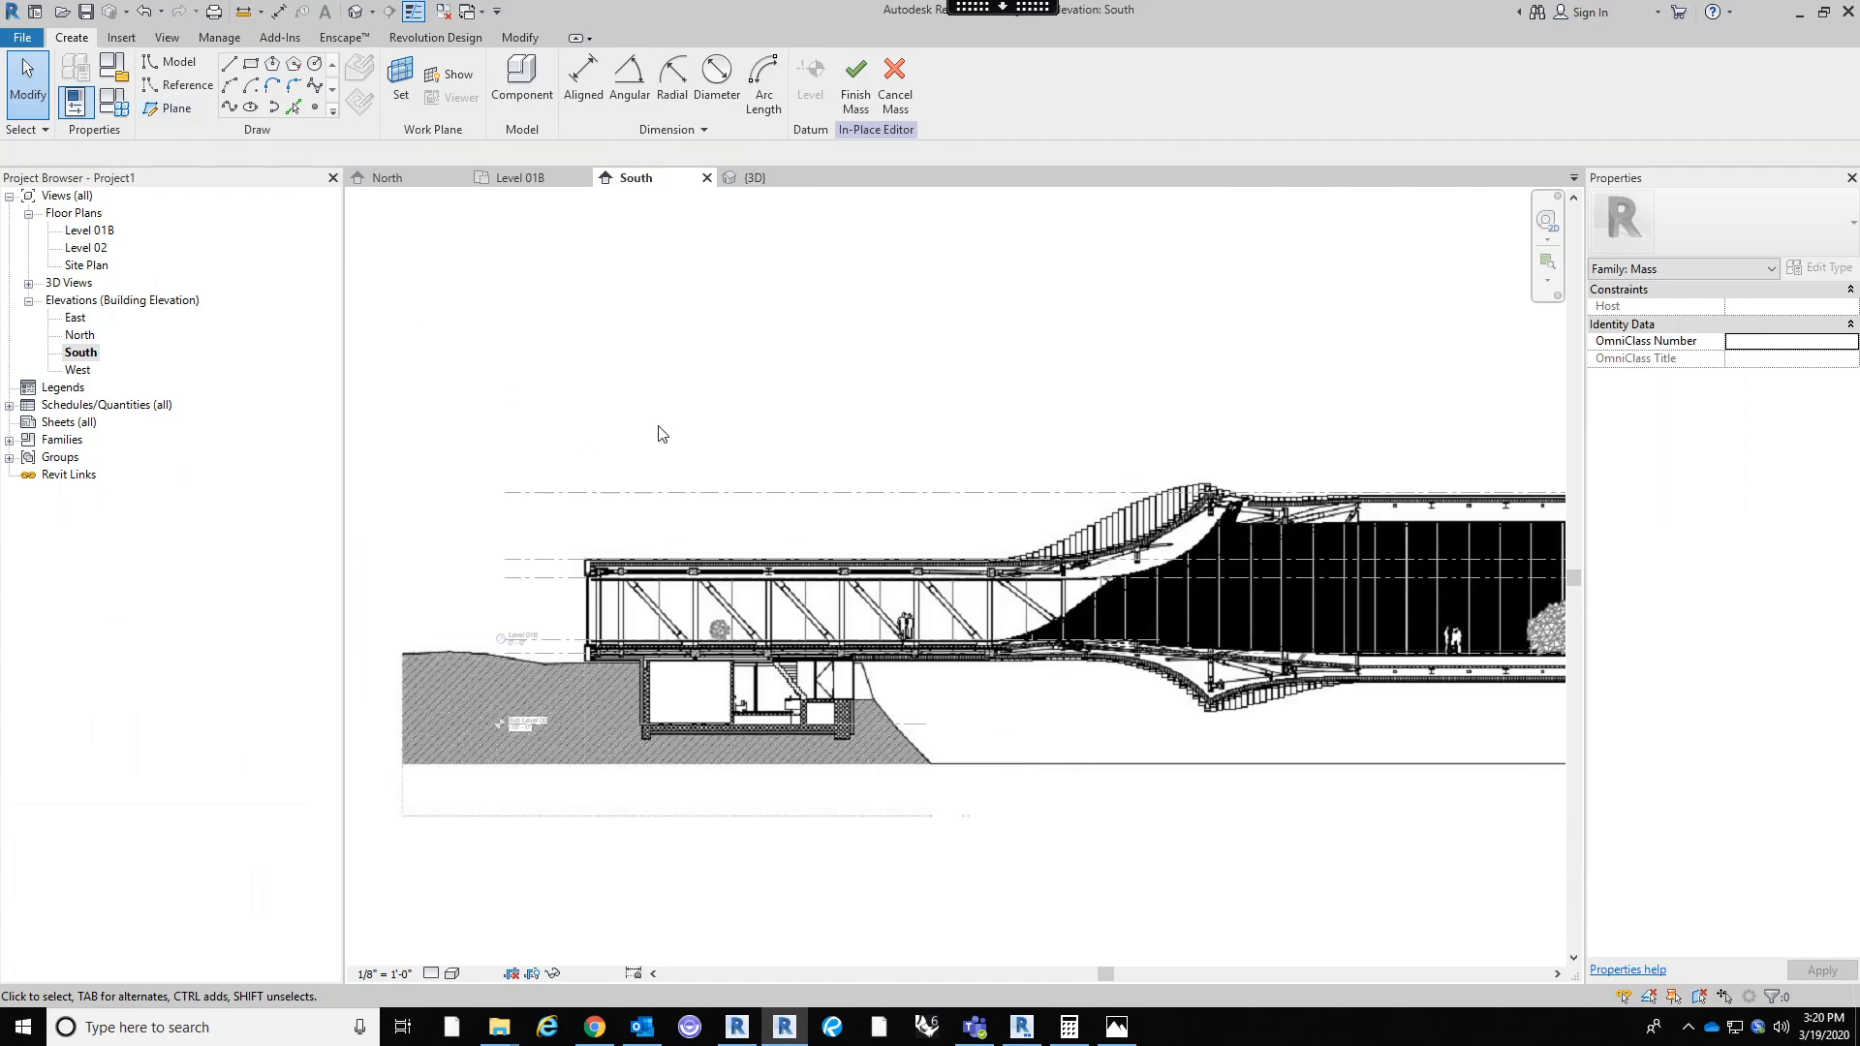
{"action": "scroll", "coordinate": [814, 416], "scroll_direction": "down", "scroll_amount": 3}
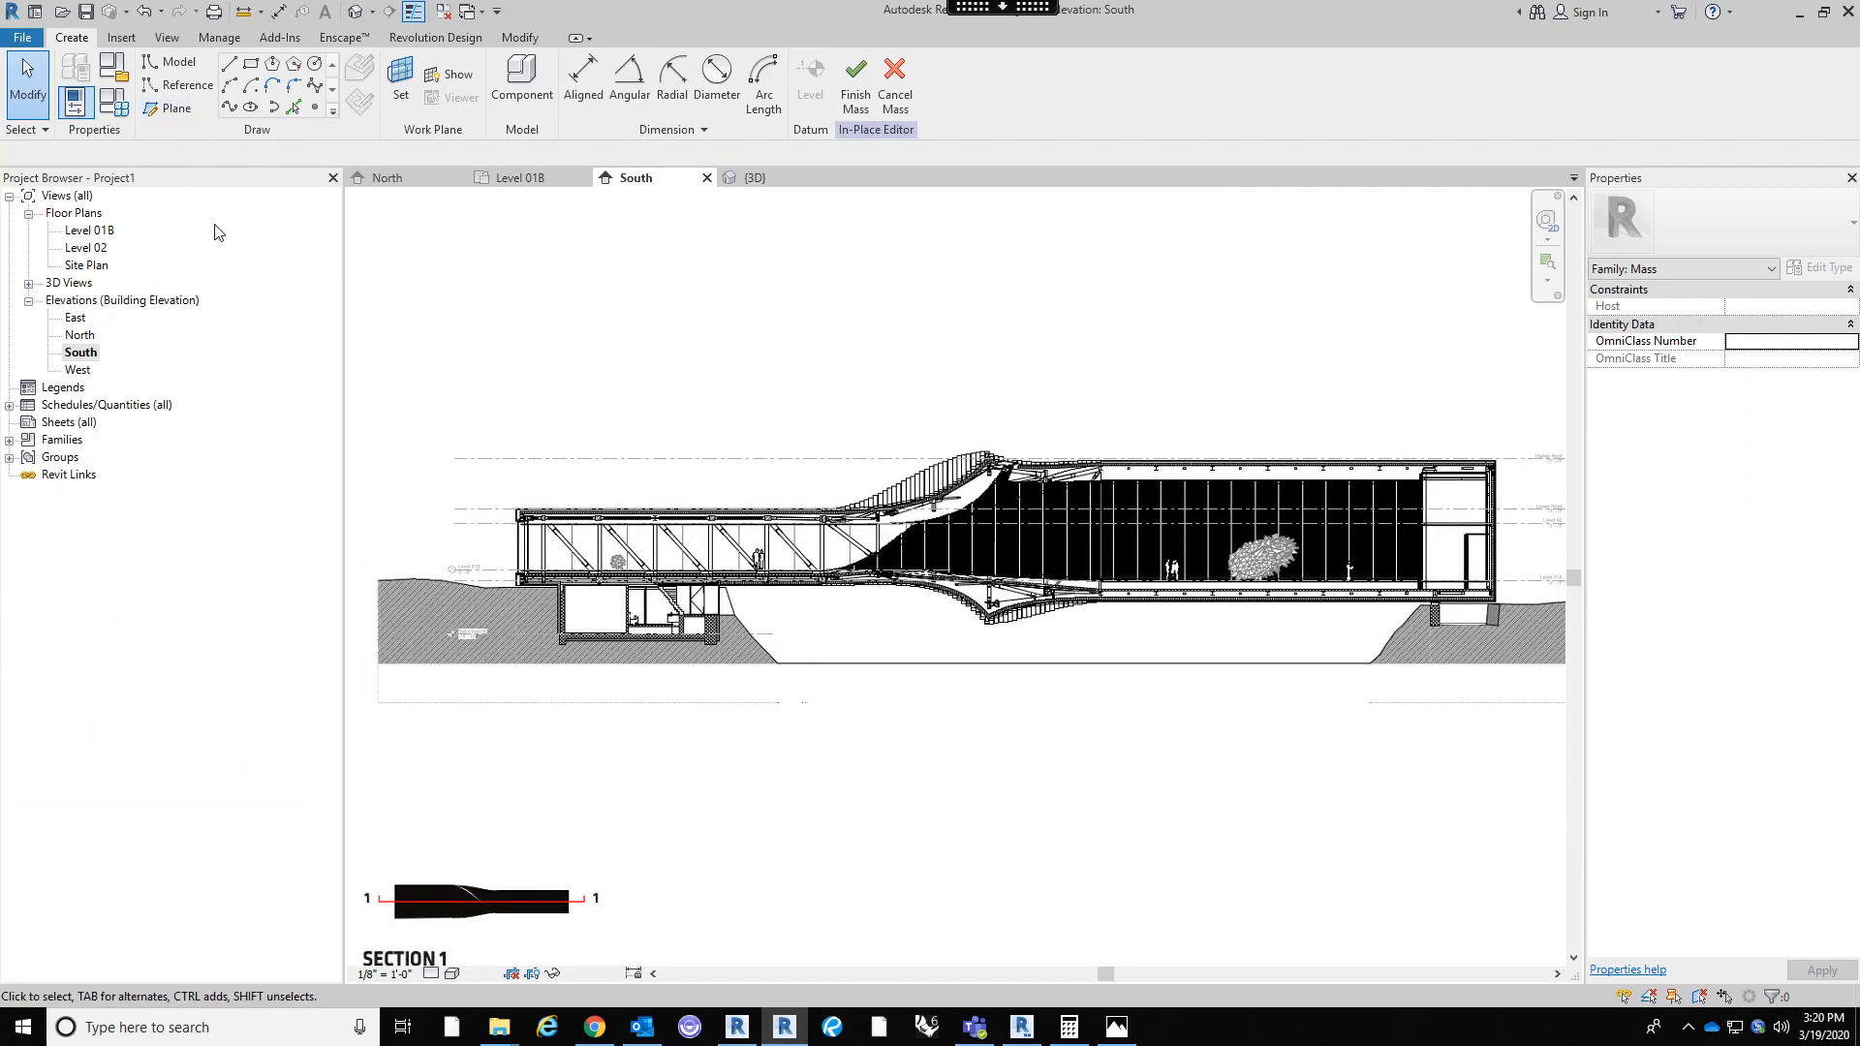
Draw a vertical reference plane along the left end of the building, from the lower roof down into the ground
{"action": "left_click", "coordinate": [162, 109]}
{"action": "scroll", "coordinate": [524, 489], "scroll_direction": "up", "scroll_amount": 1}
{"action": "scroll", "coordinate": [518, 493], "scroll_direction": "up", "scroll_amount": 3}
{"action": "left_click", "coordinate": [507, 512]}
{"action": "left_click", "coordinate": [508, 726]}
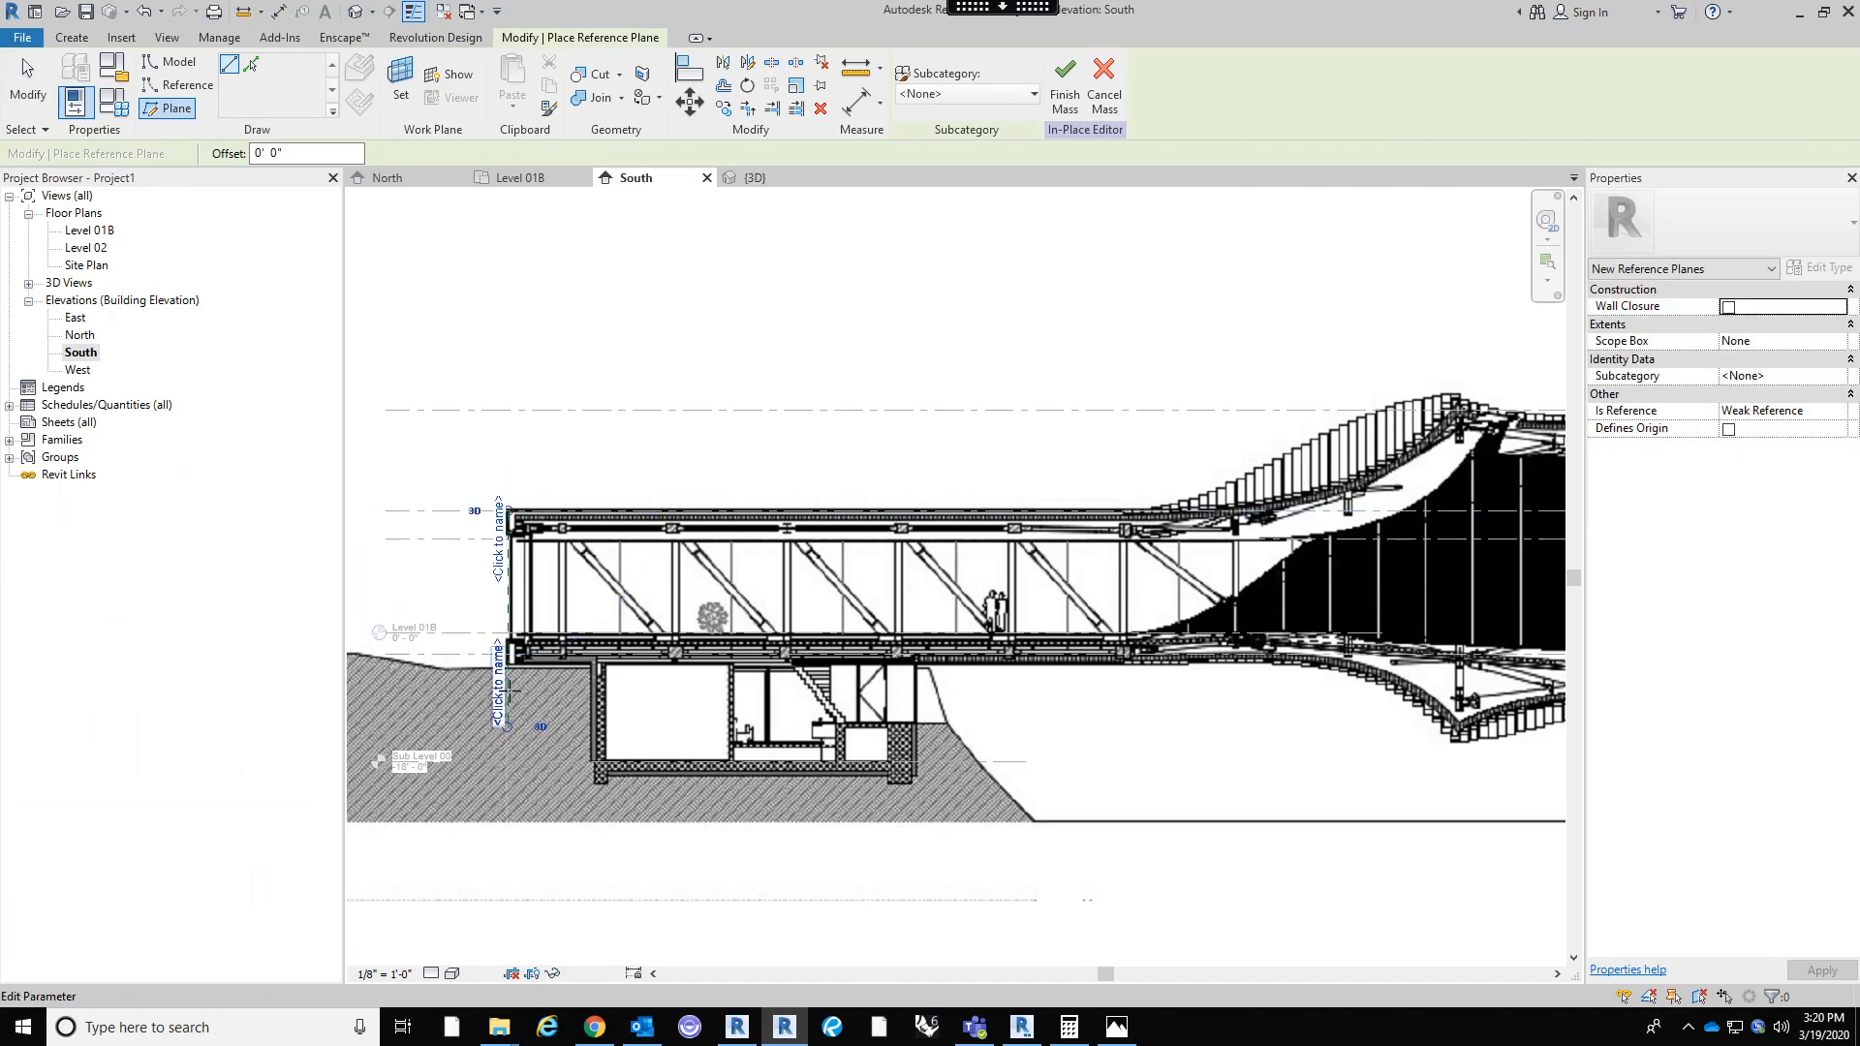
{"action": "key", "text": "Escape"}
{"action": "key", "text": "Escape"}
Extend the reference plane's upper end above the lower roof and name the plane A
{"action": "left_click_drag", "start_coordinate": [508, 512], "coordinate": [518, 446]}
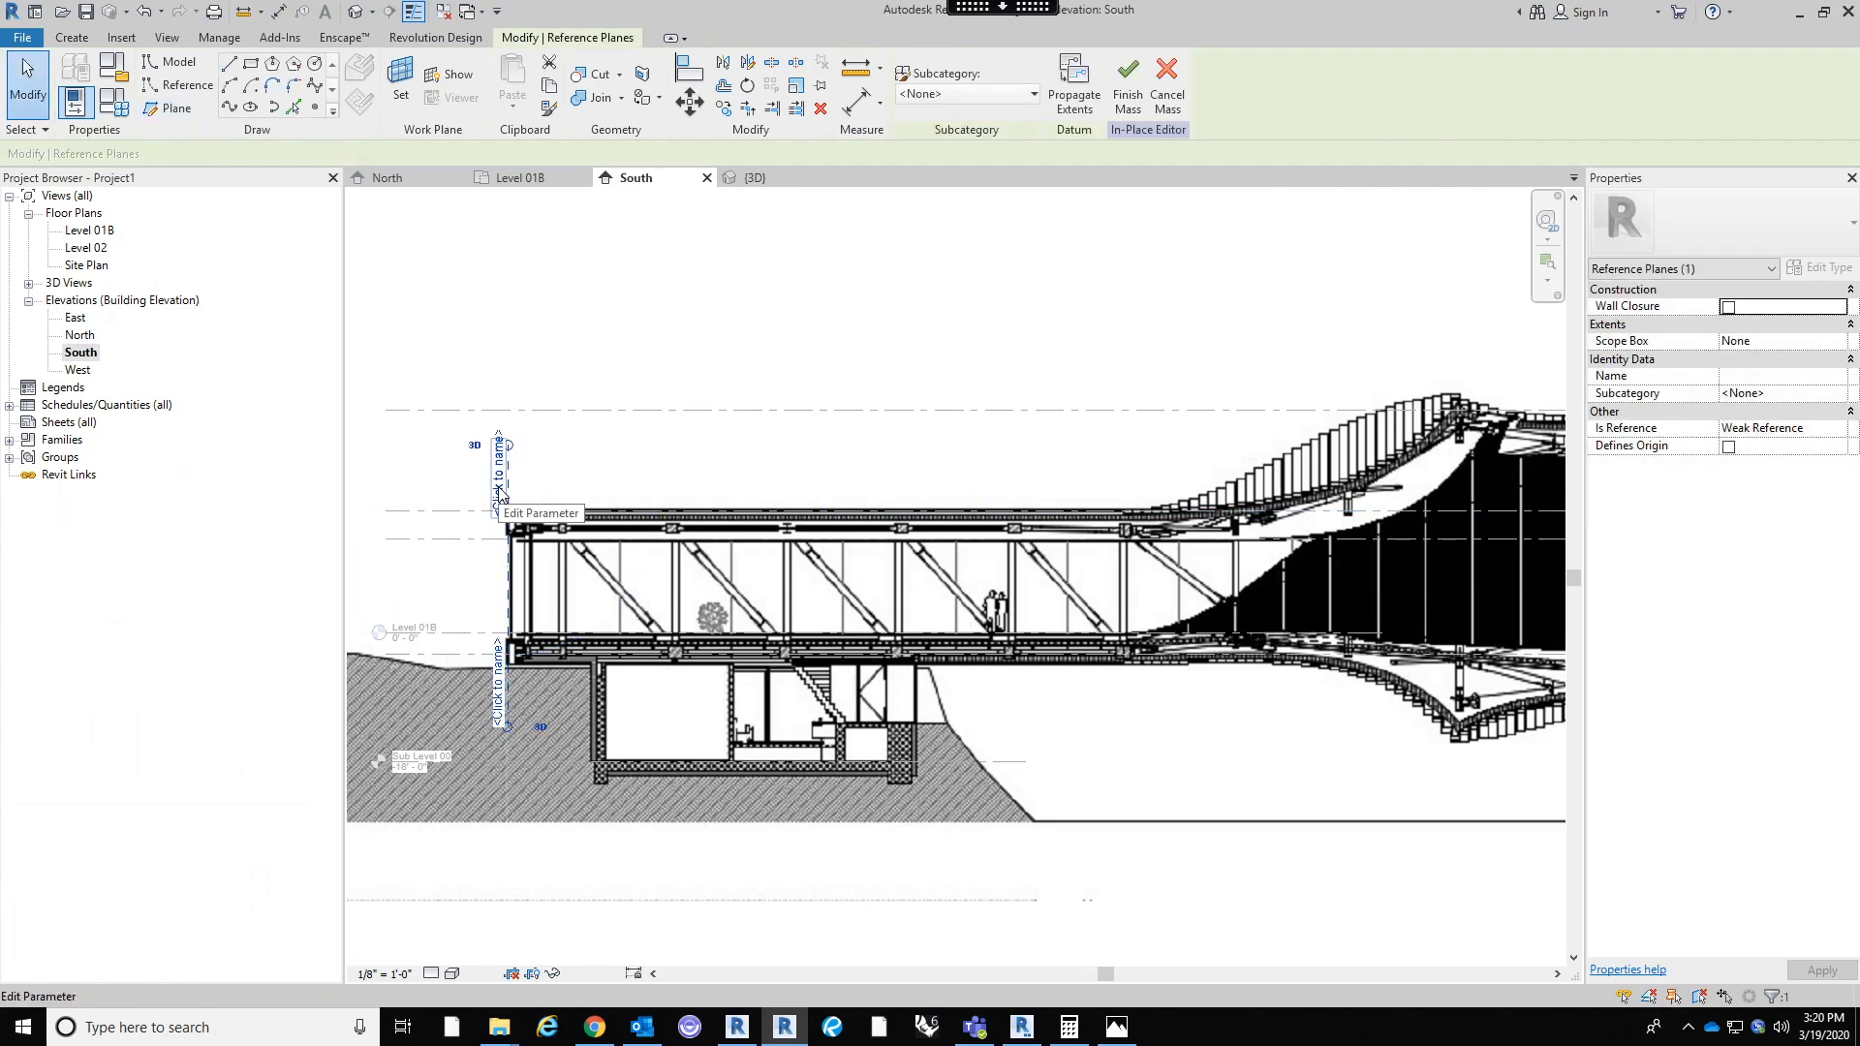
{"action": "left_click", "coordinate": [500, 496]}
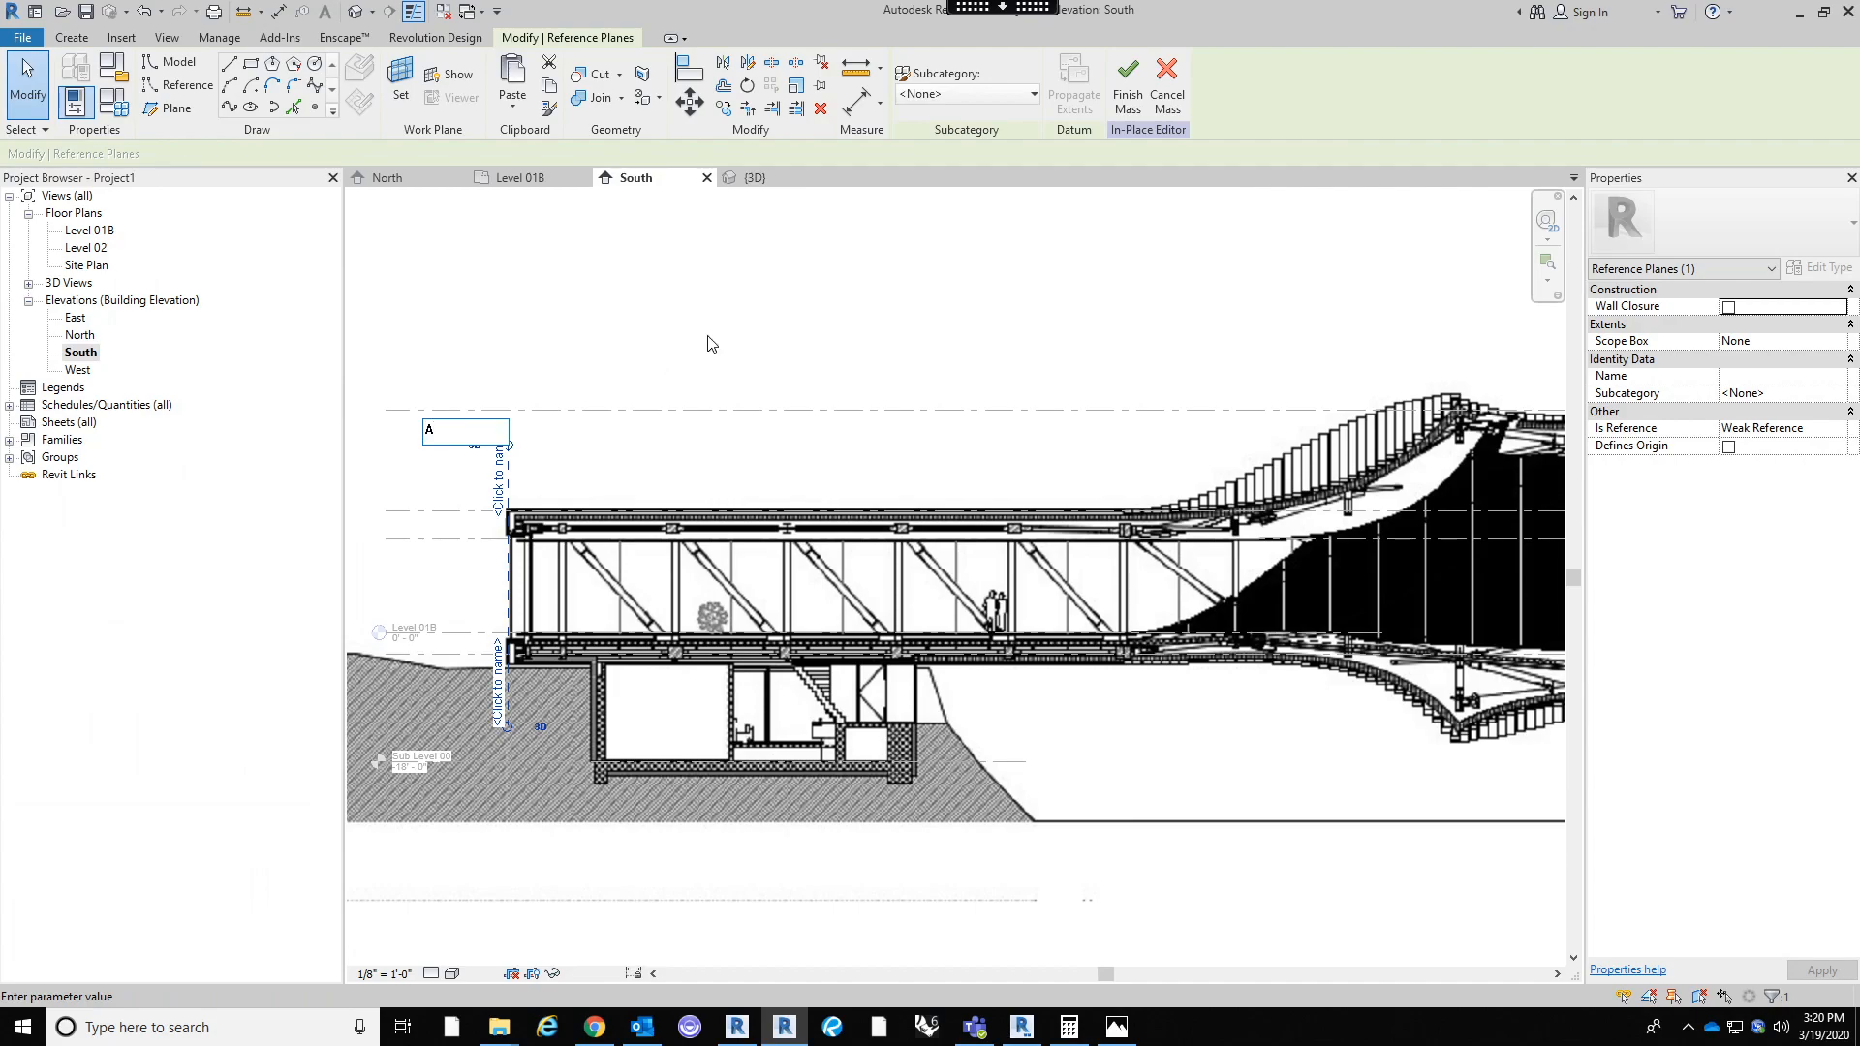
{"action": "key", "text": "Return"}
Copy reference plane A about 85' 6" horizontally along the lower roof to where the building's twist begins
{"action": "scroll", "coordinate": [557, 420], "scroll_direction": "down", "scroll_amount": 2}
{"action": "key", "text": "m"}
{"action": "key", "text": "v"}
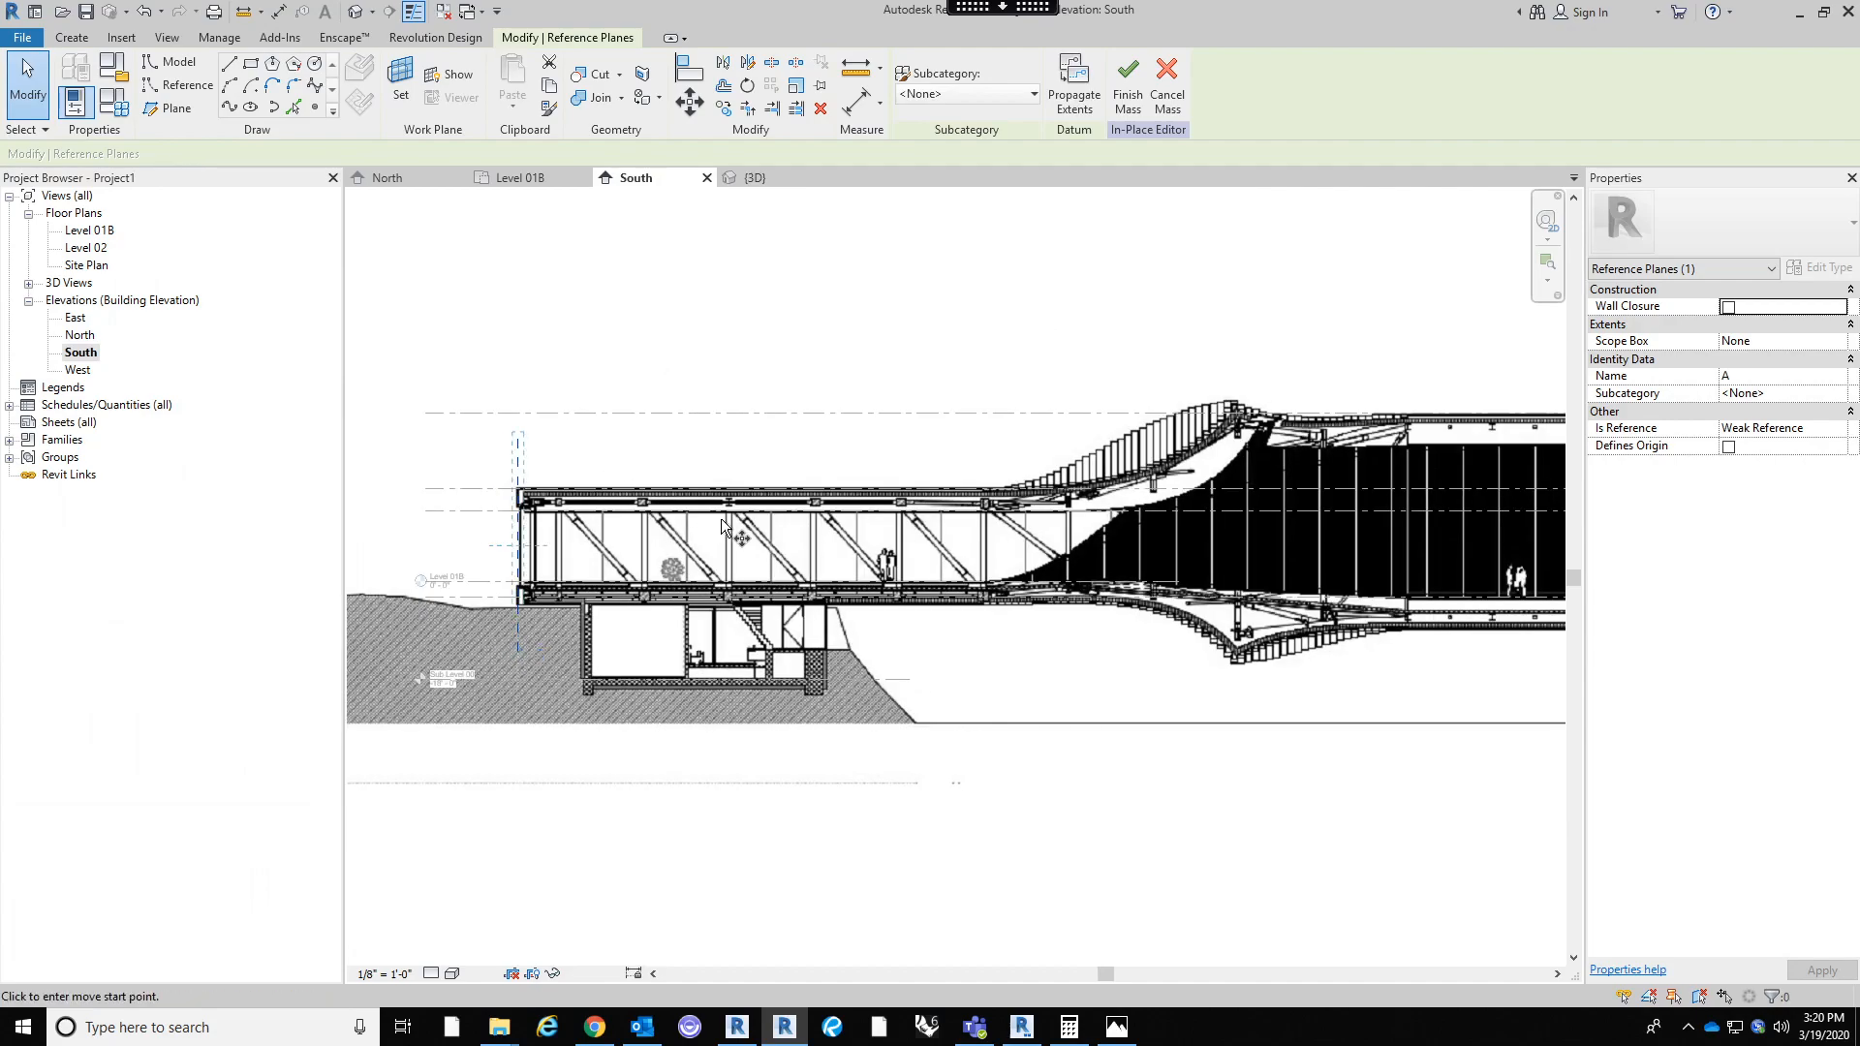
{"action": "left_click", "coordinate": [520, 491]}
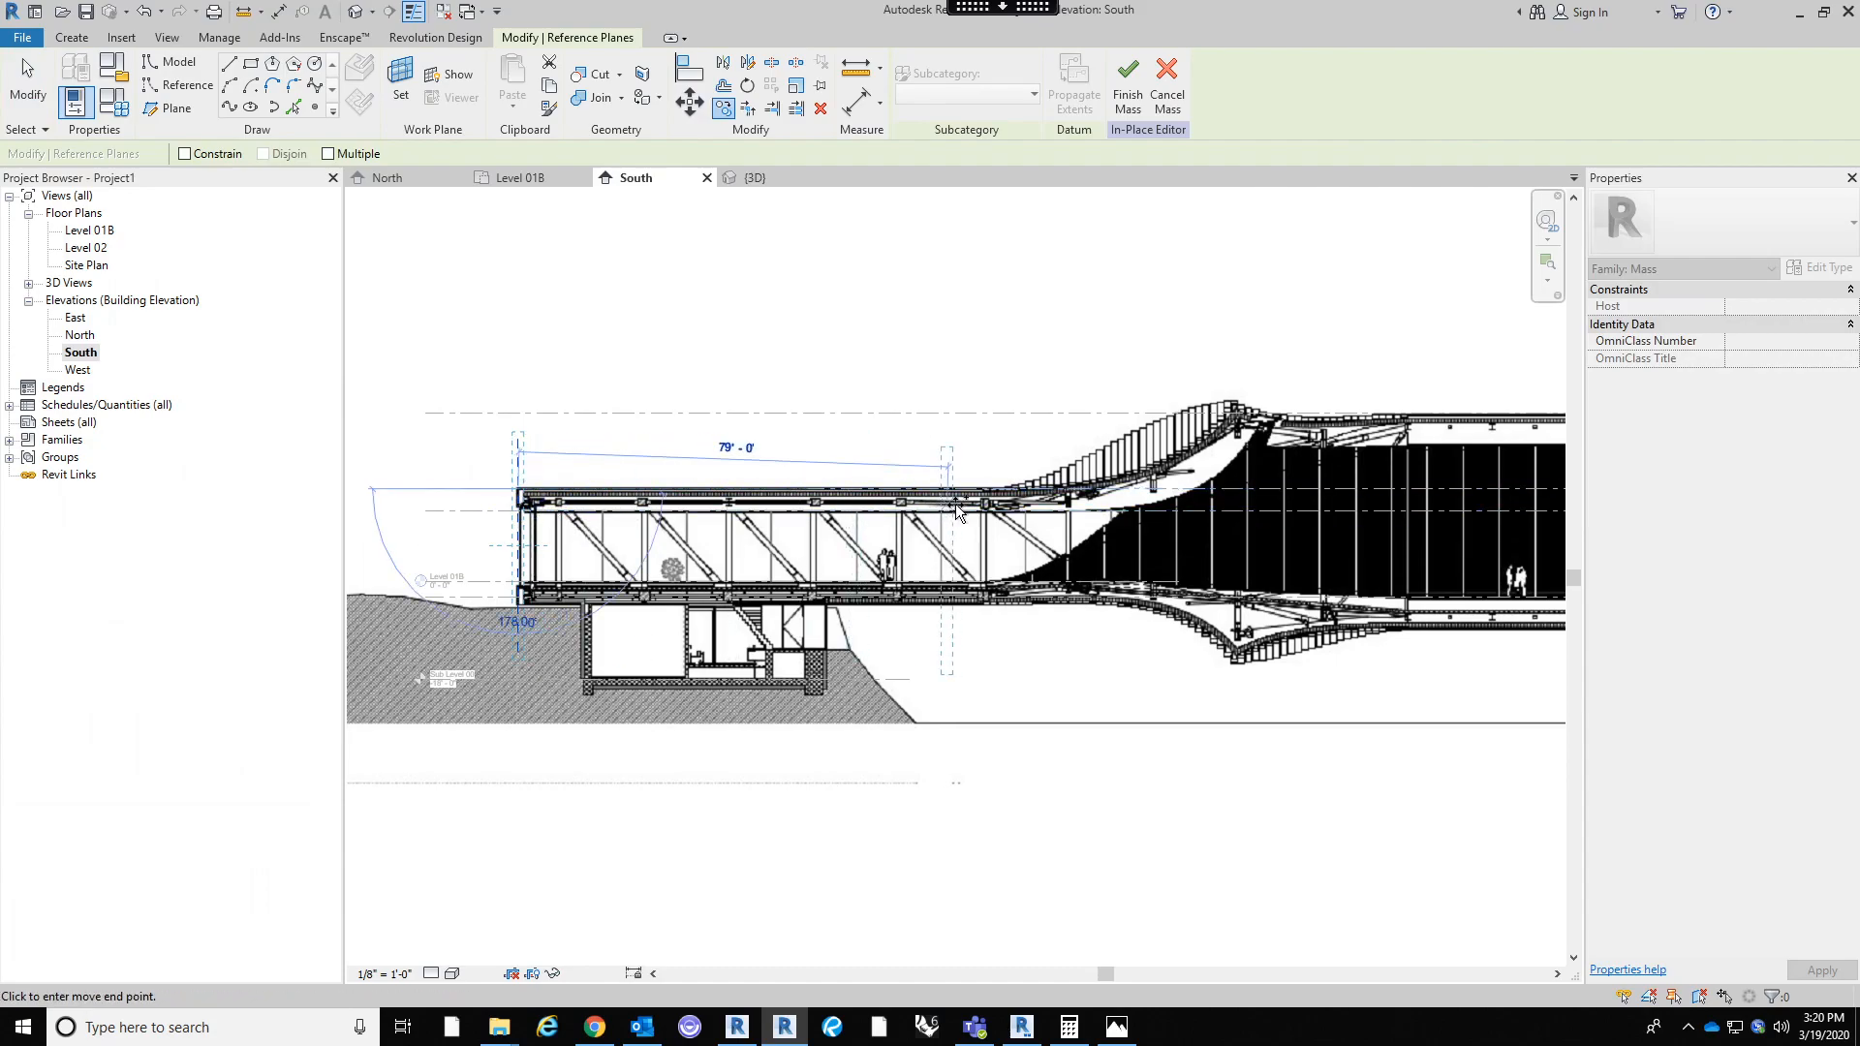
{"action": "scroll", "coordinate": [976, 496], "scroll_direction": "up", "scroll_amount": 2}
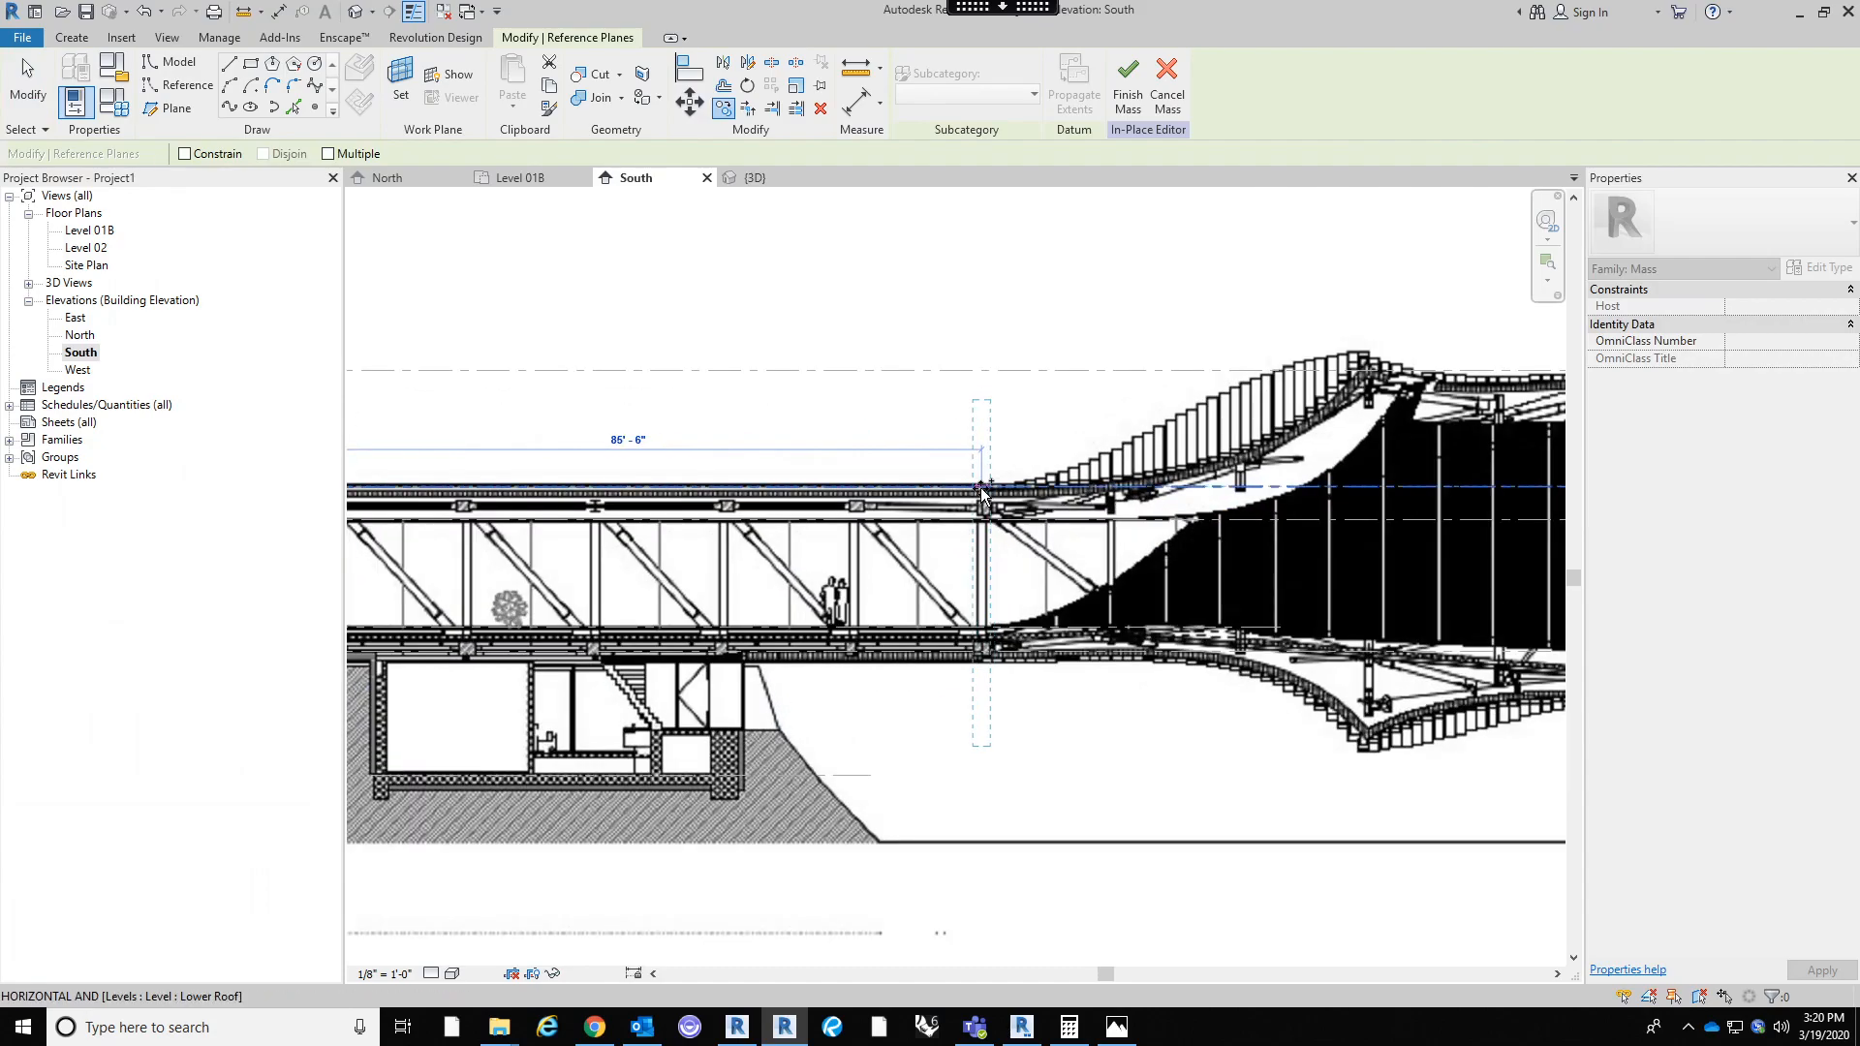
{"action": "left_click", "coordinate": [982, 494]}
{"action": "scroll", "coordinate": [1018, 509], "scroll_direction": "down", "scroll_amount": 2}
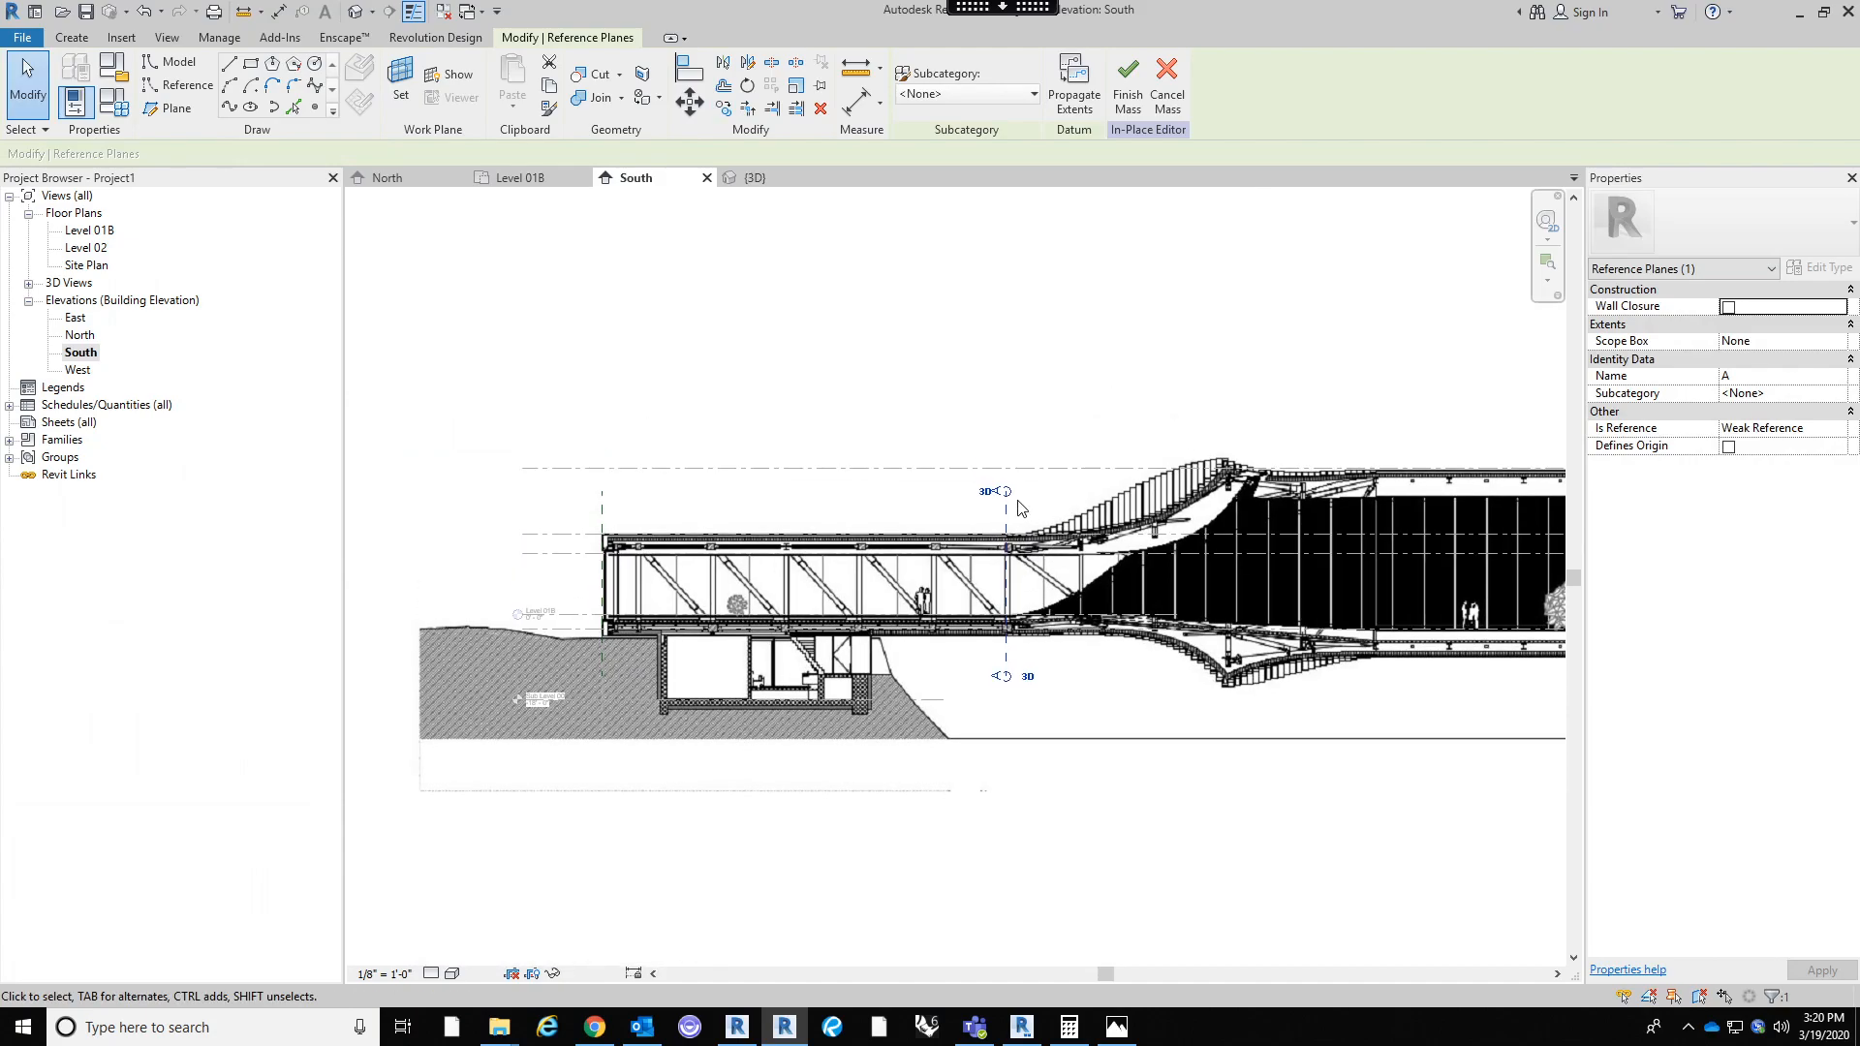
Rename the copied reference plane at the start of the twist as B
{"action": "scroll", "coordinate": [981, 506], "scroll_direction": "up", "scroll_amount": 2}
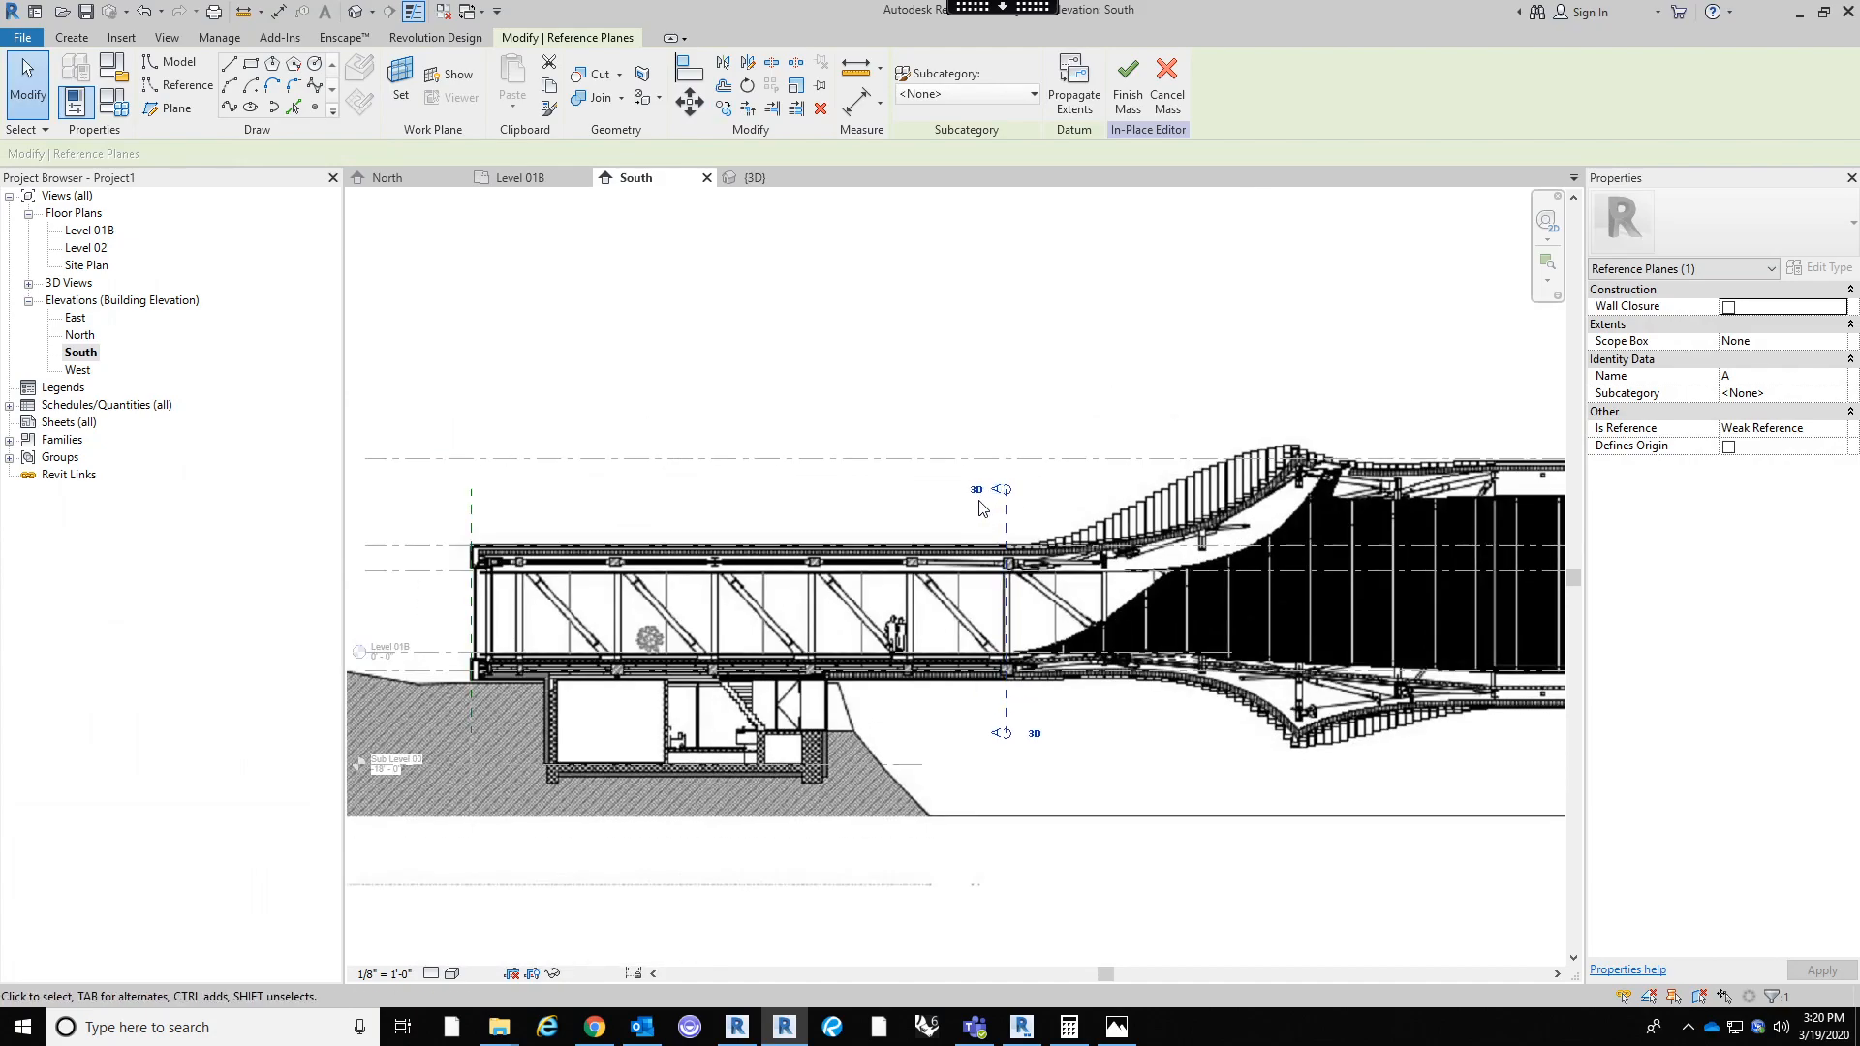
{"action": "key", "text": "Escape"}
{"action": "left_click", "coordinate": [1003, 730]}
{"action": "left_click", "coordinate": [1001, 725]}
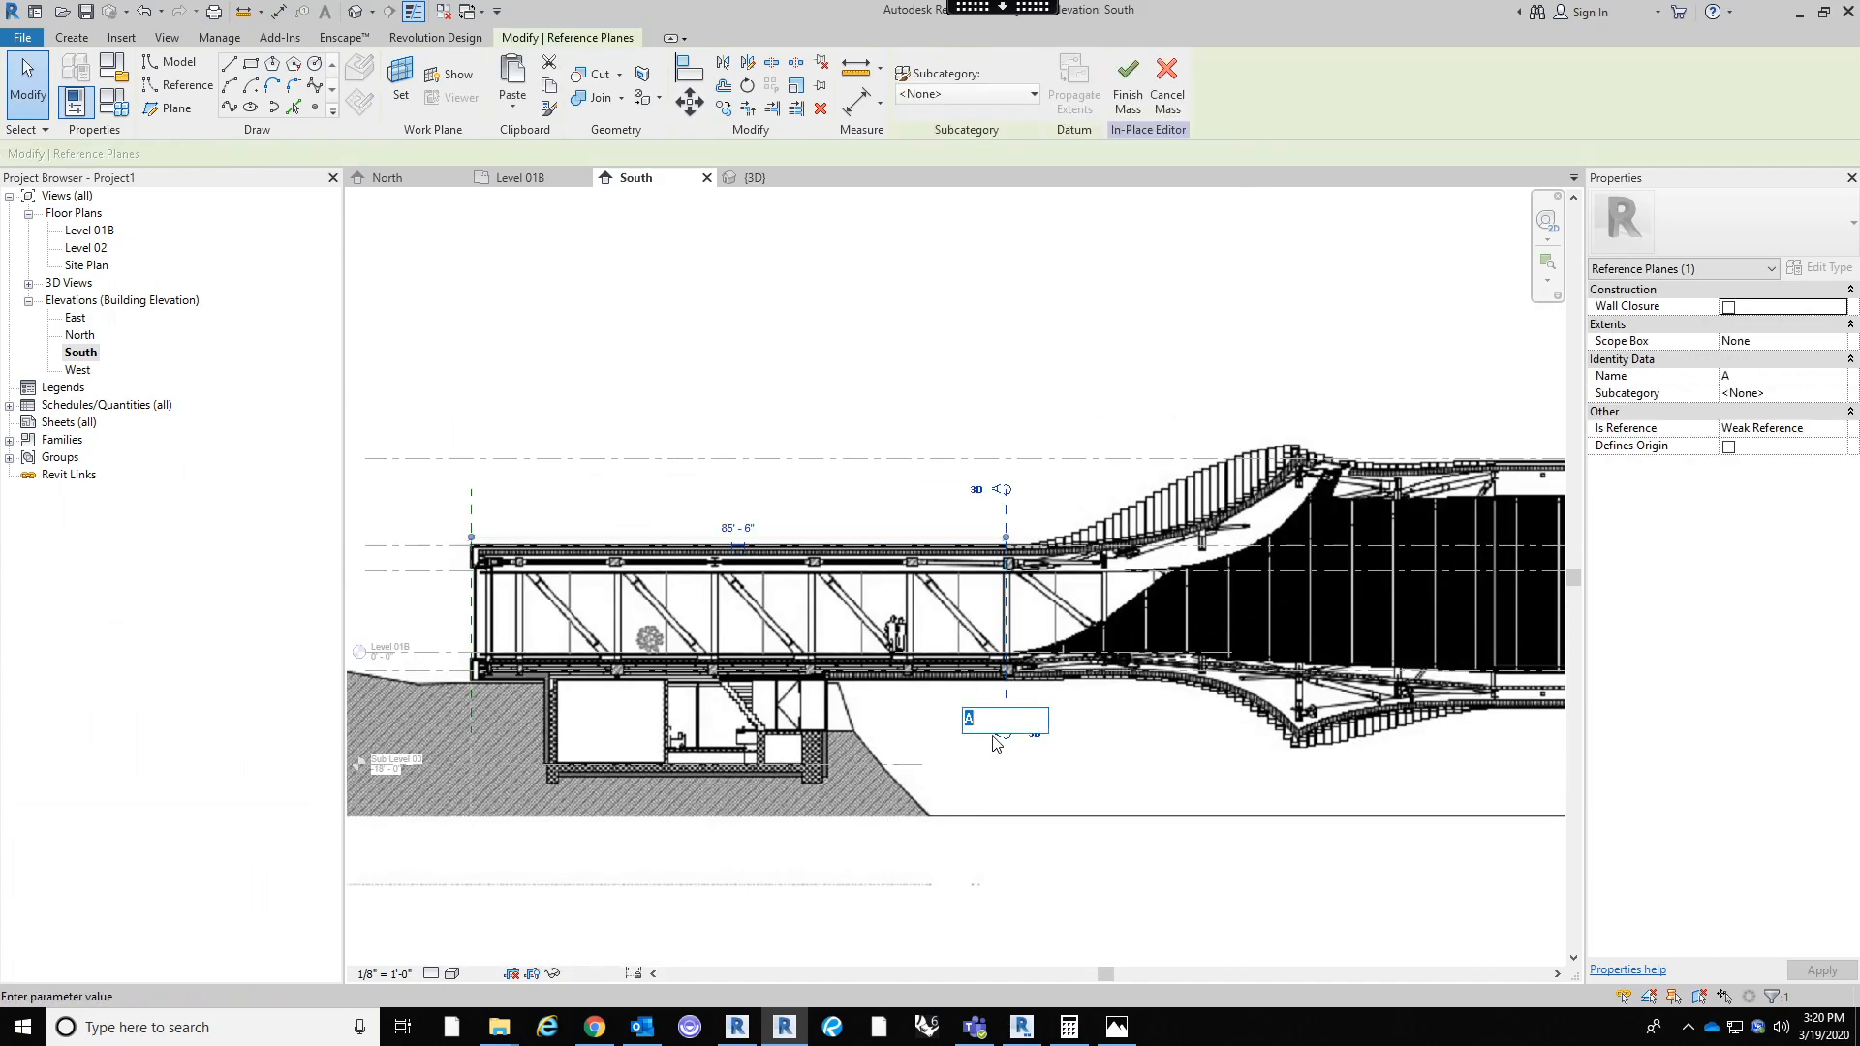
{"action": "key", "text": "Return"}
Copy reference plane B horizontally to where the twist ends and the higher roof runs level
{"action": "middle_click_drag", "start_coordinate": [1147, 759], "coordinate": [975, 785]}
{"action": "key", "text": "c"}
{"action": "key", "text": "o"}
{"action": "left_click", "coordinate": [844, 569]}
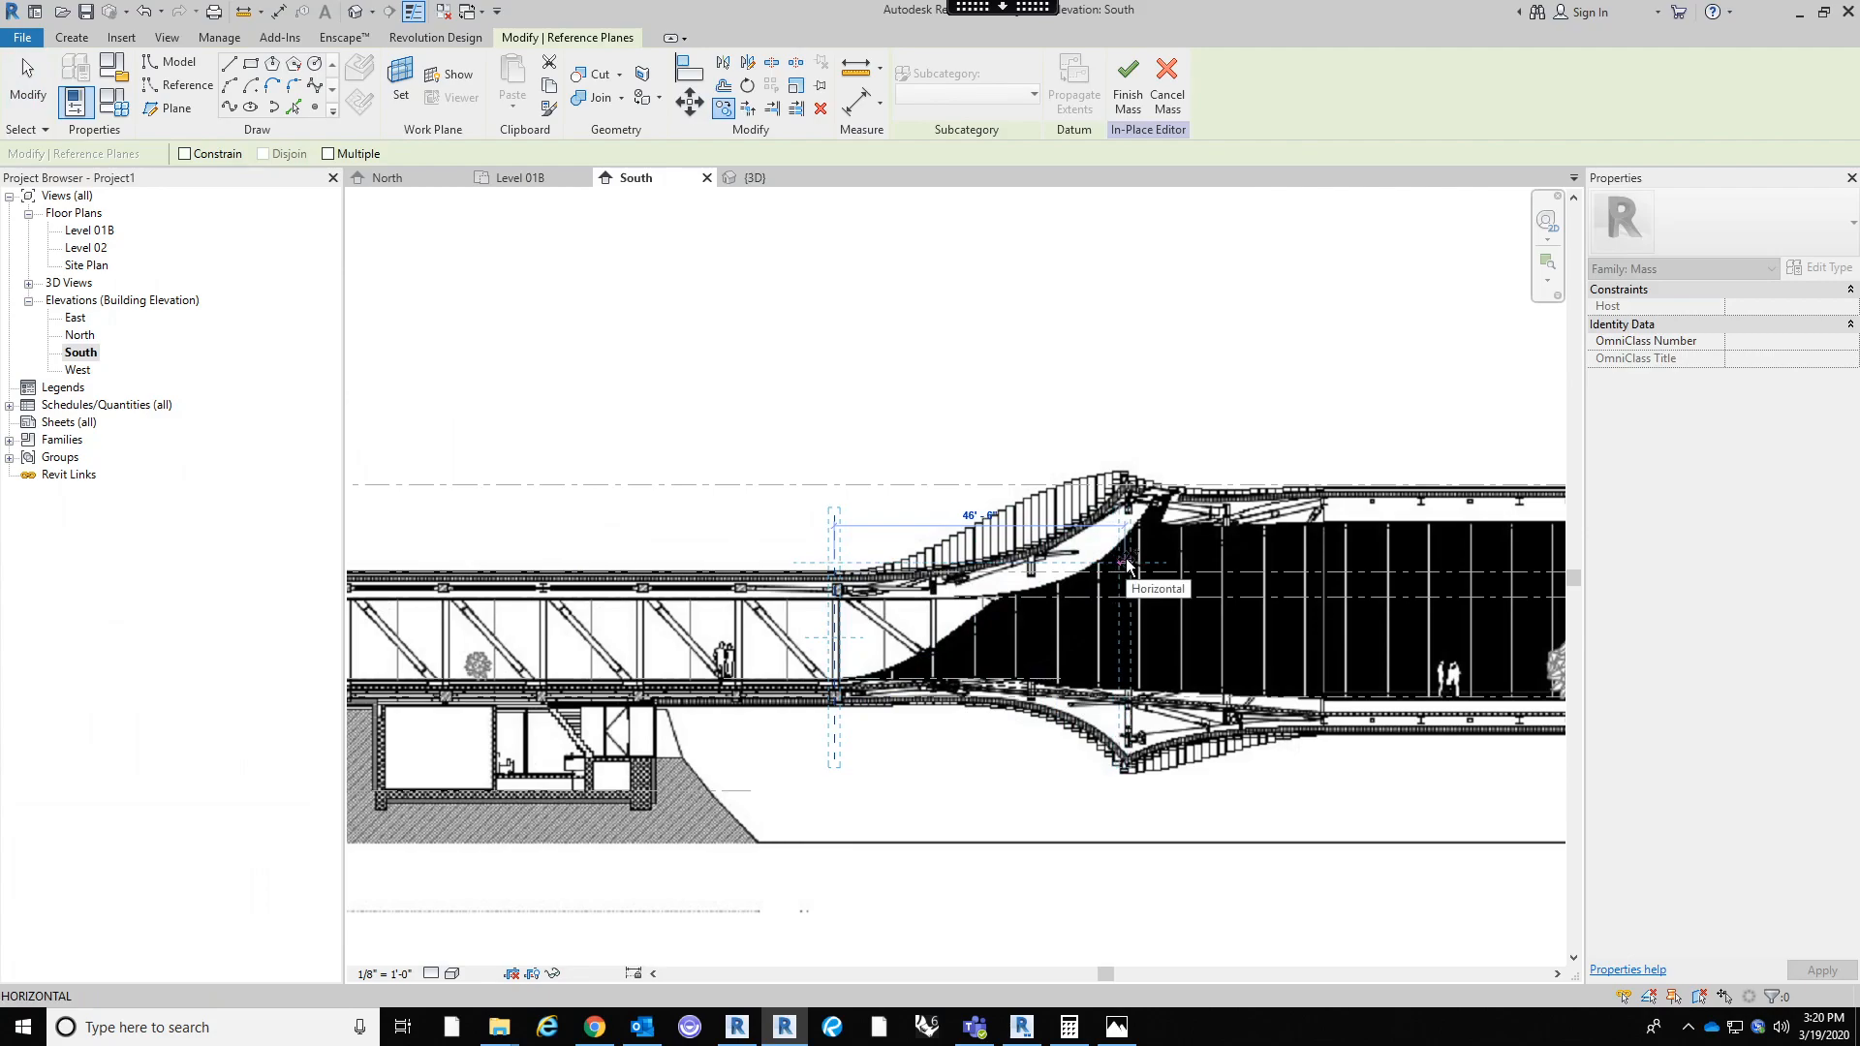
{"action": "left_click", "coordinate": [1334, 565]}
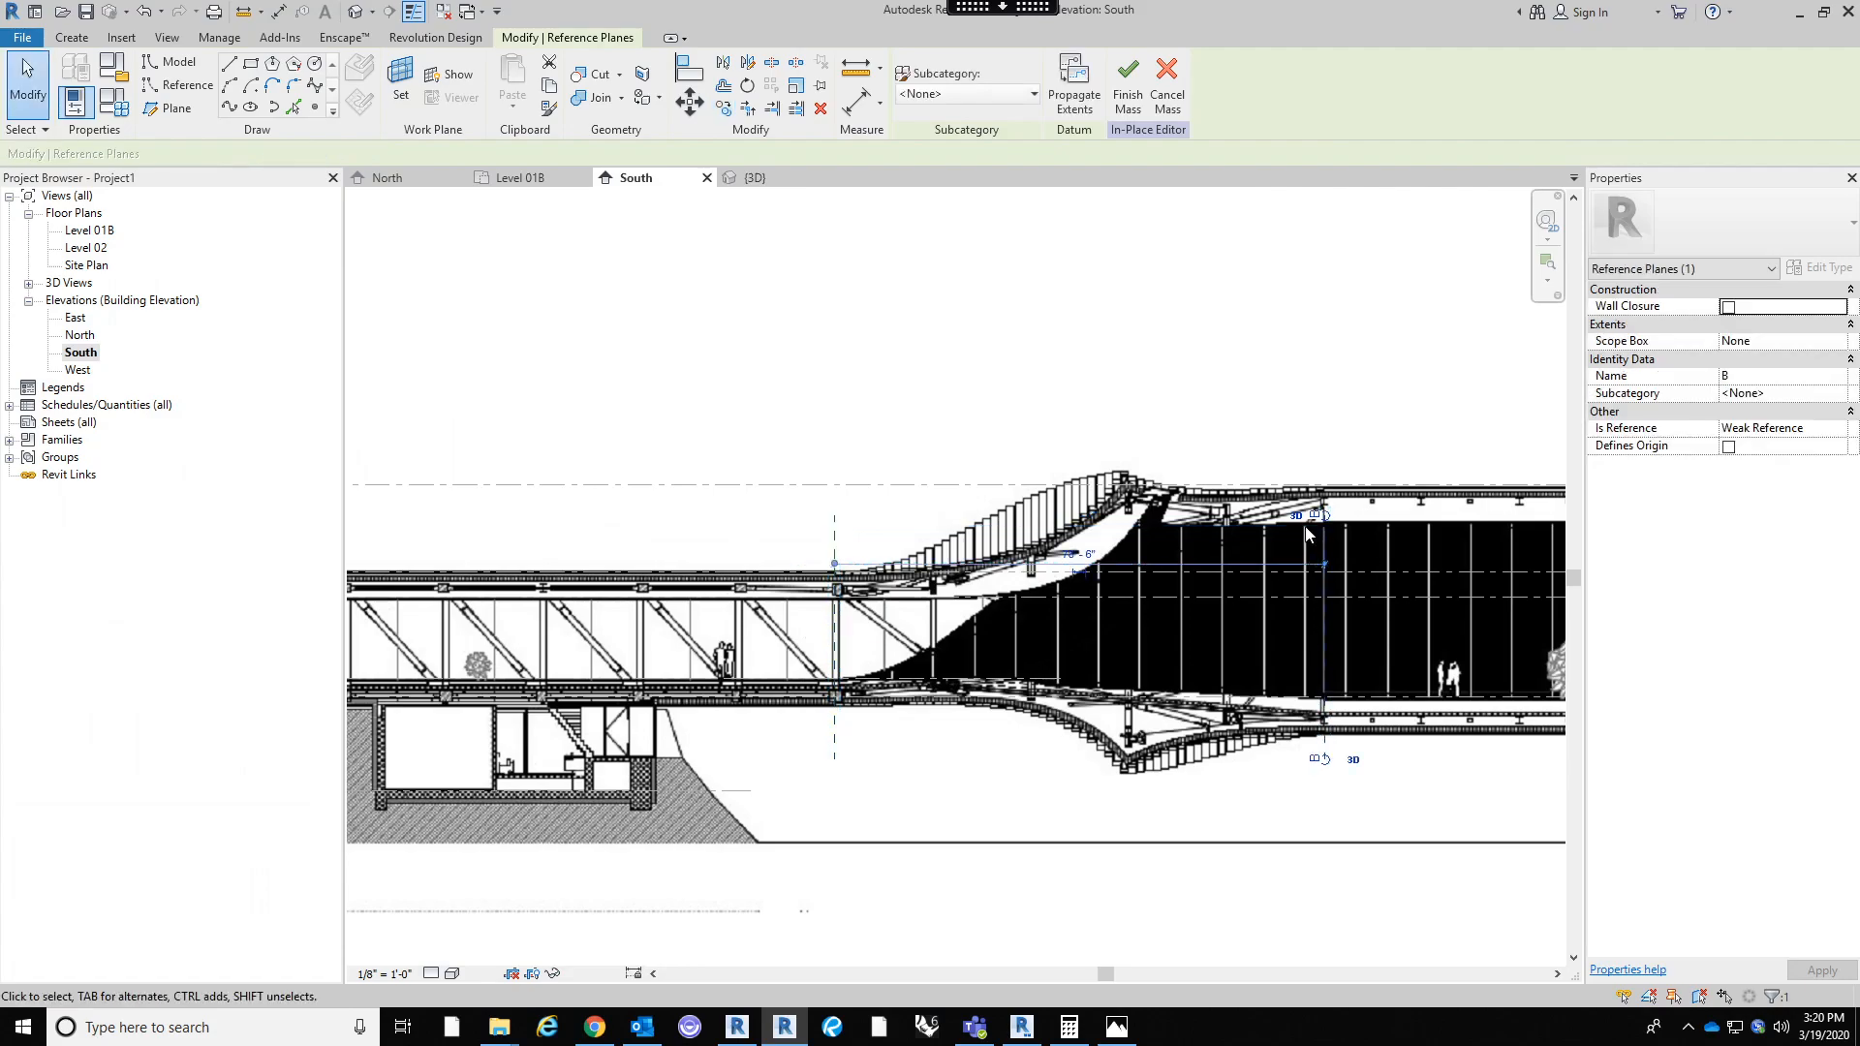
Extend the upper end of the reference plane at the end of the twist above the higher roof and rename it C
{"action": "left_click_drag", "start_coordinate": [1324, 513], "coordinate": [1321, 435]}
{"action": "left_click", "coordinate": [1313, 438]}
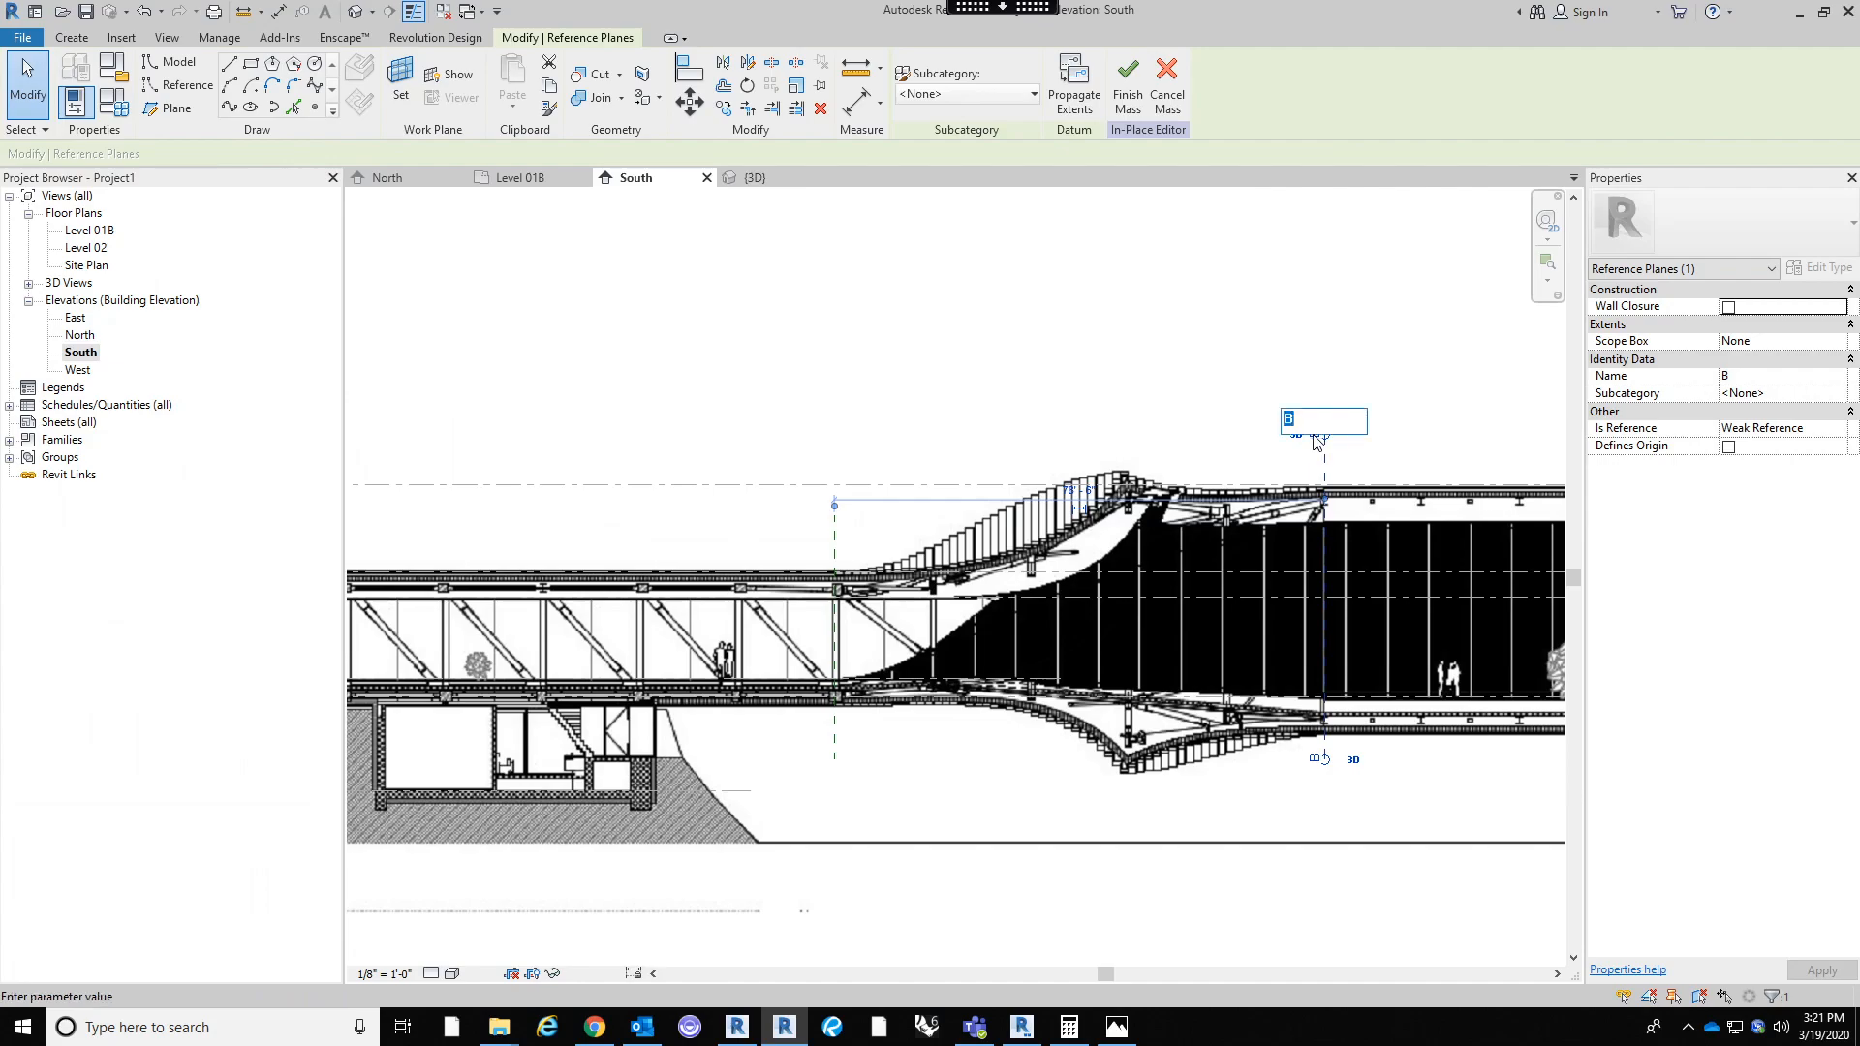
{"action": "key", "text": "Return"}
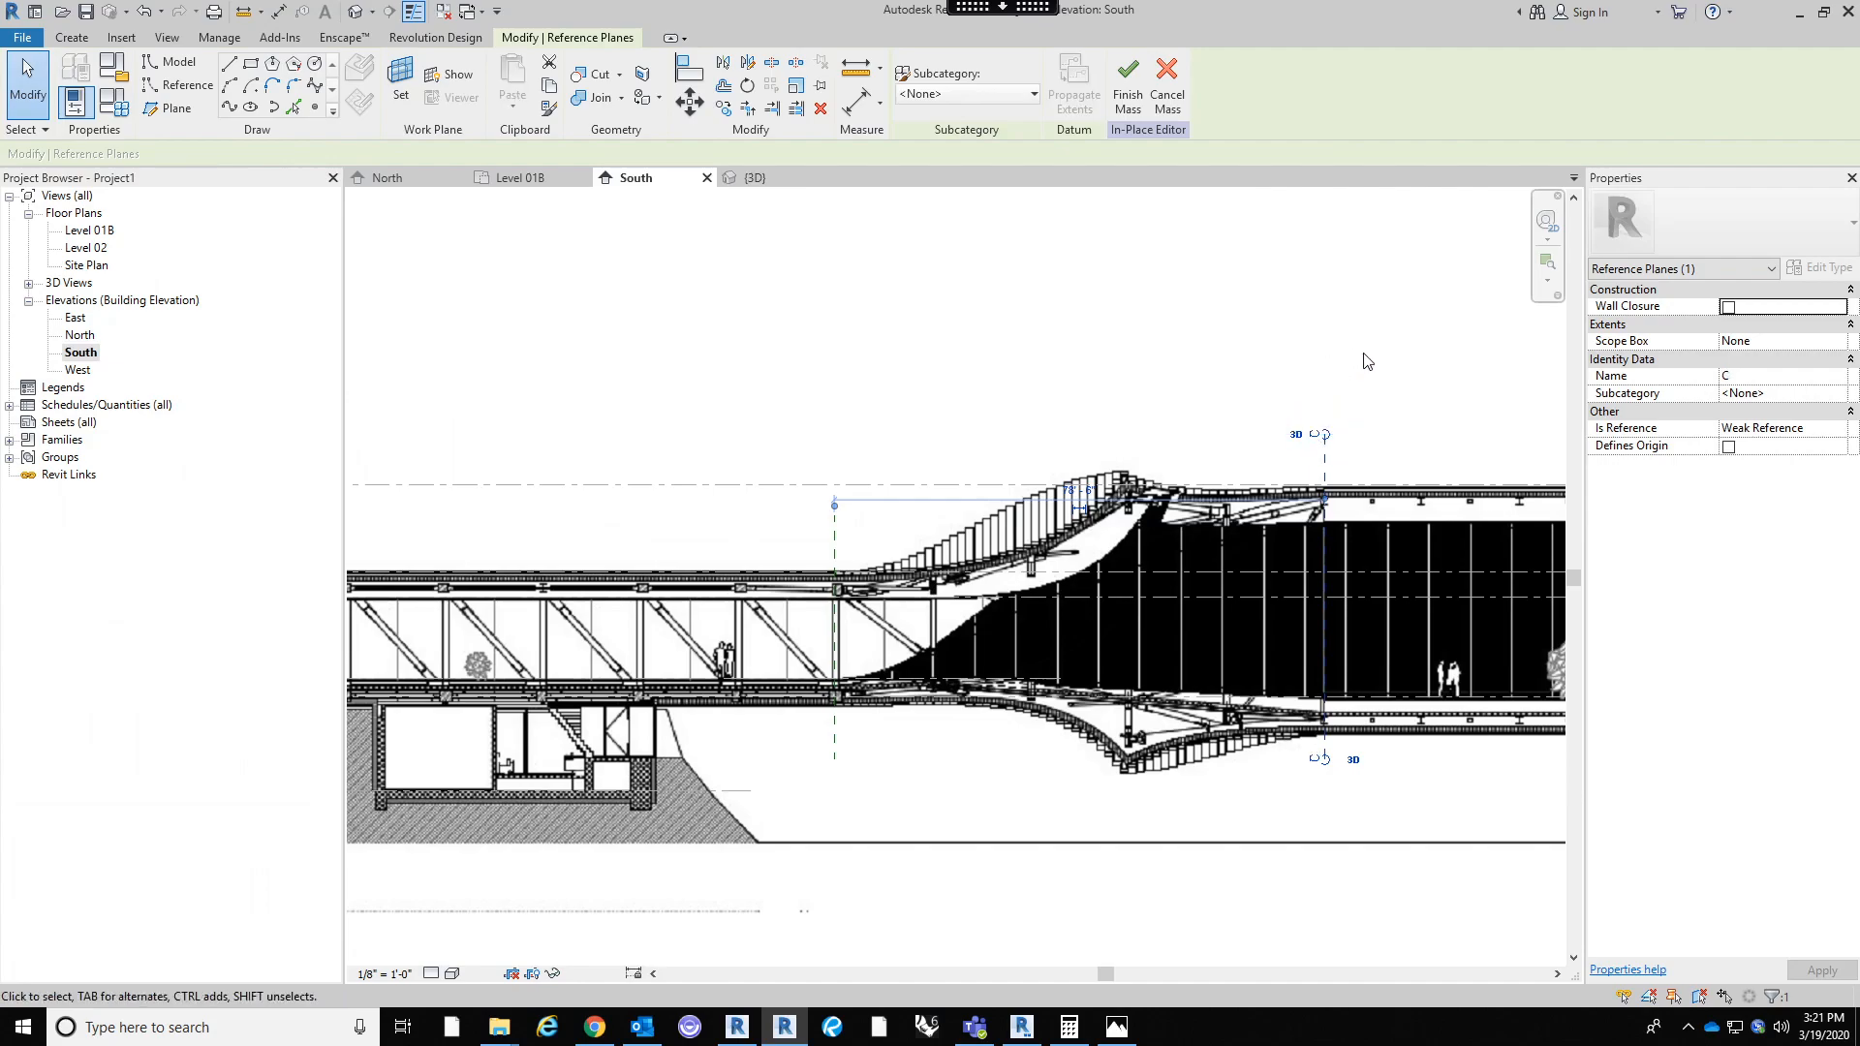
Copy reference plane C about 110' 6" horizontally along the Higher Roof level to the right end of the building
{"action": "scroll", "coordinate": [1007, 383], "scroll_direction": "down", "scroll_amount": 3}
{"action": "scroll", "coordinate": [1390, 410], "scroll_direction": "up", "scroll_amount": 2}
{"action": "key", "text": "c"}
{"action": "key", "text": "o"}
{"action": "left_click", "coordinate": [734, 493]}
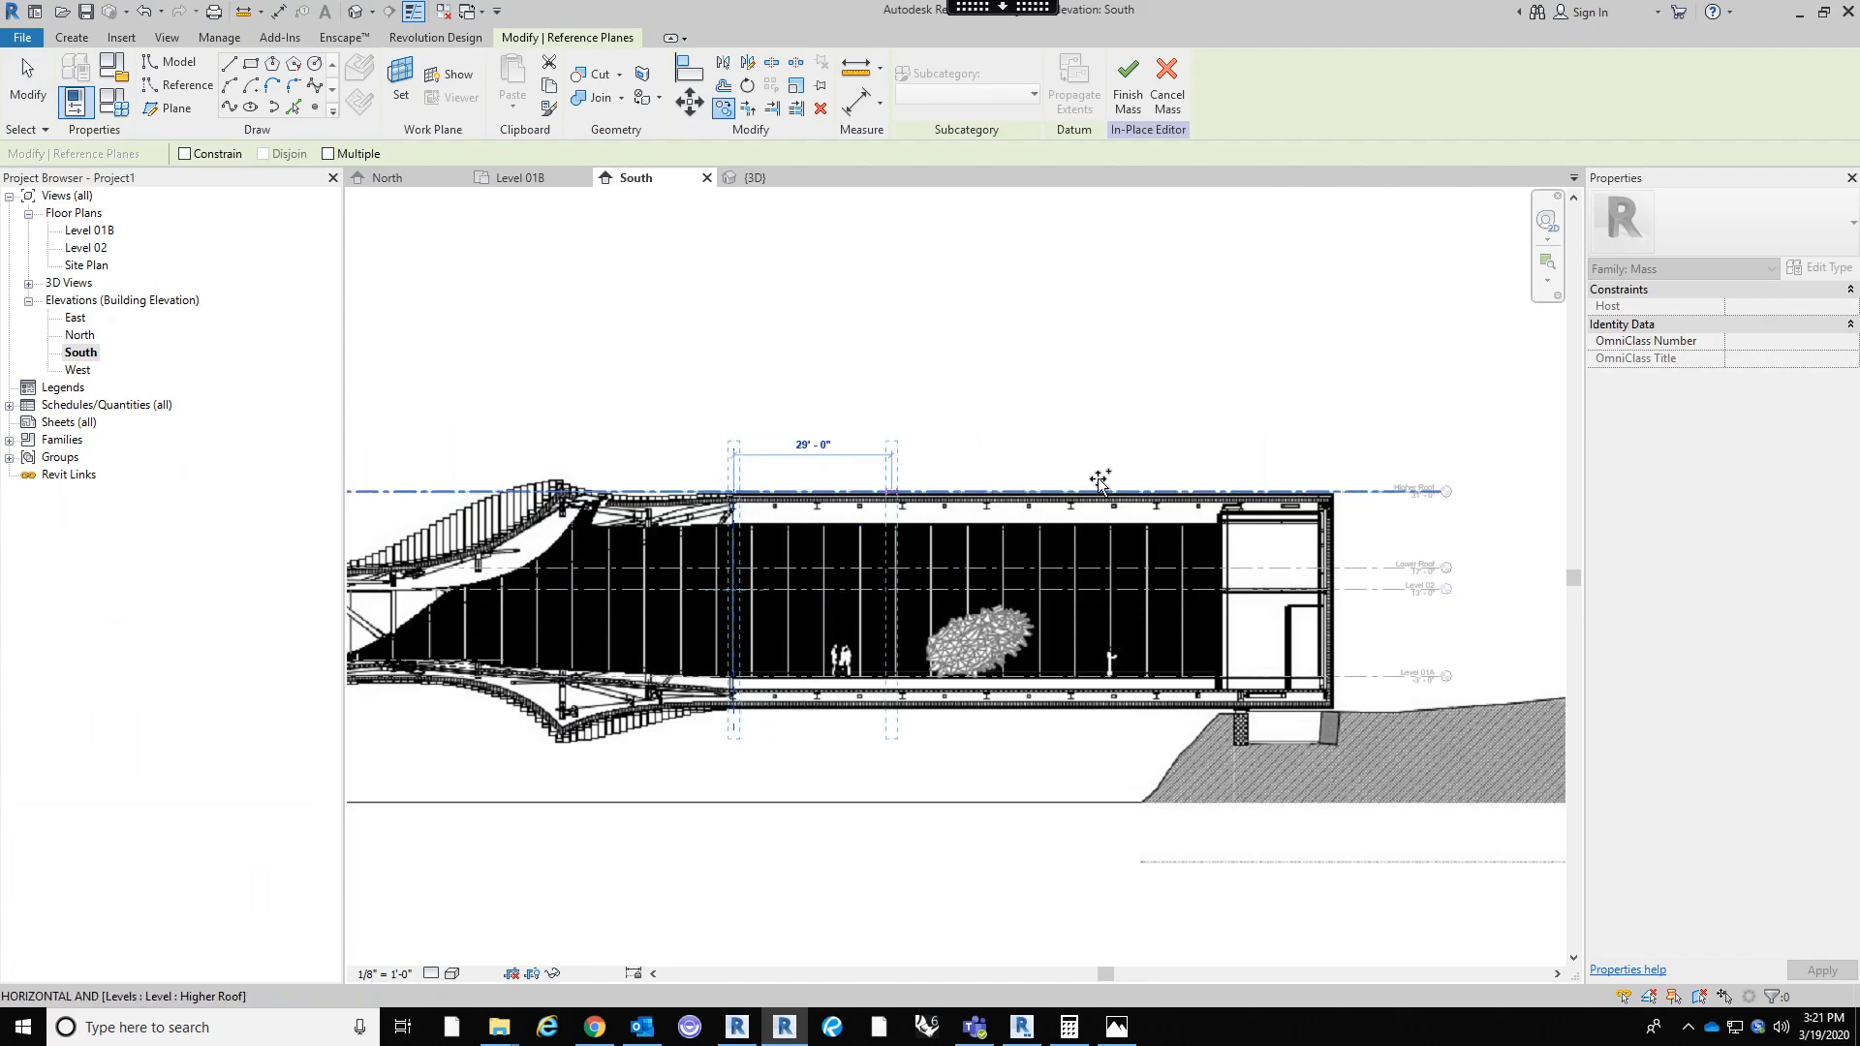
{"action": "scroll", "coordinate": [1335, 496], "scroll_direction": "up", "scroll_amount": 2}
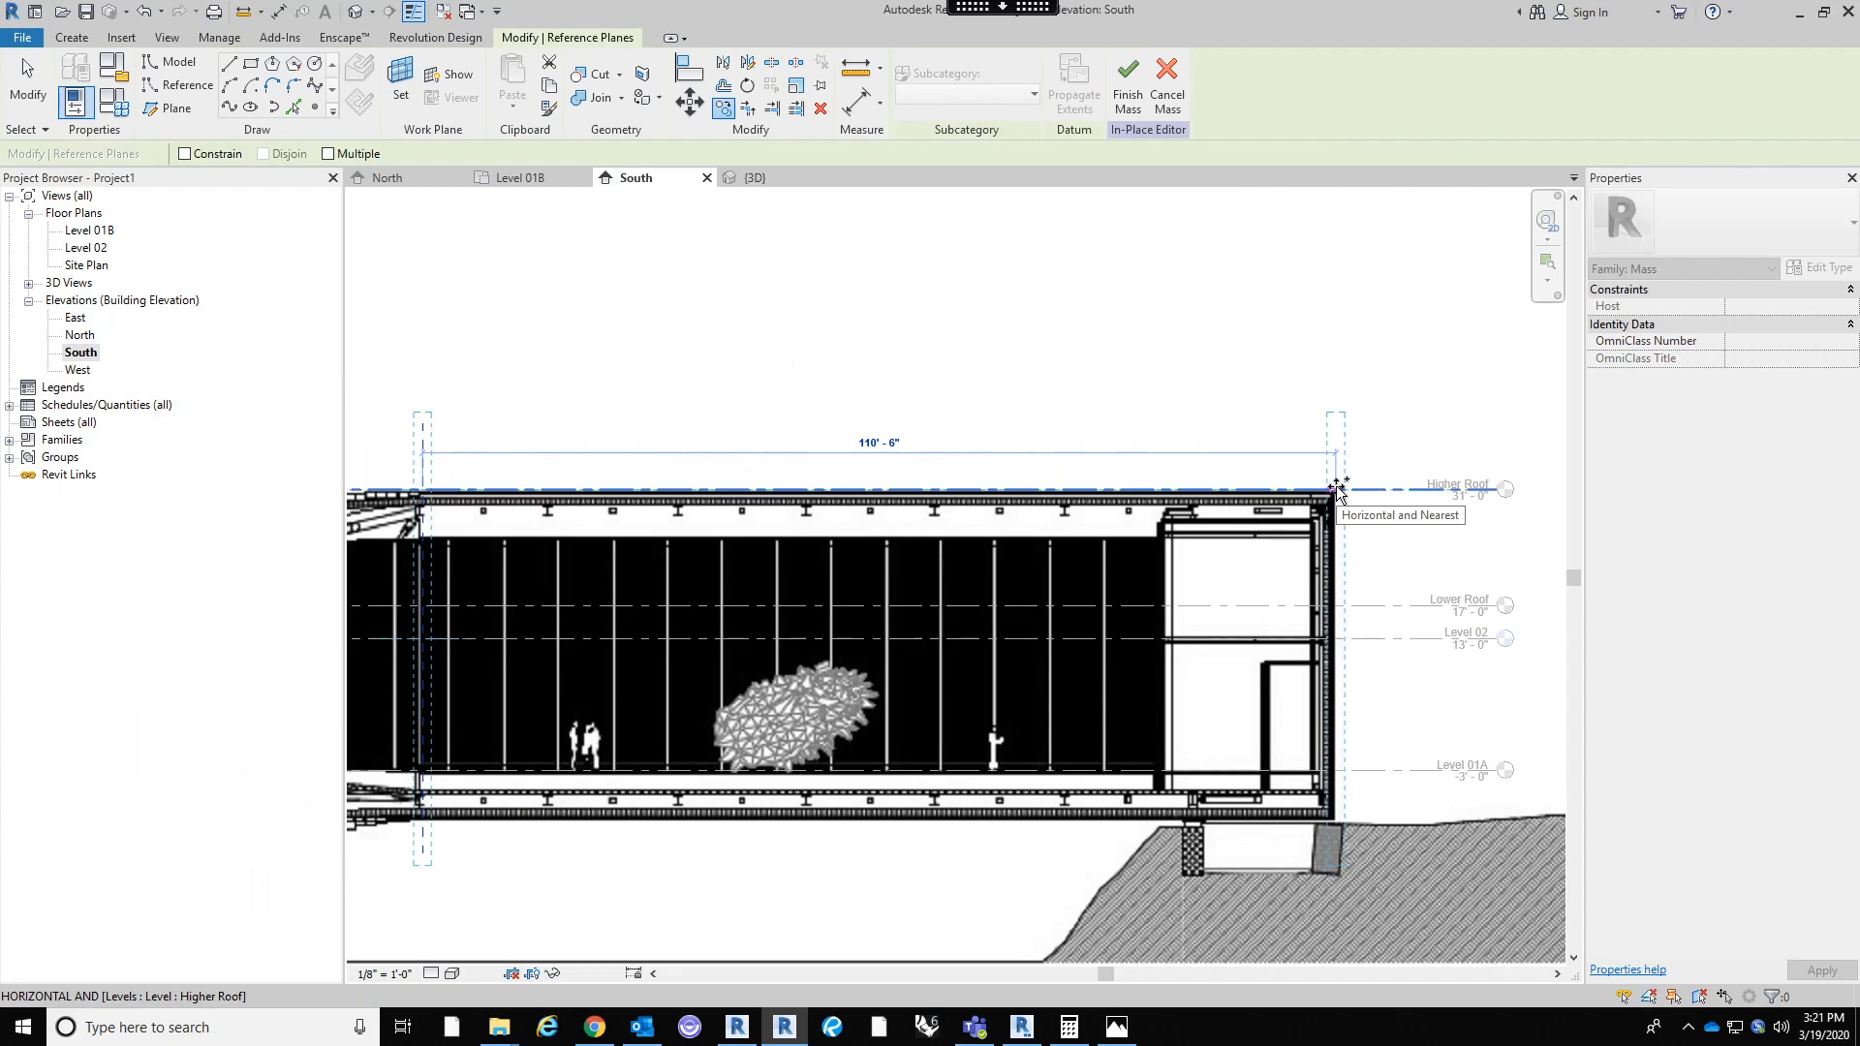
{"action": "left_click", "coordinate": [1333, 492]}
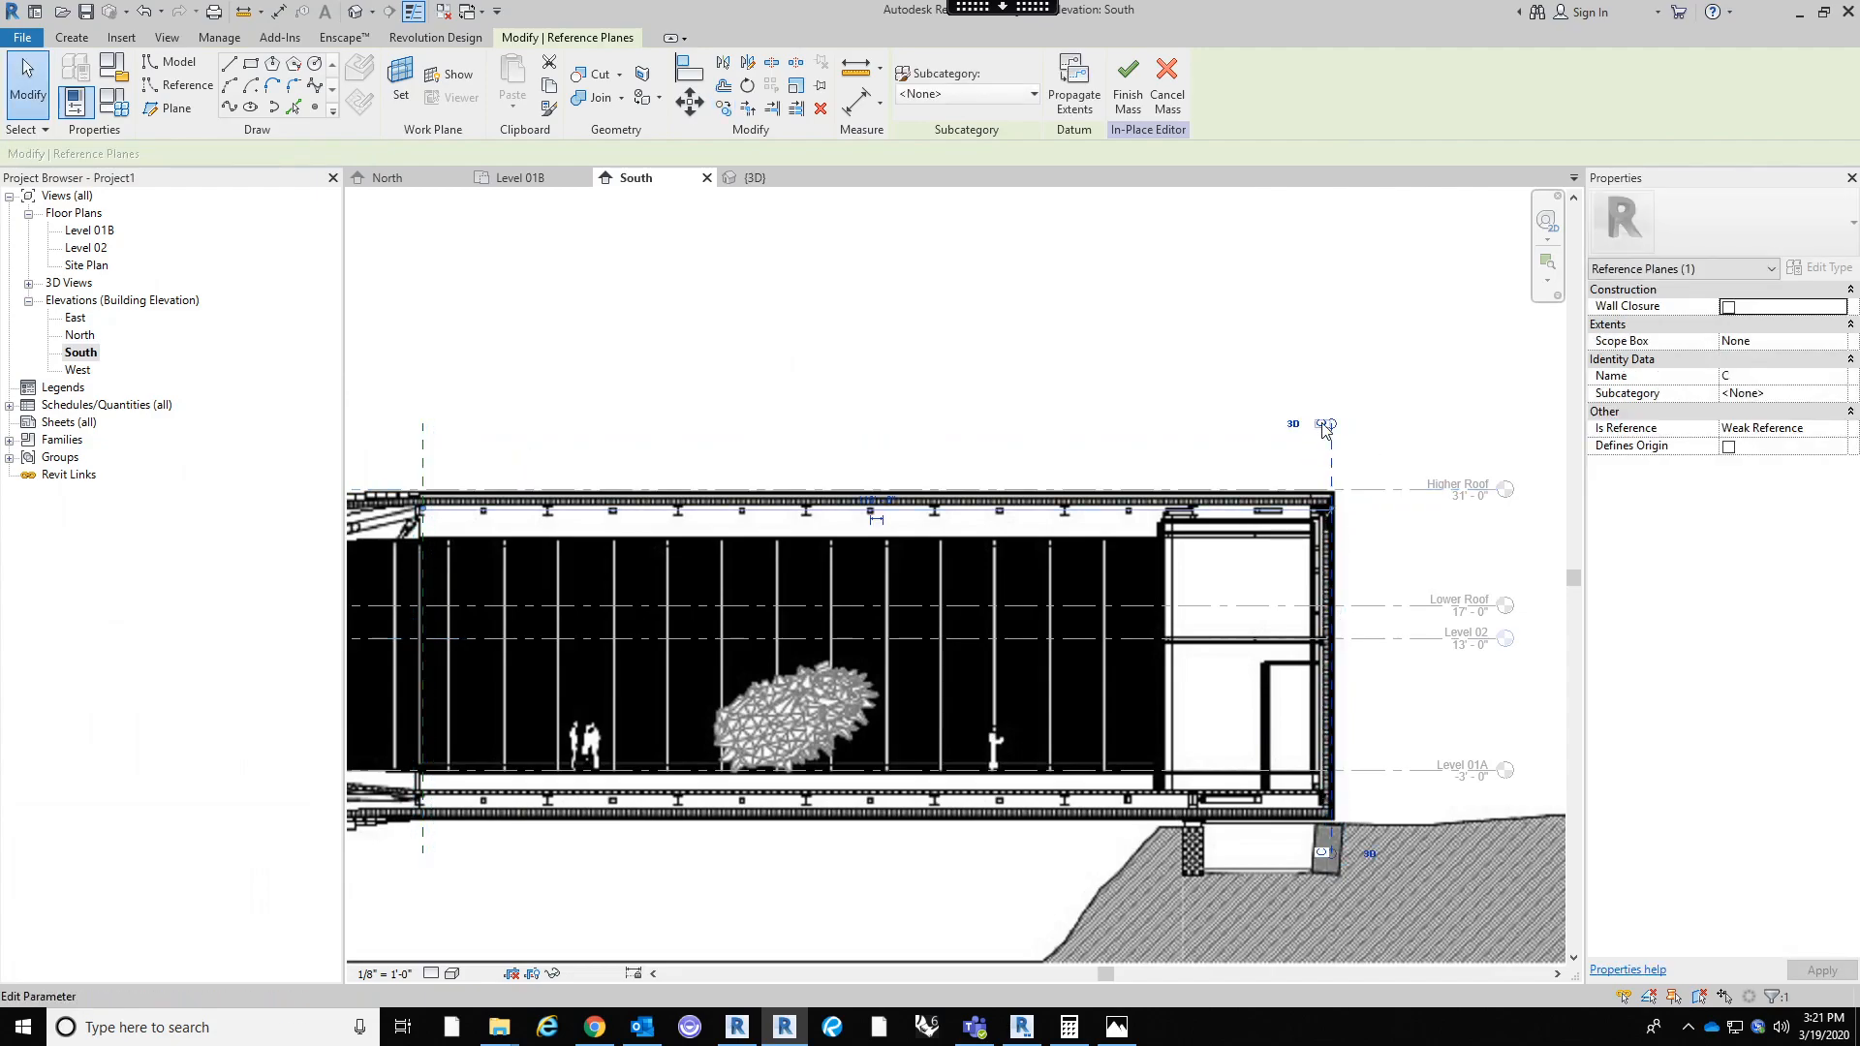
Rename the copied reference plane at the building's right end as D and deselect it
{"action": "left_click", "coordinate": [1325, 426]}
{"action": "type", "text": "D"}
{"action": "key", "text": "Return"}
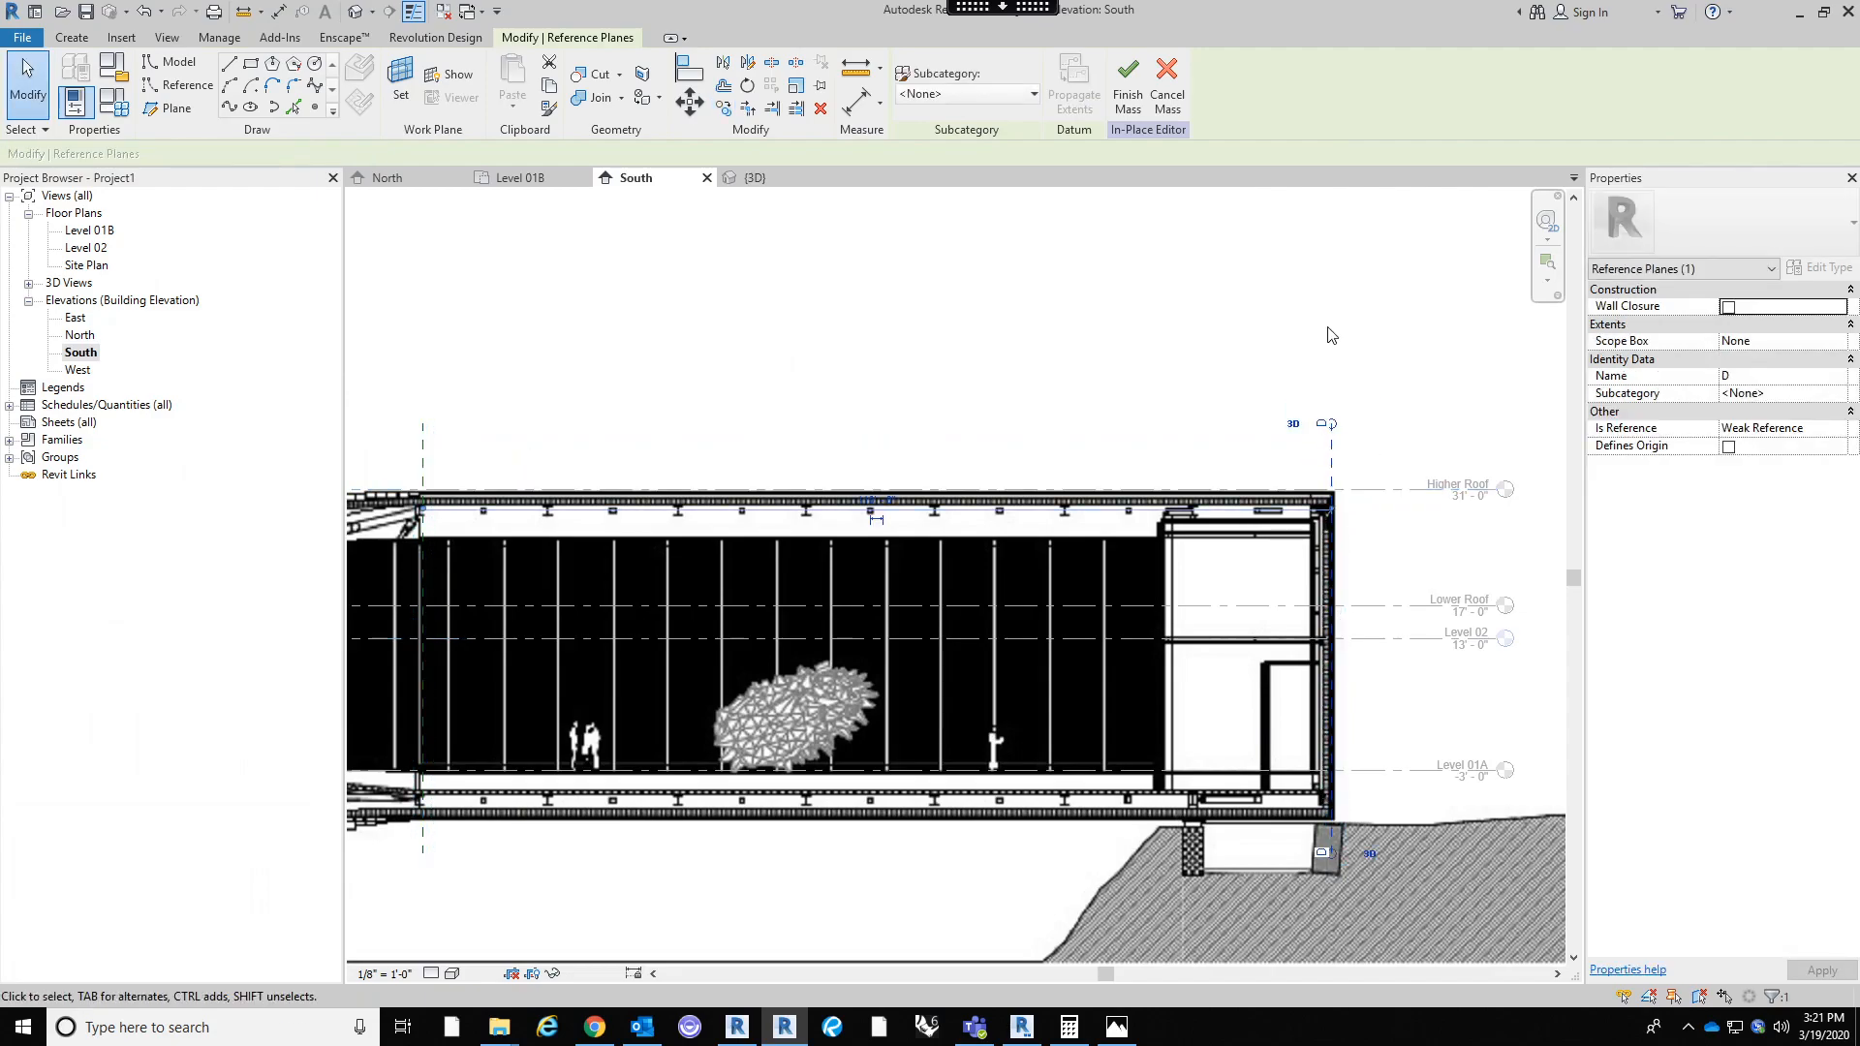
{"action": "key", "text": "Escape"}
Examine the whole section with the positions of reference planes A to D along the building
{"action": "scroll", "coordinate": [1259, 426], "scroll_direction": "down", "scroll_amount": 5}
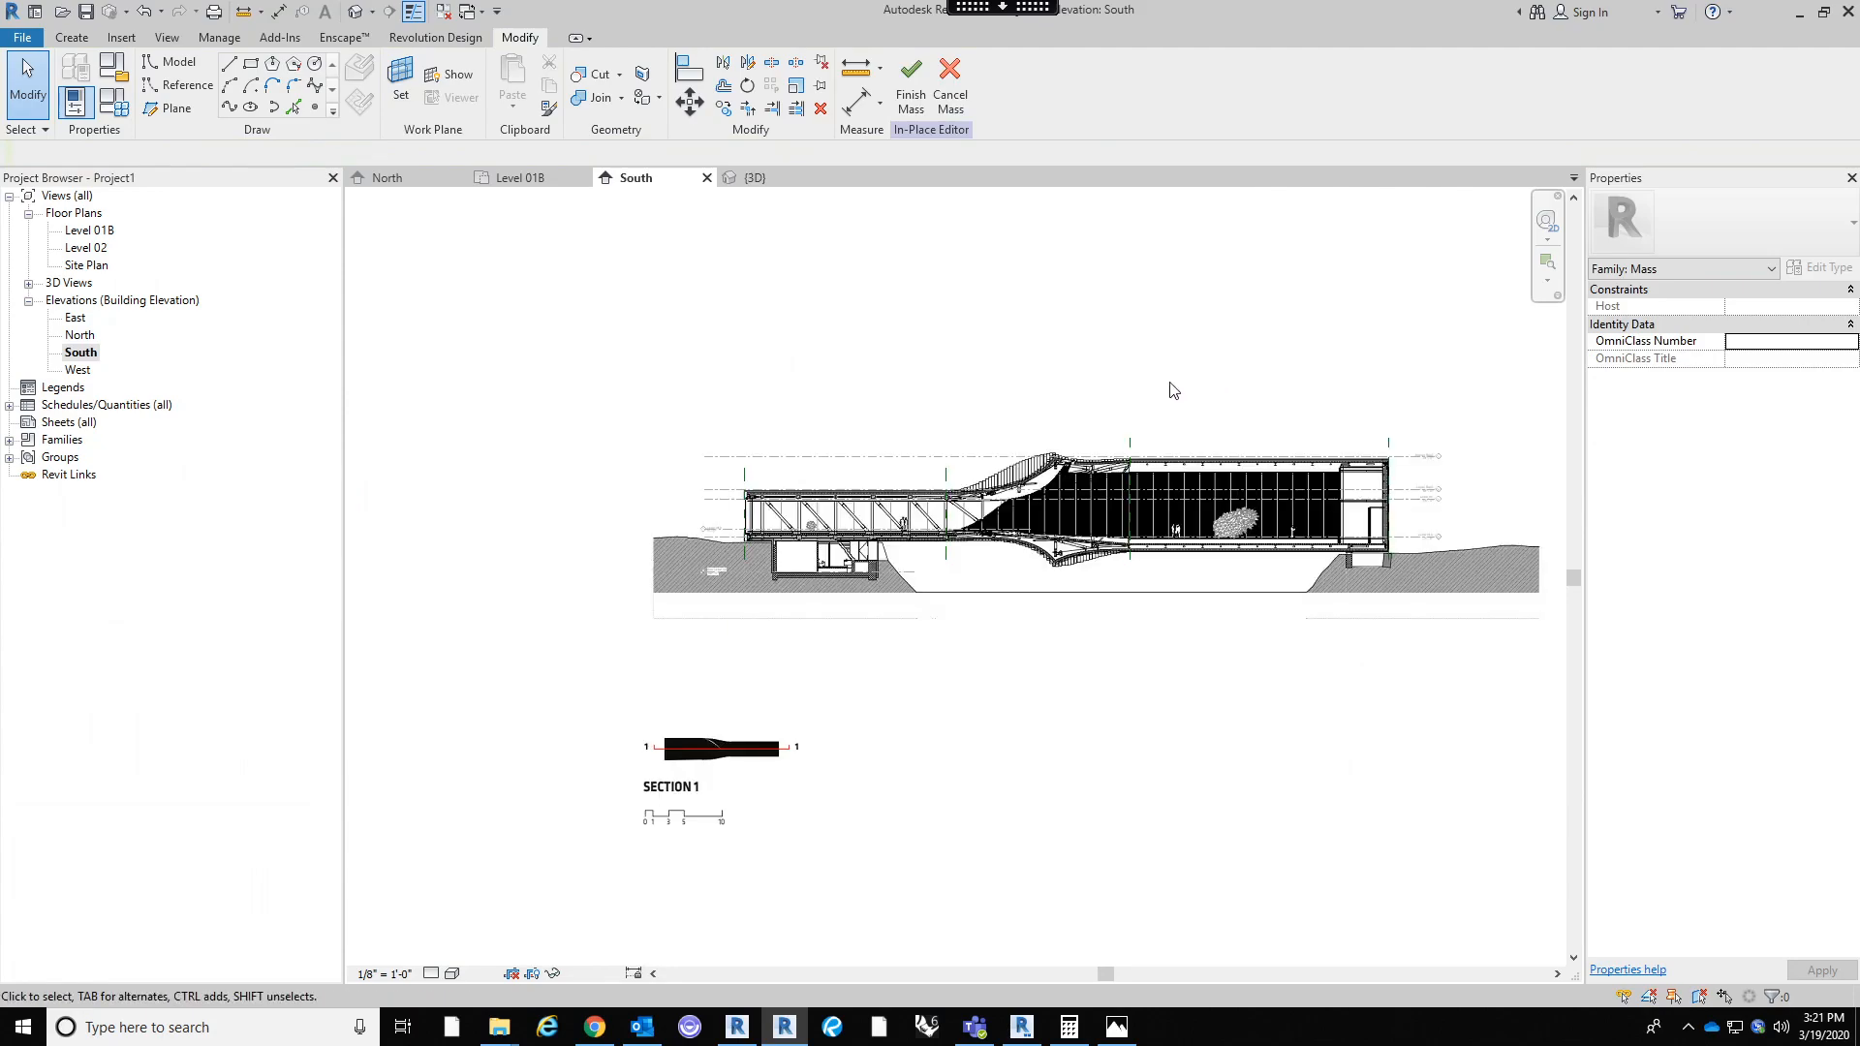
{"action": "middle_click_drag", "start_coordinate": [1084, 696], "coordinate": [1066, 777]}
{"action": "scroll", "coordinate": [1066, 777], "scroll_direction": "down", "scroll_amount": 1}
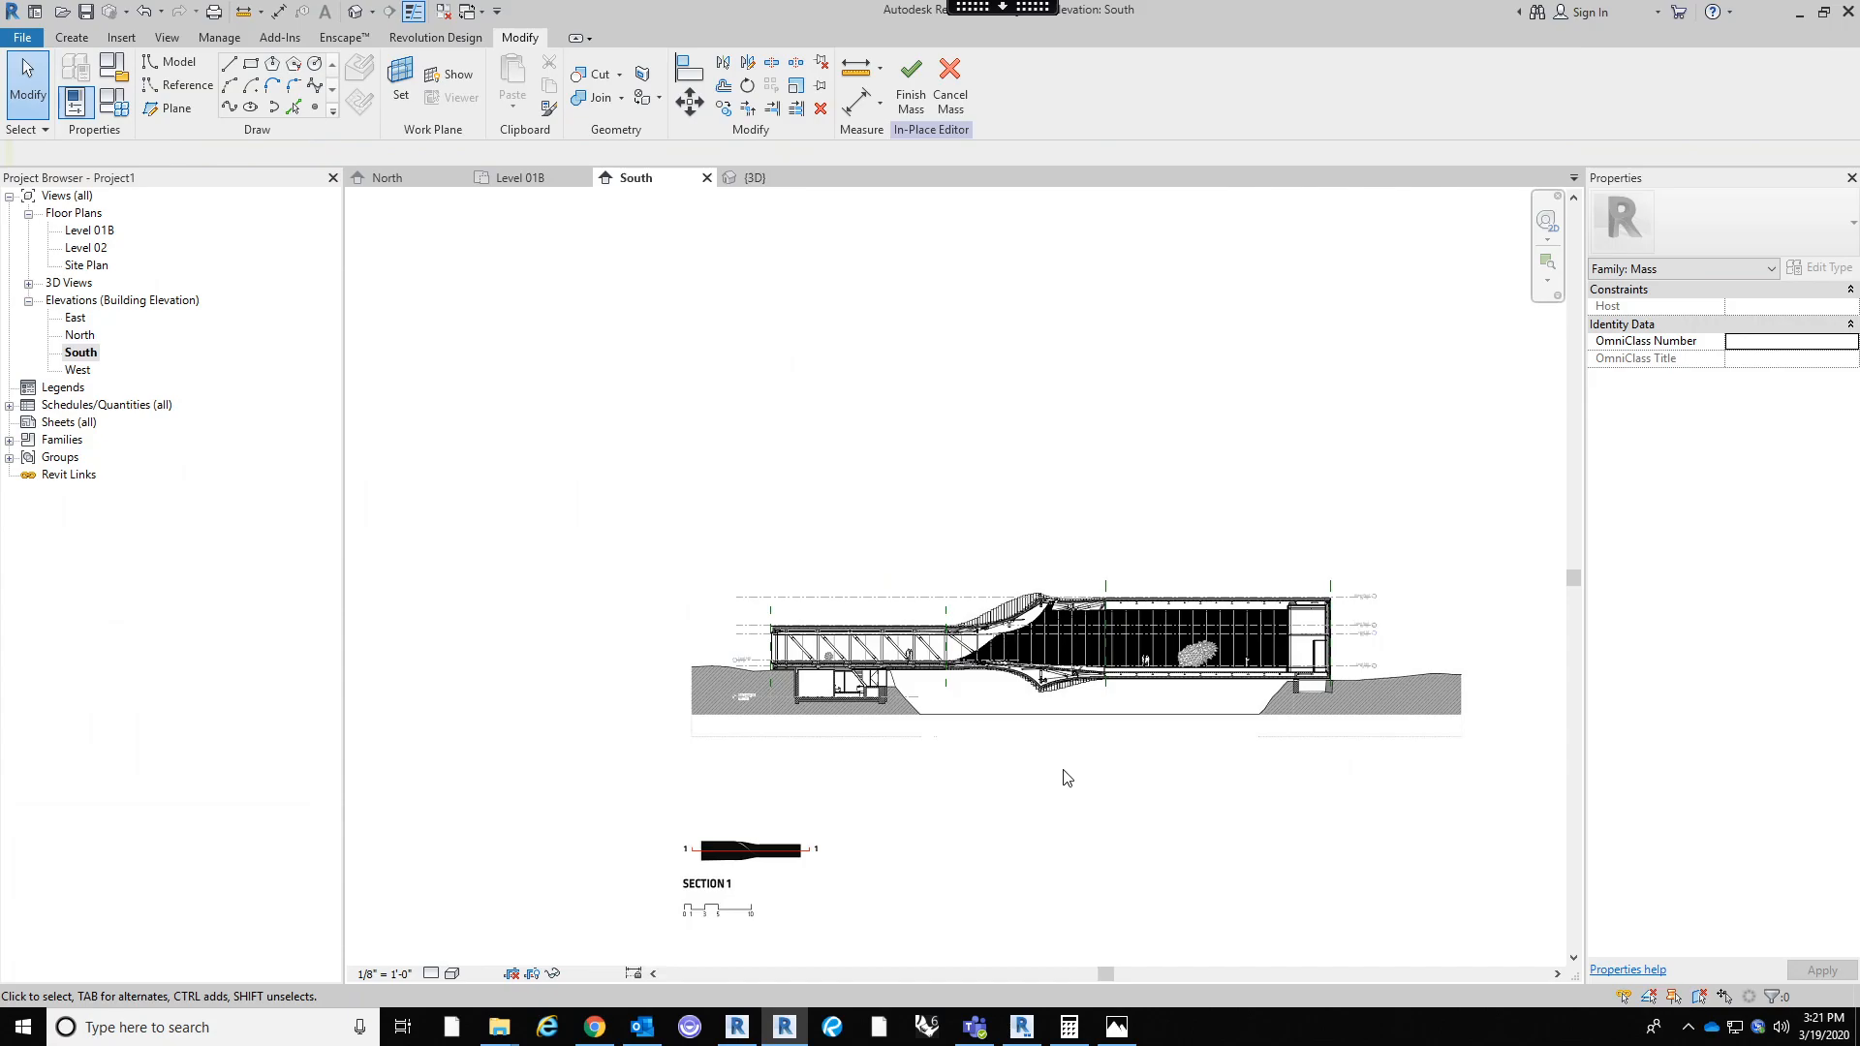
{"action": "scroll", "coordinate": [961, 712], "scroll_direction": "down", "scroll_amount": 1}
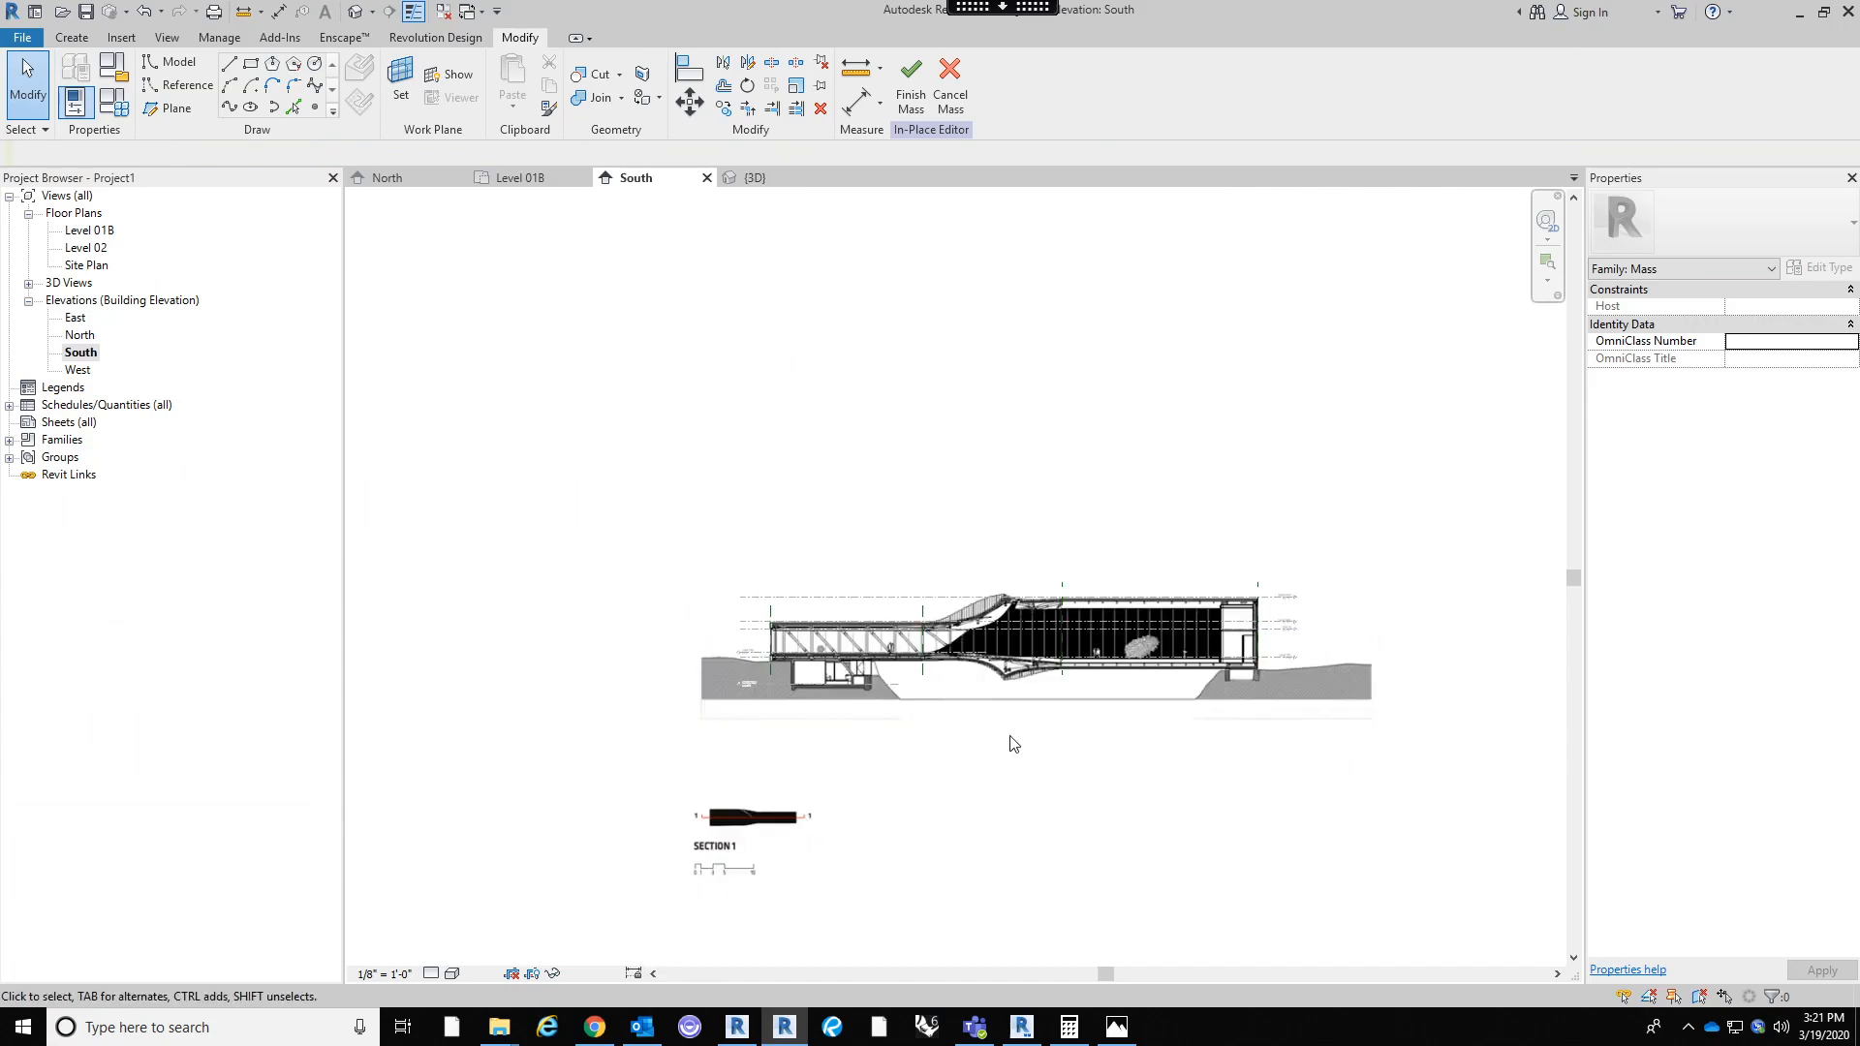
{"action": "middle_click_drag", "start_coordinate": [1013, 744], "coordinate": [924, 719]}
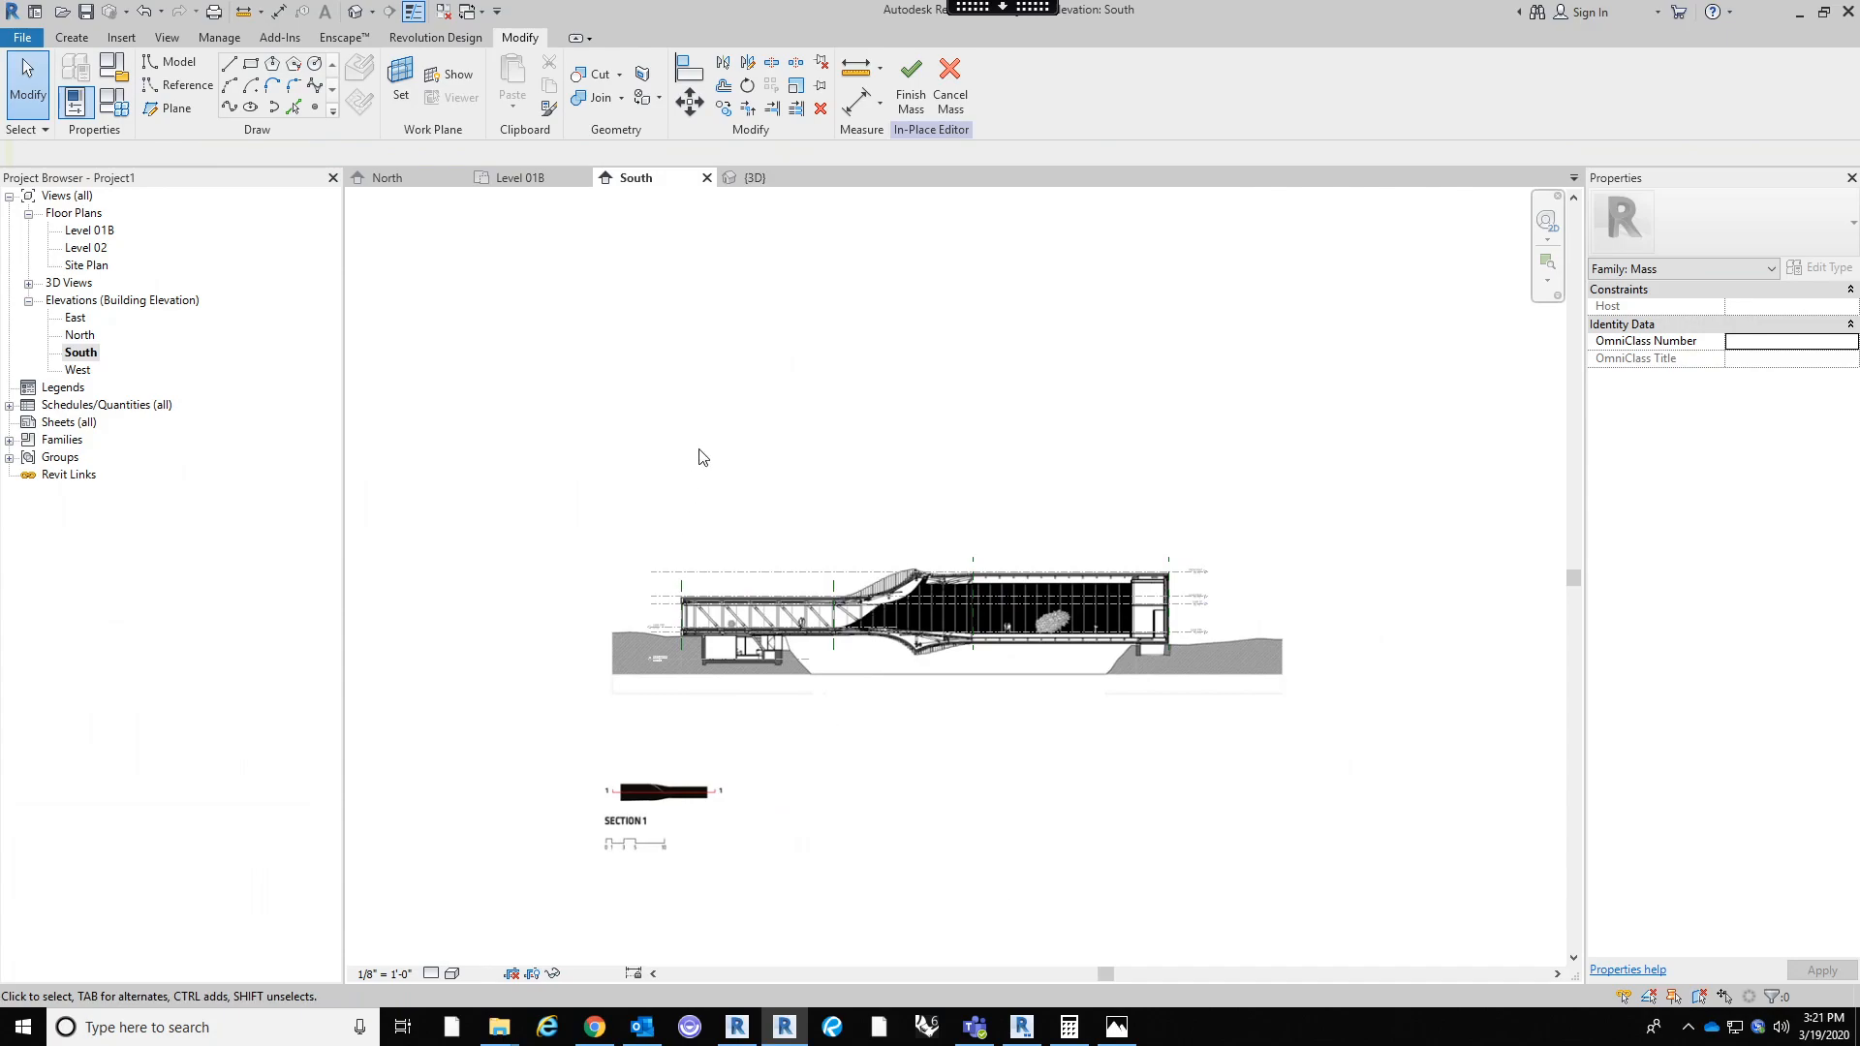
{"action": "scroll", "coordinate": [849, 579], "scroll_direction": "up", "scroll_amount": 2}
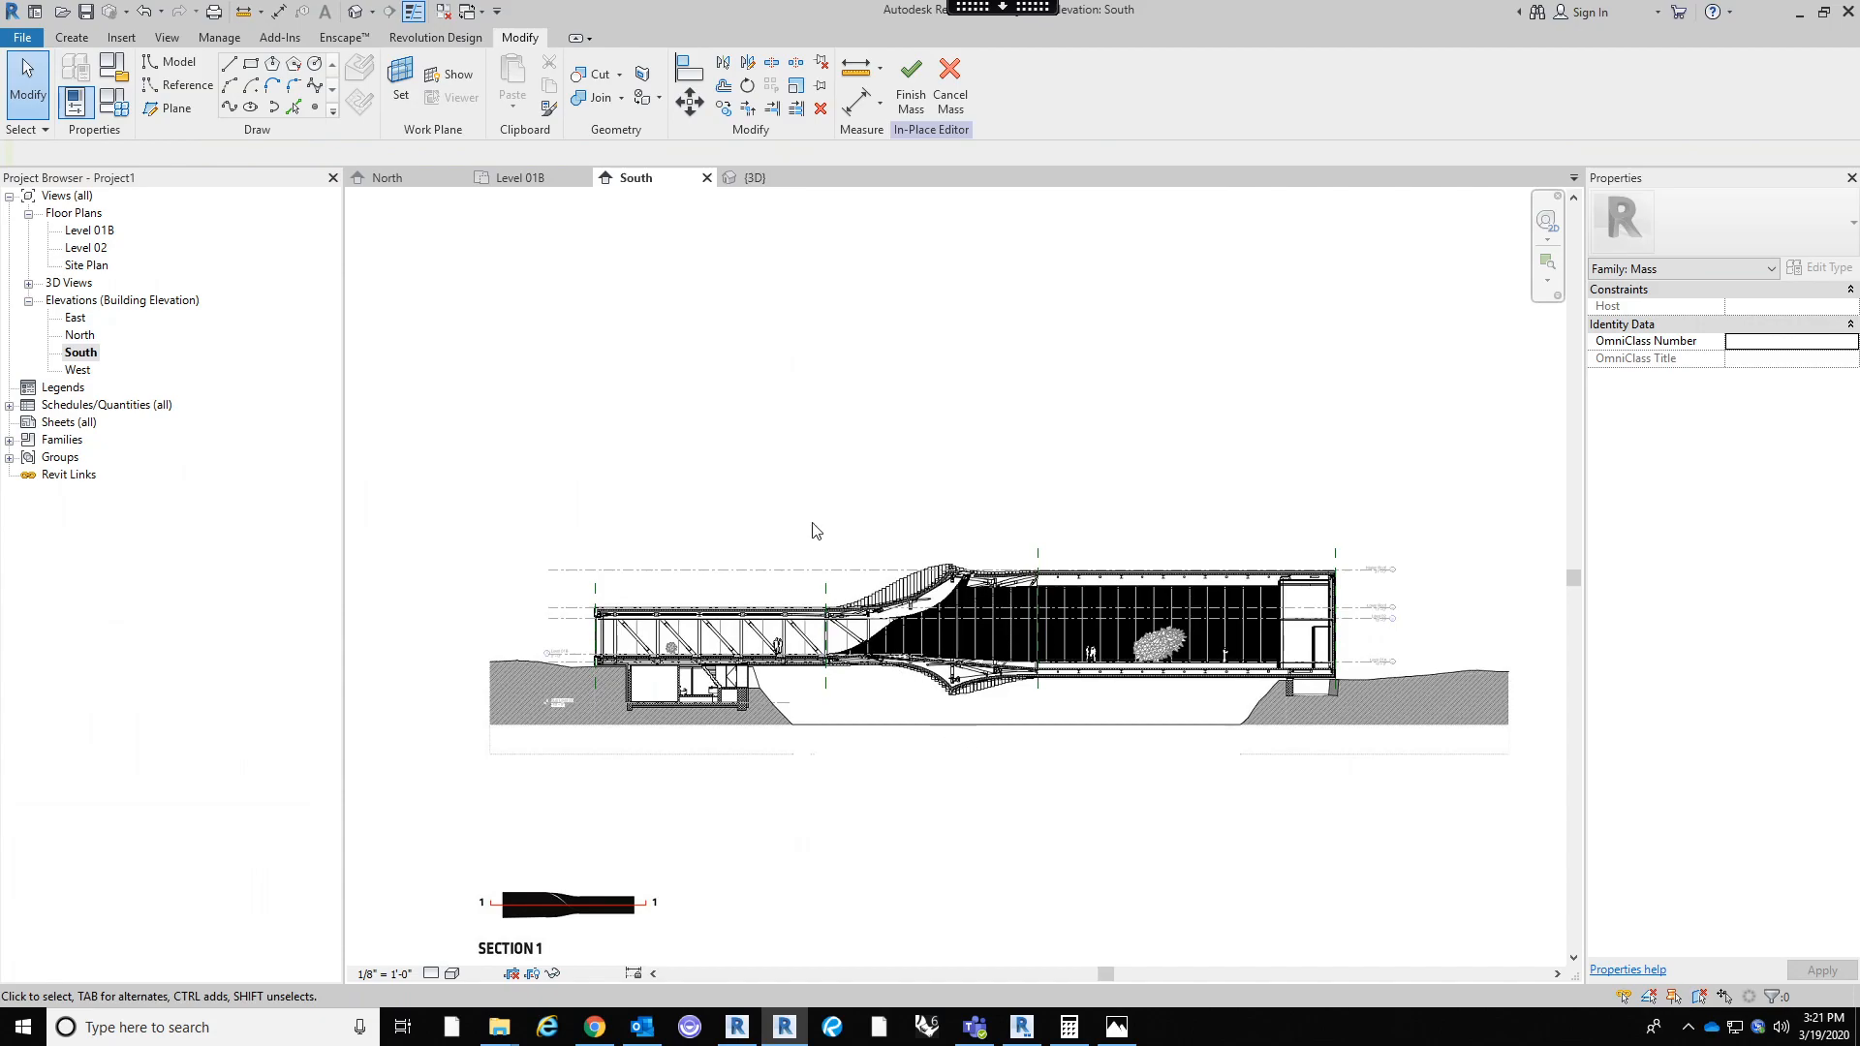
{"action": "middle_click_drag", "start_coordinate": [789, 513], "coordinate": [742, 503]}
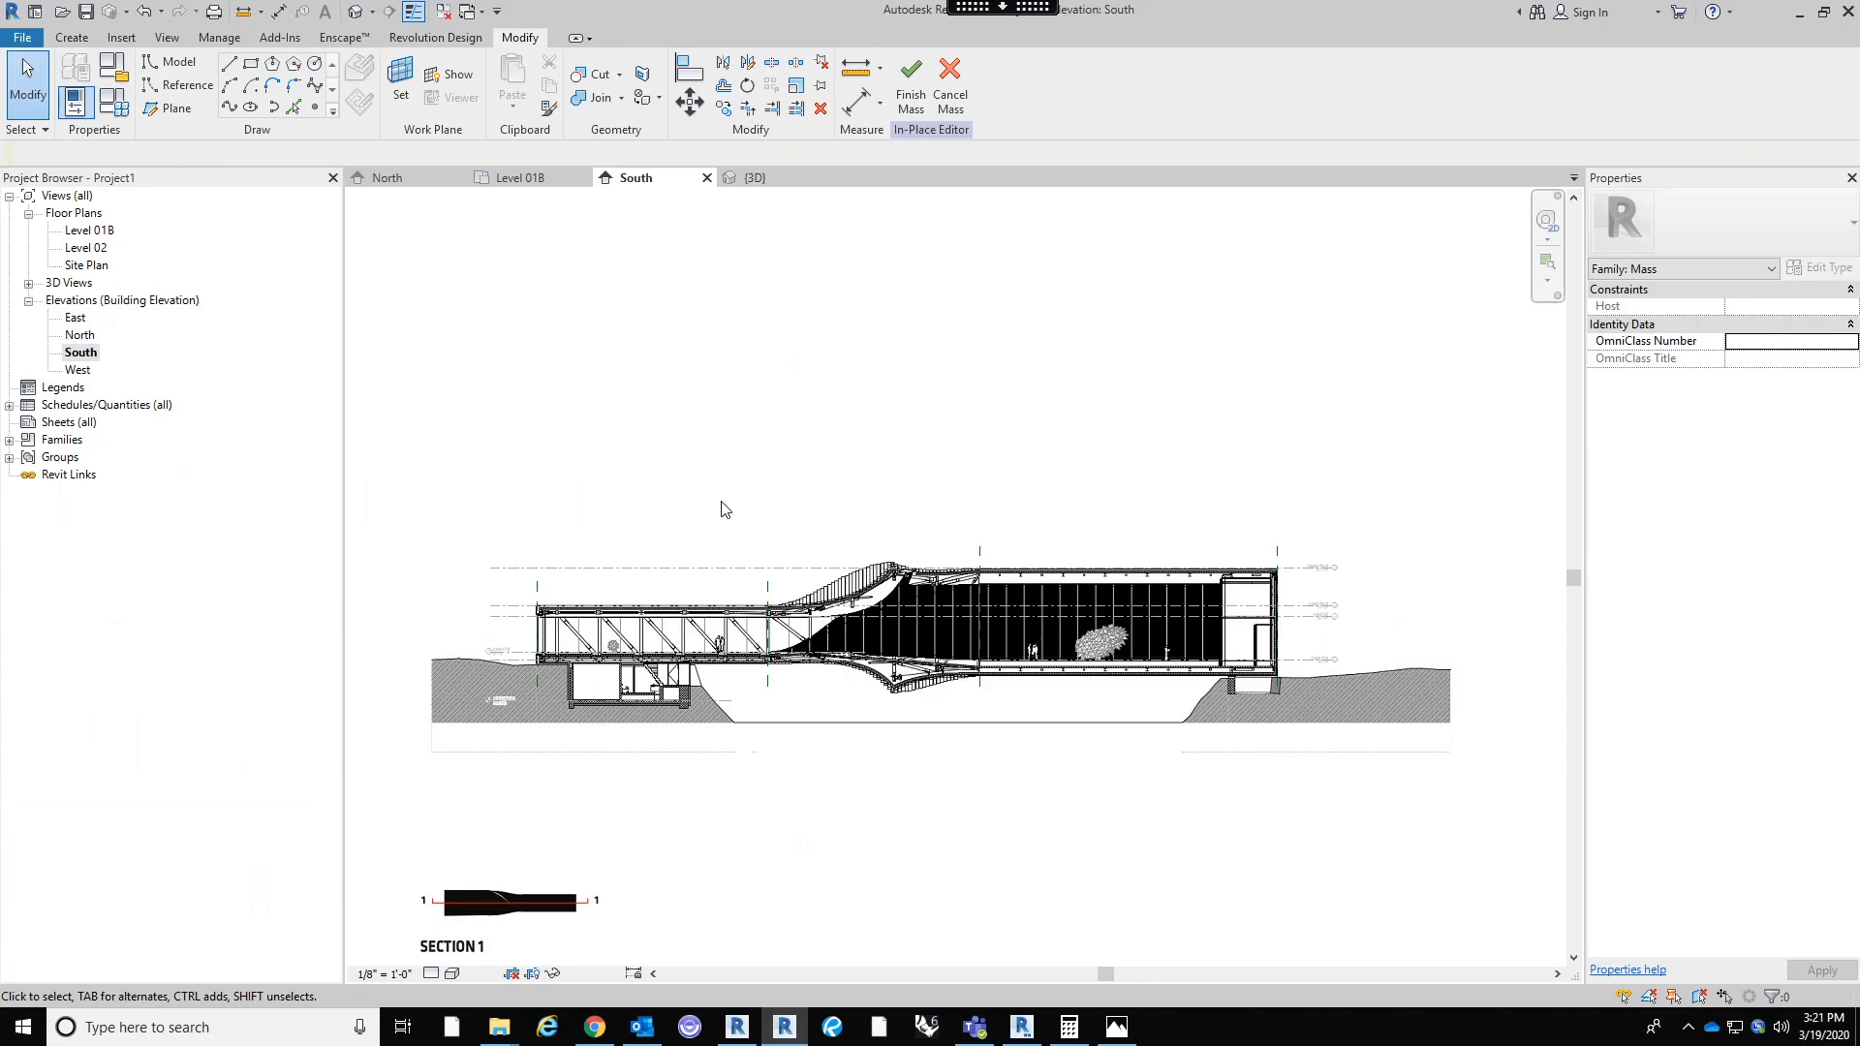
{"action": "middle_click_drag", "start_coordinate": [655, 494], "coordinate": [668, 495]}
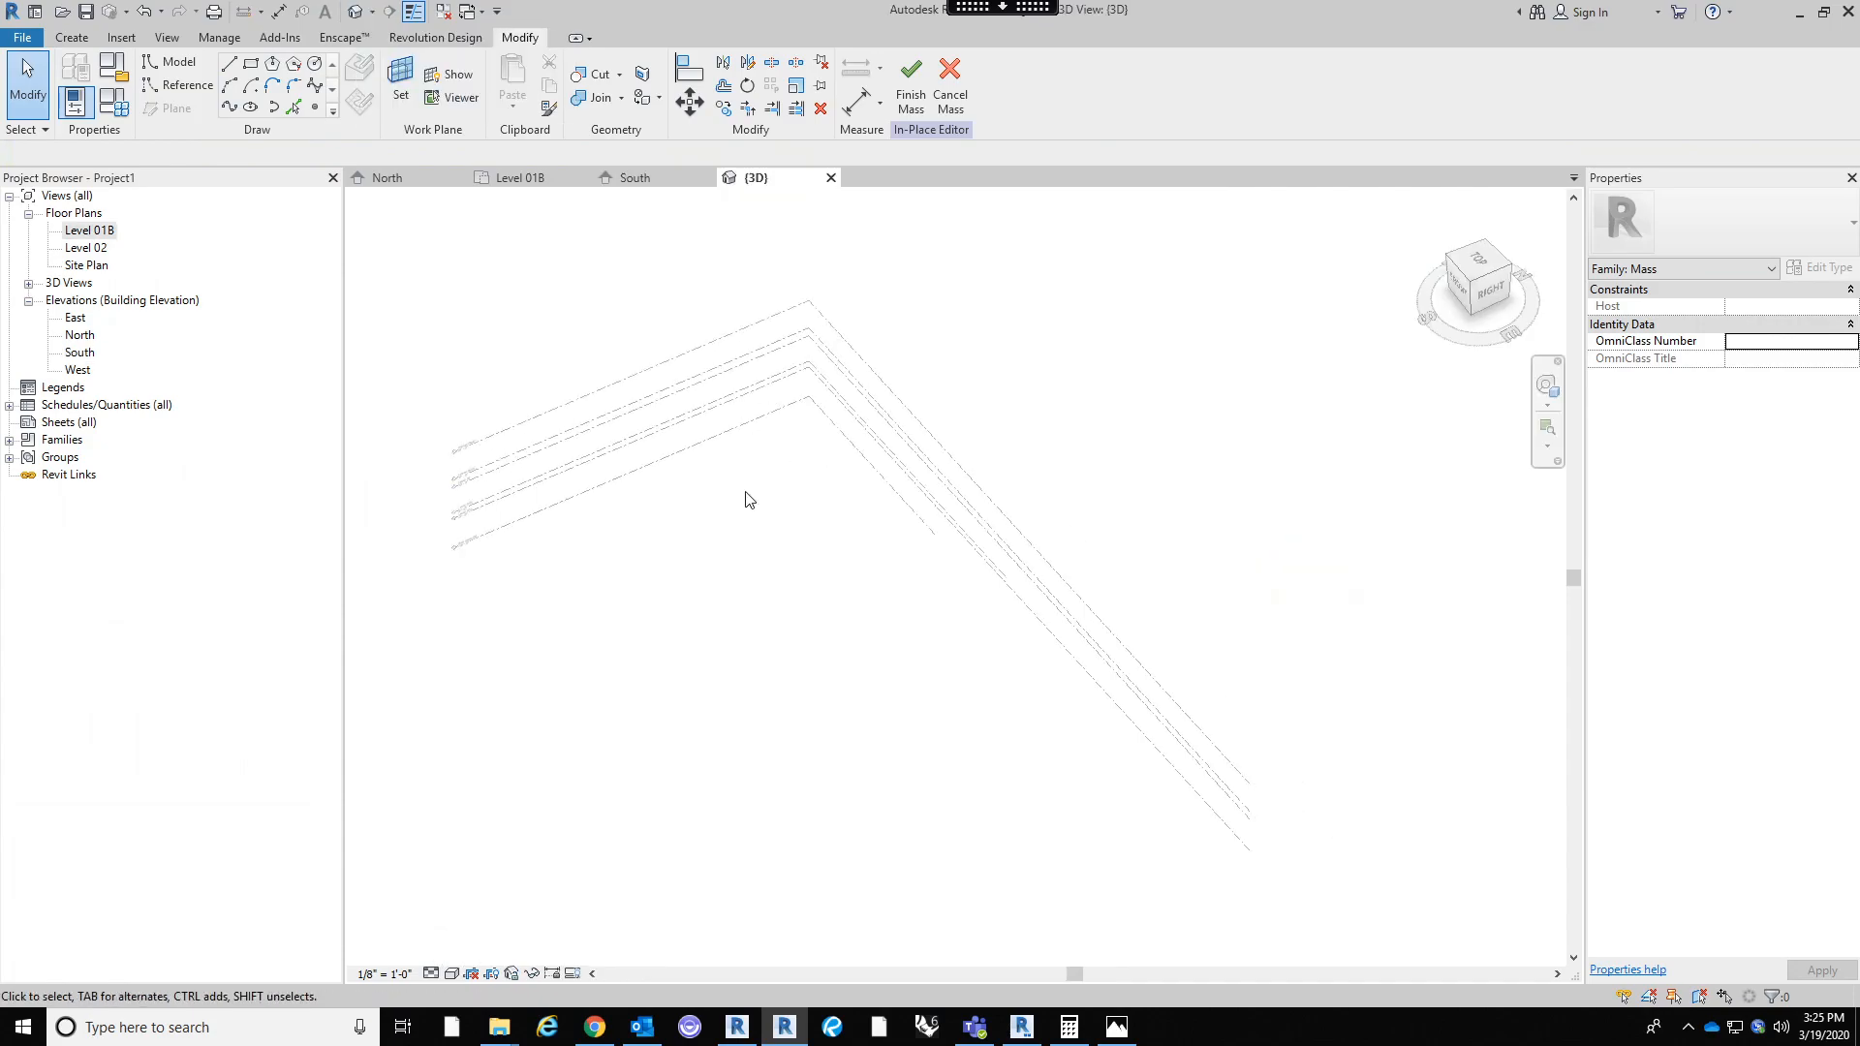
Draw a rectangle on reference plane A from the Lower Roof level down to Level 01B, about 38' 9" wide and 17' high
{"action": "left_click", "coordinate": [254, 66]}
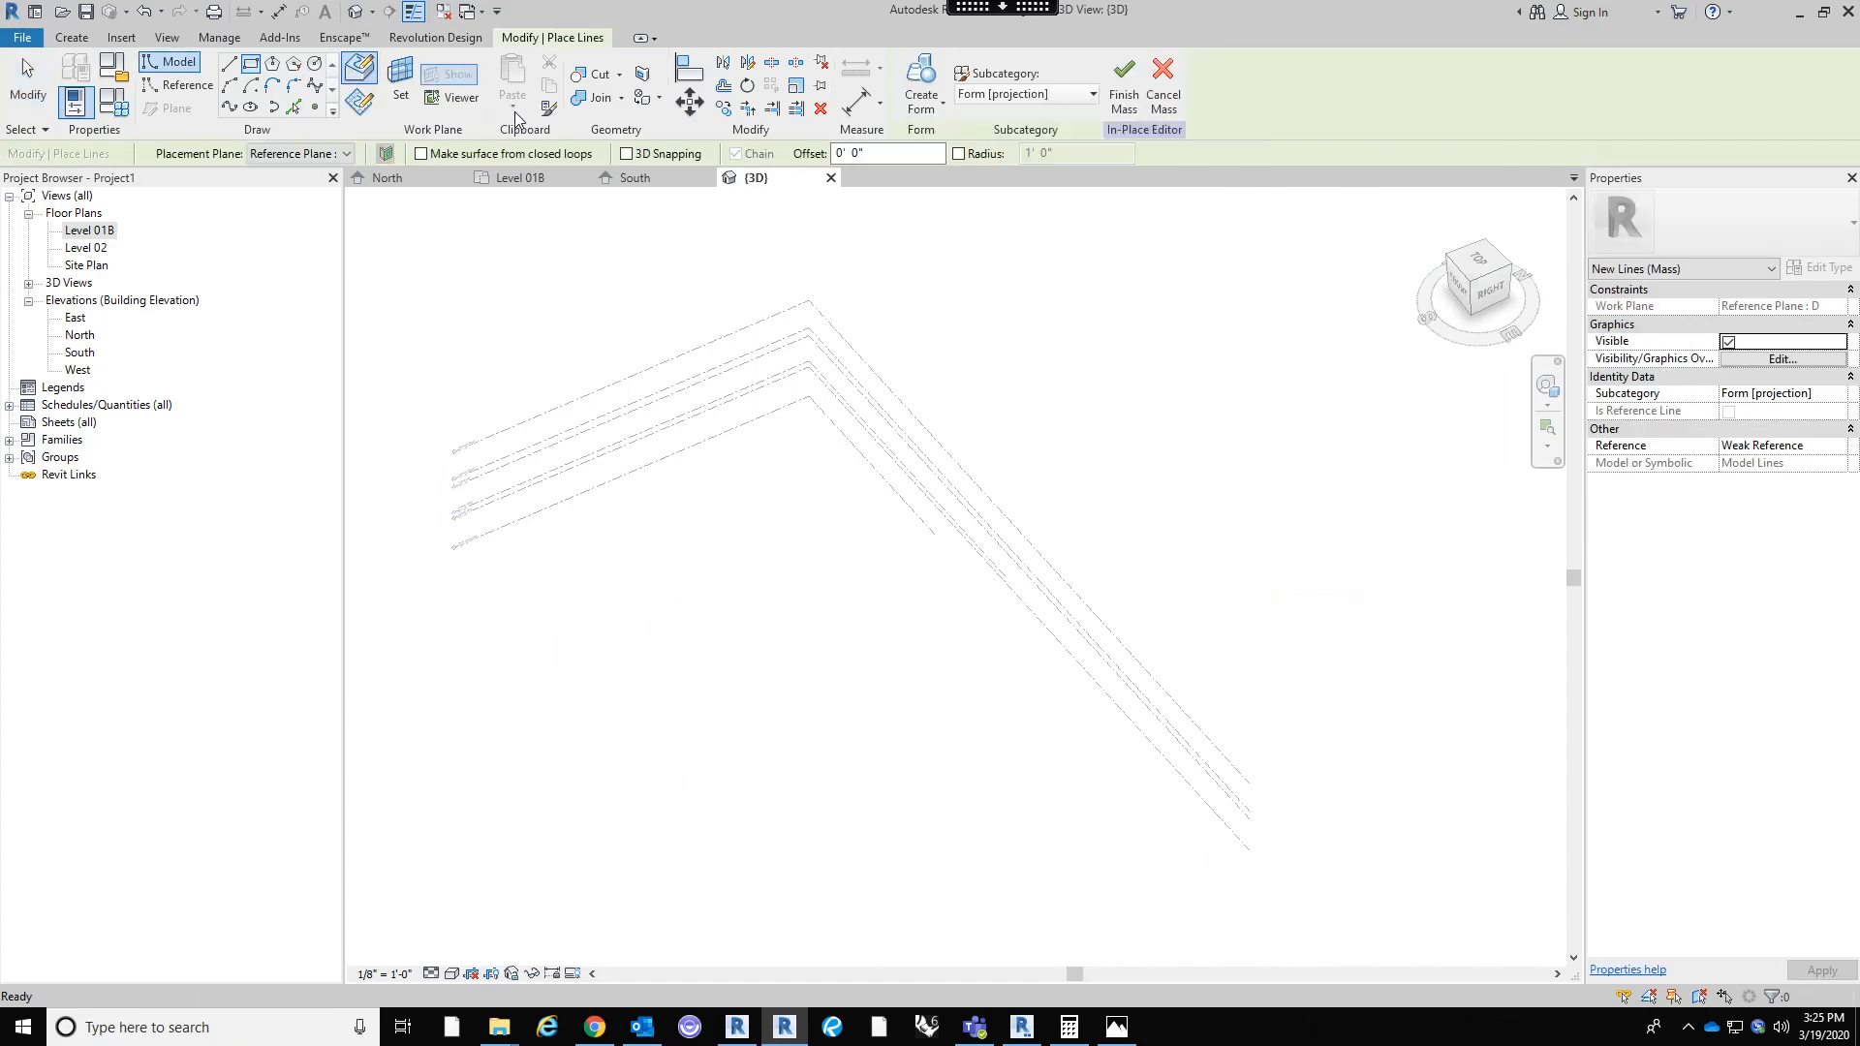
{"action": "left_click", "coordinate": [295, 153]}
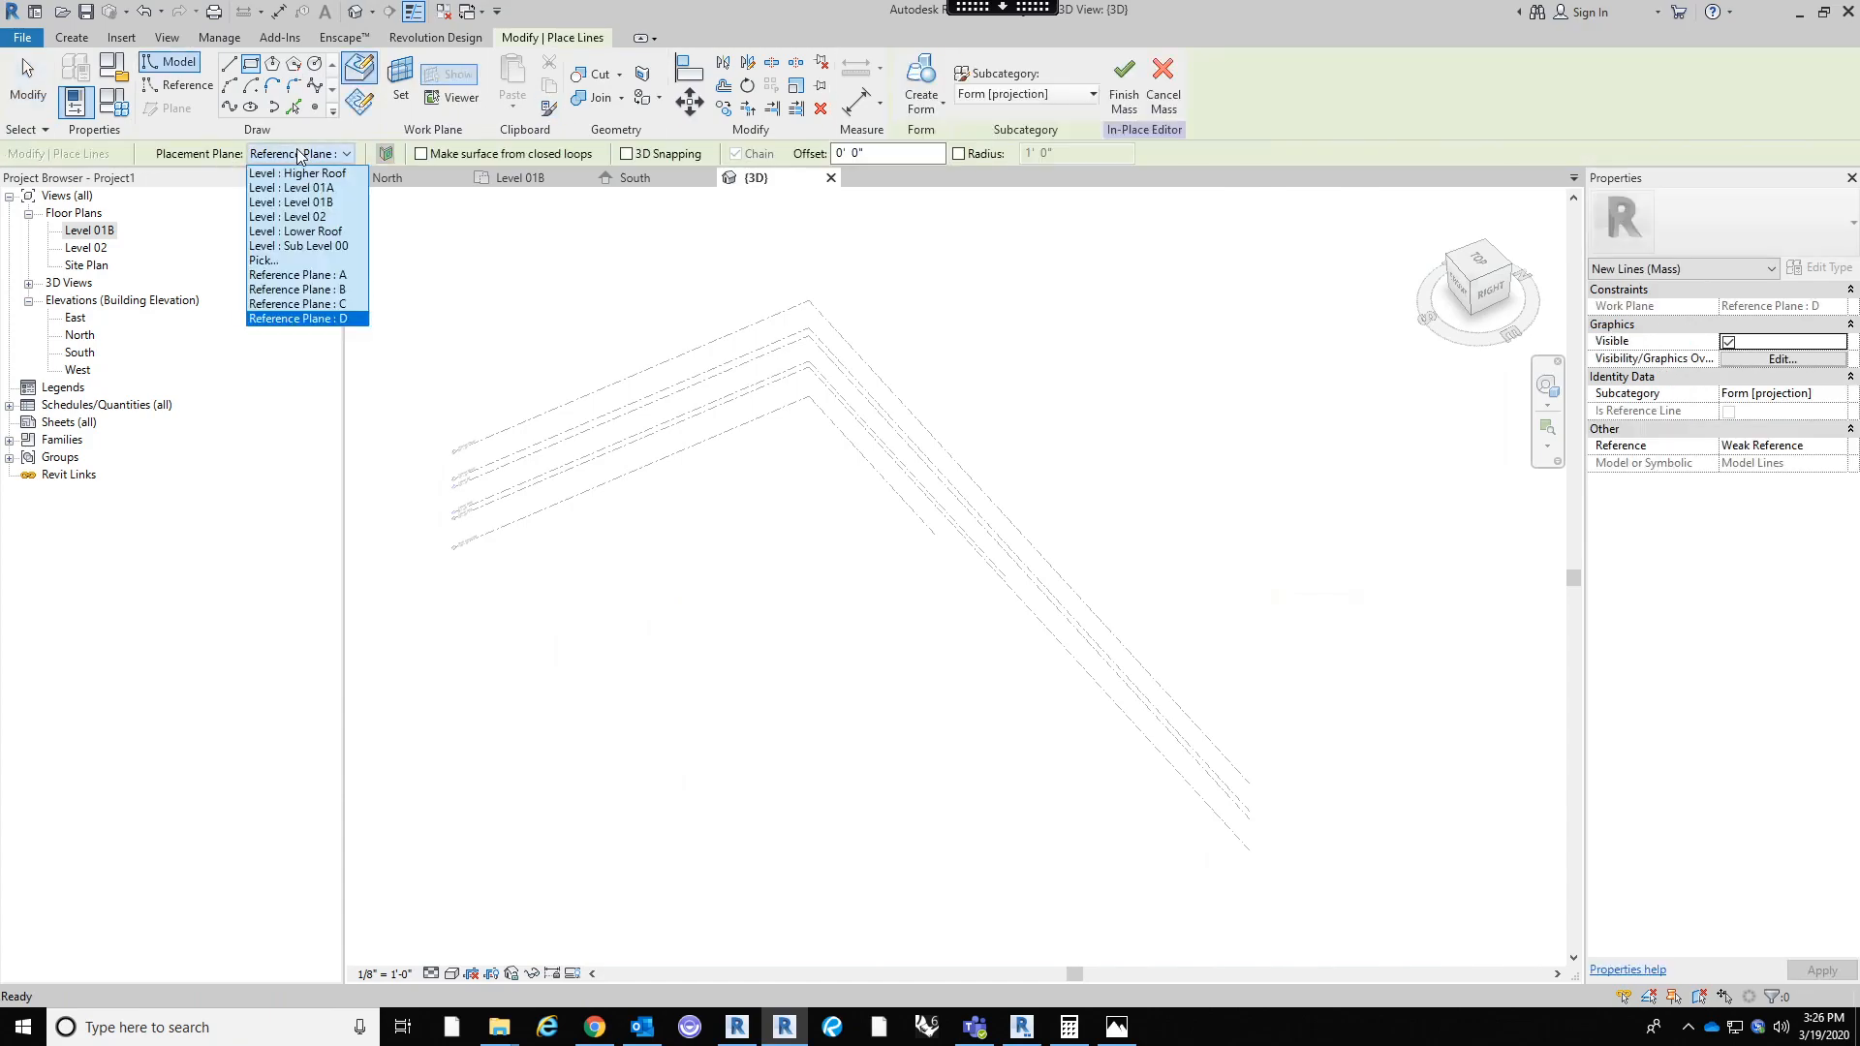
{"action": "left_click", "coordinate": [315, 276]}
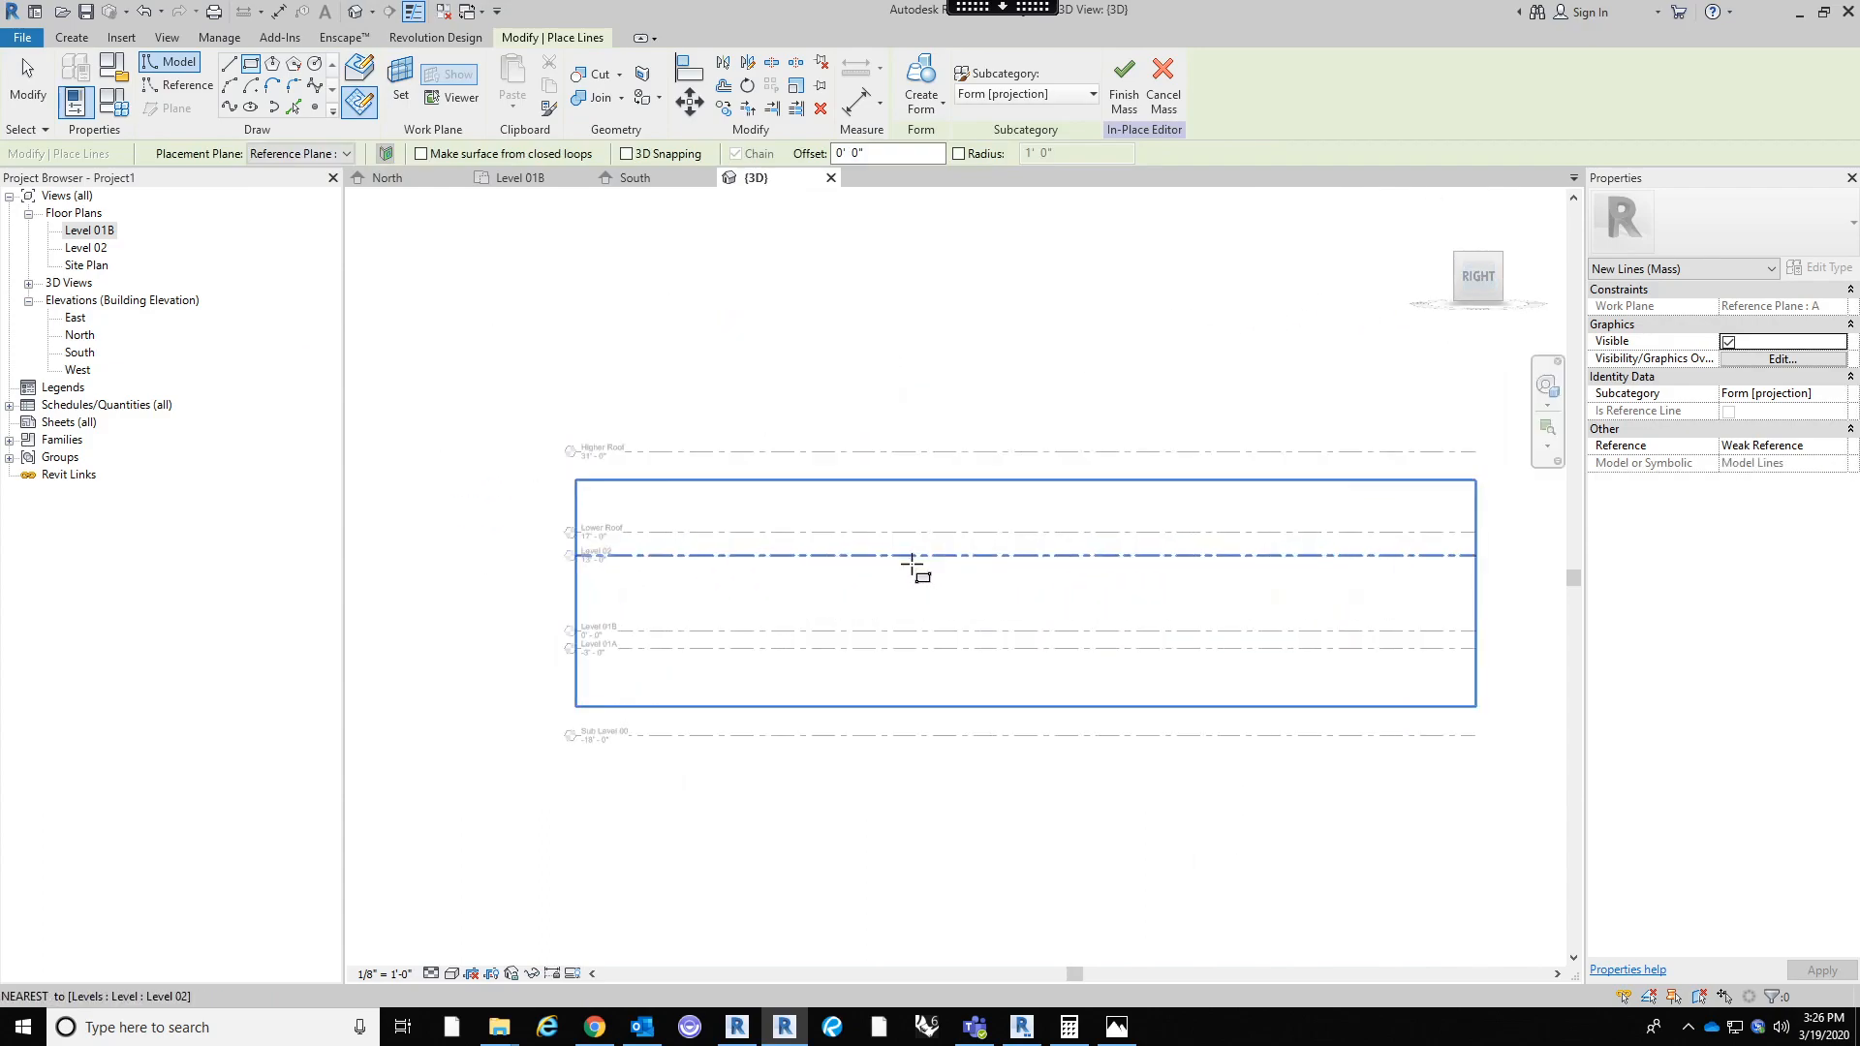
{"action": "left_click", "coordinate": [880, 531]}
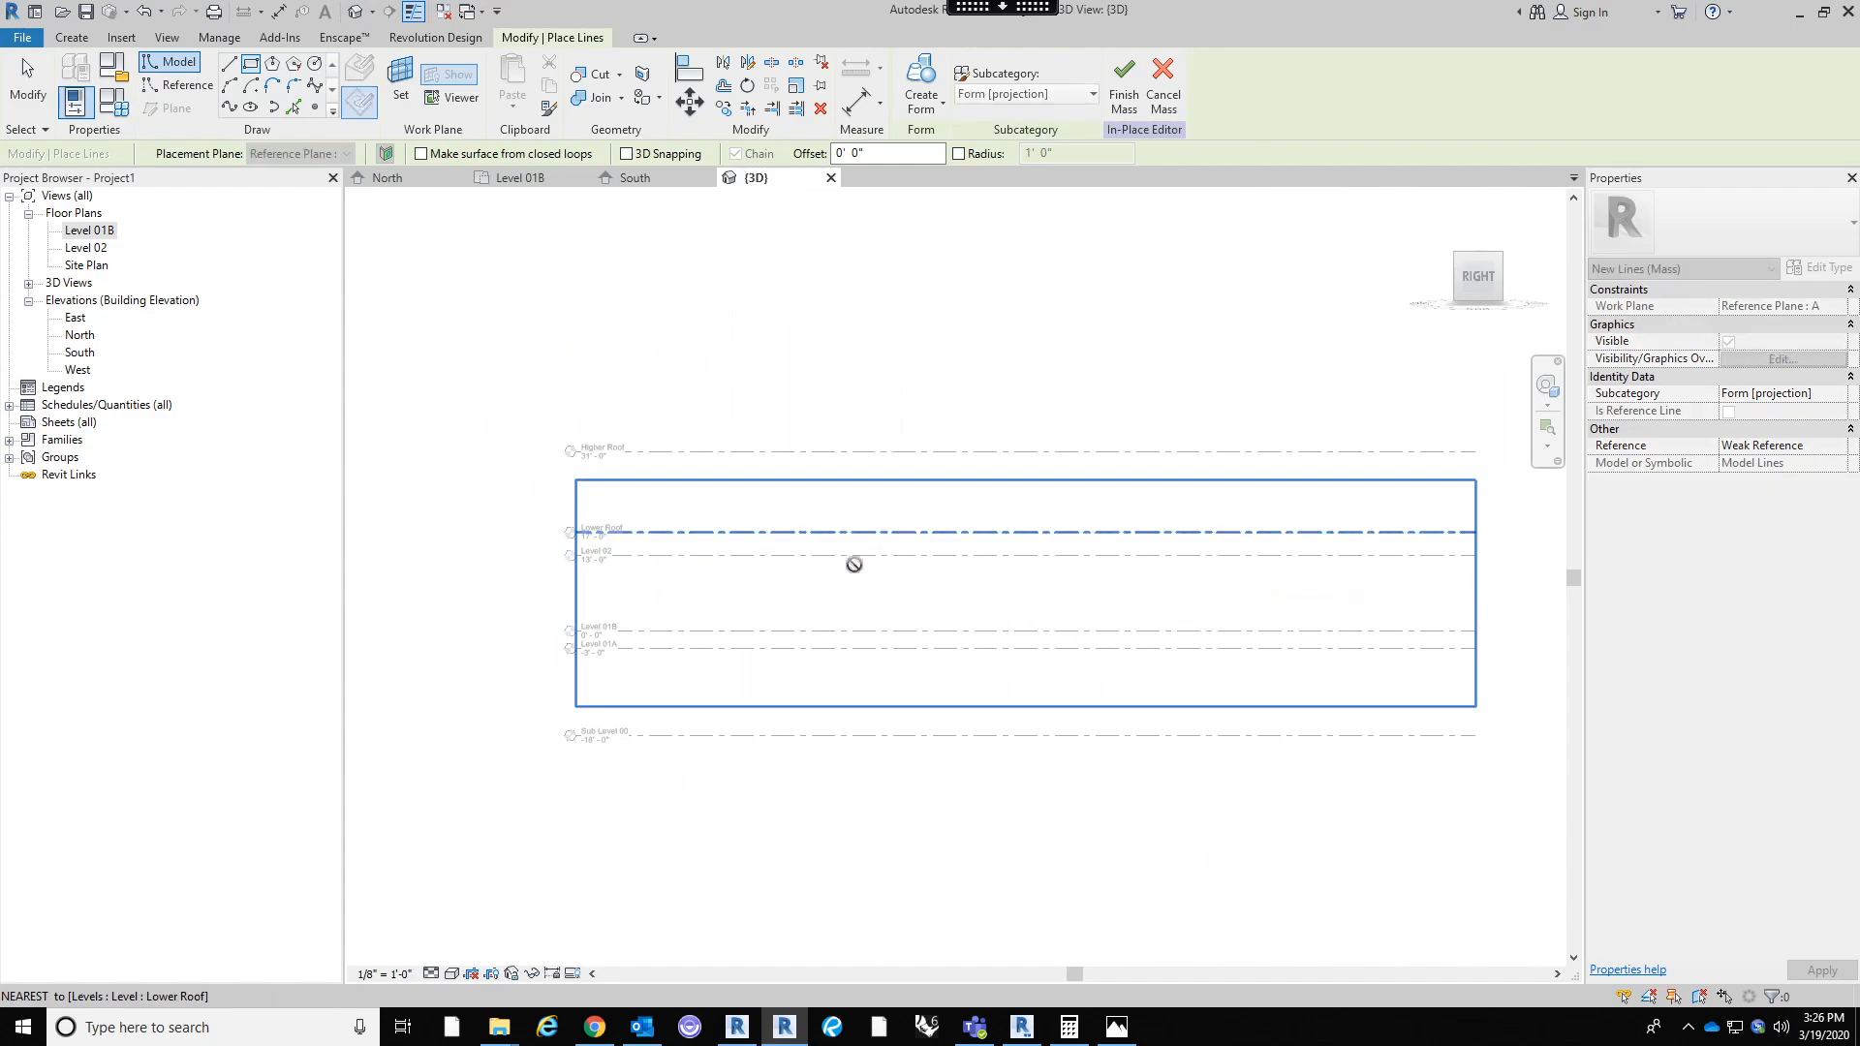
{"action": "left_click", "coordinate": [1105, 630]}
{"action": "key", "text": "Escape"}
{"action": "key", "text": "Escape"}
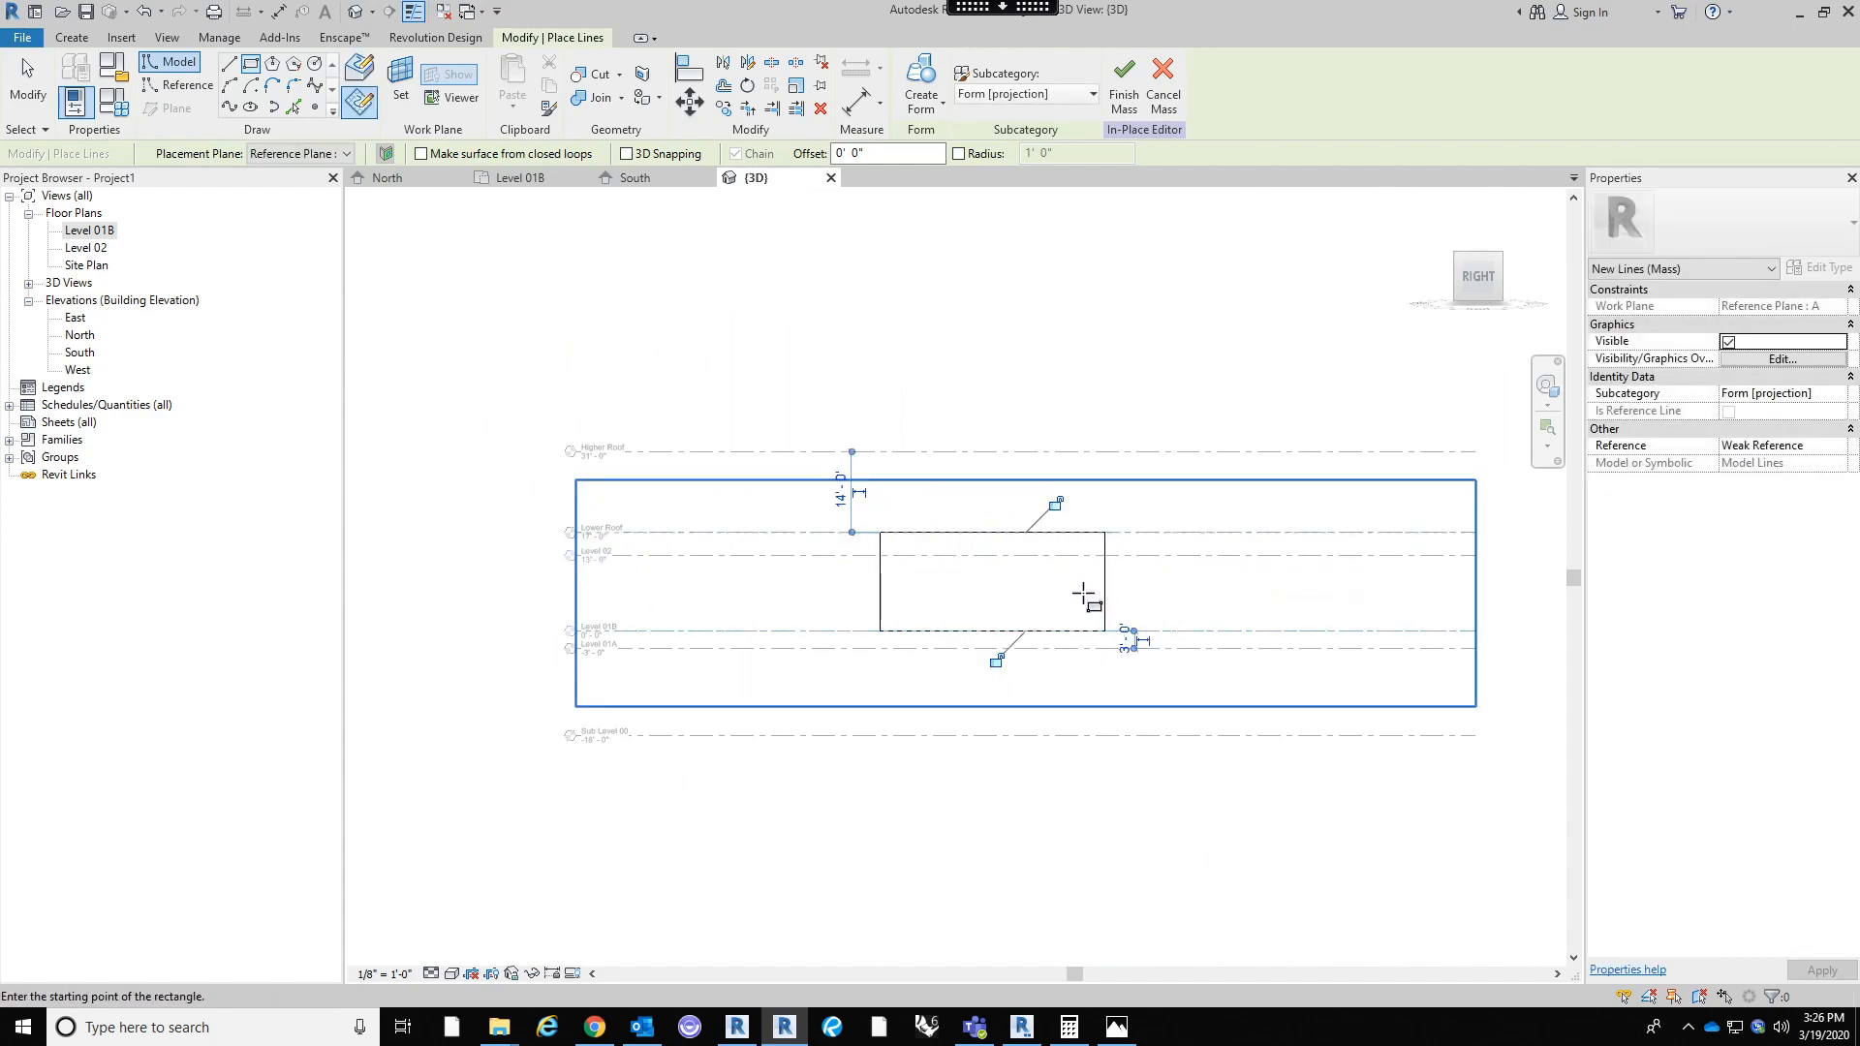
{"action": "key", "text": "Tab"}
{"action": "left_click", "coordinate": [1103, 587]}
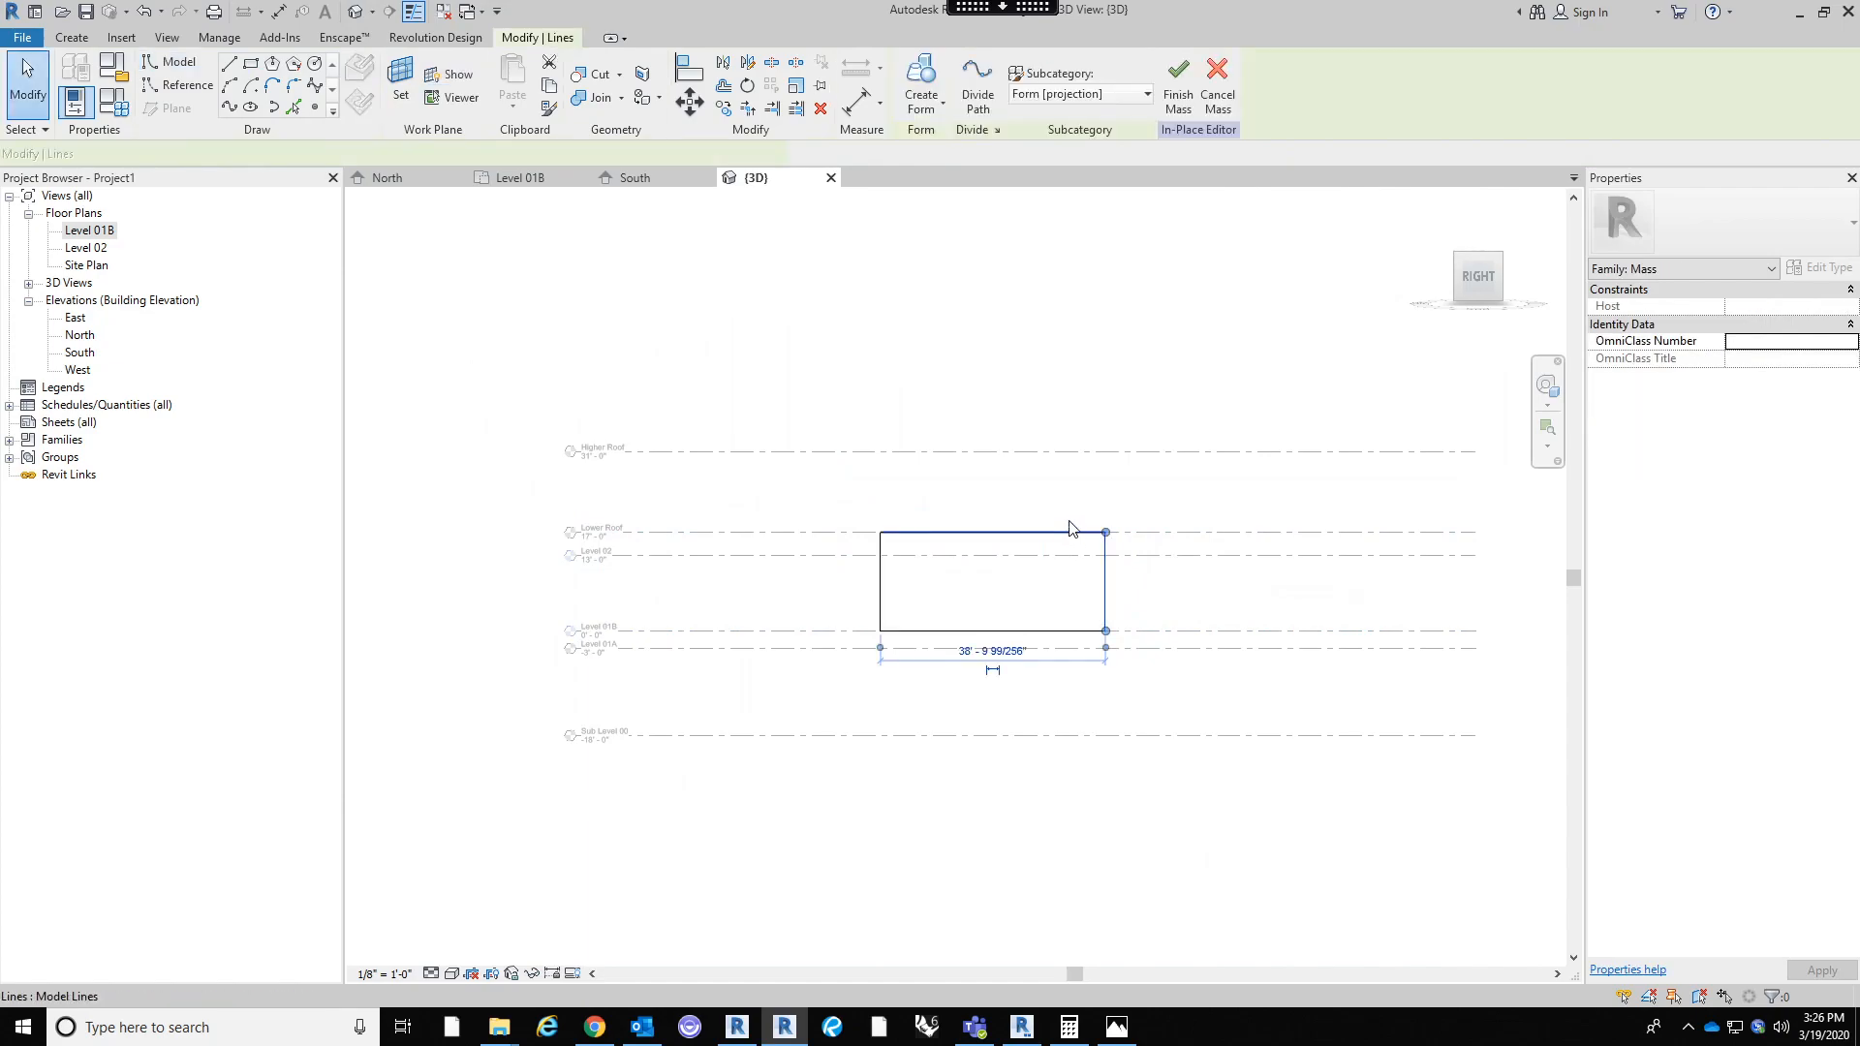
{"action": "left_click", "coordinate": [1037, 497]}
{"action": "scroll", "coordinate": [1037, 497], "scroll_direction": "up", "scroll_amount": 1}
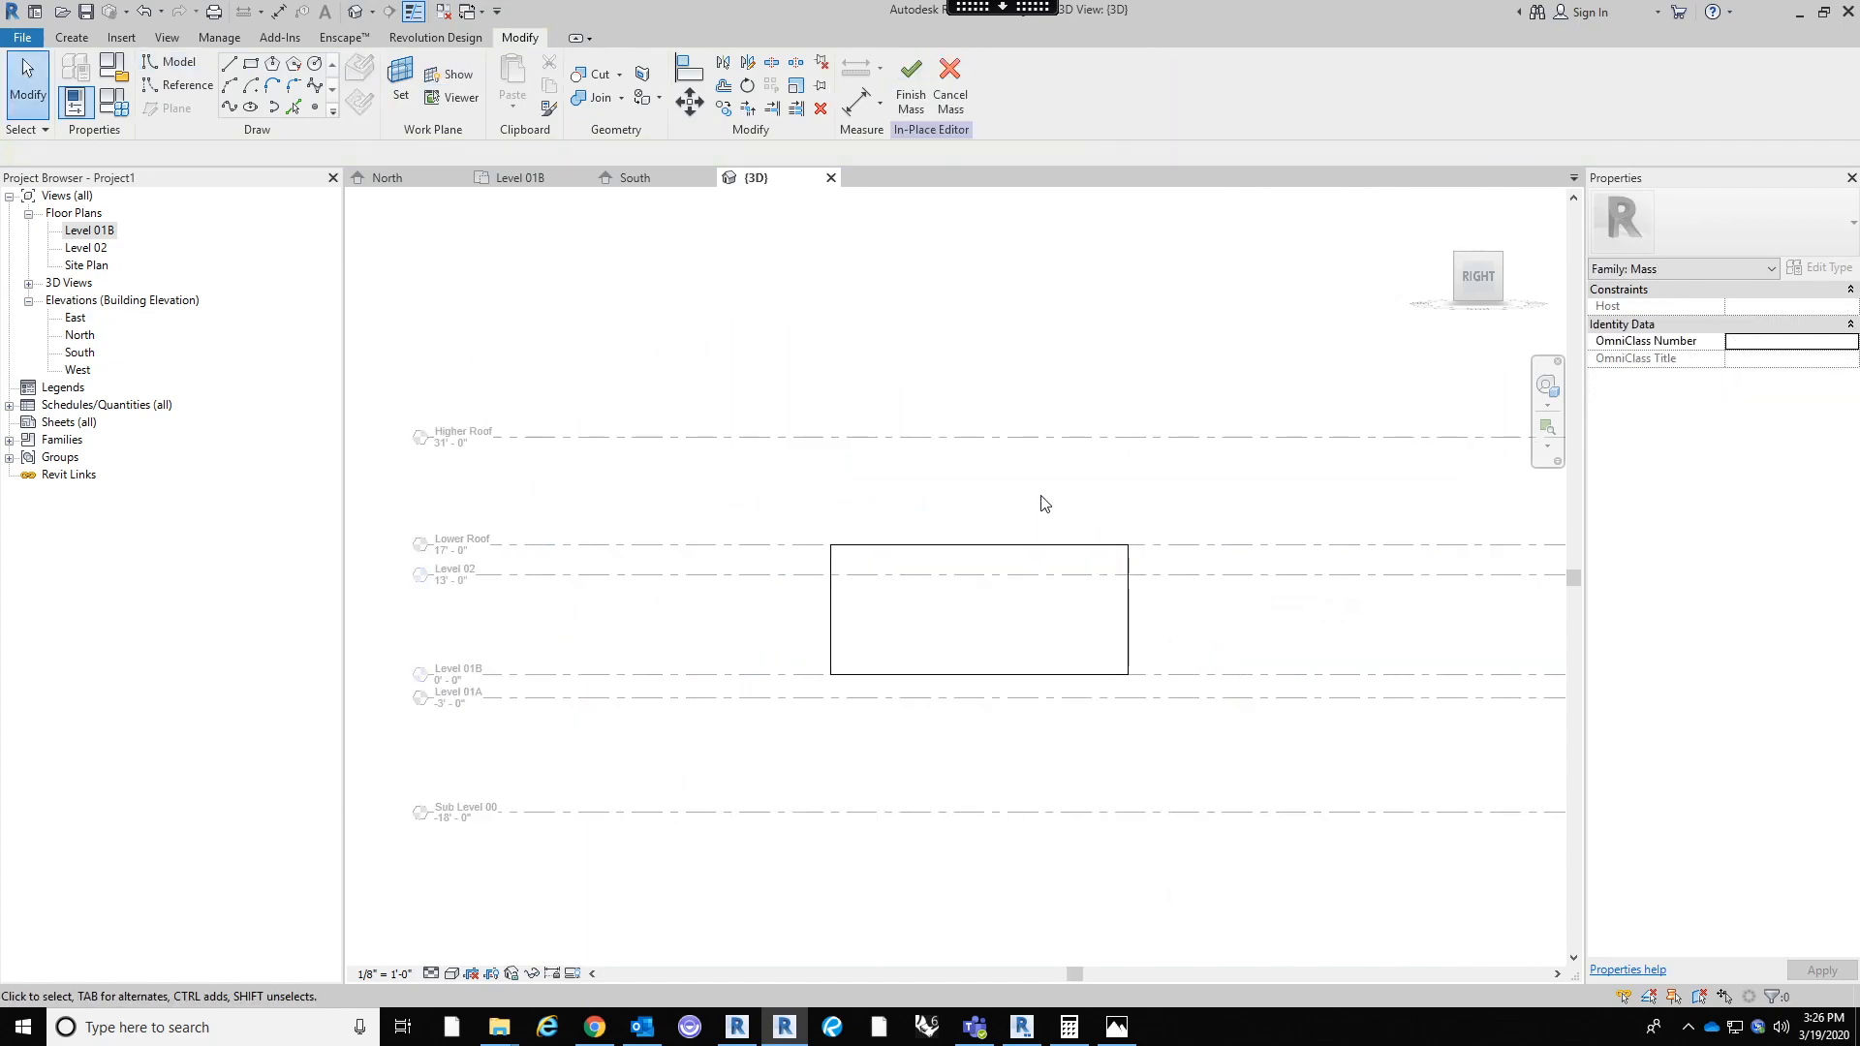
Measure the building's width along reference plane A in the Level 01B floor plan
{"action": "double_click", "coordinate": [91, 230]}
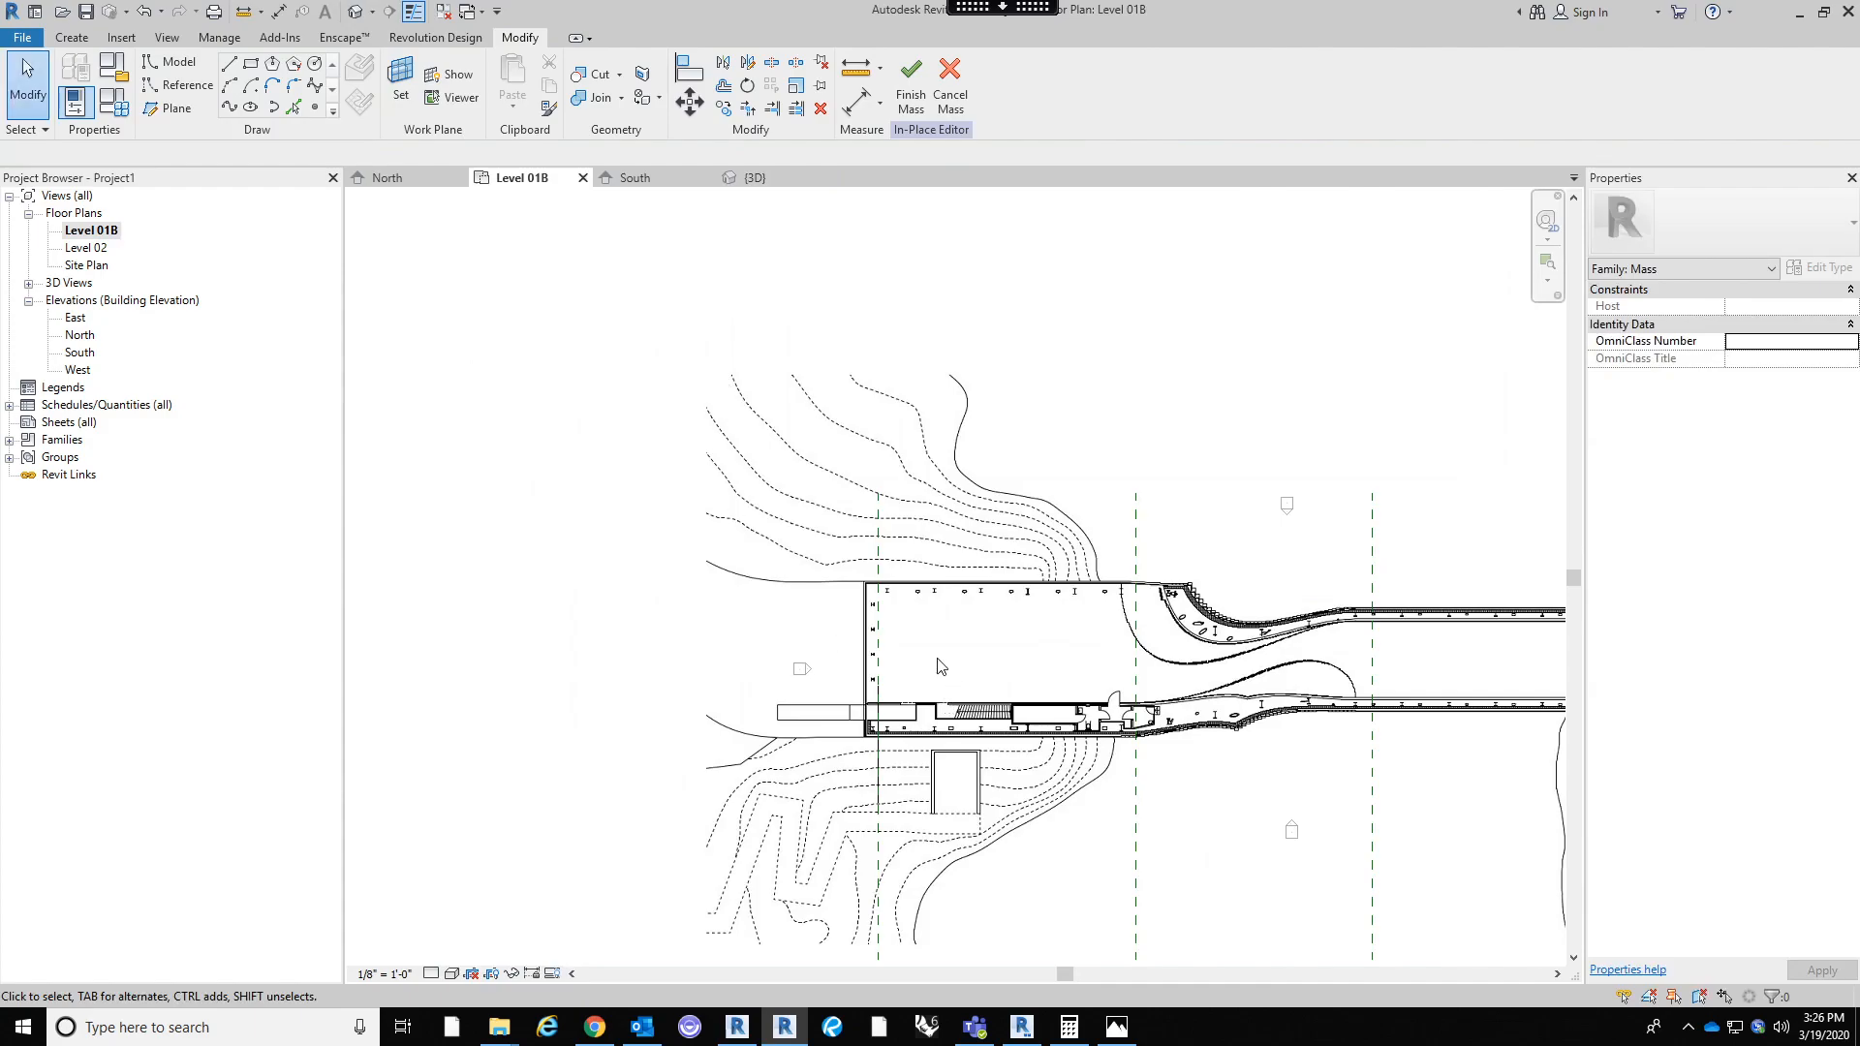
{"action": "left_click", "coordinate": [857, 70]}
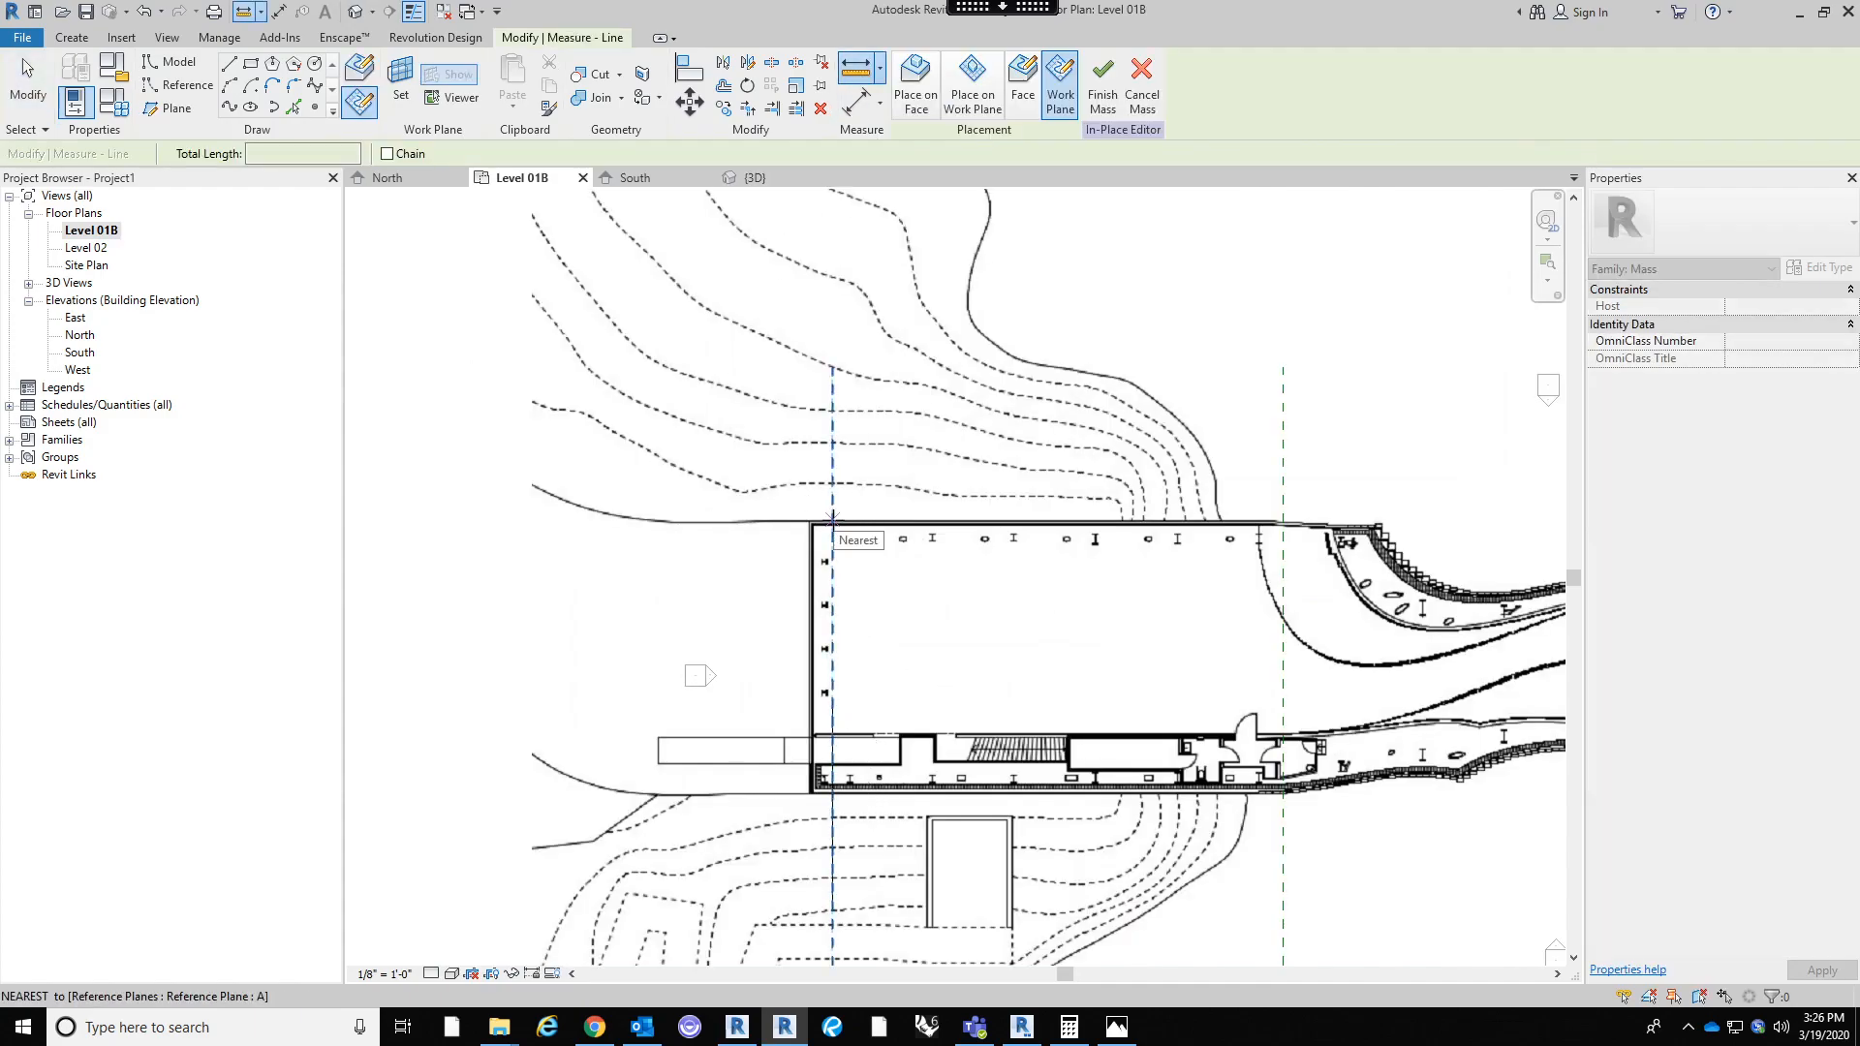
{"action": "left_click", "coordinate": [832, 520]}
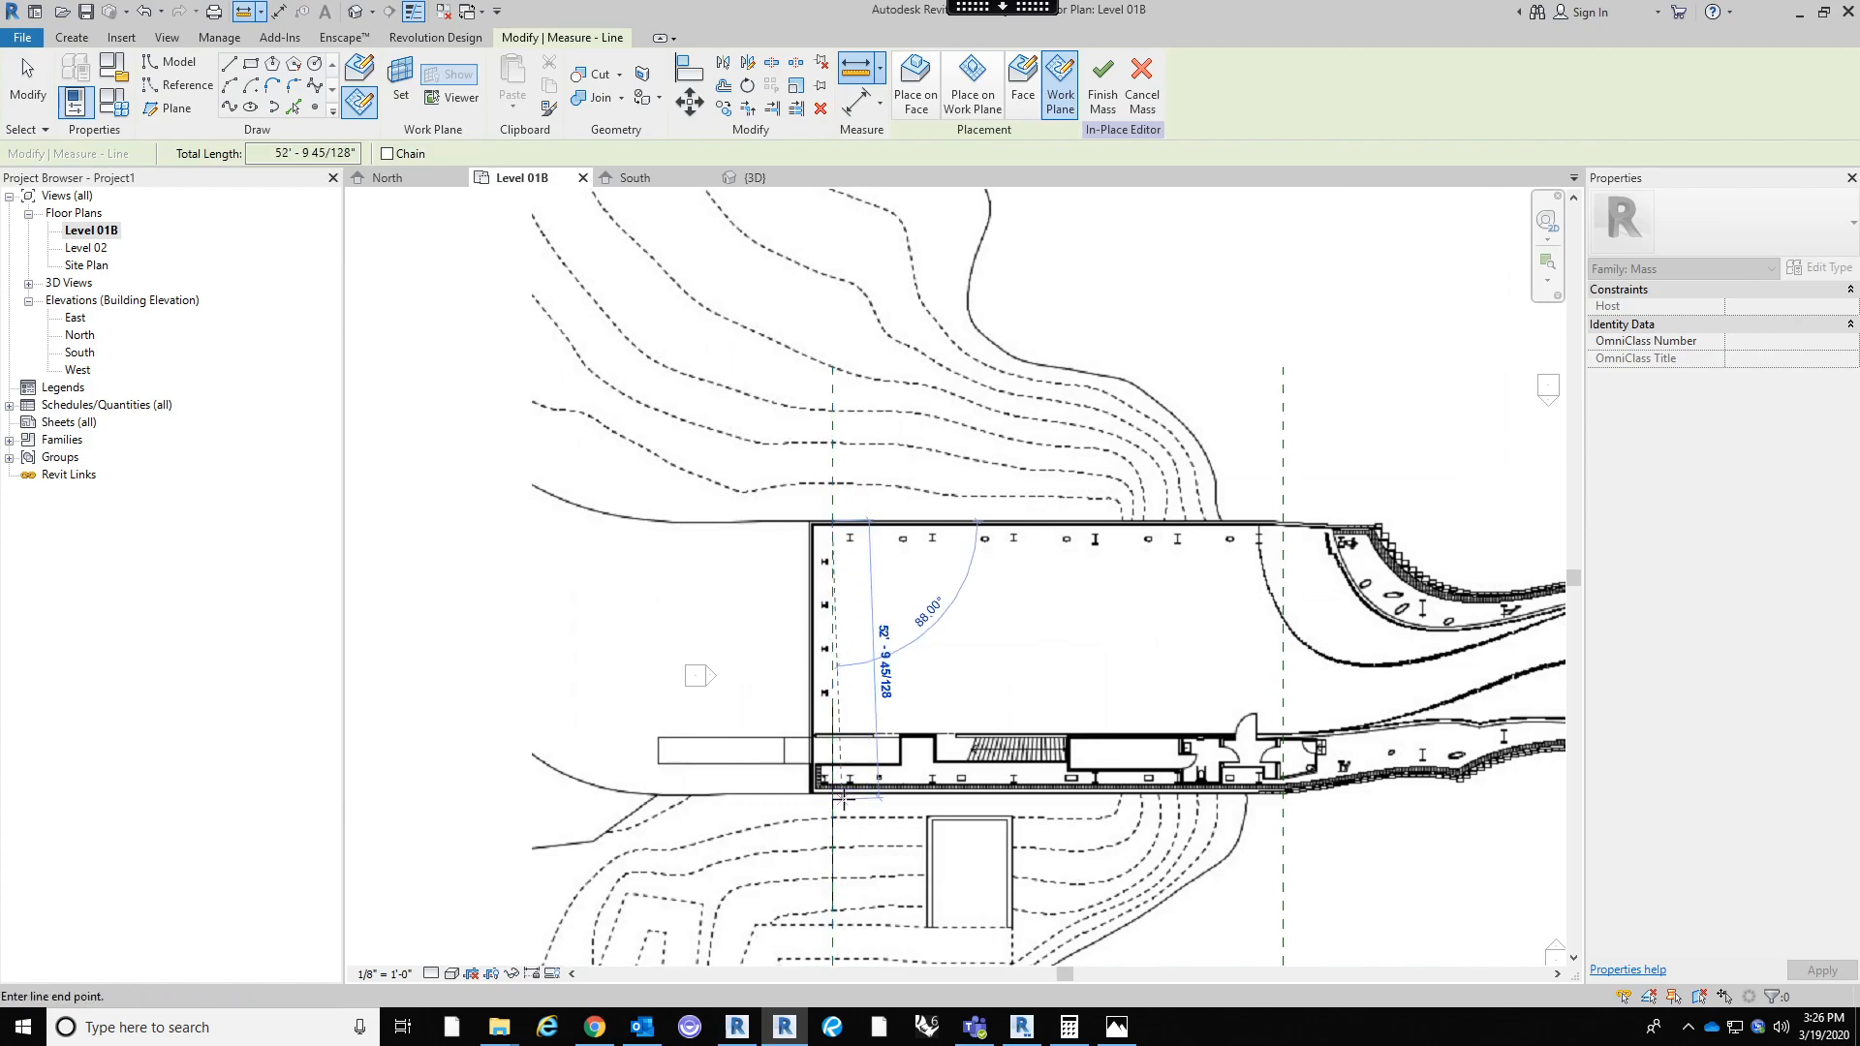
{"action": "scroll", "coordinate": [832, 794], "scroll_direction": "up", "scroll_amount": 2}
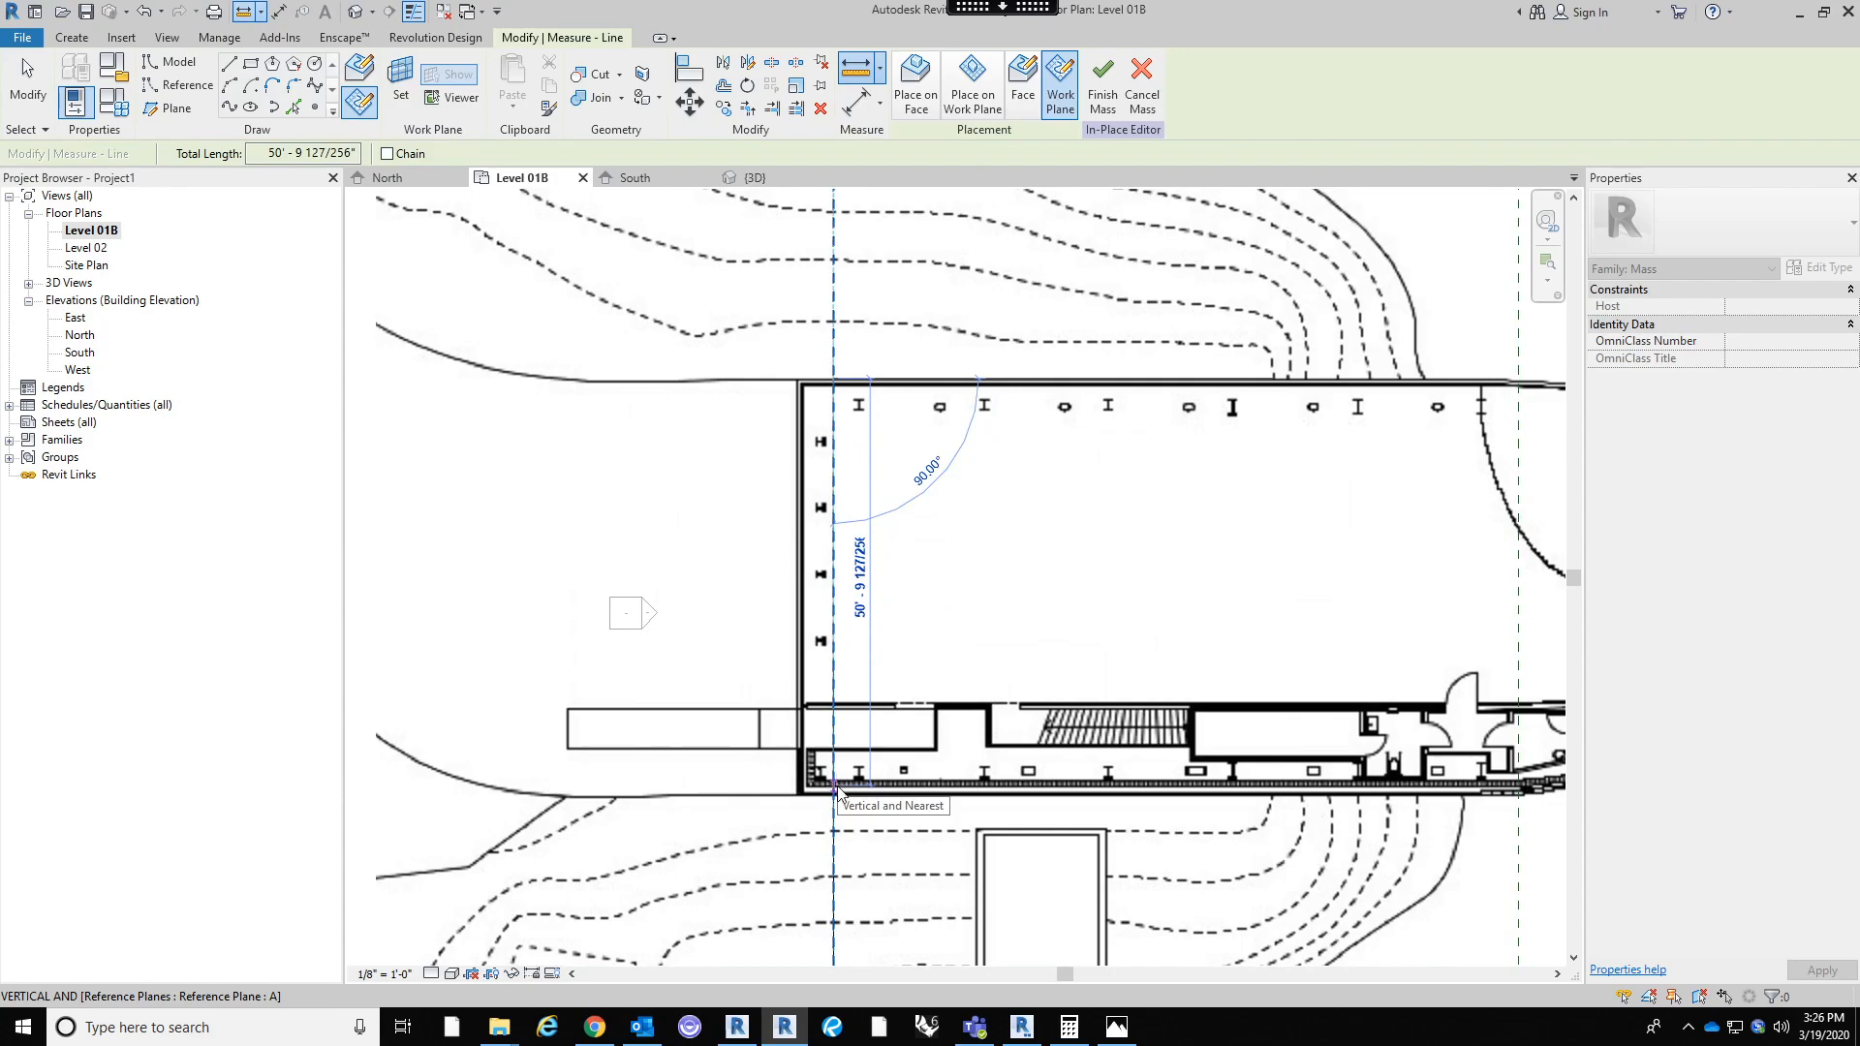
{"action": "key", "text": "Escape"}
{"action": "key", "text": "Escape"}
Set the width of the rectangle on reference plane A to 50' in the 3D view
{"action": "left_click", "coordinate": [355, 11]}
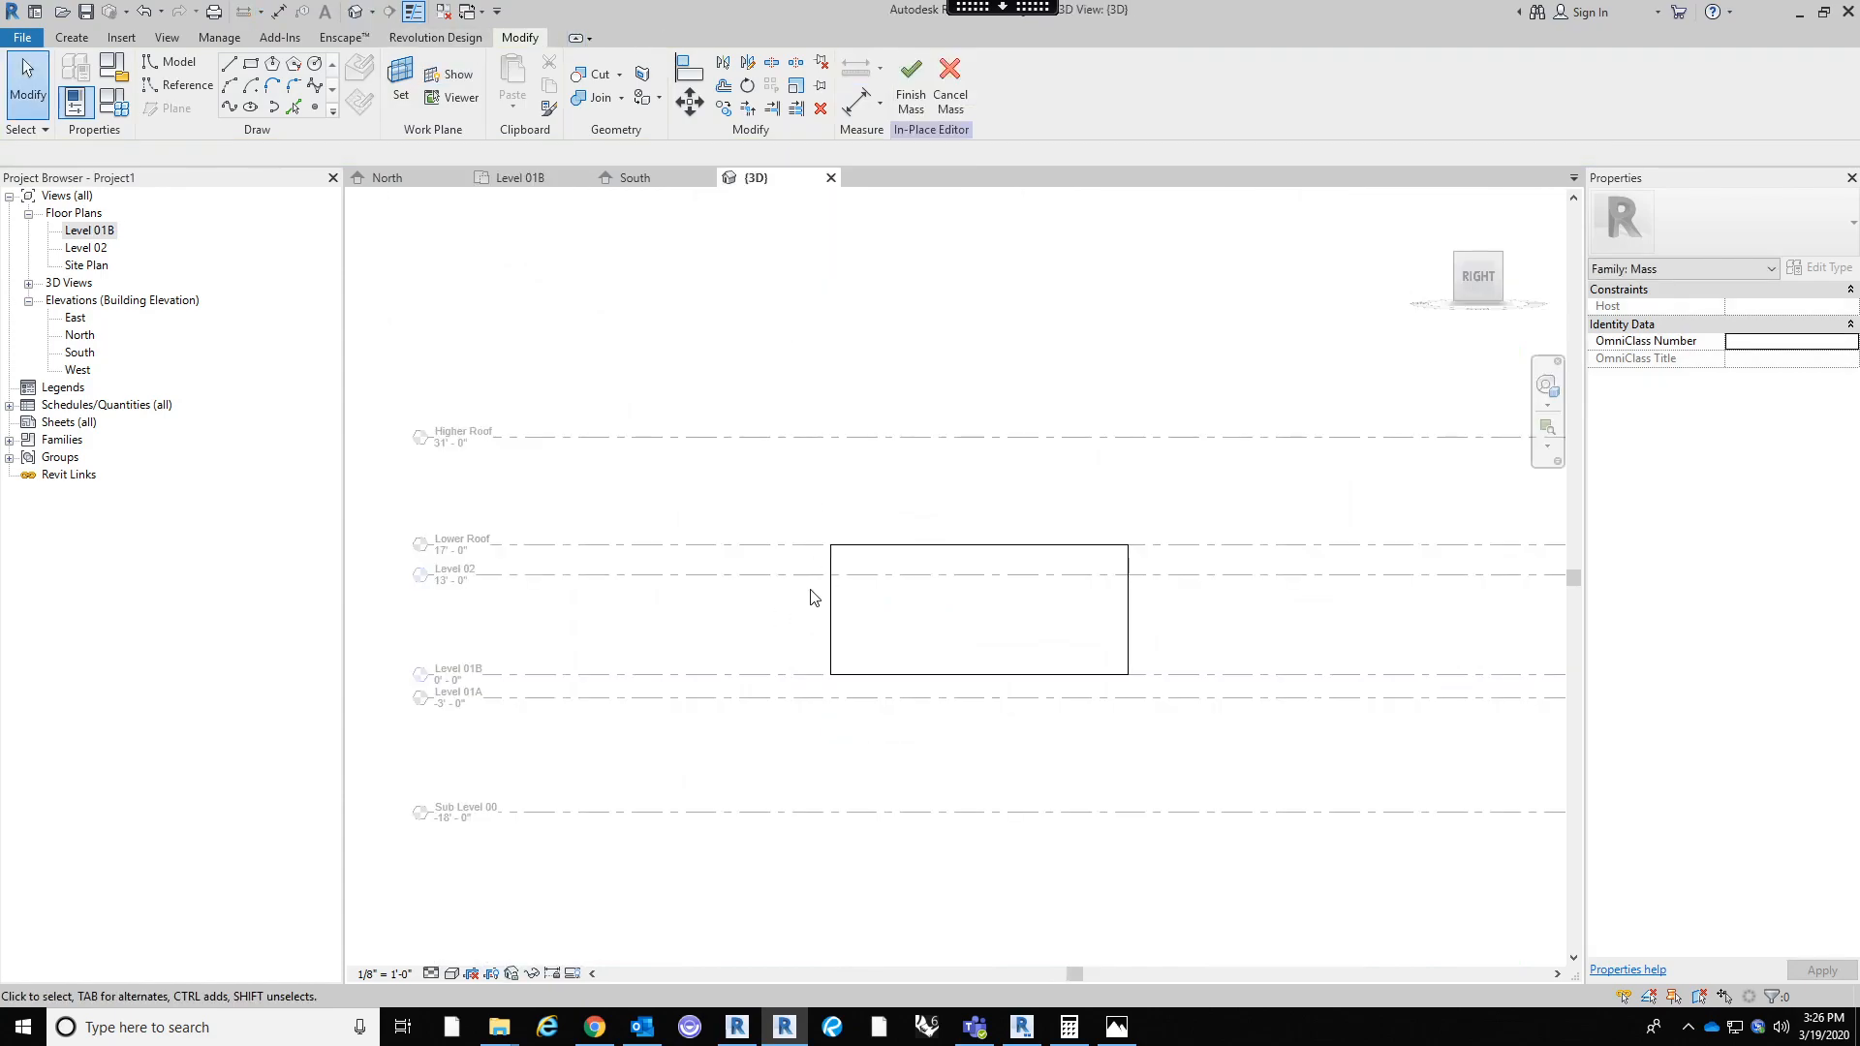
{"action": "key", "text": "Tab"}
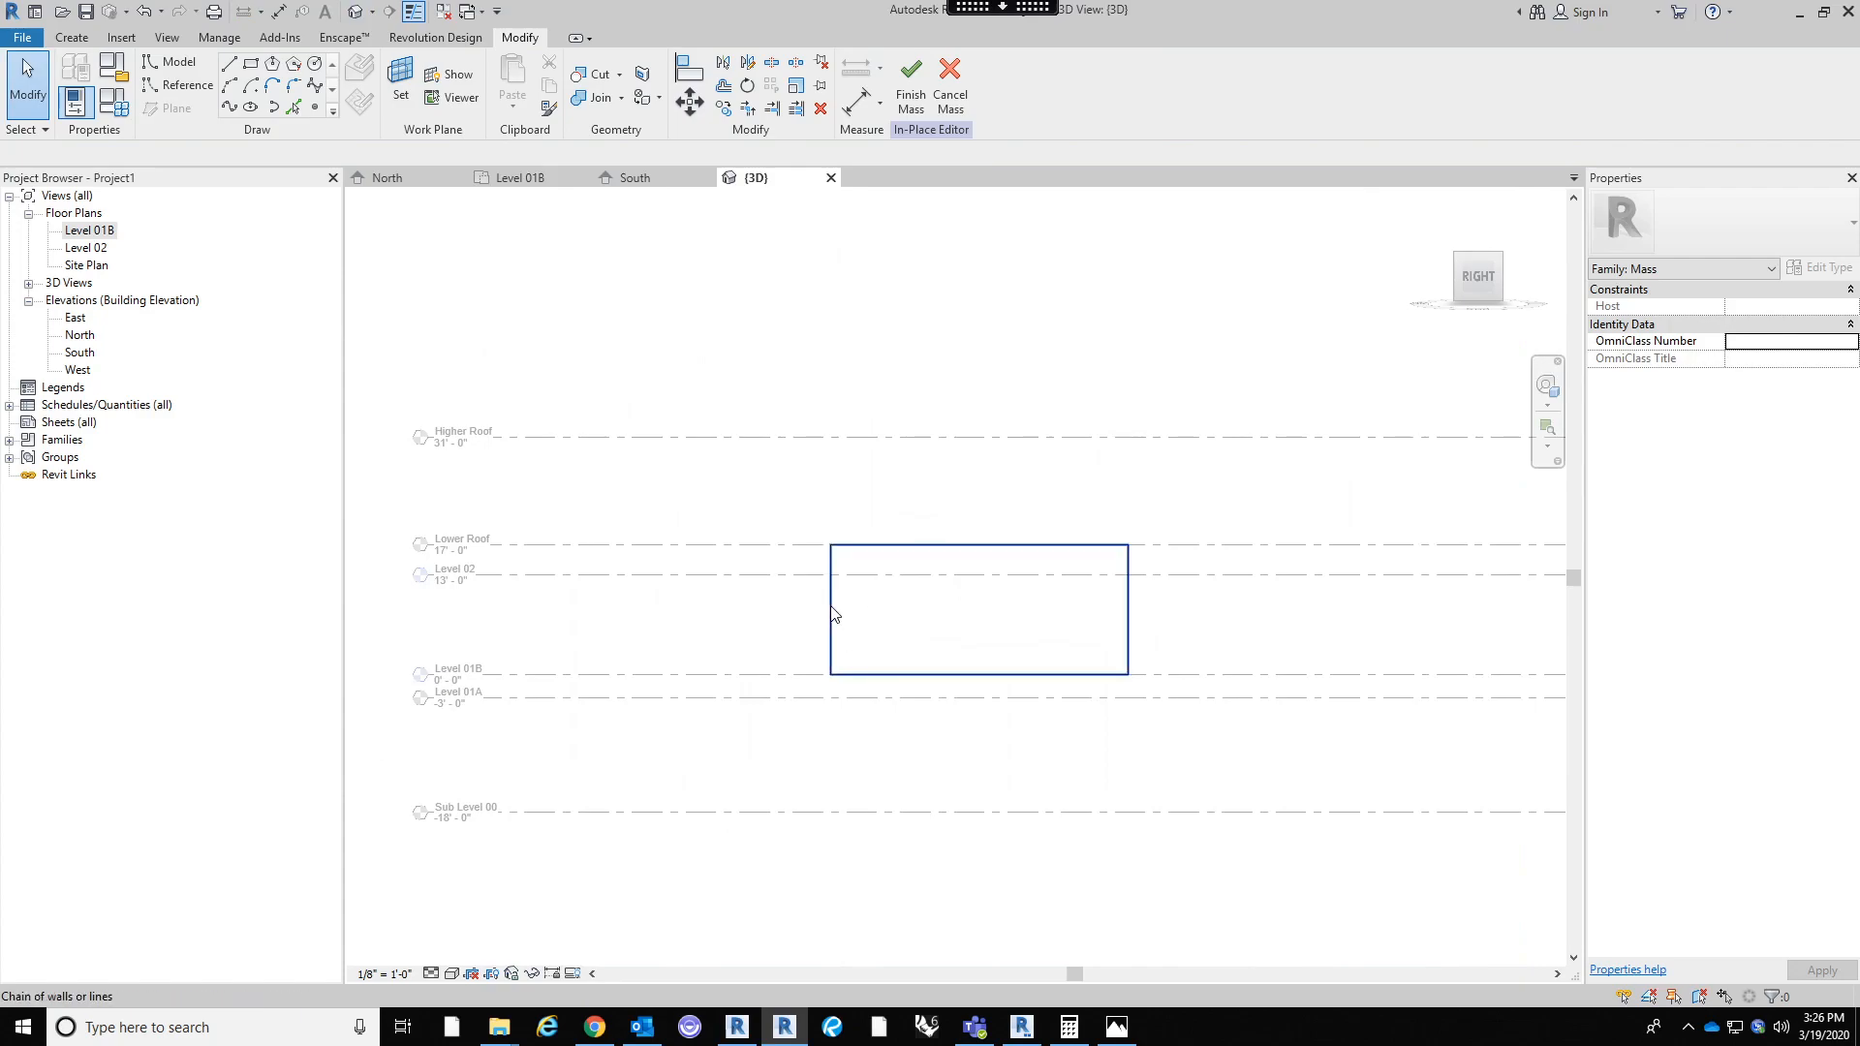
{"action": "left_click", "coordinate": [833, 612]}
{"action": "left_click", "coordinate": [972, 499]}
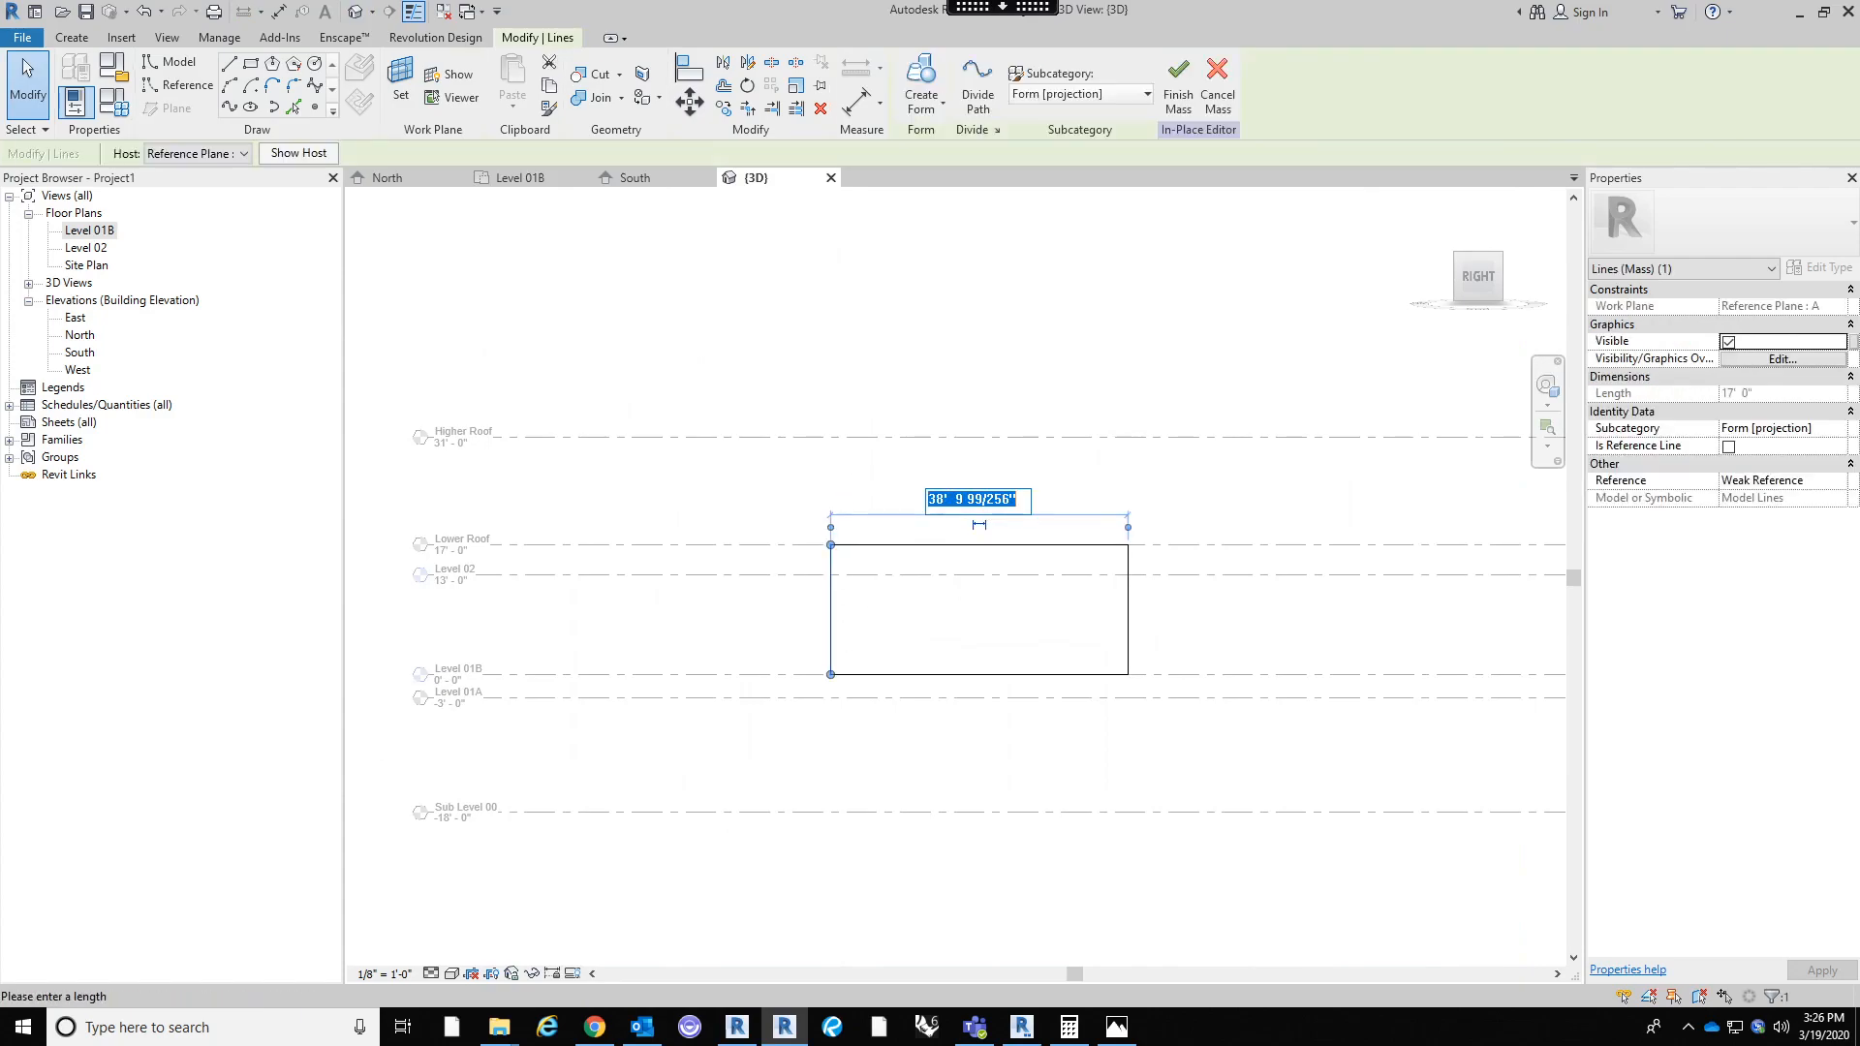
{"action": "type", "text": "50"}
{"action": "key", "text": "Return"}
{"action": "left_click", "coordinate": [1001, 459]}
Select all four lines of the 50' rectangle and move it horizontally to the middle of the level lines
{"action": "scroll", "coordinate": [1001, 461], "scroll_direction": "down", "scroll_amount": 2}
{"action": "middle_click_drag", "start_coordinate": [1112, 523], "coordinate": [1023, 533]}
{"action": "left_click_drag", "start_coordinate": [681, 477], "coordinate": [1028, 630]}
{"action": "left_click_drag", "start_coordinate": [991, 558], "coordinate": [1046, 556]}
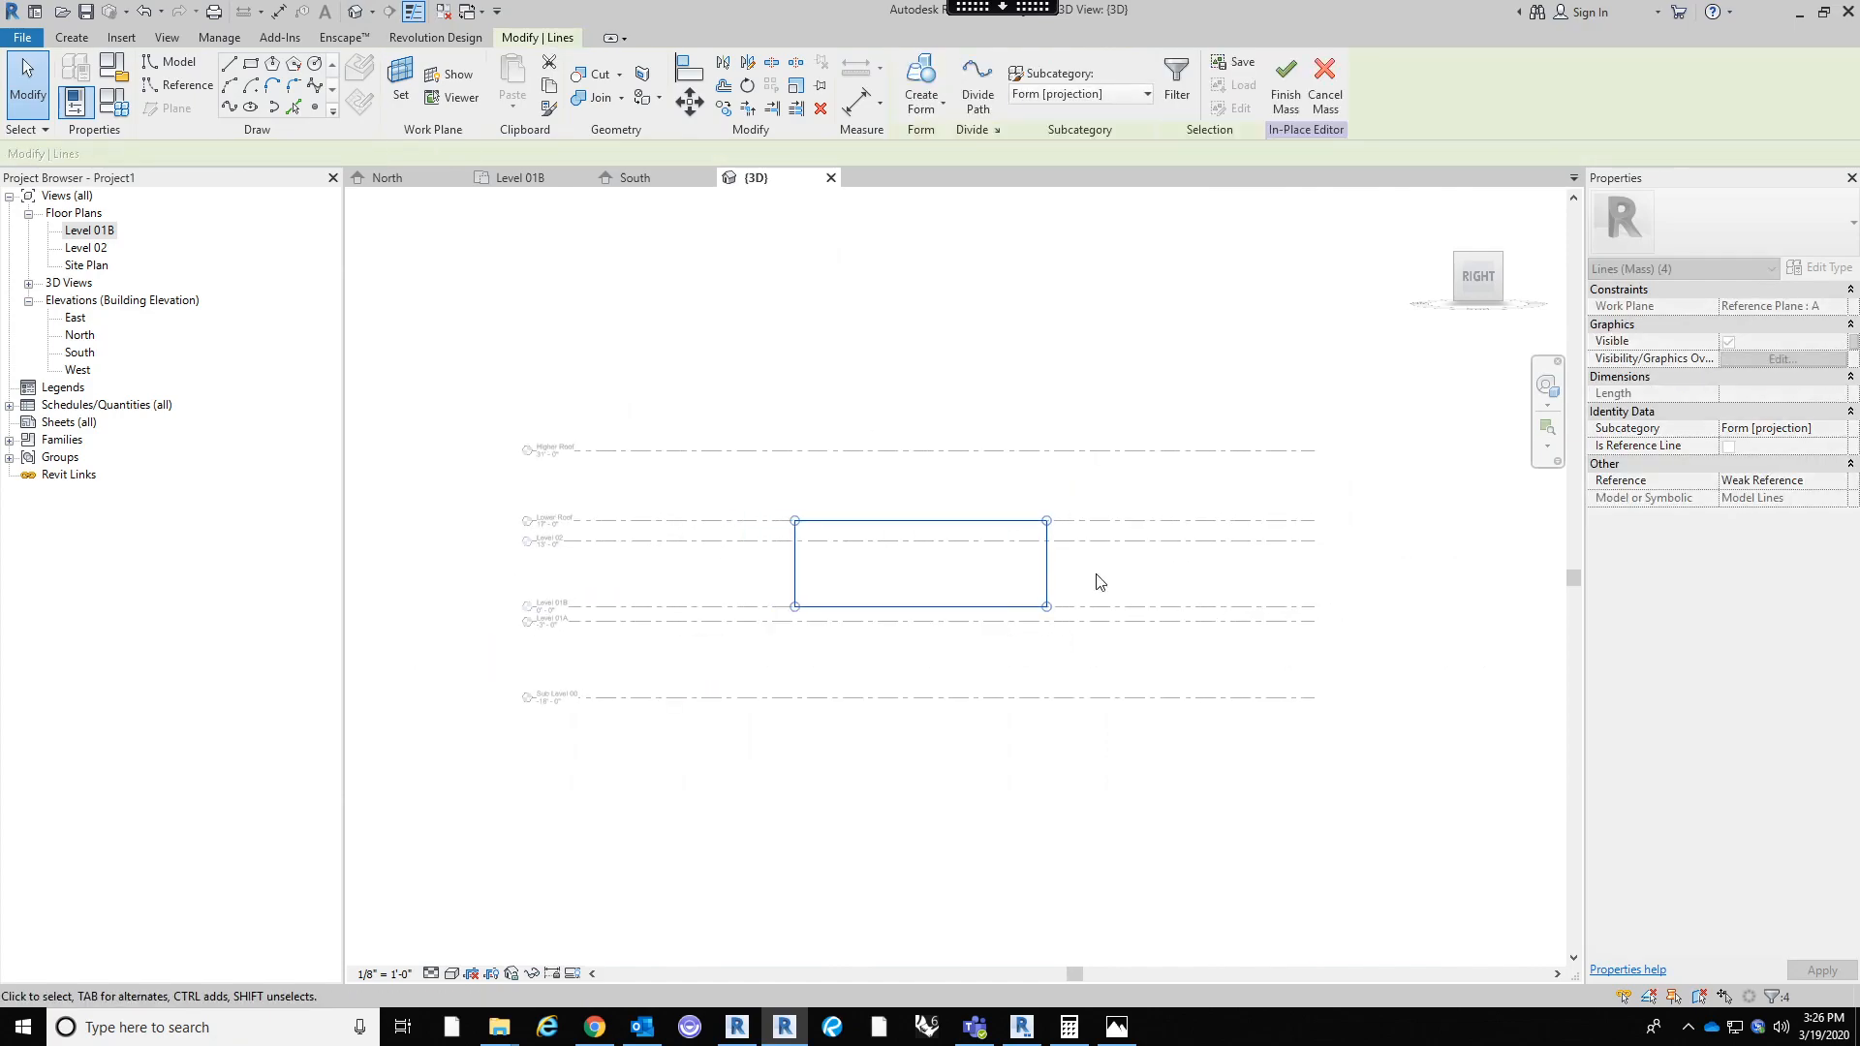
{"action": "left_click", "coordinate": [1098, 582]}
Draw a rectangle on reference plane D from Level 01A up to the Higher Roof level, about 20' 4" wide and 34' high
{"action": "scroll", "coordinate": [897, 439], "scroll_direction": "down", "scroll_amount": 4}
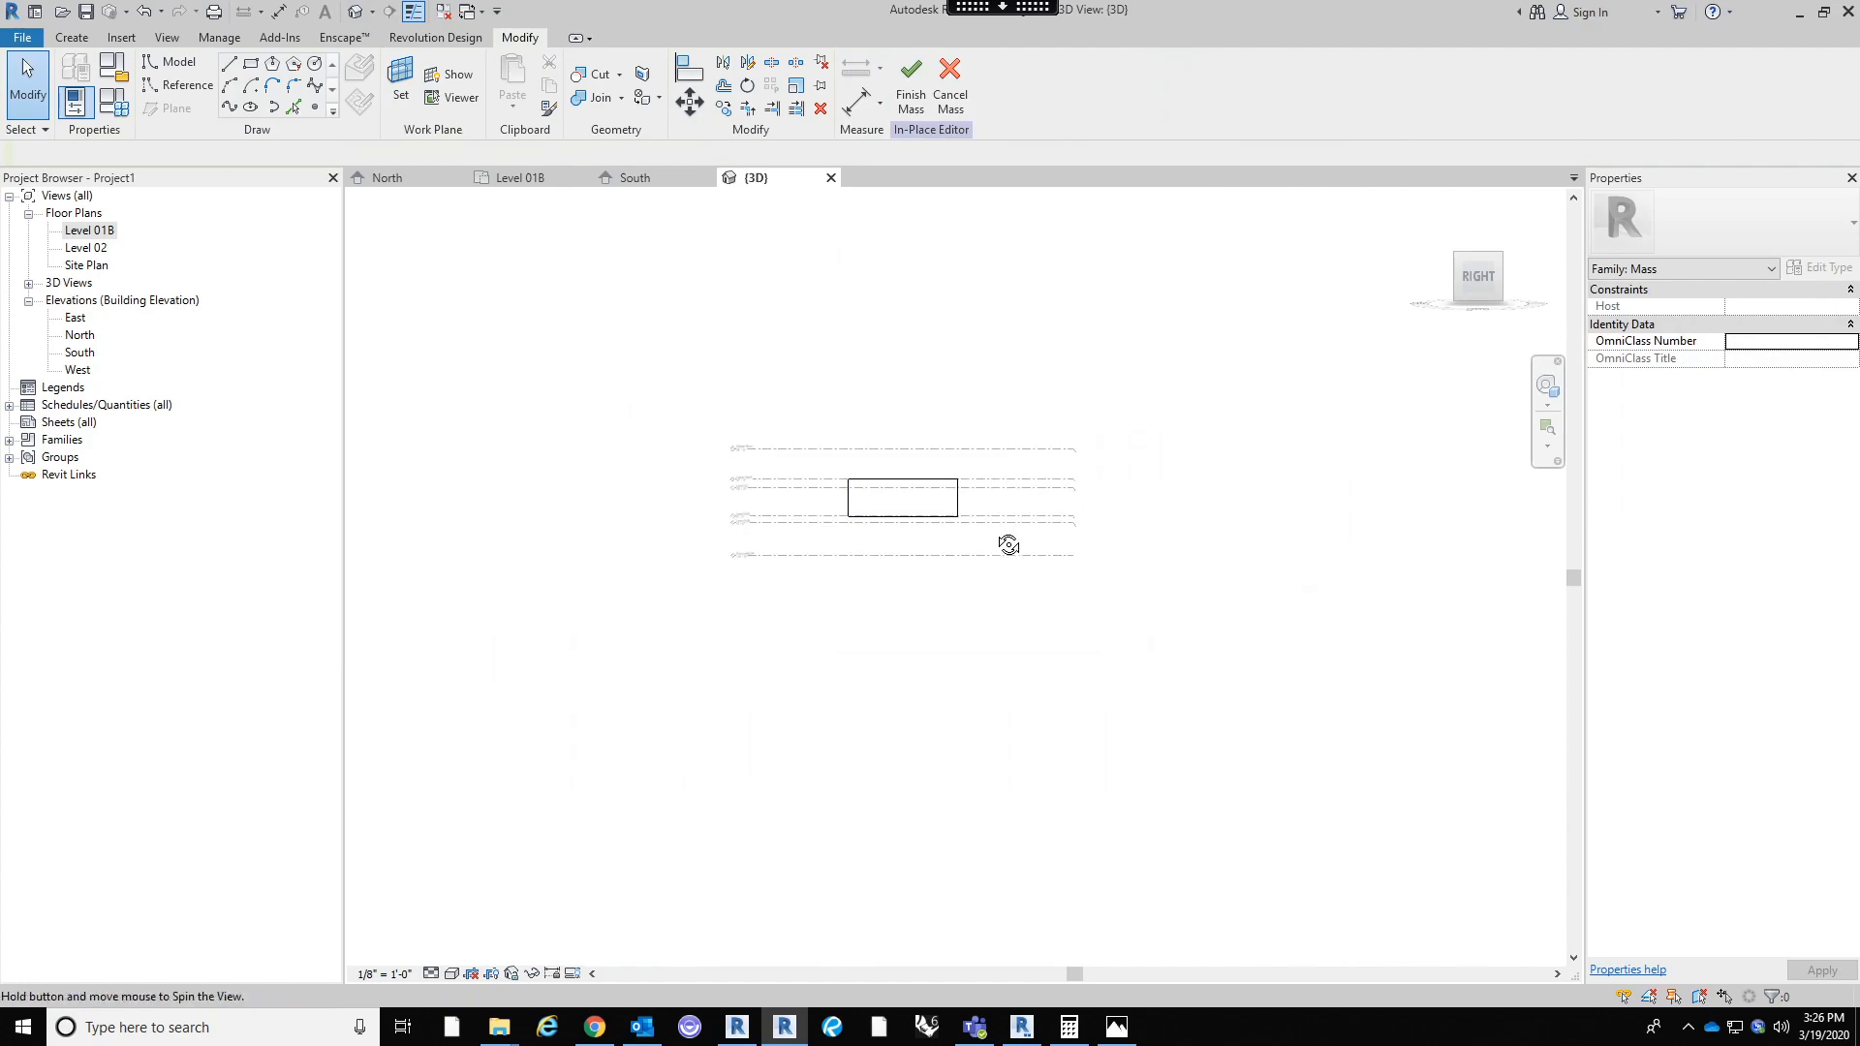
{"action": "mouse_move", "coordinate": [1498, 287]}
{"action": "left_mouse_down"}
{"action": "mouse_move", "coordinate": [1474, 300]}
{"action": "mouse_move", "coordinate": [1531, 301]}
{"action": "left_mouse_up"}
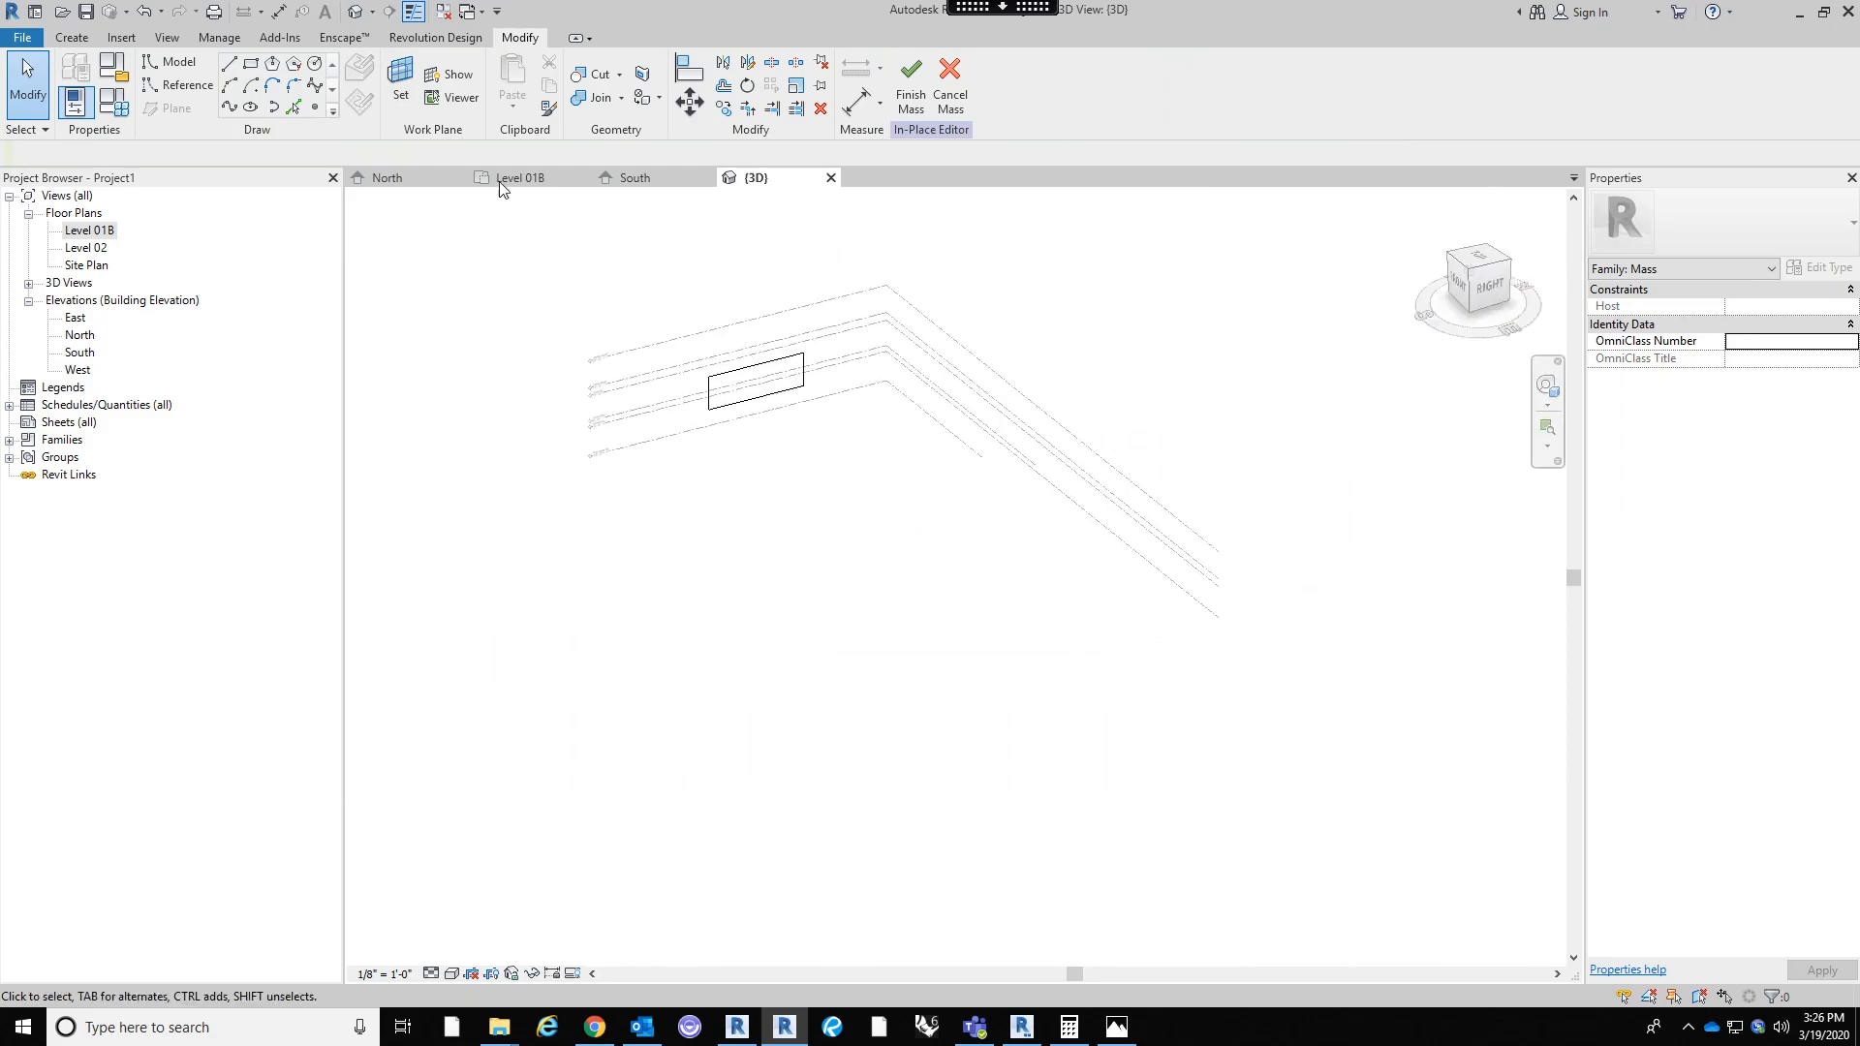
{"action": "left_click", "coordinate": [395, 78]}
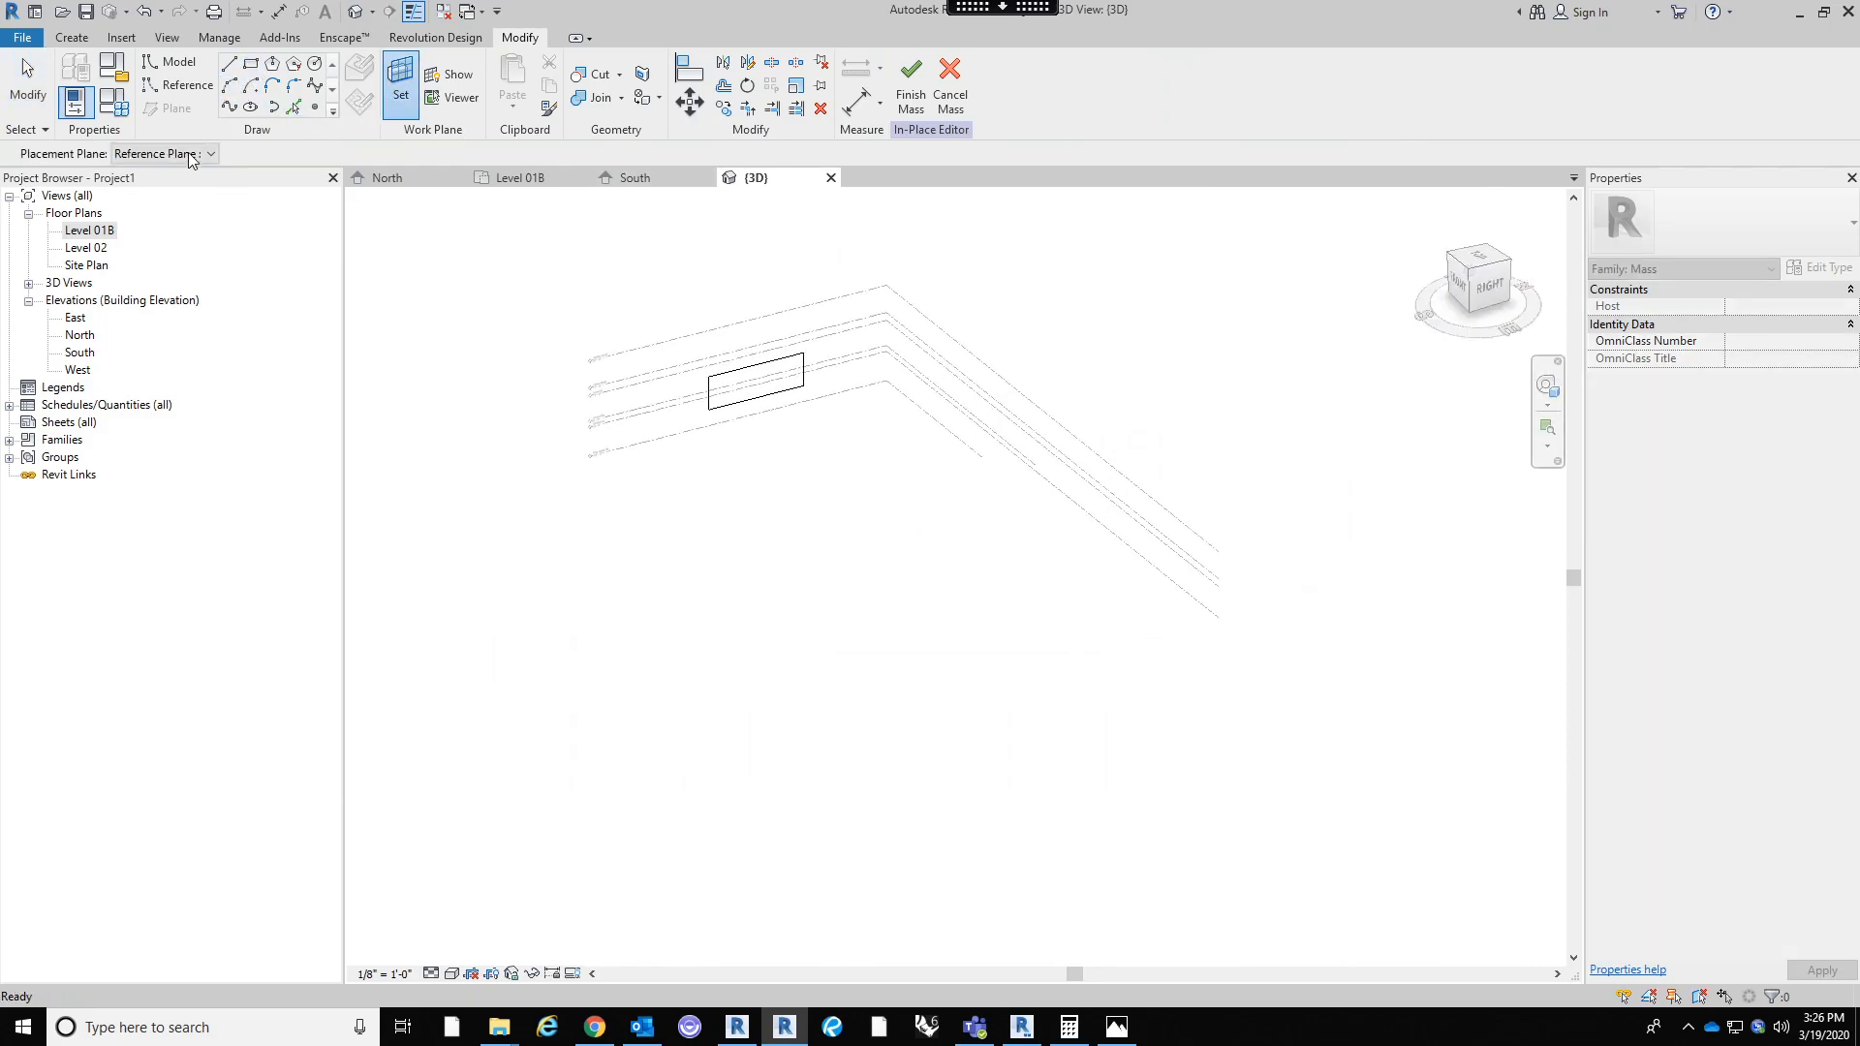
{"action": "left_click", "coordinate": [194, 154]}
{"action": "left_click", "coordinate": [167, 290]}
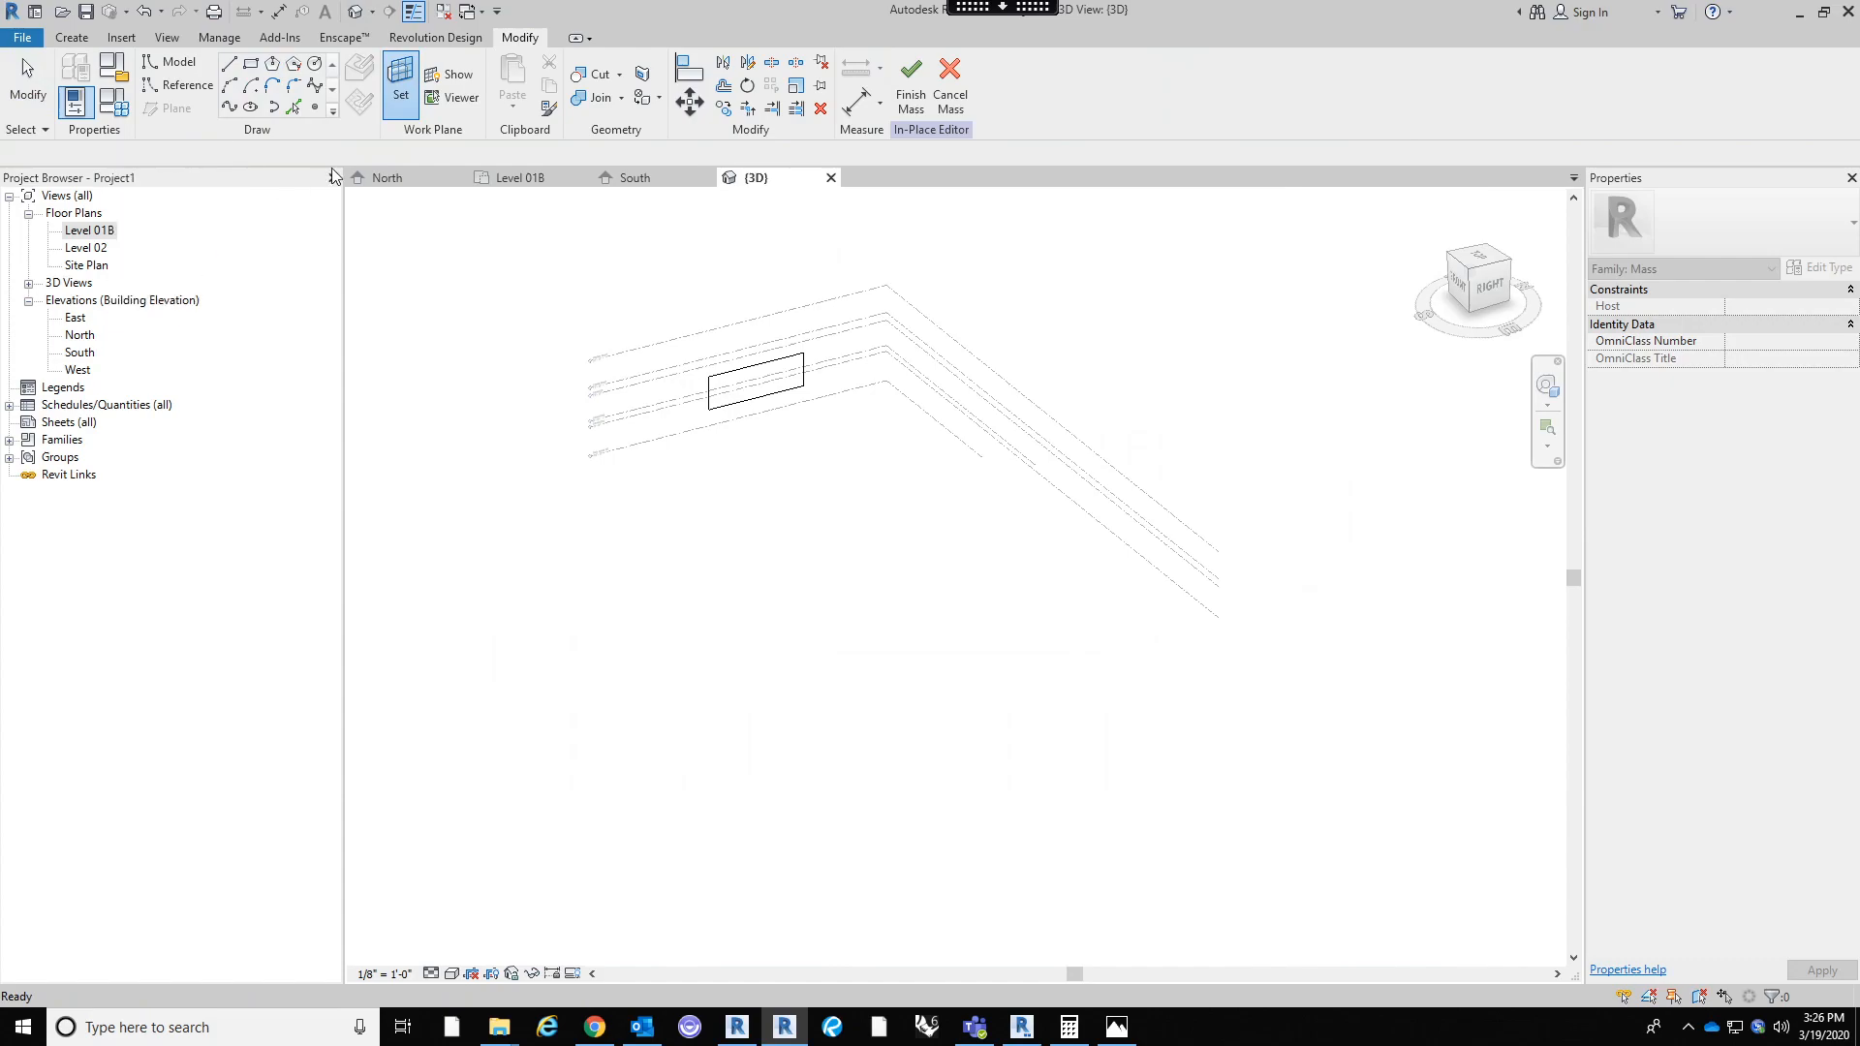
{"action": "left_click", "coordinate": [254, 68]}
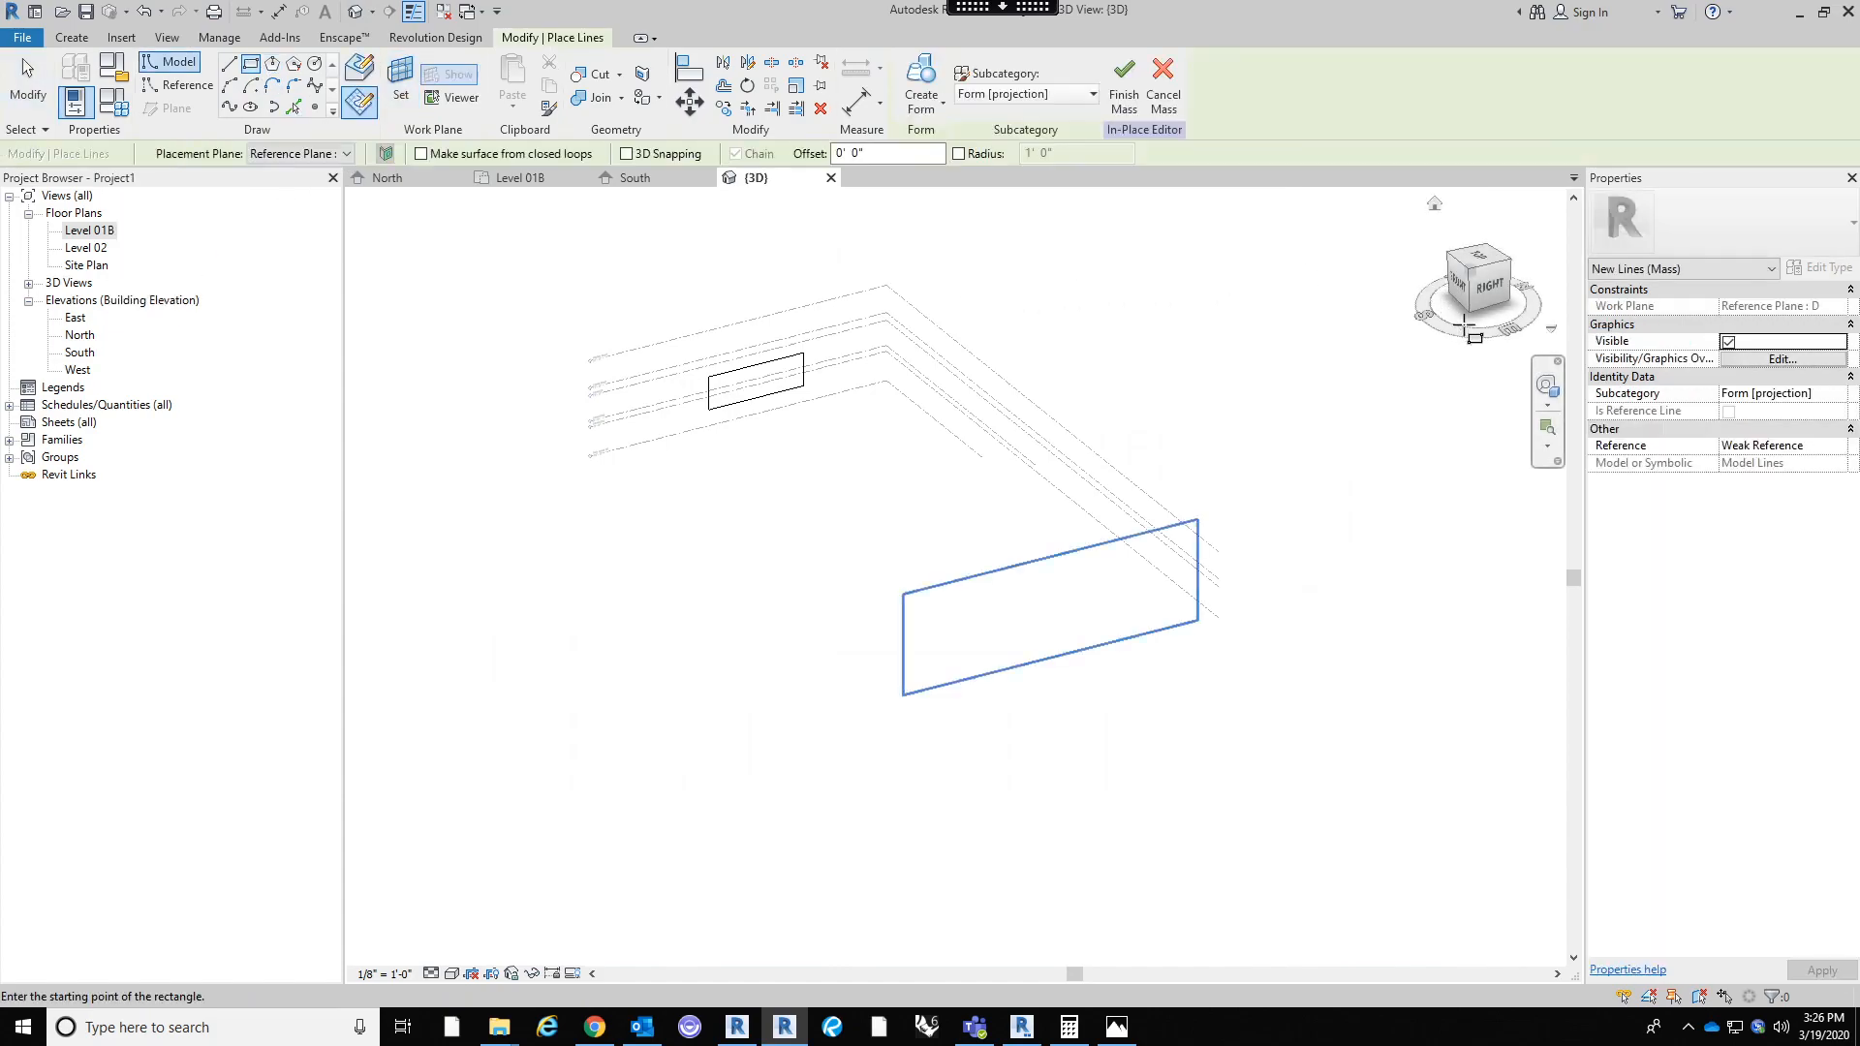
{"action": "left_click", "coordinate": [1482, 291]}
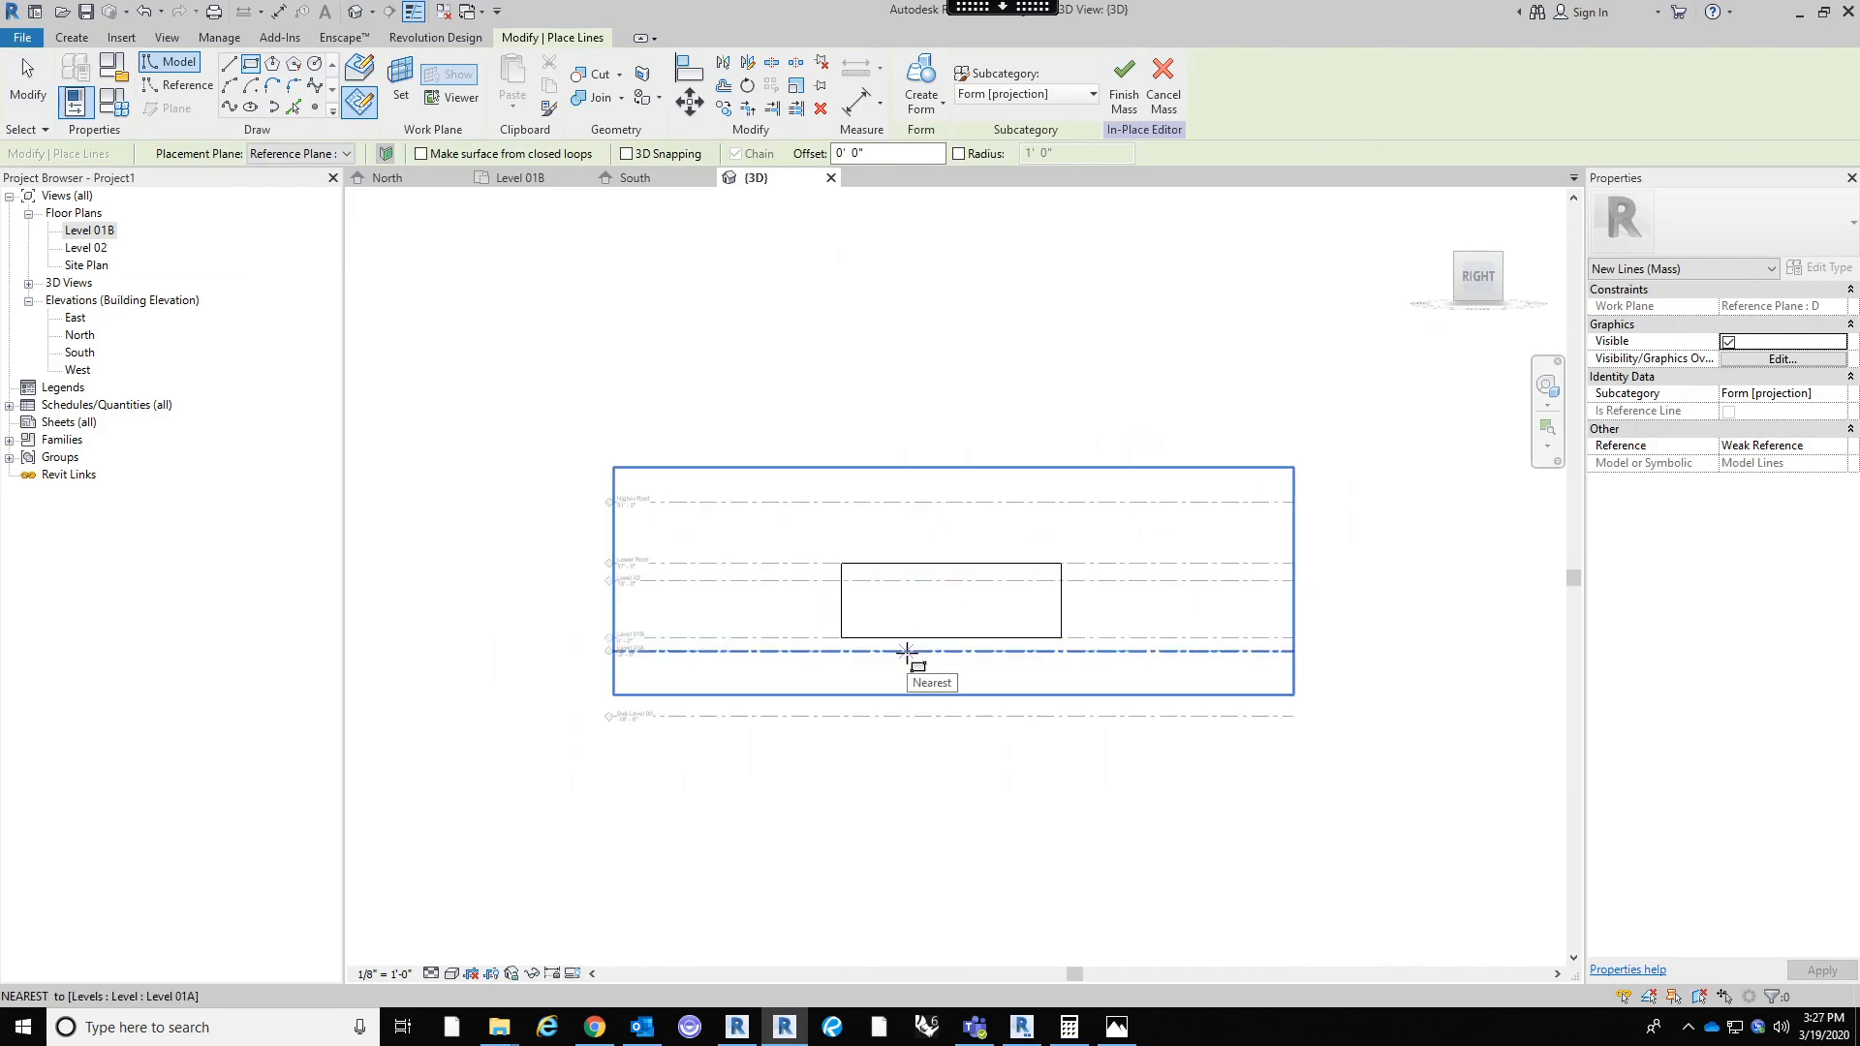
{"action": "left_click", "coordinate": [905, 651]}
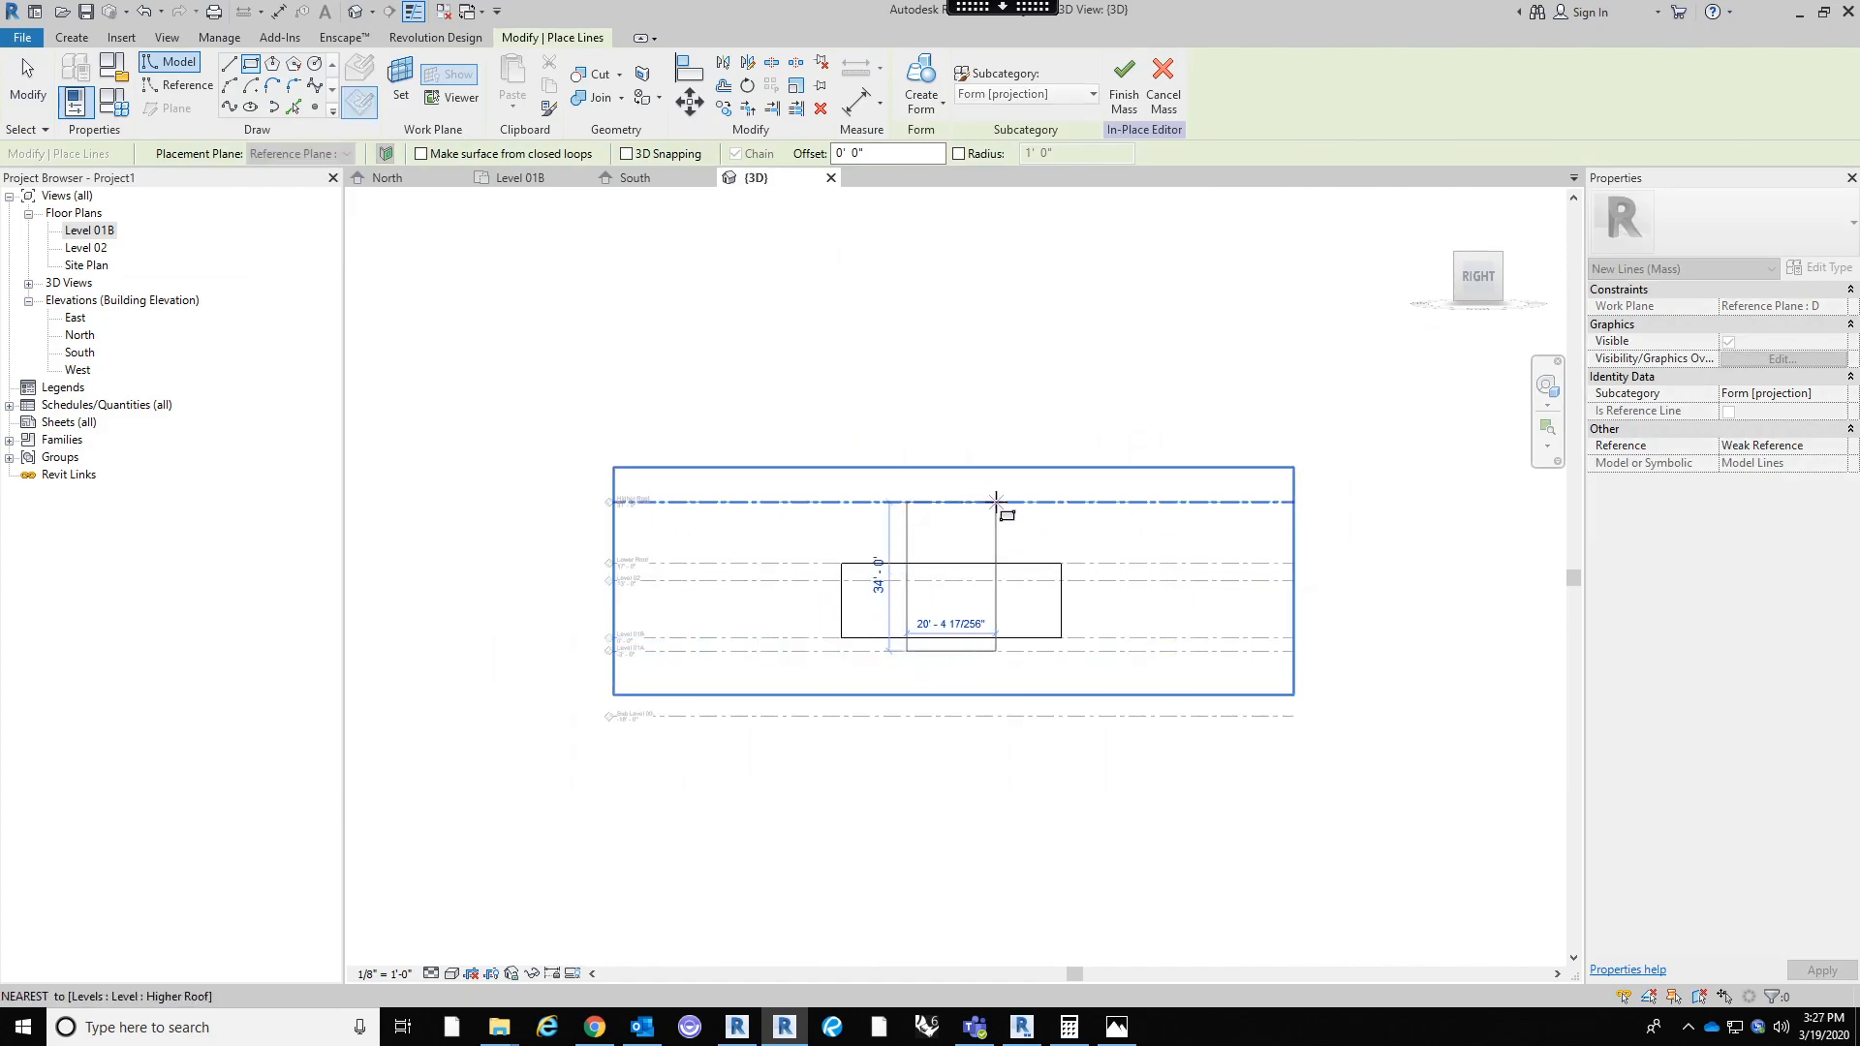
{"action": "left_click", "coordinate": [996, 502]}
{"action": "left_click", "coordinate": [23, 67]}
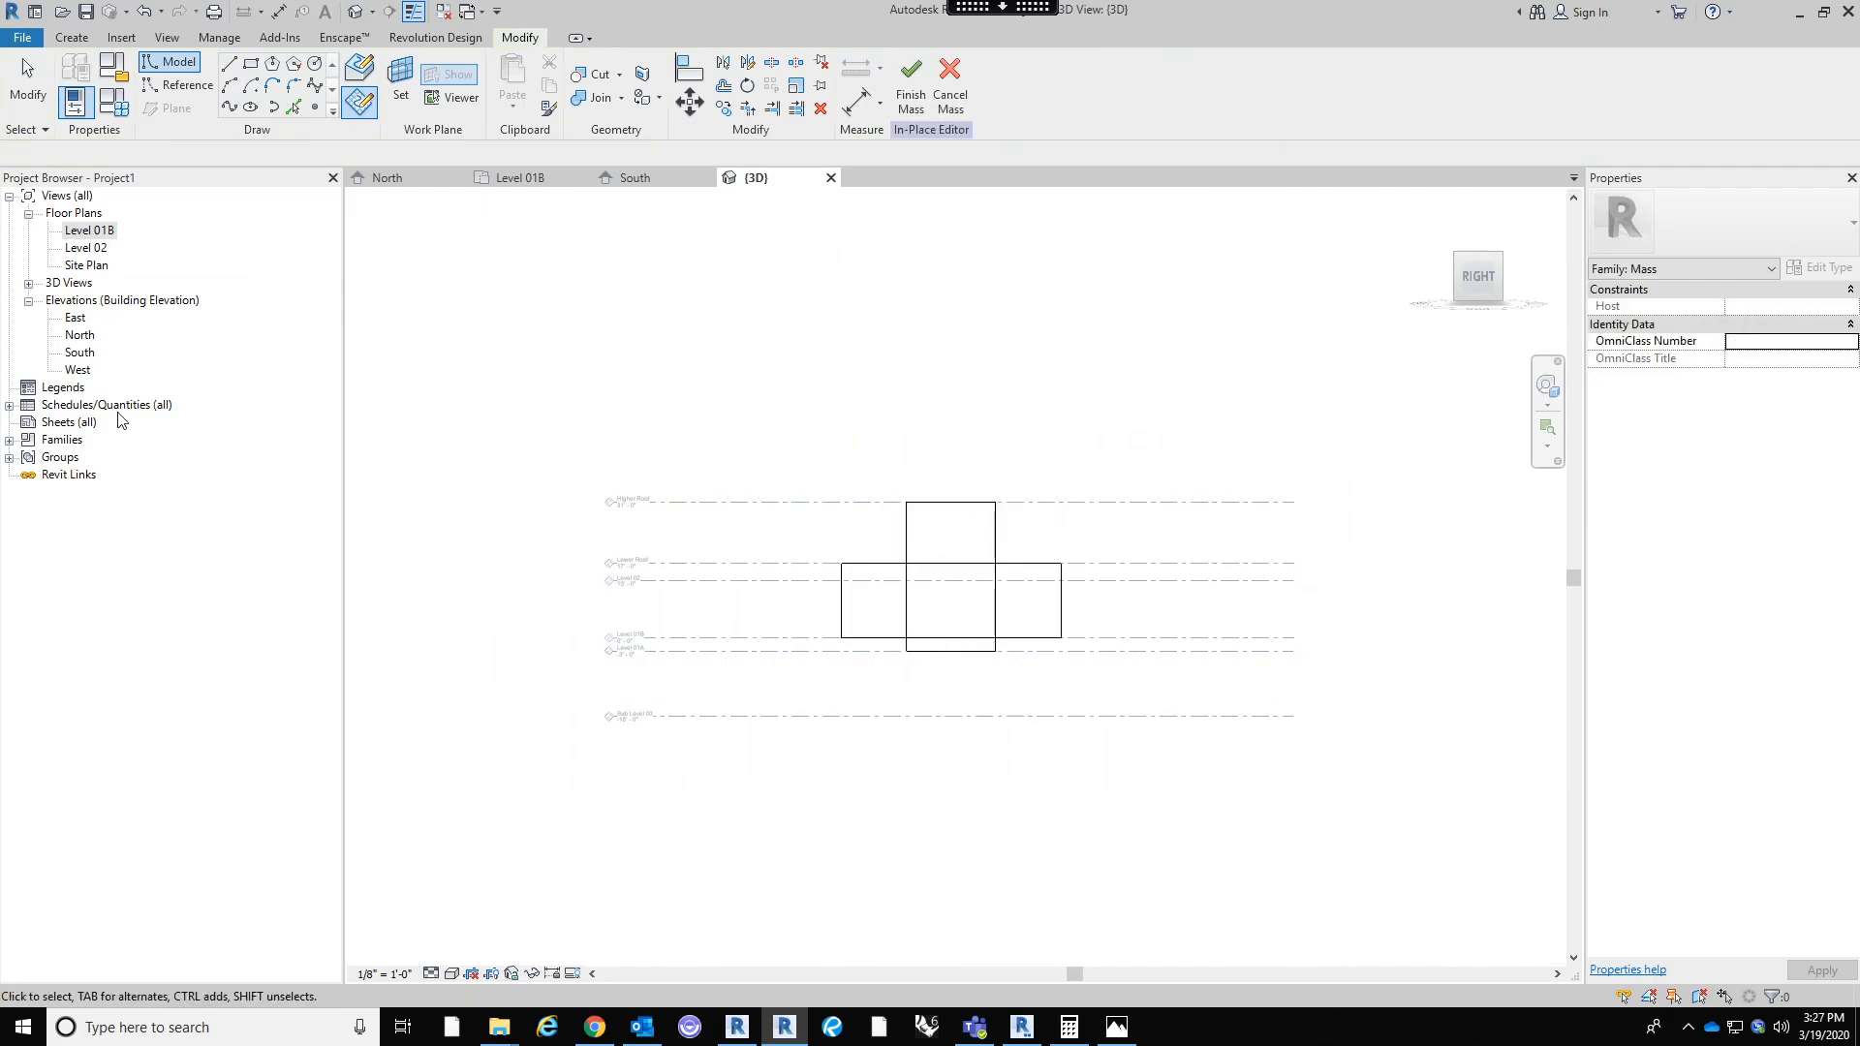
Measure the outer width of the building's narrow end near reference plane D in the Level 01B floor plan
{"action": "double_click", "coordinate": [100, 232]}
{"action": "scroll", "coordinate": [585, 553], "scroll_direction": "down", "scroll_amount": 5}
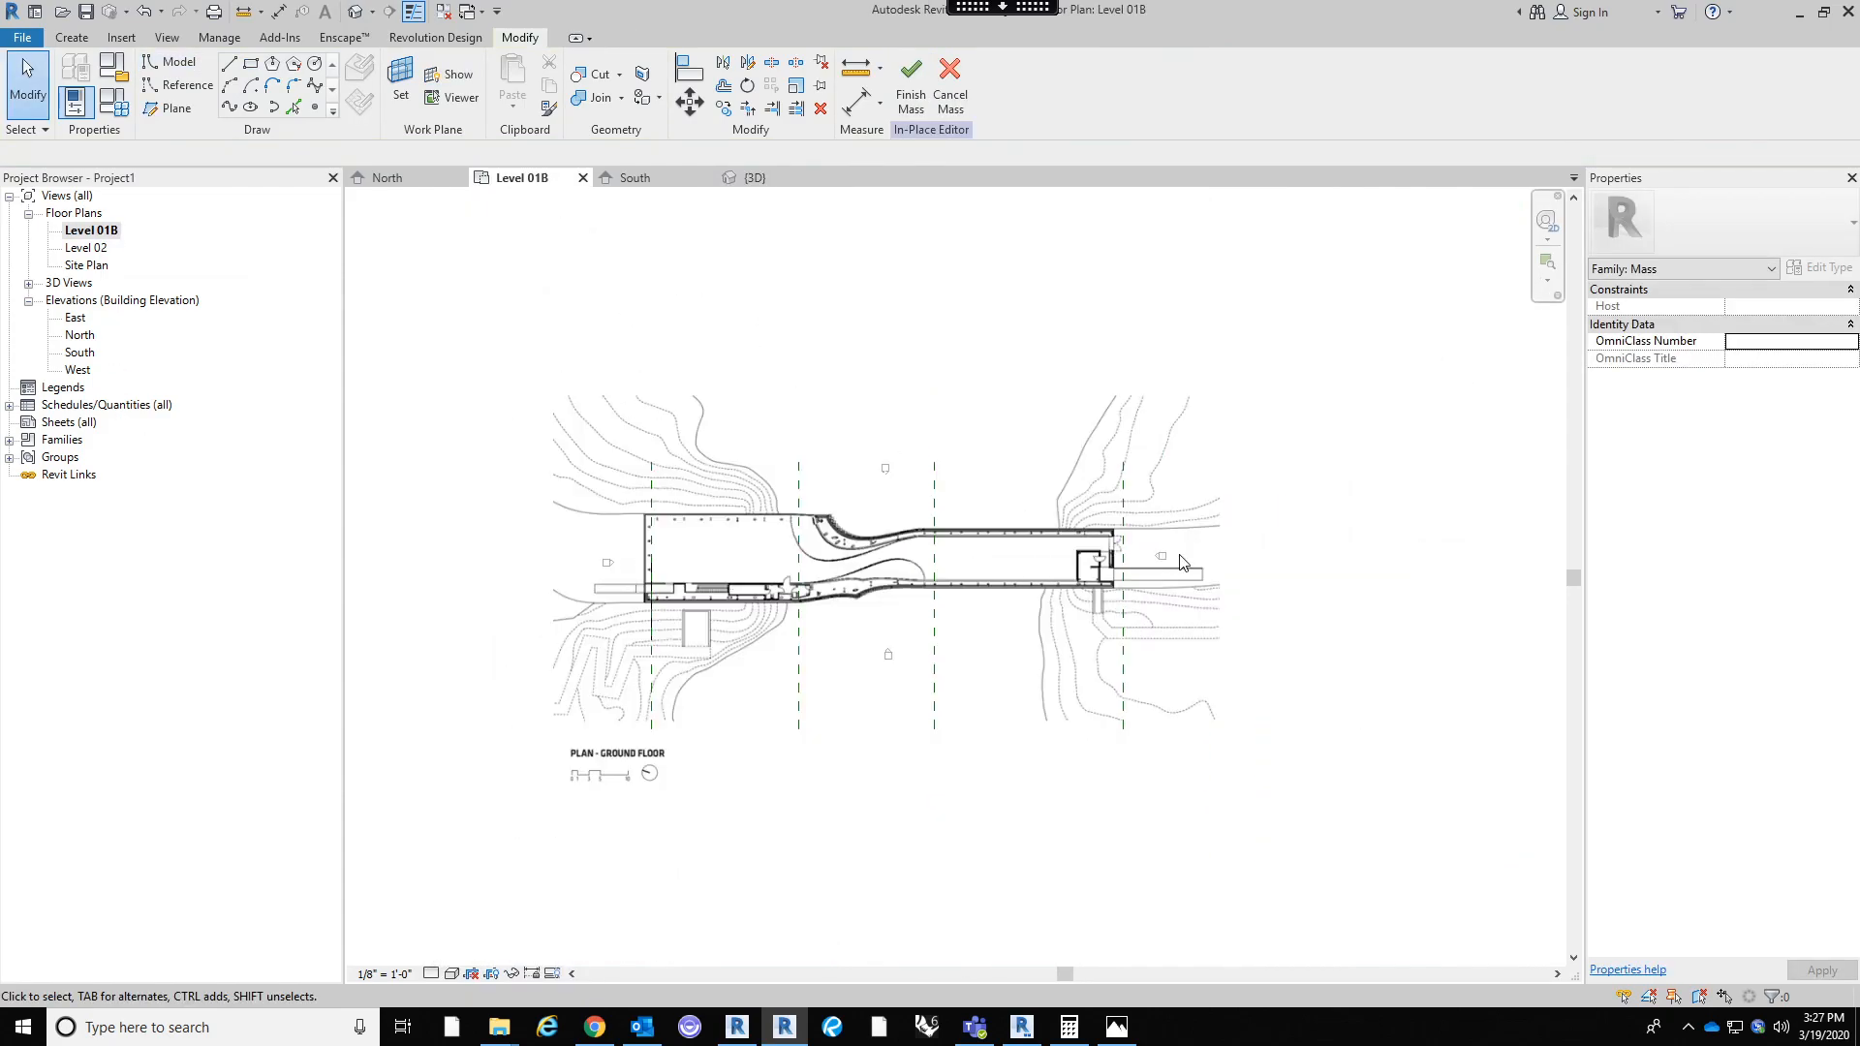
{"action": "scroll", "coordinate": [1180, 564], "scroll_direction": "up", "scroll_amount": 5}
{"action": "left_click", "coordinate": [875, 72]}
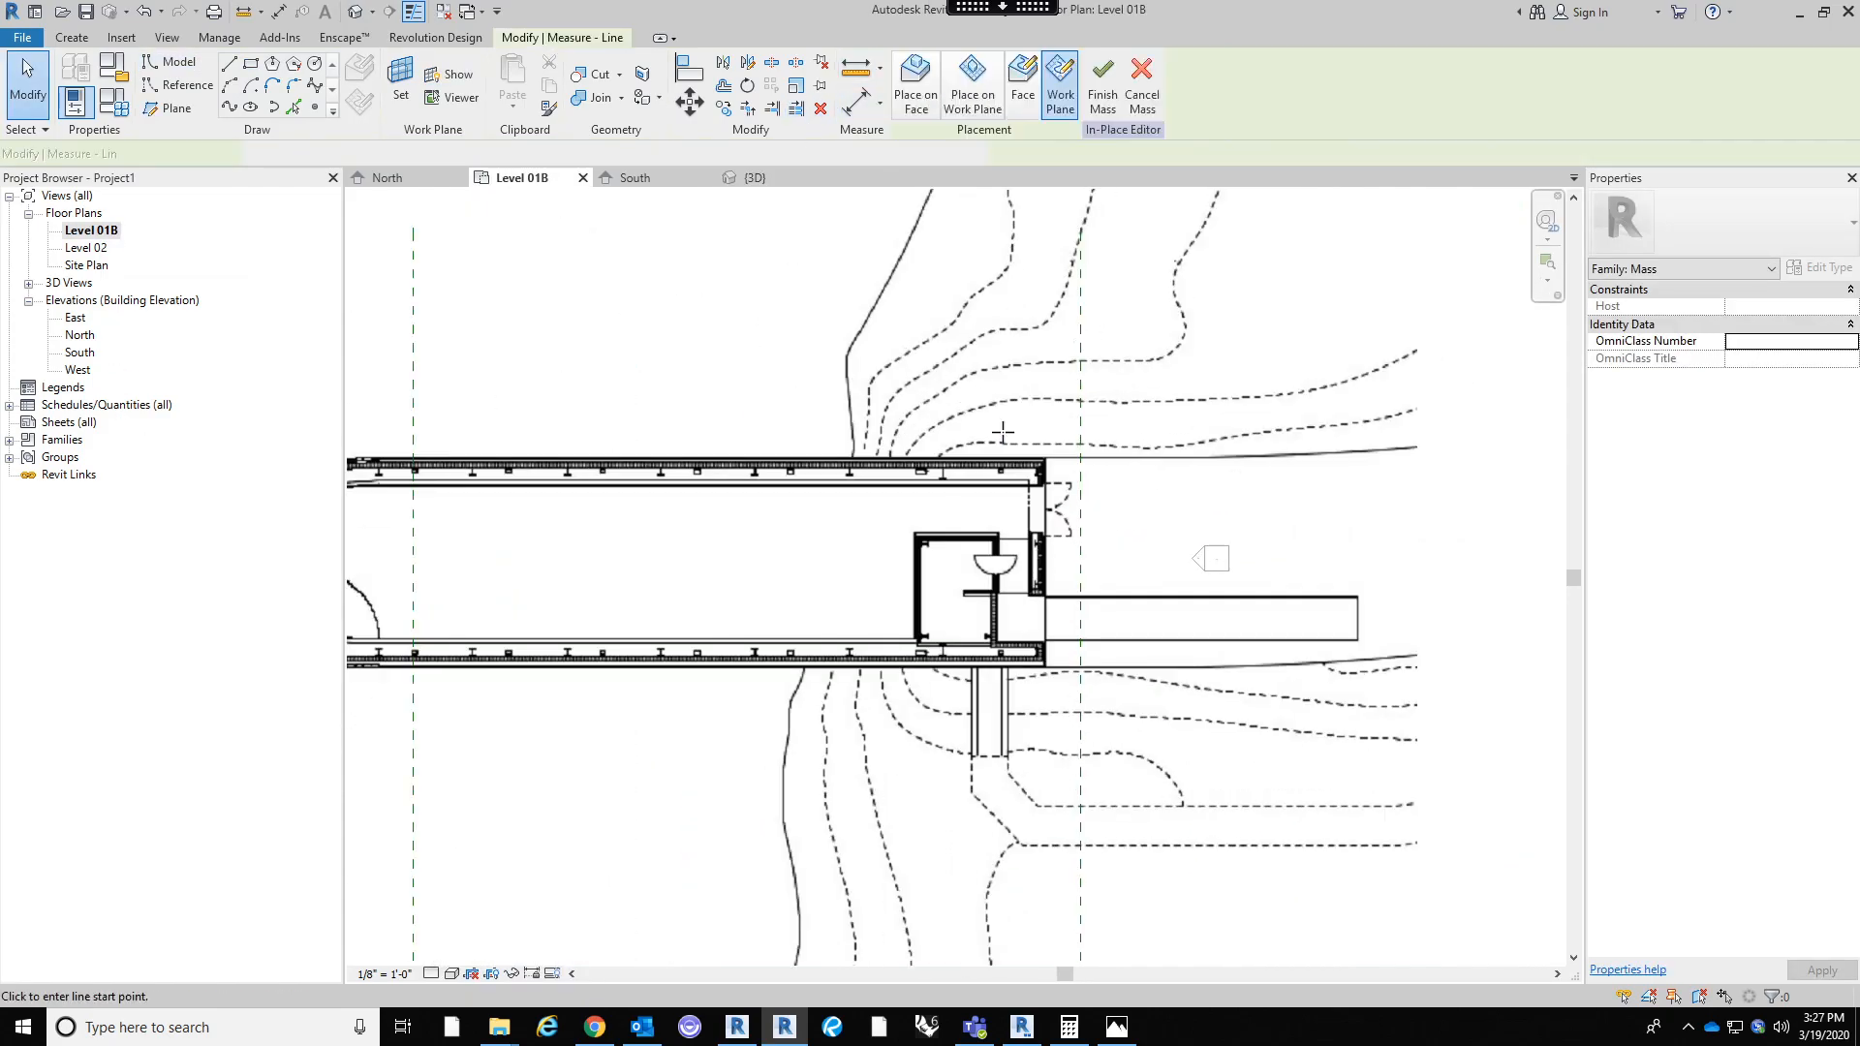
{"action": "left_click", "coordinate": [1045, 457]}
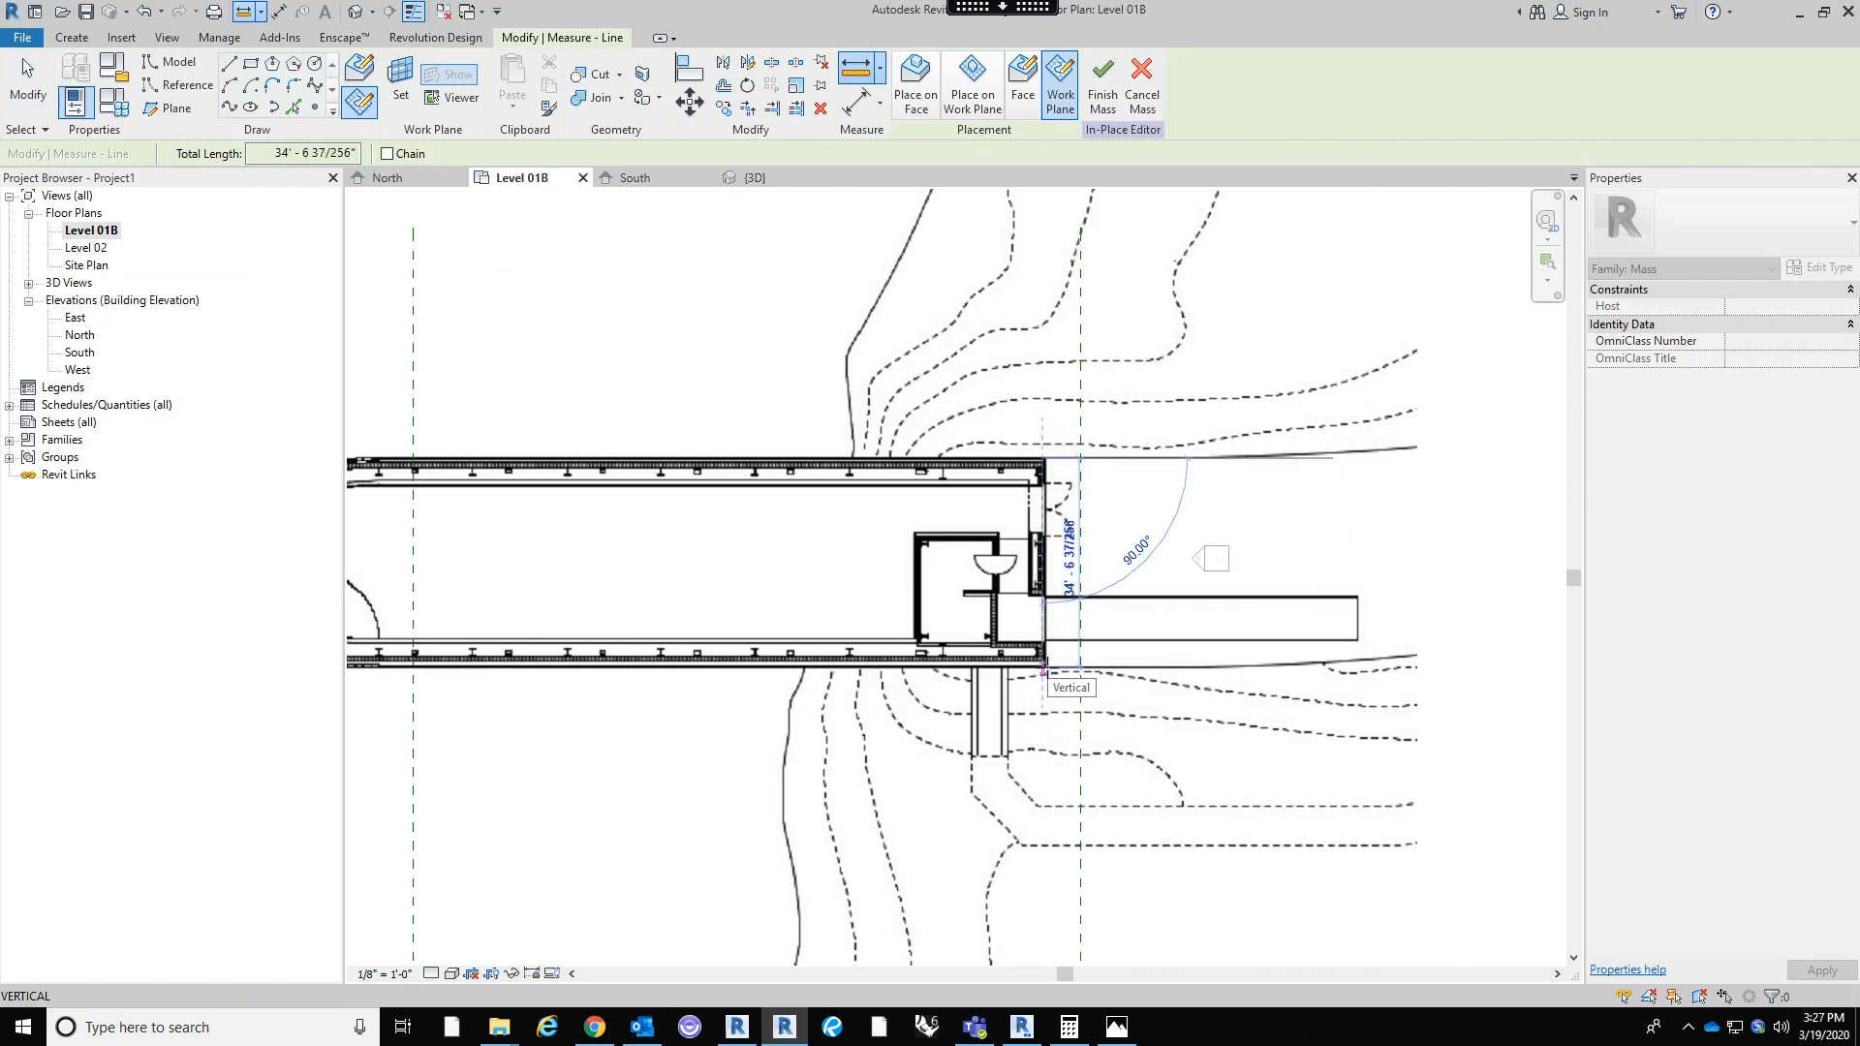
{"action": "key", "text": "Escape"}
{"action": "key", "text": "Escape"}
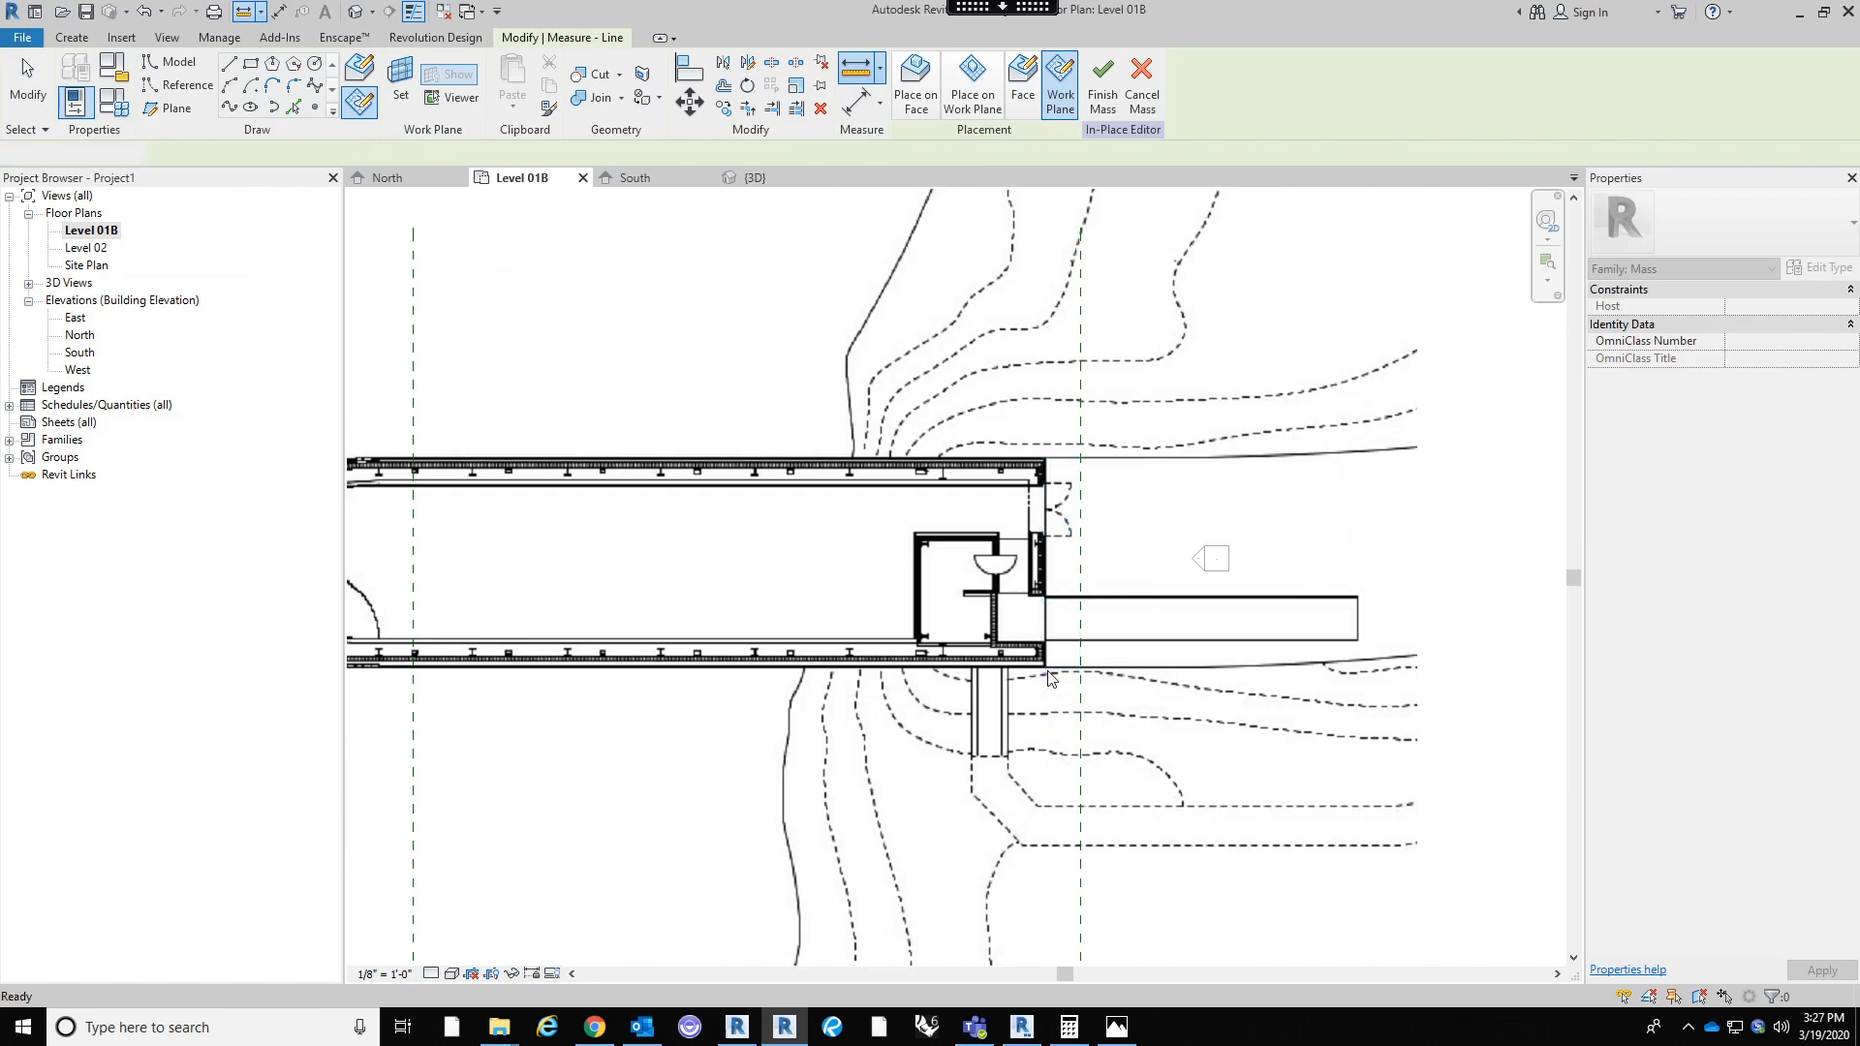
{"action": "scroll", "coordinate": [1056, 600], "scroll_direction": "up", "scroll_amount": 2}
{"action": "left_click", "coordinate": [854, 72]}
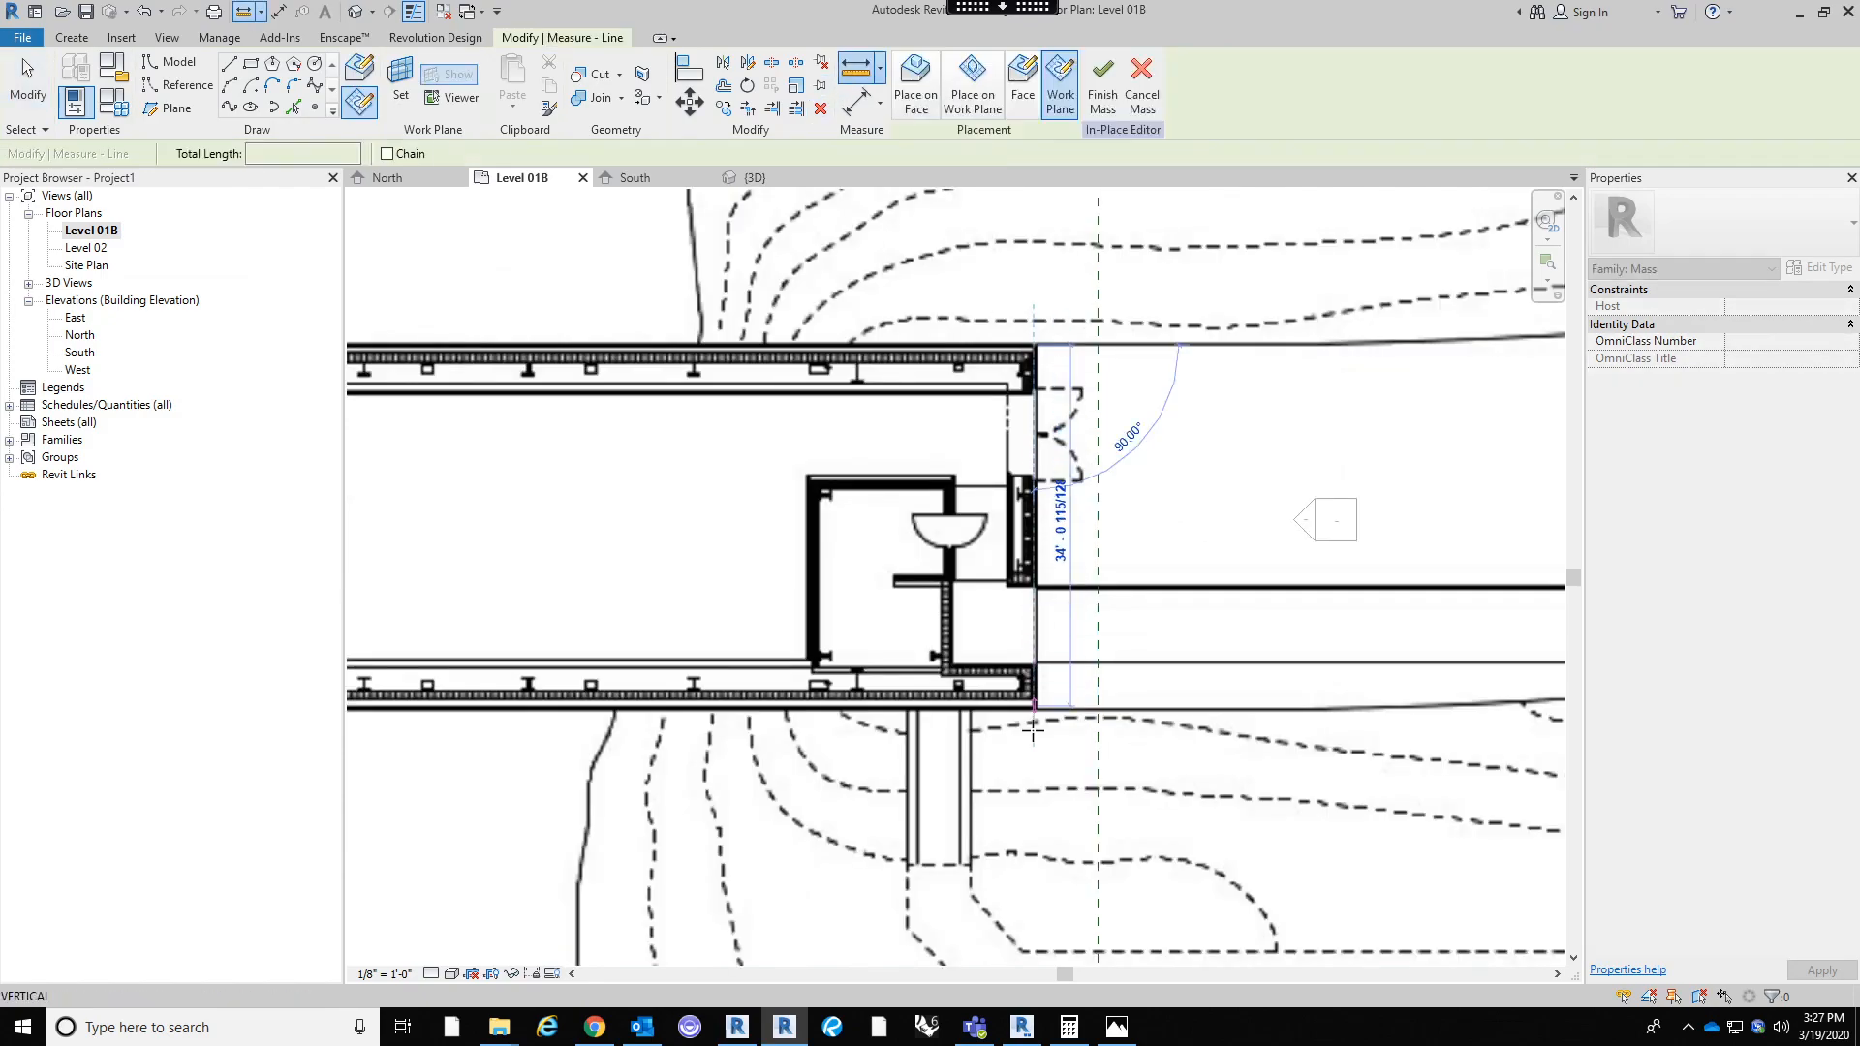
{"action": "key", "text": "Escape"}
{"action": "key", "text": "Escape"}
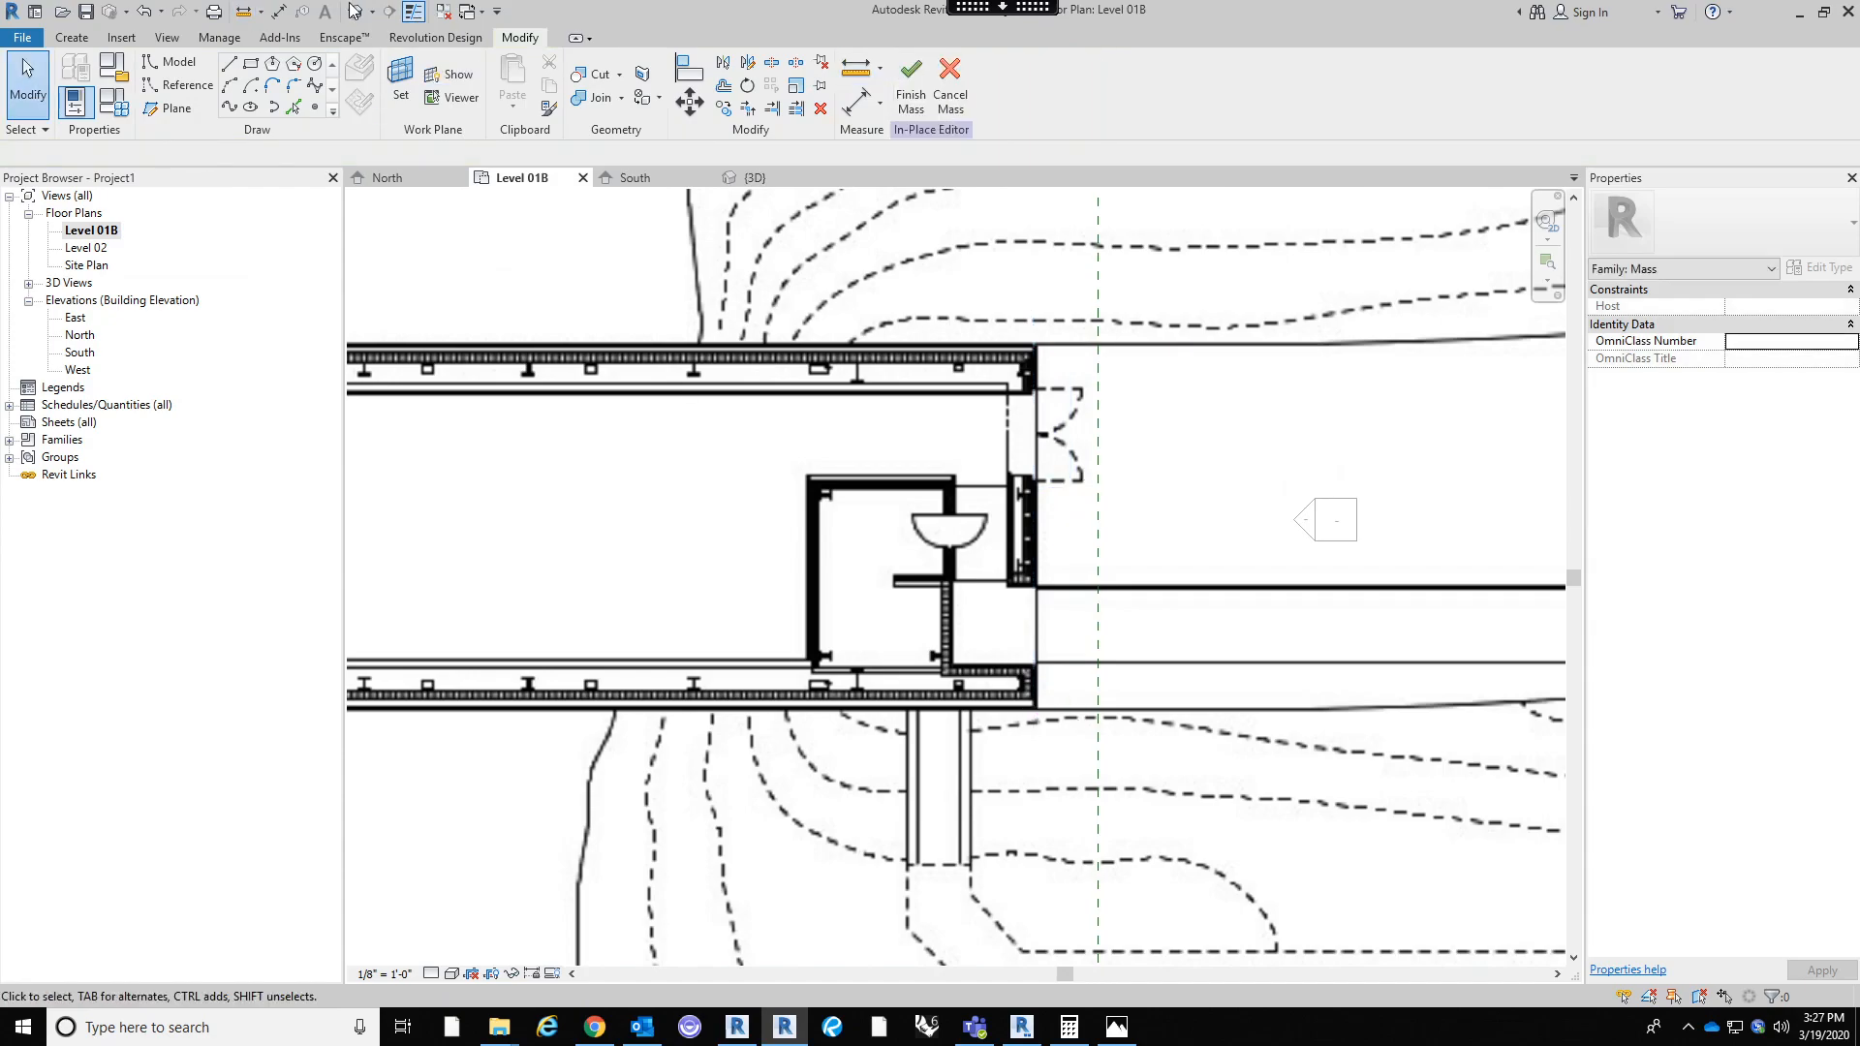
Set the width of the rectangle on reference plane D to 34' in the 3D view
{"action": "key", "text": "ctrl+Tab"}
{"action": "scroll", "coordinate": [1031, 486], "scroll_direction": "up", "scroll_amount": 2}
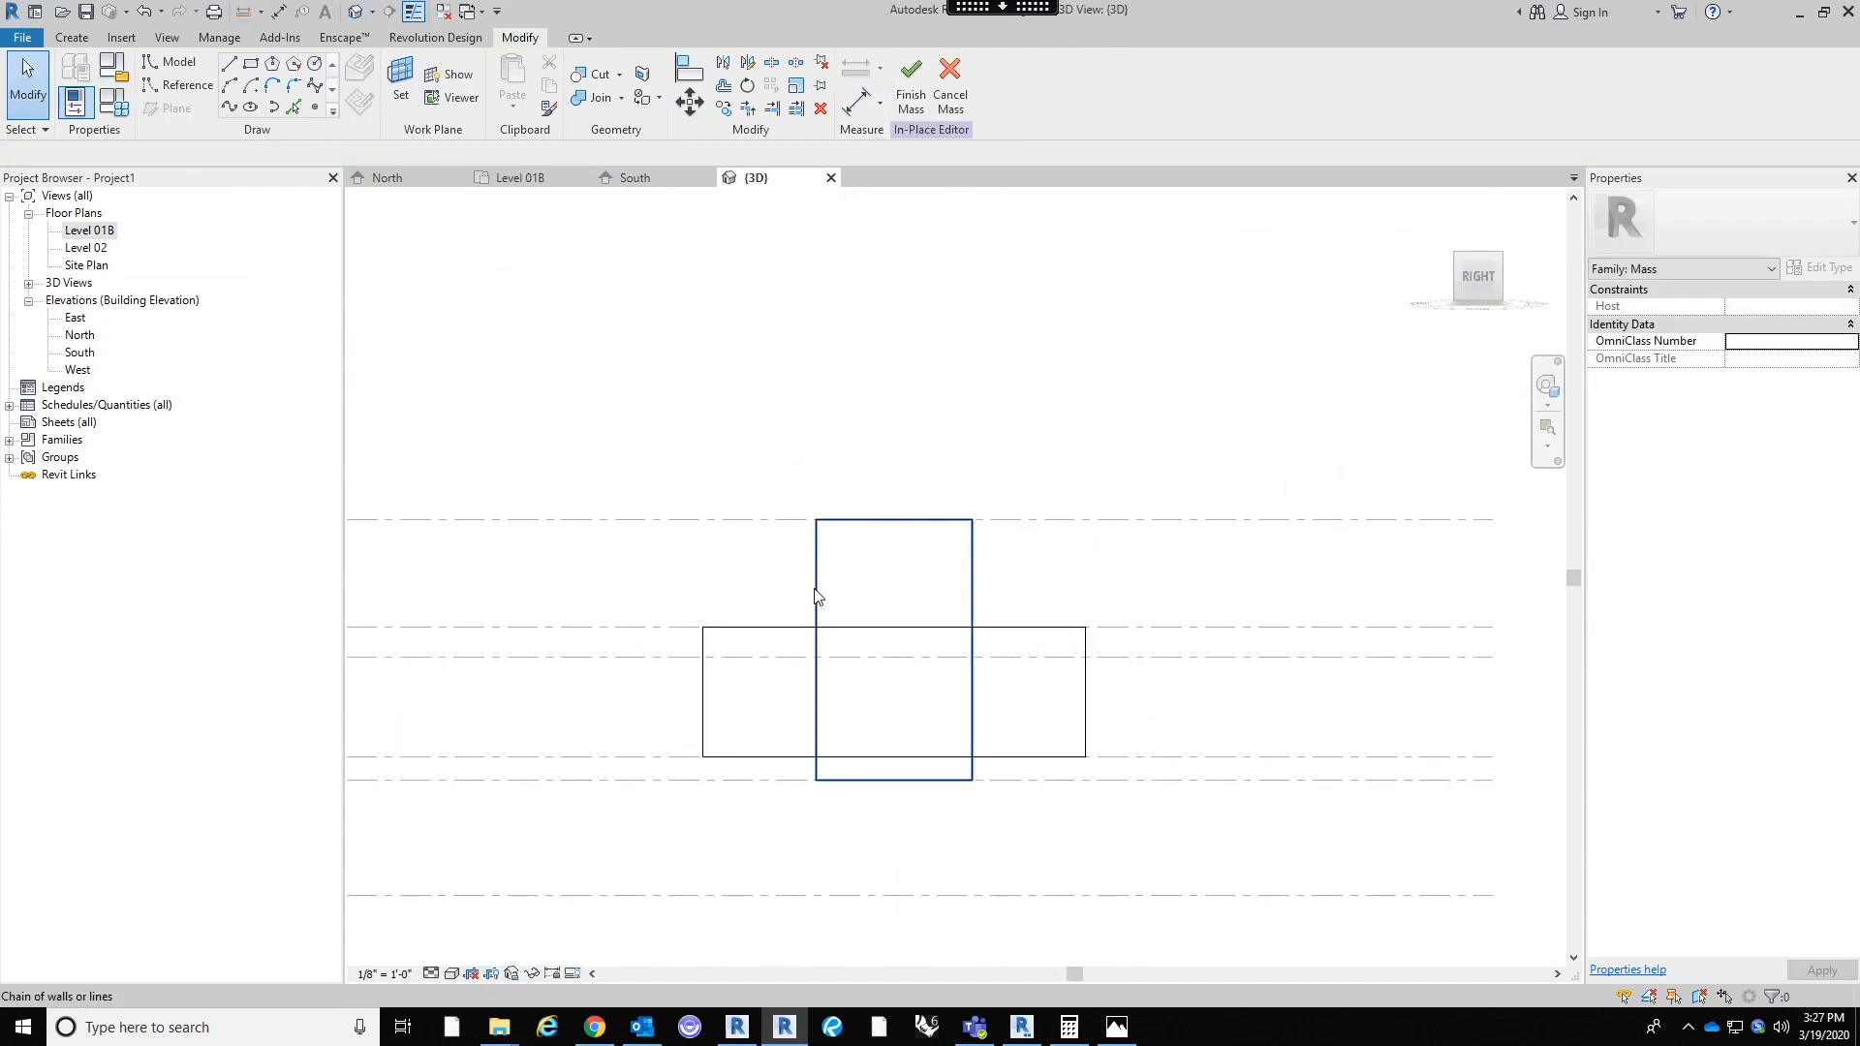
{"action": "left_click", "coordinate": [817, 598]}
{"action": "left_click", "coordinate": [906, 800]}
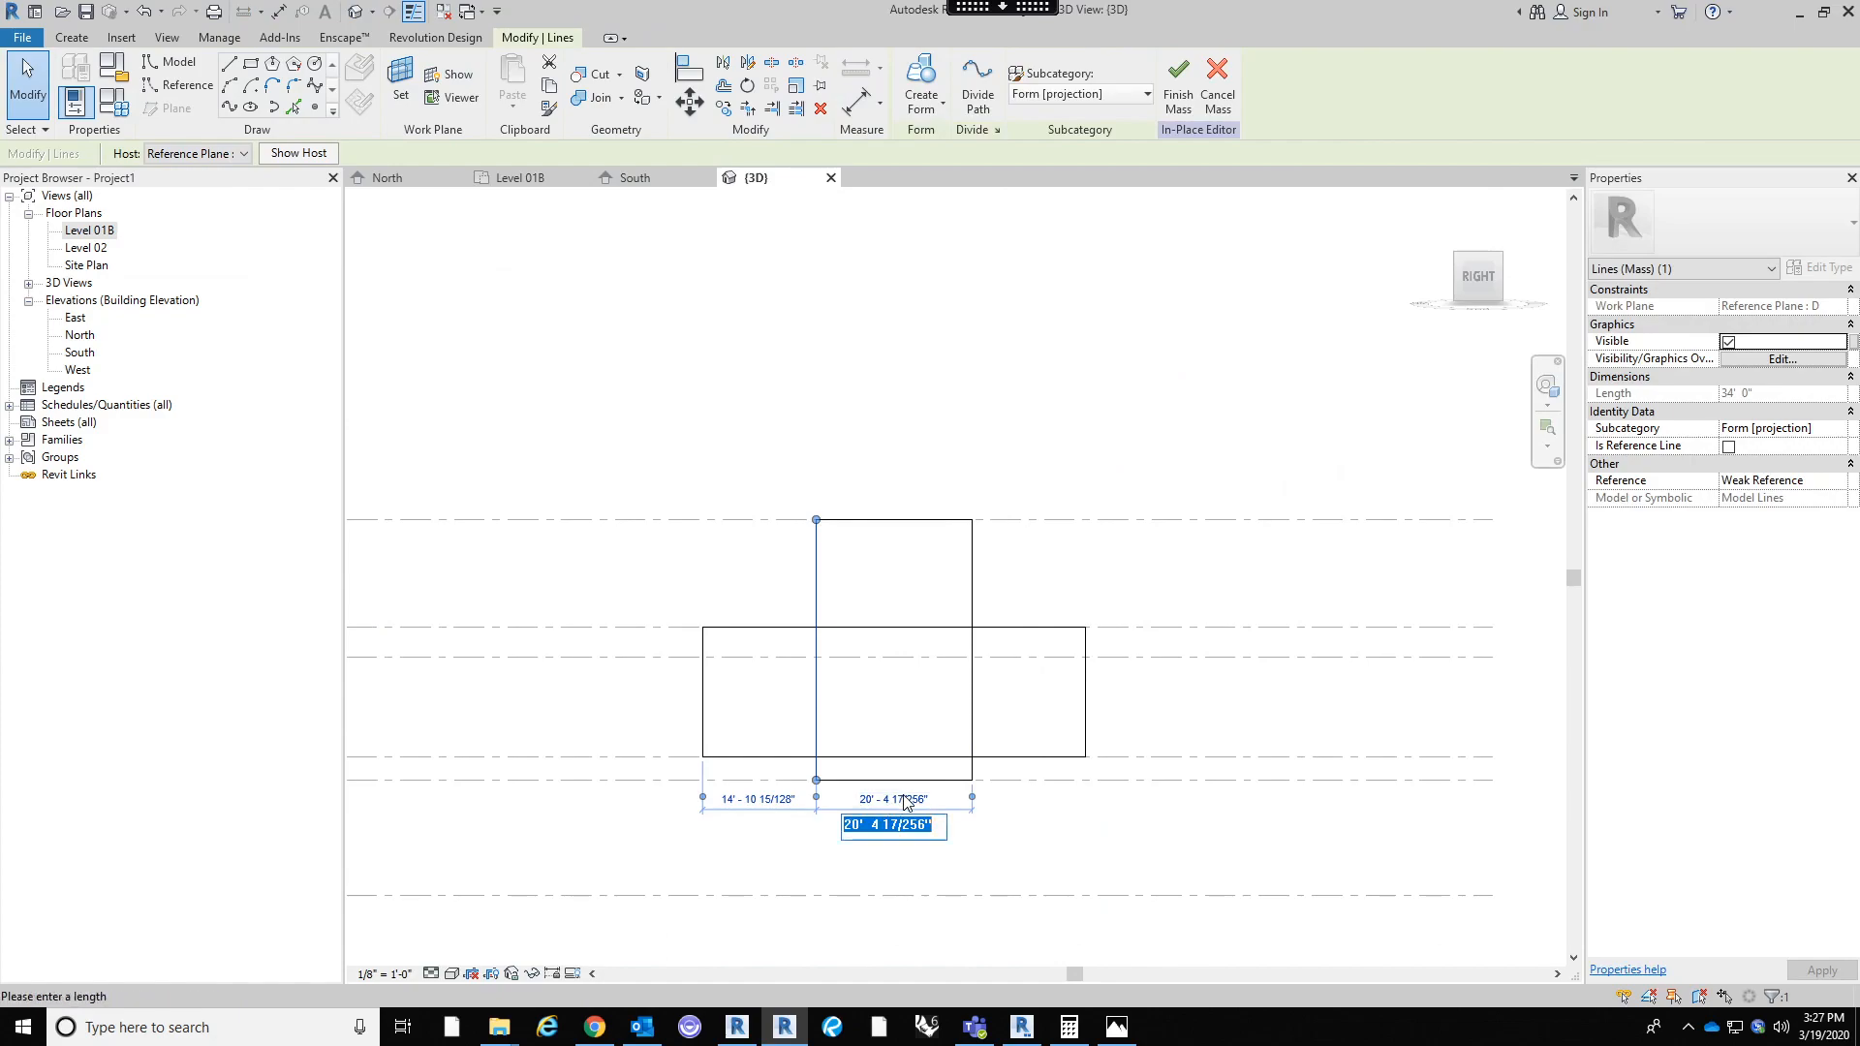
{"action": "type", "text": "32"}
{"action": "key", "text": "BackSpace"}
{"action": "type", "text": "4"}
{"action": "key", "text": "Return"}
{"action": "key", "text": "Escape"}
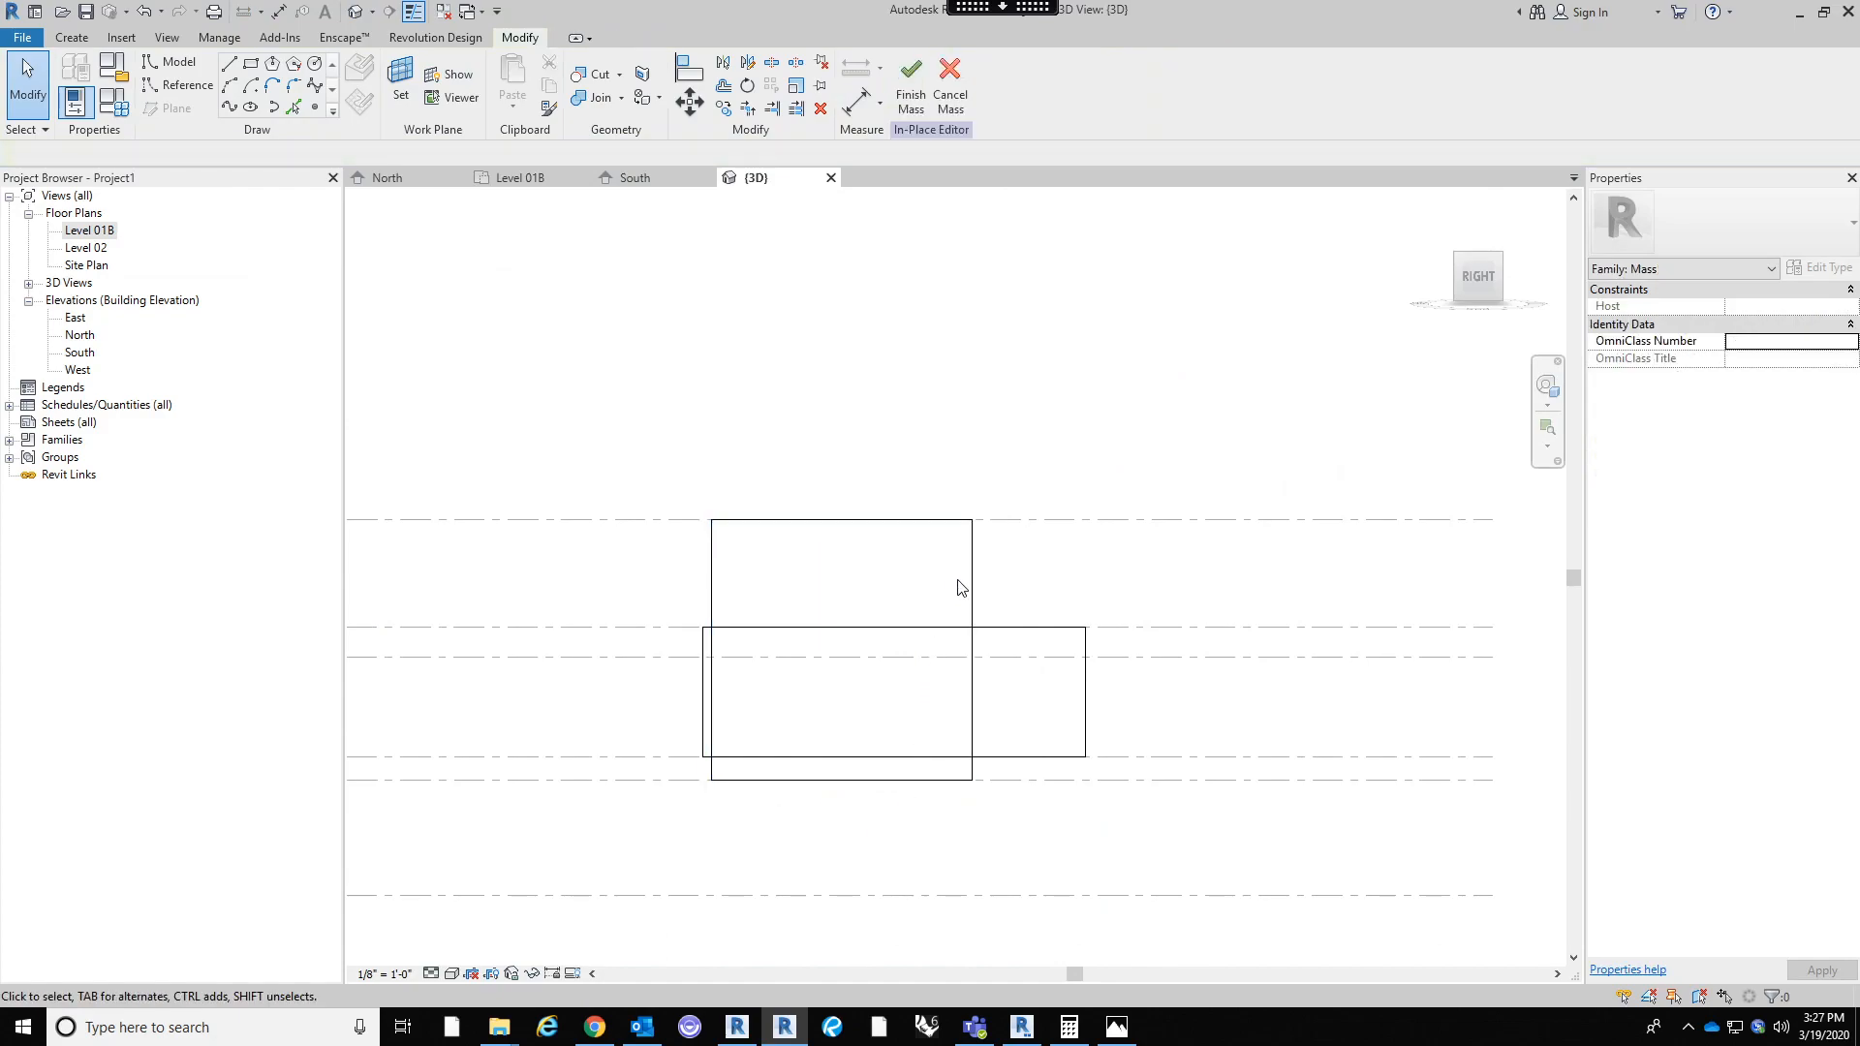
Select the whole rectangle on plane D and shift it horizontally until it is roughly centred over the wider plane A rectangle
{"action": "scroll", "coordinate": [954, 578], "scroll_direction": "down", "scroll_amount": 4}
{"action": "scroll", "coordinate": [920, 562], "scroll_direction": "up", "scroll_amount": 1}
{"action": "left_click", "coordinate": [979, 593]}
{"action": "scroll", "coordinate": [944, 659], "scroll_direction": "up", "scroll_amount": 2}
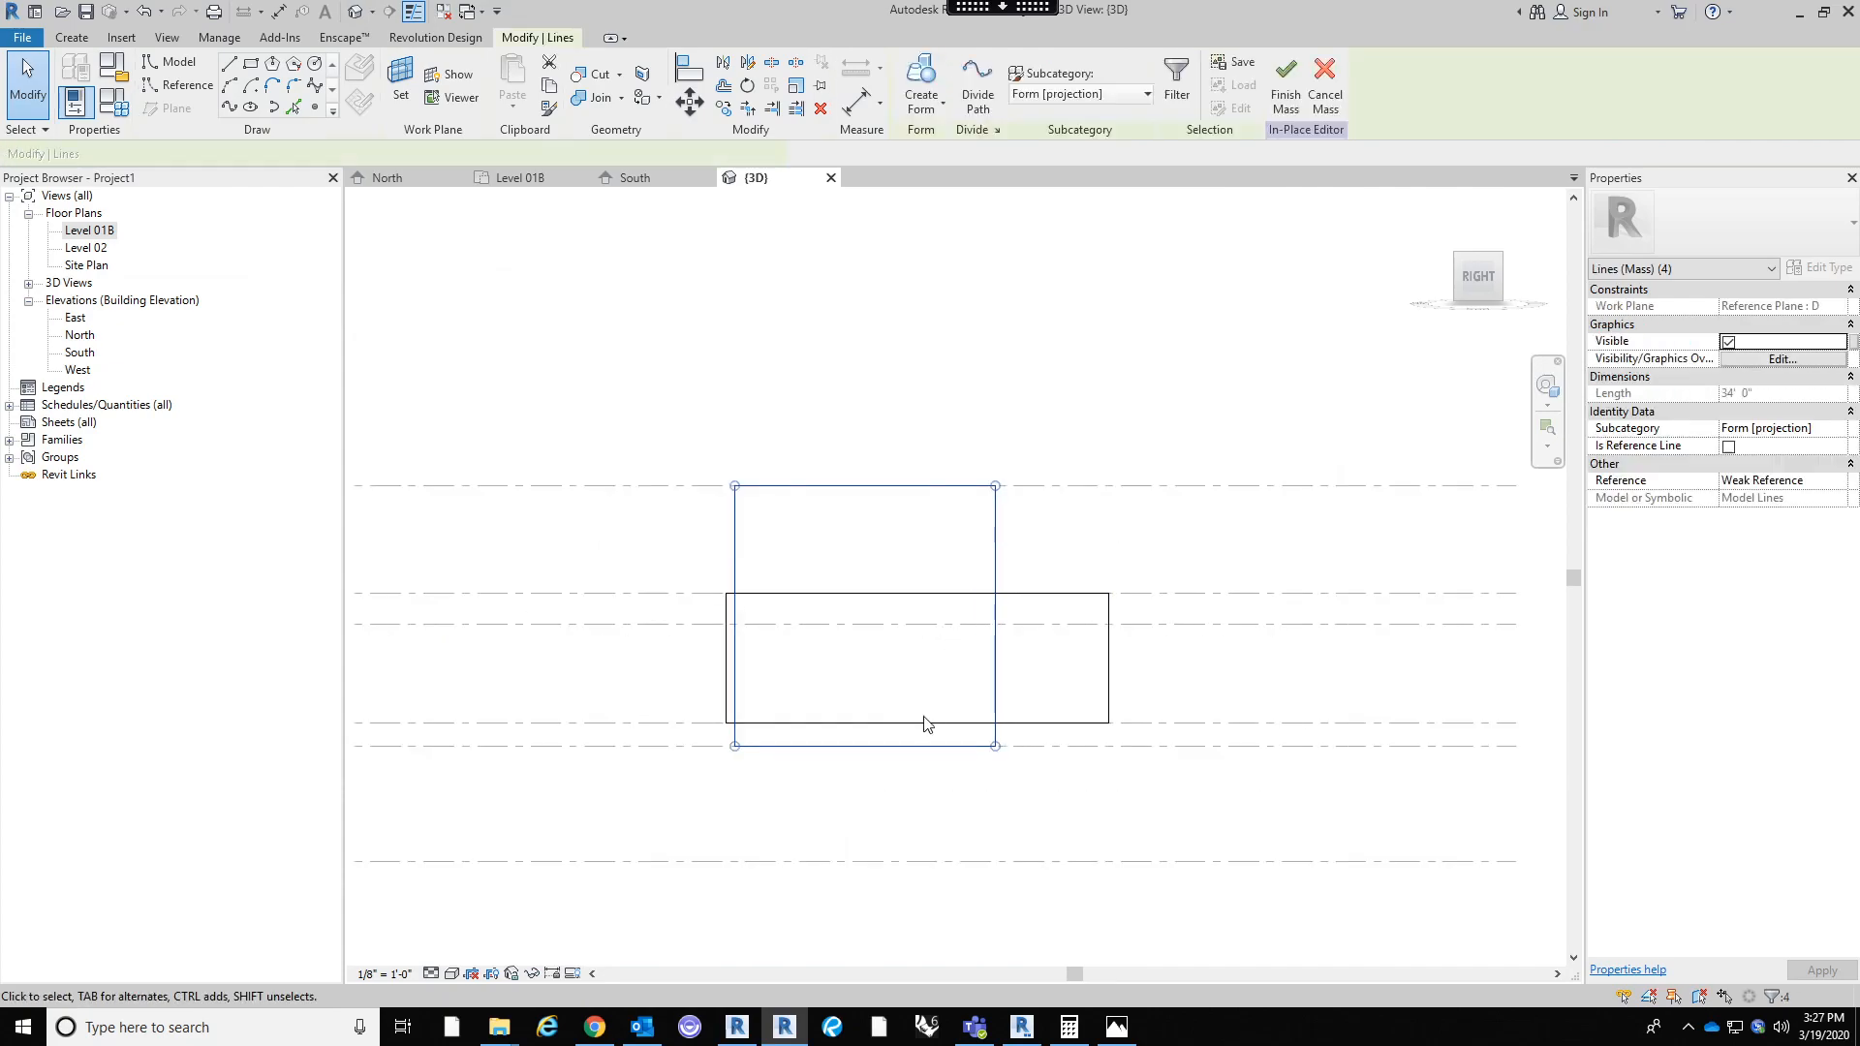
{"action": "left_click_drag", "start_coordinate": [866, 748], "coordinate": [931, 749]}
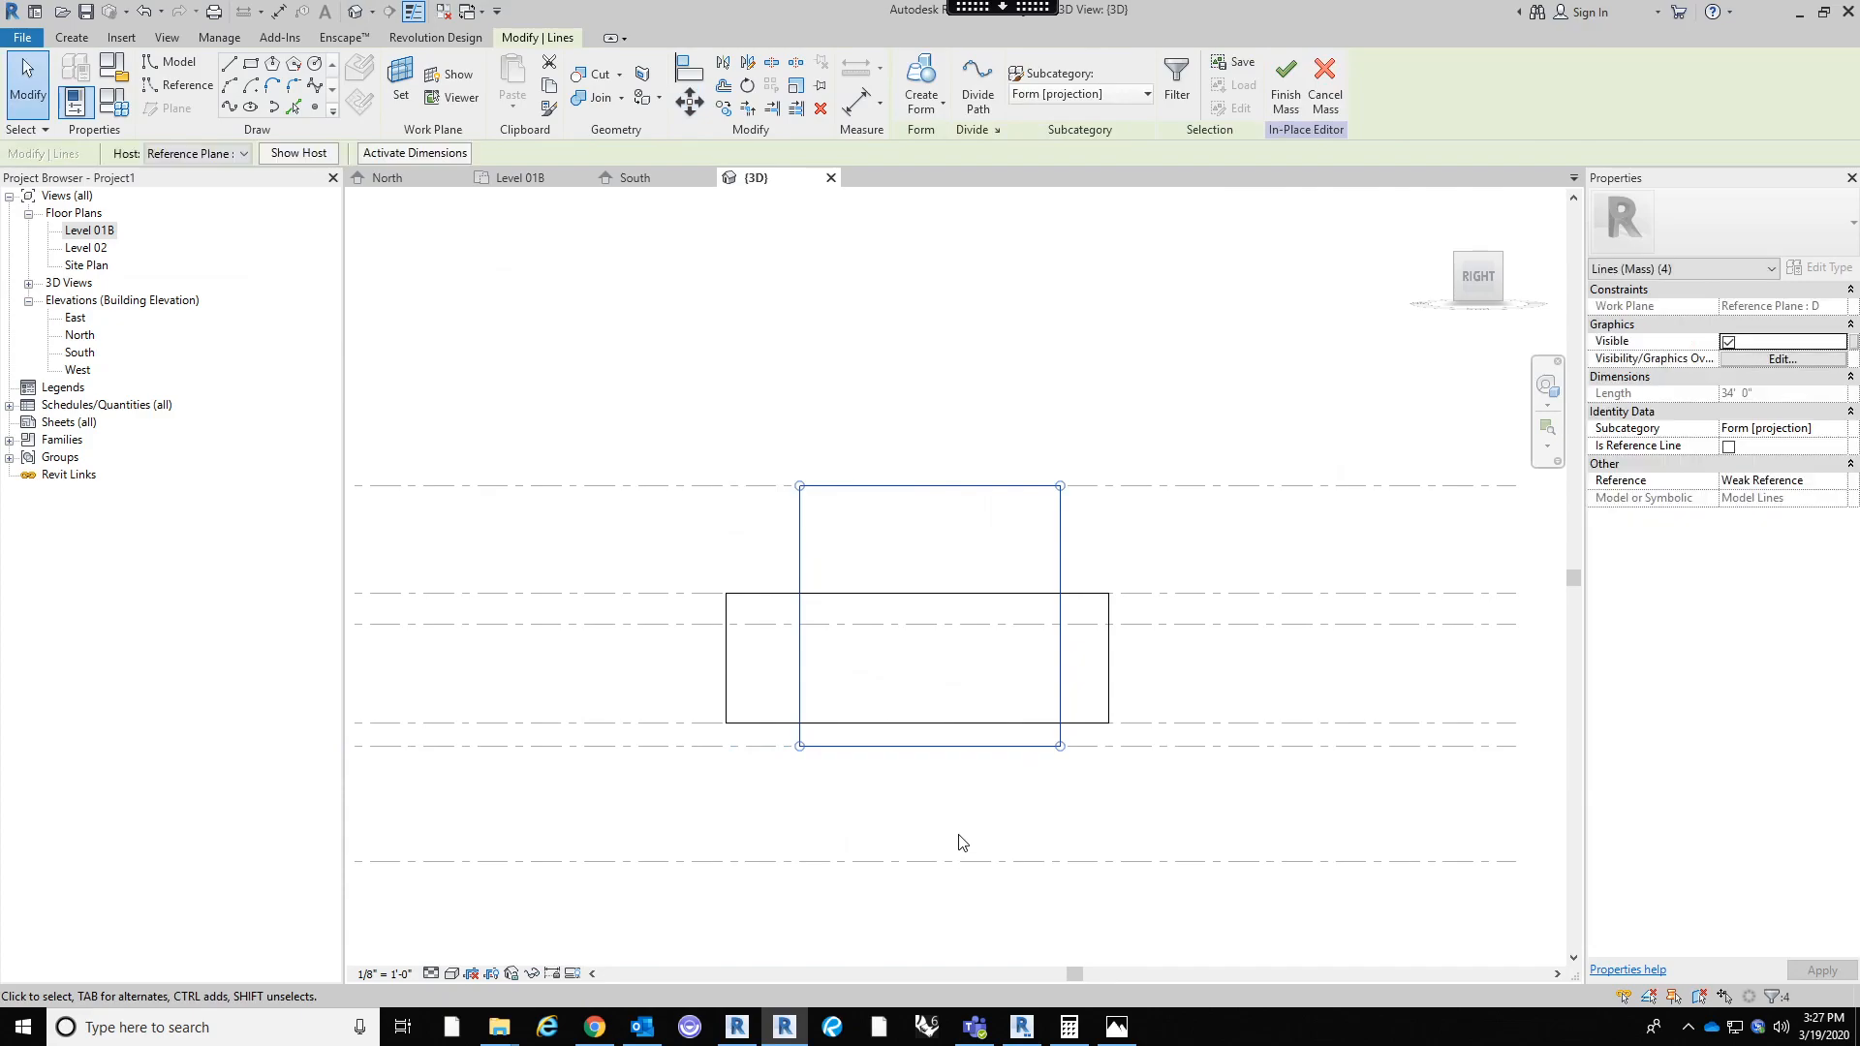
{"action": "key", "text": "Left"}
{"action": "key", "text": "Left"}
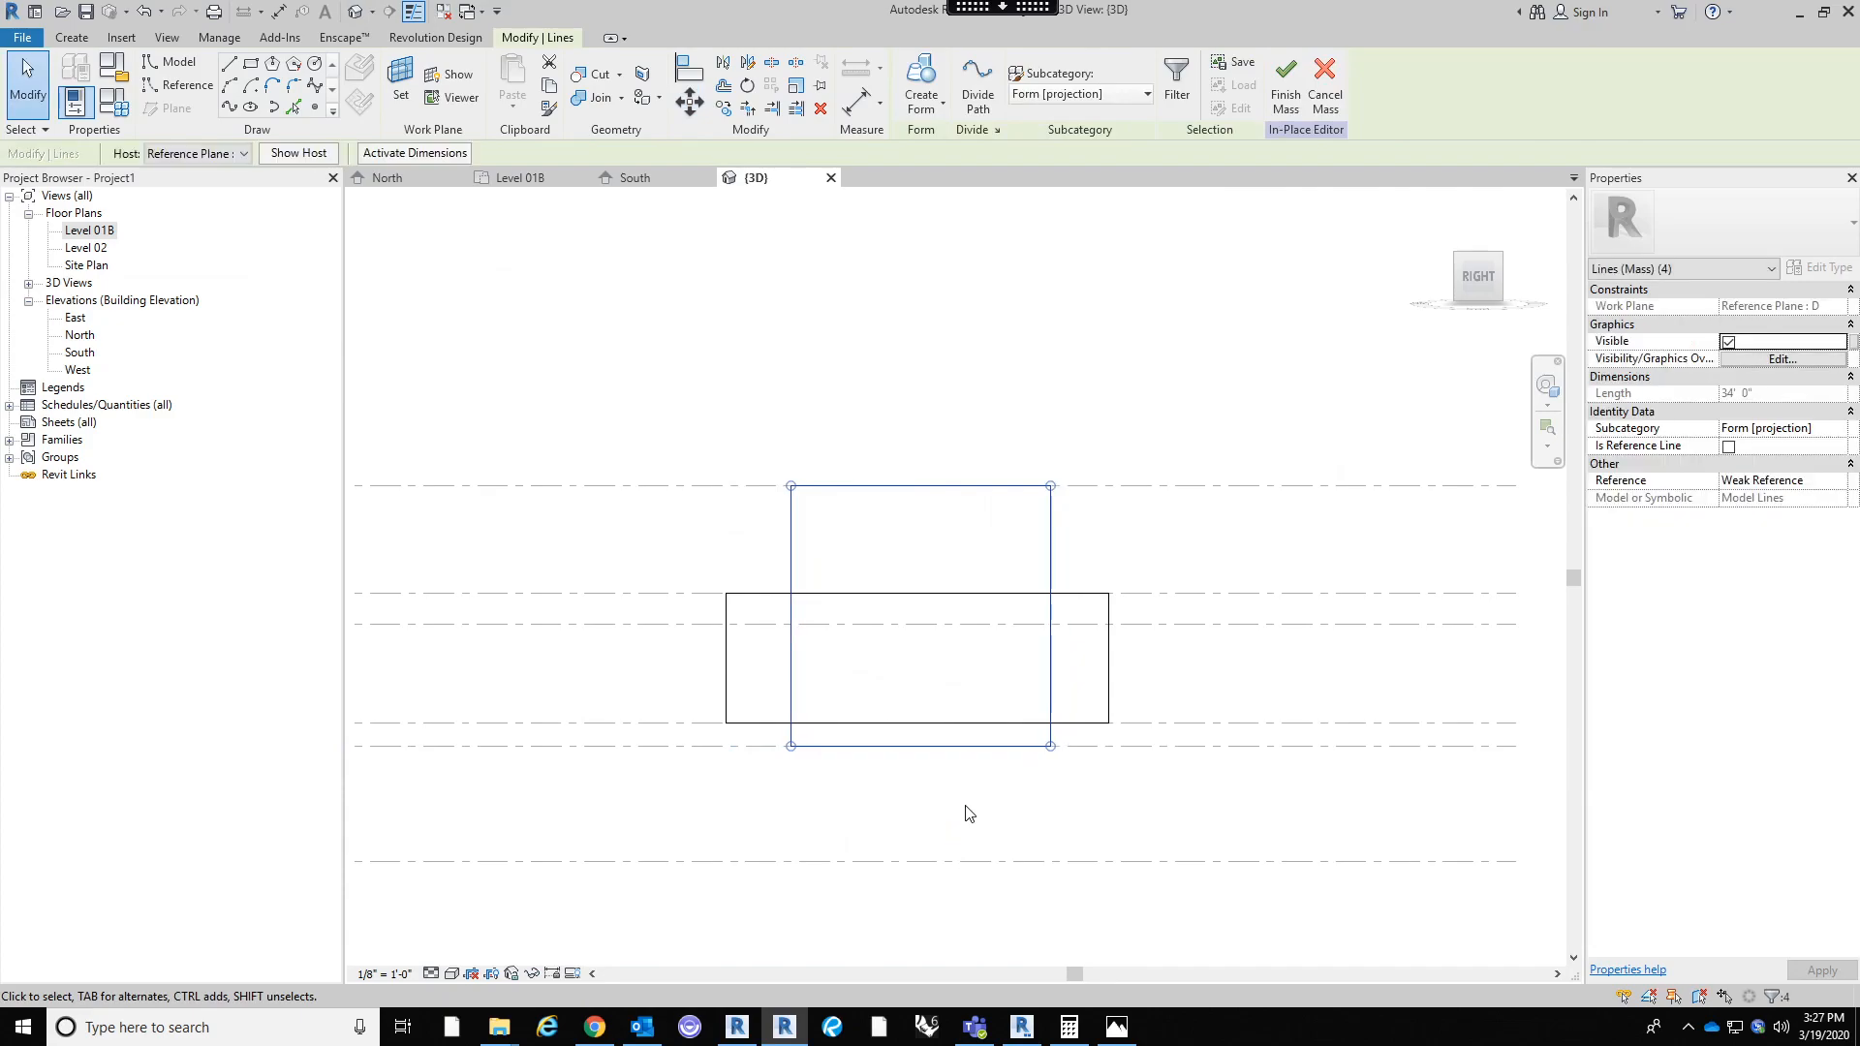
Deselect the plane D rectangle and open the Level 01B floor plan at the building's wide end near reference plane A
{"action": "key", "text": "Escape"}
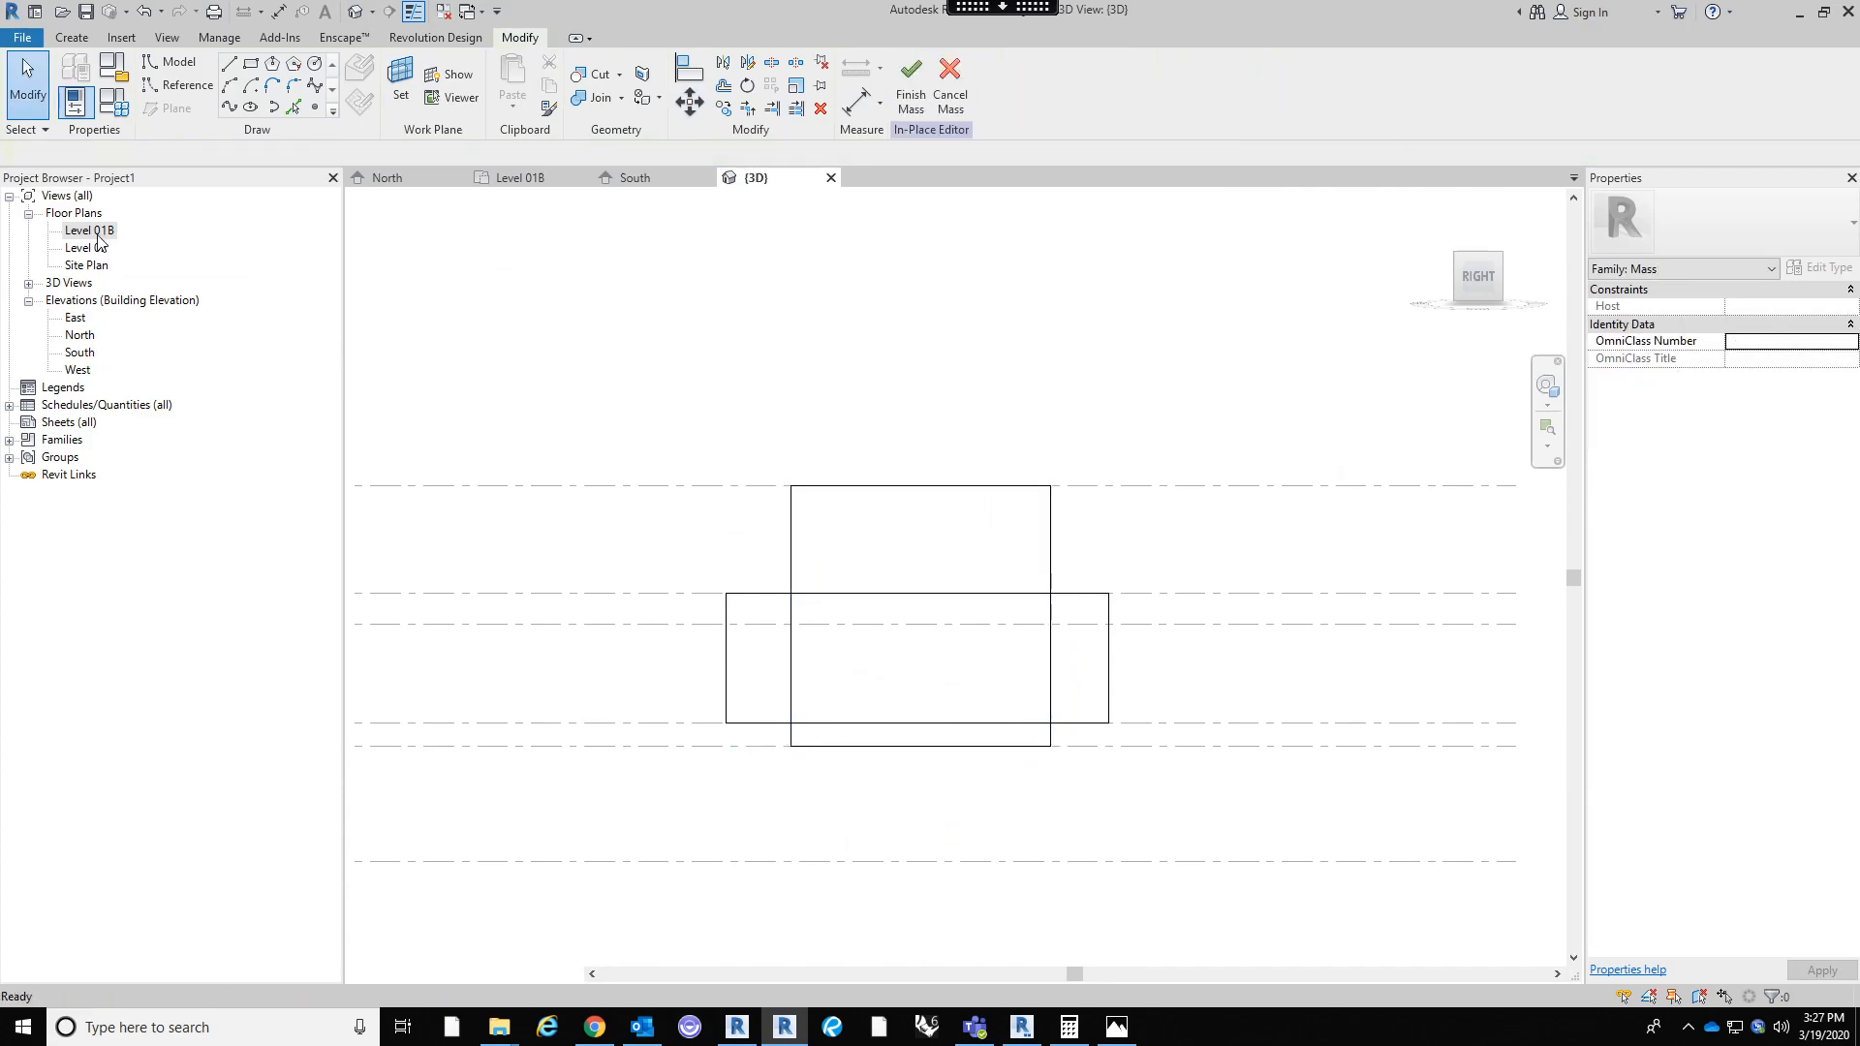
{"action": "left_click", "coordinate": [89, 231]}
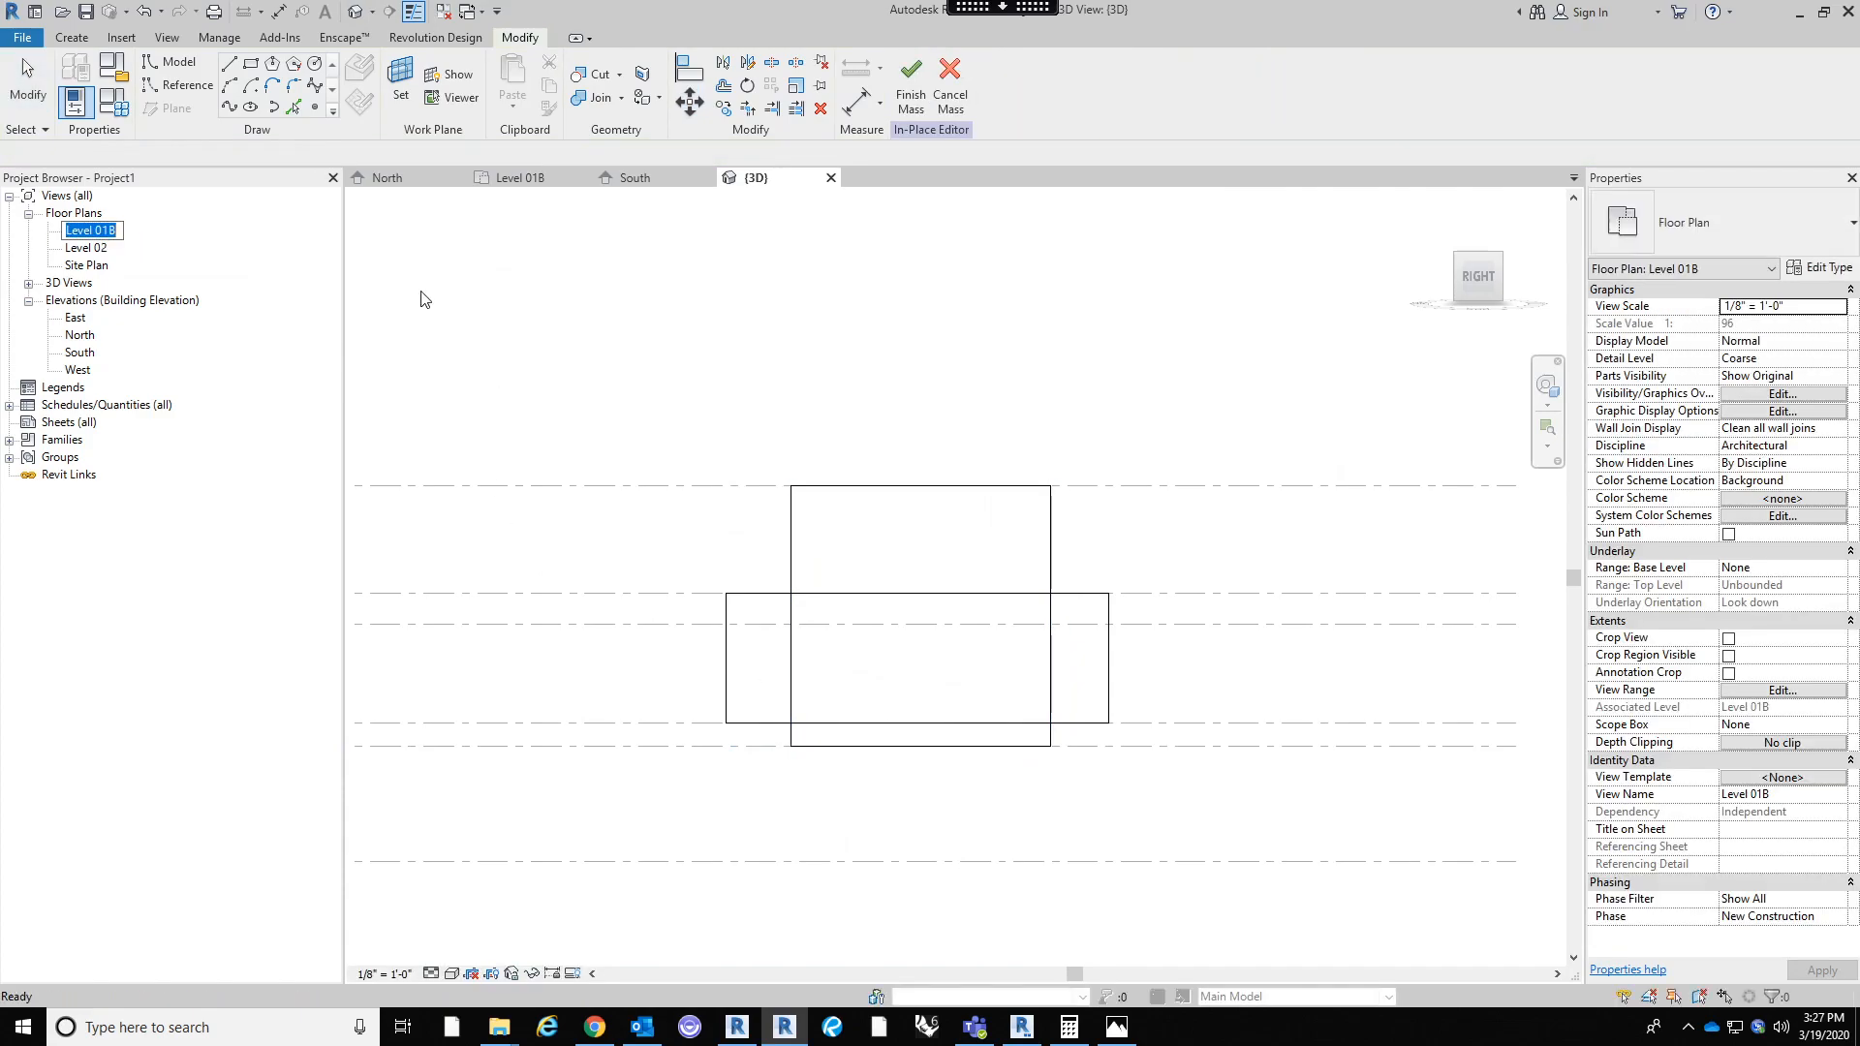
{"action": "double_click", "coordinate": [105, 235]}
{"action": "scroll", "coordinate": [680, 400], "scroll_direction": "down", "scroll_amount": 5}
{"action": "middle_click_drag", "start_coordinate": [1051, 533], "coordinate": [1296, 578]}
{"action": "middle_click_drag", "start_coordinate": [789, 541], "coordinate": [1254, 549]}
{"action": "scroll", "coordinate": [1254, 549], "scroll_direction": "down", "scroll_amount": 2}
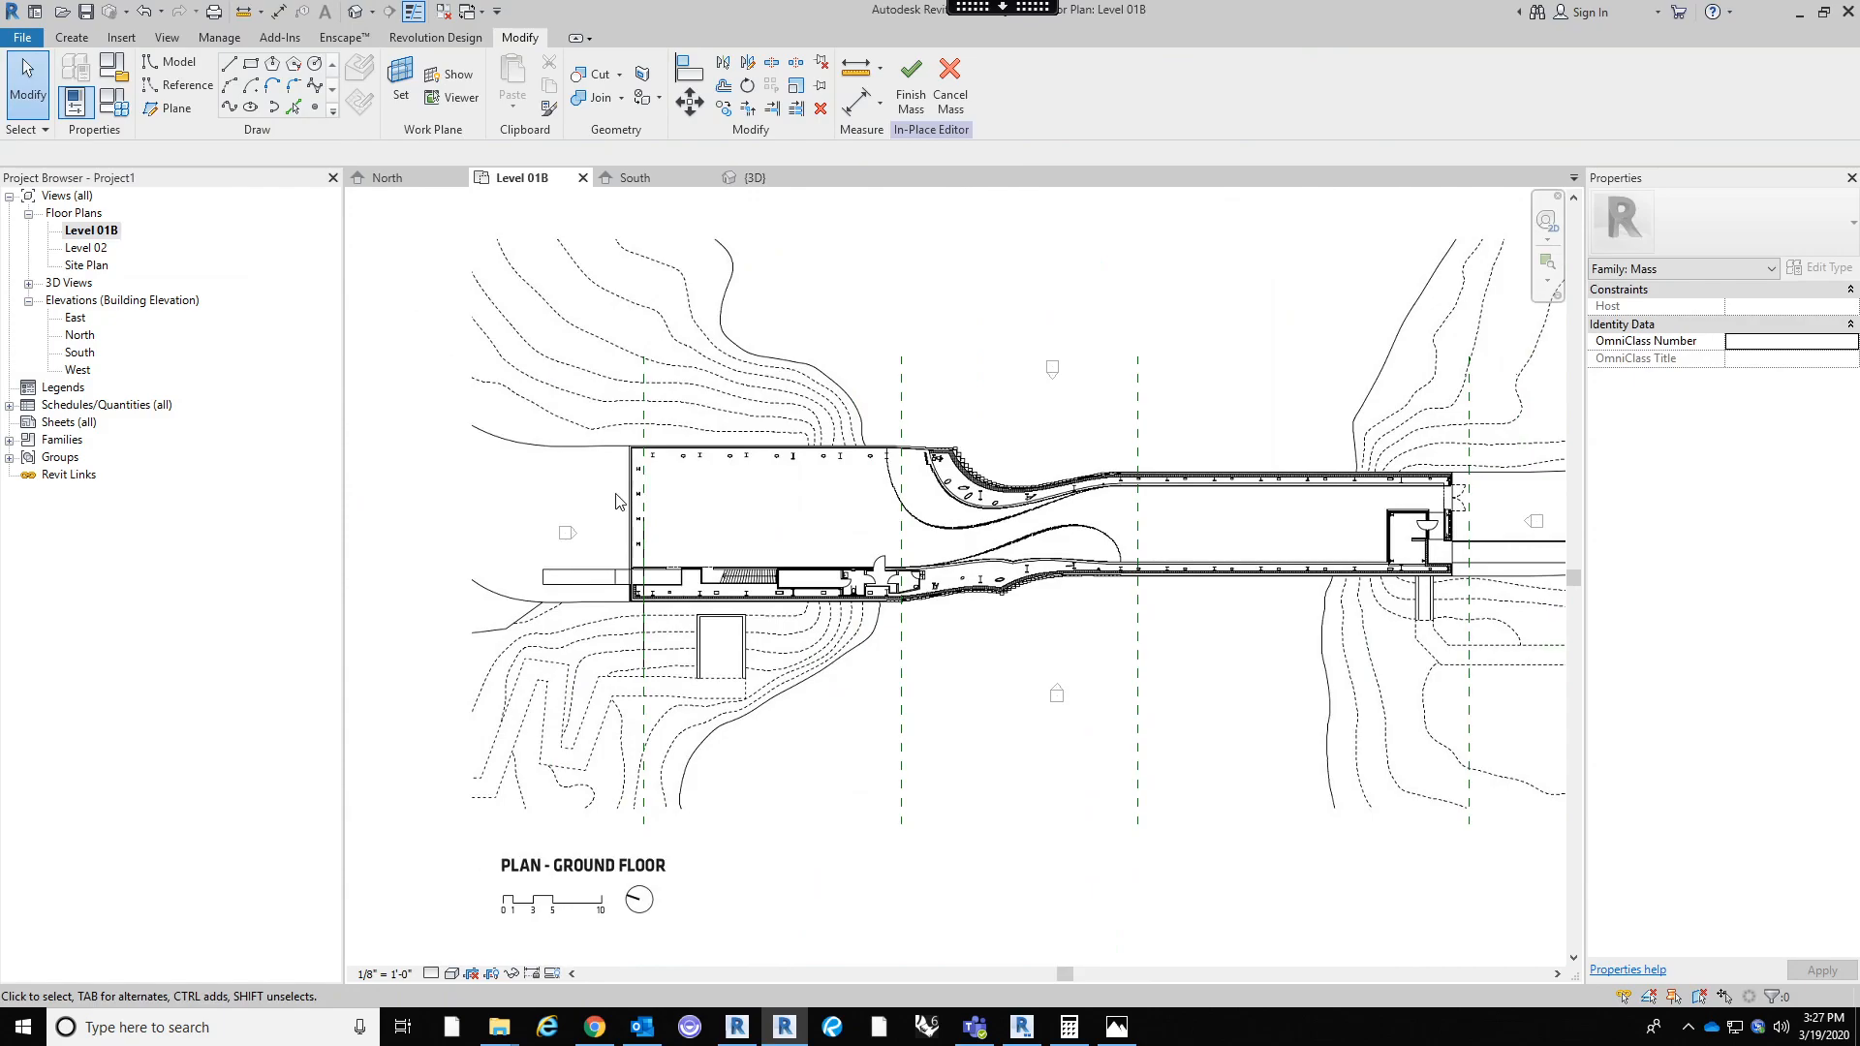
{"action": "scroll", "coordinate": [616, 501], "scroll_direction": "up", "scroll_amount": 3}
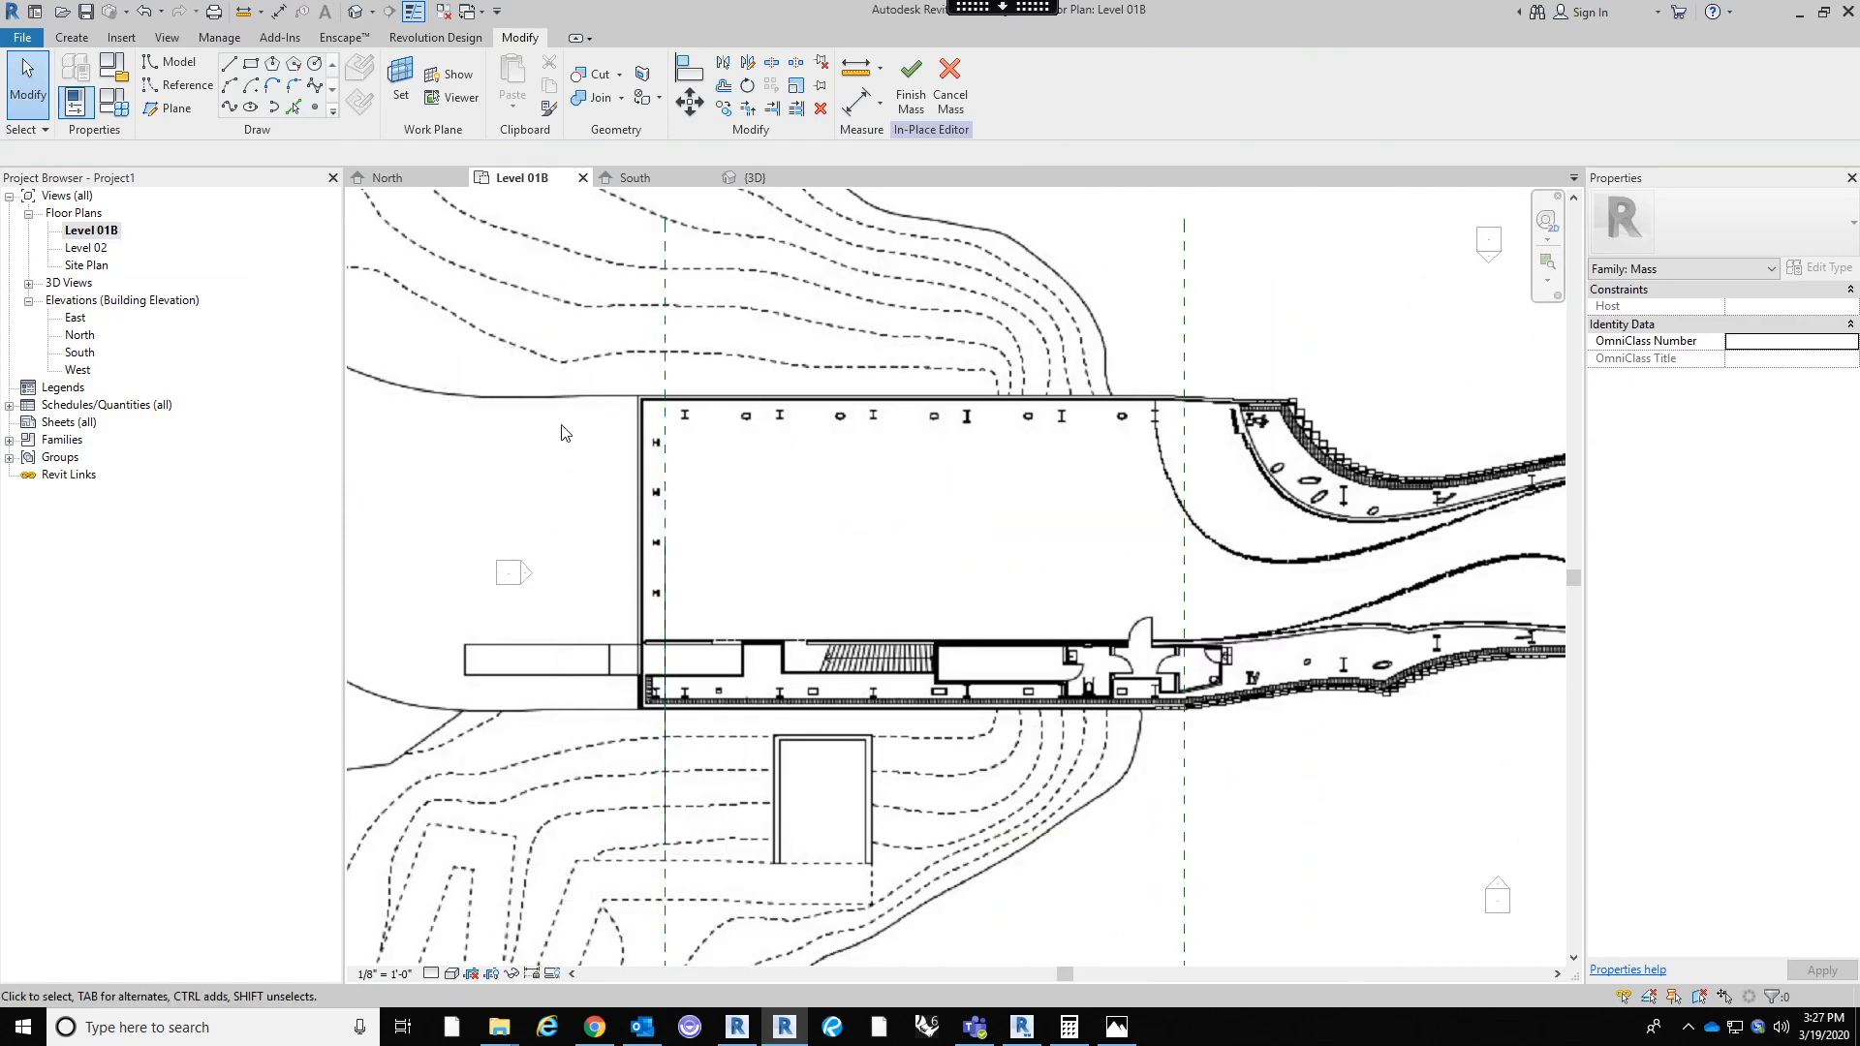
{"action": "scroll", "coordinate": [565, 433], "scroll_direction": "down", "scroll_amount": 3}
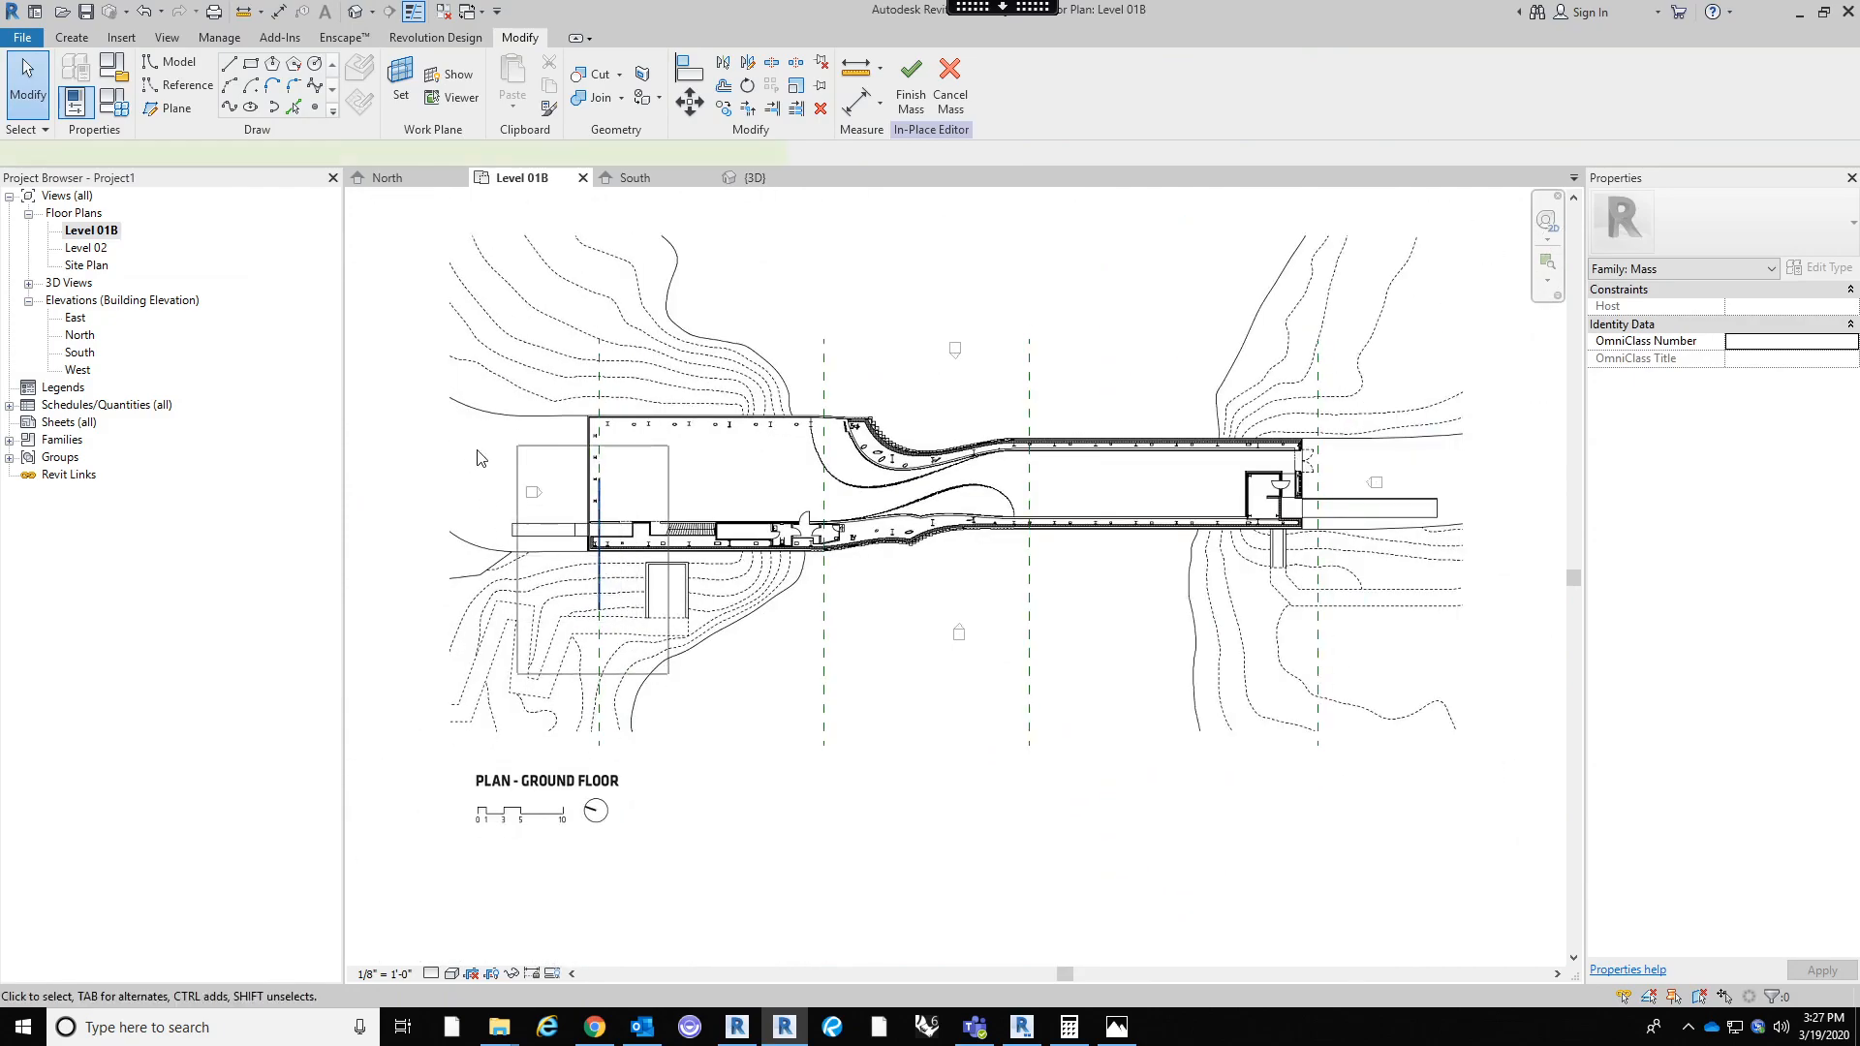
Select the profile lines on reference plane A and move them along the plane so their end meets the upper long wall's outer face
{"action": "left_click", "coordinate": [519, 437]}
{"action": "key", "text": "Tab"}
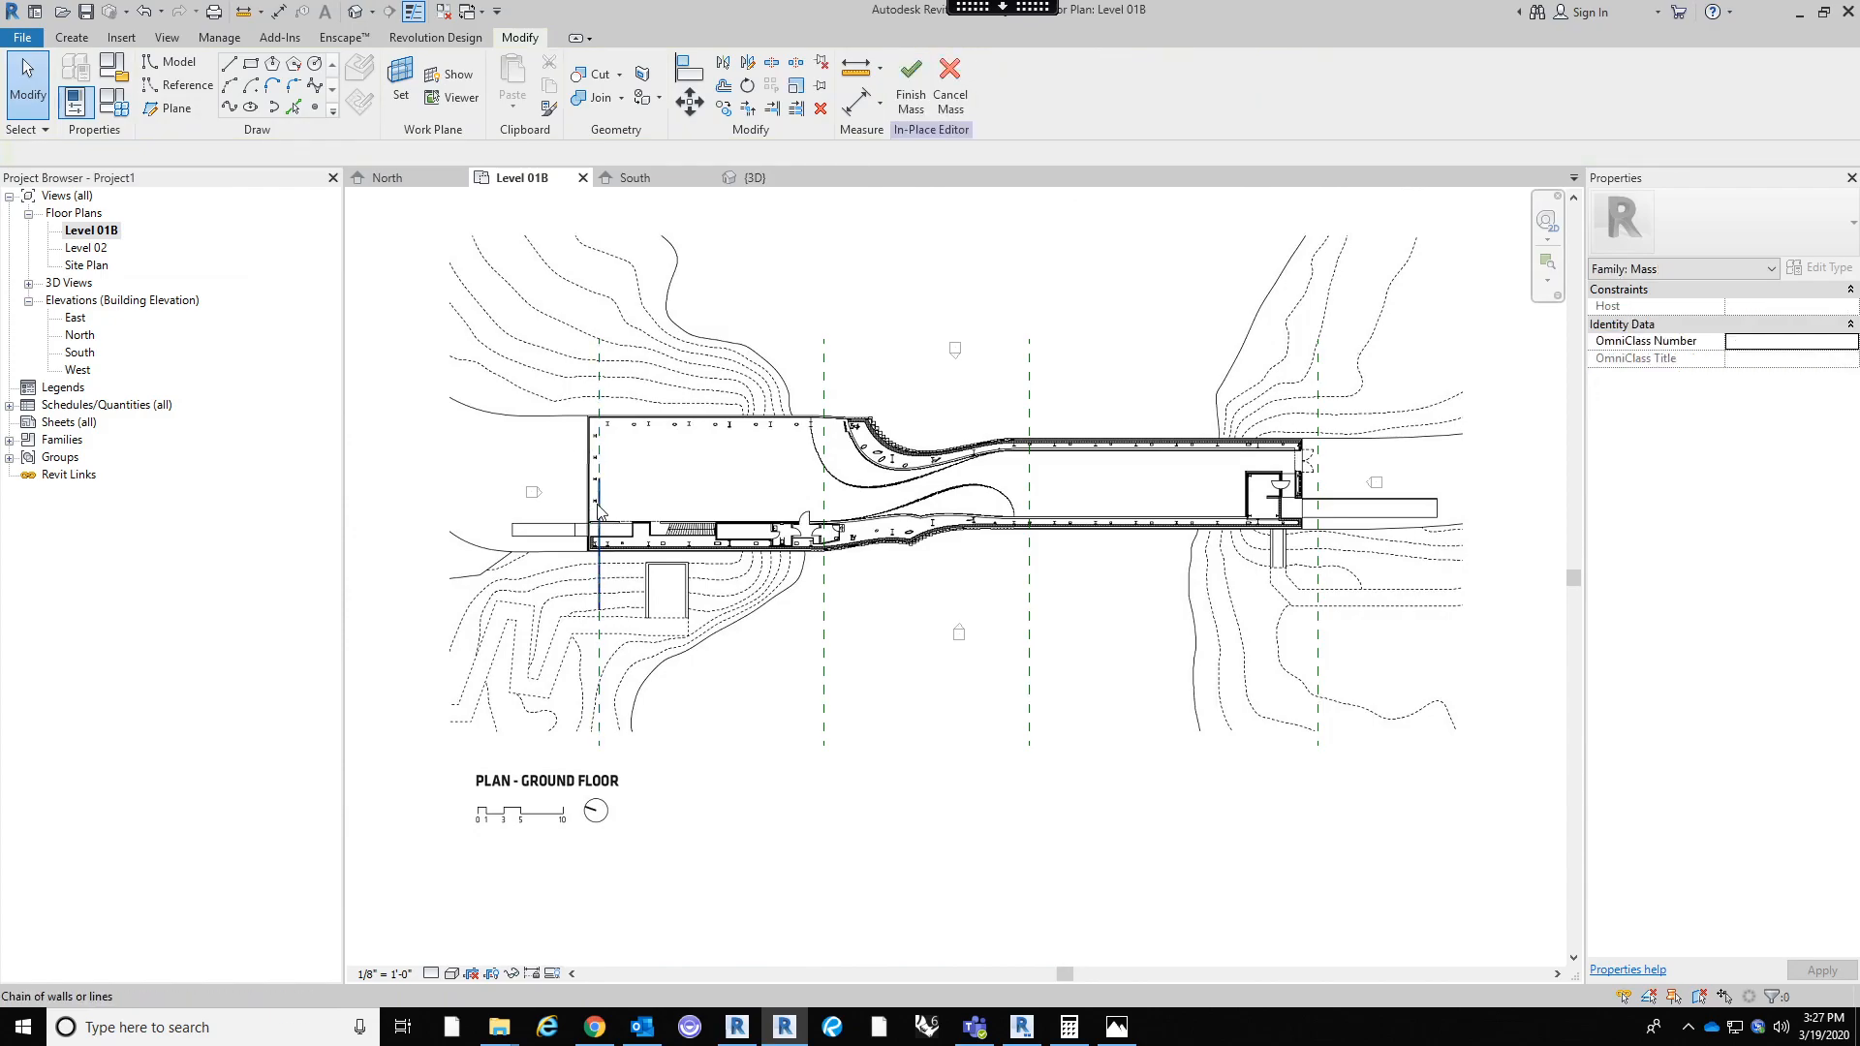
{"action": "left_click", "coordinate": [597, 493]}
{"action": "scroll", "coordinate": [597, 493], "scroll_direction": "up", "scroll_amount": 5}
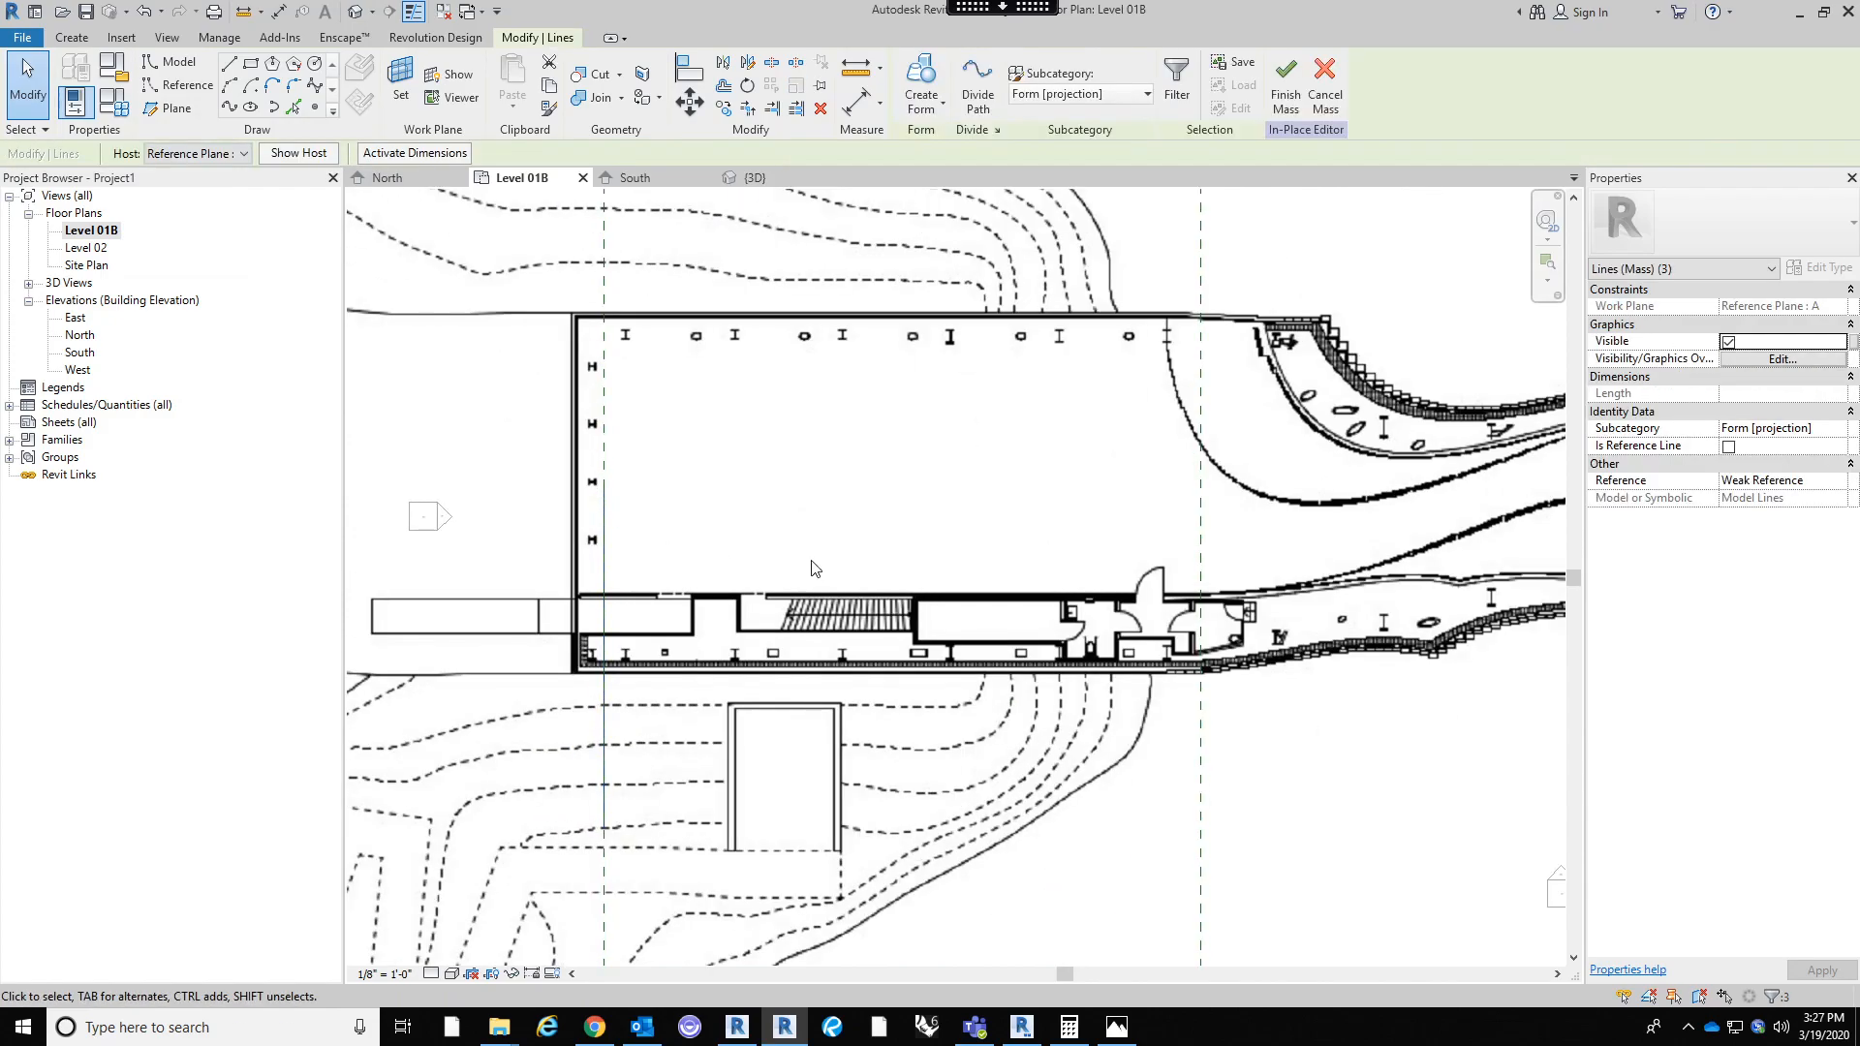
{"action": "key", "text": "m"}
{"action": "key", "text": "v"}
{"action": "left_click", "coordinate": [603, 481]}
{"action": "left_click", "coordinate": [605, 316]}
{"action": "scroll", "coordinate": [607, 309], "scroll_direction": "up", "scroll_amount": 3}
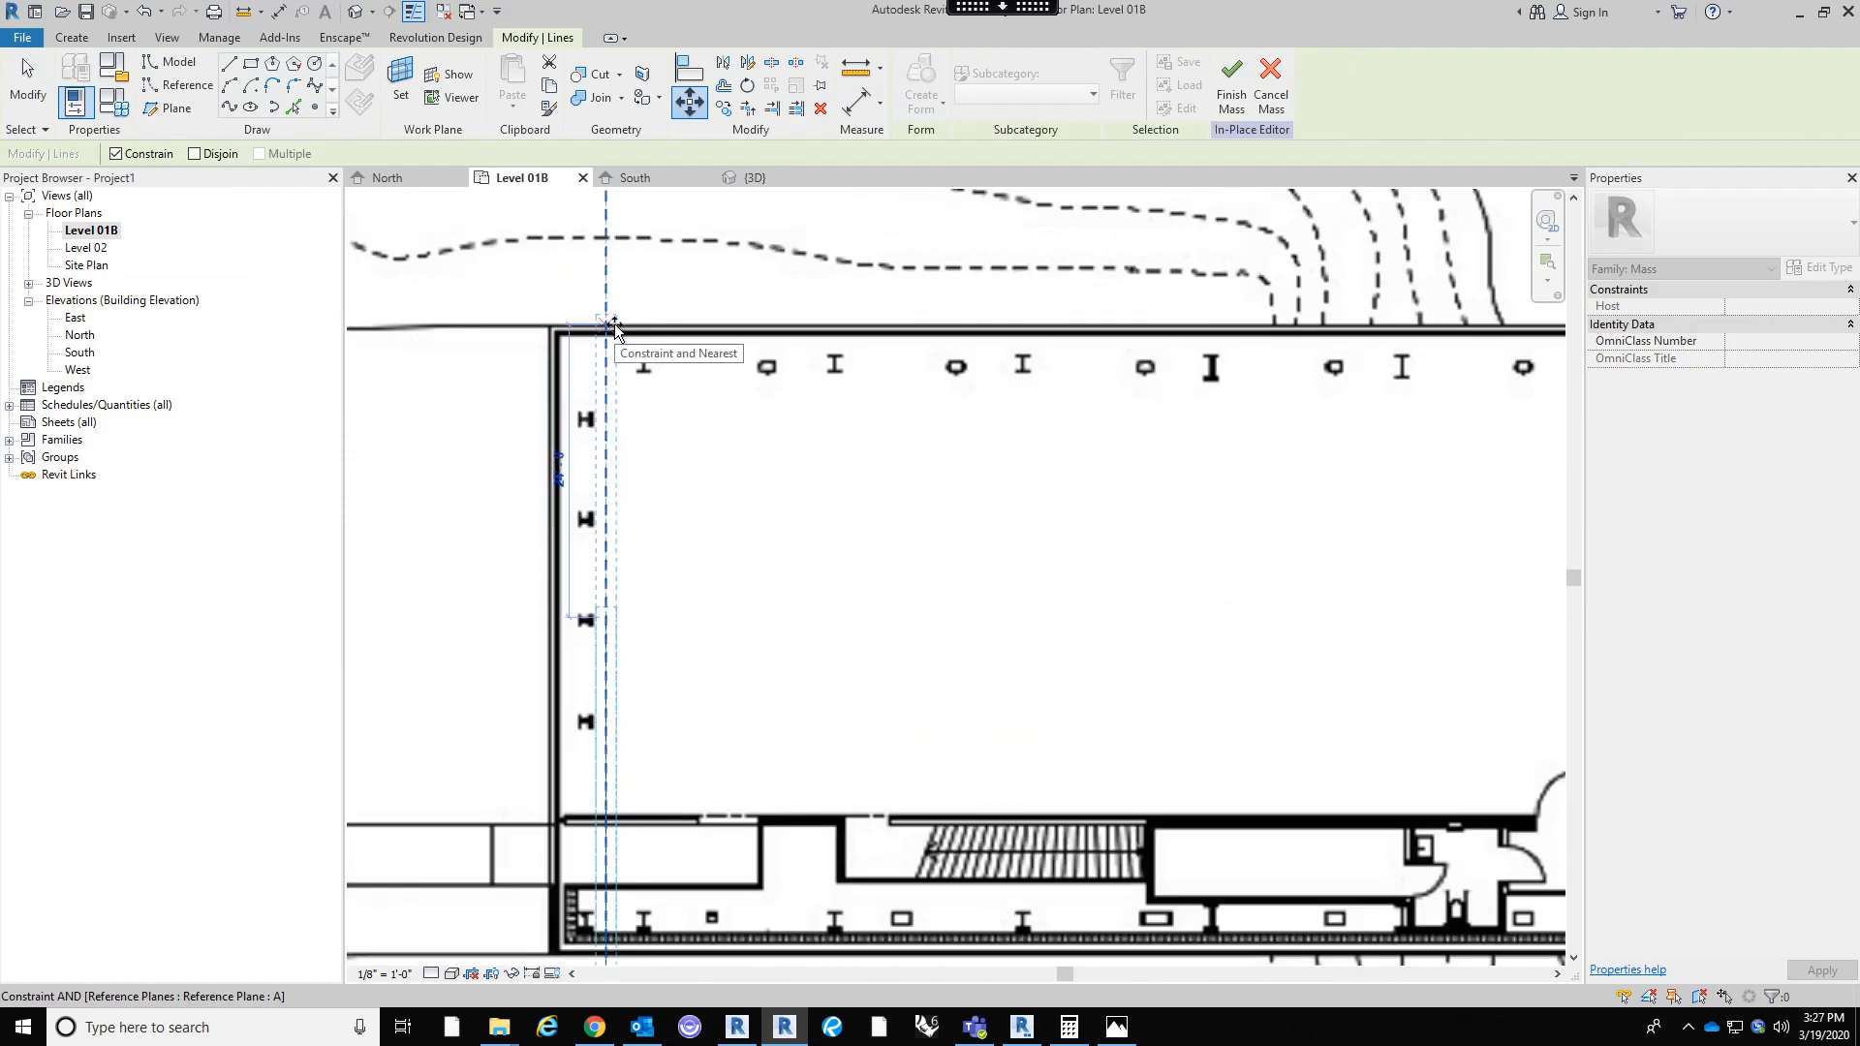
{"action": "scroll", "coordinate": [712, 460], "scroll_direction": "down", "scroll_amount": 3}
{"action": "scroll", "coordinate": [693, 564], "scroll_direction": "down", "scroll_amount": 2}
{"action": "middle_click_drag", "start_coordinate": [1184, 539], "coordinate": [625, 522]}
{"action": "scroll", "coordinate": [1194, 524], "scroll_direction": "up", "scroll_amount": 1}
{"action": "scroll", "coordinate": [1148, 513], "scroll_direction": "up", "scroll_amount": 1}
{"action": "left_click_drag", "start_coordinate": [1095, 453], "coordinate": [1279, 830]}
{"action": "scroll", "coordinate": [1121, 469], "scroll_direction": "down", "scroll_amount": 4}
{"action": "left_click_drag", "start_coordinate": [1082, 365], "coordinate": [1272, 744]}
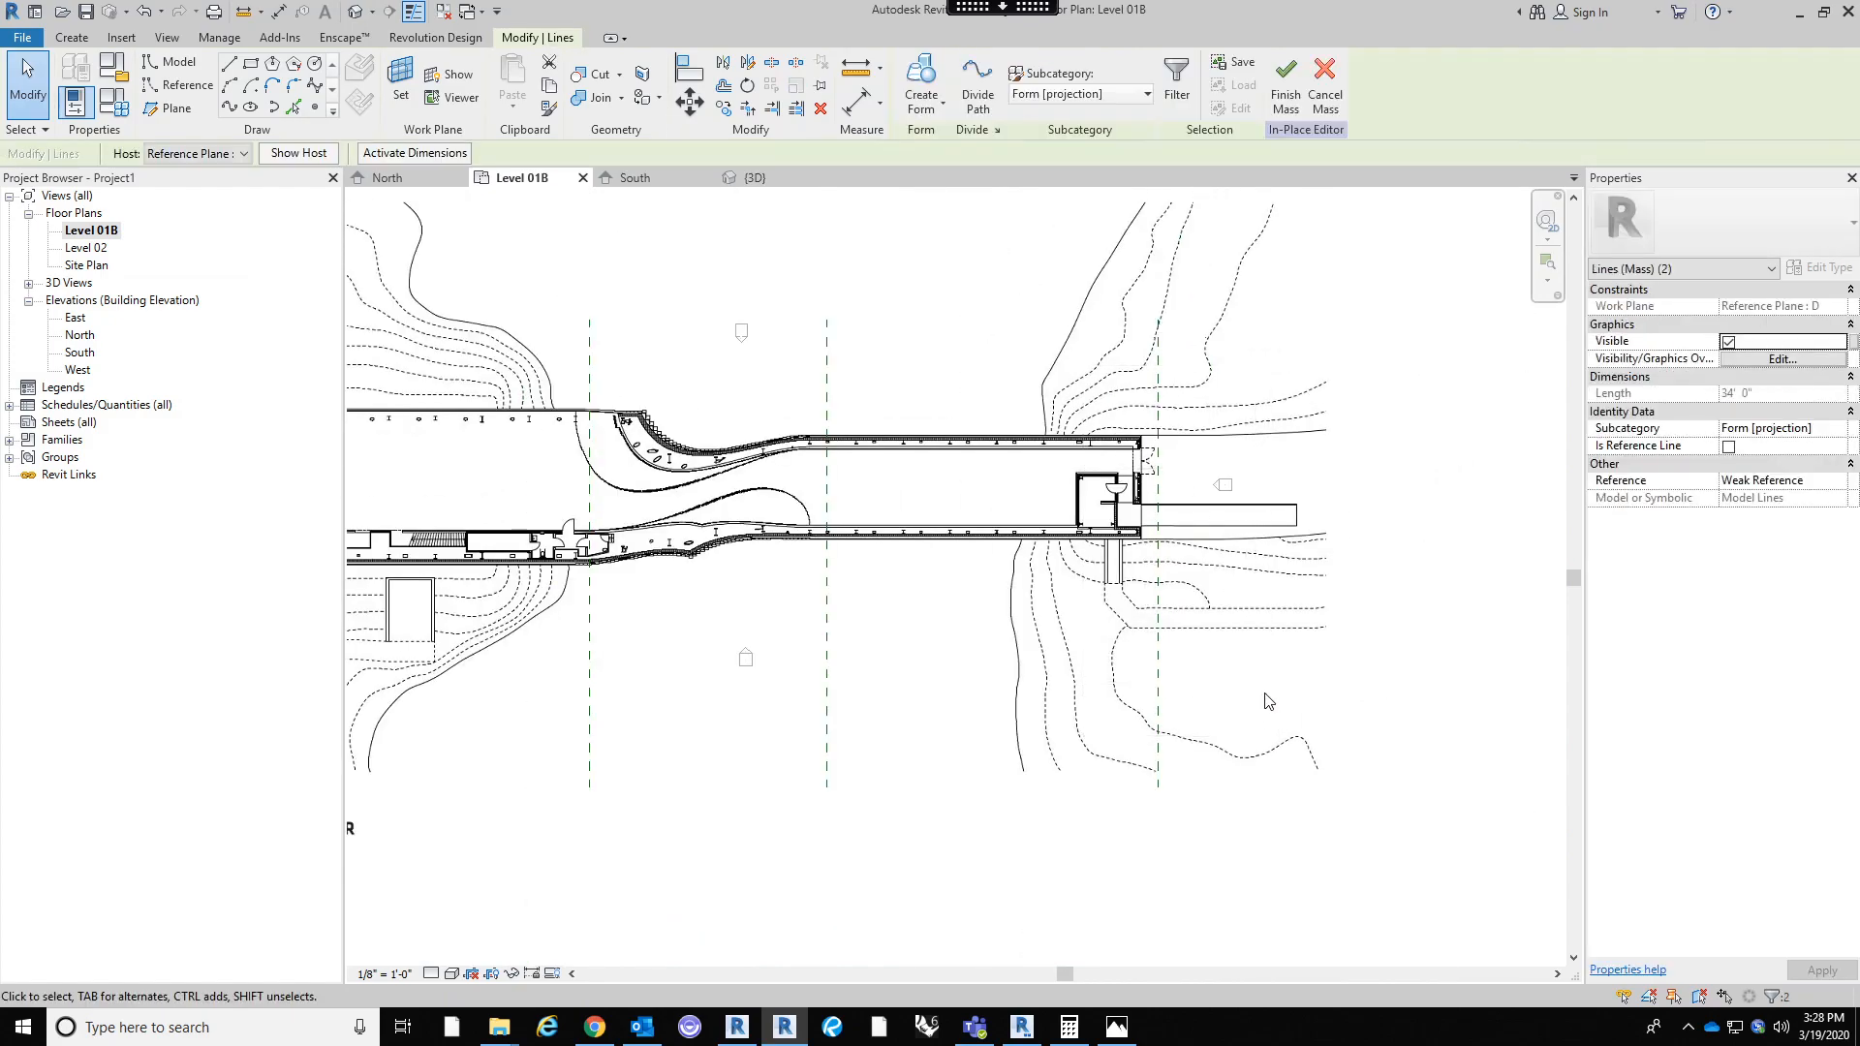
{"action": "scroll", "coordinate": [1172, 484], "scroll_direction": "up", "scroll_amount": 2}
{"action": "key", "text": "Escape"}
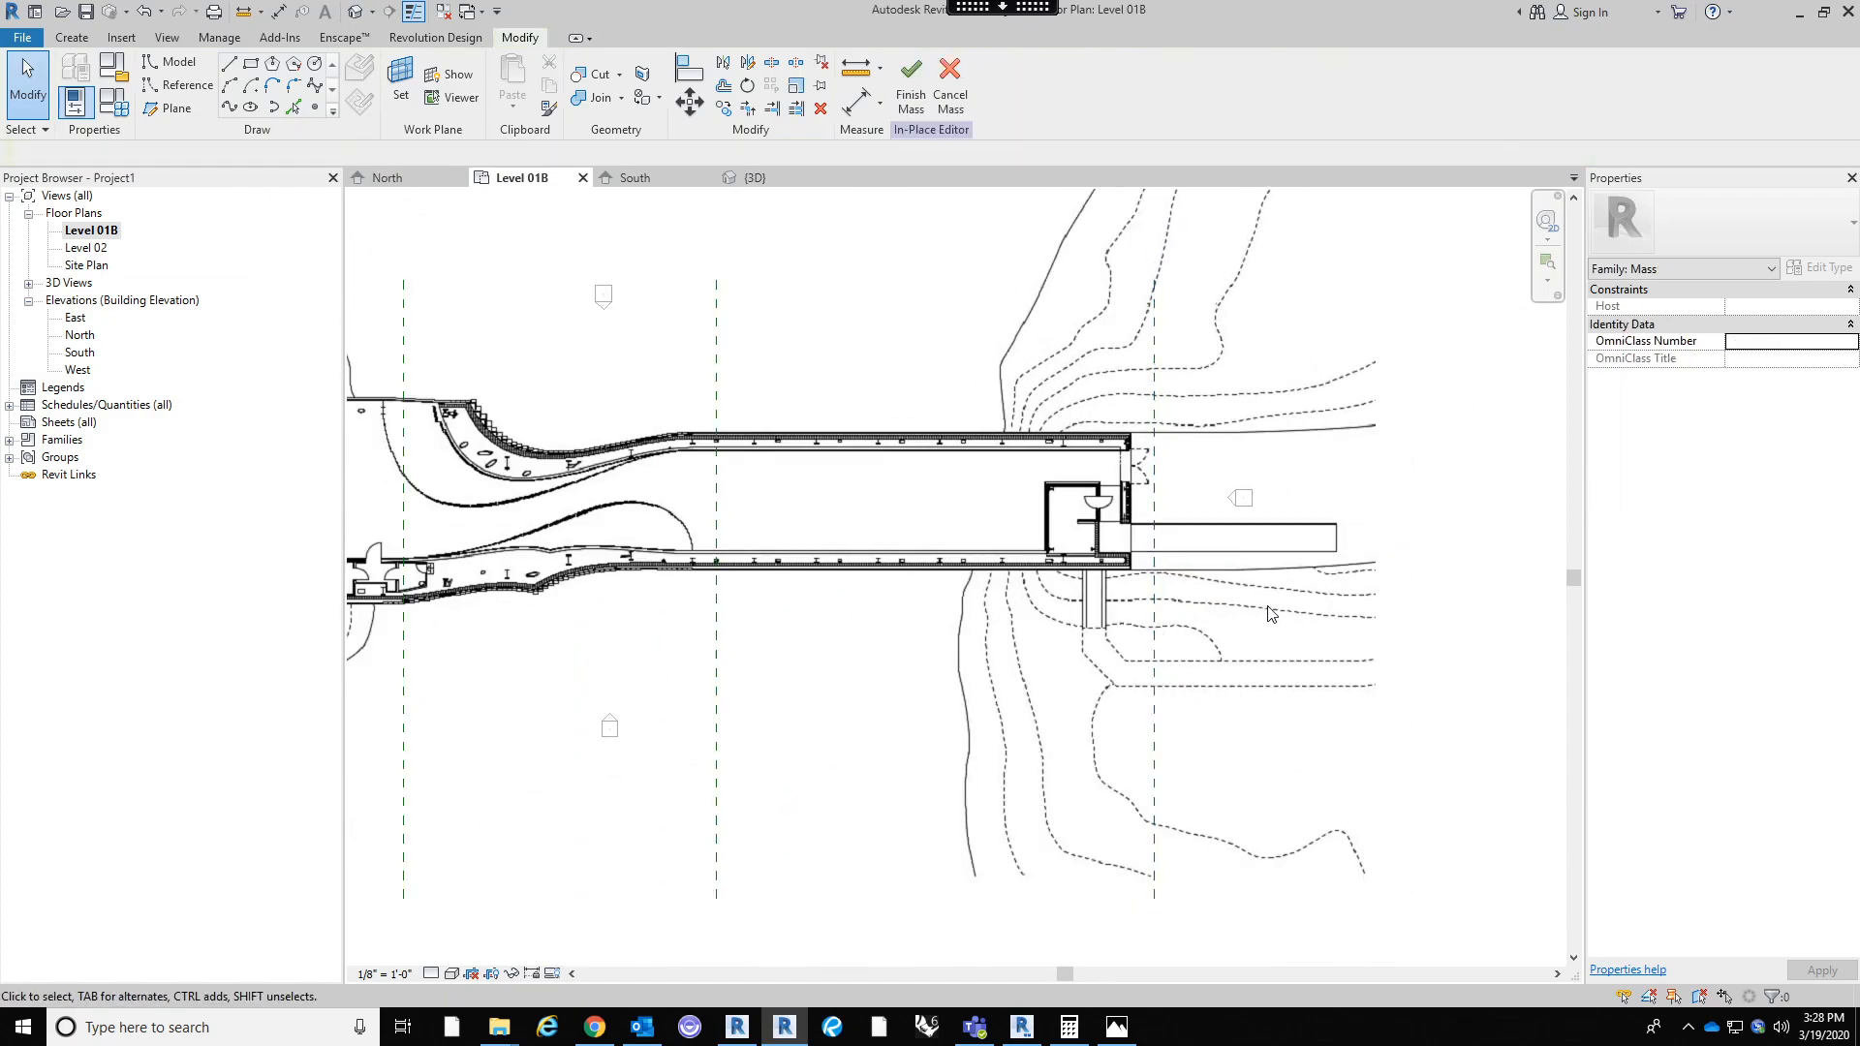
Temporarily hide reference plane D in the floor plan, and restore the hidden plane
{"action": "scroll", "coordinate": [1266, 617], "scroll_direction": "down", "scroll_amount": 2}
{"action": "scroll", "coordinate": [1252, 571], "scroll_direction": "up", "scroll_amount": 1}
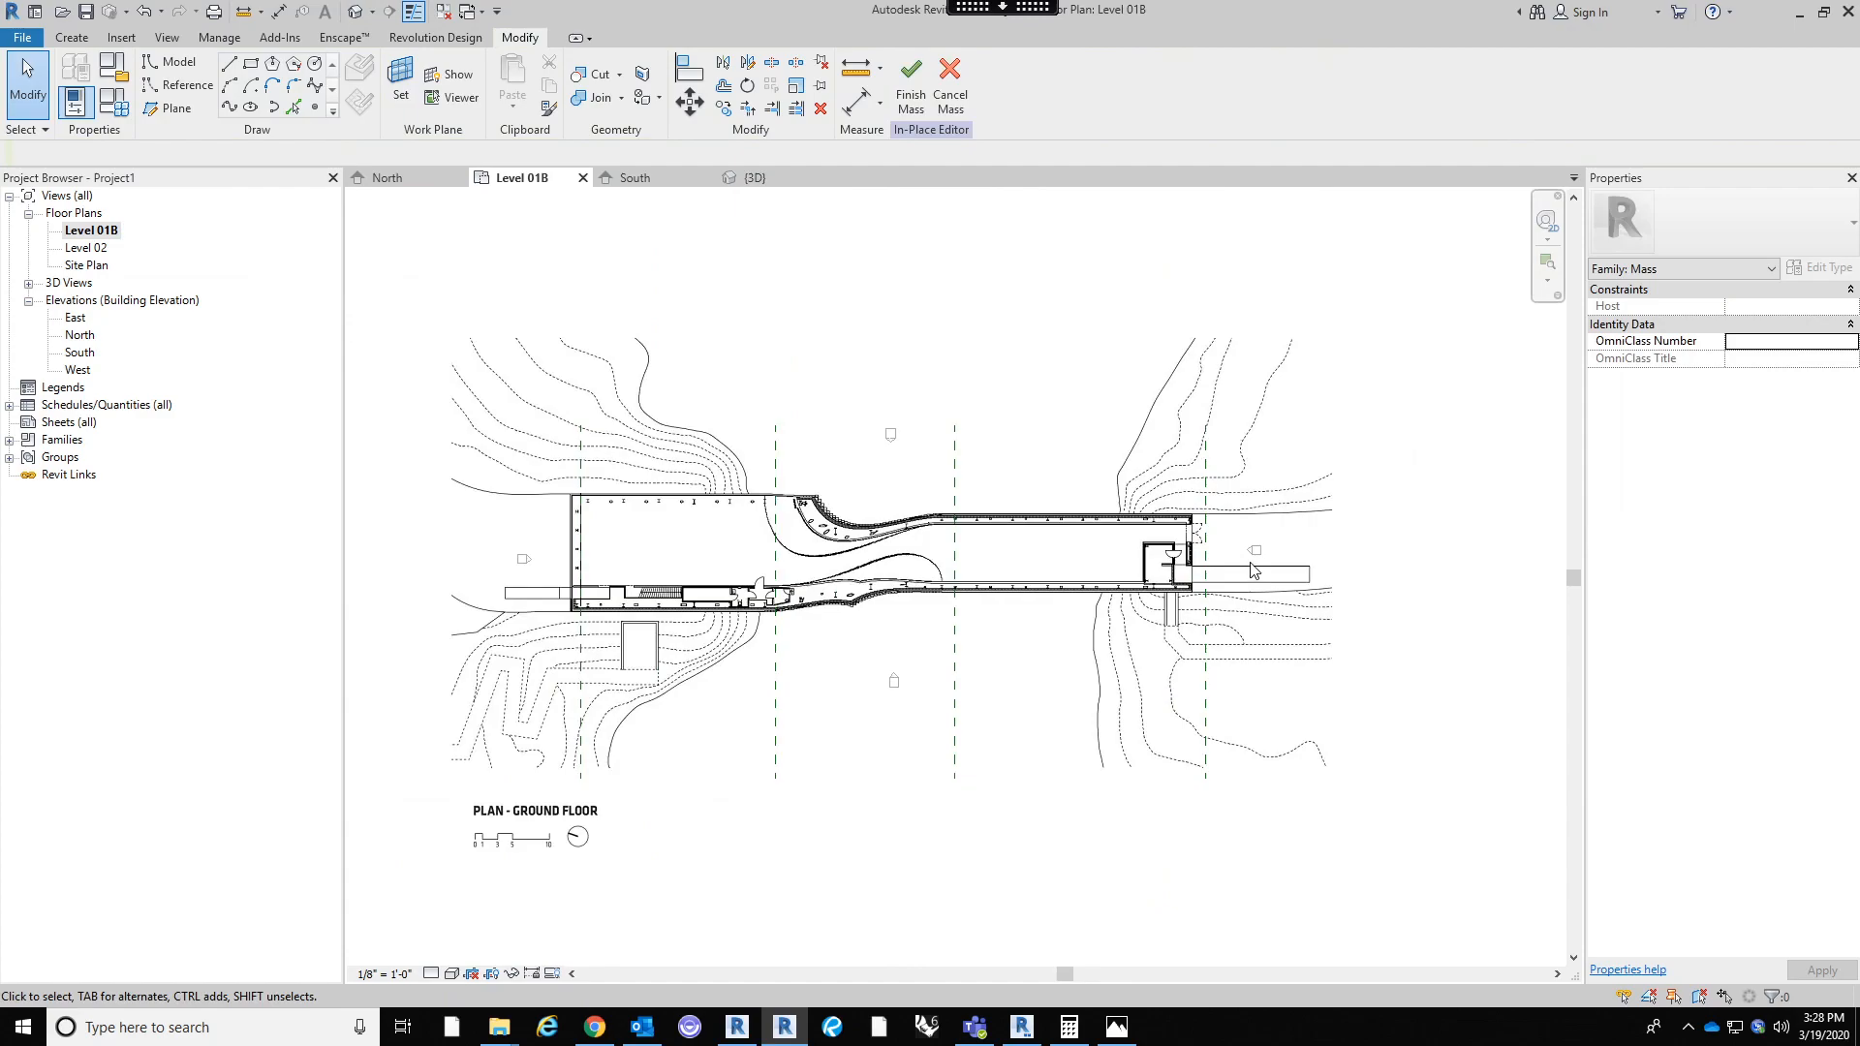
{"action": "left_click", "coordinate": [1207, 602]}
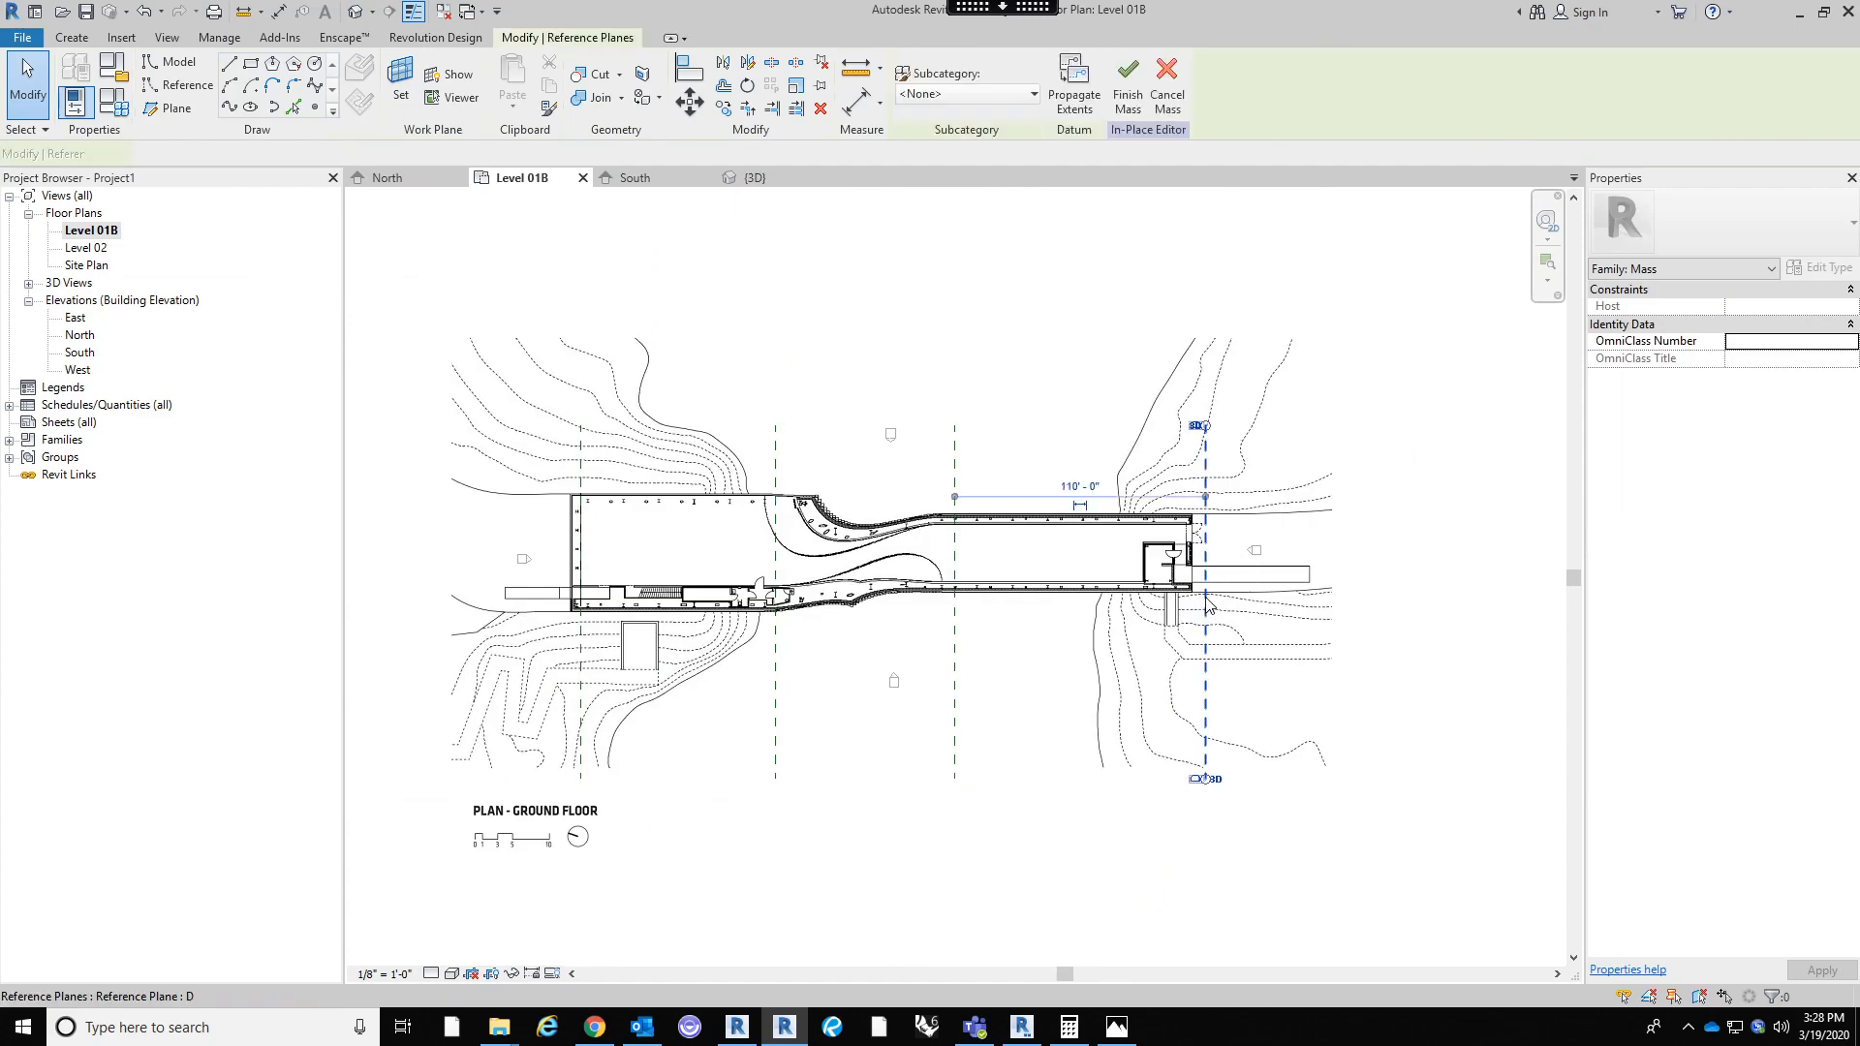
{"action": "key", "text": "h"}
{"action": "key", "text": "h"}
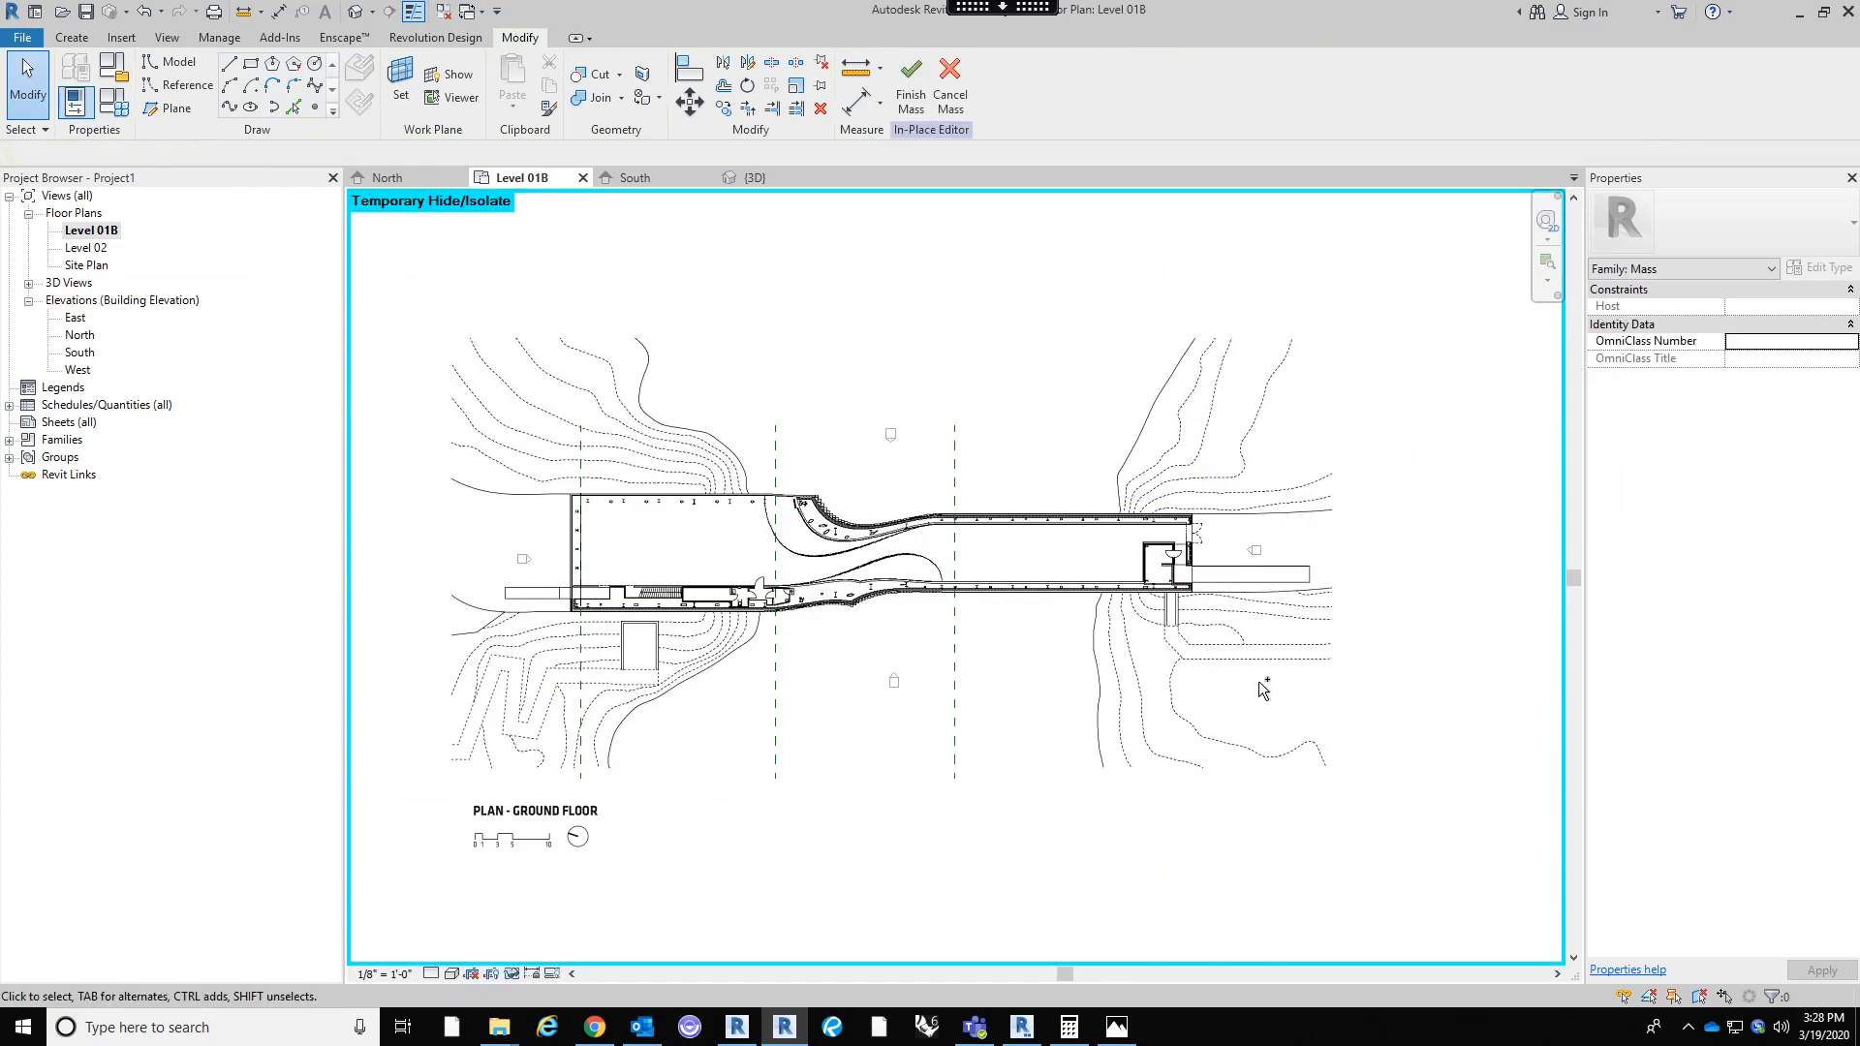
{"action": "key", "text": "h"}
{"action": "key", "text": "r"}
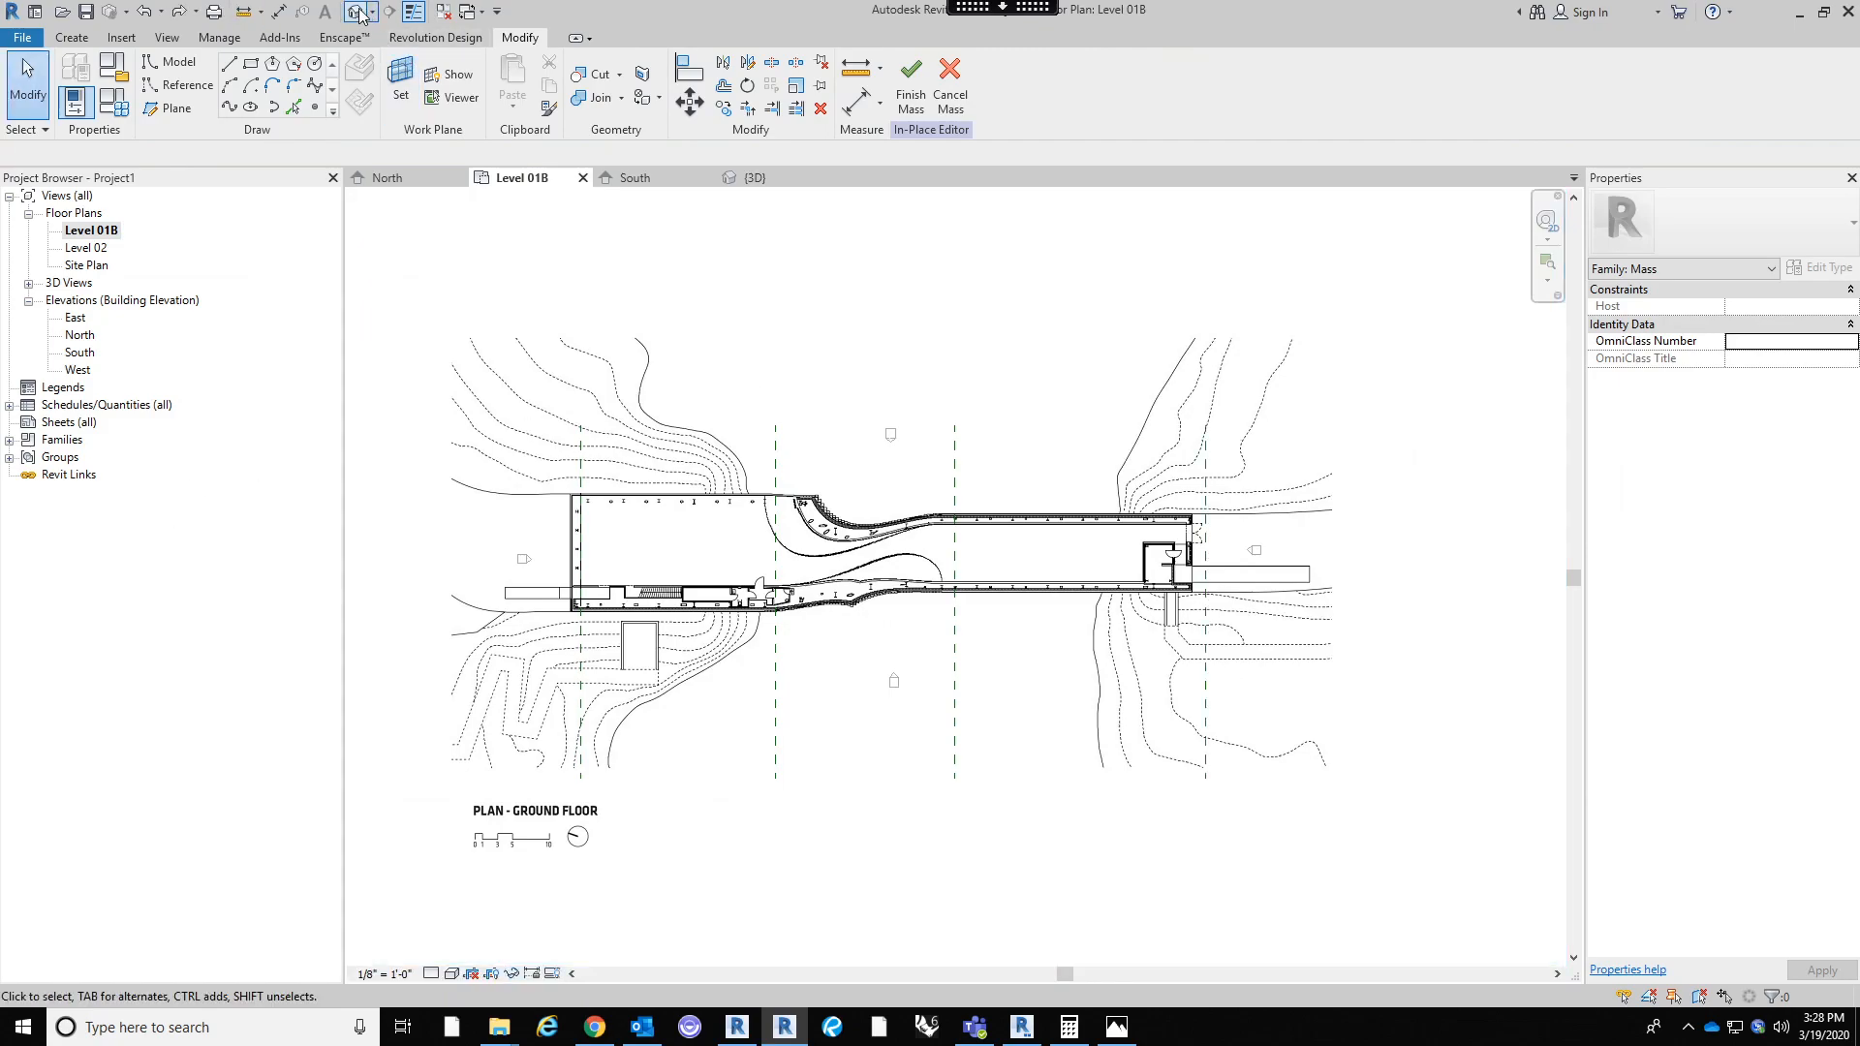
In the 3D view, move the whole plane D rectangle horizontally along Level 01A until it is roughly centred over the plane A rectangle
{"action": "left_click", "coordinate": [356, 11]}
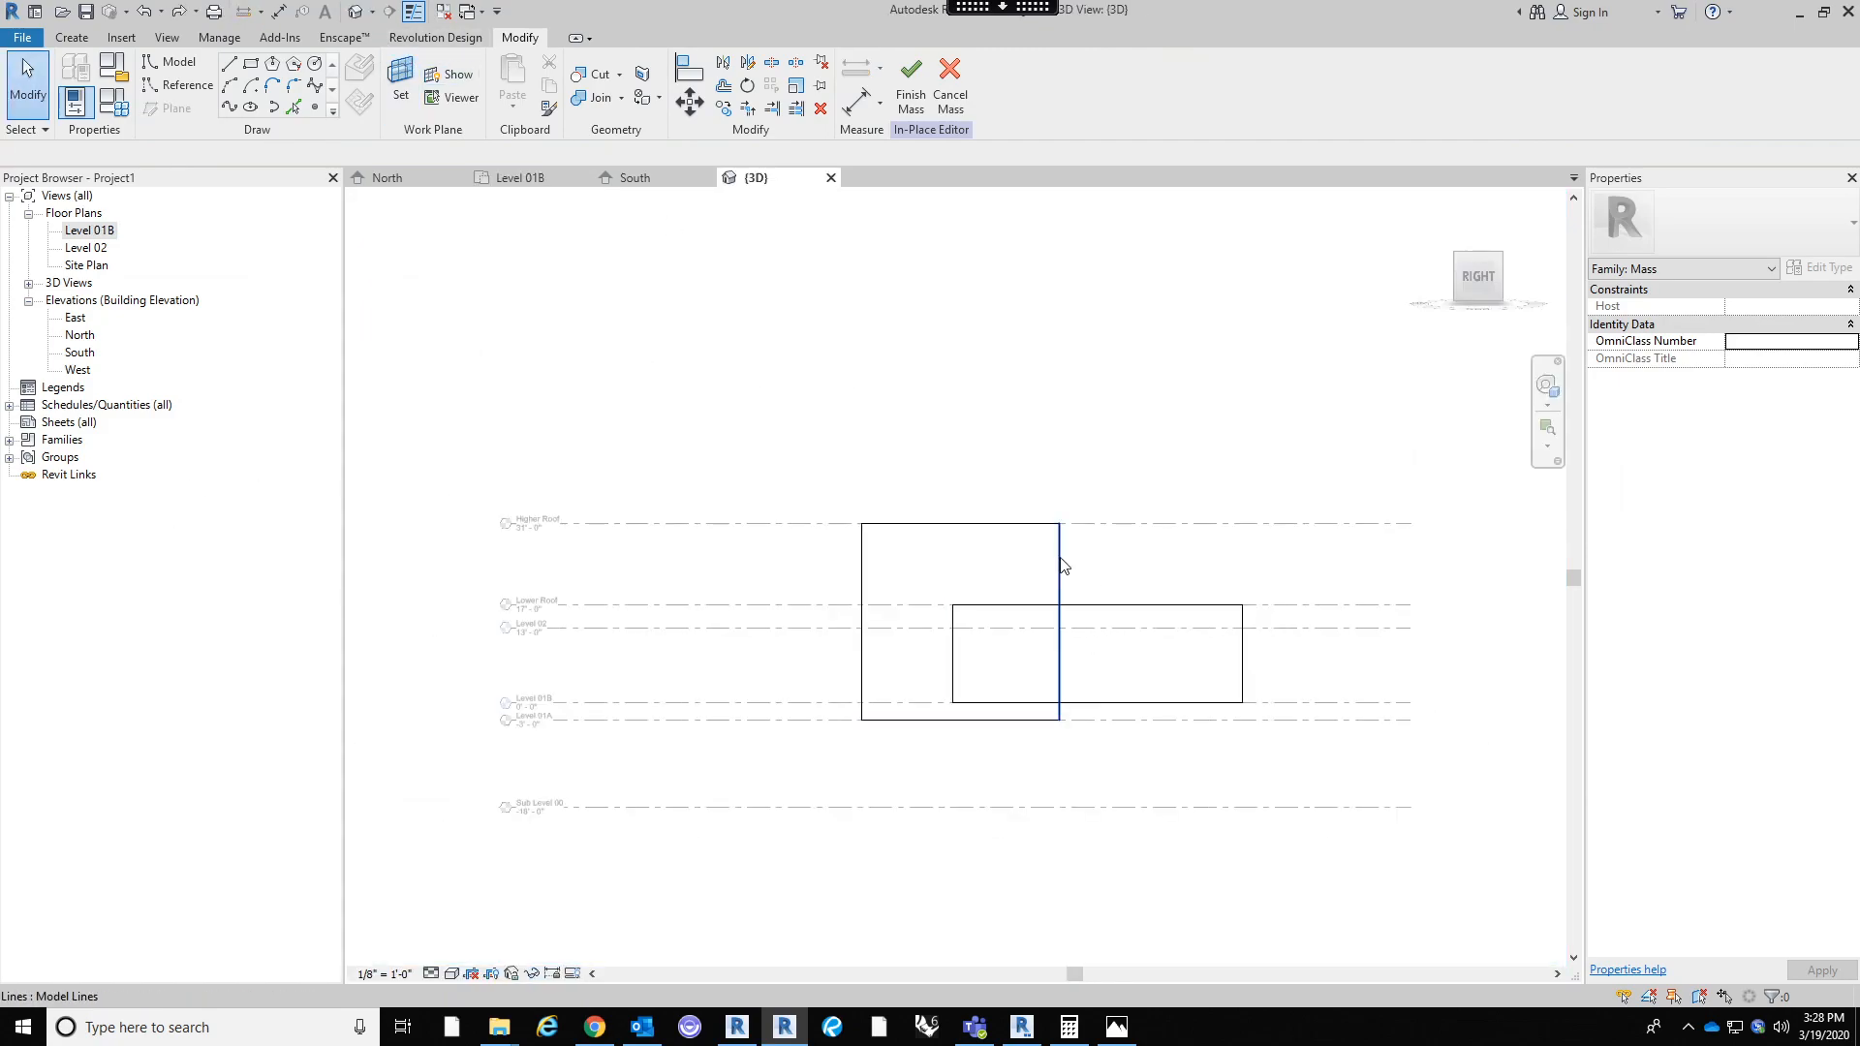
{"action": "left_click", "coordinate": [1058, 596]}
{"action": "scroll", "coordinate": [1050, 620], "scroll_direction": "up", "scroll_amount": 3}
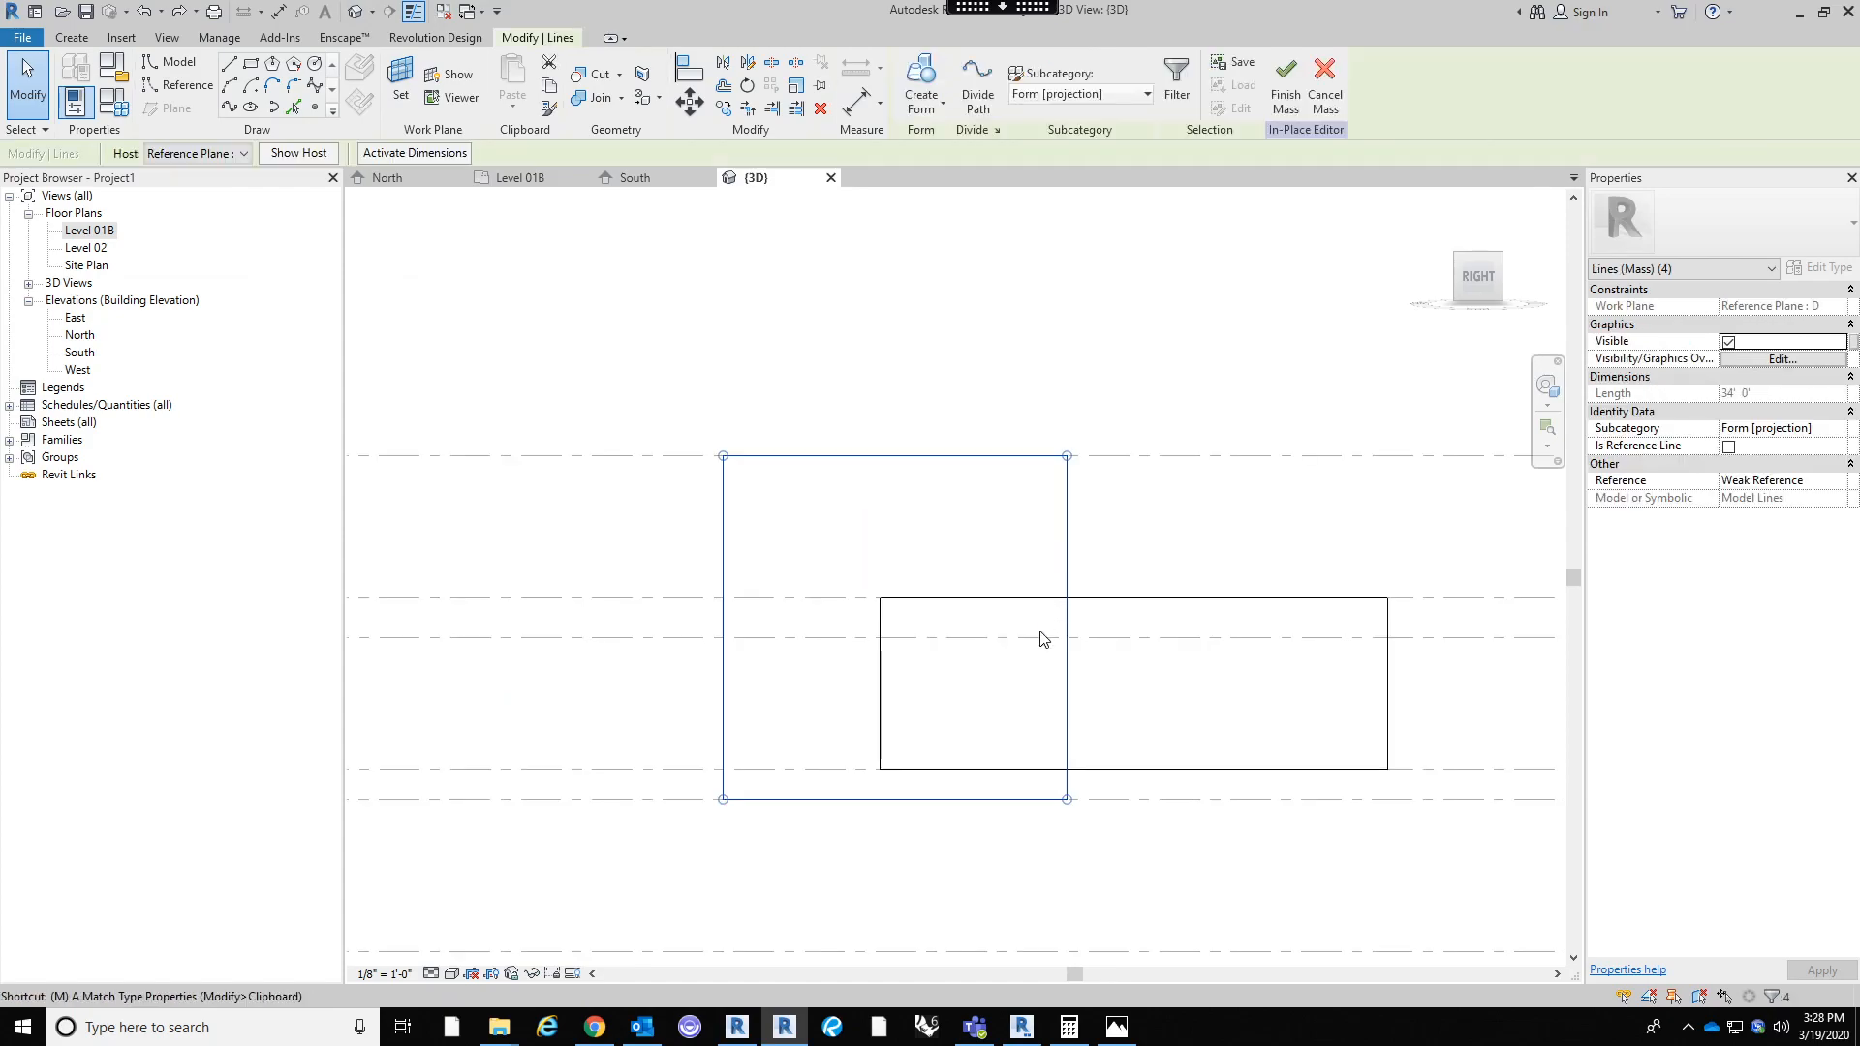
{"action": "key", "text": "m"}
{"action": "key", "text": "v"}
{"action": "left_click", "coordinate": [896, 800]}
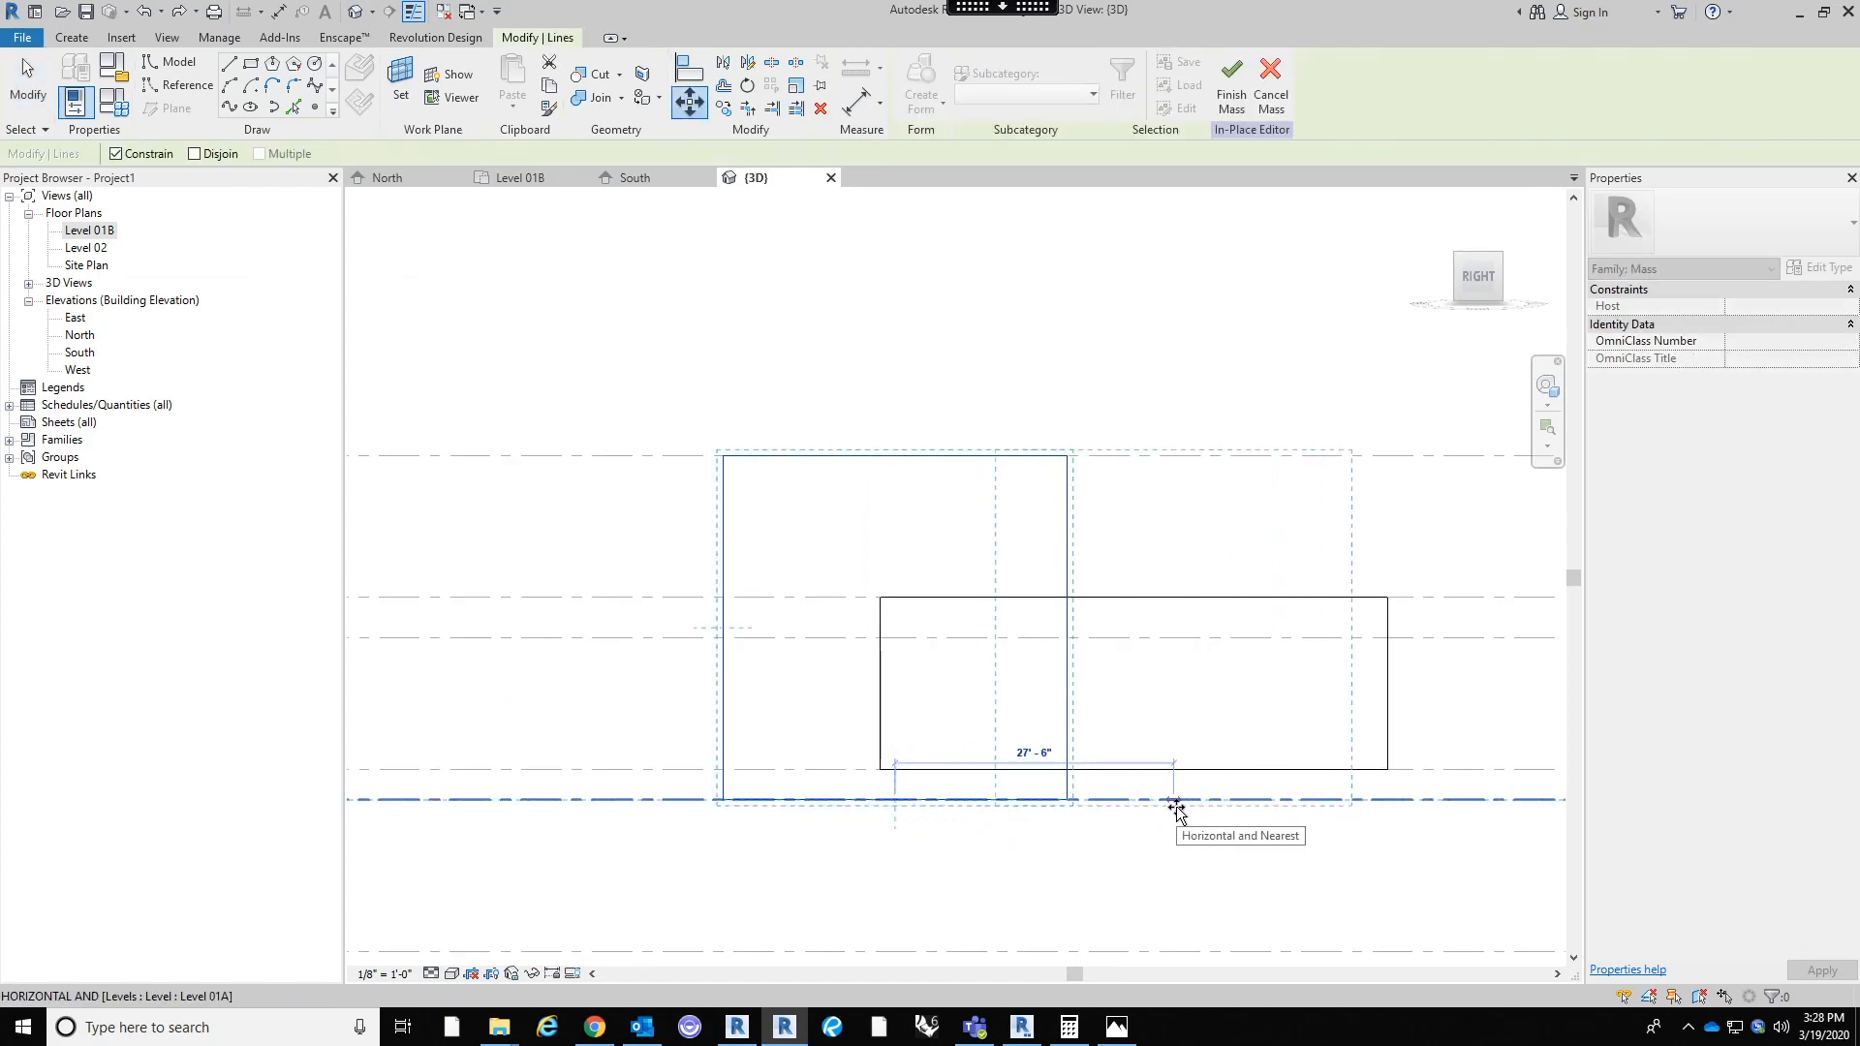
{"action": "left_click", "coordinate": [1153, 801]}
{"action": "left_click", "coordinate": [1170, 853]}
{"action": "middle_click_drag", "start_coordinate": [1175, 827], "coordinate": [975, 762]}
{"action": "scroll", "coordinate": [963, 768], "scroll_direction": "down", "scroll_amount": 2}
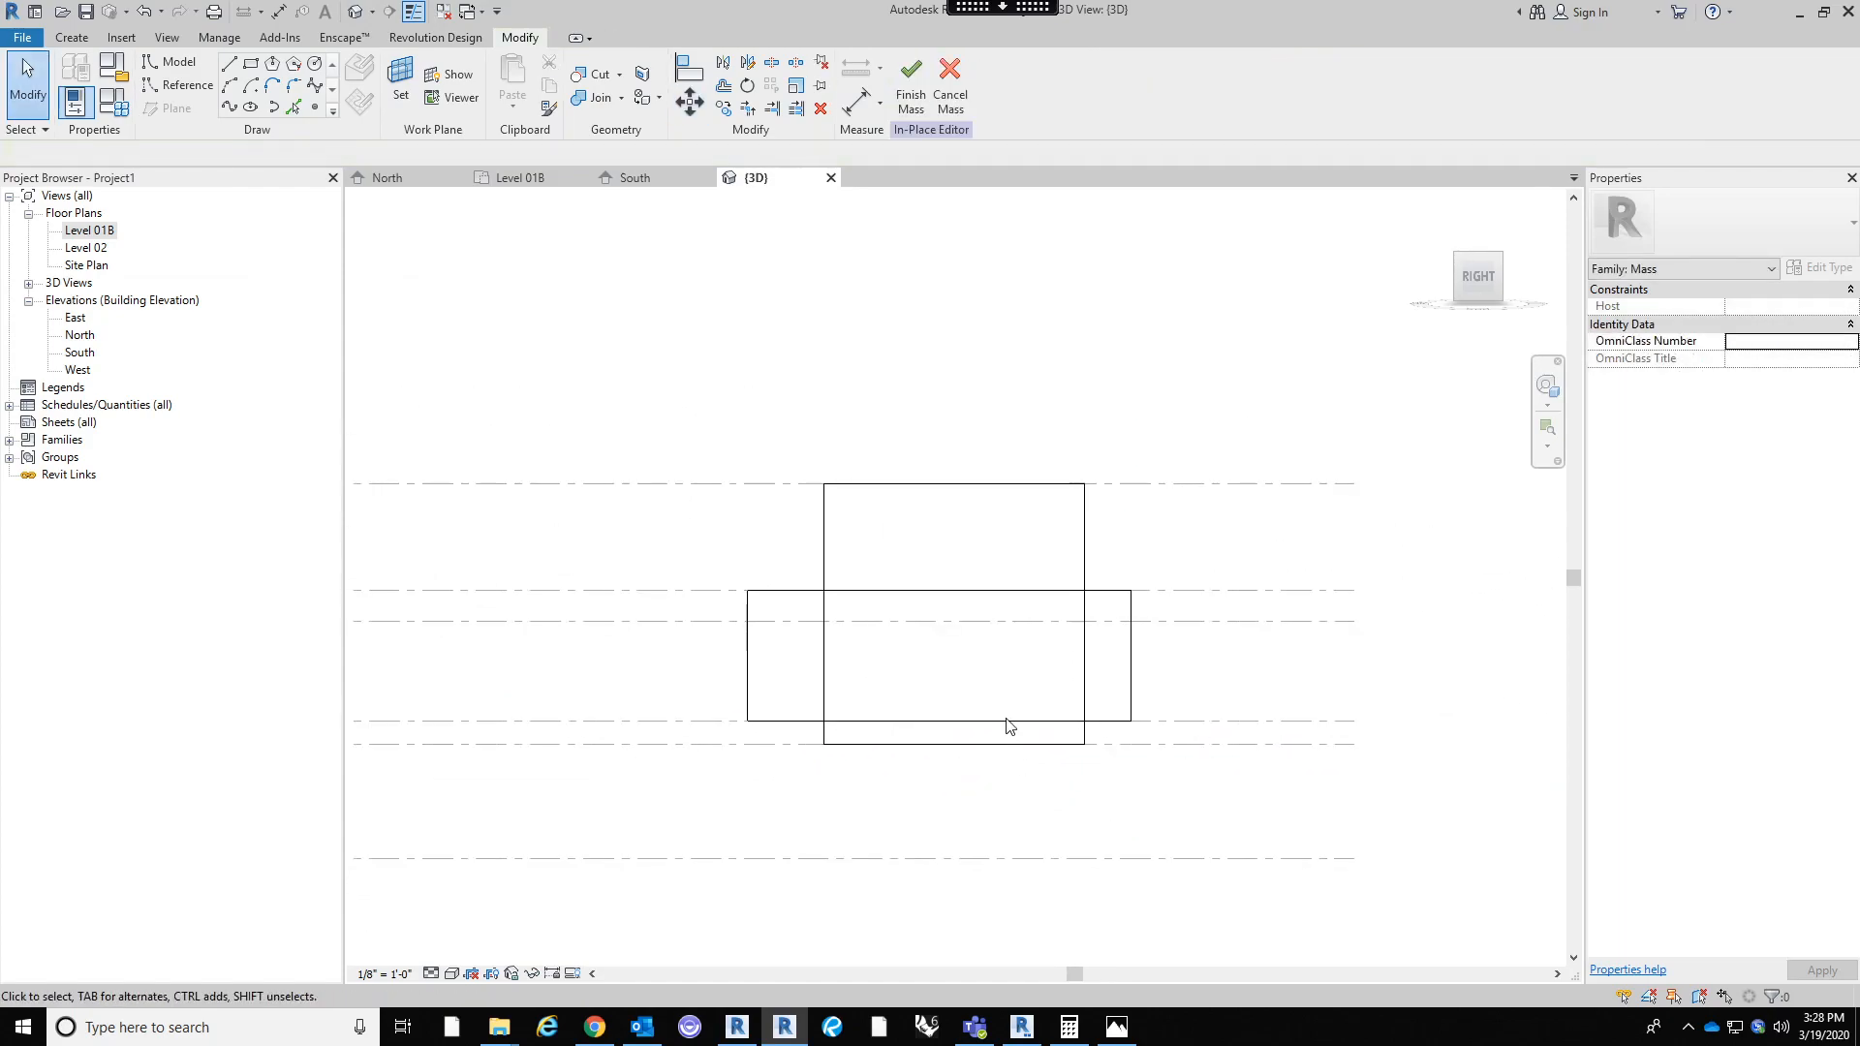
In the Level 01B plan, draw a horizontal reference plane from the plane A profile's midpoint past plane D and name it Center - Long
{"action": "double_click", "coordinate": [92, 230]}
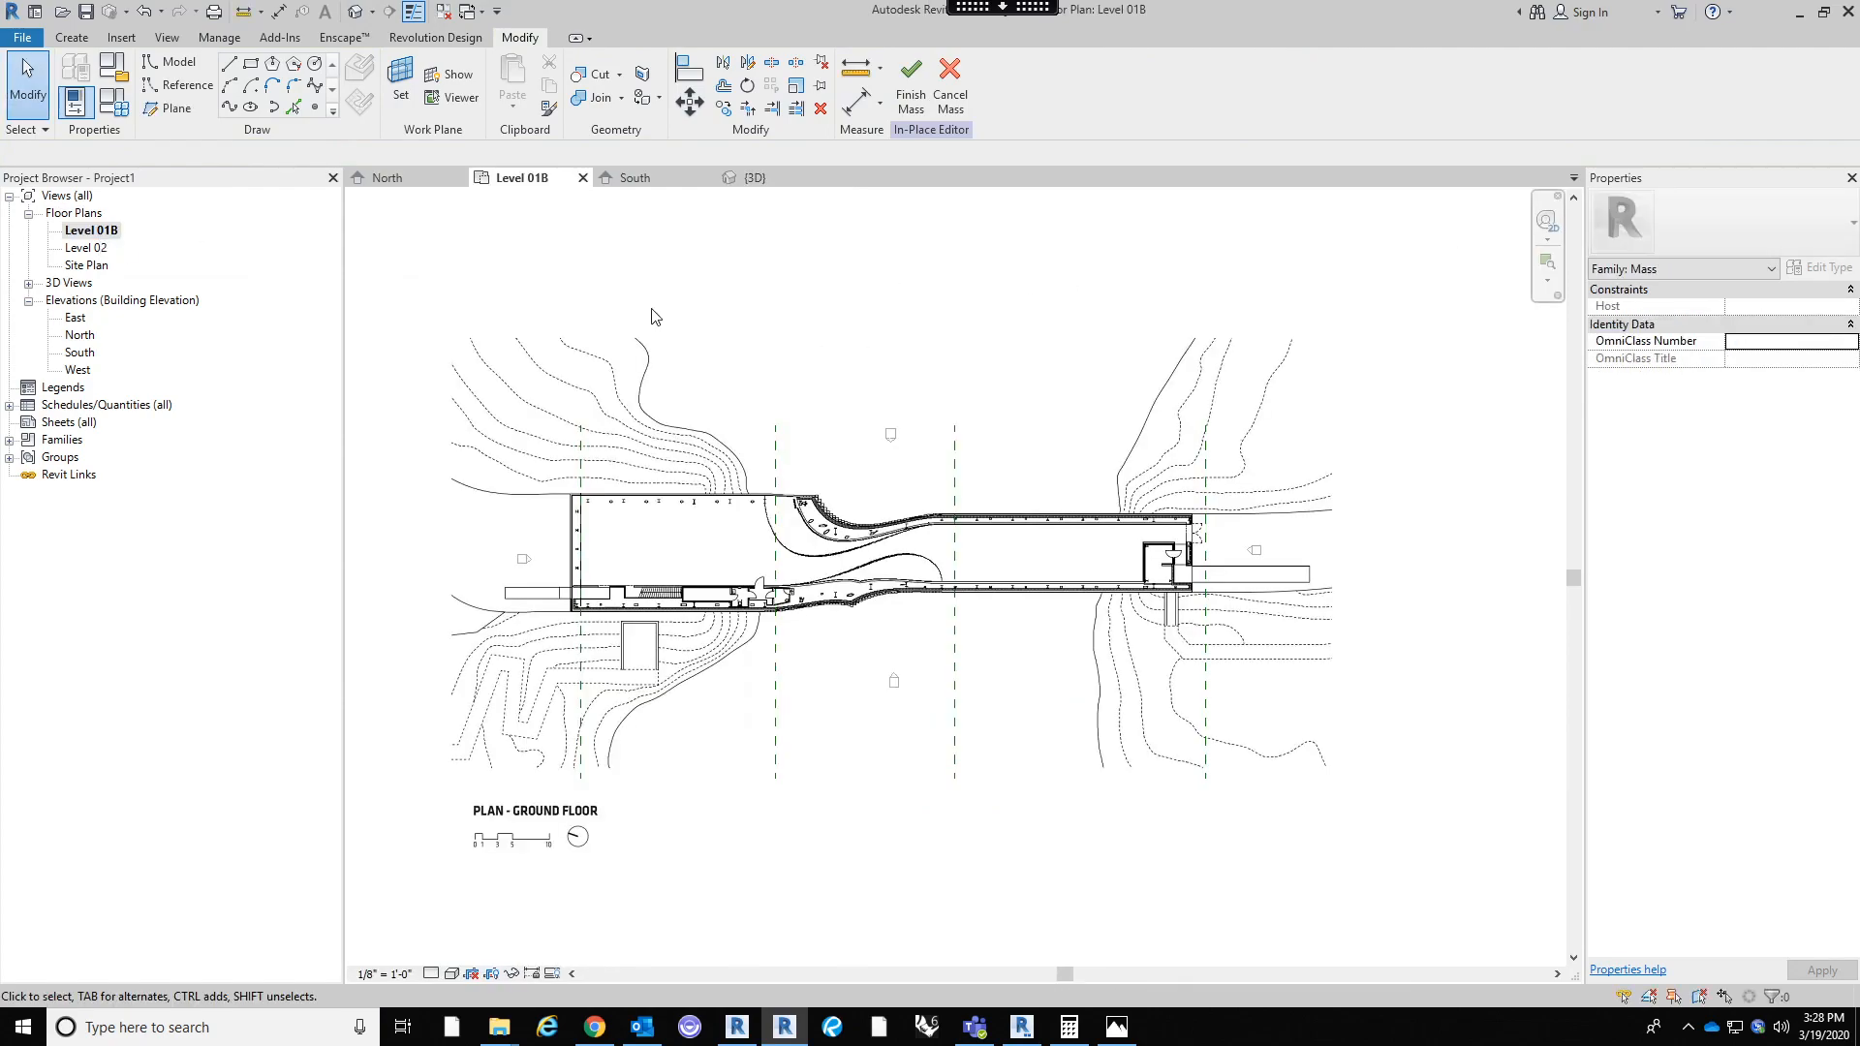
{"action": "left_click", "coordinate": [166, 109]}
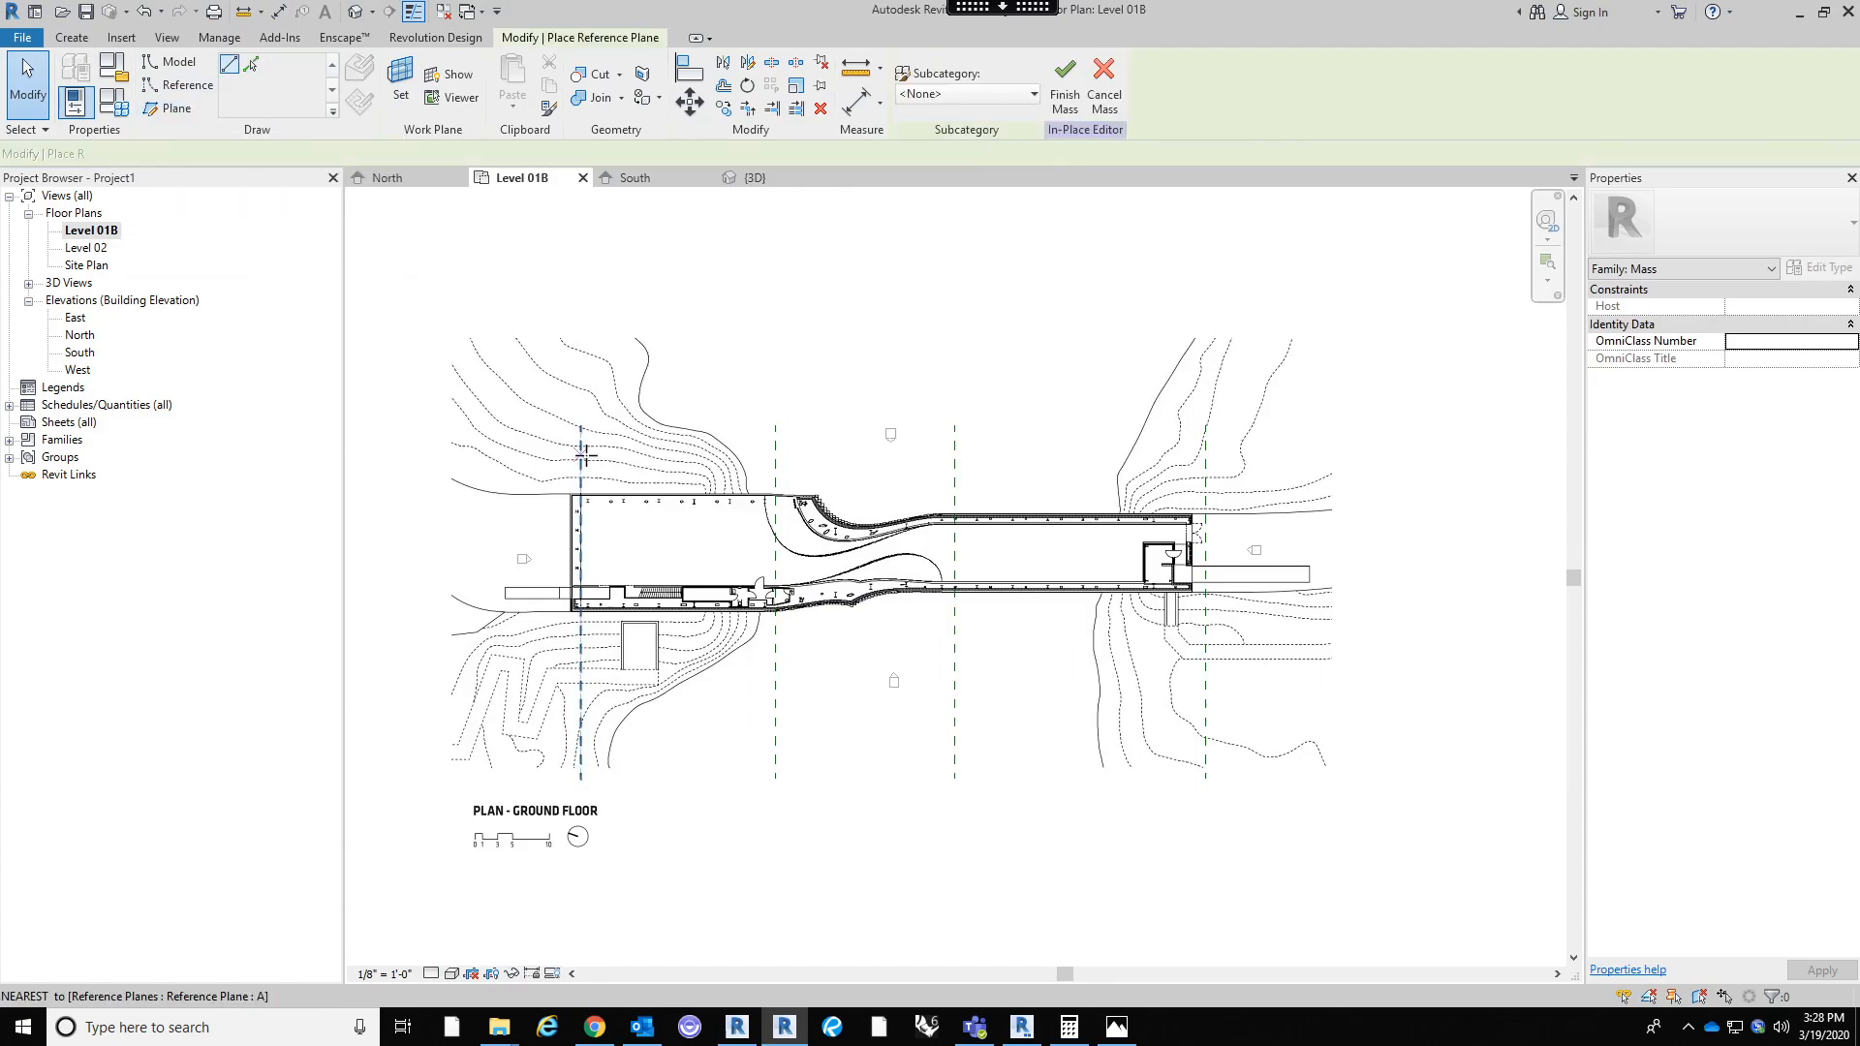
{"action": "left_click", "coordinate": [584, 552]}
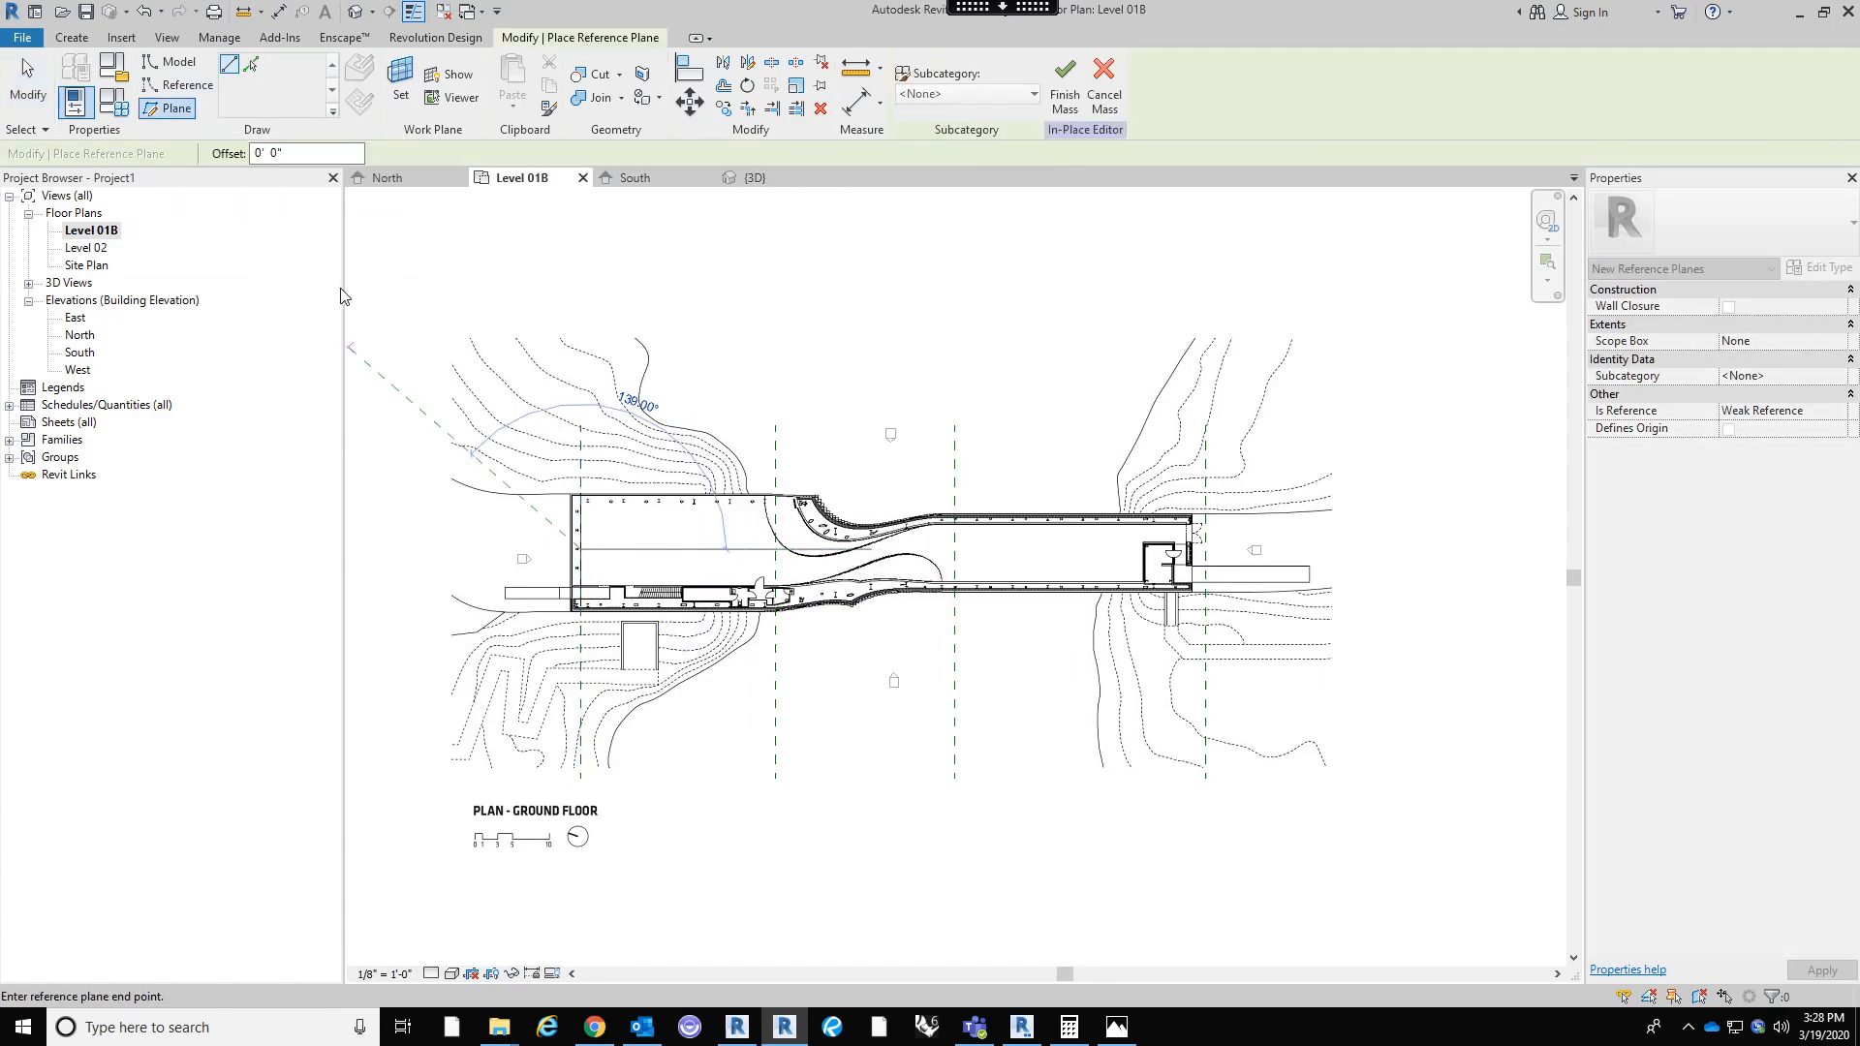
{"action": "left_click", "coordinate": [1260, 549]}
{"action": "scroll", "coordinate": [1225, 547], "scroll_direction": "up", "scroll_amount": 1}
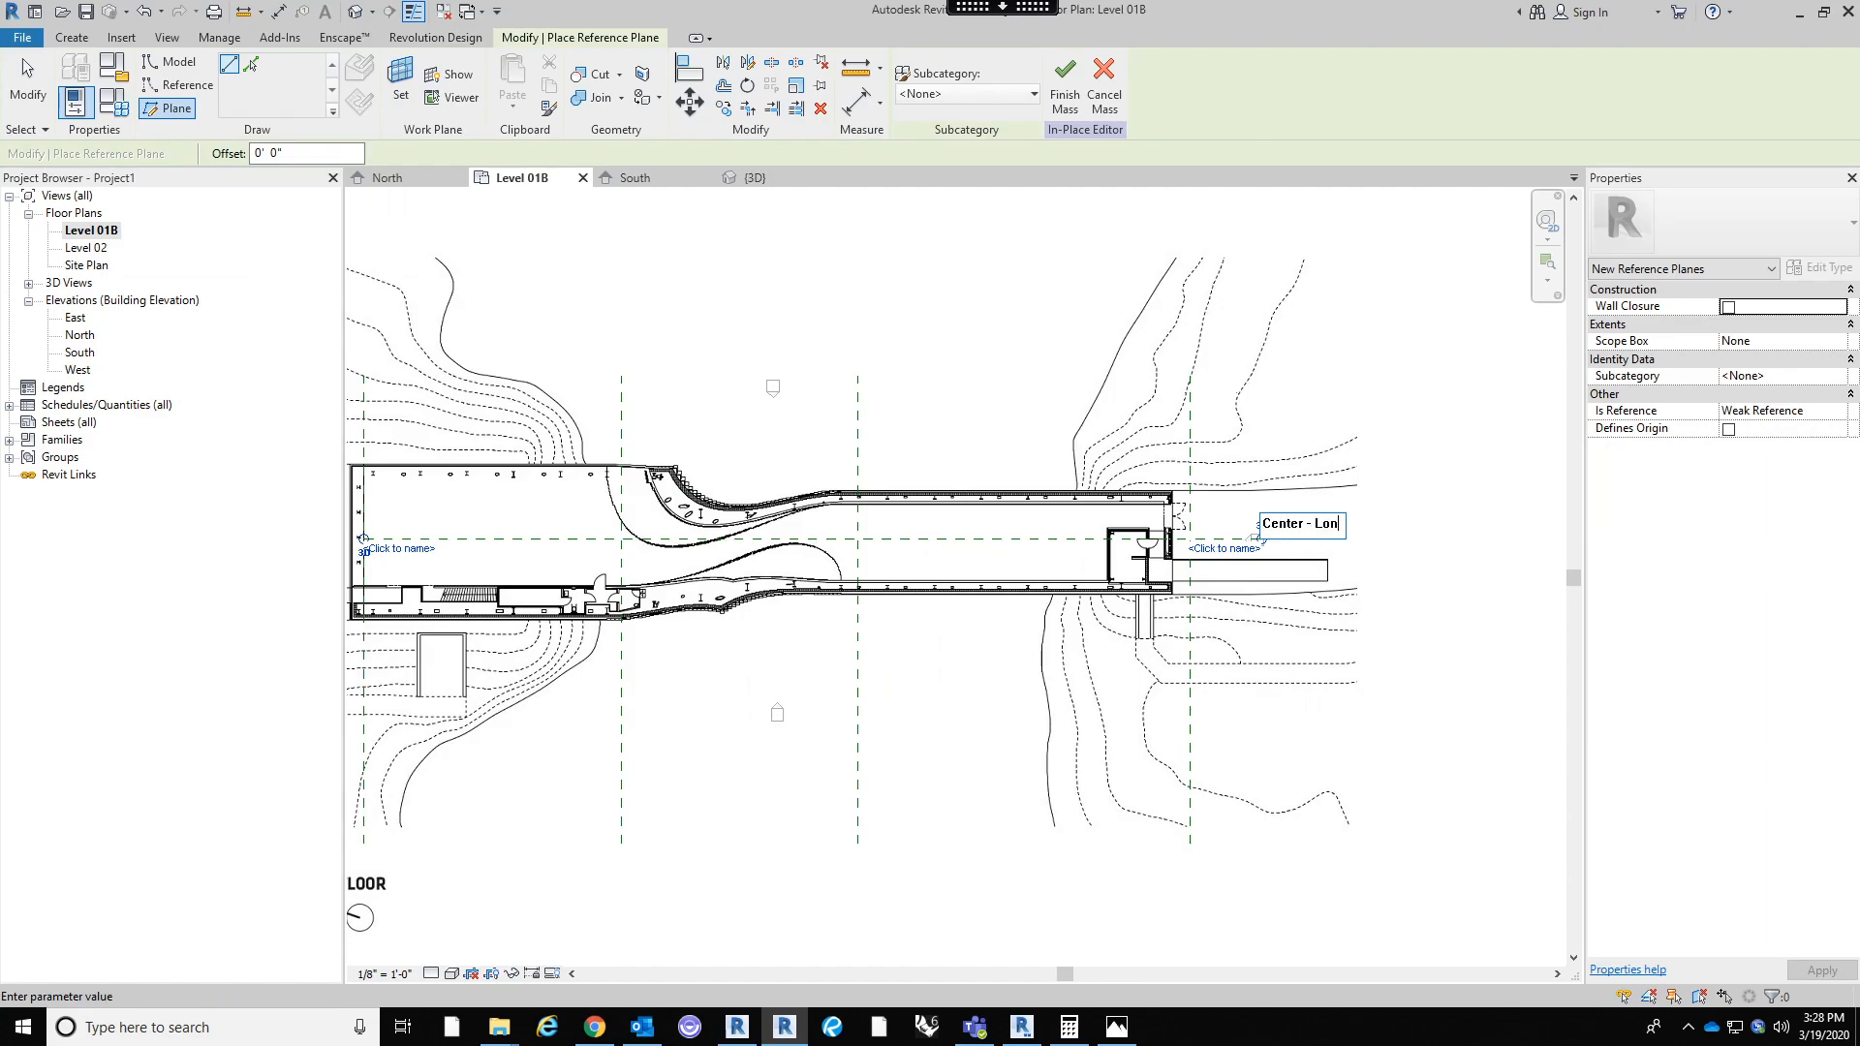
{"action": "key", "text": "Return"}
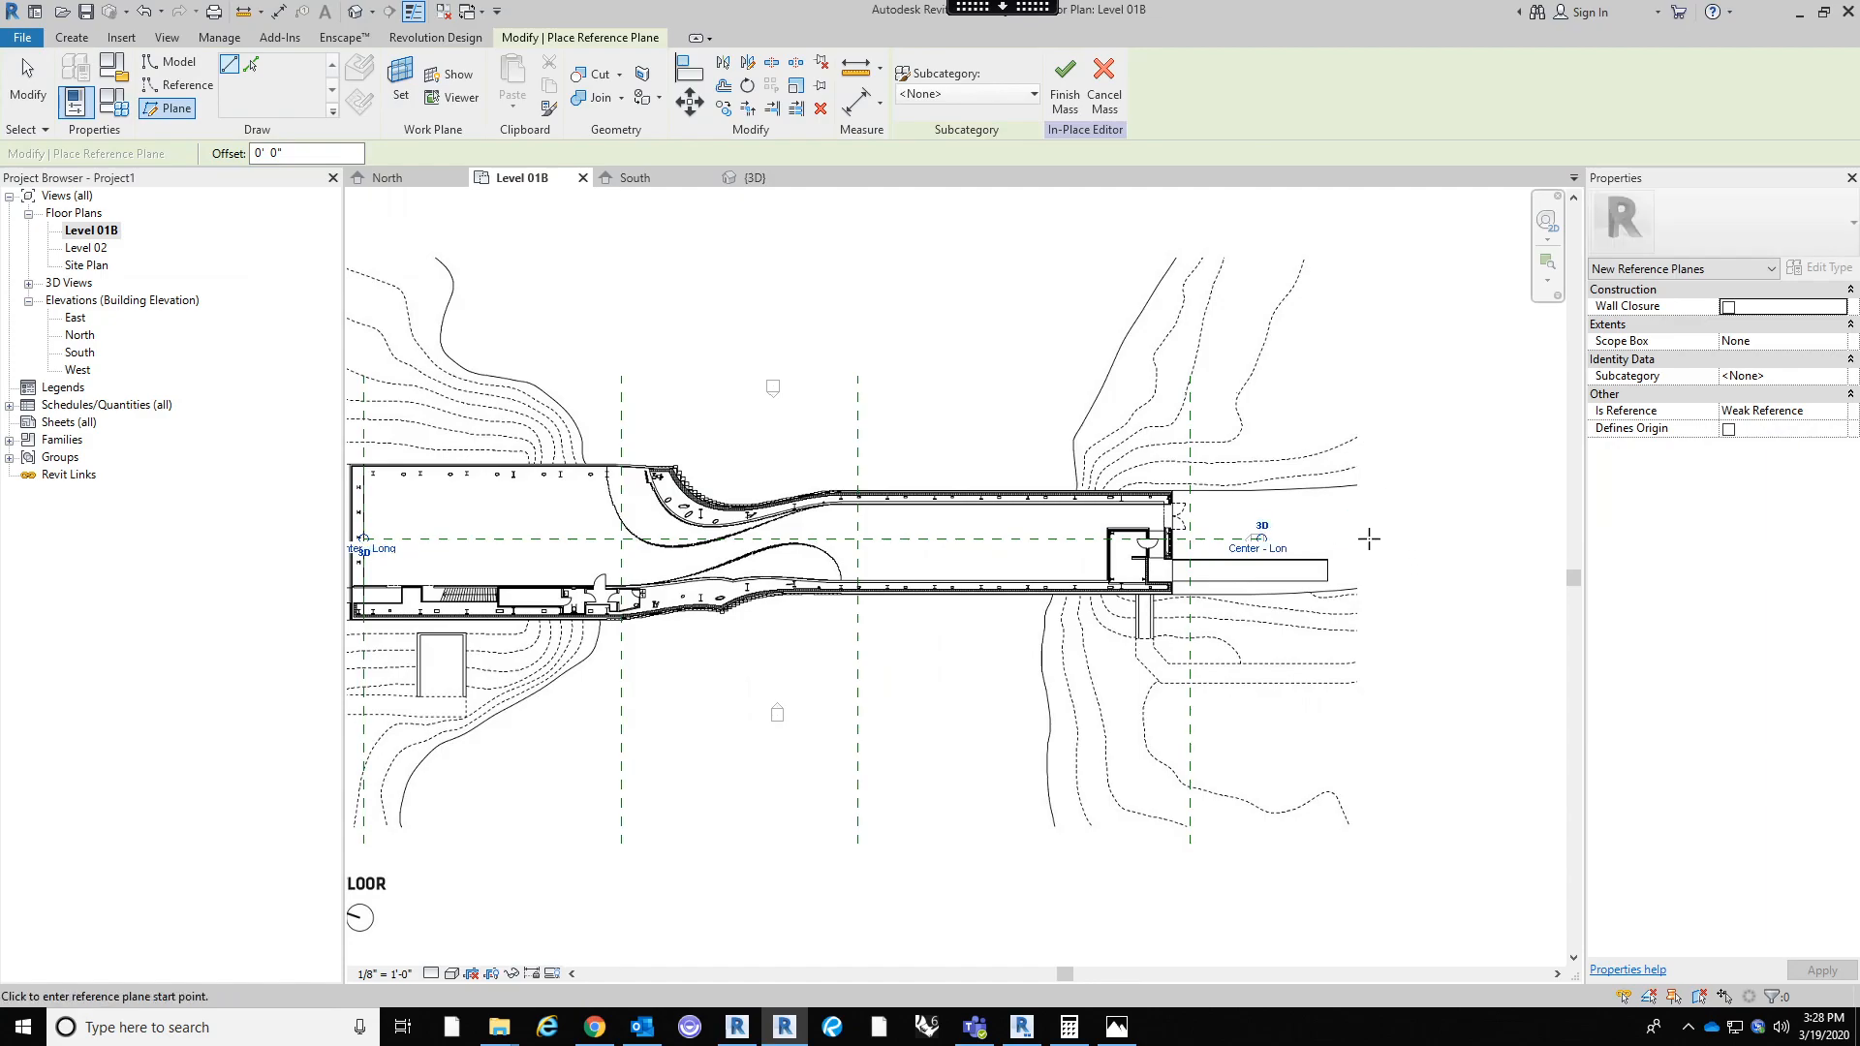
Extend the Center - Long reference plane's end outward past reference plane A and the building's wide end
{"action": "scroll", "coordinate": [947, 570], "scroll_direction": "down", "scroll_amount": 1}
{"action": "key", "text": "Escape"}
{"action": "left_click", "coordinate": [564, 551]}
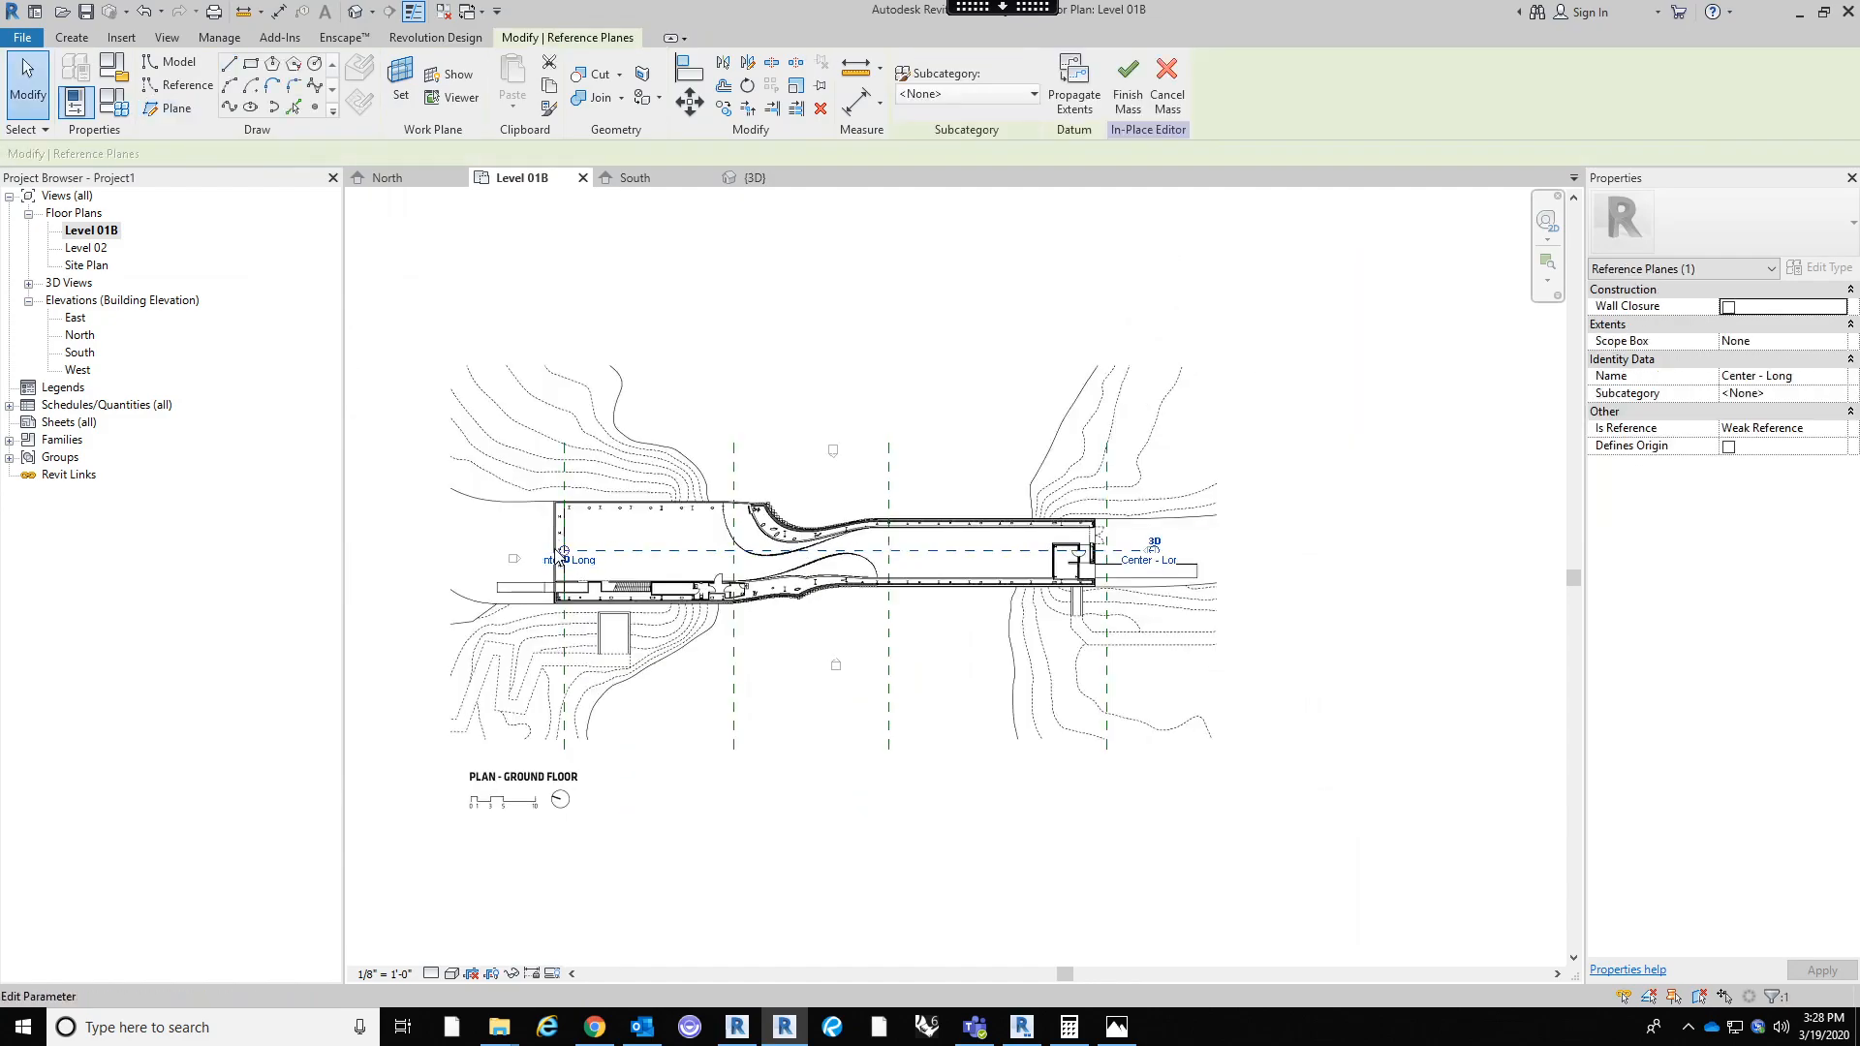
{"action": "key", "text": "Escape"}
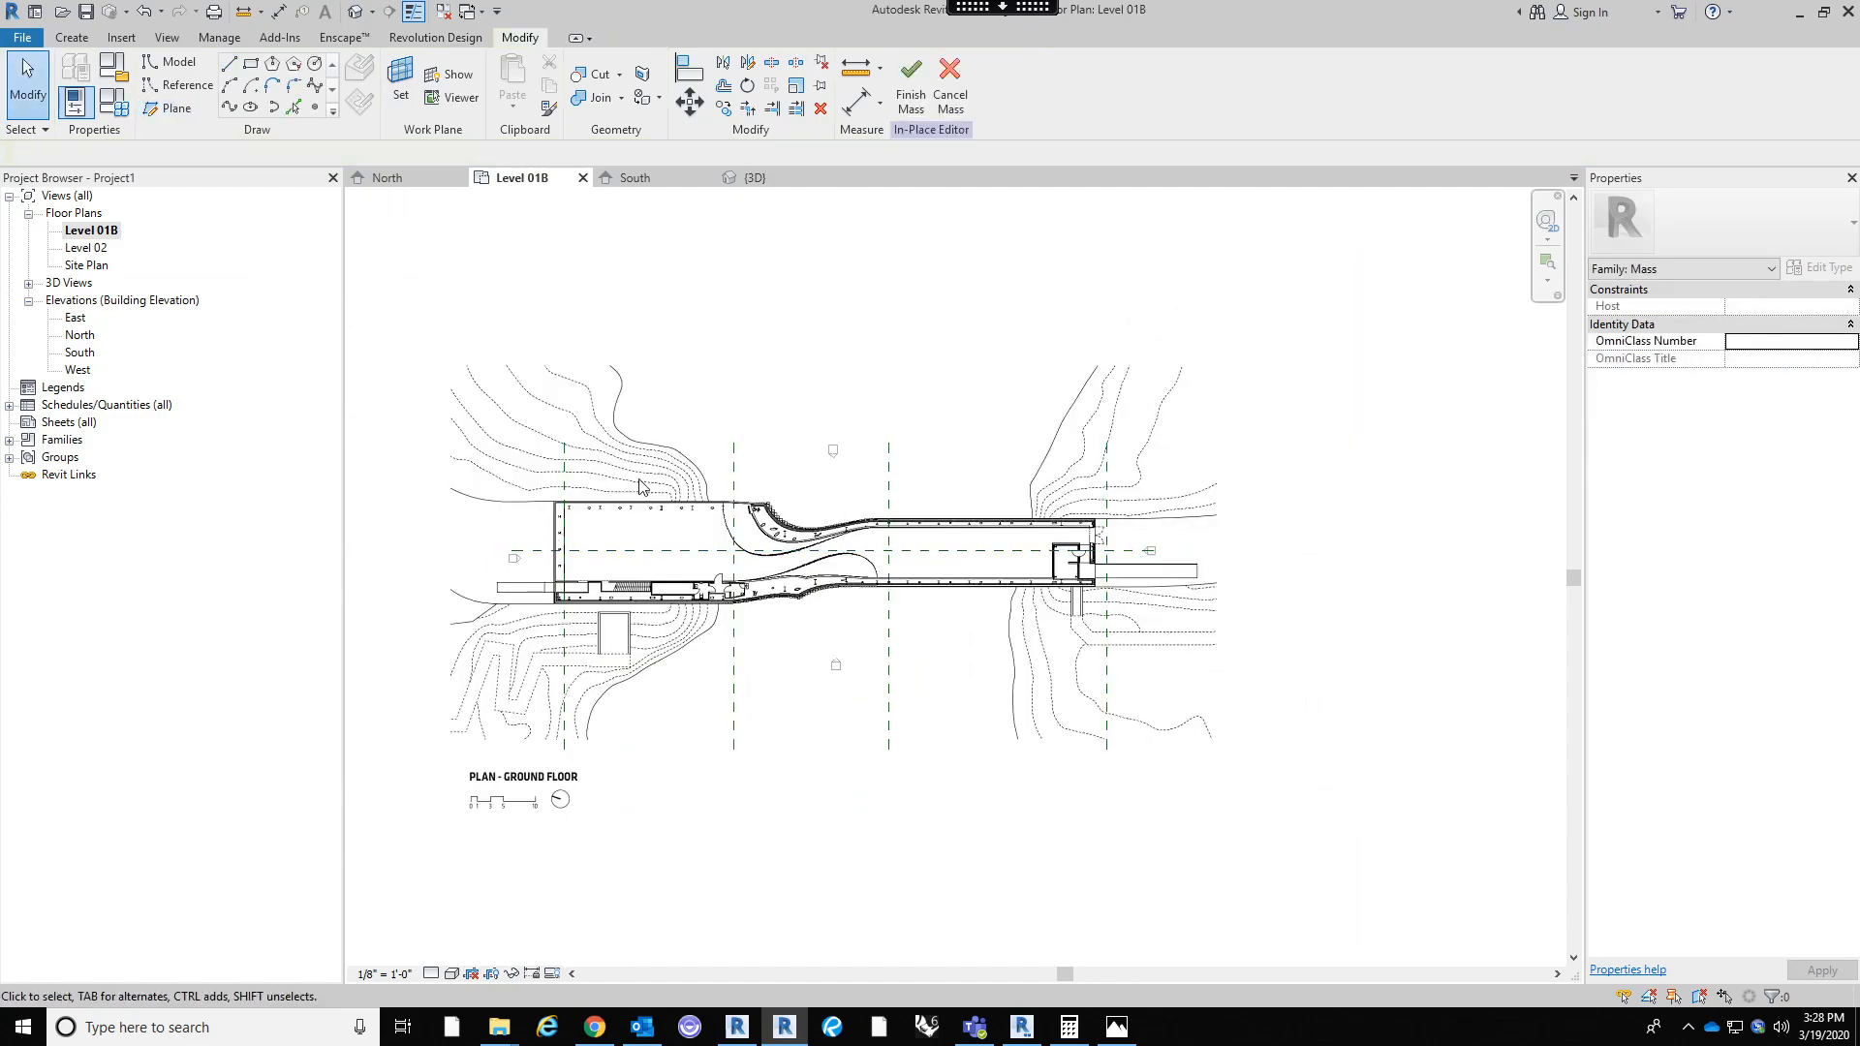
Copy the Center - Long reference plane up to the outer face of the narrow end's upper long wall
{"action": "scroll", "coordinate": [571, 562], "scroll_direction": "up", "scroll_amount": 2}
{"action": "left_click", "coordinate": [612, 592]}
{"action": "scroll", "coordinate": [1090, 621], "scroll_direction": "up", "scroll_amount": 2}
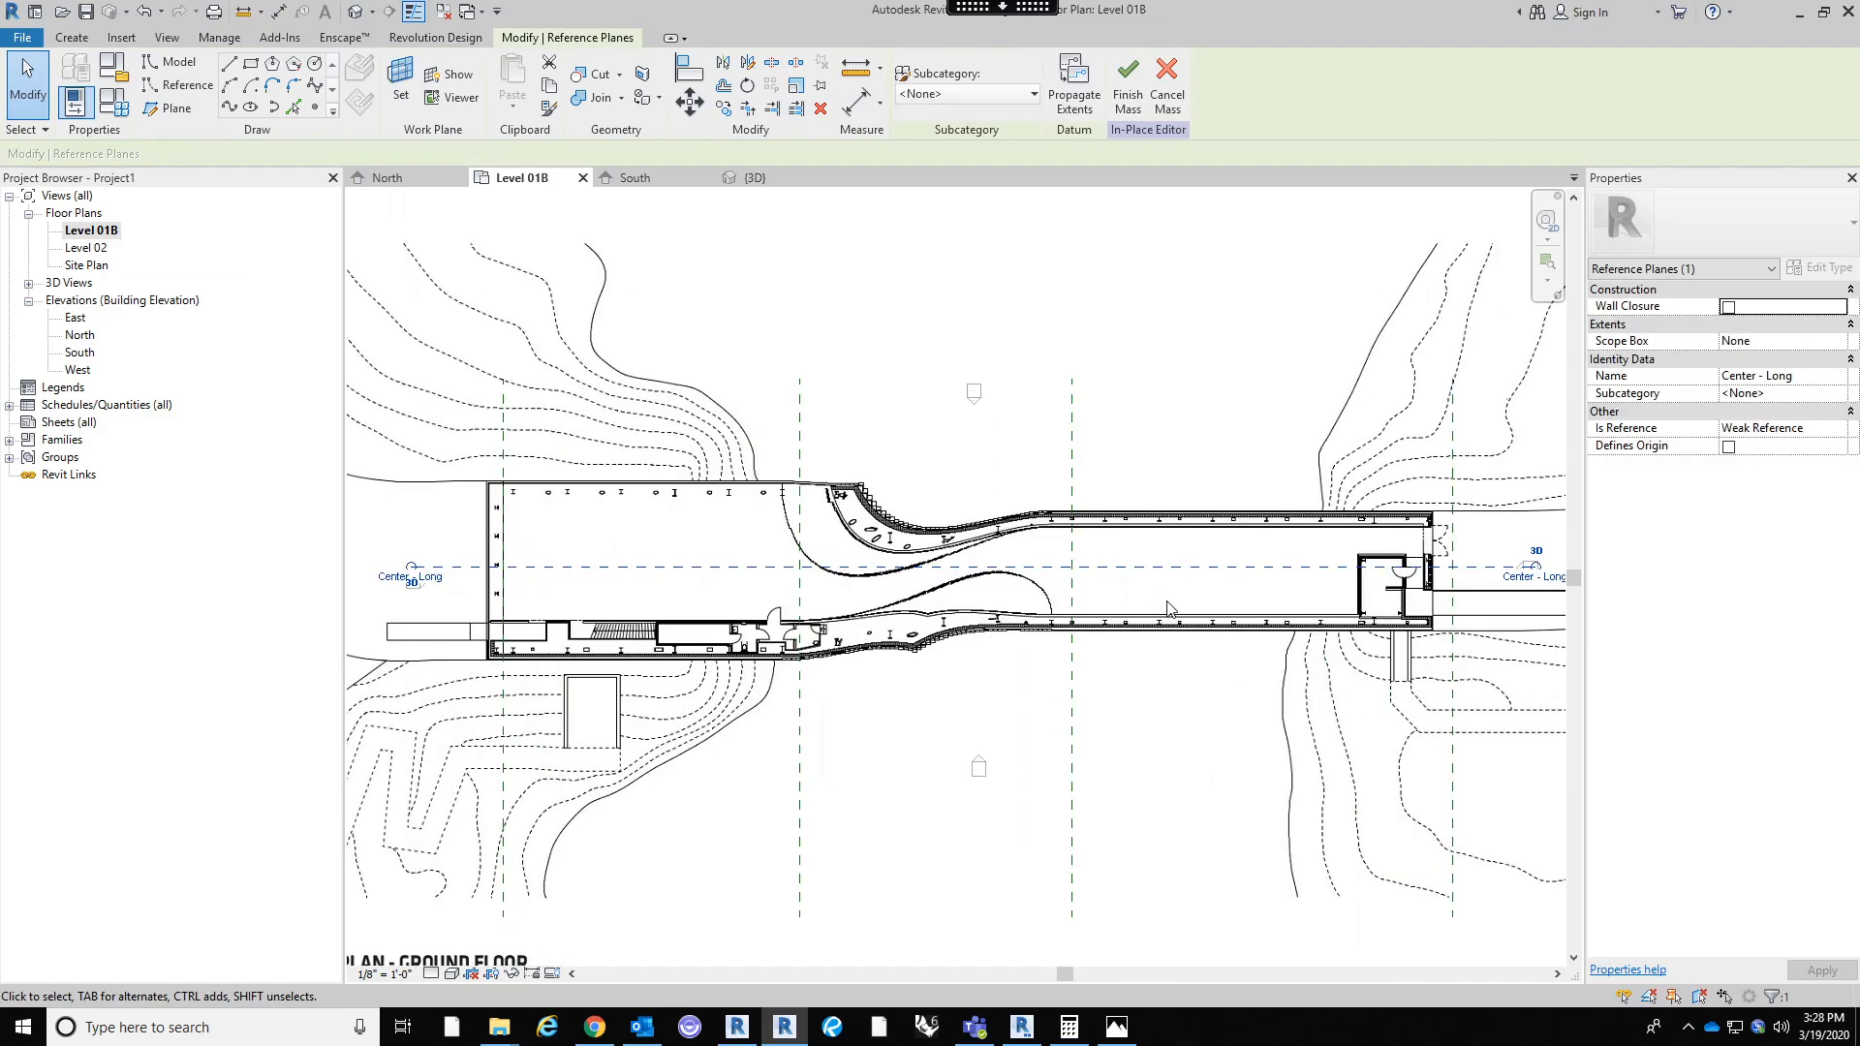
{"action": "middle_click_drag", "start_coordinate": [1188, 628], "coordinate": [1092, 636]}
{"action": "key", "text": "c"}
{"action": "key", "text": "o"}
{"action": "scroll", "coordinate": [1400, 563], "scroll_direction": "up", "scroll_amount": 2}
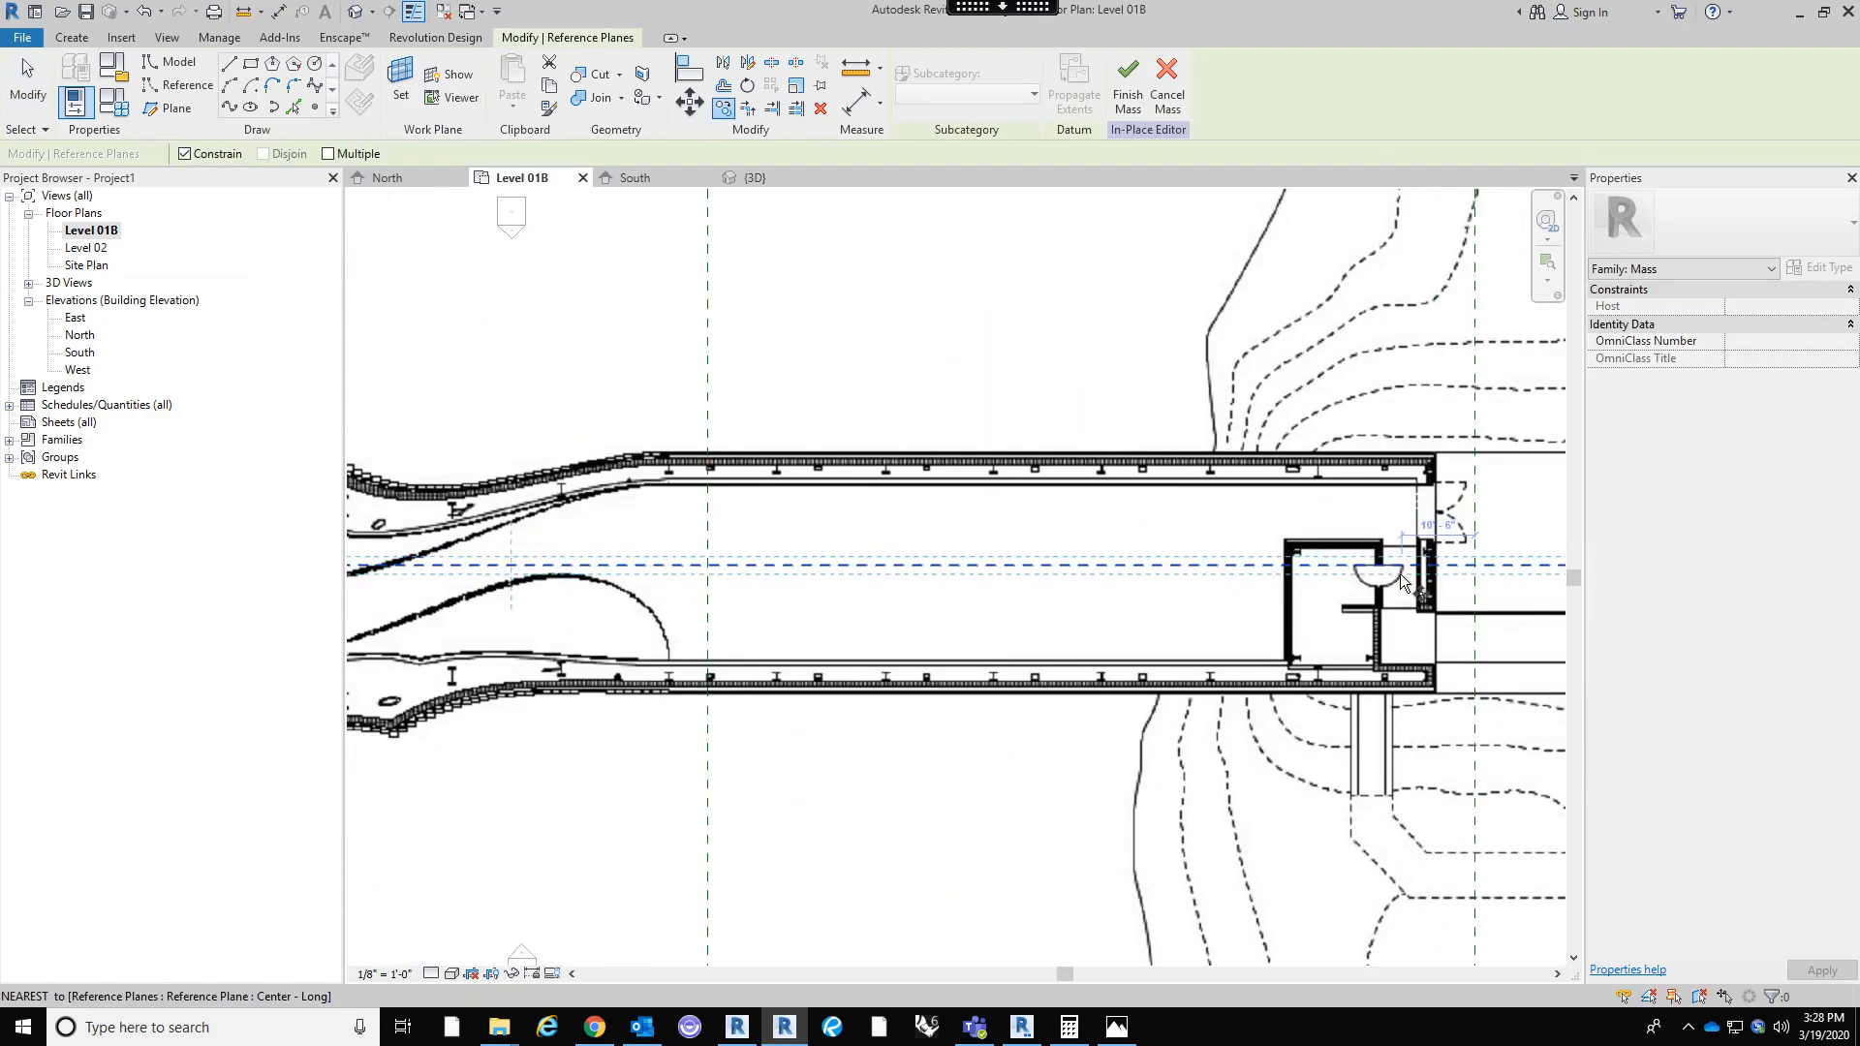
{"action": "left_click", "coordinate": [1401, 563]}
{"action": "left_click", "coordinate": [1401, 451]}
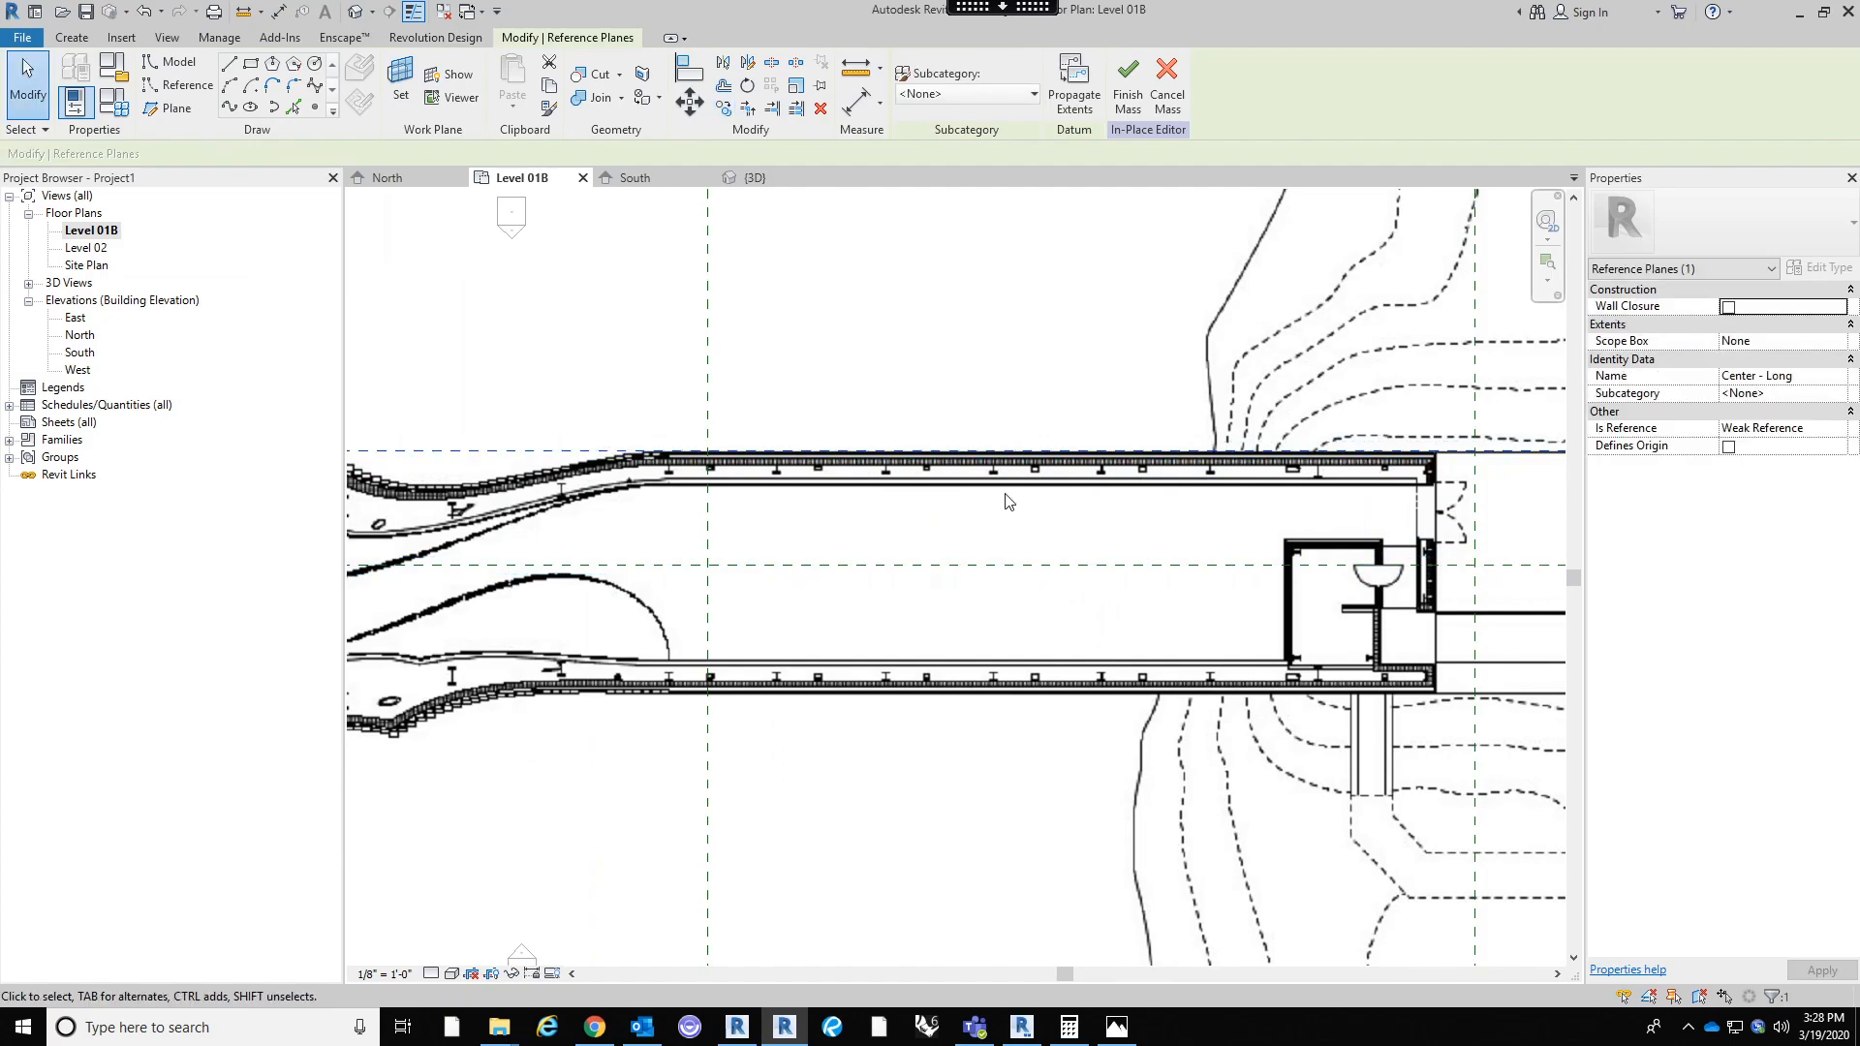
Open the copied reference plane's name for editing
{"action": "scroll", "coordinate": [727, 552], "scroll_direction": "down", "scroll_amount": 3}
{"action": "left_click", "coordinate": [1180, 512]}
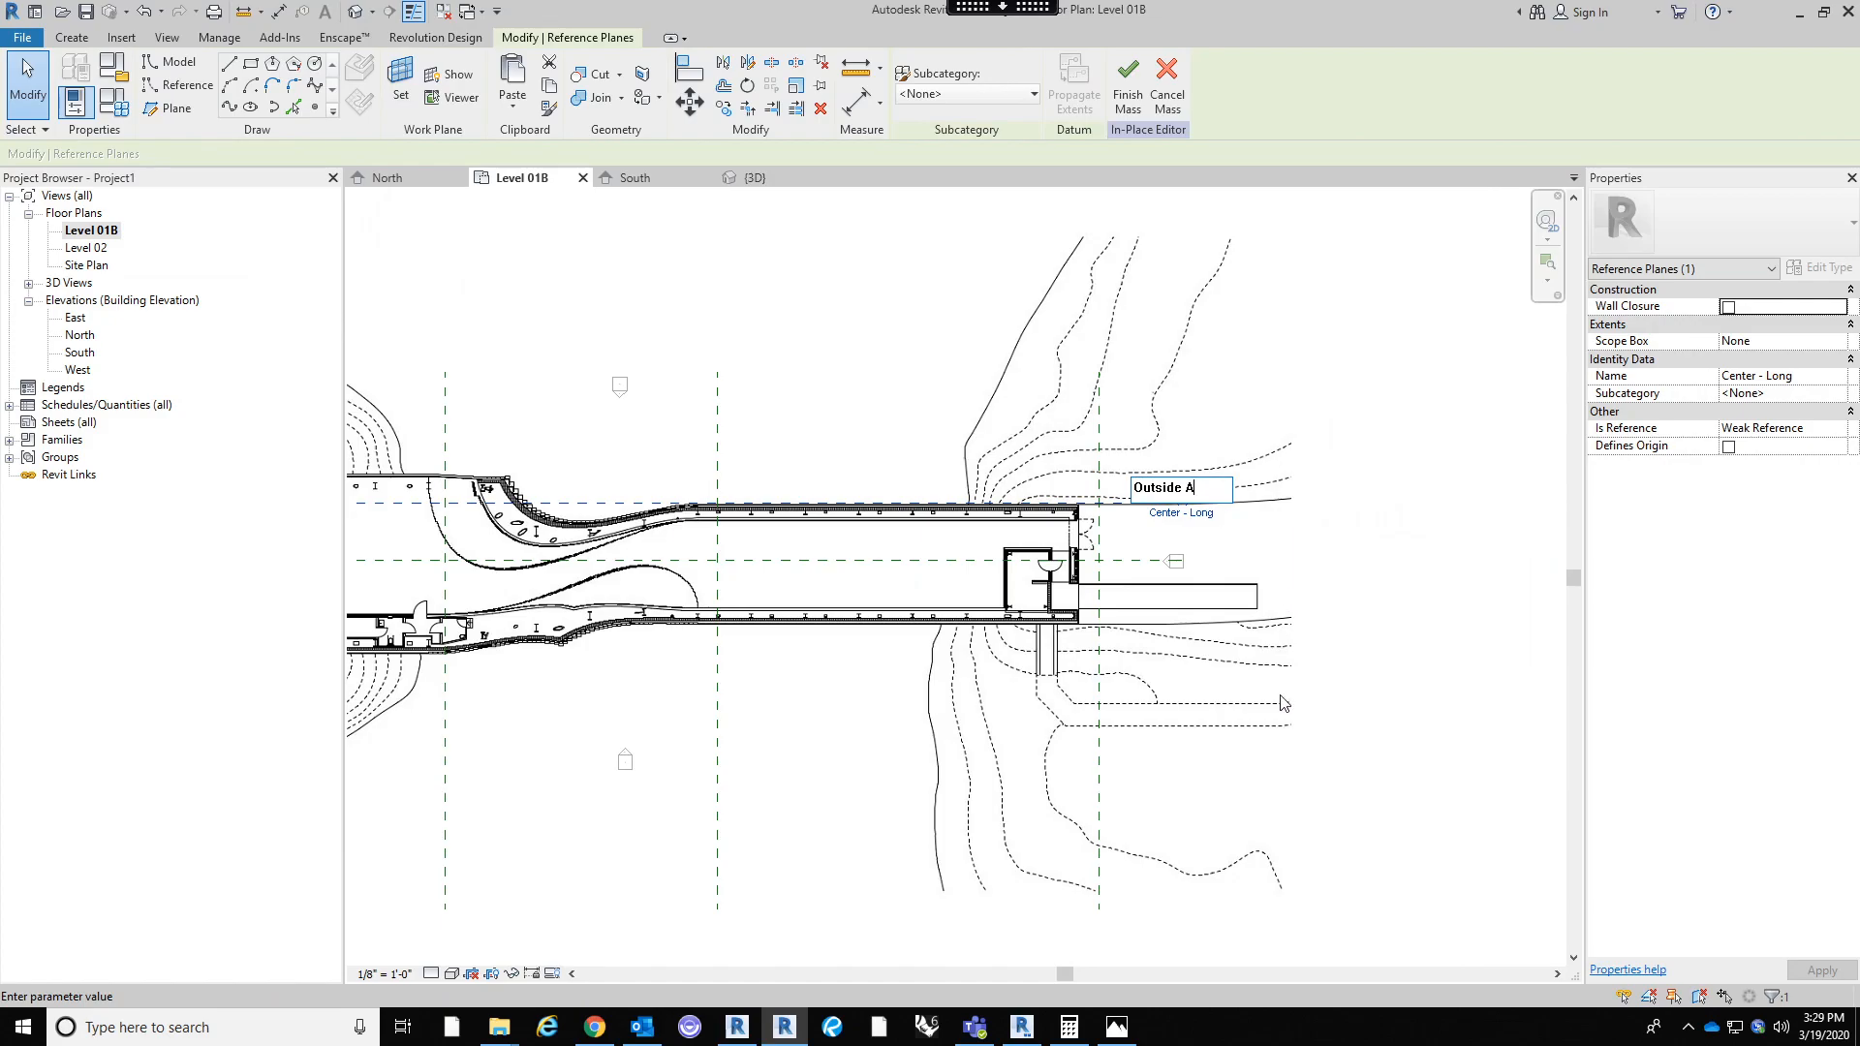
Name the copied reference plane Outside A, and copy it down to the narrow end's lower outer wall face as Outside B
{"action": "key", "text": "Return"}
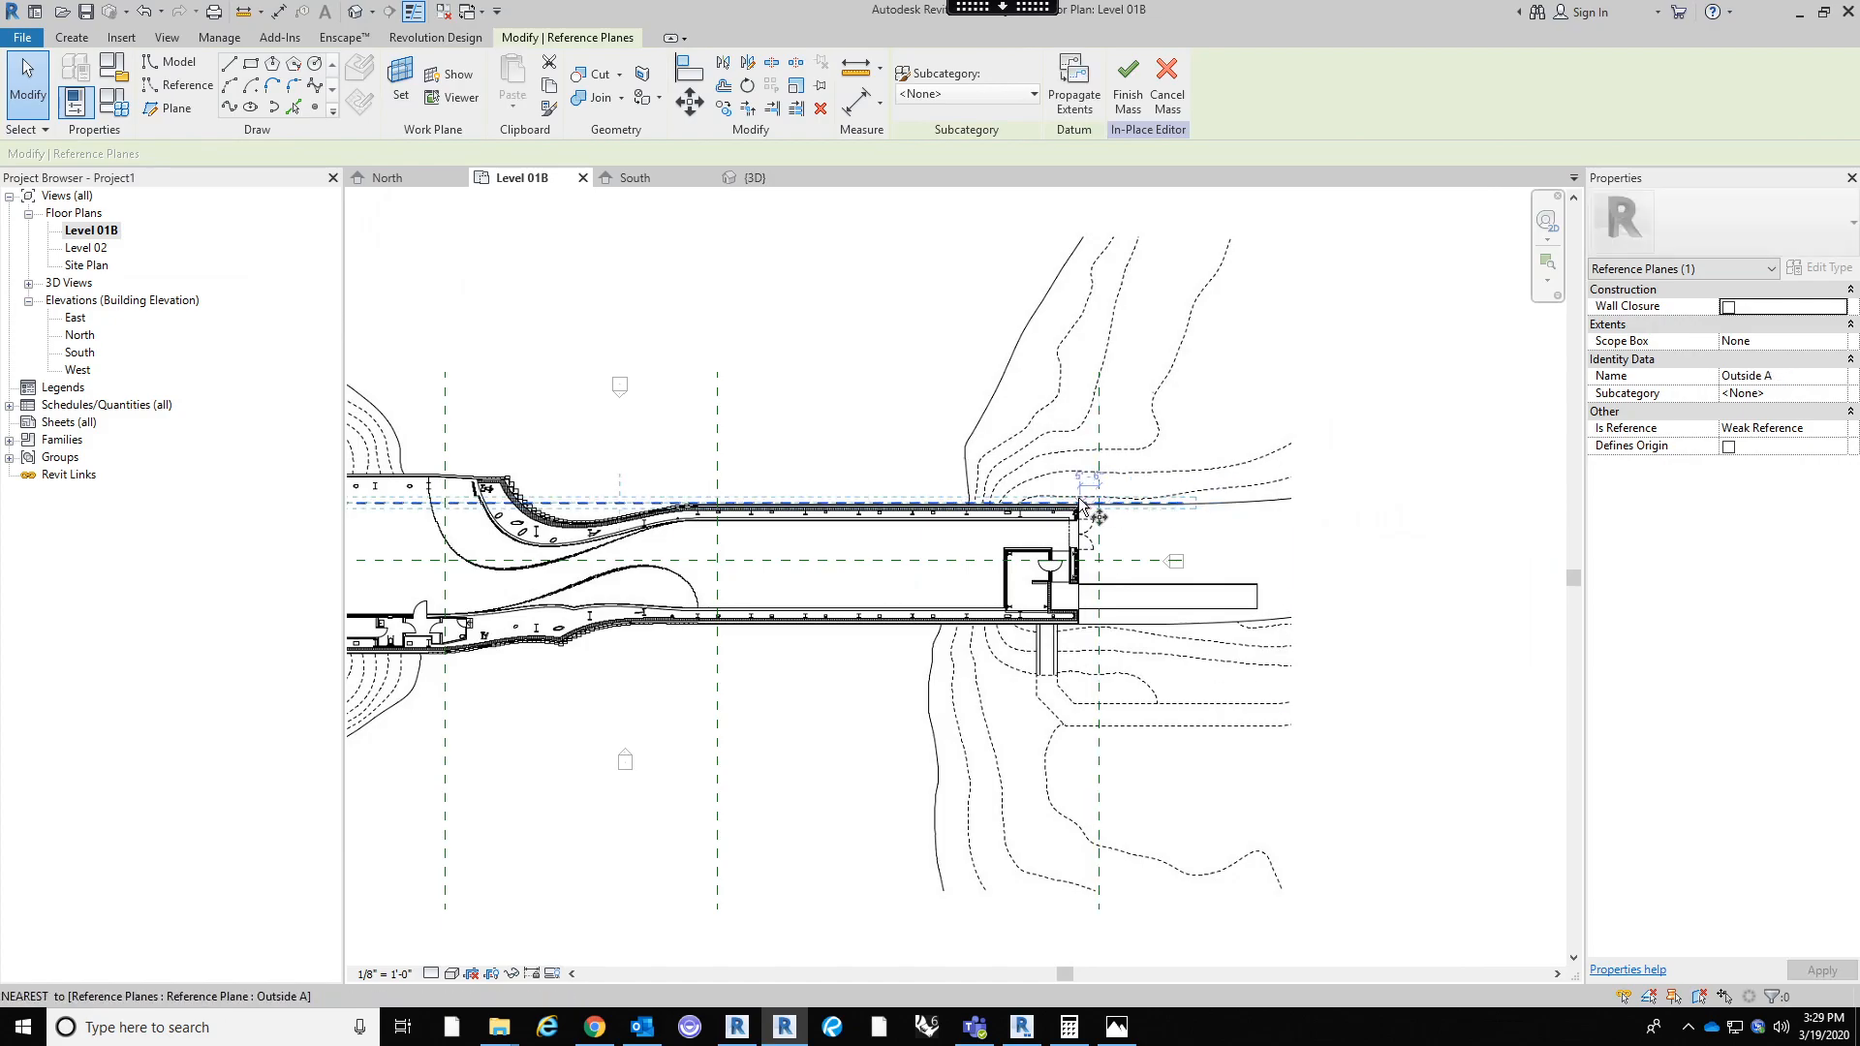
{"action": "key", "text": "c"}
{"action": "key", "text": "o"}
{"action": "left_click", "coordinate": [1106, 501]}
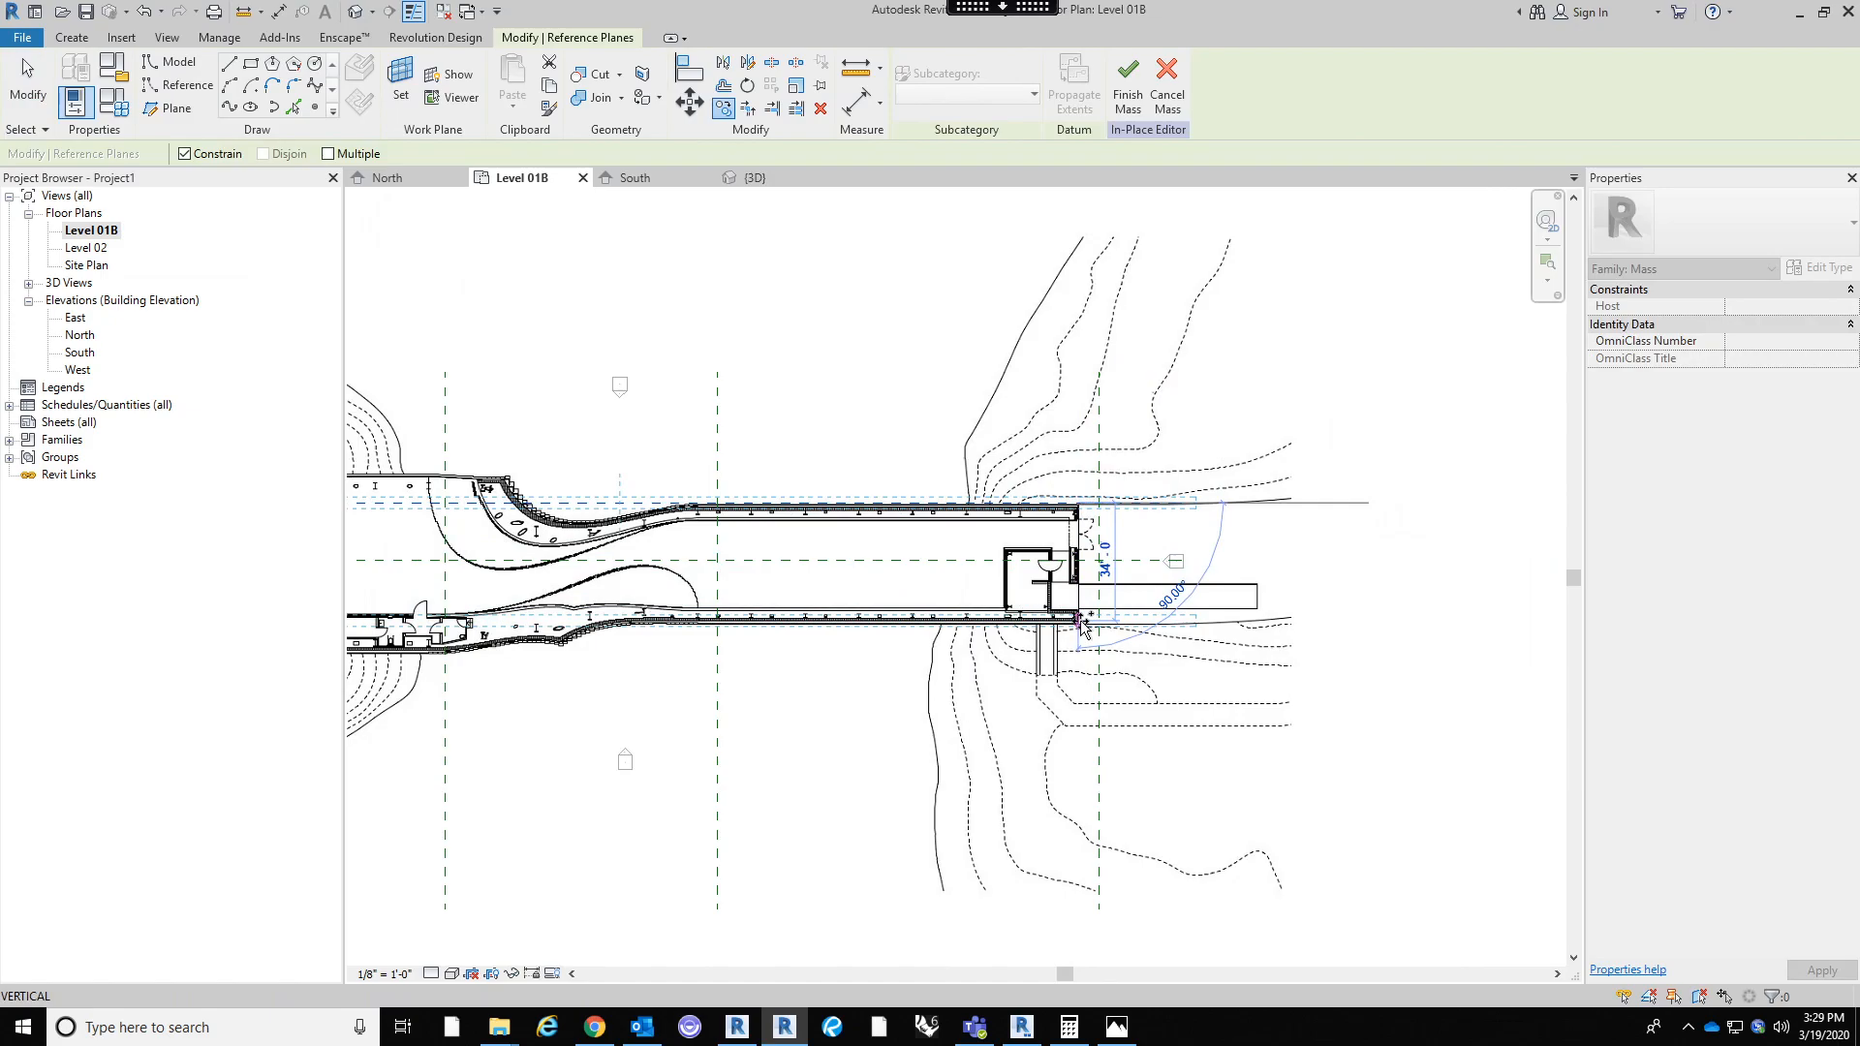
{"action": "left_click", "coordinate": [1082, 627]}
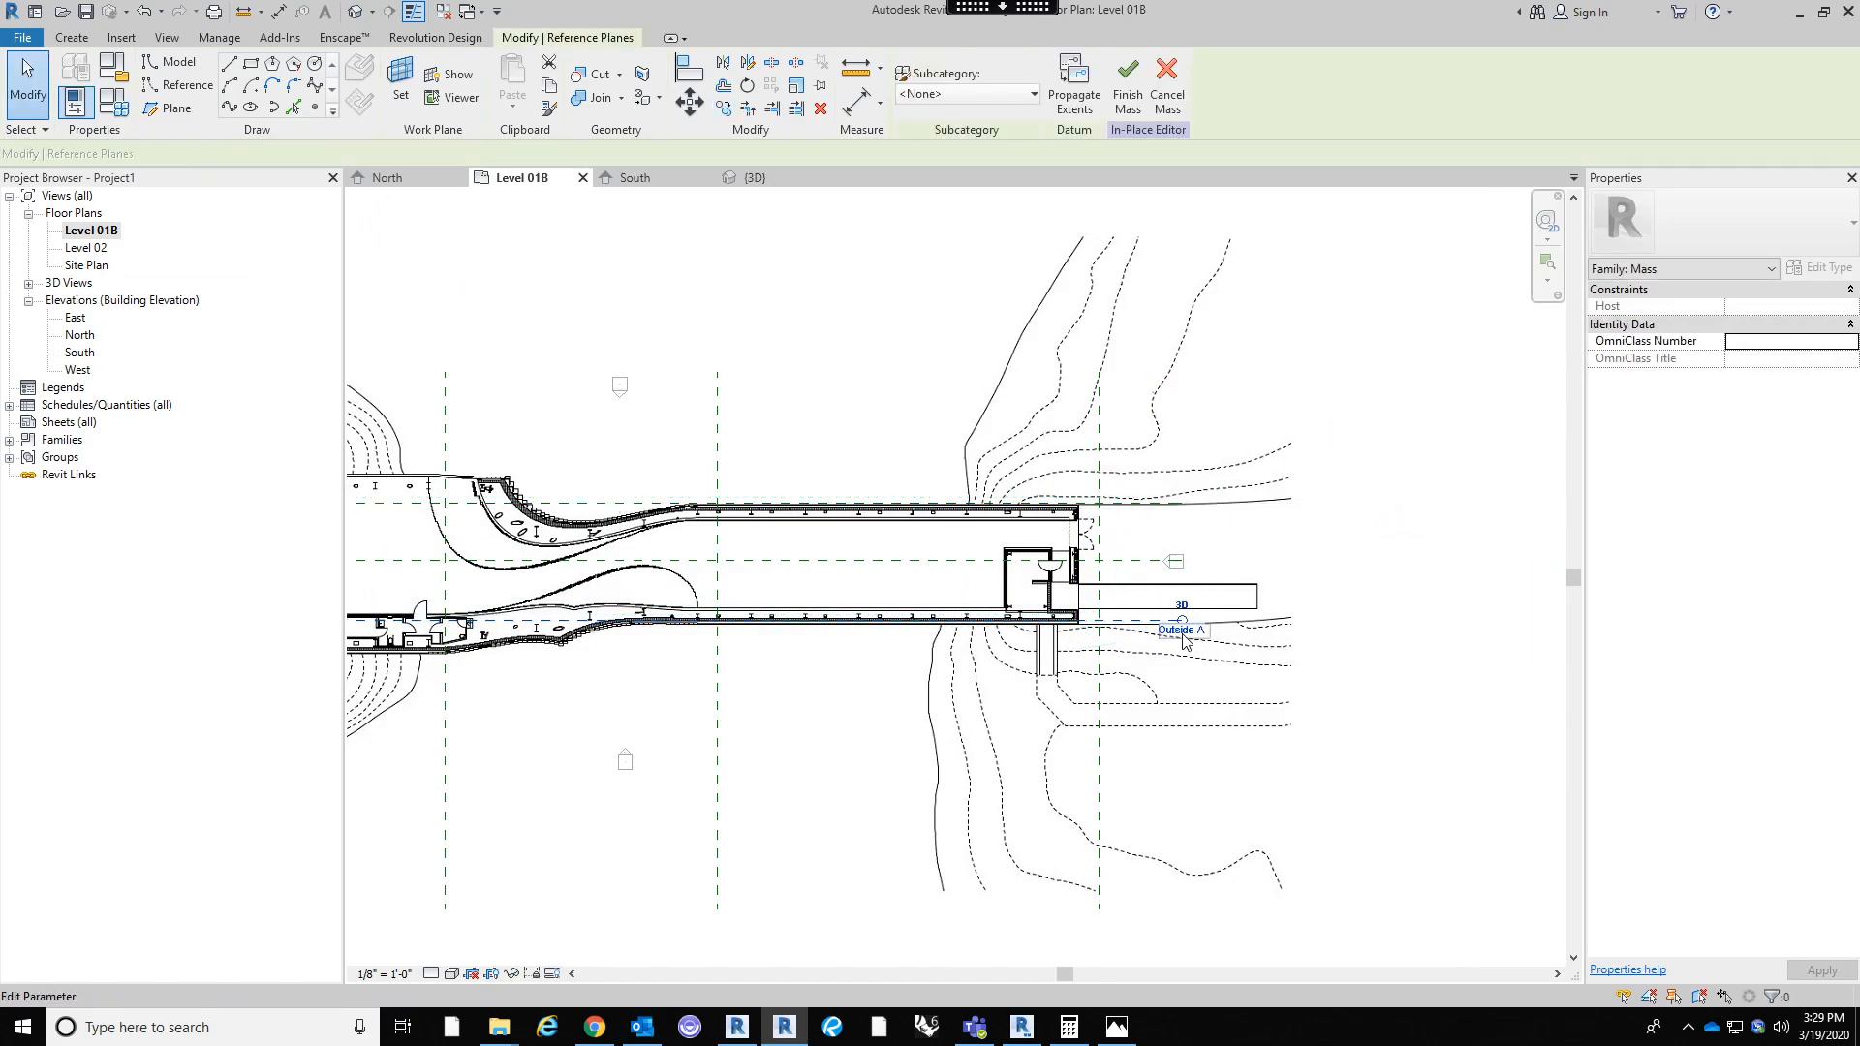
{"action": "left_click", "coordinate": [1183, 636]}
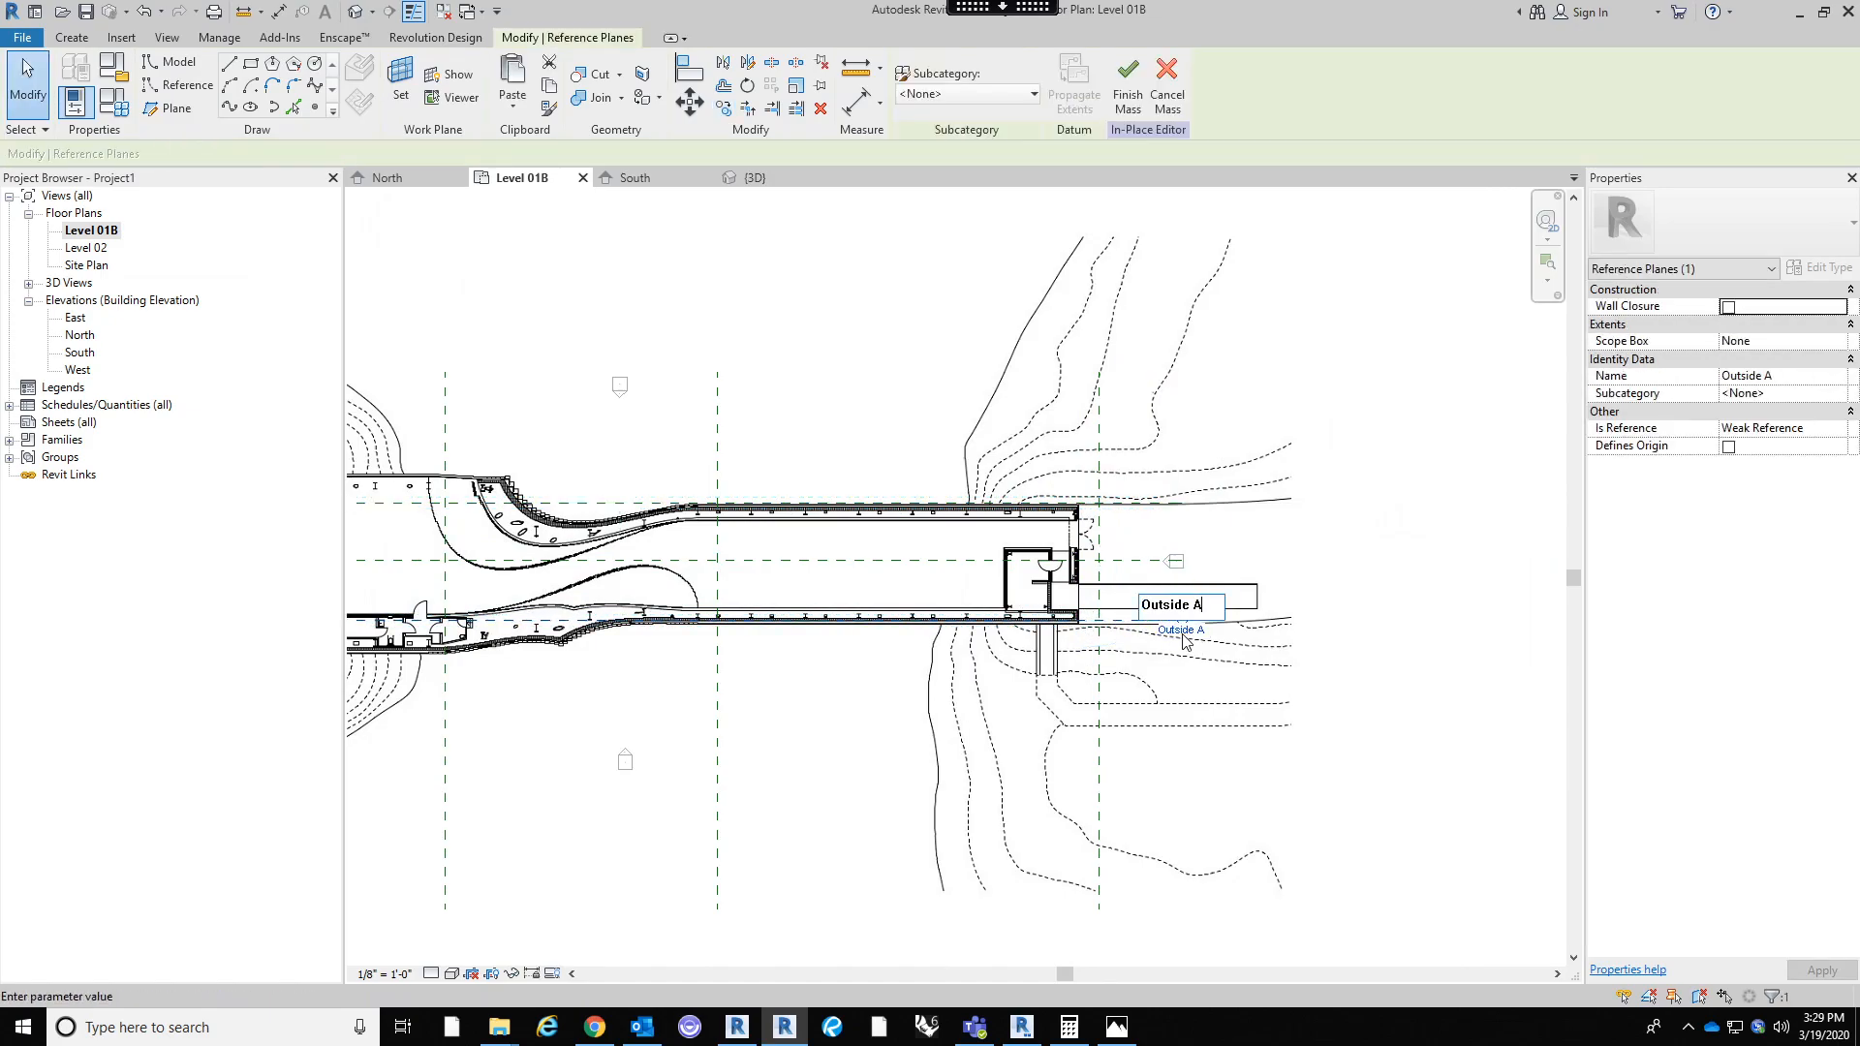
{"action": "key", "text": "Return"}
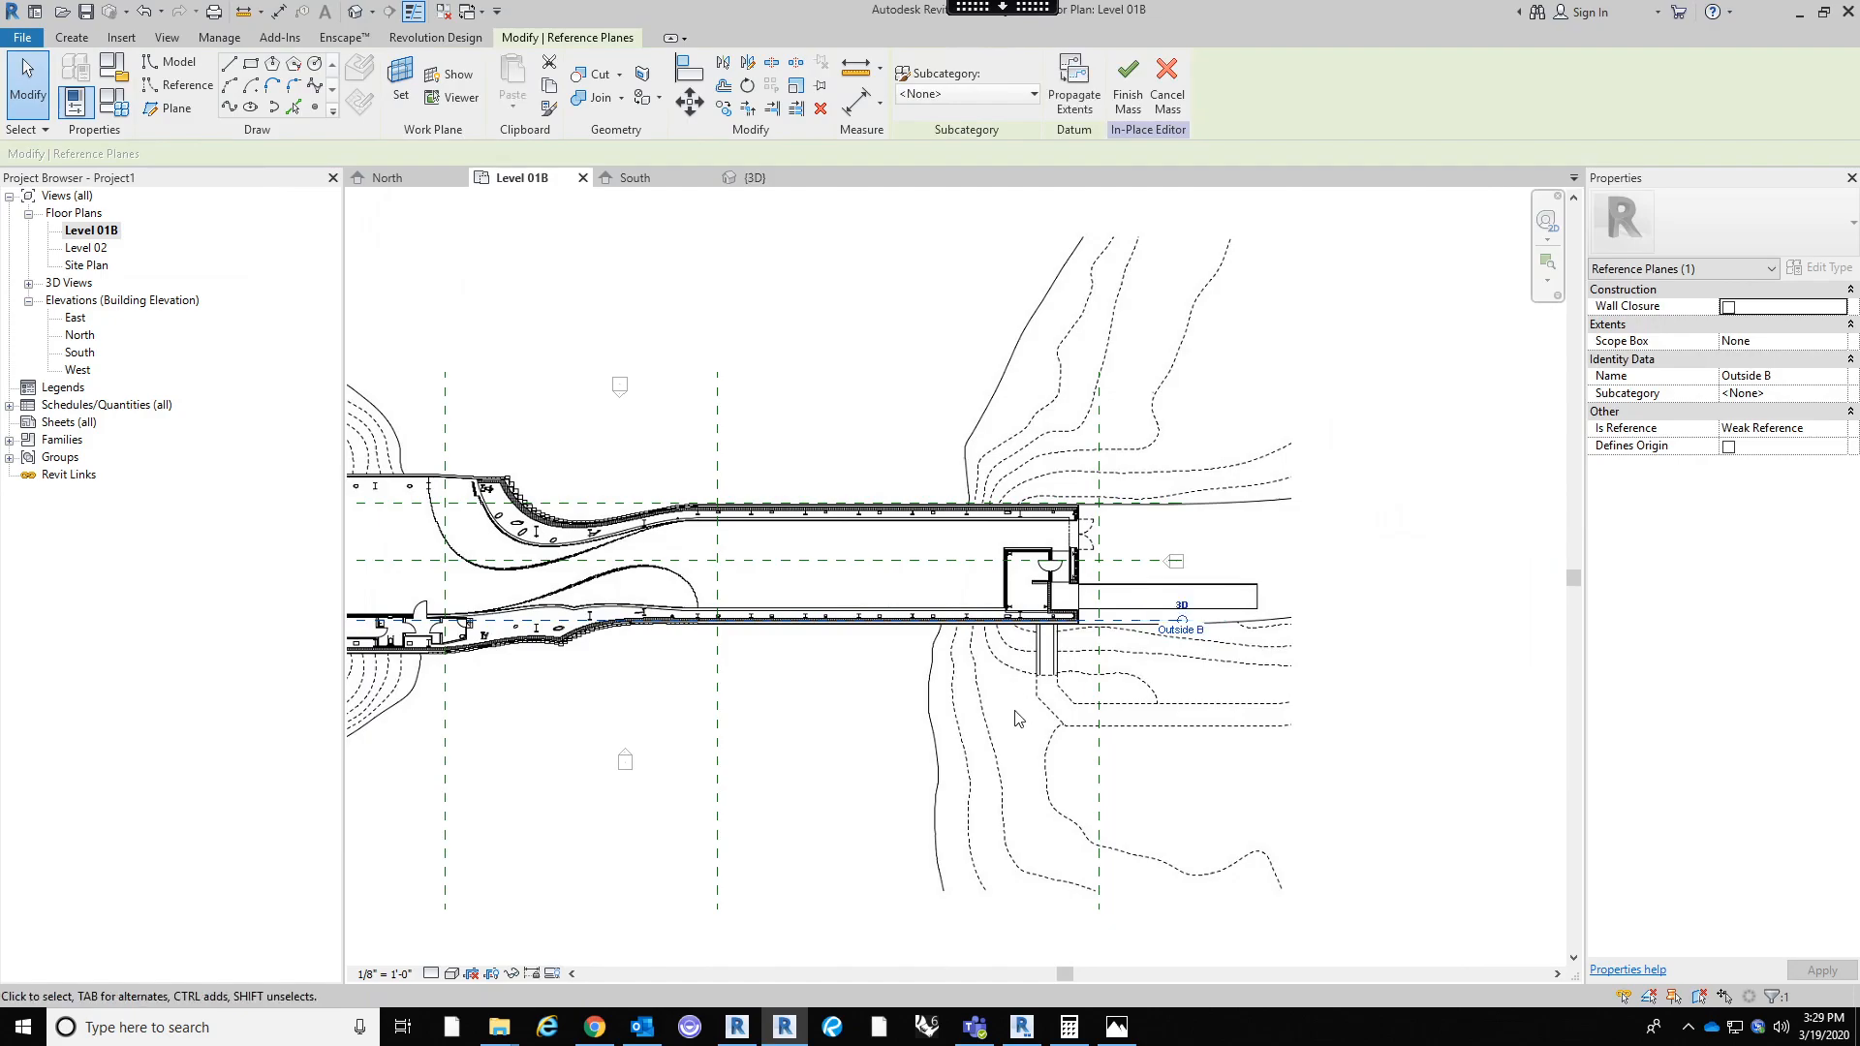
Copy the Outside A reference plane up to the wide end's upper outer wall face and name the copy Outside 1
{"action": "middle_click_drag", "start_coordinate": [1017, 718], "coordinate": [1507, 694]}
{"action": "scroll", "coordinate": [1507, 693], "scroll_direction": "down", "scroll_amount": 2}
{"action": "left_click", "coordinate": [1025, 564]}
{"action": "scroll", "coordinate": [1028, 569], "scroll_direction": "up", "scroll_amount": 2}
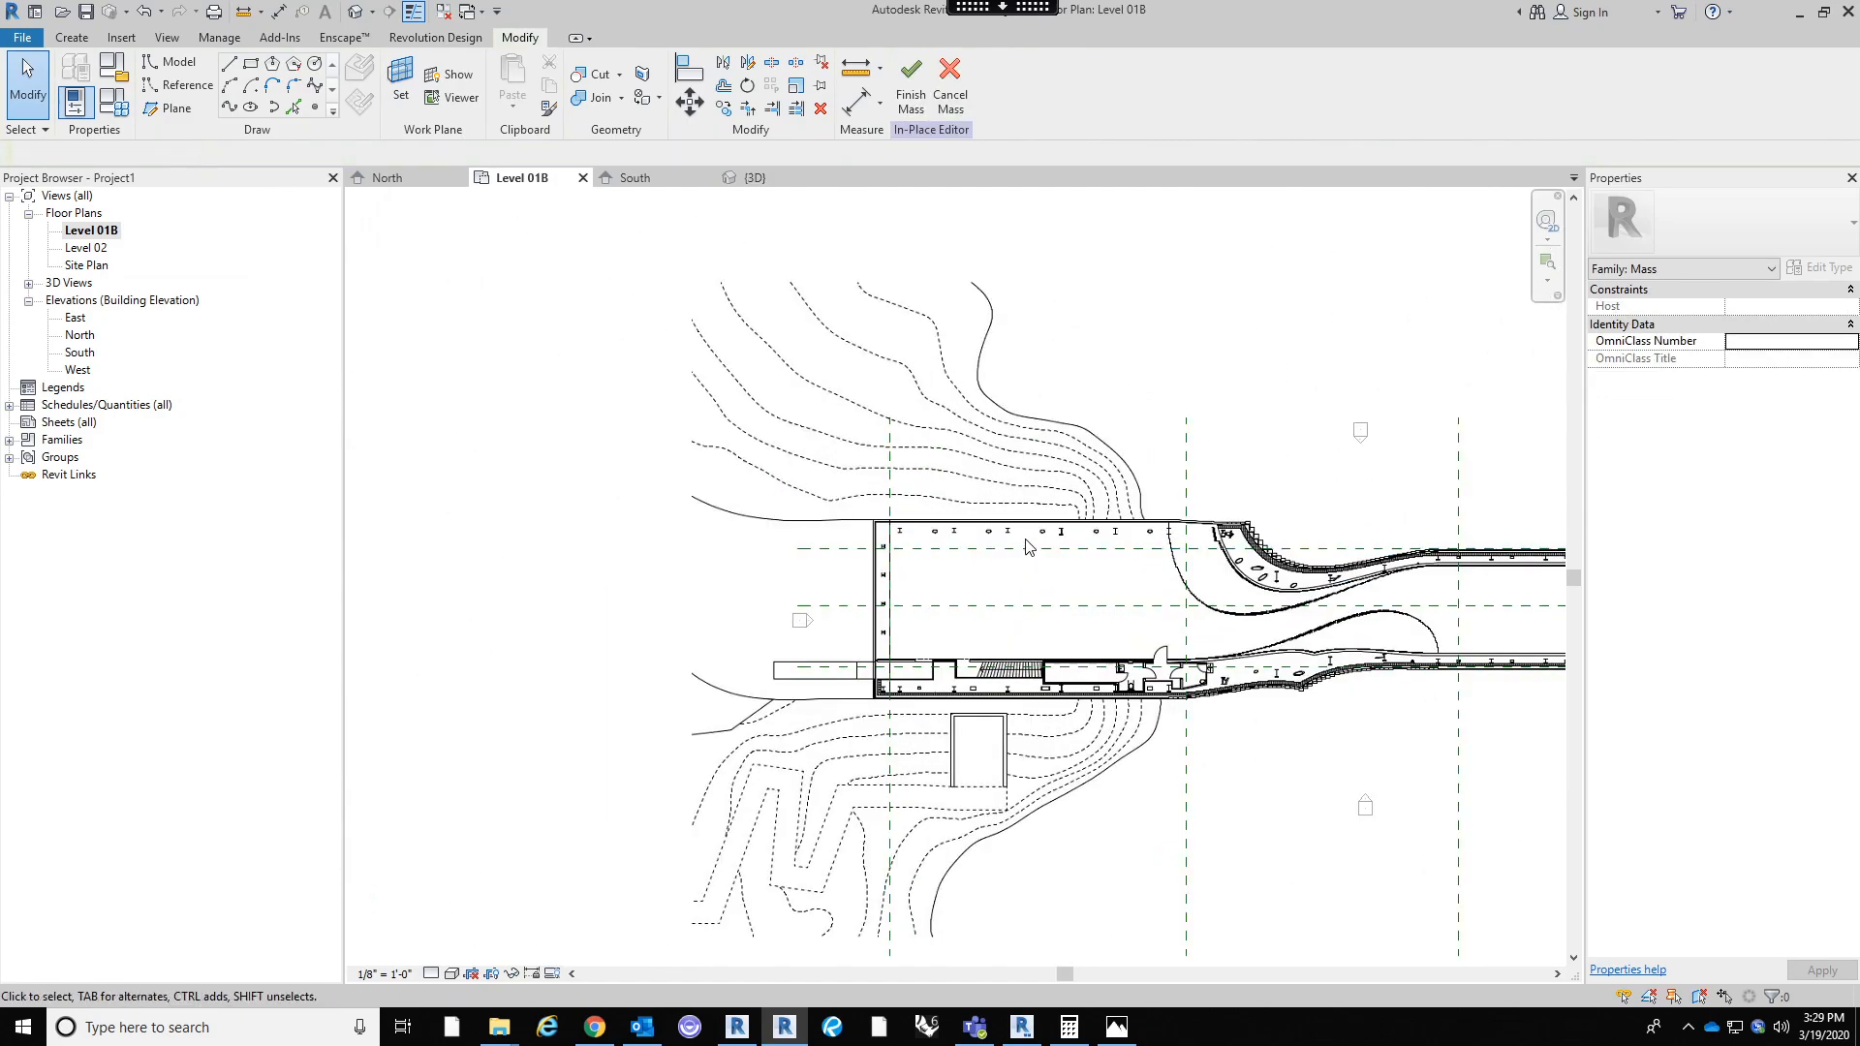
{"action": "left_click", "coordinate": [1029, 550]}
{"action": "scroll", "coordinate": [1000, 544], "scroll_direction": "up", "scroll_amount": 1}
{"action": "key", "text": "c"}
{"action": "key", "text": "o"}
{"action": "left_click", "coordinate": [996, 554]}
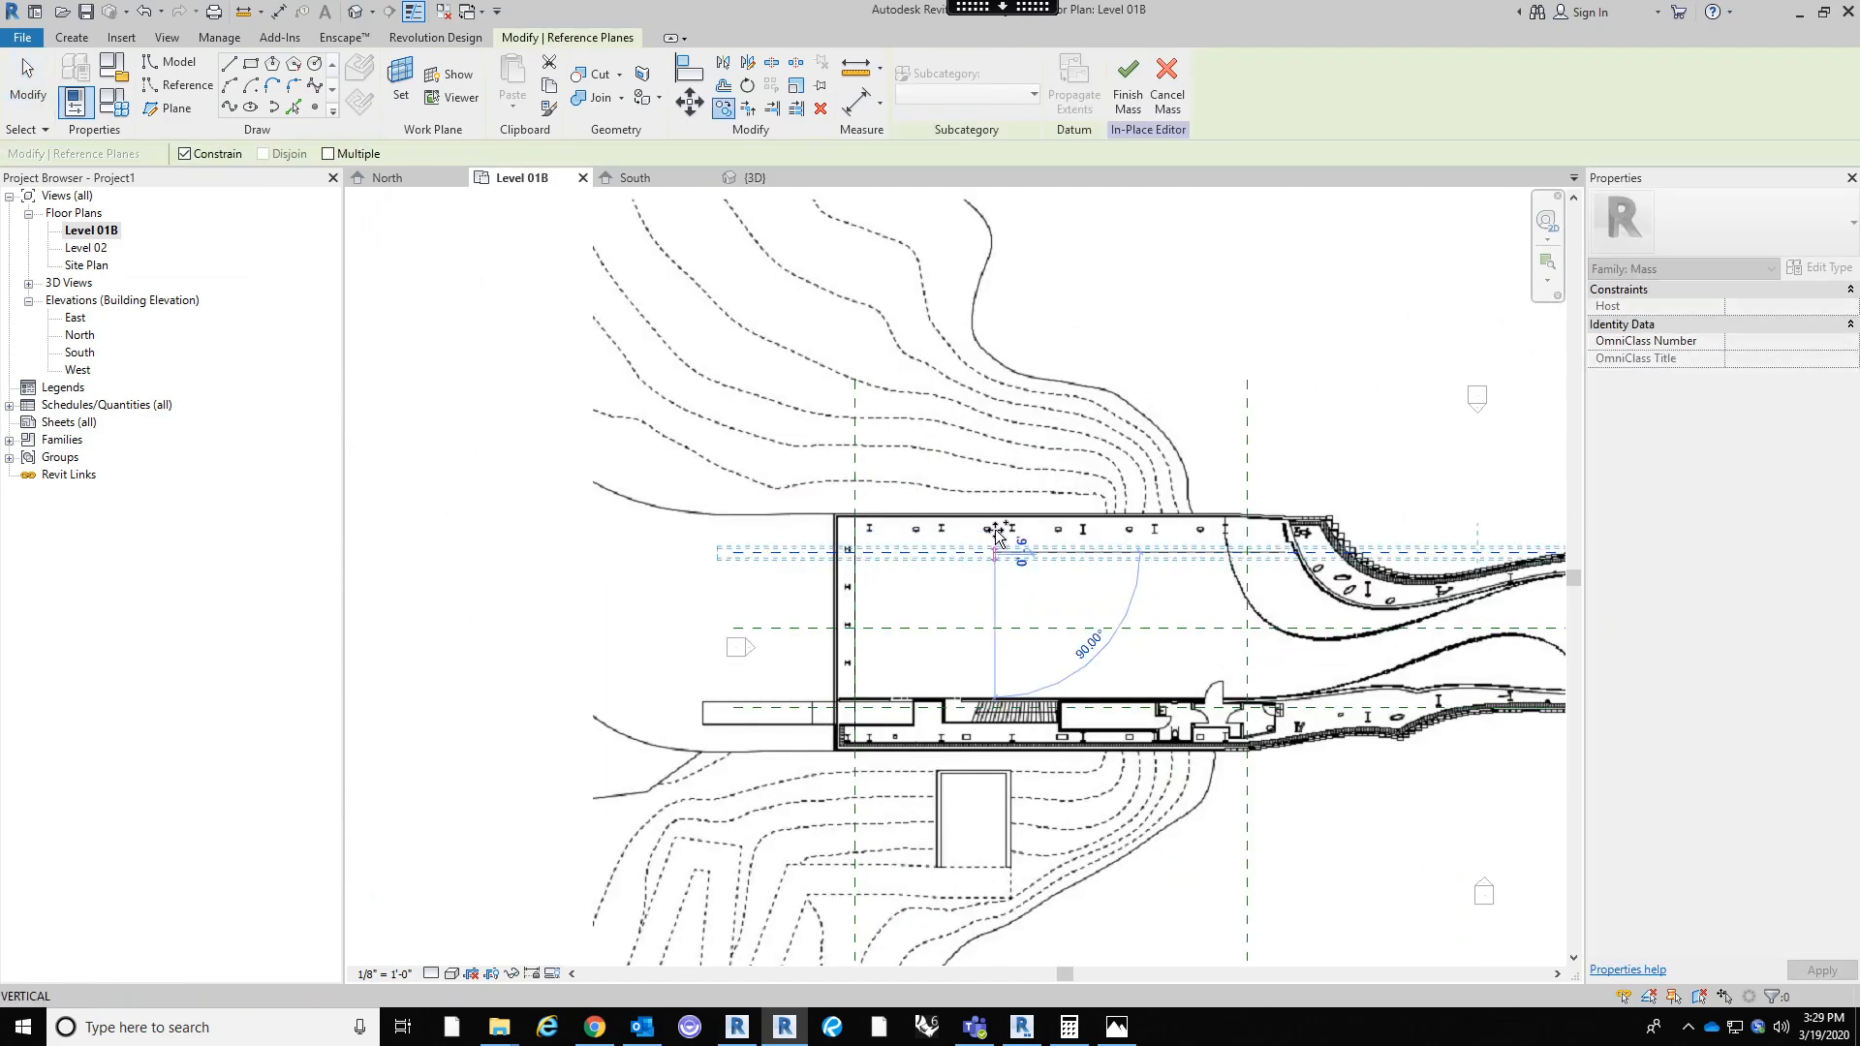
{"action": "left_click", "coordinate": [995, 514]}
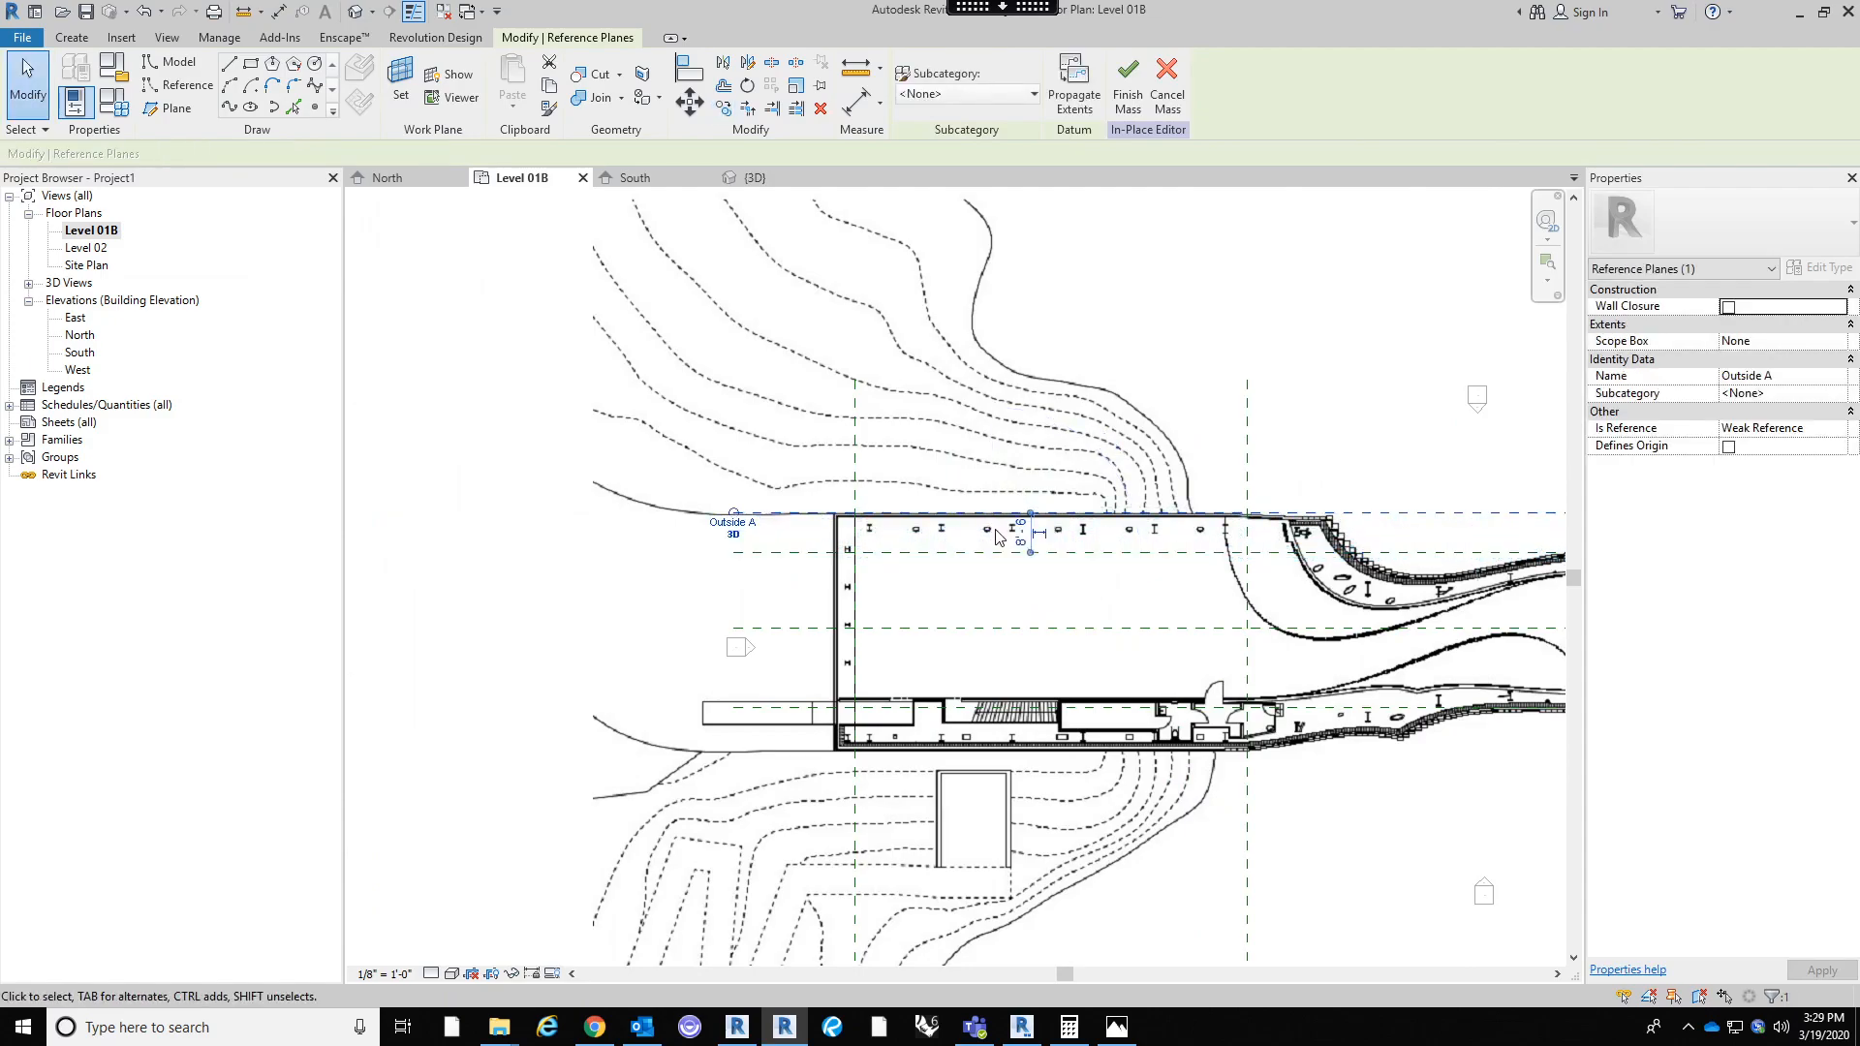
{"action": "left_click", "coordinate": [737, 520]}
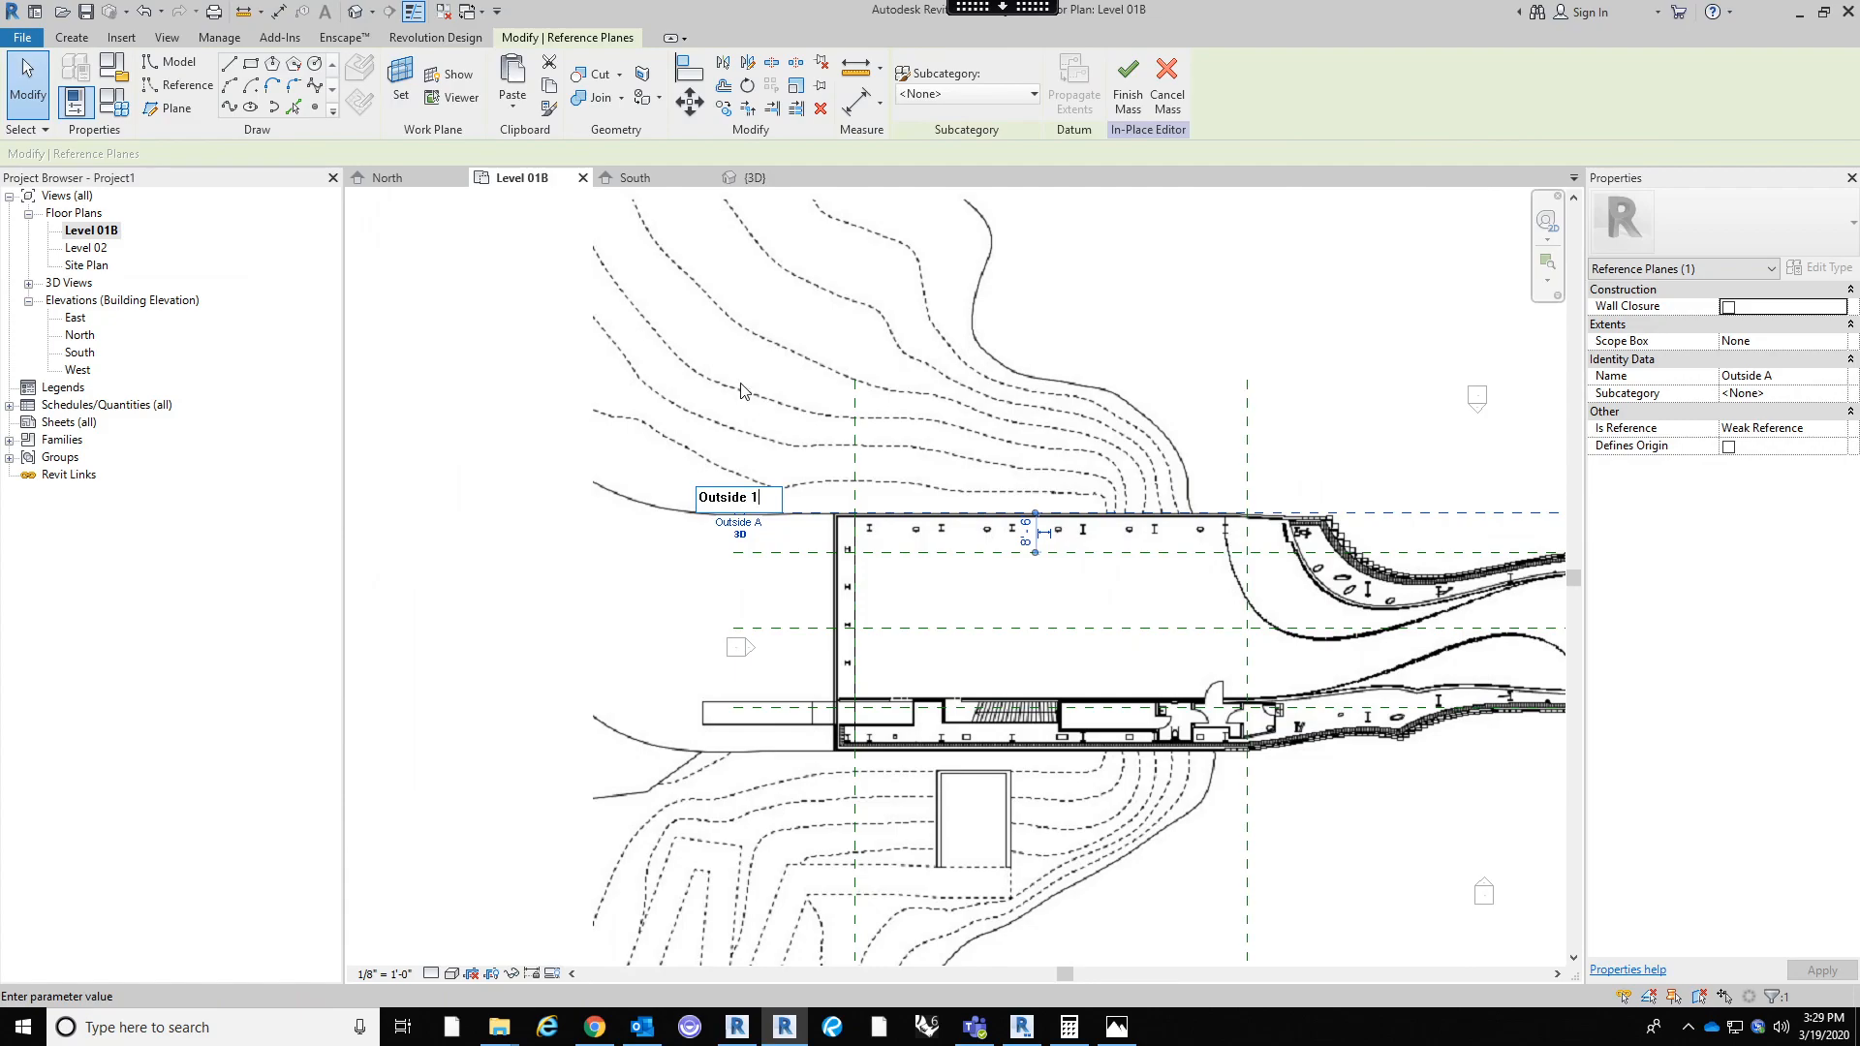
{"action": "key", "text": "Return"}
Copy the Outside 1 reference plane down to the wide end's lower outer wall face and name the copy Outside 2
{"action": "key", "text": "c"}
{"action": "key", "text": "o"}
{"action": "left_click", "coordinate": [856, 515]}
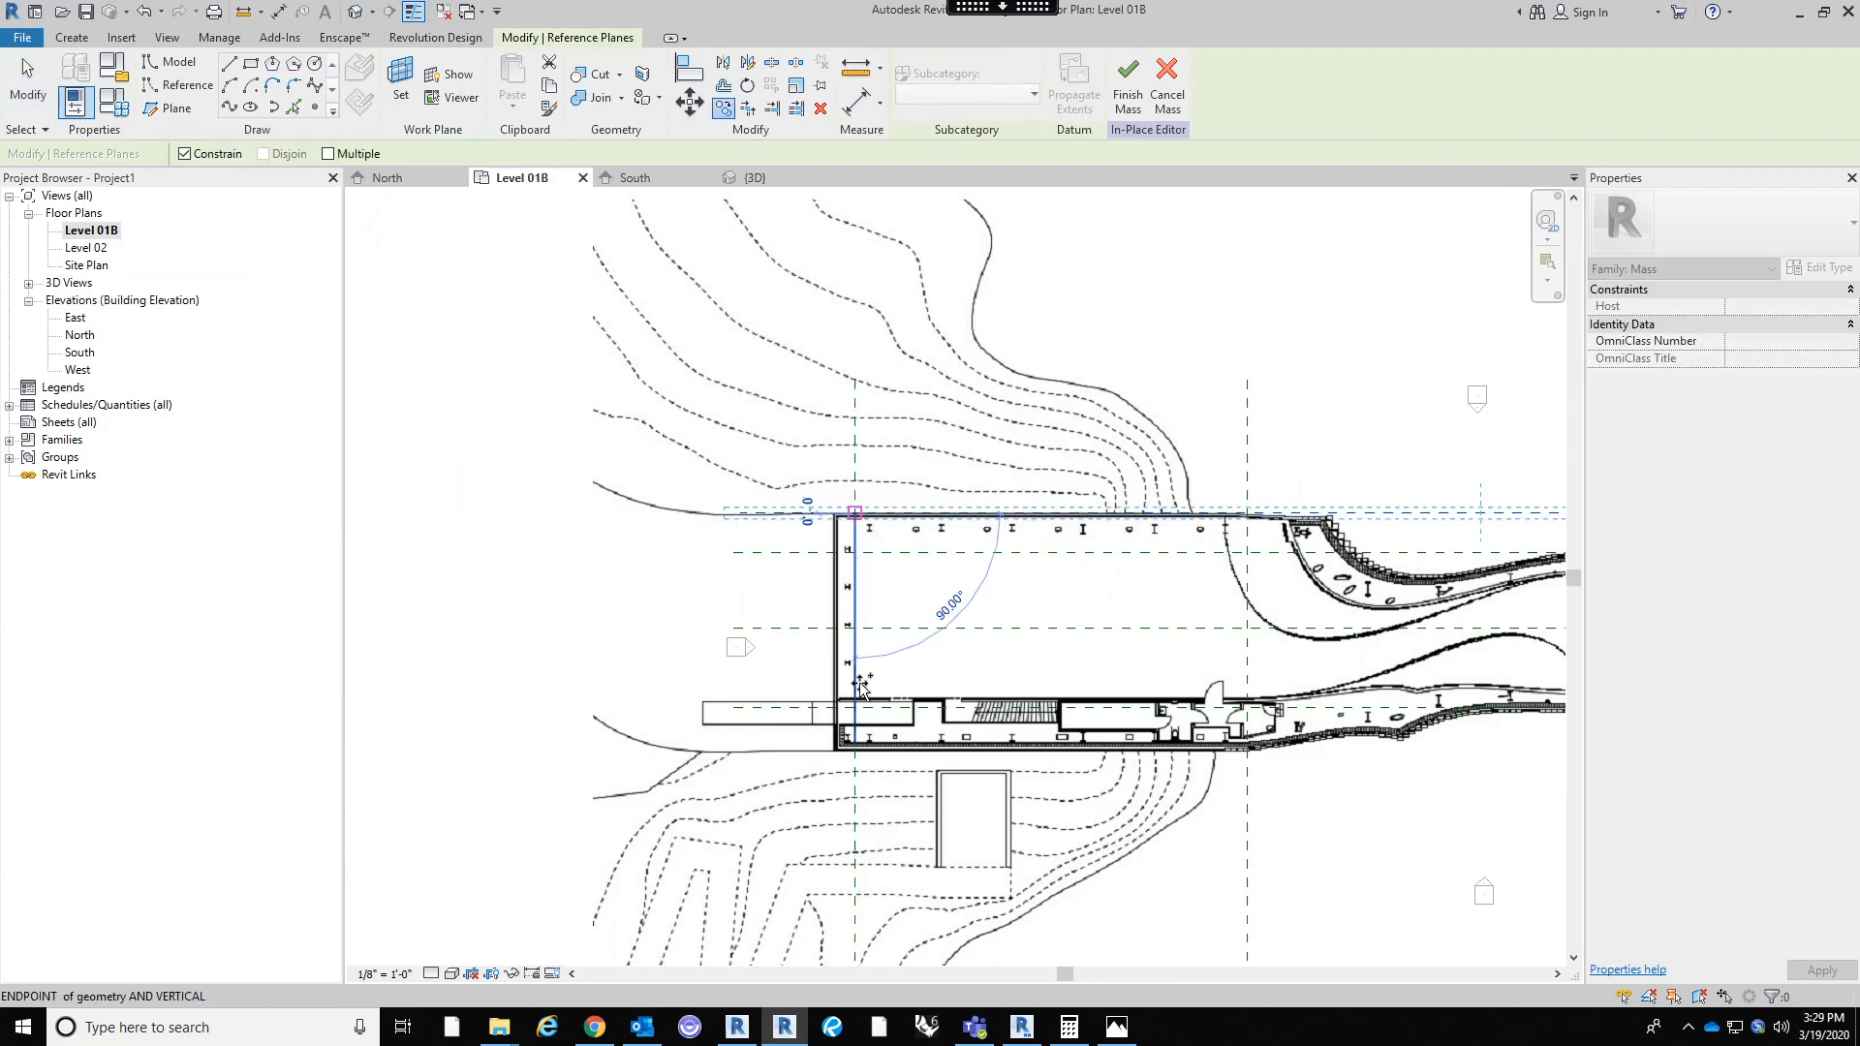
{"action": "left_click", "coordinate": [857, 756]}
{"action": "left_click", "coordinate": [756, 764]}
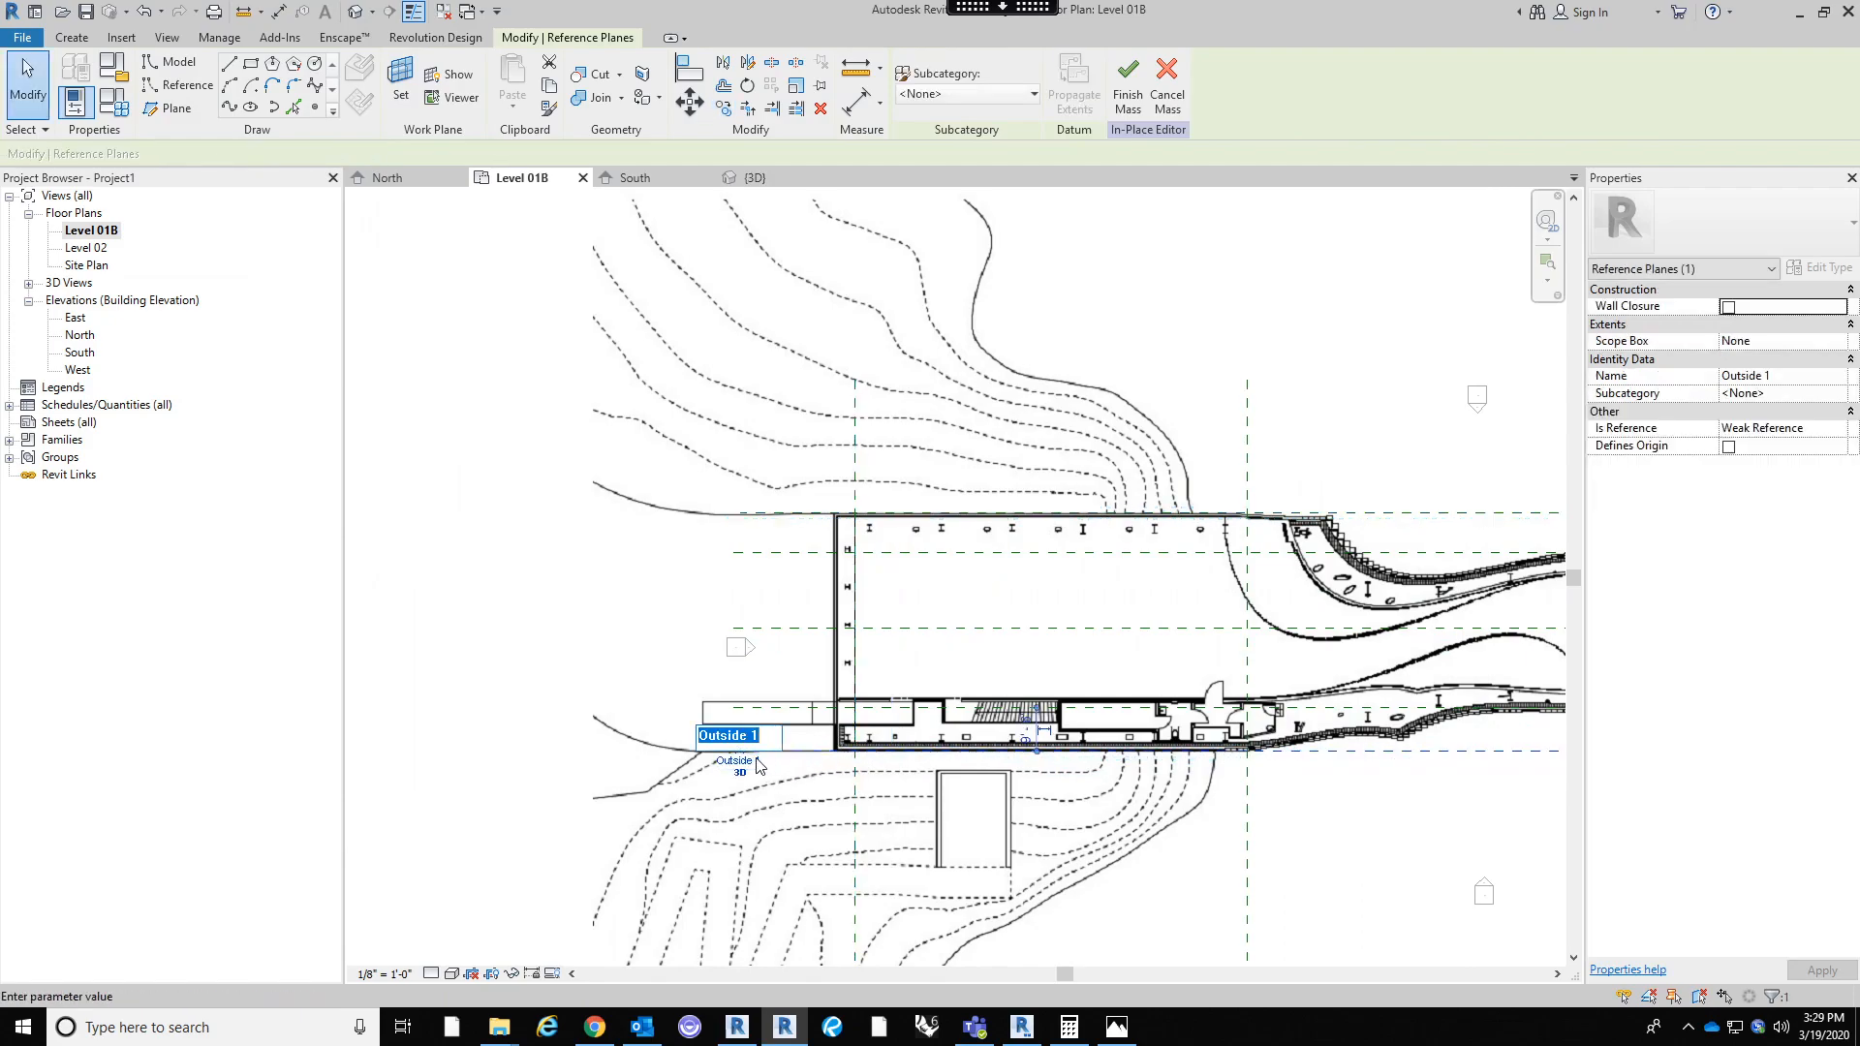
{"action": "key", "text": "Return"}
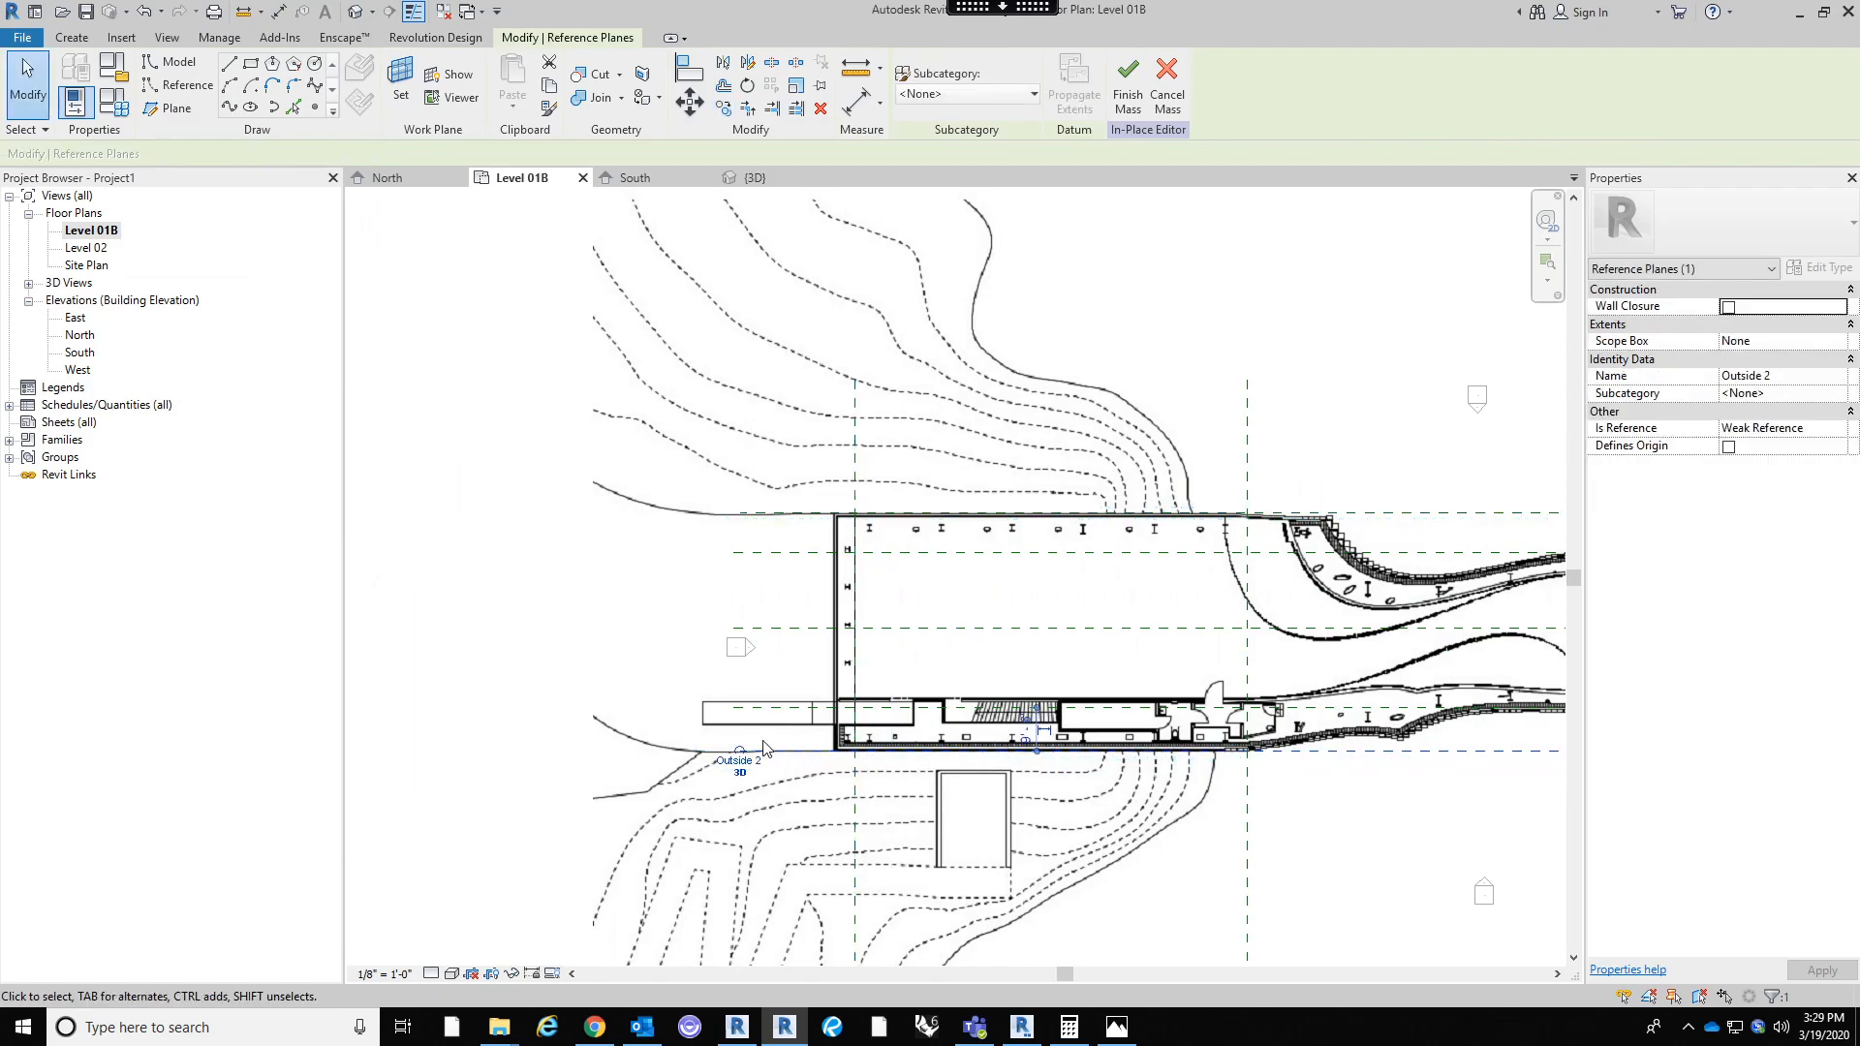
Shorten the Outside 2 and Outside 1 reference planes from the narrow end so they stop at the curved transition
{"action": "scroll", "coordinate": [849, 707], "scroll_direction": "down", "scroll_amount": 4}
{"action": "scroll", "coordinate": [1299, 775], "scroll_direction": "up", "scroll_amount": 2}
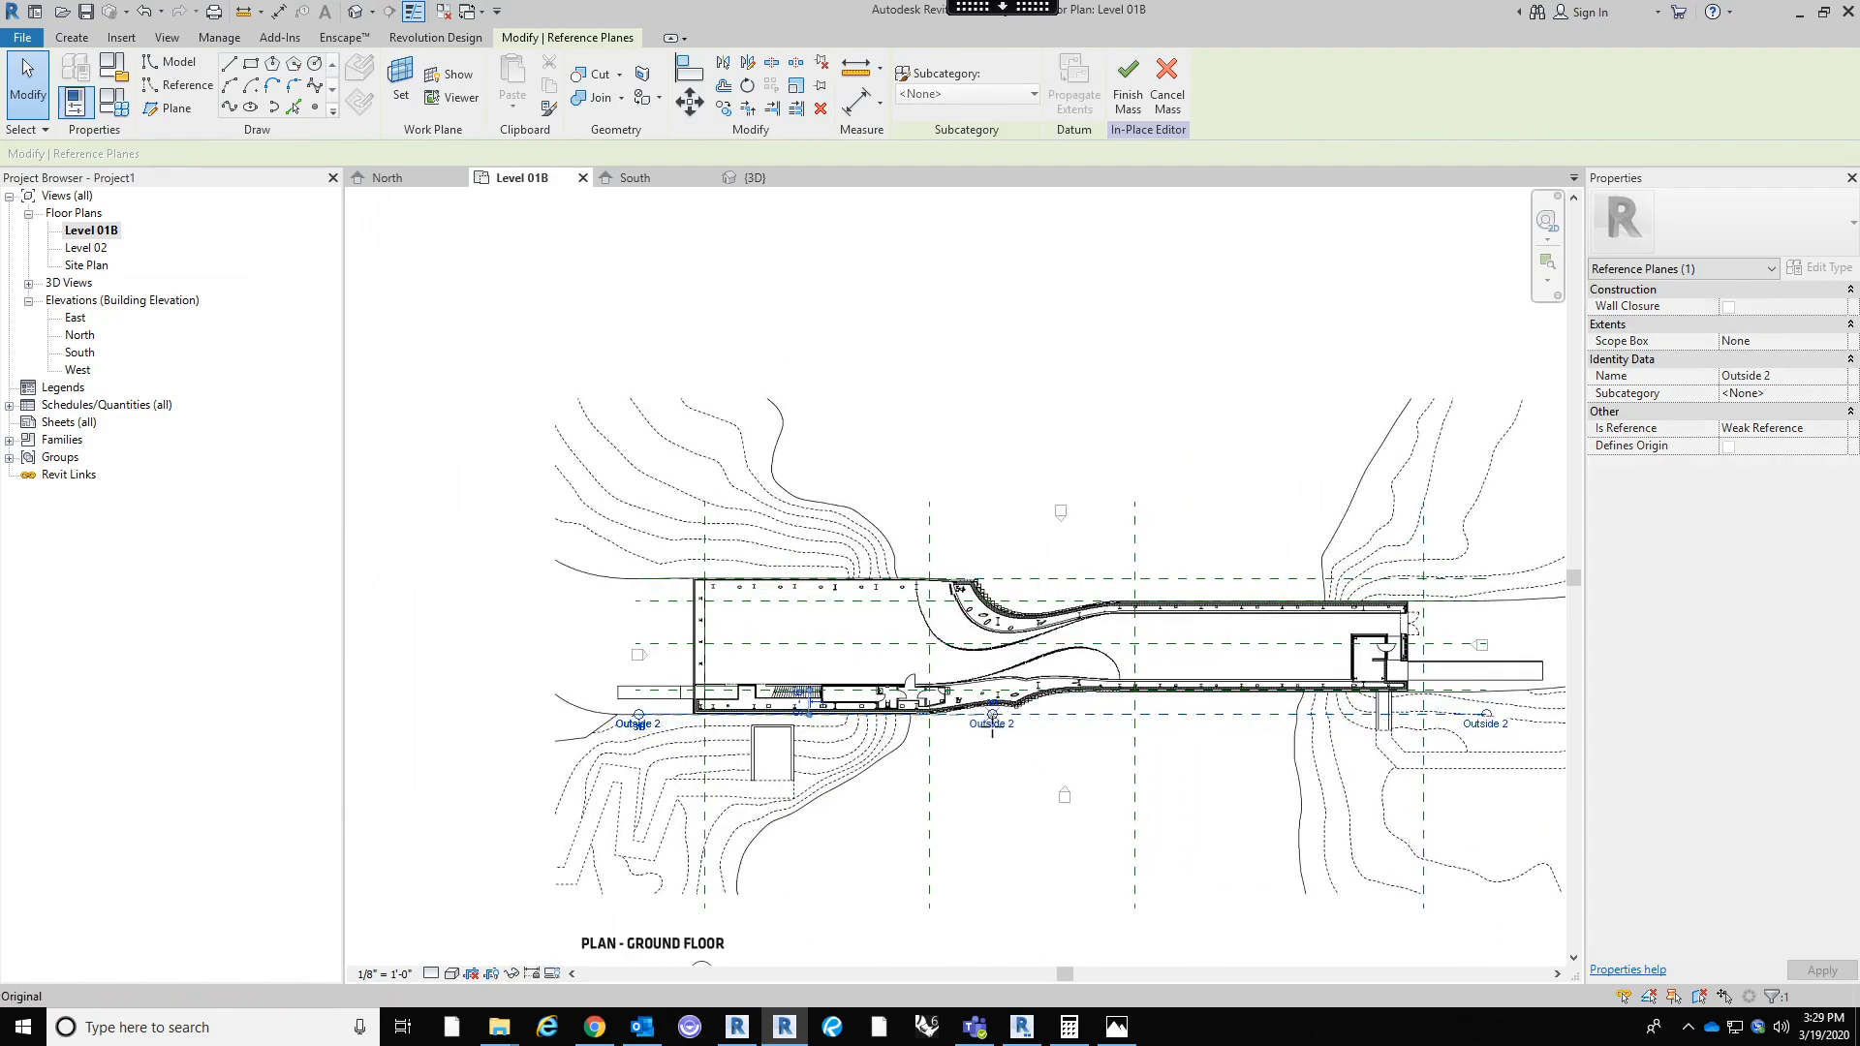
{"action": "left_click", "coordinate": [1489, 585]}
{"action": "left_click_drag", "start_coordinate": [1489, 586], "coordinate": [993, 585]}
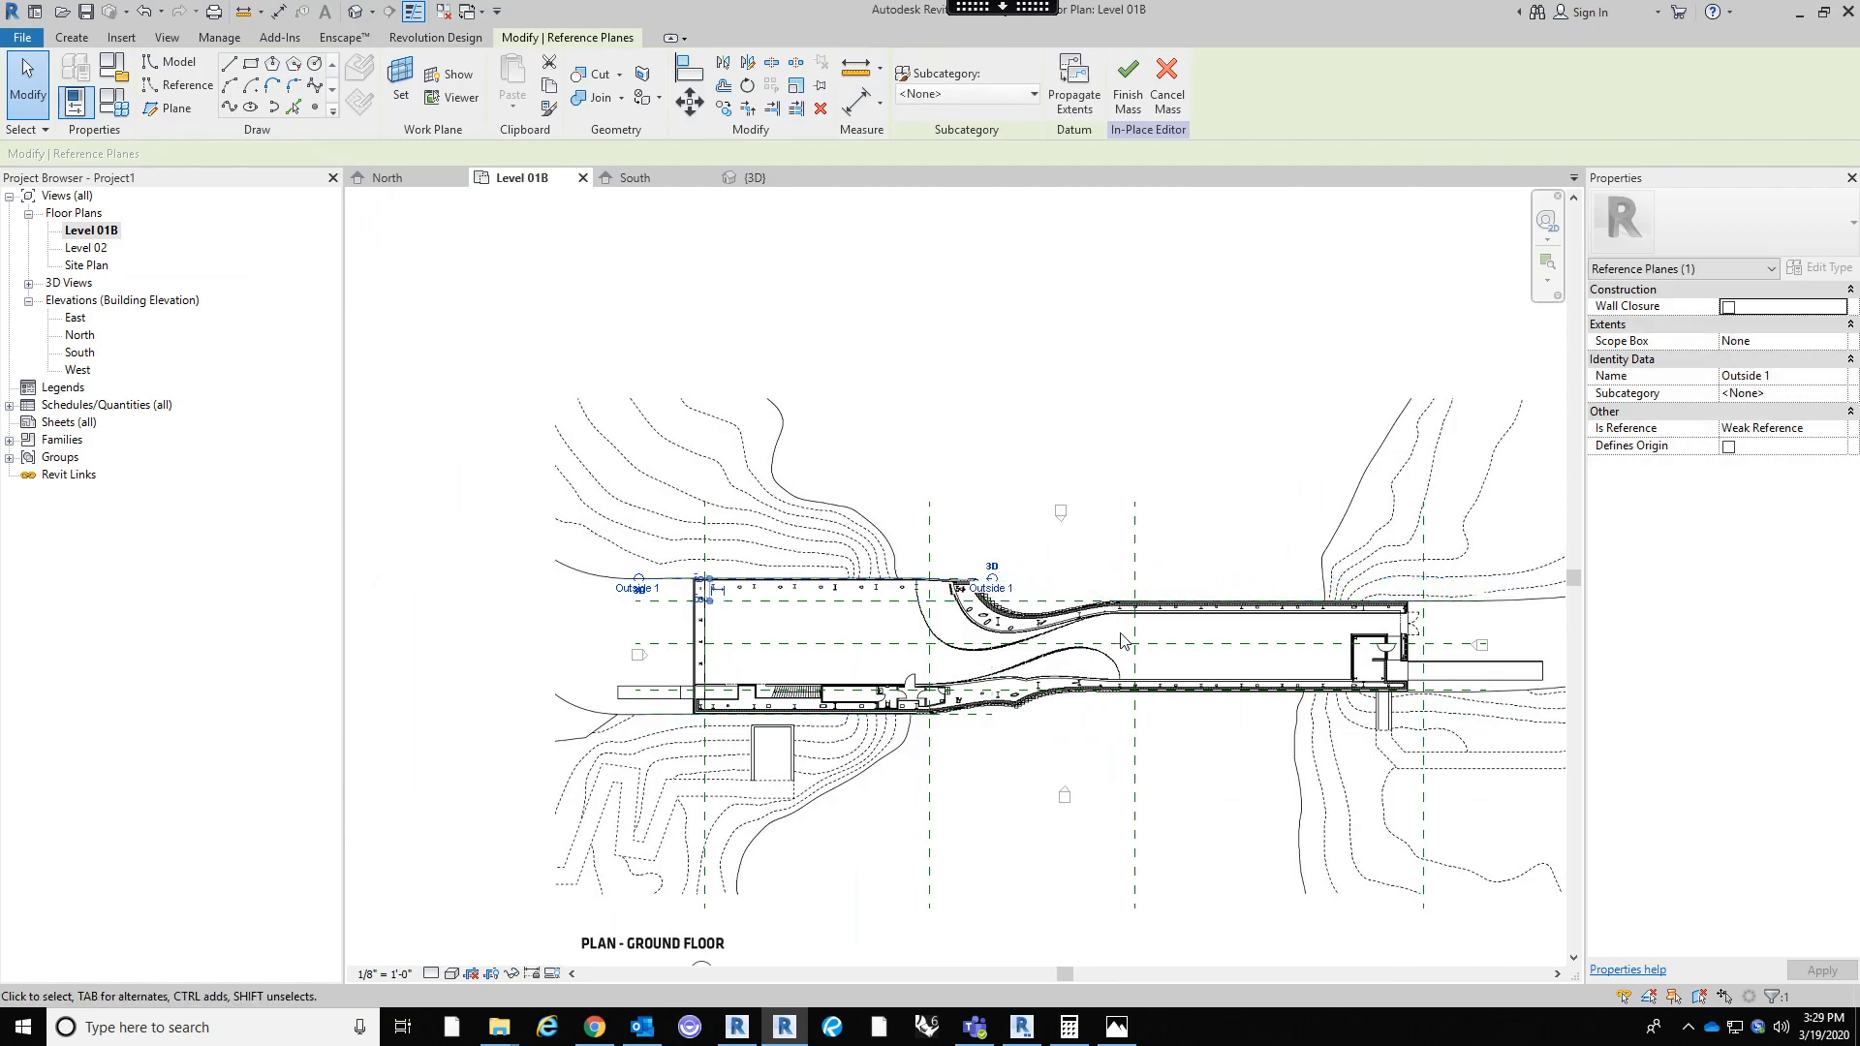
Shorten the Outside A and Outside B reference planes from the wide end so they cover only the building's narrow part
{"action": "left_click", "coordinate": [1079, 602]}
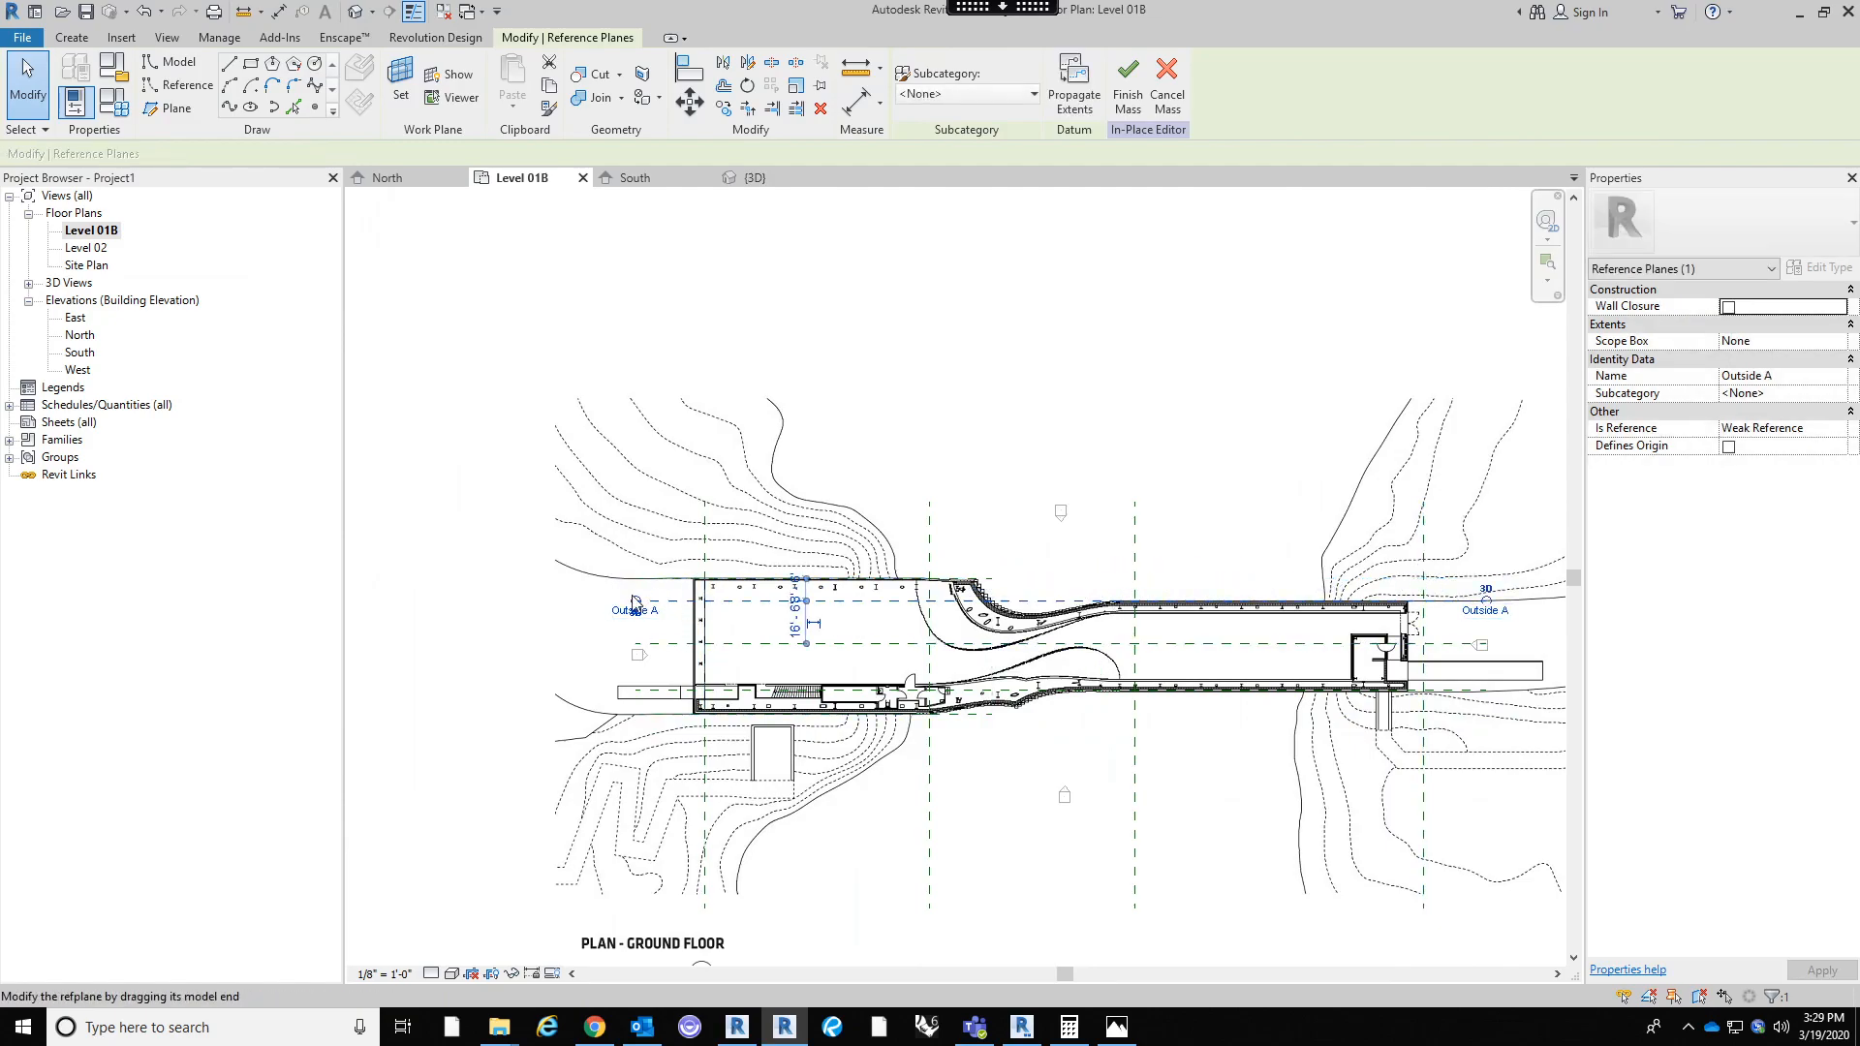
{"action": "left_click_drag", "start_coordinate": [1058, 591], "coordinate": [1058, 593]}
{"action": "left_click", "coordinate": [1049, 721]}
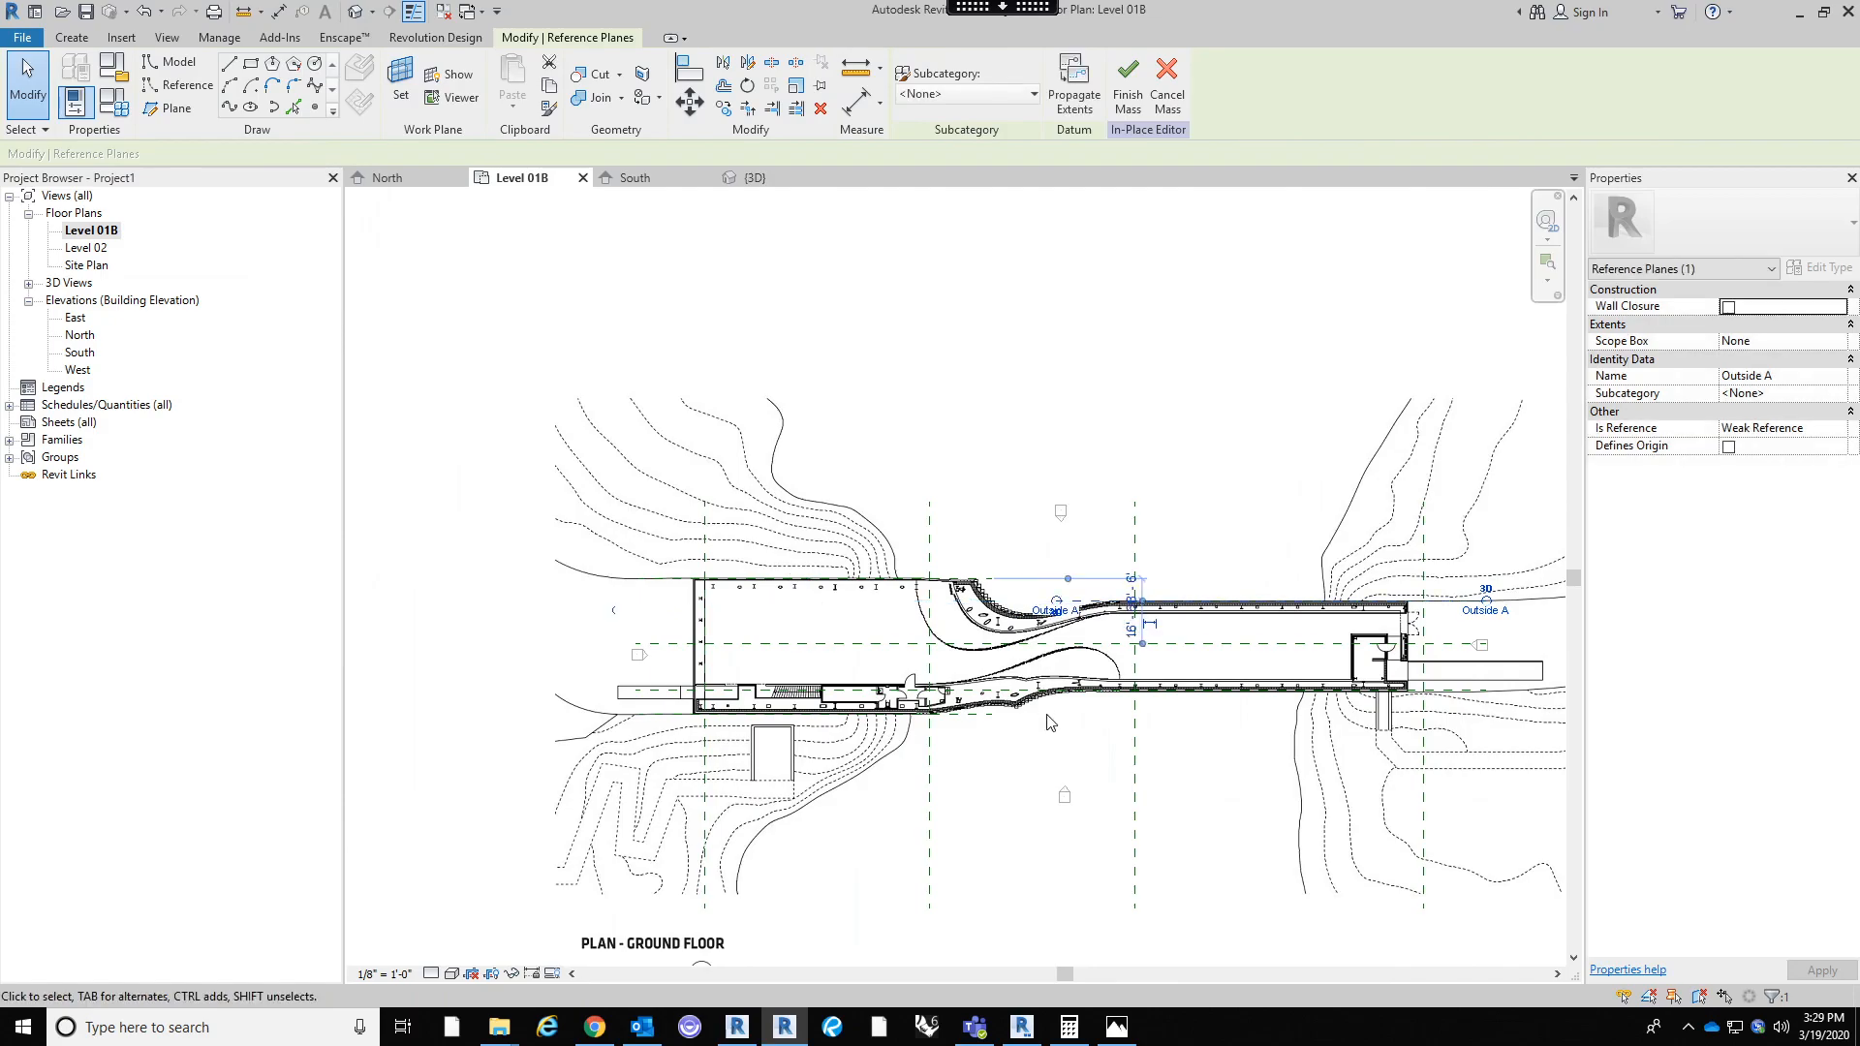
{"action": "middle_click_drag", "start_coordinate": [1246, 728], "coordinate": [1060, 716]}
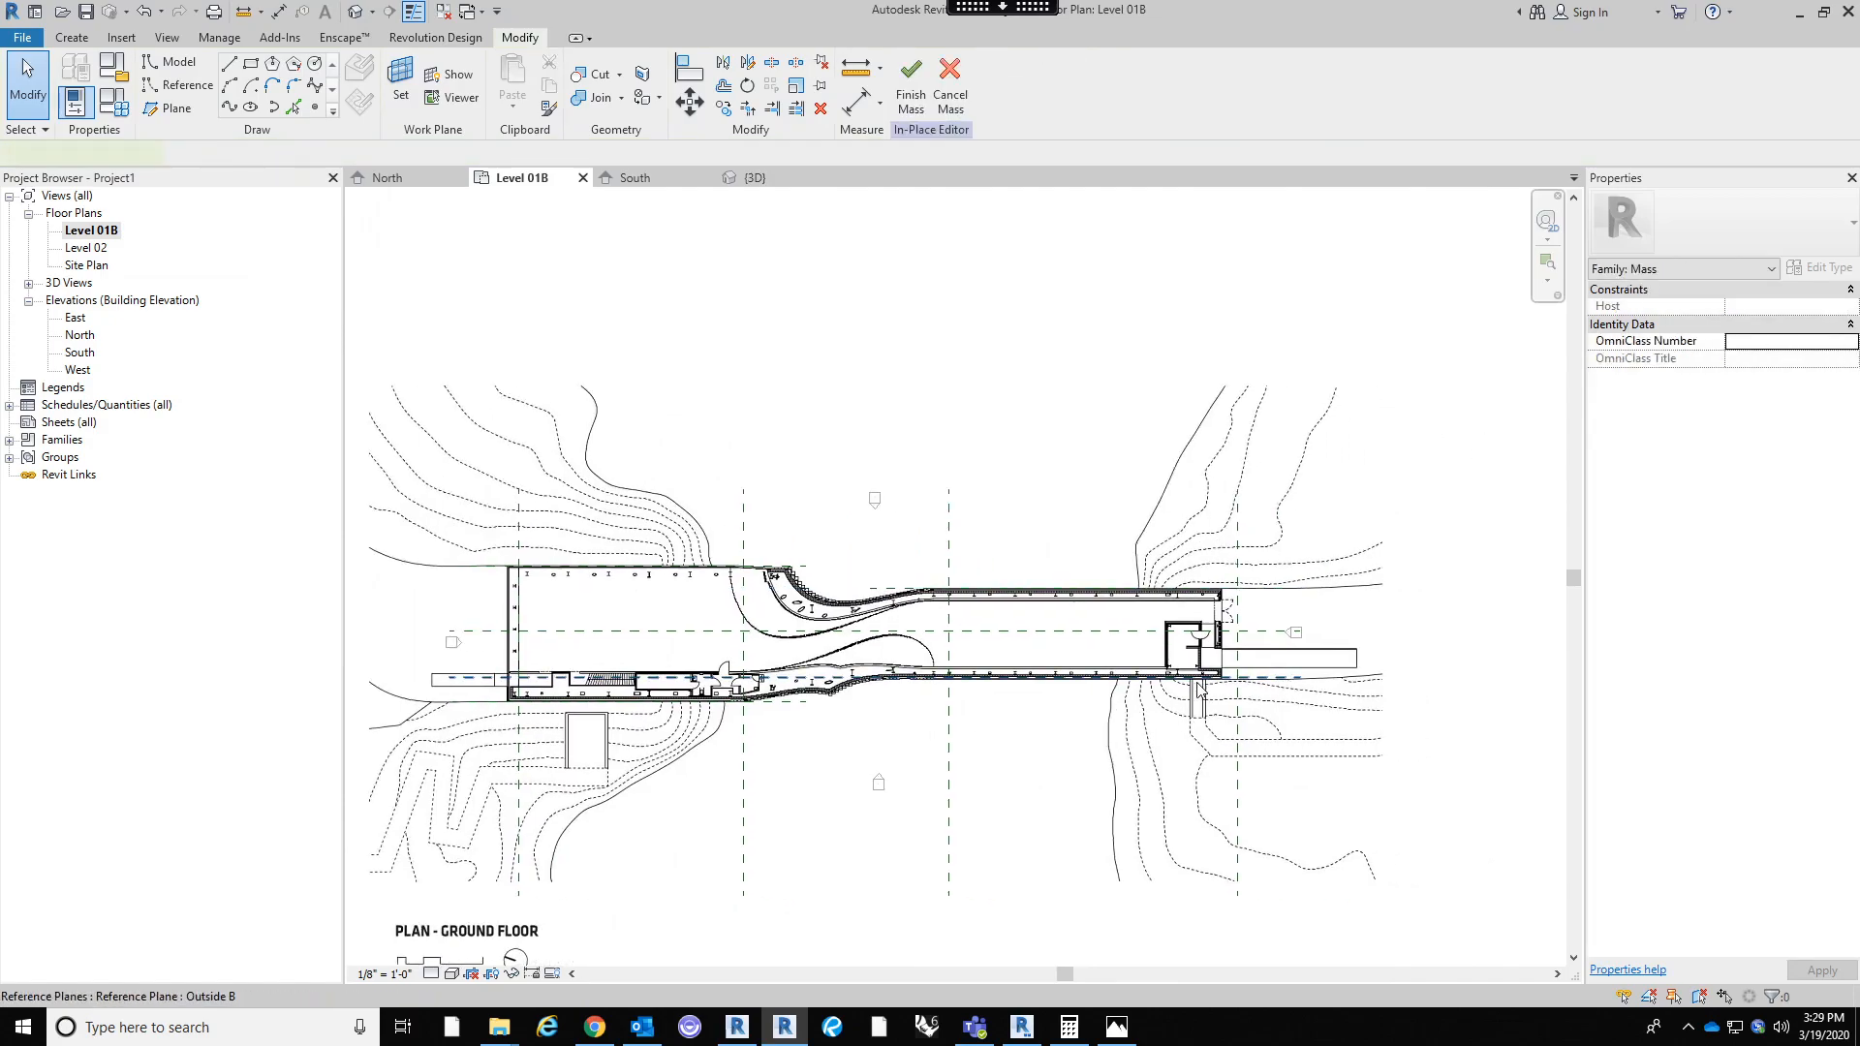
{"action": "left_click", "coordinate": [449, 681]}
{"action": "left_click_drag", "start_coordinate": [448, 682], "coordinate": [861, 663]}
{"action": "left_click", "coordinate": [814, 755]}
{"action": "middle_click_drag", "start_coordinate": [811, 763], "coordinate": [906, 805]}
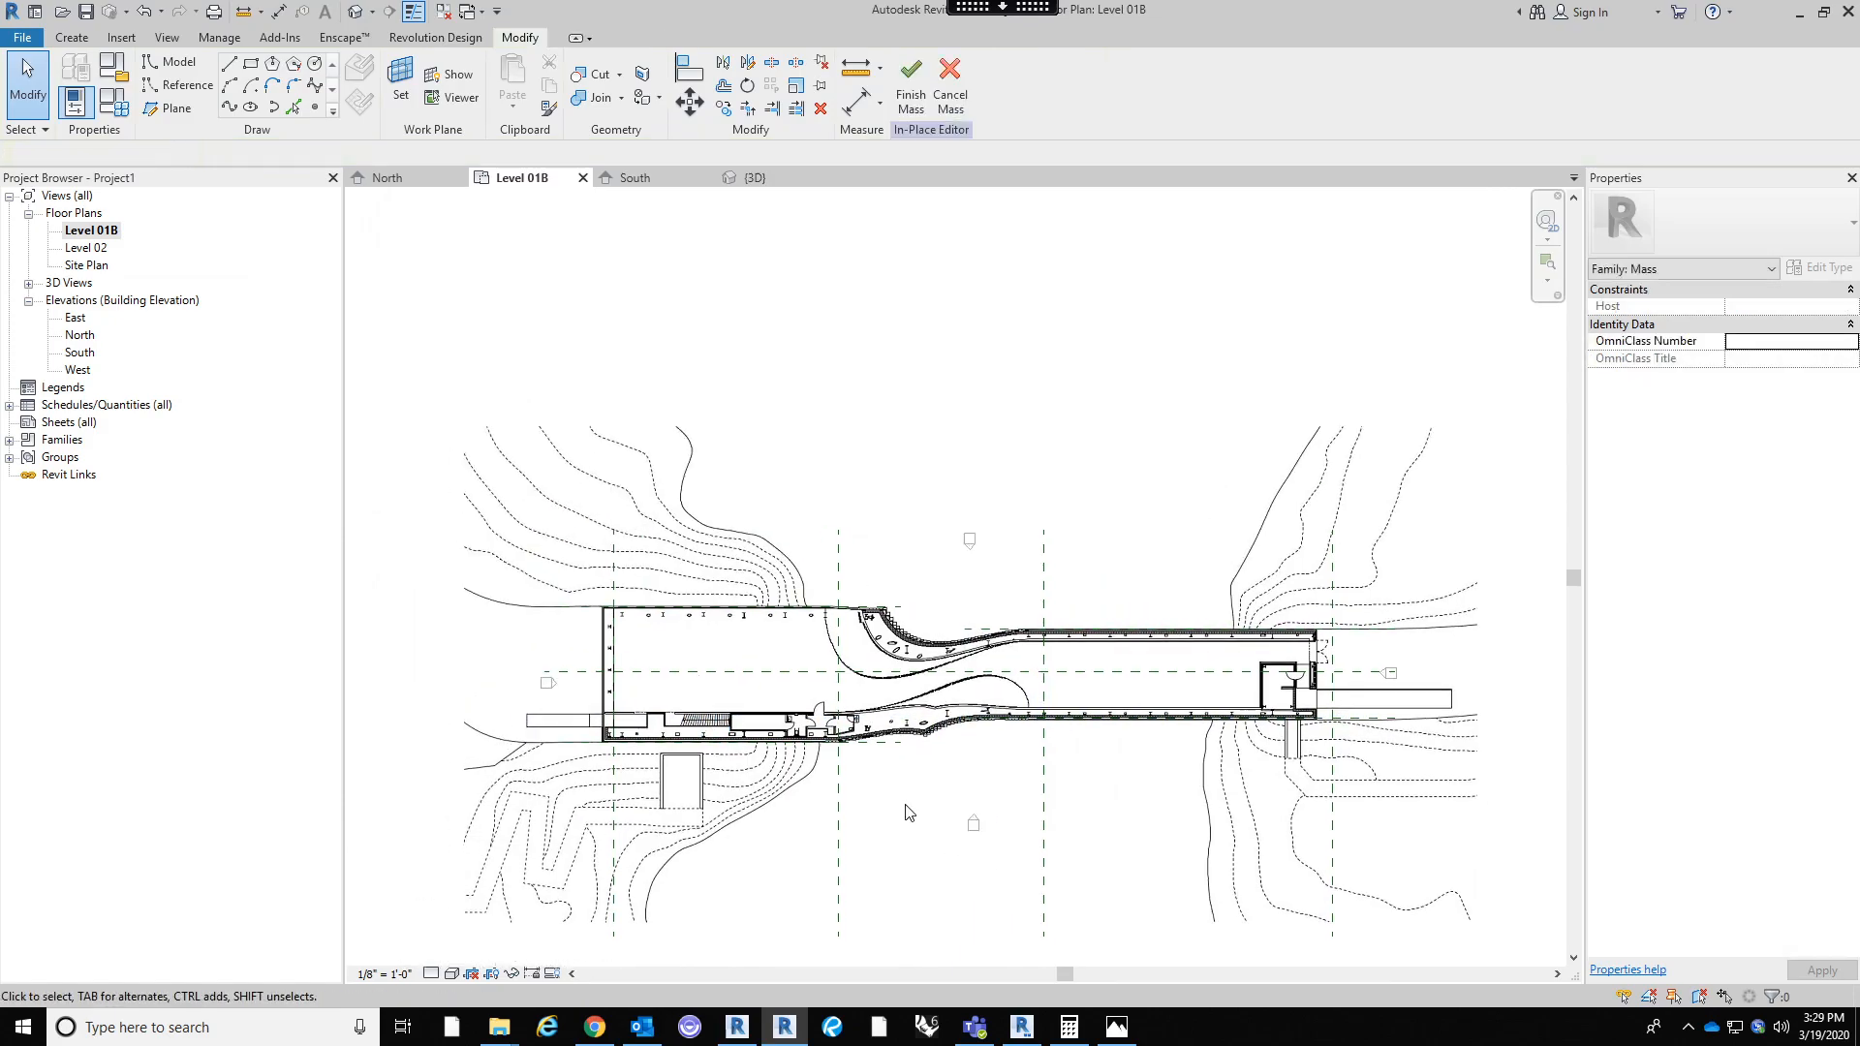
Look at the profiles in the 3D view and North elevation, and open the East elevation
{"action": "scroll", "coordinate": [900, 760], "scroll_direction": "down", "scroll_amount": 1}
{"action": "left_click", "coordinate": [358, 14]}
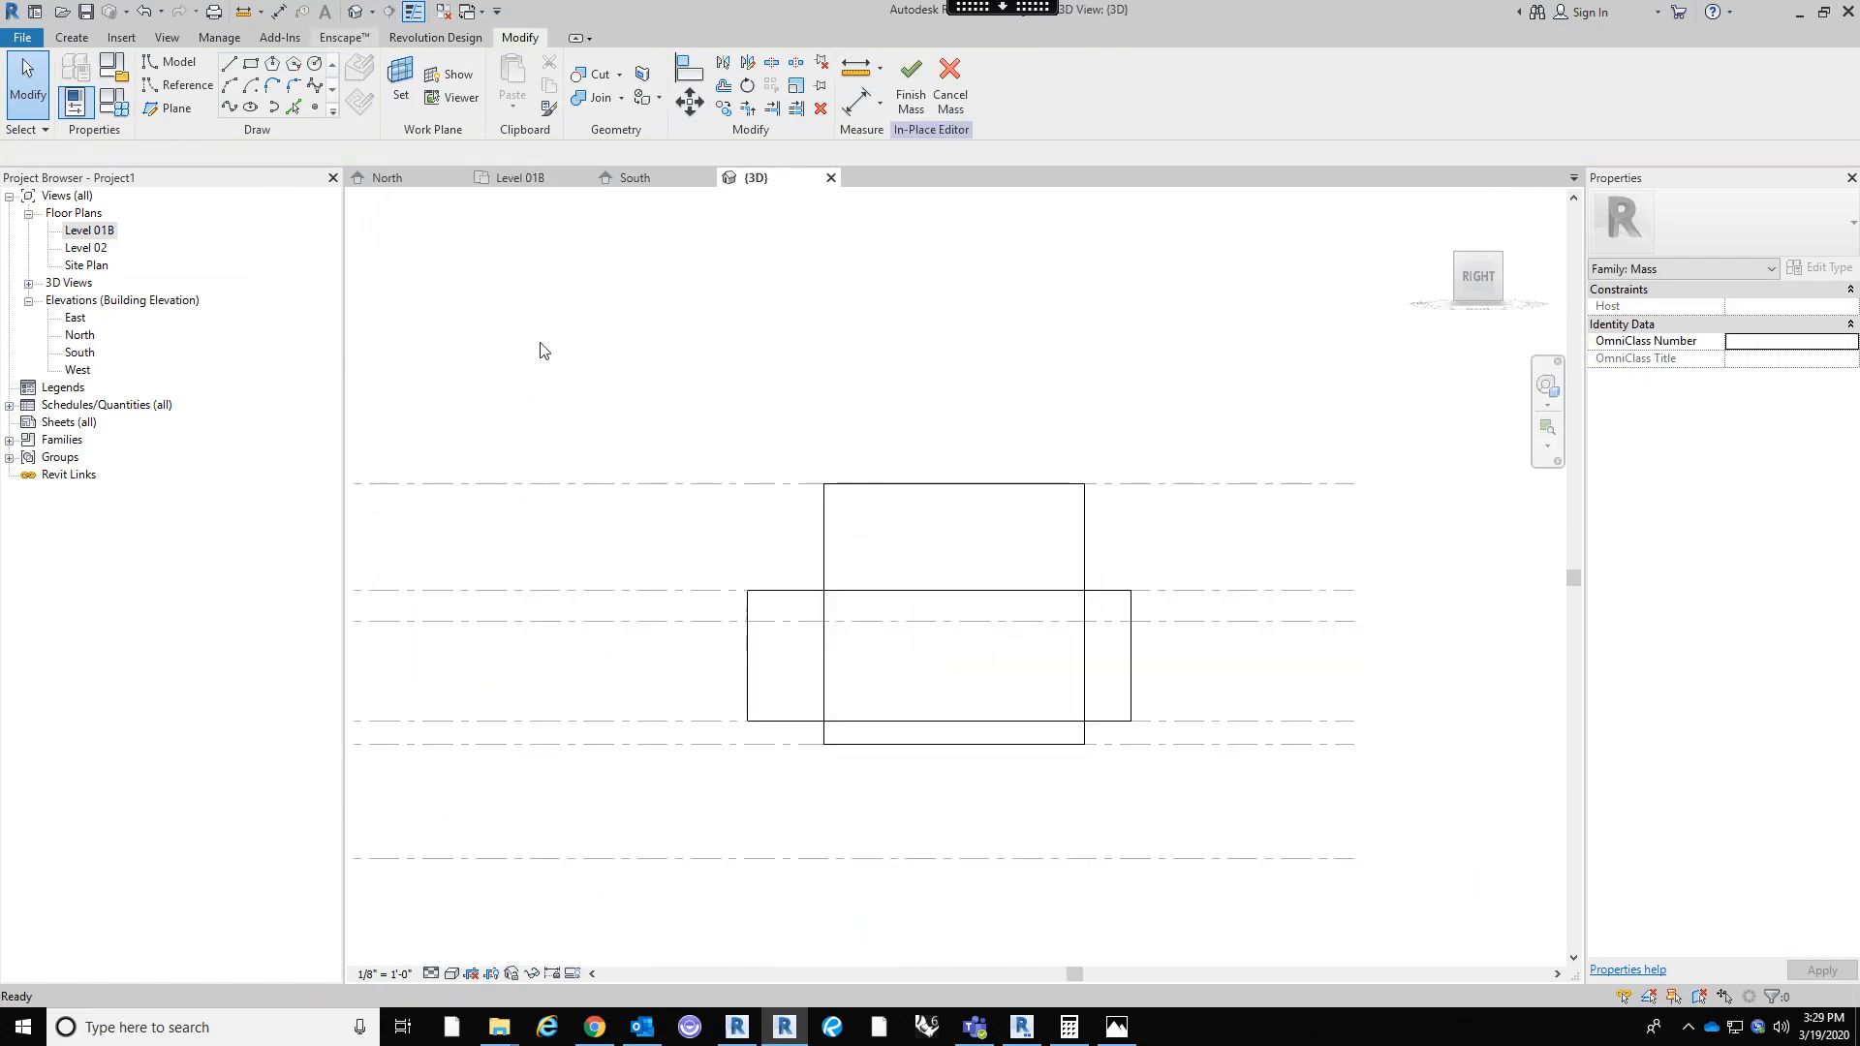
{"action": "scroll", "coordinate": [1072, 637], "scroll_direction": "down", "scroll_amount": 2}
{"action": "middle_click_drag", "start_coordinate": [1038, 539], "coordinate": [844, 517]}
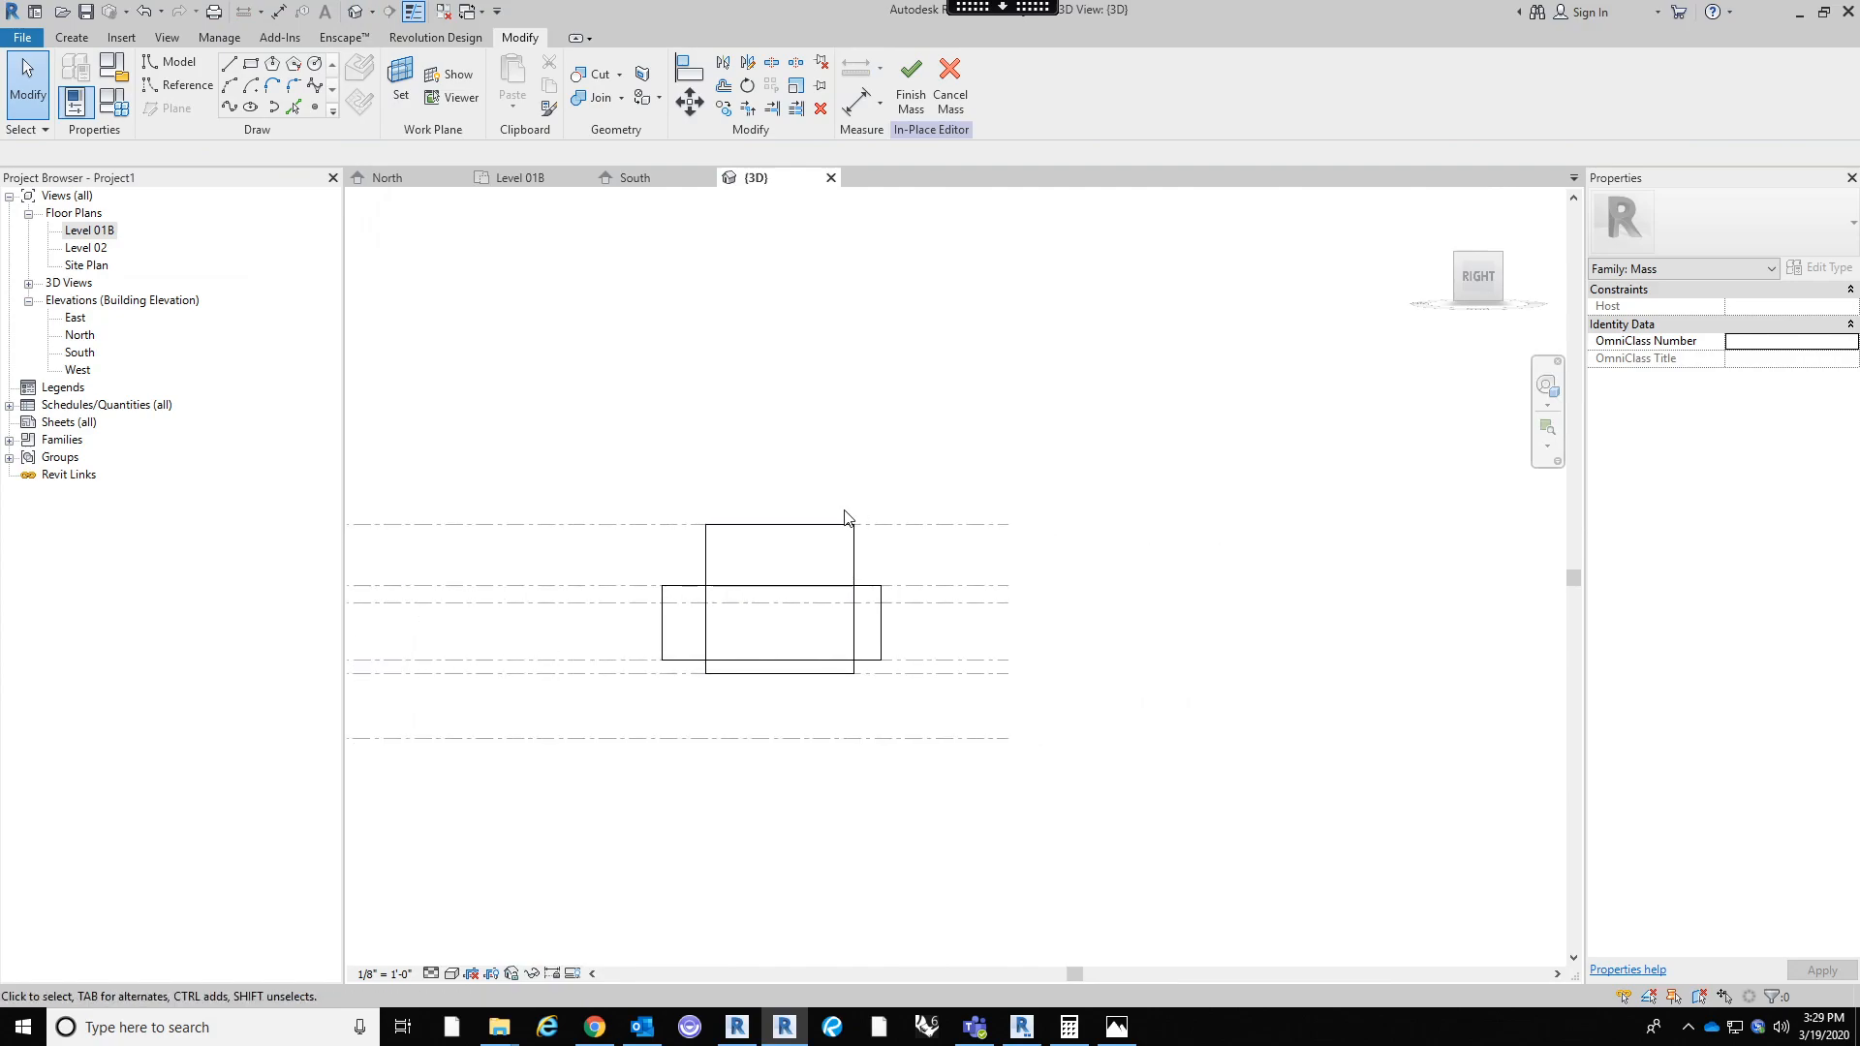
{"action": "double_click", "coordinate": [80, 336]}
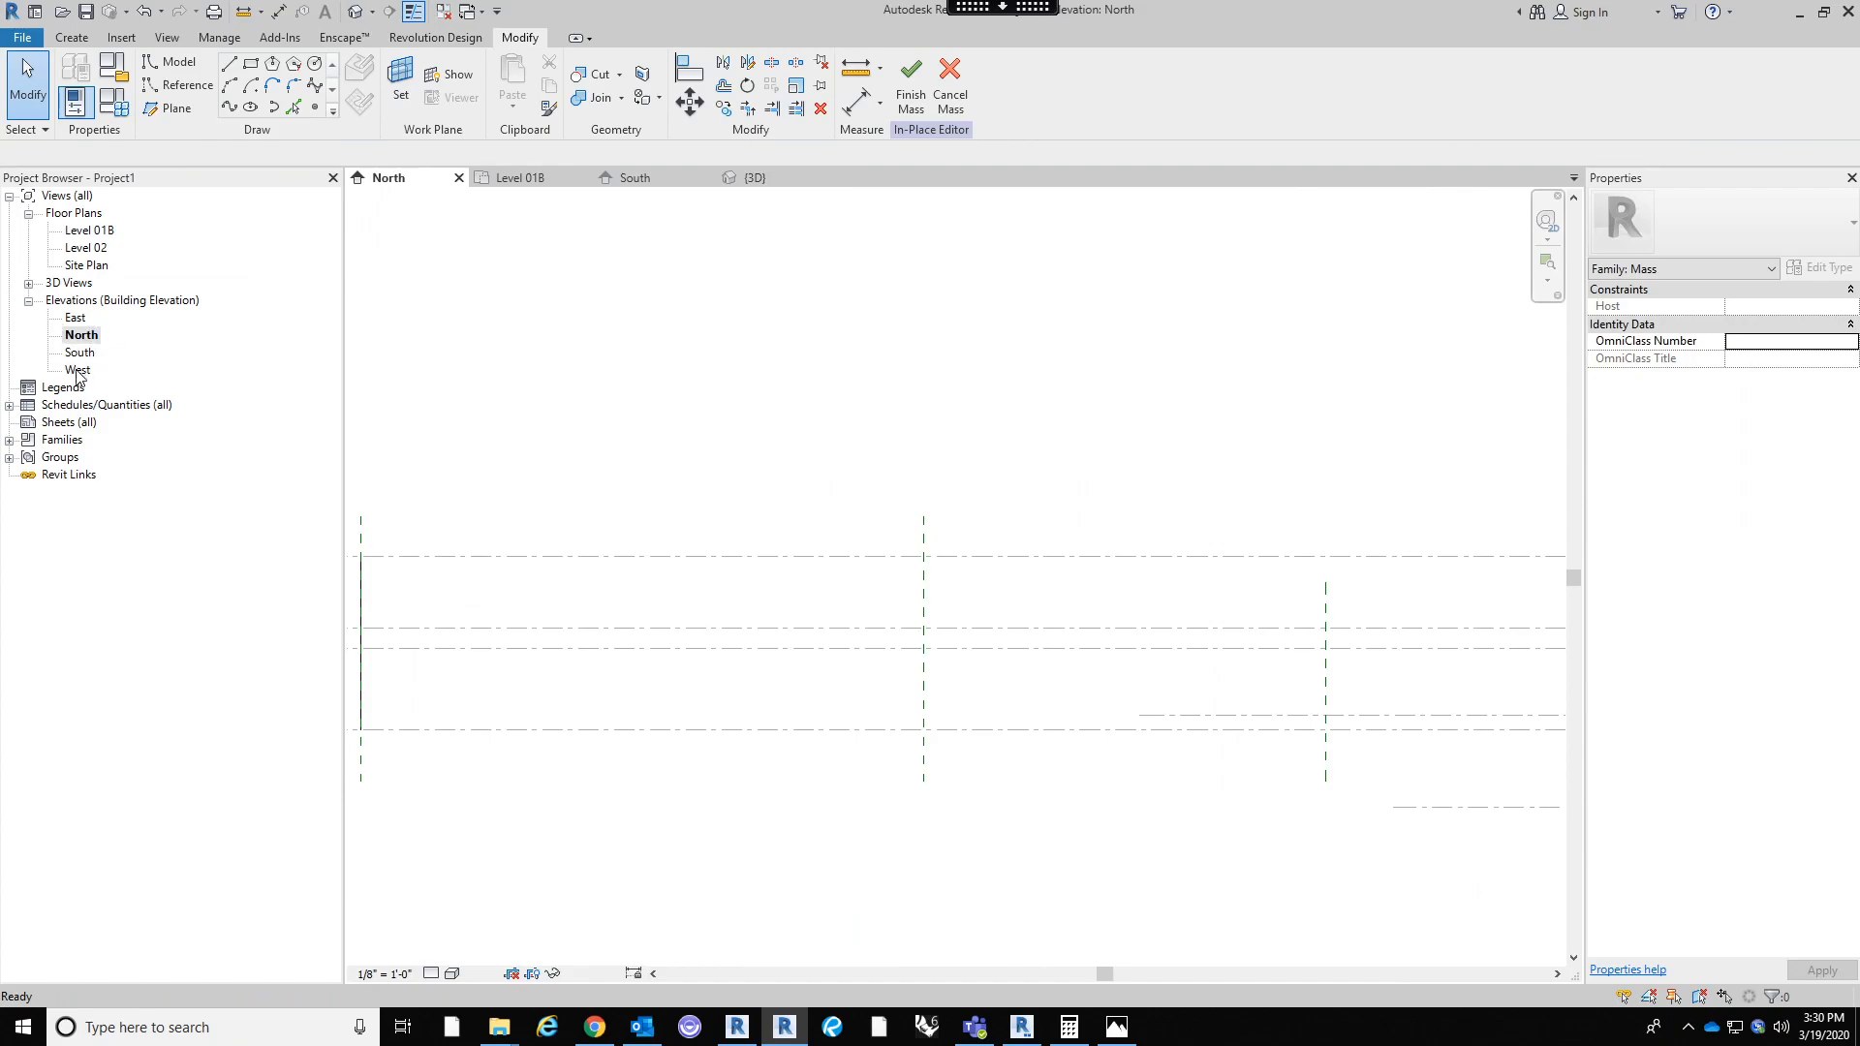
{"action": "double_click", "coordinate": [75, 319]}
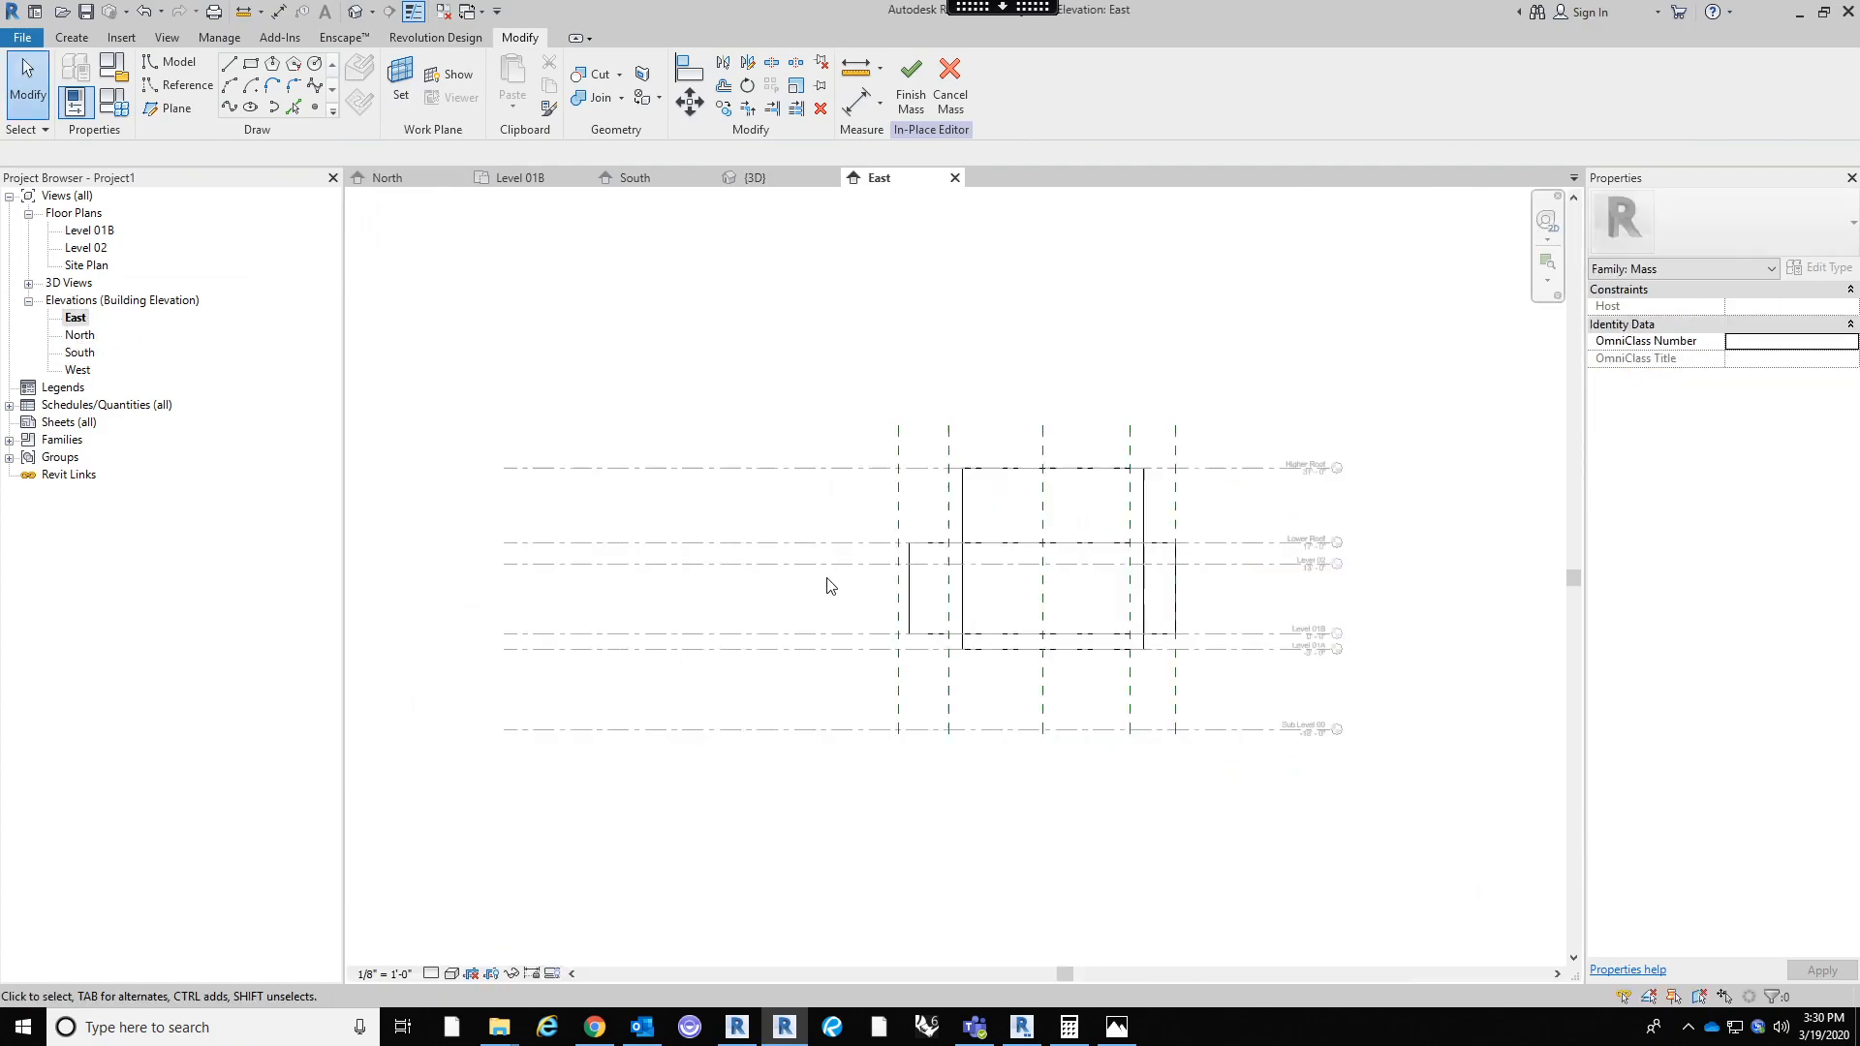
In the East elevation, move the wide profile's misaligned vertical edge outward onto the Outside 2 reference plane
{"action": "scroll", "coordinate": [1018, 546], "scroll_direction": "up", "scroll_amount": 4}
{"action": "left_click", "coordinate": [852, 564]}
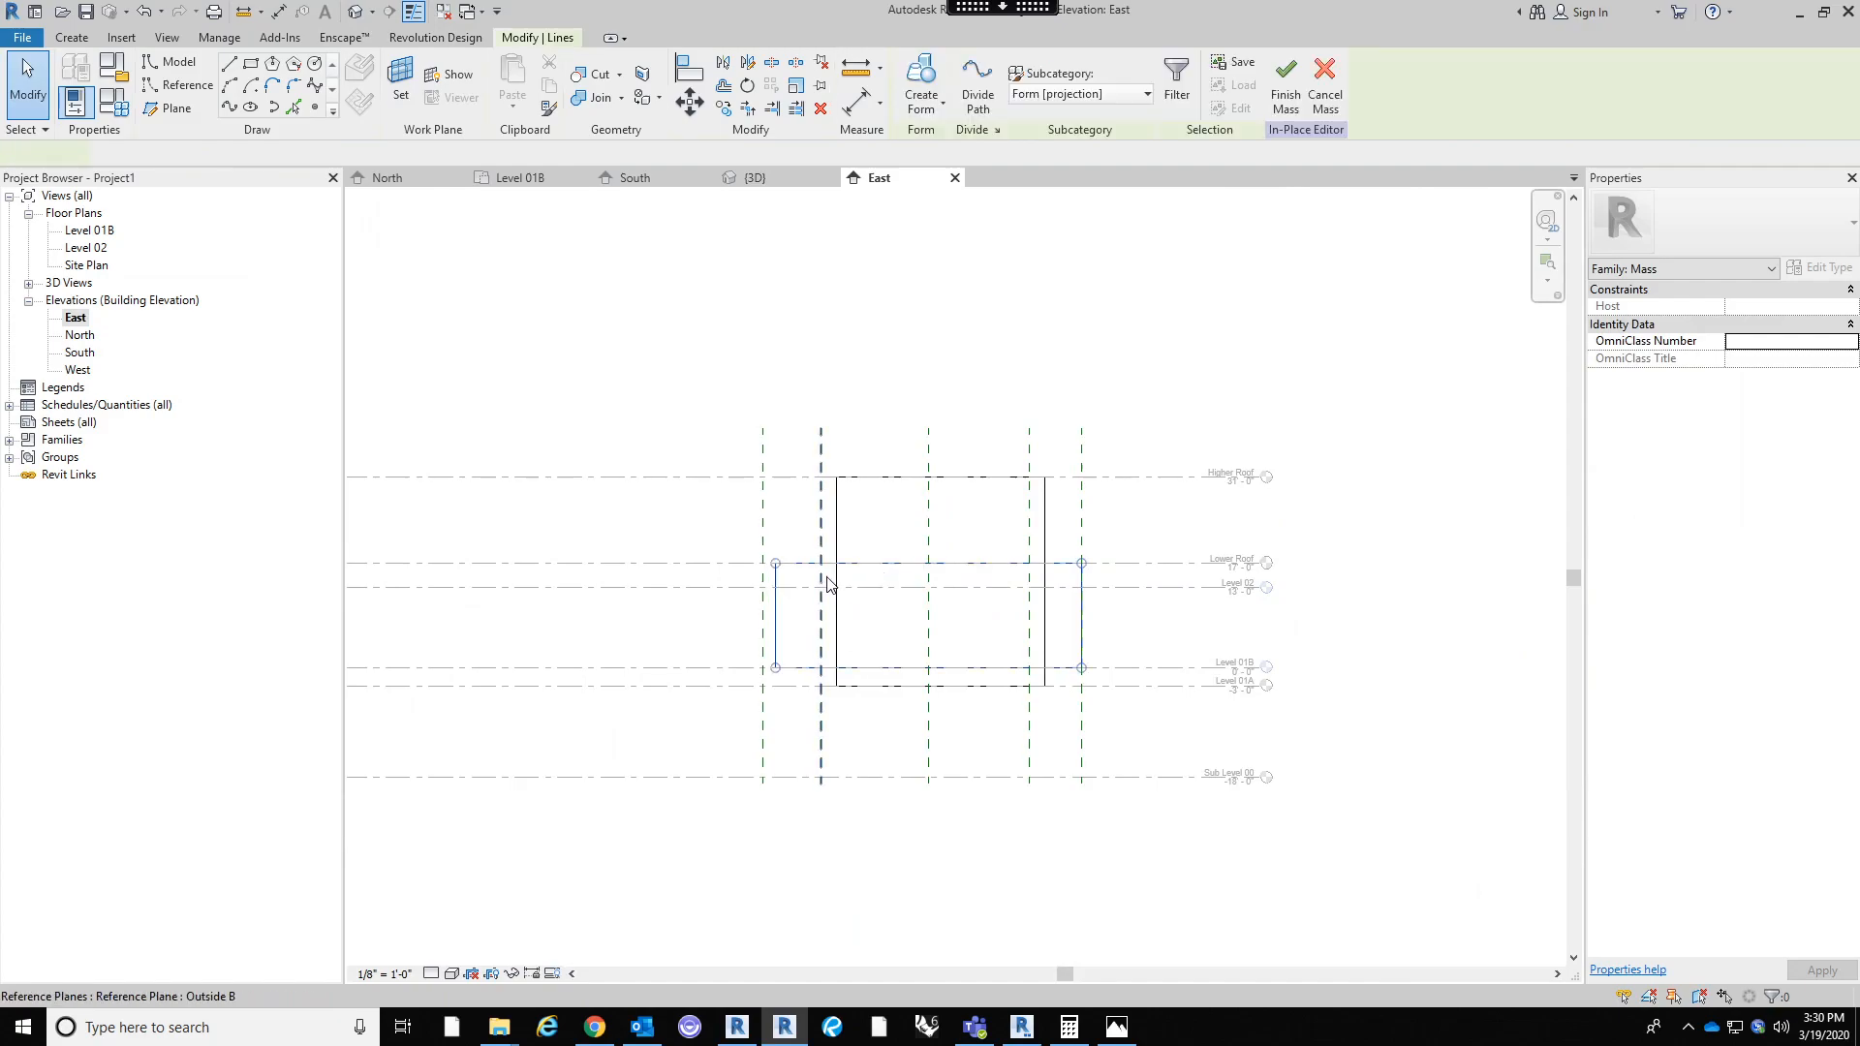
{"action": "scroll", "coordinate": [819, 570], "scroll_direction": "up", "scroll_amount": 3}
{"action": "left_click", "coordinate": [784, 661]}
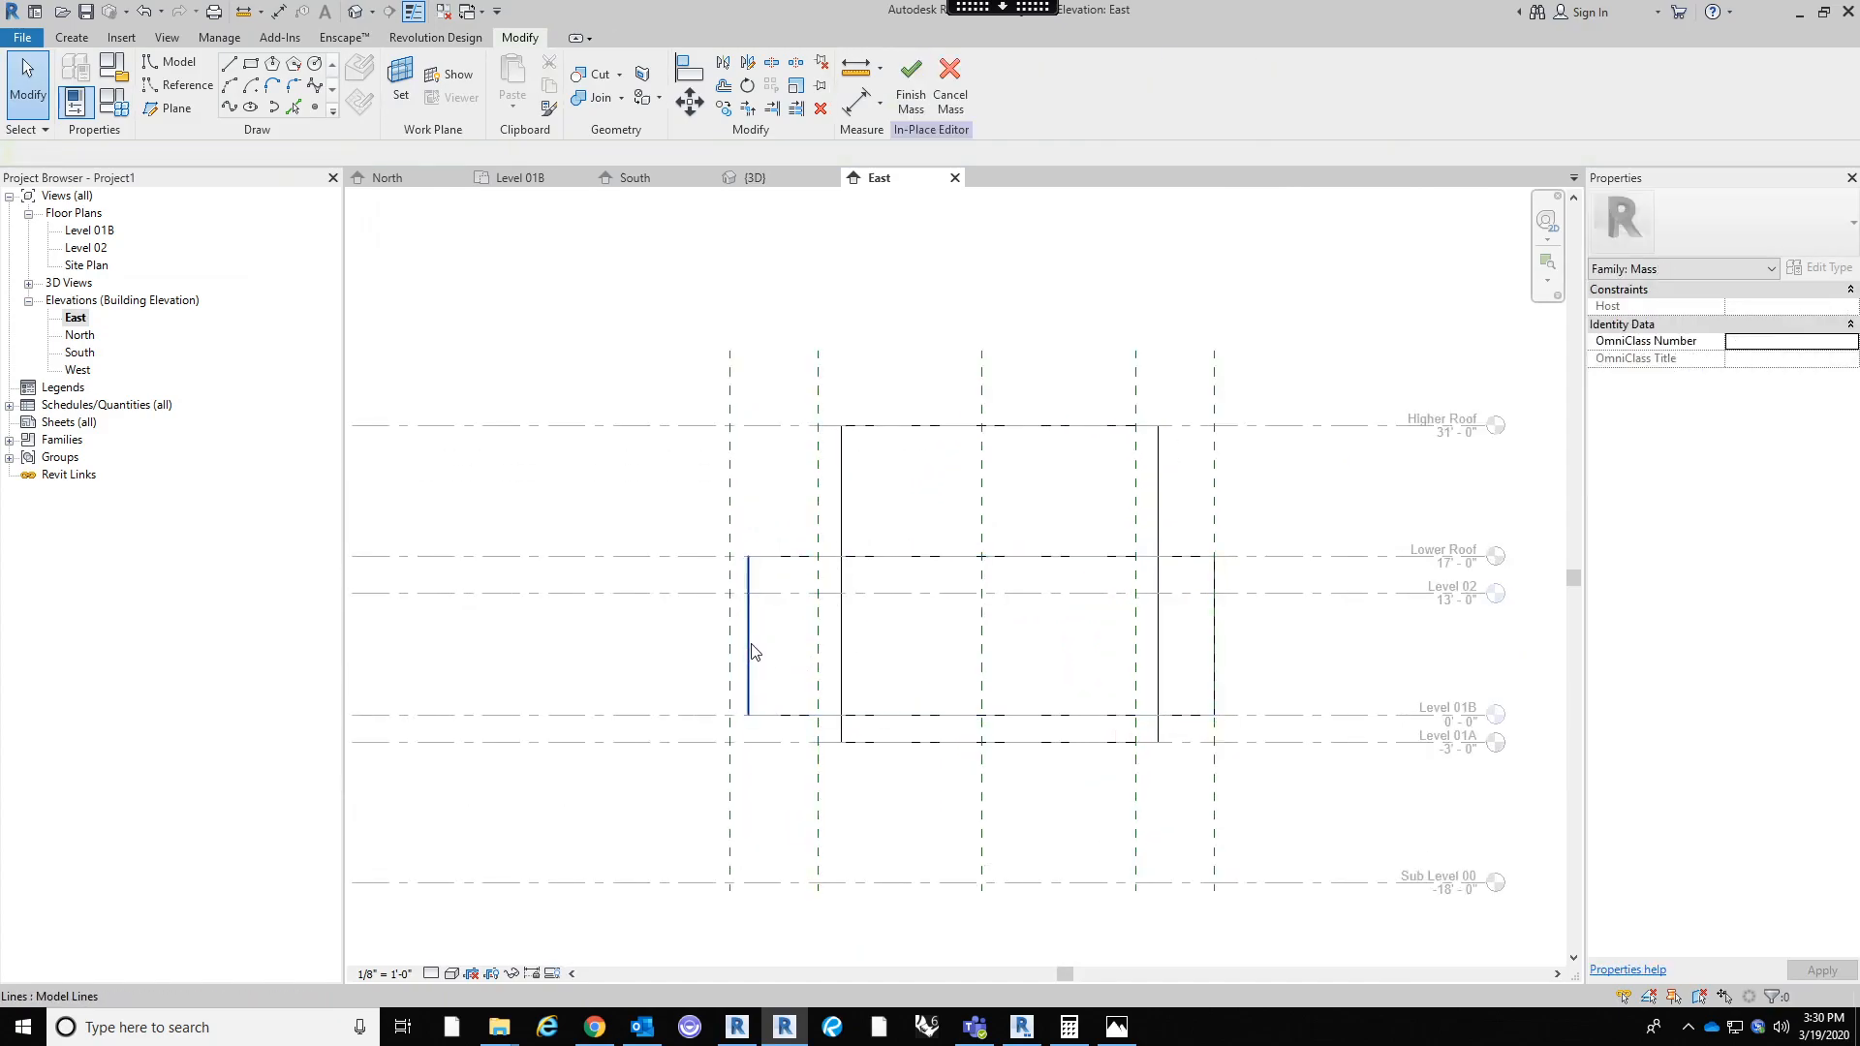
{"action": "left_click", "coordinate": [748, 625]}
{"action": "left_click_drag", "start_coordinate": [752, 622], "coordinate": [734, 623]}
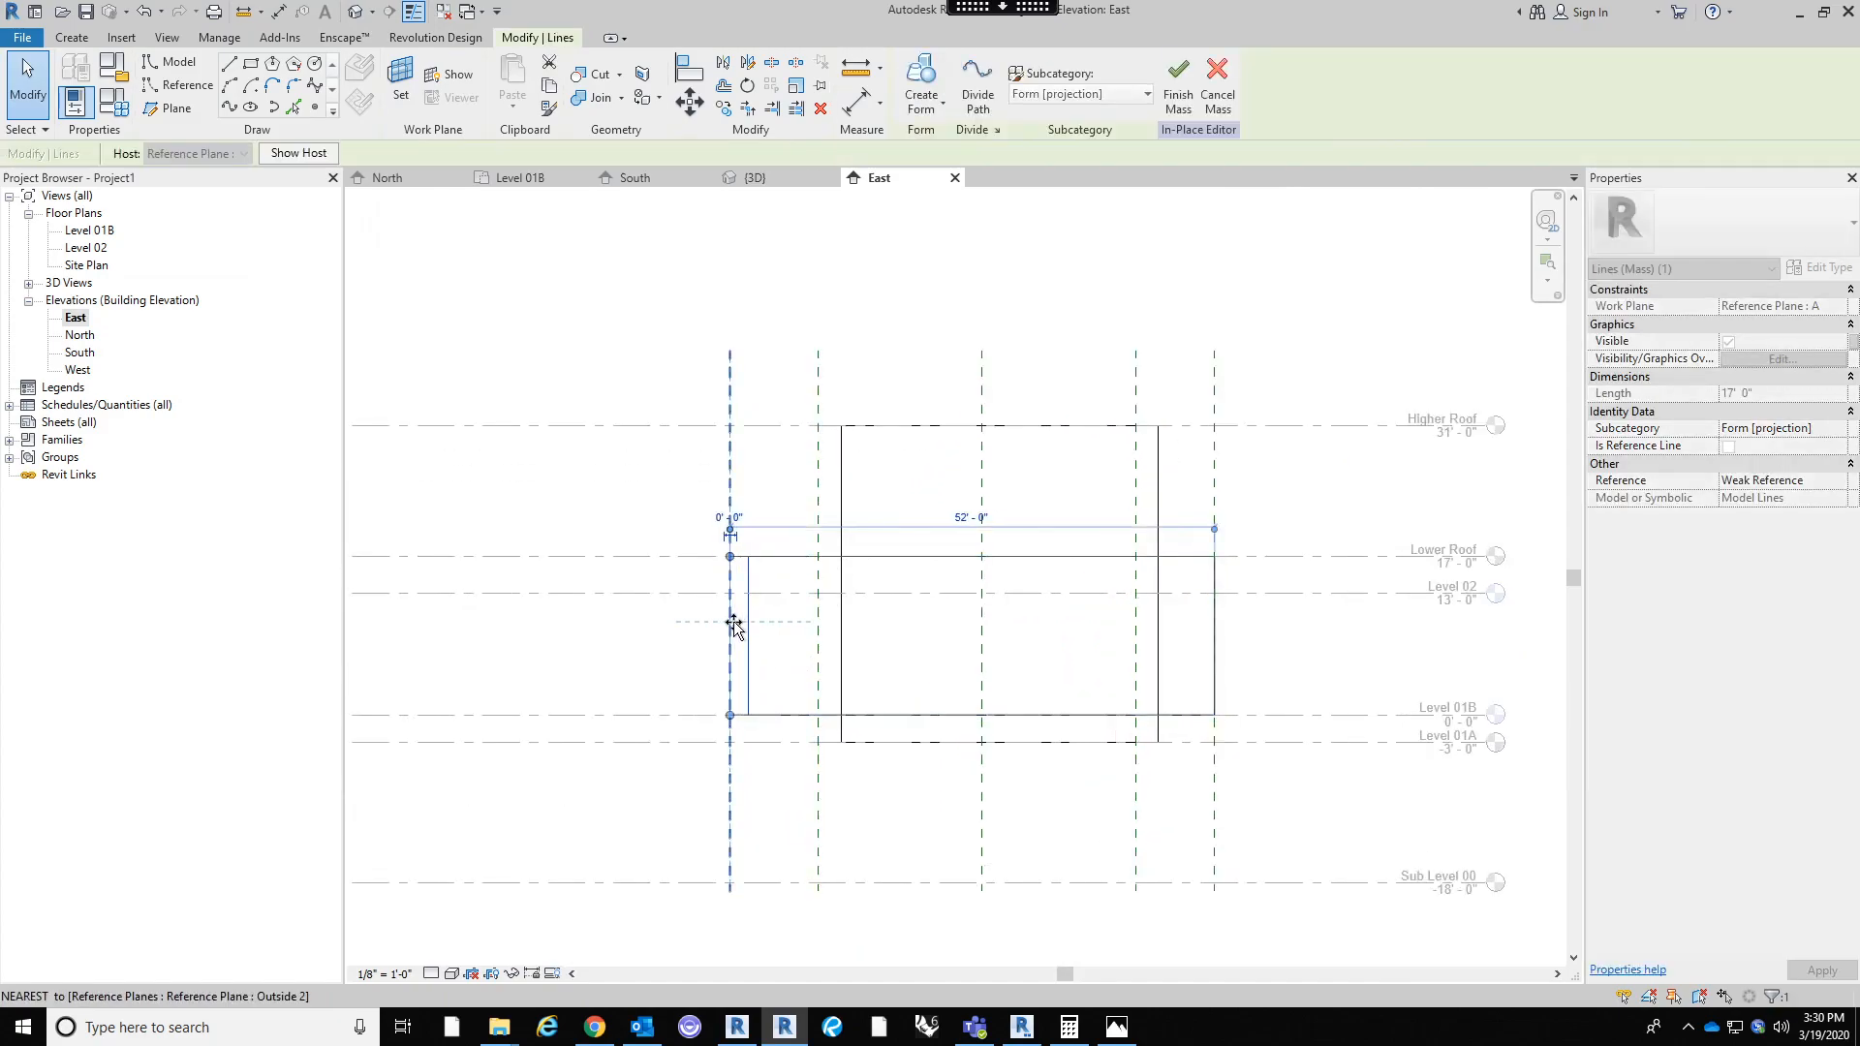
{"action": "left_click", "coordinate": [675, 673]}
{"action": "middle_click_drag", "start_coordinate": [885, 680], "coordinate": [808, 716]}
Move the whole tall narrow-end profile sideways so its vertical edge sits on the Outside B reference plane
{"action": "scroll", "coordinate": [811, 712], "scroll_direction": "down", "scroll_amount": 3}
{"action": "scroll", "coordinate": [816, 581], "scroll_direction": "up", "scroll_amount": 3}
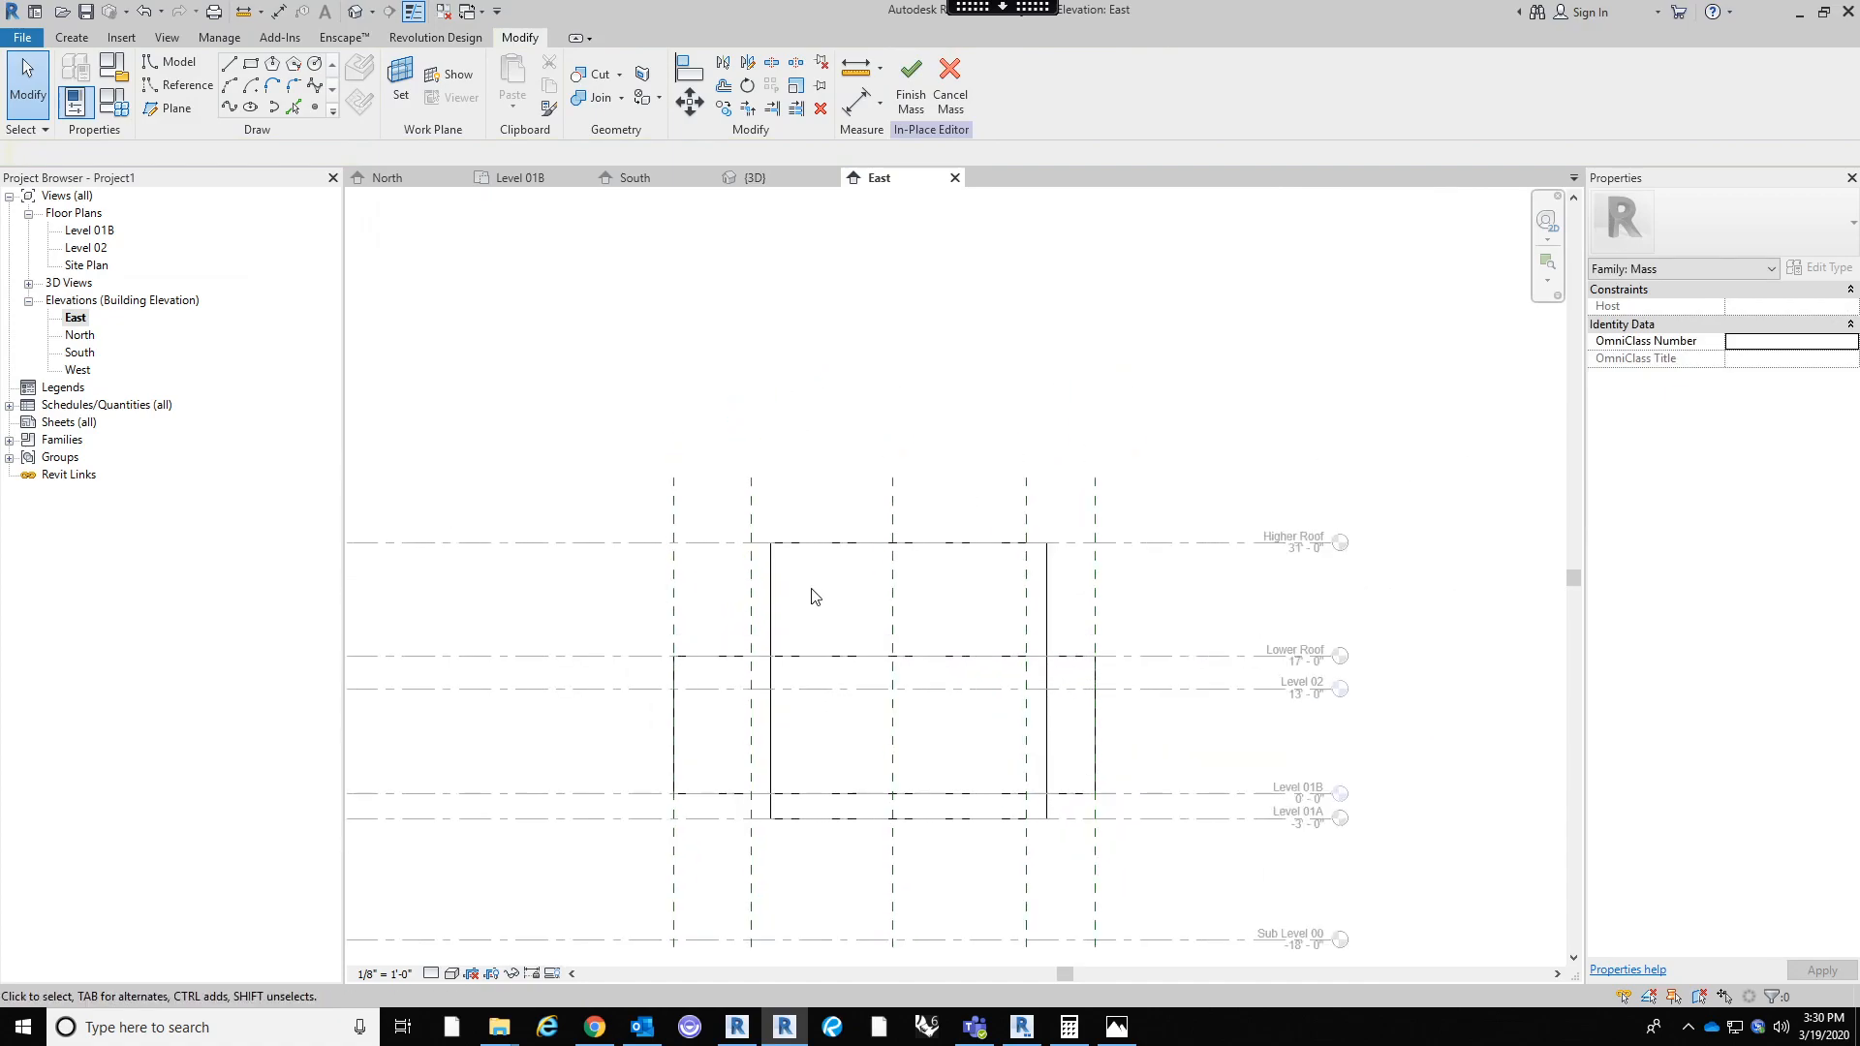
{"action": "key", "text": "Tab"}
{"action": "left_click", "coordinate": [763, 621]}
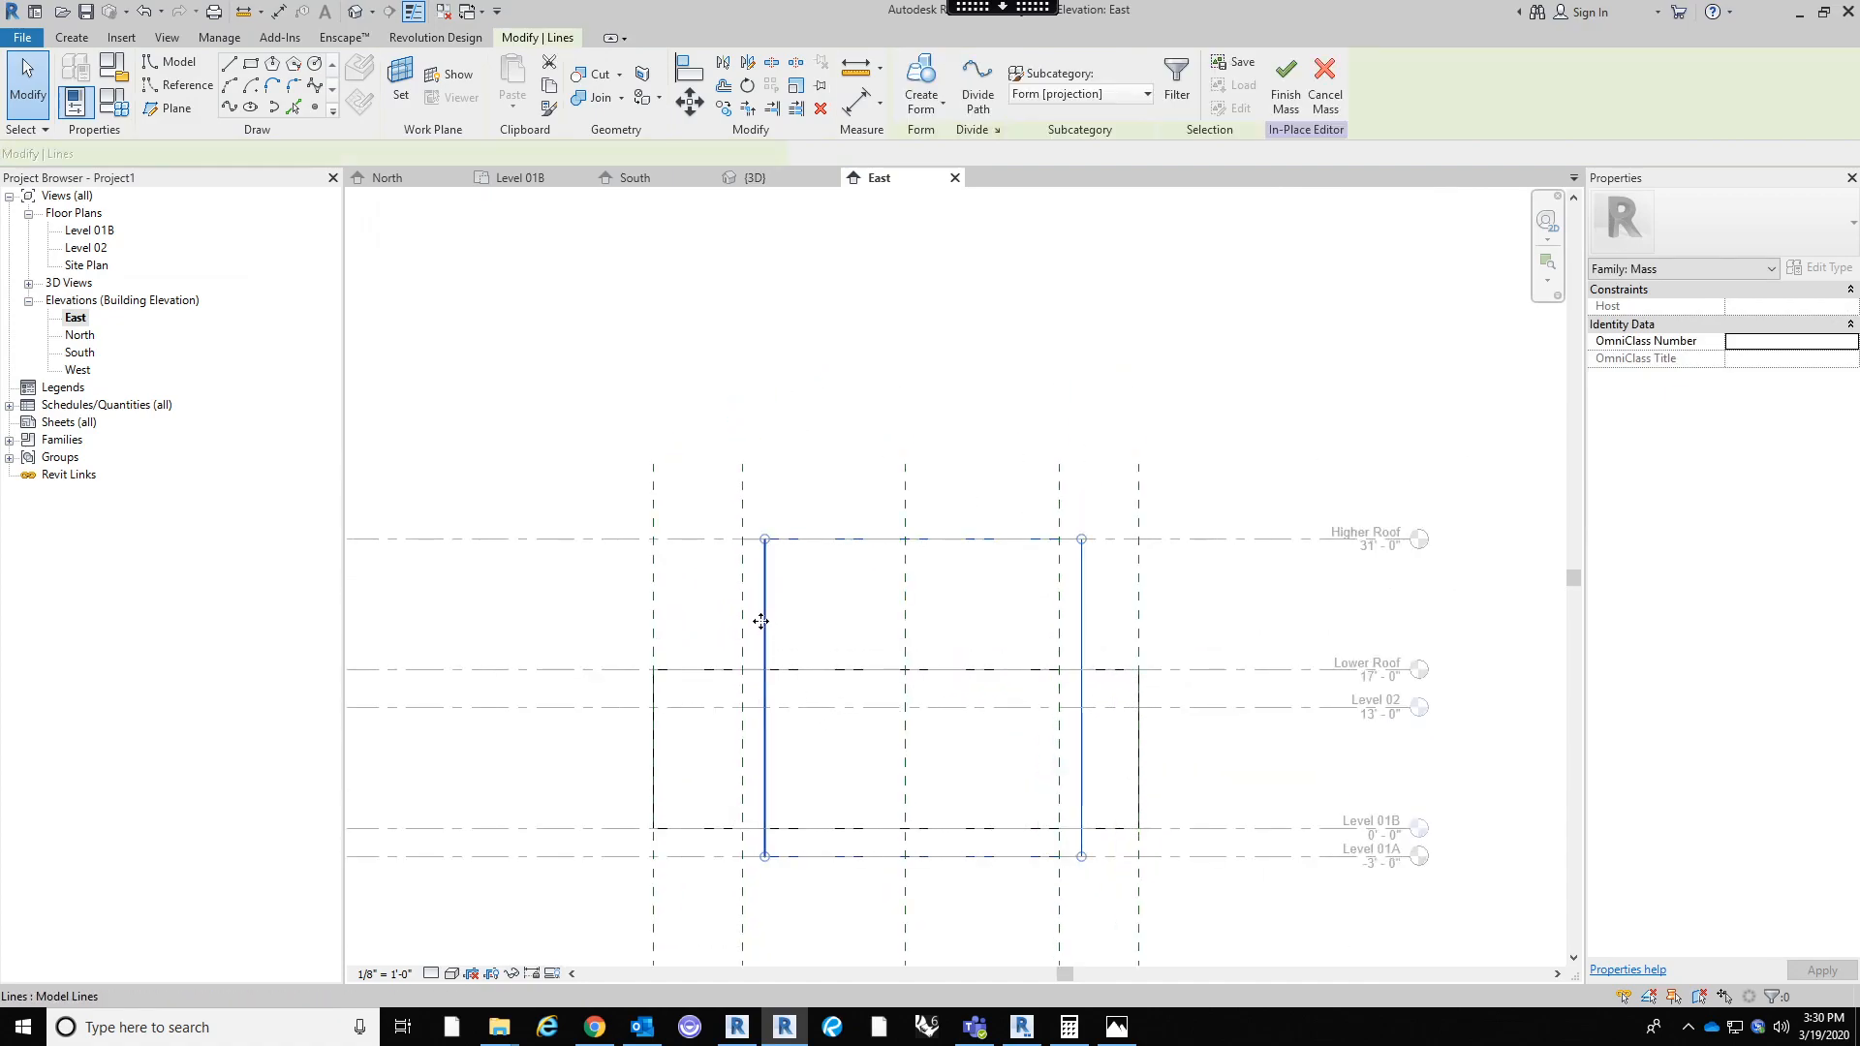
{"action": "left_click_drag", "start_coordinate": [767, 622], "coordinate": [736, 608]}
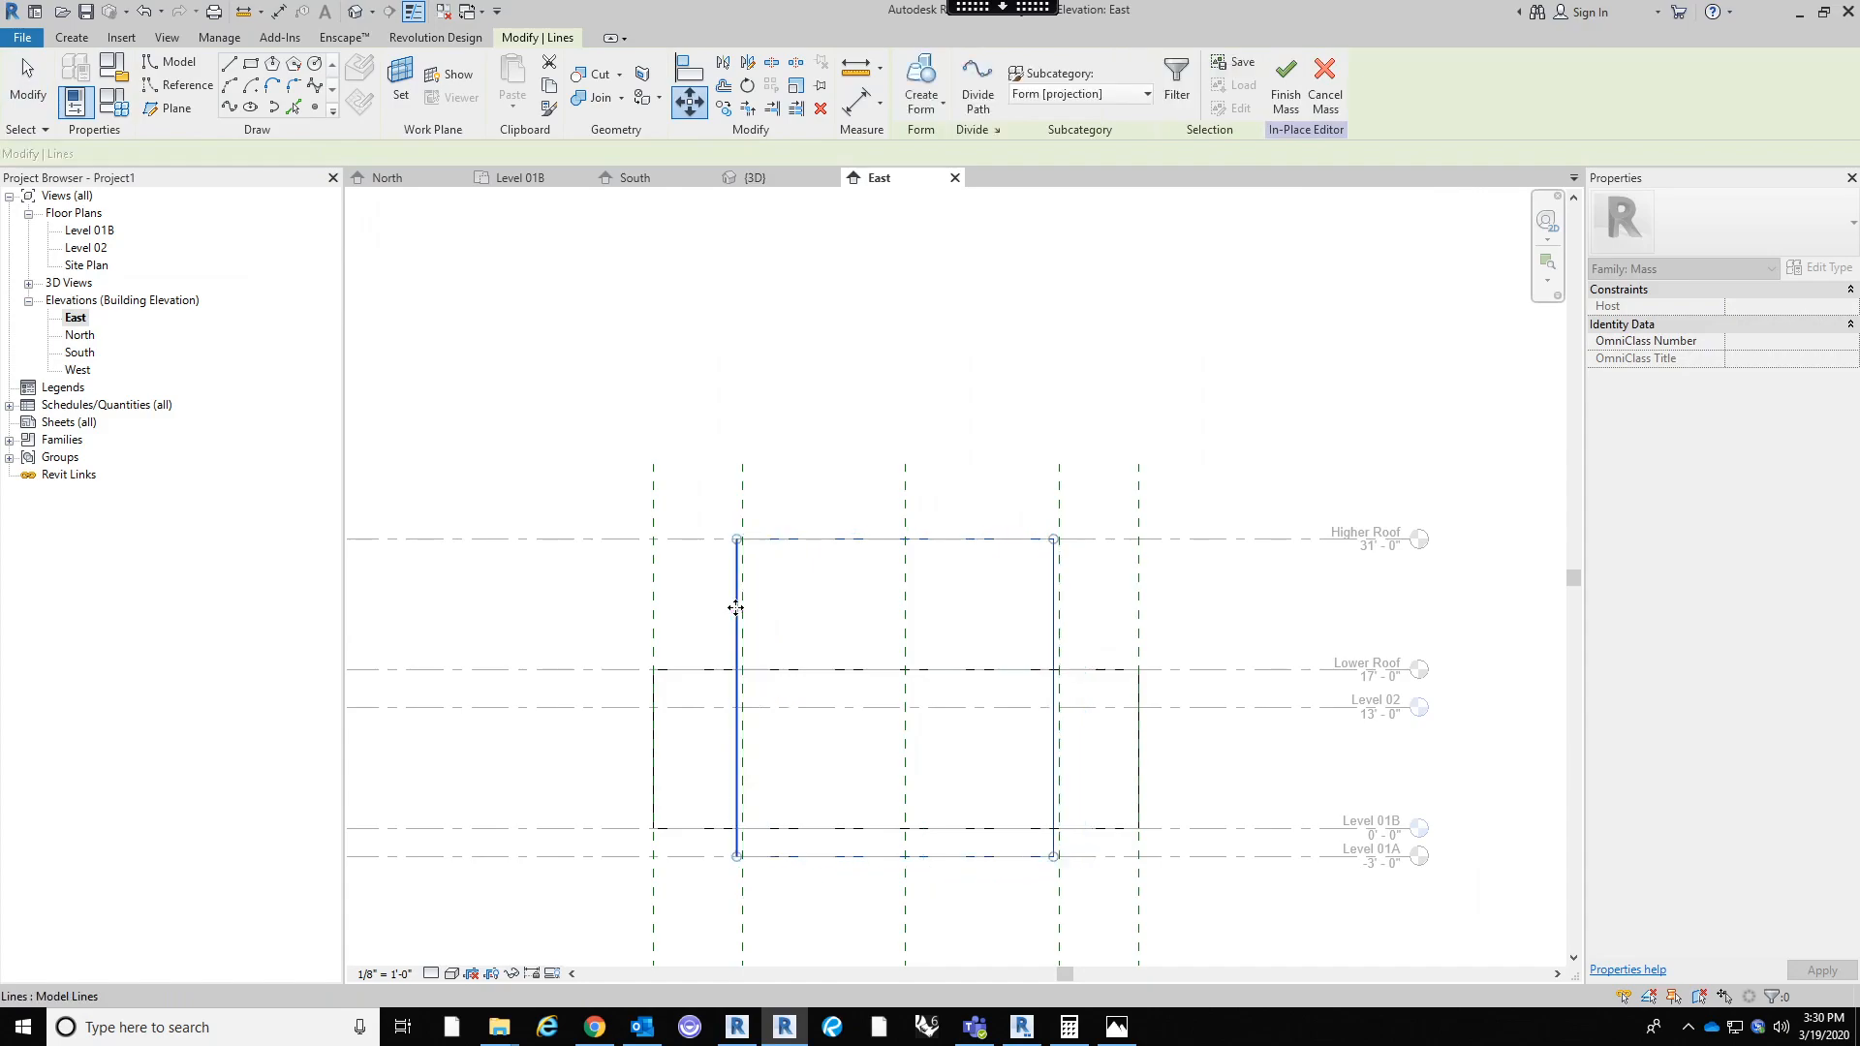
{"action": "key", "text": "m"}
{"action": "key", "text": "v"}
{"action": "scroll", "coordinate": [739, 610], "scroll_direction": "up", "scroll_amount": 3}
{"action": "left_click", "coordinate": [735, 617]}
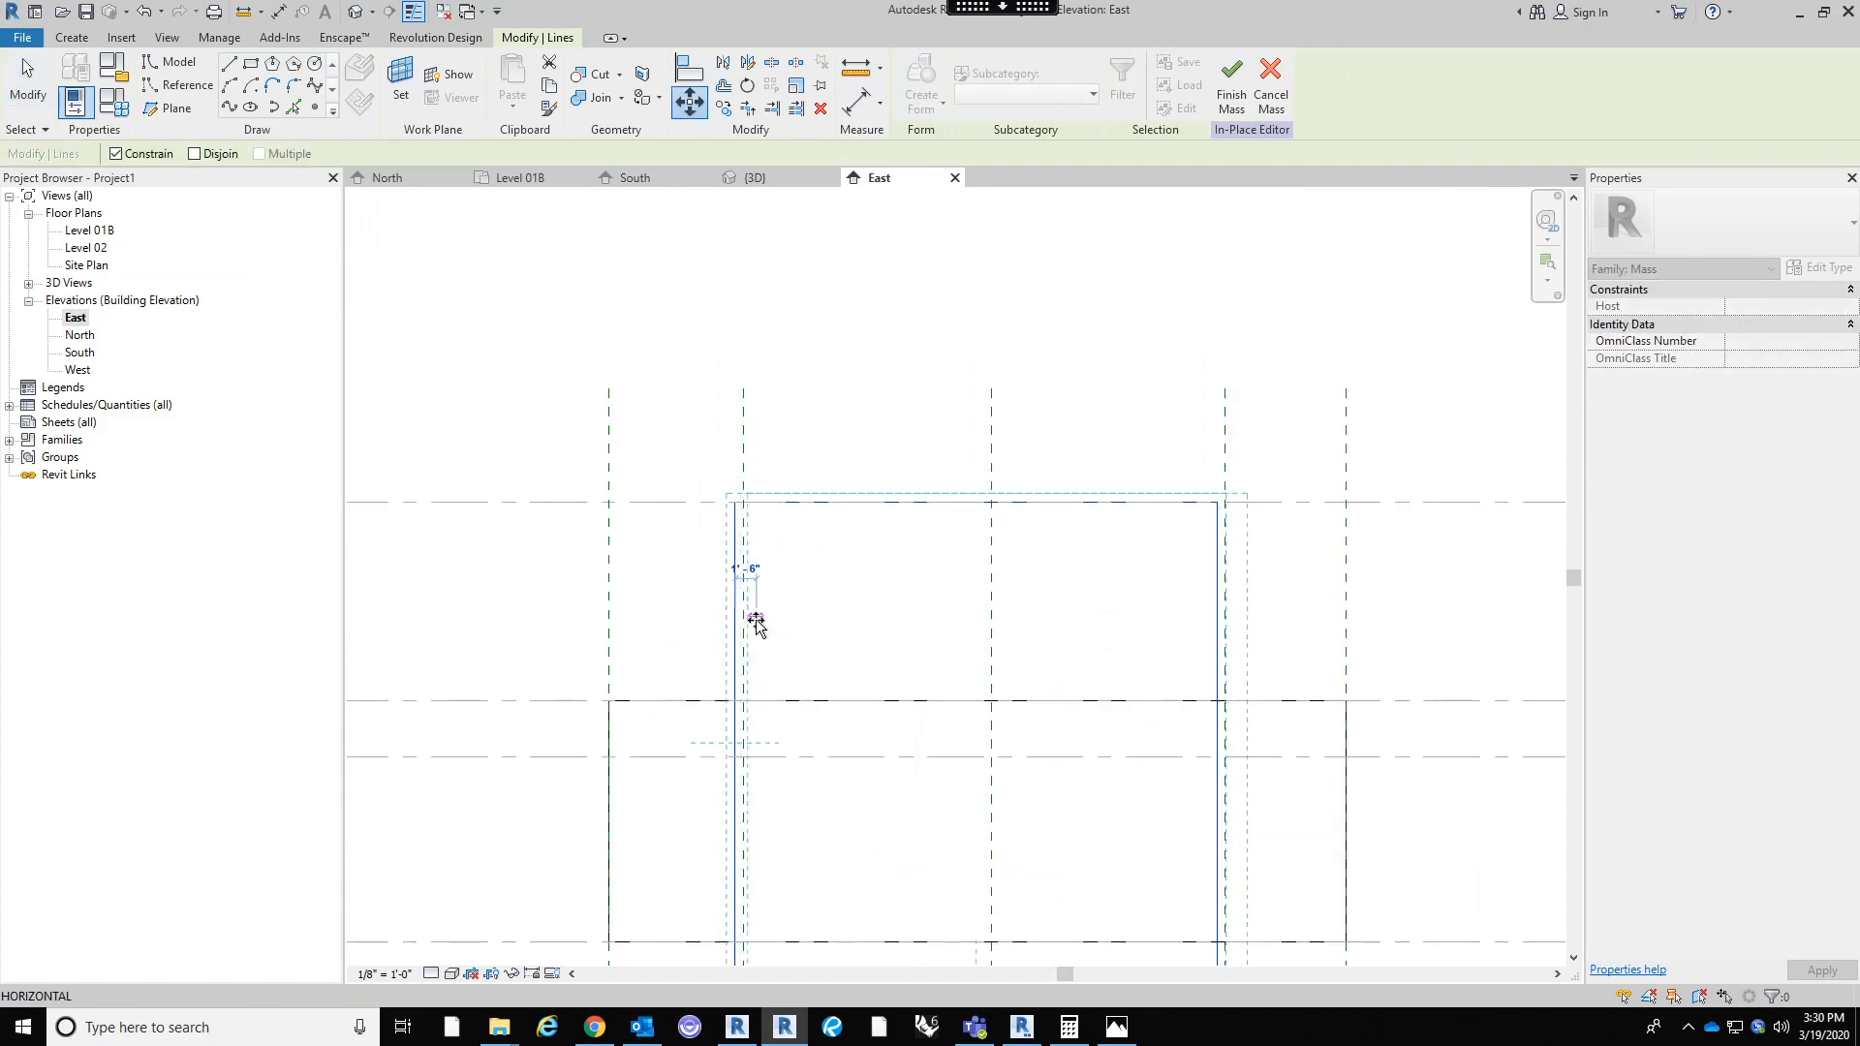
{"action": "left_click", "coordinate": [744, 617]}
{"action": "left_click", "coordinate": [841, 616]}
{"action": "scroll", "coordinate": [843, 625], "scroll_direction": "down", "scroll_amount": 3}
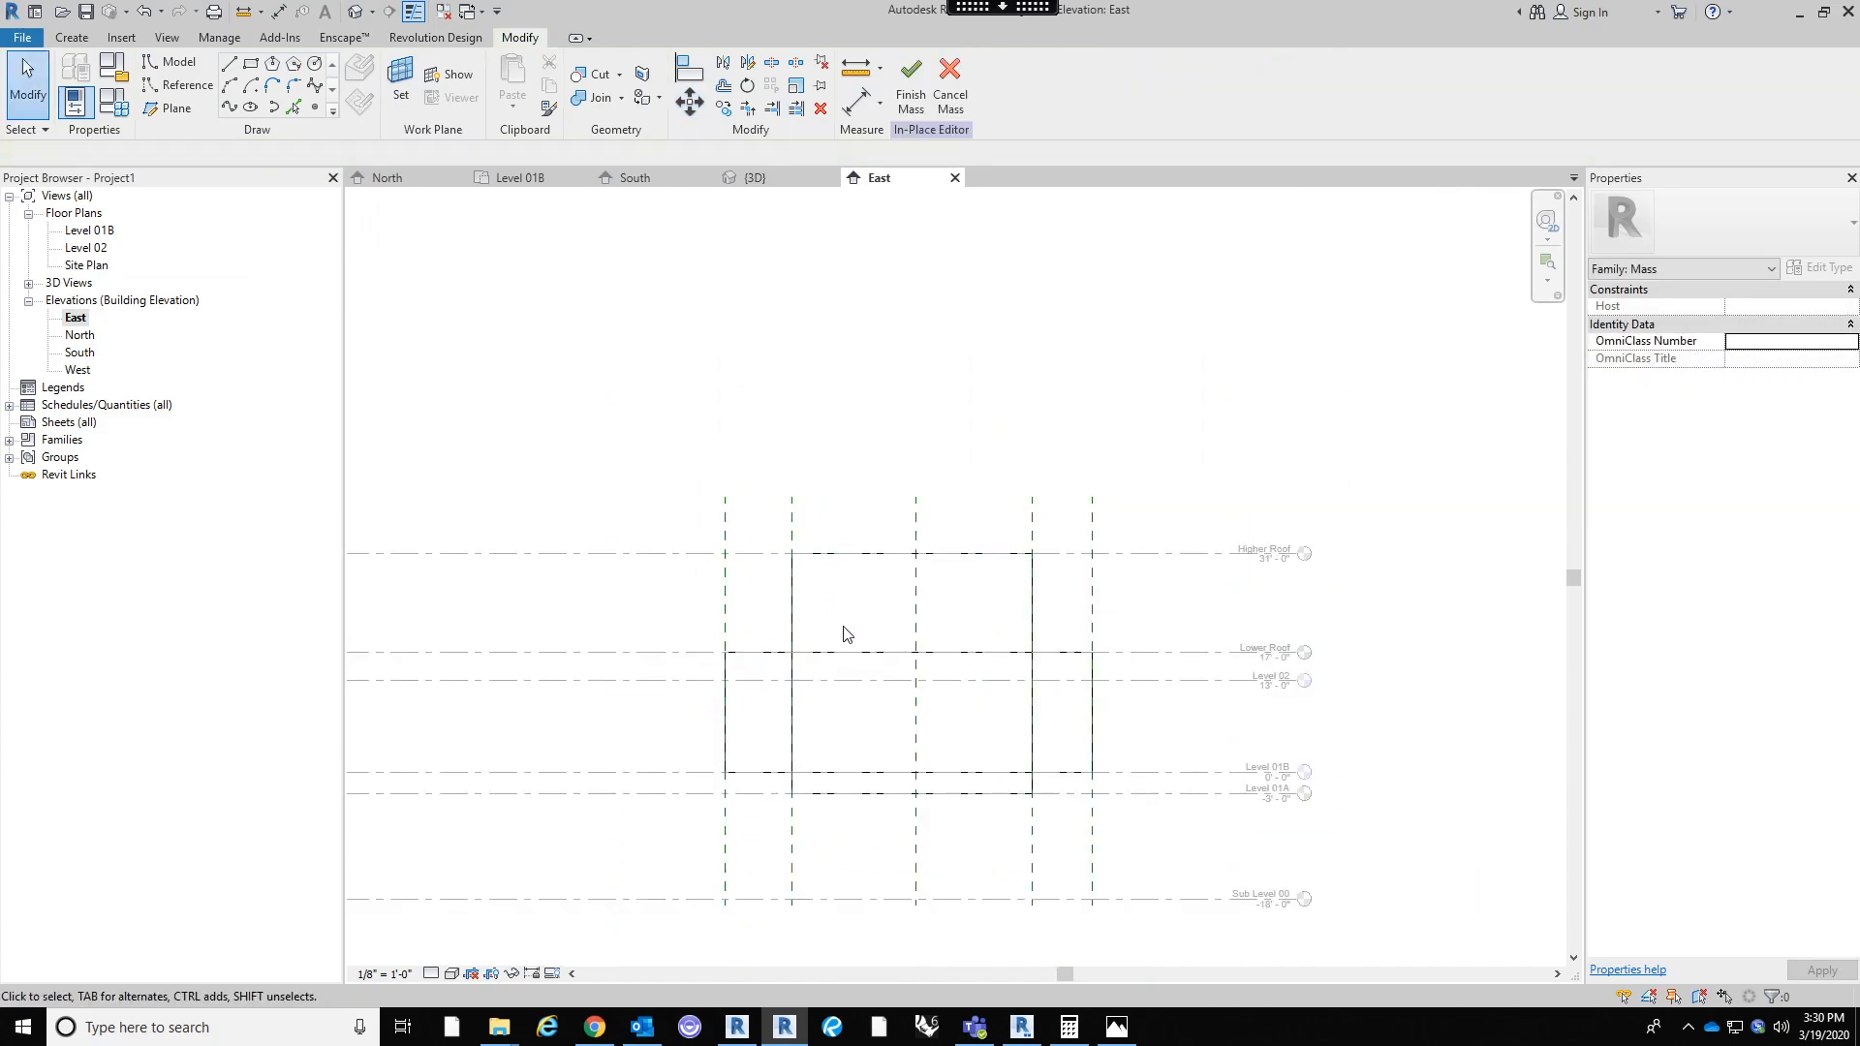
Inspect how both profiles' edges line up with the outside and Center - Long reference planes
{"action": "middle_click_drag", "start_coordinate": [846, 632], "coordinate": [871, 569]}
{"action": "key", "text": "Tab"}
{"action": "scroll", "coordinate": [1044, 599], "scroll_direction": "up", "scroll_amount": 2}
{"action": "scroll", "coordinate": [1033, 602], "scroll_direction": "down", "scroll_amount": 2}
{"action": "middle_click_drag", "start_coordinate": [1025, 324], "coordinate": [906, 341]}
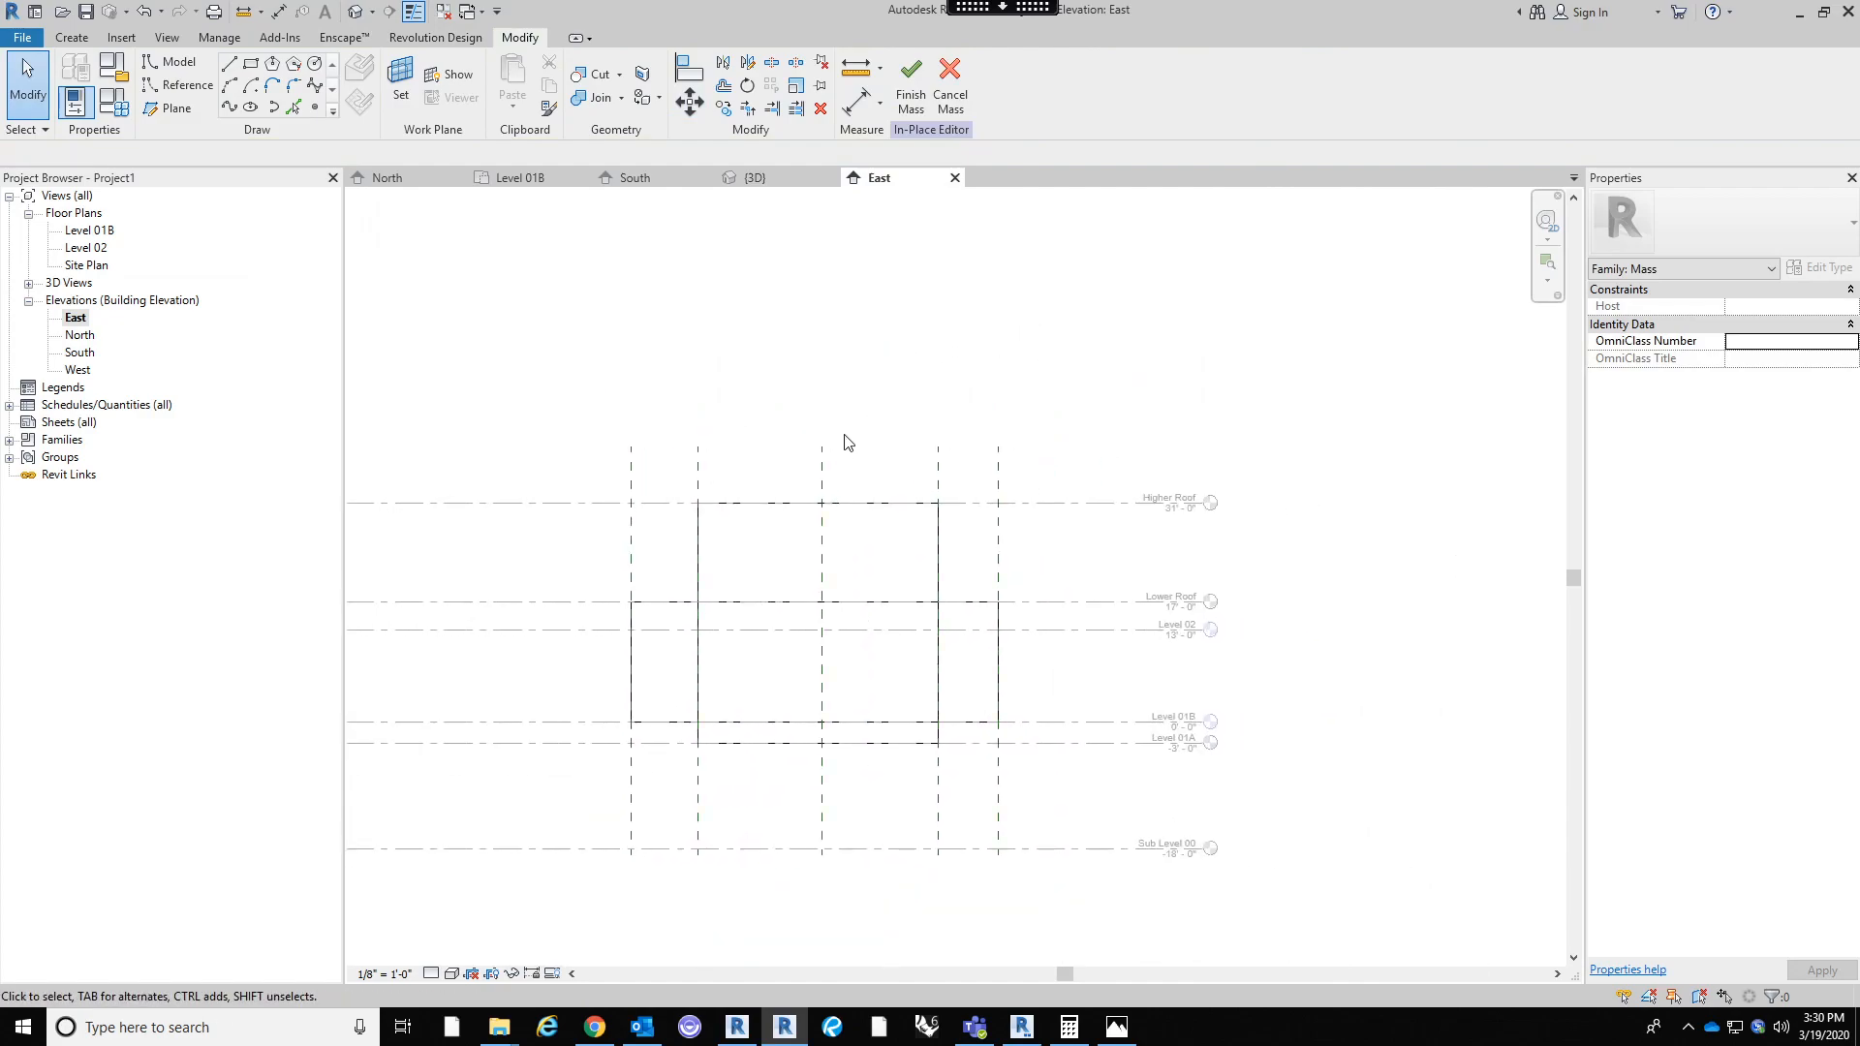
{"action": "scroll", "coordinate": [799, 499], "scroll_direction": "up", "scroll_amount": 2}
{"action": "left_click", "coordinate": [835, 487]}
{"action": "left_click", "coordinate": [712, 368]}
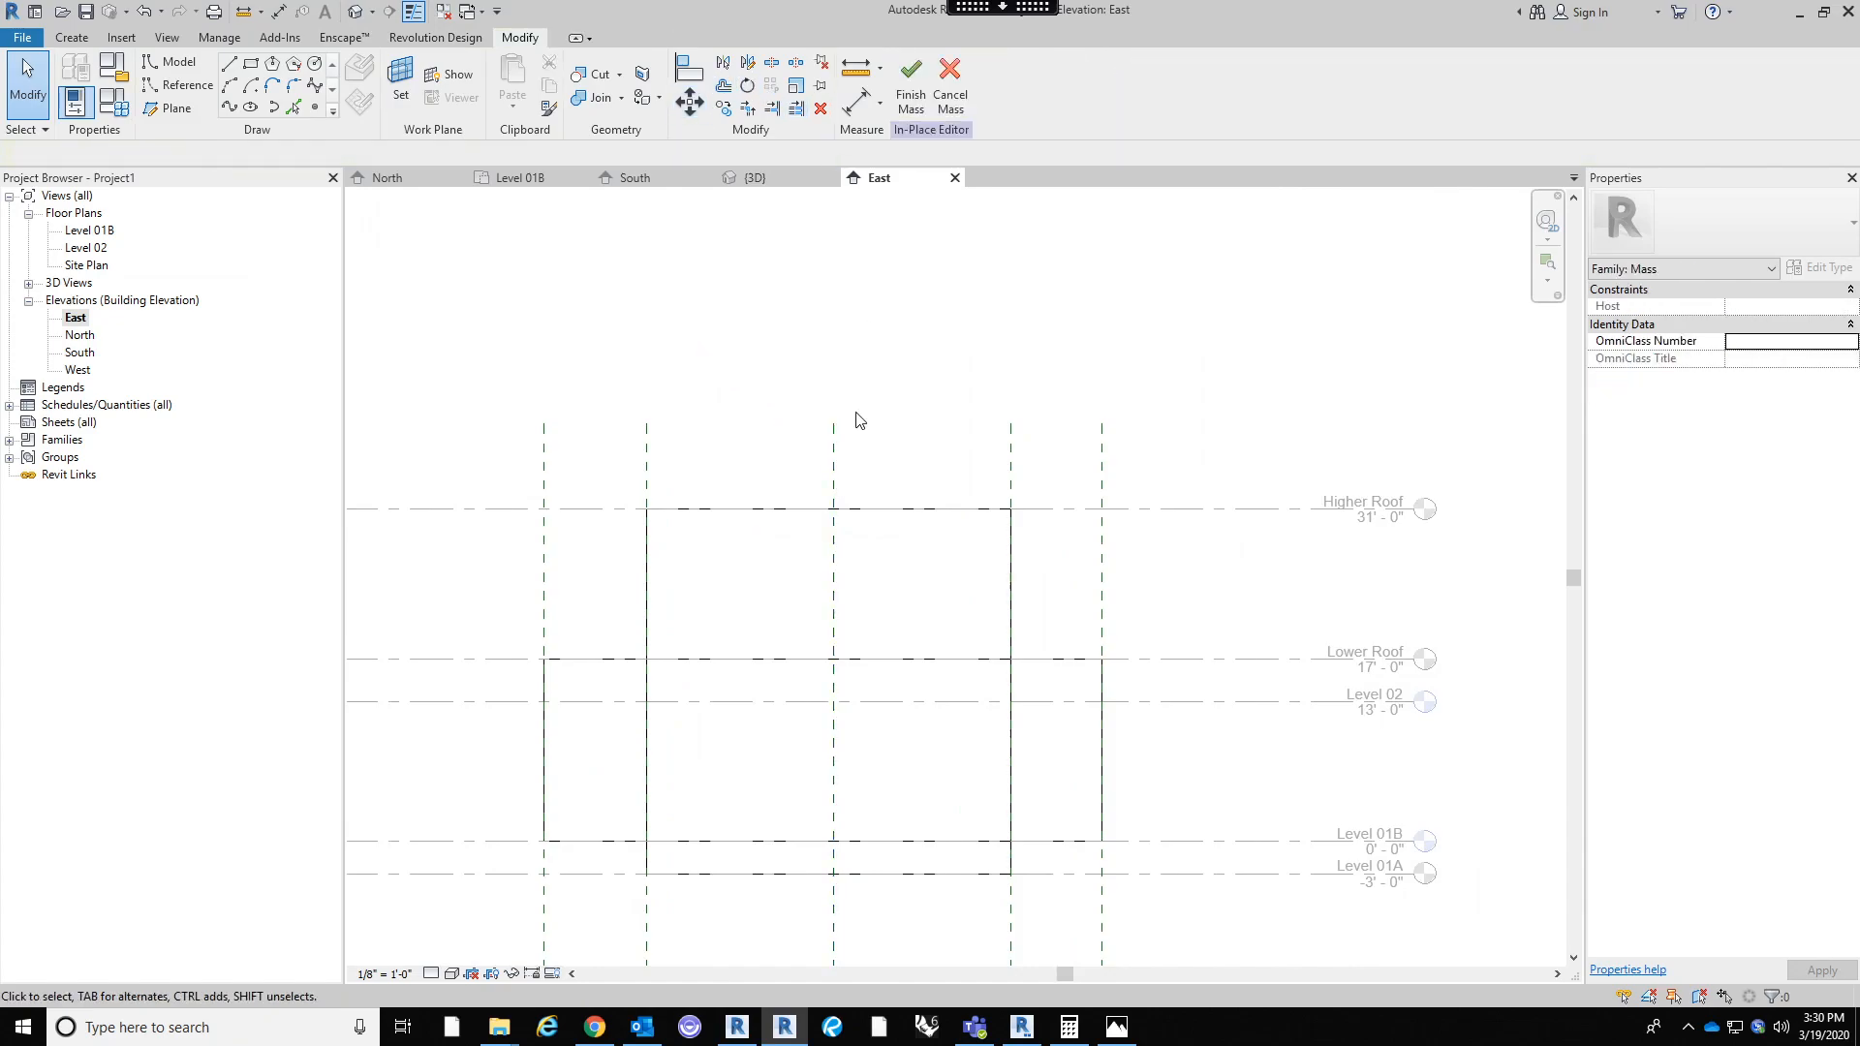
Place an aligned dimension string above the tall profile across the Outside B, Center - Long and Outside A reference planes
{"action": "left_click", "coordinate": [856, 101]}
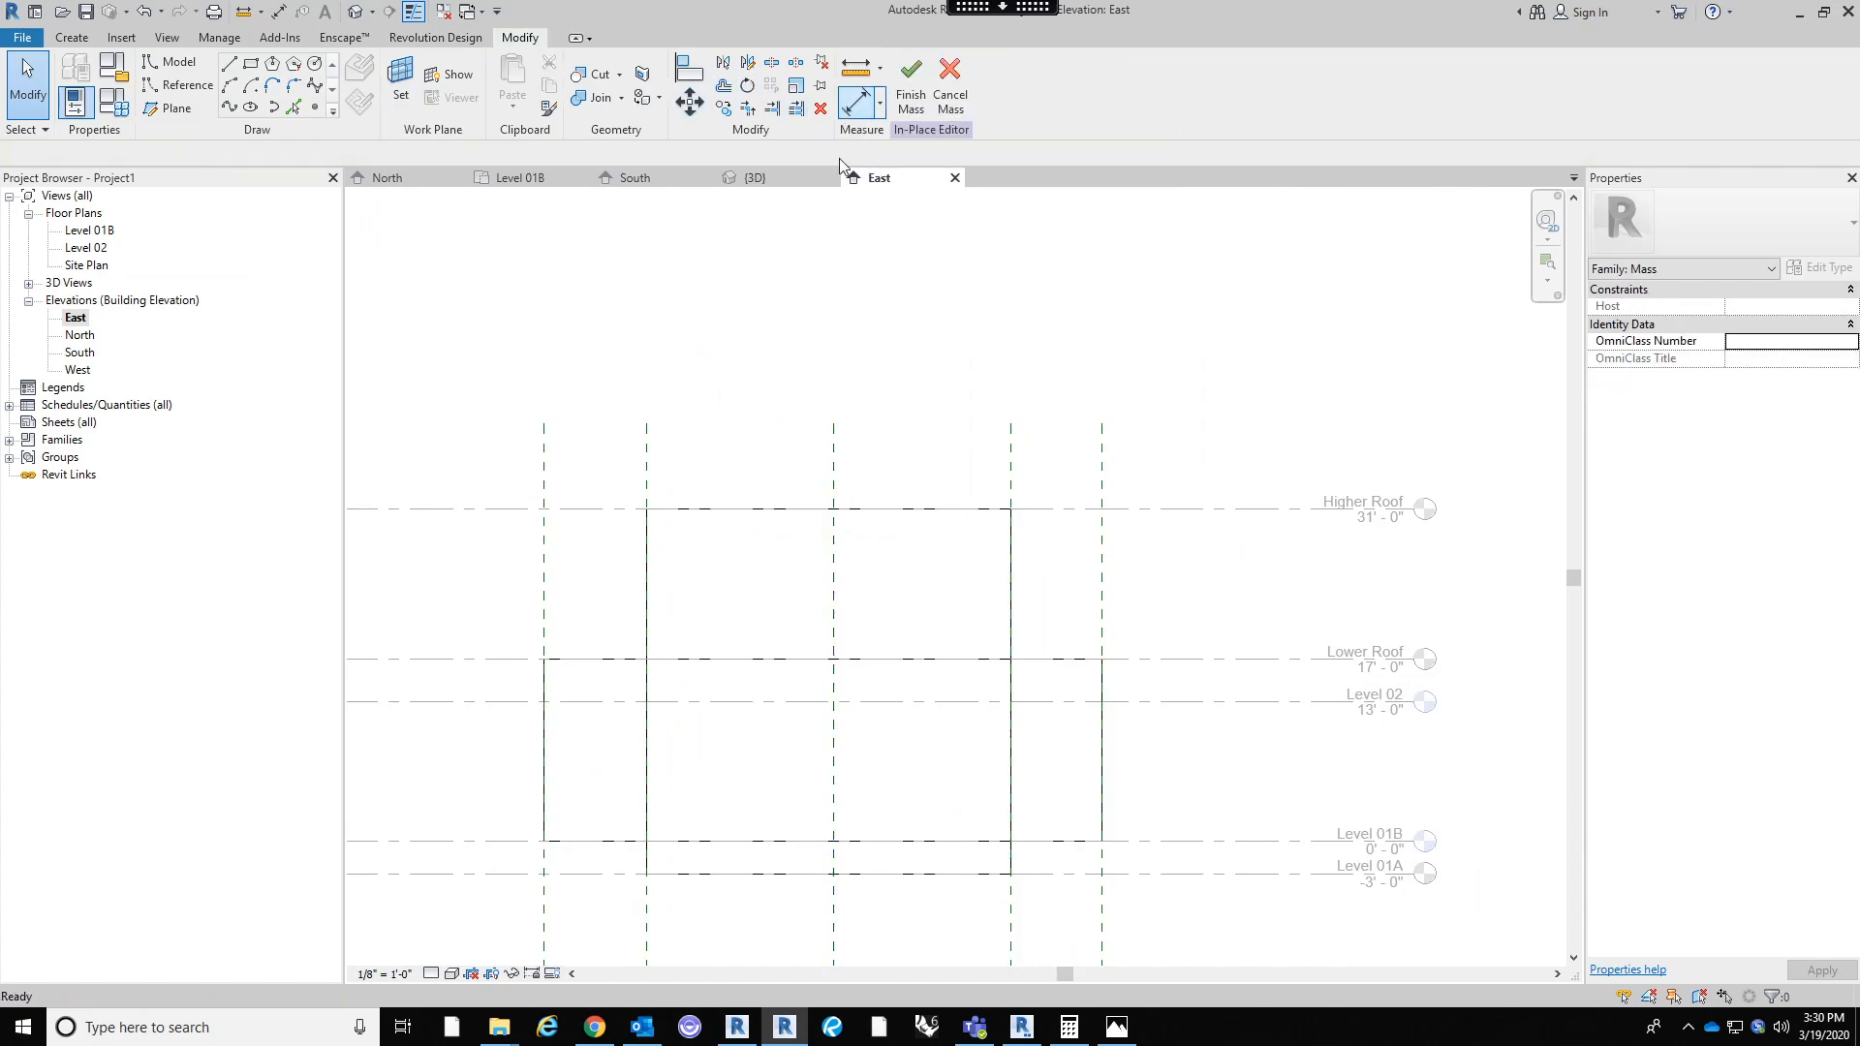
{"action": "left_click", "coordinate": [646, 468]}
{"action": "left_click", "coordinate": [839, 475]}
{"action": "left_click", "coordinate": [1012, 471]}
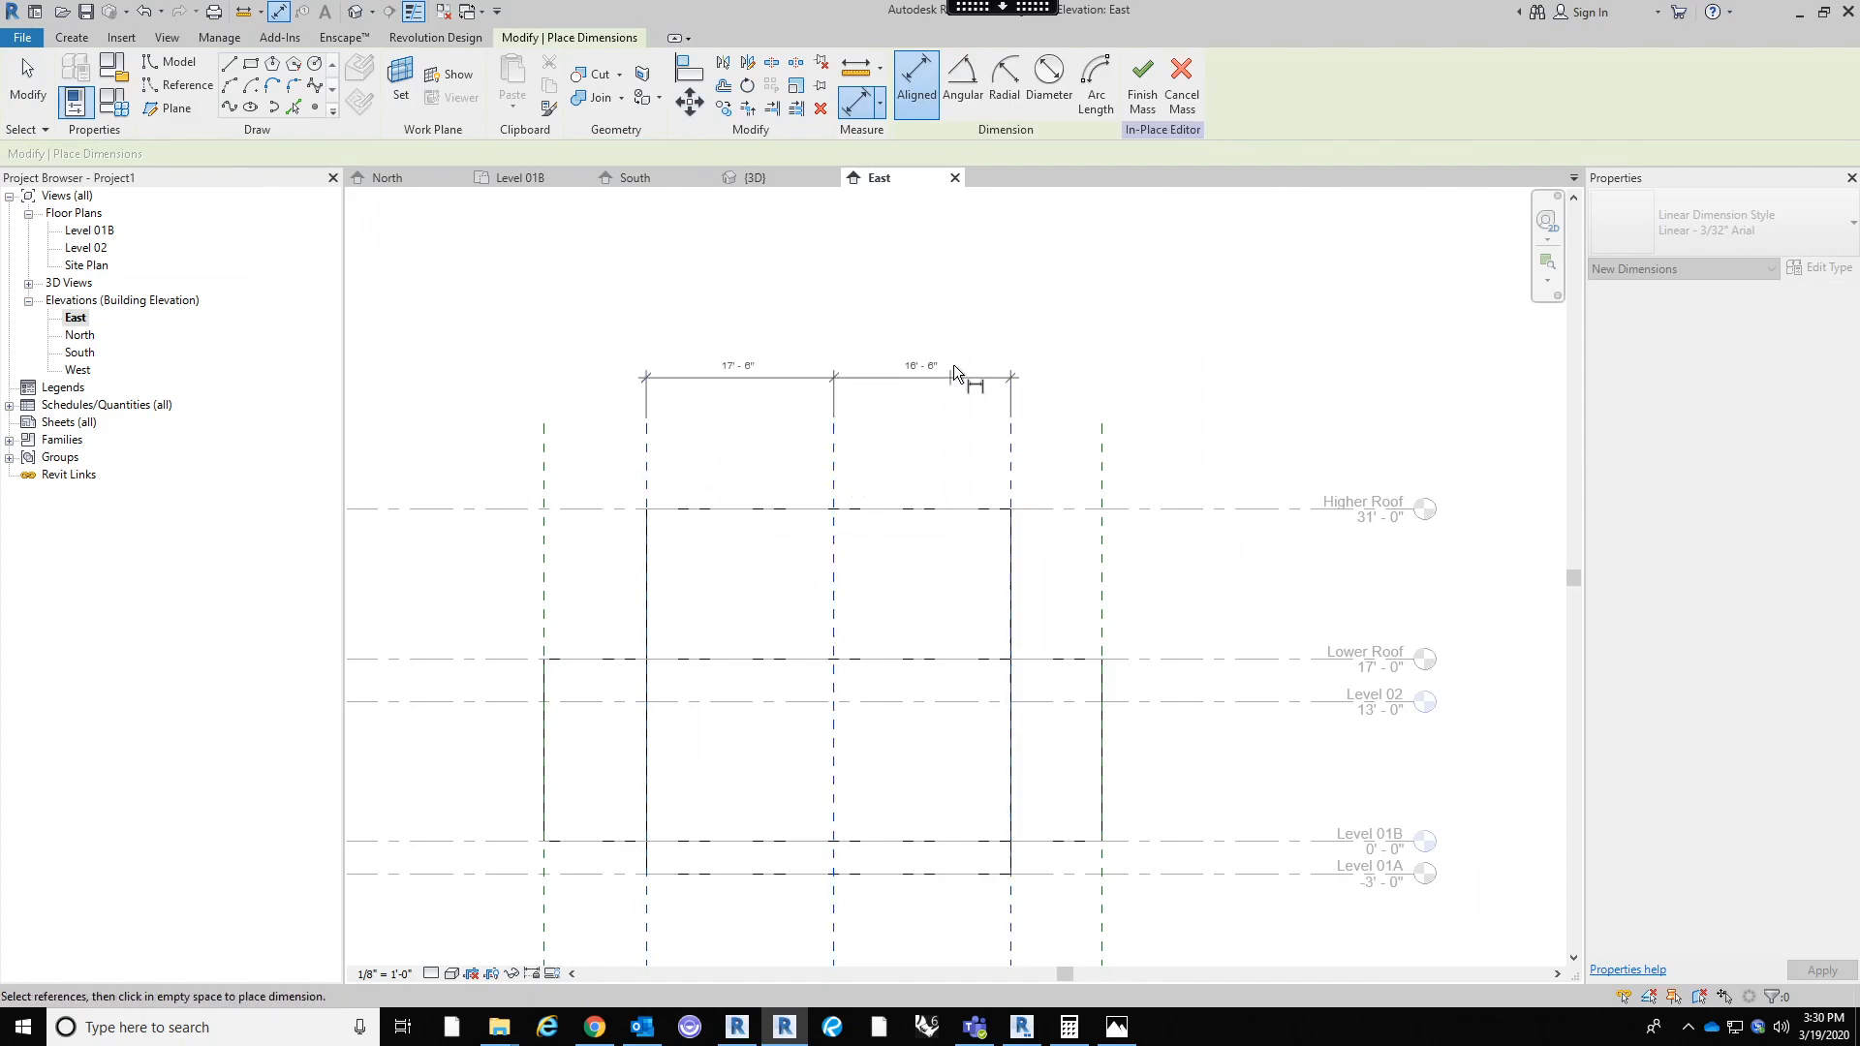
{"action": "left_click", "coordinate": [944, 360]}
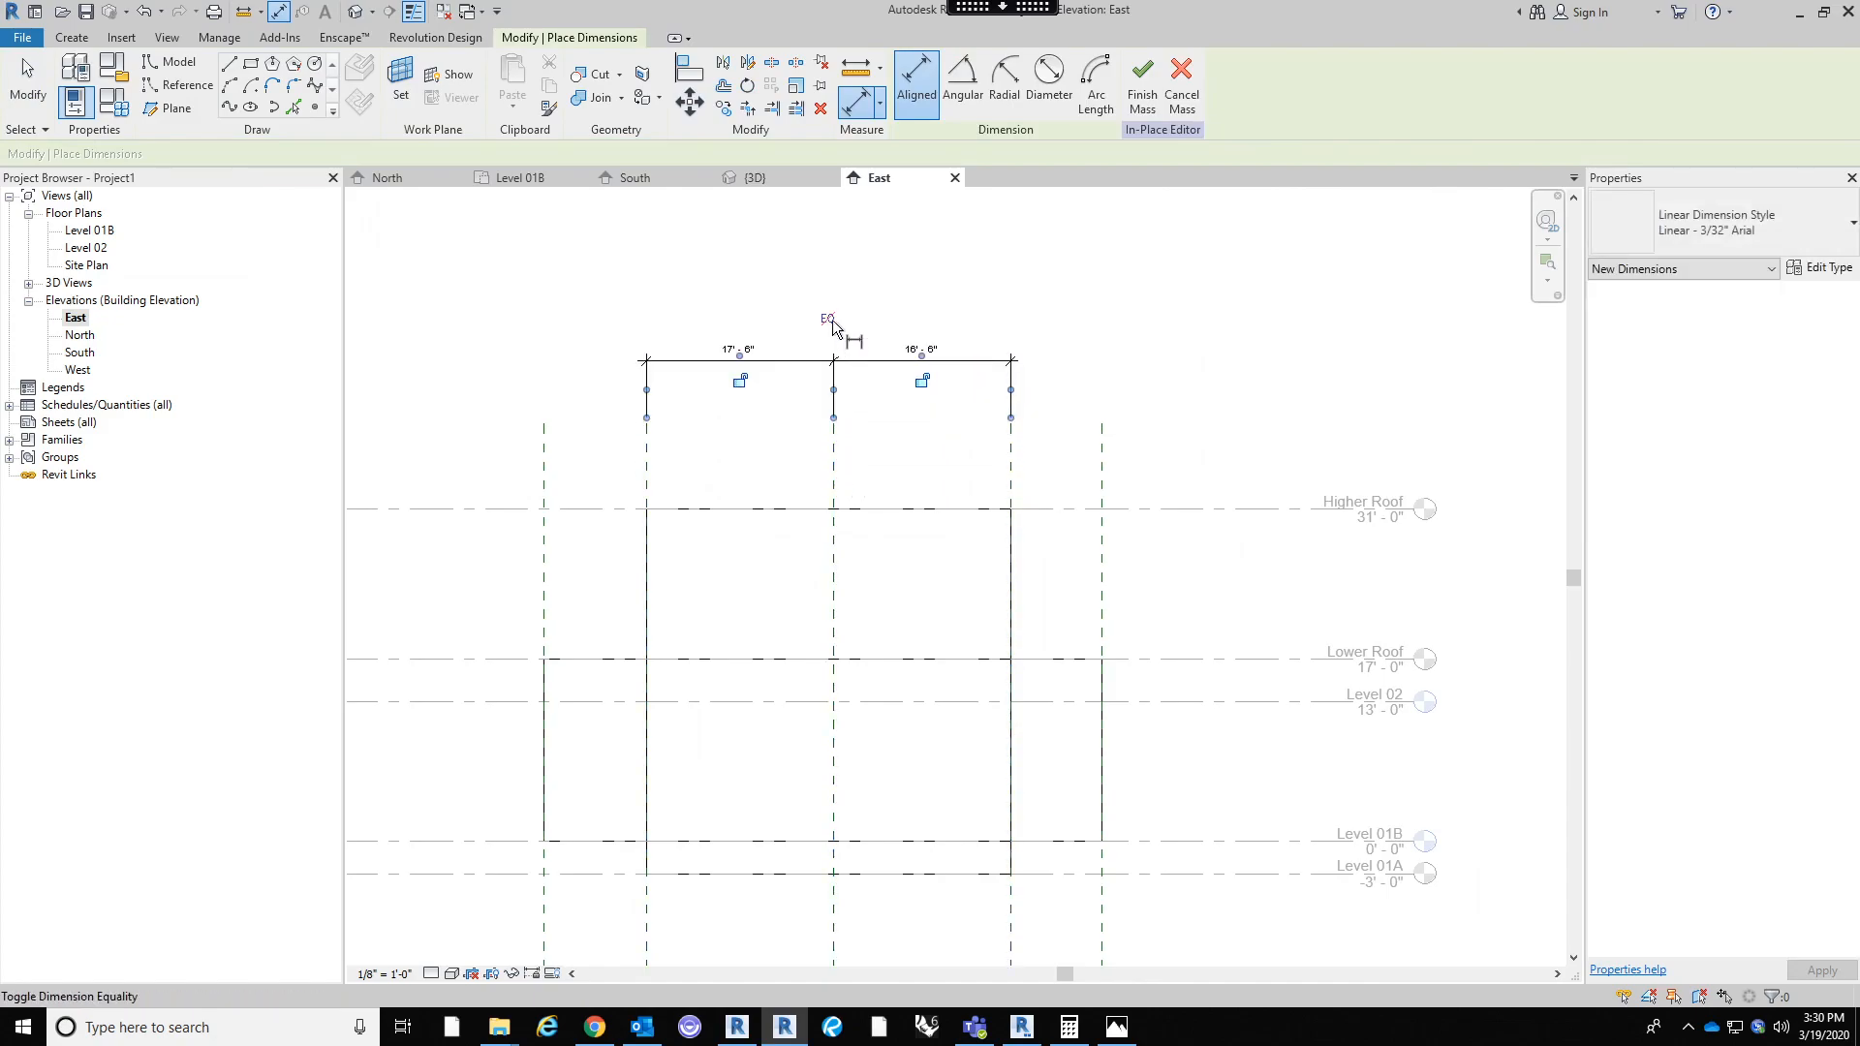
Apply the equality constraint to the dimension string so Center - Long sits midway between Outside B and Outside A
{"action": "left_click", "coordinate": [832, 320]}
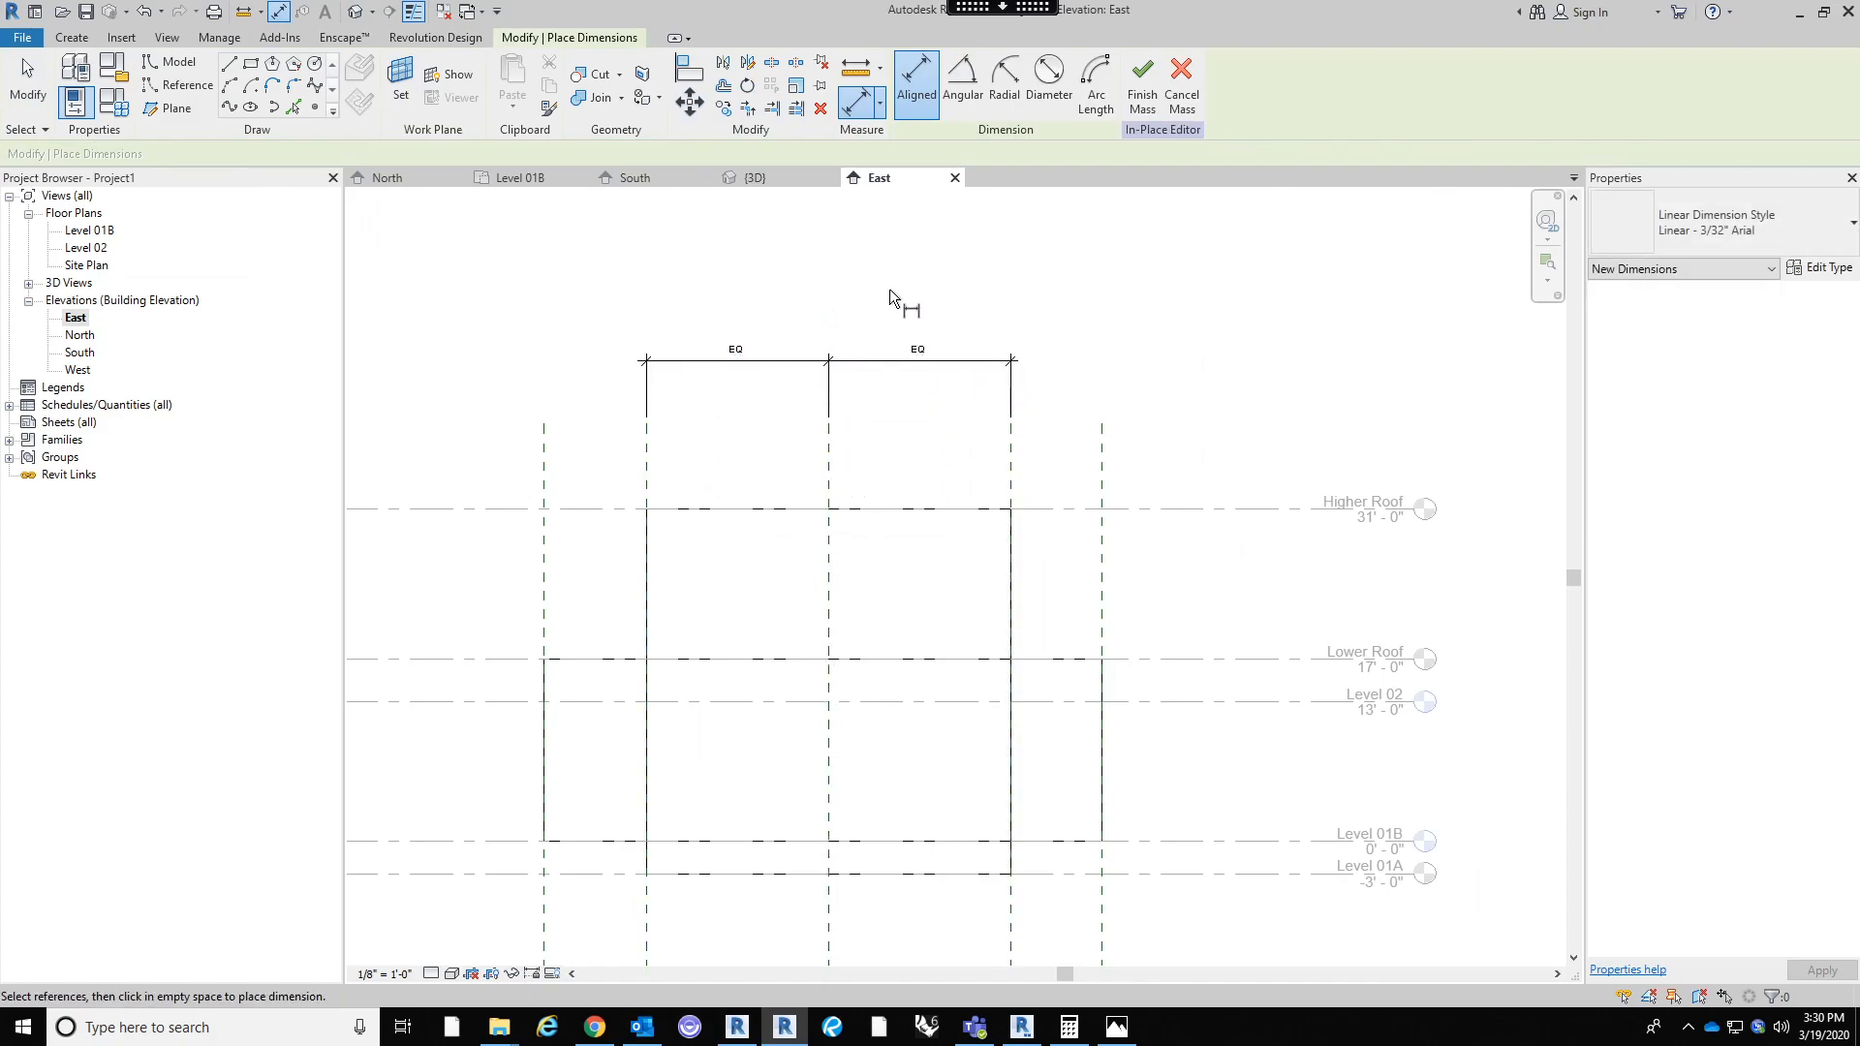
{"action": "scroll", "coordinate": [889, 289], "scroll_direction": "down", "scroll_amount": 2}
{"action": "middle_click_drag", "start_coordinate": [880, 359], "coordinate": [969, 437]}
{"action": "key", "text": "Escape"}
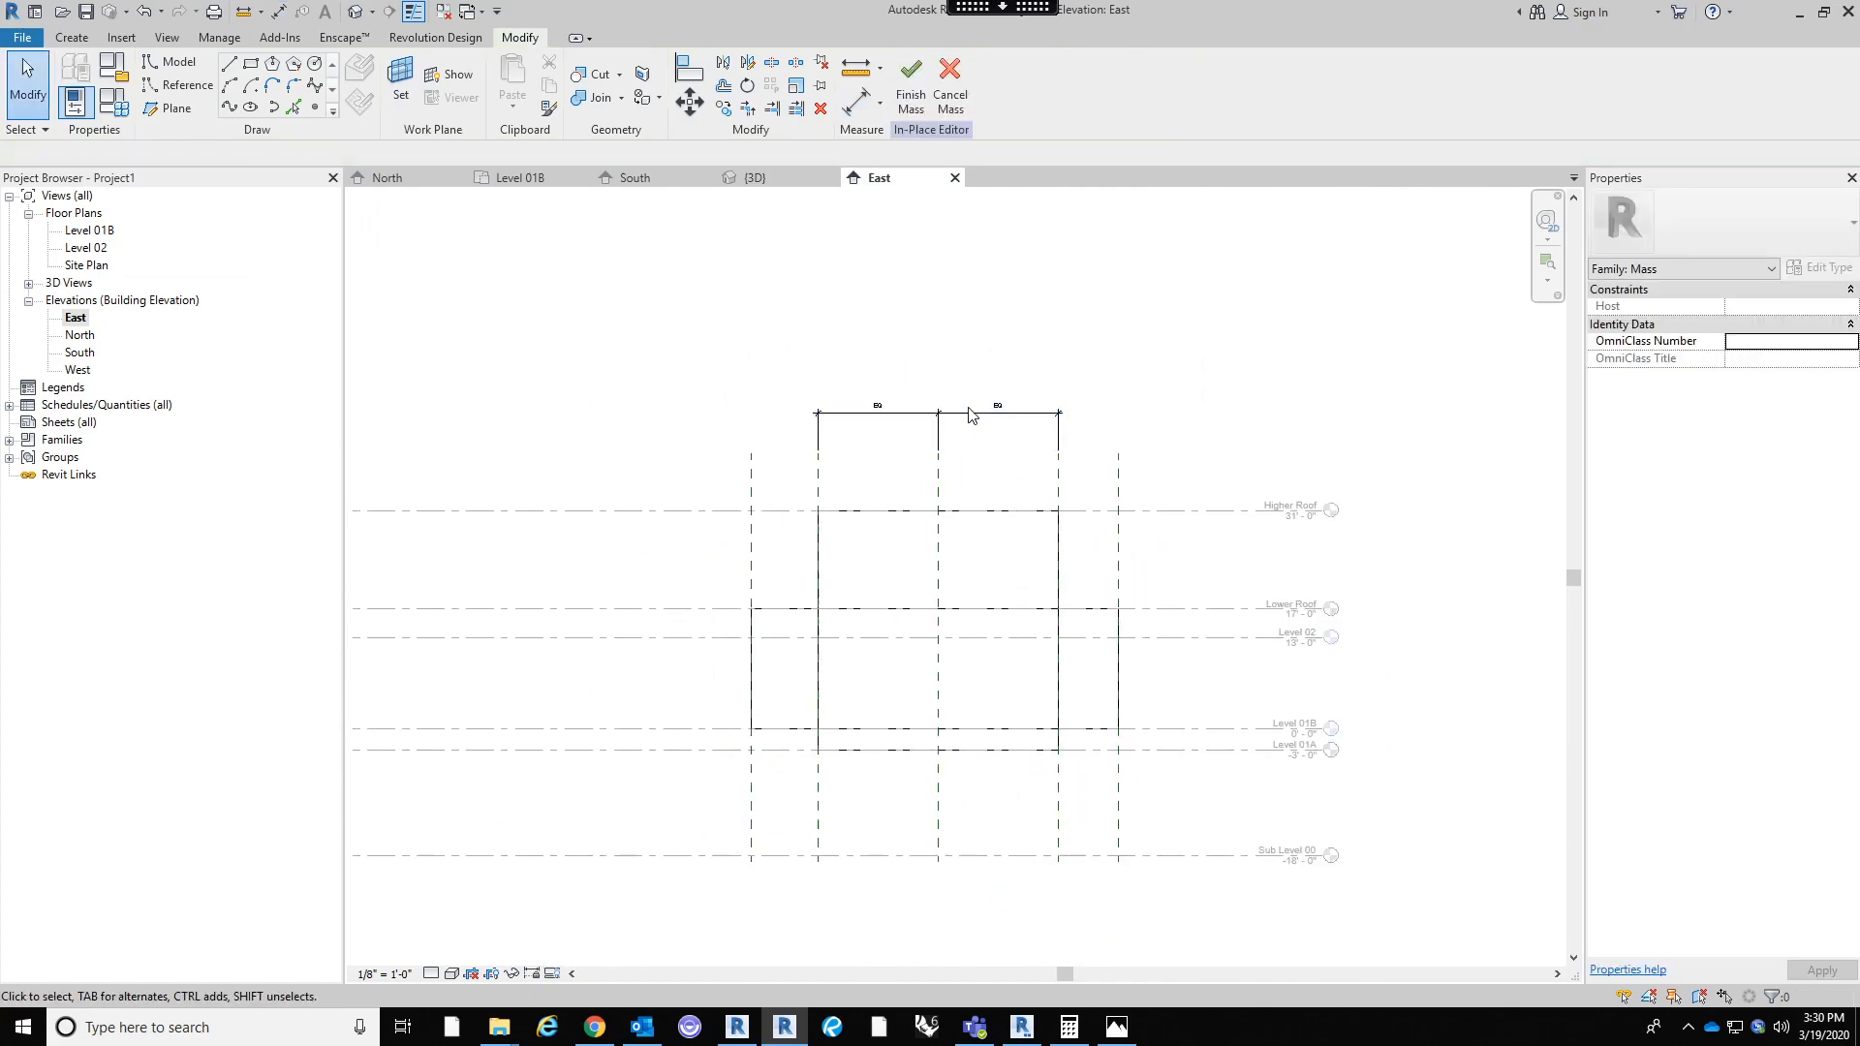
{"action": "scroll", "coordinate": [910, 383], "scroll_direction": "up", "scroll_amount": 2}
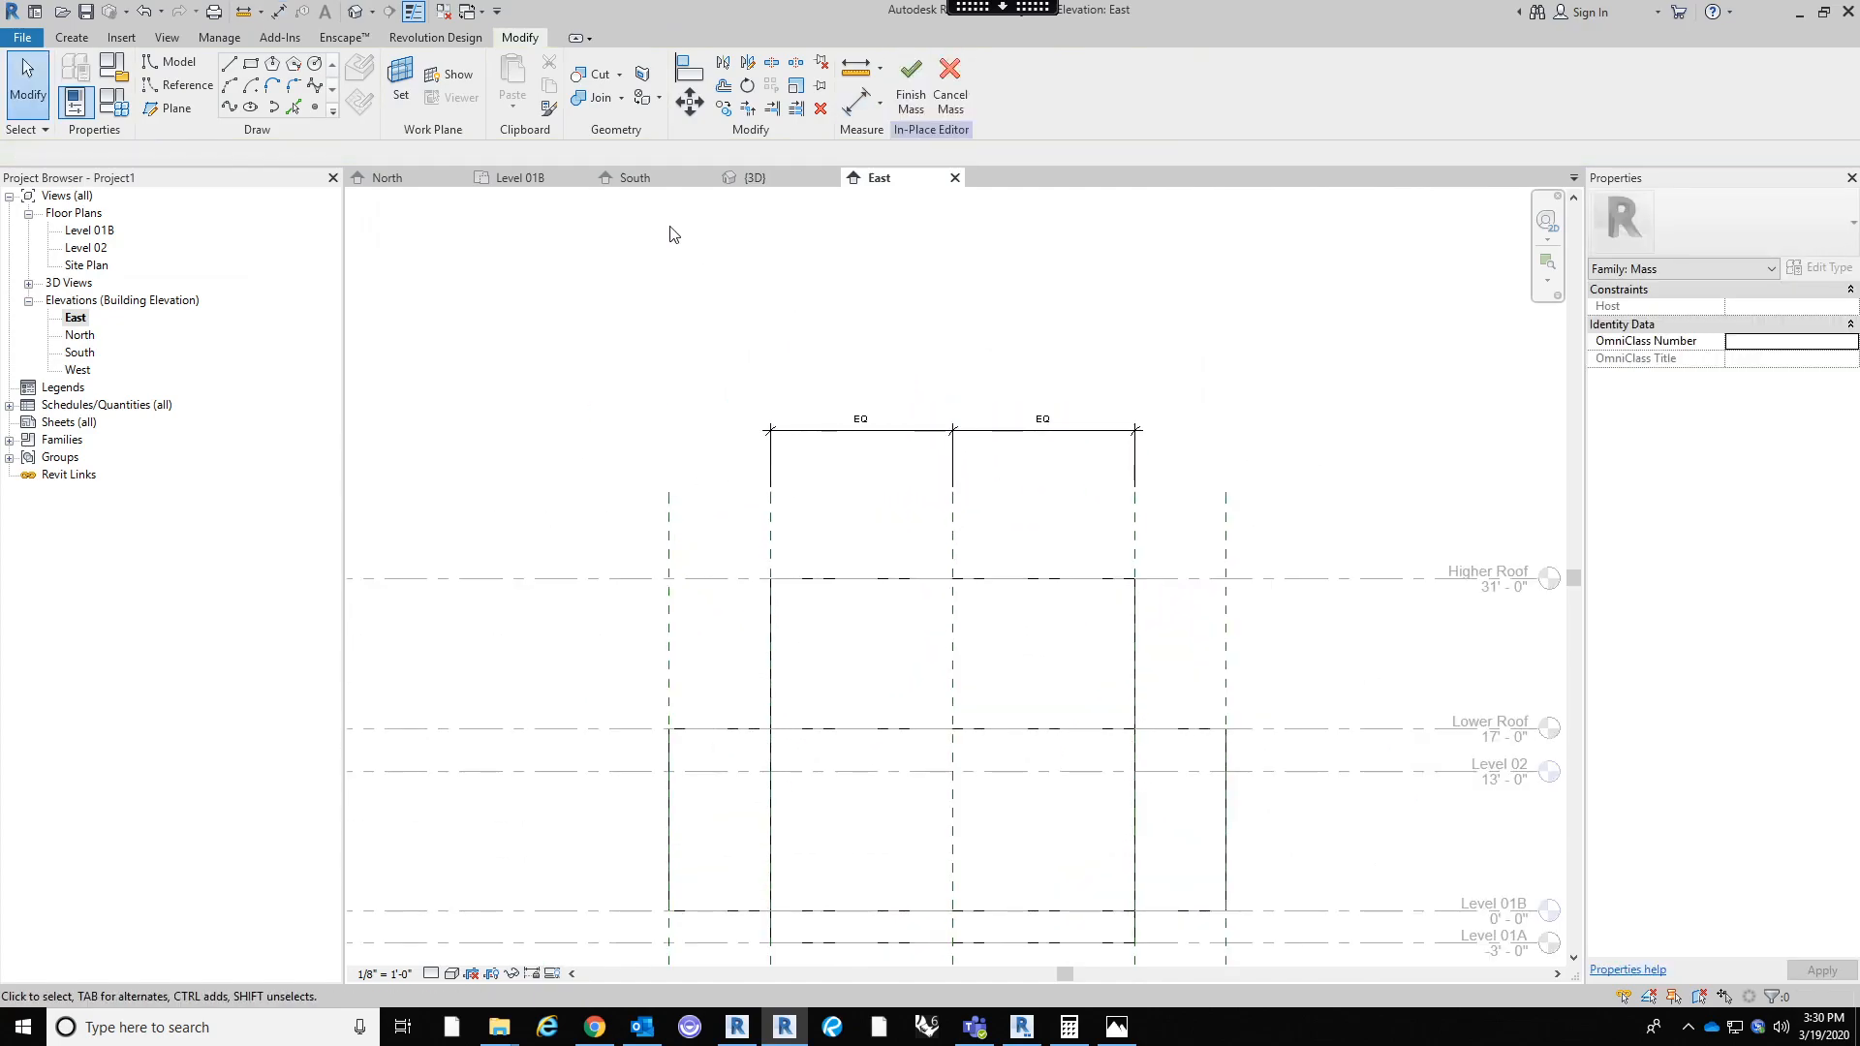
Add aligned dimensions from Outside 2 to Outside B and from Outside A to Outside 1, in line with the equalized string
{"action": "left_click", "coordinate": [858, 101]}
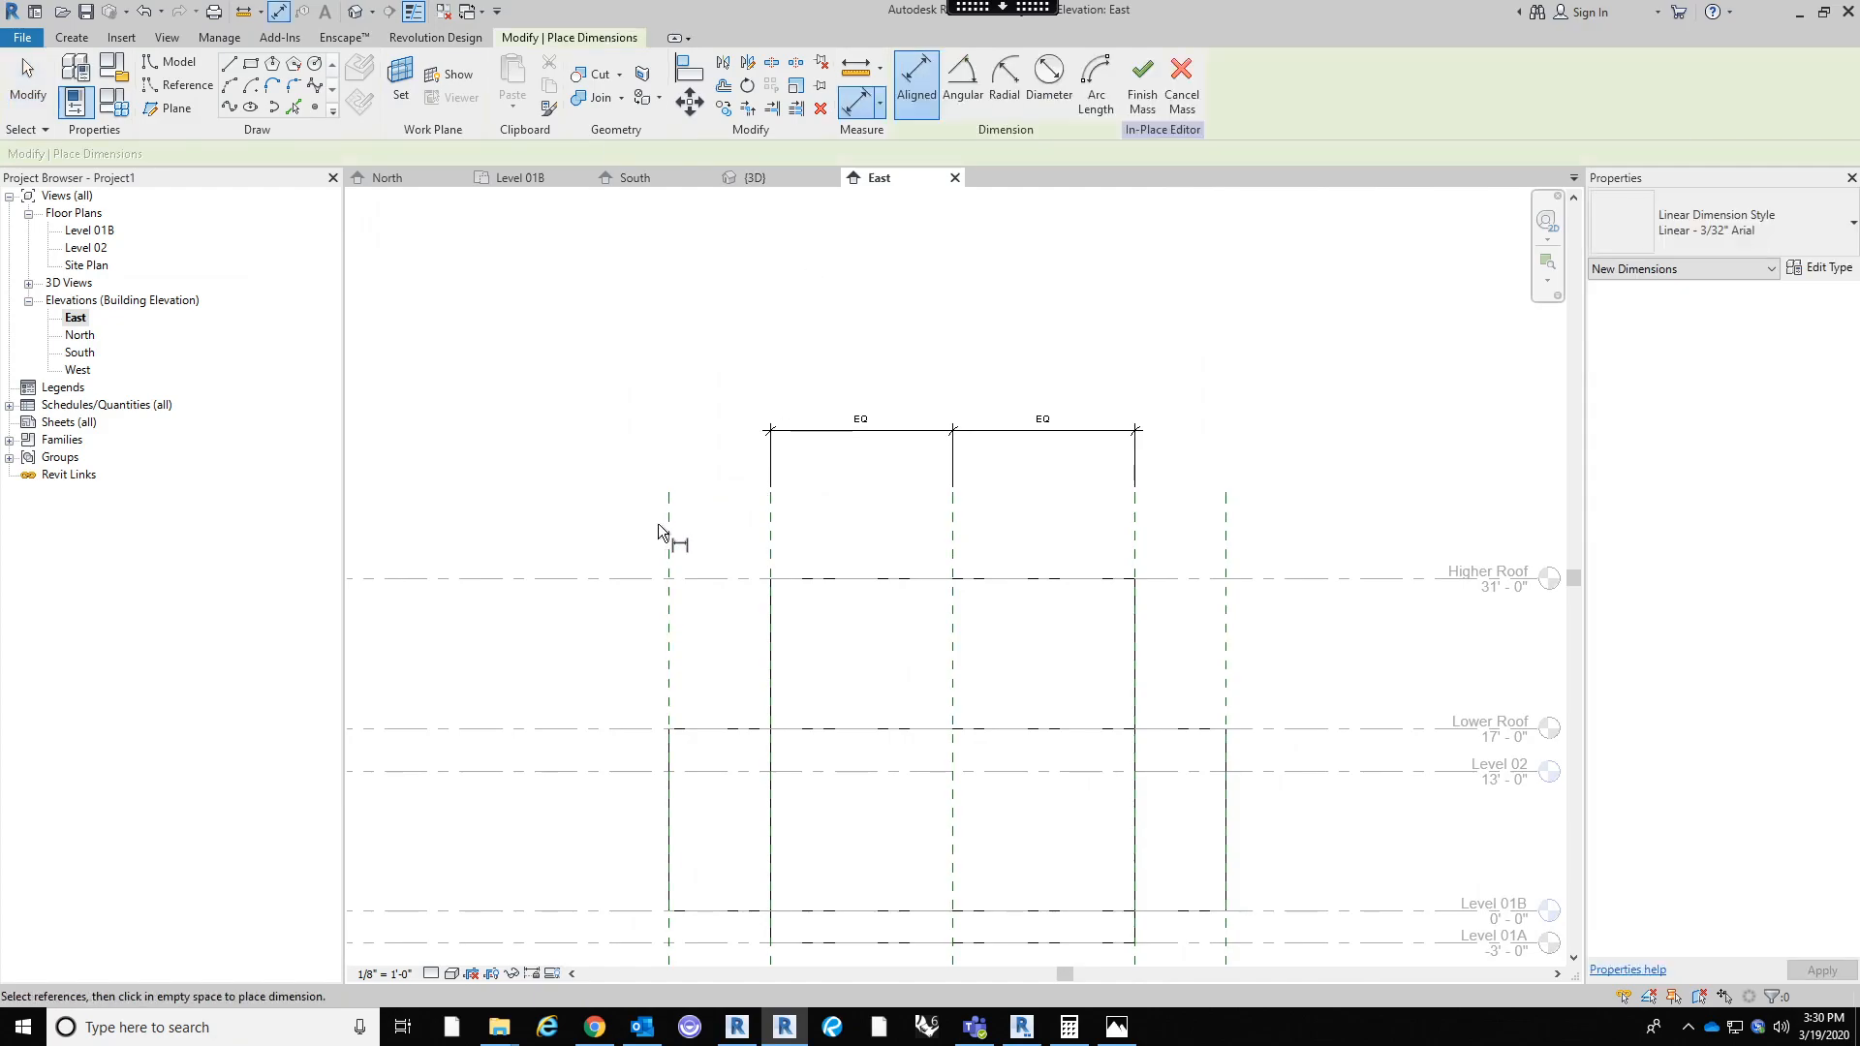
{"action": "left_click", "coordinate": [671, 520]}
{"action": "left_click", "coordinate": [771, 521]}
{"action": "left_click", "coordinate": [718, 438]}
{"action": "left_click", "coordinate": [1133, 539]}
{"action": "left_click", "coordinate": [1225, 529]}
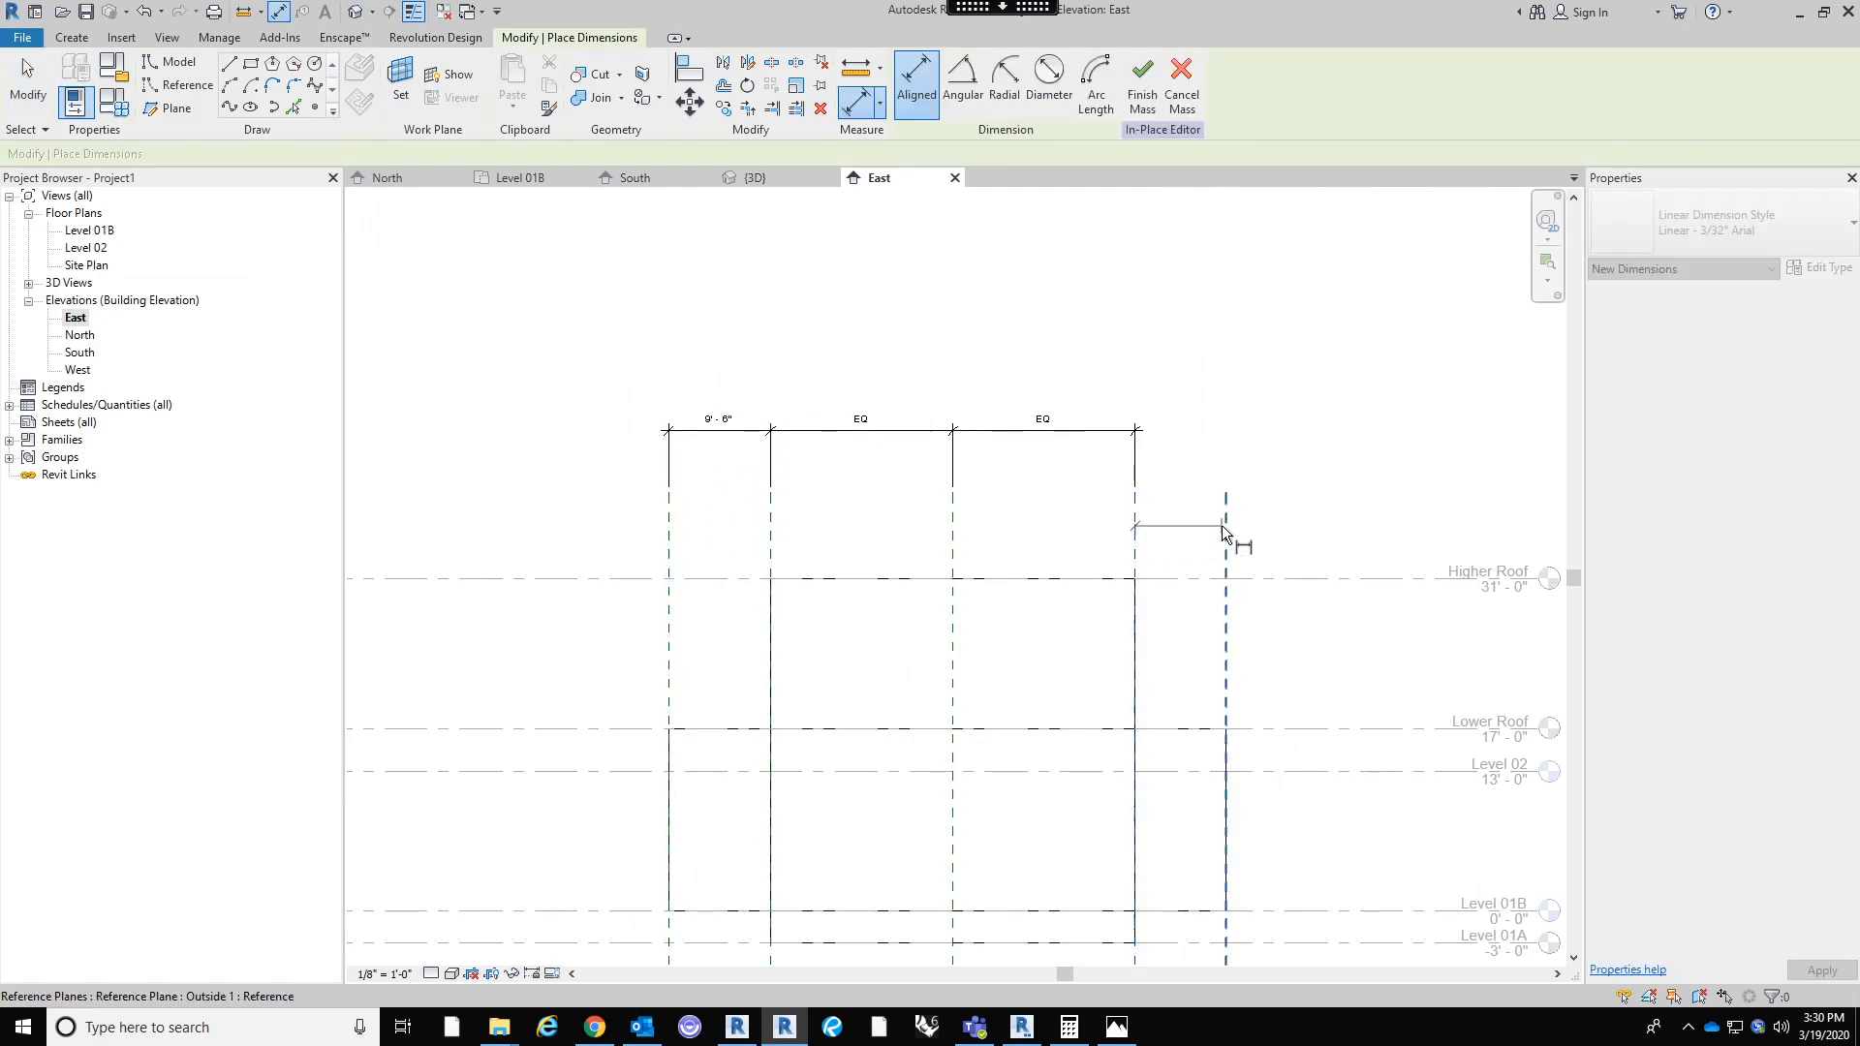
{"action": "left_click", "coordinate": [1205, 432]}
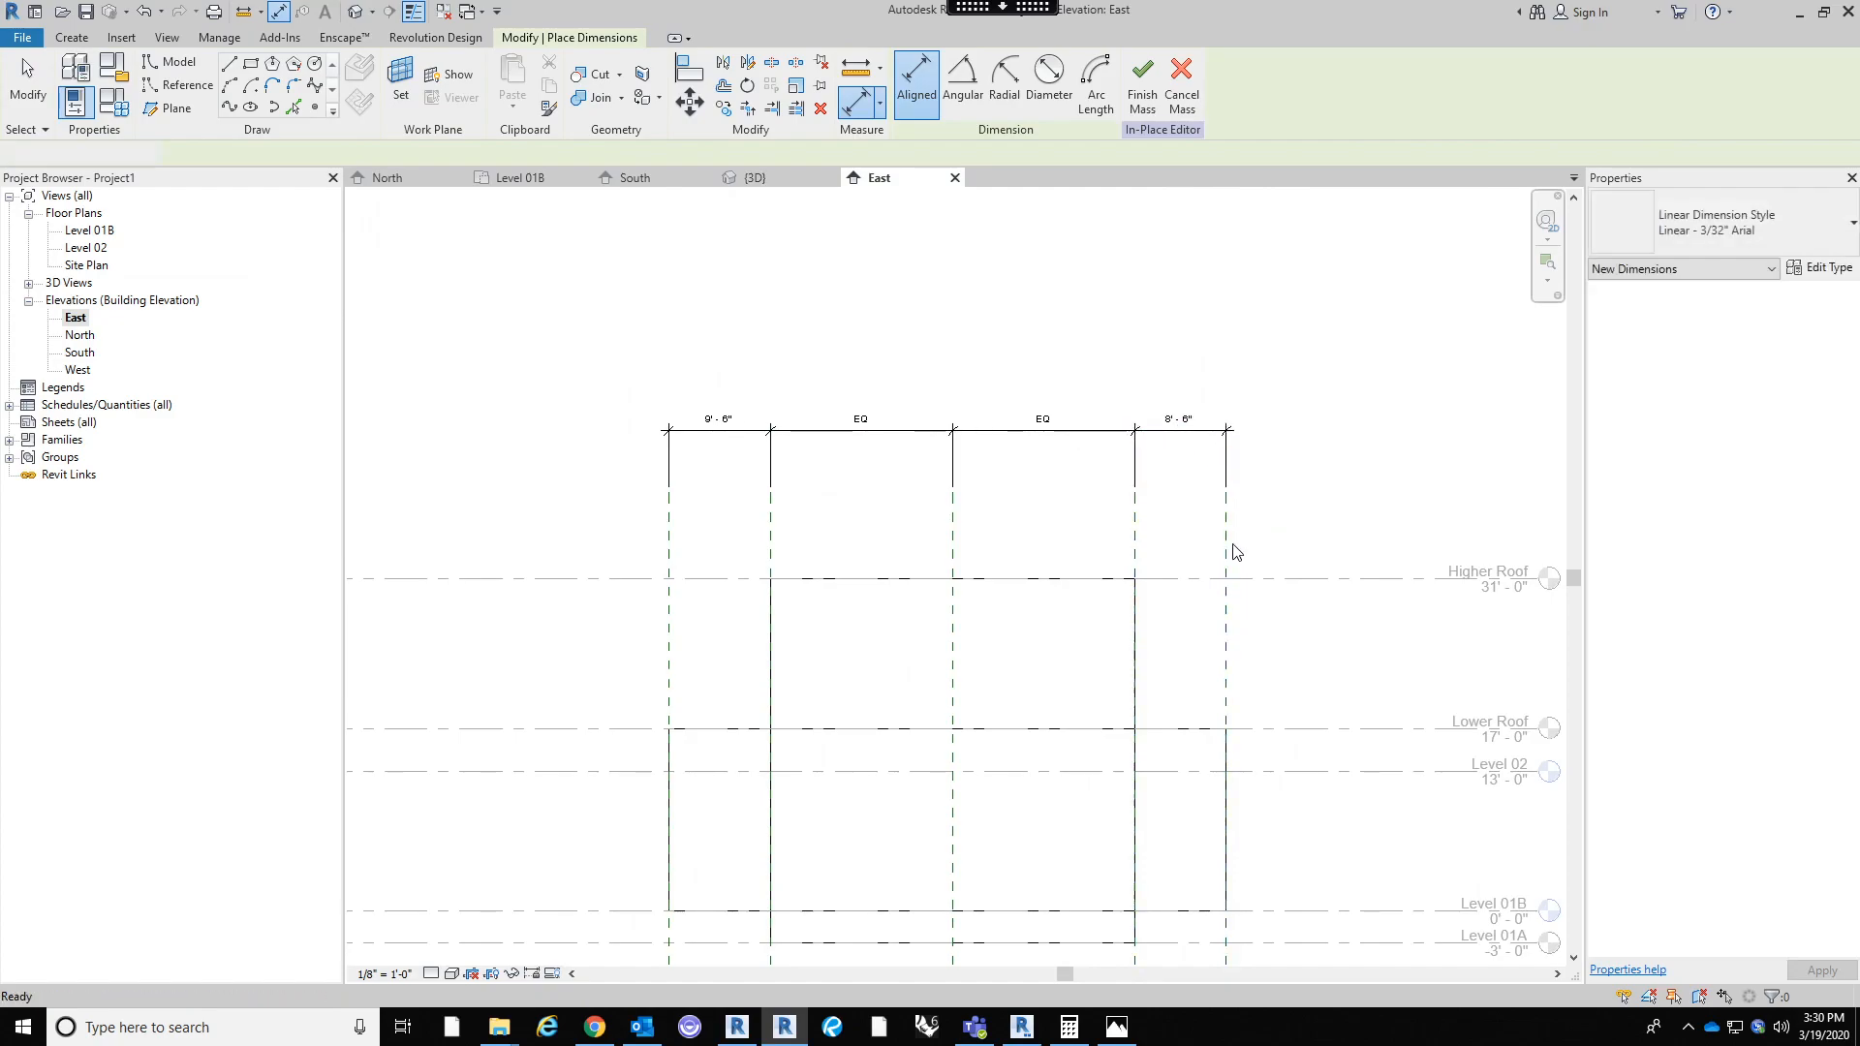
{"action": "key", "text": "Escape"}
{"action": "key", "text": "Escape"}
{"action": "left_click", "coordinate": [1227, 539]}
{"action": "key", "text": "Escape"}
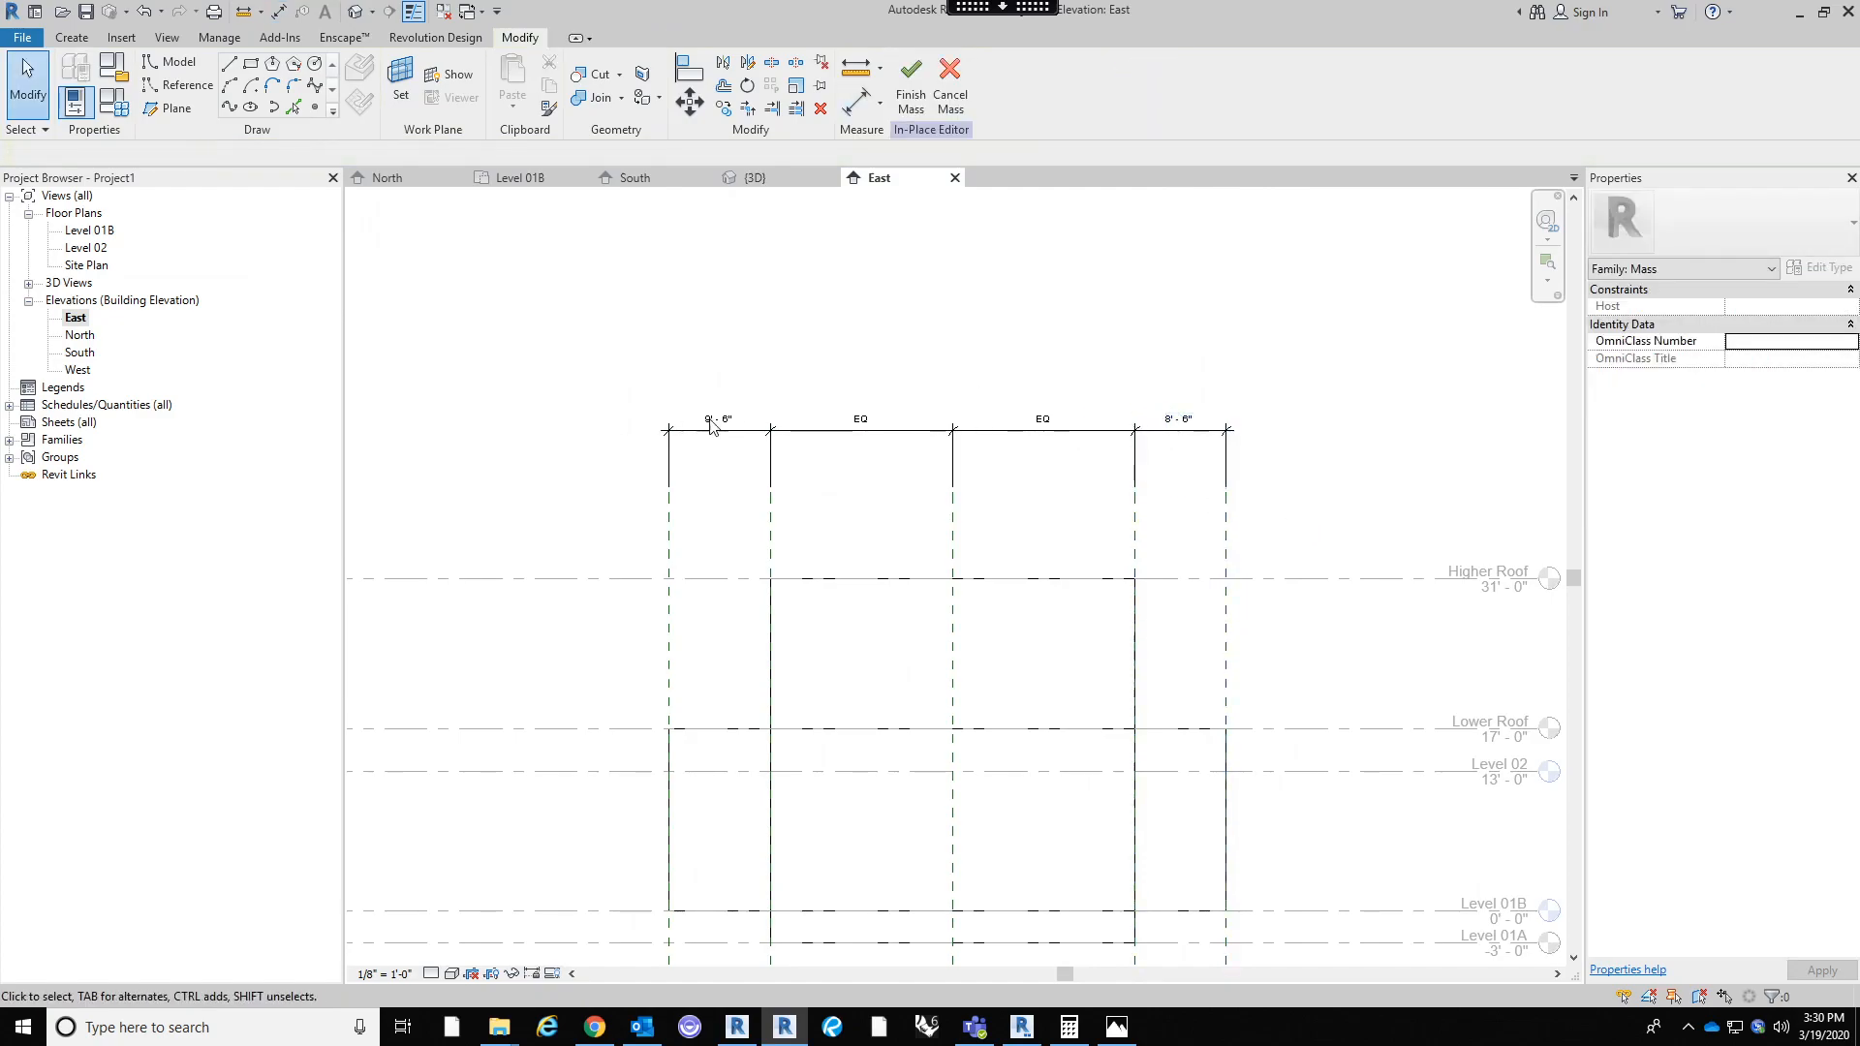
Move the Outside 1 and Outside 2 reference planes so each is 9' from its neighbouring inner plane
{"action": "middle_click_drag", "start_coordinate": [735, 490], "coordinate": [651, 461]}
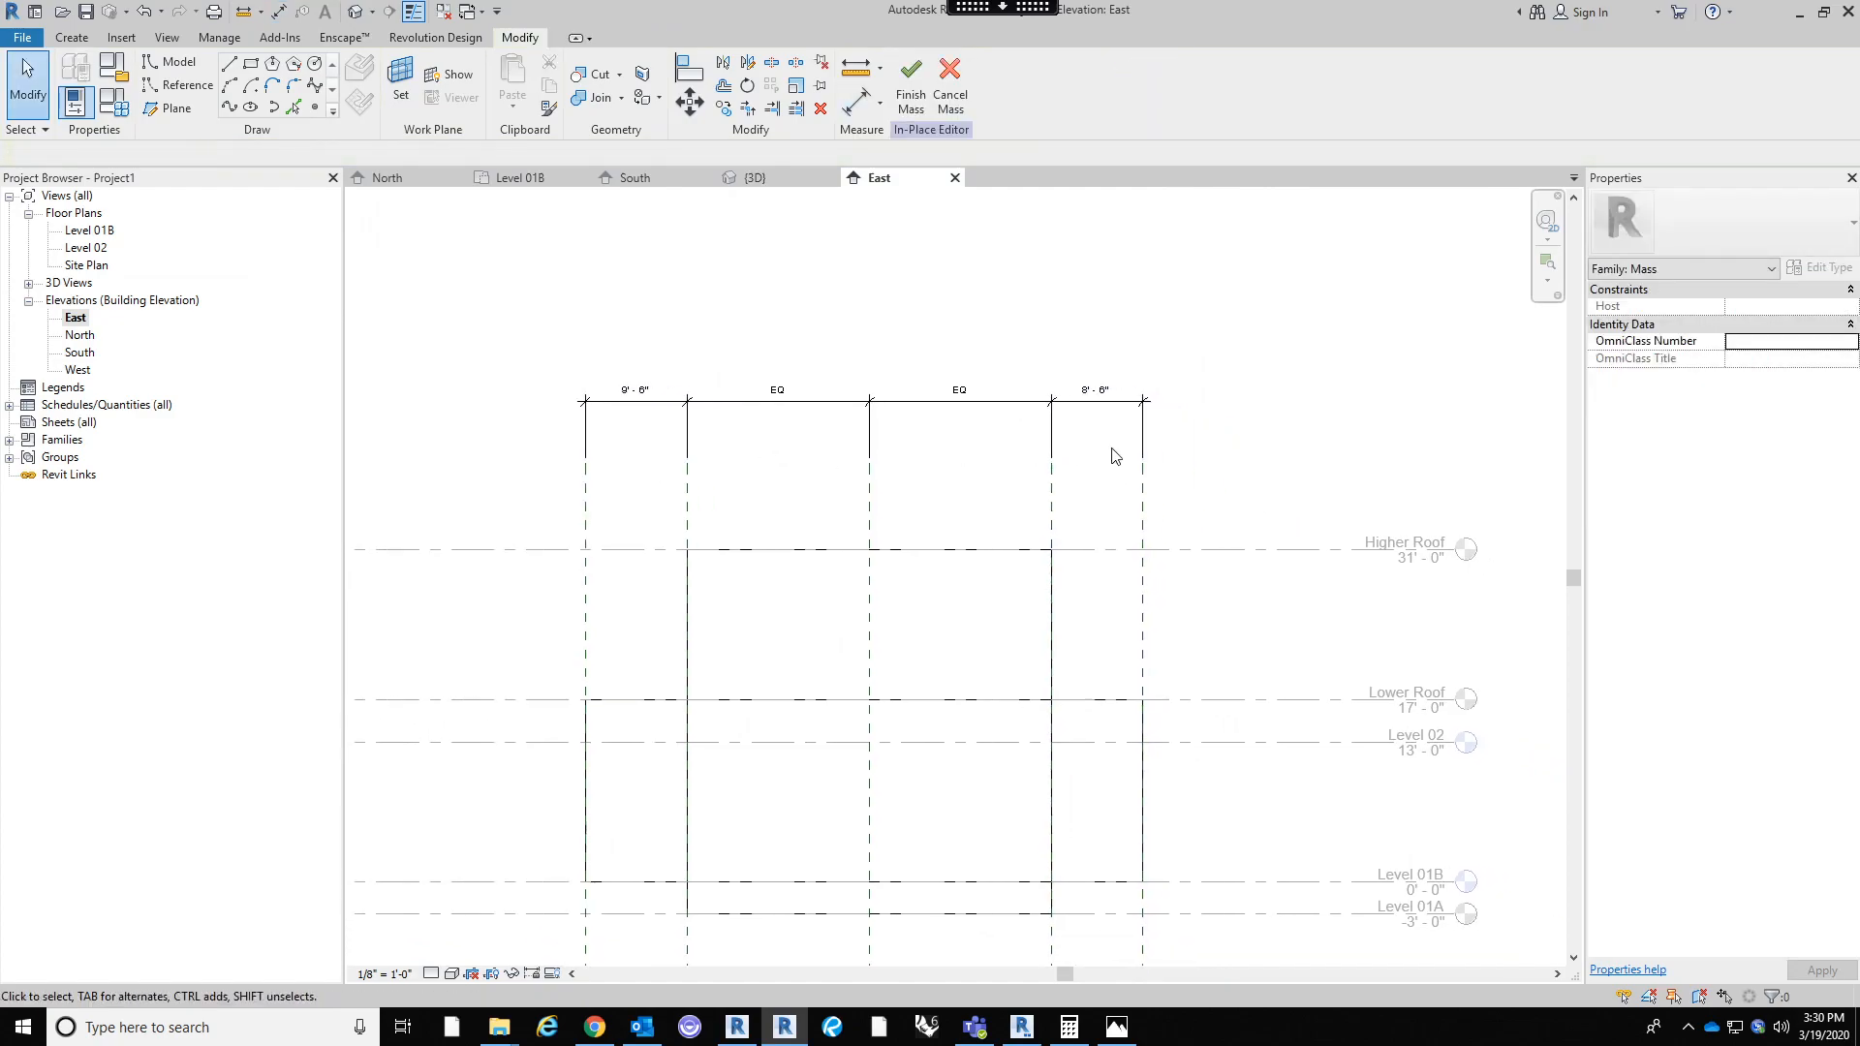
{"action": "left_click", "coordinate": [1142, 526]}
{"action": "left_click", "coordinate": [1095, 389]}
{"action": "type", "text": "9"}
{"action": "key", "text": "Return"}
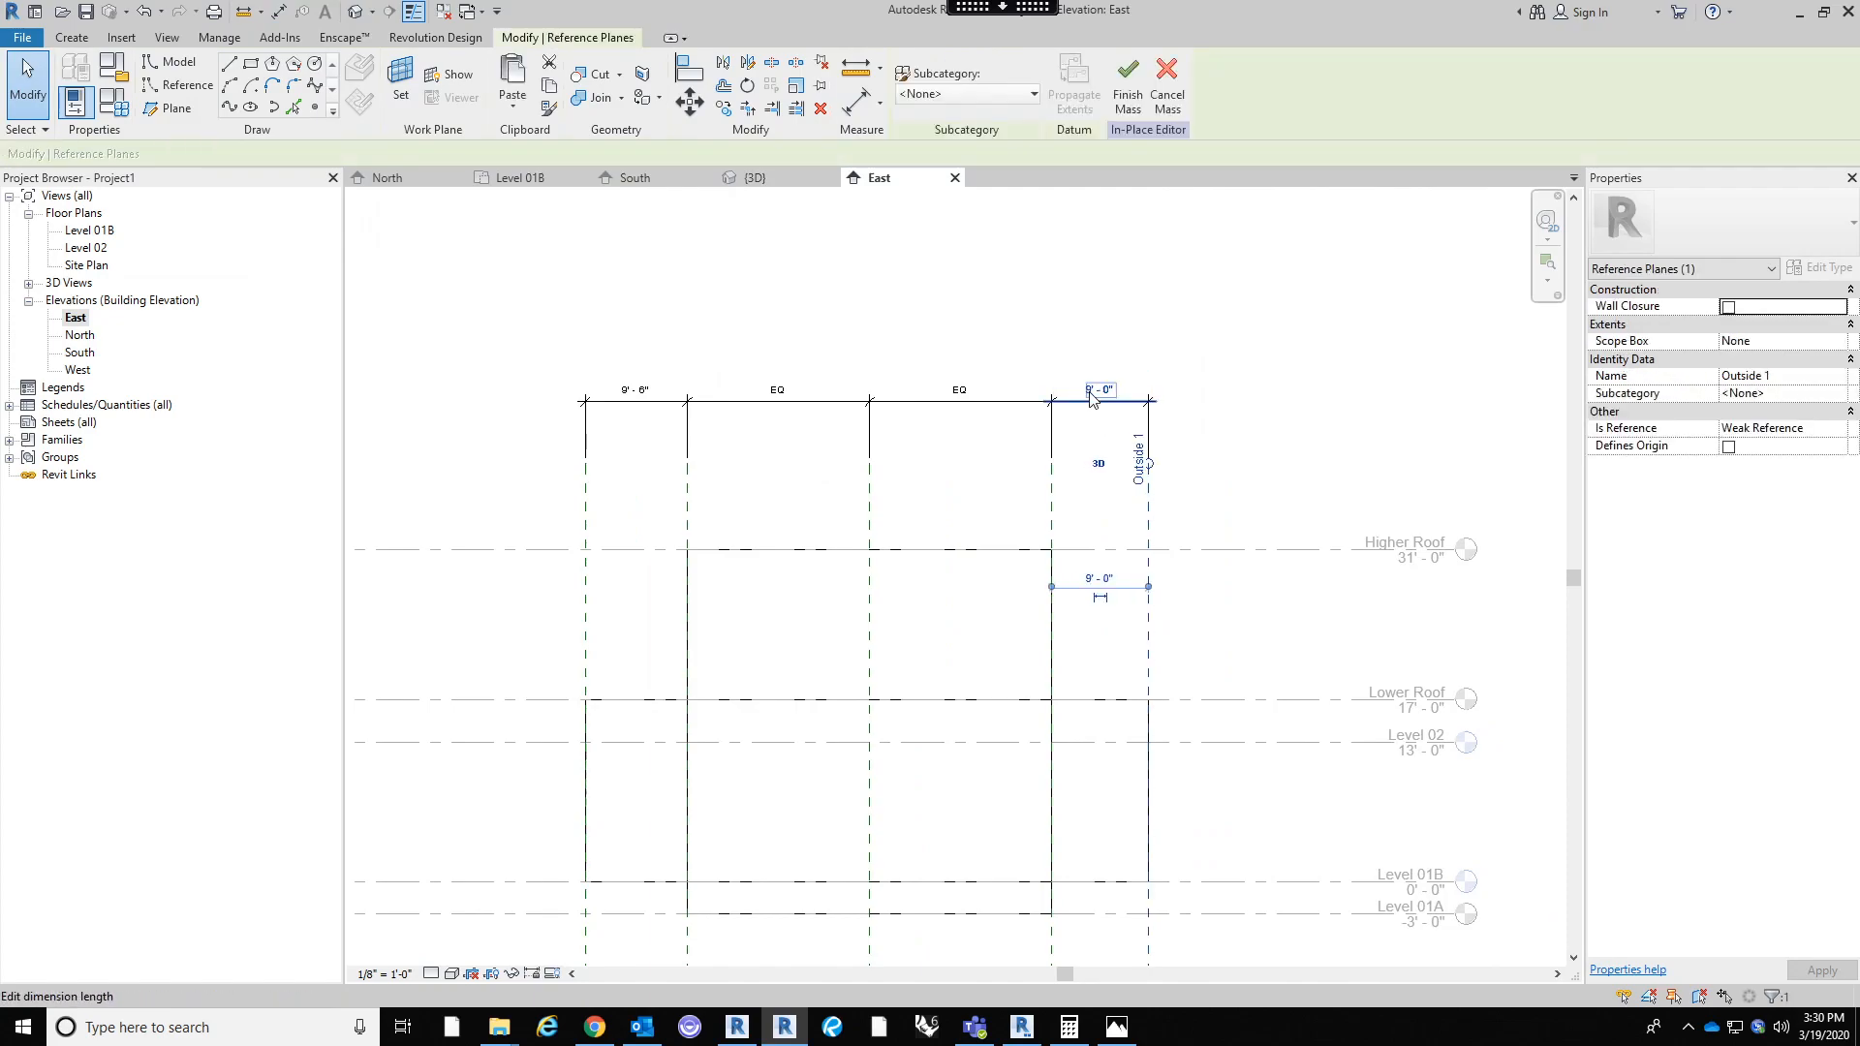
{"action": "left_click", "coordinate": [586, 468]}
{"action": "left_click", "coordinate": [635, 390]}
{"action": "type", "text": "9"}
{"action": "key", "text": "Return"}
{"action": "left_click", "coordinate": [846, 300]}
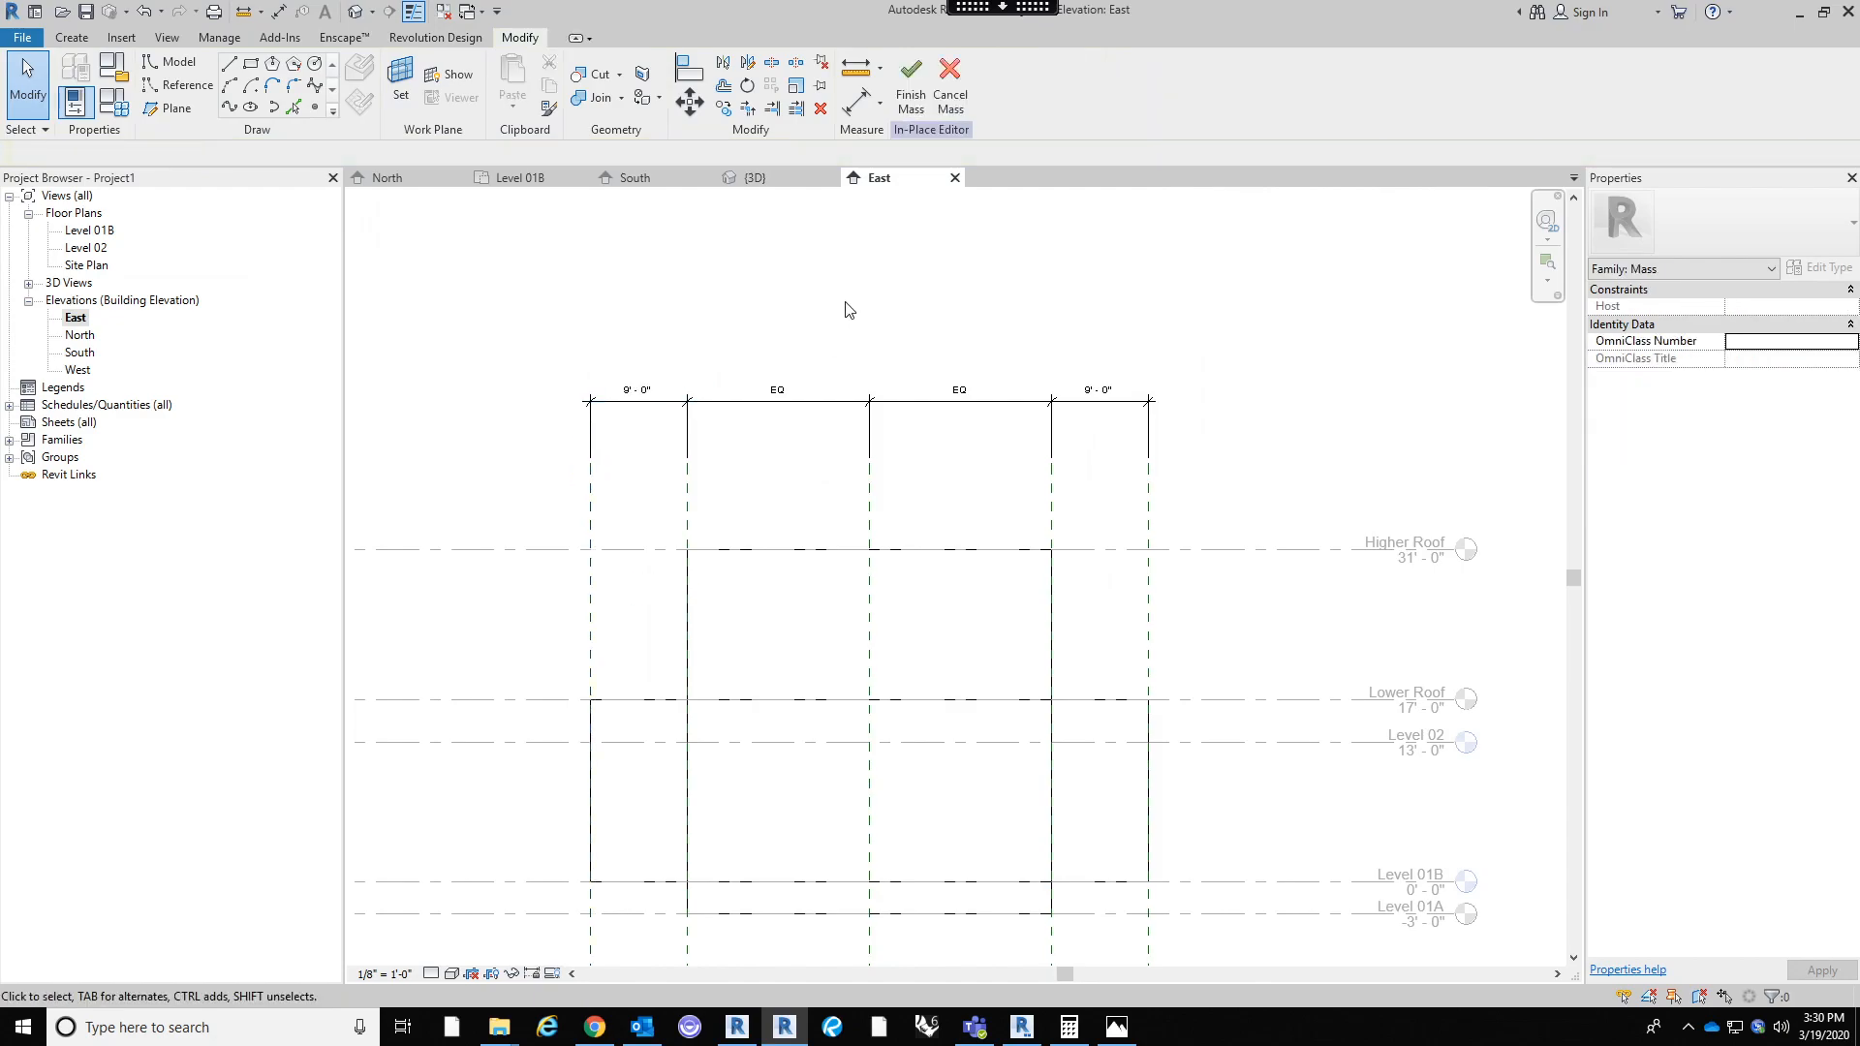
{"action": "scroll", "coordinate": [846, 300], "scroll_direction": "down", "scroll_amount": 2}
{"action": "scroll", "coordinate": [672, 642], "scroll_direction": "up", "scroll_amount": 2}
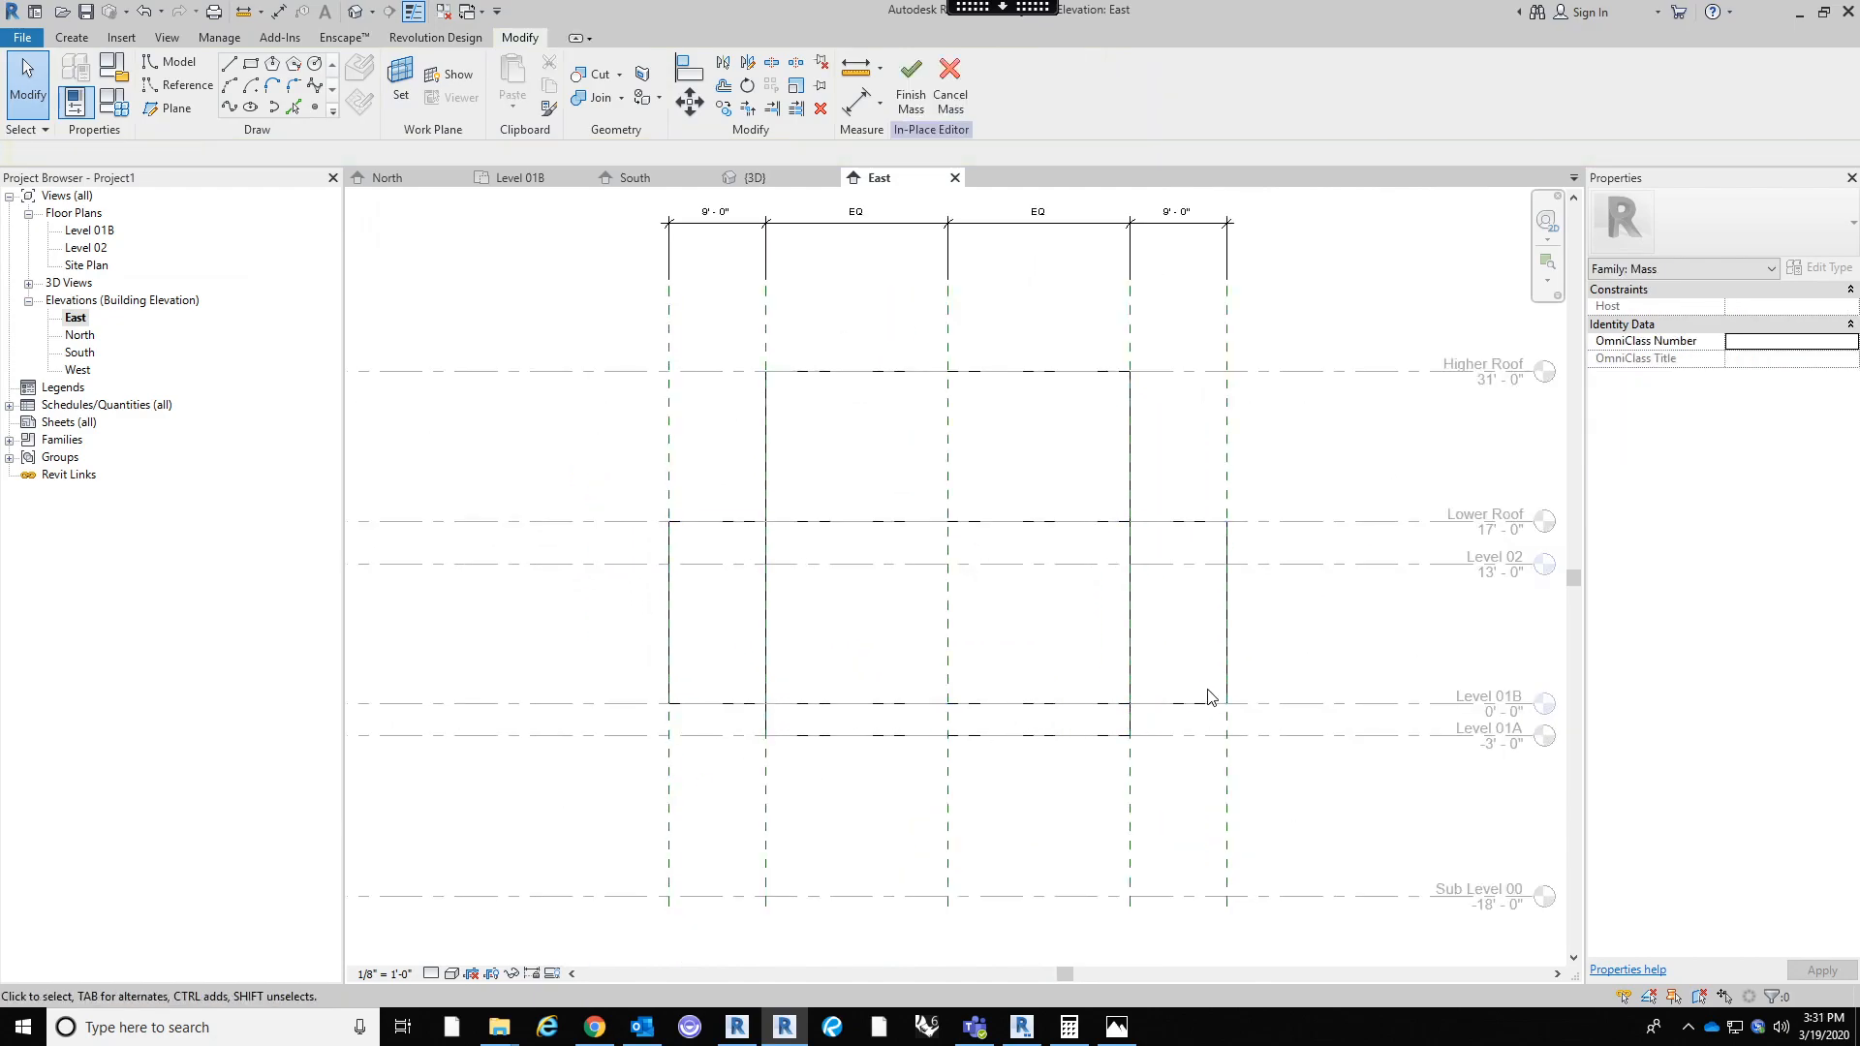
{"action": "middle_click_drag", "start_coordinate": [1133, 770], "coordinate": [1023, 747]}
{"action": "scroll", "coordinate": [1023, 747], "scroll_direction": "down", "scroll_amount": 2}
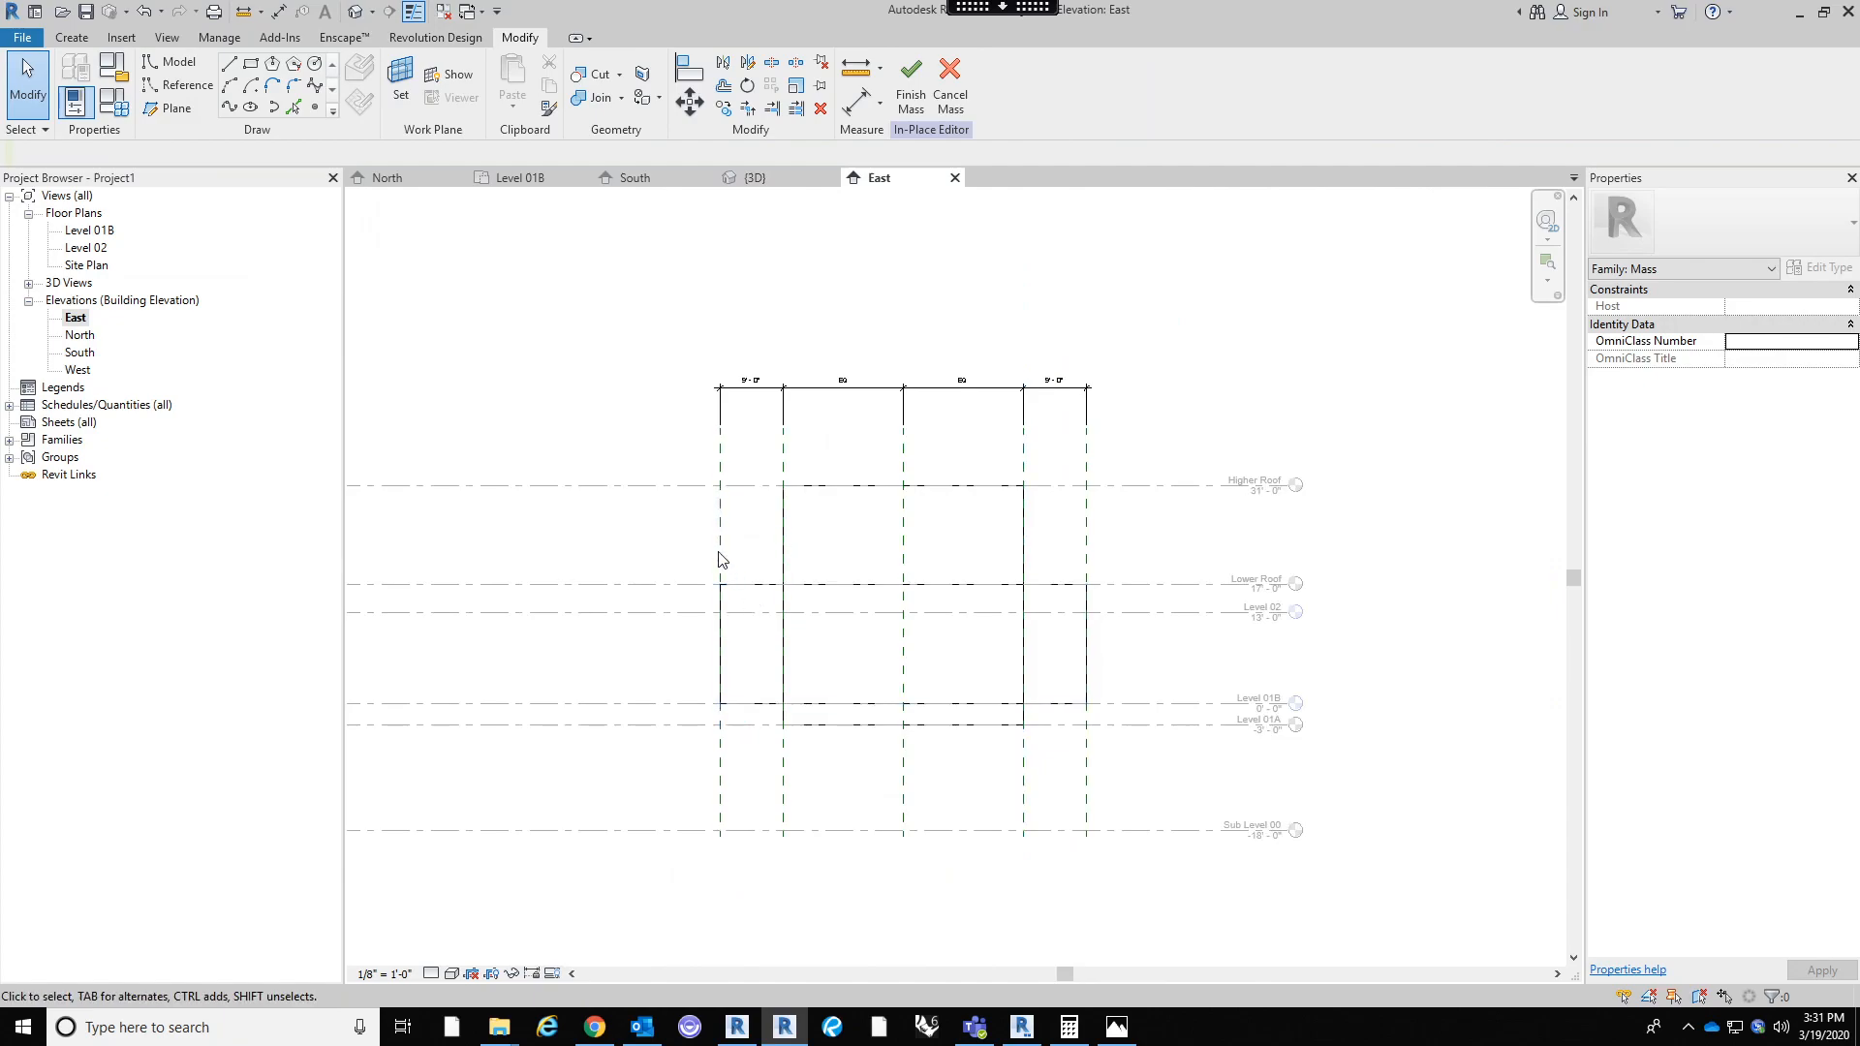
Switch to the 3D view and orbit it to view both profiles and the levels from an oblique angle
{"action": "left_click", "coordinate": [355, 12]}
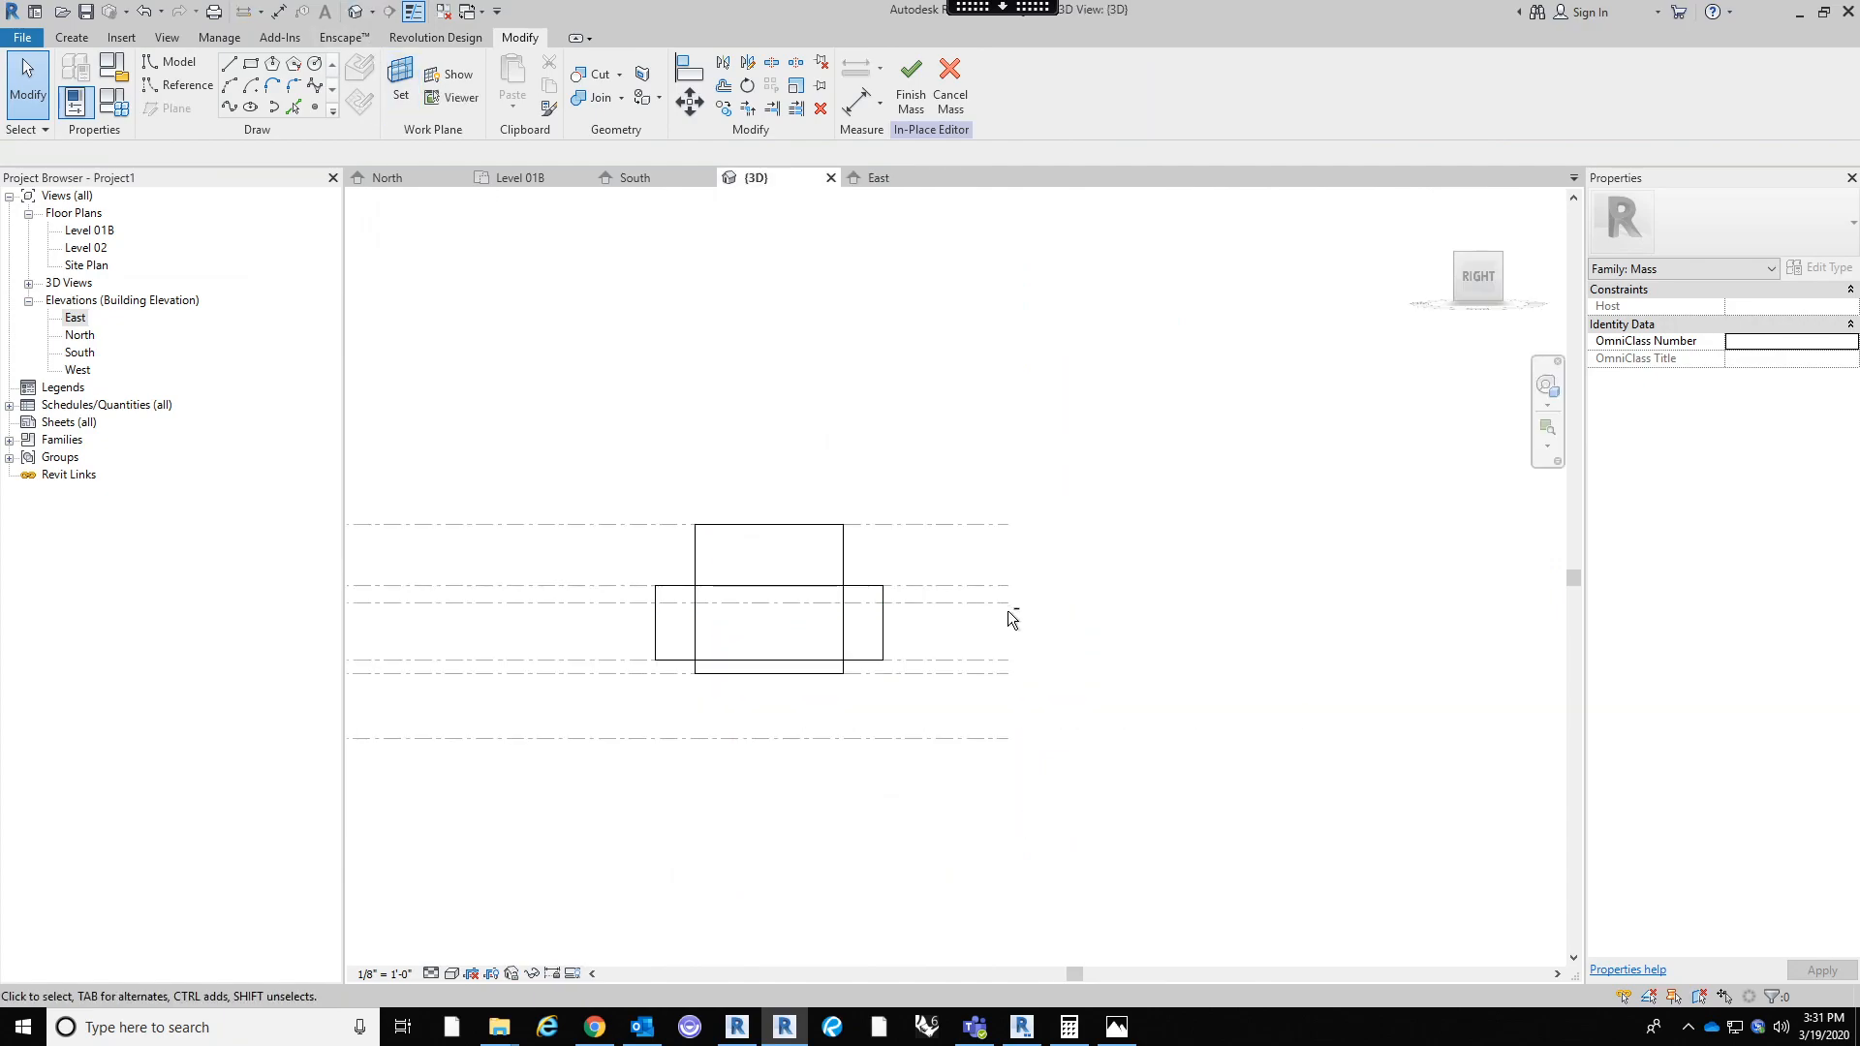
{"action": "left_click_drag", "start_coordinate": [1478, 279], "coordinate": [1556, 312]}
{"action": "scroll", "coordinate": [1139, 523], "scroll_direction": "down", "scroll_amount": 3}
{"action": "middle_click_drag", "start_coordinate": [1171, 521], "coordinate": [1237, 677]}
{"action": "scroll", "coordinate": [897, 659], "scroll_direction": "down", "scroll_amount": 2}
{"action": "scroll", "coordinate": [846, 697], "scroll_direction": "up", "scroll_amount": 2}
{"action": "middle_click_drag", "start_coordinate": [844, 790], "coordinate": [793, 668]}
{"action": "scroll", "coordinate": [793, 669], "scroll_direction": "down", "scroll_amount": 1}
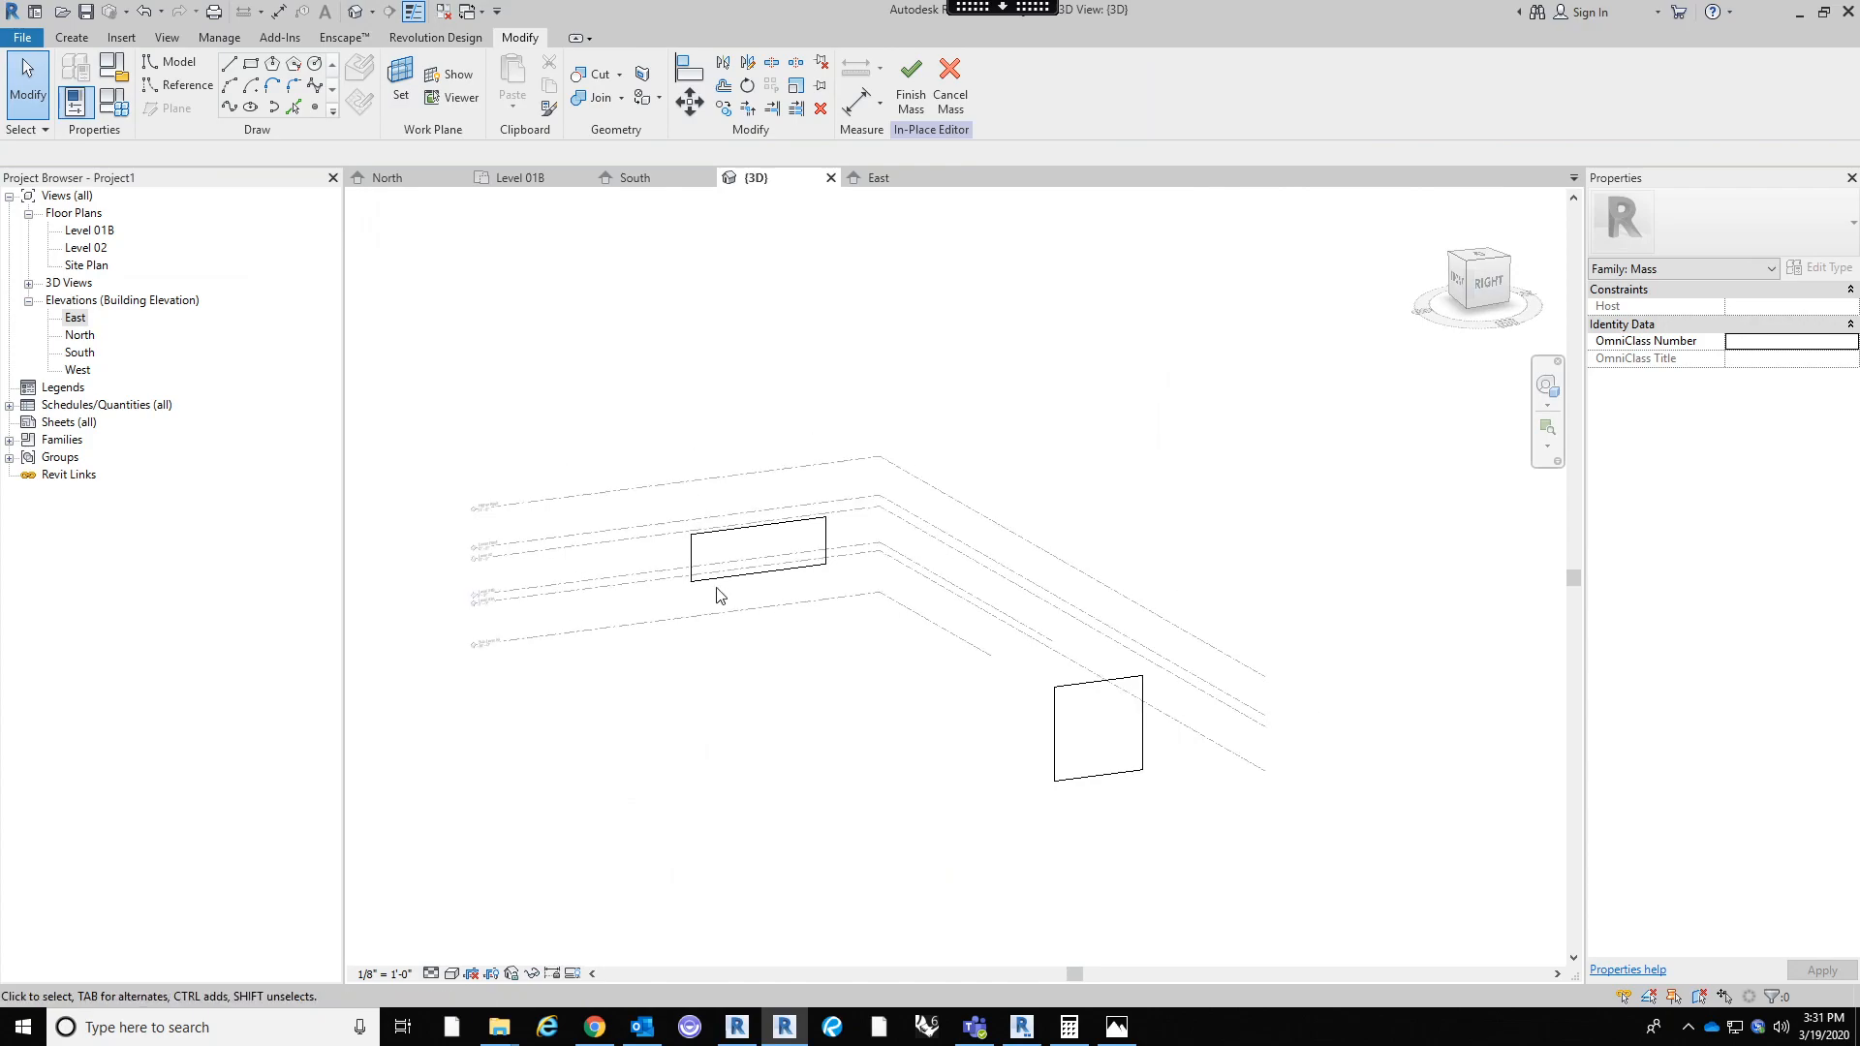
Copy the wide profile on plane A, paste it aligned to the same place, and rehost the copy on reference plane B
{"action": "left_click", "coordinate": [708, 583]}
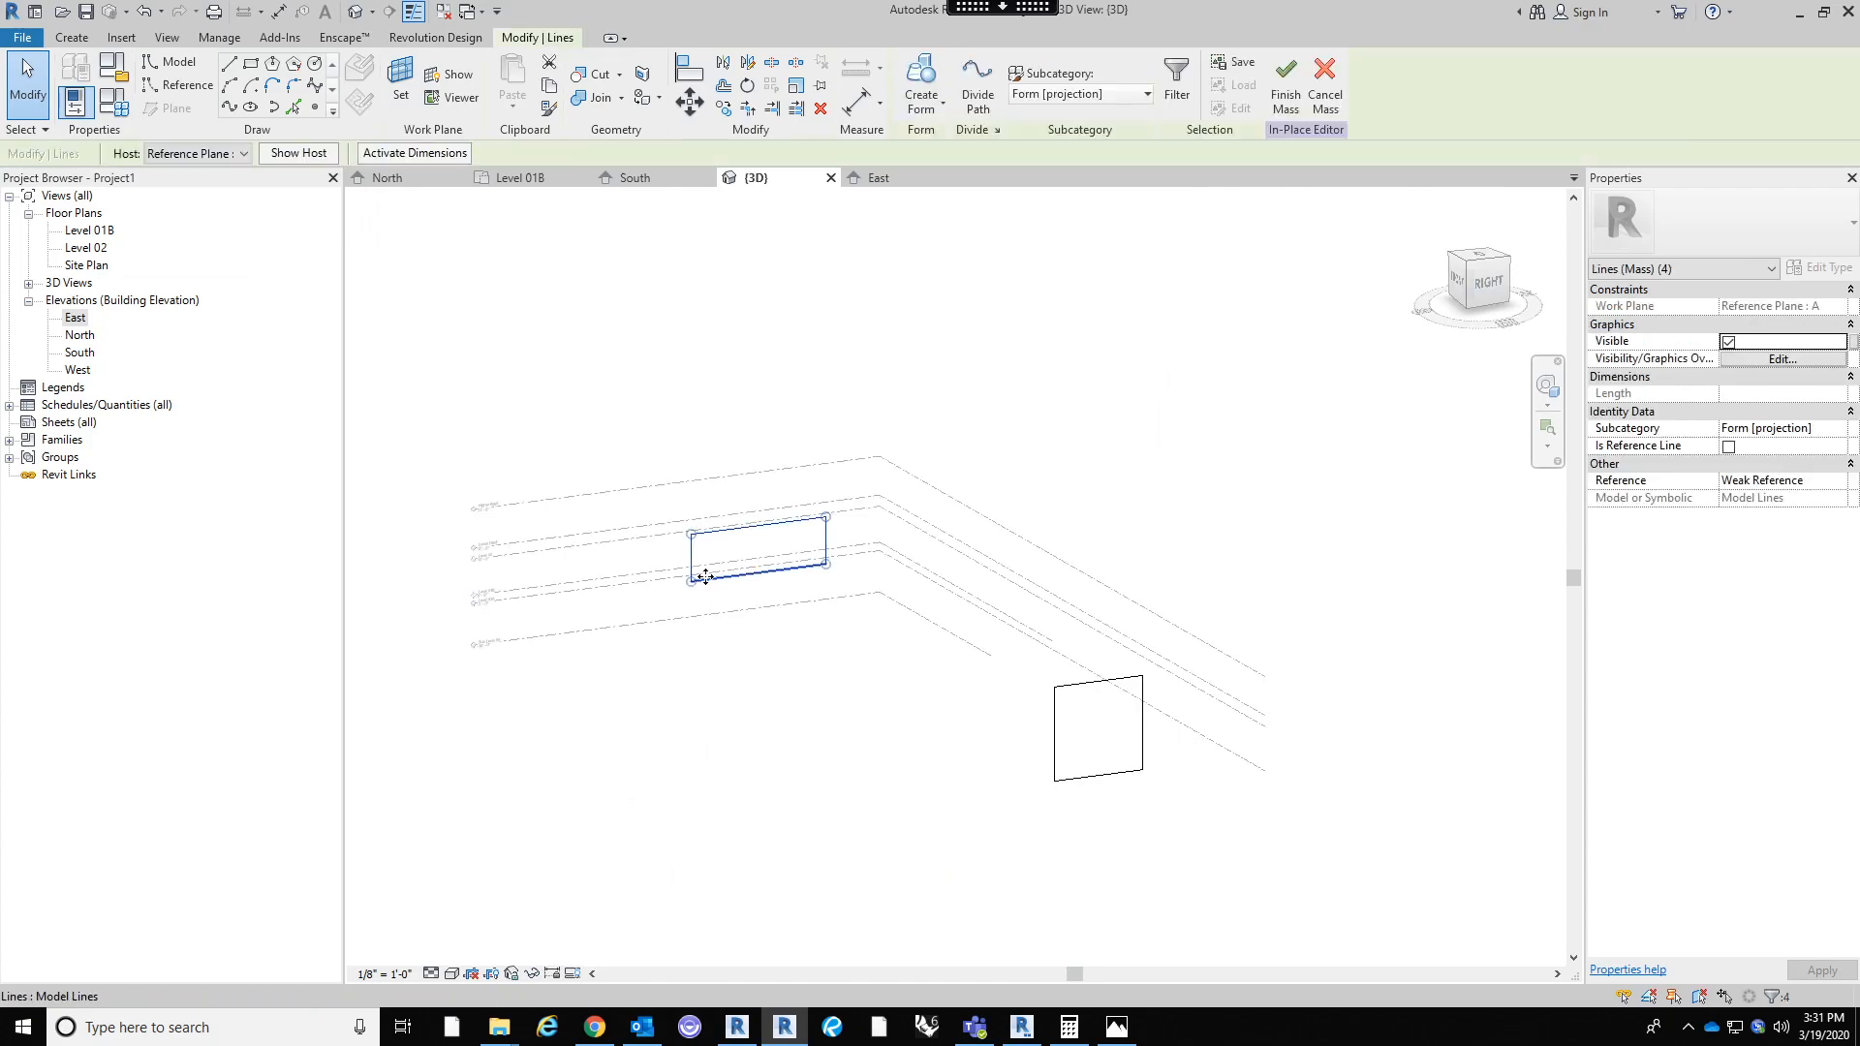
{"action": "key", "text": "Escape"}
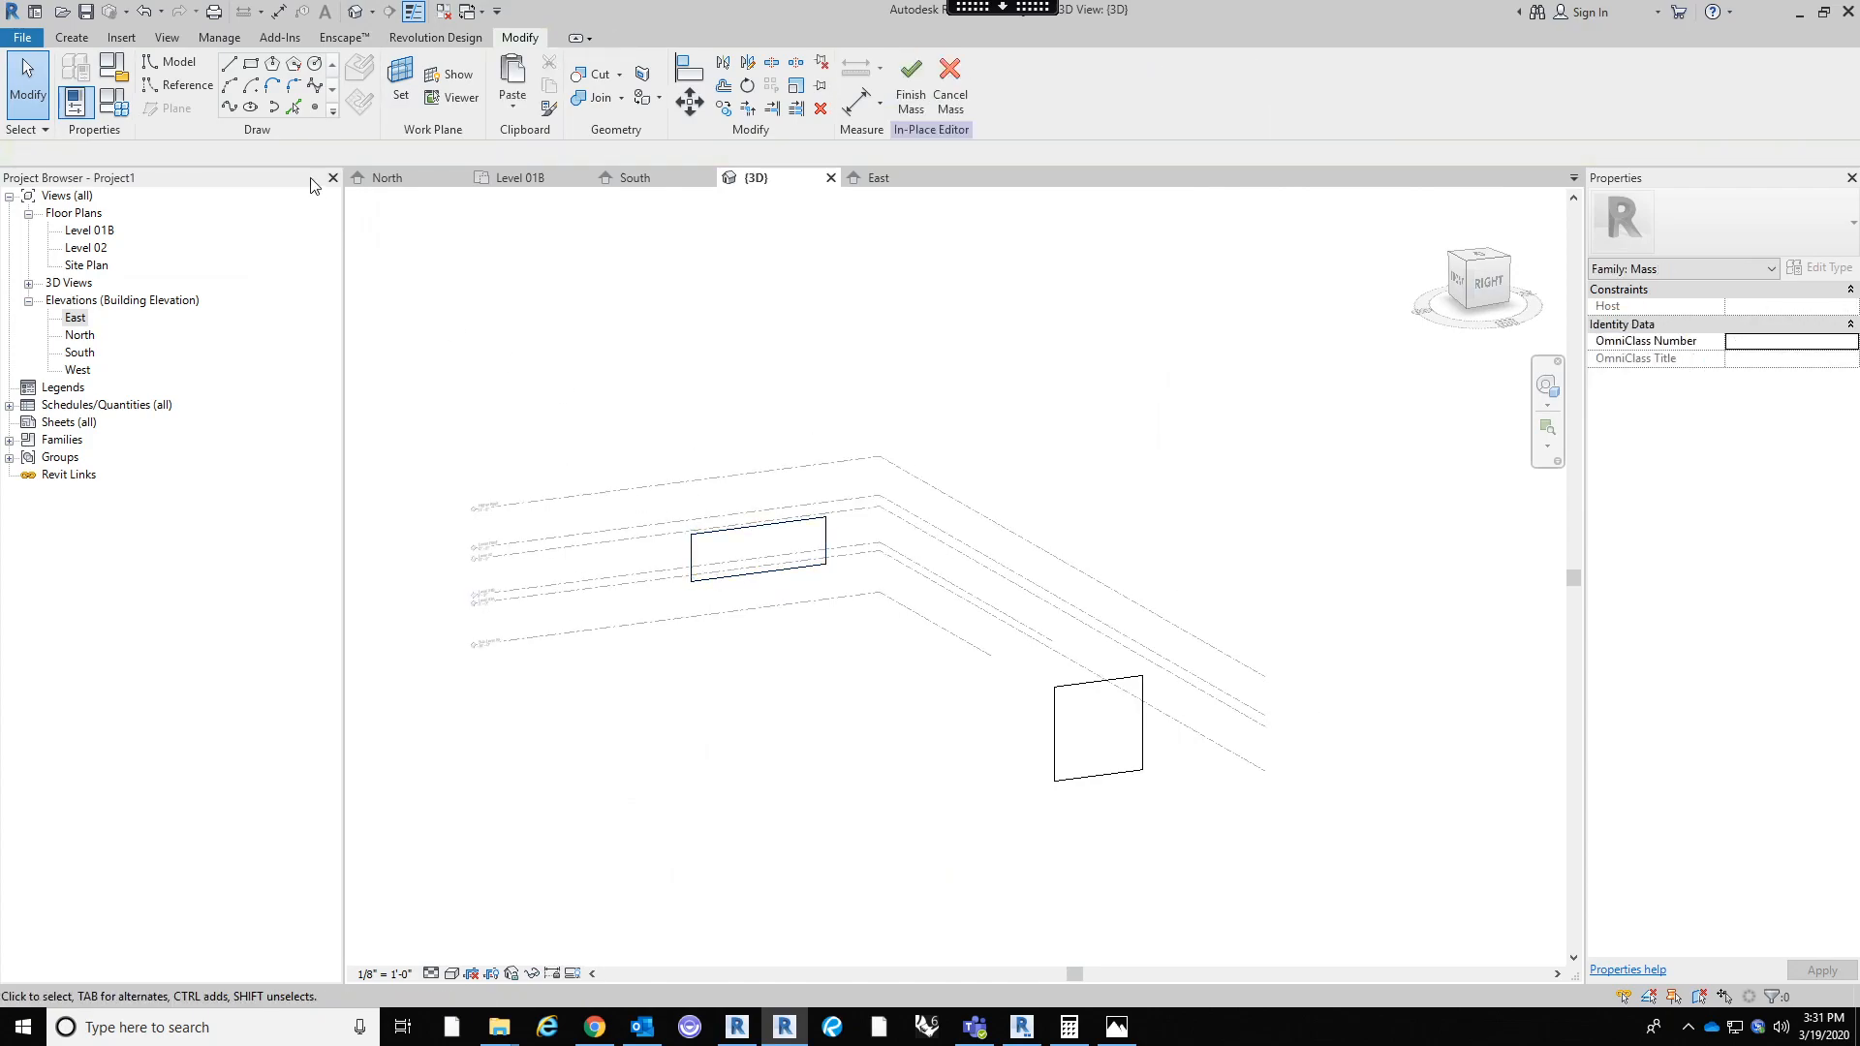
{"action": "left_click", "coordinate": [511, 106]}
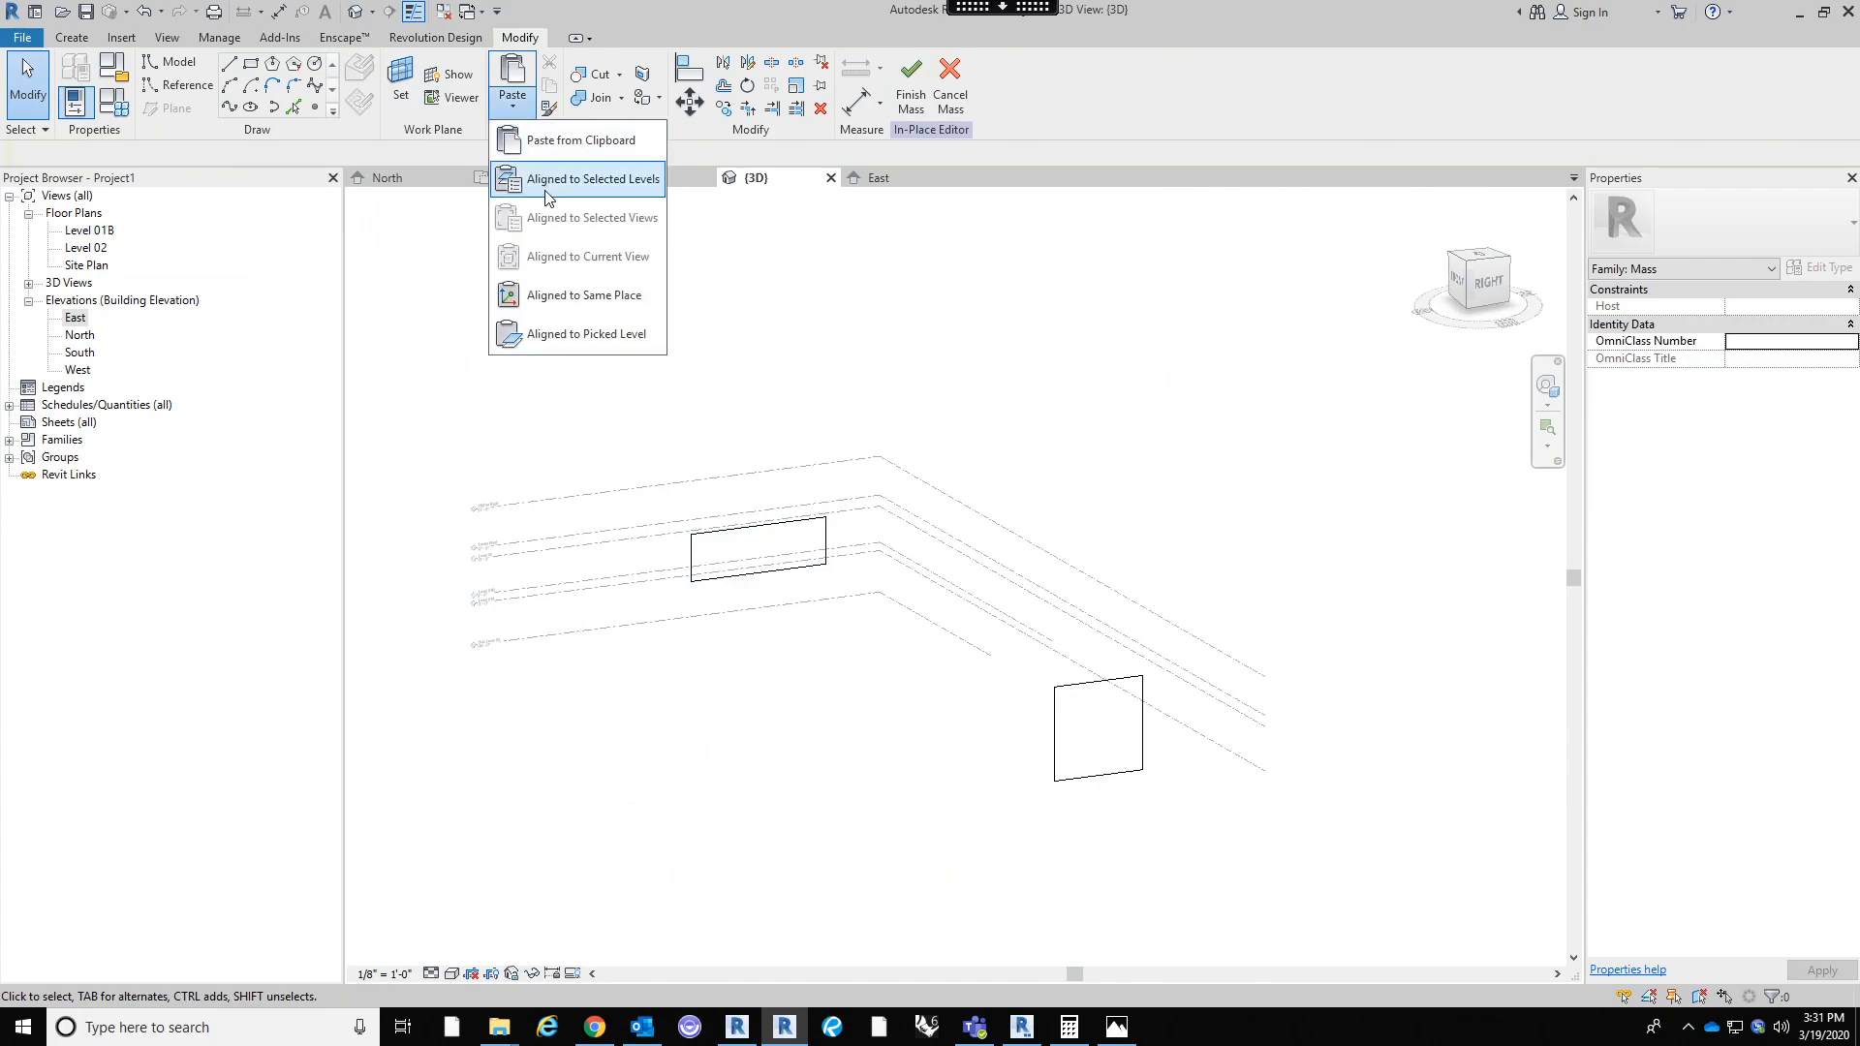
{"action": "left_click", "coordinate": [543, 302]}
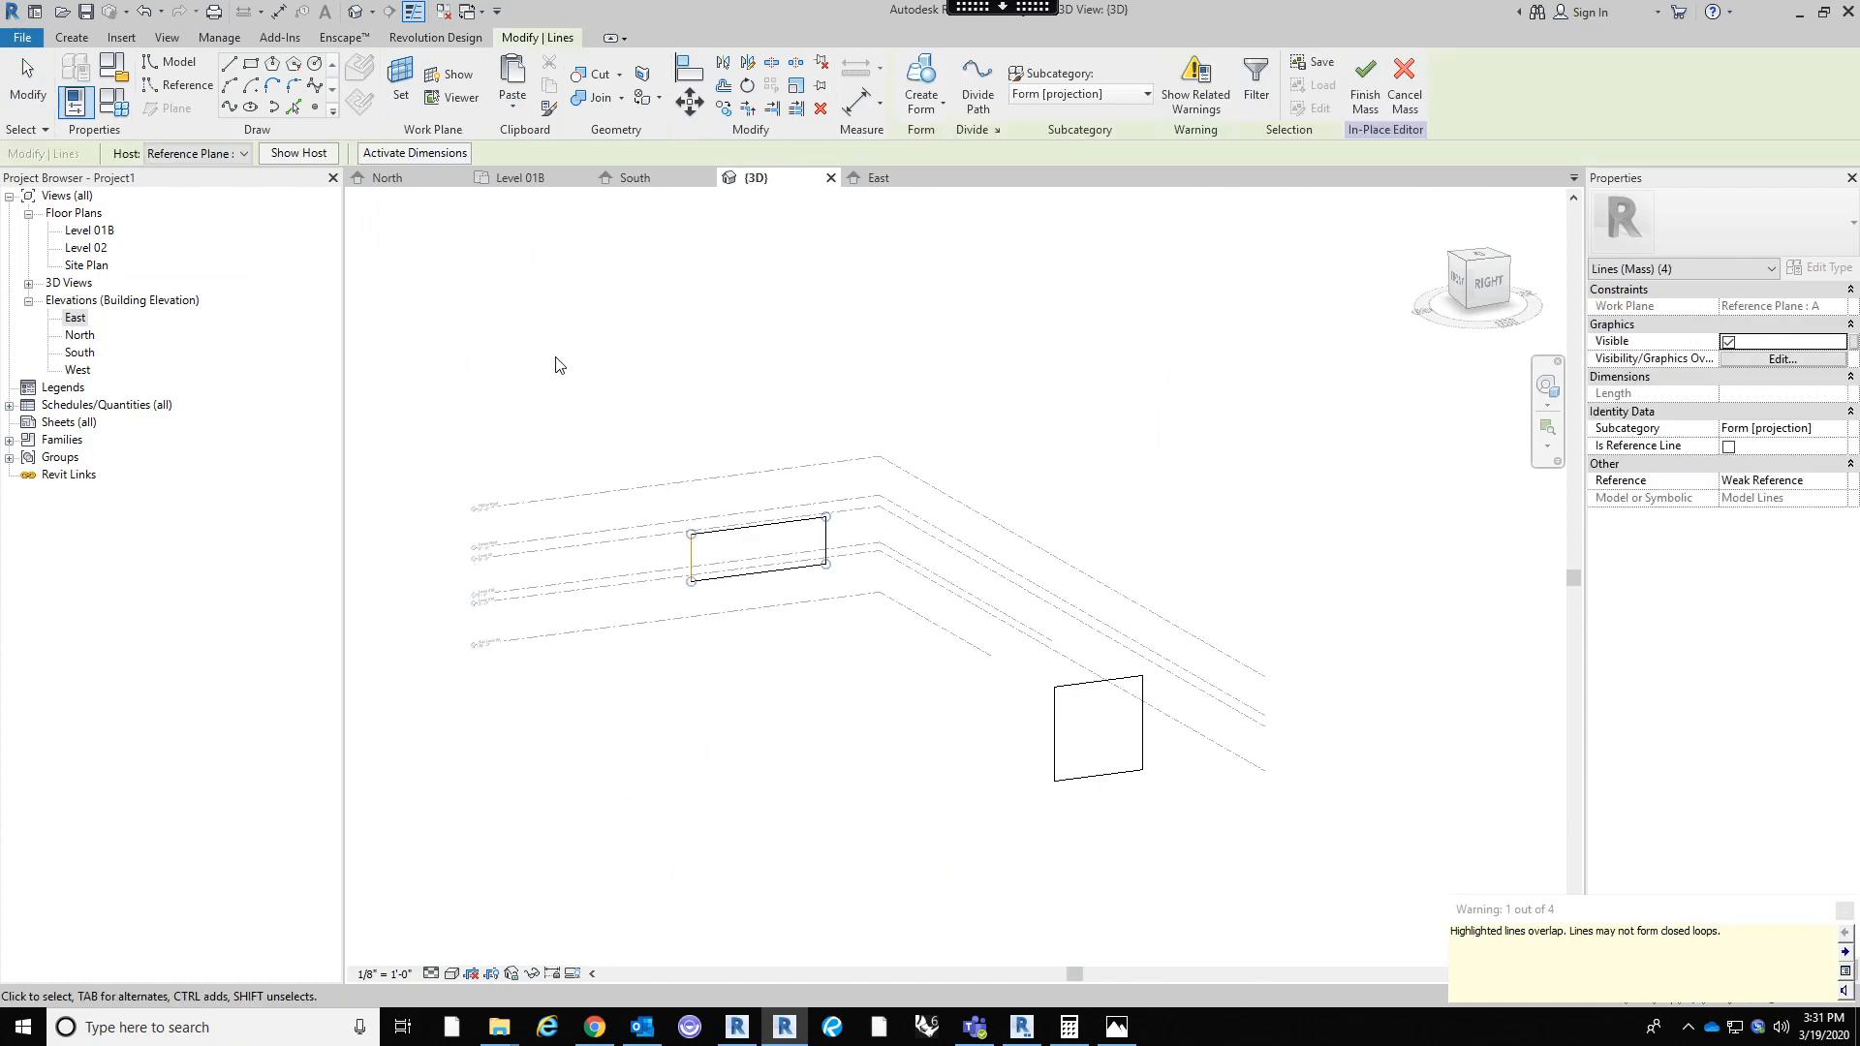
{"action": "left_click", "coordinate": [242, 154]}
{"action": "left_click", "coordinate": [238, 203]}
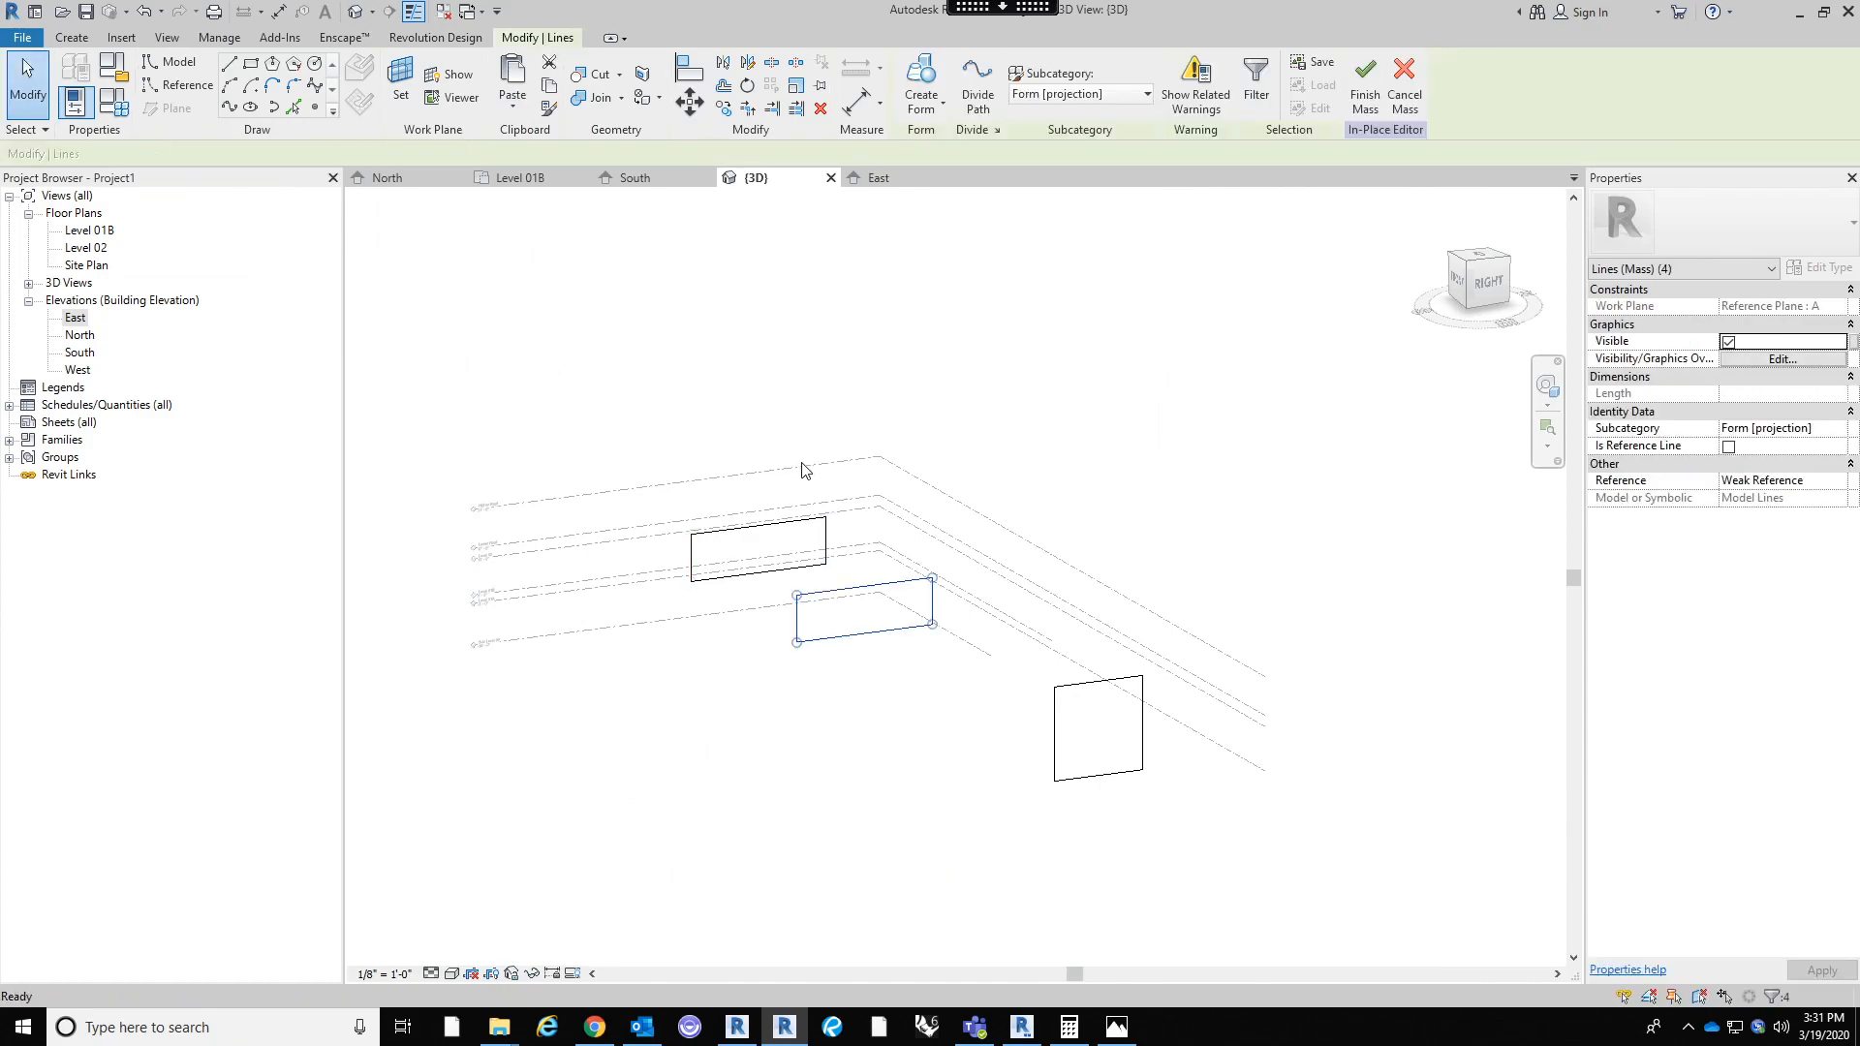
{"action": "left_click", "coordinate": [743, 373]}
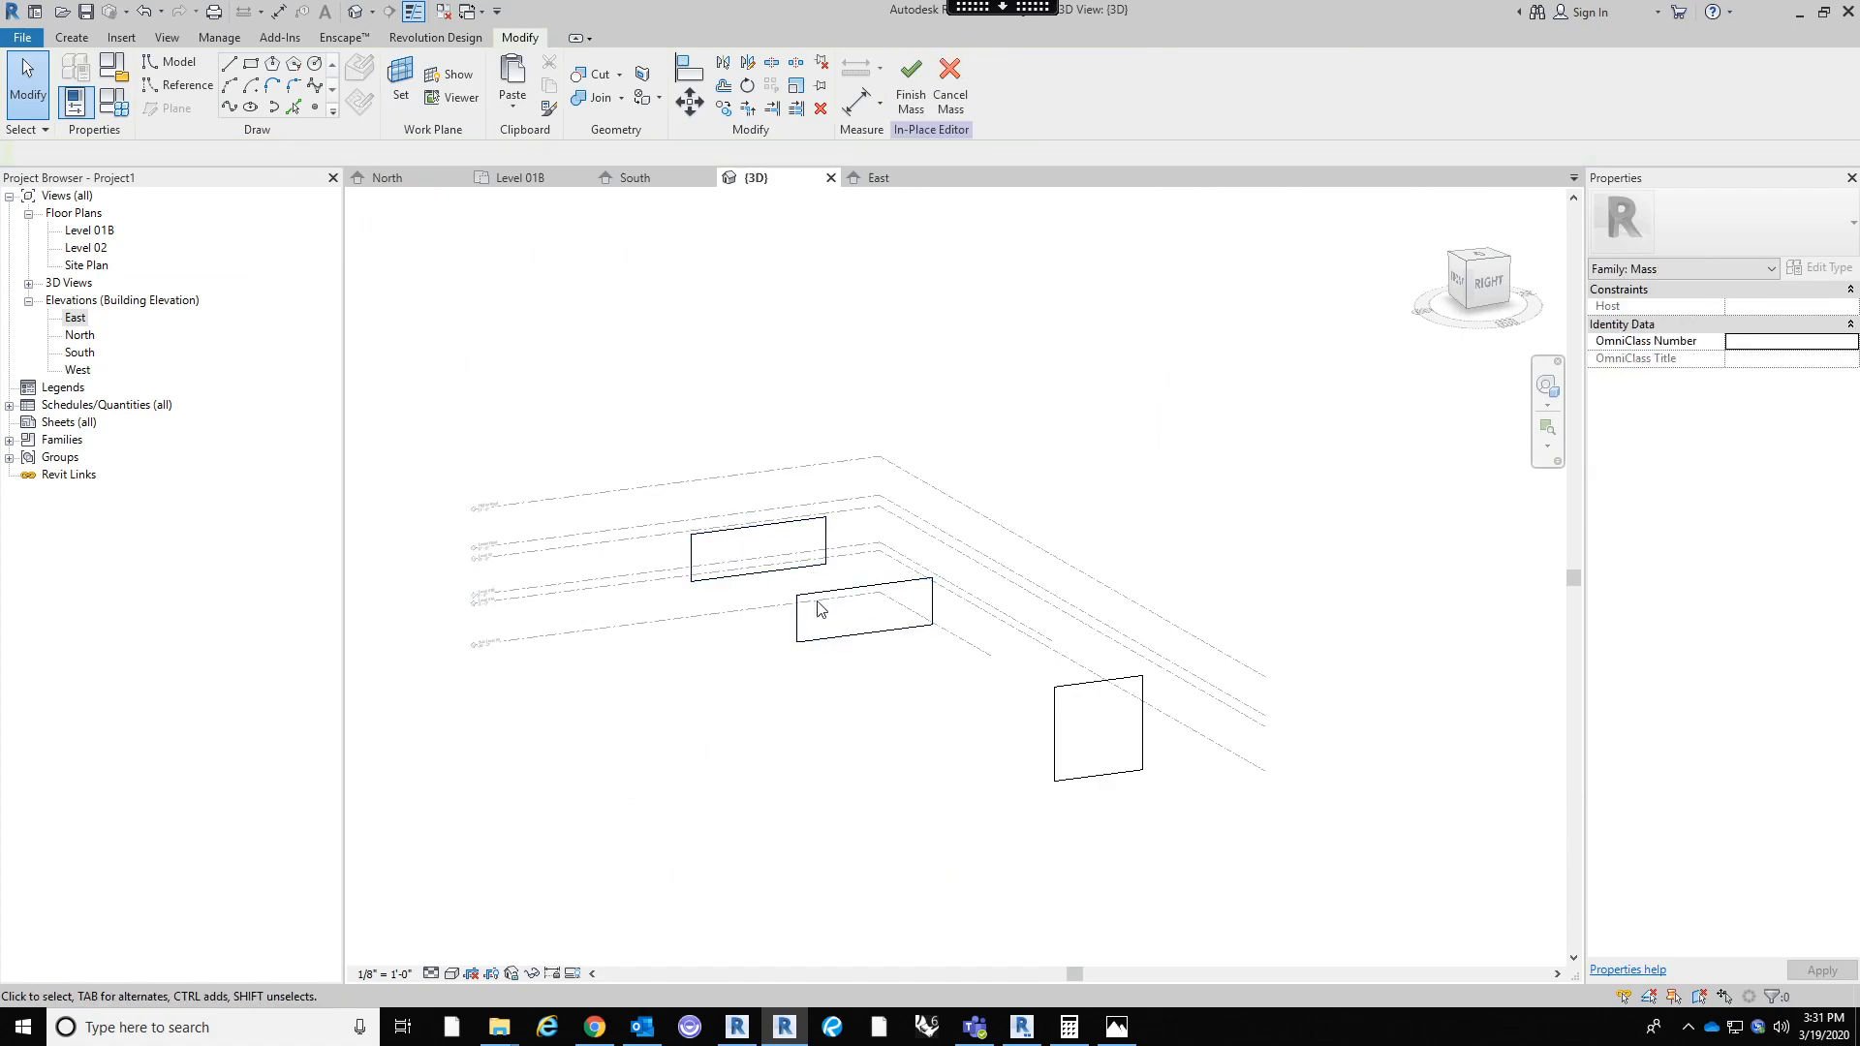
Copy the tall profile on plane D, paste it aligned to the same place, and rehost the copy on reference plane C
{"action": "left_click", "coordinate": [1053, 688]}
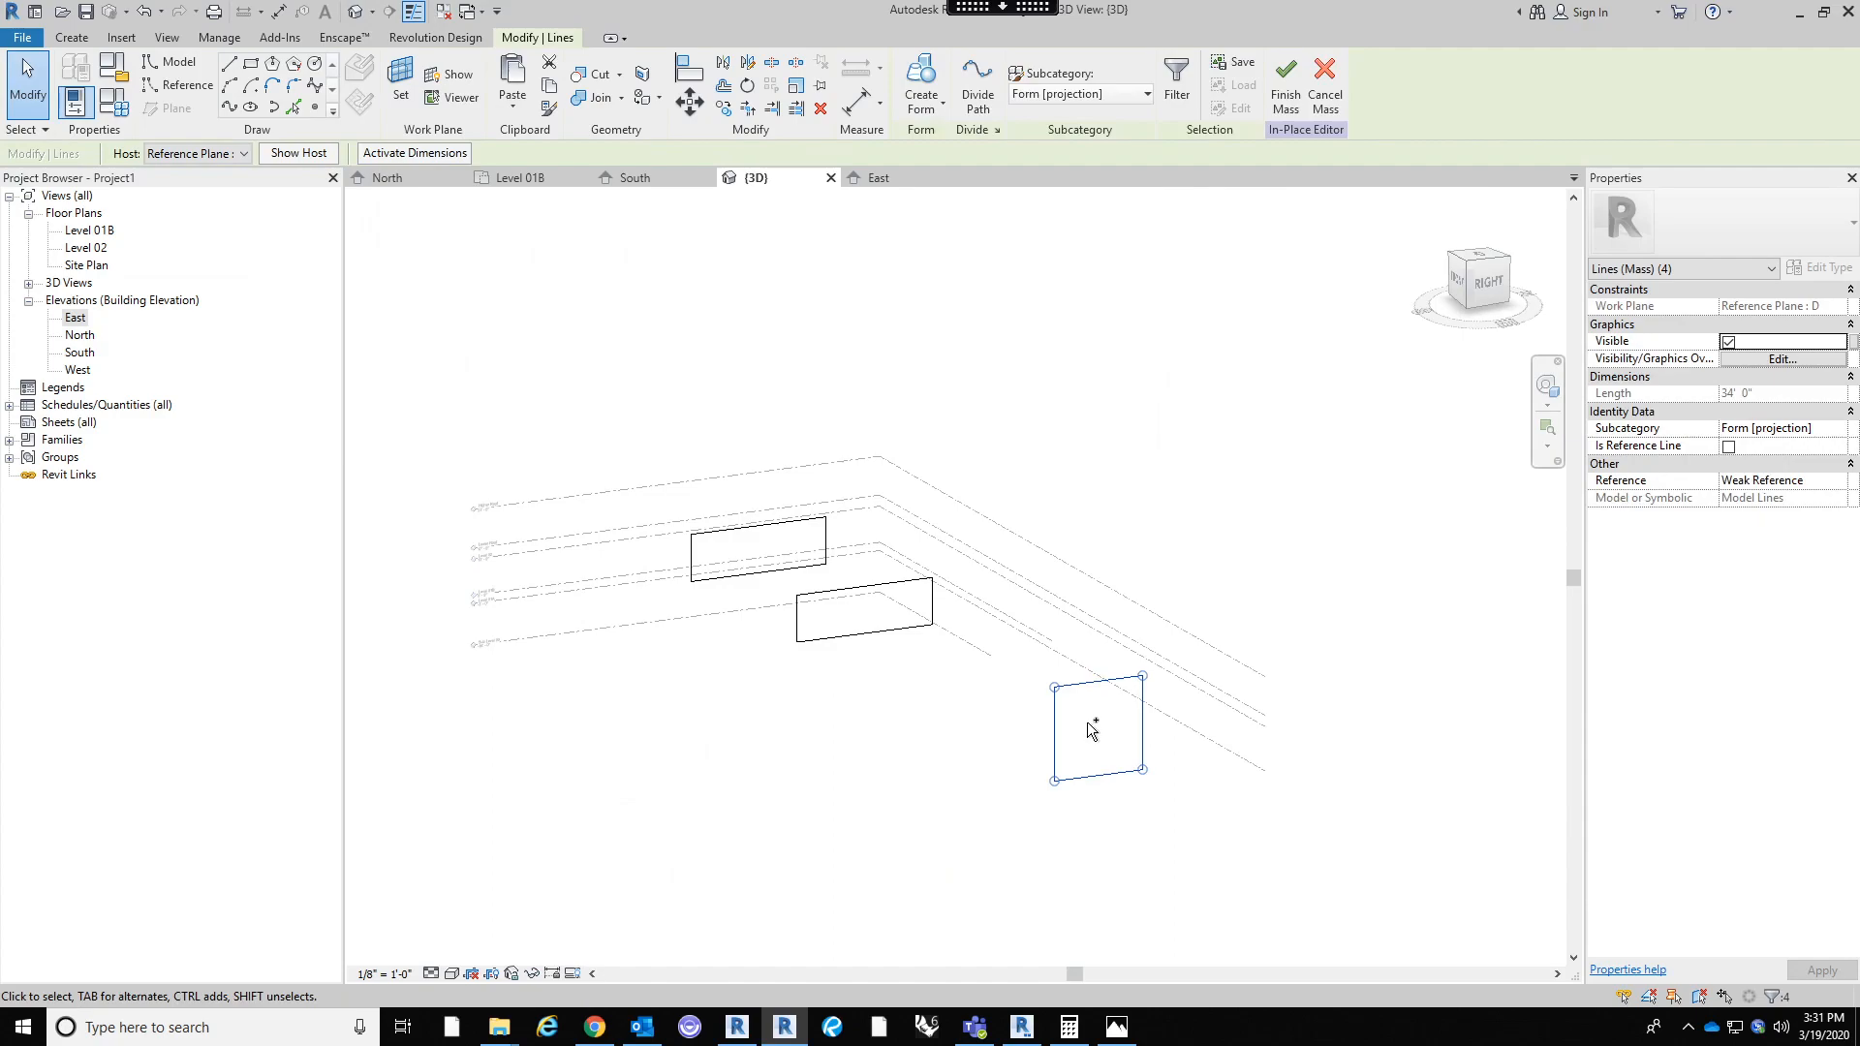
{"action": "left_click", "coordinate": [521, 333]}
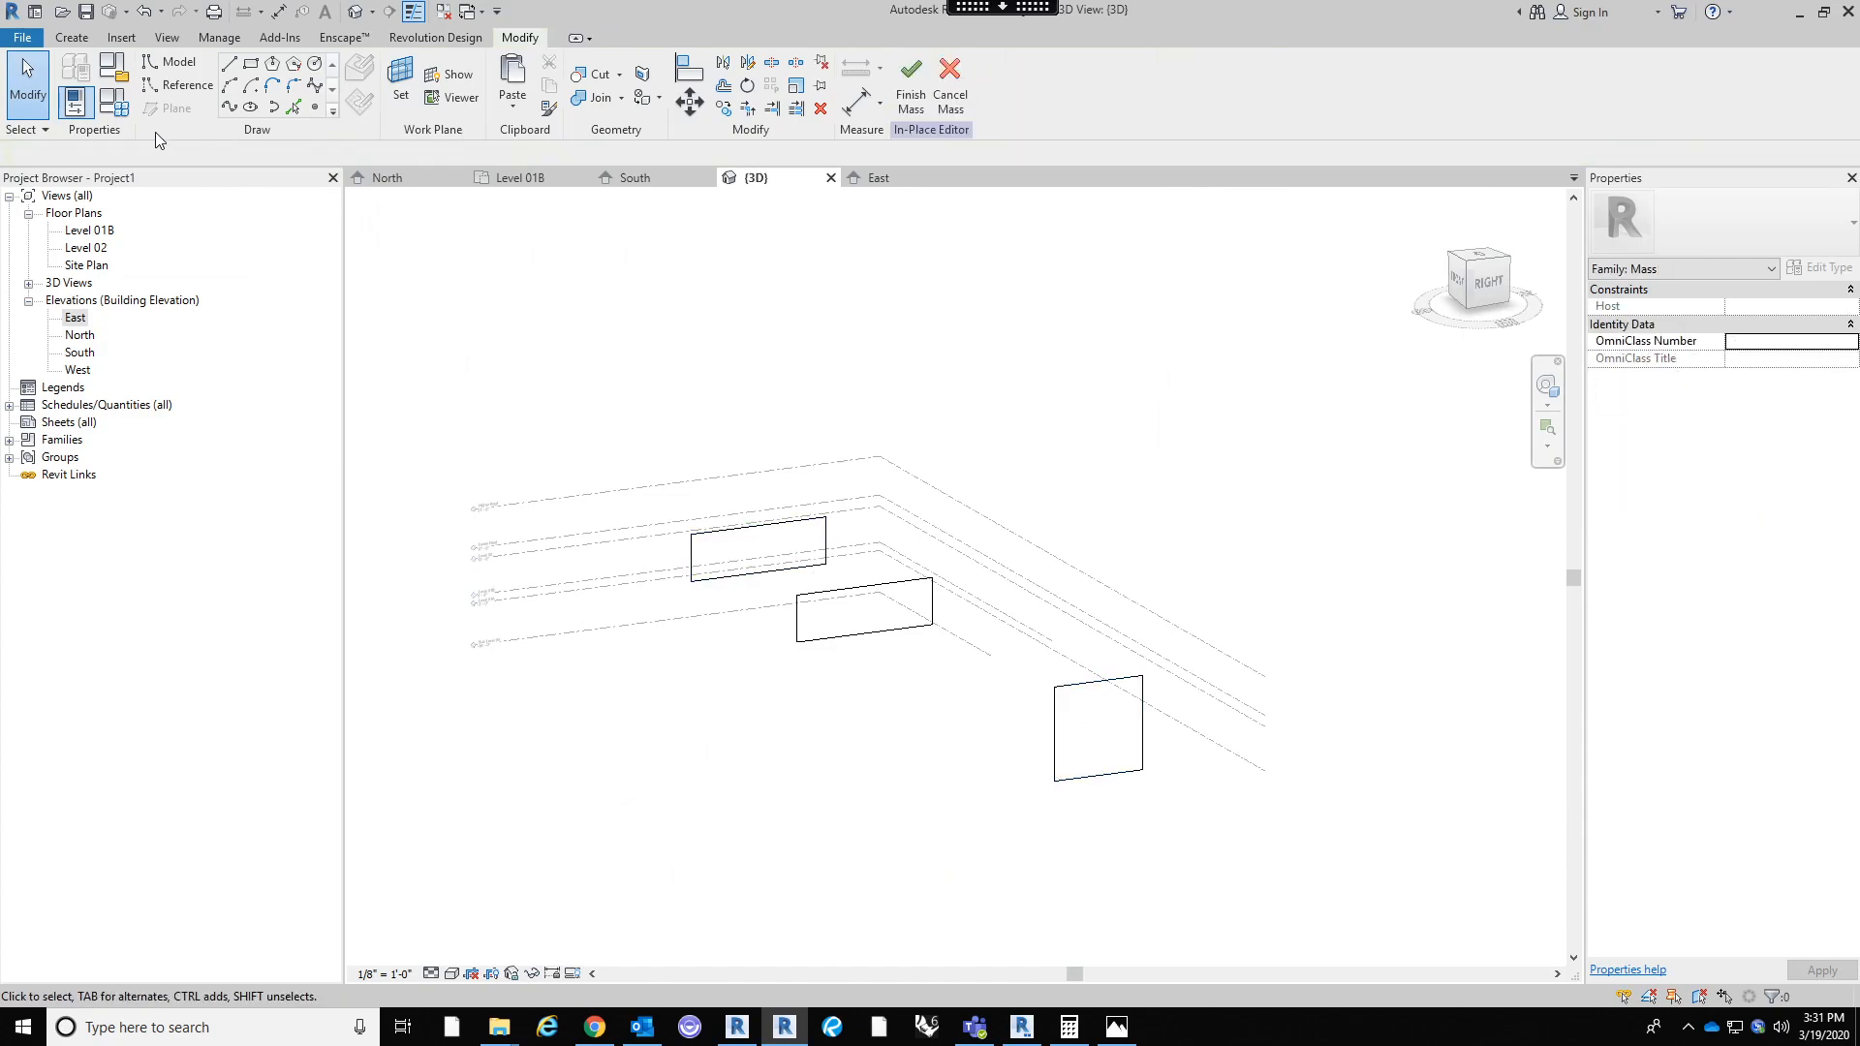
{"action": "left_click", "coordinate": [513, 101]}
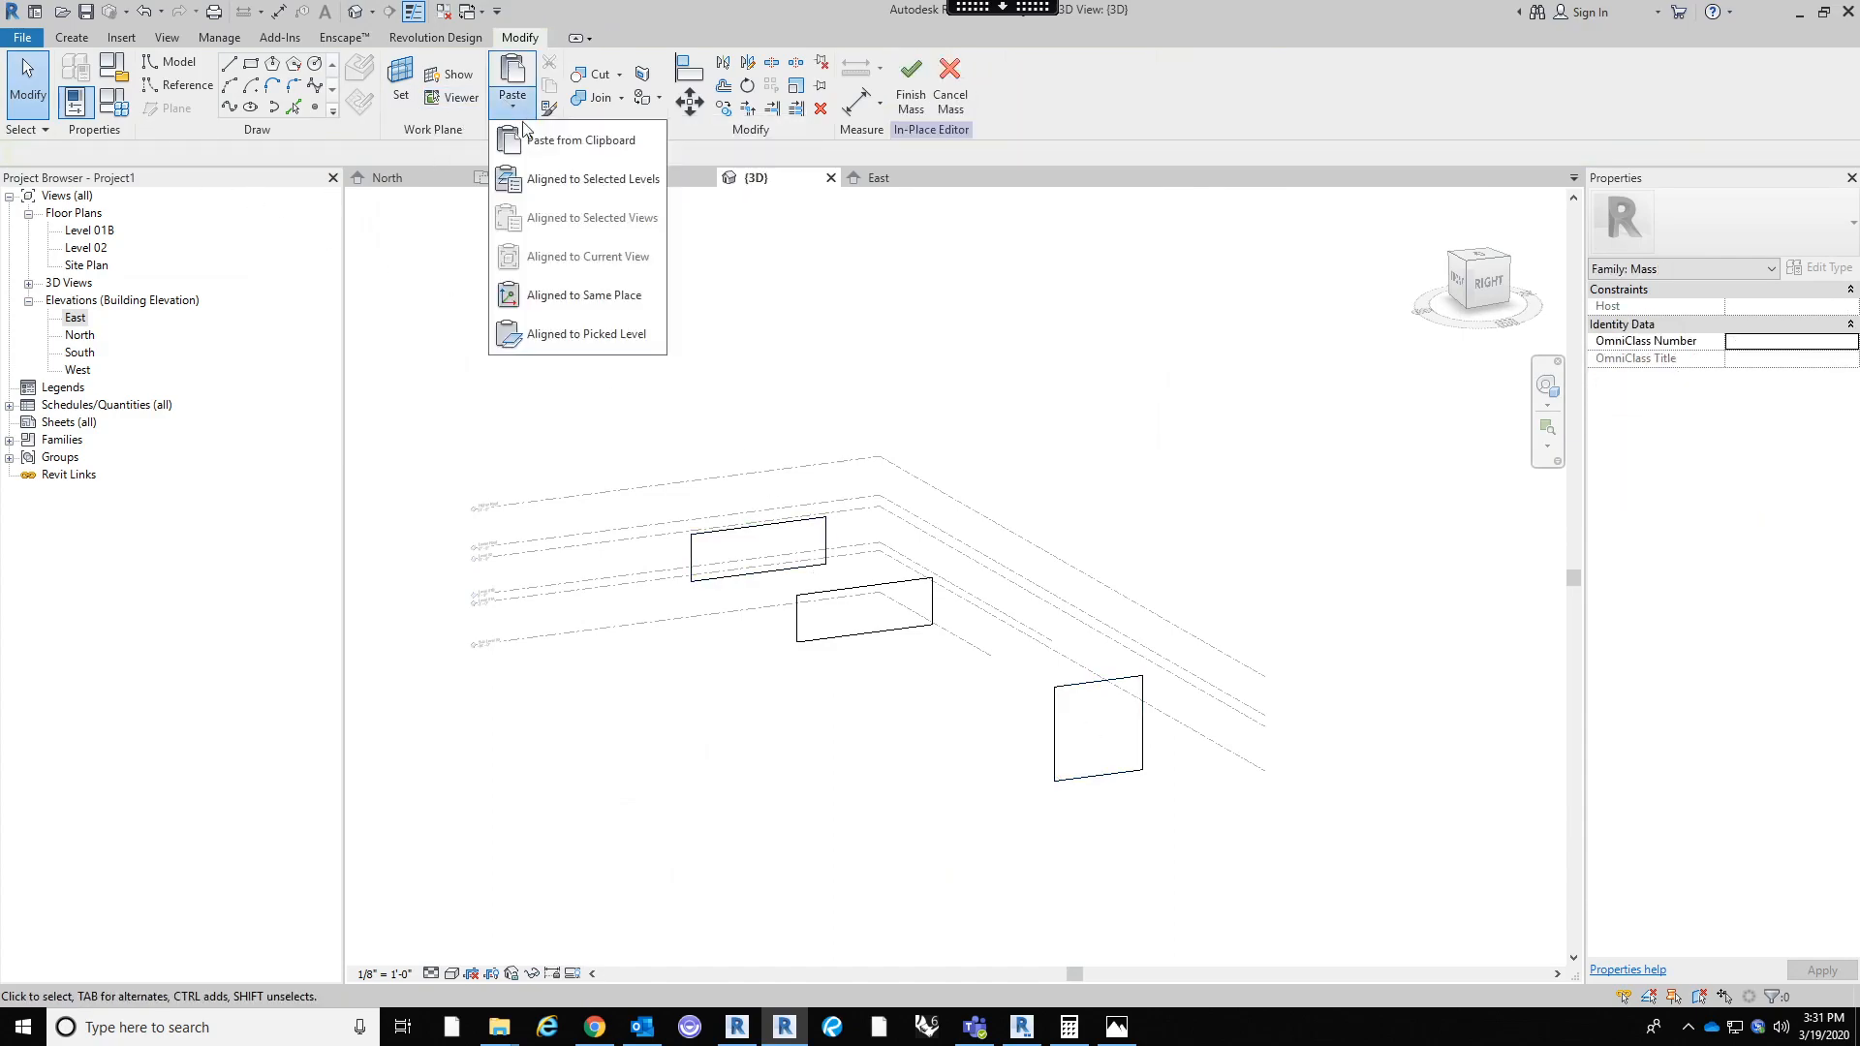
{"action": "left_click", "coordinate": [638, 306]}
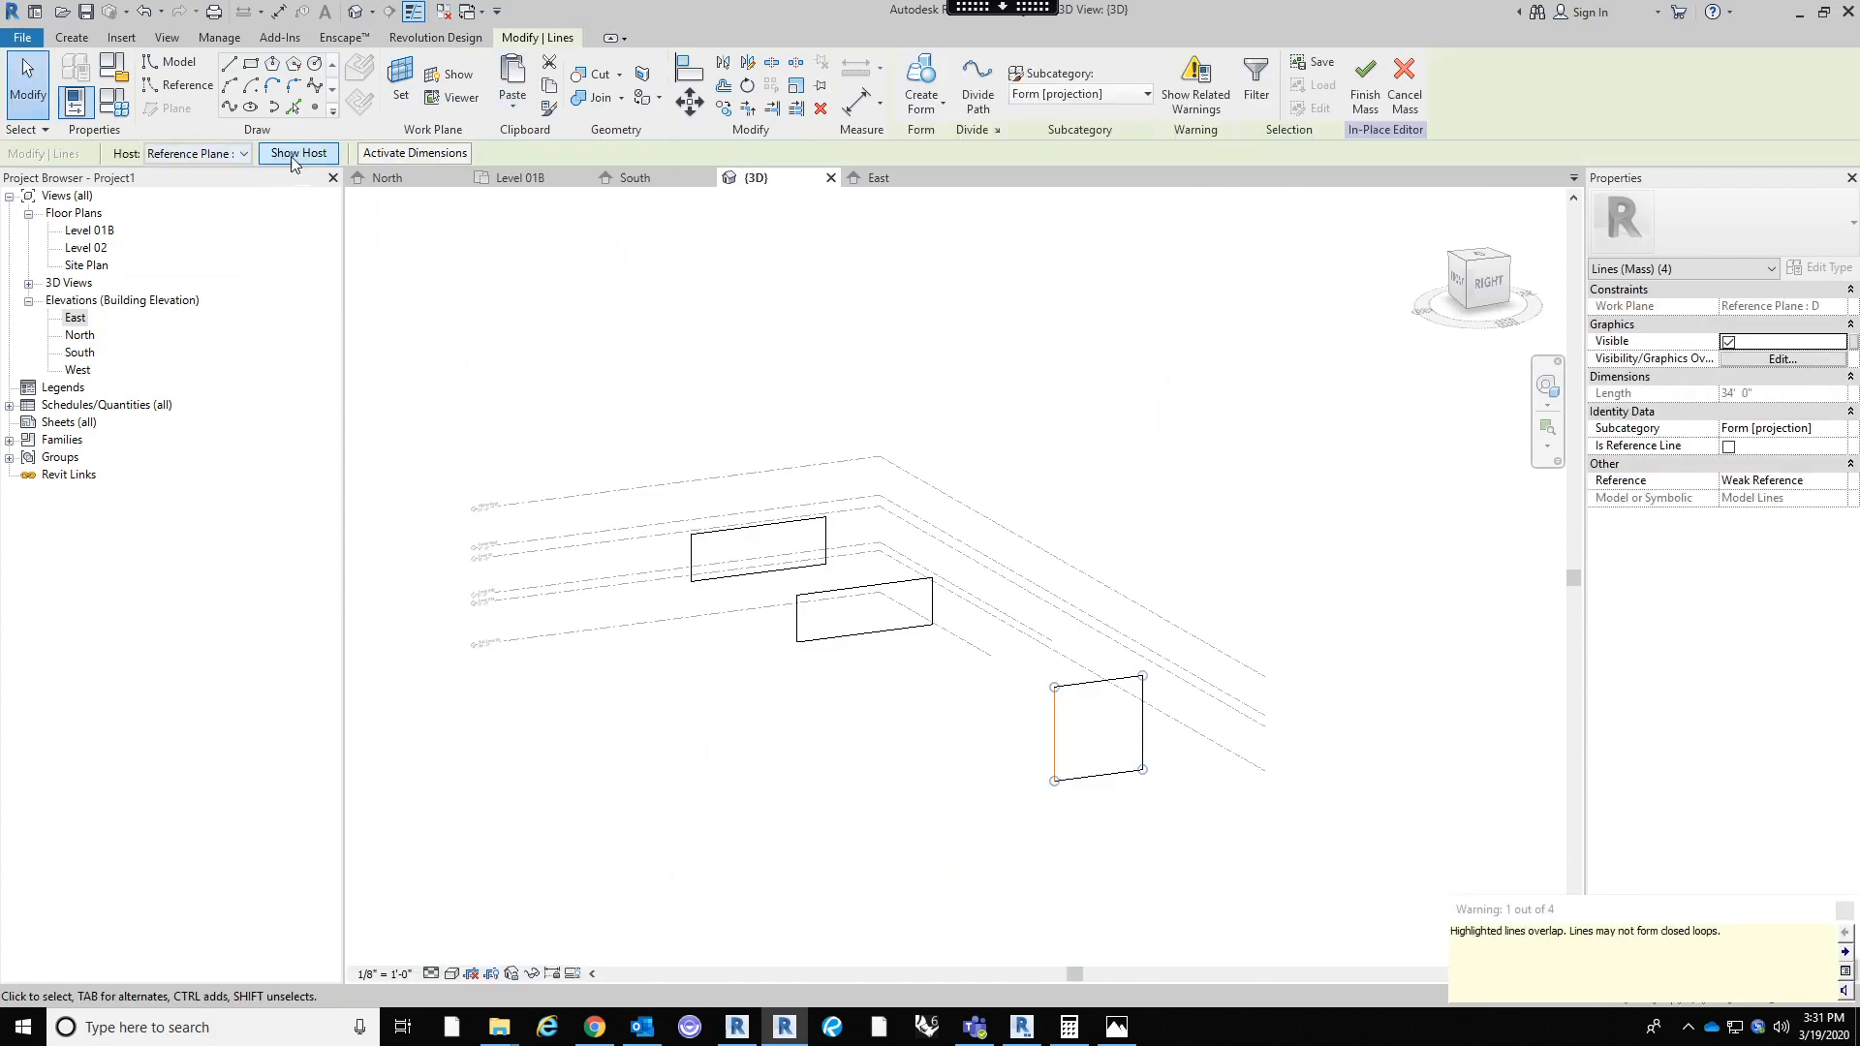
{"action": "left_click", "coordinate": [221, 155]}
{"action": "left_click", "coordinate": [184, 216]}
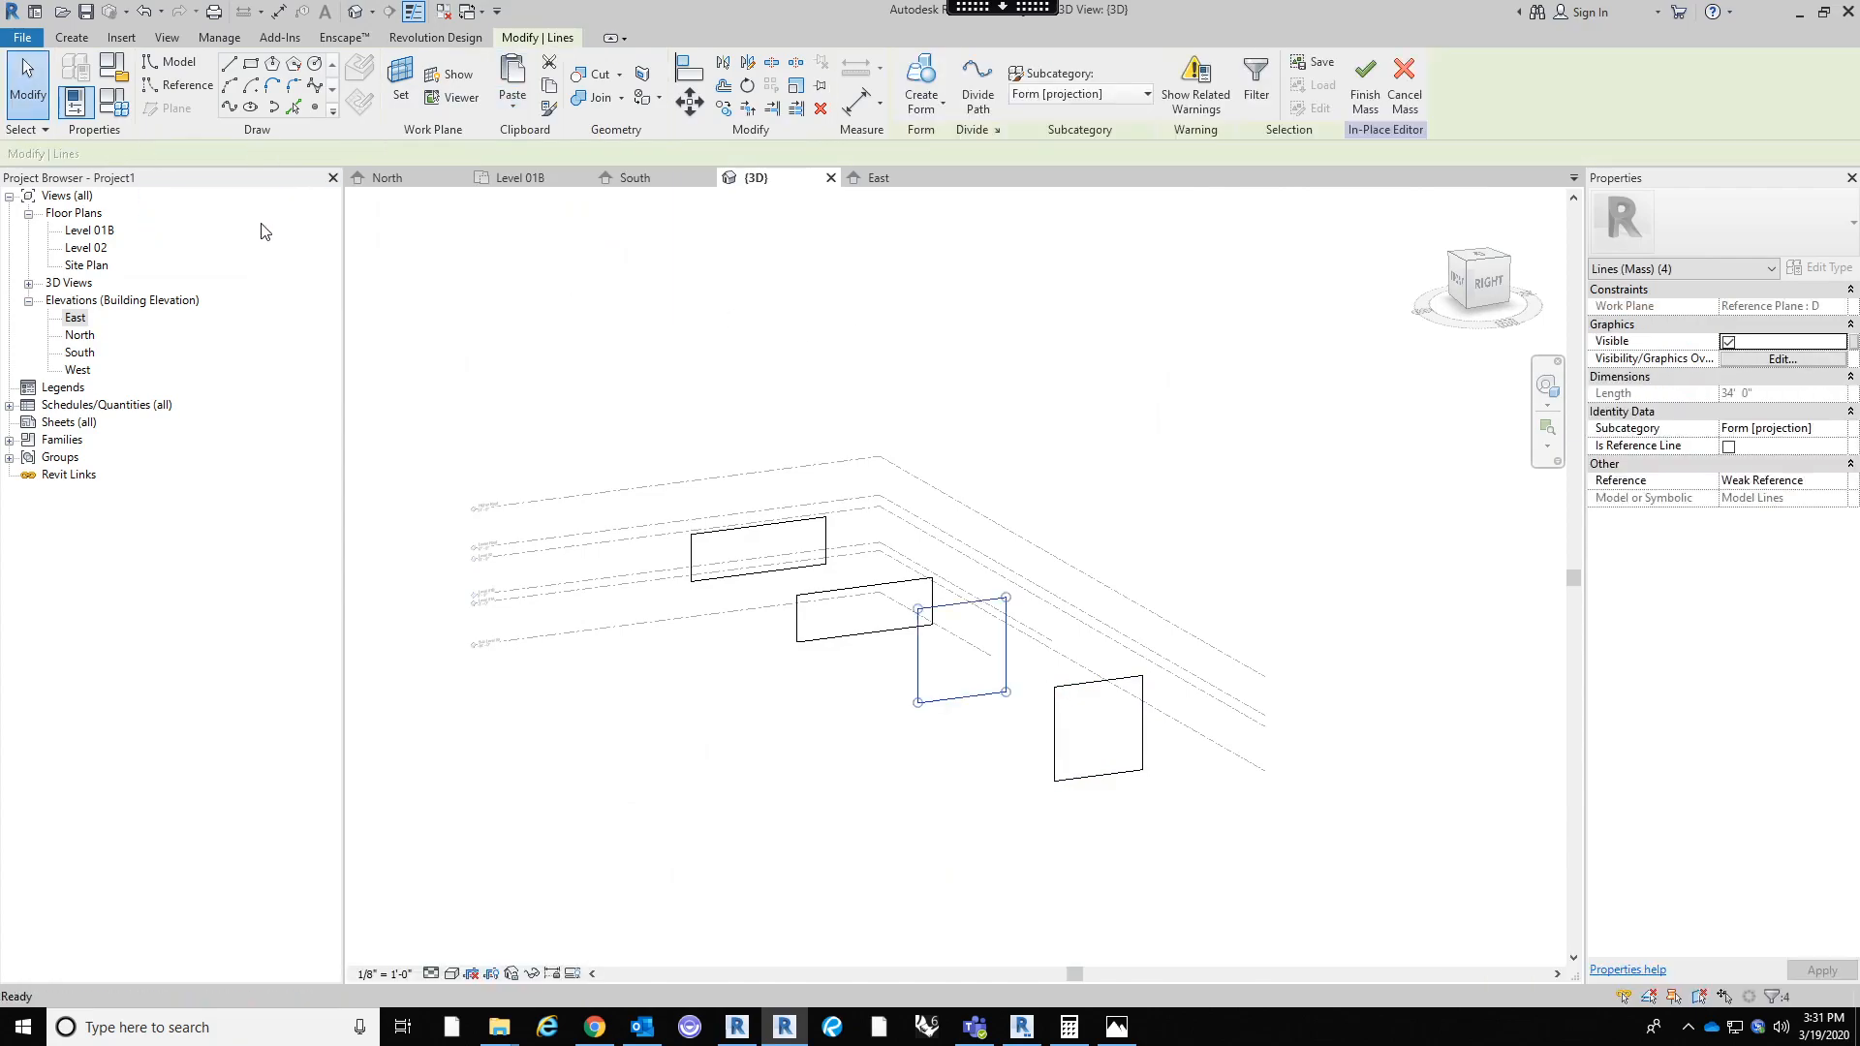
{"action": "left_click", "coordinate": [506, 322]}
Examine the four profiles on planes A to D from a steeper oblique 3D view, leaving none of them selected
{"action": "scroll", "coordinate": [814, 581], "scroll_direction": "down", "scroll_amount": 1}
{"action": "middle_click_drag", "start_coordinate": [939, 796], "coordinate": [1013, 809], "text": "shift"}
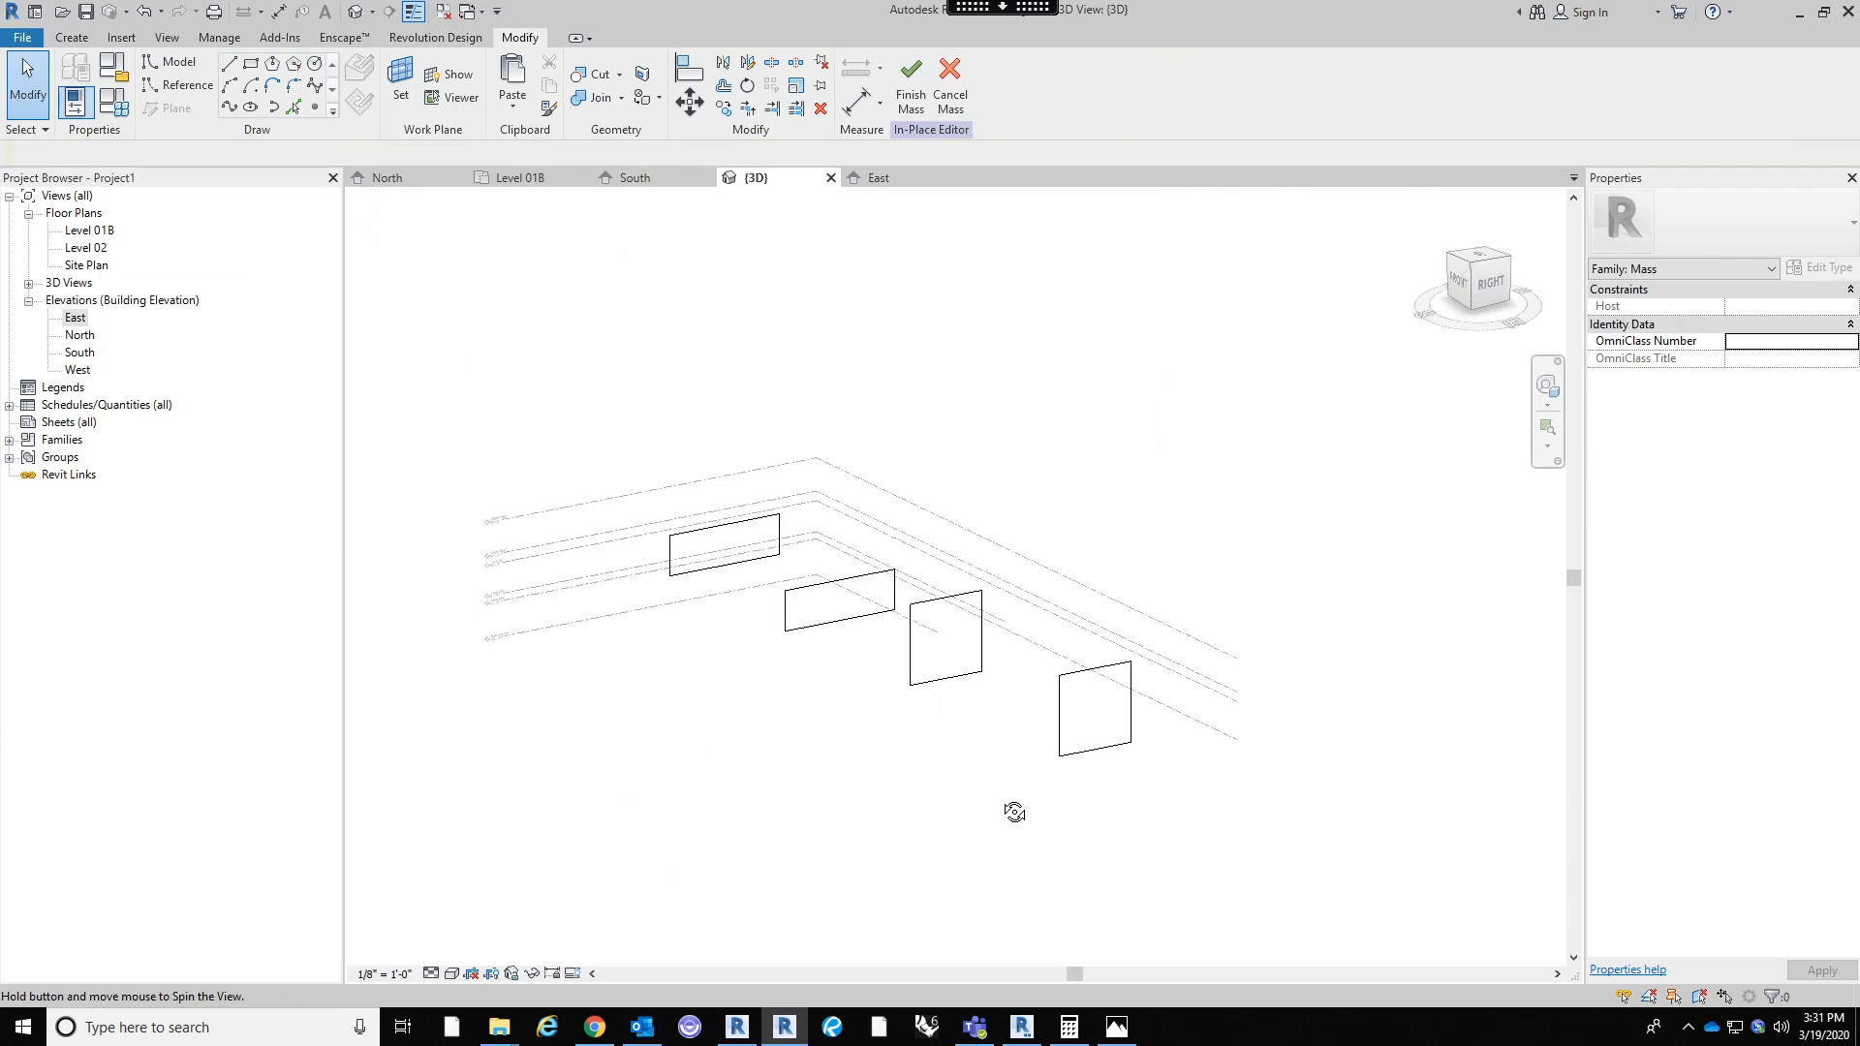
{"action": "scroll", "coordinate": [686, 507], "scroll_direction": "down", "scroll_amount": 1}
{"action": "left_click", "coordinate": [704, 534]}
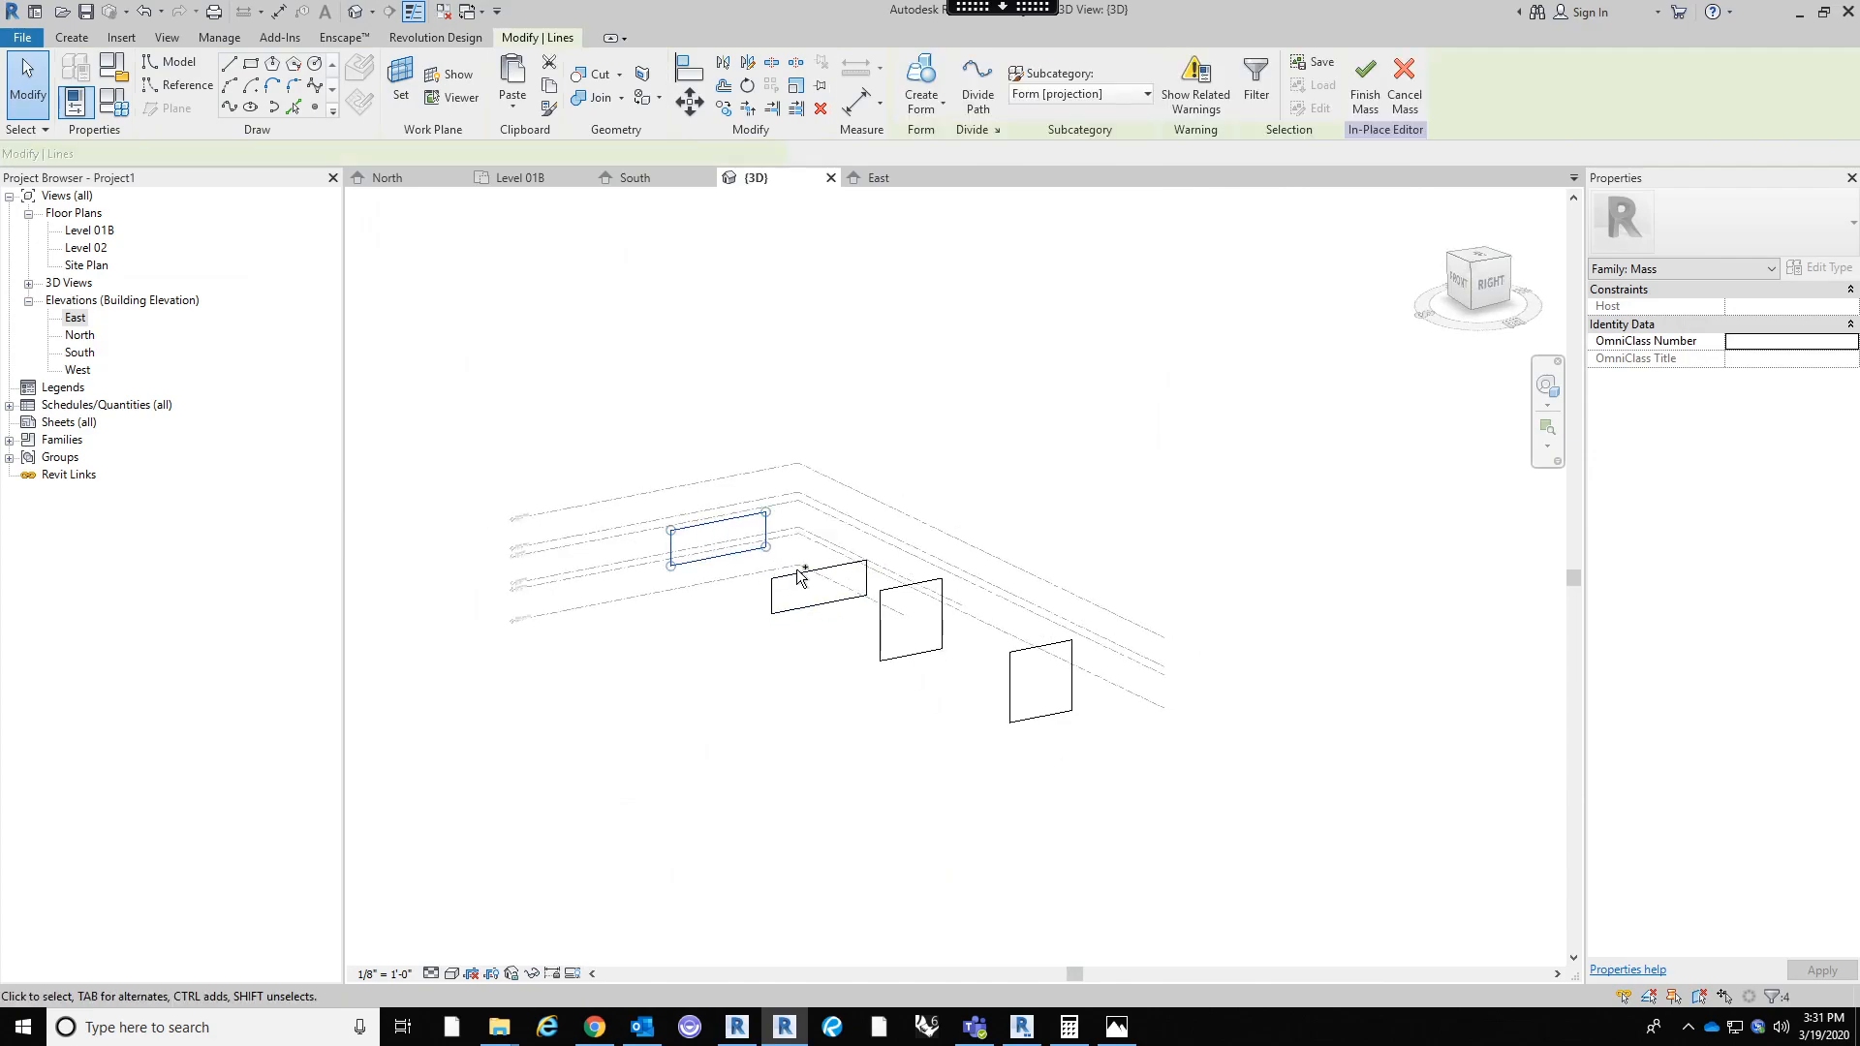
{"action": "left_click", "coordinate": [865, 589], "text": "ctrl"}
{"action": "scroll", "coordinate": [889, 623], "scroll_direction": "up", "scroll_amount": 1}
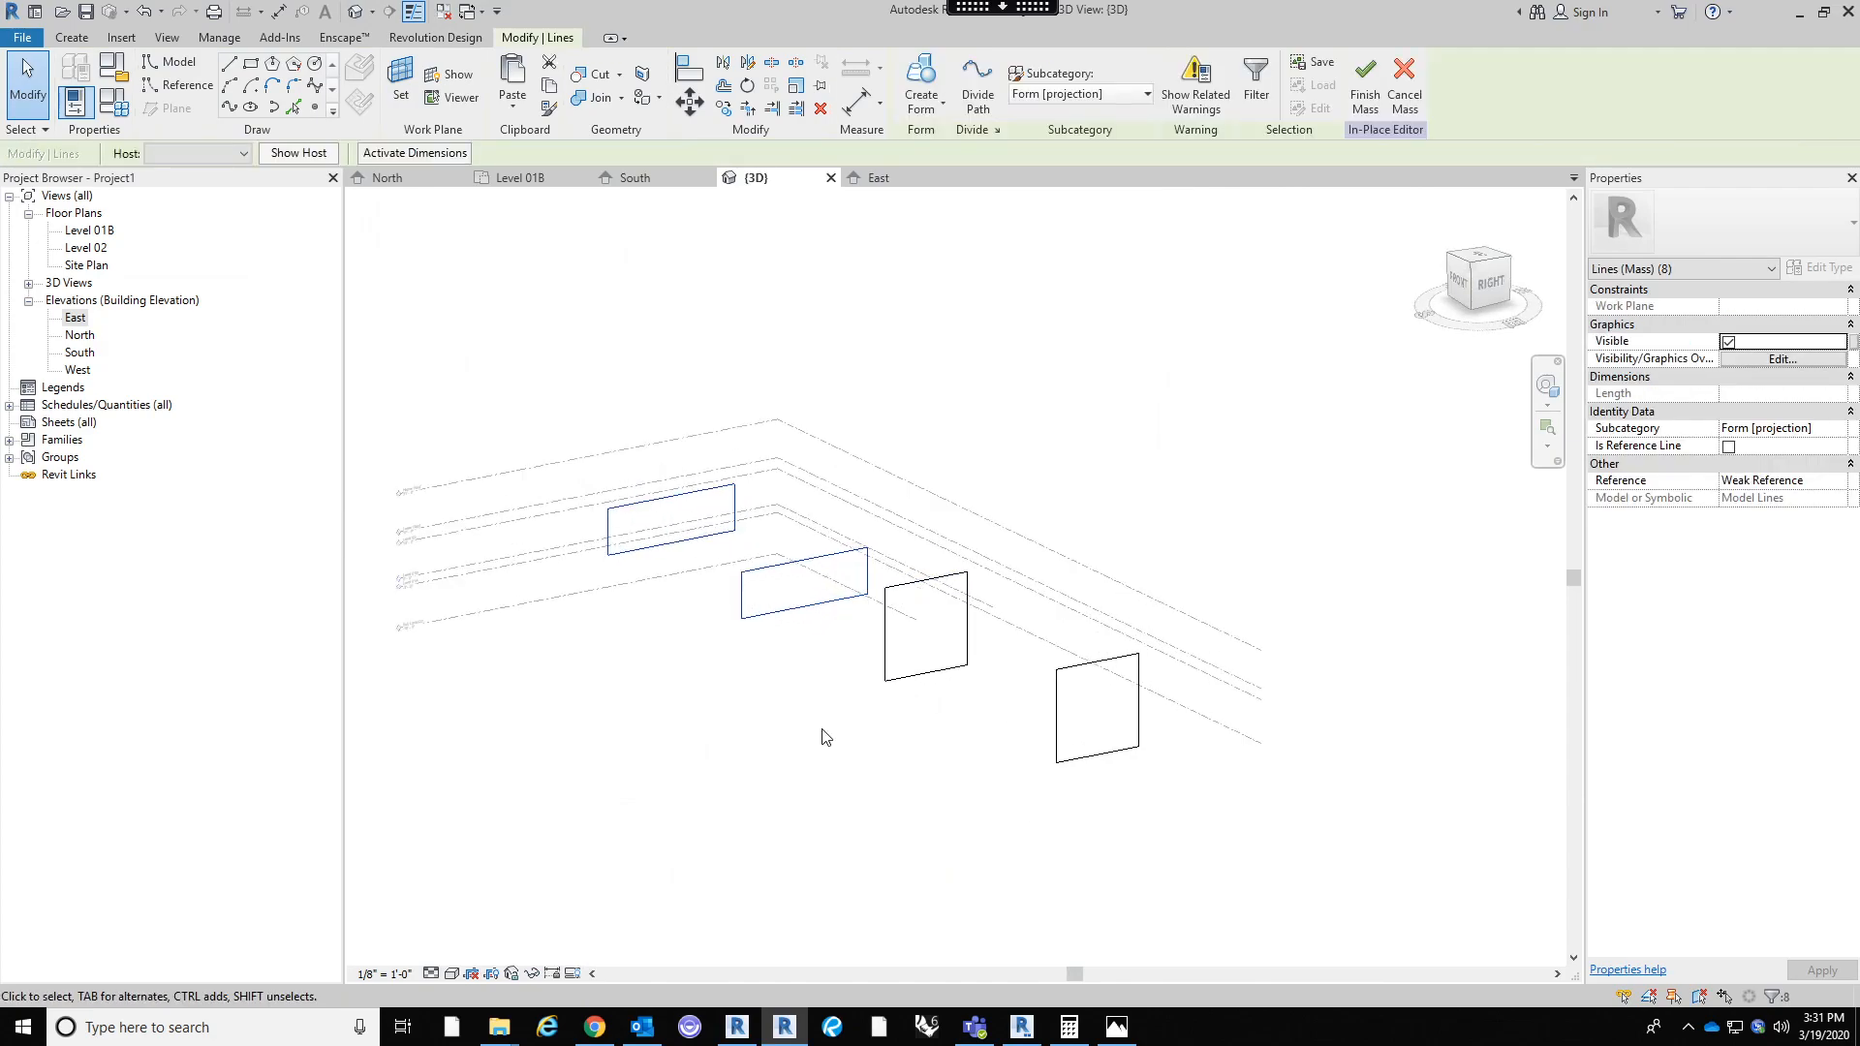
{"action": "scroll", "coordinate": [934, 752], "scroll_direction": "down", "scroll_amount": 1}
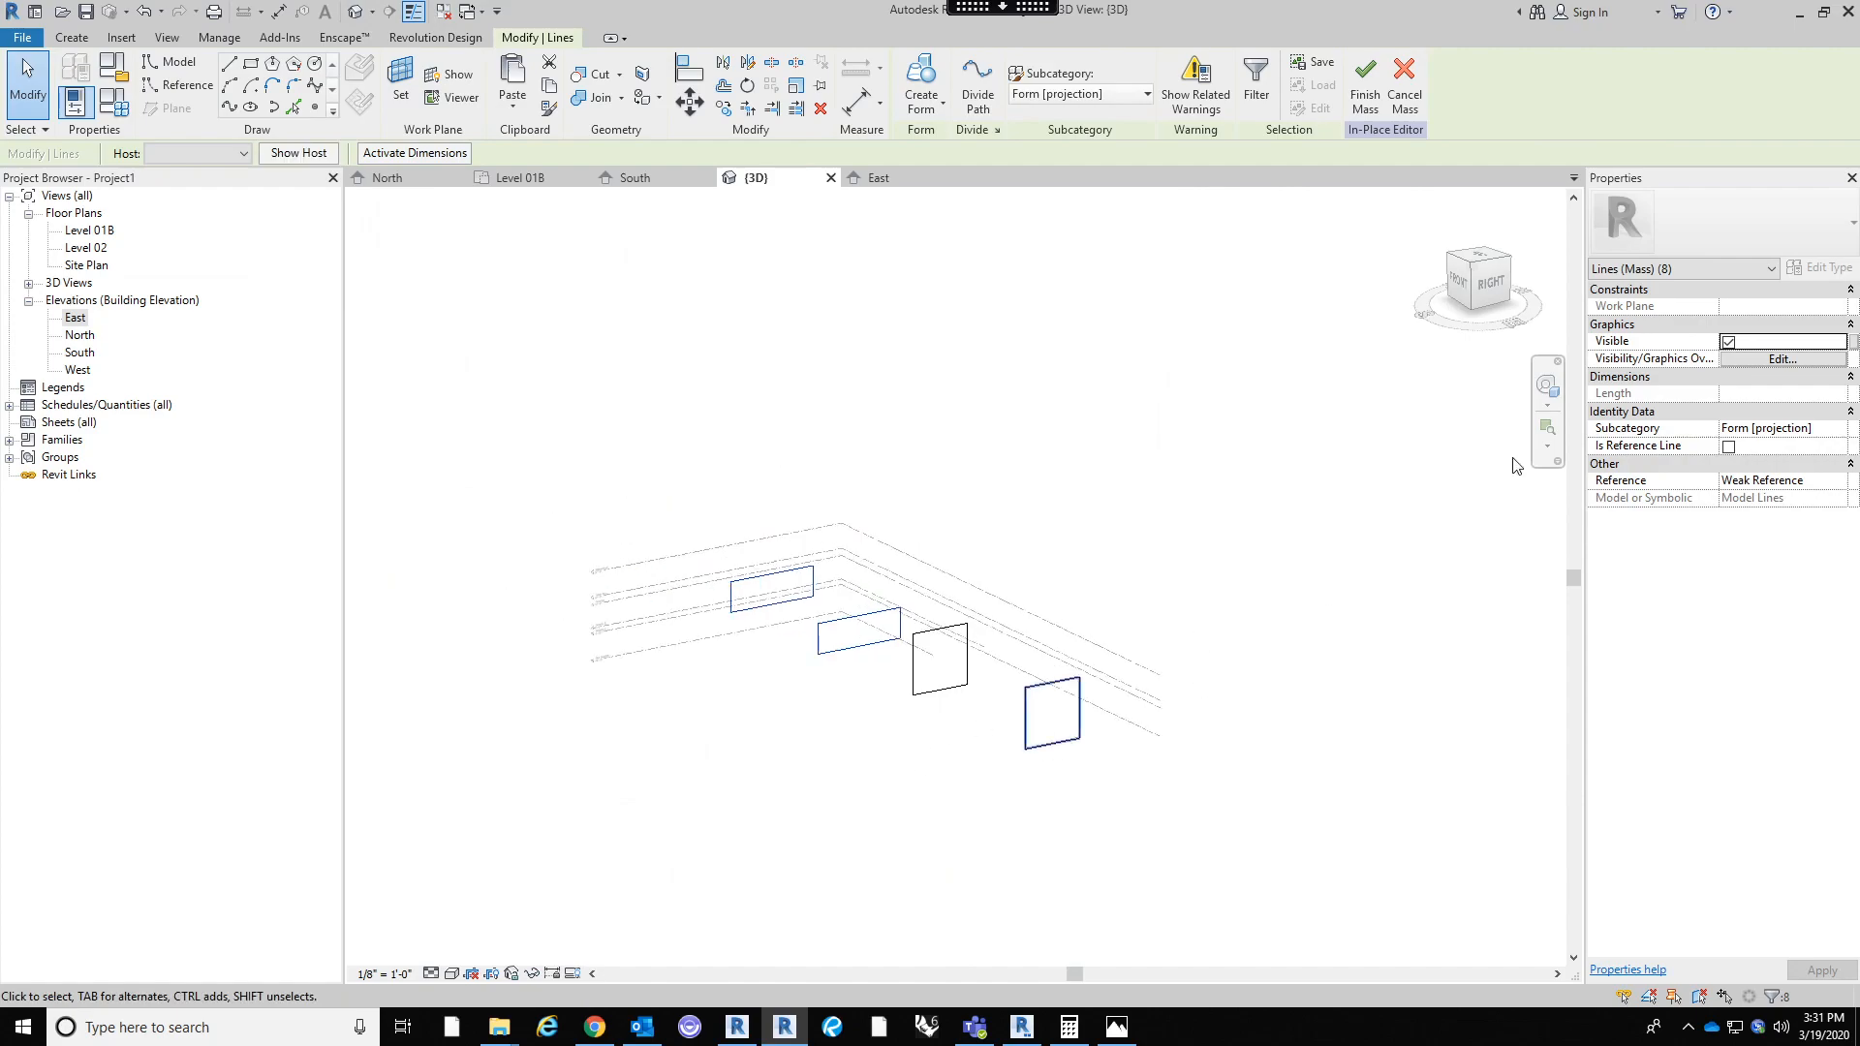
{"action": "left_click", "coordinate": [1464, 290]}
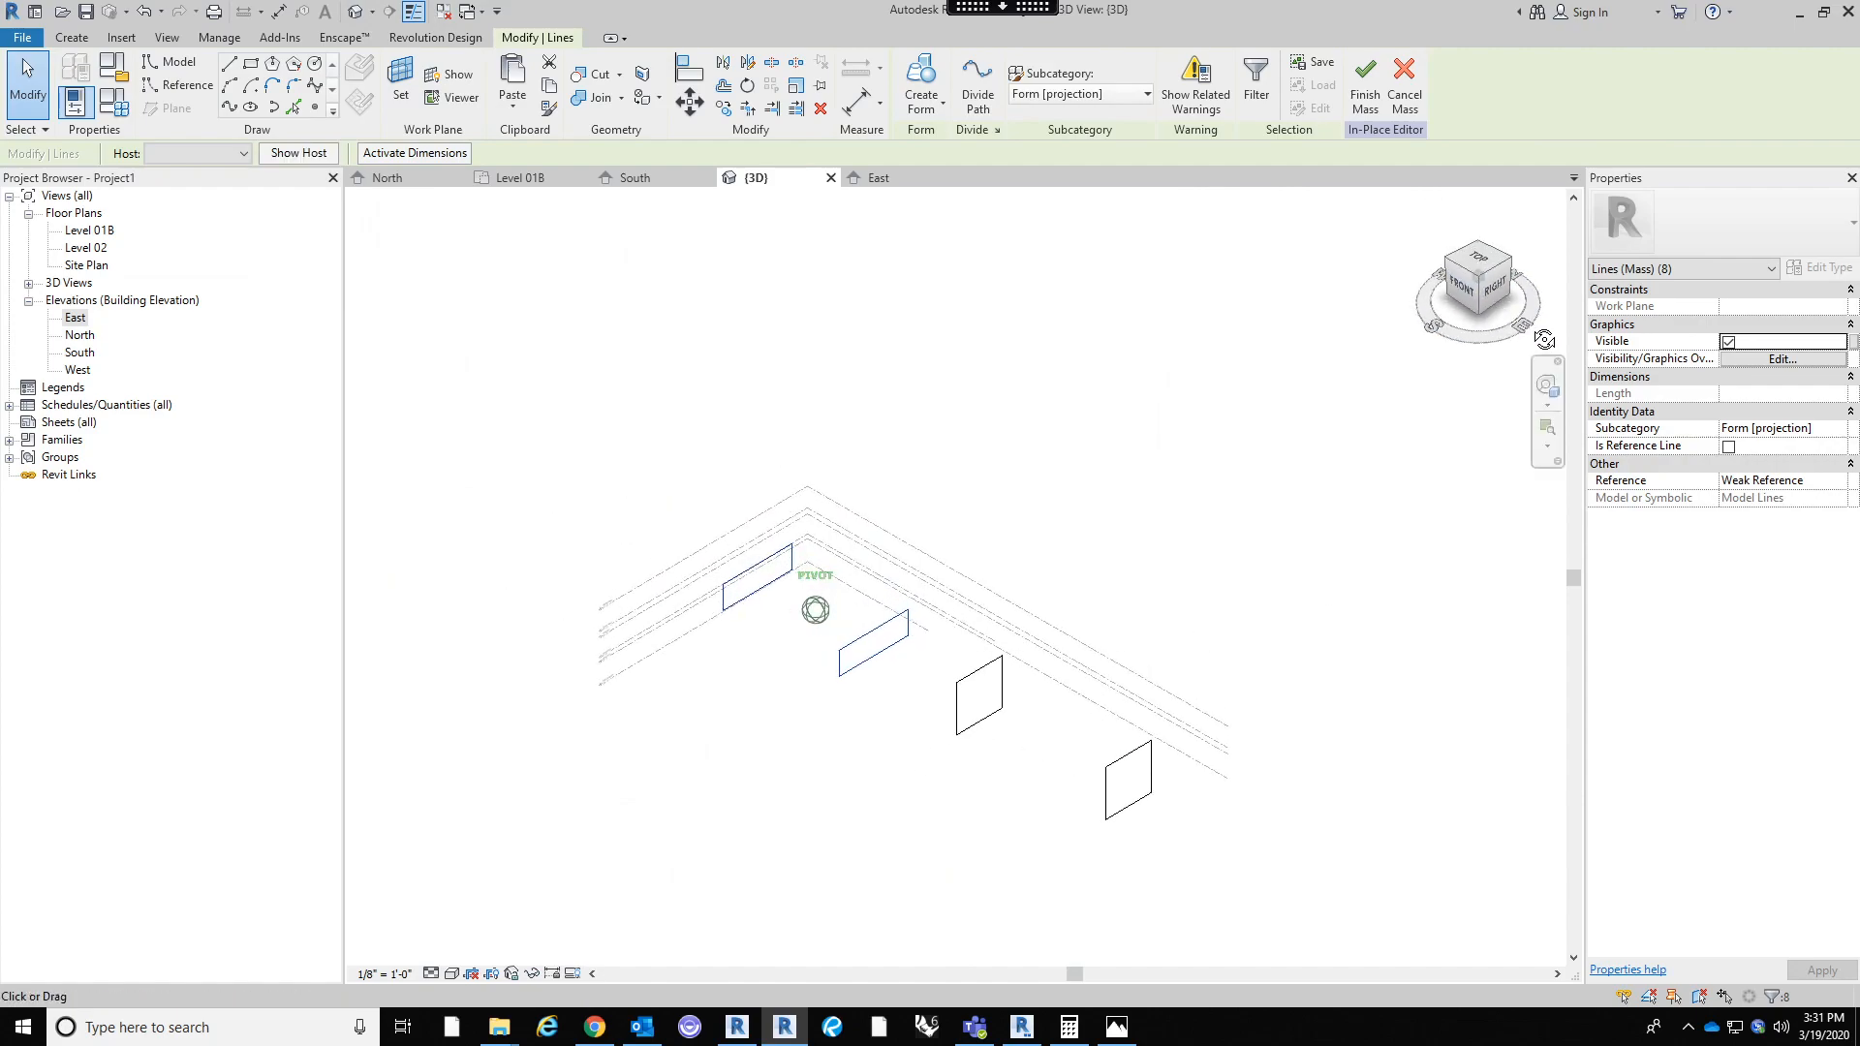
{"action": "left_click", "coordinate": [1217, 536]}
{"action": "scroll", "coordinate": [1007, 721], "scroll_direction": "up", "scroll_amount": 2}
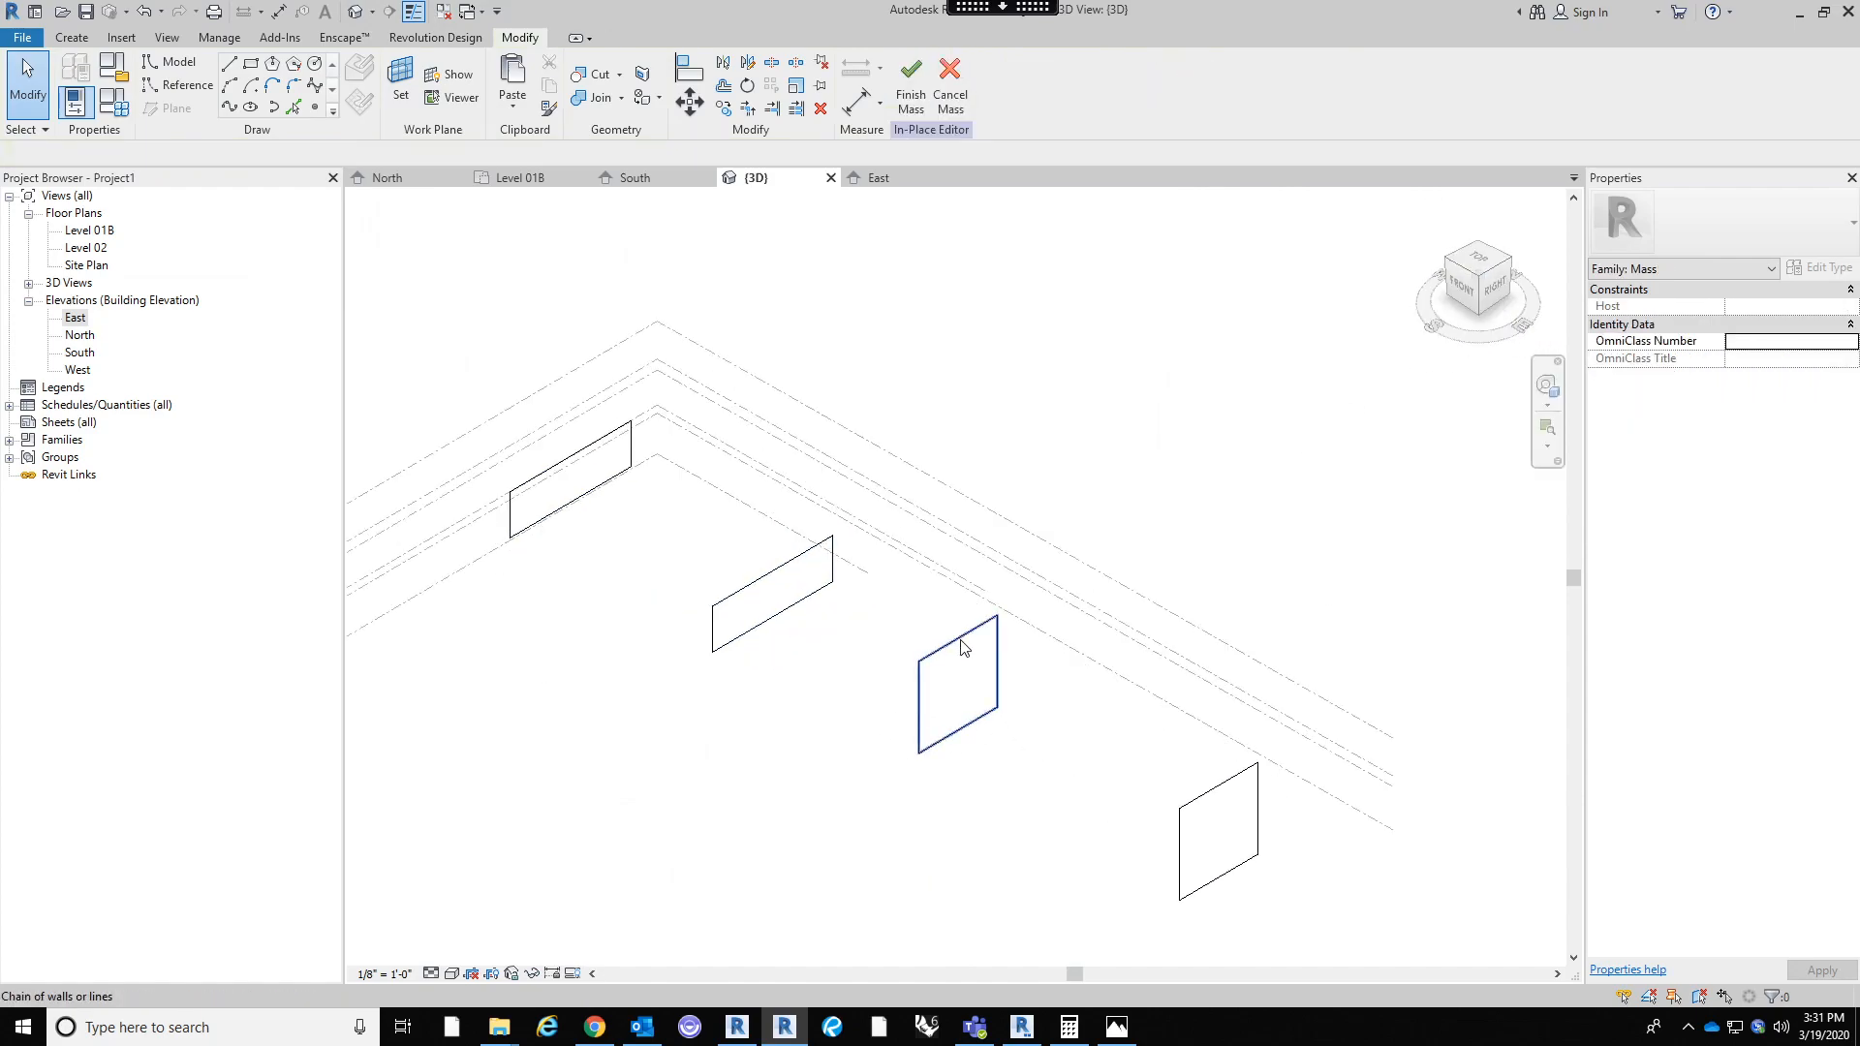
{"action": "left_click", "coordinate": [972, 395]}
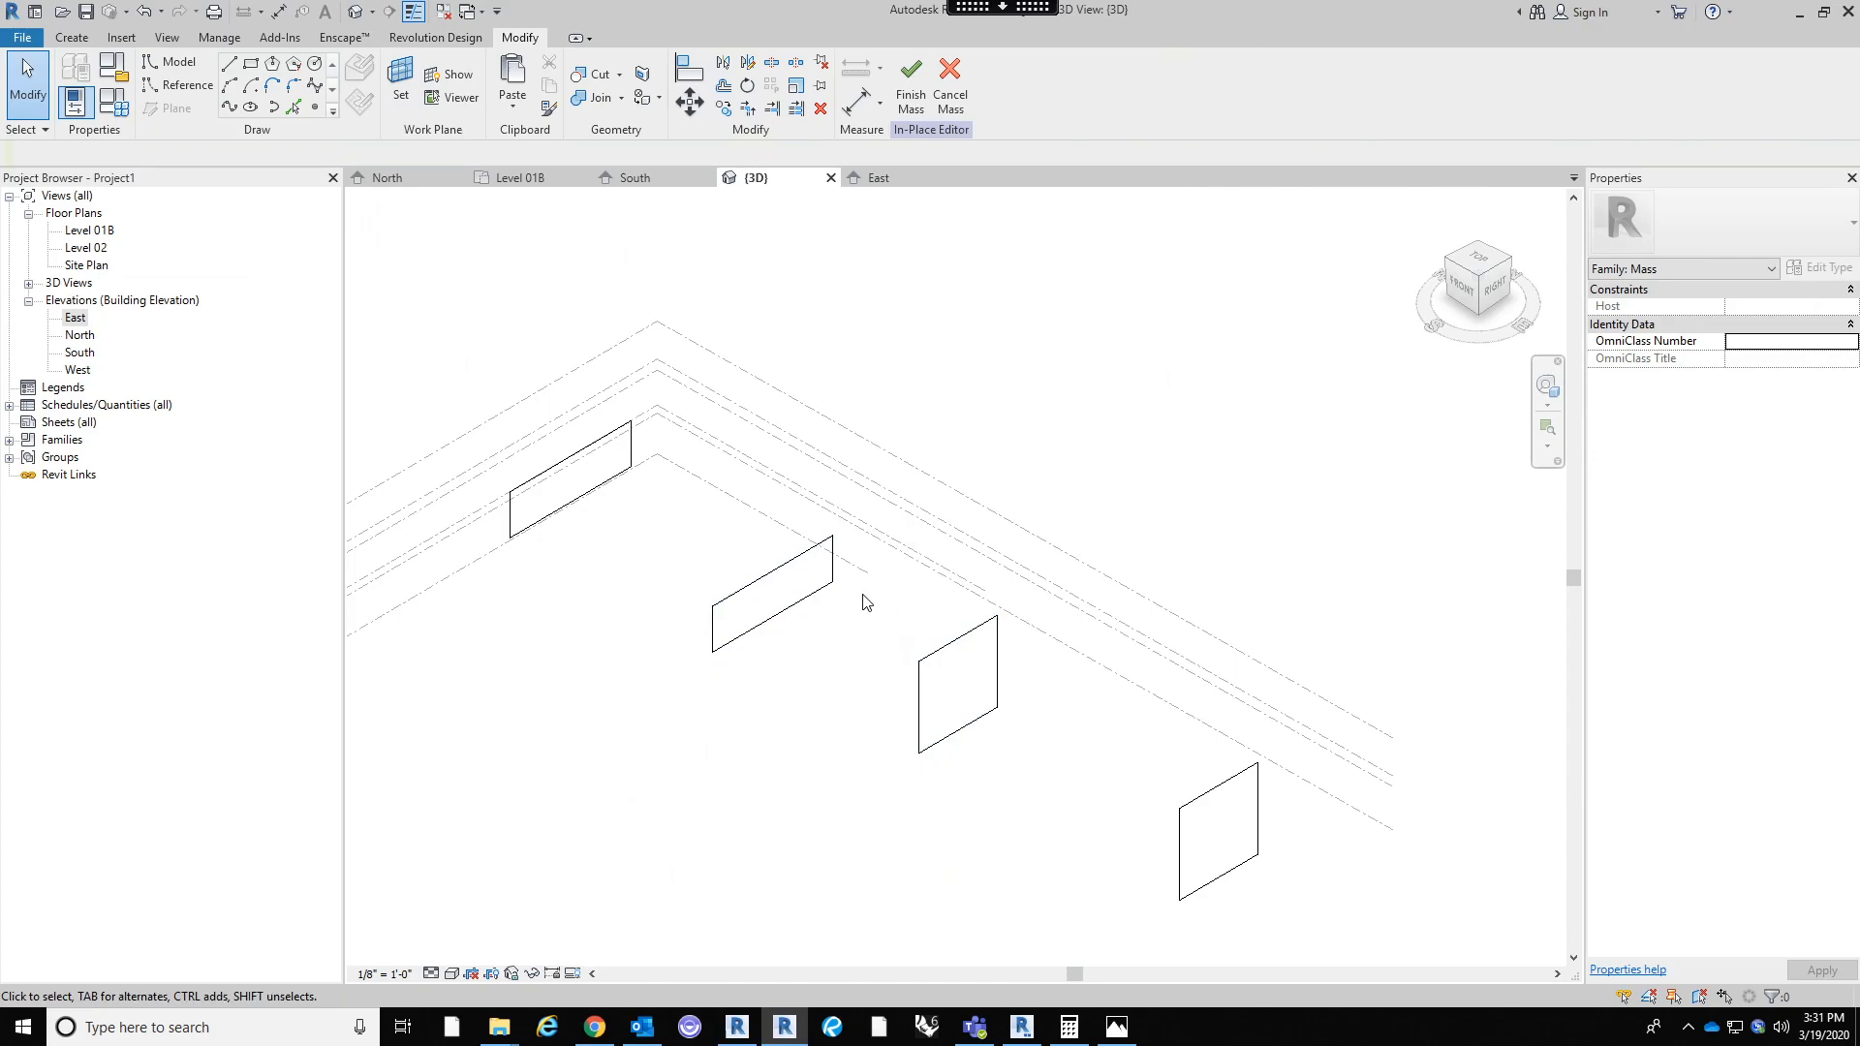
Try creating a form between the two middle profiles on planes B and C, and undo it
{"action": "left_click", "coordinate": [814, 548]}
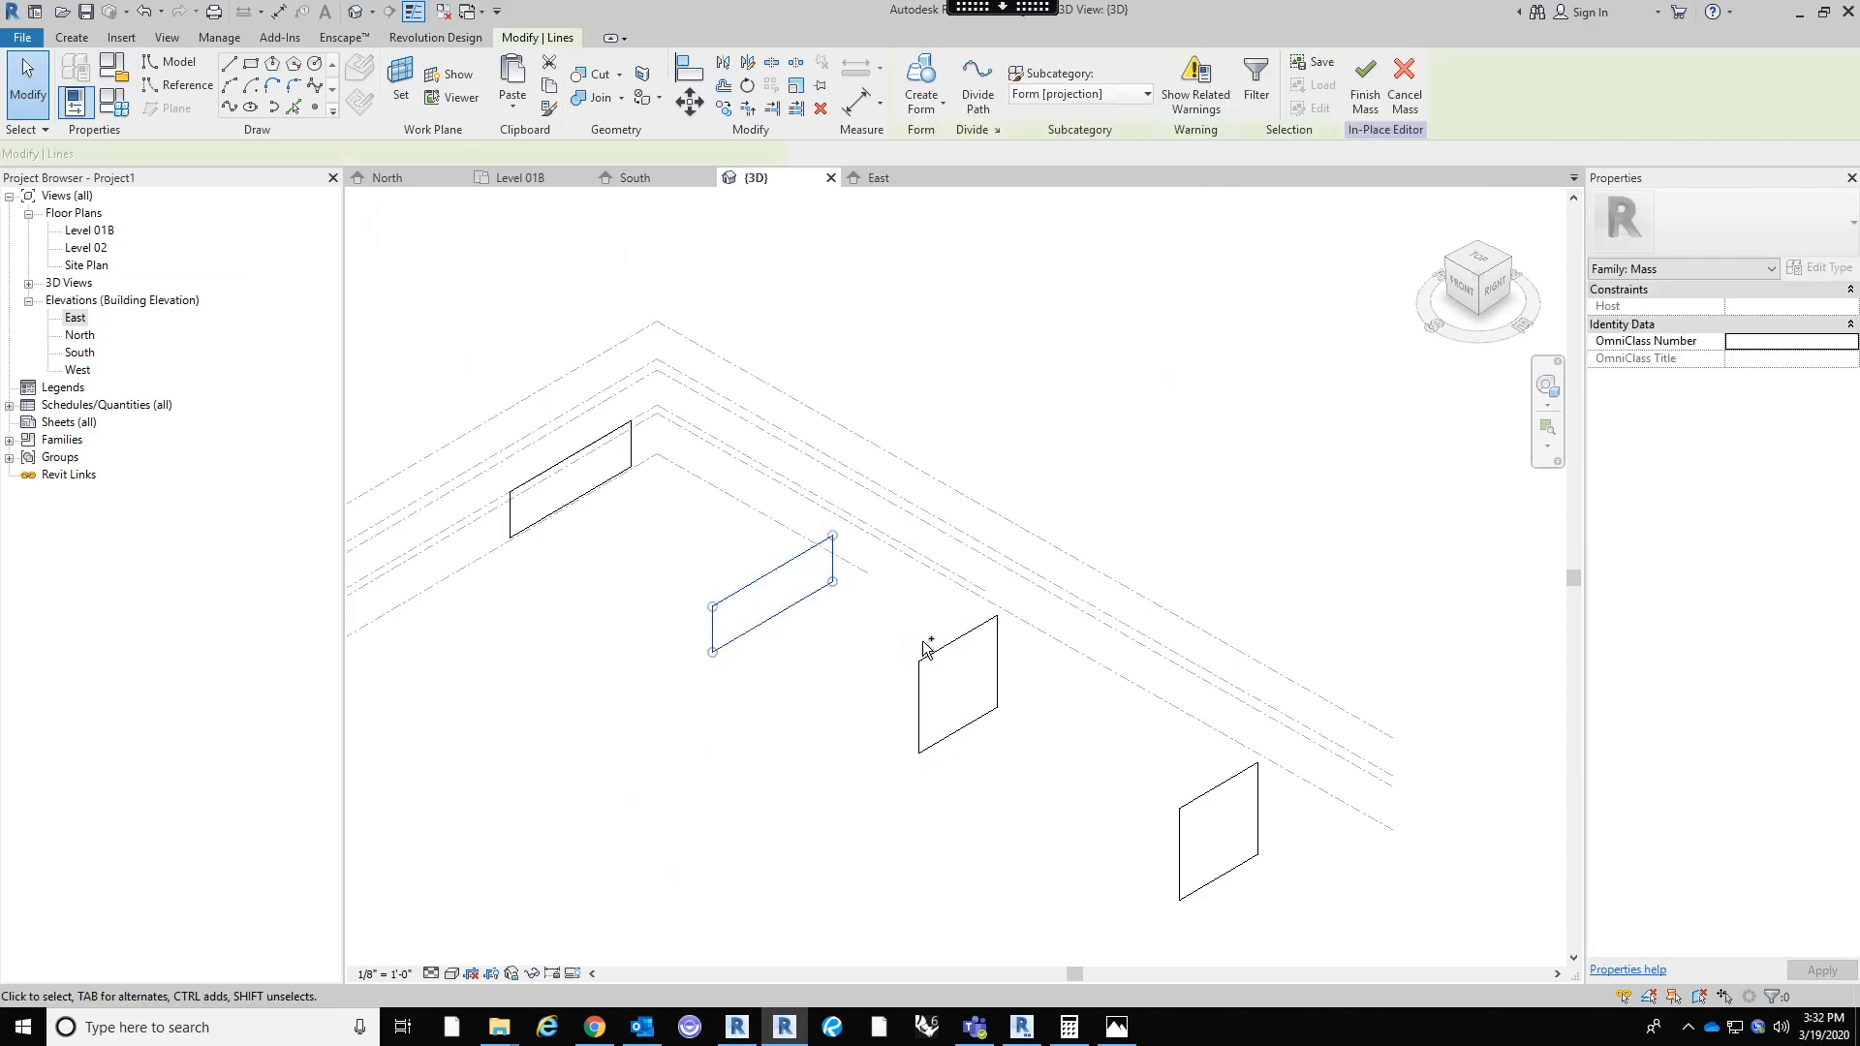
{"action": "left_click", "coordinate": [925, 649], "text": "ctrl"}
{"action": "left_click", "coordinate": [920, 87]}
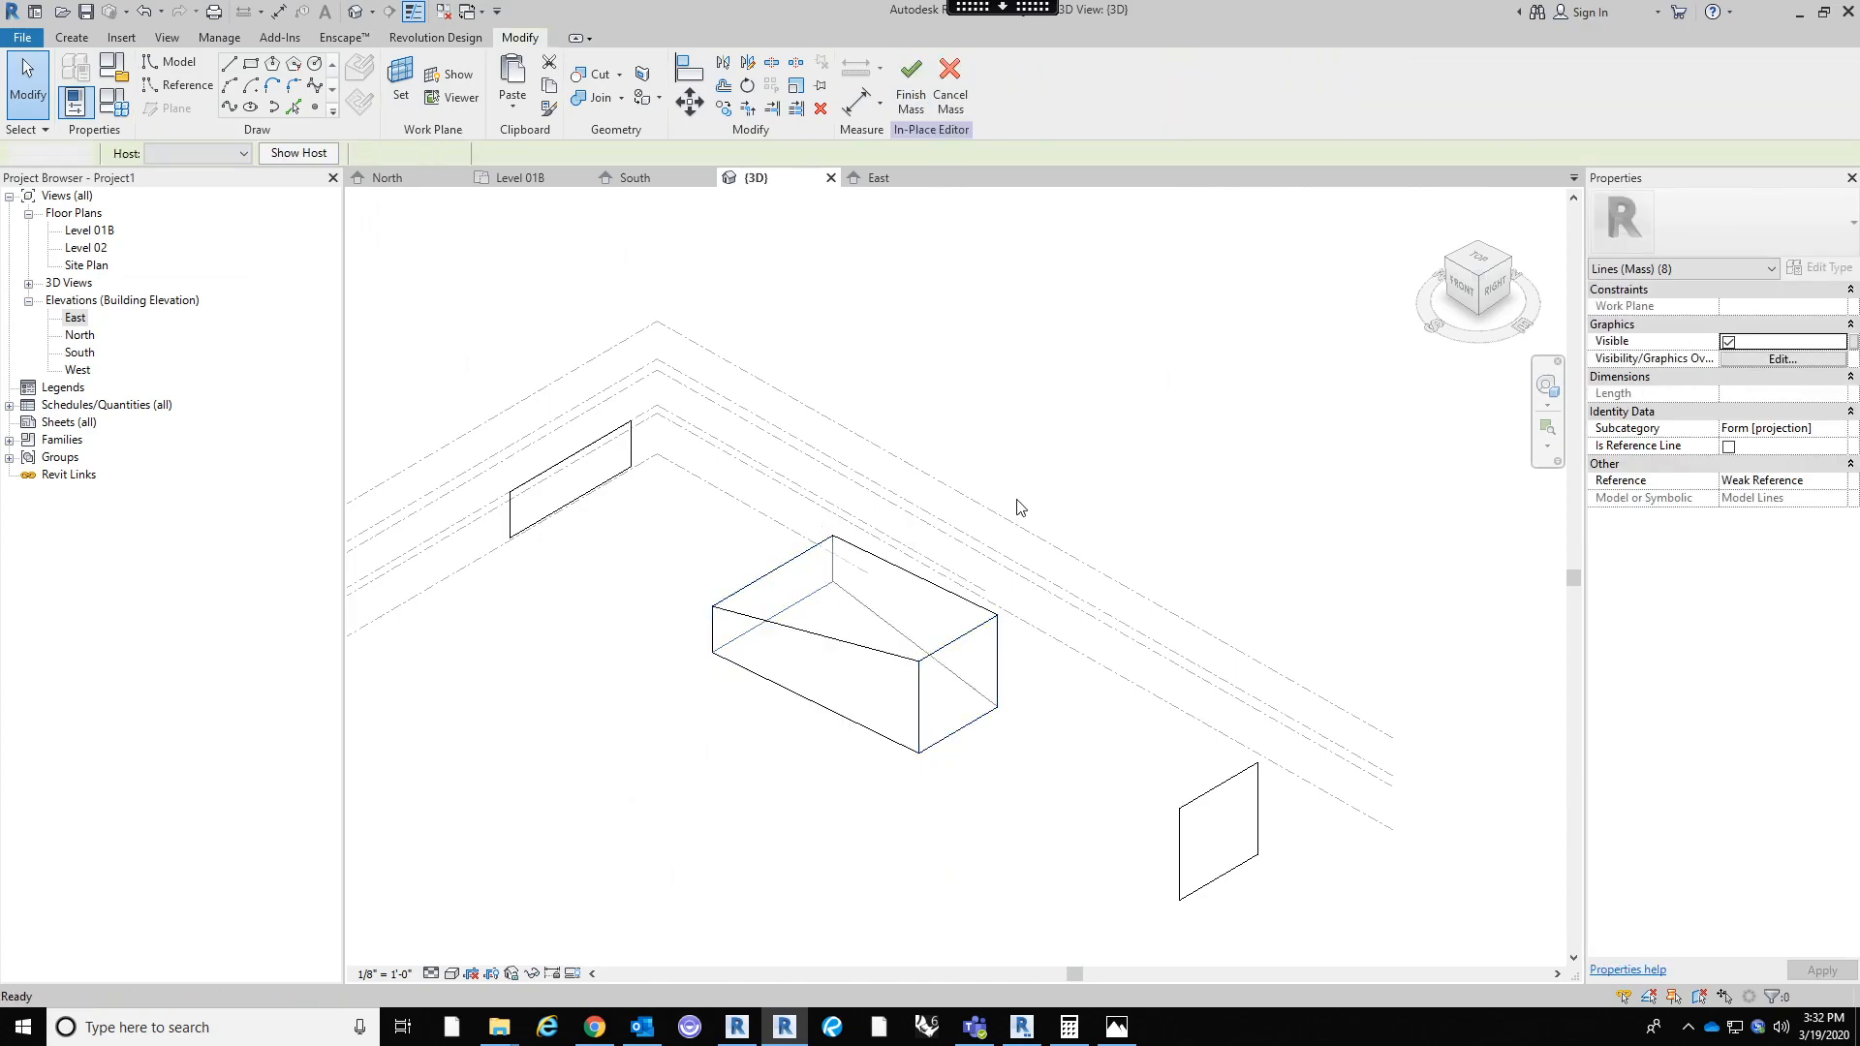
{"action": "key", "text": "ctrl+z"}
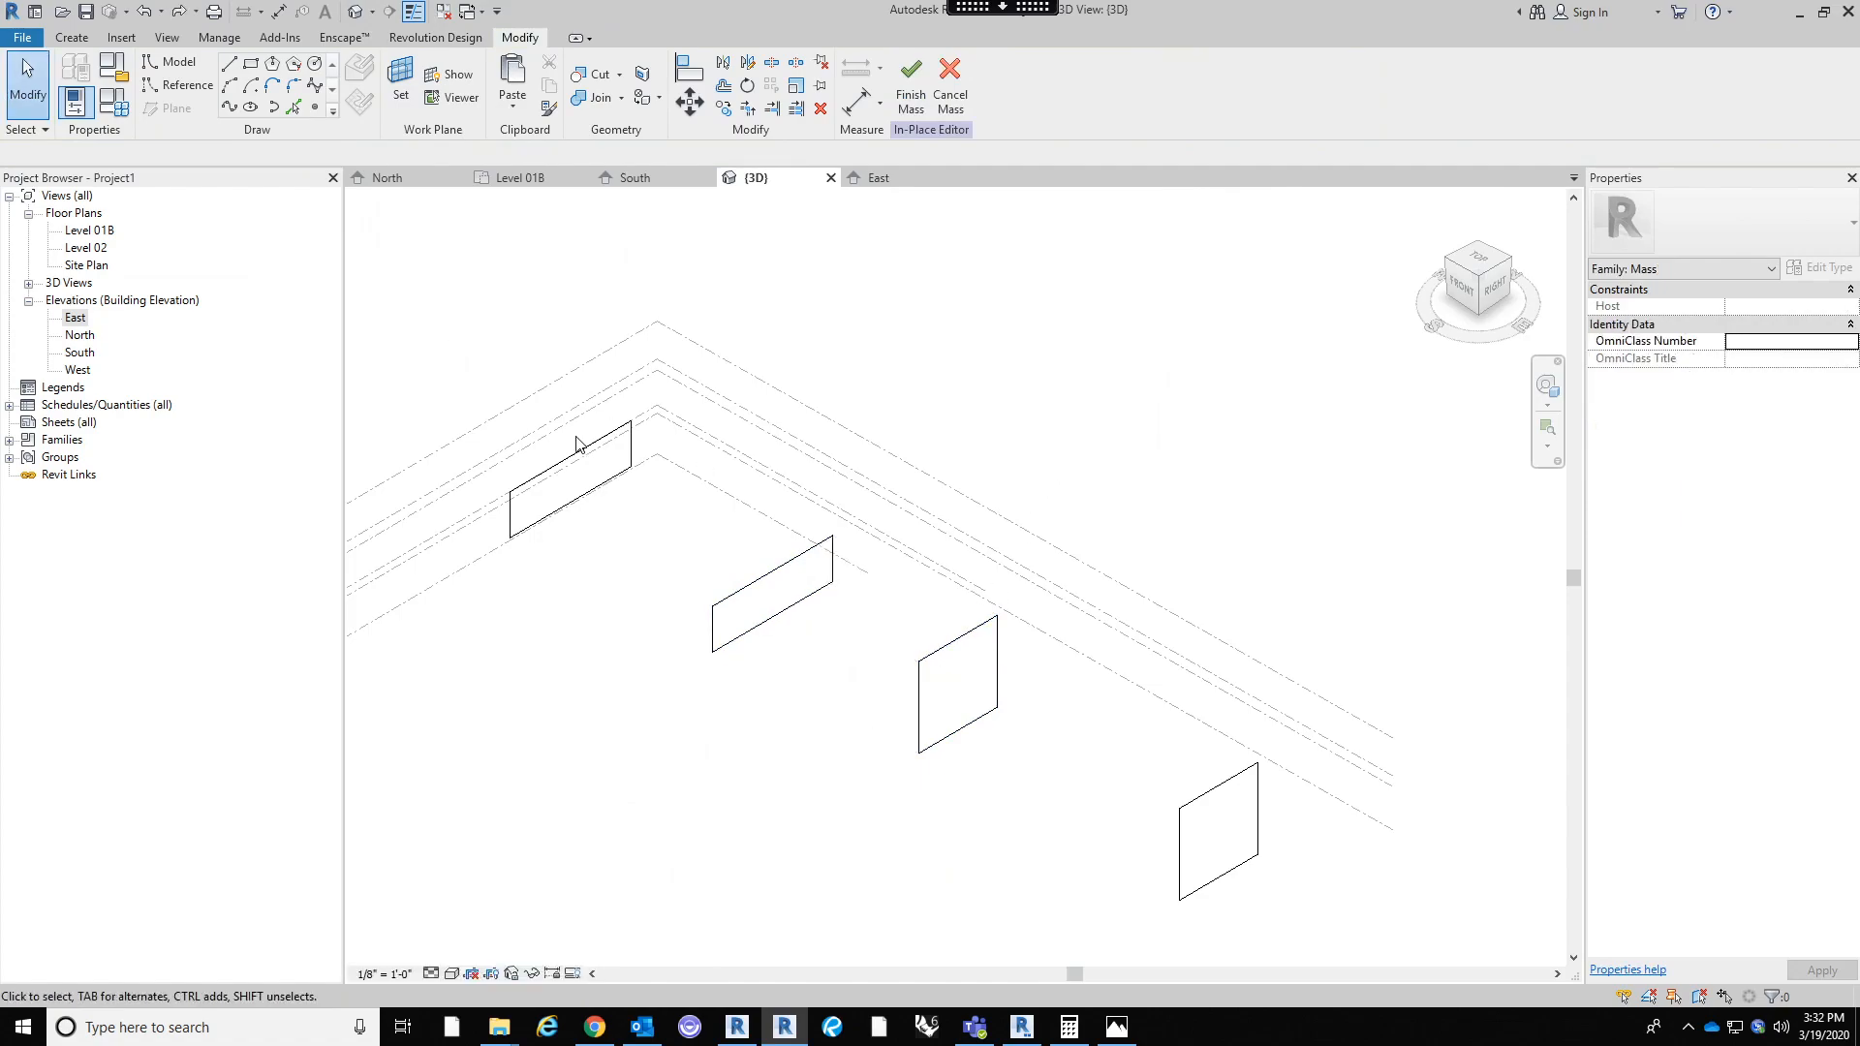
{"action": "left_click", "coordinate": [574, 455]}
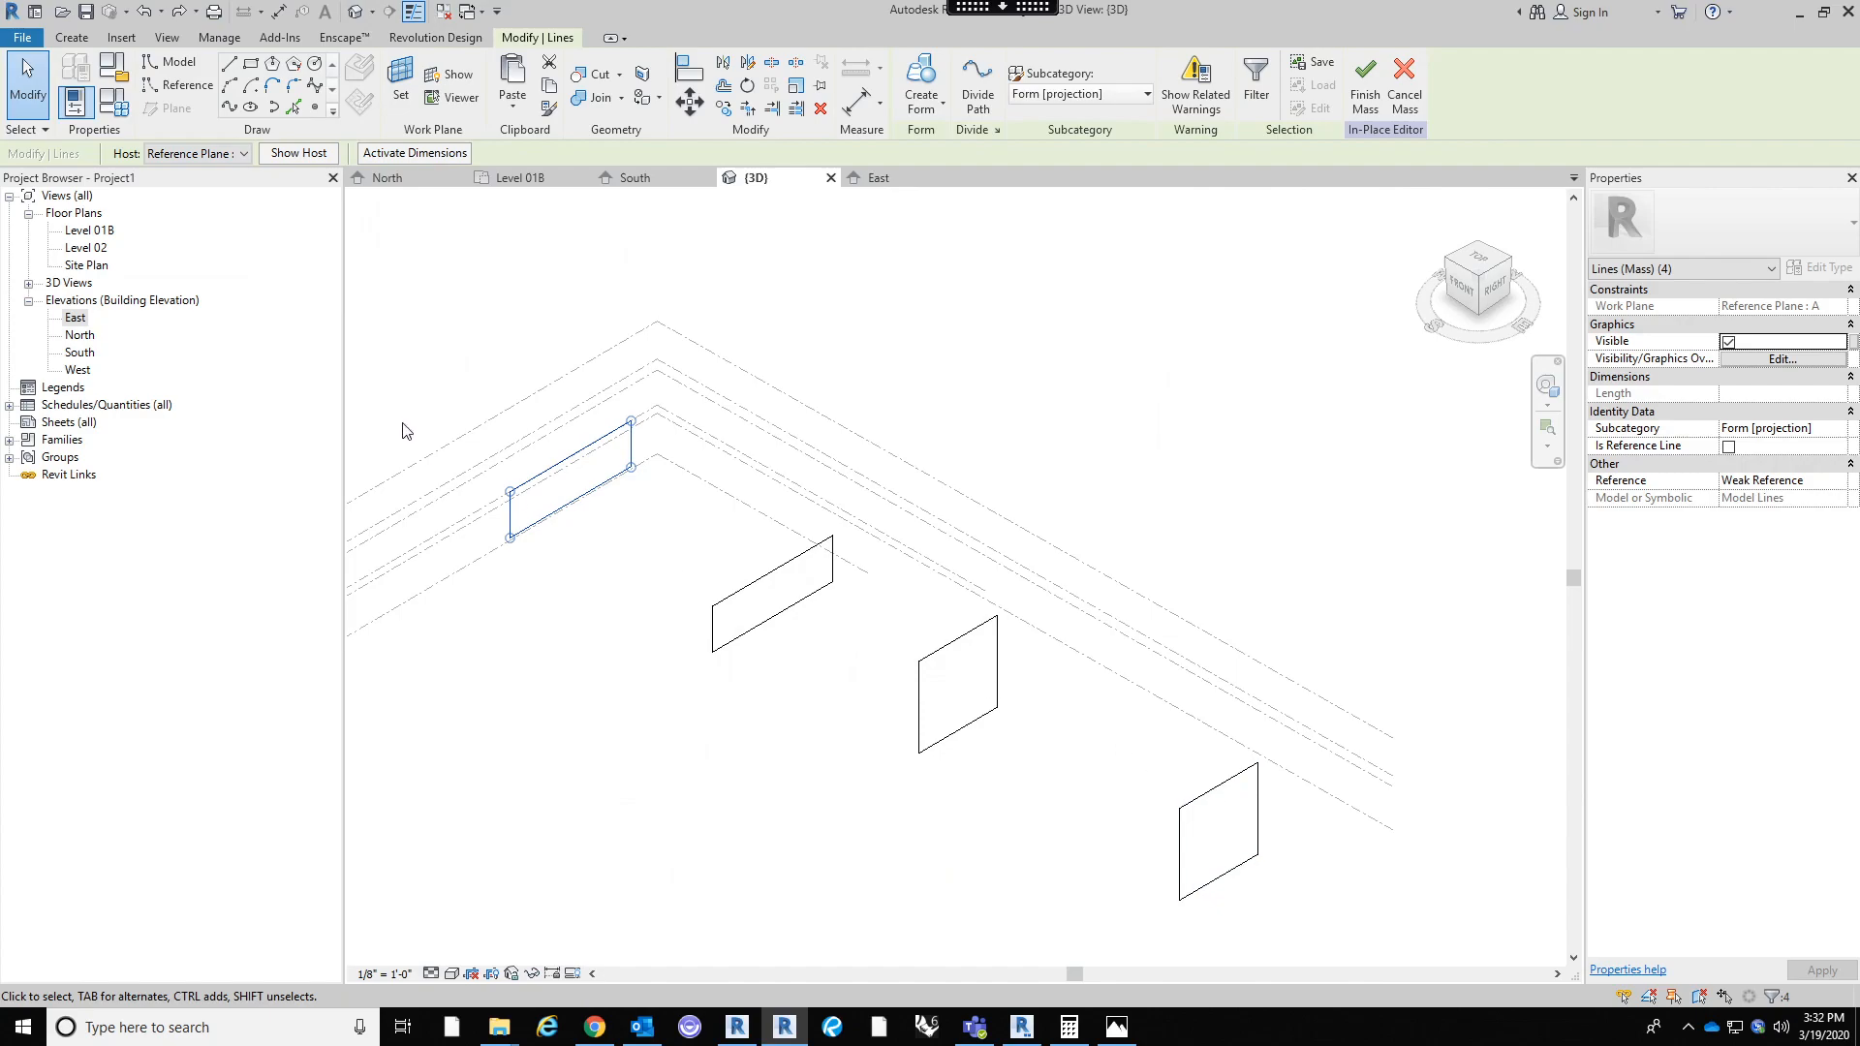
{"action": "left_click", "coordinate": [1088, 768]}
{"action": "scroll", "coordinate": [1066, 751], "scroll_direction": "down", "scroll_amount": 2}
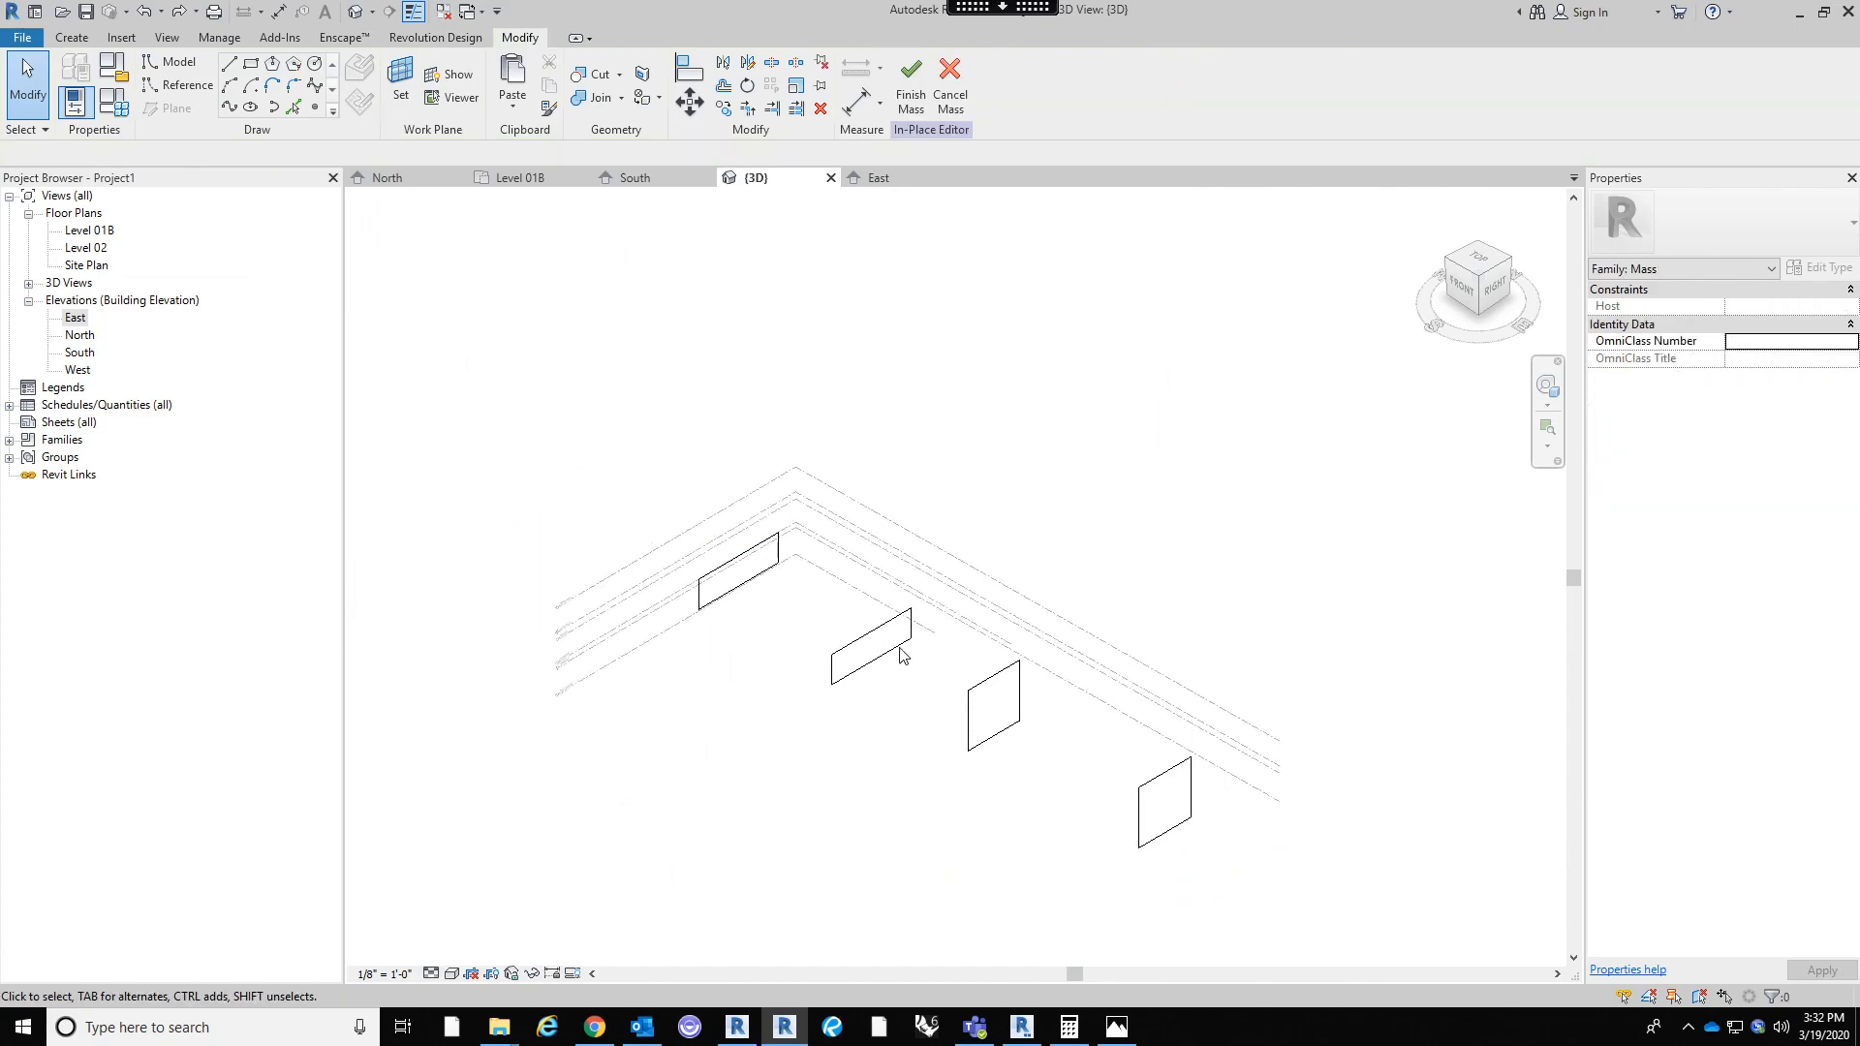
{"action": "scroll", "coordinate": [991, 726], "scroll_direction": "up", "scroll_amount": 2}
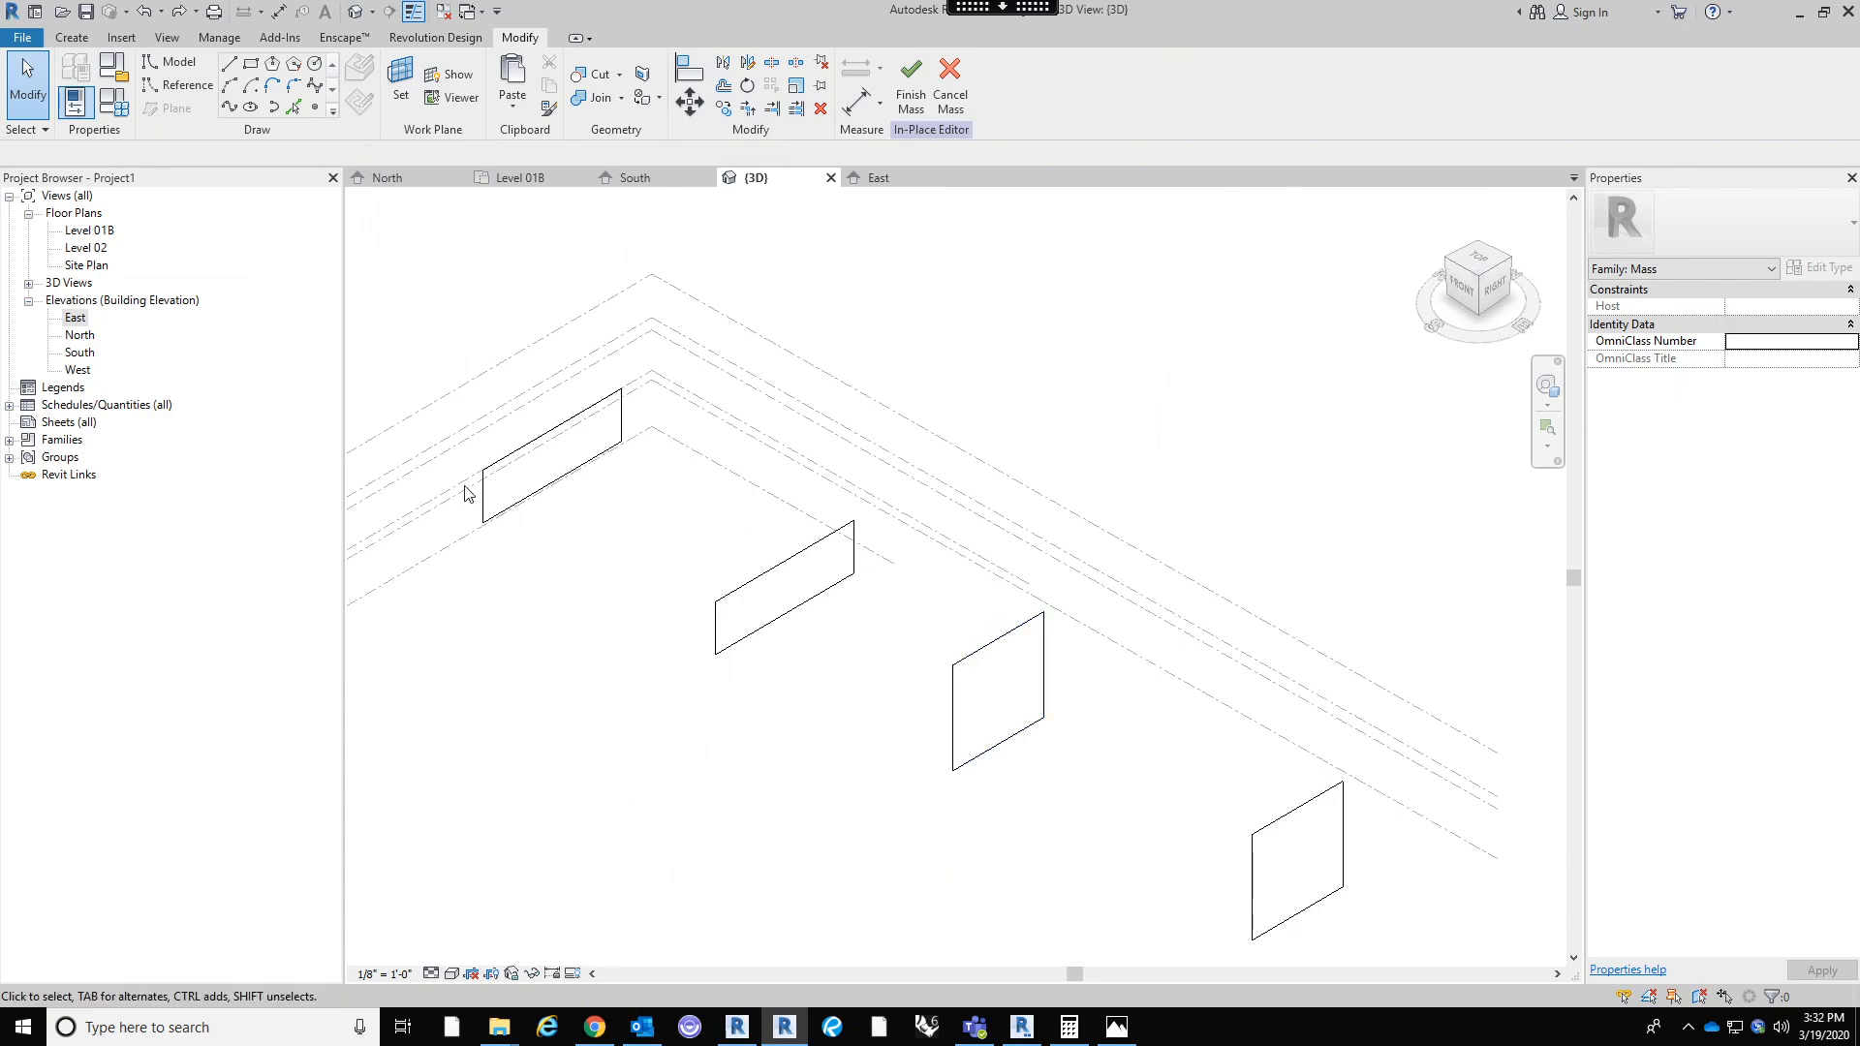
In the Level 01B floor plan, copy reference plane B about 39' toward plane C
{"action": "double_click", "coordinate": [77, 237]}
{"action": "middle_click_drag", "start_coordinate": [918, 644], "coordinate": [909, 599]}
{"action": "left_click", "coordinate": [816, 721]}
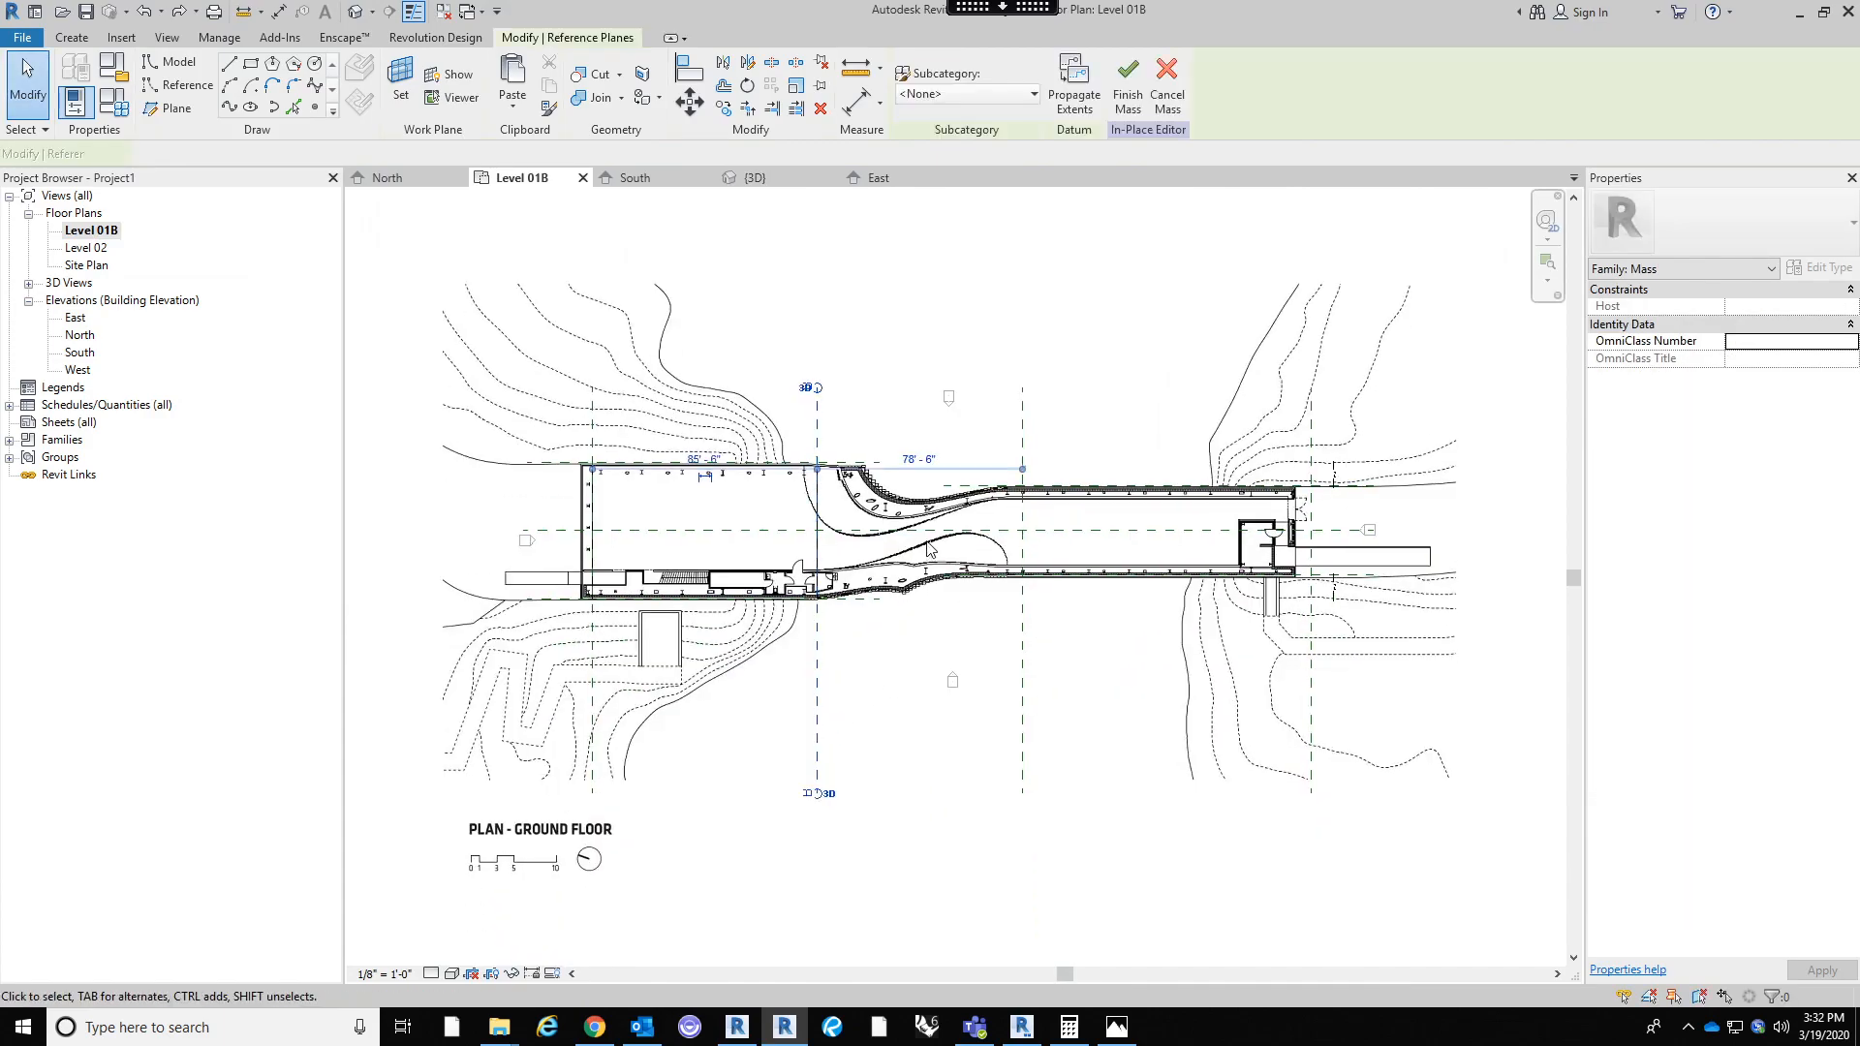
{"action": "scroll", "coordinate": [913, 528], "scroll_direction": "up", "scroll_amount": 1}
{"action": "key", "text": "c"}
{"action": "key", "text": "o"}
{"action": "left_click", "coordinate": [787, 726]}
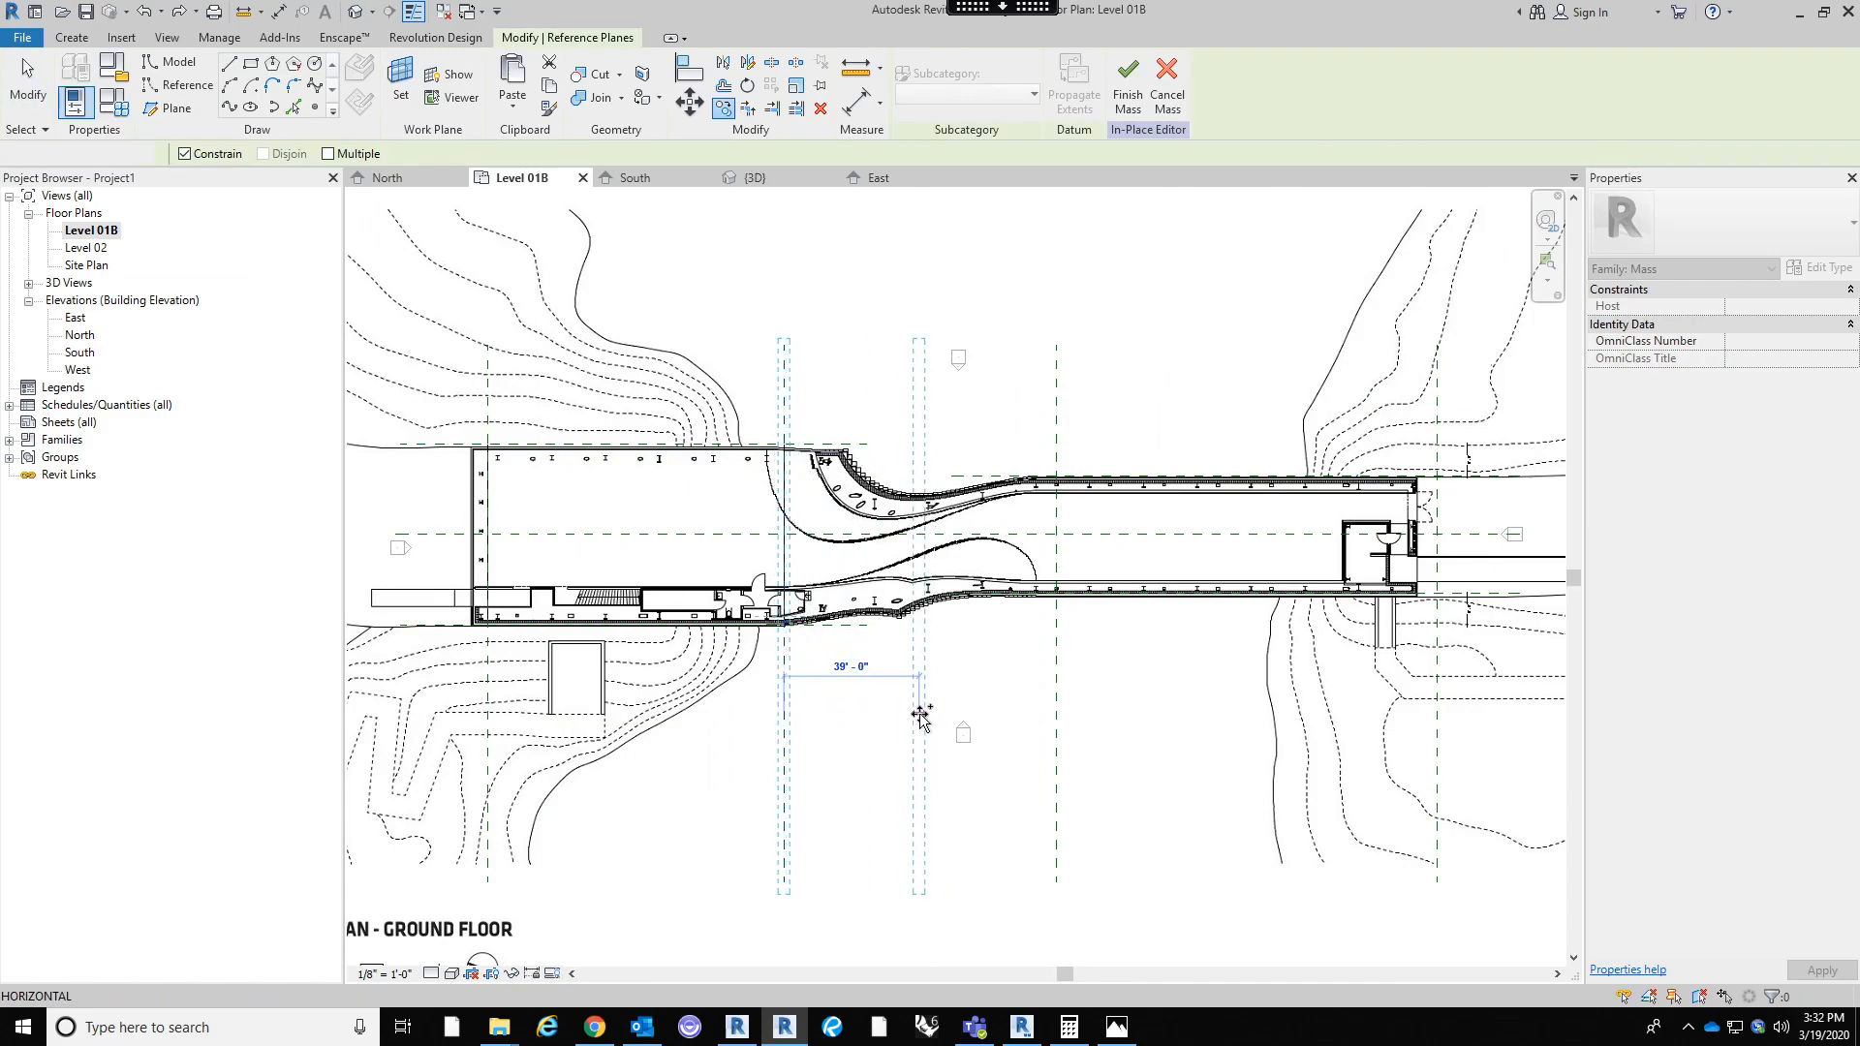
{"action": "left_click", "coordinate": [920, 715]}
{"action": "key", "text": "Escape"}
{"action": "scroll", "coordinate": [914, 433], "scroll_direction": "up", "scroll_amount": 1}
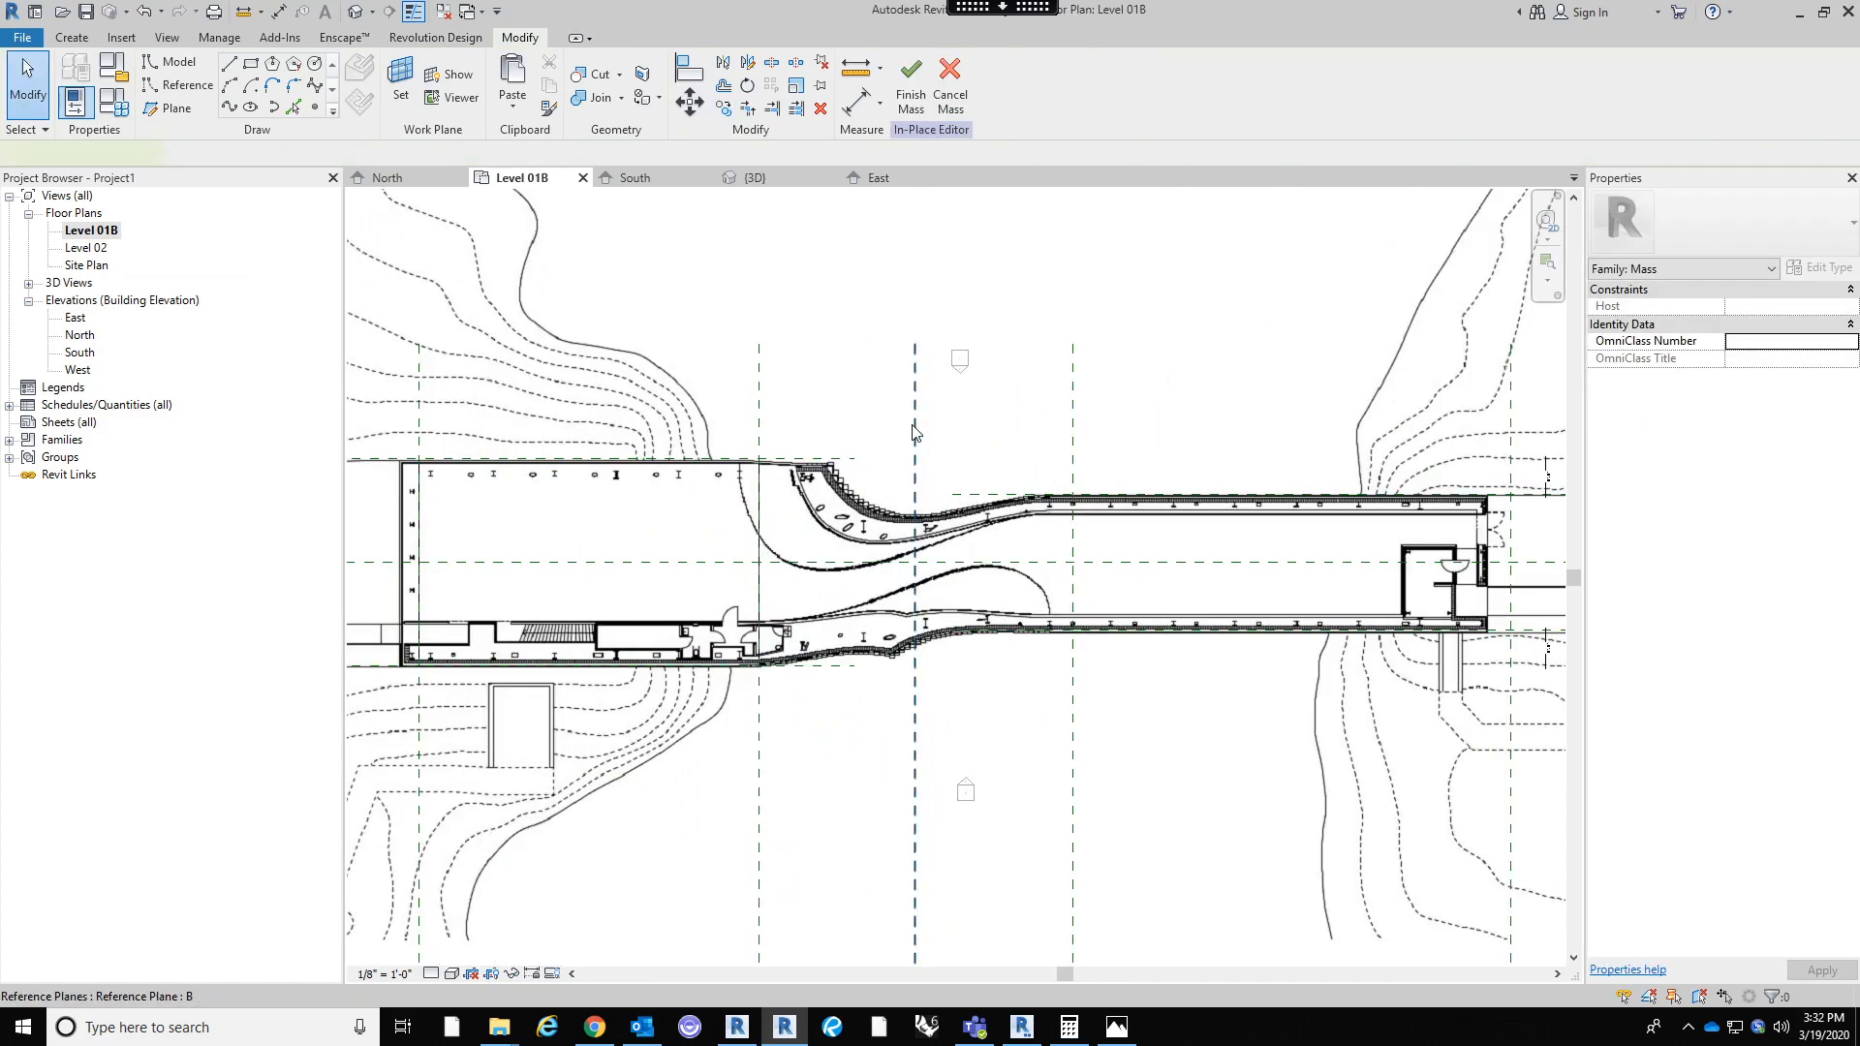
Dimension from plane B through the new middle plane to plane C and constrain the two spacings to be equal
{"action": "left_click", "coordinate": [913, 433]}
{"action": "scroll", "coordinate": [869, 405], "scroll_direction": "up", "scroll_amount": 1}
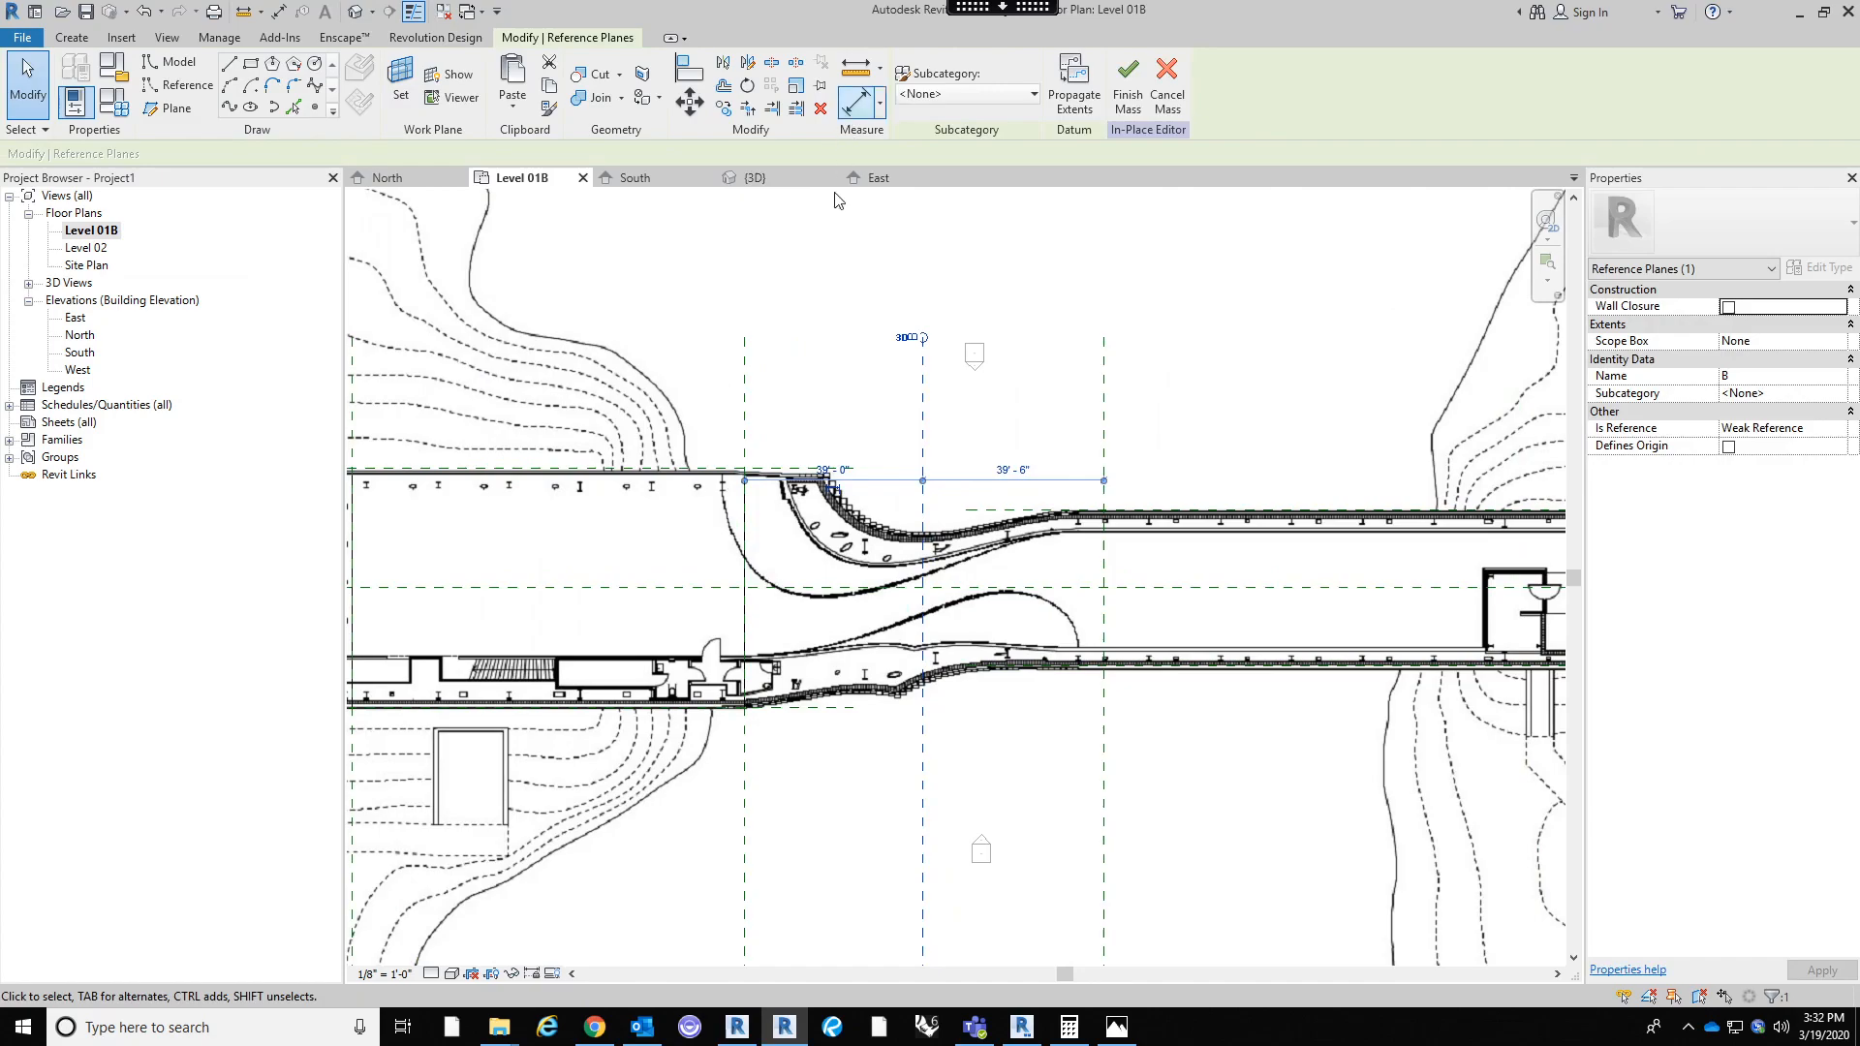
{"action": "key", "text": "d"}
{"action": "key", "text": "i"}
{"action": "left_click", "coordinate": [744, 413]}
{"action": "left_click", "coordinate": [921, 414]}
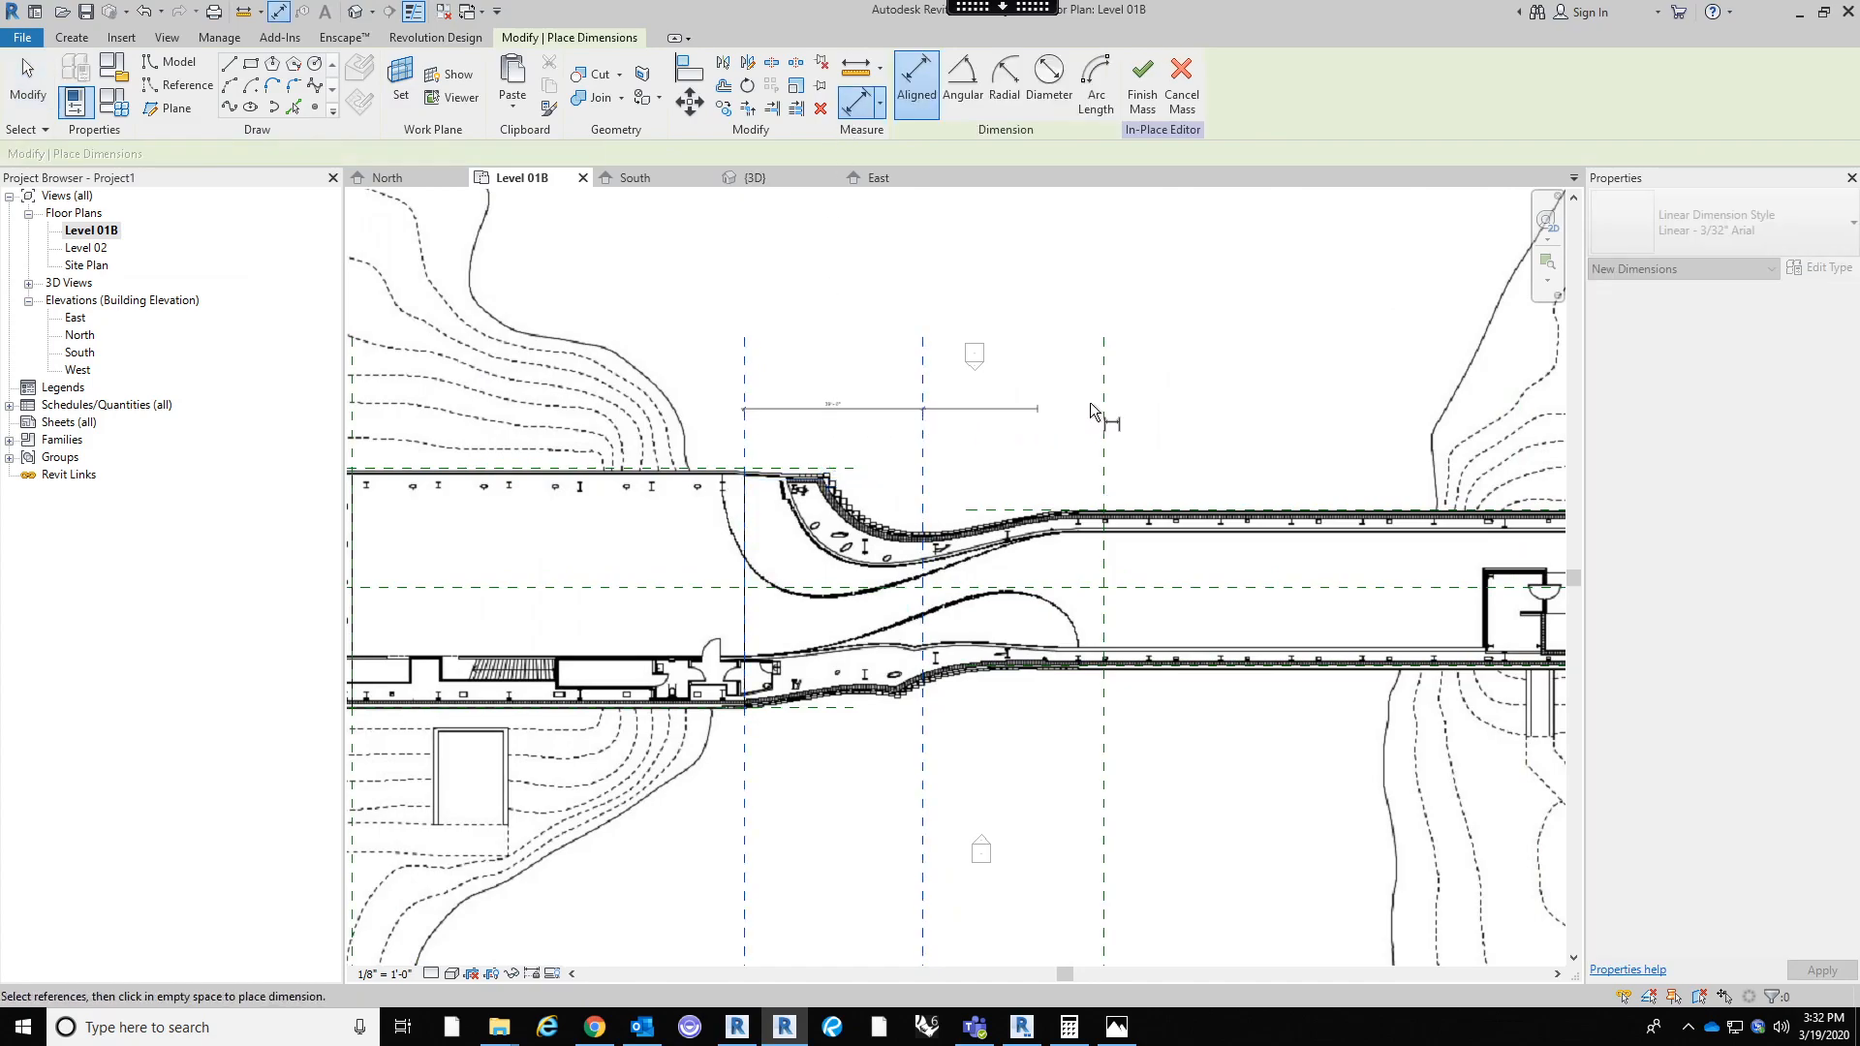
{"action": "left_click", "coordinate": [1101, 401]}
{"action": "left_click", "coordinate": [1064, 387]}
{"action": "left_click", "coordinate": [923, 371]}
{"action": "key", "text": "Escape"}
{"action": "key", "text": "Escape"}
Rename the middle reference plane between planes B and C as Center - Short
{"action": "scroll", "coordinate": [967, 441], "scroll_direction": "down", "scroll_amount": 2}
{"action": "middle_click_drag", "start_coordinate": [968, 701], "coordinate": [1062, 617]}
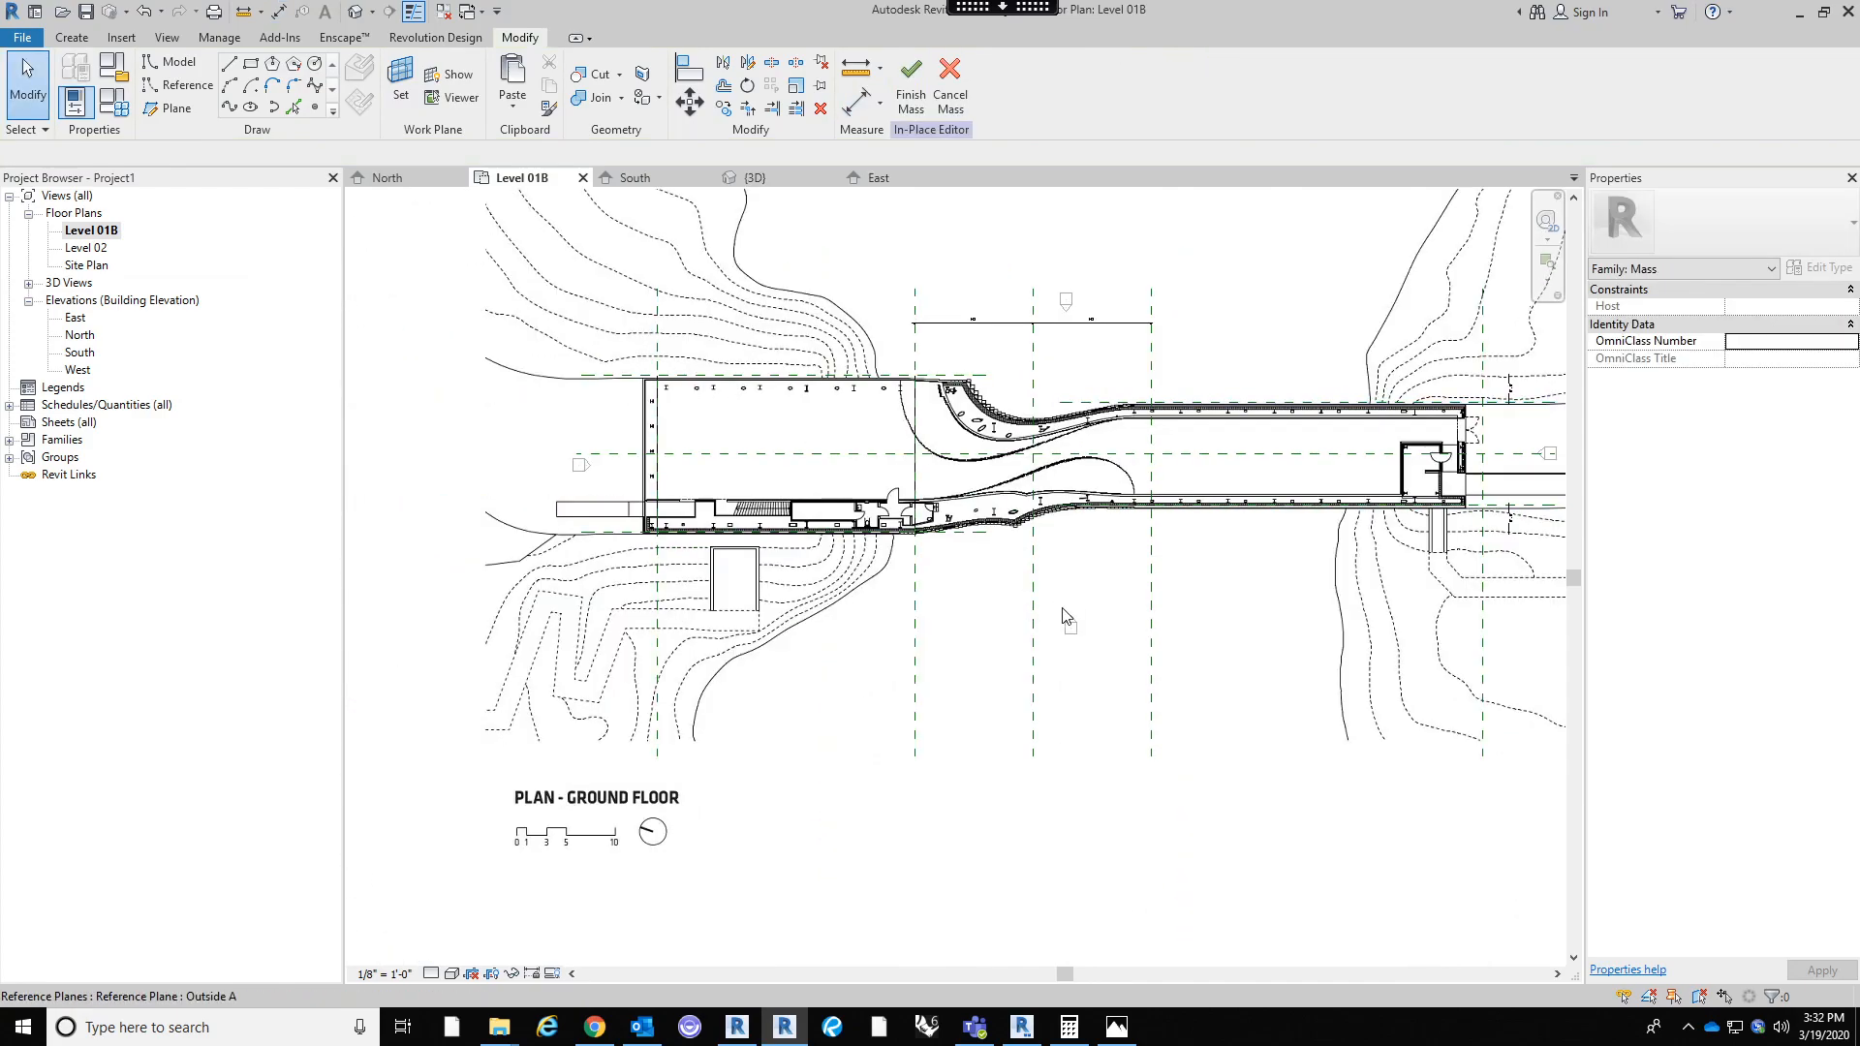
{"action": "left_click", "coordinate": [1035, 695]}
{"action": "scroll", "coordinate": [1022, 292], "scroll_direction": "up", "scroll_amount": 5}
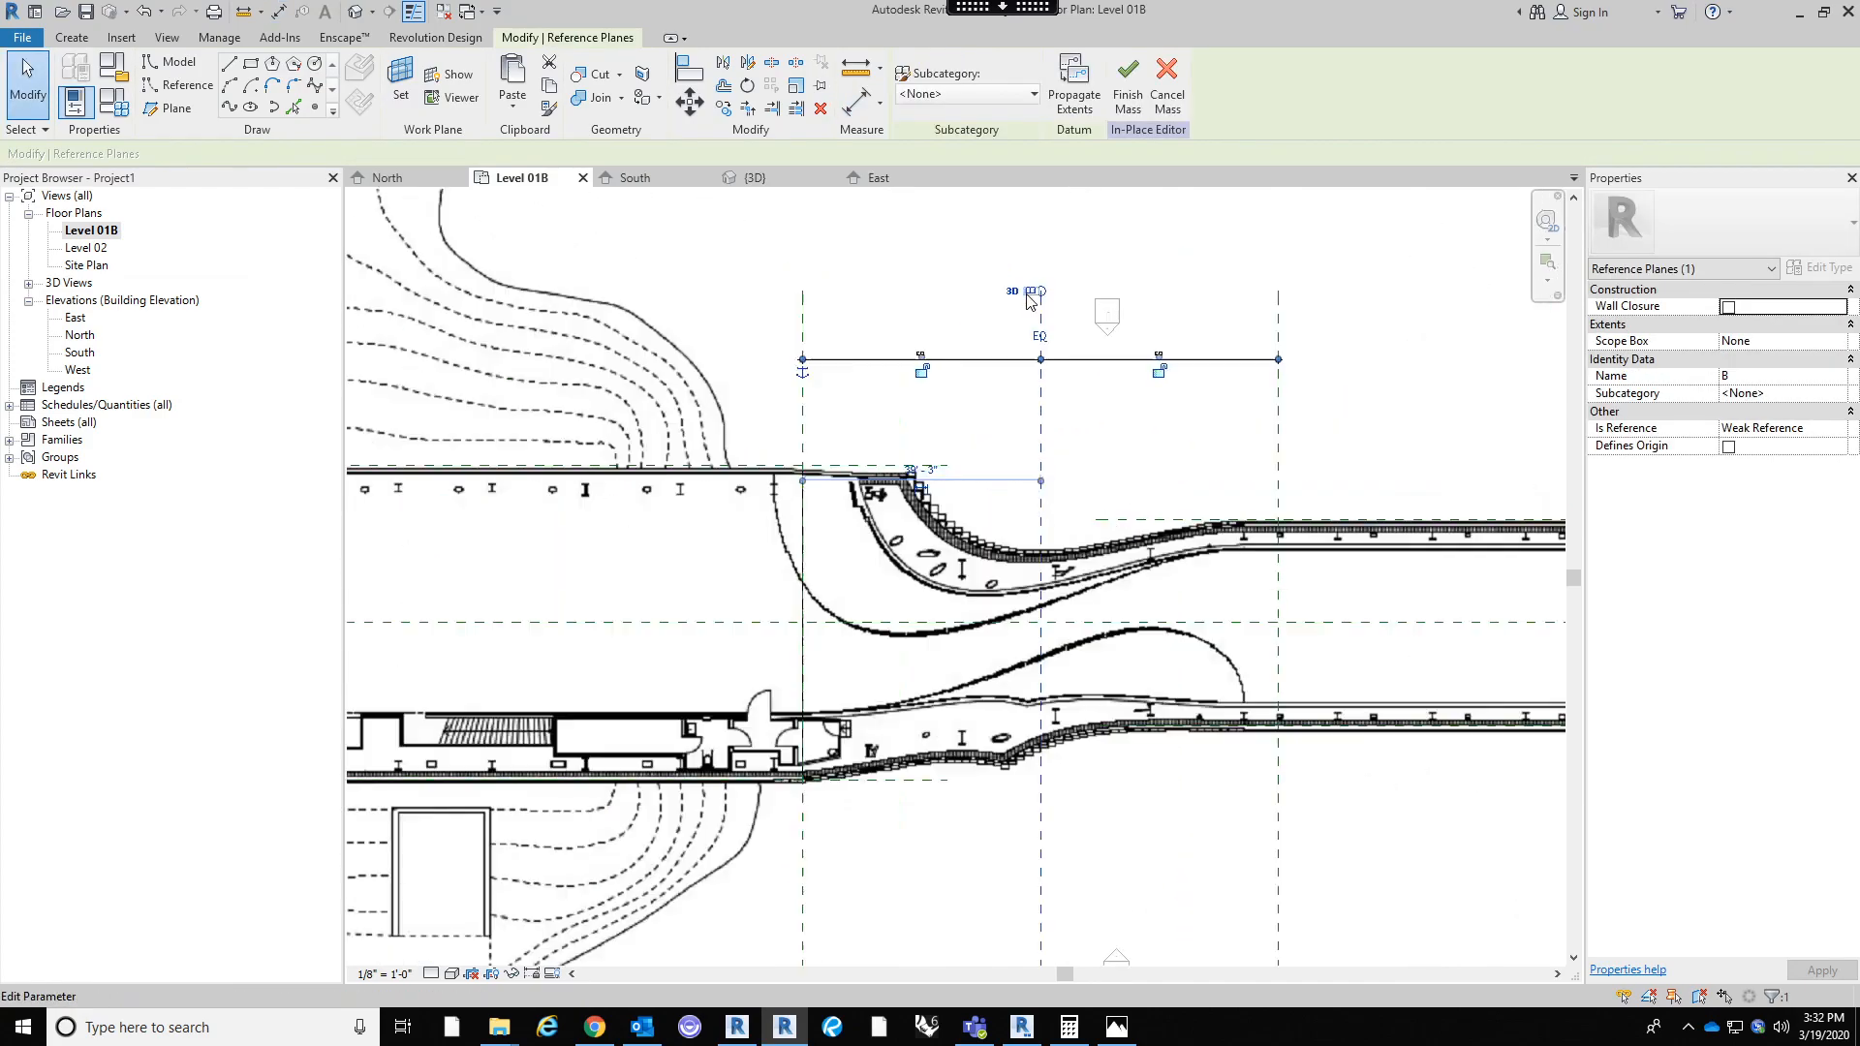
{"action": "left_click", "coordinate": [1036, 299]}
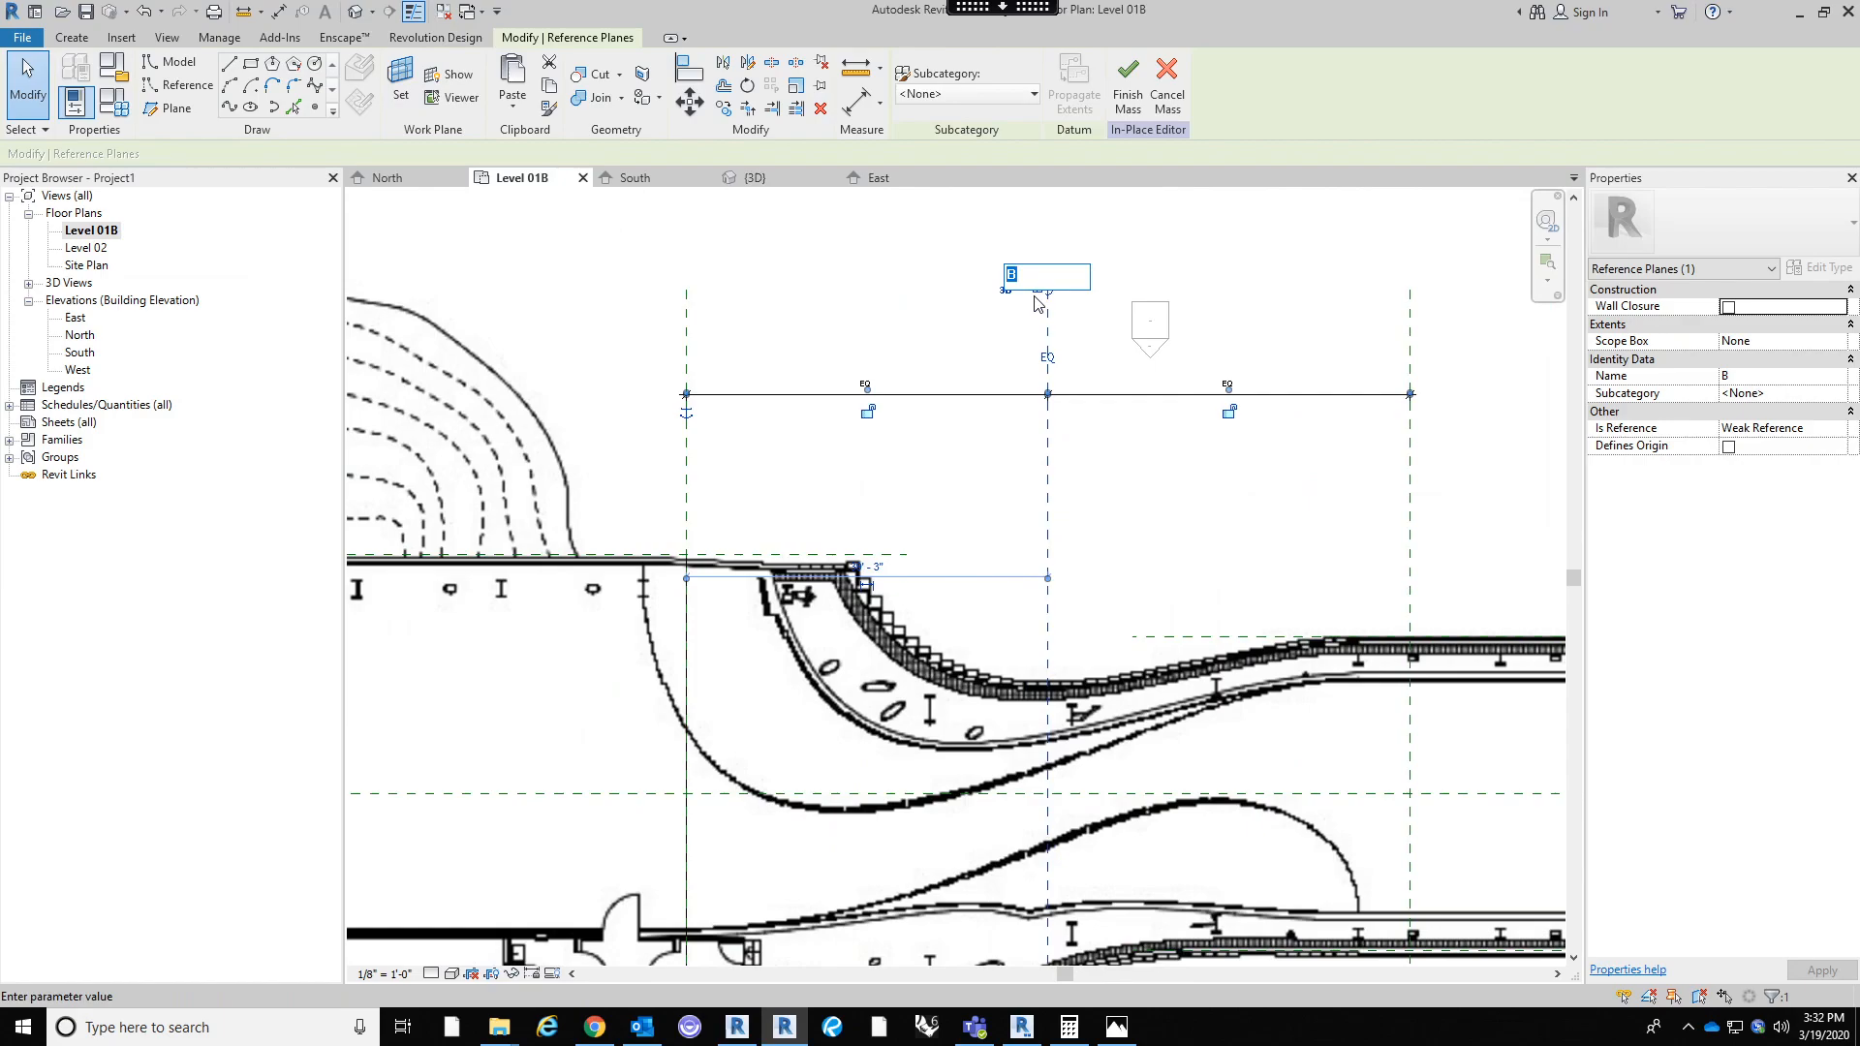
{"action": "type", "text": "Center - Short"}
{"action": "key", "text": "Return"}
{"action": "scroll", "coordinate": [992, 534], "scroll_direction": "down", "scroll_amount": 4}
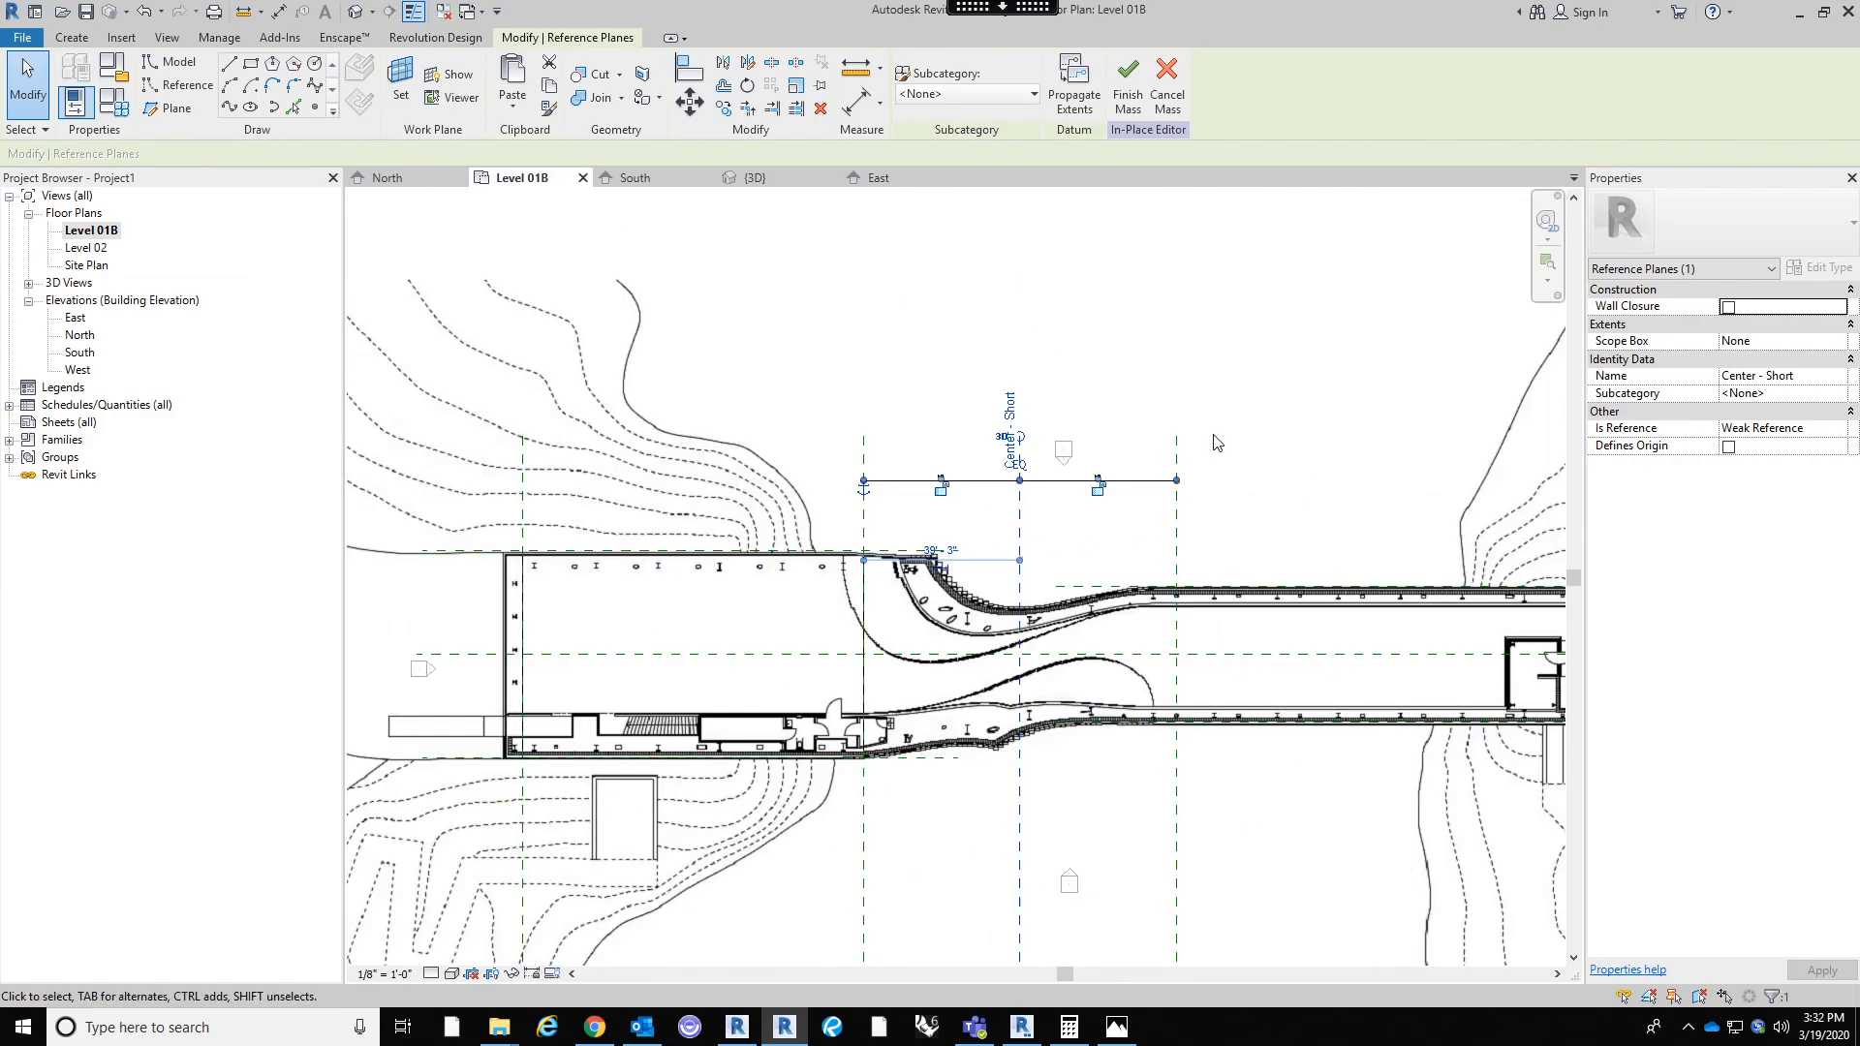
{"action": "key", "text": "Escape"}
{"action": "scroll", "coordinate": [995, 737], "scroll_direction": "down", "scroll_amount": 2}
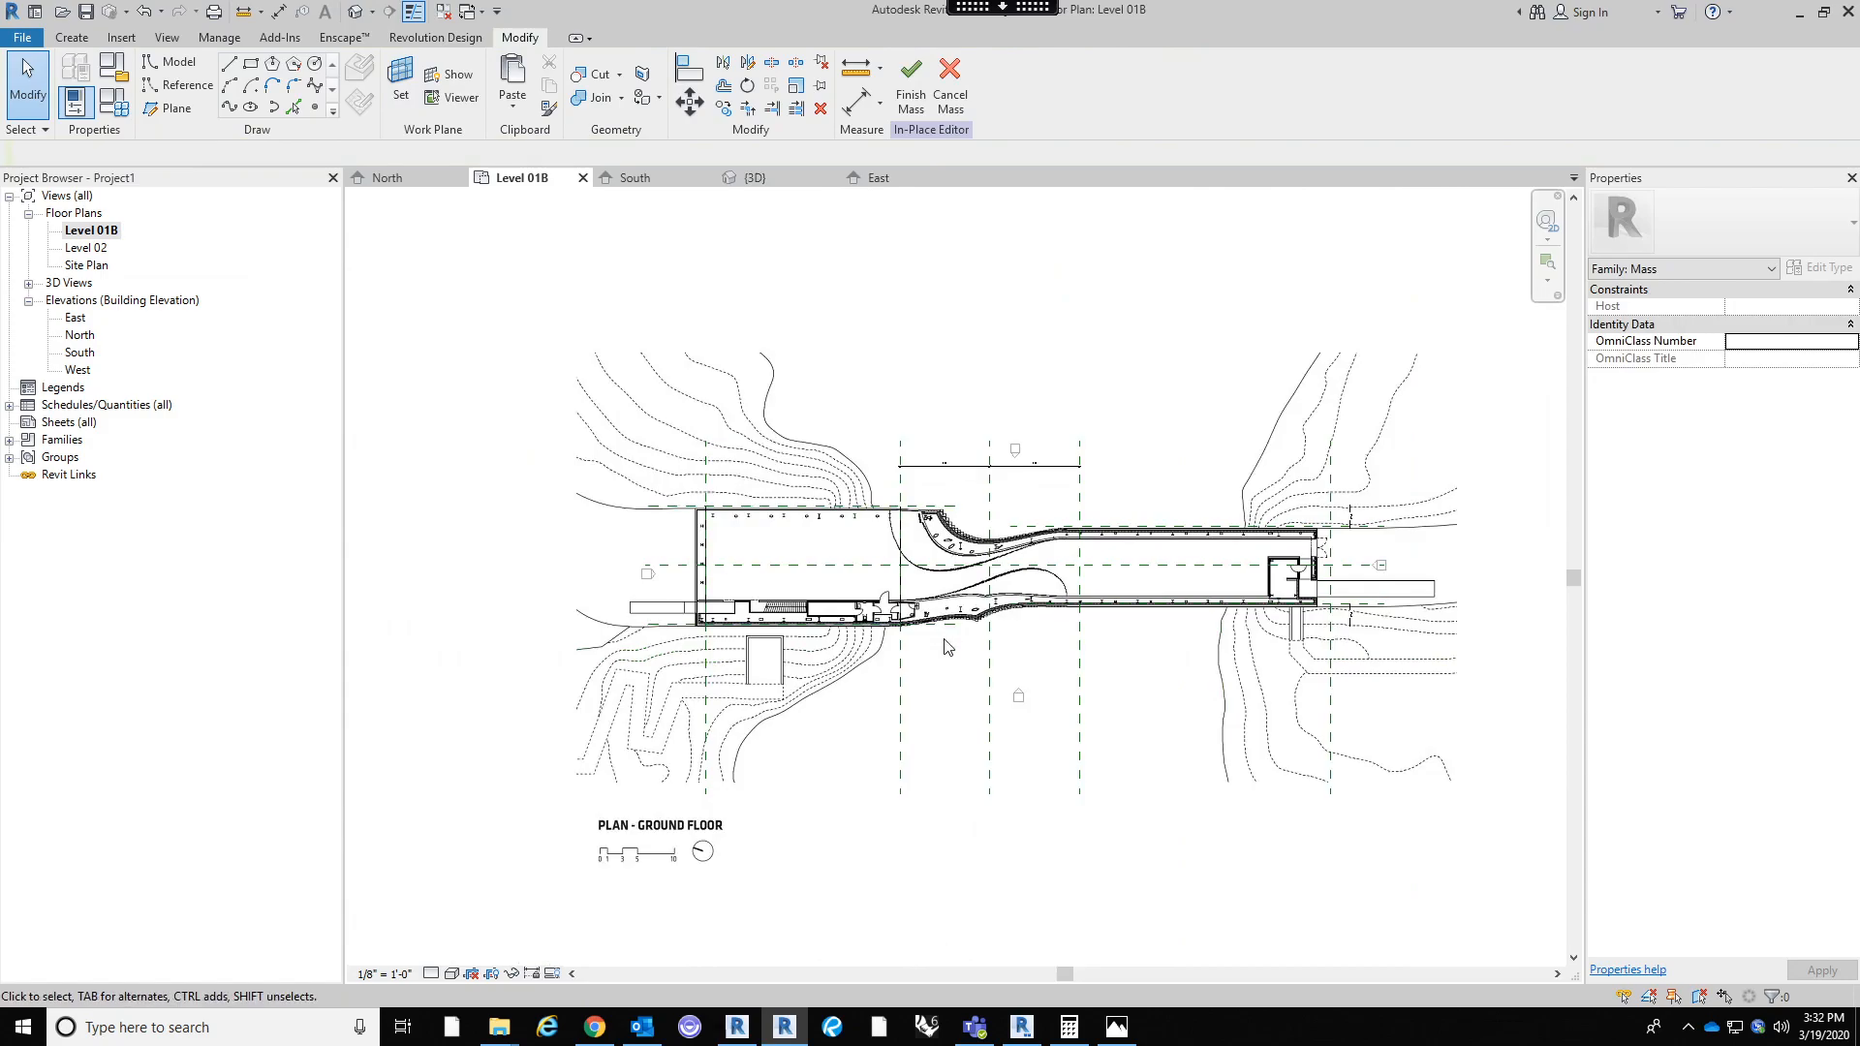
Shorten the lower ends of the Center - Short, C, D, B and A reference planes to a common line just below the building
{"action": "left_click", "coordinate": [998, 793]}
{"action": "left_click_drag", "start_coordinate": [1003, 669], "coordinate": [1099, 669]}
{"action": "left_click", "coordinate": [1387, 715]}
{"action": "left_click_drag", "start_coordinate": [1385, 822], "coordinate": [1387, 672]}
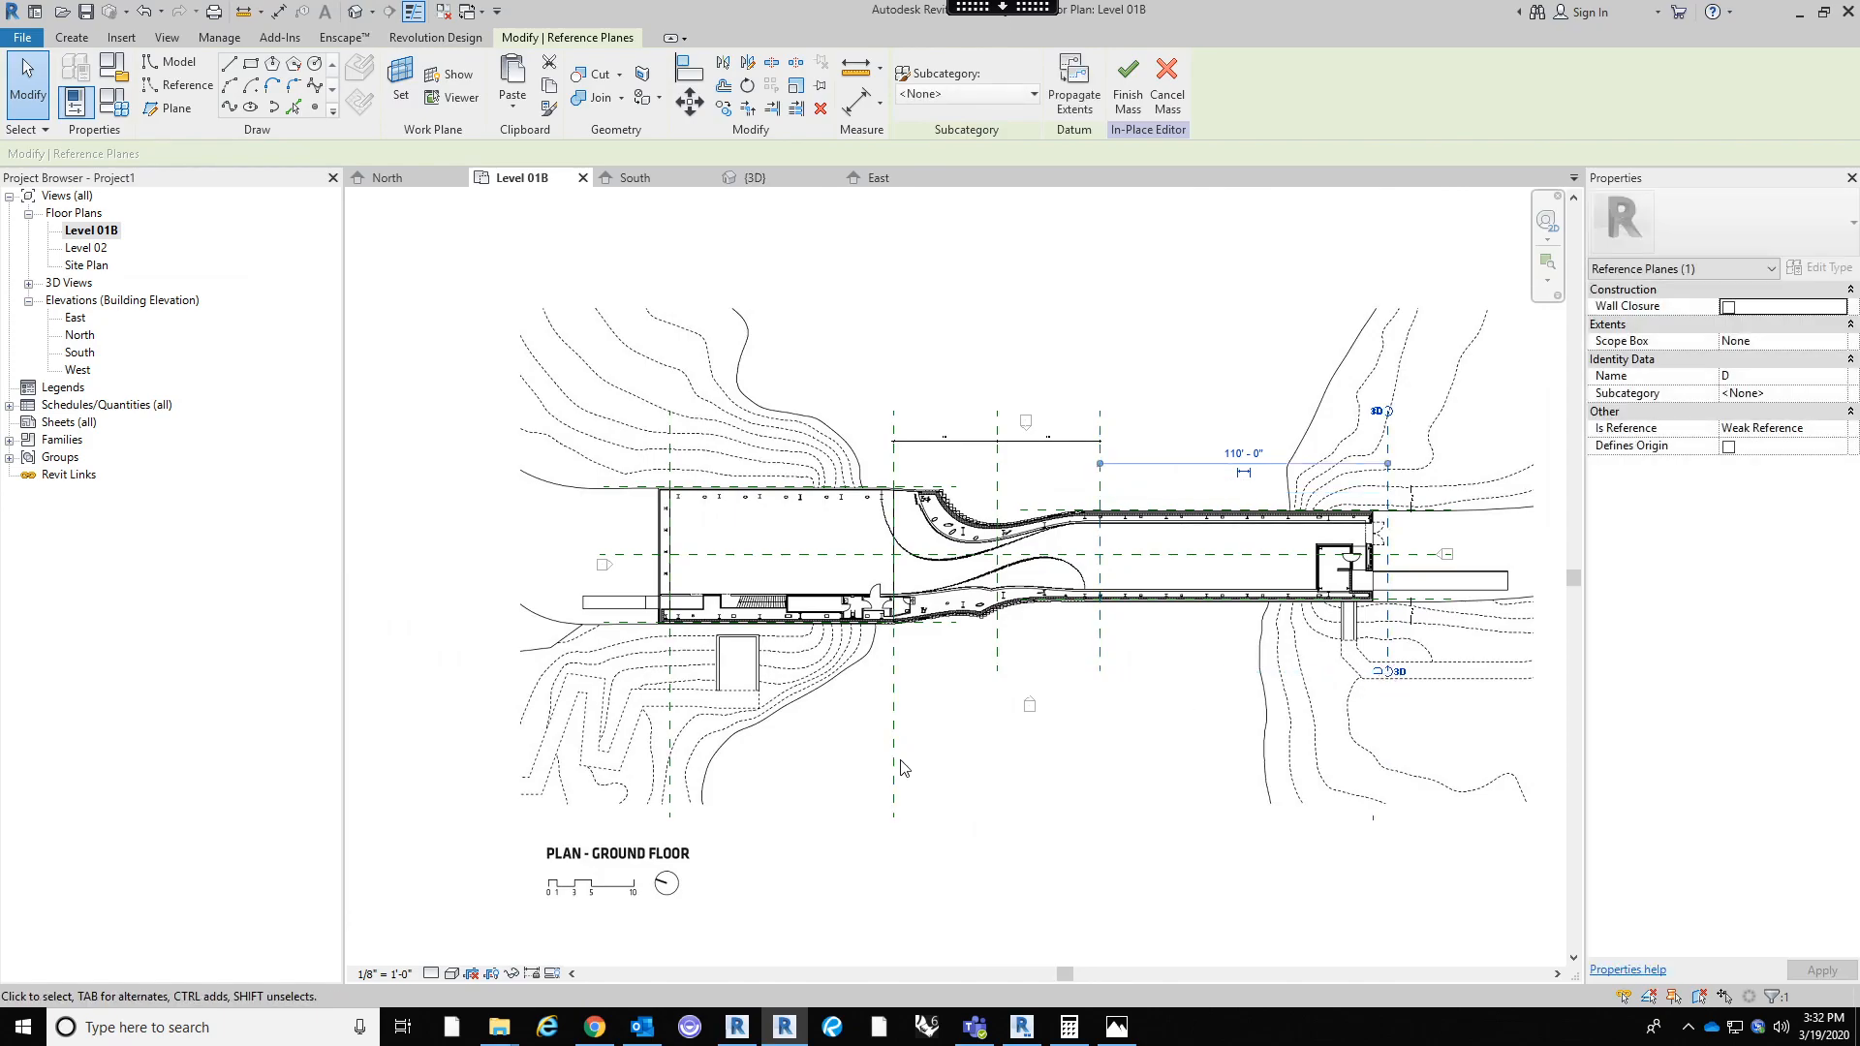
{"action": "left_click", "coordinate": [899, 822]}
{"action": "left_click_drag", "start_coordinate": [897, 820], "coordinate": [957, 669]}
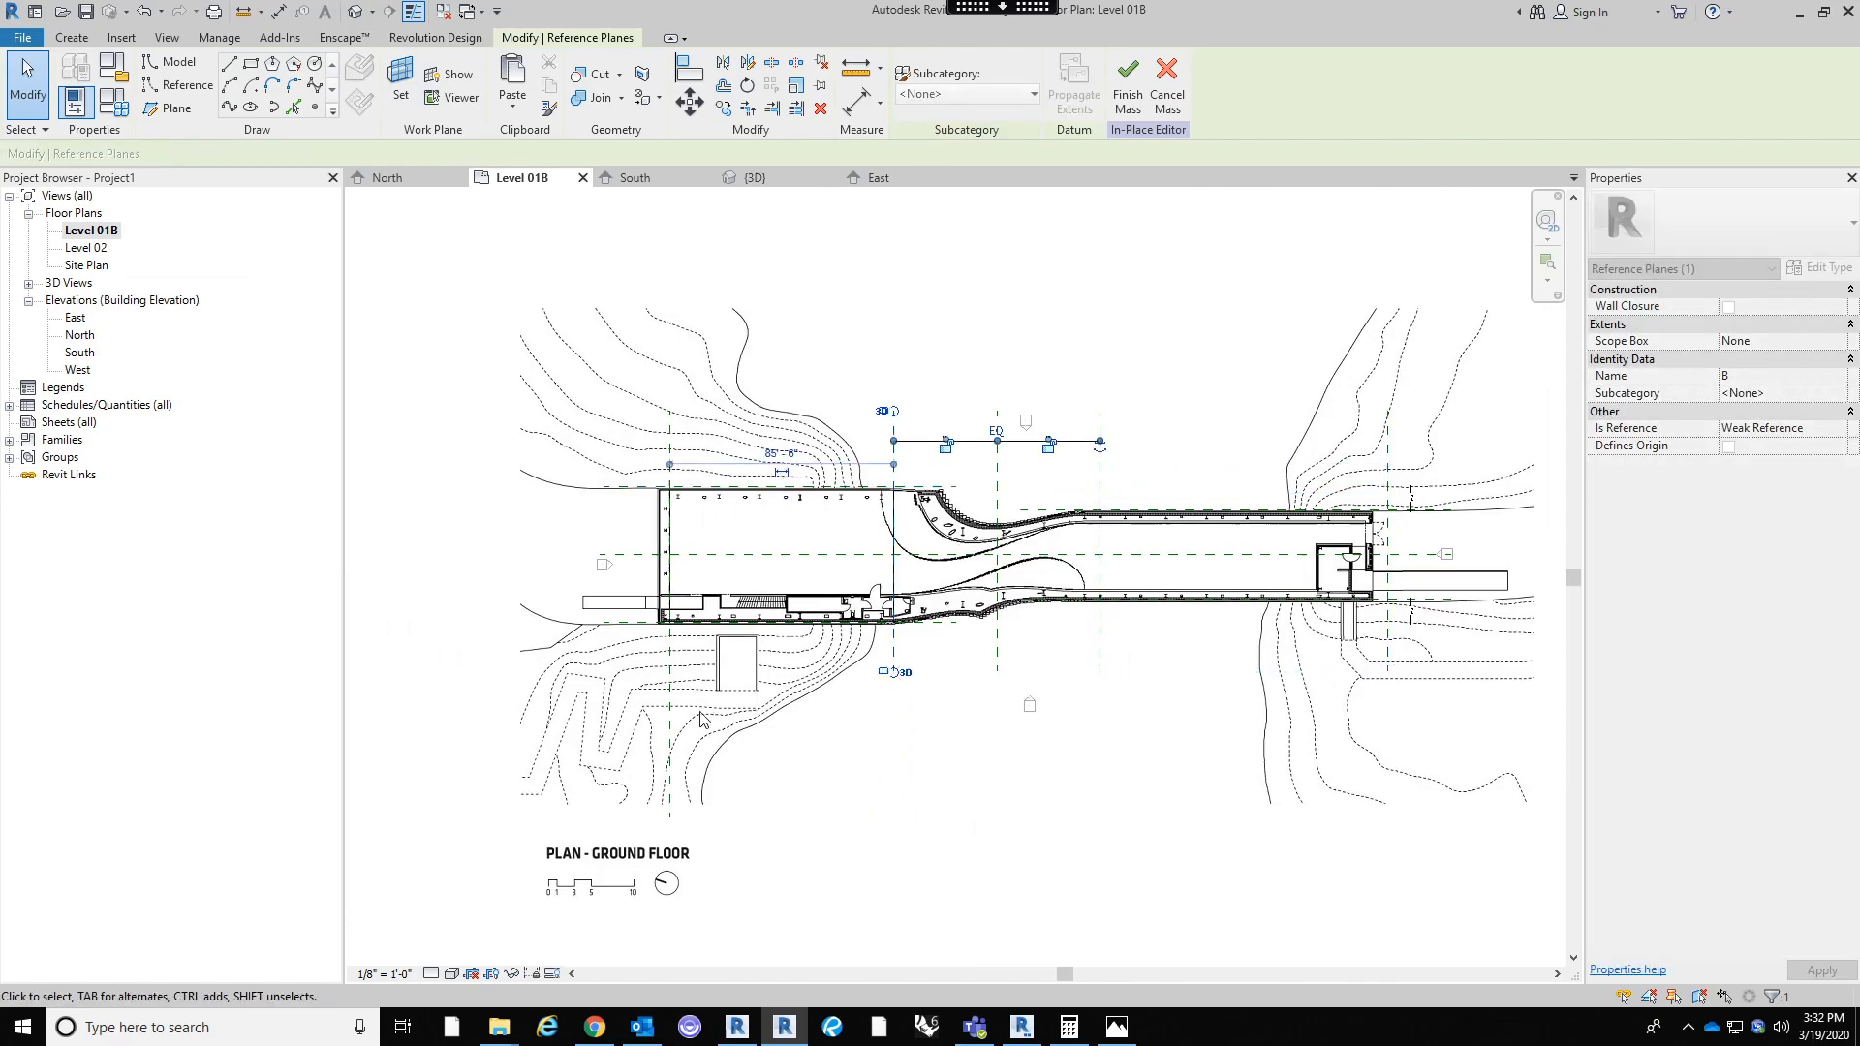
{"action": "left_click", "coordinate": [671, 760]}
{"action": "left_click_drag", "start_coordinate": [670, 818], "coordinate": [699, 671]}
{"action": "left_click", "coordinate": [941, 729]}
{"action": "middle_click_drag", "start_coordinate": [941, 730], "coordinate": [861, 801]}
{"action": "scroll", "coordinate": [861, 801], "scroll_direction": "down", "scroll_amount": 3}
{"action": "scroll", "coordinate": [900, 524], "scroll_direction": "up", "scroll_amount": 2}
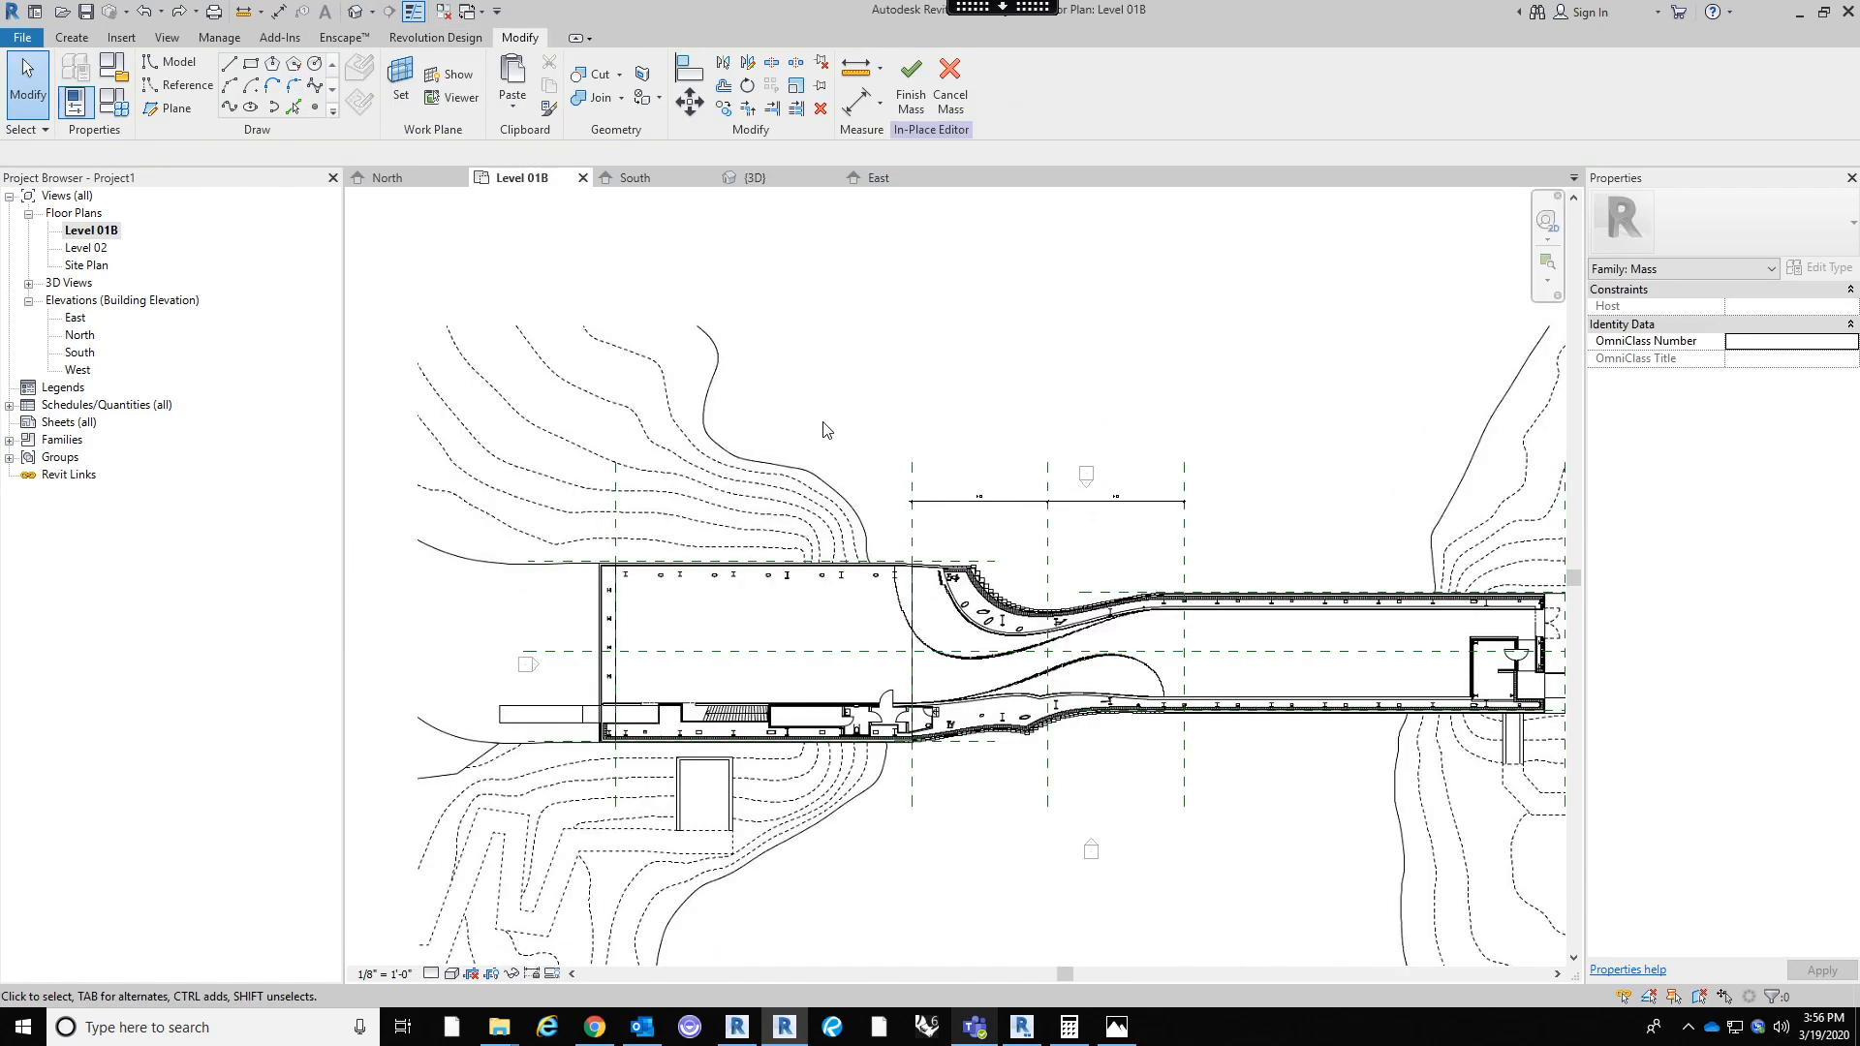
{"action": "scroll", "coordinate": [801, 444], "scroll_direction": "down", "scroll_amount": 2}
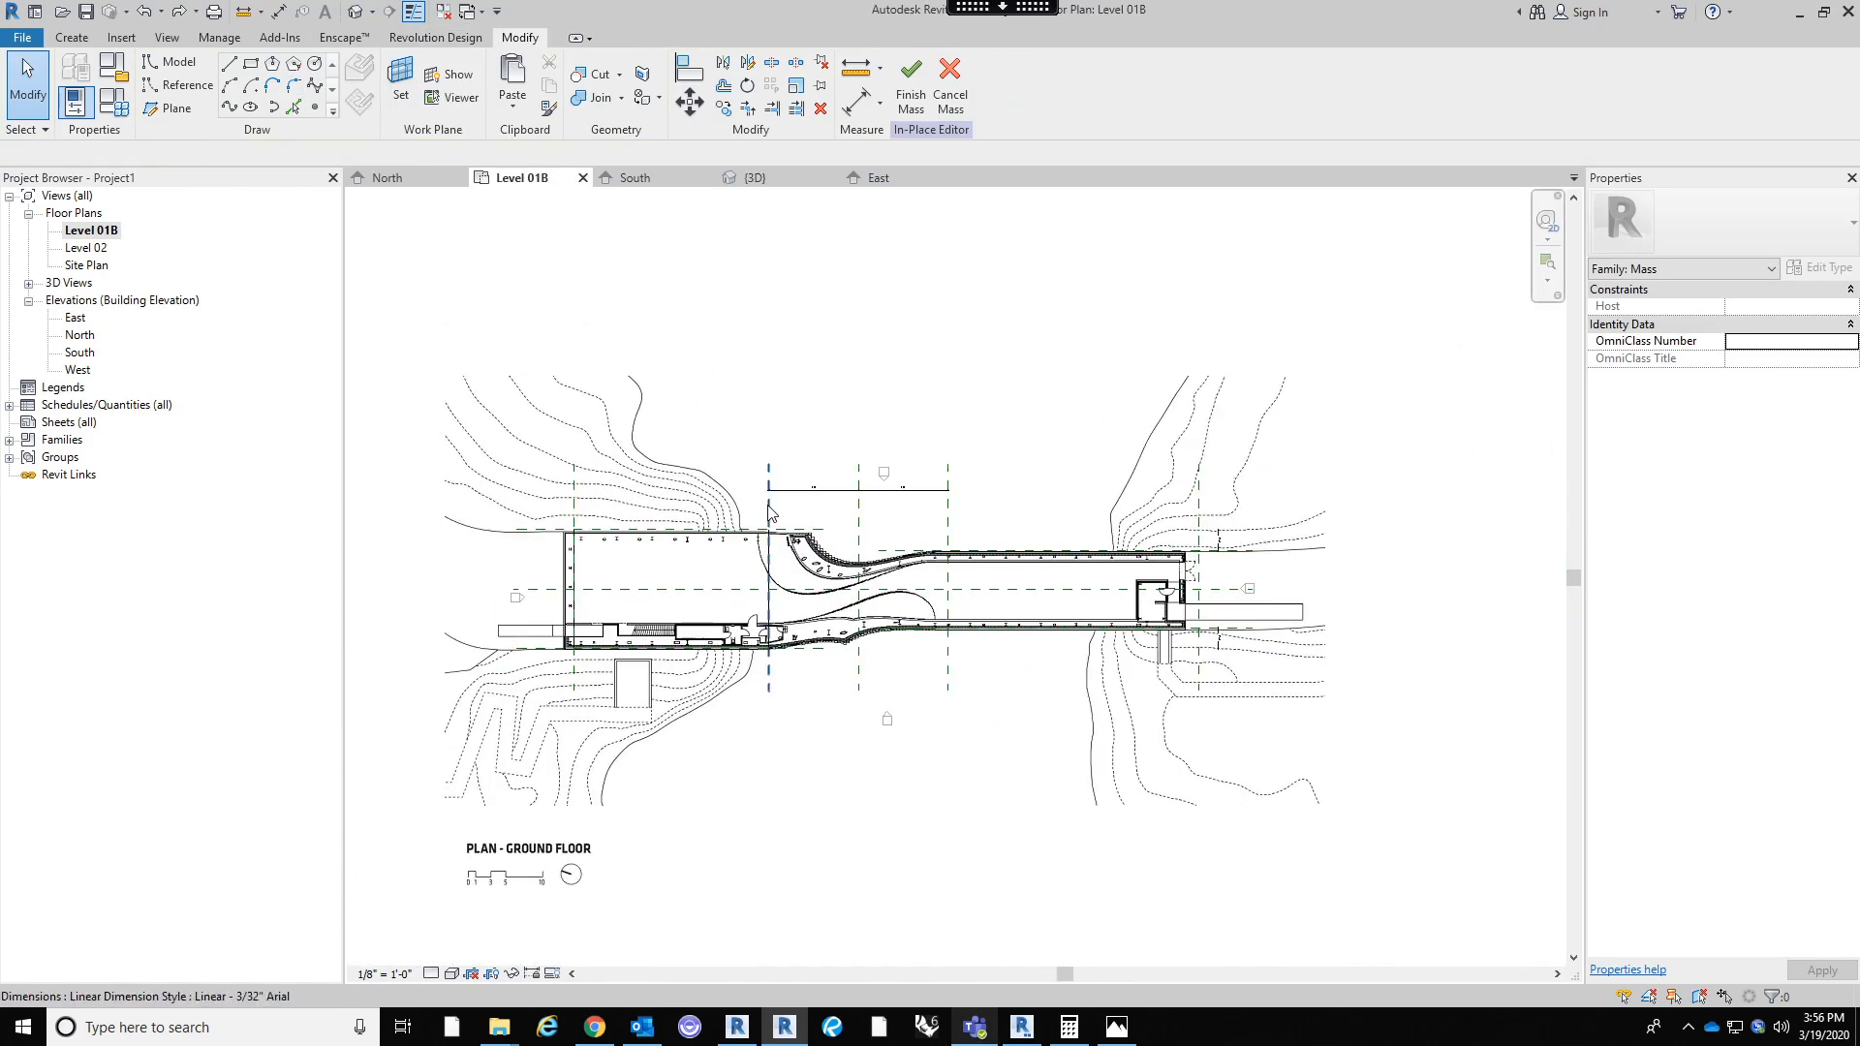
{"action": "scroll", "coordinate": [877, 554], "scroll_direction": "up", "scroll_amount": 2}
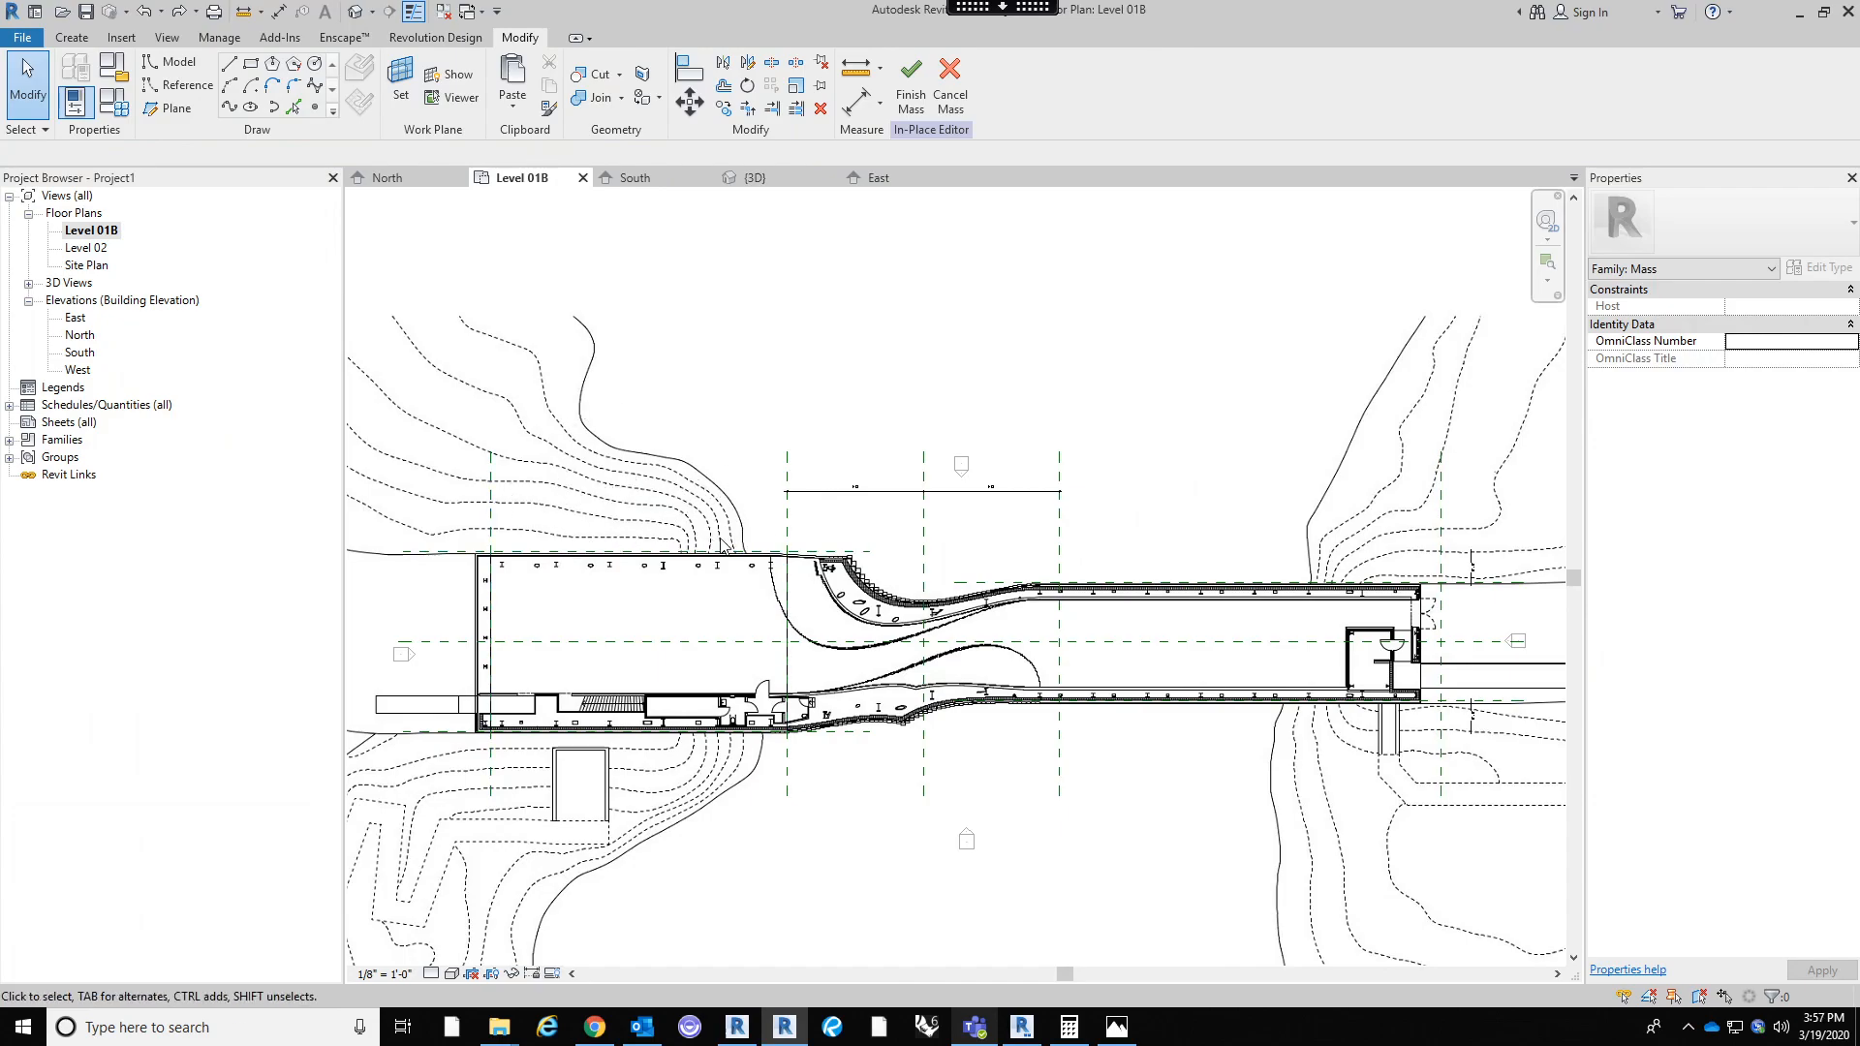
{"action": "left_click", "coordinate": [491, 497]}
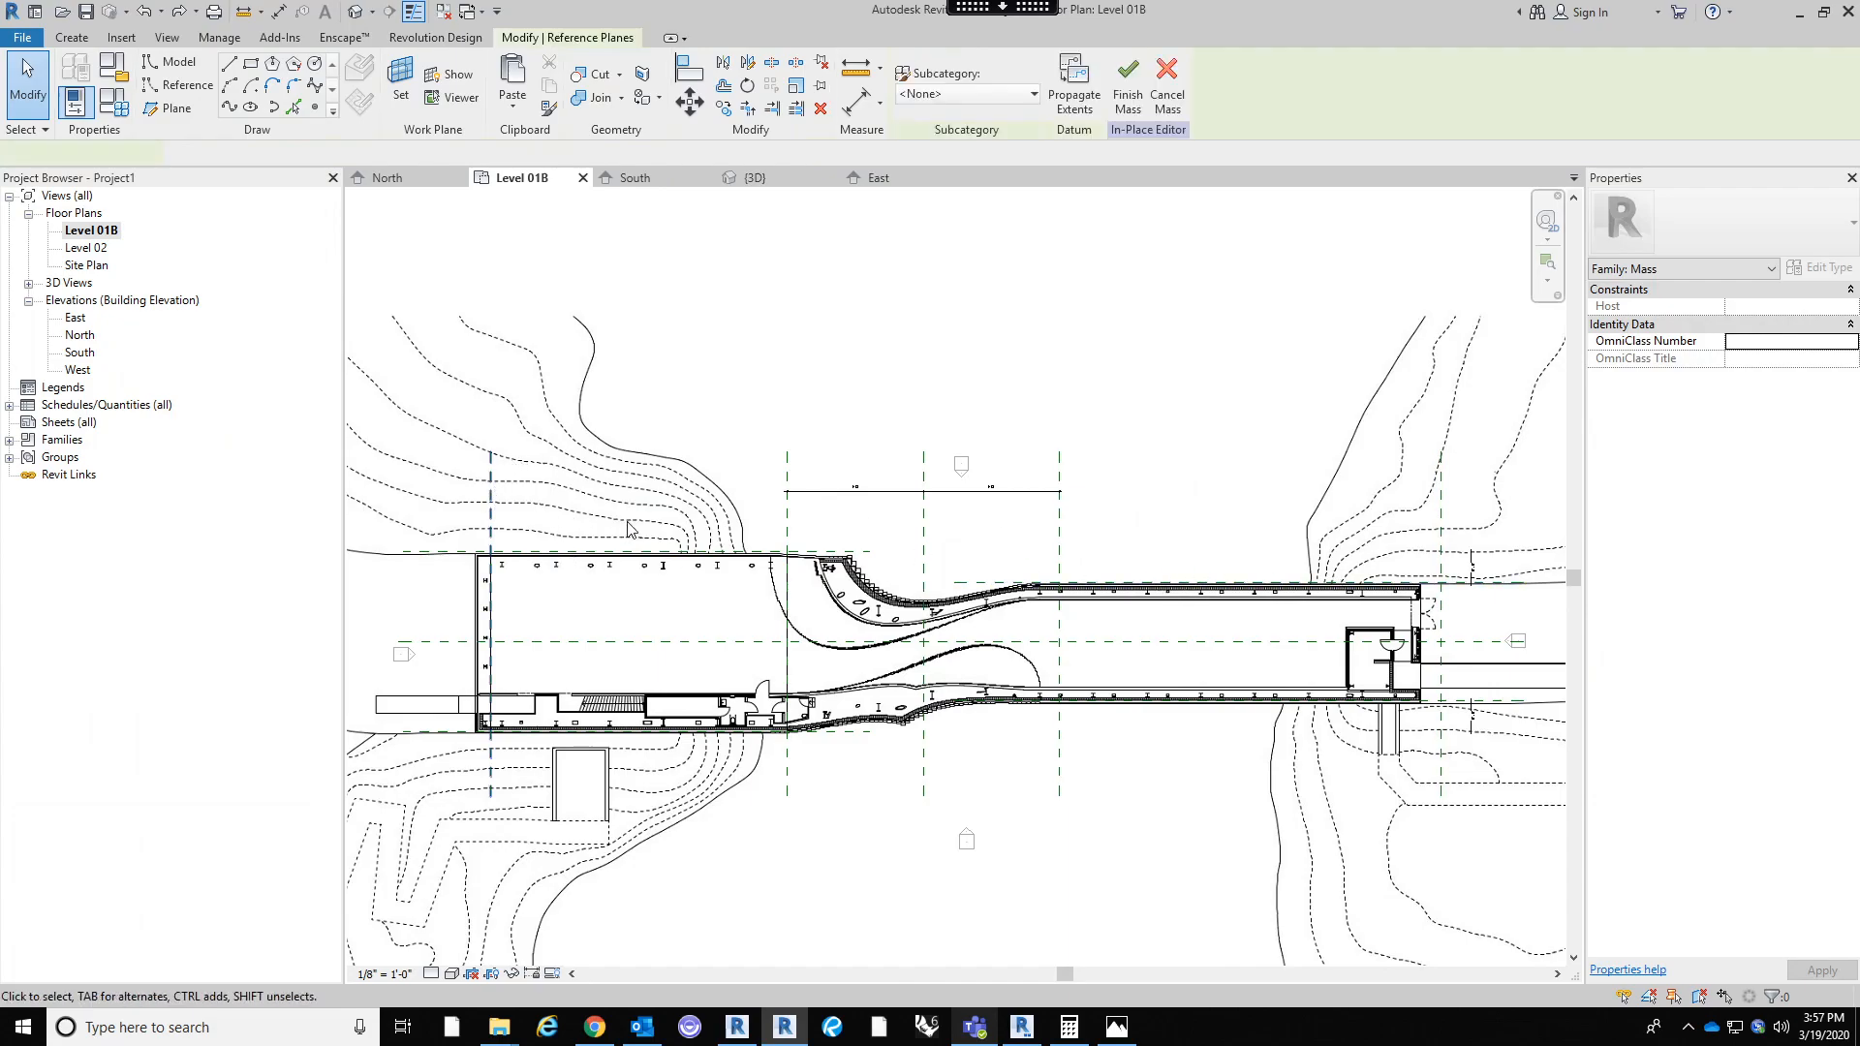
{"action": "left_click", "coordinate": [648, 323]}
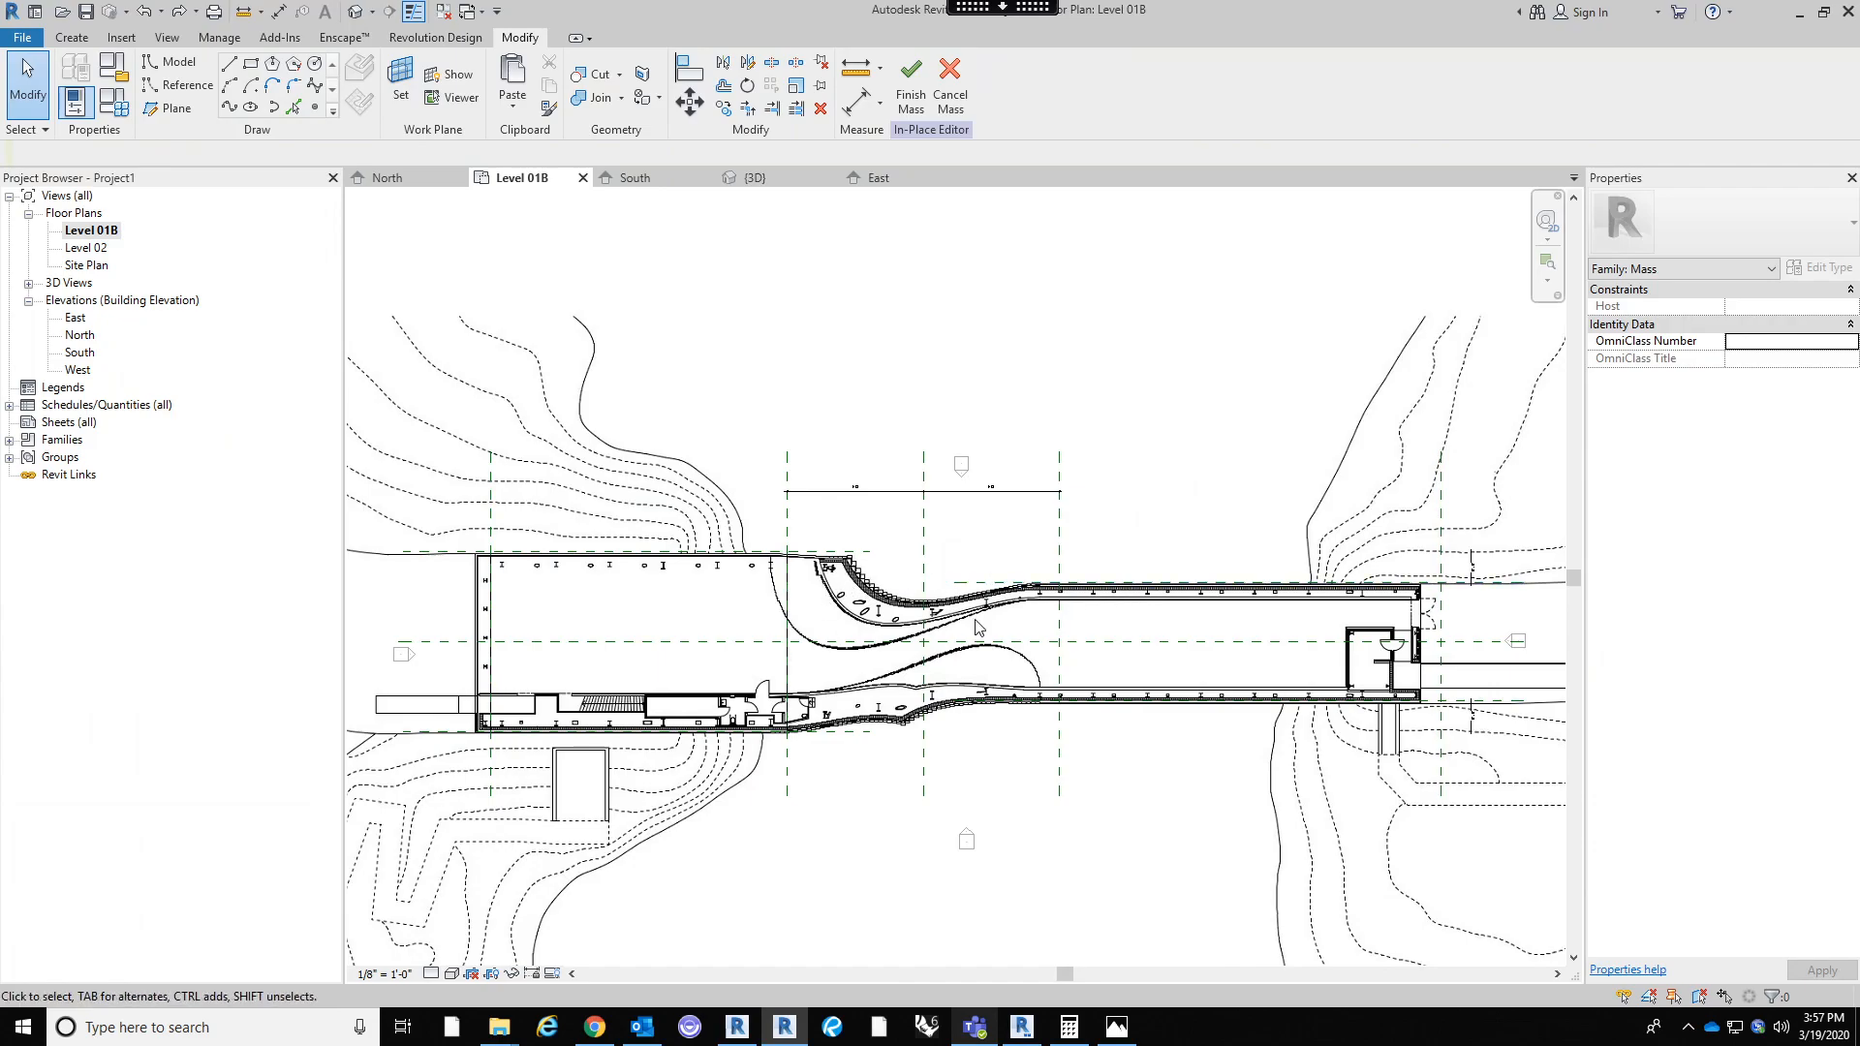
Copy reference plane A twice toward plane B, spacing the two intermediate planes about 28'-6" apart
{"action": "left_click", "coordinate": [493, 471]}
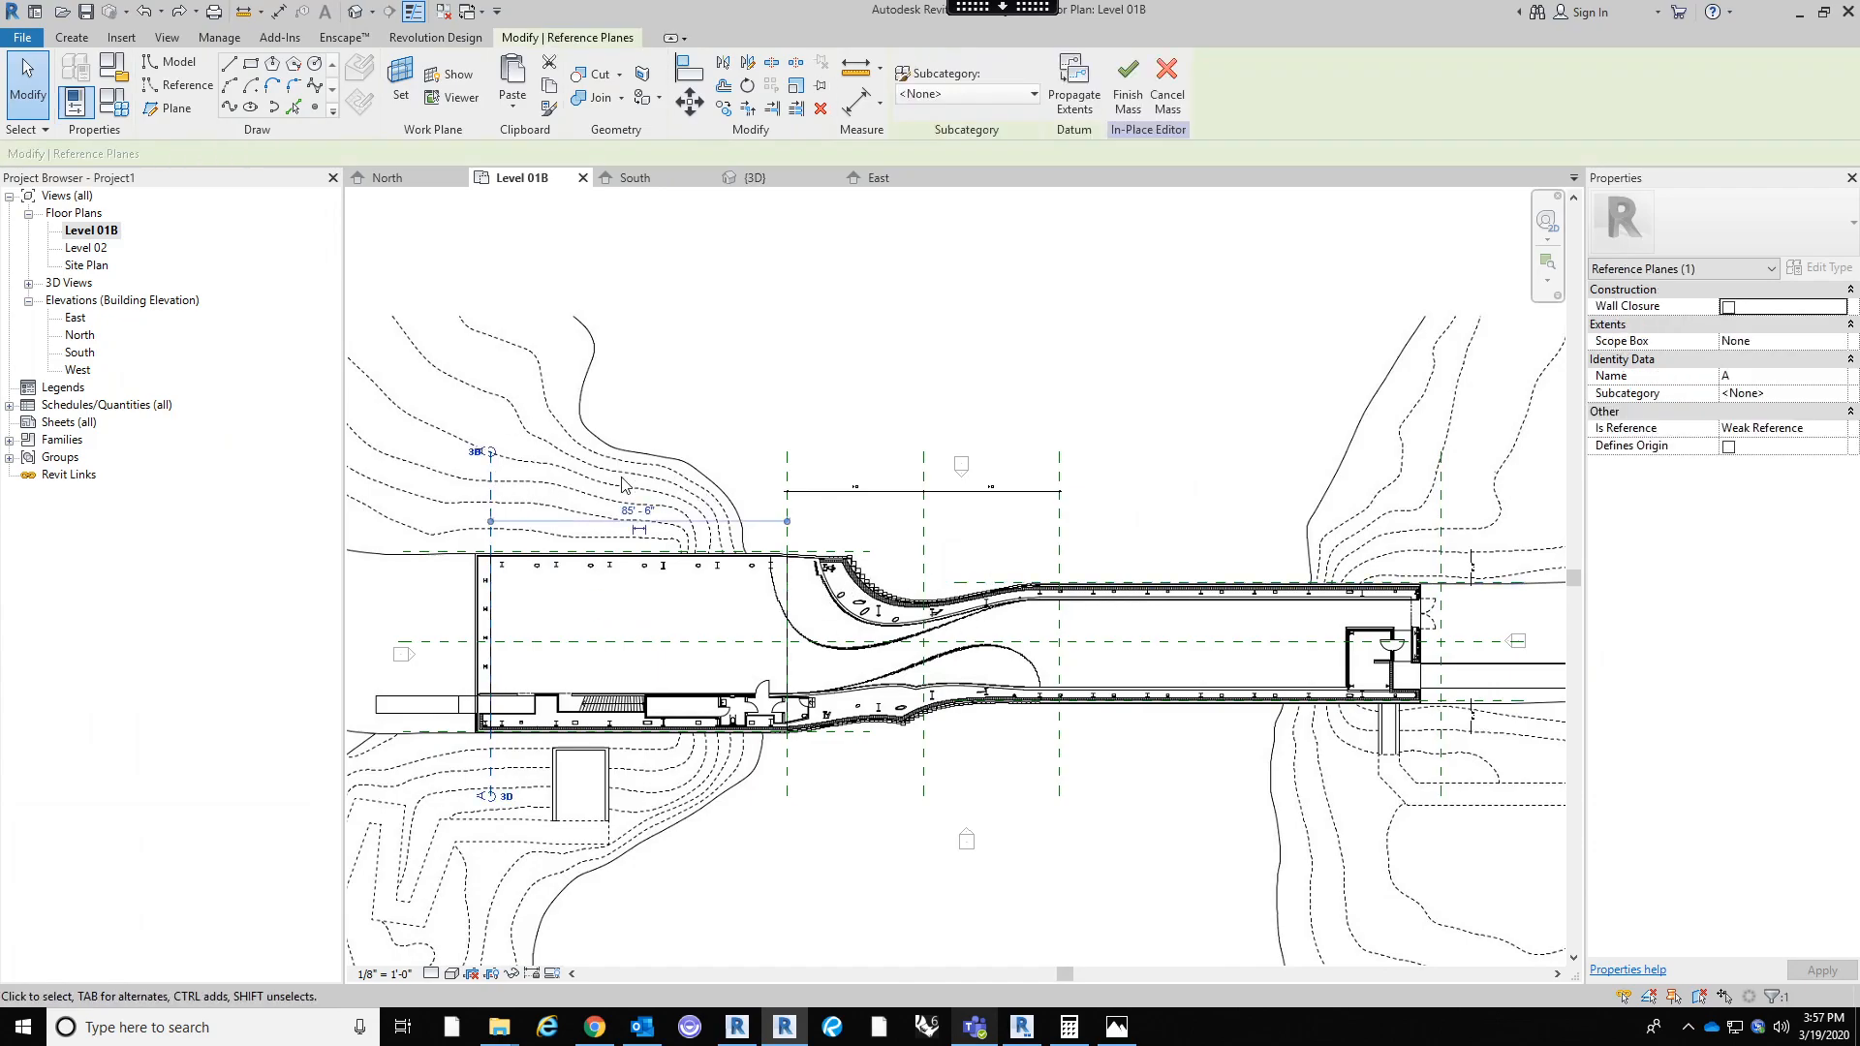
{"action": "scroll", "coordinate": [623, 485], "scroll_direction": "up", "scroll_amount": 2}
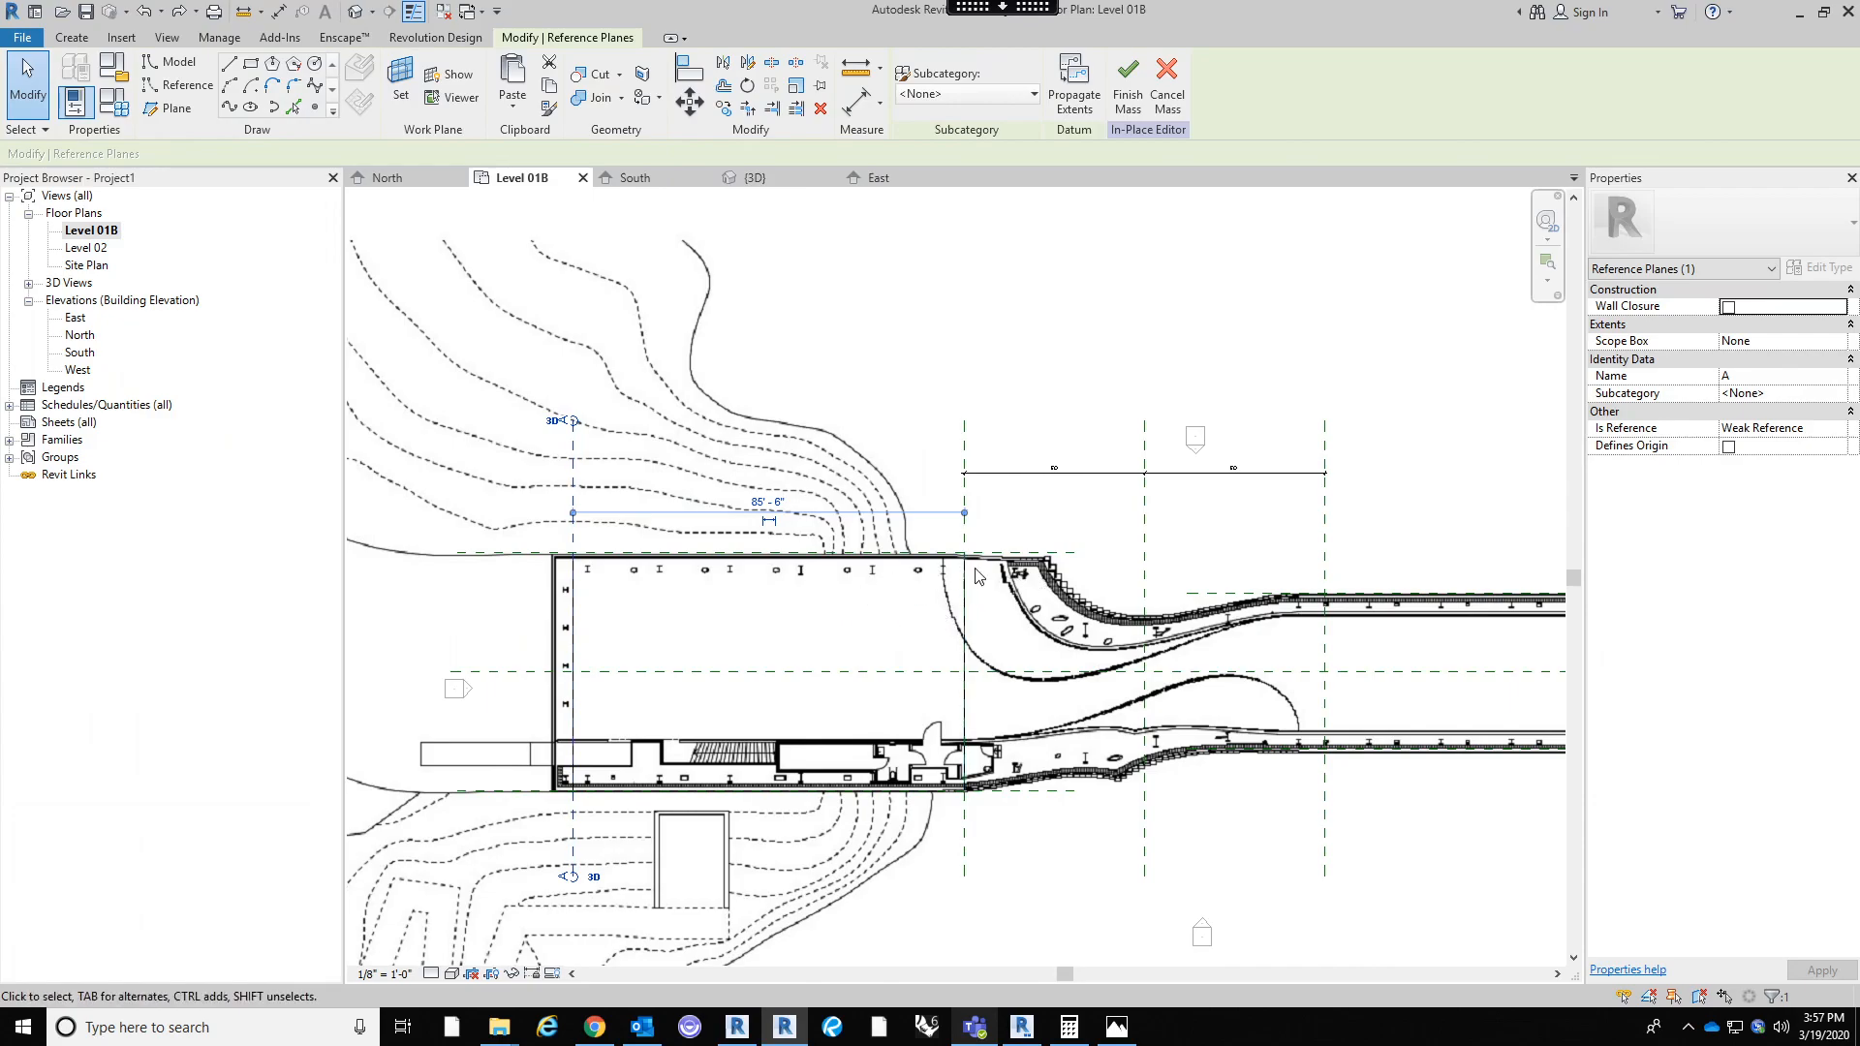
{"action": "key", "text": "c"}
{"action": "key", "text": "c"}
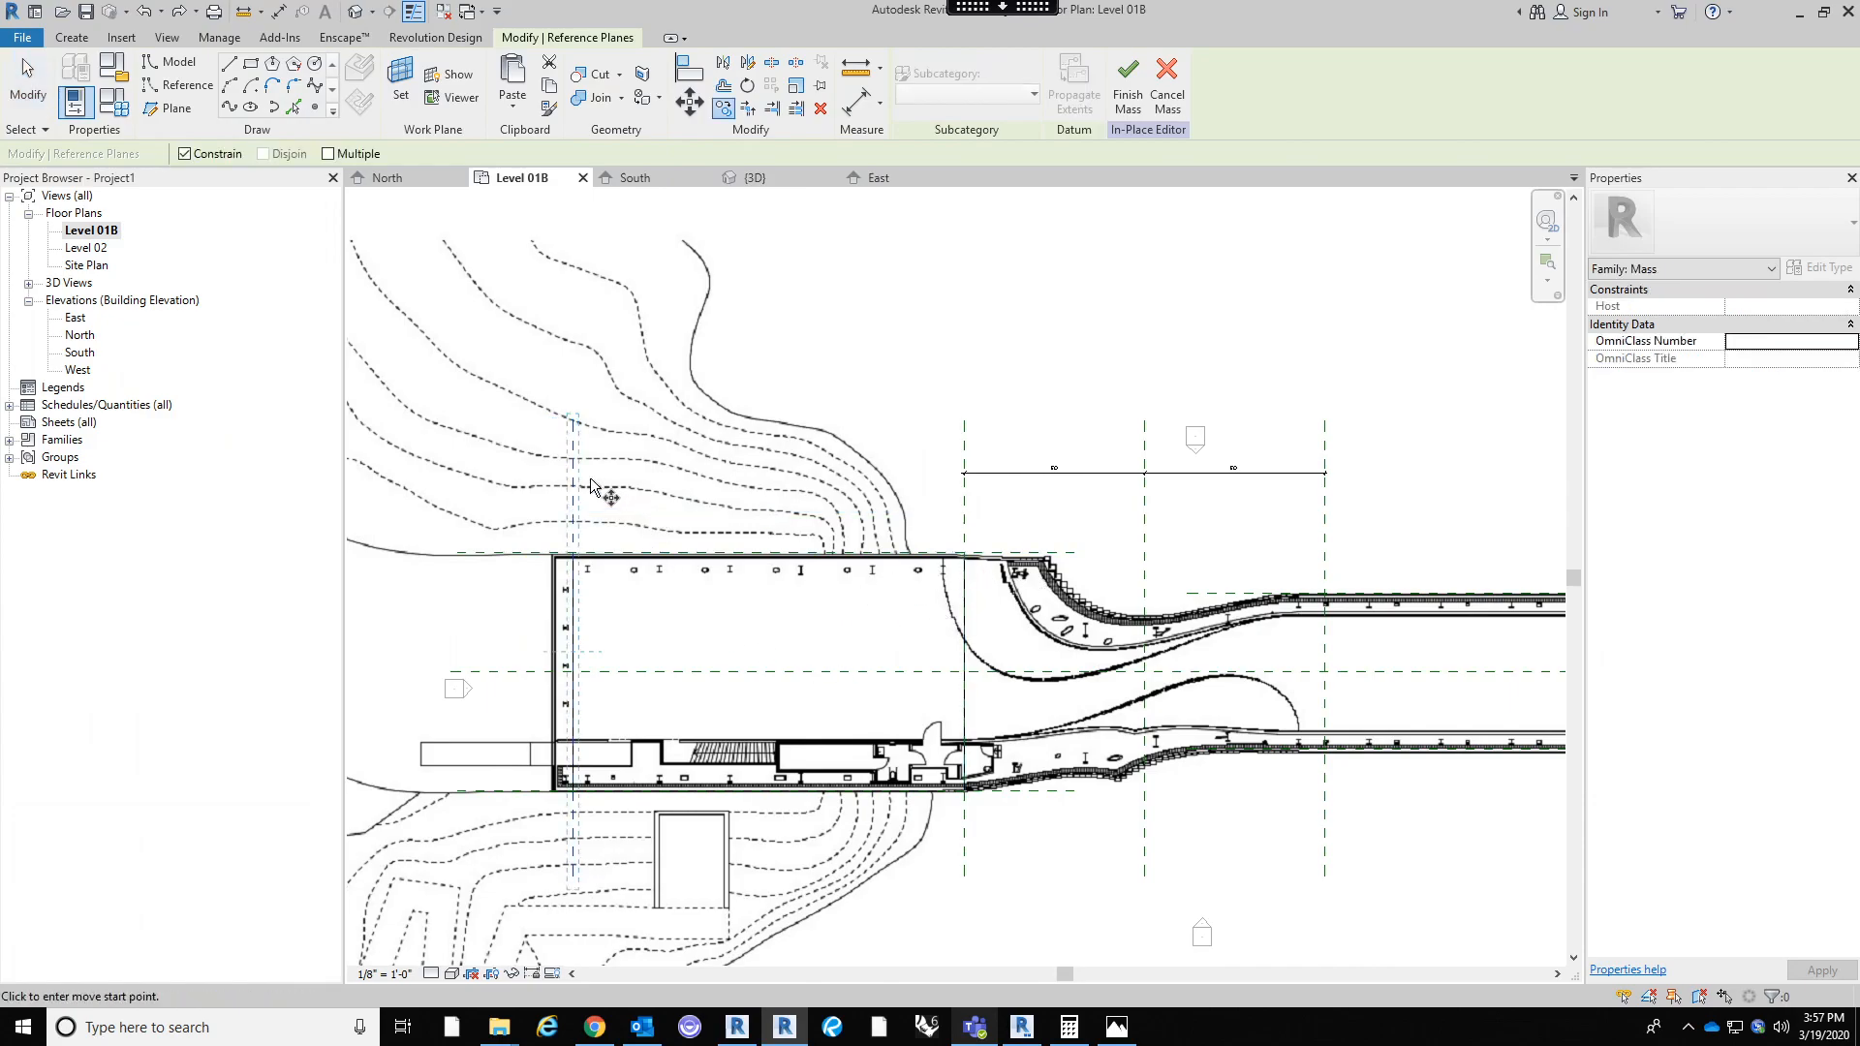
{"action": "left_click", "coordinate": [591, 475]}
{"action": "left_click", "coordinate": [720, 475]}
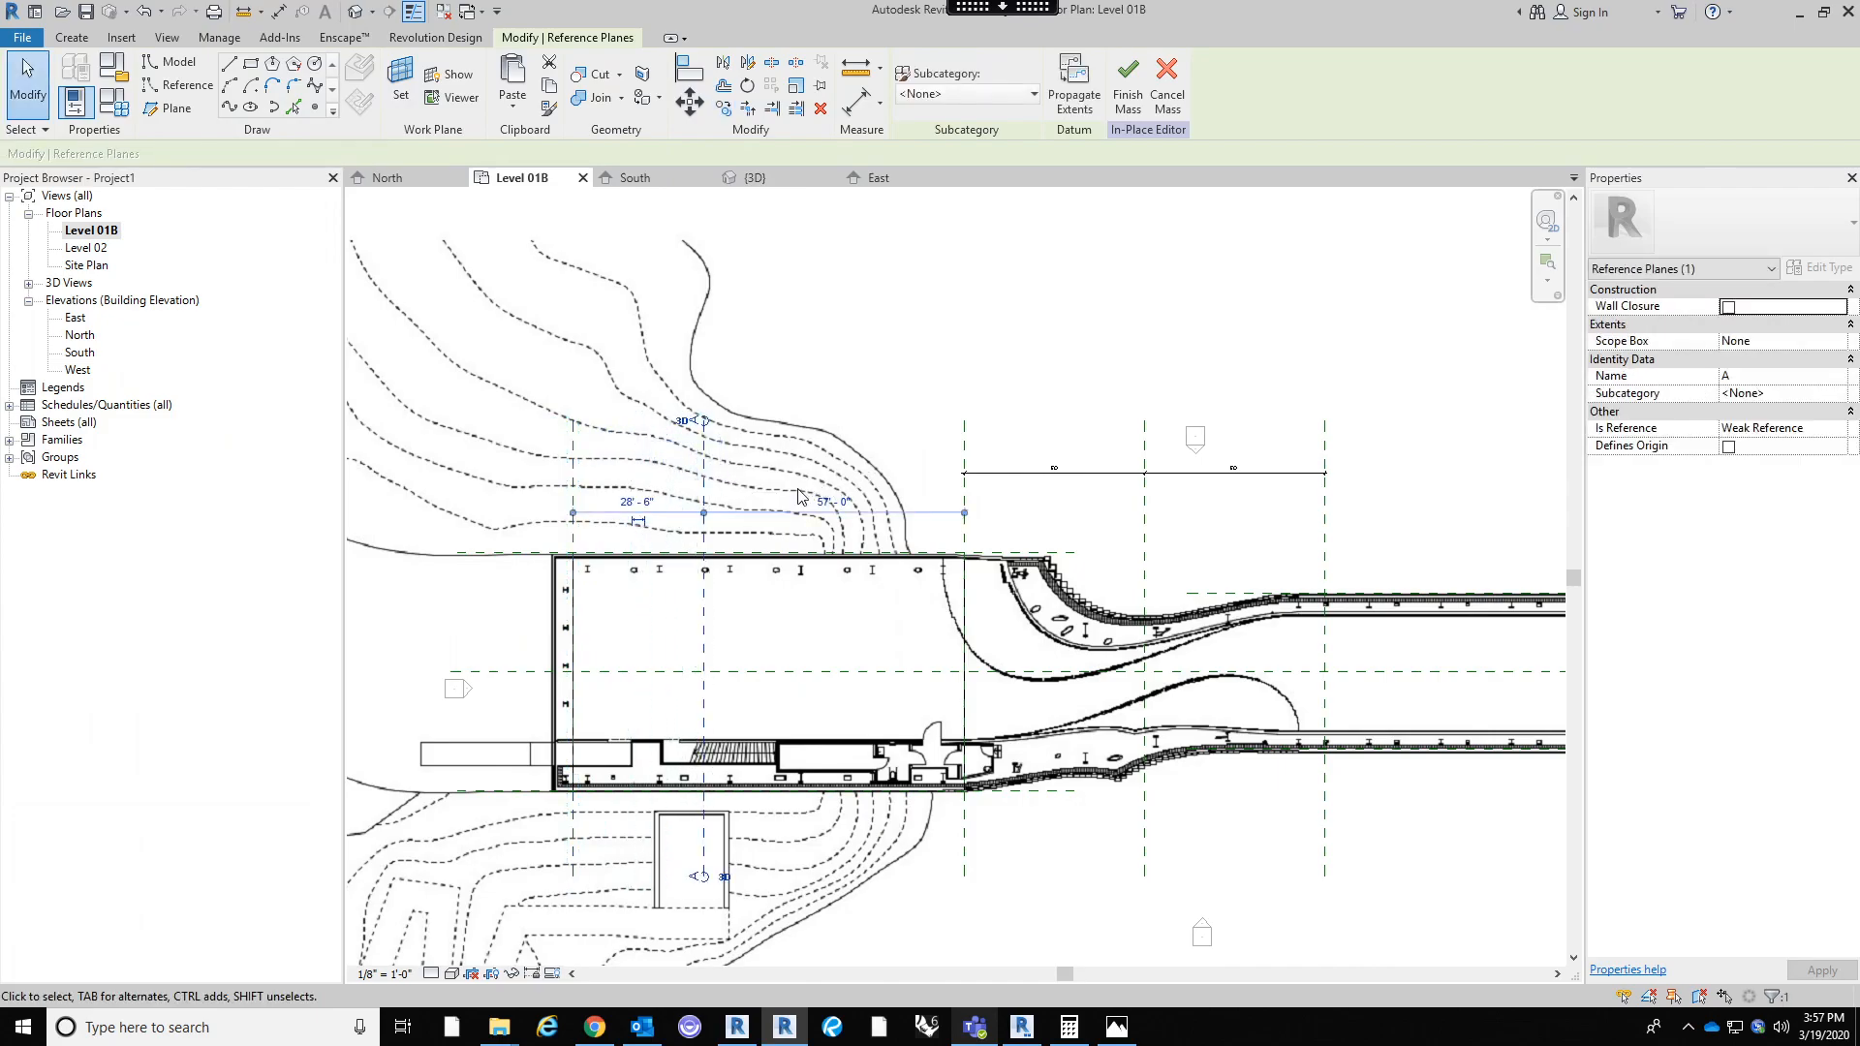
{"action": "key", "text": "c"}
{"action": "key", "text": "c"}
{"action": "left_click", "coordinate": [707, 503]}
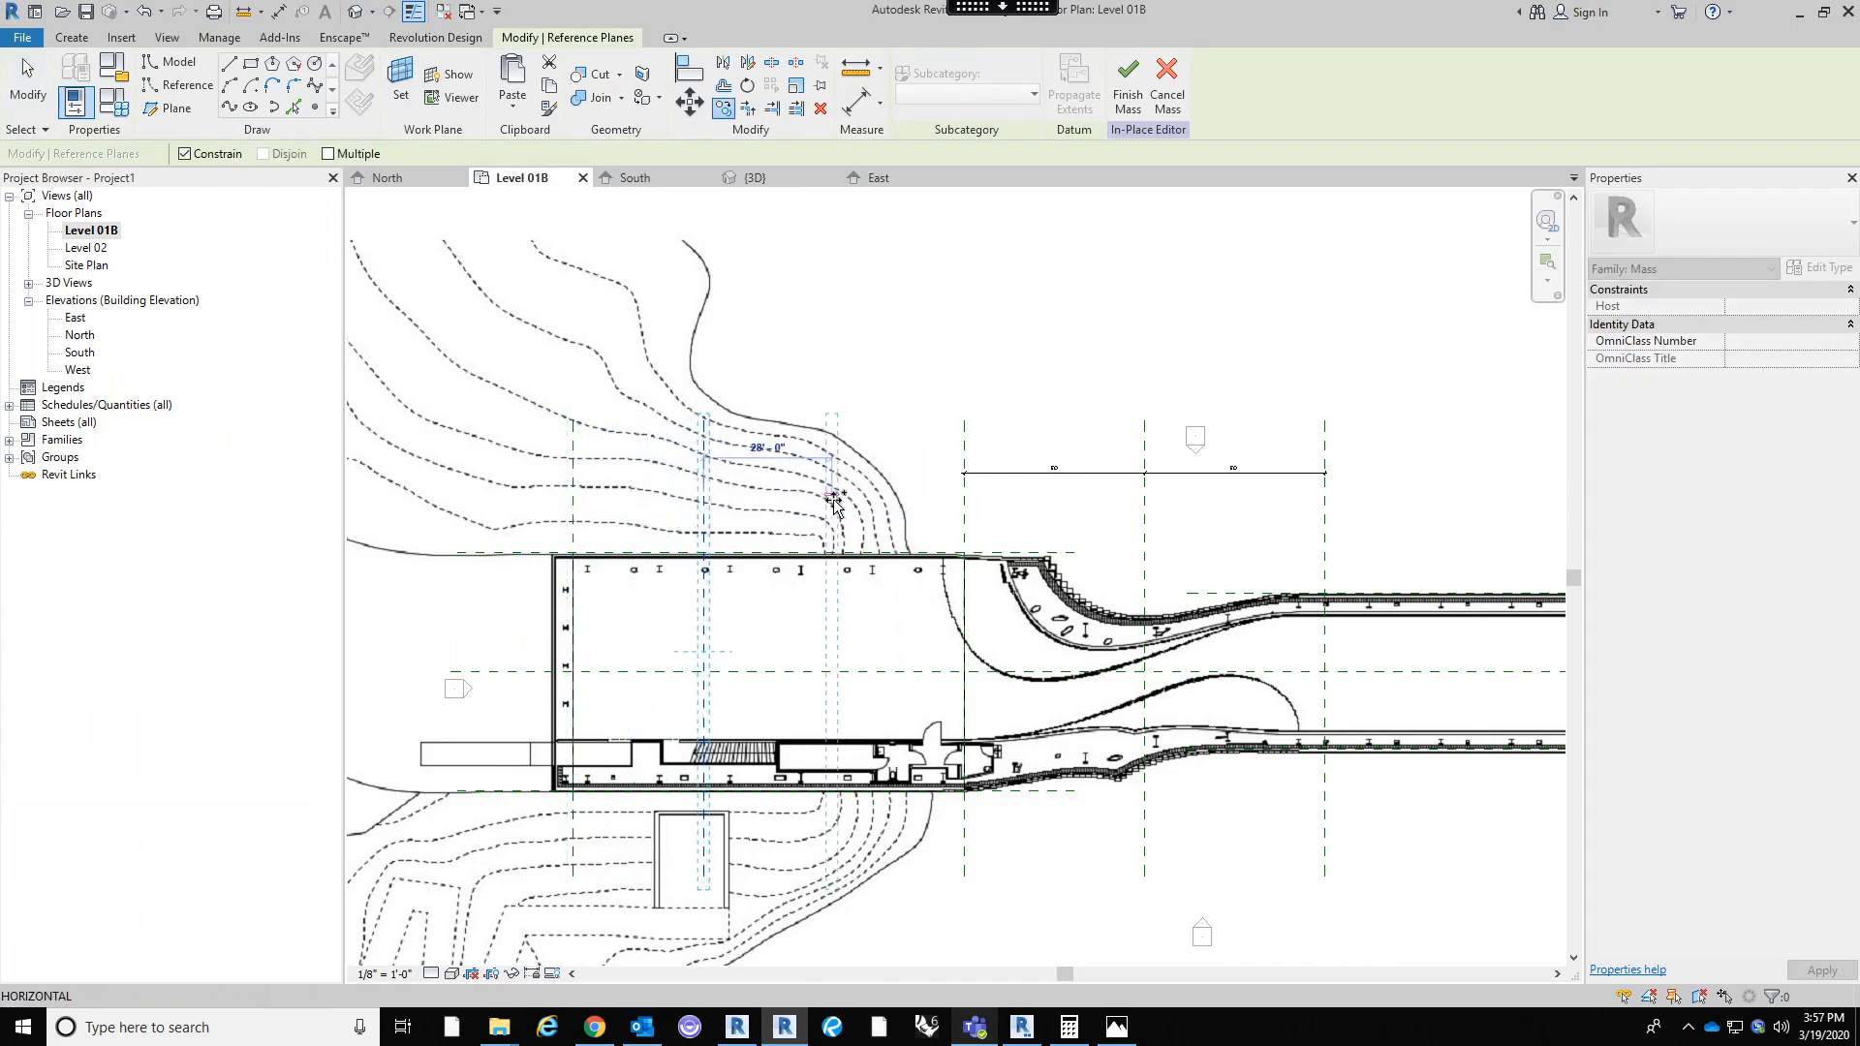
{"action": "left_click", "coordinate": [839, 503]}
{"action": "key", "text": "Escape"}
{"action": "scroll", "coordinate": [730, 466], "scroll_direction": "down", "scroll_amount": 2}
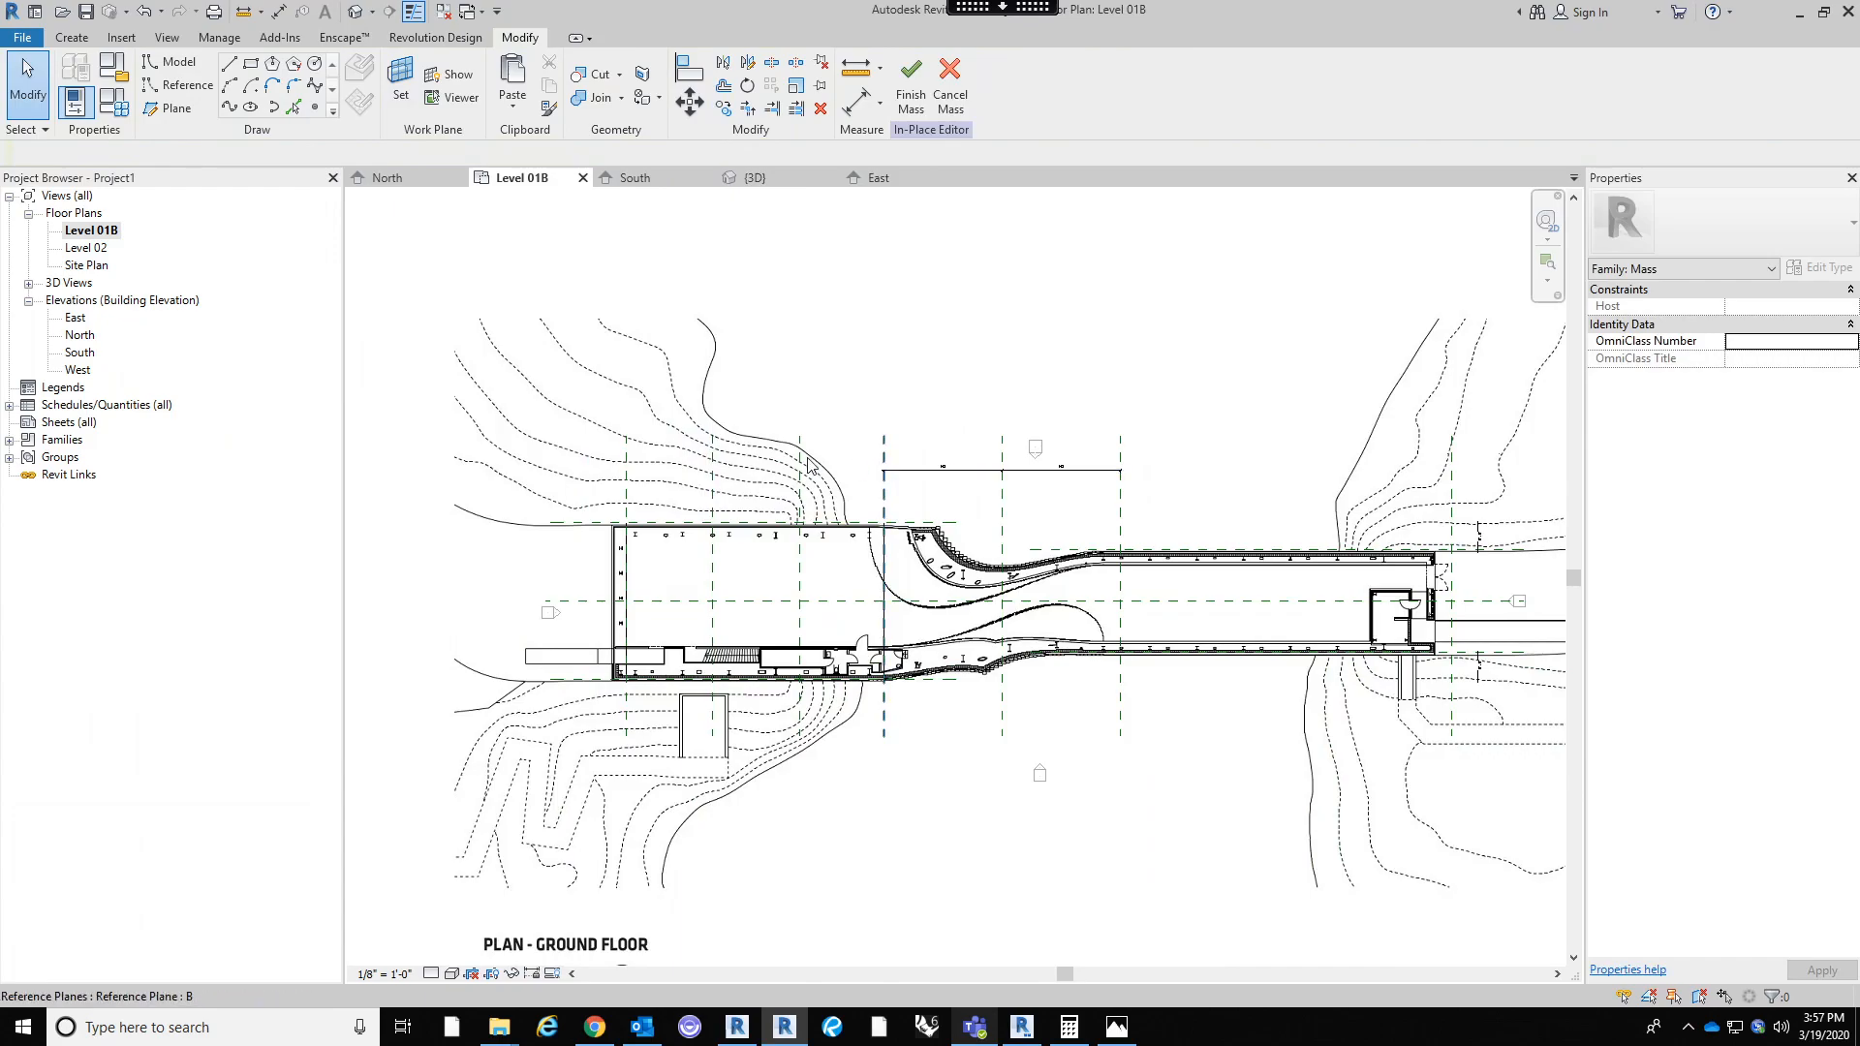
Copy reference plane C twice toward plane D using the Multiple option, leaving two intermediate planes between them
{"action": "middle_click_drag", "start_coordinate": [999, 408], "coordinate": [786, 425]}
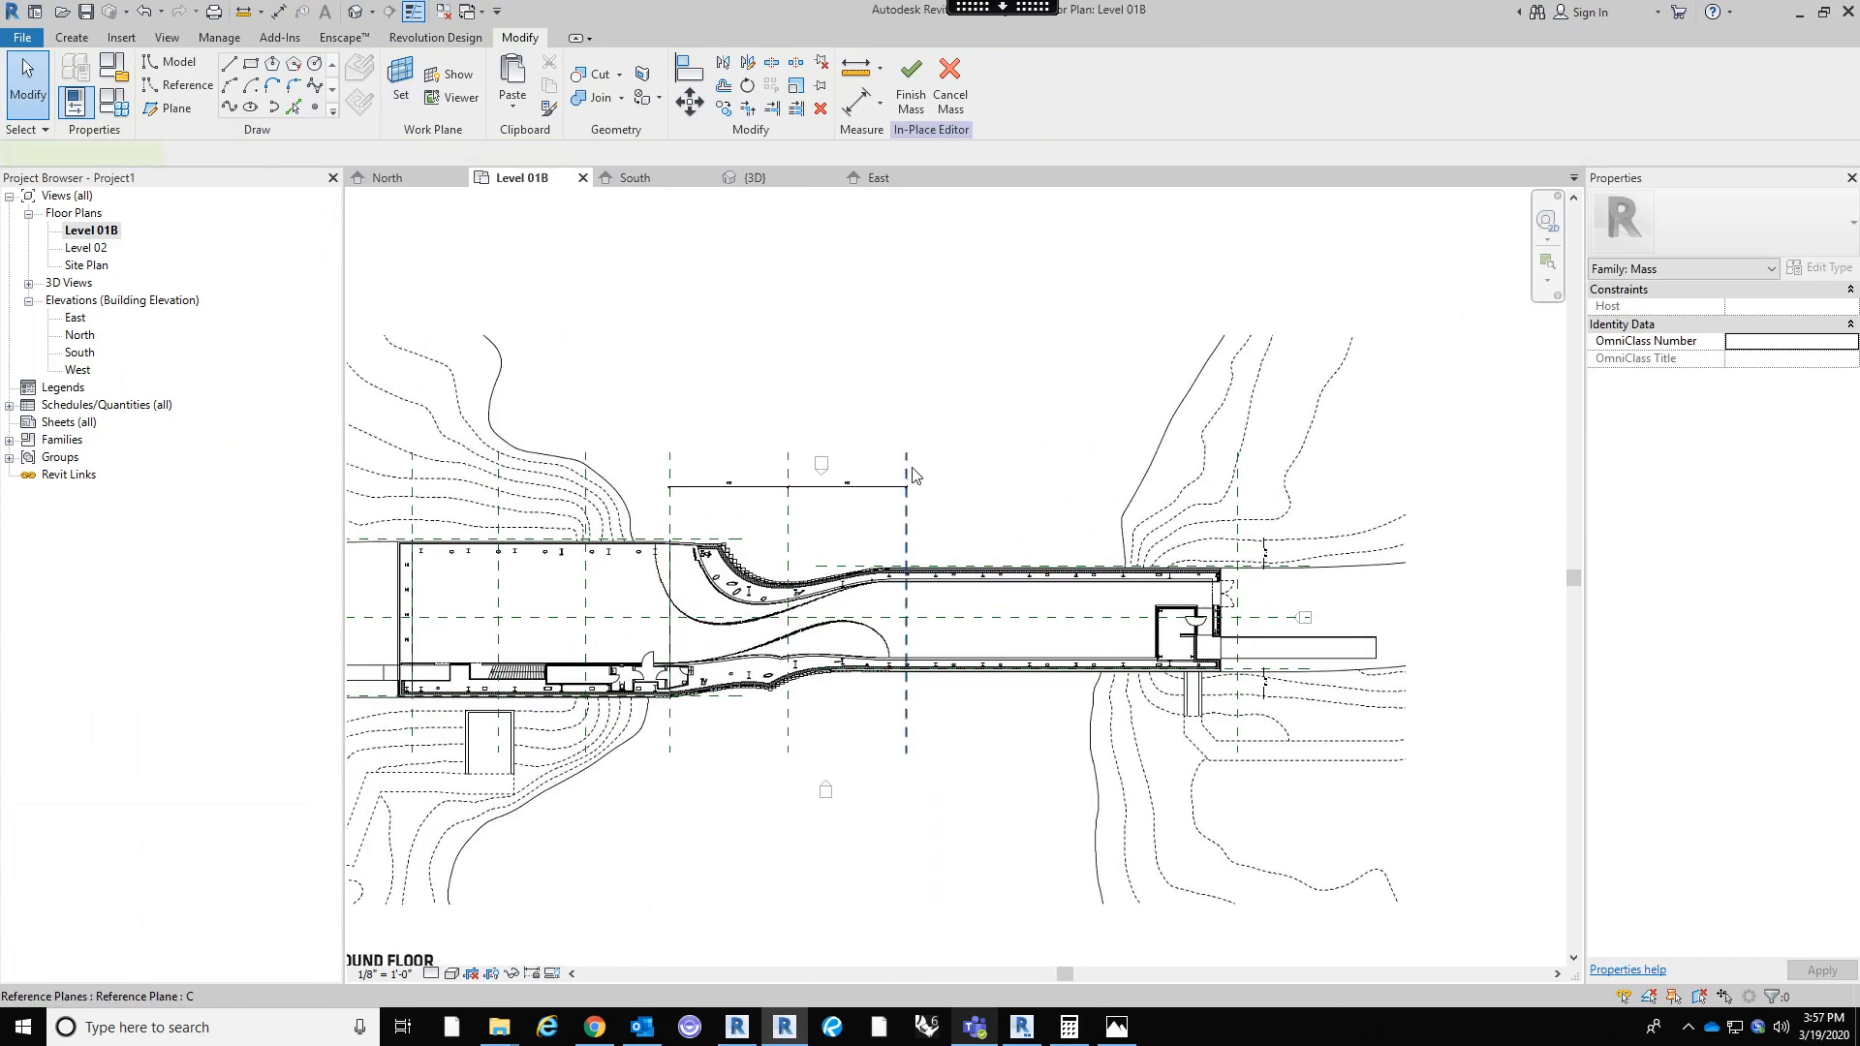
{"action": "left_click", "coordinate": [906, 472]}
{"action": "key", "text": "c"}
{"action": "key", "text": "c"}
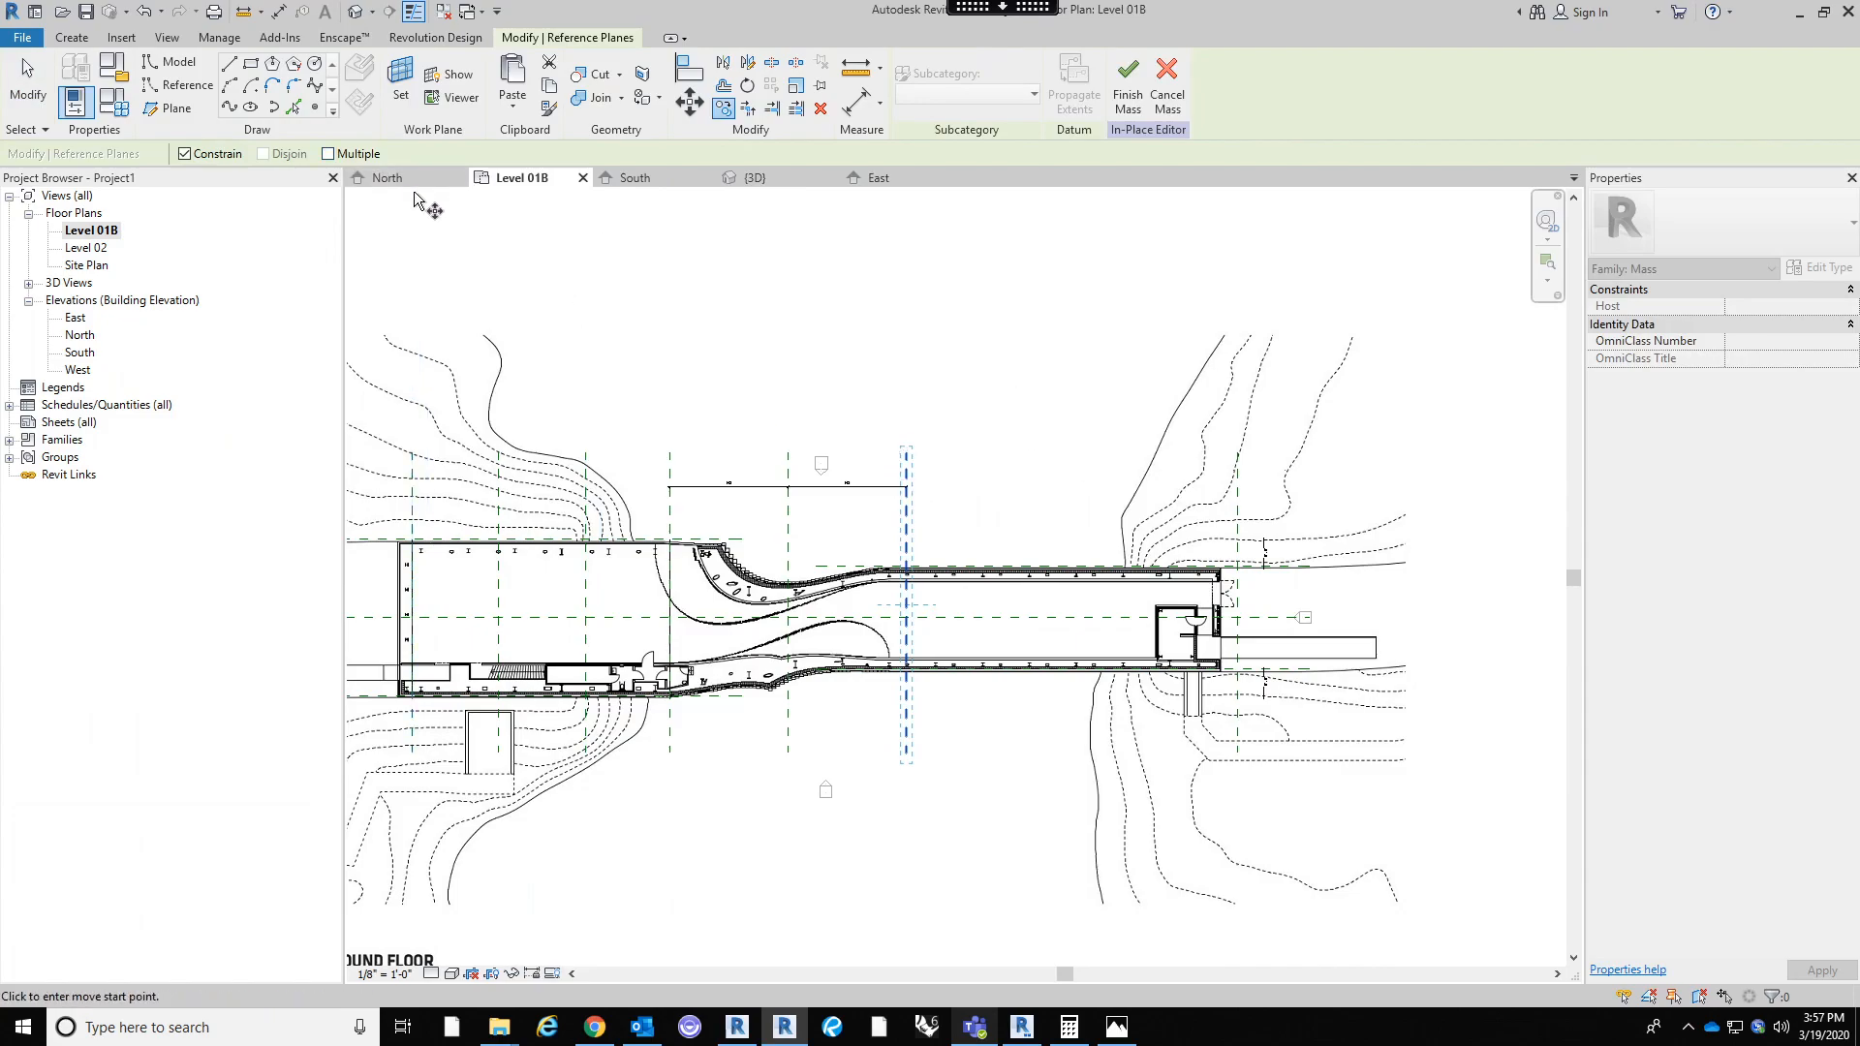
{"action": "left_click", "coordinate": [328, 155]}
{"action": "left_click", "coordinate": [928, 505]}
{"action": "left_click", "coordinate": [1024, 516]}
{"action": "left_click", "coordinate": [1133, 516]}
{"action": "key", "text": "Escape"}
{"action": "key", "text": "Escape"}
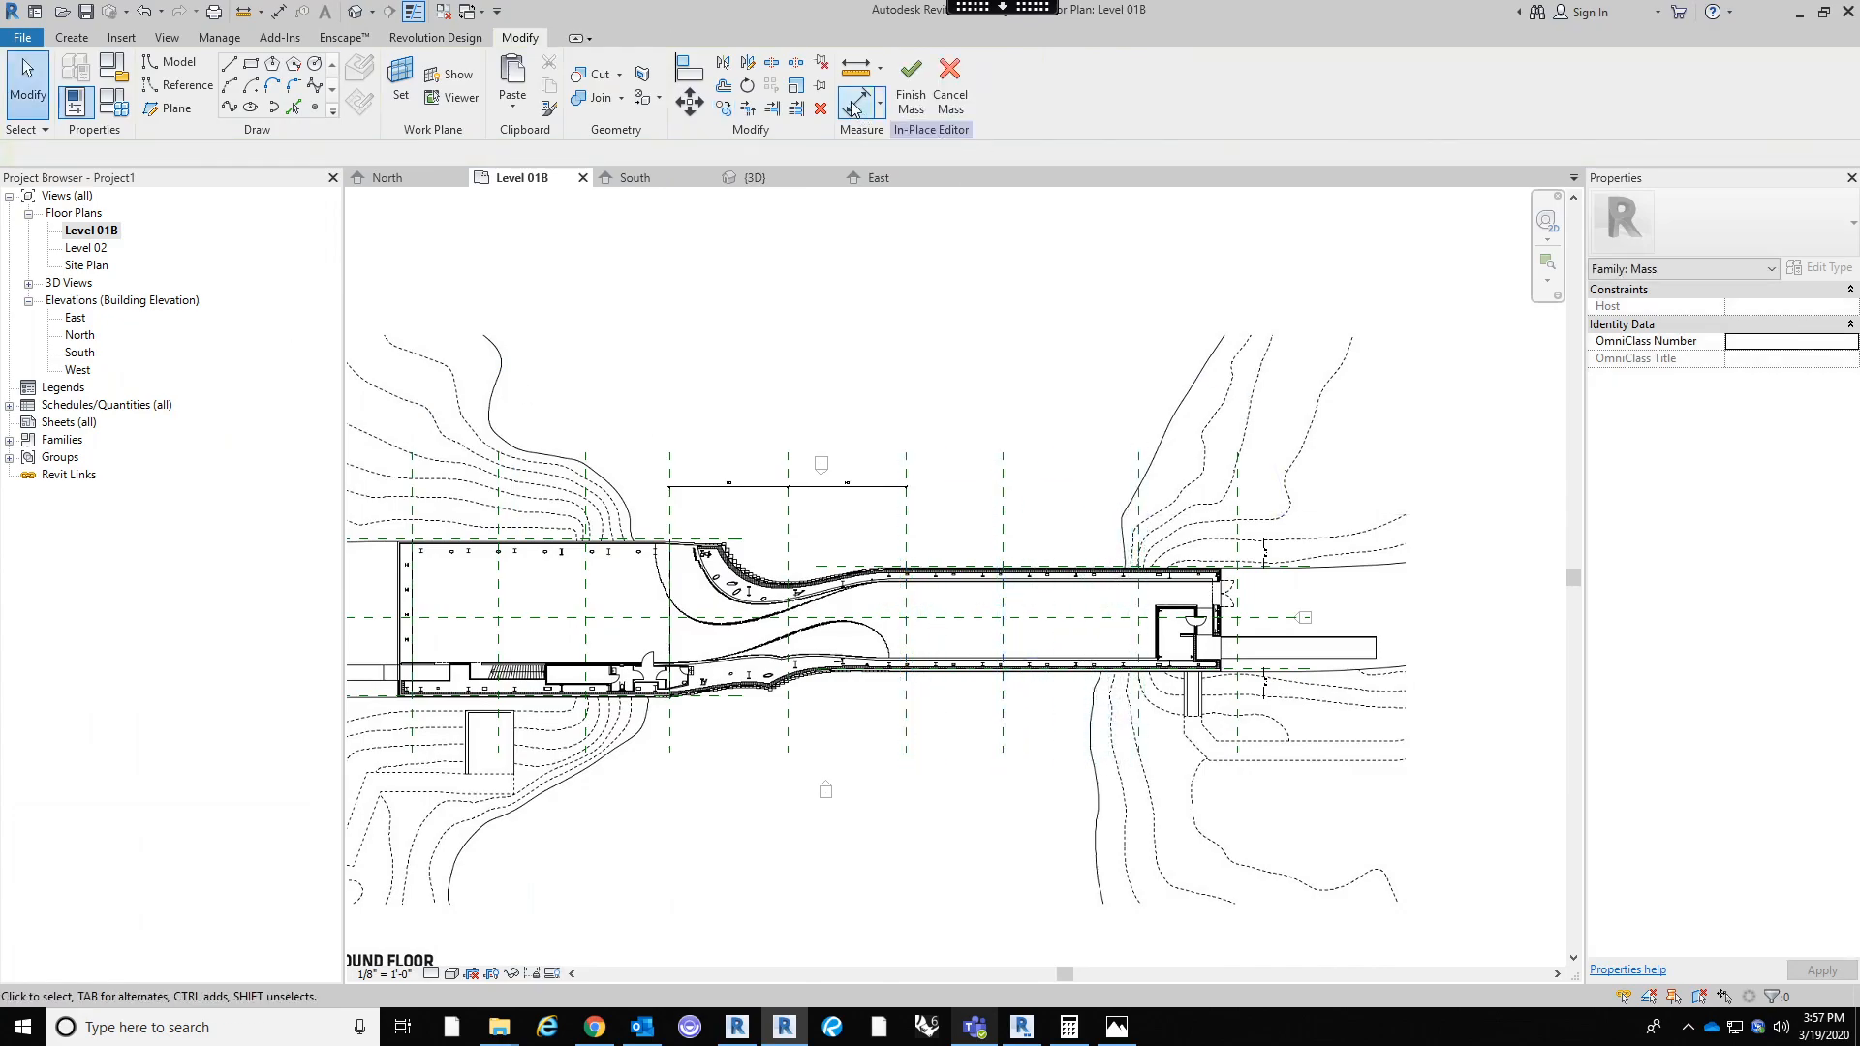
Dimension from plane A through its two intermediate planes to plane B and make the spacings equal
{"action": "left_click", "coordinate": [853, 103]}
{"action": "left_click", "coordinate": [415, 507]}
{"action": "left_click", "coordinate": [499, 507]}
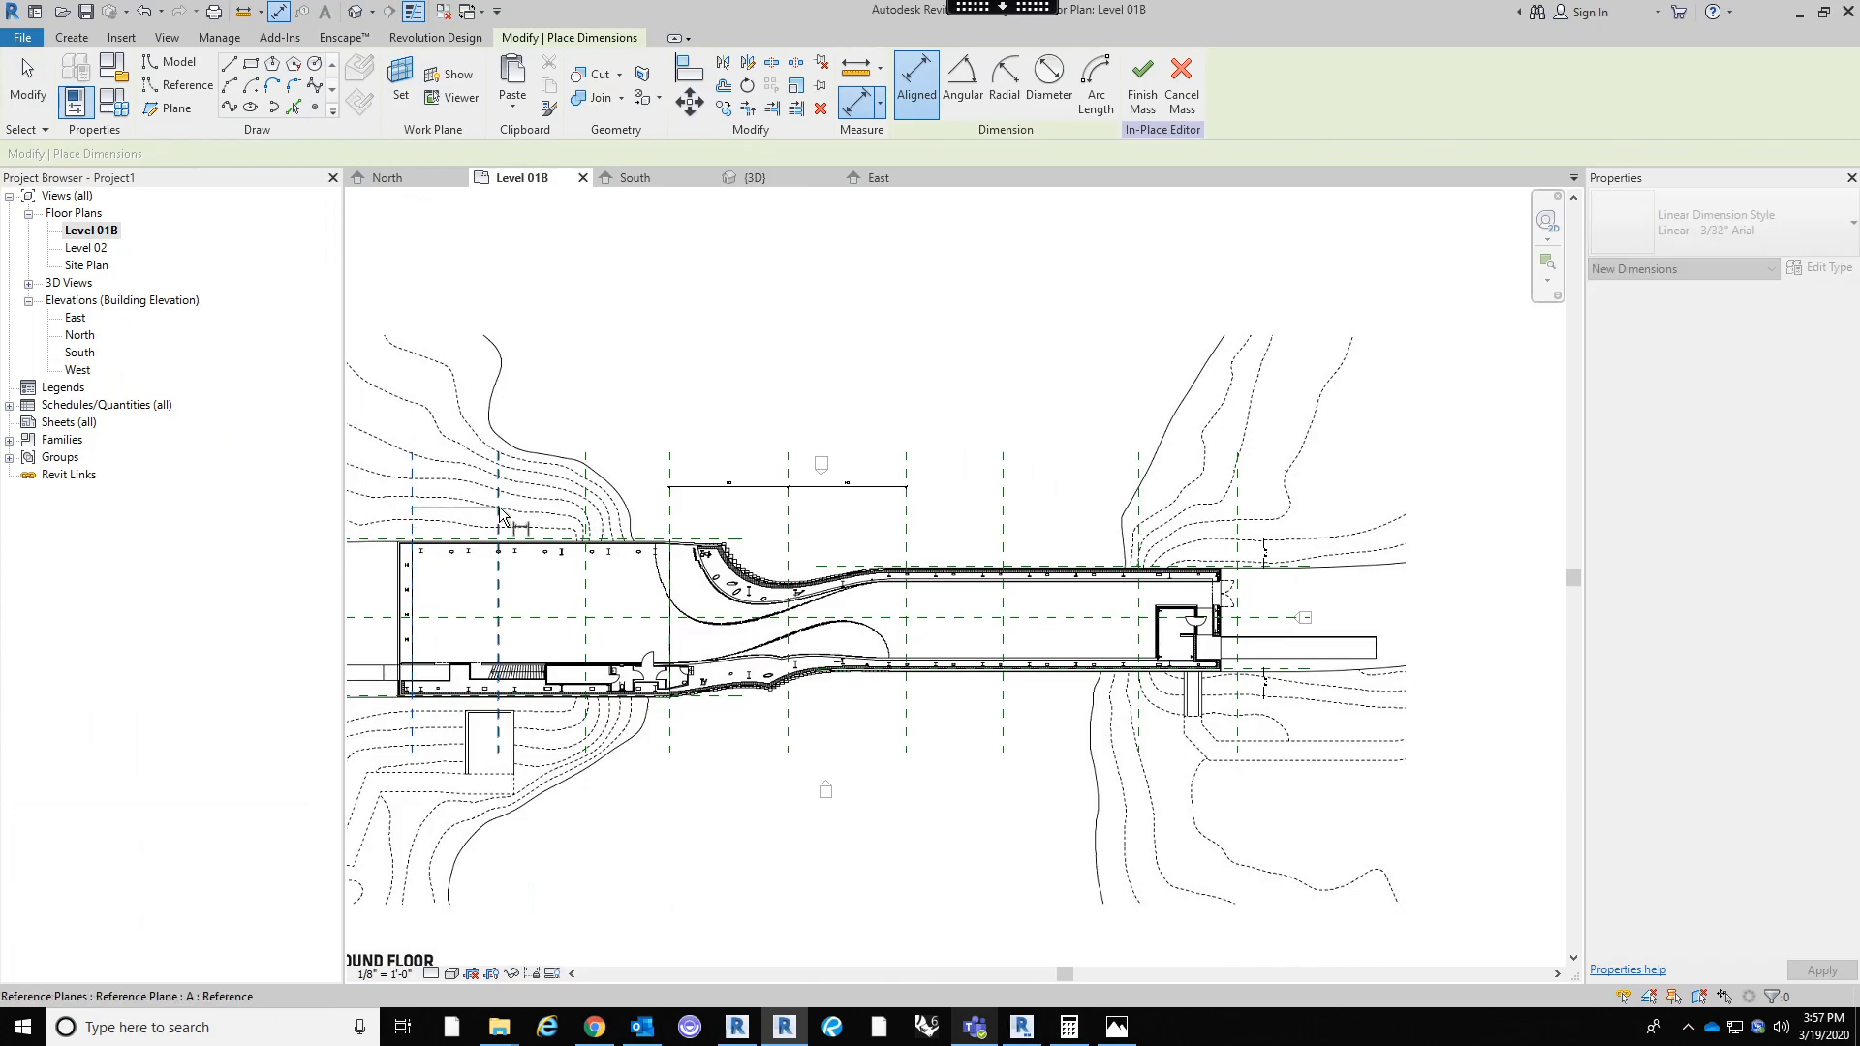
{"action": "left_click", "coordinate": [586, 510]}
{"action": "left_click", "coordinate": [669, 505]}
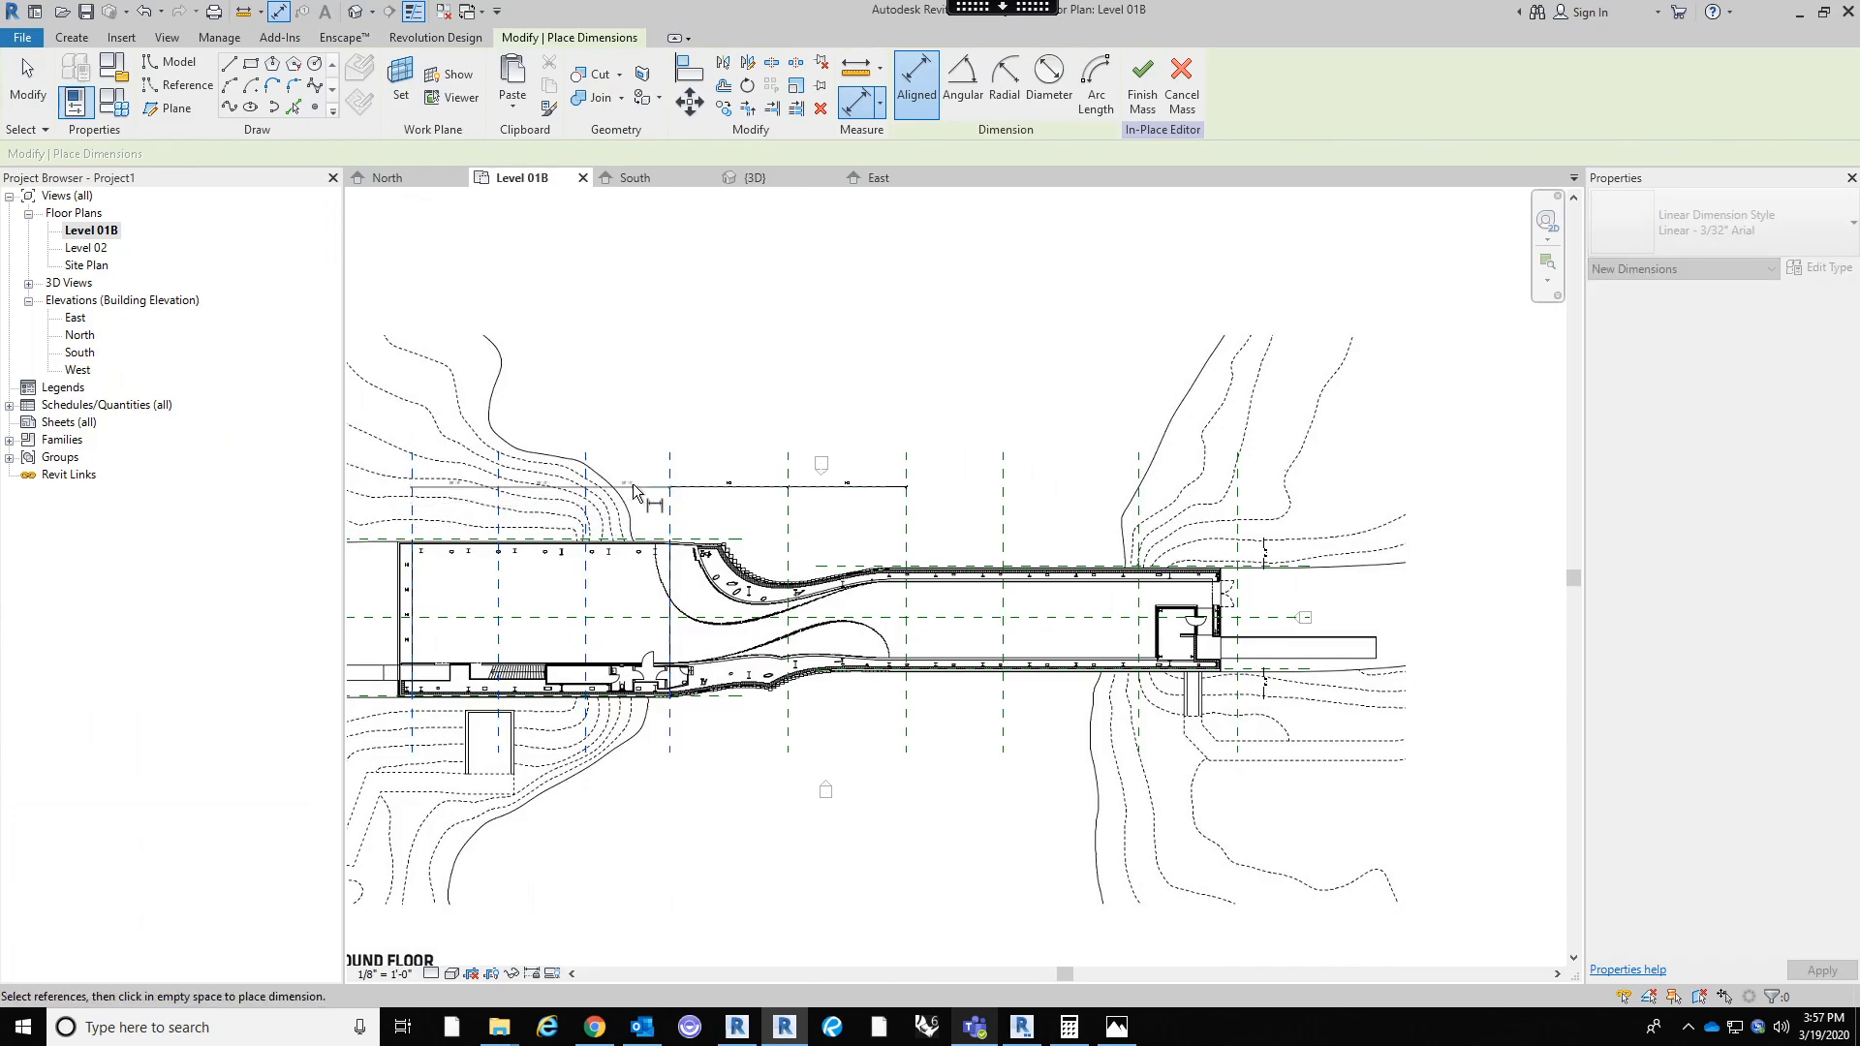
{"action": "left_click", "coordinate": [635, 485]}
Dimension from plane C through its two intermediate planes to plane D and make the spacings equal
{"action": "left_click", "coordinate": [906, 504]}
{"action": "left_click", "coordinate": [1005, 507]}
{"action": "left_click", "coordinate": [1239, 510]}
{"action": "left_click", "coordinate": [1114, 484]}
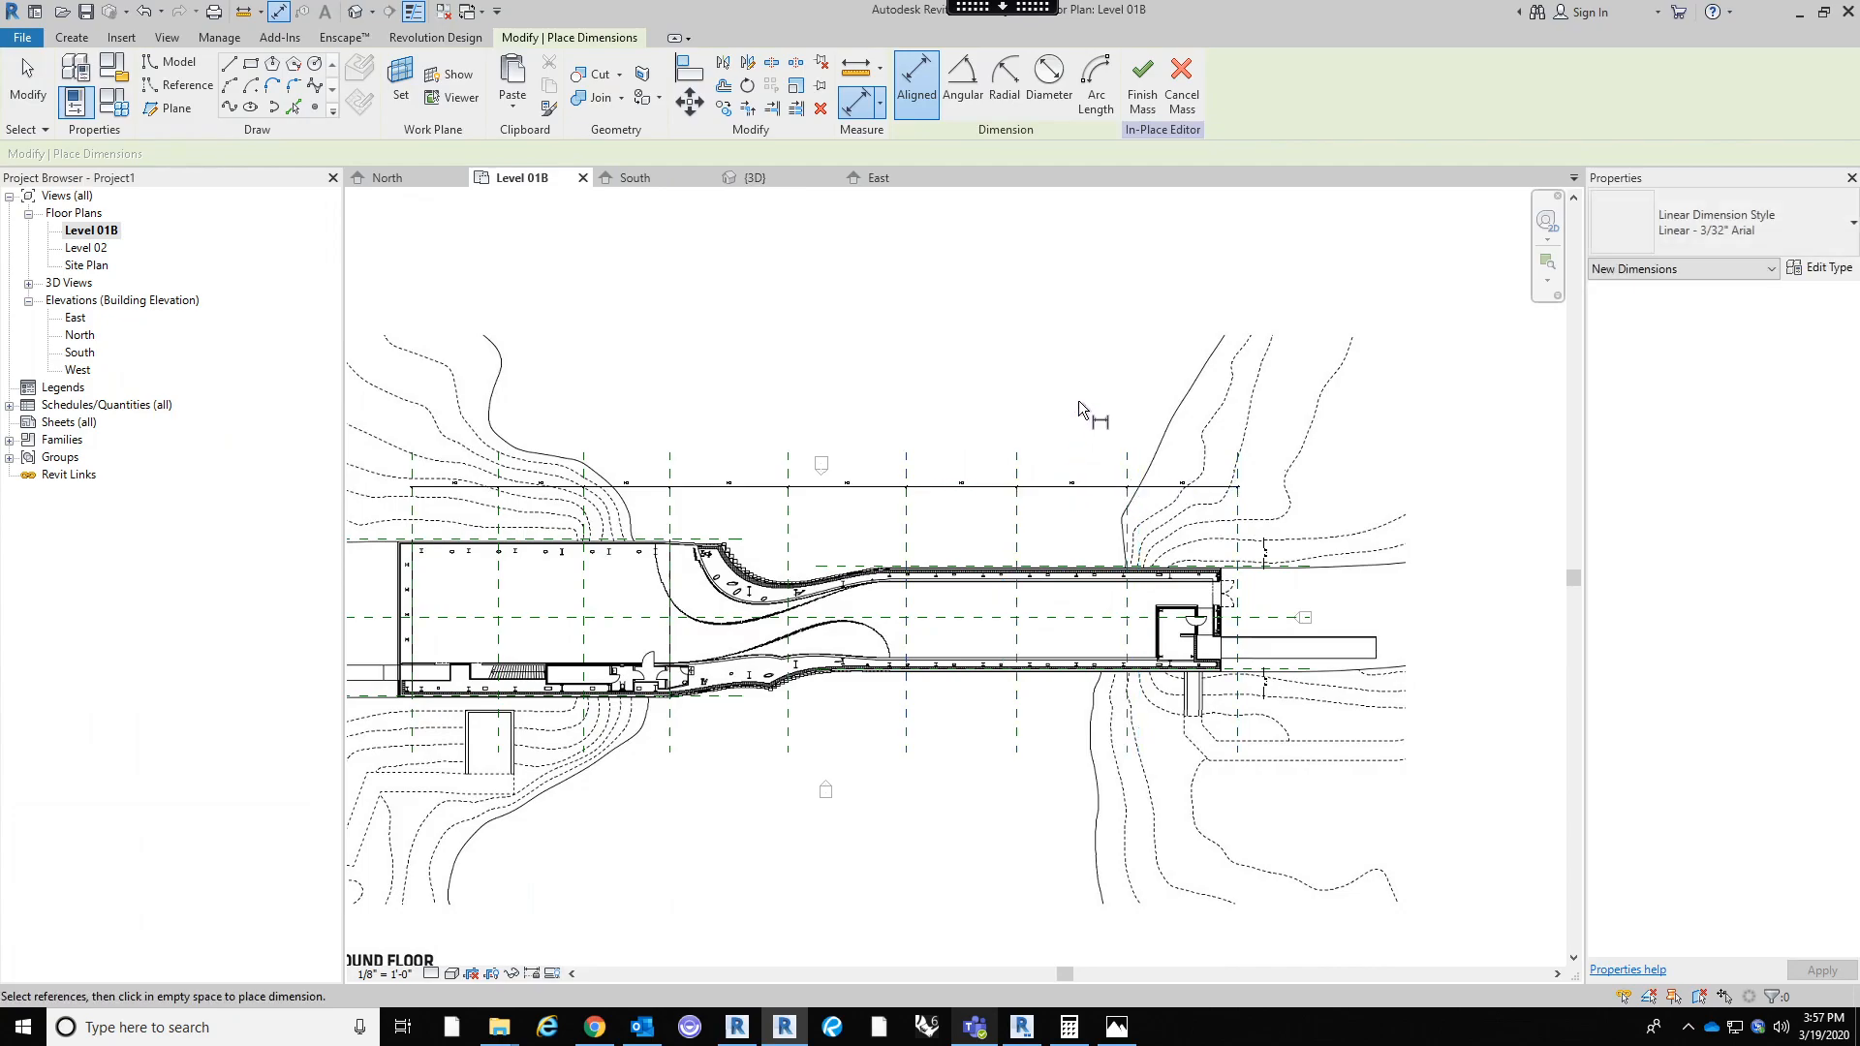
{"action": "key", "text": "Escape"}
Name the intermediate reference plane closest to plane A as AAB
{"action": "middle_click_drag", "start_coordinate": [844, 360], "coordinate": [1007, 360]}
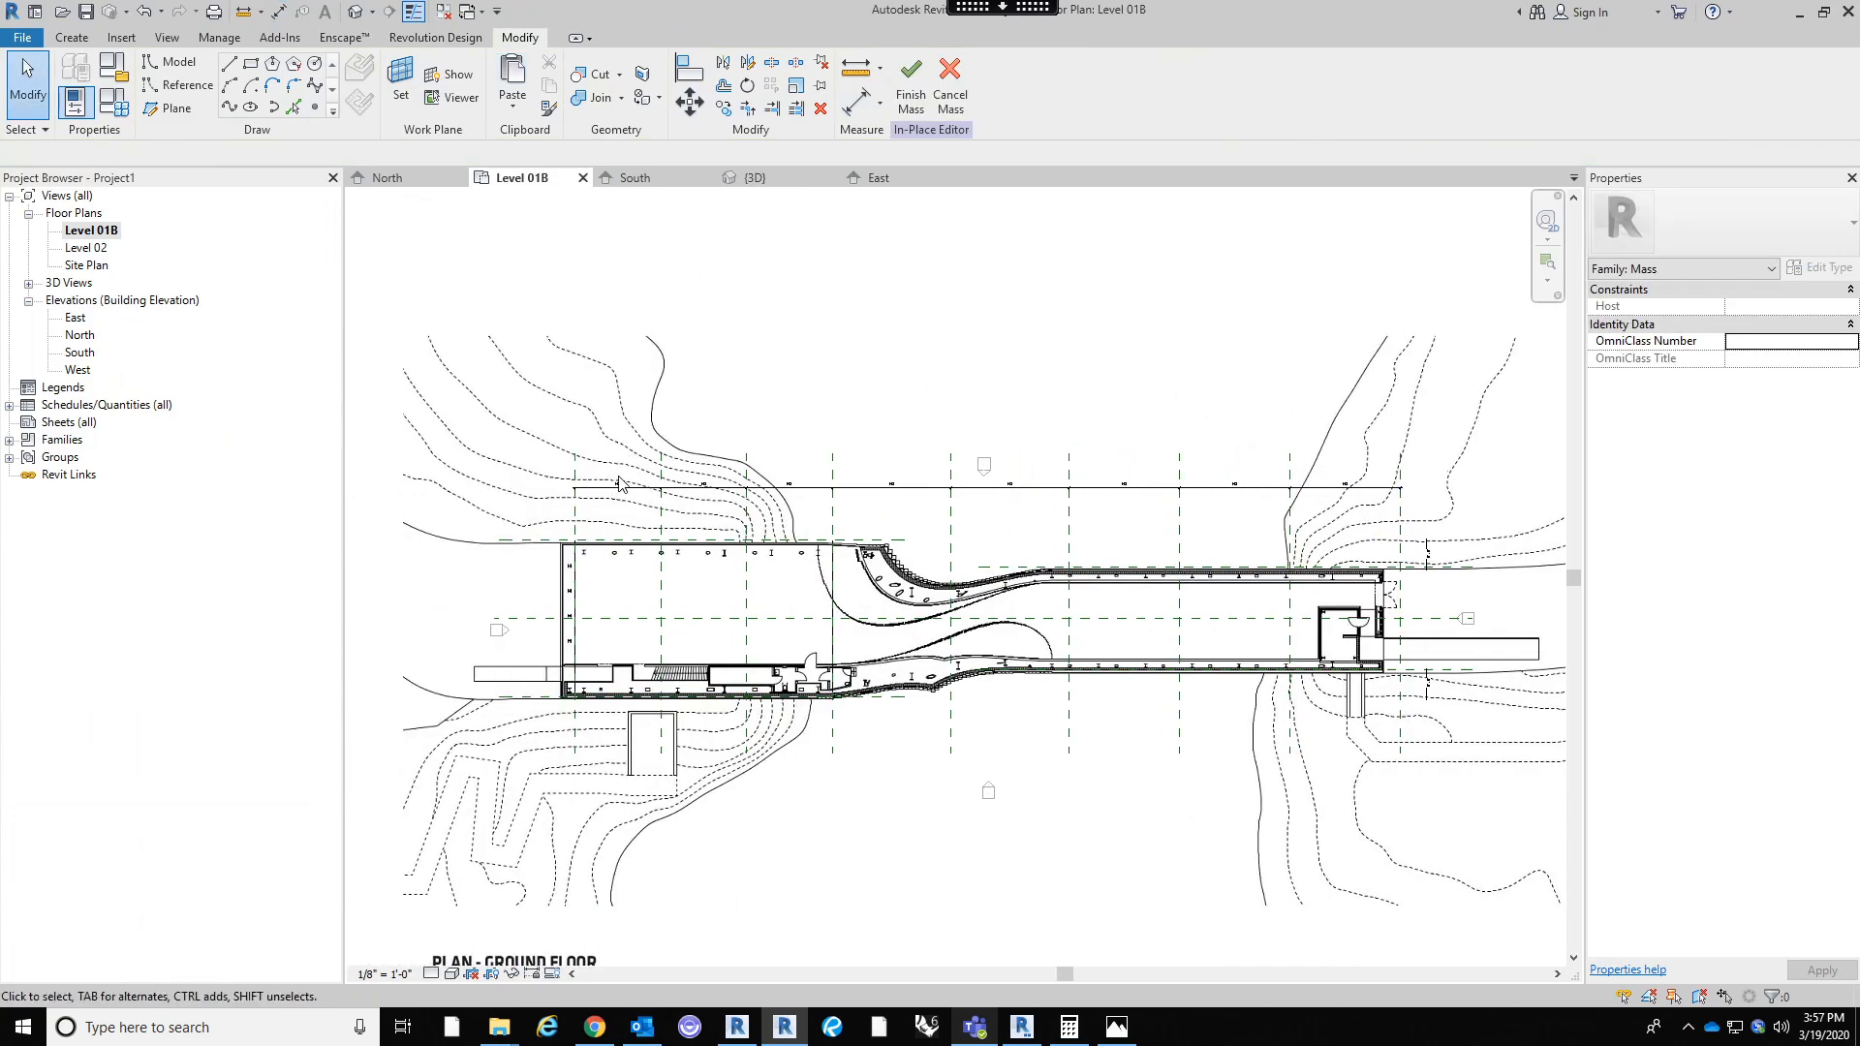
{"action": "scroll", "coordinate": [620, 481], "scroll_direction": "up", "scroll_amount": 2}
{"action": "left_click", "coordinate": [692, 480]}
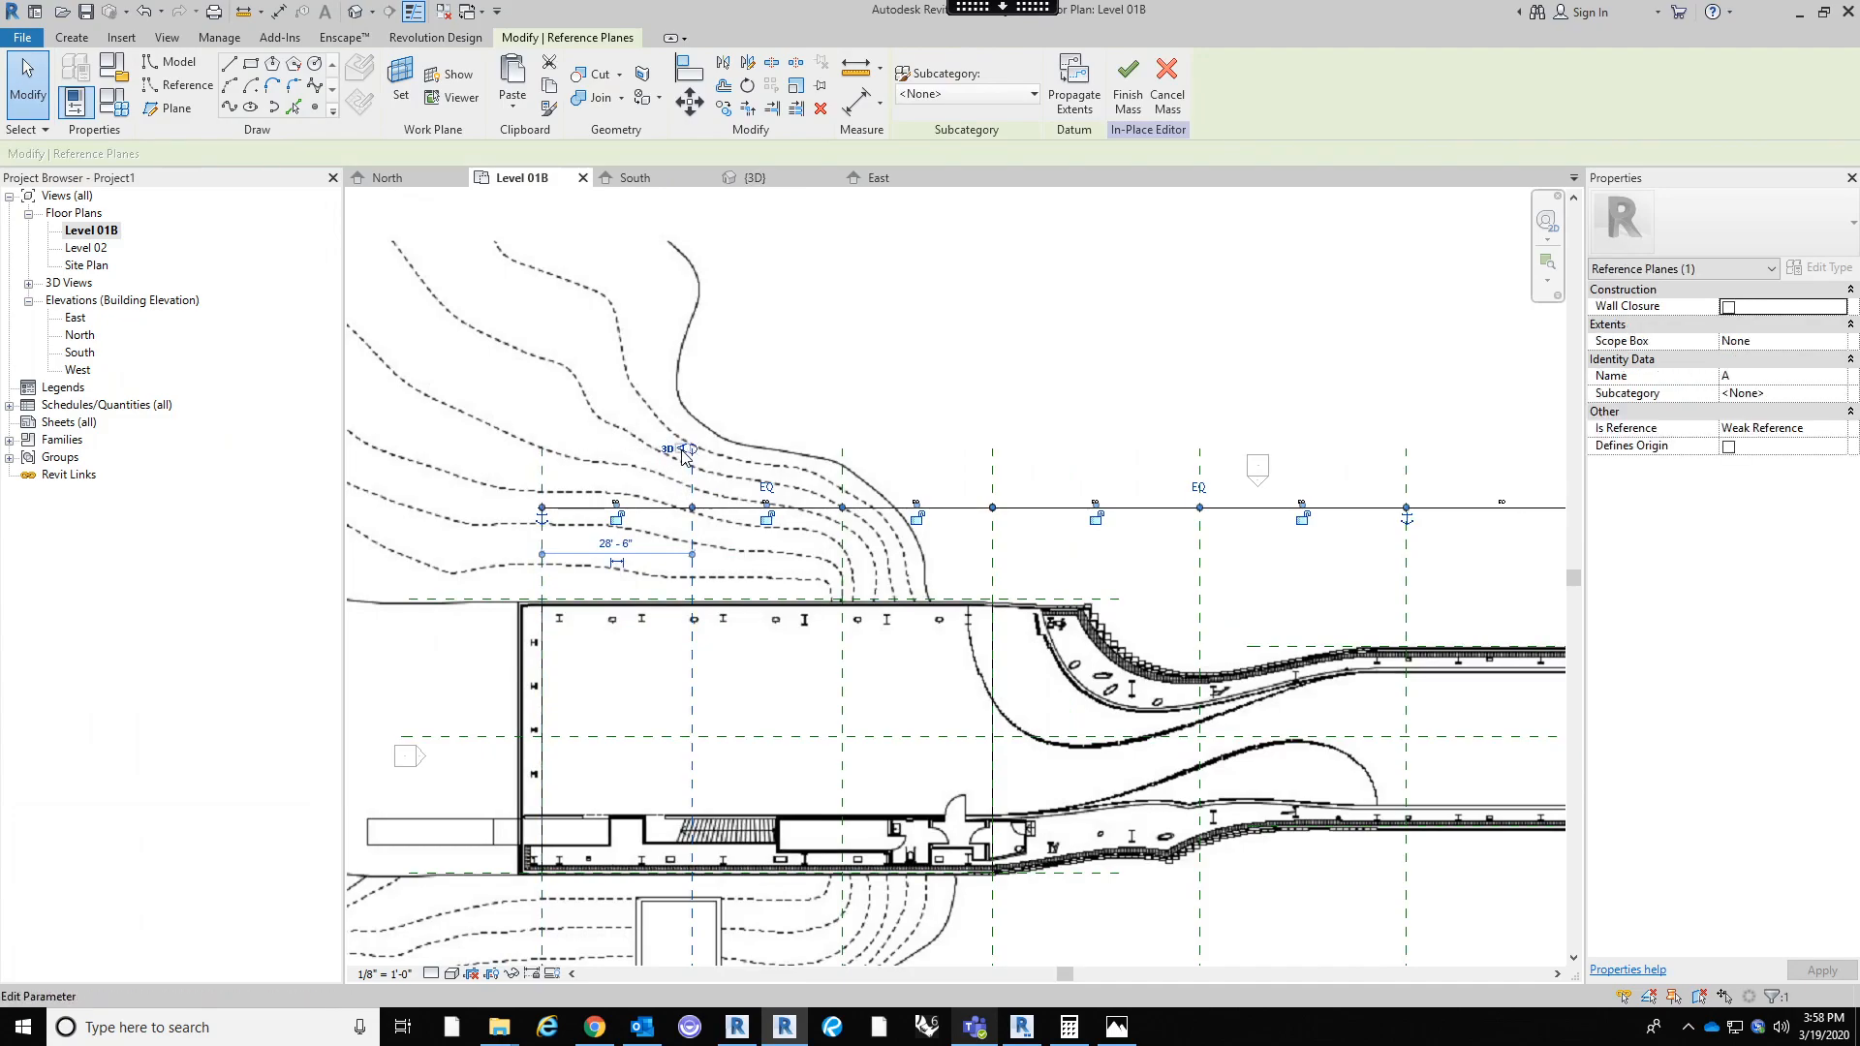
{"action": "left_click", "coordinate": [687, 452]}
{"action": "type", "text": "AAB"}
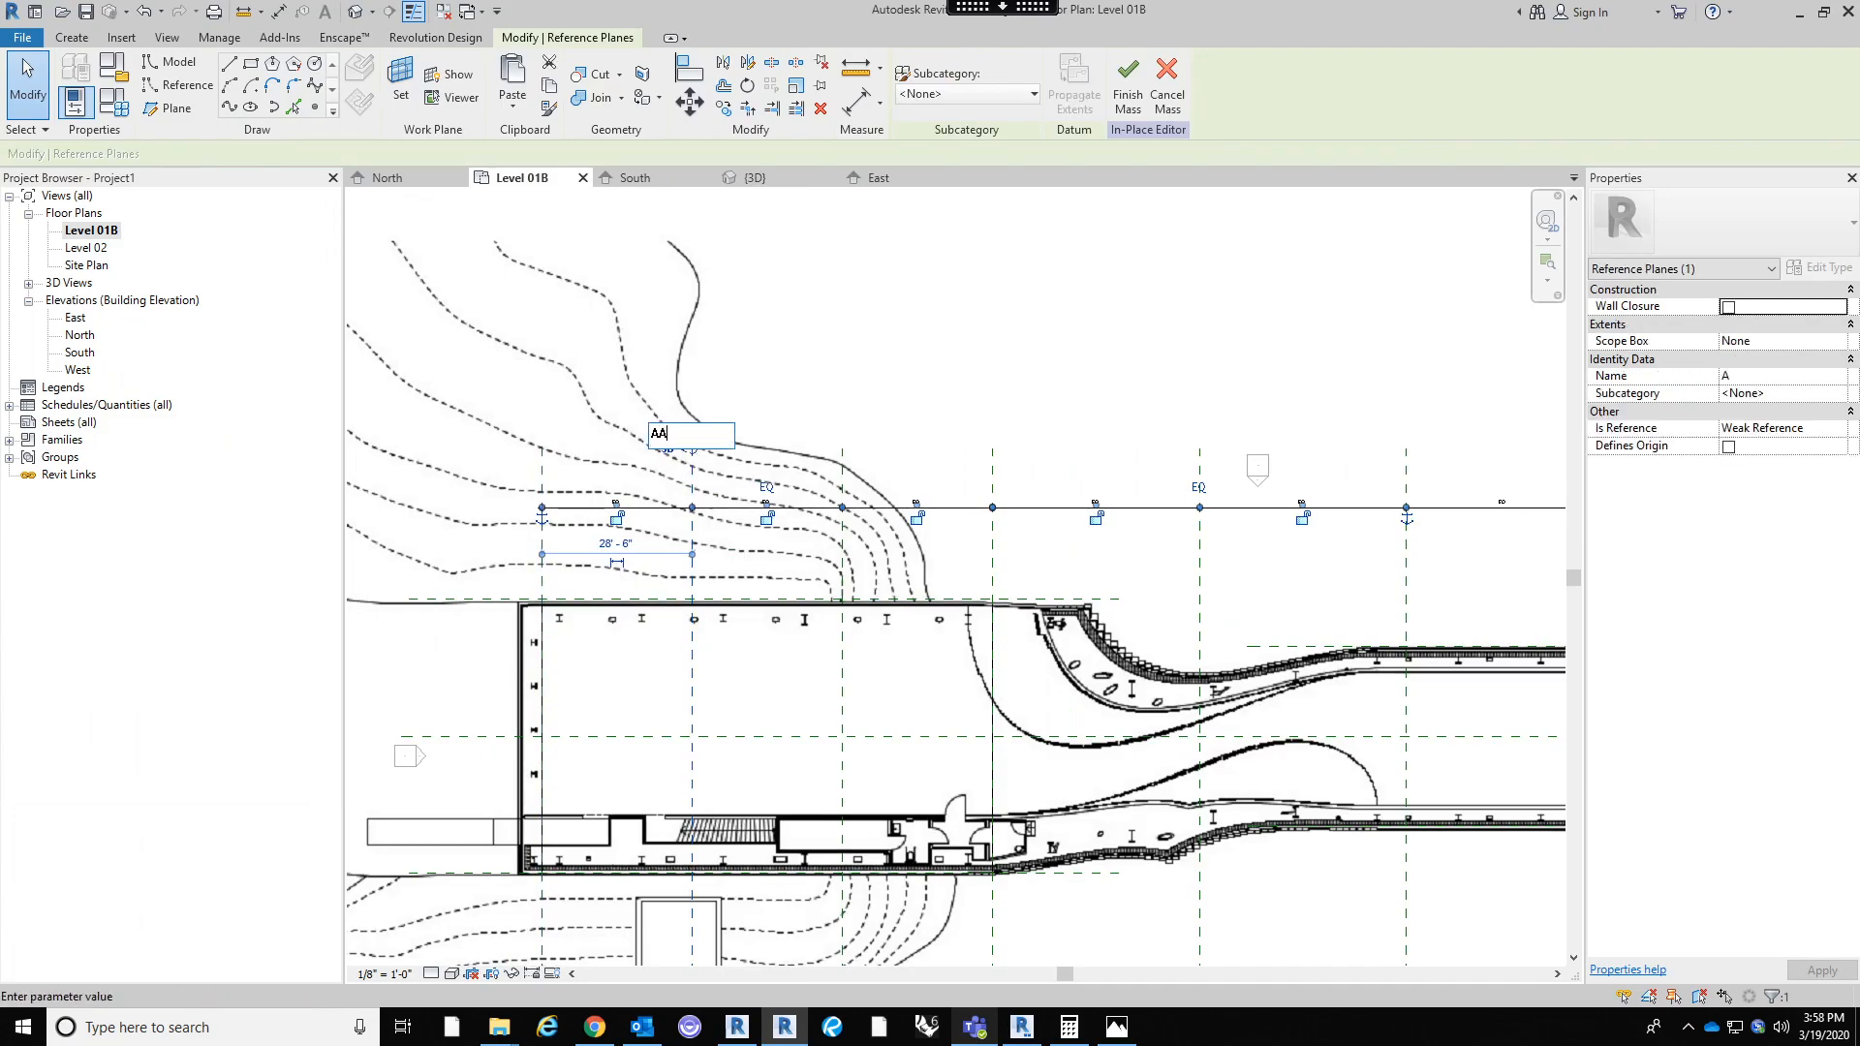
{"action": "key", "text": "Return"}
Name the intermediate reference plane closest to plane B as ABB
{"action": "left_click", "coordinate": [839, 478]}
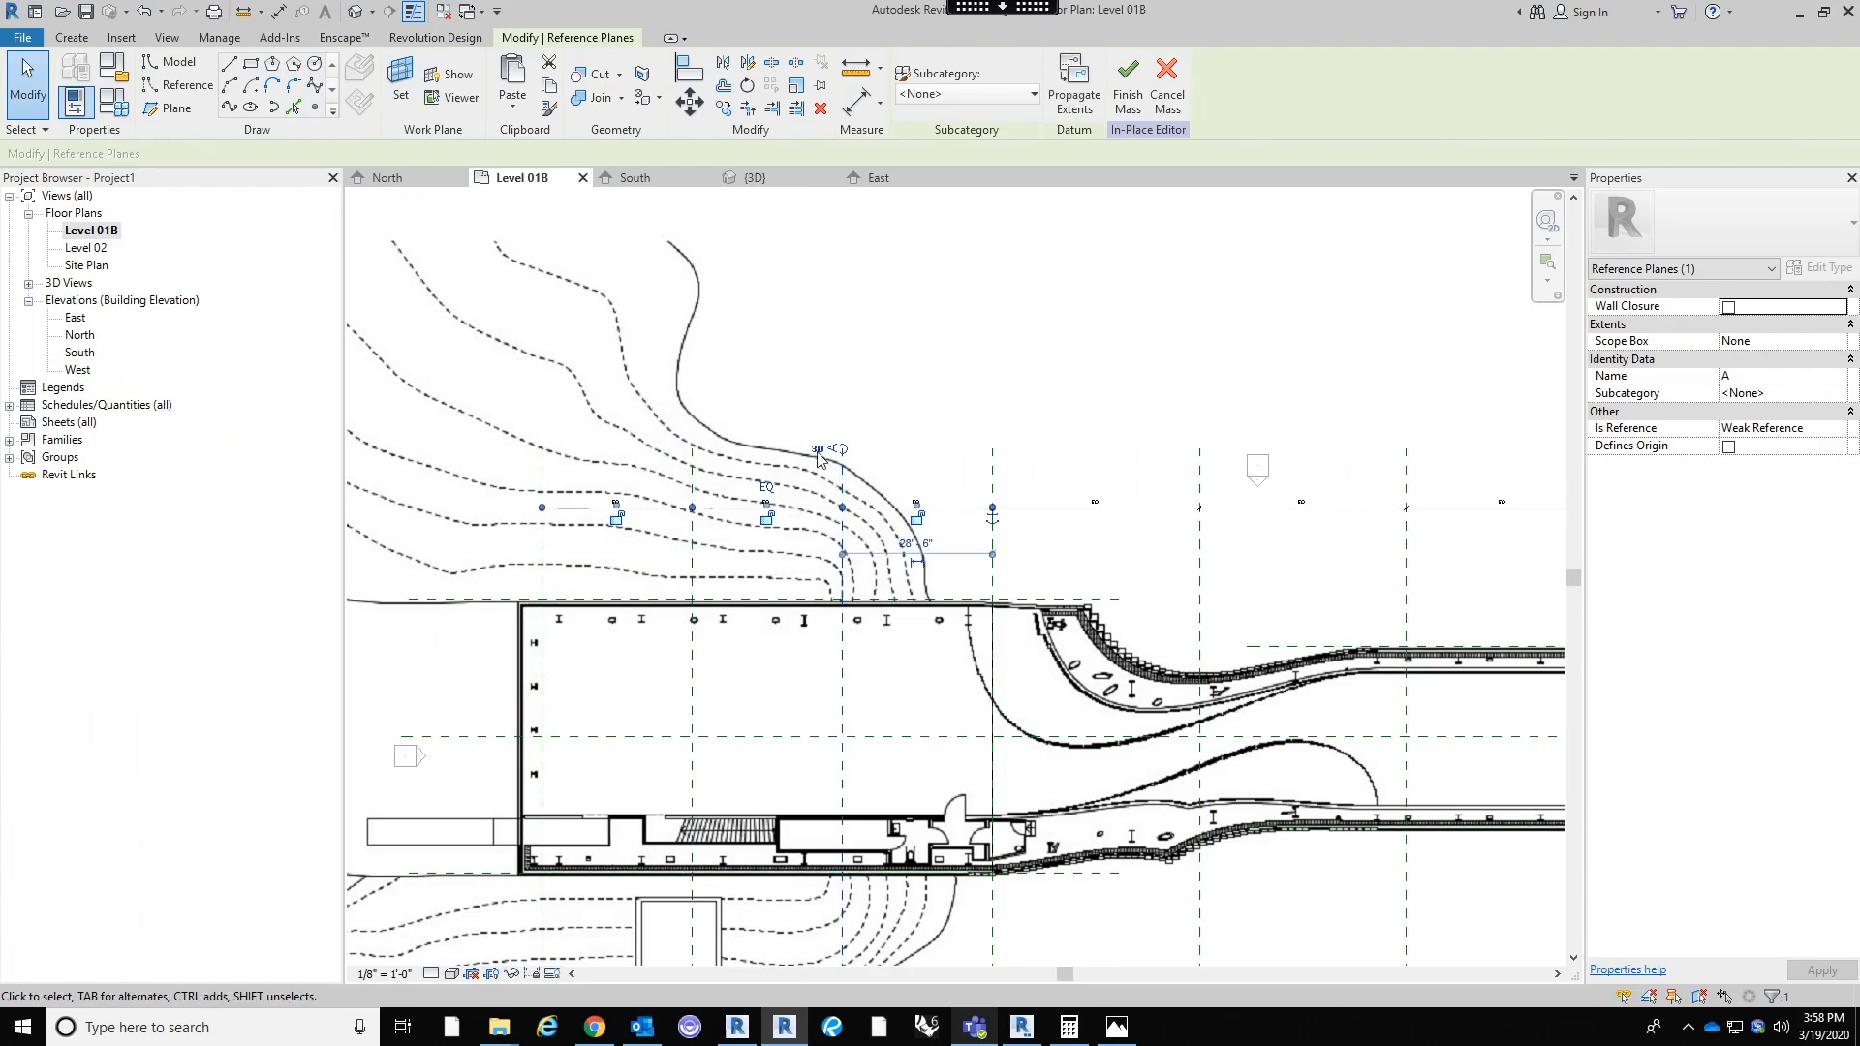
{"action": "left_click", "coordinate": [839, 448]}
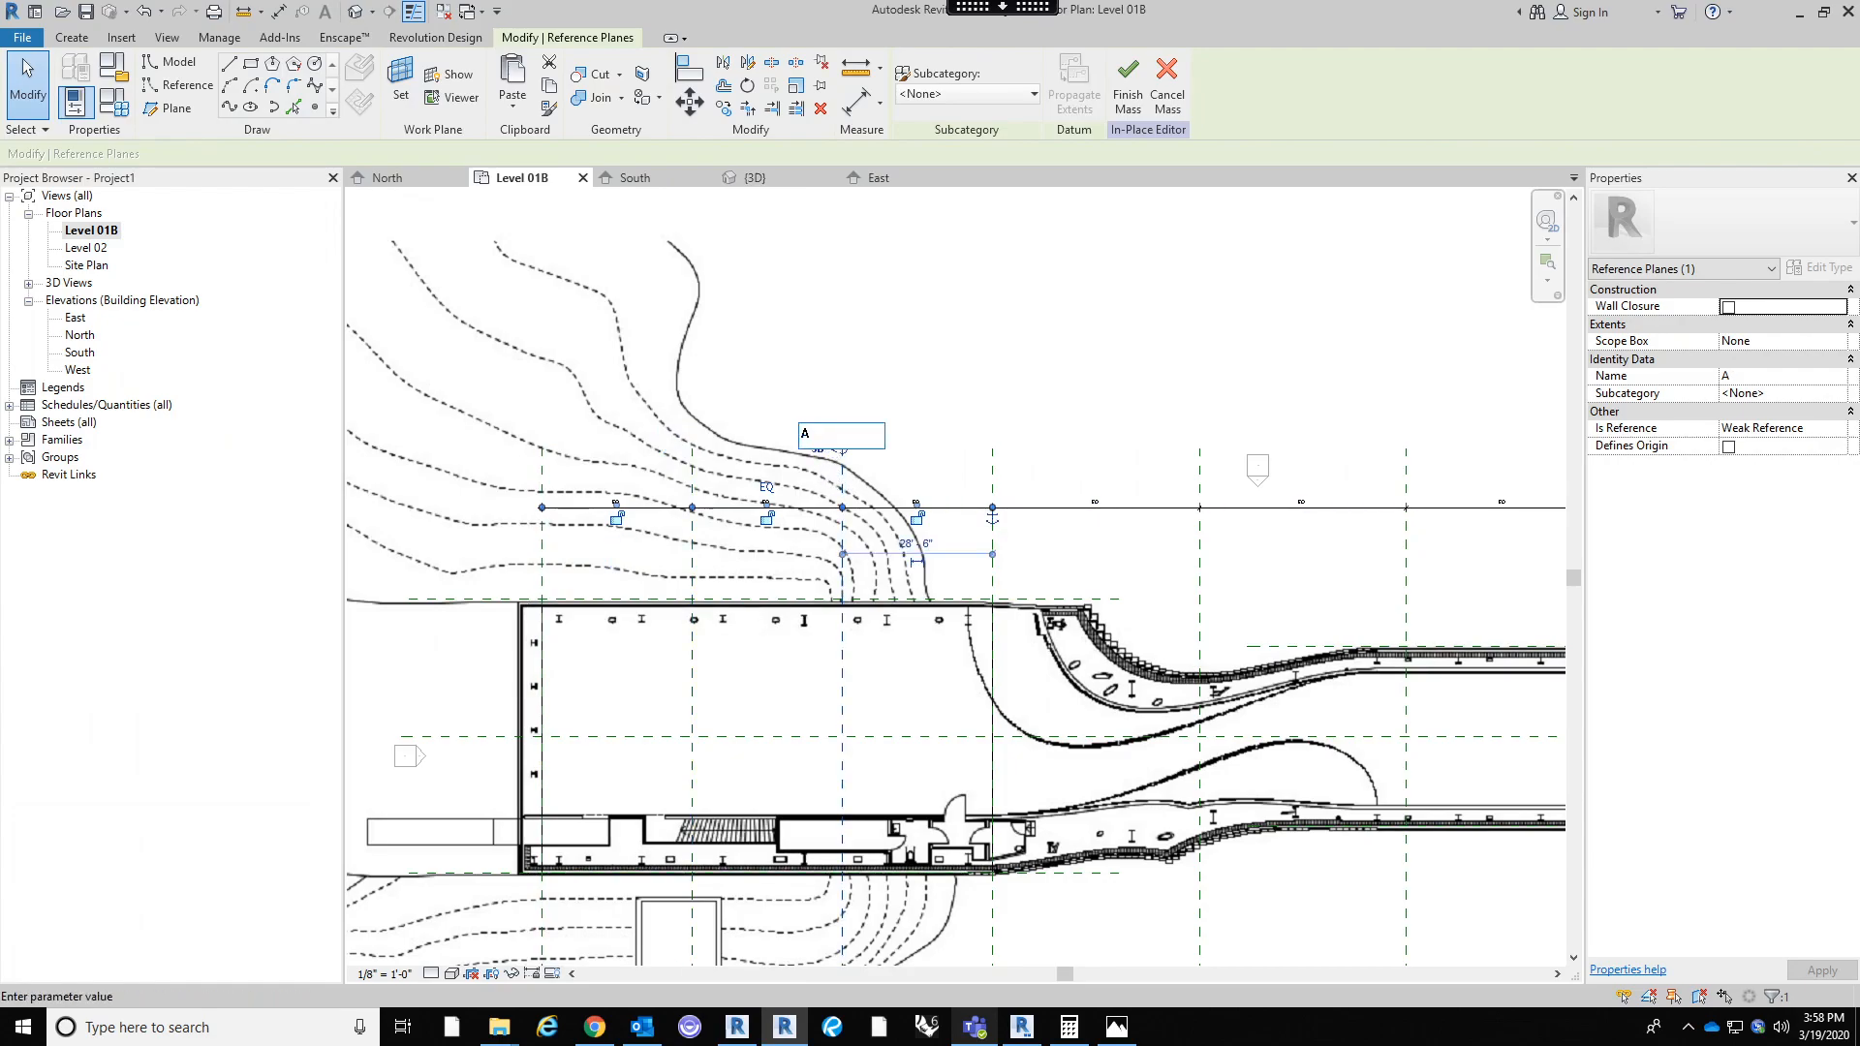
{"action": "type", "text": "ABB"}
{"action": "key", "text": "Return"}
Name the intermediate reference plane closest to plane C as CCD
{"action": "scroll", "coordinate": [1244, 361], "scroll_direction": "down", "scroll_amount": 3}
{"action": "middle_click_drag", "start_coordinate": [1216, 403], "coordinate": [1025, 432]}
{"action": "scroll", "coordinate": [1025, 432], "scroll_direction": "up", "scroll_amount": 2}
{"action": "left_click", "coordinate": [915, 485]}
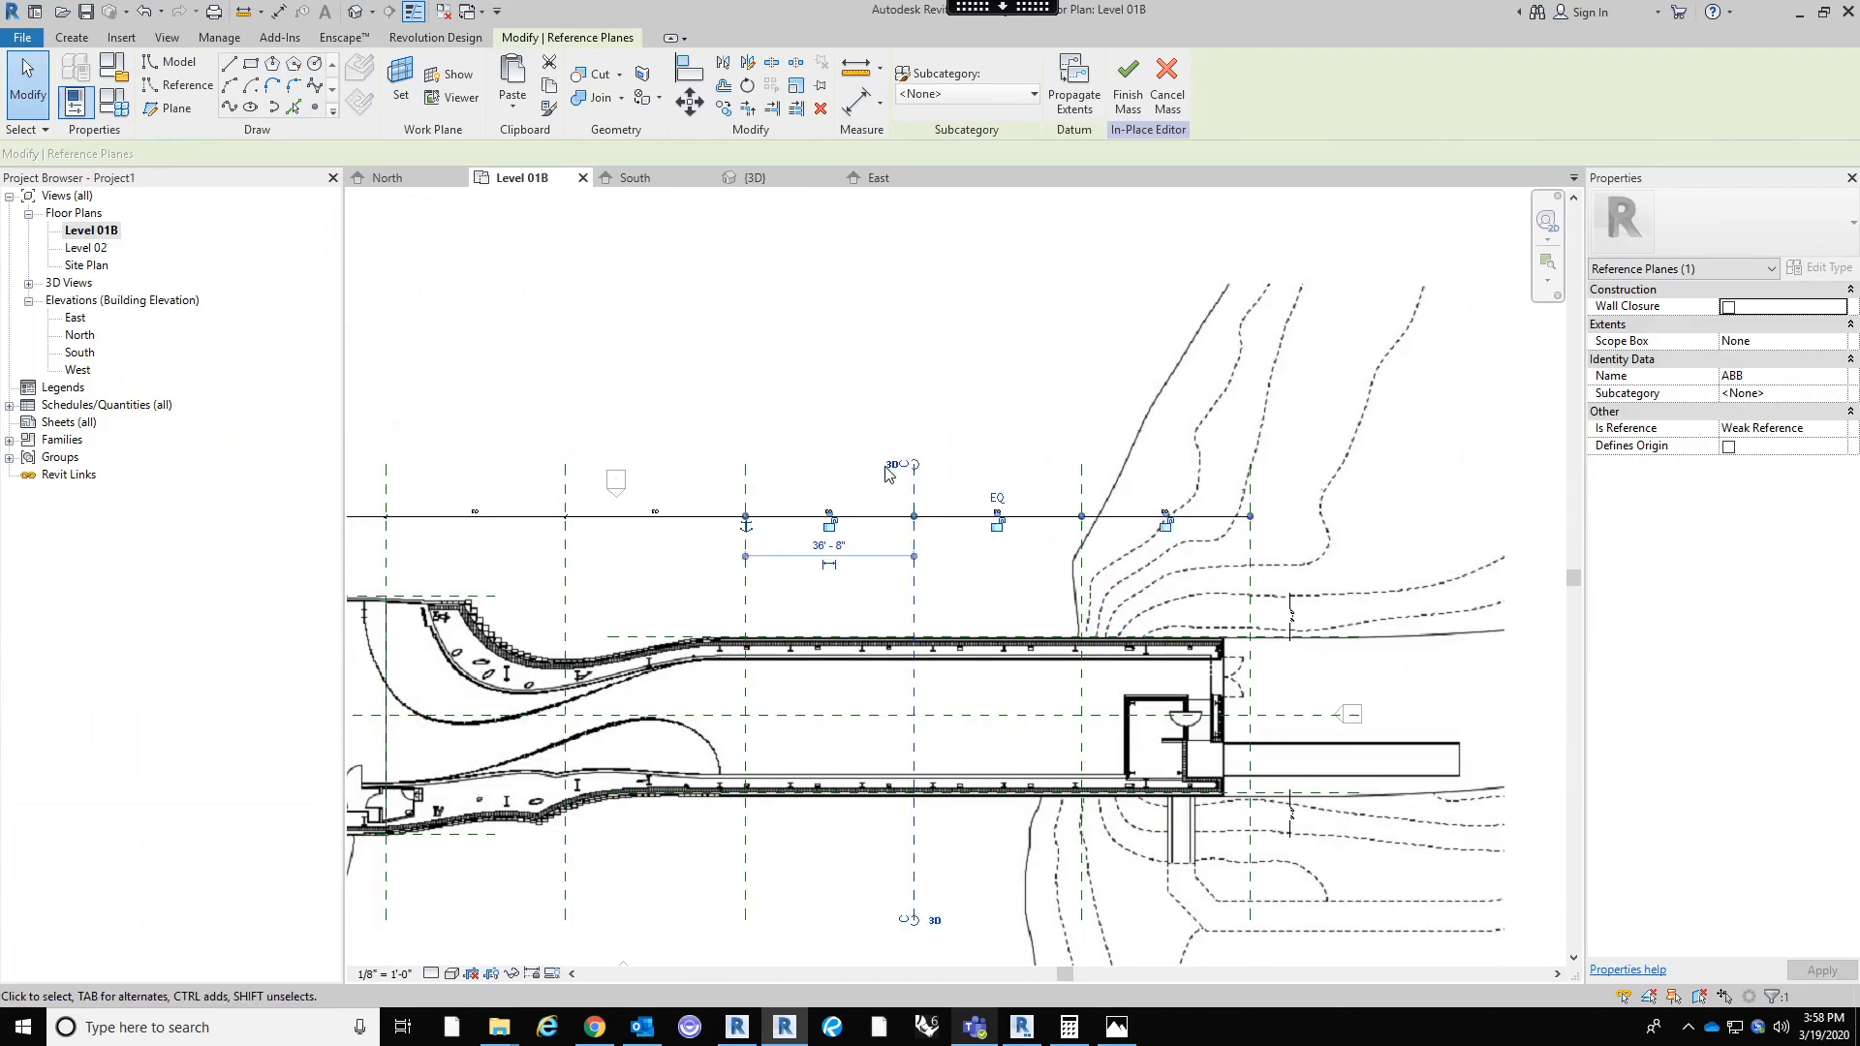
{"action": "left_click", "coordinate": [891, 469]}
{"action": "left_click", "coordinate": [905, 467]}
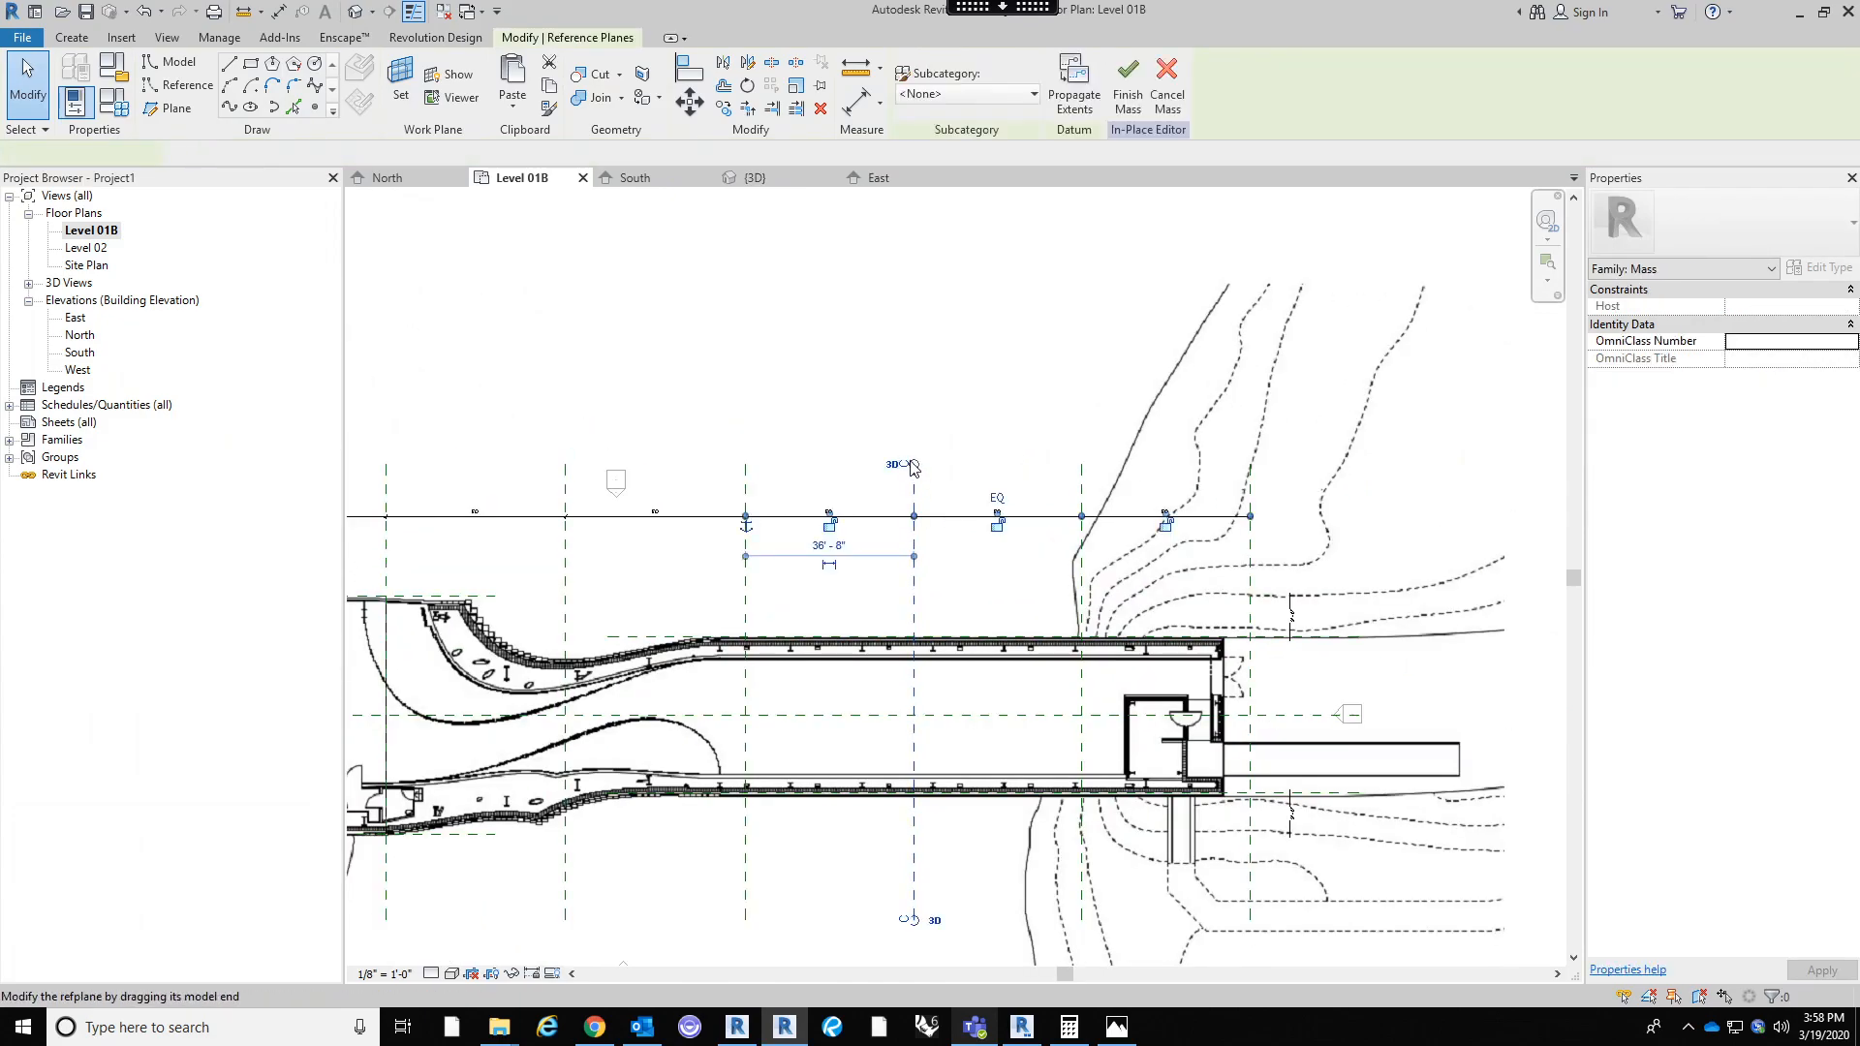
{"action": "scroll", "coordinate": [911, 470], "scroll_direction": "up", "scroll_amount": 2}
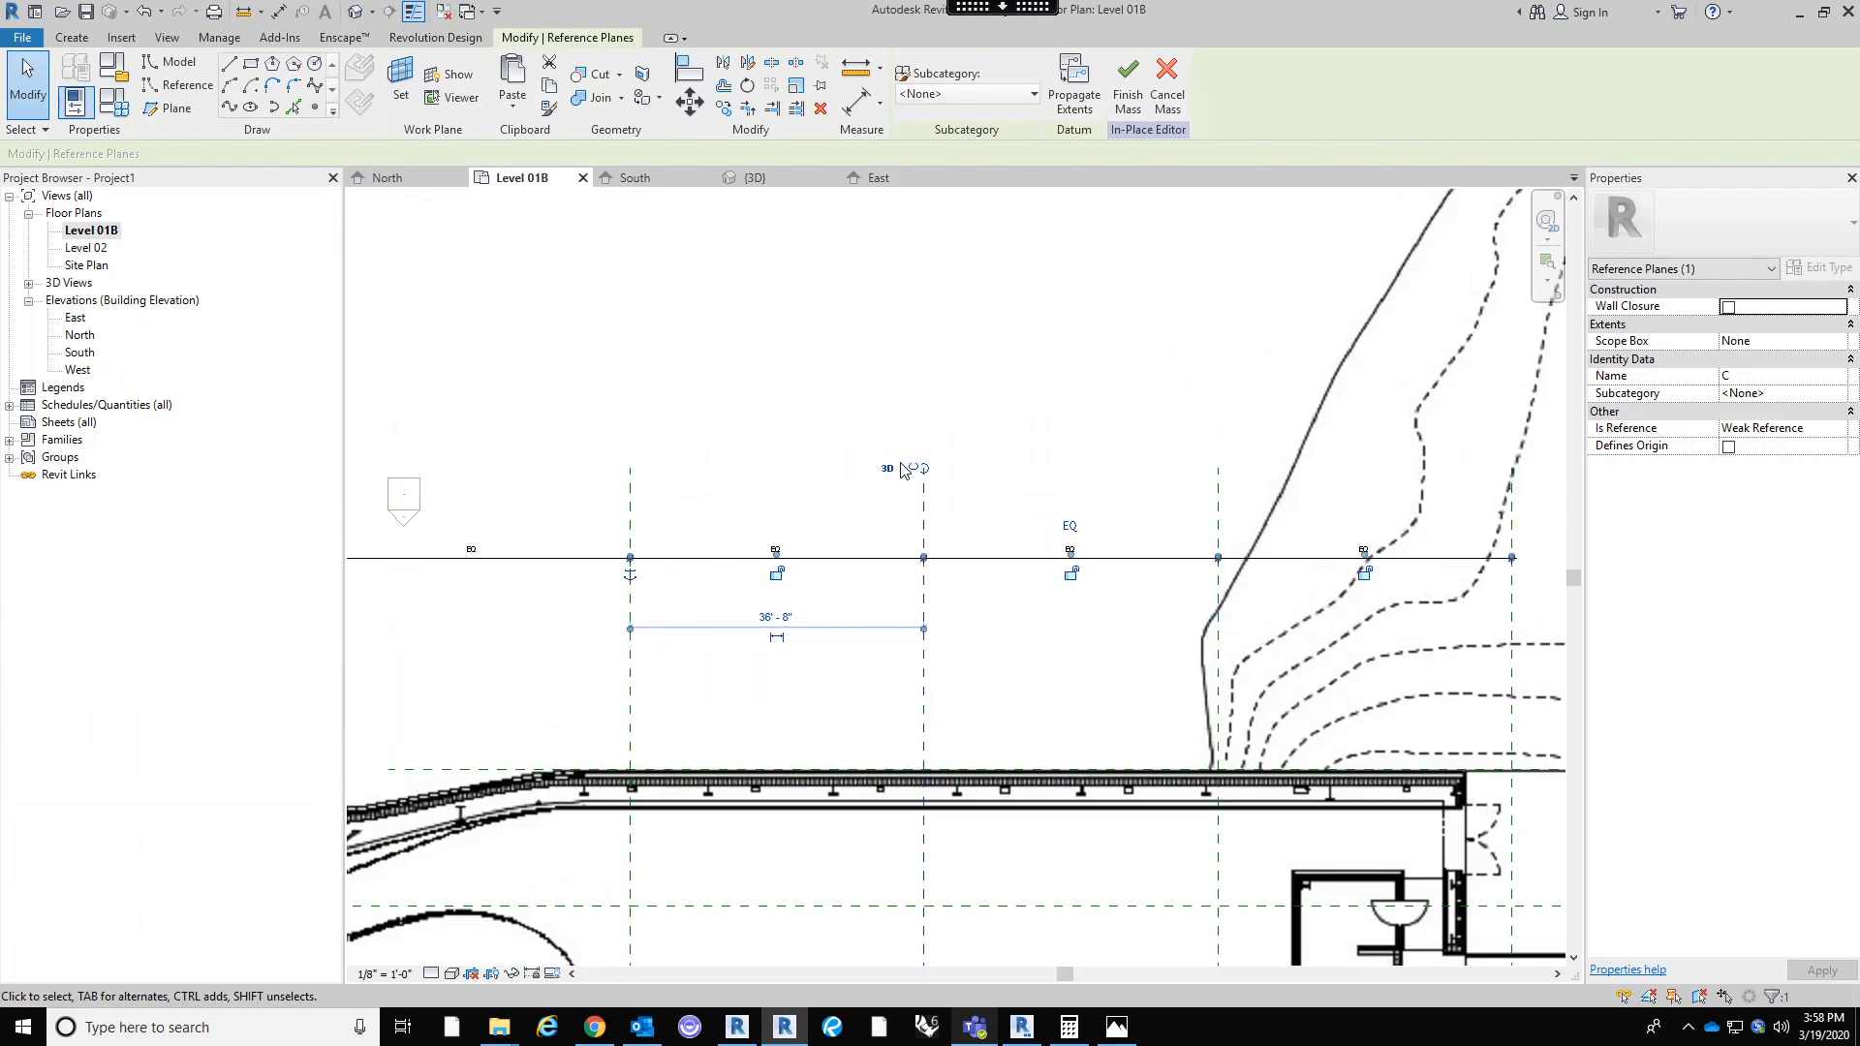
{"action": "key", "text": "Escape"}
{"action": "left_click", "coordinate": [920, 473]}
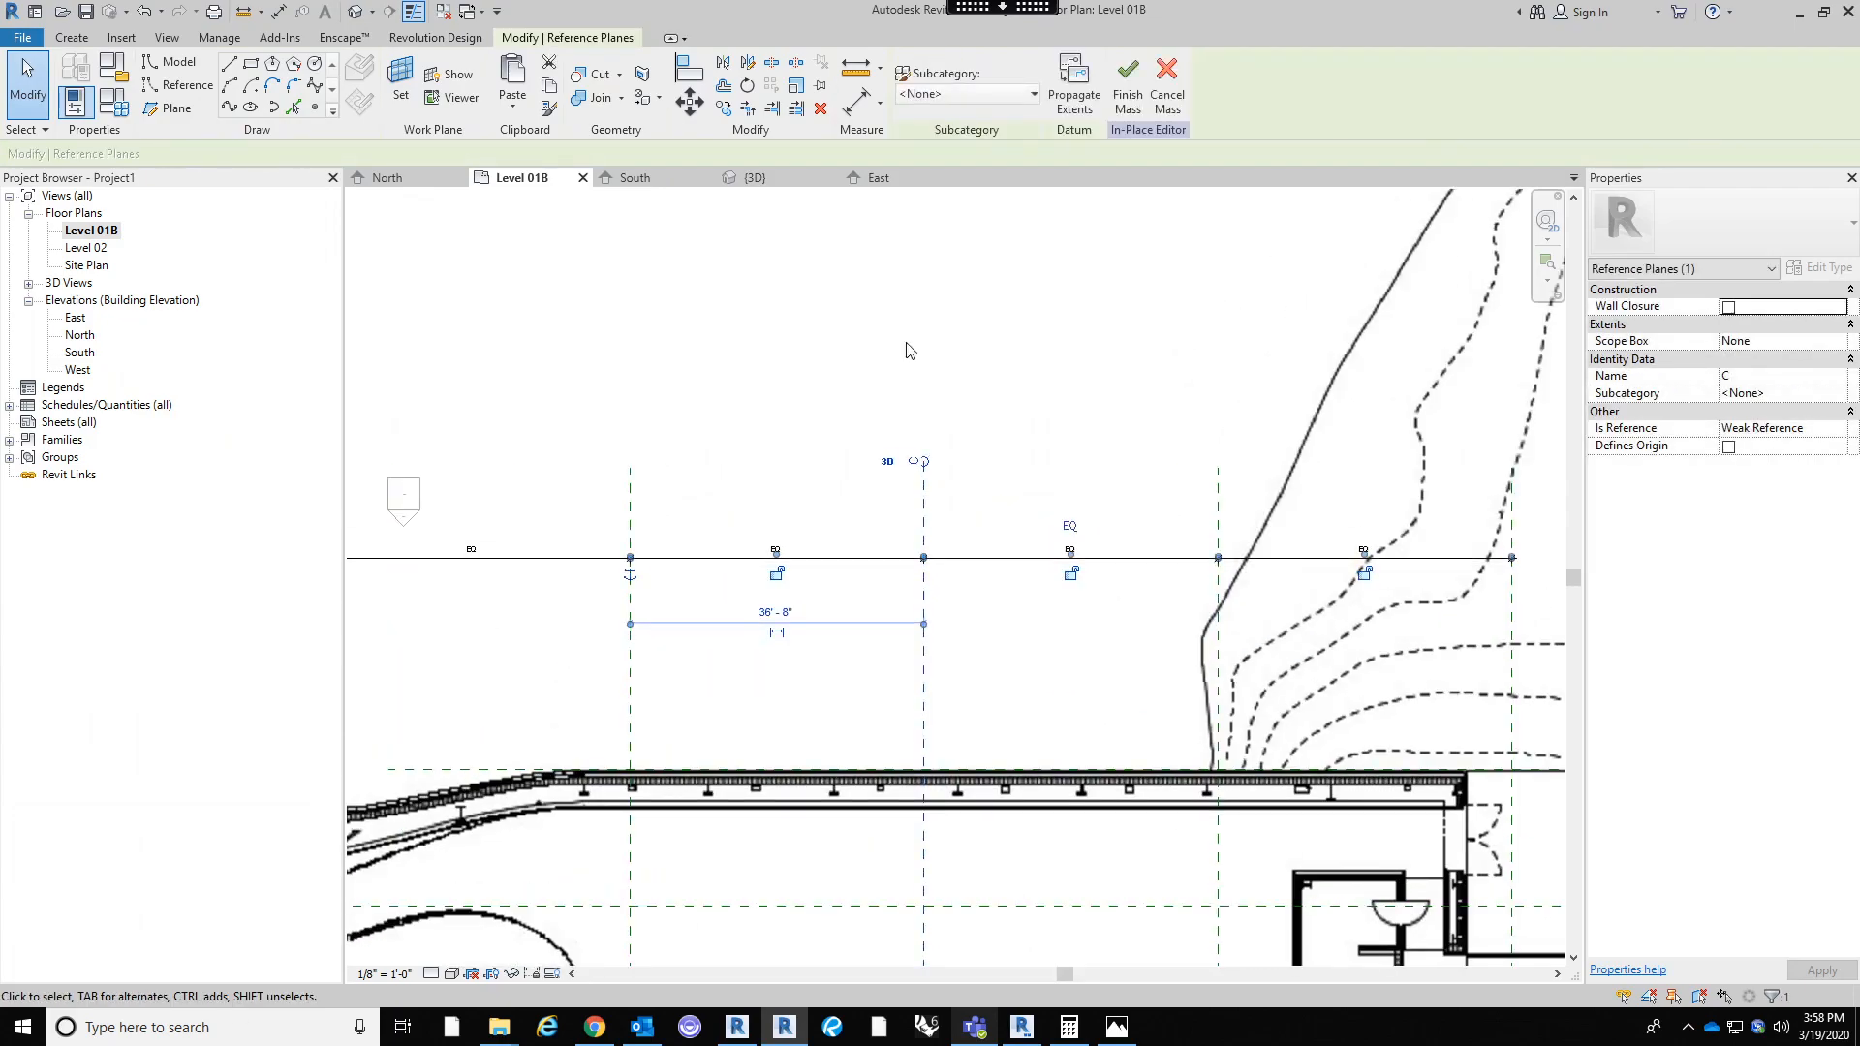
{"action": "left_click_drag", "start_coordinate": [928, 462], "coordinate": [921, 469]}
{"action": "left_click", "coordinate": [913, 471]}
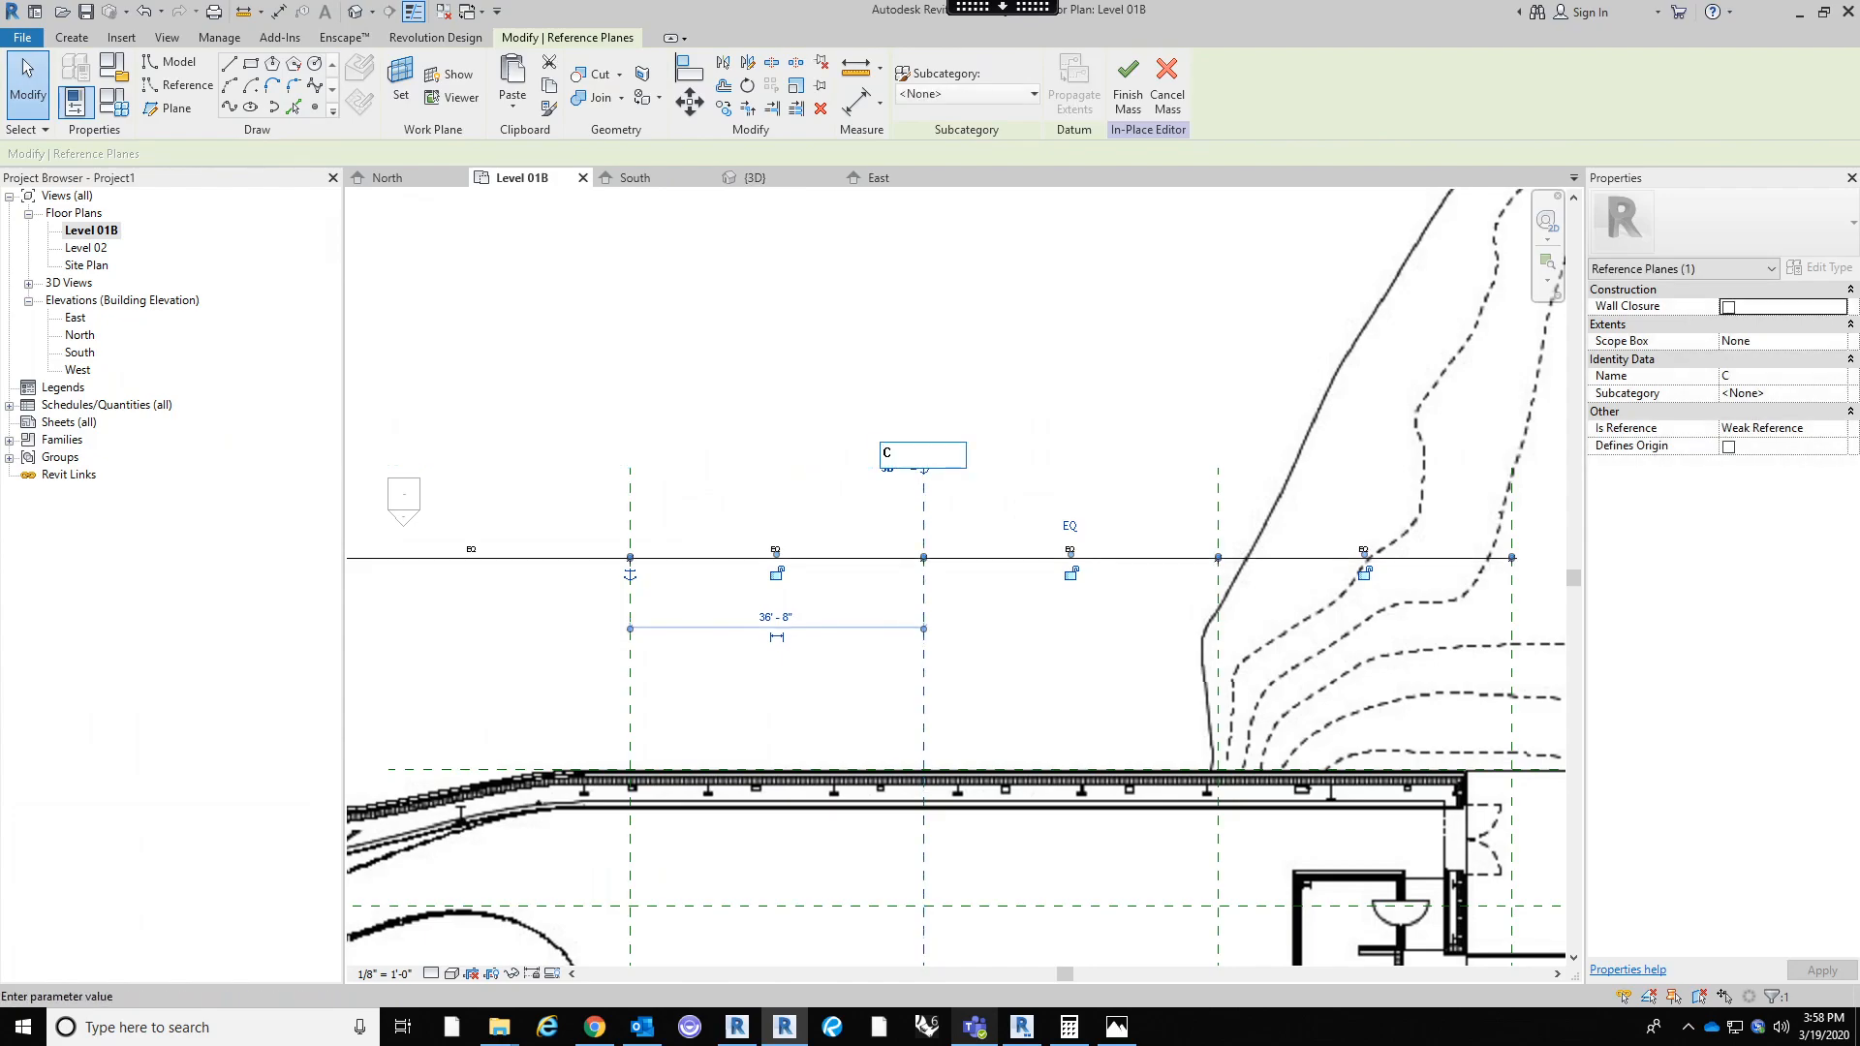
{"action": "key", "text": "Return"}
Name the intermediate reference plane closest to plane D as CDD
{"action": "left_click", "coordinate": [1218, 477]}
{"action": "left_click", "coordinate": [1210, 469]}
{"action": "key", "text": "Return"}
{"action": "key", "text": "Escape"}
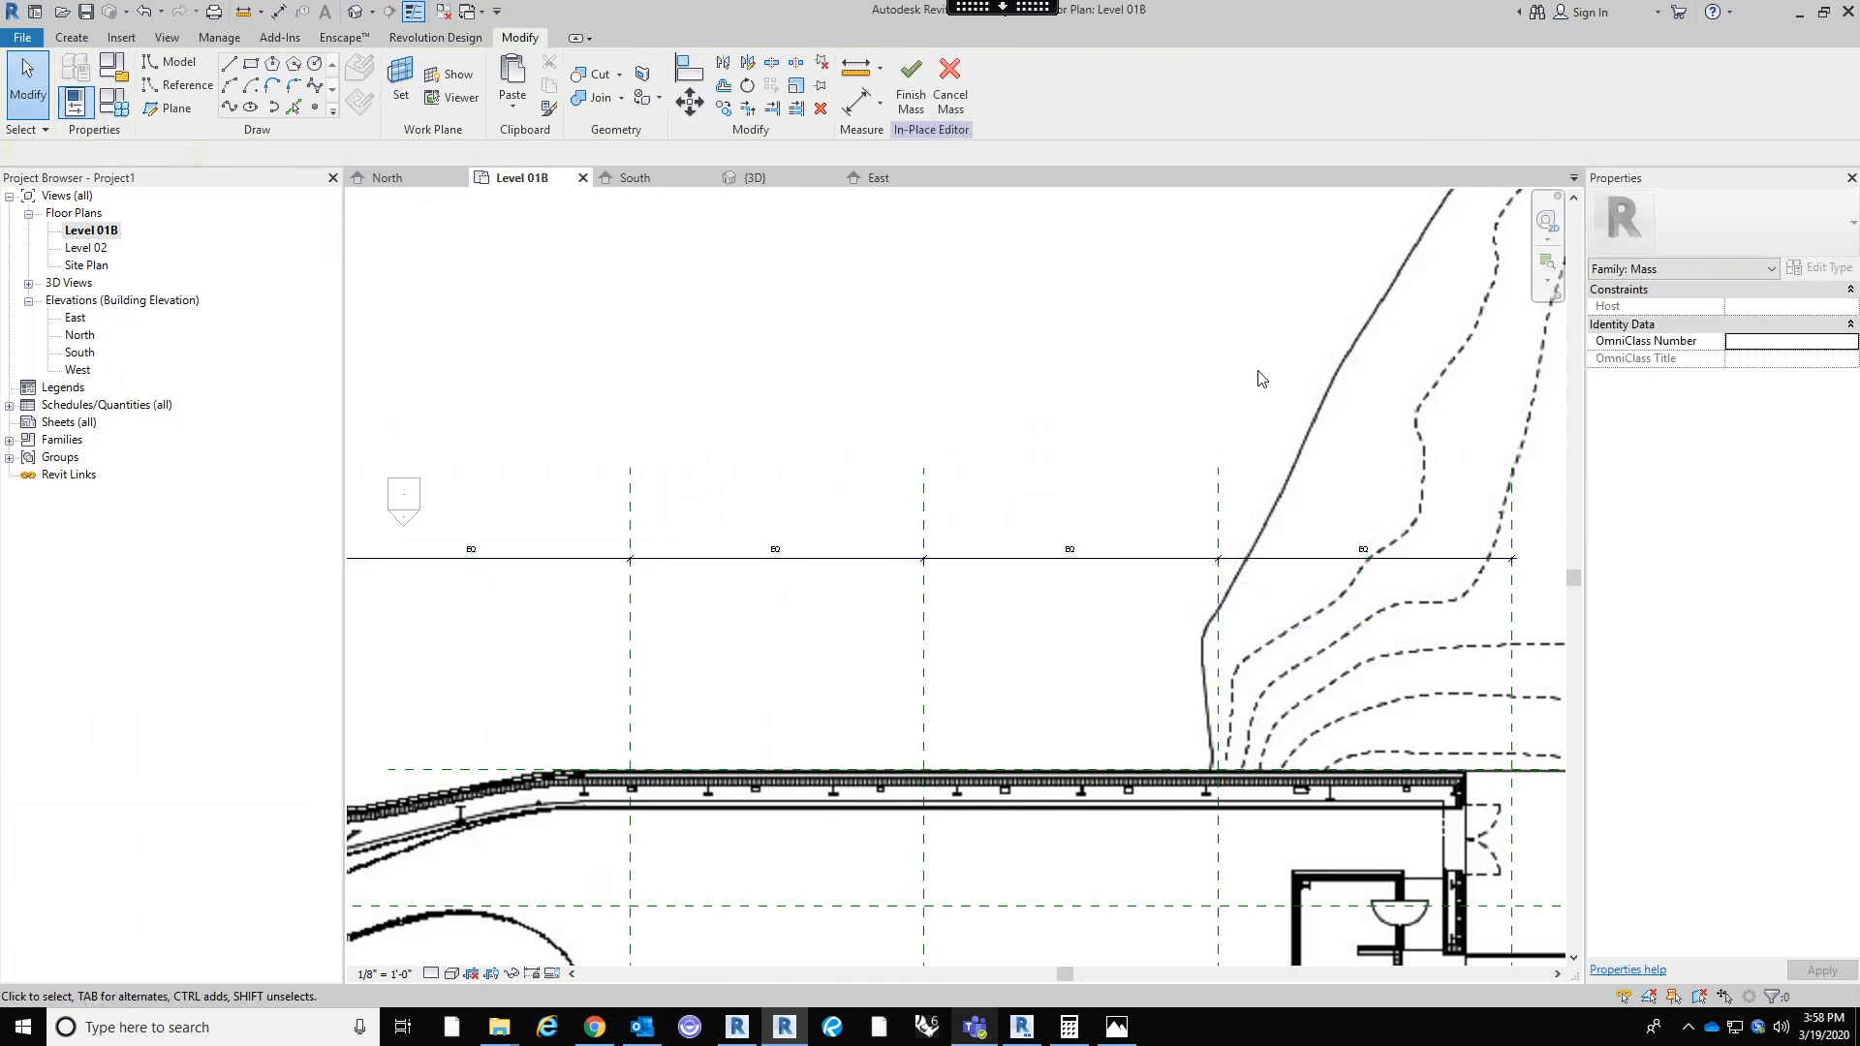
In the 3D view, copy the rectangular profile on plane D, paste it in the same place and rehost the copy to reference plane CDD
{"action": "scroll", "coordinate": [1206, 366], "scroll_direction": "down", "scroll_amount": 5}
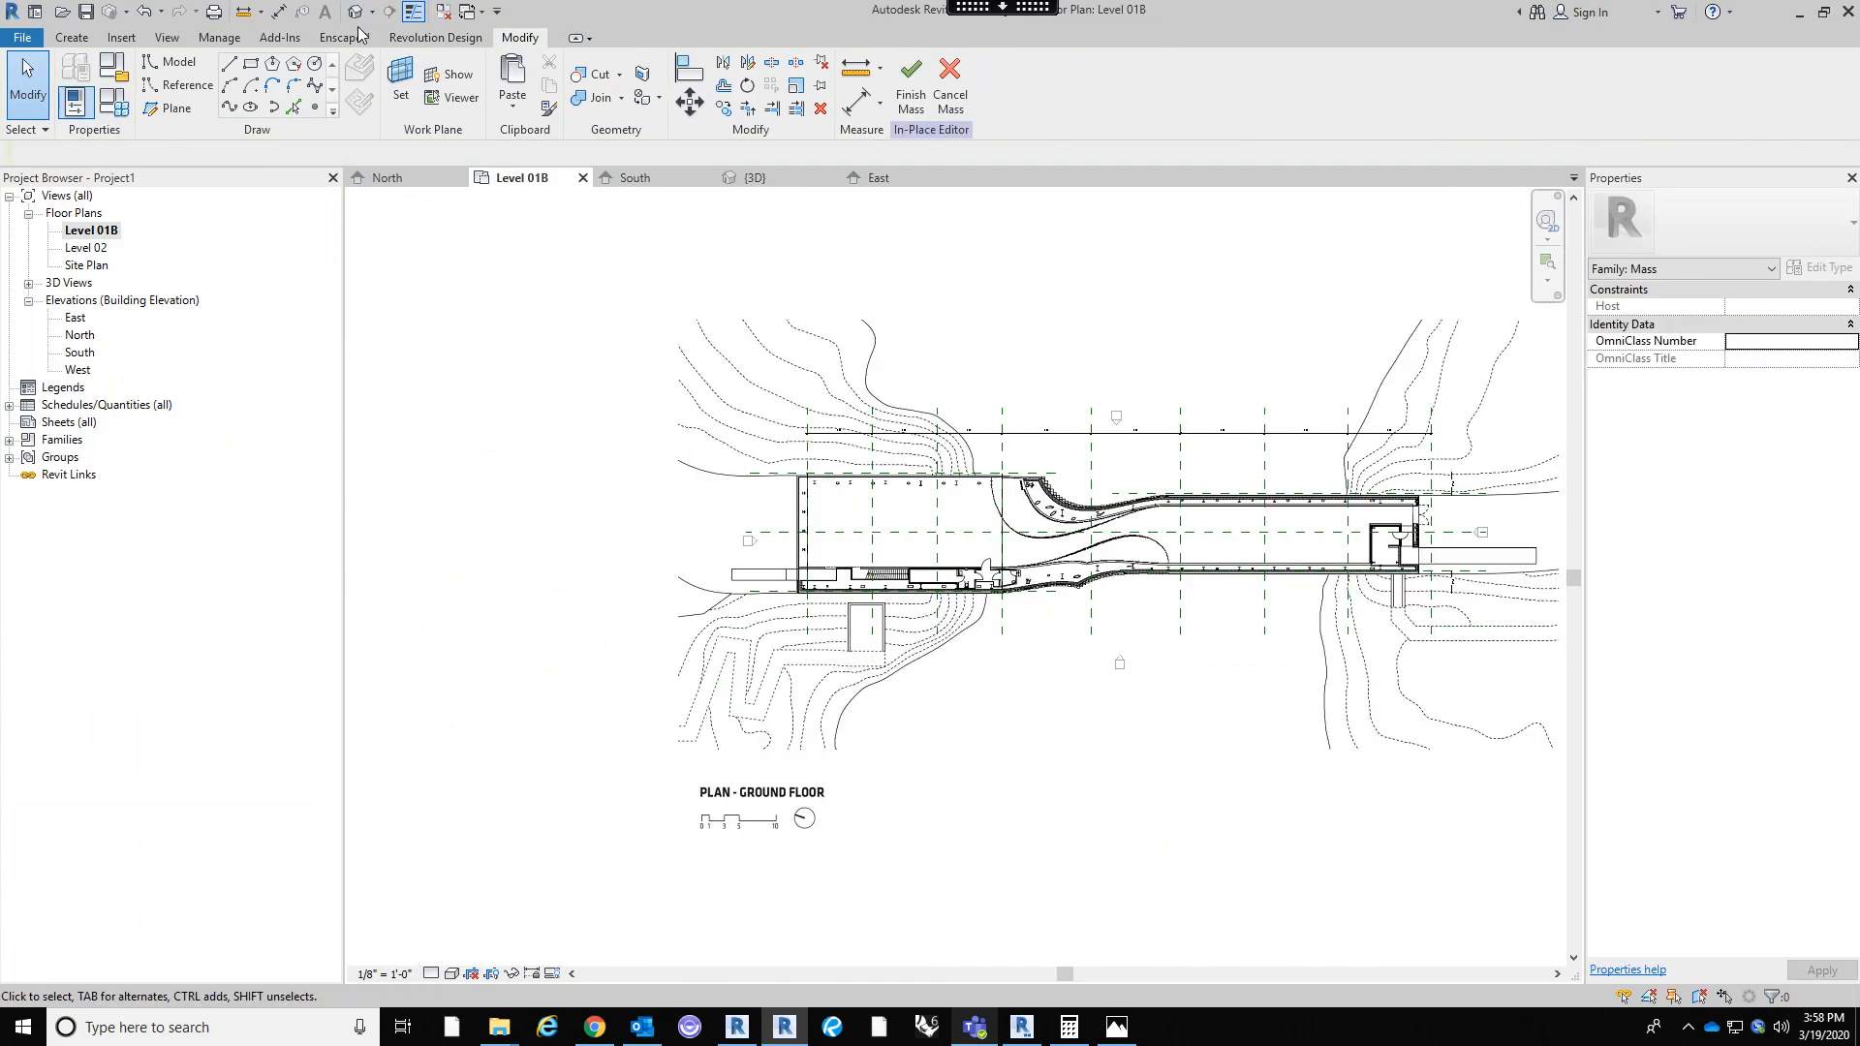
{"action": "left_click", "coordinate": [356, 13]}
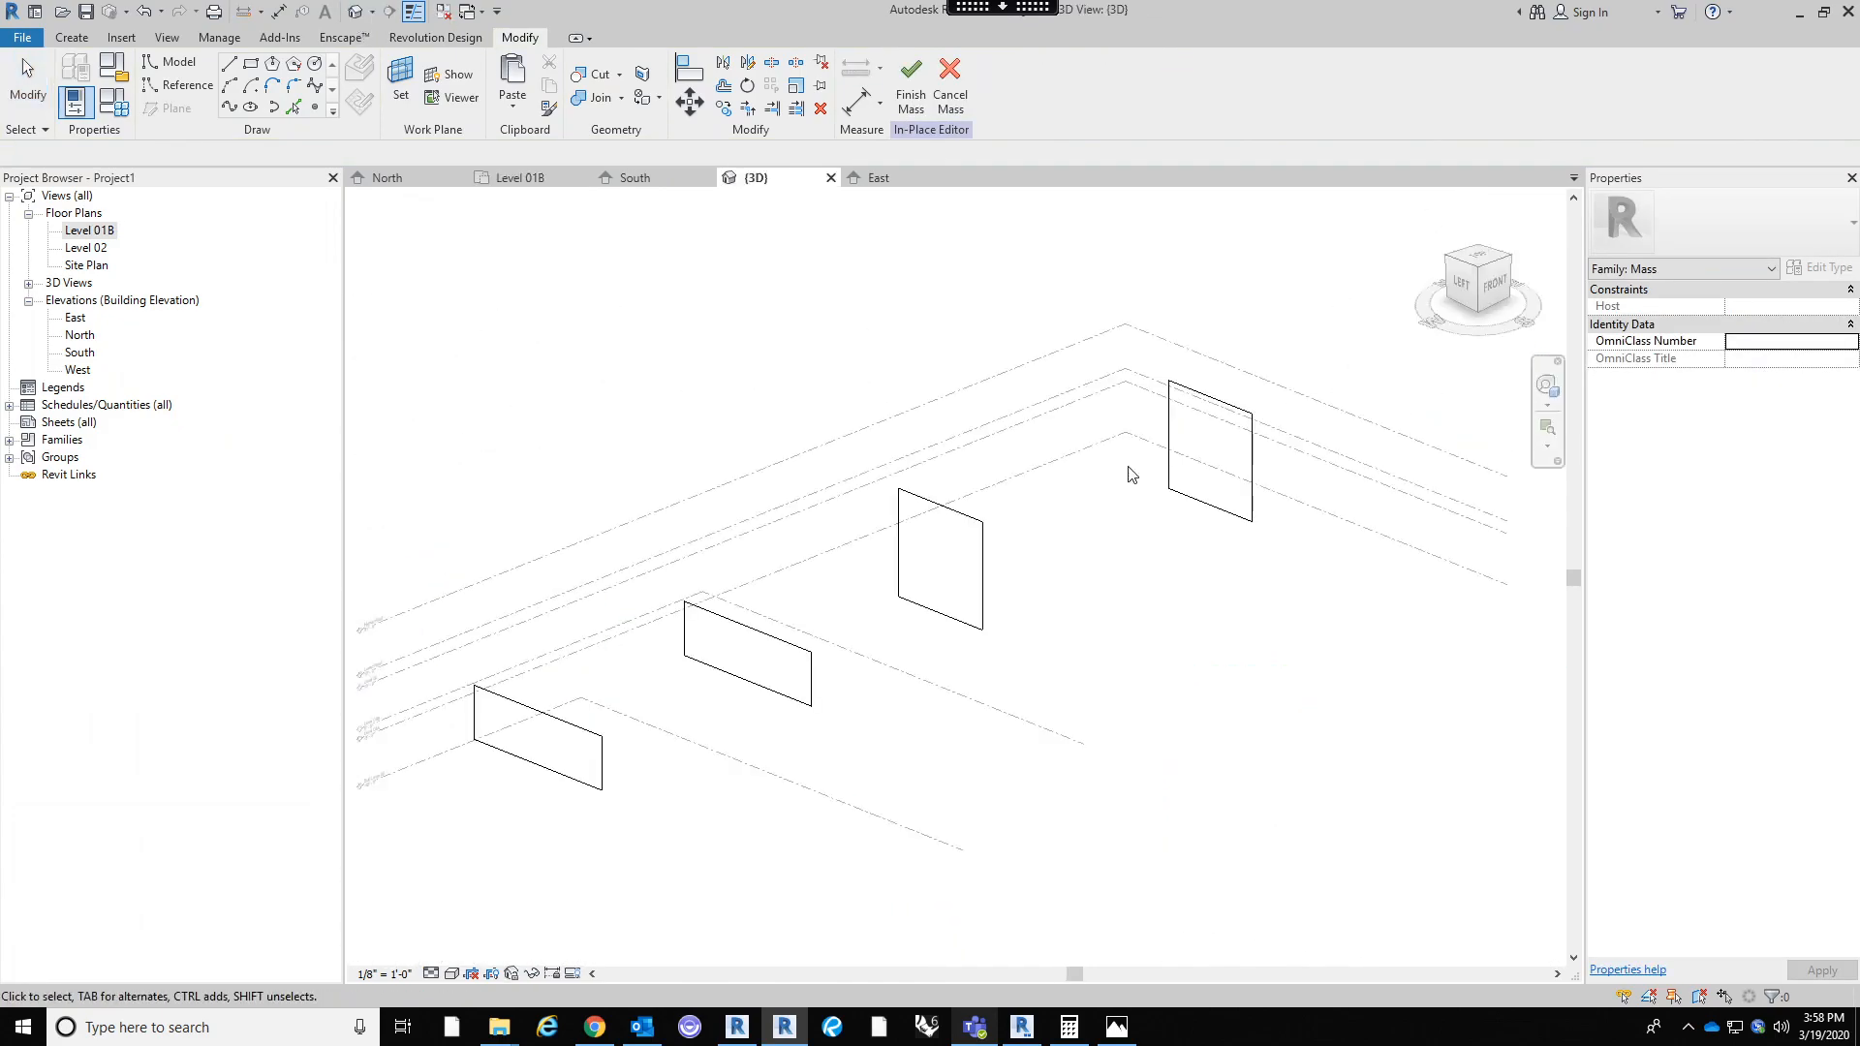
{"action": "left_click", "coordinate": [1249, 484]}
{"action": "left_click", "coordinate": [1212, 602]}
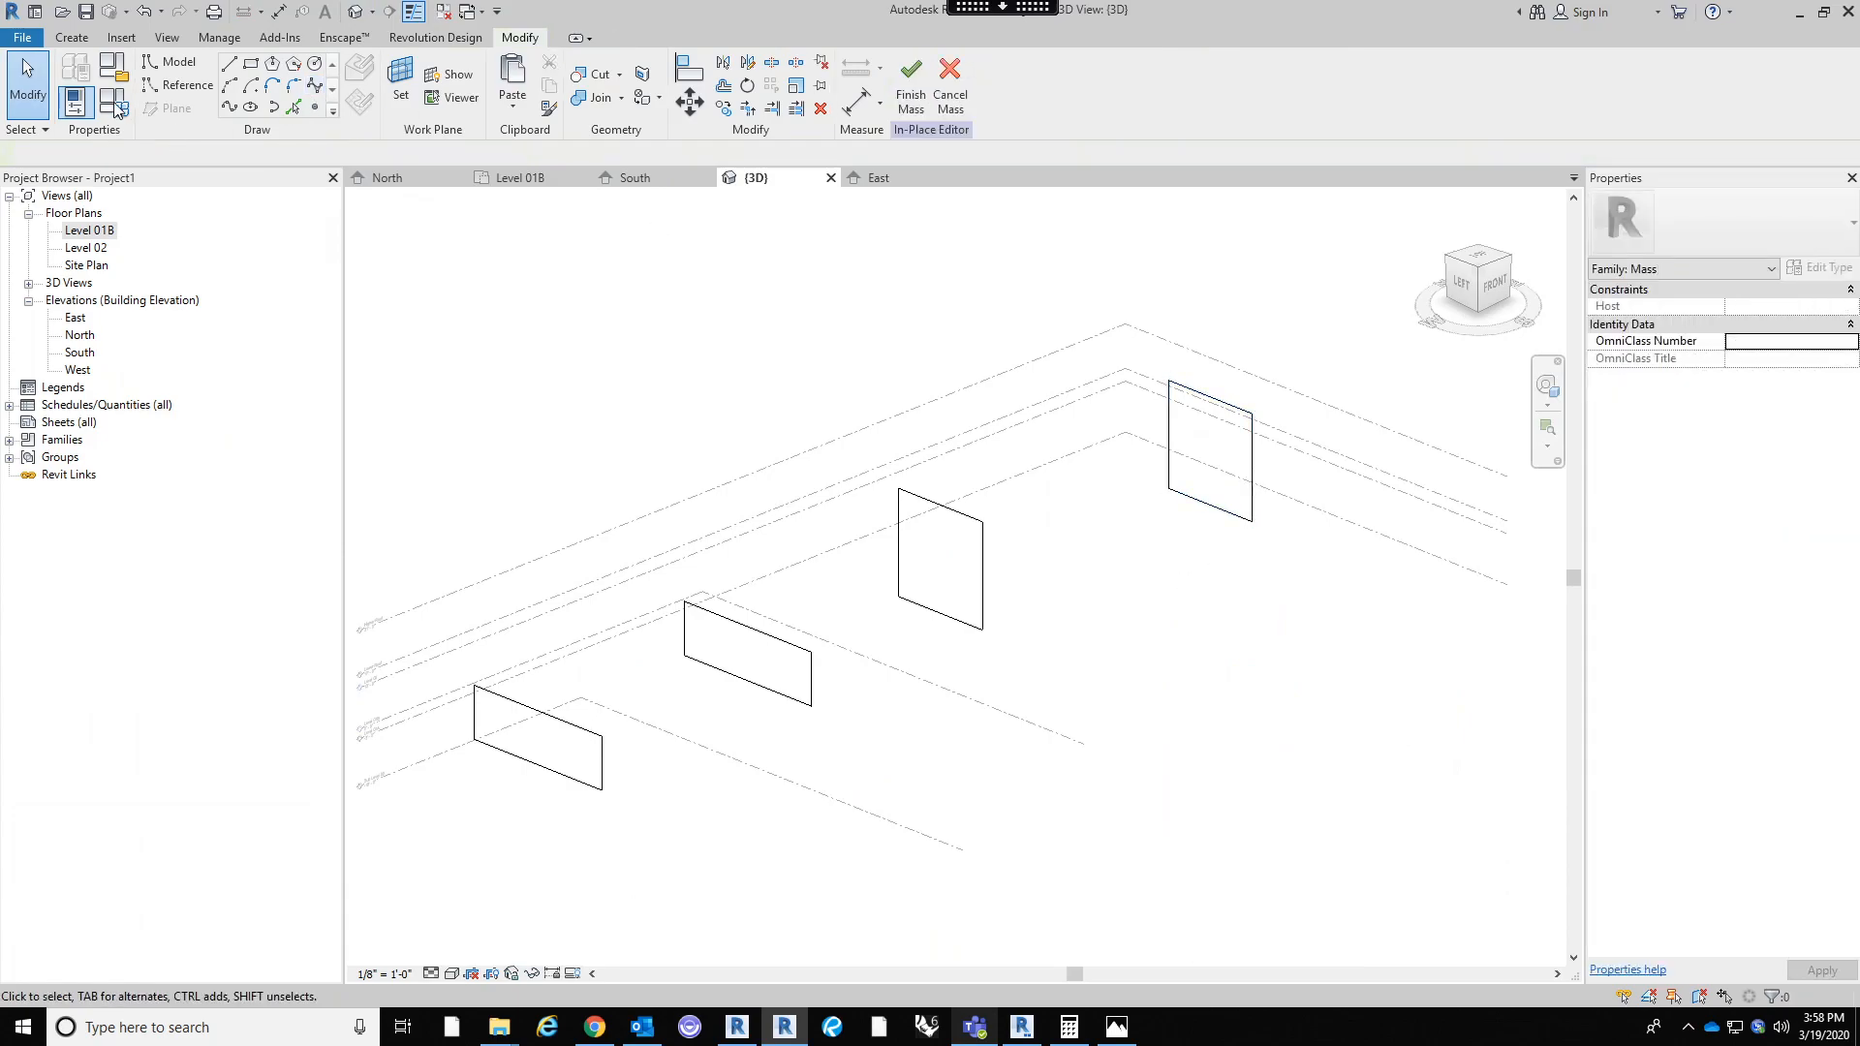
{"action": "left_click", "coordinate": [513, 97]}
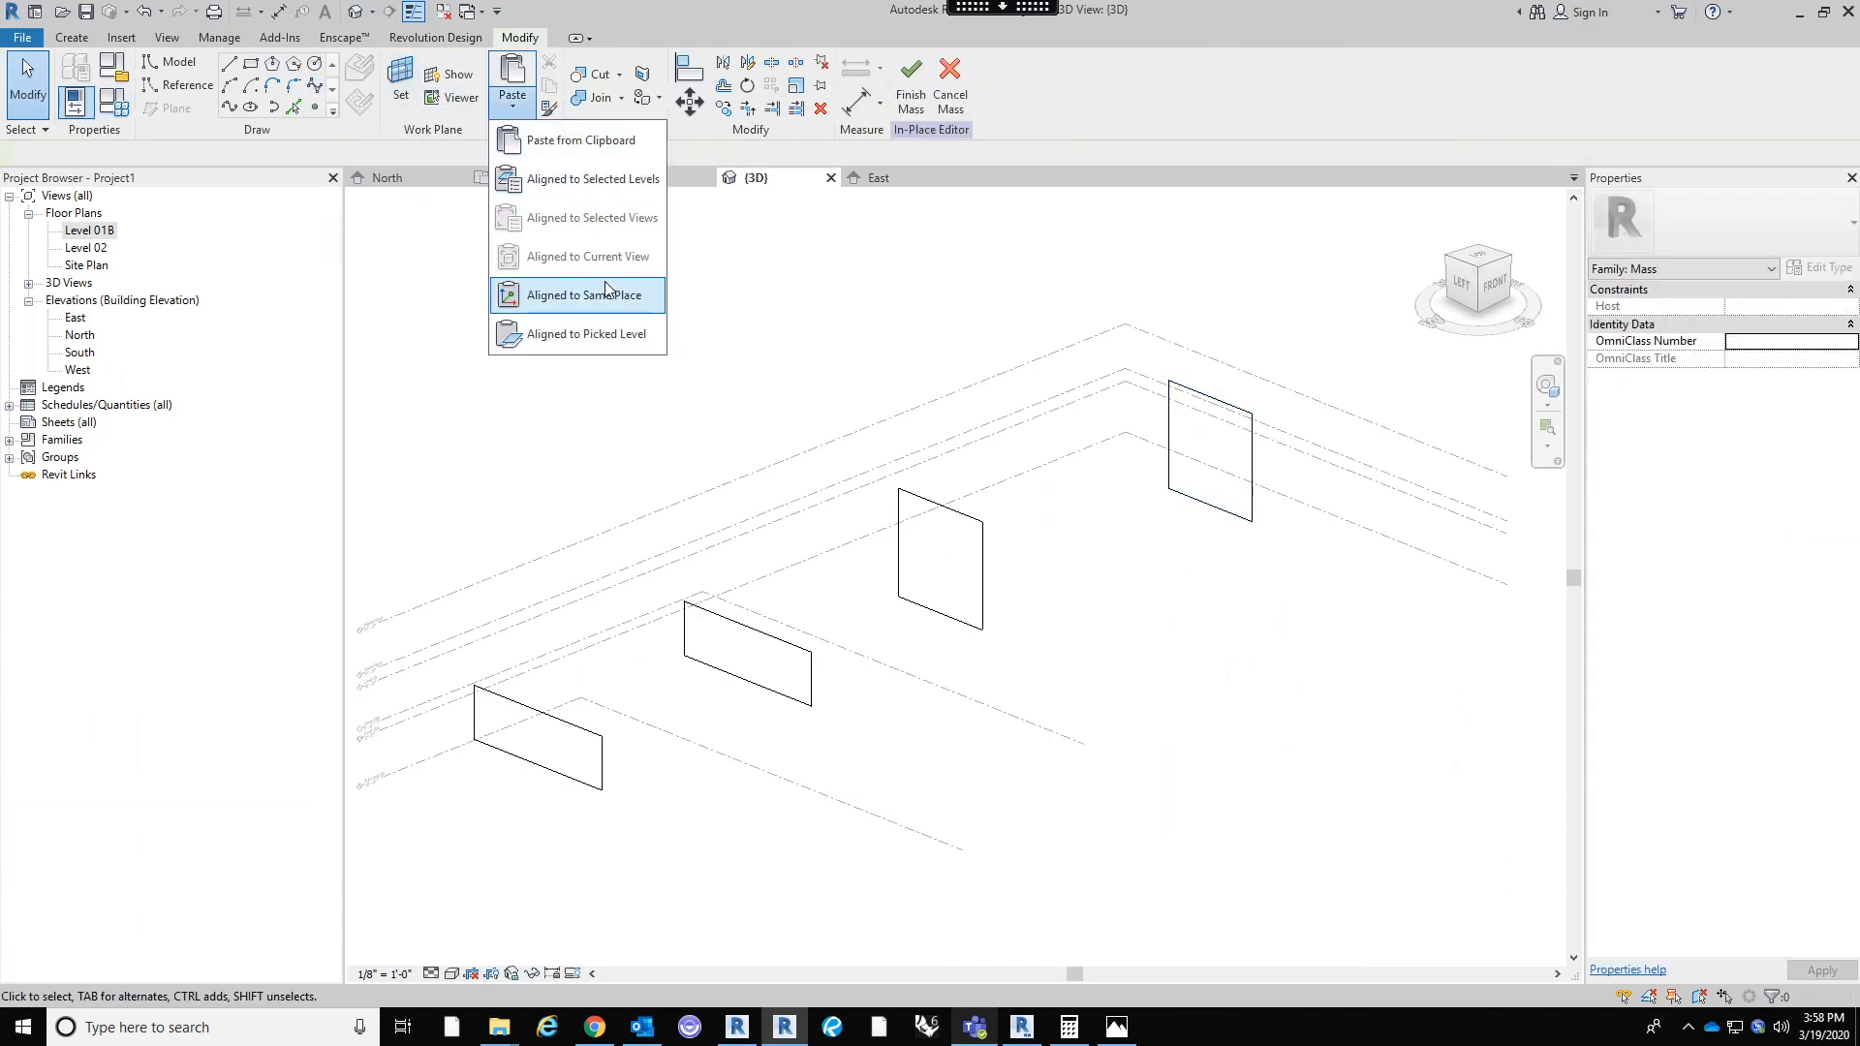
{"action": "left_click", "coordinate": [567, 294]}
{"action": "left_click", "coordinate": [232, 153]}
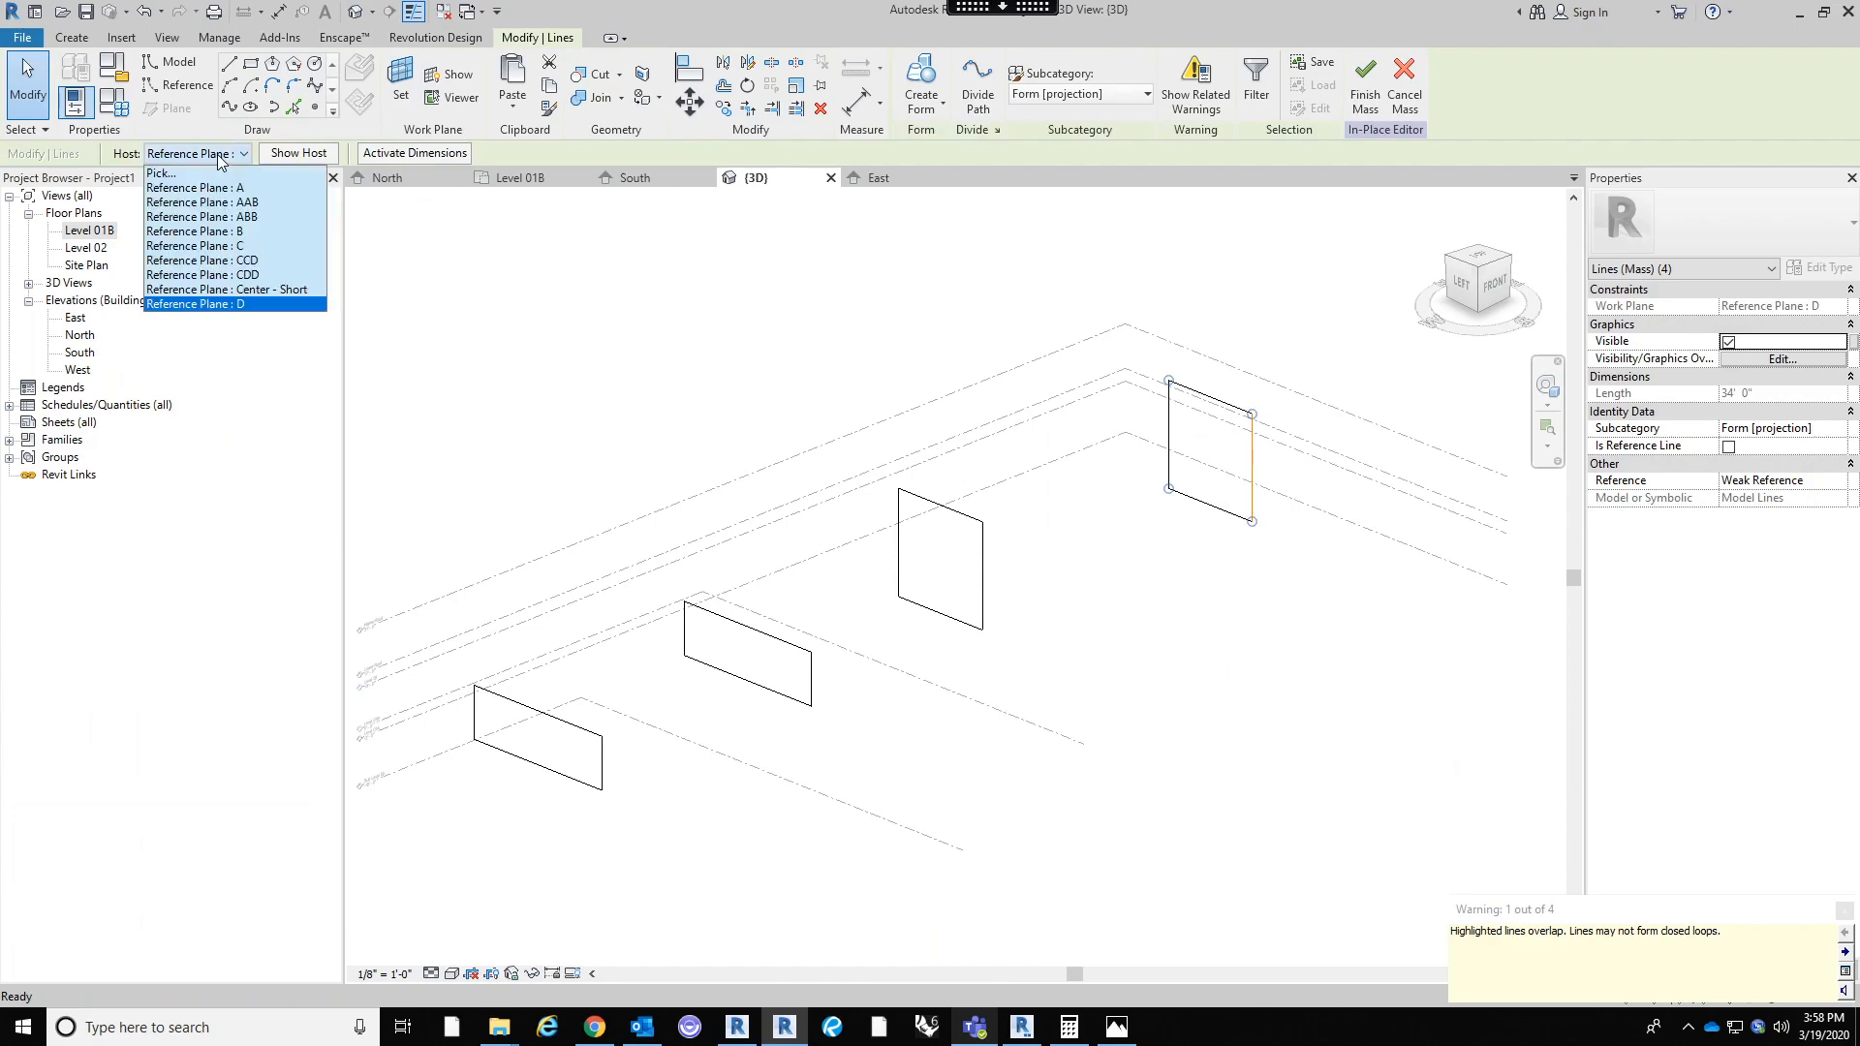
{"action": "left_click", "coordinate": [231, 276]}
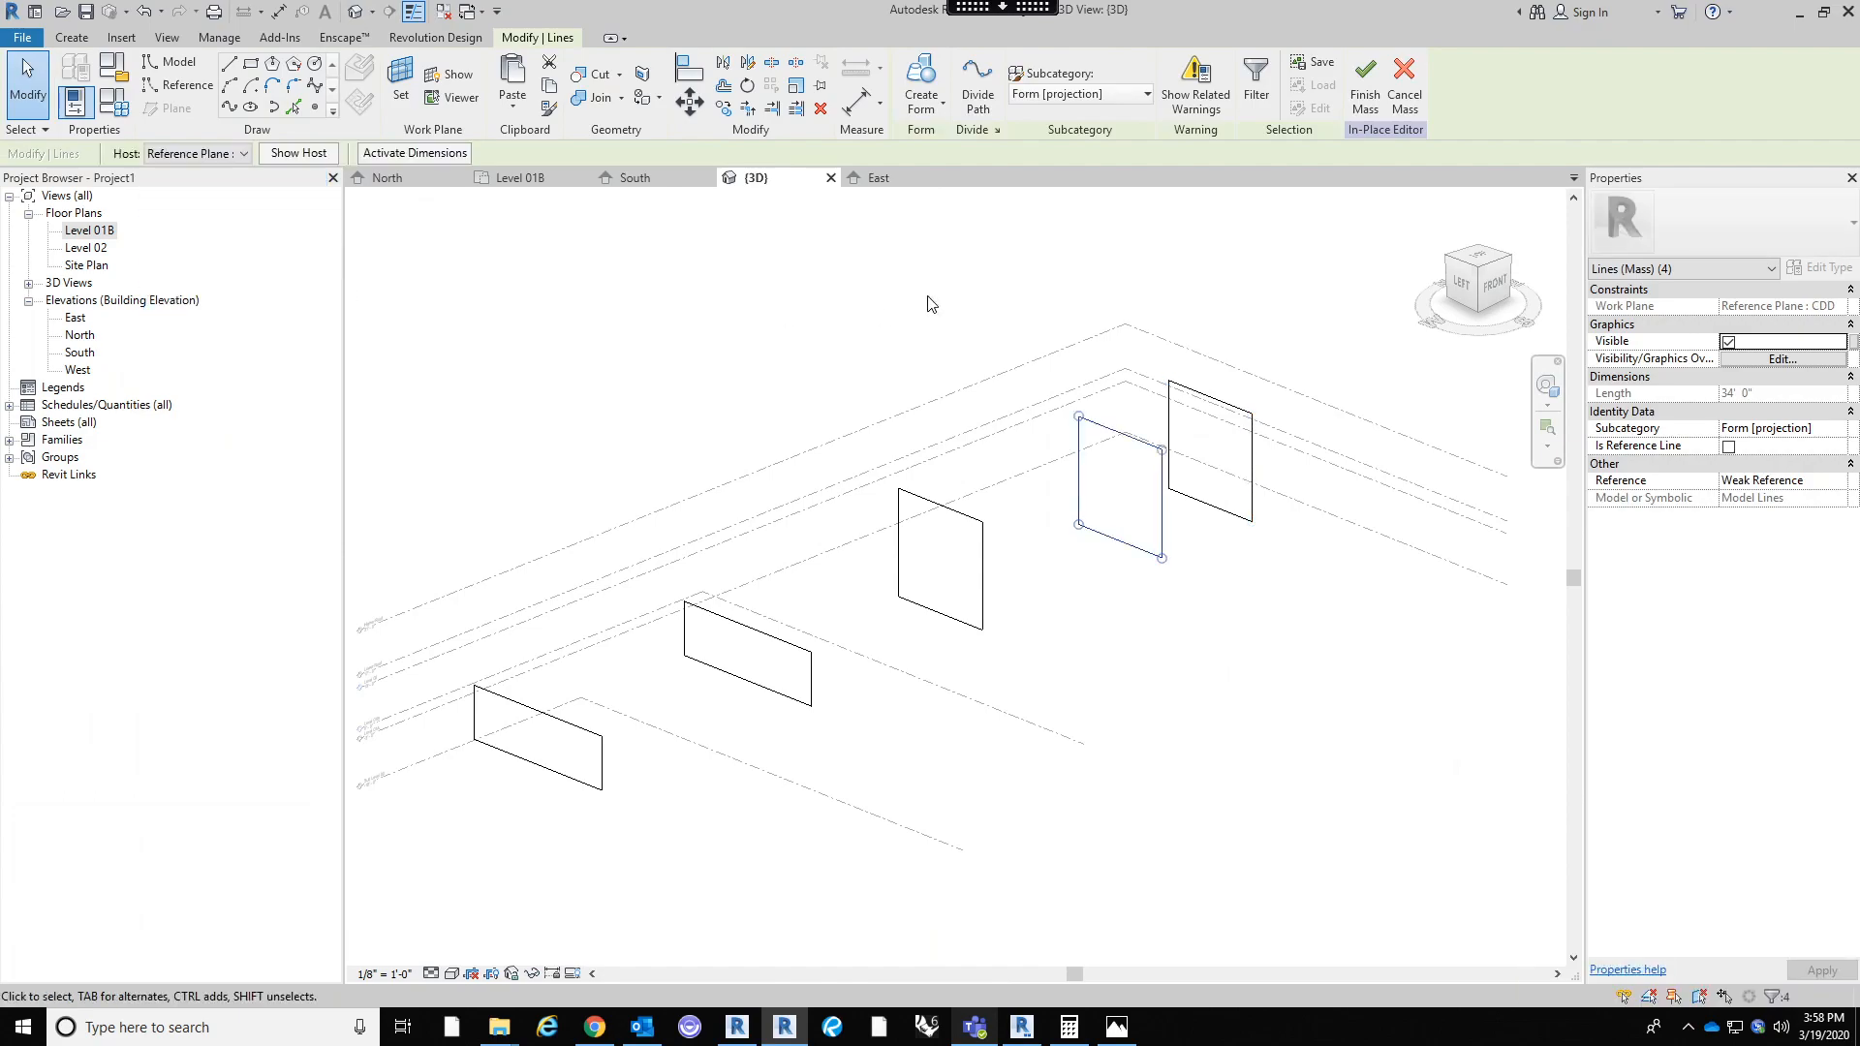
Paste the tall rectangular profile in the same place again and rehost the copy to reference plane CCD
{"action": "left_click", "coordinate": [512, 101]}
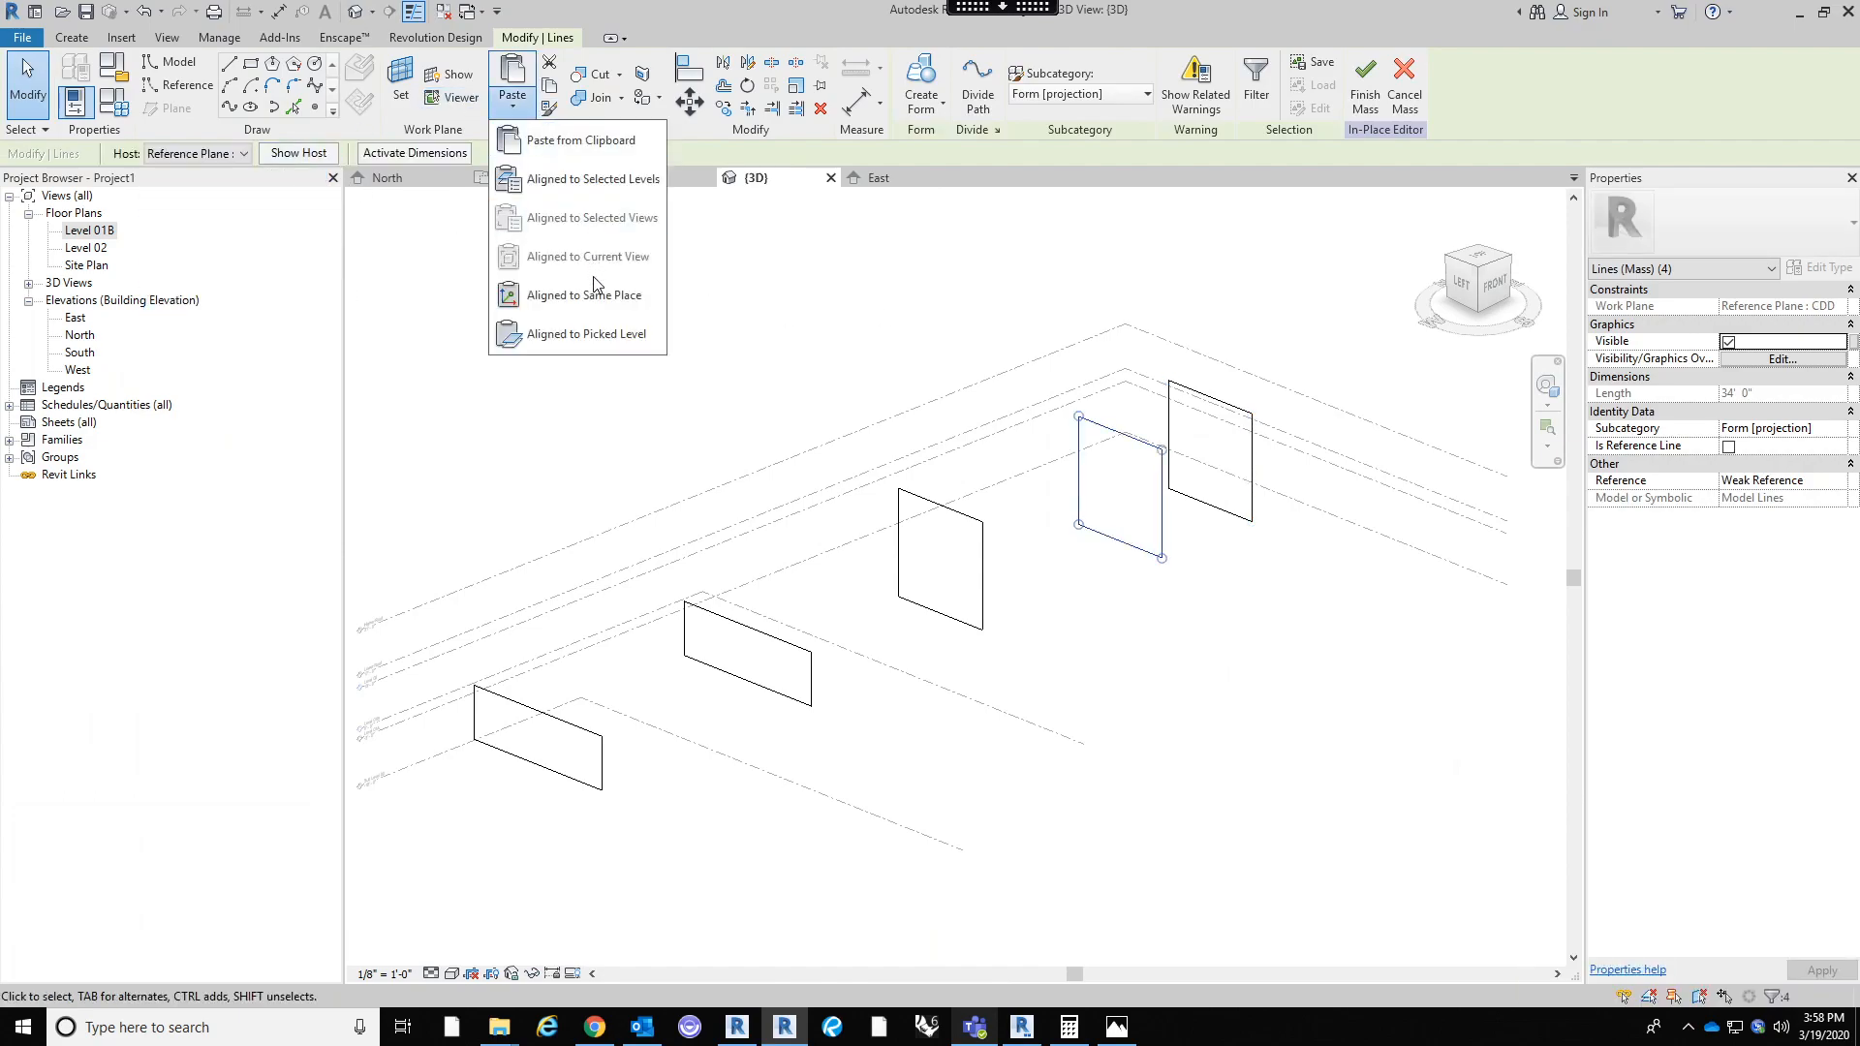
{"action": "left_click", "coordinate": [575, 297]}
{"action": "left_click", "coordinate": [200, 157]}
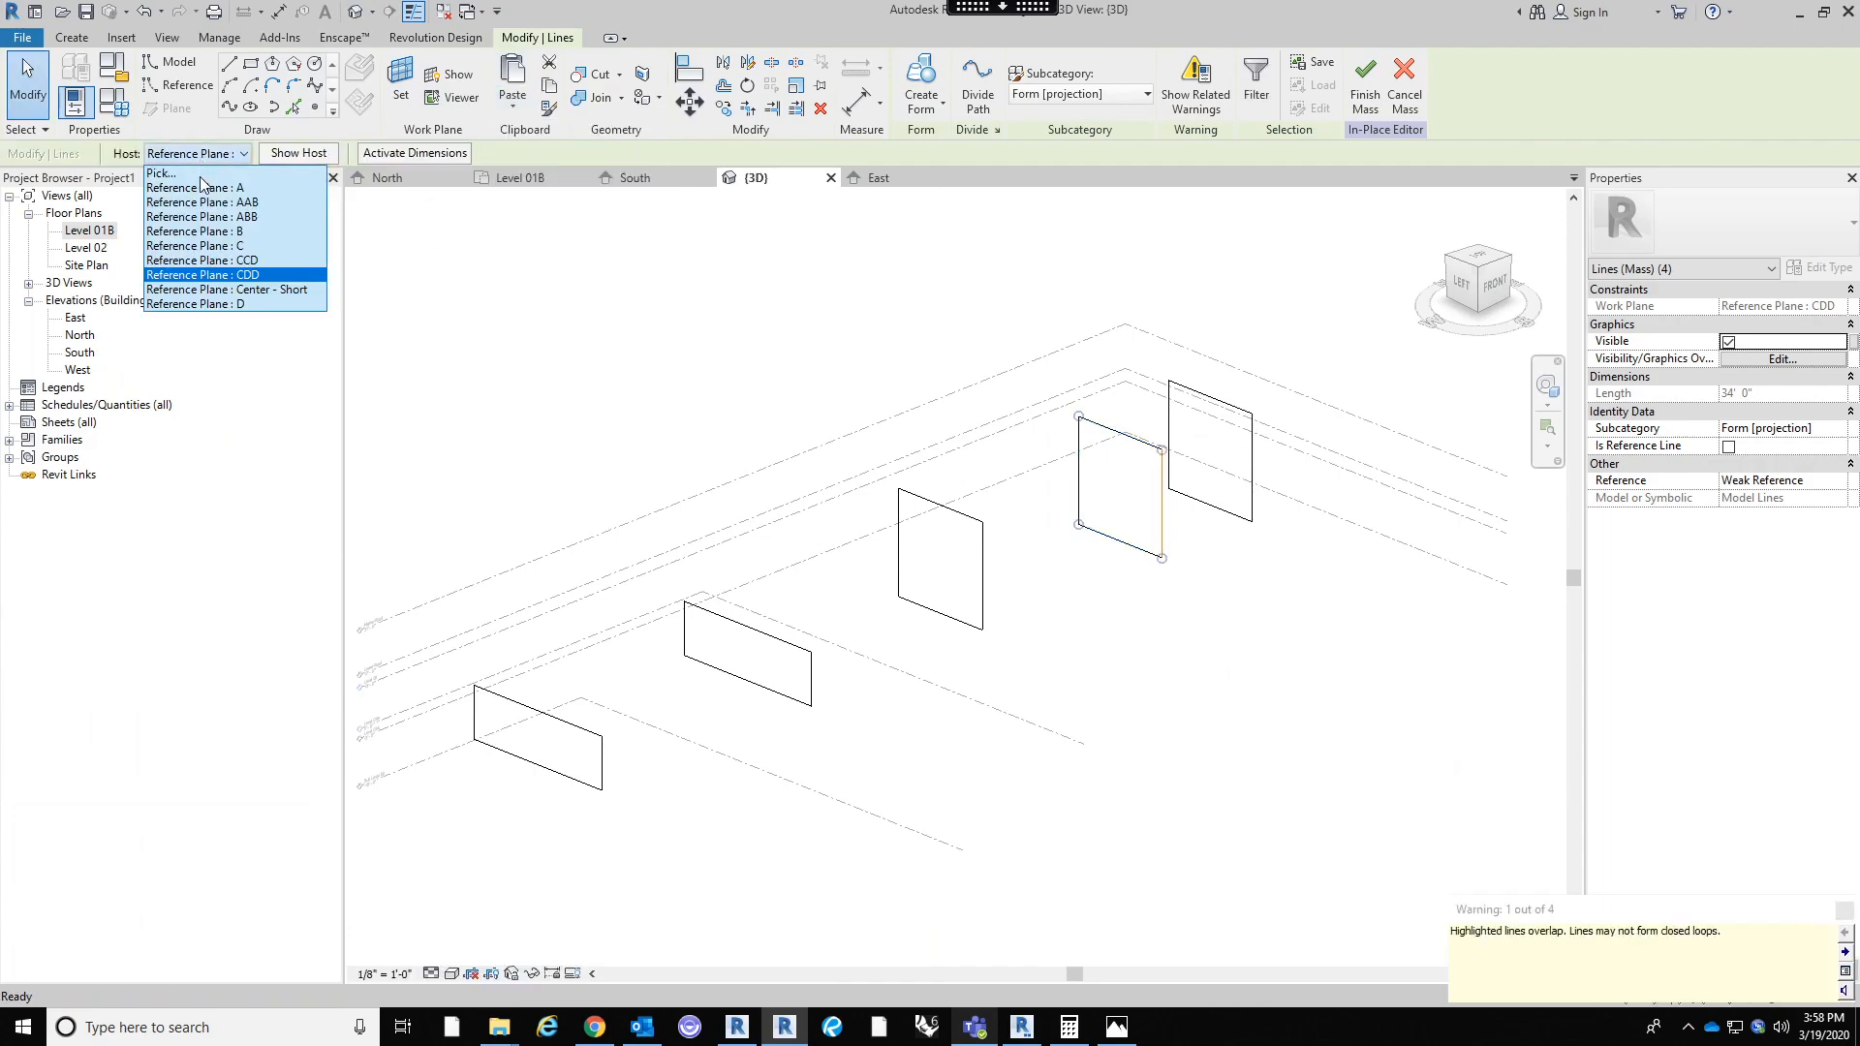
{"action": "left_click", "coordinate": [217, 260]}
{"action": "left_click", "coordinate": [706, 338]}
Copy the rectangular profile on plane A, paste it in the same place and rehost the copy to reference plane AAB
{"action": "middle_click_drag", "start_coordinate": [733, 442], "coordinate": [926, 451]}
{"action": "left_click", "coordinate": [741, 726]}
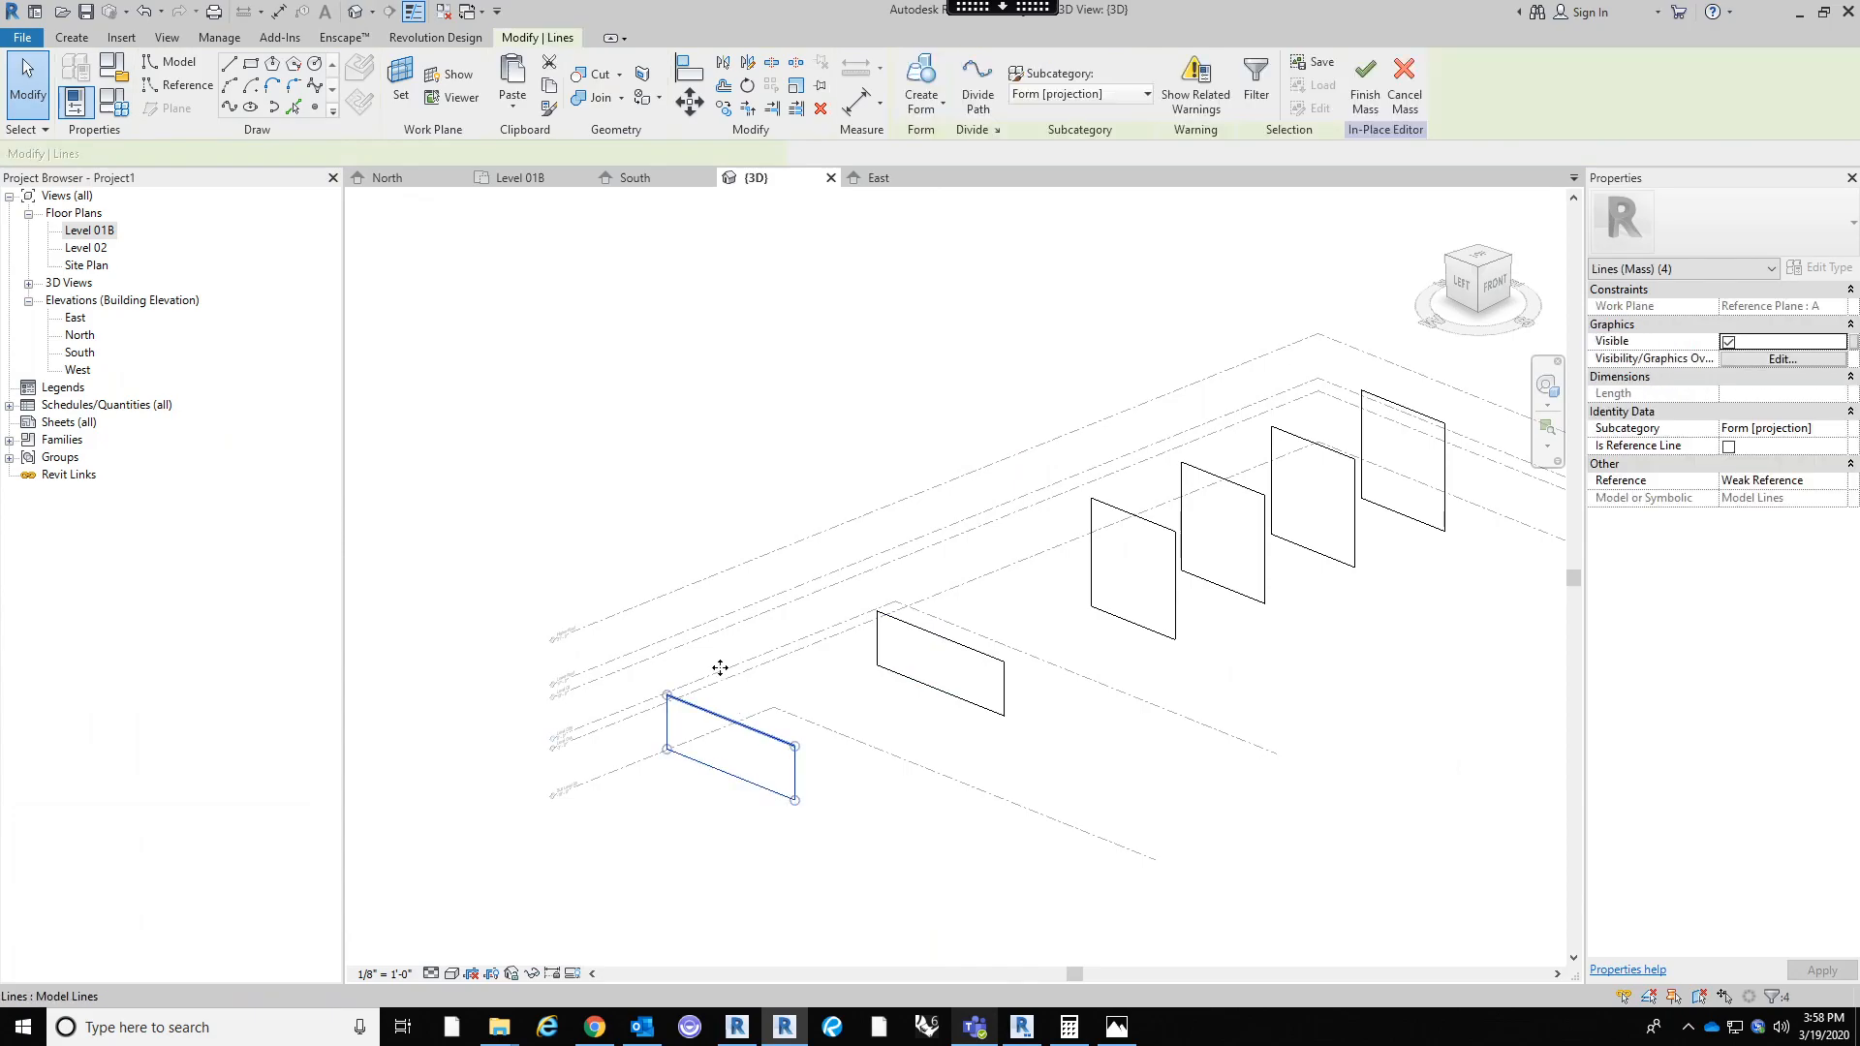
{"action": "left_click", "coordinate": [674, 513]}
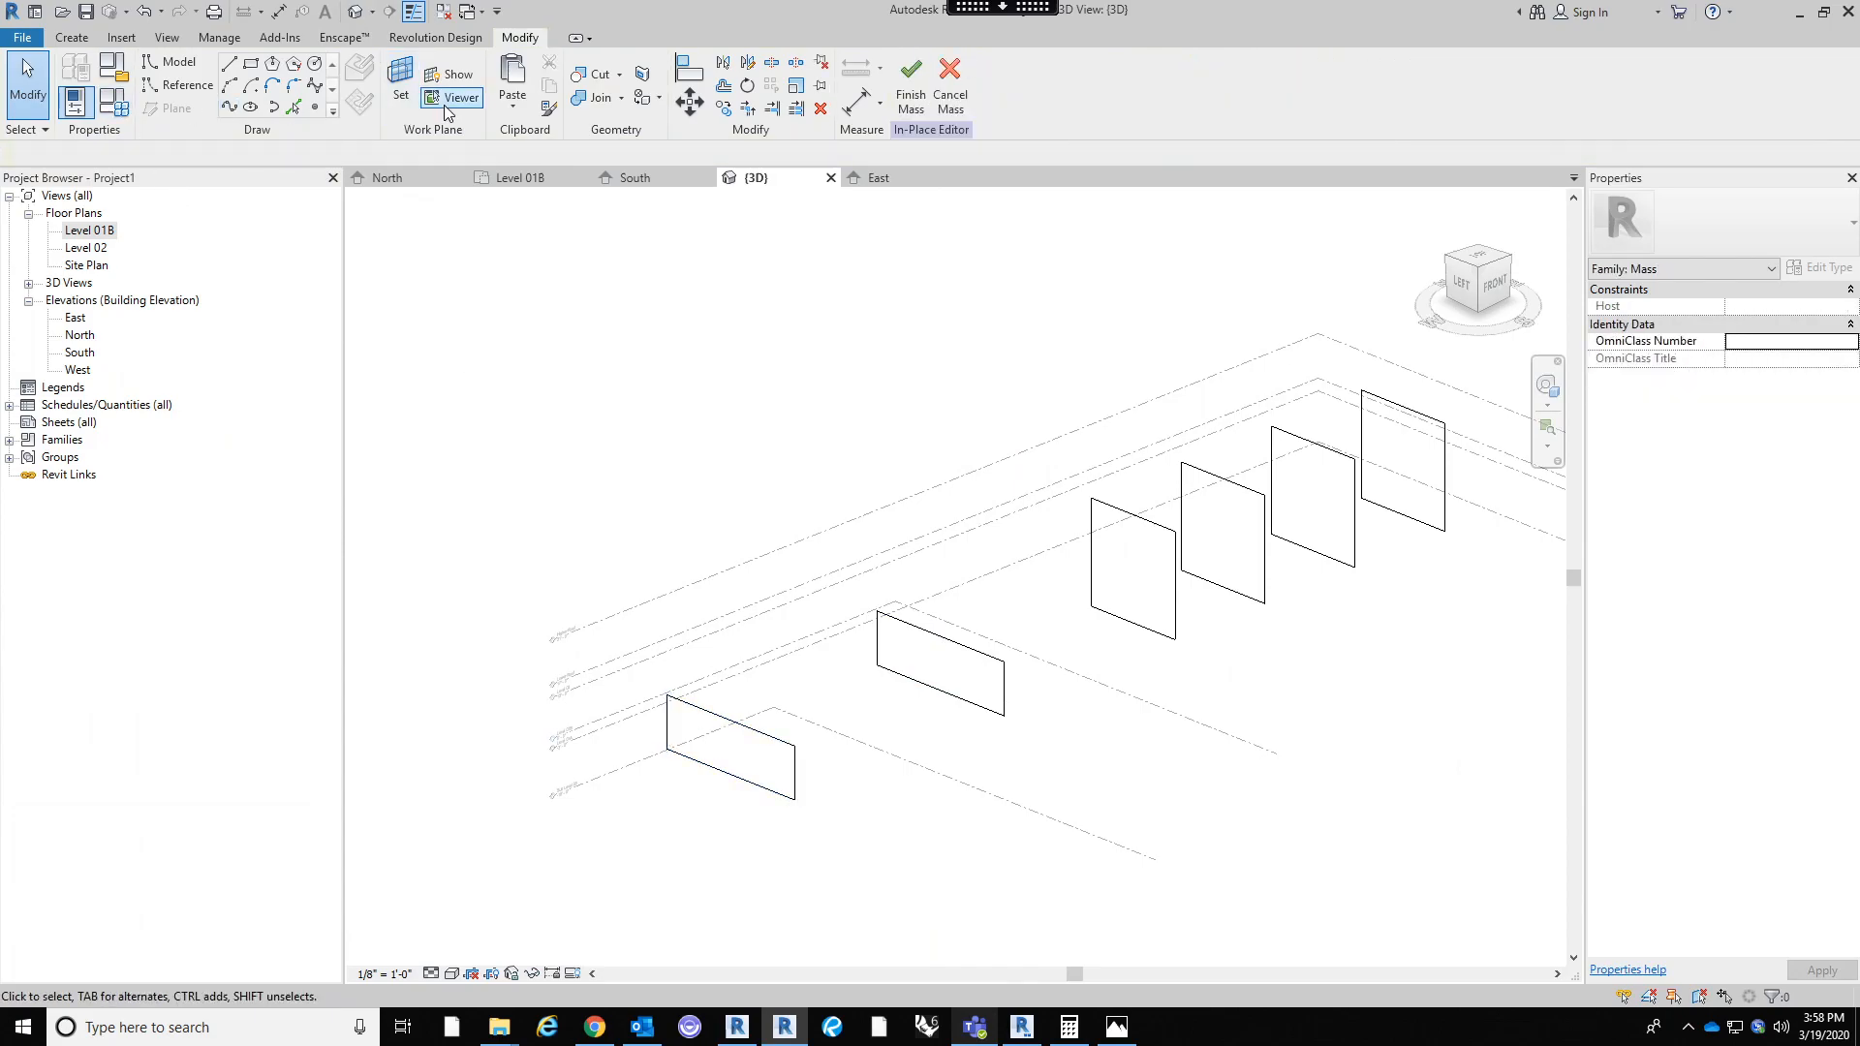
{"action": "left_click", "coordinate": [513, 106]}
{"action": "left_click", "coordinate": [523, 282]}
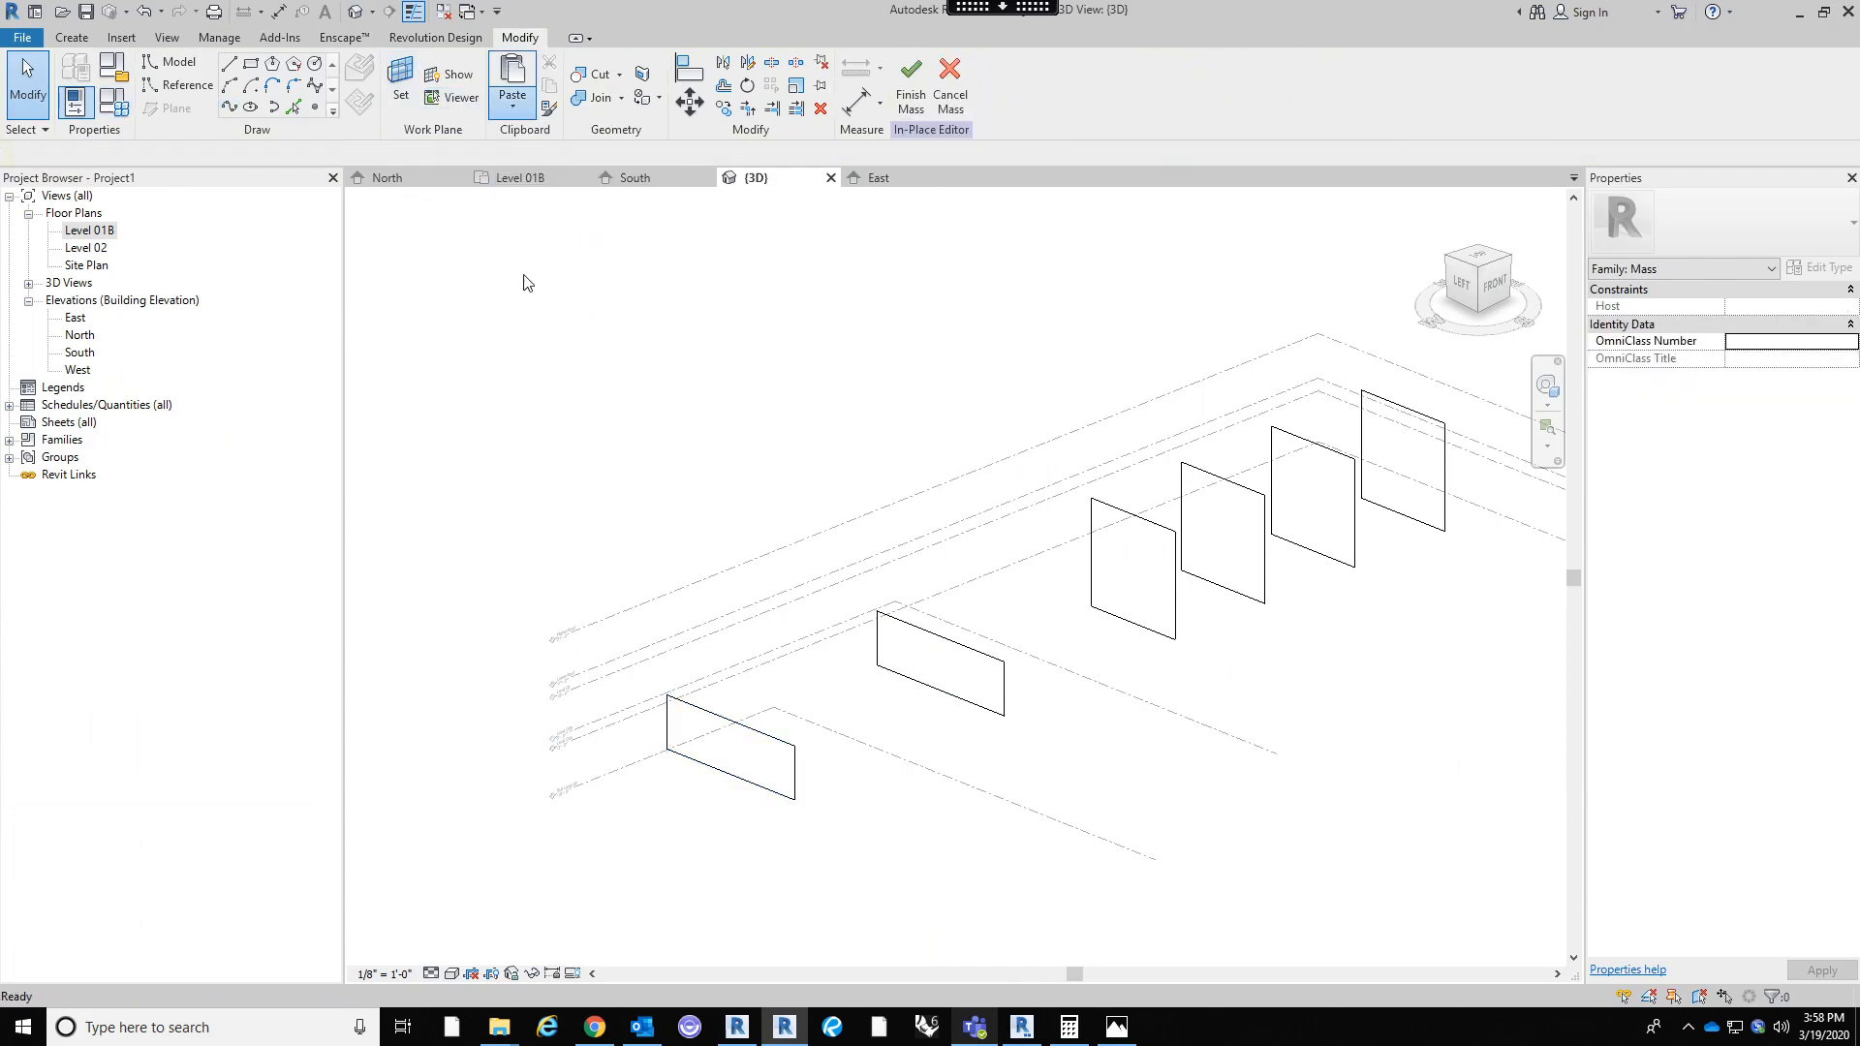
{"action": "left_click", "coordinate": [230, 154]}
{"action": "left_click", "coordinate": [234, 202]}
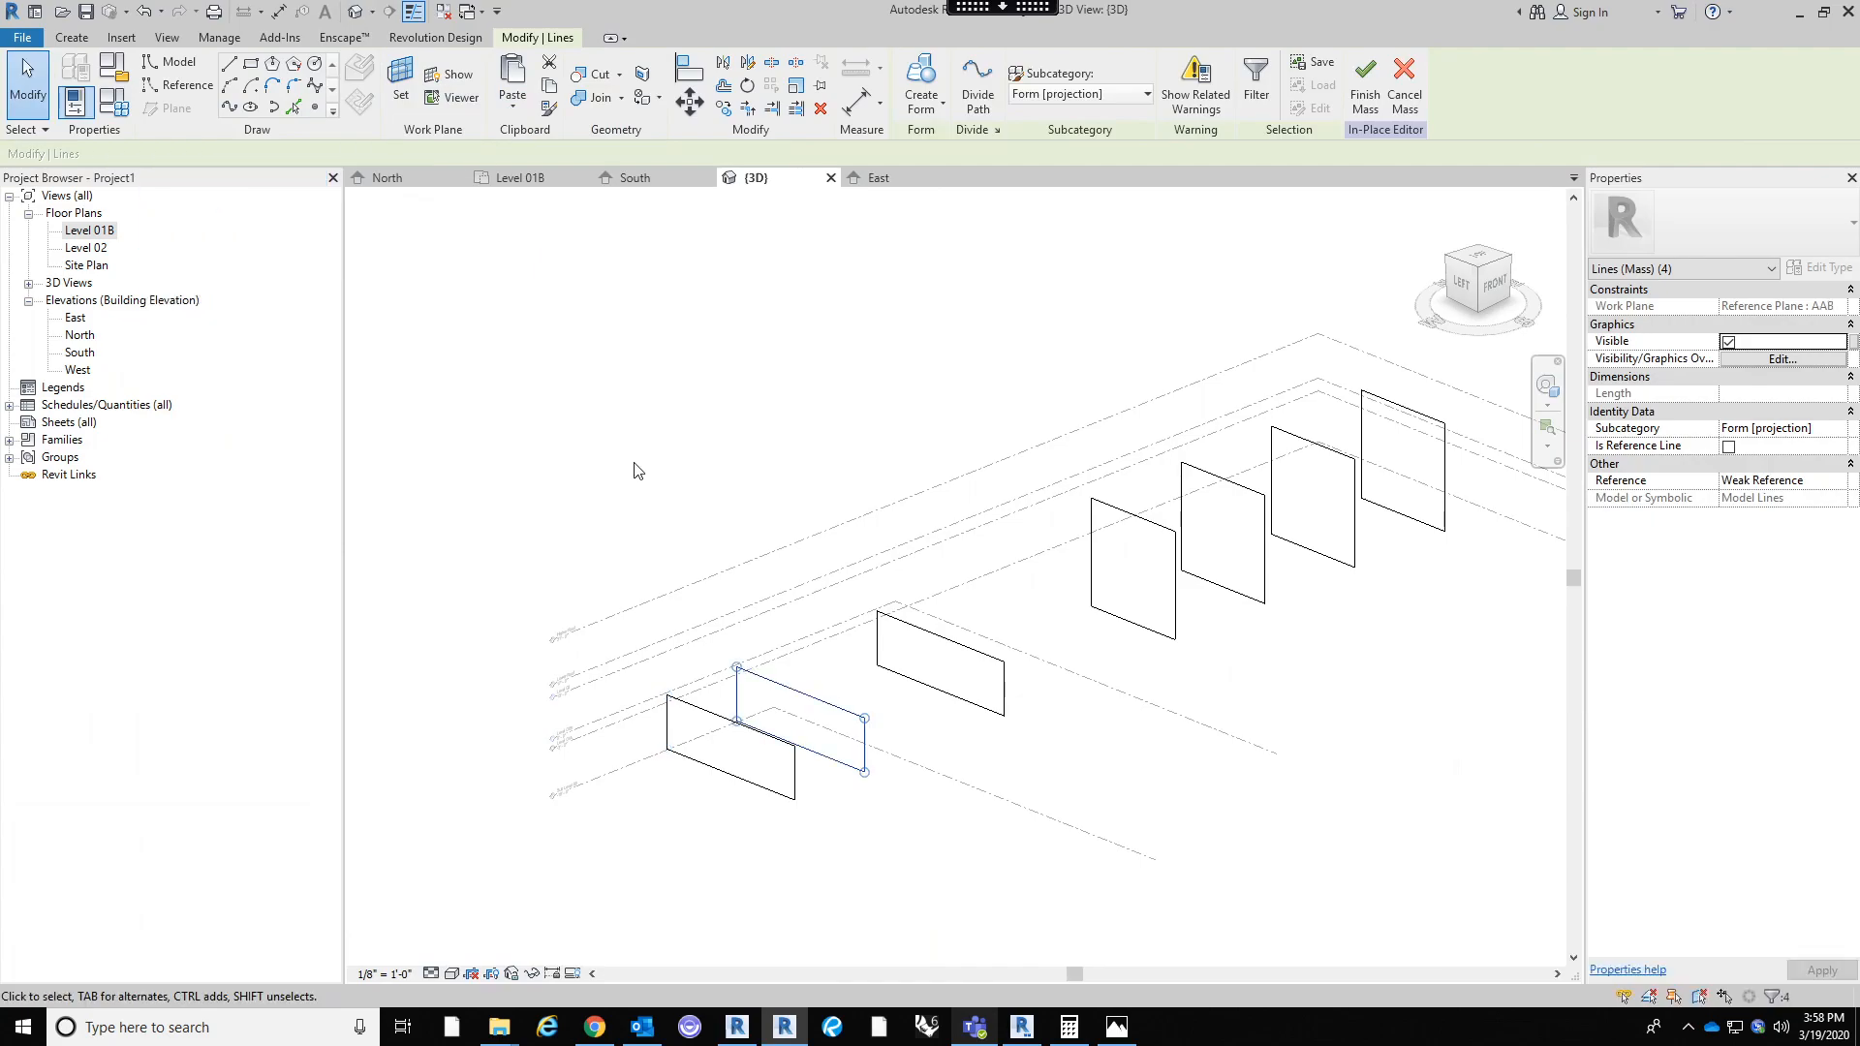
Paste the low rectangular profile in the same place again and rehost the copy to reference plane ABB
{"action": "left_click", "coordinate": [574, 462]}
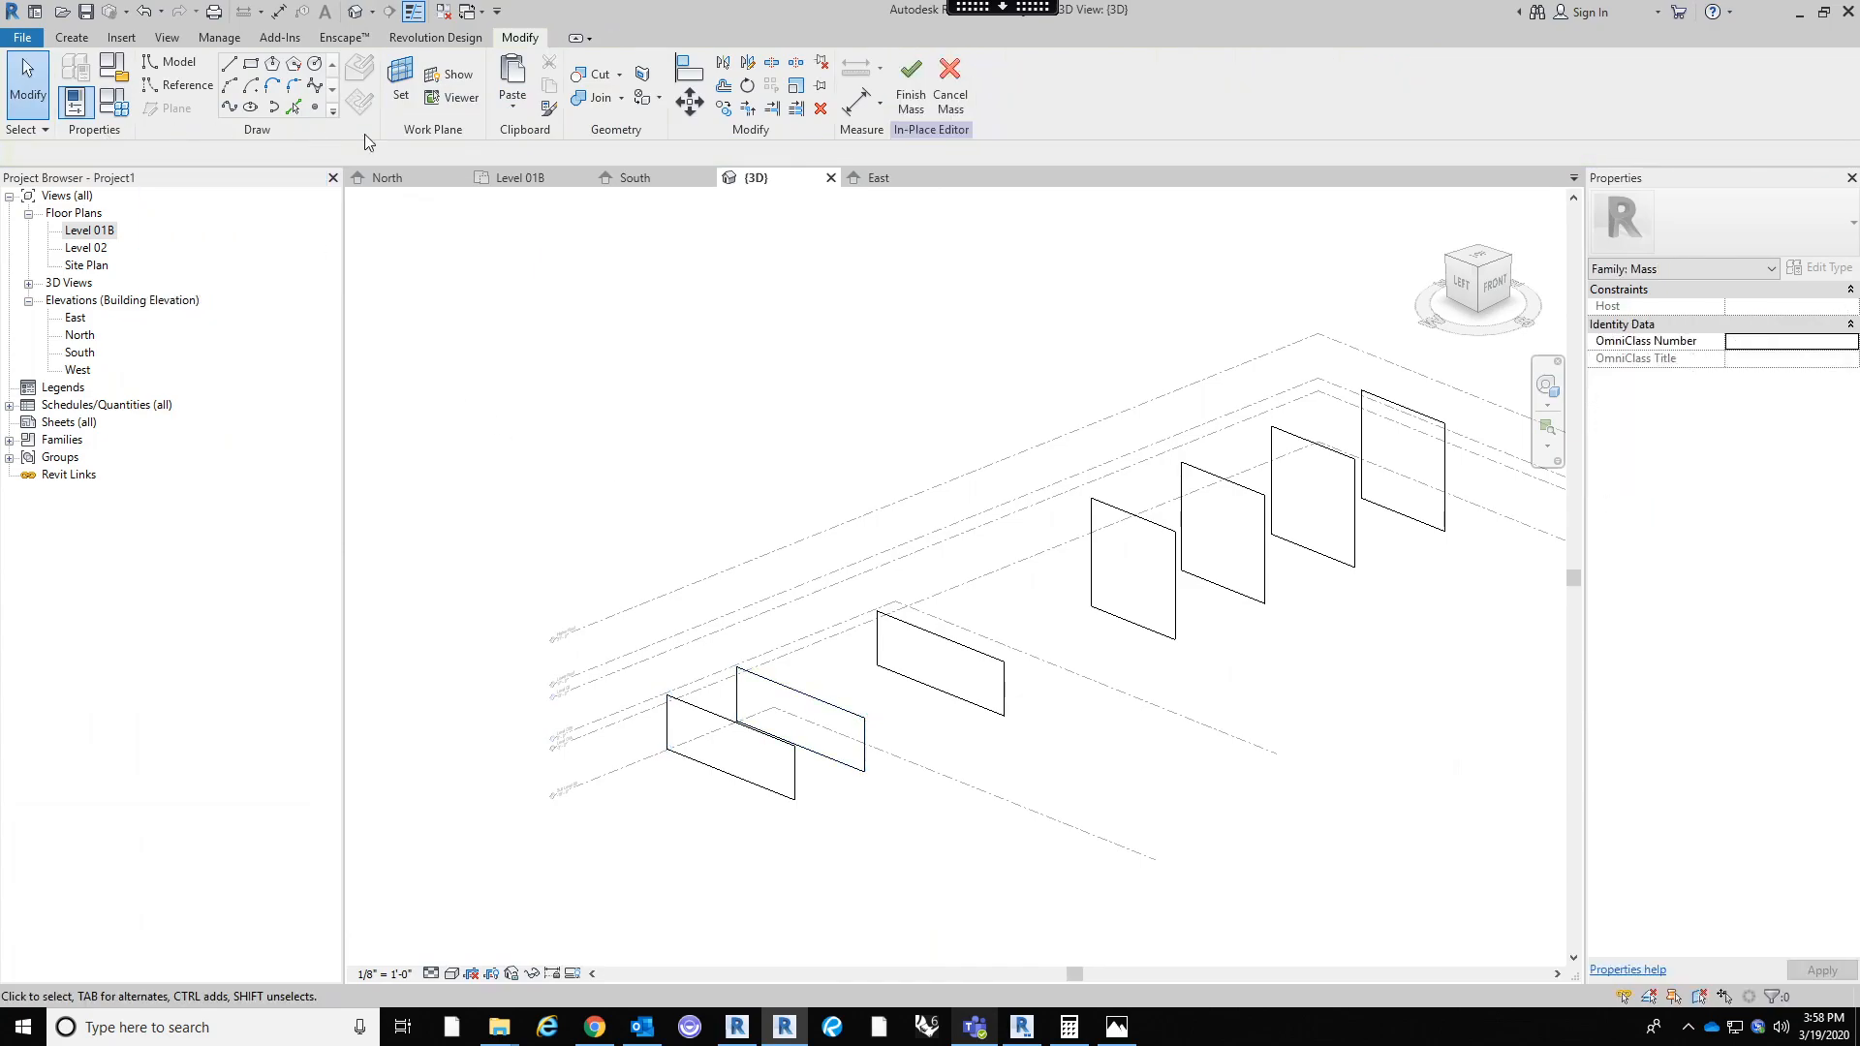
{"action": "left_click", "coordinate": [523, 108]}
{"action": "left_click", "coordinate": [608, 299]}
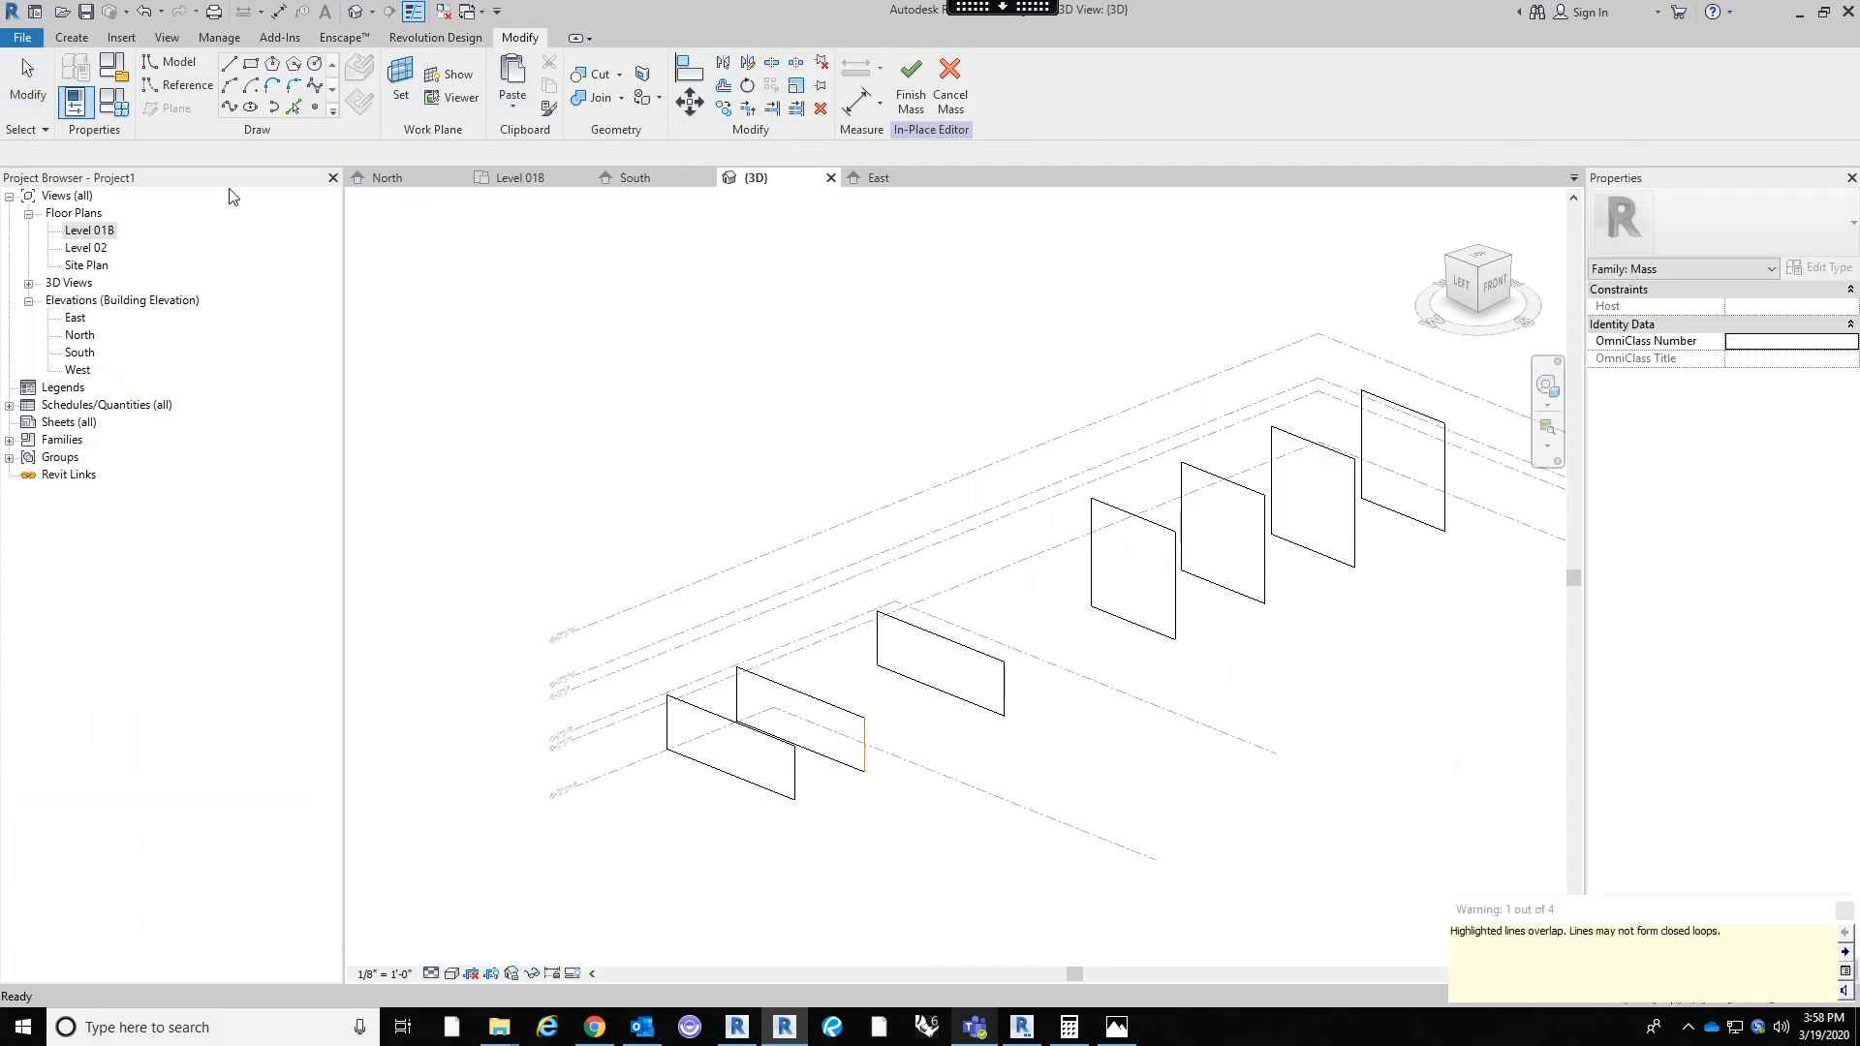
{"action": "left_click", "coordinate": [229, 155]}
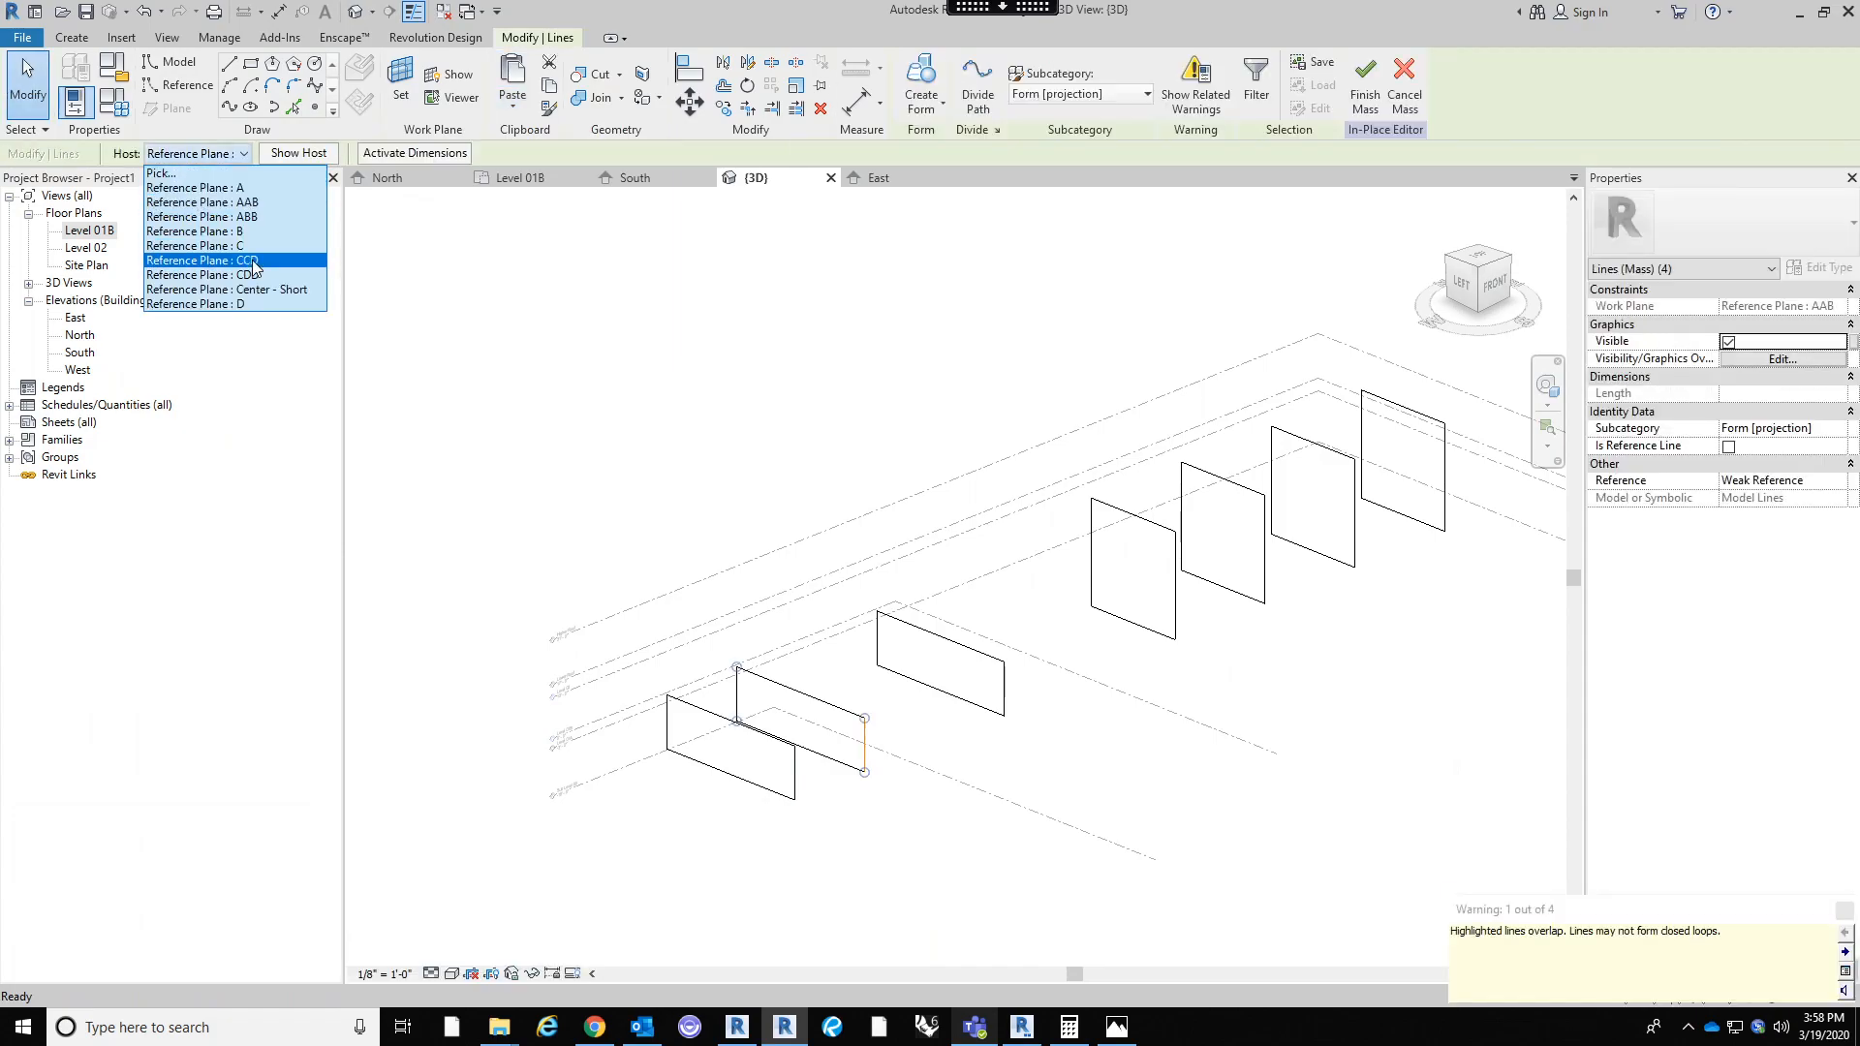
{"action": "left_click", "coordinate": [250, 219]}
{"action": "left_click", "coordinate": [504, 388]}
Create a lofted solid form from all eight rectangular profiles
{"action": "middle_click_drag", "start_coordinate": [825, 556], "coordinate": [783, 596]}
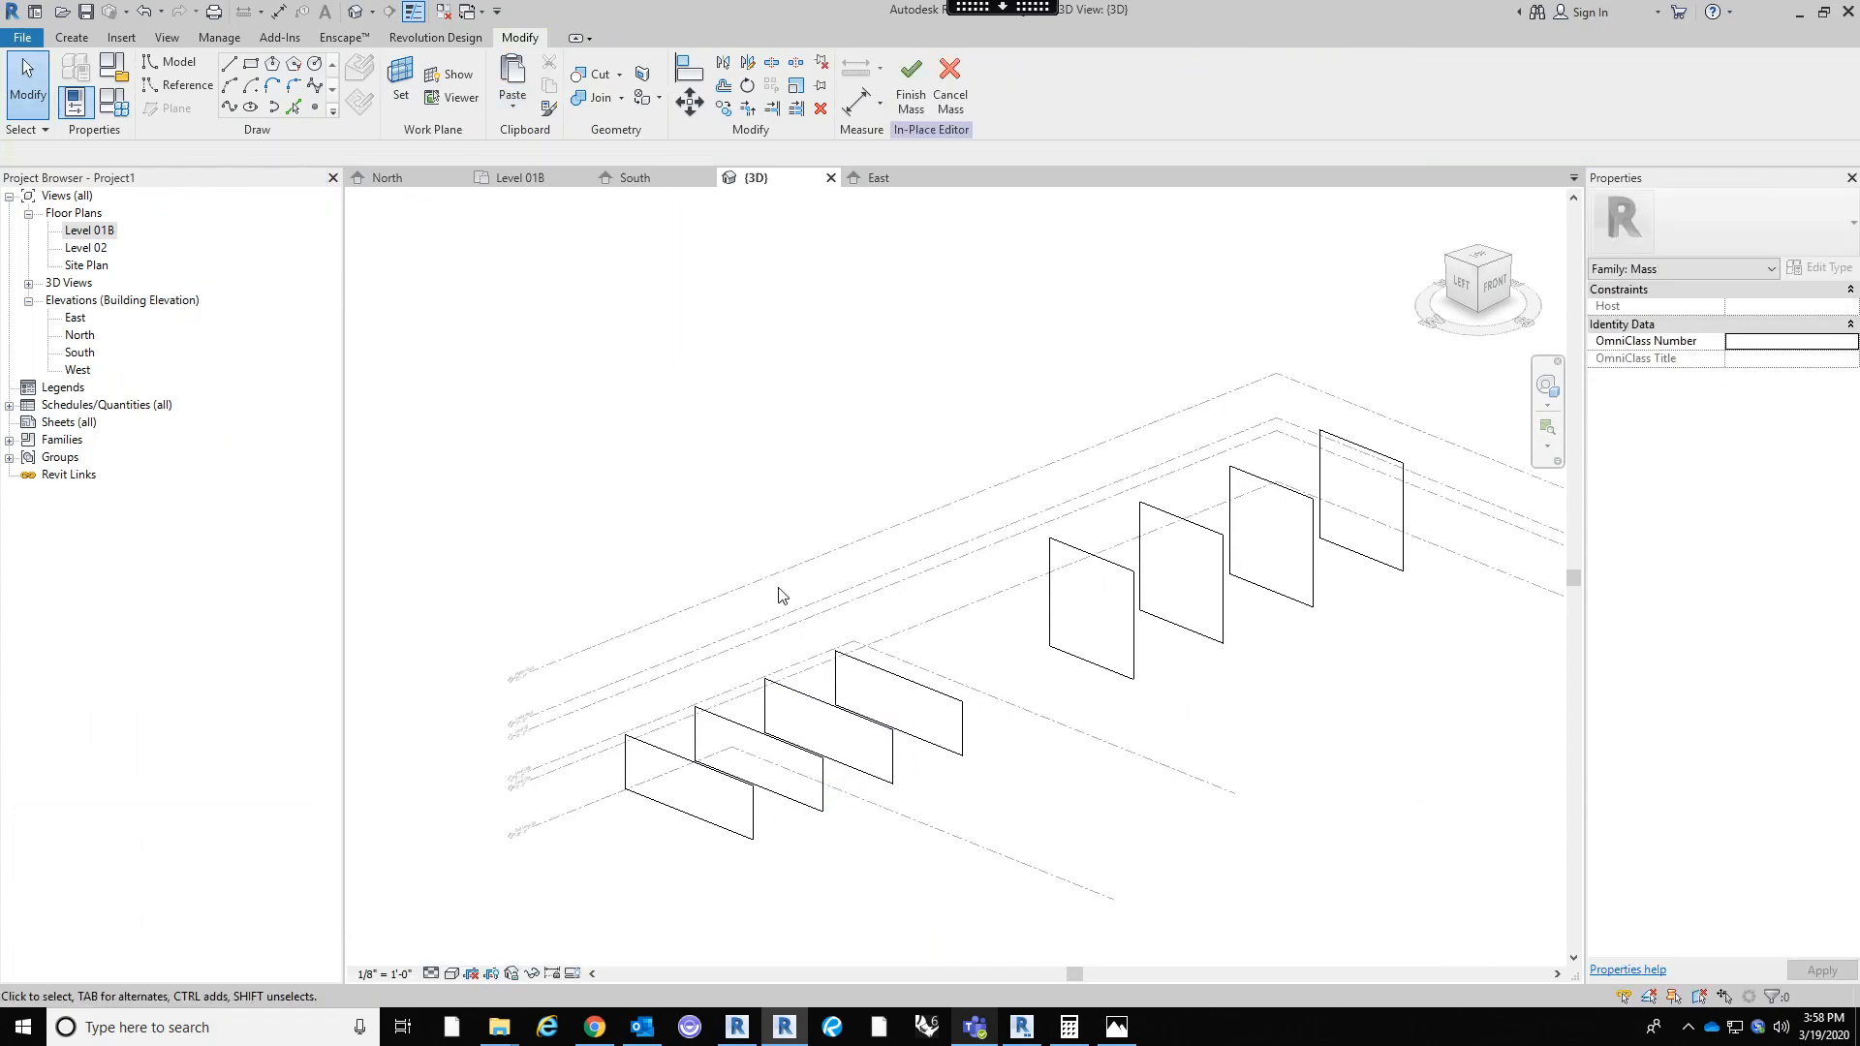
{"action": "scroll", "coordinate": [804, 701], "scroll_direction": "down", "scroll_amount": 2}
{"action": "left_click_drag", "start_coordinate": [1299, 884], "coordinate": [427, 353]}
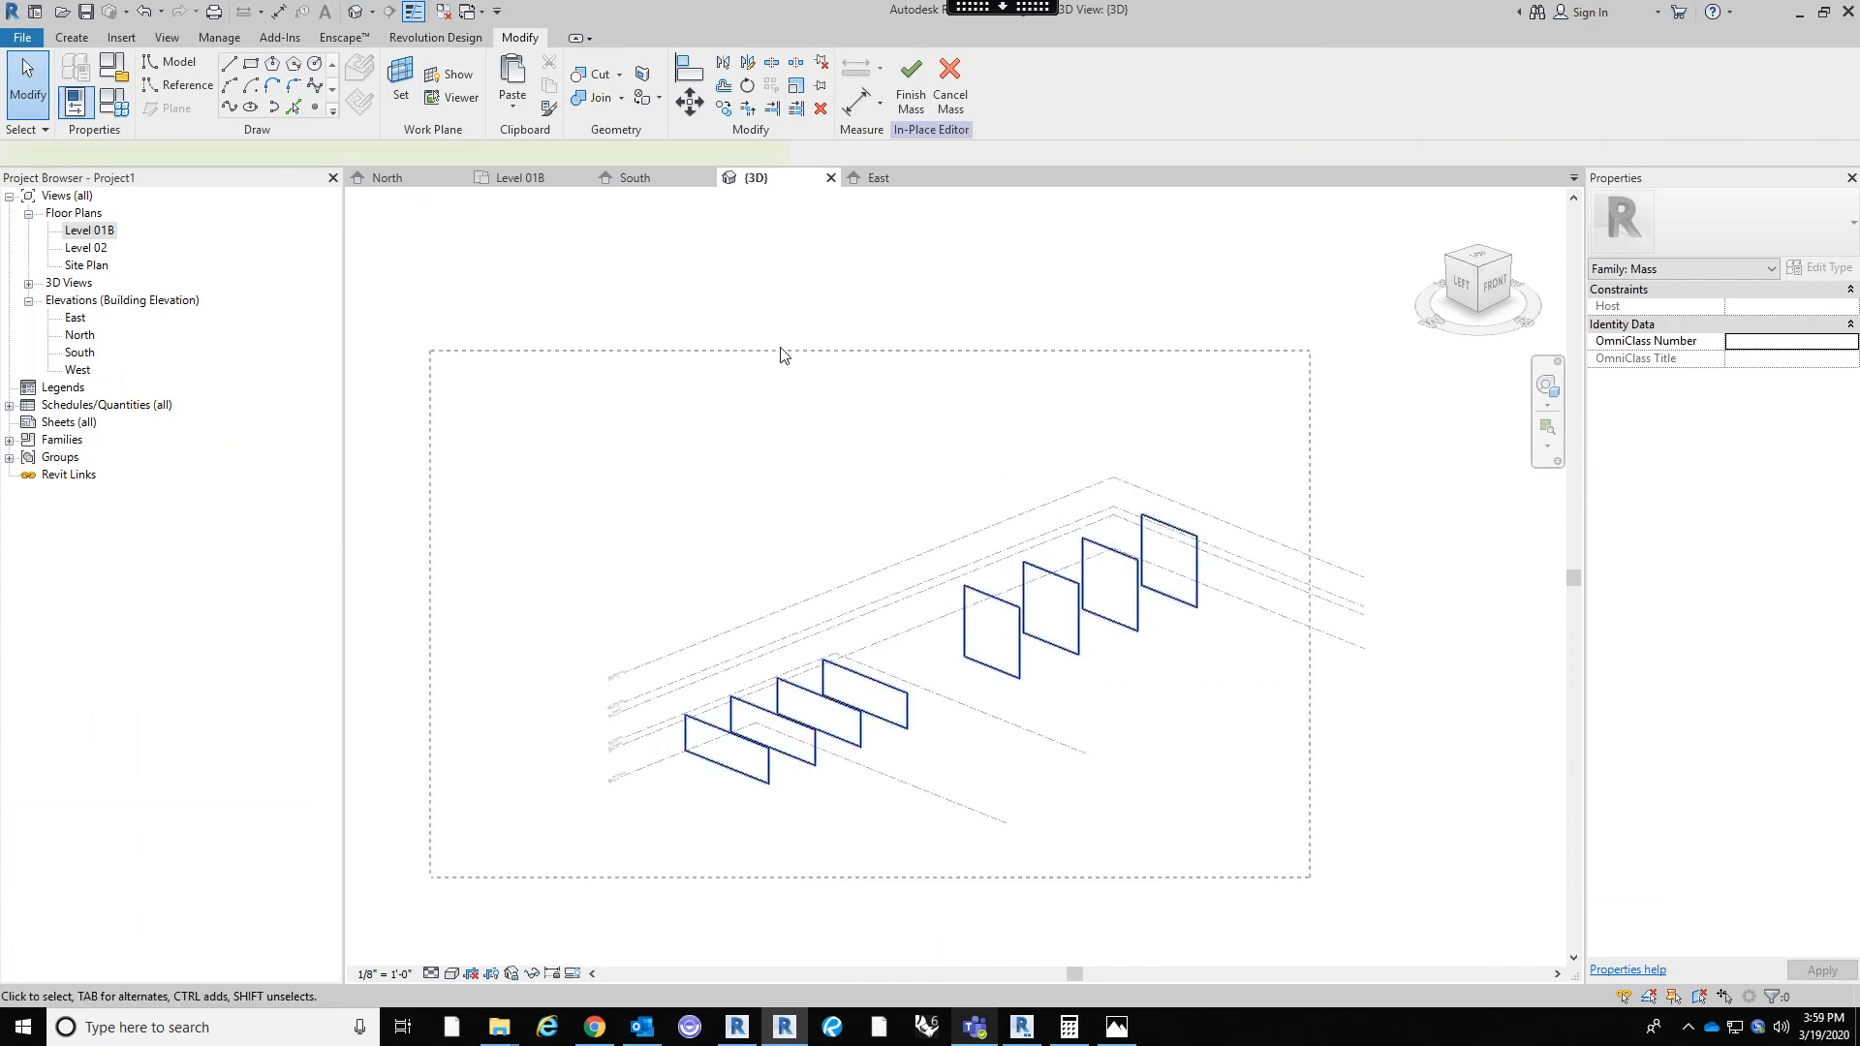
{"action": "left_click", "coordinate": [920, 77]}
{"action": "left_click", "coordinate": [1146, 756]}
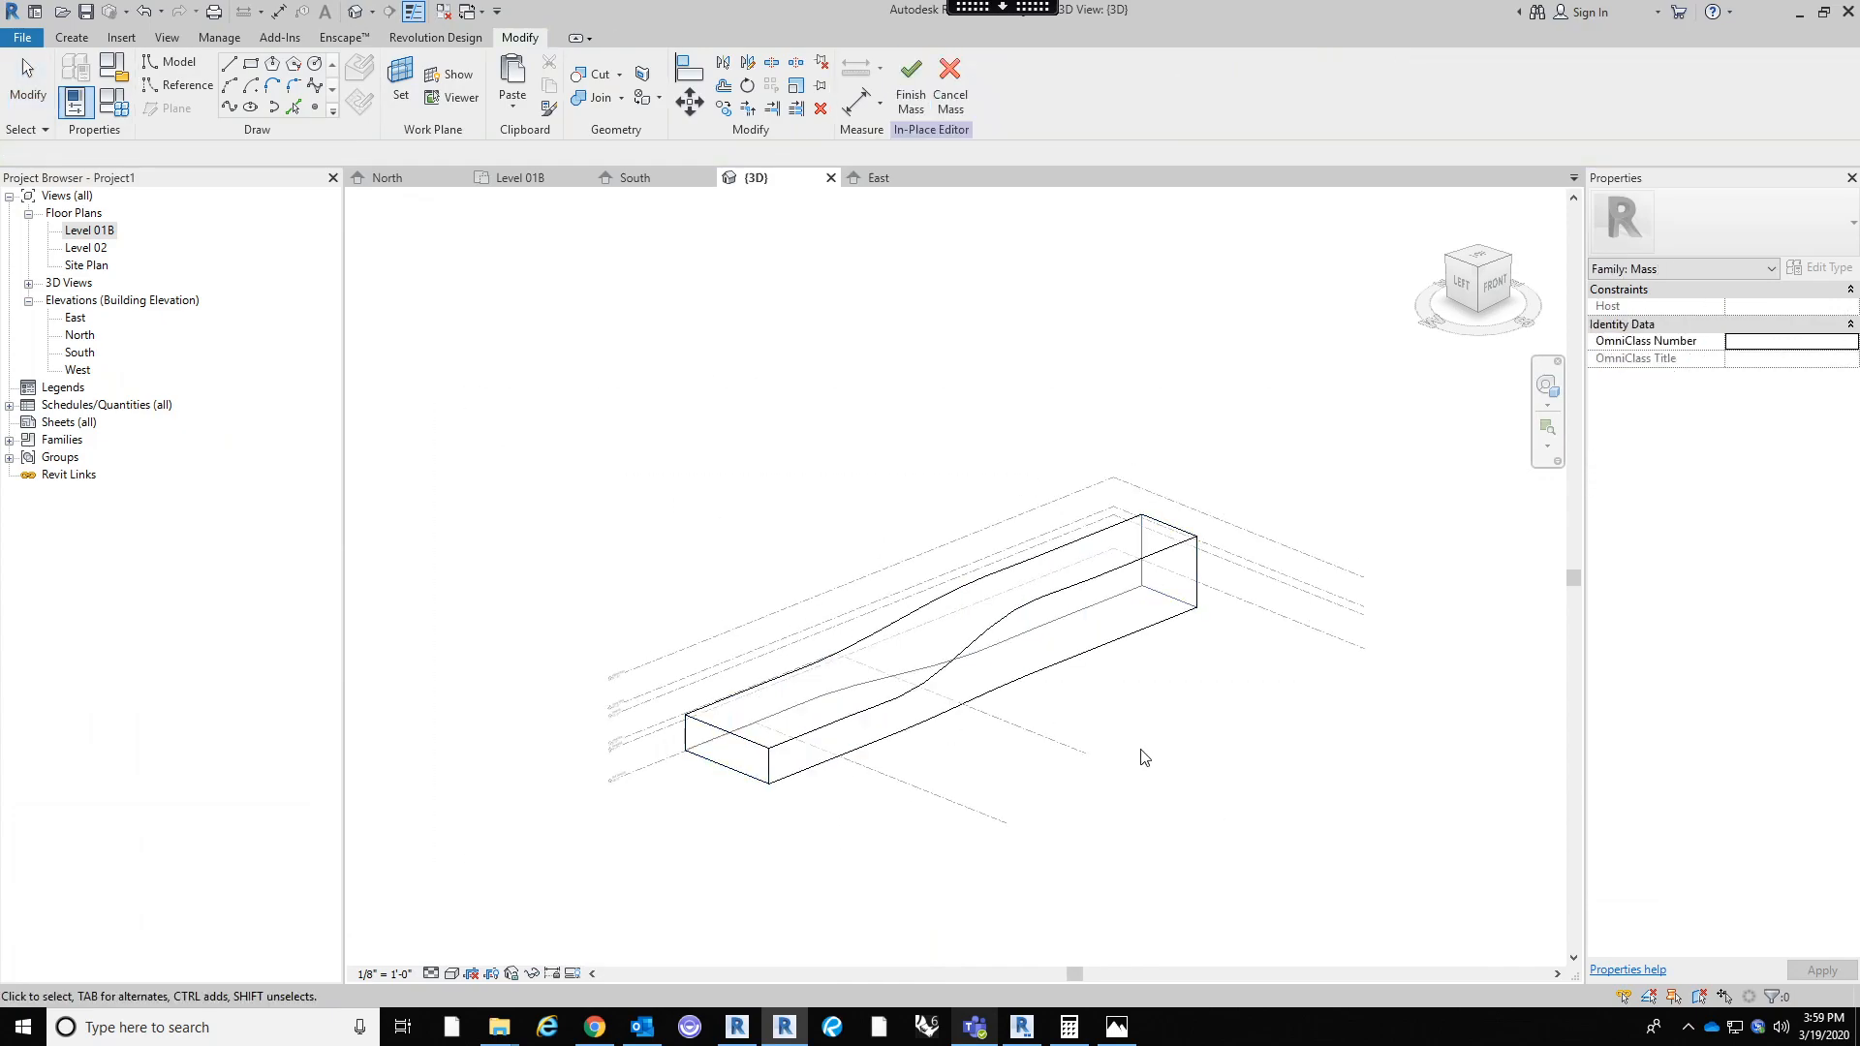
Rotate the form's profile at reference plane C by 90 degrees
{"action": "scroll", "coordinate": [1090, 605], "scroll_direction": "up", "scroll_amount": 2}
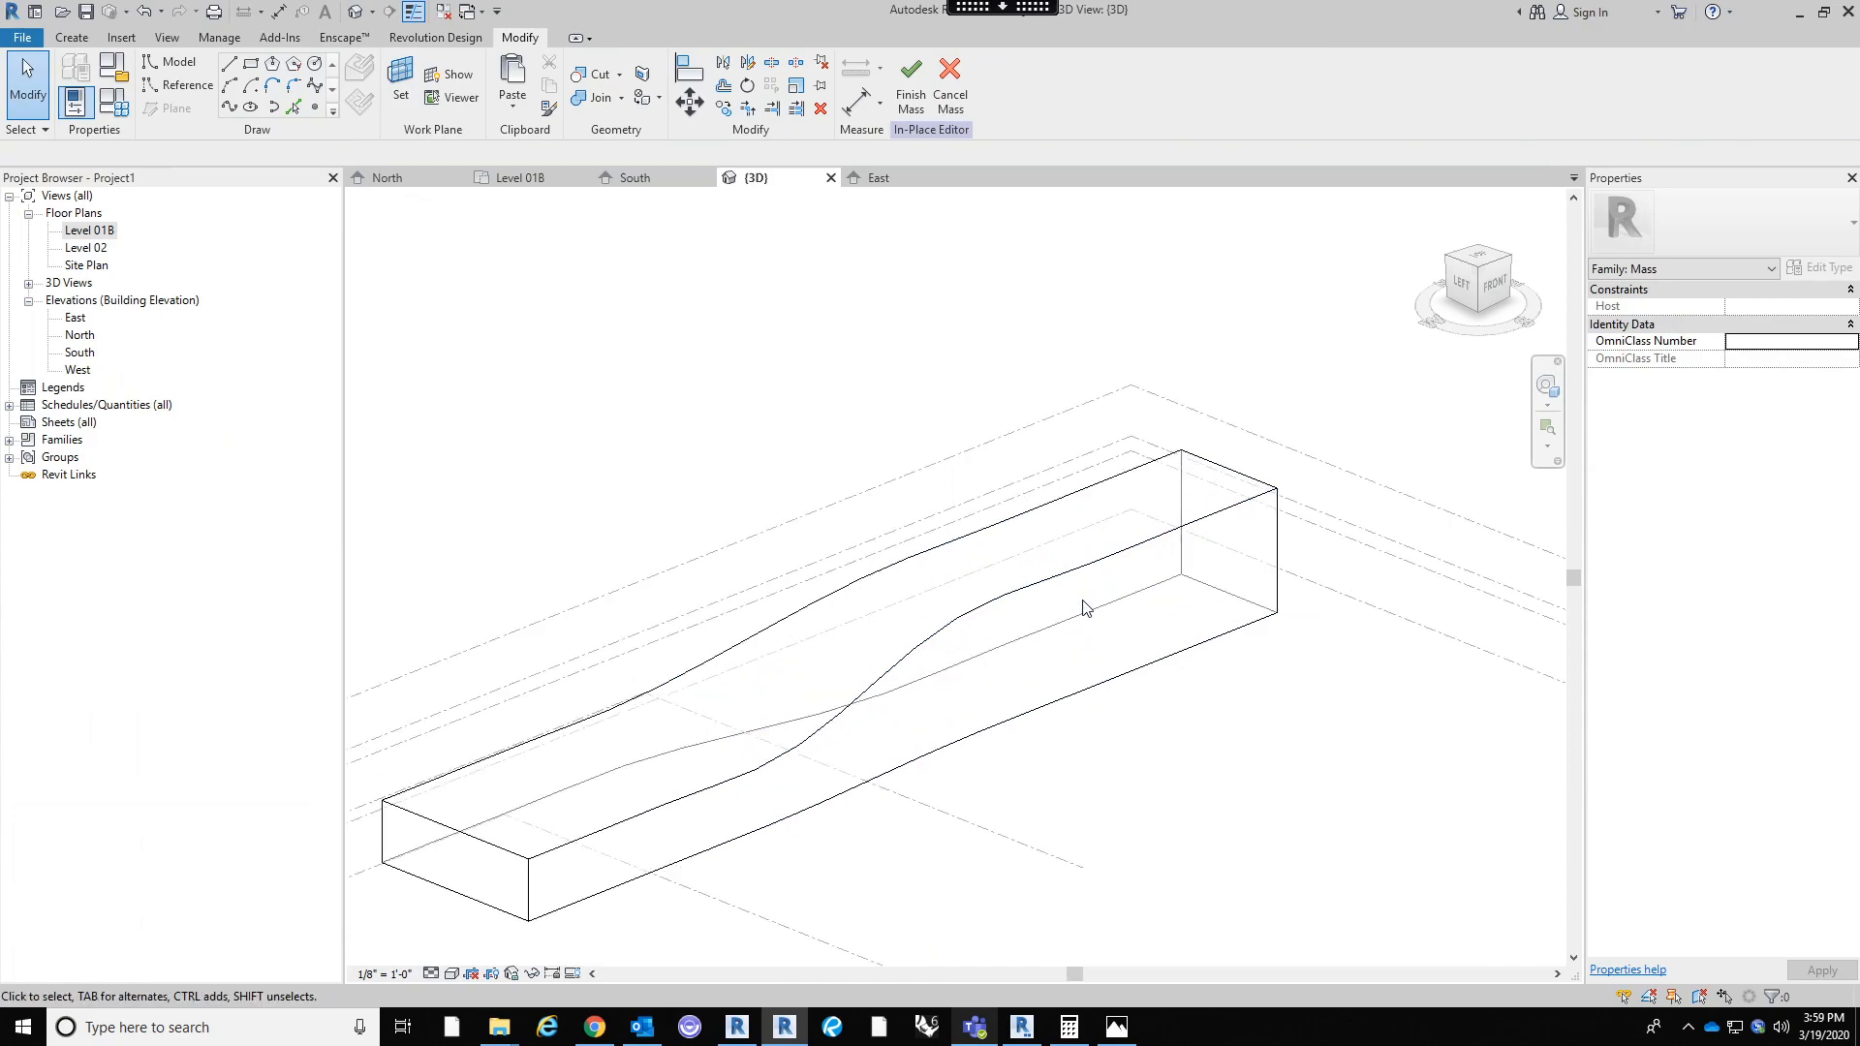
{"action": "left_click", "coordinate": [933, 610]}
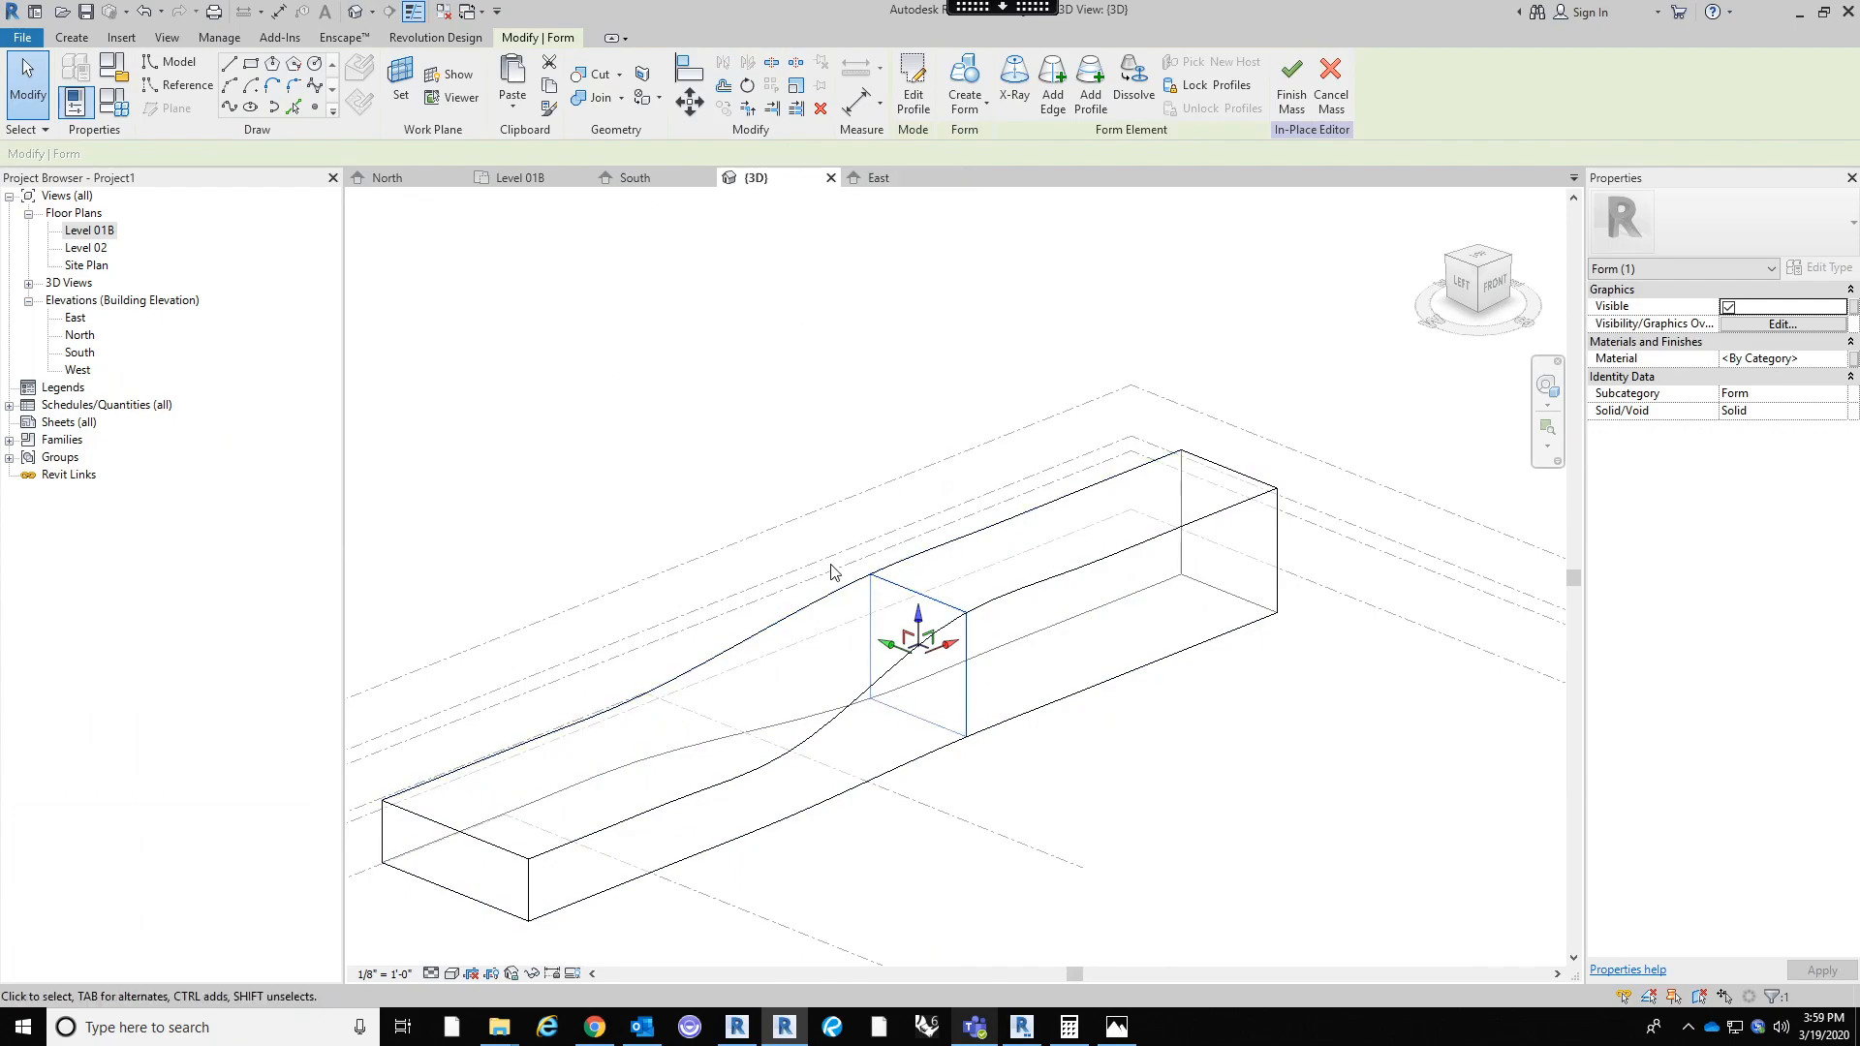
{"action": "left_click", "coordinate": [747, 86]}
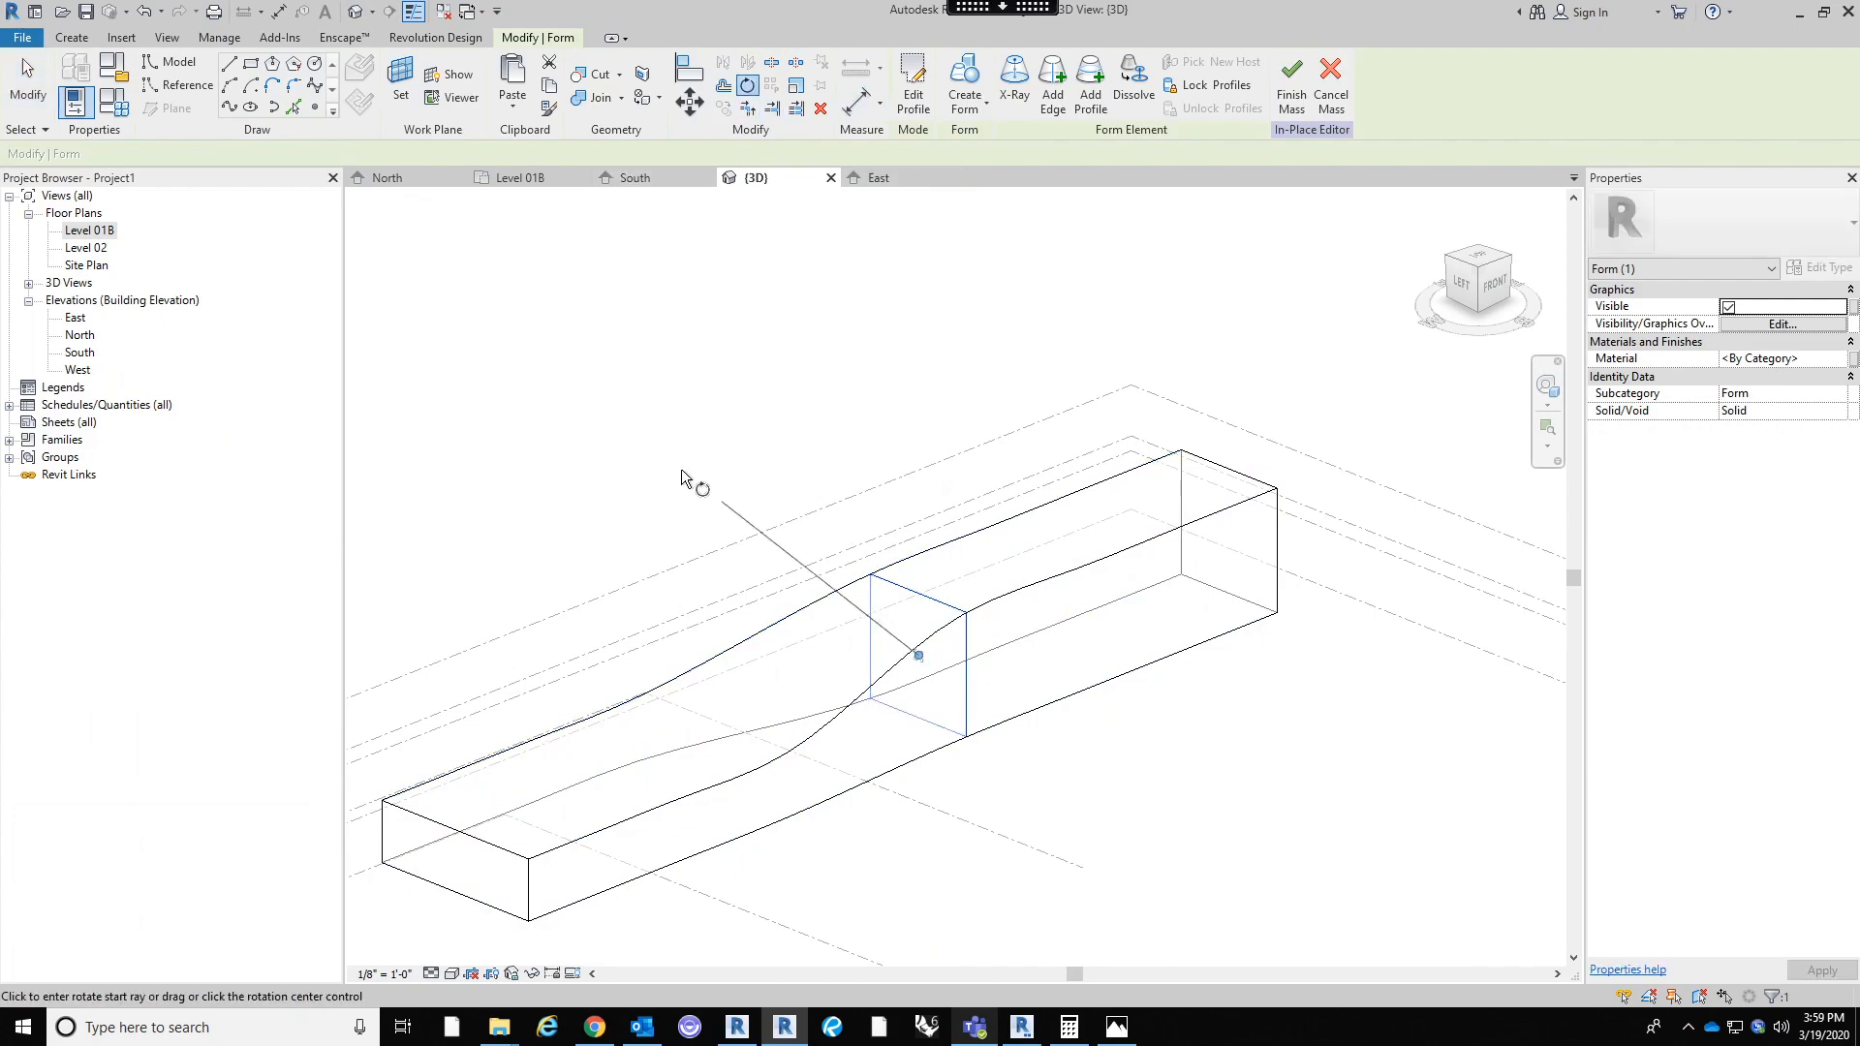
{"action": "left_click", "coordinate": [685, 474]}
{"action": "type", "text": "90"}
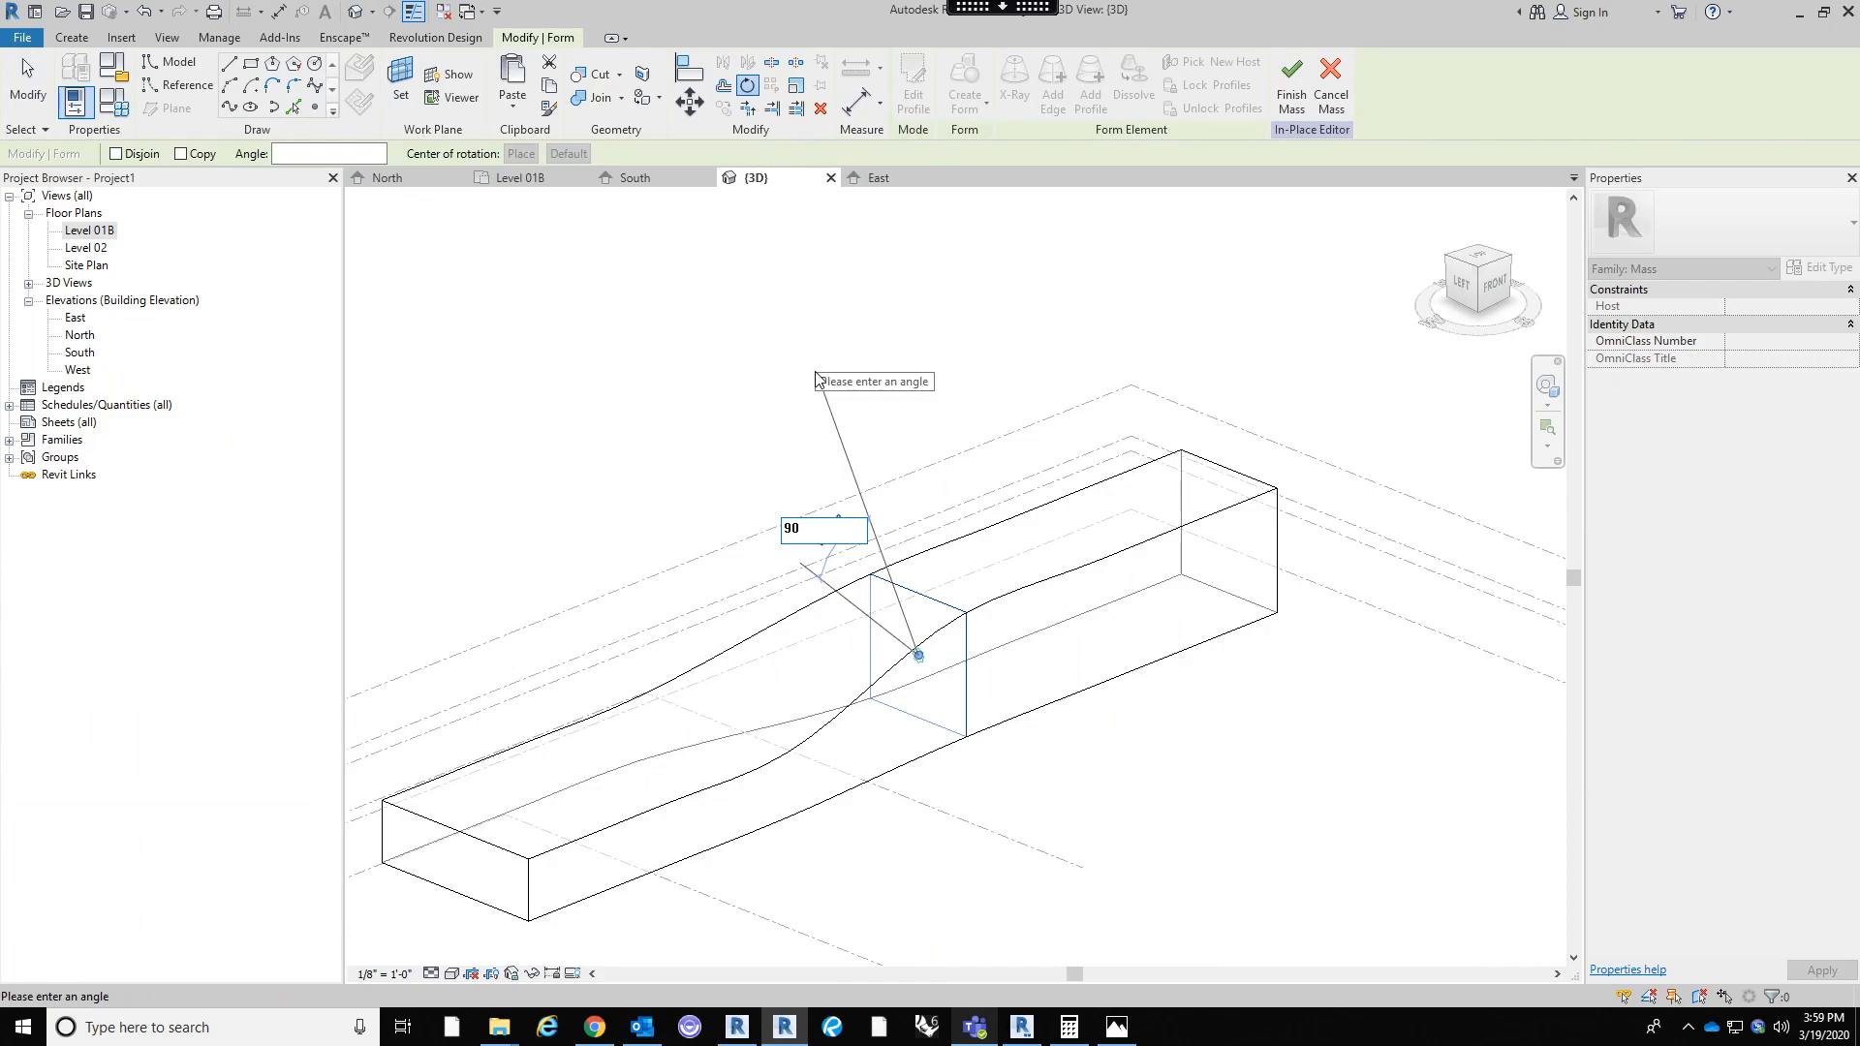
{"action": "key", "text": "Return"}
{"action": "key", "text": "Escape"}
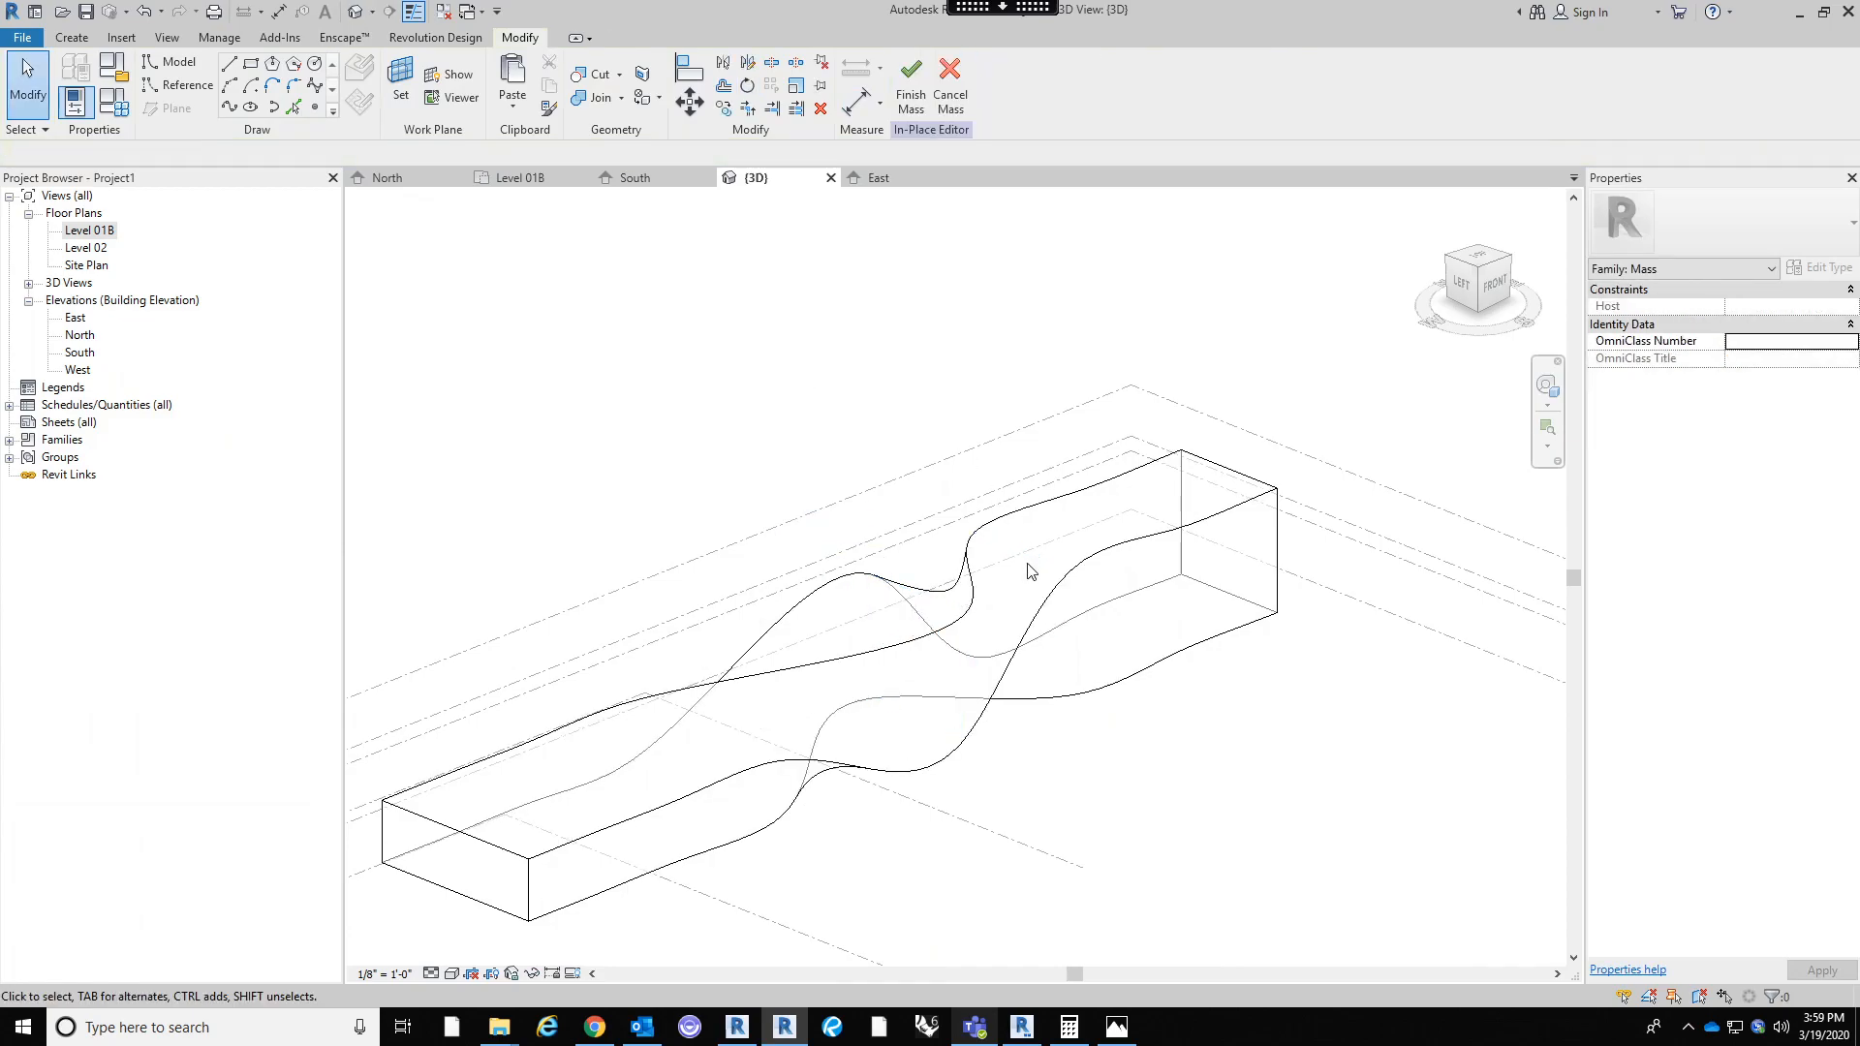
Rotate the form's next profile beyond plane C, on the way to the taller end, by 90 degrees
{"action": "key", "text": "Tab"}
{"action": "key", "text": "Tab"}
{"action": "left_click", "coordinate": [1030, 561]}
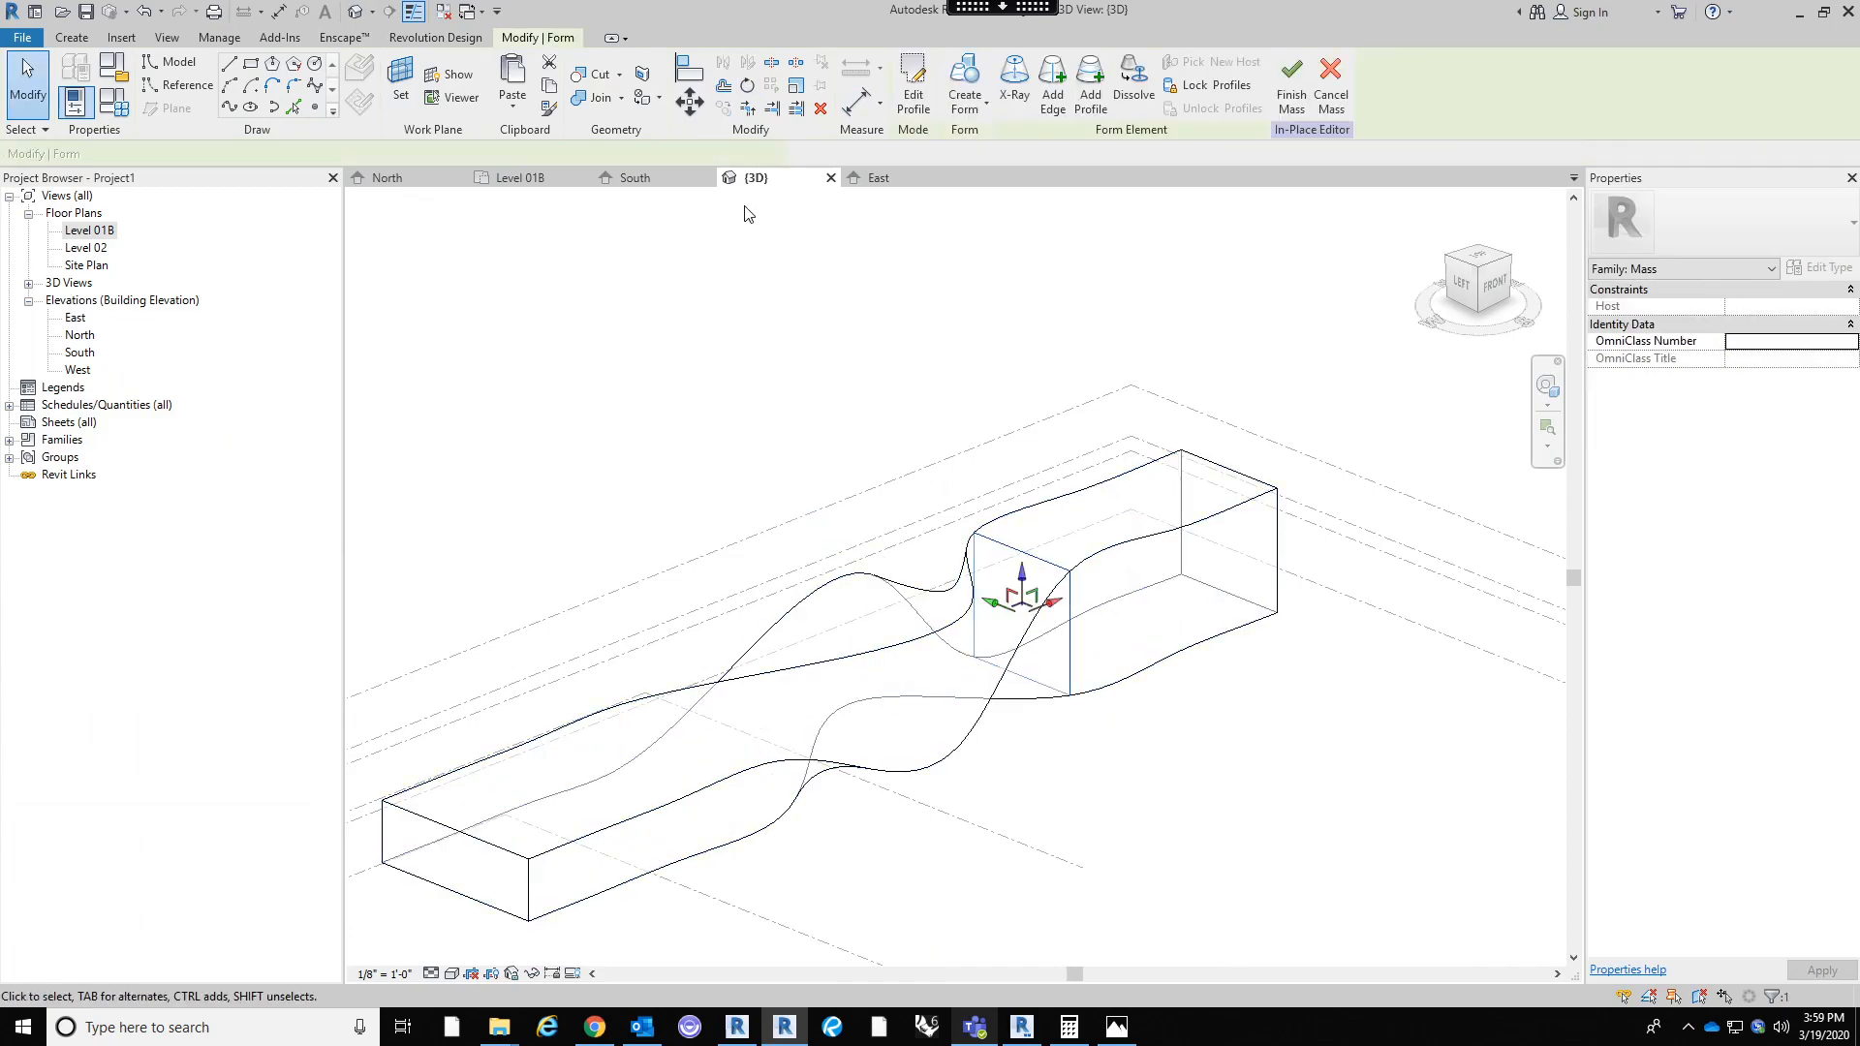
{"action": "left_click", "coordinate": [757, 90]}
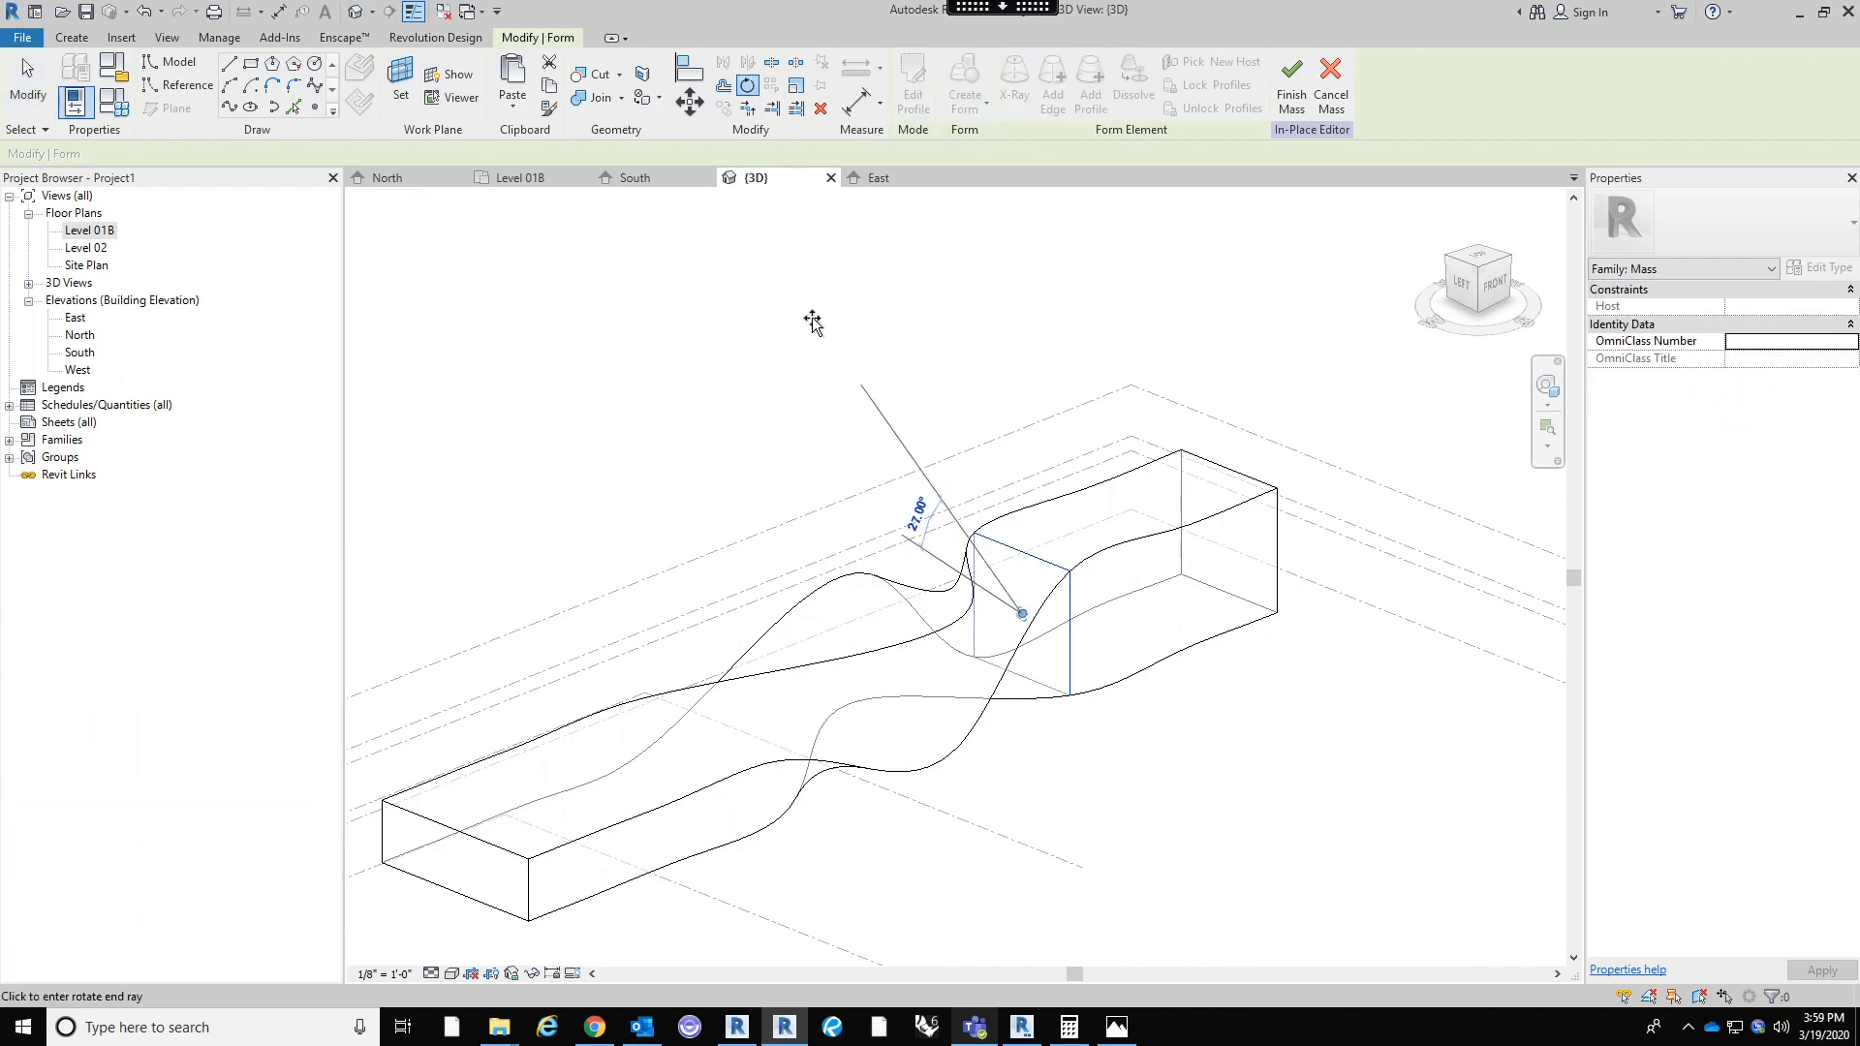
{"action": "left_click", "coordinate": [813, 319]}
{"action": "type", "text": "90"}
{"action": "key", "text": "Return"}
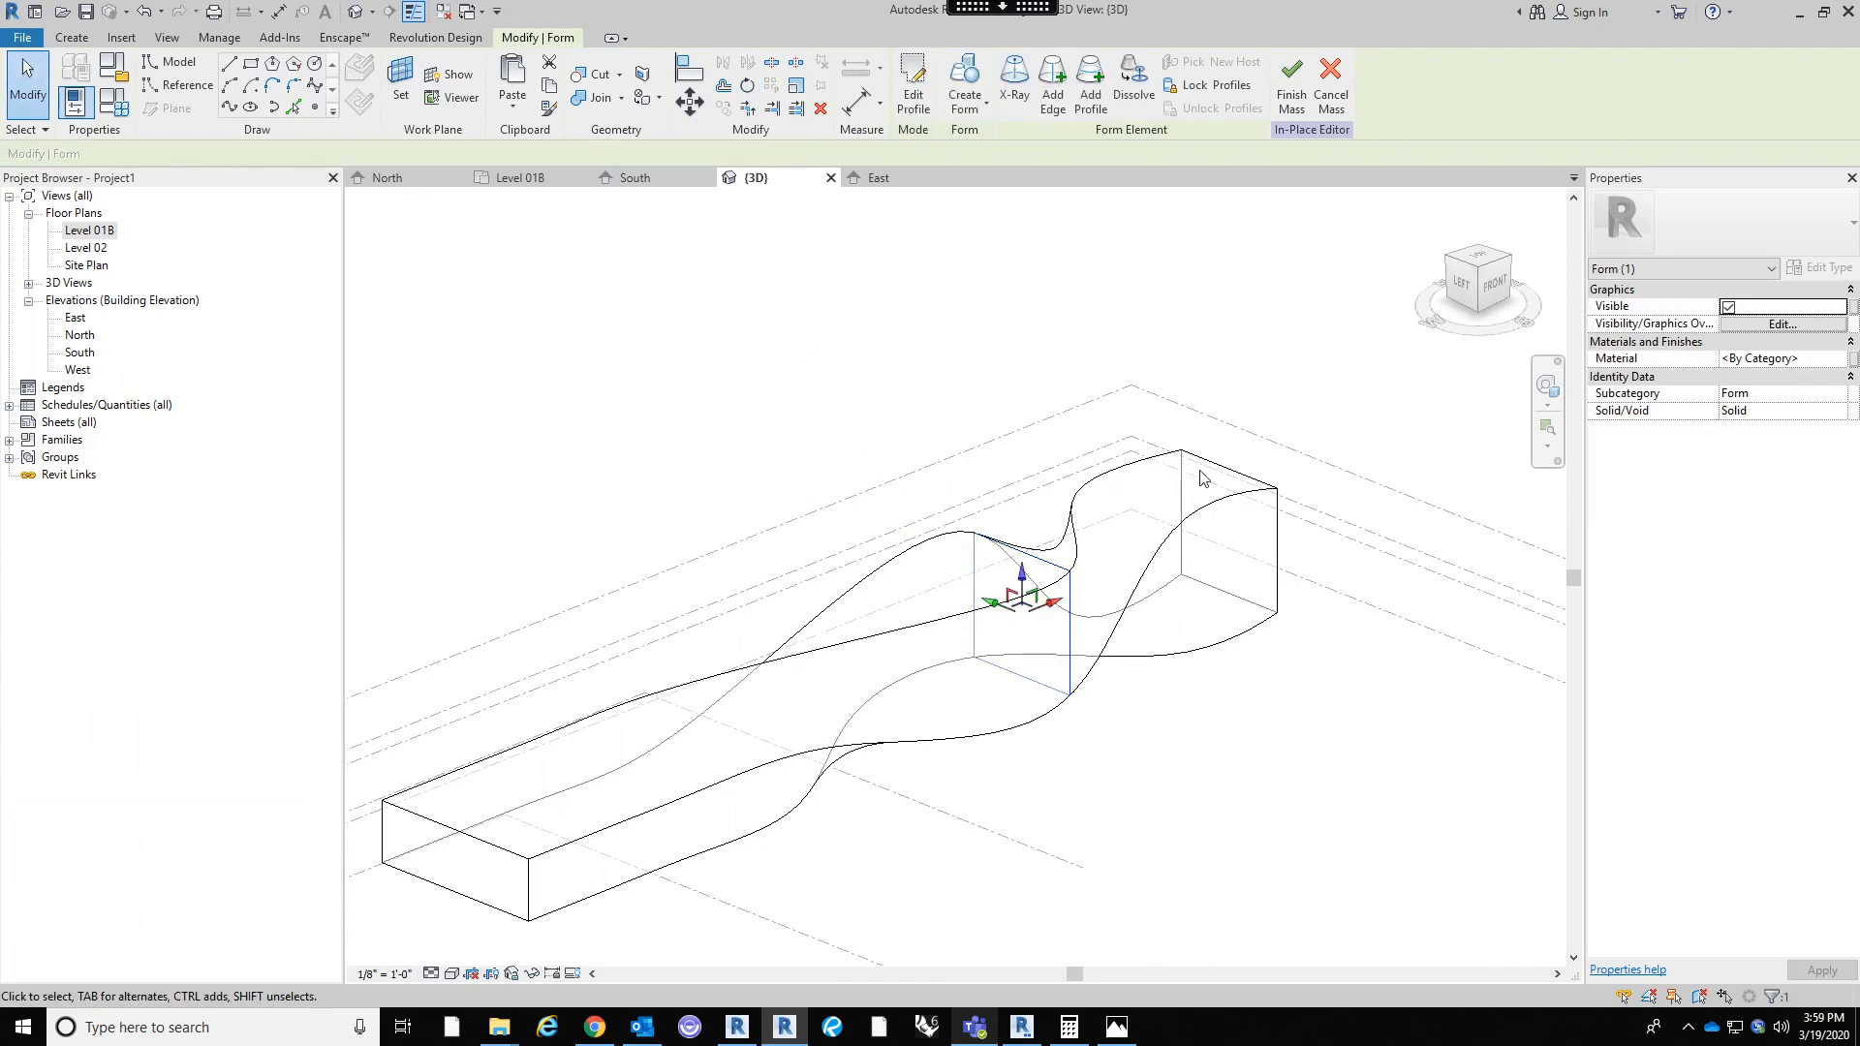
Rotate the last intermediate profile before the form's taller end by 90 degrees
{"action": "key", "text": "Tab"}
{"action": "key", "text": "Tab"}
{"action": "left_click", "coordinate": [1137, 523]}
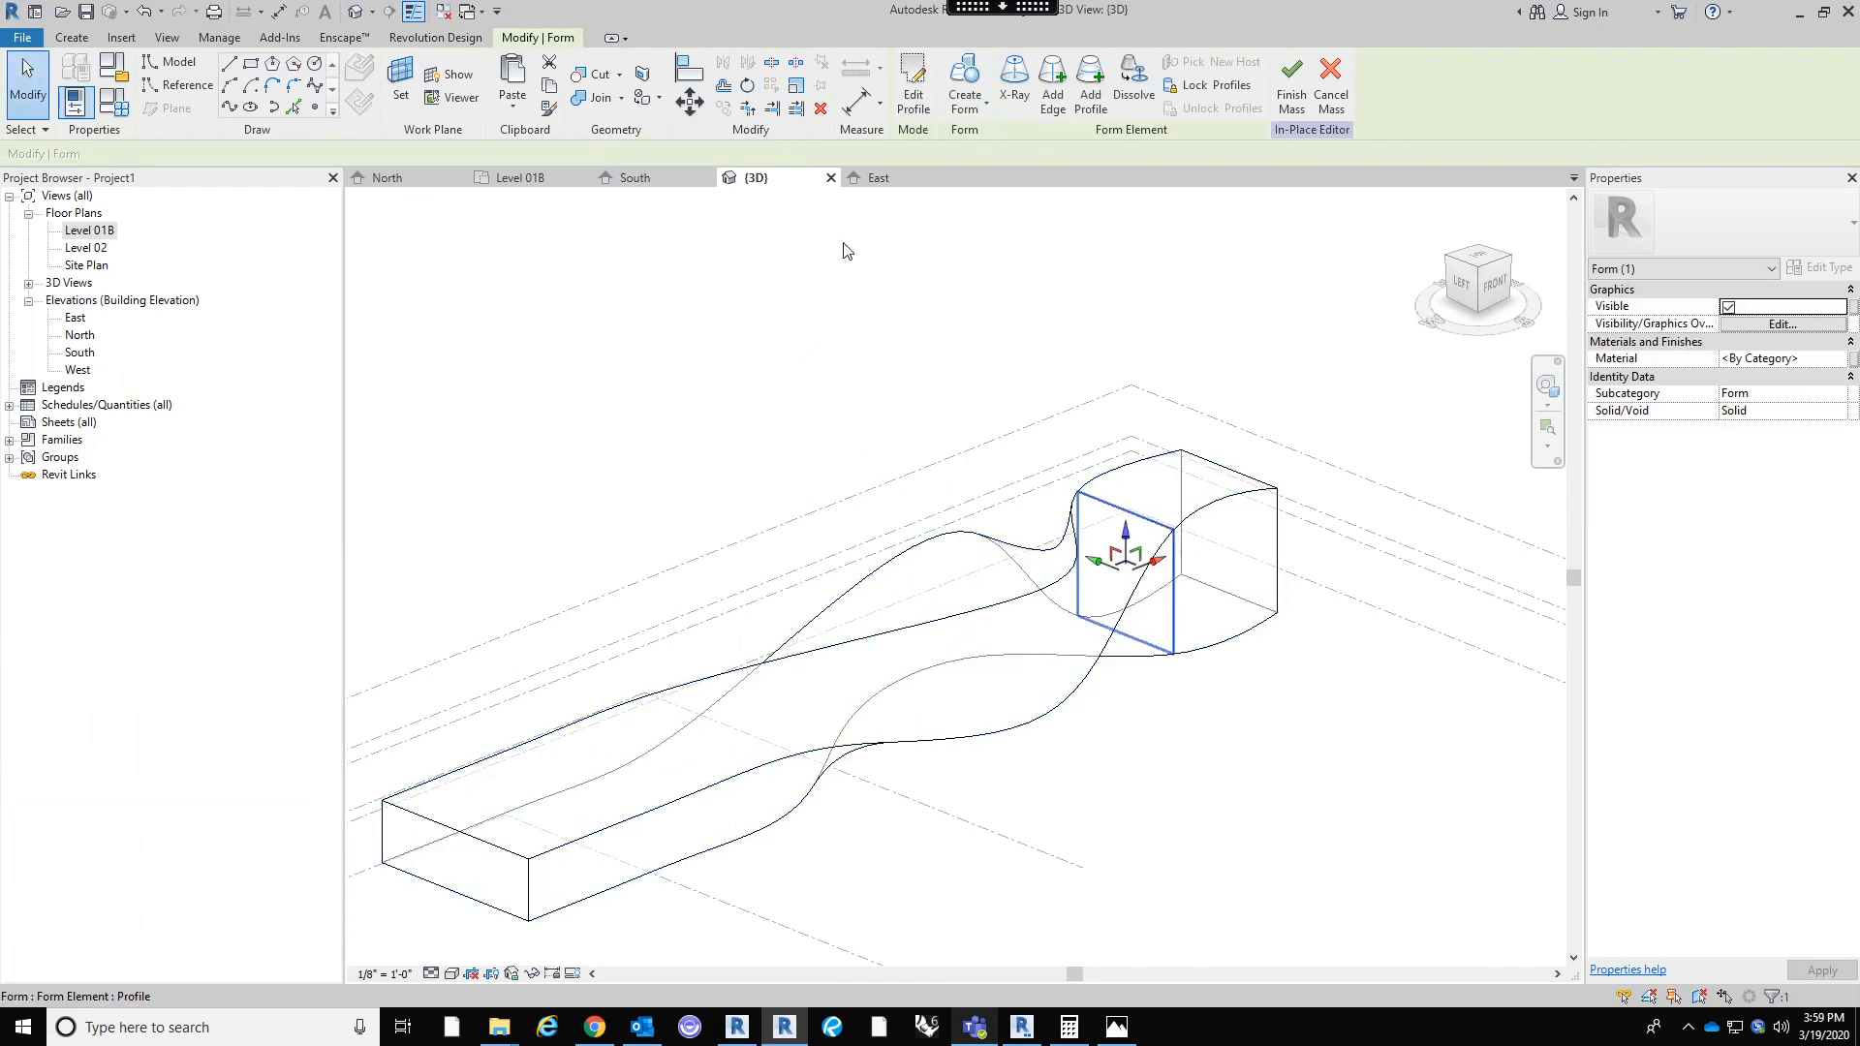
{"action": "left_click", "coordinate": [747, 86]}
{"action": "left_click", "coordinate": [954, 358]}
{"action": "type", "text": "90"}
{"action": "key", "text": "Return"}
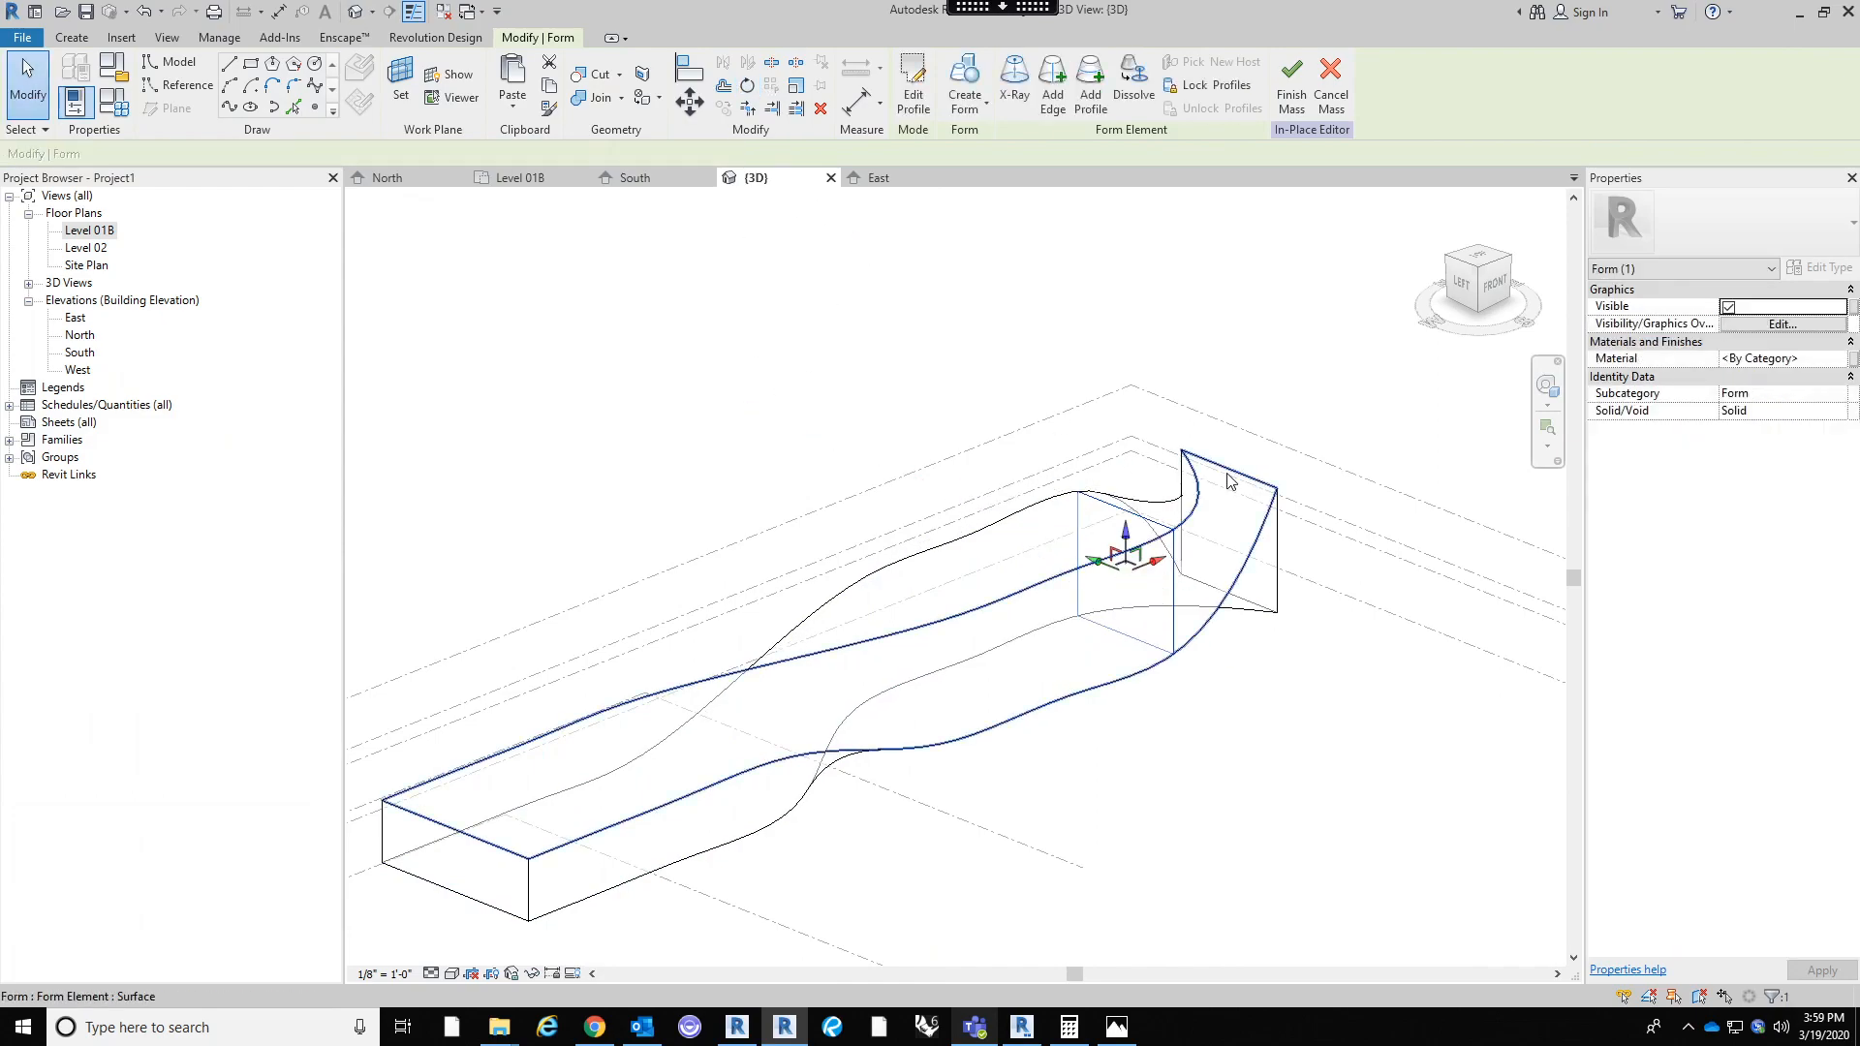
Rotate the end profile at the form's taller end by 90 degrees and clear the selection
{"action": "left_click", "coordinate": [1244, 476]}
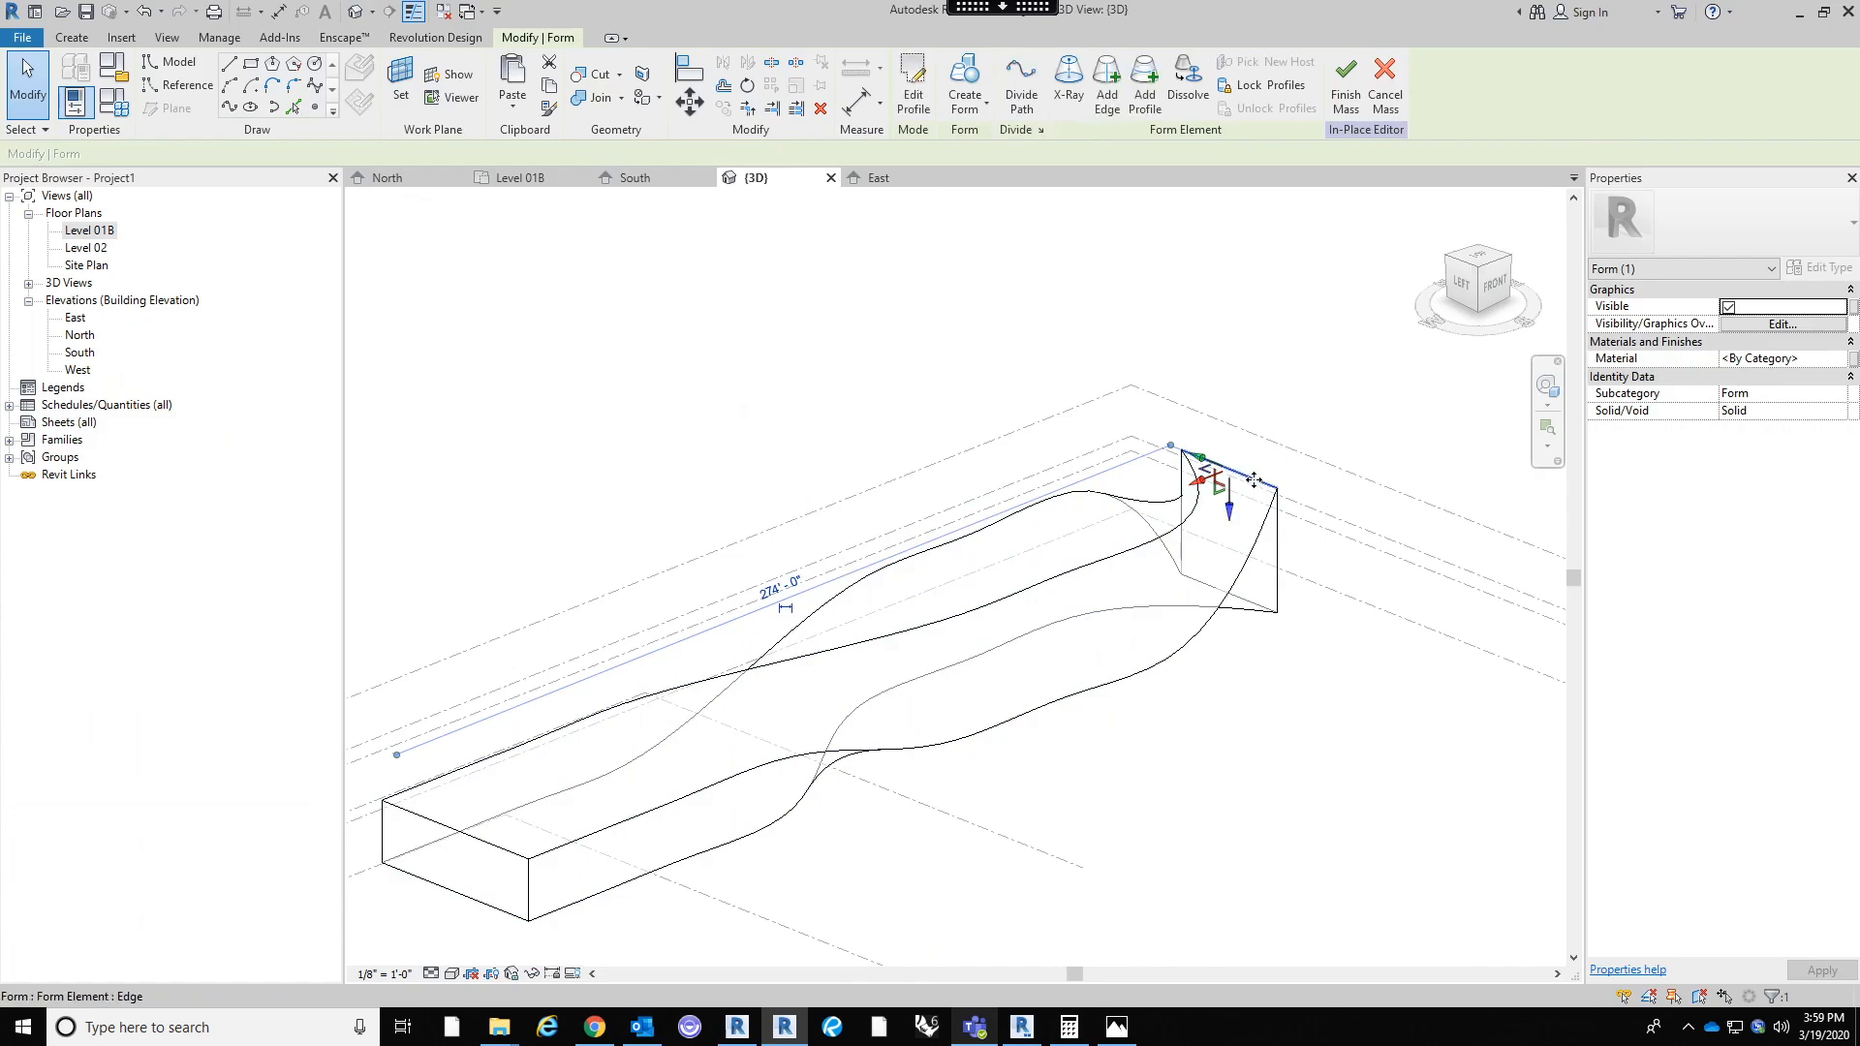
{"action": "left_click", "coordinate": [1254, 479]}
{"action": "left_click", "coordinate": [747, 85]}
{"action": "type", "text": "90"}
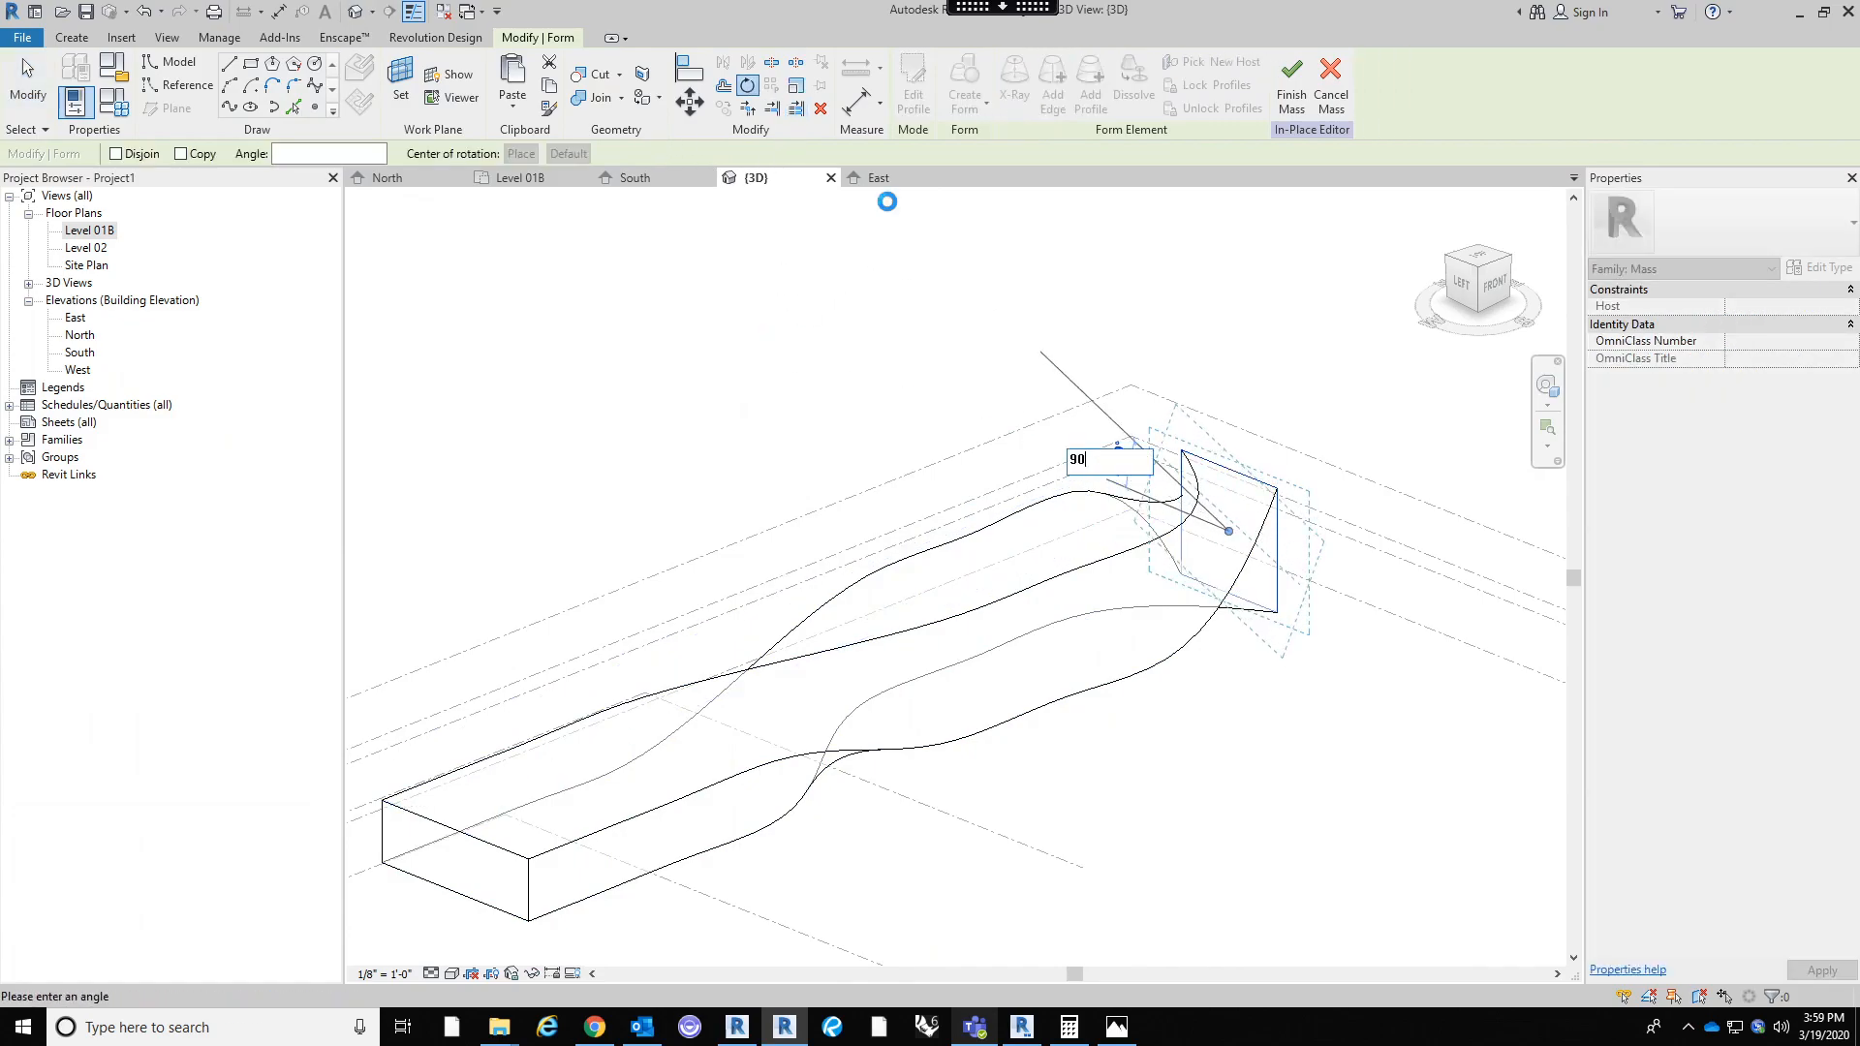
{"action": "key", "text": "Return"}
{"action": "left_click", "coordinate": [1303, 771]}
{"action": "scroll", "coordinate": [1294, 625], "scroll_direction": "down", "scroll_amount": 2}
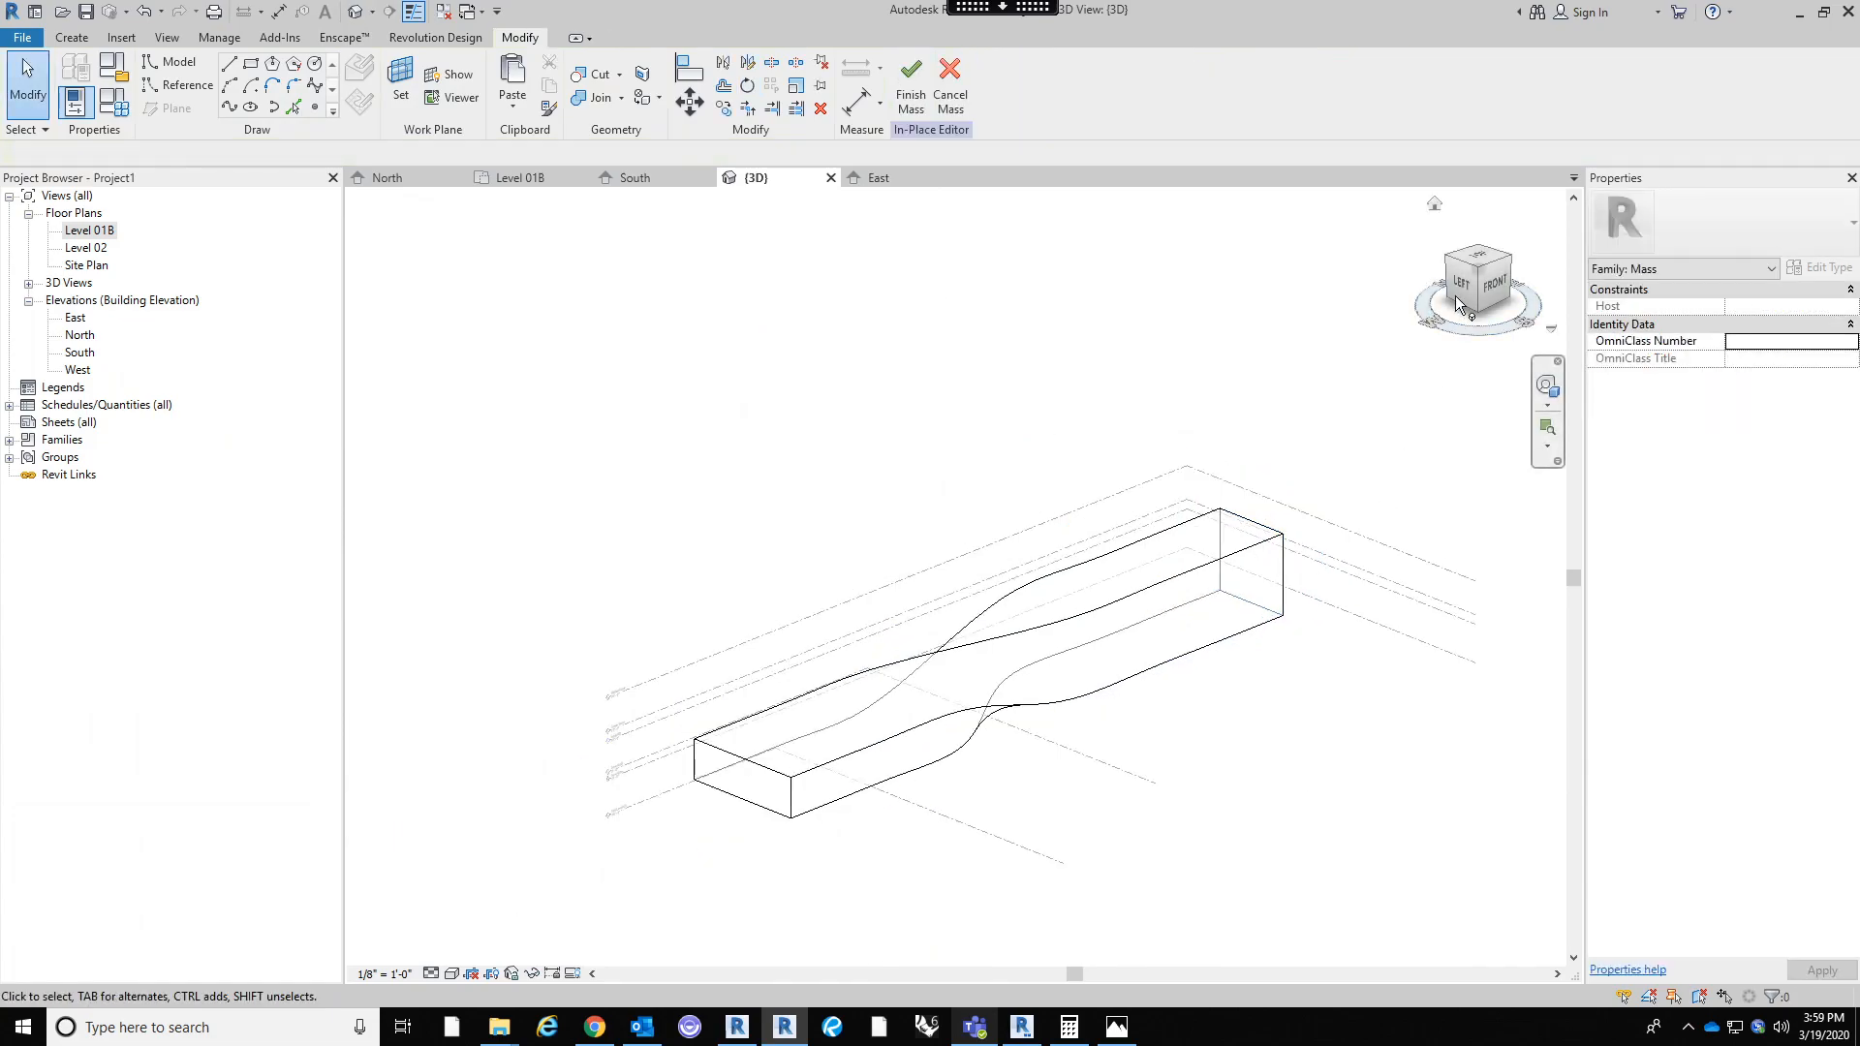
Examine the twisted form from the front, the left side and an oblique angle, checking the edges around the twist
{"action": "left_click", "coordinate": [1497, 294]}
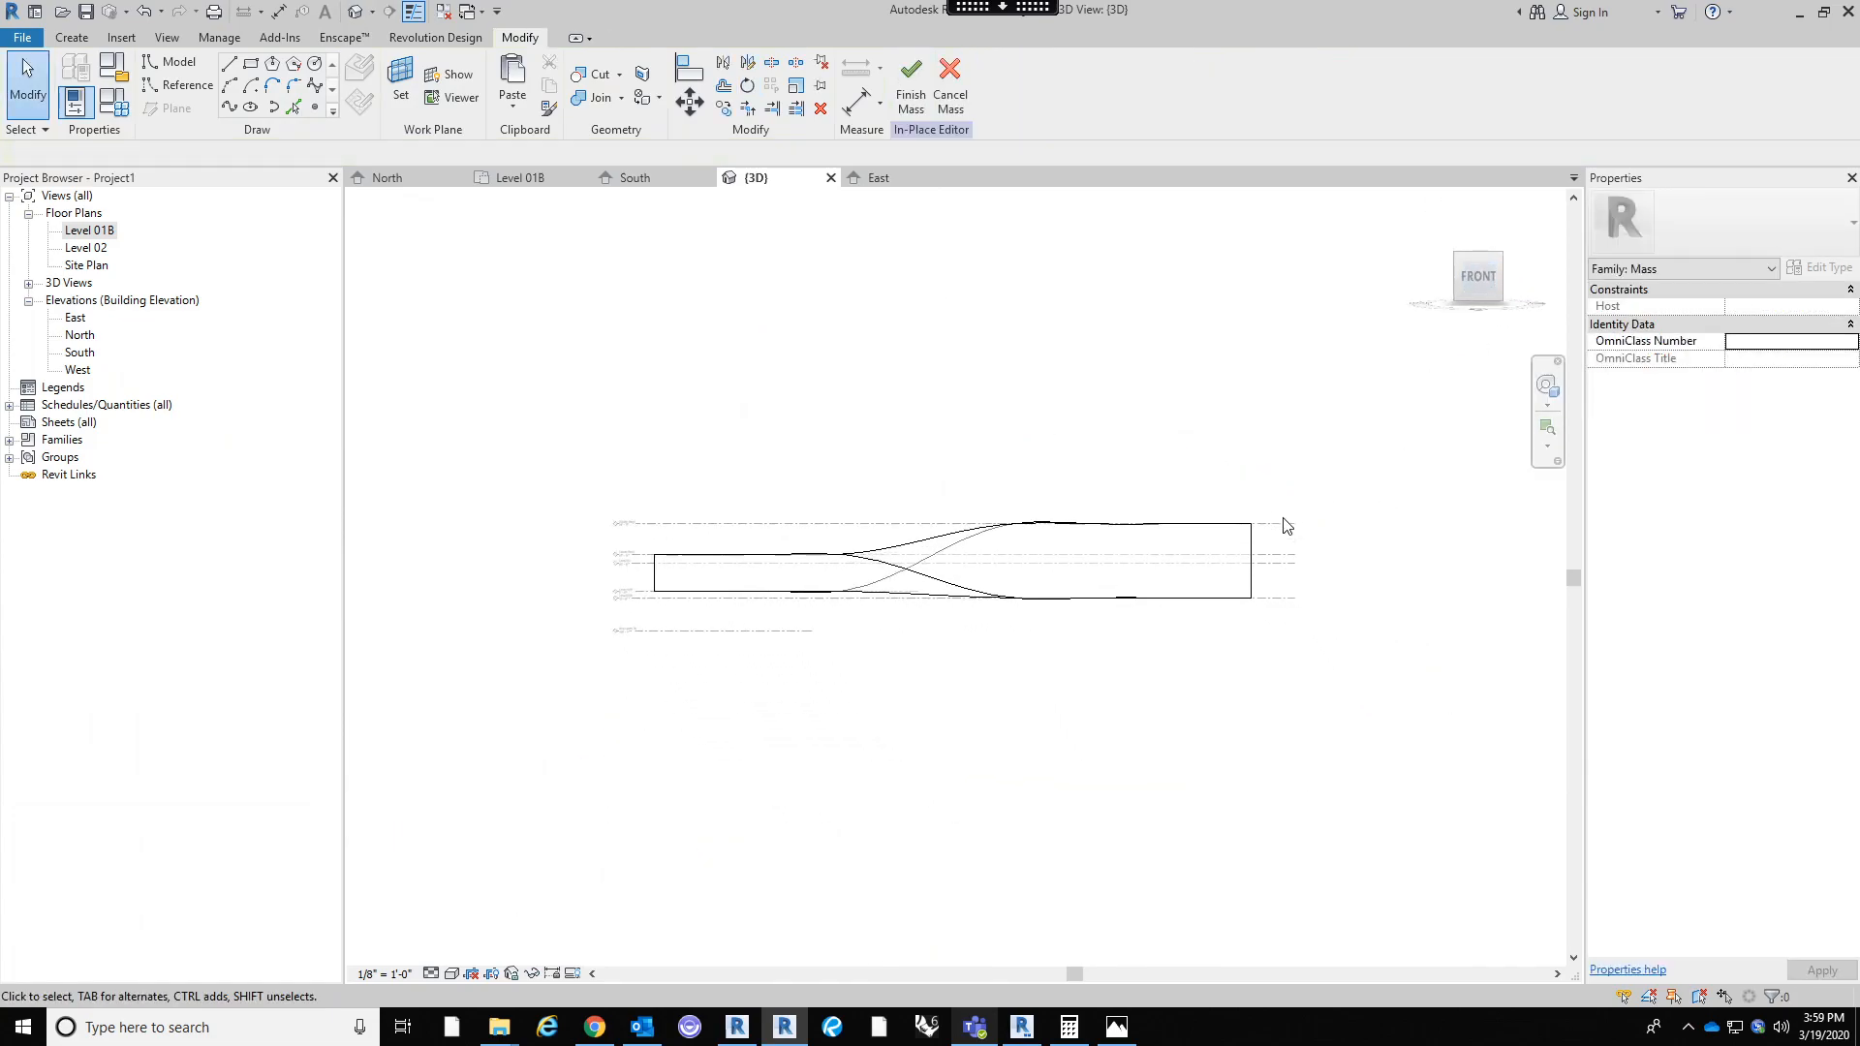
{"action": "scroll", "coordinate": [776, 477], "scroll_direction": "up", "scroll_amount": 5}
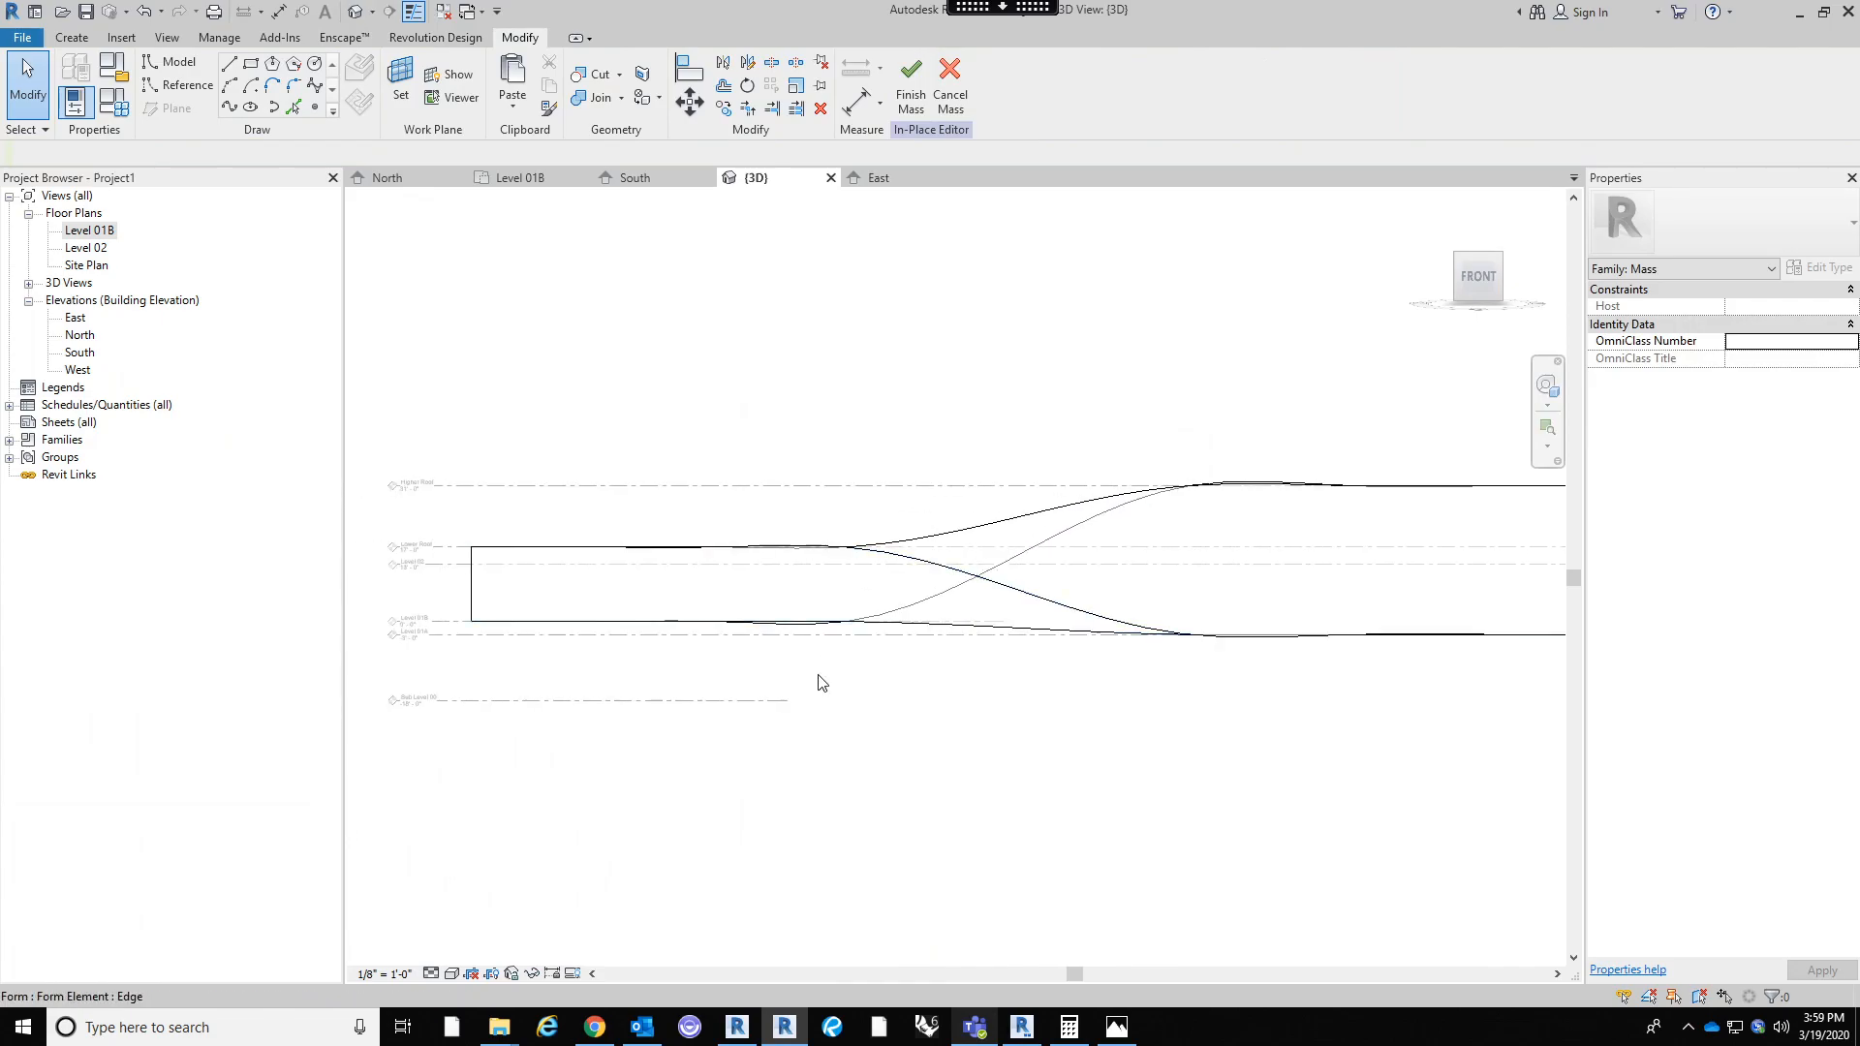
{"action": "scroll", "coordinate": [843, 673], "scroll_direction": "down", "scroll_amount": 3}
{"action": "scroll", "coordinate": [1133, 548], "scroll_direction": "up", "scroll_amount": 4}
{"action": "scroll", "coordinate": [940, 585], "scroll_direction": "down", "scroll_amount": 2}
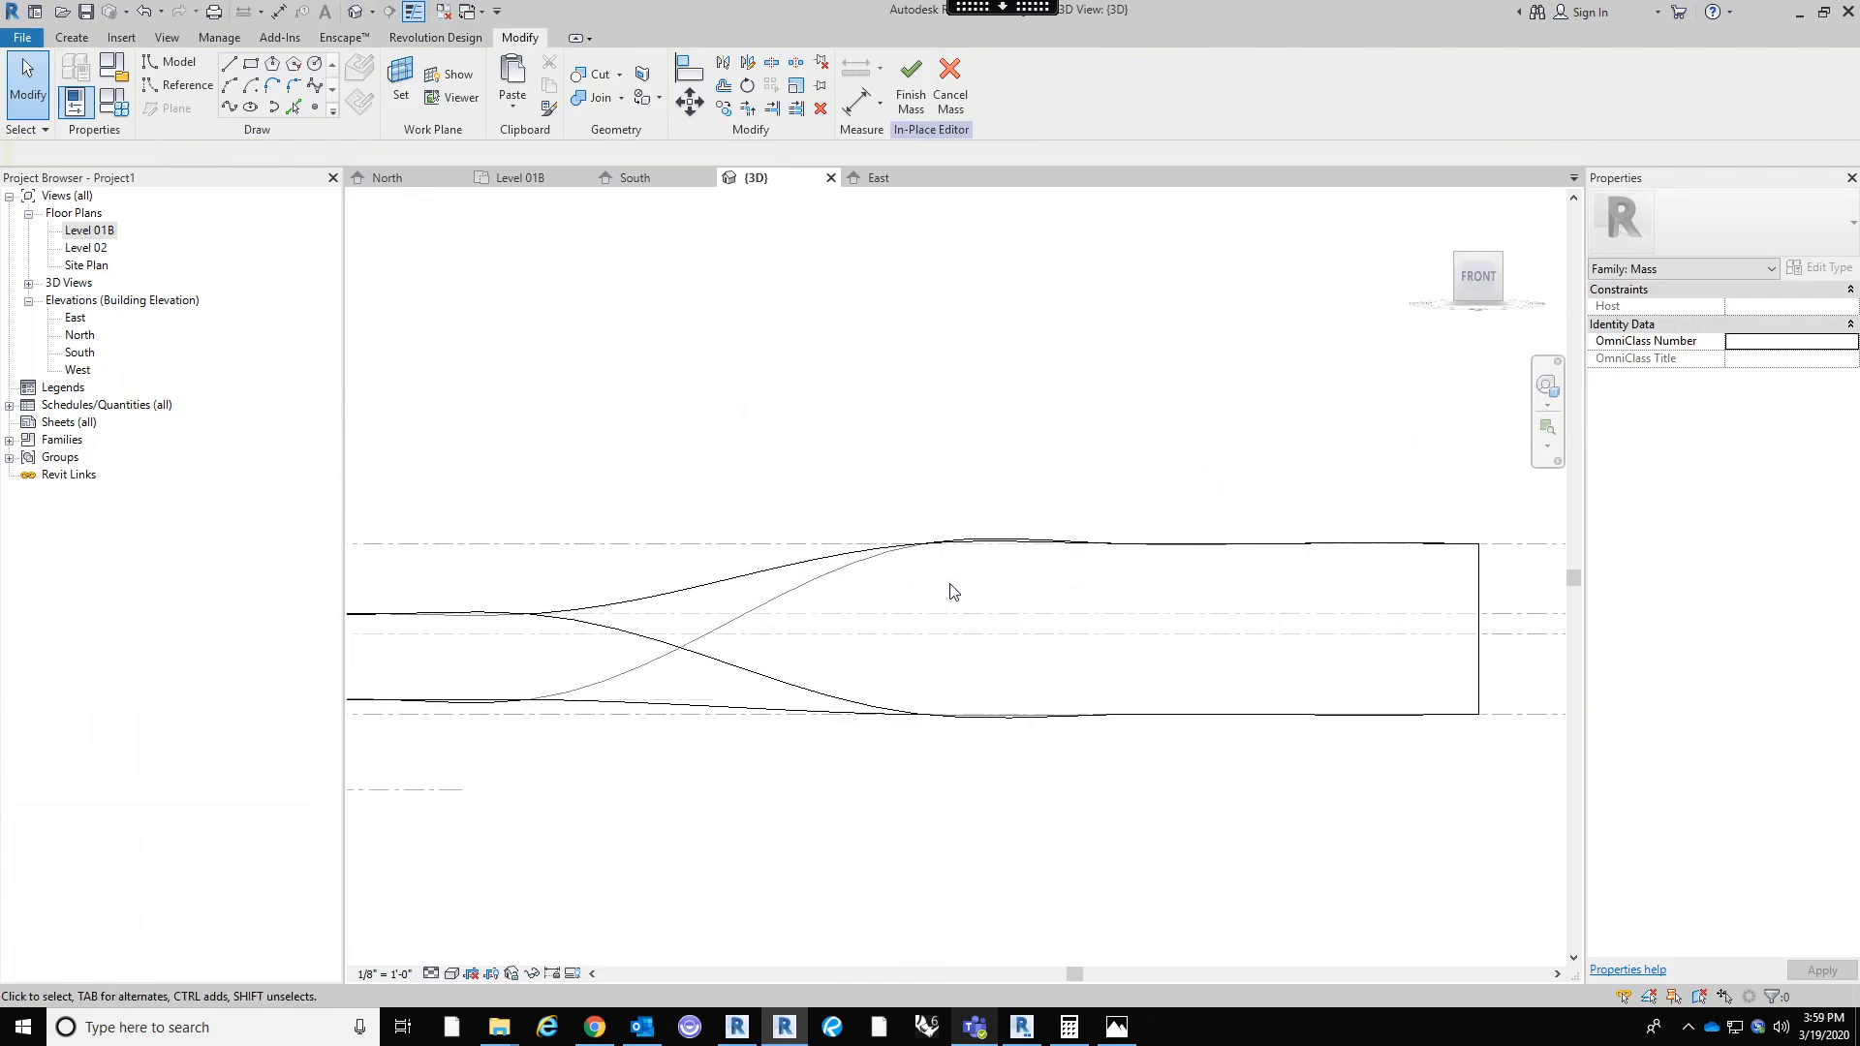
{"action": "scroll", "coordinate": [804, 442], "scroll_direction": "down", "scroll_amount": 1}
{"action": "scroll", "coordinate": [963, 436], "scroll_direction": "down", "scroll_amount": 2}
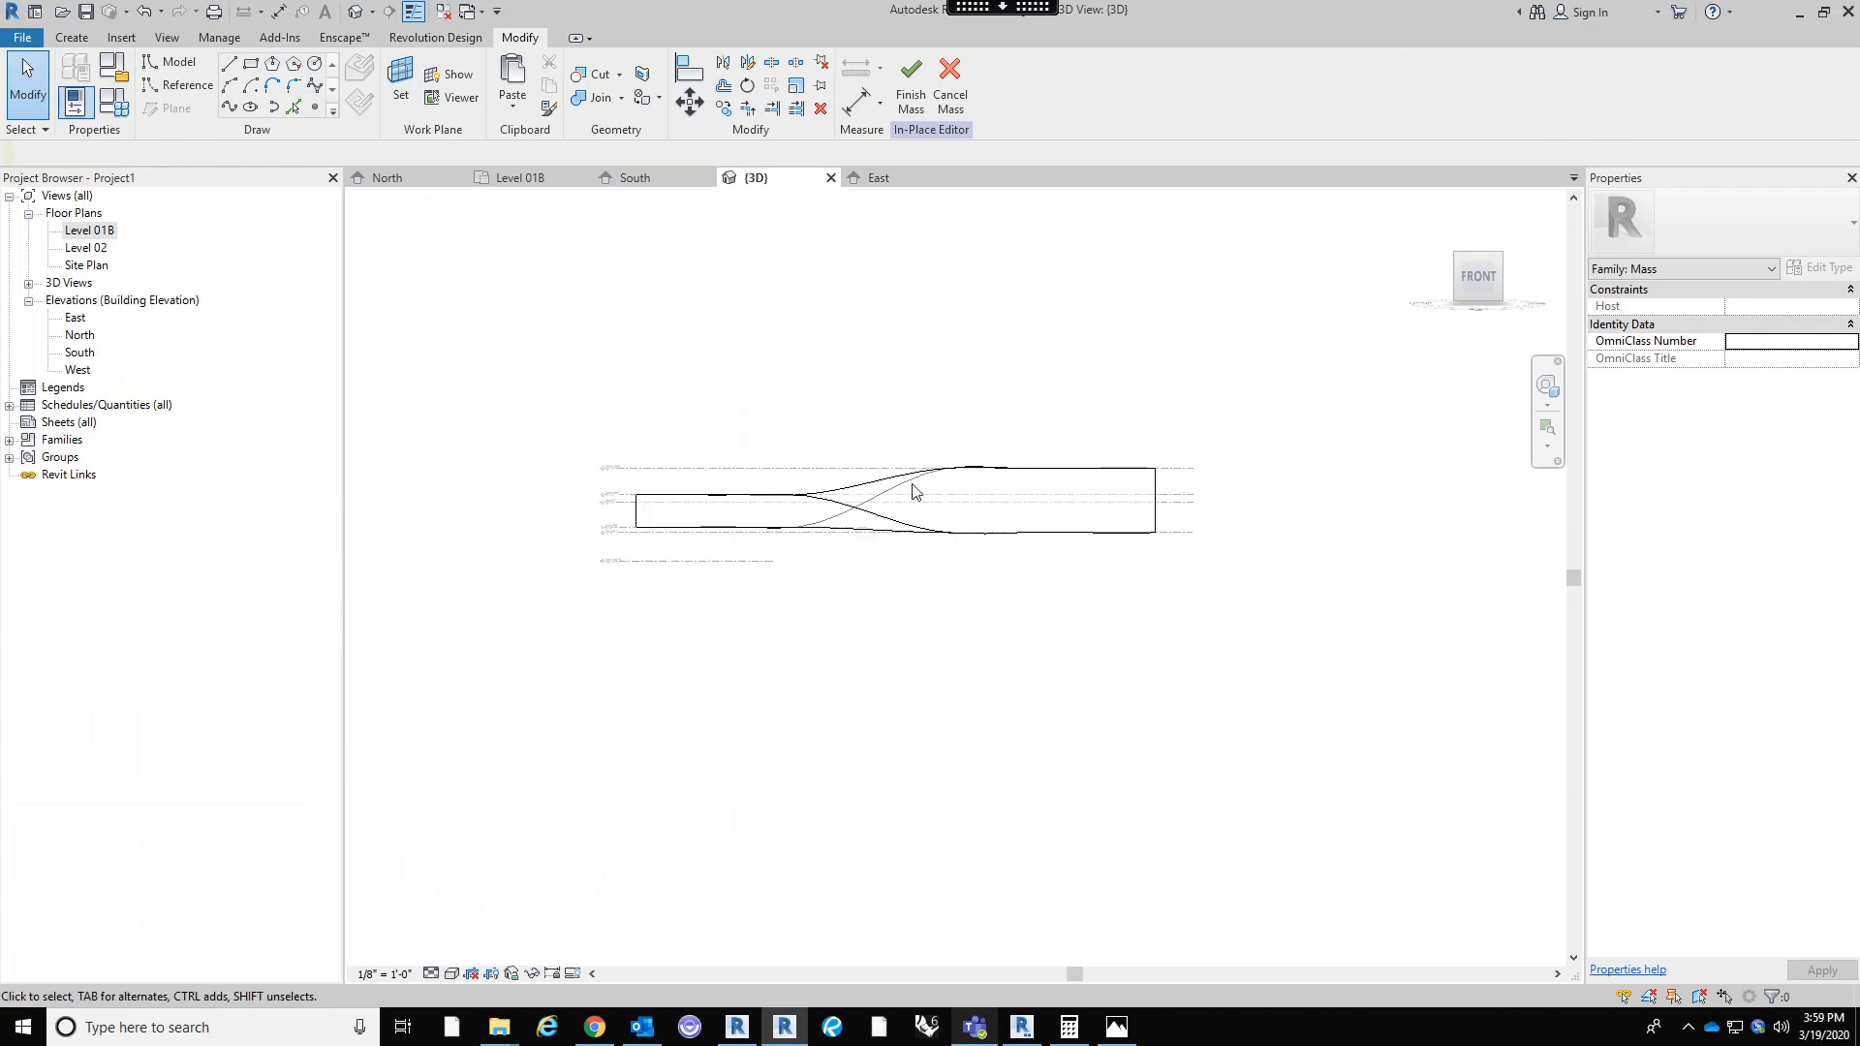
{"action": "scroll", "coordinate": [1123, 450], "scroll_direction": "up", "scroll_amount": 5}
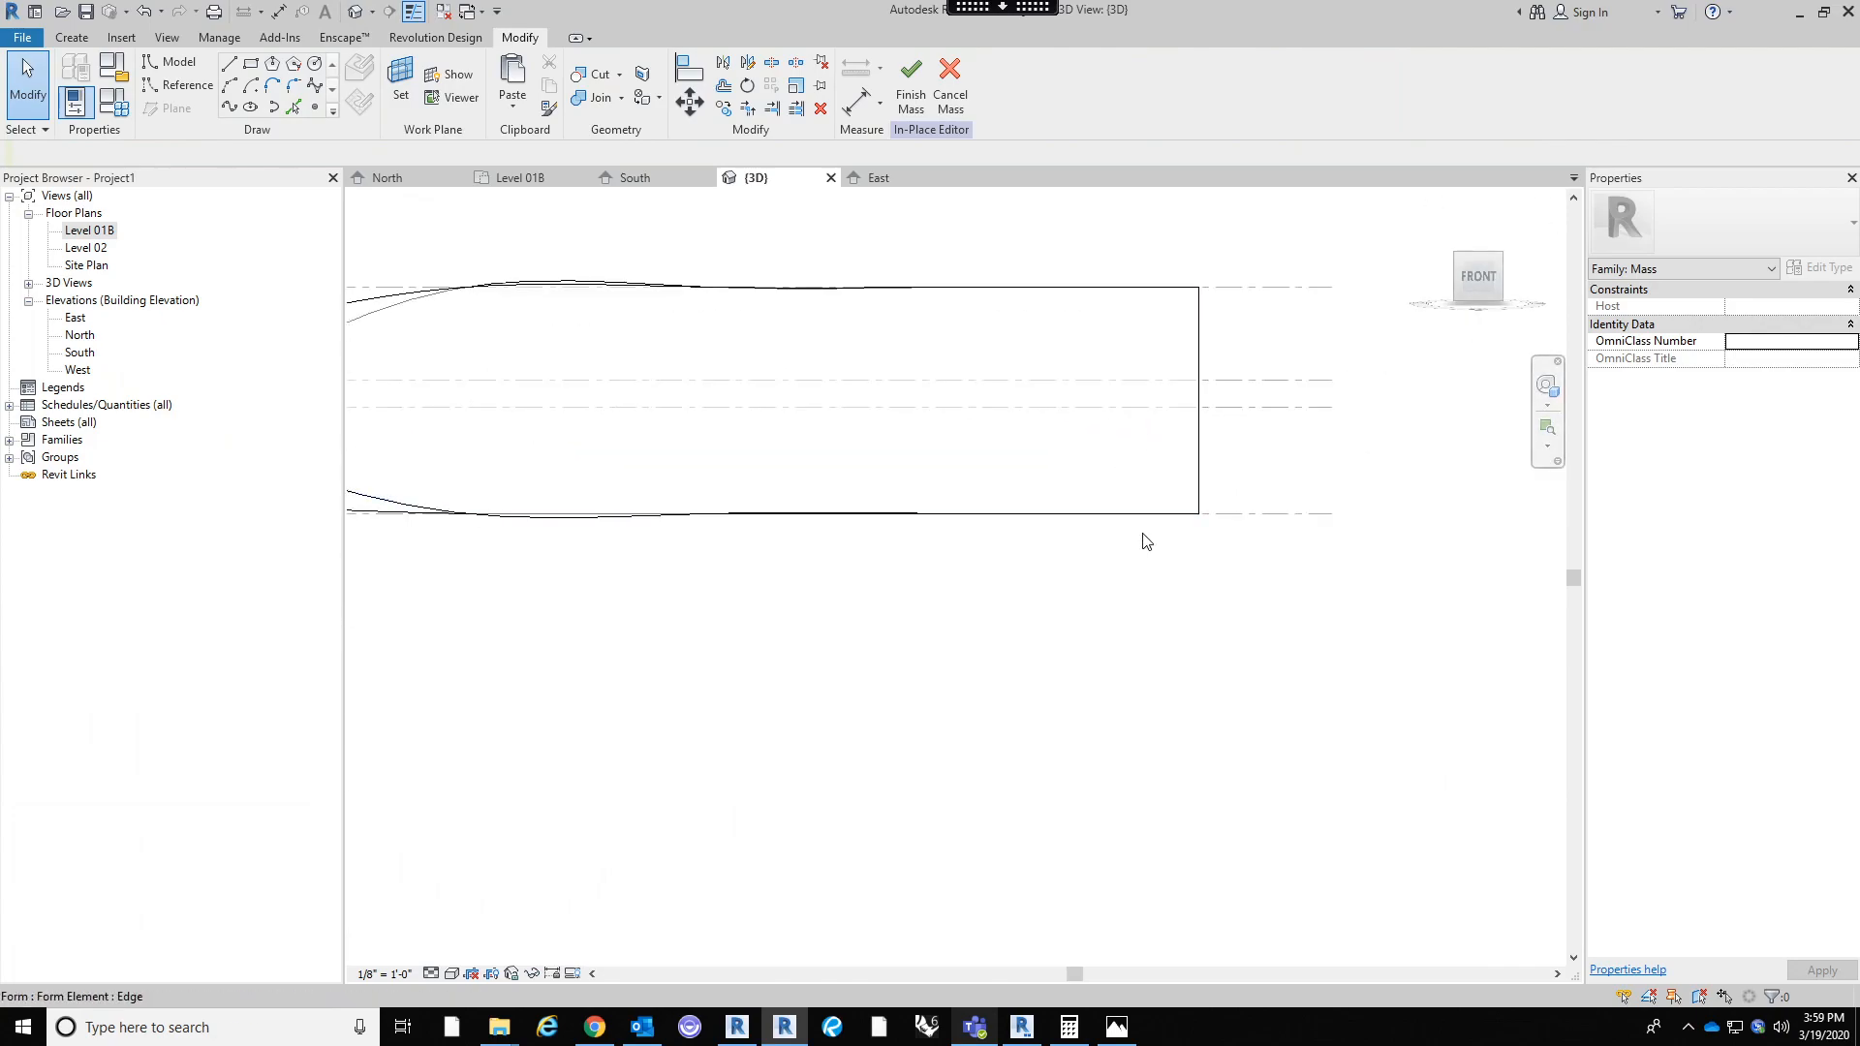
{"action": "scroll", "coordinate": [1378, 522], "scroll_direction": "down", "scroll_amount": 5}
{"action": "mouse_move", "coordinate": [1472, 278]}
{"action": "left_mouse_down"}
{"action": "mouse_move", "coordinate": [1589, 302]}
{"action": "mouse_move", "coordinate": [1441, 313]}
{"action": "left_mouse_up"}
{"action": "left_click", "coordinate": [1468, 289]}
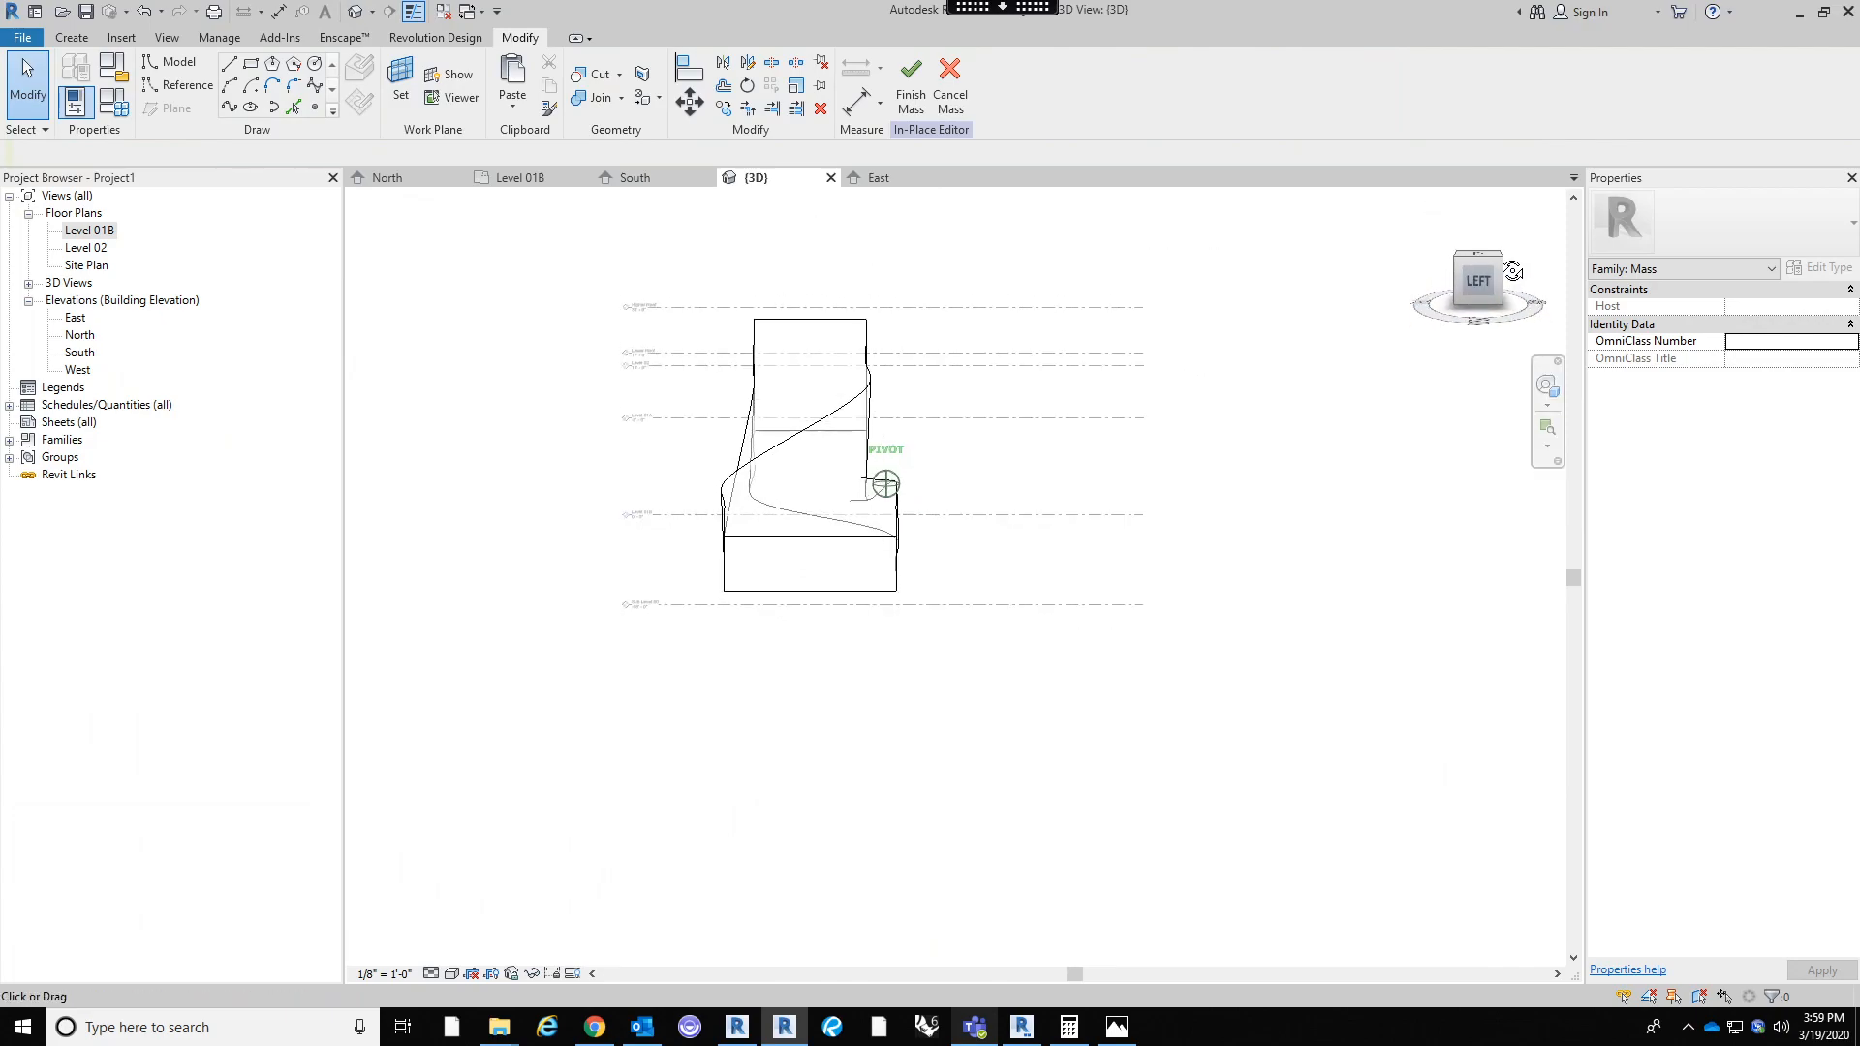
{"action": "left_click", "coordinate": [1460, 264]}
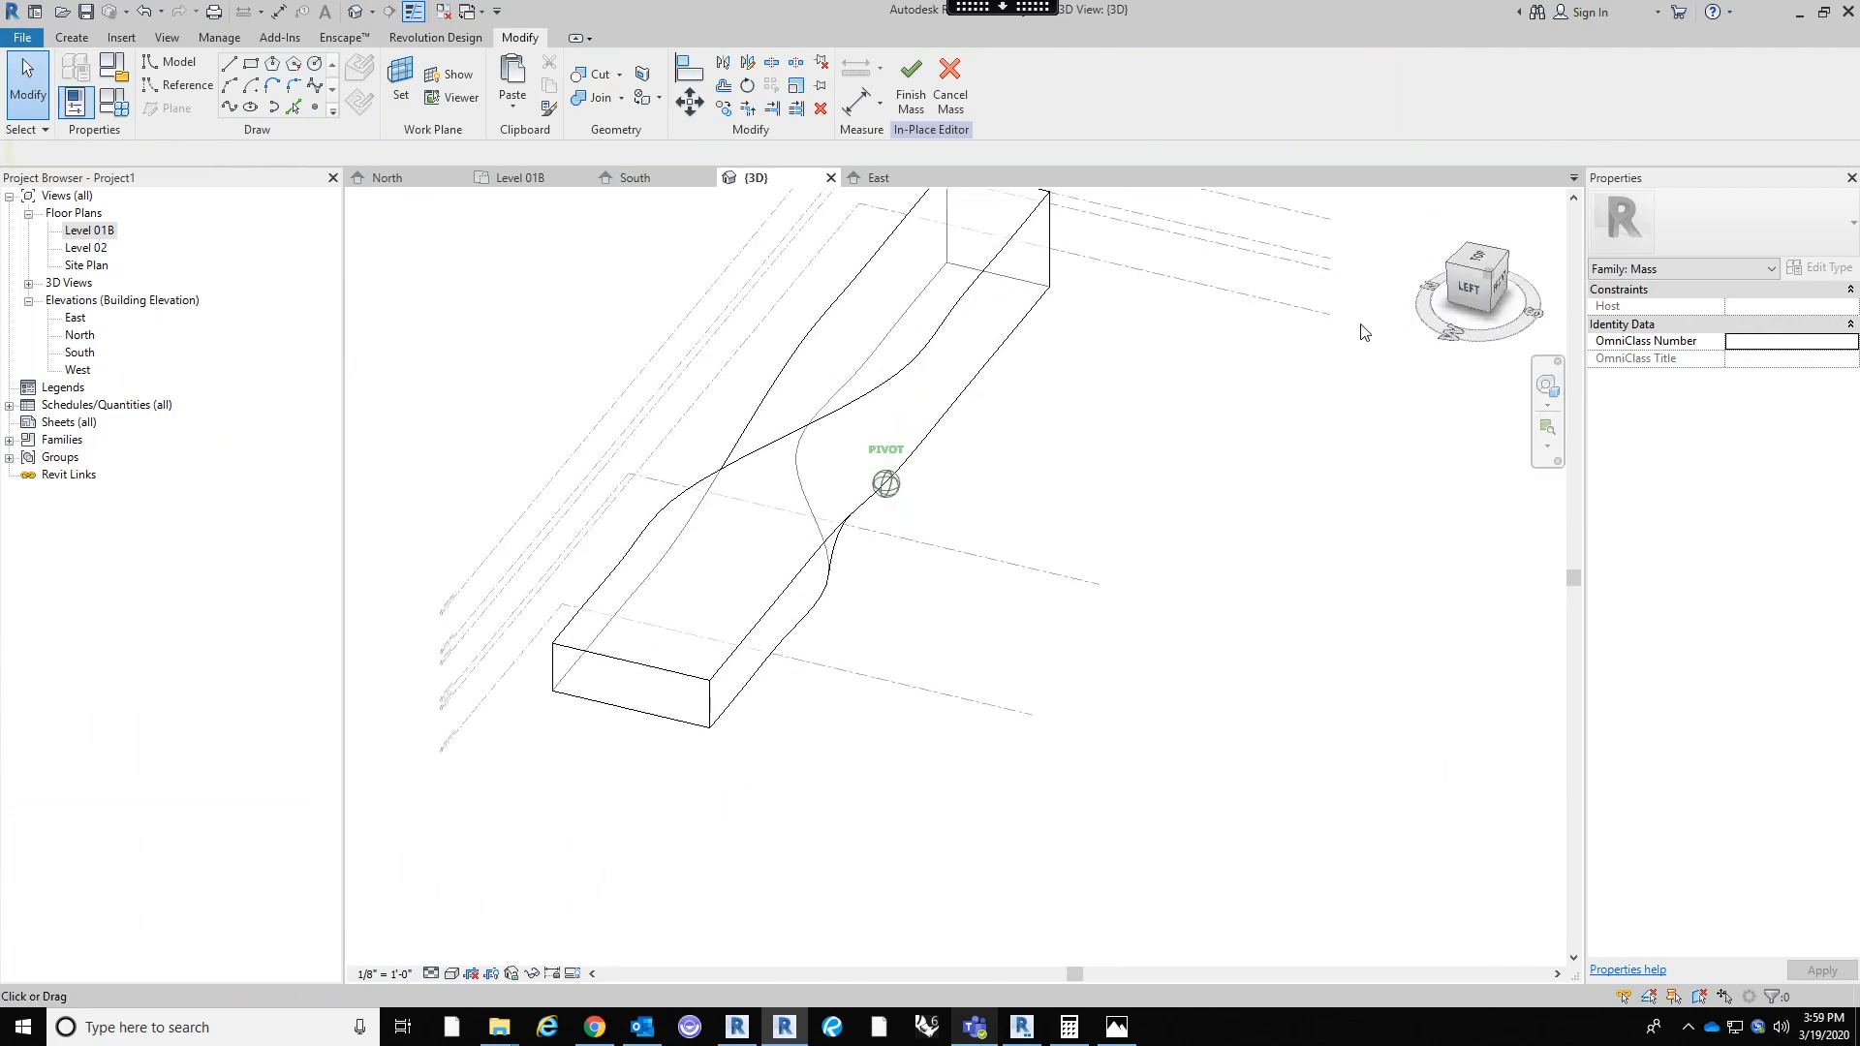
Finish the in-place mass and choose to save the project
{"action": "left_click", "coordinate": [917, 112]}
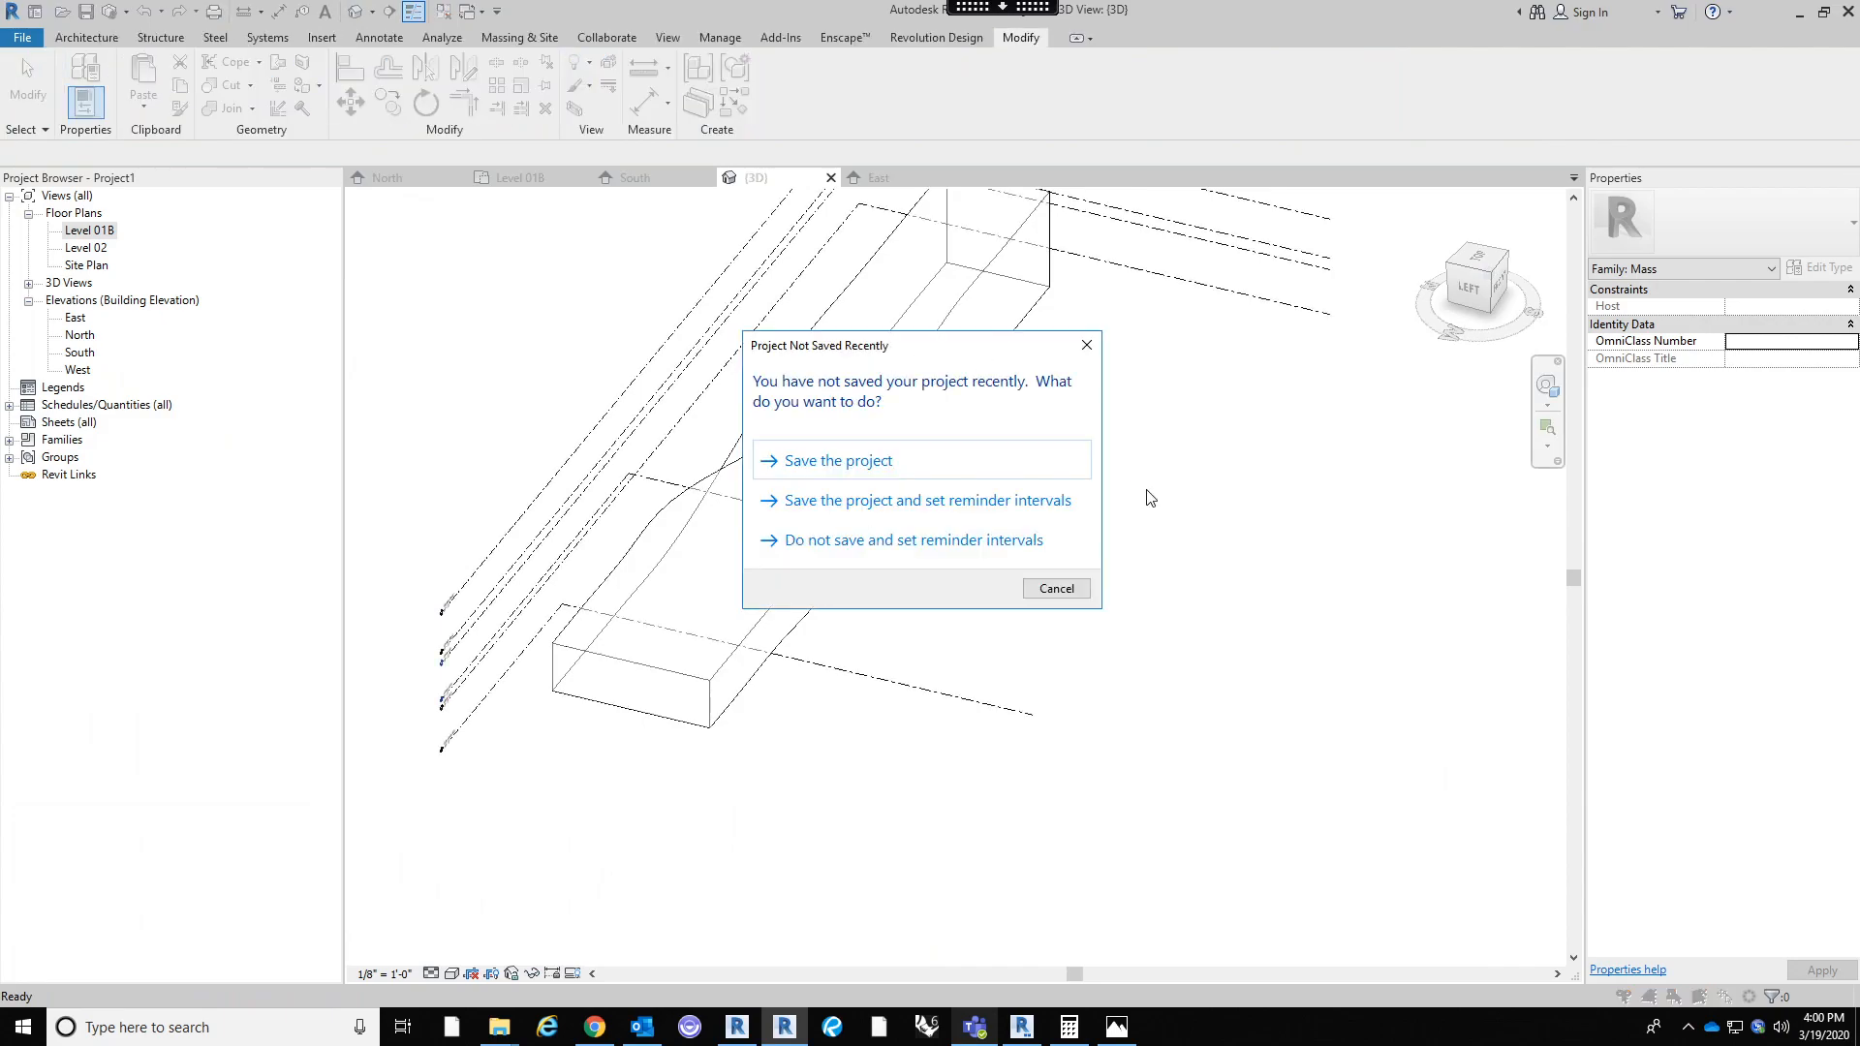
{"action": "left_click", "coordinate": [1061, 587]}
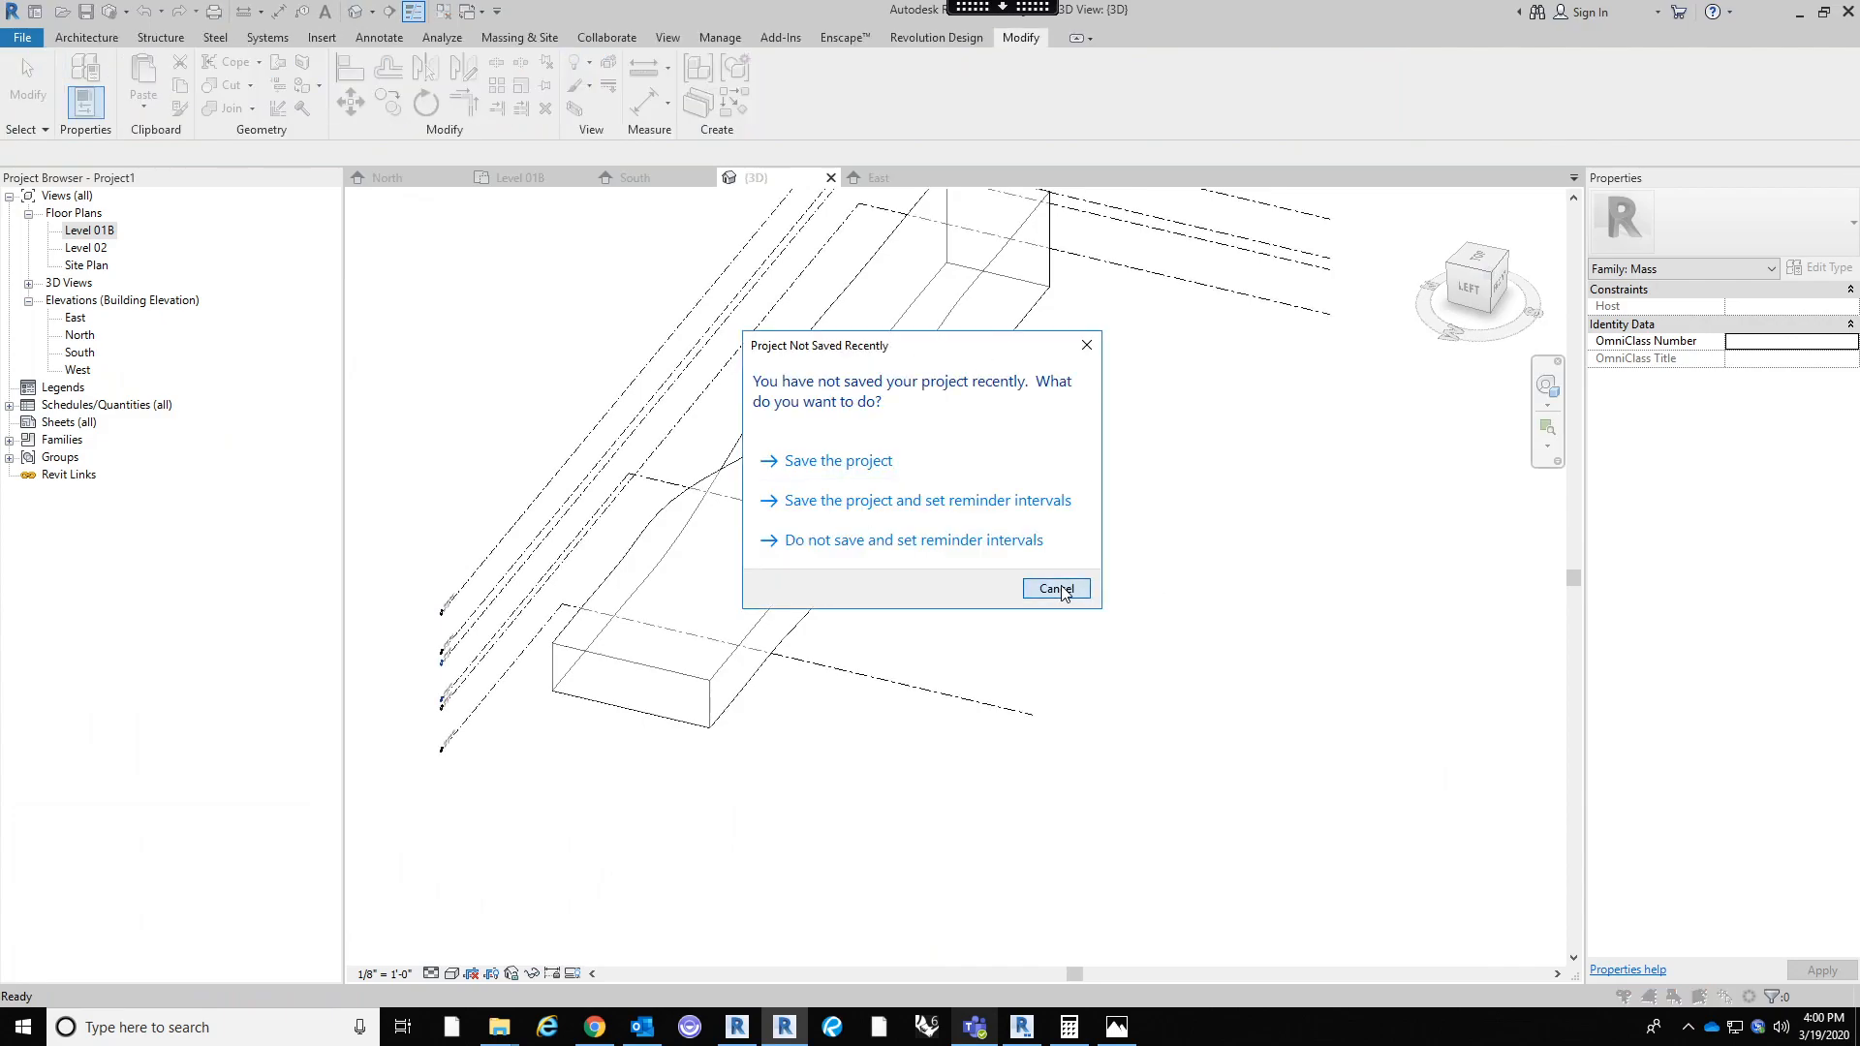
{"action": "left_click", "coordinate": [920, 463]}
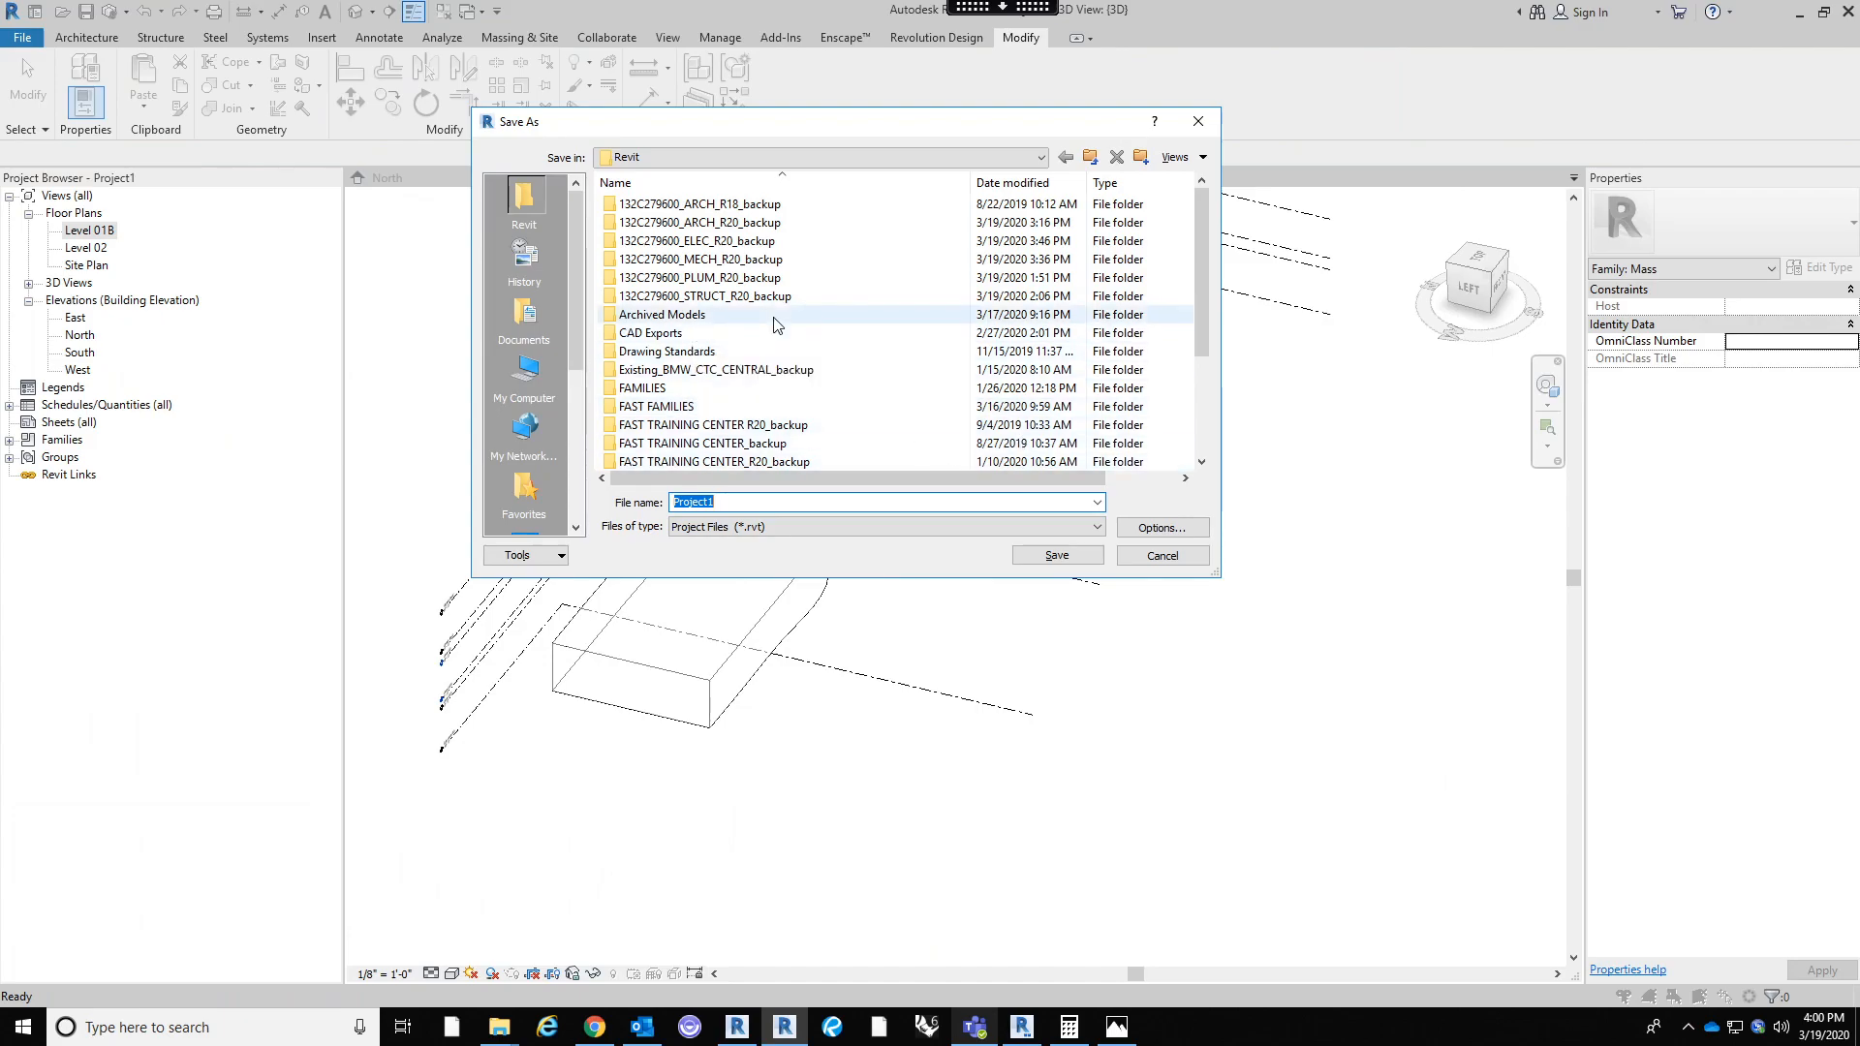
Save the project as Kistefos Museum in the Comp Practice Spring 2020 folder inside _University, accepting the file save options
{"action": "scroll", "coordinate": [743, 287], "scroll_direction": "down", "scroll_amount": 1}
{"action": "scroll", "coordinate": [743, 288], "scroll_direction": "down", "scroll_amount": 2}
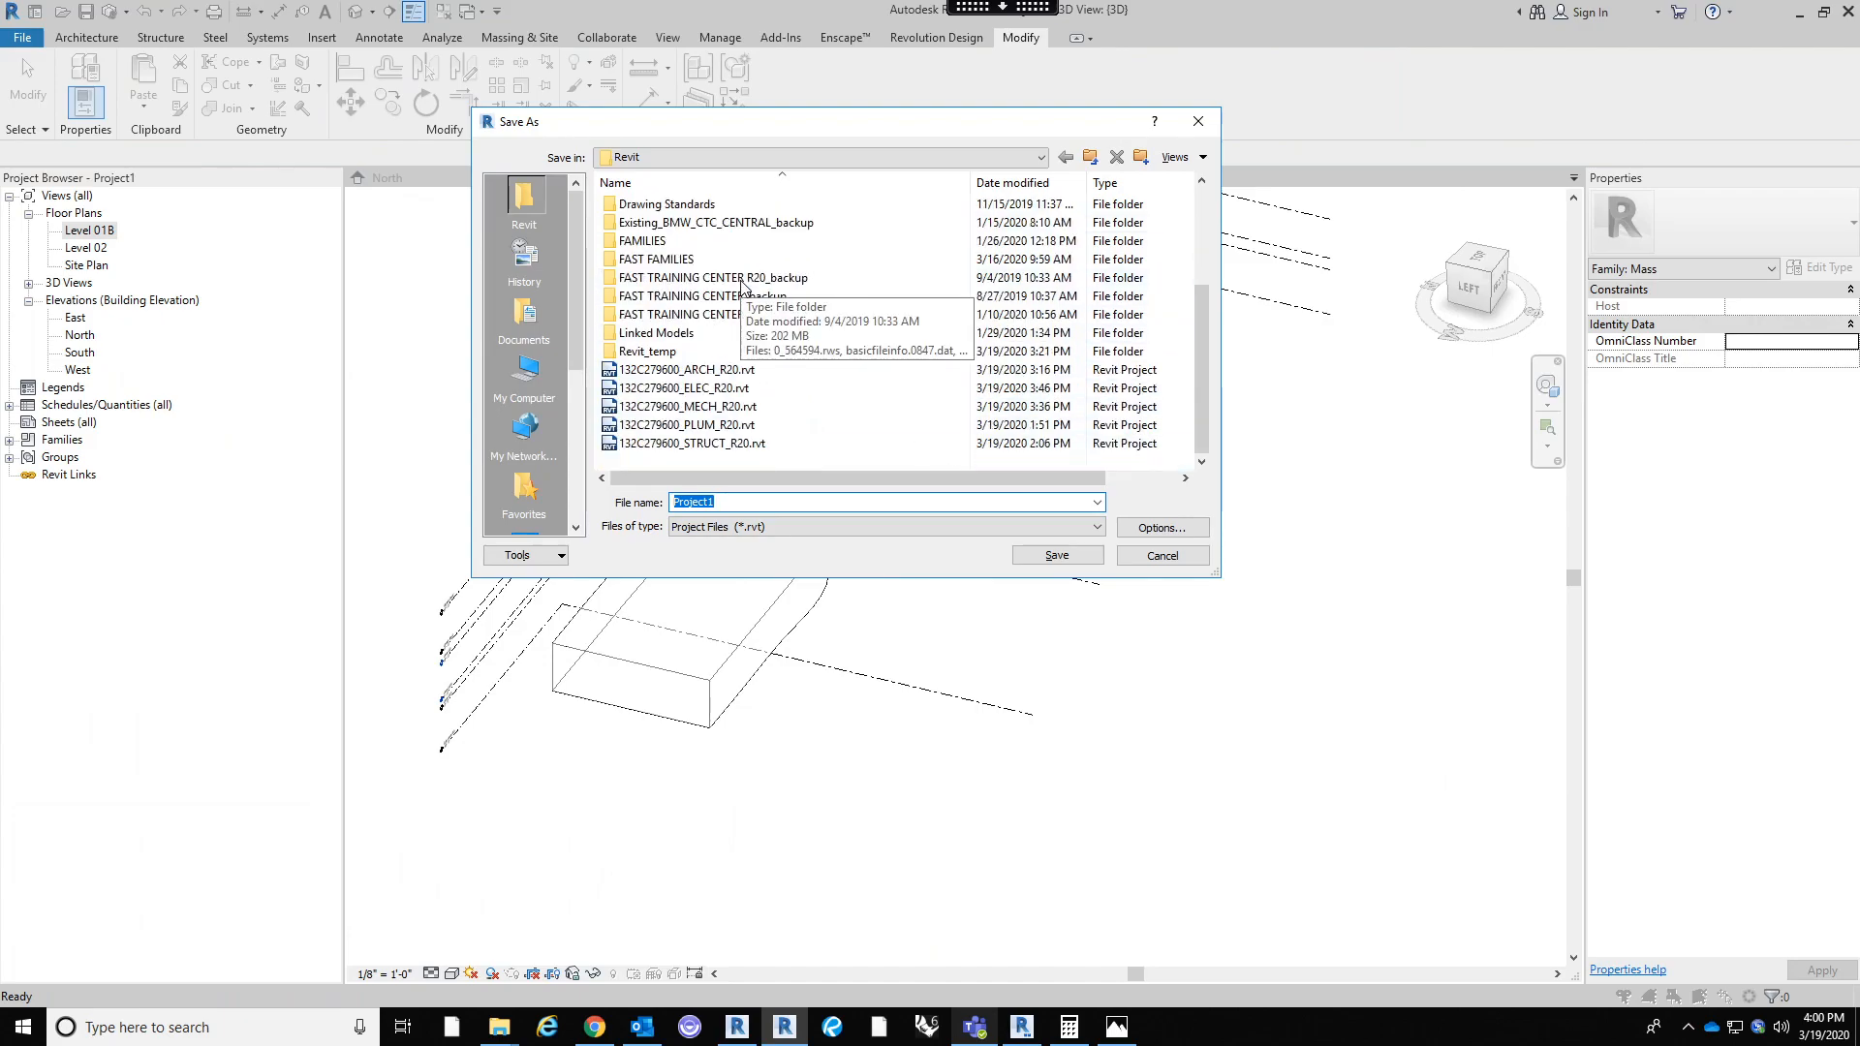
{"action": "scroll", "coordinate": [739, 353], "scroll_direction": "up", "scroll_amount": 3}
{"action": "scroll", "coordinate": [739, 352], "scroll_direction": "down", "scroll_amount": 3}
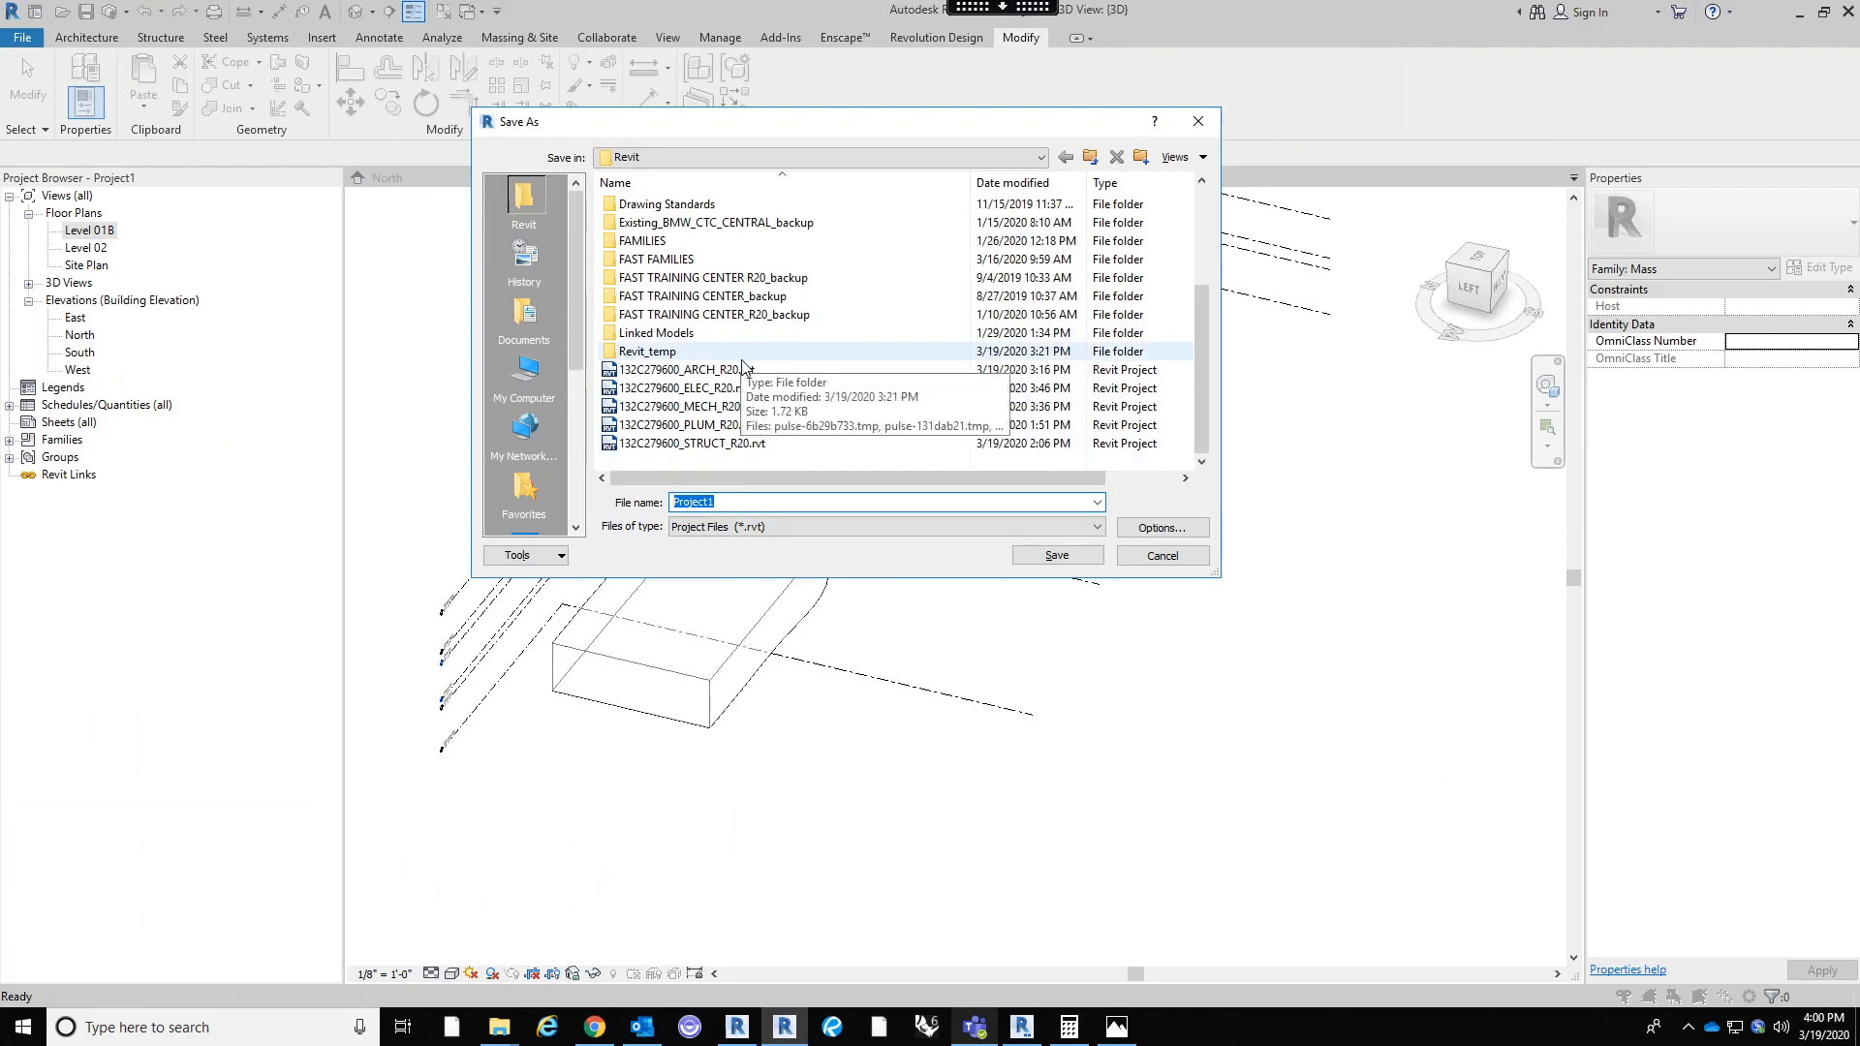
{"action": "left_click", "coordinate": [524, 318]}
{"action": "double_click", "coordinate": [695, 241]}
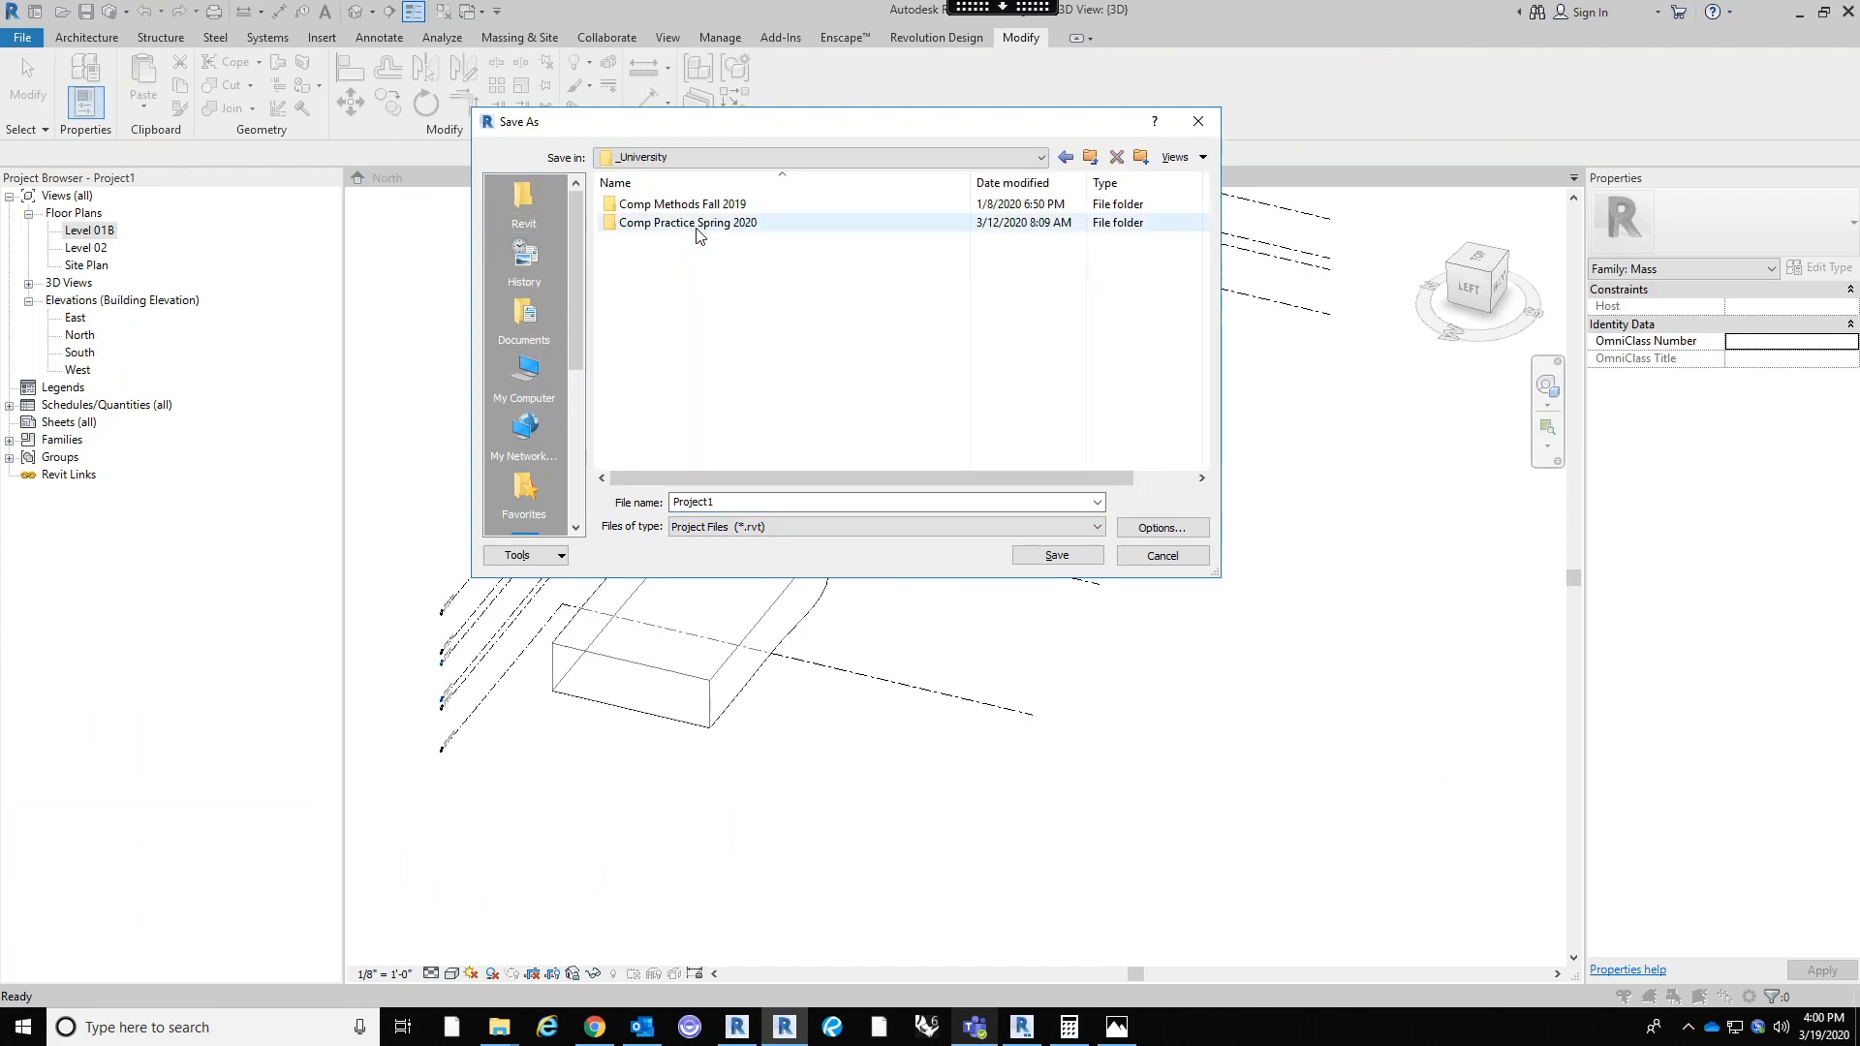
{"action": "double_click", "coordinate": [695, 223]}
{"action": "double_click", "coordinate": [746, 503]}
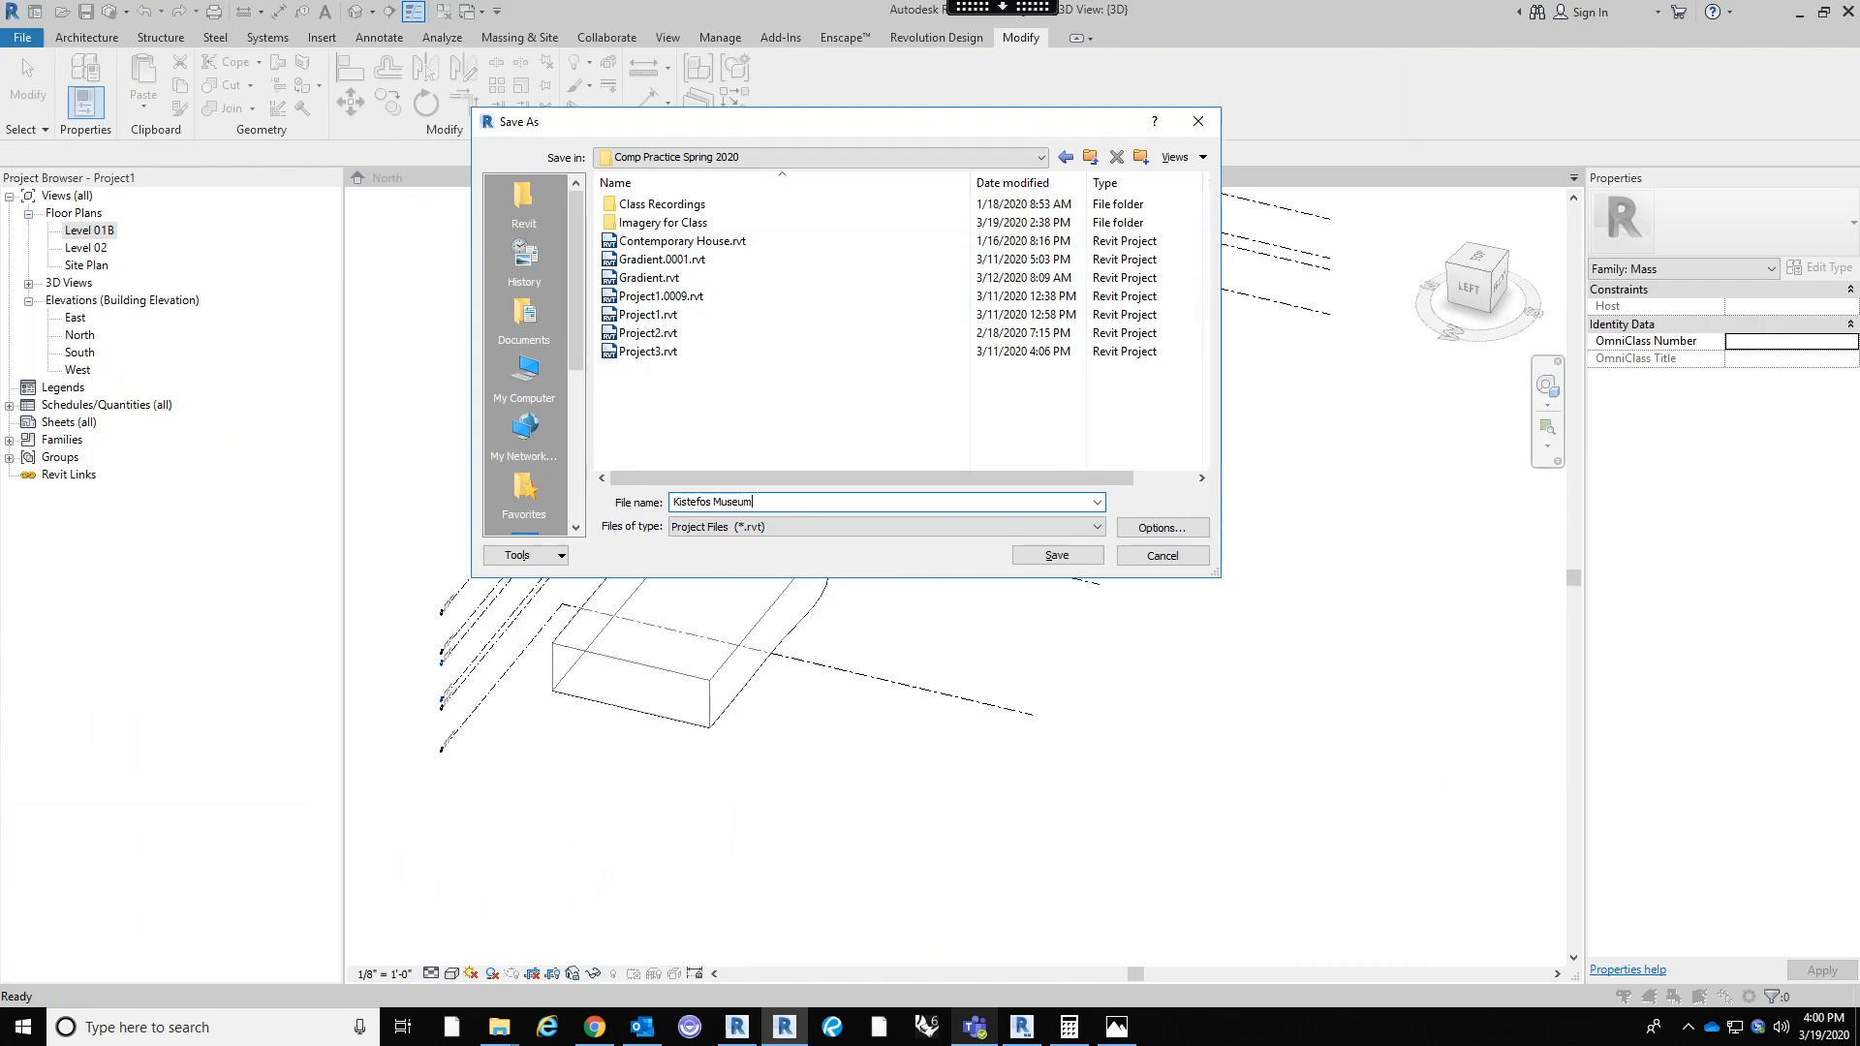
{"action": "left_click", "coordinate": [1184, 531]}
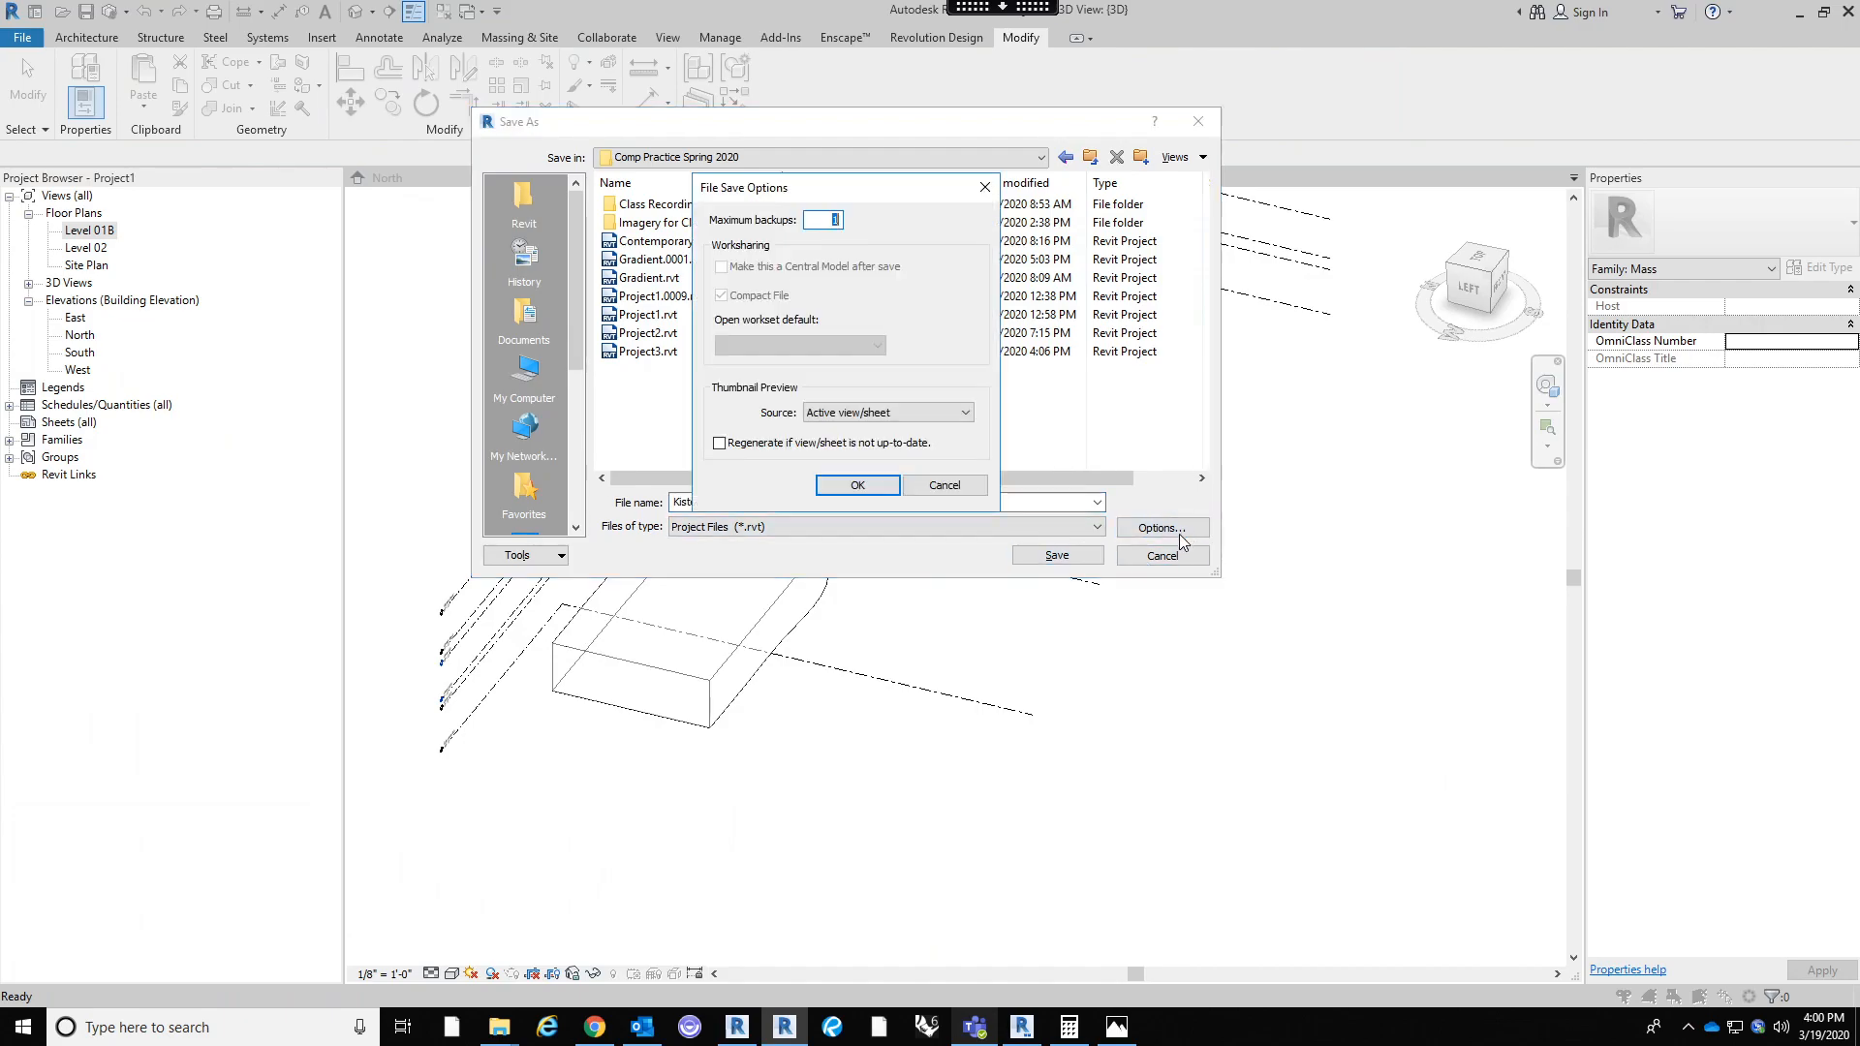
{"action": "left_click", "coordinate": [841, 482]}
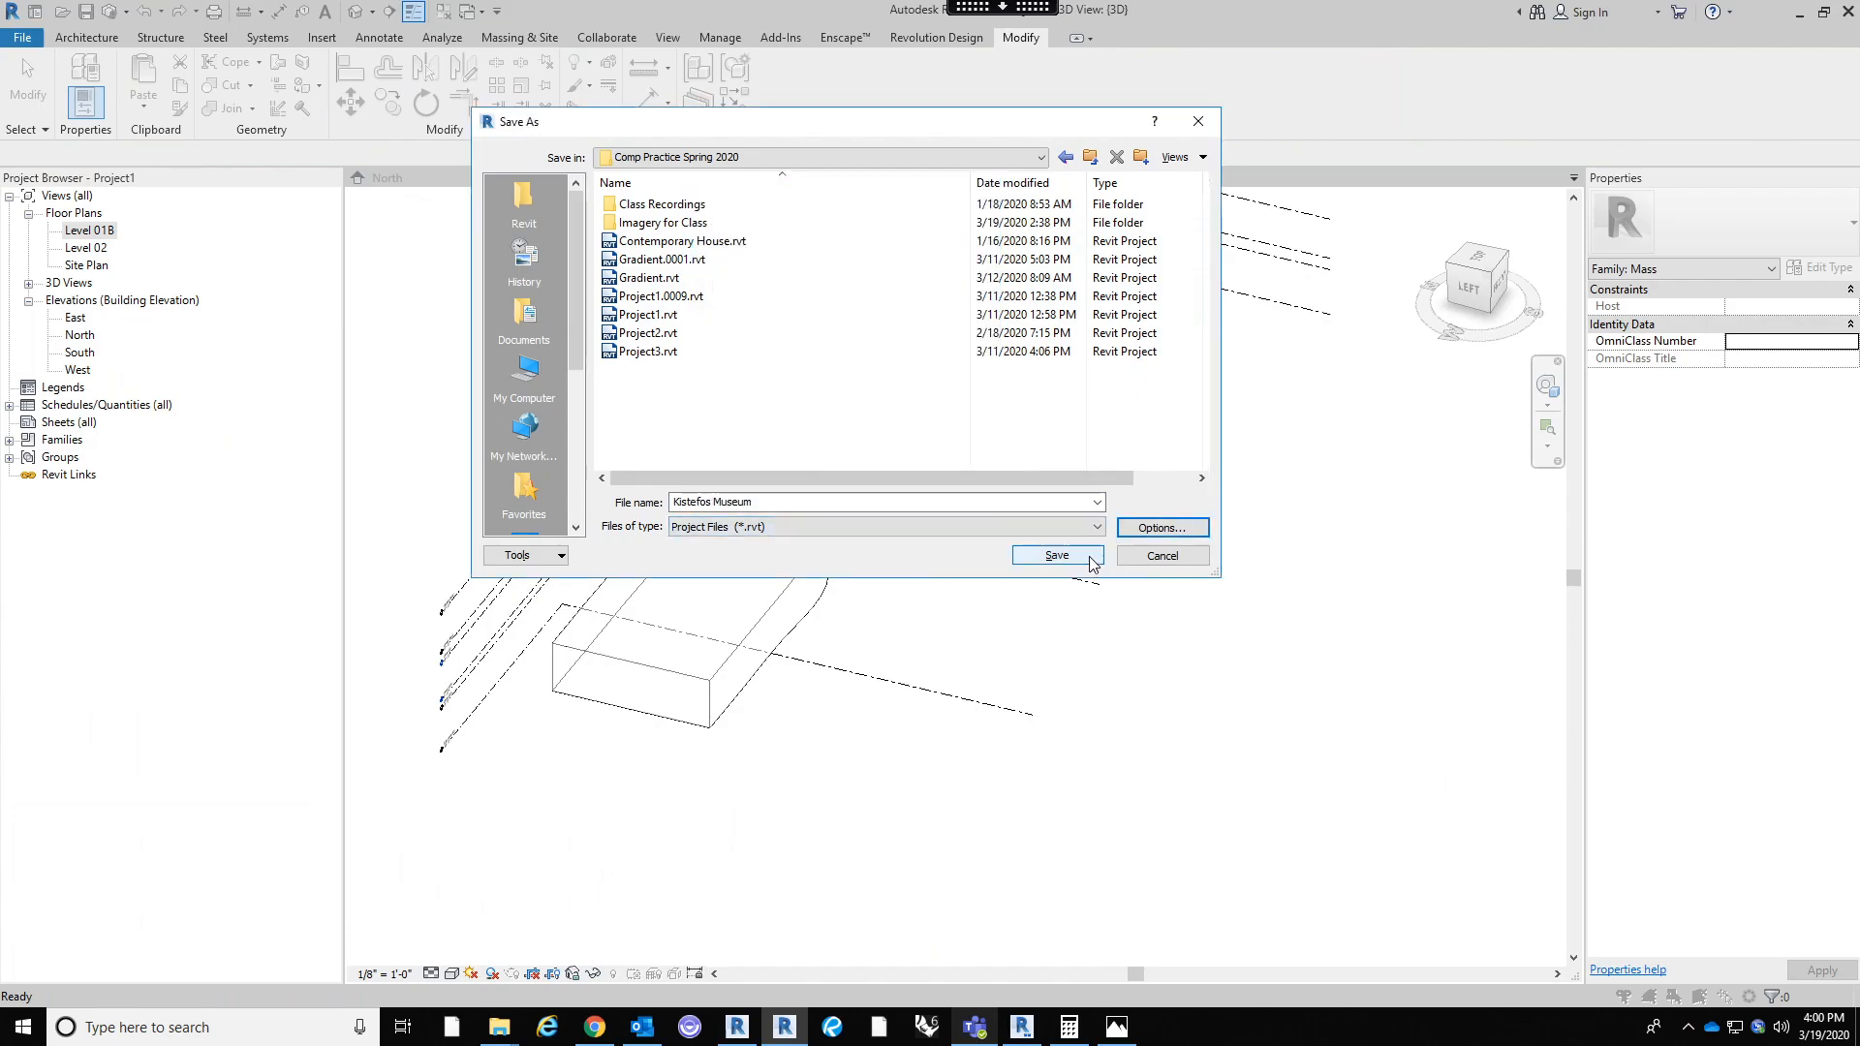
{"action": "key", "text": "Return"}
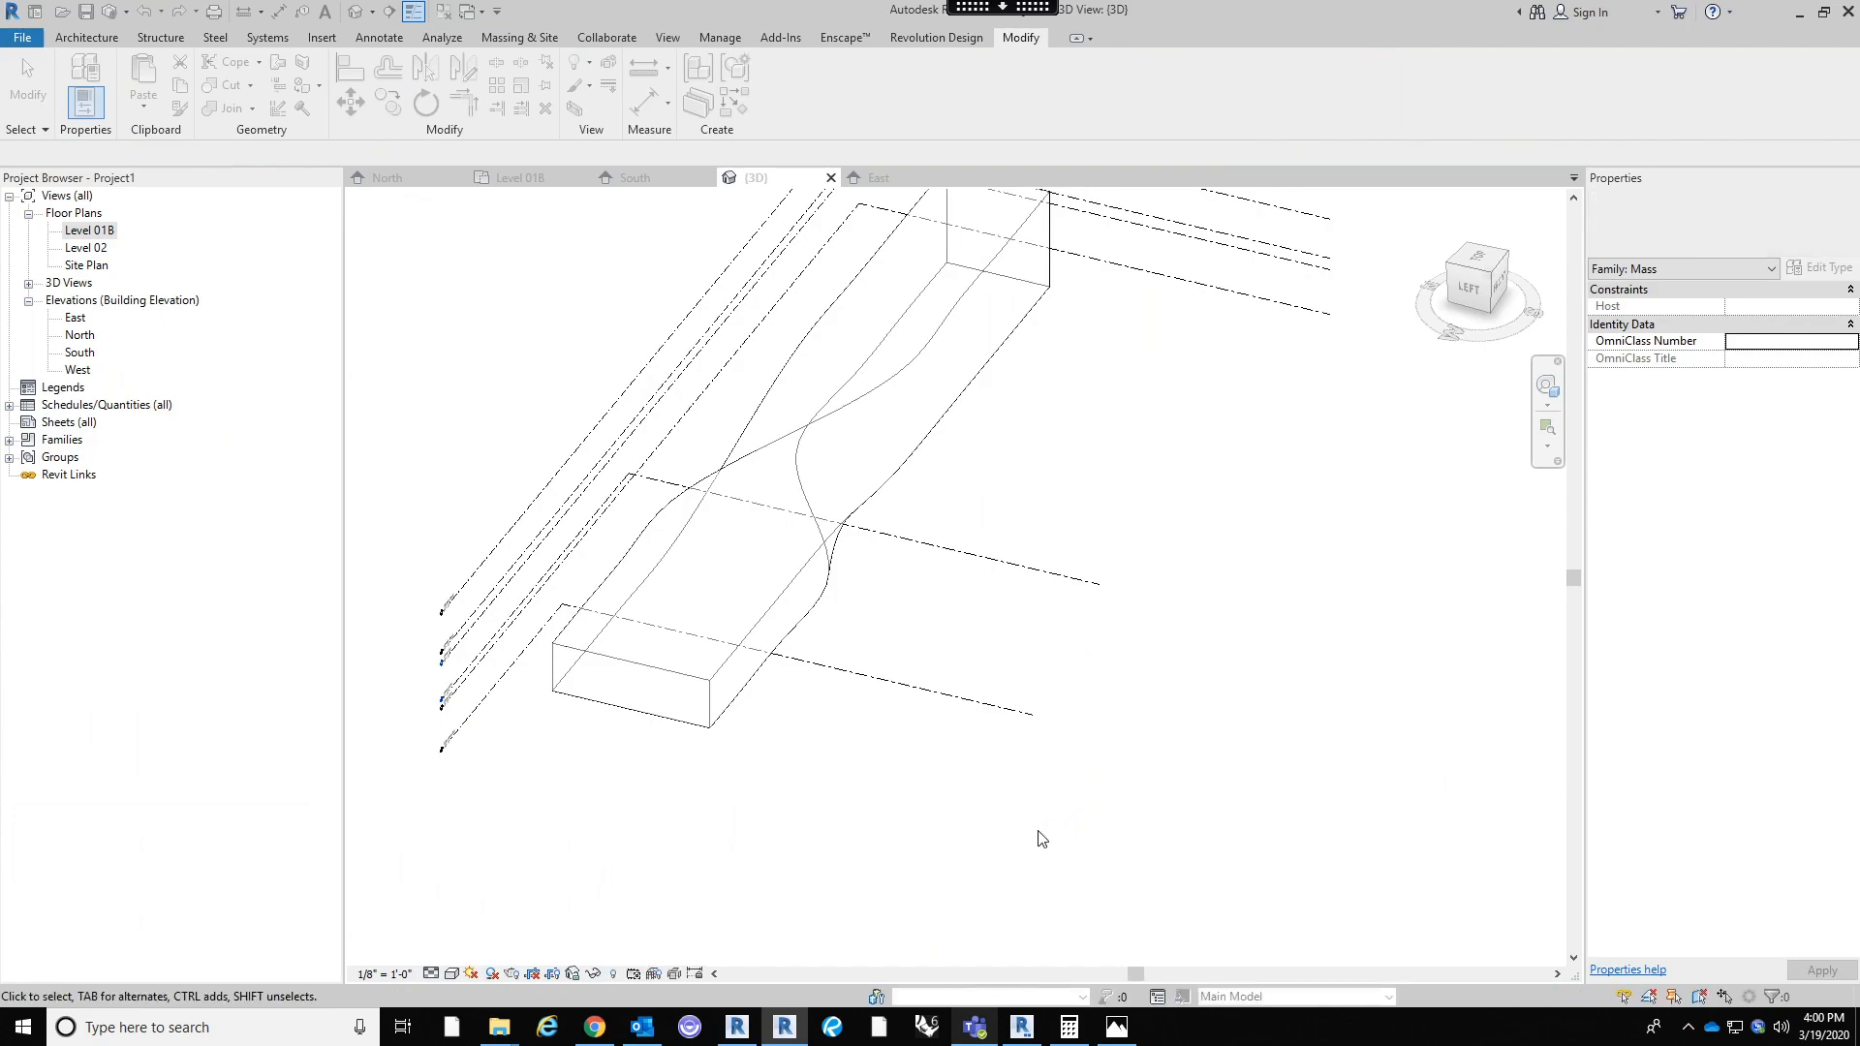
Try to add mass floors to the twisted mass at Level 01A and Level 01B
{"action": "scroll", "coordinate": [969, 812], "scroll_direction": "down", "scroll_amount": 2}
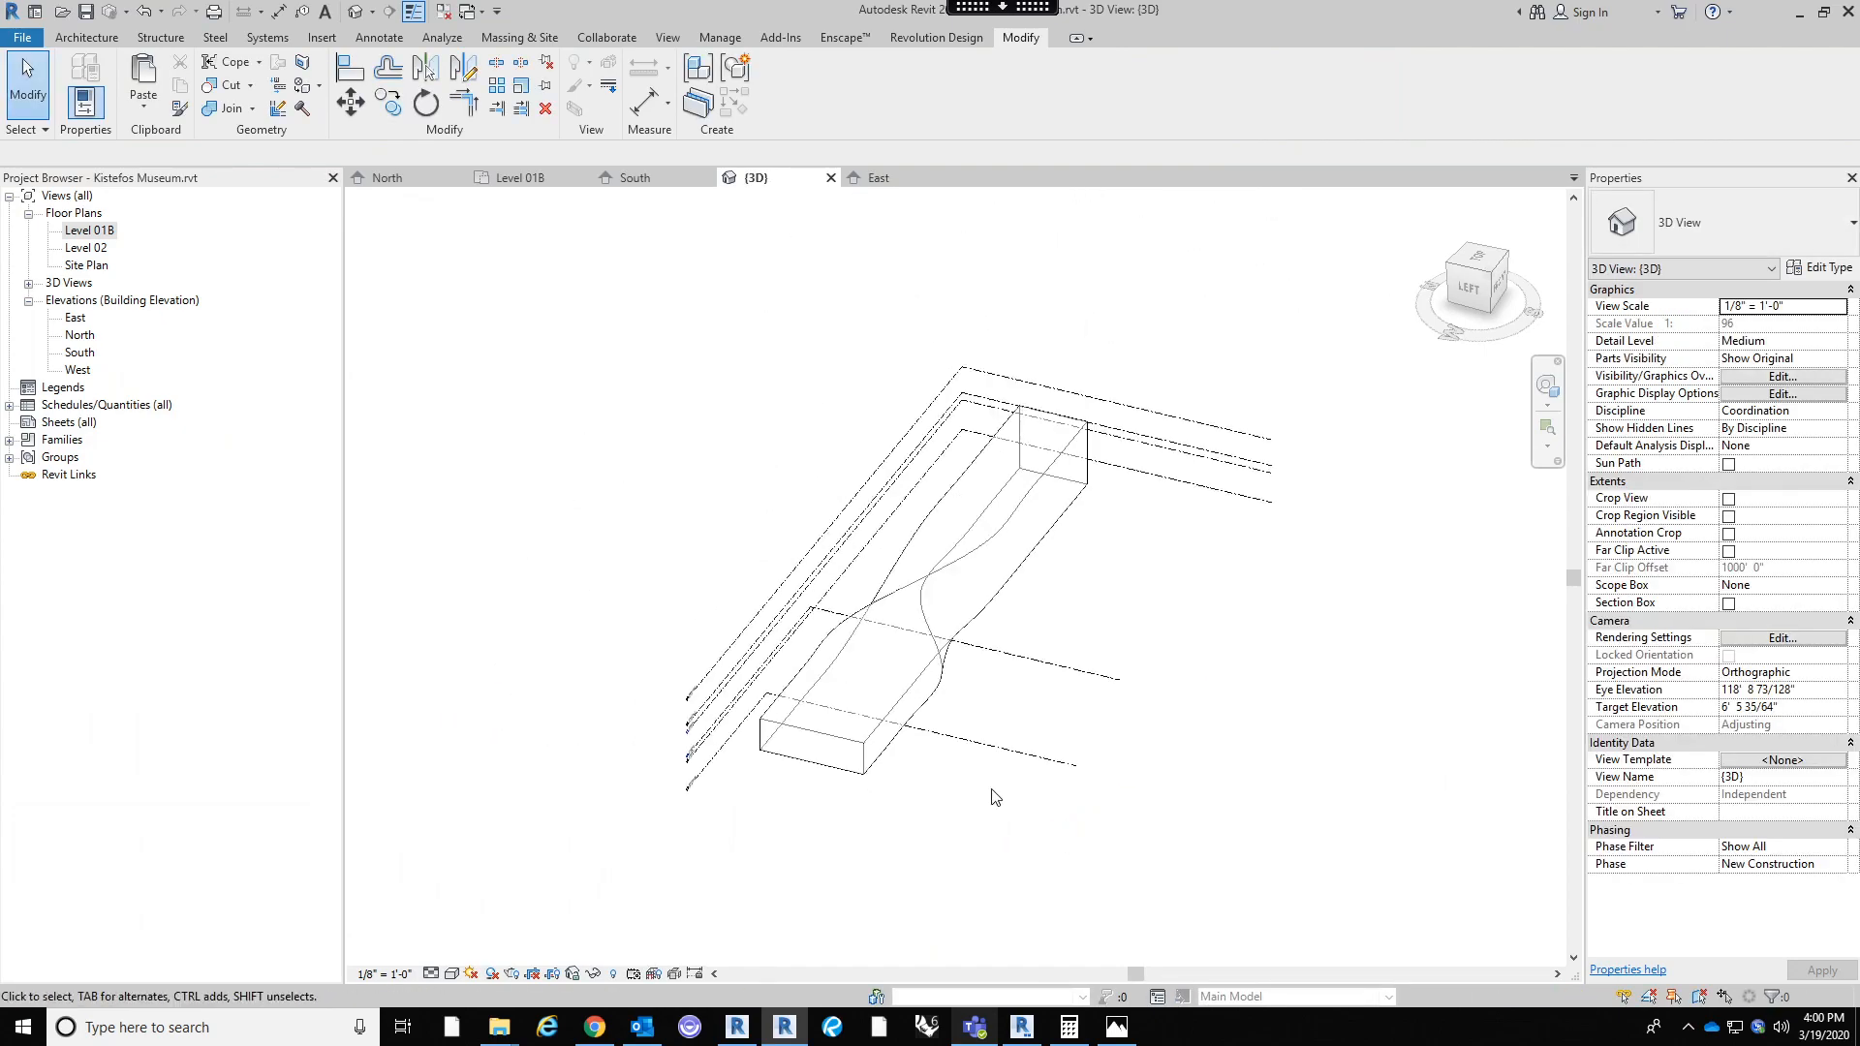
{"action": "middle_click_drag", "start_coordinate": [1414, 433], "coordinate": [1068, 473], "text": "shift"}
{"action": "scroll", "coordinate": [1051, 513], "scroll_direction": "up", "scroll_amount": 3}
{"action": "mouse_move", "coordinate": [1492, 292]}
{"action": "left_mouse_down"}
{"action": "mouse_move", "coordinate": [1449, 277]}
{"action": "mouse_move", "coordinate": [1480, 311]}
{"action": "left_mouse_up"}
{"action": "scroll", "coordinate": [1197, 550], "scroll_direction": "down", "scroll_amount": 2}
{"action": "middle_click_drag", "start_coordinate": [1168, 535], "coordinate": [1131, 610]}
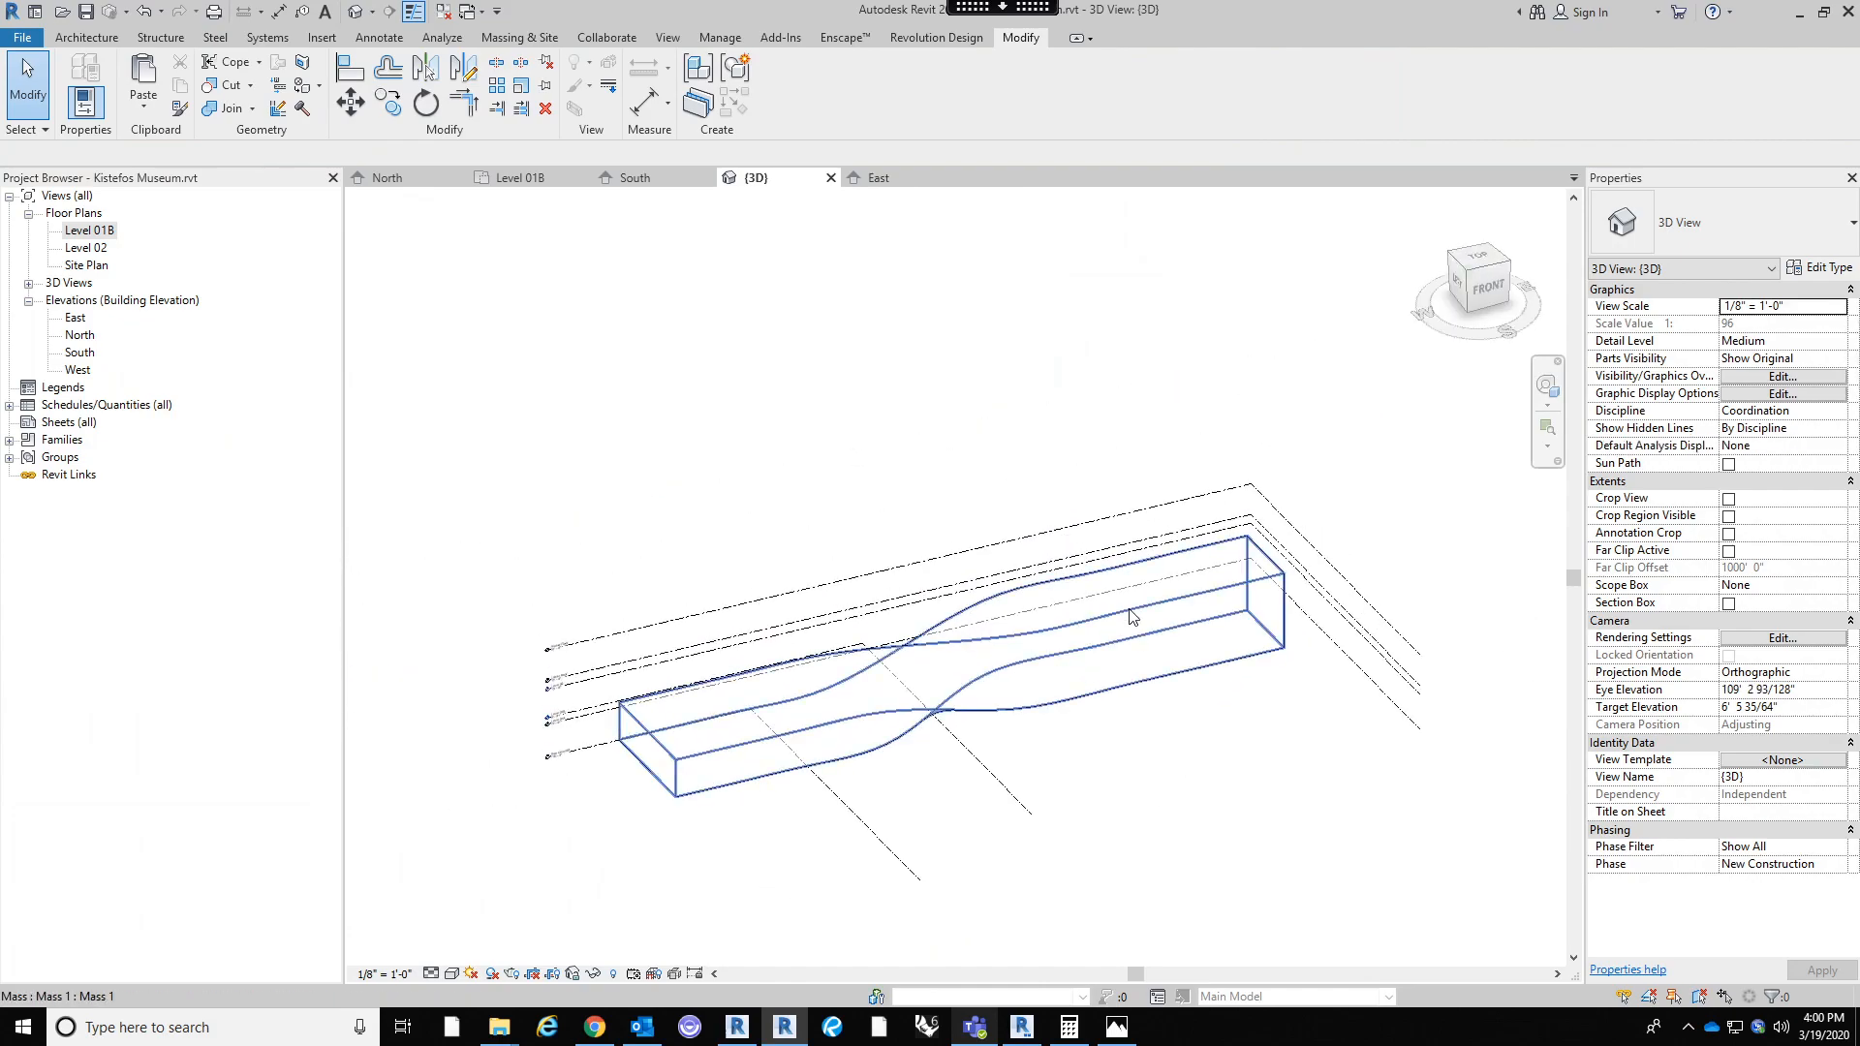
{"action": "left_click", "coordinate": [1132, 617]}
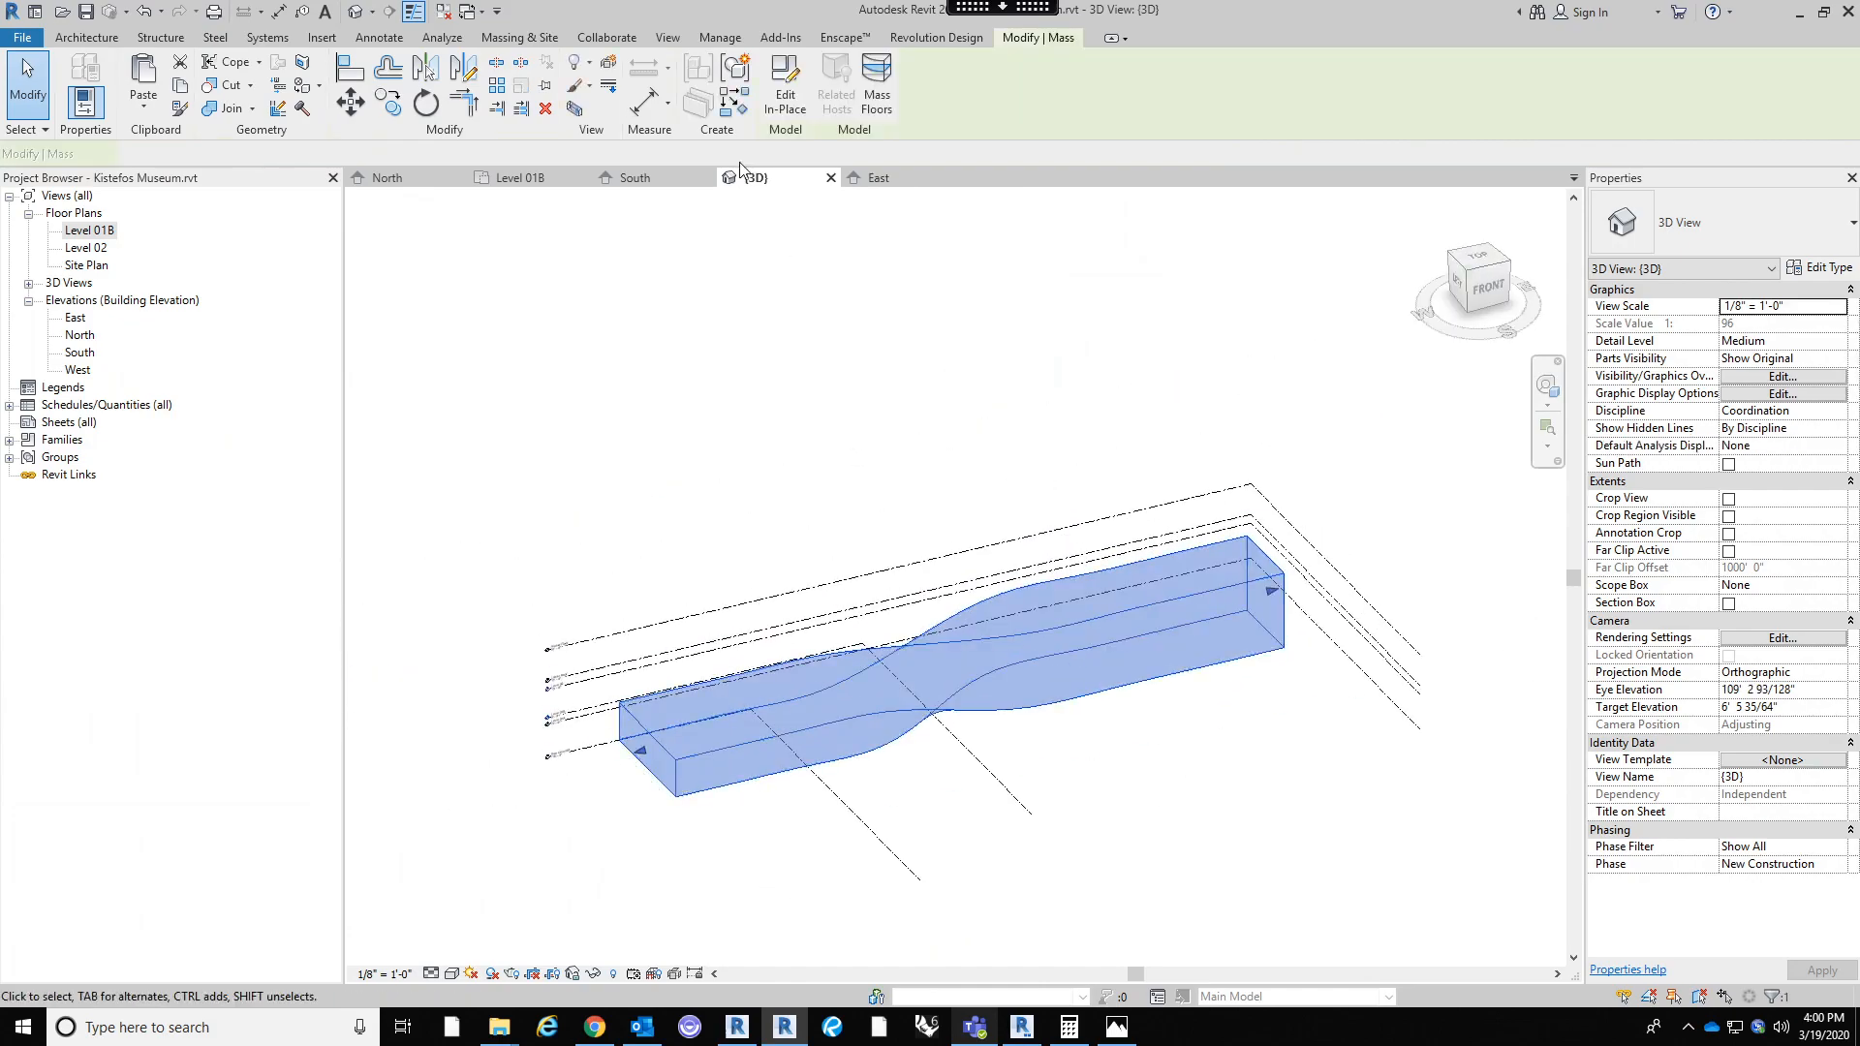
{"action": "left_click", "coordinate": [875, 98]}
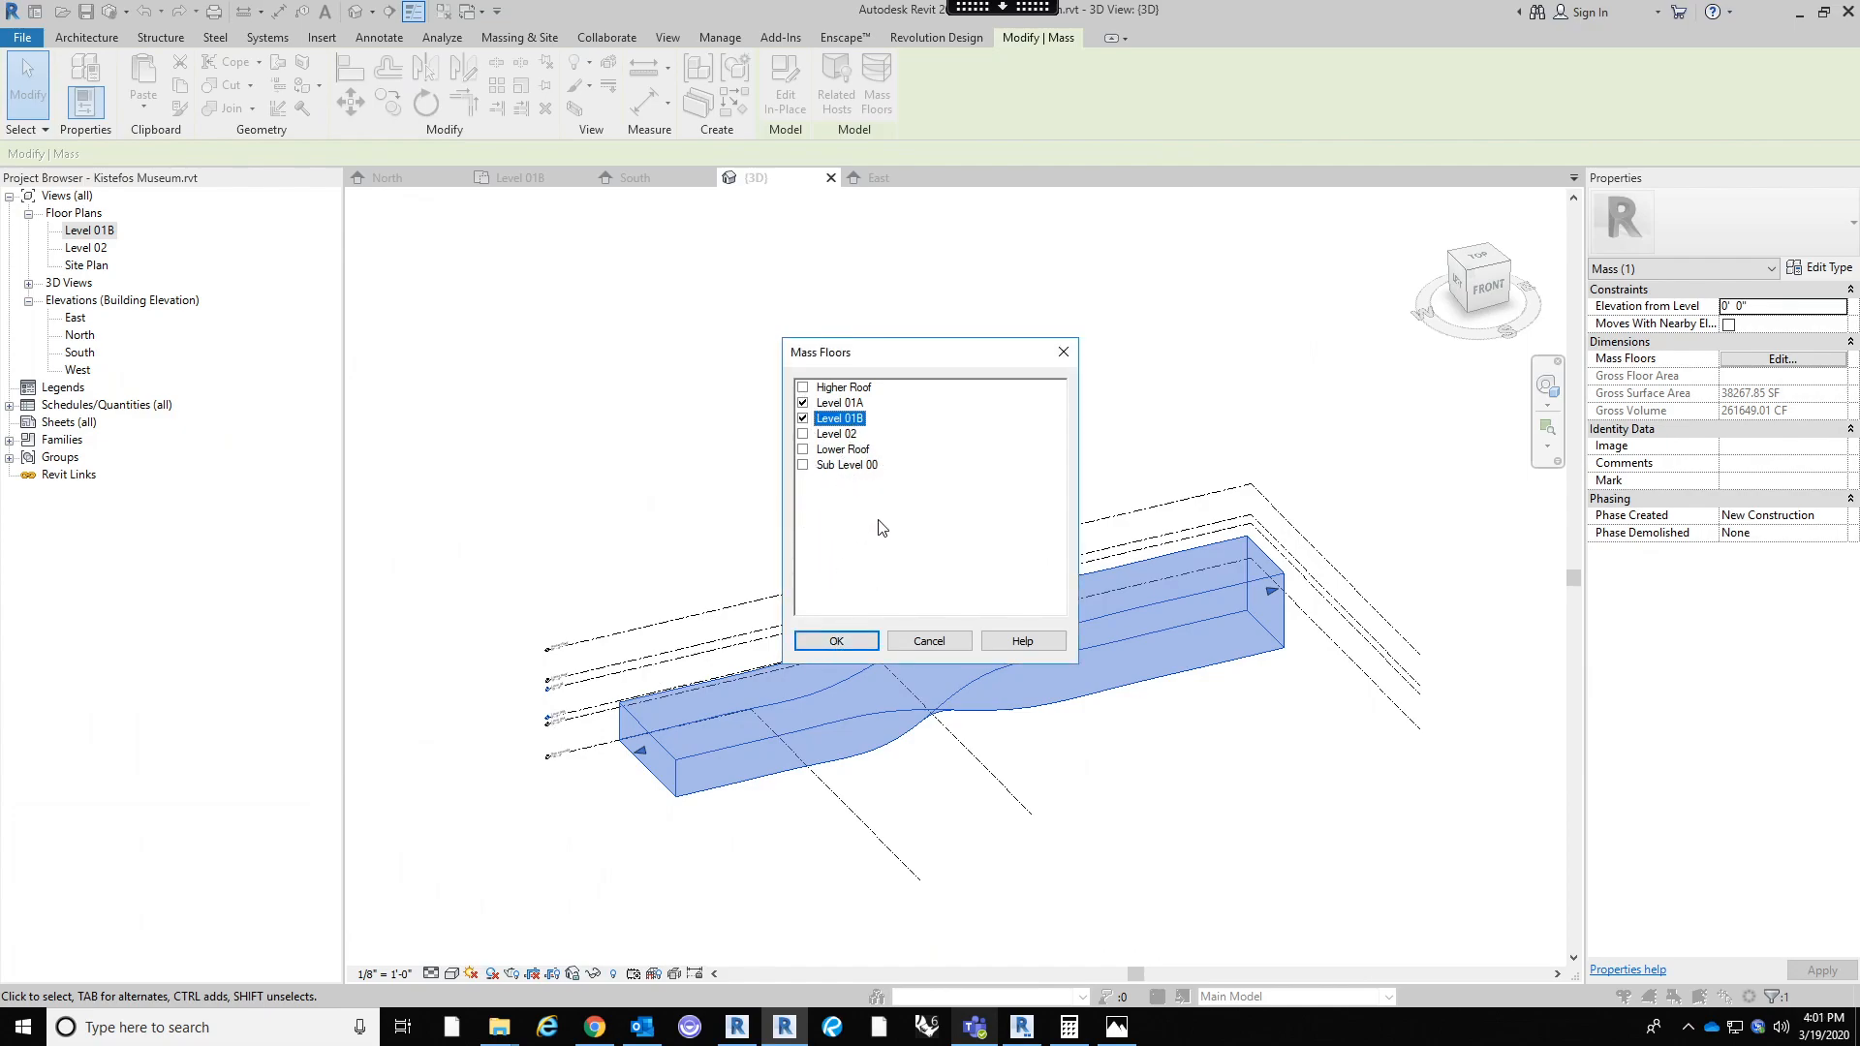
{"action": "left_click", "coordinate": [833, 641]}
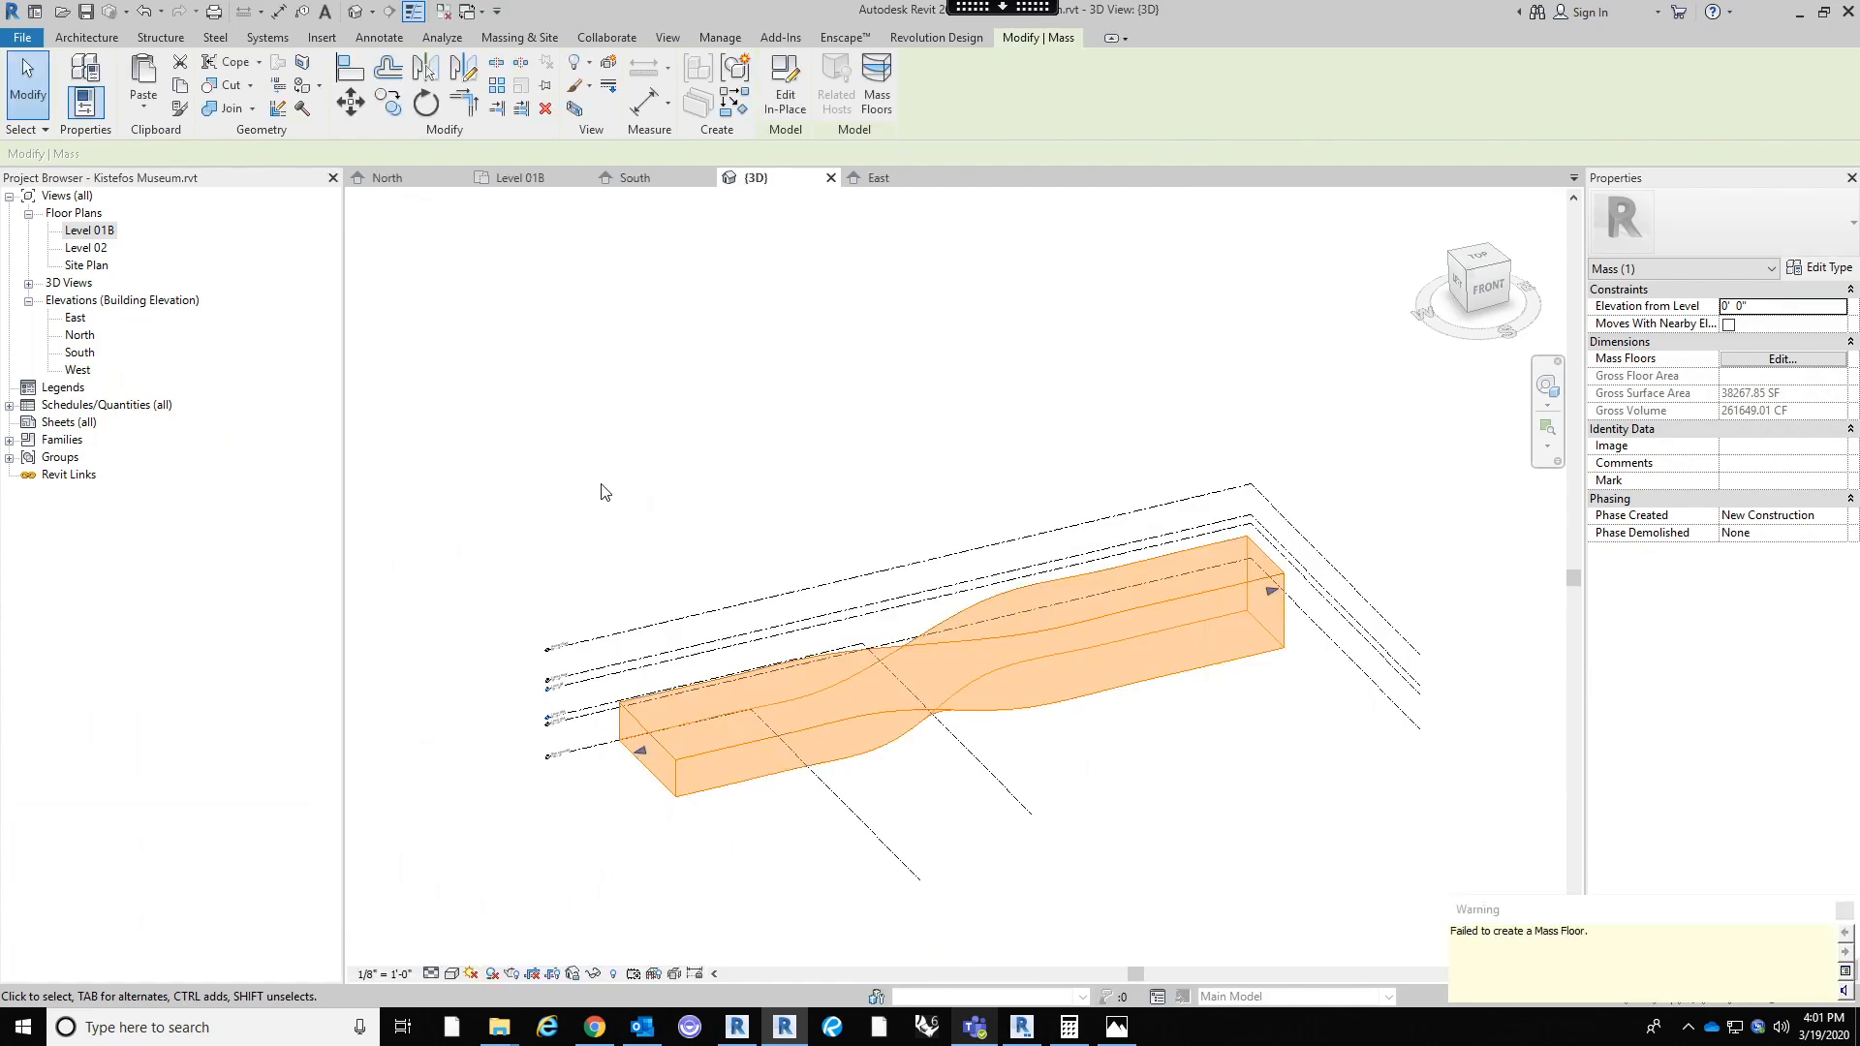
{"action": "key", "text": "Escape"}
Inspect the extents and heights of Level 01B and Level 02 relative to the twisted mass from the front
{"action": "scroll", "coordinate": [714, 750], "scroll_direction": "up", "scroll_amount": 4}
{"action": "scroll", "coordinate": [426, 620], "scroll_direction": "up", "scroll_amount": 4}
{"action": "left_click", "coordinate": [457, 636]}
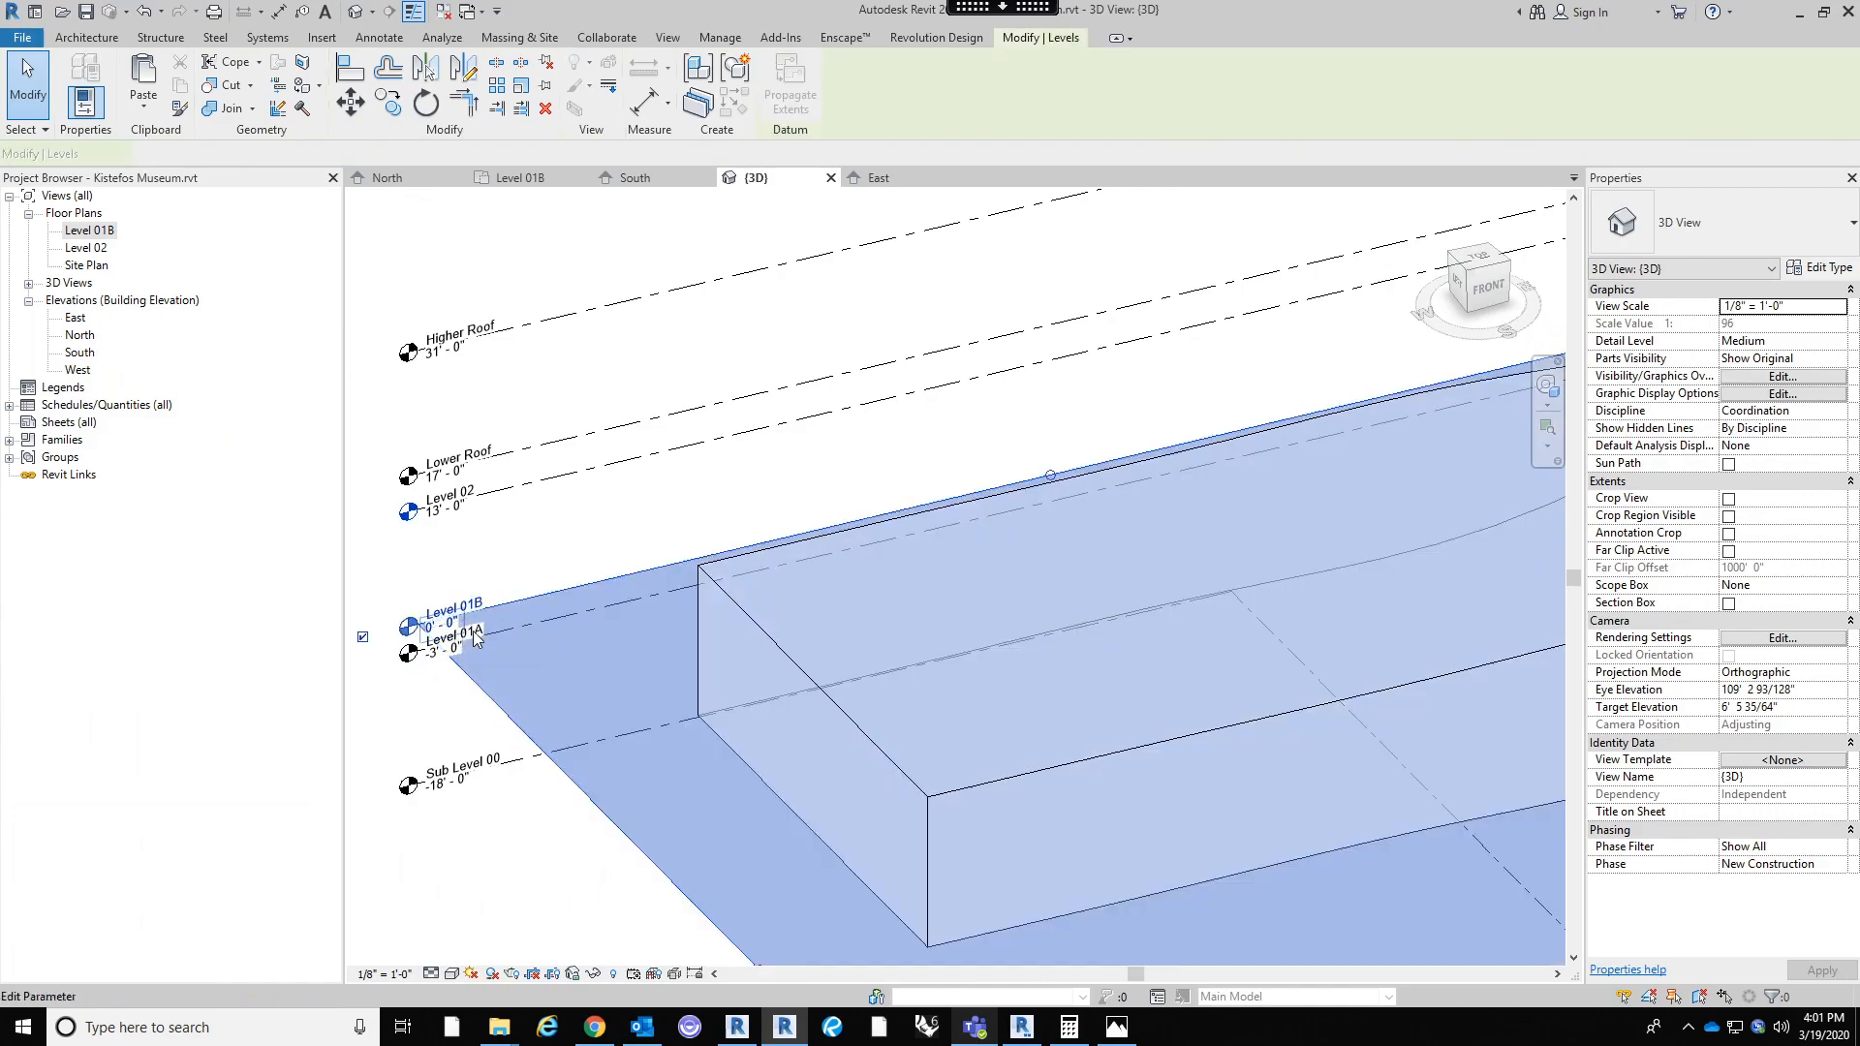
{"action": "scroll", "coordinate": [892, 826], "scroll_direction": "down", "scroll_amount": 5}
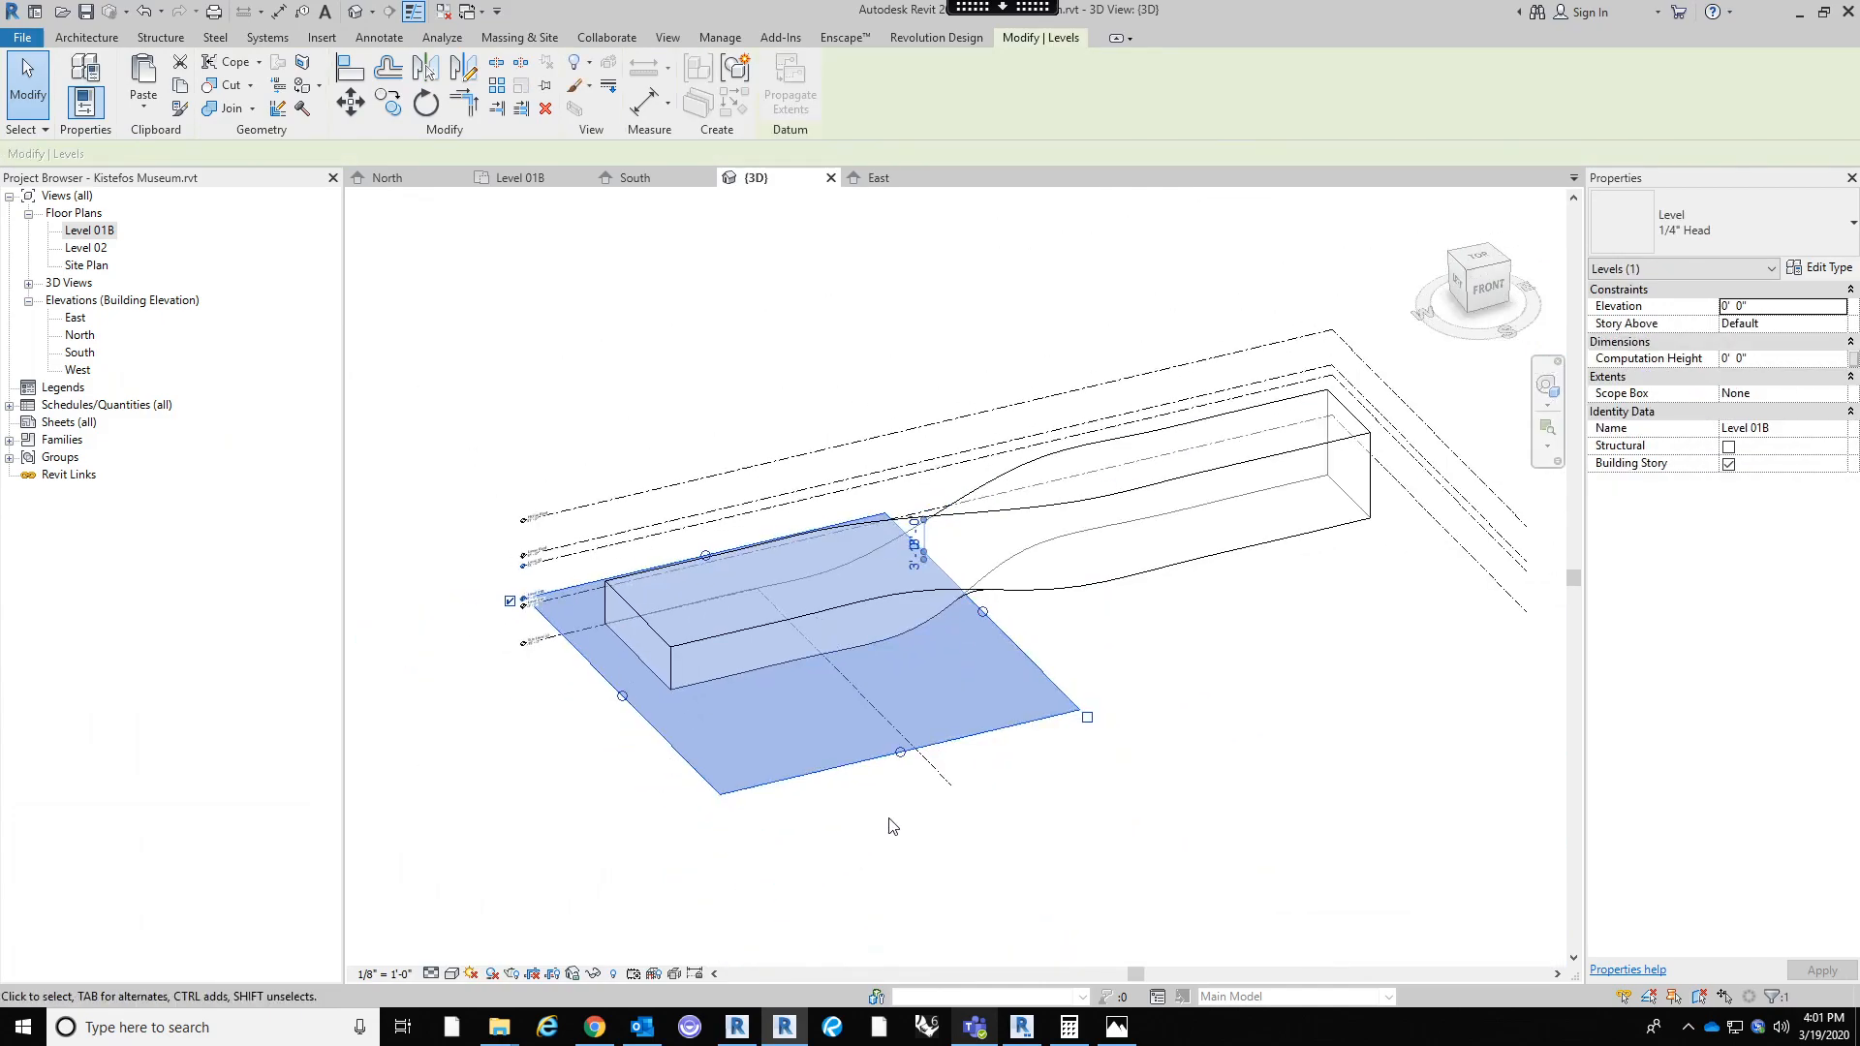
{"action": "left_click", "coordinate": [1488, 287]}
{"action": "scroll", "coordinate": [630, 600], "scroll_direction": "up", "scroll_amount": 5}
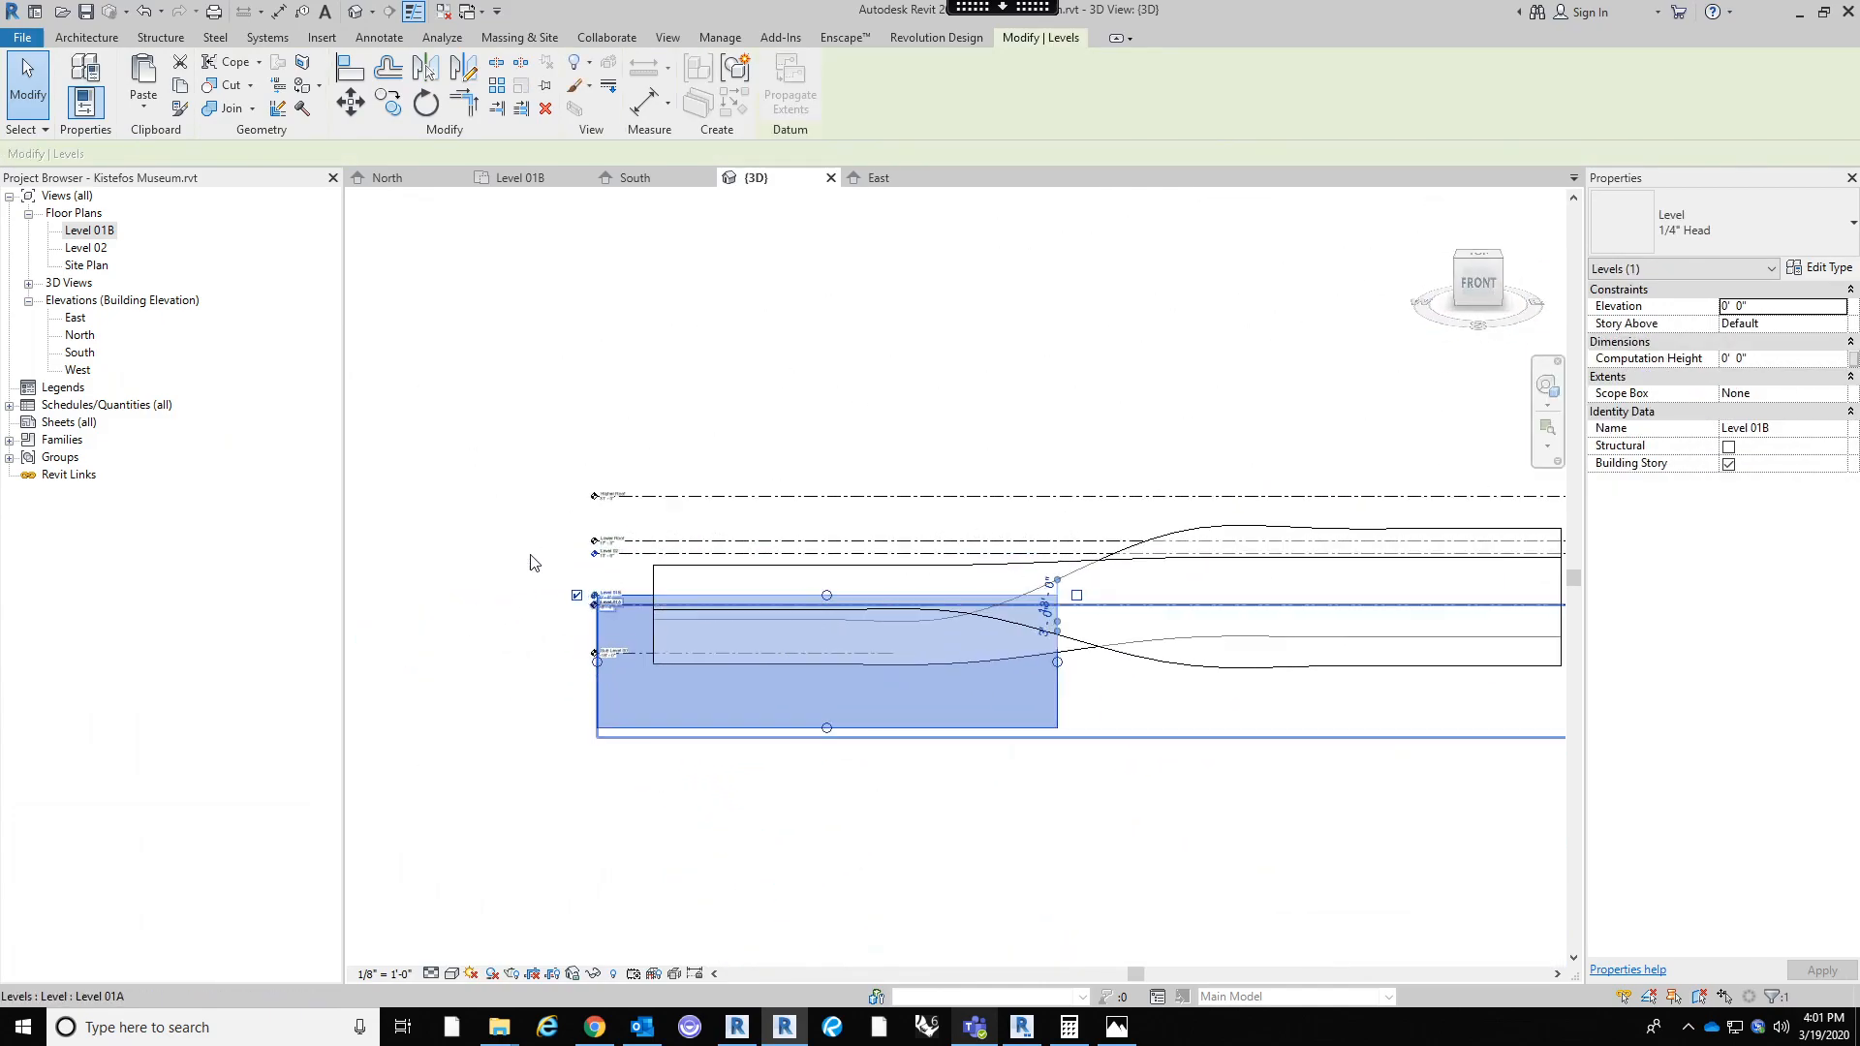
{"action": "left_click", "coordinate": [498, 549]}
{"action": "scroll", "coordinate": [603, 521], "scroll_direction": "down", "scroll_amount": 3}
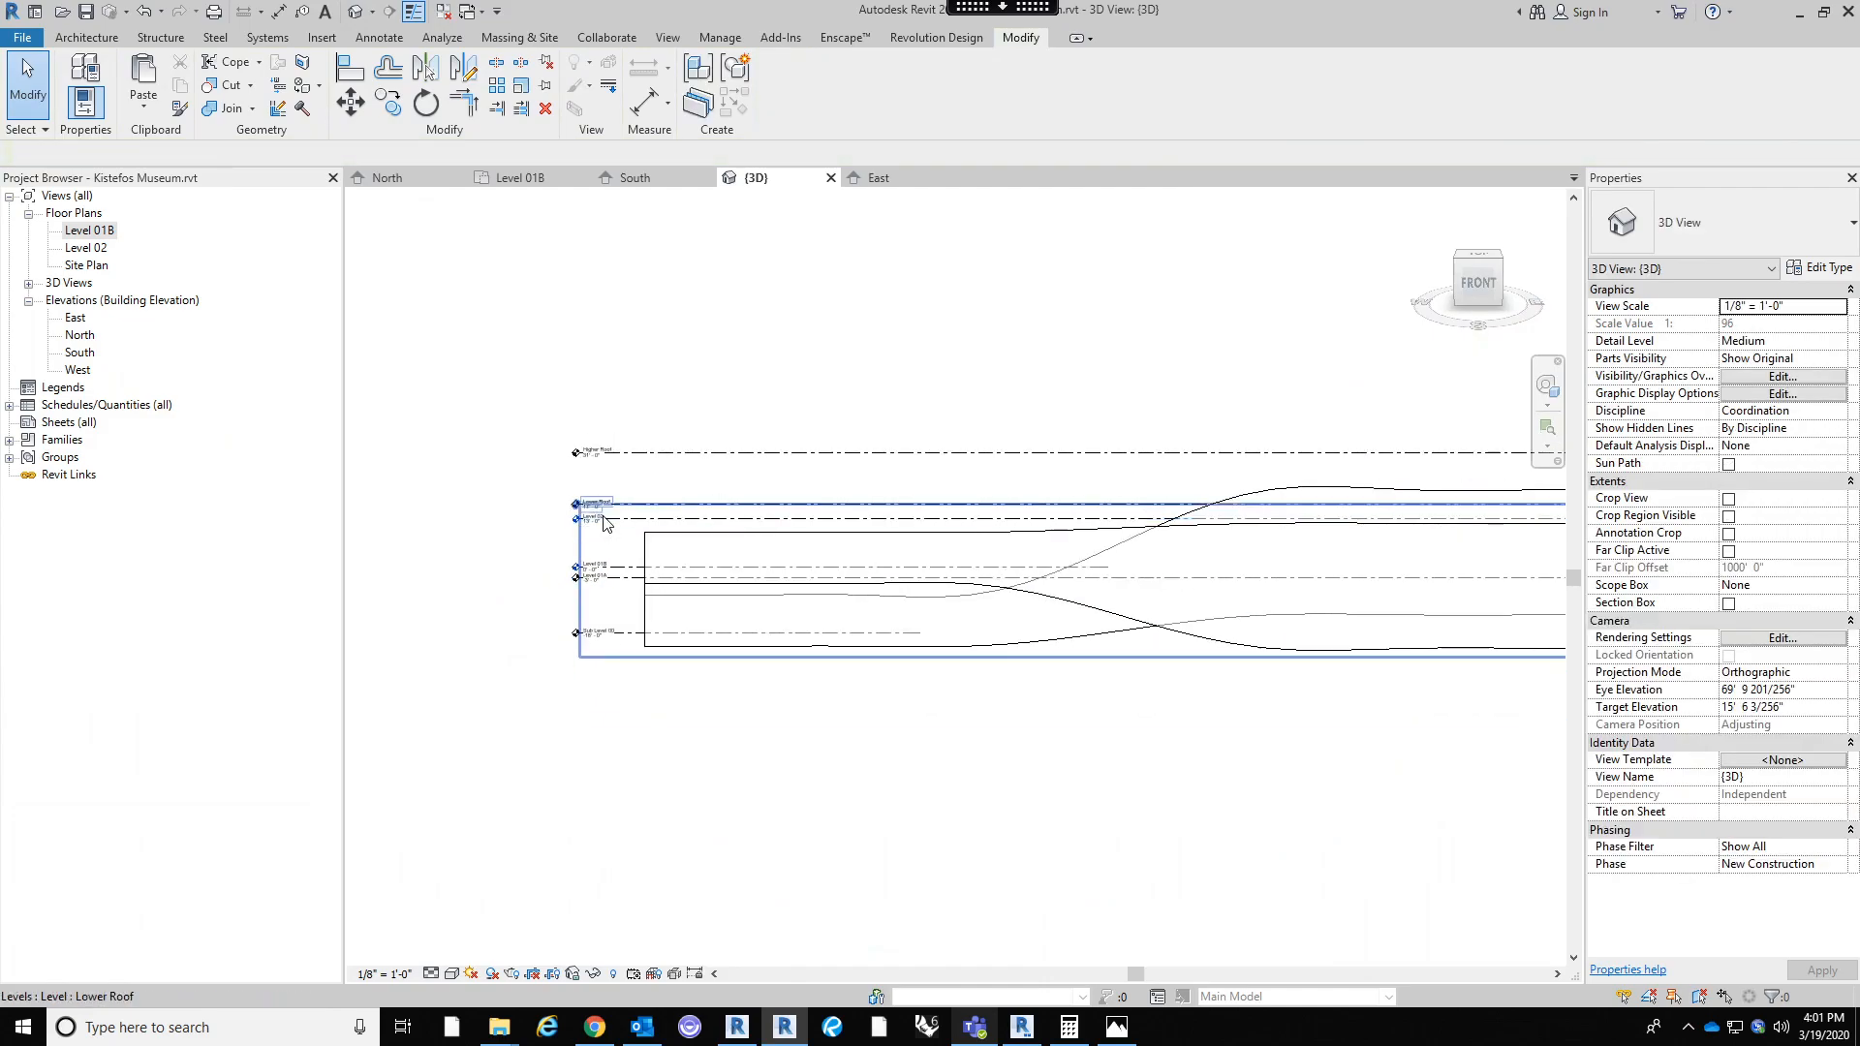
{"action": "left_click", "coordinate": [603, 521]}
{"action": "scroll", "coordinate": [591, 735], "scroll_direction": "down", "scroll_amount": 1}
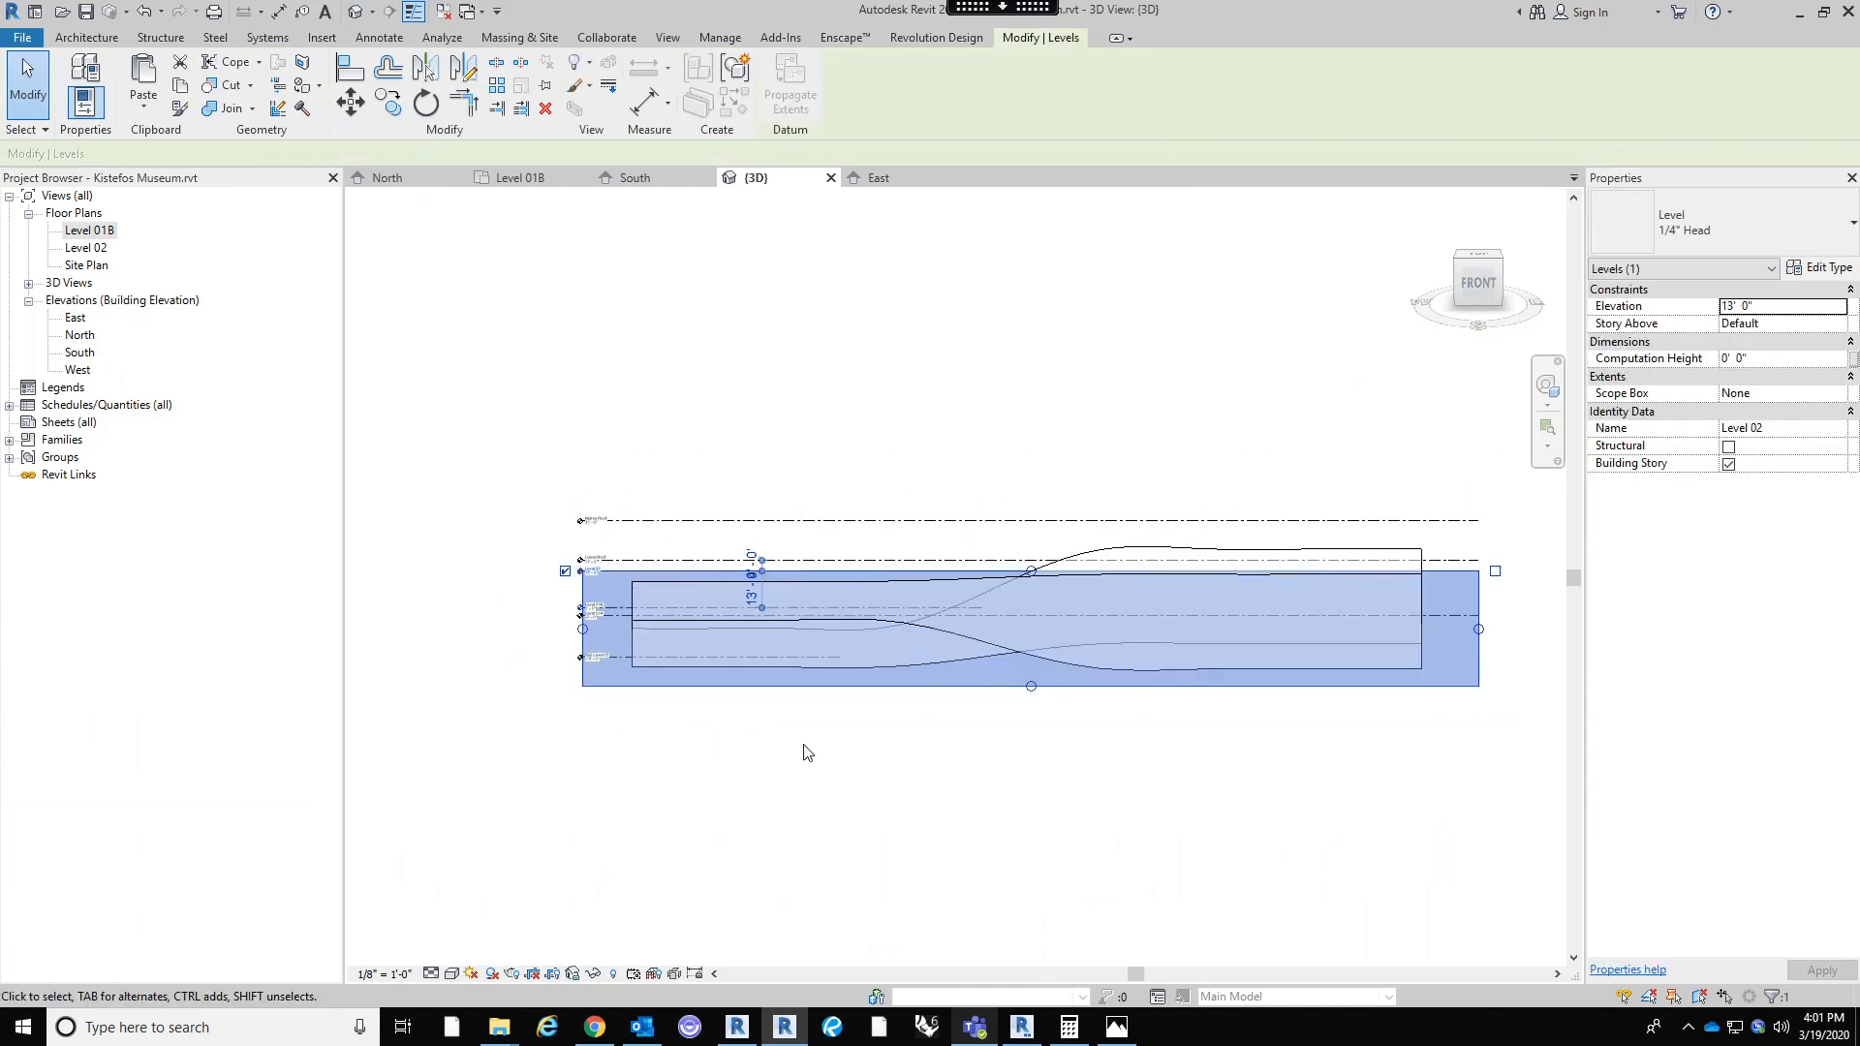
Add a mass floor to the twisted mass at Level 02
{"action": "left_click", "coordinate": [804, 747]}
{"action": "middle_click_drag", "start_coordinate": [763, 728], "coordinate": [637, 715]}
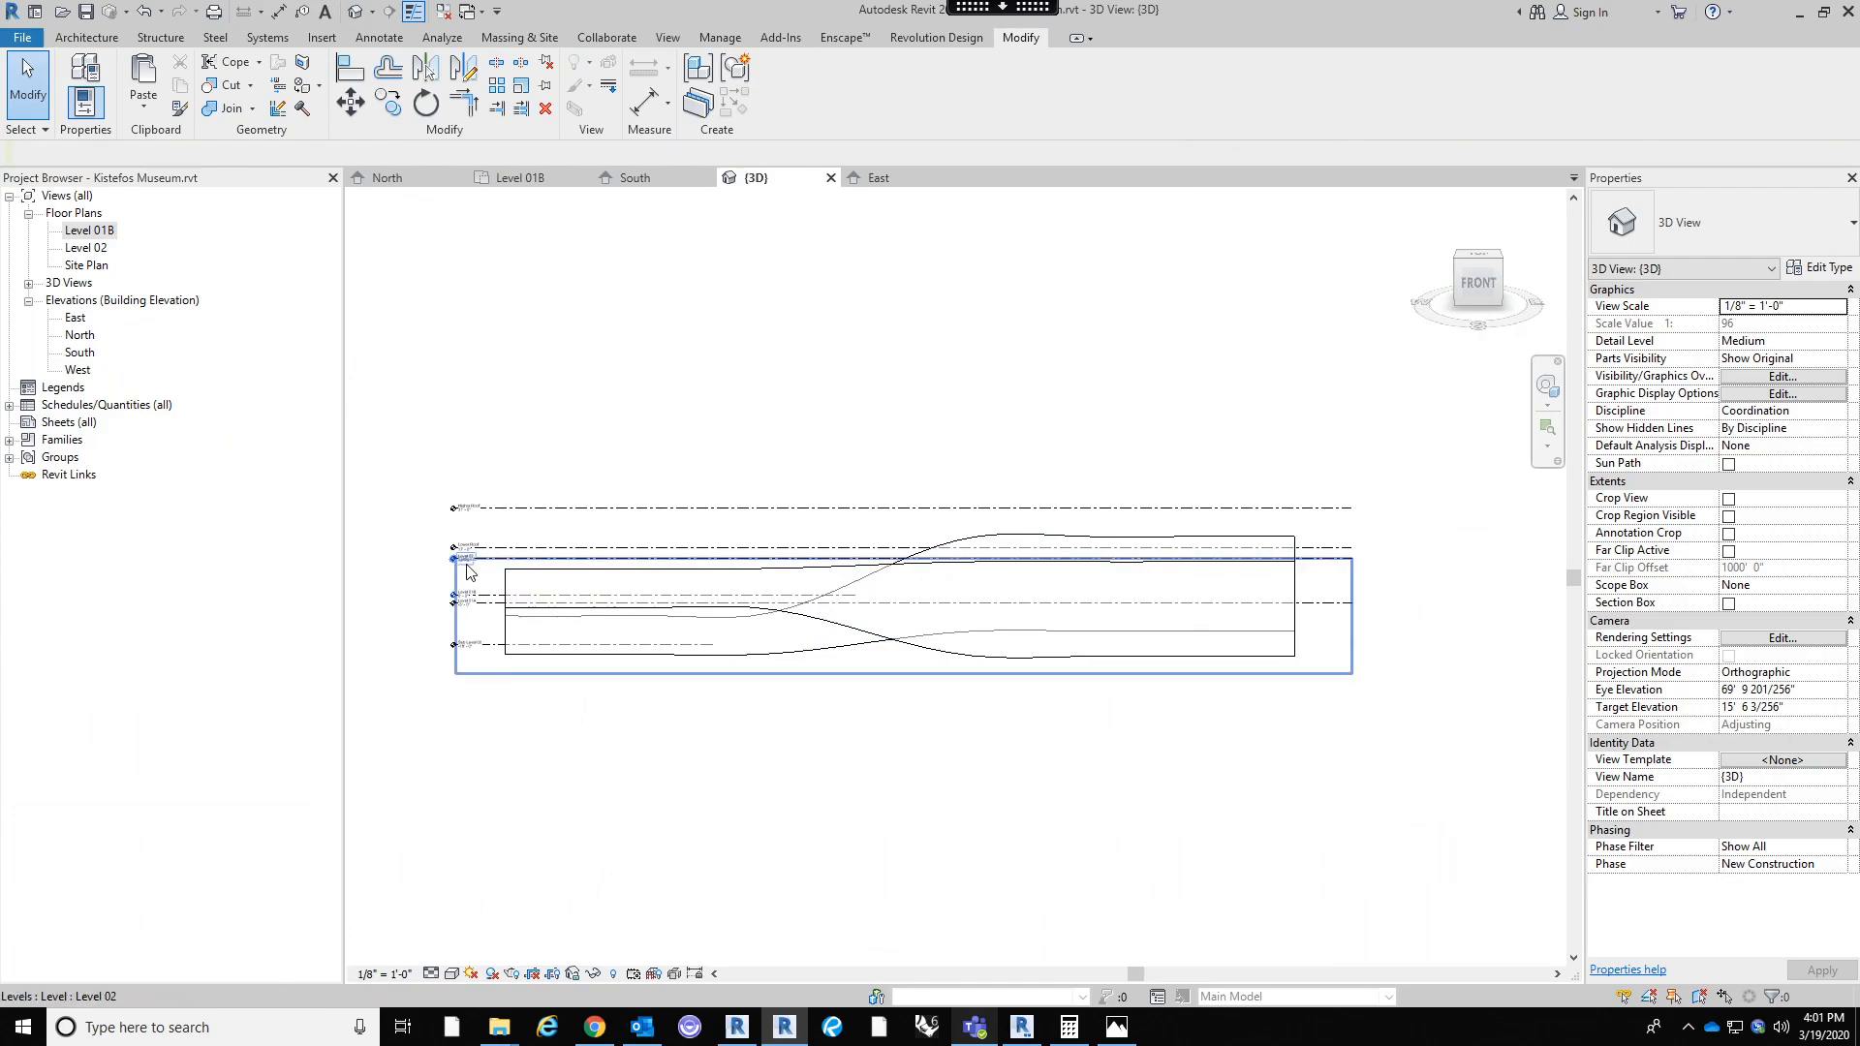
{"action": "left_click", "coordinate": [705, 635]}
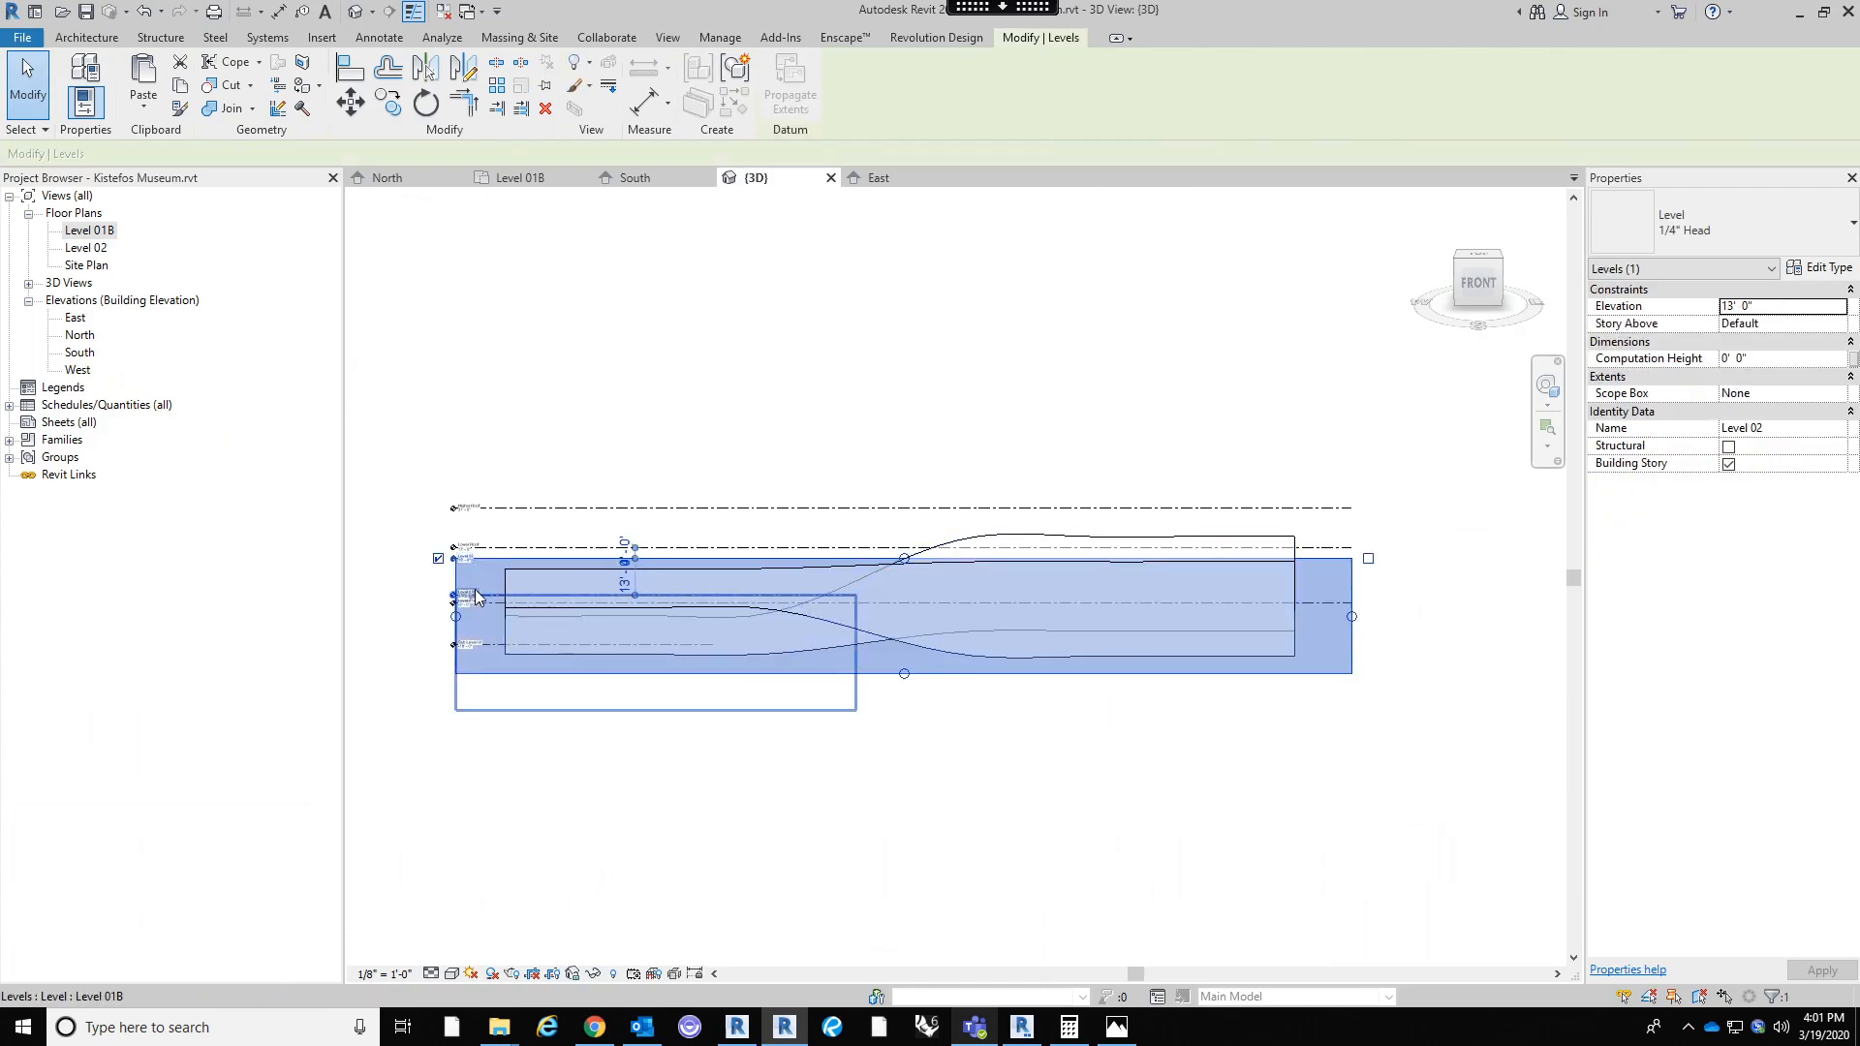
{"action": "left_click", "coordinate": [730, 409]}
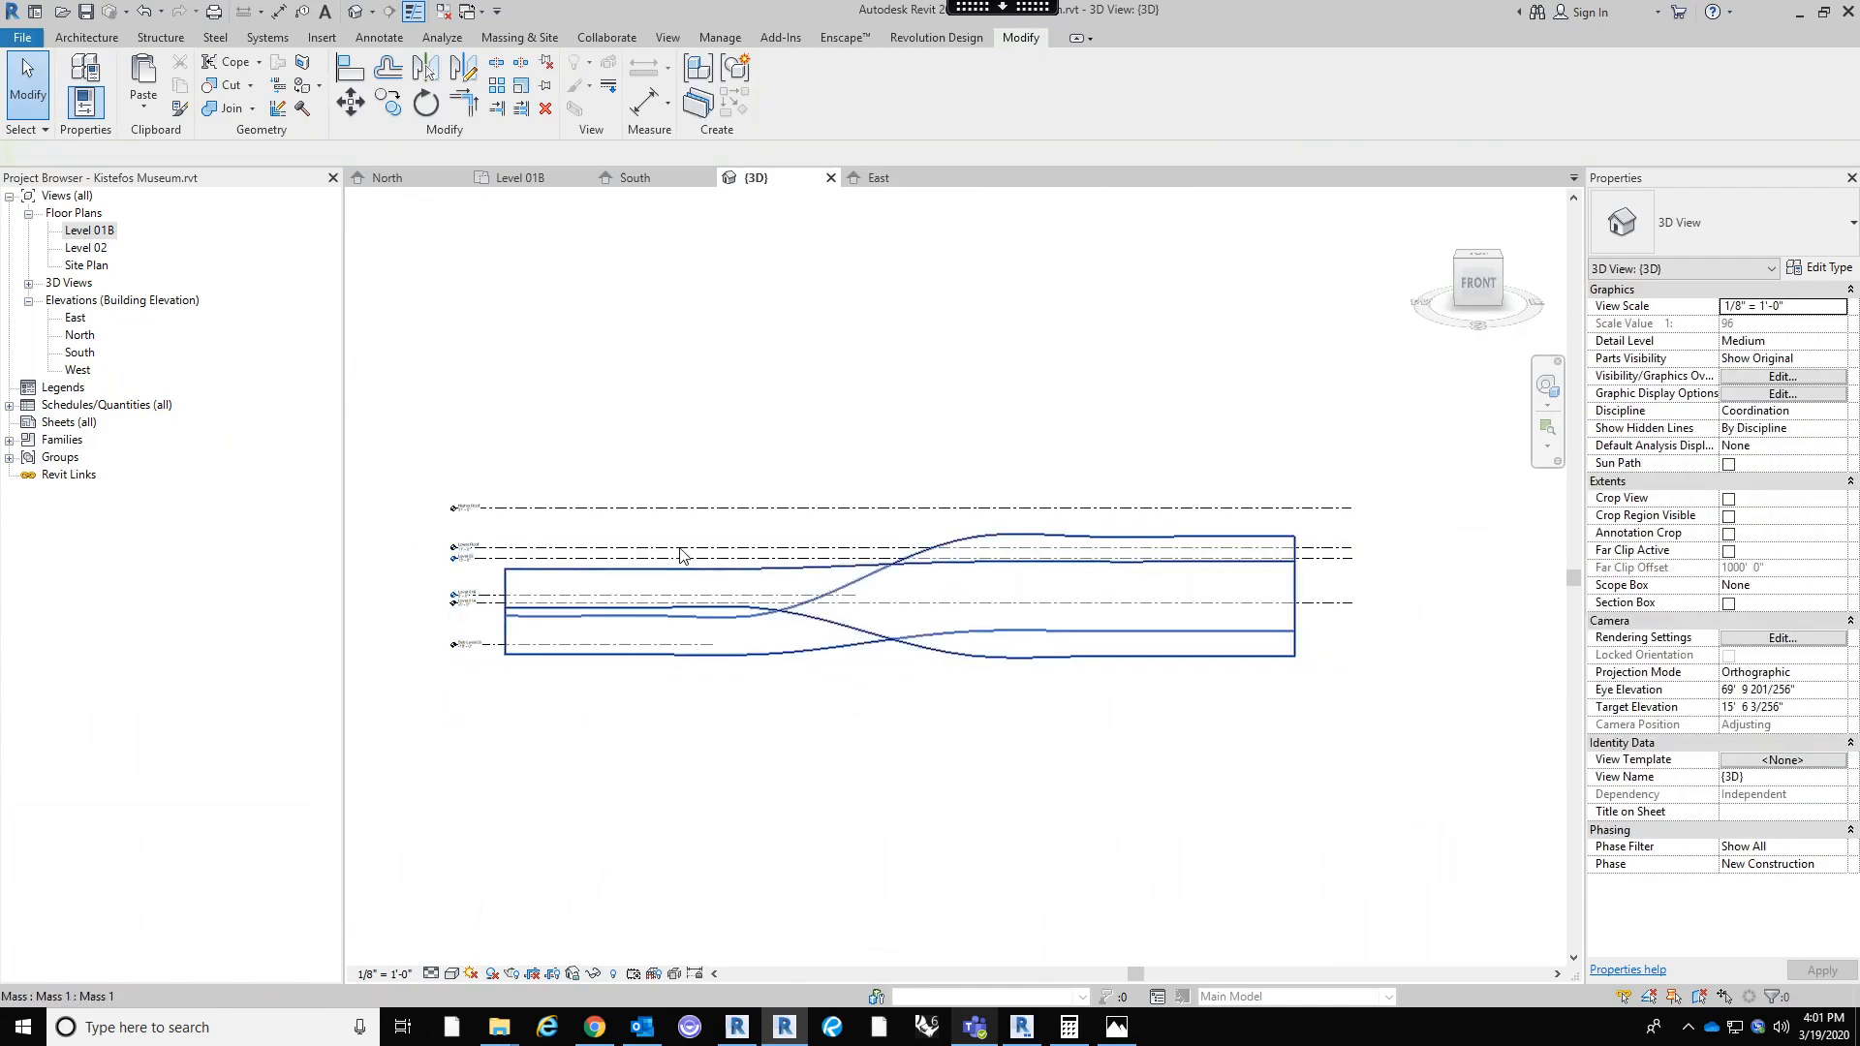
{"action": "left_click", "coordinate": [990, 545]}
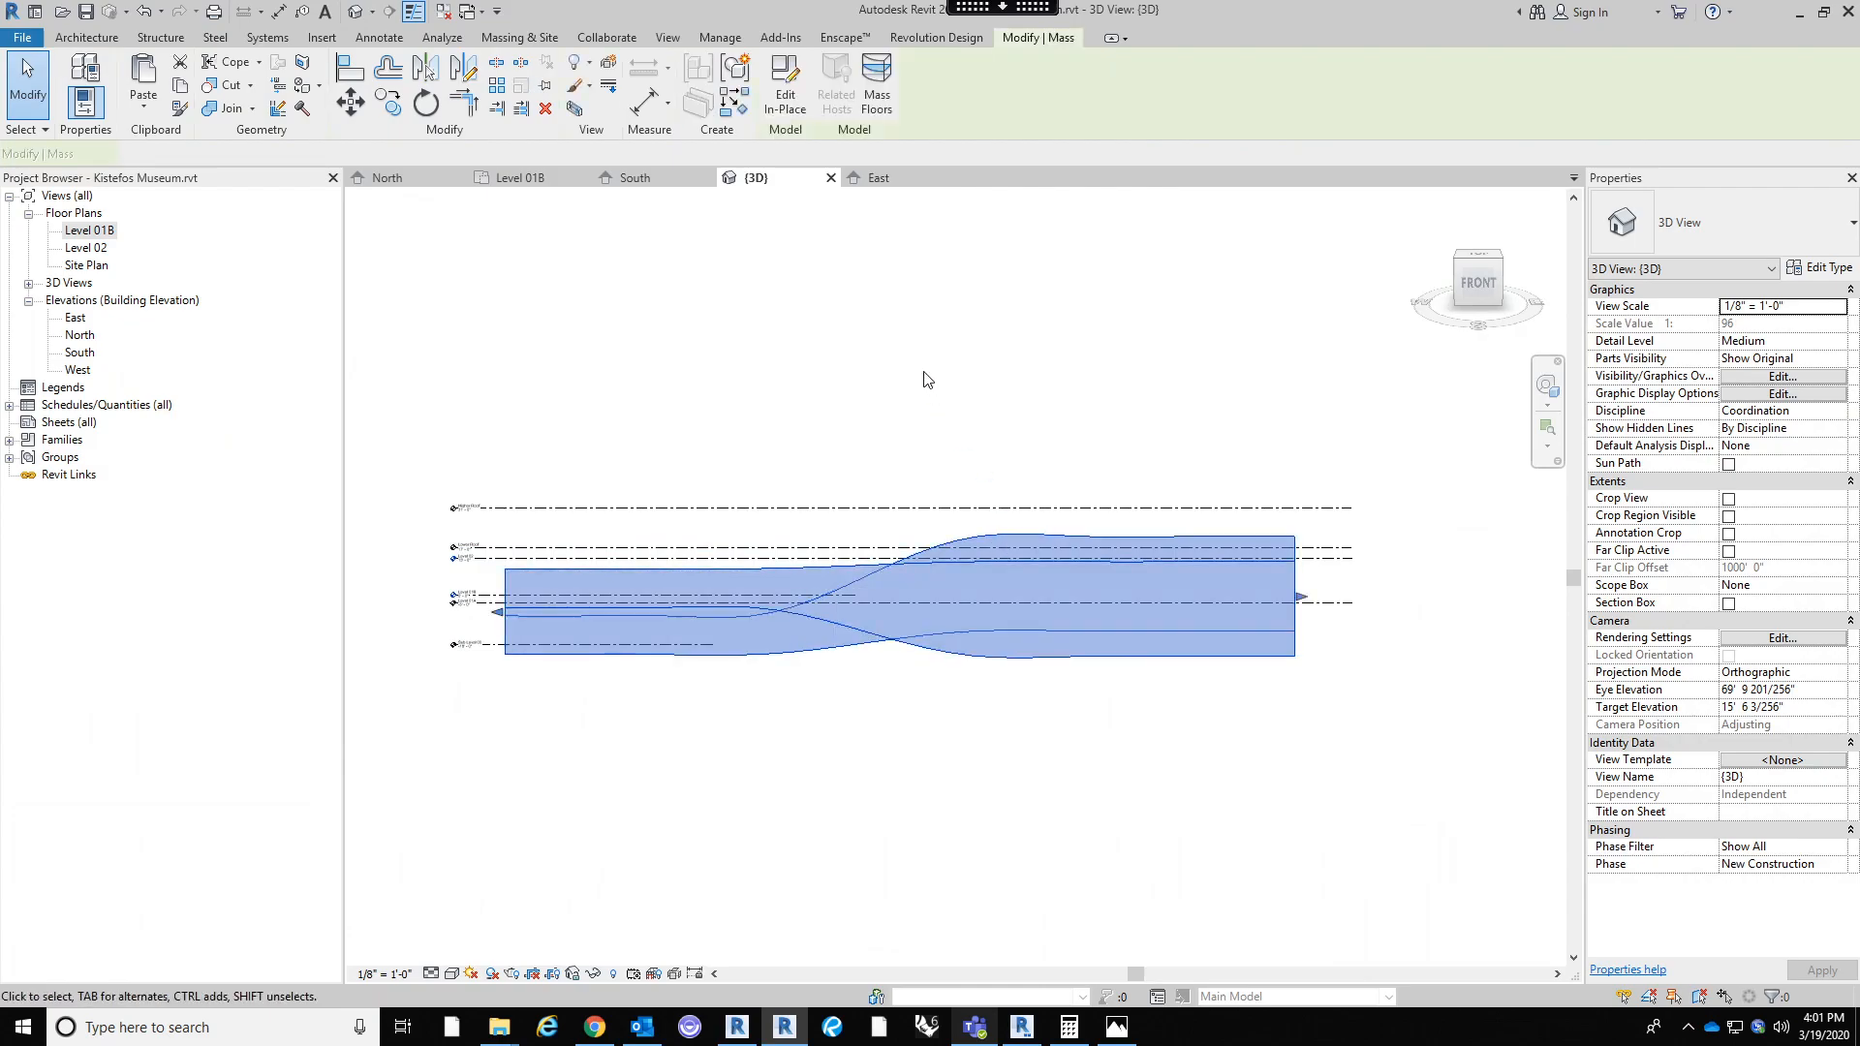
{"action": "left_click", "coordinate": [877, 94]}
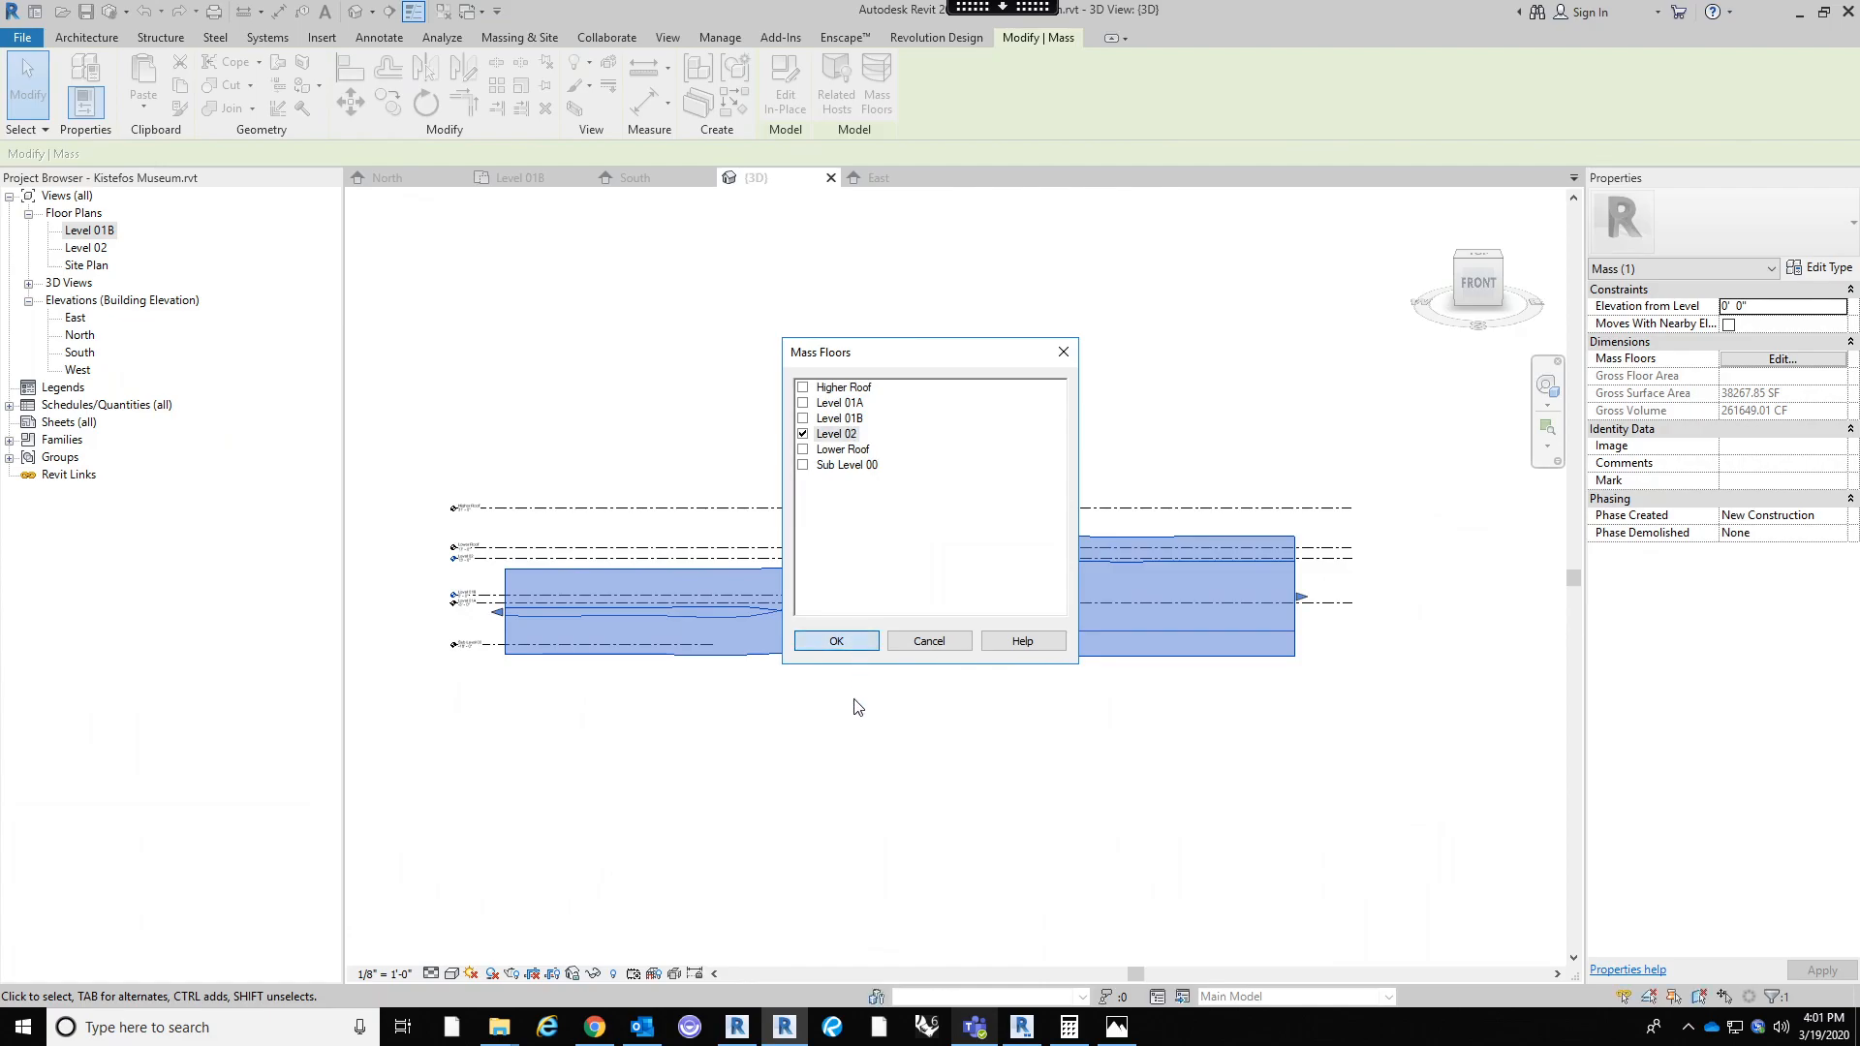
{"action": "key", "text": "Return"}
{"action": "left_click", "coordinate": [858, 767]}
Try to add a mass floor to the twisted mass at Level 01B alongside the one at Level 02
{"action": "scroll", "coordinate": [765, 724], "scroll_direction": "down", "scroll_amount": 1}
{"action": "middle_click_drag", "start_coordinate": [1034, 719], "coordinate": [1064, 707], "text": "shift"}
{"action": "scroll", "coordinate": [939, 602], "scroll_direction": "up", "scroll_amount": 2}
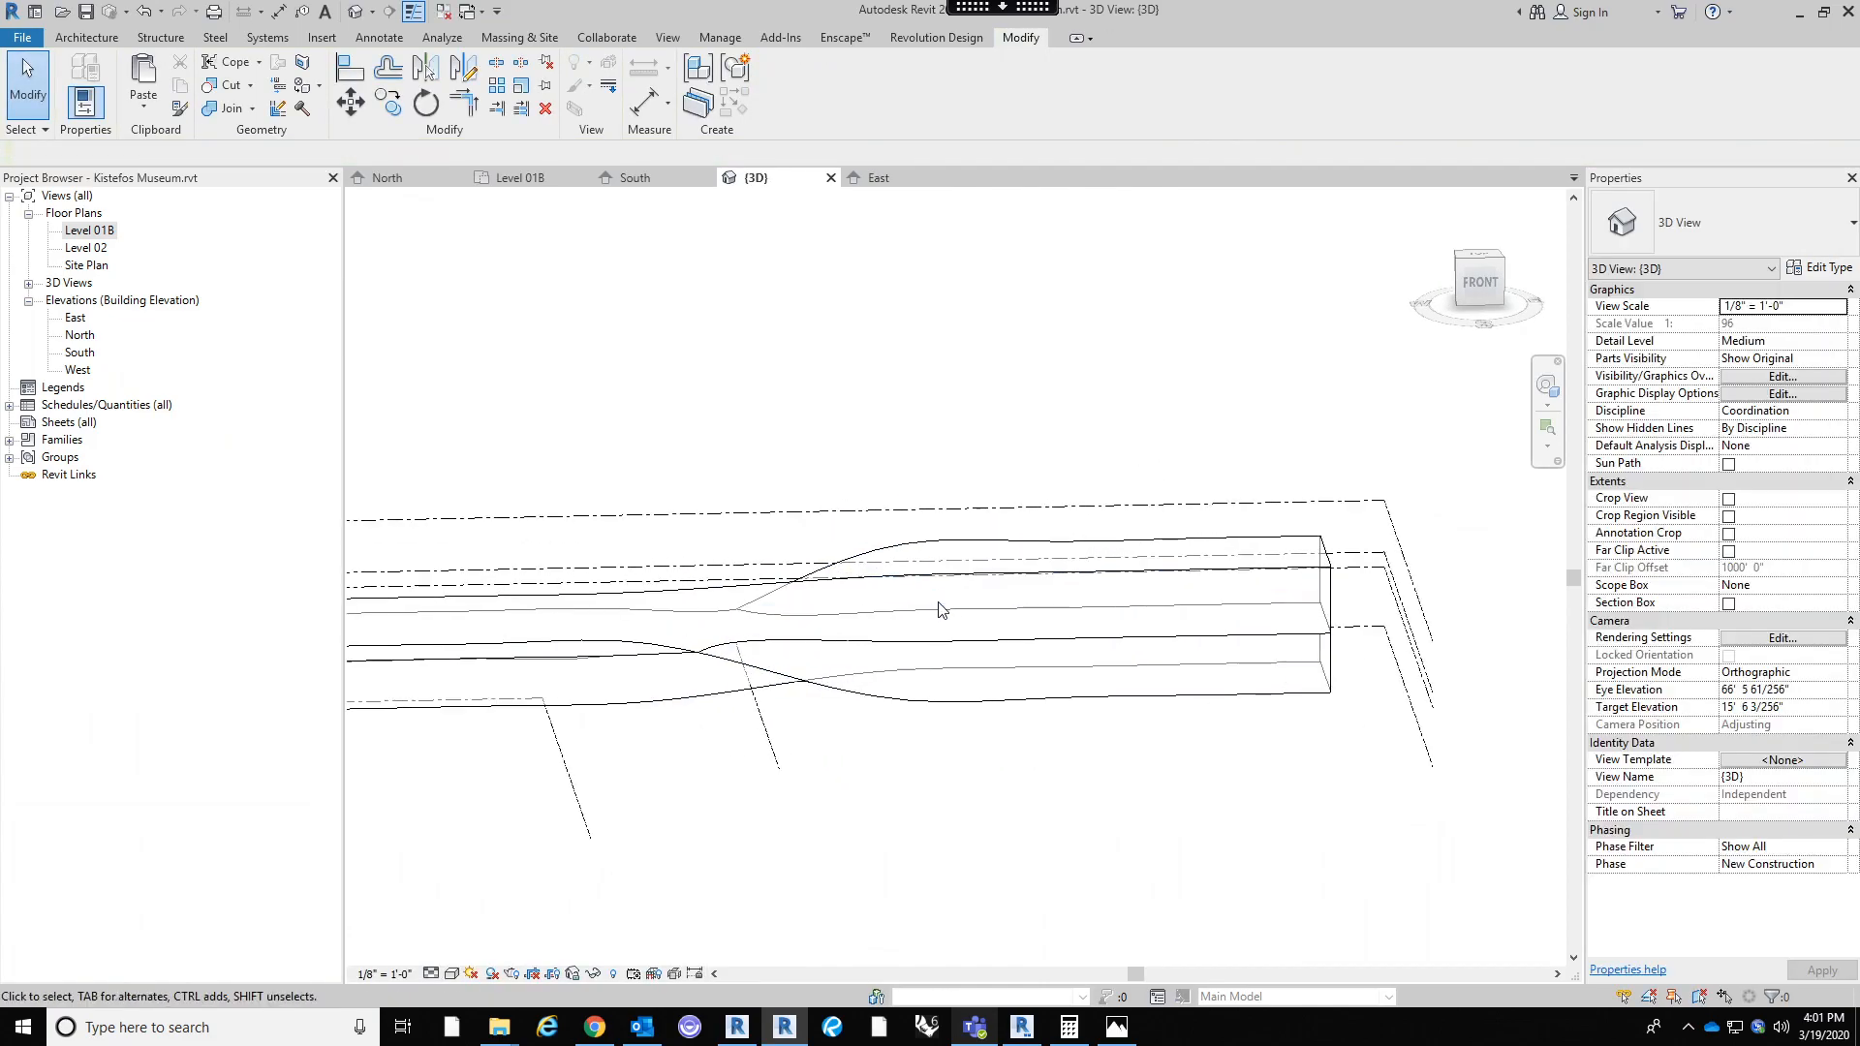
{"action": "left_click_drag", "start_coordinate": [1472, 295], "coordinate": [1500, 368]}
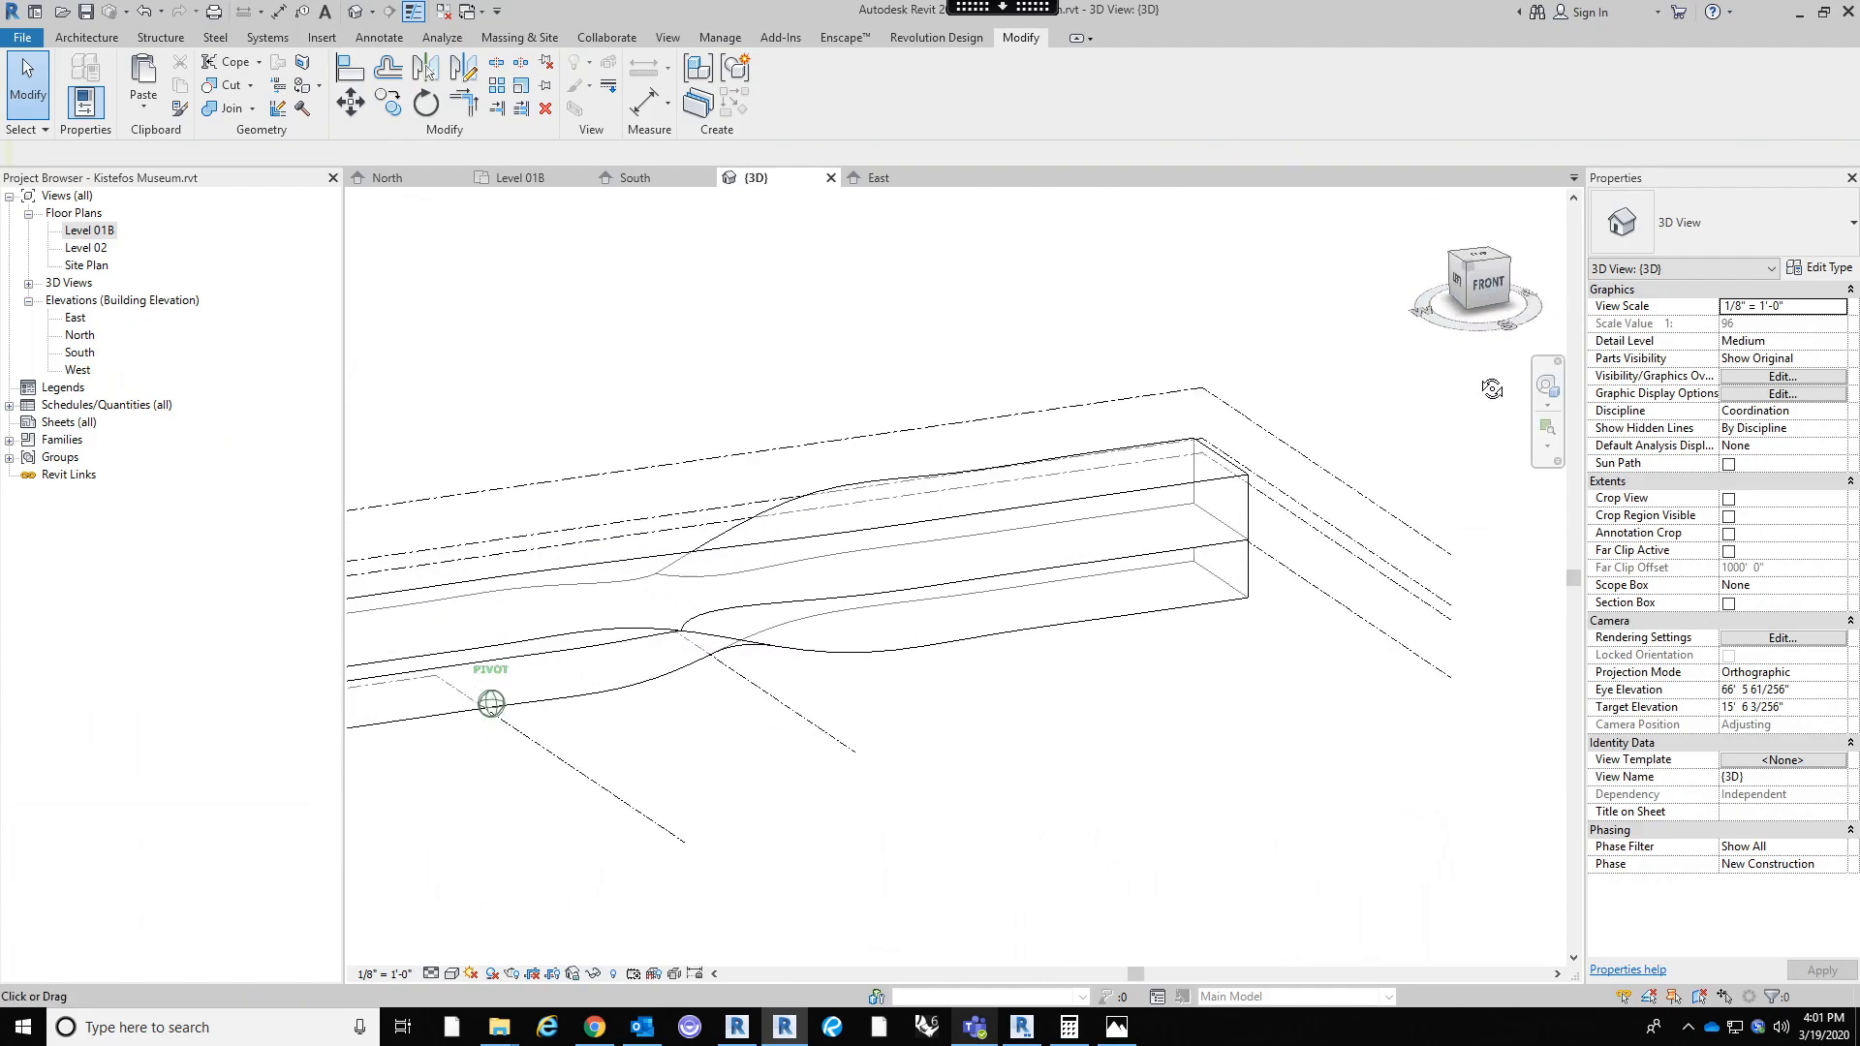
{"action": "scroll", "coordinate": [1391, 673], "scroll_direction": "down", "scroll_amount": 2}
{"action": "left_click", "coordinate": [1128, 656]}
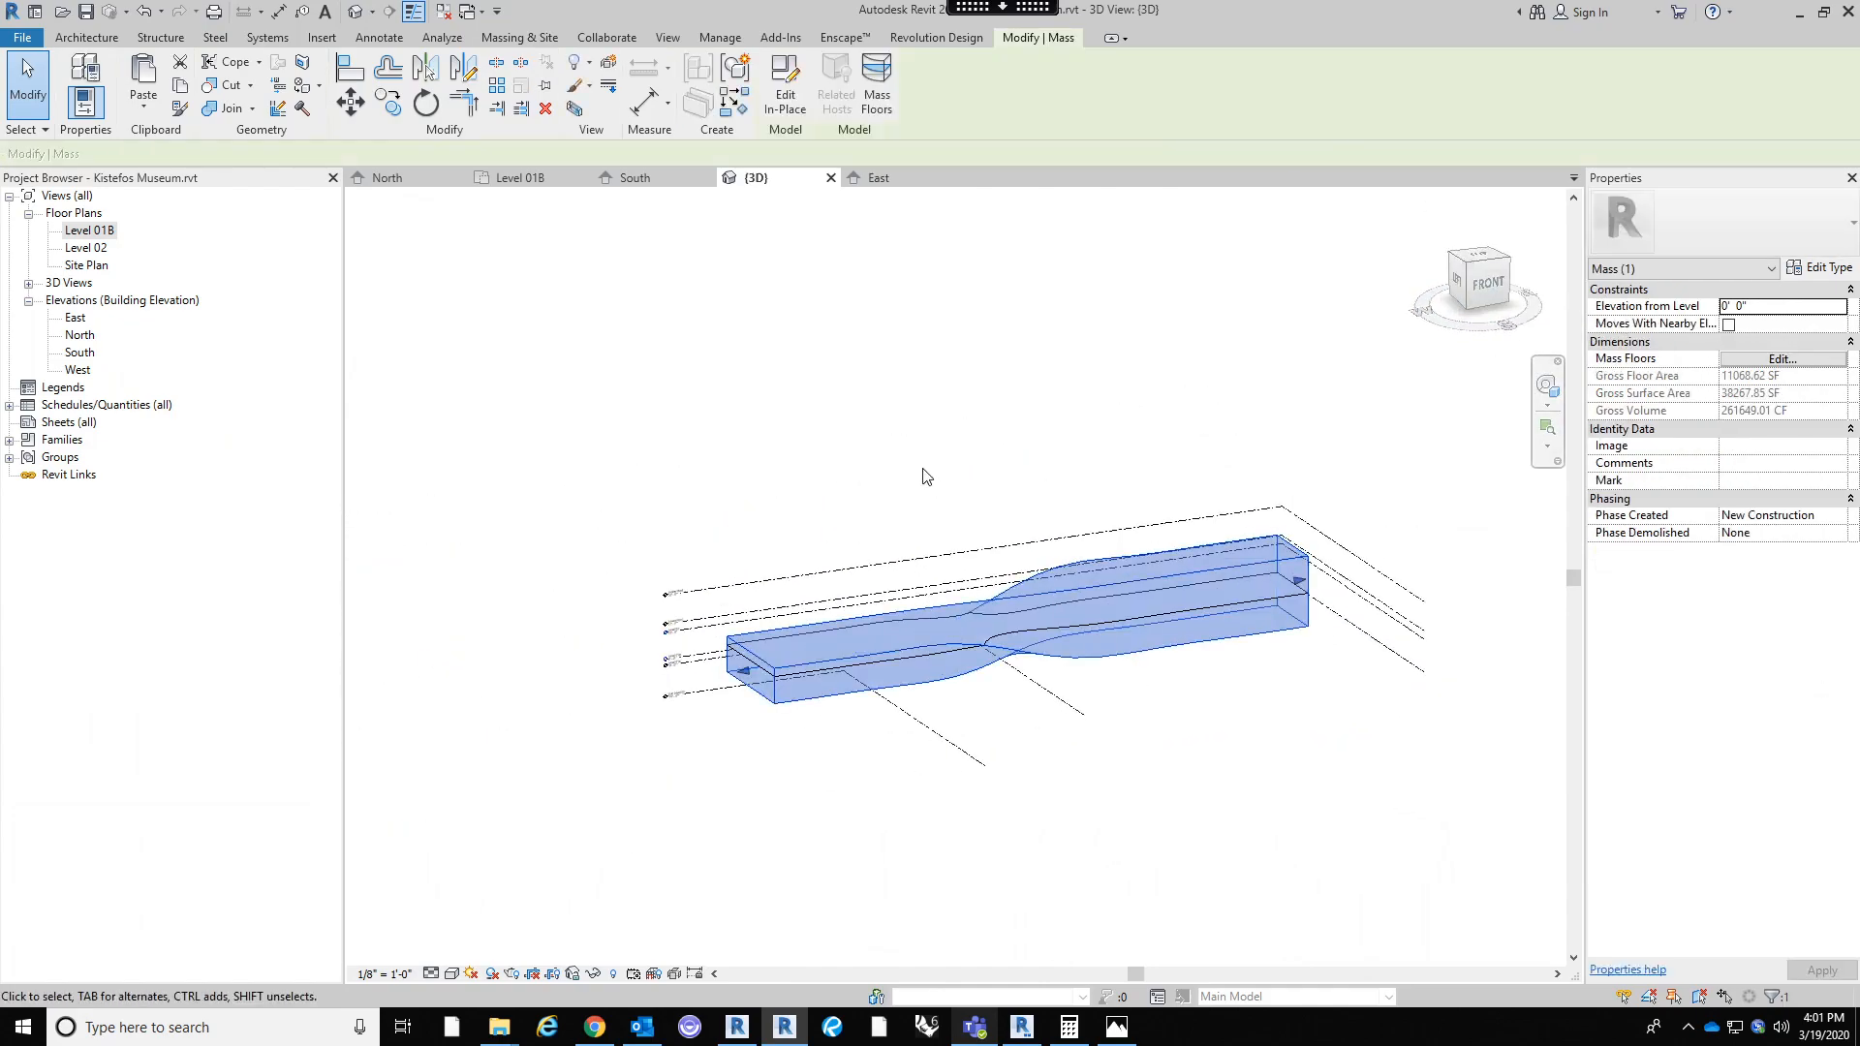
{"action": "left_click", "coordinate": [876, 89]}
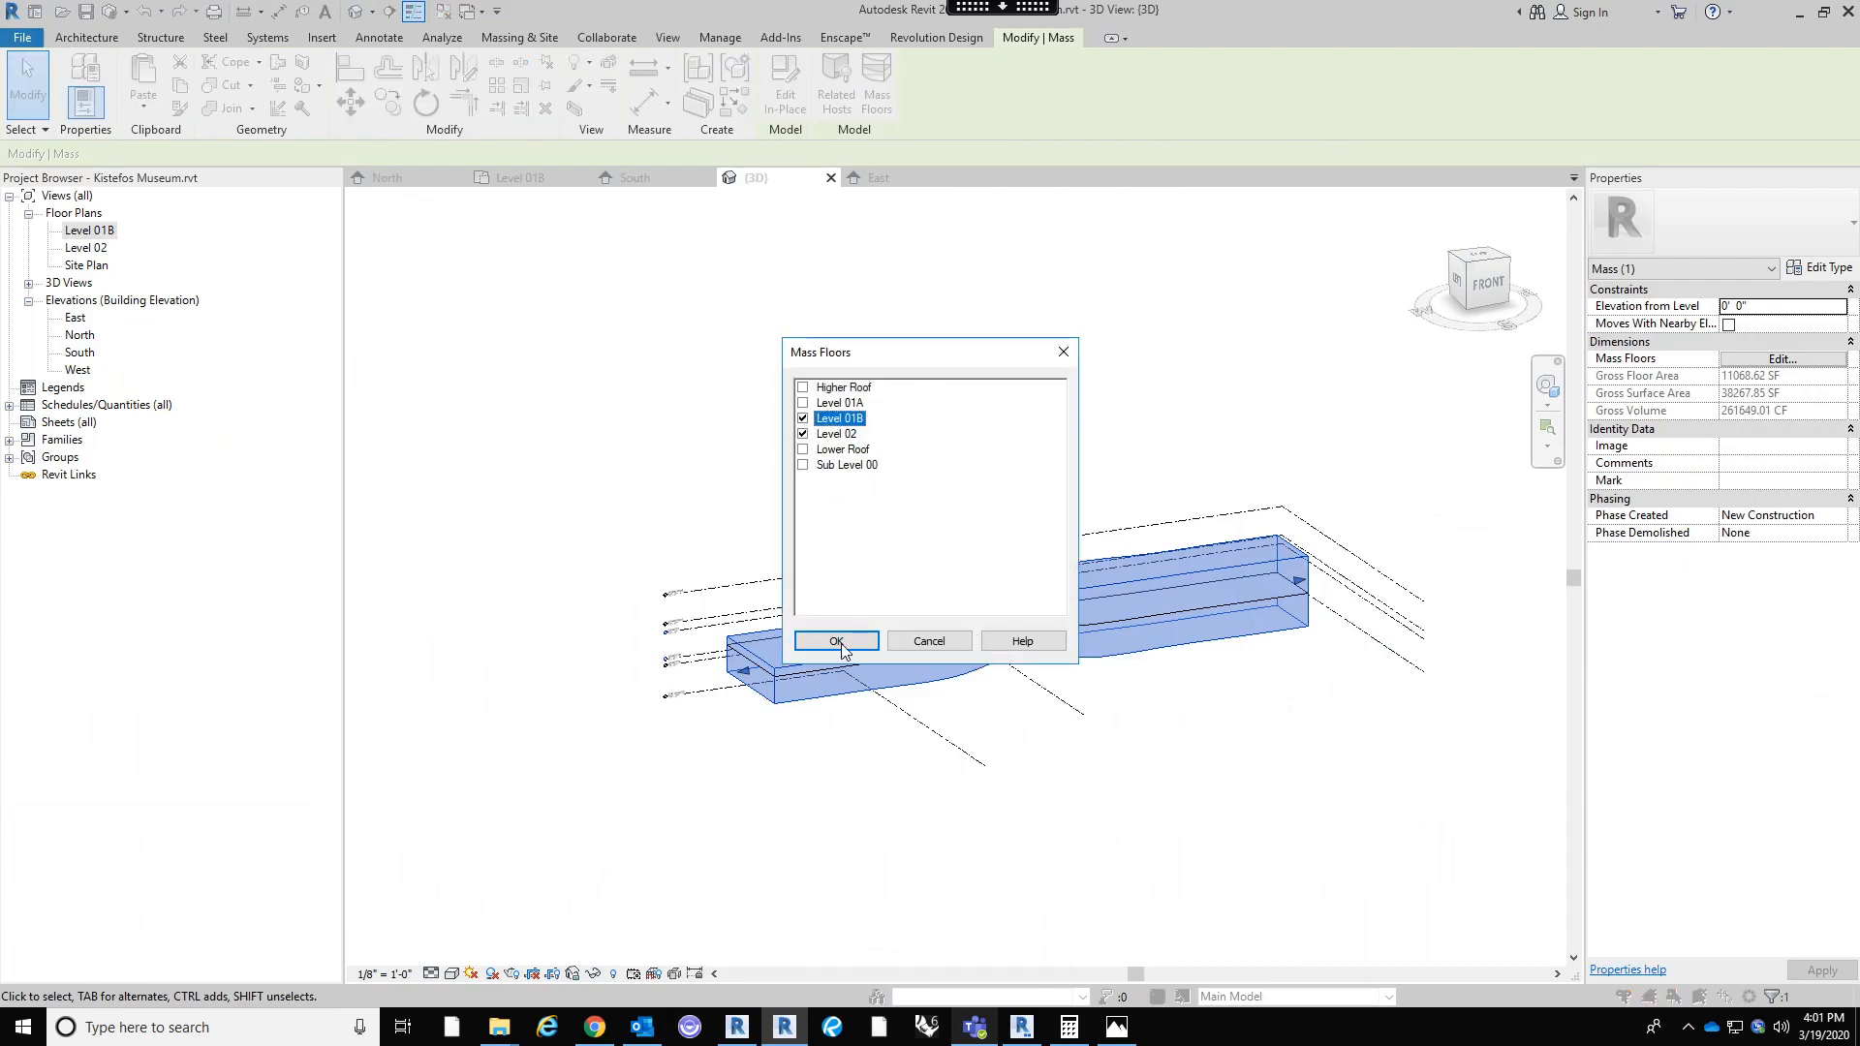
{"action": "left_click", "coordinate": [837, 641]}
{"action": "left_click", "coordinate": [1105, 697]}
{"action": "scroll", "coordinate": [1104, 710], "scroll_direction": "up", "scroll_amount": 2}
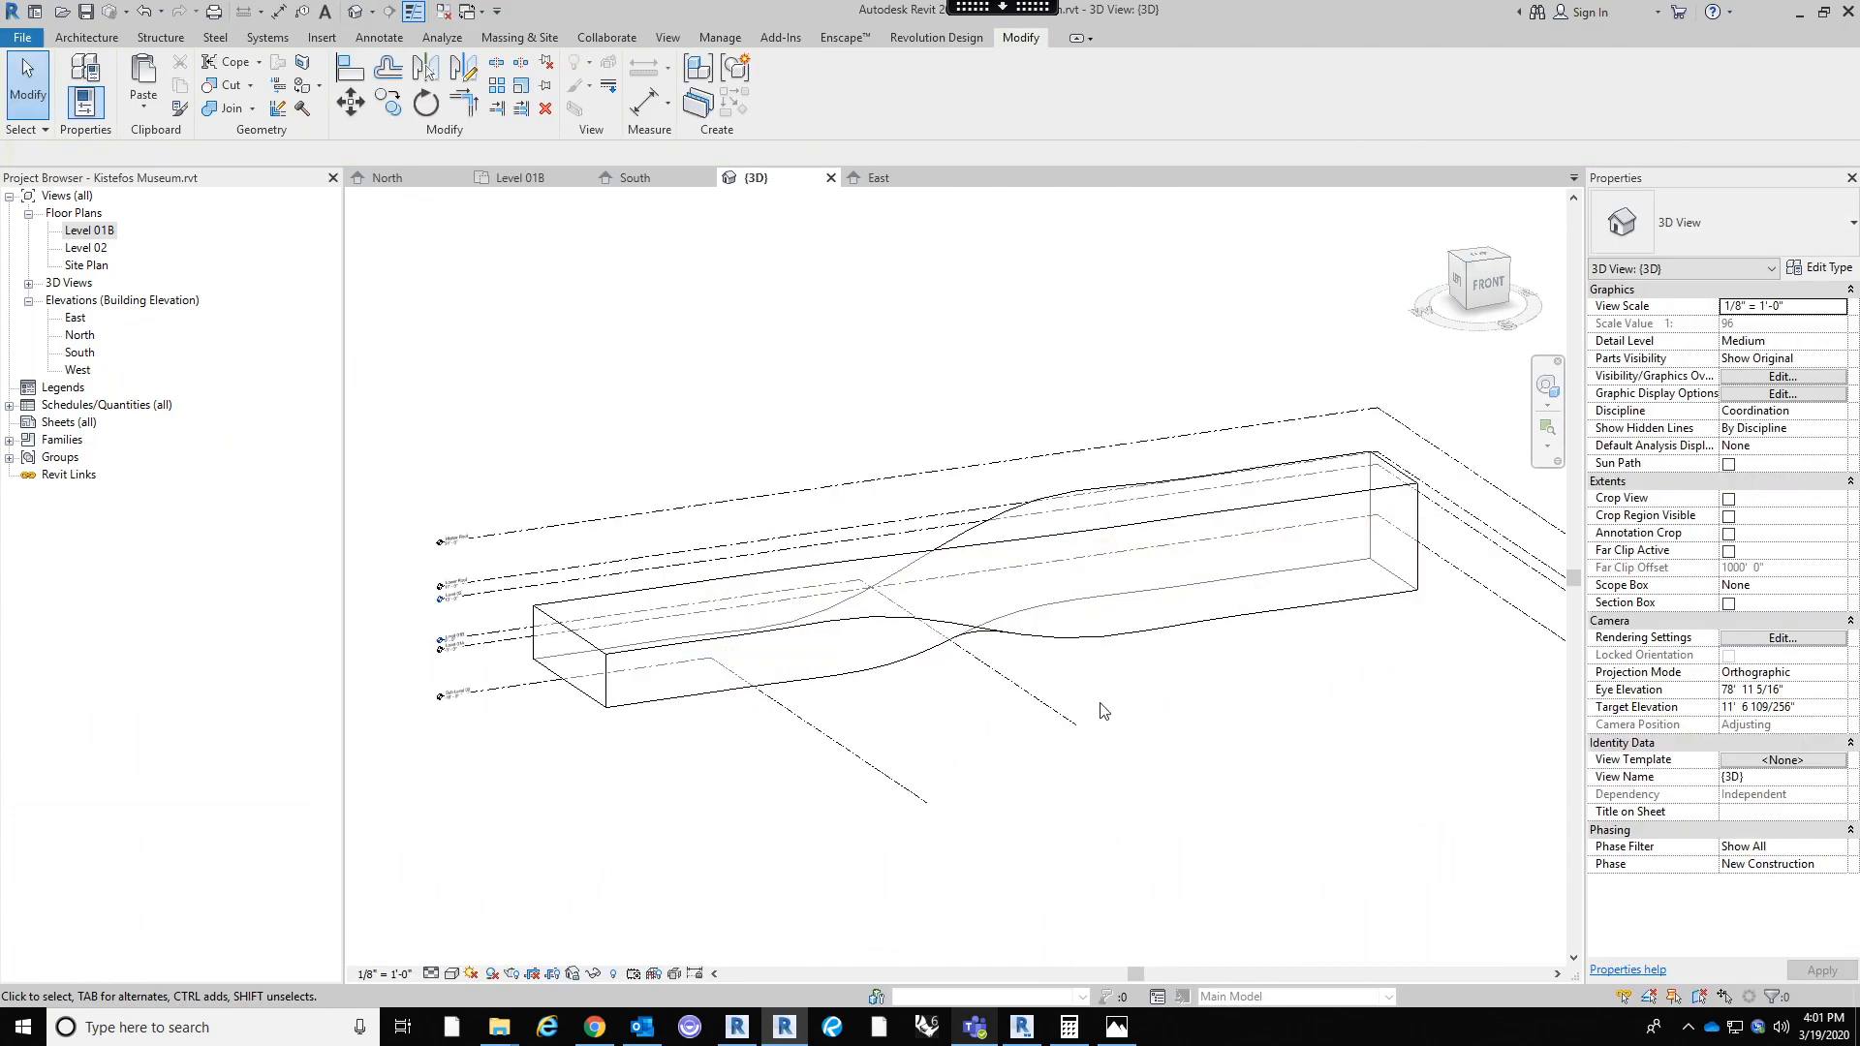
Try to add a mass floor at Level 01A alongside Level 02, then undo the attempt
{"action": "left_click", "coordinate": [1477, 283]}
{"action": "left_click_drag", "start_coordinate": [1404, 250], "coordinate": [1291, 346]}
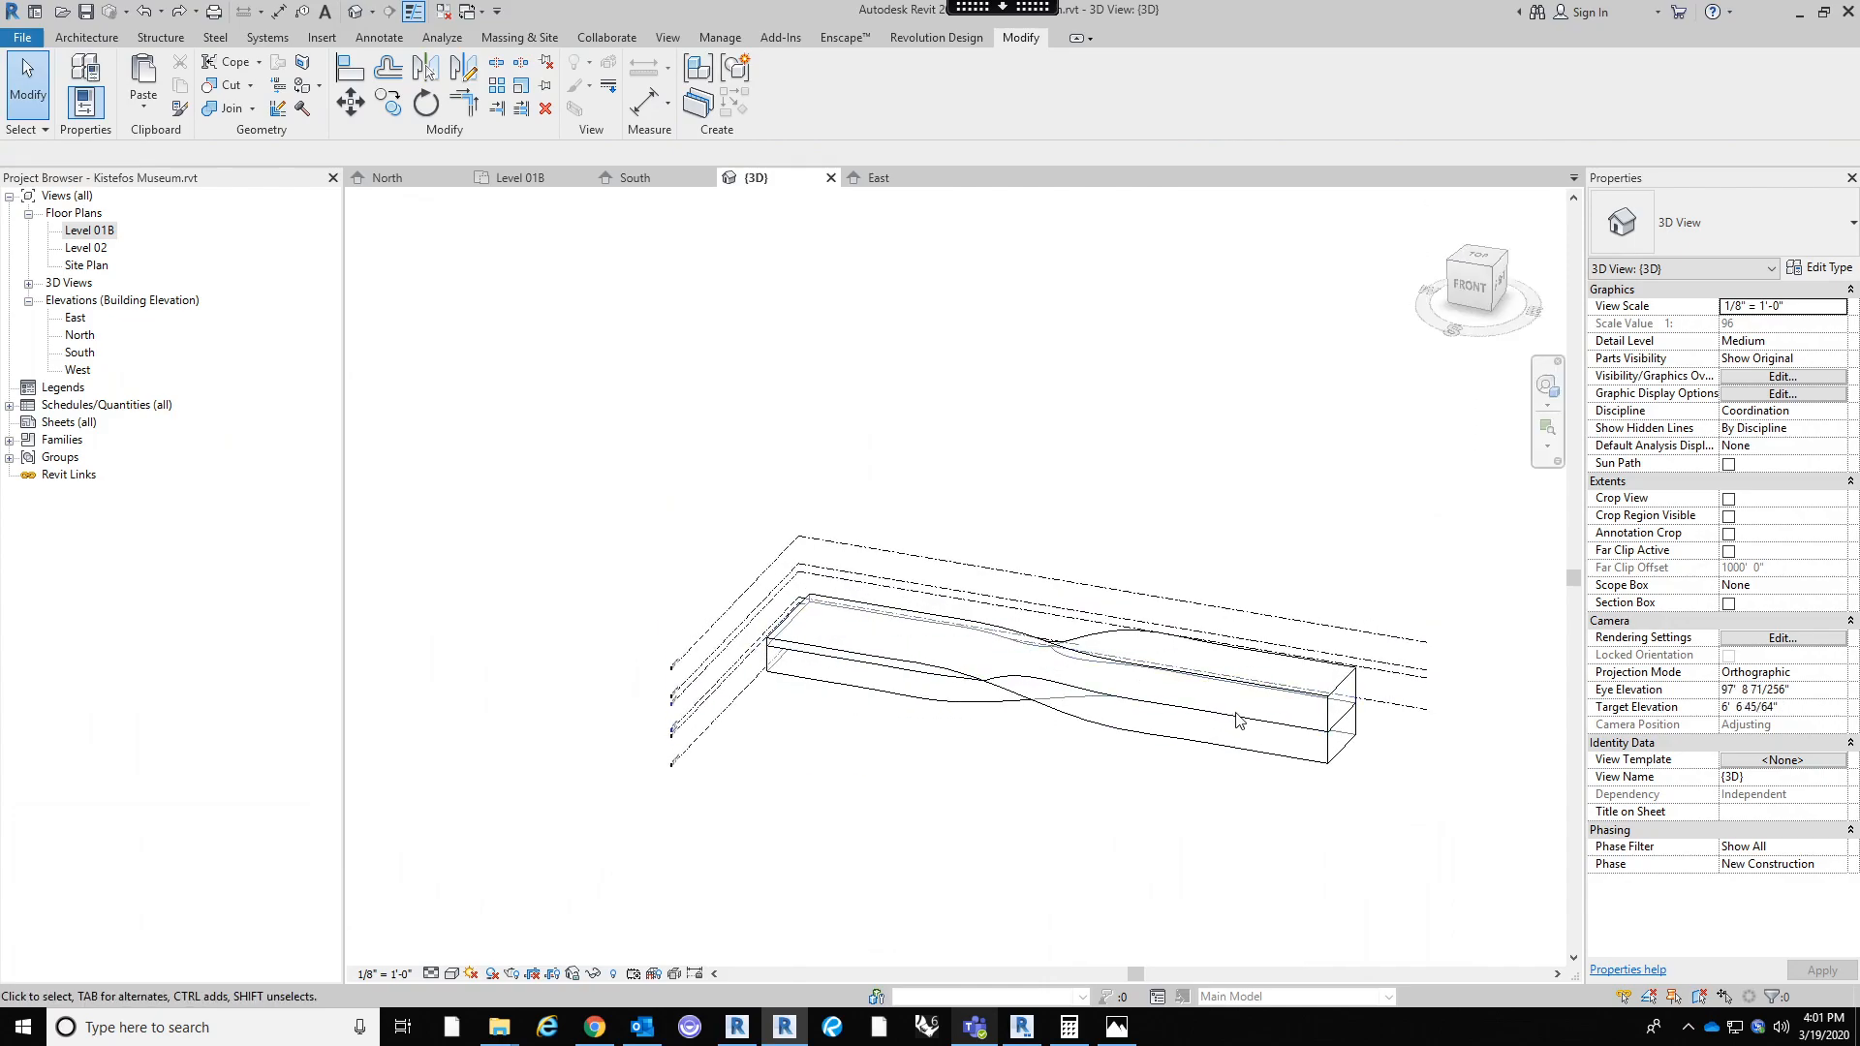
{"action": "left_click", "coordinate": [1225, 747]}
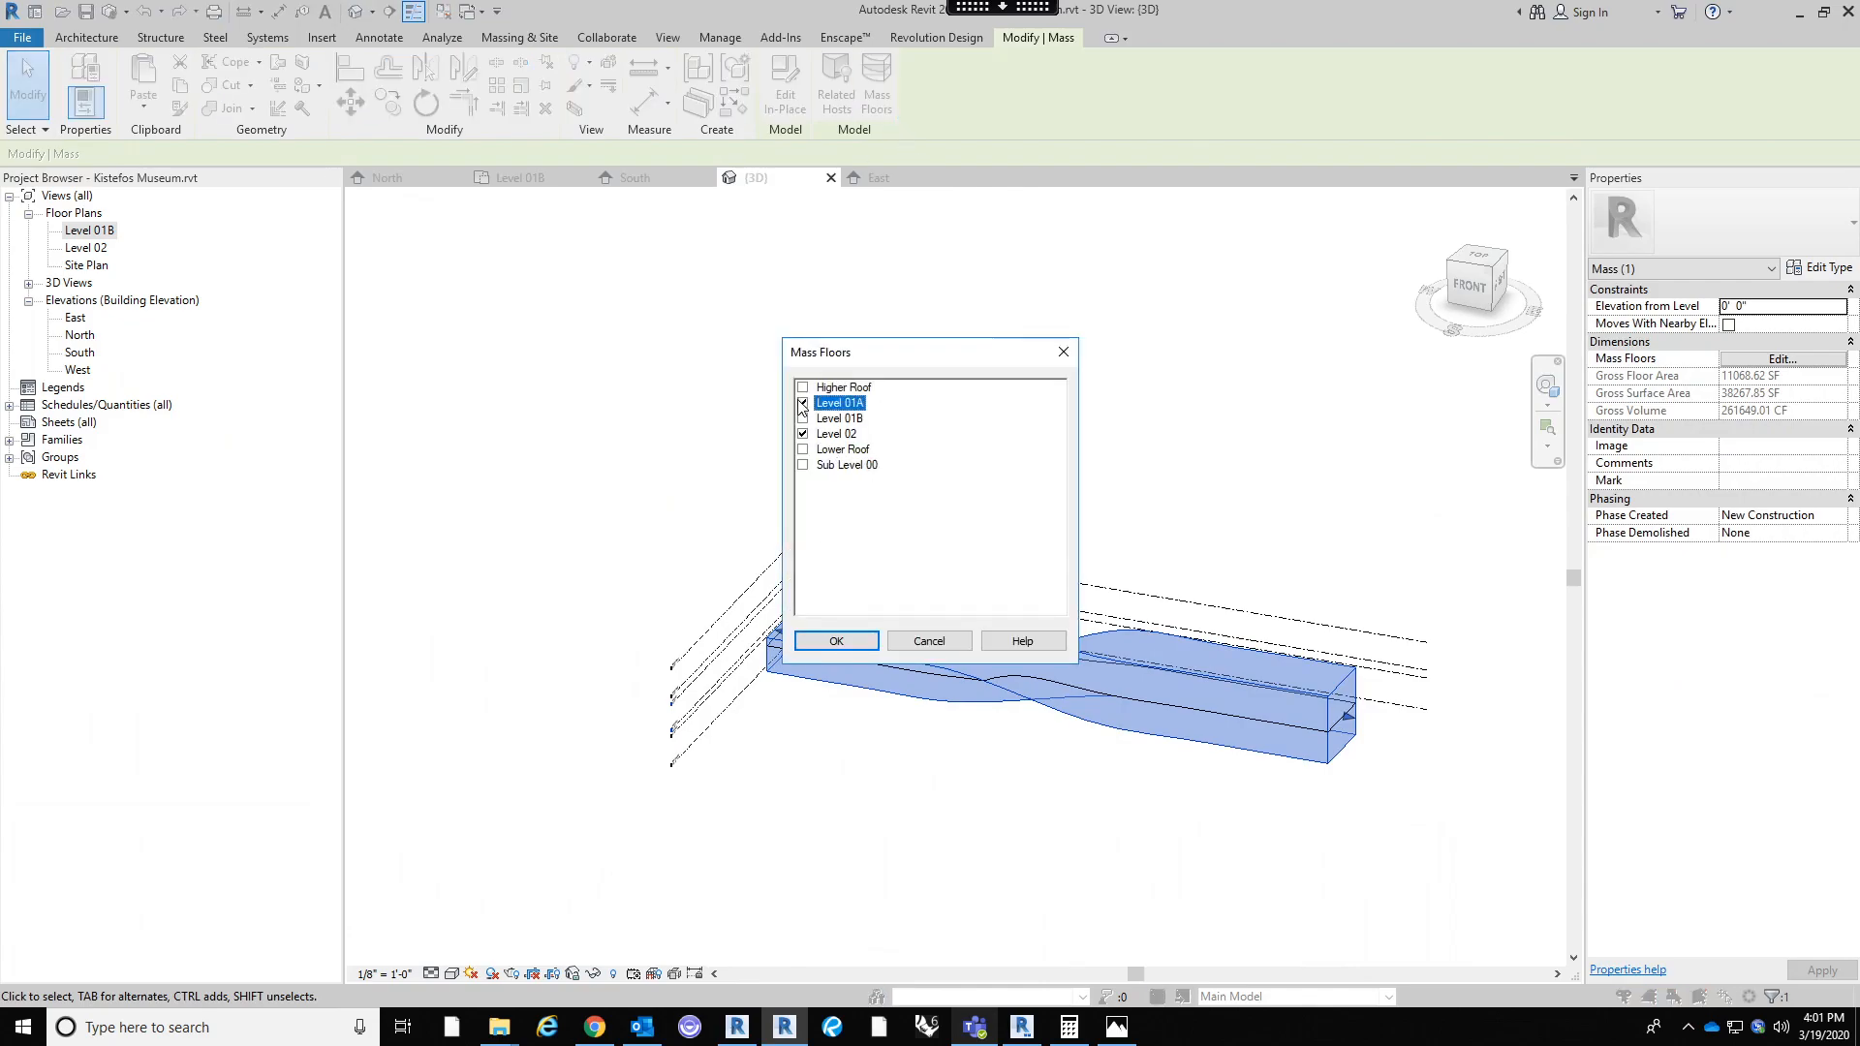
{"action": "left_click", "coordinate": [832, 648]}
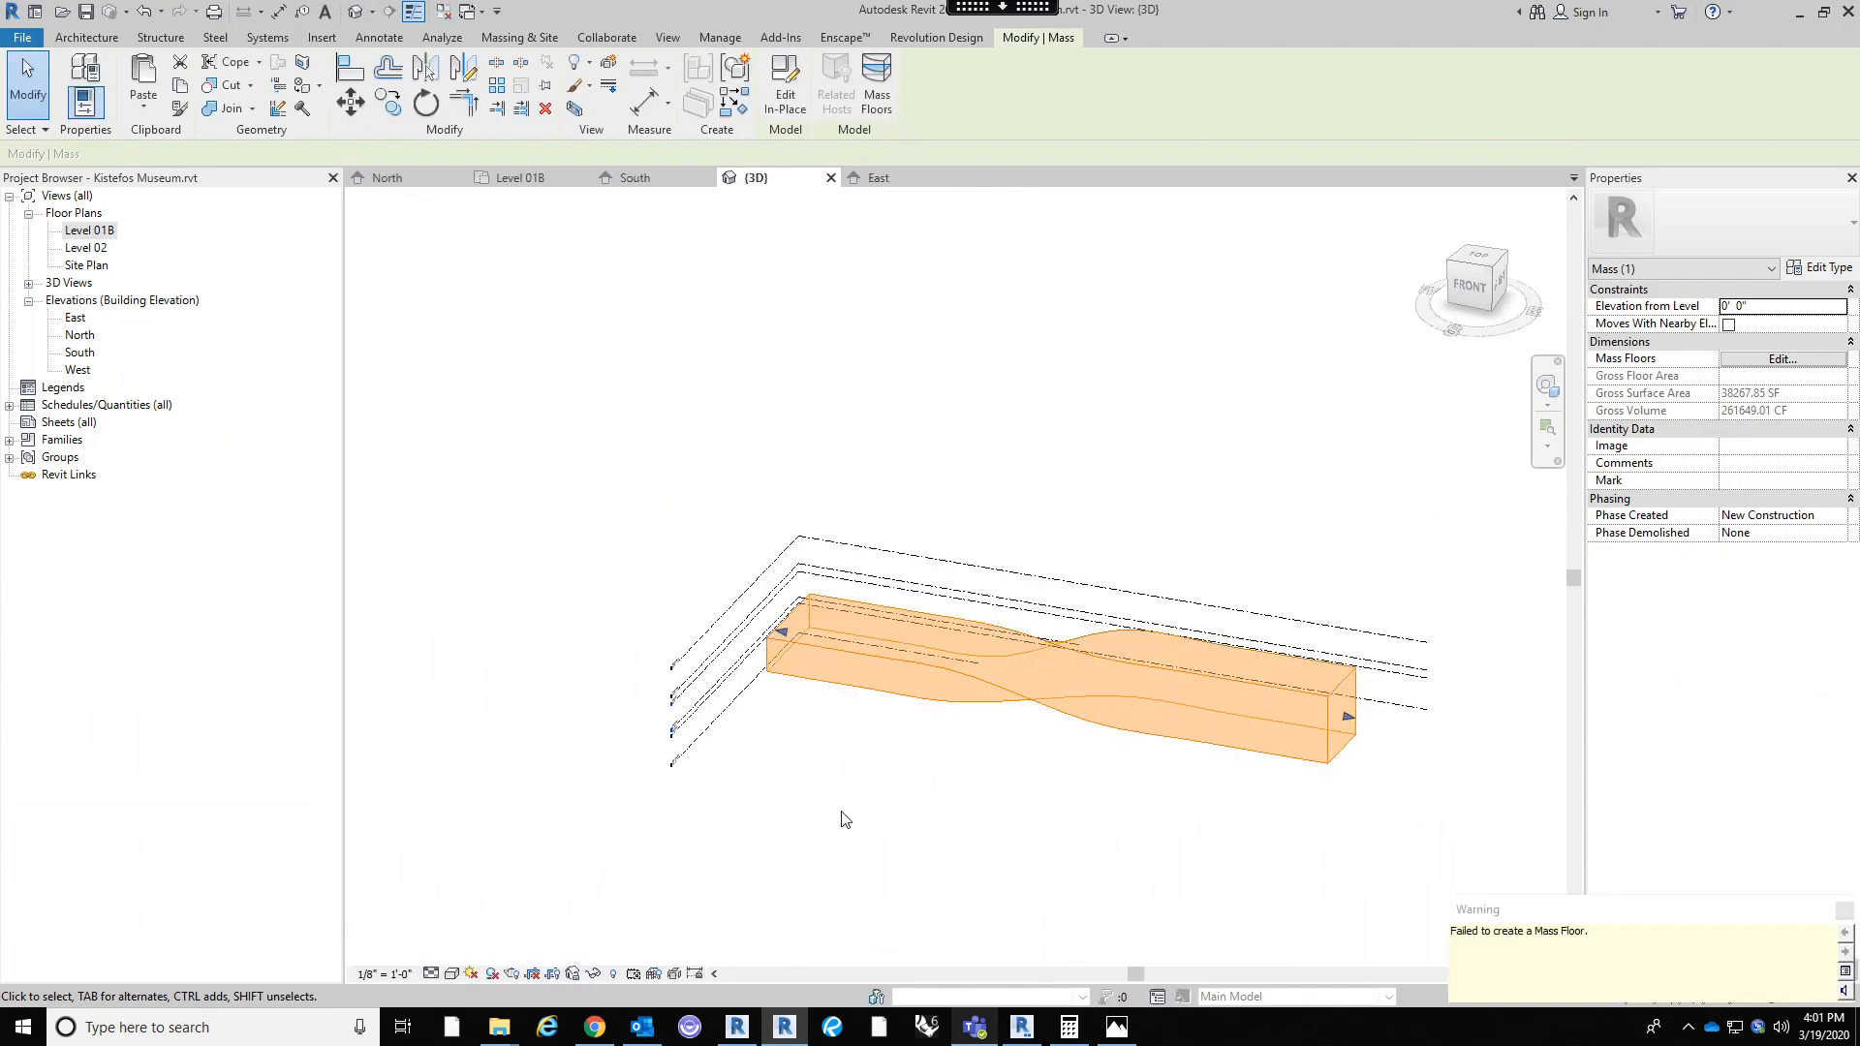
{"action": "left_click", "coordinate": [895, 785]}
{"action": "scroll", "coordinate": [931, 751], "scroll_direction": "up", "scroll_amount": 2}
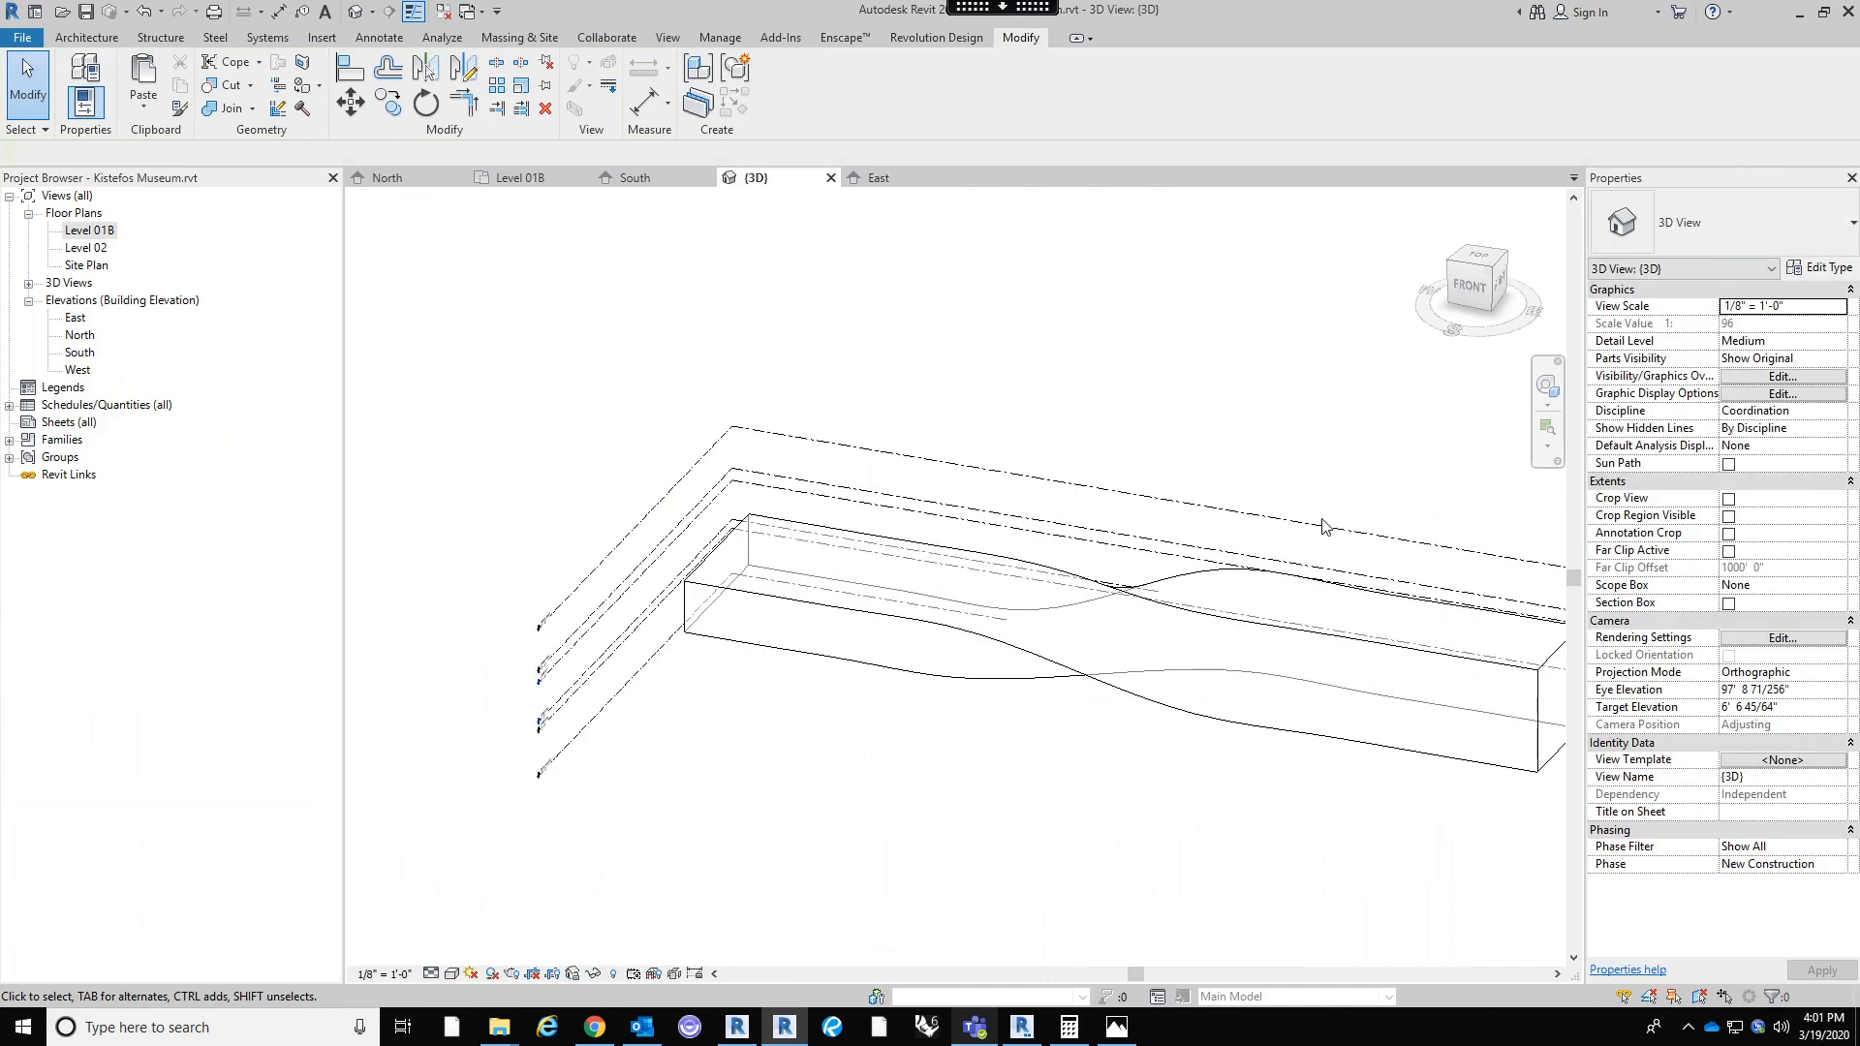
{"action": "key", "text": "ctrl+z"}
Inspect the Level 02 mass floor inside the twisted mass from the front and from an angle
{"action": "left_click_drag", "start_coordinate": [1470, 286], "coordinate": [1548, 267]}
{"action": "middle_click_drag", "start_coordinate": [1027, 707], "coordinate": [12, 374], "text": "shift"}
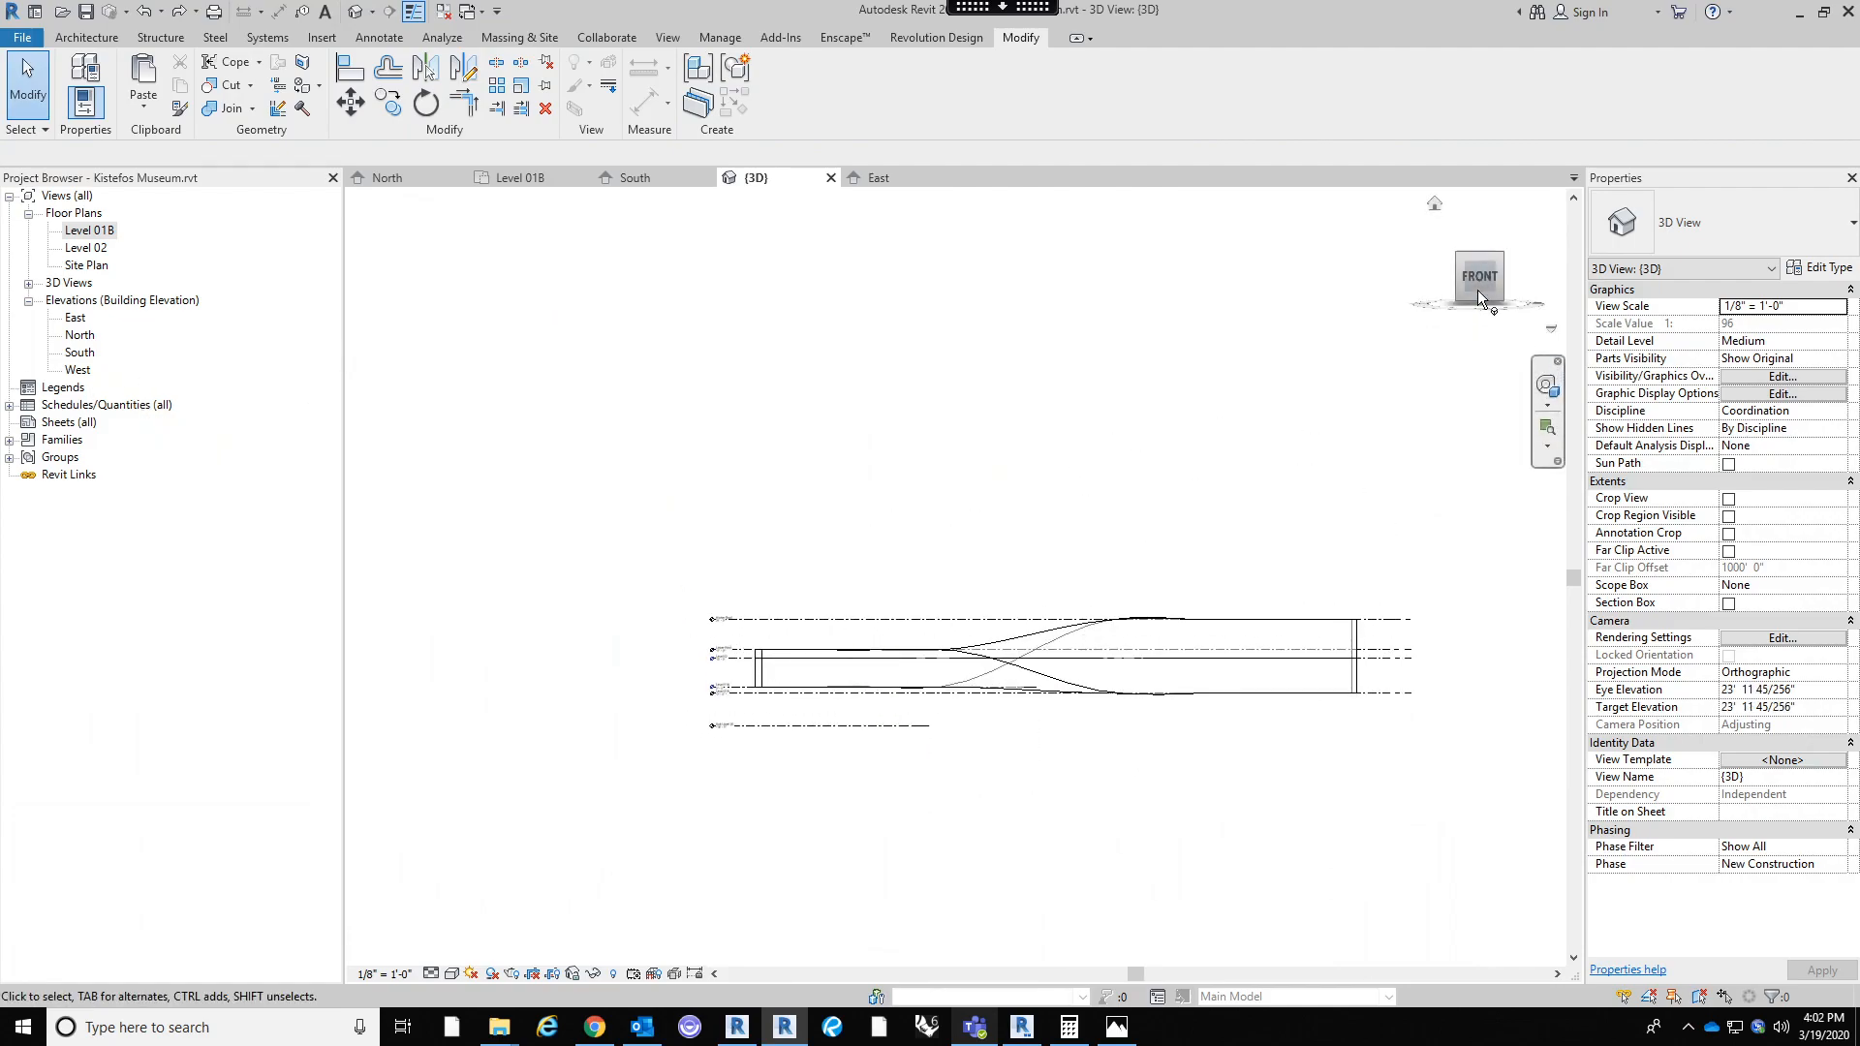
{"action": "middle_click_drag", "start_coordinate": [1342, 542], "coordinate": [1054, 694], "text": "shift"}
{"action": "scroll", "coordinate": [1054, 694], "scroll_direction": "up", "scroll_amount": 2}
{"action": "left_click", "coordinate": [1052, 649]}
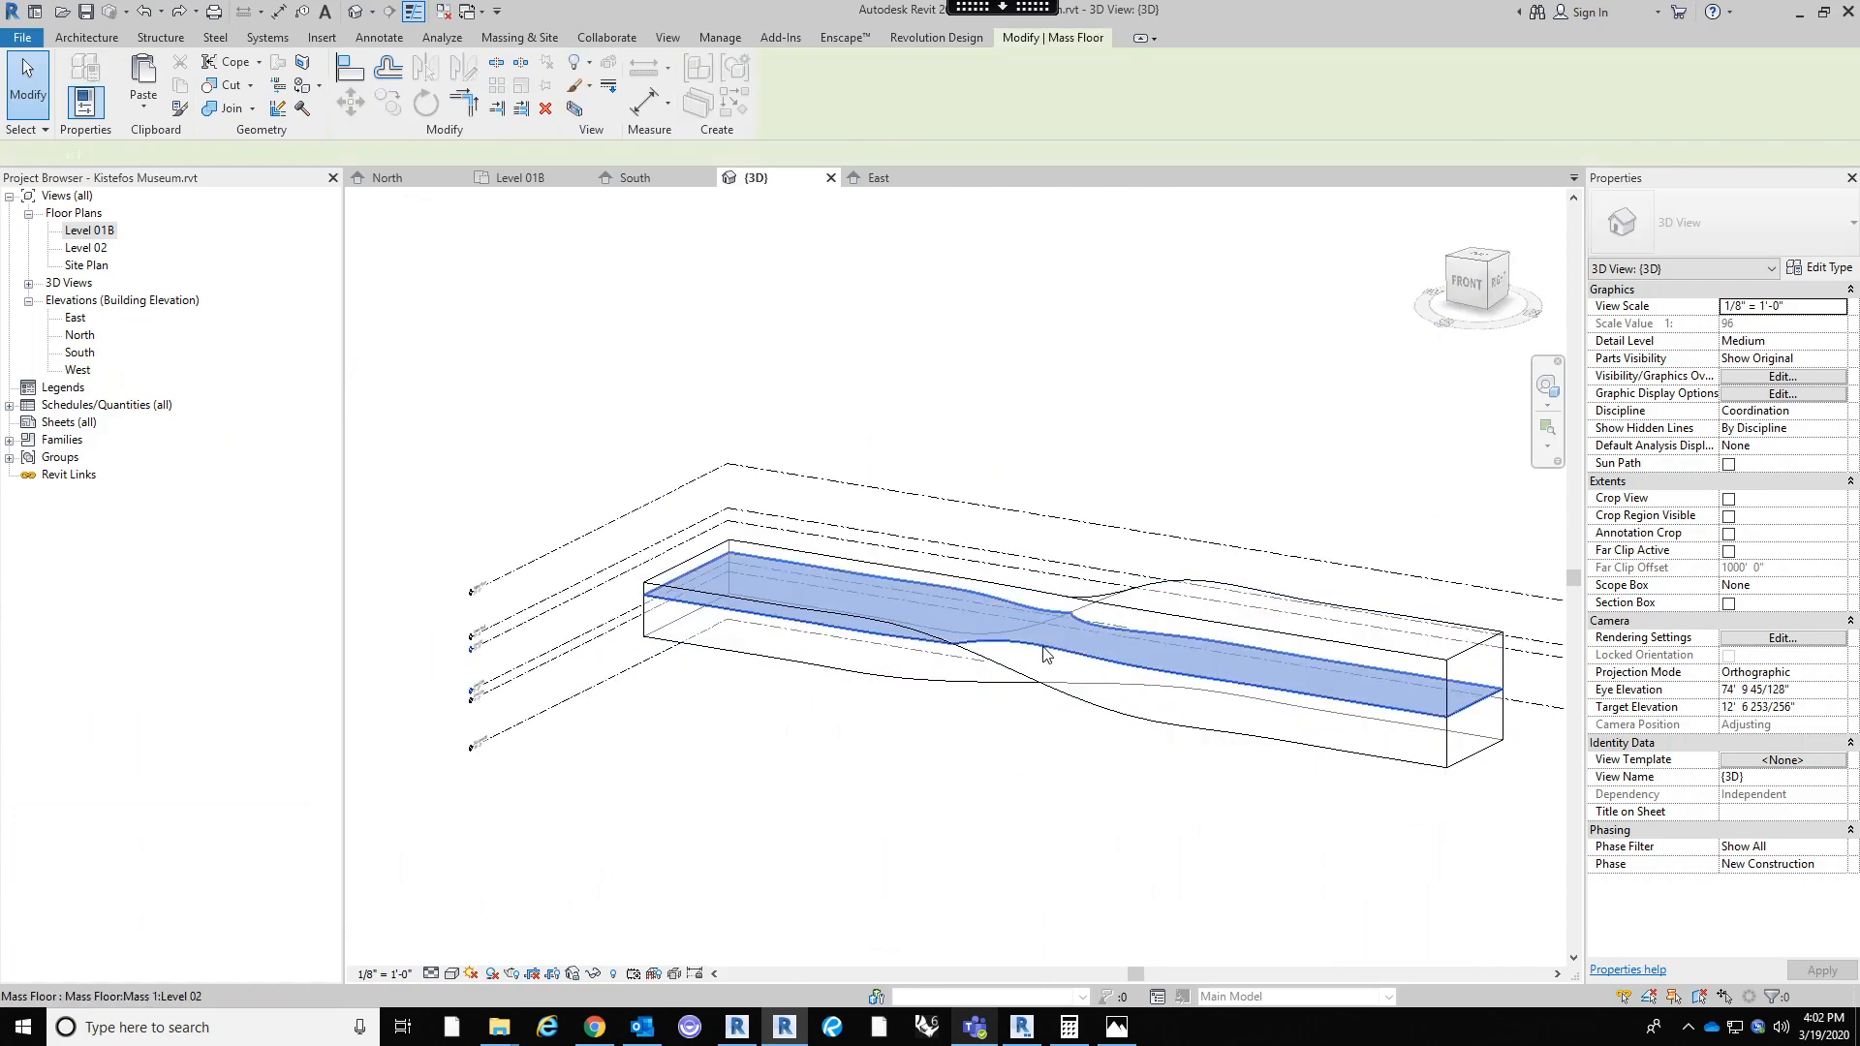
{"action": "left_click", "coordinate": [1470, 283]}
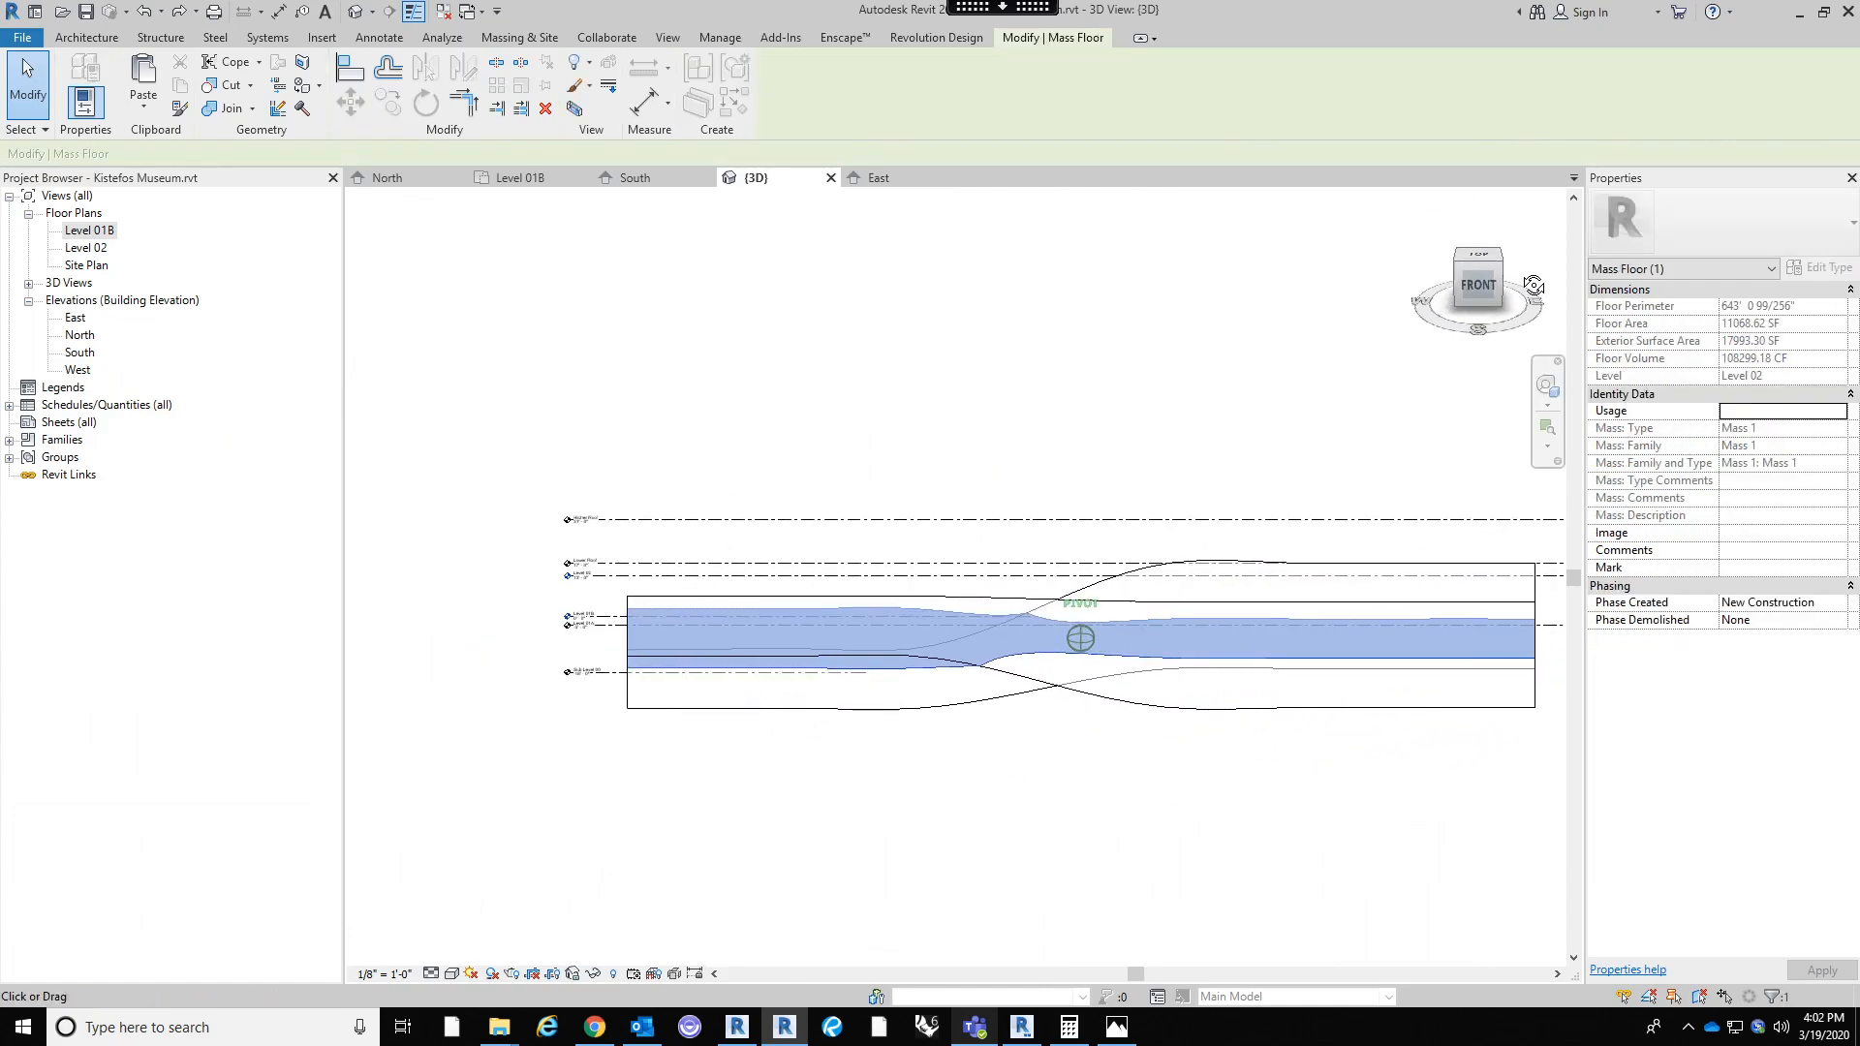
{"action": "left_click_drag", "start_coordinate": [1485, 279], "coordinate": [1460, 286]}
{"action": "left_click", "coordinate": [1118, 281]}
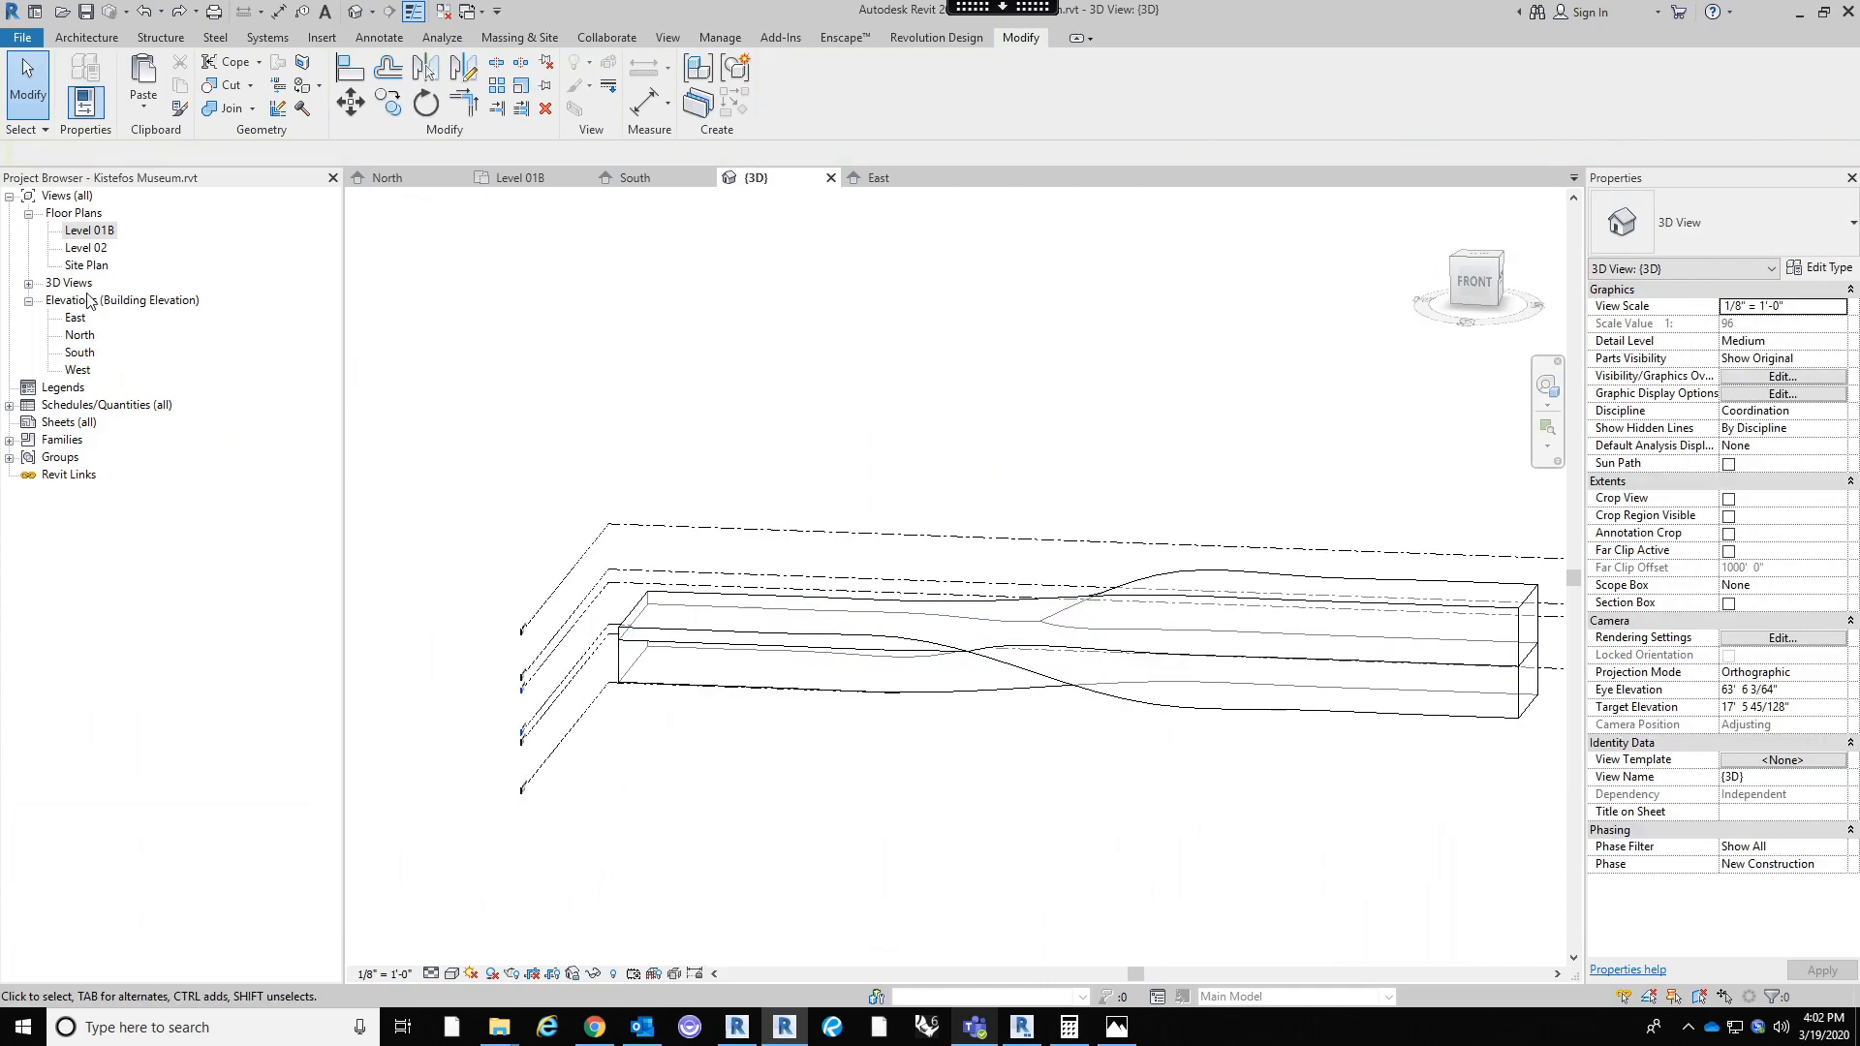
In the Level 01B floor plan, move the K Ground Floor image horizontally so its wide-end outer wall lines up with the mass edge
{"action": "double_click", "coordinate": [89, 233]}
{"action": "middle_click_drag", "start_coordinate": [1026, 679], "coordinate": [825, 679]}
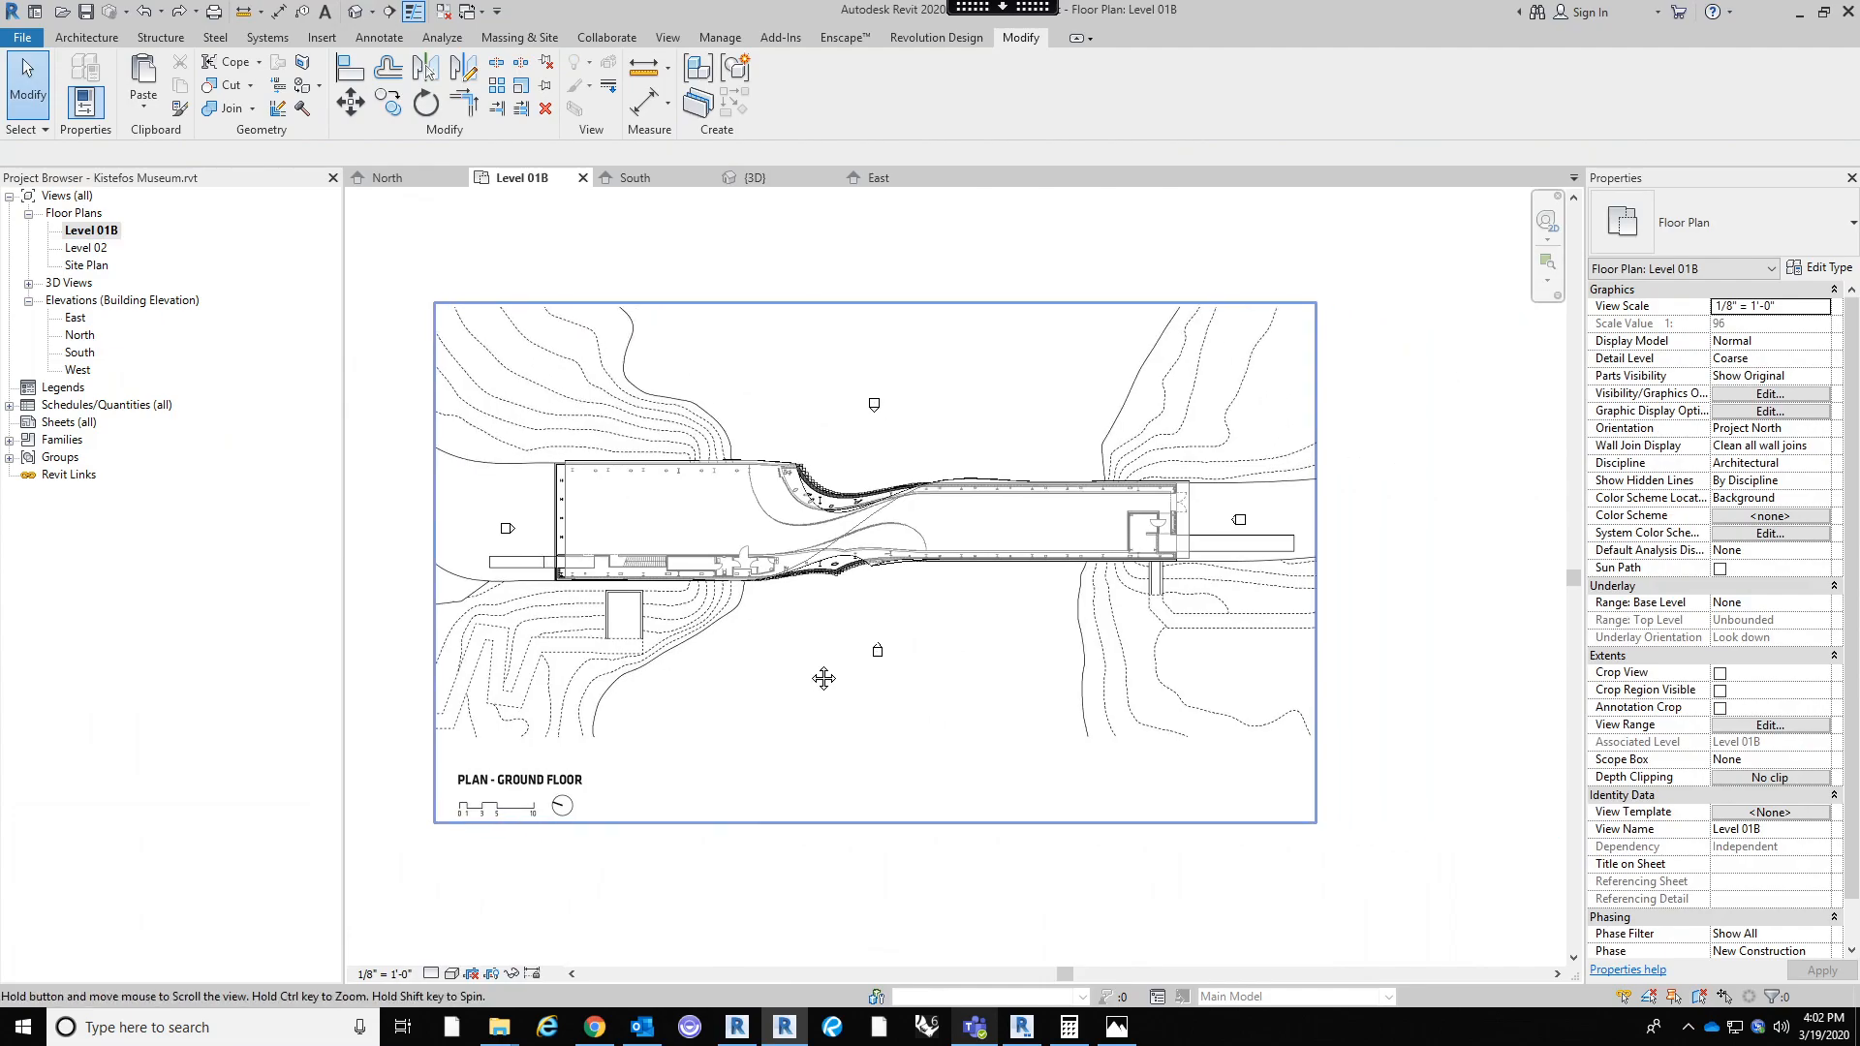
{"action": "left_click", "coordinate": [797, 665]}
{"action": "scroll", "coordinate": [577, 524], "scroll_direction": "up", "scroll_amount": 5}
{"action": "middle_click_drag", "start_coordinate": [658, 520], "coordinate": [638, 625]}
{"action": "key", "text": "m"}
{"action": "key", "text": "v"}
{"action": "scroll", "coordinate": [586, 350], "scroll_direction": "up", "scroll_amount": 2}
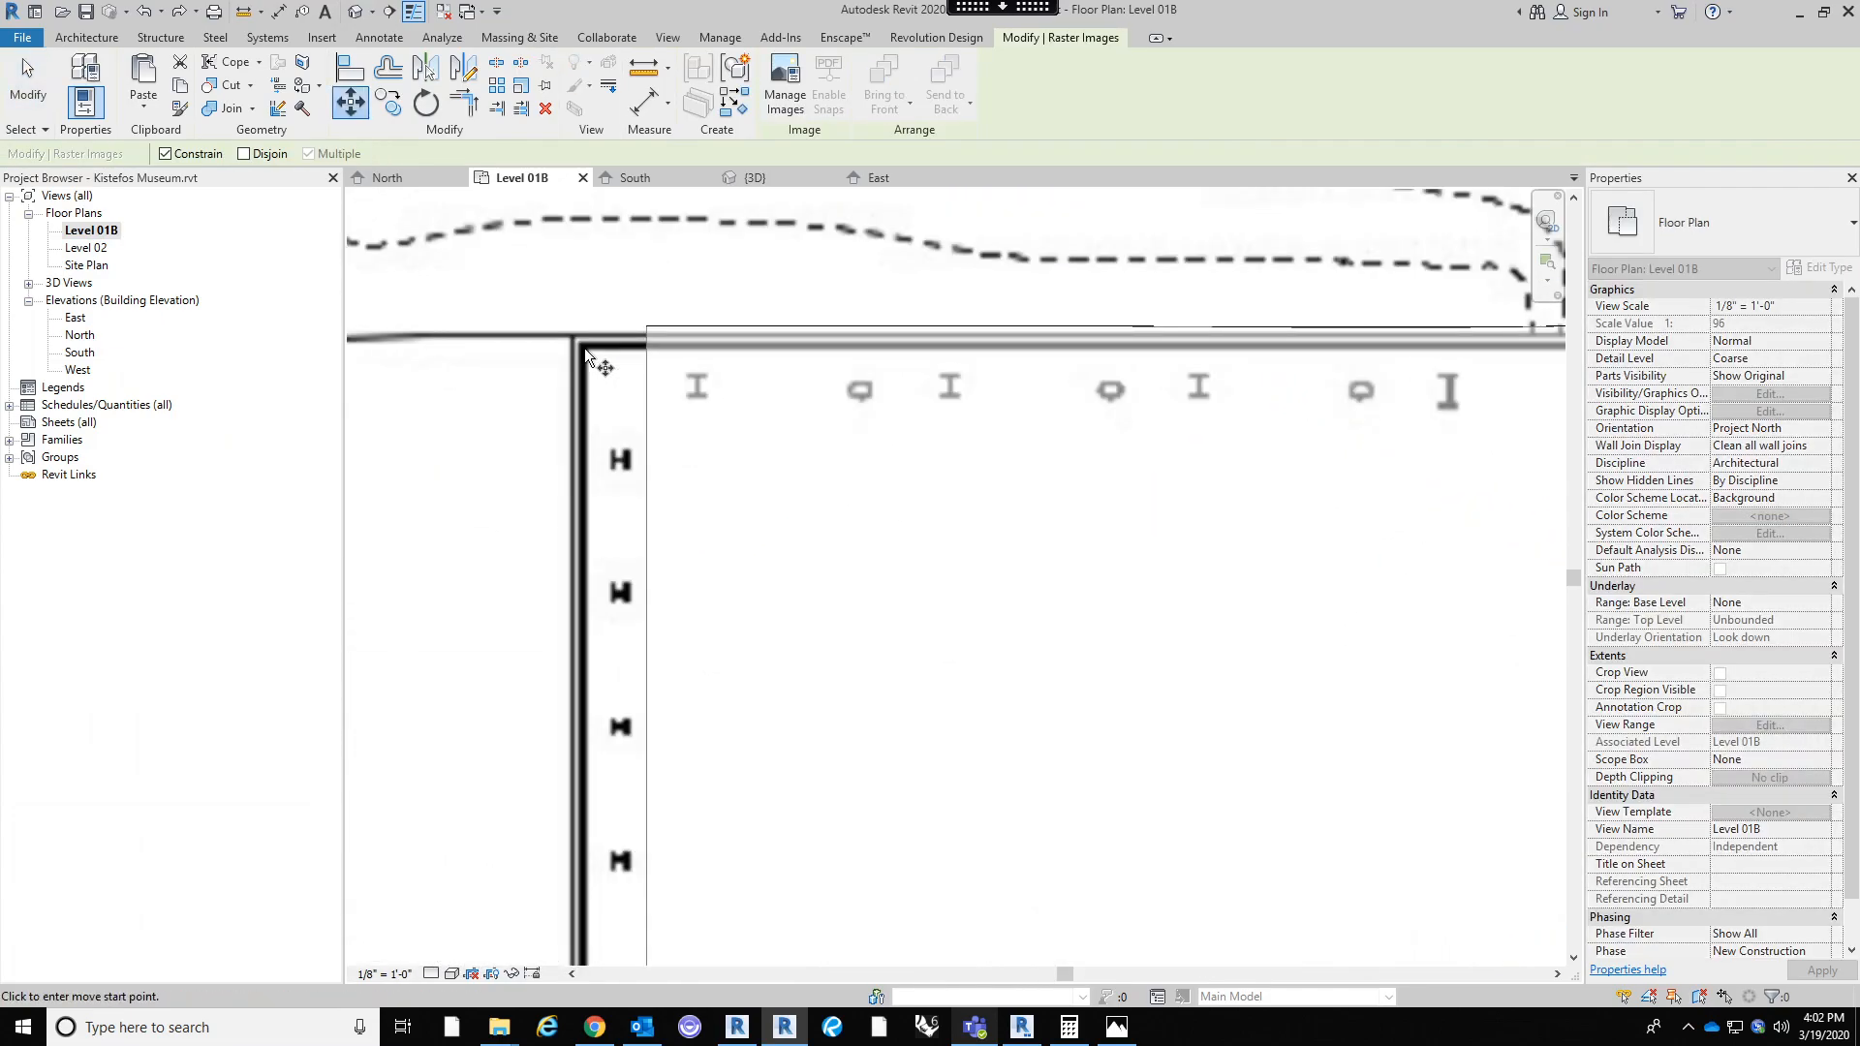
{"action": "left_click", "coordinate": [585, 356]}
{"action": "left_click", "coordinate": [648, 357]}
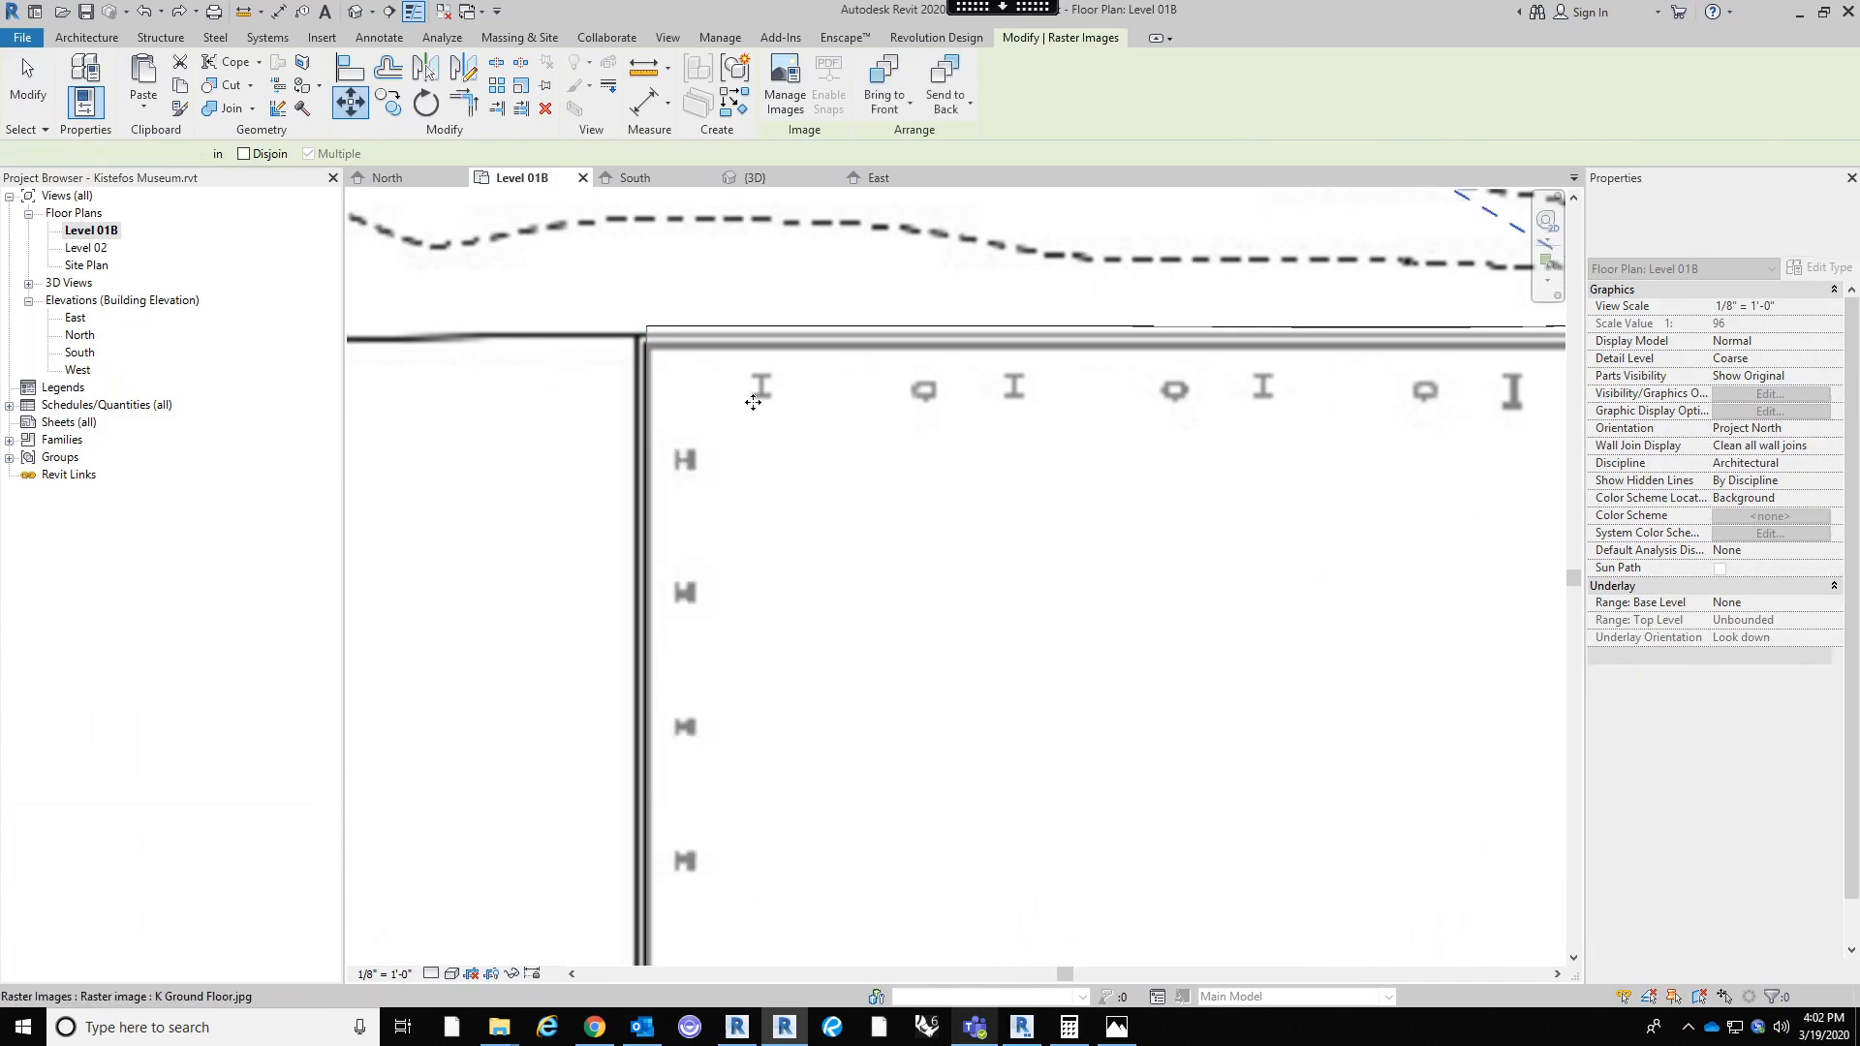
Check the alignment of the ground floor image with the mass at both ends of the building
{"action": "scroll", "coordinate": [745, 372], "scroll_direction": "down", "scroll_amount": 5}
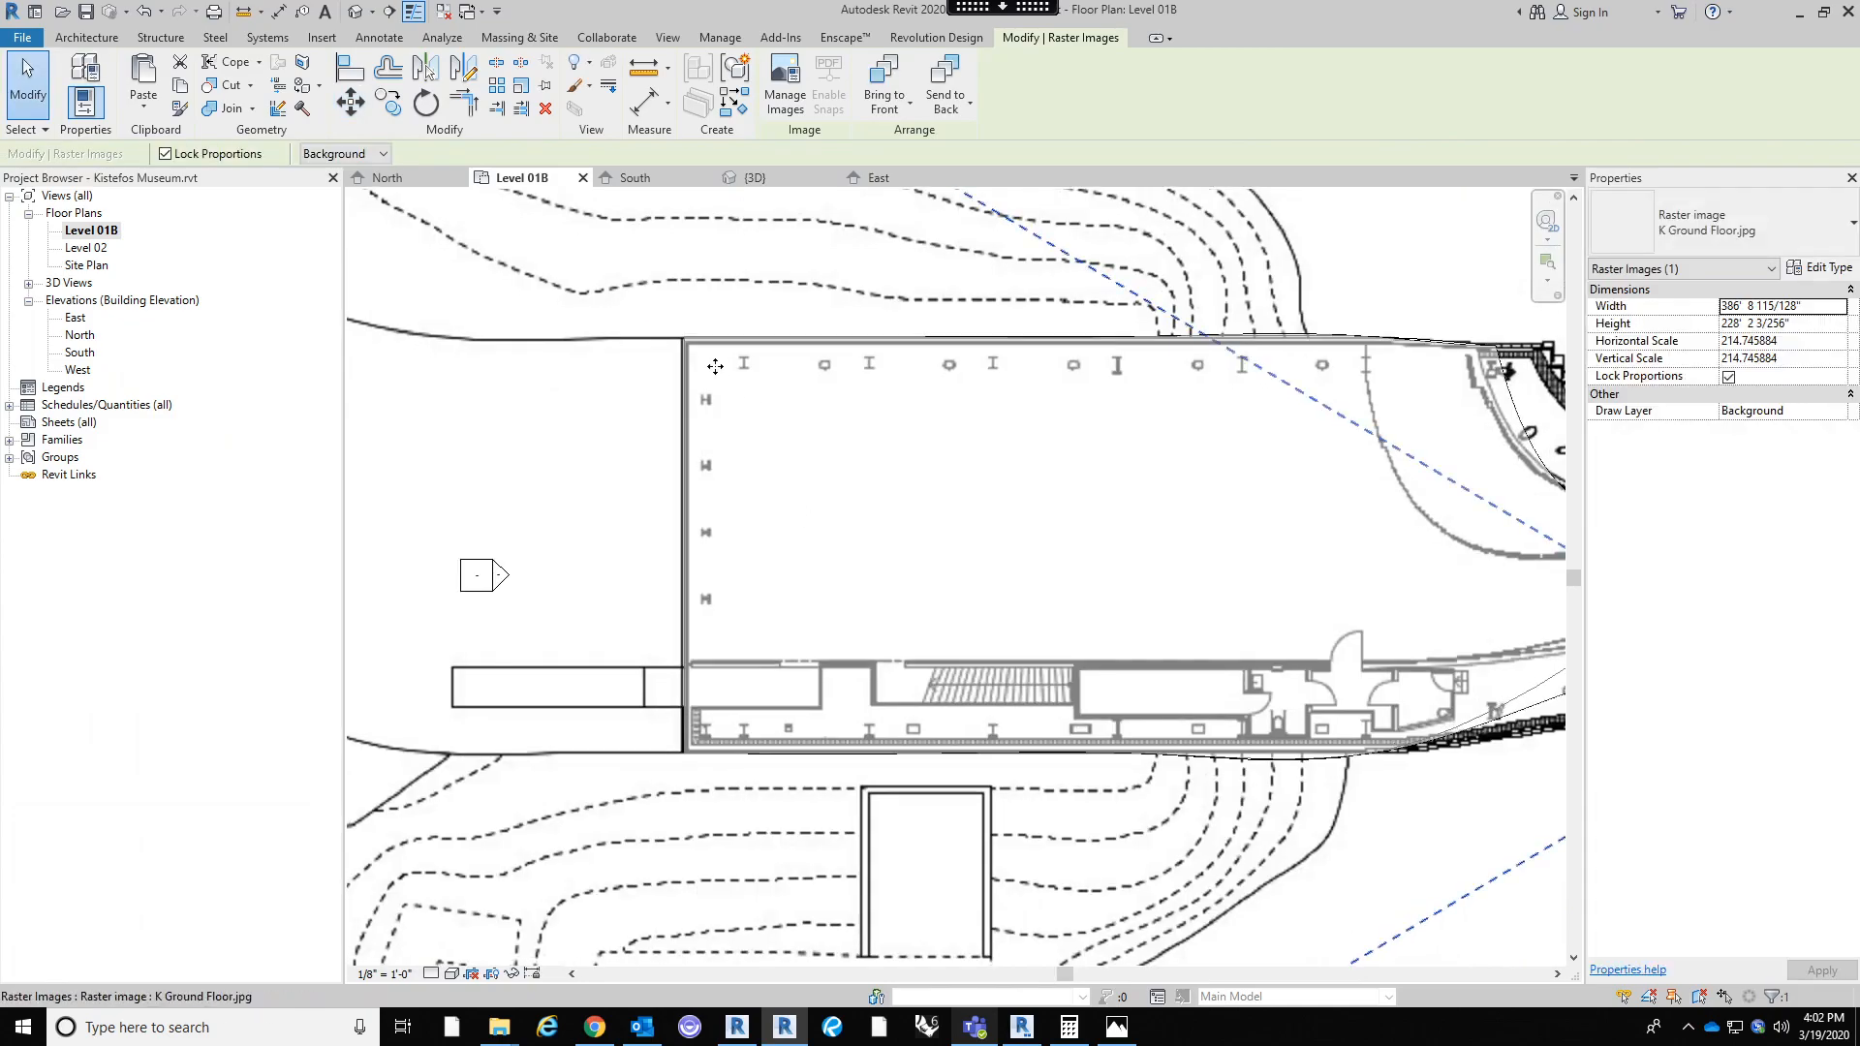
{"action": "scroll", "coordinate": [664, 359], "scroll_direction": "up", "scroll_amount": 5}
{"action": "scroll", "coordinate": [665, 358], "scroll_direction": "up", "scroll_amount": 1}
{"action": "scroll", "coordinate": [664, 368], "scroll_direction": "down", "scroll_amount": 5}
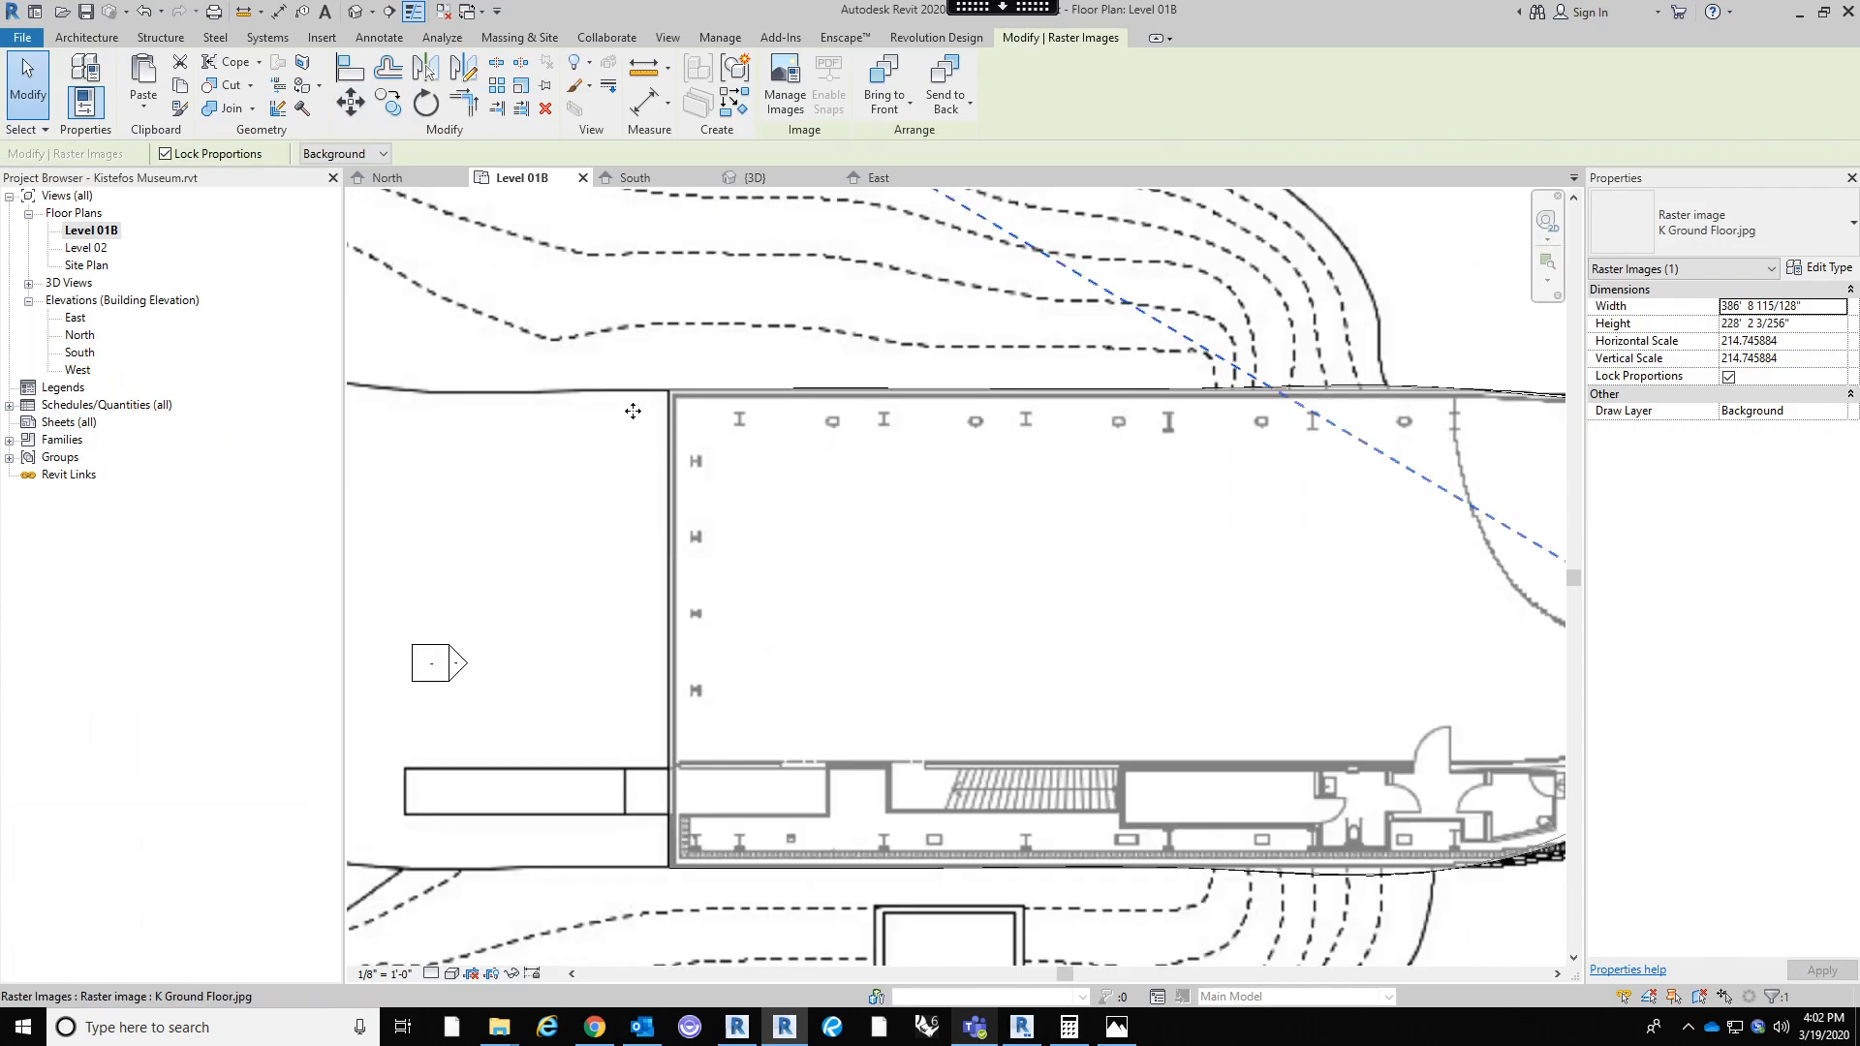
{"action": "scroll", "coordinate": [1197, 465], "scroll_direction": "up", "scroll_amount": 2}
{"action": "scroll", "coordinate": [1198, 465], "scroll_direction": "up", "scroll_amount": 3}
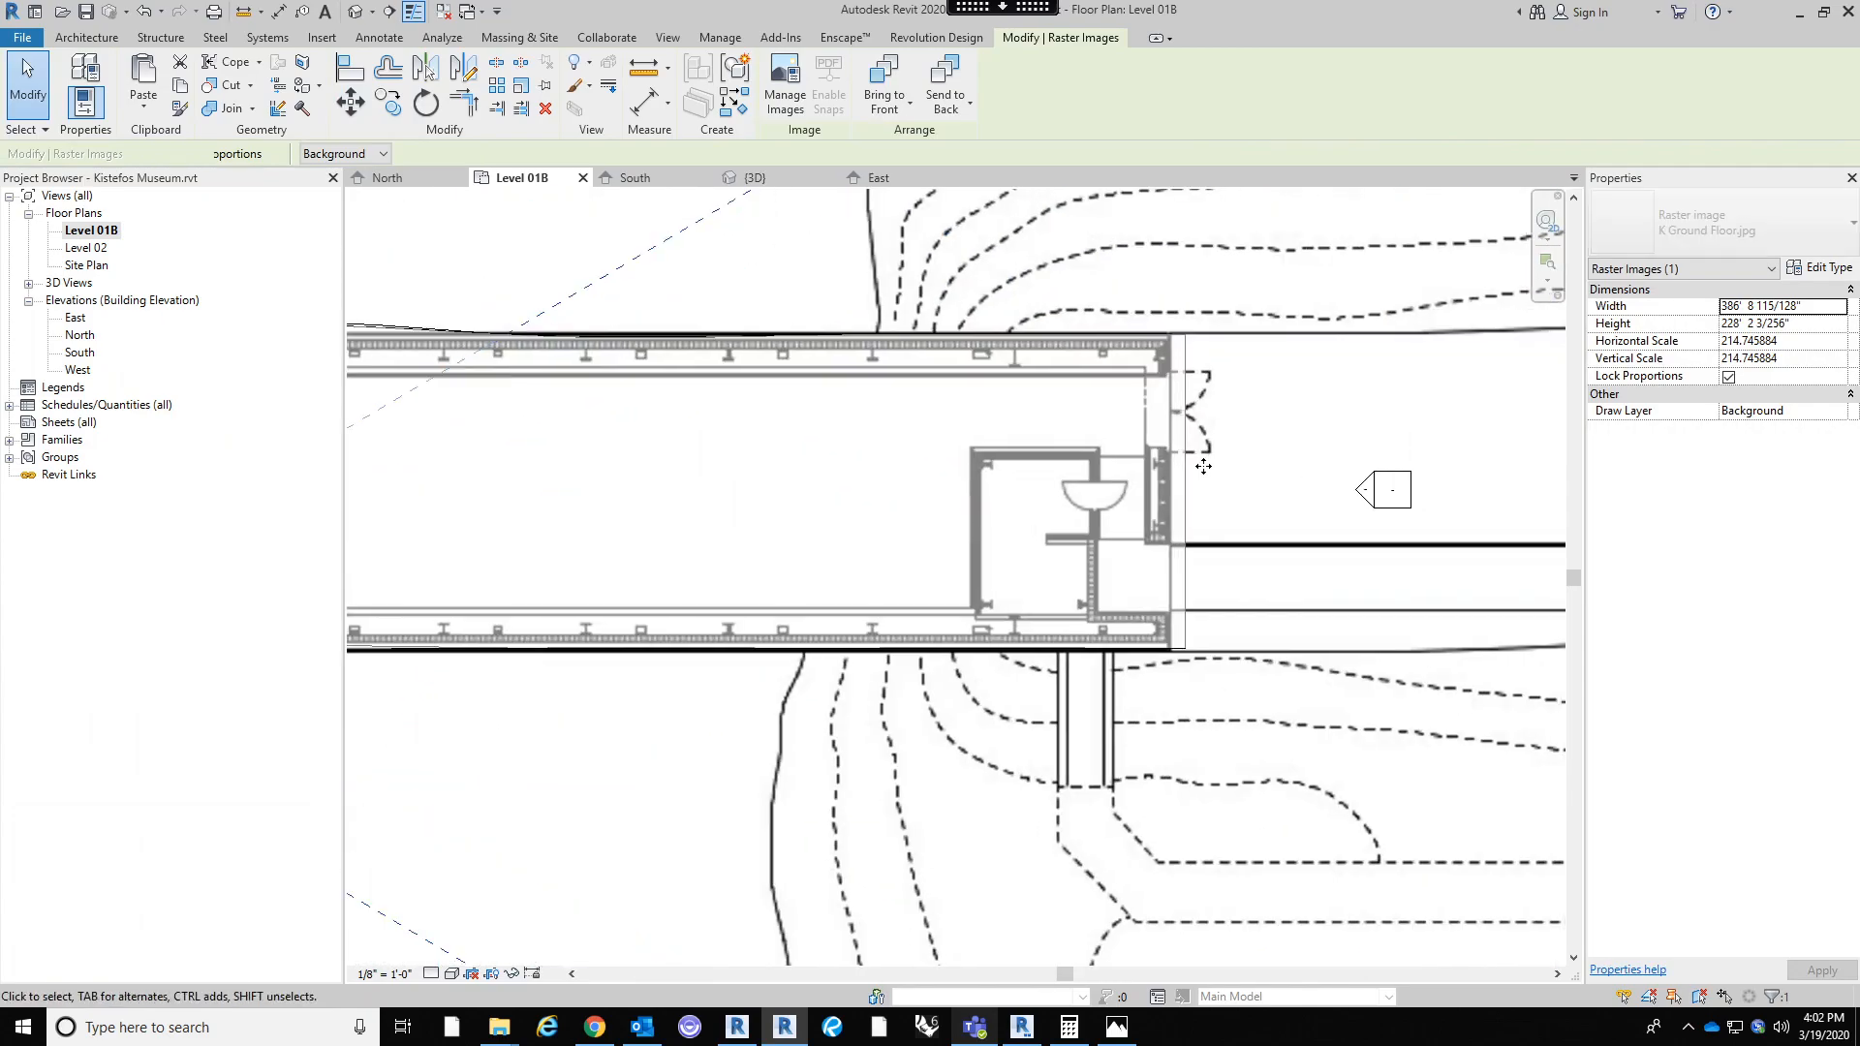
{"action": "scroll", "coordinate": [1288, 484], "scroll_direction": "down", "scroll_amount": 2}
{"action": "scroll", "coordinate": [1407, 509], "scroll_direction": "down", "scroll_amount": 2}
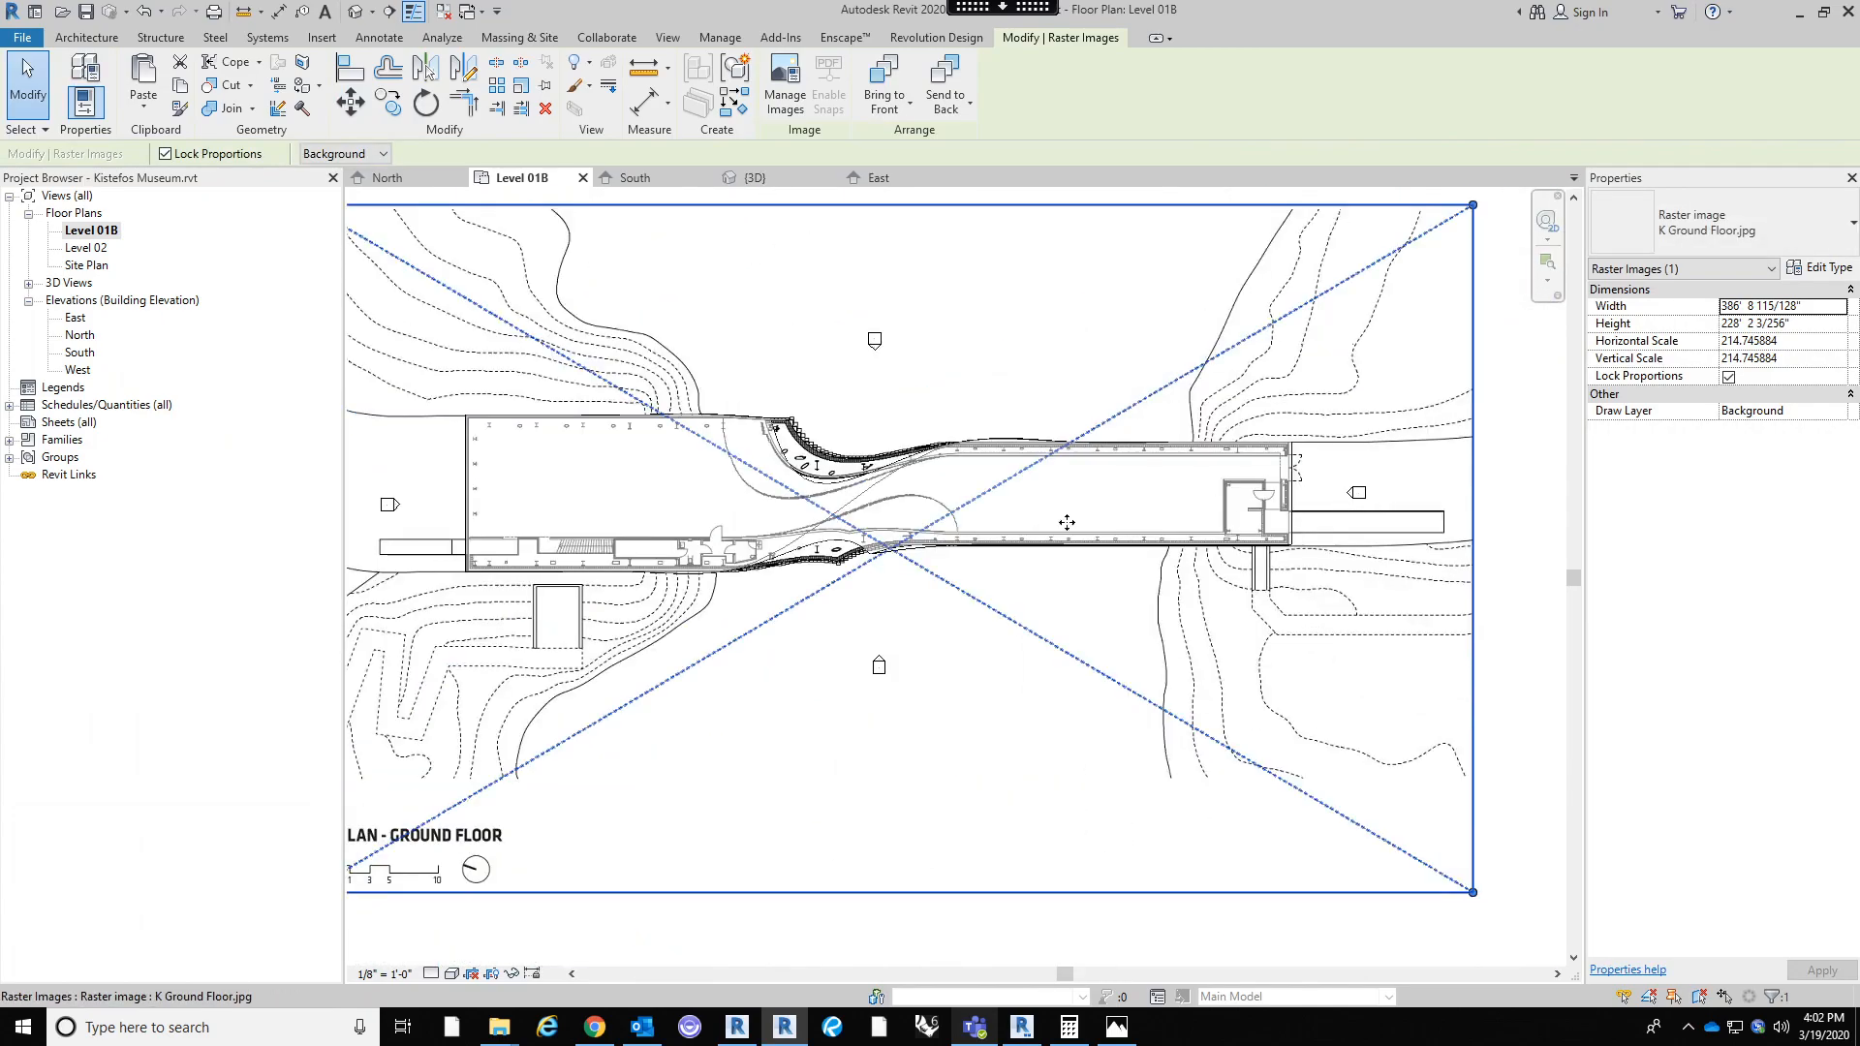
{"action": "scroll", "coordinate": [398, 457], "scroll_direction": "up", "scroll_amount": 5}
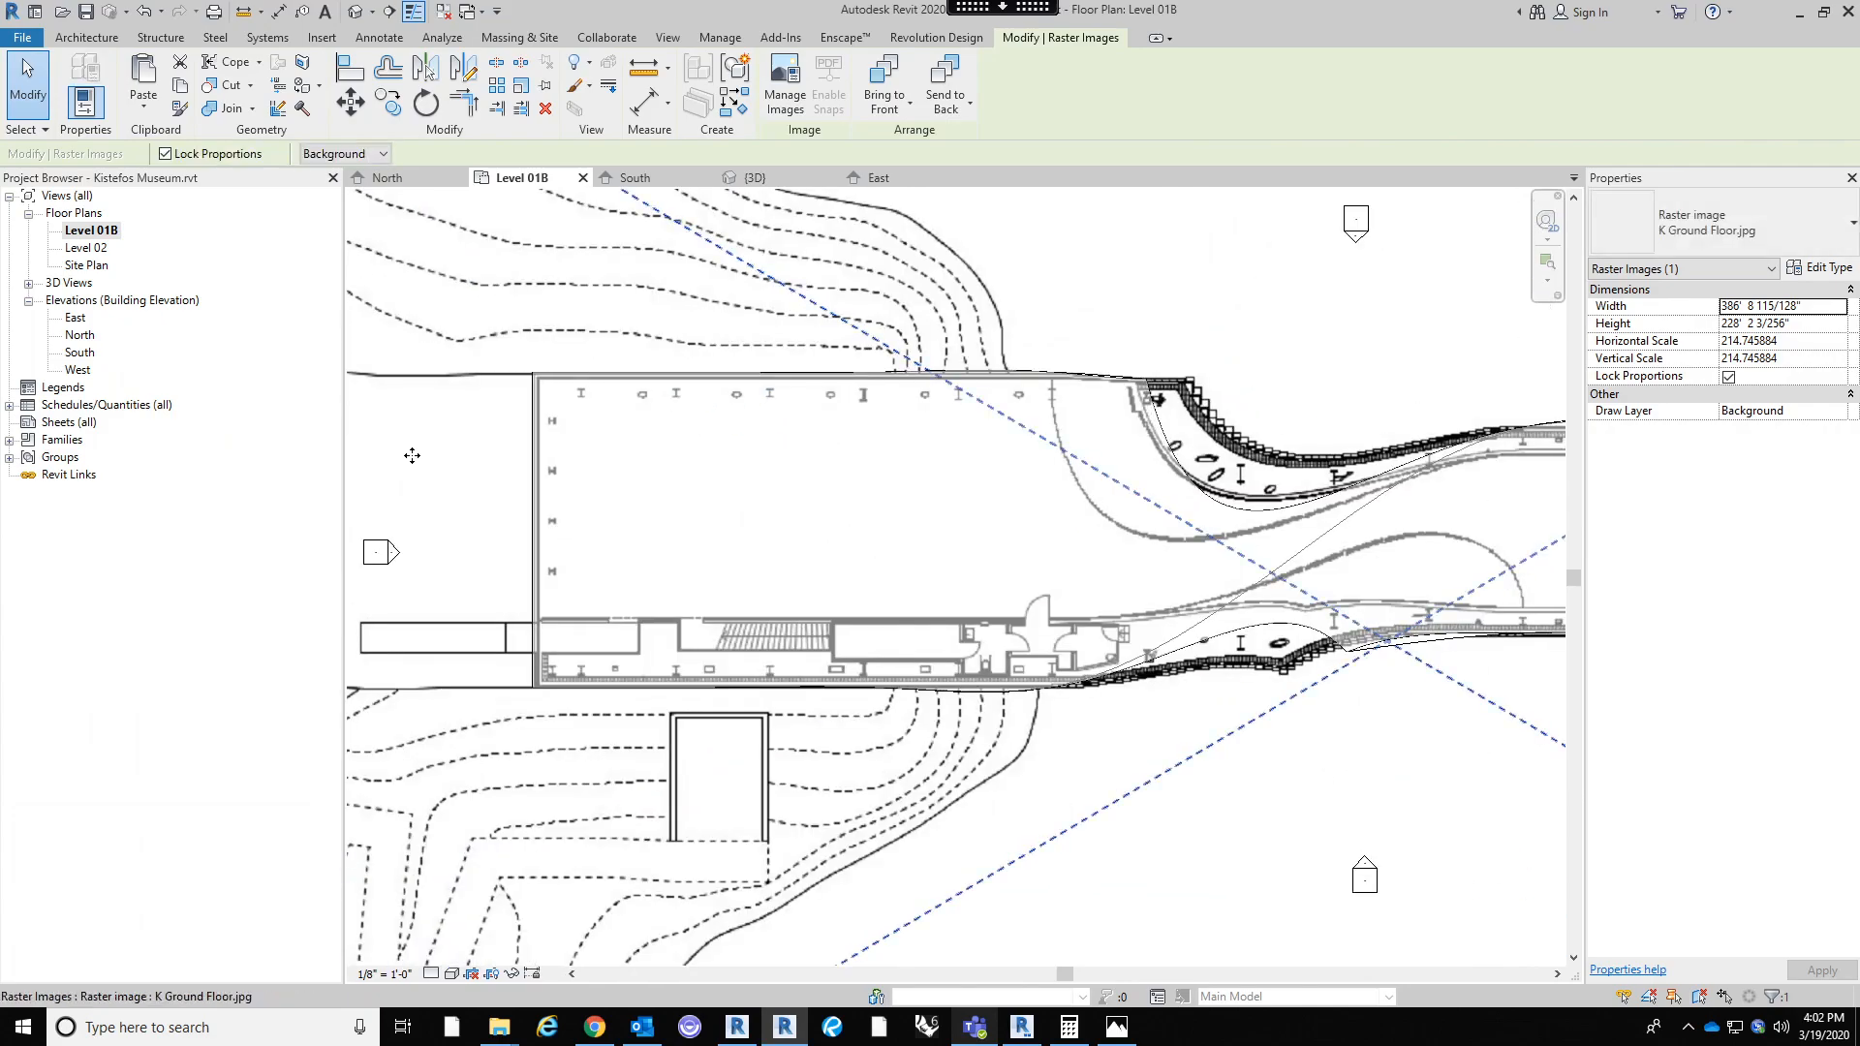
{"action": "scroll", "coordinate": [411, 457], "scroll_direction": "down", "scroll_amount": 4}
{"action": "scroll", "coordinate": [1432, 514], "scroll_direction": "up", "scroll_amount": 4}
{"action": "scroll", "coordinate": [1427, 511], "scroll_direction": "down", "scroll_amount": 2}
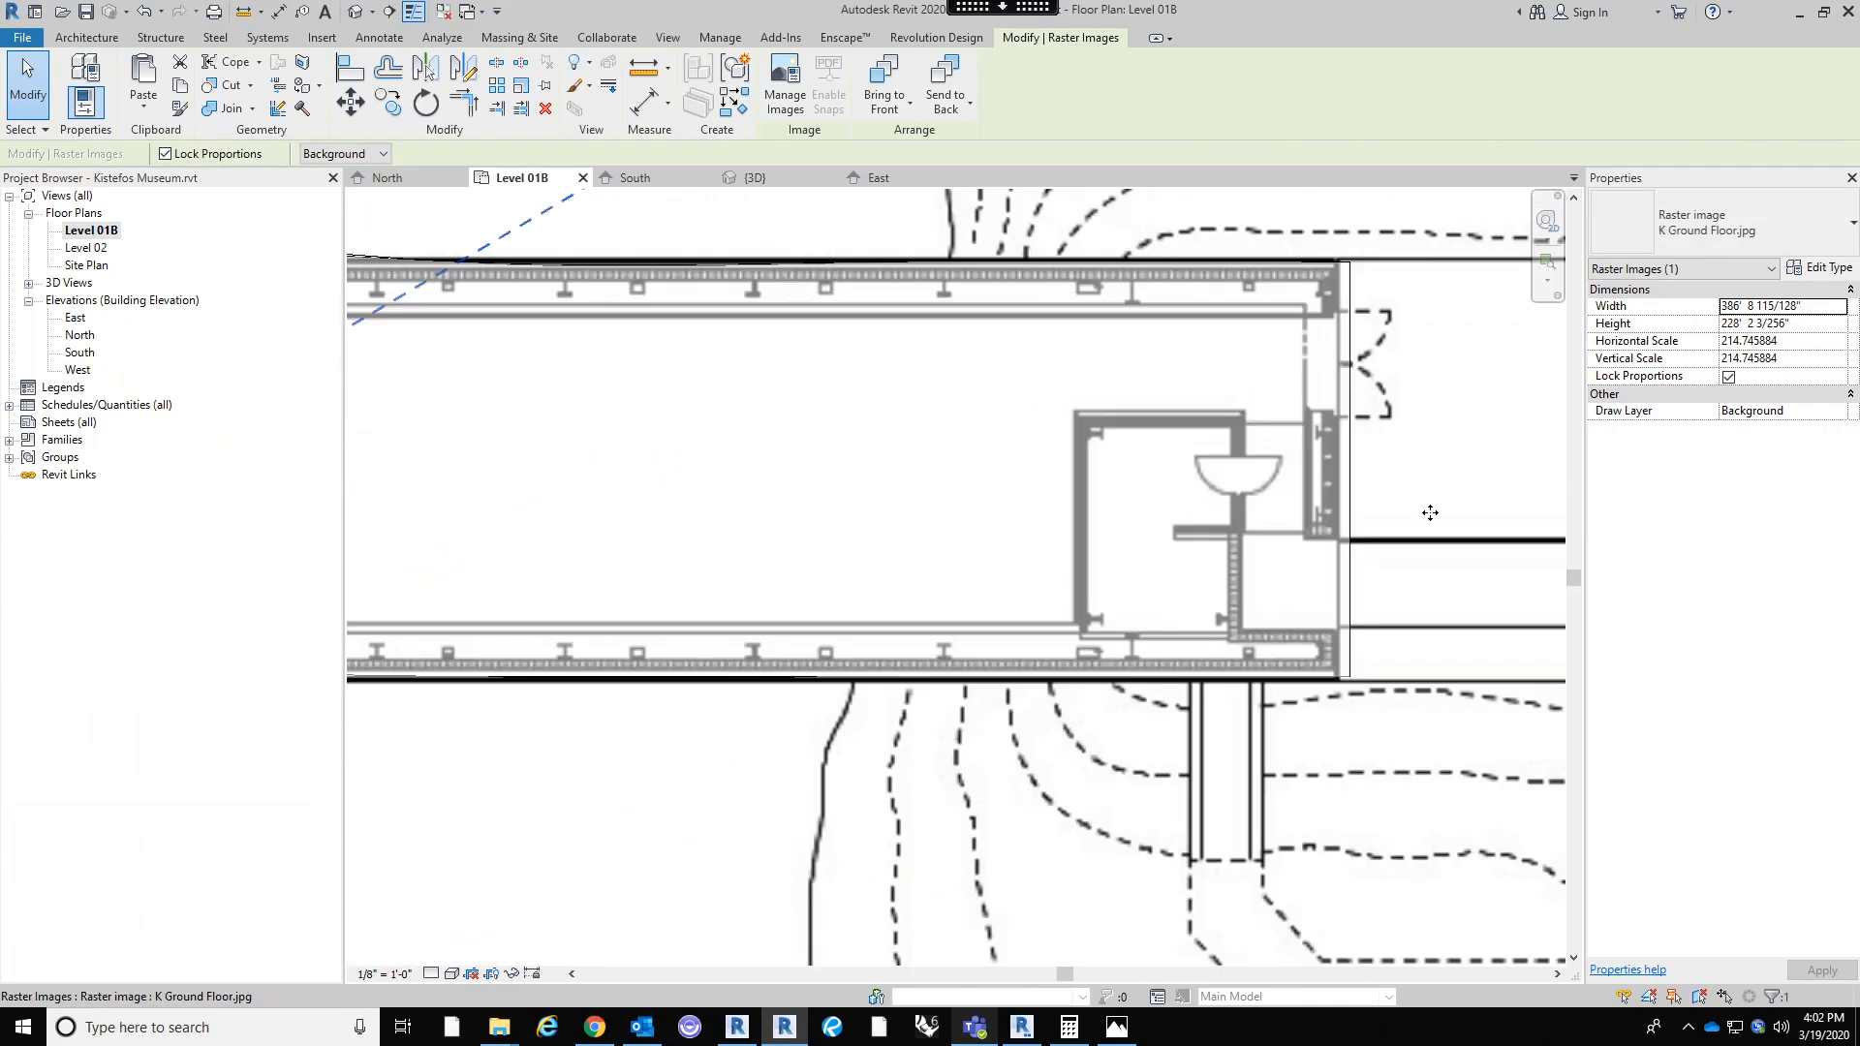
{"action": "scroll", "coordinate": [1434, 518], "scroll_direction": "down", "scroll_amount": 6}
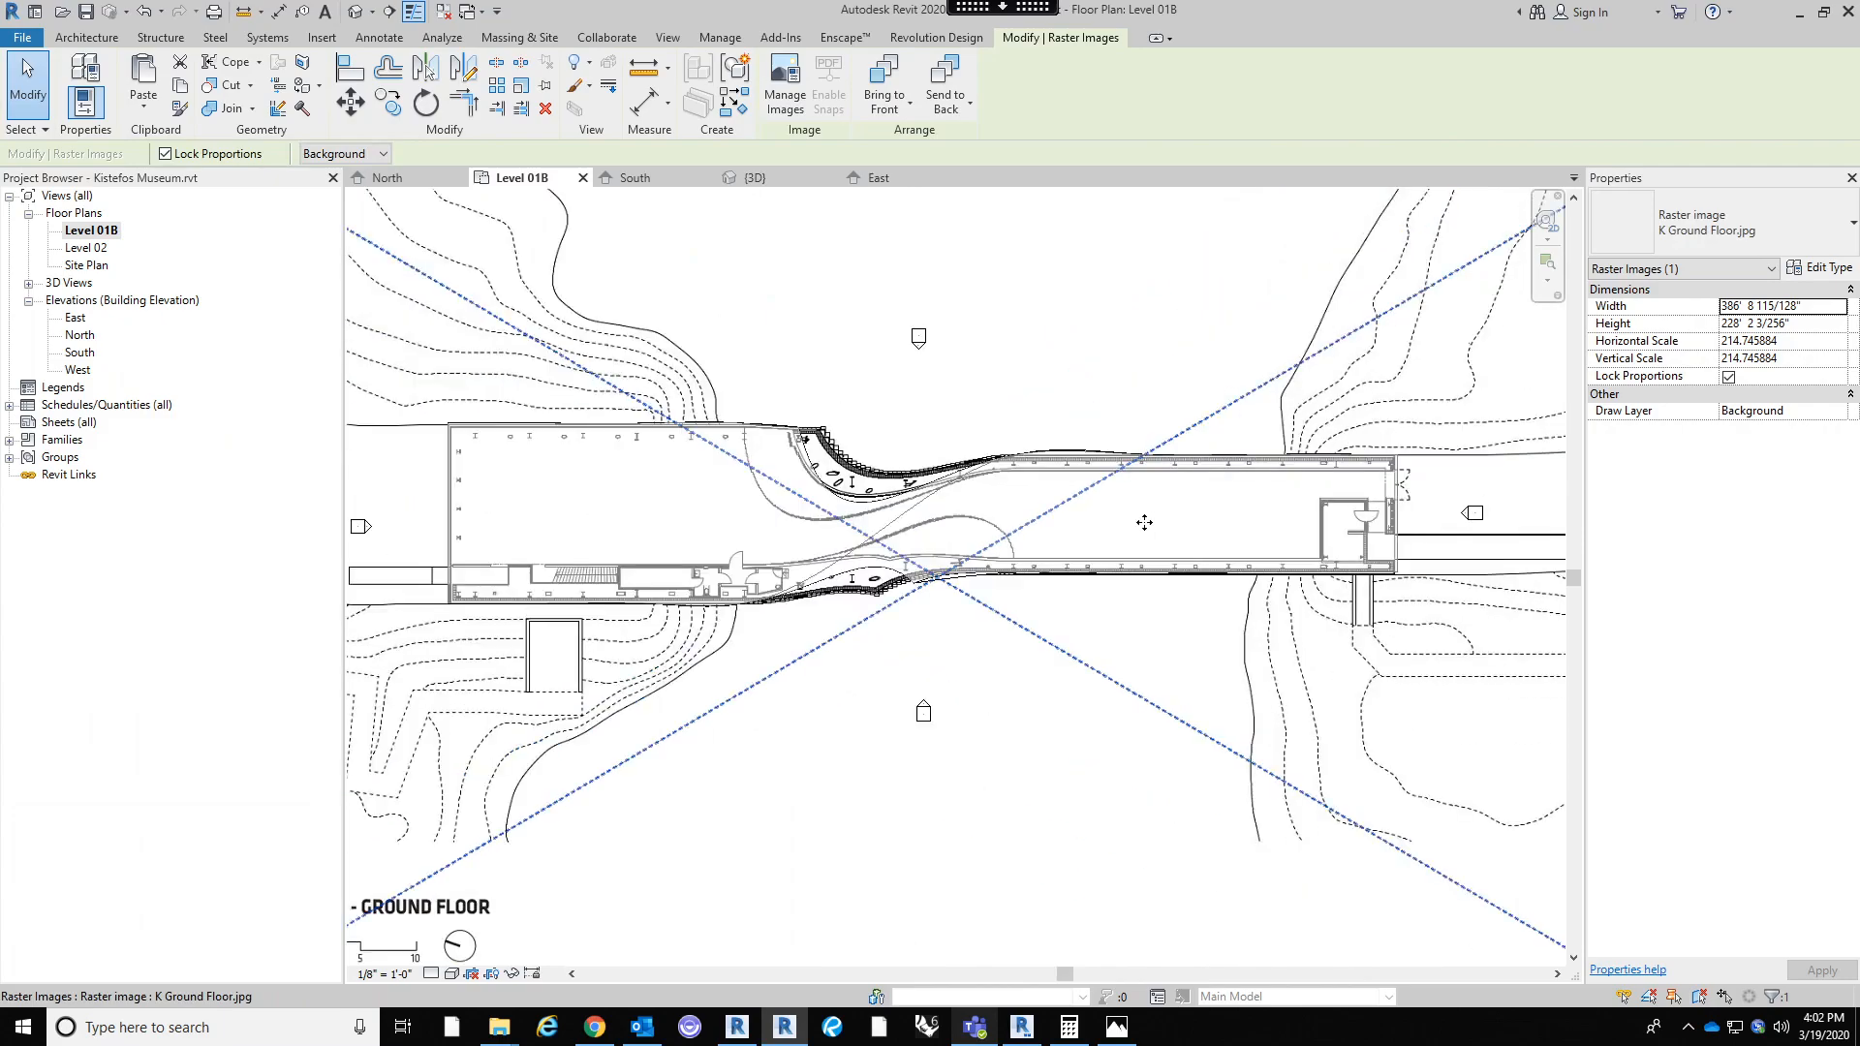
Deselect the image and compare the mass outline with the ground floor plan through the twisted middle section
{"action": "left_click", "coordinate": [1004, 844]}
{"action": "scroll", "coordinate": [833, 506], "scroll_direction": "up", "scroll_amount": 5}
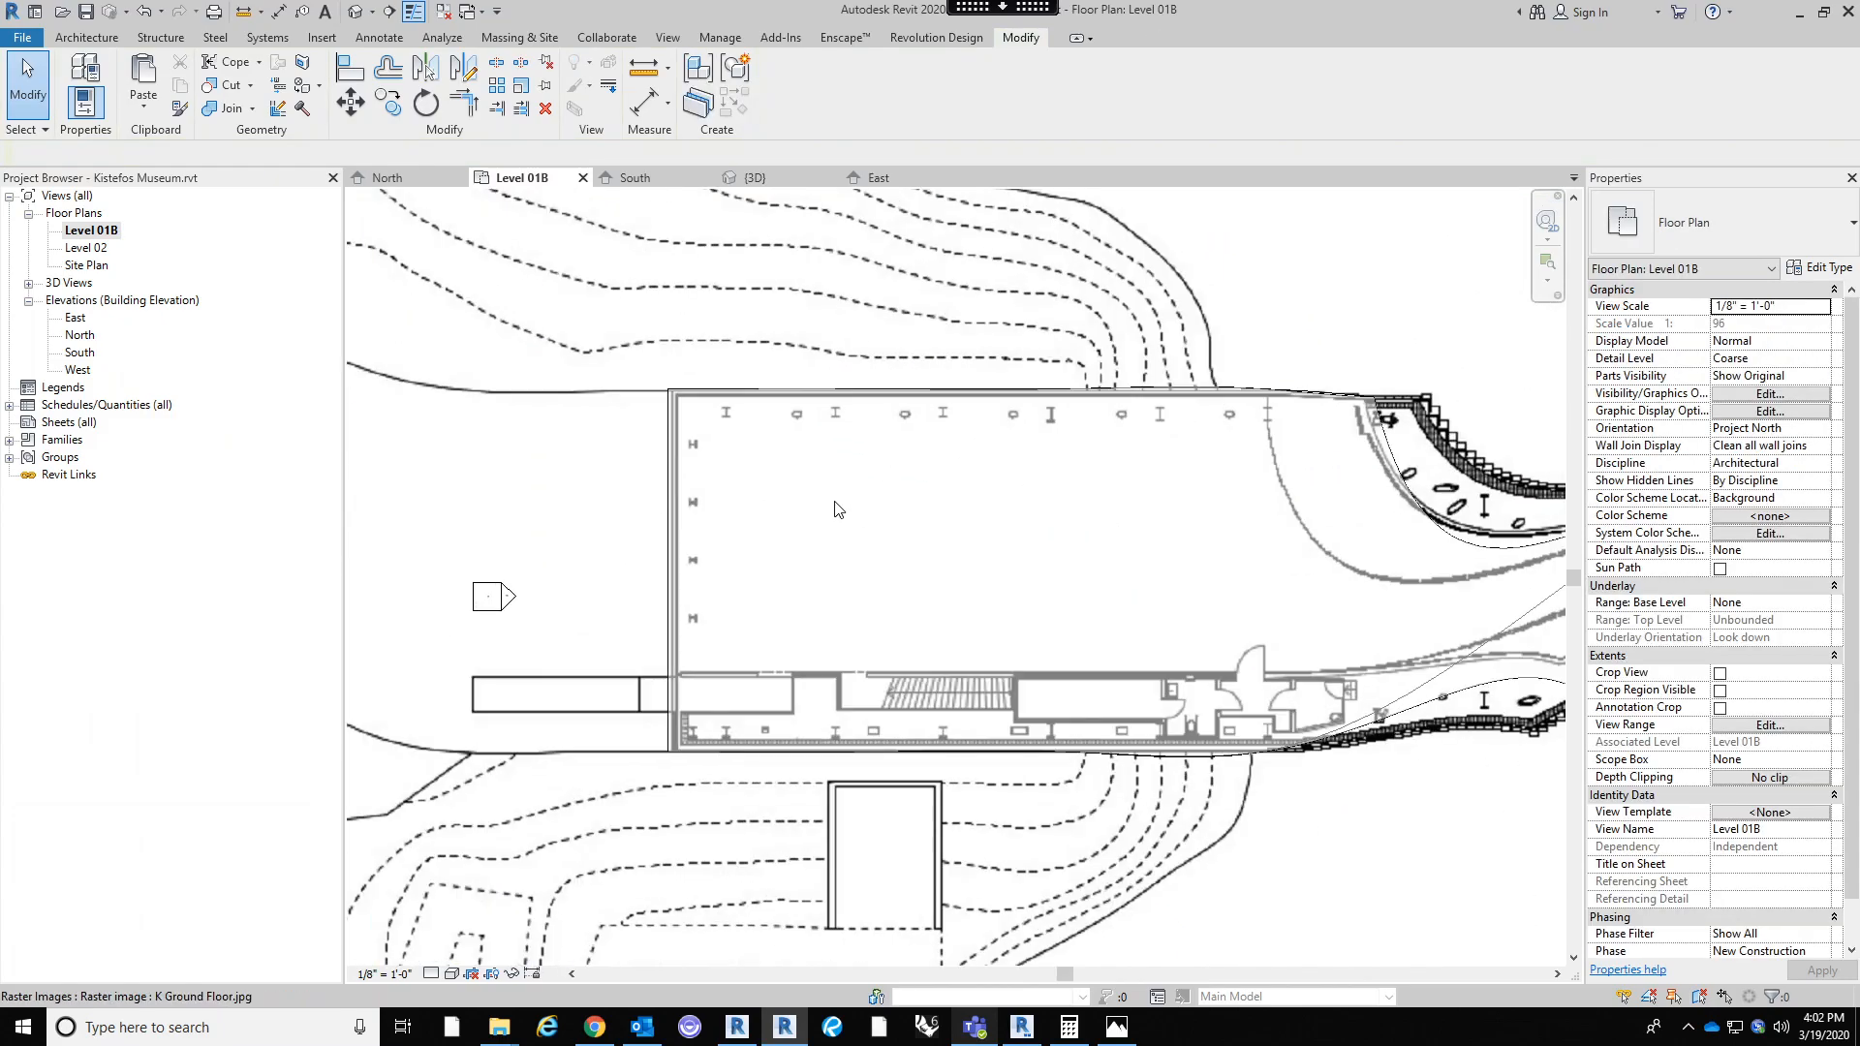
{"action": "middle_click_drag", "start_coordinate": [892, 502], "coordinate": [691, 499]}
{"action": "scroll", "coordinate": [690, 498], "scroll_direction": "down", "scroll_amount": 2}
{"action": "middle_click_drag", "start_coordinate": [917, 504], "coordinate": [724, 500]}
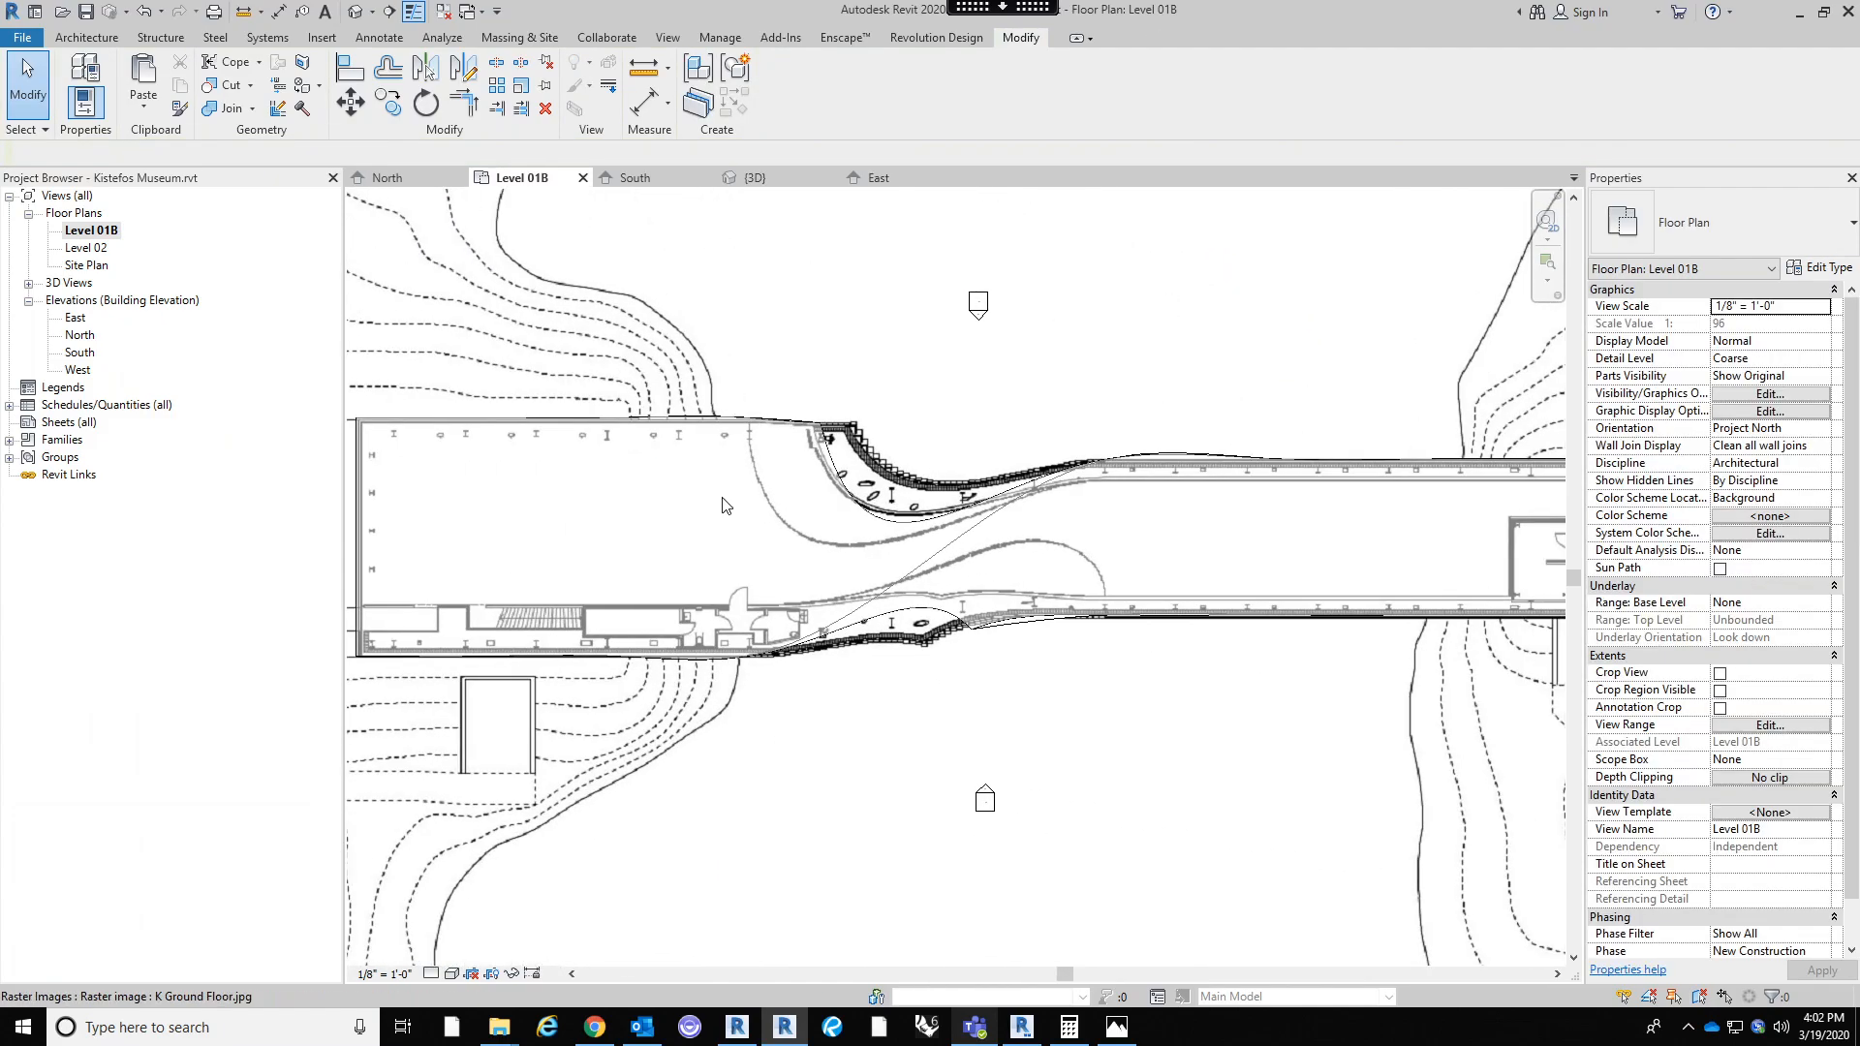
{"action": "scroll", "coordinate": [722, 498], "scroll_direction": "down", "scroll_amount": 2}
{"action": "scroll", "coordinate": [896, 479], "scroll_direction": "up", "scroll_amount": 2}
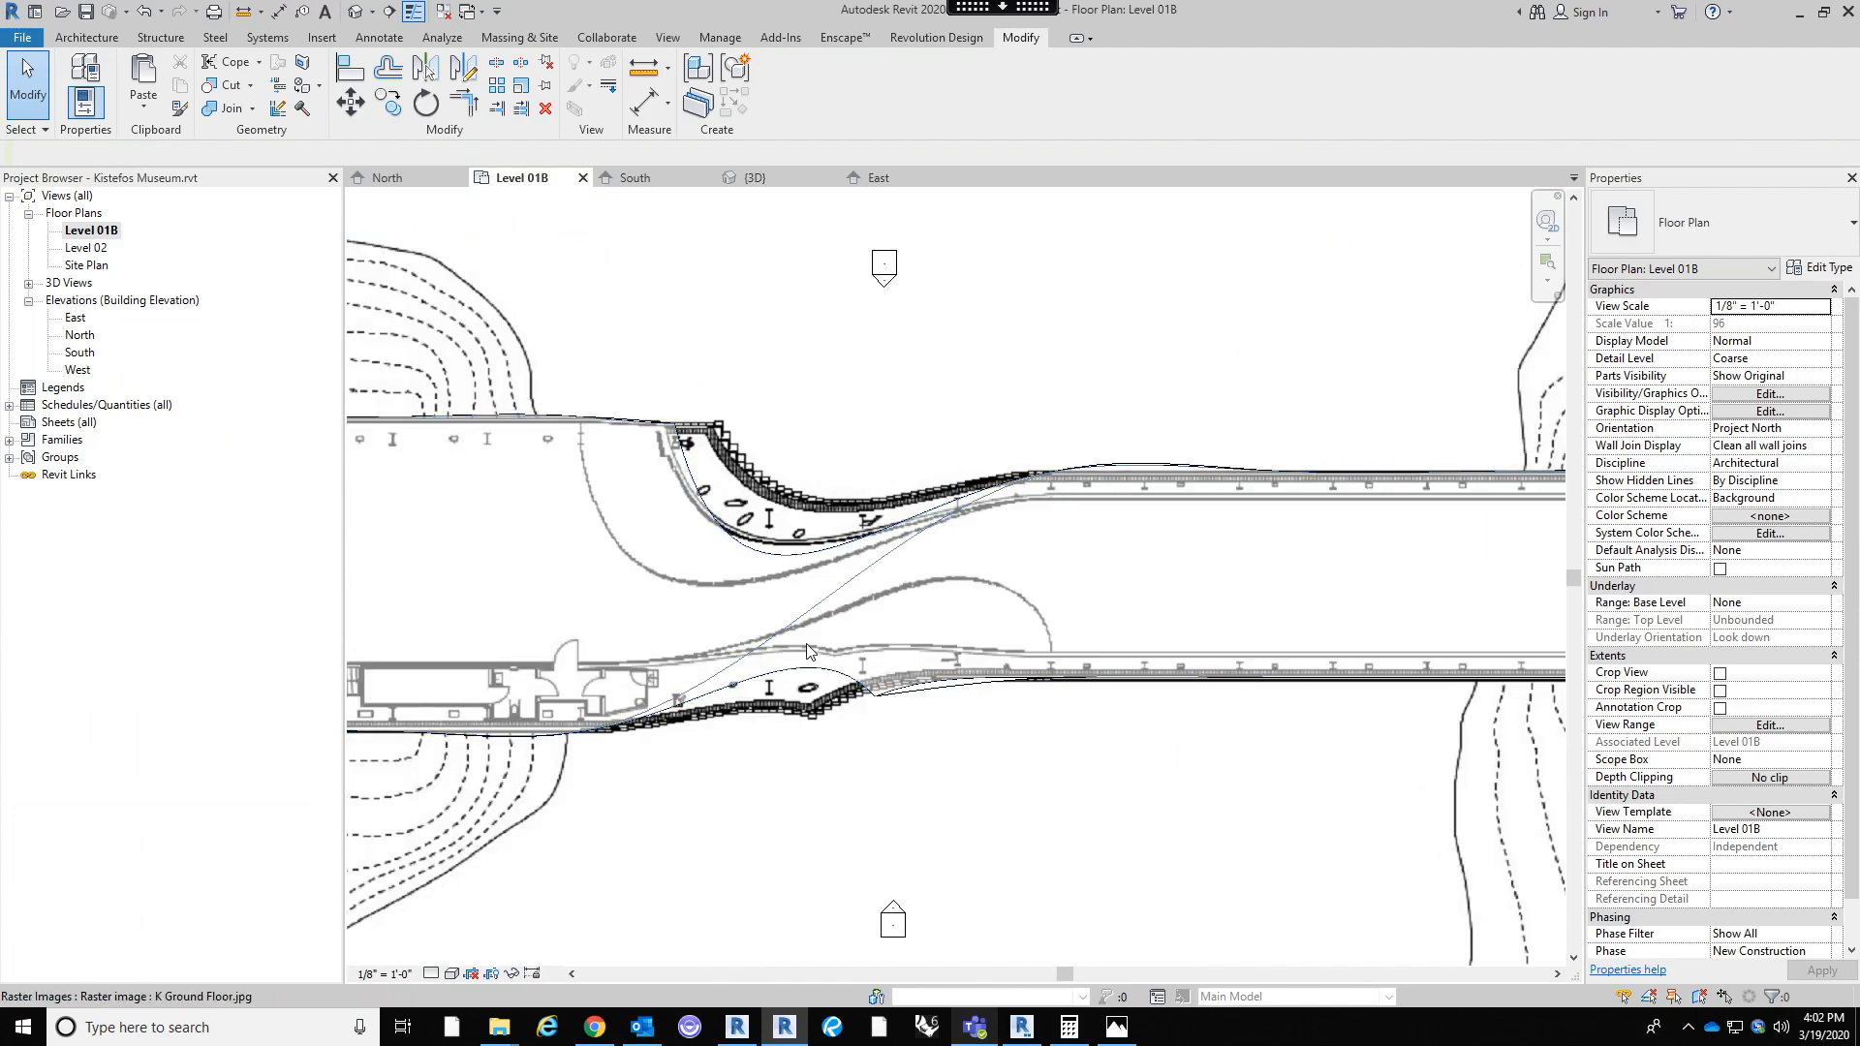
{"action": "scroll", "coordinate": [918, 605], "scroll_direction": "down", "scroll_amount": 3}
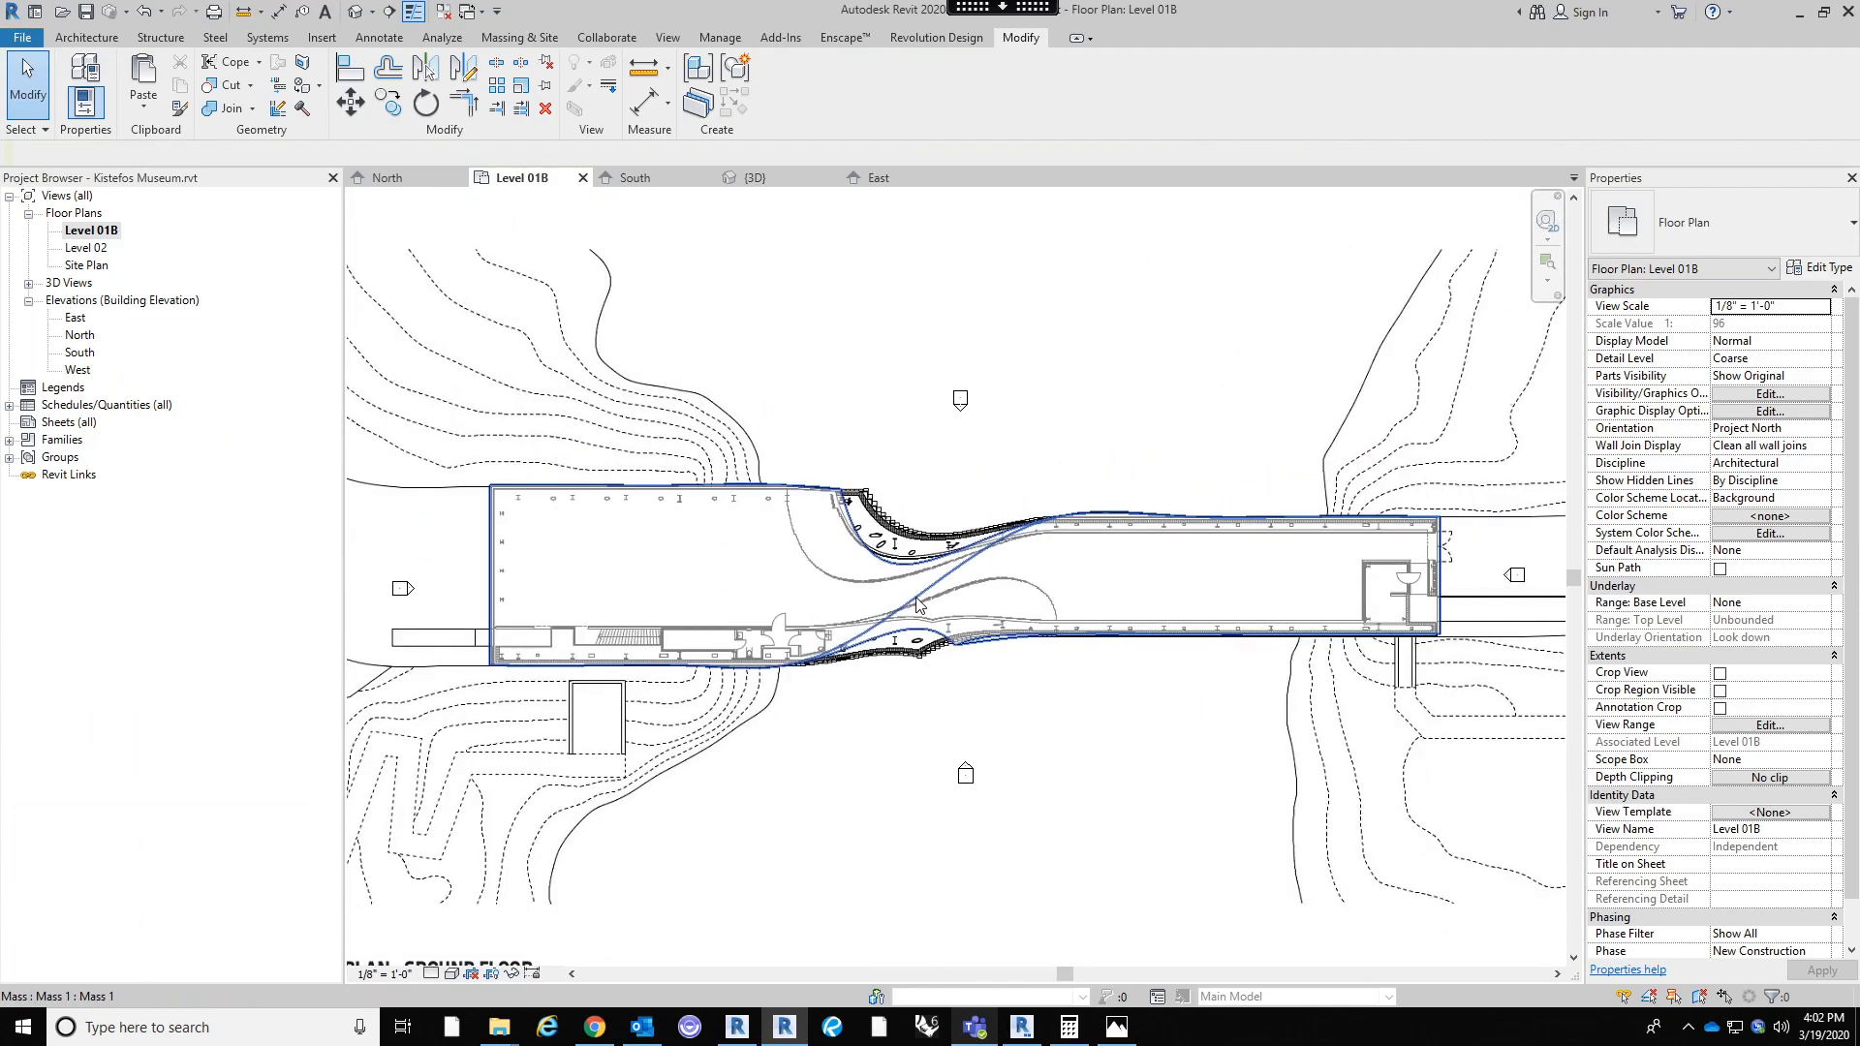
{"action": "scroll", "coordinate": [916, 610], "scroll_direction": "up", "scroll_amount": 2}
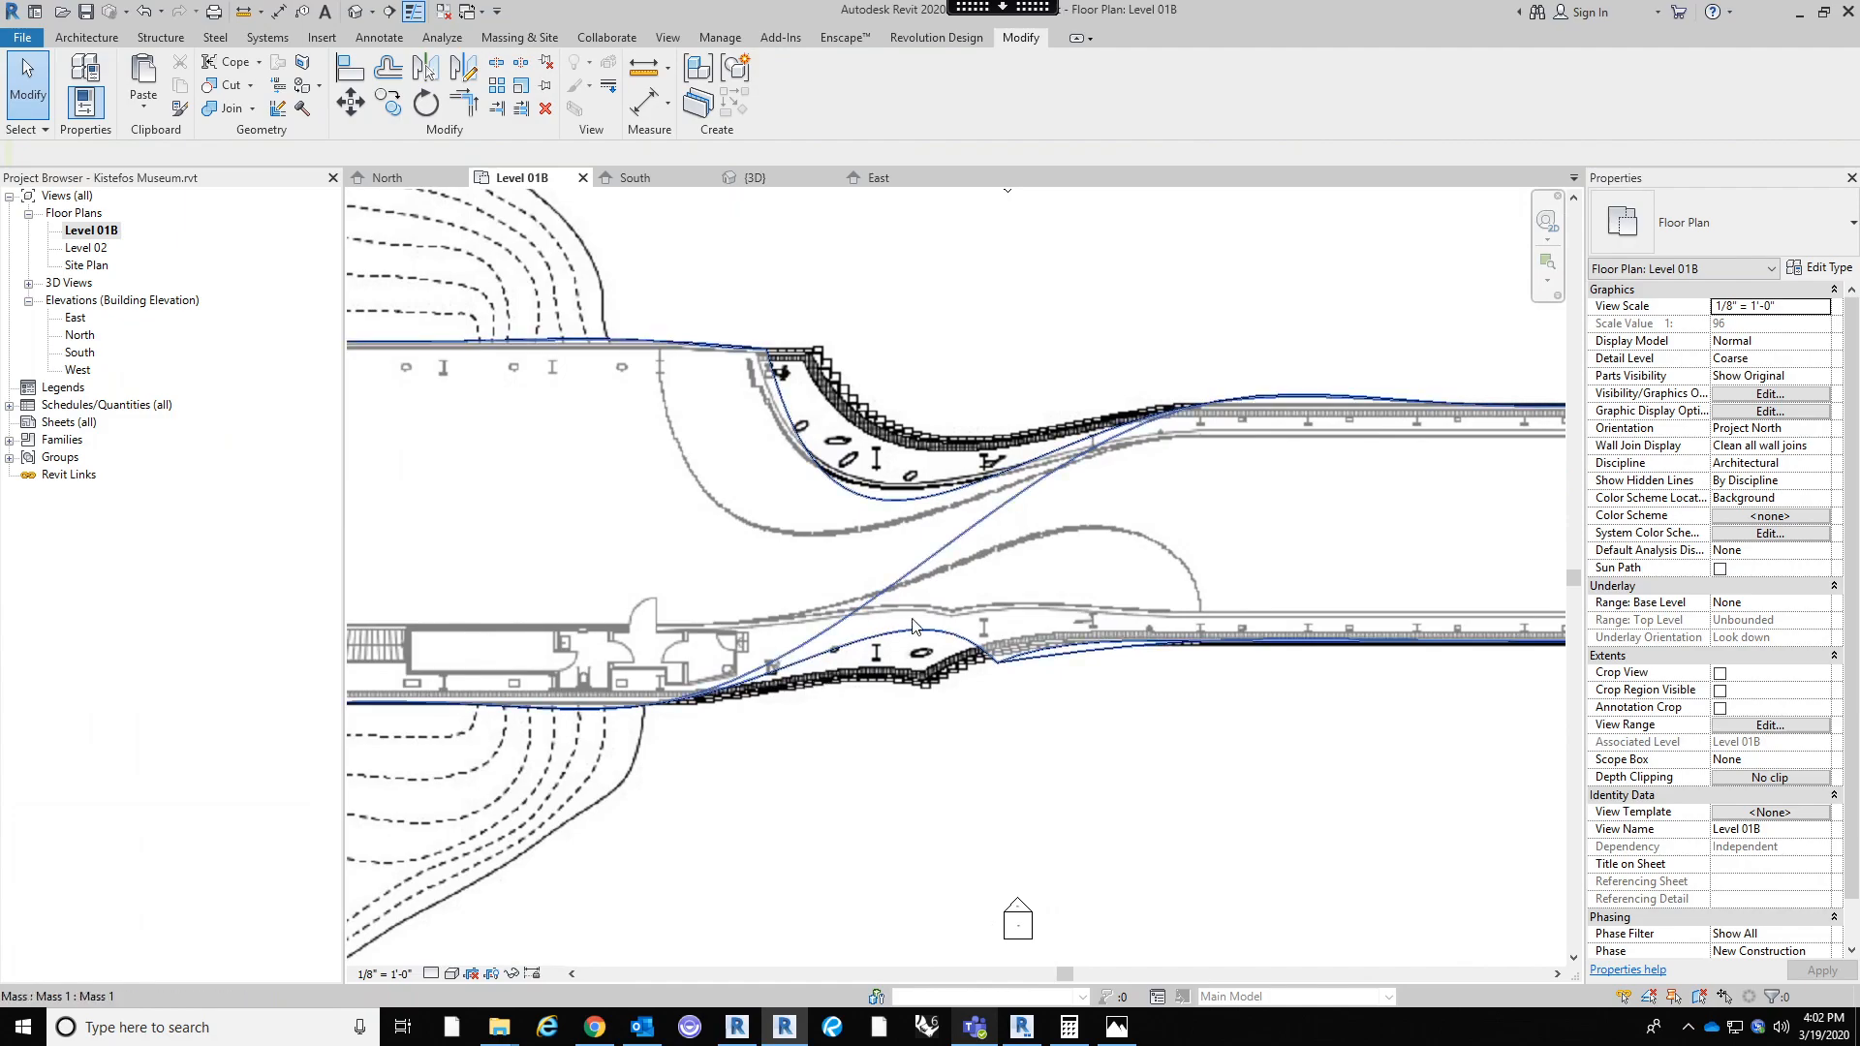
{"action": "scroll", "coordinate": [759, 612], "scroll_direction": "down", "scroll_amount": 4}
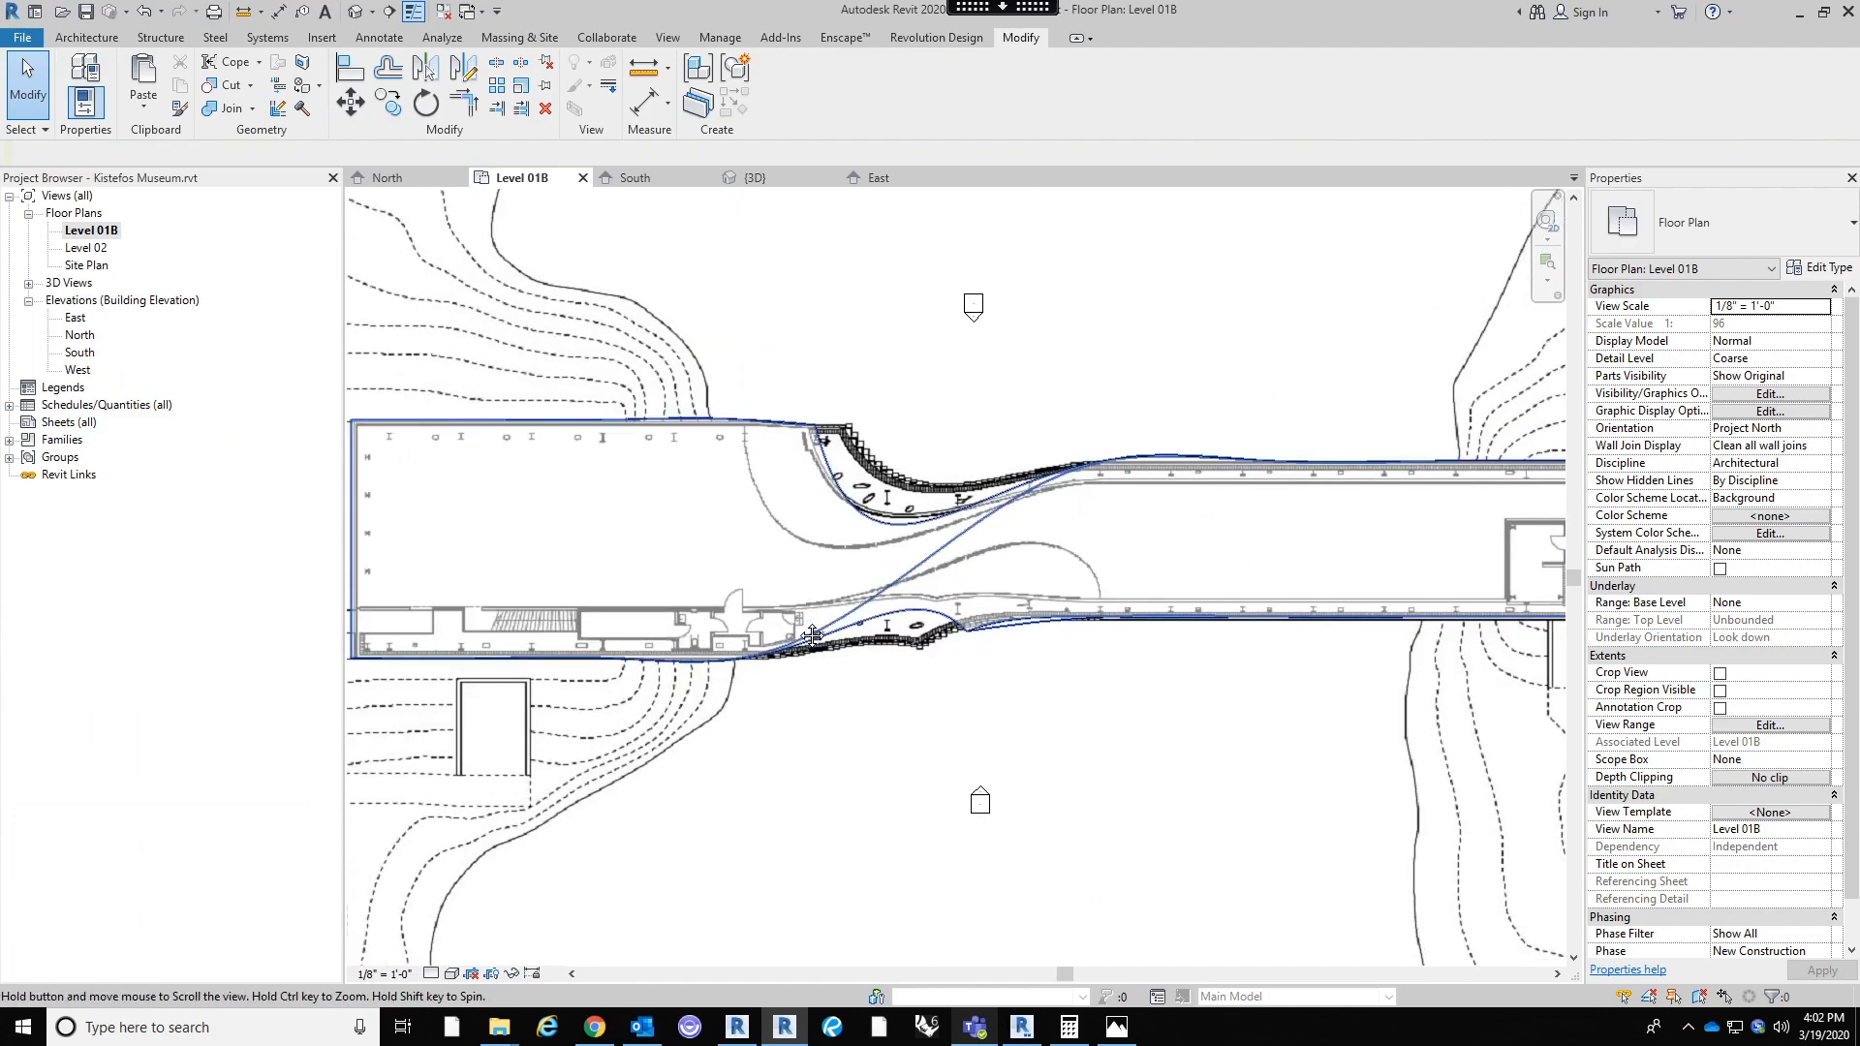
{"action": "scroll", "coordinate": [662, 573], "scroll_direction": "up", "scroll_amount": 1}
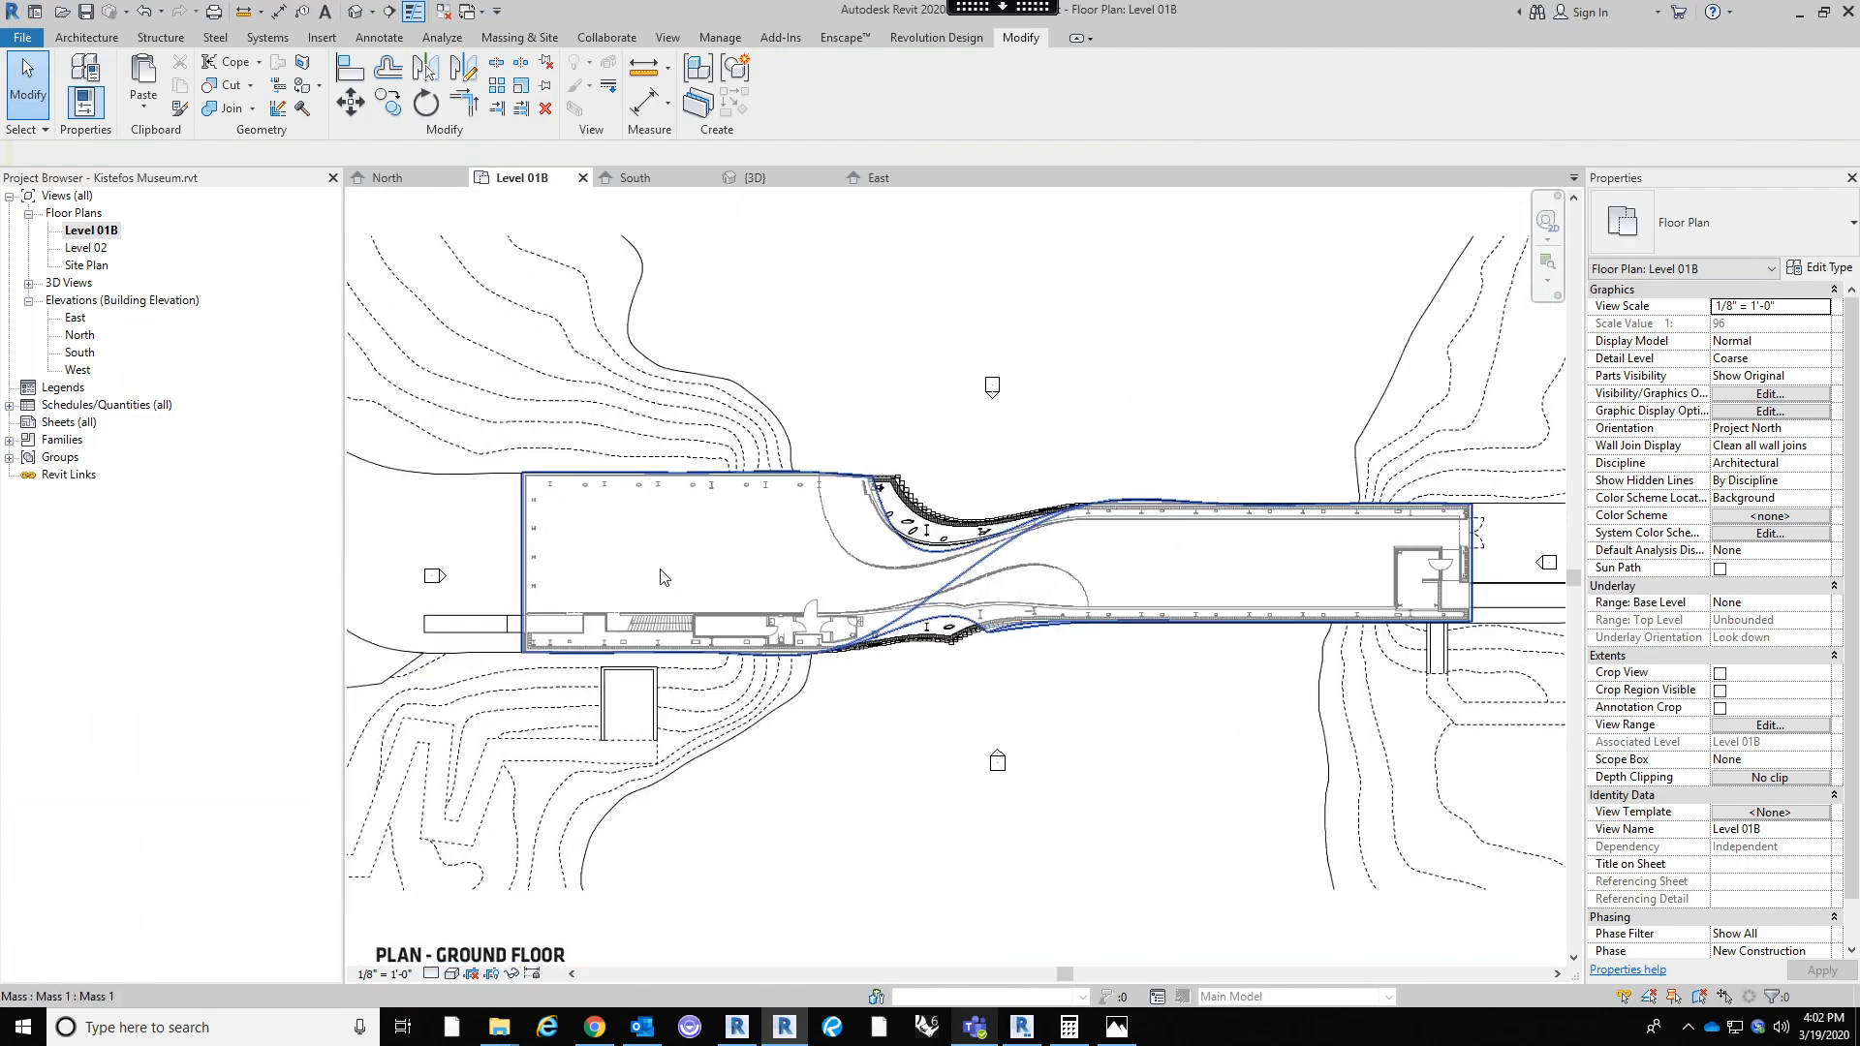
Draw a vertical grid line across the building's wide end through the first column line of the plan image
{"action": "mouse_move", "coordinate": [662, 578]}
{"action": "middle_mouse_down"}
{"action": "mouse_move", "coordinate": [902, 592]}
{"action": "mouse_move", "coordinate": [629, 563]}
{"action": "middle_mouse_up"}
{"action": "scroll", "coordinate": [811, 567], "scroll_direction": "up", "scroll_amount": 3}
{"action": "scroll", "coordinate": [630, 564], "scroll_direction": "down", "scroll_amount": 4}
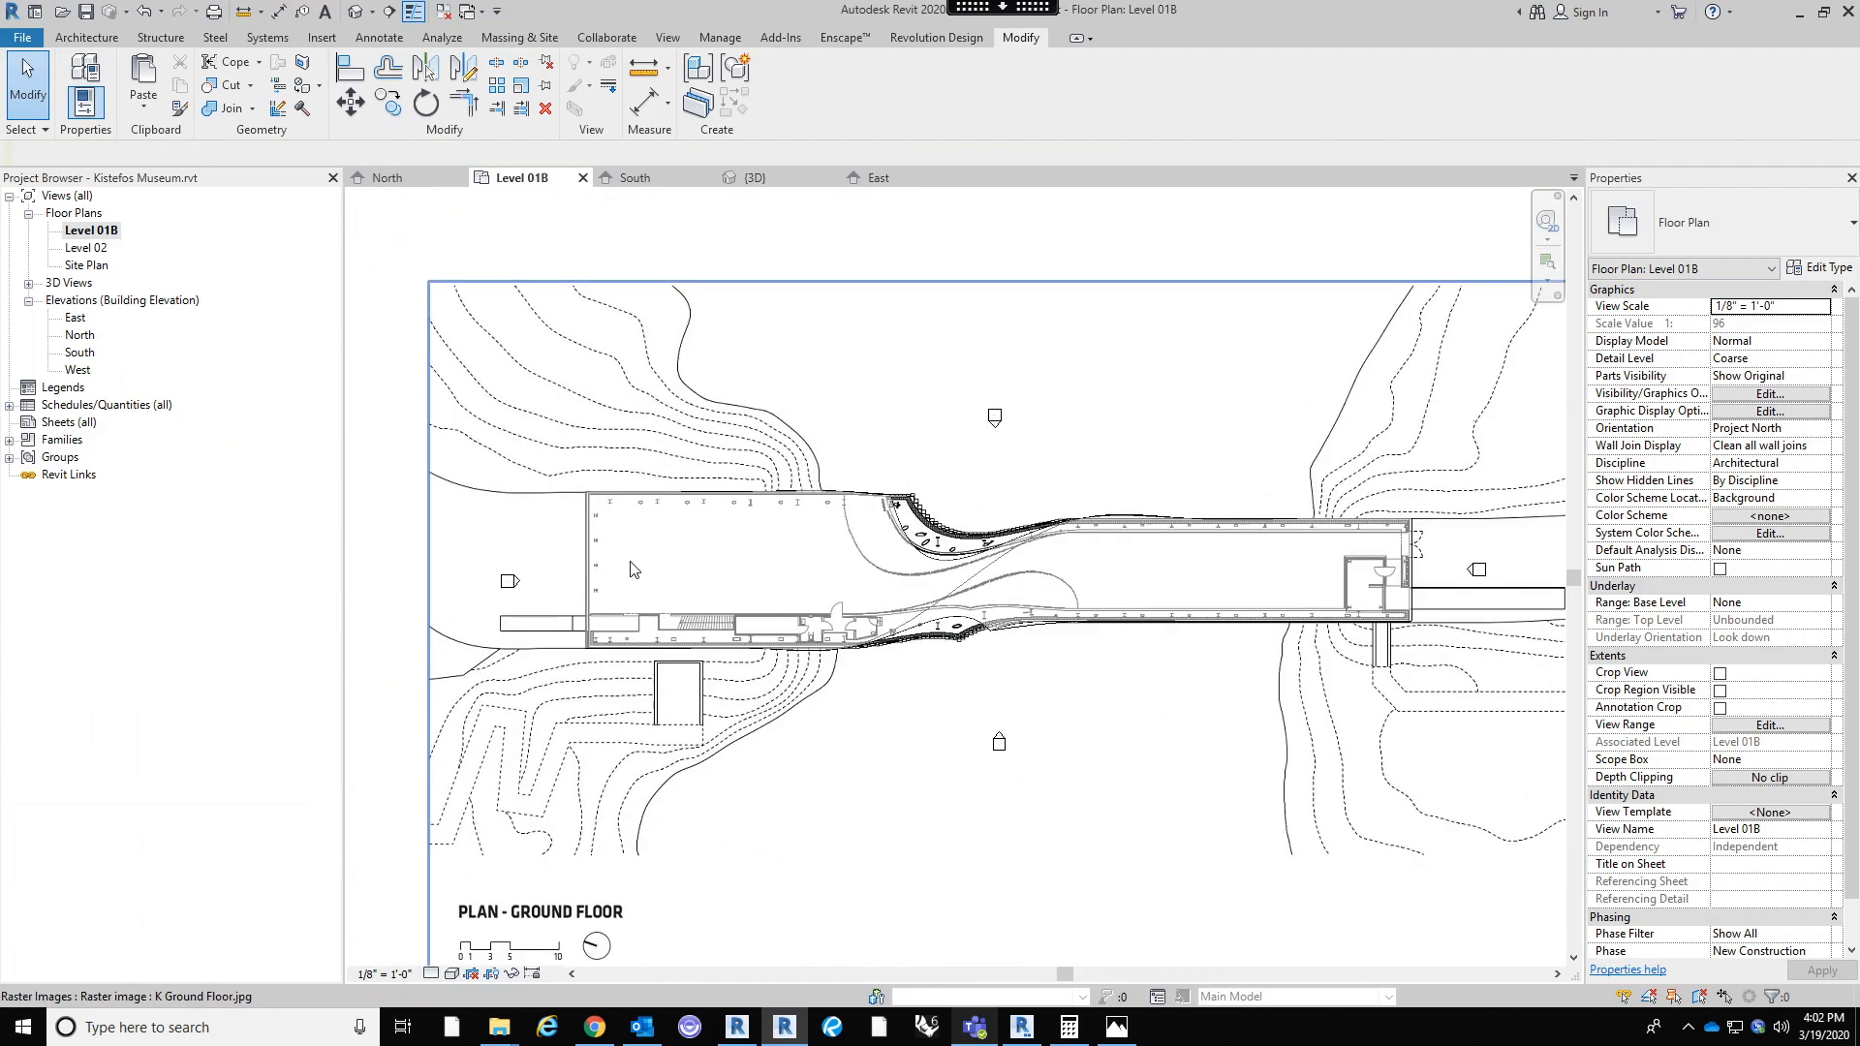
{"action": "left_click", "coordinate": [76, 45]}
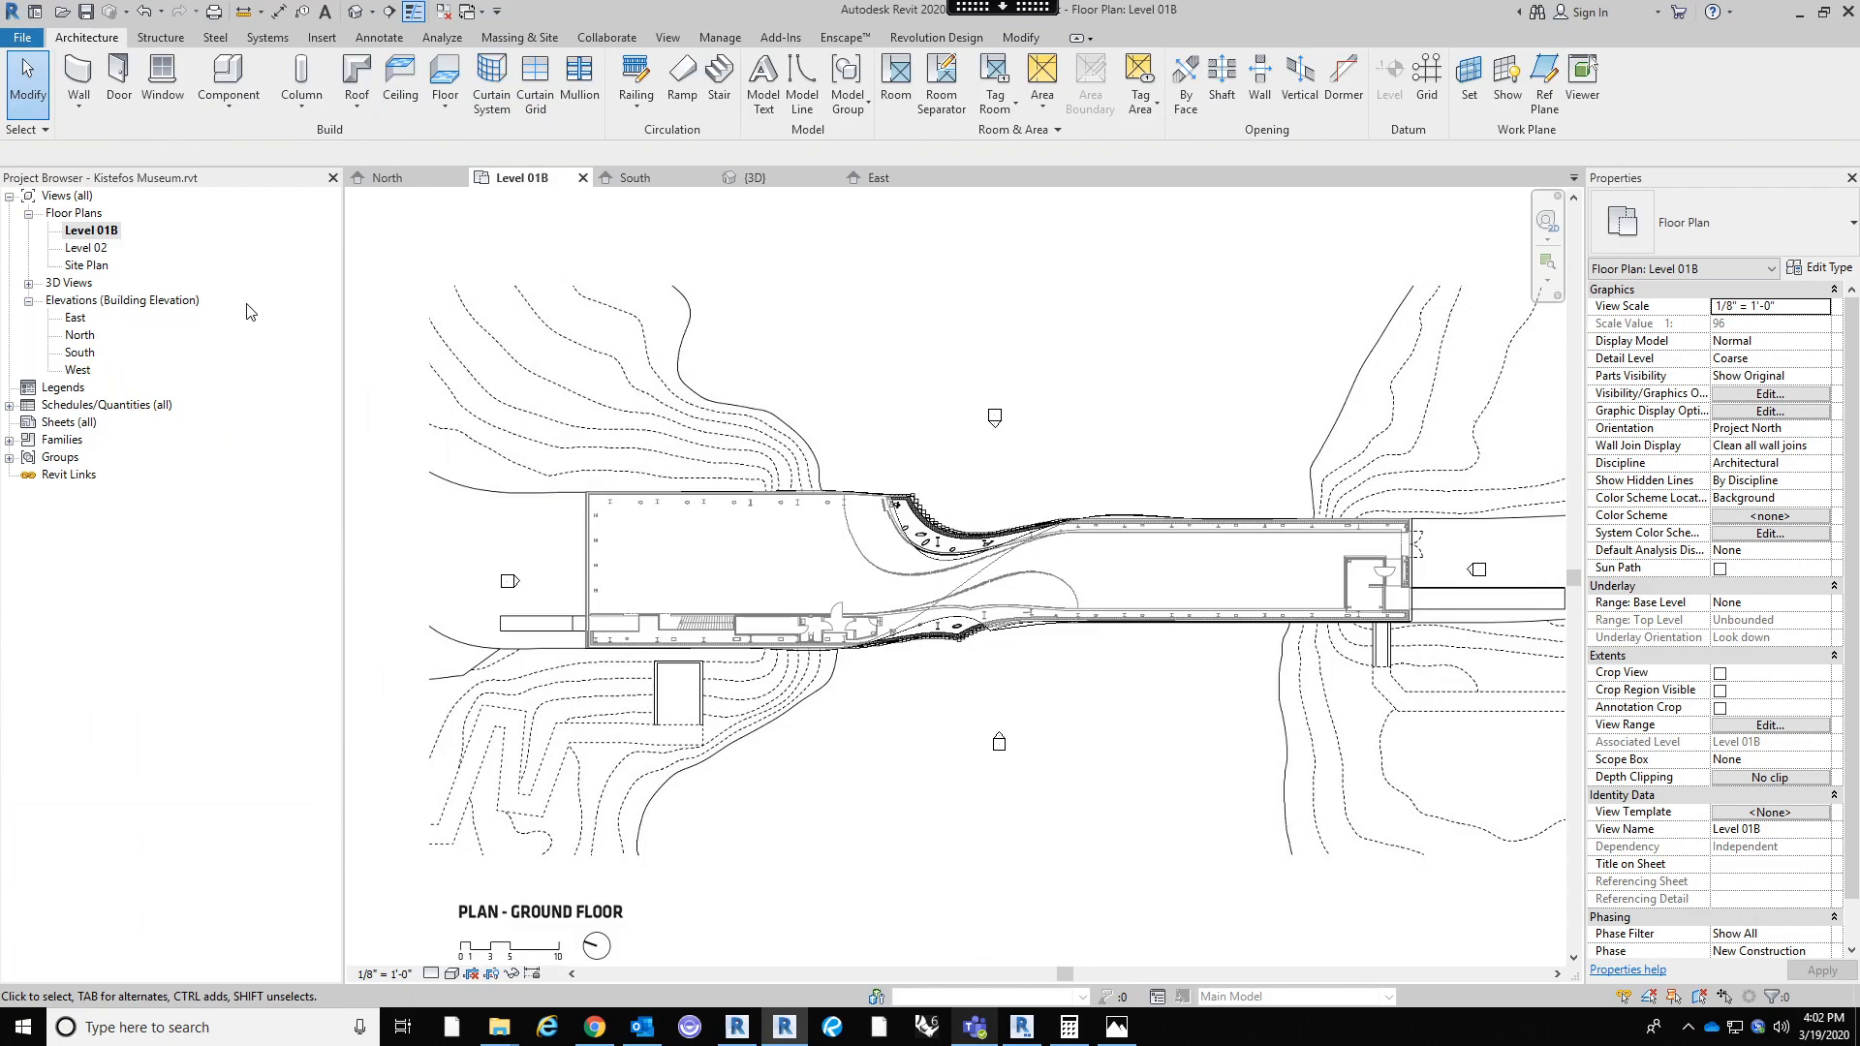
{"action": "left_click", "coordinate": [669, 39]}
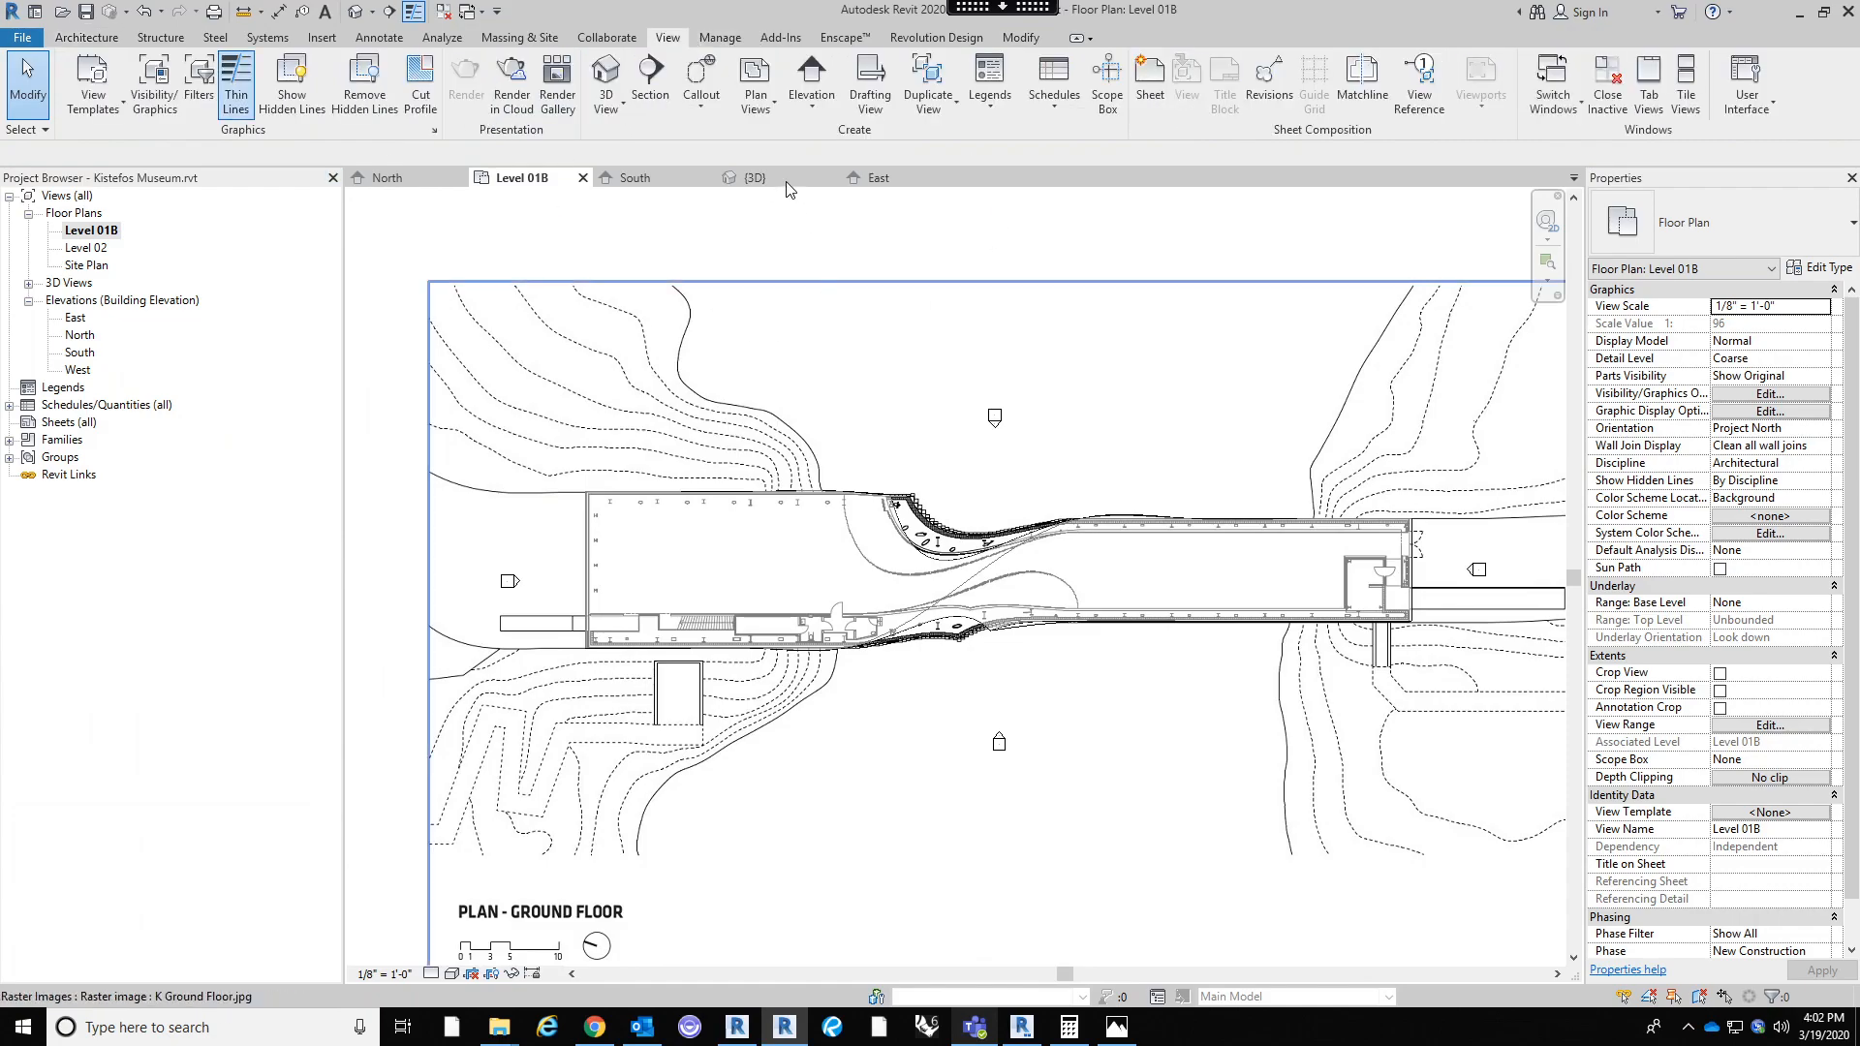
{"action": "left_click", "coordinate": [87, 37]}
{"action": "left_click", "coordinate": [1425, 83]}
{"action": "scroll", "coordinate": [591, 490], "scroll_direction": "up", "scroll_amount": 5}
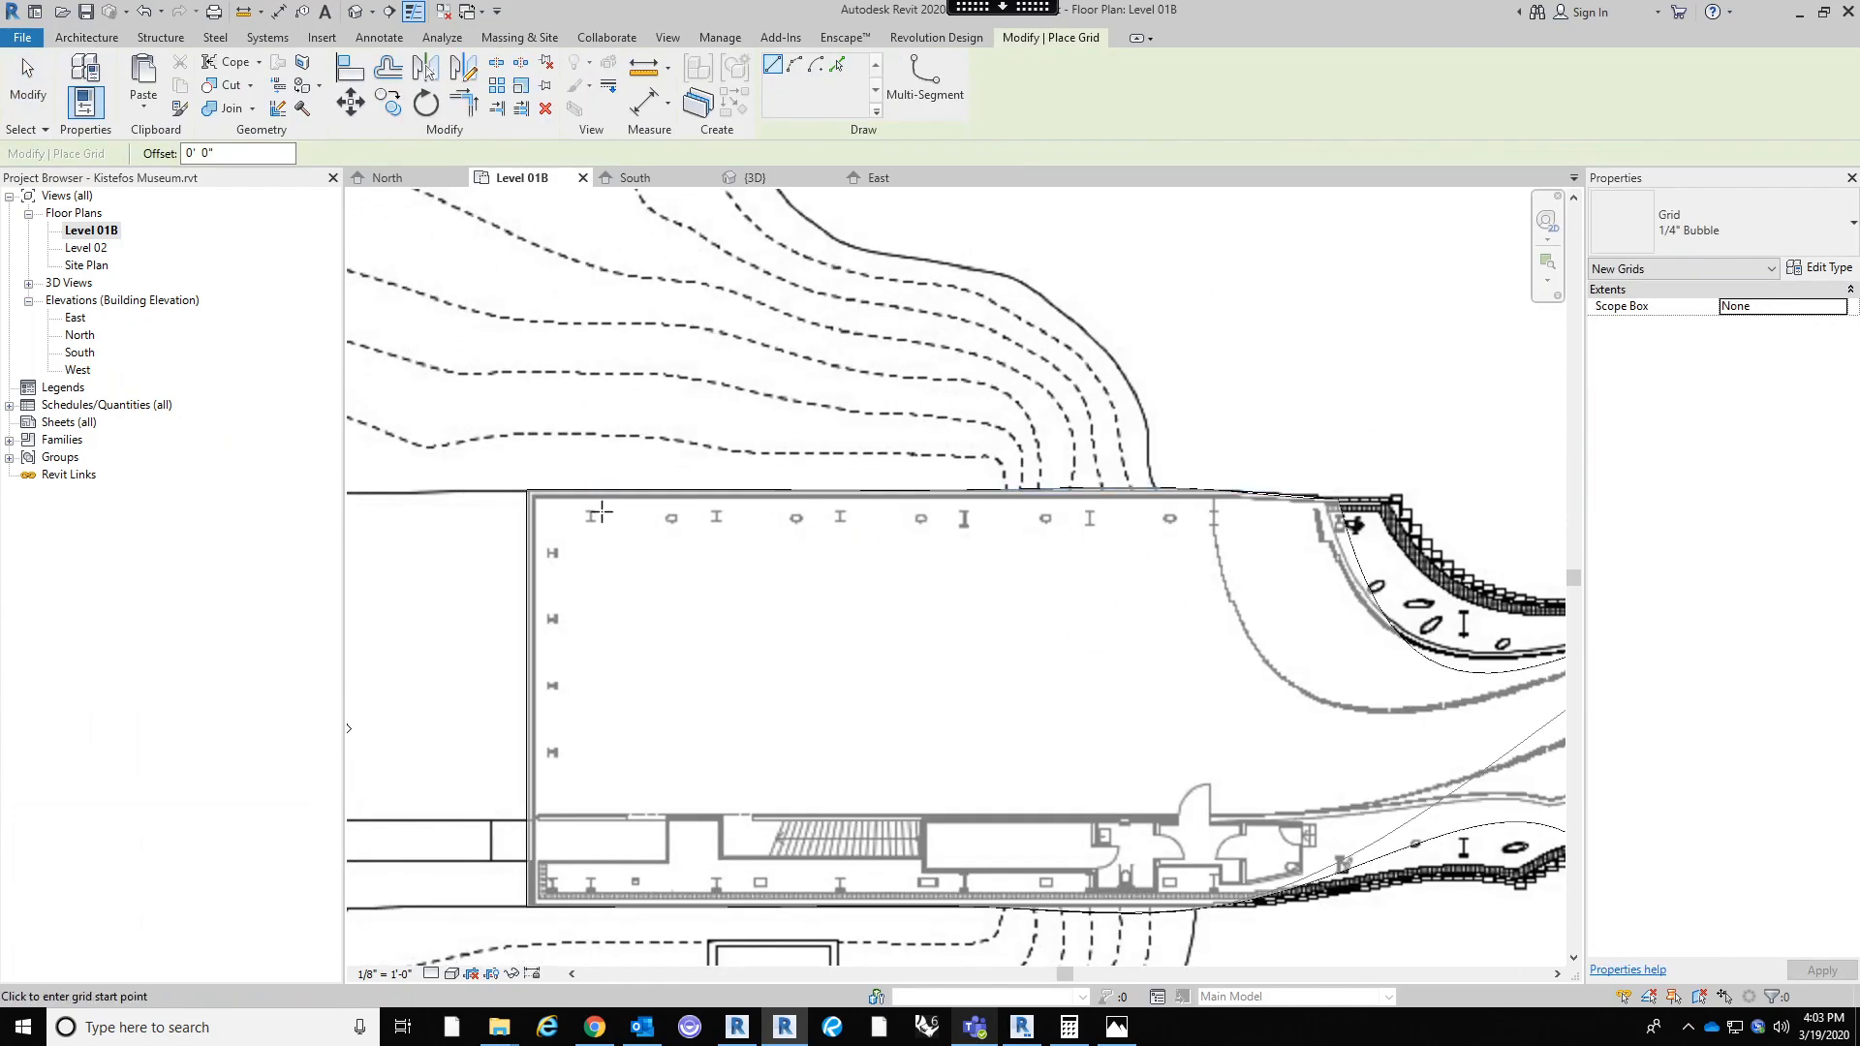
{"action": "left_click", "coordinate": [591, 465]}
{"action": "scroll", "coordinate": [595, 503], "scroll_direction": "down", "scroll_amount": 2}
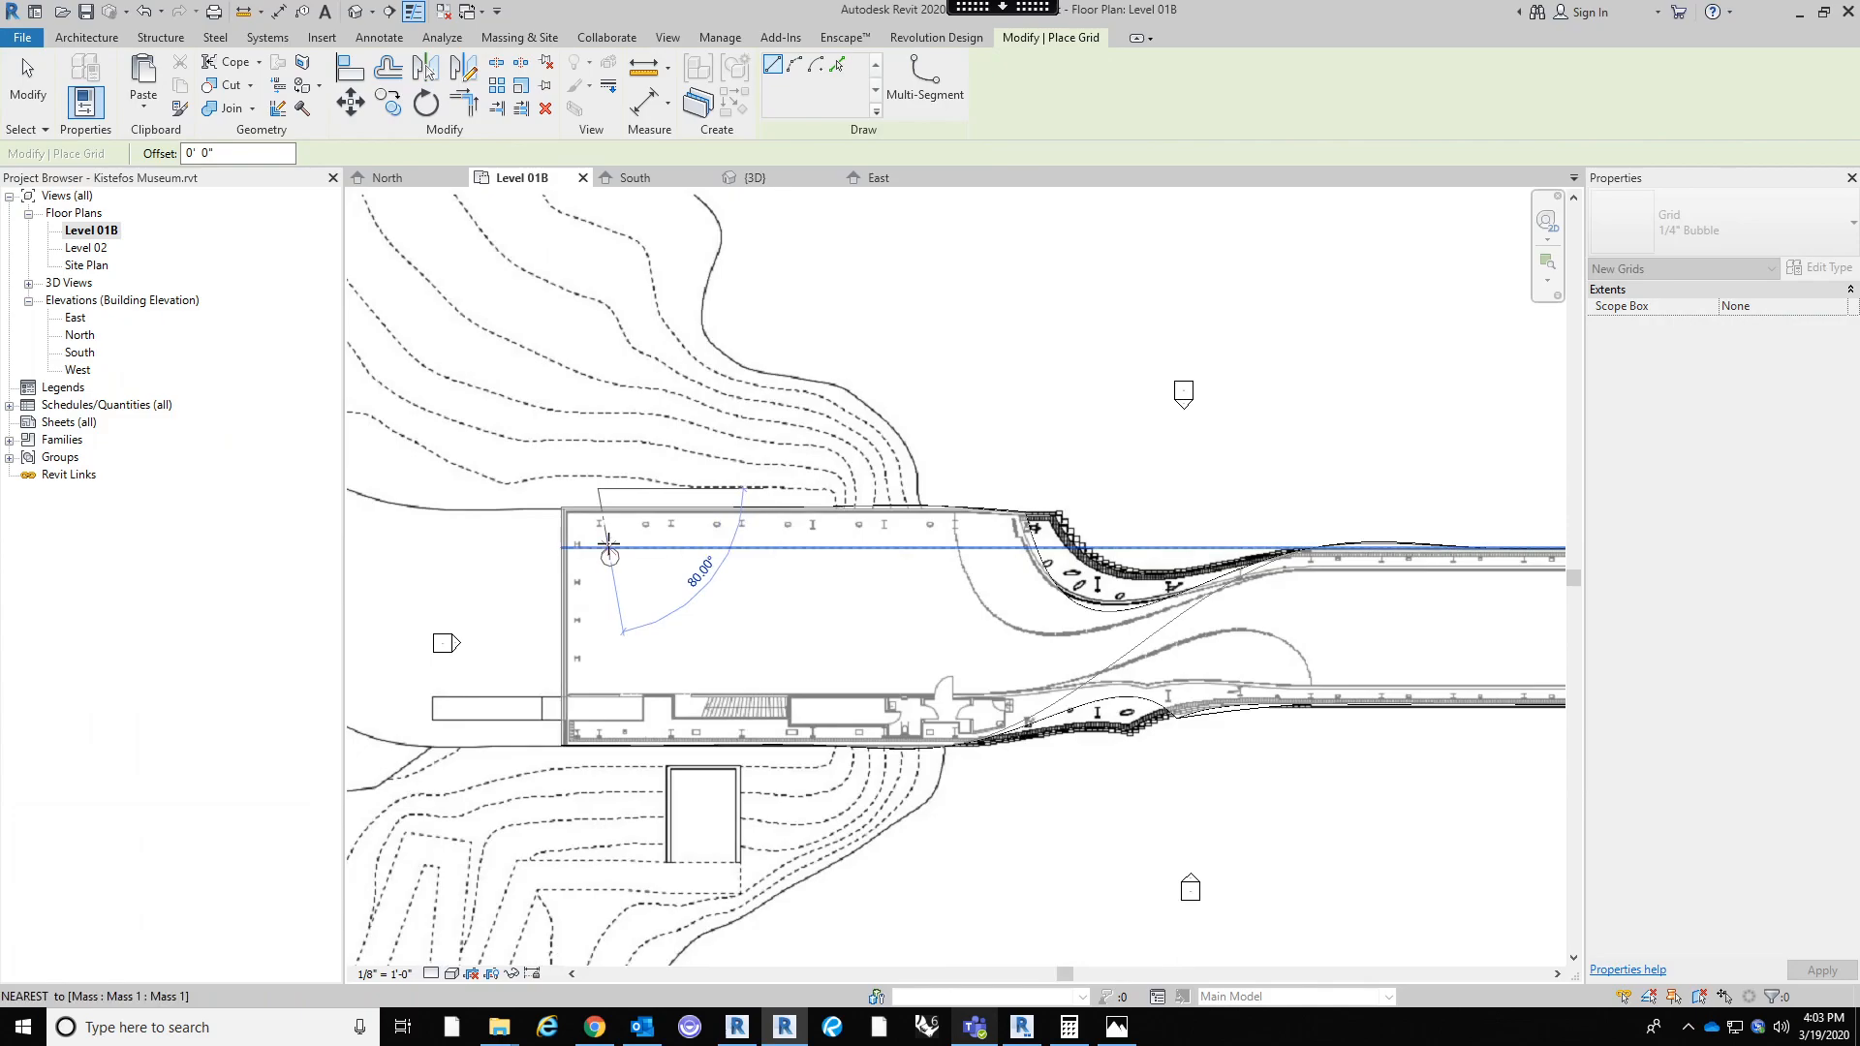
{"action": "left_click", "coordinate": [597, 783]}
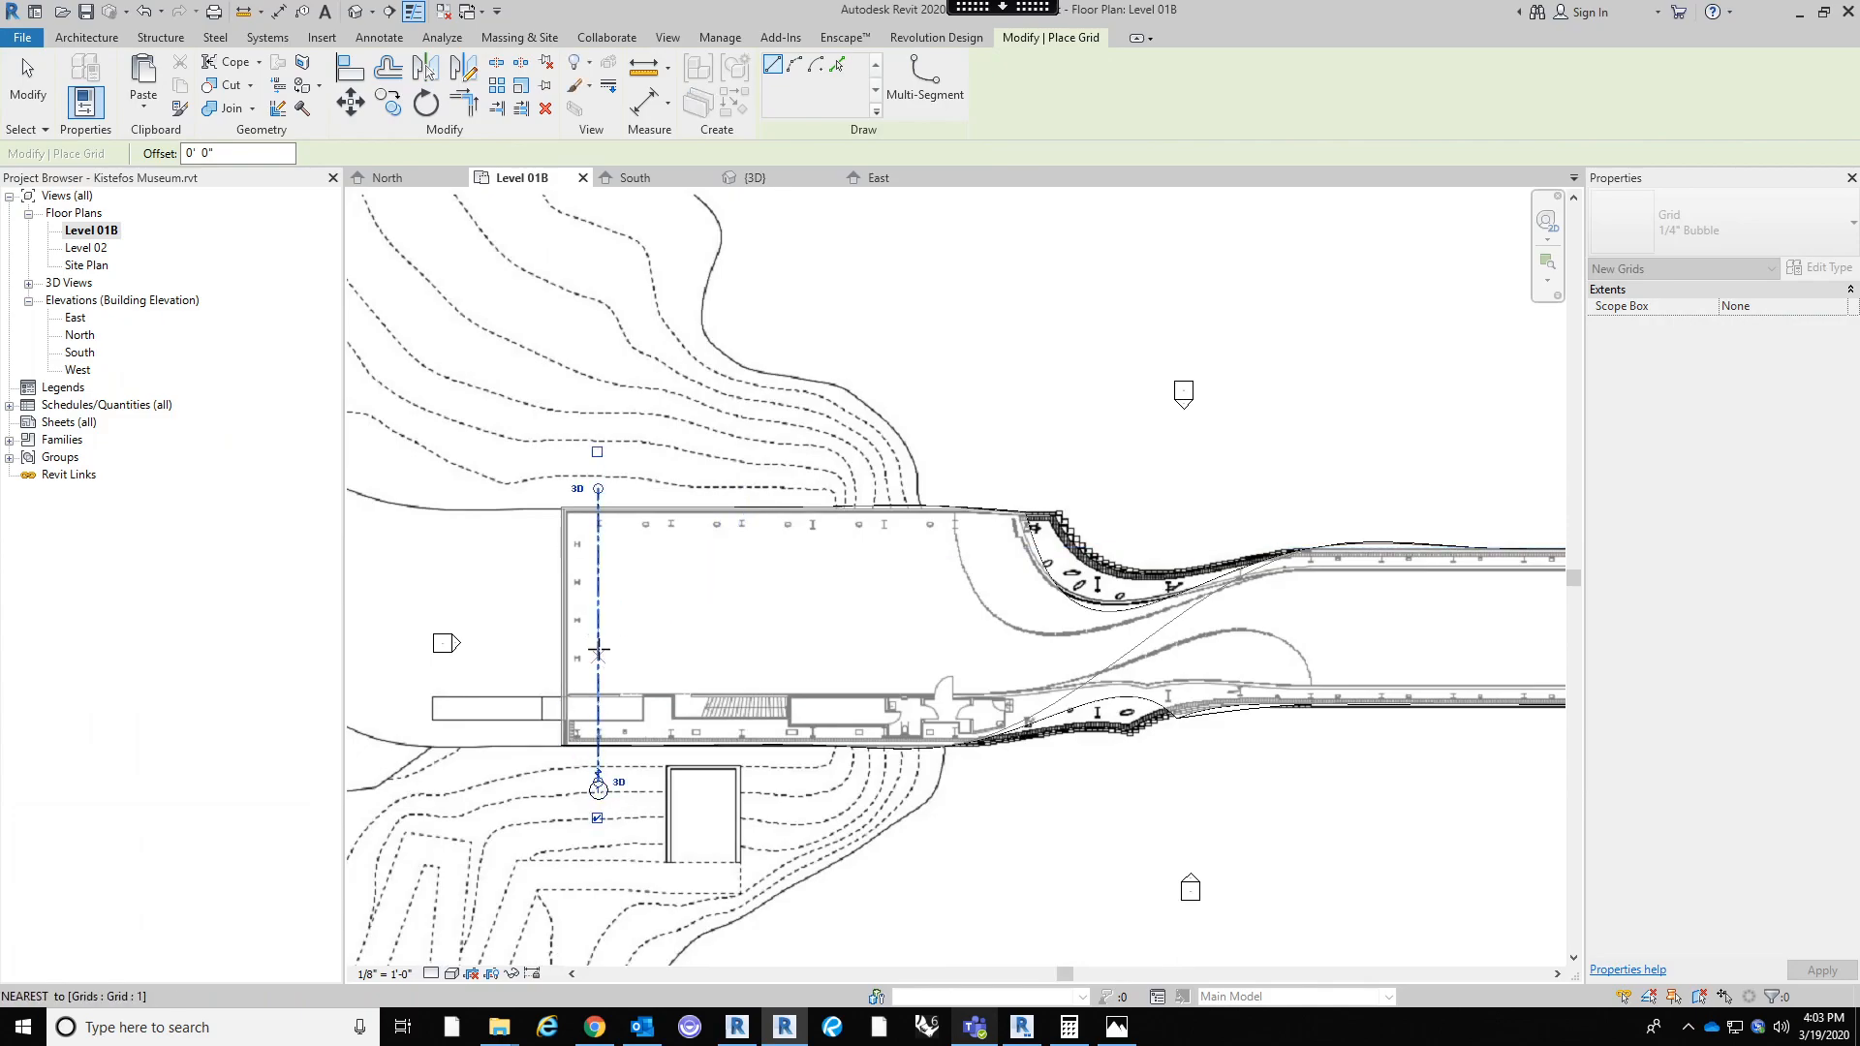
{"action": "key", "text": "Escape"}
{"action": "key", "text": "Escape"}
Show the grid's bubble at its upper end only and extend its lower end farther below the building
{"action": "left_click", "coordinate": [598, 478]}
{"action": "left_click_drag", "start_coordinate": [598, 477], "coordinate": [598, 450]}
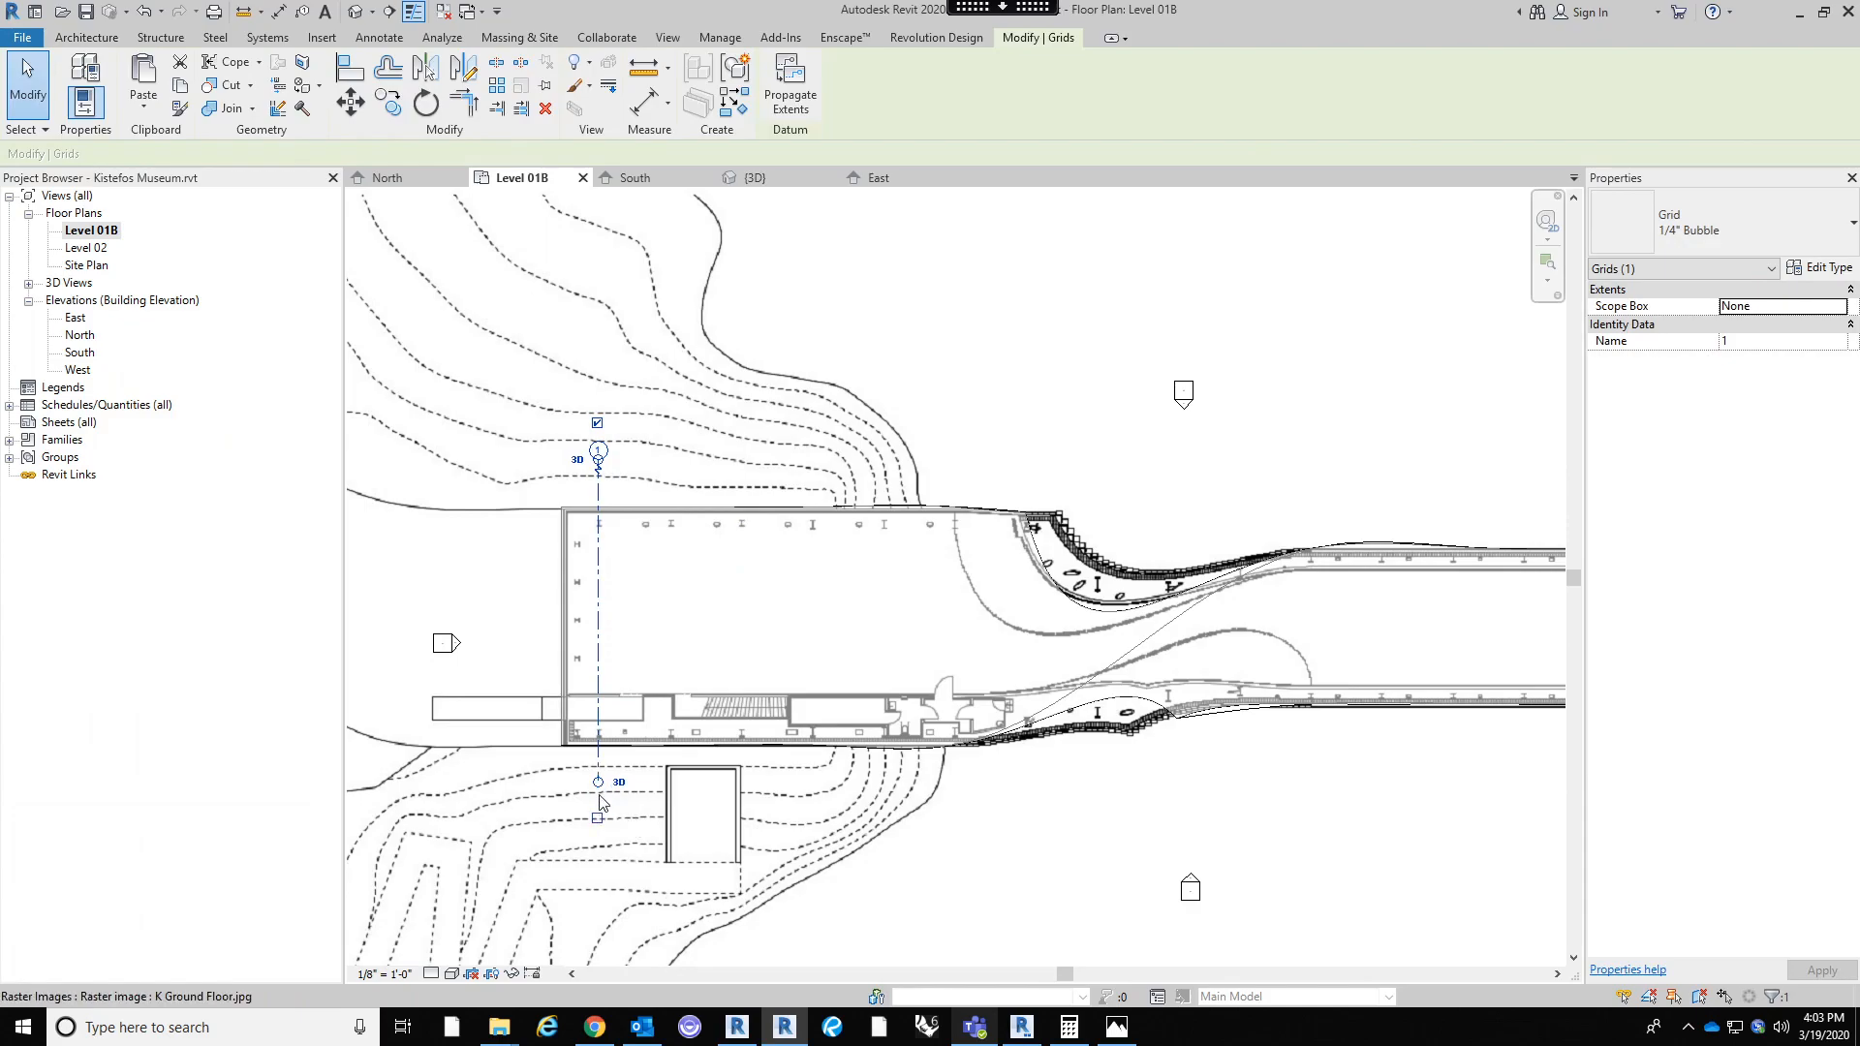
{"action": "left_click_drag", "start_coordinate": [601, 787], "coordinate": [598, 804]}
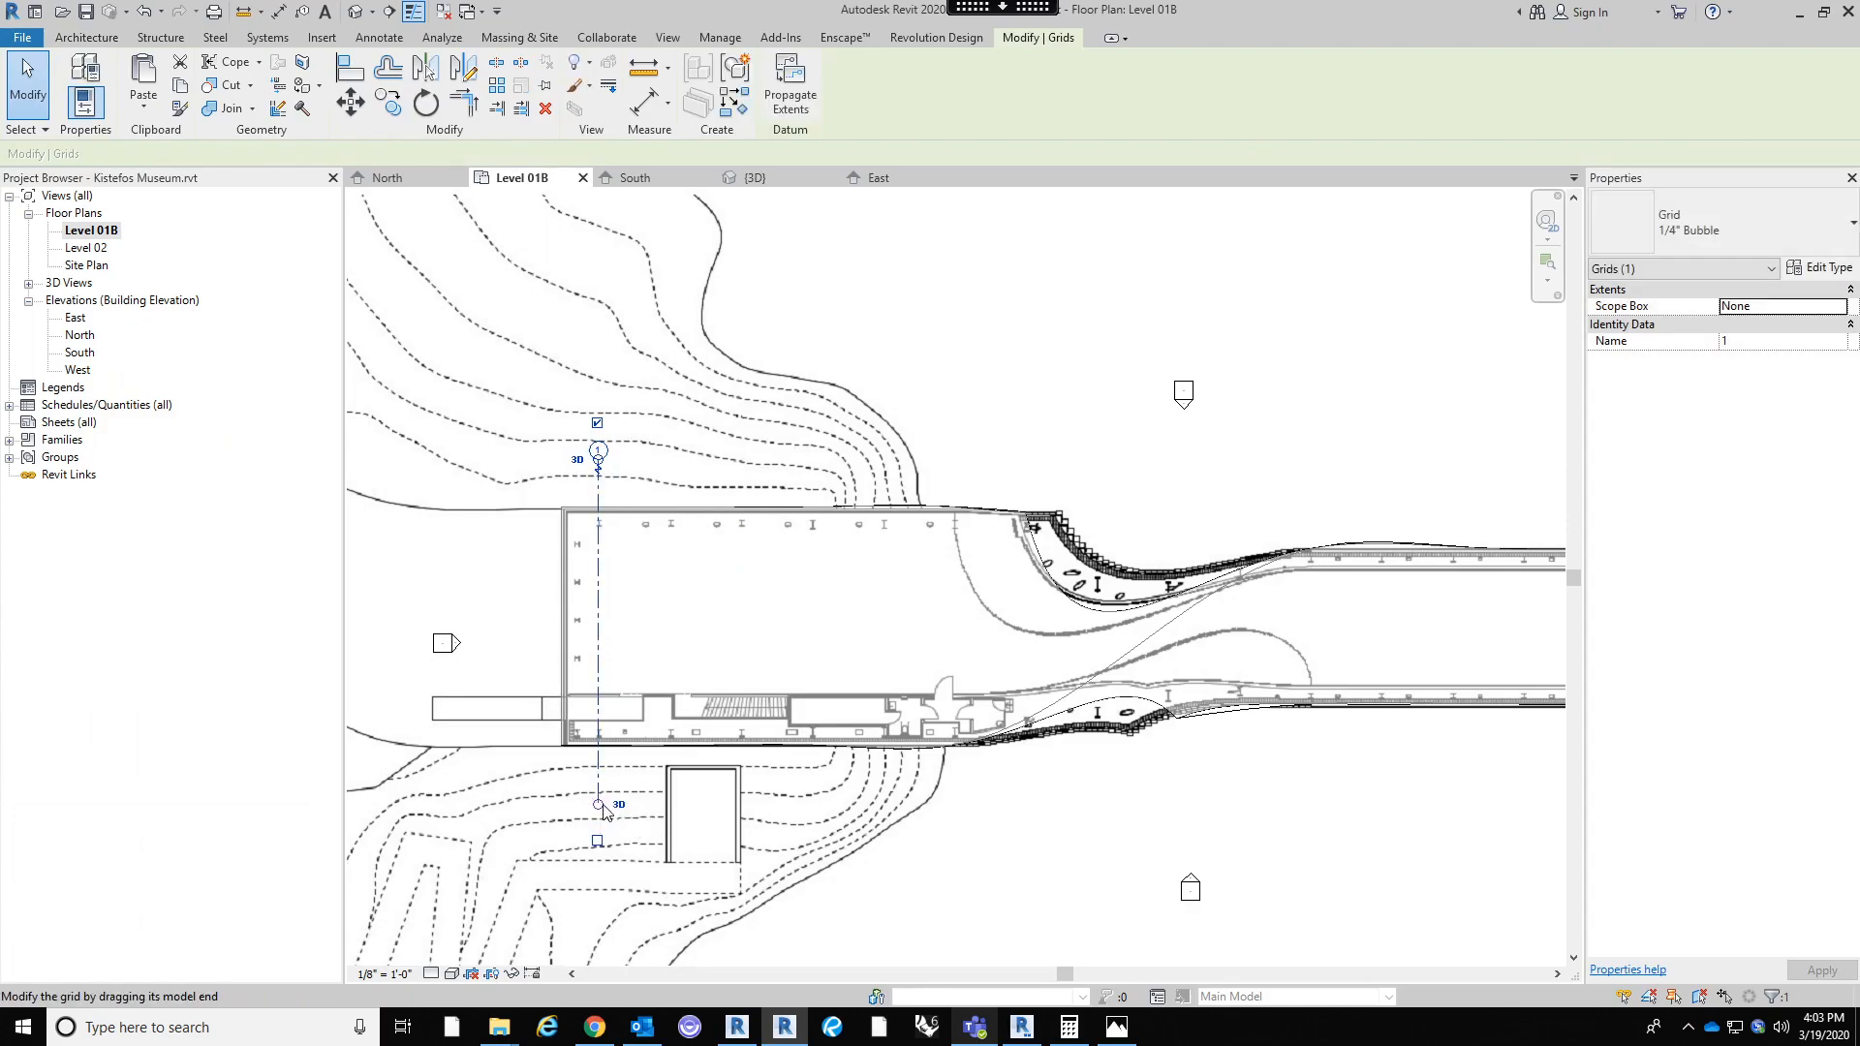
Copy grid 1 horizontally onto the second column line of the plan image
{"action": "key", "text": "c"}
{"action": "key", "text": "o"}
{"action": "scroll", "coordinate": [580, 548], "scroll_direction": "up", "scroll_amount": 4}
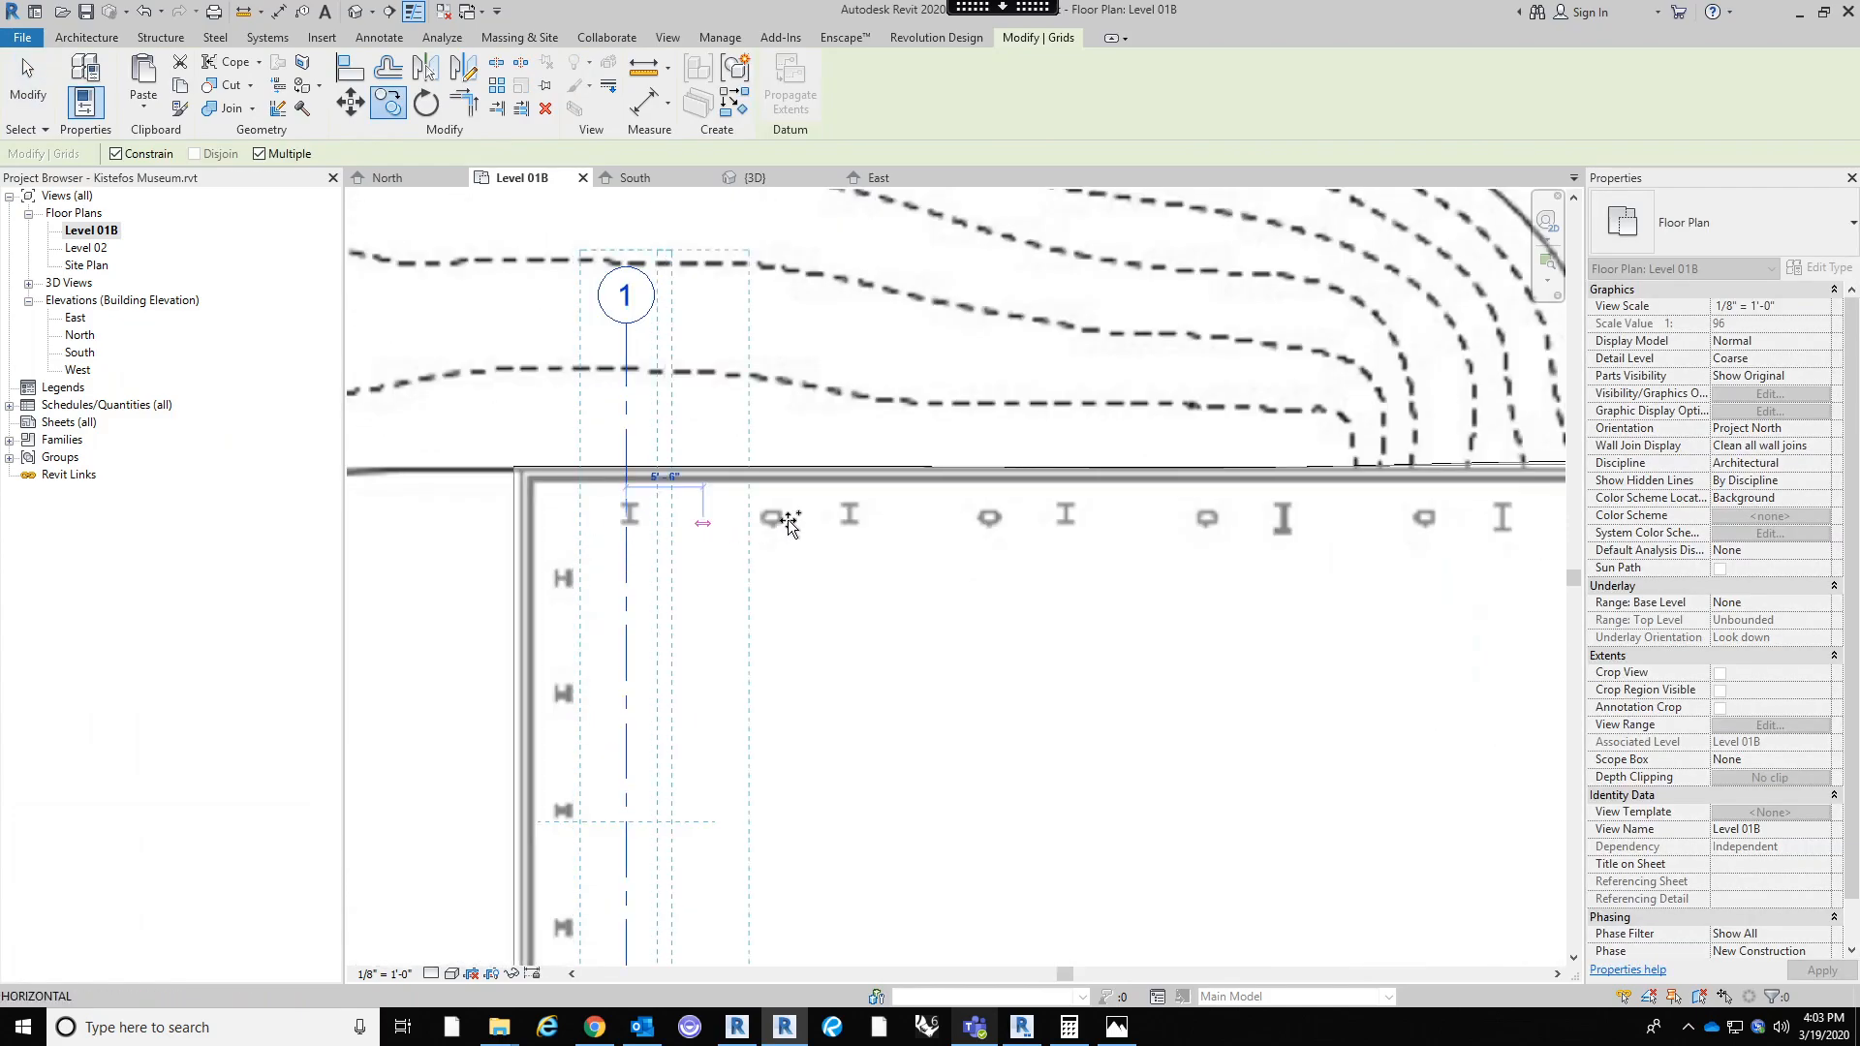
{"action": "left_click", "coordinate": [852, 539]}
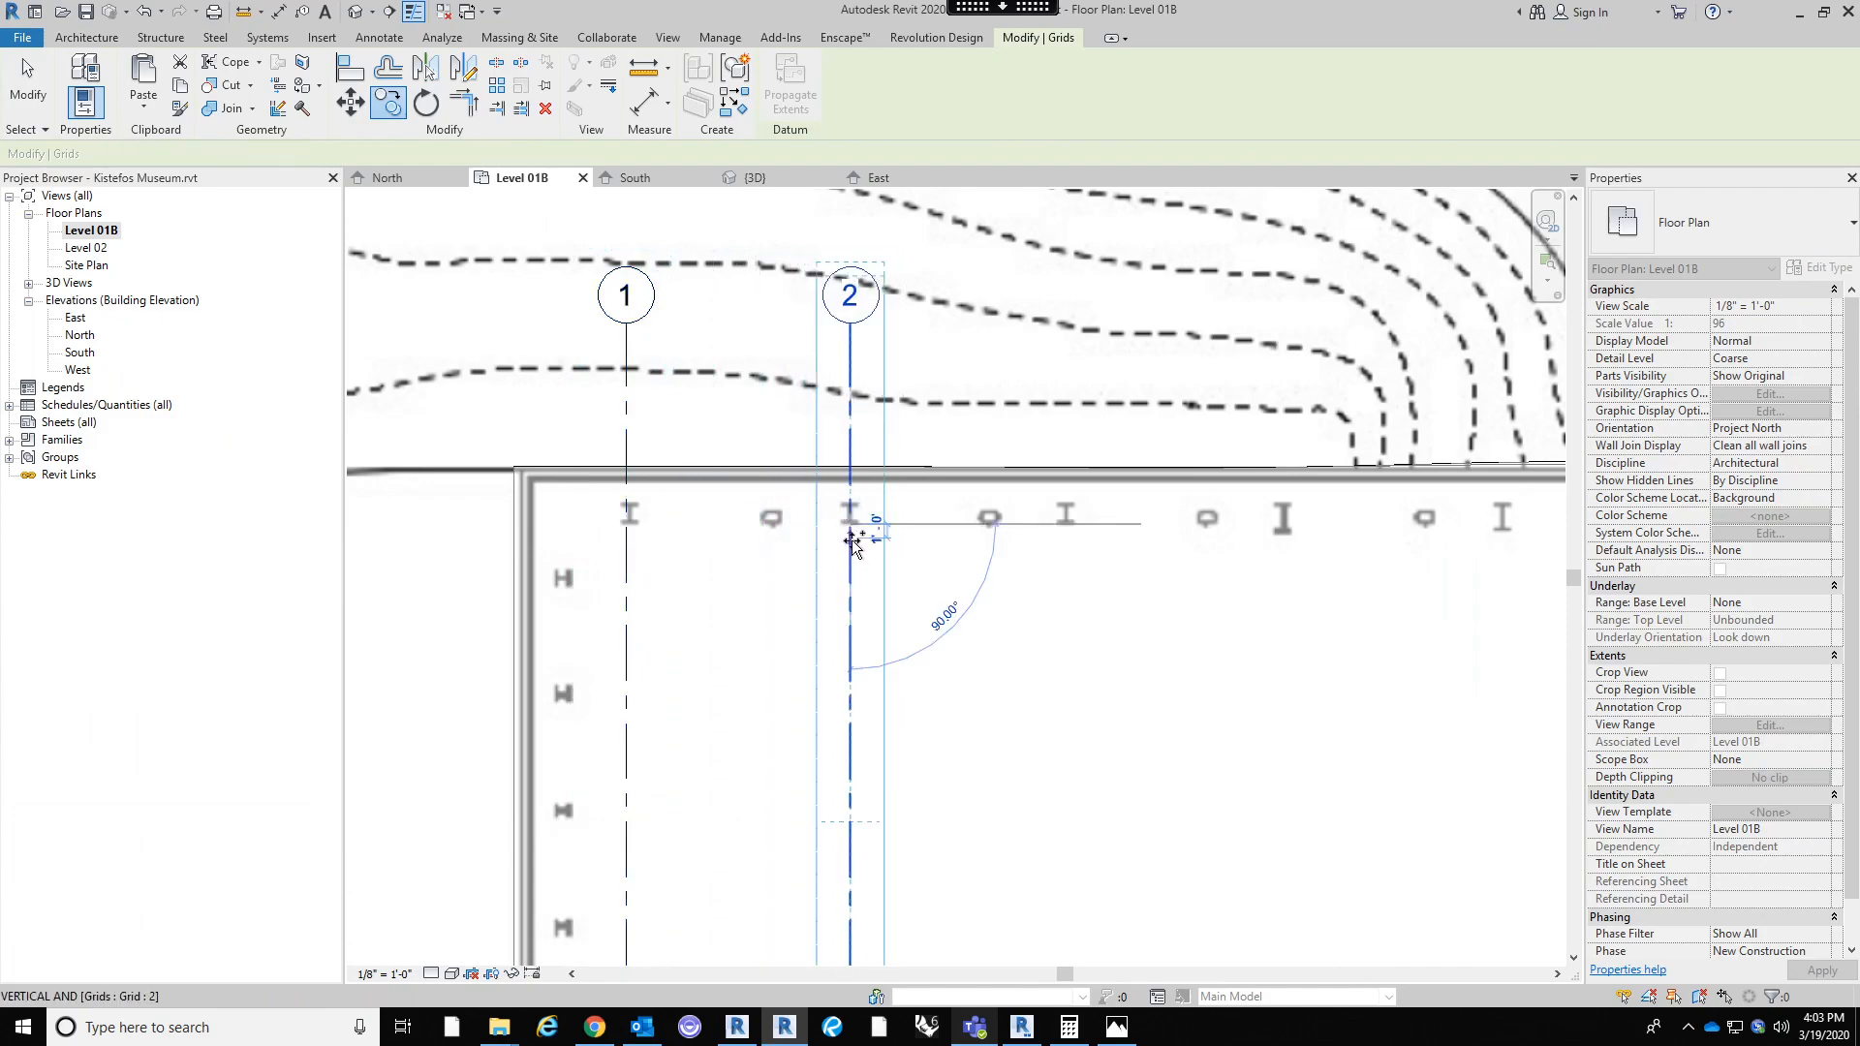
{"action": "key", "text": "Escape"}
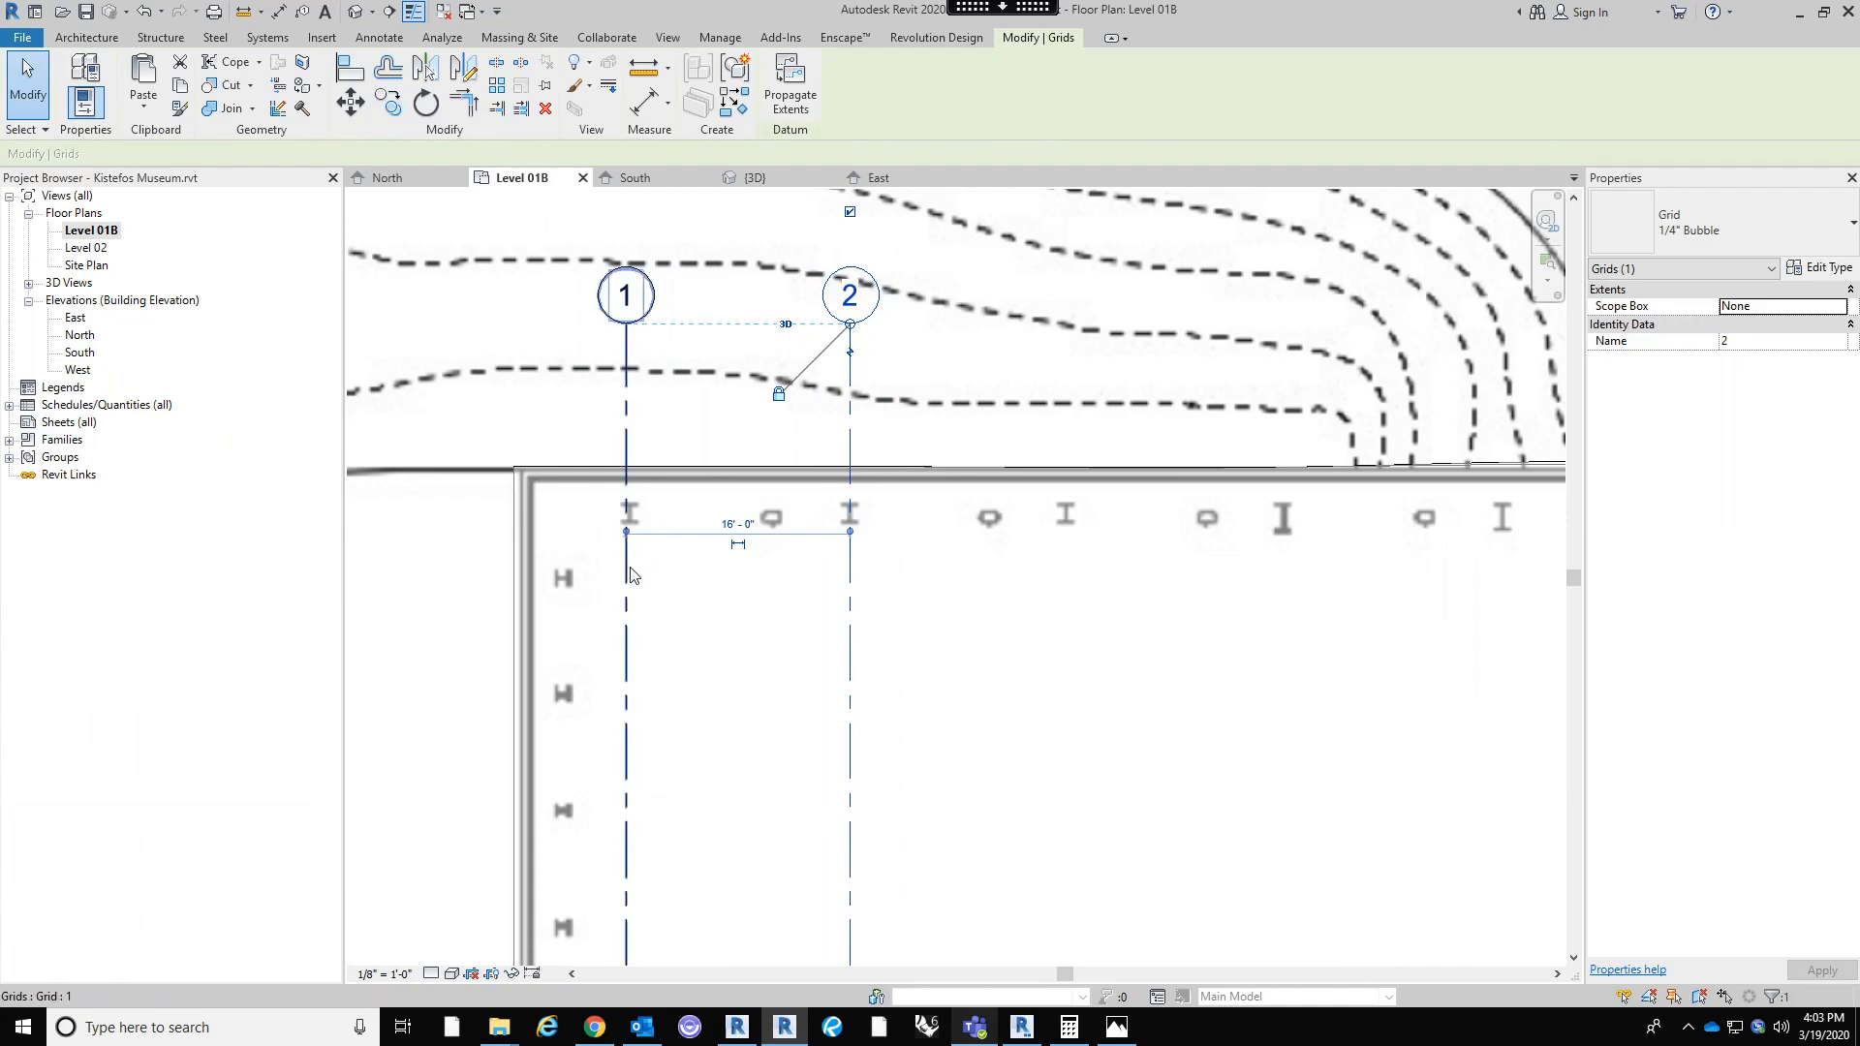
Set the spacing between grids 1 and 2 to 15.5 feet by moving grid 1, and compare it with the columns
{"action": "left_click", "coordinate": [749, 526]}
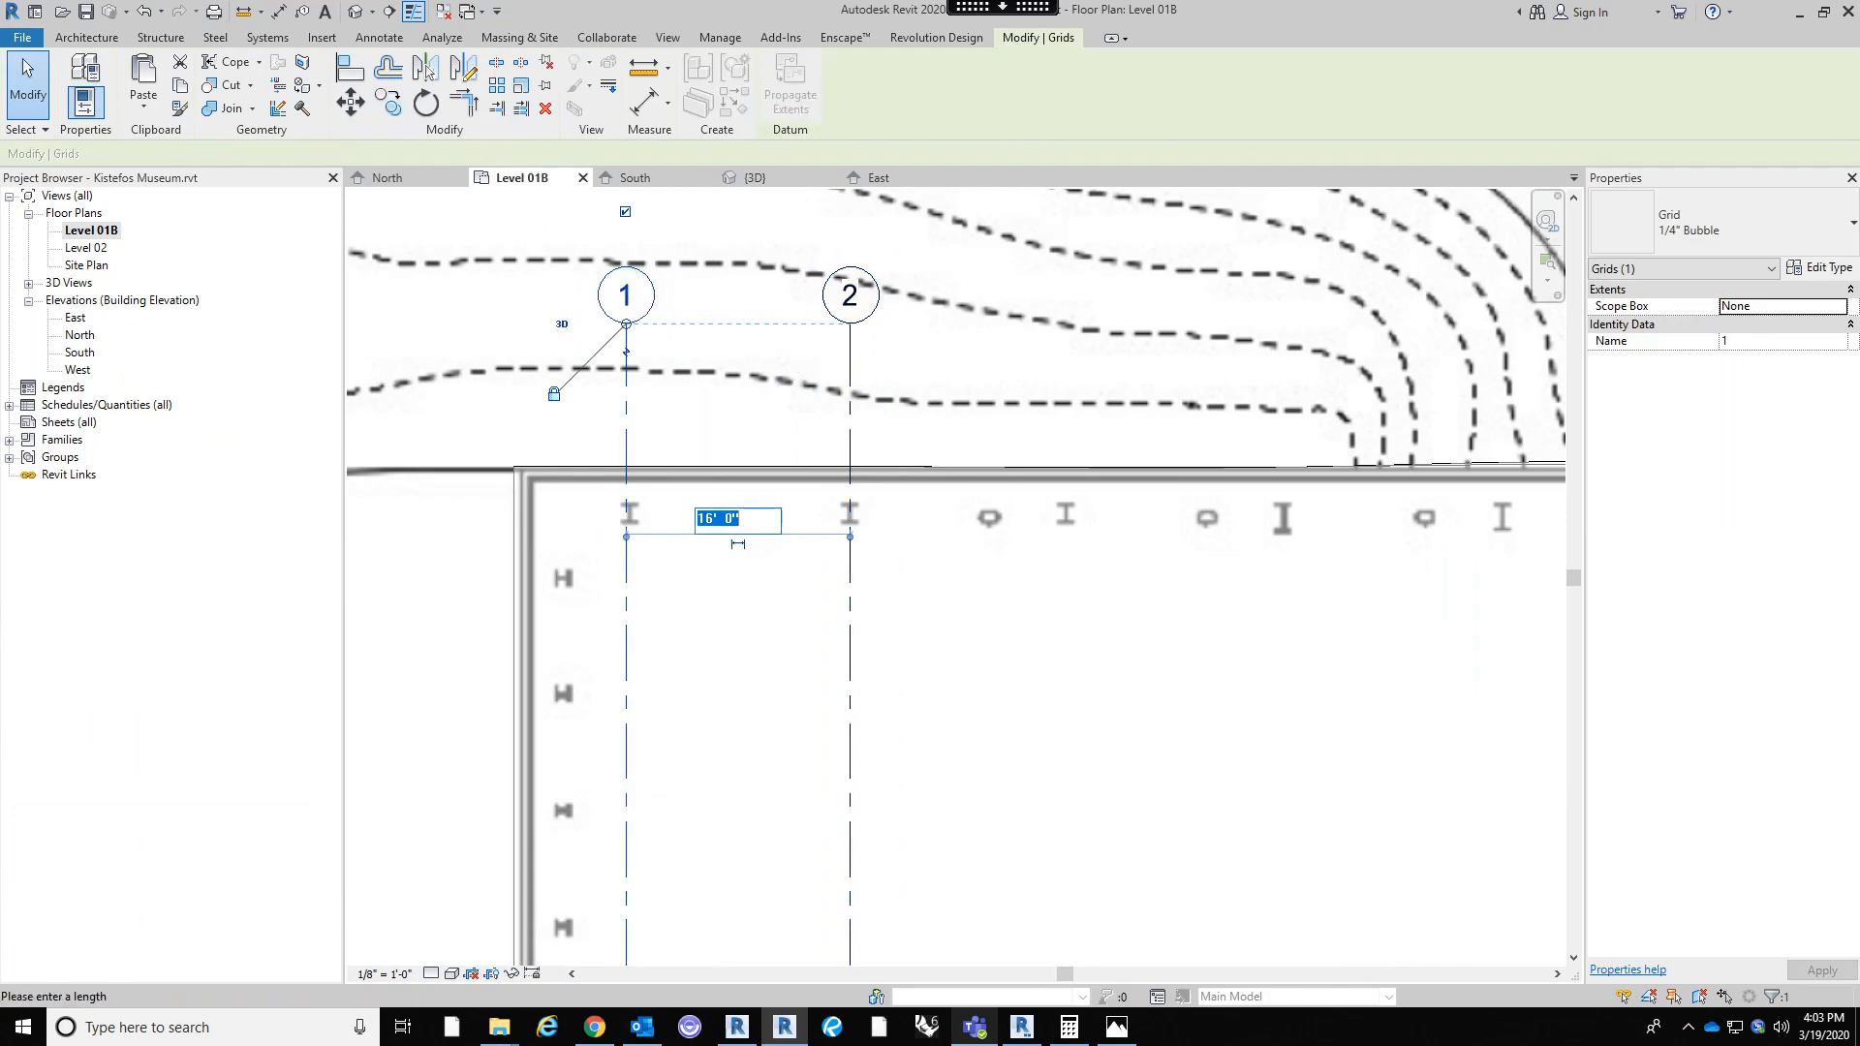
{"action": "type", "text": "15.5"}
{"action": "key", "text": "Return"}
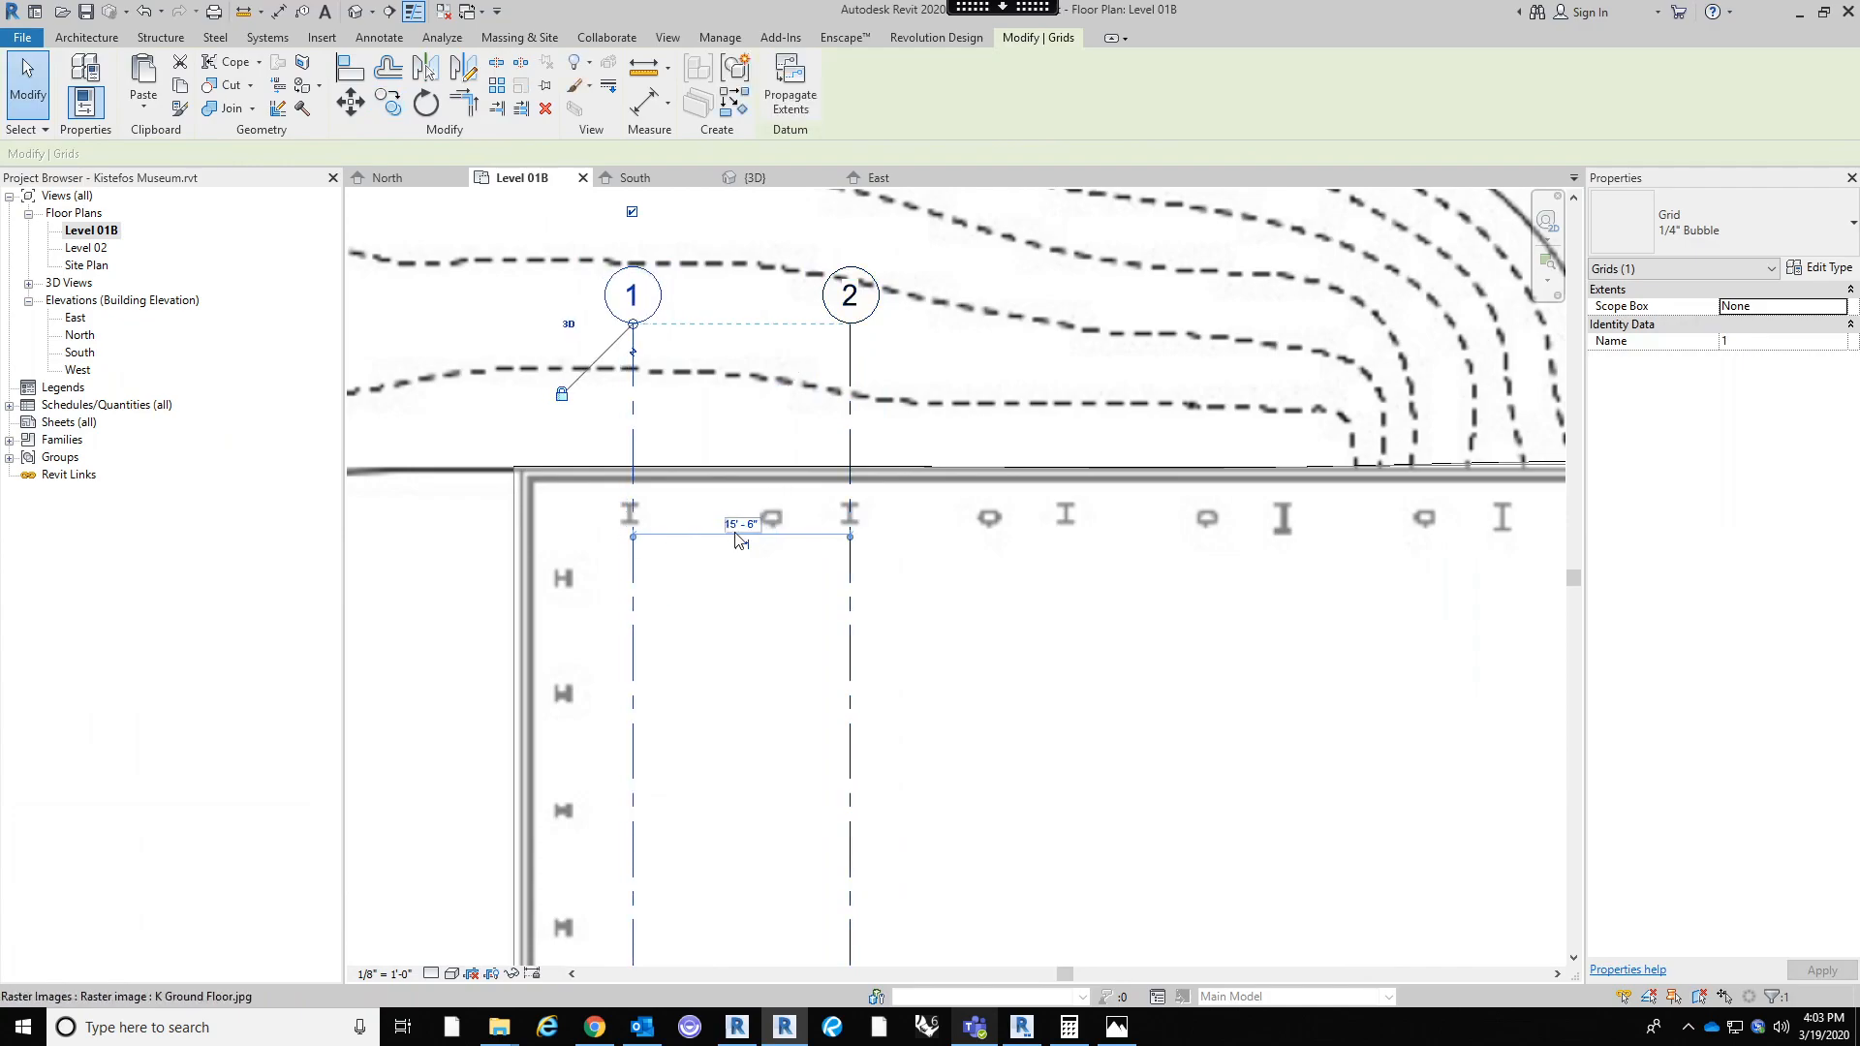
{"action": "scroll", "coordinate": [667, 514], "scroll_direction": "up", "scroll_amount": 3}
{"action": "scroll", "coordinate": [665, 514], "scroll_direction": "down", "scroll_amount": 3}
{"action": "scroll", "coordinate": [641, 496], "scroll_direction": "up", "scroll_amount": 4}
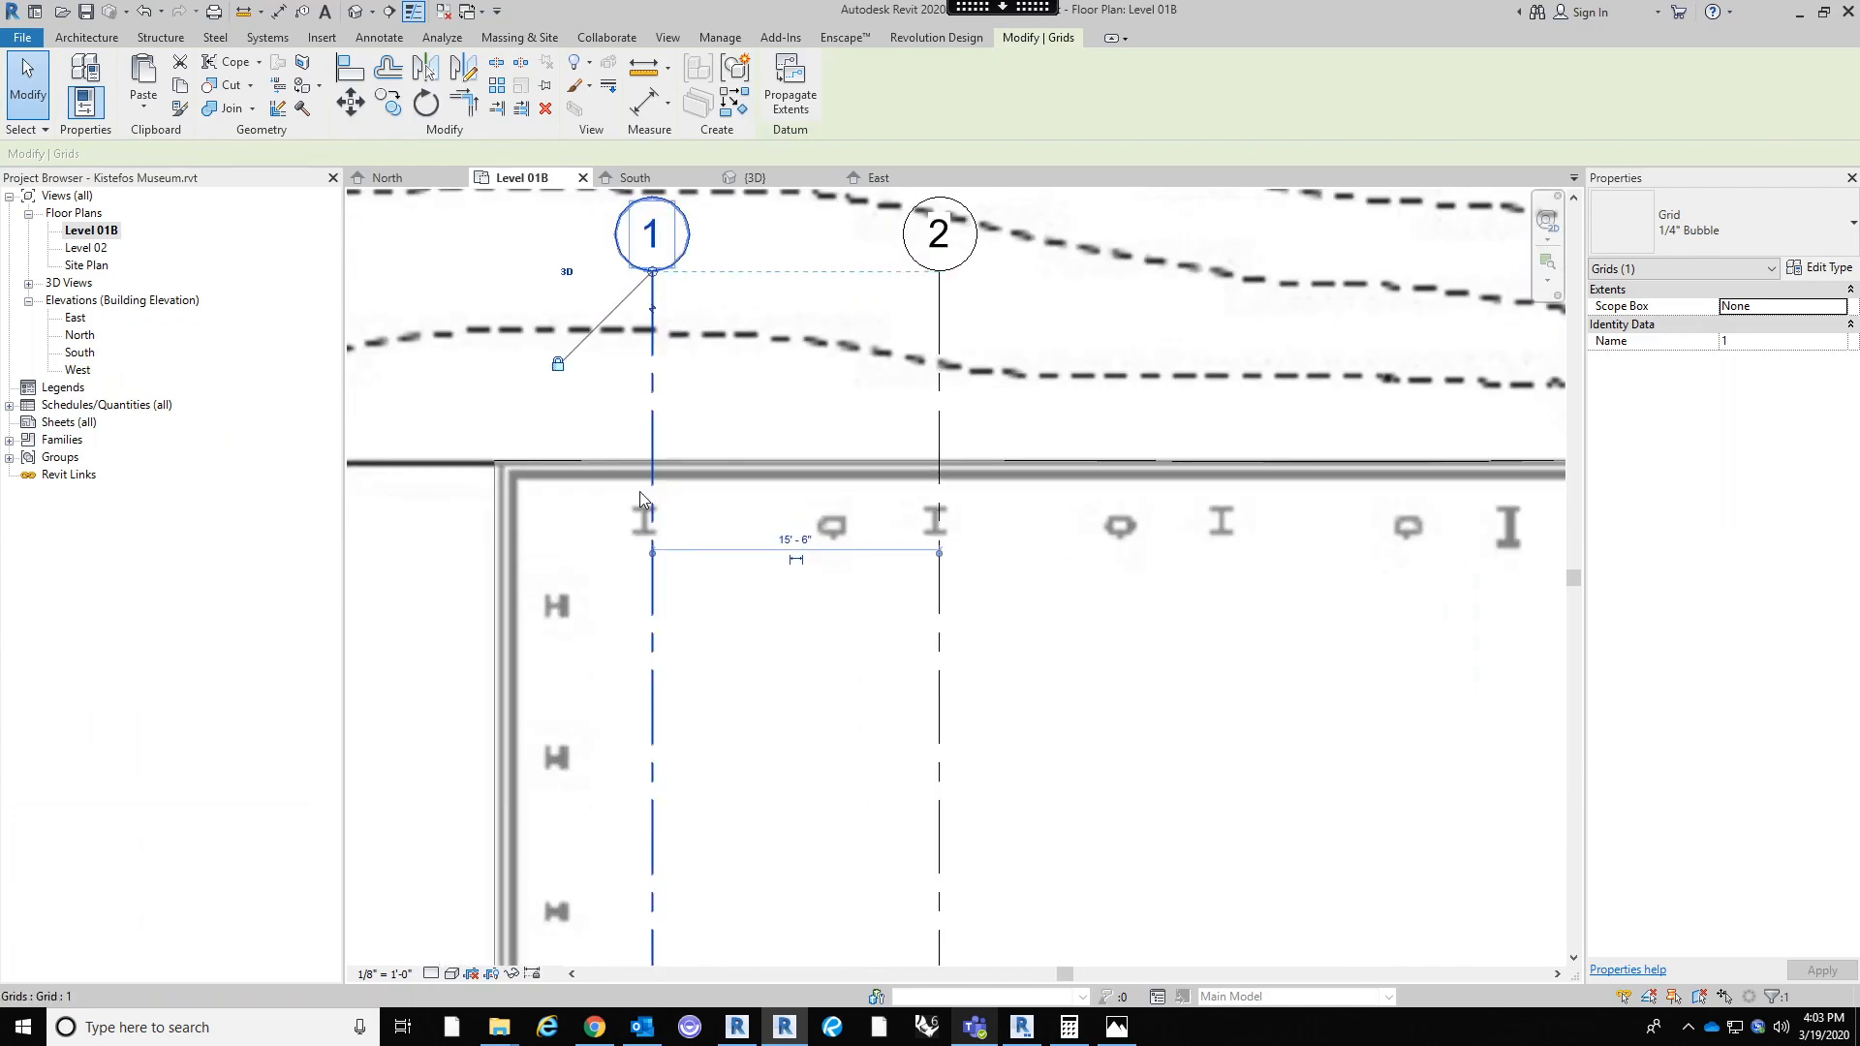
{"action": "scroll", "coordinate": [765, 668], "scroll_direction": "down", "scroll_amount": 5}
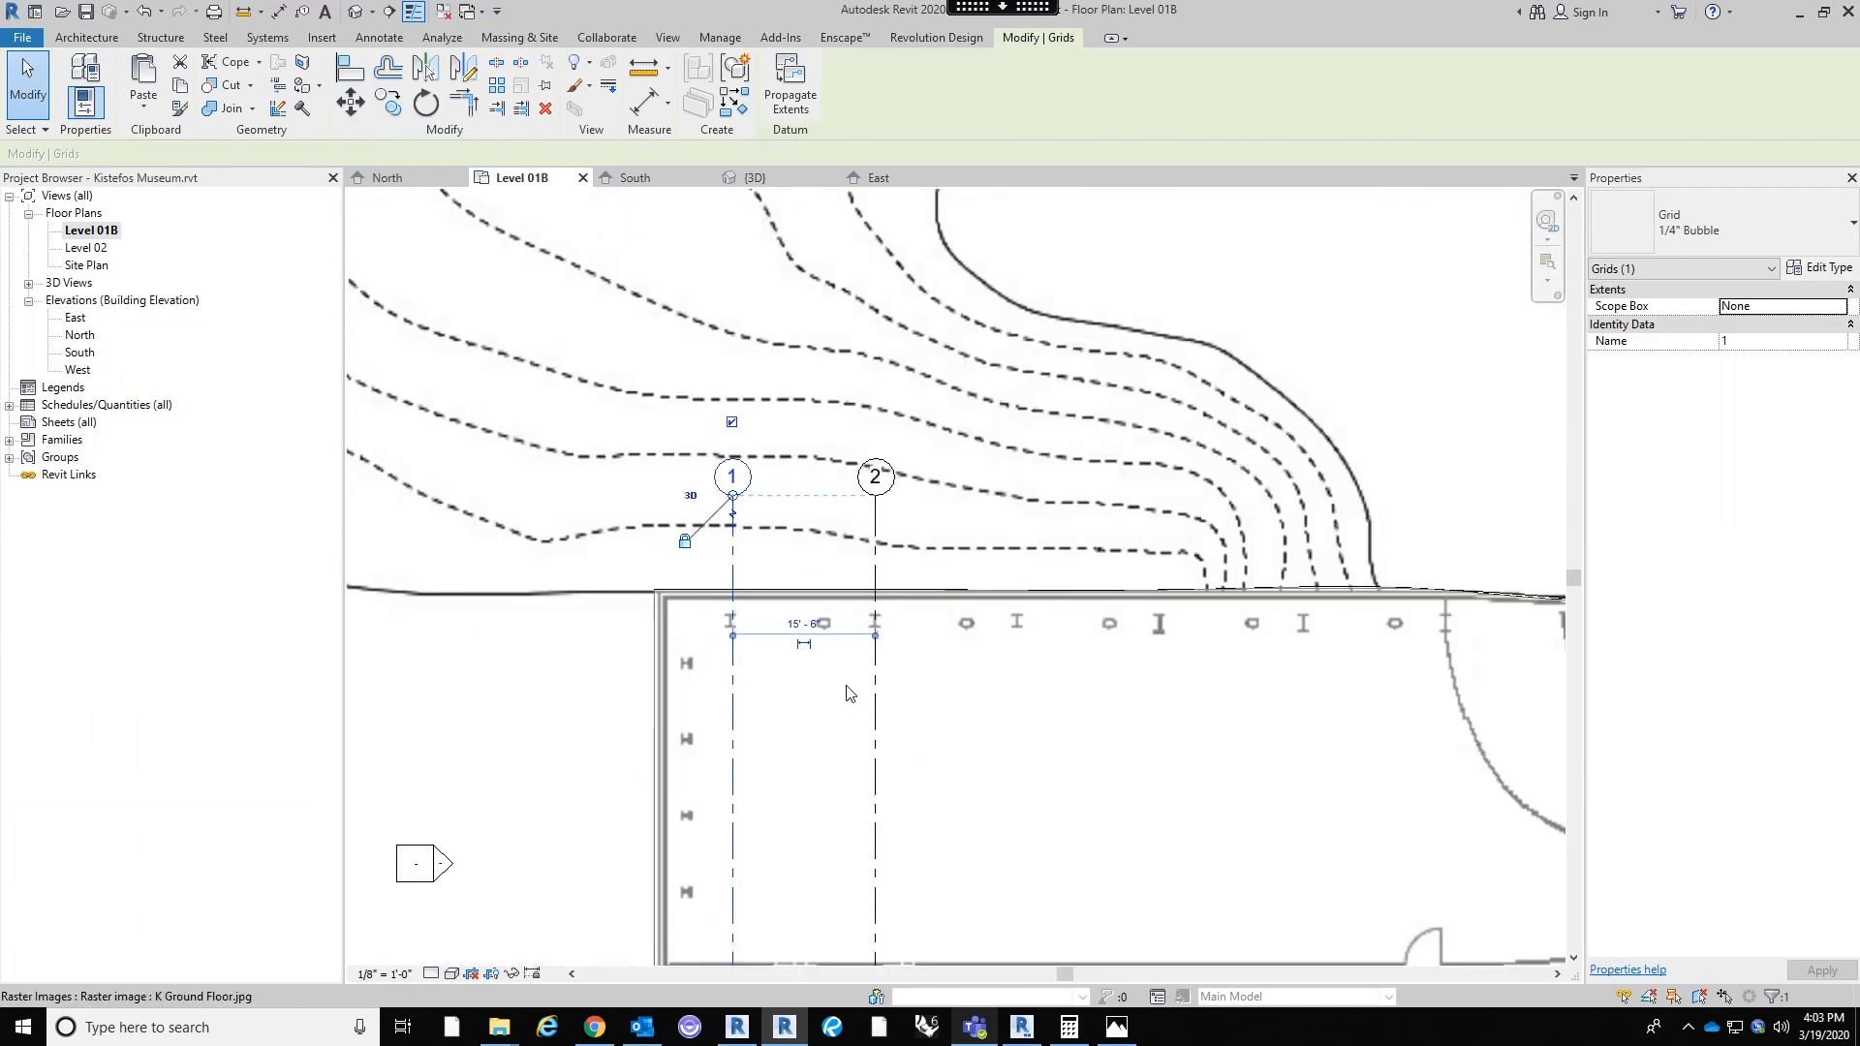
{"action": "key", "text": "Escape"}
Make multiple copies of grid 2 at one-bay spacing across the wide section, up to grid 7 at the twist's start
{"action": "left_click", "coordinate": [850, 706]}
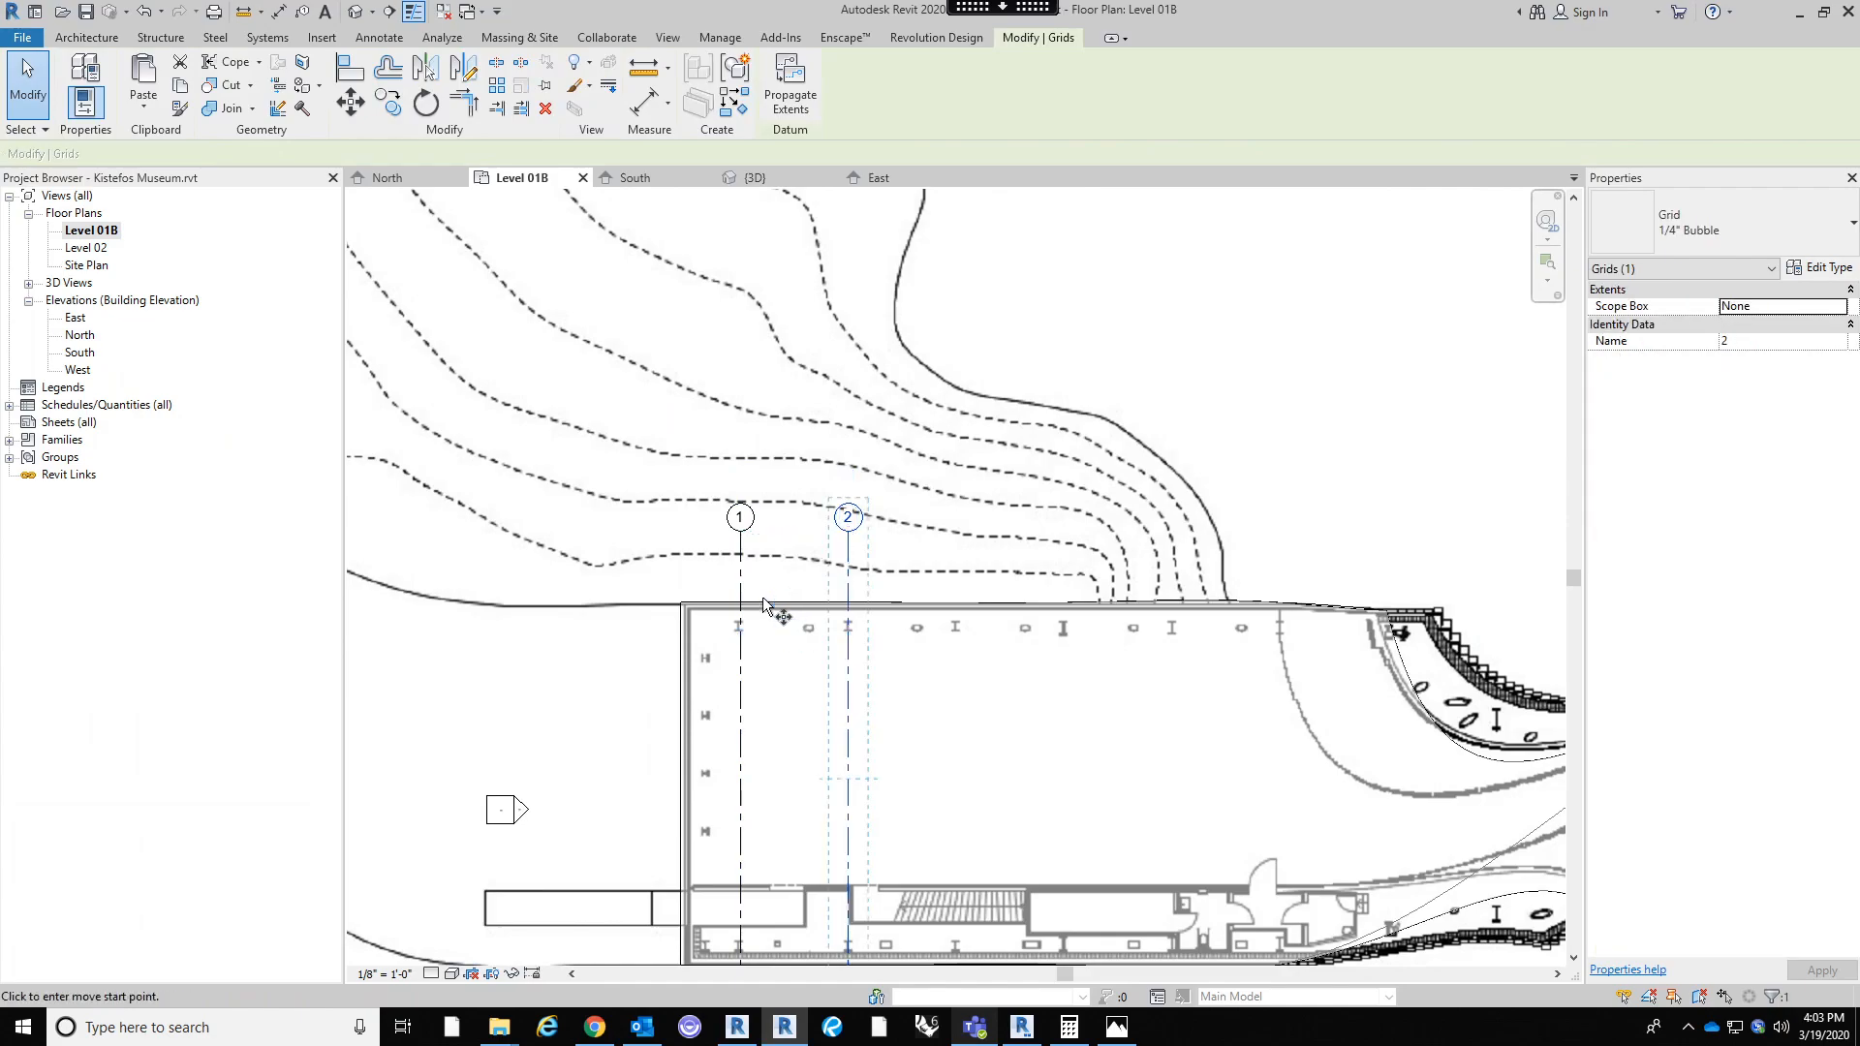
{"action": "key", "text": "c"}
{"action": "key", "text": "o"}
{"action": "left_click", "coordinate": [852, 598]}
{"action": "left_click", "coordinate": [957, 597]}
{"action": "left_click", "coordinate": [1064, 592]}
{"action": "left_click", "coordinate": [1173, 591]}
{"action": "scroll", "coordinate": [1210, 595], "scroll_direction": "down", "scroll_amount": 2}
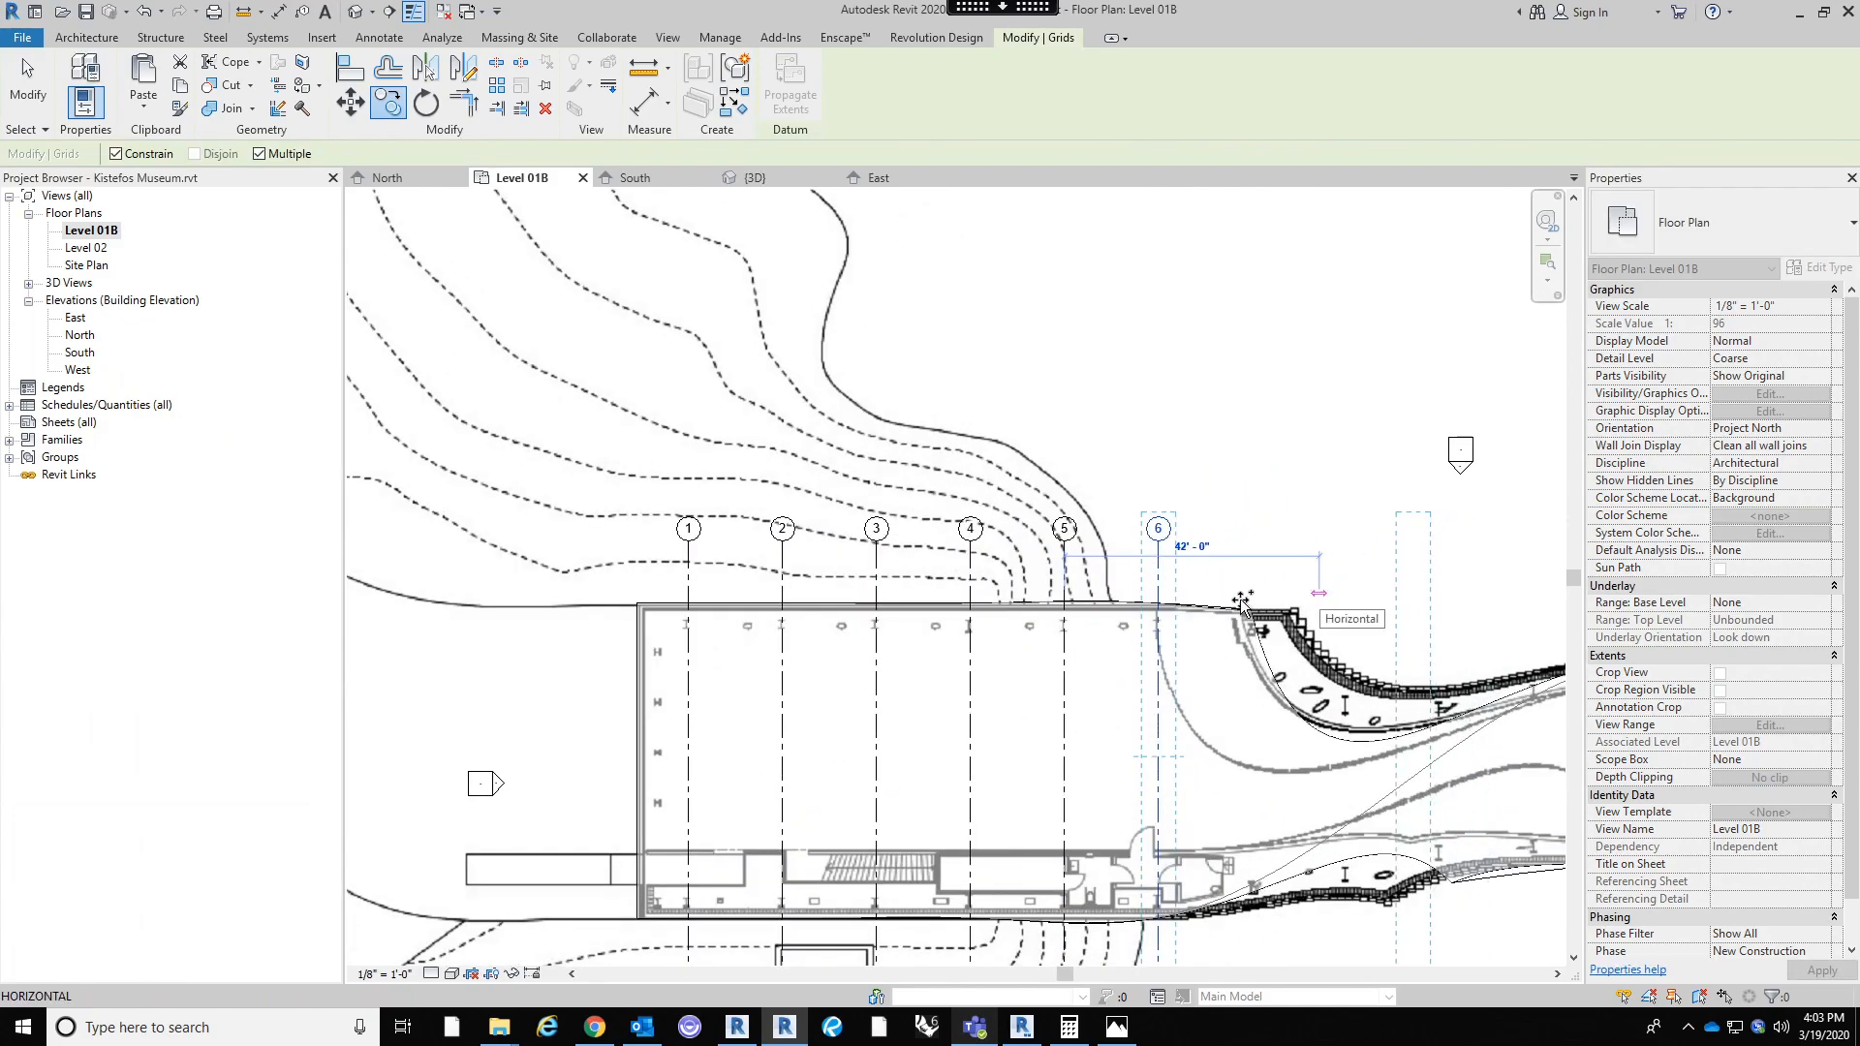
{"action": "left_click", "coordinate": [1161, 592]}
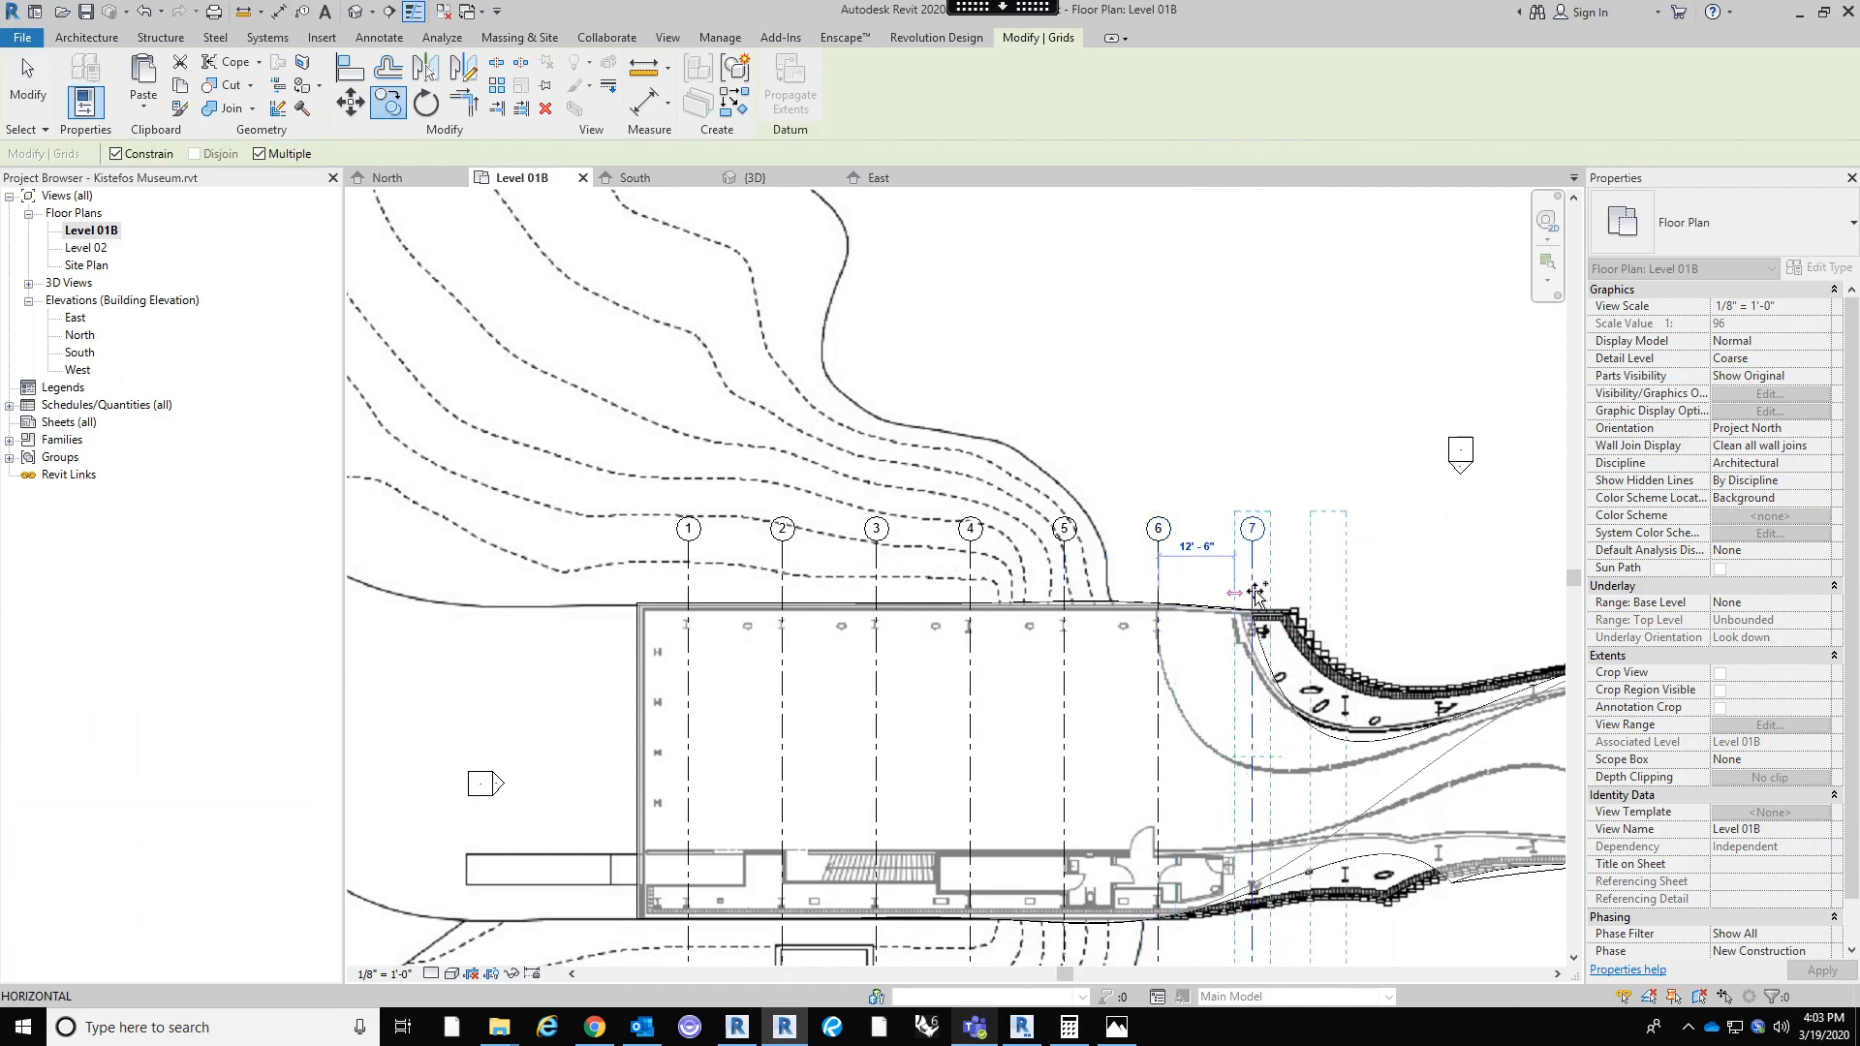
{"action": "left_click", "coordinate": [1255, 593]}
Continue the evenly spaced grid copies through the twisted section, up to grid 11 where the narrow section begins
{"action": "middle_click_drag", "start_coordinate": [1364, 605], "coordinate": [1063, 610]}
{"action": "left_click", "coordinate": [1048, 615]}
{"action": "left_click", "coordinate": [1140, 608]}
{"action": "left_click", "coordinate": [1234, 608]}
{"action": "middle_click_drag", "start_coordinate": [1310, 606], "coordinate": [922, 589]}
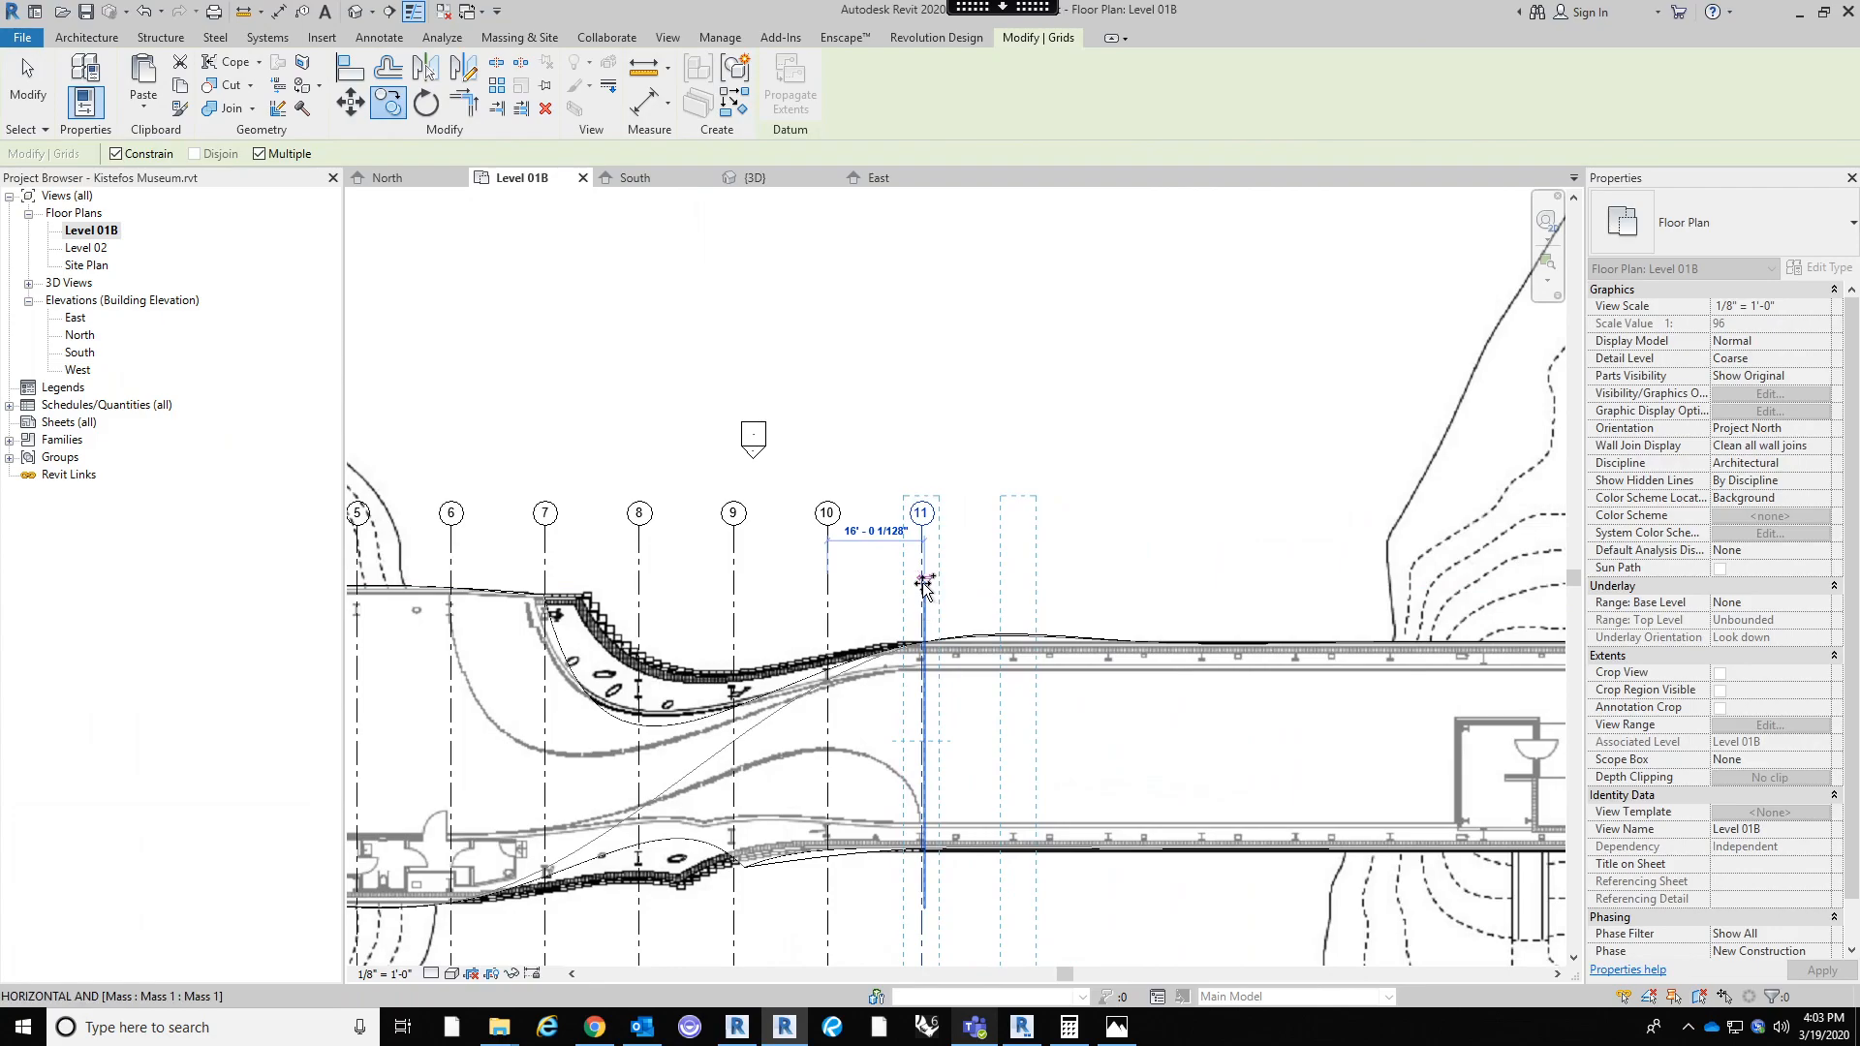
{"action": "scroll", "coordinate": [944, 581], "scroll_direction": "down", "scroll_amount": 3}
{"action": "key", "text": "Escape"}
Make multiple copies of grid 11 at the same bay spacing along the narrow section, up to grid 18 at its end wall
{"action": "middle_click_drag", "start_coordinate": [1049, 597], "coordinate": [1138, 596]}
{"action": "scroll", "coordinate": [1138, 593], "scroll_direction": "down", "scroll_amount": 4}
{"action": "scroll", "coordinate": [1209, 577], "scroll_direction": "up", "scroll_amount": 3}
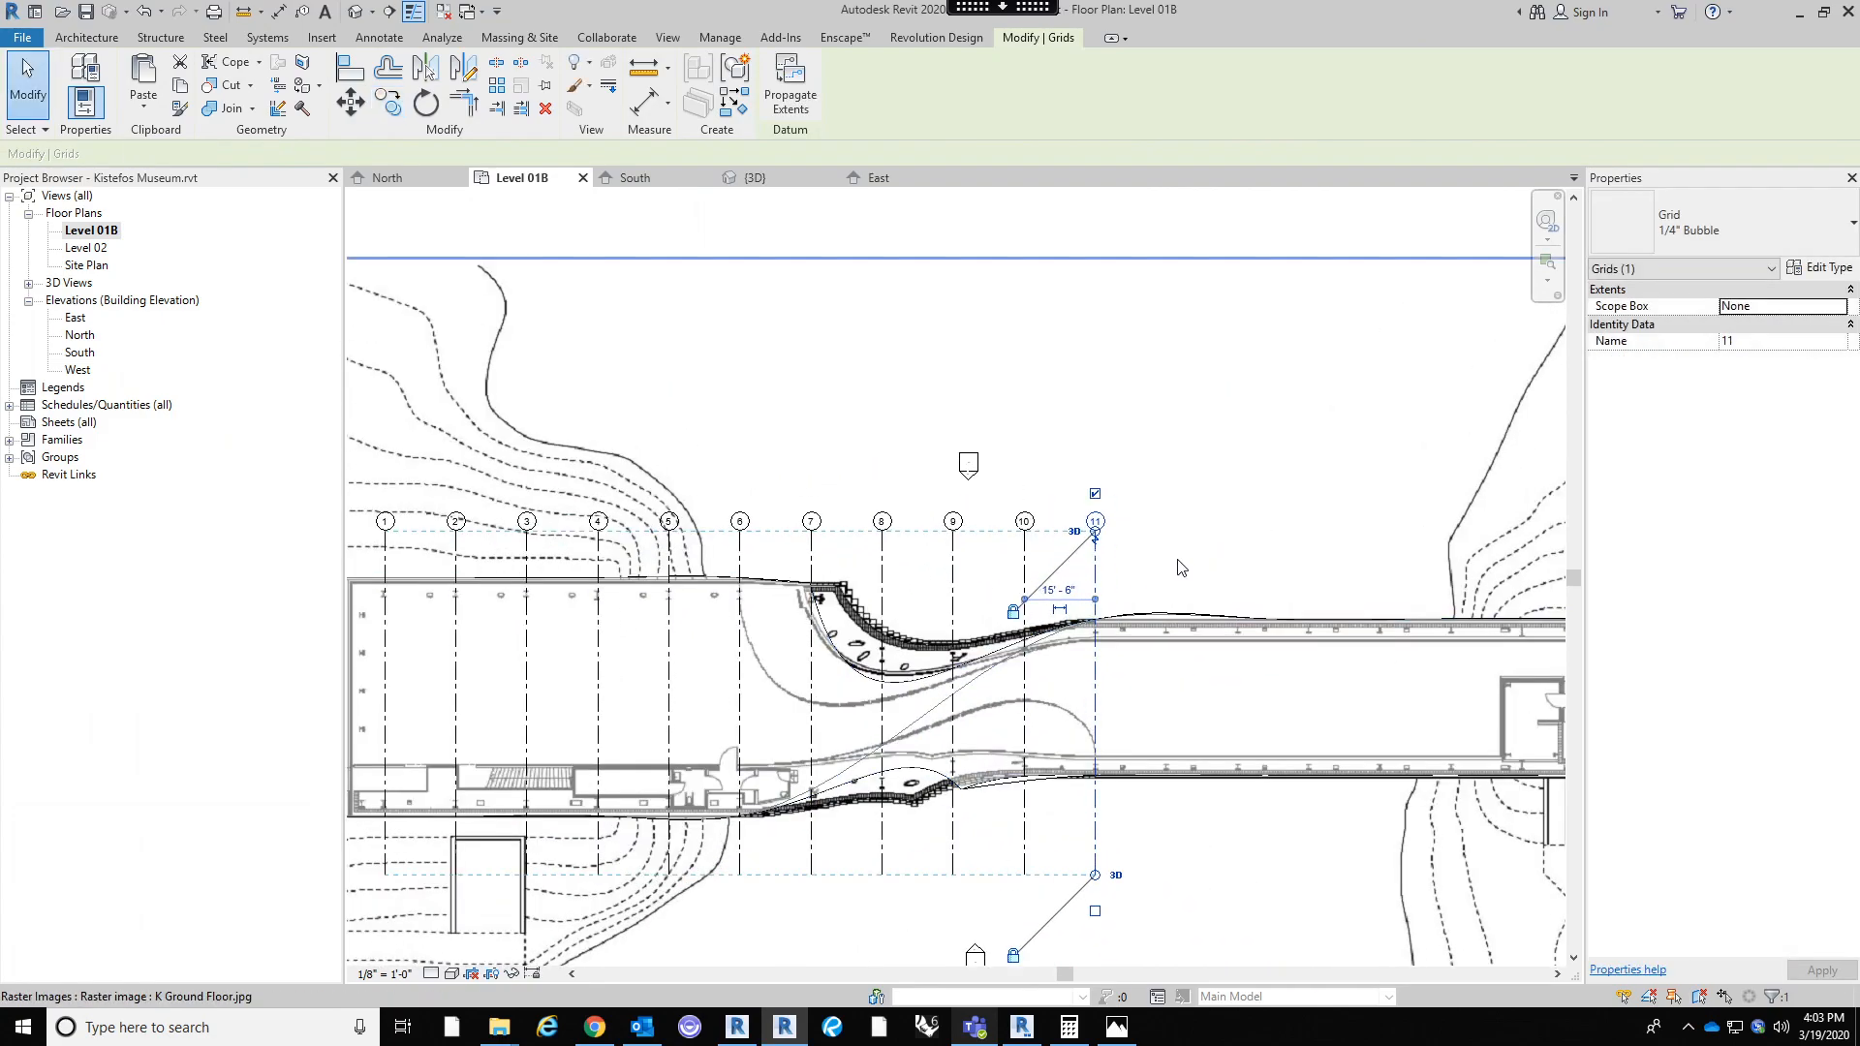
{"action": "scroll", "coordinate": [1180, 568], "scroll_direction": "down", "scroll_amount": 2}
{"action": "scroll", "coordinate": [1171, 550], "scroll_direction": "up", "scroll_amount": 4}
{"action": "middle_click_drag", "start_coordinate": [1171, 550], "coordinate": [917, 495]}
{"action": "scroll", "coordinate": [918, 495], "scroll_direction": "down", "scroll_amount": 1}
{"action": "key", "text": "c"}
{"action": "key", "text": "o"}
{"action": "left_click", "coordinate": [793, 507]}
{"action": "left_click", "coordinate": [855, 505]}
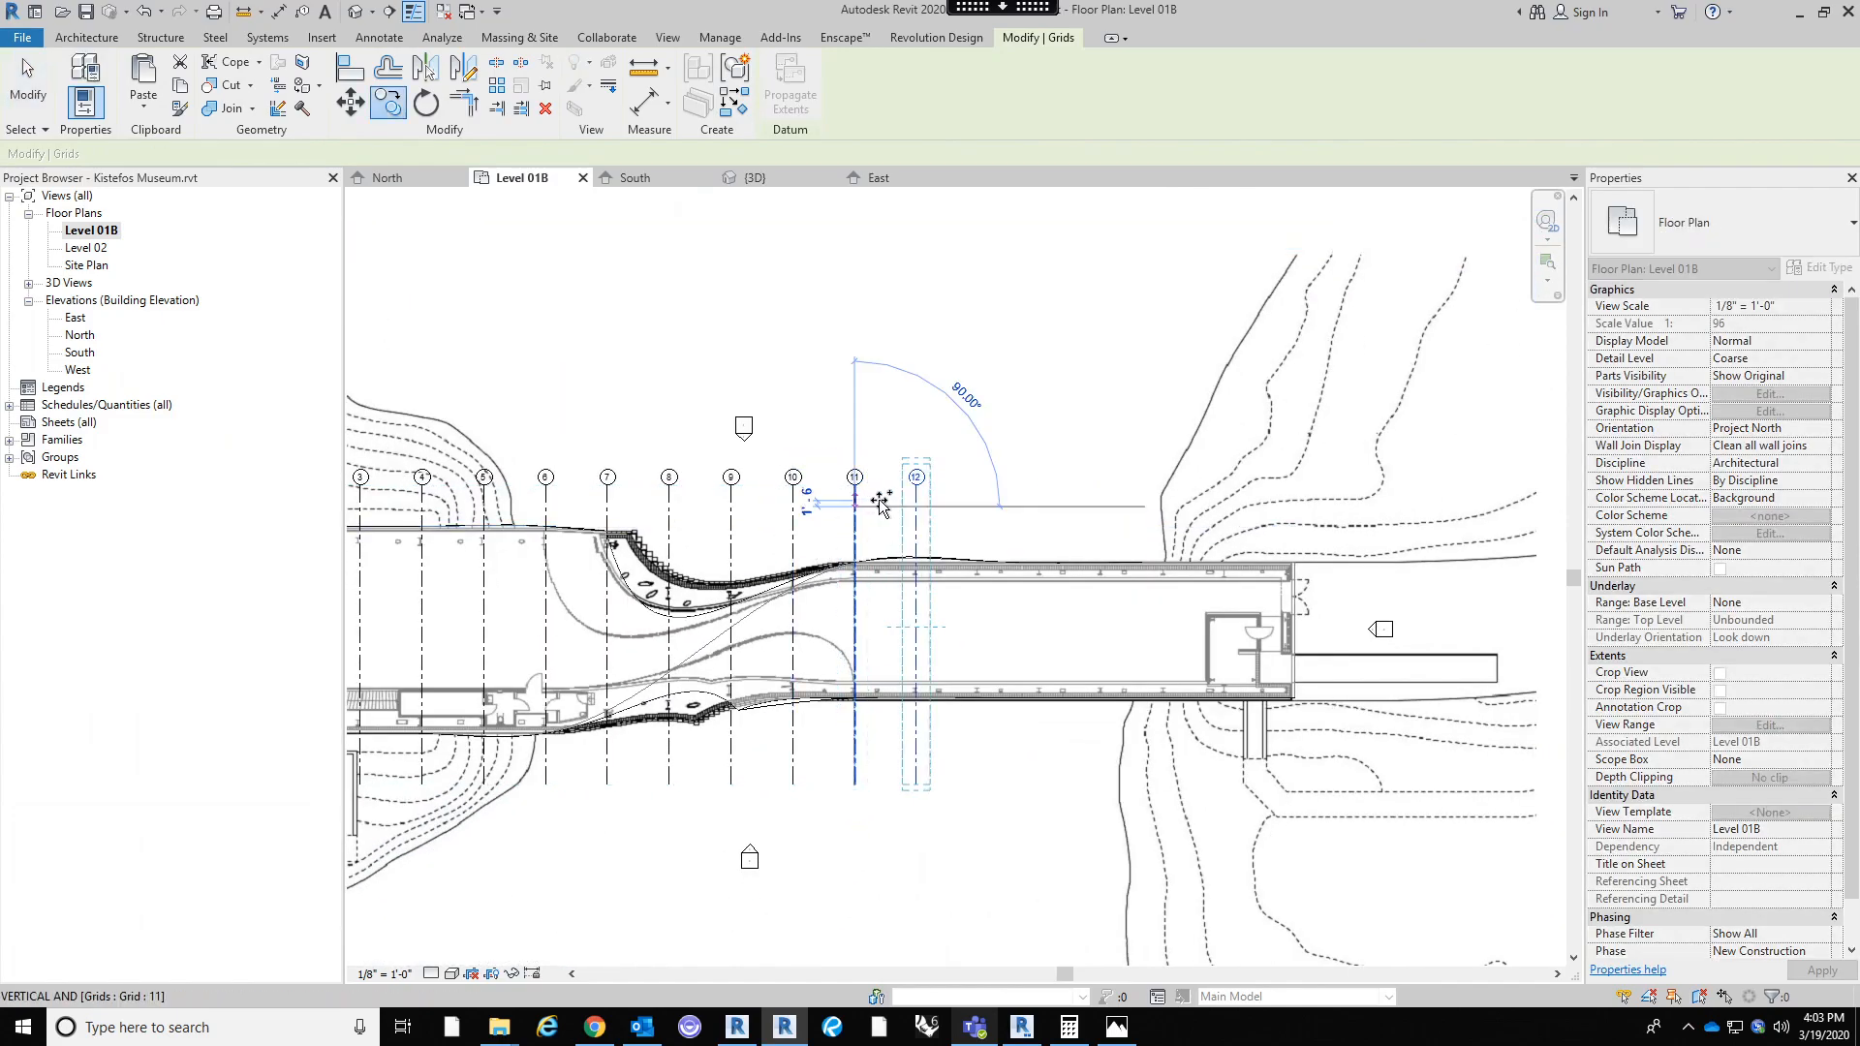
{"action": "left_click", "coordinate": [916, 505]}
{"action": "left_click", "coordinate": [978, 505]}
{"action": "left_click", "coordinate": [1039, 505]}
{"action": "left_click", "coordinate": [1102, 505]}
{"action": "left_click", "coordinate": [1163, 505]}
{"action": "left_click", "coordinate": [1225, 507]}
{"action": "scroll", "coordinate": [1243, 512], "scroll_direction": "up", "scroll_amount": 8}
{"action": "left_click", "coordinate": [1330, 579]}
{"action": "key", "text": "Escape"}
{"action": "key", "text": "Escape"}
Examine how the vertical grids line up with the plan's columns at both ends of the building
{"action": "scroll", "coordinate": [1319, 520], "scroll_direction": "down", "scroll_amount": 8}
{"action": "scroll", "coordinate": [930, 579], "scroll_direction": "down", "scroll_amount": 5}
{"action": "scroll", "coordinate": [925, 573], "scroll_direction": "up", "scroll_amount": 6}
{"action": "middle_click_drag", "start_coordinate": [920, 601], "coordinate": [1192, 547]}
{"action": "scroll", "coordinate": [1162, 548], "scroll_direction": "down", "scroll_amount": 4}
{"action": "scroll", "coordinate": [854, 523], "scroll_direction": "up", "scroll_amount": 4}
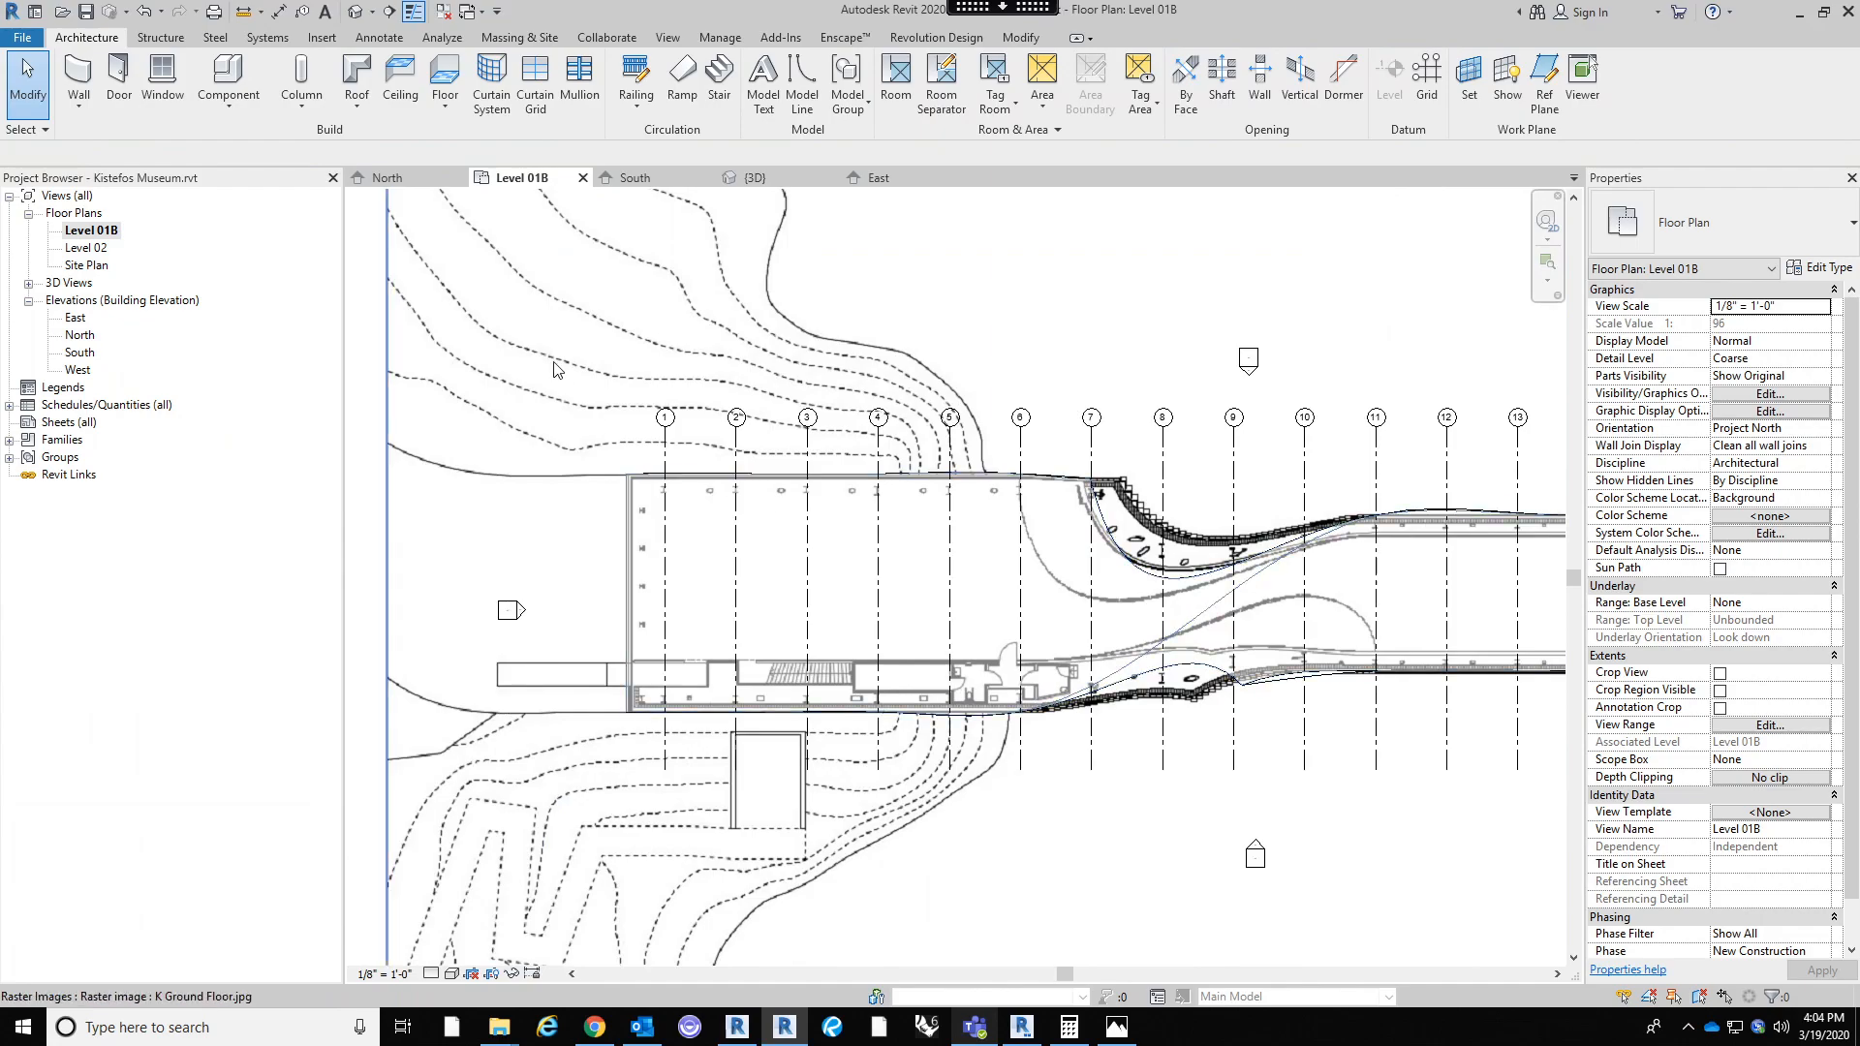
{"action": "middle_click_drag", "start_coordinate": [824, 257], "coordinate": [734, 248]}
{"action": "scroll", "coordinate": [735, 248], "scroll_direction": "down", "scroll_amount": 2}
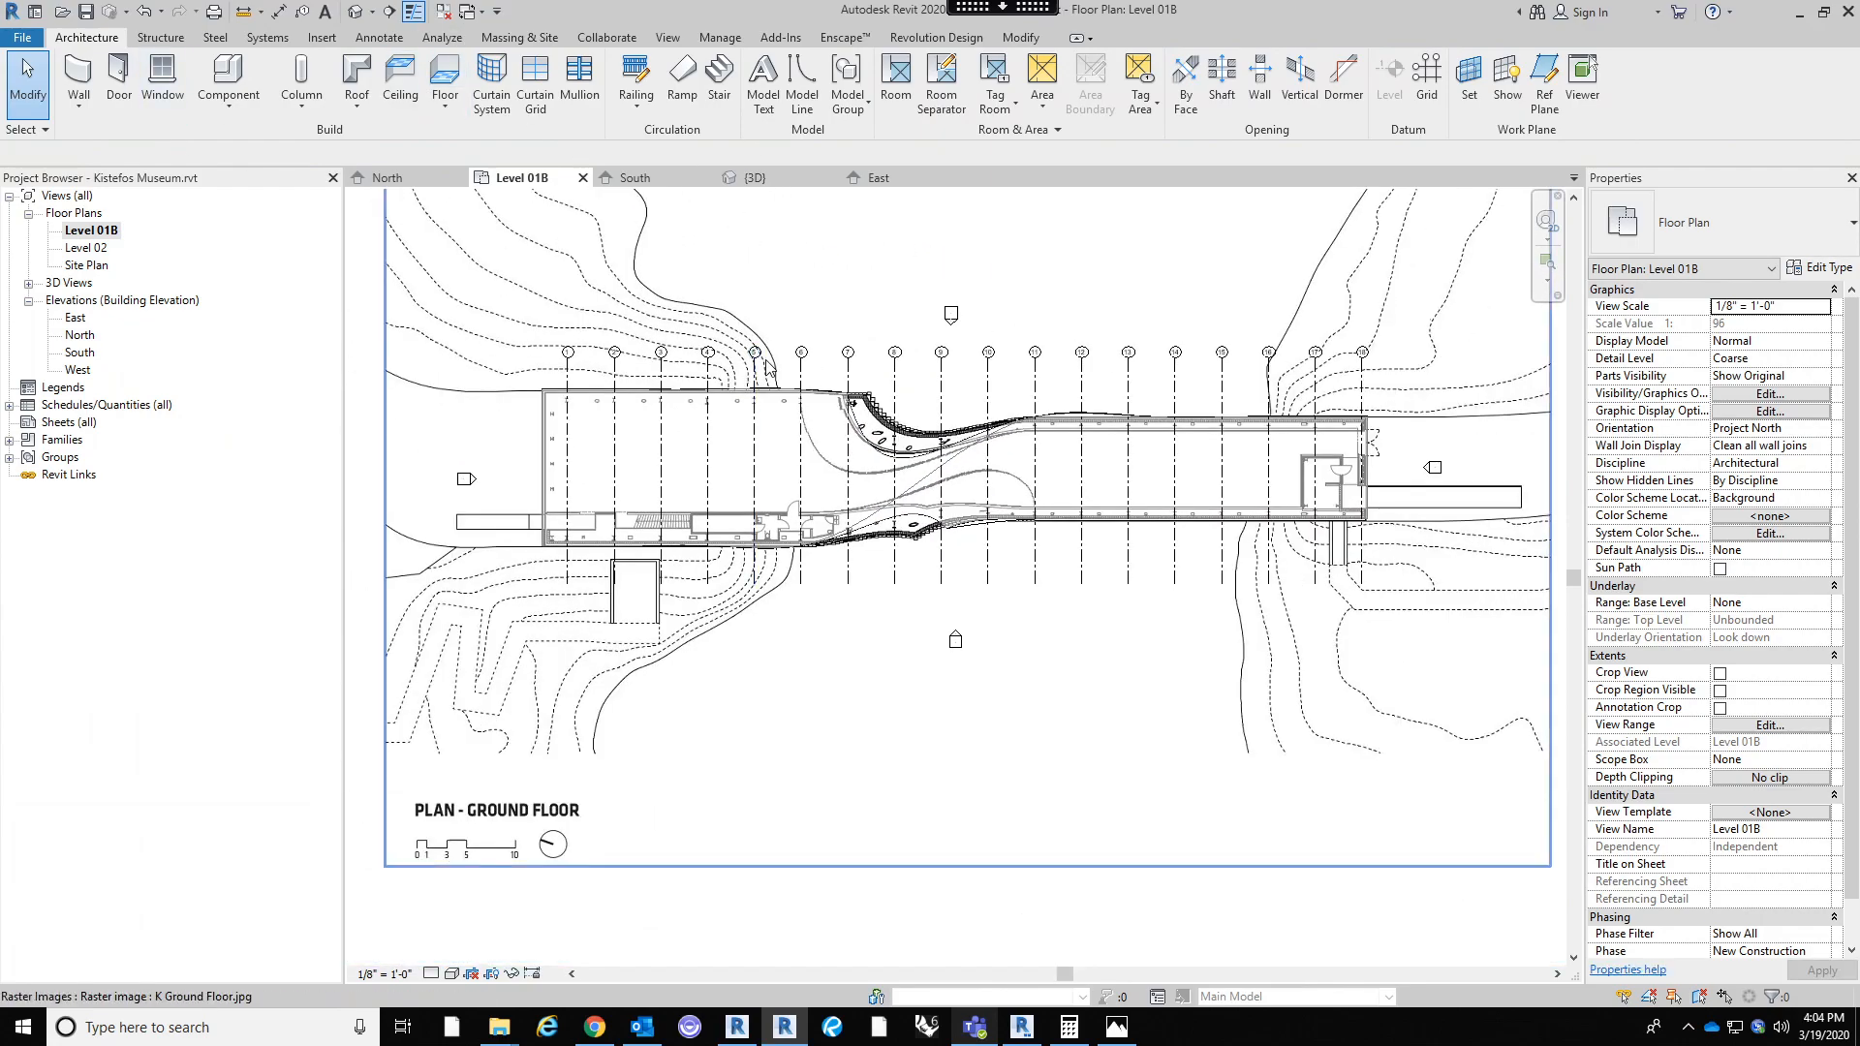
{"action": "scroll", "coordinate": [1440, 484], "scroll_direction": "up", "scroll_amount": 3}
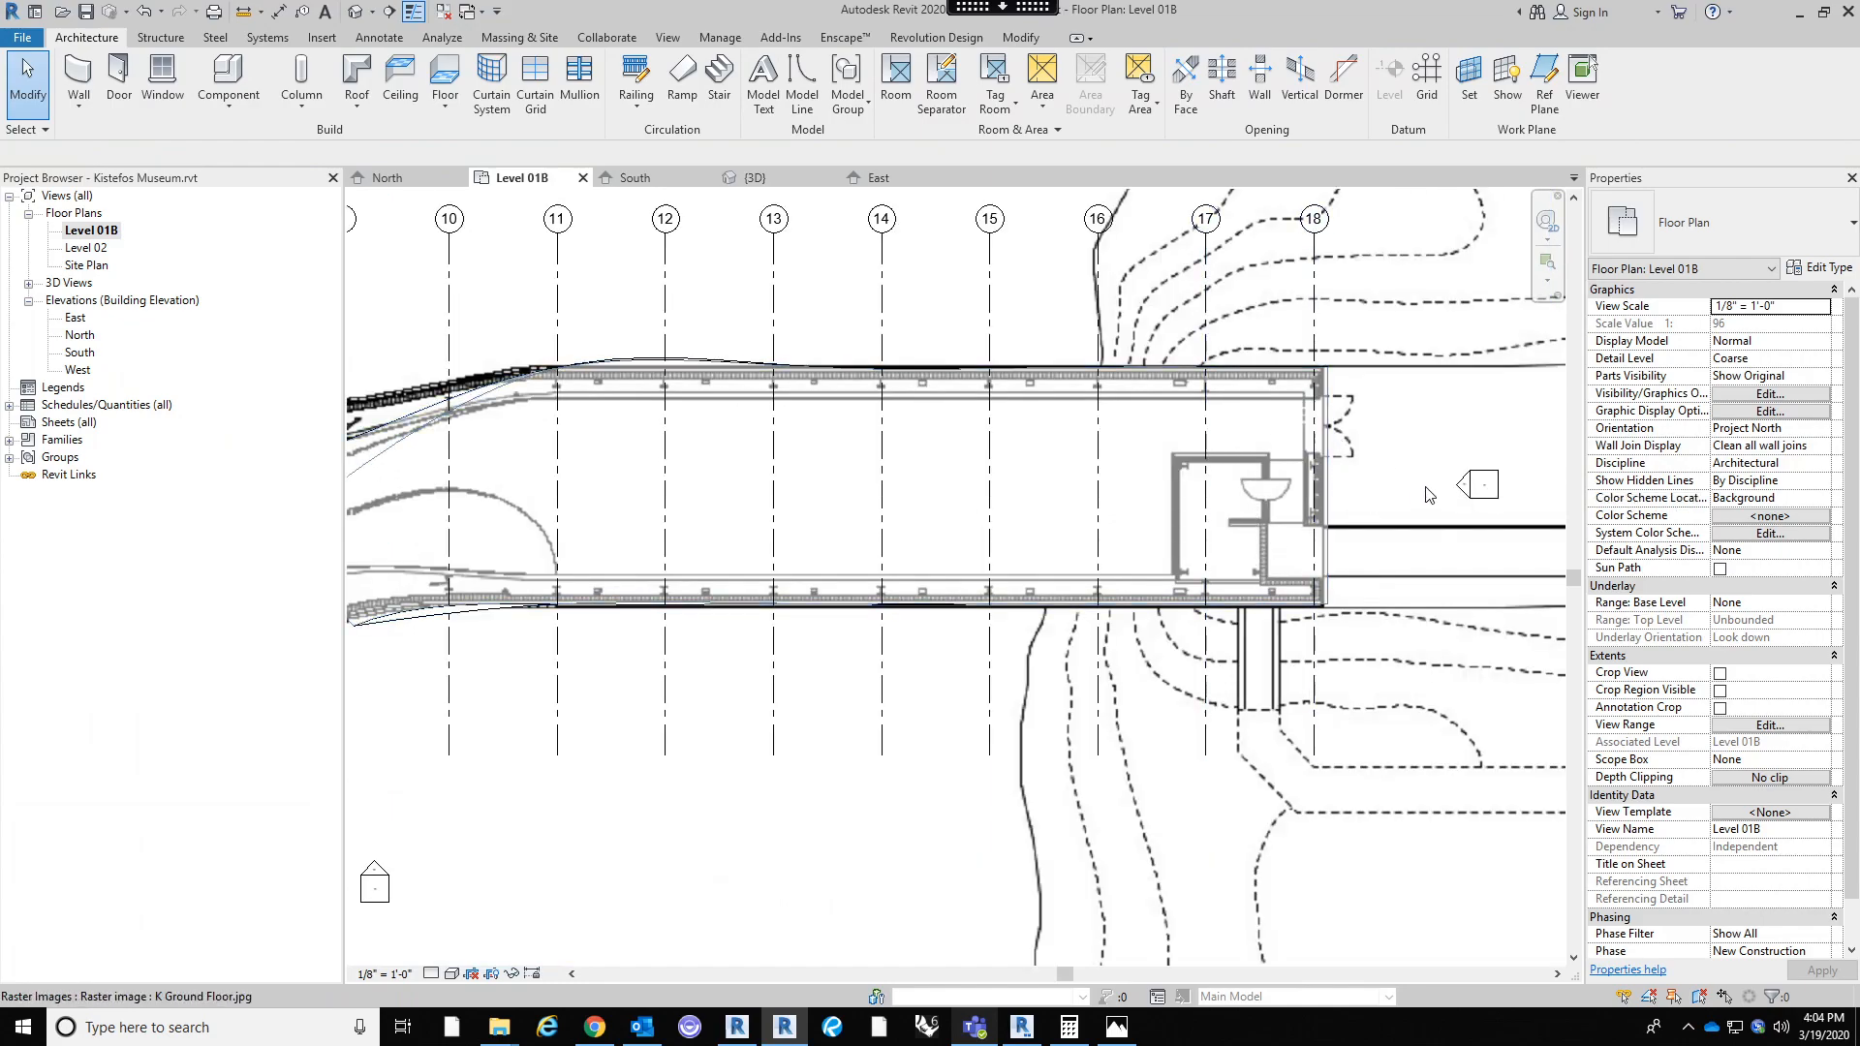
{"action": "scroll", "coordinate": [1426, 495], "scroll_direction": "down", "scroll_amount": 3}
{"action": "scroll", "coordinate": [530, 494], "scroll_direction": "up", "scroll_amount": 3}
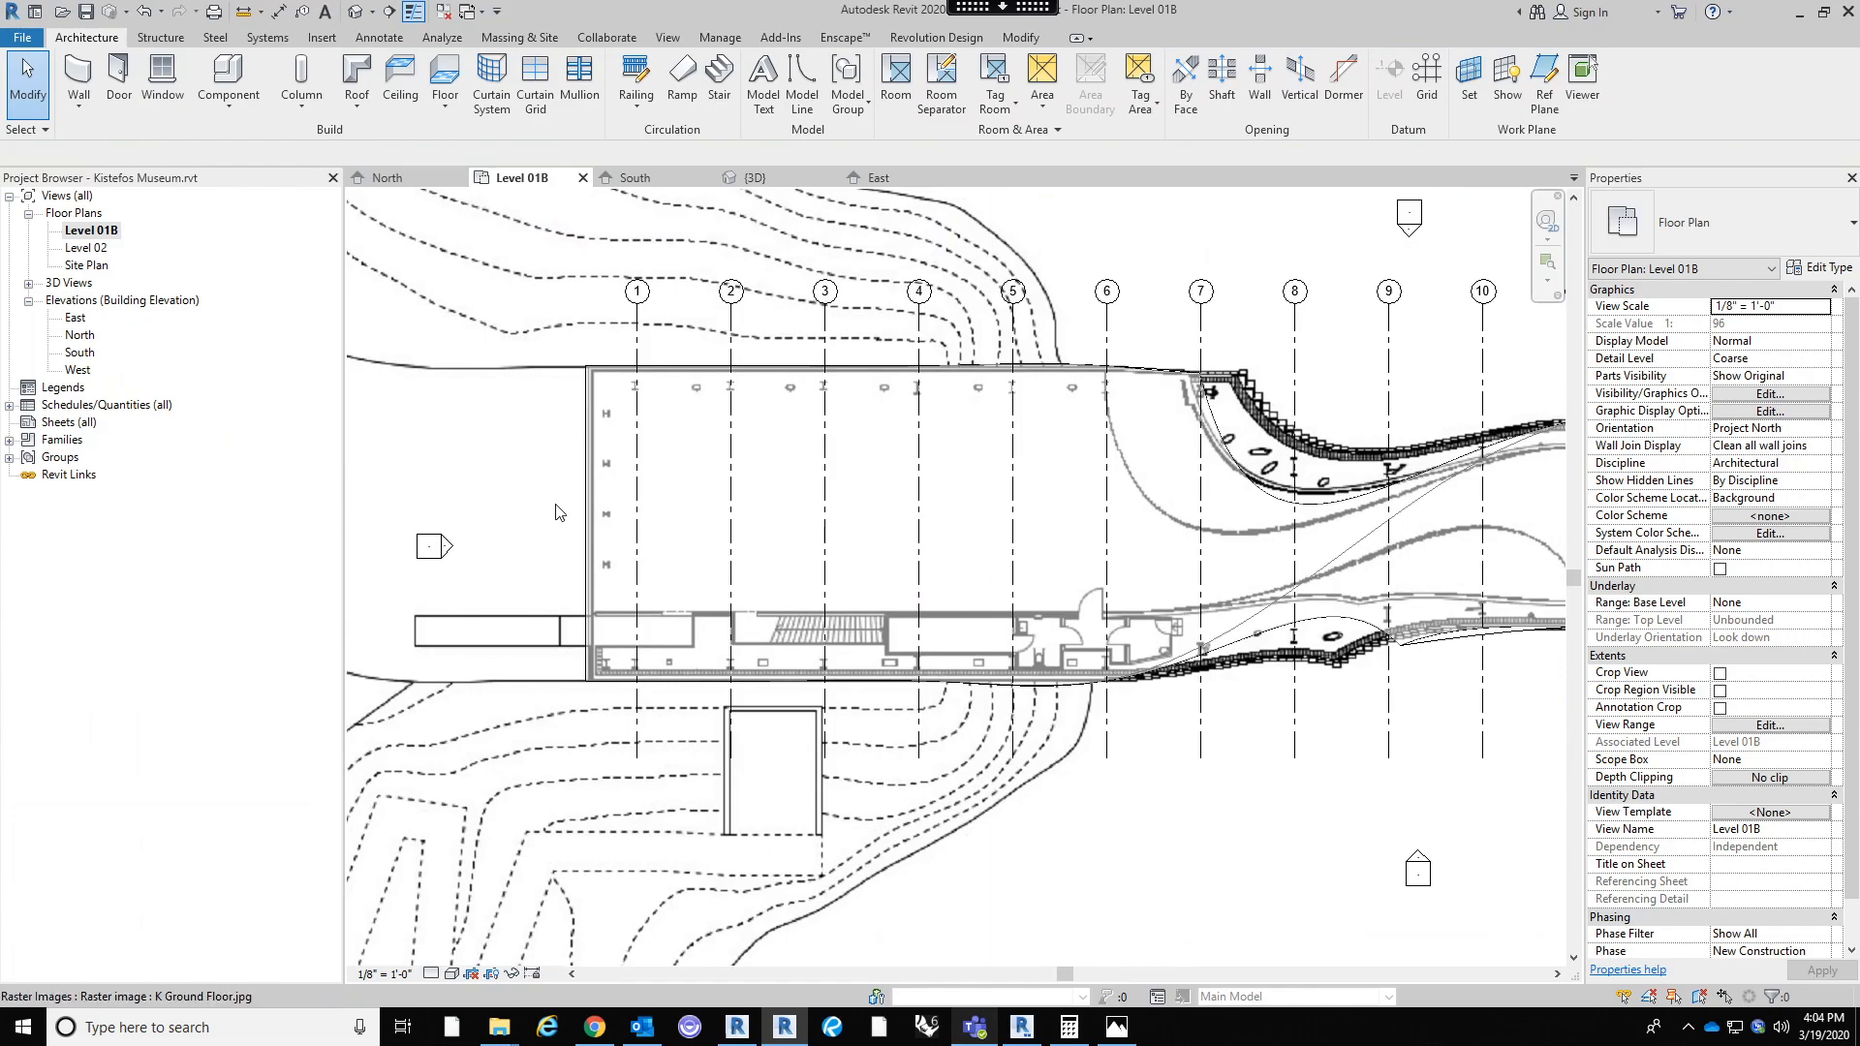
{"action": "middle_click_drag", "start_coordinate": [573, 512], "coordinate": [513, 508]}
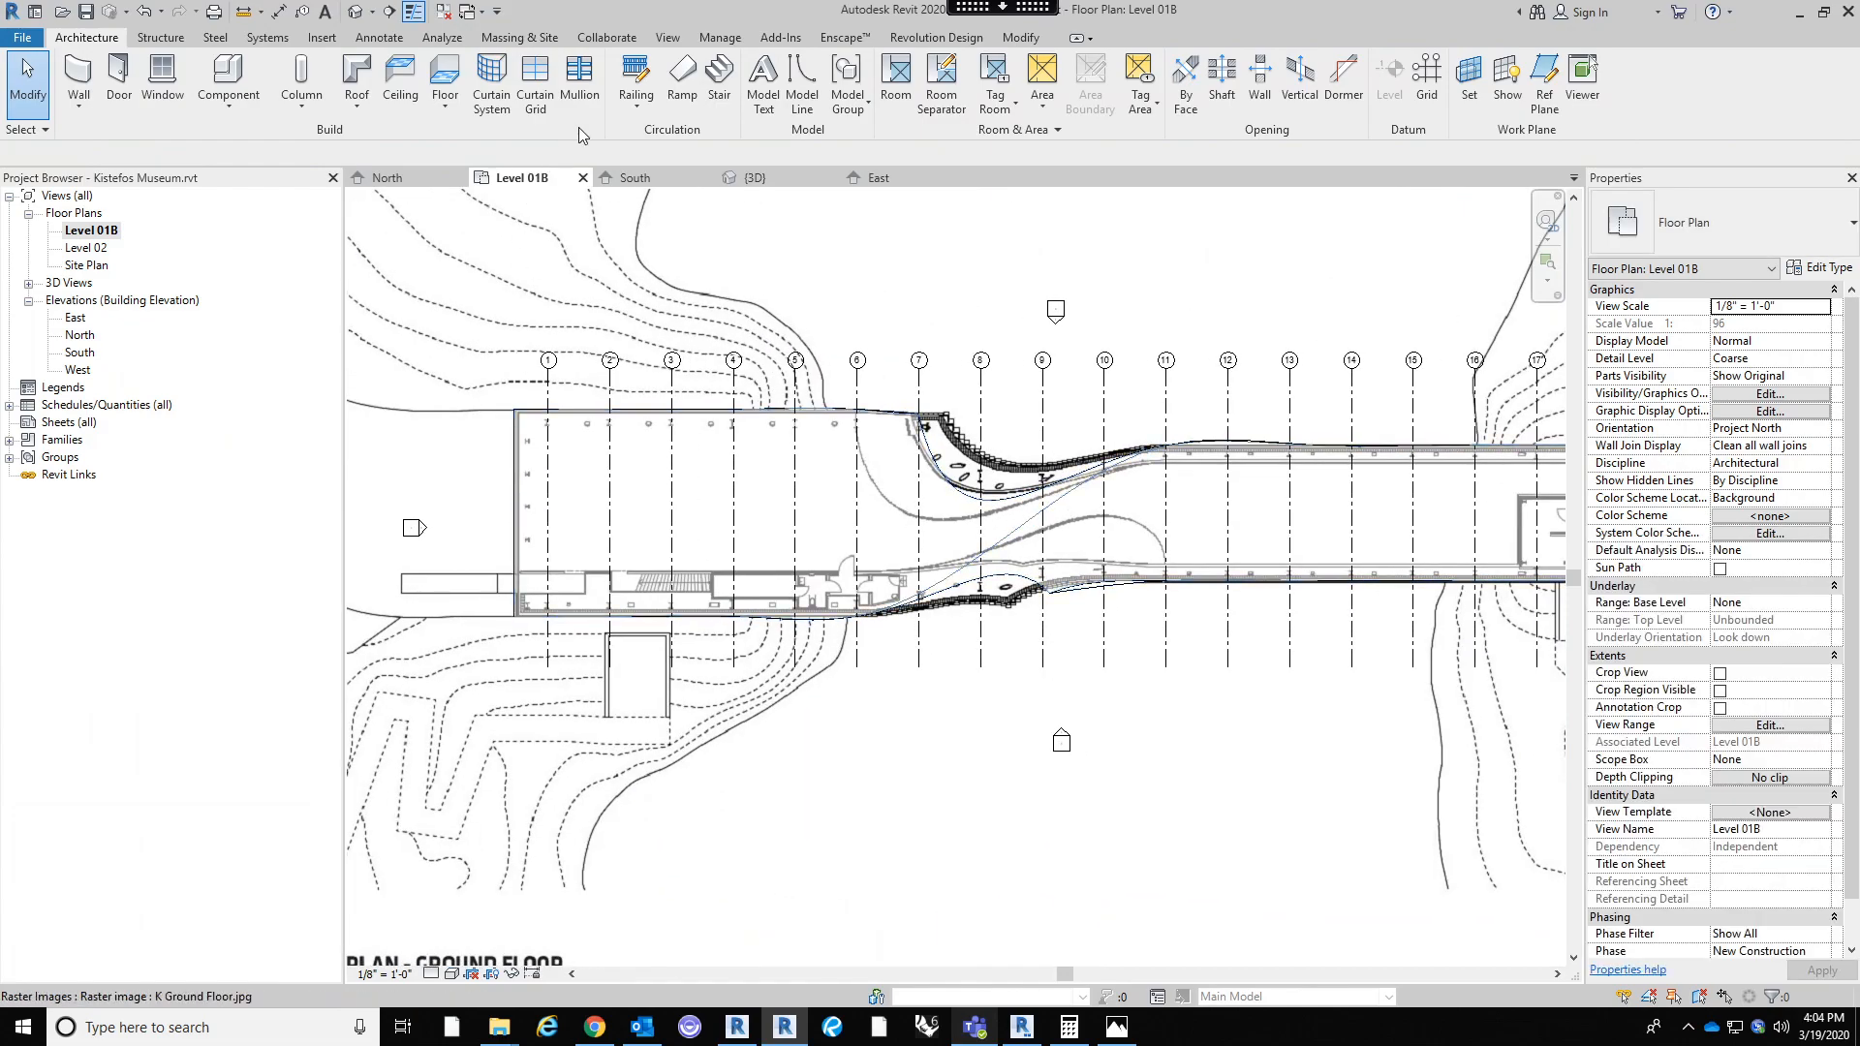
Draw a horizontal grid line through the uppermost column on the wide-end wall, running past the narrow end of the building
{"action": "left_click", "coordinate": [668, 37]}
{"action": "left_click", "coordinate": [86, 38]}
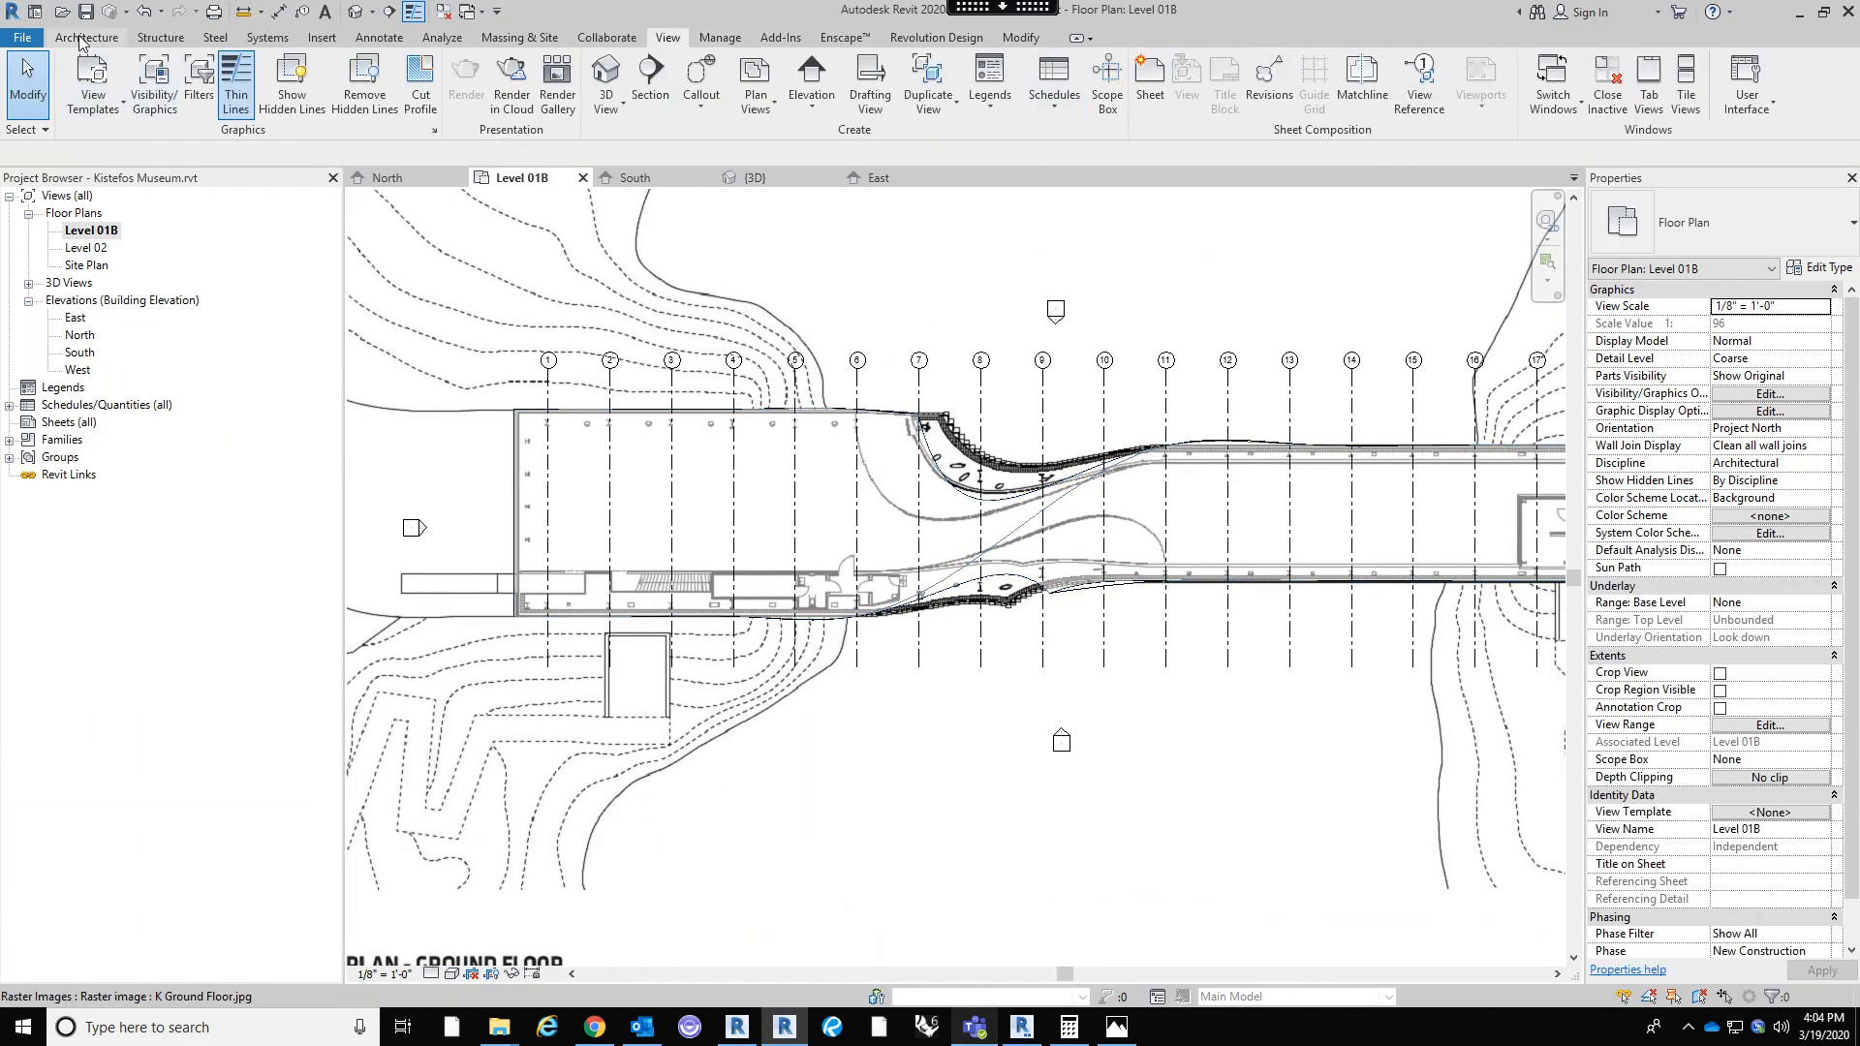
{"action": "left_click", "coordinate": [1427, 77]}
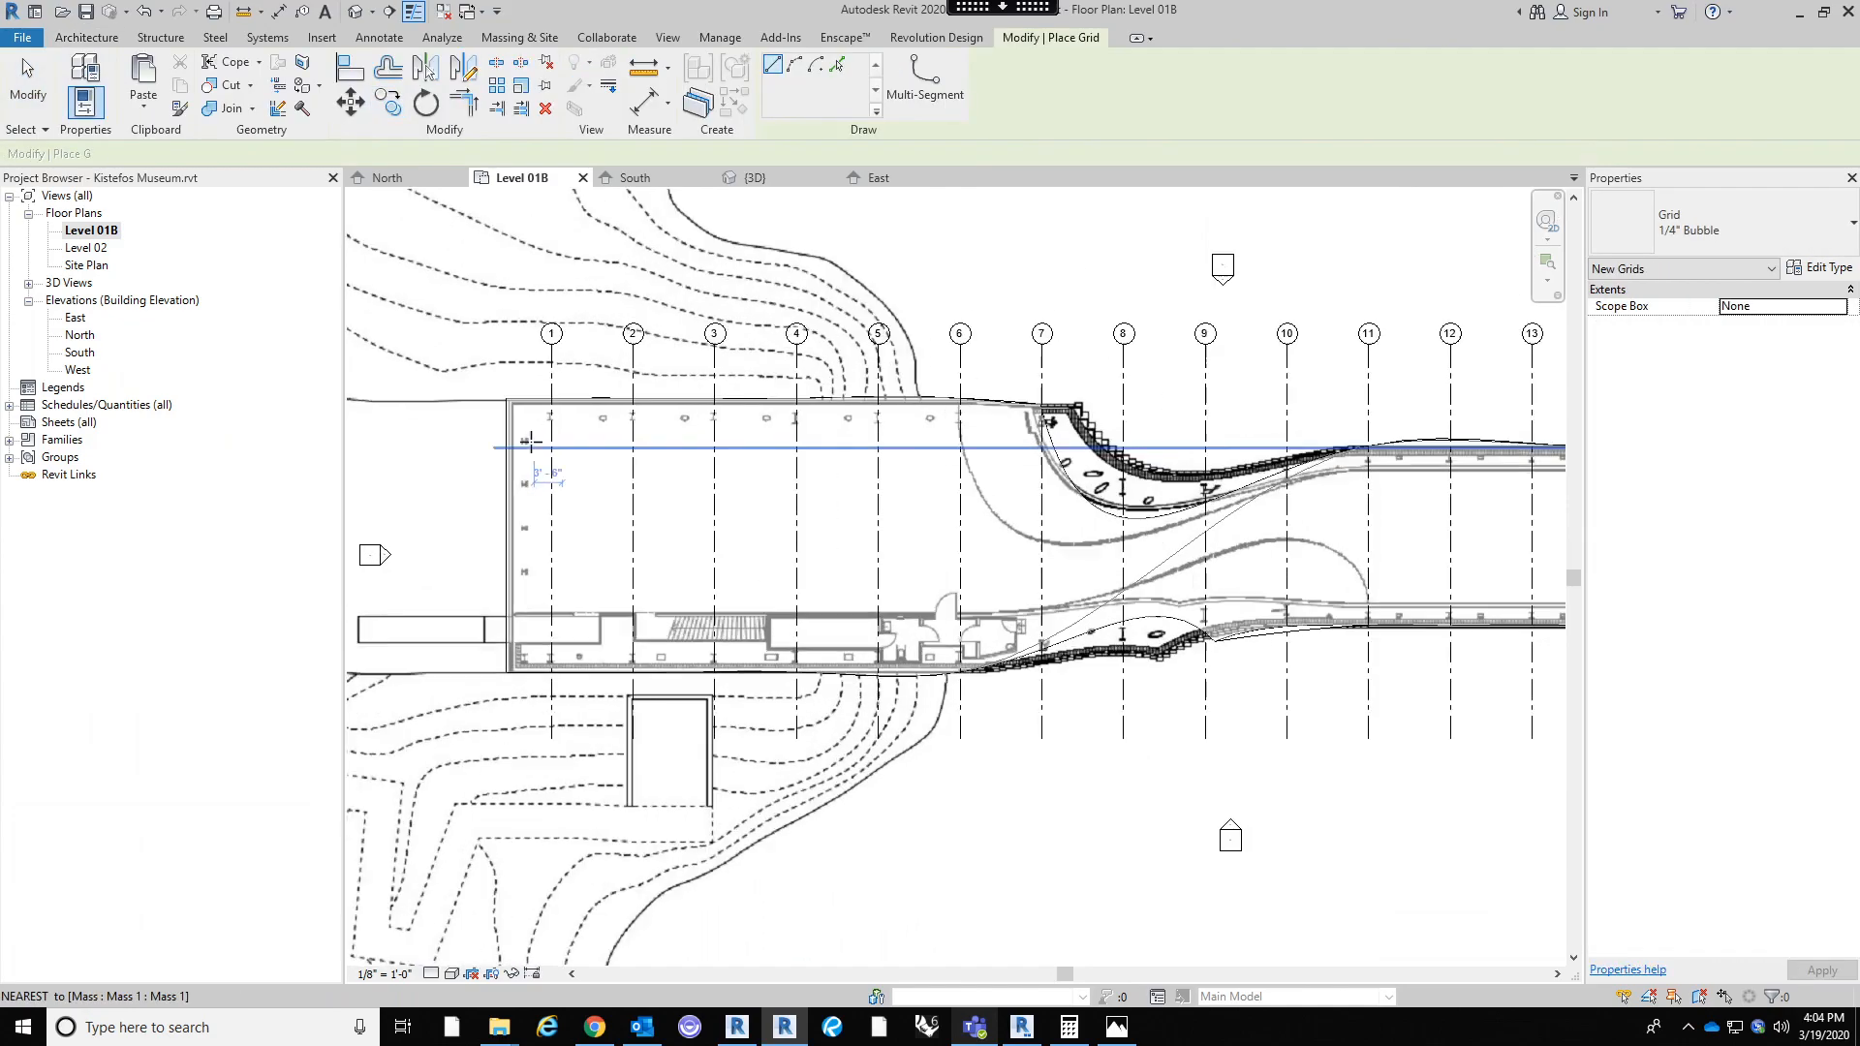
{"action": "scroll", "coordinate": [516, 439], "scroll_direction": "up", "scroll_amount": 5}
{"action": "left_click", "coordinate": [511, 439]}
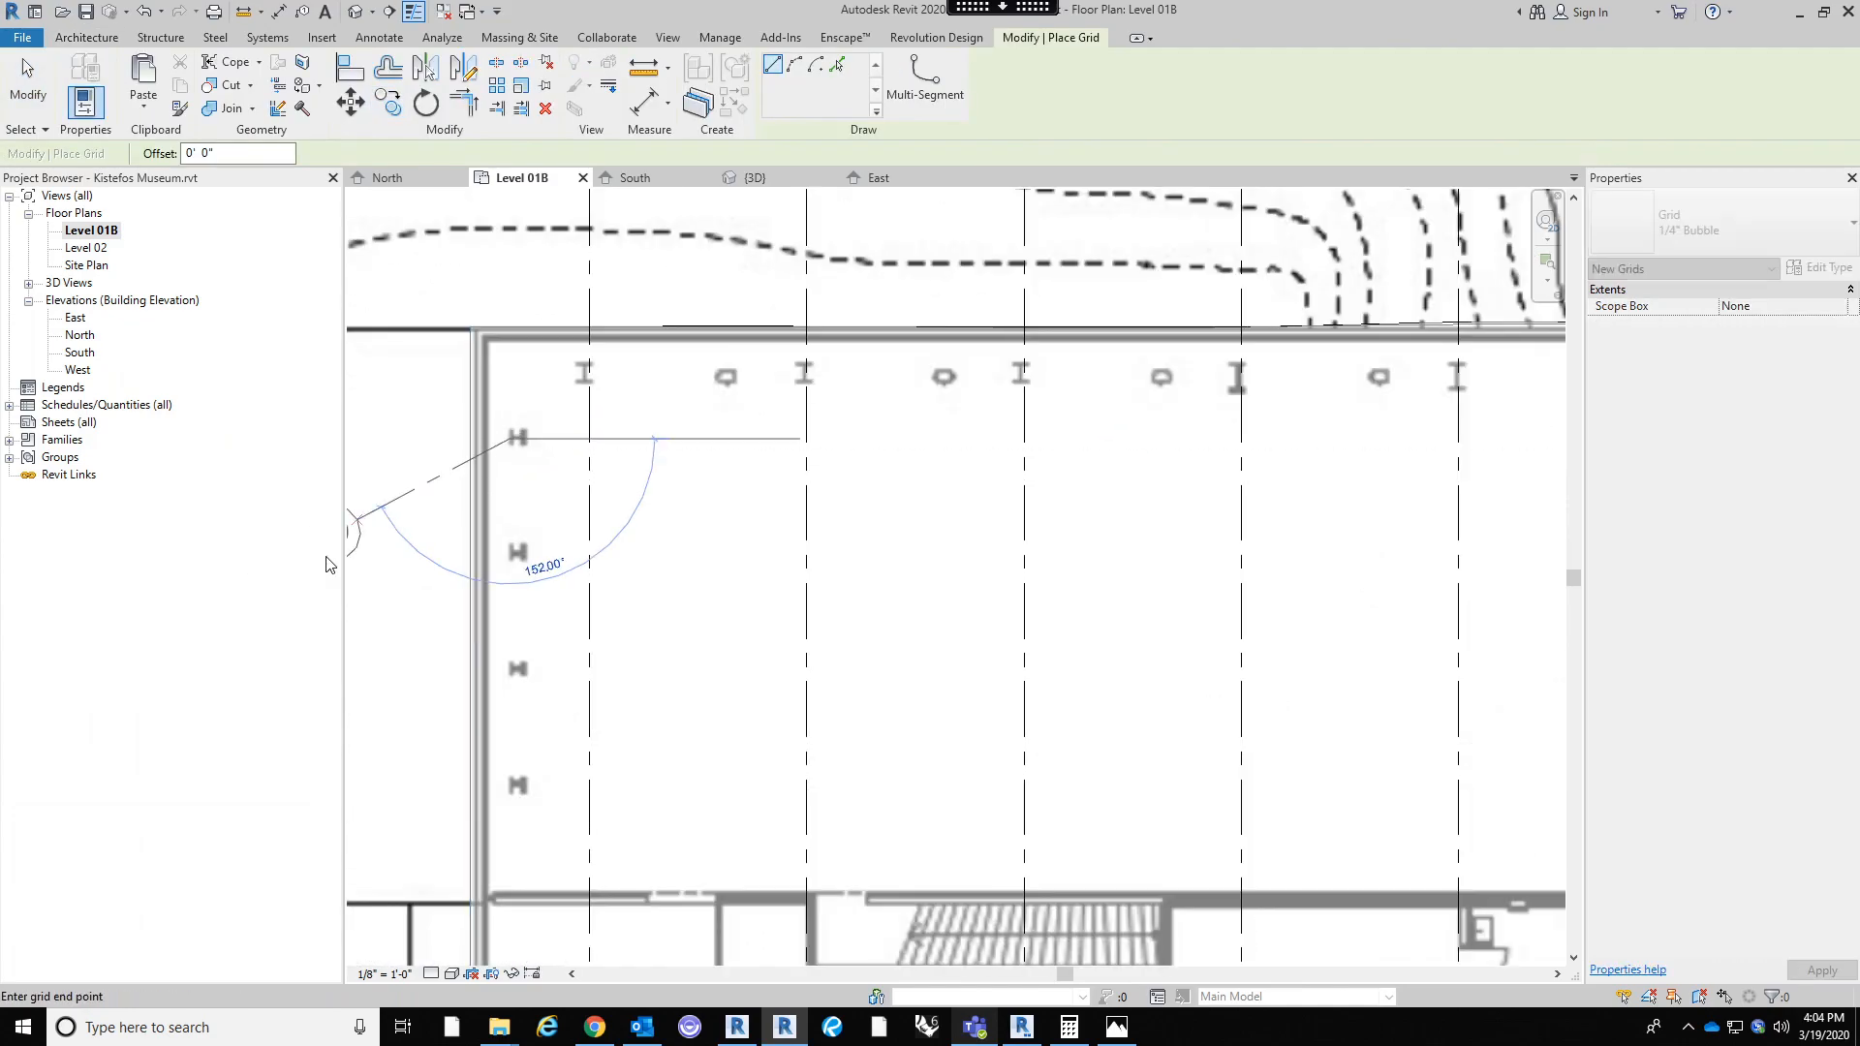
{"action": "scroll", "coordinate": [518, 552], "scroll_direction": "down", "scroll_amount": 5}
{"action": "scroll", "coordinate": [1171, 552], "scroll_direction": "up", "scroll_amount": 5}
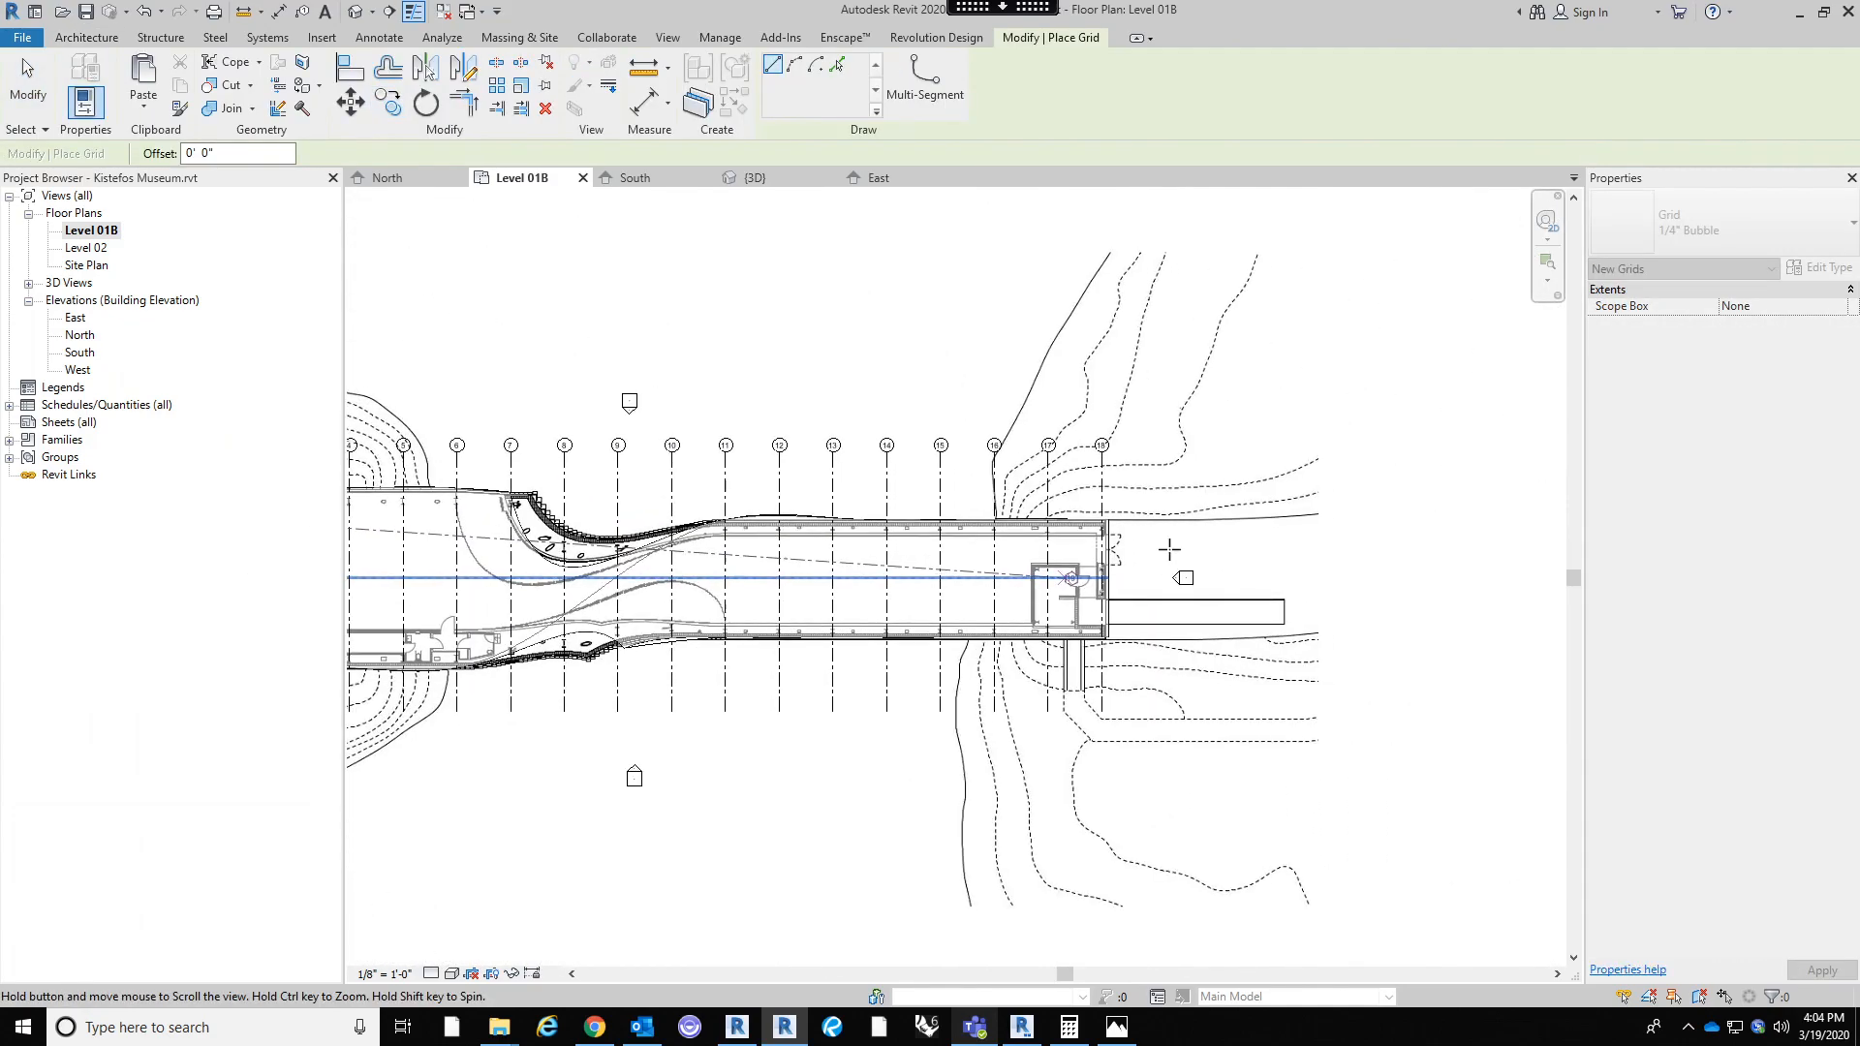
{"action": "left_click", "coordinate": [1108, 496]}
{"action": "middle_click_drag", "start_coordinate": [1096, 534], "coordinate": [1826, 572]}
{"action": "scroll", "coordinate": [1293, 535], "scroll_direction": "down", "scroll_amount": 2}
{"action": "scroll", "coordinate": [1453, 557], "scroll_direction": "down", "scroll_amount": 1}
{"action": "key", "text": "Escape"}
Extend the horizontal grid's start beyond the outer wall of the building's wide end
{"action": "middle_click_drag", "start_coordinate": [660, 581], "coordinate": [983, 598]}
{"action": "scroll", "coordinate": [678, 553], "scroll_direction": "up", "scroll_amount": 4}
{"action": "left_click", "coordinate": [737, 540]}
{"action": "key", "text": "Escape"}
{"action": "left_click", "coordinate": [739, 538]}
{"action": "scroll", "coordinate": [739, 539], "scroll_direction": "down", "scroll_amount": 2}
{"action": "scroll", "coordinate": [712, 535], "scroll_direction": "up", "scroll_amount": 1}
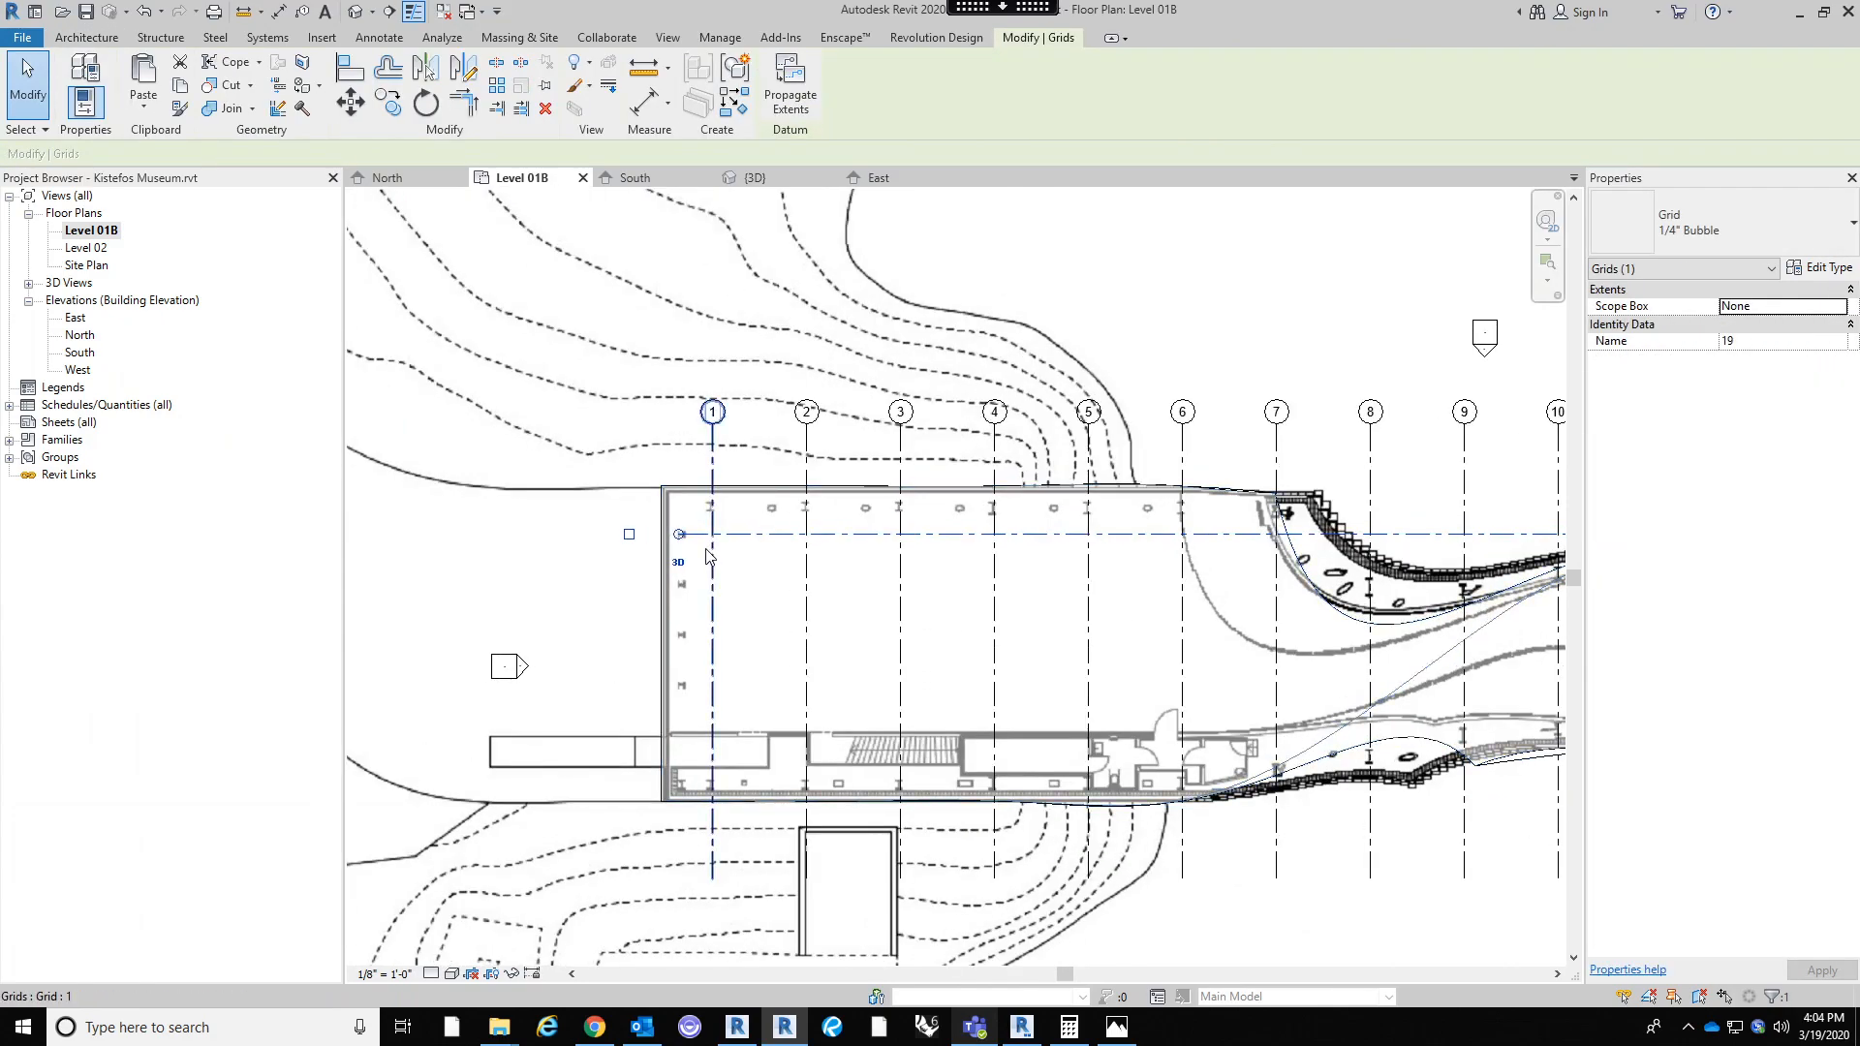
{"action": "left_click_drag", "start_coordinate": [621, 533], "coordinate": [596, 534]}
{"action": "scroll", "coordinate": [595, 534], "scroll_direction": "down", "scroll_amount": 2}
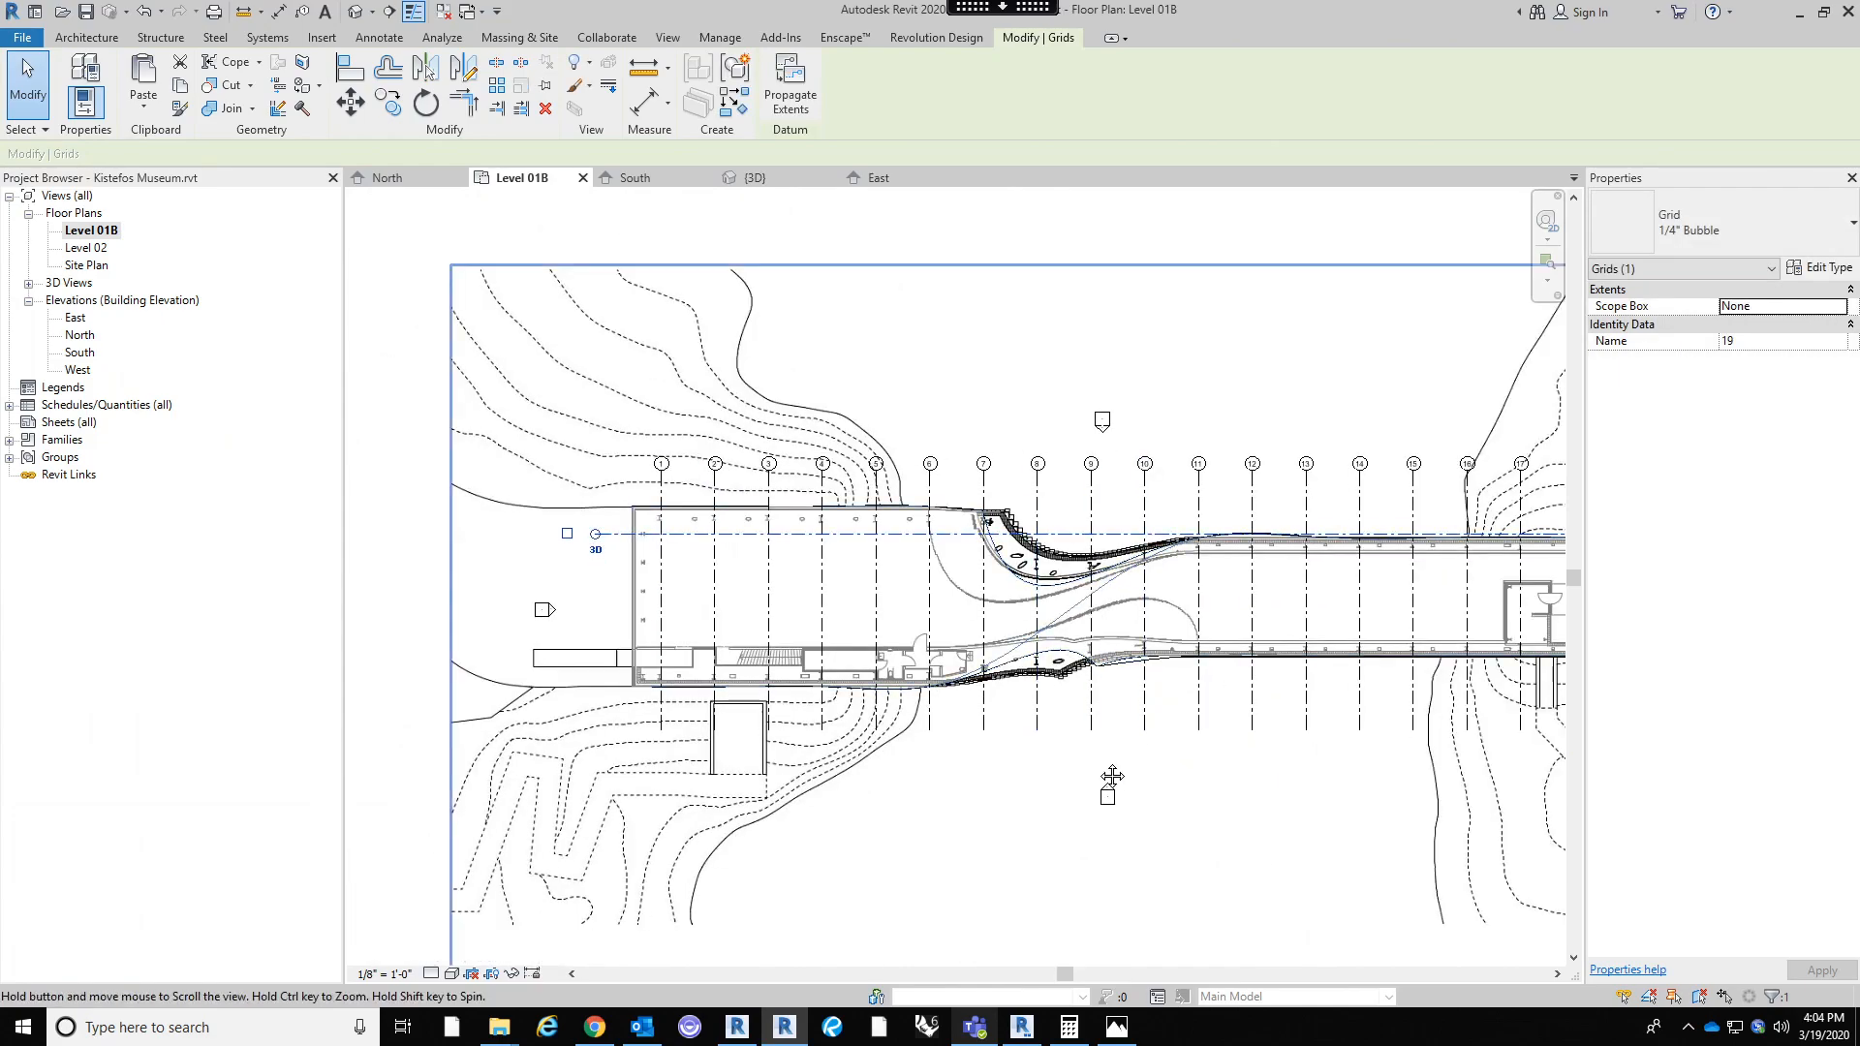
Shorten the horizontal grid so its far end stops just past grid 6 inside the wide section
{"action": "middle_click_drag", "start_coordinate": [1119, 776], "coordinate": [989, 786]}
{"action": "scroll", "coordinate": [1067, 765], "scroll_direction": "down", "scroll_amount": 1}
{"action": "scroll", "coordinate": [1452, 623], "scroll_direction": "up", "scroll_amount": 2}
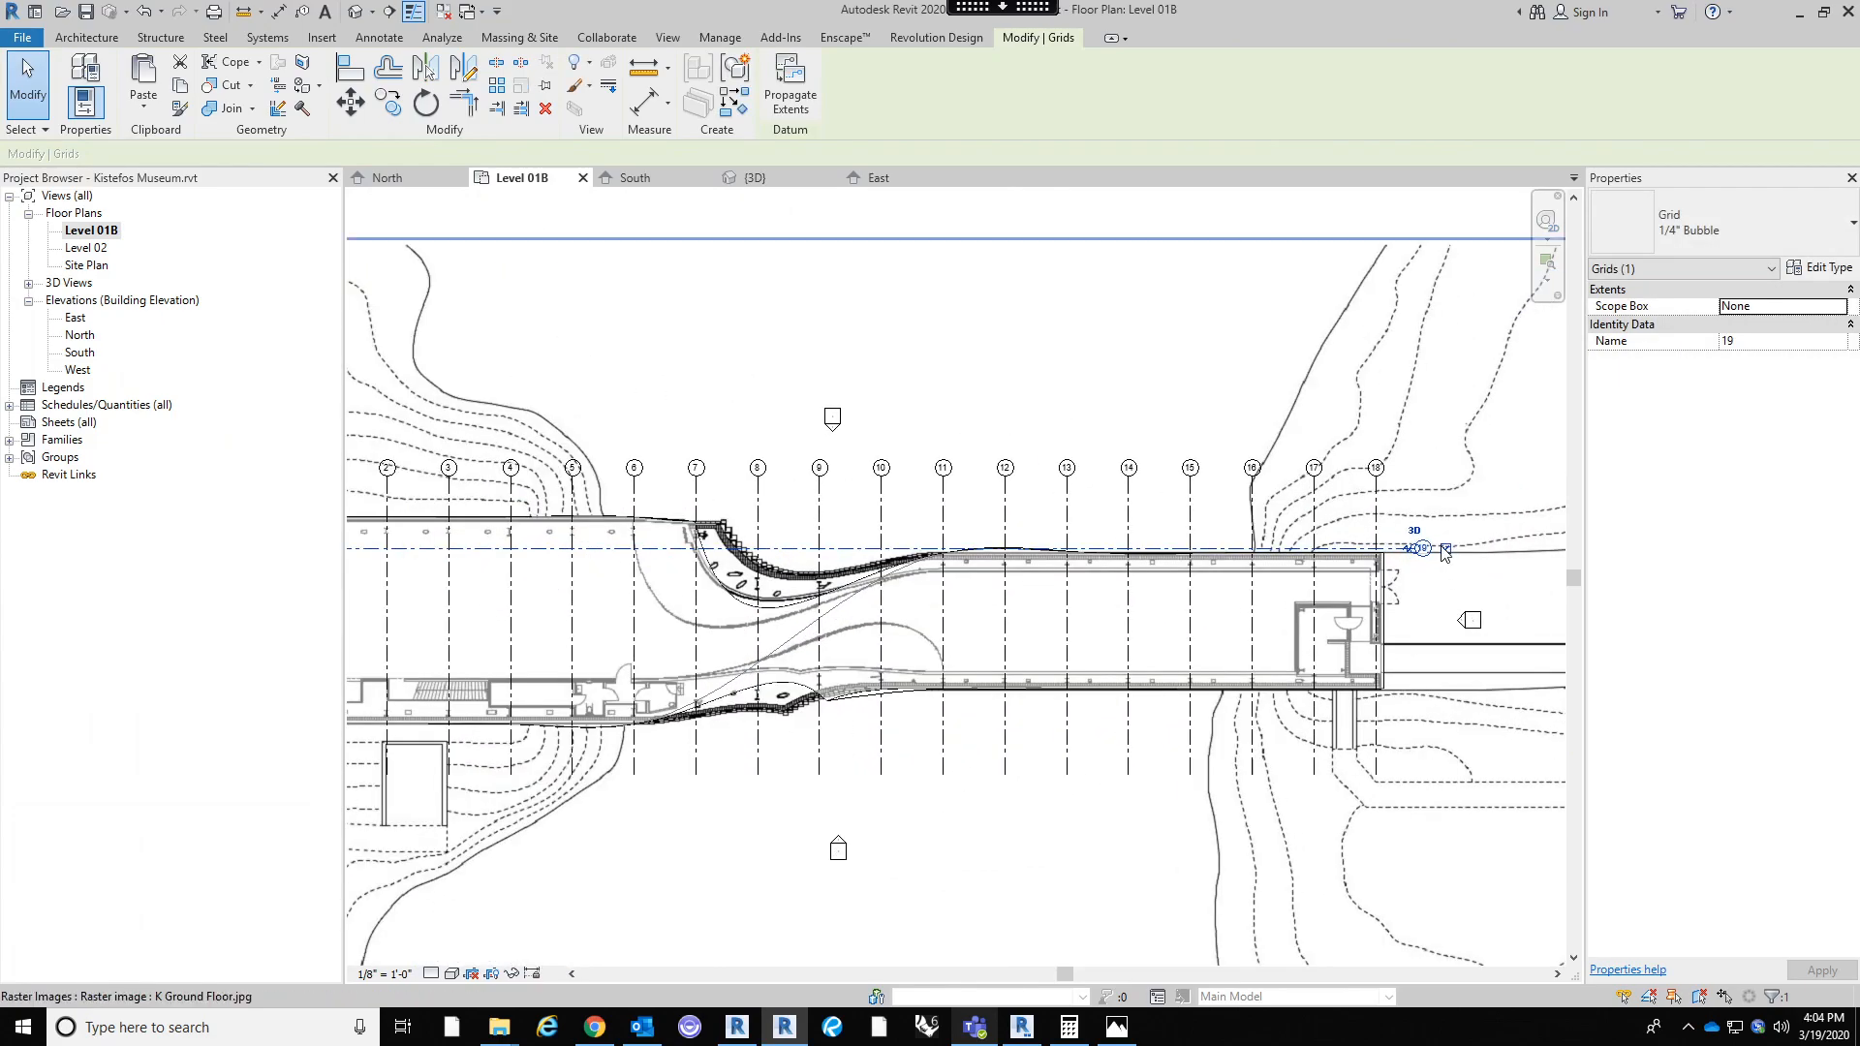
{"action": "left_click", "coordinate": [1445, 550]}
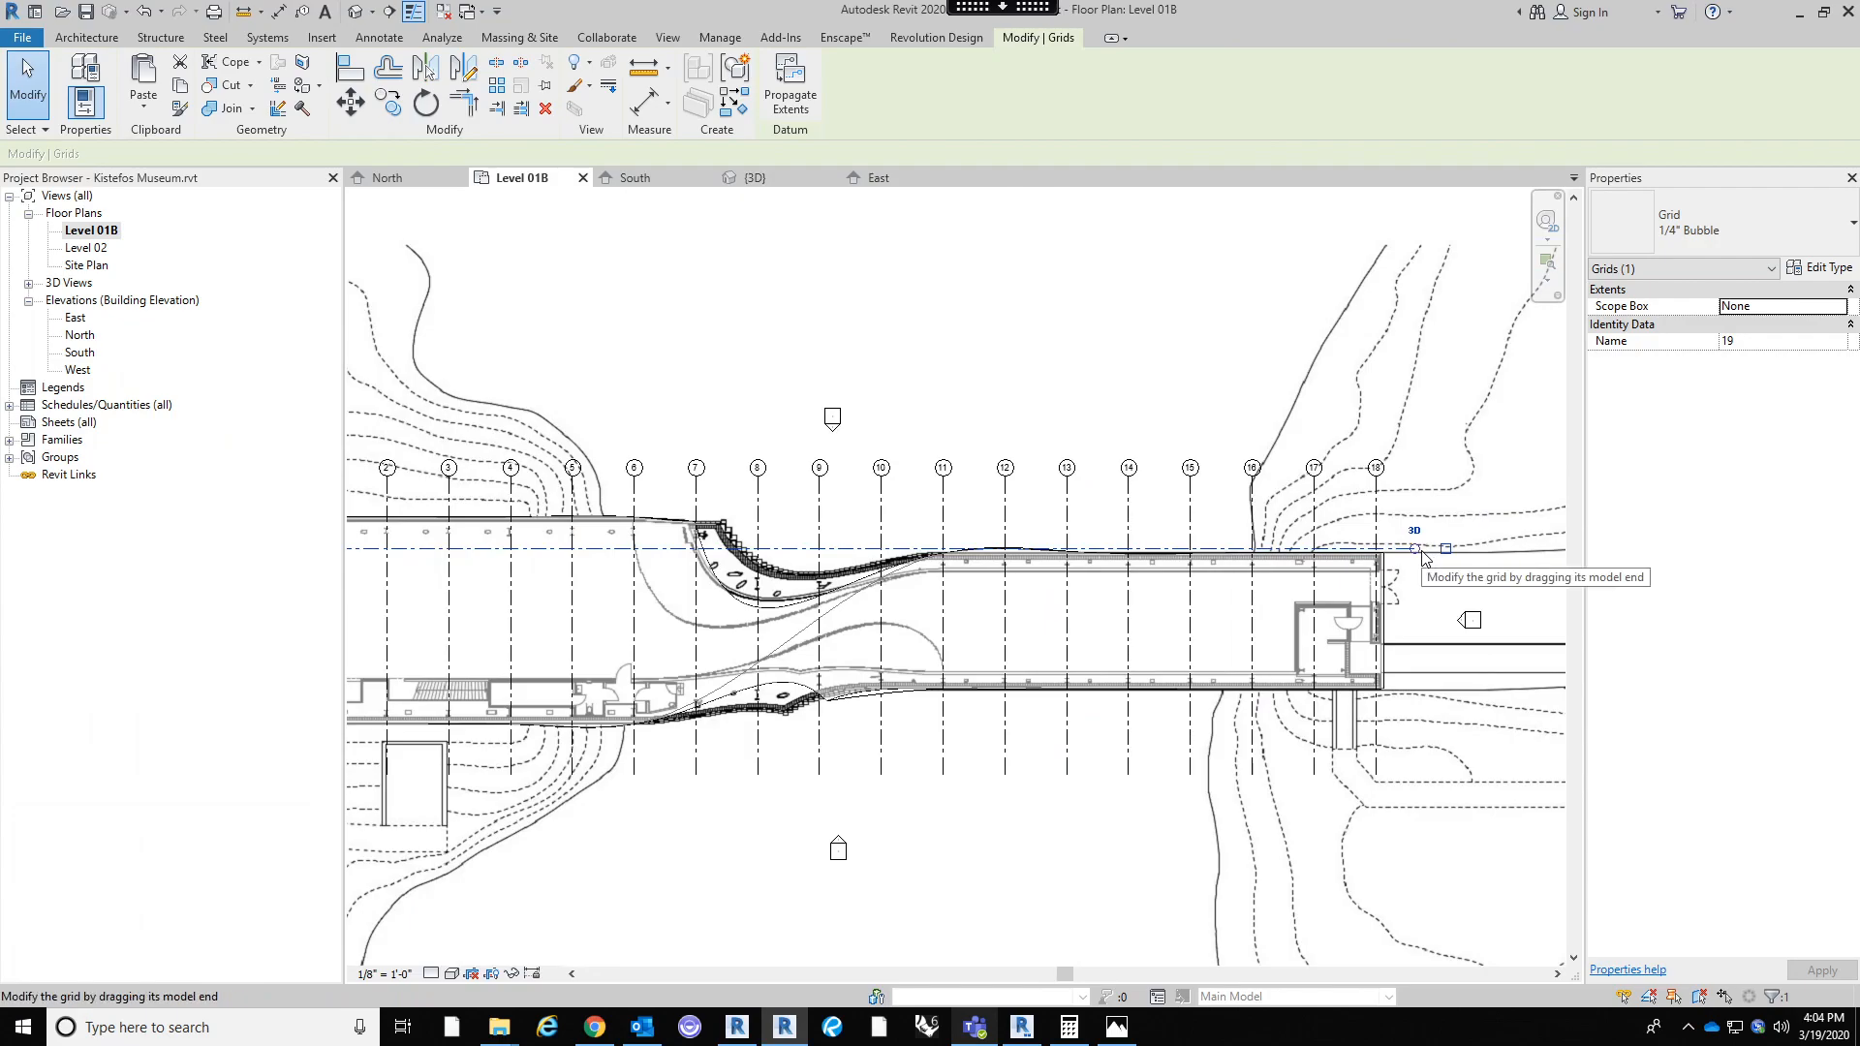
{"action": "scroll", "coordinate": [1335, 550], "scroll_direction": "down", "scroll_amount": 3}
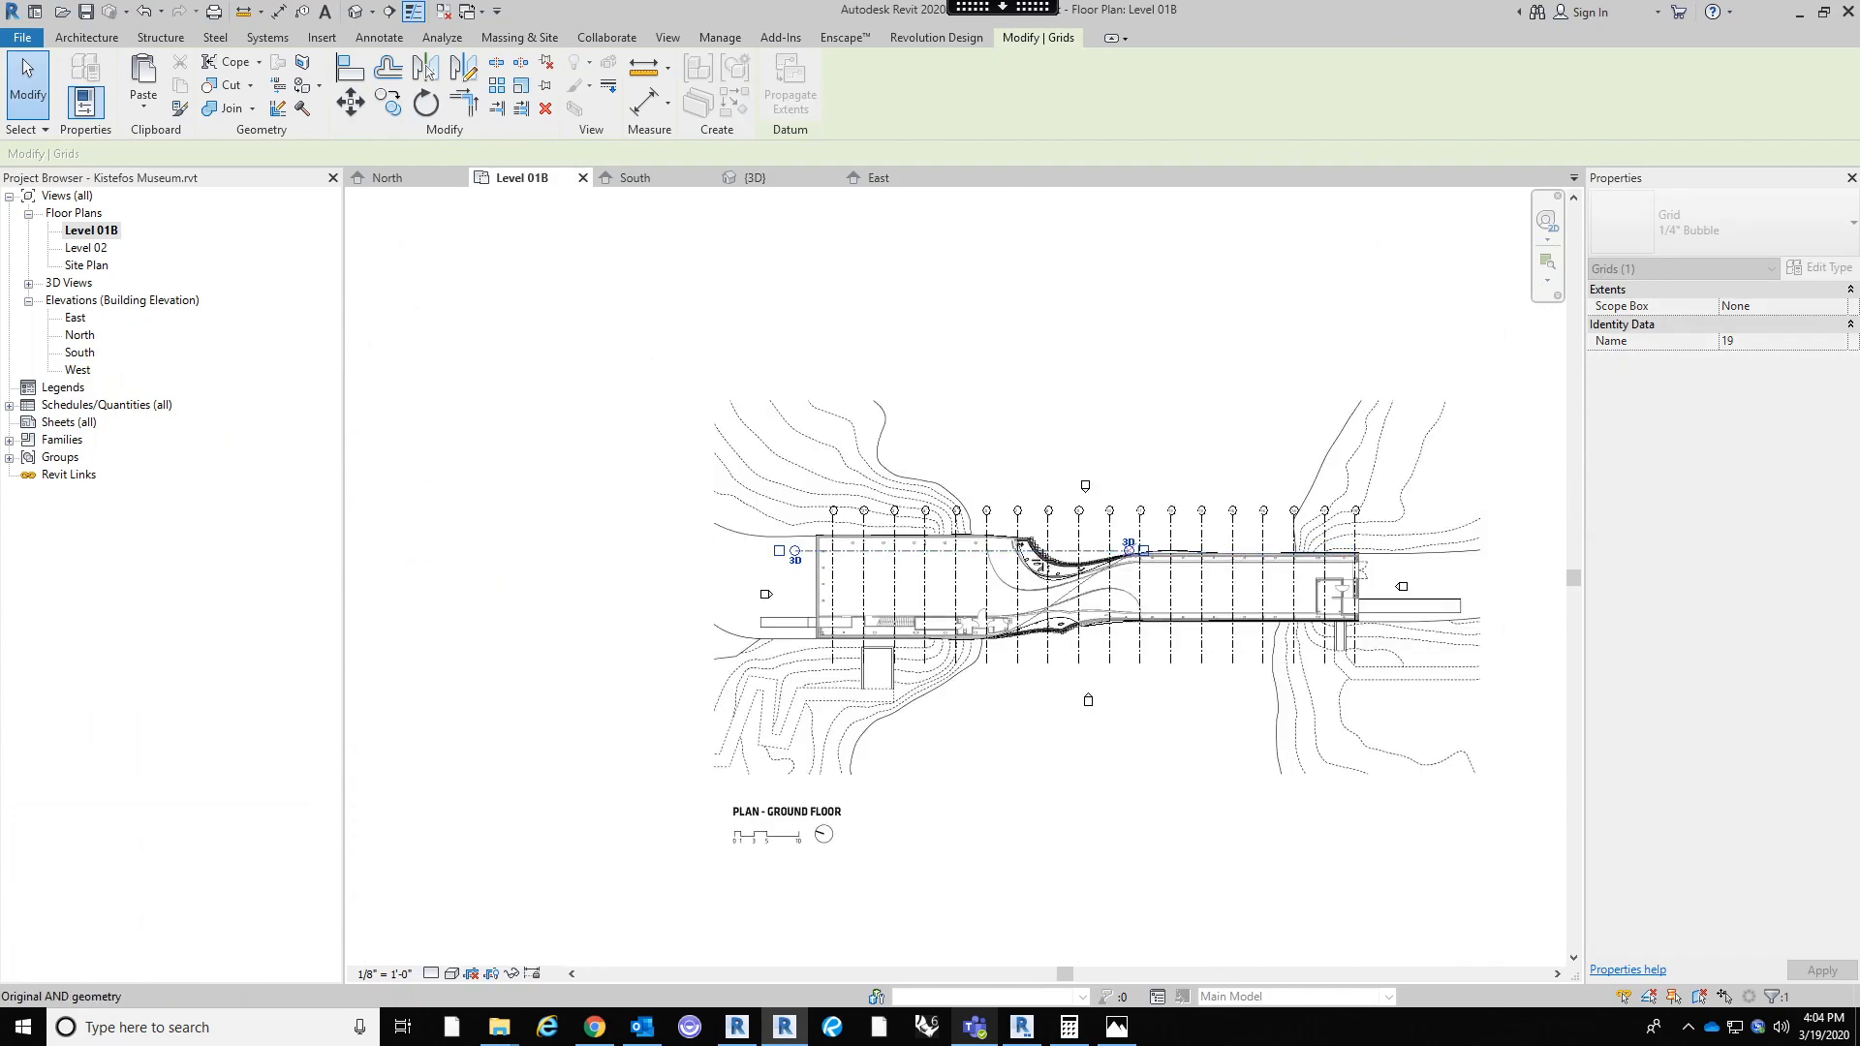
{"action": "scroll", "coordinate": [1066, 552], "scroll_direction": "up", "scroll_amount": 2}
{"action": "scroll", "coordinate": [943, 553], "scroll_direction": "up", "scroll_amount": 2}
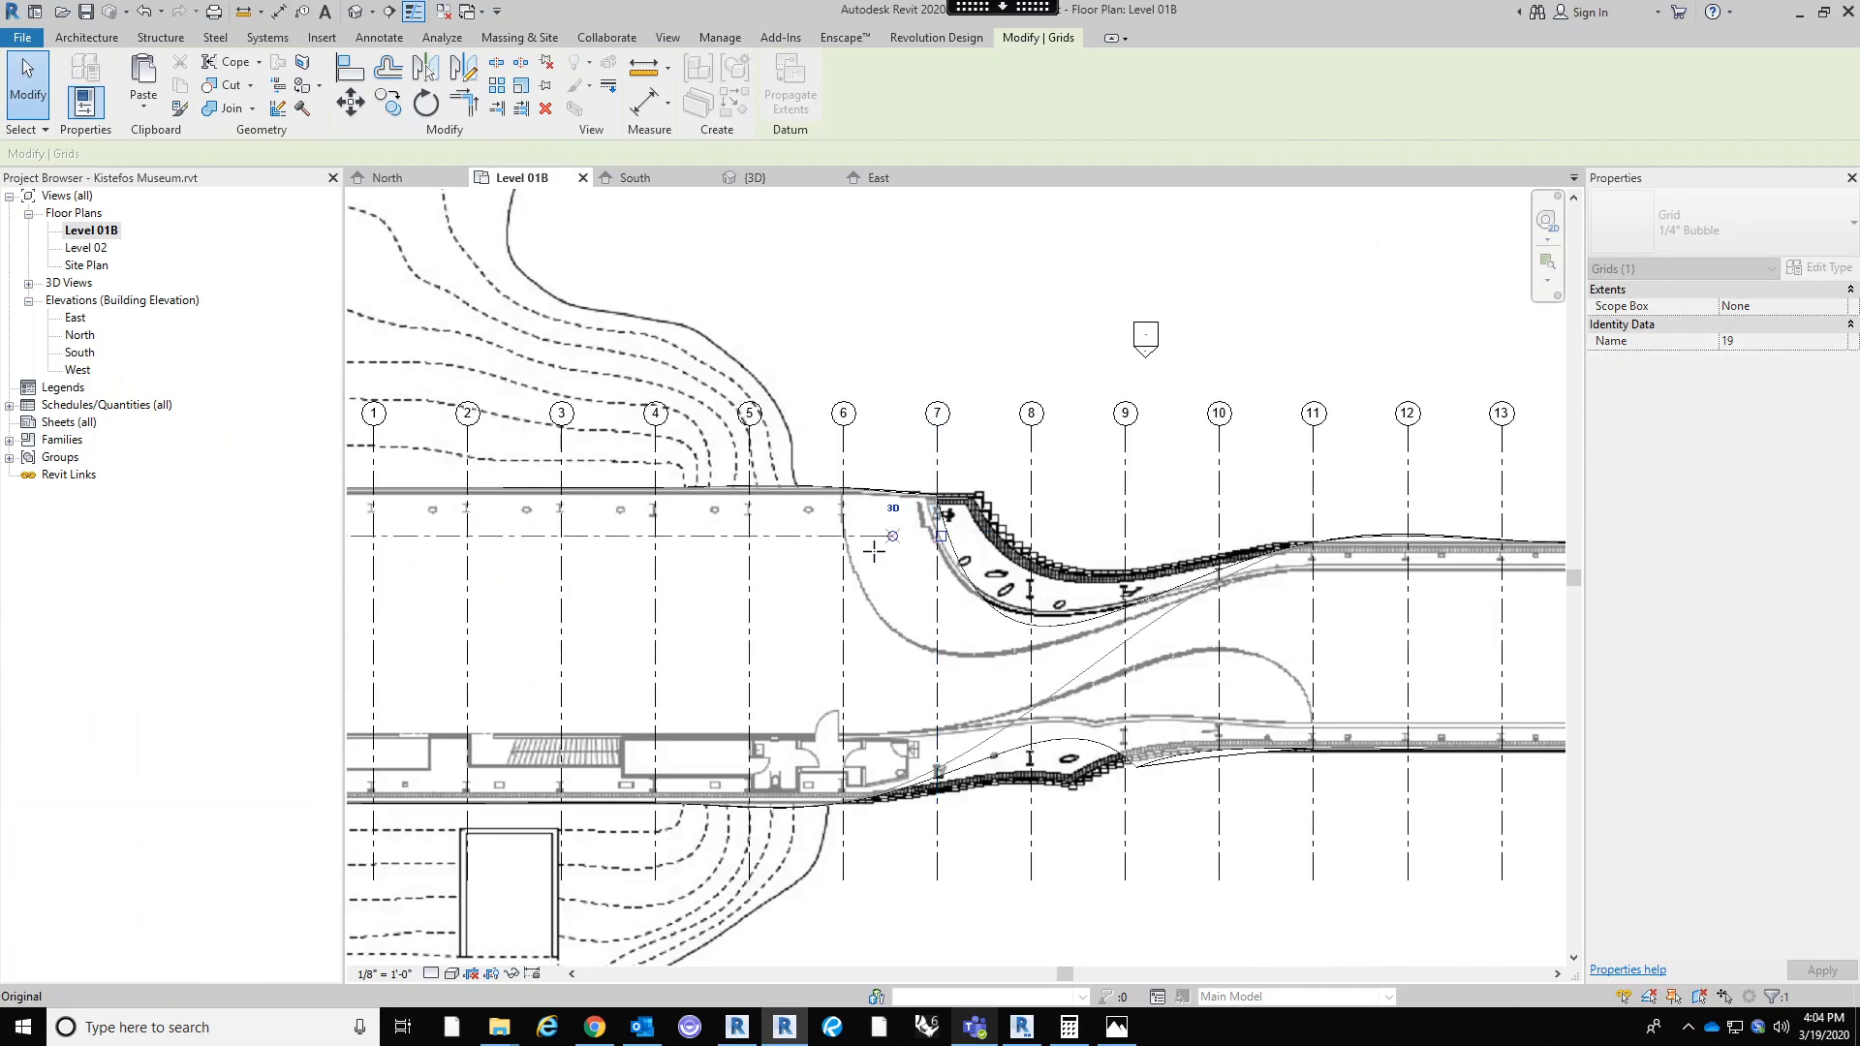
{"action": "middle_click_drag", "start_coordinate": [893, 563], "coordinate": [1233, 596]}
{"action": "scroll", "coordinate": [1228, 598], "scroll_direction": "down", "scroll_amount": 1}
{"action": "scroll", "coordinate": [721, 651], "scroll_direction": "up", "scroll_amount": 3}
{"action": "scroll", "coordinate": [983, 717], "scroll_direction": "down", "scroll_amount": 2}
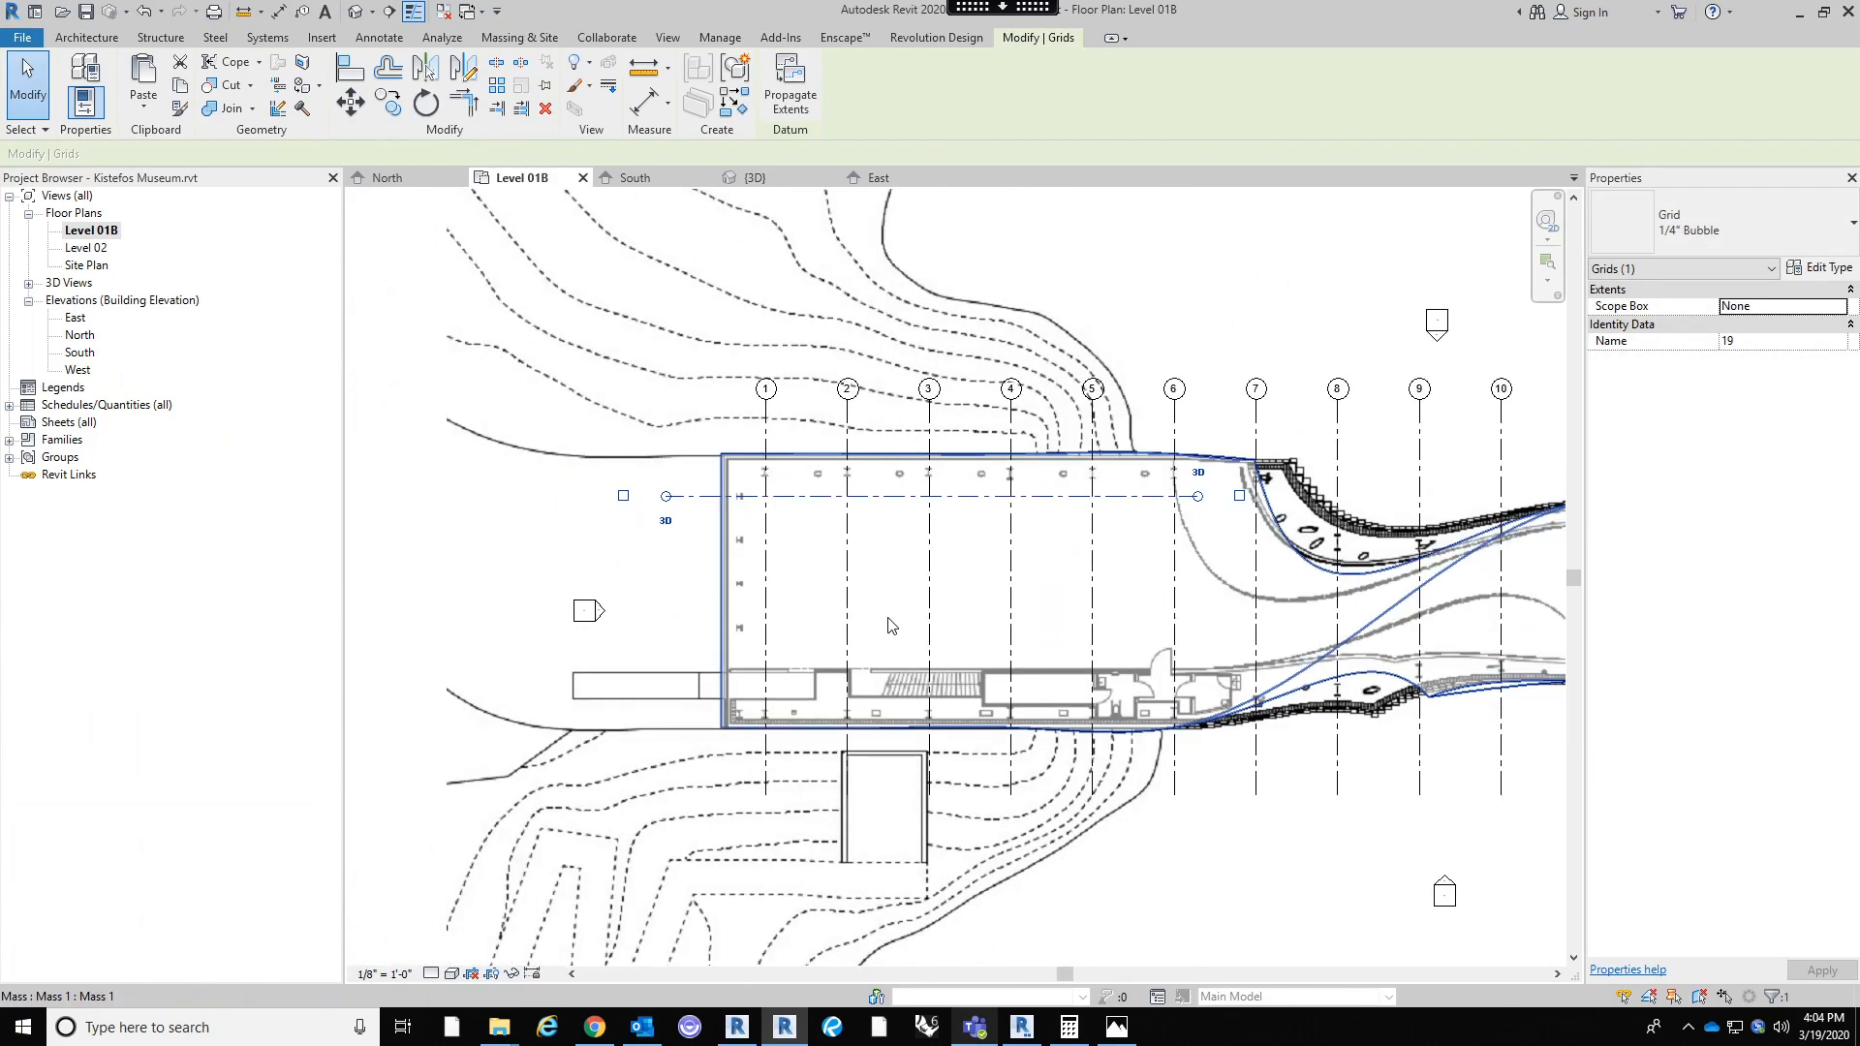
Remove the horizontal grid line from the plan, leaving only the vertical grids
{"action": "middle_click_drag", "start_coordinate": [1058, 719], "coordinate": [905, 687]}
{"action": "scroll", "coordinate": [906, 687], "scroll_direction": "down", "scroll_amount": 3}
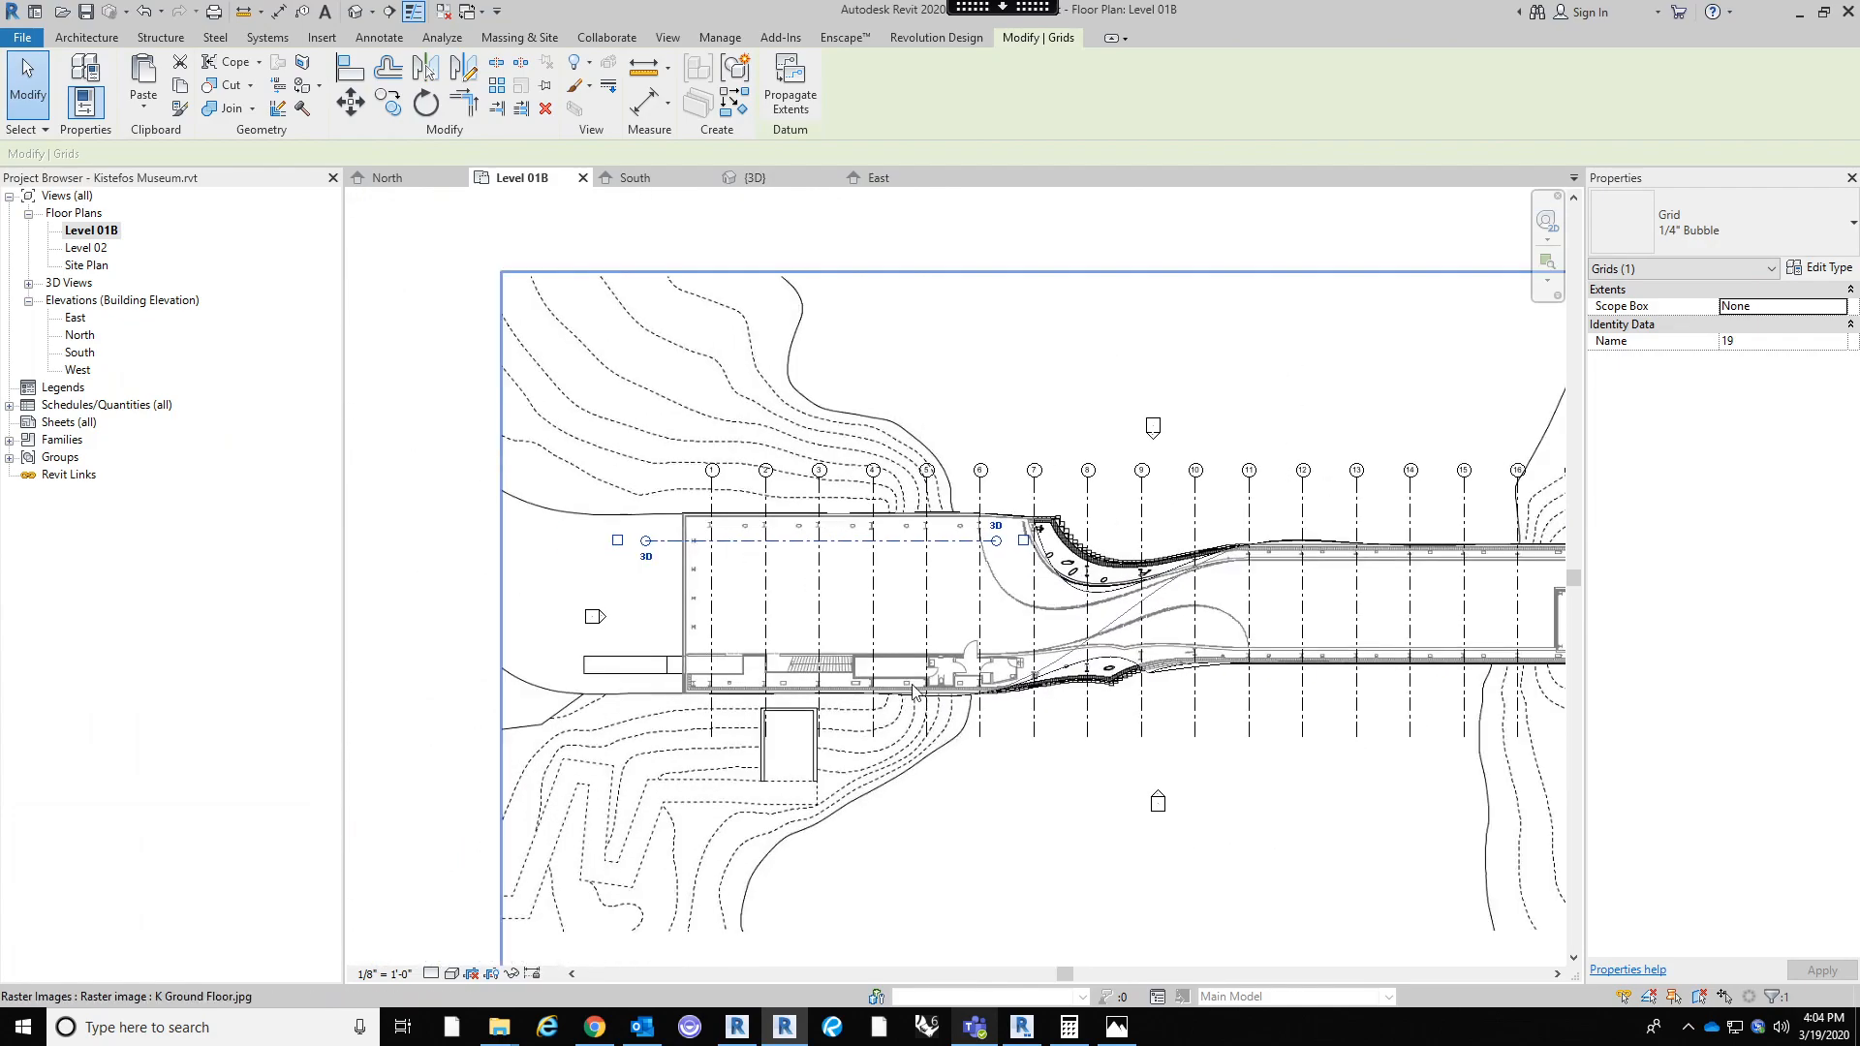
{"action": "scroll", "coordinate": [1052, 609], "scroll_direction": "up", "scroll_amount": 4}
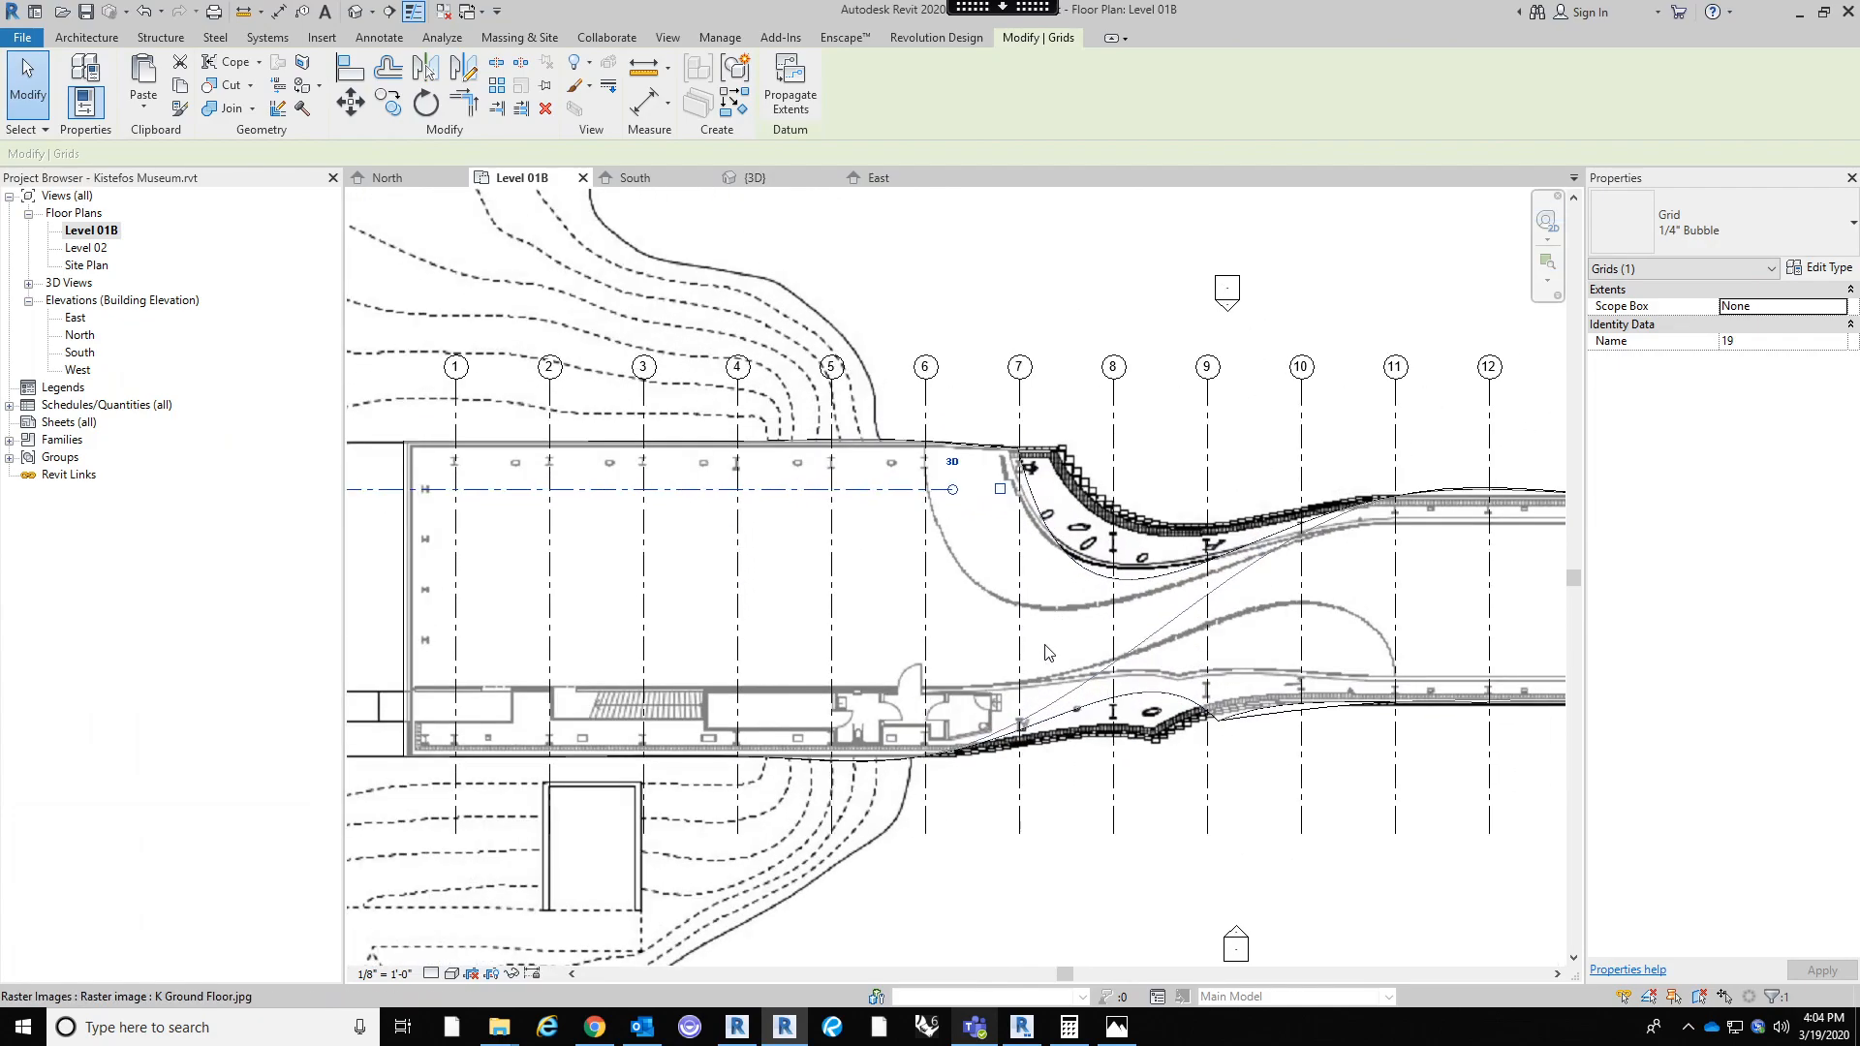
{"action": "scroll", "coordinate": [1046, 652], "scroll_direction": "down", "scroll_amount": 2}
{"action": "key", "text": "Escape"}
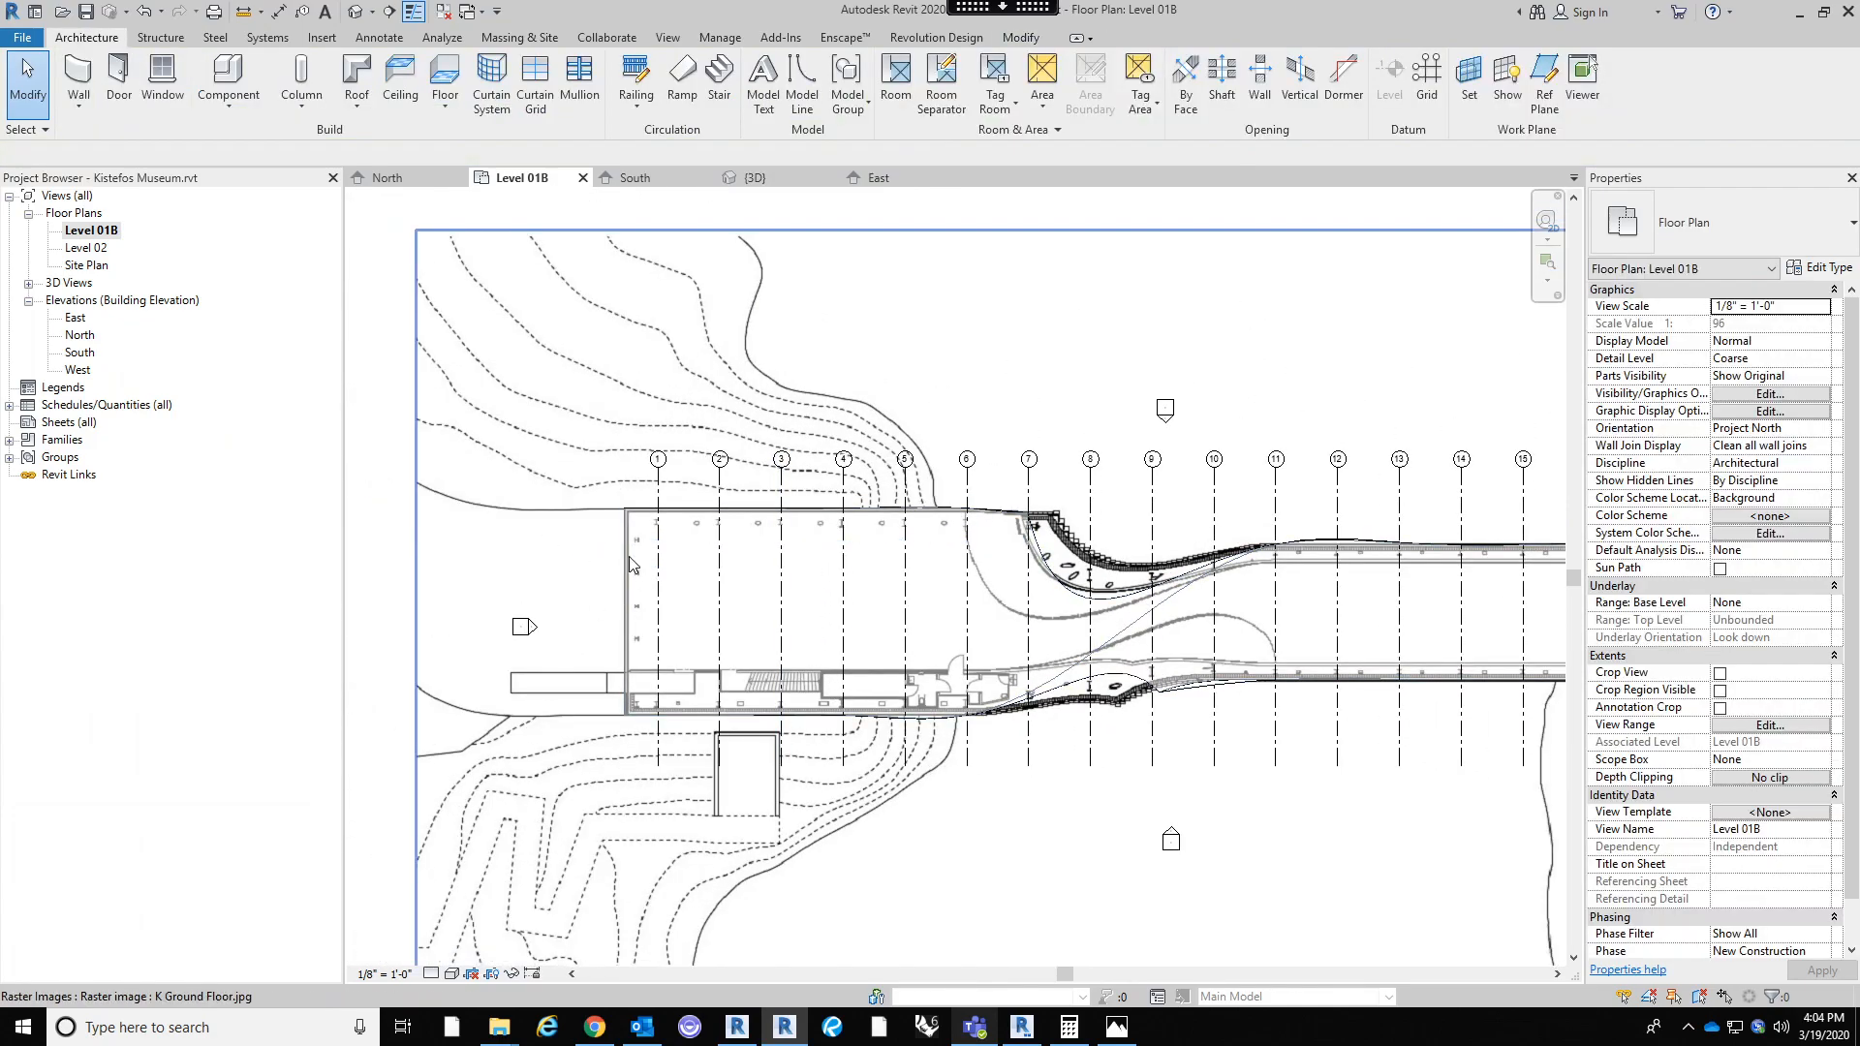
Examine the plan's twist area and both wings against the vertical grids
{"action": "scroll", "coordinate": [739, 705], "scroll_direction": "down", "scroll_amount": 3}
{"action": "scroll", "coordinate": [767, 674], "scroll_direction": "up", "scroll_amount": 2}
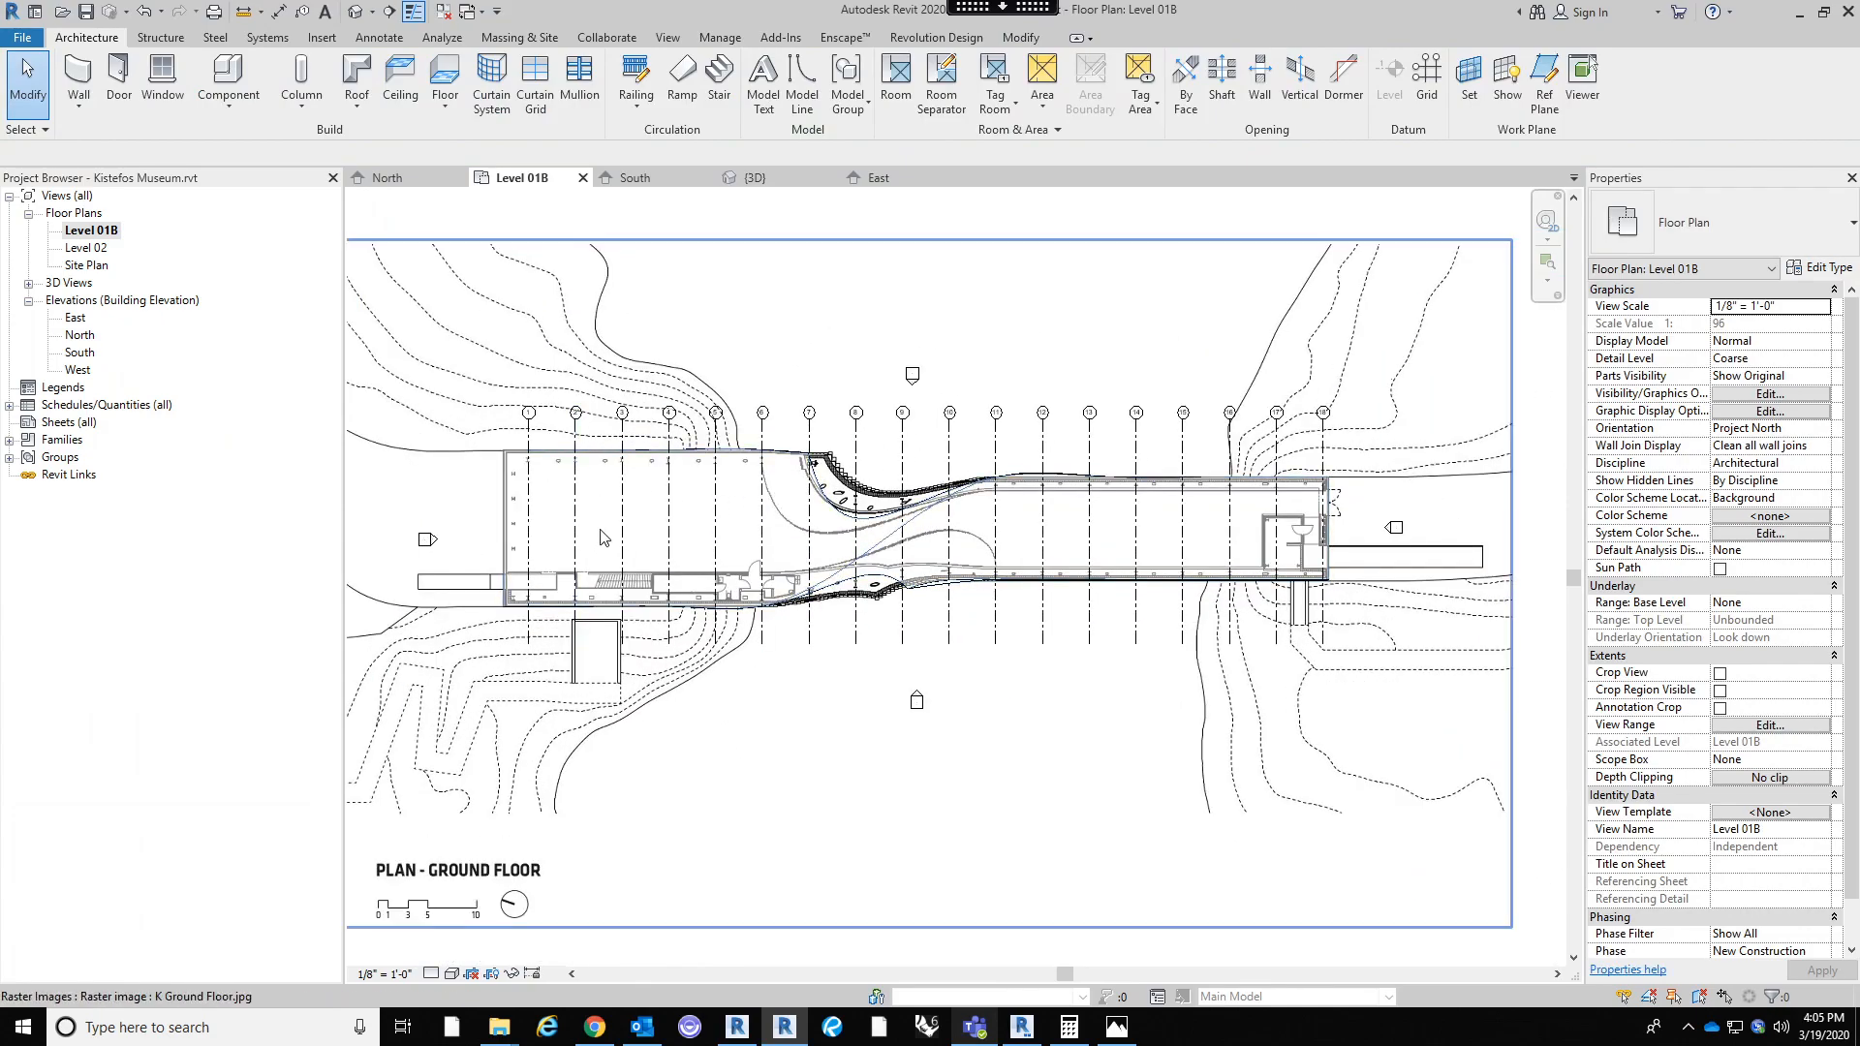
{"action": "scroll", "coordinate": [727, 506], "scroll_direction": "up", "scroll_amount": 1}
{"action": "scroll", "coordinate": [1237, 561], "scroll_direction": "down", "scroll_amount": 3}
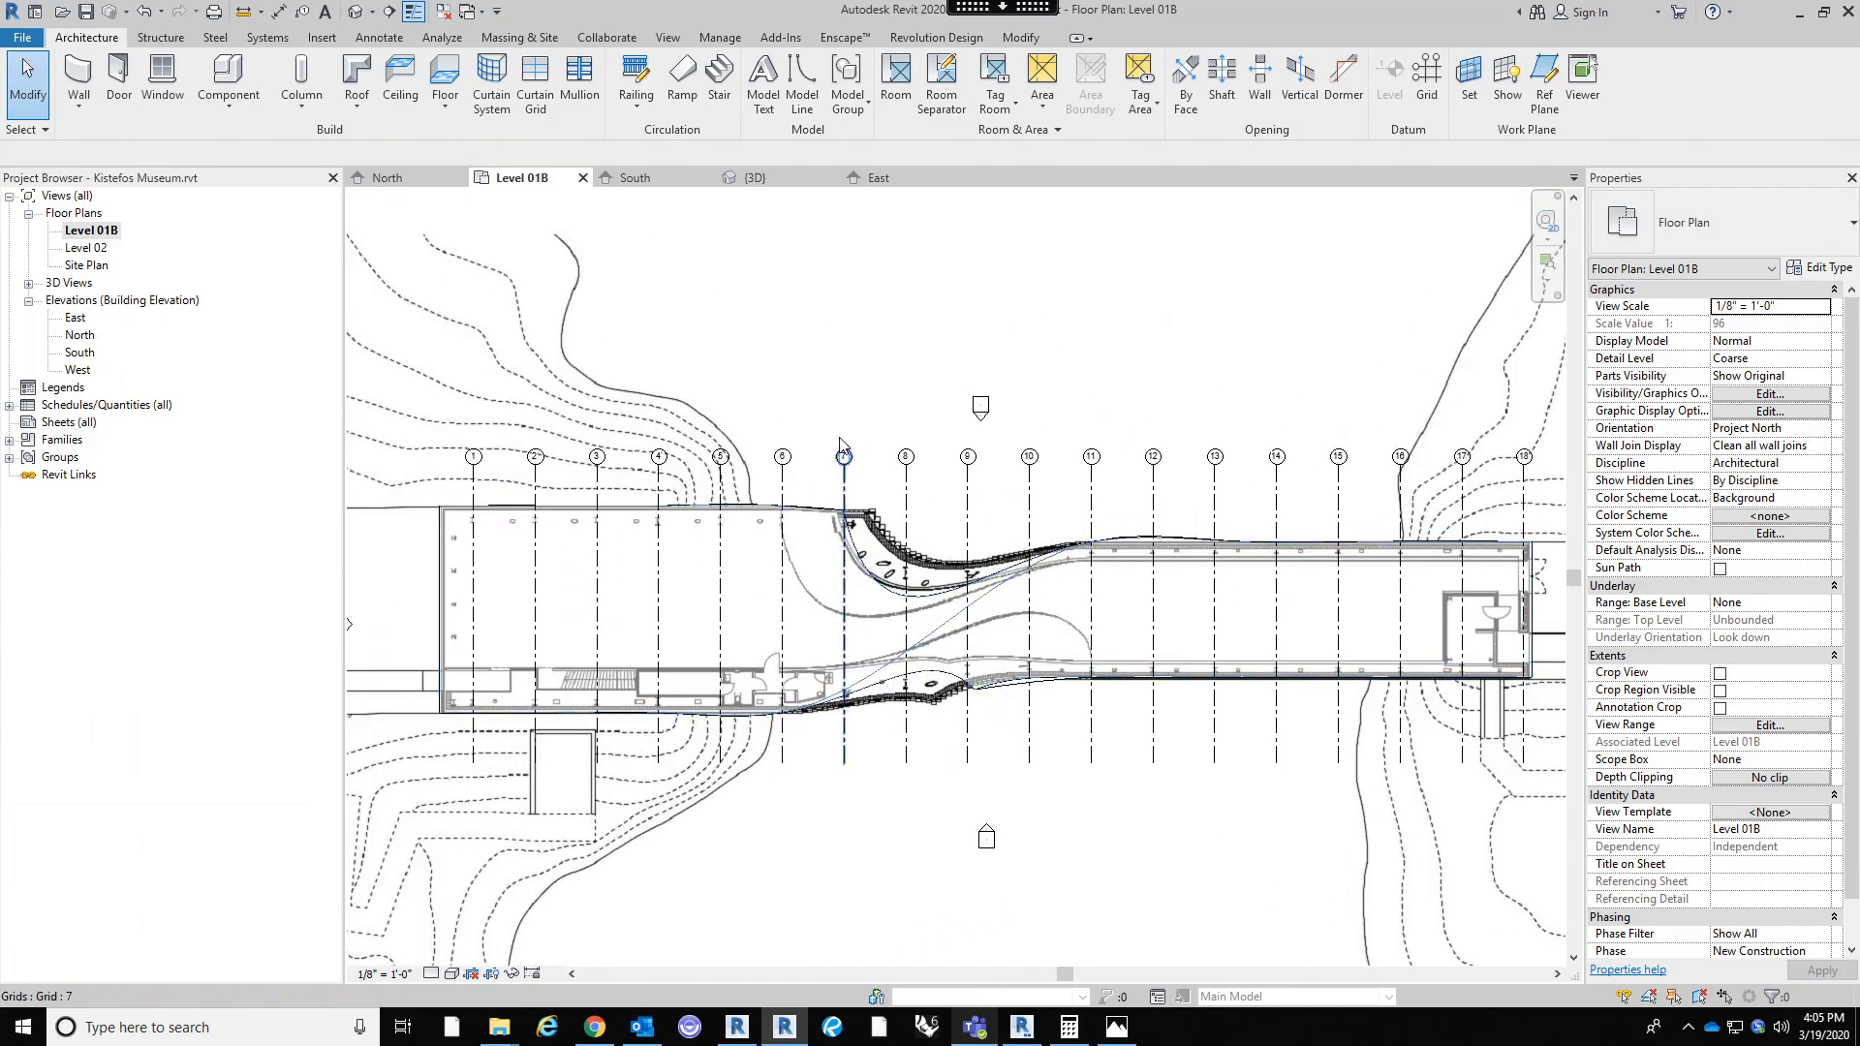
{"action": "scroll", "coordinate": [1036, 662], "scroll_direction": "down", "scroll_amount": 3}
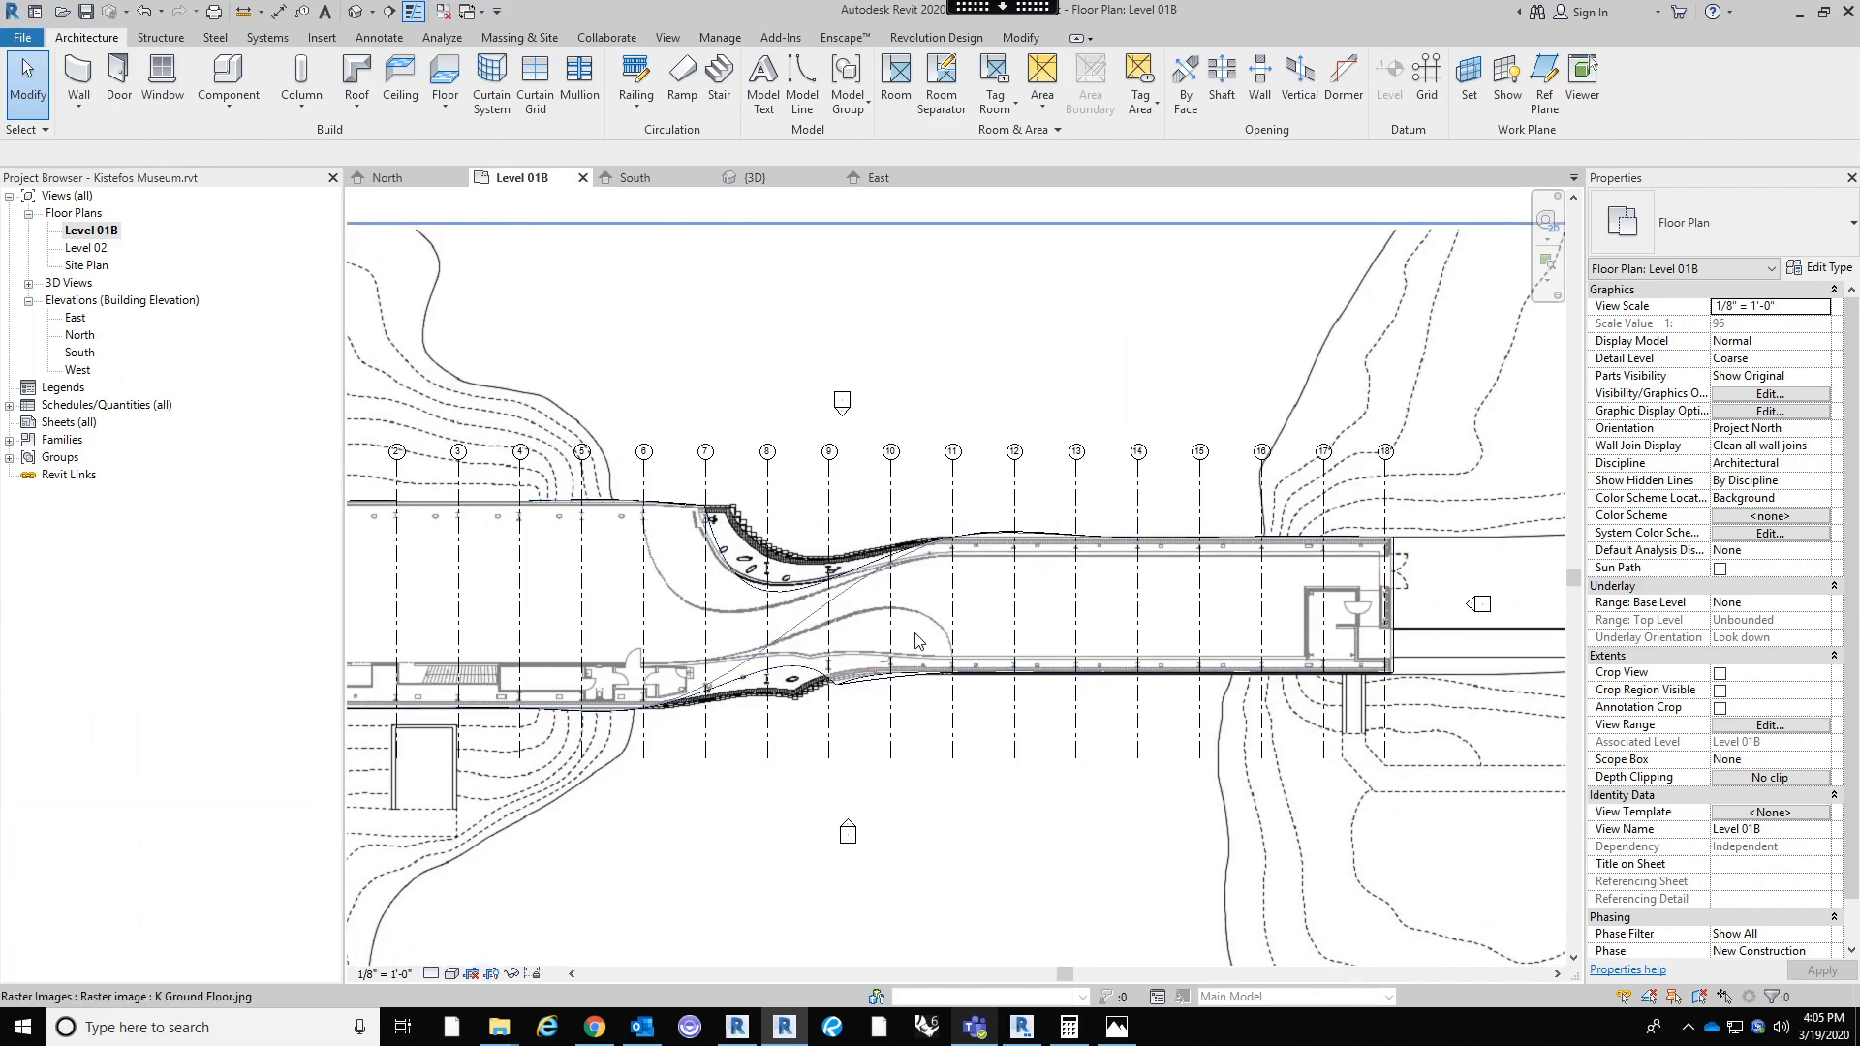
{"action": "scroll", "coordinate": [849, 617], "scroll_direction": "up", "scroll_amount": 3}
{"action": "scroll", "coordinate": [862, 625], "scroll_direction": "up", "scroll_amount": 1}
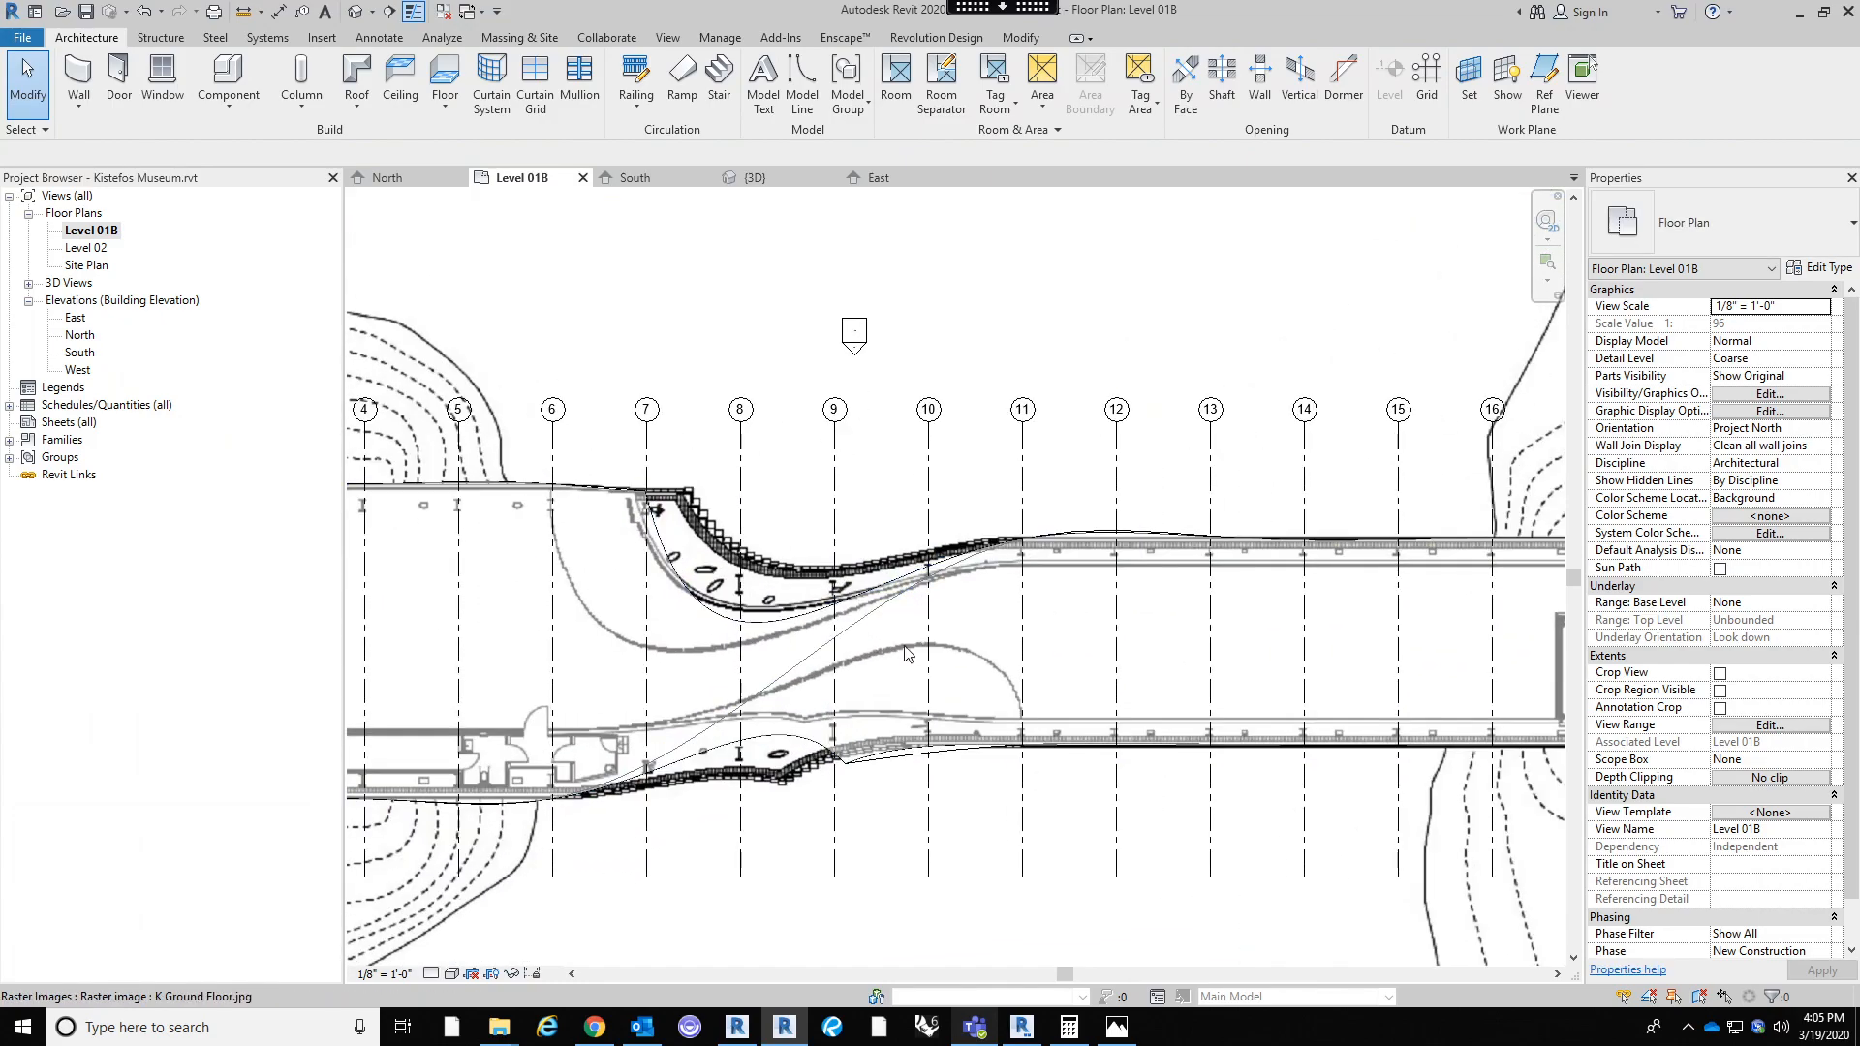
{"action": "scroll", "coordinate": [991, 650], "scroll_direction": "down", "scroll_amount": 2}
{"action": "middle_click_drag", "start_coordinate": [996, 659], "coordinate": [1108, 672]}
{"action": "scroll", "coordinate": [968, 630], "scroll_direction": "down", "scroll_amount": 2}
{"action": "scroll", "coordinate": [810, 588], "scroll_direction": "up", "scroll_amount": 2}
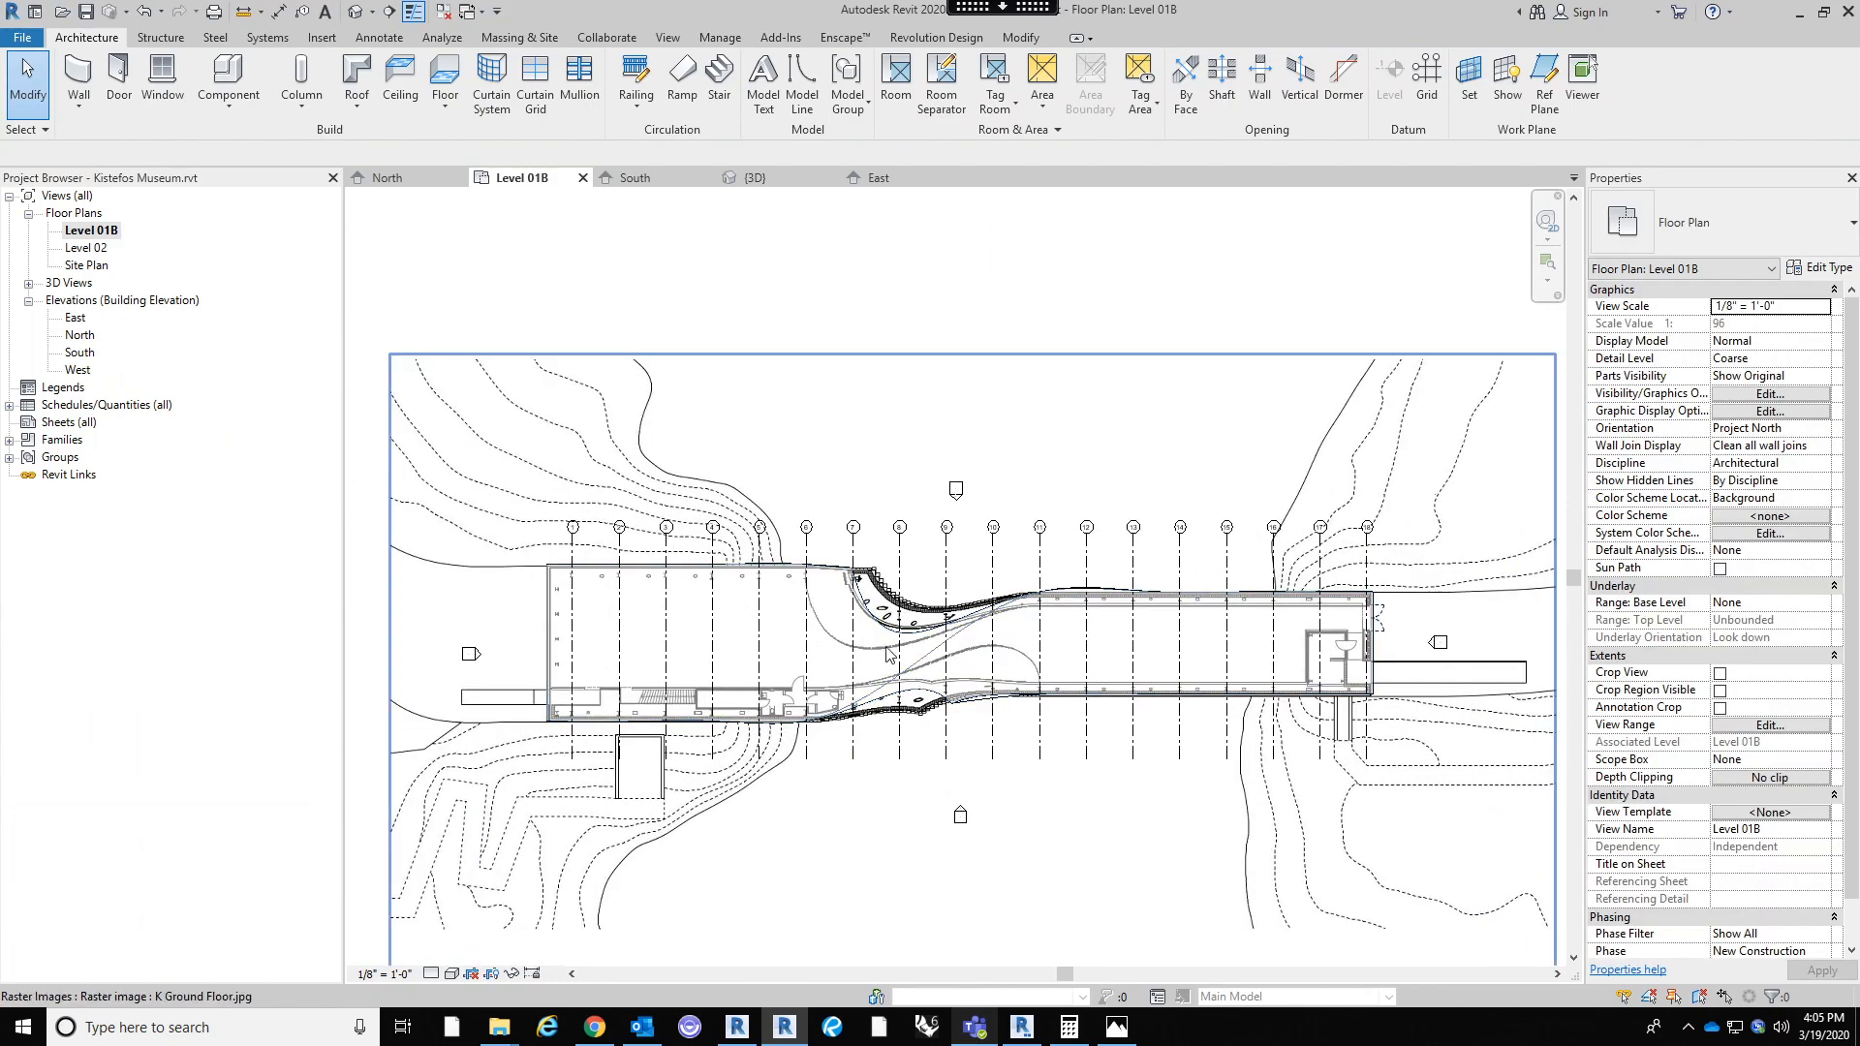
Open the North elevation and examine the levels at the wide end against the mass outline
{"action": "left_click", "coordinate": [82, 339]}
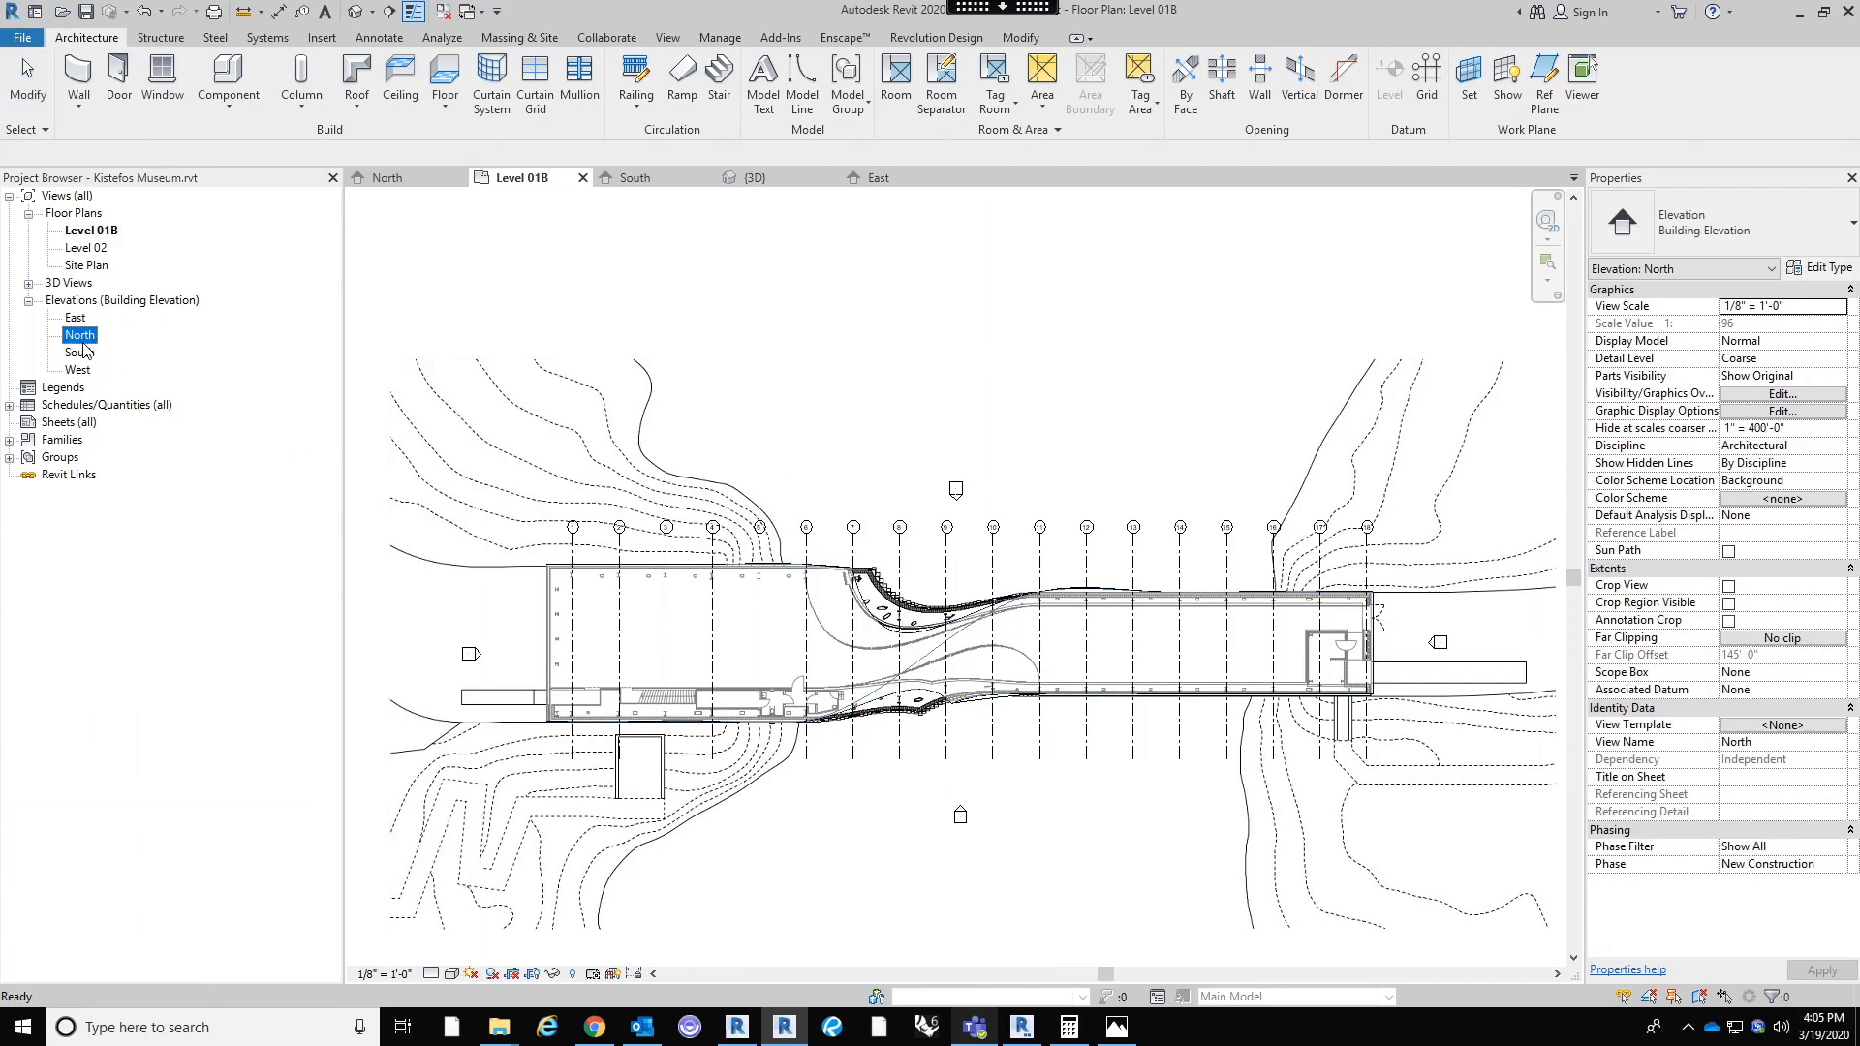
{"action": "double_click", "coordinate": [82, 335]}
{"action": "scroll", "coordinate": [600, 455], "scroll_direction": "down", "scroll_amount": 2}
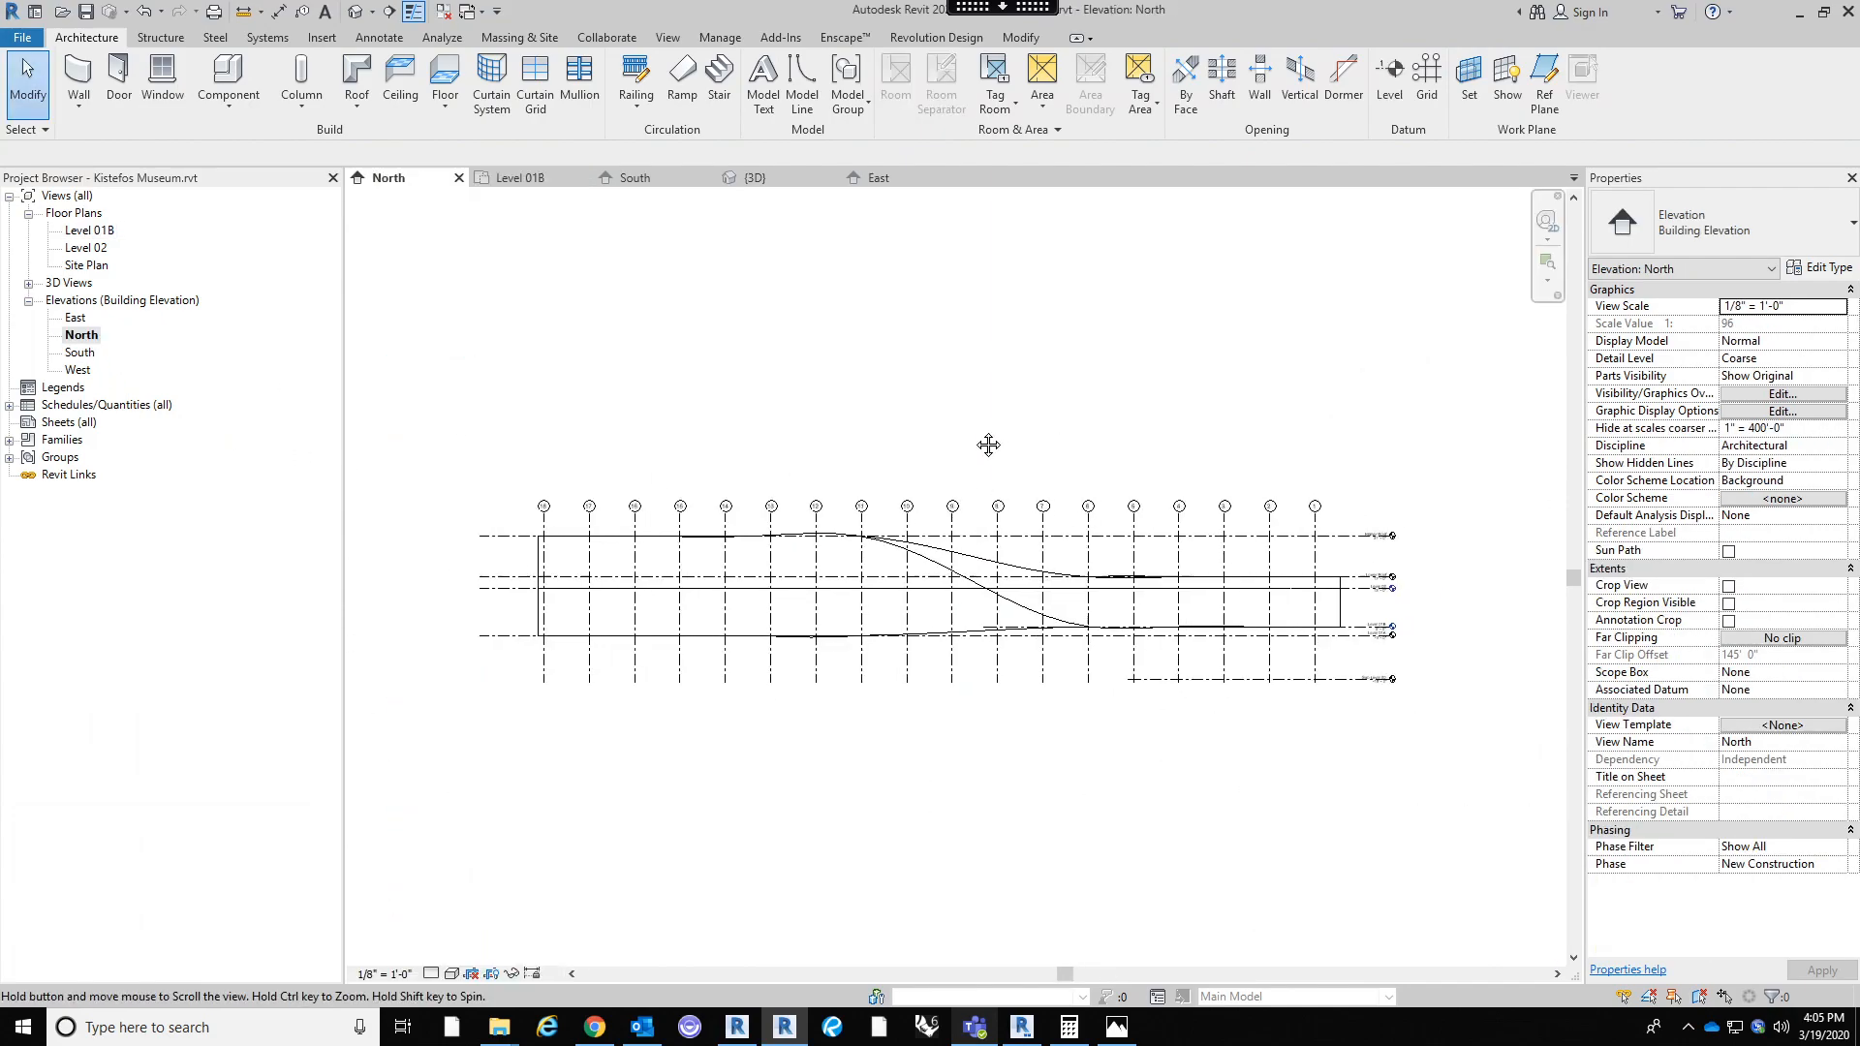
{"action": "scroll", "coordinate": [1312, 571], "scroll_direction": "up", "scroll_amount": 2}
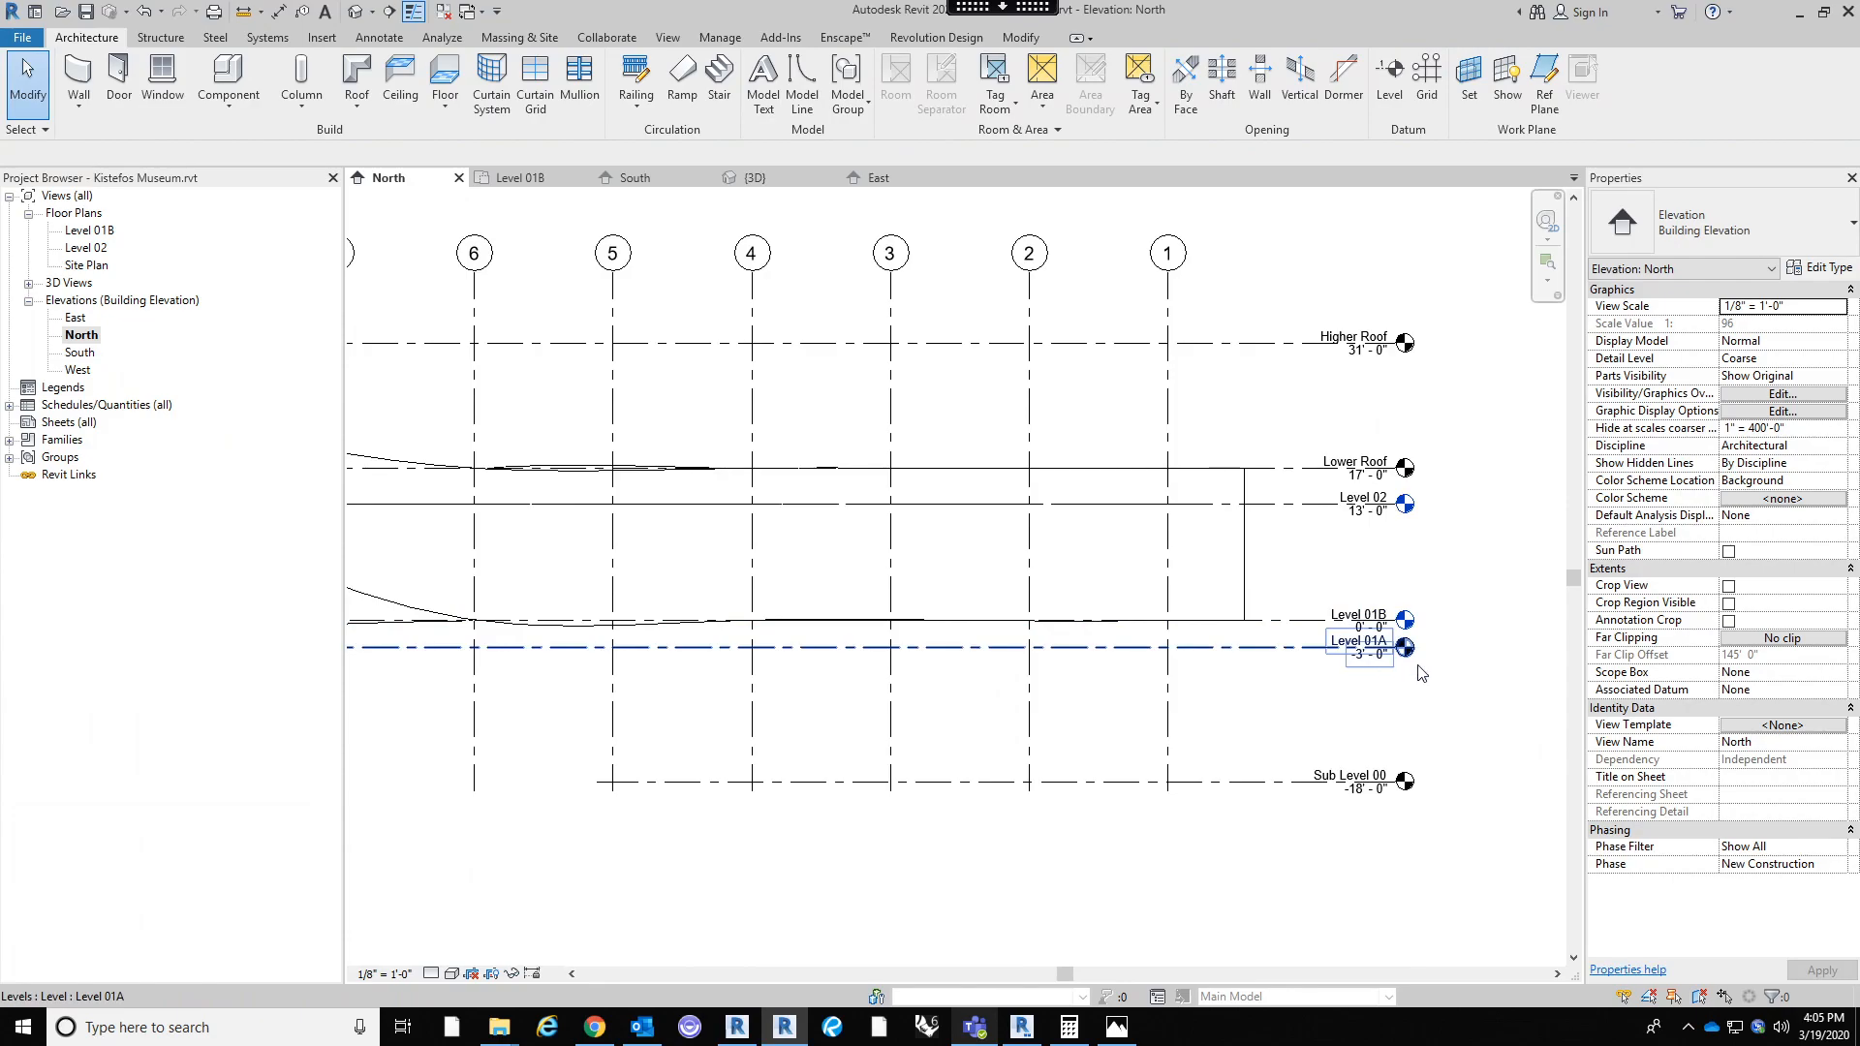
{"action": "middle_click_drag", "start_coordinate": [998, 716], "coordinate": [1046, 672]}
{"action": "scroll", "coordinate": [1245, 684], "scroll_direction": "down", "scroll_amount": 1}
{"action": "scroll", "coordinate": [1246, 686], "scroll_direction": "down", "scroll_amount": 2}
{"action": "scroll", "coordinate": [1304, 615], "scroll_direction": "up", "scroll_amount": 3}
{"action": "scroll", "coordinate": [1299, 620], "scroll_direction": "up", "scroll_amount": 3}
{"action": "scroll", "coordinate": [1332, 683], "scroll_direction": "down", "scroll_amount": 2}
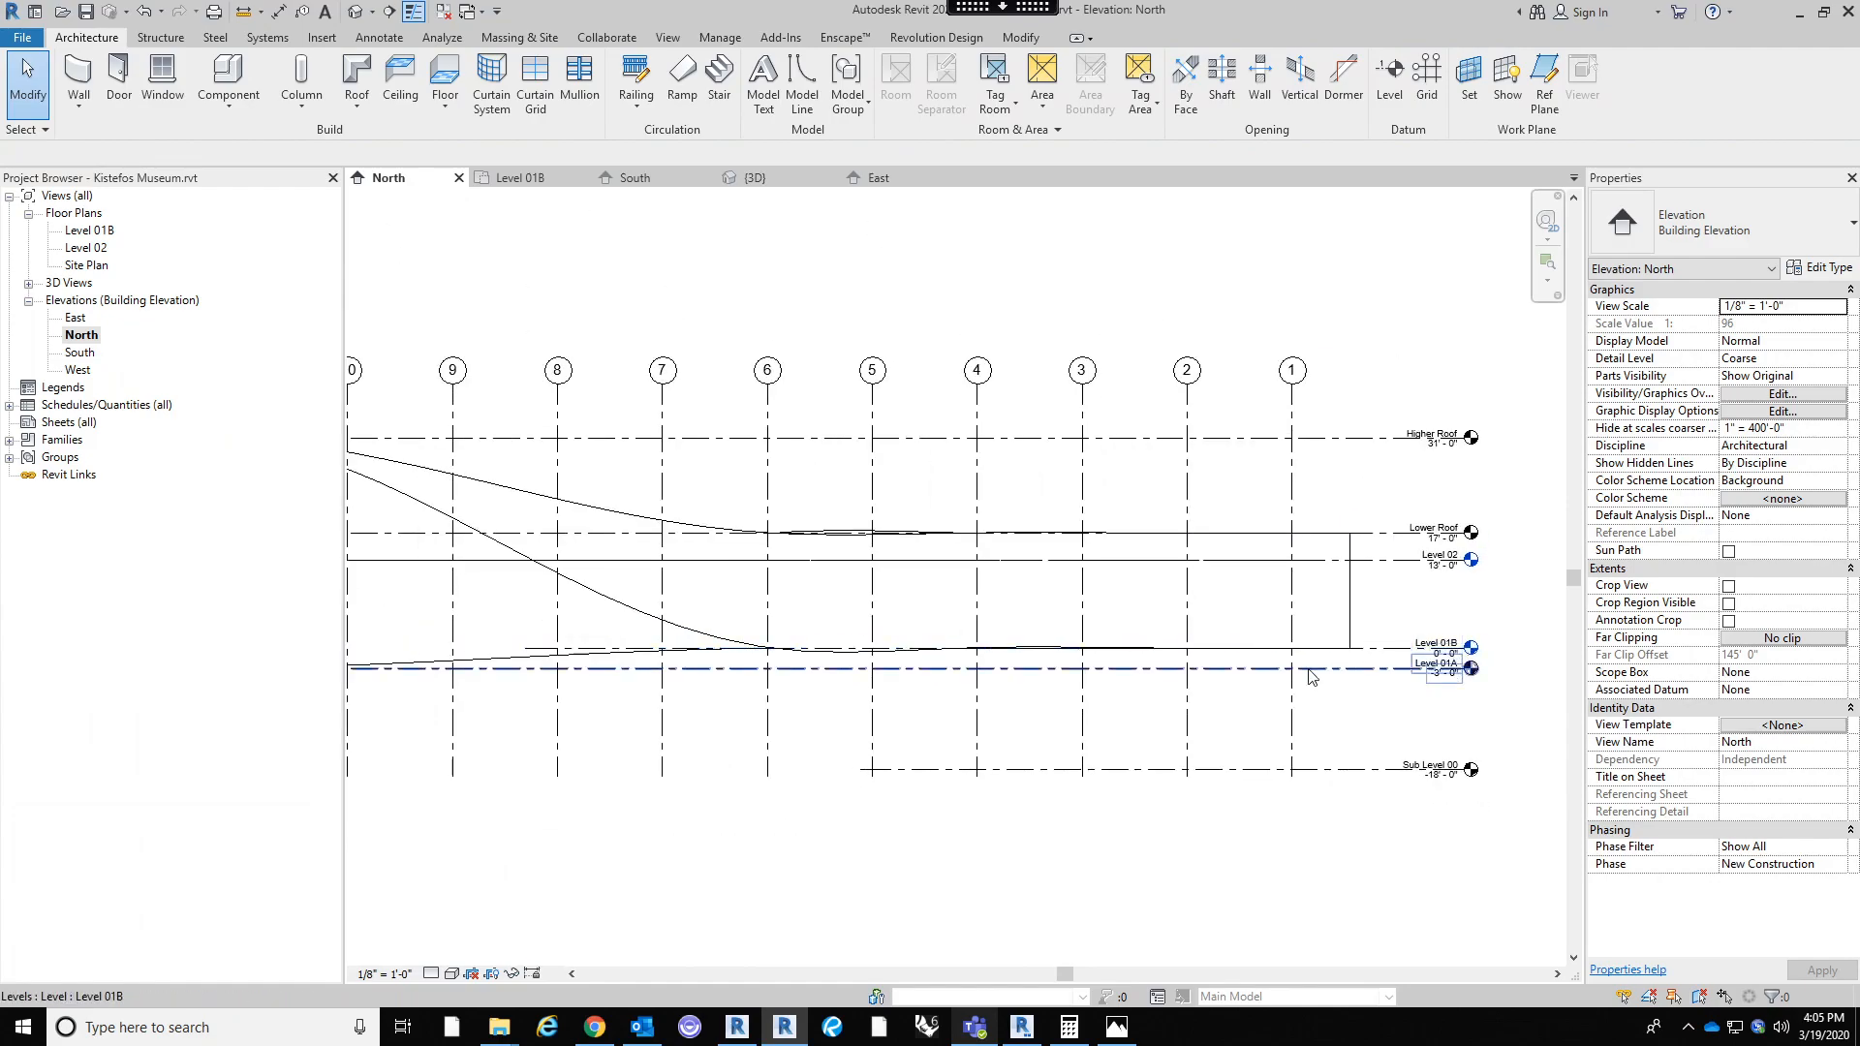
Select Level 01A and trace its line along the whole building from grid 1 to past grid 18
{"action": "left_click", "coordinate": [1448, 670]}
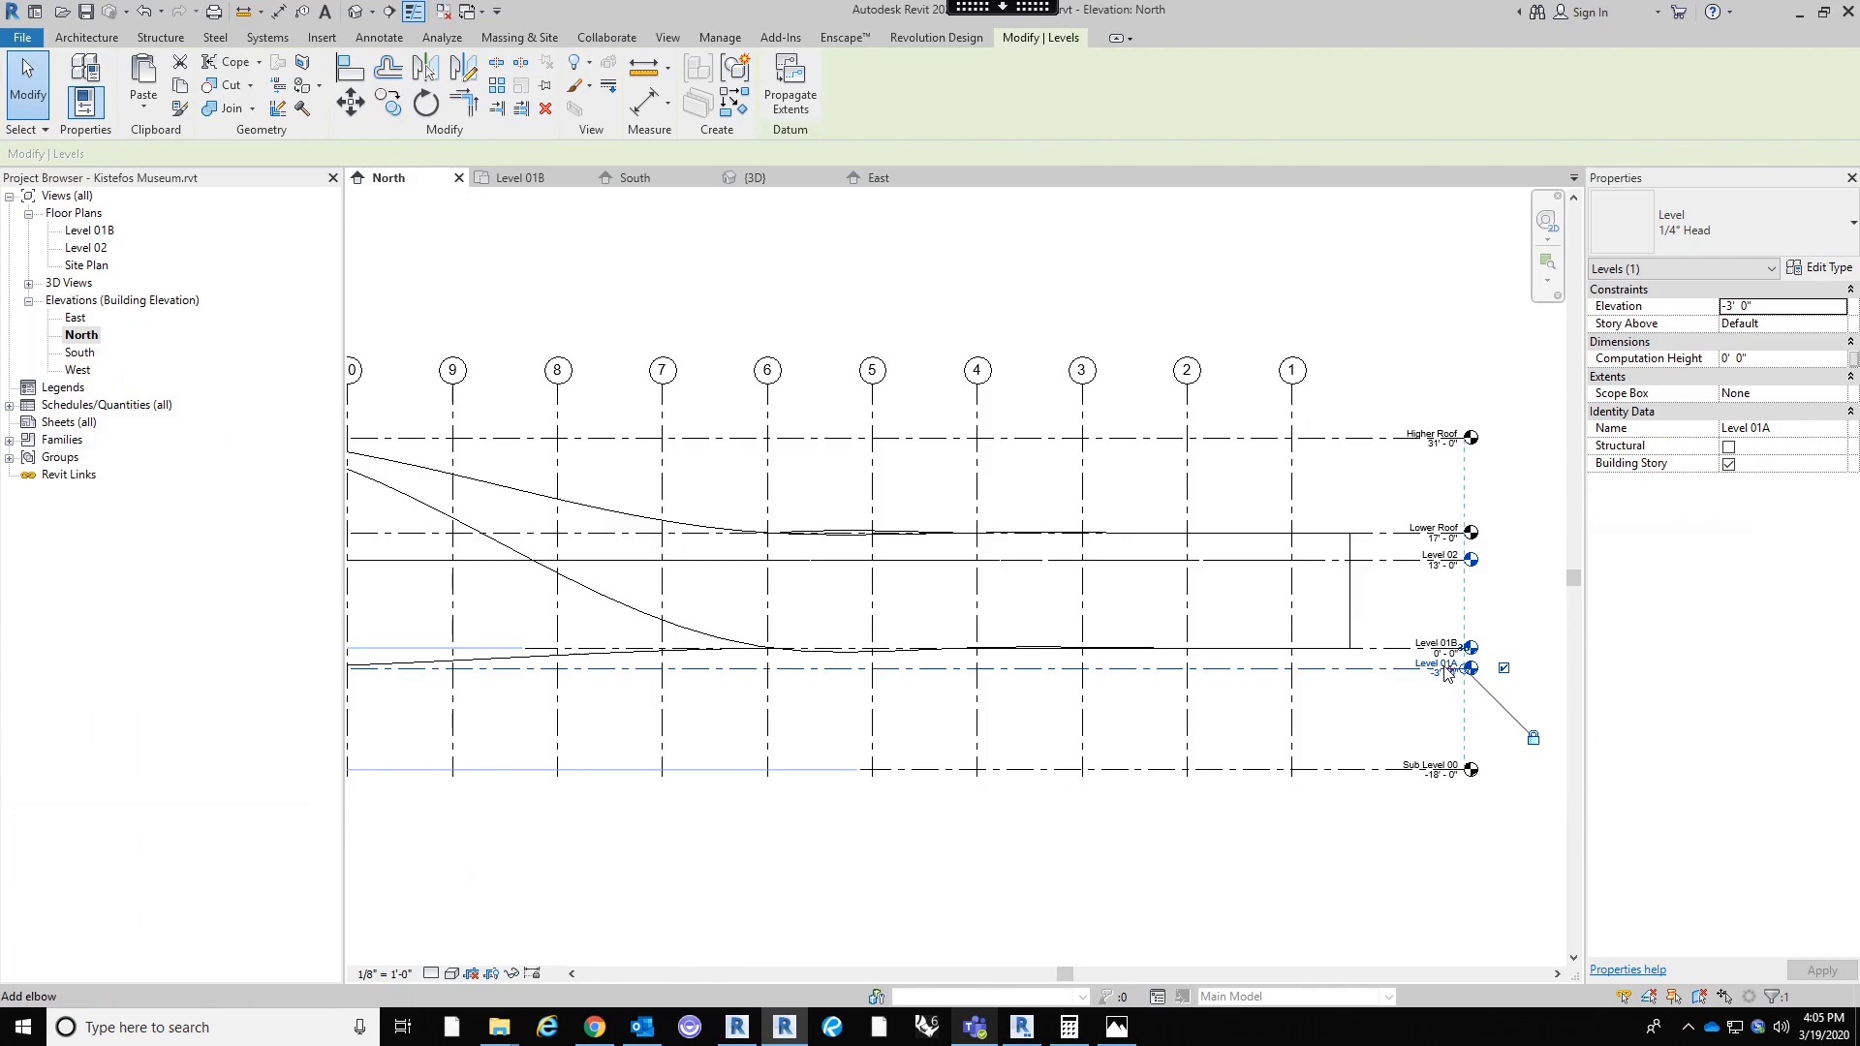
{"action": "scroll", "coordinate": [1371, 669], "scroll_direction": "down", "scroll_amount": 5}
{"action": "scroll", "coordinate": [543, 684], "scroll_direction": "up", "scroll_amount": 1}
{"action": "scroll", "coordinate": [539, 677], "scroll_direction": "up", "scroll_amount": 5}
{"action": "middle_click_drag", "start_coordinate": [426, 659], "coordinate": [588, 667]}
{"action": "scroll", "coordinate": [608, 668], "scroll_direction": "down", "scroll_amount": 3}
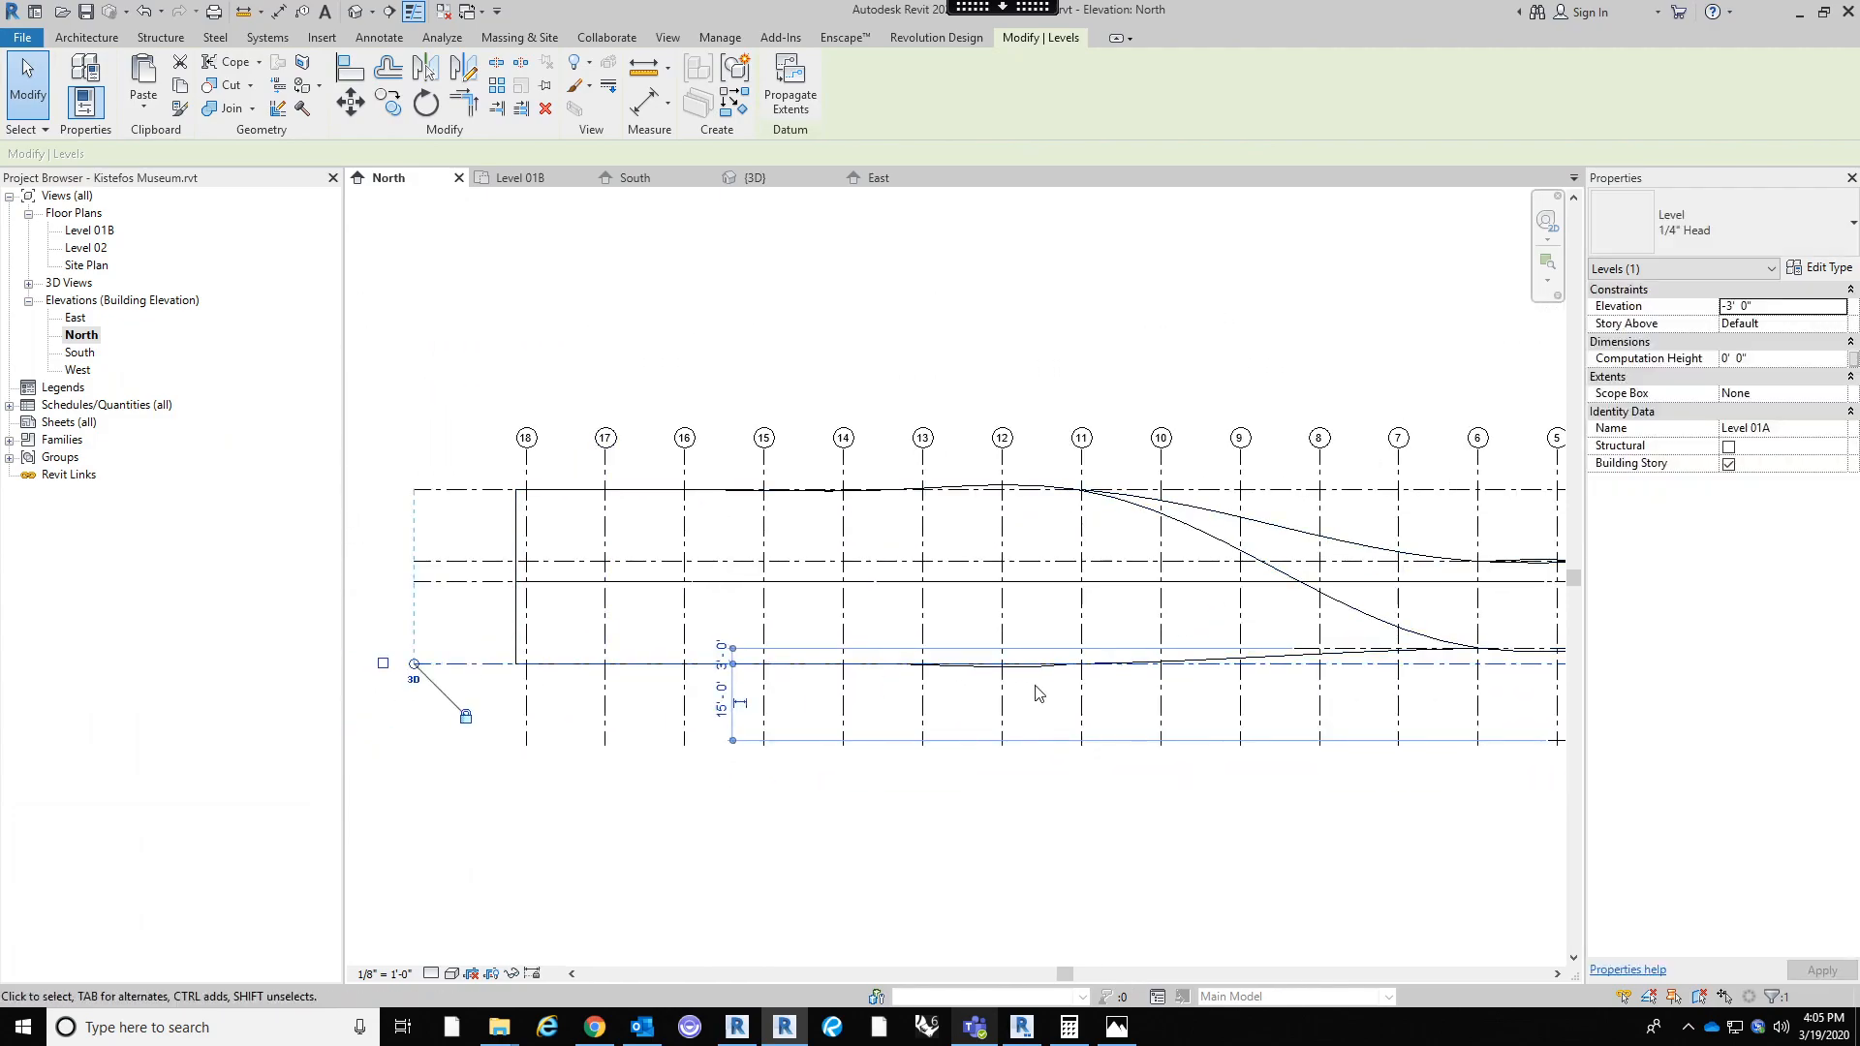
{"action": "scroll", "coordinate": [431, 661], "scroll_direction": "down", "scroll_amount": 3}
{"action": "scroll", "coordinate": [1307, 675], "scroll_direction": "up", "scroll_amount": 3}
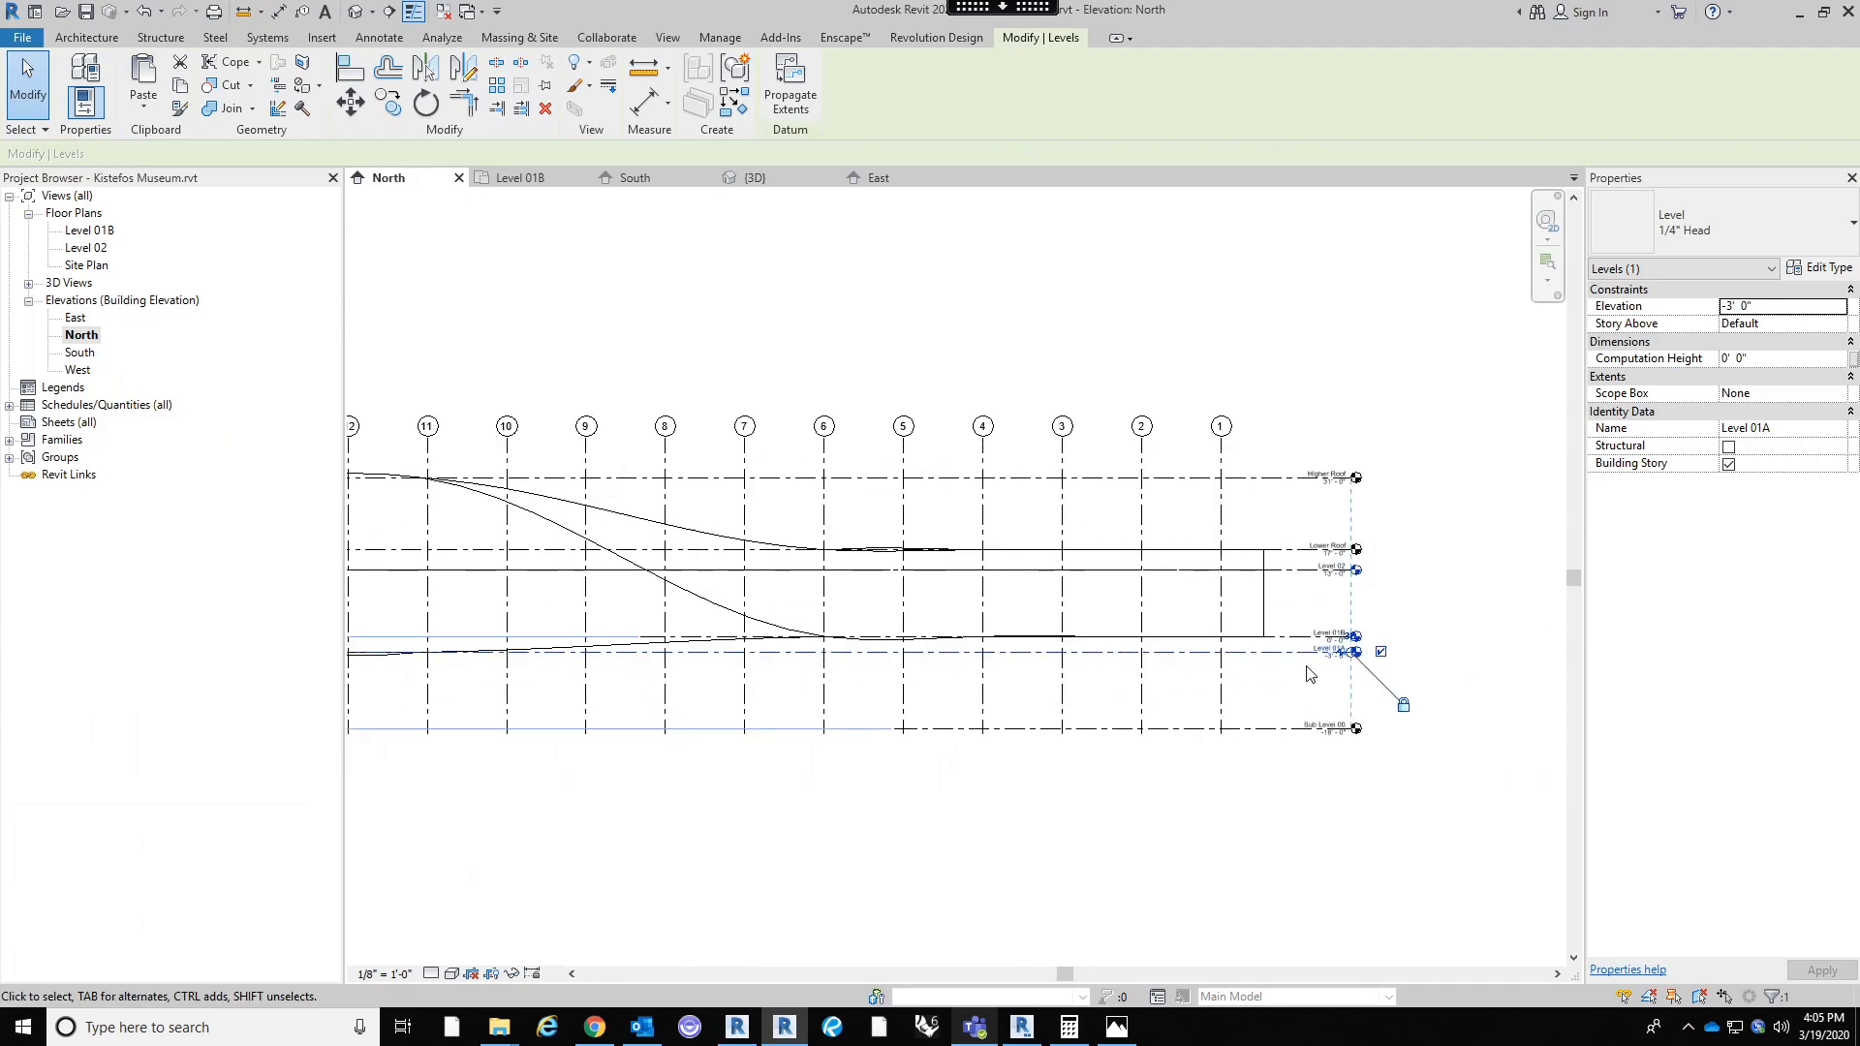
Extend Level 01B past grid 18 so its end aligns with the ends of the other long levels
{"action": "left_click", "coordinate": [1300, 637]}
{"action": "middle_click_drag", "start_coordinate": [823, 669], "coordinate": [1313, 679]}
{"action": "scroll", "coordinate": [1311, 680], "scroll_direction": "down", "scroll_amount": 1}
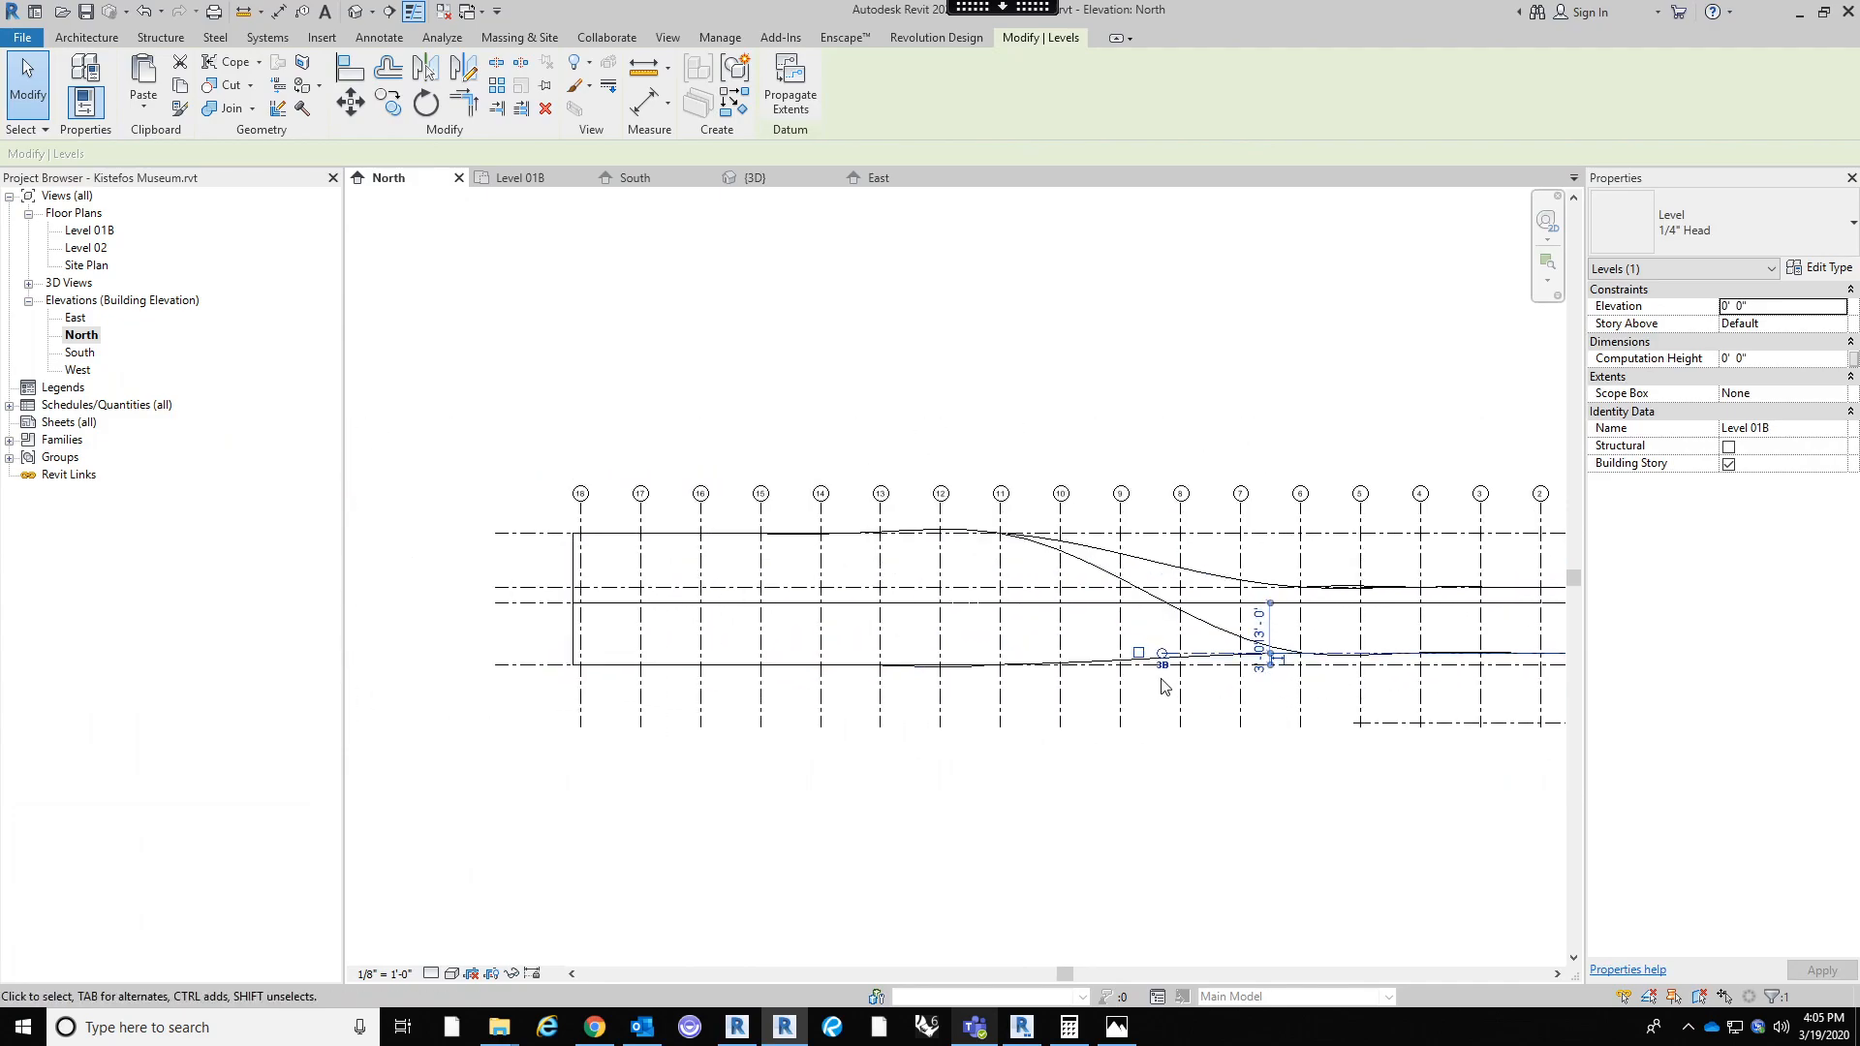
{"action": "left_click_drag", "start_coordinate": [1162, 654], "coordinate": [495, 654]}
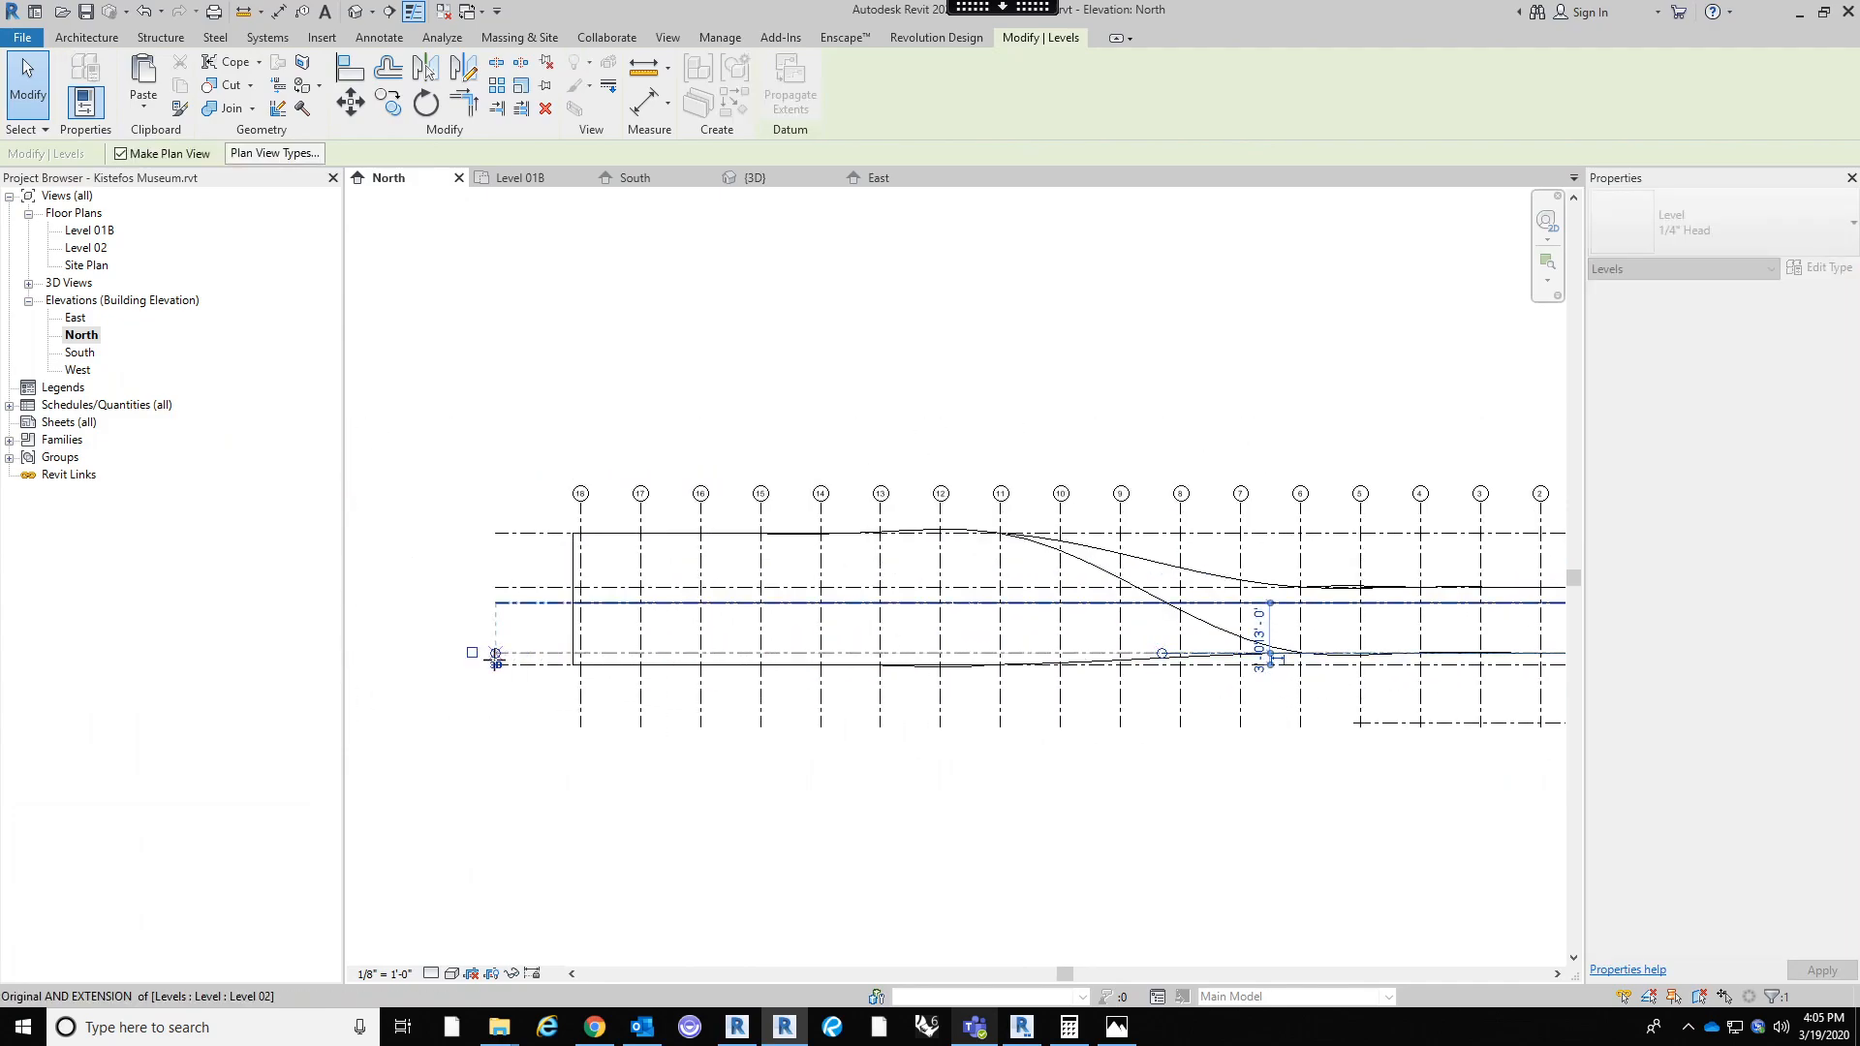
{"action": "left_click", "coordinate": [540, 681]}
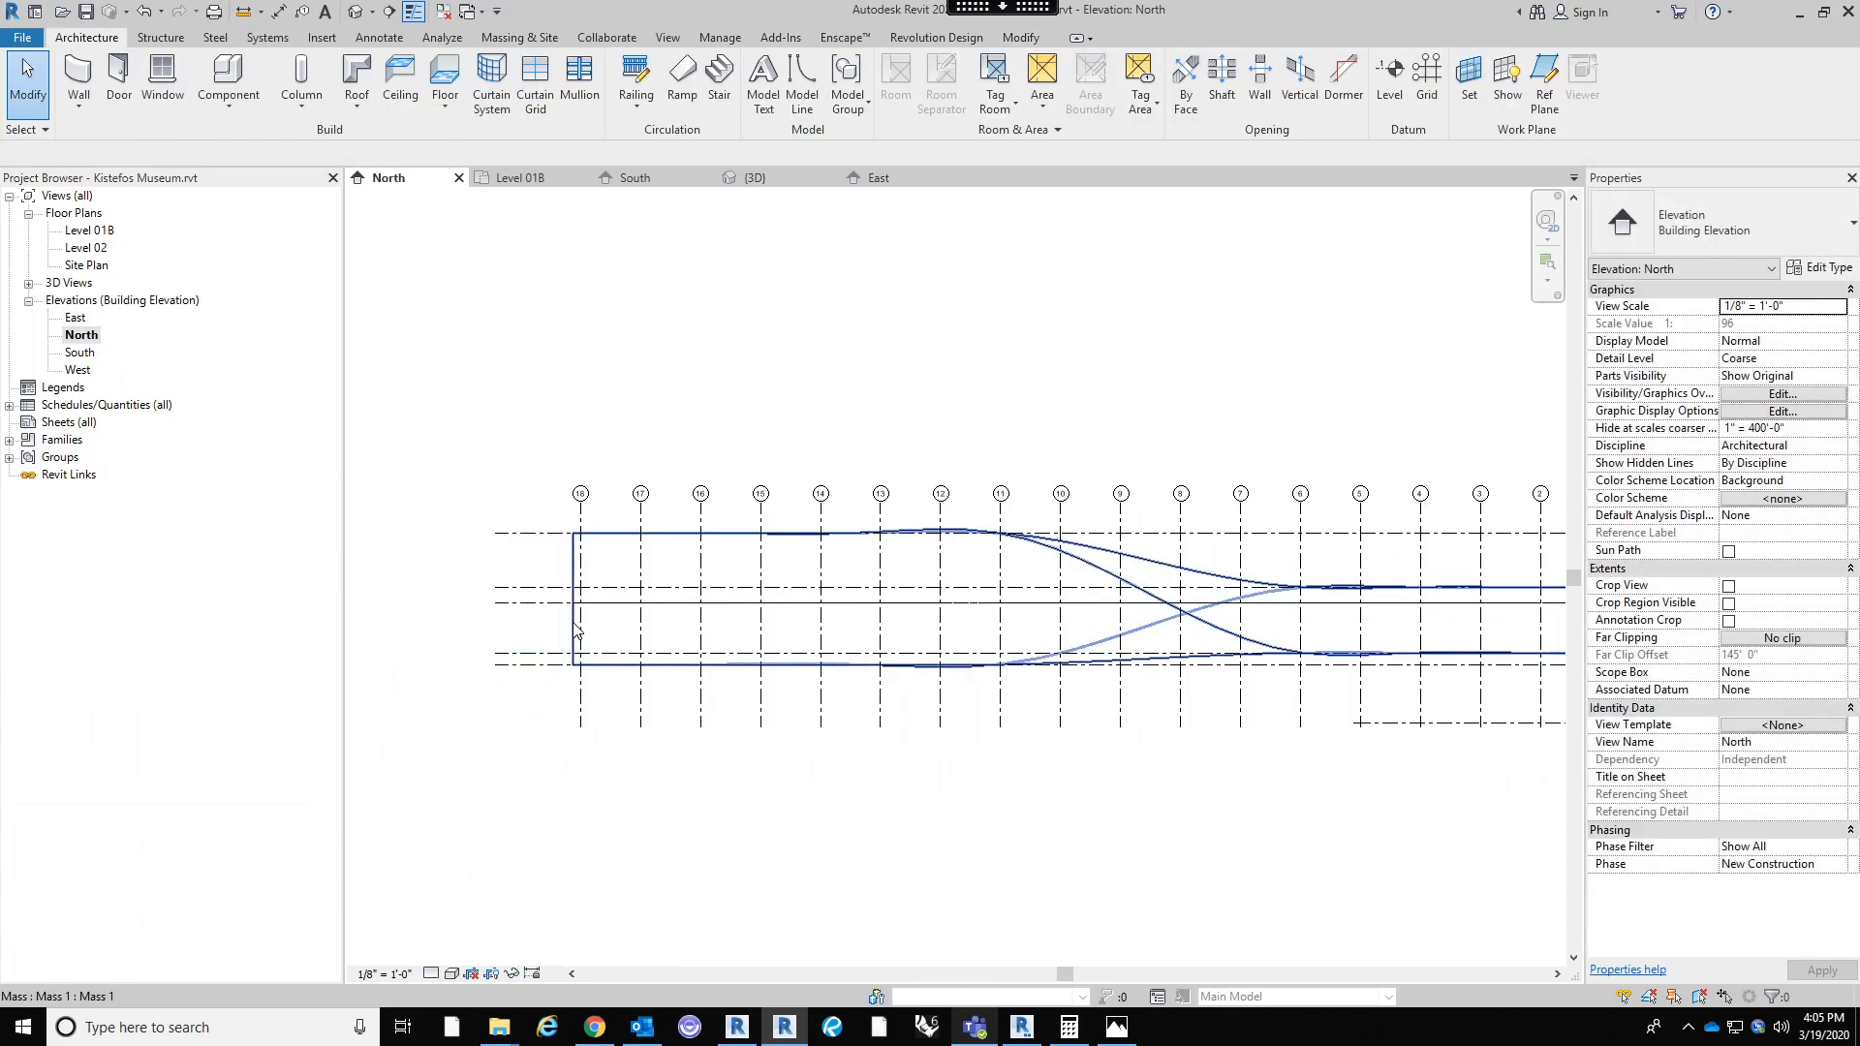
Try to add a mass floor at Level 01B to the twisted mass
{"action": "left_click", "coordinate": [575, 630]}
{"action": "left_click", "coordinate": [877, 83]}
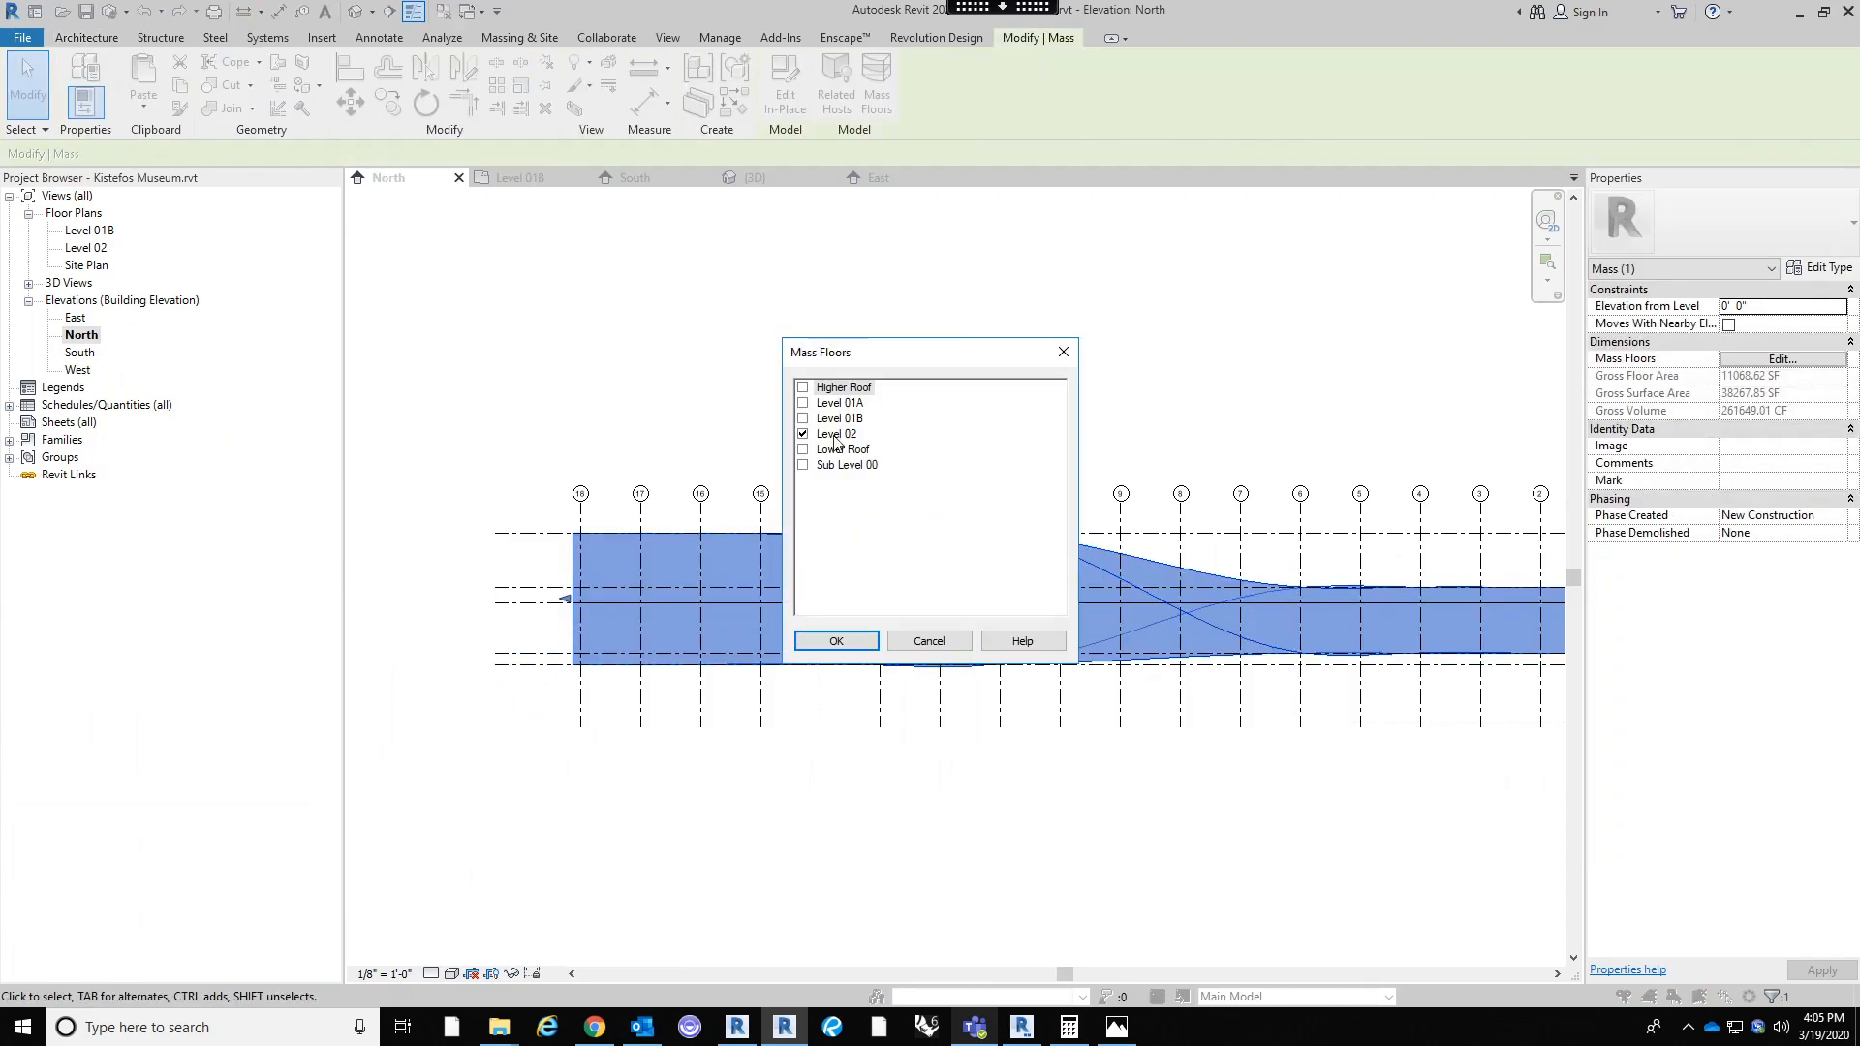
{"action": "left_click", "coordinate": [802, 419]}
{"action": "left_click", "coordinate": [835, 641]}
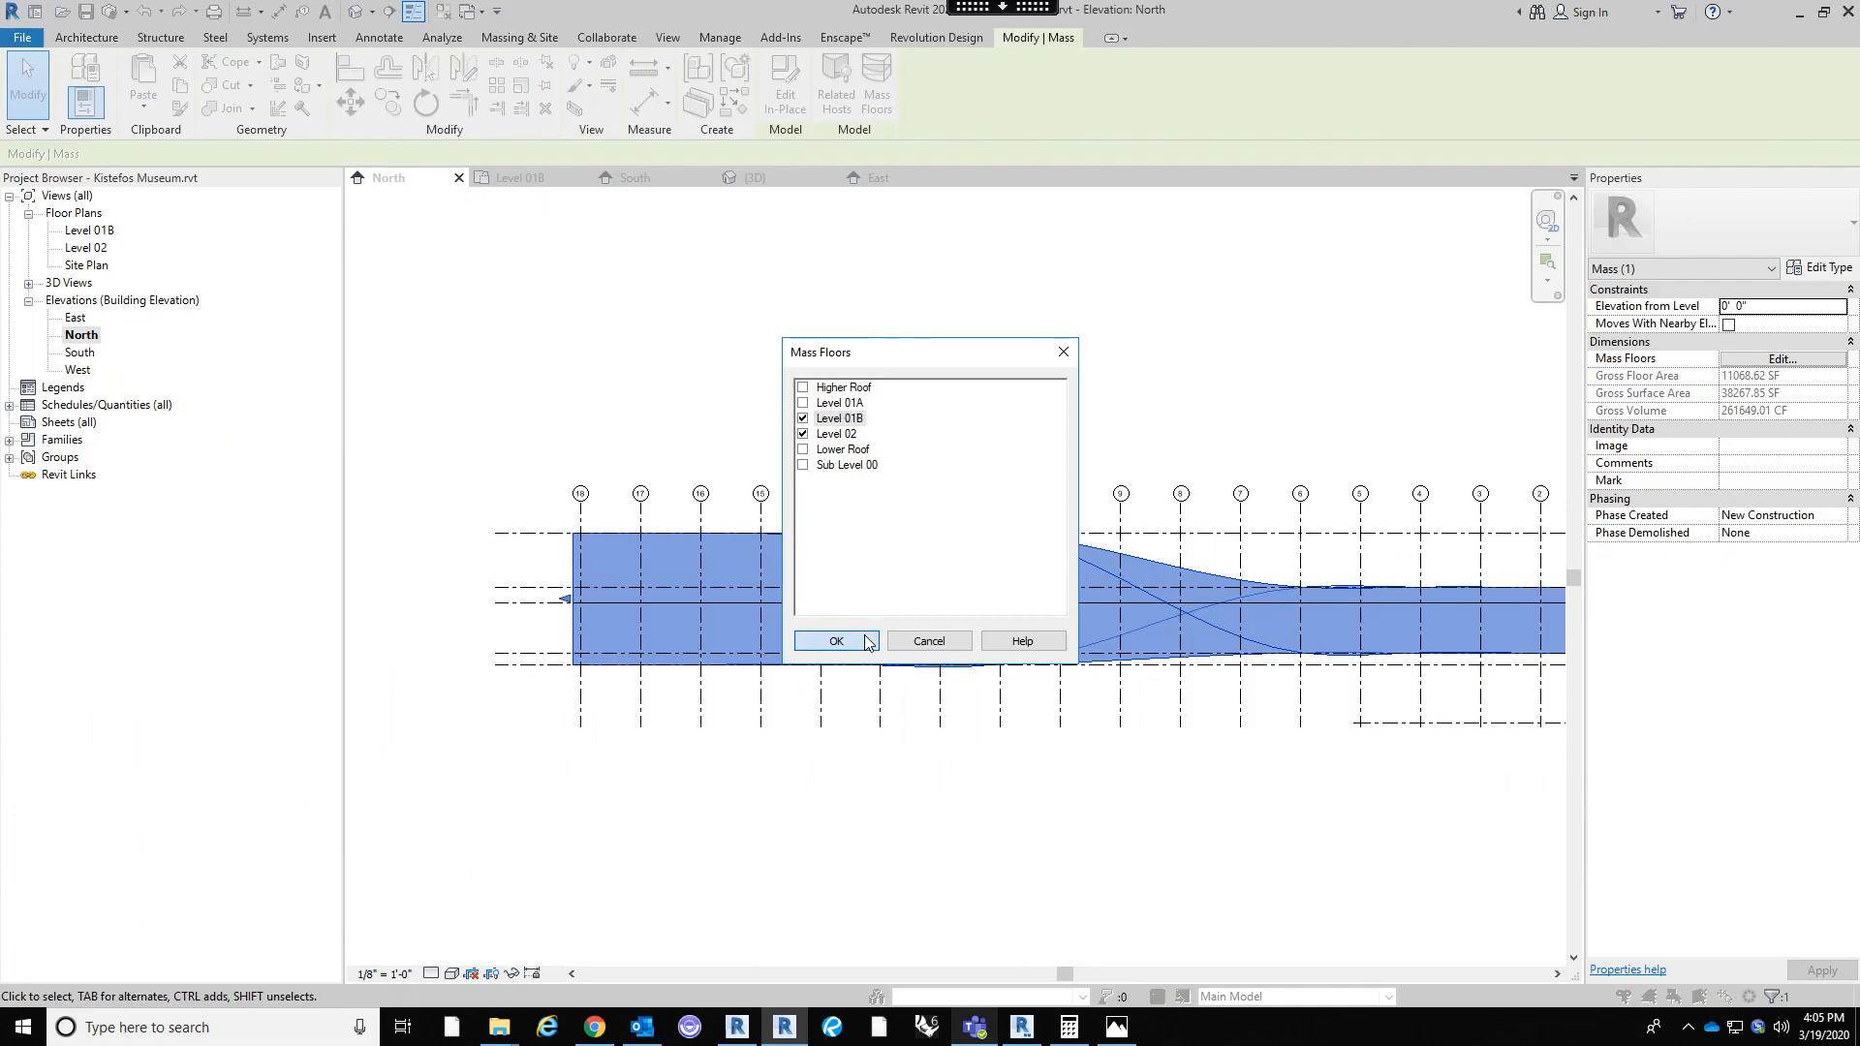
Undo the mass floor change and the extension of Level 01B
{"action": "left_click", "coordinate": [831, 795]}
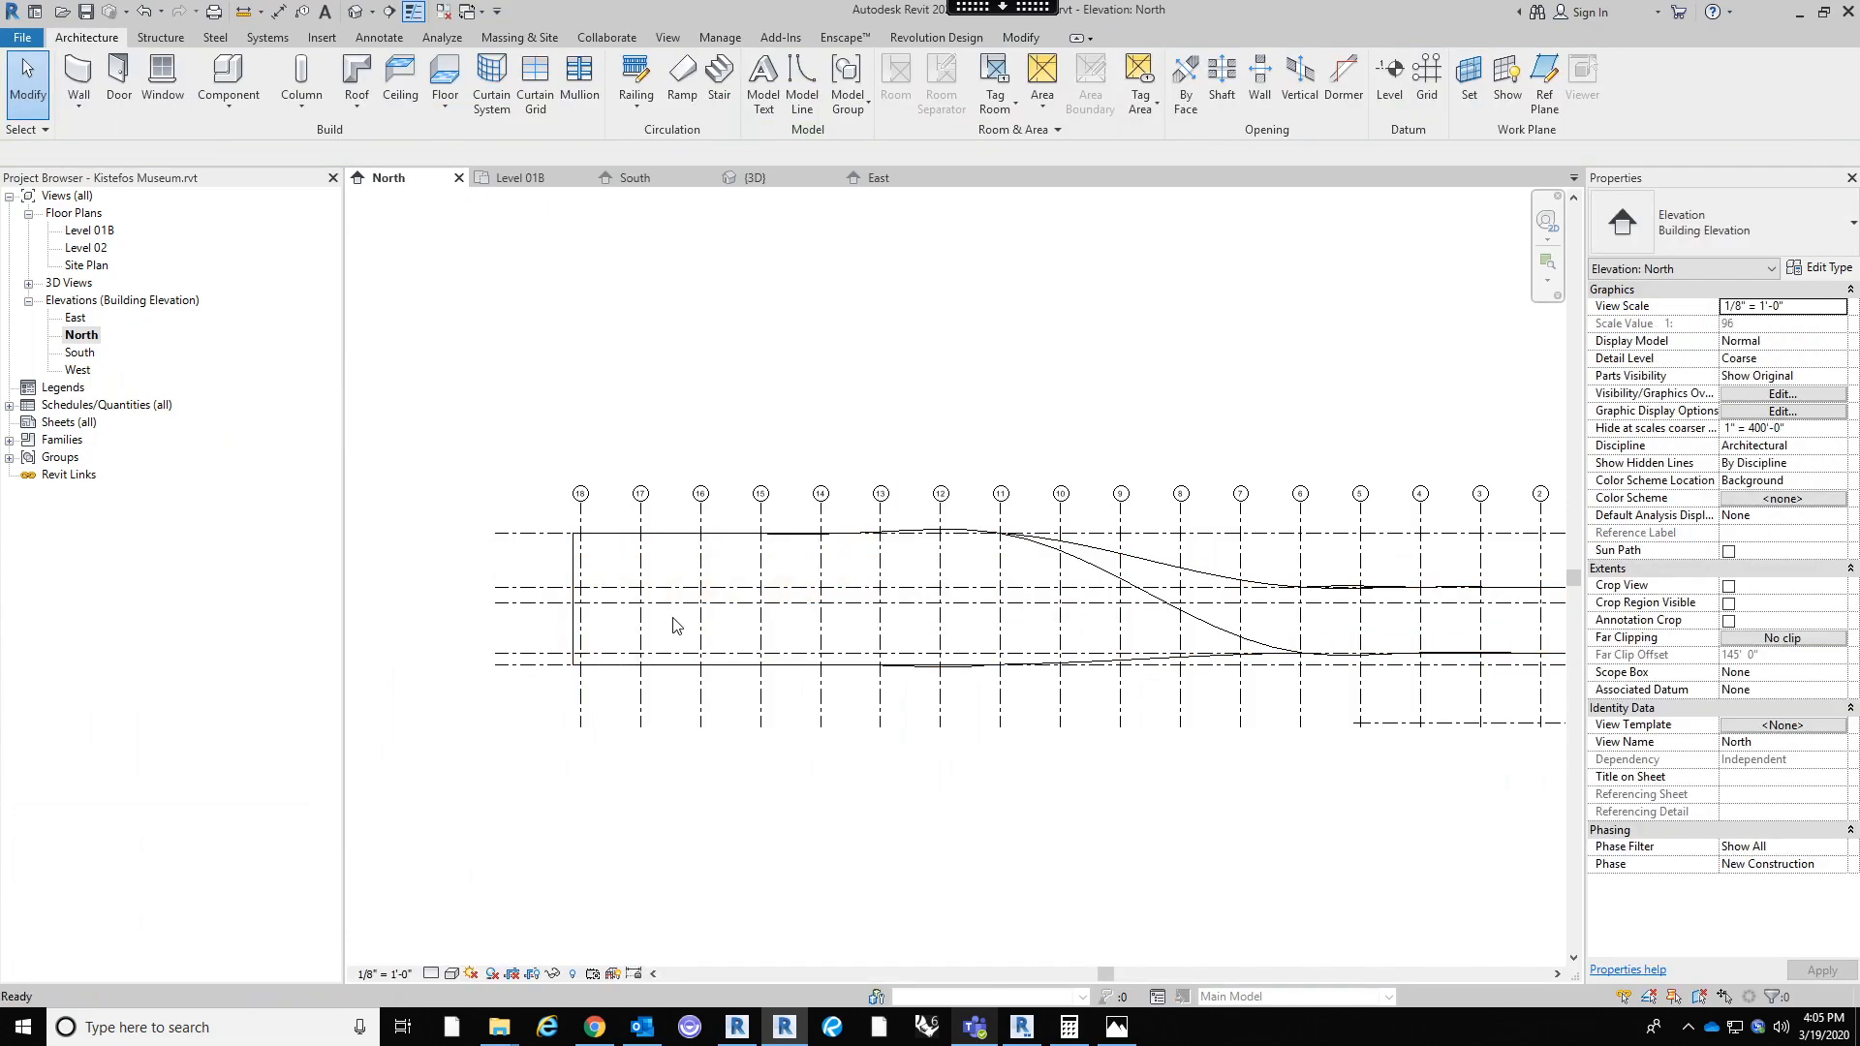
{"action": "scroll", "coordinate": [863, 813], "scroll_direction": "down", "scroll_amount": 3}
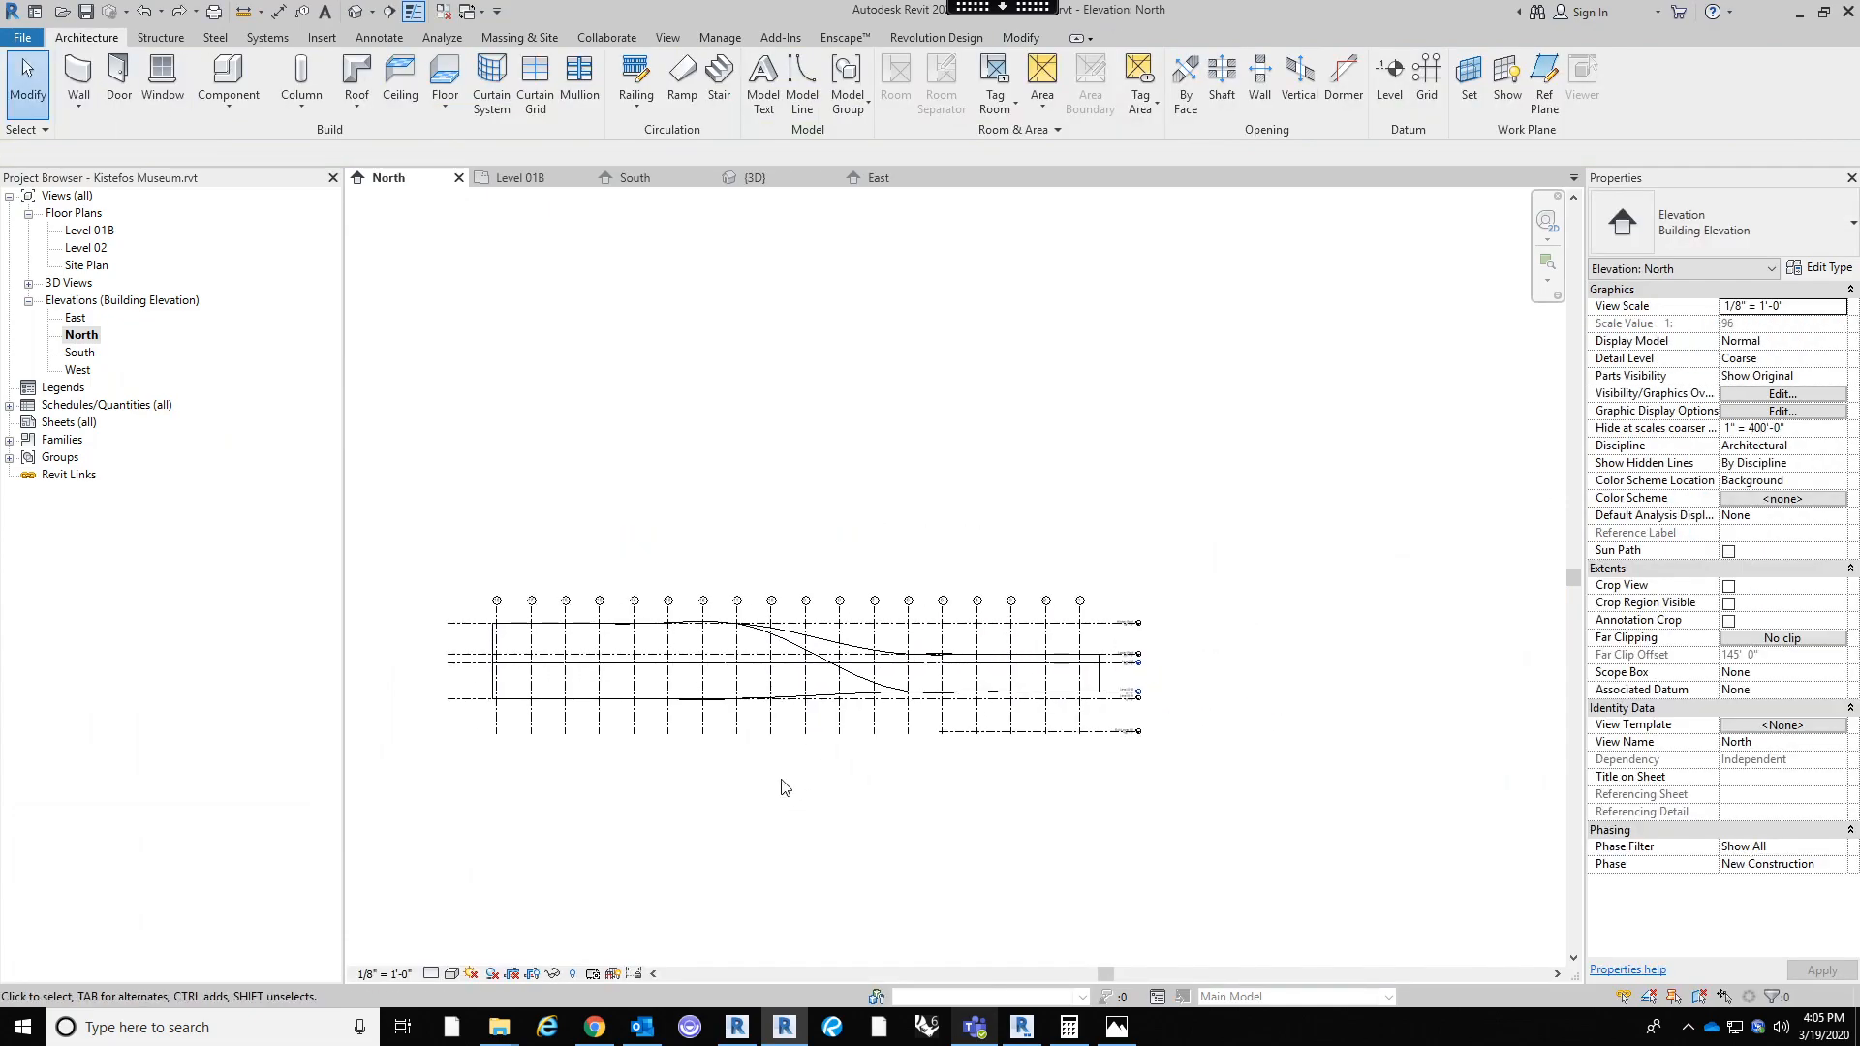
{"action": "scroll", "coordinate": [1211, 800], "scroll_direction": "up", "scroll_amount": 3}
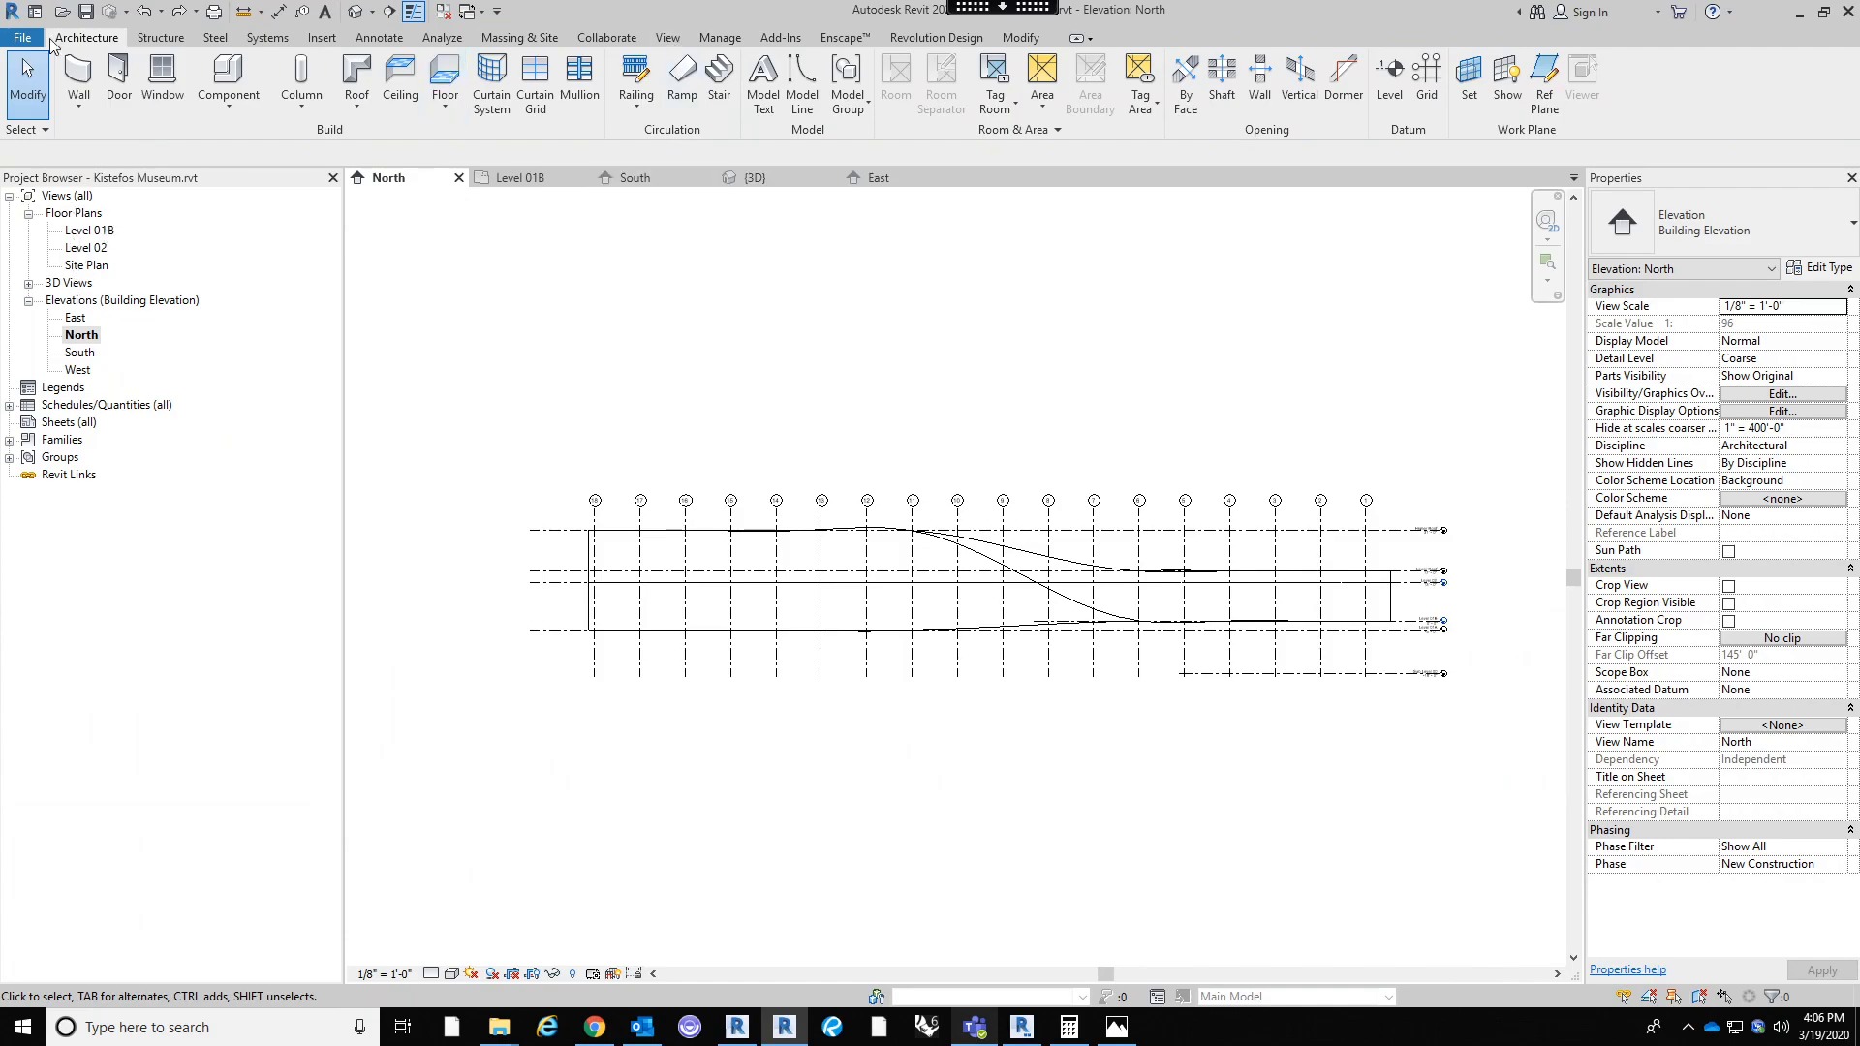
Create floor plan views for Level 01A and Sub Level 00
{"action": "left_click", "coordinate": [667, 37]}
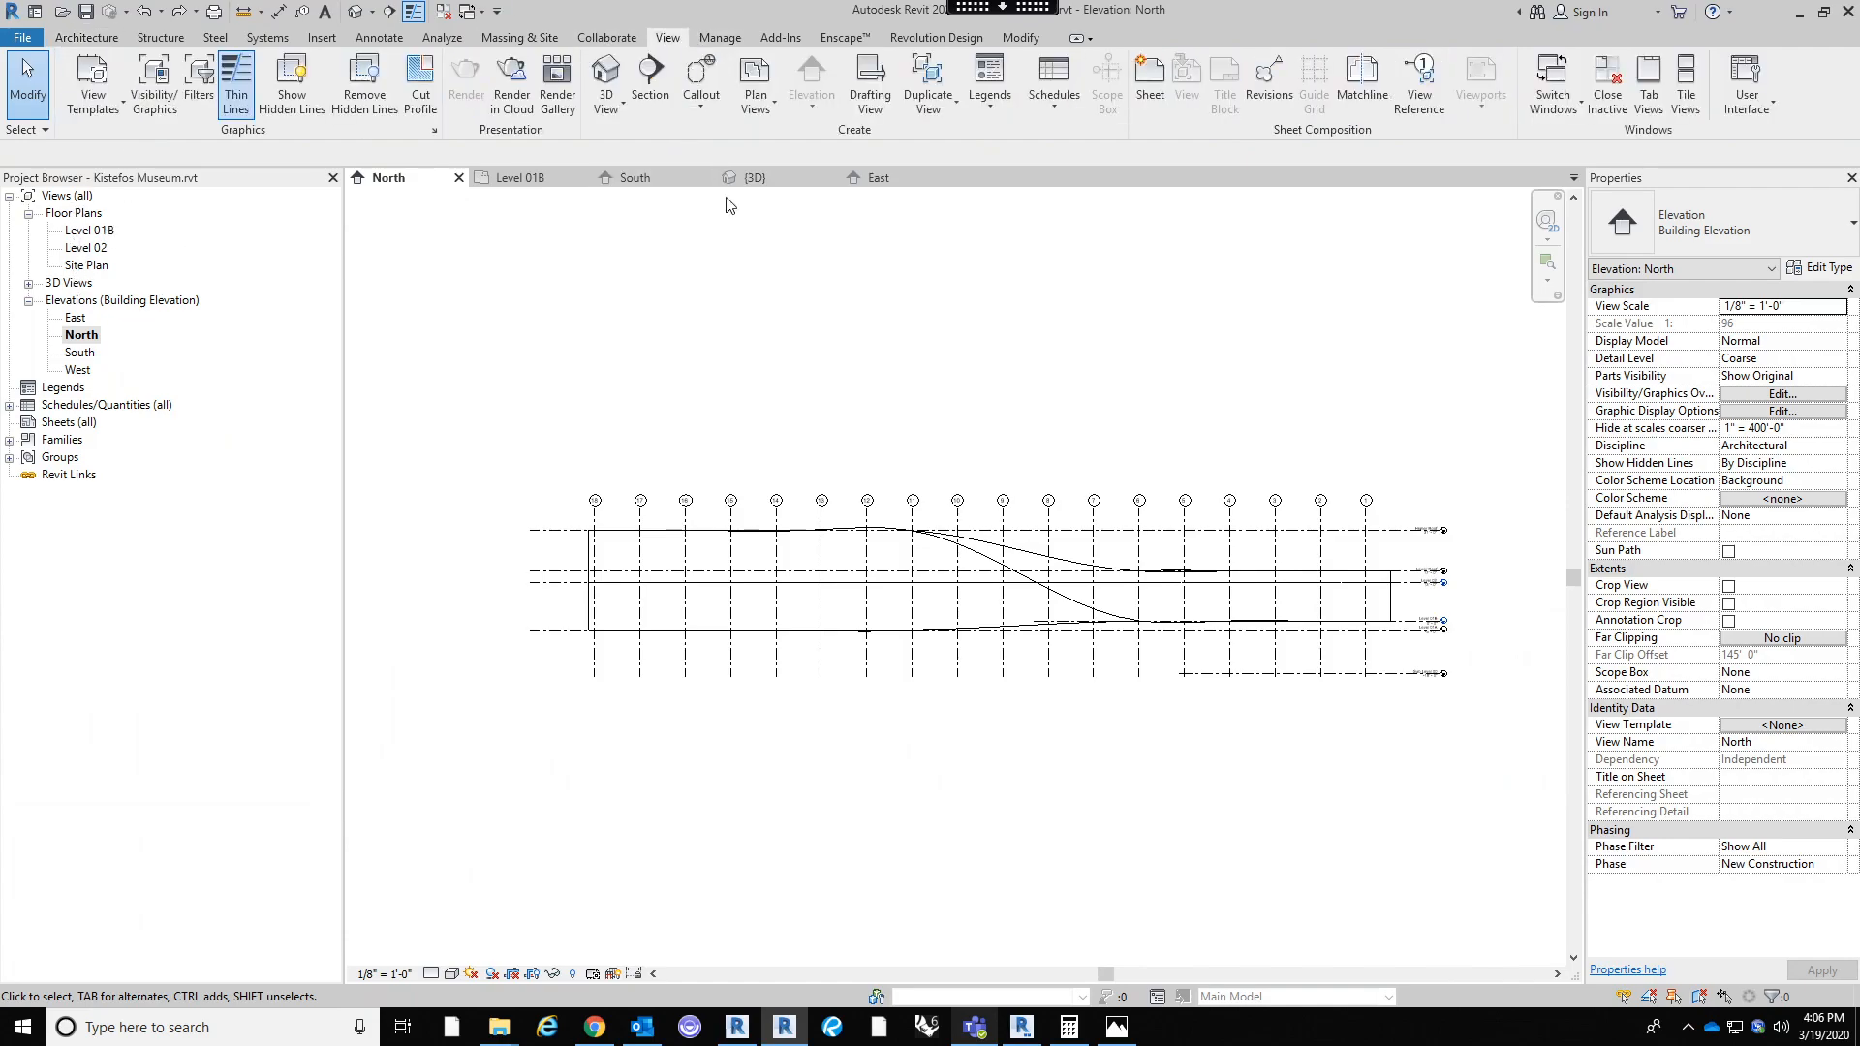
{"action": "left_click", "coordinate": [755, 104]}
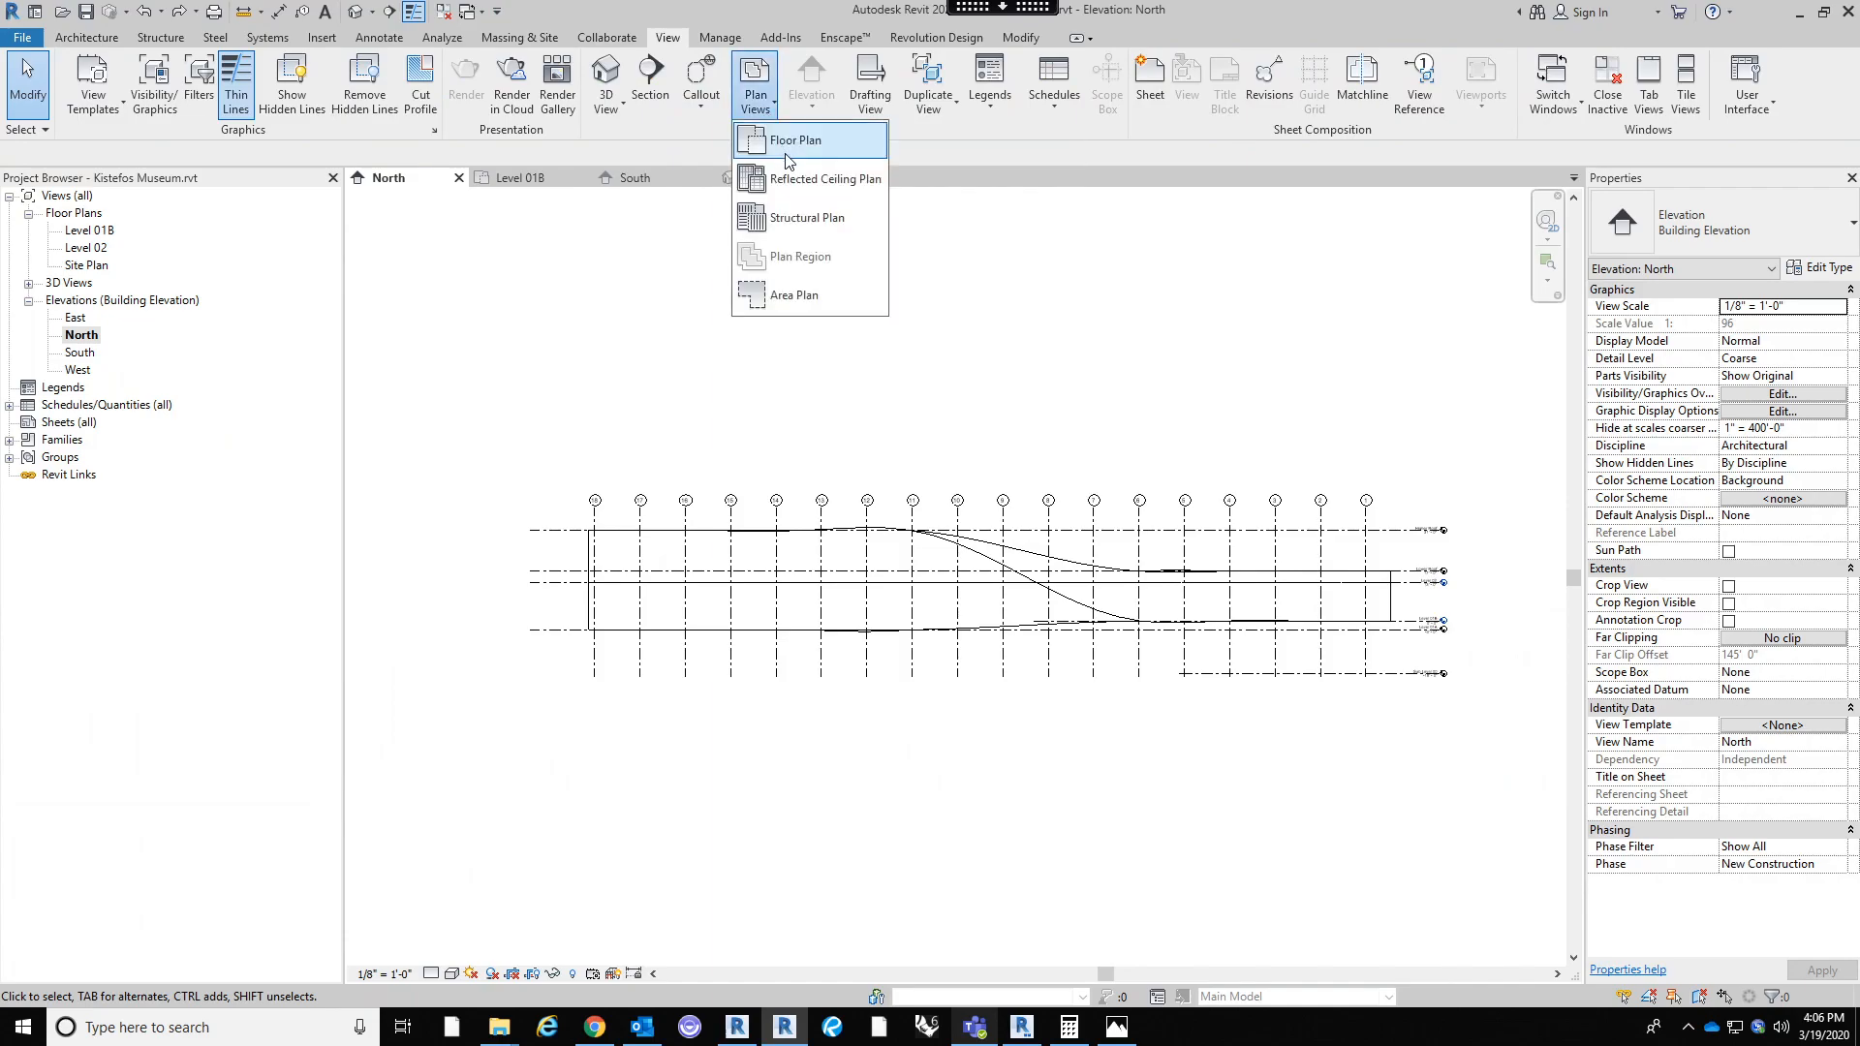
{"action": "left_click", "coordinate": [792, 151]}
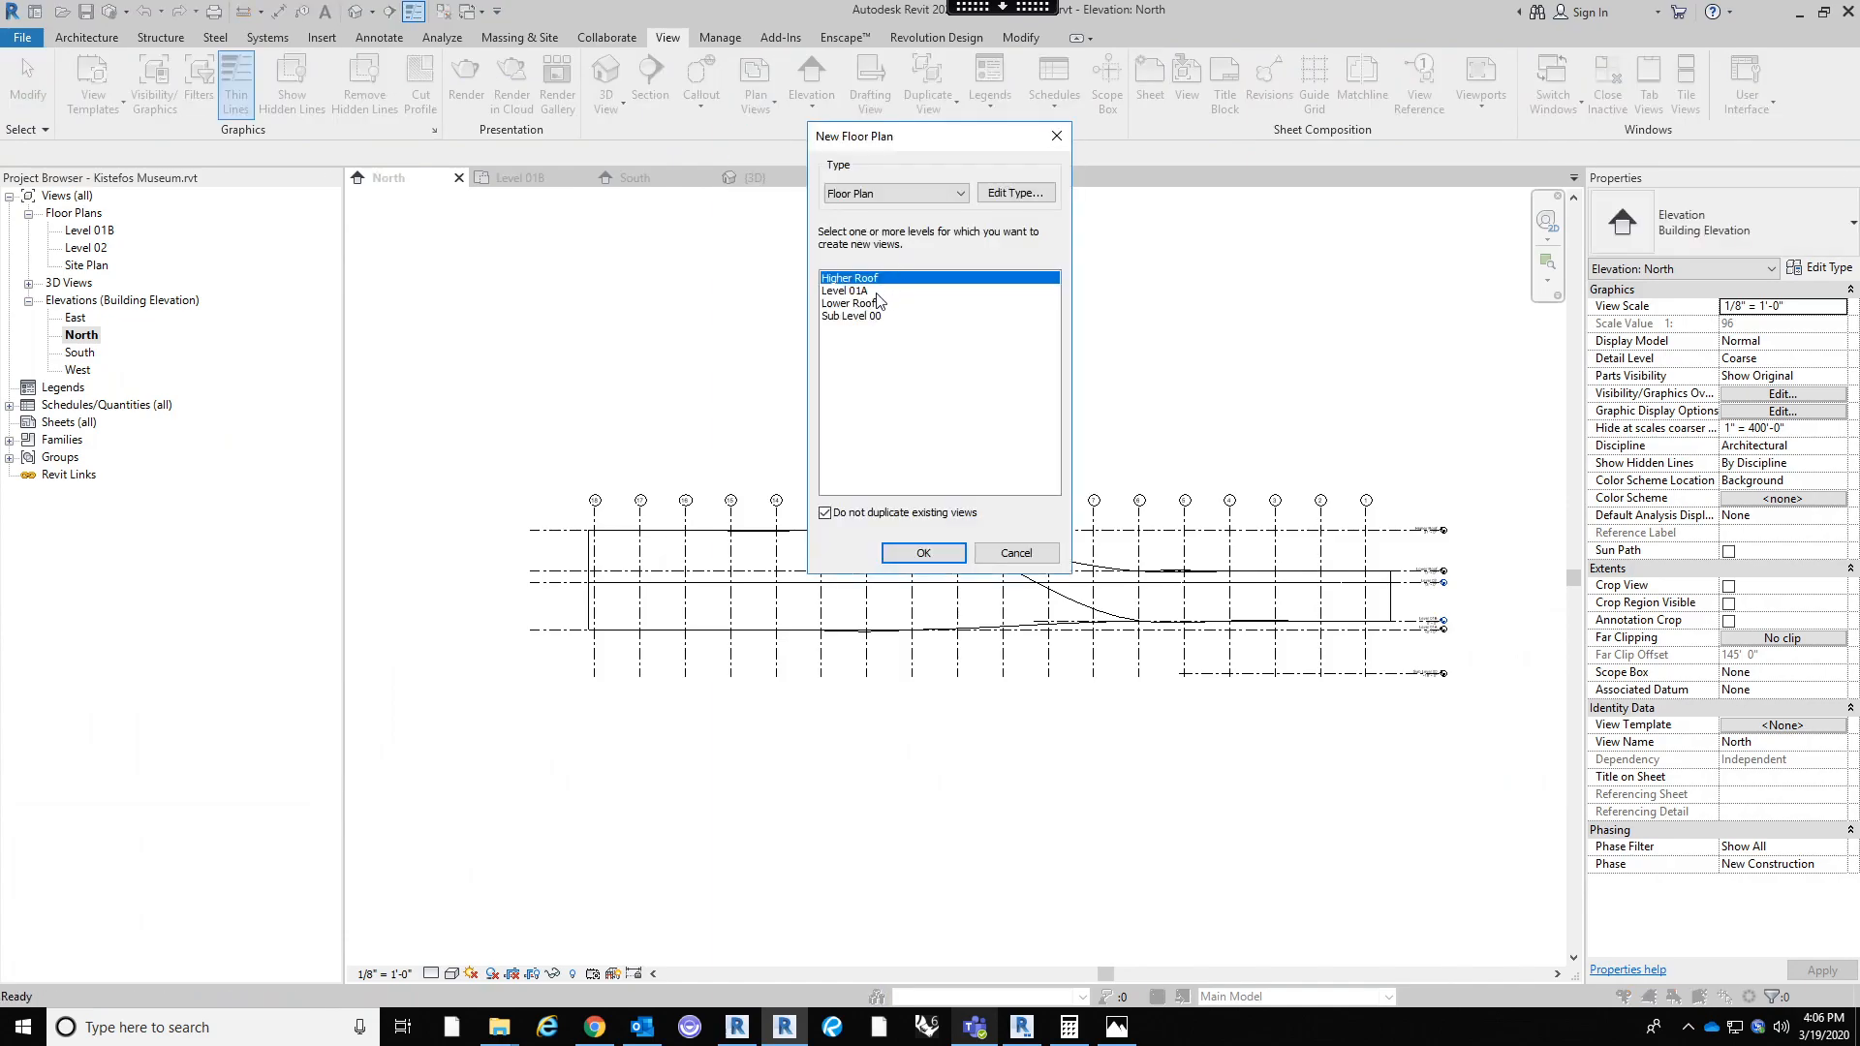
{"action": "left_click", "coordinate": [866, 291]}
{"action": "left_click", "coordinate": [869, 316], "text": "ctrl"}
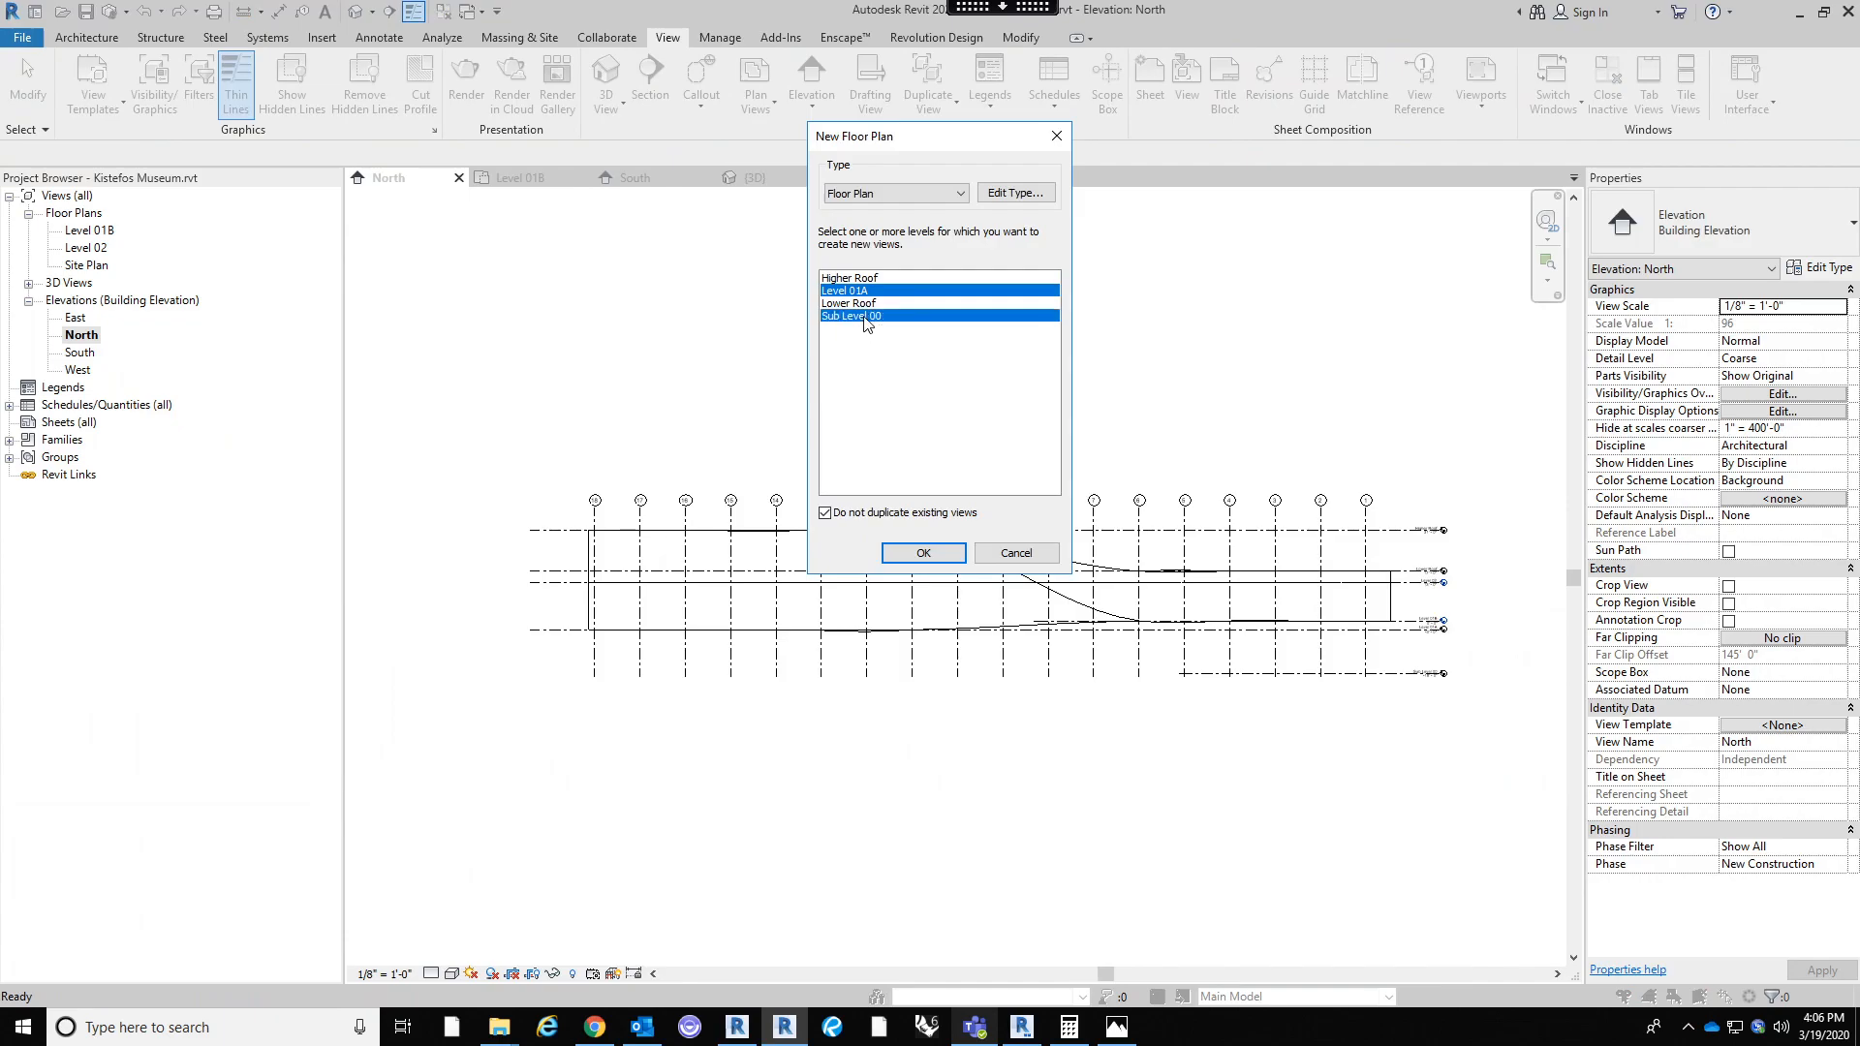
{"action": "left_click", "coordinate": [923, 552]}
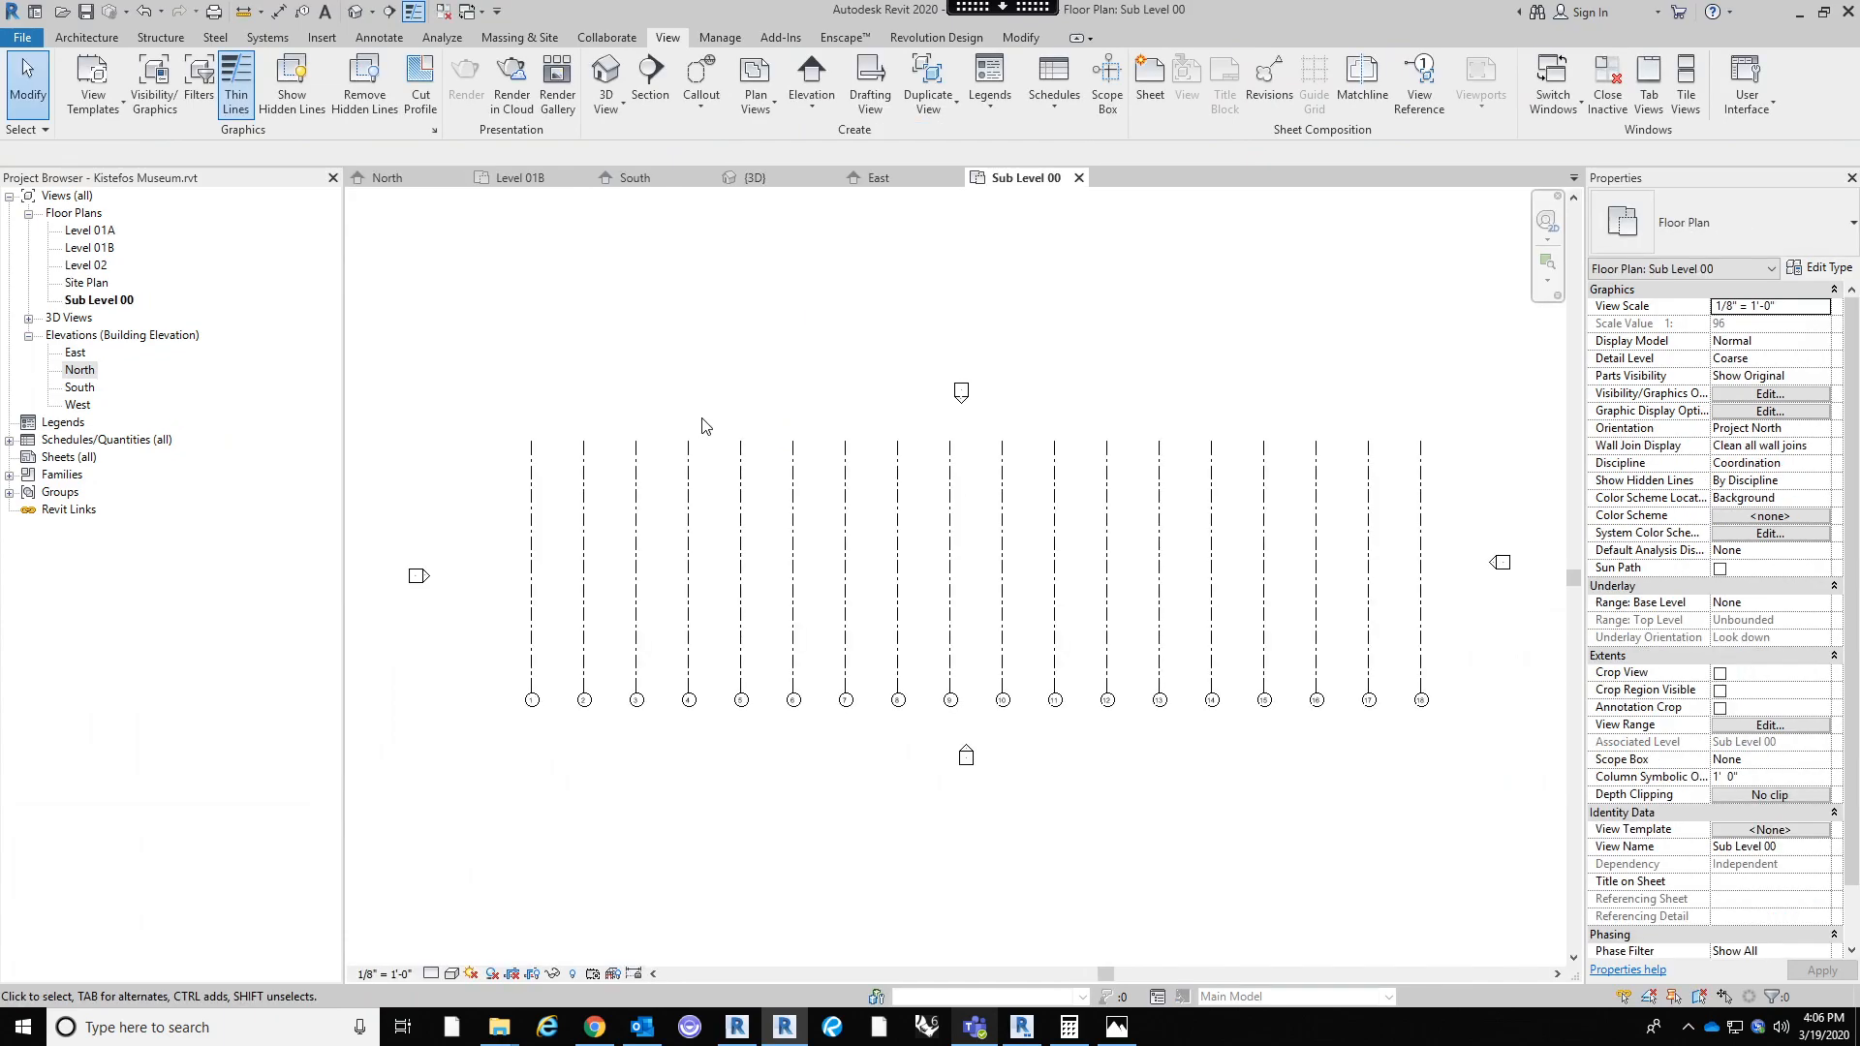
Switch from the Sub Level 00 plan to the Level 01A floor plan
{"action": "scroll", "coordinate": [731, 368], "scroll_direction": "down", "scroll_amount": 1}
{"action": "middle_click_drag", "start_coordinate": [762, 384], "coordinate": [759, 409]}
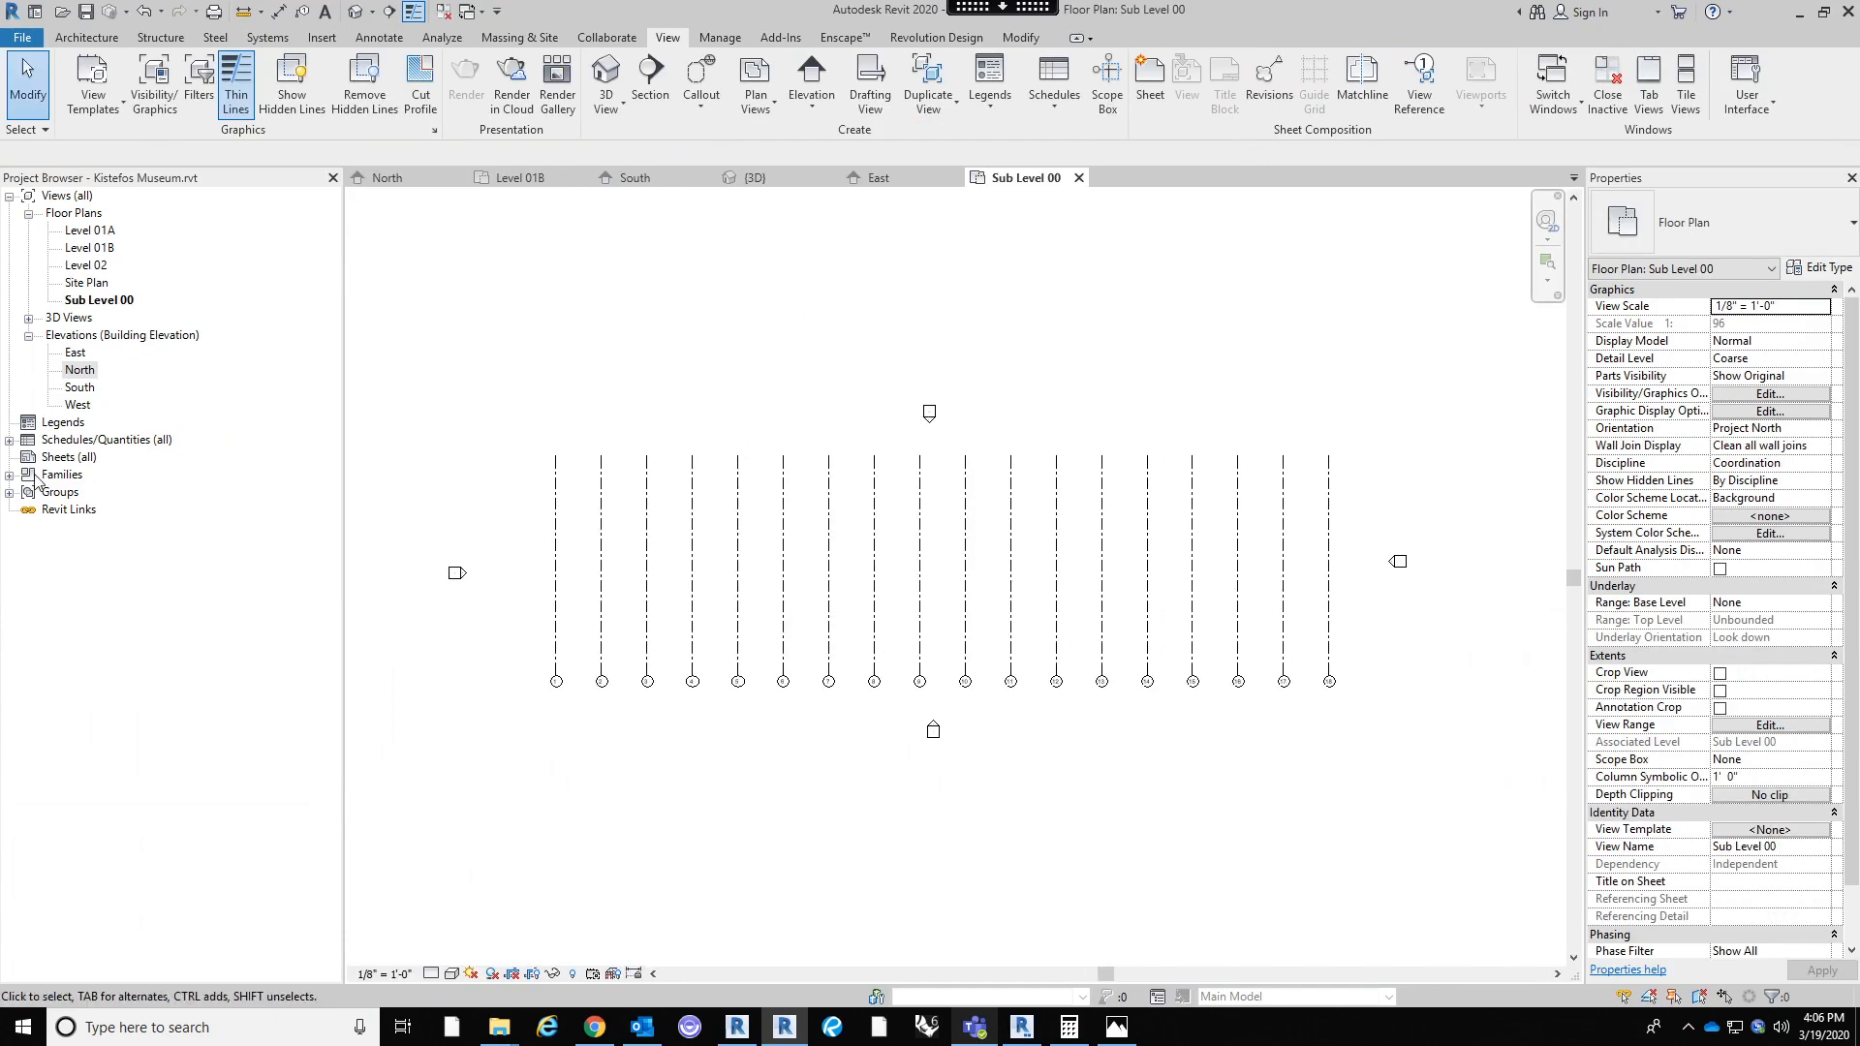
{"action": "double_click", "coordinate": [96, 231]}
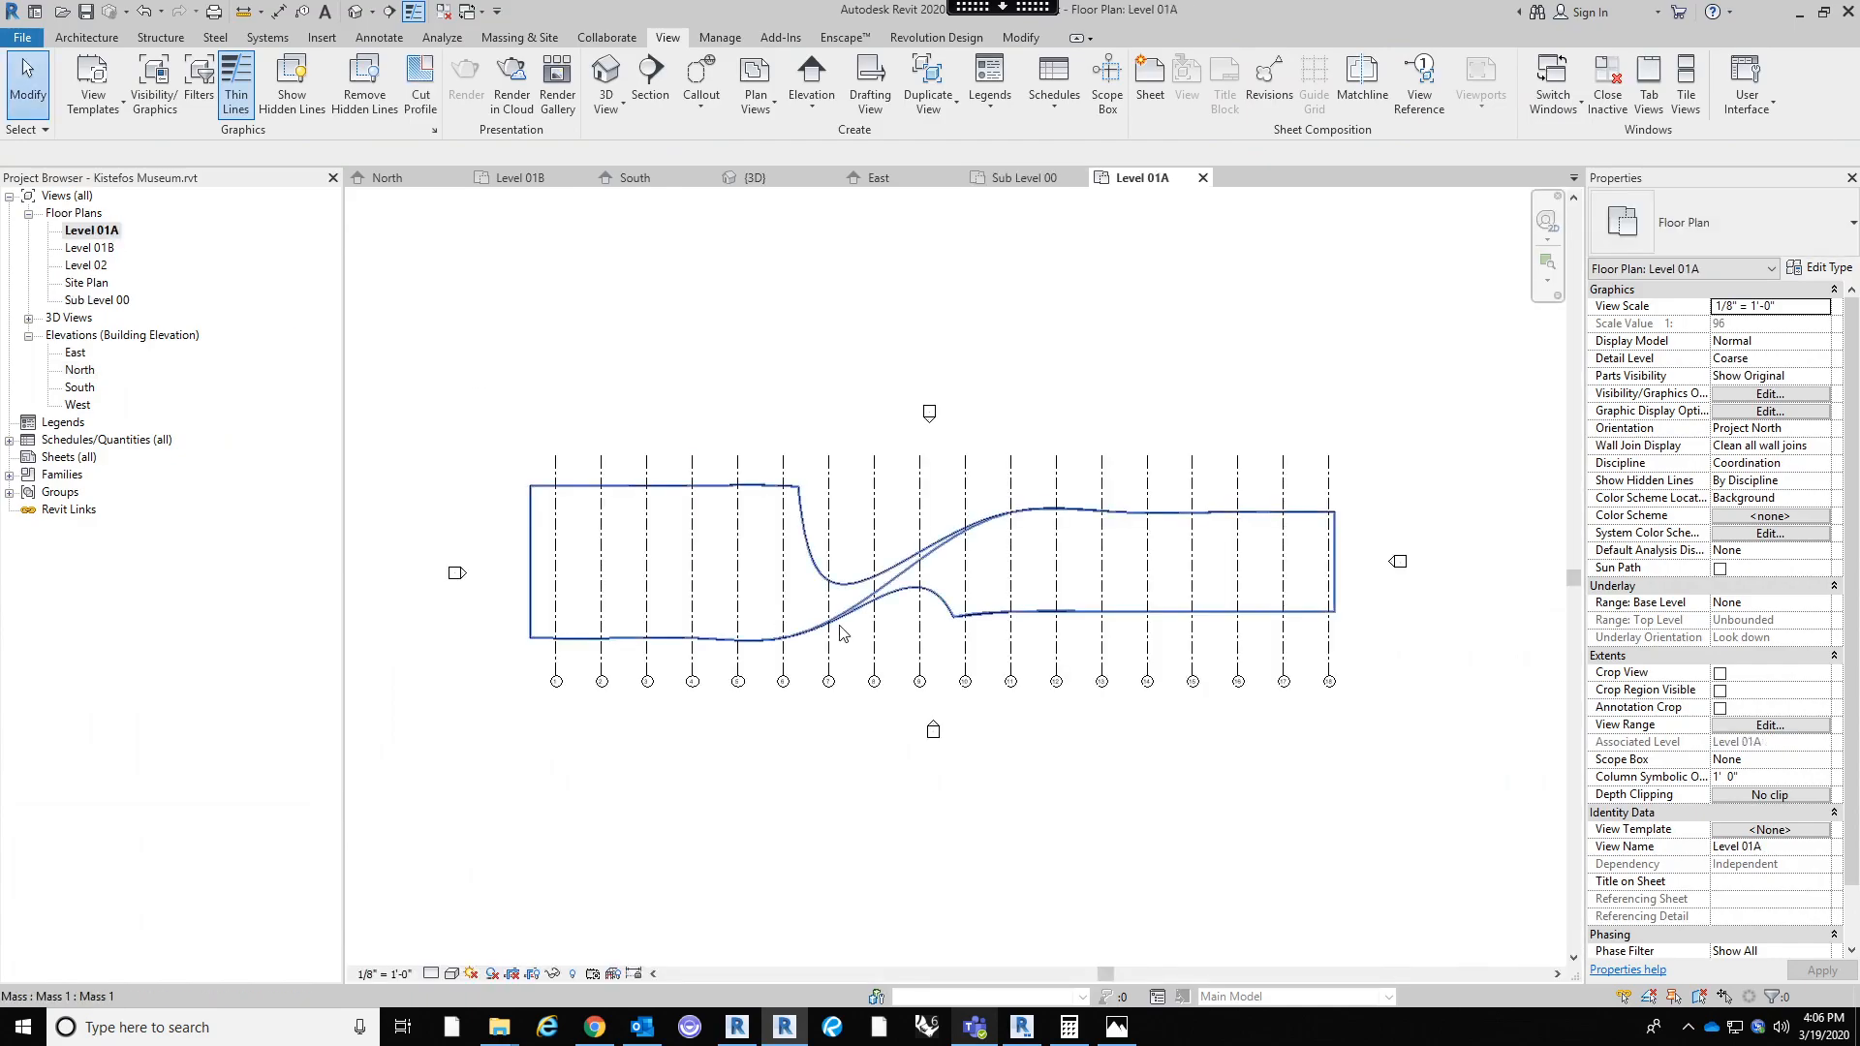
Inspect the mass outline in the Level 01A plan, and switch to the Level 01B floor plan to compare it with the ground floor image
{"action": "scroll", "coordinate": [776, 610], "scroll_direction": "up", "scroll_amount": 2}
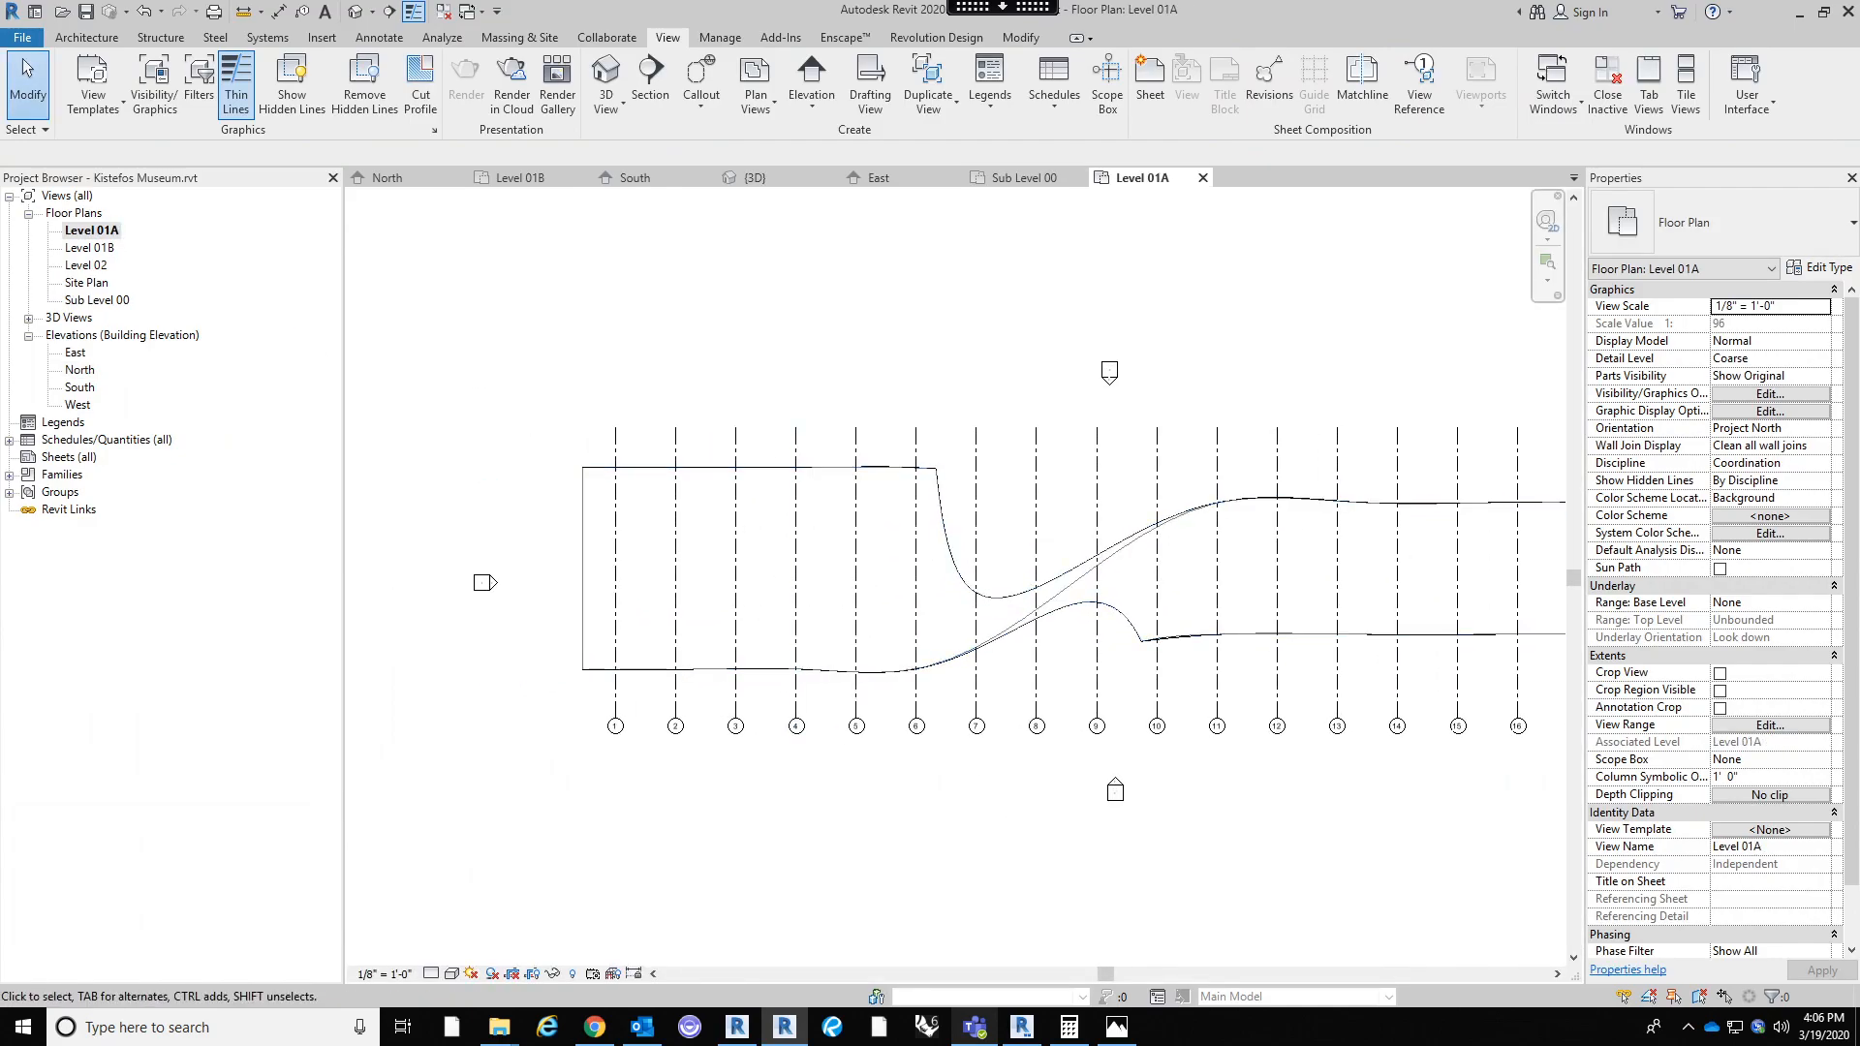
{"action": "double_click", "coordinate": [89, 248]}
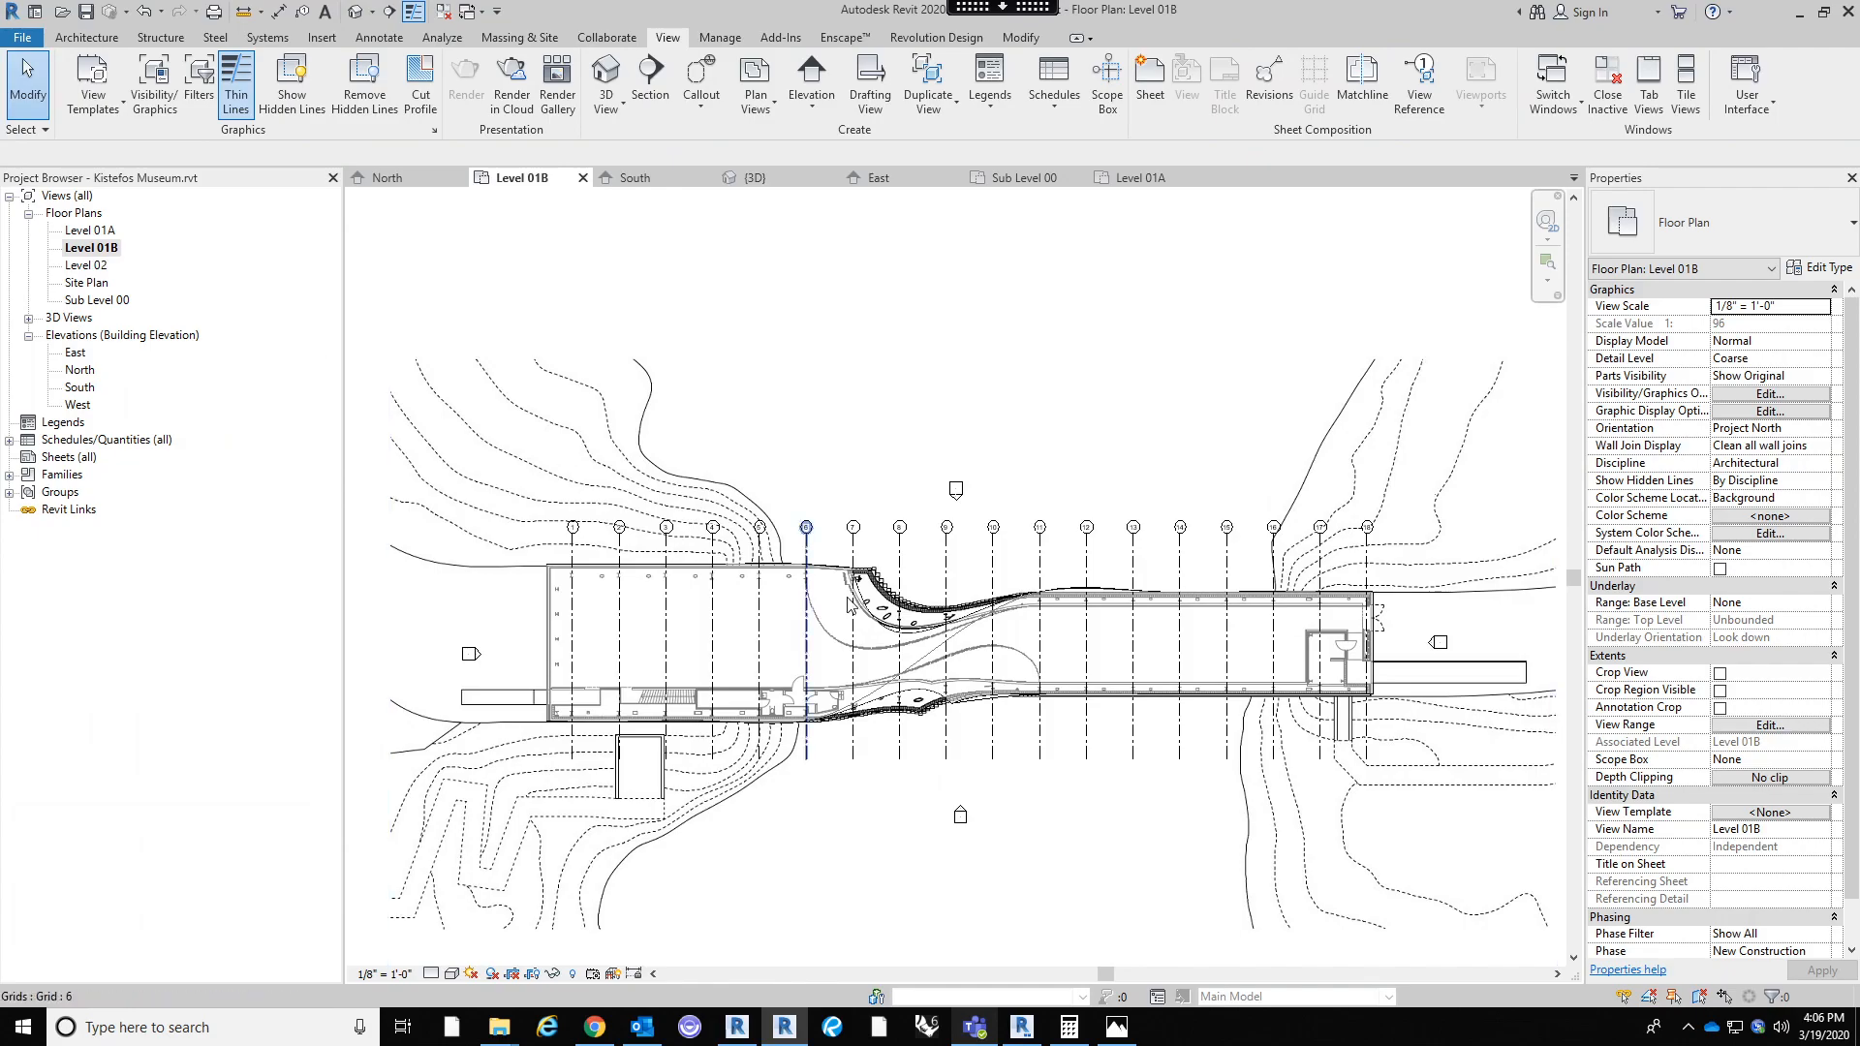
{"action": "scroll", "coordinate": [897, 581], "scroll_direction": "down", "scroll_amount": 2}
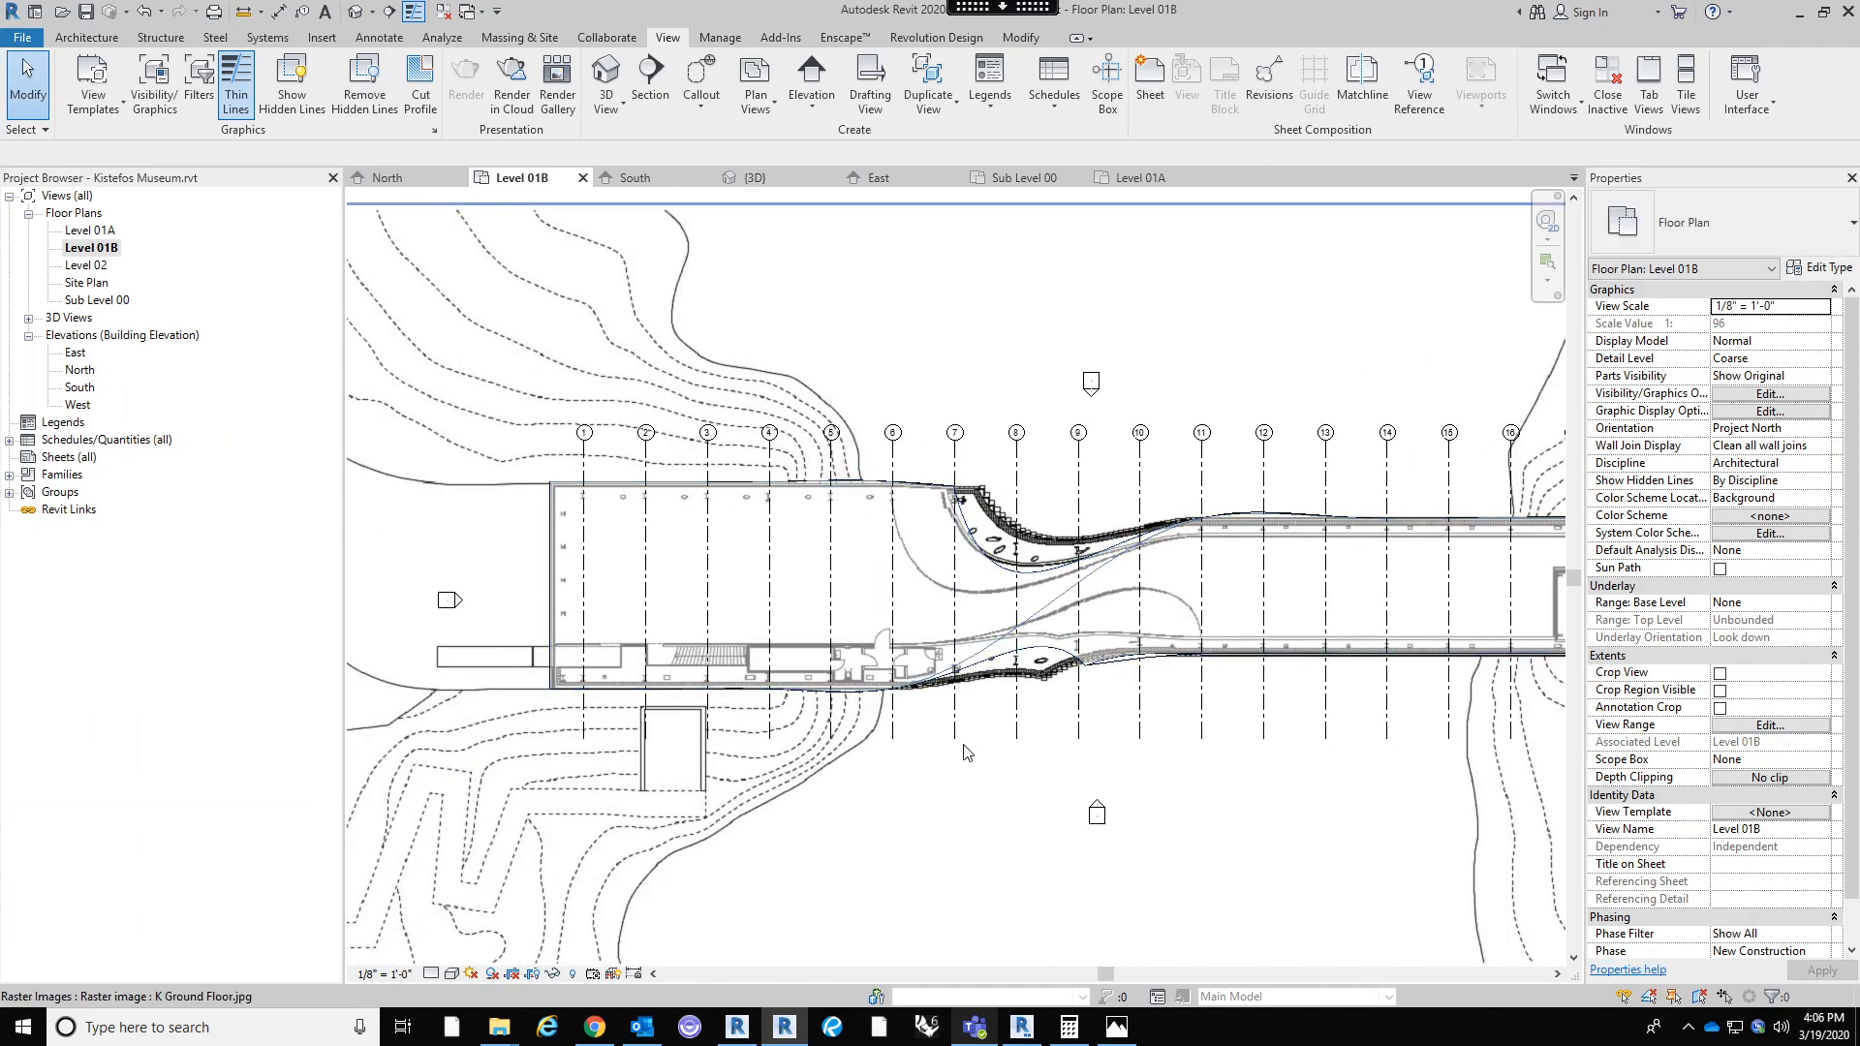
{"action": "middle_click_drag", "start_coordinate": [852, 751], "coordinate": [801, 720]}
{"action": "scroll", "coordinate": [801, 720], "scroll_direction": "down", "scroll_amount": 2}
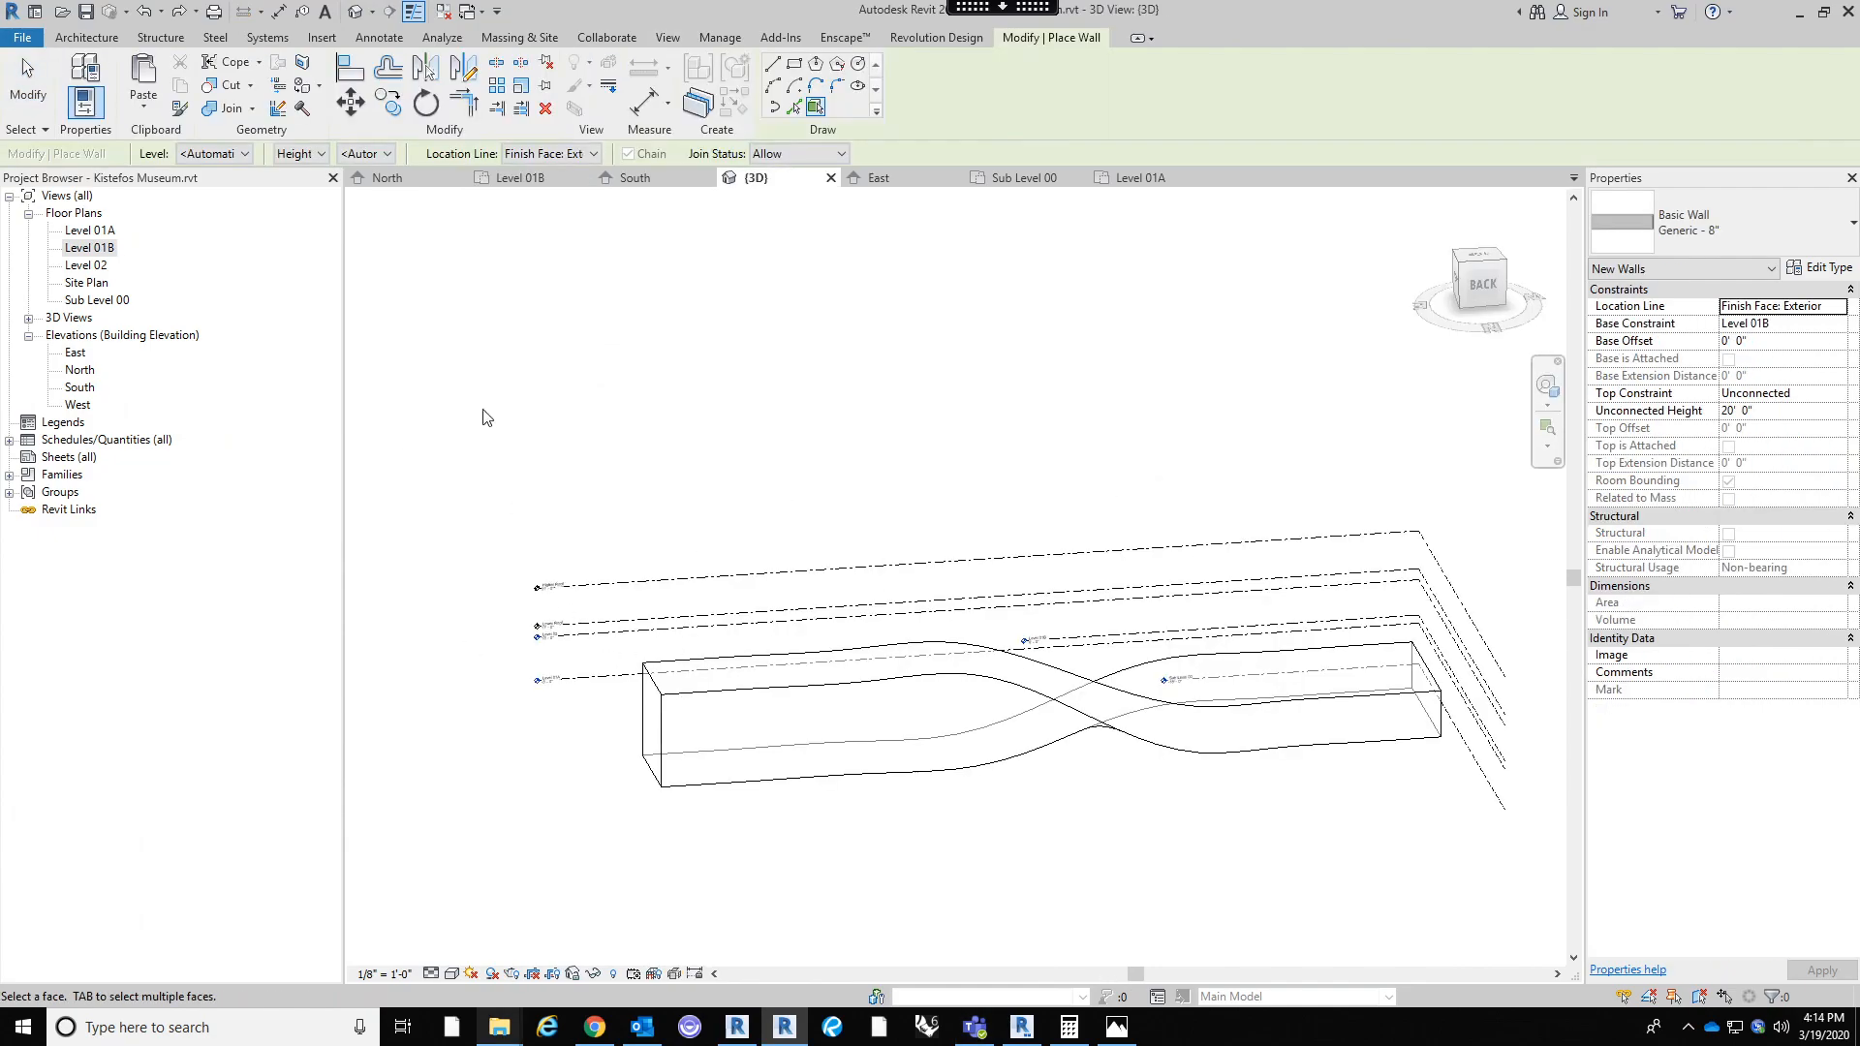
Revisit the Level 01A and Level 01B floor plans, and examine the mass against the levels in the North elevation
{"action": "double_click", "coordinate": [85, 230]}
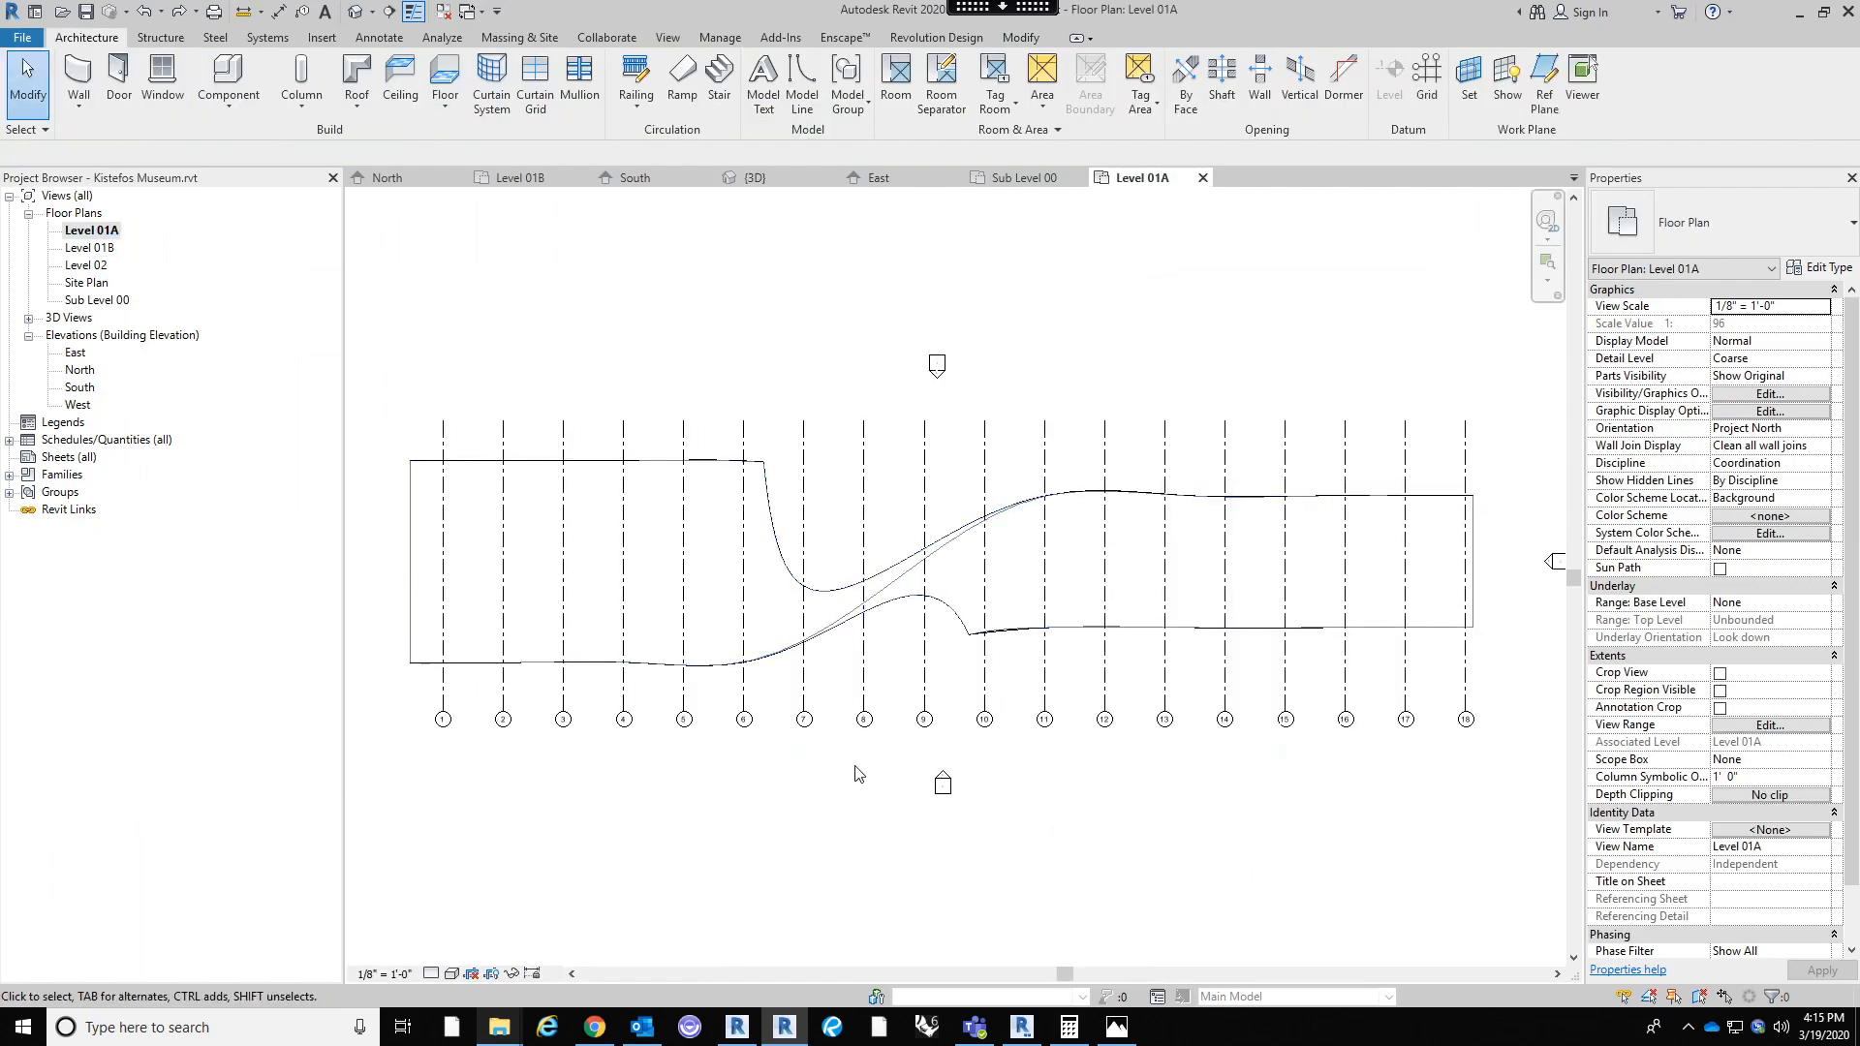
{"action": "double_click", "coordinate": [105, 249]}
{"action": "double_click", "coordinate": [84, 370]}
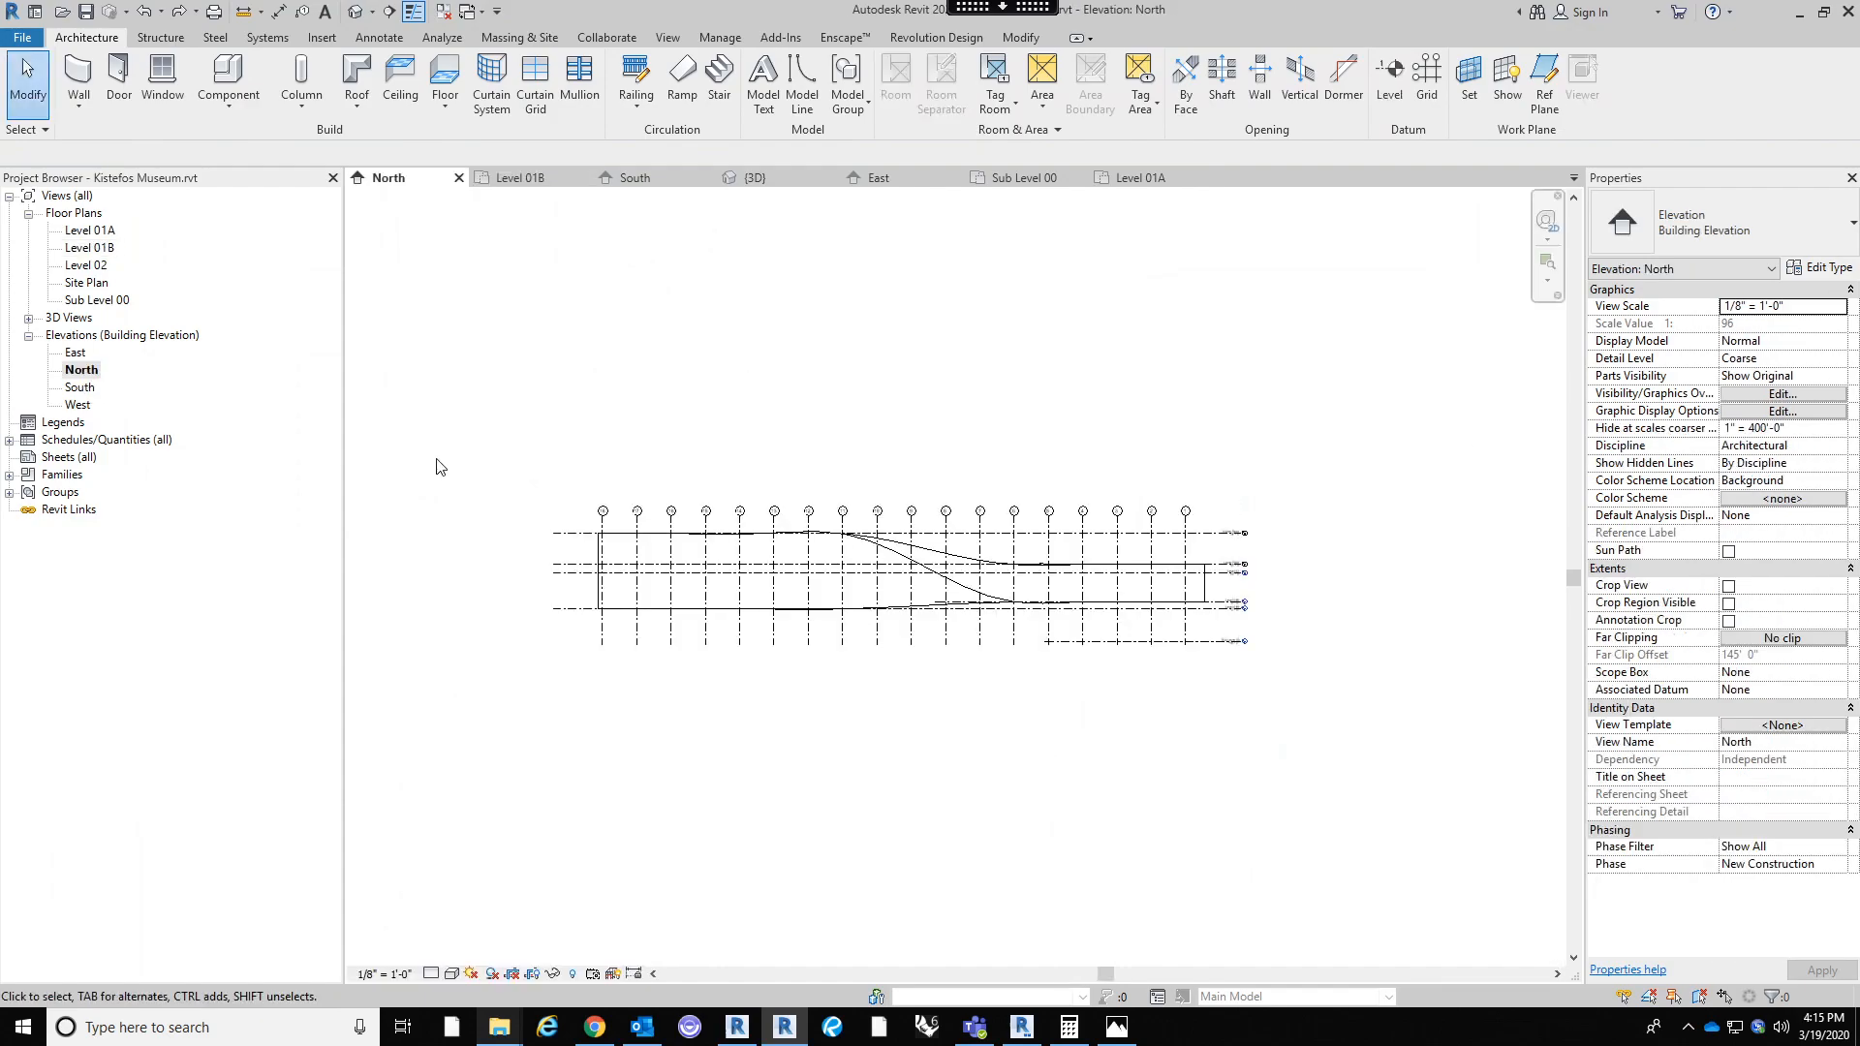
{"action": "scroll", "coordinate": [1037, 581], "scroll_direction": "up", "scroll_amount": 3}
{"action": "scroll", "coordinate": [1395, 550], "scroll_direction": "up", "scroll_amount": 3}
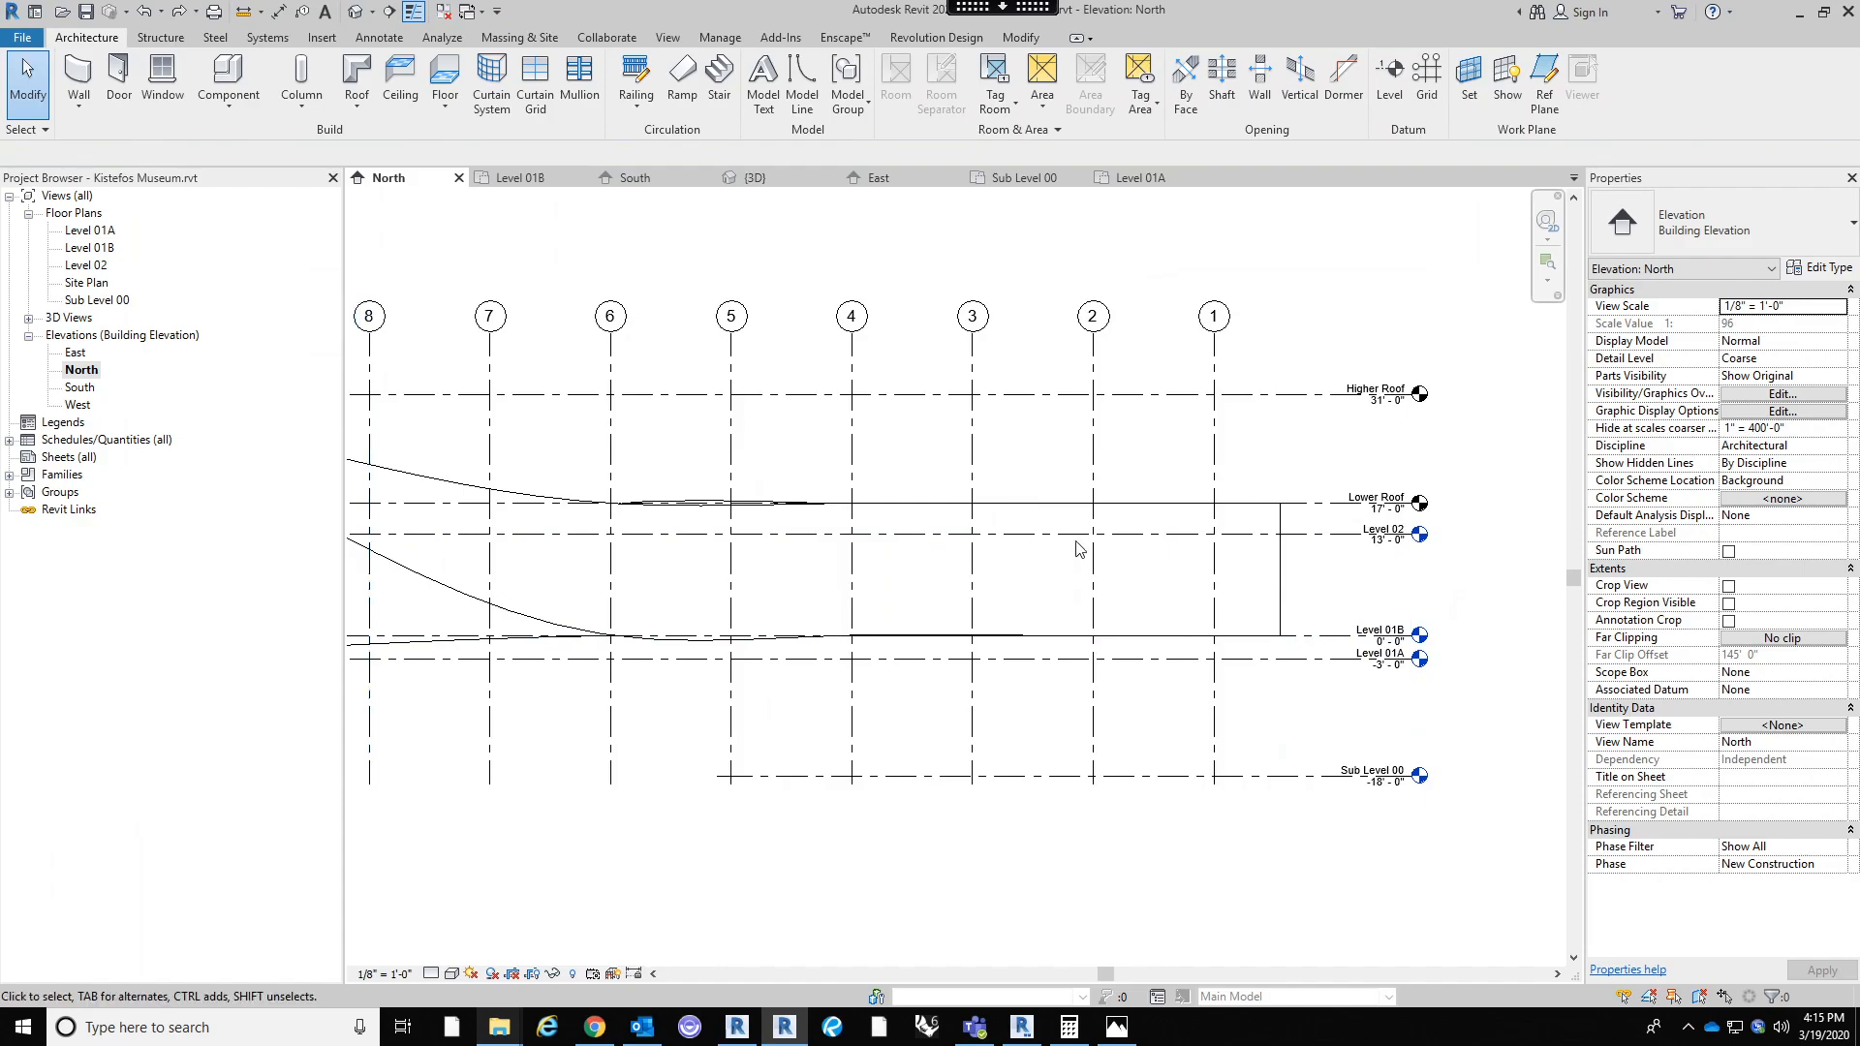
{"action": "scroll", "coordinate": [1068, 552], "scroll_direction": "down", "scroll_amount": 4}
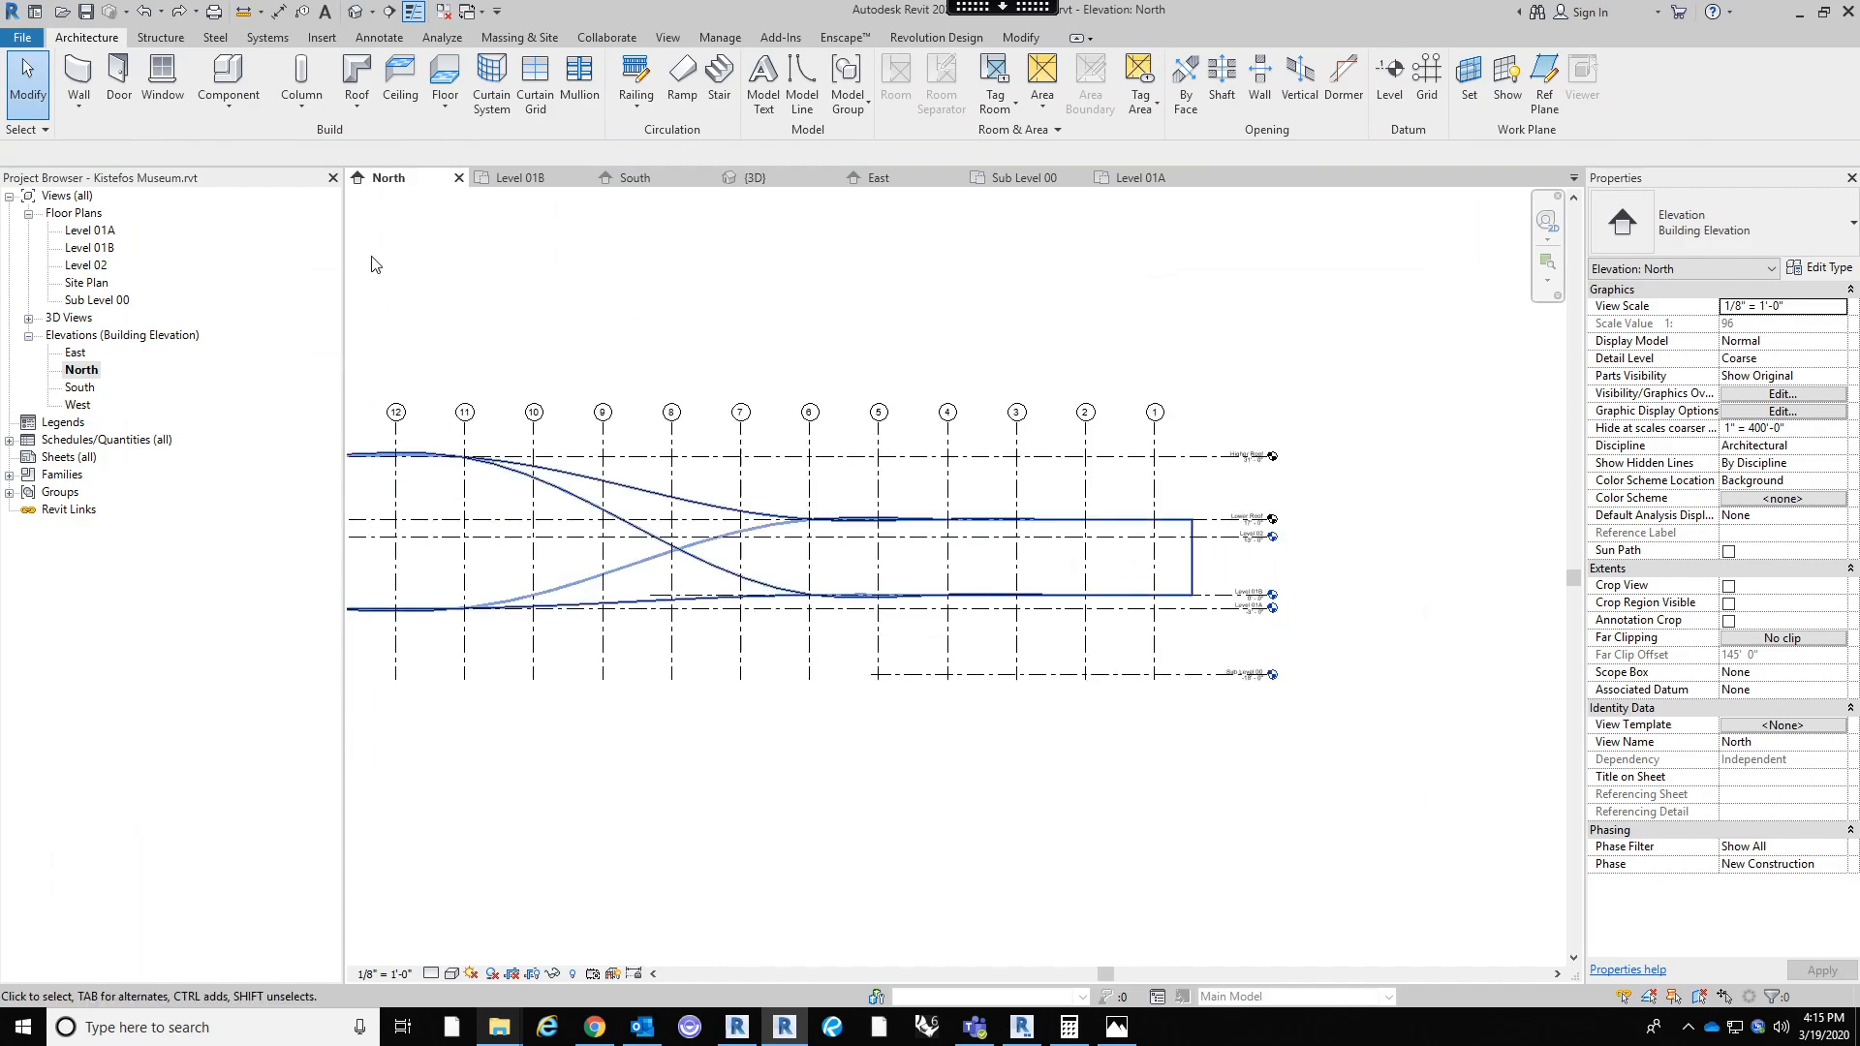
Return to the Level 01B floor plan and examine the grids over the western part of the ground floor image
{"action": "double_click", "coordinate": [80, 252]}
{"action": "scroll", "coordinate": [1056, 467], "scroll_direction": "down", "scroll_amount": 3}
{"action": "scroll", "coordinate": [861, 498], "scroll_direction": "up", "scroll_amount": 4}
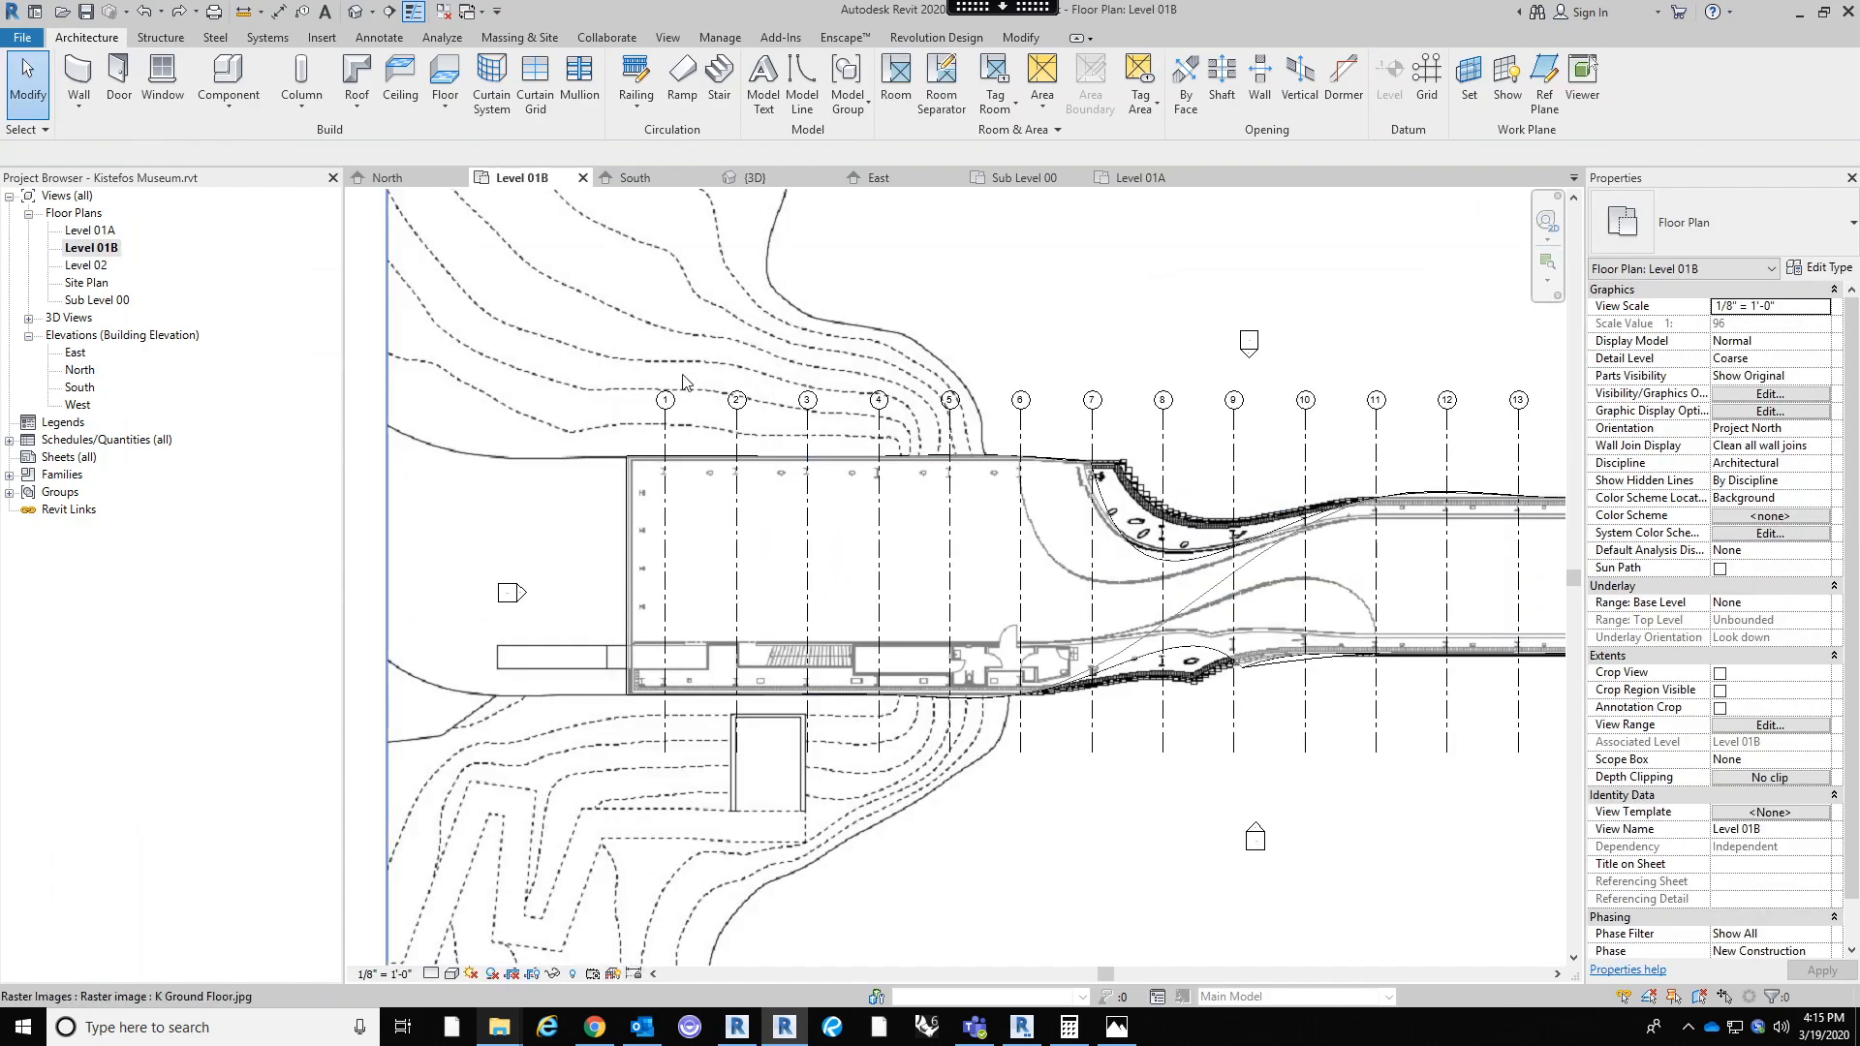
{"action": "middle_click_drag", "start_coordinate": [835, 592], "coordinate": [749, 597]}
{"action": "scroll", "coordinate": [731, 564], "scroll_direction": "up", "scroll_amount": 3}
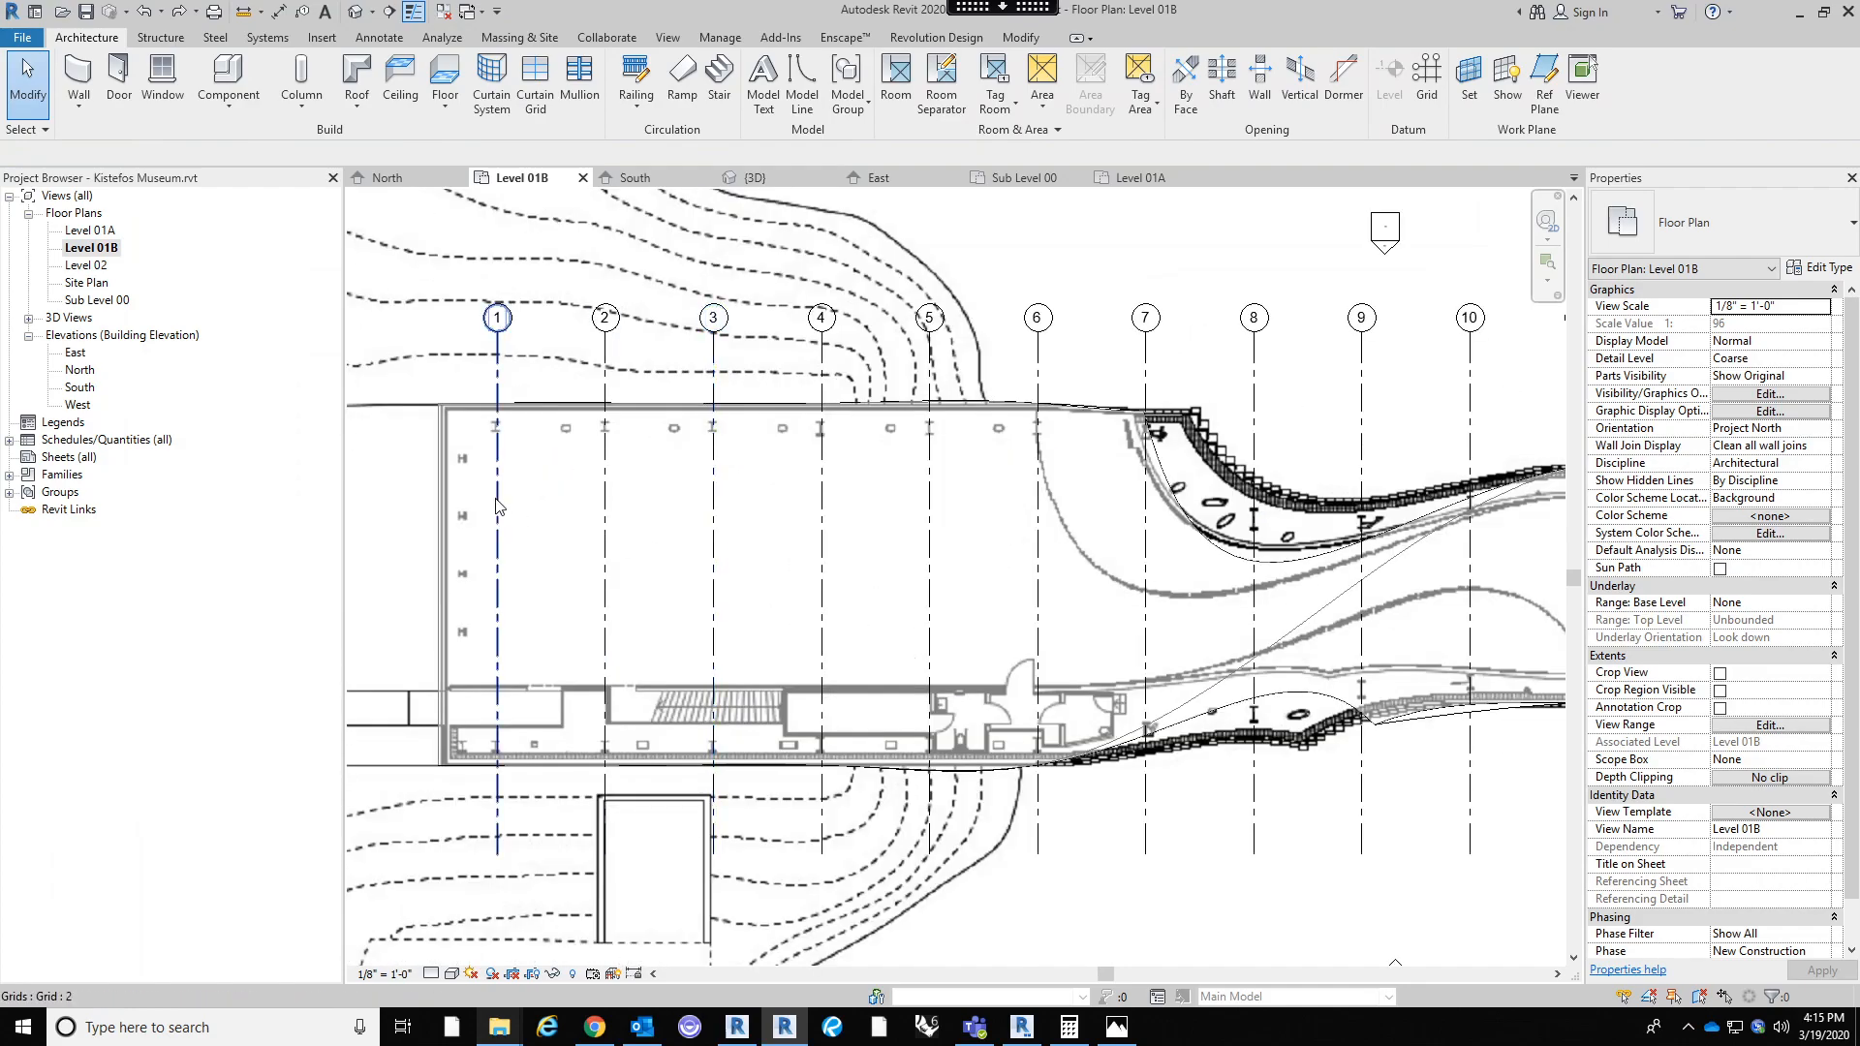
{"action": "scroll", "coordinate": [659, 581], "scroll_direction": "down", "scroll_amount": 3}
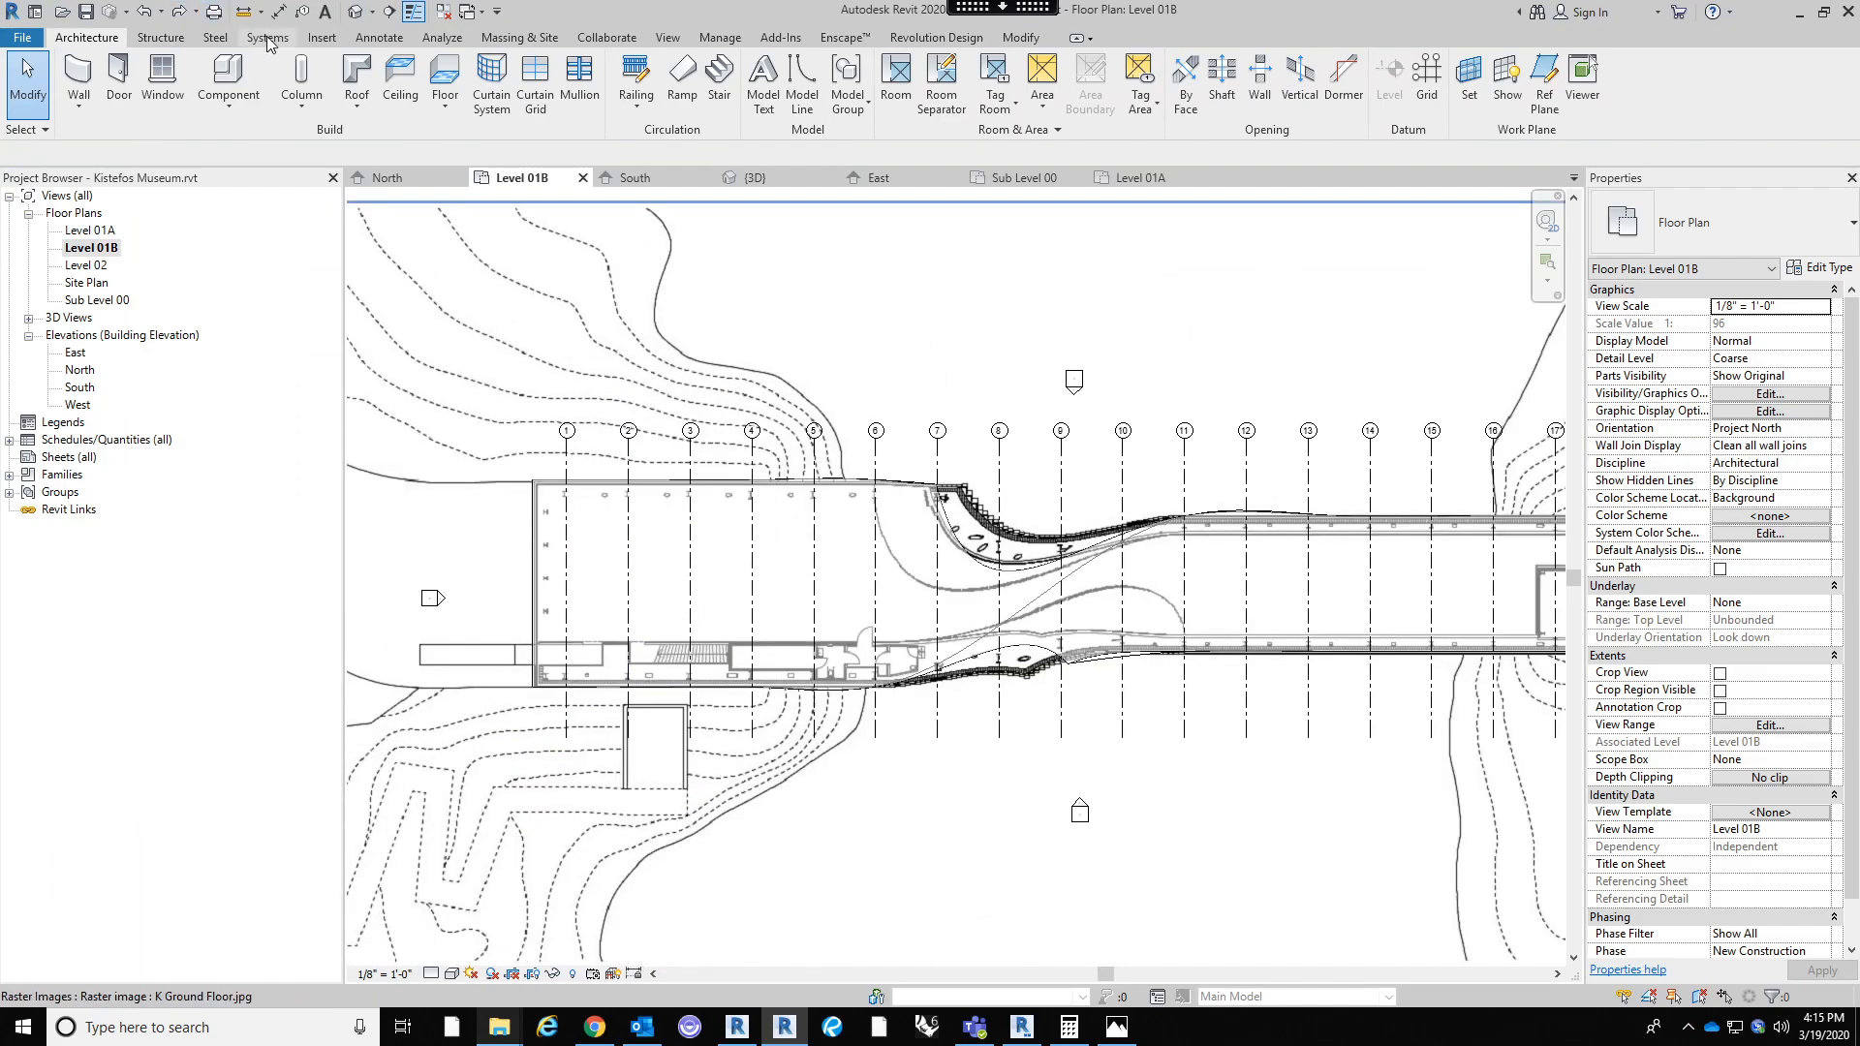
Open the 3D view, orient it to the back, and examine how the twisted mass meets the levels
{"action": "left_click", "coordinate": [356, 12]}
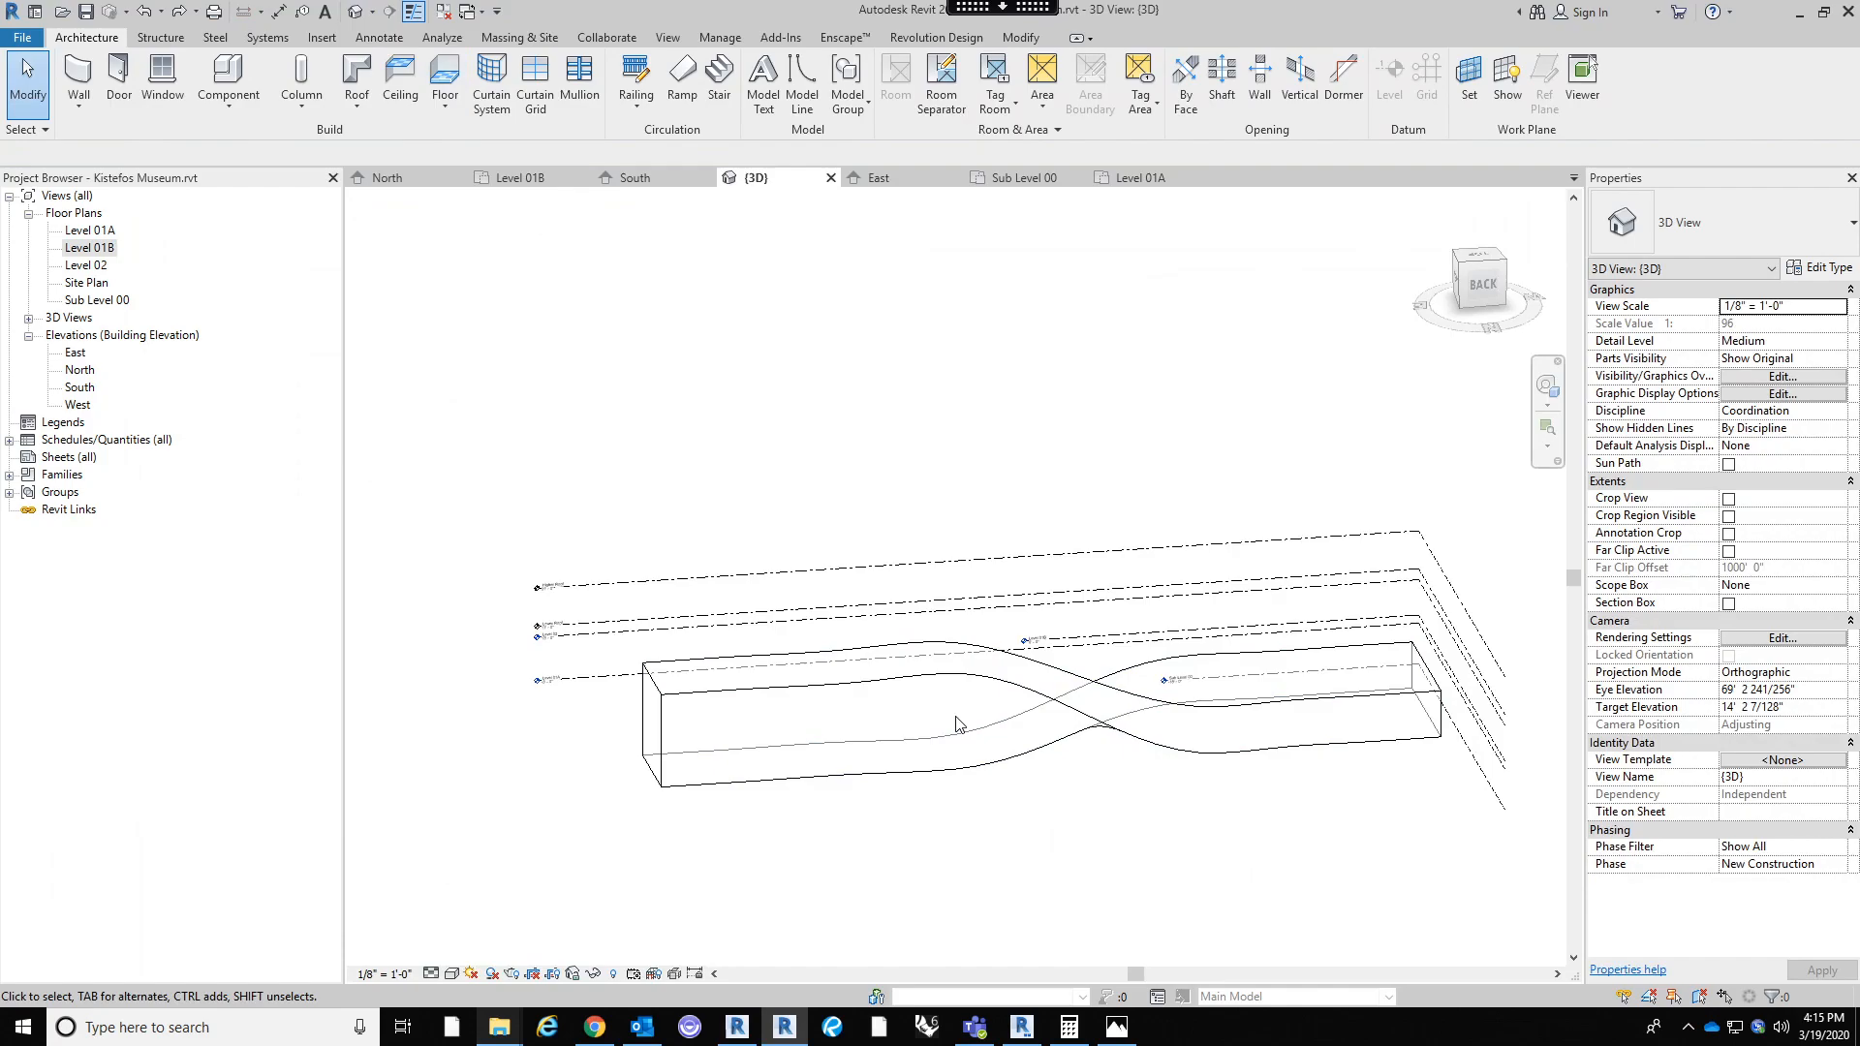
{"action": "middle_click_drag", "start_coordinate": [1028, 784], "coordinate": [1071, 612]}
{"action": "scroll", "coordinate": [924, 600], "scroll_direction": "down", "scroll_amount": 2}
{"action": "scroll", "coordinate": [1005, 650], "scroll_direction": "up", "scroll_amount": 2}
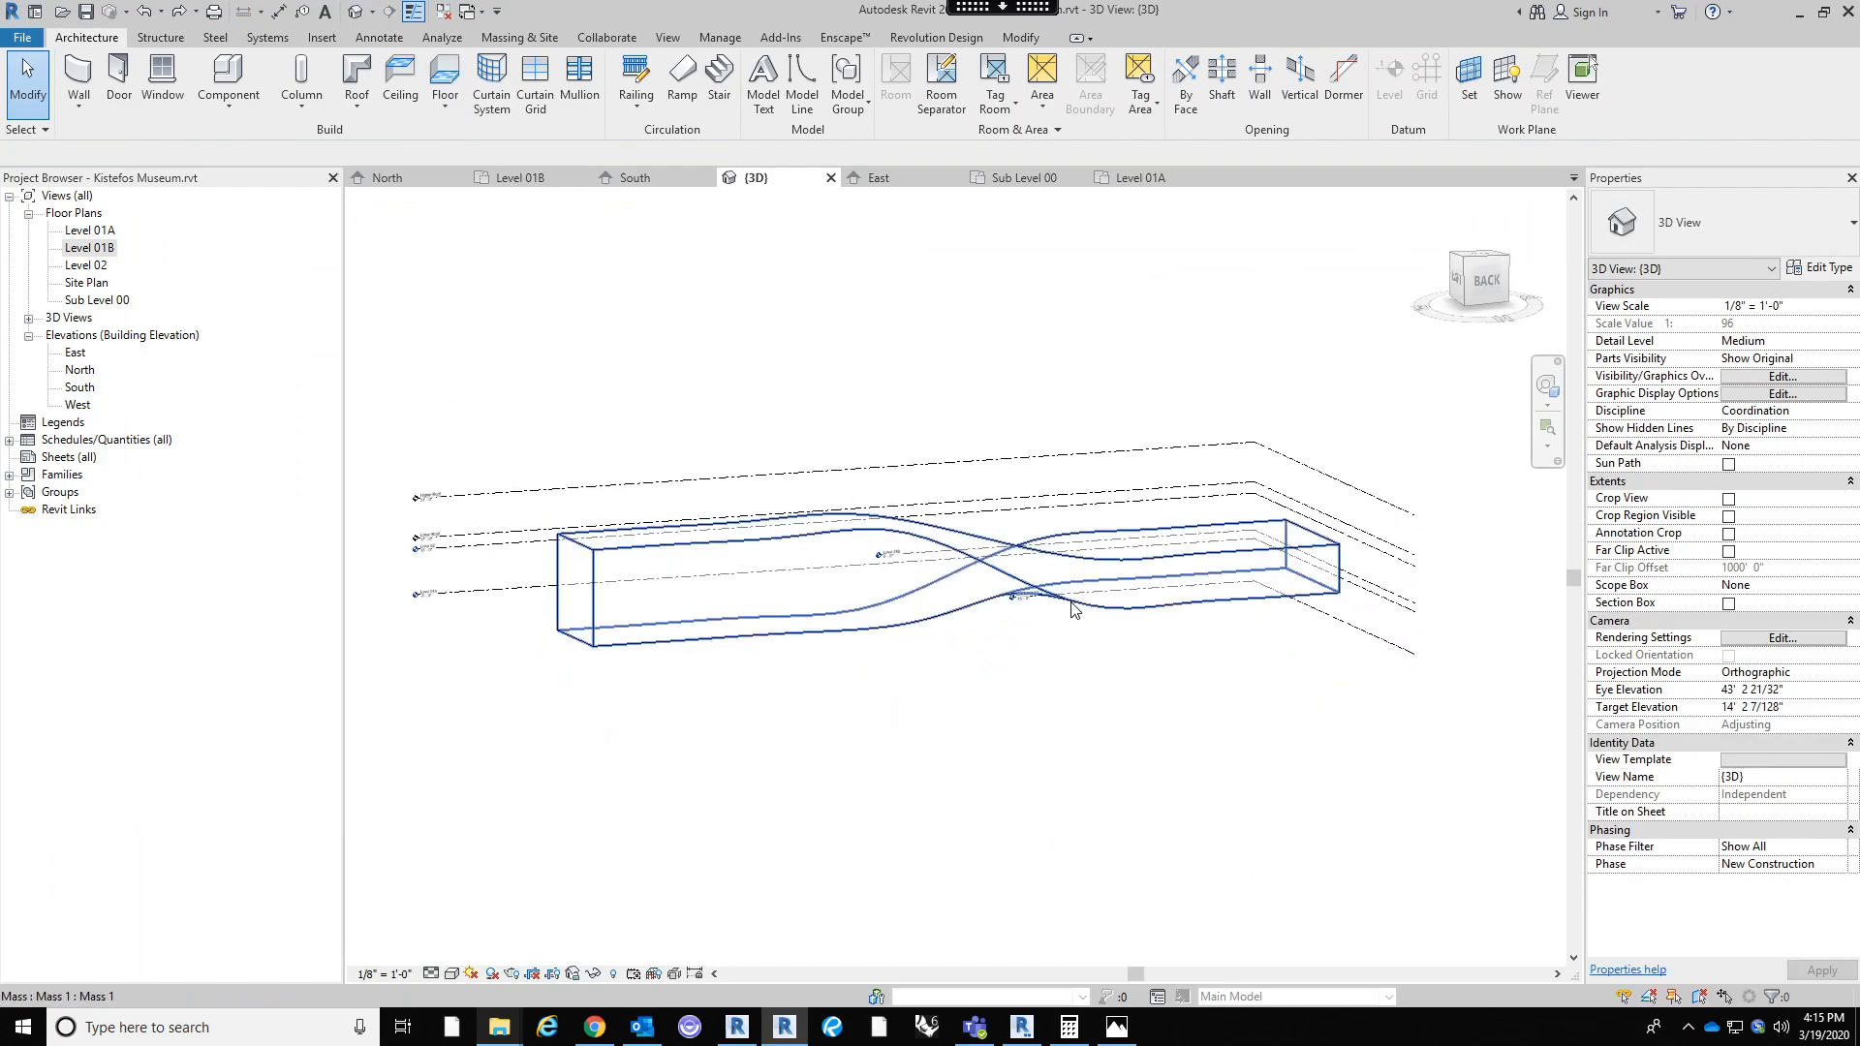
{"action": "left_click", "coordinate": [1492, 288]}
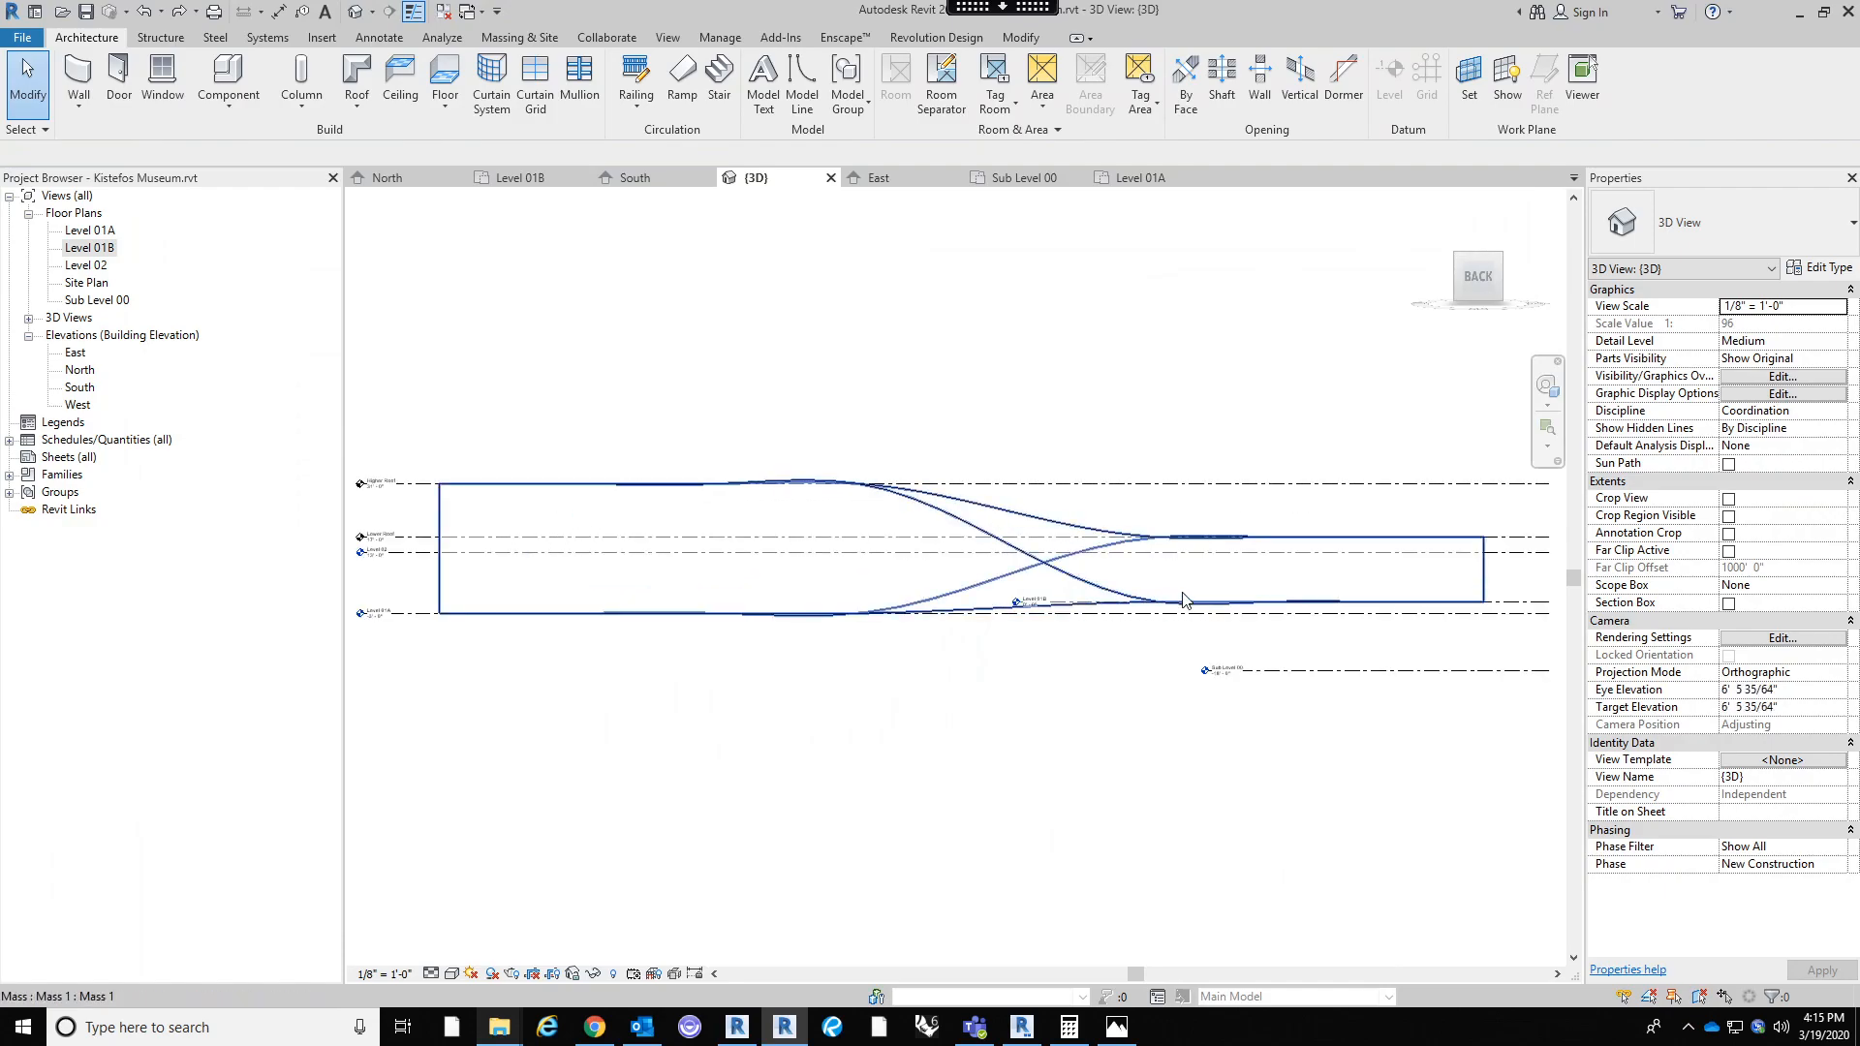
{"action": "middle_click_drag", "start_coordinate": [382, 623], "coordinate": [471, 637]}
{"action": "scroll", "coordinate": [531, 581], "scroll_direction": "up", "scroll_amount": 1}
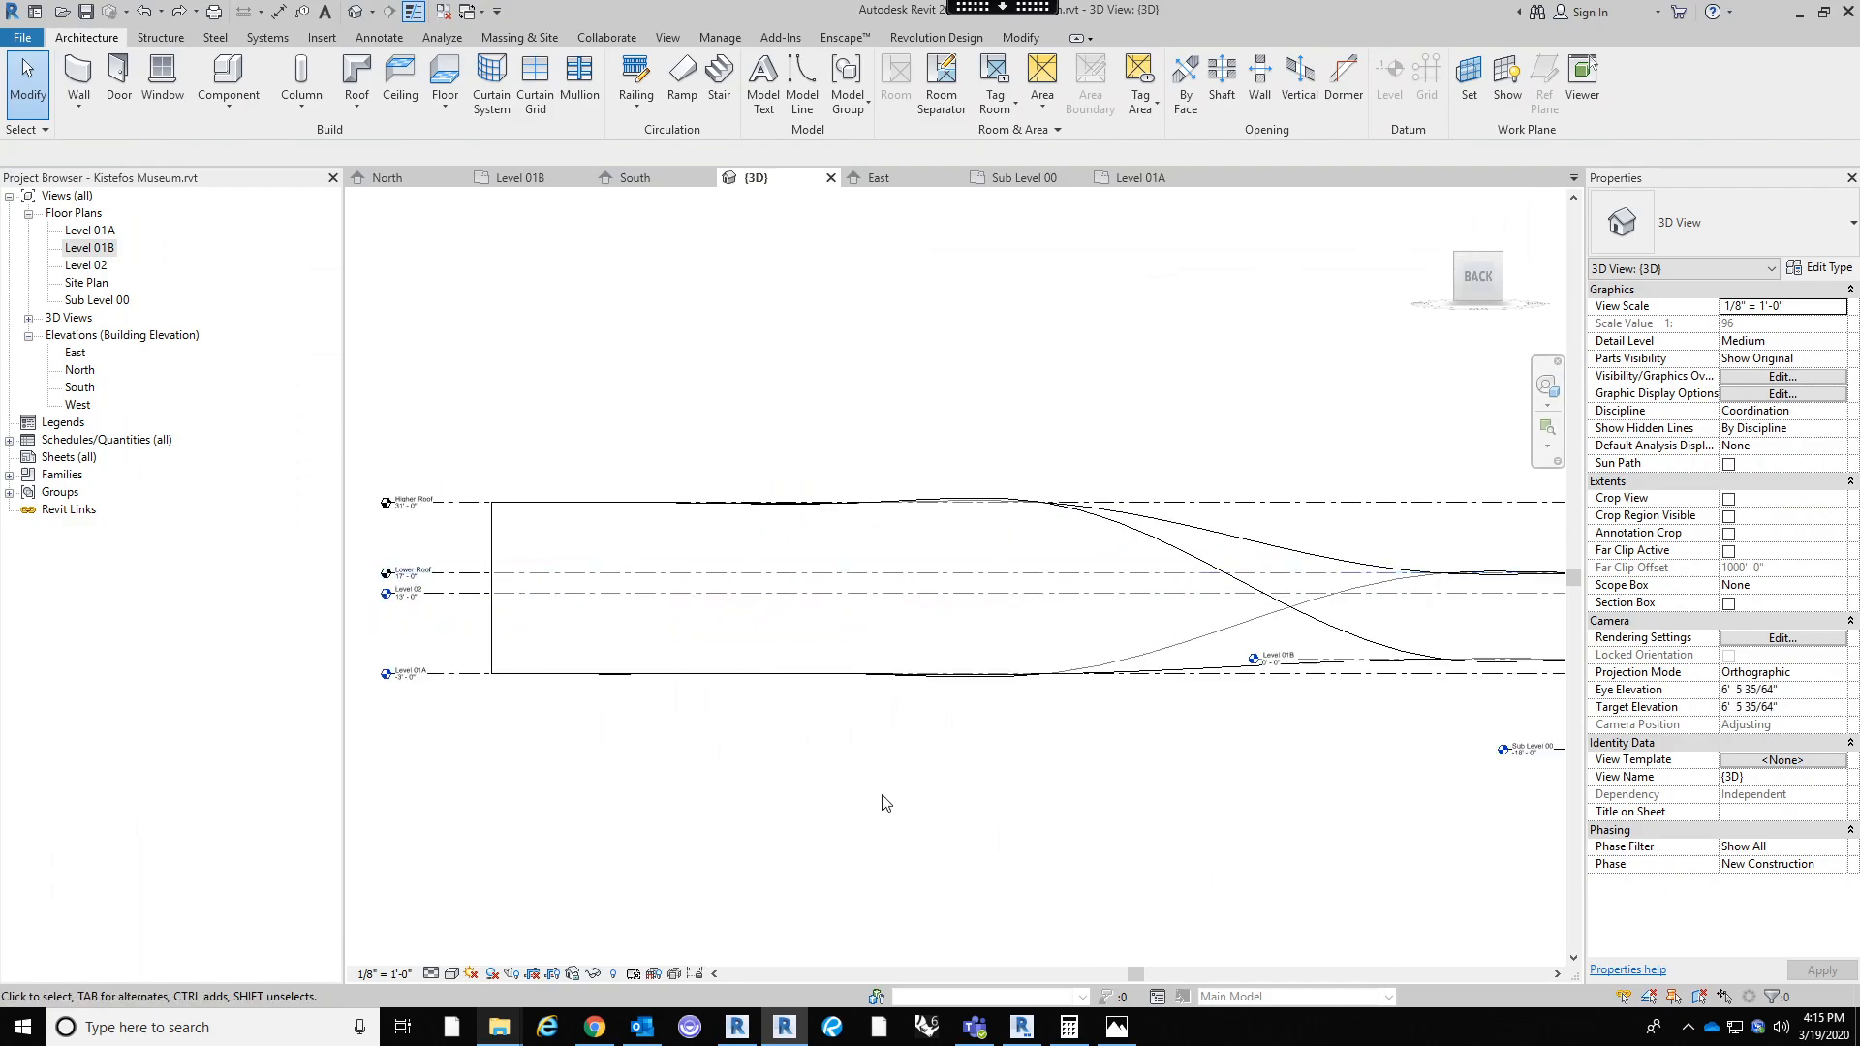
{"action": "scroll", "coordinate": [787, 509], "scroll_direction": "down", "scroll_amount": 2}
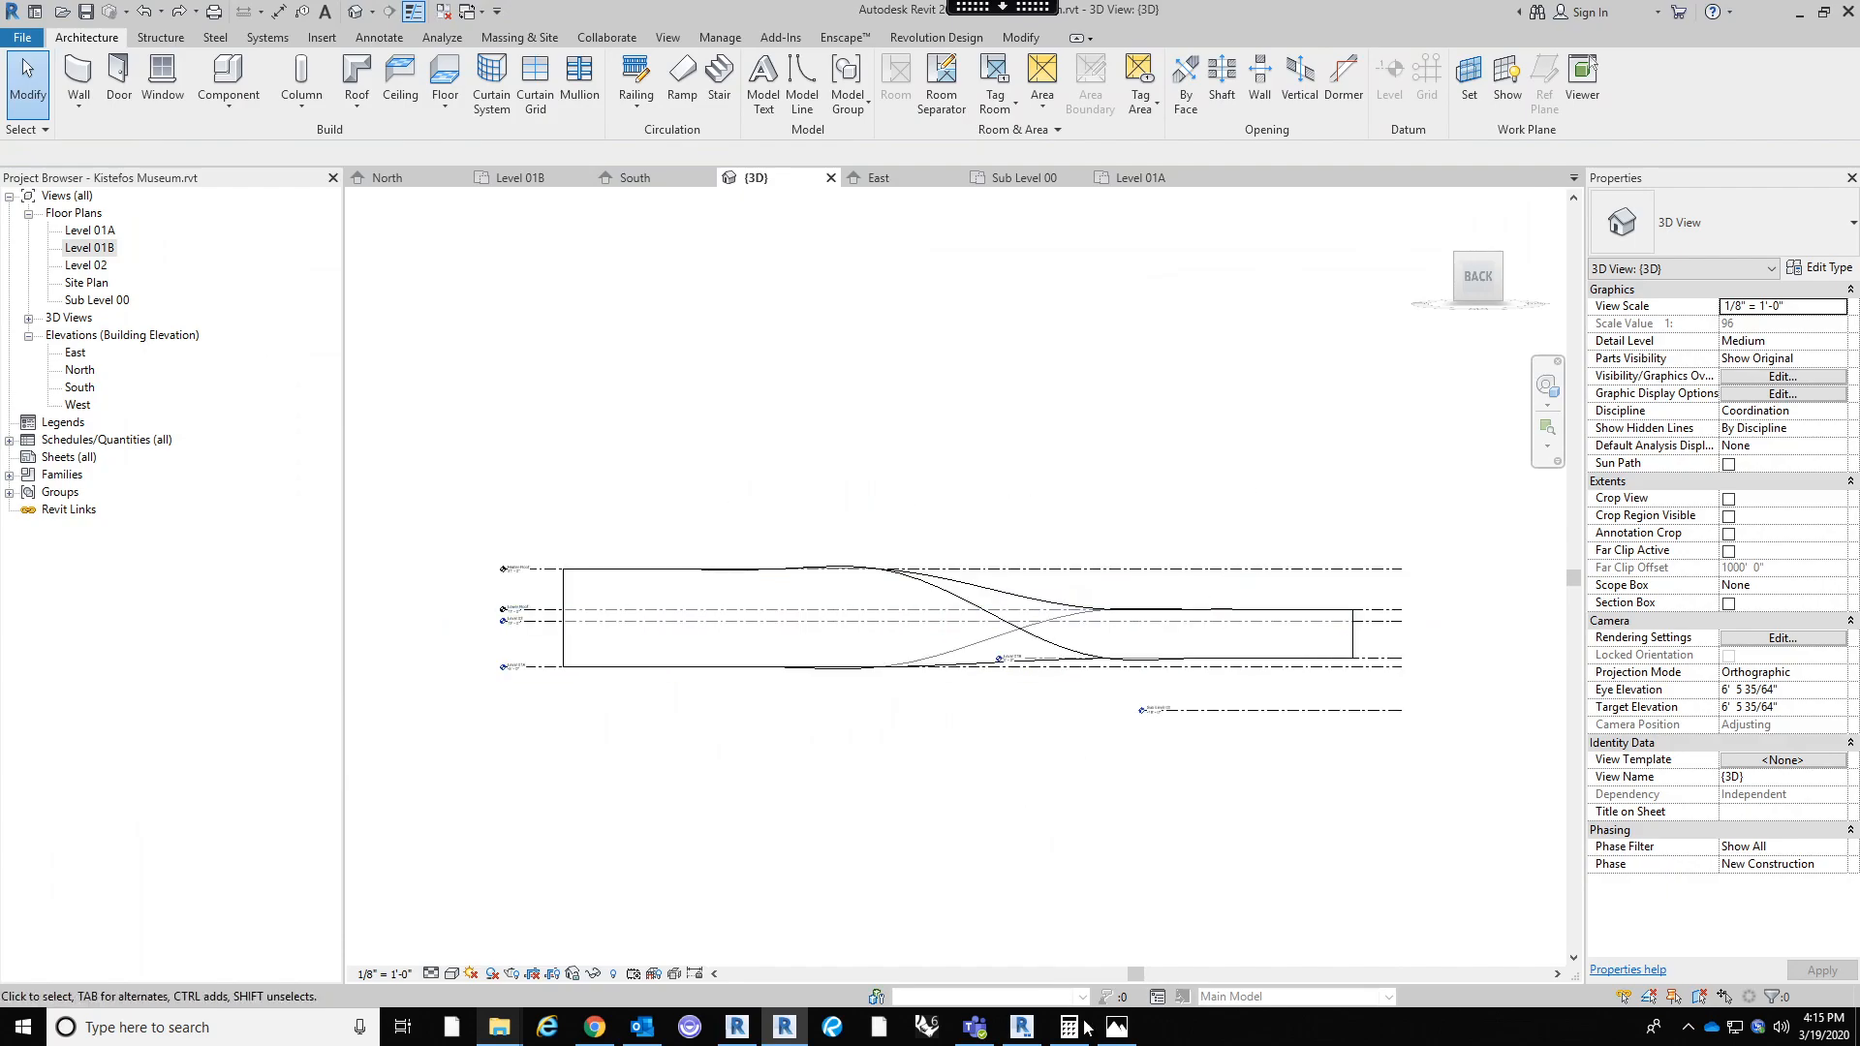
Switch to the Imagery for Class folder in File Explorer and open K Ground Floor.jpg in Photos
{"action": "mouse_move", "coordinate": [1132, 1028]}
{"action": "mouse_move", "coordinate": [499, 1026]}
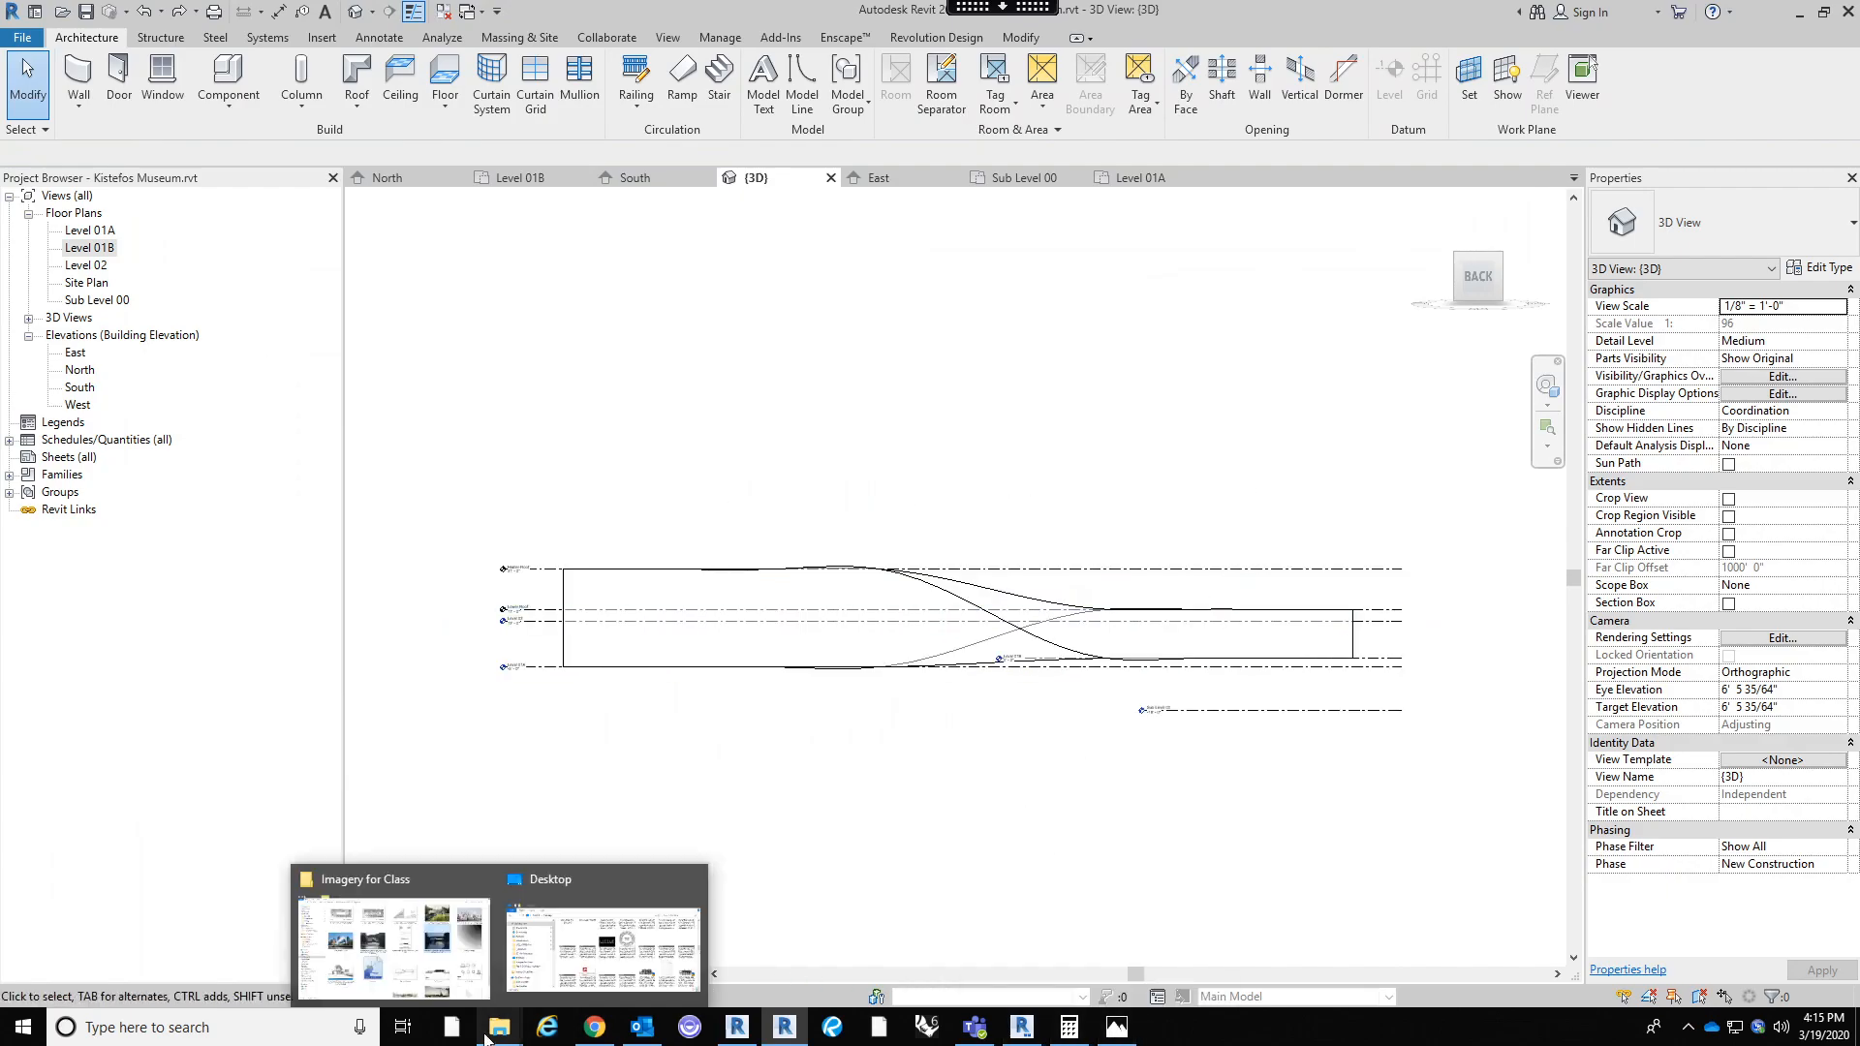
{"action": "left_click", "coordinate": [408, 986]}
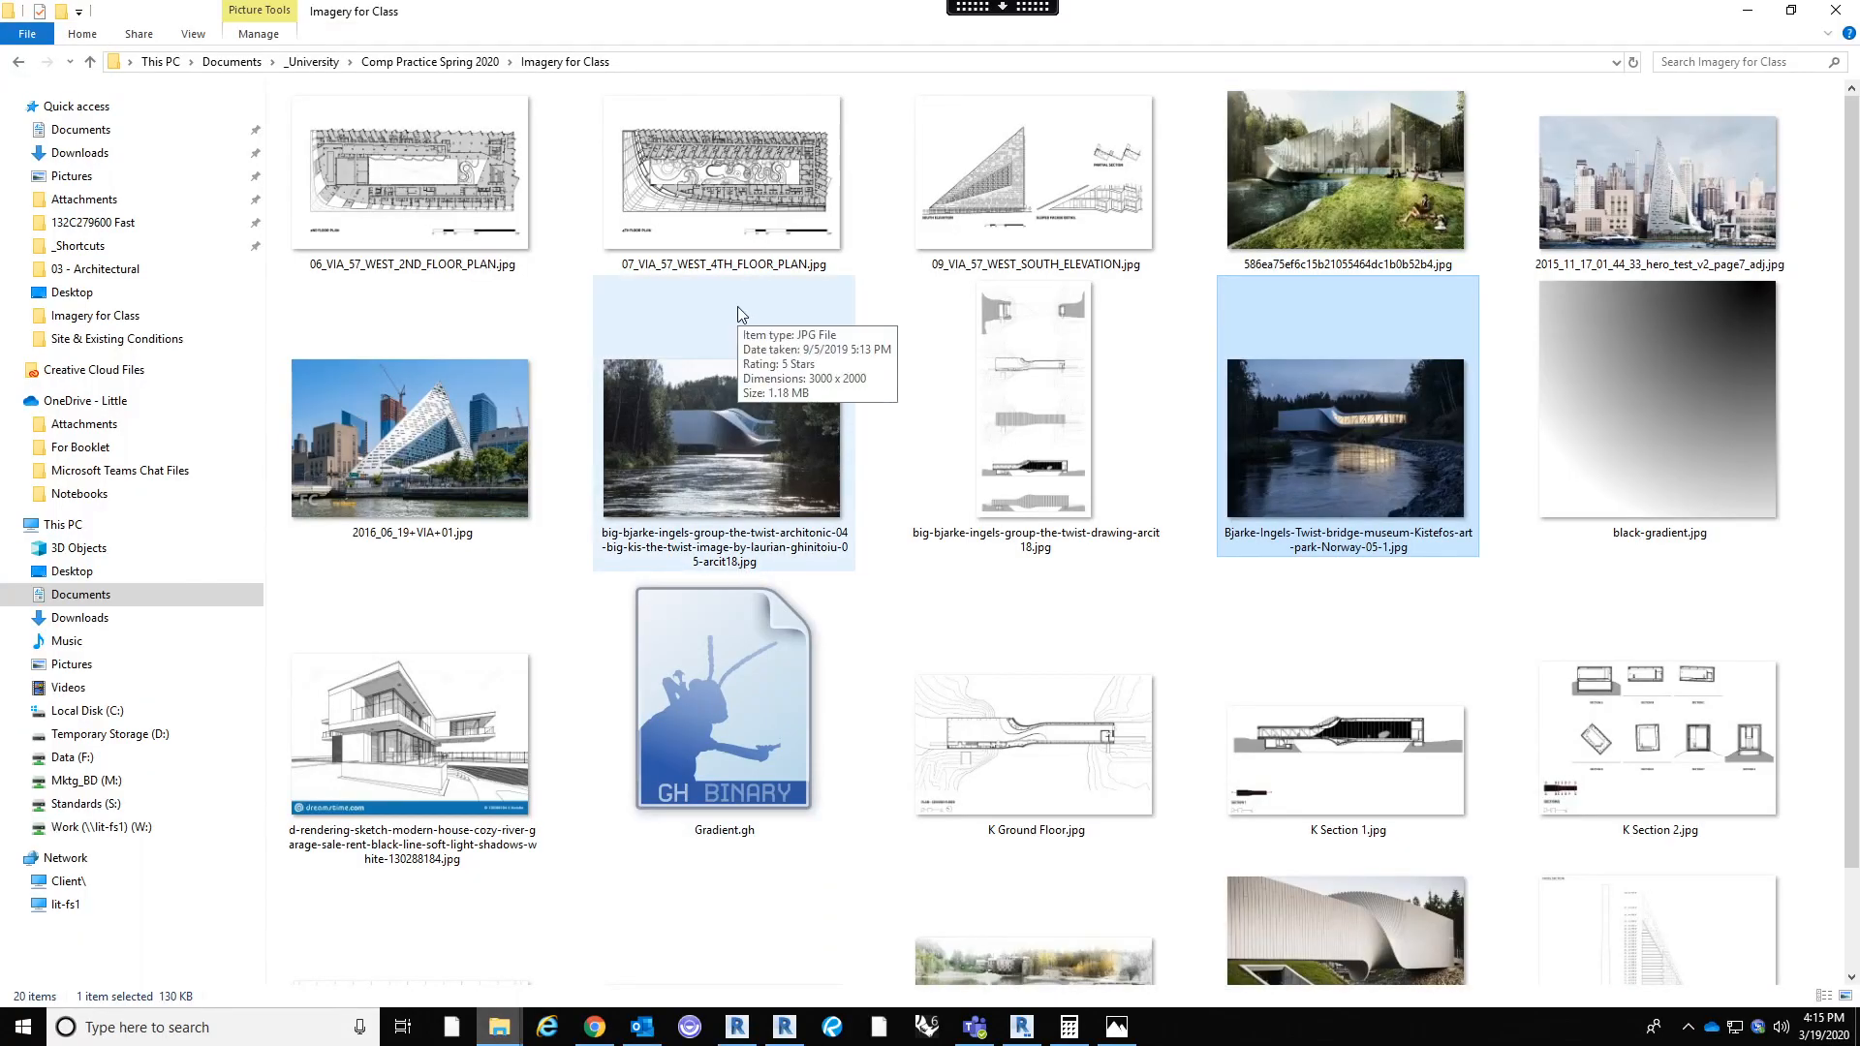
{"action": "left_click", "coordinate": [1112, 754]}
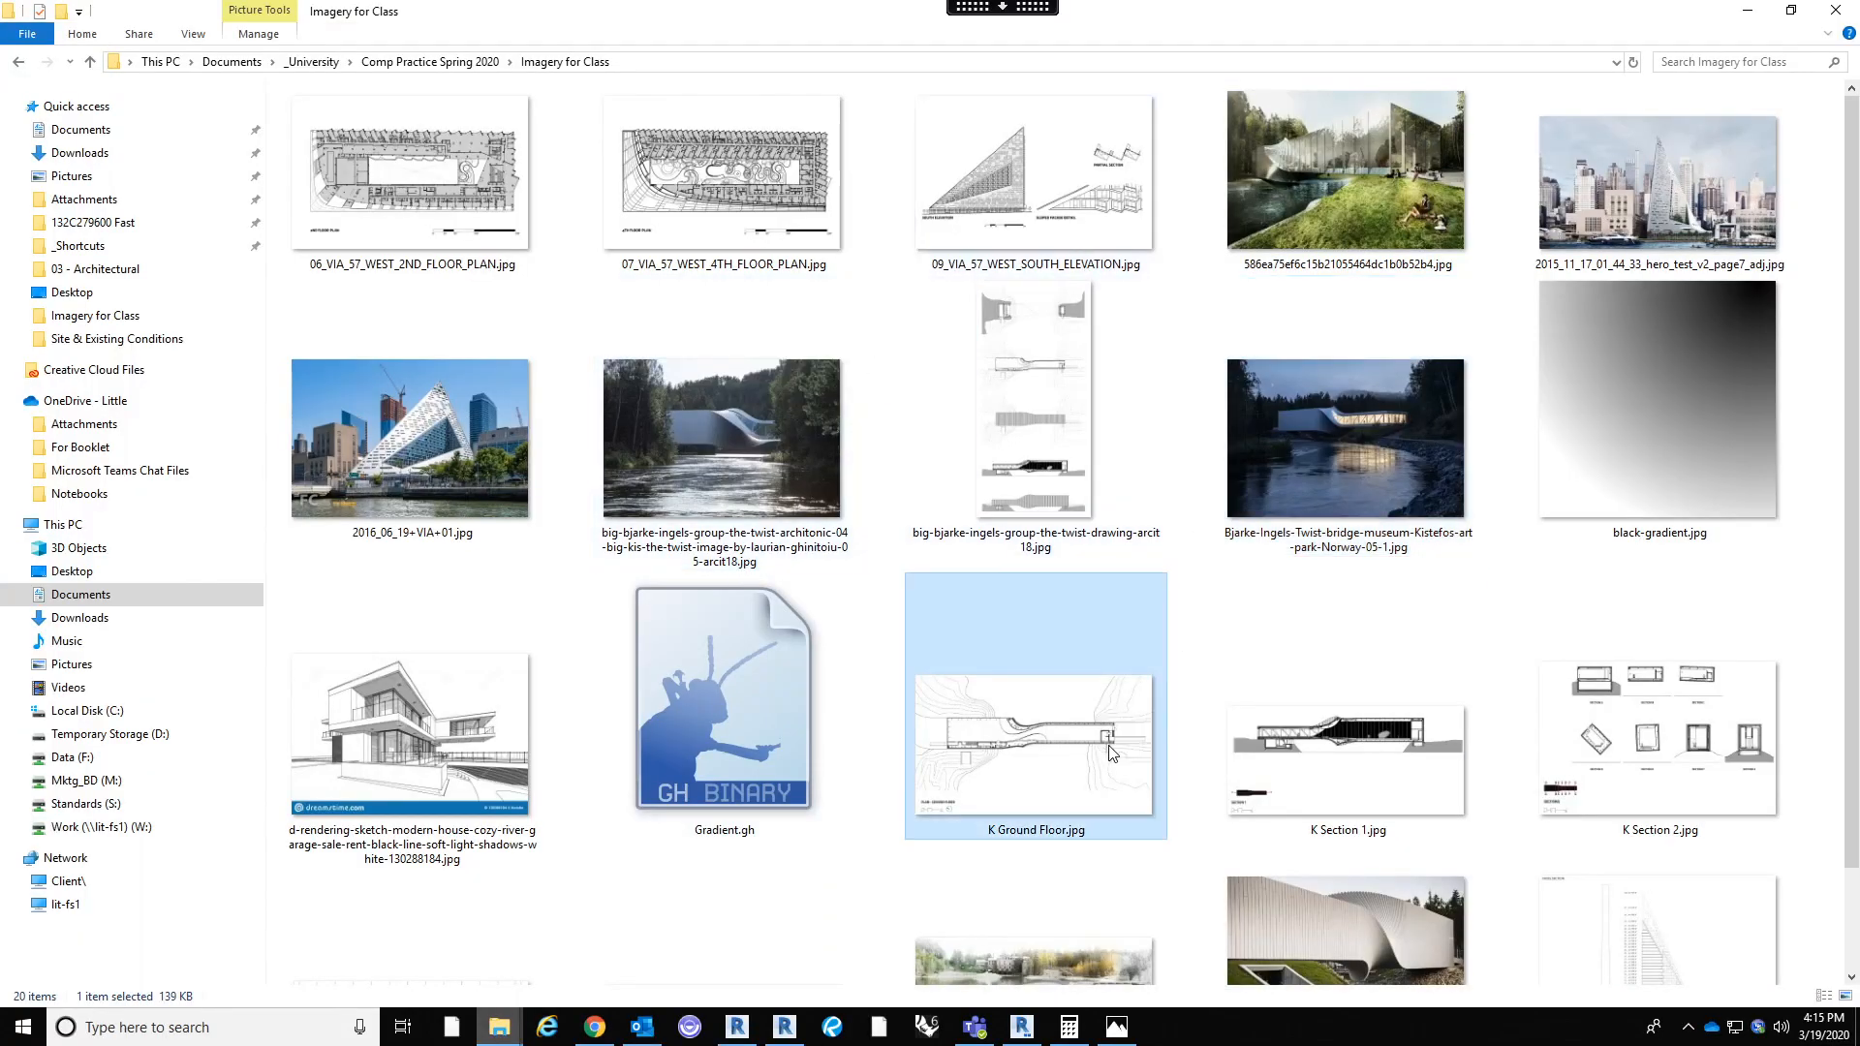
{"action": "double_click", "coordinate": [1112, 757]}
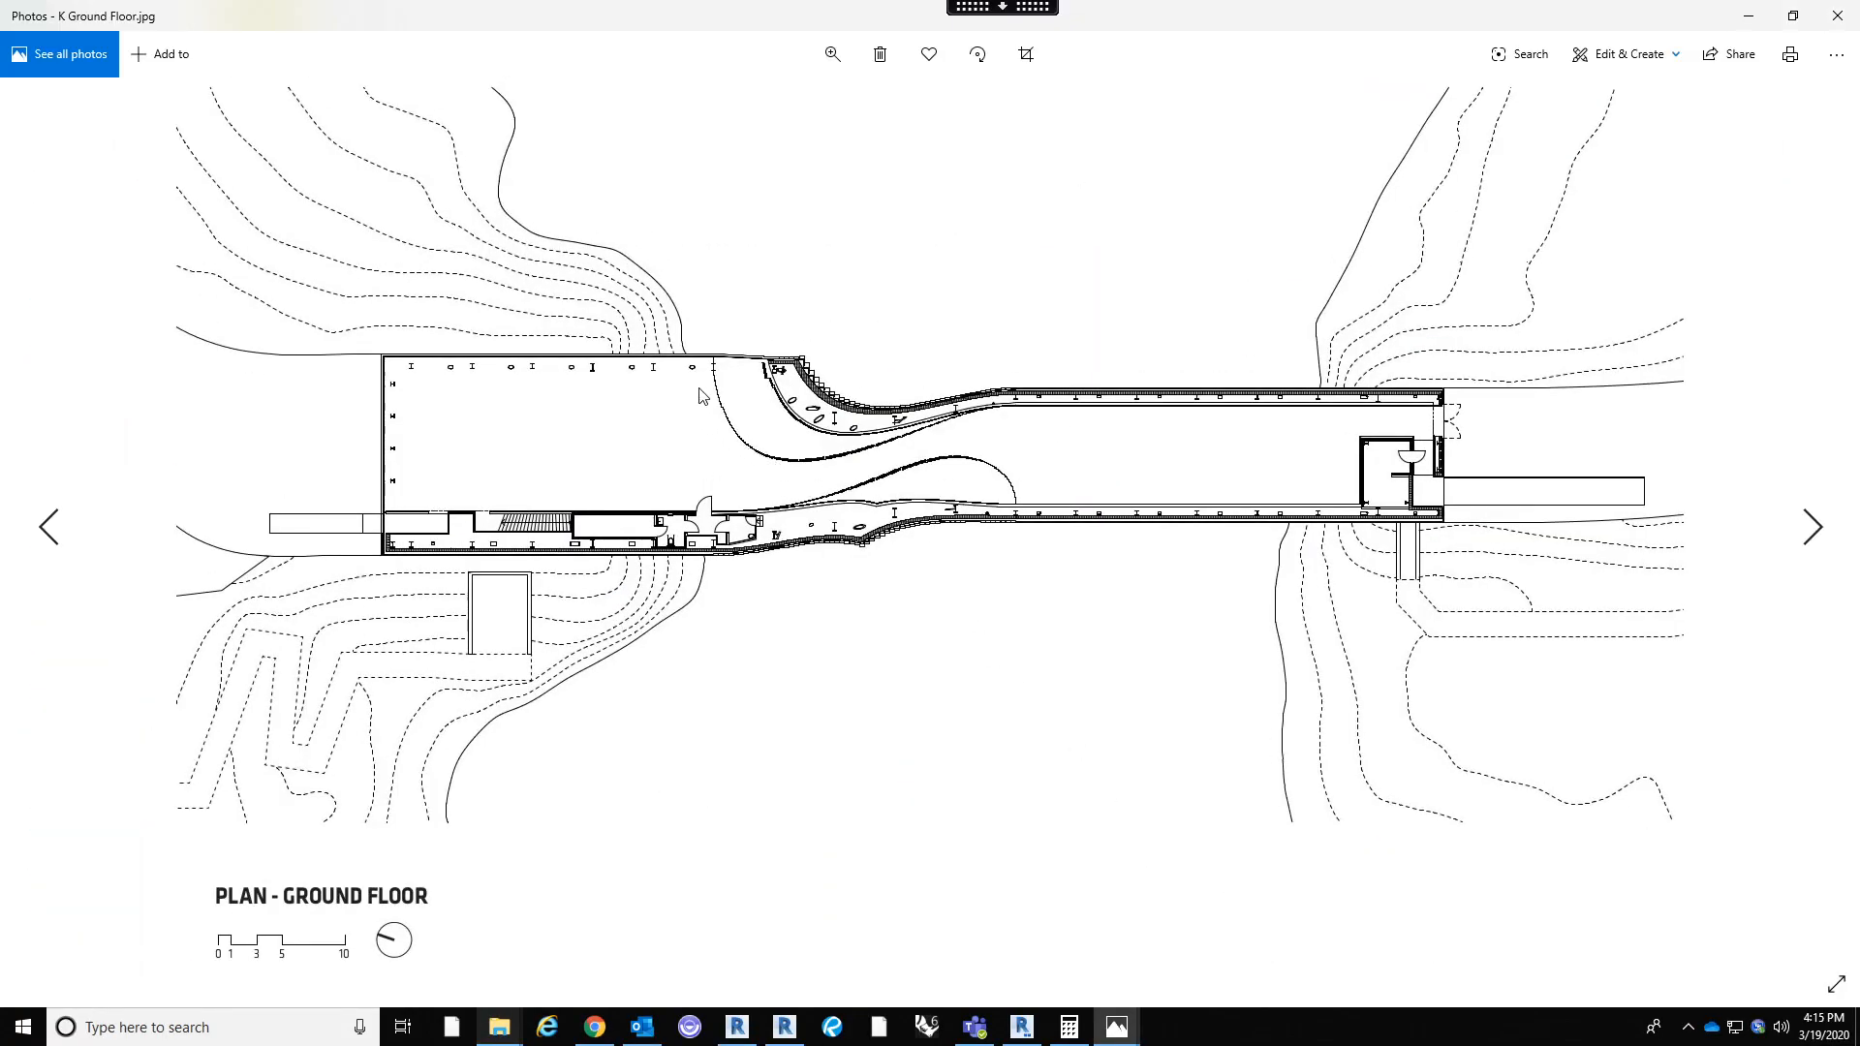
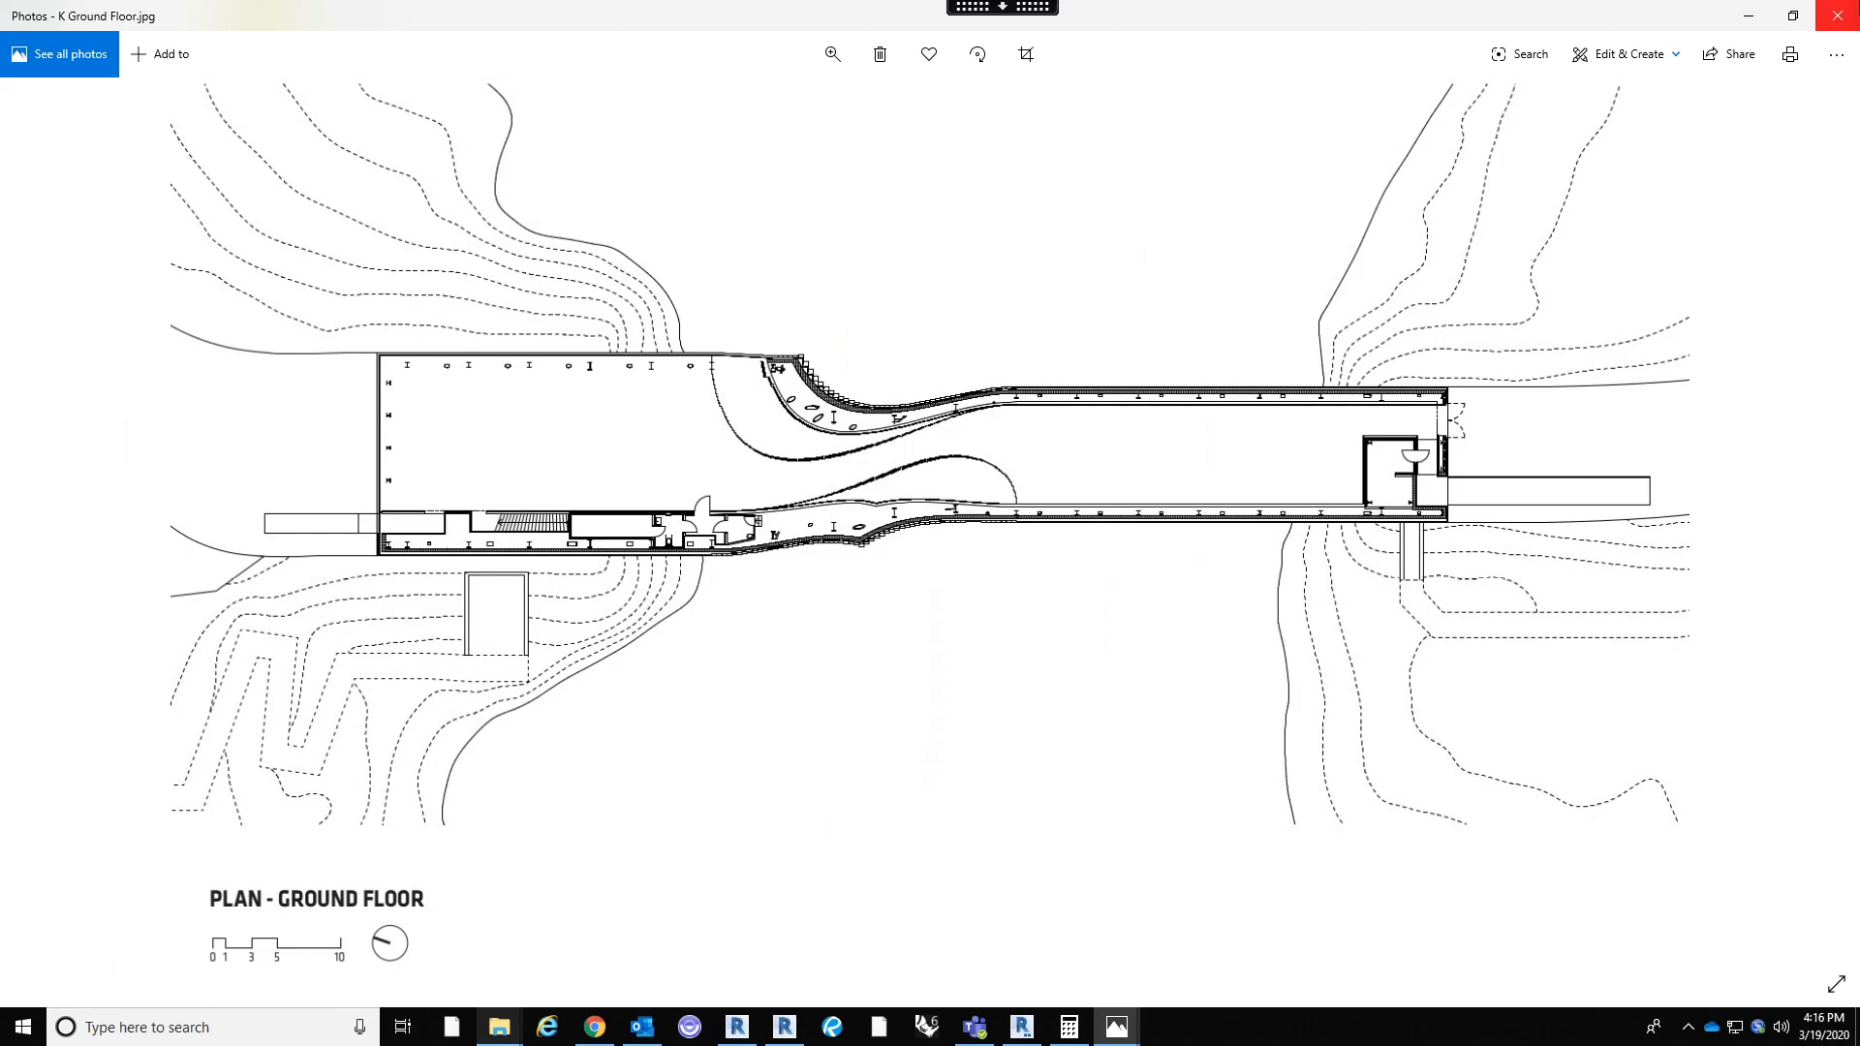
Close the ground floor image, return to the Revit model and open the Level 01B floor plan at its western part
{"action": "left_click", "coordinate": [1837, 15]}
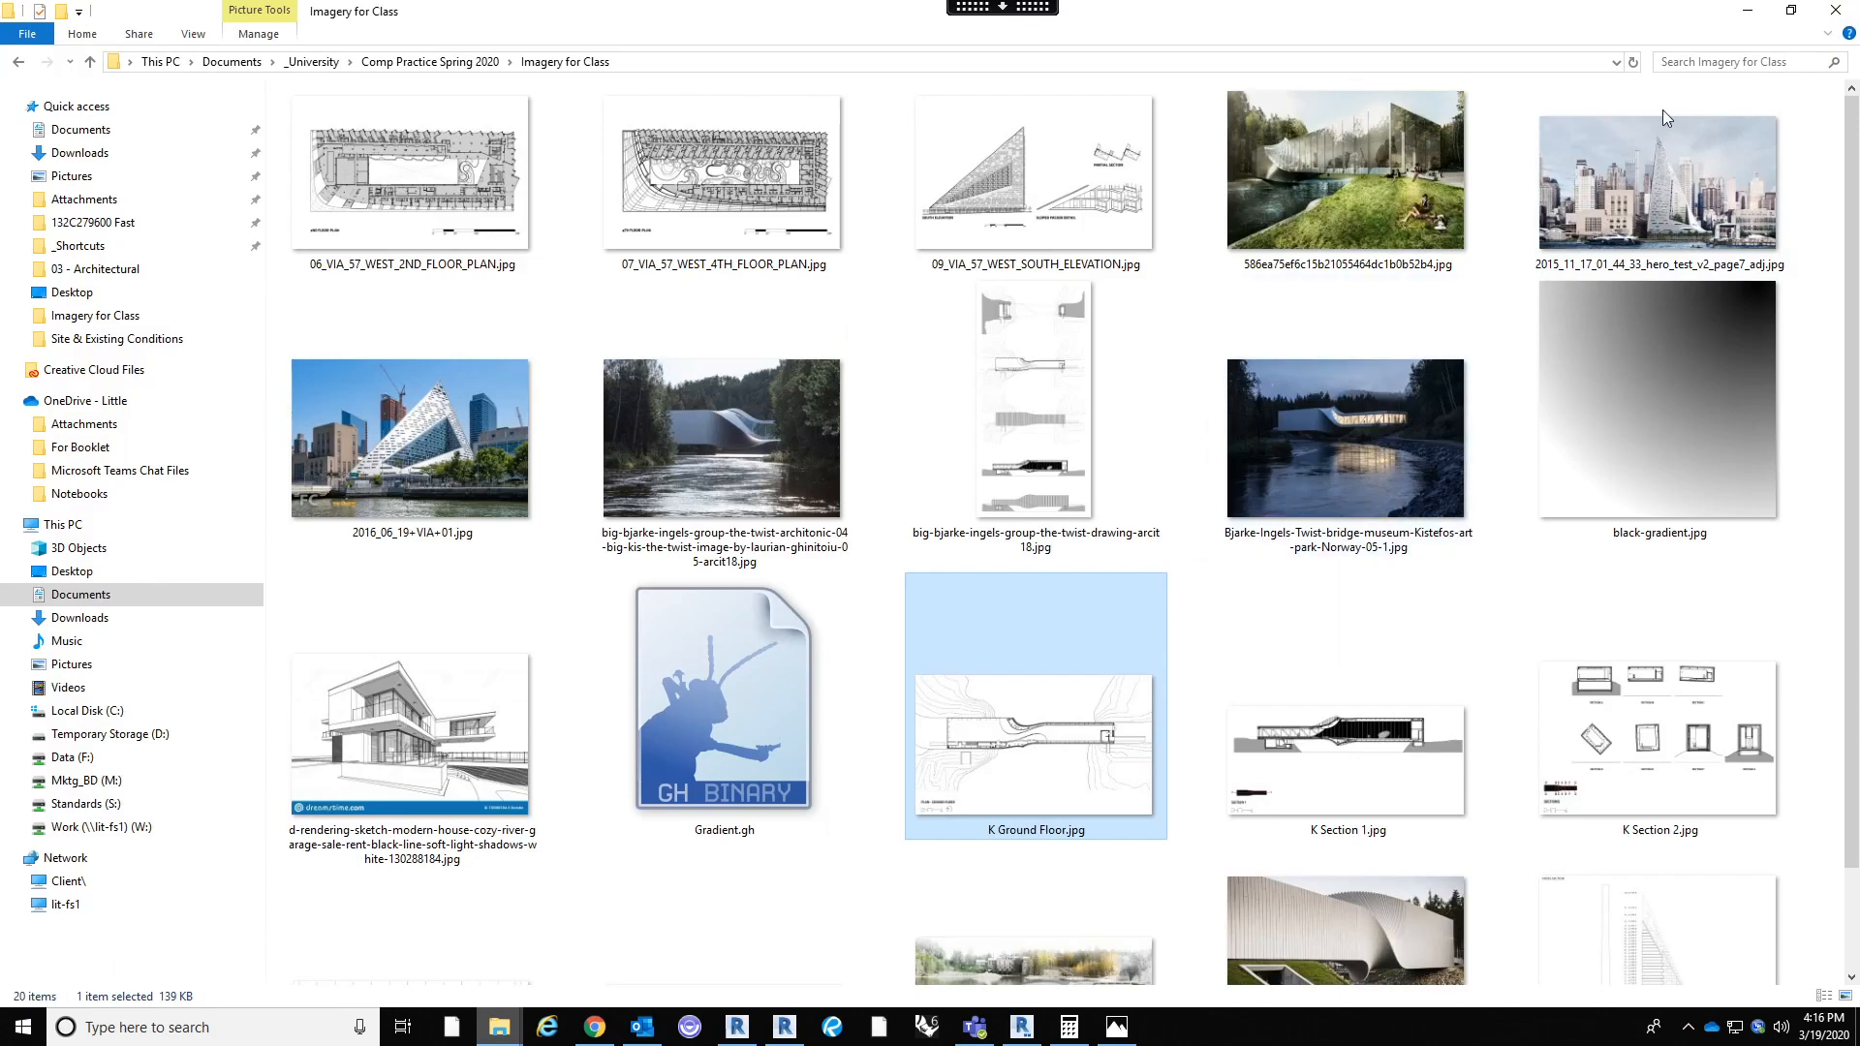
{"action": "left_click", "coordinate": [1748, 10]}
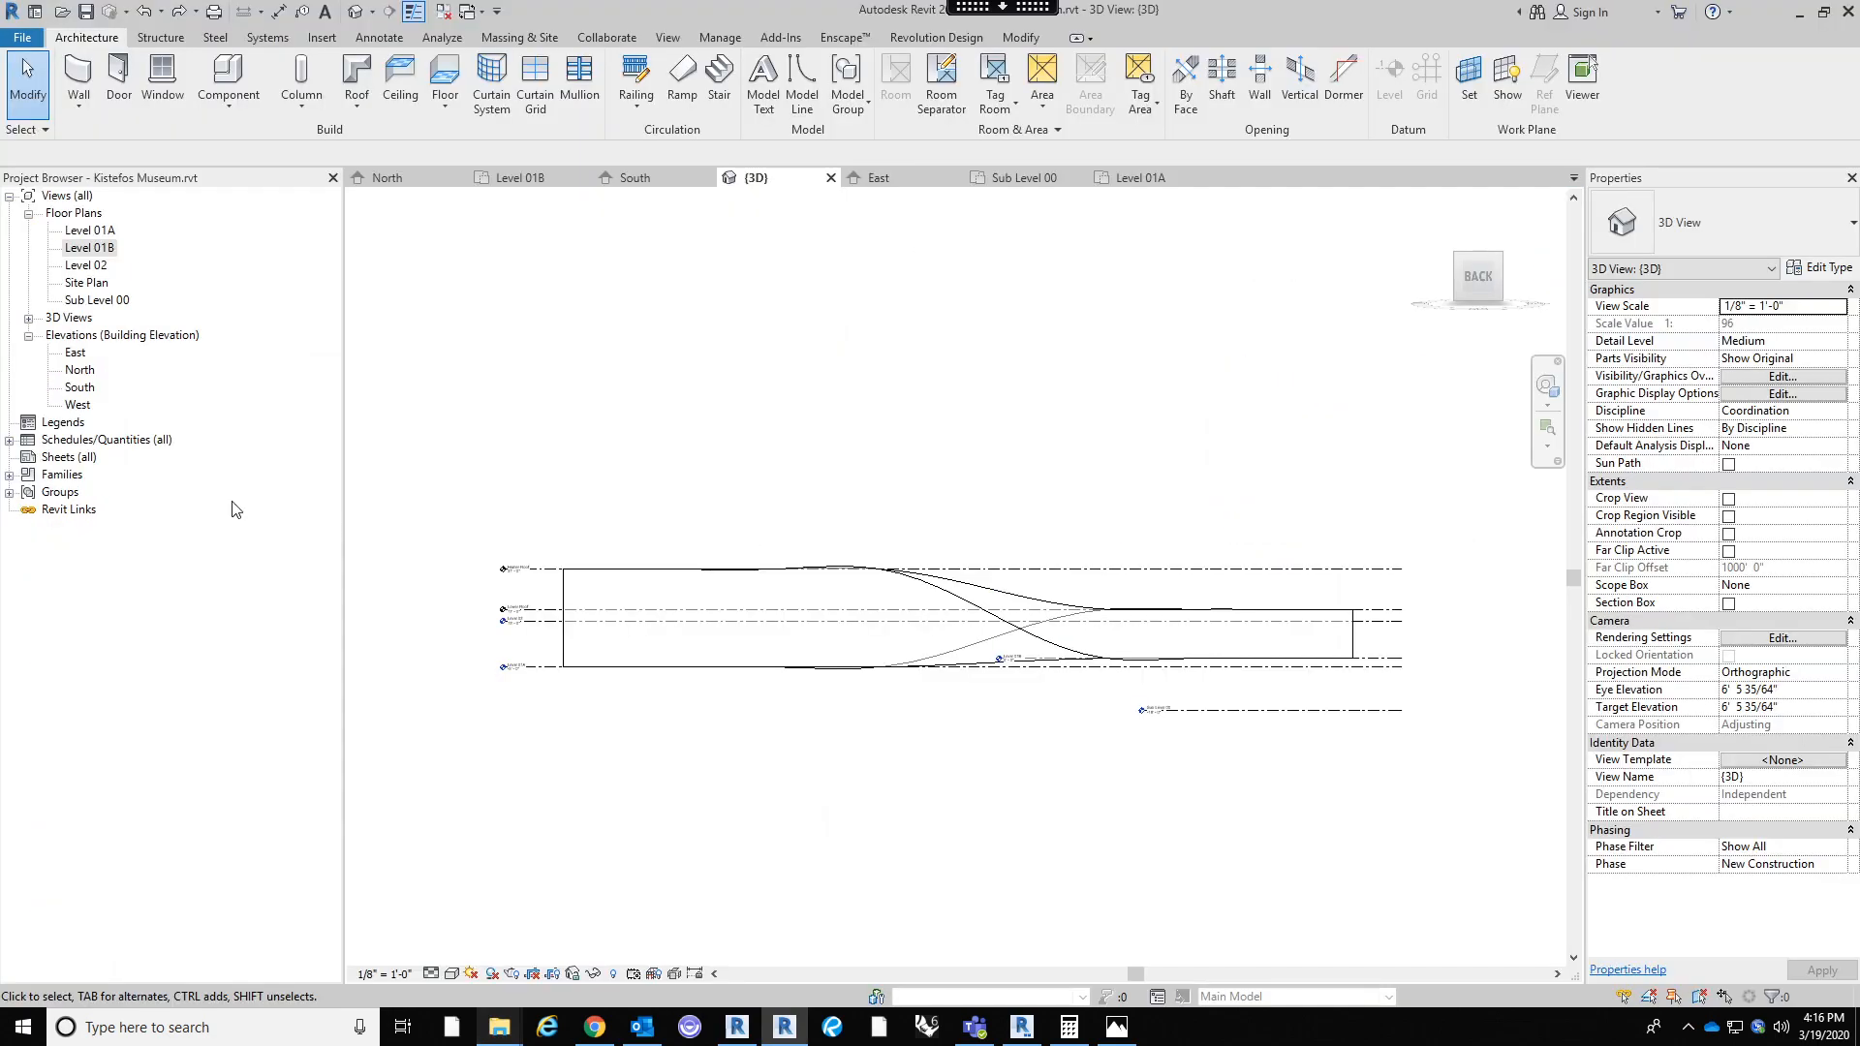
{"action": "scroll", "coordinate": [1264, 673], "scroll_direction": "up", "scroll_amount": 3}
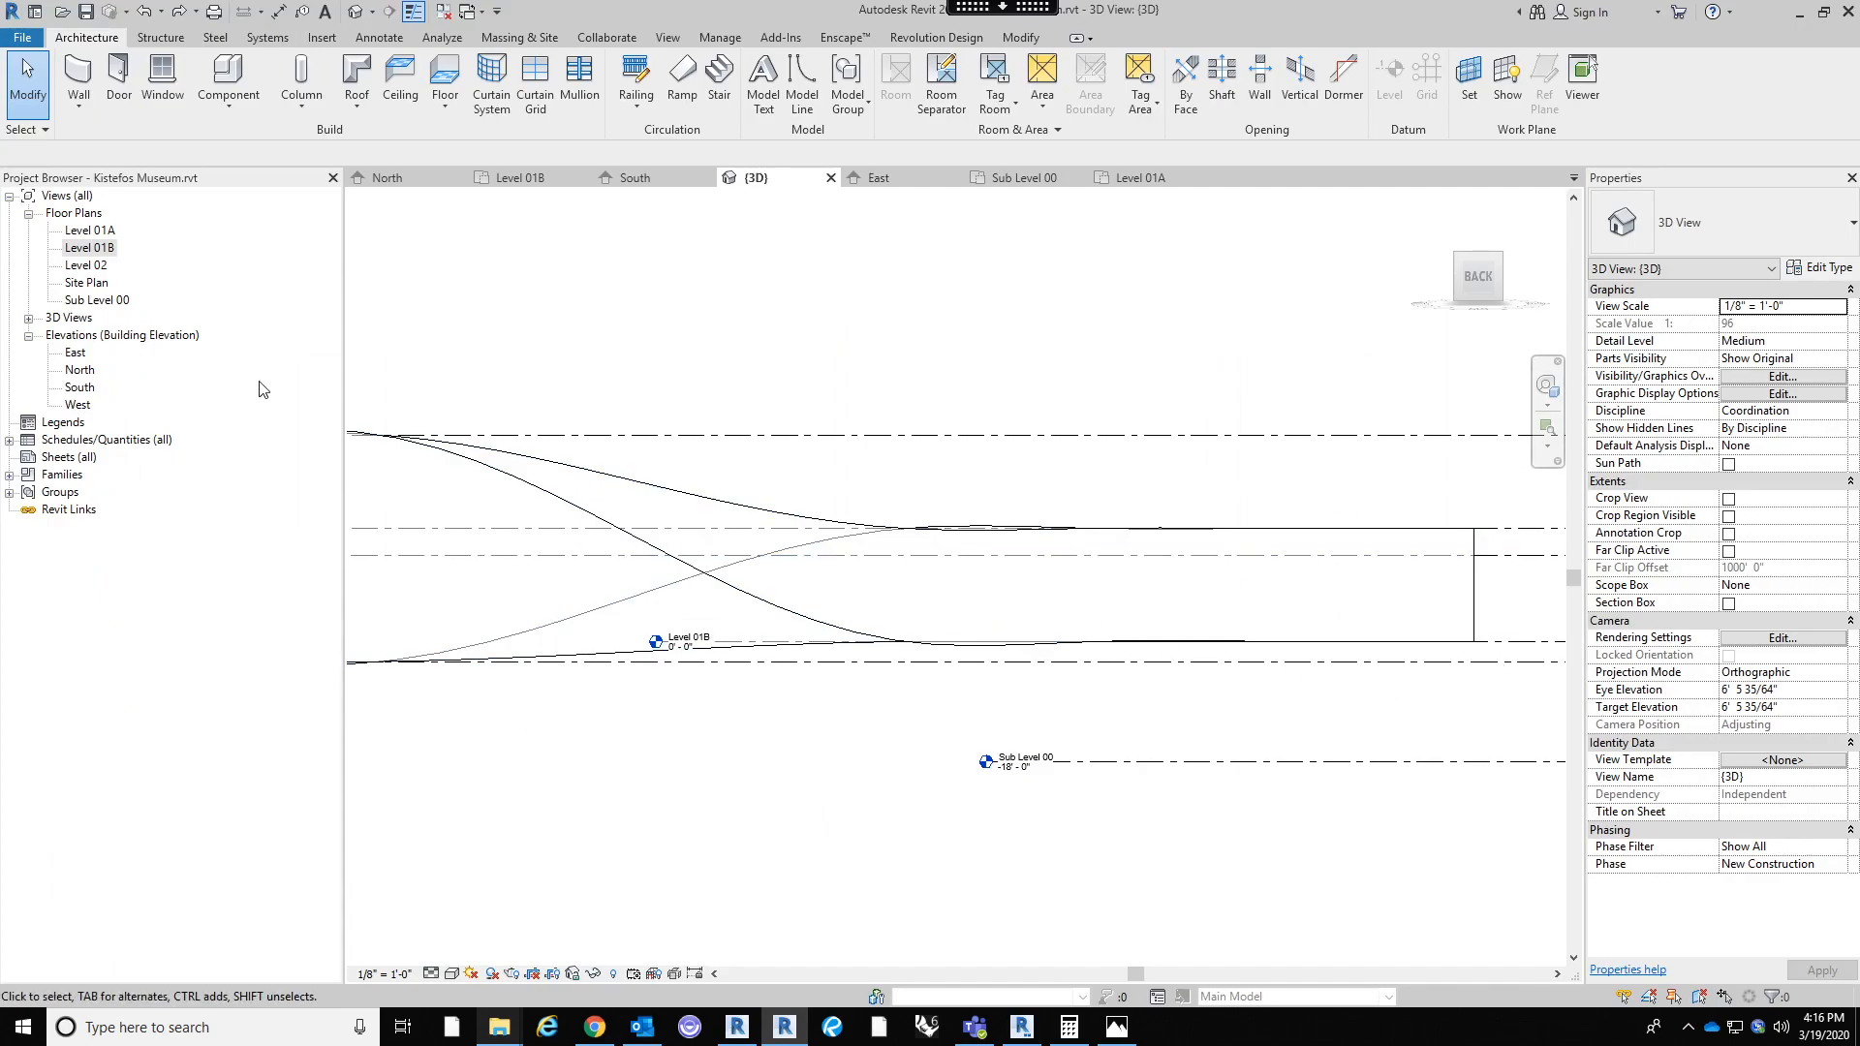
{"action": "double_click", "coordinate": [81, 251]}
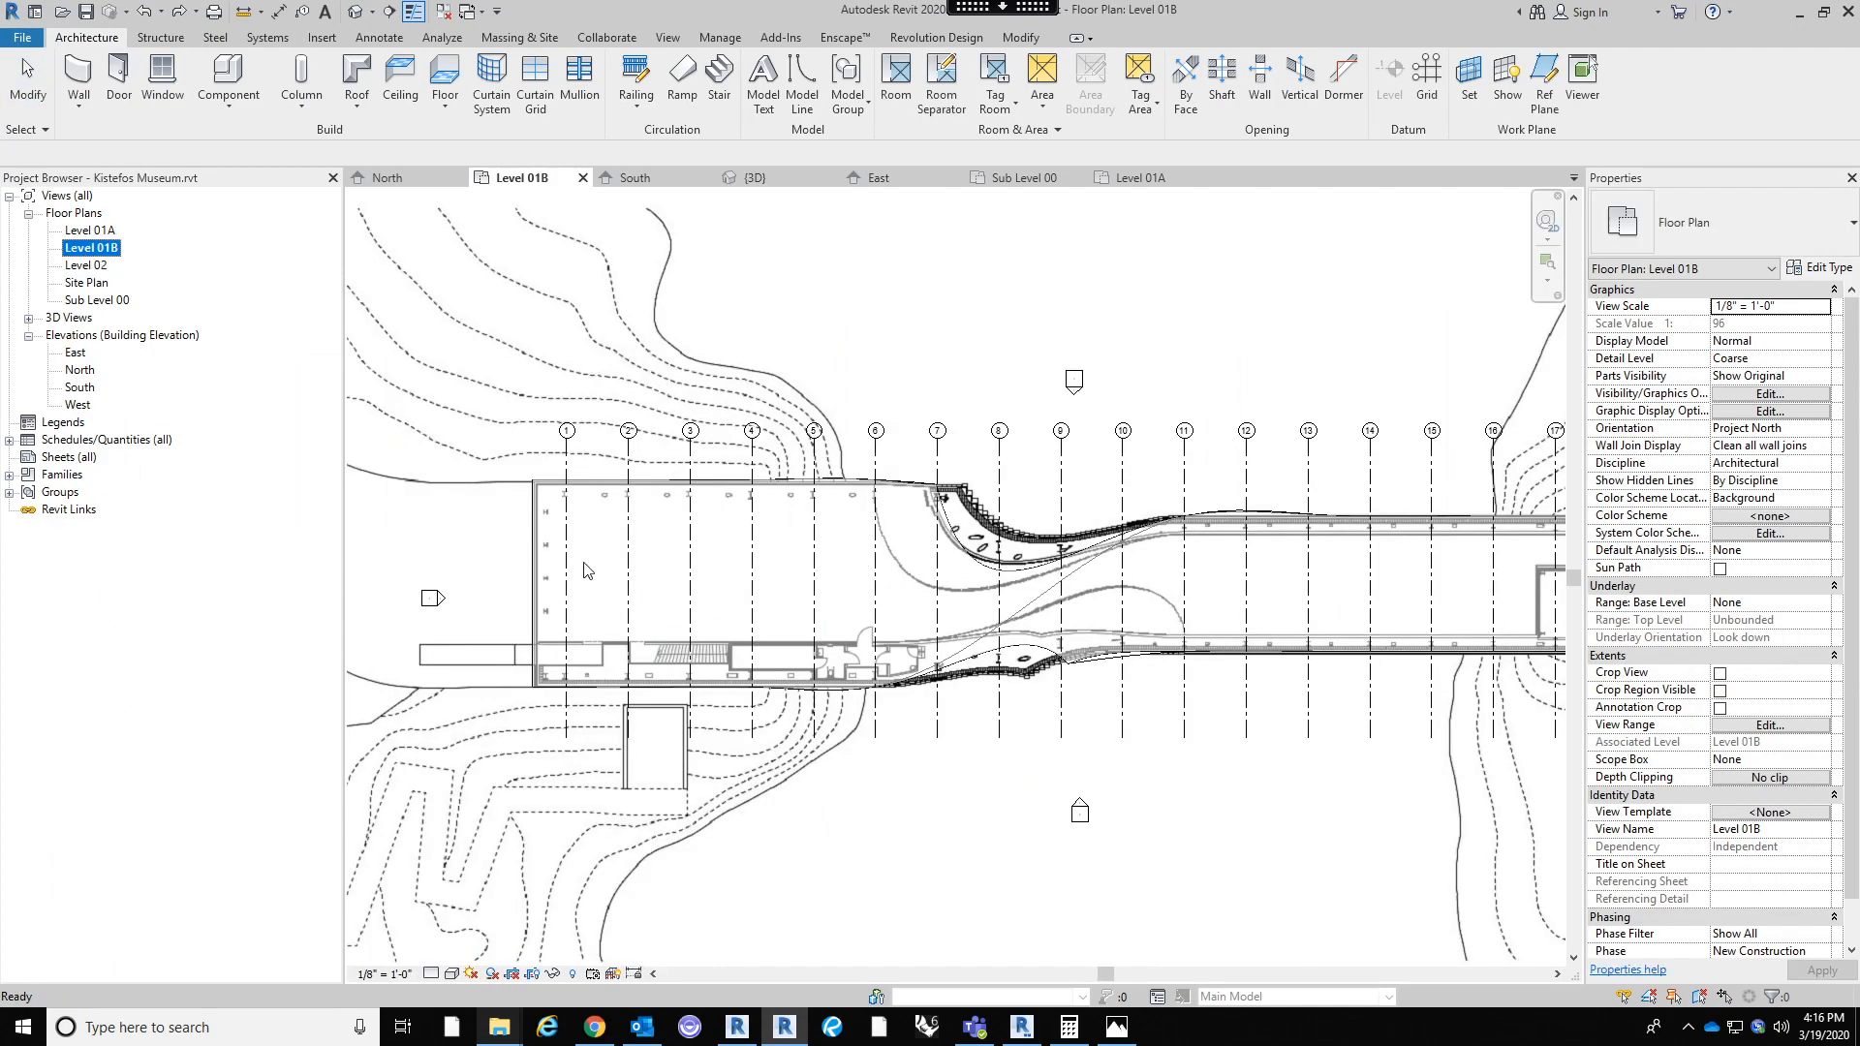
{"action": "scroll", "coordinate": [595, 570], "scroll_direction": "up", "scroll_amount": 2}
{"action": "scroll", "coordinate": [595, 554], "scroll_direction": "up", "scroll_amount": 3}
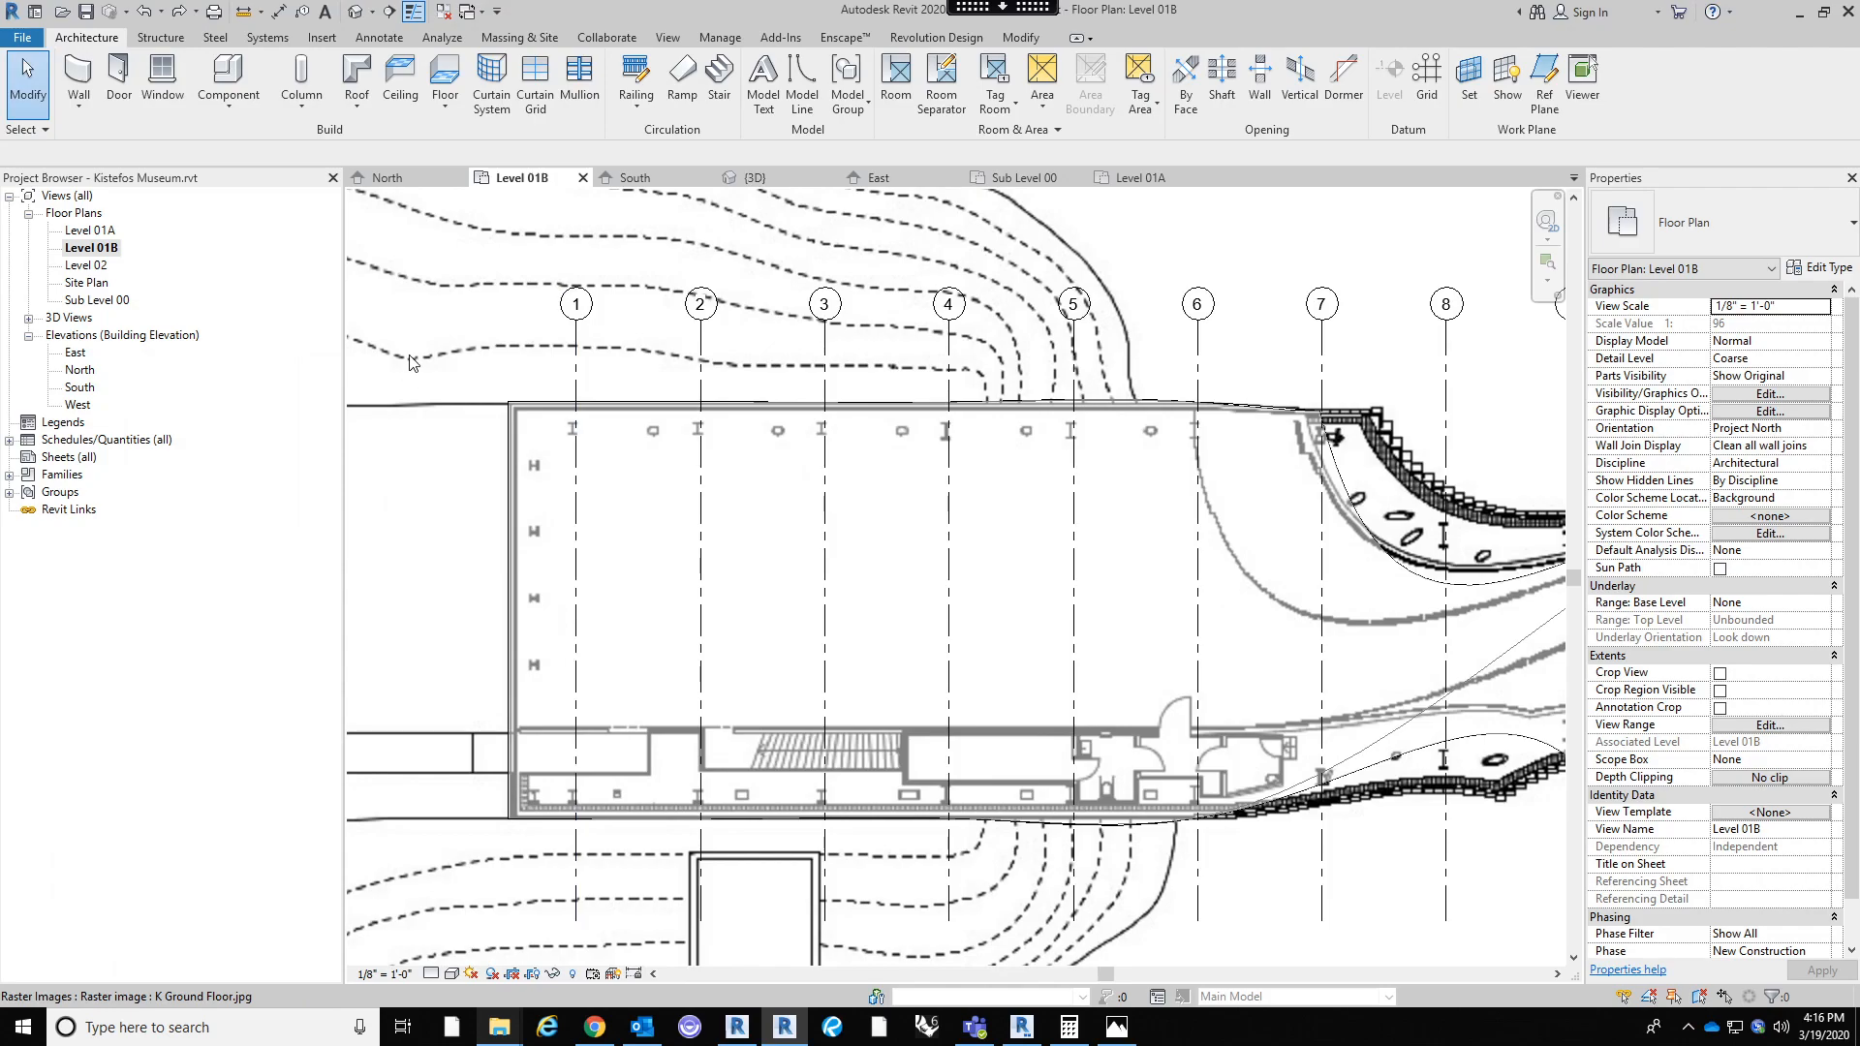
Start a floor on Level 01B with the 4" Concrete Slab type and set its structure layer thickness to 6"
{"action": "left_click", "coordinate": [445, 76]}
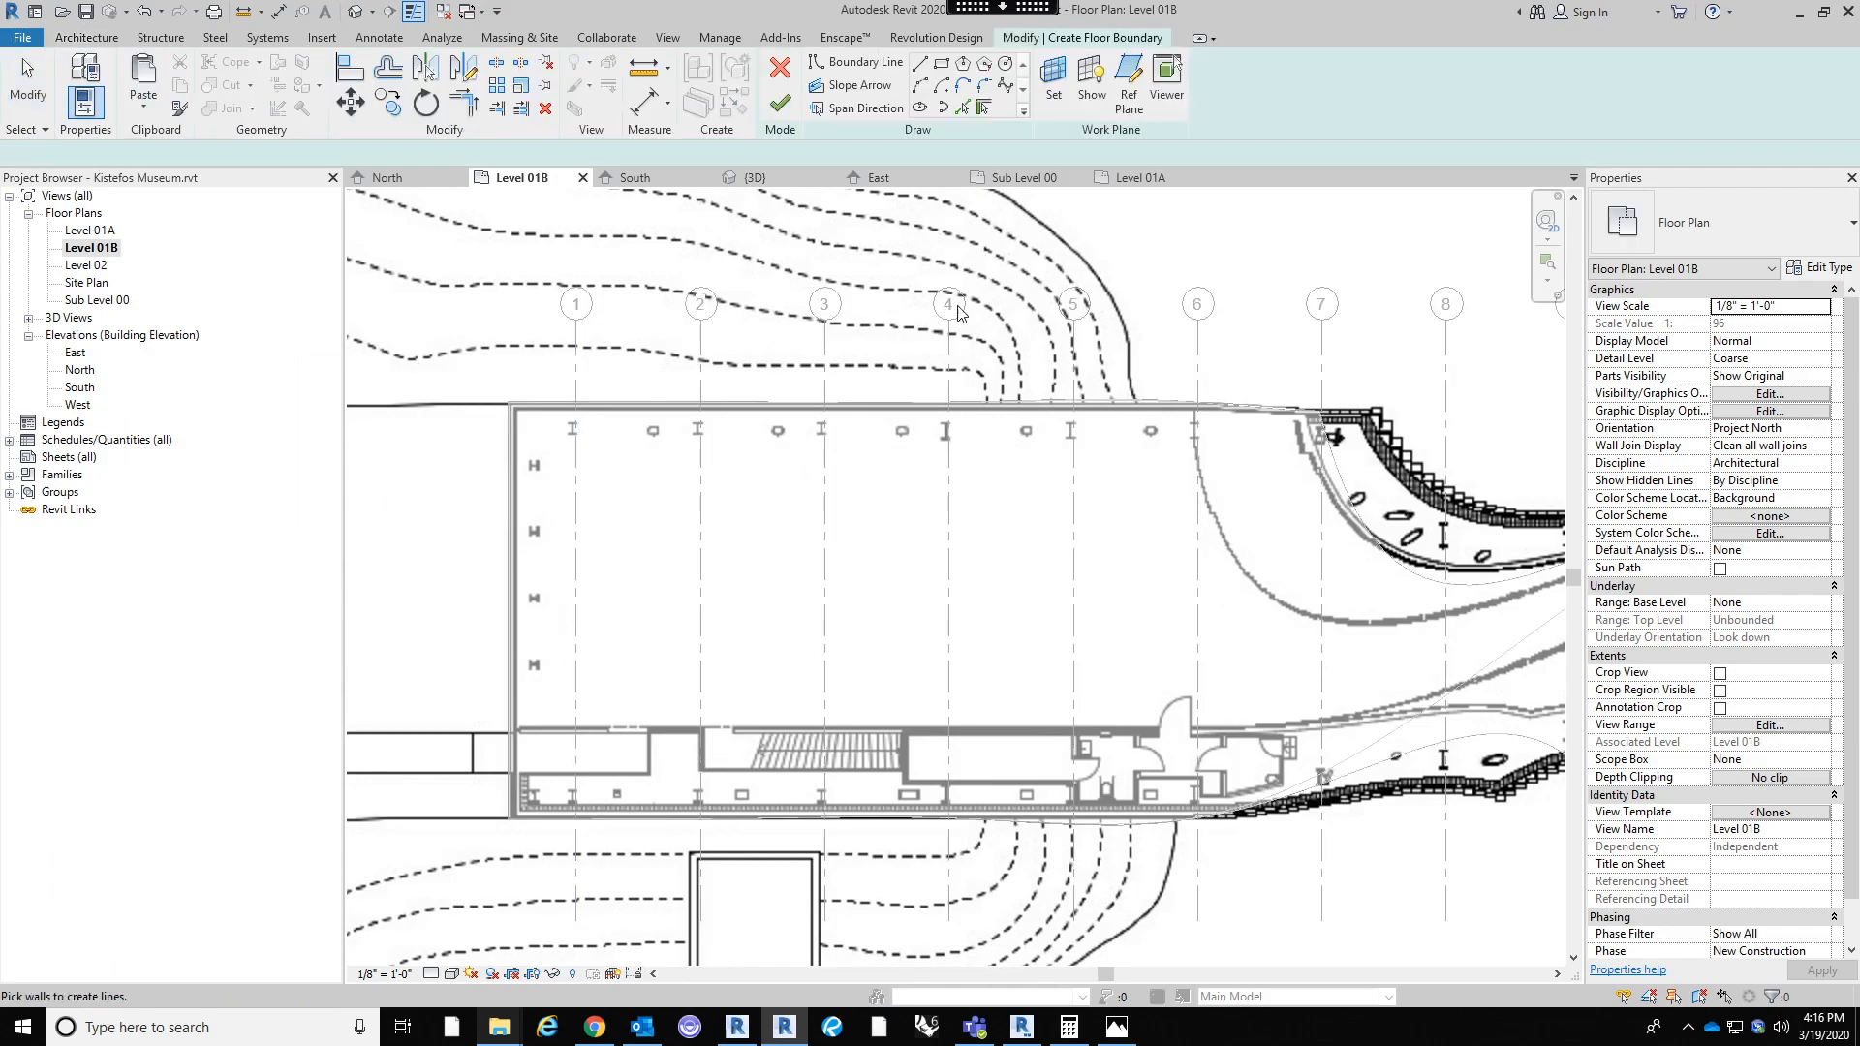
{"action": "left_click", "coordinate": [1818, 273]}
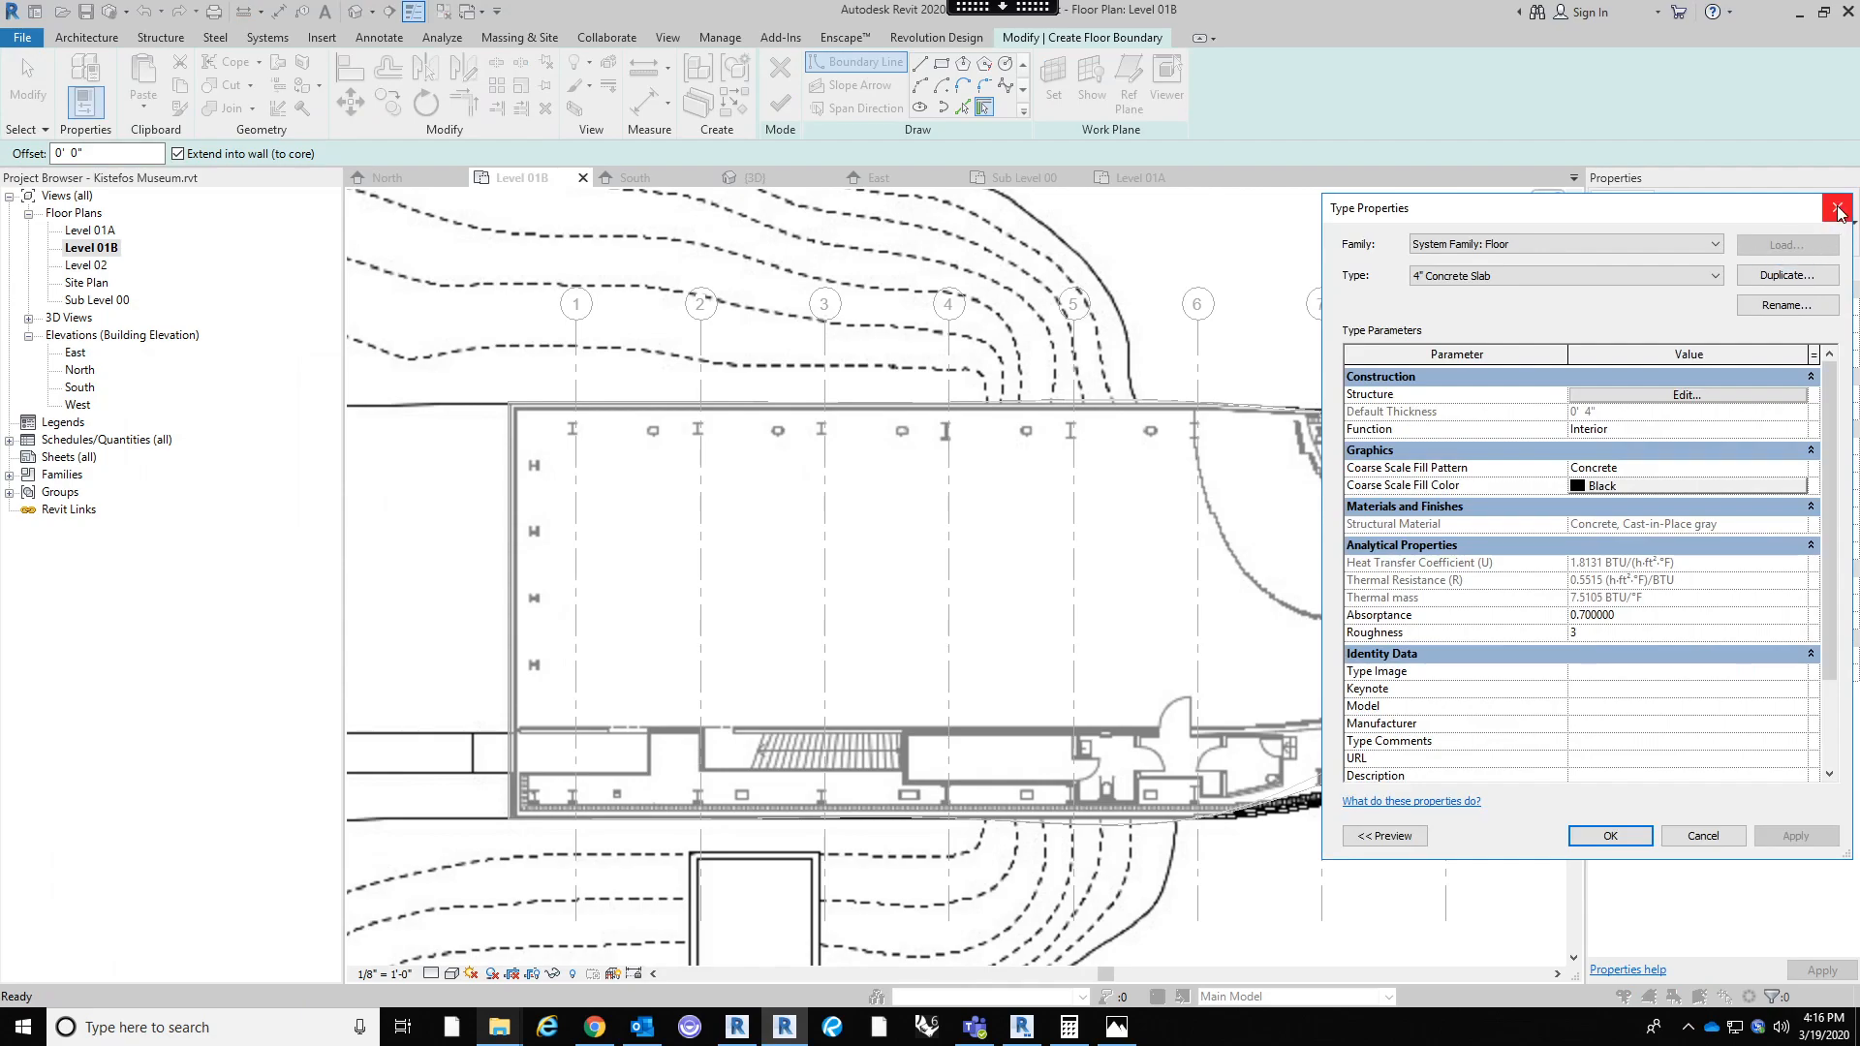
{"action": "left_click", "coordinate": [1837, 209]}
{"action": "left_click", "coordinate": [1757, 231]}
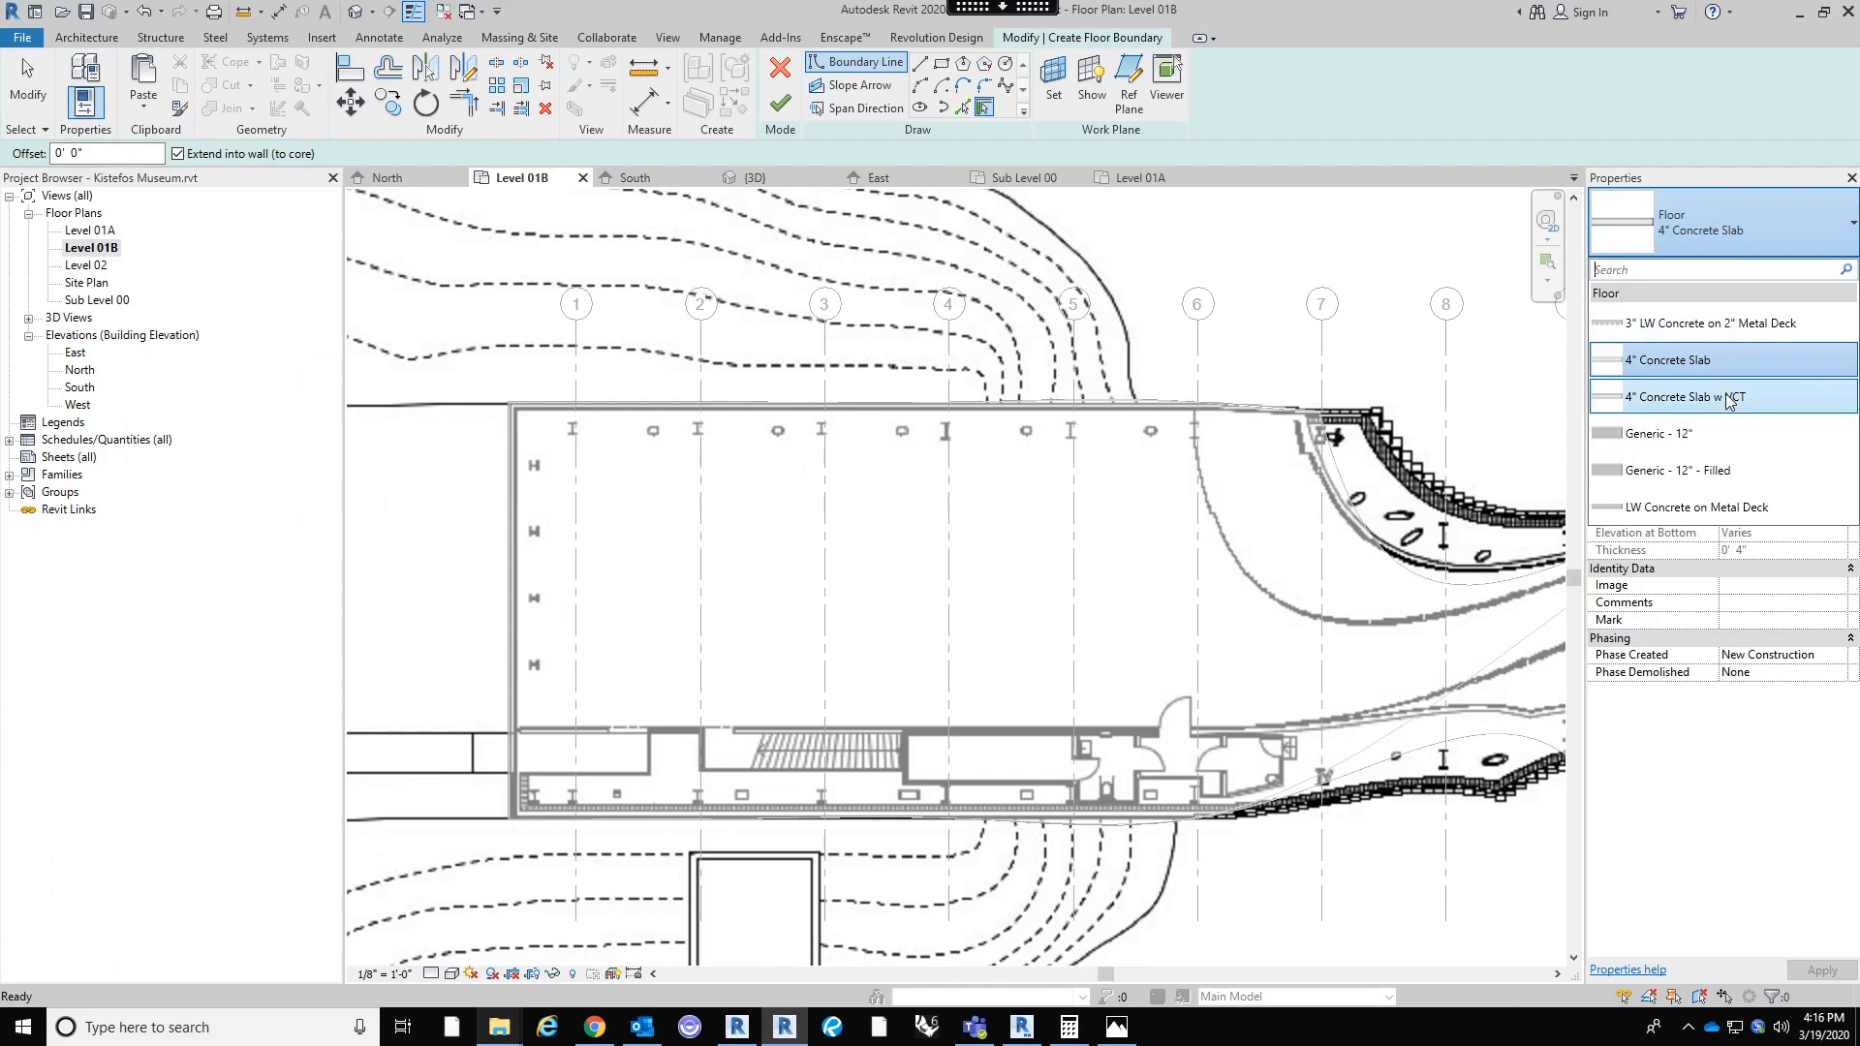
{"action": "left_click", "coordinate": [1743, 234]}
{"action": "left_click", "coordinate": [1825, 271]}
{"action": "left_click_drag", "start_coordinate": [1562, 211], "coordinate": [965, 243]}
{"action": "left_click", "coordinate": [1041, 405]}
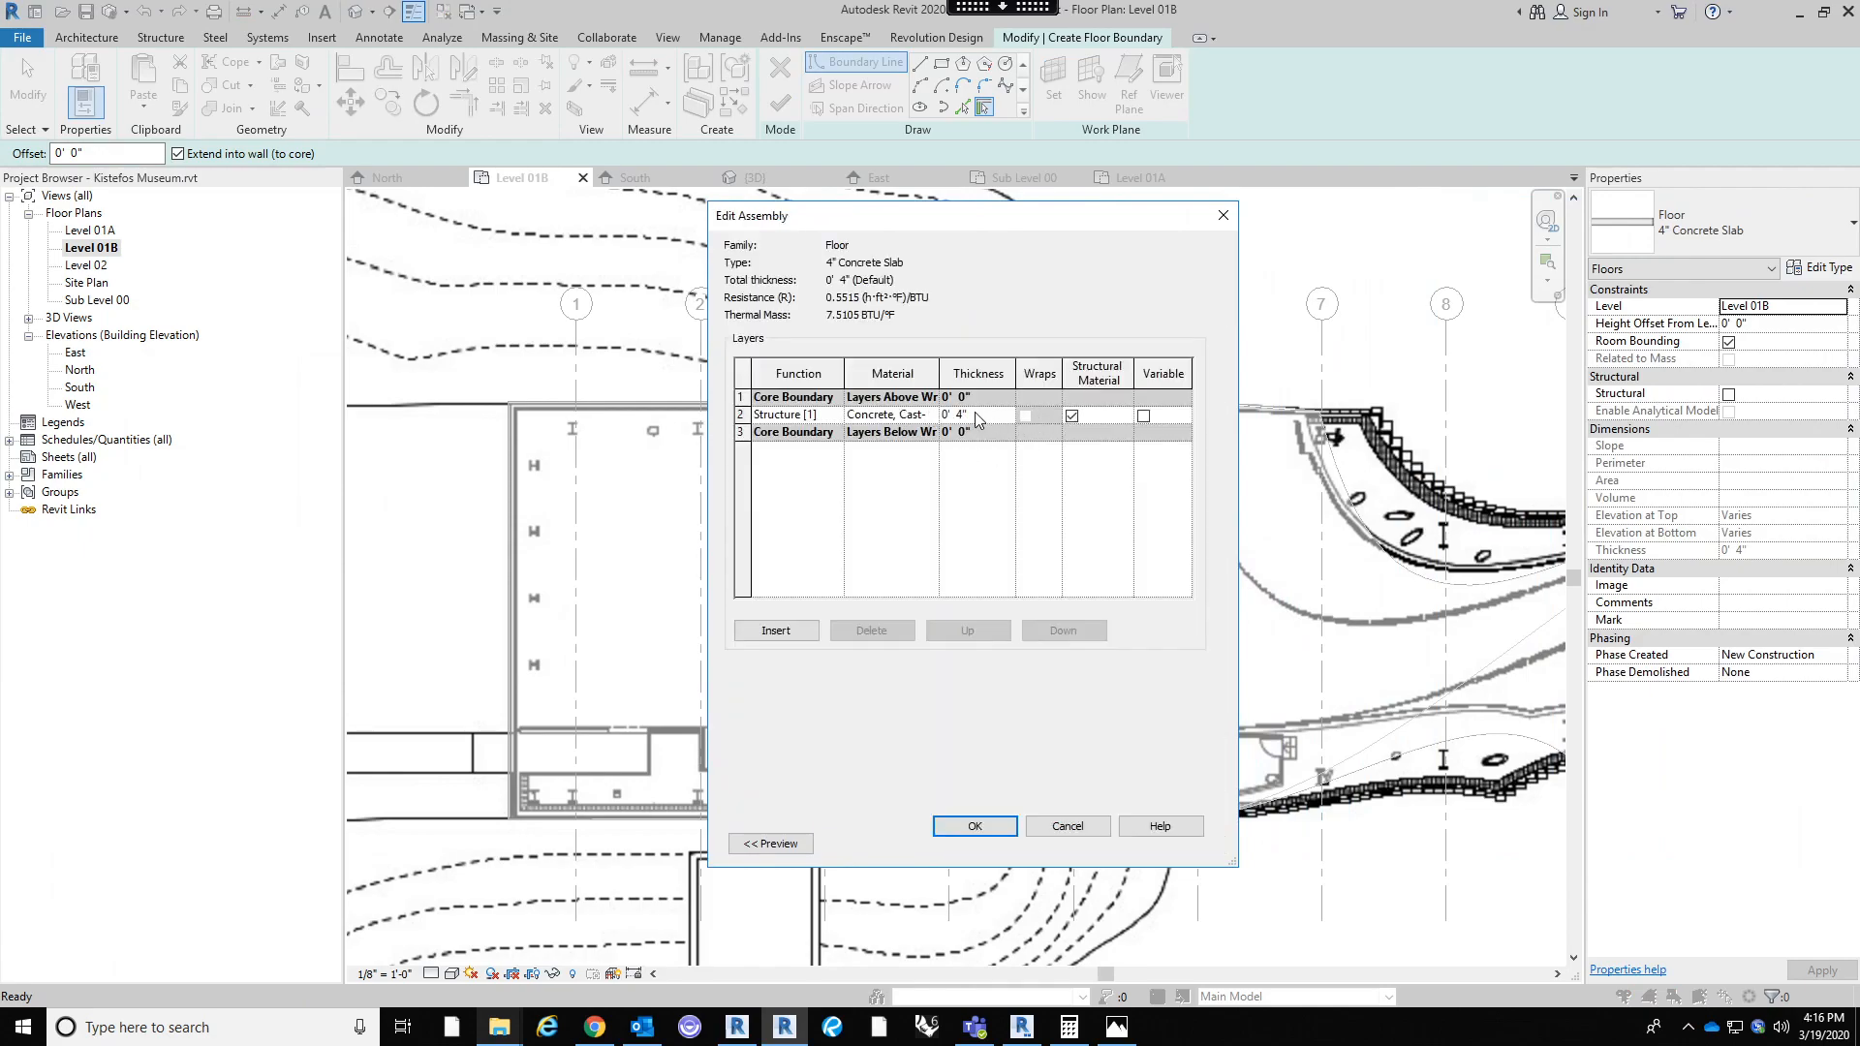
{"action": "left_click_drag", "start_coordinate": [985, 415], "coordinate": [779, 416]}
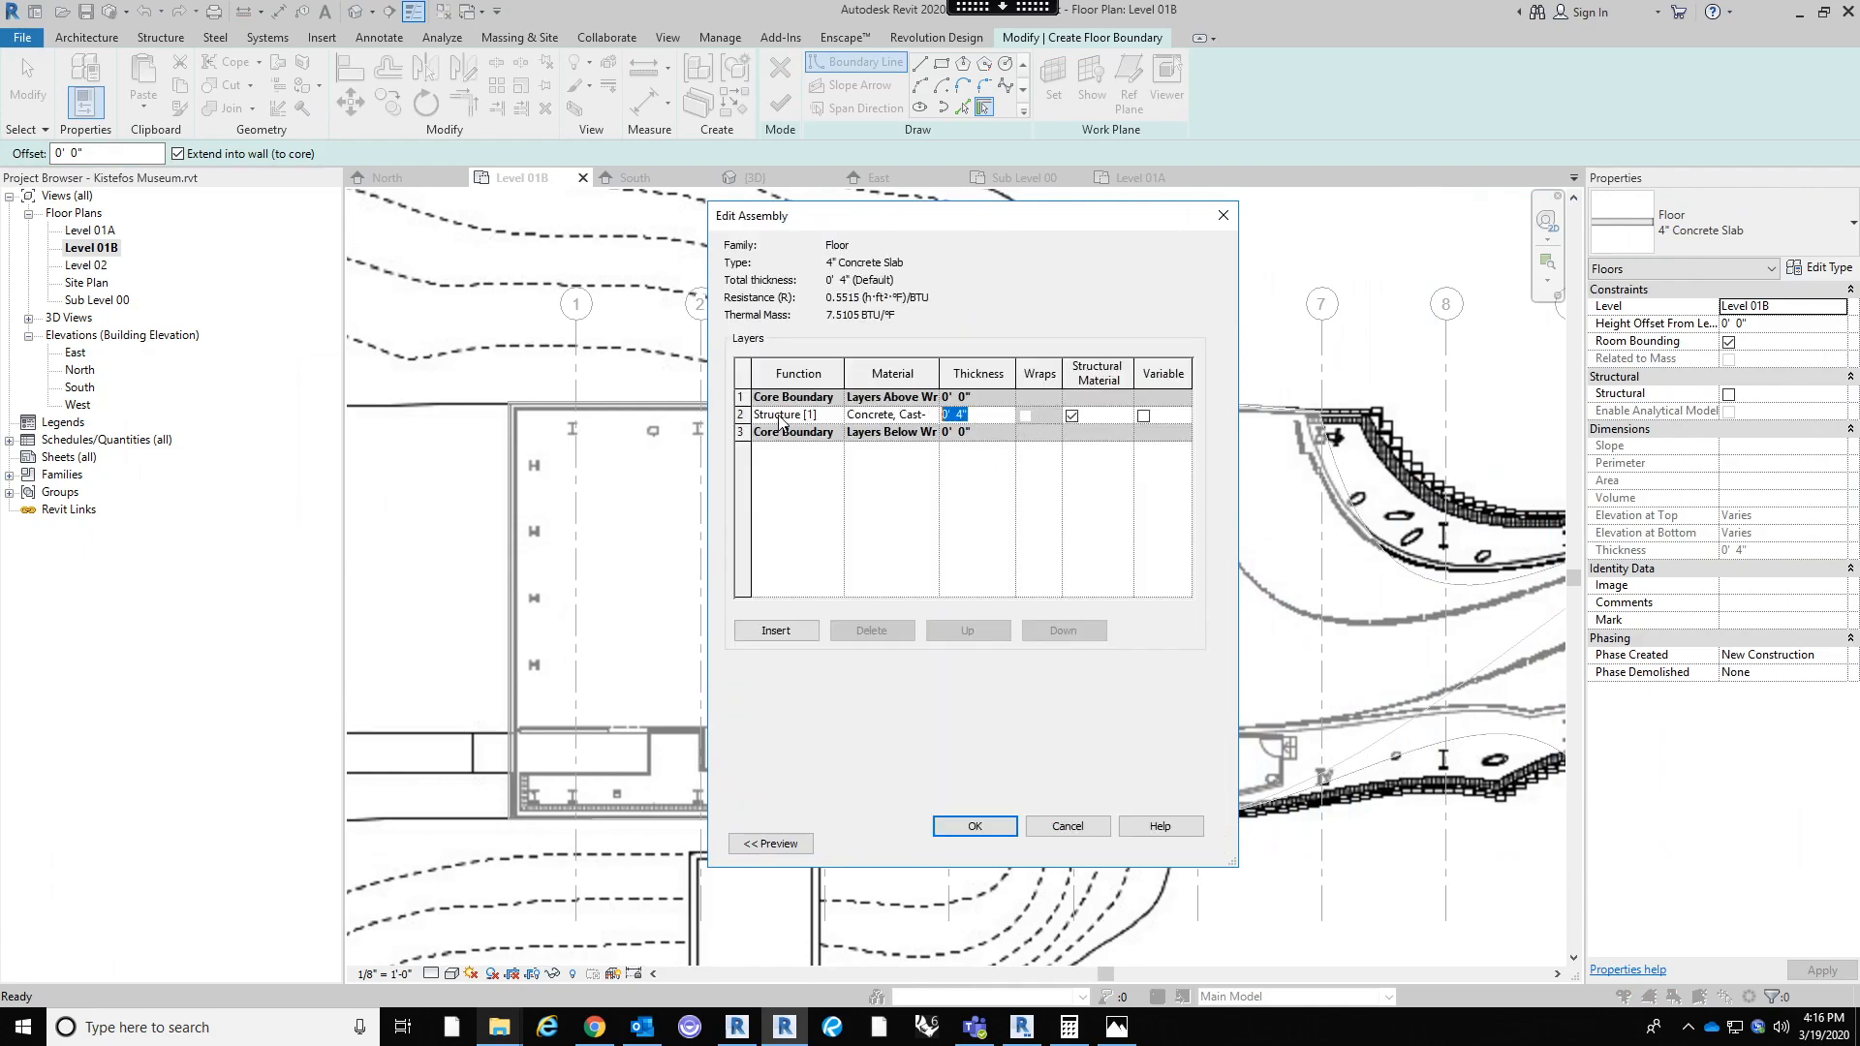
{"action": "type", "text": "6"}
{"action": "left_click", "coordinate": [984, 433]}
{"action": "left_click", "coordinate": [974, 825]}
{"action": "left_click", "coordinate": [1000, 844]}
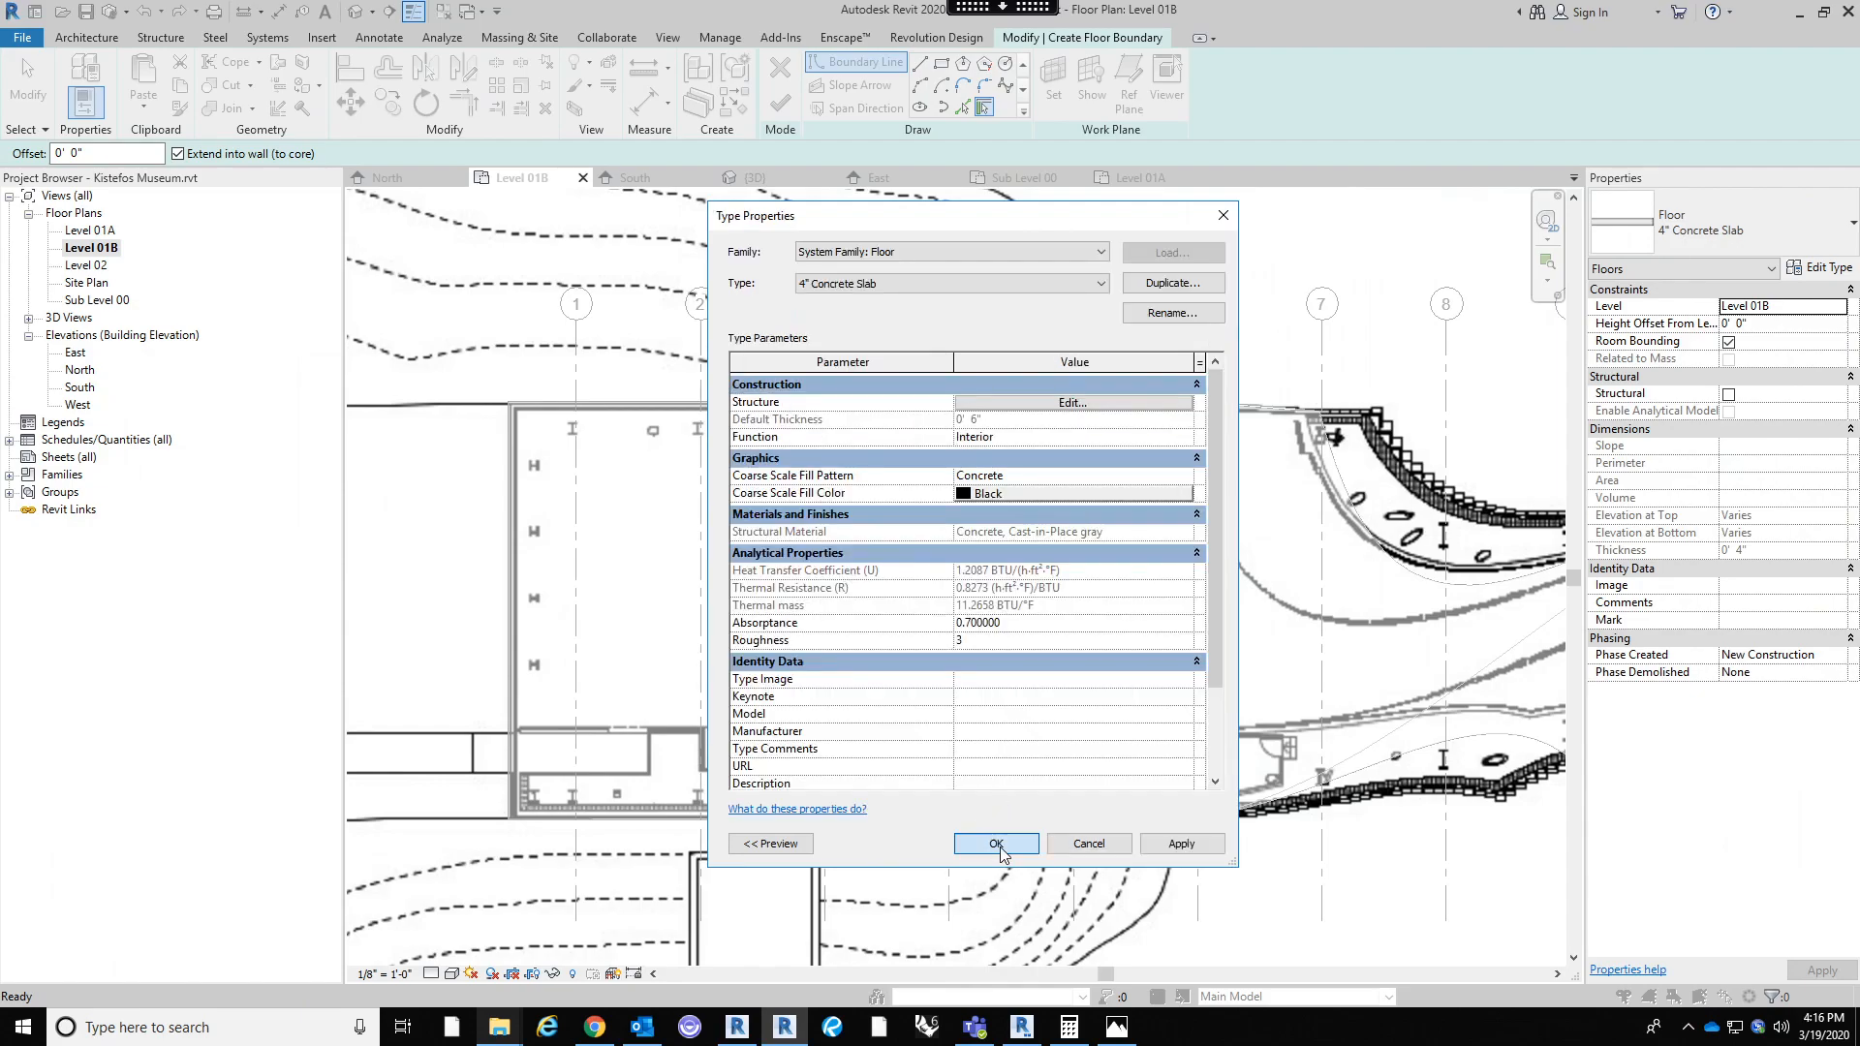
Sketch a rectangular floor boundary about 86' by 51' from the mass's northwest corner to grid 6 at its south edge
{"action": "left_click", "coordinate": [941, 64]}
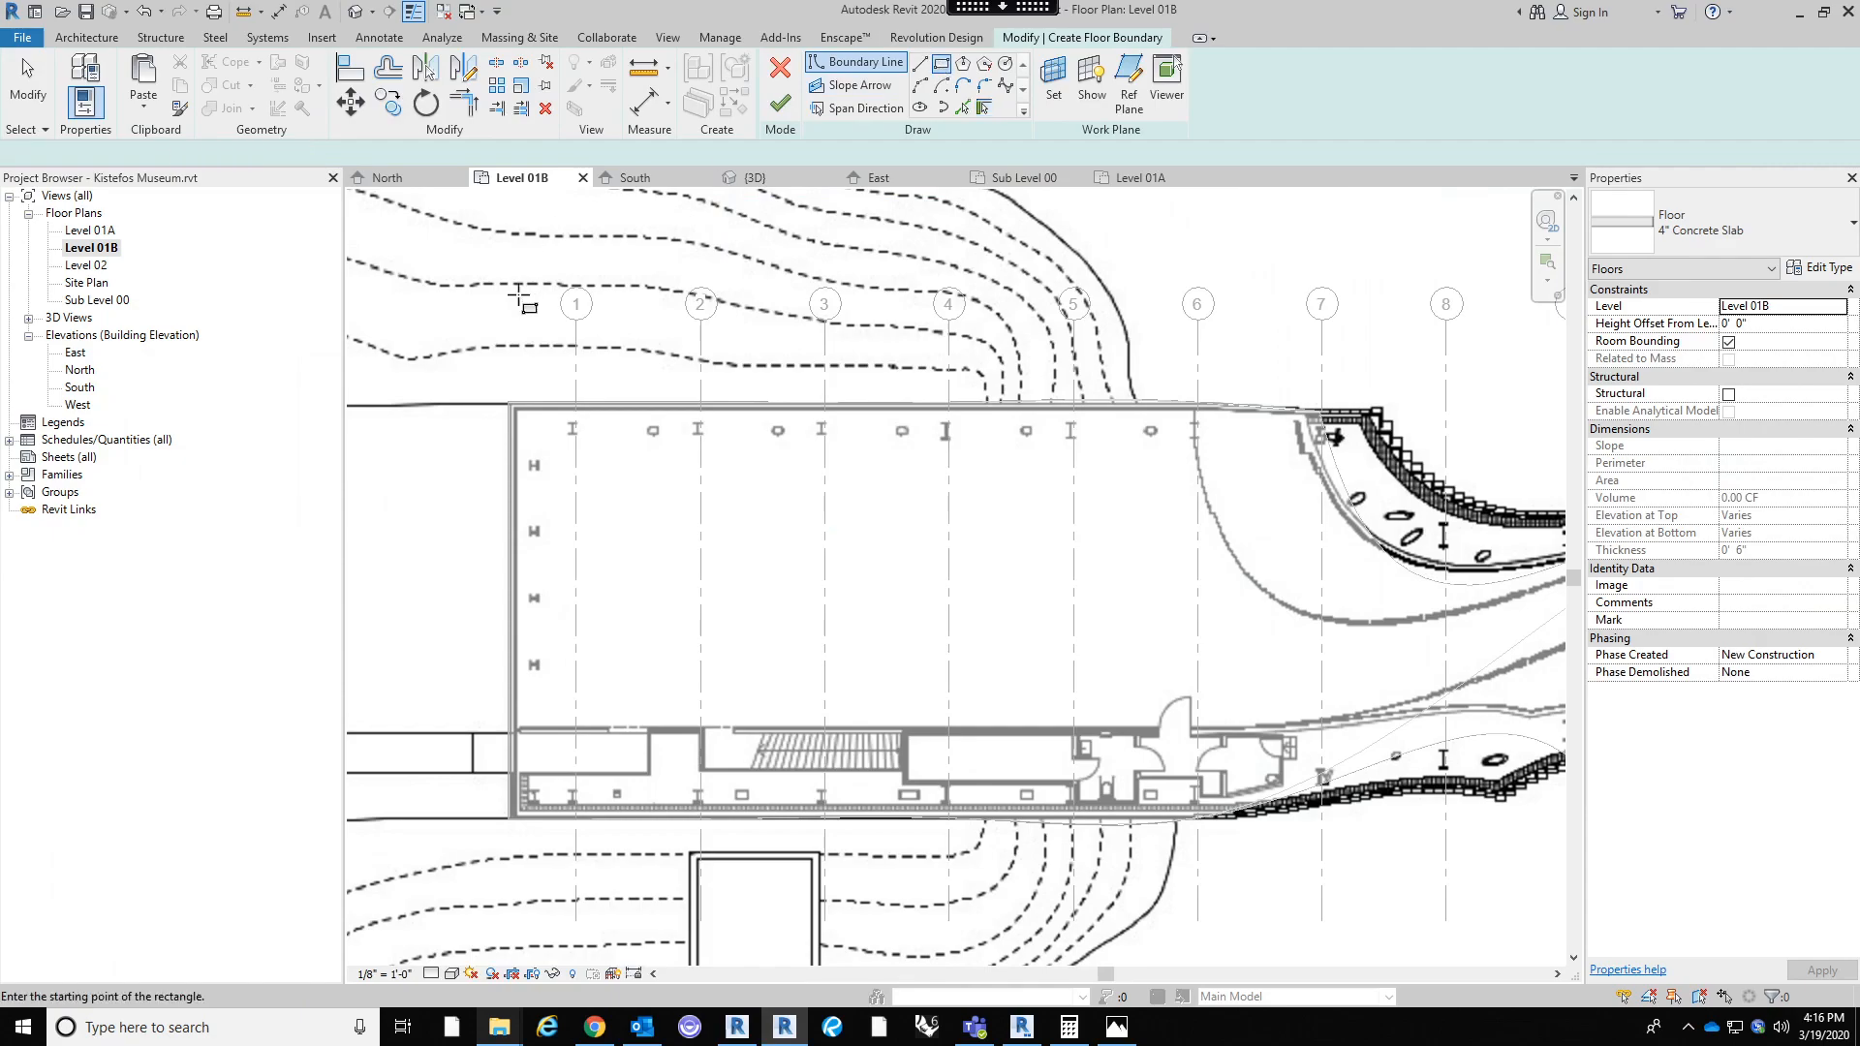
{"action": "left_click", "coordinate": [508, 400]}
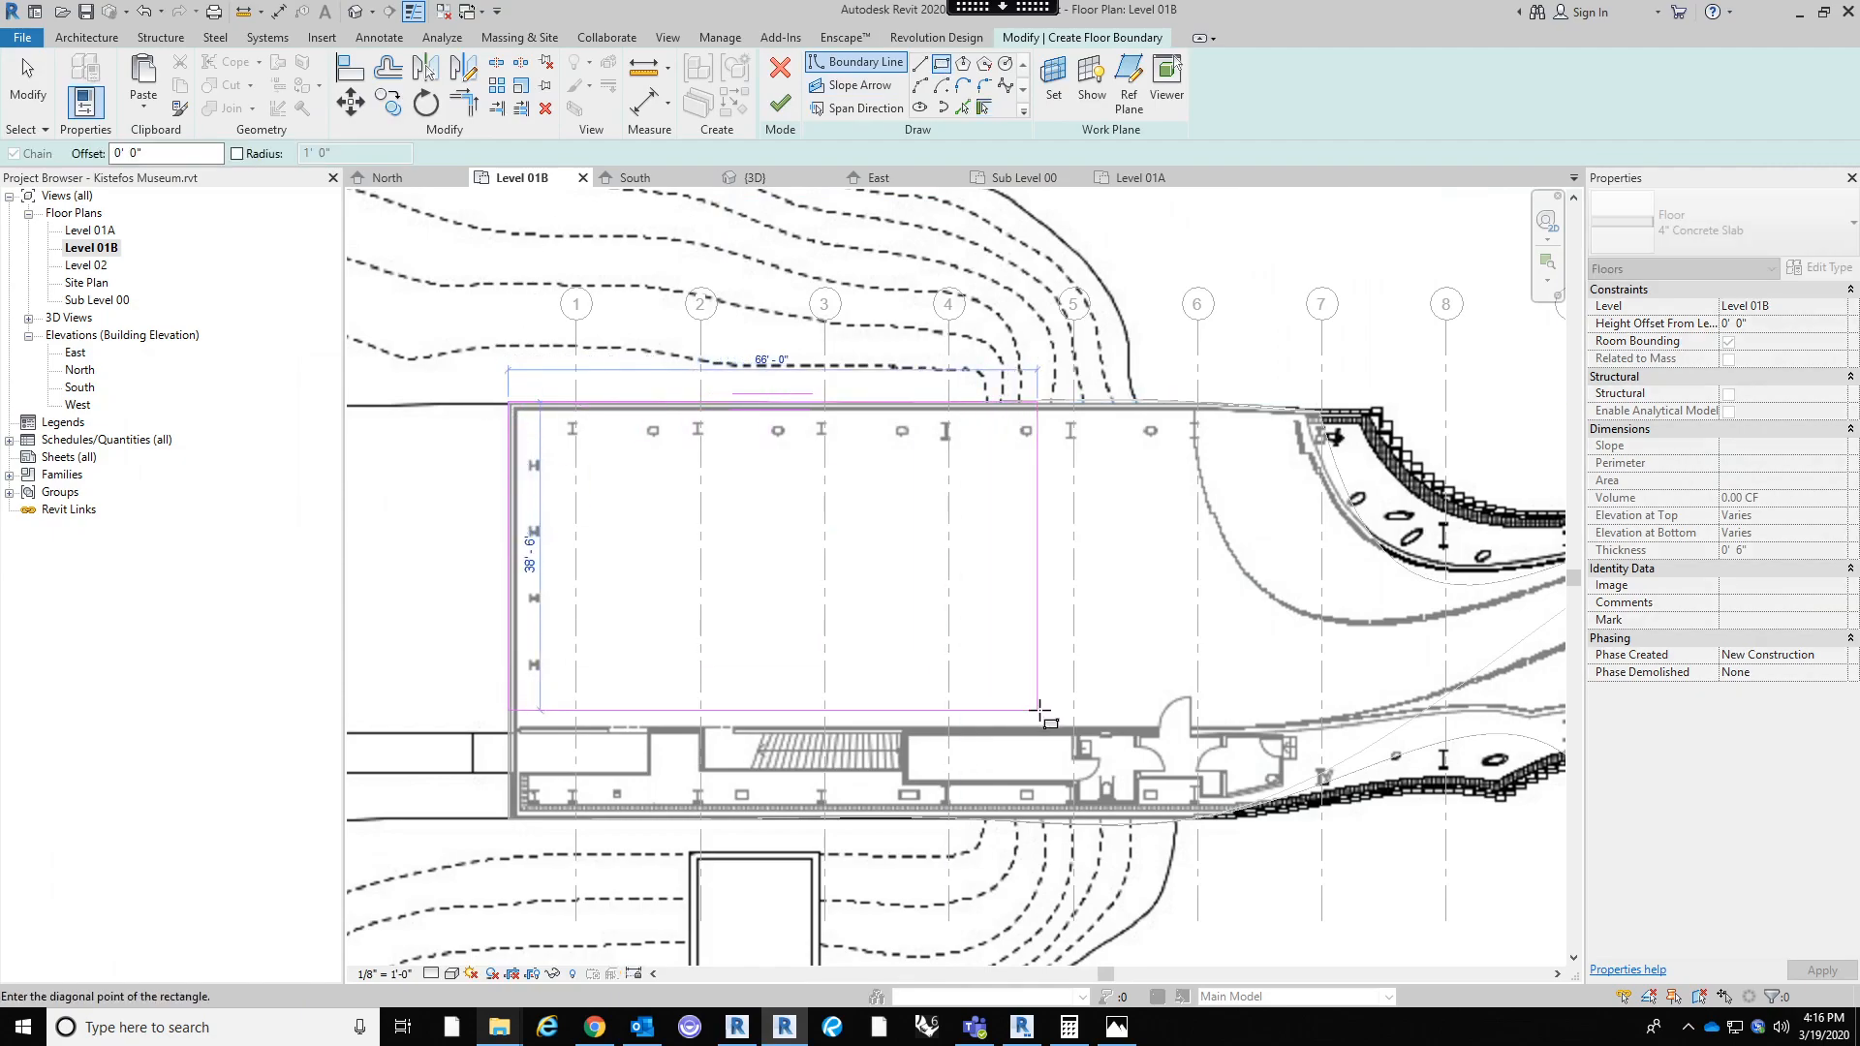
{"action": "middle_click_drag", "start_coordinate": [1167, 723], "coordinate": [1061, 708]}
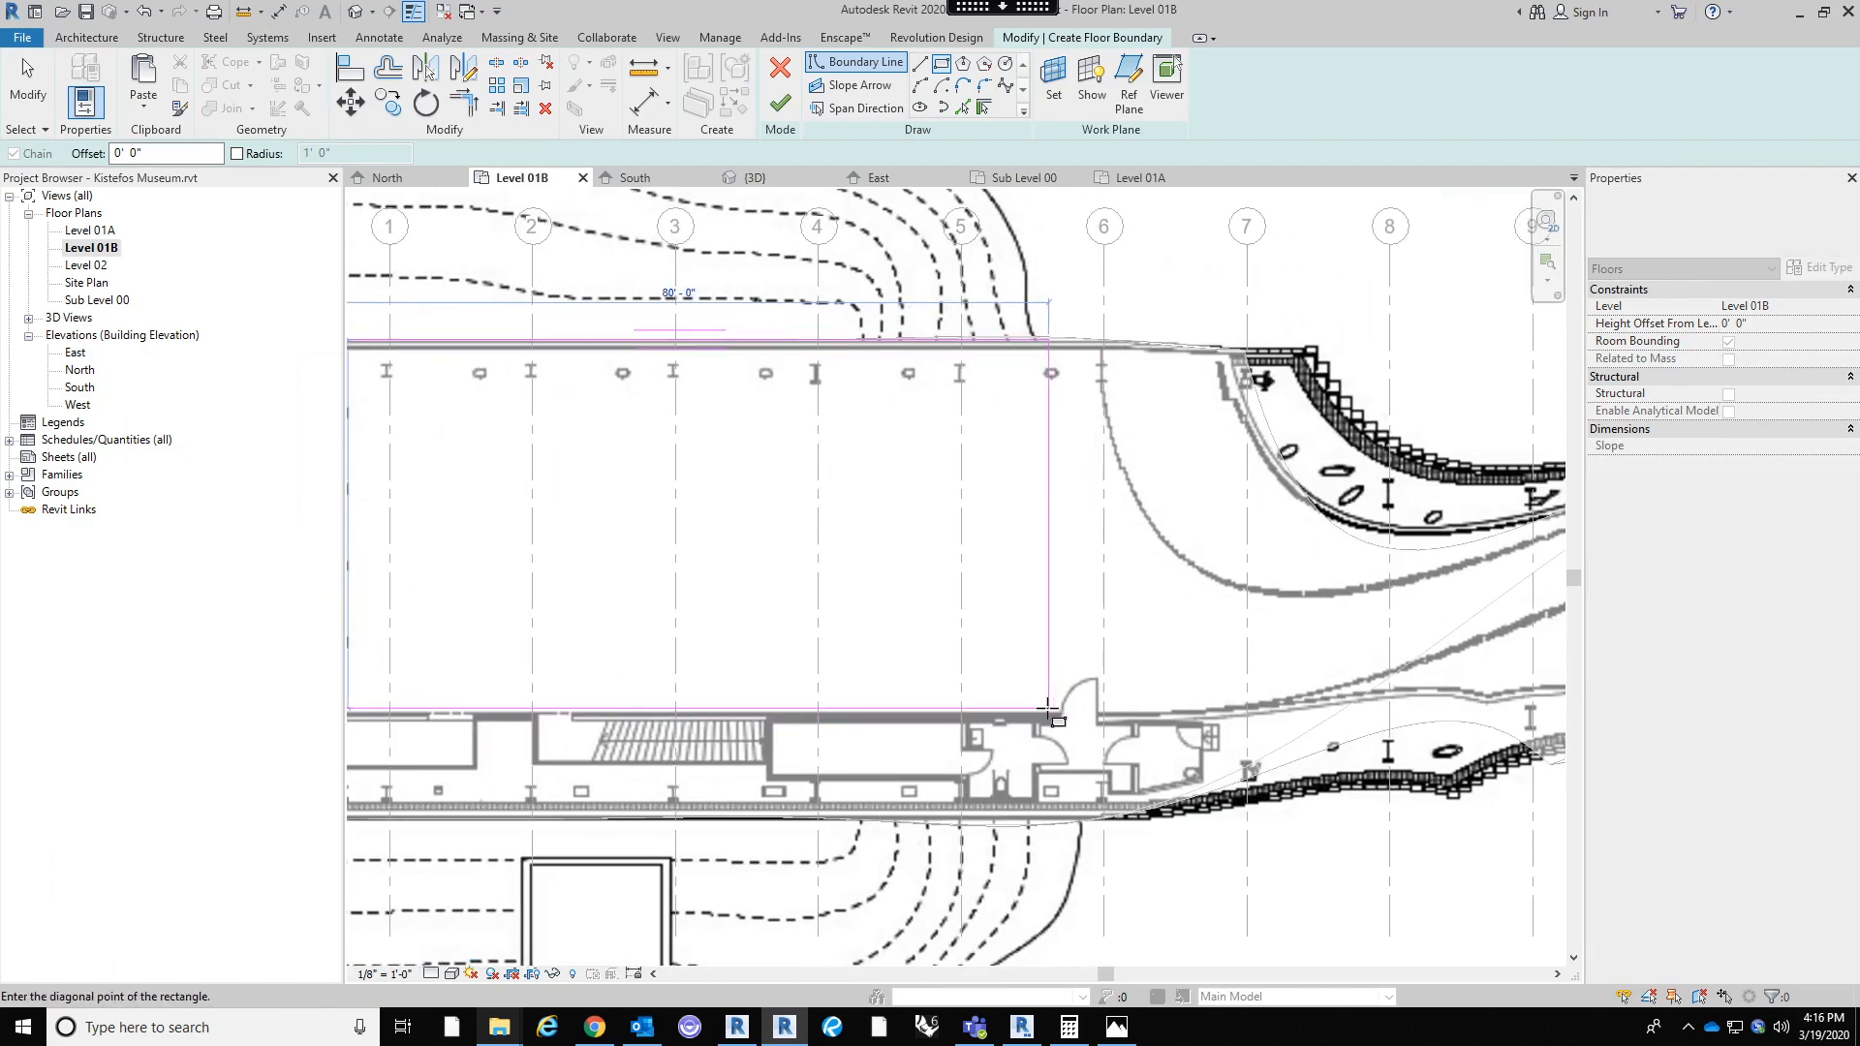
{"action": "scroll", "coordinate": [1060, 709], "scroll_direction": "down", "scroll_amount": 1}
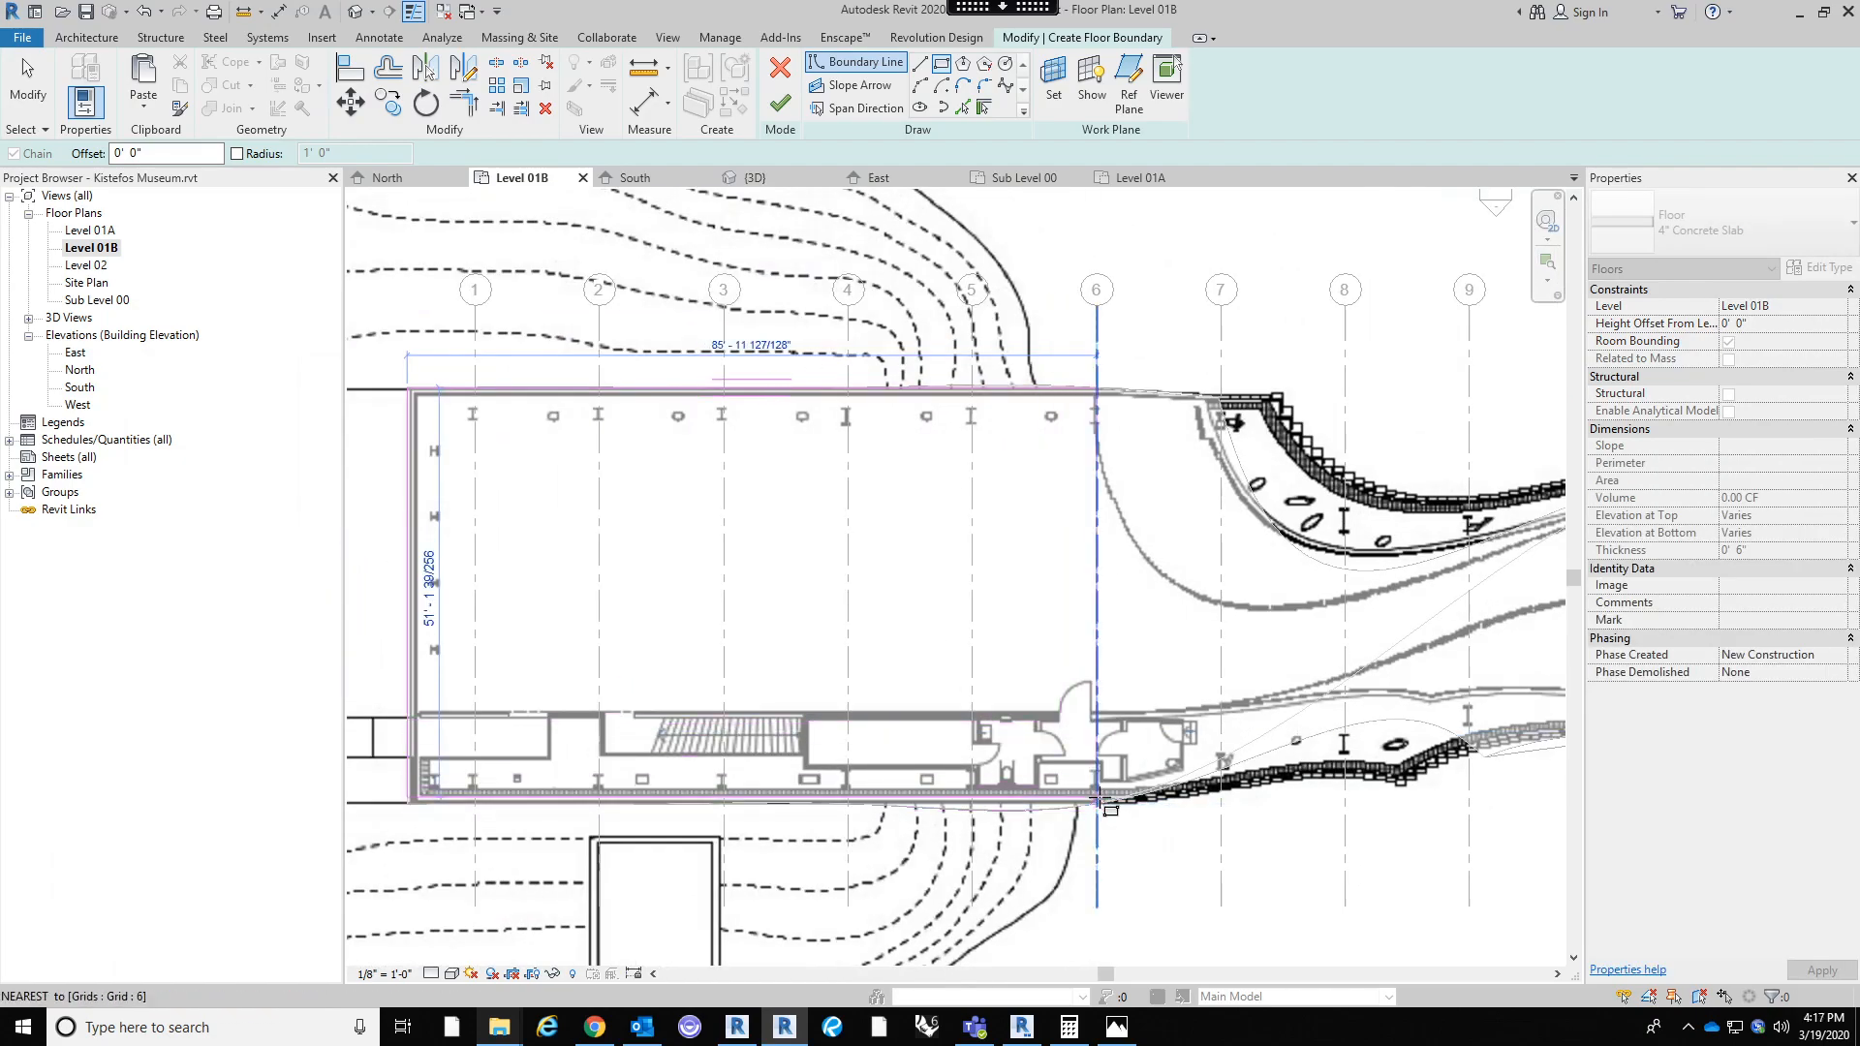
{"action": "left_click", "coordinate": [1094, 805]}
{"action": "scroll", "coordinate": [1104, 426], "scroll_direction": "up", "scroll_amount": 2}
{"action": "key", "text": "Escape"}
{"action": "key", "text": "Escape"}
{"action": "scroll", "coordinate": [1095, 411], "scroll_direction": "up", "scroll_amount": 1}
{"action": "scroll", "coordinate": [1123, 376], "scroll_direction": "down", "scroll_amount": 2}
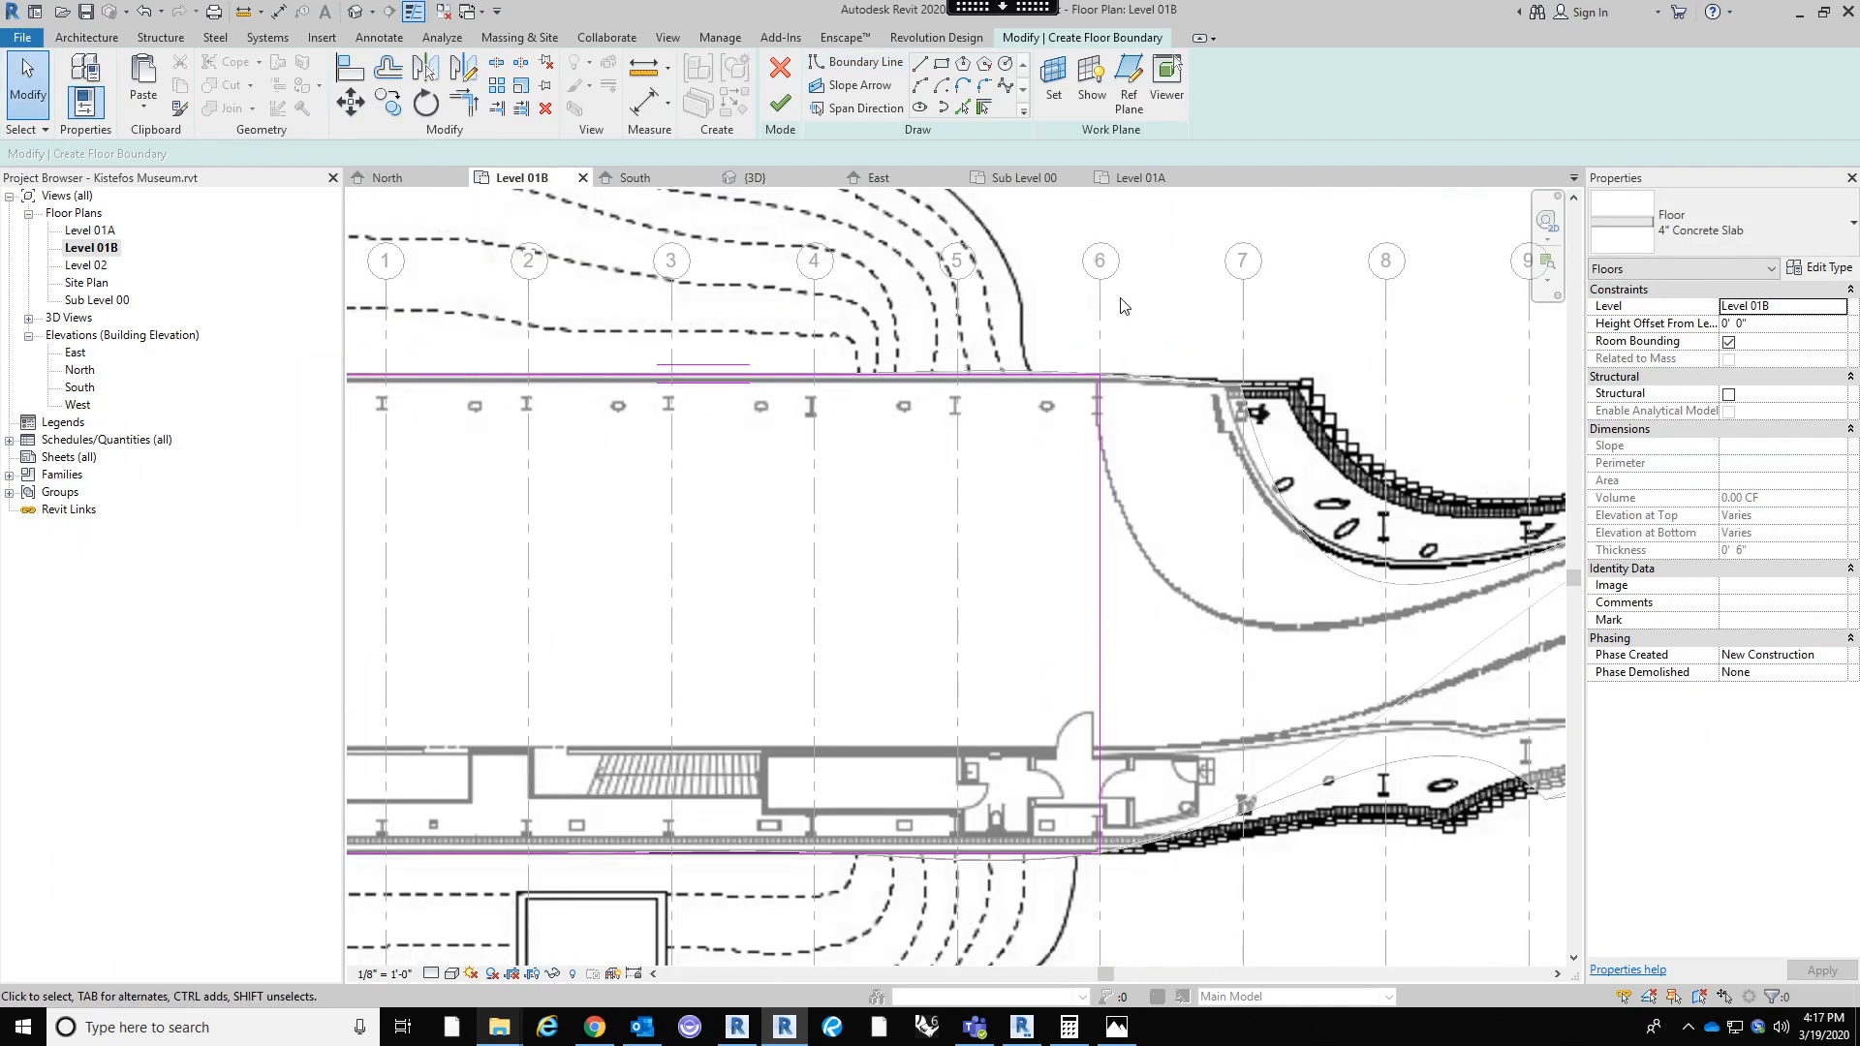
{"action": "scroll", "coordinate": [1129, 581], "scroll_direction": "down", "scroll_amount": 3}
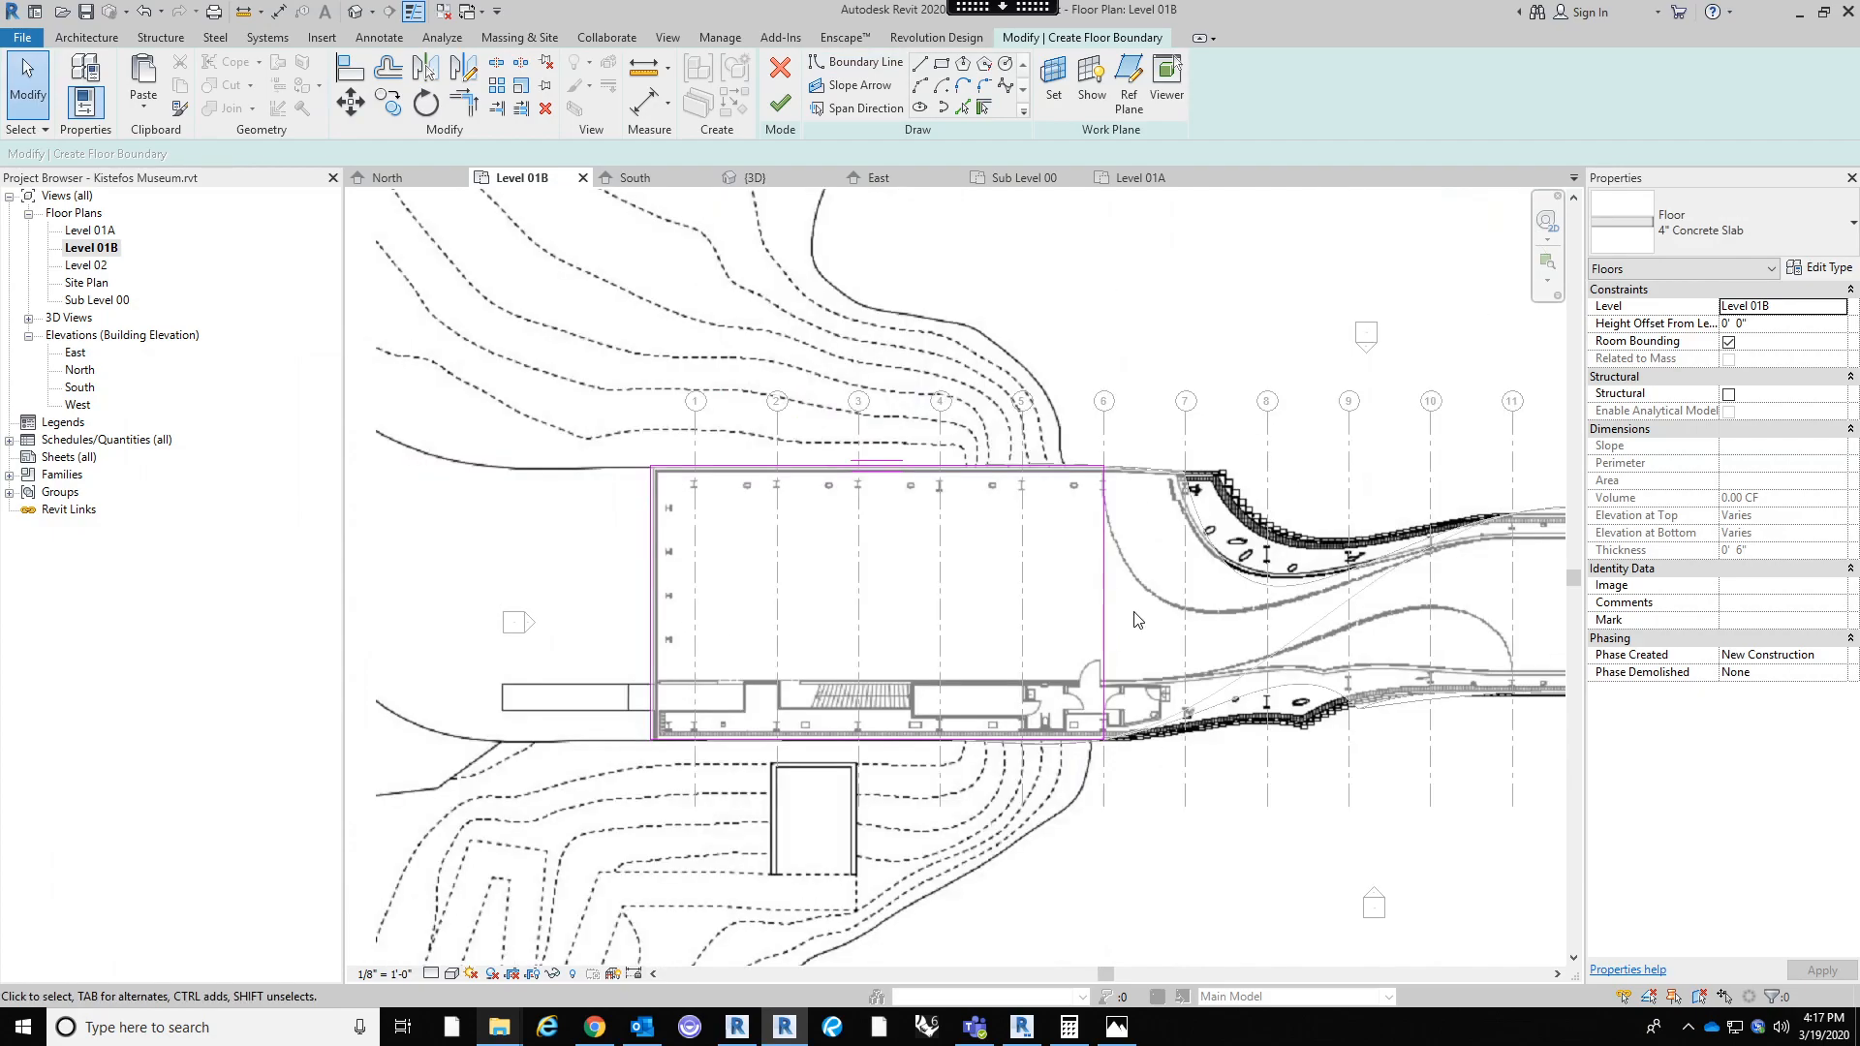
{"action": "scroll", "coordinate": [1075, 668], "scroll_direction": "up", "scroll_amount": 2}
{"action": "middle_click_drag", "start_coordinate": [1021, 652], "coordinate": [1091, 656]}
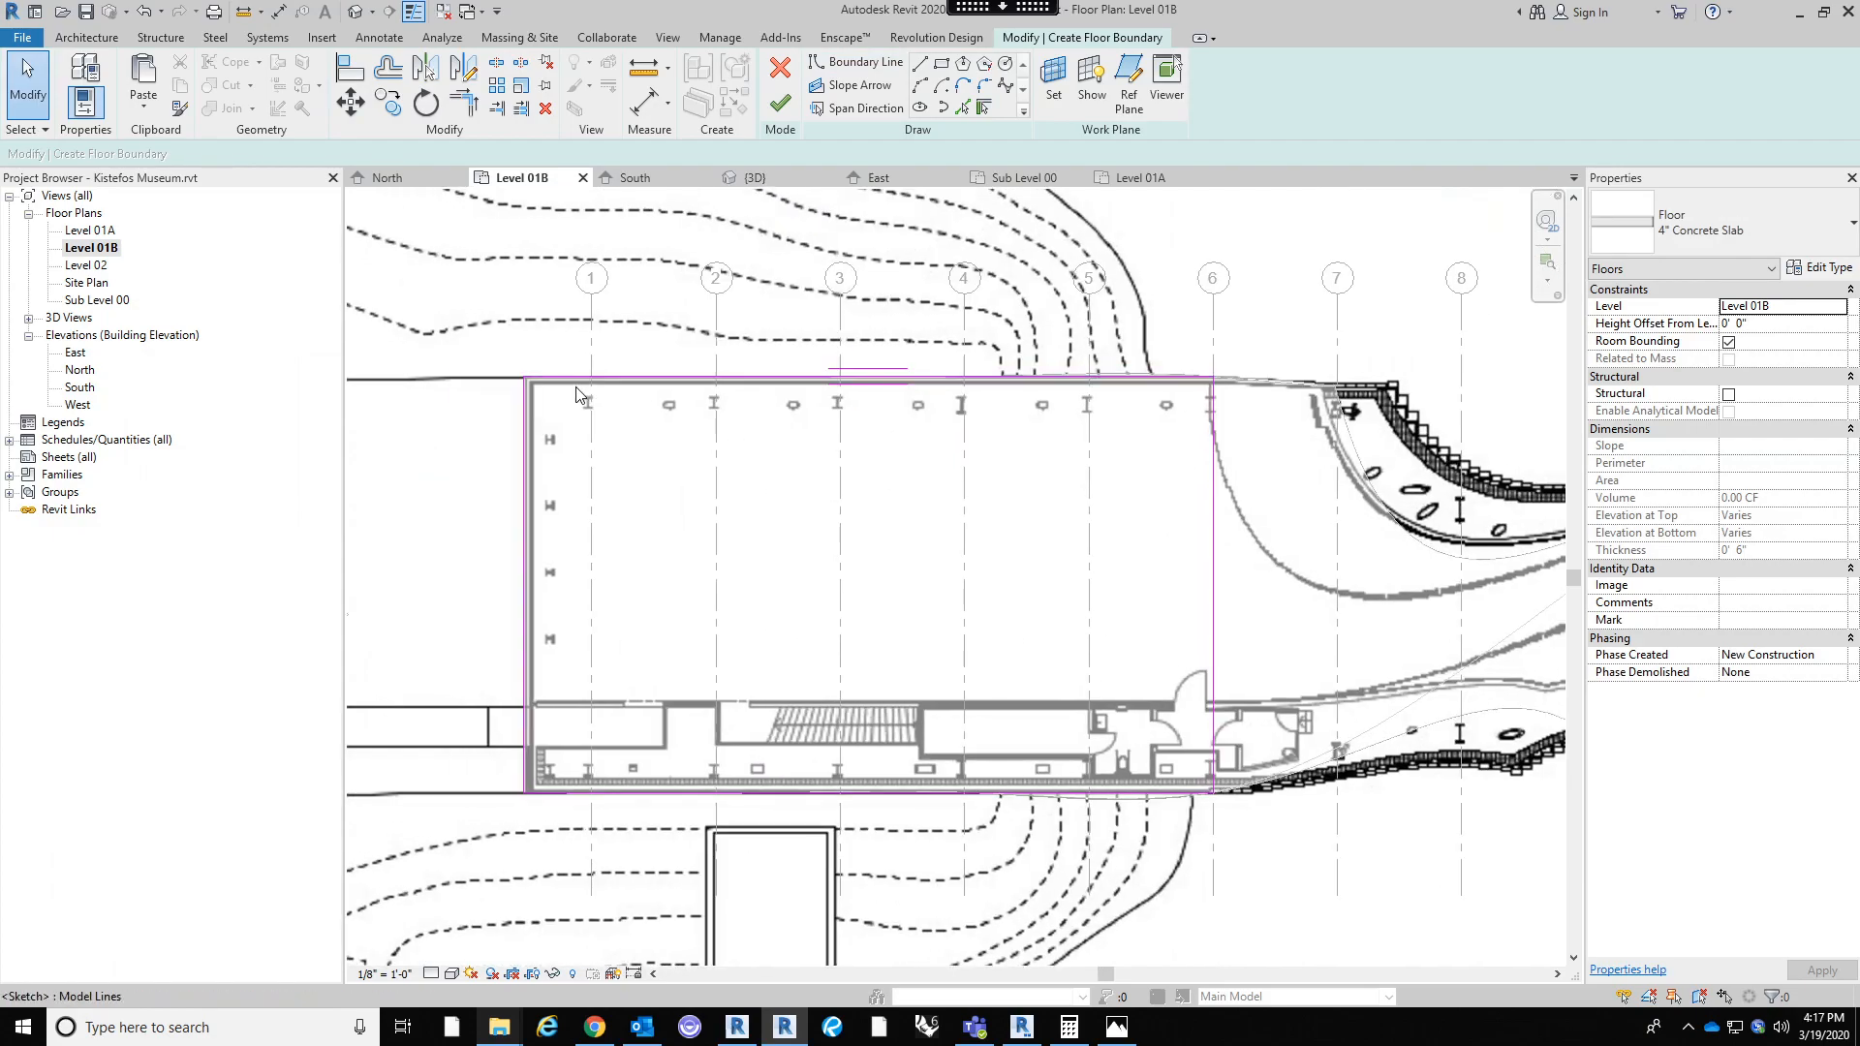
Offset the north, west and south floor boundary lines 1'-0" inward without copying, and finish the floor
{"action": "left_click", "coordinate": [388, 75]}
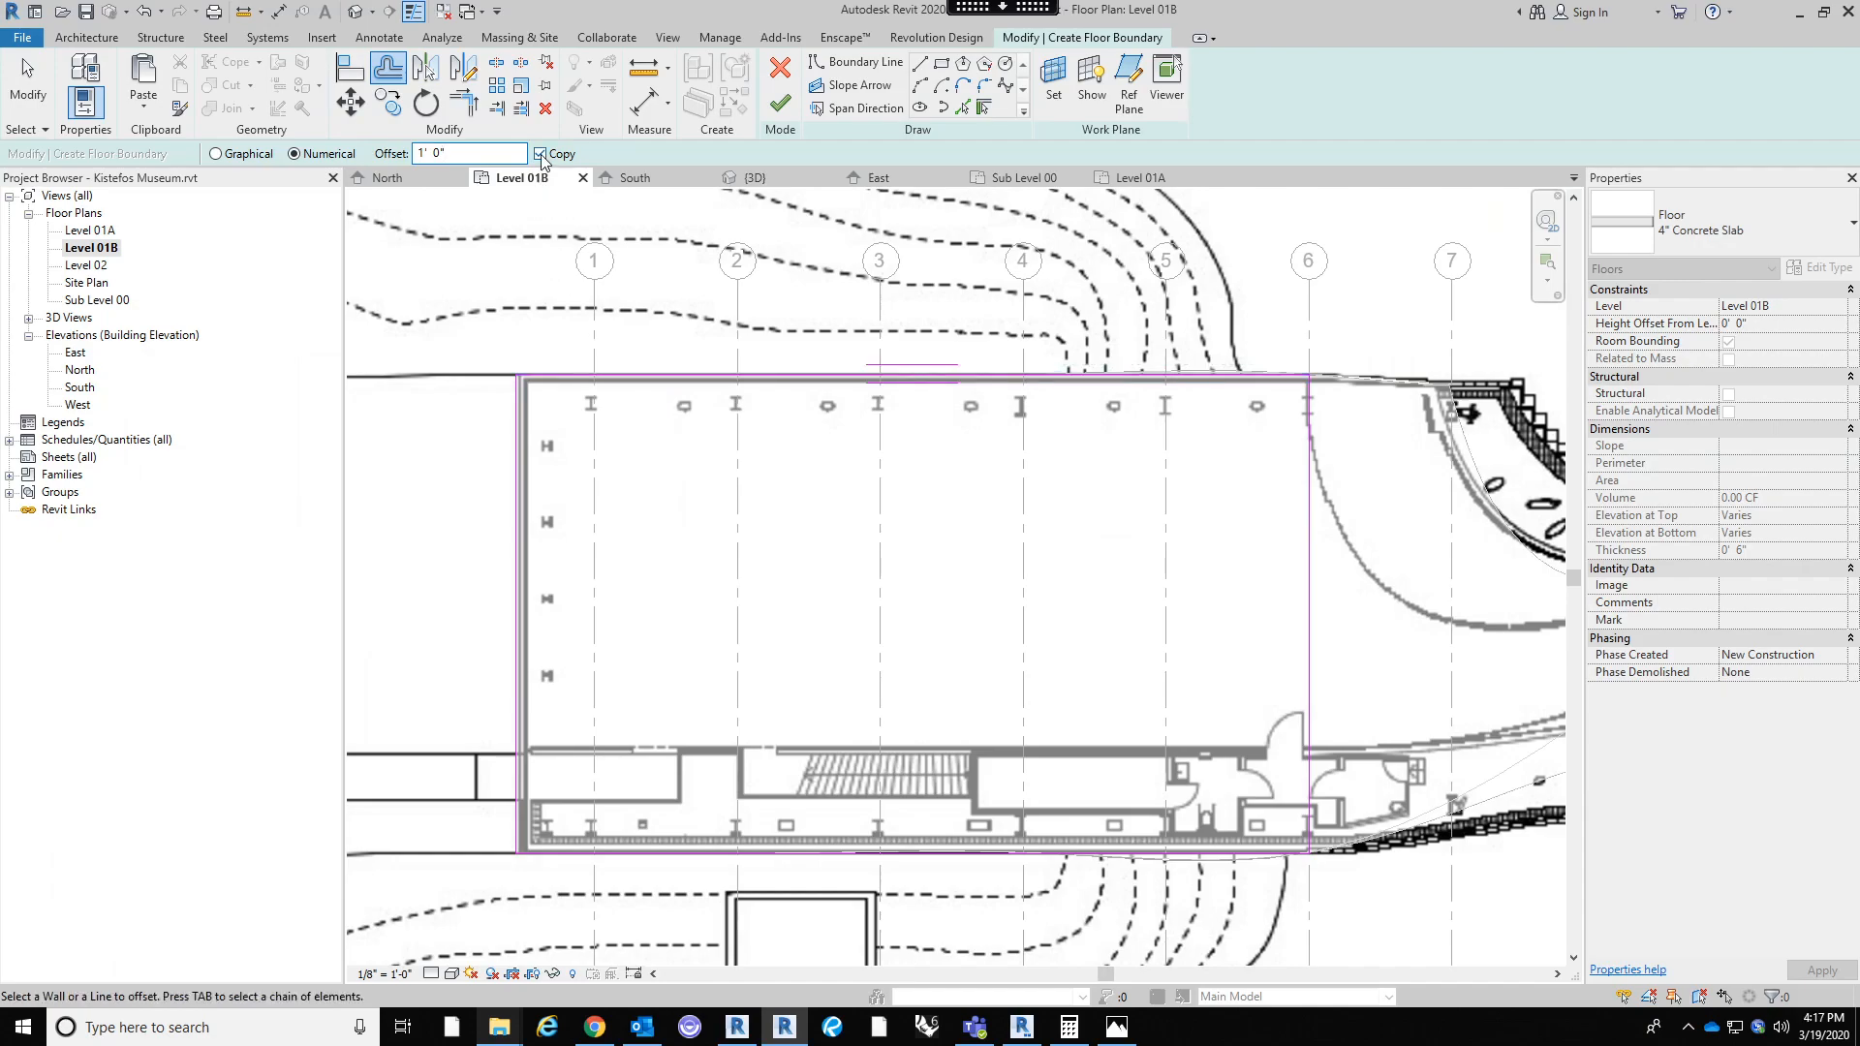
{"action": "left_click", "coordinate": [620, 377]}
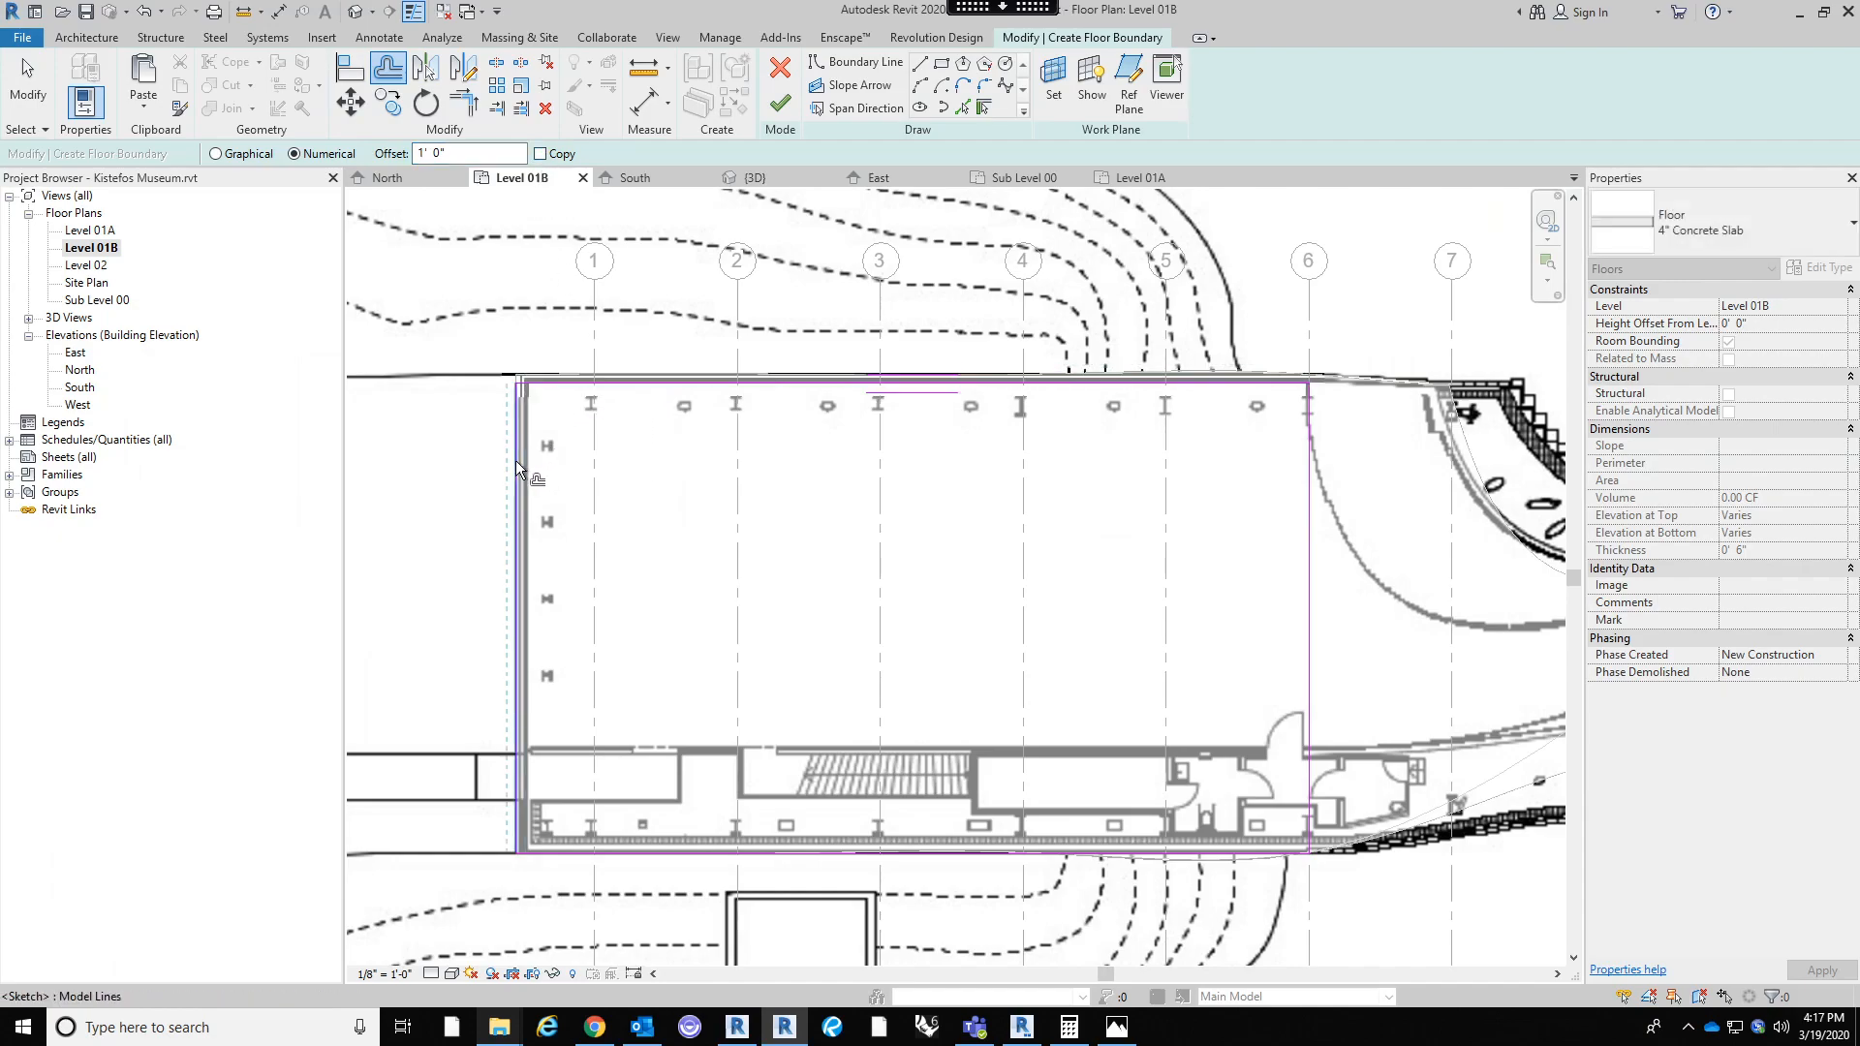
{"action": "left_click", "coordinate": [516, 461]}
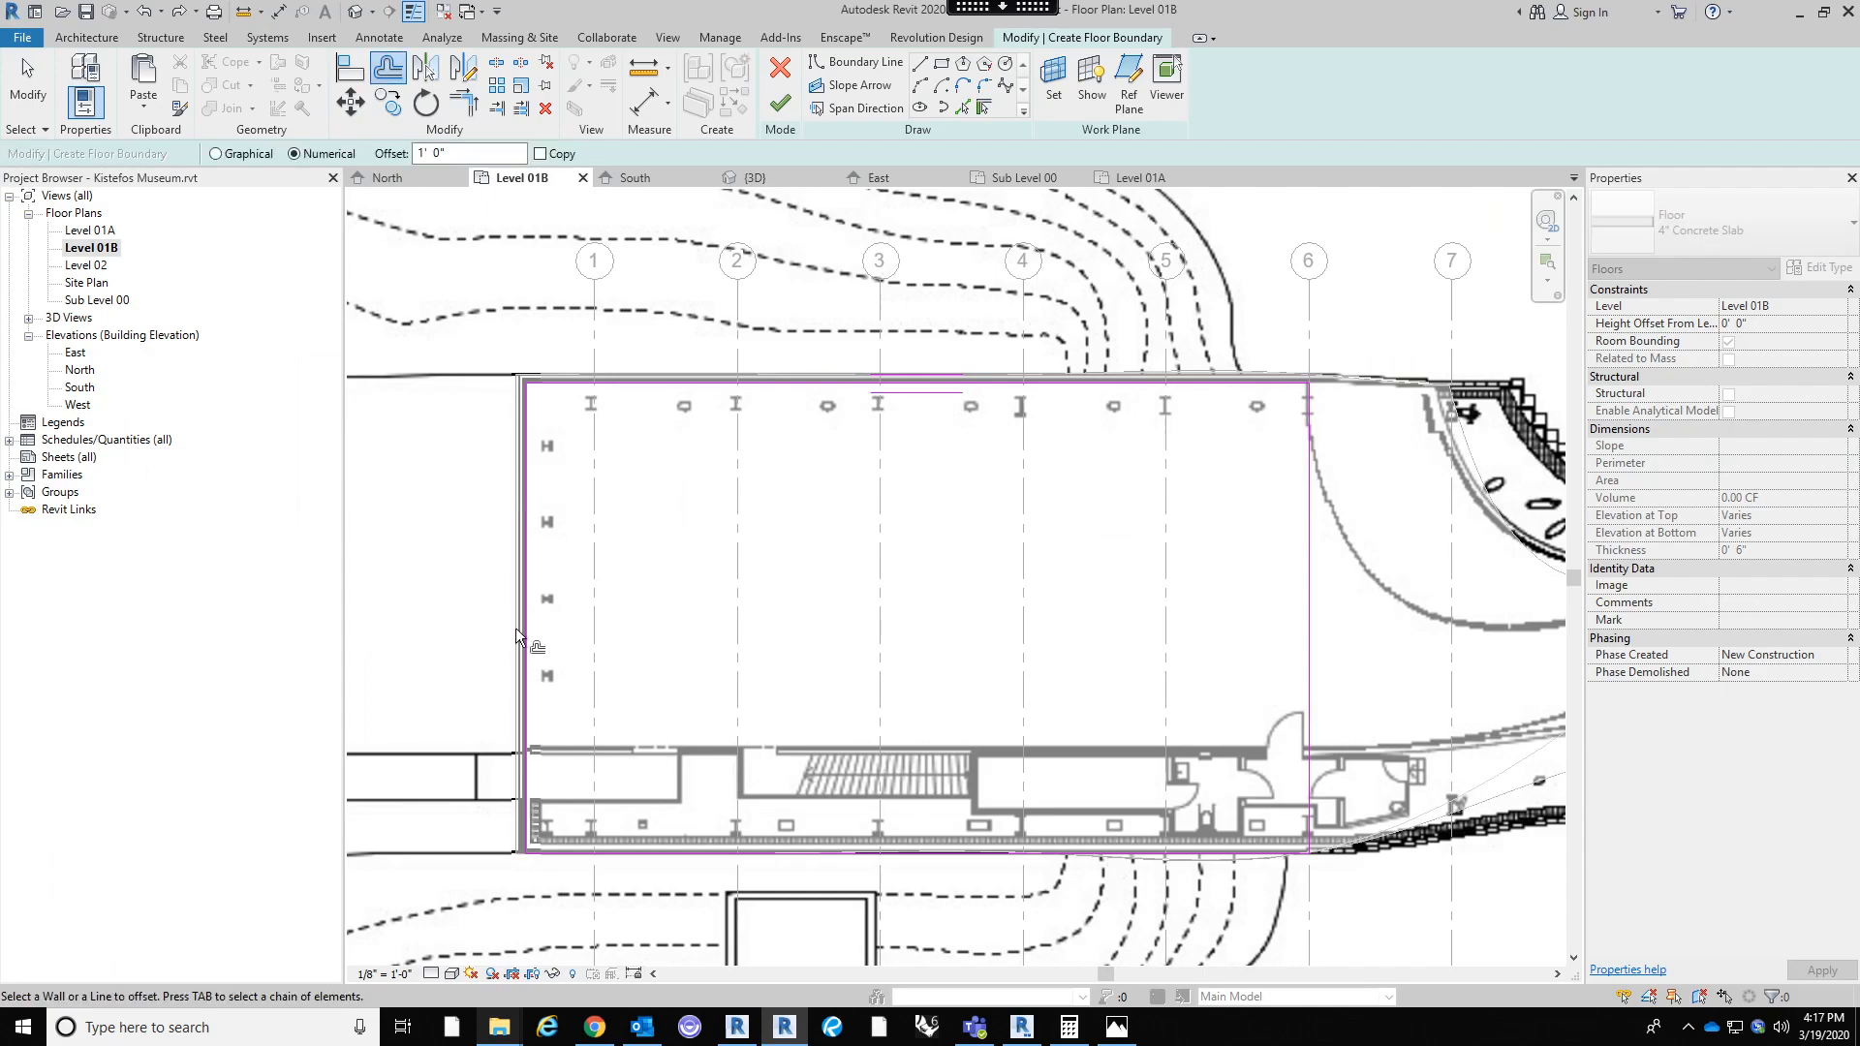
{"action": "left_click", "coordinate": [595, 853]}
{"action": "middle_click_drag", "start_coordinate": [955, 654], "coordinate": [817, 652]}
{"action": "scroll", "coordinate": [817, 652], "scroll_direction": "down", "scroll_amount": 2}
{"action": "mouse_move", "coordinate": [1029, 618]}
{"action": "middle_mouse_down"}
{"action": "mouse_move", "coordinate": [960, 635]}
{"action": "mouse_move", "coordinate": [889, 618]}
{"action": "mouse_move", "coordinate": [1018, 544]}
{"action": "middle_mouse_up"}
{"action": "scroll", "coordinate": [853, 452], "scroll_direction": "up", "scroll_amount": 8}
{"action": "scroll", "coordinate": [1038, 541], "scroll_direction": "down", "scroll_amount": 3}
{"action": "middle_click_drag", "start_coordinate": [847, 694], "coordinate": [1040, 521]}
{"action": "scroll", "coordinate": [877, 577], "scroll_direction": "down", "scroll_amount": 3}
{"action": "key", "text": "Escape"}
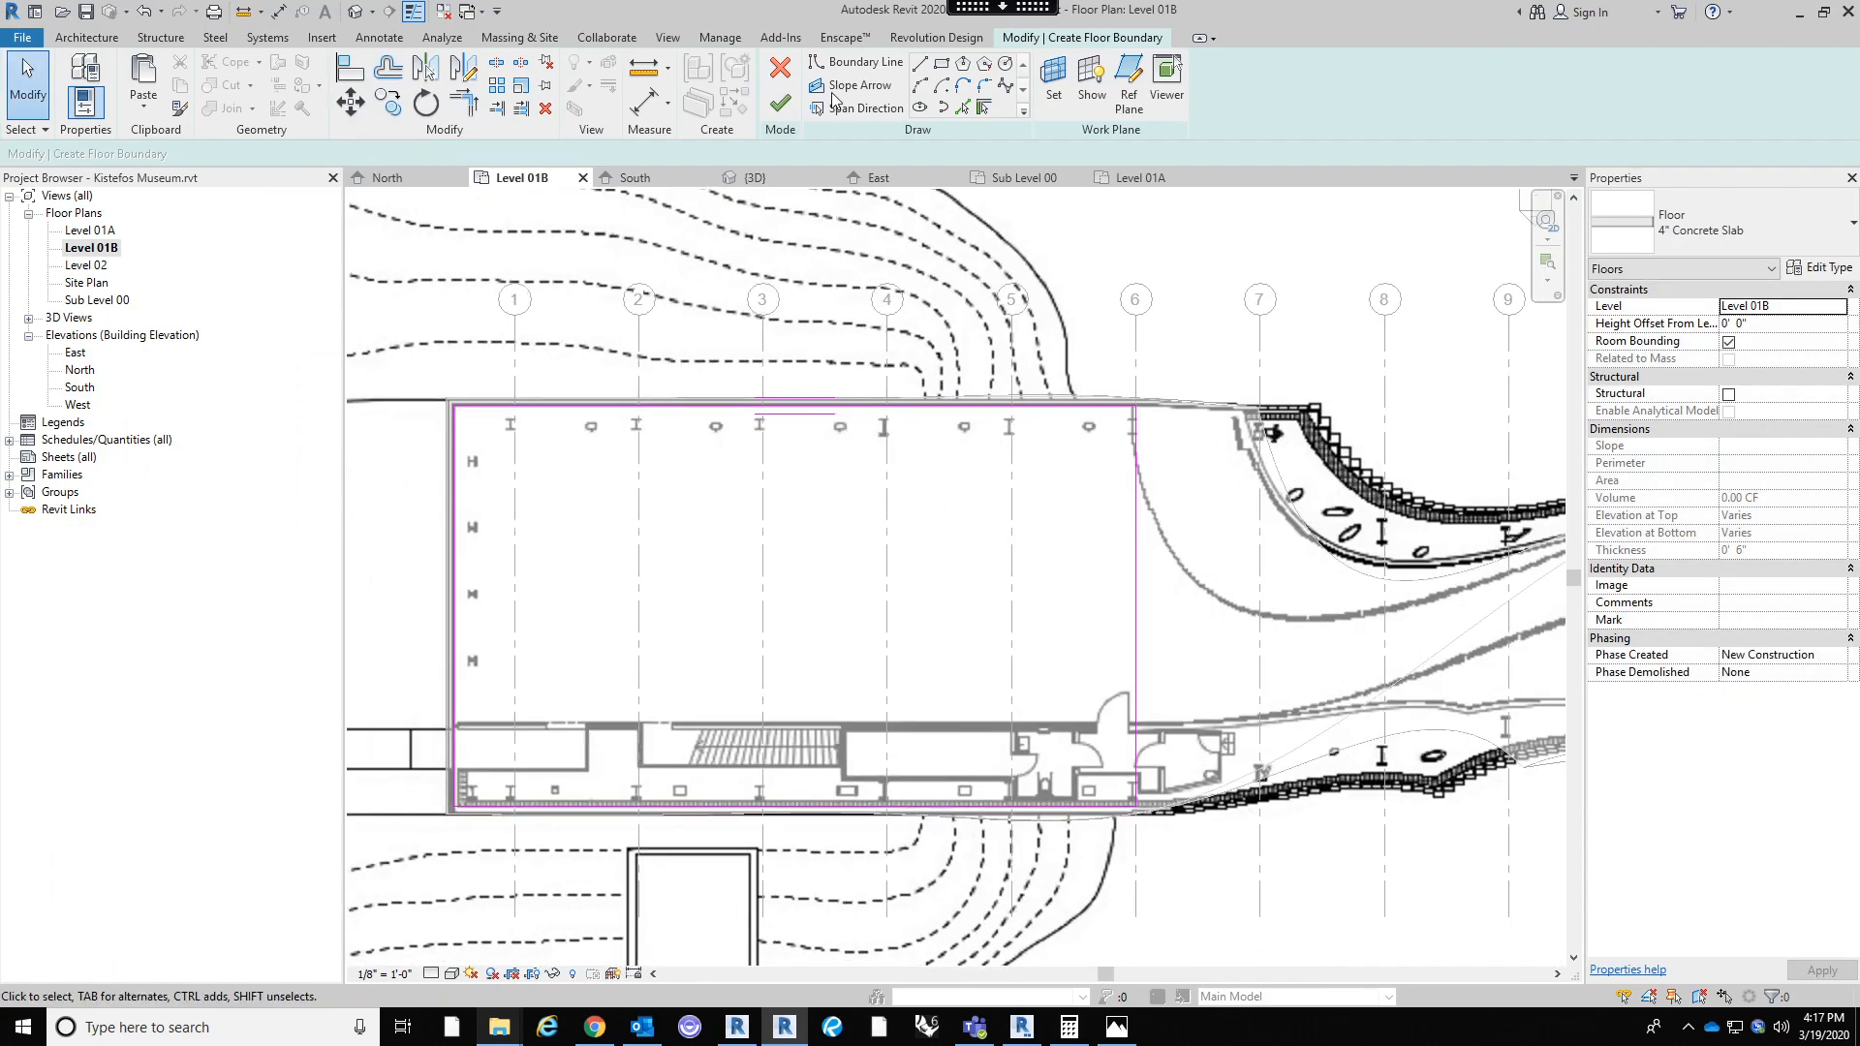
{"action": "left_click", "coordinate": [773, 120]}
{"action": "middle_click_drag", "start_coordinate": [1102, 484], "coordinate": [797, 505]}
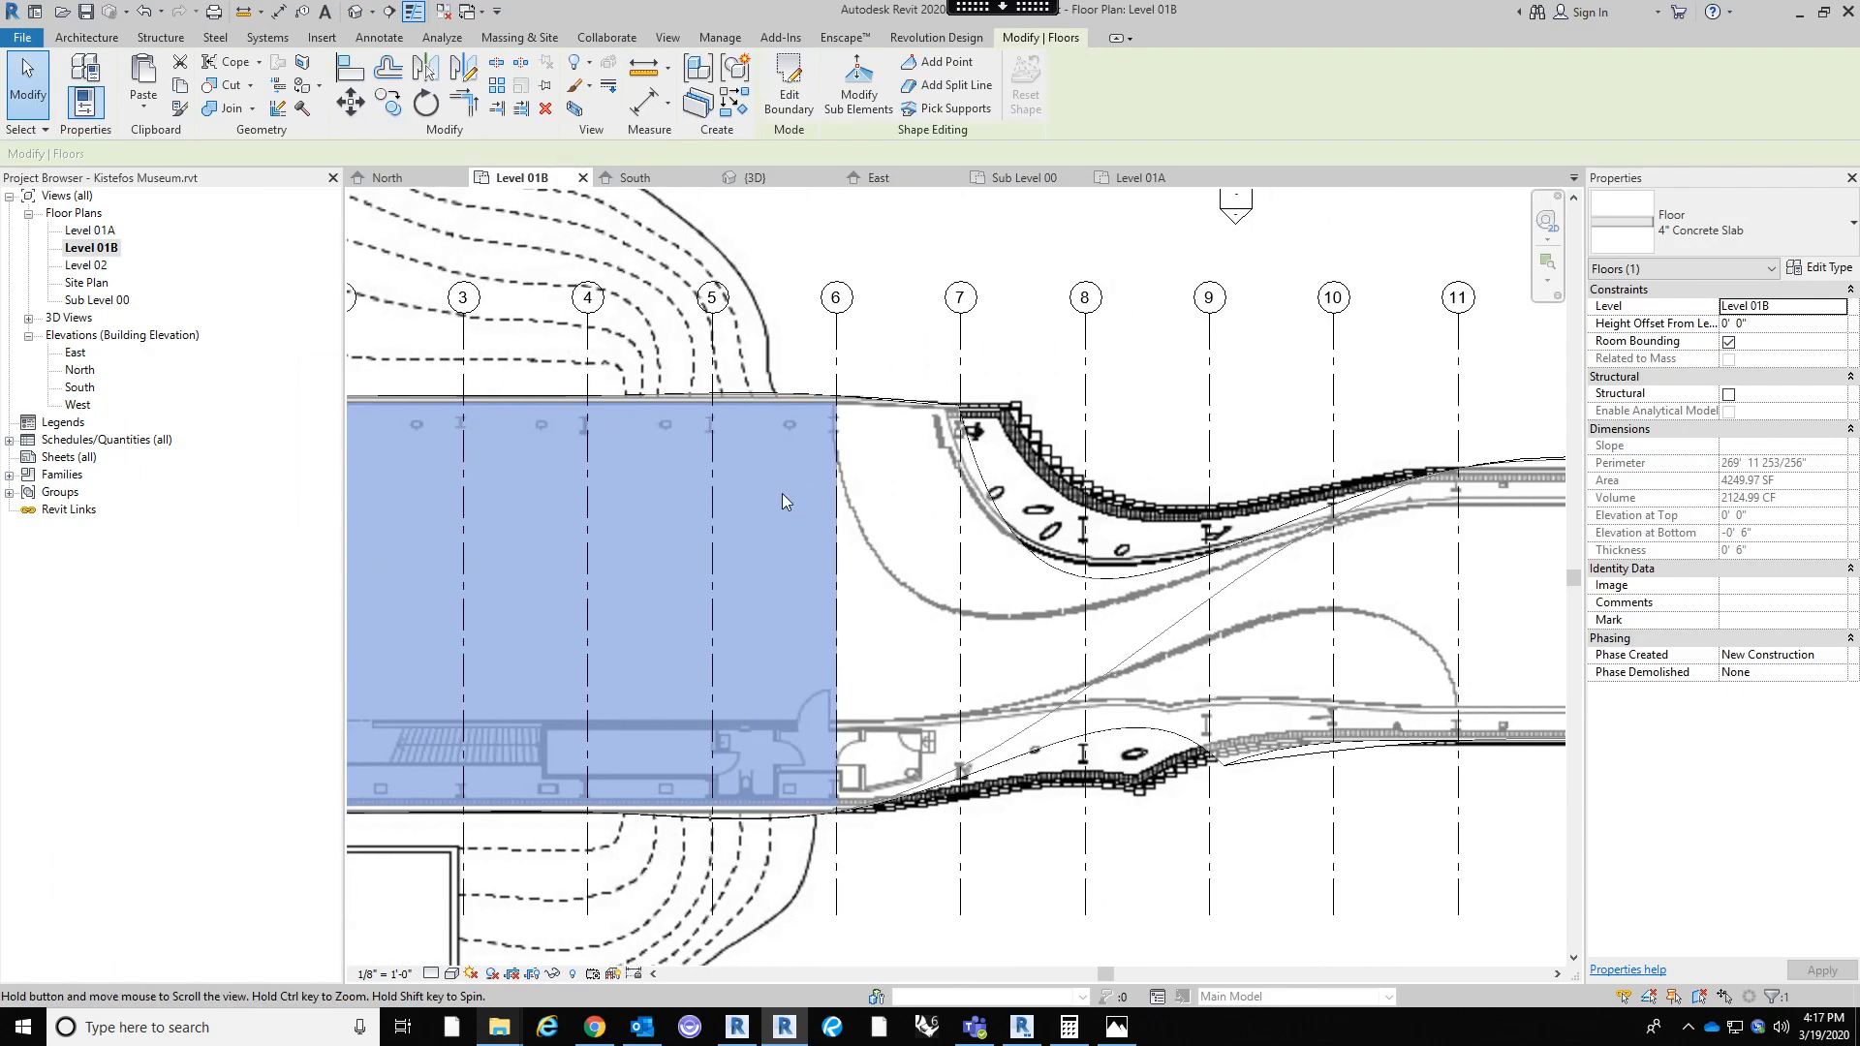
{"action": "scroll", "coordinate": [786, 500], "scroll_direction": "down", "scroll_amount": 3}
{"action": "key", "text": "Escape"}
{"action": "mouse_move", "coordinate": [1045, 441]}
{"action": "middle_mouse_down"}
{"action": "mouse_move", "coordinate": [1132, 511]}
{"action": "mouse_move", "coordinate": [1162, 502]}
{"action": "middle_mouse_up"}
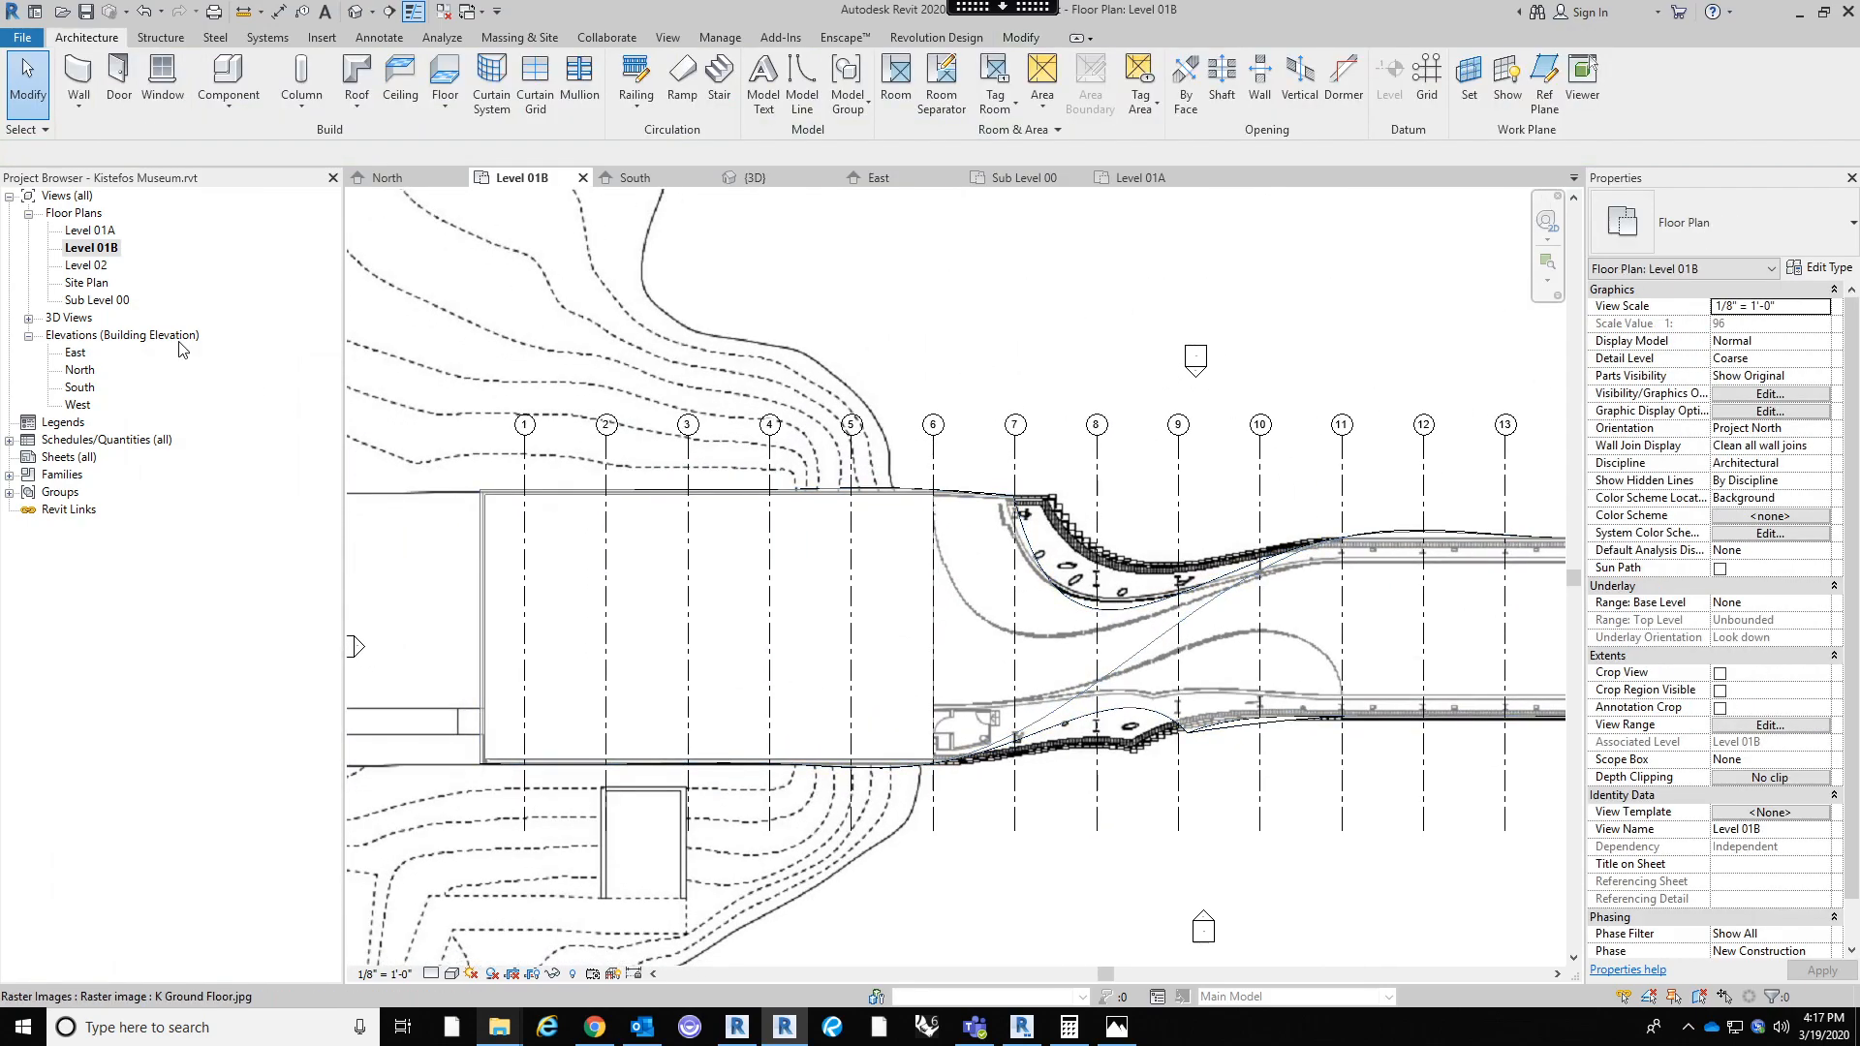
Copy the K Ground Floor.jpg image from the Level 01B plan and paste it into the Level 01A plan aligned to the same place
{"action": "double_click", "coordinate": [105, 234]}
{"action": "scroll", "coordinate": [813, 533], "scroll_direction": "down", "scroll_amount": 3}
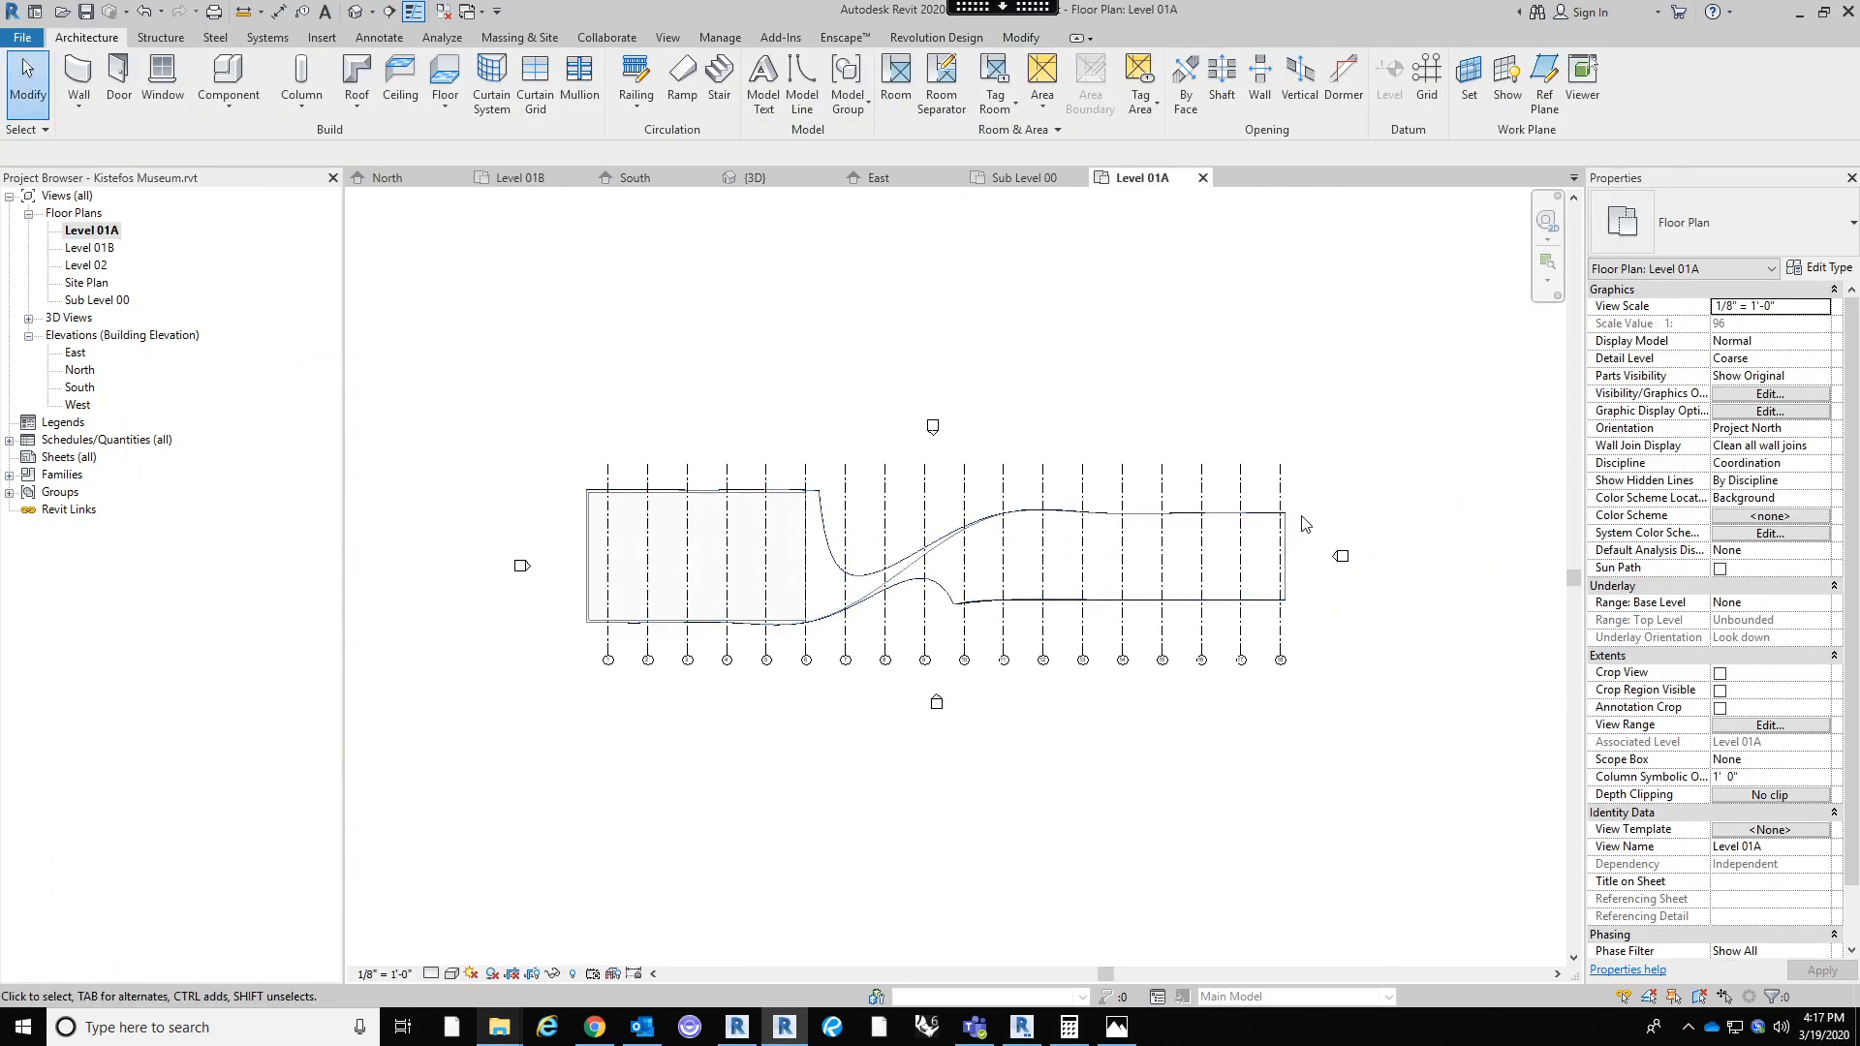
{"action": "scroll", "coordinate": [1298, 521], "scroll_direction": "up", "scroll_amount": 4}
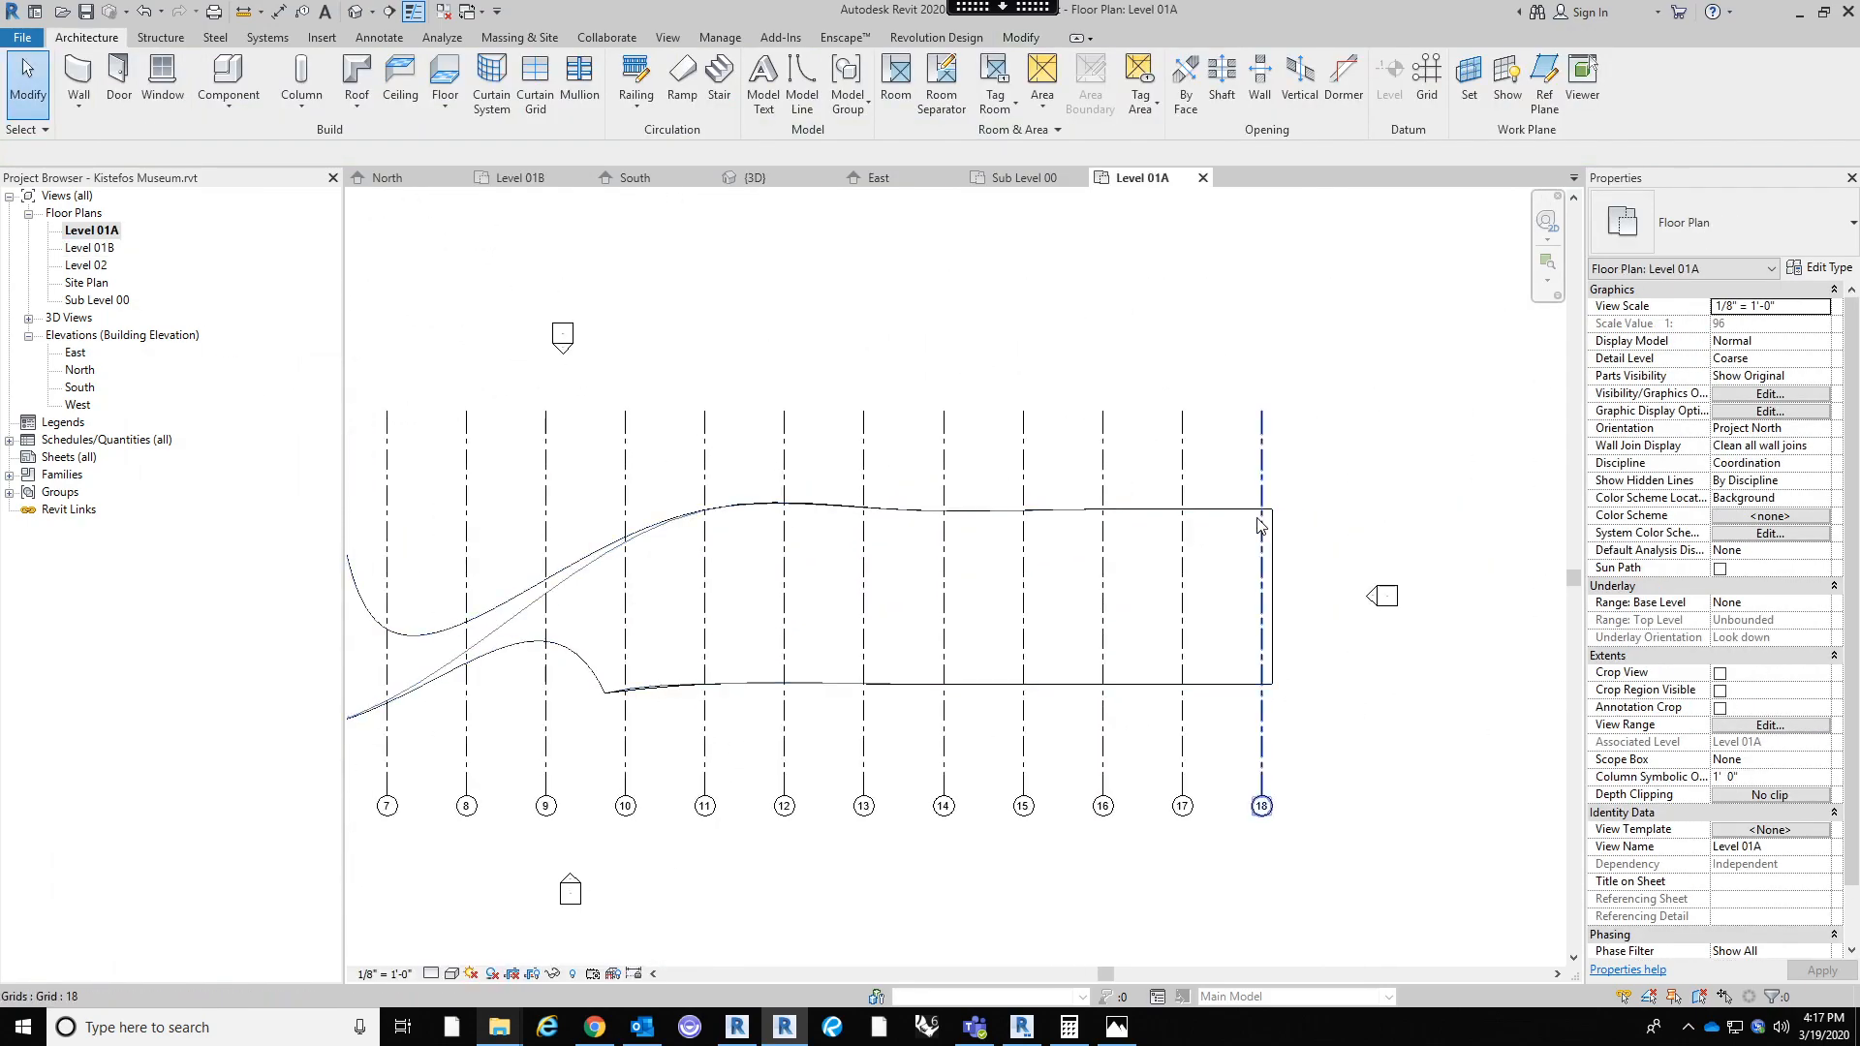
{"action": "double_click", "coordinate": [92, 248]}
{"action": "scroll", "coordinate": [933, 384], "scroll_direction": "down", "scroll_amount": 4}
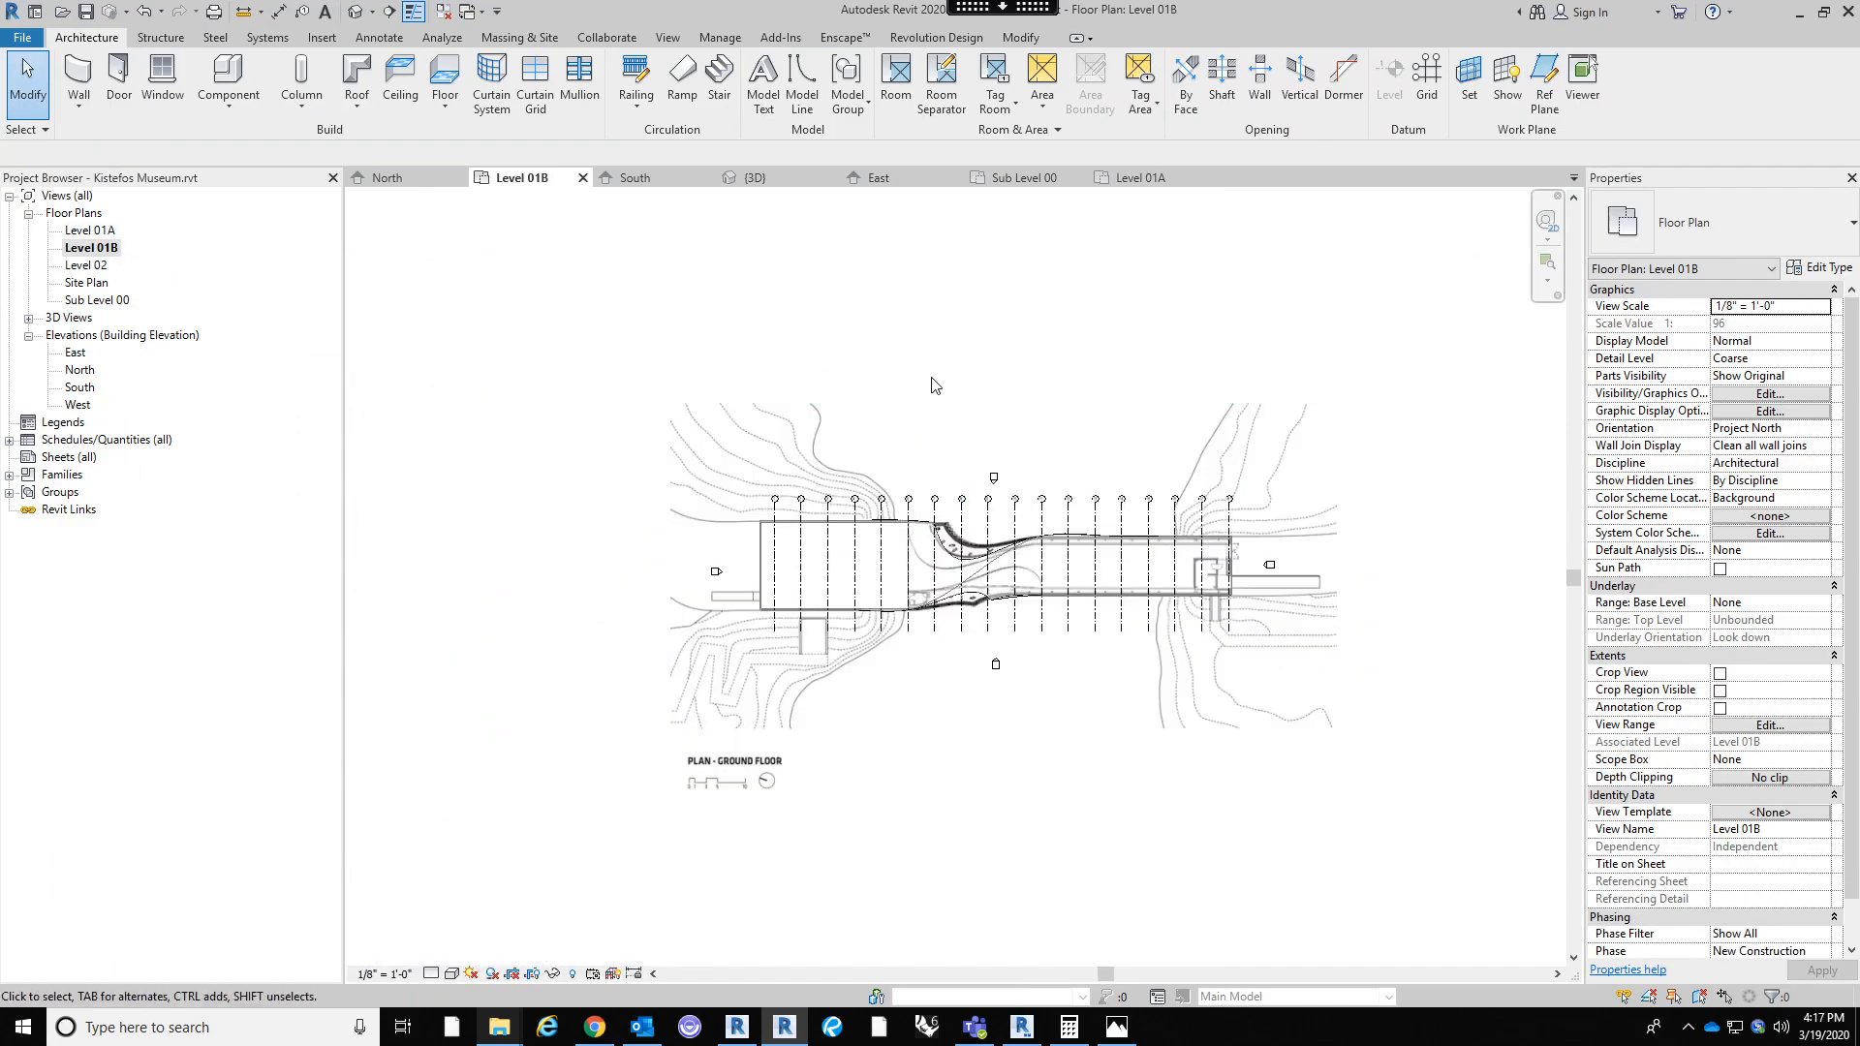
{"action": "left_click", "coordinate": [942, 426]}
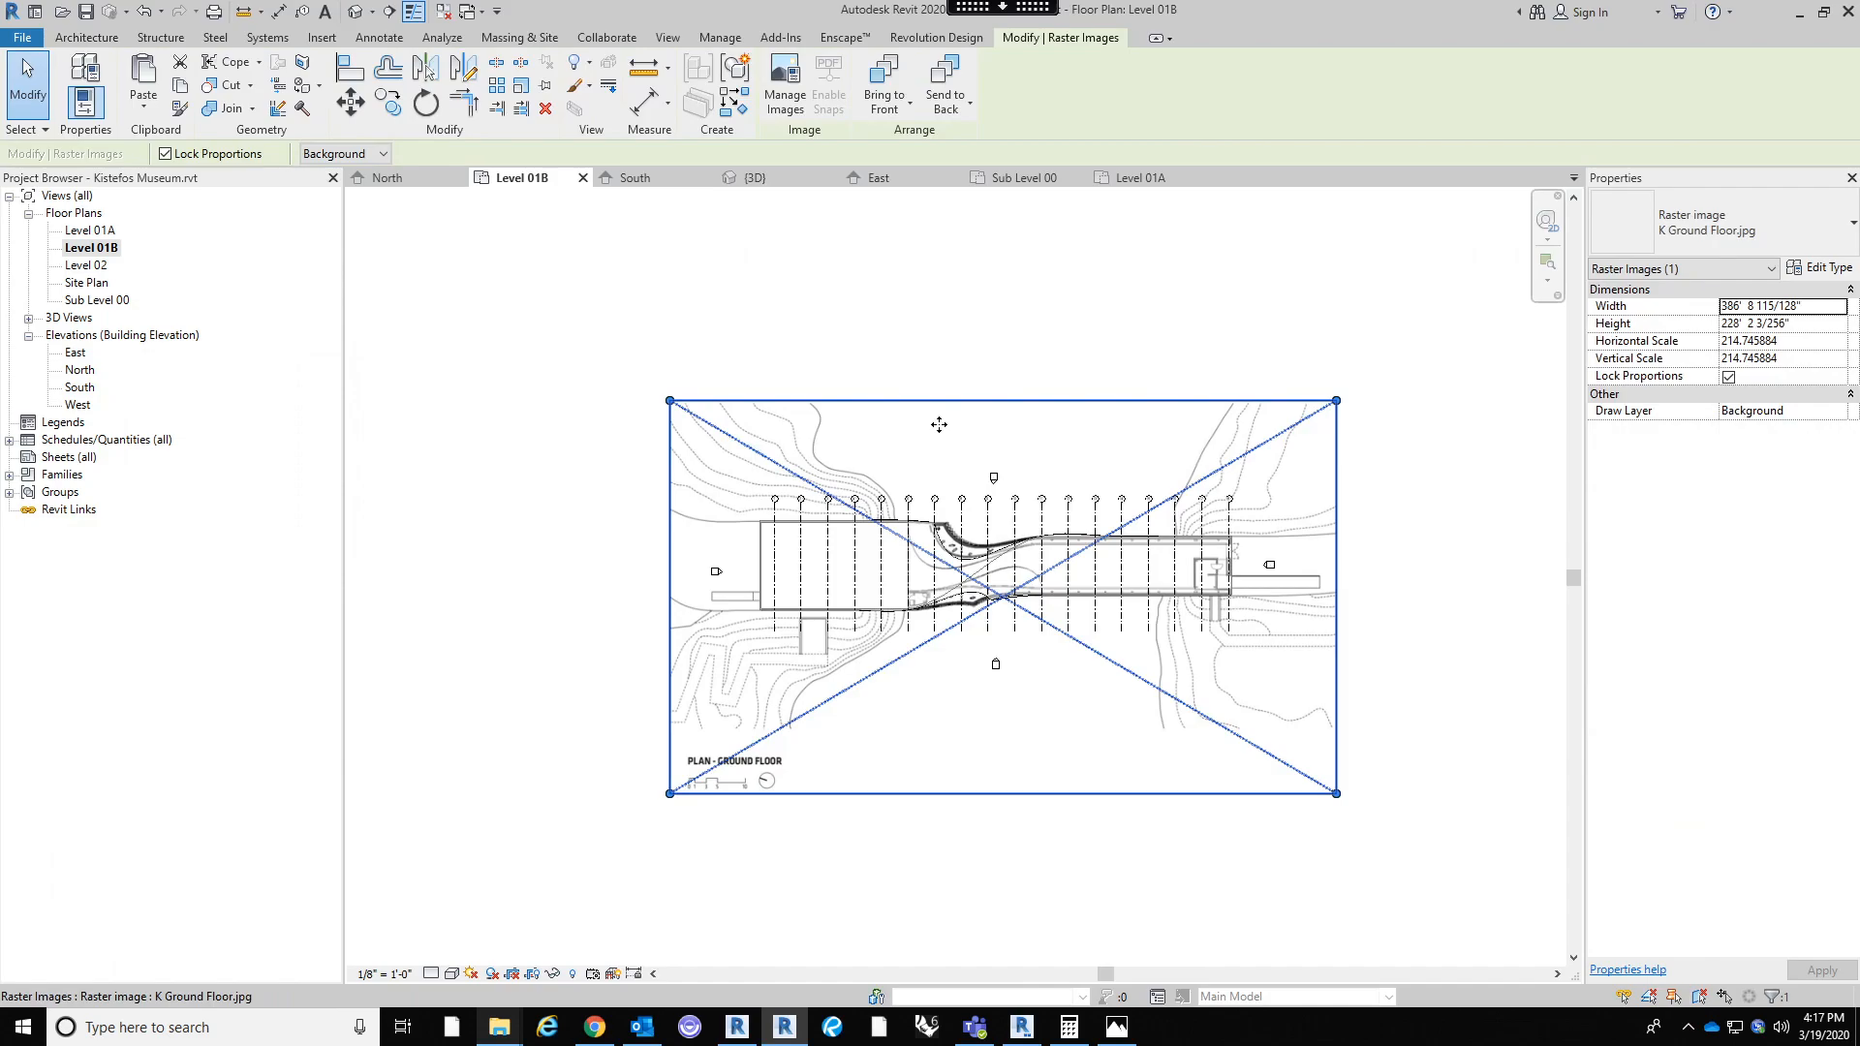
{"action": "double_click", "coordinate": [92, 231]}
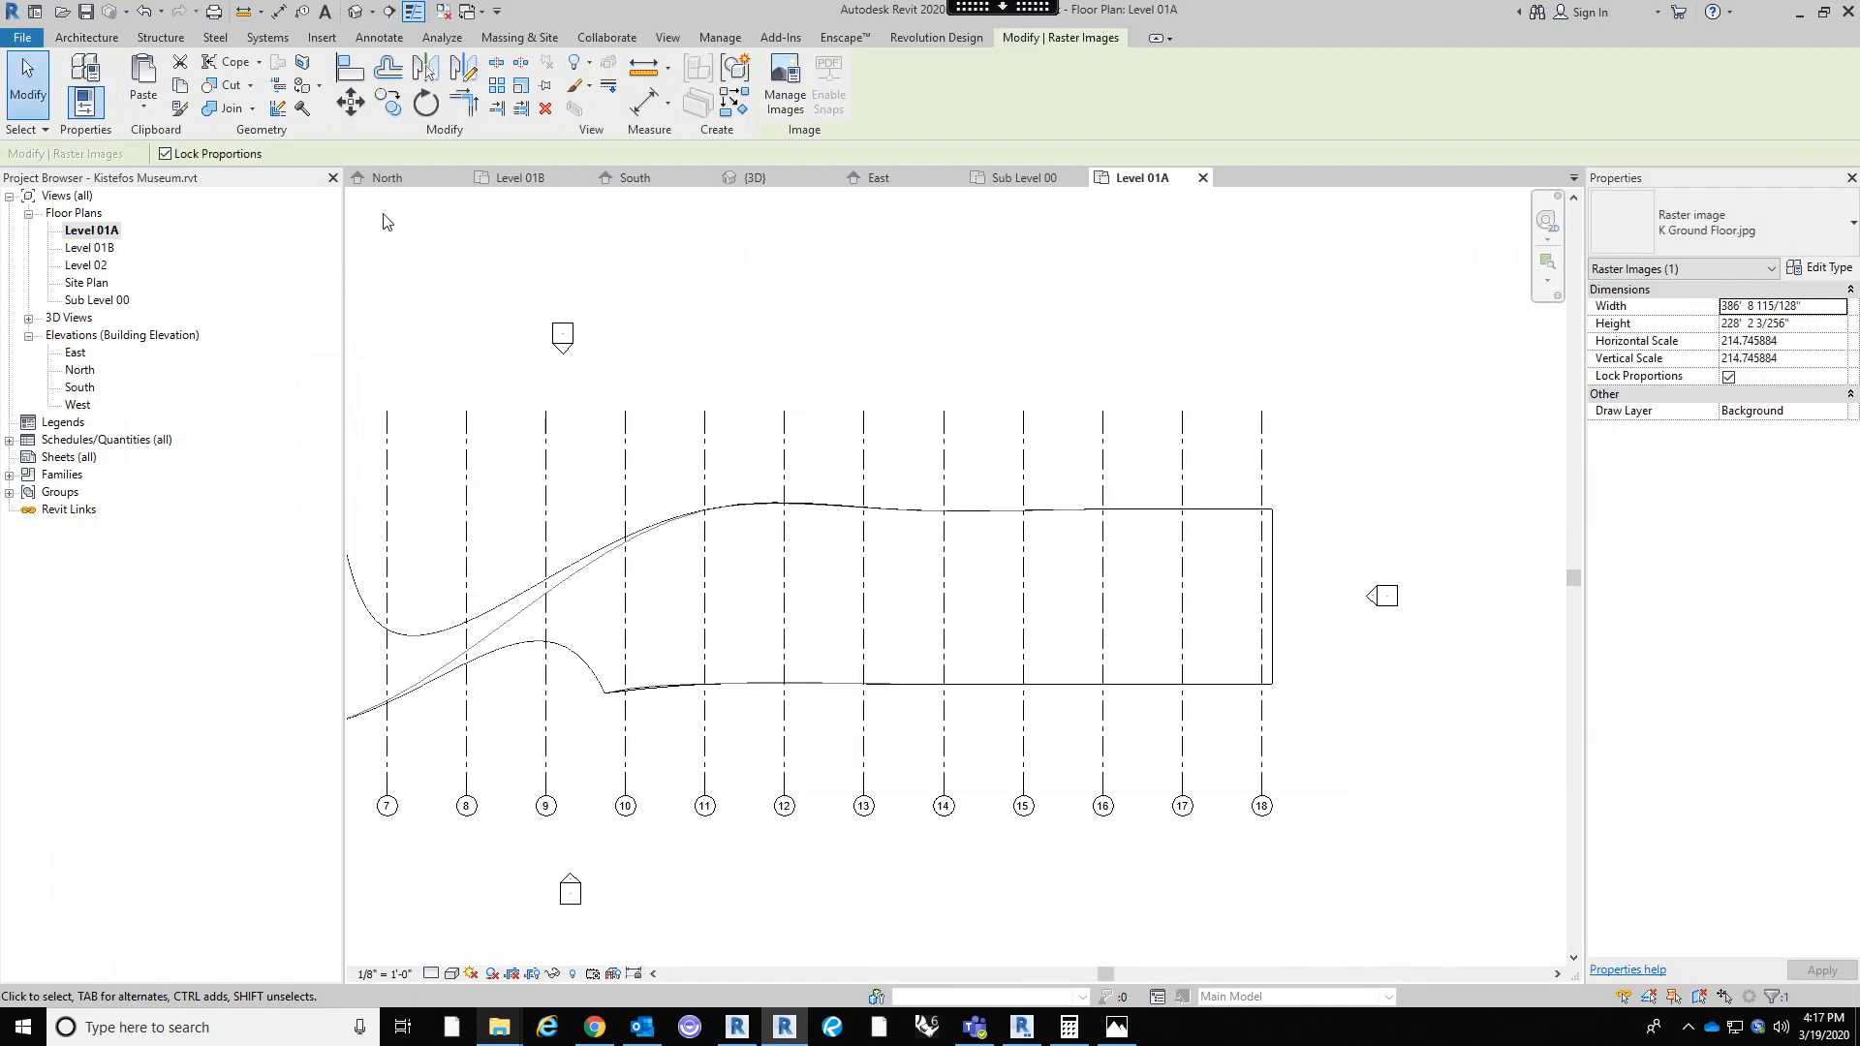
{"action": "left_click", "coordinate": [137, 108]}
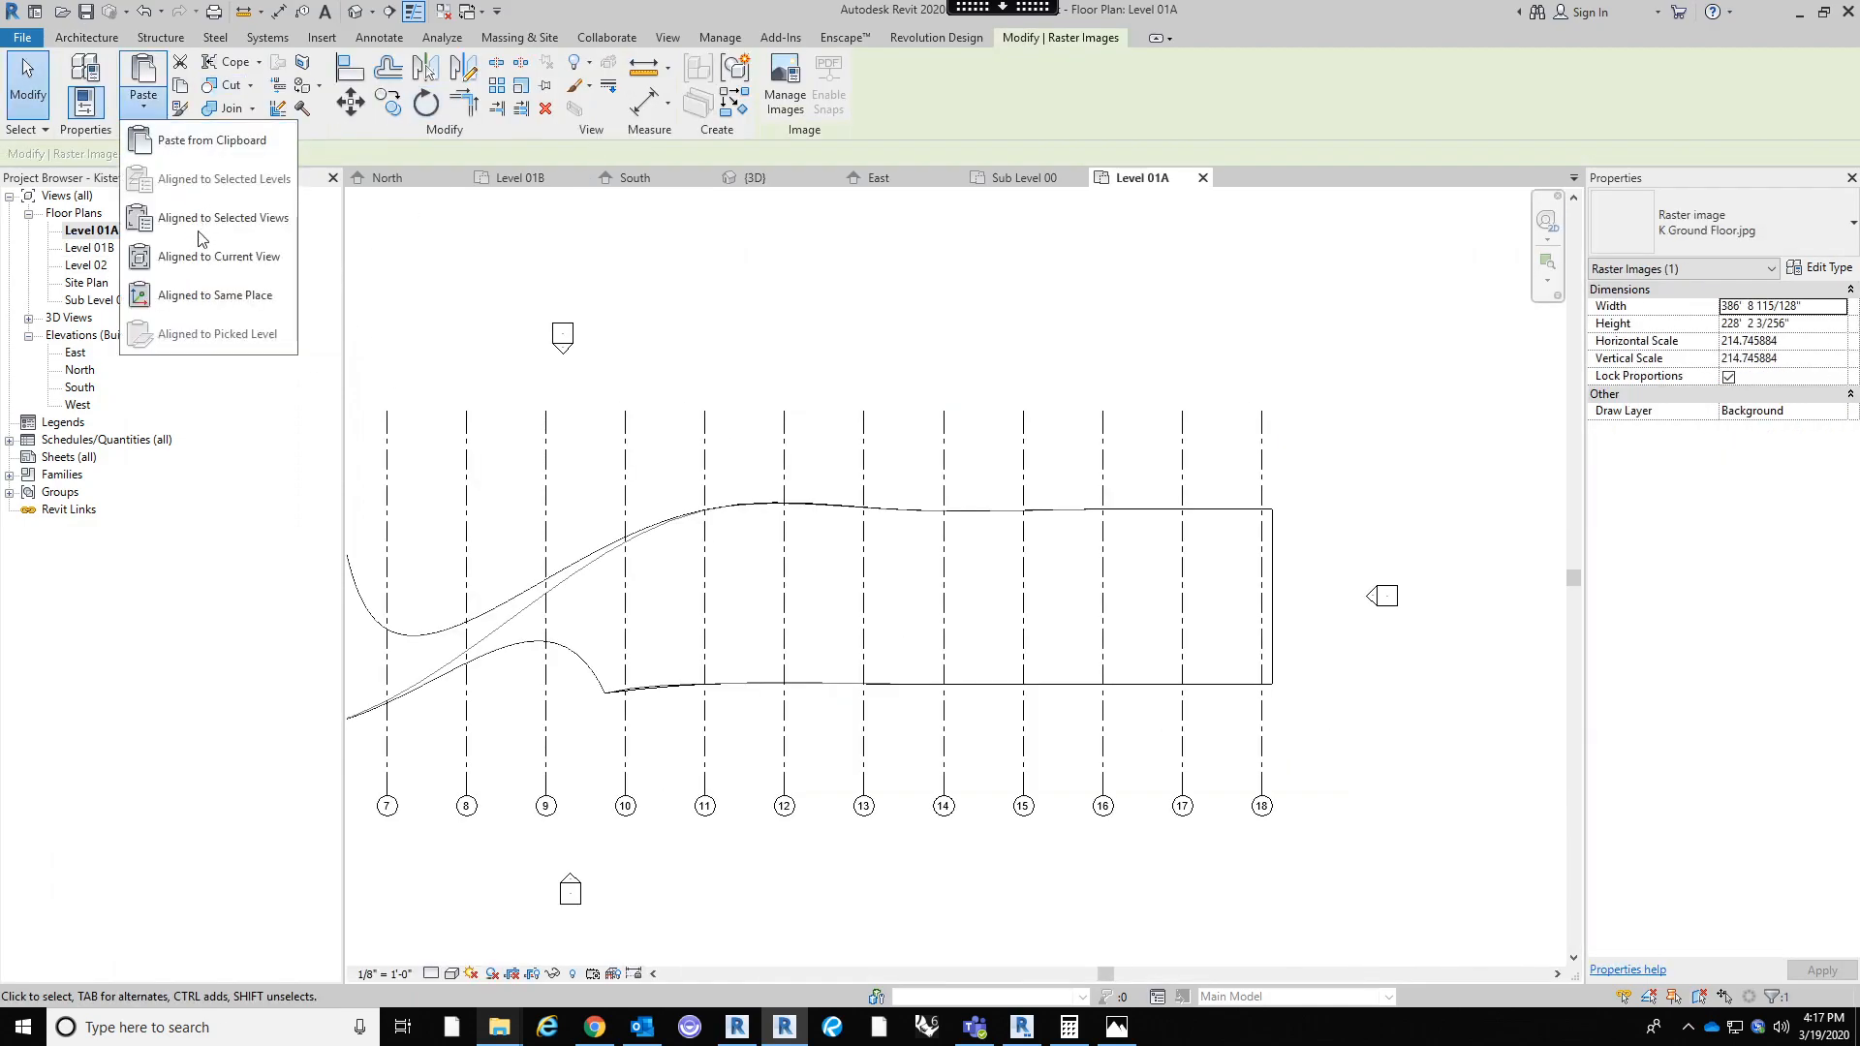
{"action": "left_click", "coordinate": [207, 299]}
{"action": "scroll", "coordinate": [1262, 411], "scroll_direction": "down", "scroll_amount": 3}
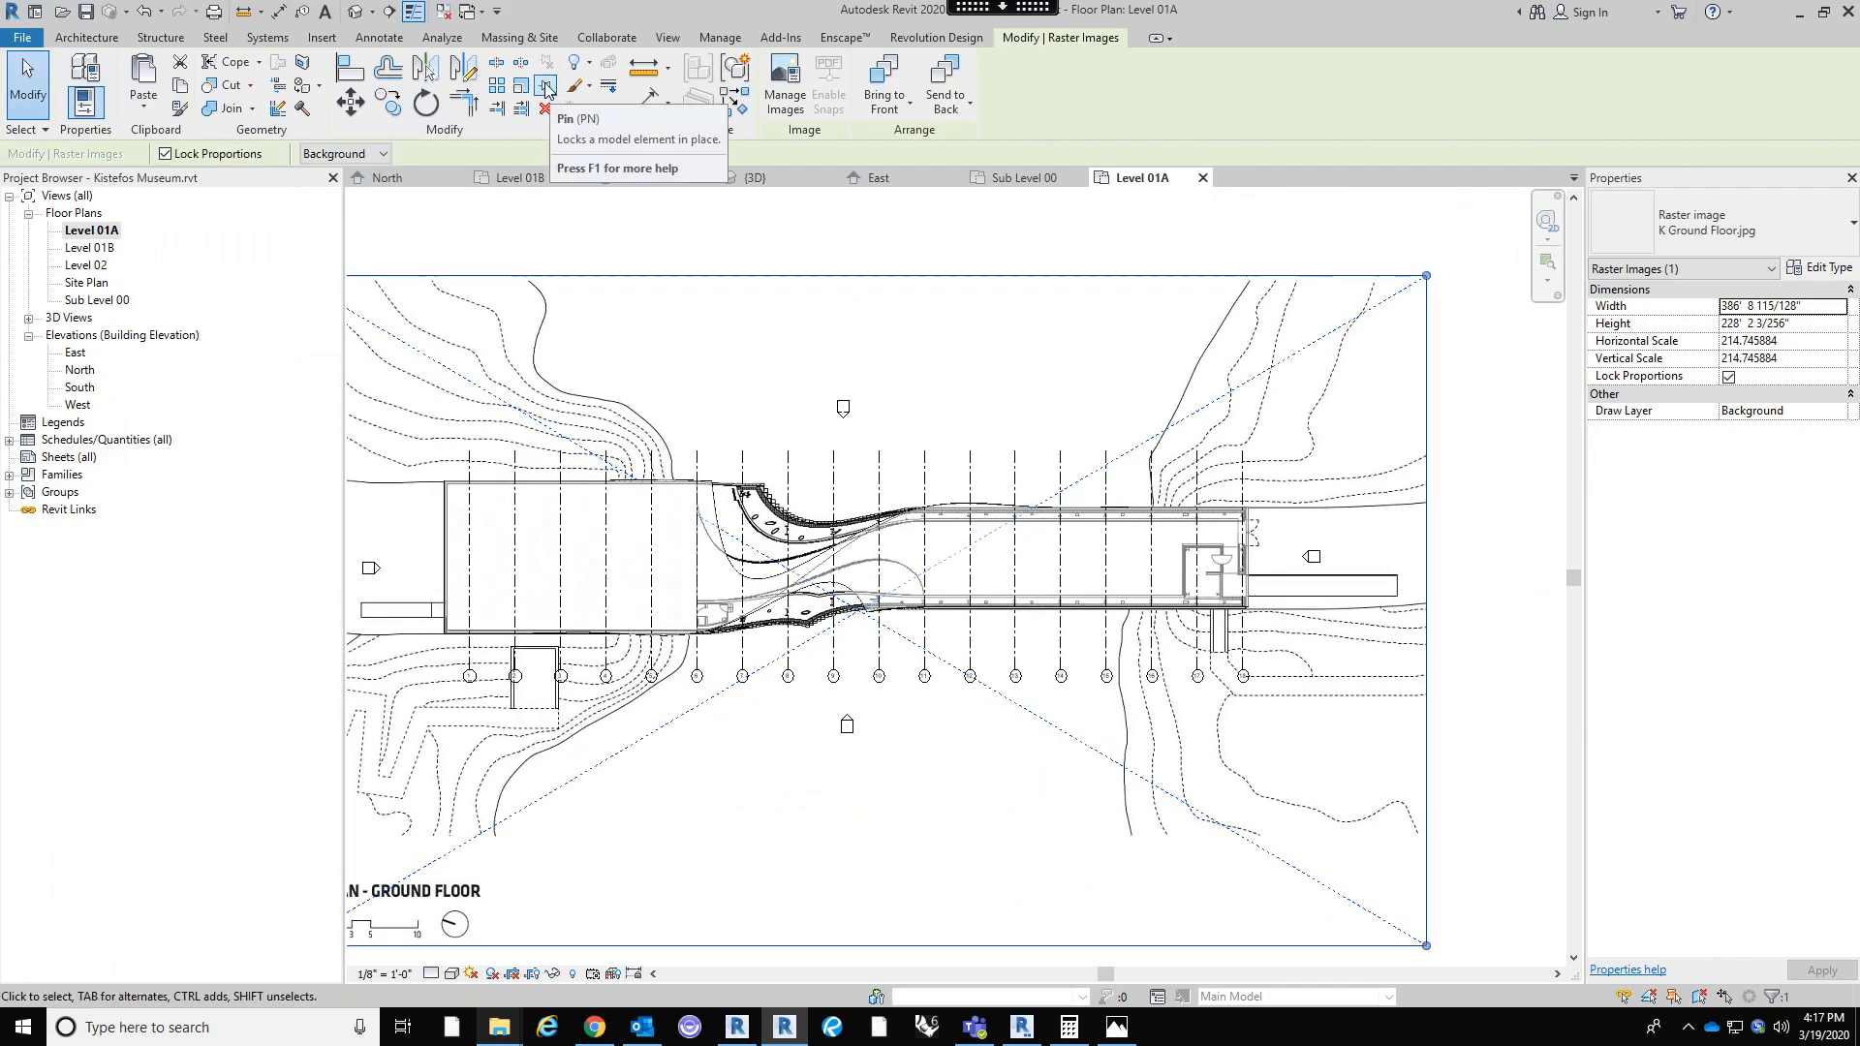
{"action": "scroll", "coordinate": [1242, 581], "scroll_direction": "up", "scroll_amount": 3}
{"action": "scroll", "coordinate": [1243, 581], "scroll_direction": "up", "scroll_amount": 1}
{"action": "key", "text": "Escape"}
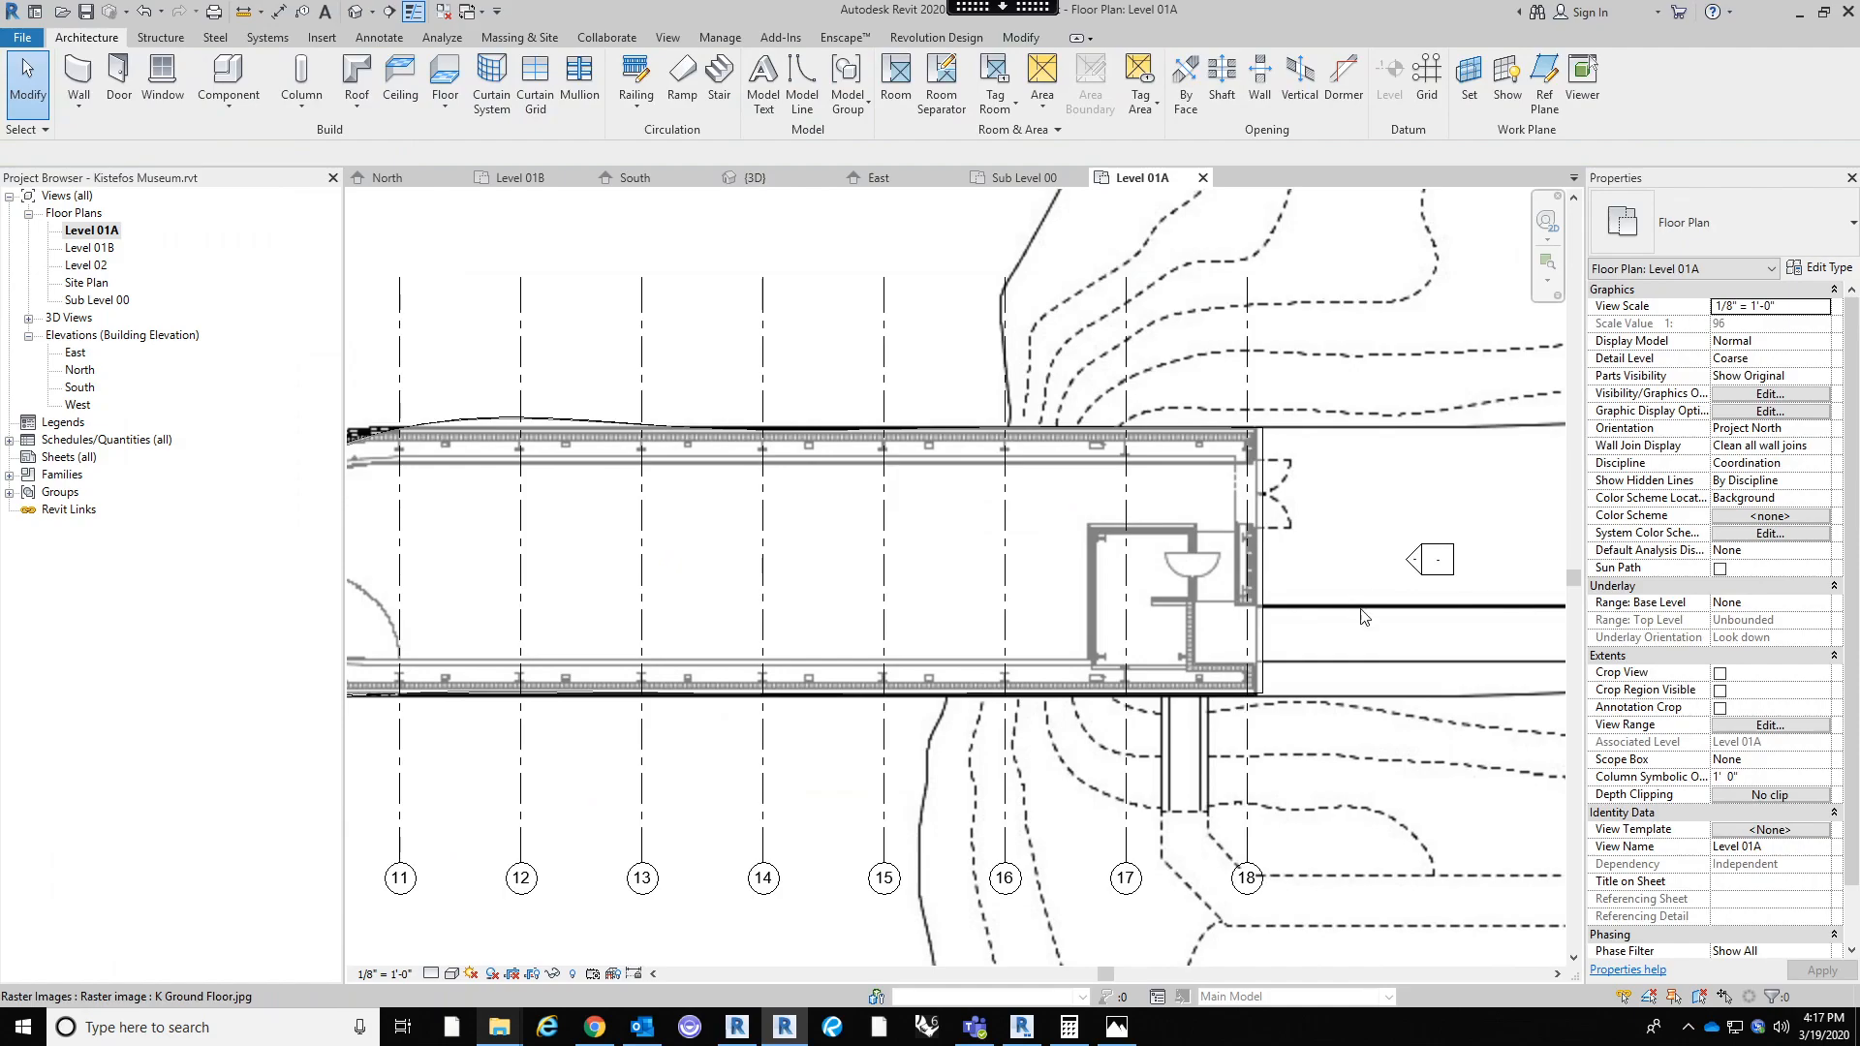
Start a floor on Level 01A with the 4" Concrete Slab type and rename that type to 6" Concrete Slab
{"action": "middle_click_drag", "start_coordinate": [1353, 610], "coordinate": [1437, 687]}
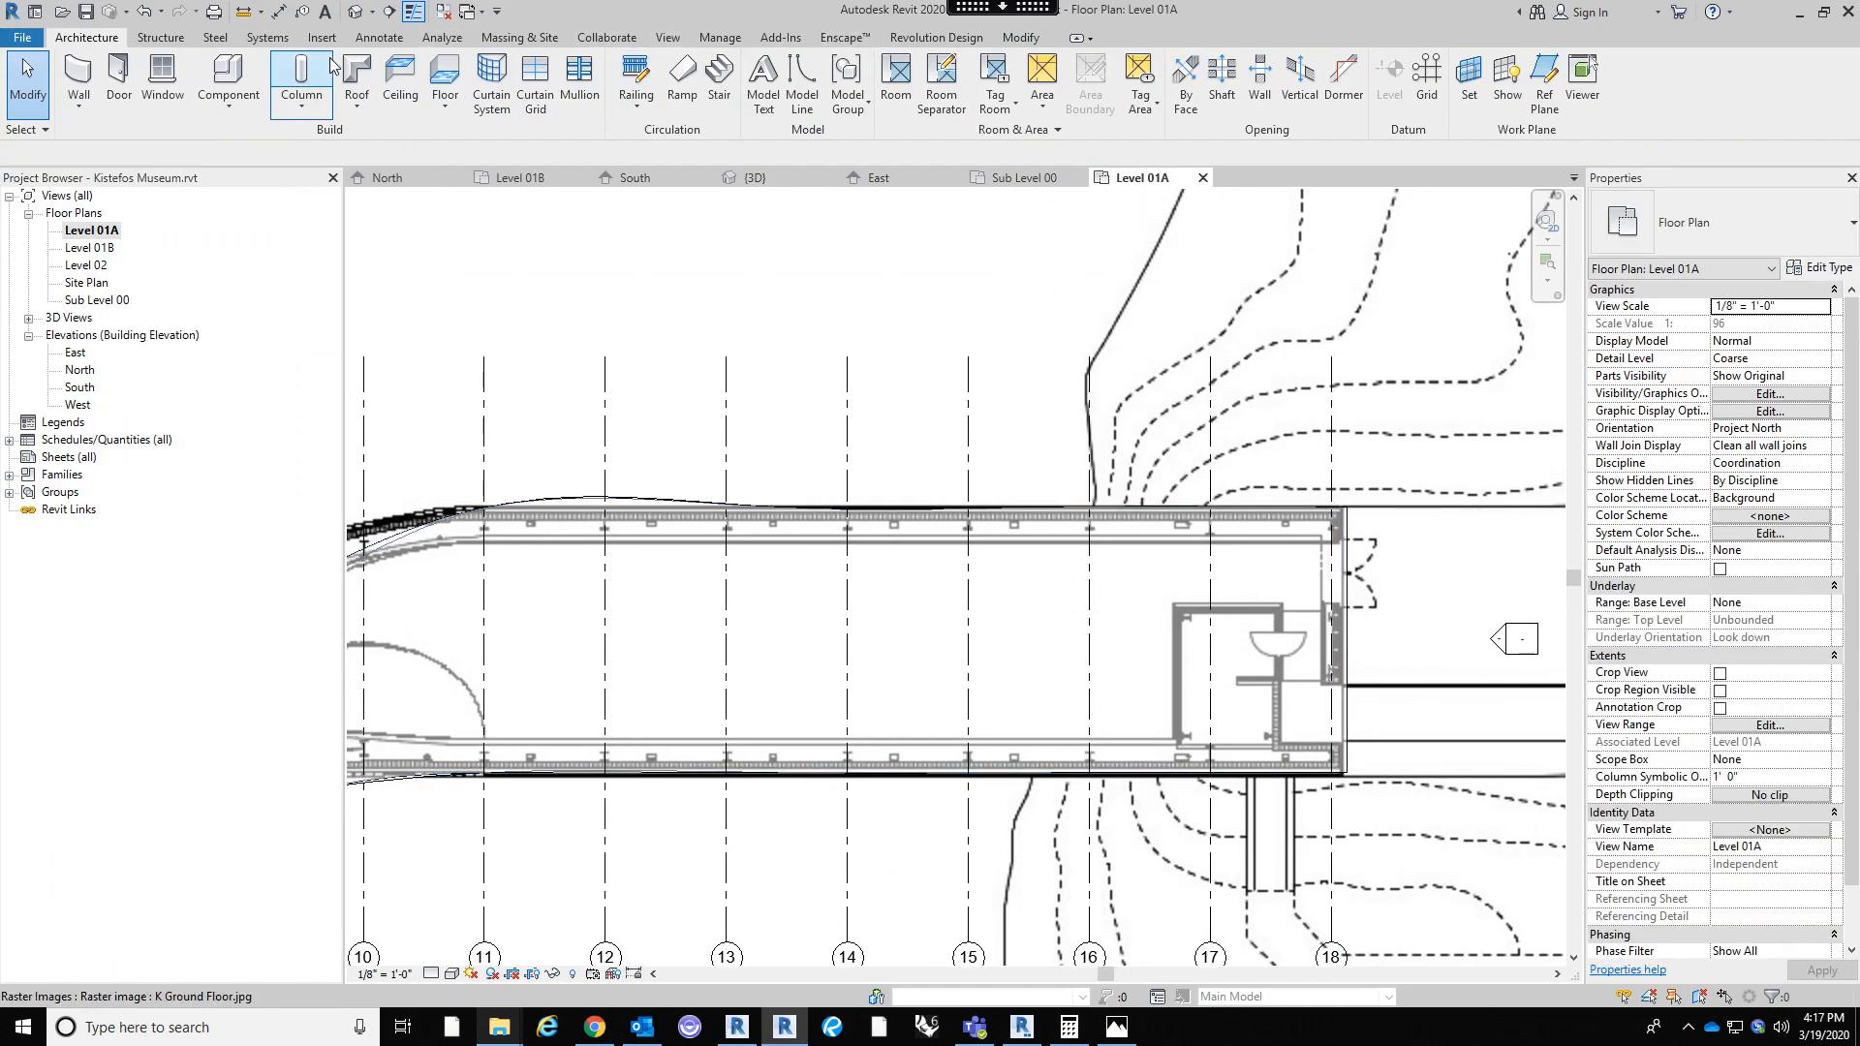
{"action": "left_click", "coordinate": [444, 76]}
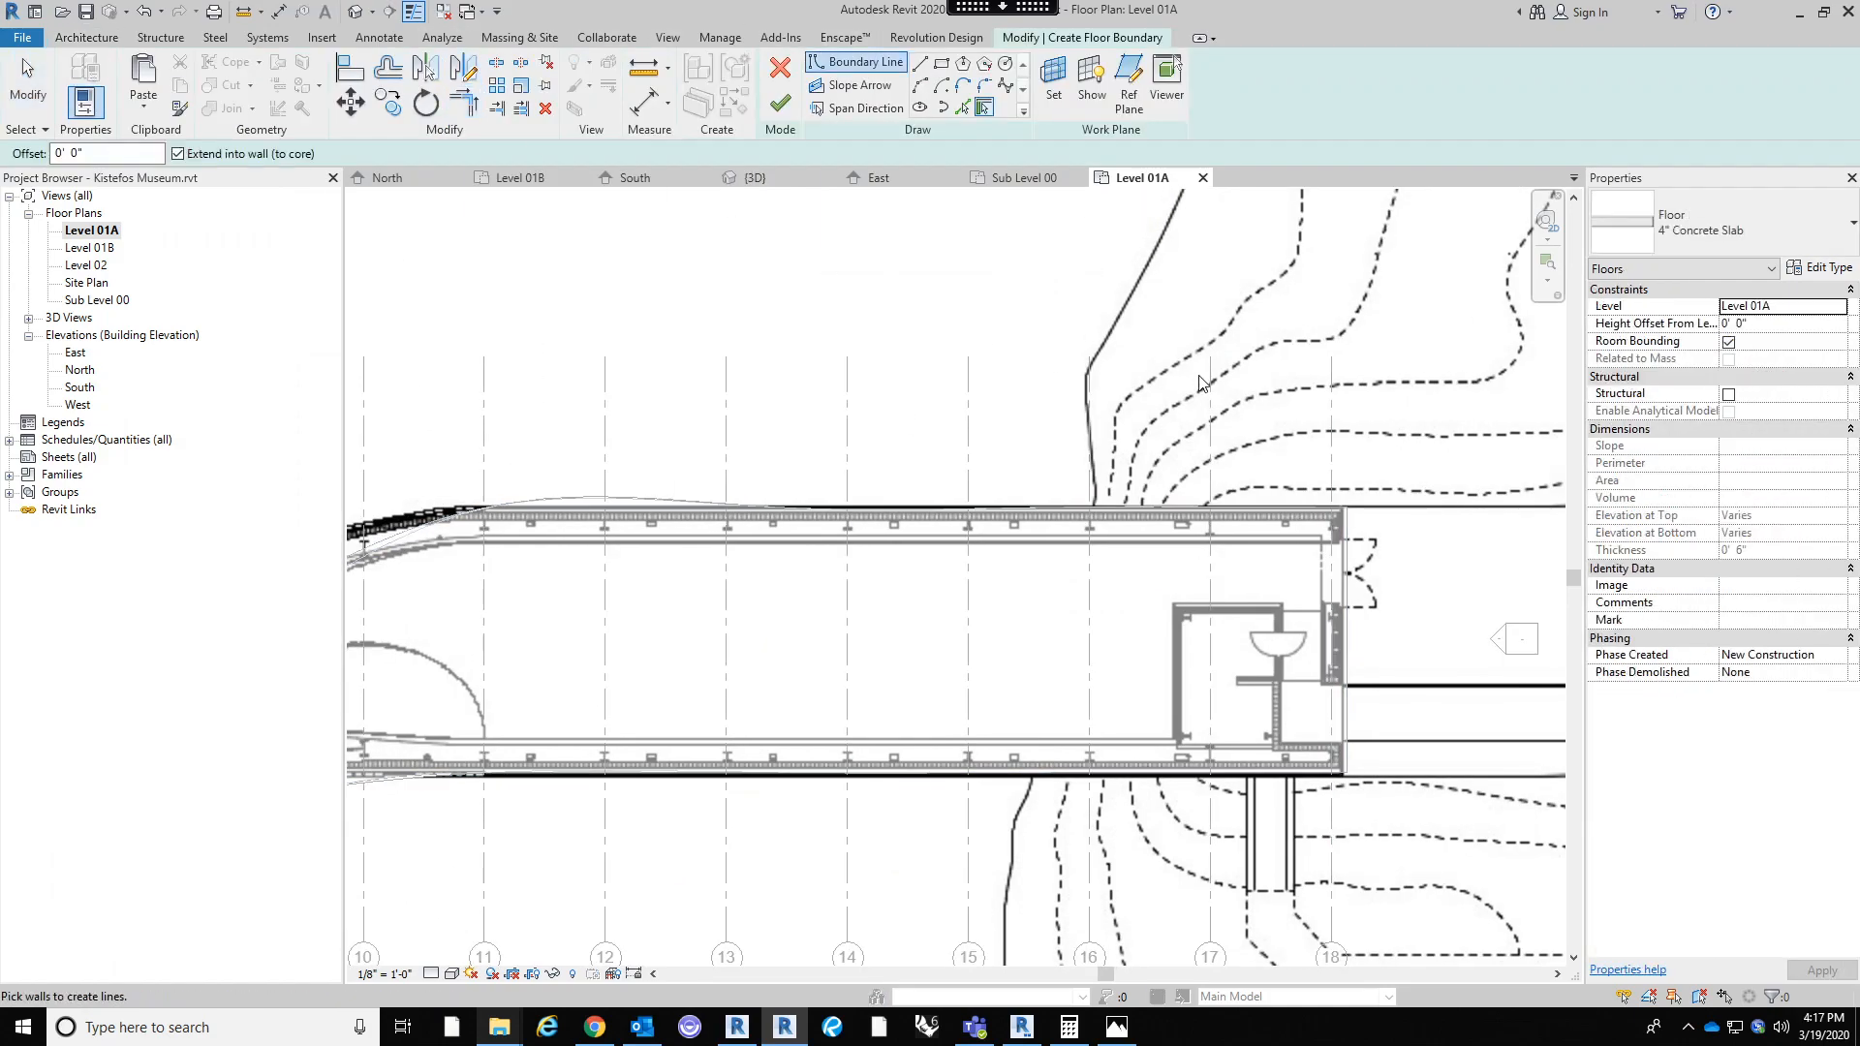
{"action": "left_click", "coordinate": [1717, 228]}
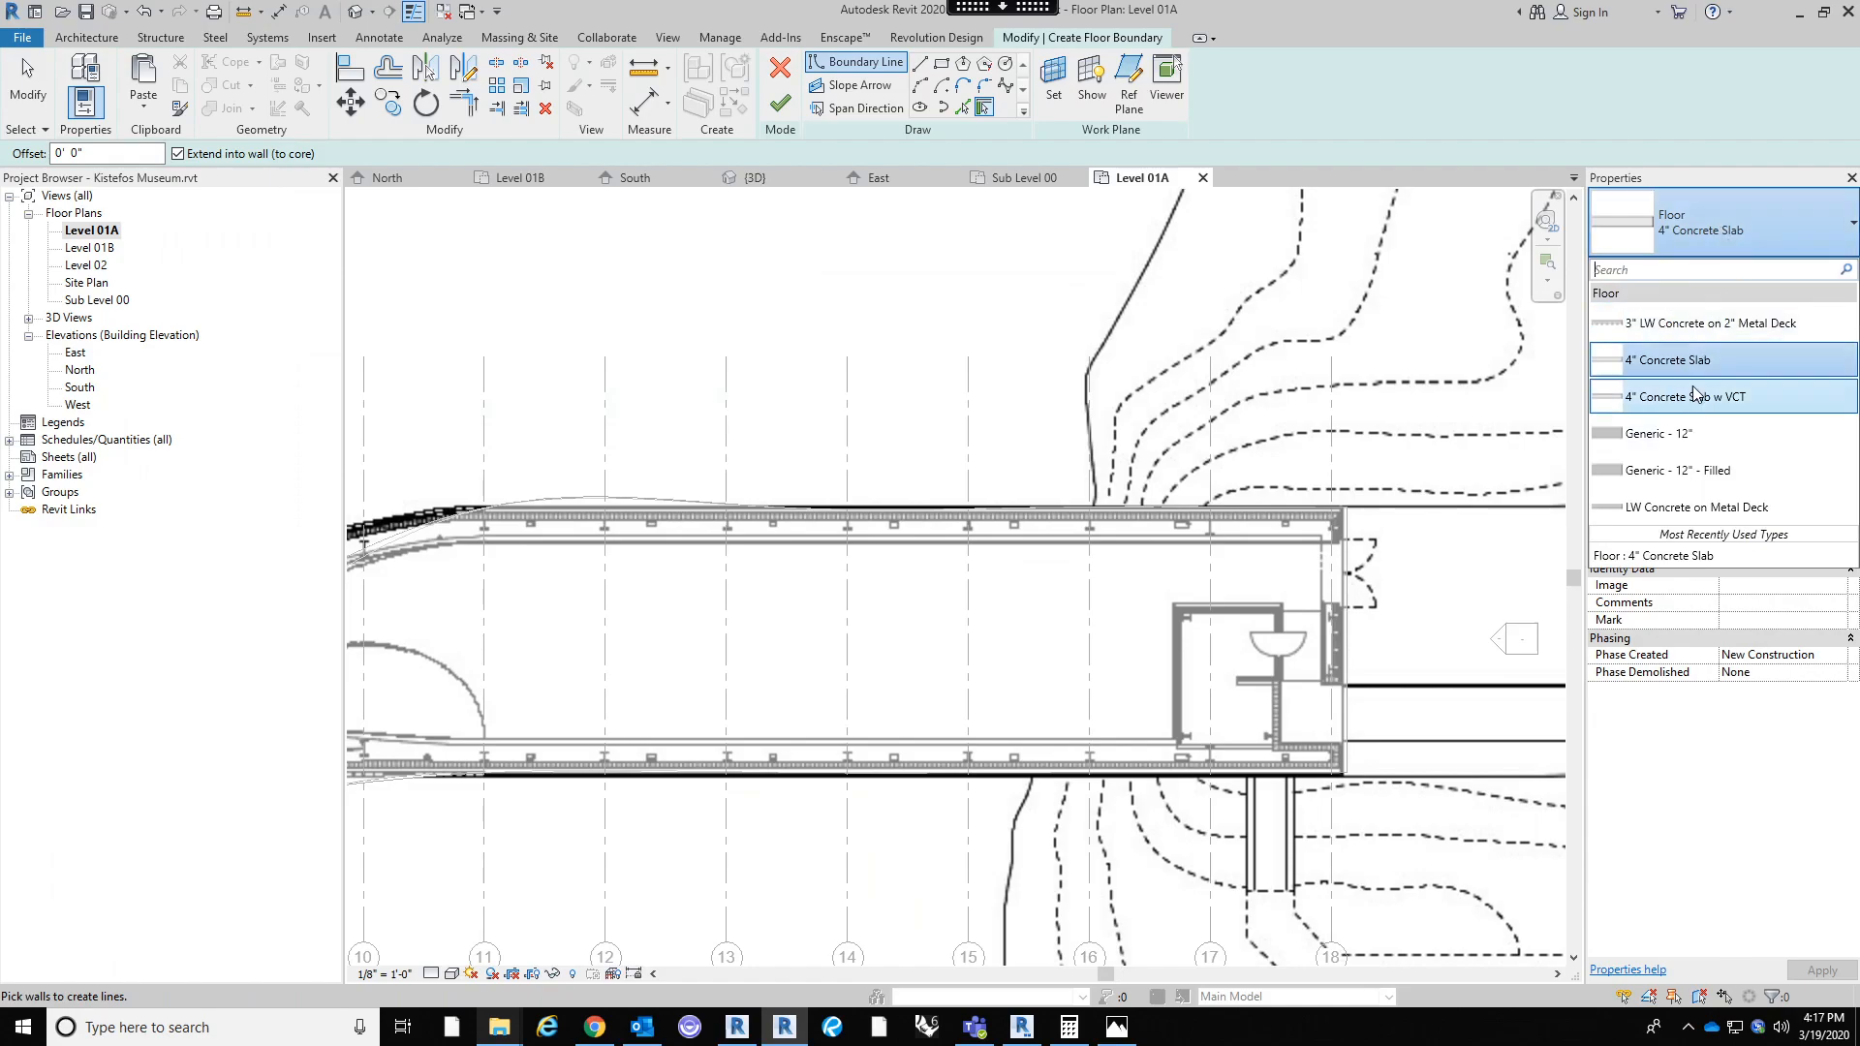
{"action": "left_click", "coordinate": [1760, 361]}
{"action": "left_click", "coordinate": [1821, 268]}
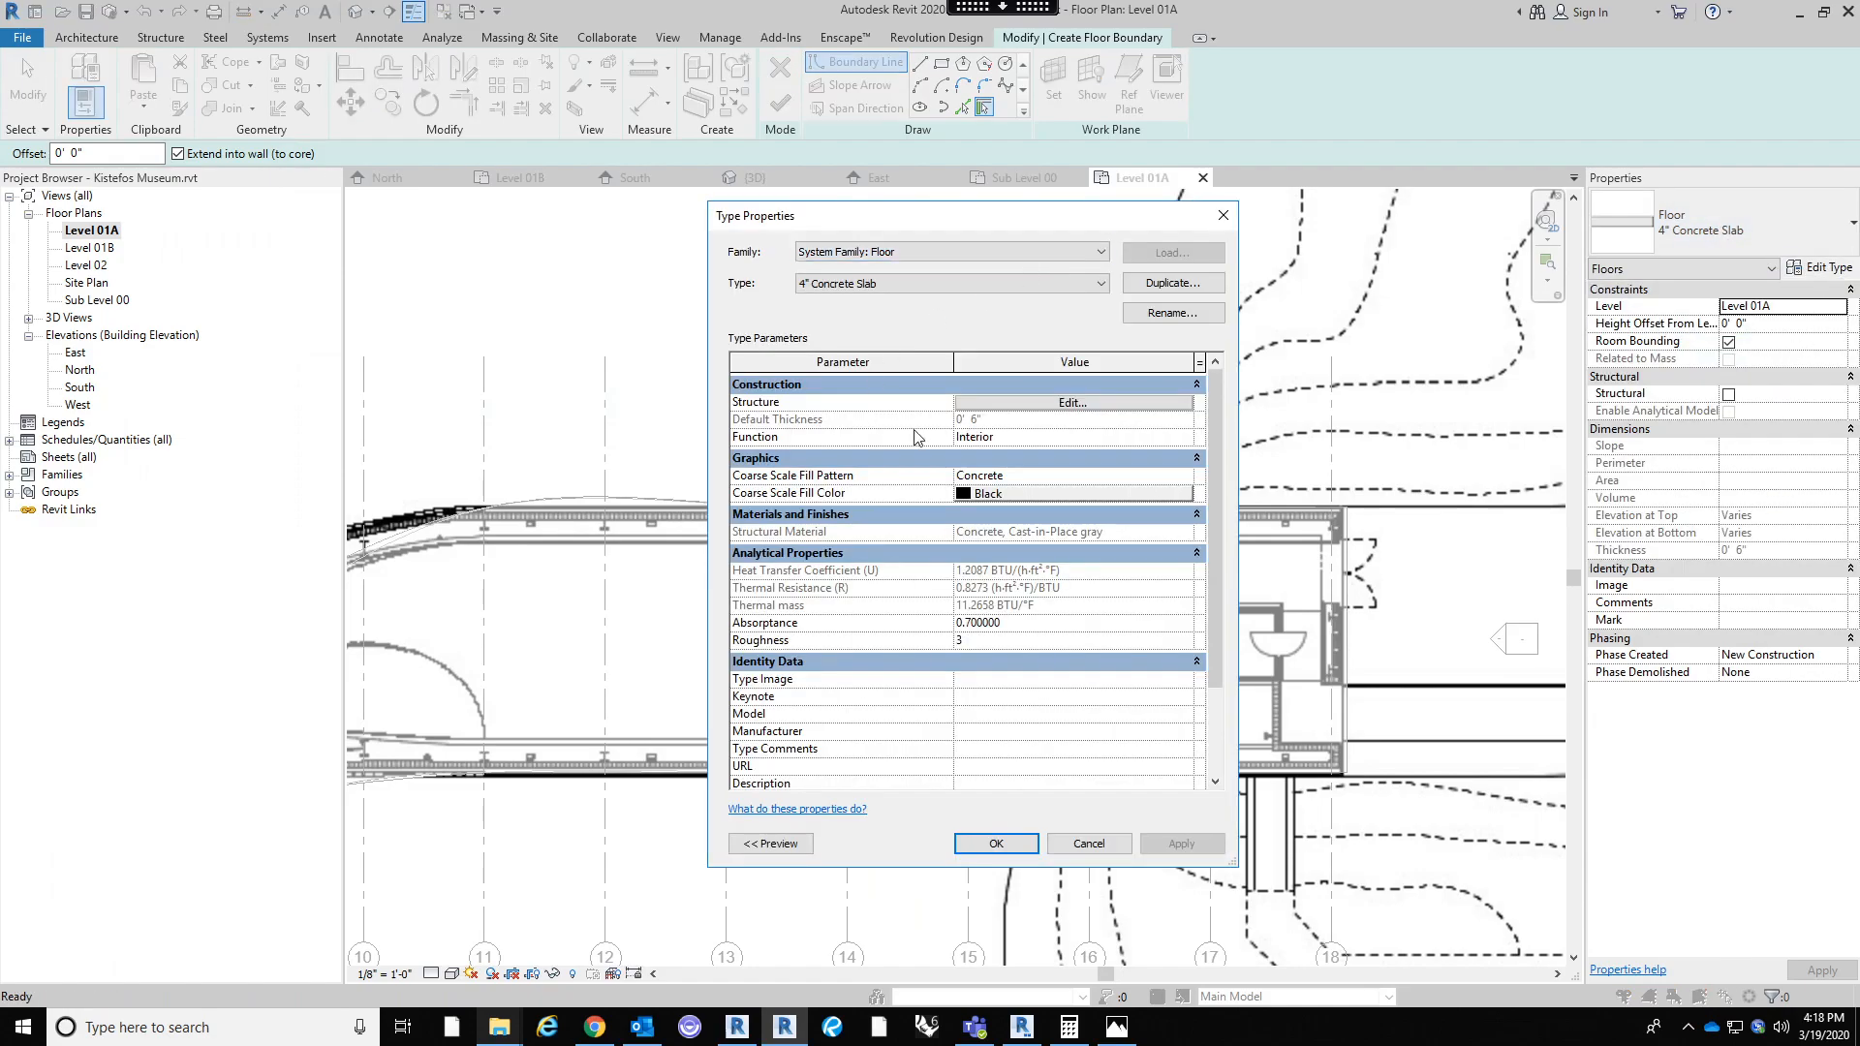
{"action": "left_click", "coordinate": [1128, 316]}
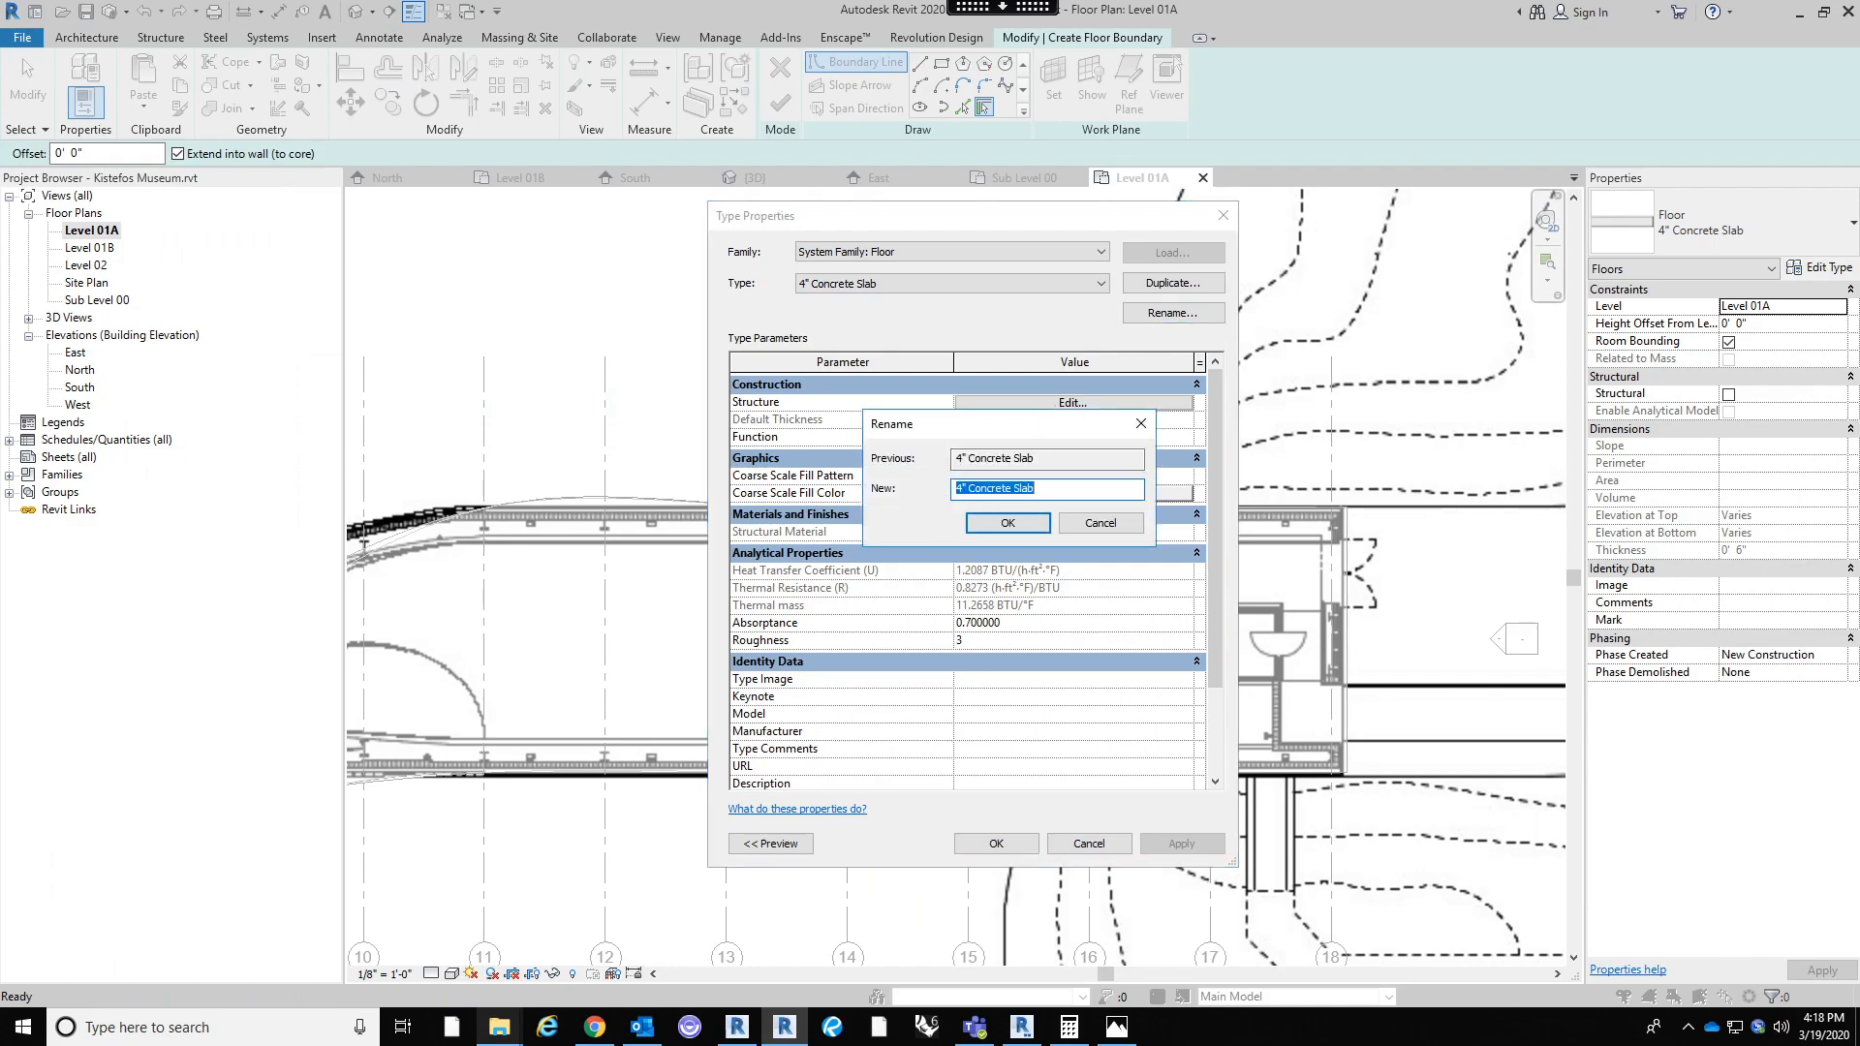
{"action": "type", "text": "6"}
{"action": "left_click", "coordinate": [1006, 524]}
{"action": "left_click", "coordinate": [997, 844]}
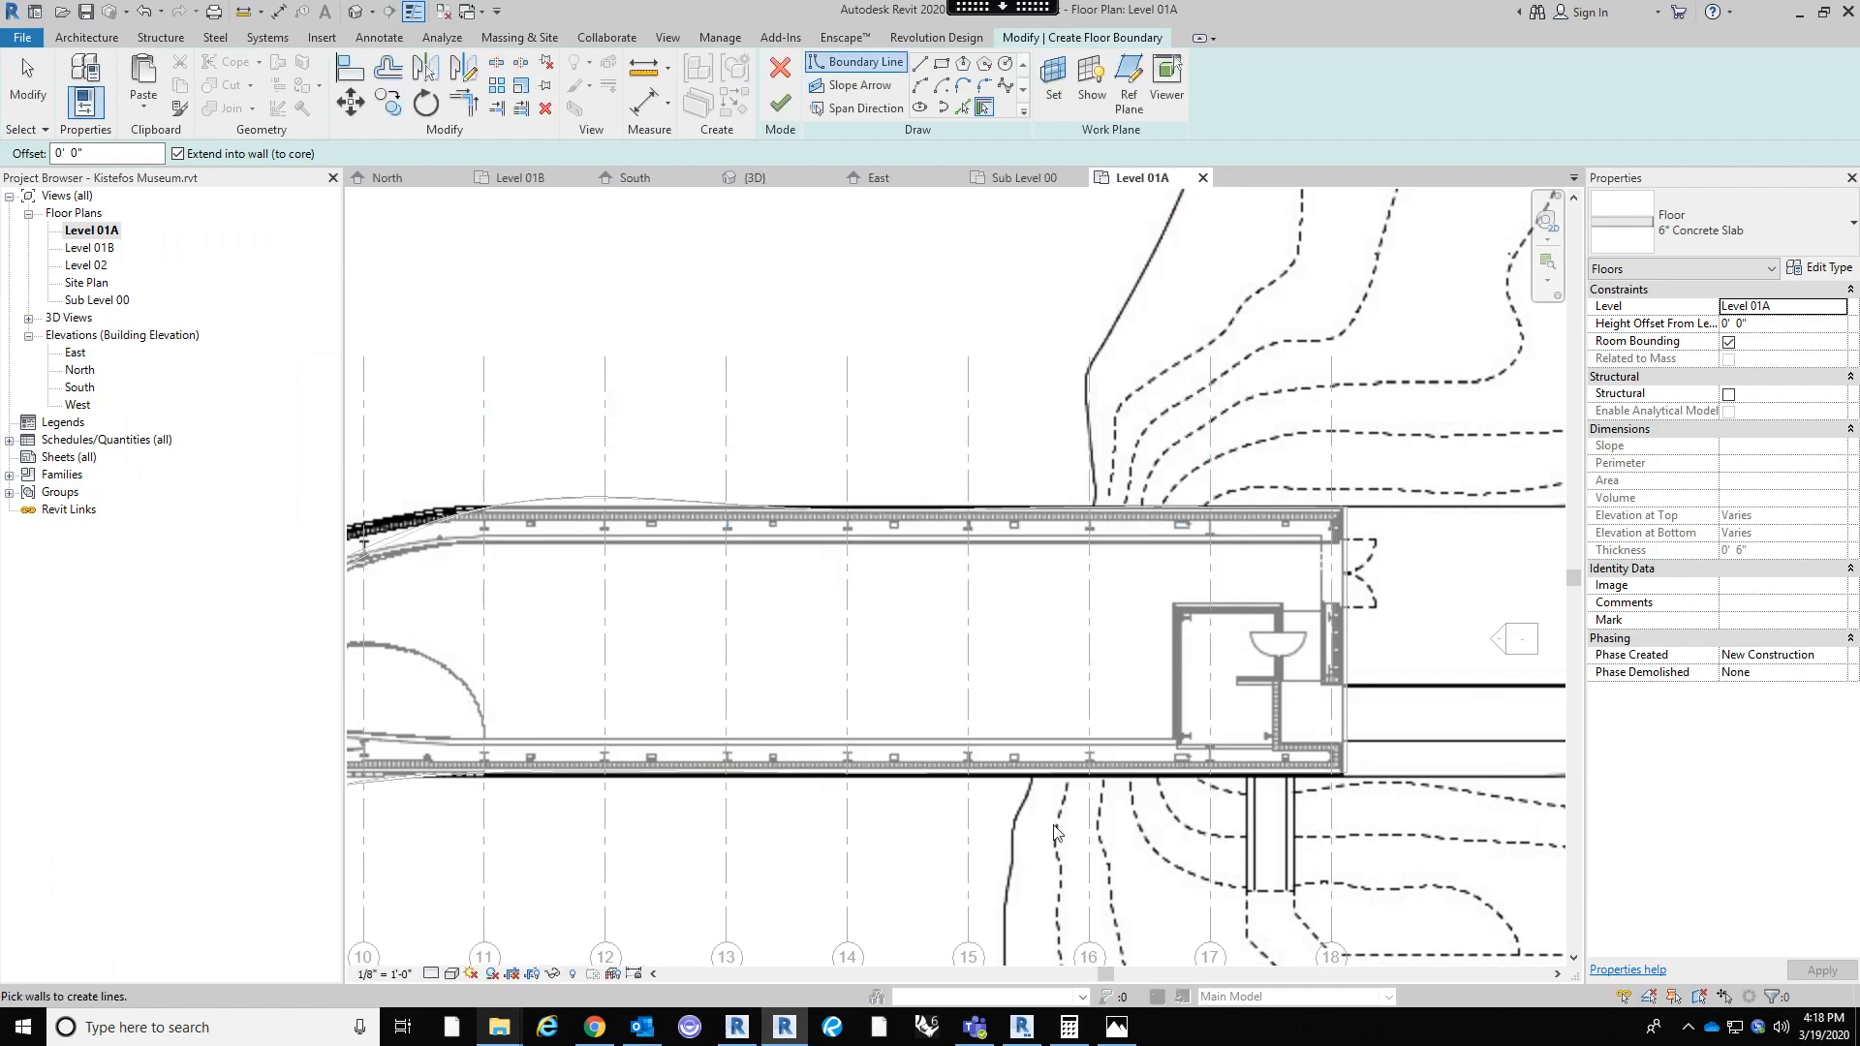
Sketch a rectangular floor boundary about 110' long from the mass's northeast corner to its south edge at grid 11
{"action": "left_click", "coordinate": [941, 63]}
{"action": "left_click", "coordinate": [1345, 507]}
{"action": "middle_click_drag", "start_coordinate": [482, 826], "coordinate": [814, 767]}
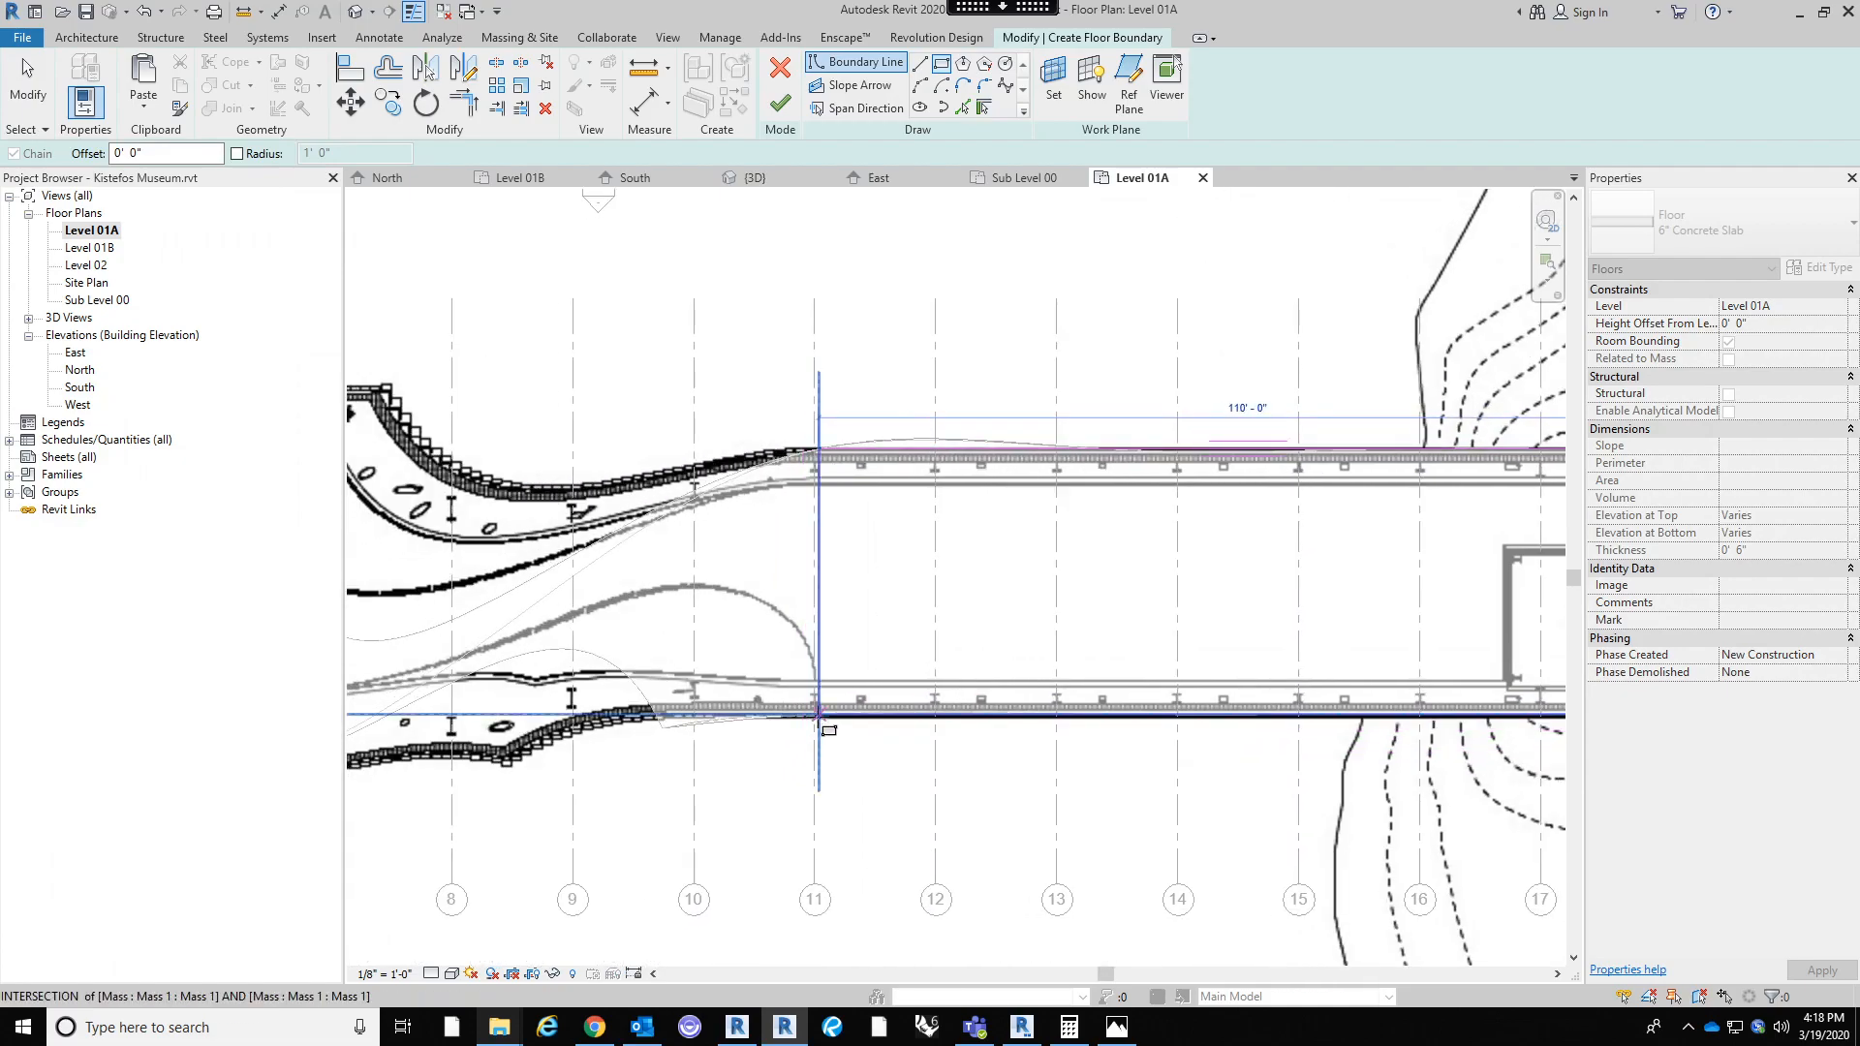
{"action": "left_click", "coordinate": [819, 717]}
{"action": "key", "text": "Escape"}
{"action": "key", "text": "Escape"}
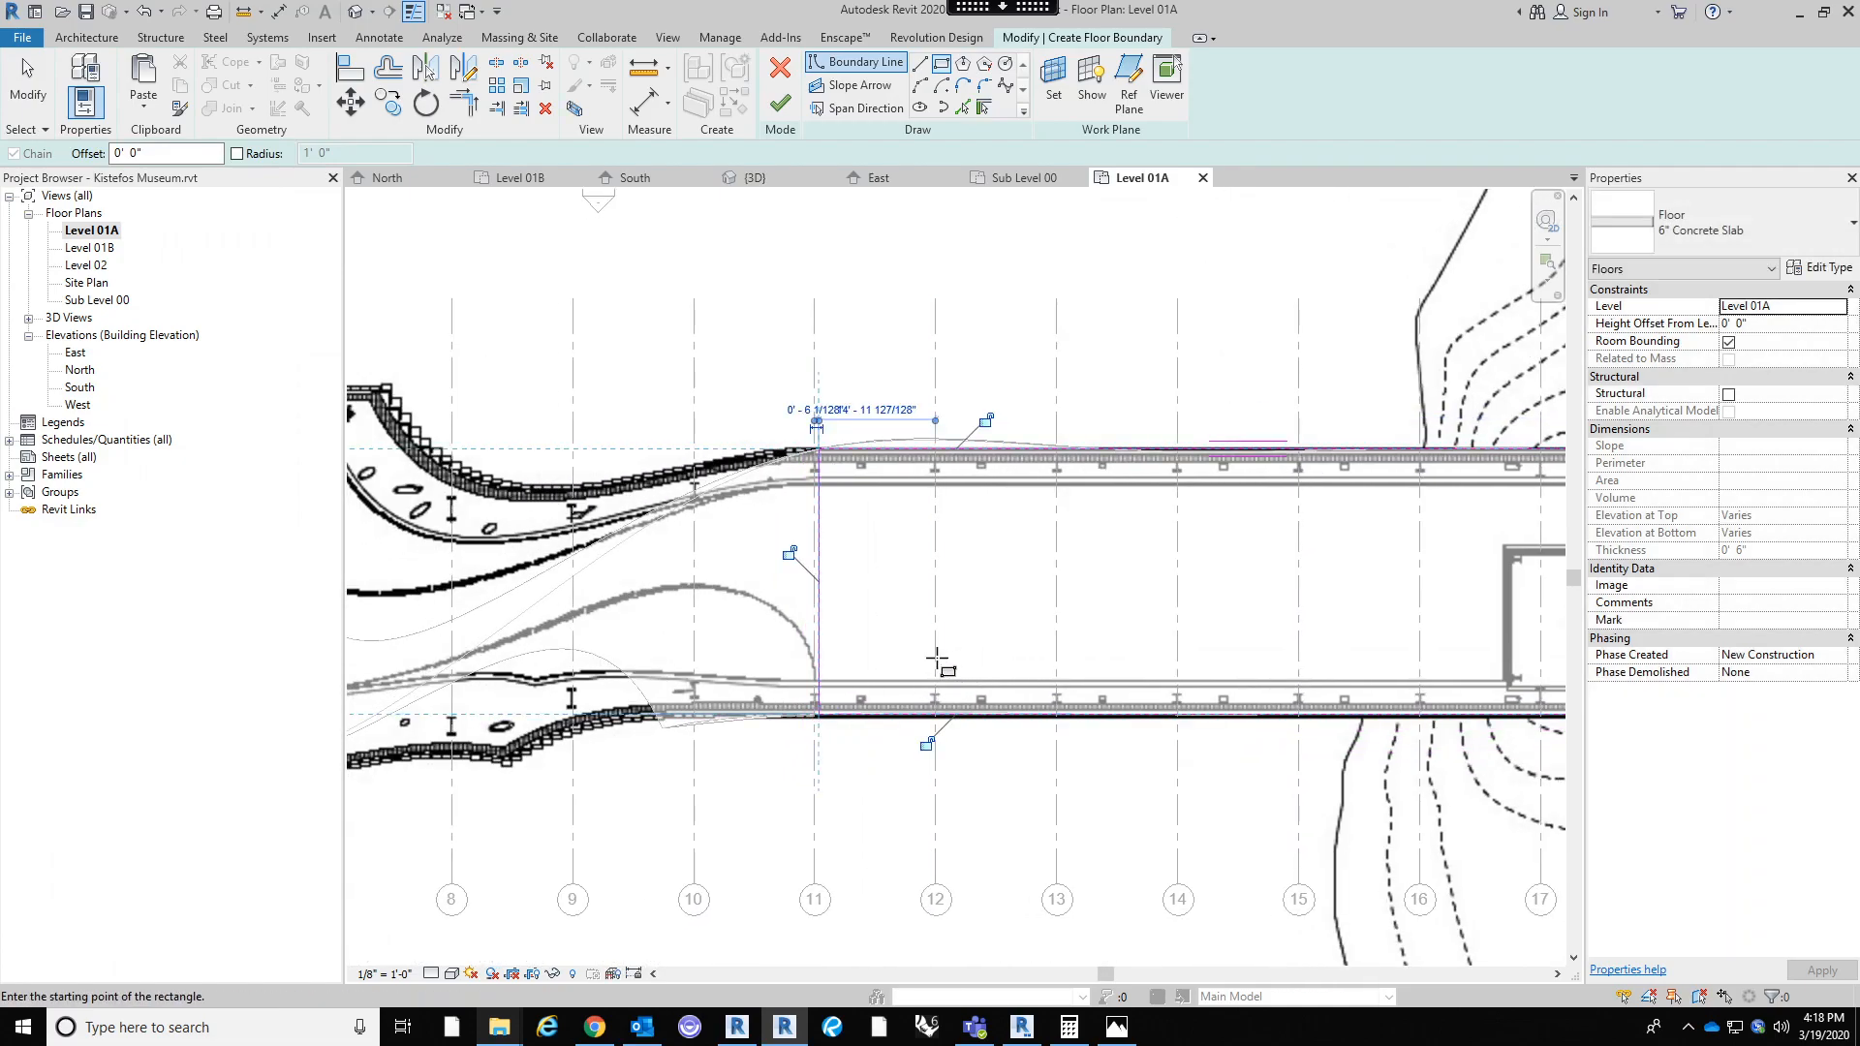
{"action": "scroll", "coordinate": [937, 664], "scroll_direction": "down", "scroll_amount": 2}
{"action": "middle_click_drag", "start_coordinate": [937, 665], "coordinate": [706, 692]}
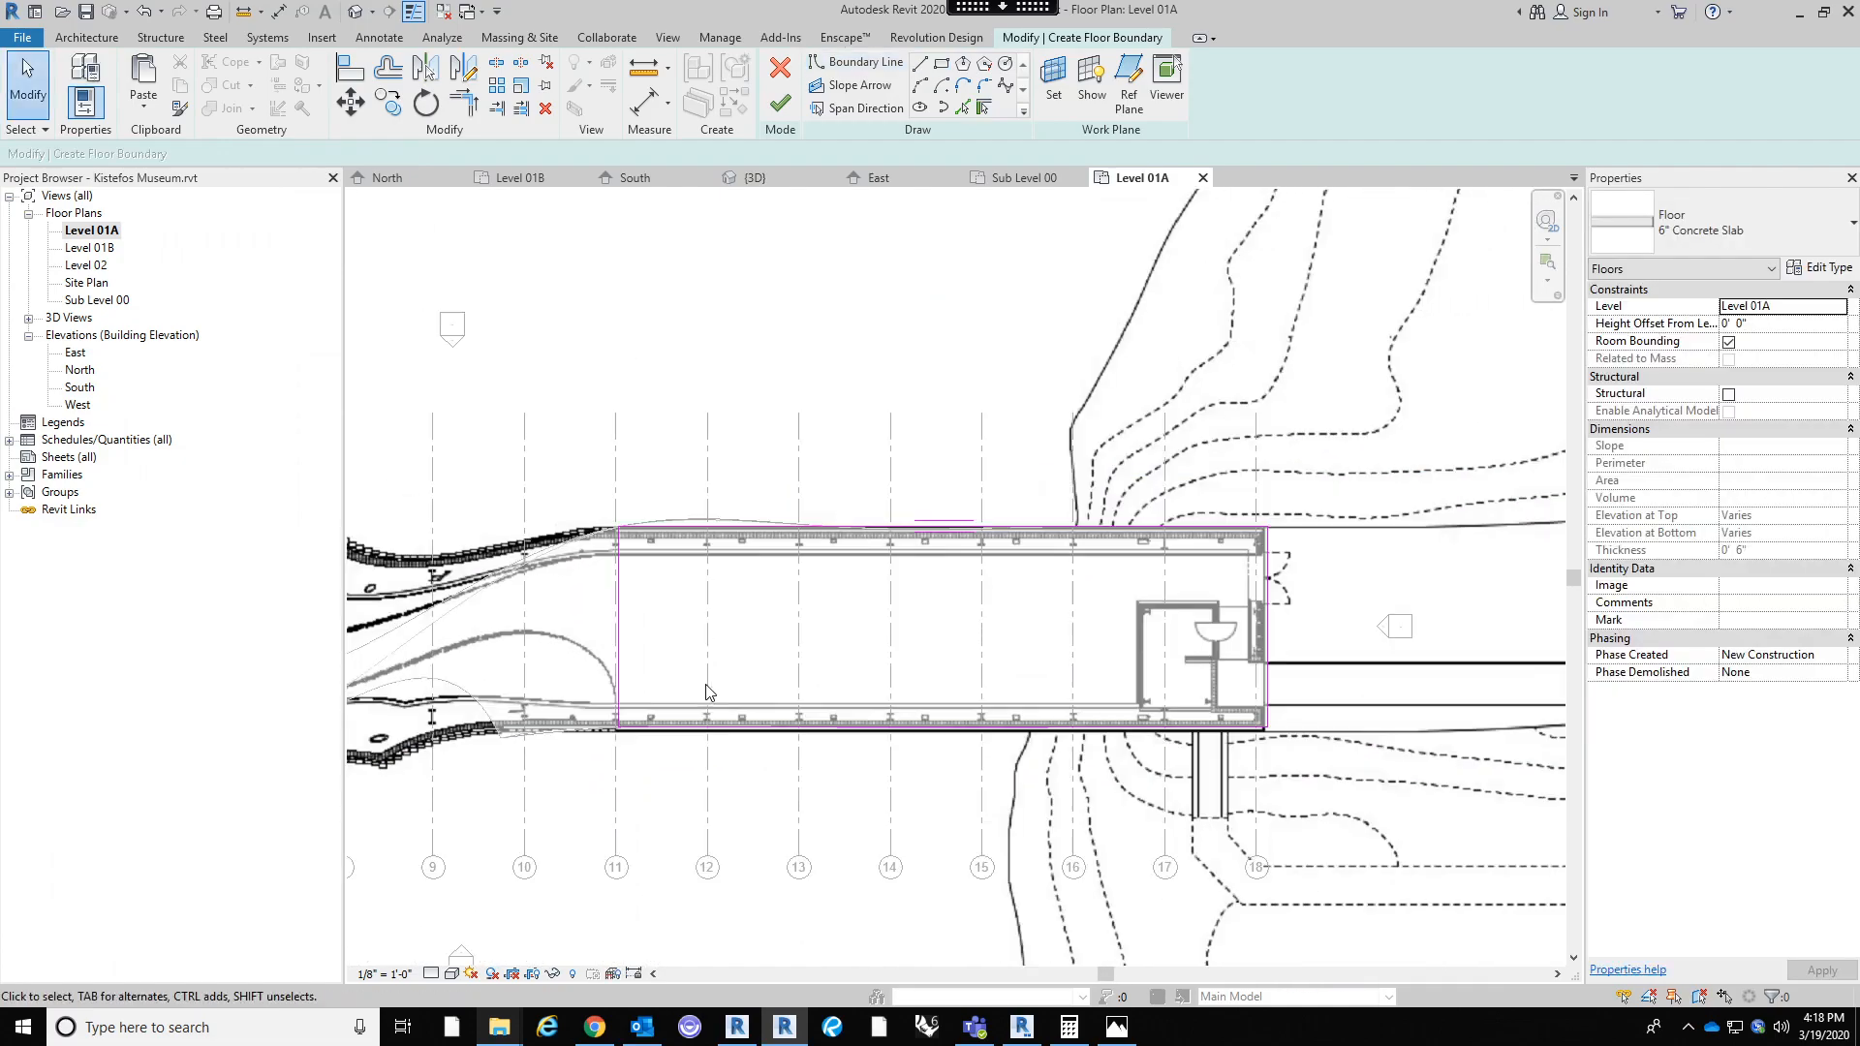
Offset the north, east and south floor boundary lines 1'-0" inward without copying, and finish the floor
{"action": "left_click", "coordinate": [397, 73]}
{"action": "left_click", "coordinate": [835, 535]}
{"action": "left_click", "coordinate": [1275, 579]}
{"action": "left_click", "coordinate": [1154, 723]}
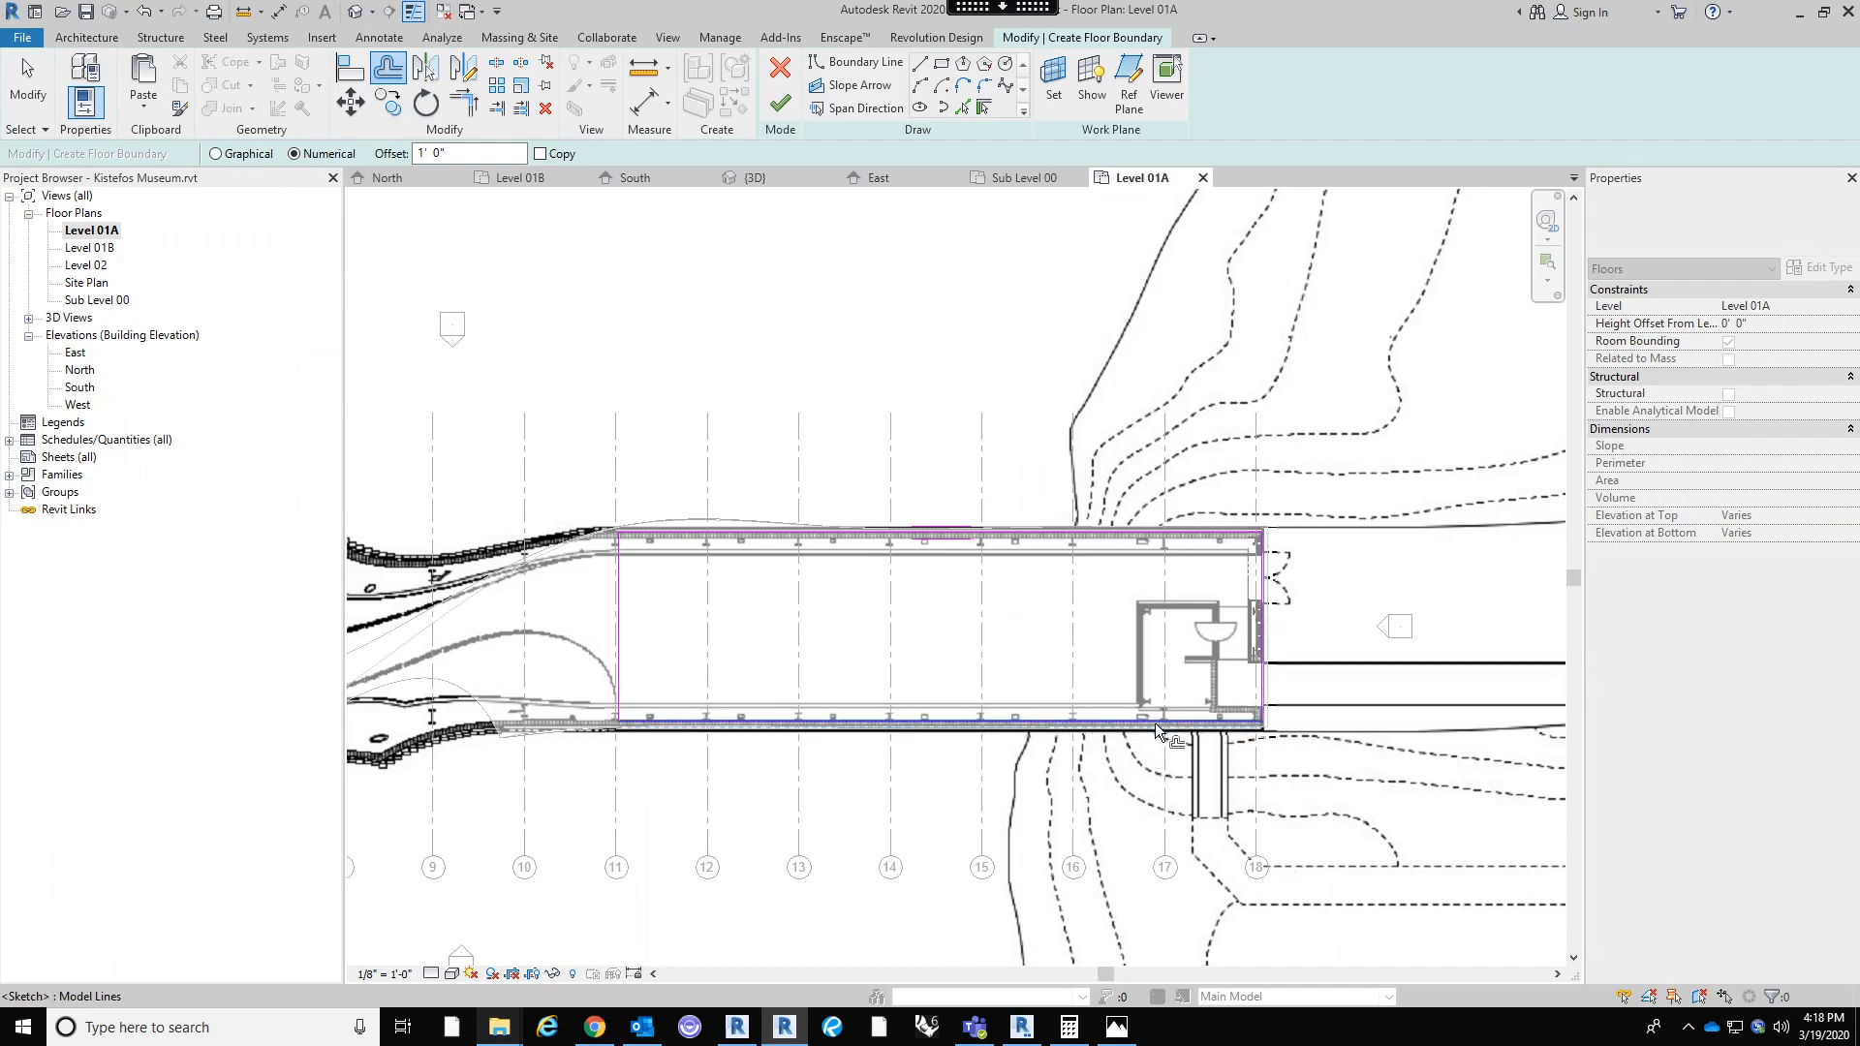
{"action": "left_click", "coordinate": [788, 108]}
{"action": "middle_click_drag", "start_coordinate": [1160, 361], "coordinate": [1371, 368]}
{"action": "key", "text": "Escape"}
Examine both floor slabs inside the twisted mass in the 3D view, and open the South elevation
{"action": "scroll", "coordinate": [1371, 368], "scroll_direction": "down", "scroll_amount": 2}
{"action": "middle_click_drag", "start_coordinate": [946, 432], "coordinate": [1037, 447]}
{"action": "scroll", "coordinate": [1037, 447], "scroll_direction": "down", "scroll_amount": 2}
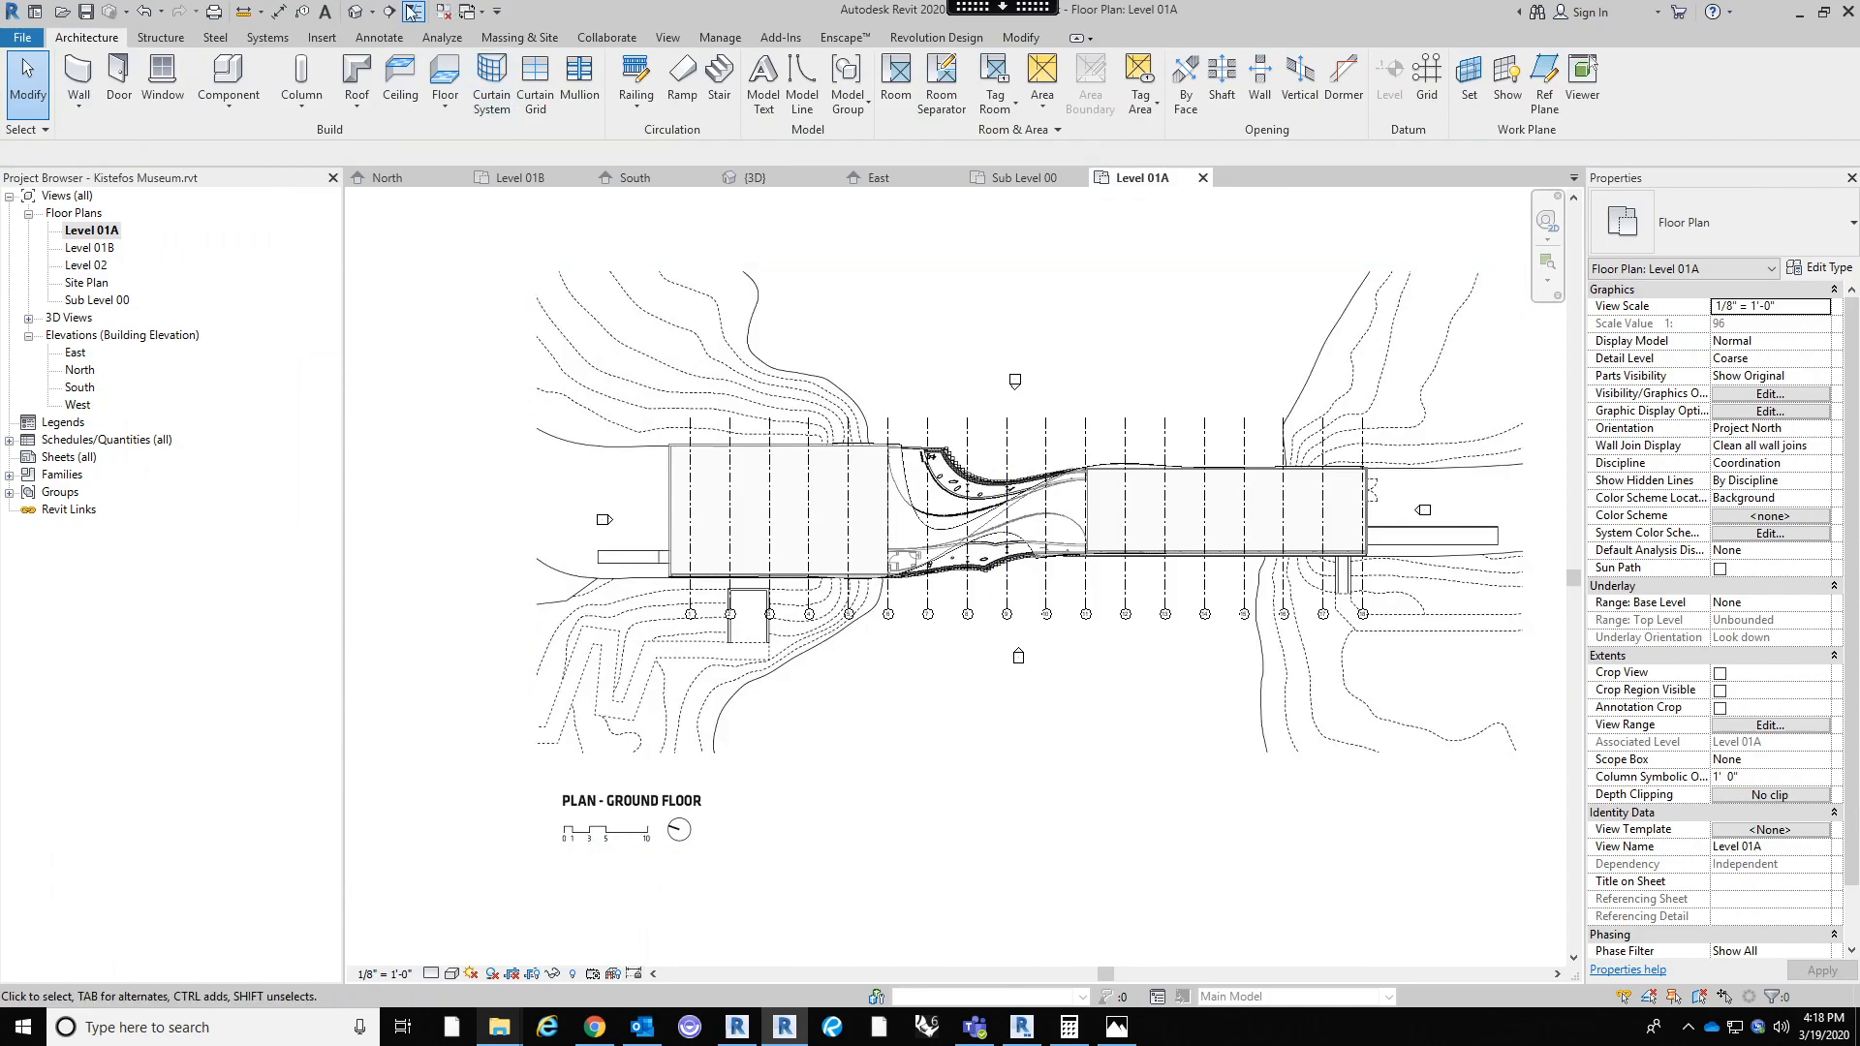
{"action": "left_click", "coordinate": [358, 20]}
{"action": "scroll", "coordinate": [896, 431], "scroll_direction": "down", "scroll_amount": 2}
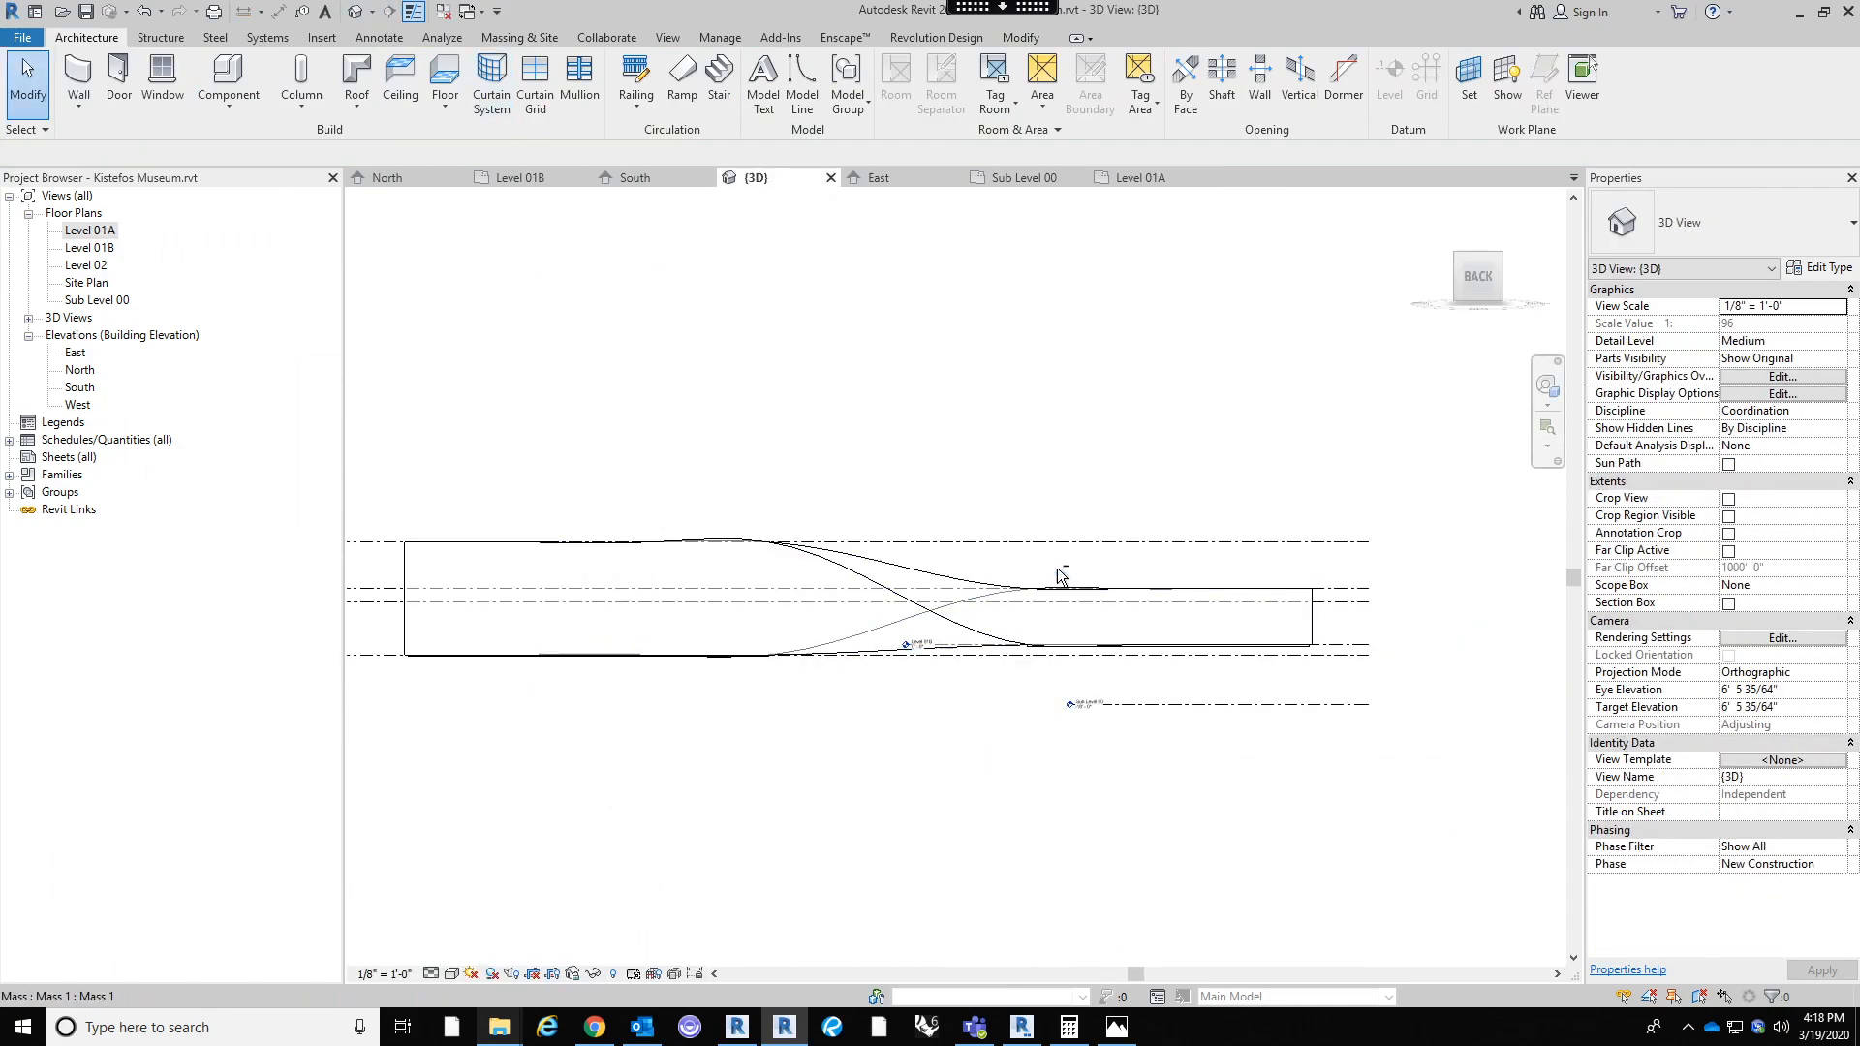
{"action": "middle_click_drag", "start_coordinate": [1107, 616], "coordinate": [684, 612], "text": "shift"}
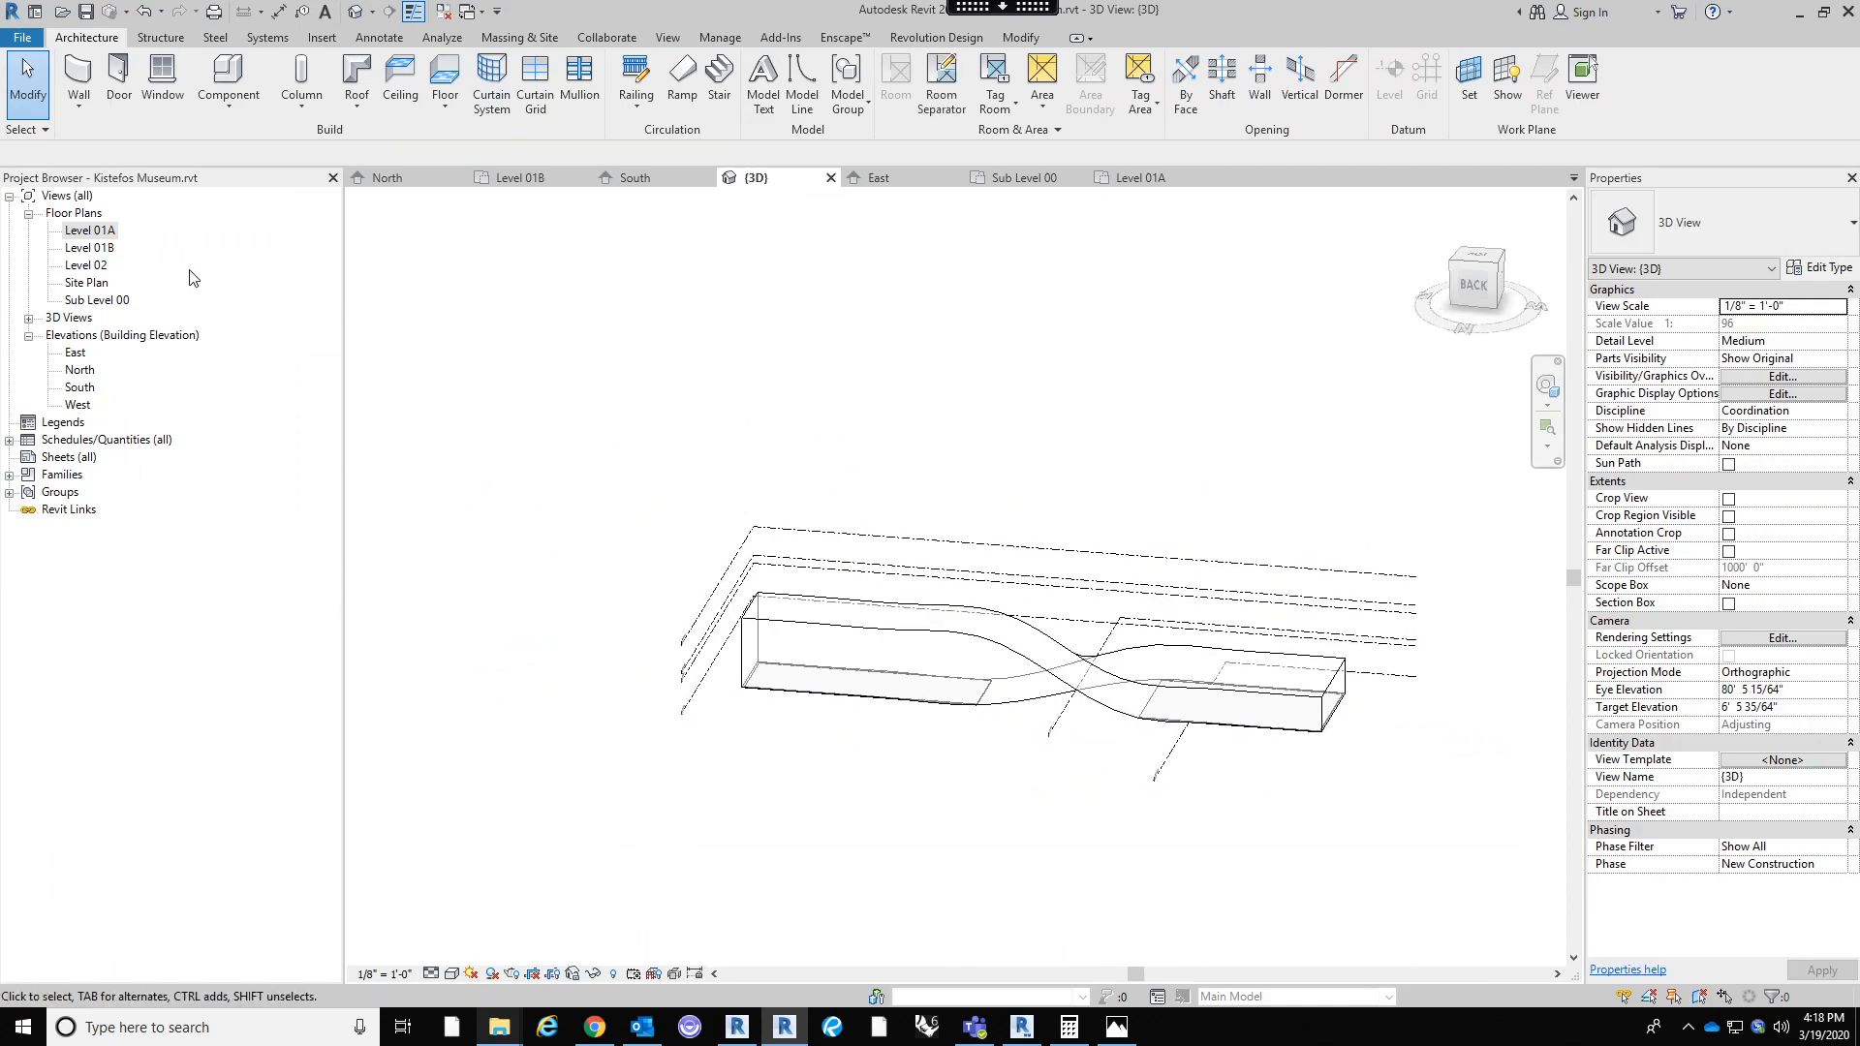
{"action": "double_click", "coordinate": [81, 371]}
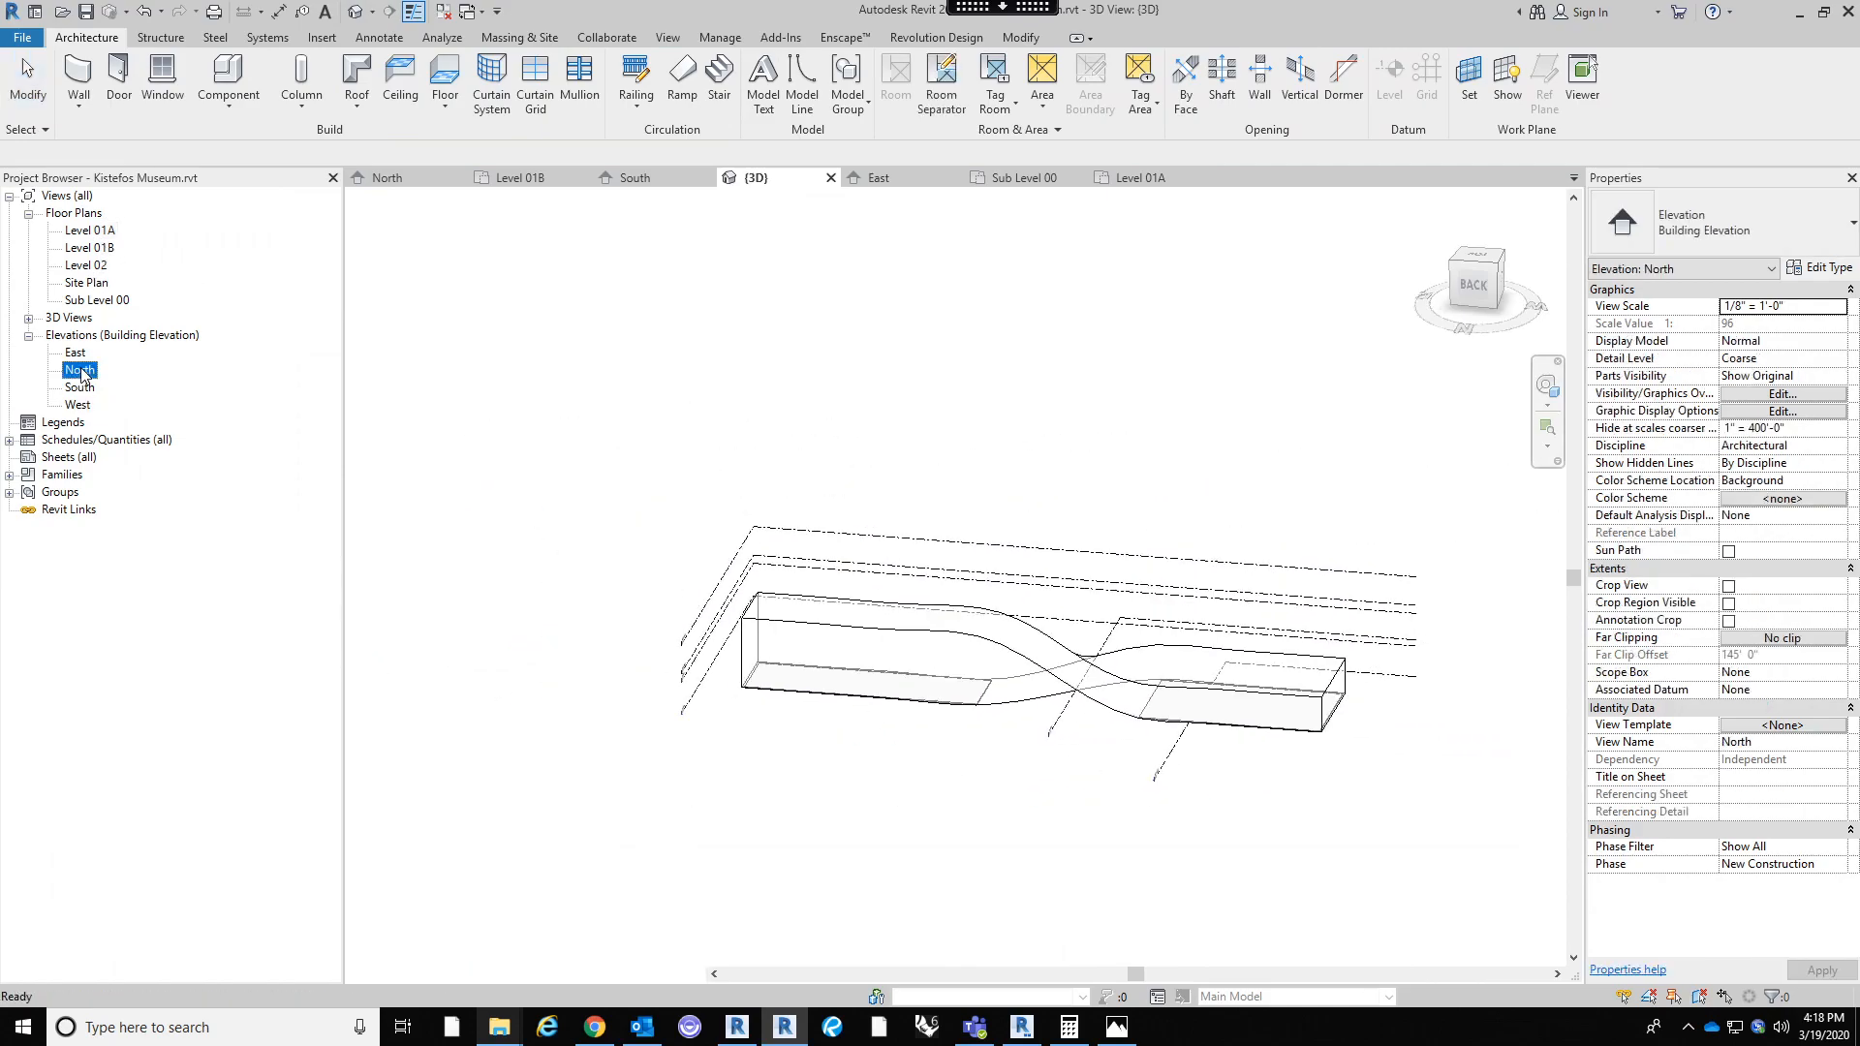
{"action": "double_click", "coordinate": [80, 387]}
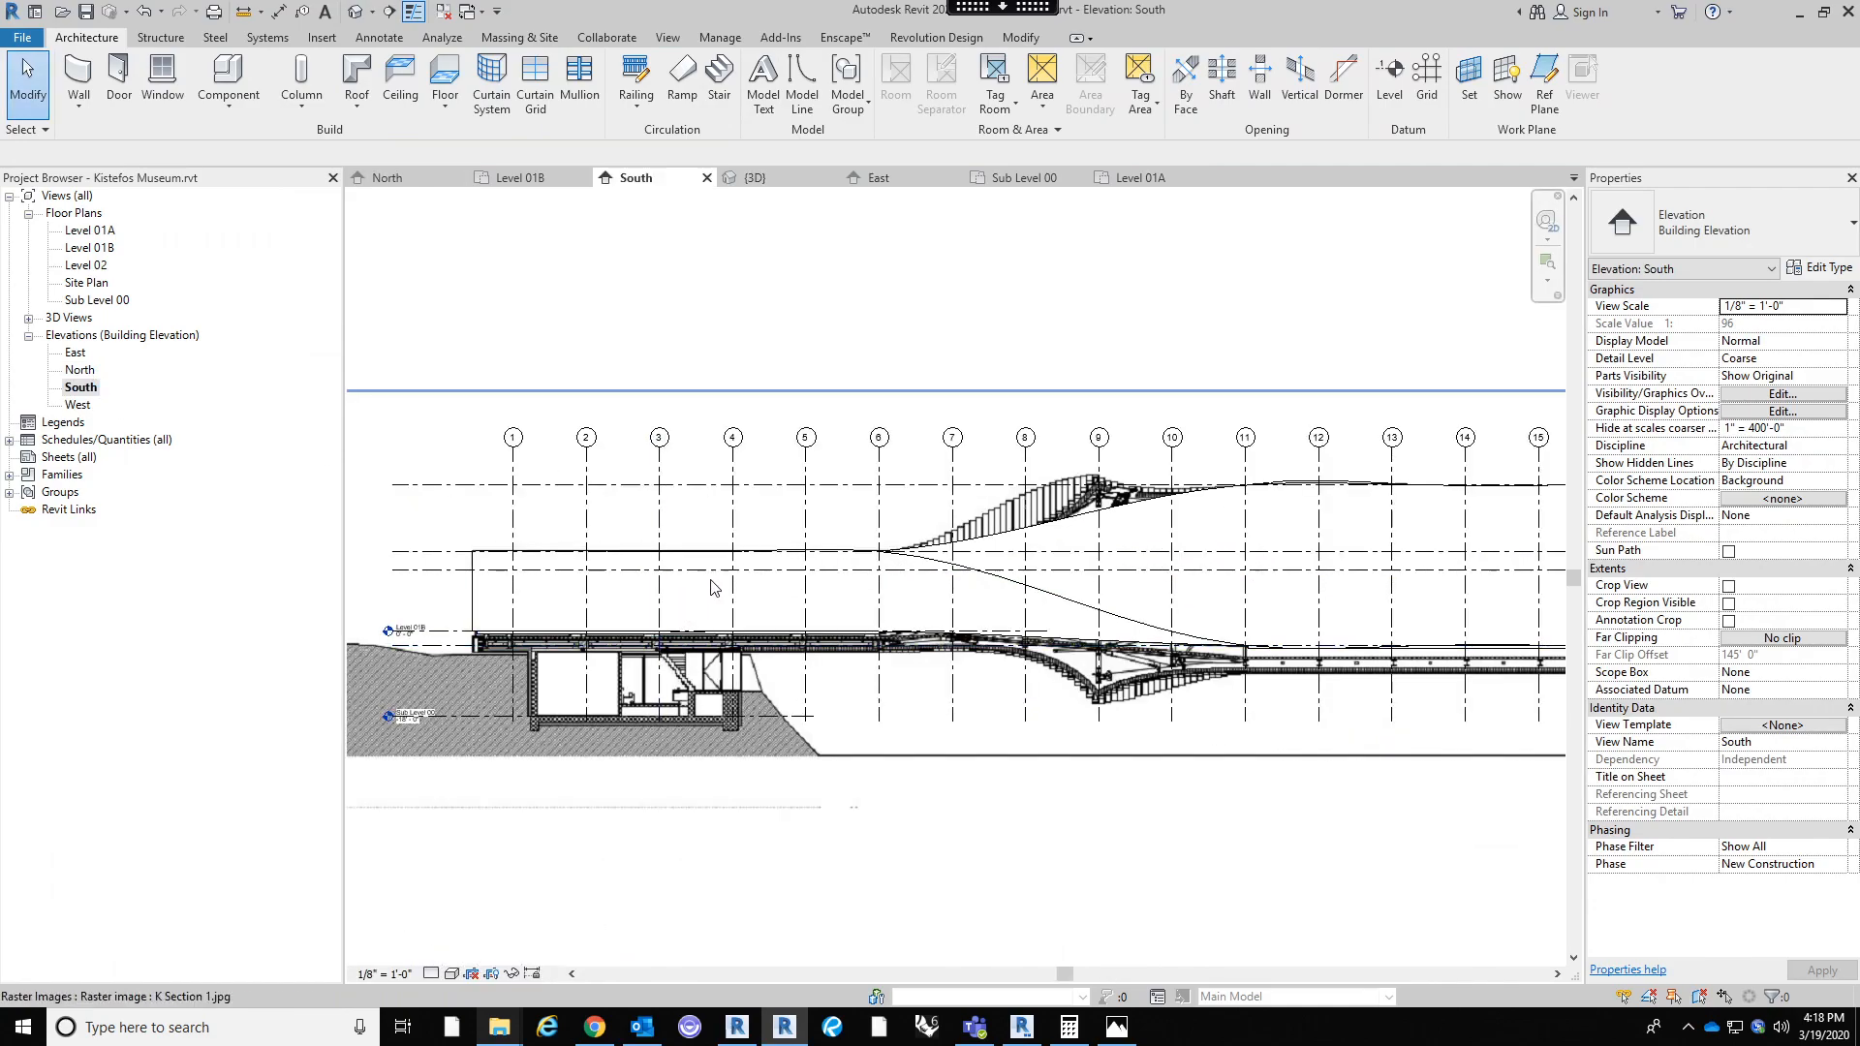
{"action": "left_click", "coordinate": [769, 555]}
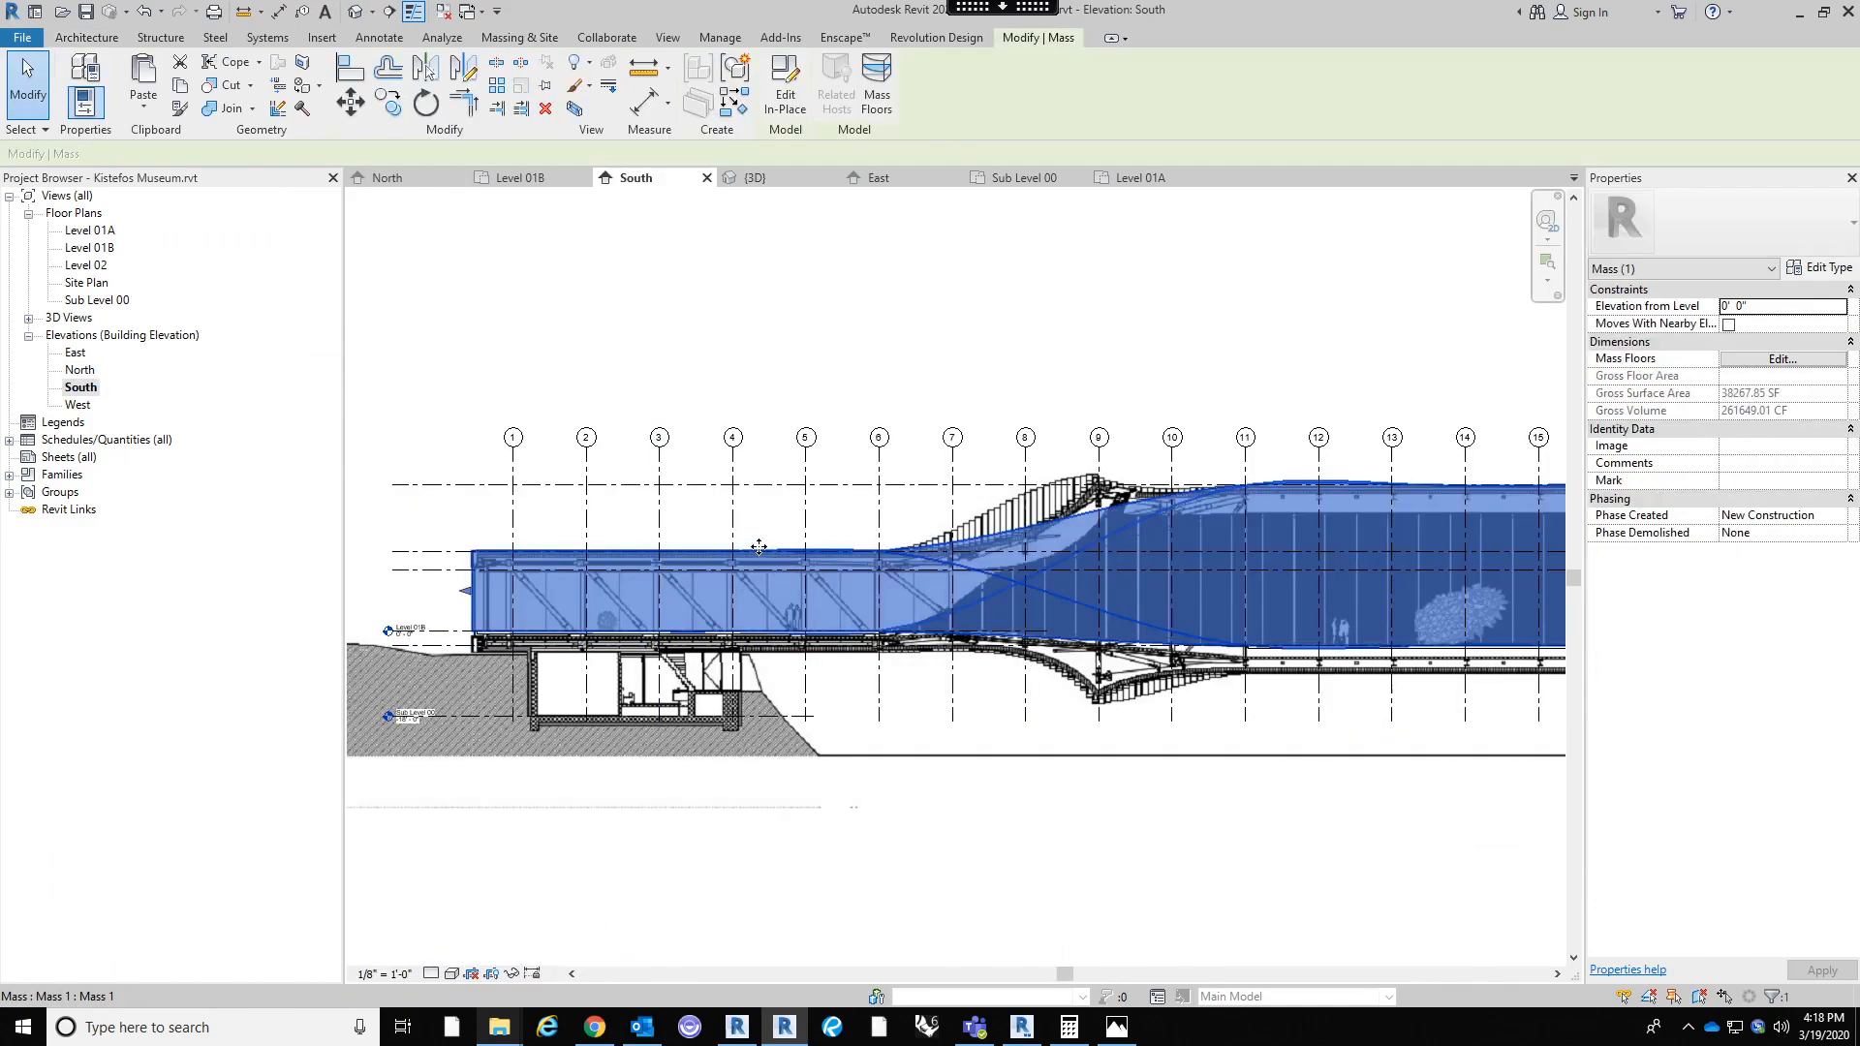
{"action": "middle_click_drag", "start_coordinate": [931, 493], "coordinate": [540, 488]}
{"action": "scroll", "coordinate": [1142, 496], "scroll_direction": "down", "scroll_amount": 3}
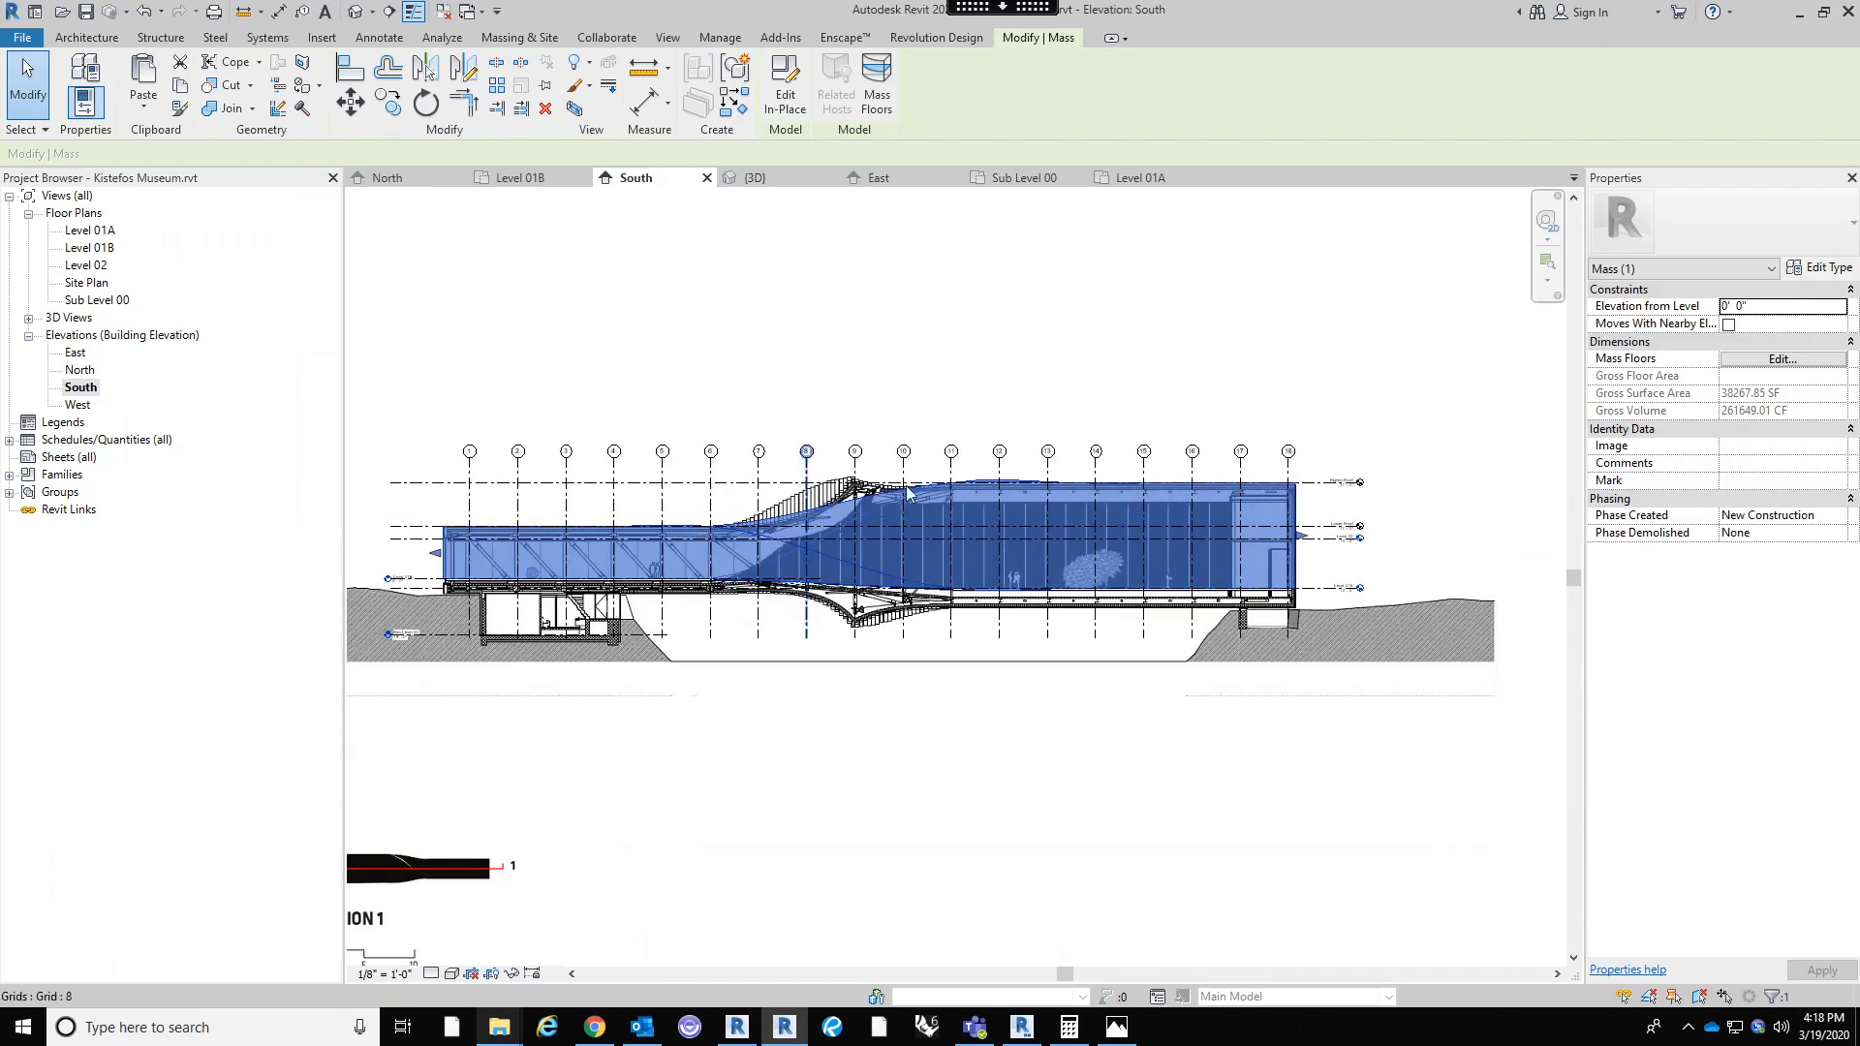
{"action": "right_click", "coordinate": [1108, 459]}
{"action": "left_click", "coordinate": [1012, 526]}
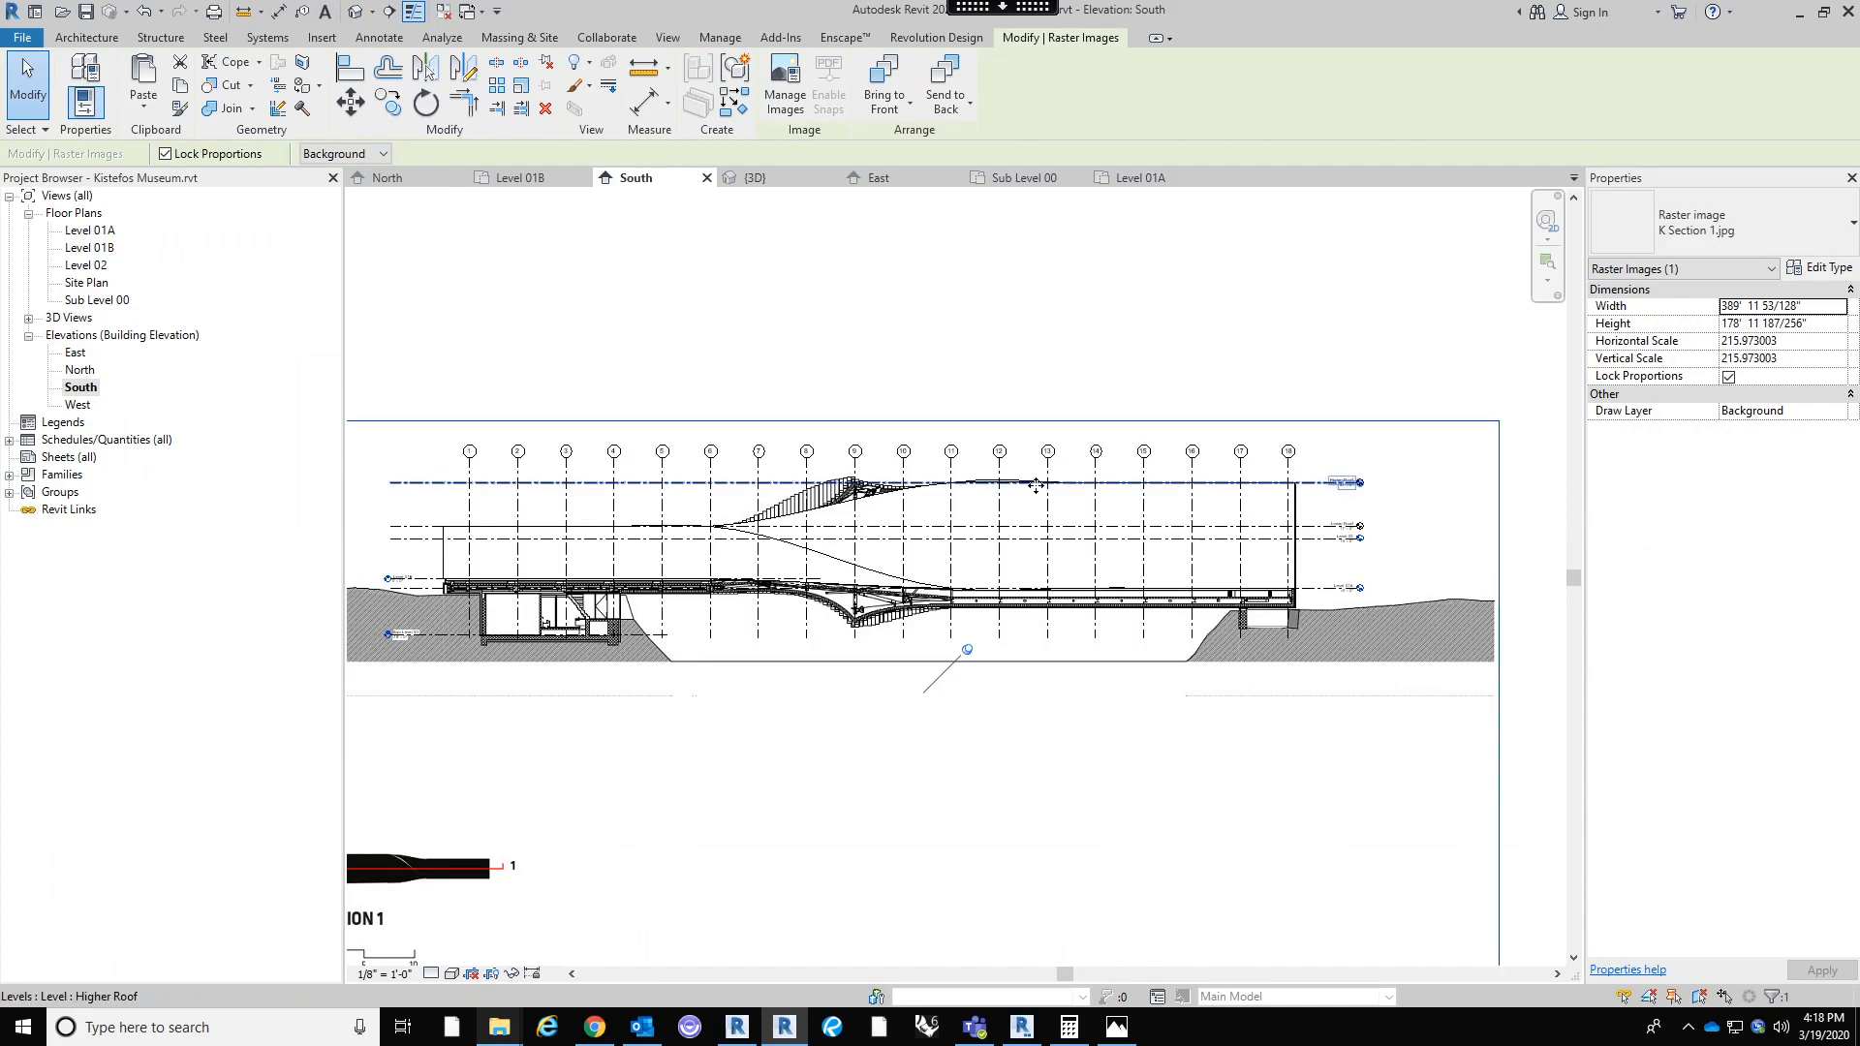
{"action": "key", "text": "Escape"}
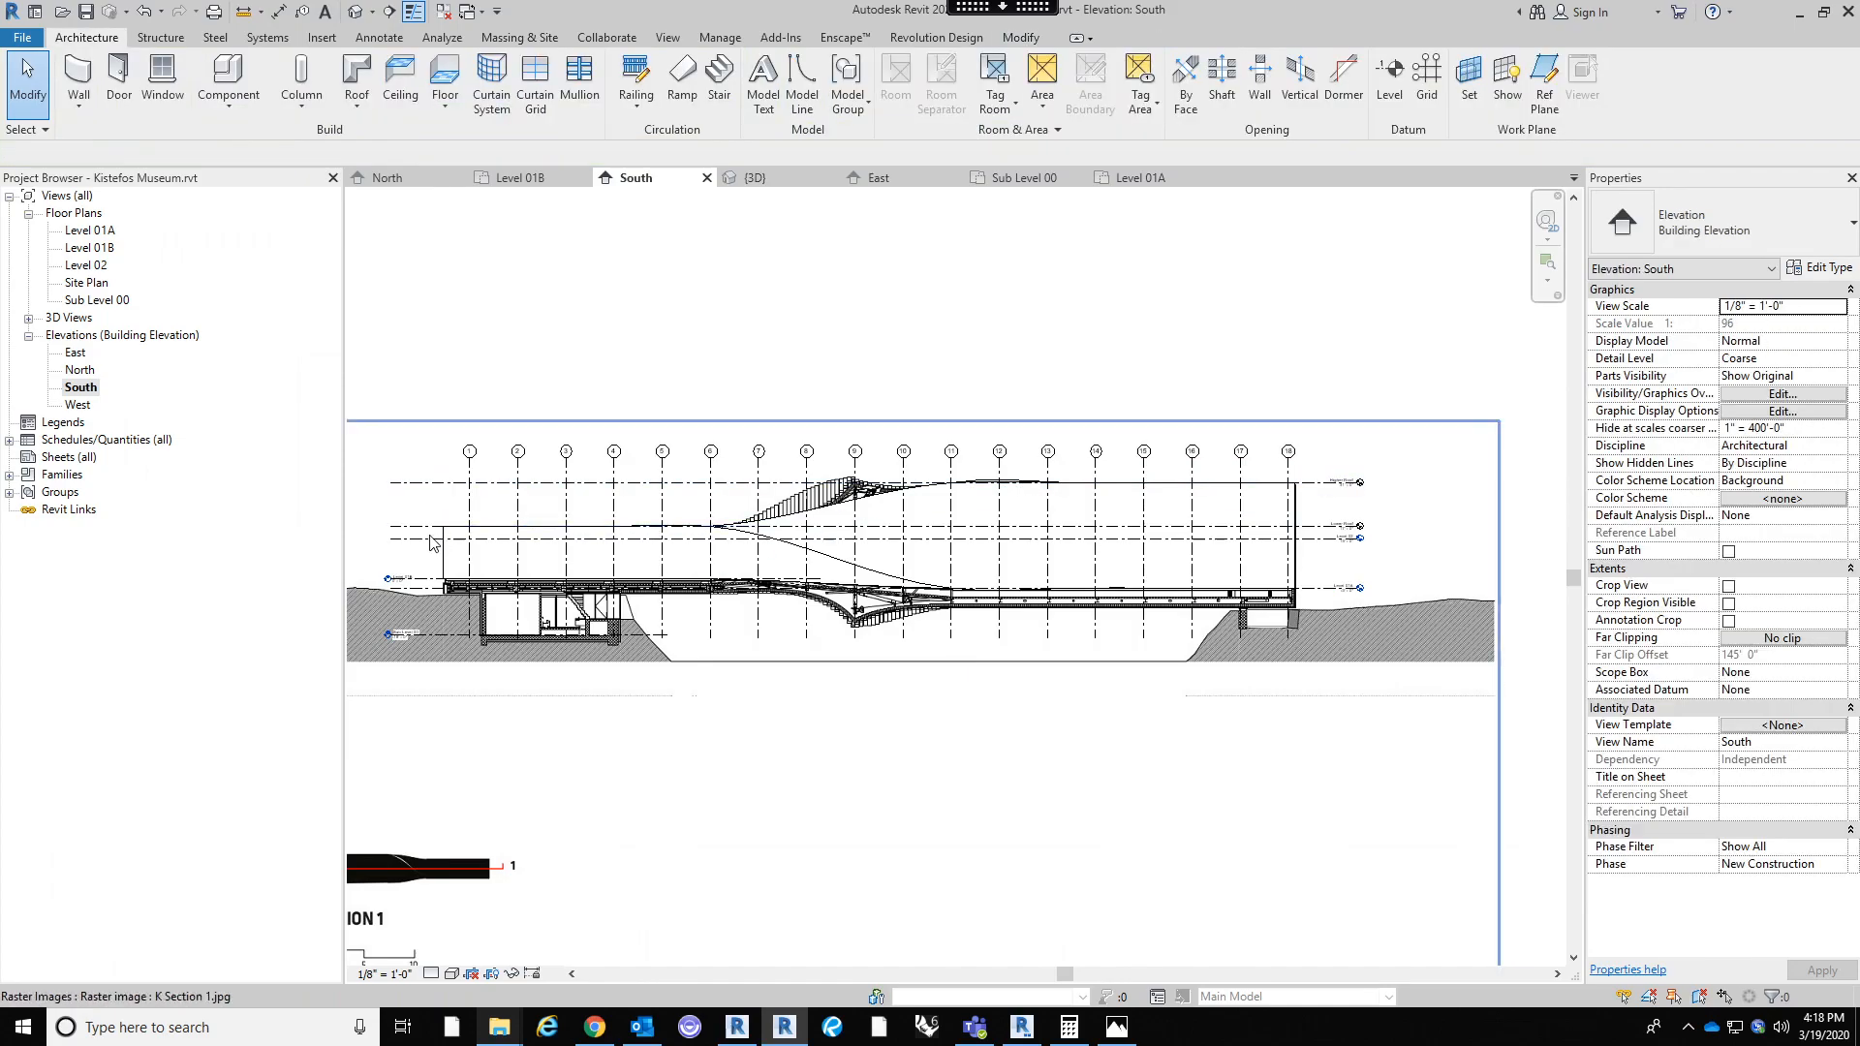
Override the mass's graphics by element in the South elevation, setting its surface transparency to 68
{"action": "right_click", "coordinate": [504, 529]}
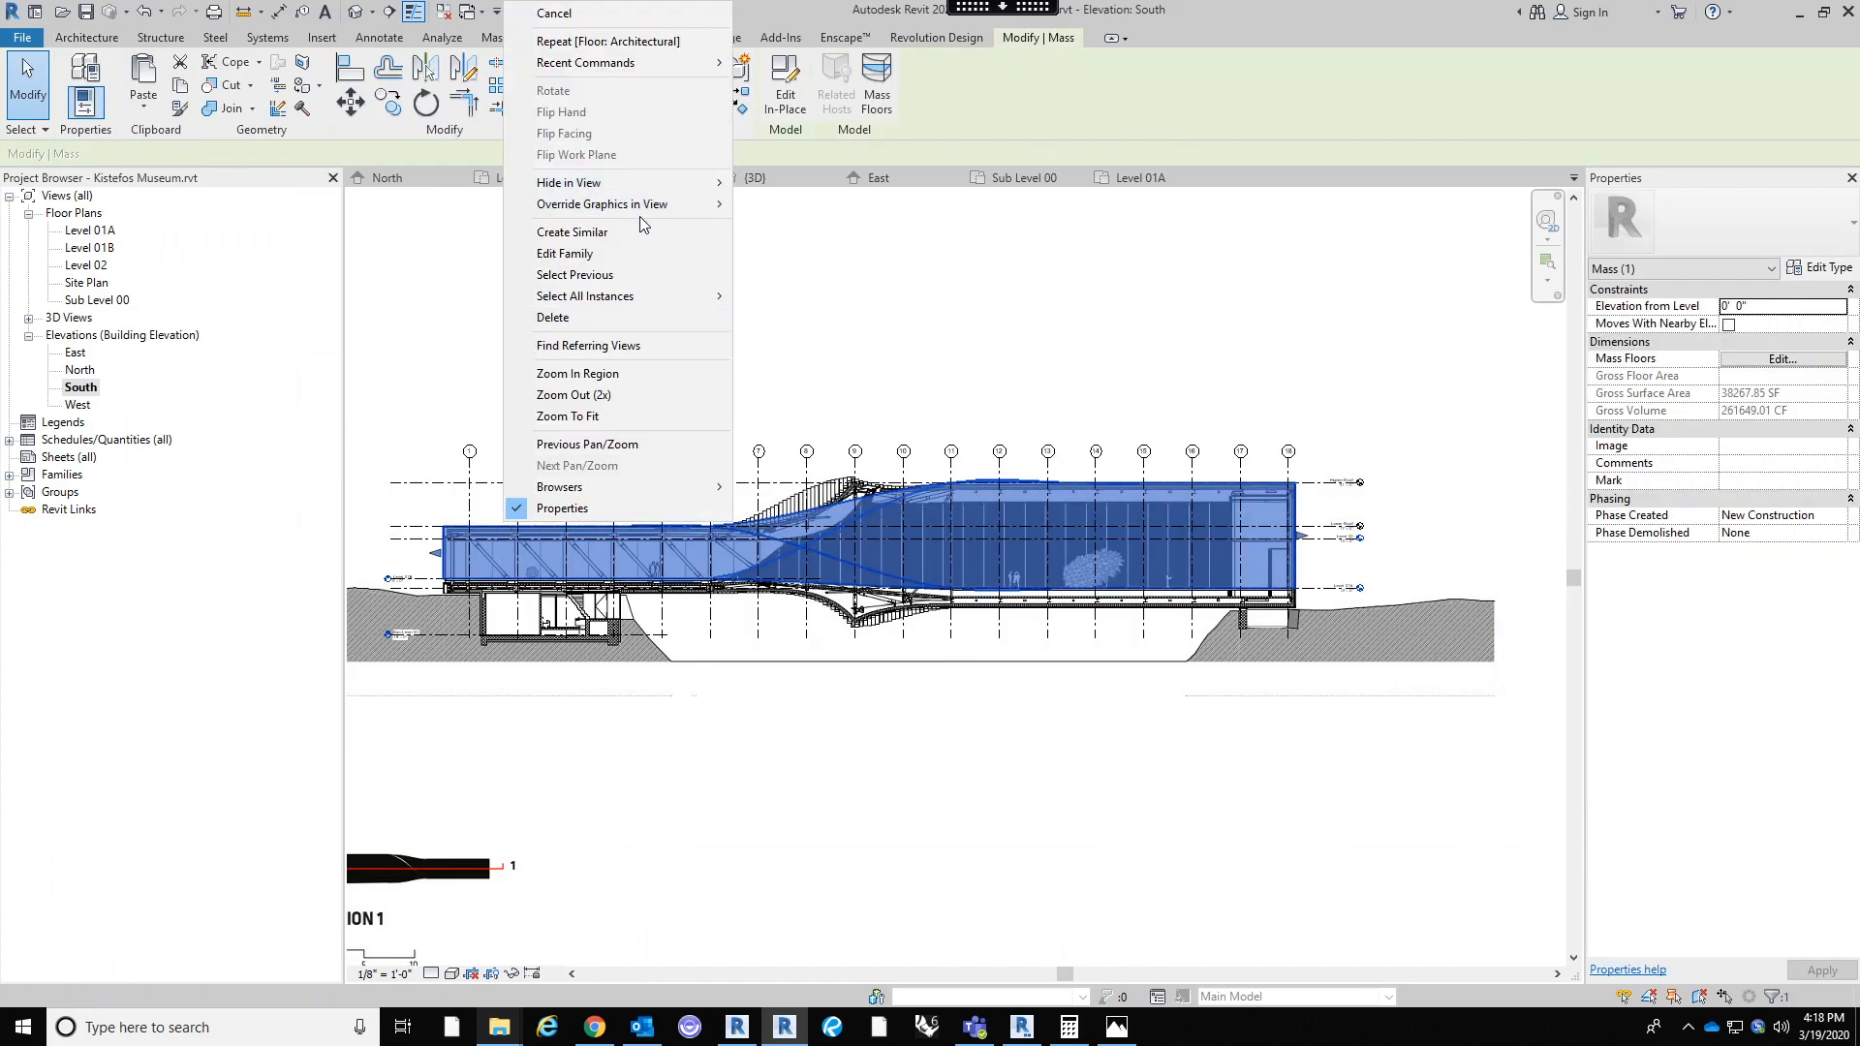
{"action": "mouse_move", "coordinate": [612, 207]}
{"action": "left_click", "coordinate": [765, 204]}
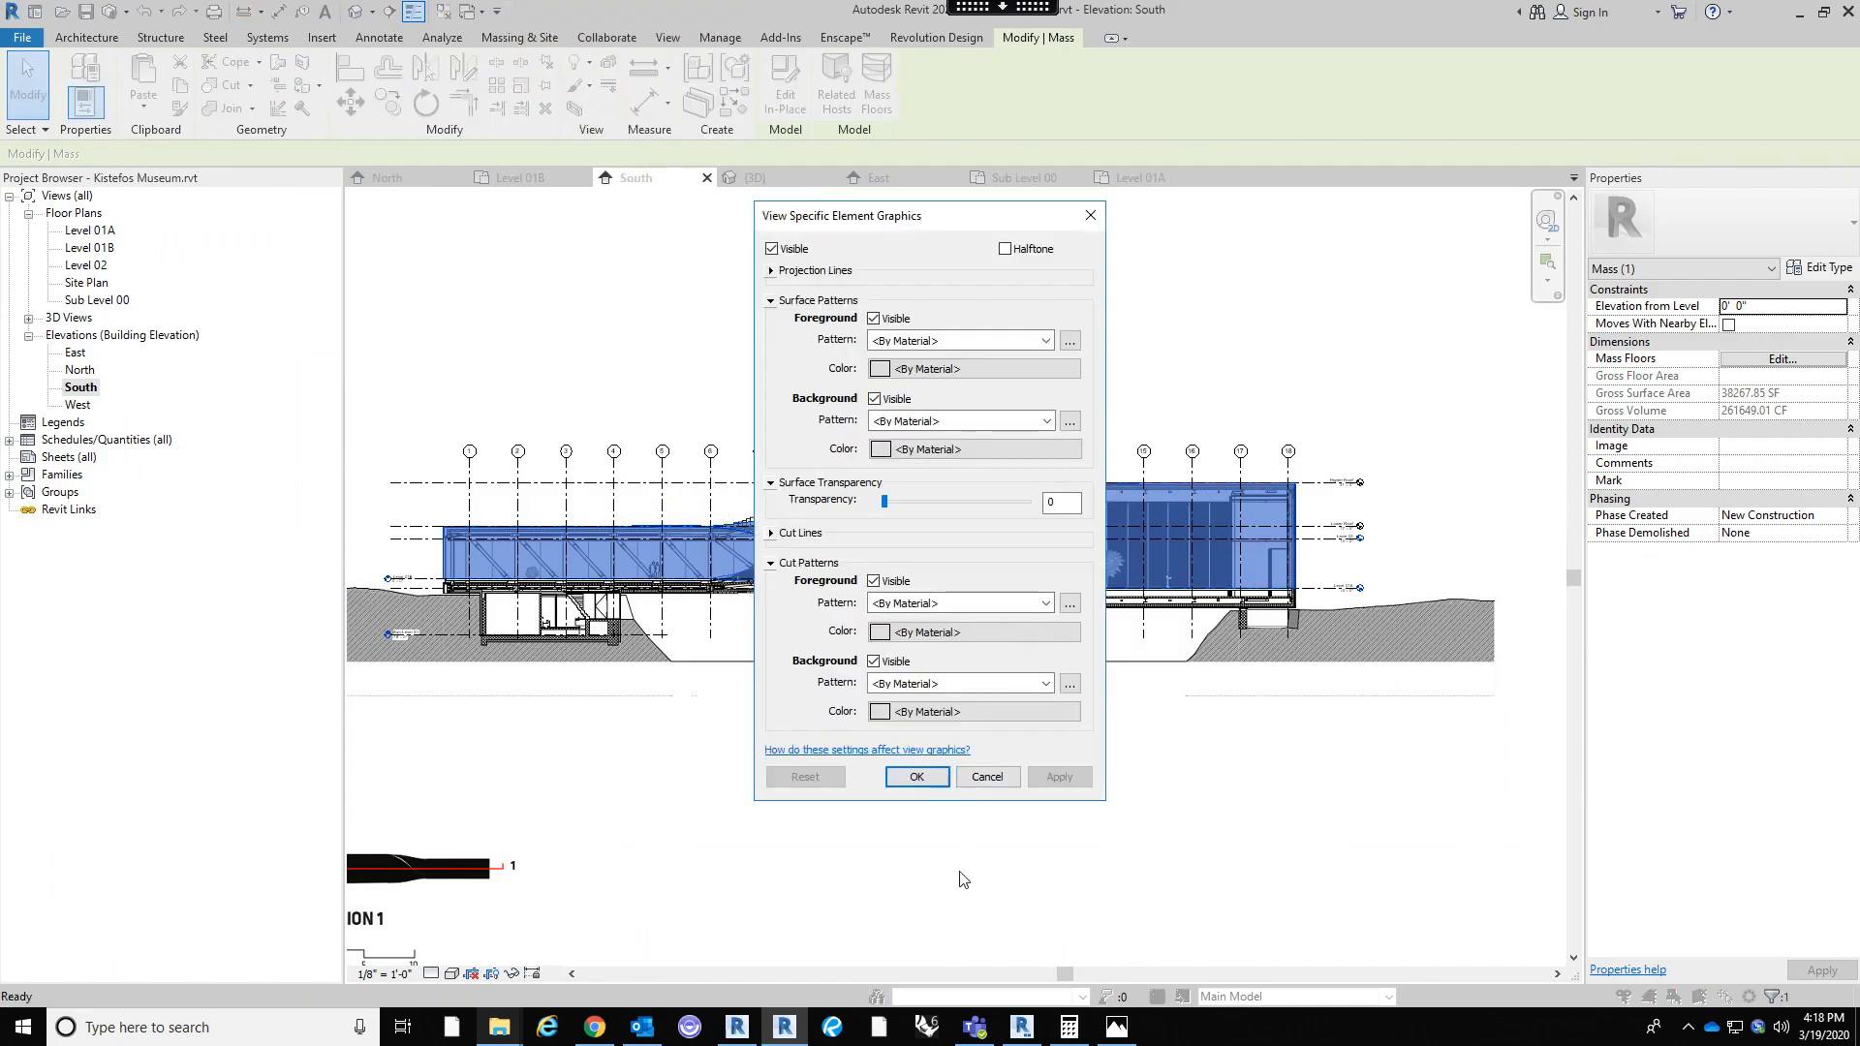
{"action": "left_click_drag", "start_coordinate": [891, 217], "coordinate": [1096, 209]}
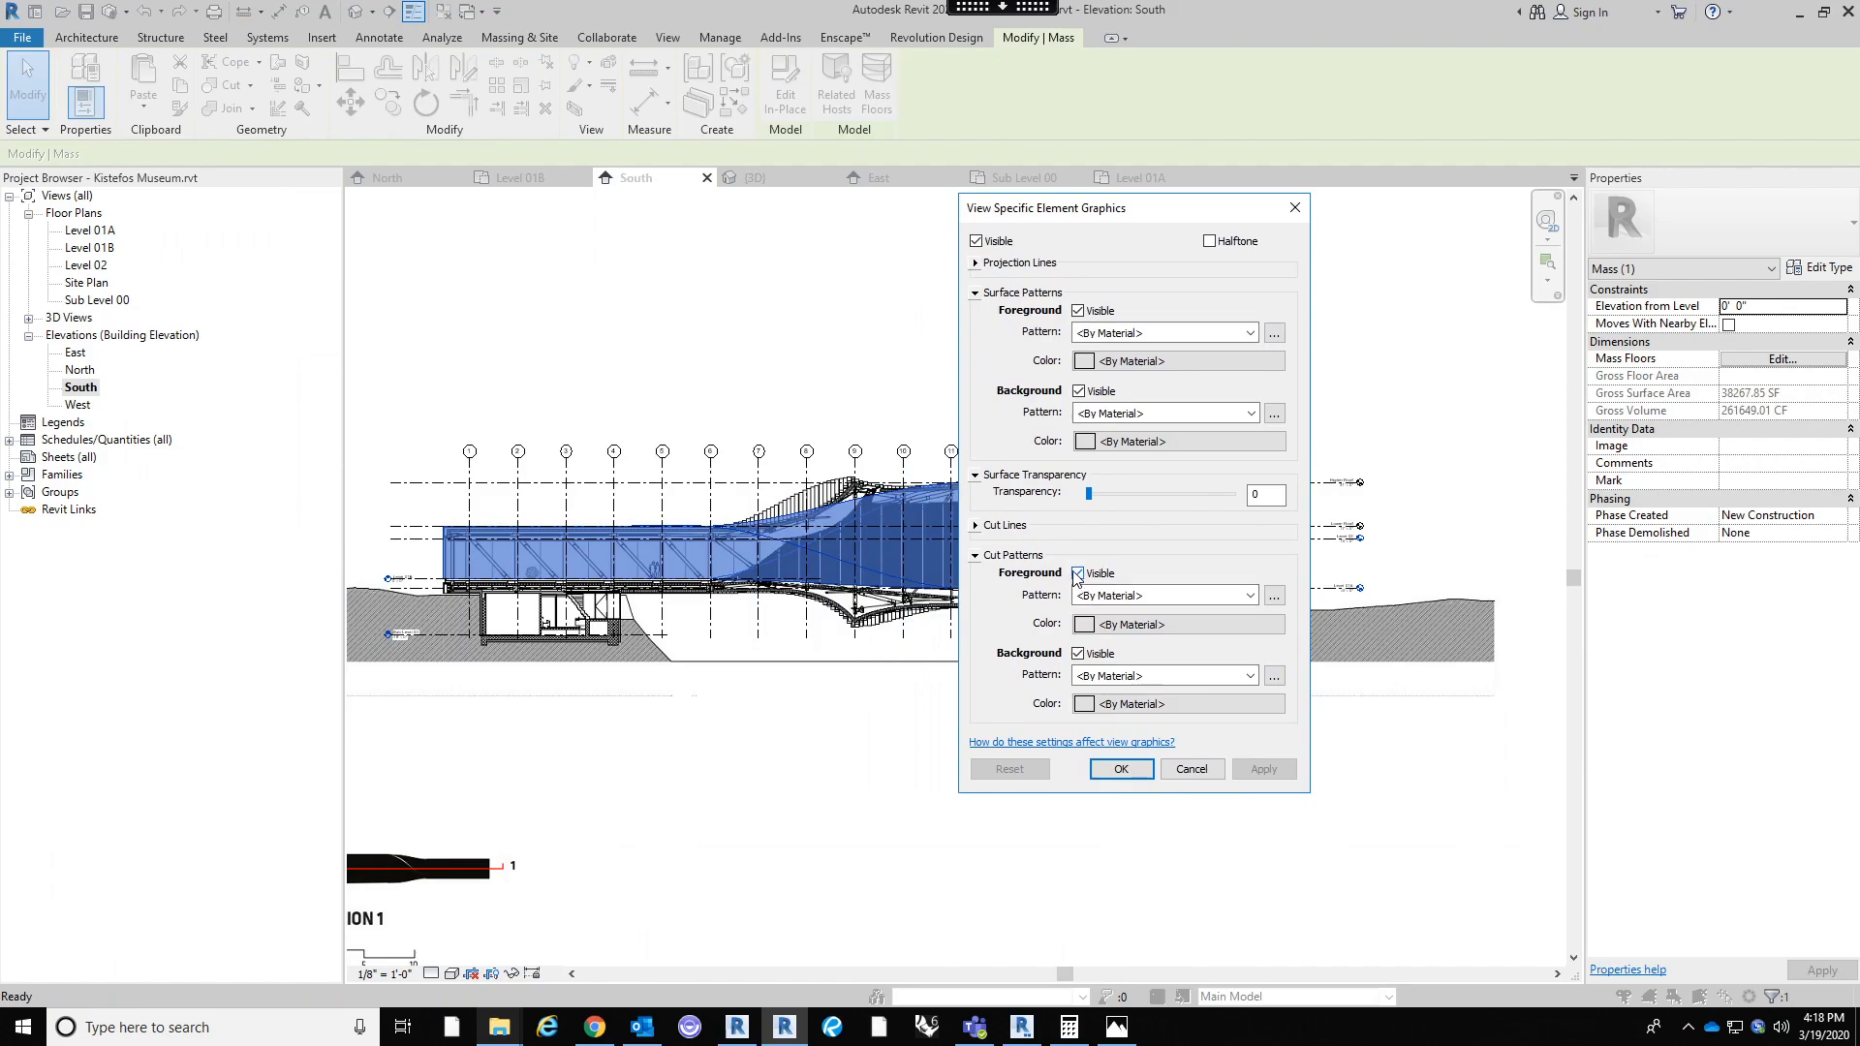
{"action": "left_click_drag", "start_coordinate": [1089, 494], "coordinate": [1186, 494]}
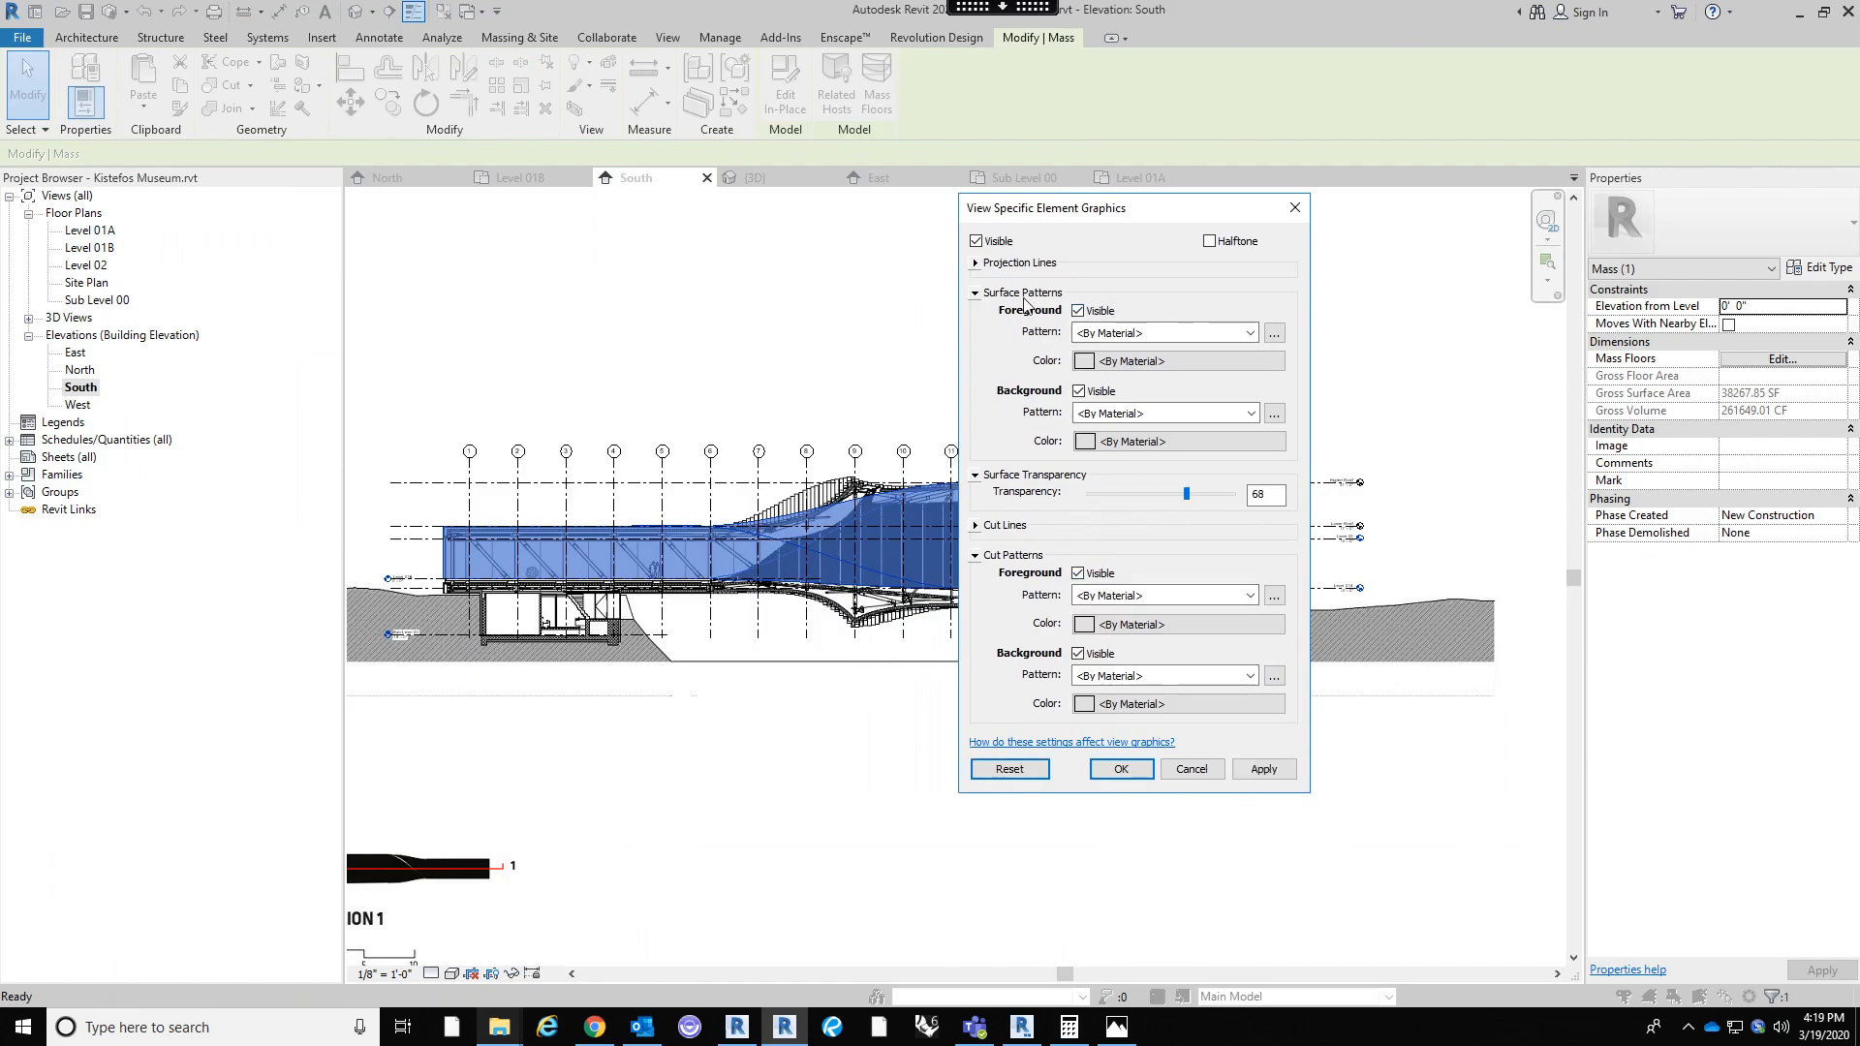
{"action": "left_click", "coordinate": [1120, 776]}
{"action": "left_click", "coordinate": [1079, 859]}
{"action": "left_click", "coordinate": [1042, 307]}
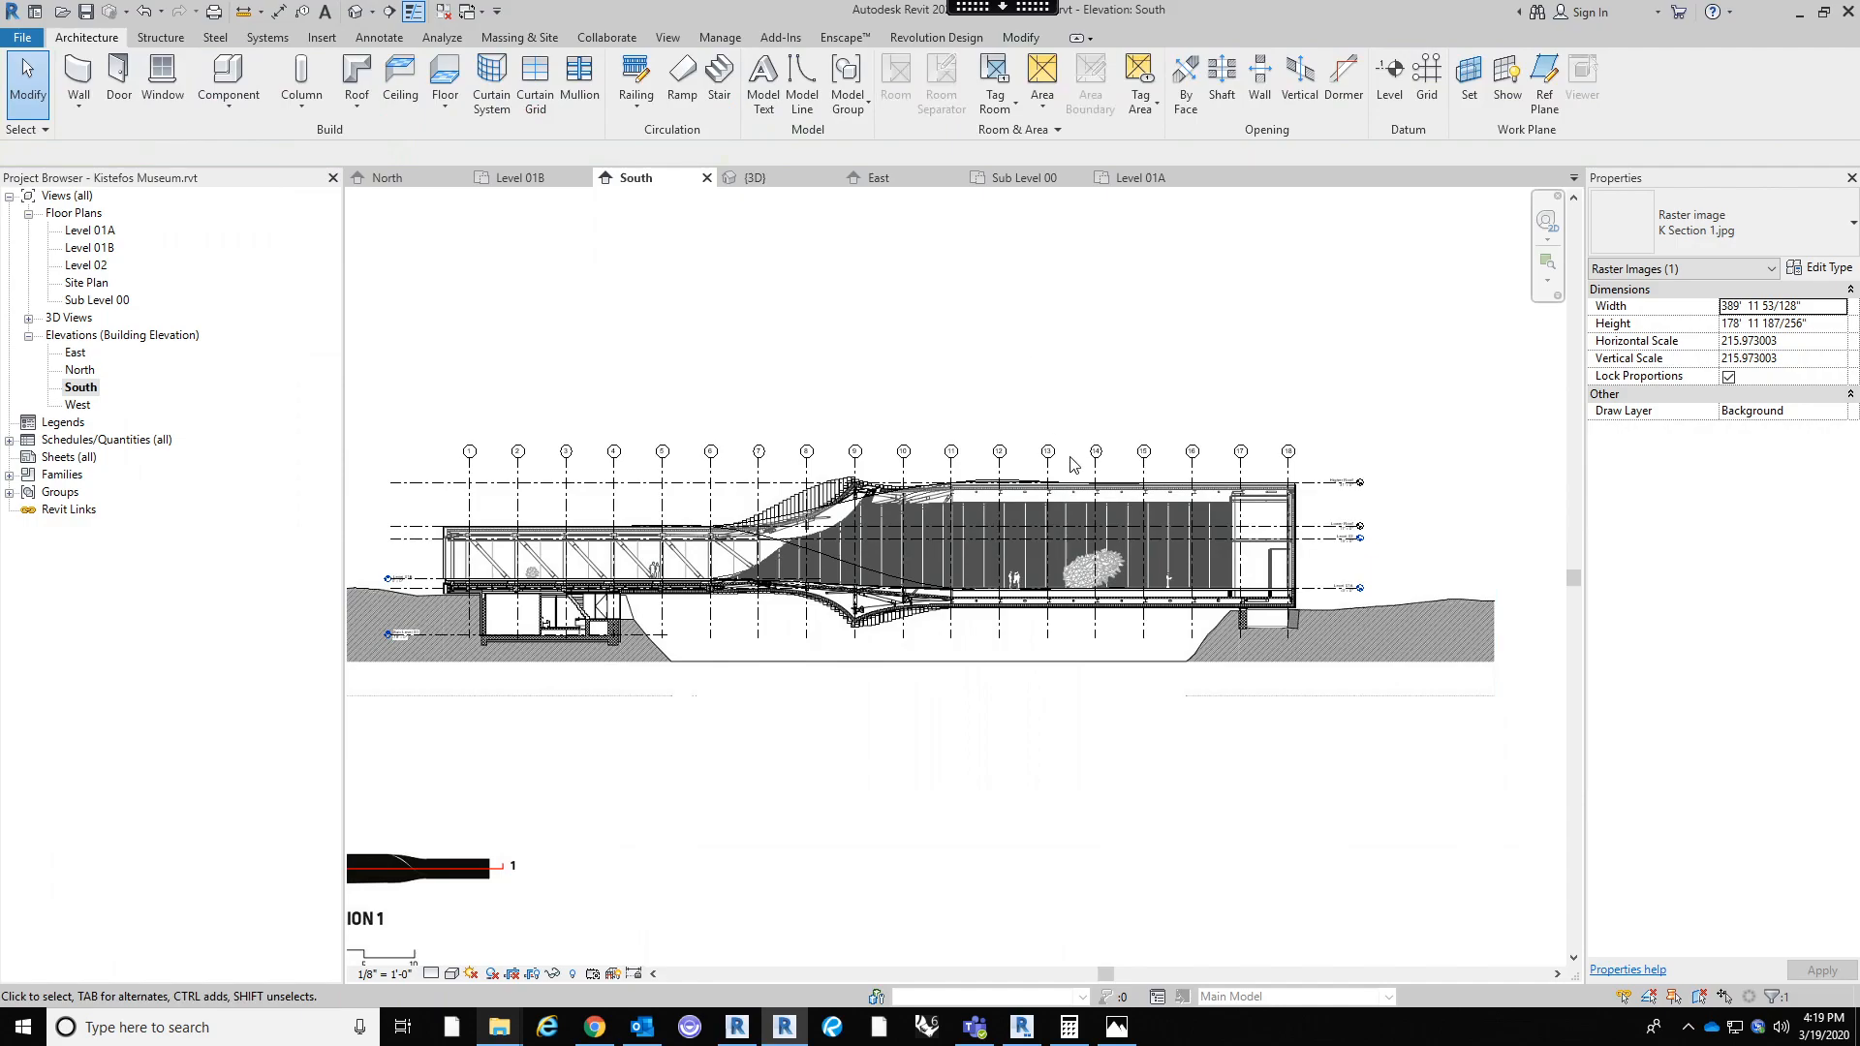
Examine the section drawing through the transparent mass around grids 9 to 18 in the South elevation
{"action": "scroll", "coordinate": [1155, 539], "scroll_direction": "up", "scroll_amount": 5}
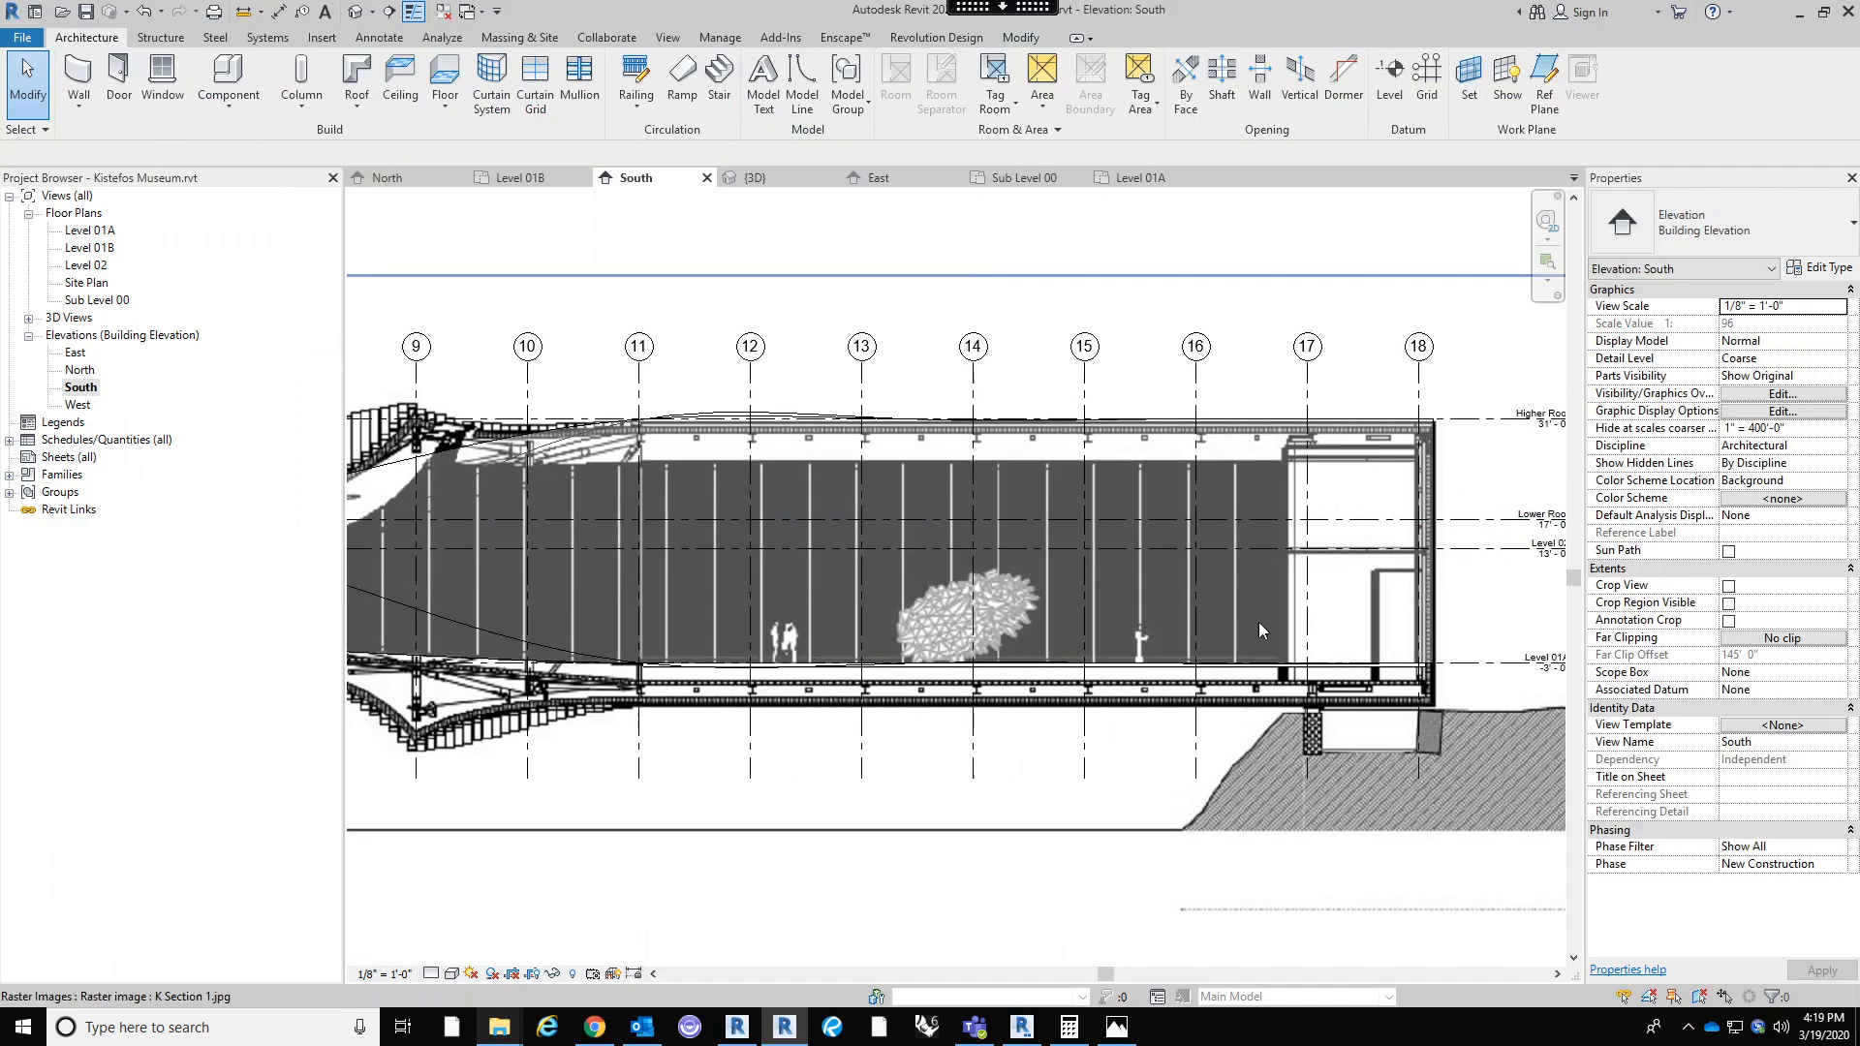
{"action": "scroll", "coordinate": [1259, 623], "scroll_direction": "down", "scroll_amount": 2}
{"action": "middle_click_drag", "start_coordinate": [1022, 638], "coordinate": [916, 615]}
{"action": "scroll", "coordinate": [1264, 547], "scroll_direction": "up", "scroll_amount": 2}
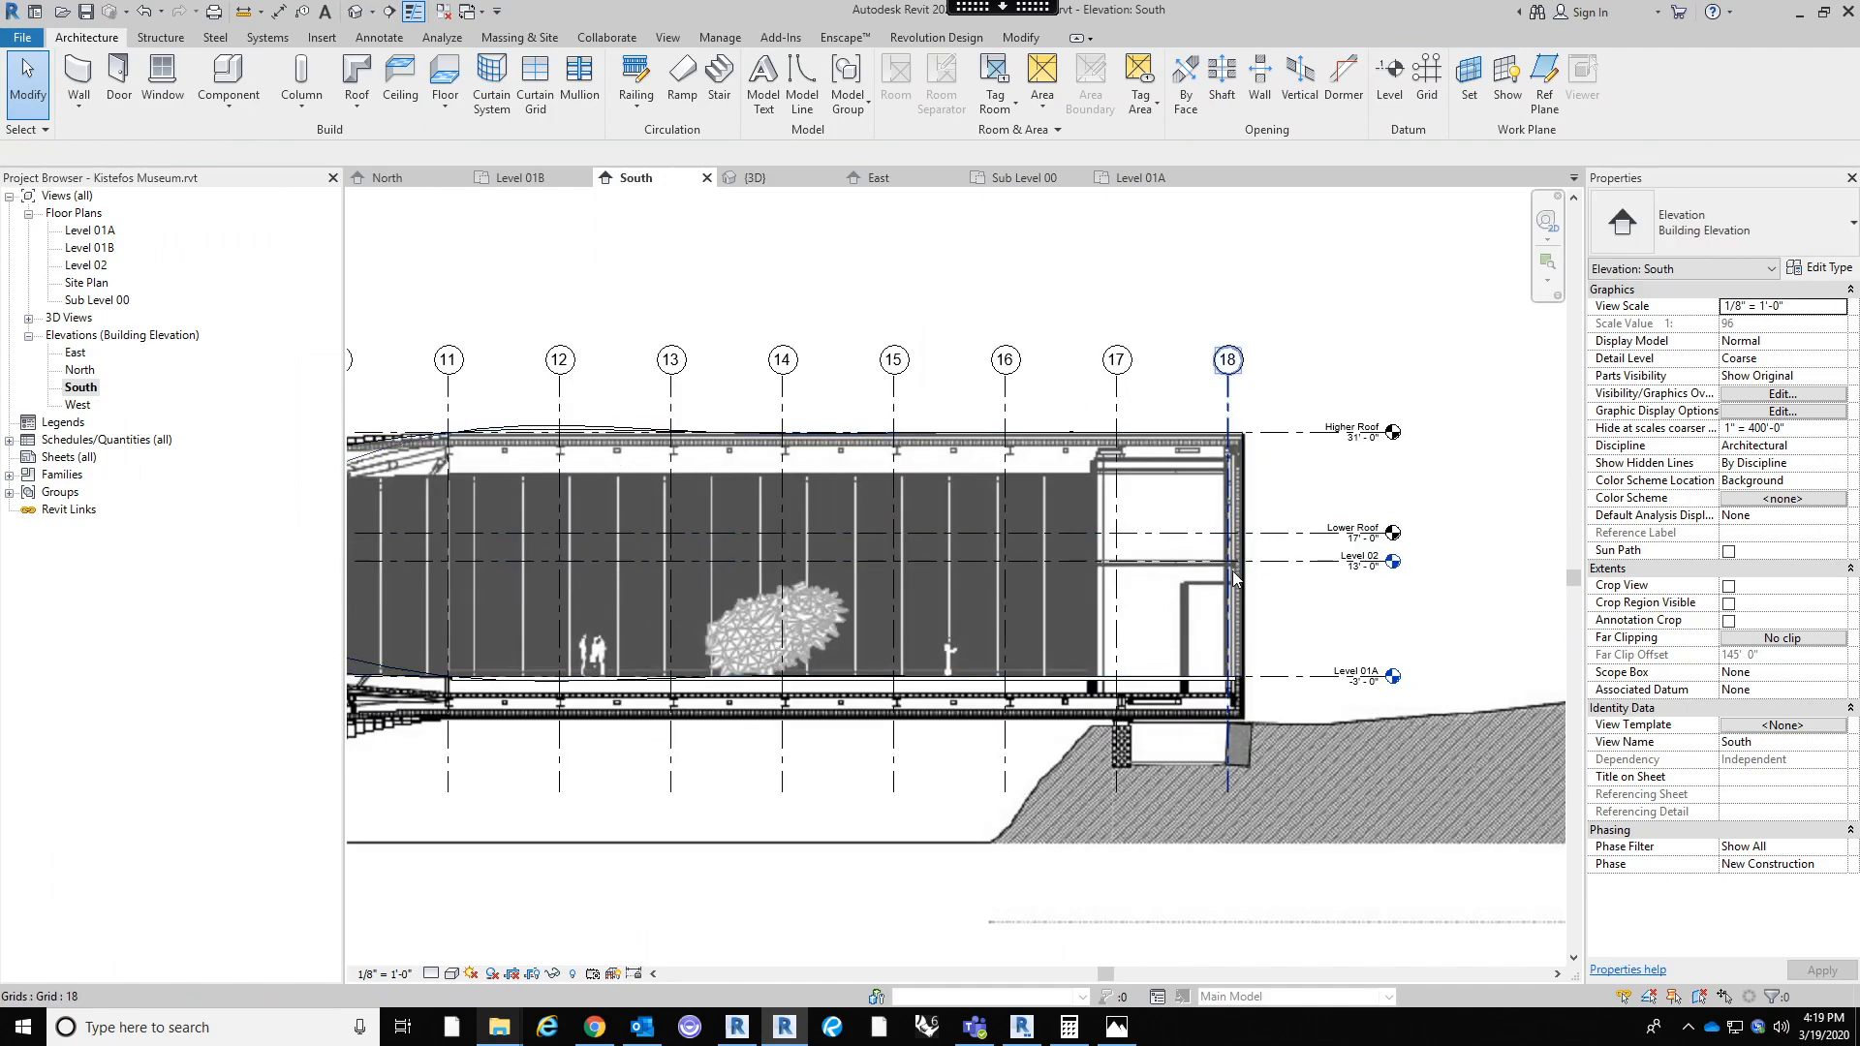
{"action": "scroll", "coordinate": [1234, 579], "scroll_direction": "down", "scroll_amount": 5}
{"action": "scroll", "coordinate": [1227, 578], "scroll_direction": "up", "scroll_amount": 3}
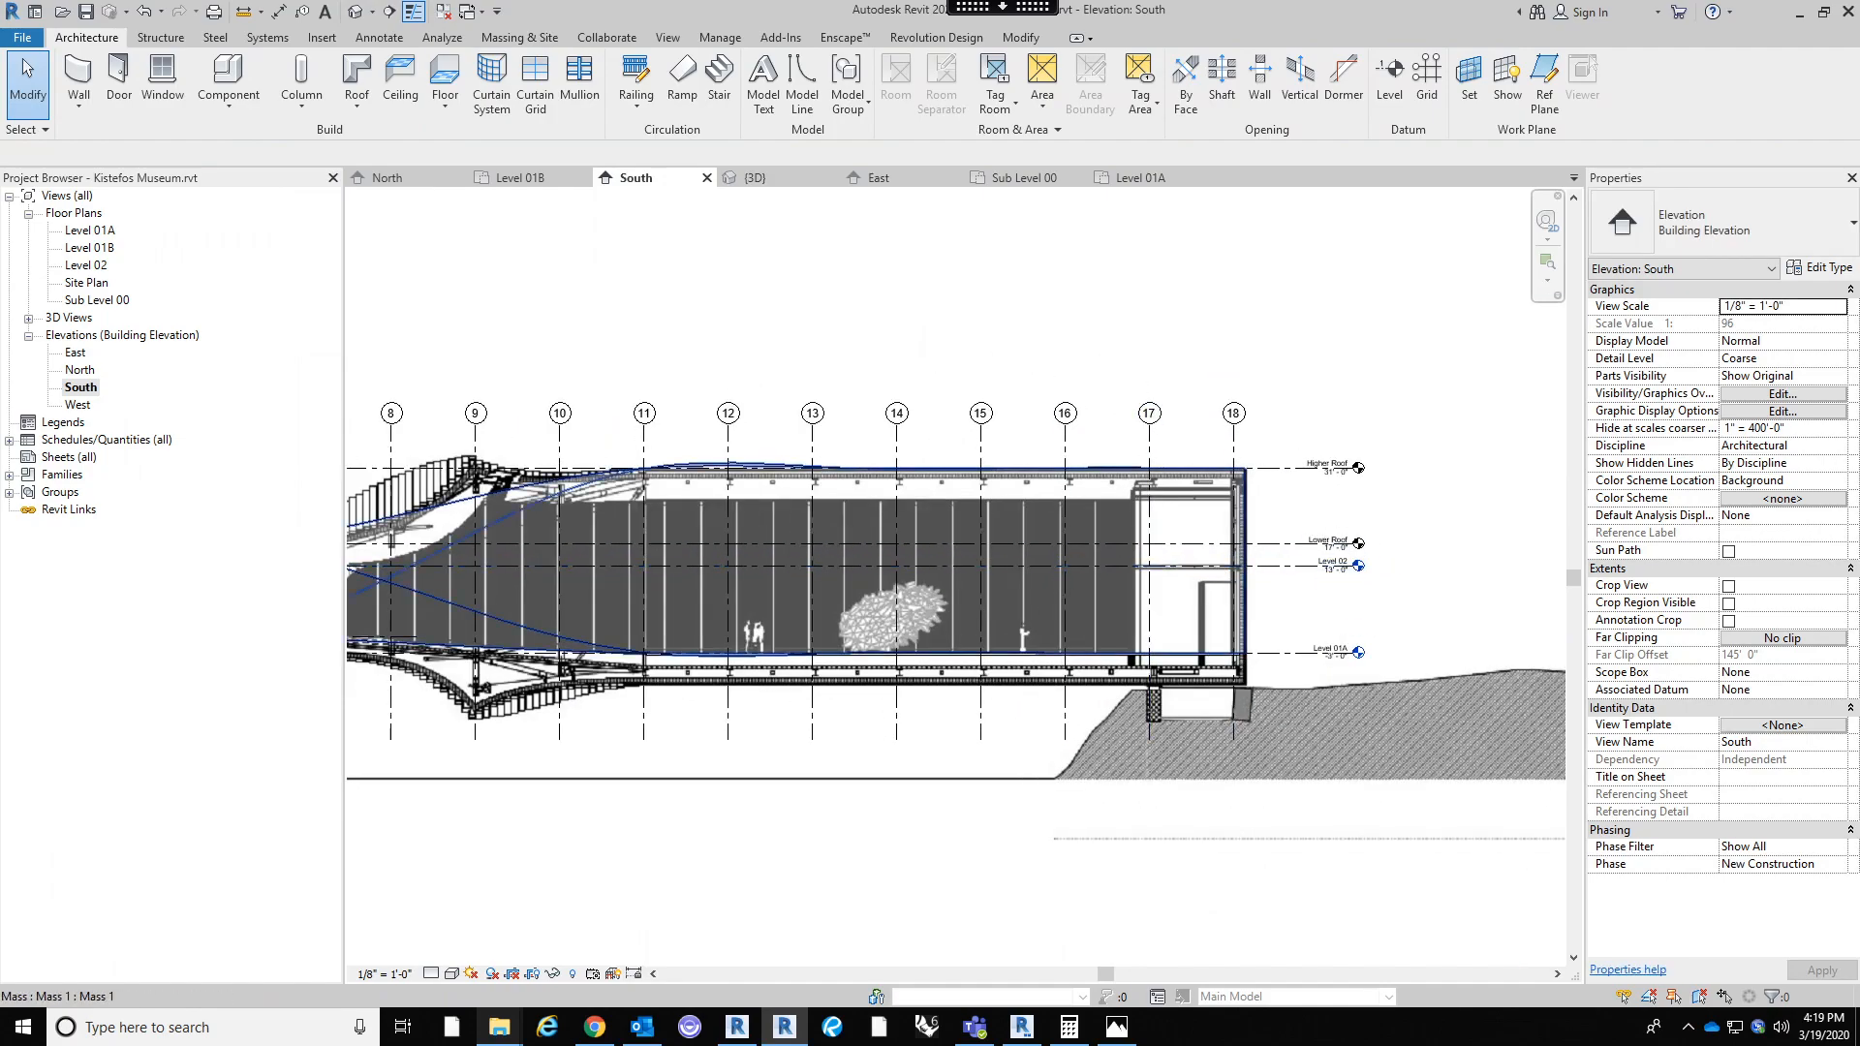
Compare the mass and floor slabs with the ground floor drawing in the Level 01A and Level 01B plans, checking the east slab's end
{"action": "double_click", "coordinate": [101, 232]}
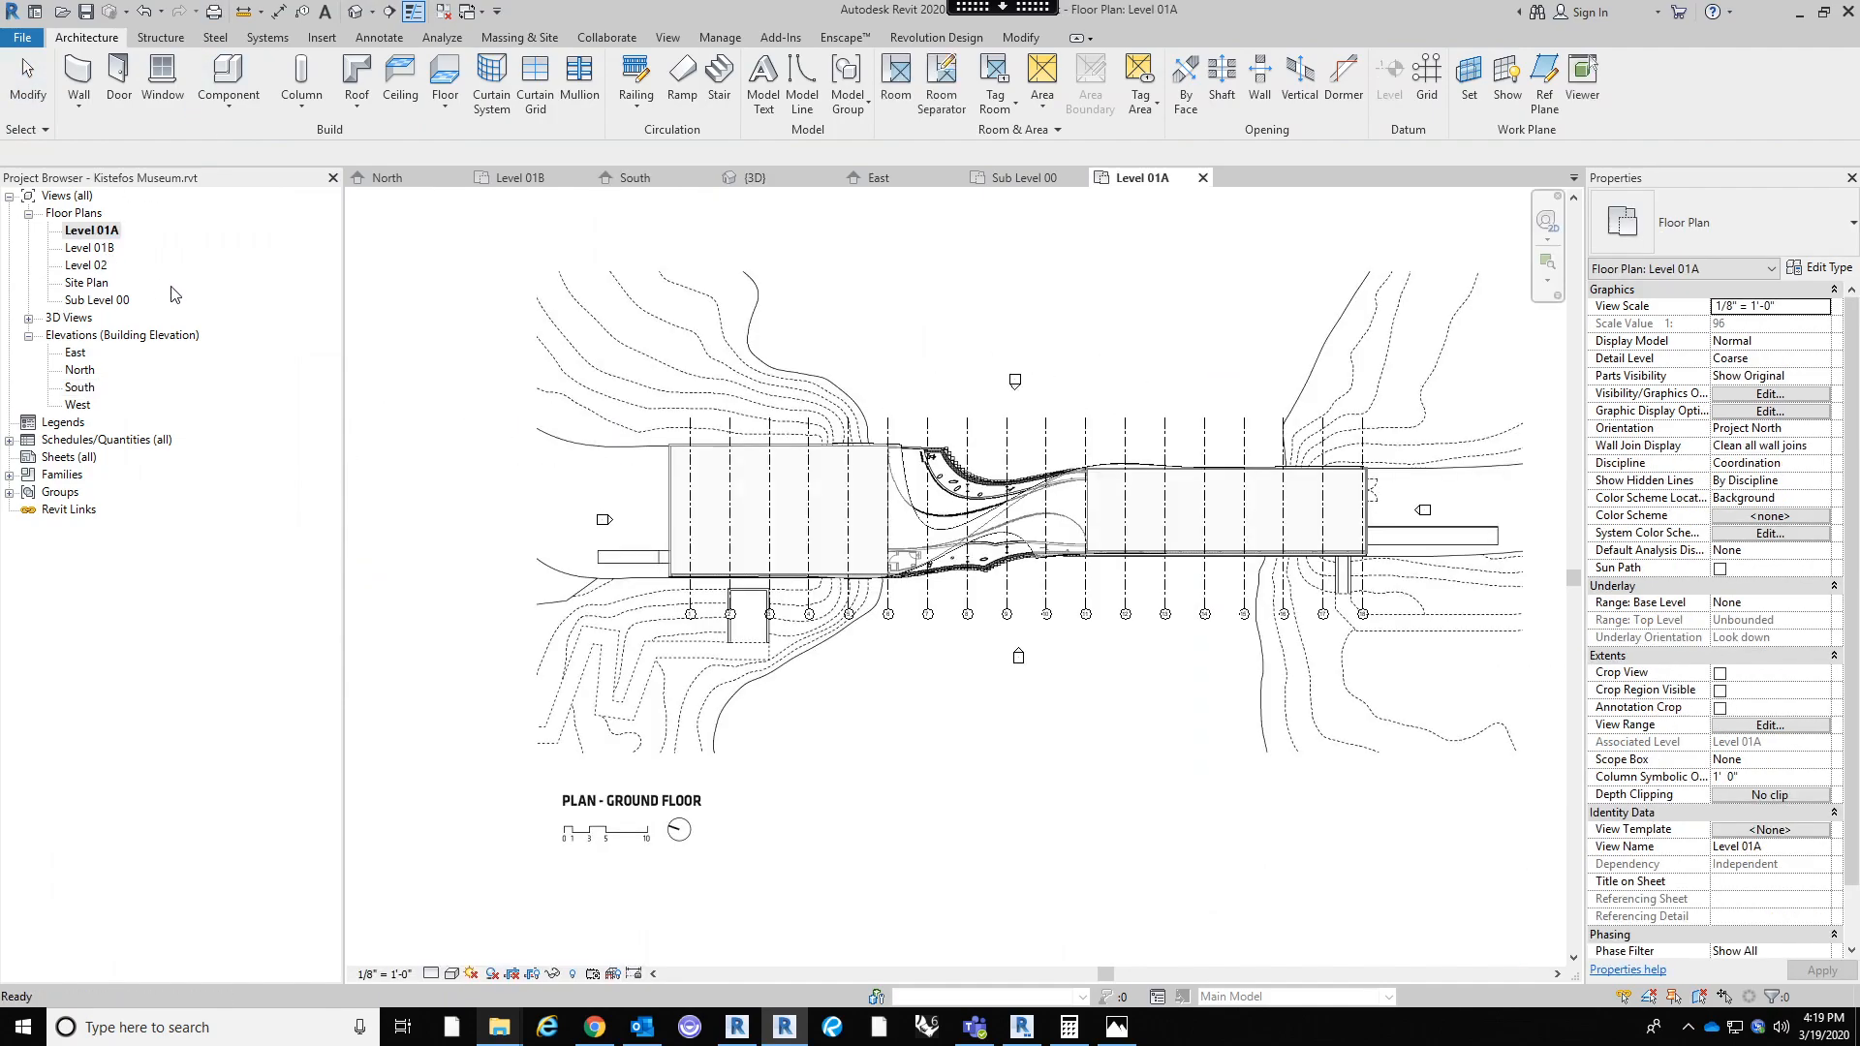
{"action": "scroll", "coordinate": [1230, 538], "scroll_direction": "up", "scroll_amount": 2}
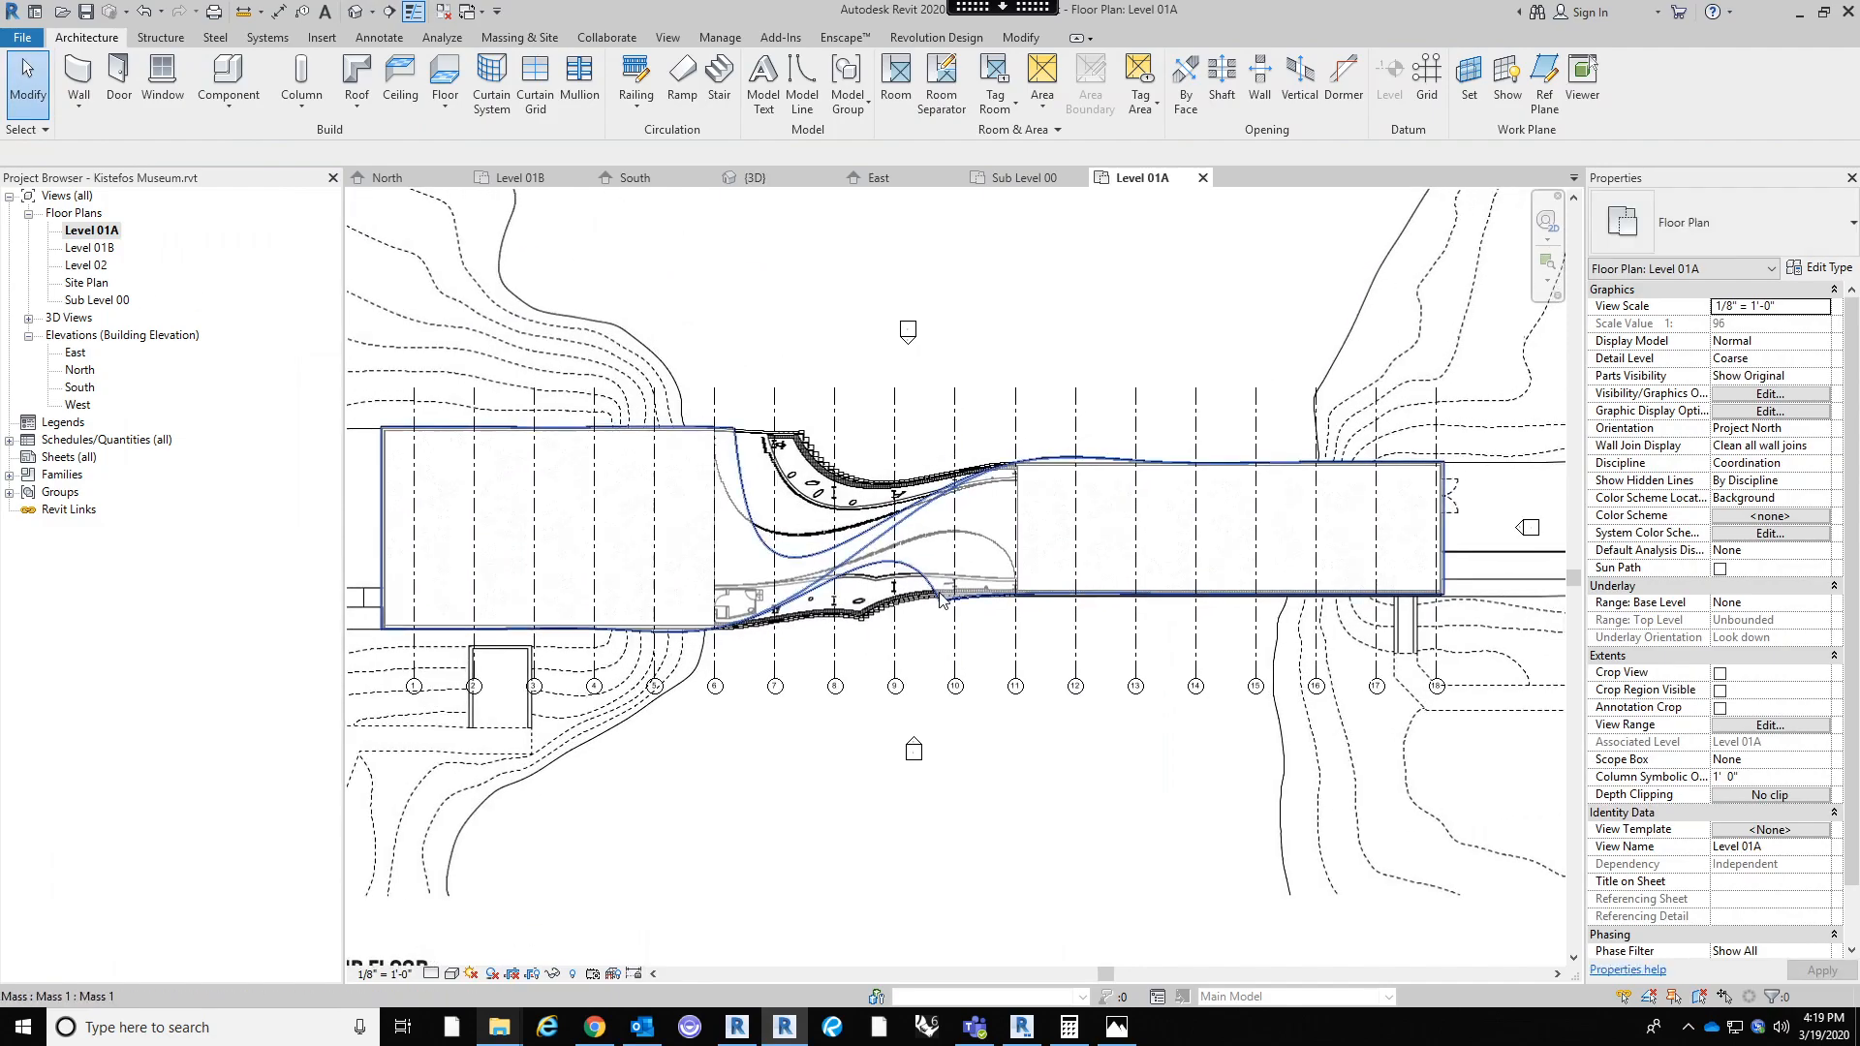
{"action": "left_click", "coordinate": [945, 598]}
{"action": "key", "text": "Escape"}
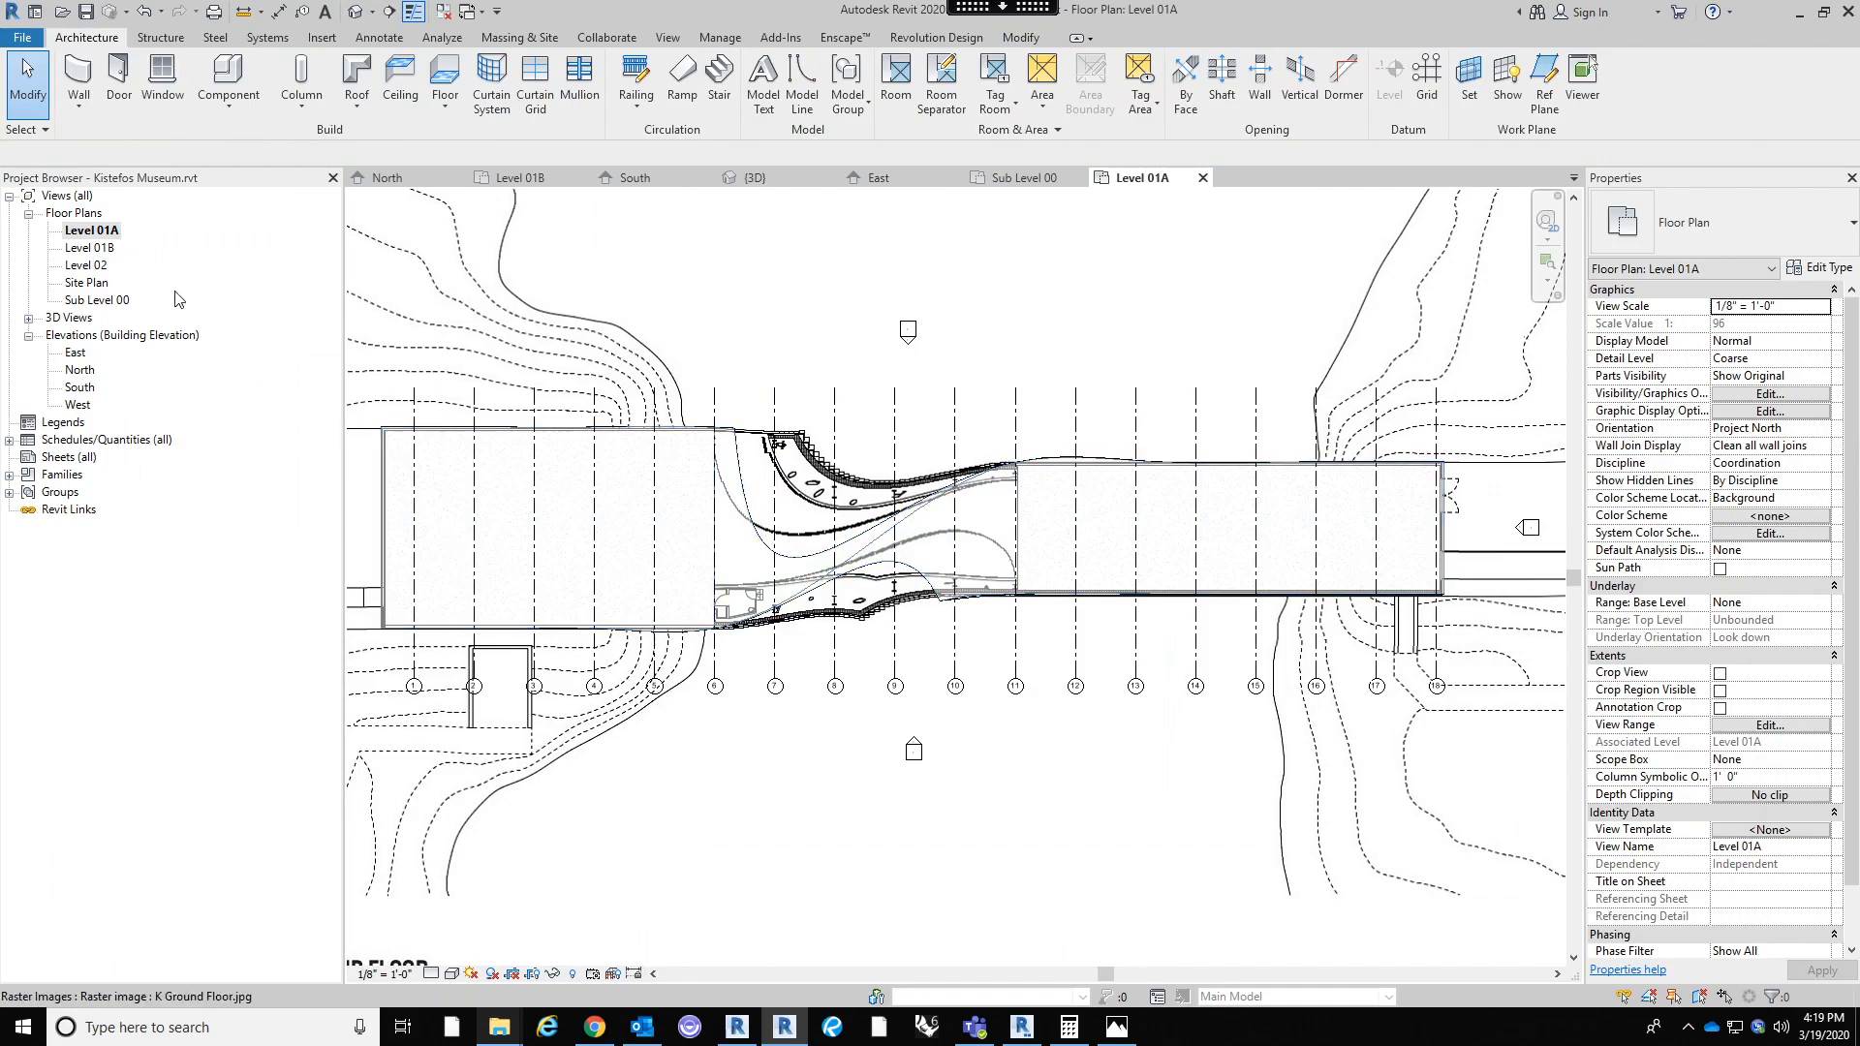
{"action": "double_click", "coordinate": [92, 247]}
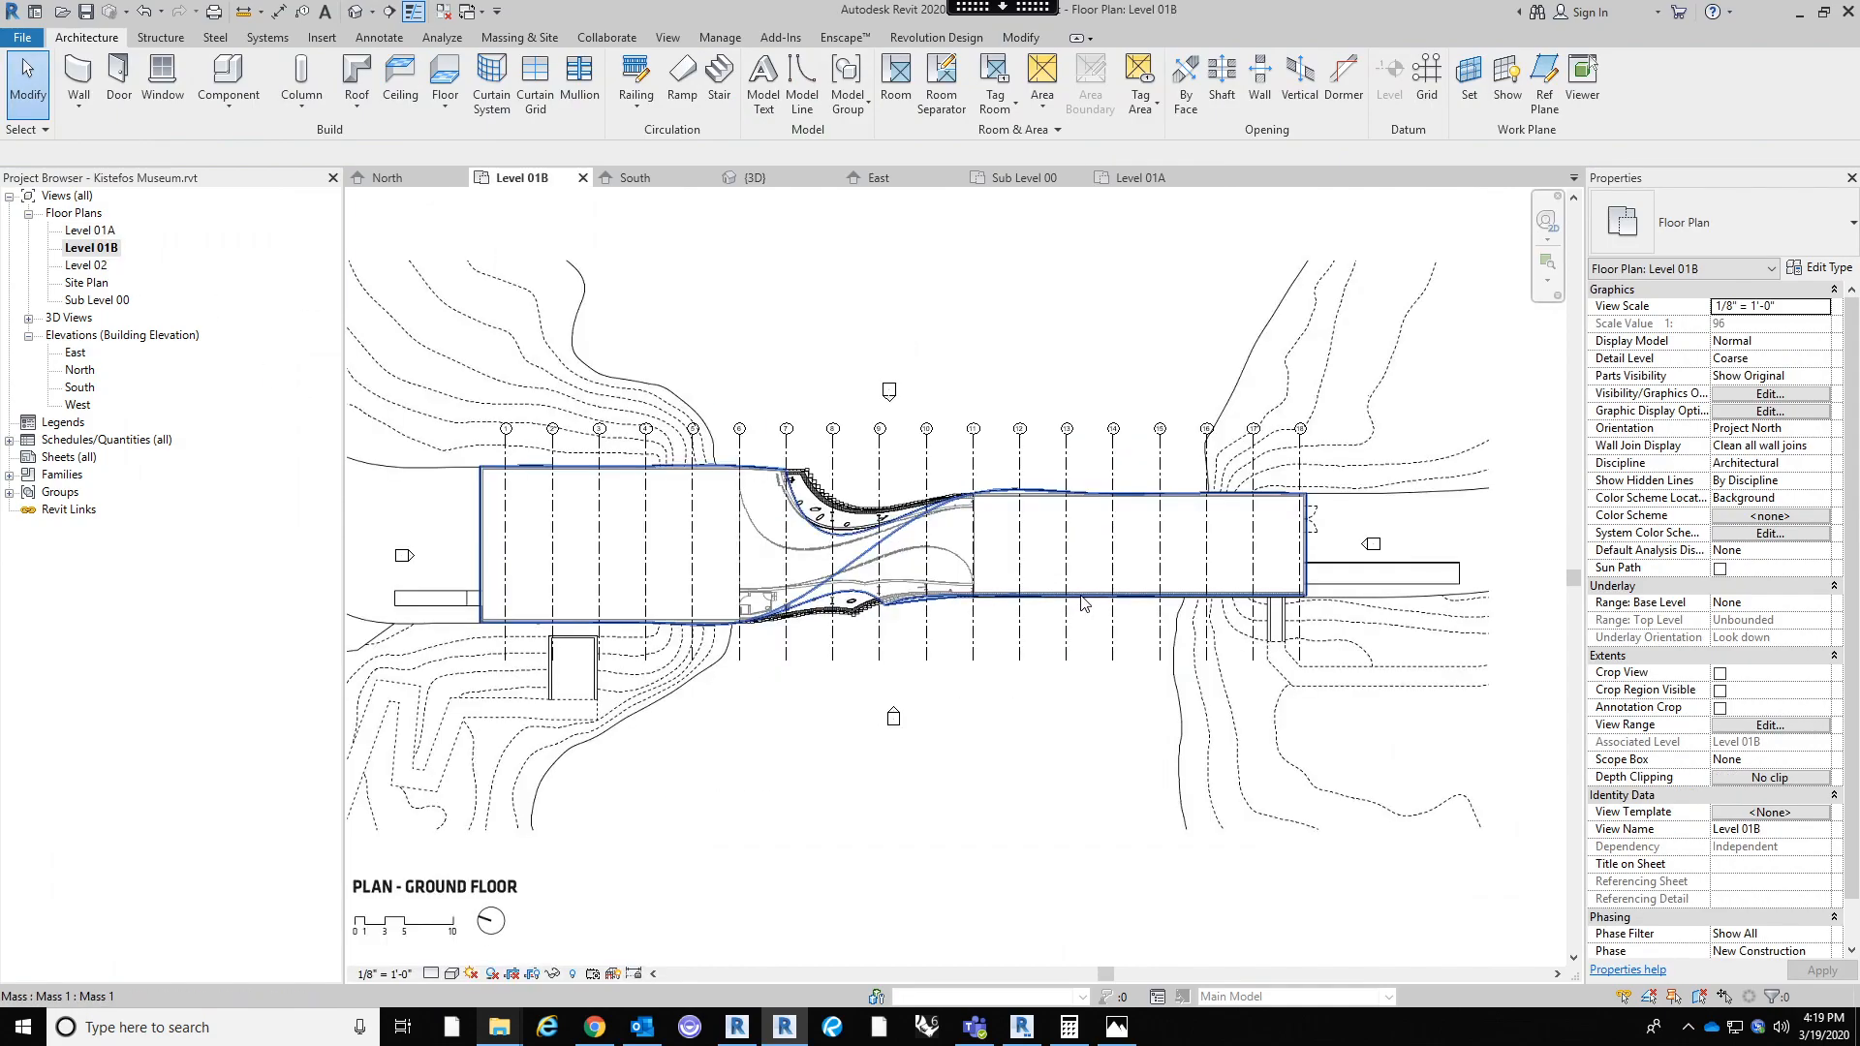
{"action": "left_click", "coordinate": [1265, 566]}
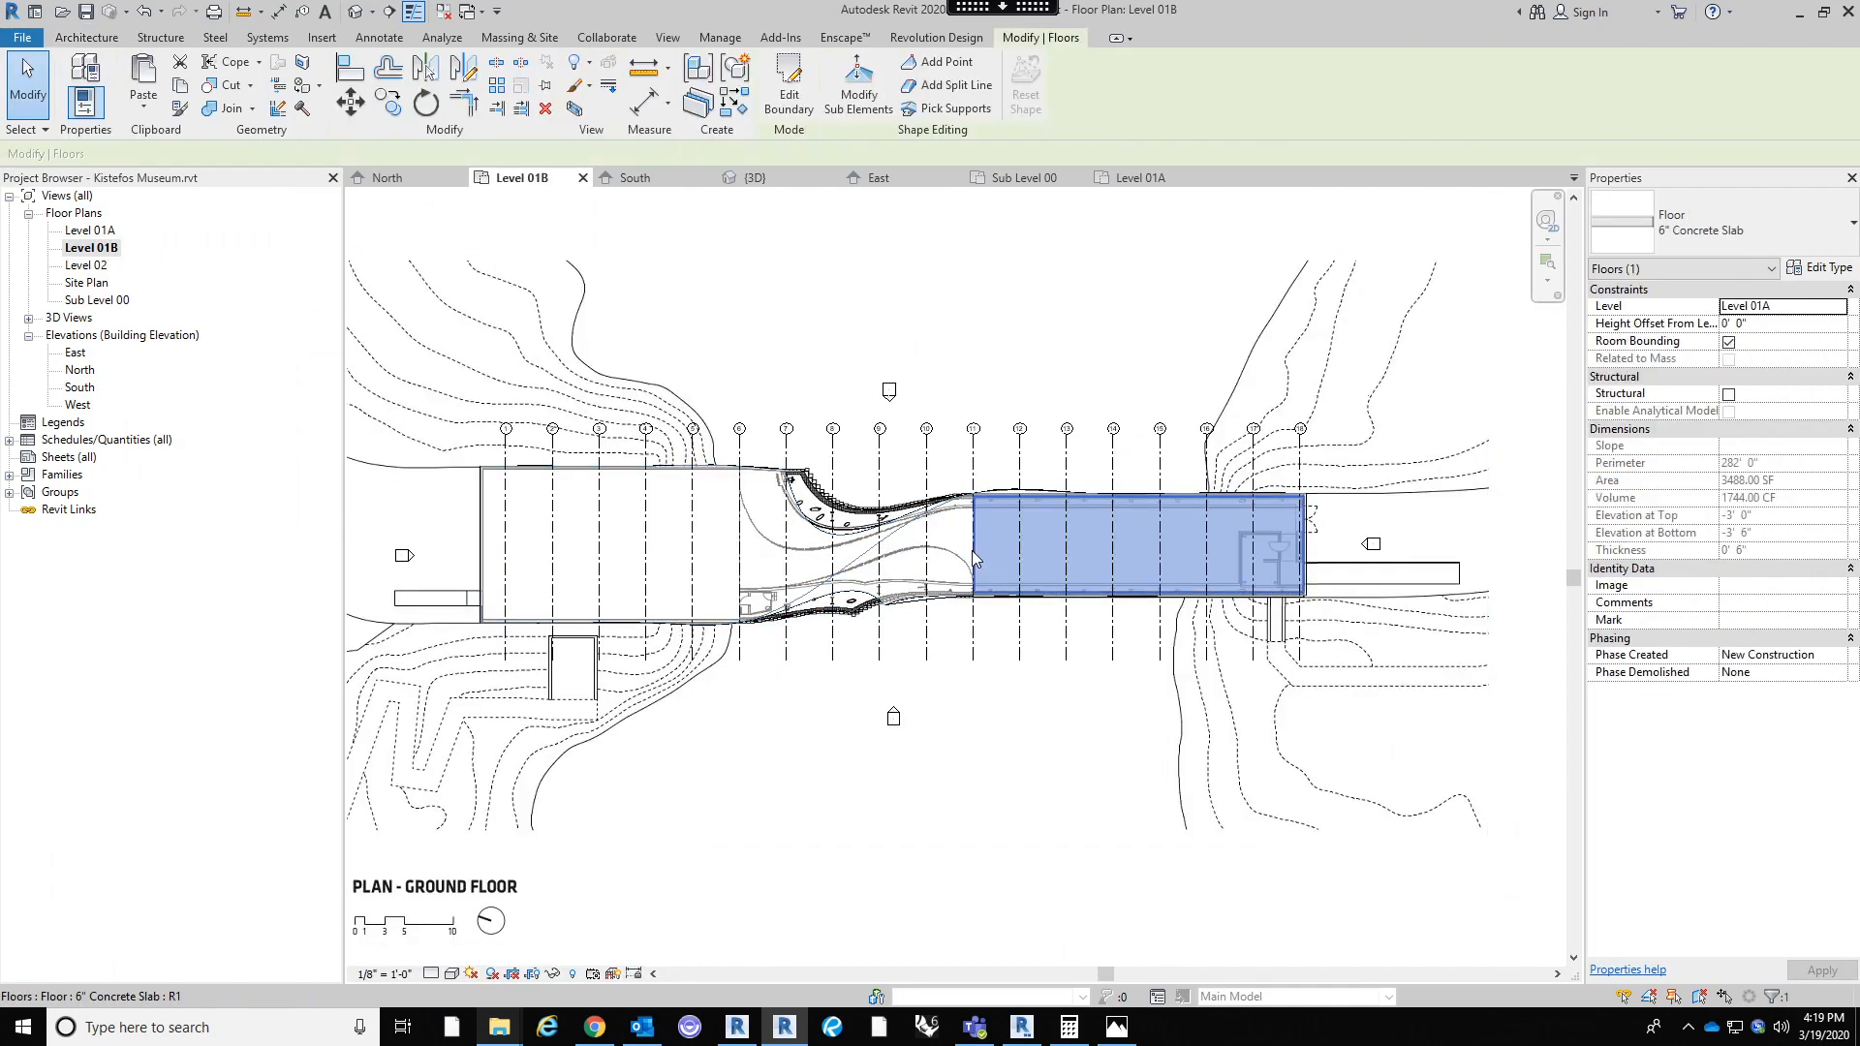
{"action": "scroll", "coordinate": [1264, 566], "scroll_direction": "up", "scroll_amount": 5}
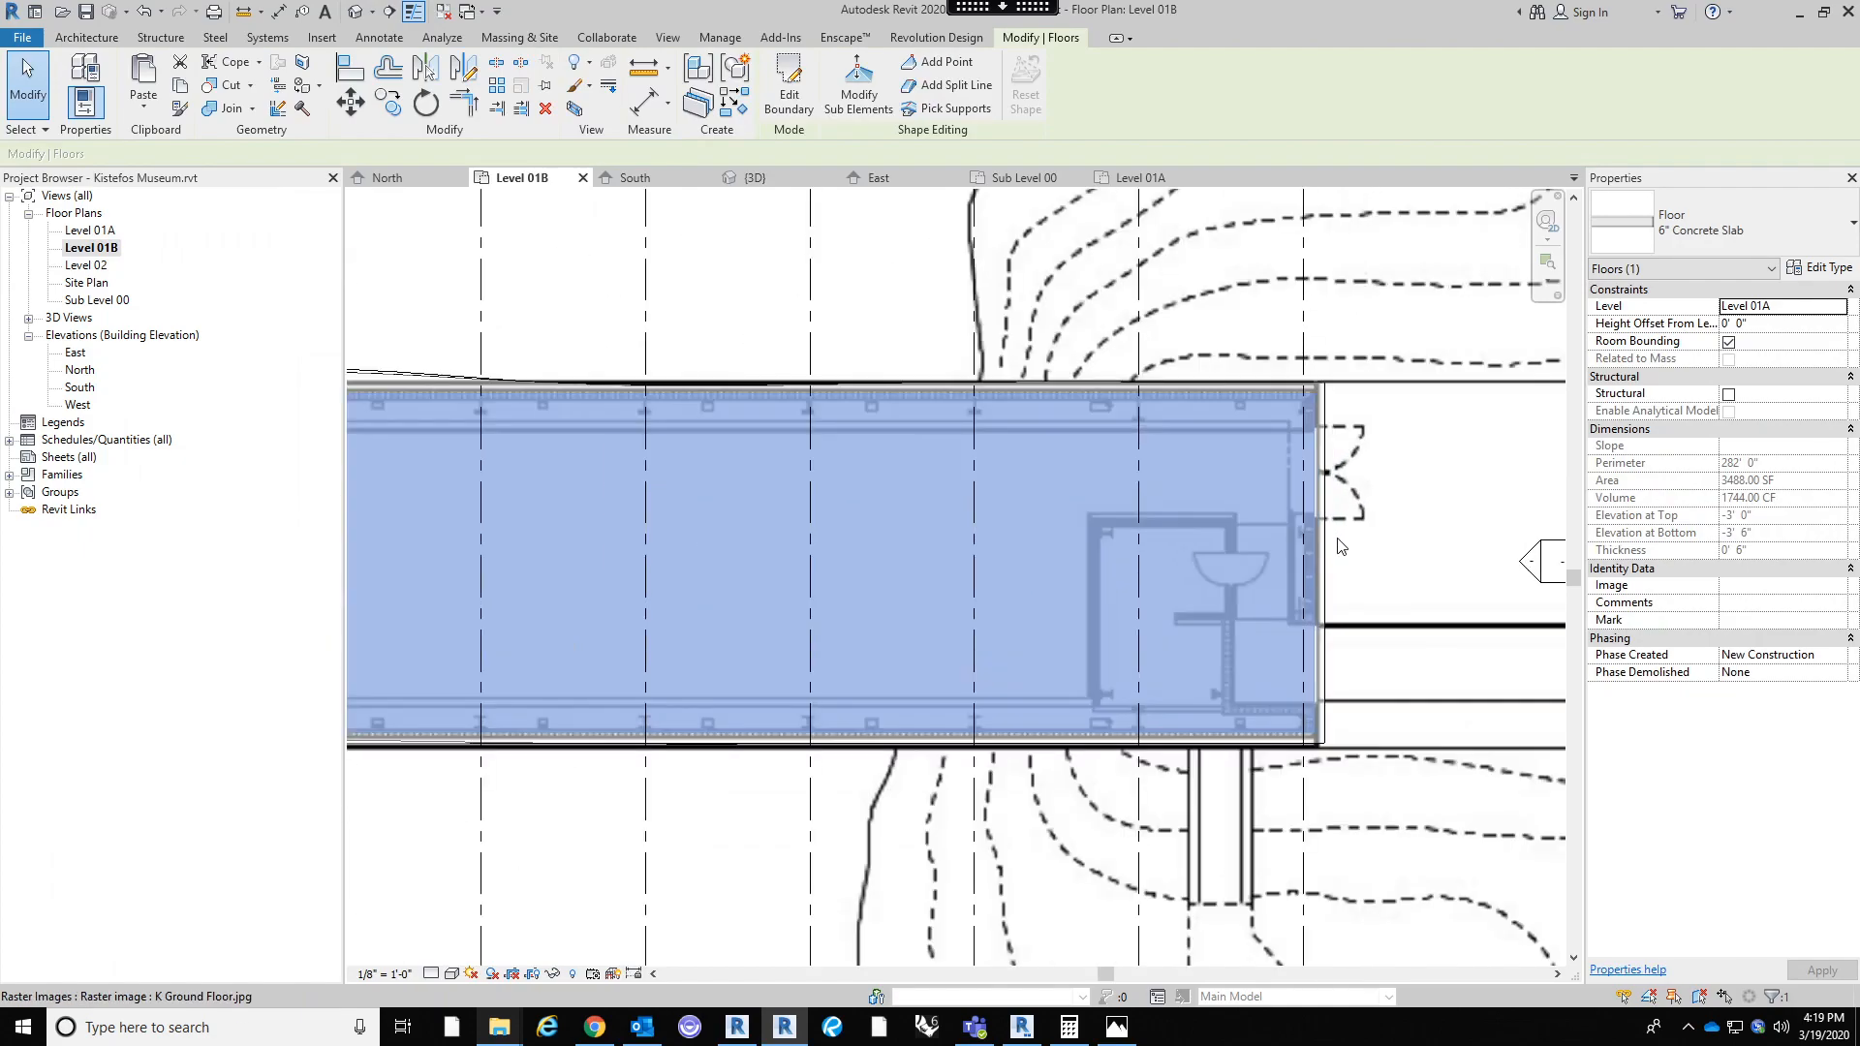
{"action": "scroll", "coordinate": [733, 531], "scroll_direction": "down", "scroll_amount": 2}
Copy the K Ground Floor.jpg image from Level 01B and paste it into the Level 02 plan, aligned to the current view
{"action": "left_click", "coordinate": [733, 531]}
{"action": "left_click", "coordinate": [1178, 414]}
{"action": "scroll", "coordinate": [1177, 591], "scroll_direction": "down", "scroll_amount": 2}
{"action": "scroll", "coordinate": [1220, 600], "scroll_direction": "down", "scroll_amount": 2}
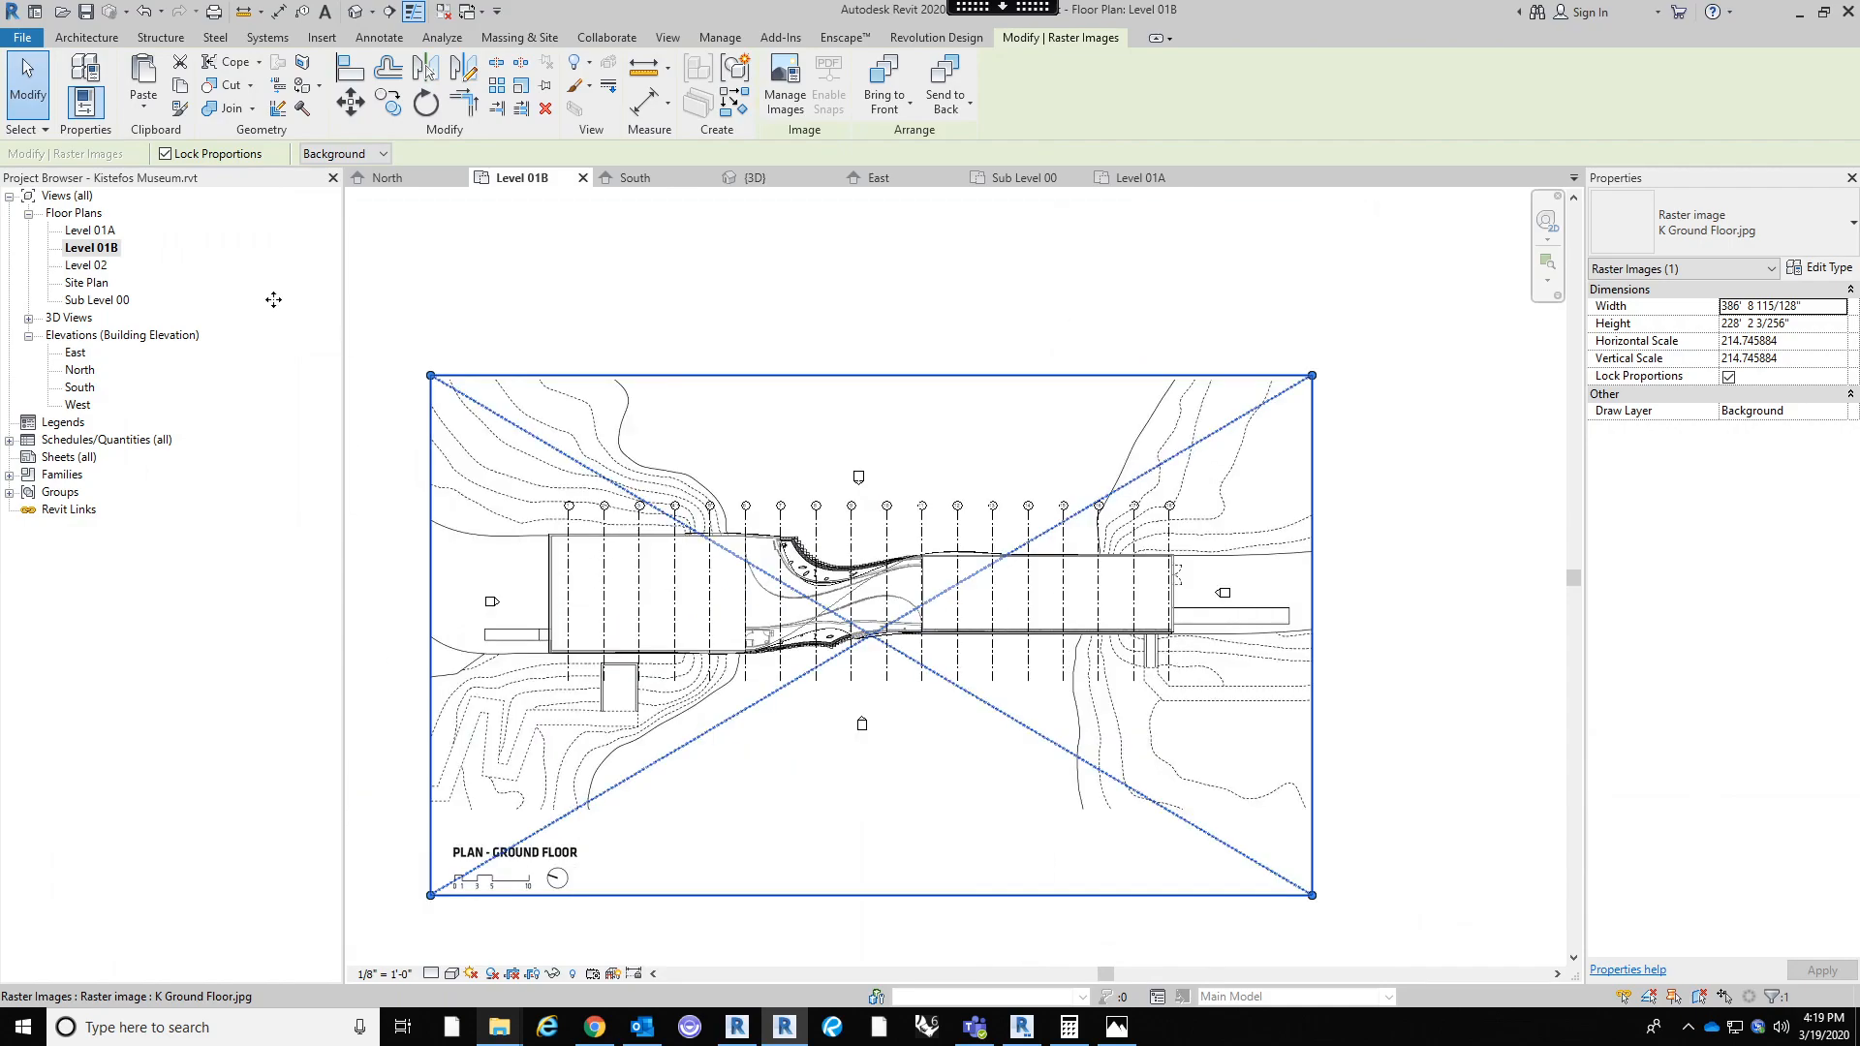
{"action": "left_click", "coordinate": [88, 265]}
{"action": "double_click", "coordinate": [101, 267]}
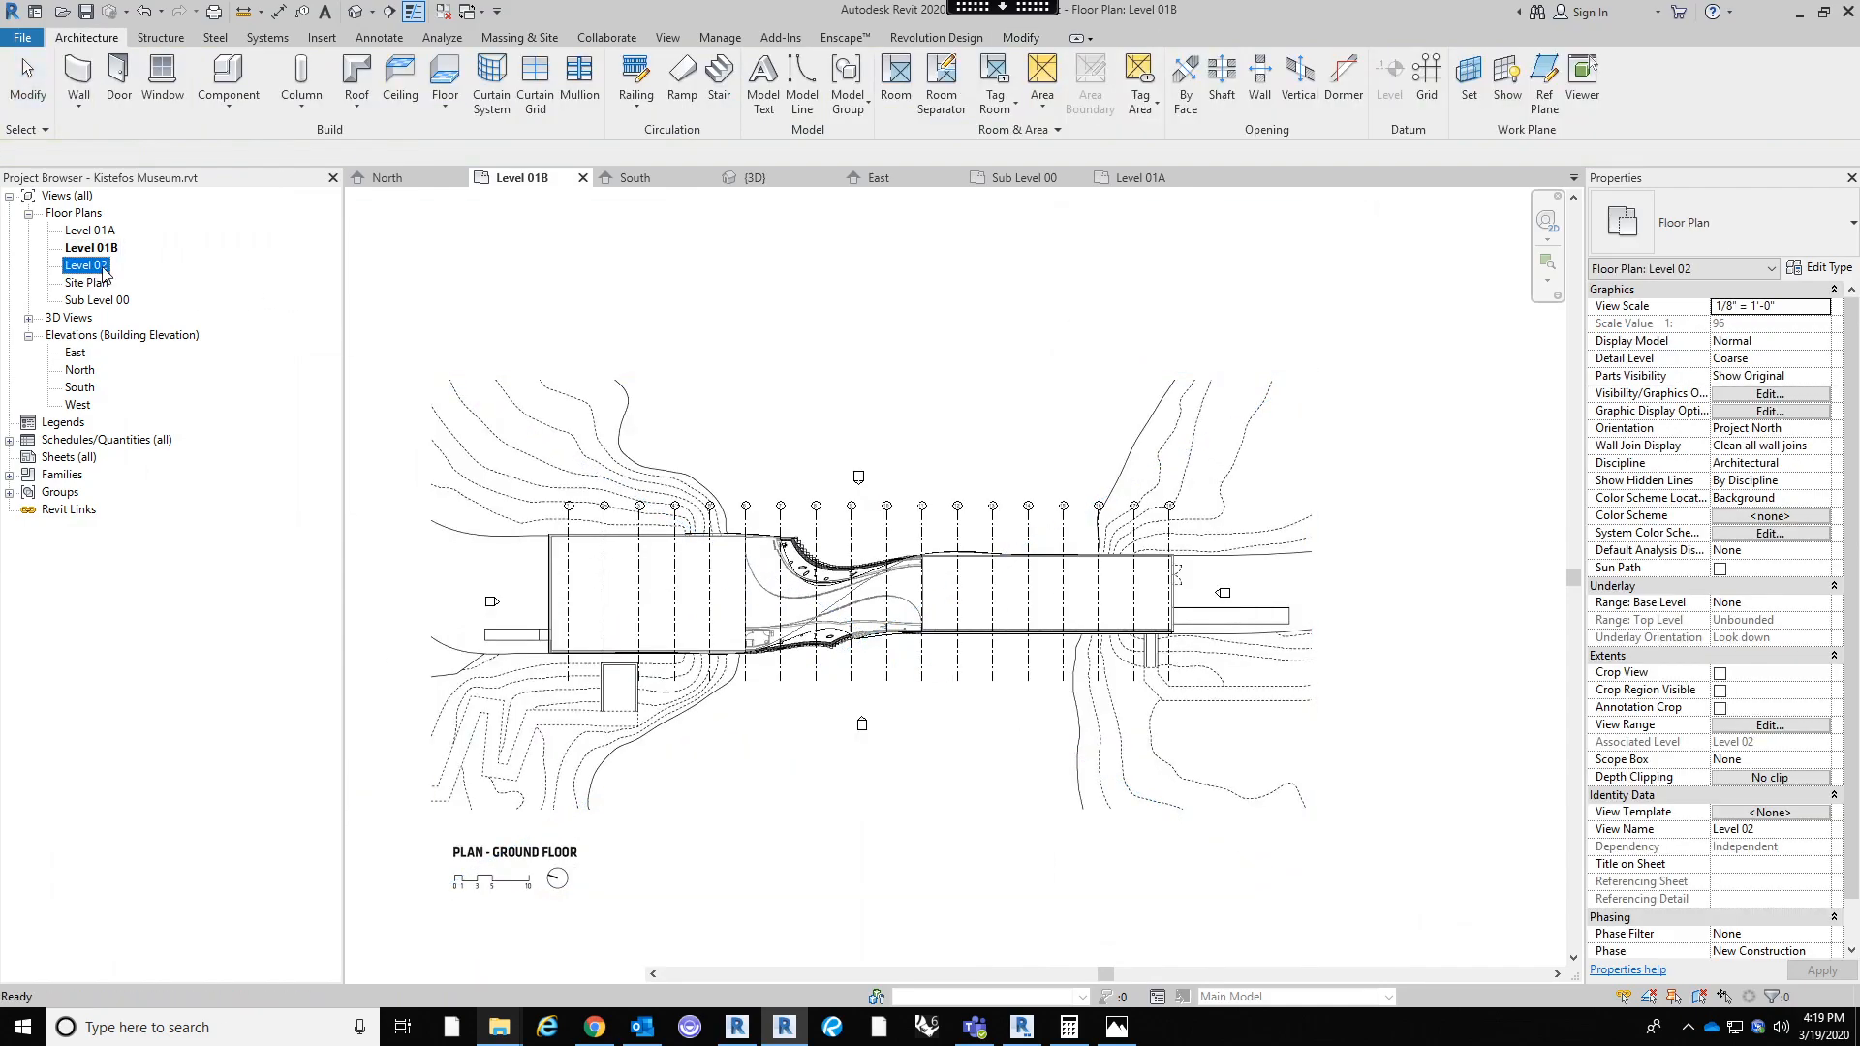
{"action": "left_click", "coordinate": [1028, 39]}
{"action": "left_click", "coordinate": [154, 108]}
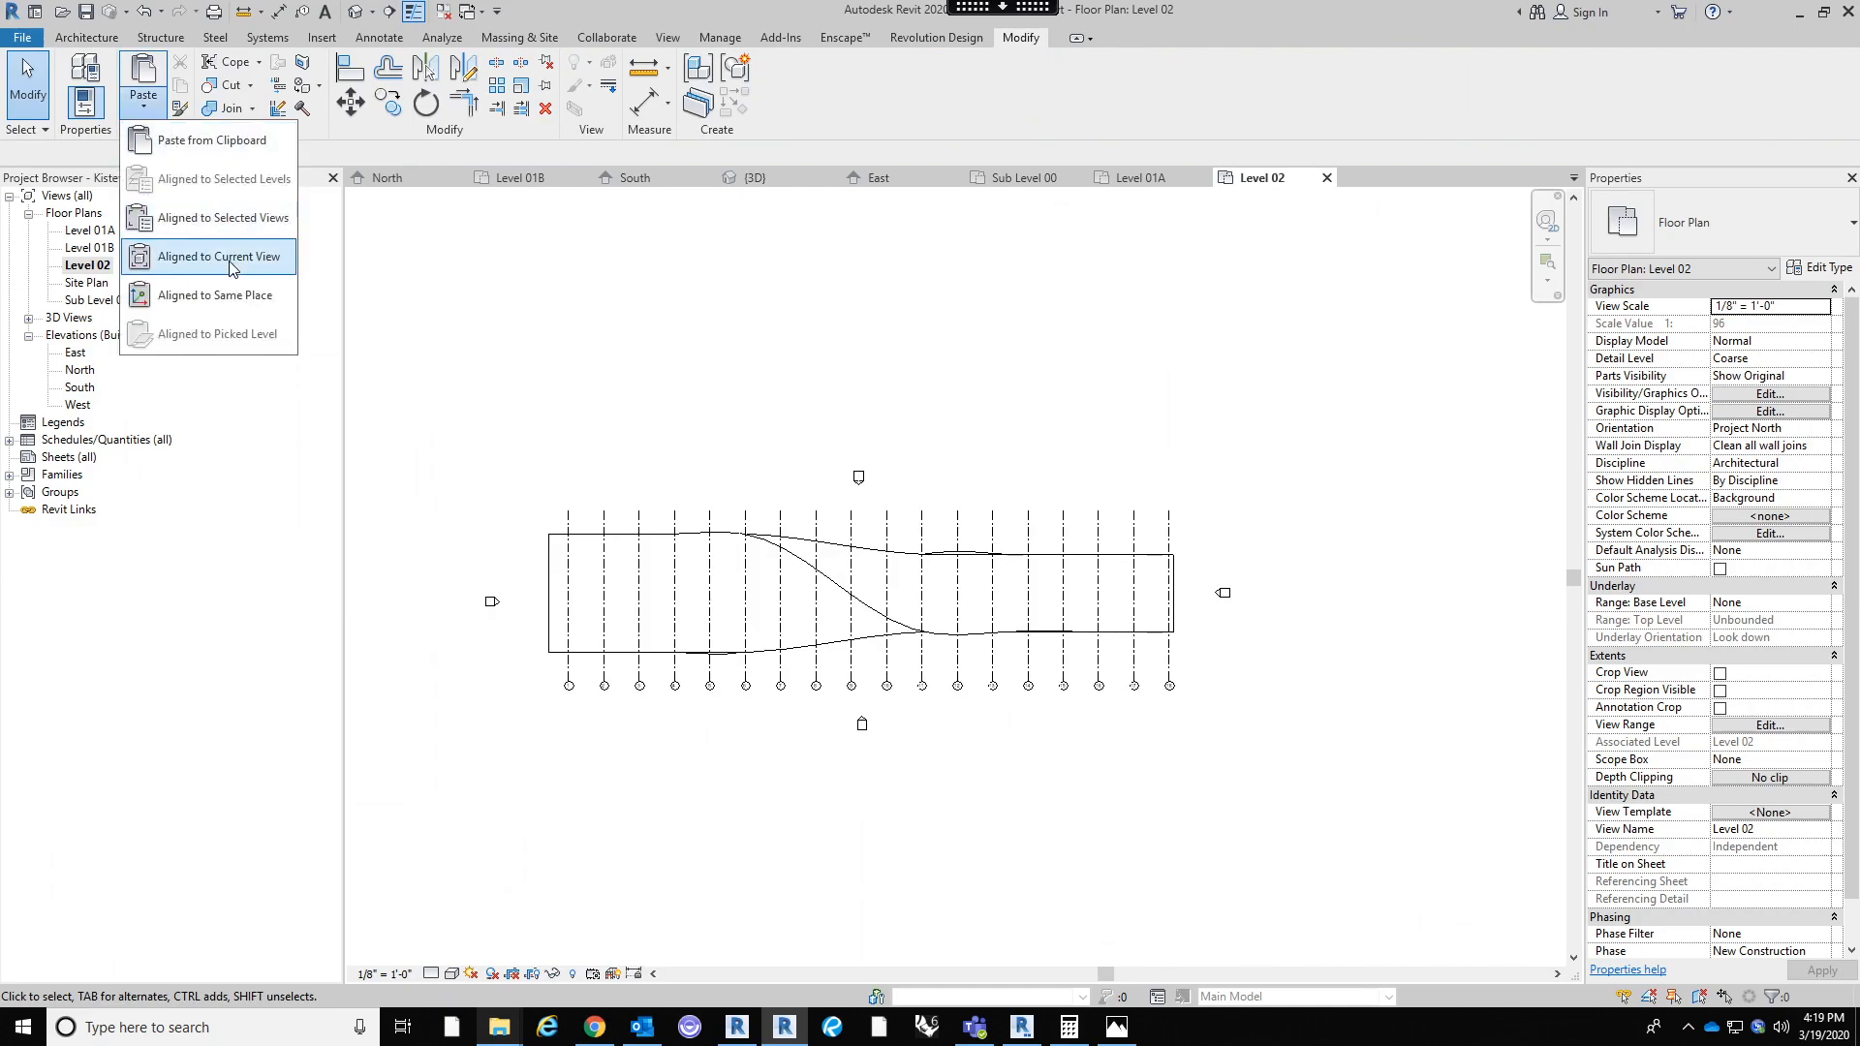
{"action": "left_click", "coordinate": [225, 263]}
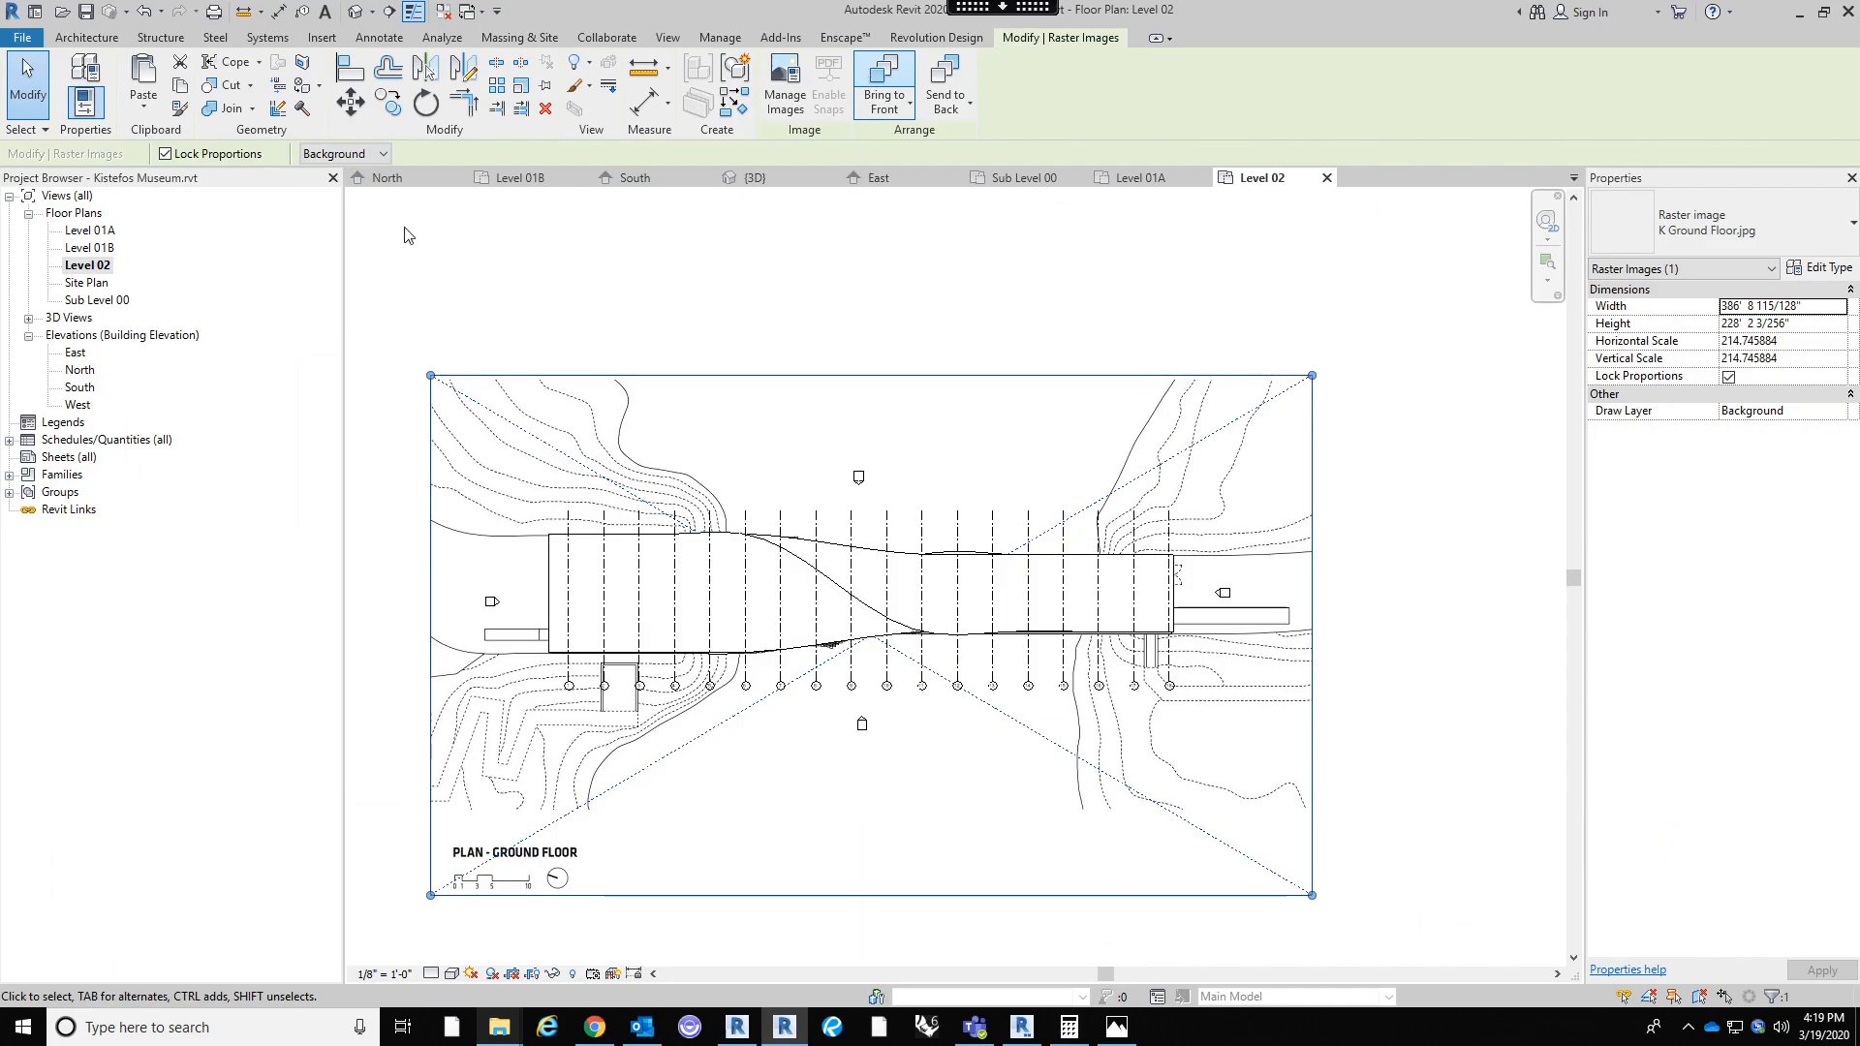
Pin the pasted ground floor image in place in the Level 02 plan
{"action": "left_click", "coordinate": [697, 279]}
{"action": "left_click", "coordinate": [820, 386]}
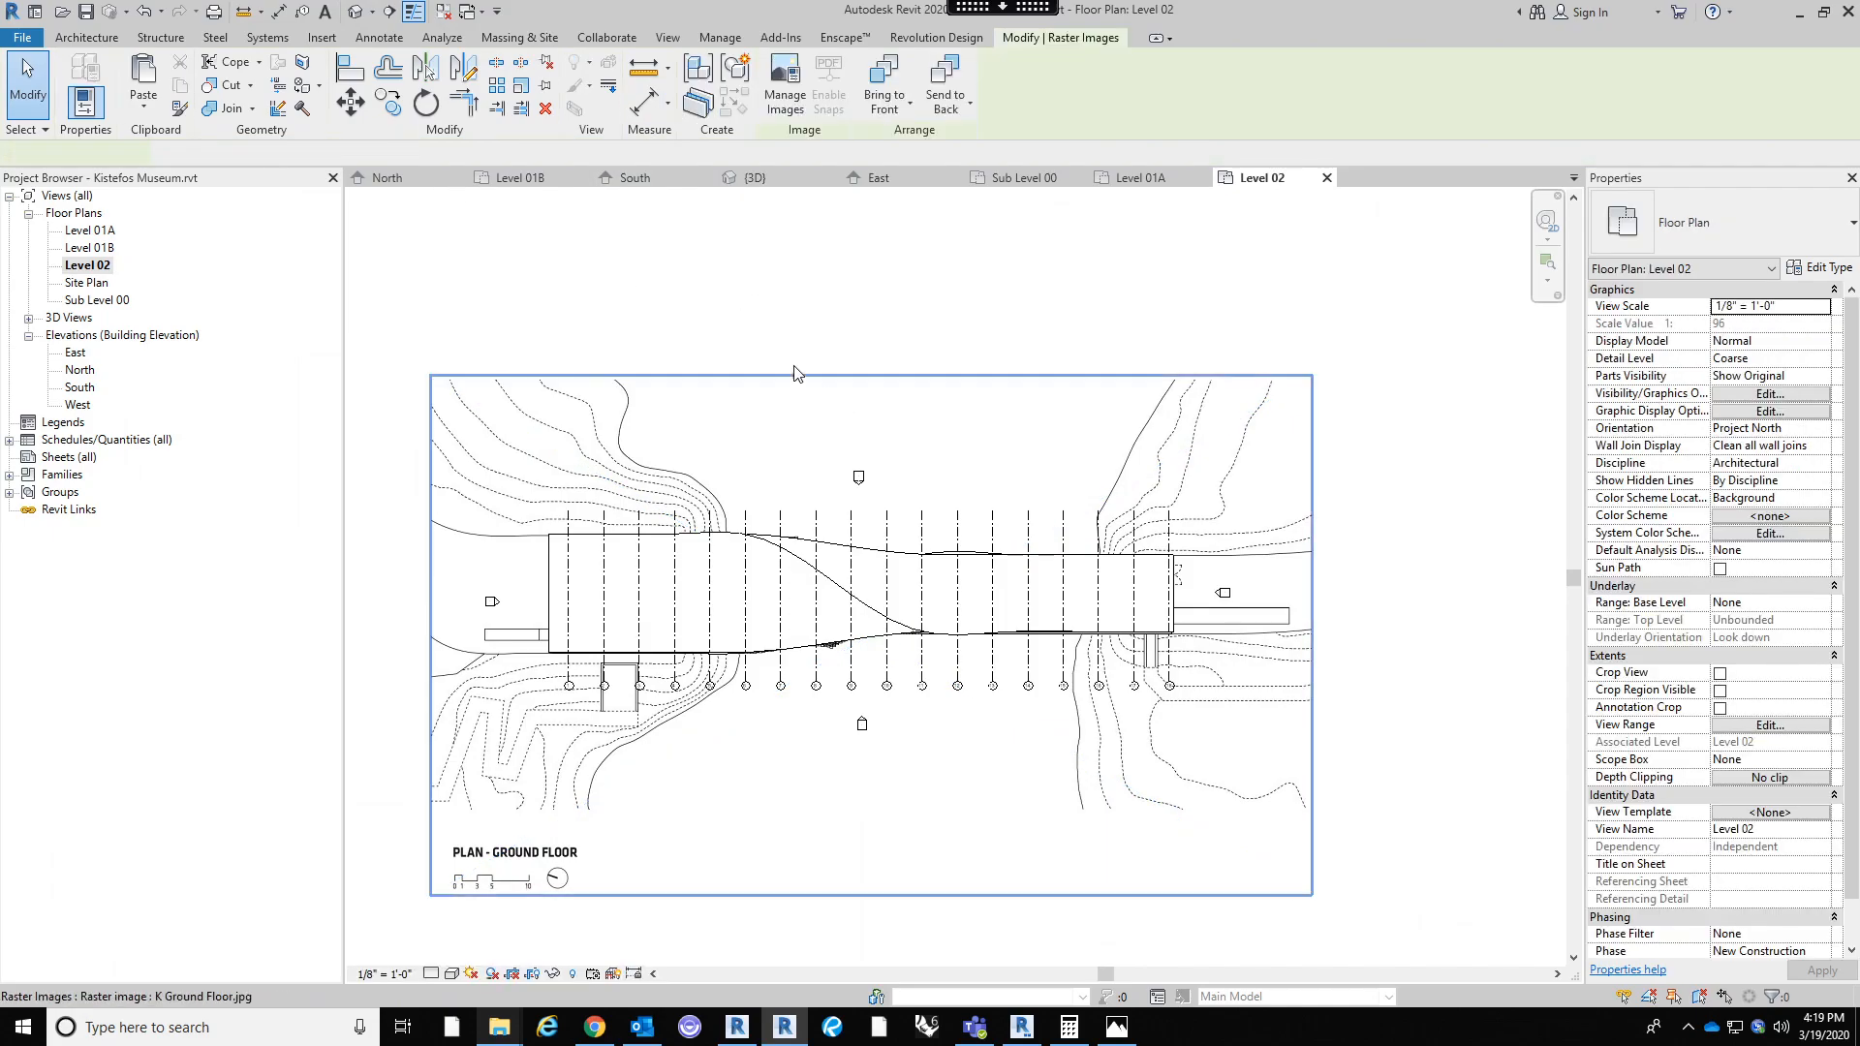
{"action": "left_click", "coordinate": [552, 85]}
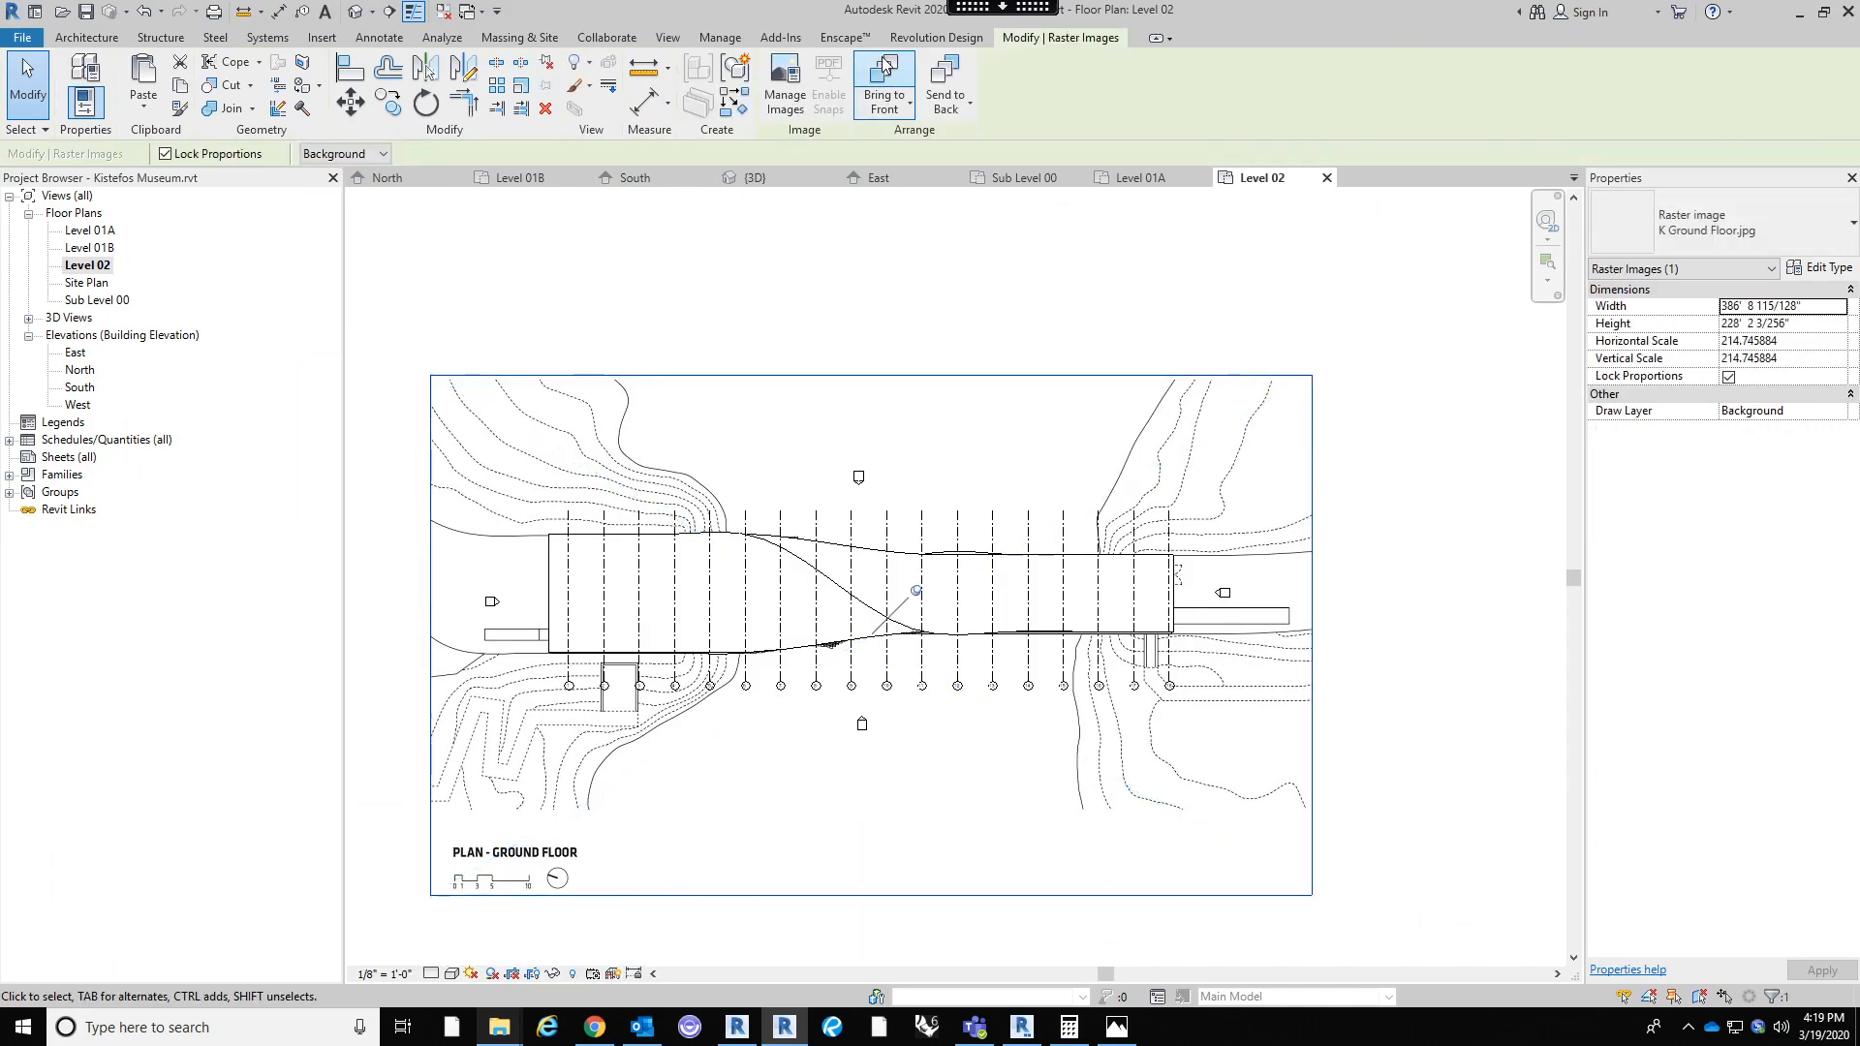
{"action": "left_click", "coordinate": [850, 324]}
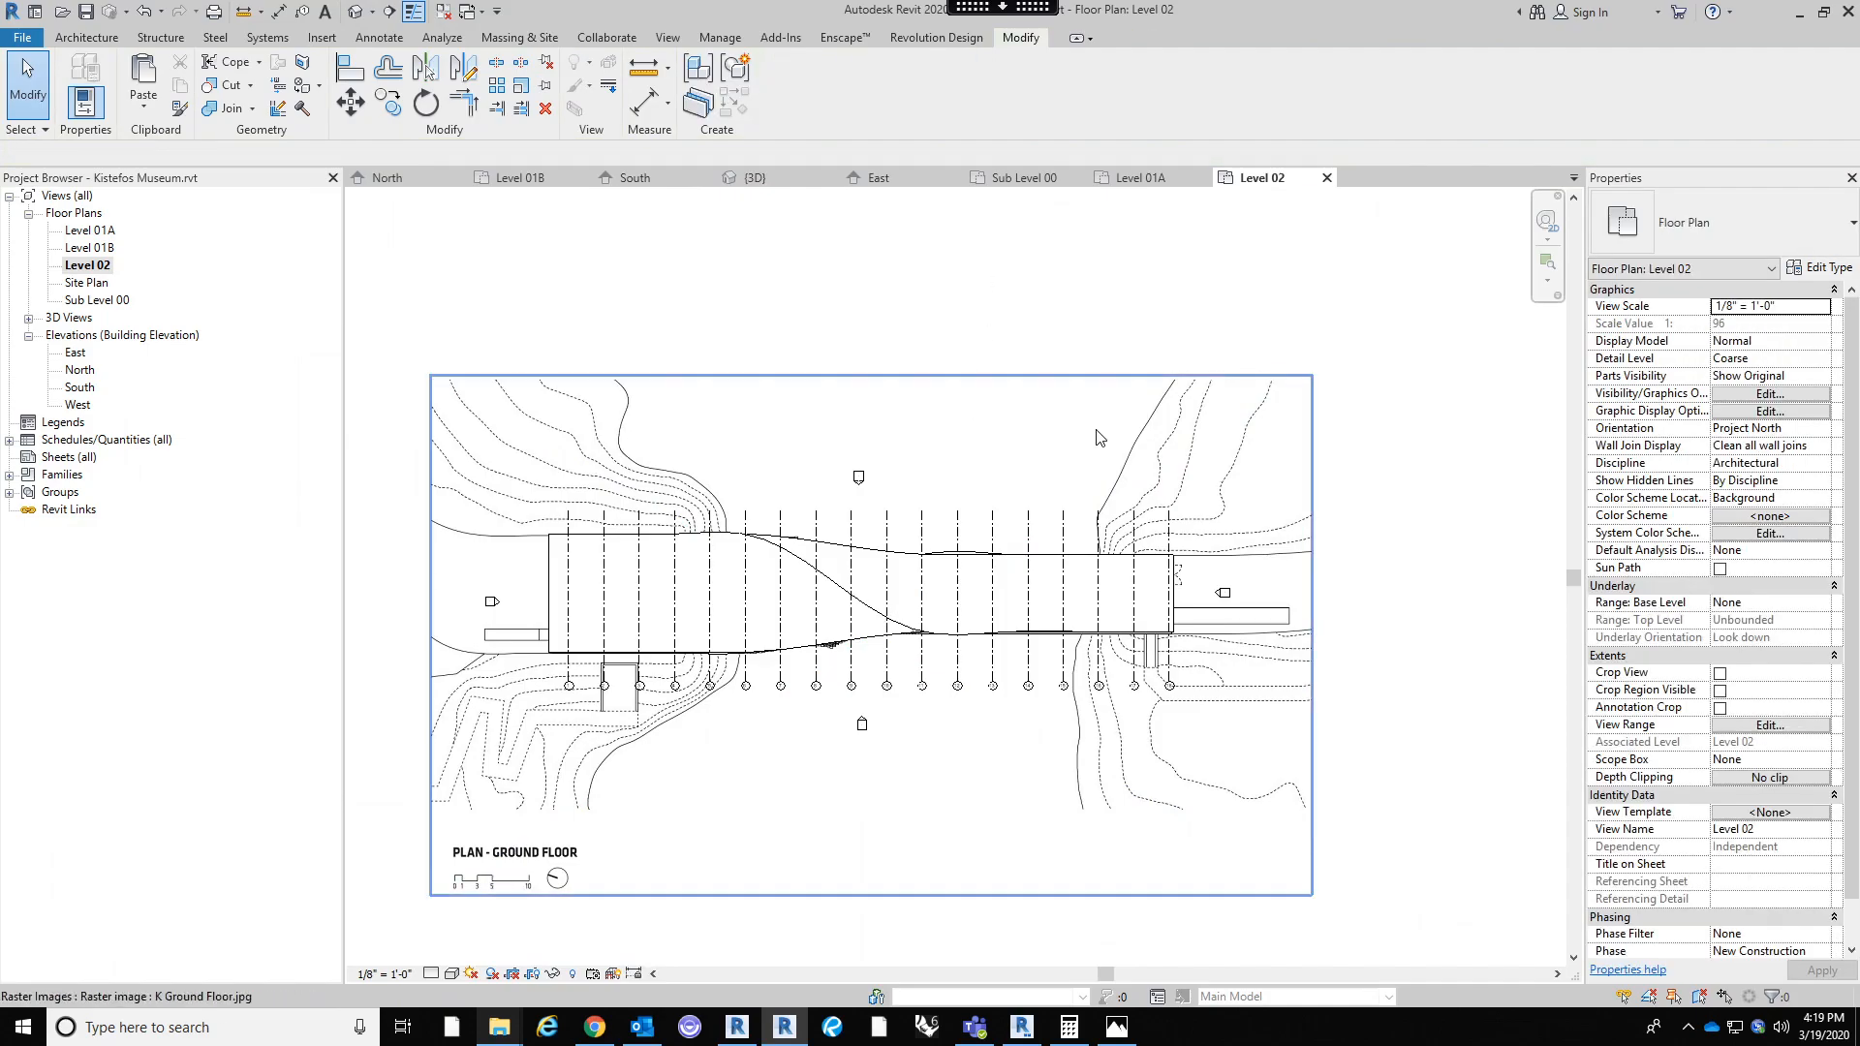
{"action": "scroll", "coordinate": [1096, 511], "scroll_direction": "up", "scroll_amount": 2}
{"action": "left_click", "coordinate": [1097, 526]}
{"action": "scroll", "coordinate": [1096, 528], "scroll_direction": "down", "scroll_amount": 2}
{"action": "key", "text": "Escape"}
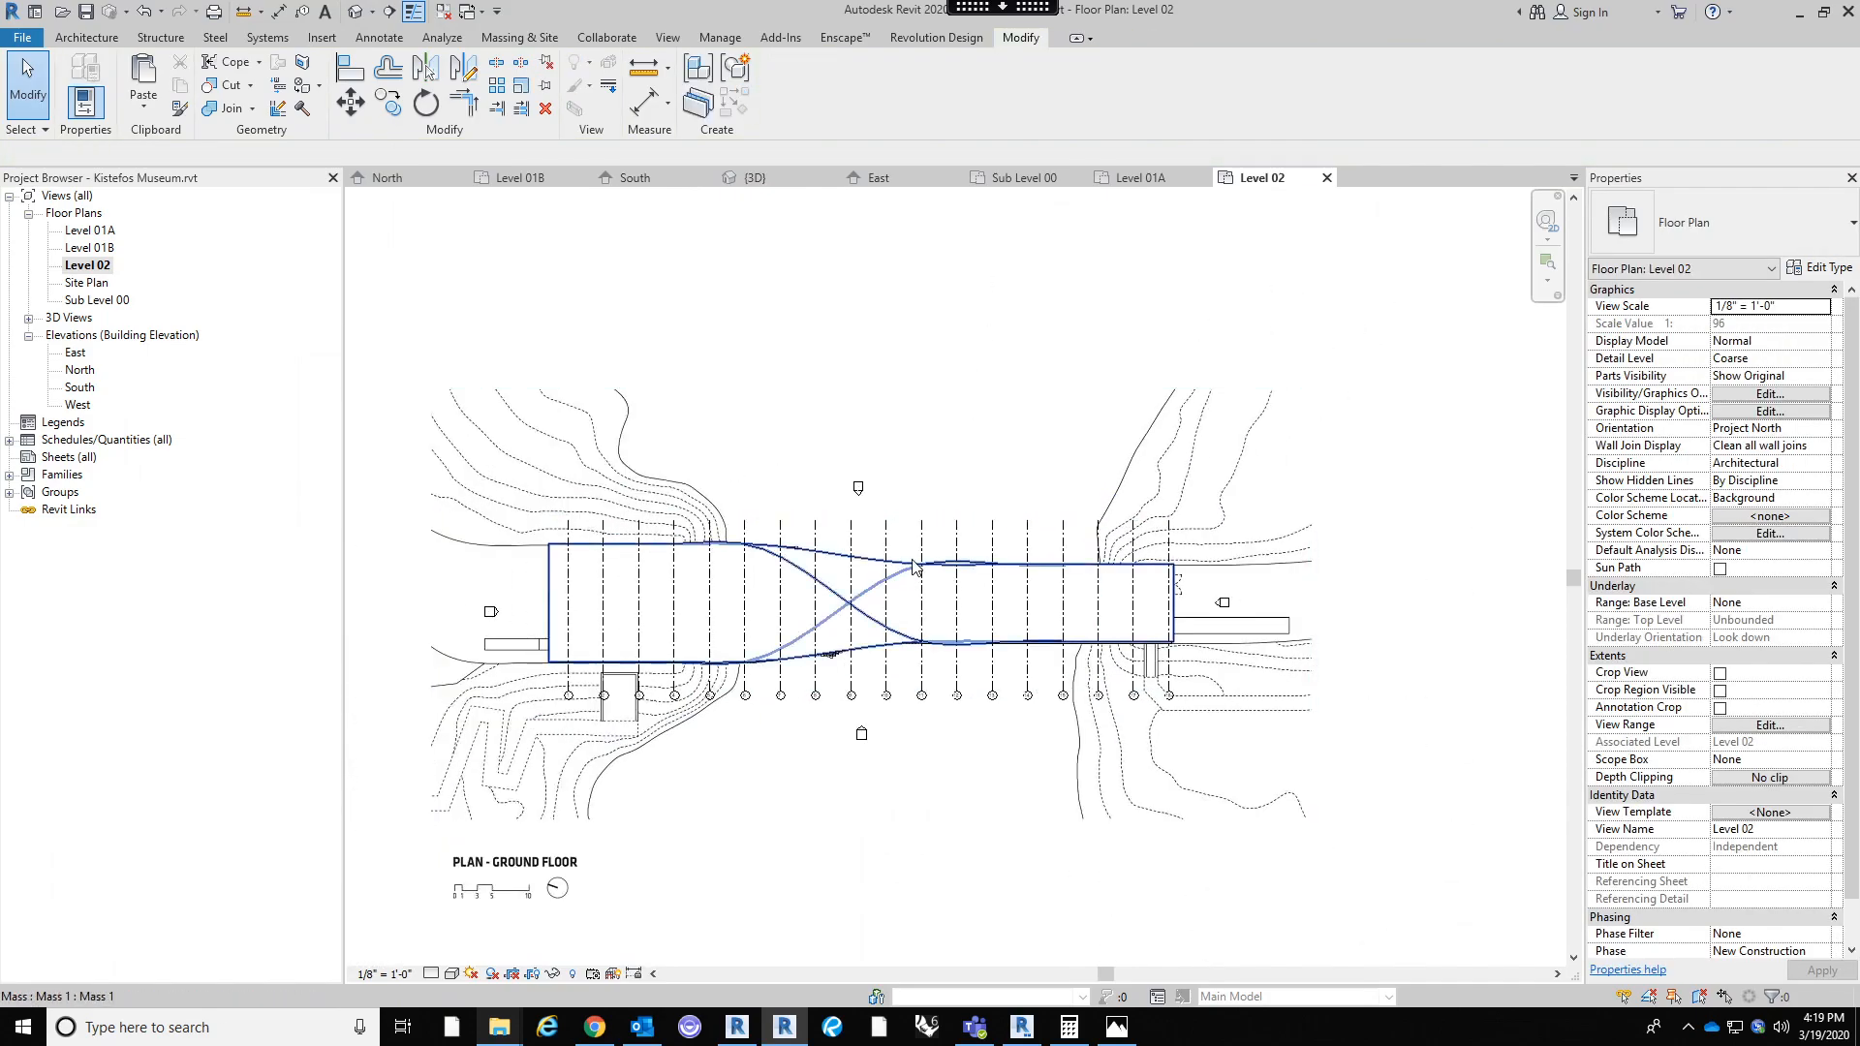
Override the mass's graphics by element in Level 02, increasing its surface transparency so the drawing underneath can be traced
{"action": "left_click", "coordinate": [912, 567]}
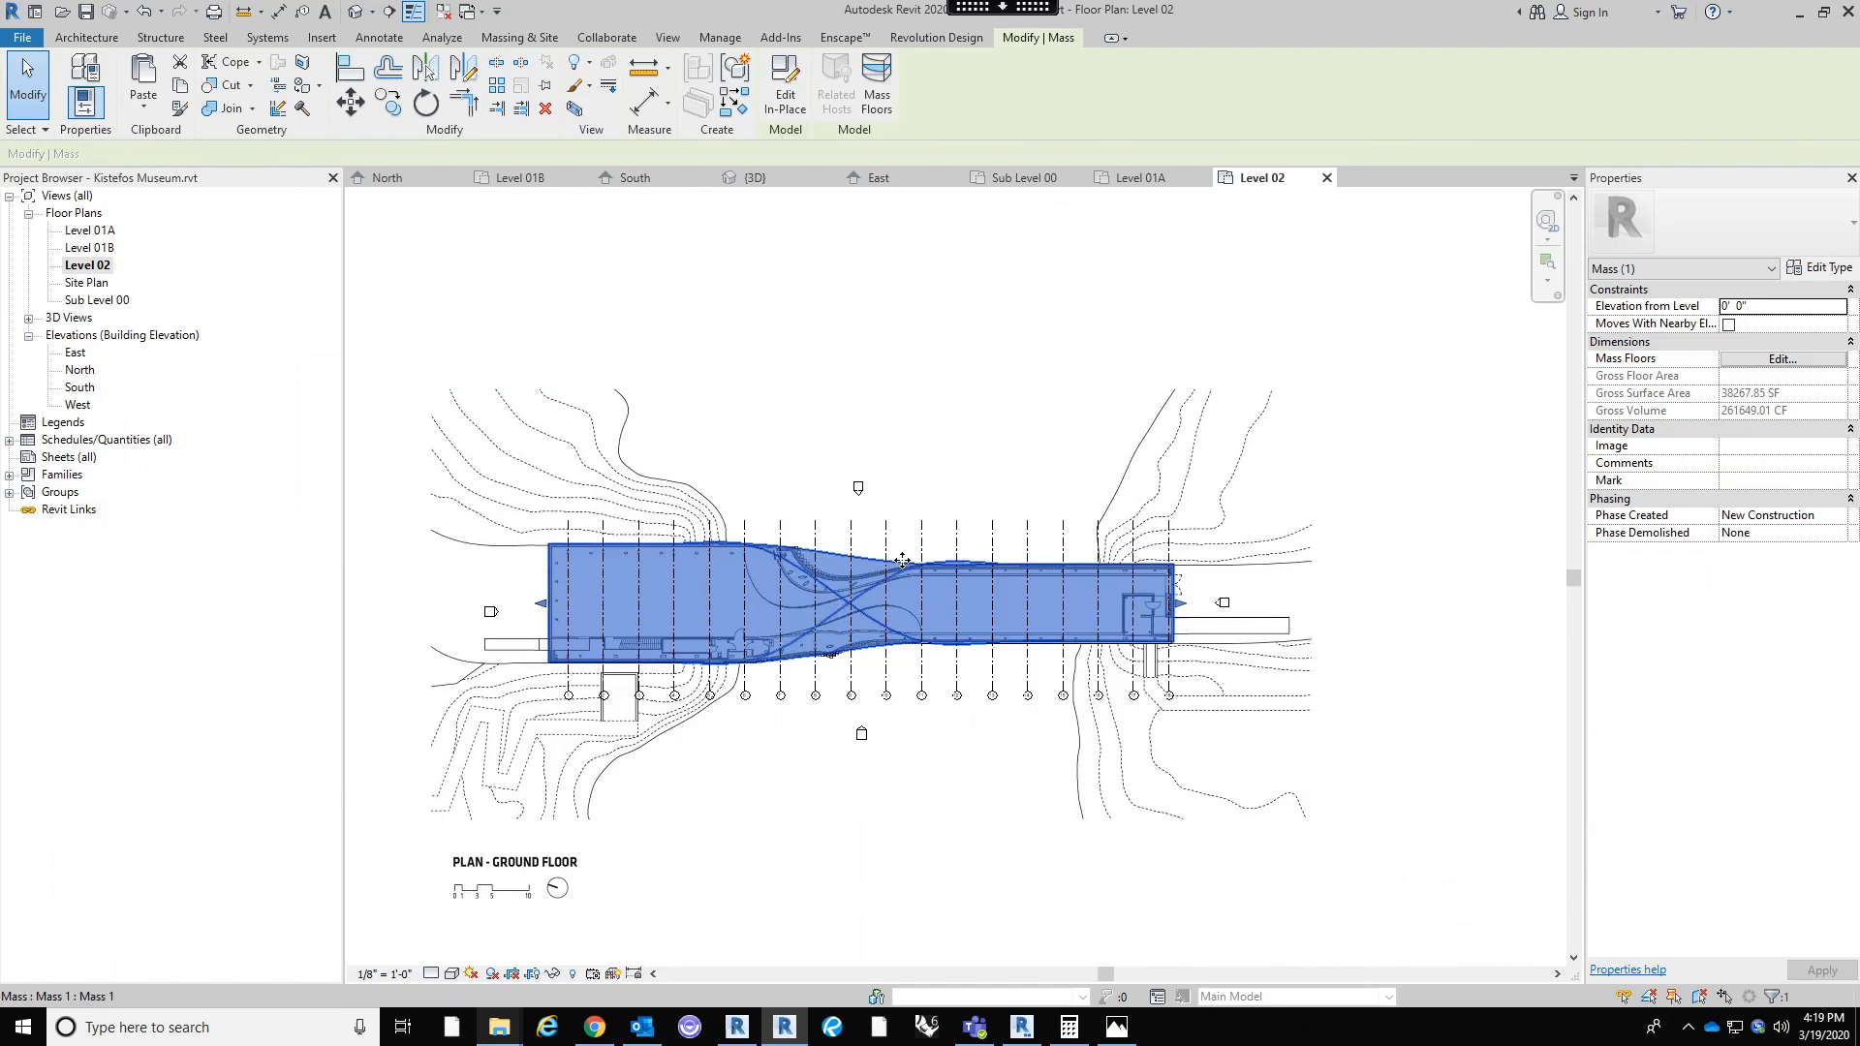
{"action": "right_click", "coordinate": [909, 570]}
{"action": "mouse_move", "coordinate": [1104, 242]}
{"action": "left_click", "coordinate": [1206, 242]}
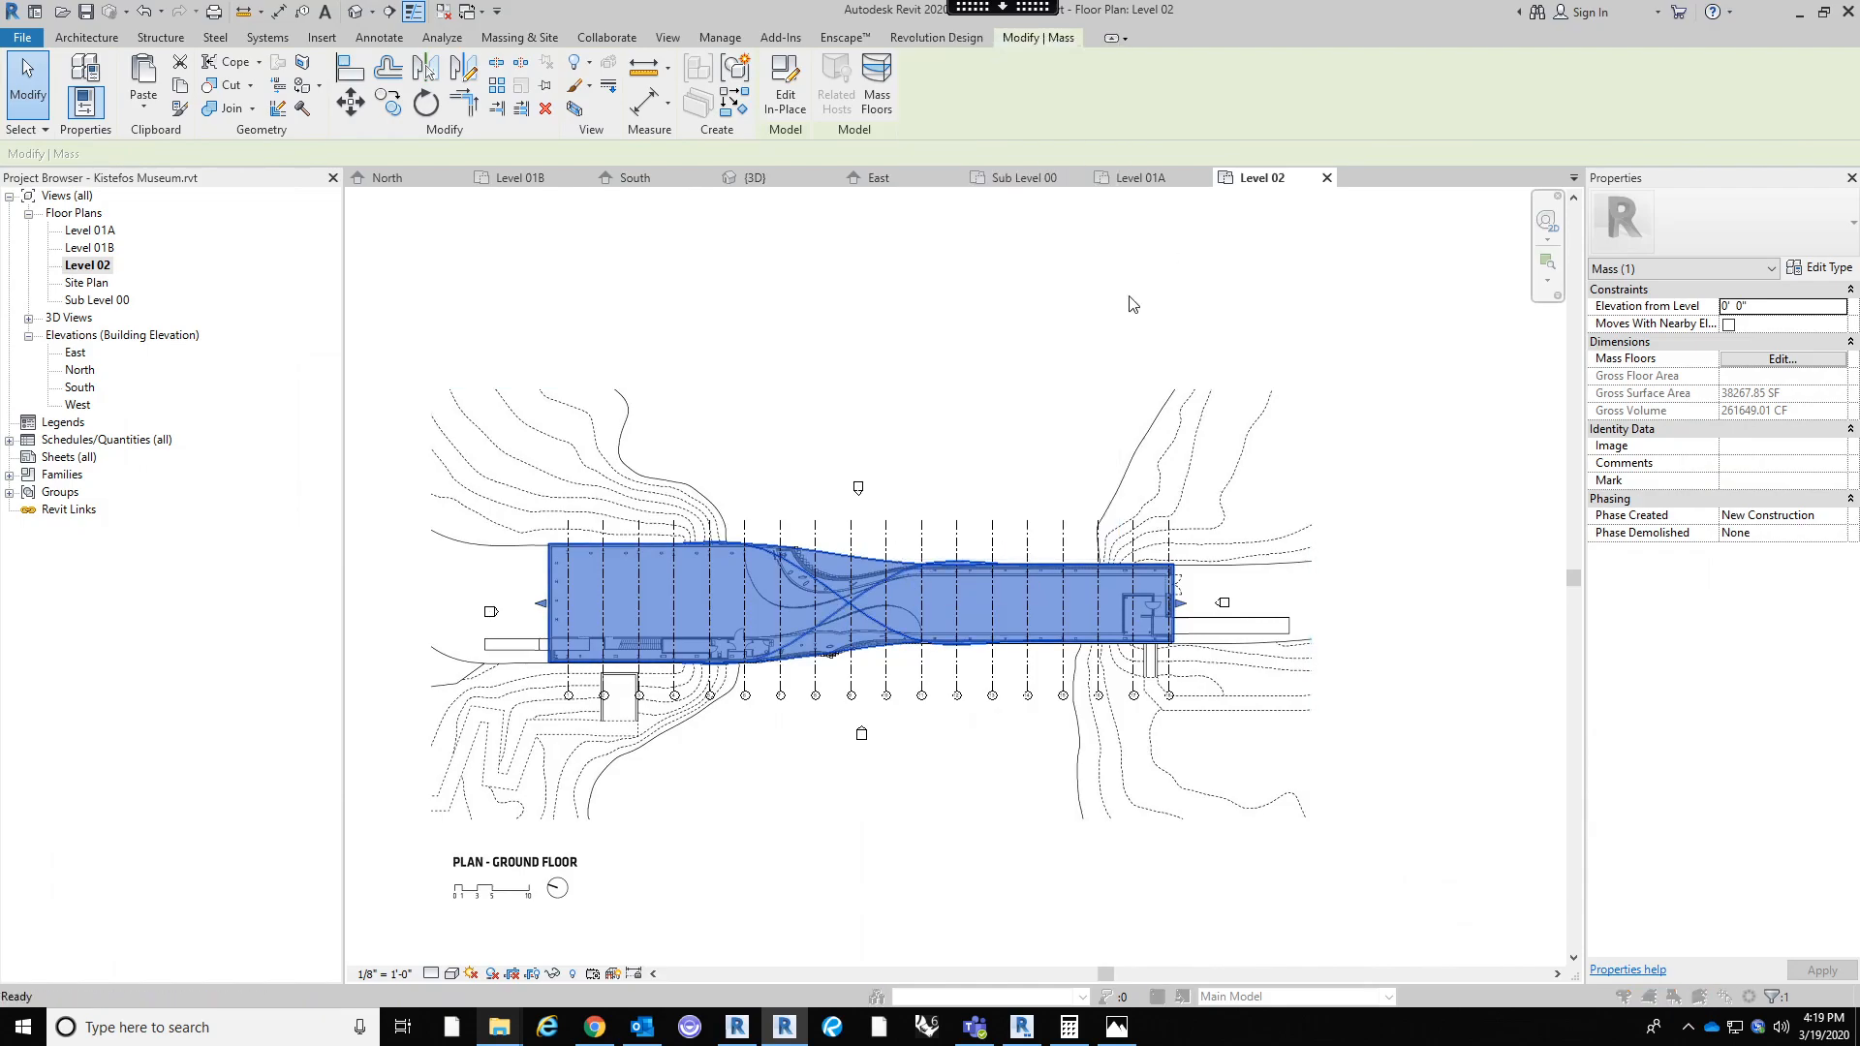
{"action": "left_click_drag", "start_coordinate": [1092, 501], "coordinate": [1183, 500]}
{"action": "left_click", "coordinate": [1124, 772]}
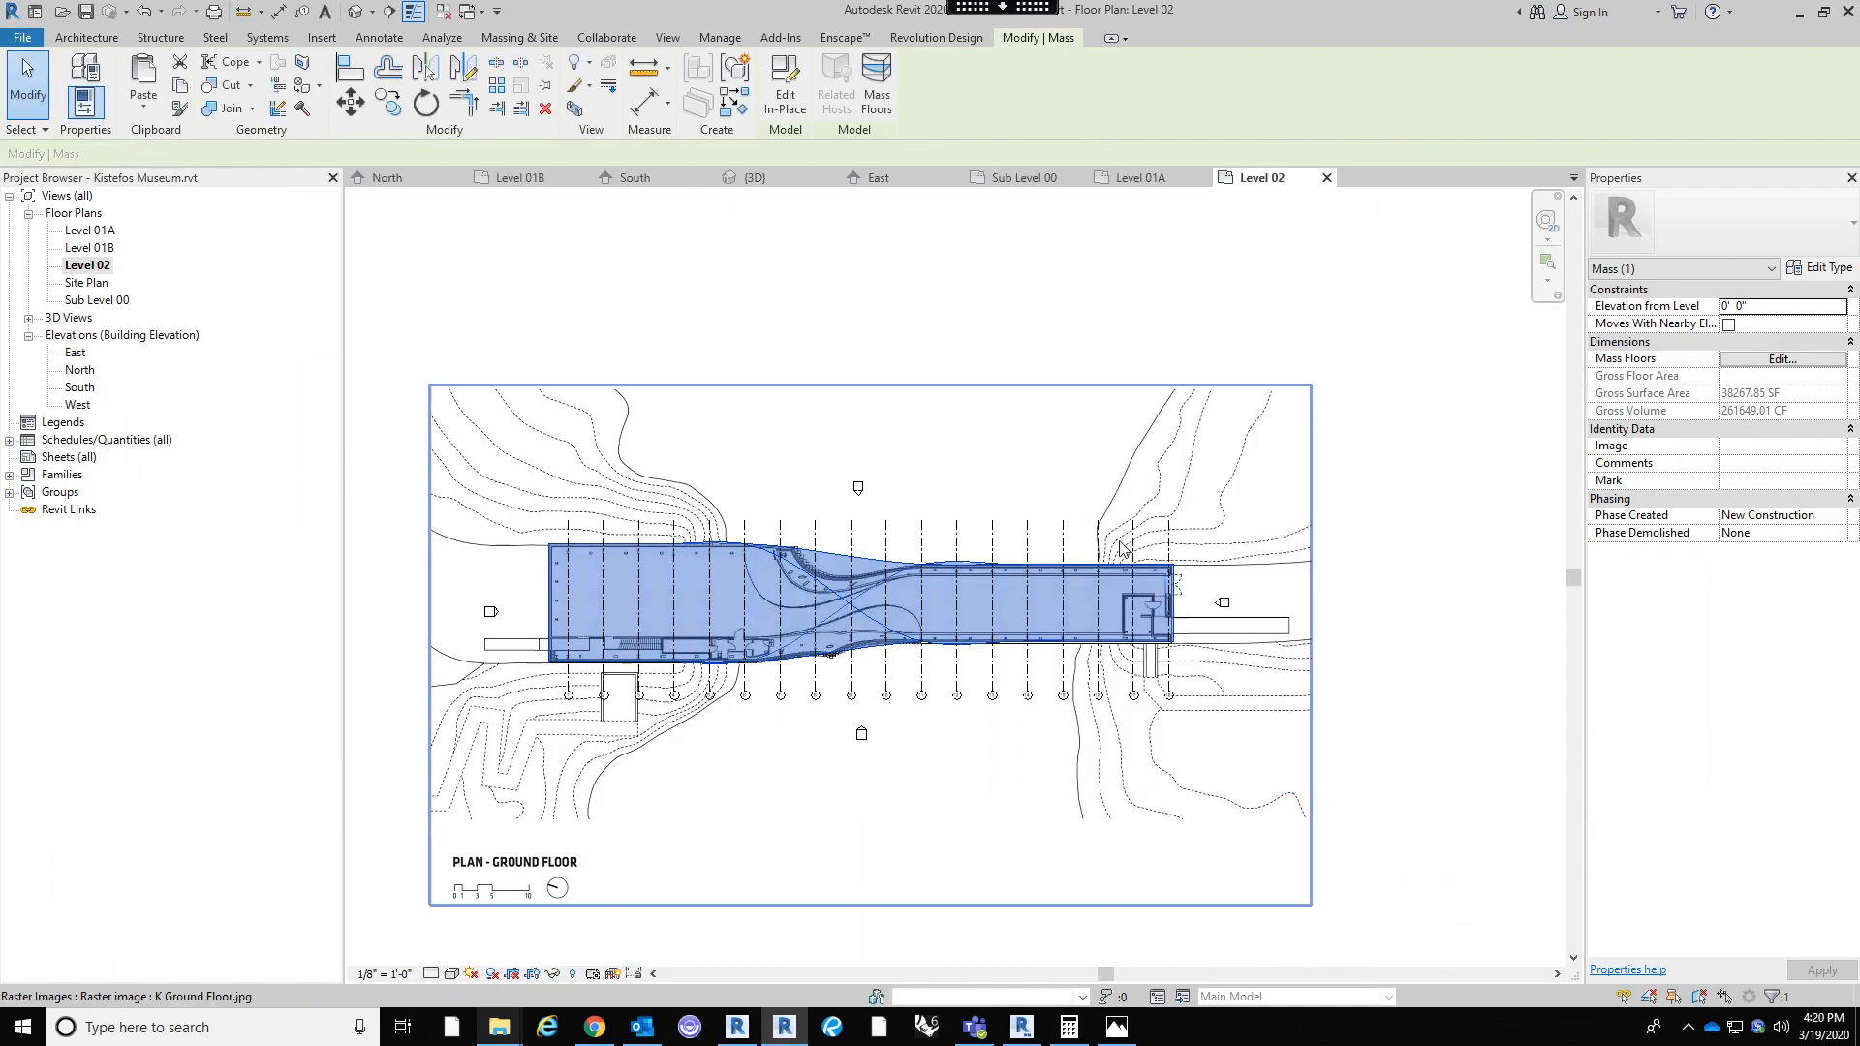
{"action": "key", "text": "Escape"}
Start a floor on Level 02 using the 3" LW Concrete on 2" Metal Deck type
{"action": "scroll", "coordinate": [1217, 581], "scroll_direction": "up", "scroll_amount": 5}
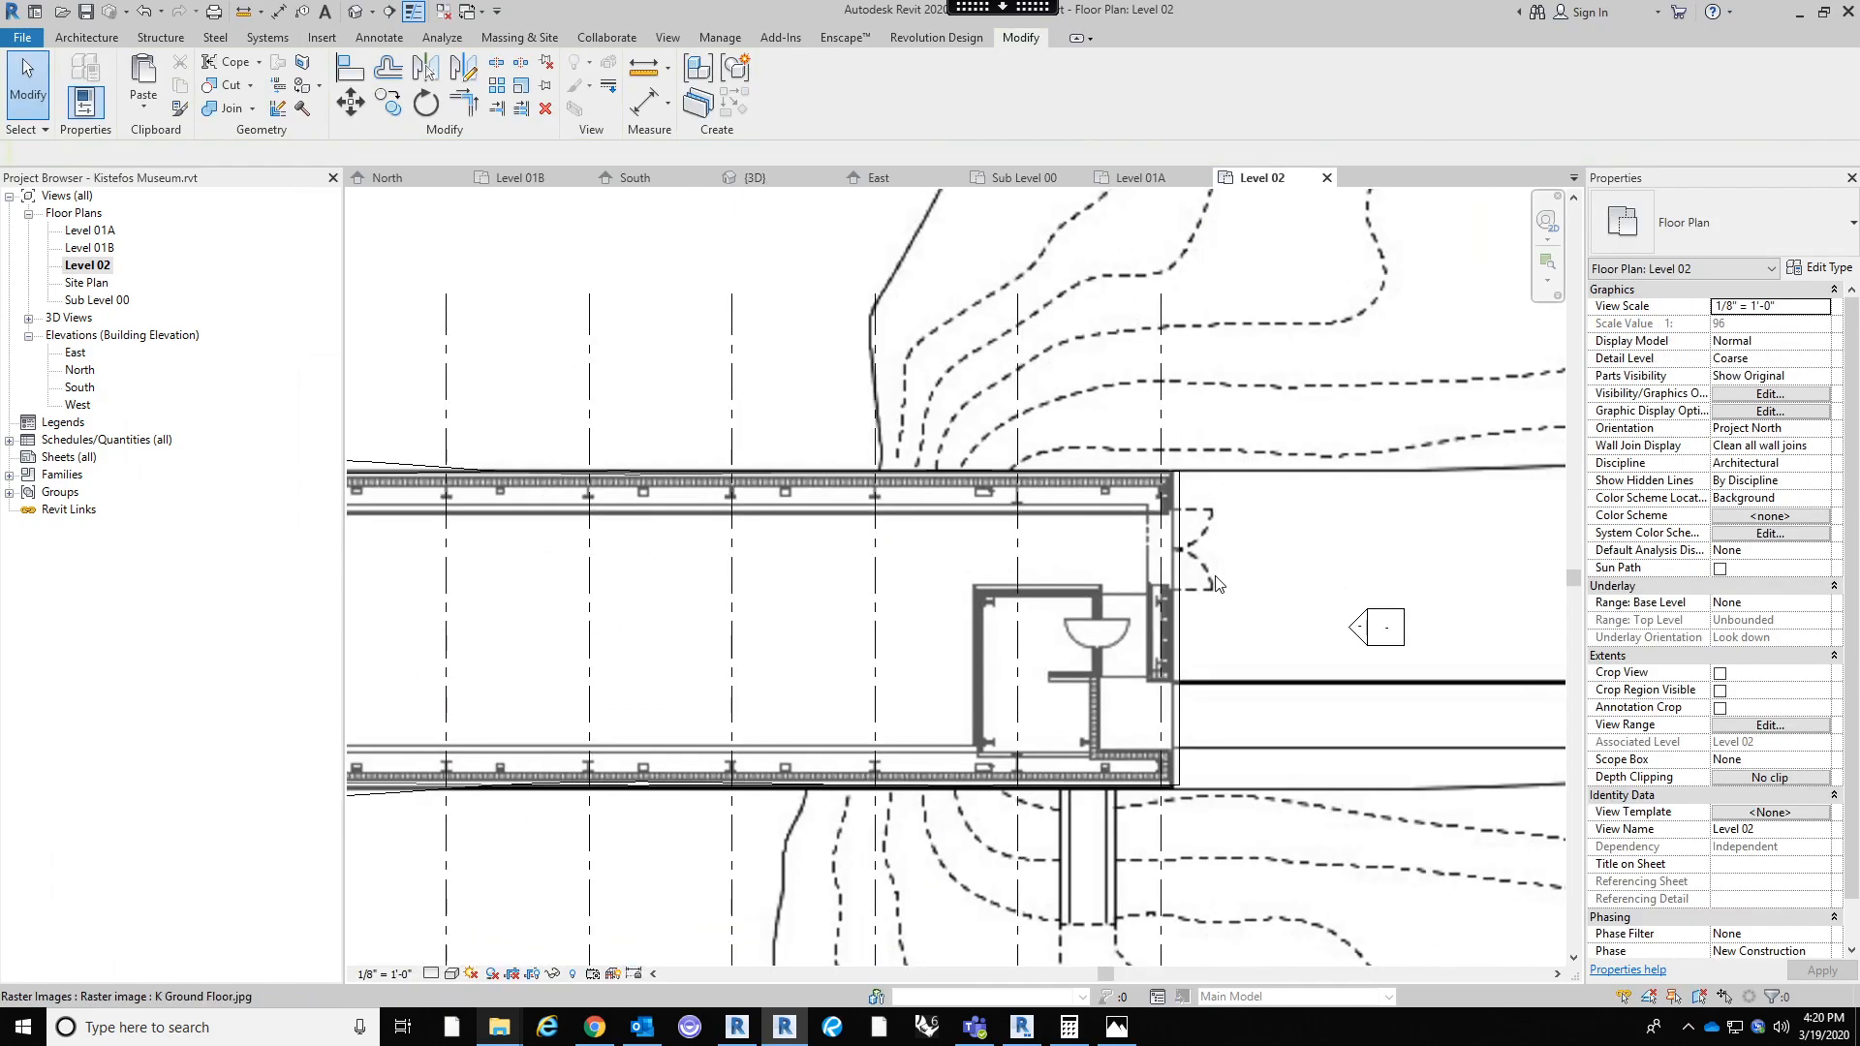
{"action": "middle_click_drag", "start_coordinate": [1240, 553], "coordinate": [1164, 526]}
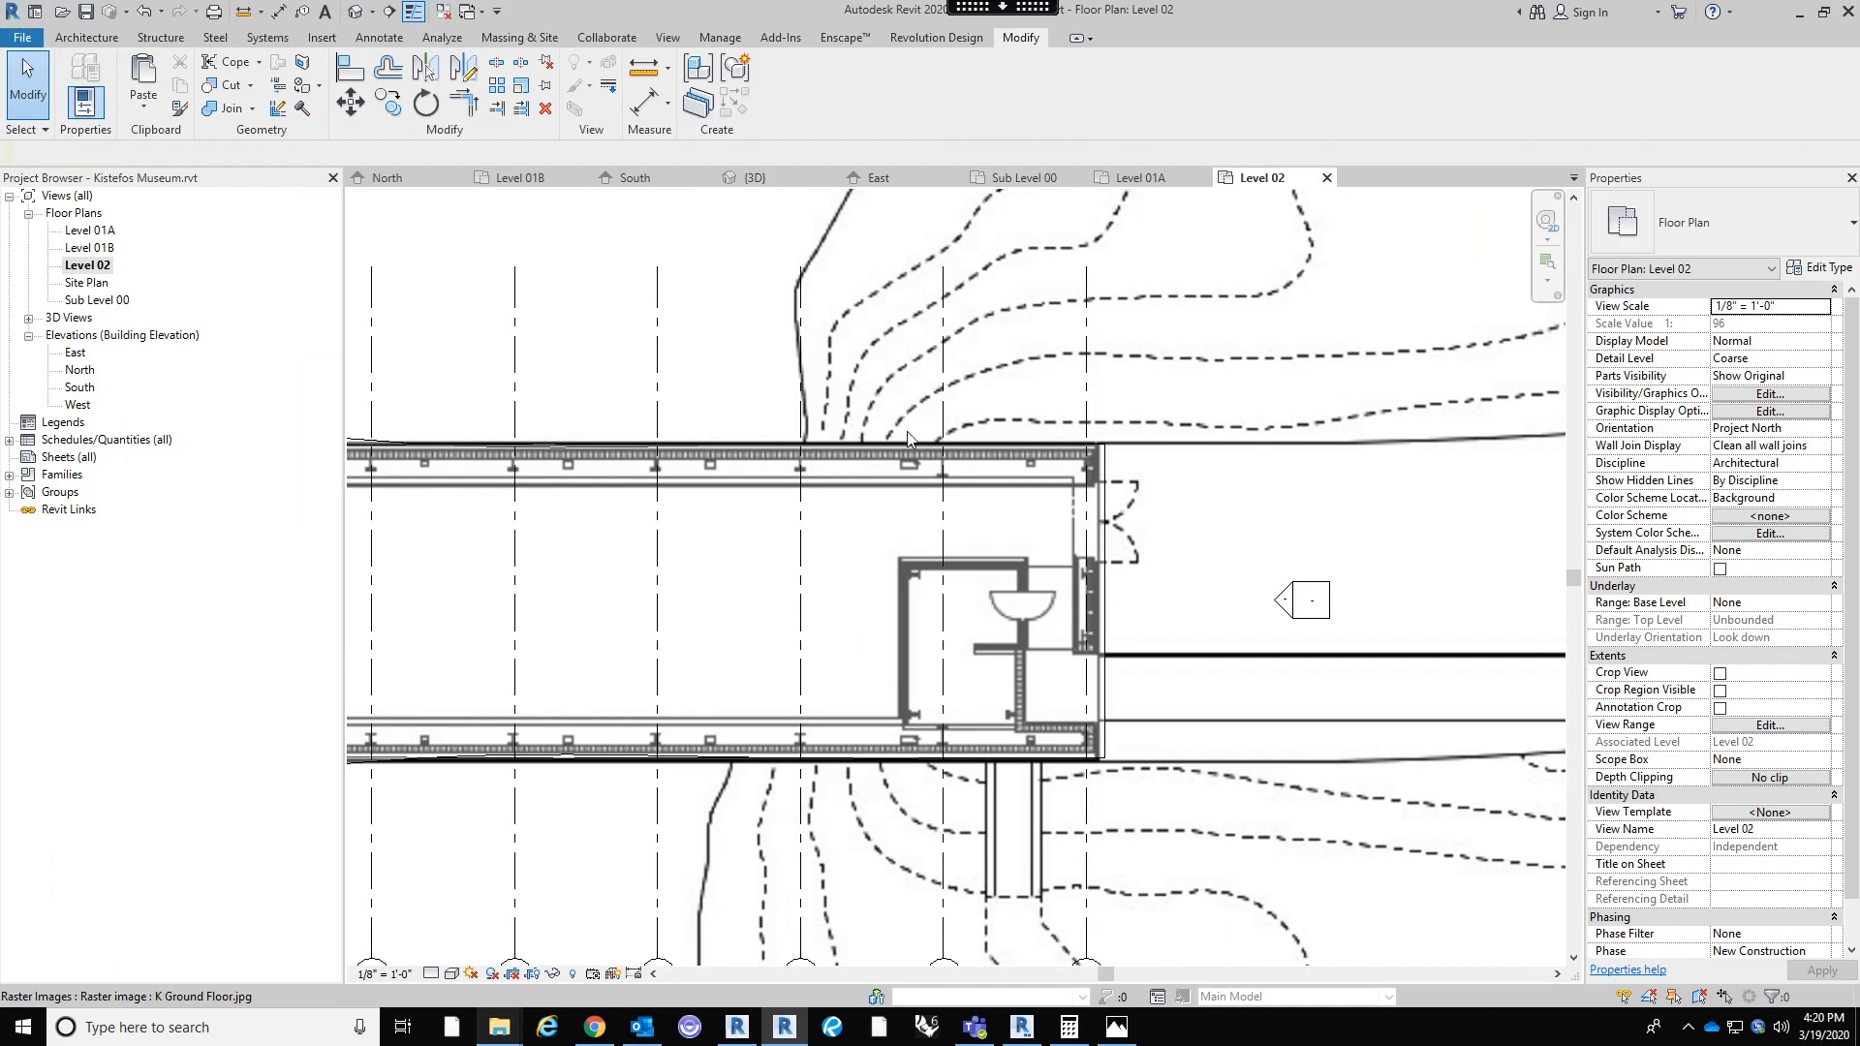
{"action": "scroll", "coordinate": [1152, 505], "scroll_direction": "down", "scroll_amount": 3}
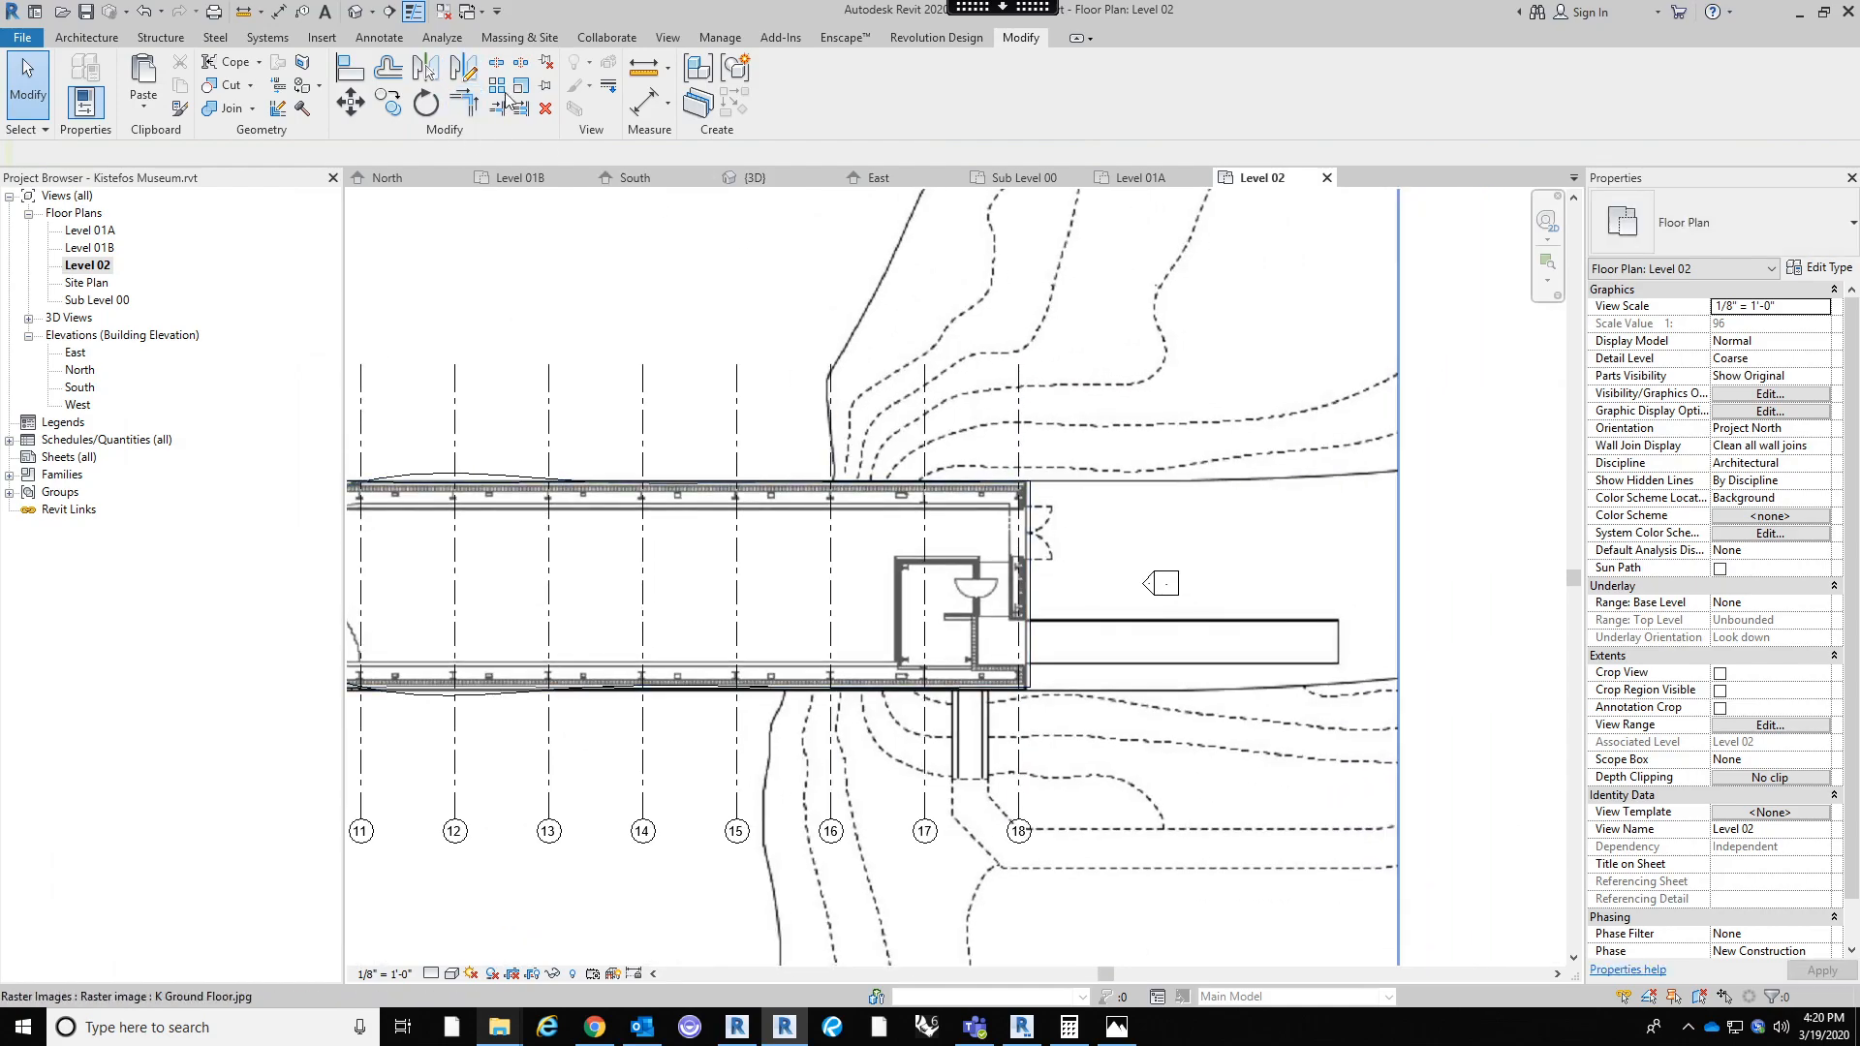
{"action": "left_click", "coordinate": [89, 39]}
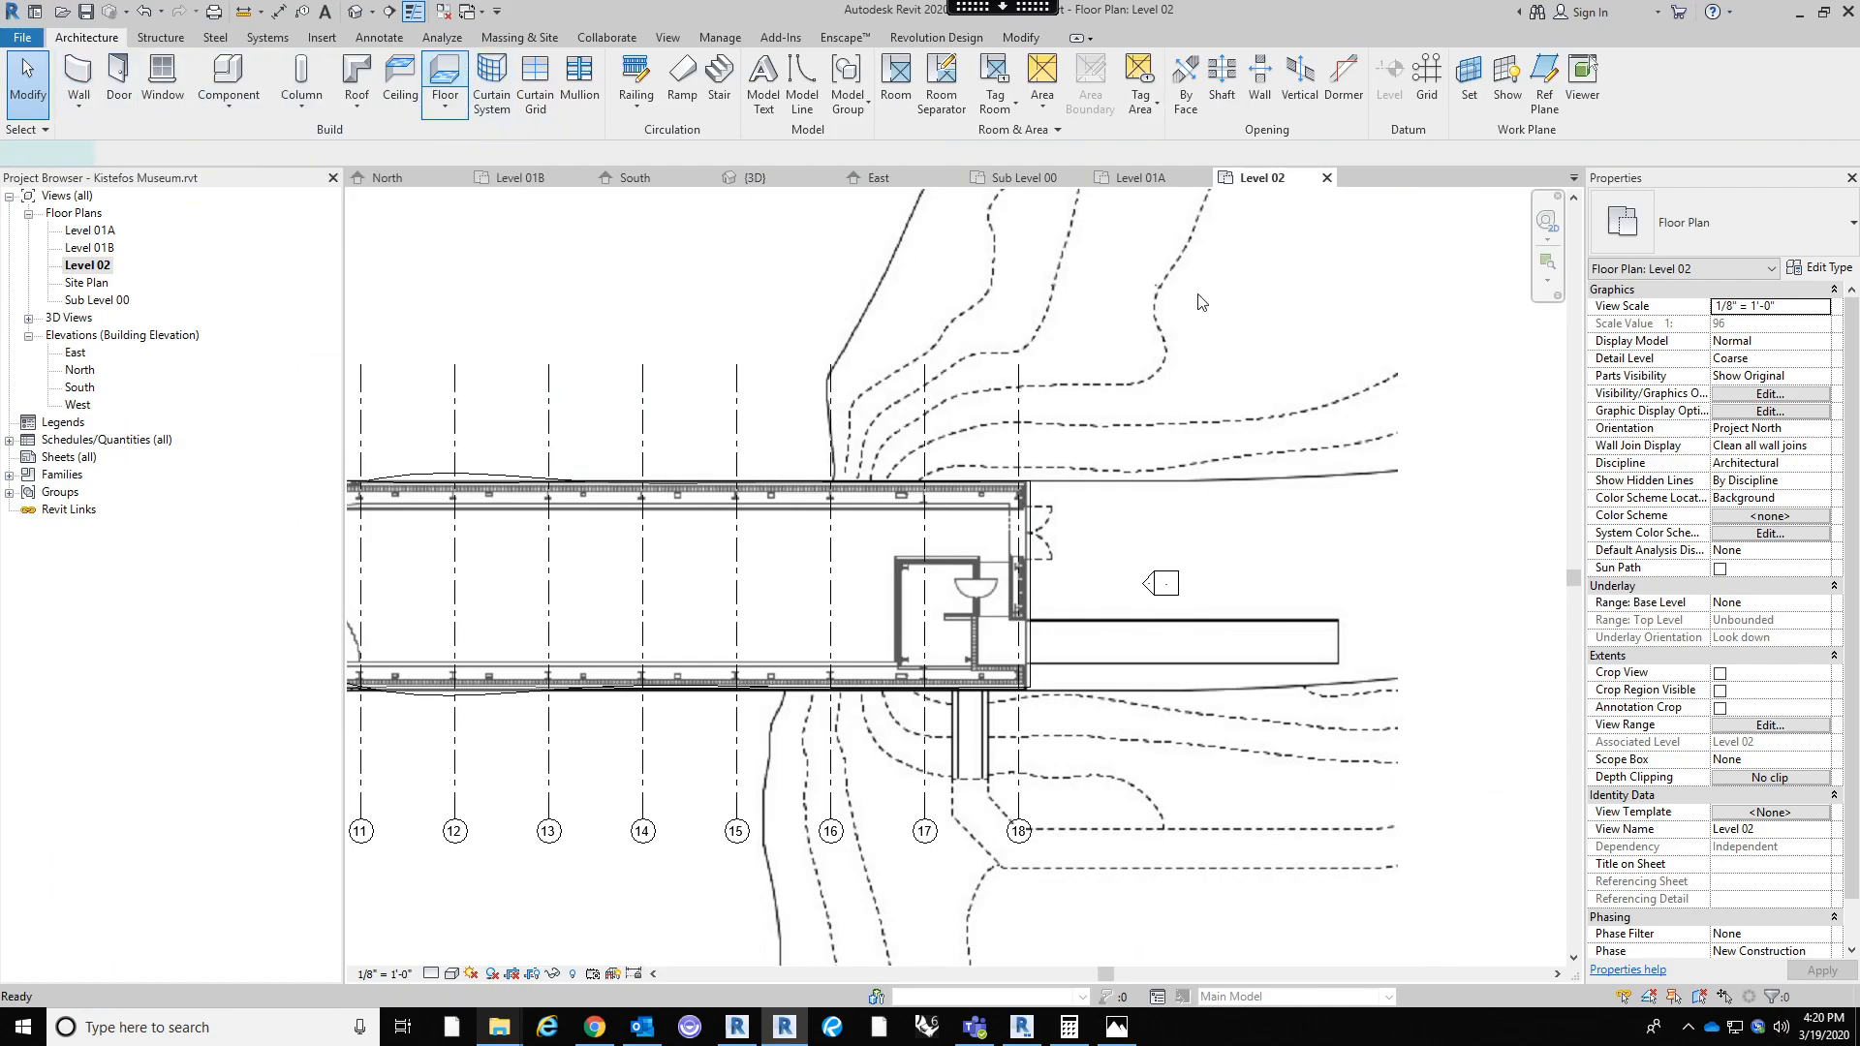
{"action": "left_click", "coordinate": [1792, 229]}
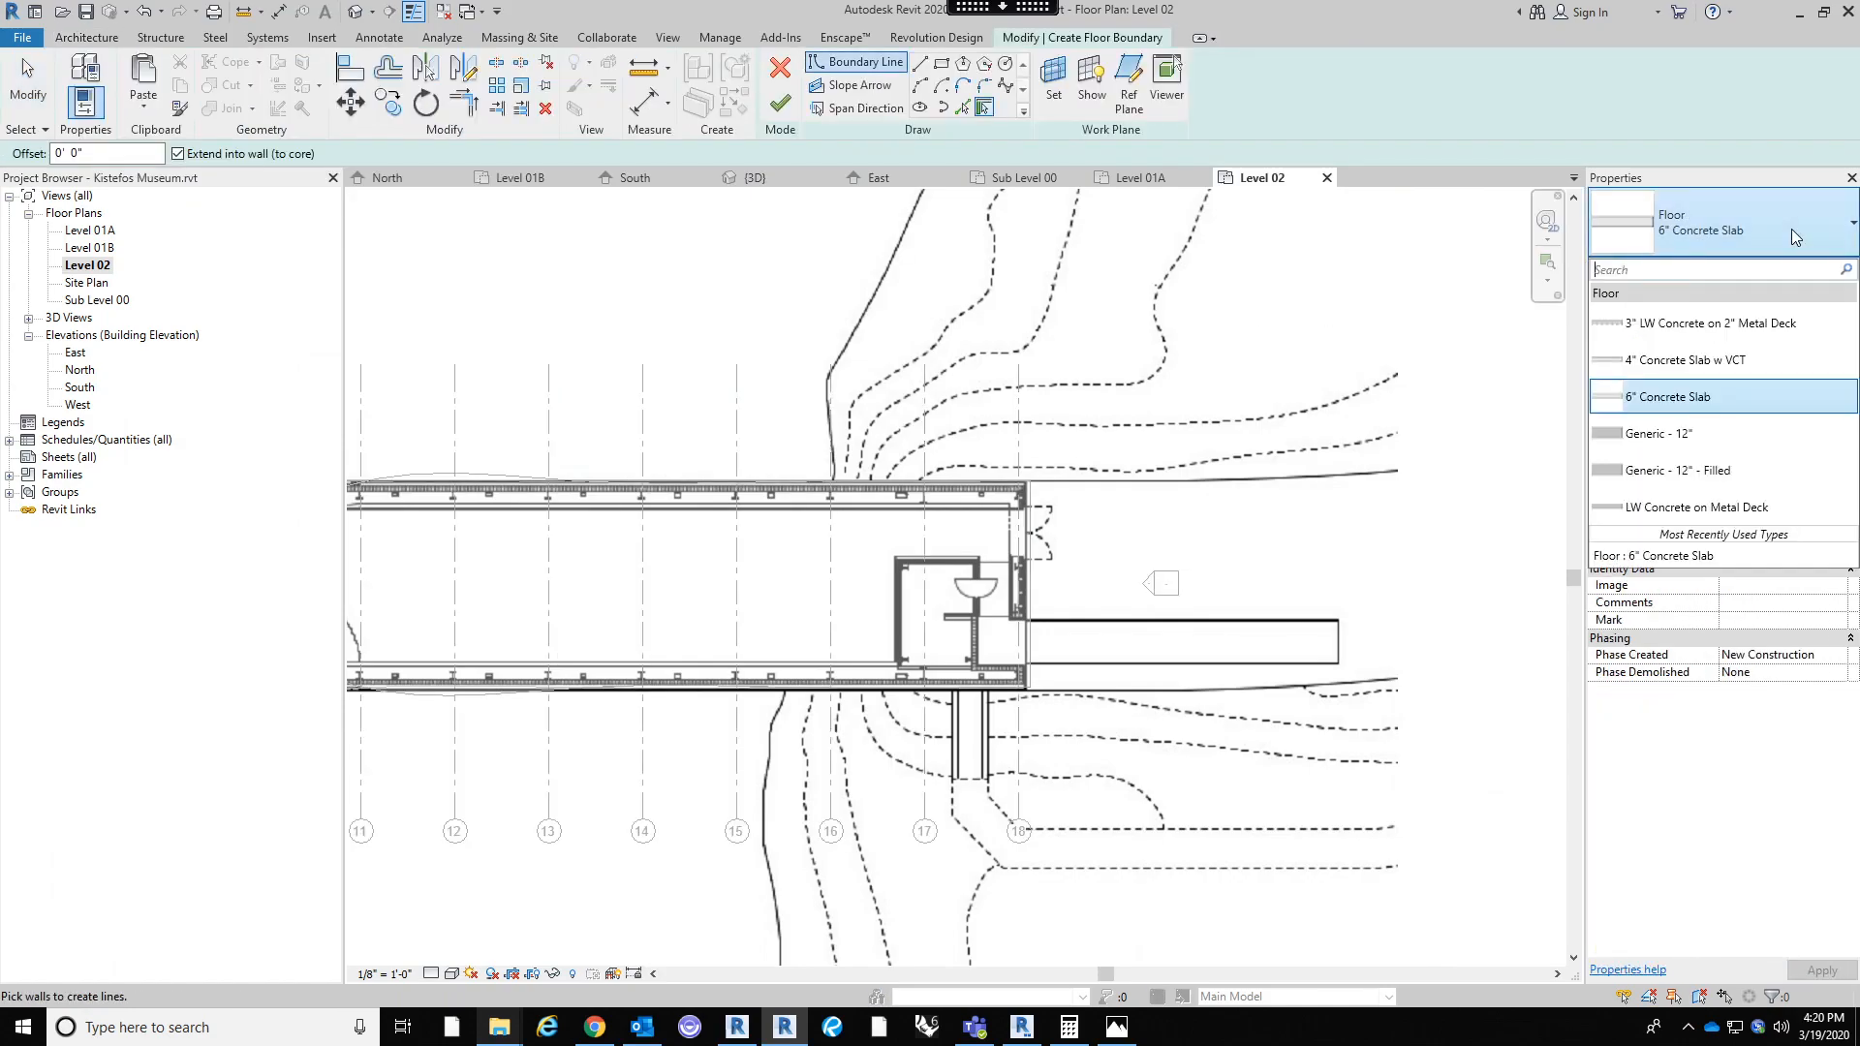
{"action": "left_click", "coordinate": [1755, 330]}
Sketch a rectangular floor boundary around the restroom block at the east end, about 22' 1 5/8" by 21' 6"
{"action": "scroll", "coordinate": [1007, 547], "scroll_direction": "up", "scroll_amount": 3}
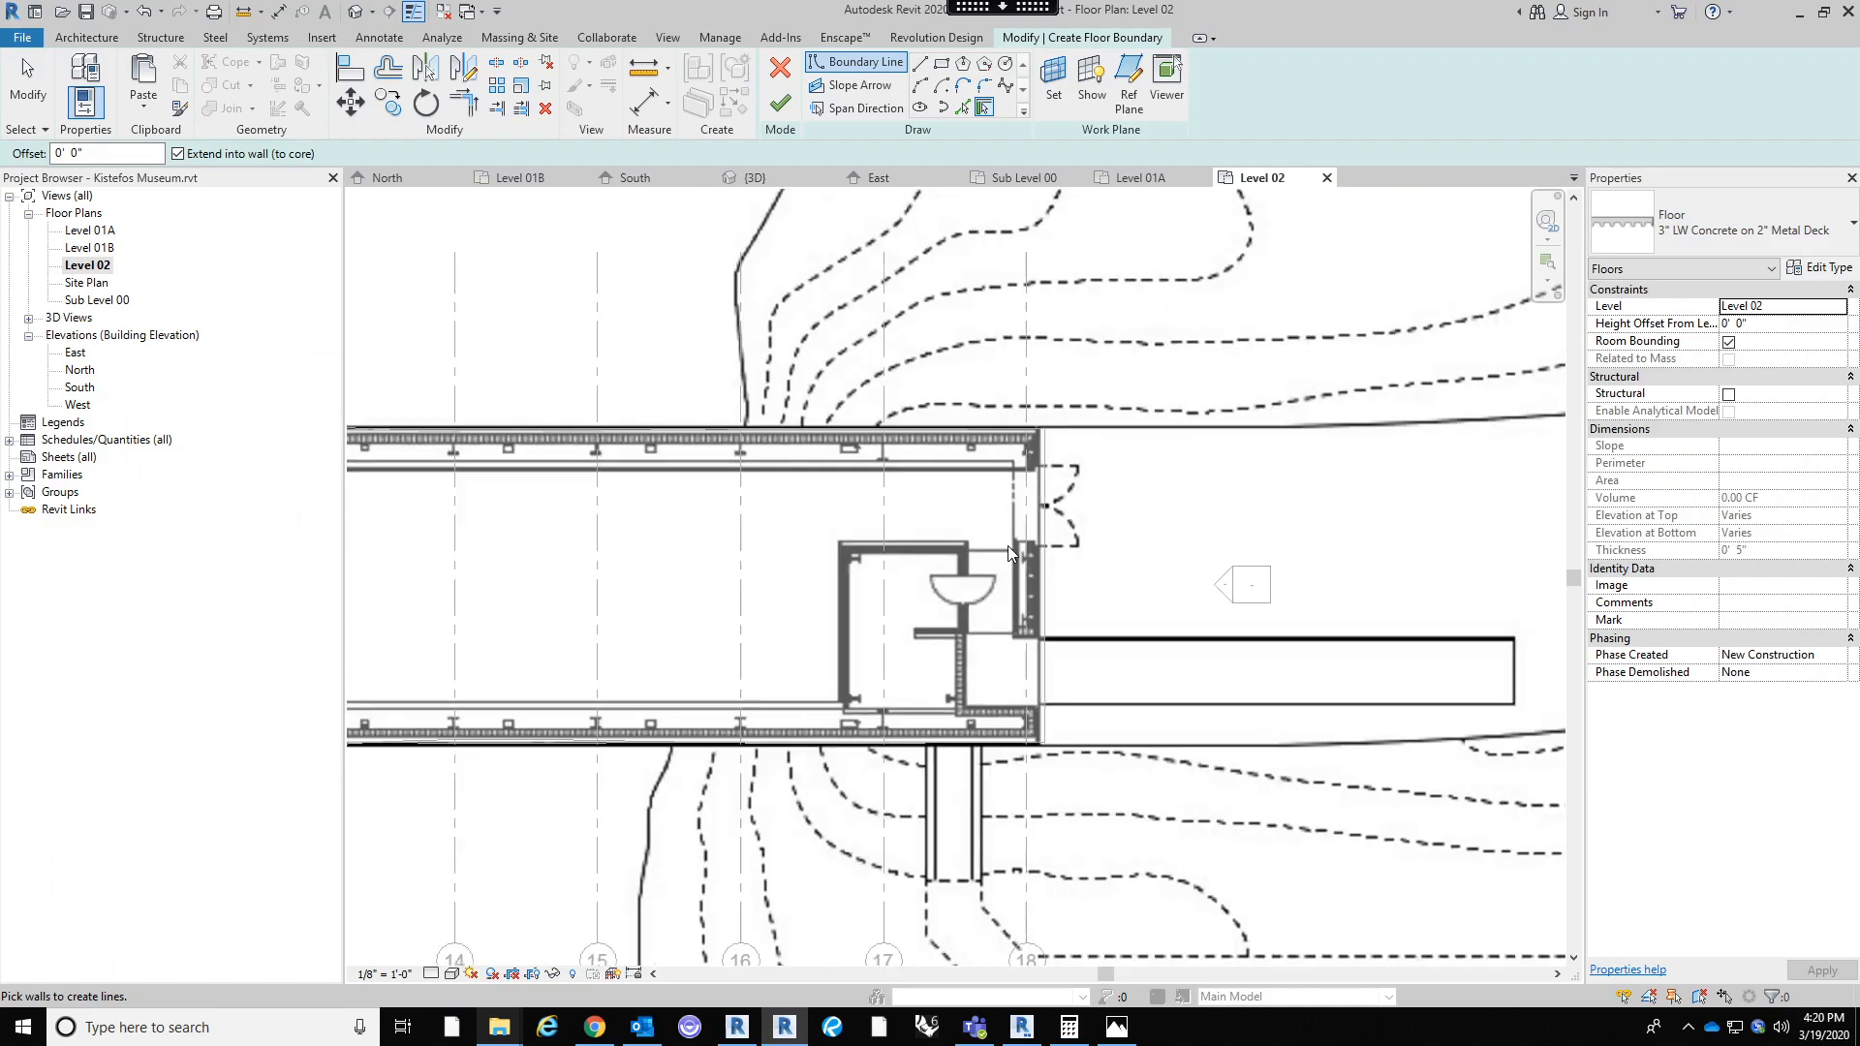
{"action": "scroll", "coordinate": [1008, 544], "scroll_direction": "down", "scroll_amount": 2}
{"action": "left_click", "coordinate": [940, 63]}
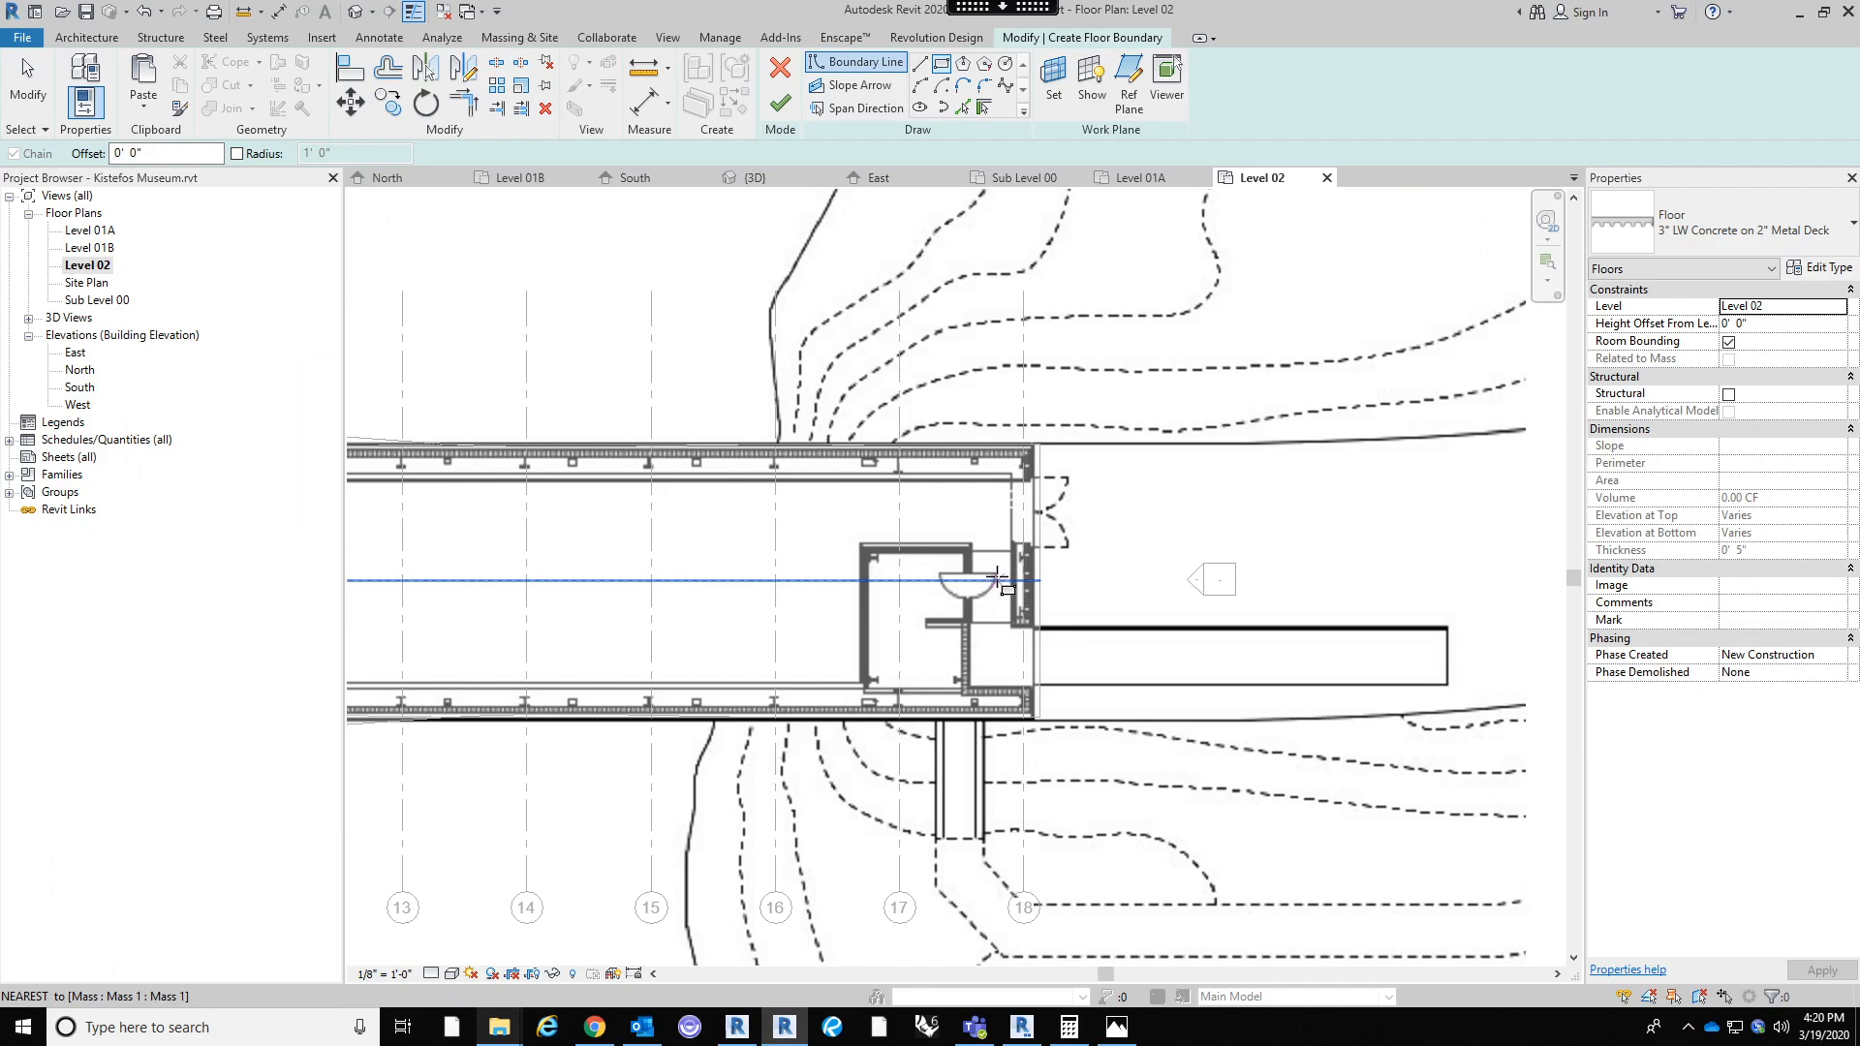
{"action": "scroll", "coordinate": [1002, 579], "scroll_direction": "up", "scroll_amount": 1}
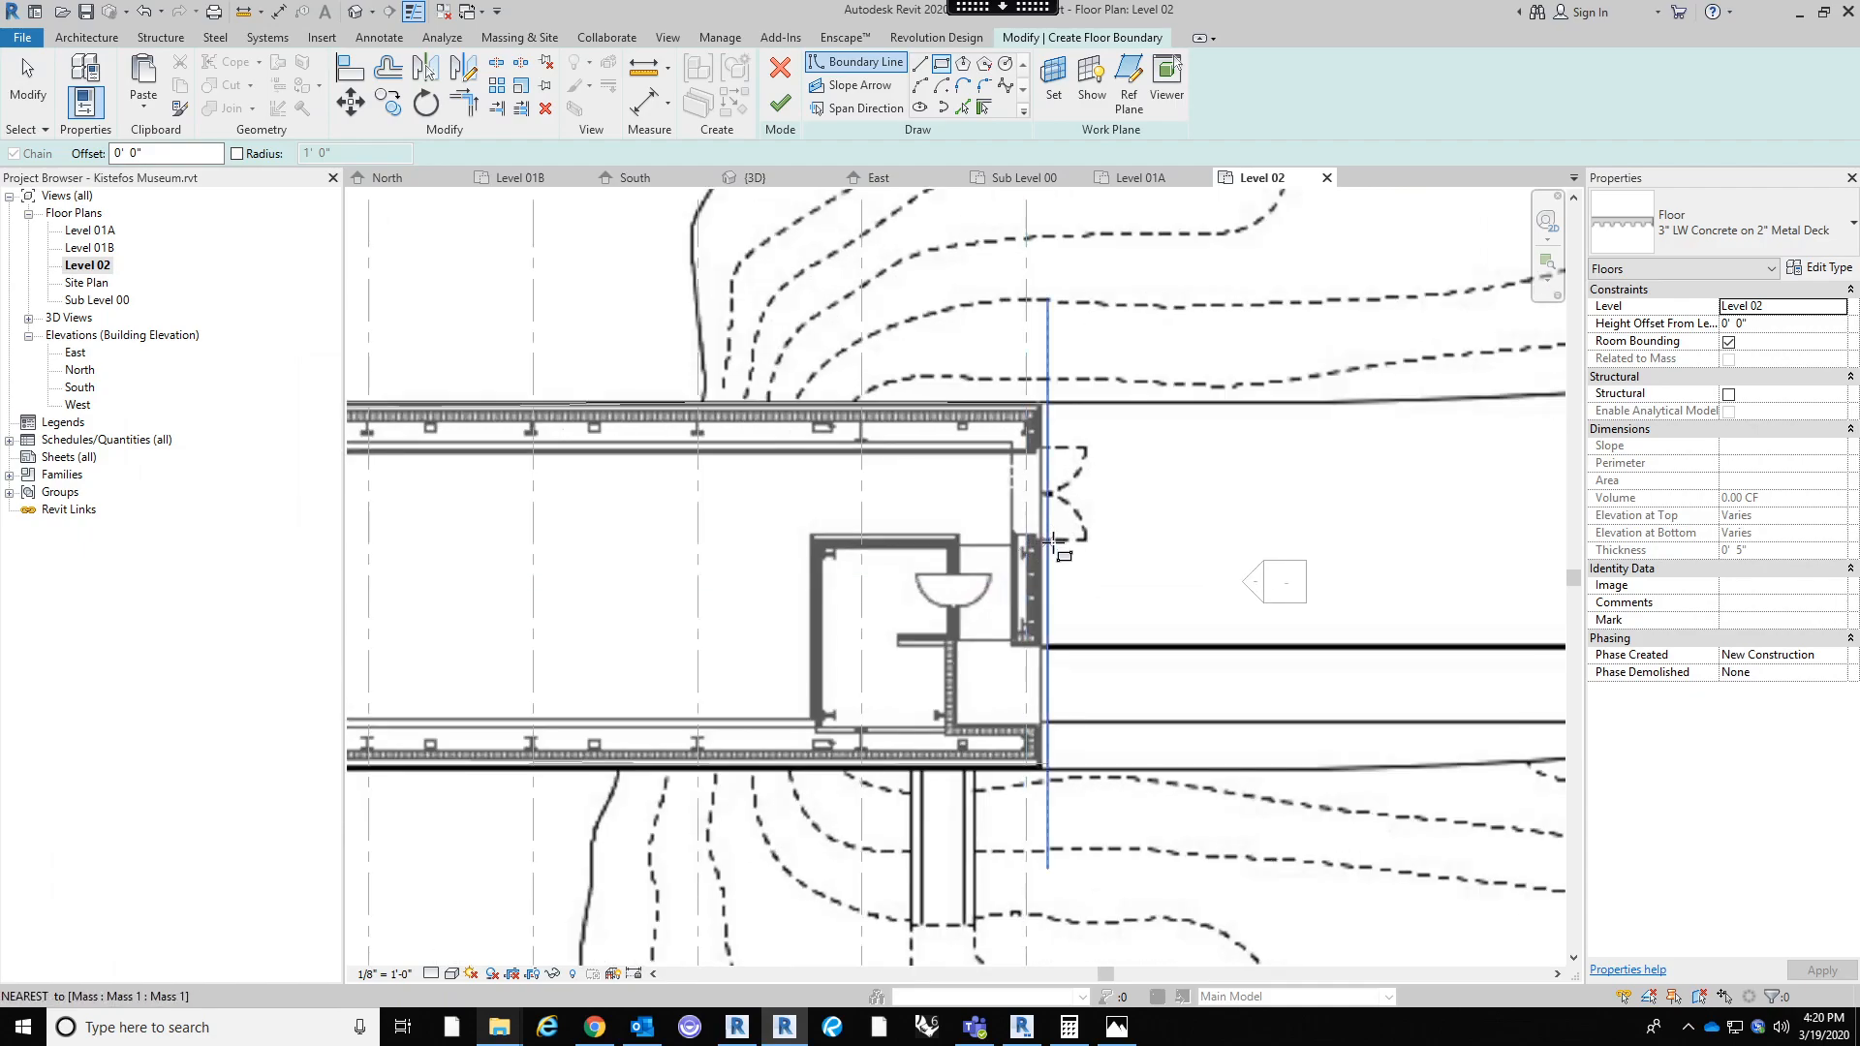
{"action": "left_click", "coordinate": [1051, 538]}
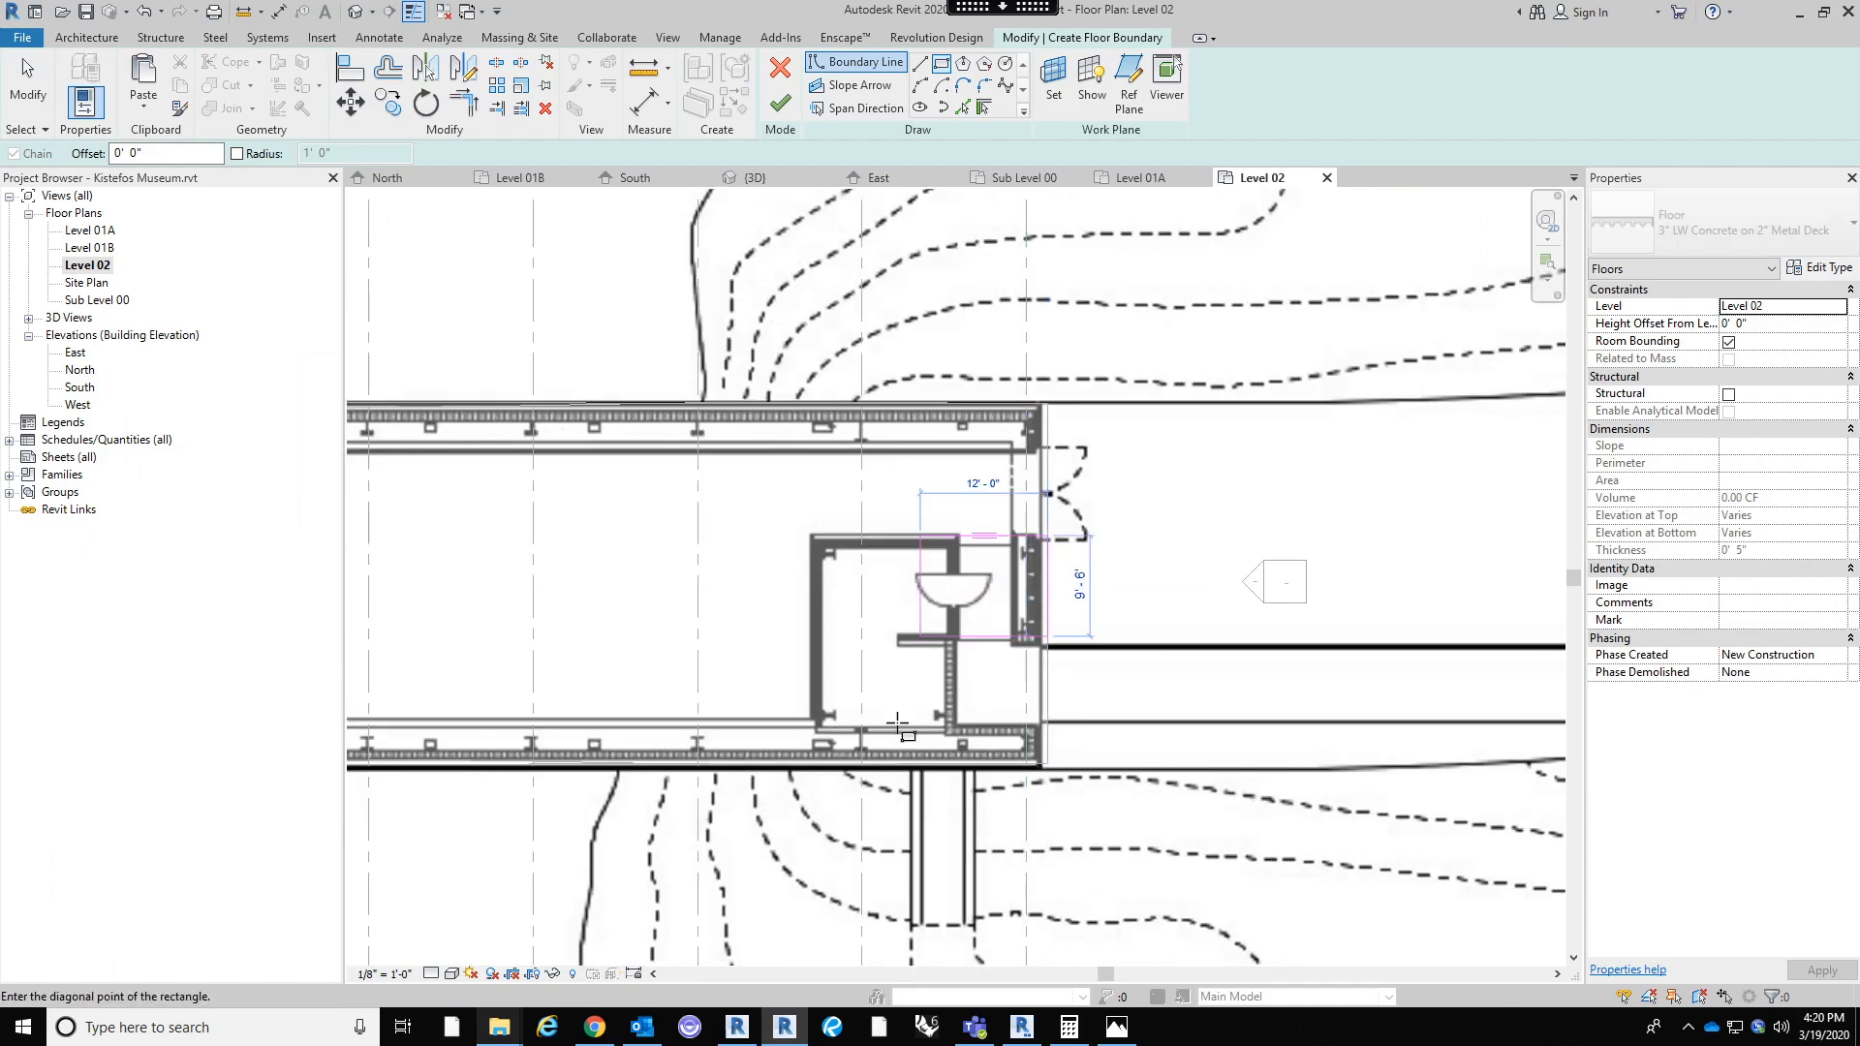
{"action": "left_click", "coordinate": [813, 764]}
{"action": "key", "text": "Escape"}
Set the distance between the boundary's west and east lines to 22'
{"action": "mouse_move", "coordinate": [884, 683]}
{"action": "middle_mouse_down"}
{"action": "mouse_move", "coordinate": [932, 728]}
{"action": "mouse_move", "coordinate": [954, 631]}
{"action": "mouse_move", "coordinate": [934, 762]}
{"action": "middle_mouse_up"}
{"action": "left_click", "coordinate": [865, 730]}
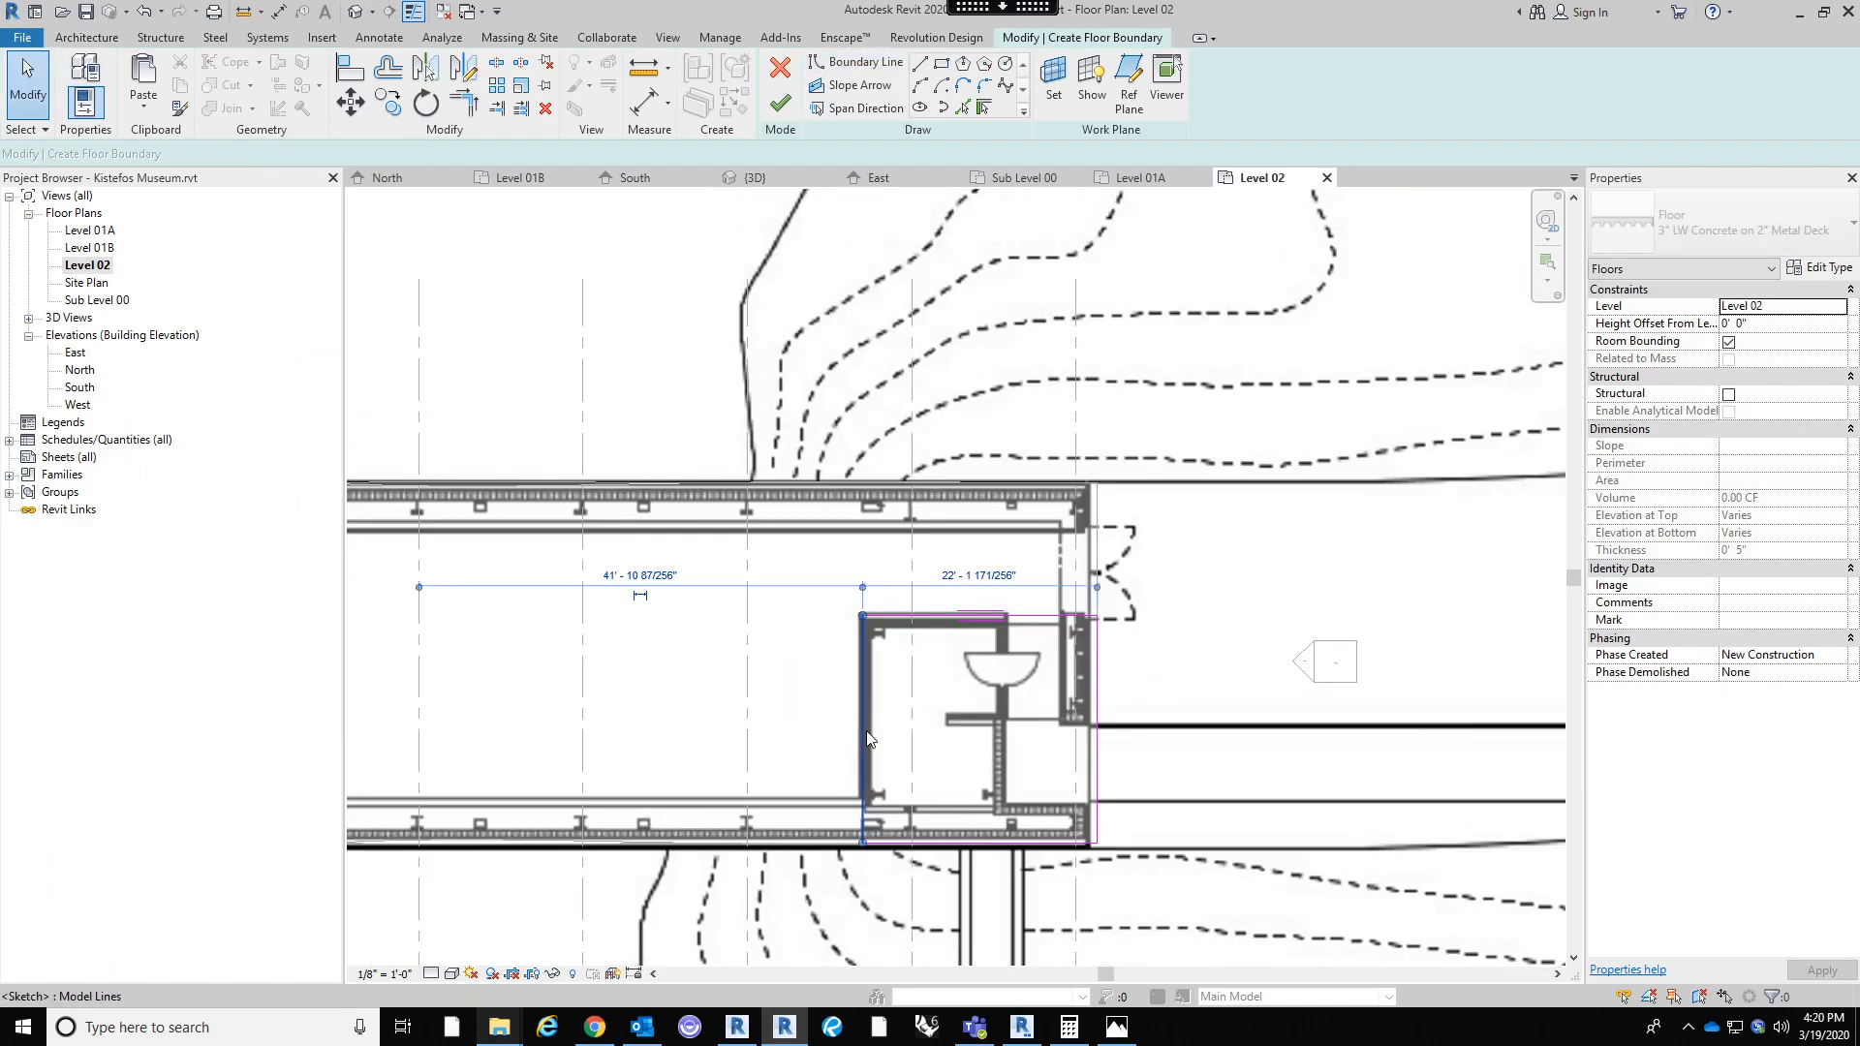
{"action": "scroll", "coordinate": [891, 750], "scroll_direction": "up", "scroll_amount": 3}
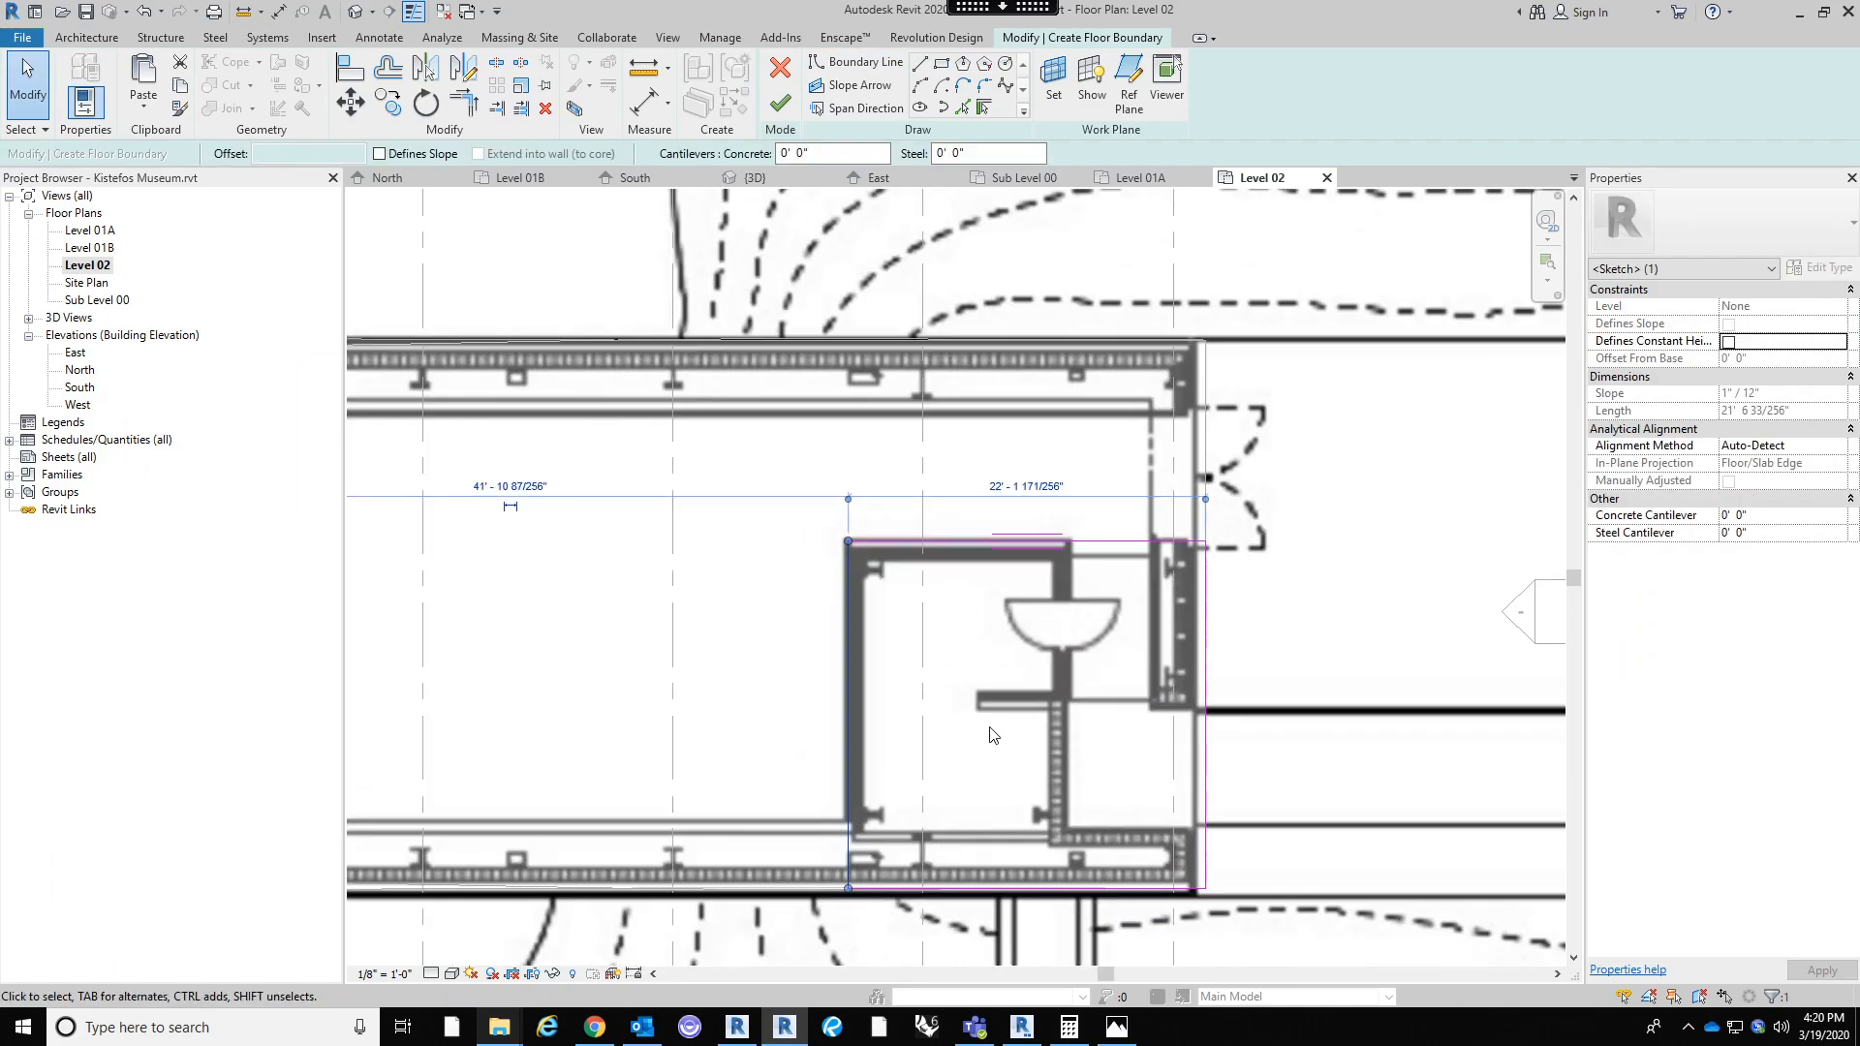
{"action": "scroll", "coordinate": [993, 736], "scroll_direction": "down", "scroll_amount": 2}
{"action": "left_click", "coordinate": [1188, 678]}
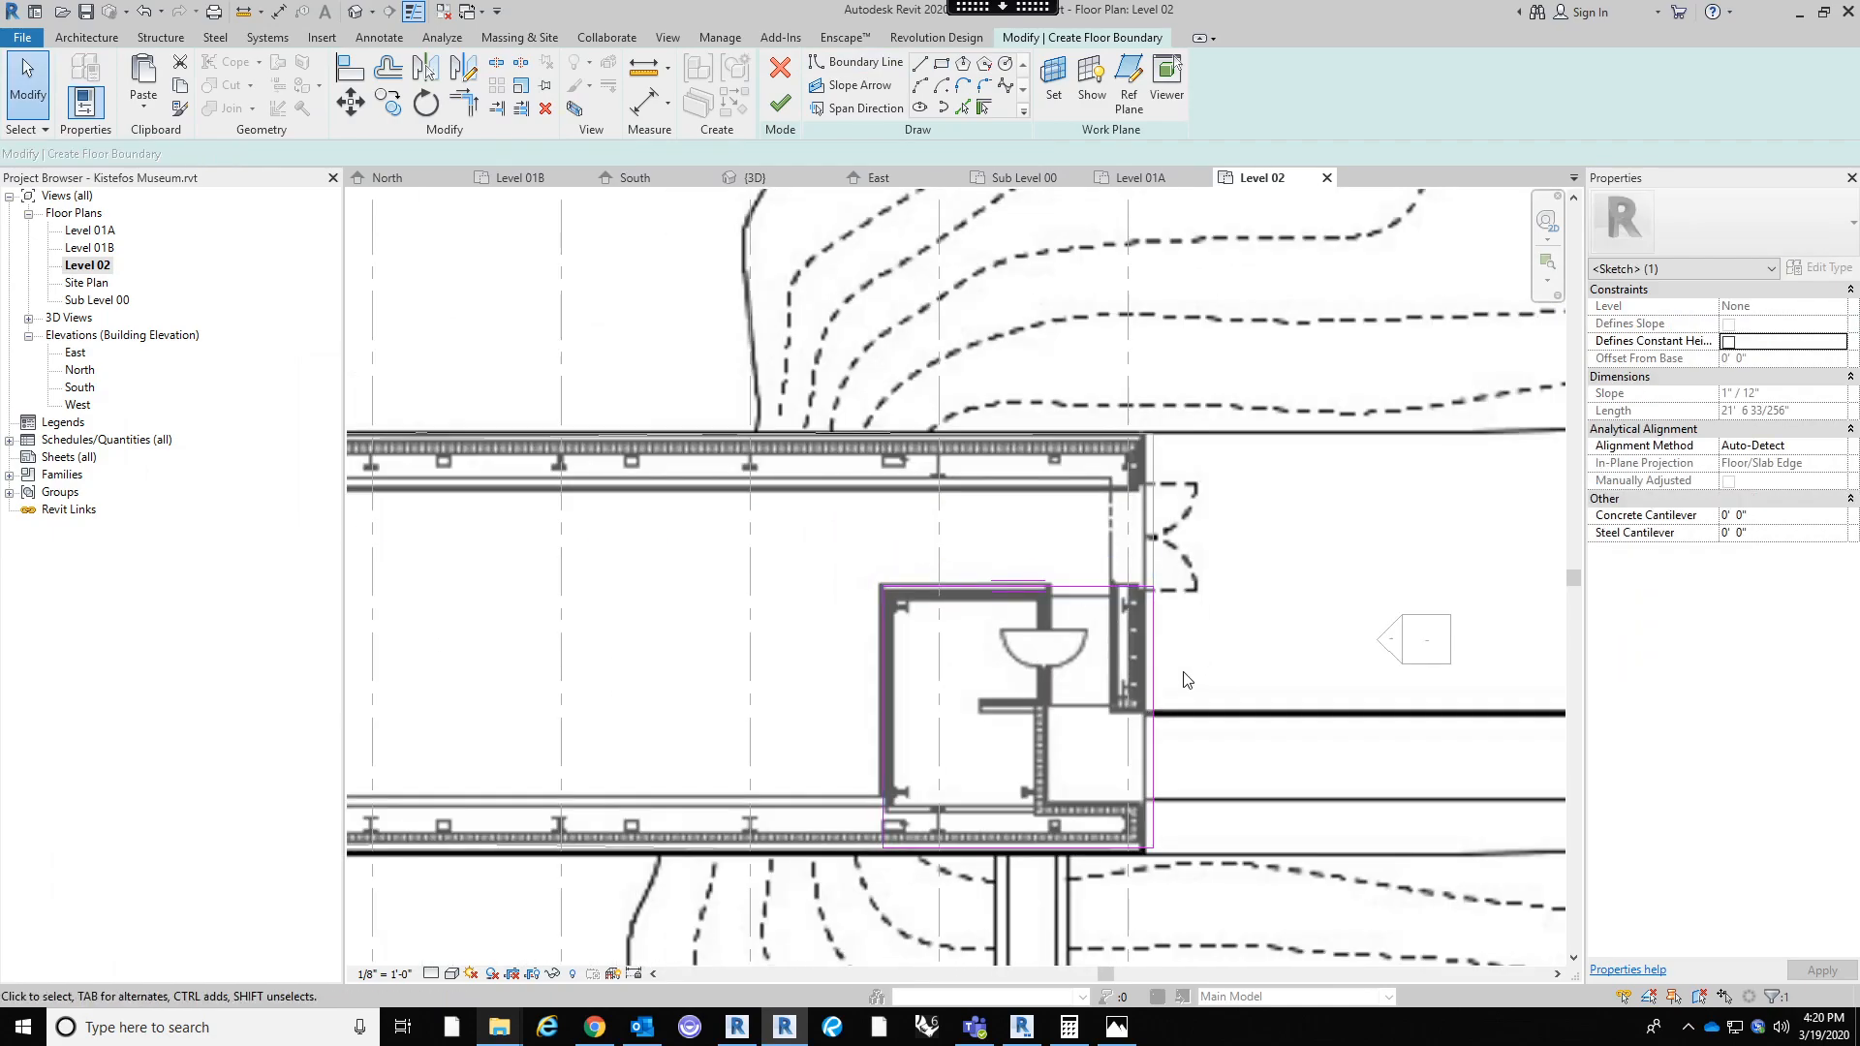
{"action": "left_click", "coordinate": [884, 683]}
{"action": "left_click", "coordinate": [1012, 541]}
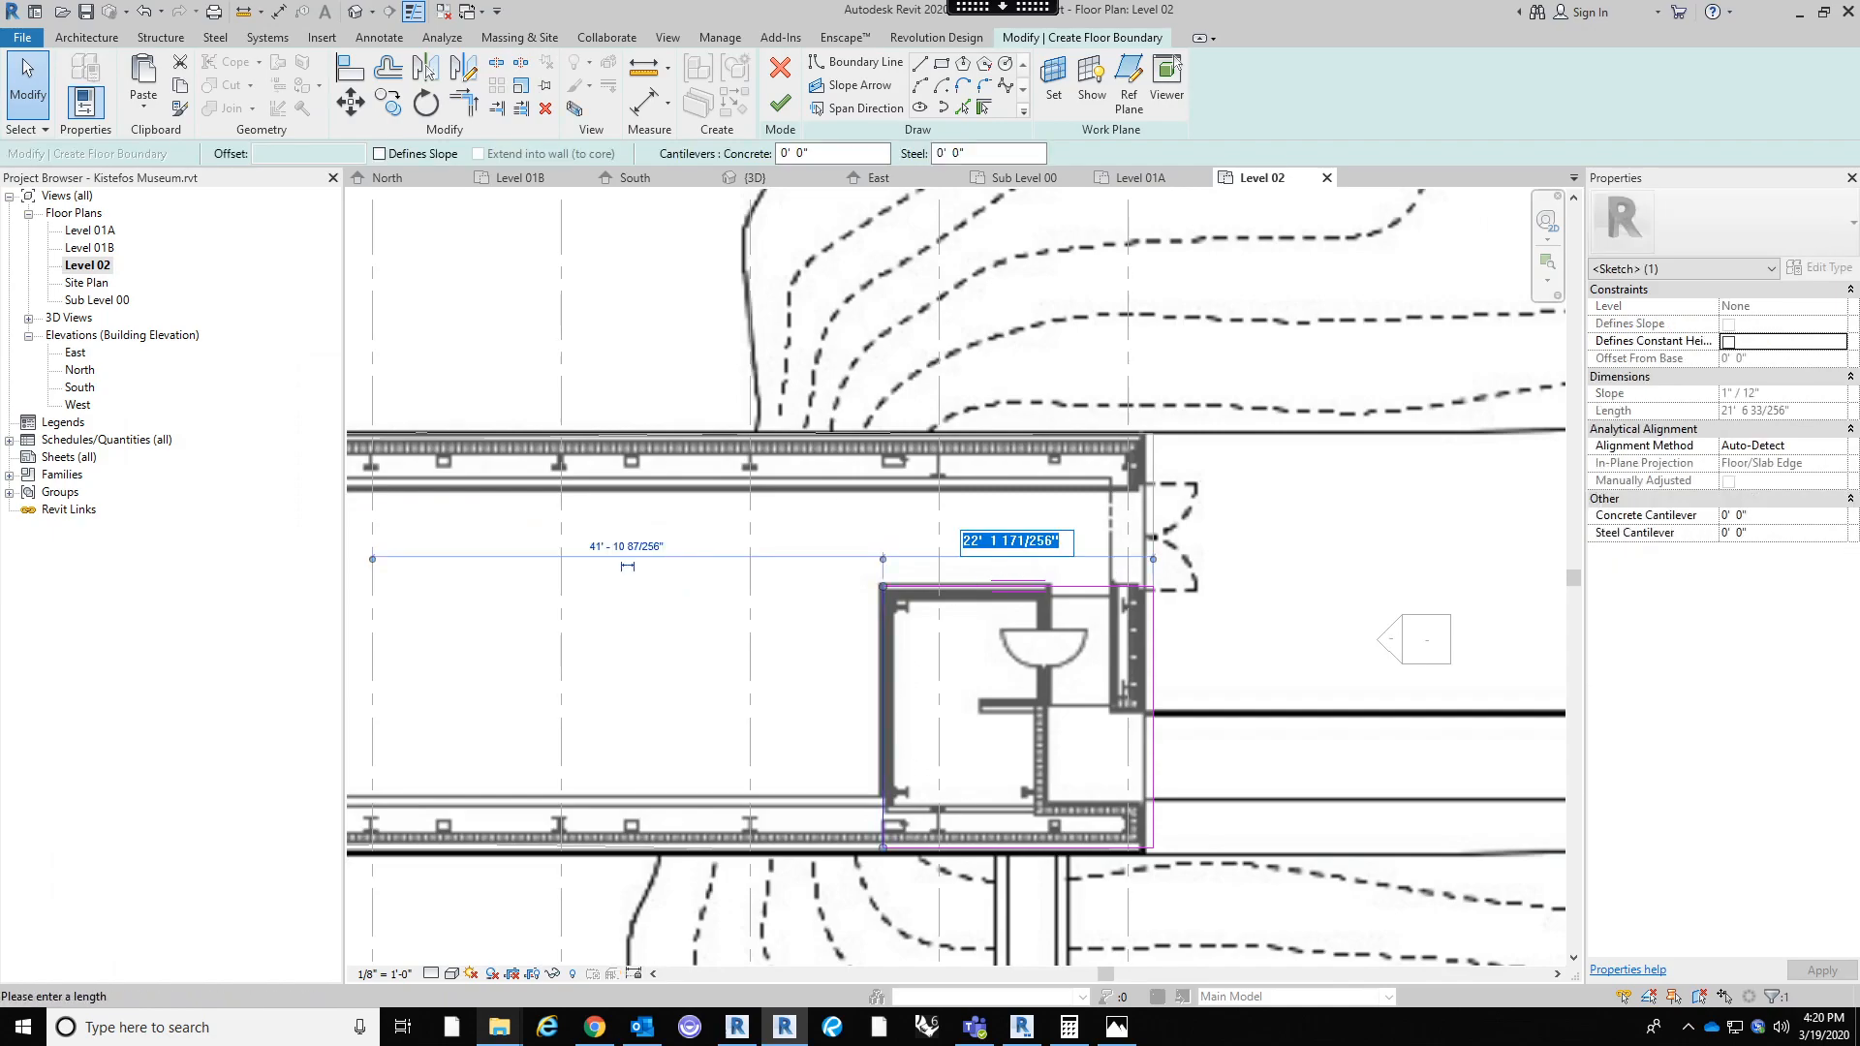
{"action": "type", "text": "22"}
{"action": "key", "text": "Return"}
{"action": "key", "text": "Escape"}
Offset the east and south boundary lines inward by 1' 0", and finish the Level 02 floor
{"action": "scroll", "coordinate": [1020, 551], "scroll_direction": "down", "scroll_amount": 1}
{"action": "middle_click_drag", "start_coordinate": [1033, 568], "coordinate": [1109, 537]}
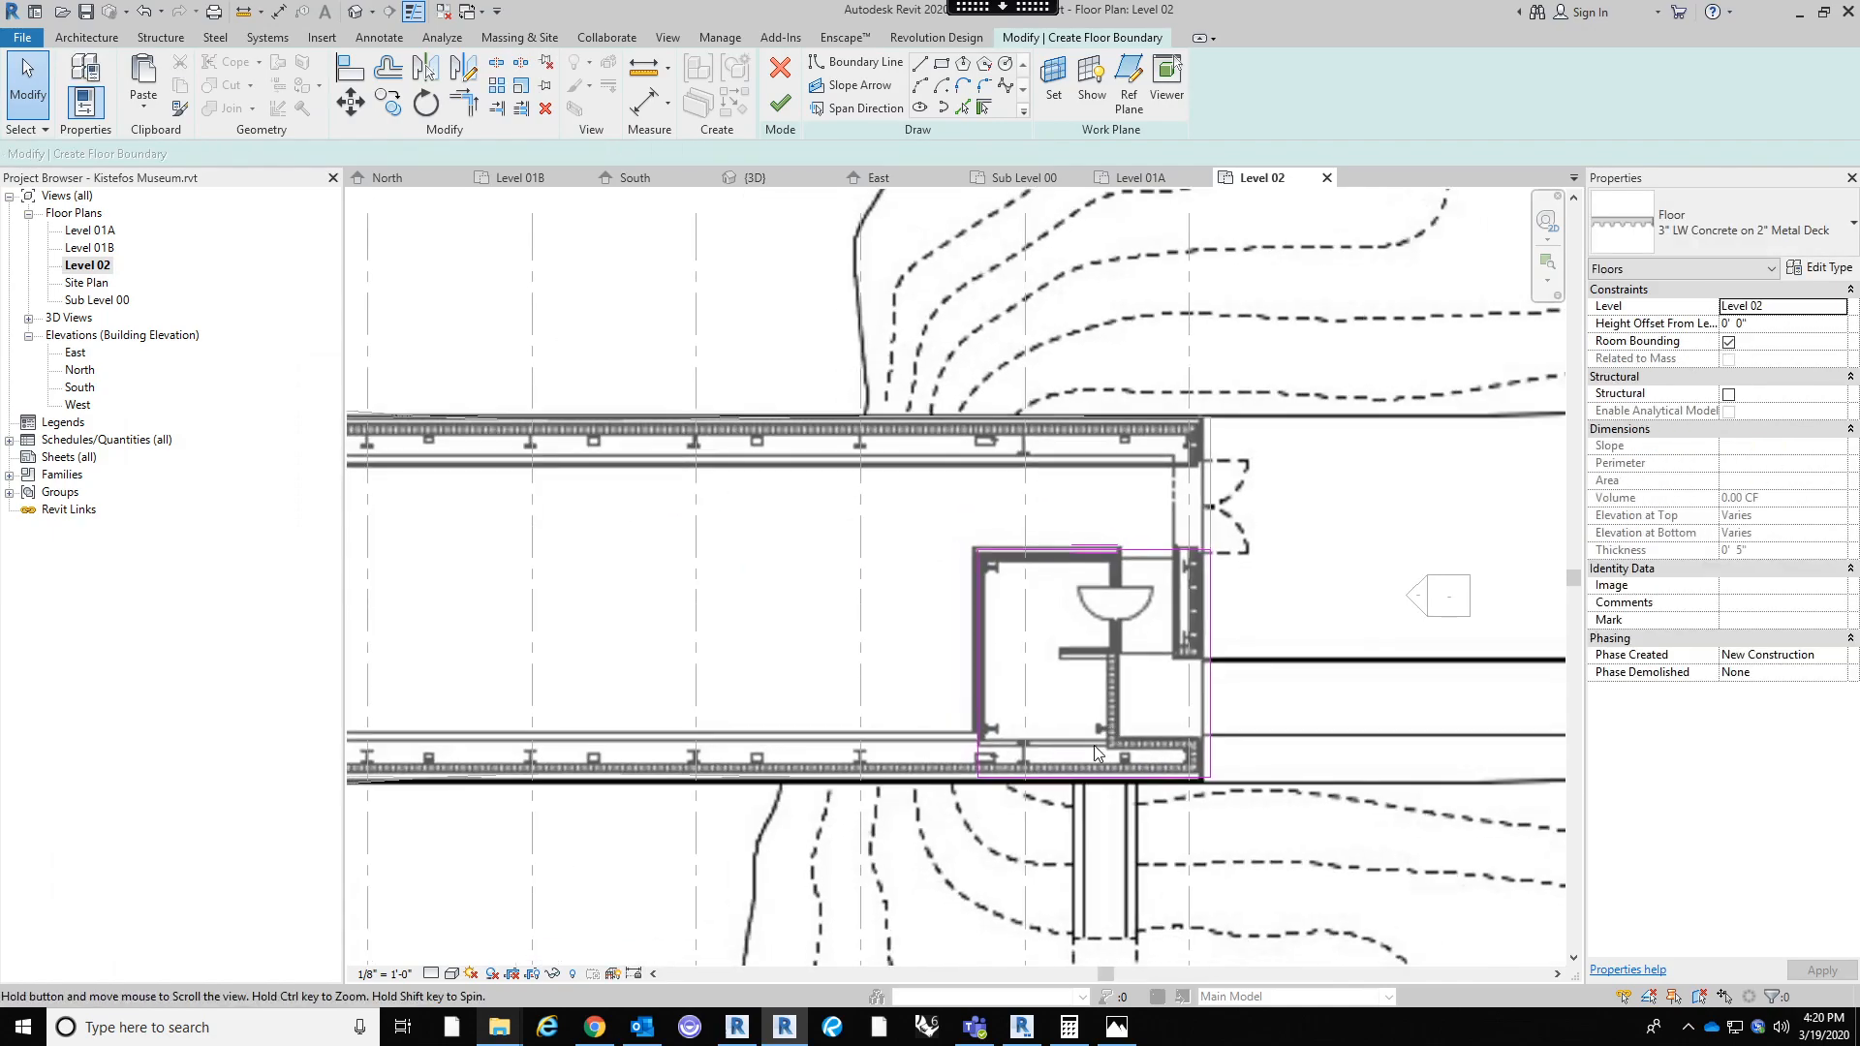
{"action": "left_click", "coordinate": [388, 70]}
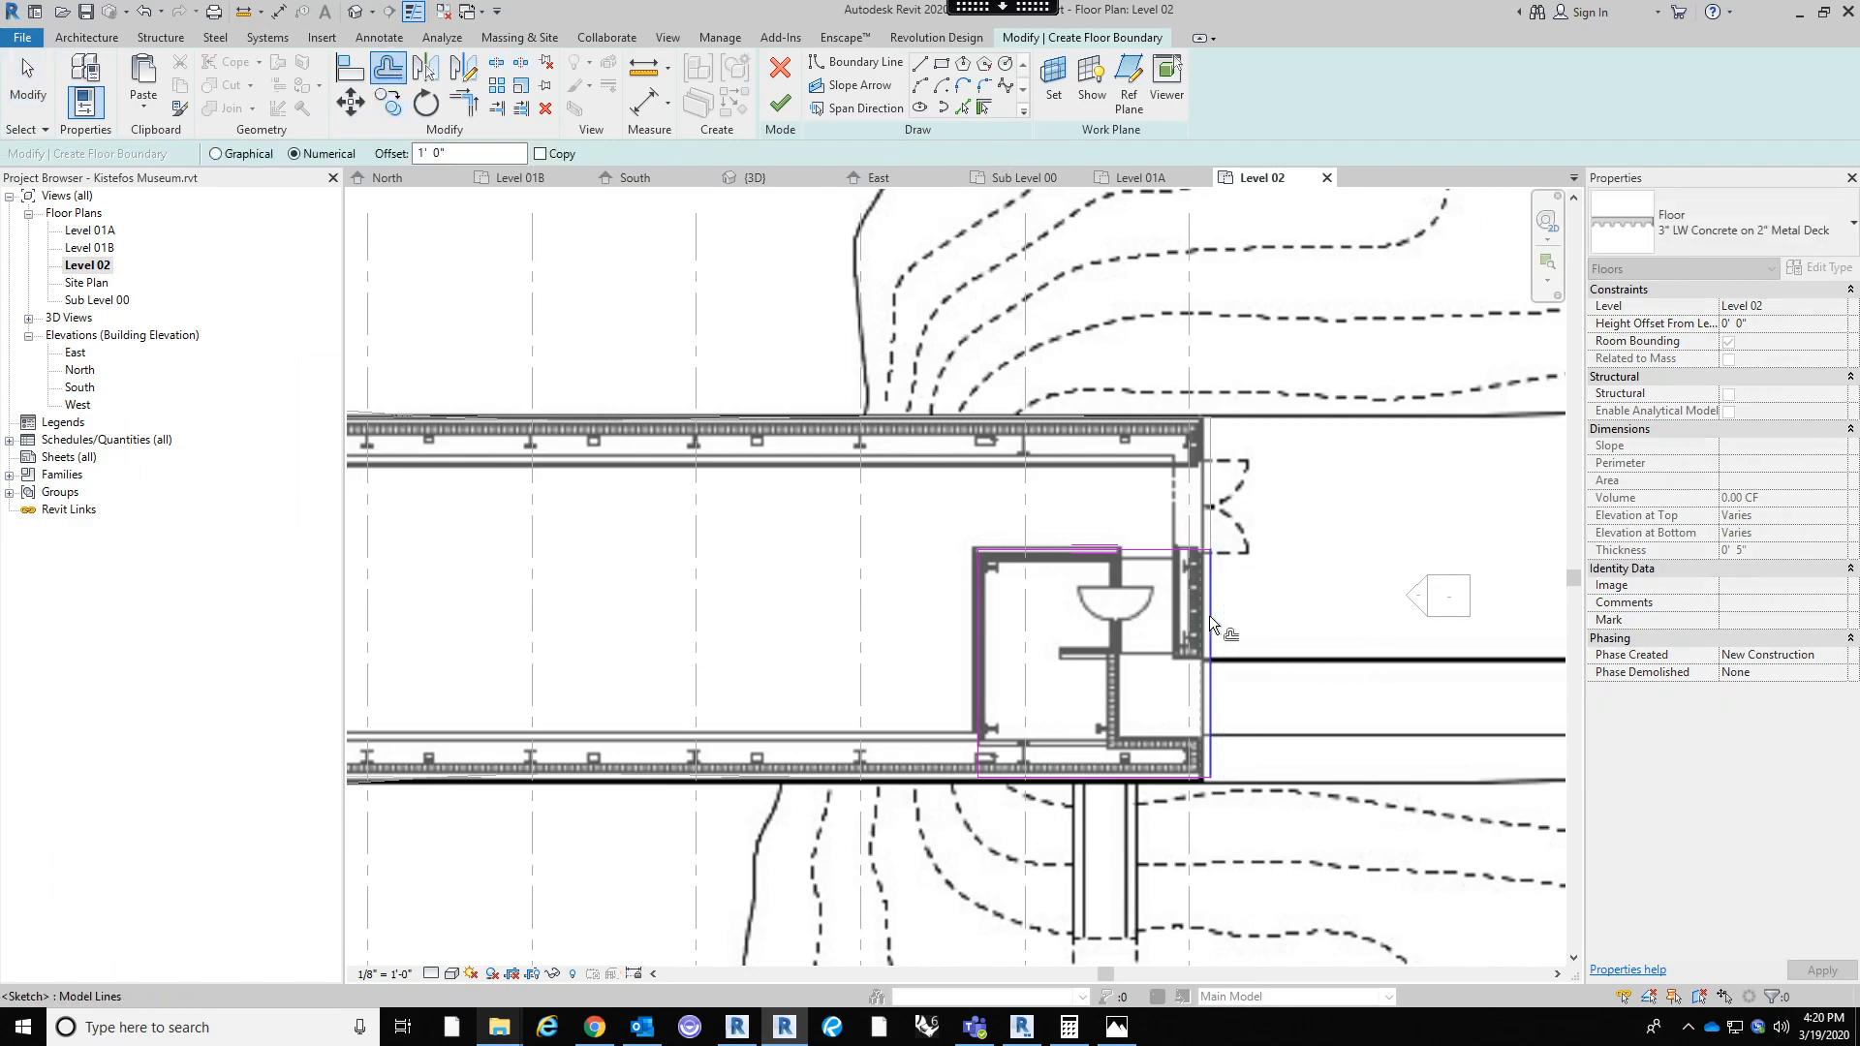
{"action": "middle_click_drag", "start_coordinate": [1342, 633], "coordinate": [1222, 658]}
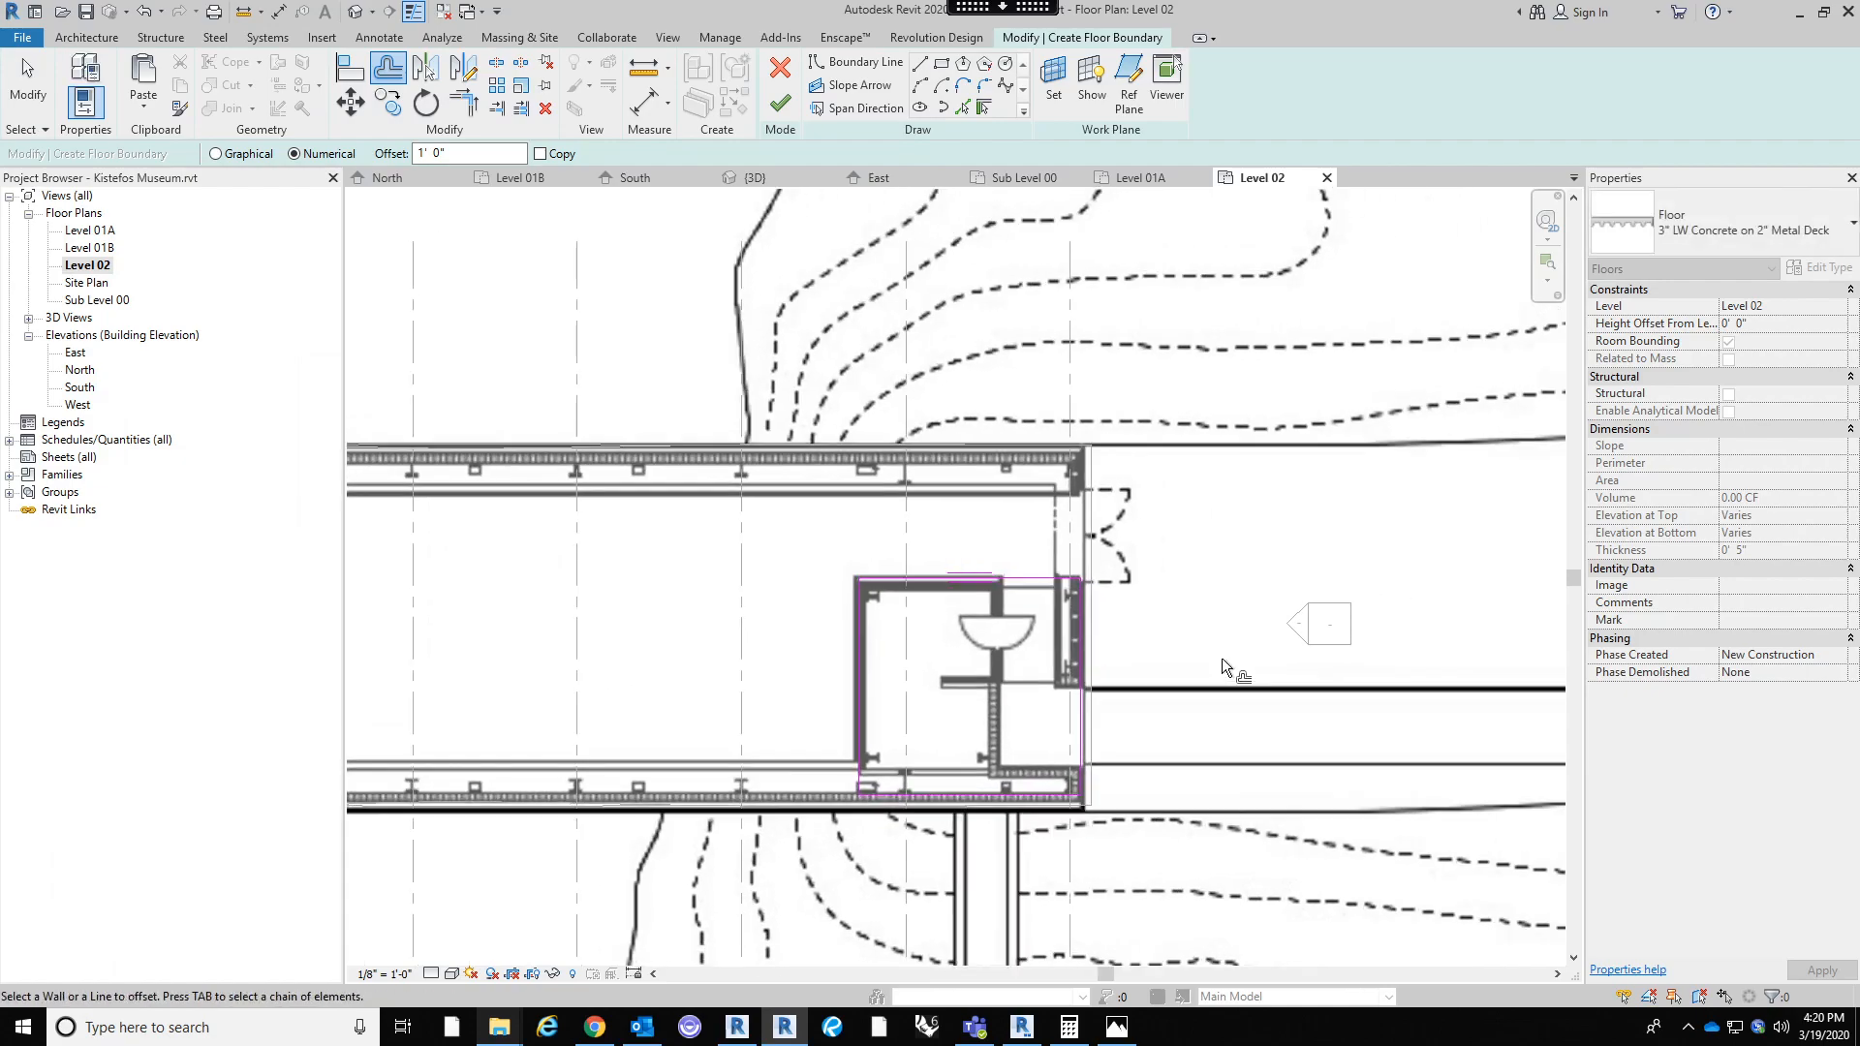
{"action": "scroll", "coordinate": [1155, 684], "scroll_direction": "up", "scroll_amount": 2}
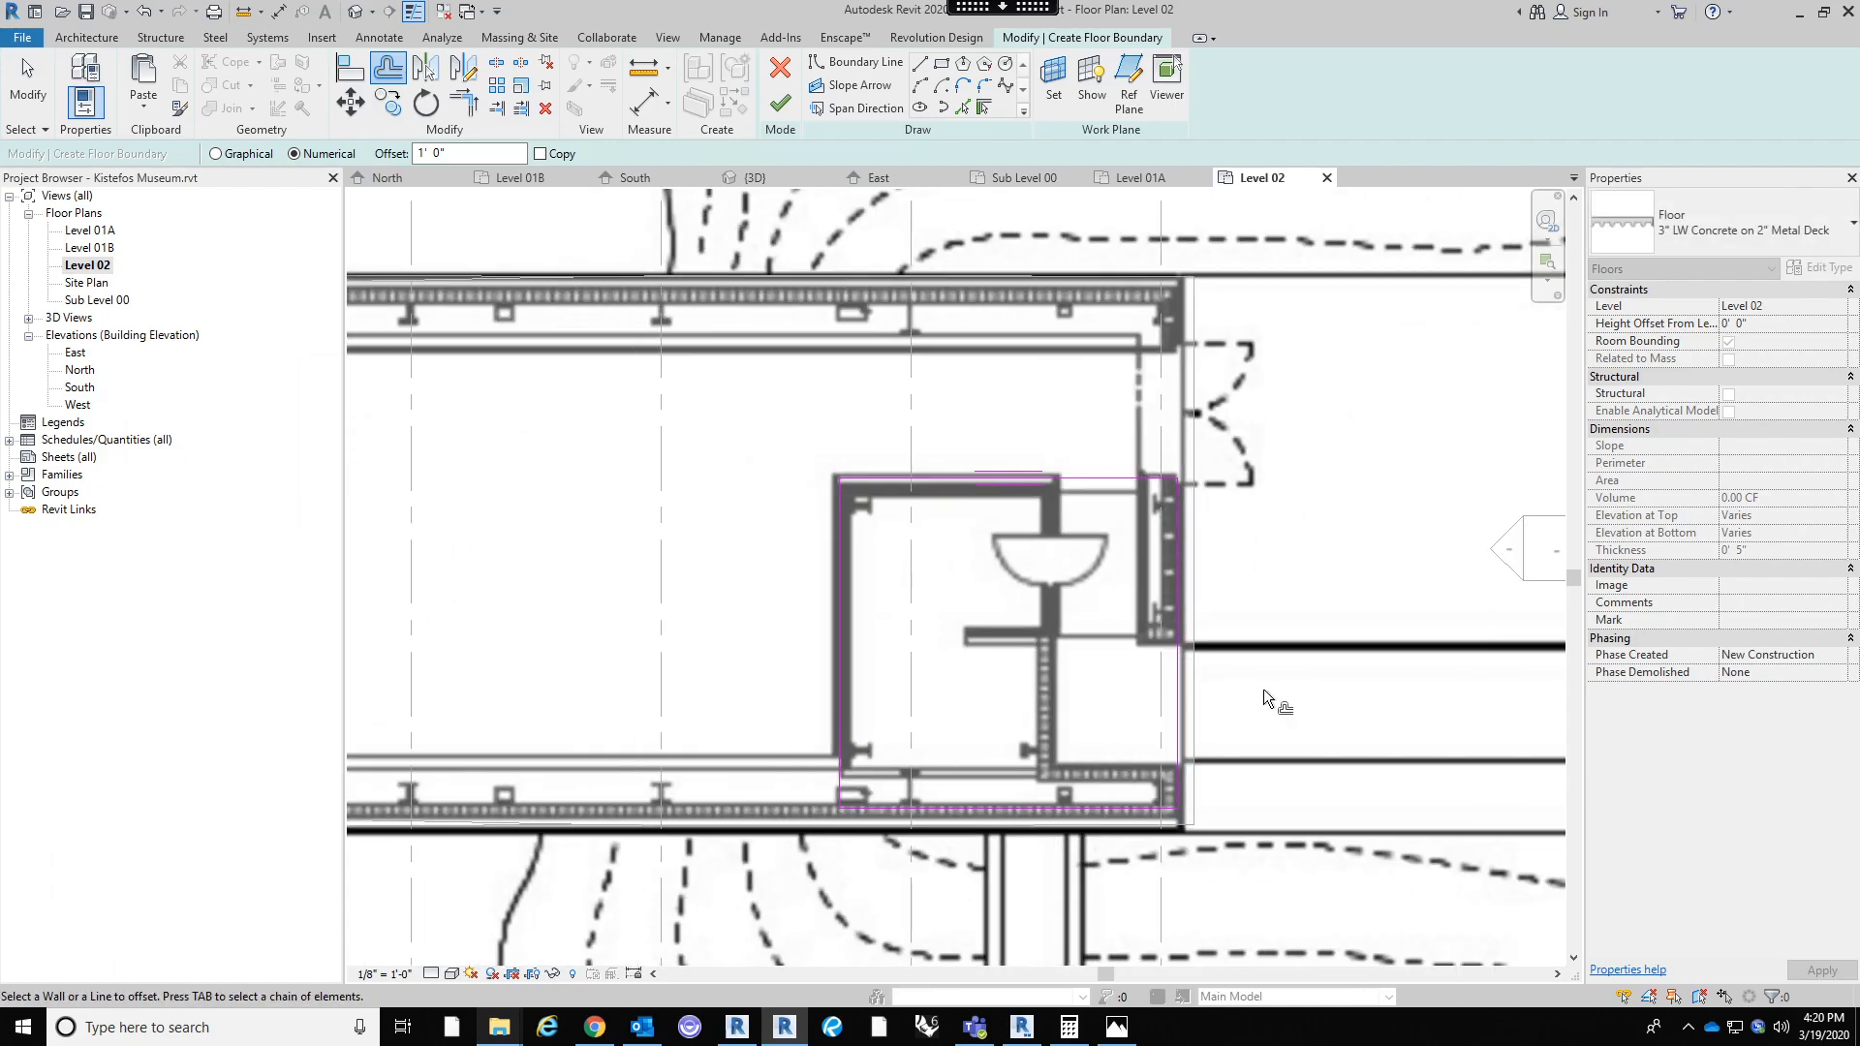
{"action": "scroll", "coordinate": [1325, 360], "scroll_direction": "down", "scroll_amount": 5}
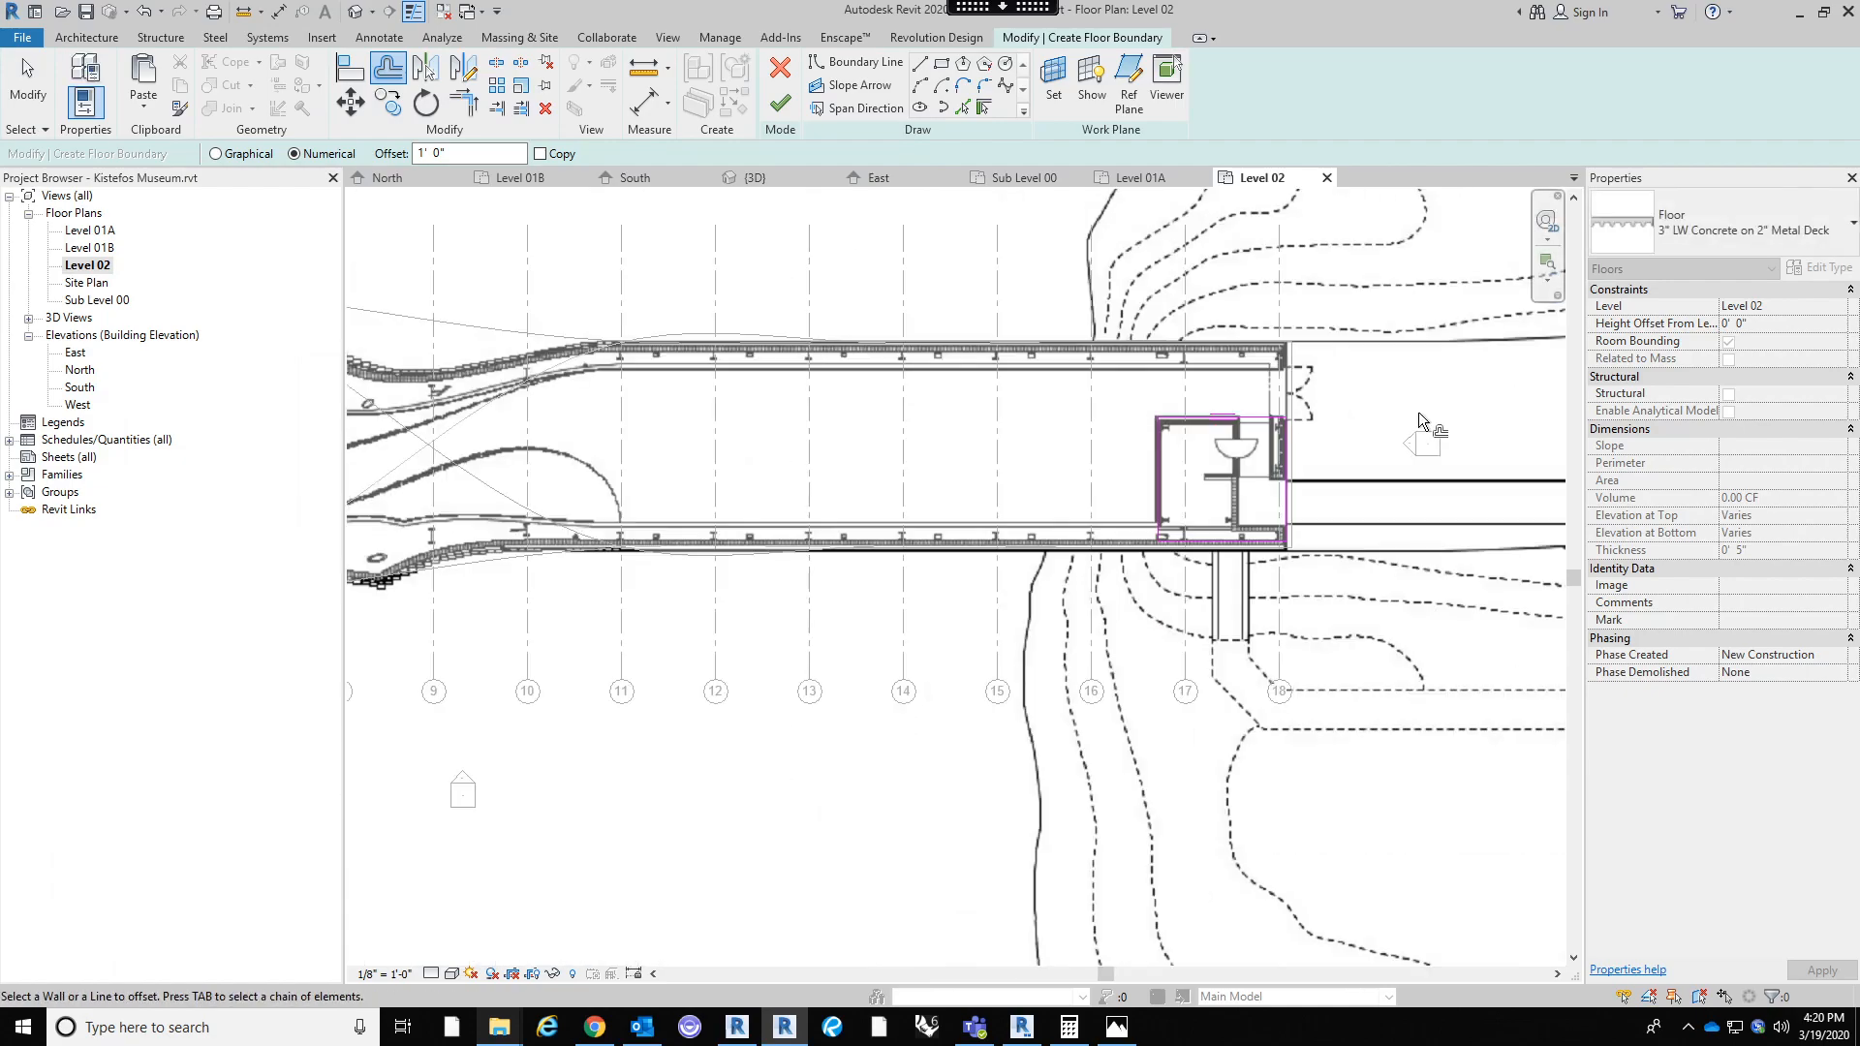
{"action": "middle_click_drag", "start_coordinate": [1420, 418], "coordinate": [1680, 491]}
{"action": "scroll", "coordinate": [1499, 472], "scroll_direction": "down", "scroll_amount": 2}
{"action": "middle_click_drag", "start_coordinate": [1294, 487], "coordinate": [1040, 487]}
{"action": "left_click", "coordinate": [778, 107]}
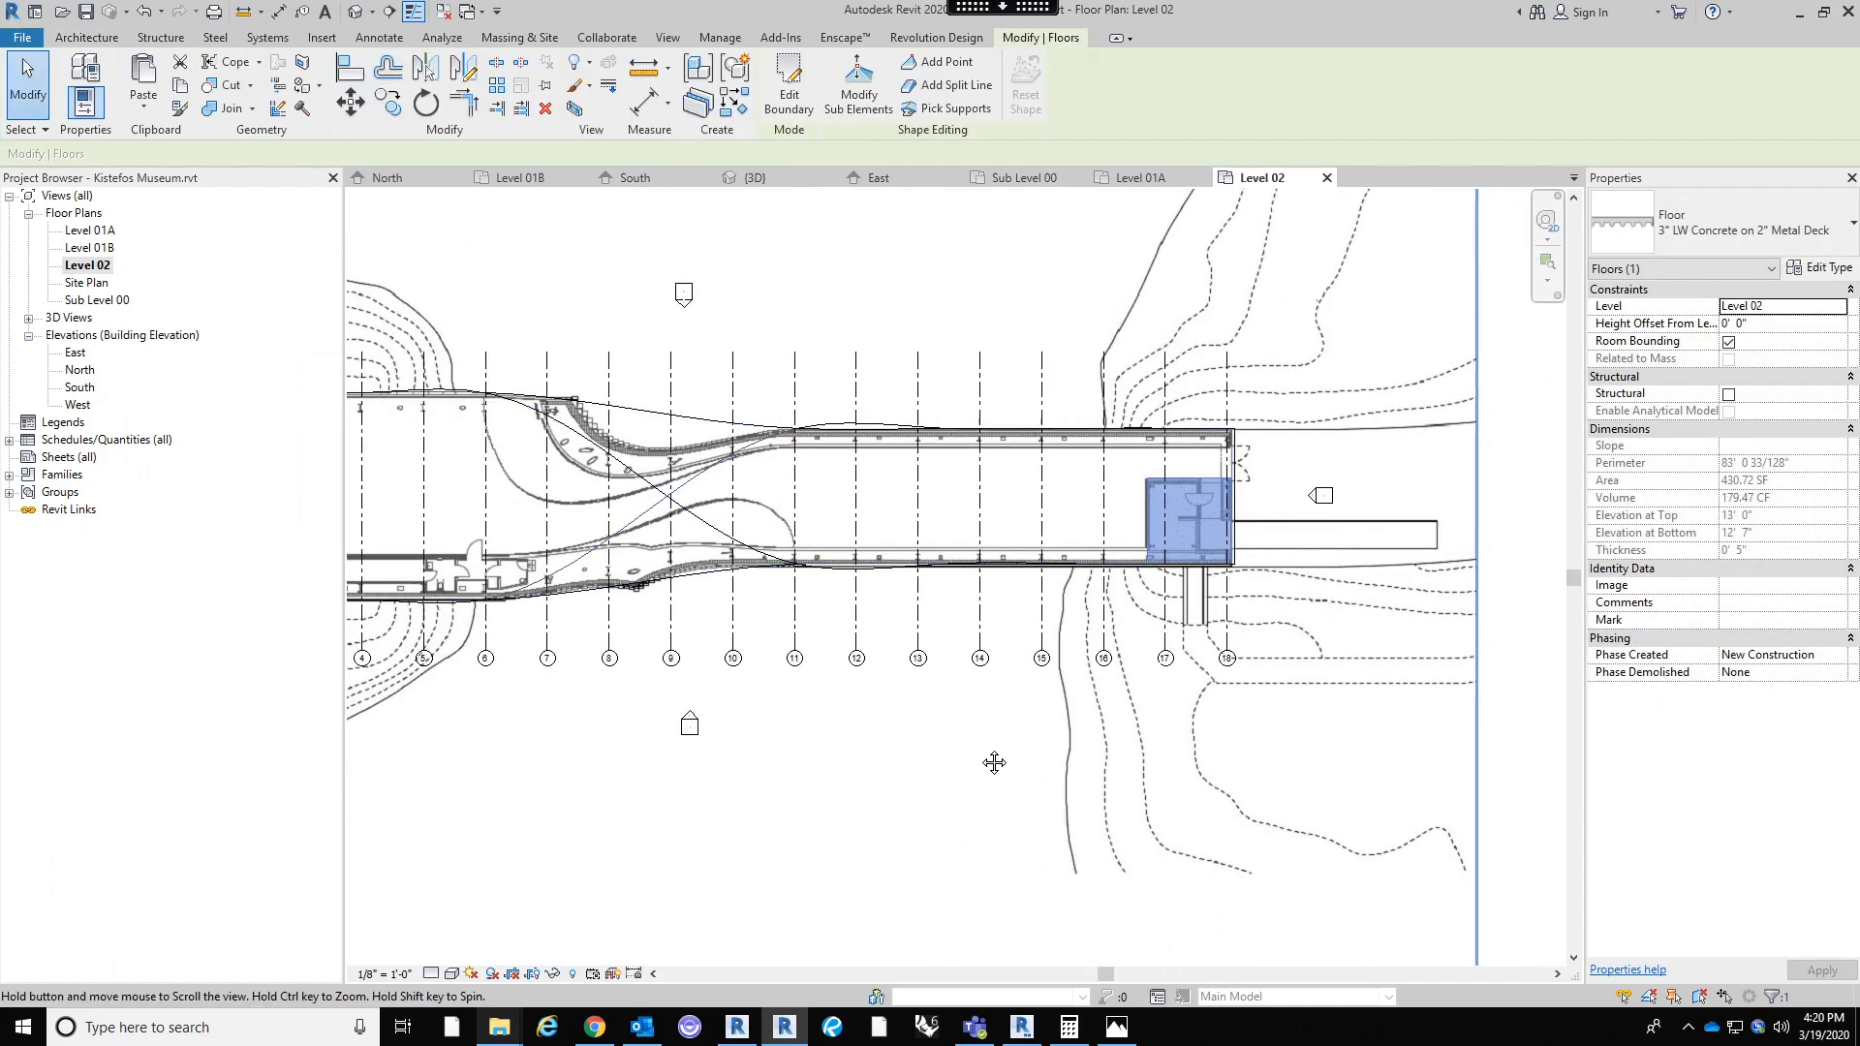
{"action": "key", "text": "Escape"}
Select the Level 02 floor at the east end and inspect it in plan and in the 3D view
{"action": "scroll", "coordinate": [1119, 588], "scroll_direction": "up", "scroll_amount": 2}
{"action": "scroll", "coordinate": [1118, 588], "scroll_direction": "up", "scroll_amount": 2}
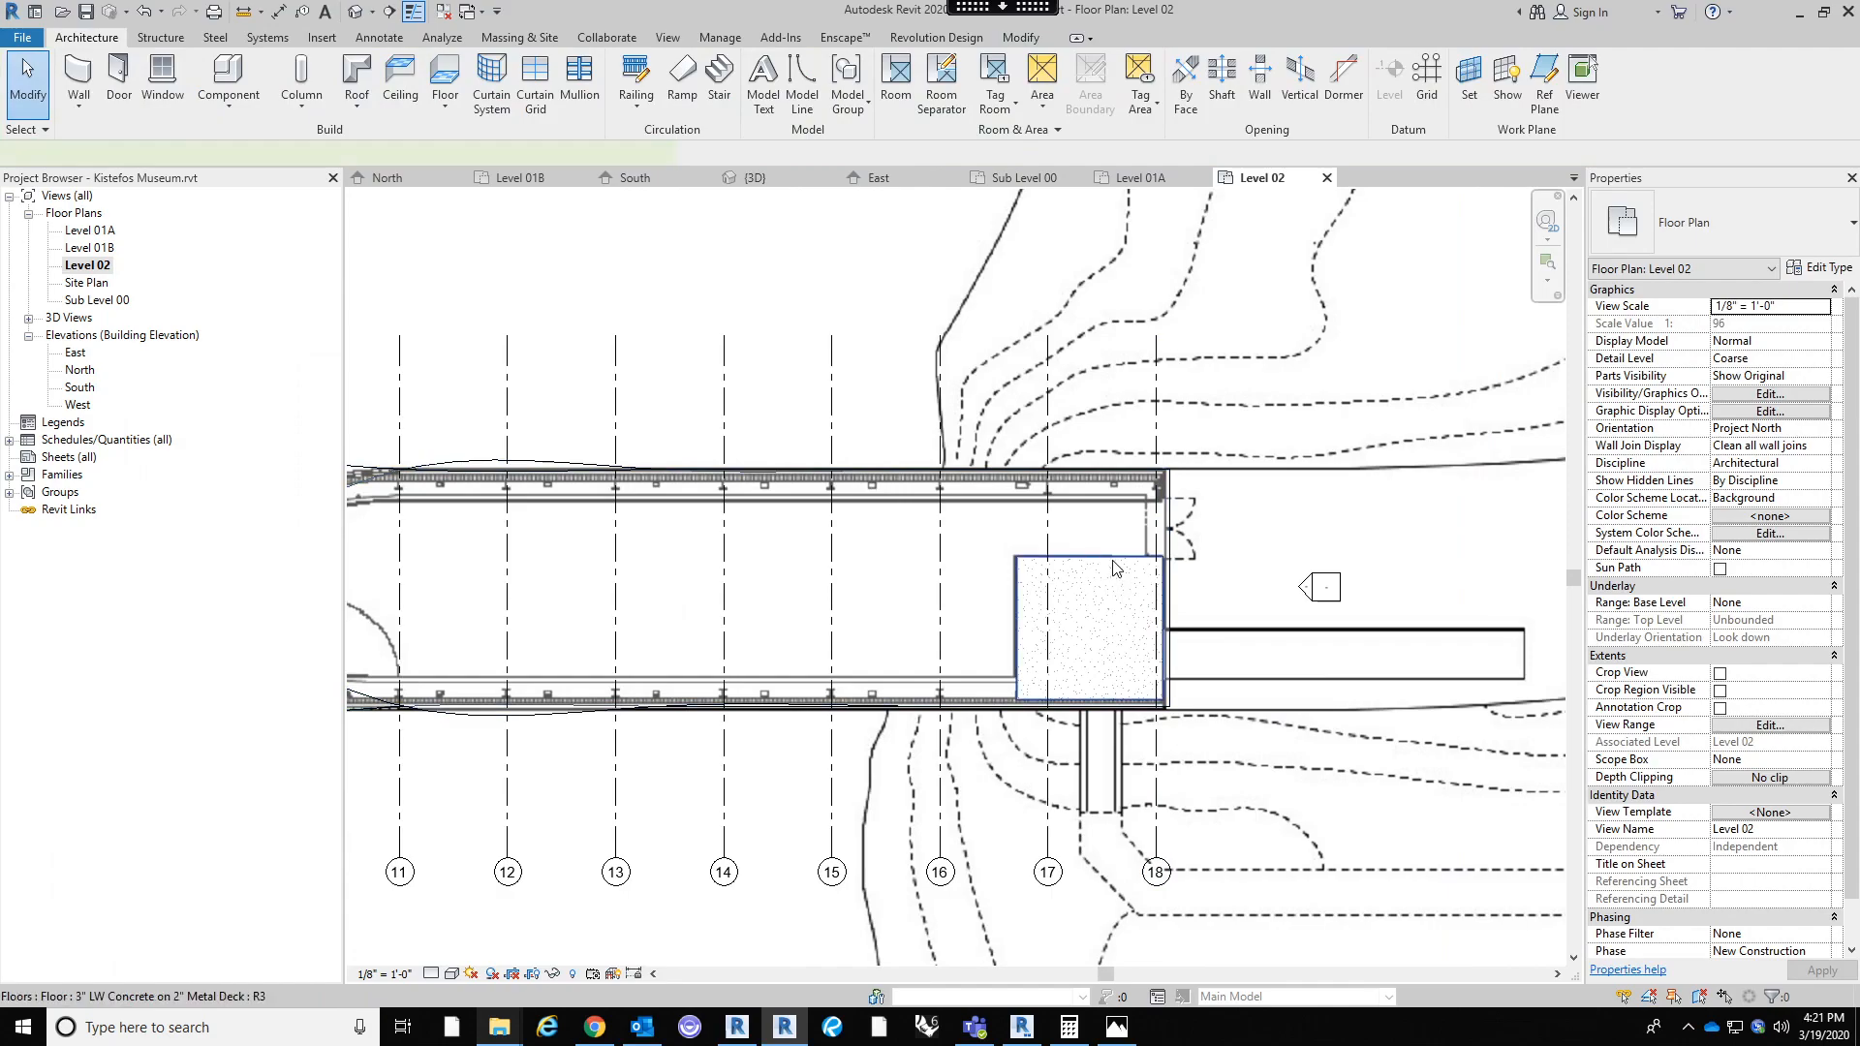
{"action": "left_click", "coordinate": [1110, 560]}
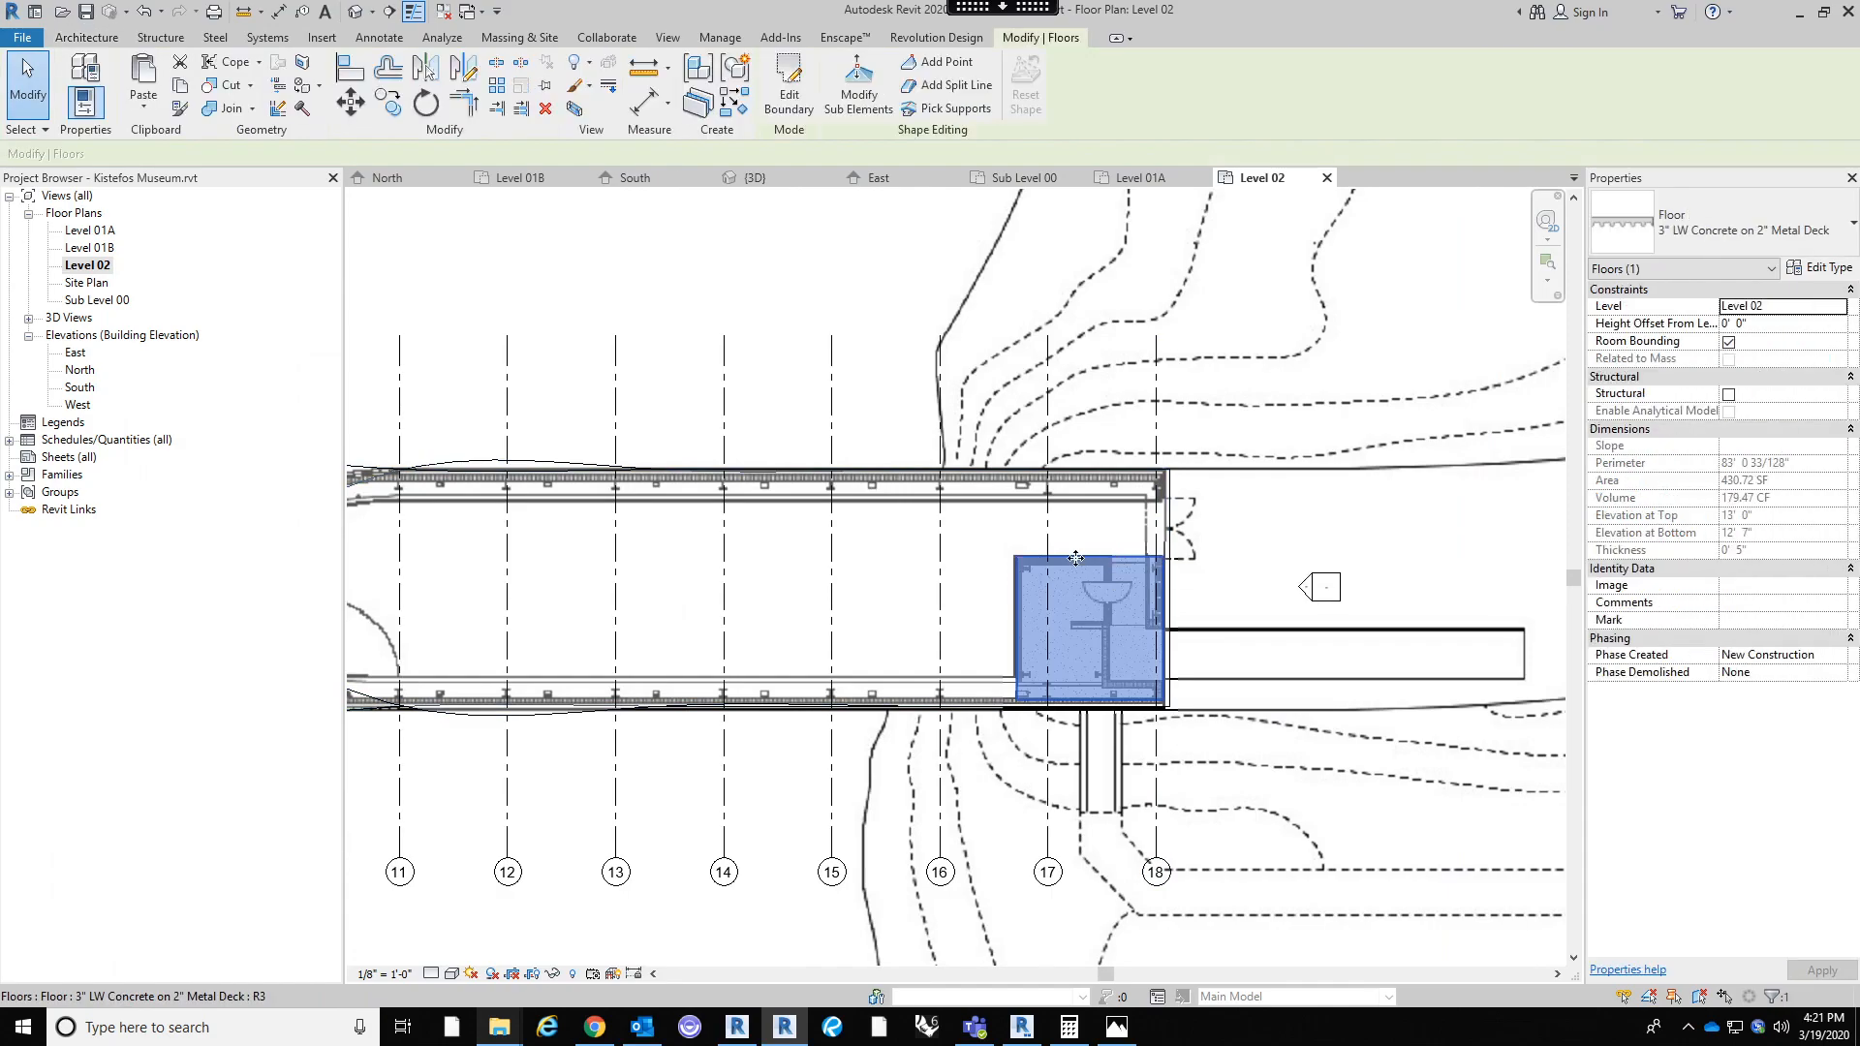
{"action": "middle_click_drag", "start_coordinate": [1100, 555], "coordinate": [1339, 578]}
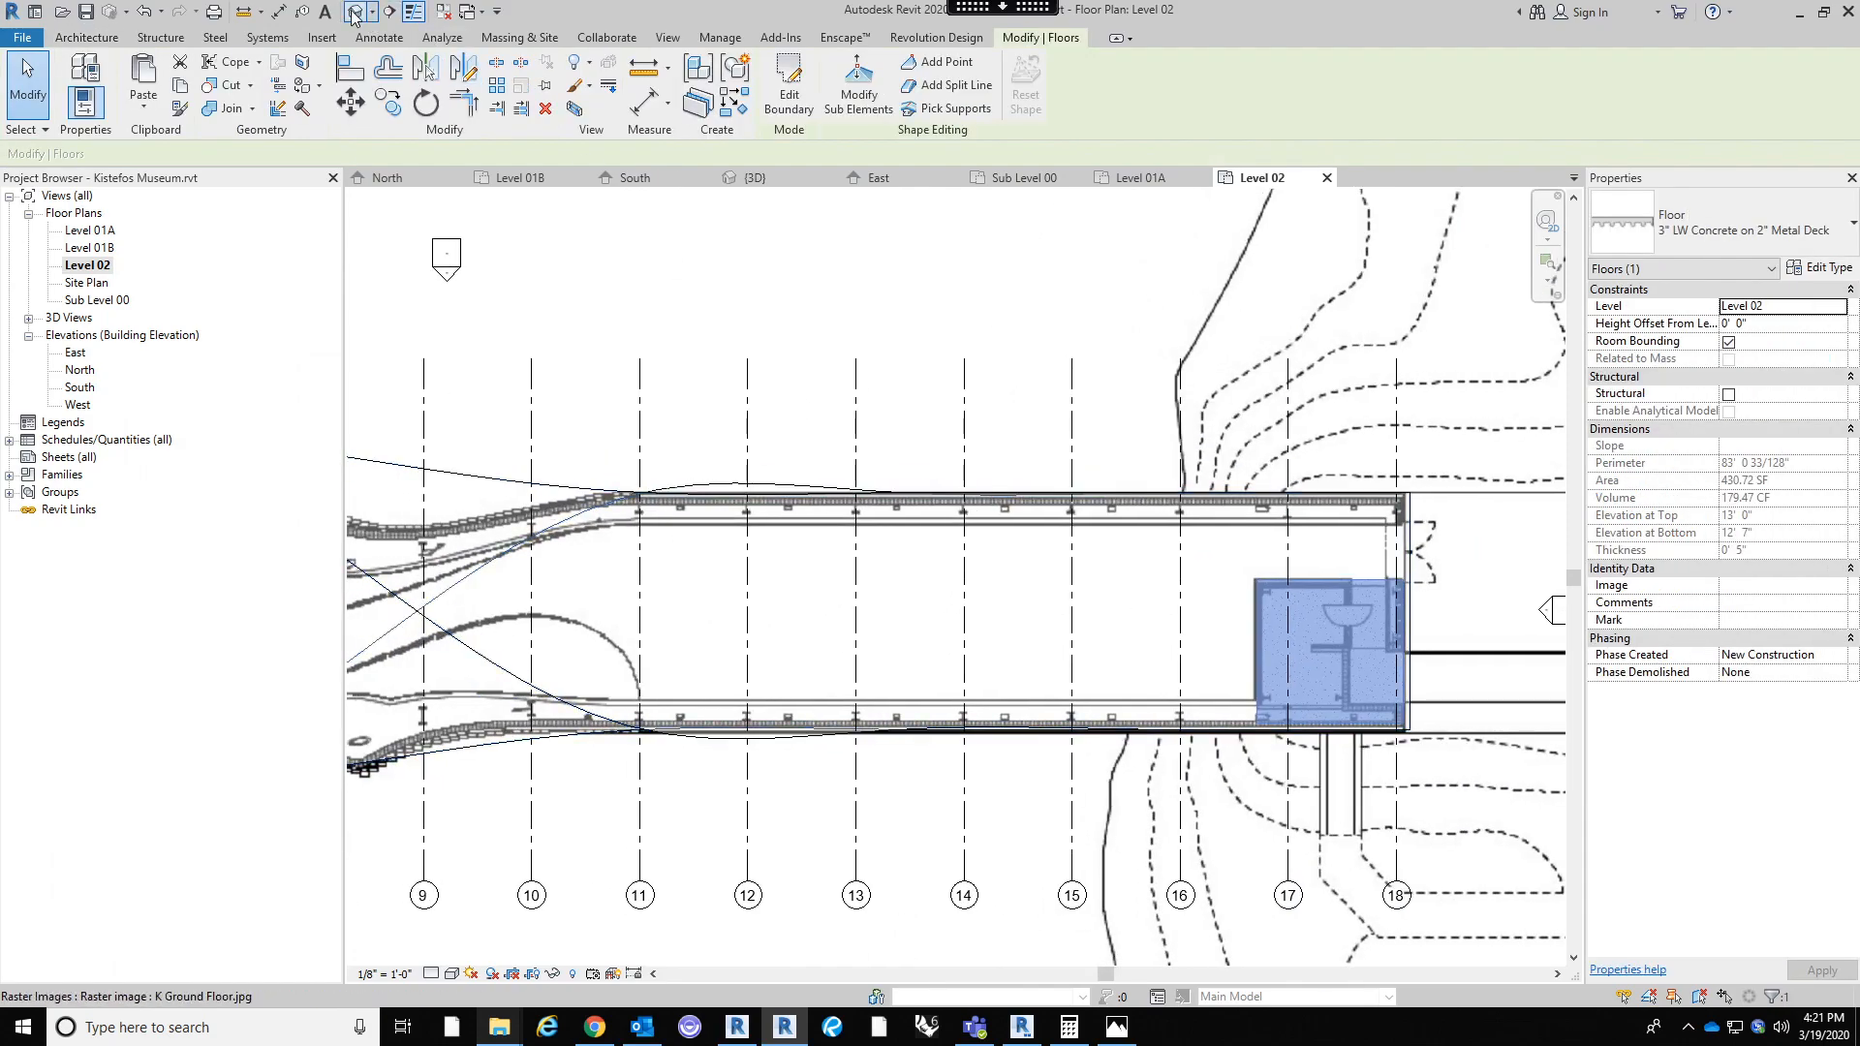
{"action": "left_click", "coordinate": [355, 12]}
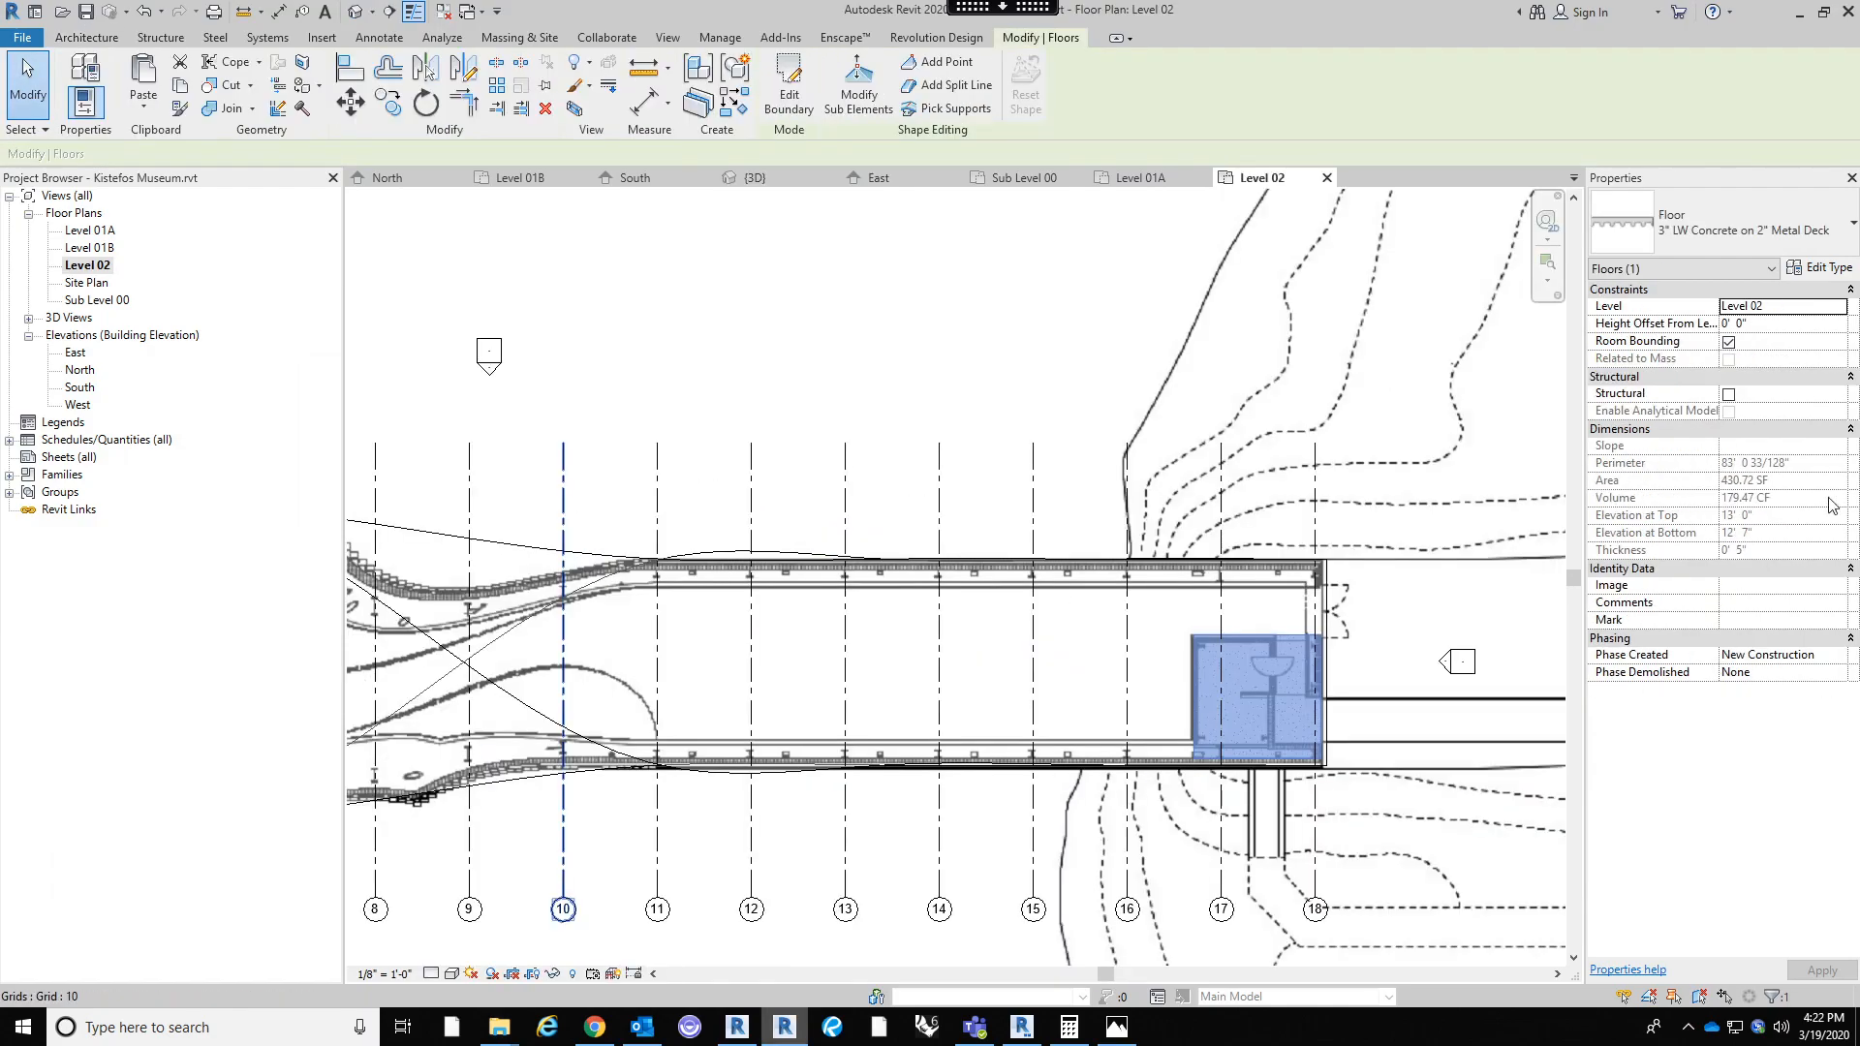
Open K Section 2.jpg from the Imagery for Class folder, examine the building sections, and return to the Revit model
{"action": "left_click", "coordinate": [1116, 1029]}
{"action": "mouse_move", "coordinate": [524, 1016]}
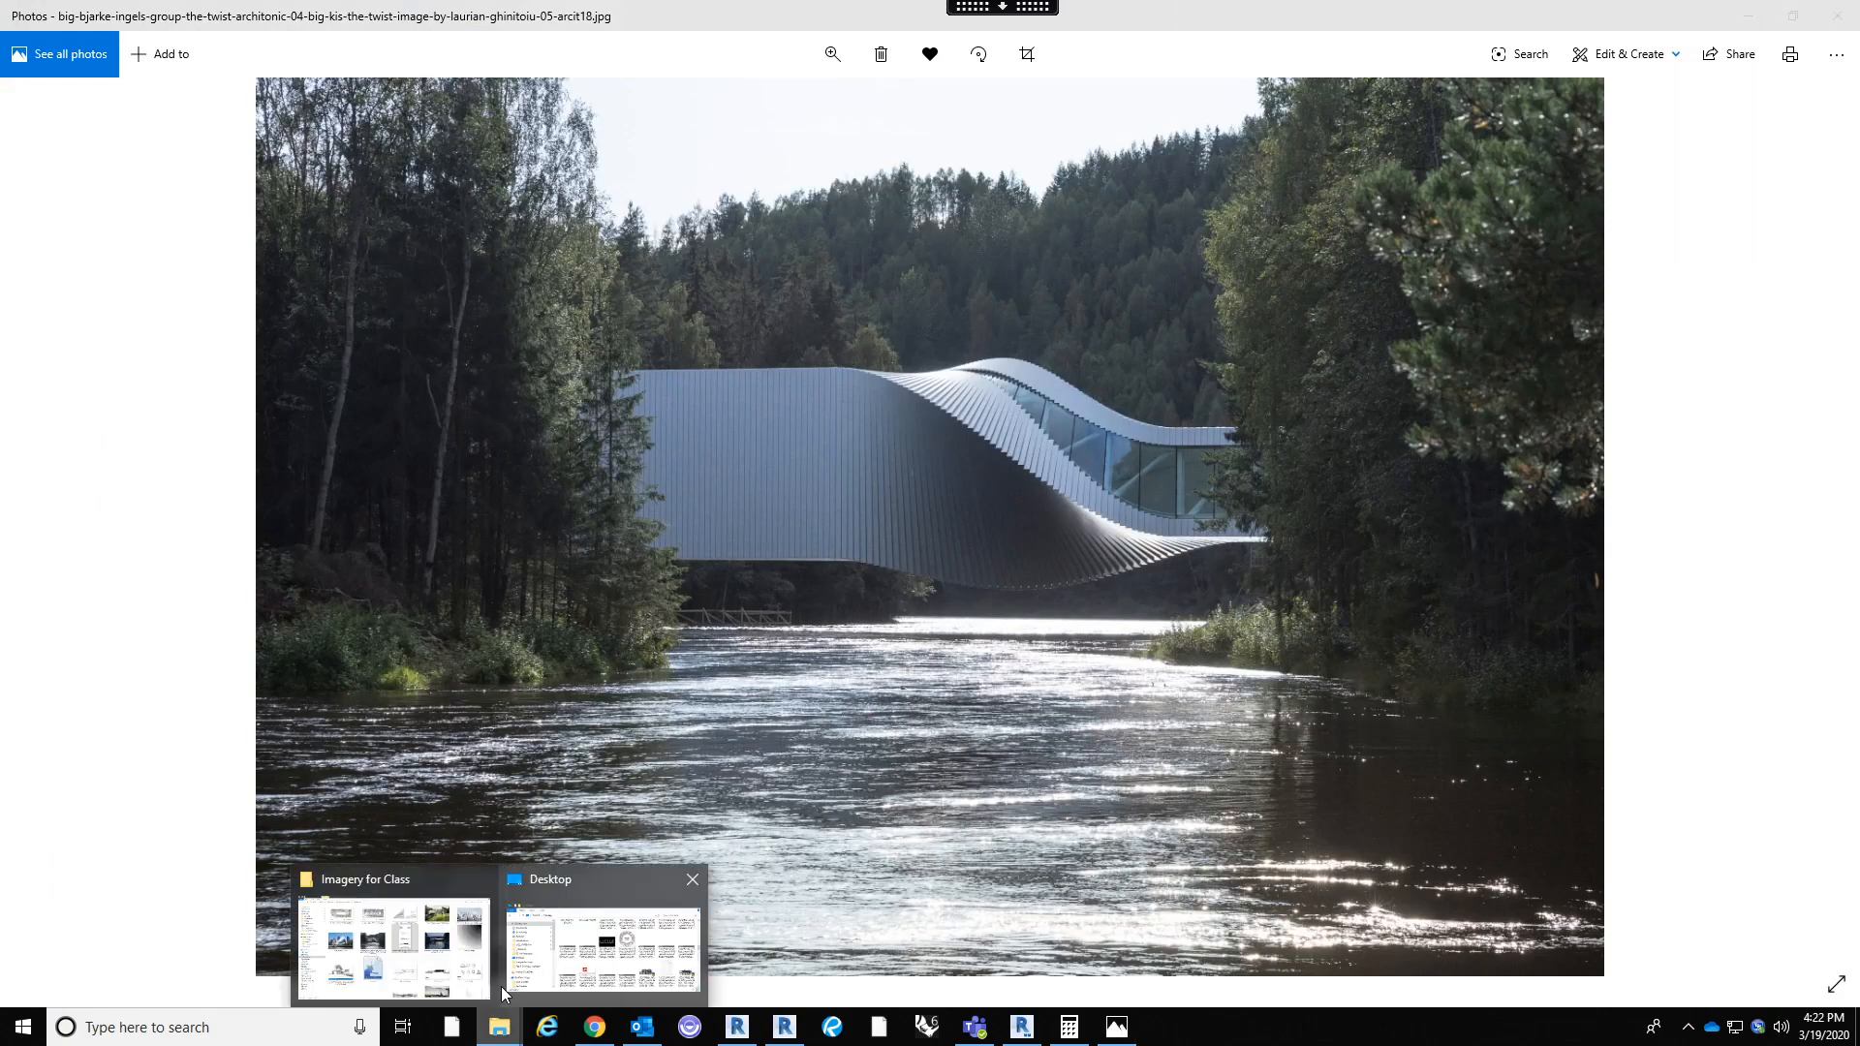
{"action": "left_click", "coordinate": [452, 959]}
{"action": "double_click", "coordinate": [1738, 697]}
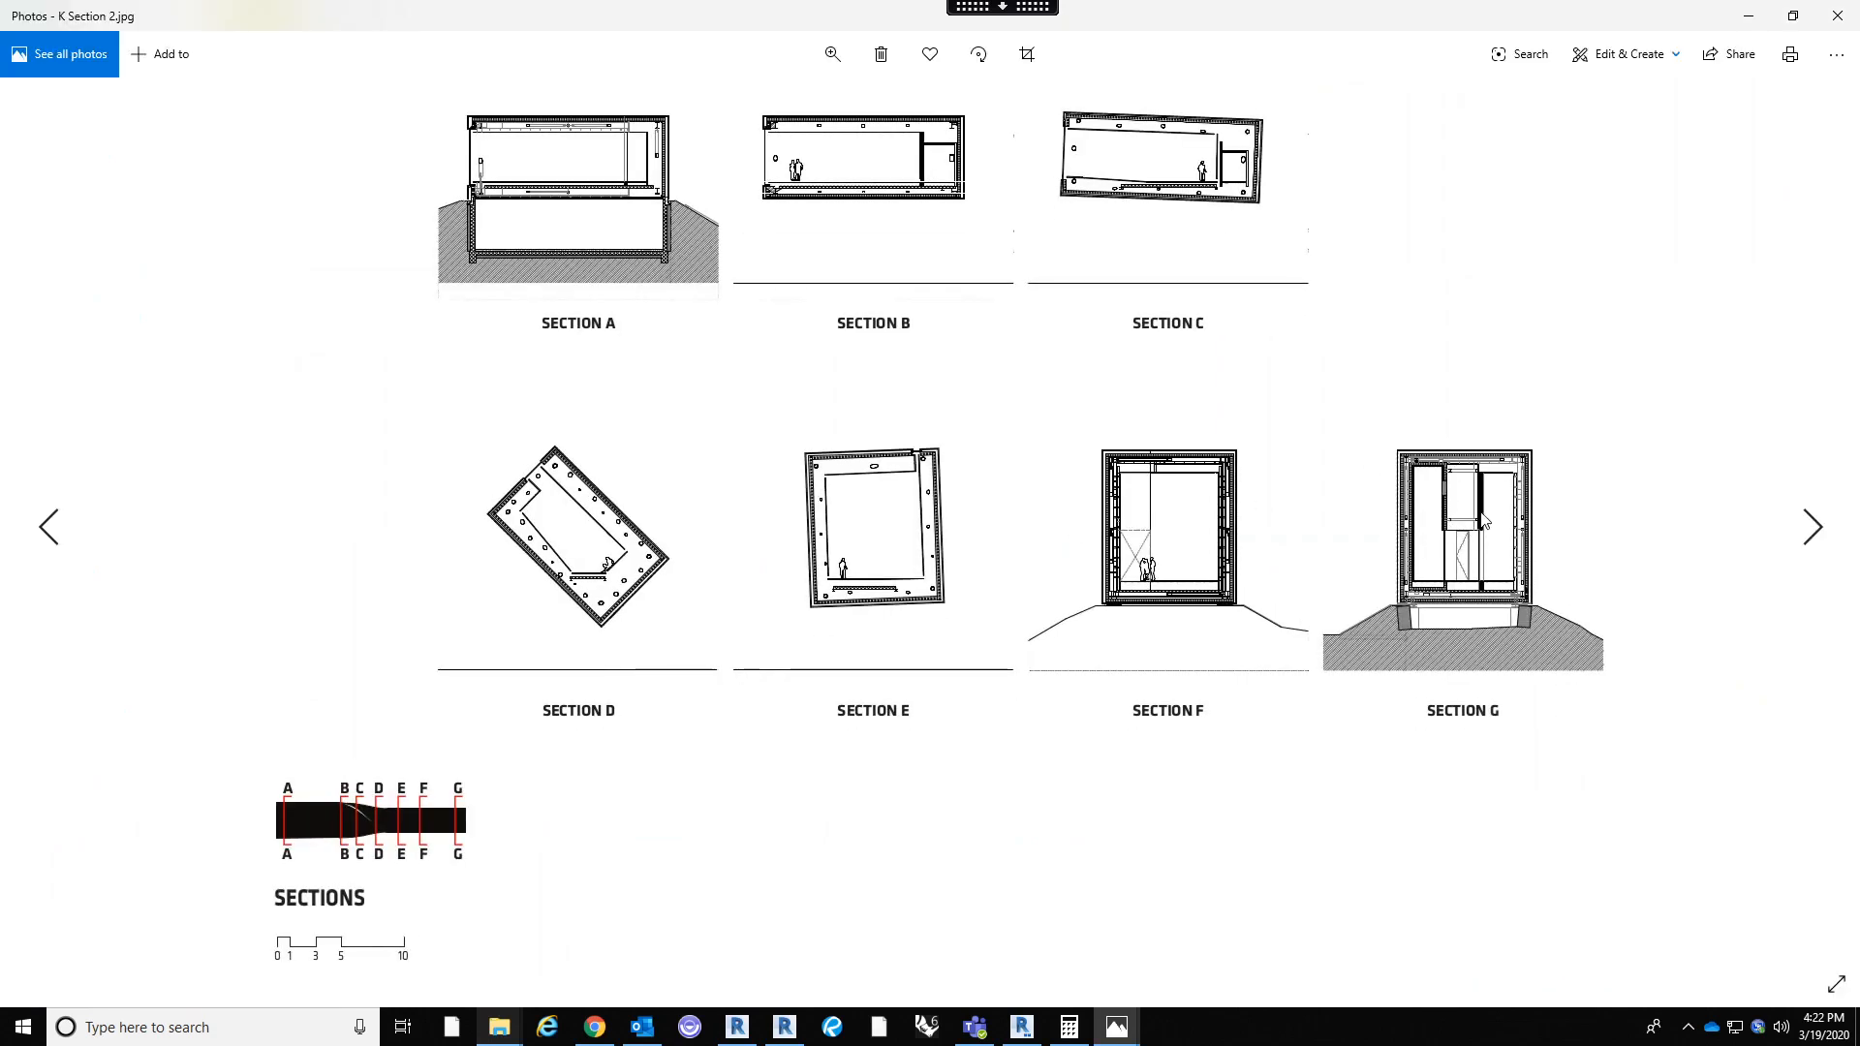
{"action": "left_click", "coordinate": [1749, 20]}
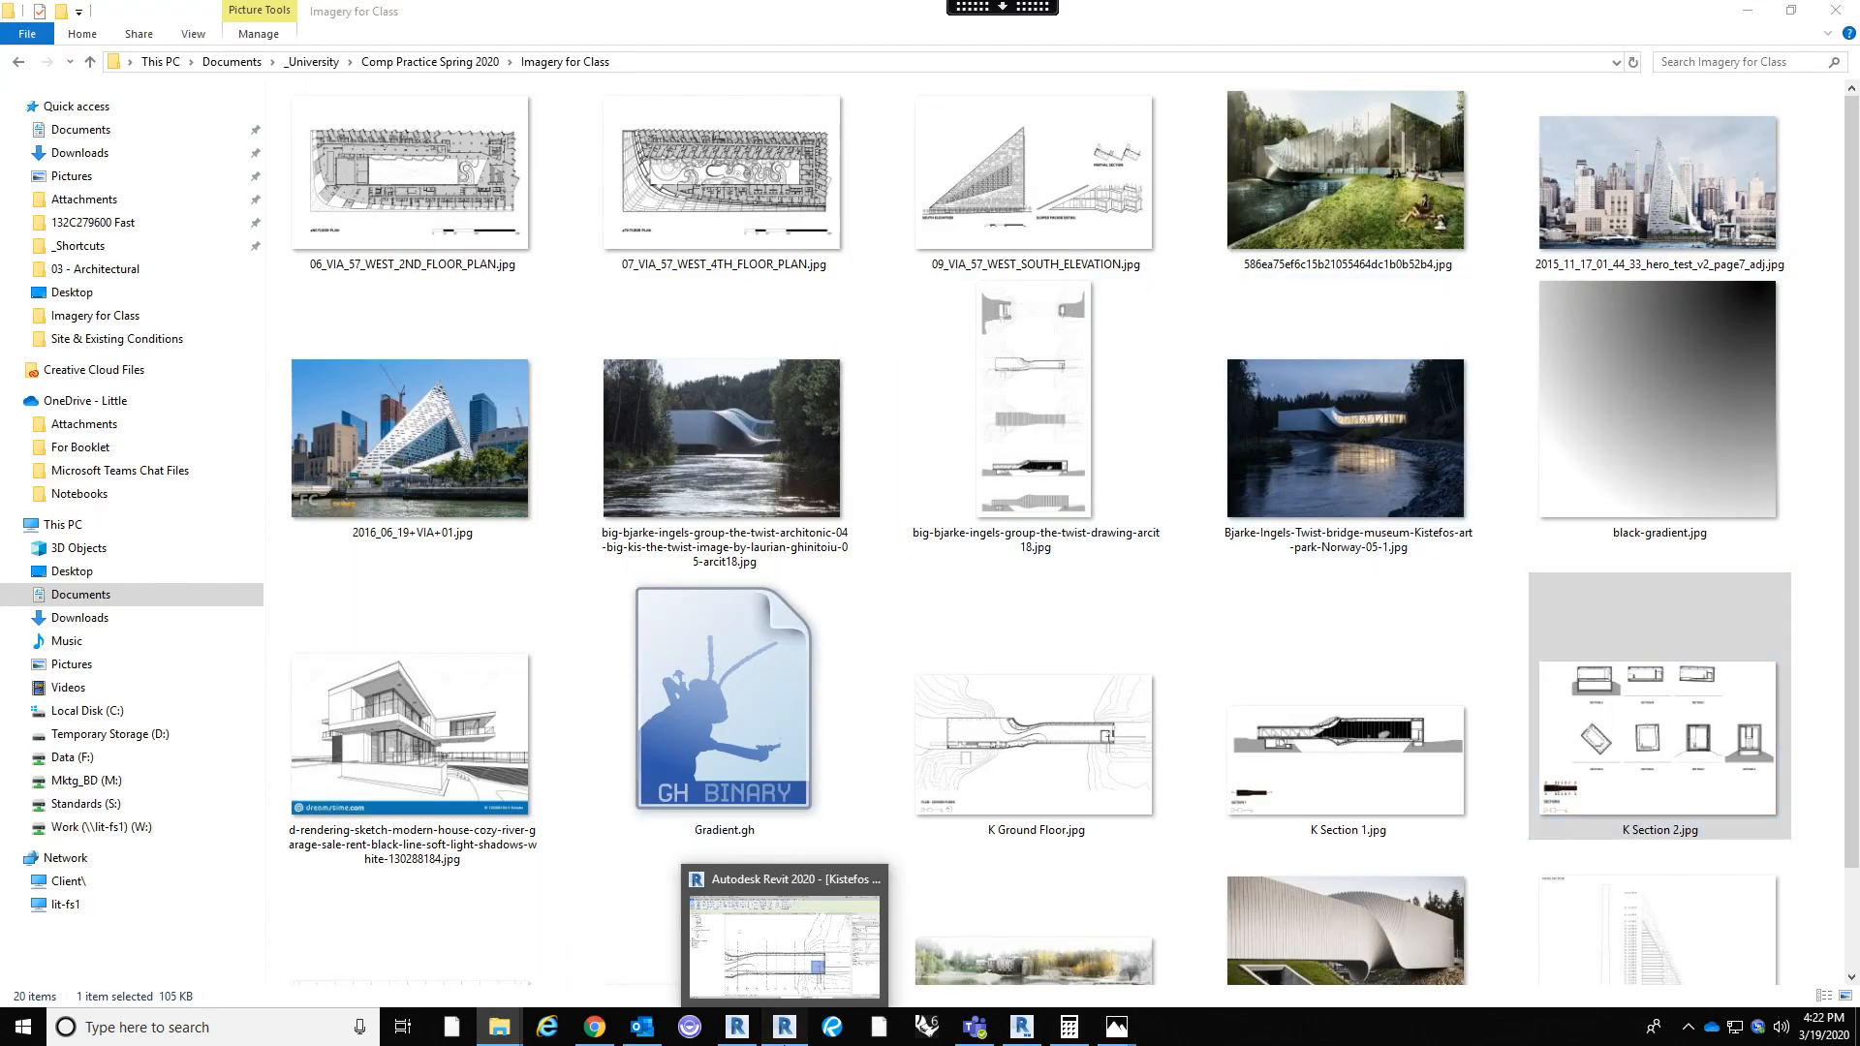
{"action": "left_click", "coordinate": [784, 1027]}
Edit the east-end Level 02 floor boundary so its south line lies 10' 0" from its north line, and finish the floor
{"action": "scroll", "coordinate": [1290, 639], "scroll_direction": "up", "scroll_amount": 2}
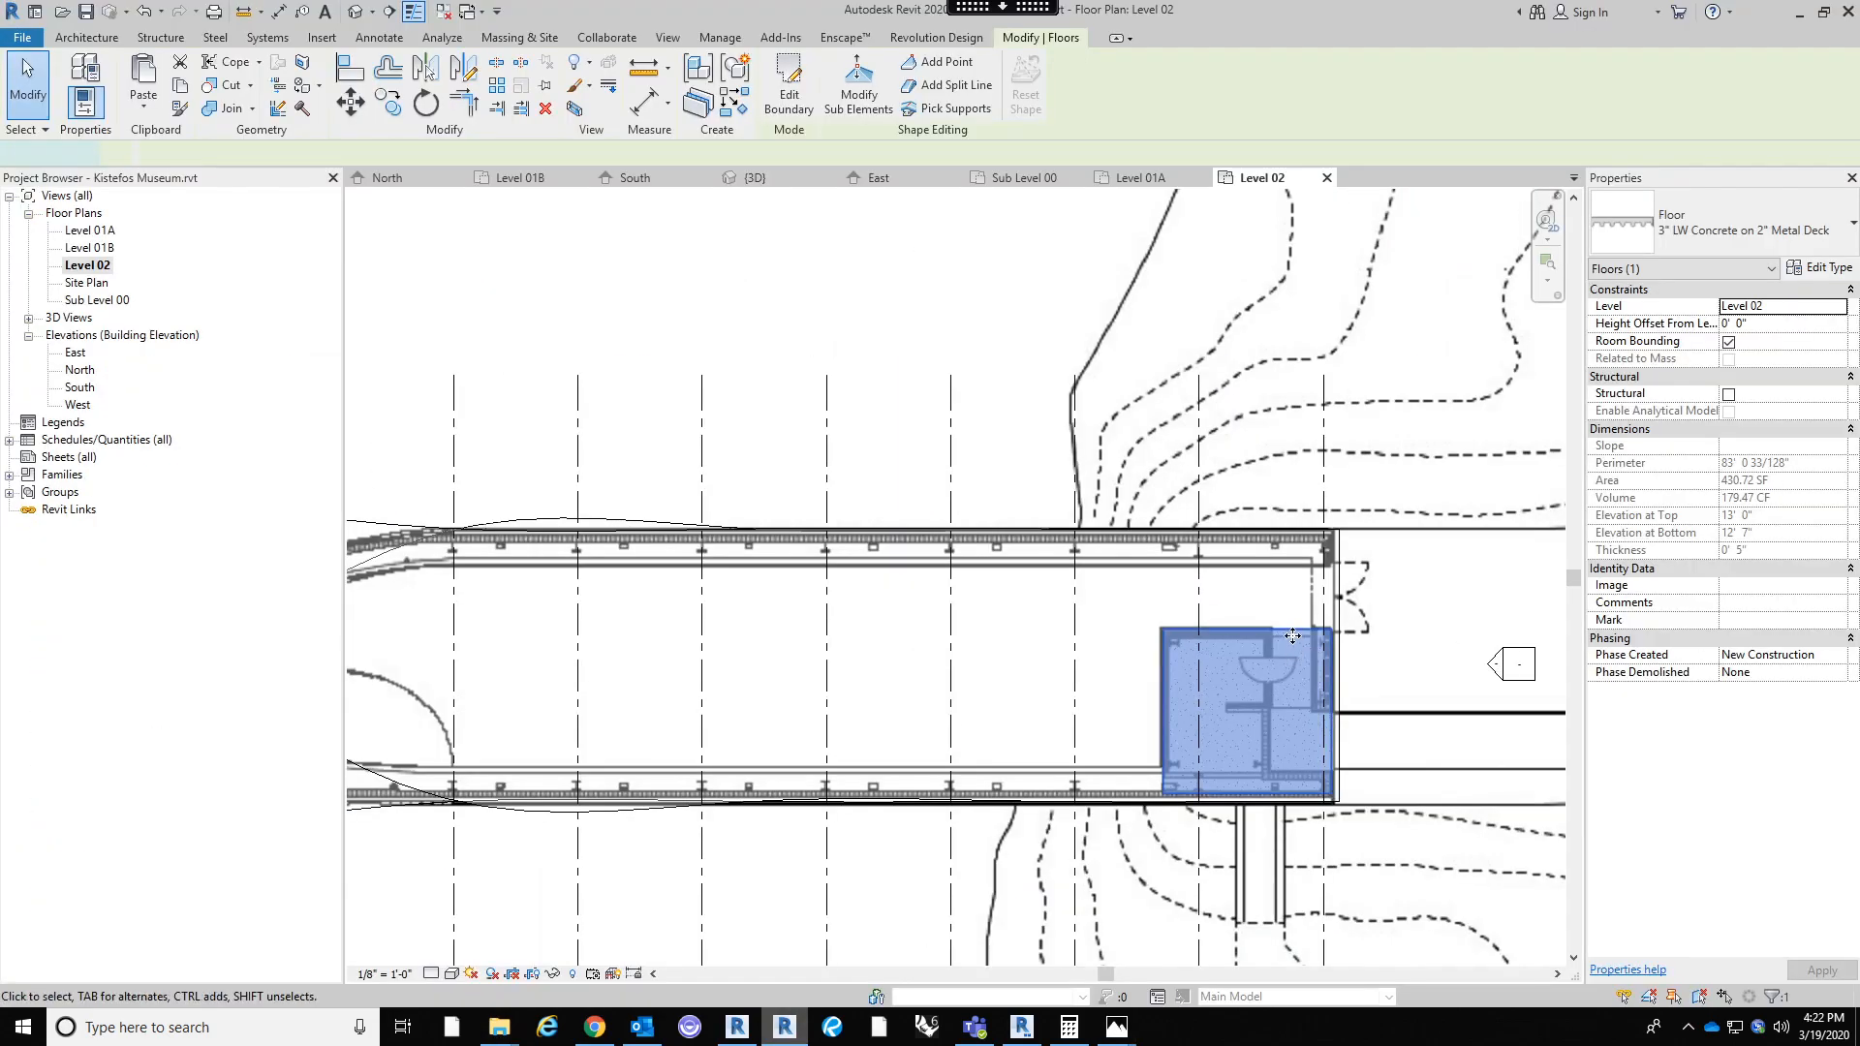
{"action": "double_click", "coordinate": [1293, 632]}
{"action": "scroll", "coordinate": [1257, 785], "scroll_direction": "up", "scroll_amount": 2}
{"action": "left_click", "coordinate": [1253, 666]}
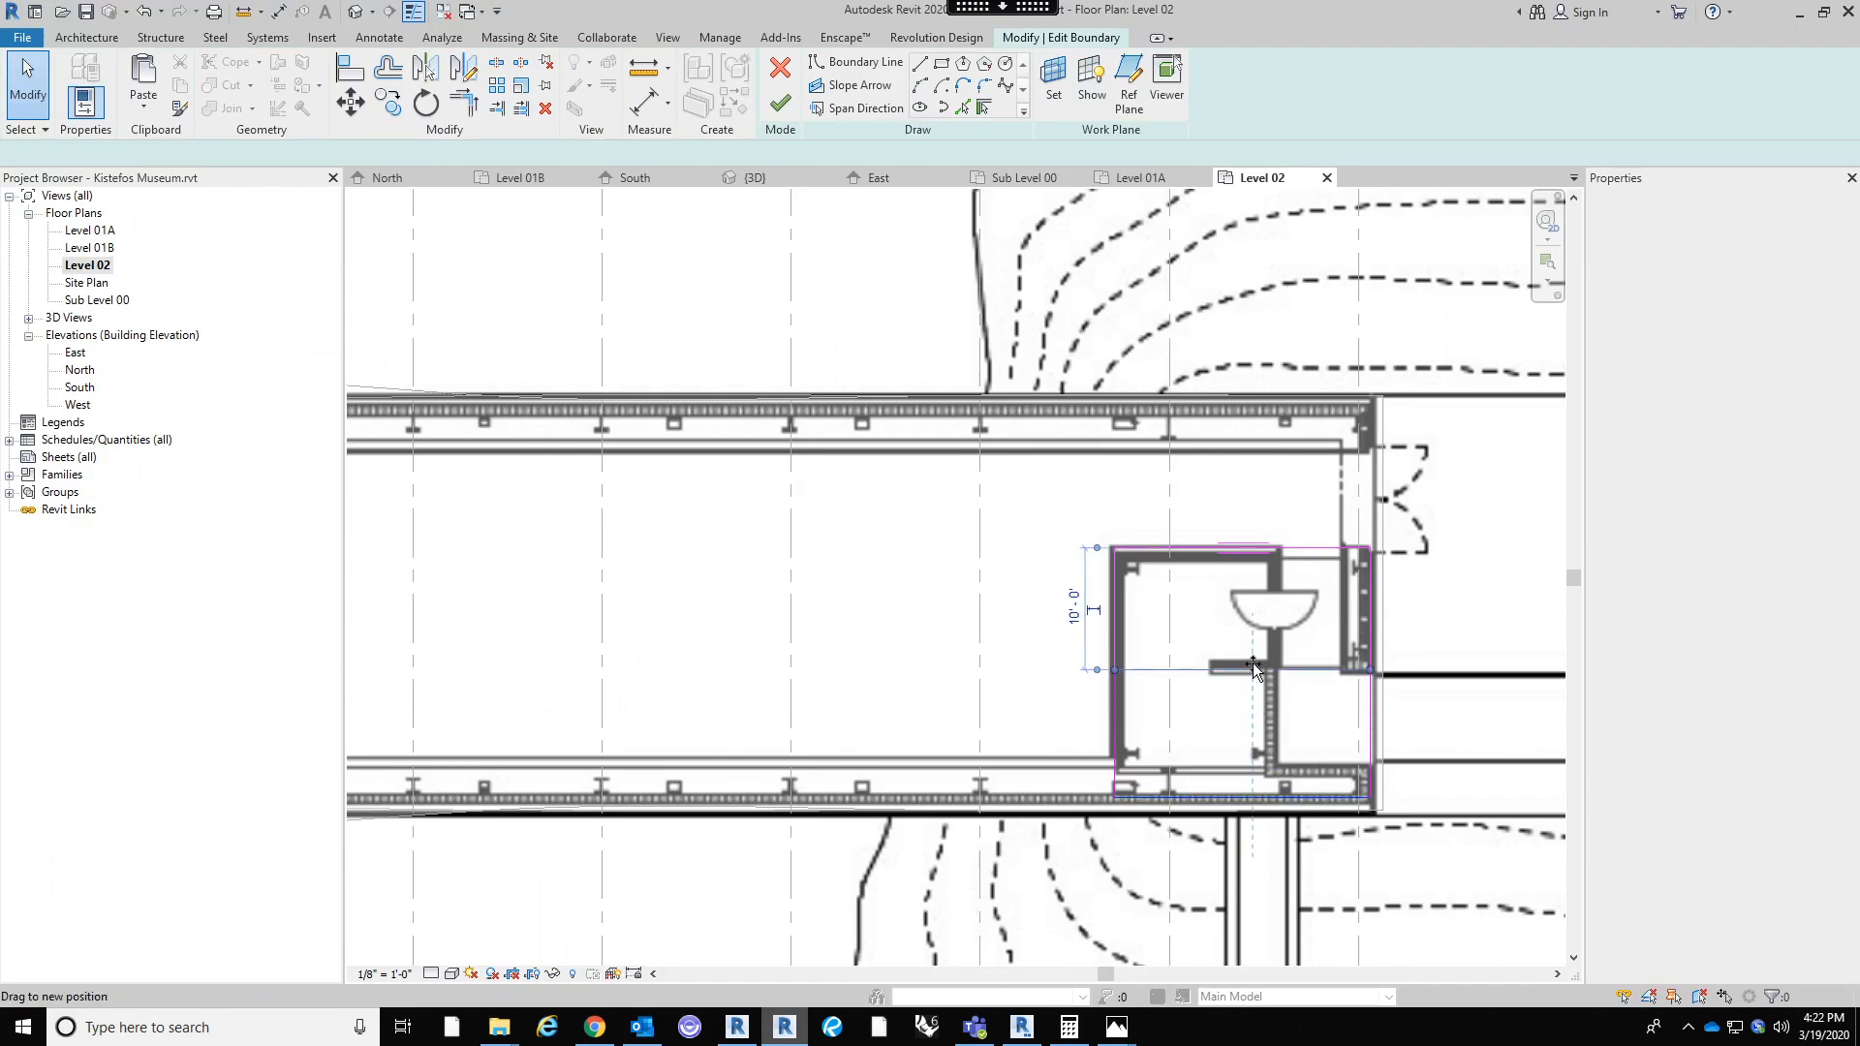
{"action": "left_click", "coordinate": [1182, 642]}
{"action": "scroll", "coordinate": [1182, 620], "scroll_direction": "down", "scroll_amount": 4}
{"action": "left_click", "coordinate": [780, 104]}
{"action": "key", "text": "Escape"}
Review the Level 02 and Level 01A plans, and examine the floors inside the twisted mass in the 3D view
{"action": "scroll", "coordinate": [1232, 446], "scroll_direction": "down", "scroll_amount": 2}
{"action": "middle_click_drag", "start_coordinate": [1221, 494], "coordinate": [1361, 511]}
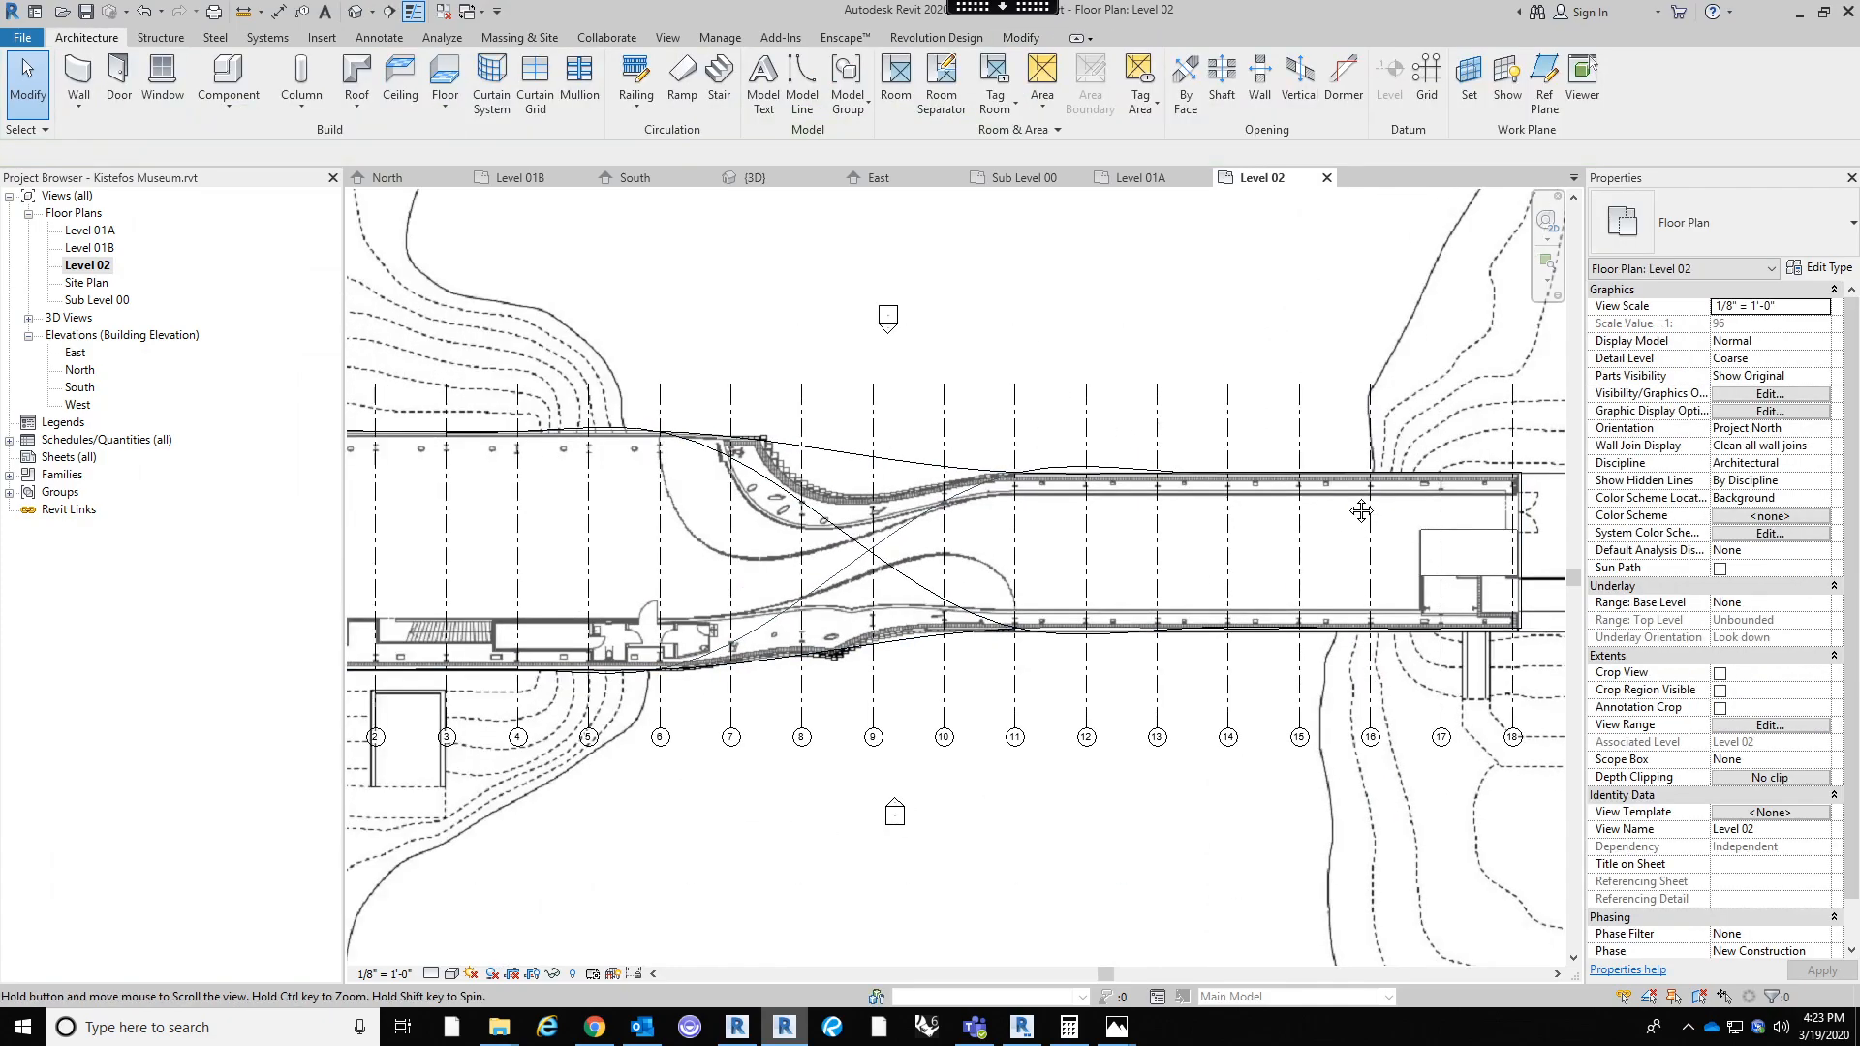
{"action": "scroll", "coordinate": [956, 507], "scroll_direction": "down", "scroll_amount": 3}
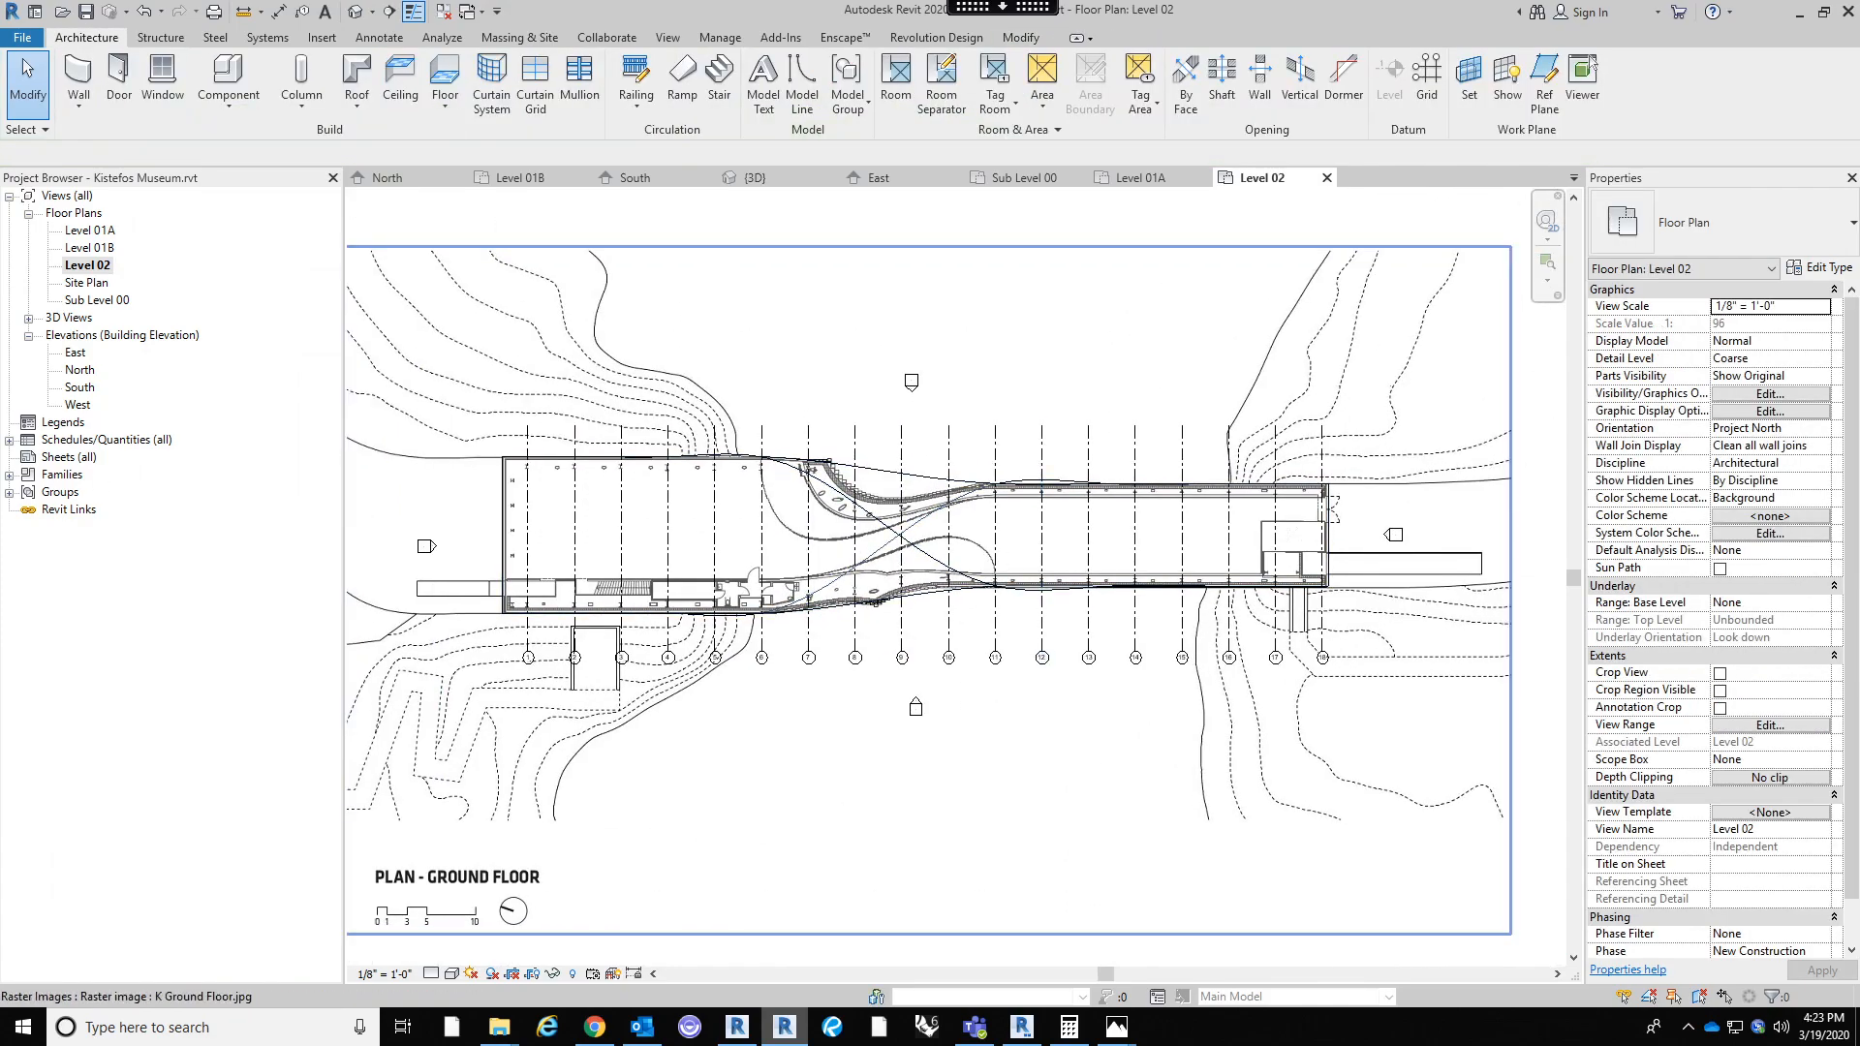
{"action": "double_click", "coordinate": [89, 231]}
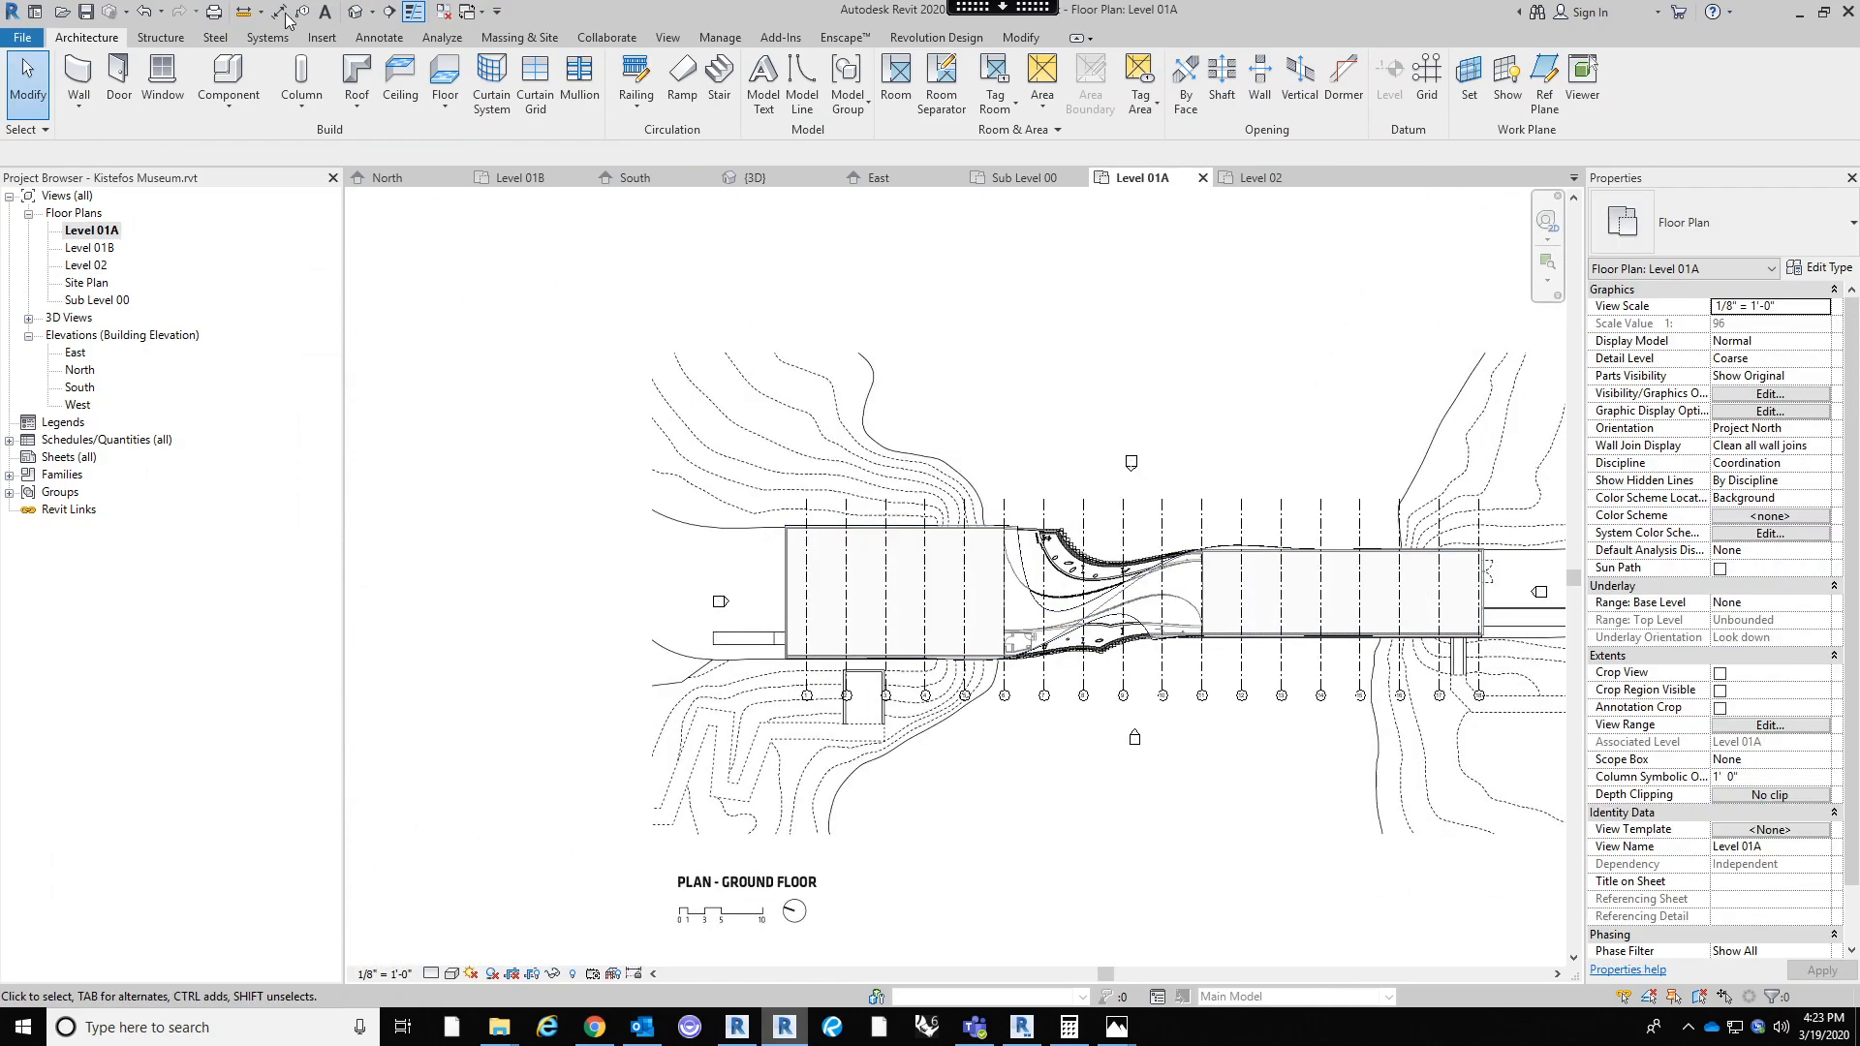
{"action": "left_click", "coordinate": [355, 10]}
{"action": "scroll", "coordinate": [910, 722], "scroll_direction": "down", "scroll_amount": 1}
{"action": "middle_click_drag", "start_coordinate": [941, 829], "coordinate": [732, 823]}
{"action": "middle_click_drag", "start_coordinate": [705, 804], "coordinate": [828, 802]}
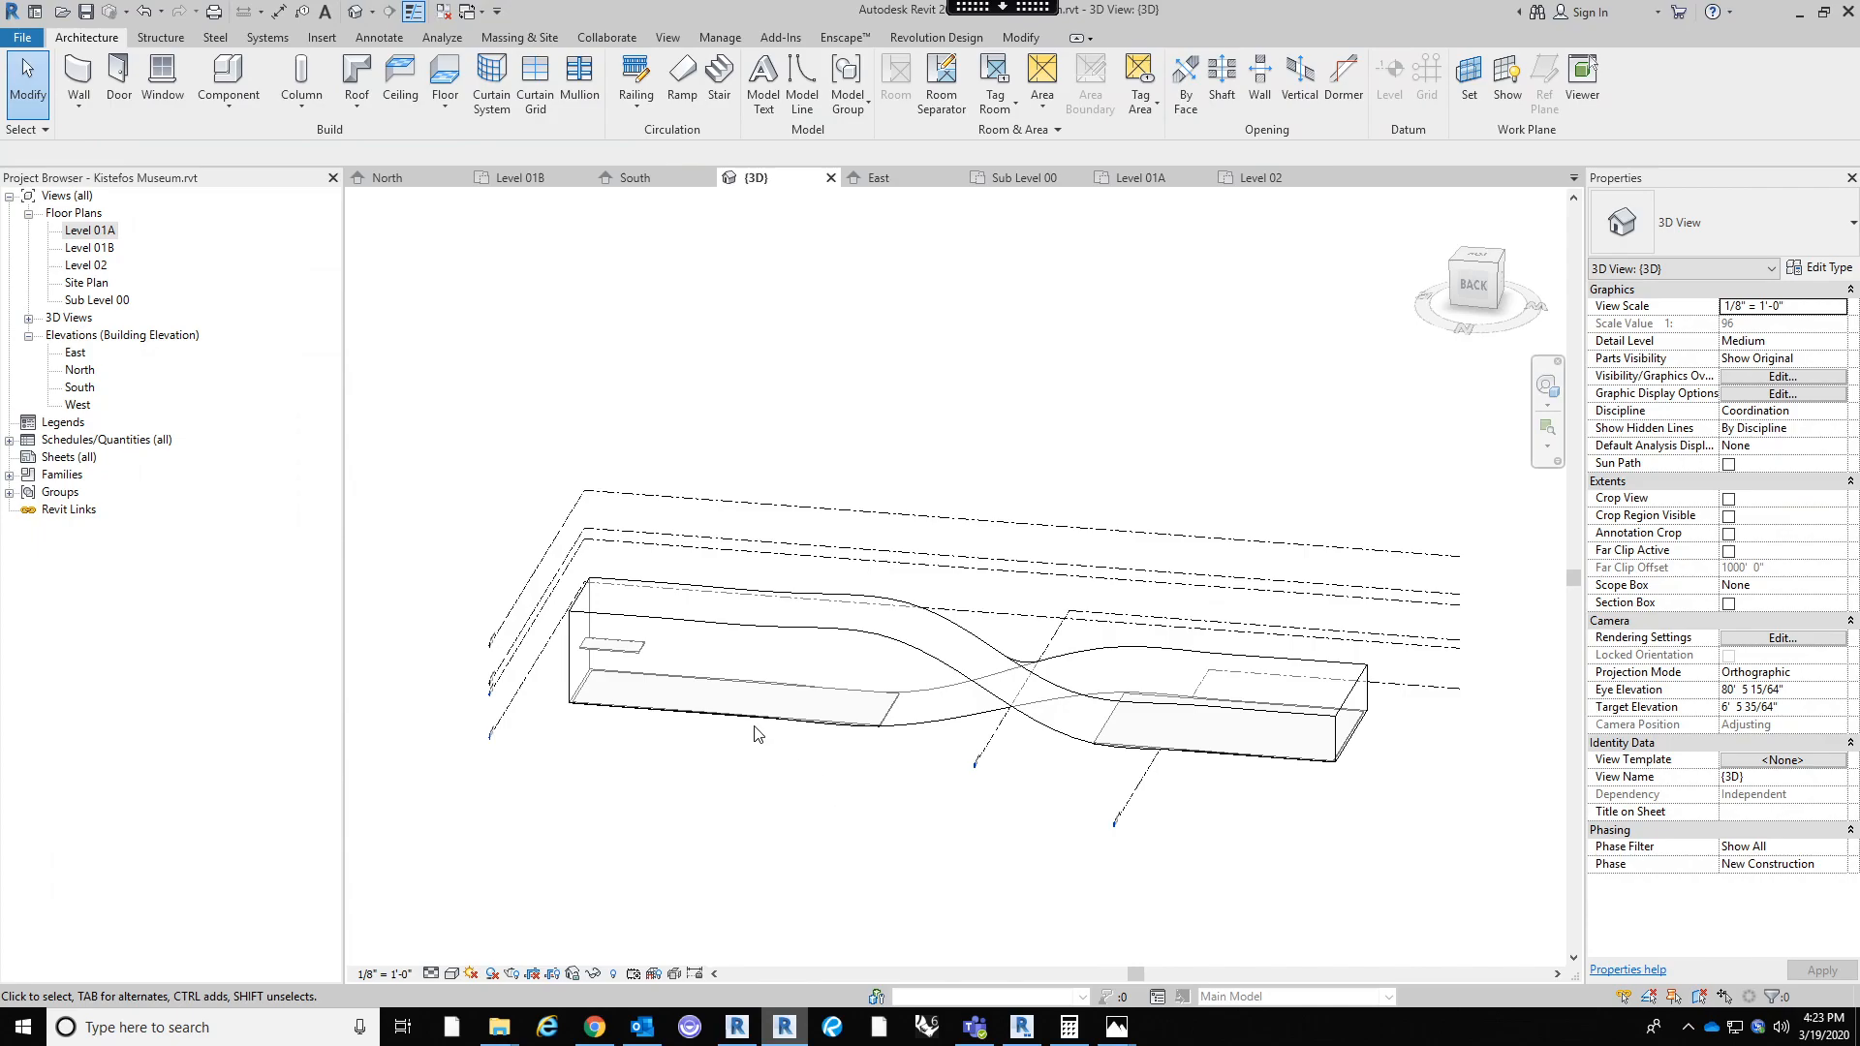
Examine the riverside reference photo of the museum's twisted metal facade and return to the 3D model
{"action": "mouse_move", "coordinate": [1116, 1025]}
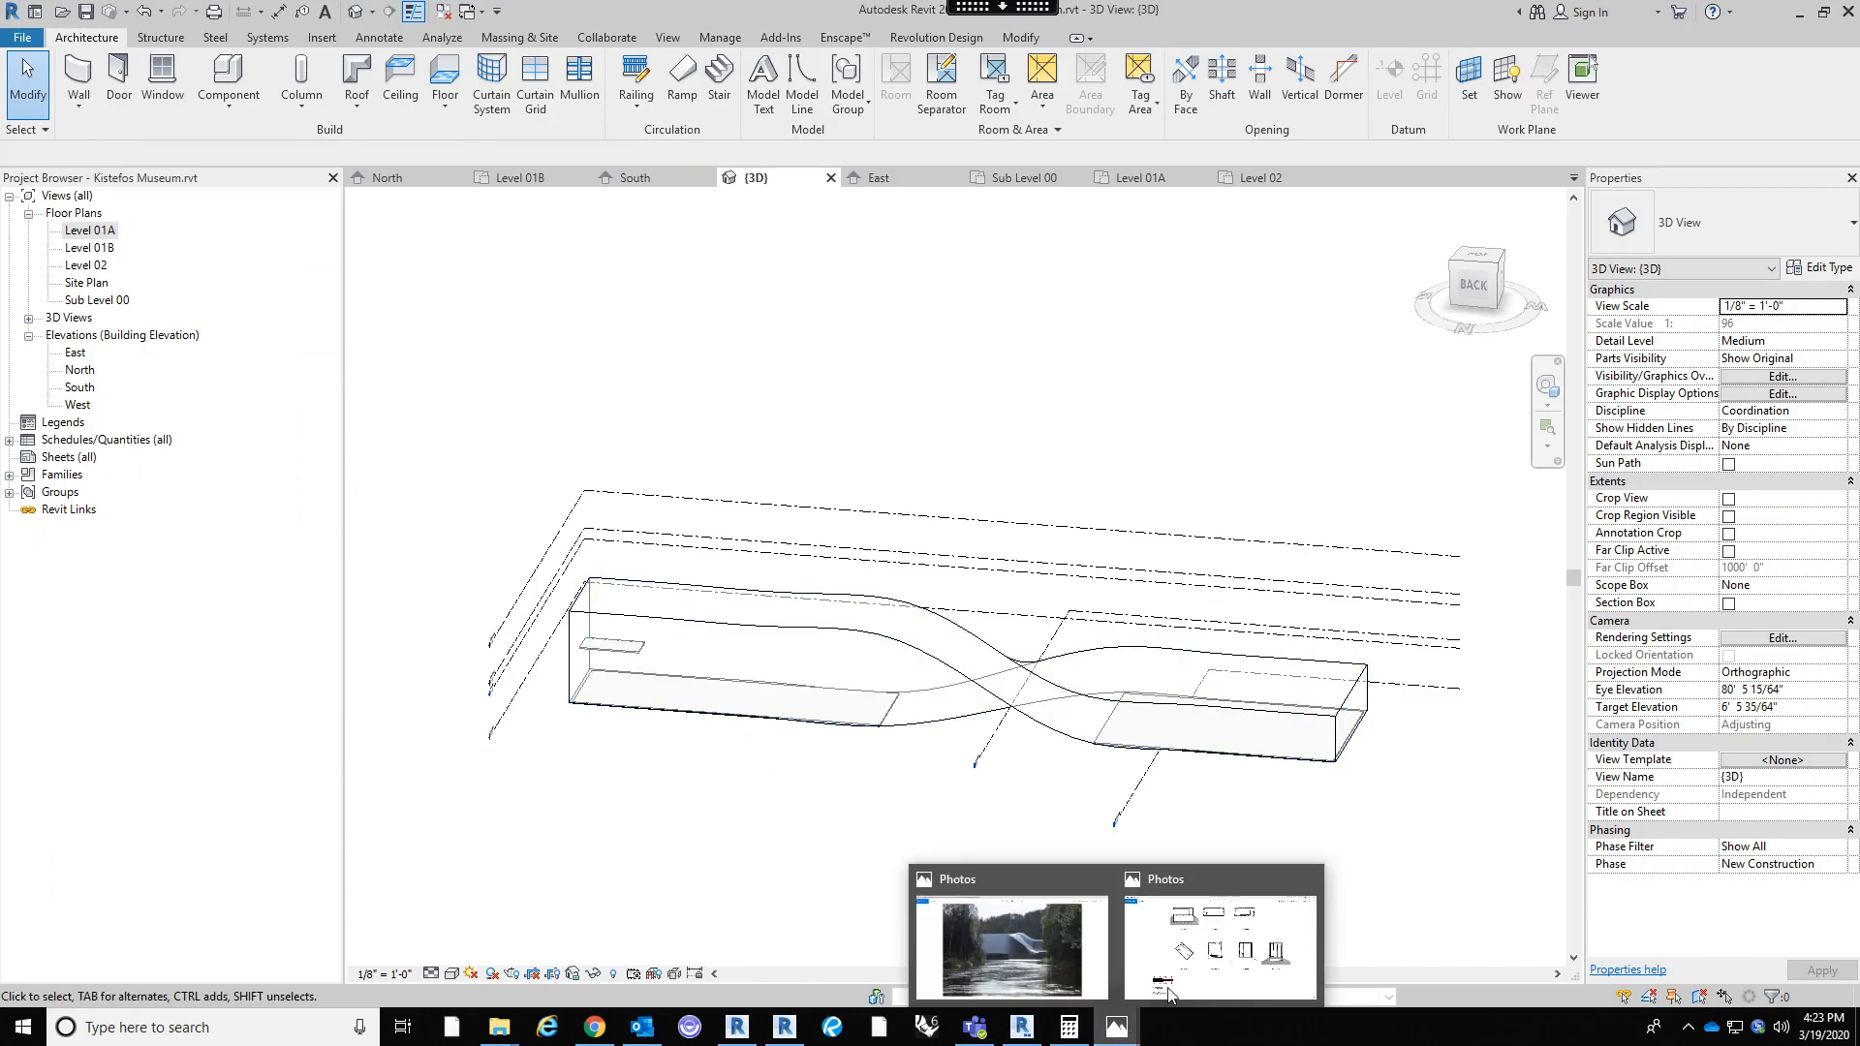
{"action": "left_click", "coordinate": [1054, 955]}
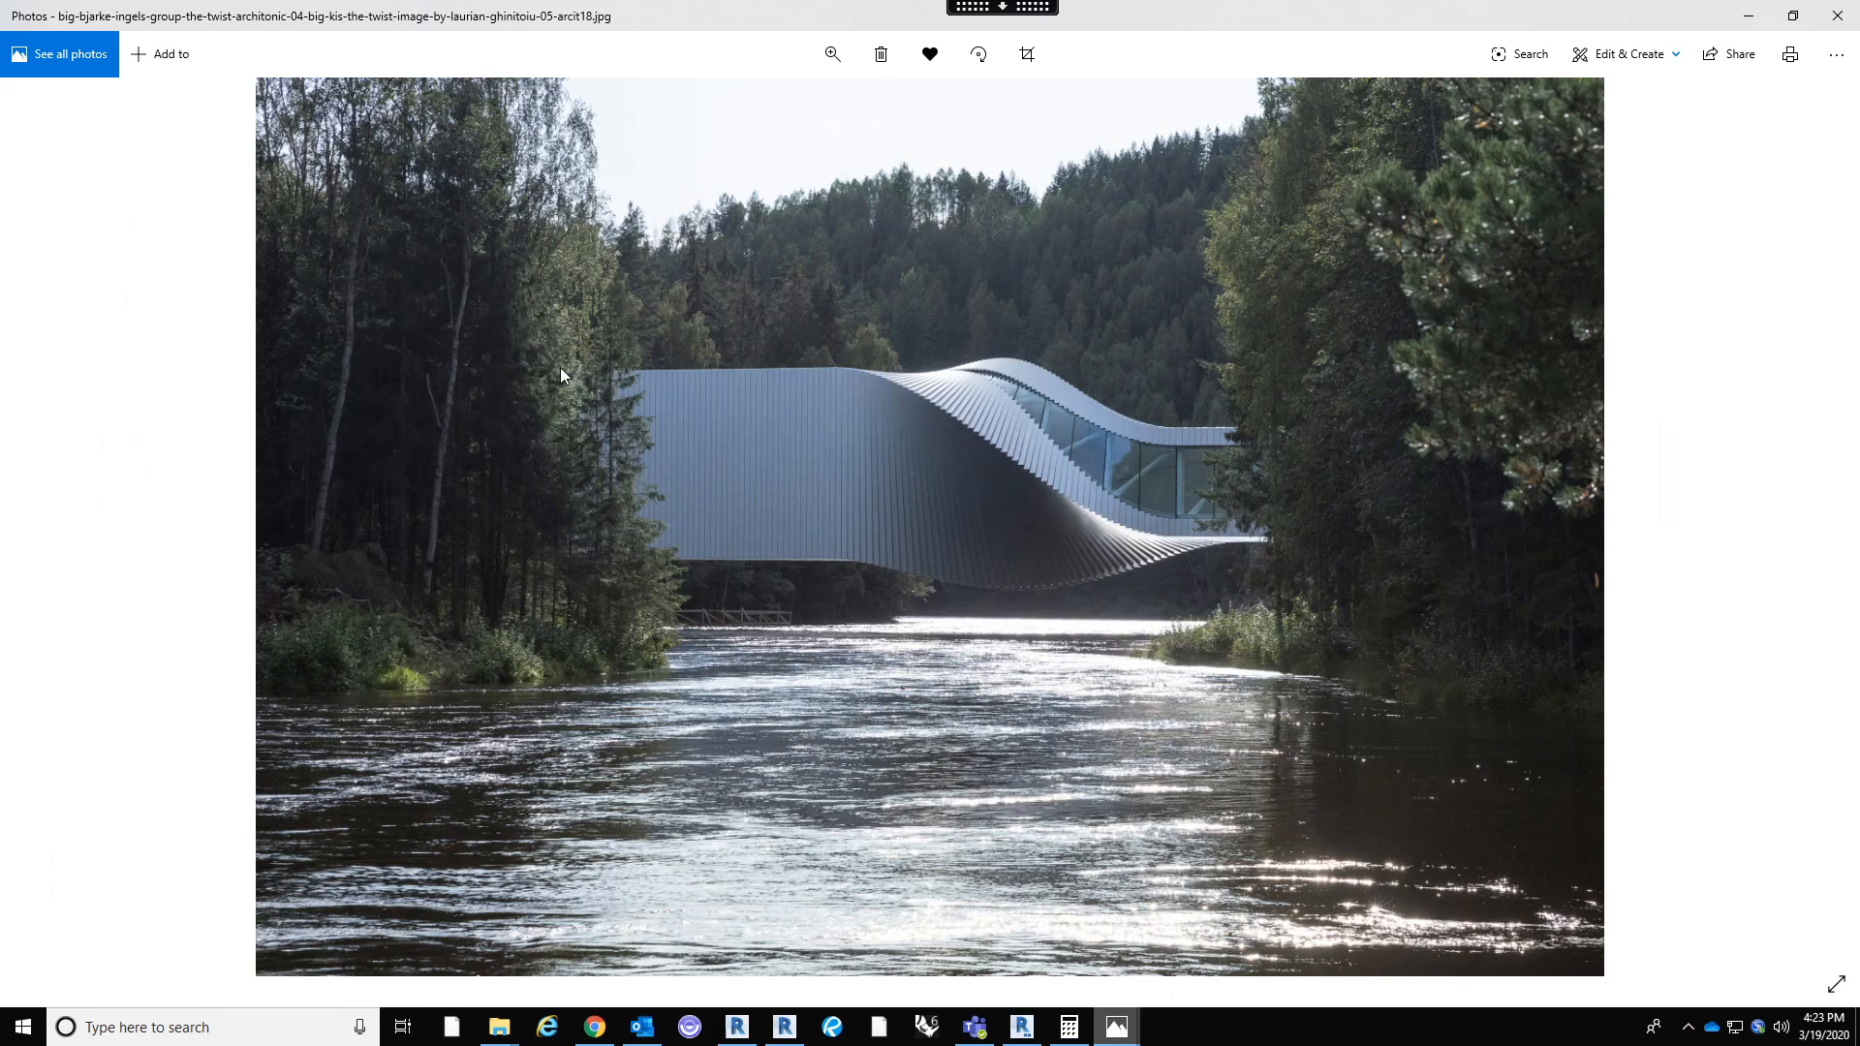
{"action": "left_click", "coordinate": [1751, 18]}
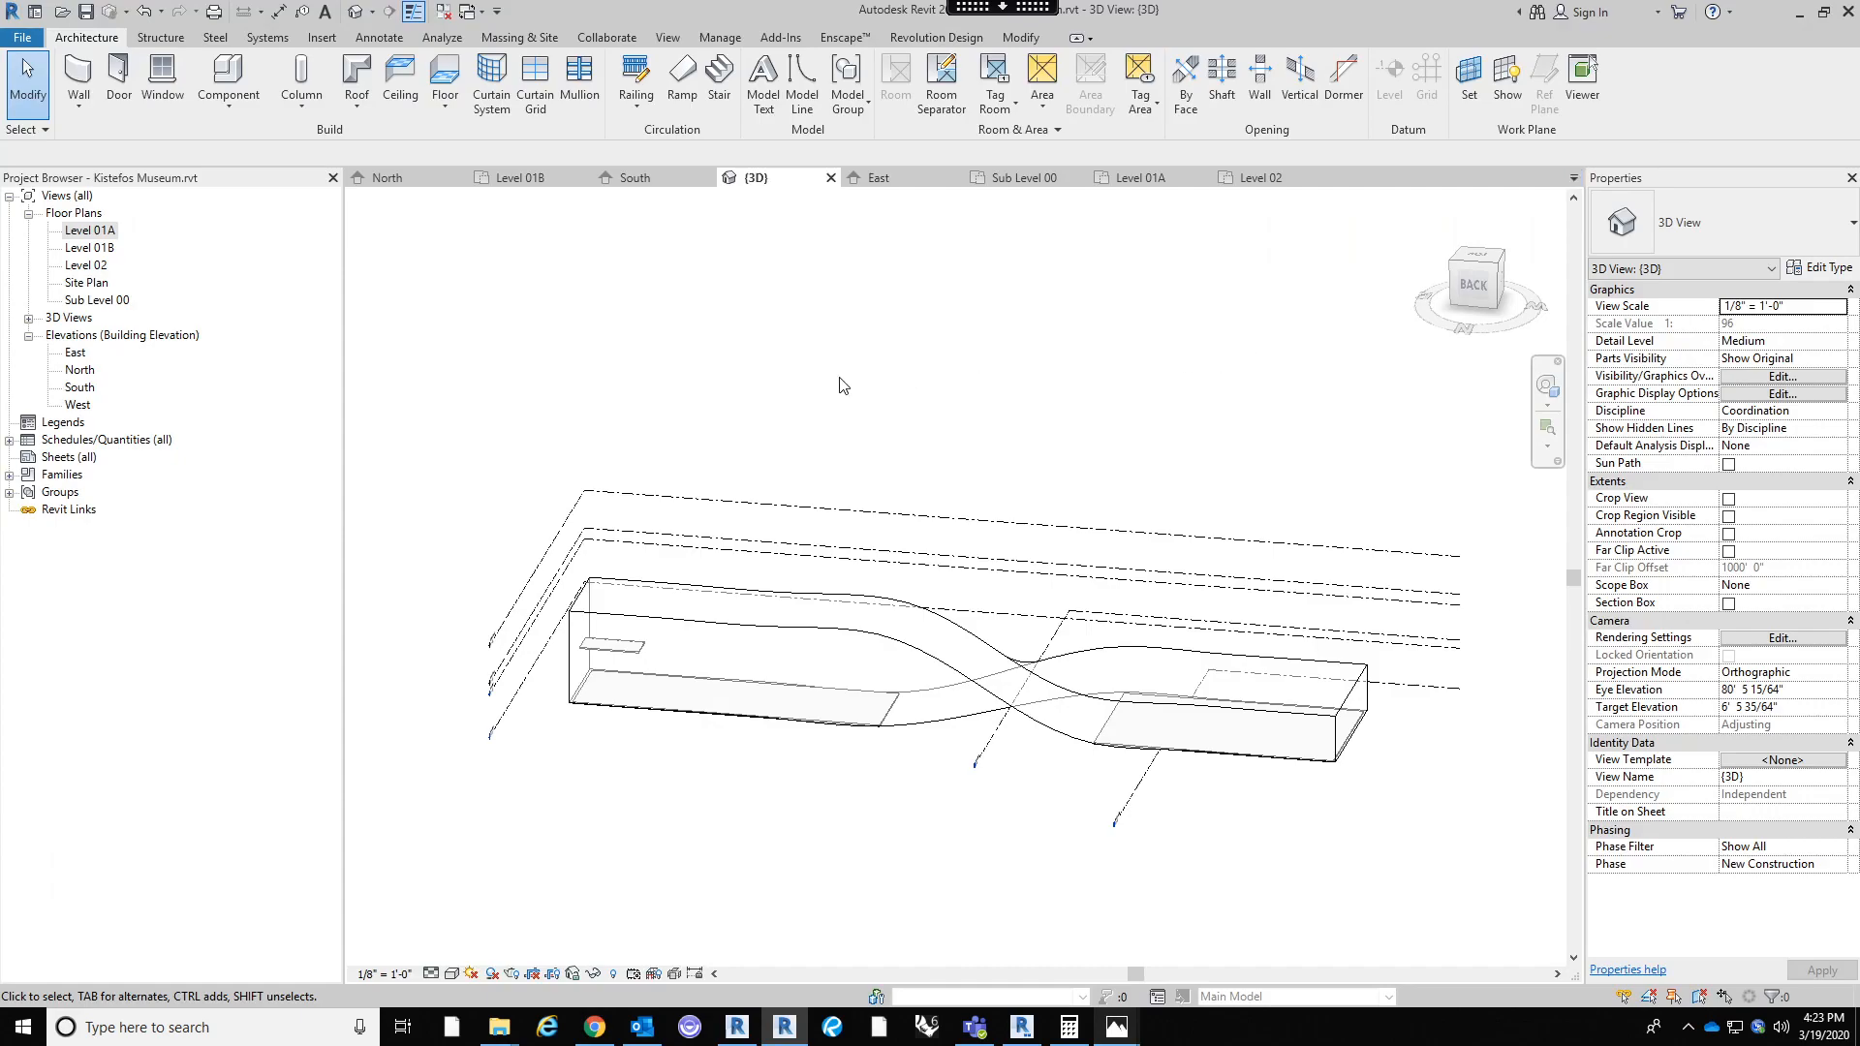
{"action": "middle_click_drag", "start_coordinate": [841, 386], "coordinate": [955, 395]}
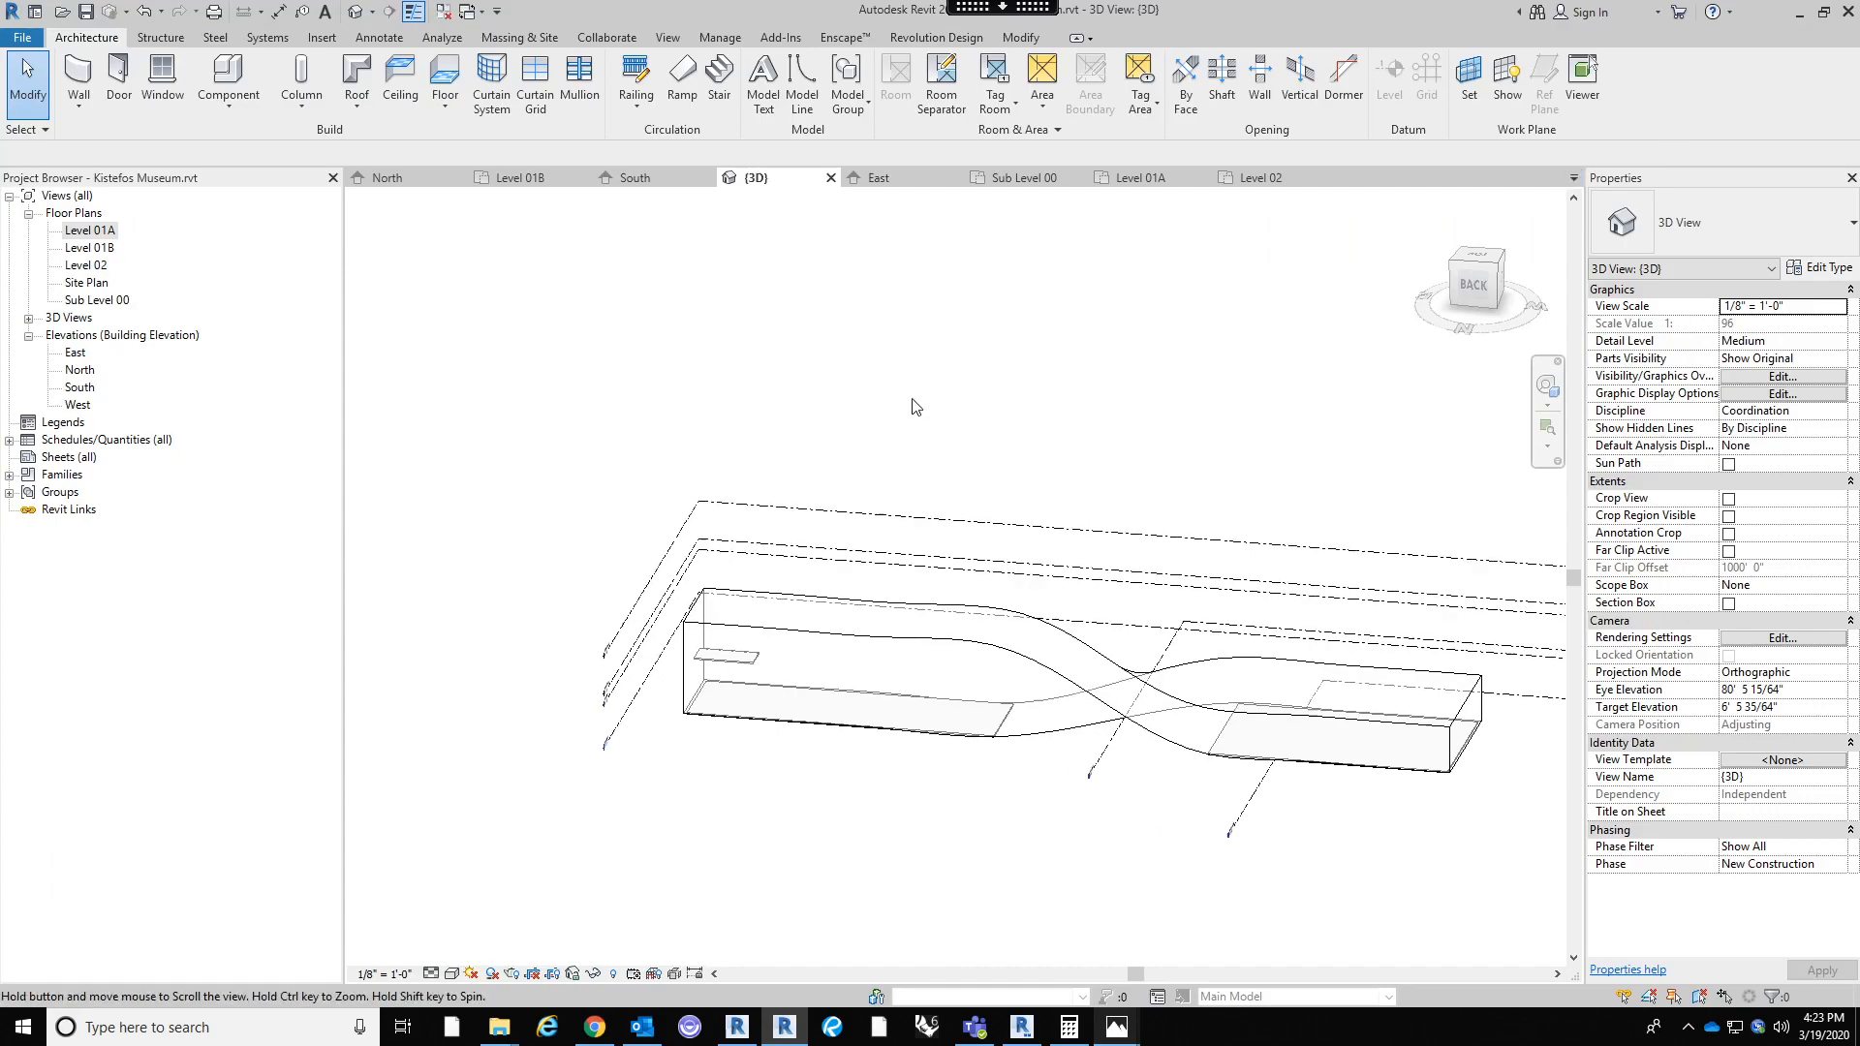
Start a wall with the Generic - 8" basic wall type and duplicate that type
{"action": "left_click", "coordinate": [79, 85]}
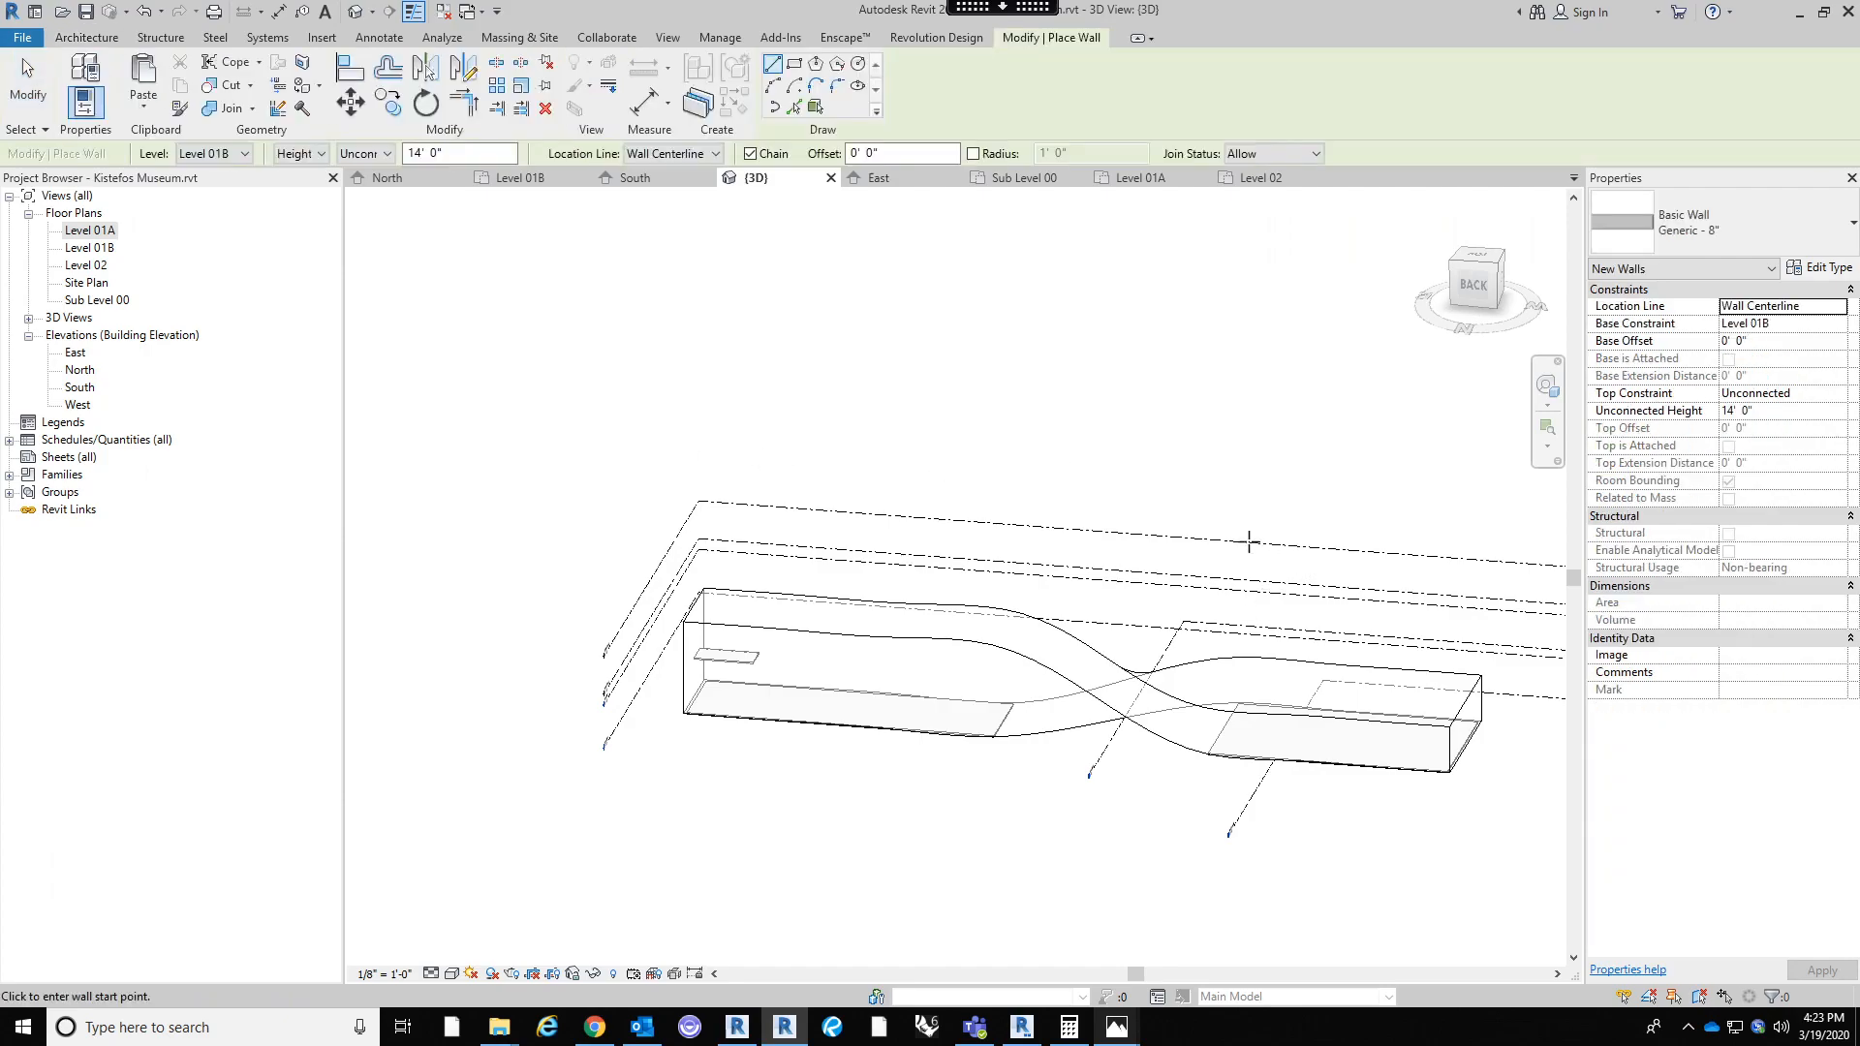
{"action": "middle_click_drag", "start_coordinate": [1278, 545], "coordinate": [1061, 531]}
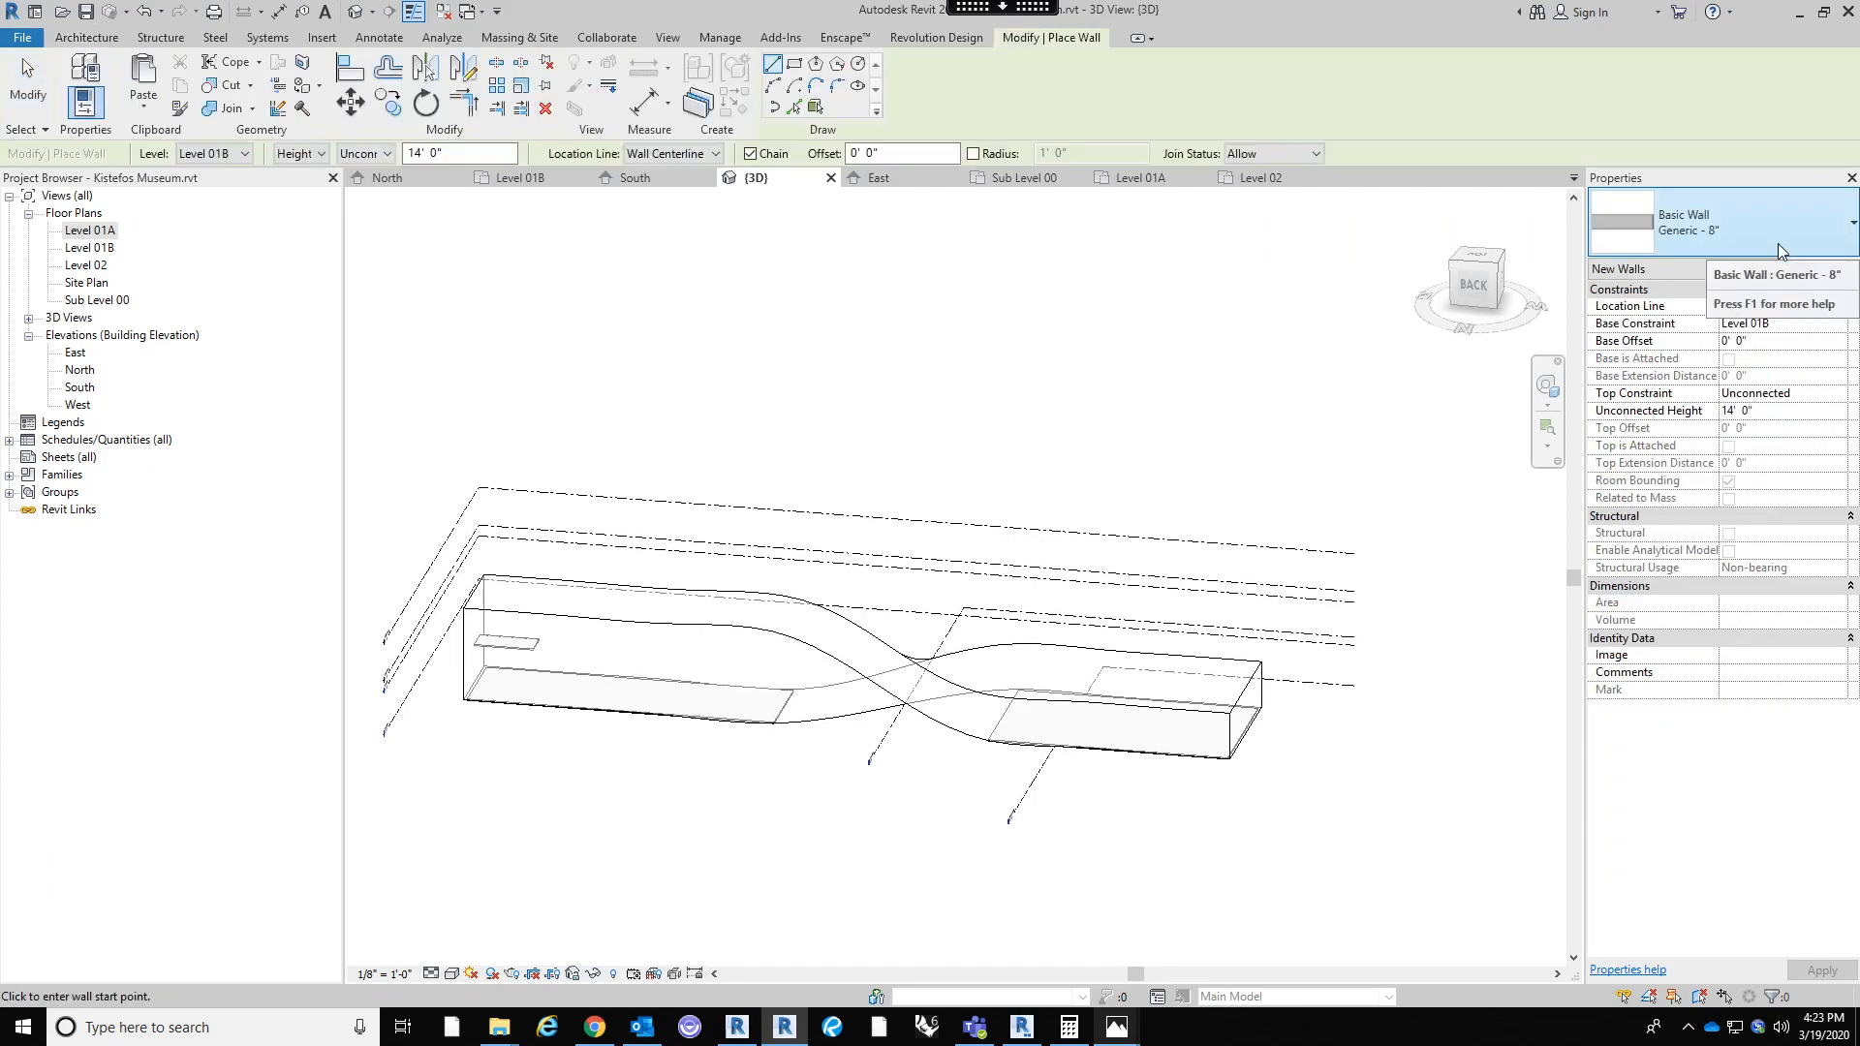
{"action": "left_click", "coordinate": [1838, 248]}
{"action": "left_click", "coordinate": [1838, 271]}
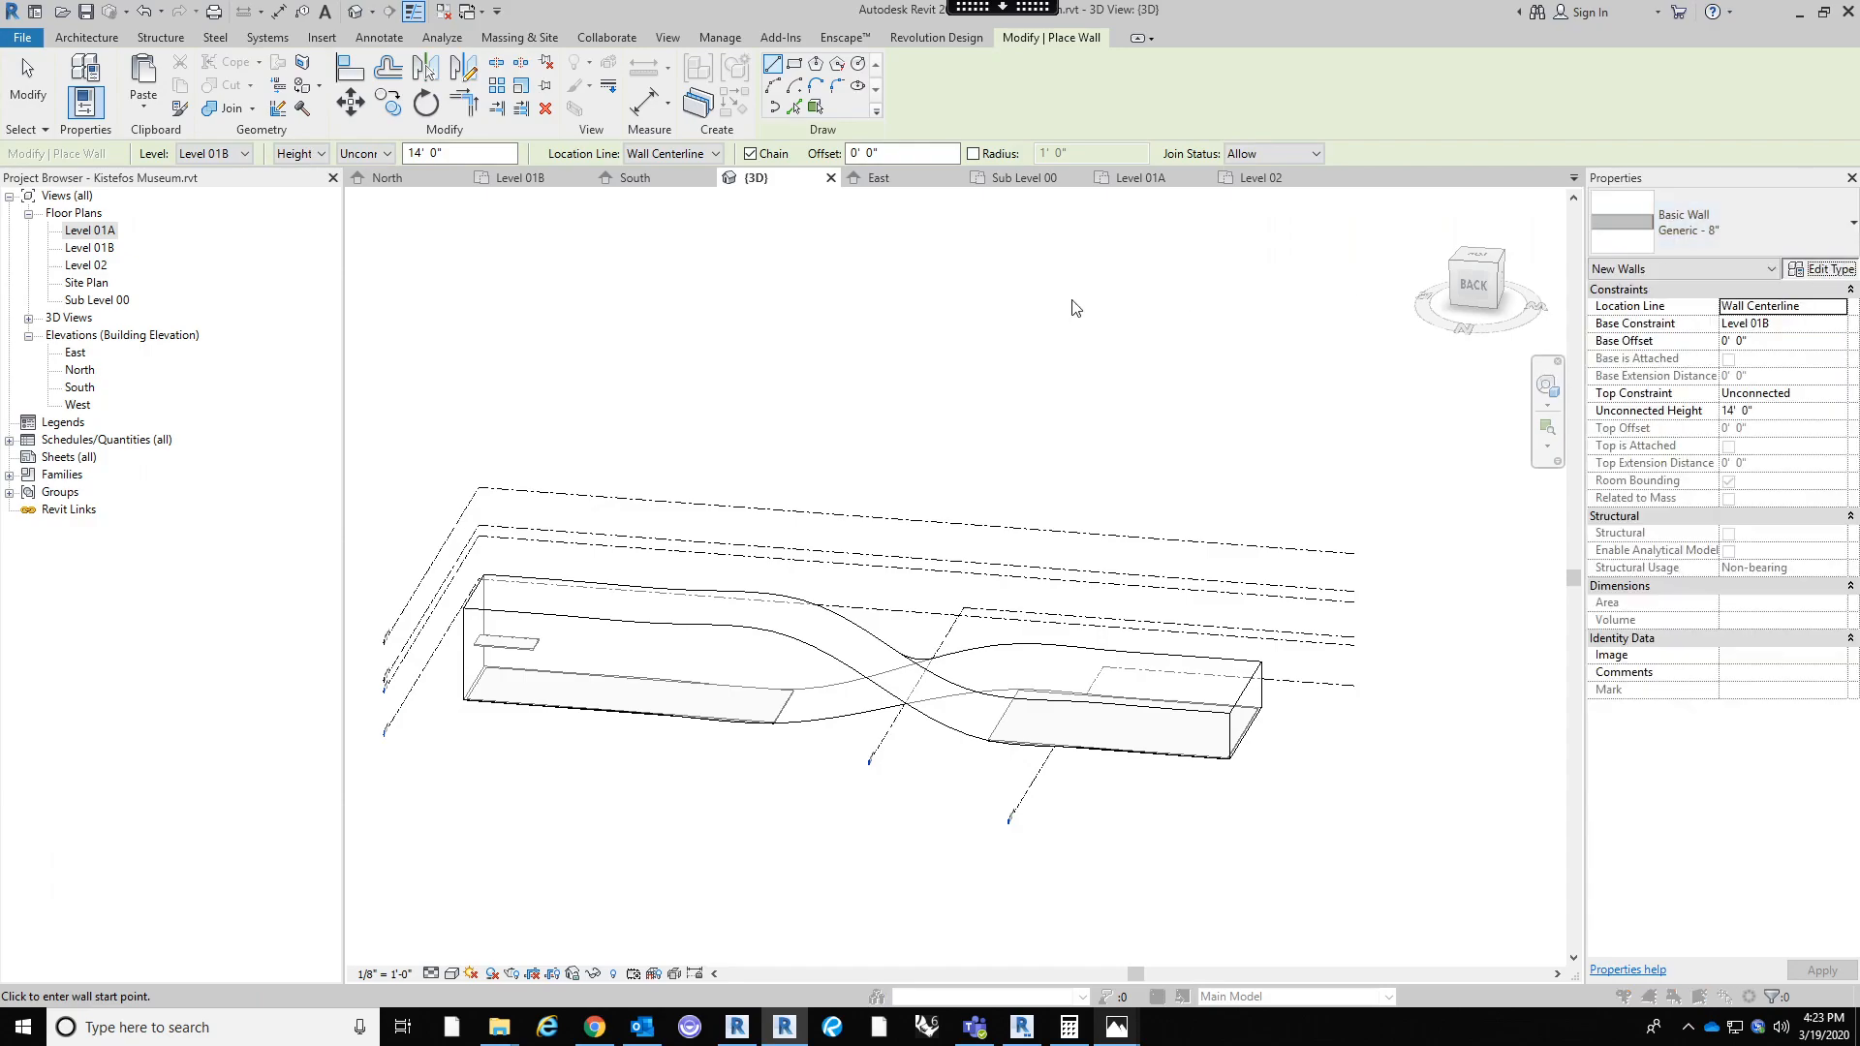
{"action": "left_click", "coordinate": [1817, 269]}
{"action": "left_click_drag", "start_coordinate": [1026, 227], "coordinate": [883, 246]}
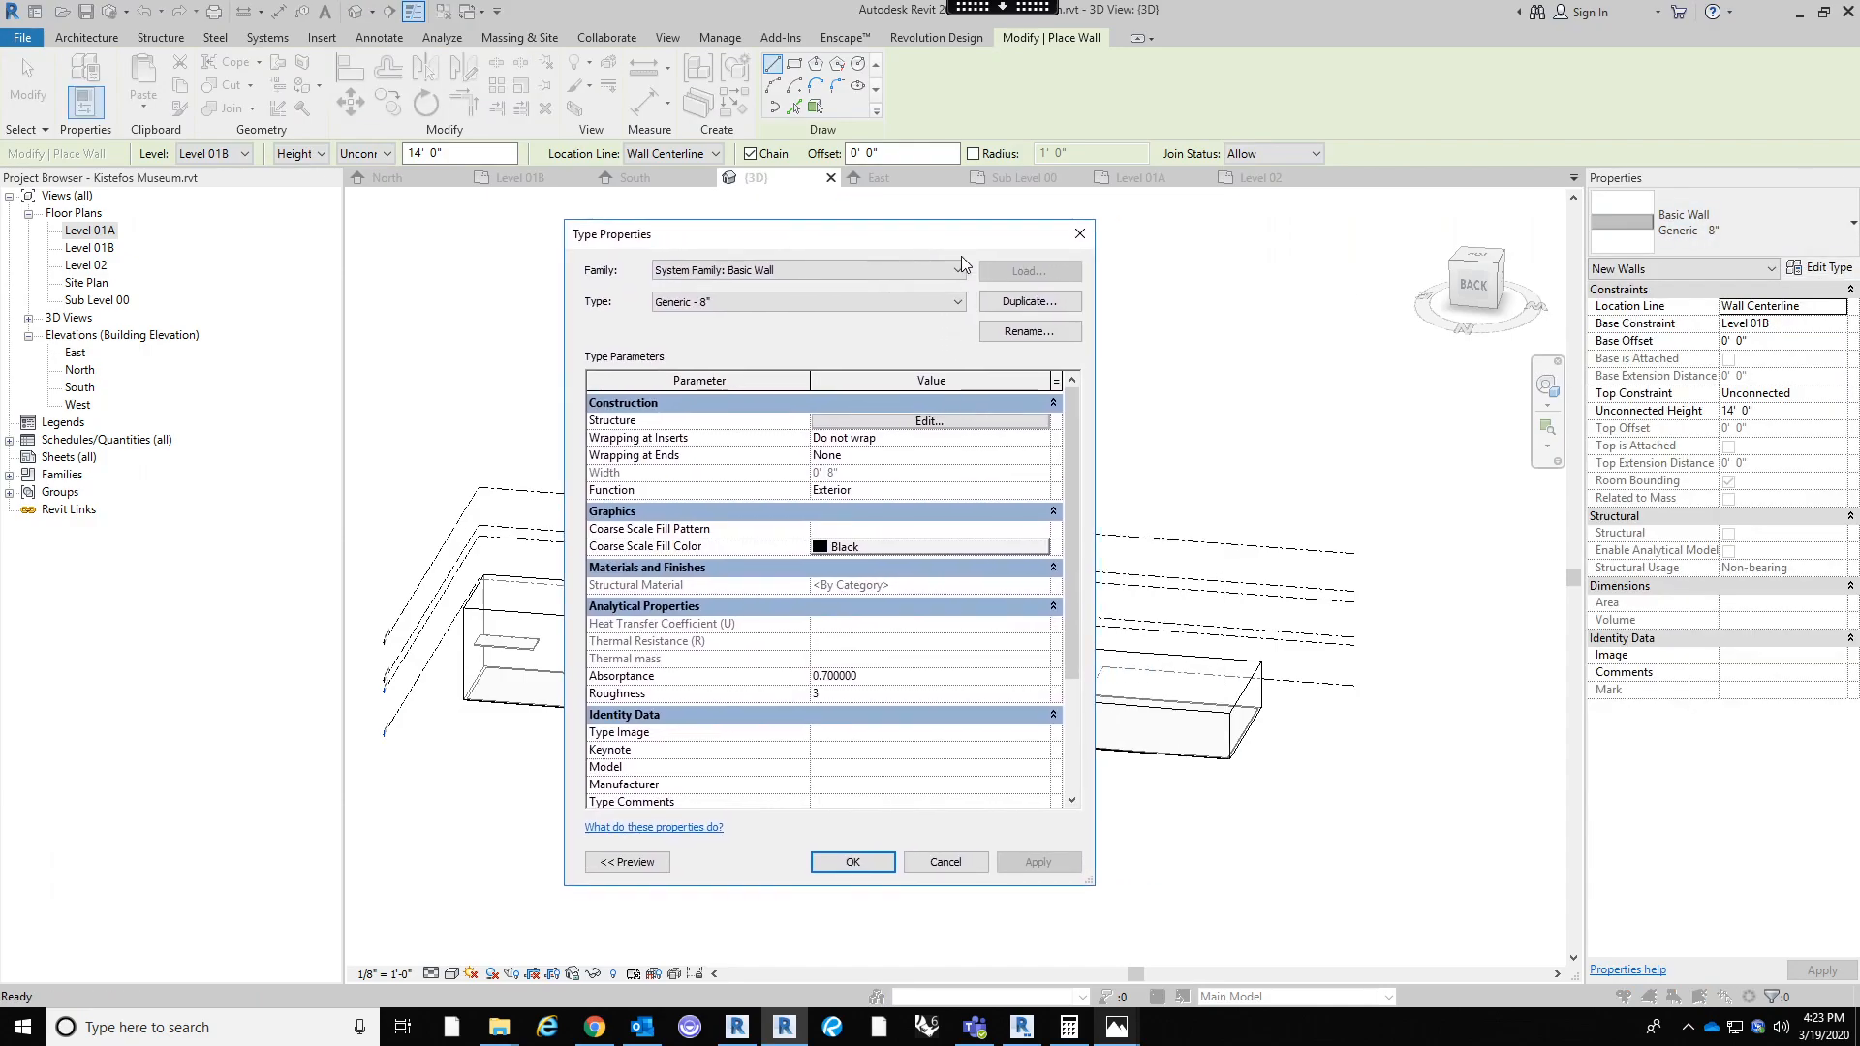
{"action": "left_click", "coordinate": [1028, 302]}
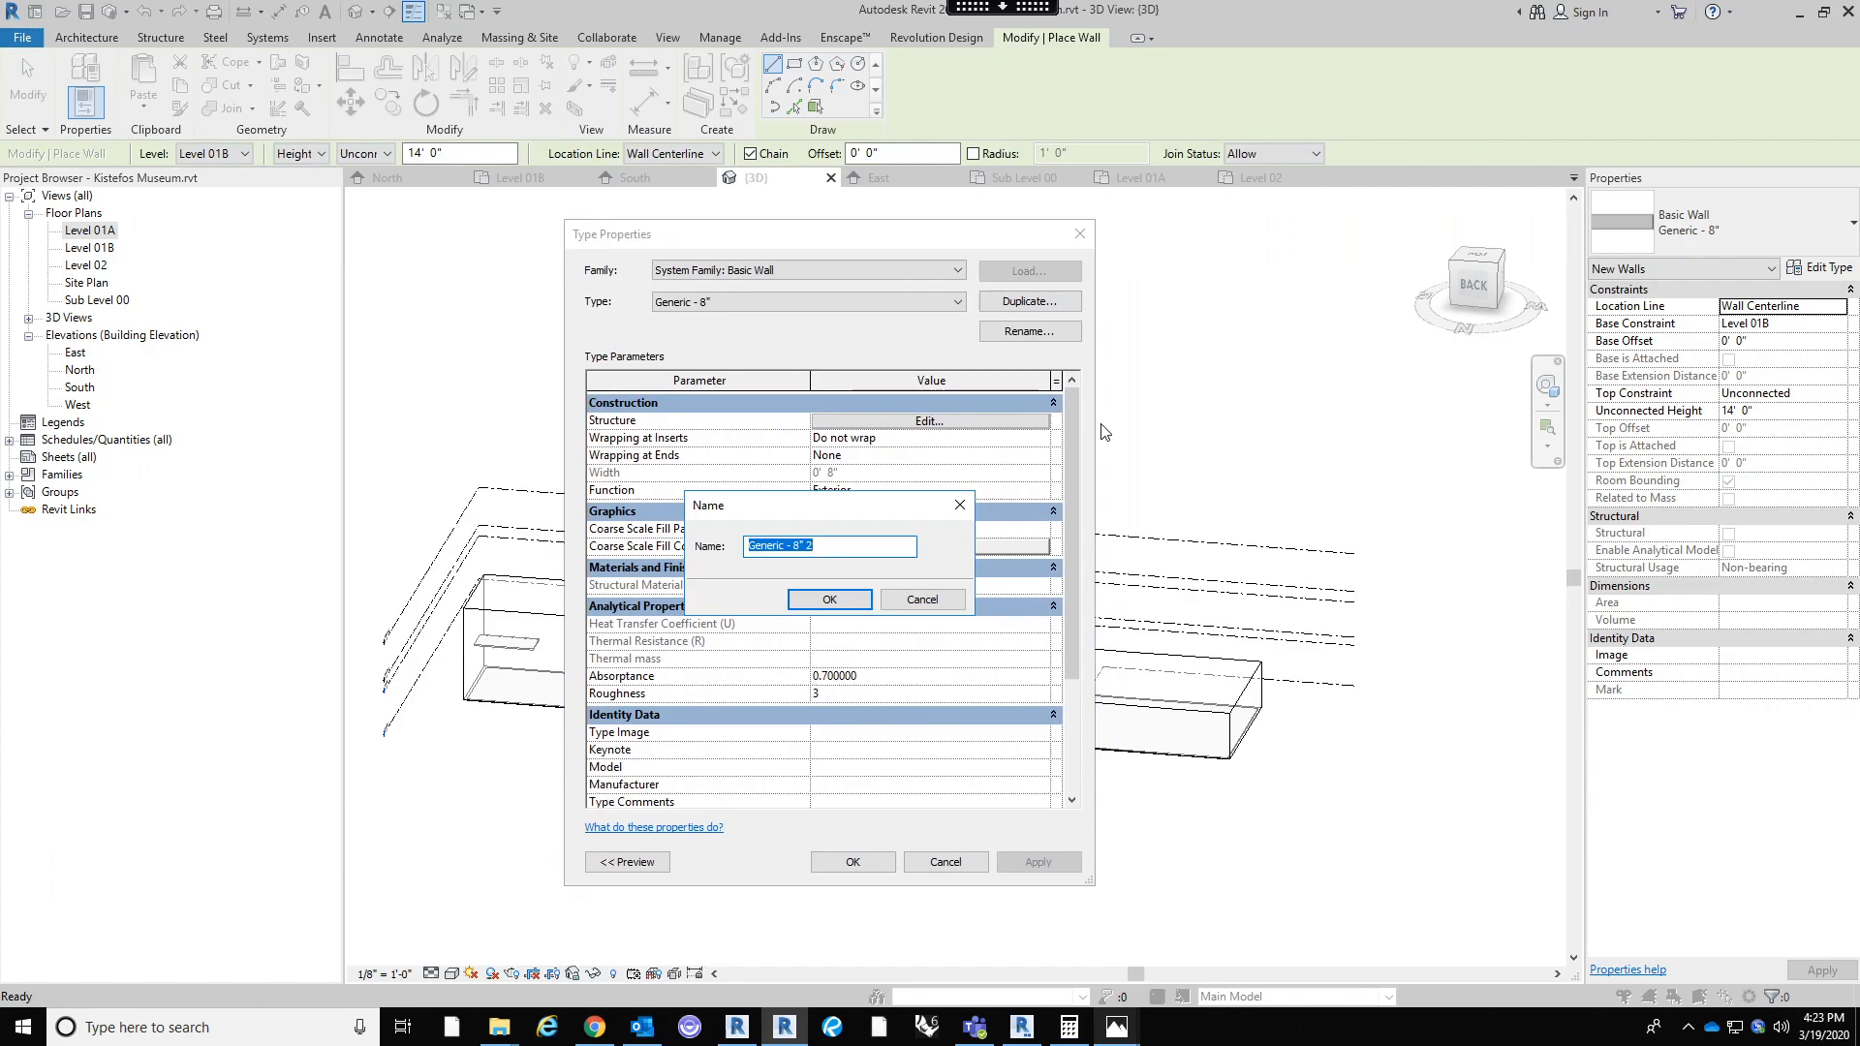
Name the duplicated wall type Kistefos Metal Panel, checking the reference images in the Imagery for Class folder
{"action": "type", "text": "Kistefos"}
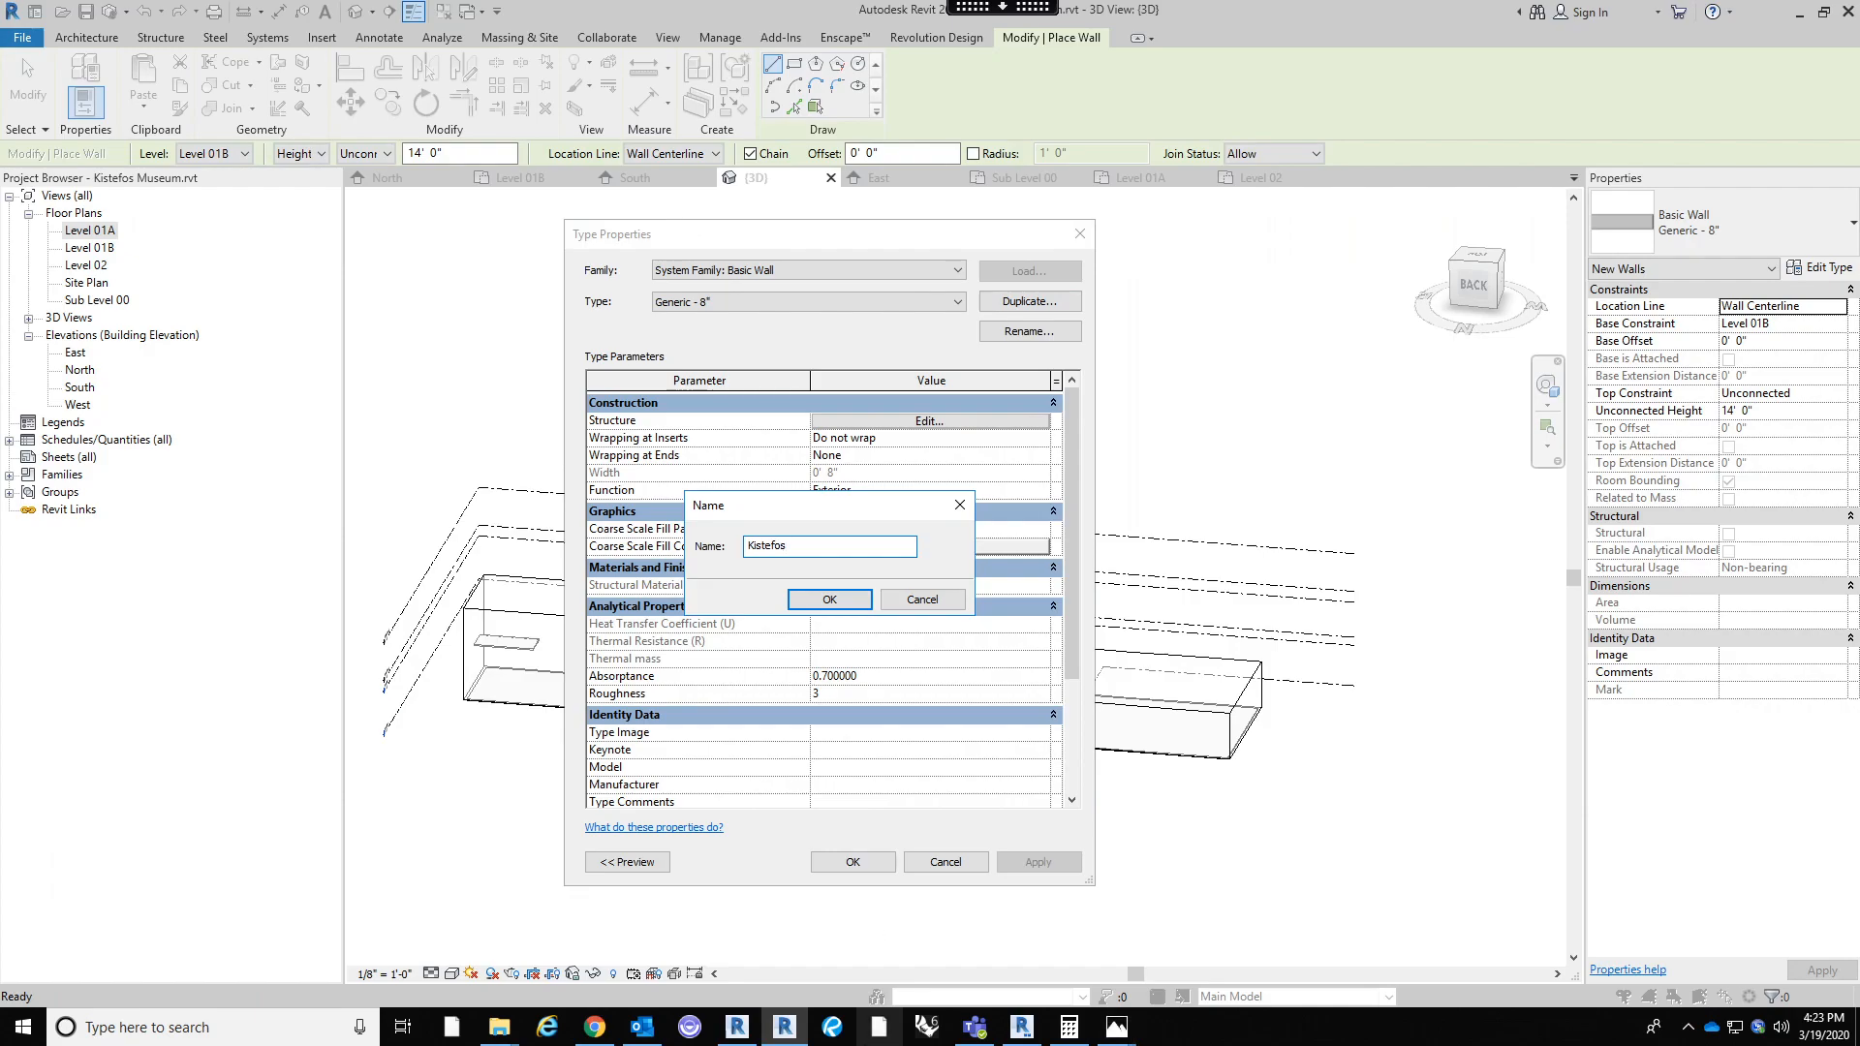
{"action": "left_click", "coordinate": [499, 1026]}
{"action": "left_click", "coordinate": [369, 937]}
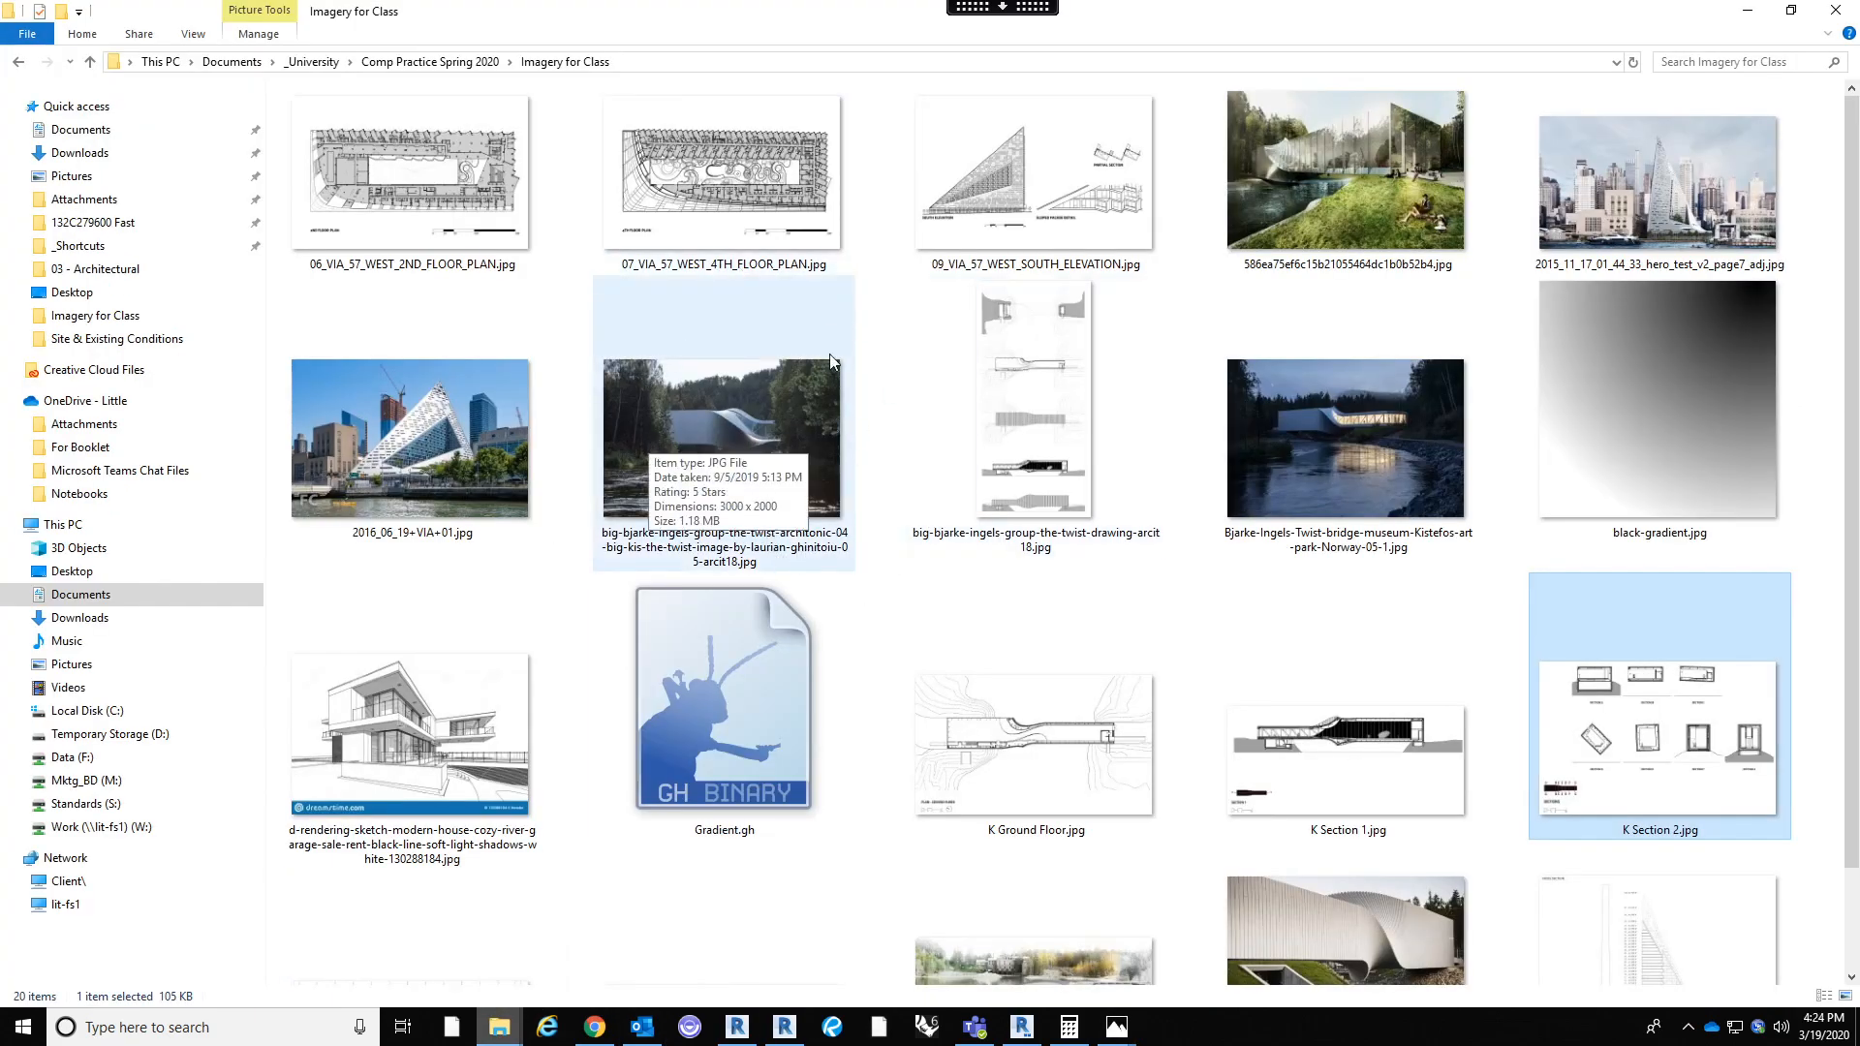
{"action": "scroll", "coordinate": [823, 387], "scroll_direction": "down", "scroll_amount": 1}
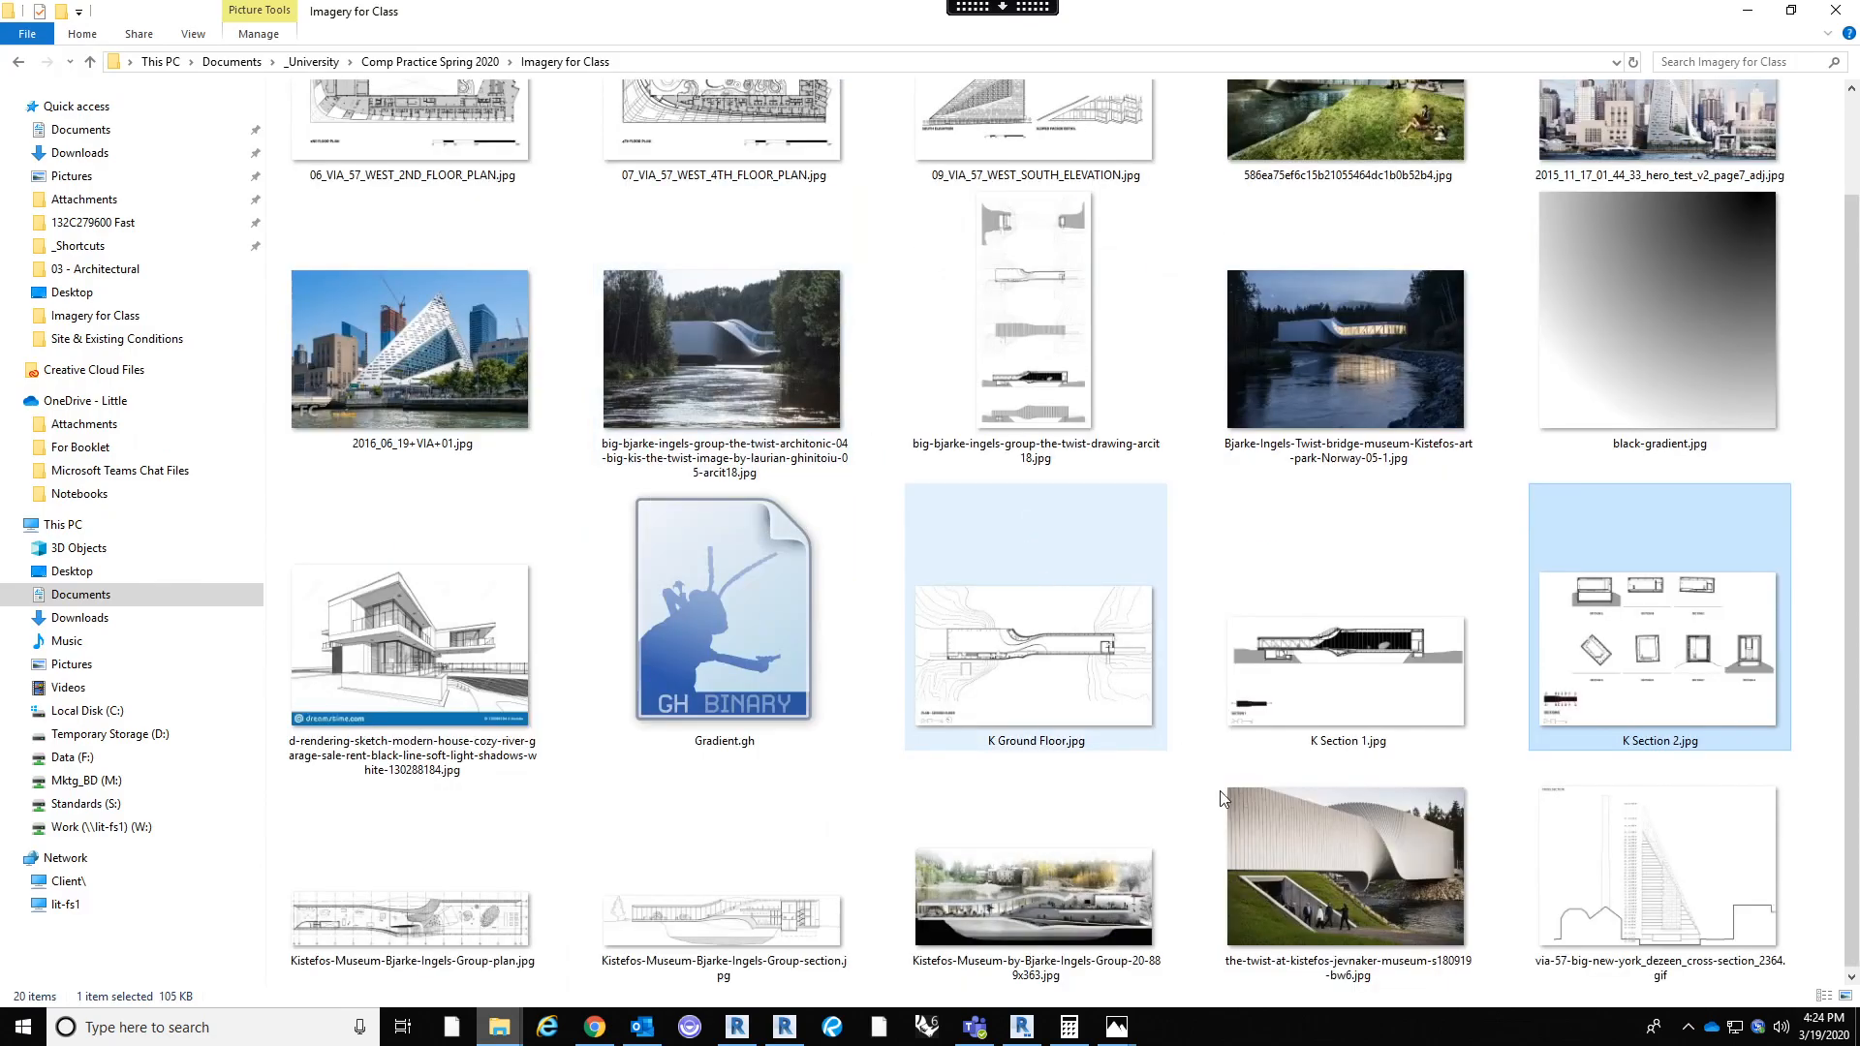
{"action": "left_click", "coordinate": [1748, 10]}
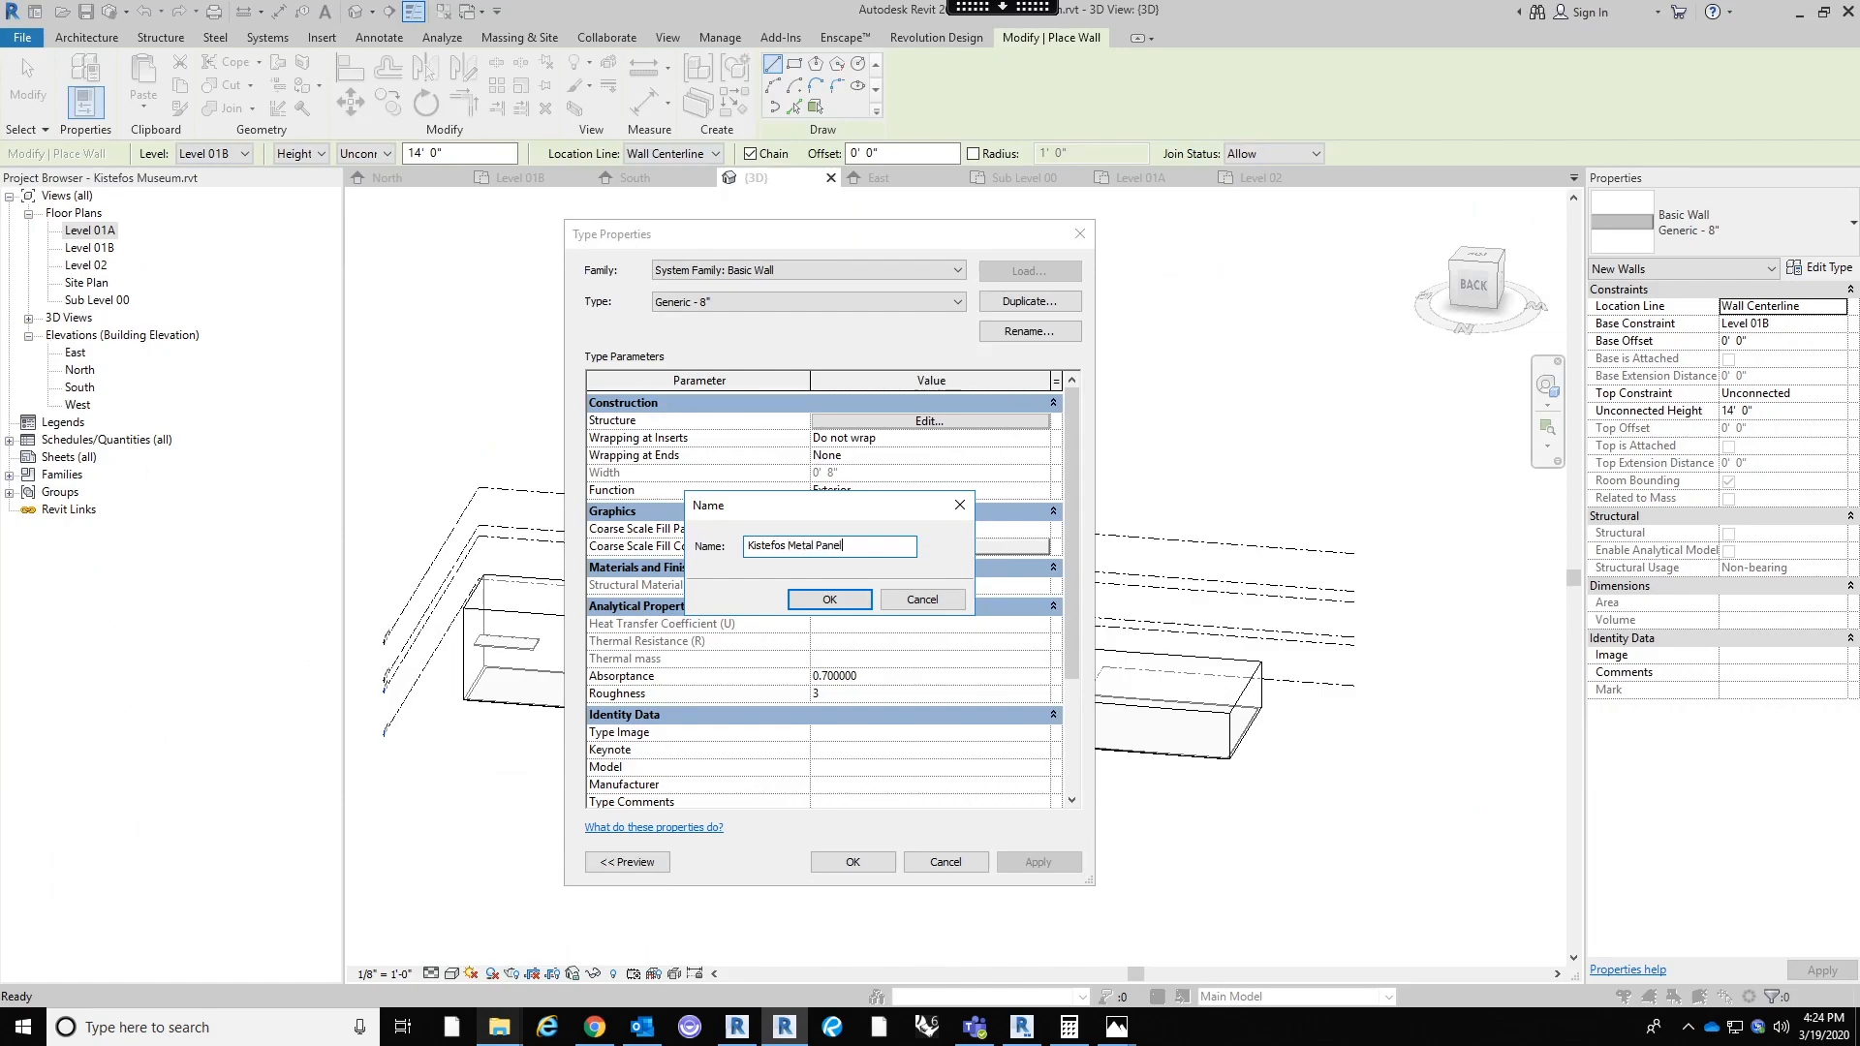
{"action": "key", "text": "Return"}
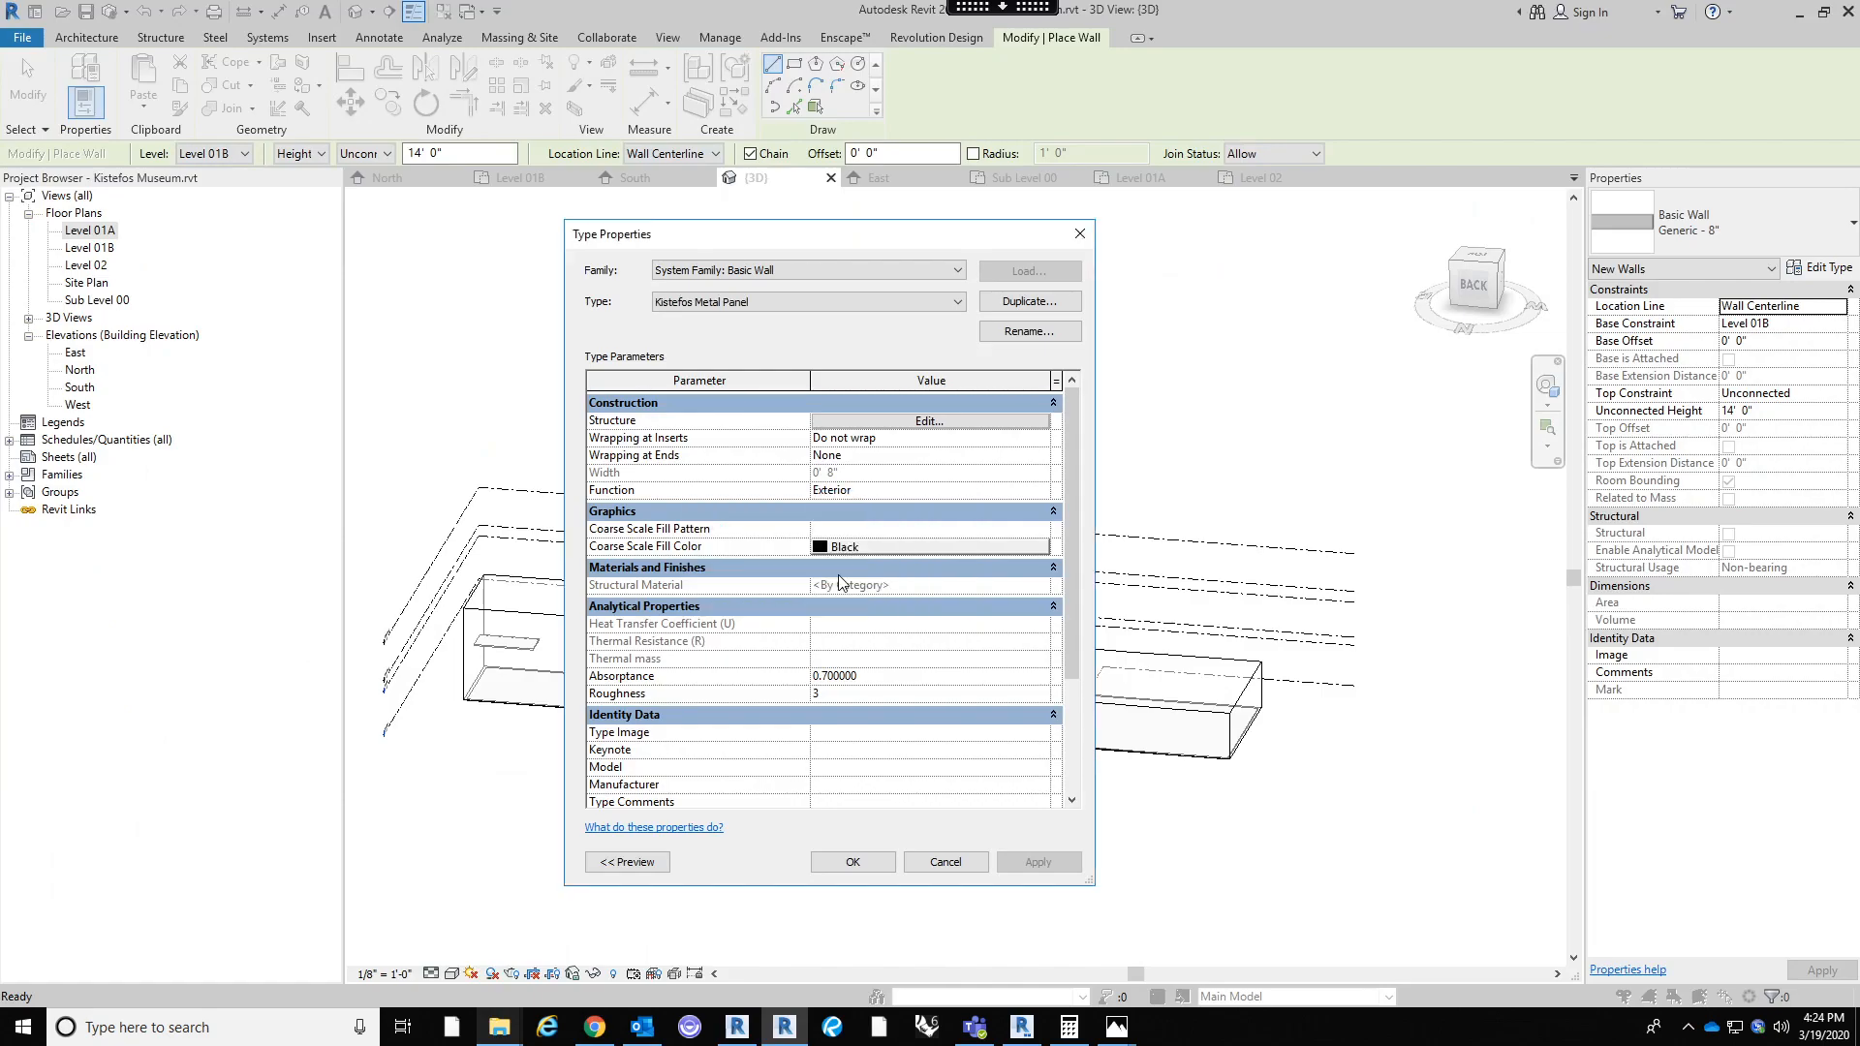
Set the wall assembly's structure layer to the Metal Stud Layer material with a thickness of 6"
{"action": "left_click", "coordinate": [933, 422]}
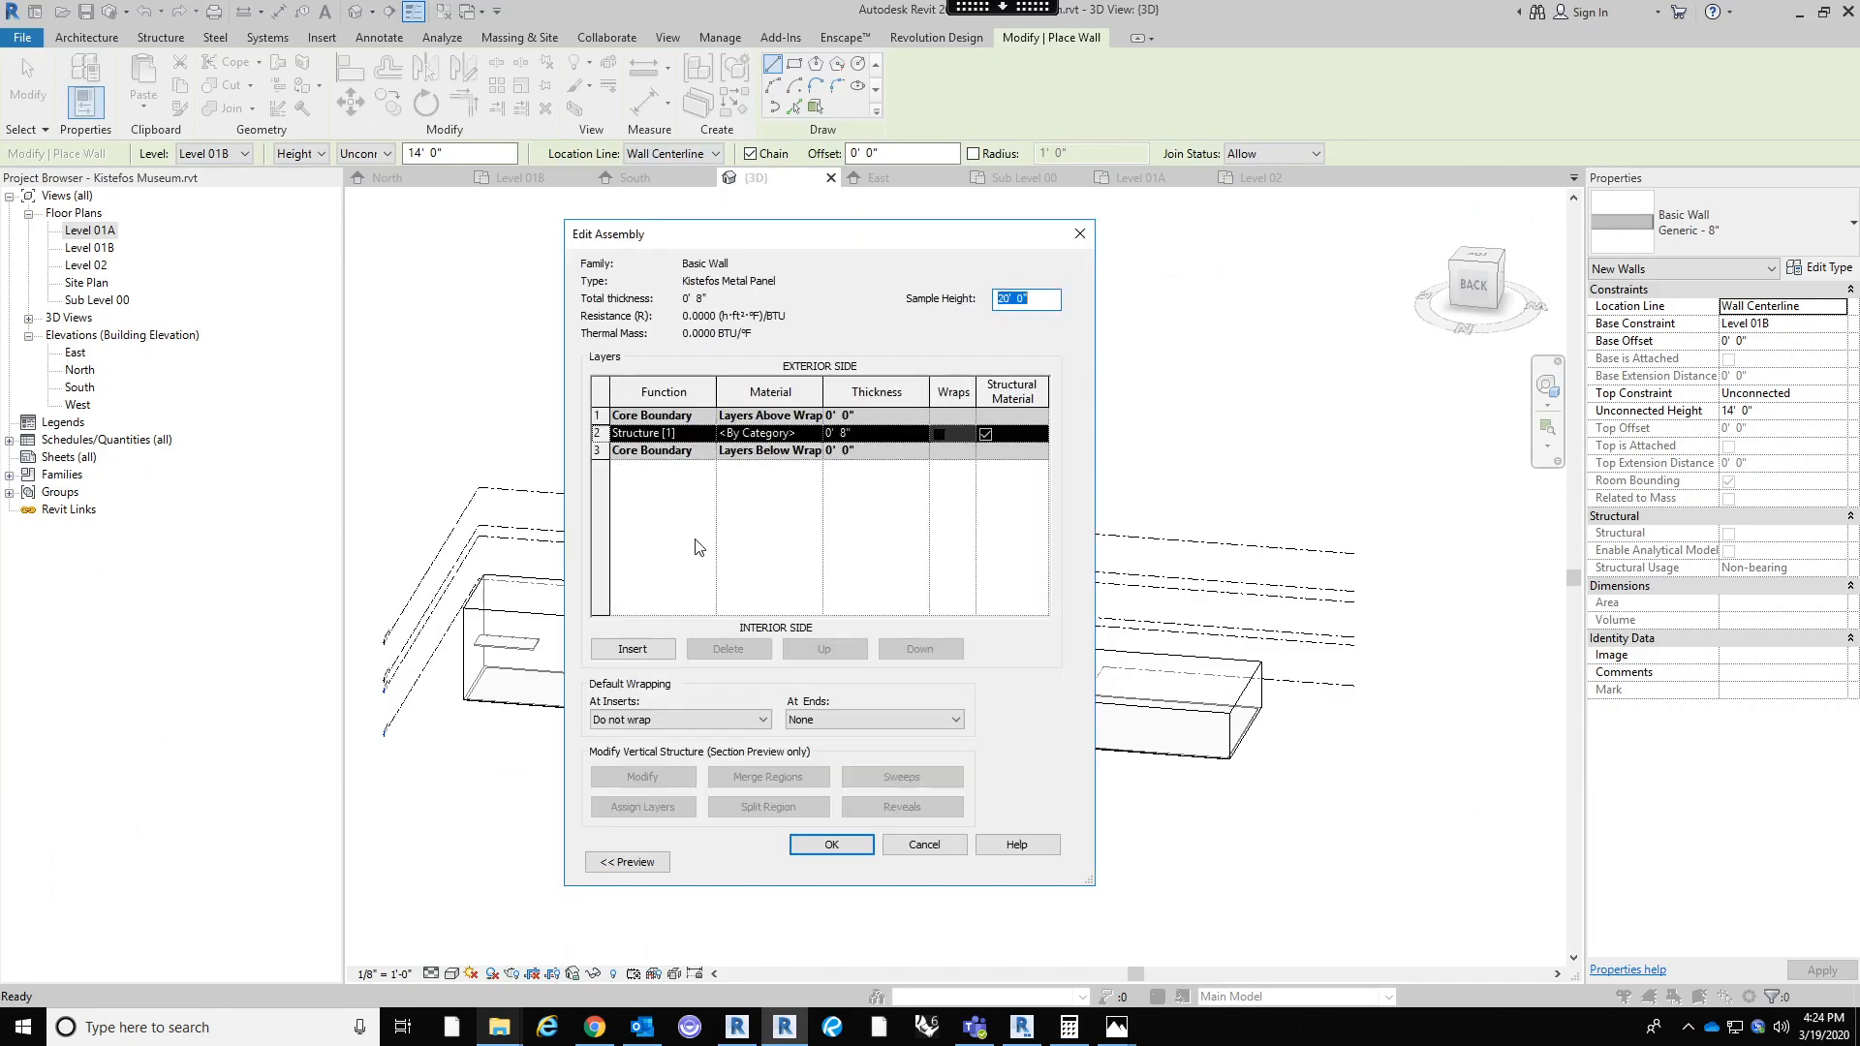
{"action": "left_click", "coordinate": [816, 441]}
{"action": "left_click", "coordinate": [817, 433]}
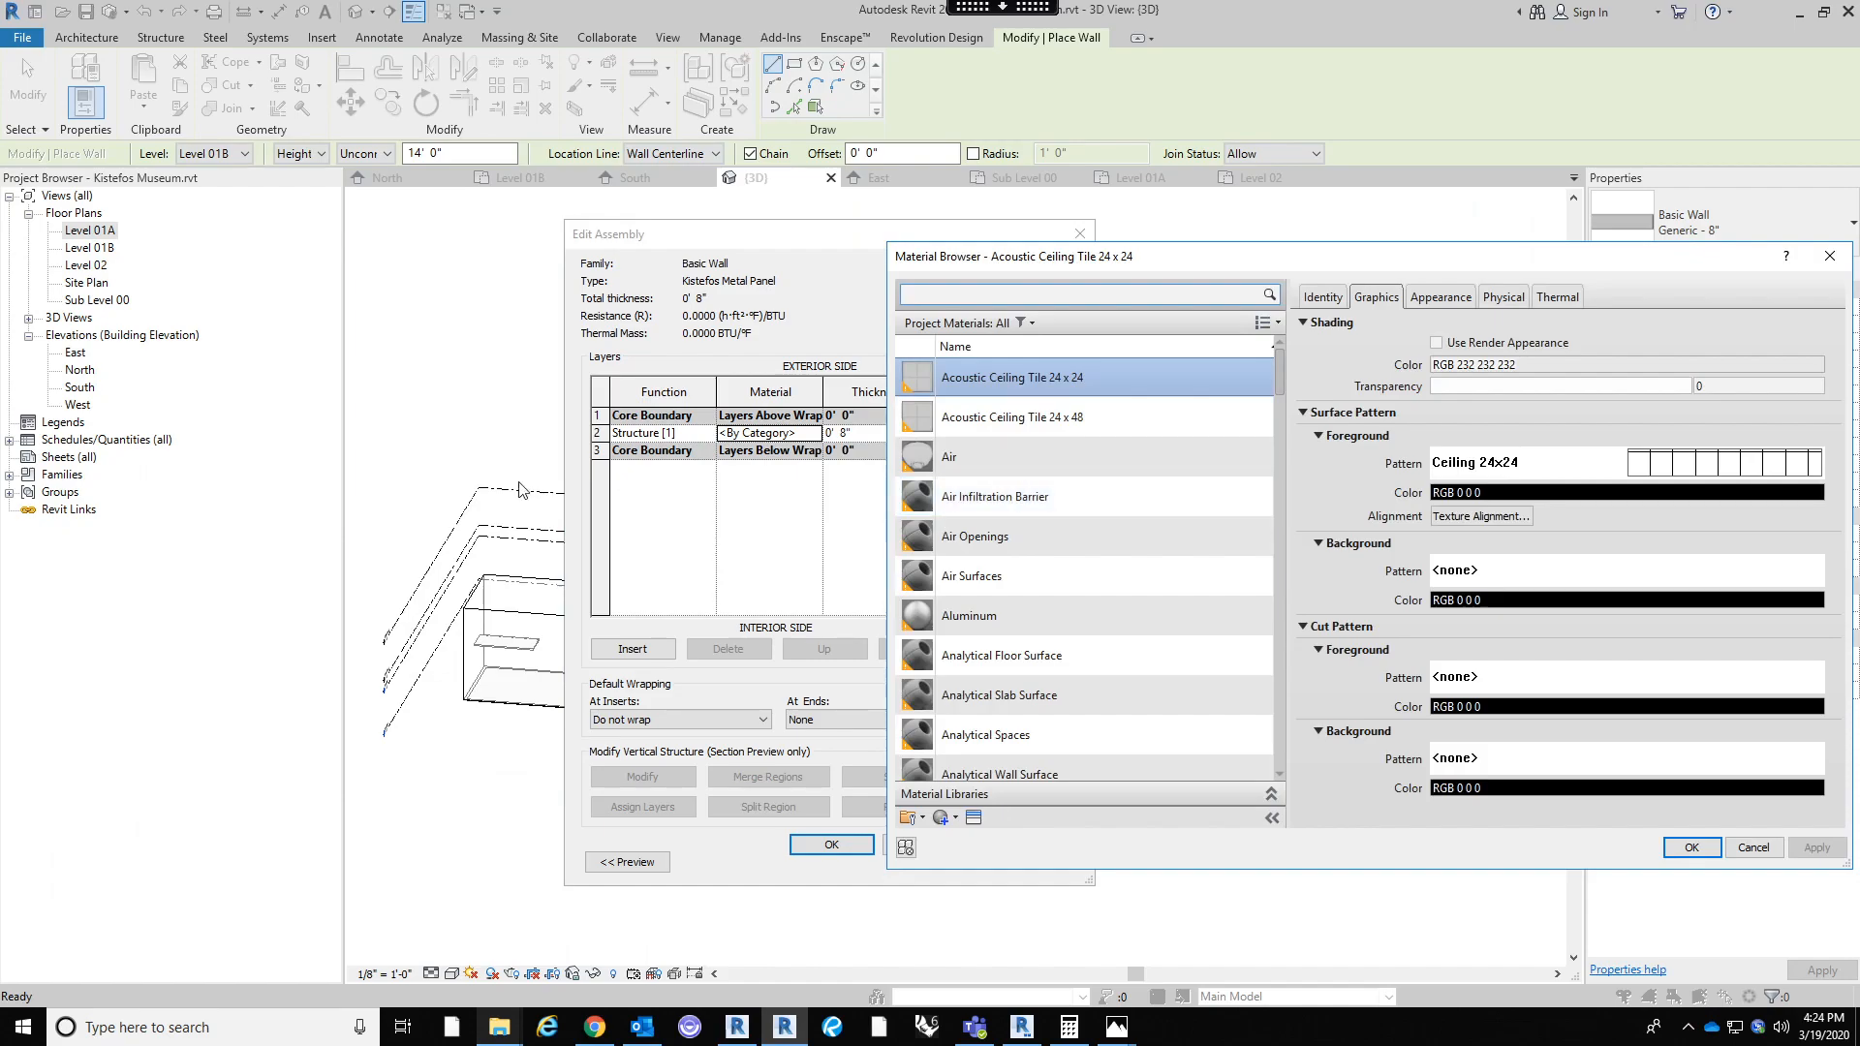
{"action": "left_click", "coordinate": [1002, 300]}
{"action": "type", "text": "stud"}
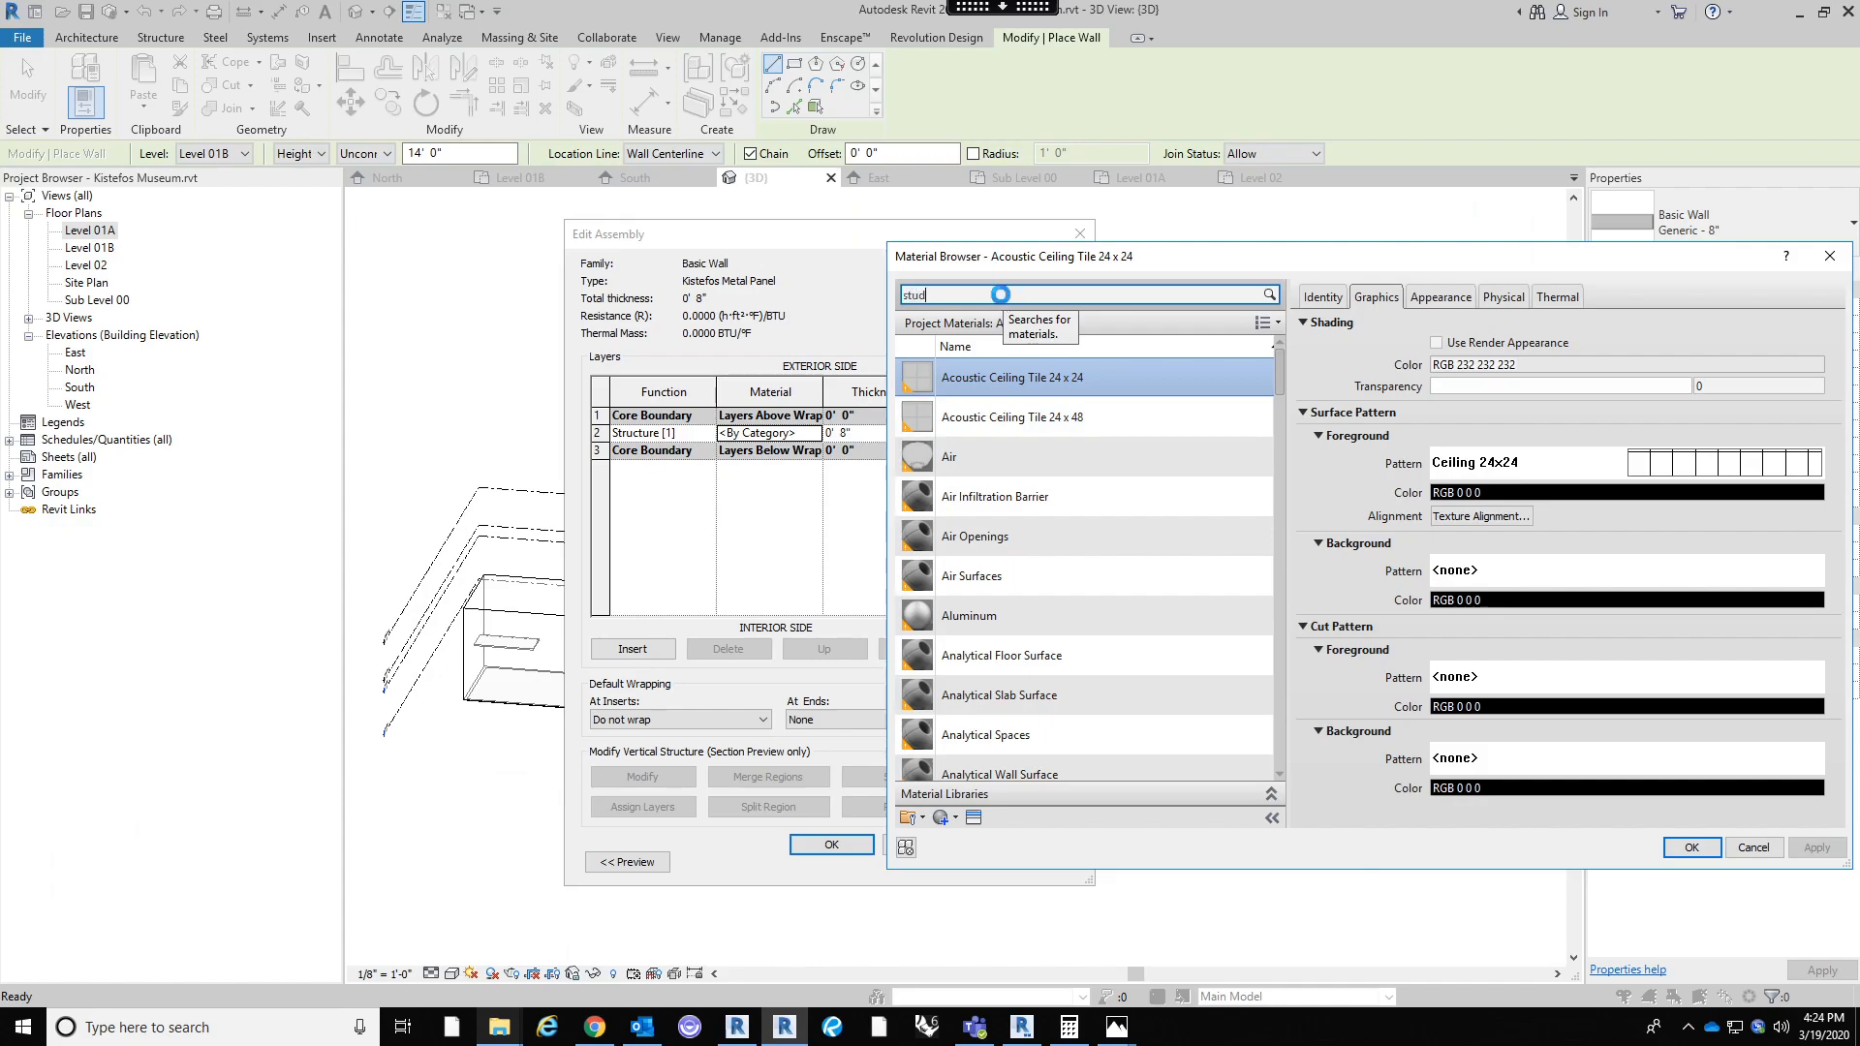
{"action": "left_click", "coordinate": [1083, 398]}
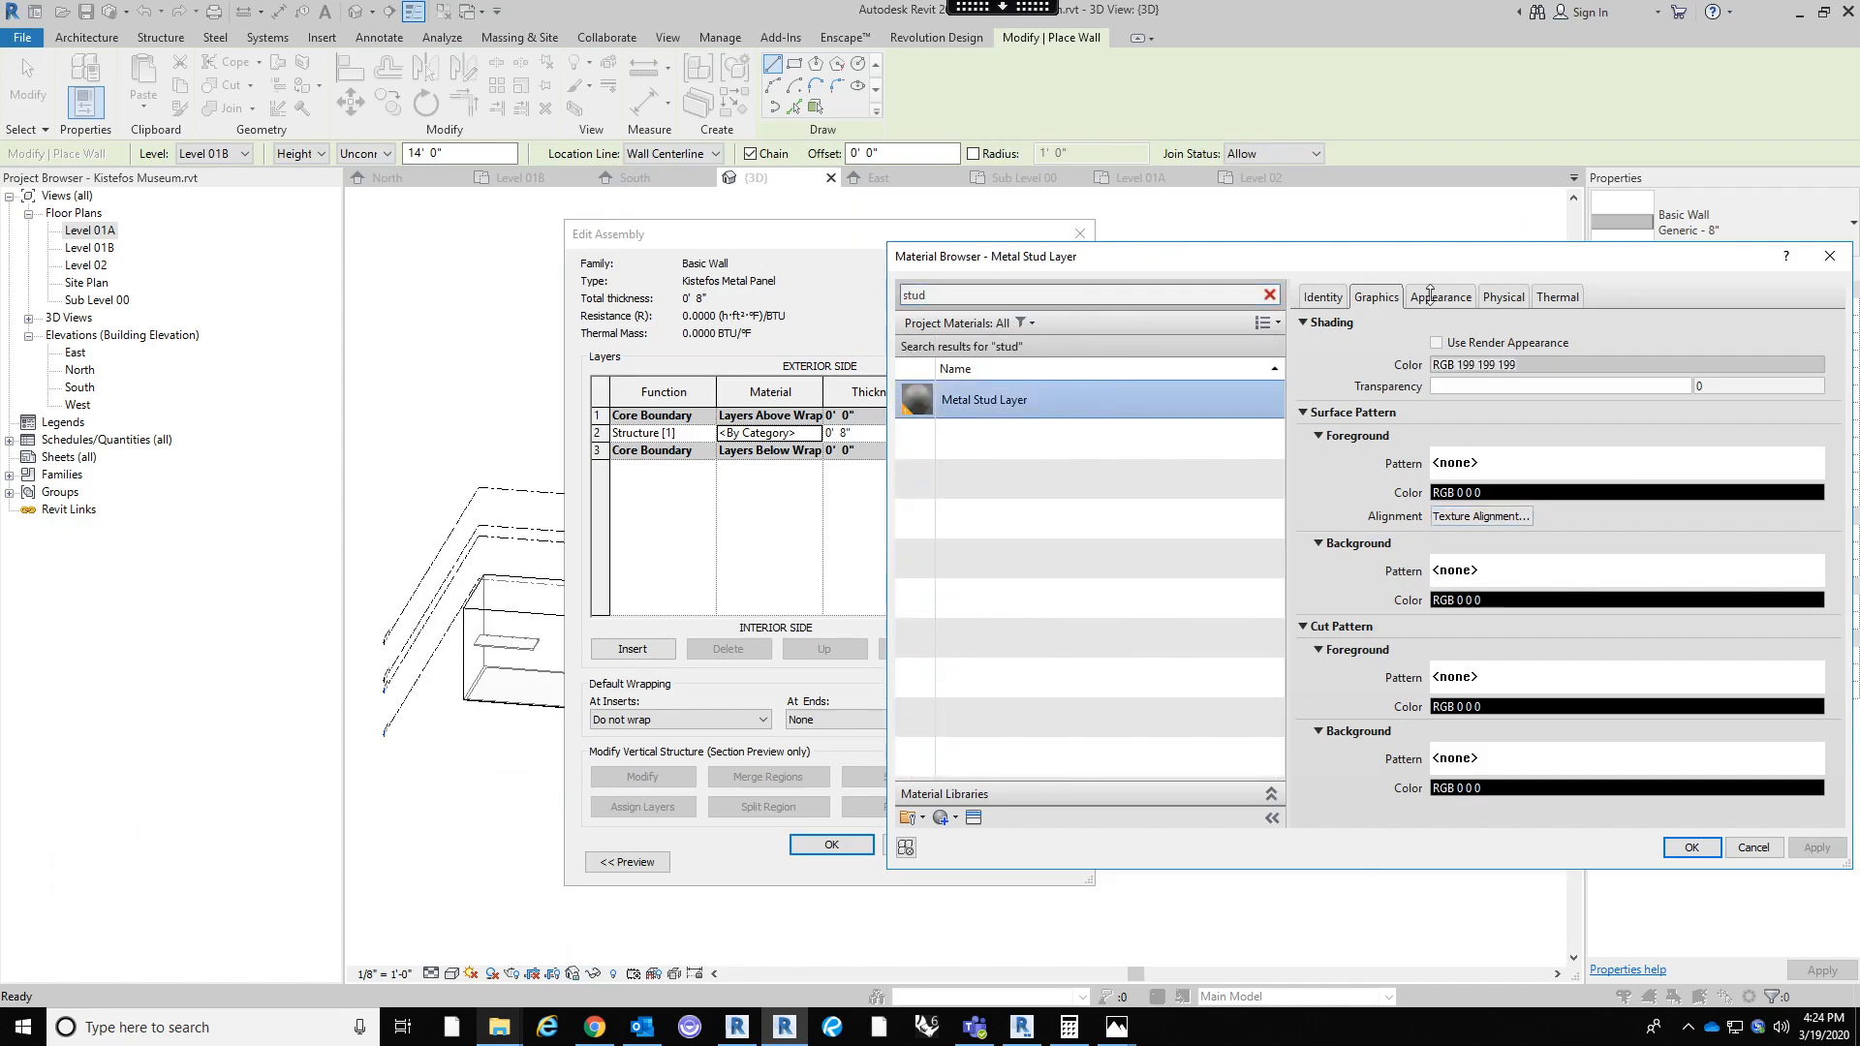
{"action": "left_click", "coordinate": [1691, 848]}
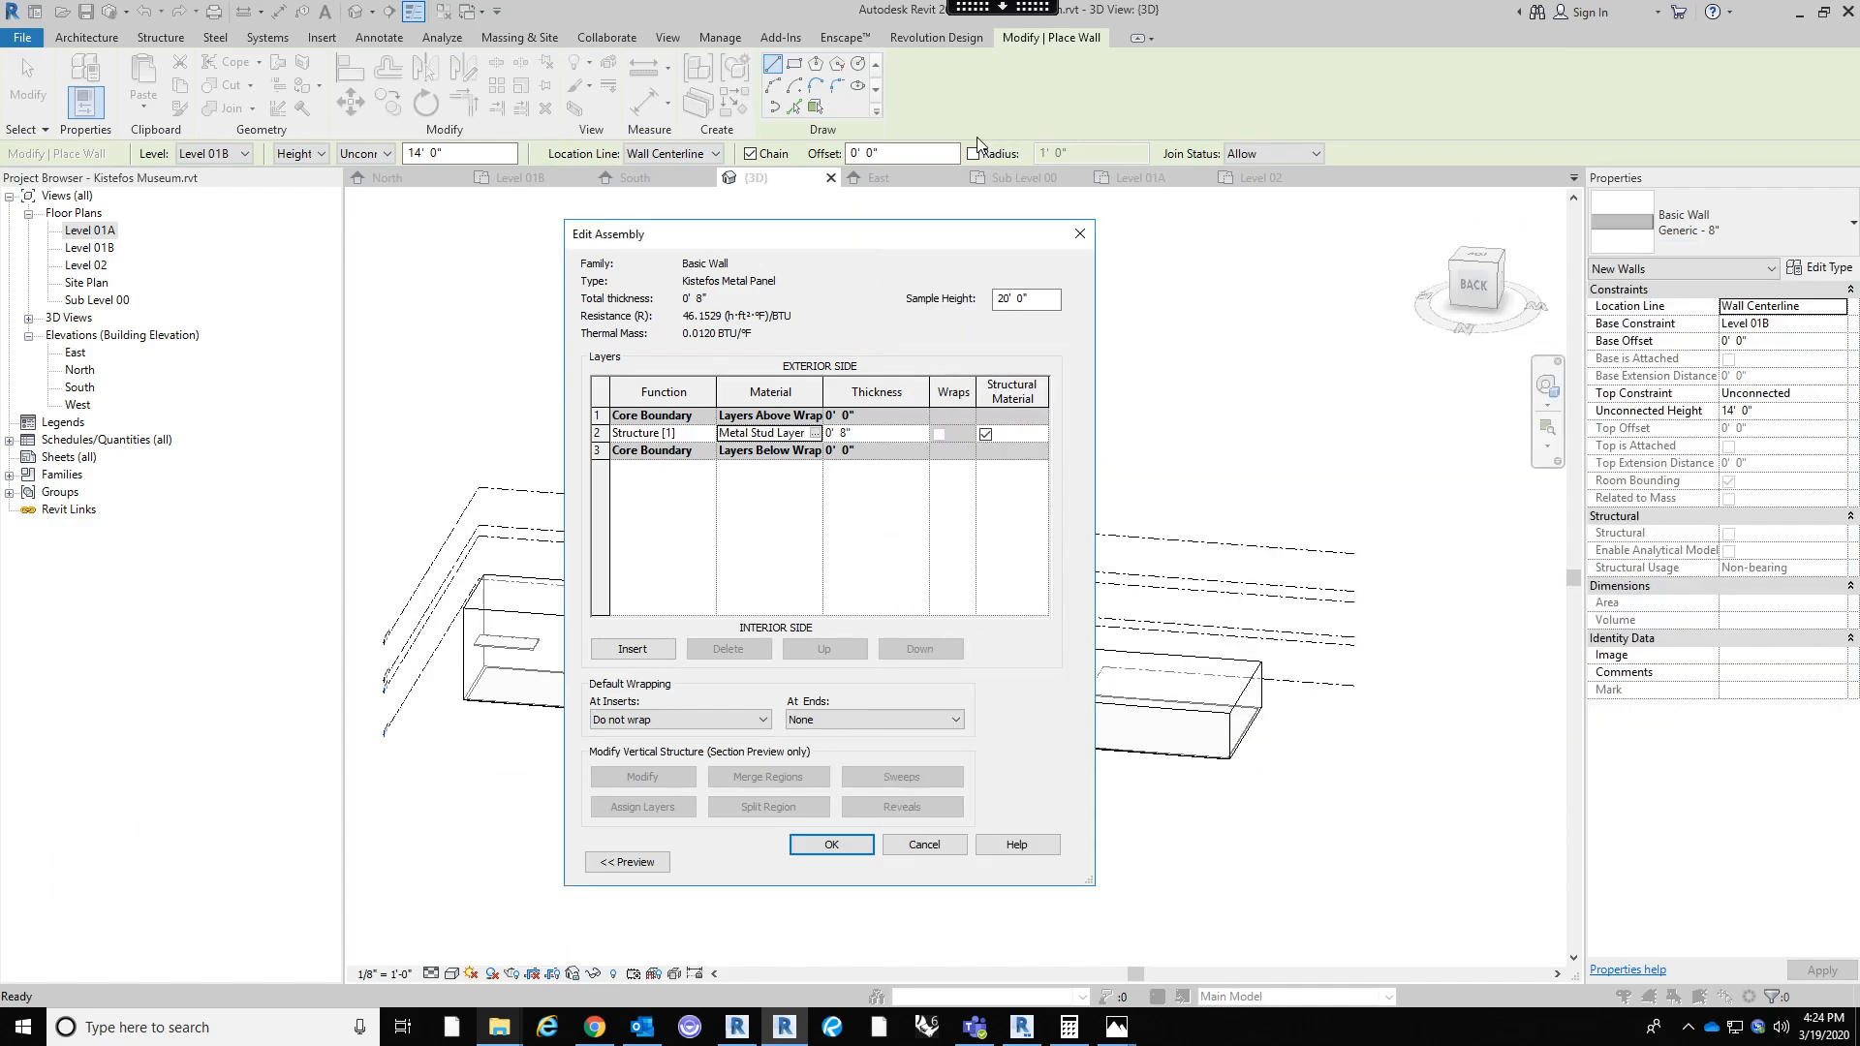
{"action": "left_click", "coordinate": [892, 438]}
{"action": "type", "text": "6"}
{"action": "key", "text": "Tab"}
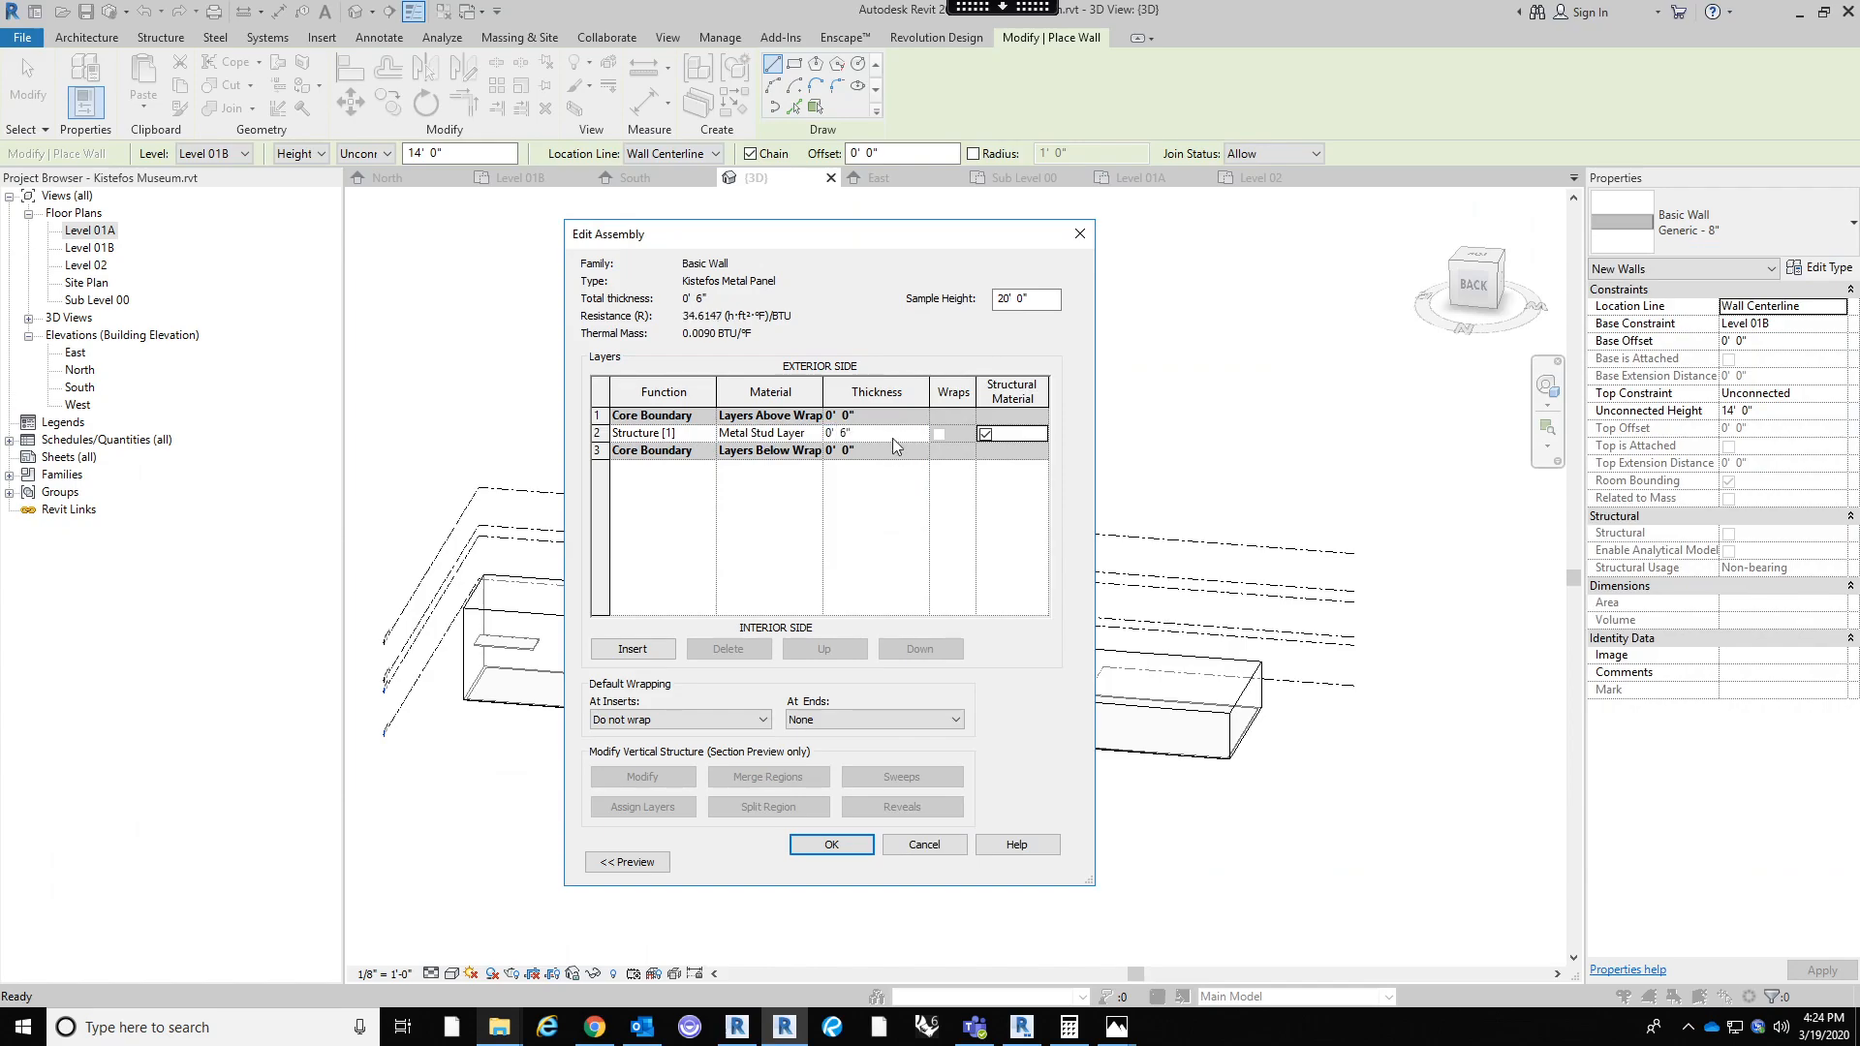
Insert two new layers in the wall assembly and move one of them to the interior side of the metal stud layer
{"action": "left_click", "coordinate": [651, 663]}
{"action": "left_click", "coordinate": [651, 662]}
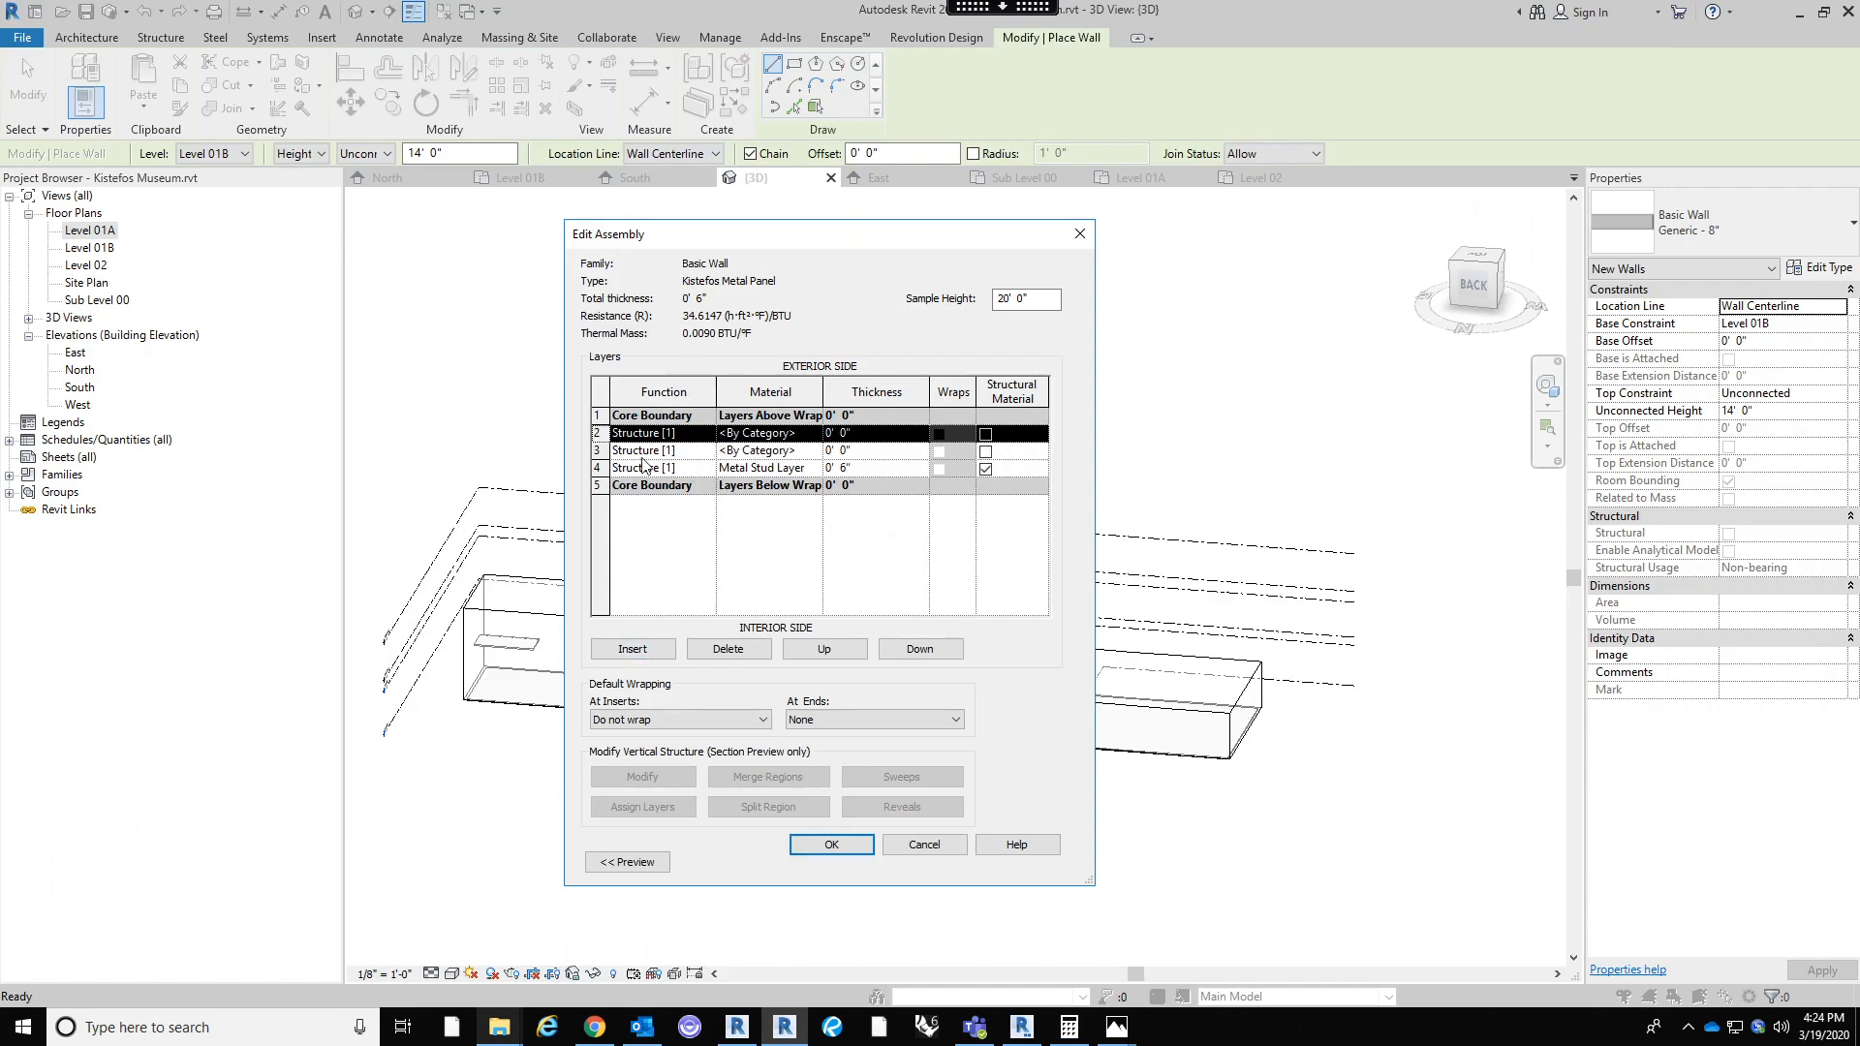
{"action": "left_click", "coordinate": [689, 451]}
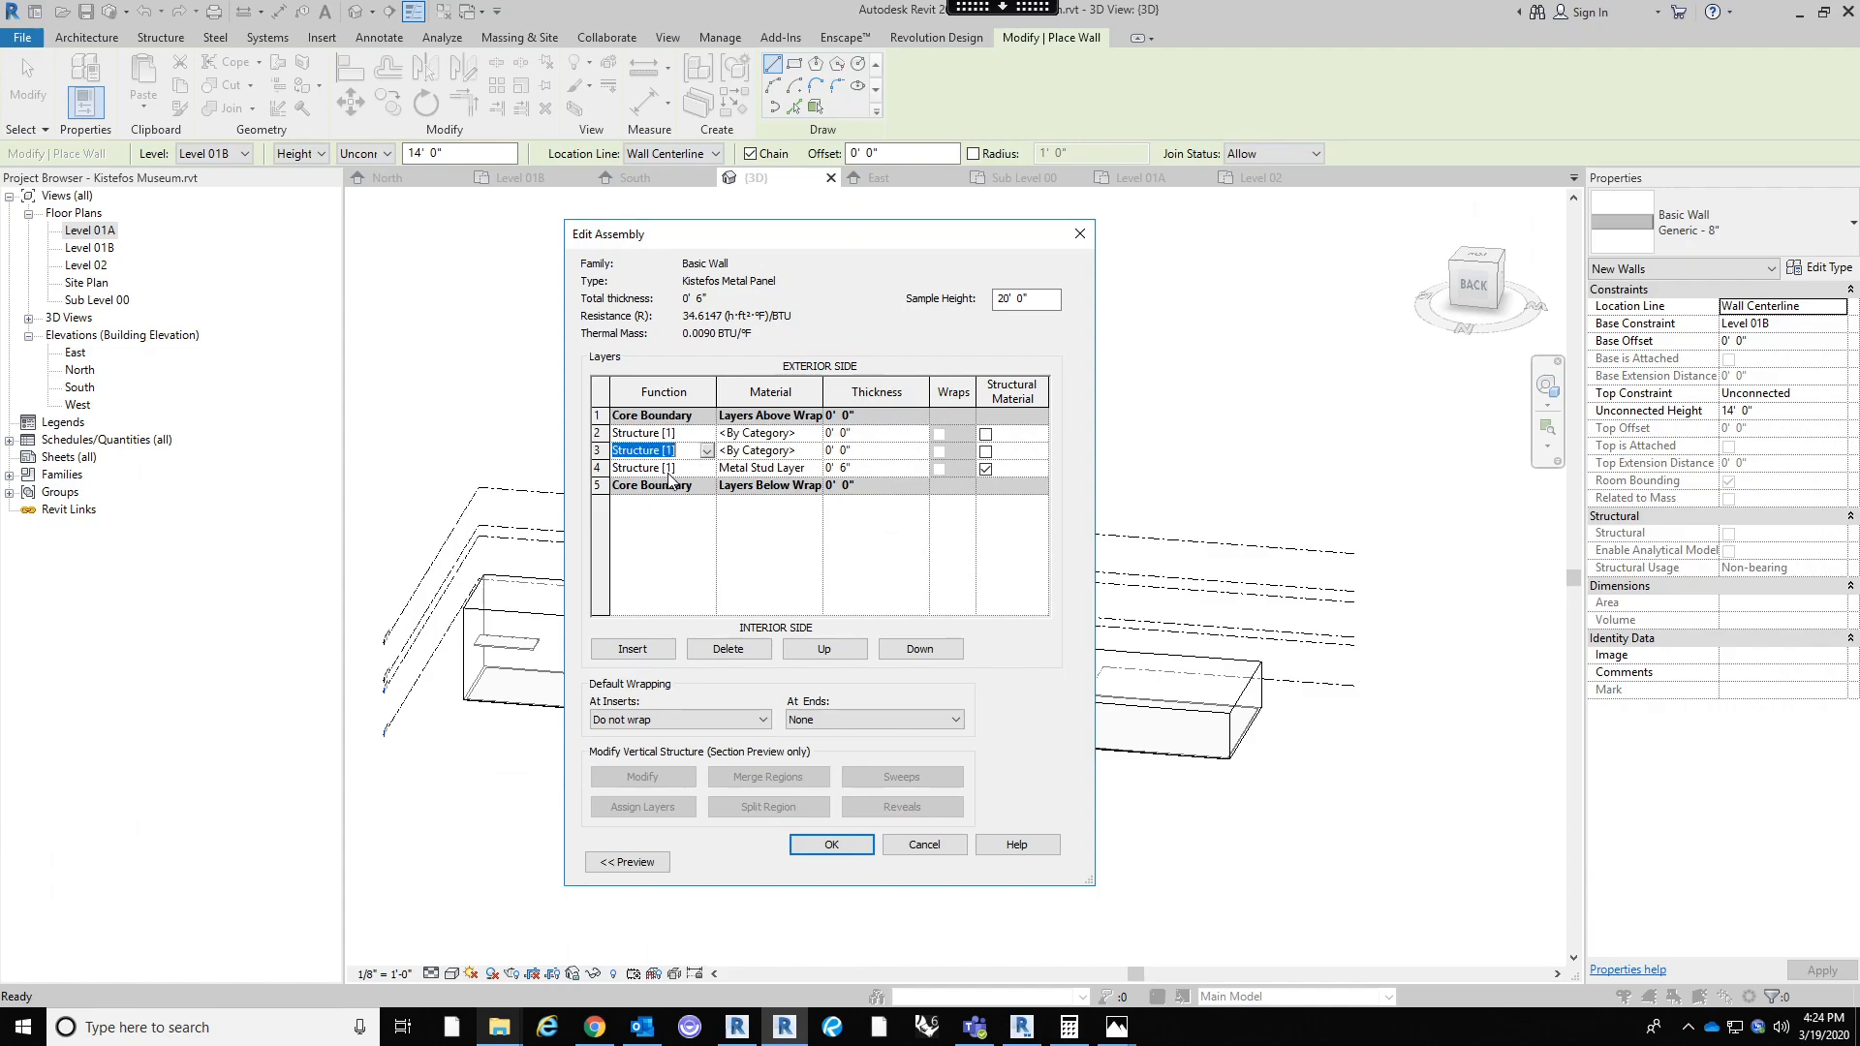
{"action": "left_click", "coordinate": [936, 651]}
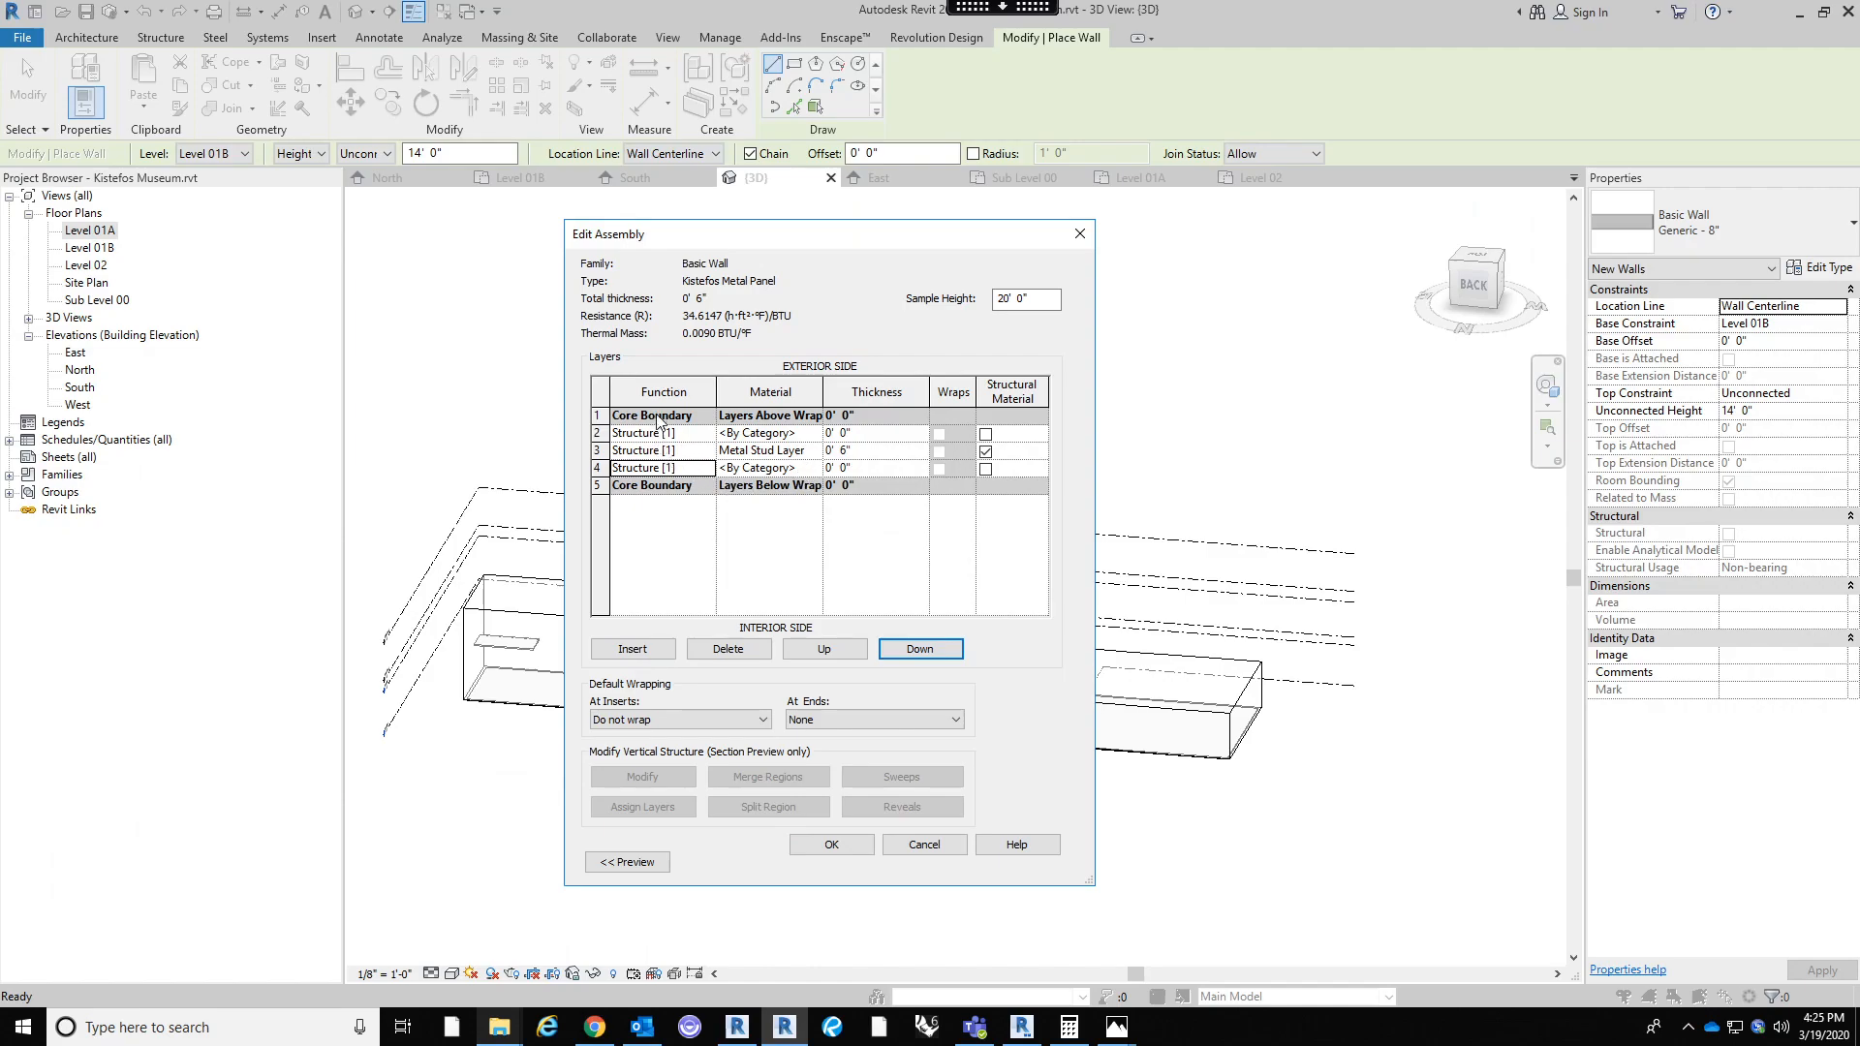
Set the layer on the interior side of the metal studs to Finish 1 [4] with Gypsum Wall Board material and 5/8" thickness
{"action": "left_click", "coordinate": [706, 473]}
{"action": "left_click", "coordinate": [706, 470]}
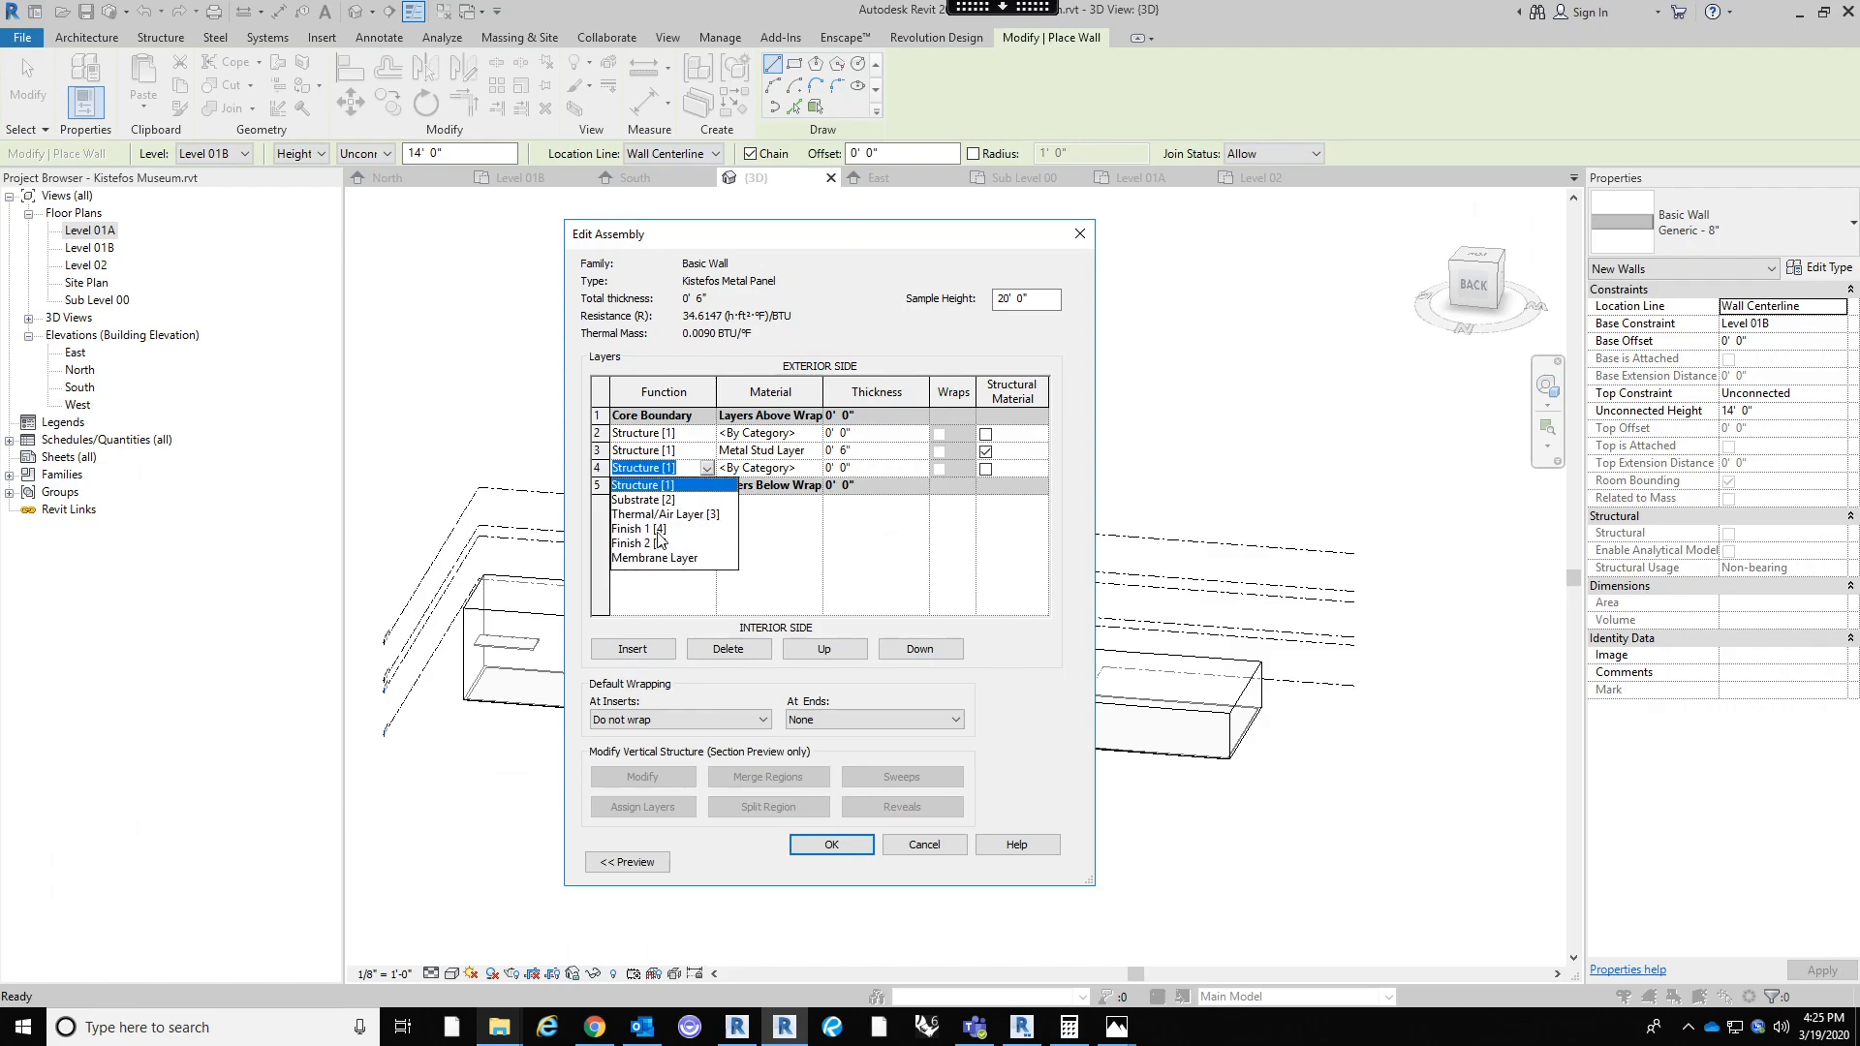
{"action": "left_click", "coordinate": [654, 529]}
{"action": "left_click", "coordinate": [816, 470]}
{"action": "left_click", "coordinate": [816, 469]}
{"action": "left_click", "coordinate": [947, 295]}
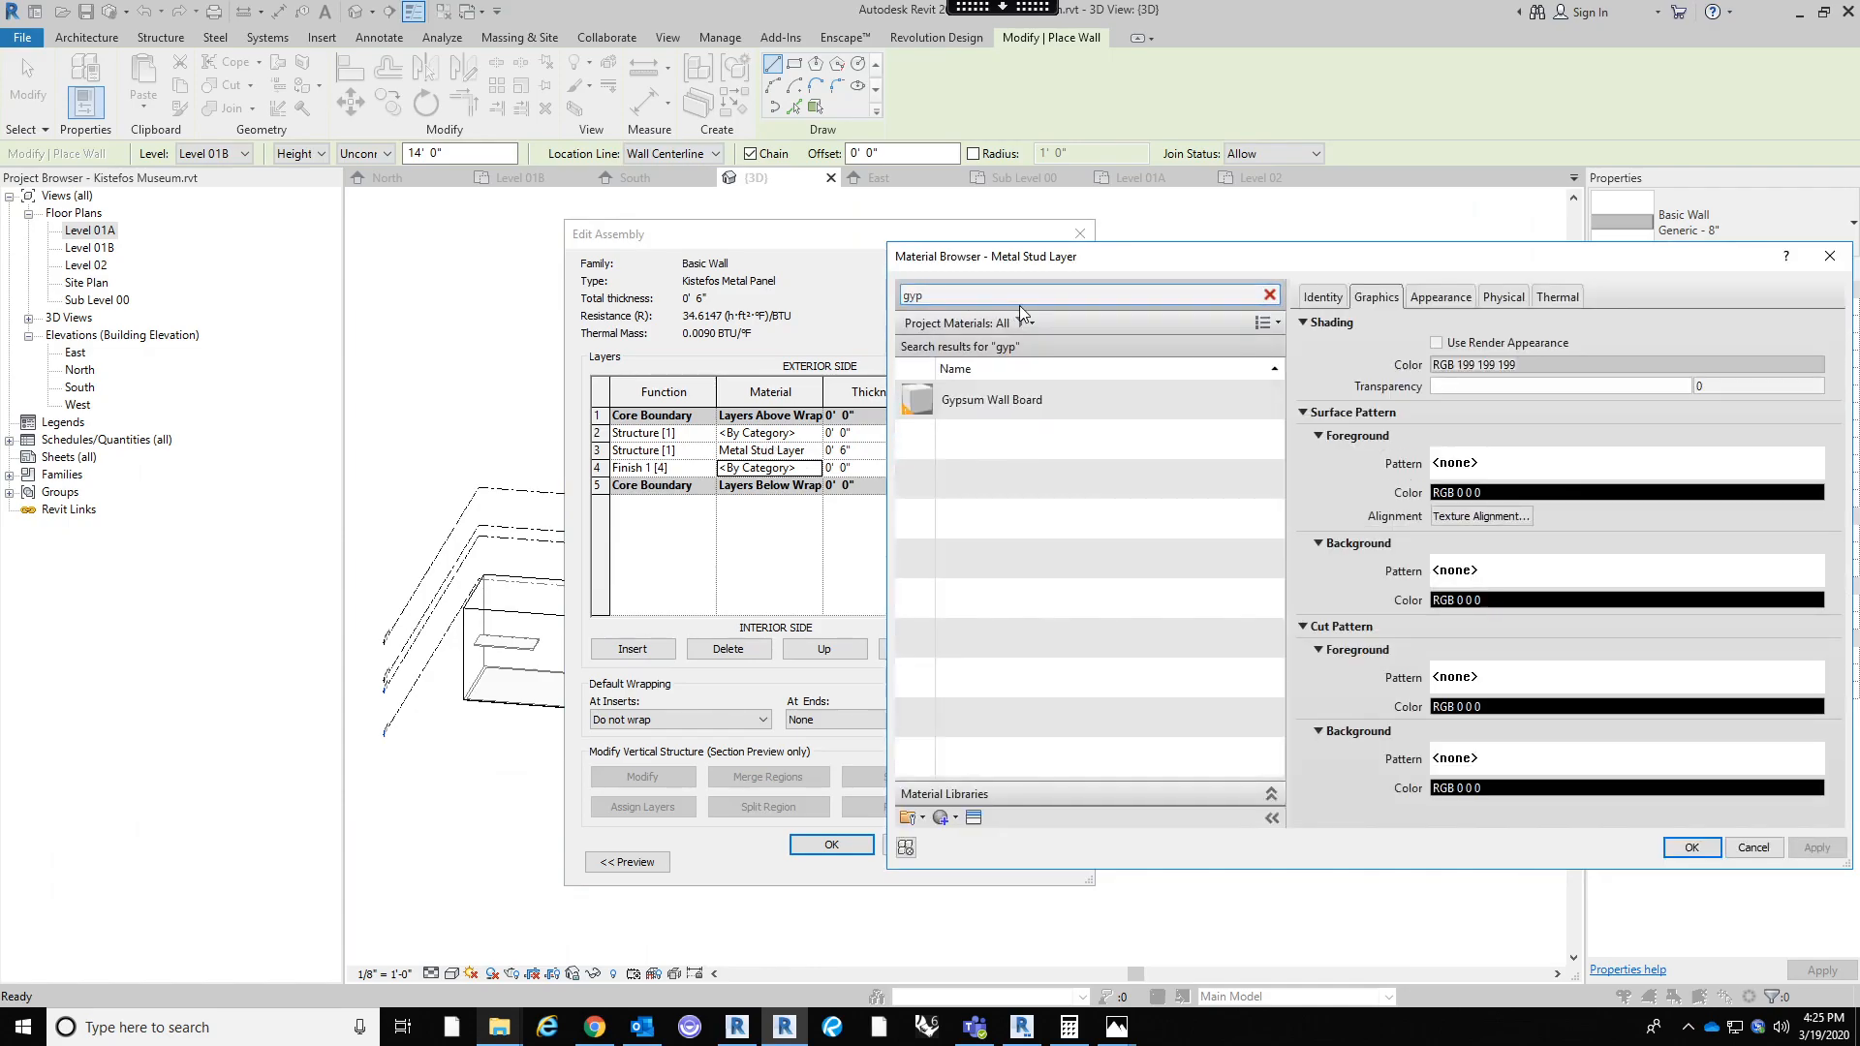
{"action": "left_click", "coordinate": [1019, 398]}
{"action": "left_click", "coordinate": [1692, 847]}
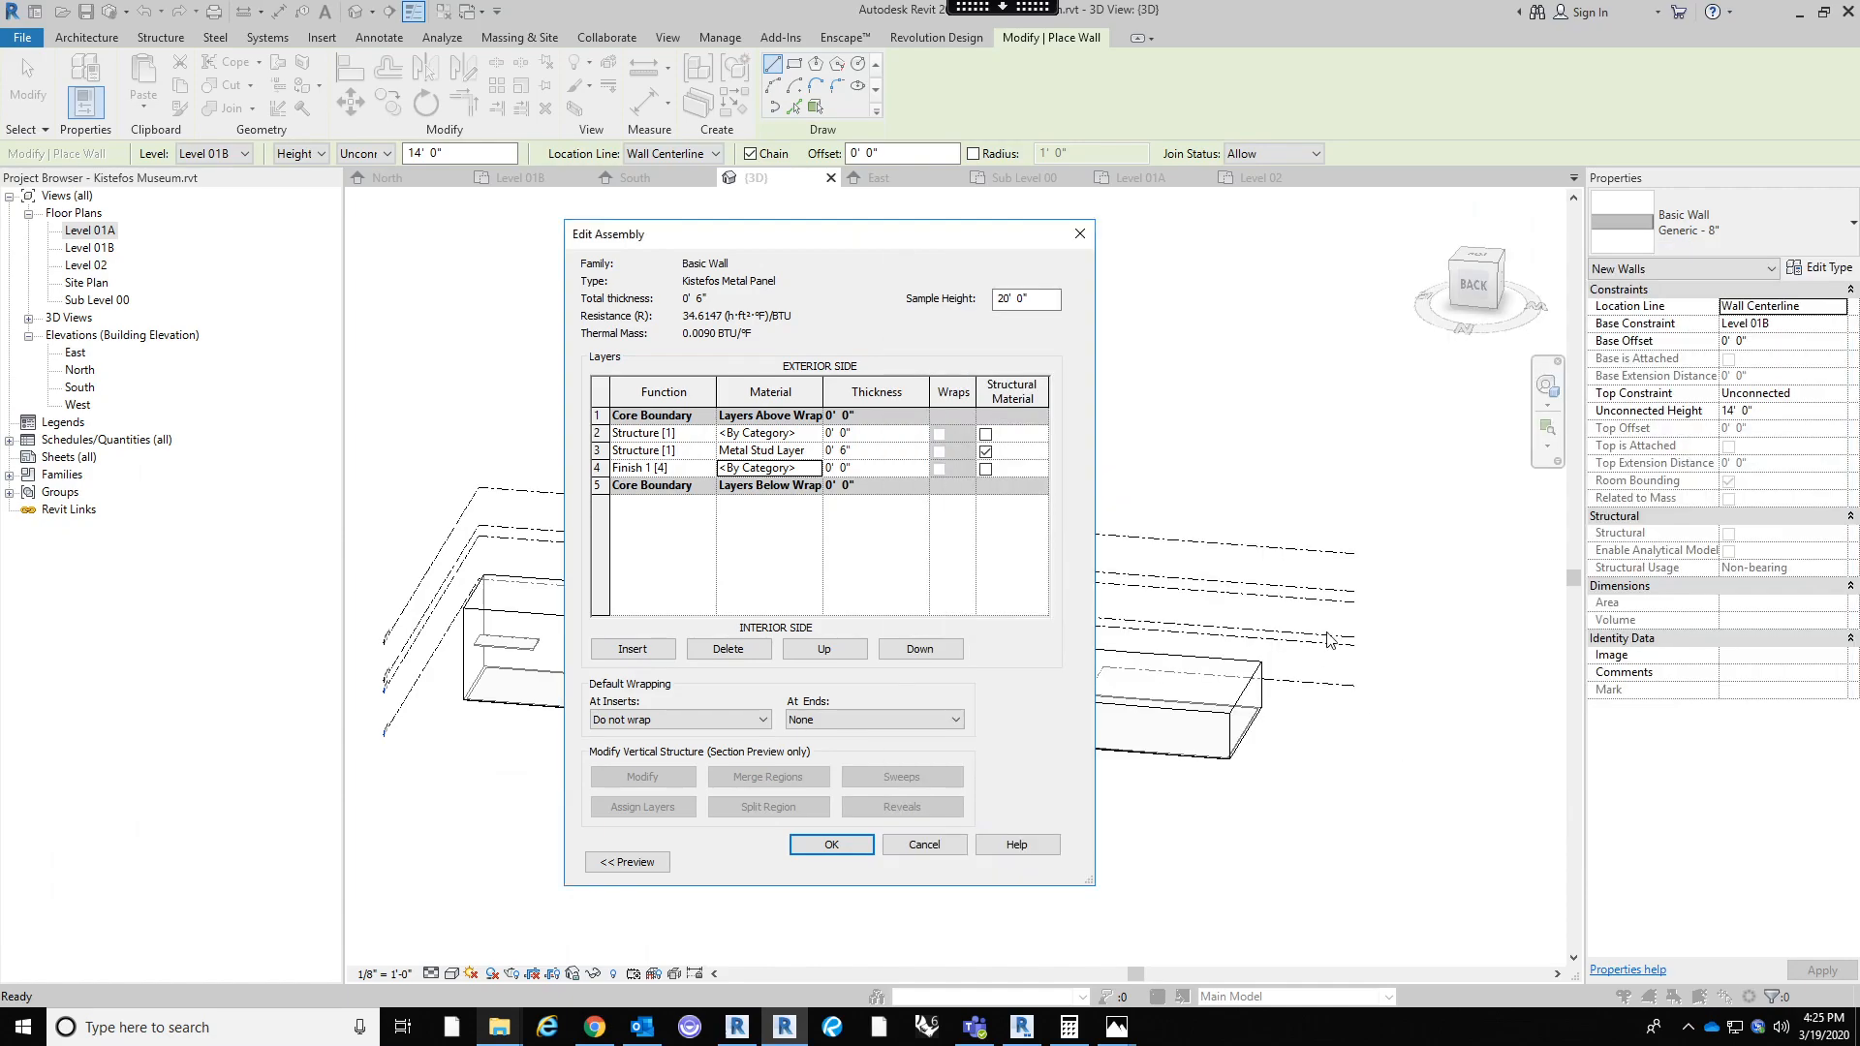
{"action": "left_click", "coordinate": [875, 470]}
{"action": "type", "text": "5/8\""}
{"action": "key", "text": "Tab"}
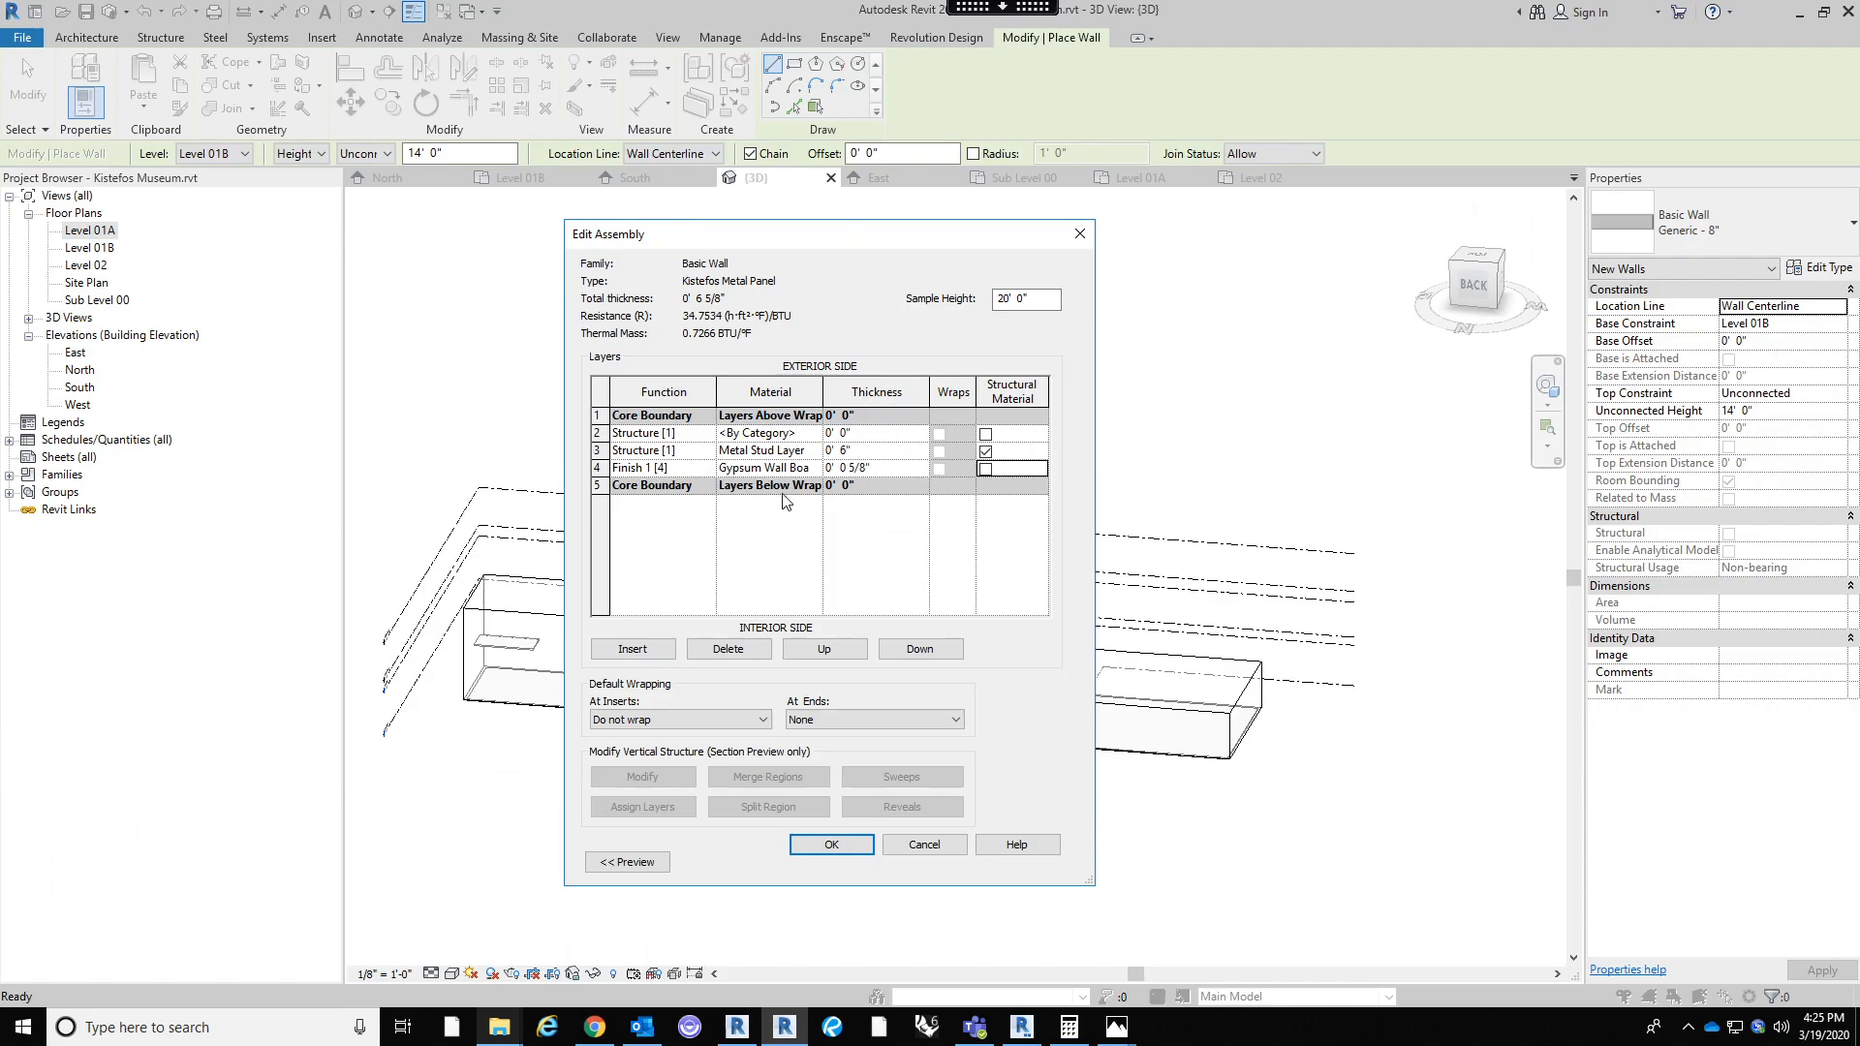
Set the layer on the exterior side of the metal studs to Substrate [2] with Plywood, Sheathing material and 3/4" thickness
{"action": "left_click", "coordinate": [709, 436]}
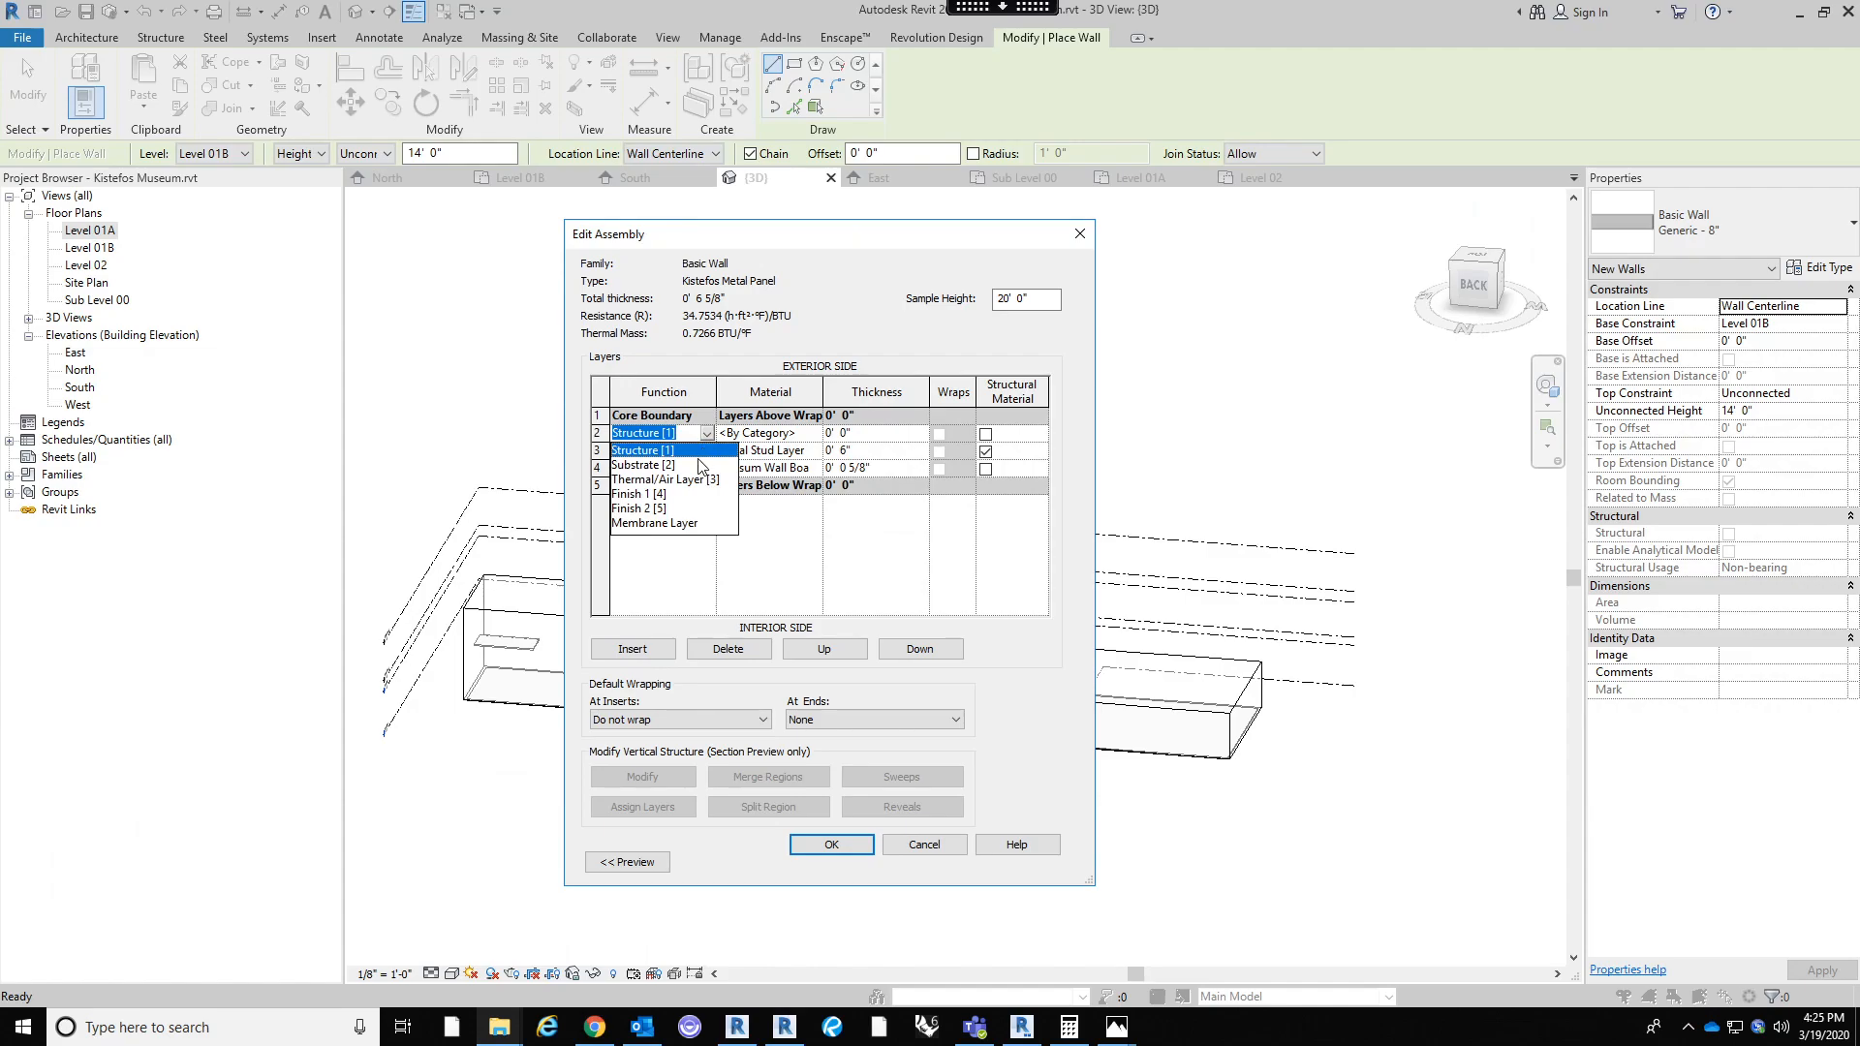
{"action": "left_click", "coordinate": [698, 464]}
{"action": "left_click", "coordinate": [816, 434]}
{"action": "left_click", "coordinate": [817, 434]}
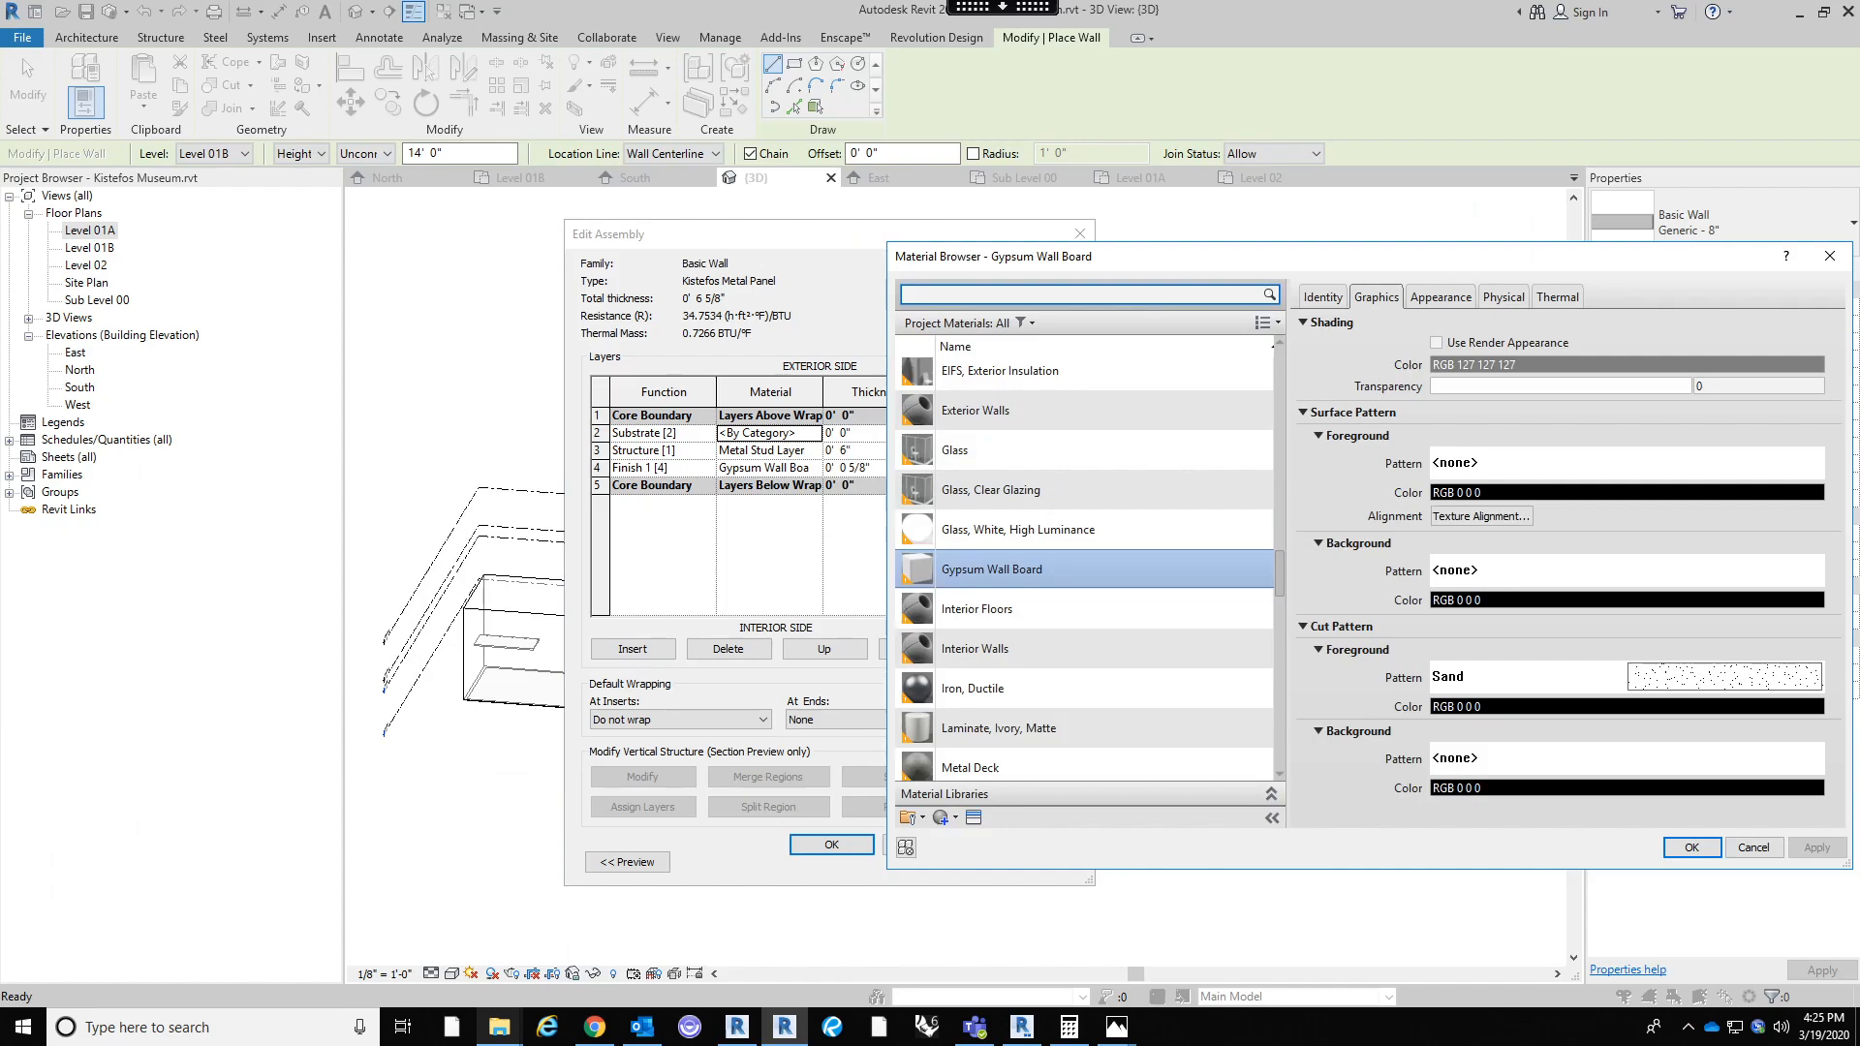
{"action": "type", "text": "sheath"}
{"action": "left_click", "coordinate": [1056, 388]}
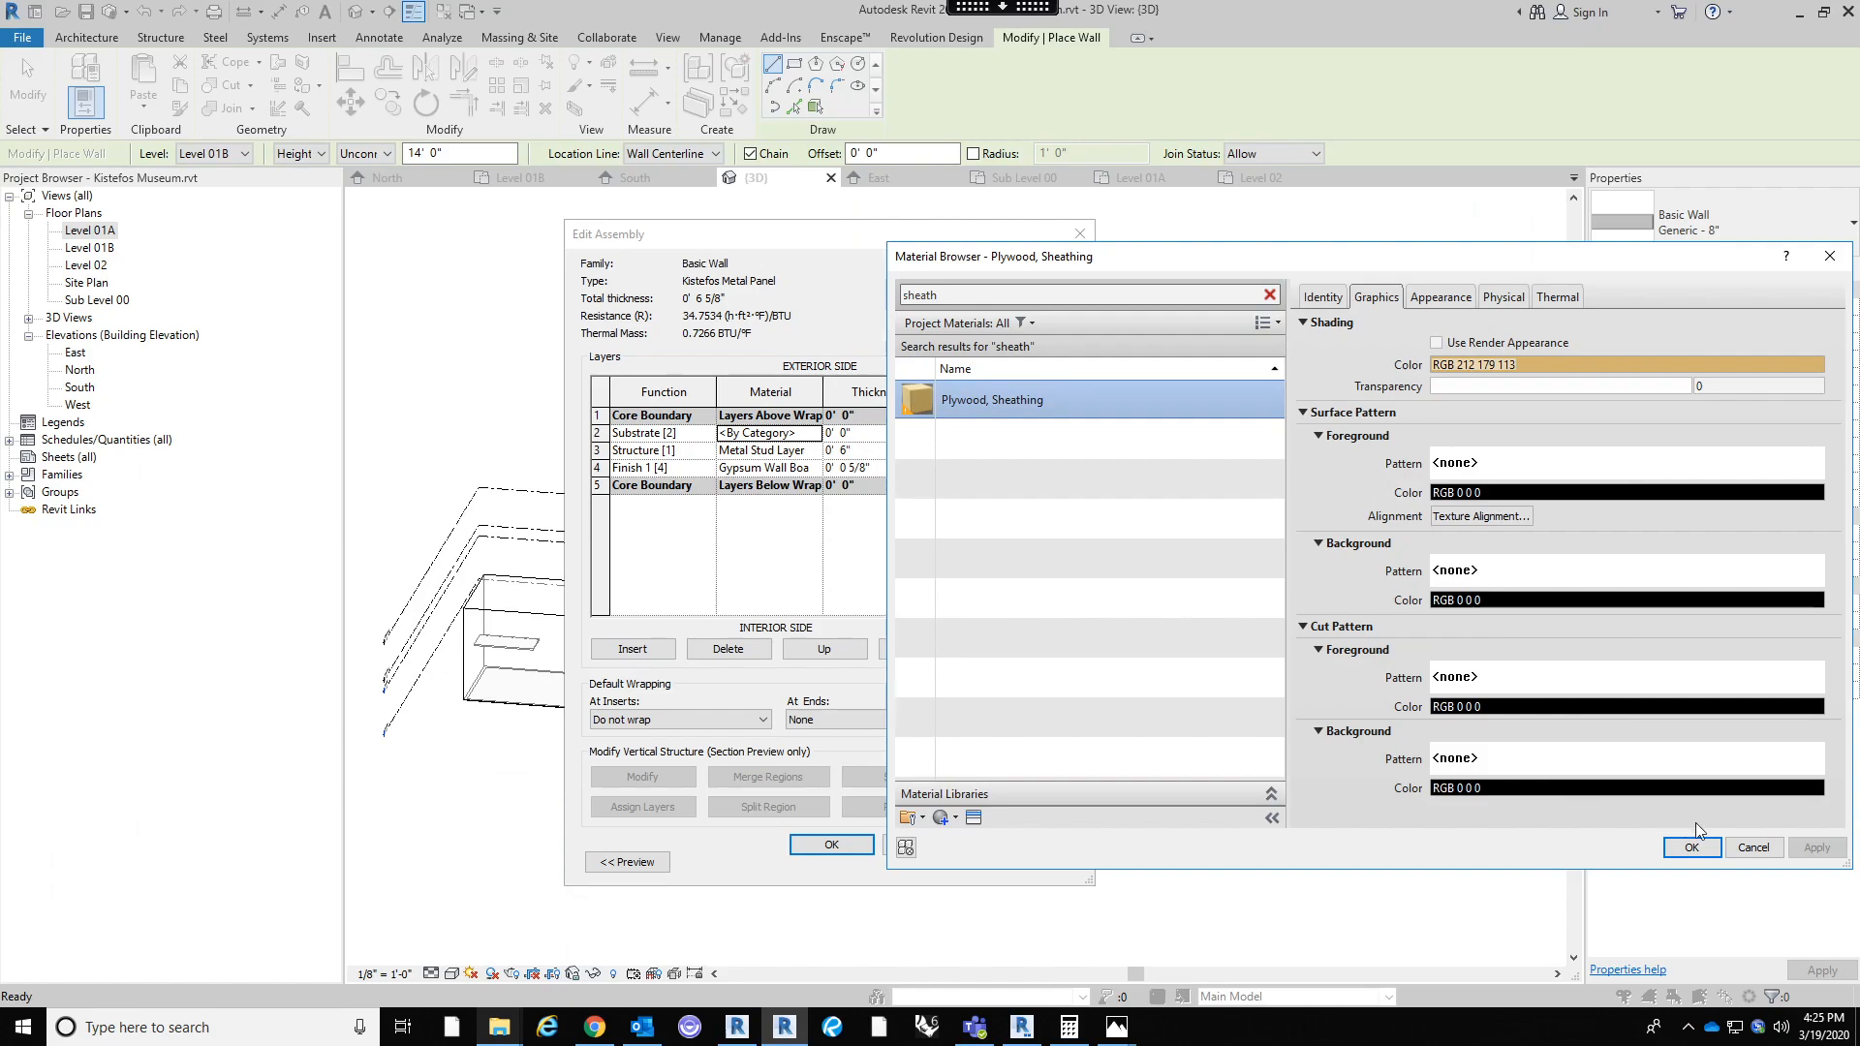
{"action": "left_click", "coordinate": [1691, 848]}
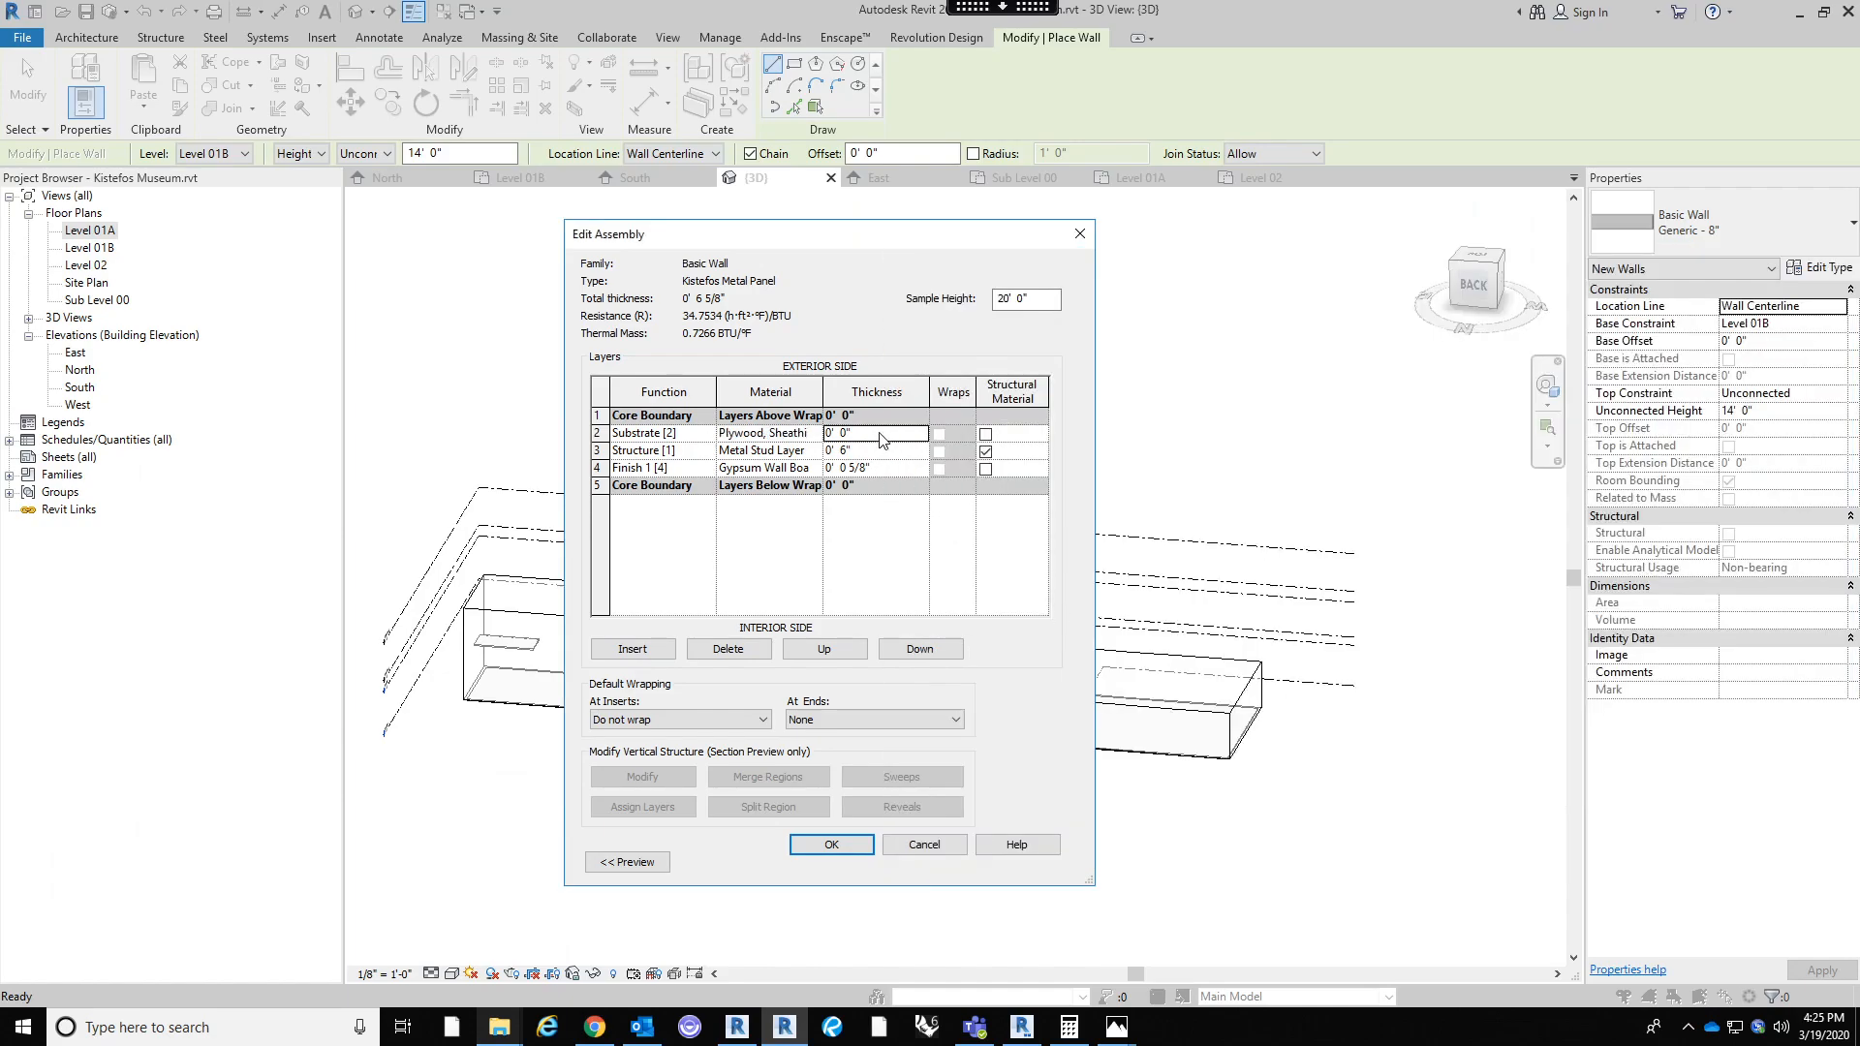
{"action": "type", "text": "5/"}
{"action": "key", "text": "Tab"}
Insert a new layer above the plywood sheathing and move it outside the exterior core boundary
{"action": "left_click", "coordinate": [602, 433]}
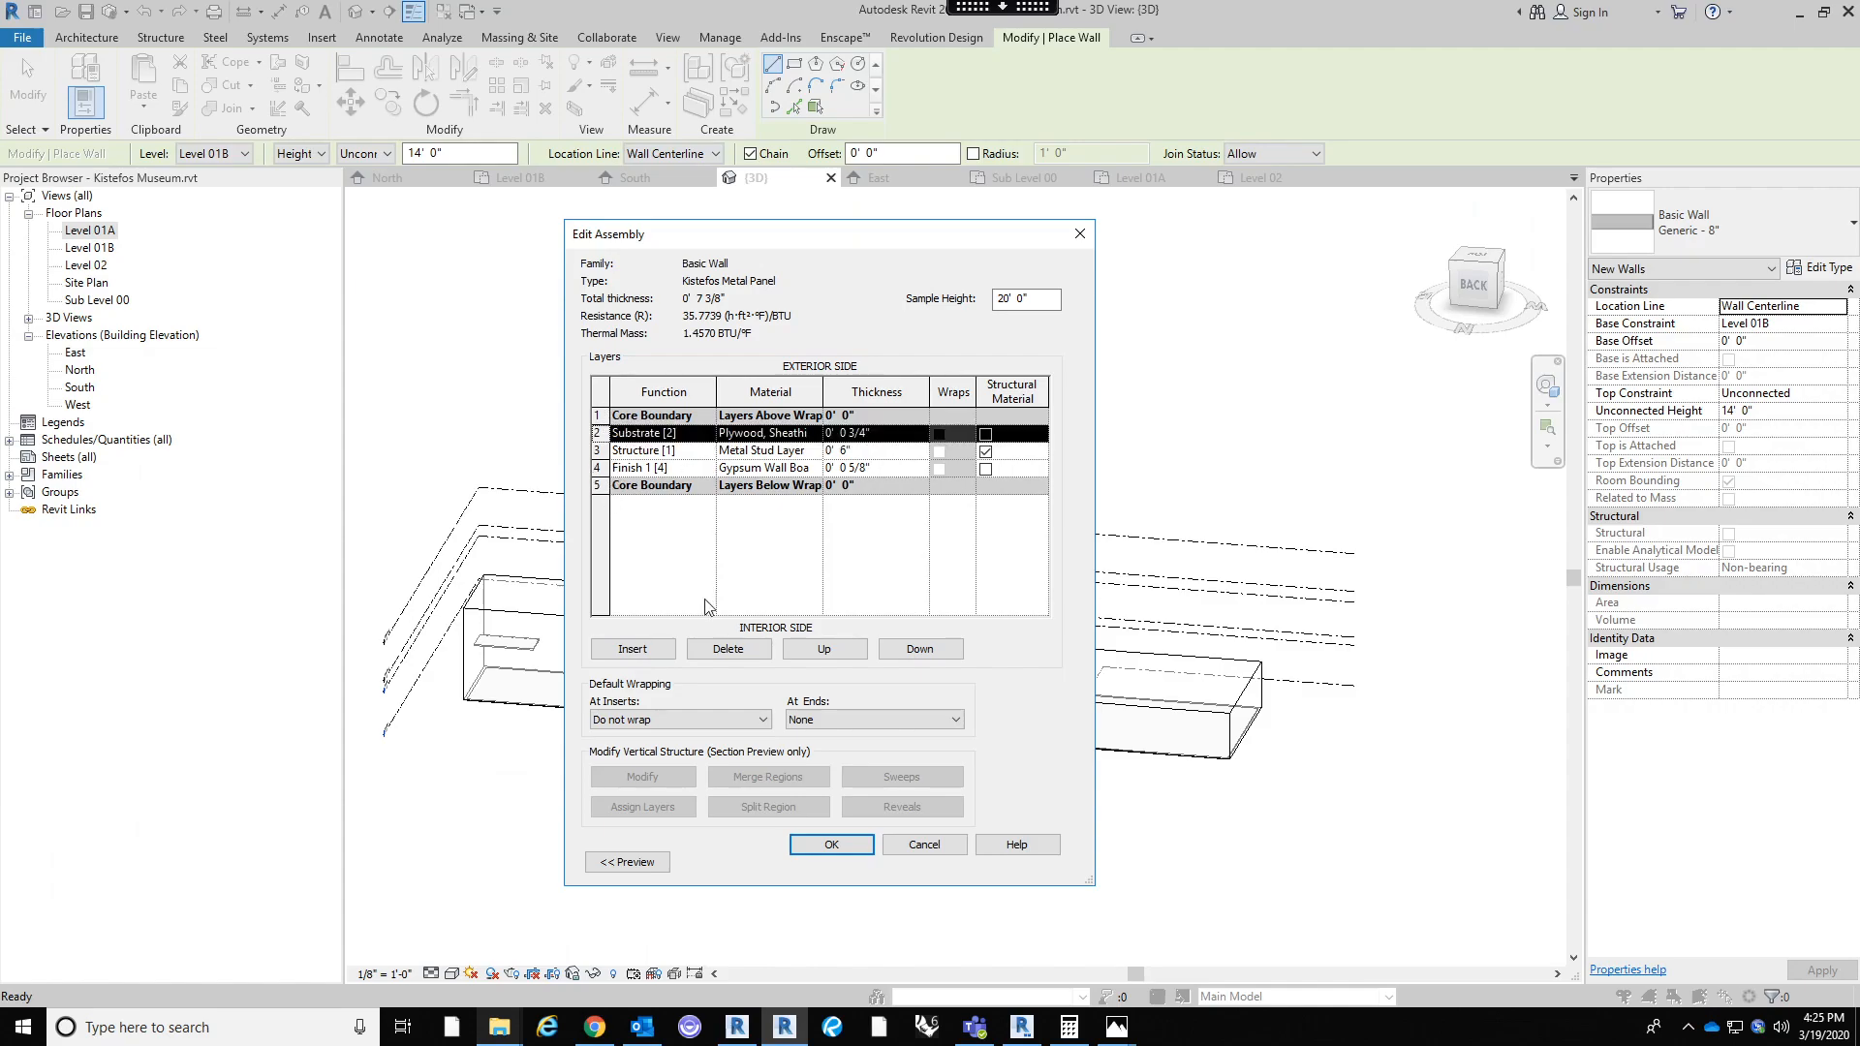
{"action": "left_click", "coordinate": [633, 649]}
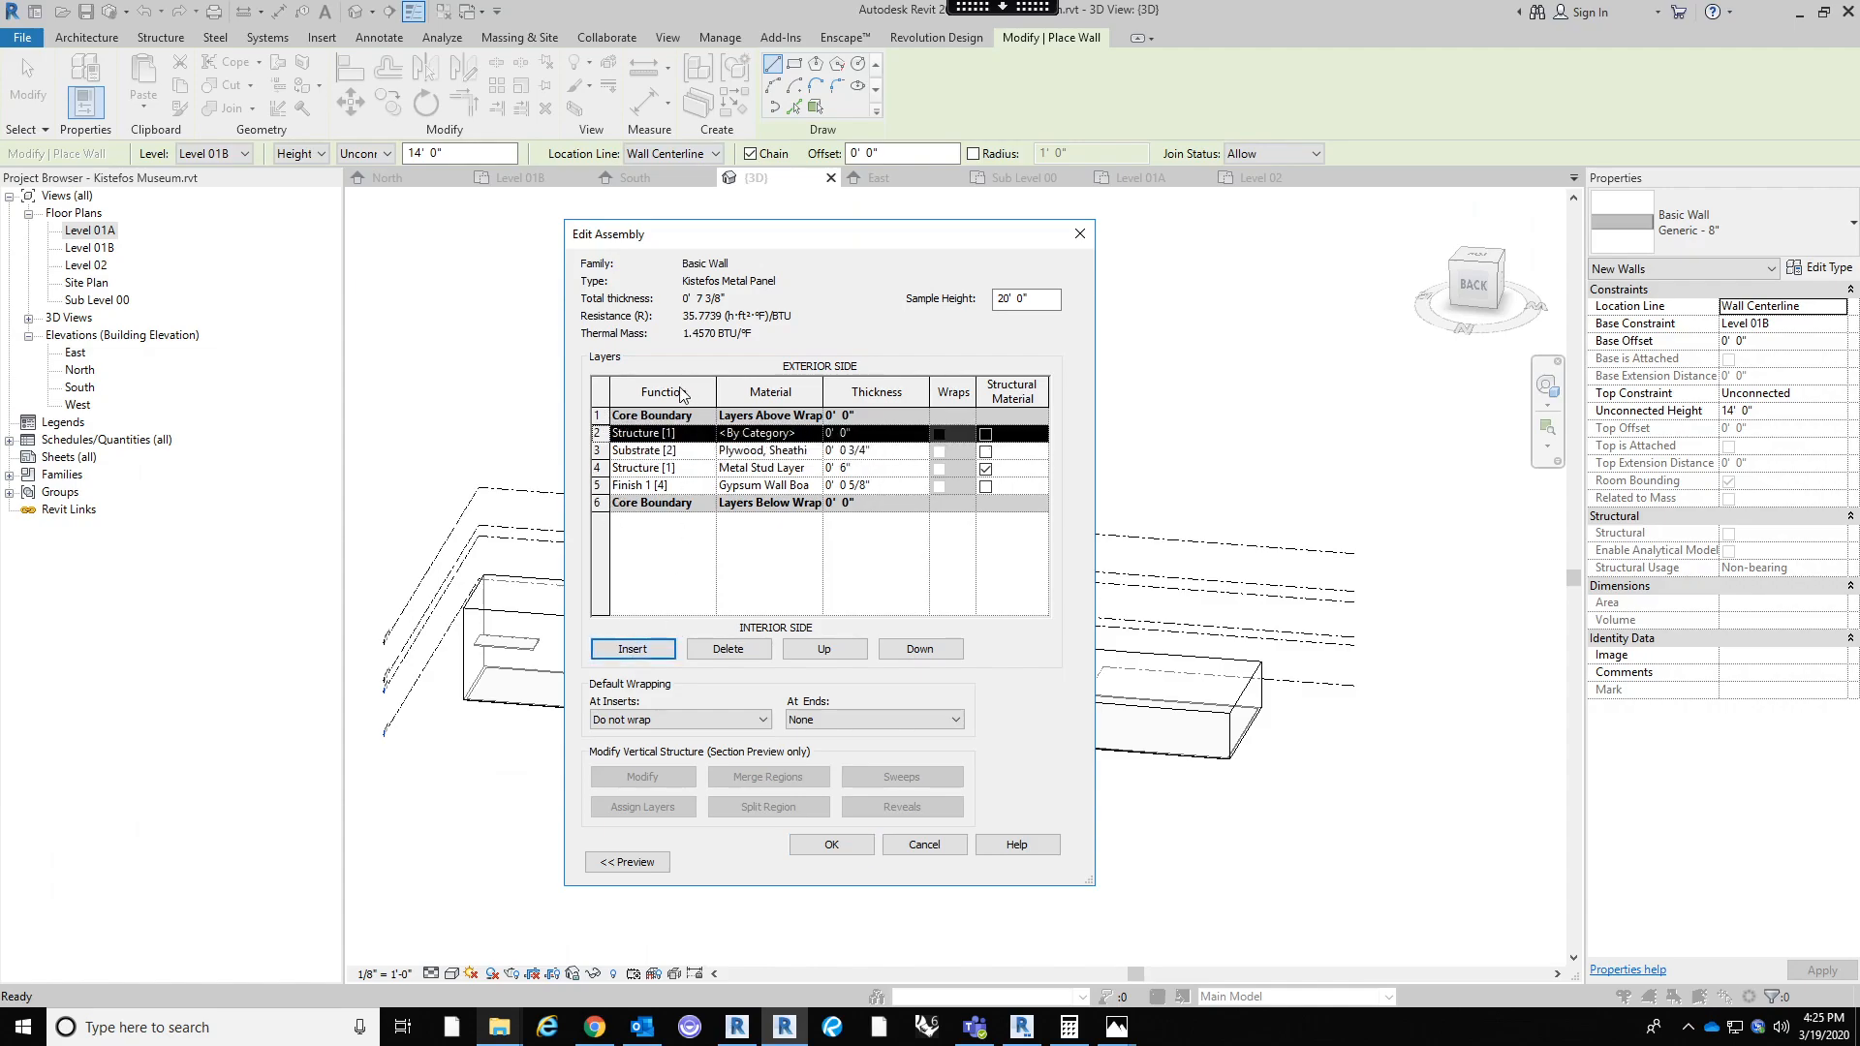
{"action": "left_click", "coordinate": [824, 649]}
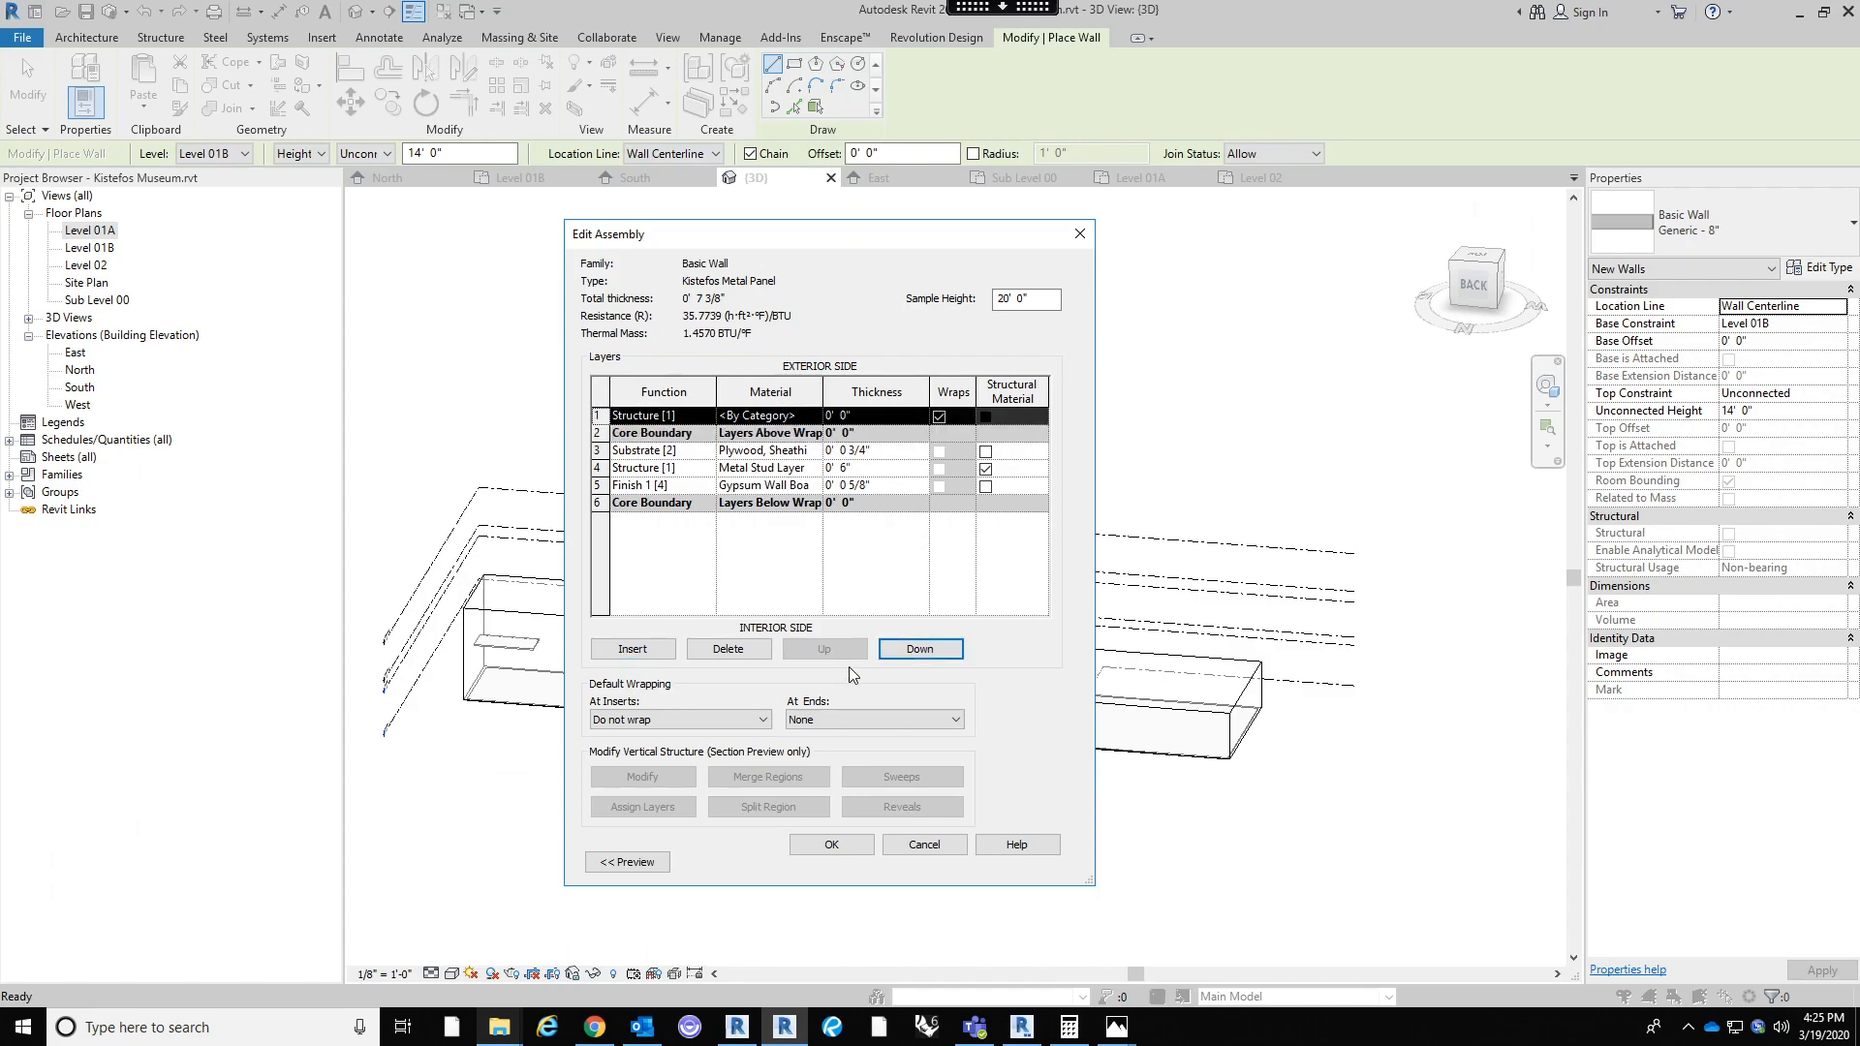
Give the outermost layer the Metal Panel material and a thickness of 2"
{"action": "left_click", "coordinate": [817, 416]}
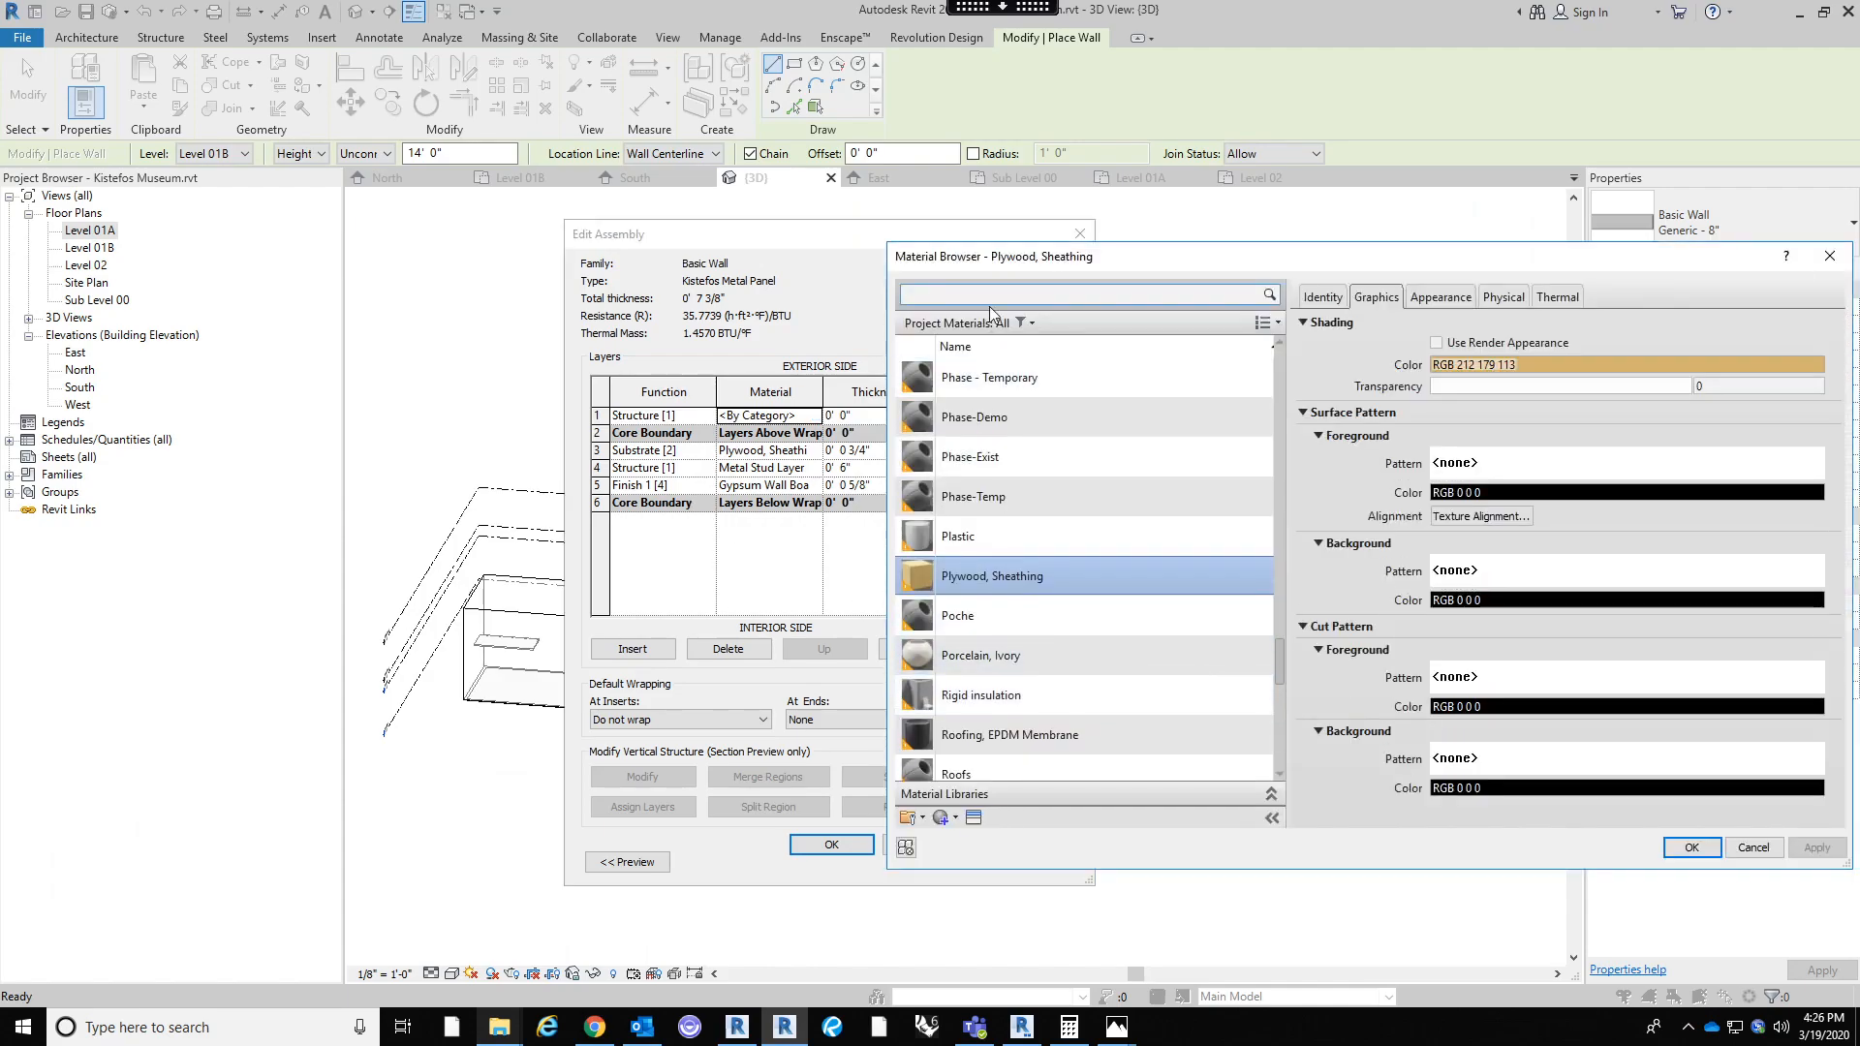
{"action": "type", "text": "Metal"}
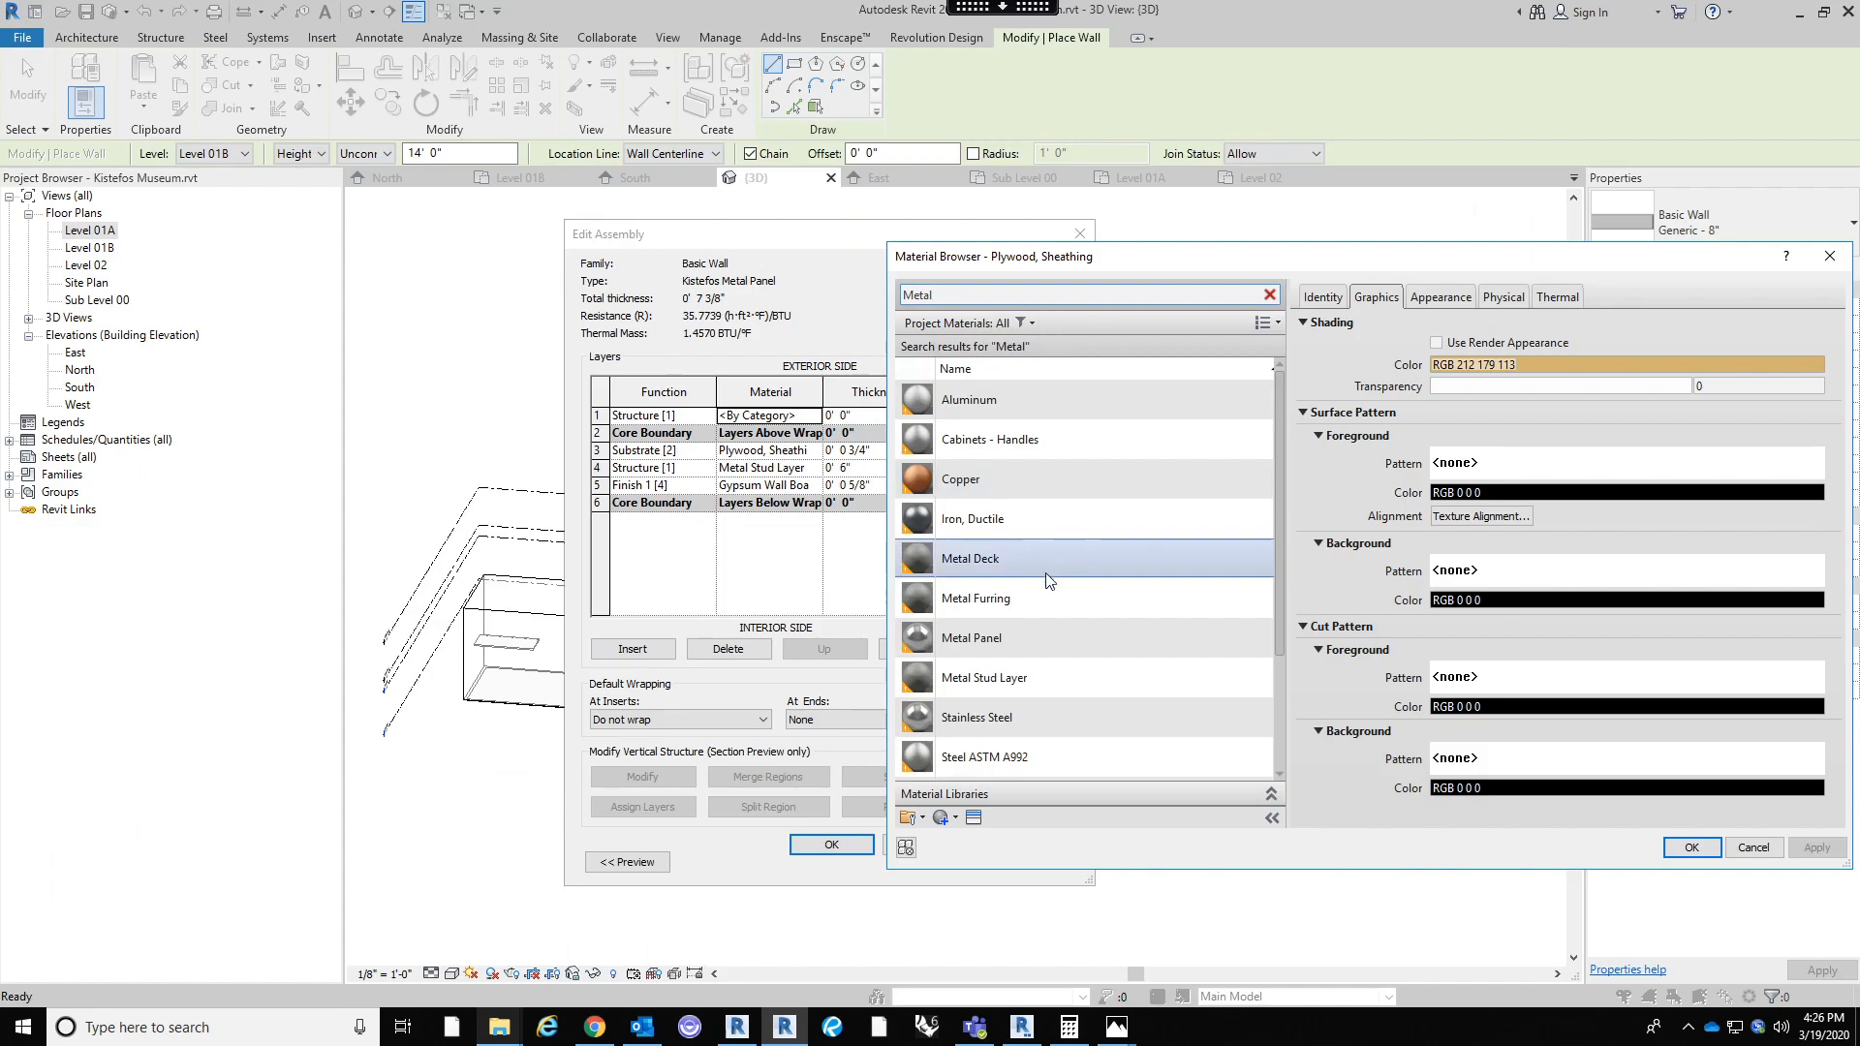
{"action": "left_click", "coordinate": [1038, 635]}
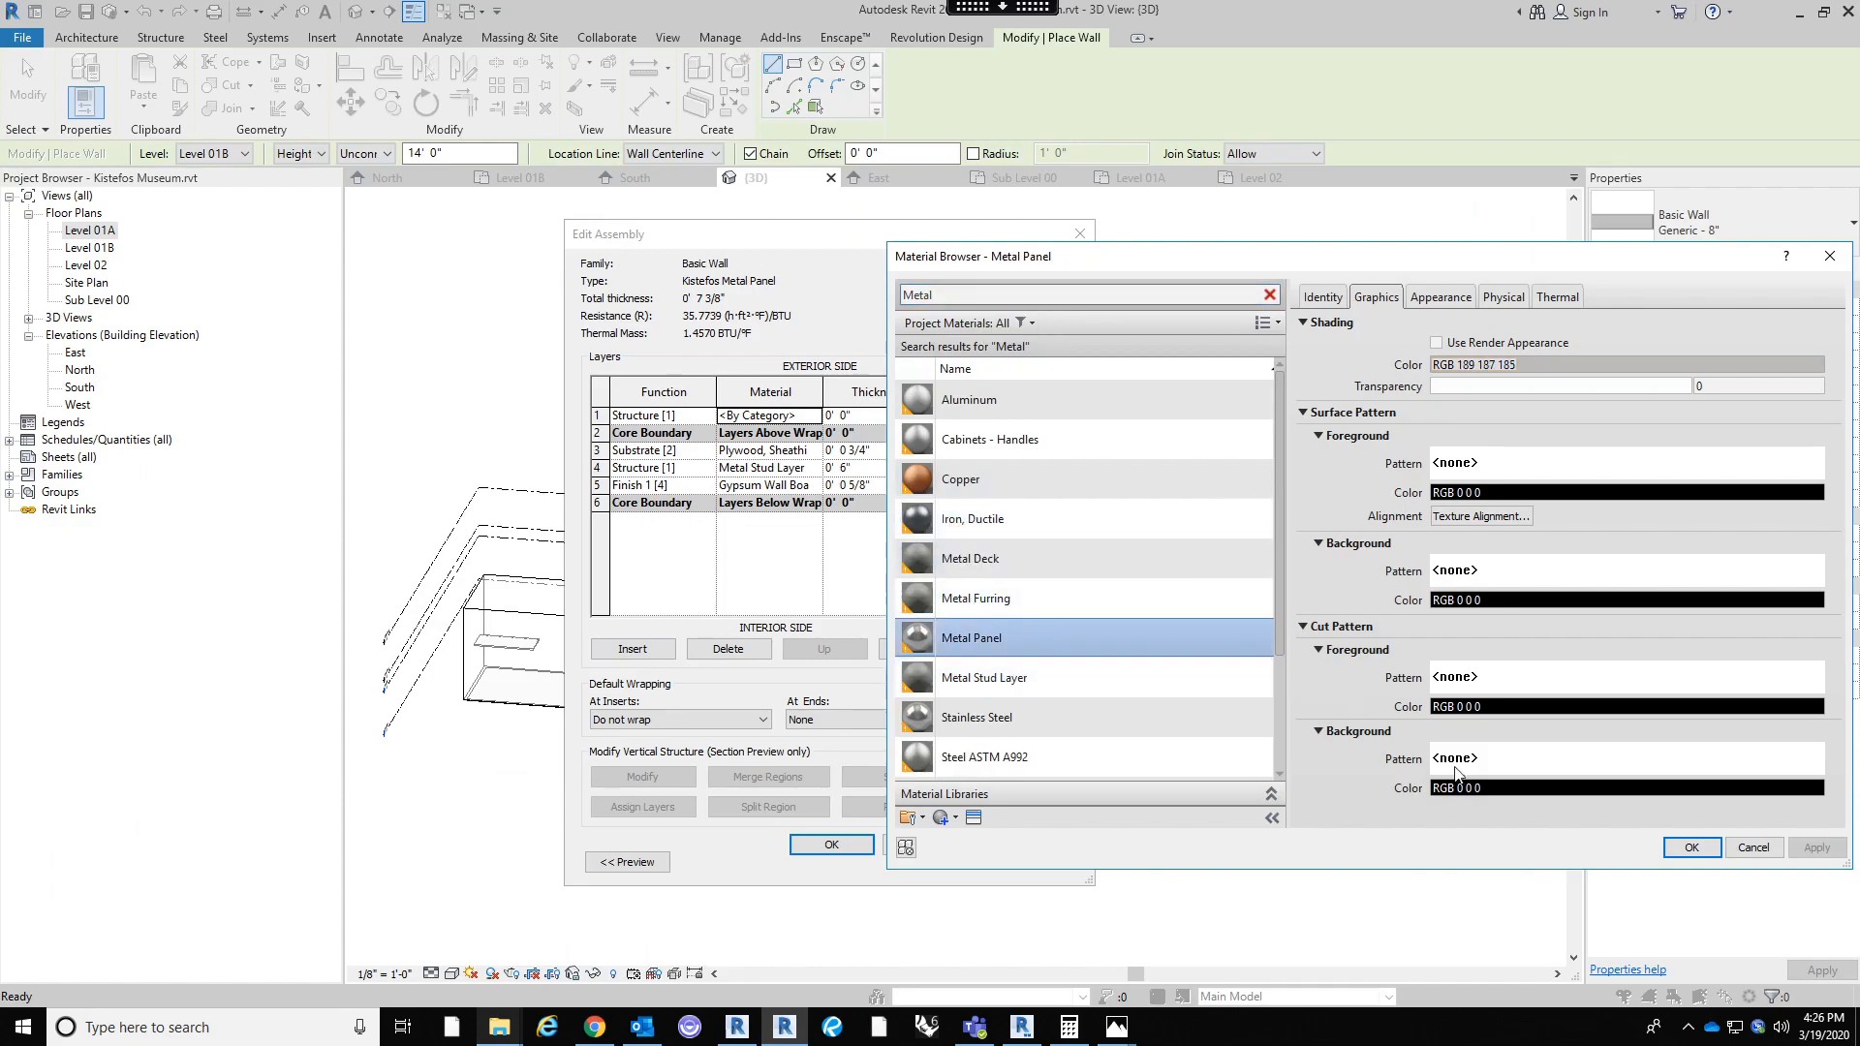
{"action": "left_click", "coordinate": [1690, 847]}
{"action": "left_click", "coordinate": [868, 419]}
{"action": "type", "text": "2\""}
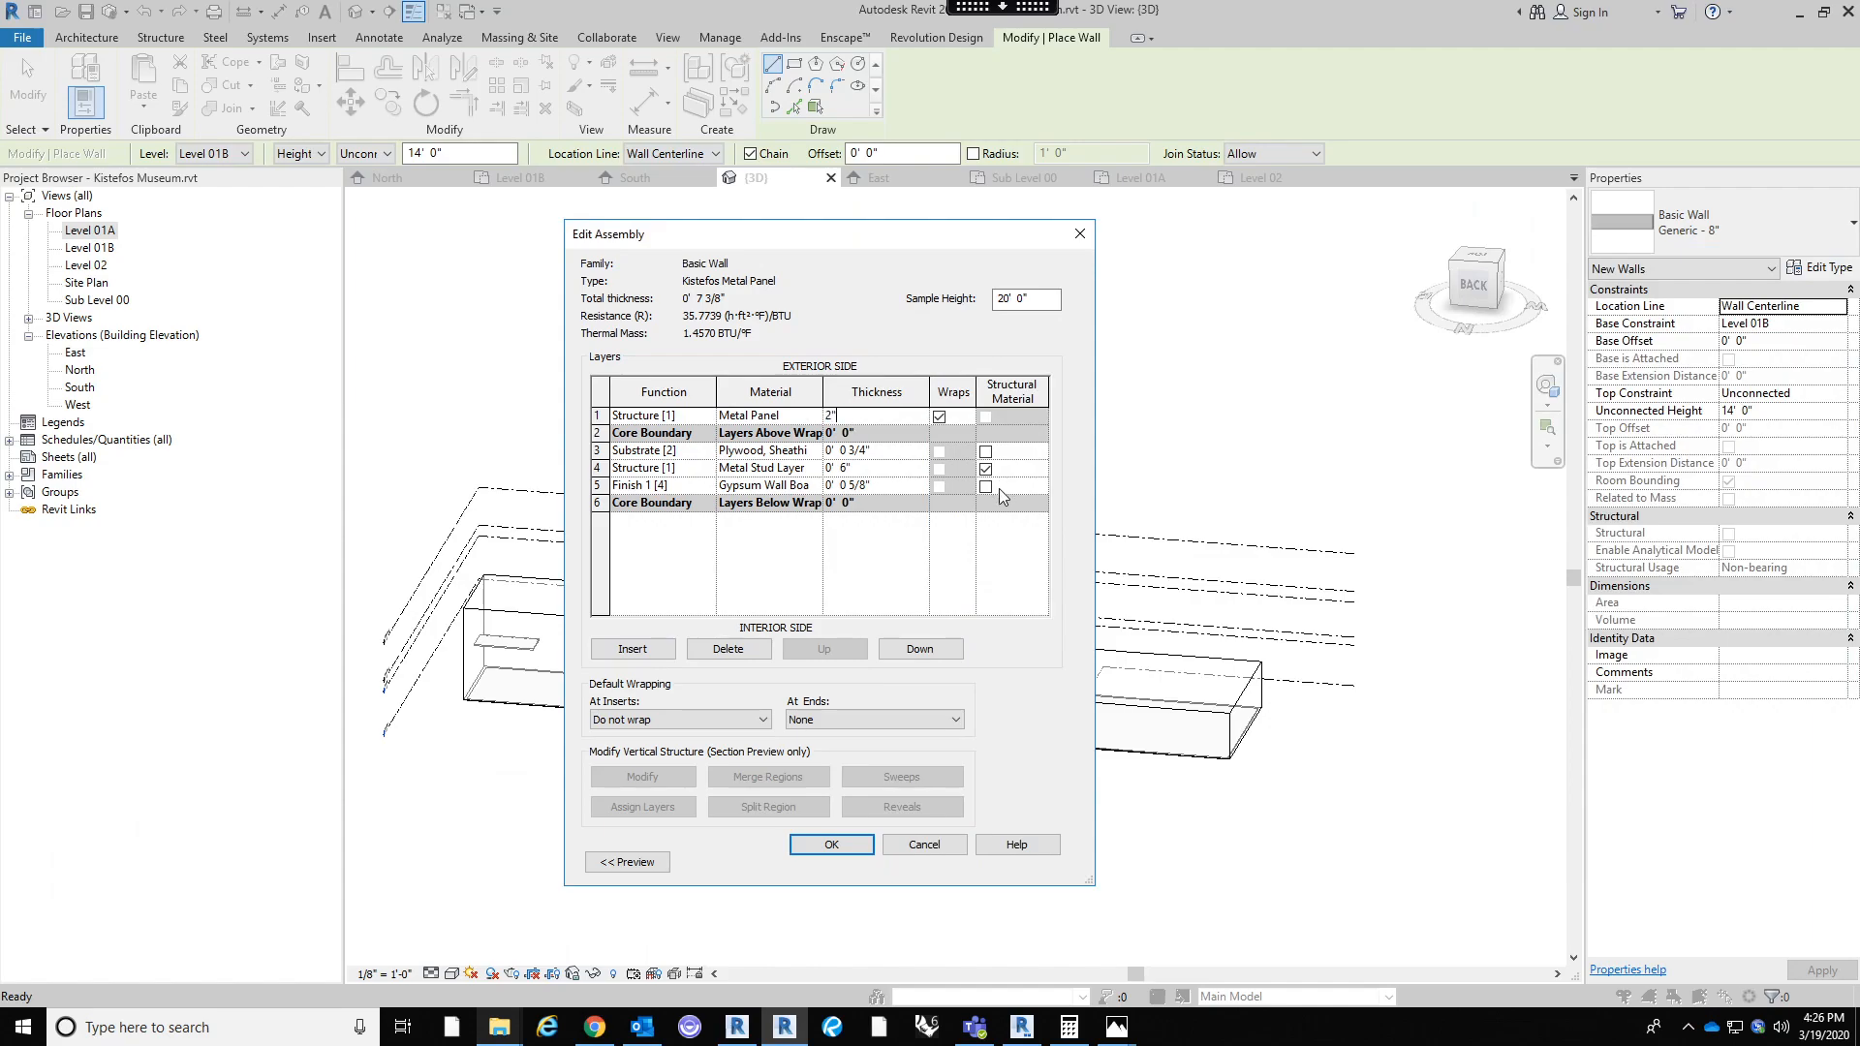
{"action": "key", "text": "Tab"}
Insert a layer between the exterior core boundary and the plywood sheathing, with the function Thermal/Air Layer [3]
{"action": "left_click", "coordinate": [600, 452]}
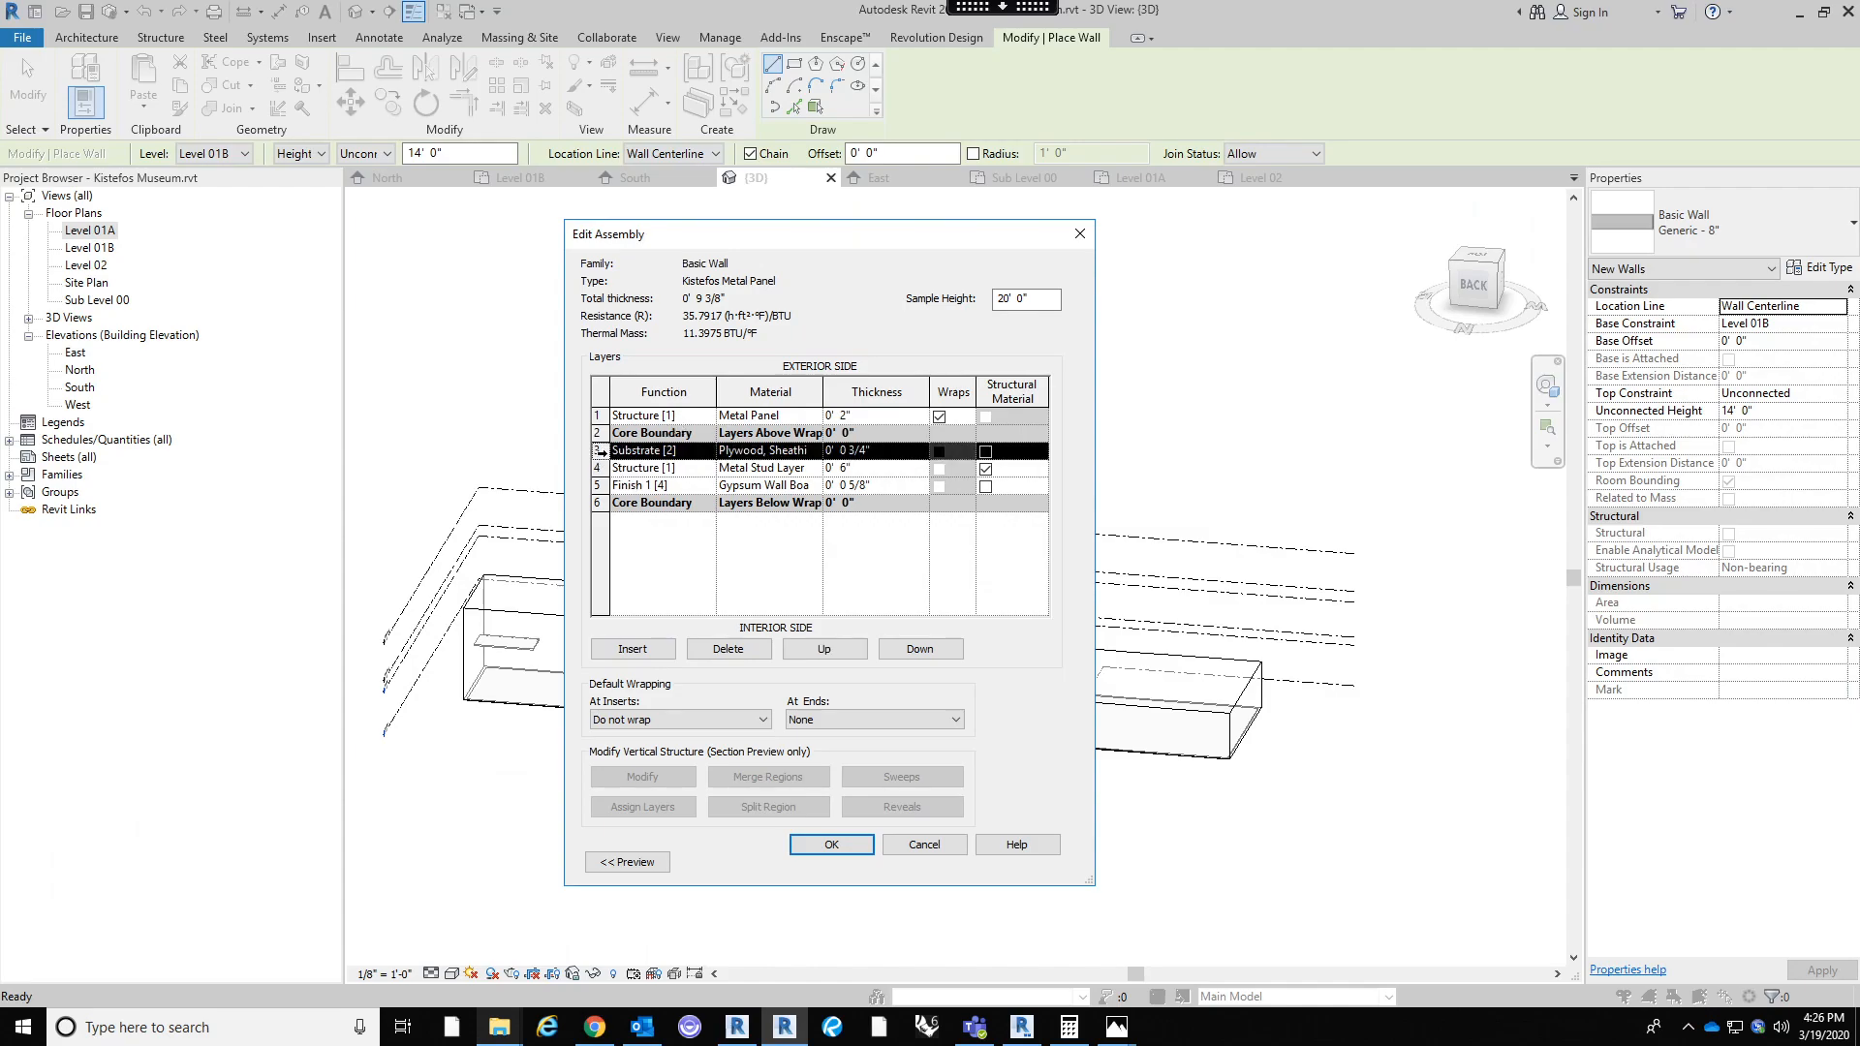
{"action": "left_click", "coordinate": [632, 648]}
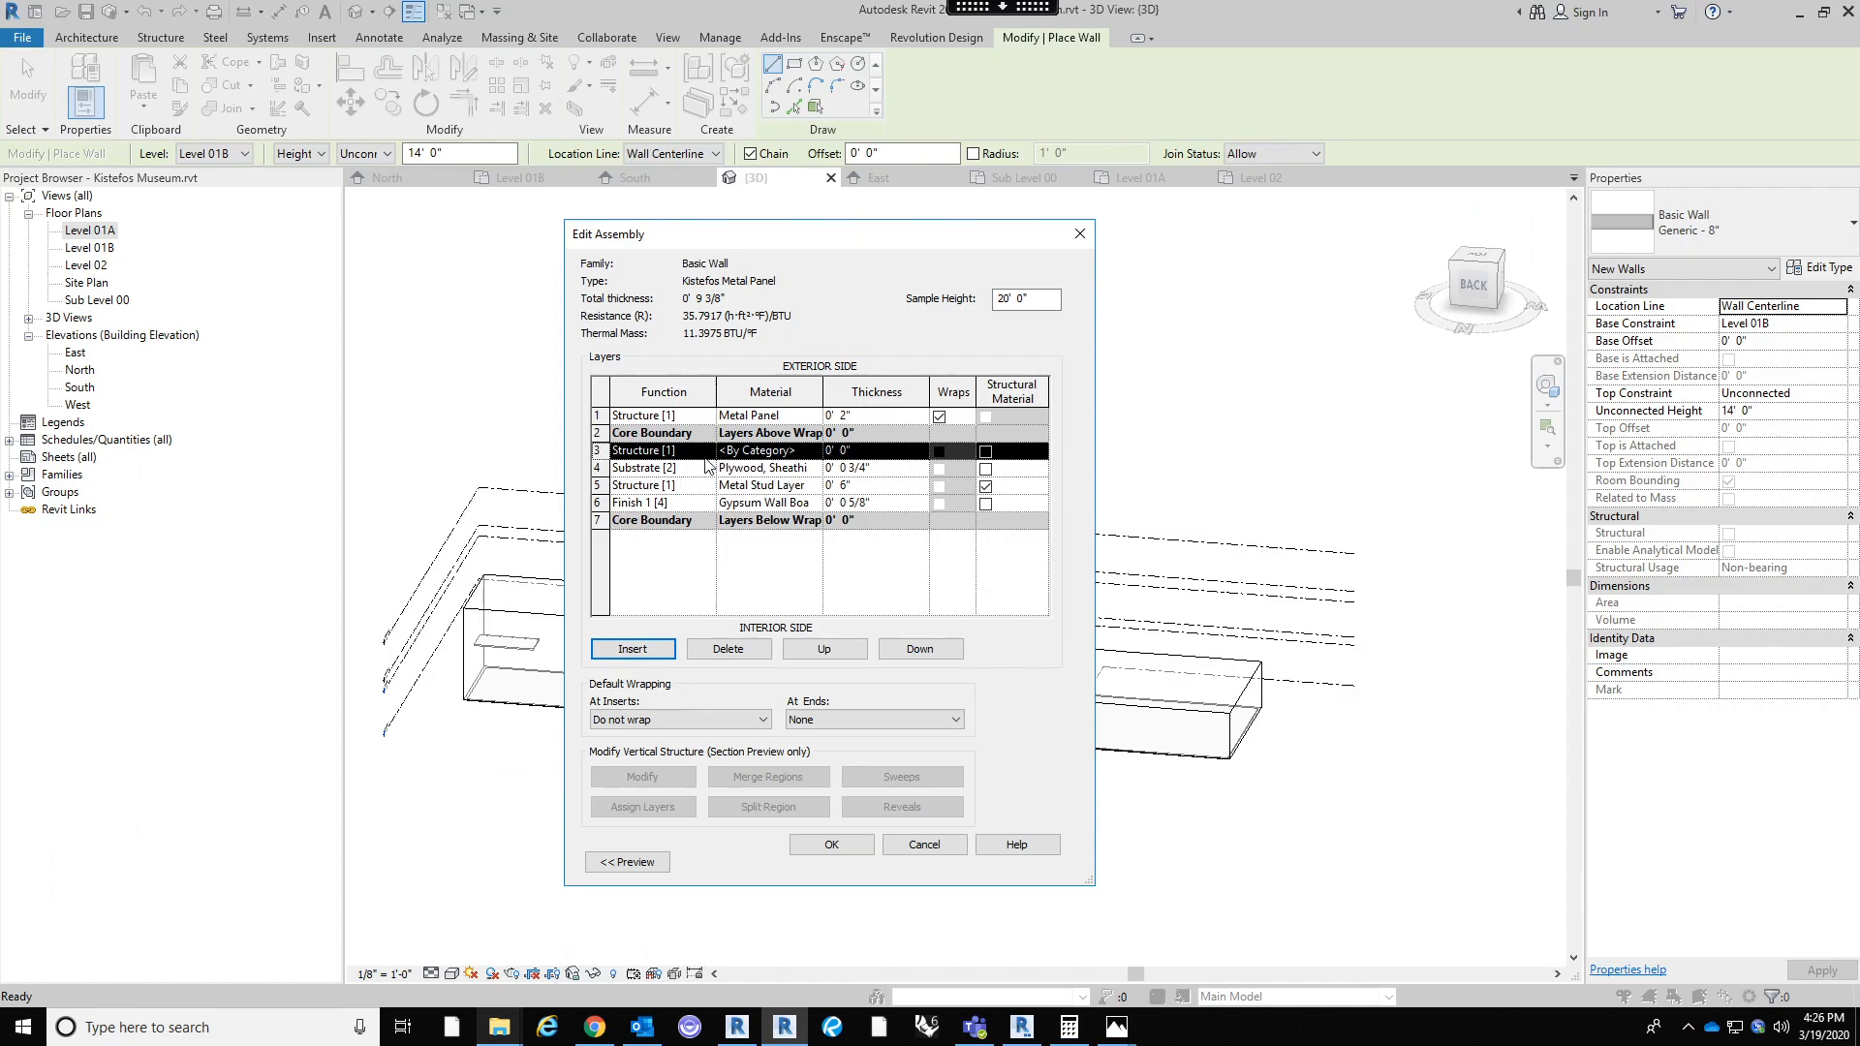
{"action": "left_click", "coordinate": [704, 455]}
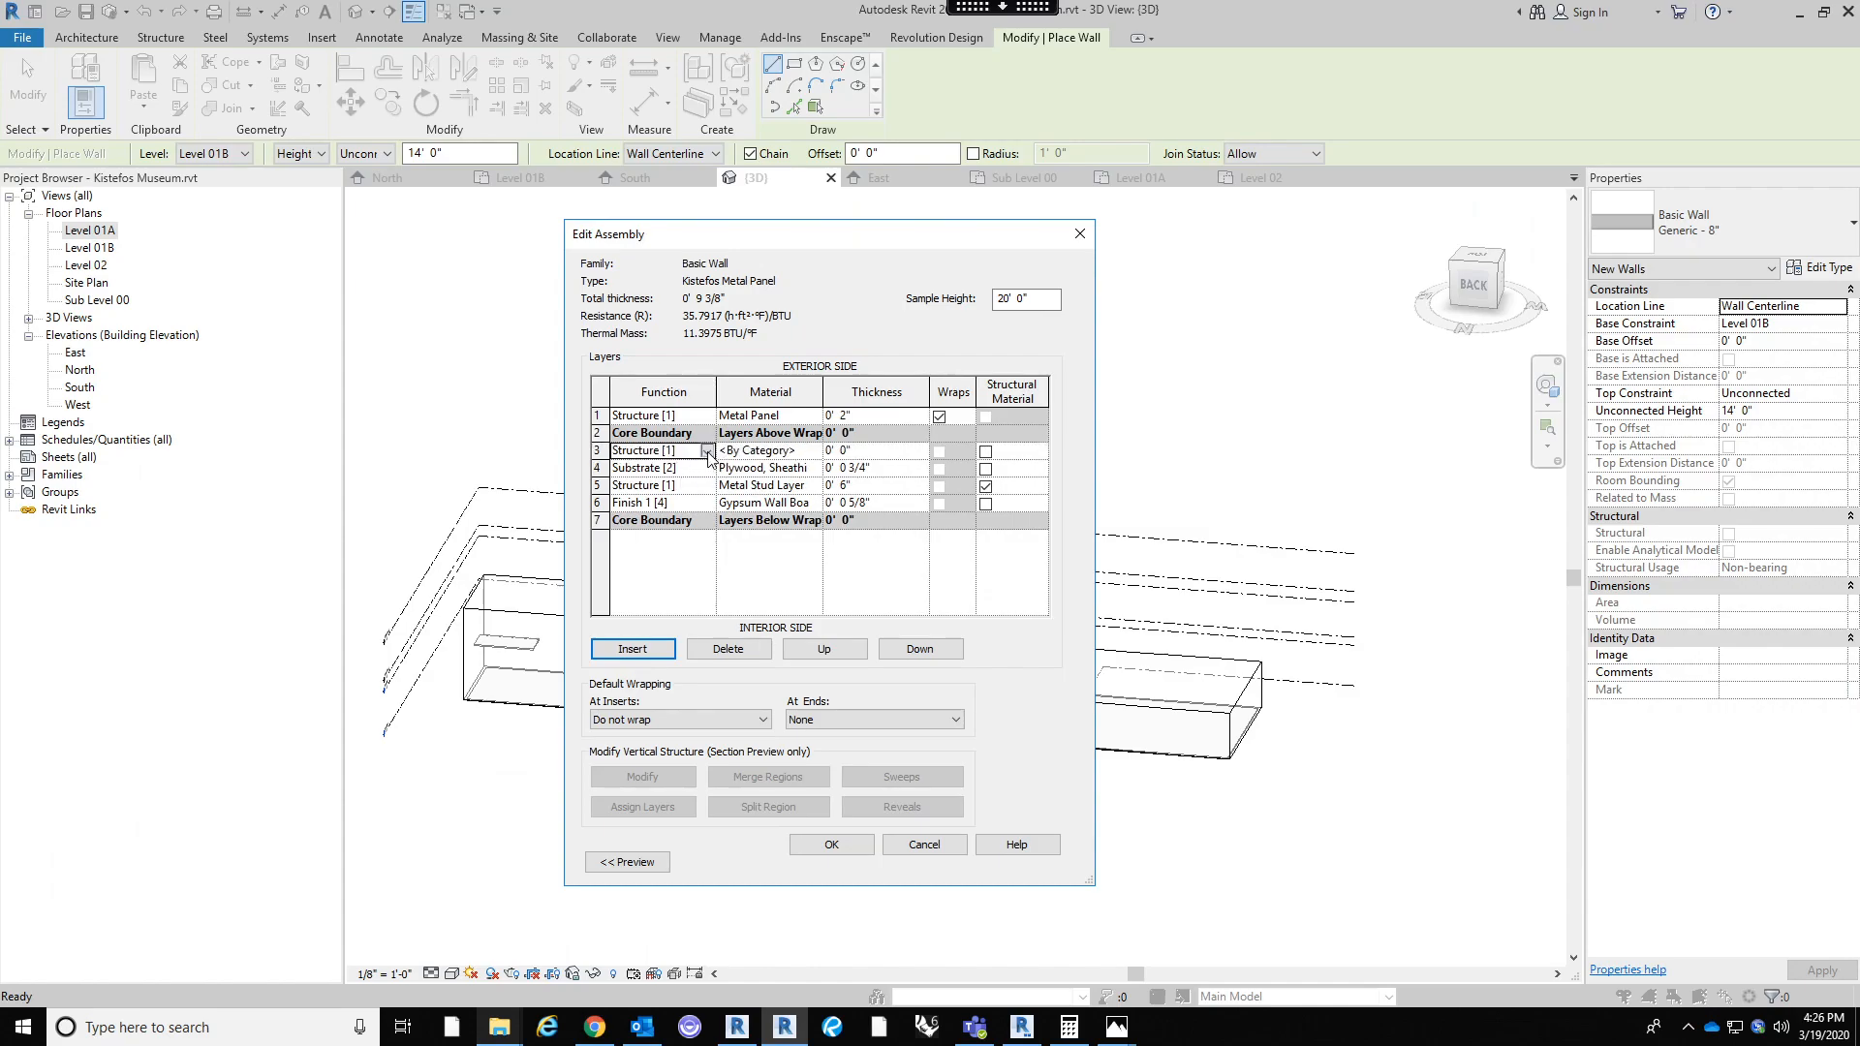
{"action": "left_click", "coordinate": [706, 451]}
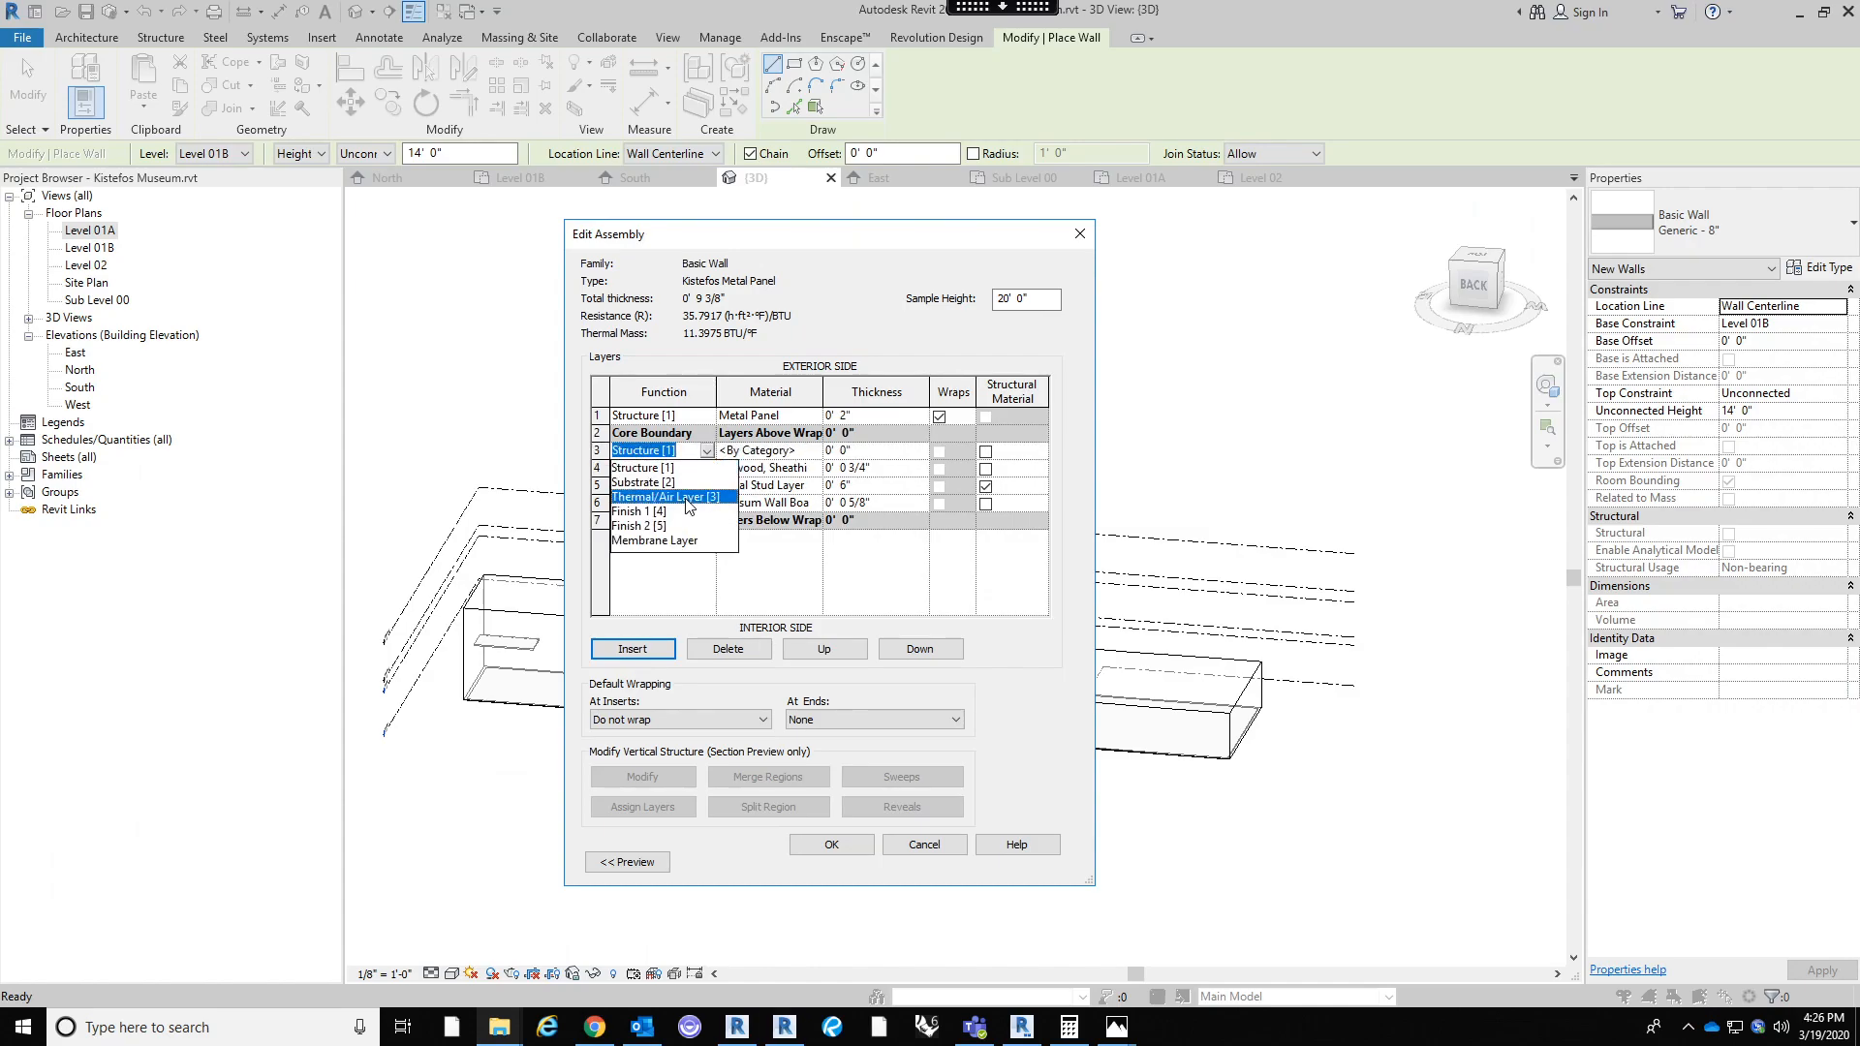
{"action": "left_click", "coordinate": [688, 497]}
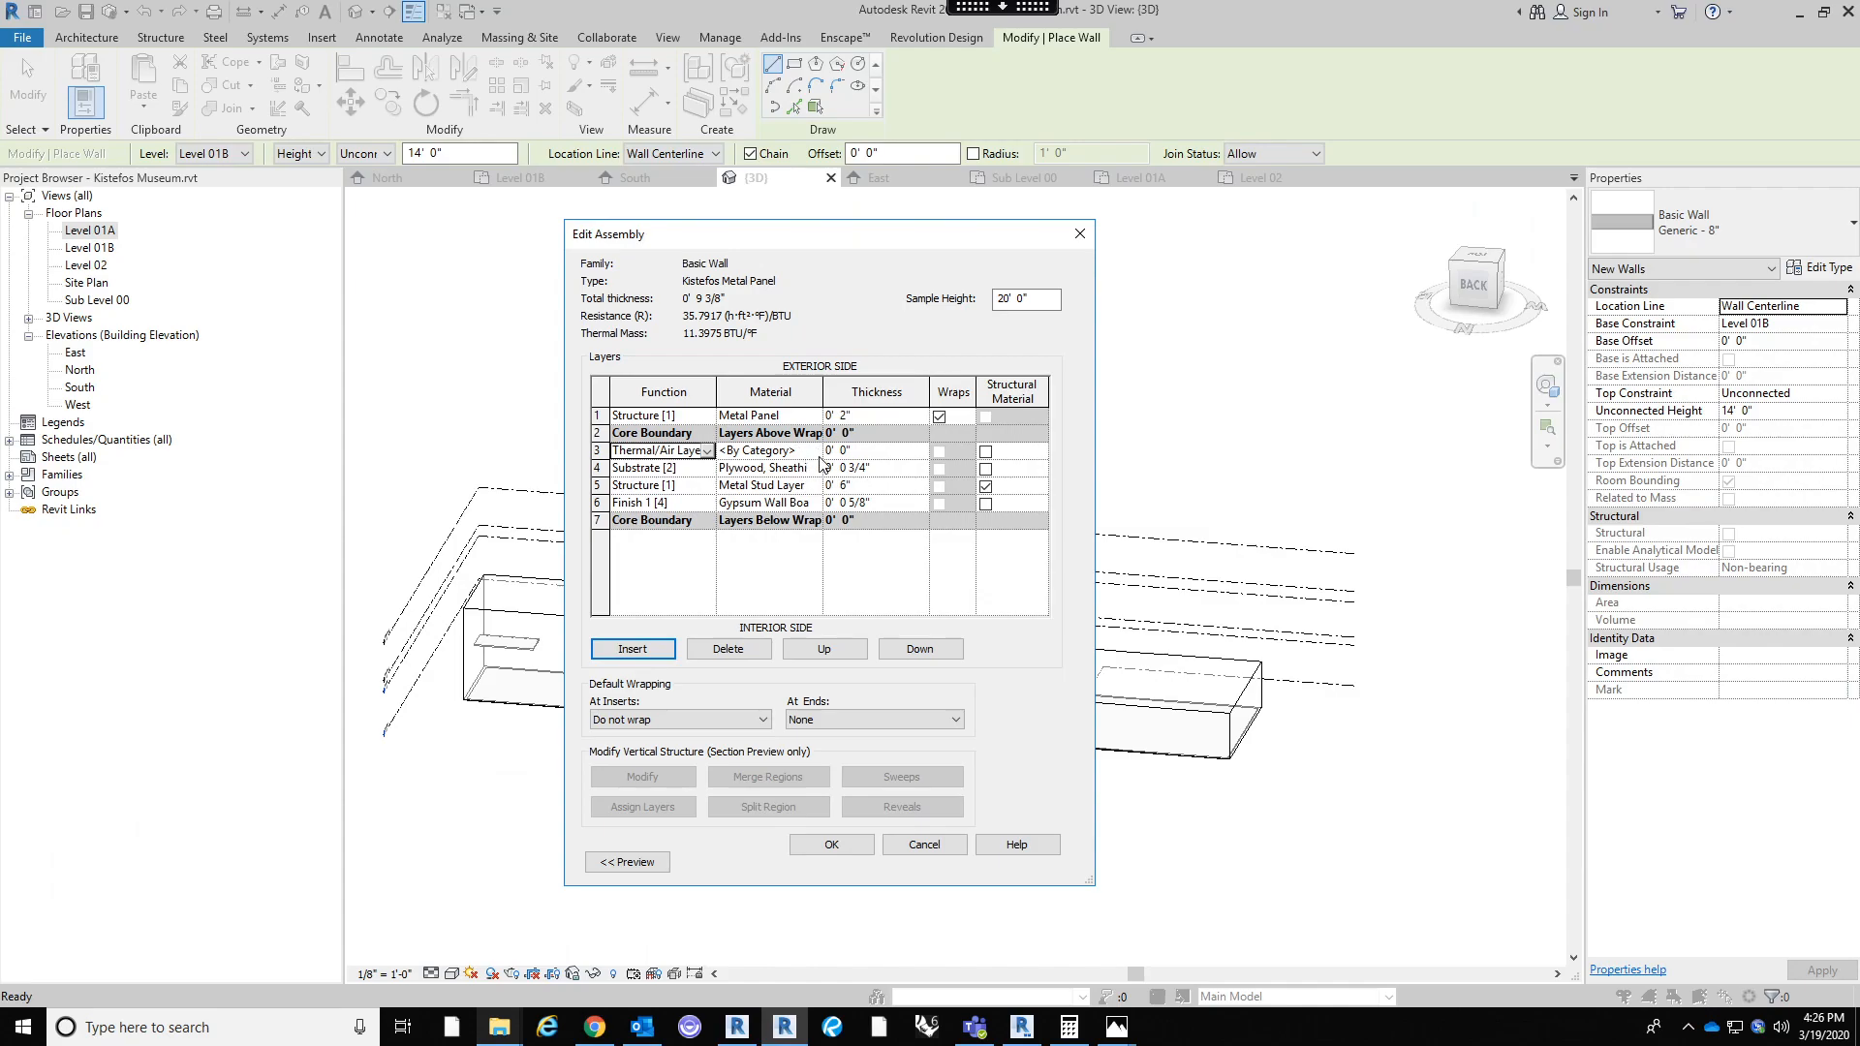
Assign Rigid insulation with a 2" thickness to the thermal/air layer and accept the wall assembly and type properties
{"action": "key", "text": "Tab"}
{"action": "left_click", "coordinate": [815, 450]}
{"action": "left_click", "coordinate": [984, 297]}
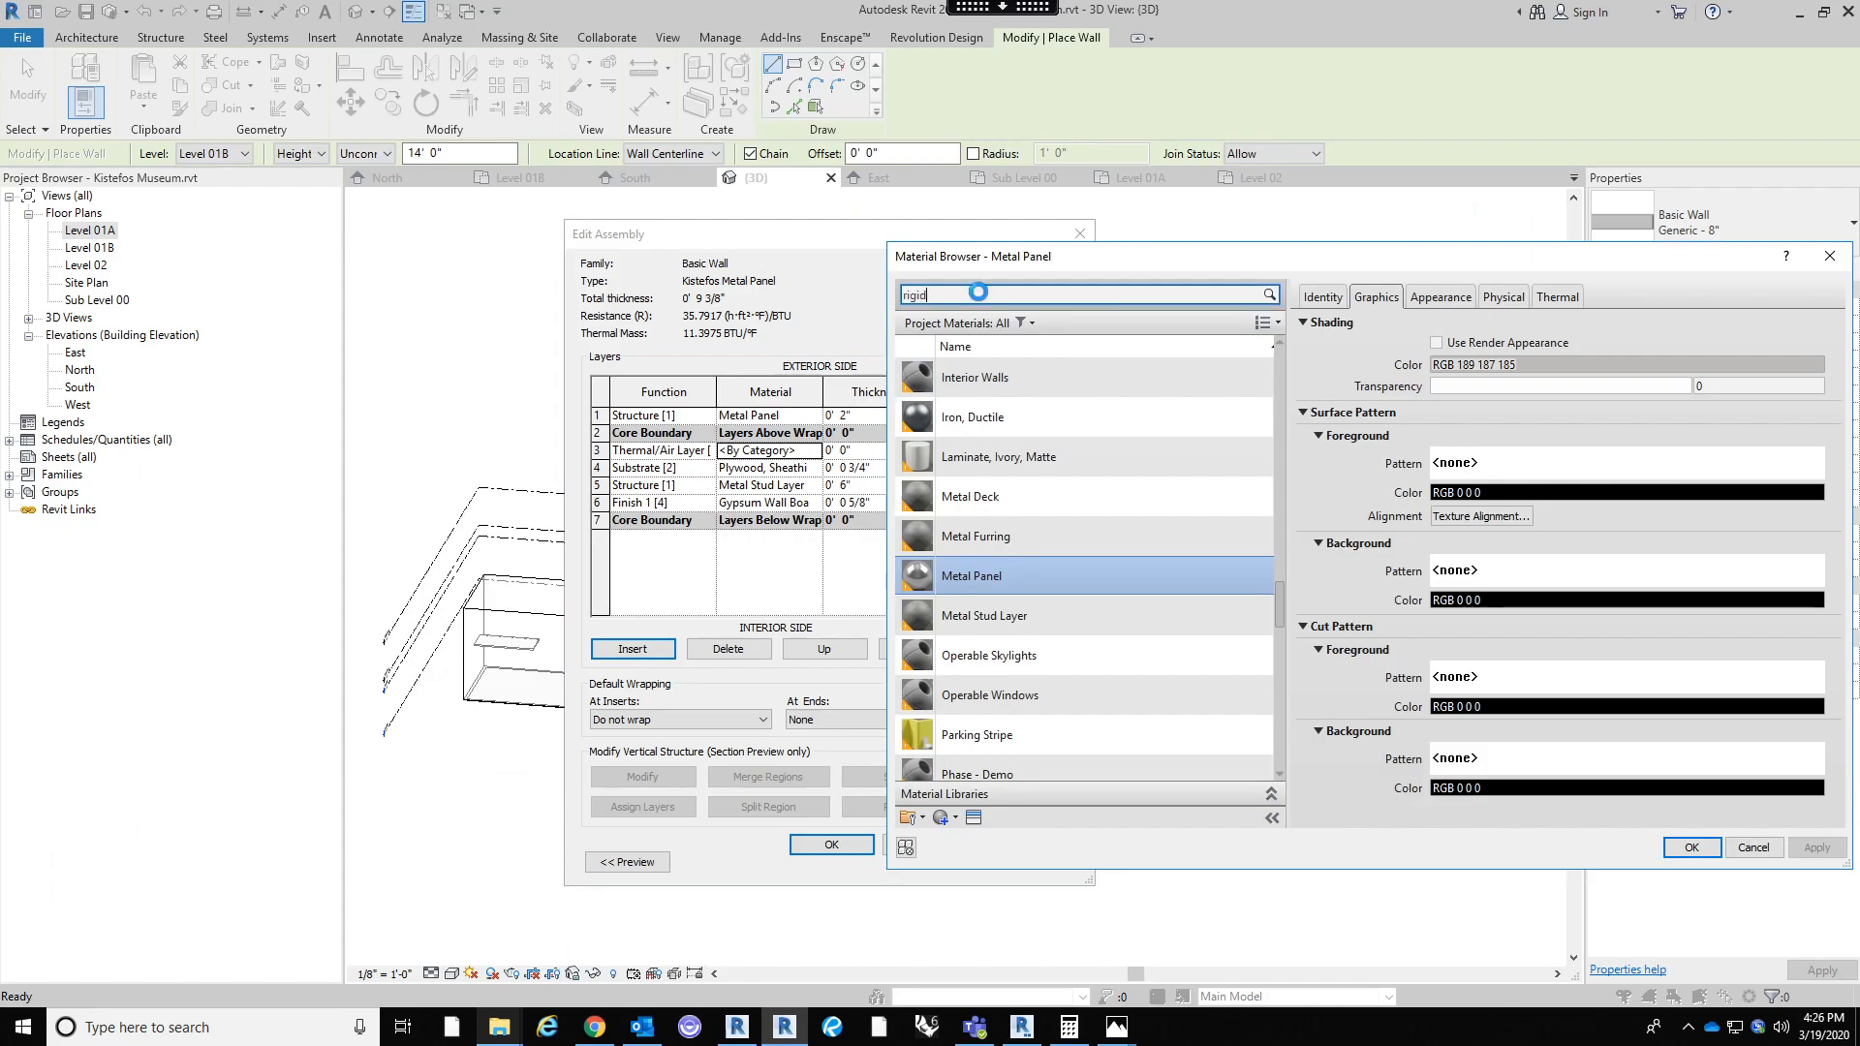
{"action": "left_click", "coordinate": [994, 411]}
{"action": "left_click", "coordinate": [1693, 847]}
{"action": "key", "text": "Tab"}
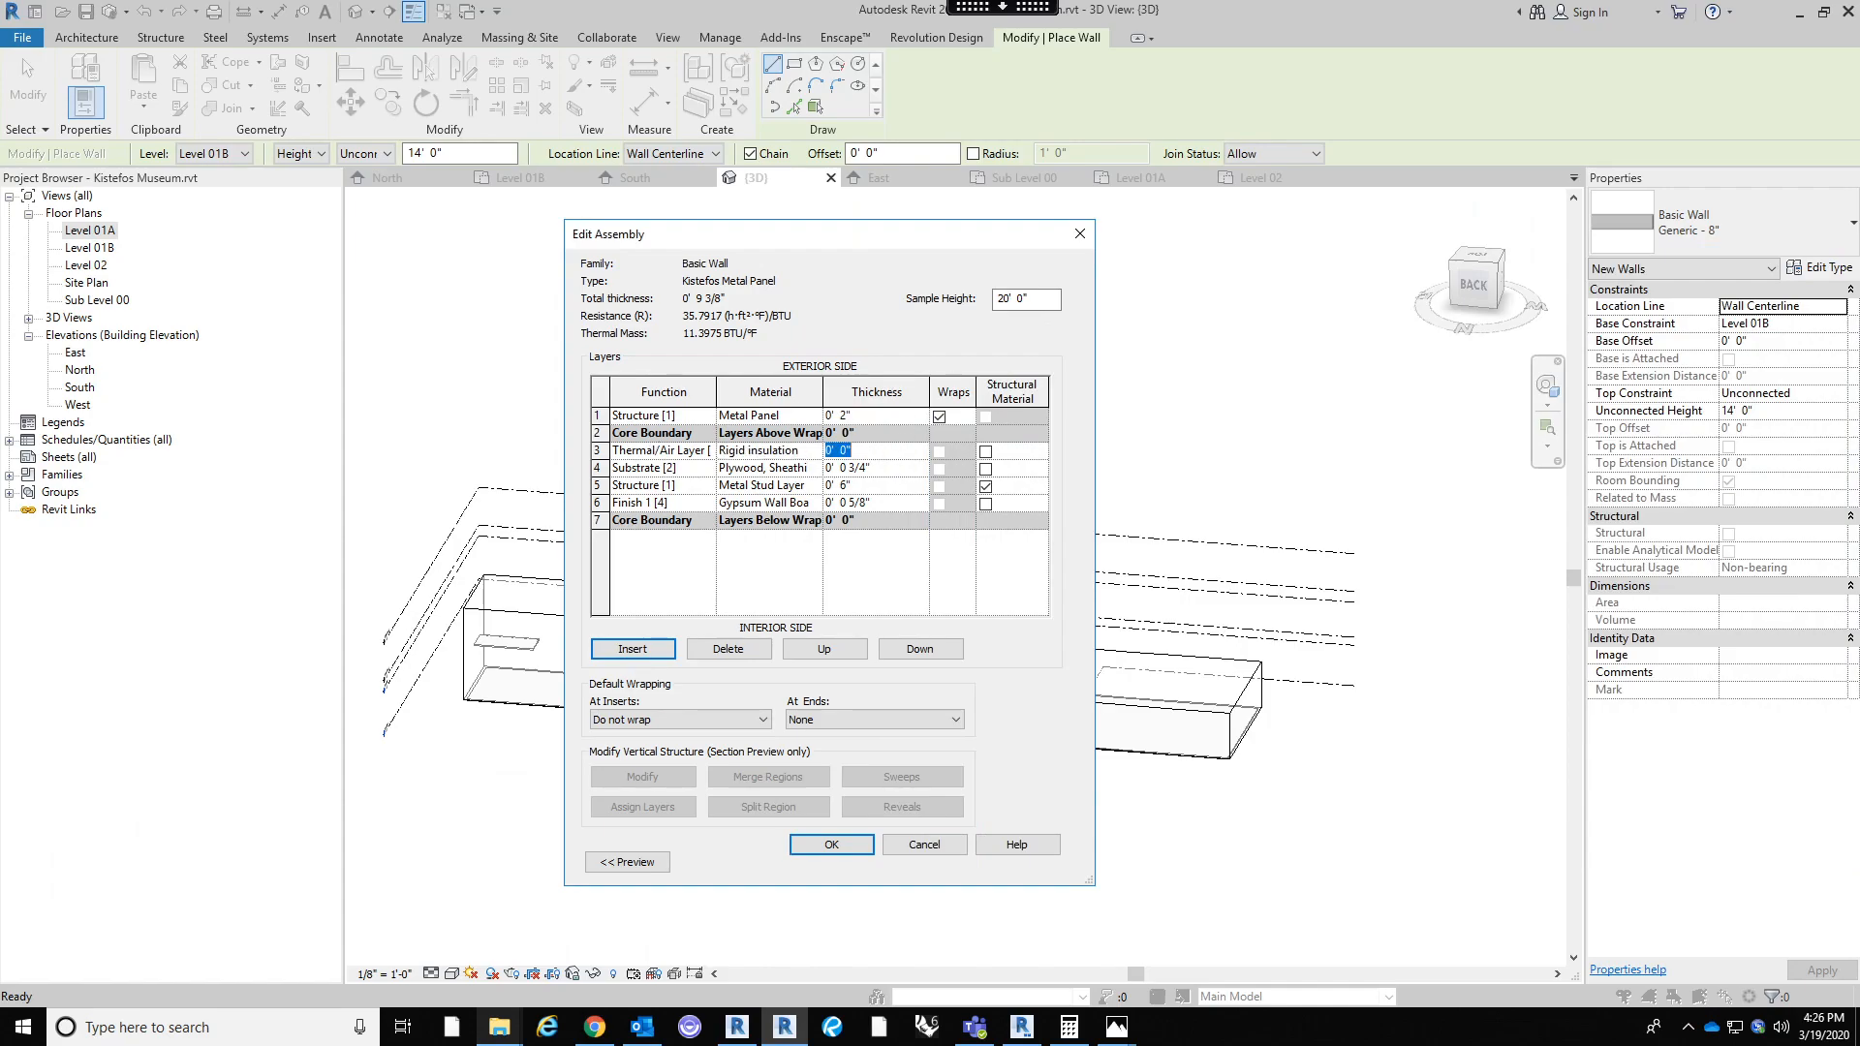
{"action": "type", "text": "2"}
{"action": "key", "text": "Tab"}
{"action": "left_click", "coordinate": [831, 843]}
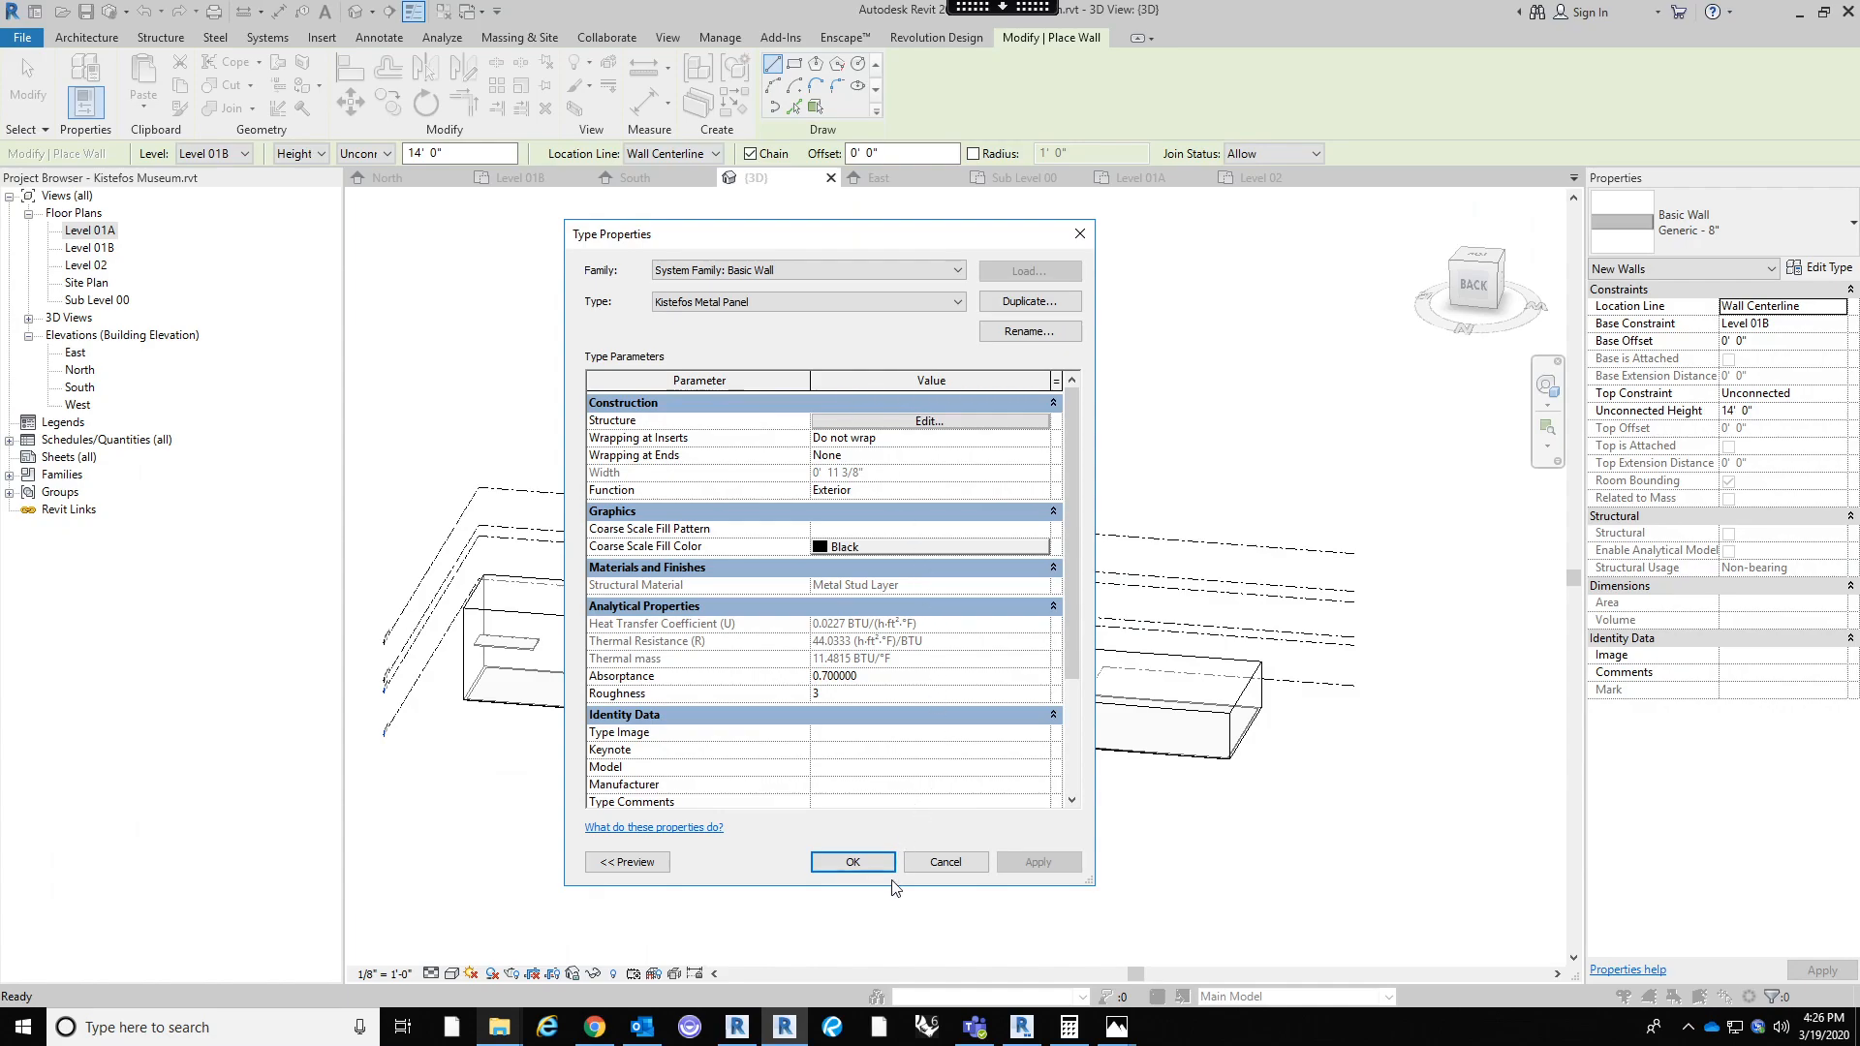
{"action": "left_click", "coordinate": [858, 862]}
Place Kistefos Metal Panel walls on the faces of the twisted mass with Wall by Face, using the Finish Face: Exterior location line
{"action": "middle_click_drag", "start_coordinate": [647, 753], "coordinate": [725, 763]}
{"action": "scroll", "coordinate": [720, 760], "scroll_direction": "down", "scroll_amount": 1}
{"action": "scroll", "coordinate": [672, 702], "scroll_direction": "up", "scroll_amount": 2}
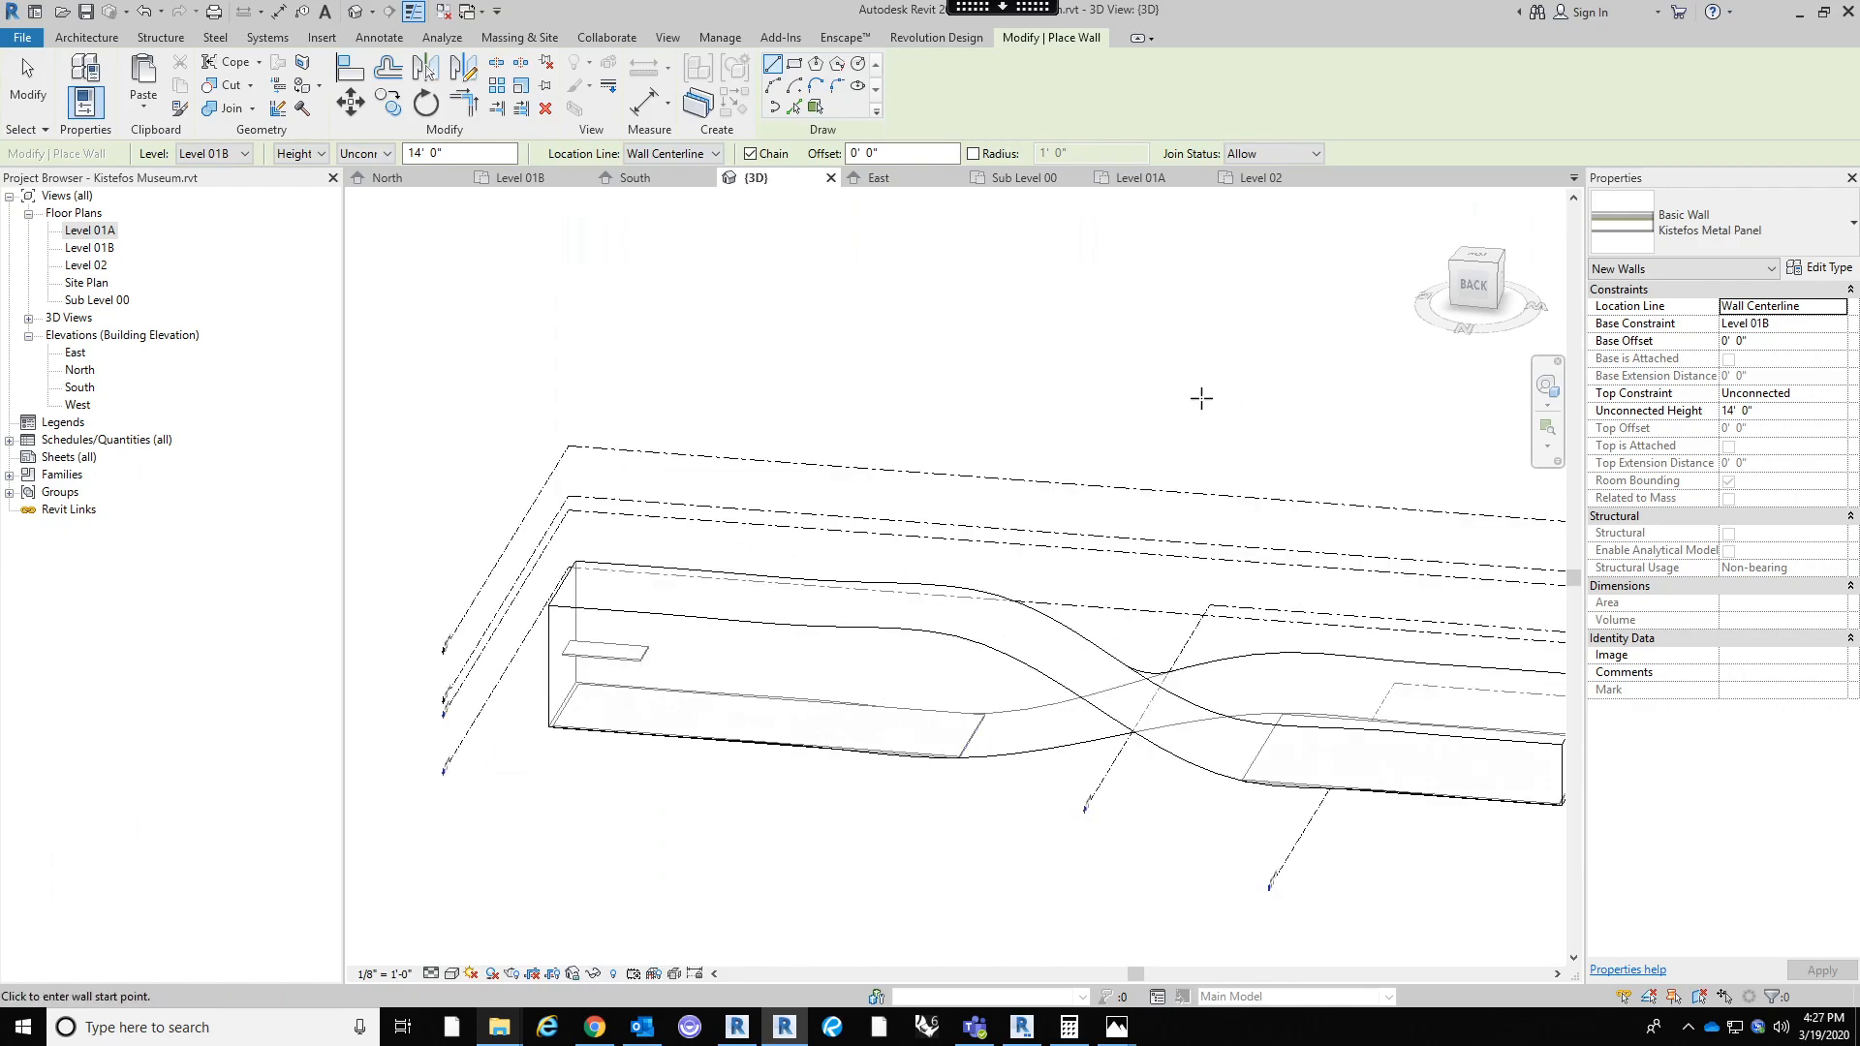
{"action": "left_click_drag", "start_coordinate": [1468, 288], "coordinate": [1511, 295]}
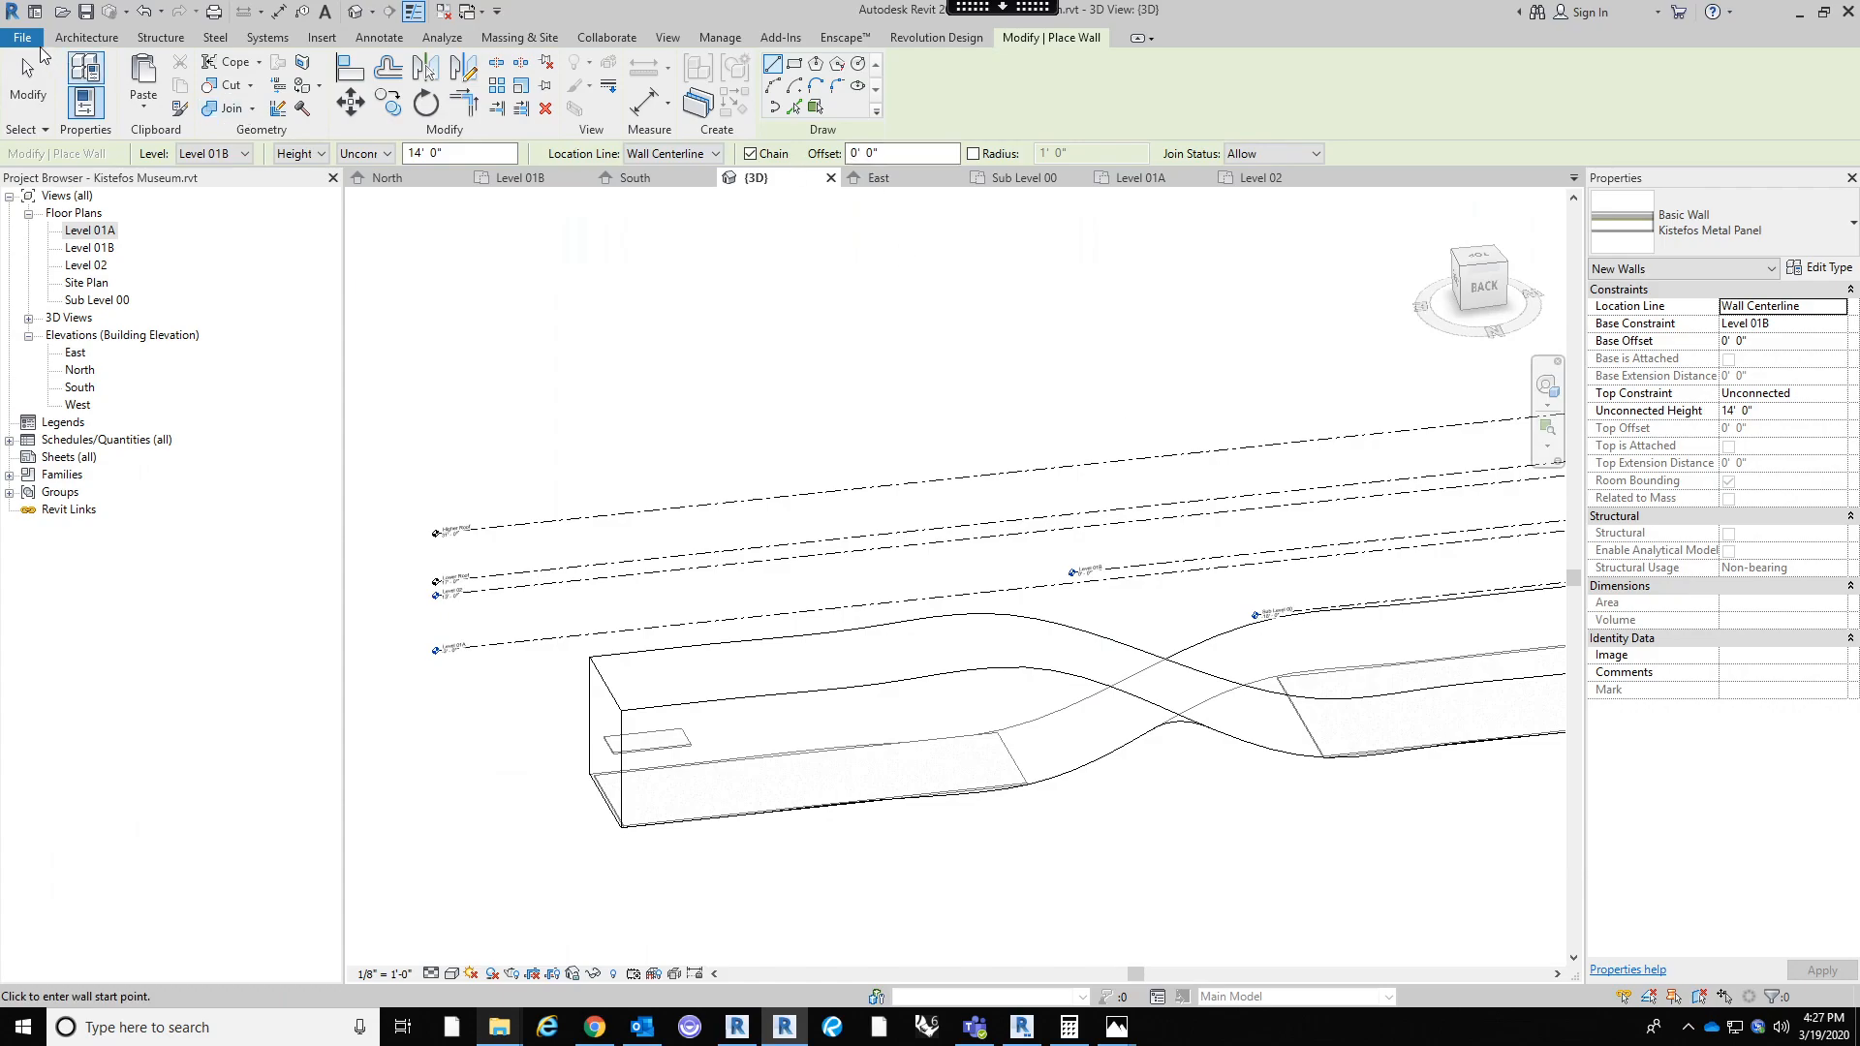
{"action": "left_click", "coordinate": [86, 39]}
{"action": "left_click", "coordinate": [79, 107]}
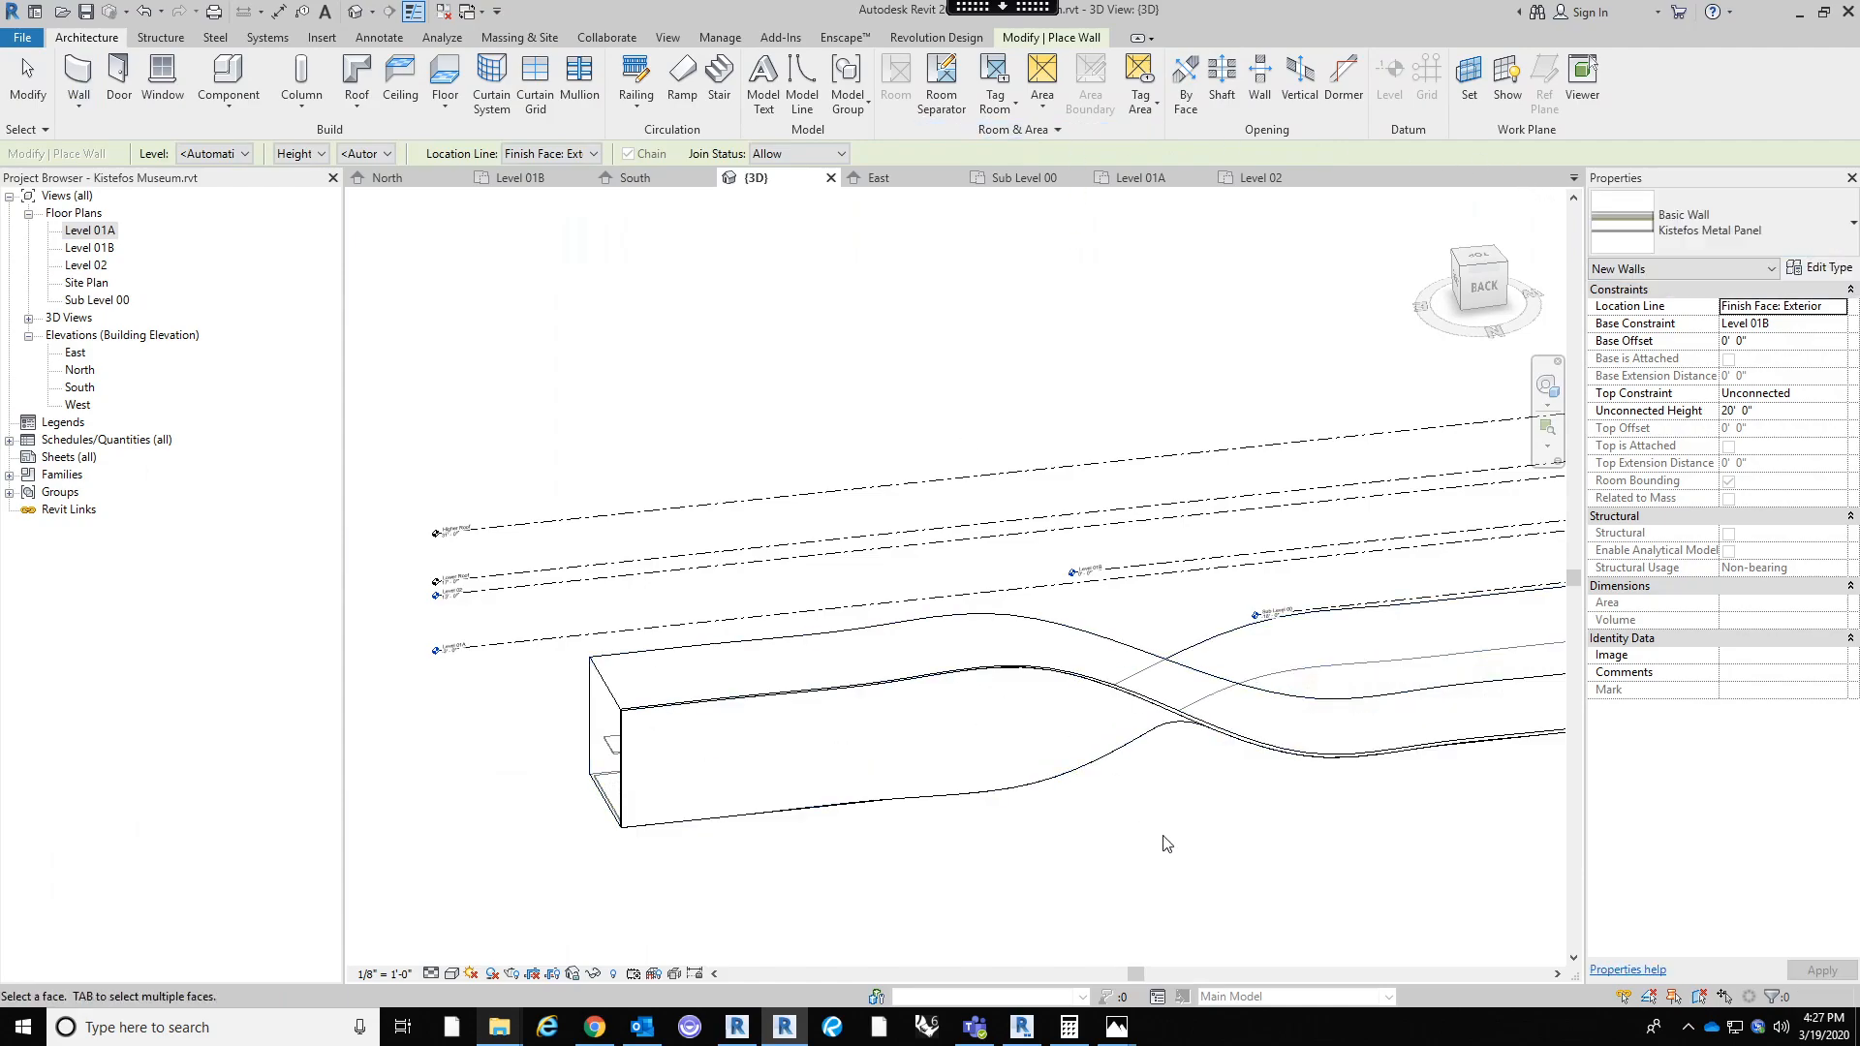
{"action": "scroll", "coordinate": [1166, 846], "scroll_direction": "down", "scroll_amount": 2}
{"action": "middle_click_drag", "start_coordinate": [1094, 843], "coordinate": [794, 804]}
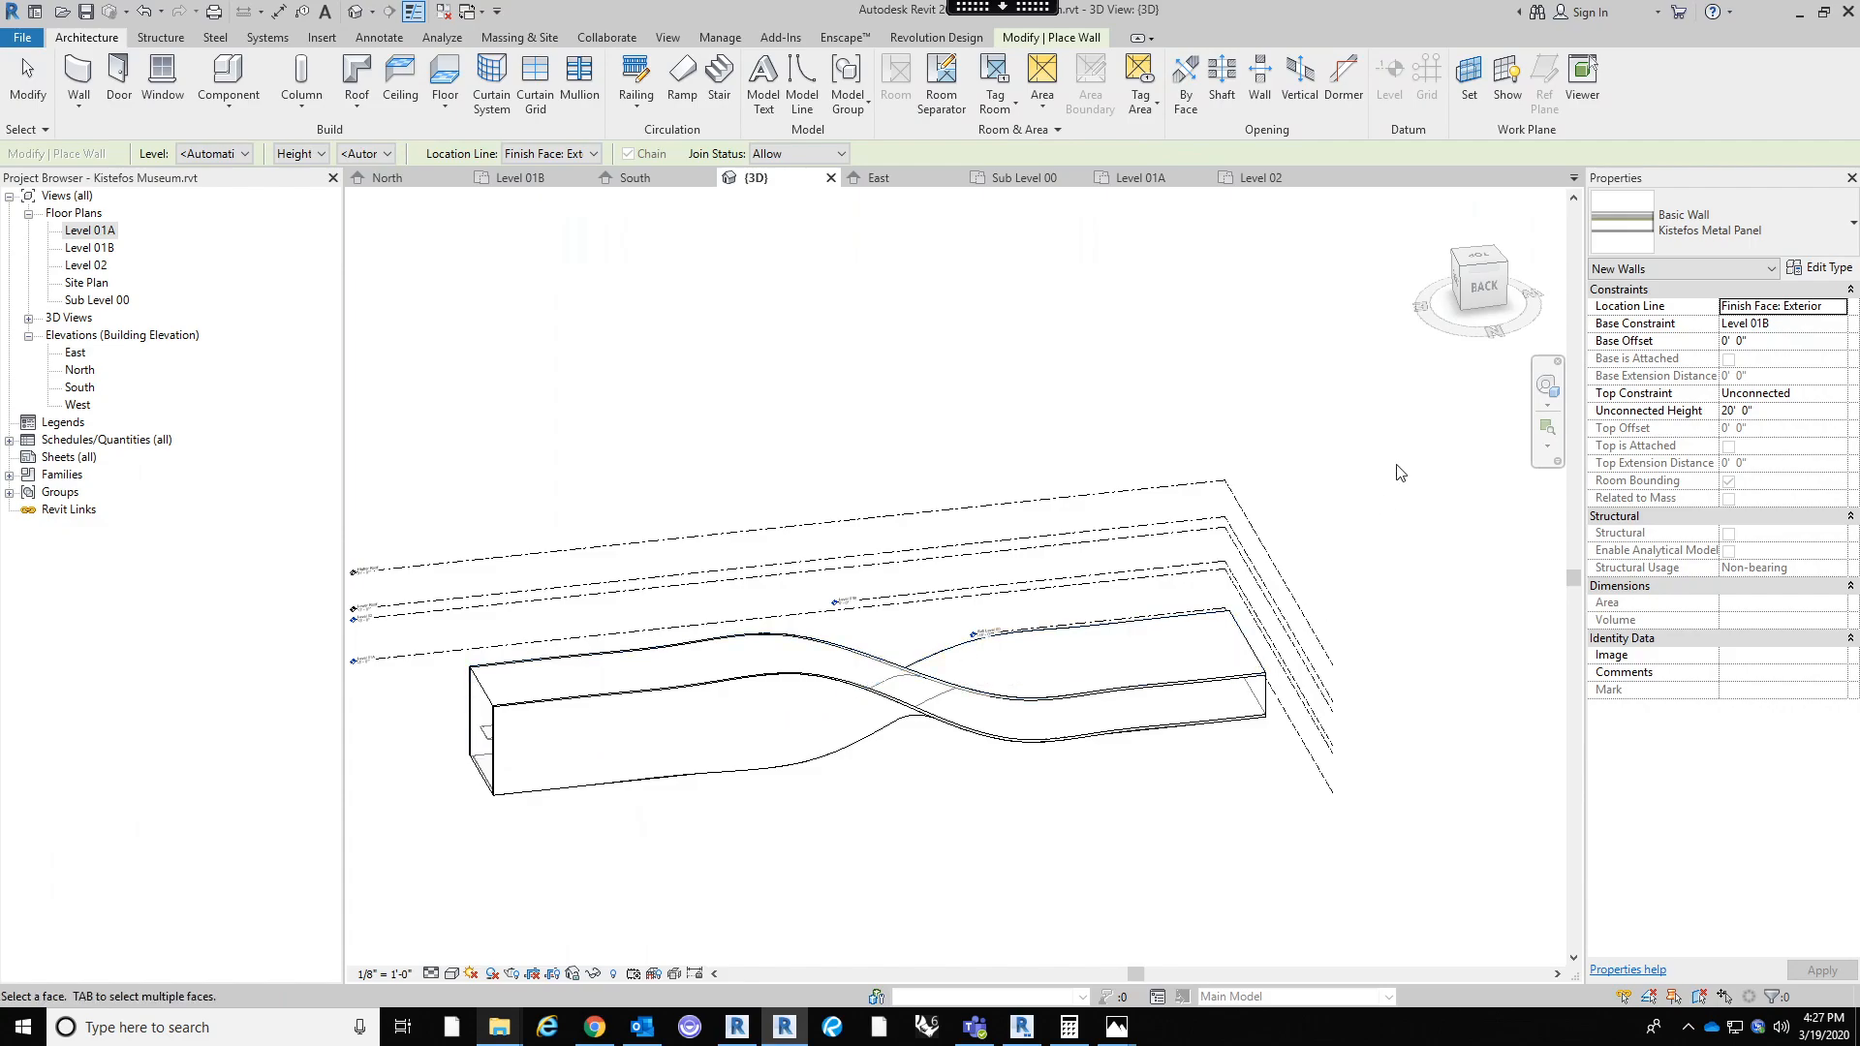
{"action": "left_click_drag", "start_coordinate": [1479, 293], "coordinate": [1547, 305]}
{"action": "mouse_move", "coordinate": [1405, 297]}
{"action": "left_mouse_down"}
{"action": "mouse_move", "coordinate": [1519, 281]}
{"action": "mouse_move", "coordinate": [1484, 293]}
{"action": "left_mouse_up"}
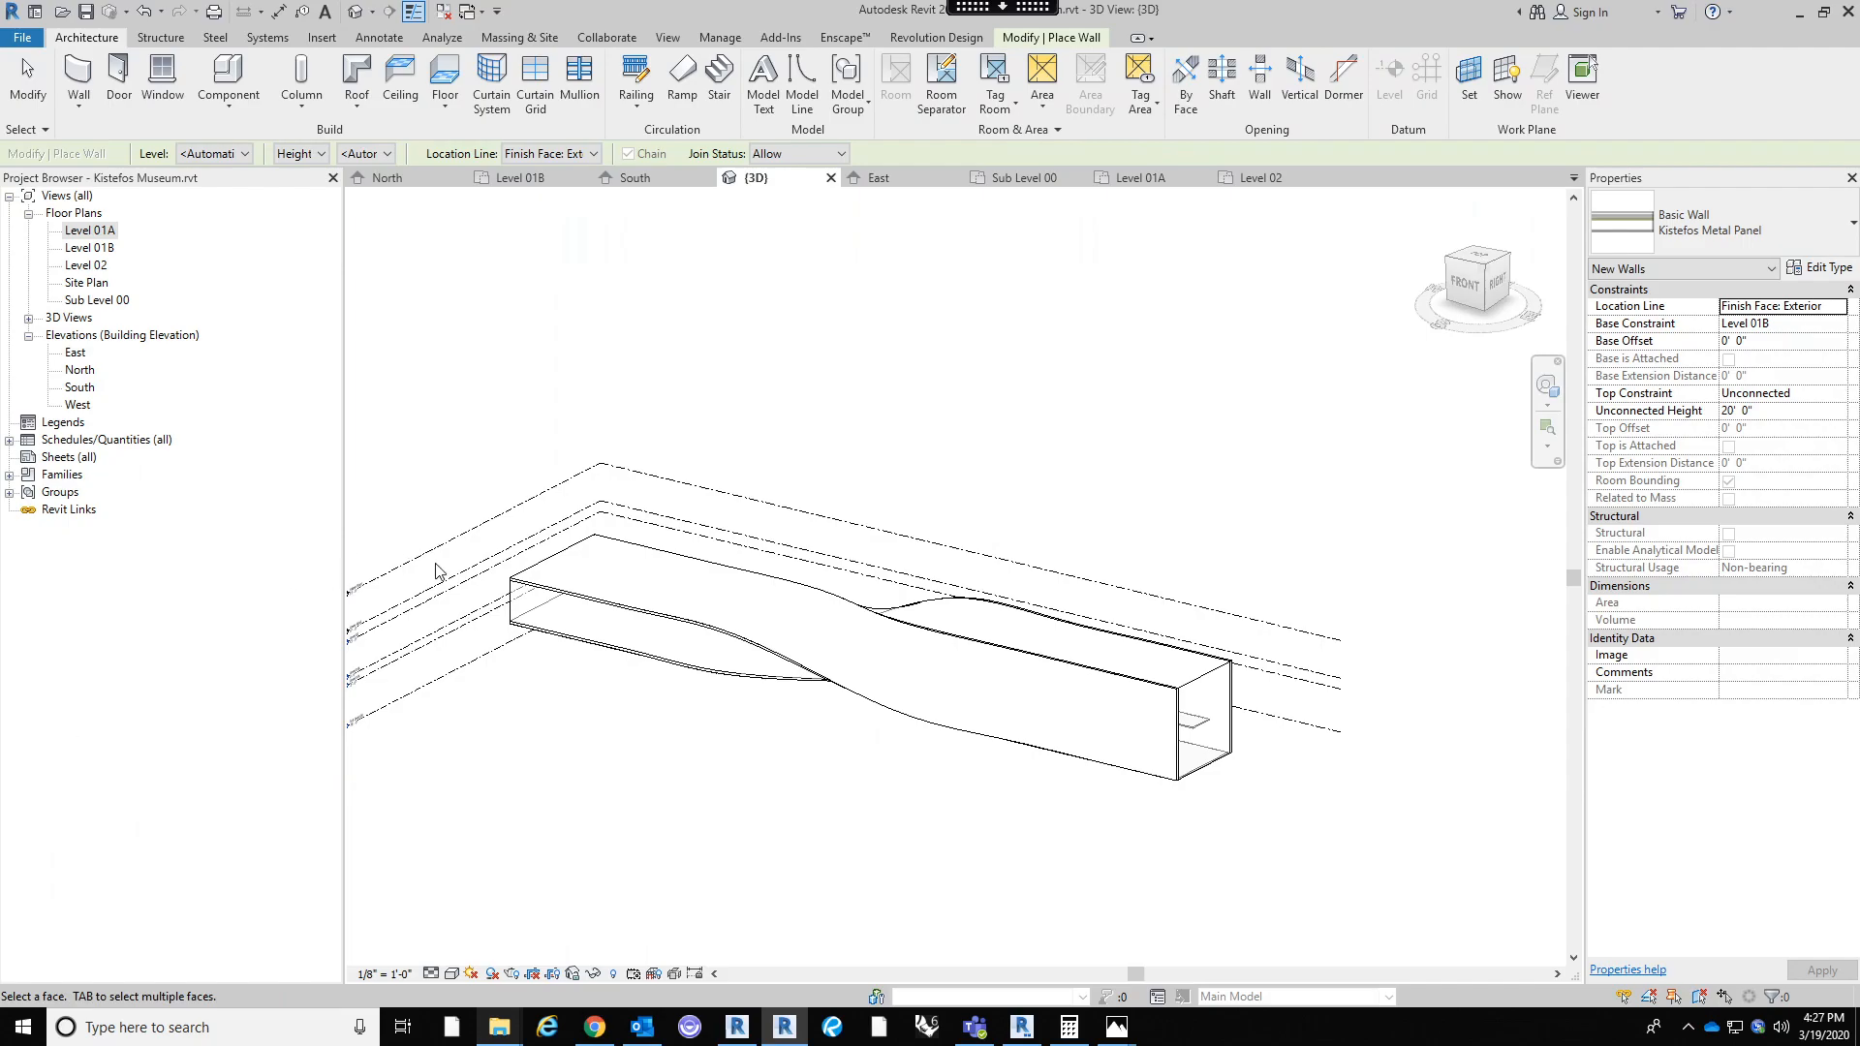
Display the 3D view with filled surfaces and place a Kistefos Metal Panel wall on the mass's remaining uncovered front-side face
{"action": "left_click", "coordinate": [452, 973]}
{"action": "left_click", "coordinate": [489, 944]}
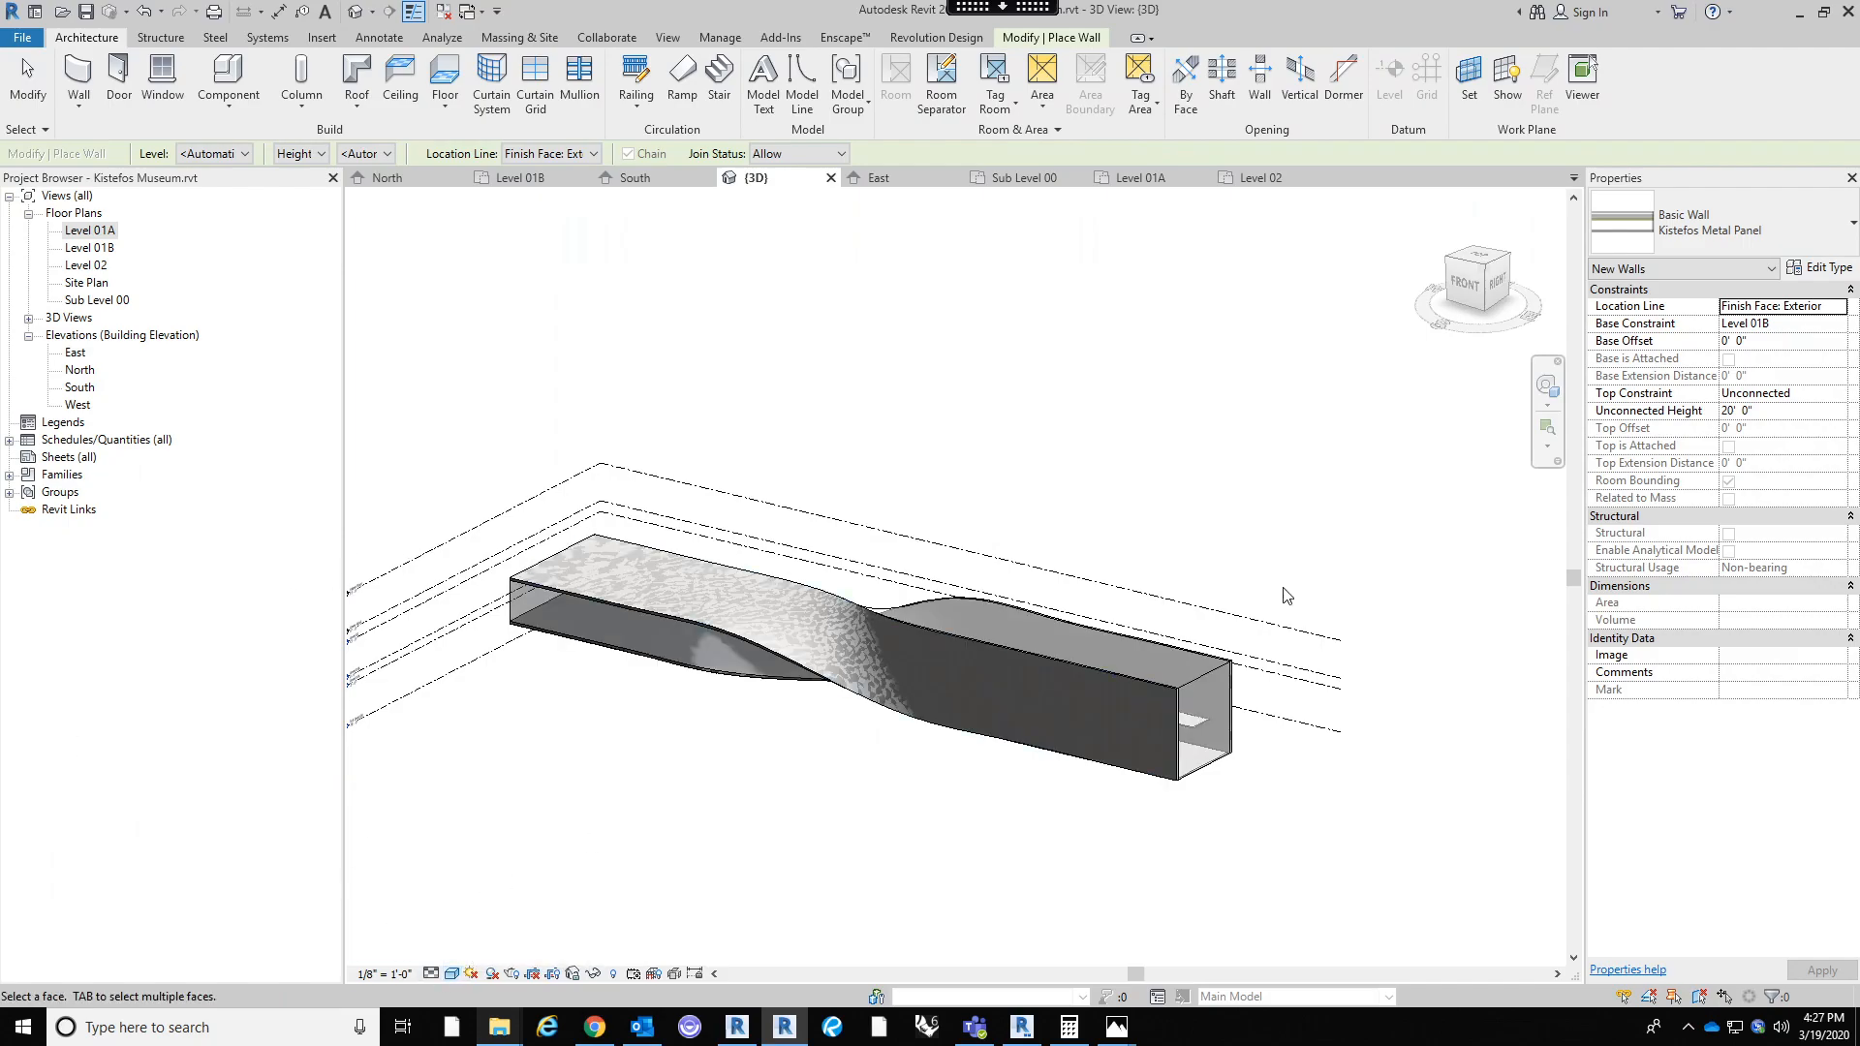
{"action": "mouse_move", "coordinate": [1497, 291]}
{"action": "left_mouse_down"}
{"action": "mouse_move", "coordinate": [1379, 304]}
{"action": "mouse_move", "coordinate": [1323, 277]}
{"action": "mouse_move", "coordinate": [1364, 242]}
{"action": "mouse_move", "coordinate": [1376, 192]}
{"action": "mouse_move", "coordinate": [1395, 254]}
{"action": "mouse_move", "coordinate": [1486, 273]}
{"action": "mouse_move", "coordinate": [1496, 326]}
{"action": "left_mouse_up"}
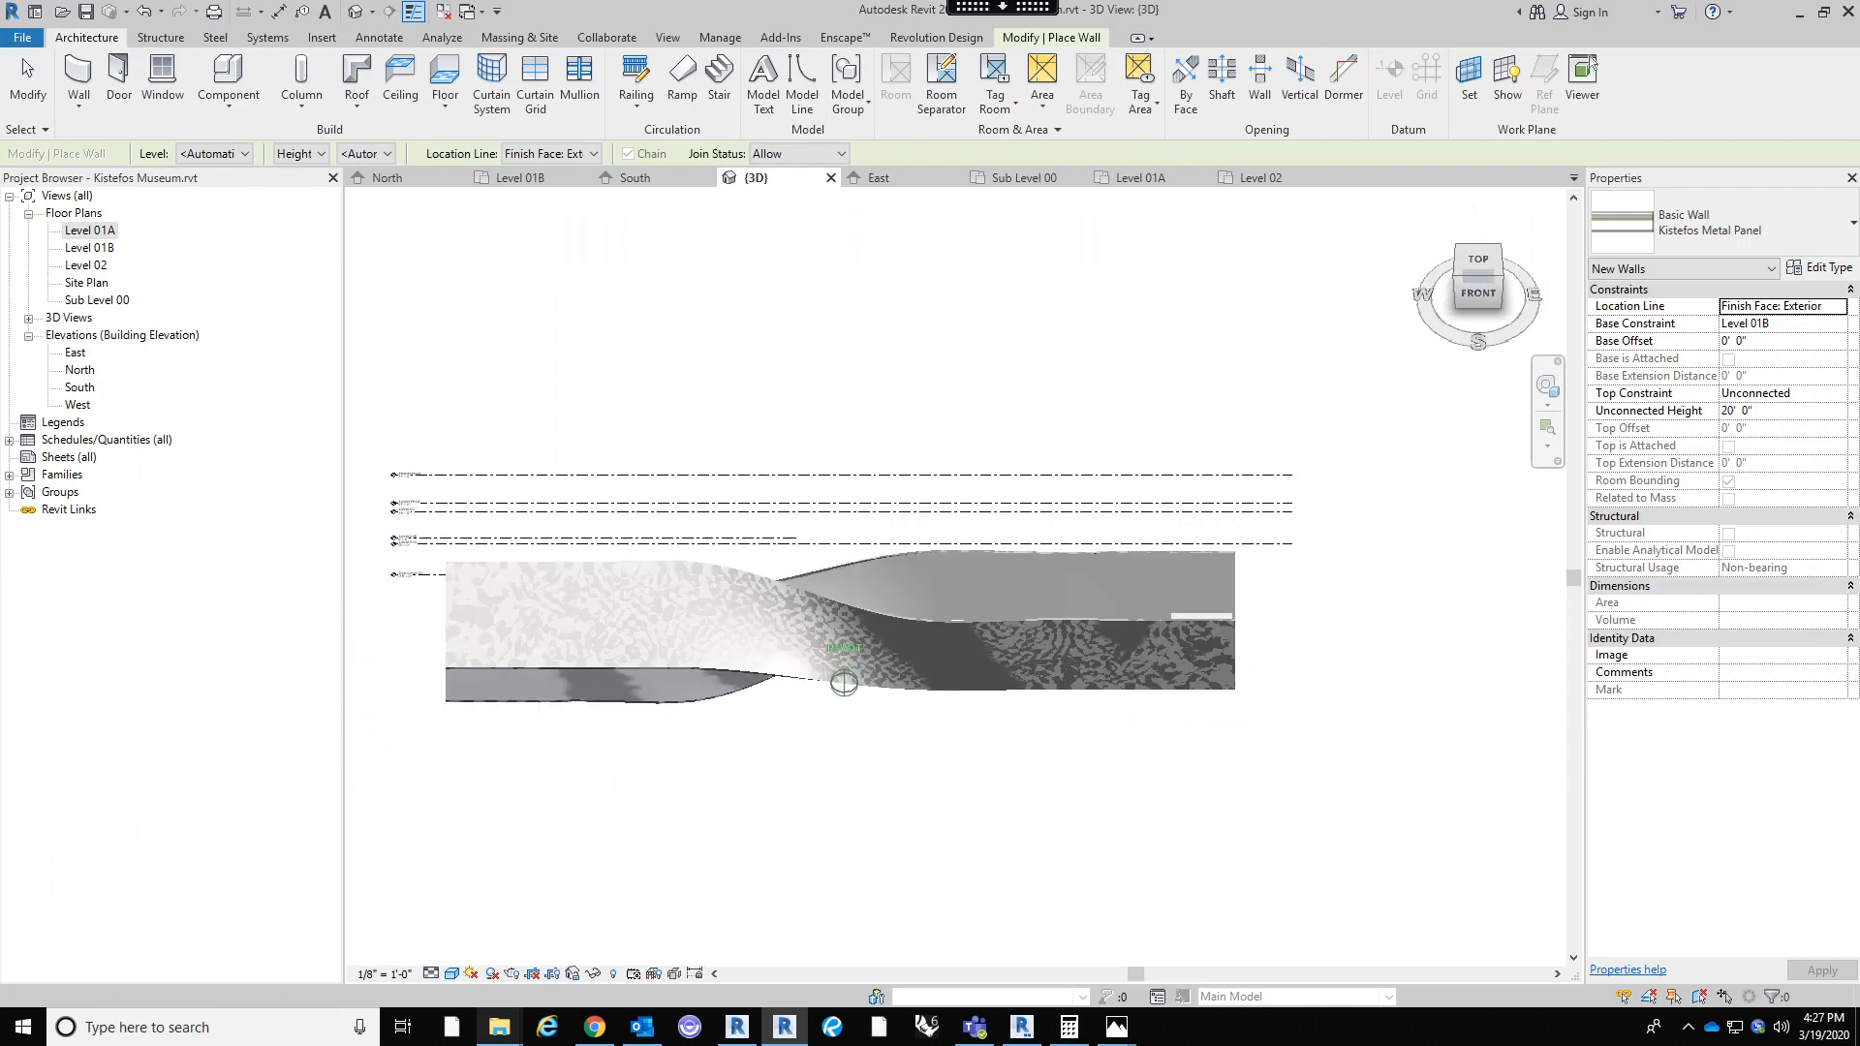
{"action": "scroll", "coordinate": [1183, 739], "scroll_direction": "down", "scroll_amount": 2}
{"action": "scroll", "coordinate": [726, 739], "scroll_direction": "up", "scroll_amount": 4}
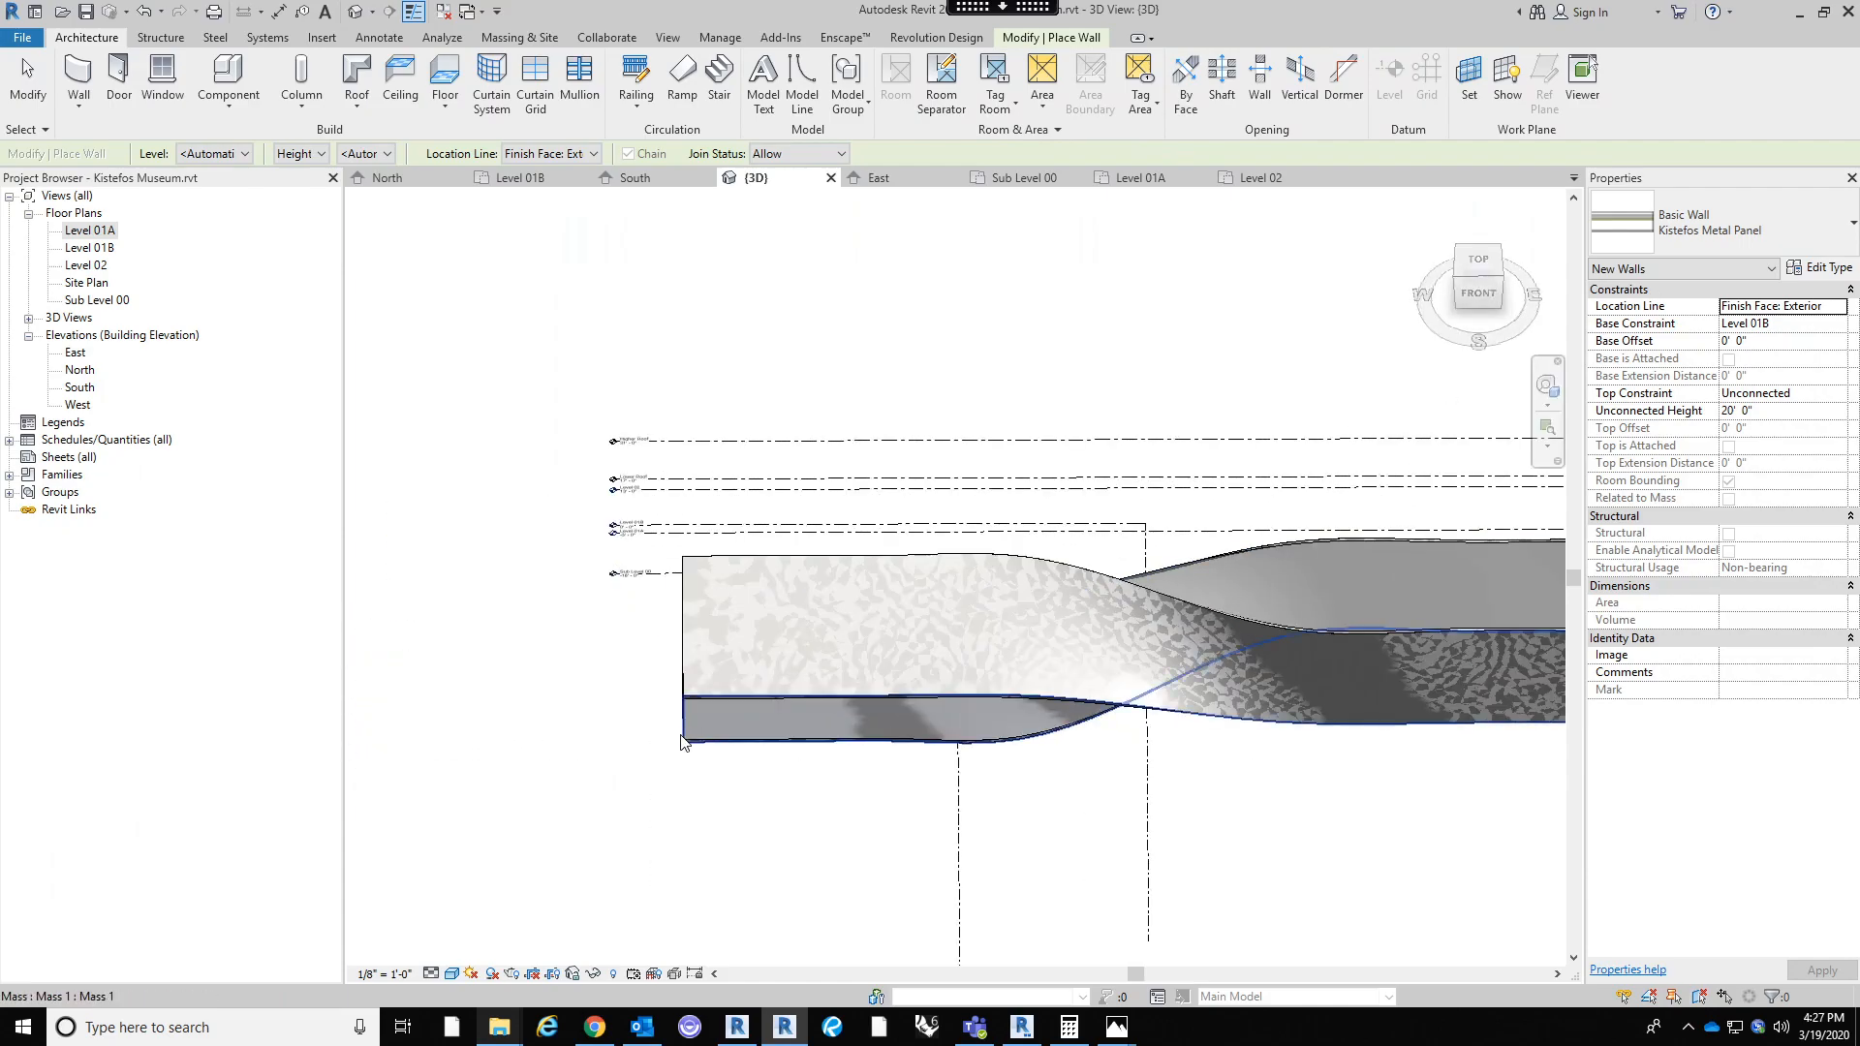
{"action": "scroll", "coordinate": [666, 816], "scroll_direction": "down", "scroll_amount": 2}
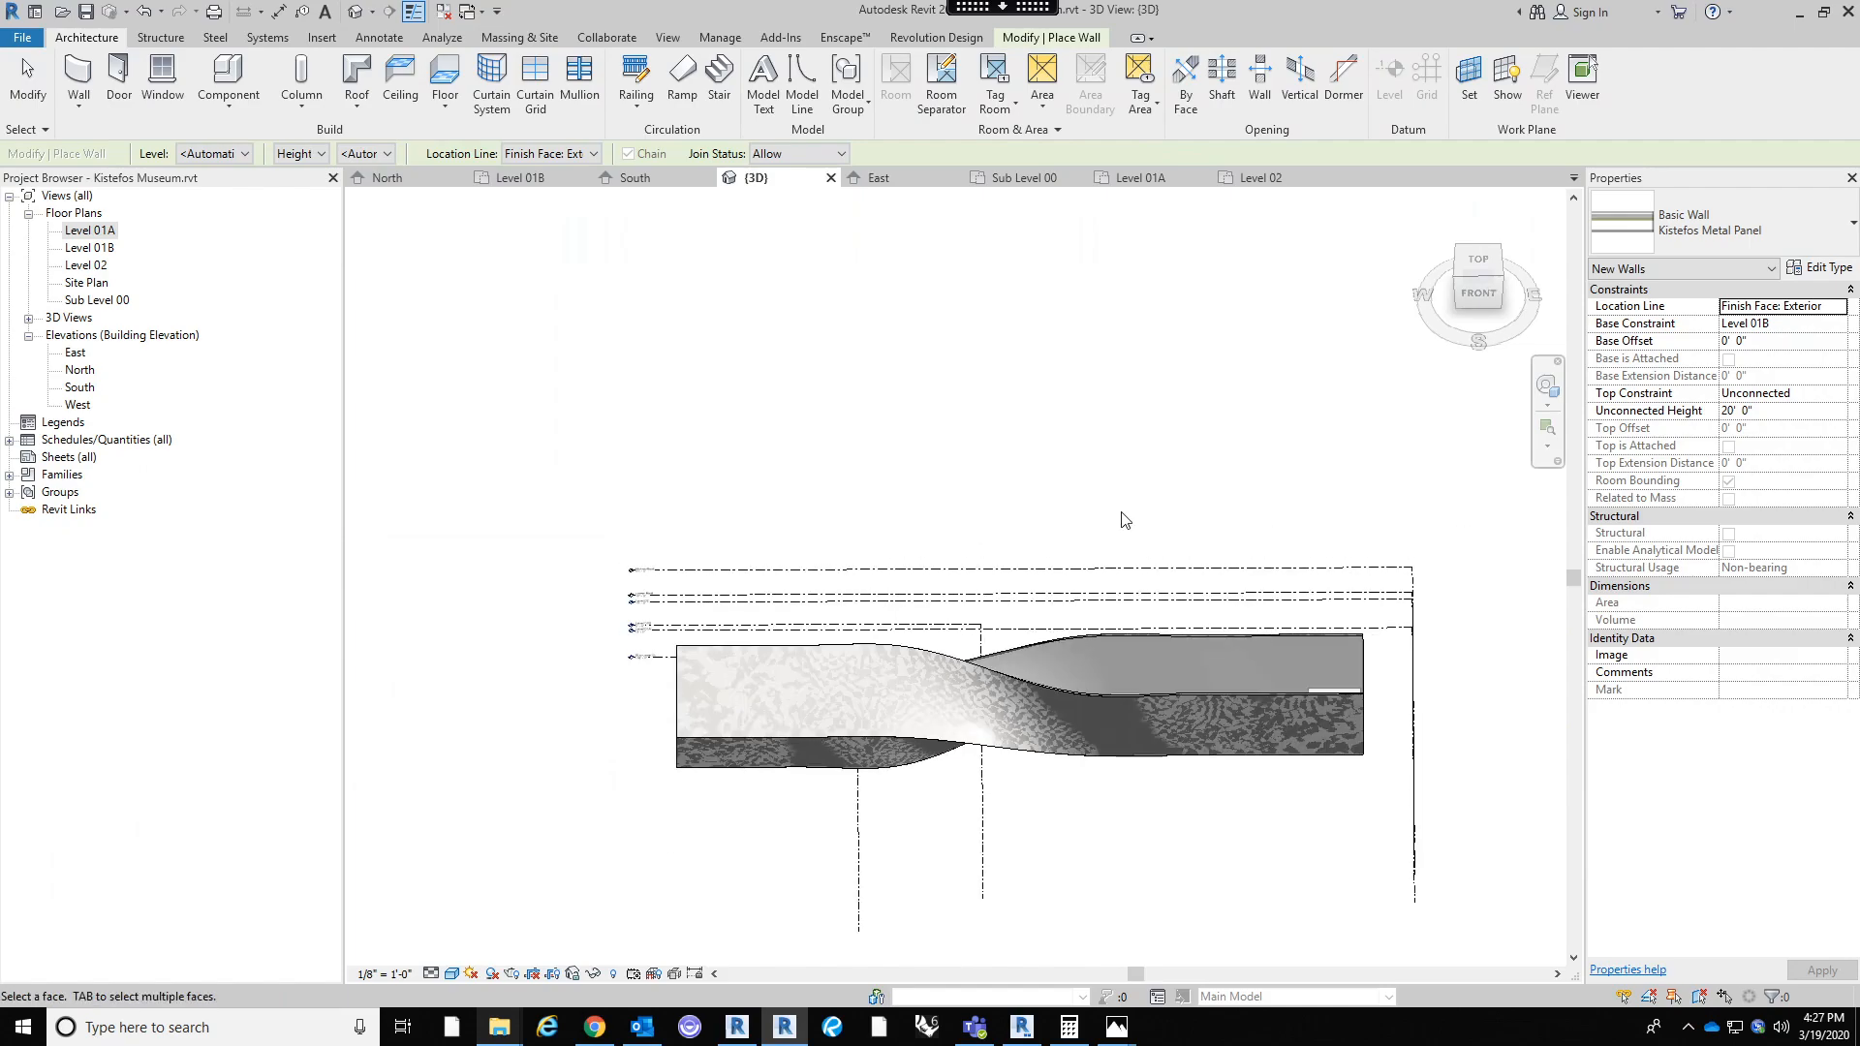
{"action": "mouse_move", "coordinate": [1489, 426]}
{"action": "middle_mouse_down", "text": "shift"}
{"action": "mouse_move", "coordinate": [1555, 200]}
{"action": "mouse_move", "coordinate": [1210, 206]}
{"action": "middle_mouse_up", "text": "shift"}
{"action": "mouse_move", "coordinate": [954, 186]}
{"action": "middle_mouse_down", "text": "shift"}
{"action": "mouse_move", "coordinate": [930, 186]}
{"action": "mouse_move", "coordinate": [916, 275]}
{"action": "middle_mouse_up", "text": "shift"}
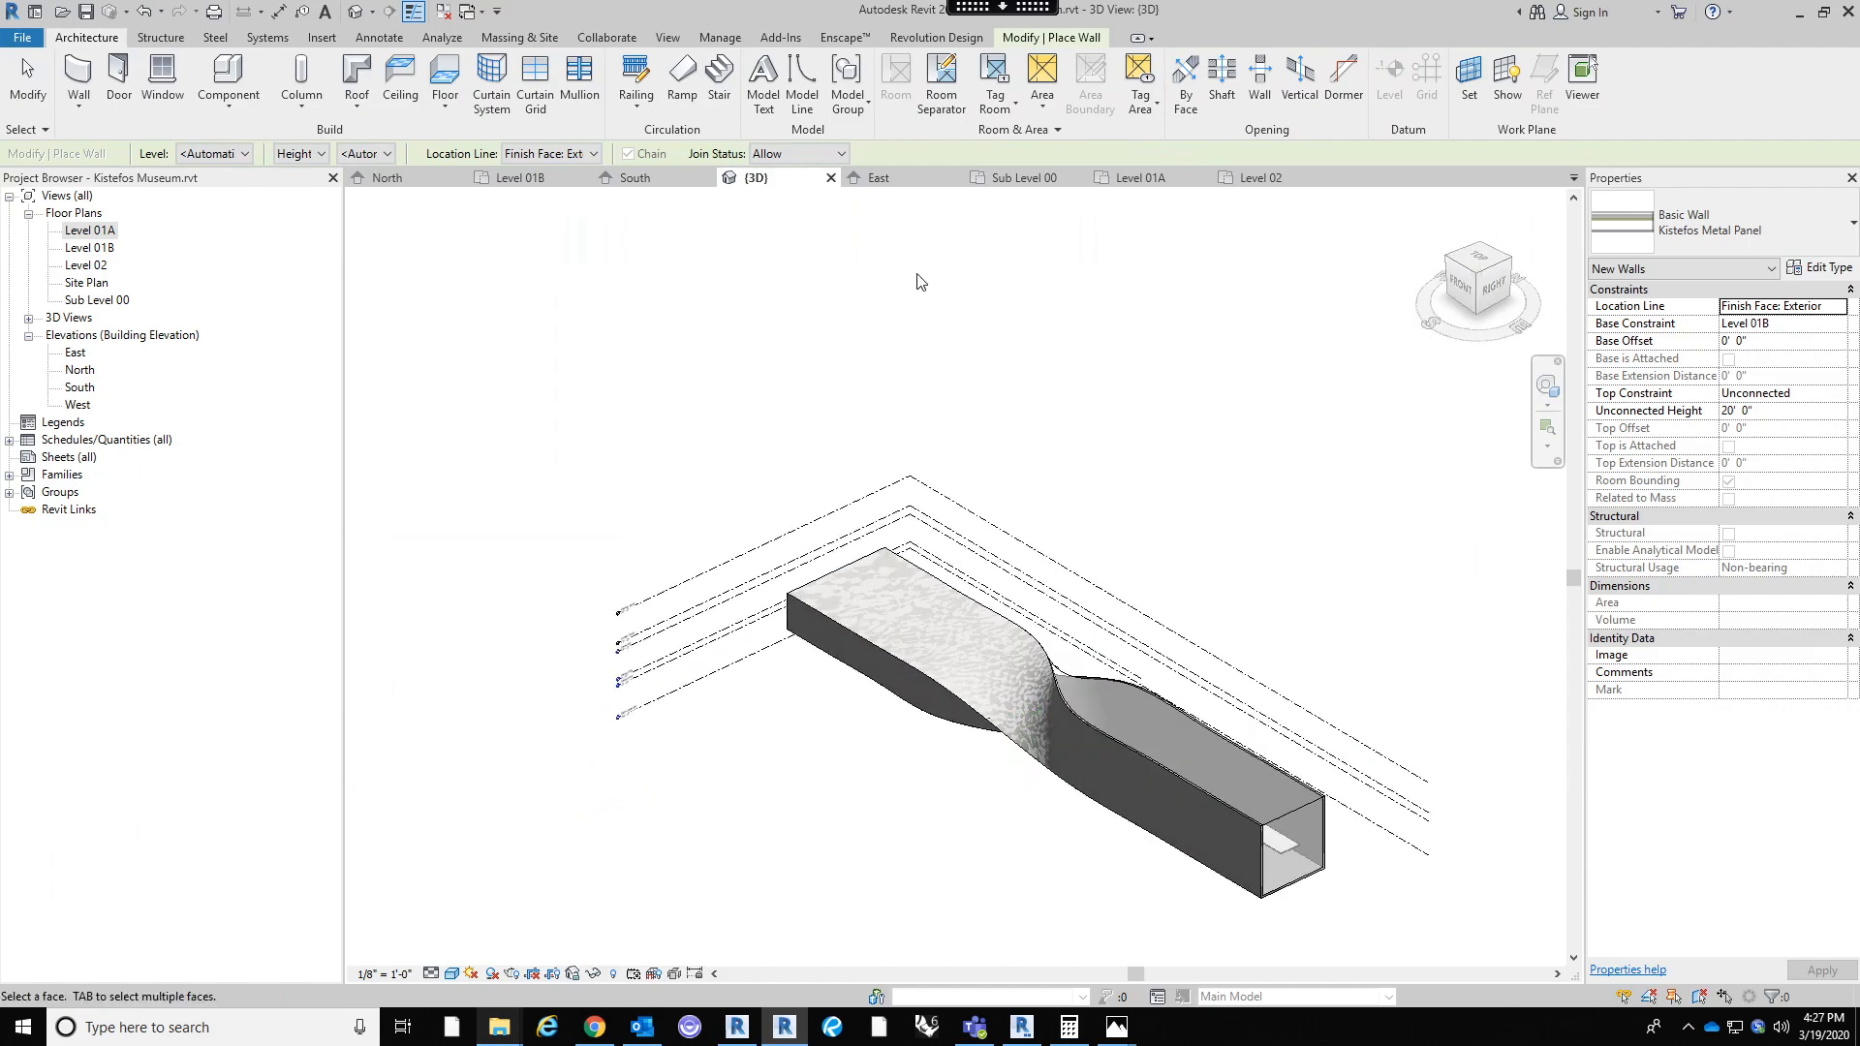
{"action": "key", "text": "Escape"}
{"action": "key", "text": "Escape"}
Start another Wall by Face placement on the mass and choose the Curtain Wall type for it
{"action": "scroll", "coordinate": [1078, 637], "scroll_direction": "up", "scroll_amount": 4}
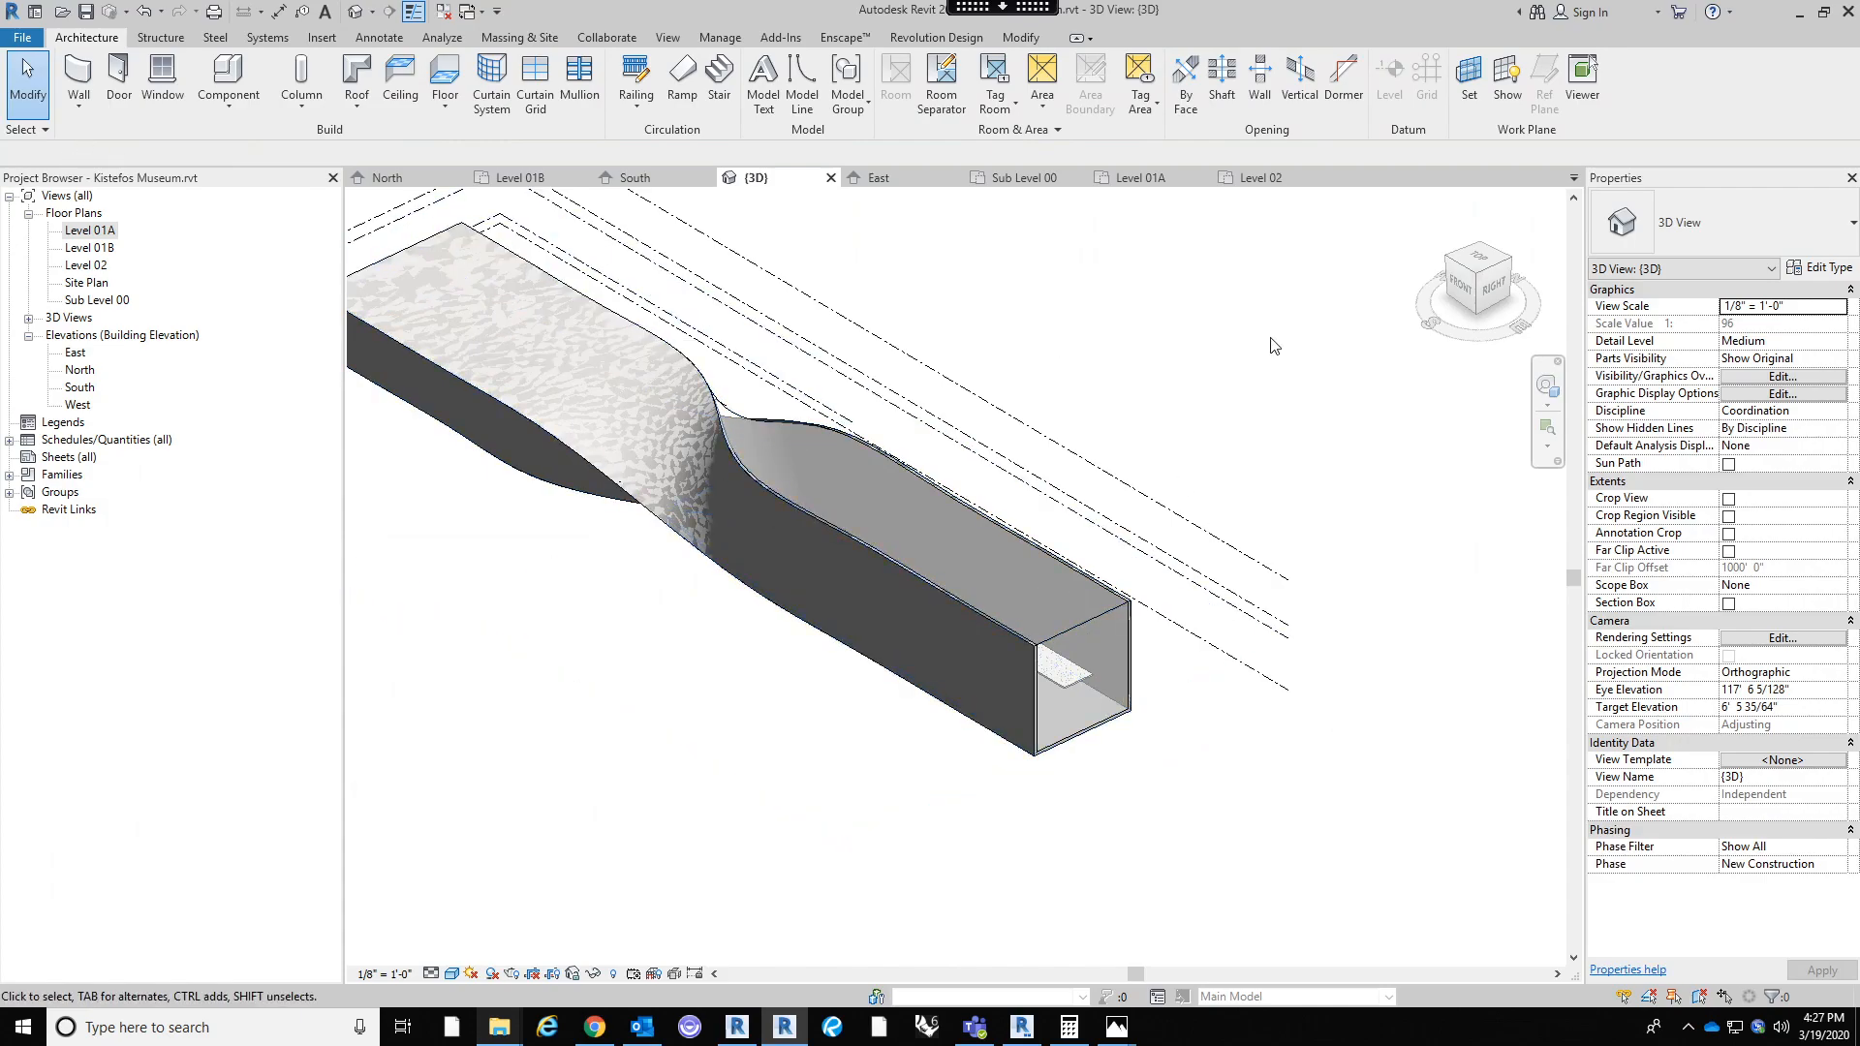
{"action": "left_click", "coordinate": [79, 104]}
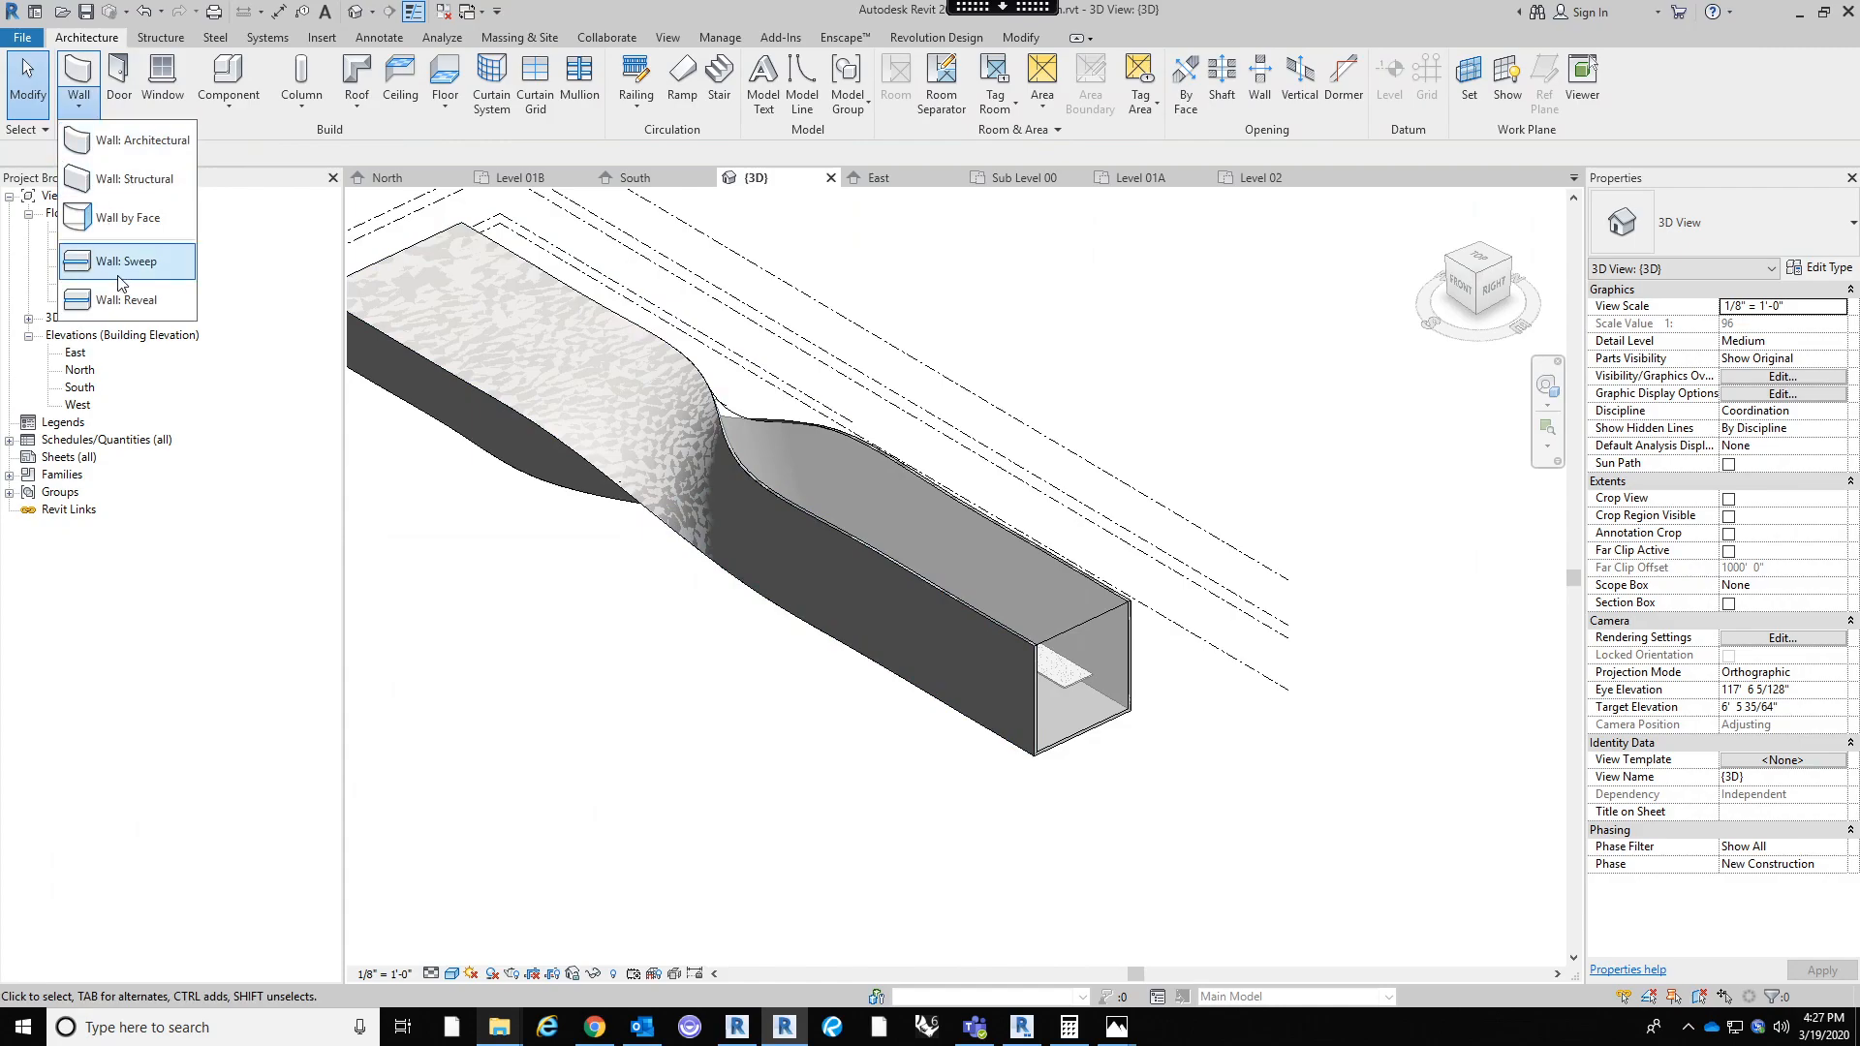
{"action": "left_click", "coordinate": [129, 234]}
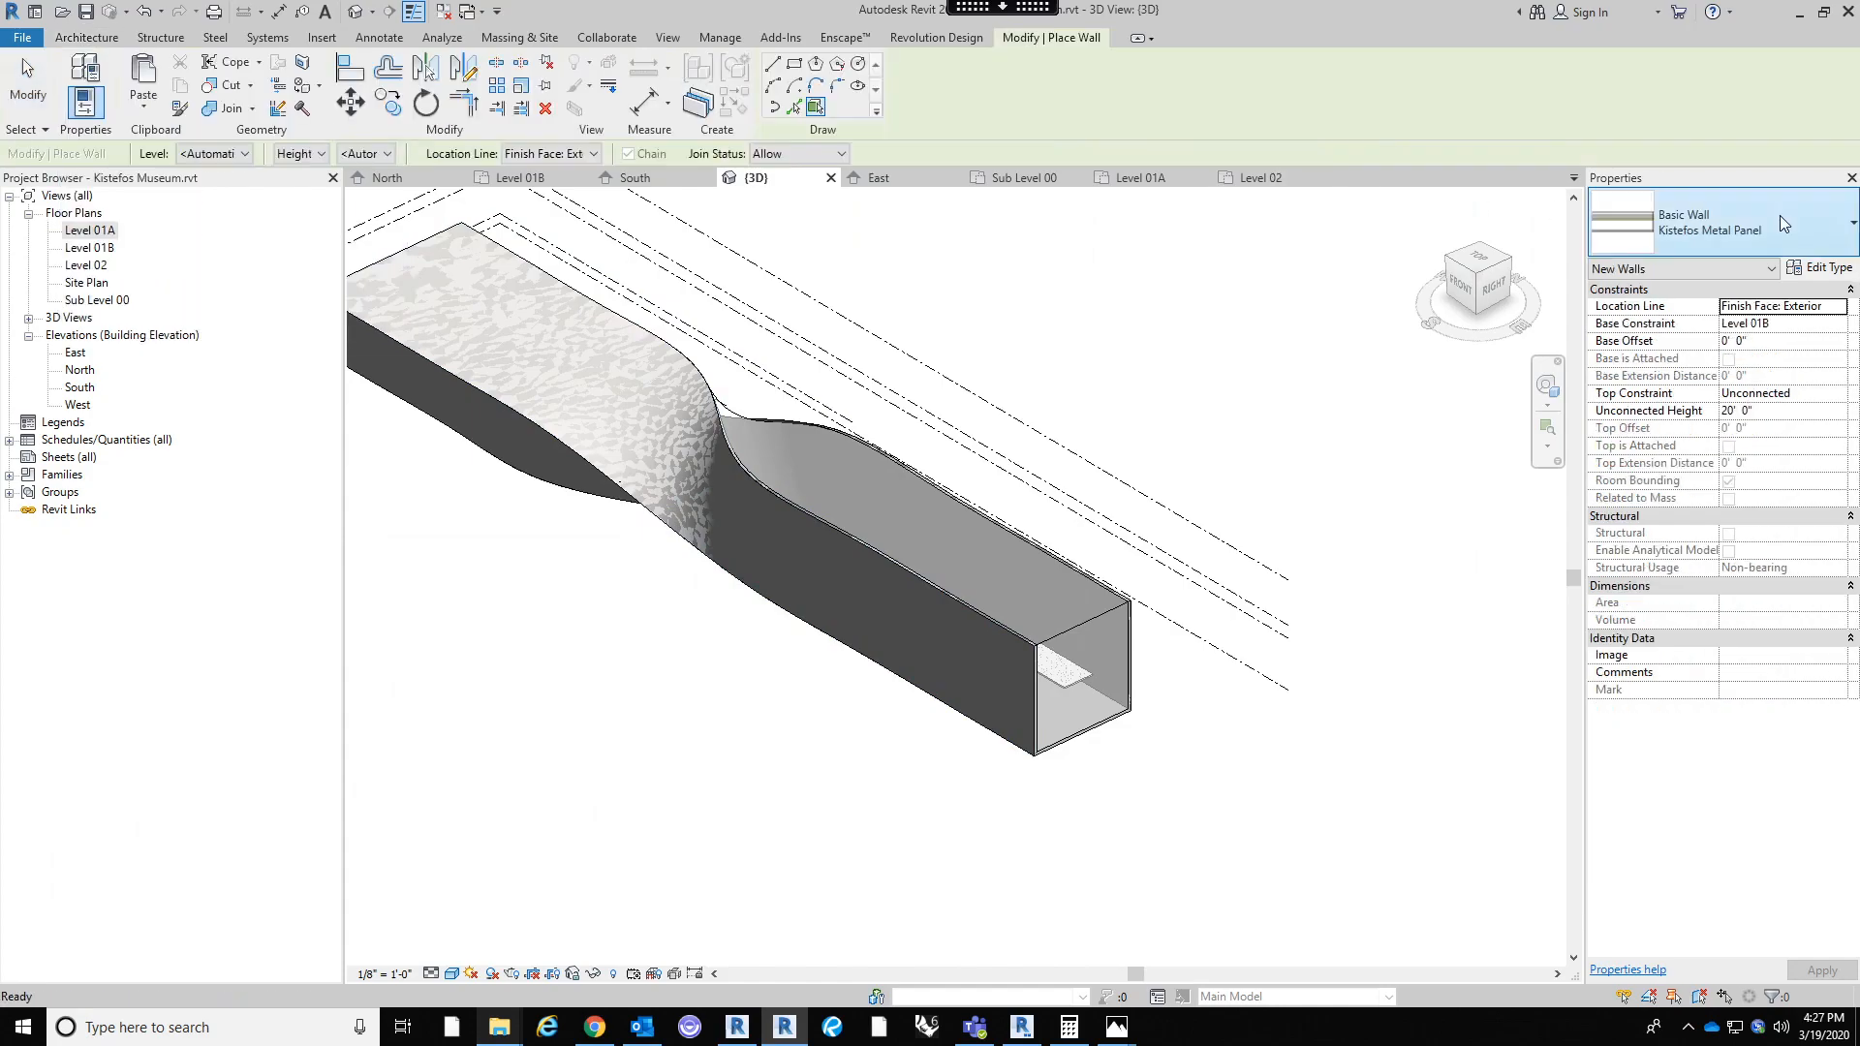
{"action": "left_click", "coordinate": [1767, 231]}
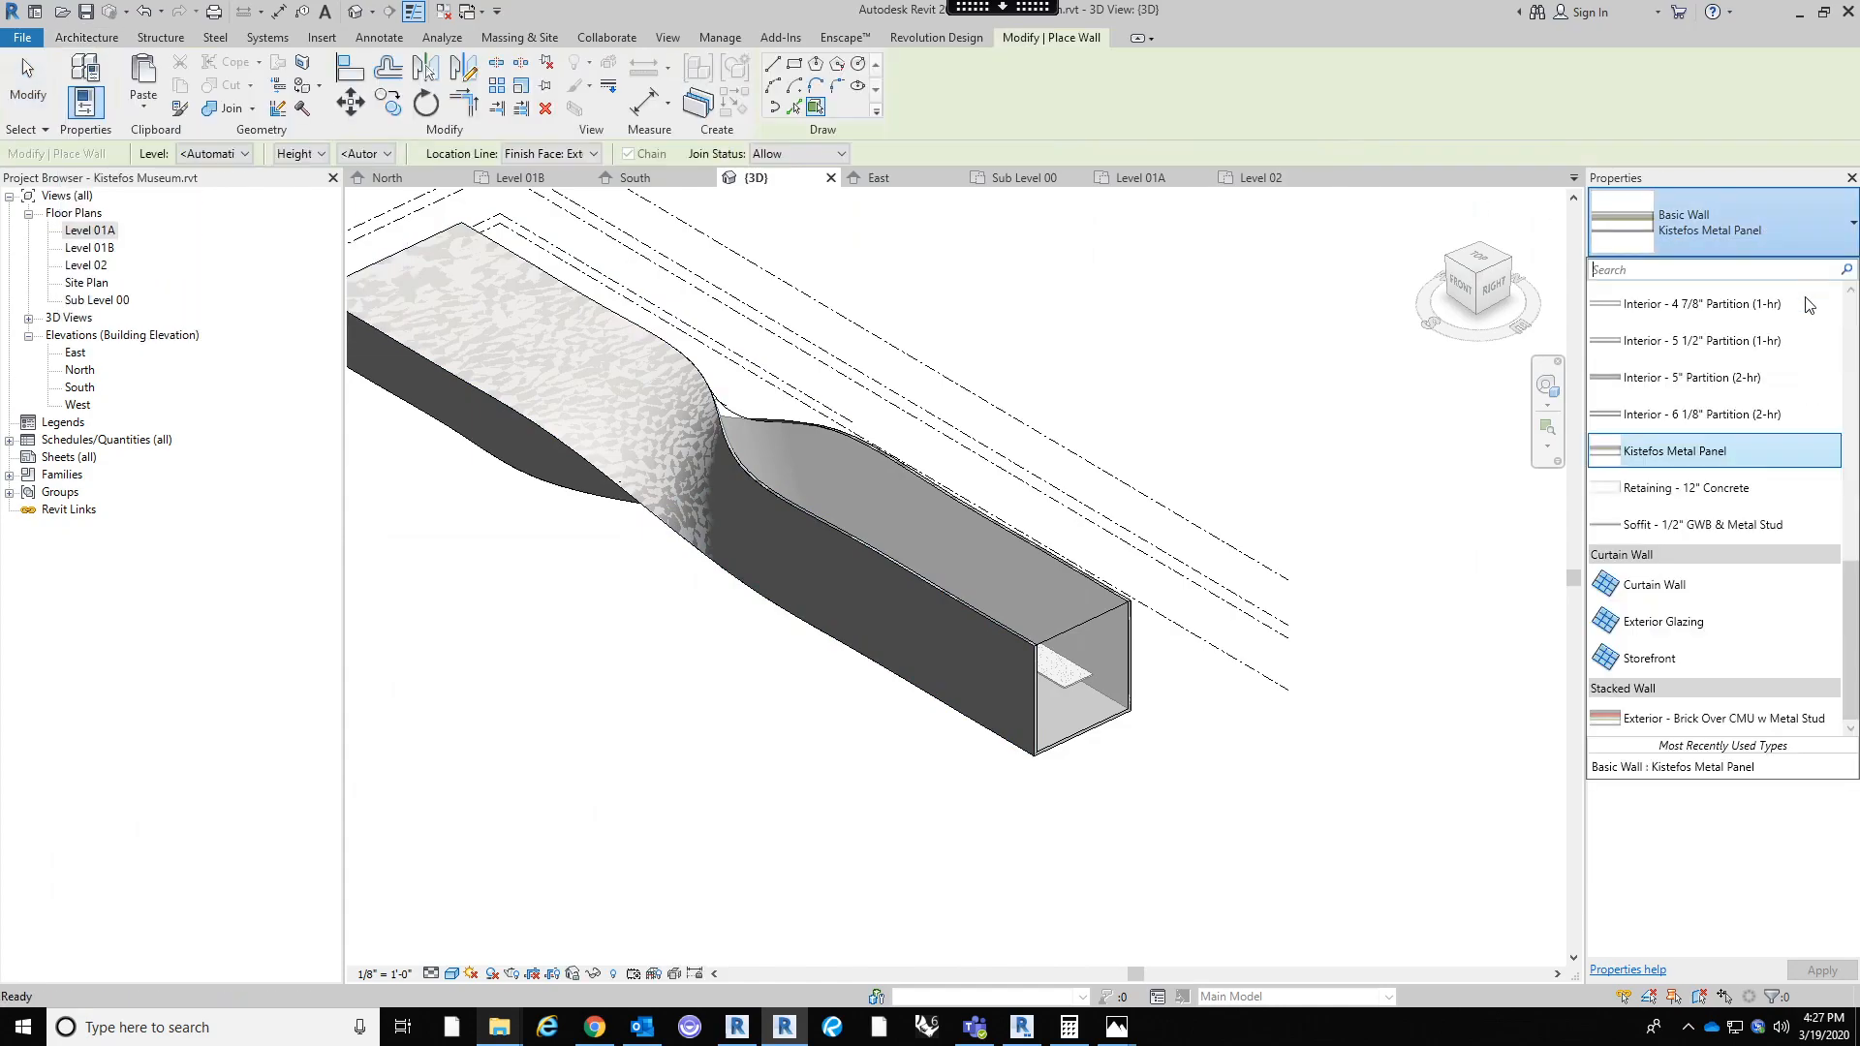
{"action": "left_click", "coordinate": [1744, 584]}
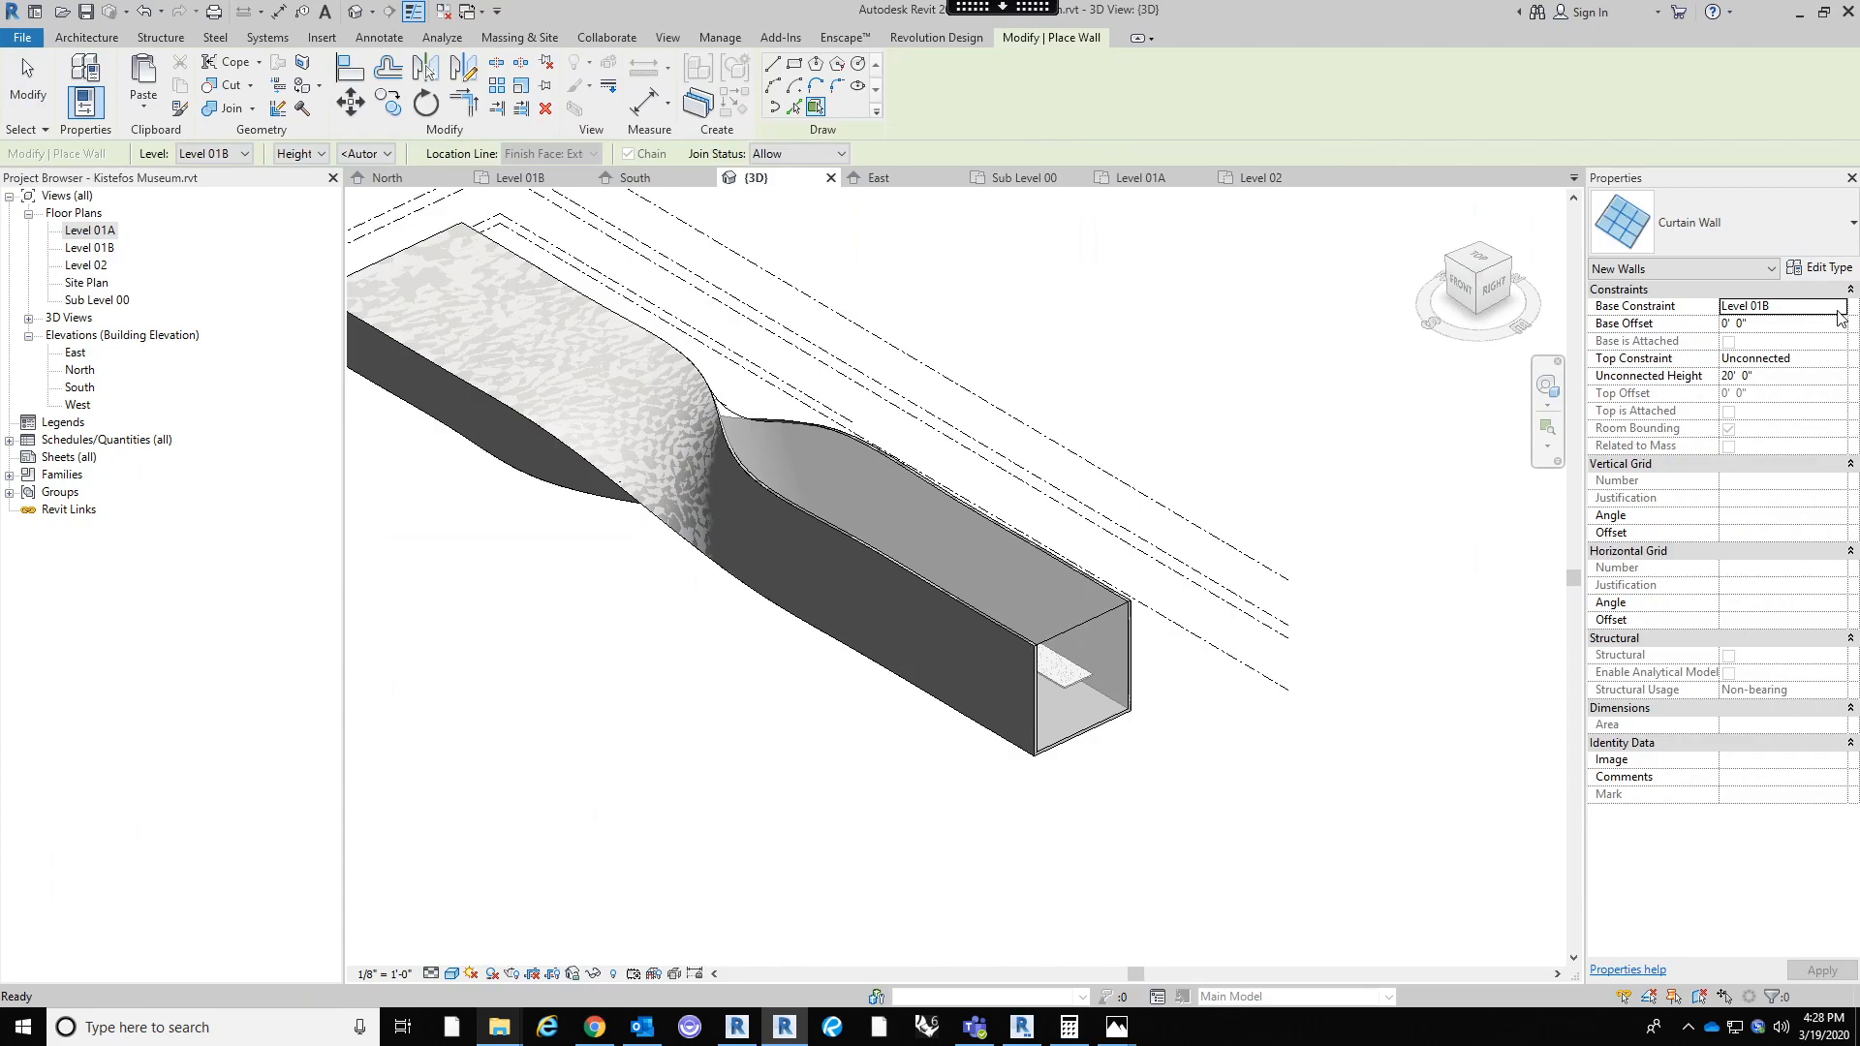
Set the Curtain Wall type's curtain panel to System Panel : Glazed and its vertical grid layout to Maximum Spacing
{"action": "left_click", "coordinate": [1819, 268]}
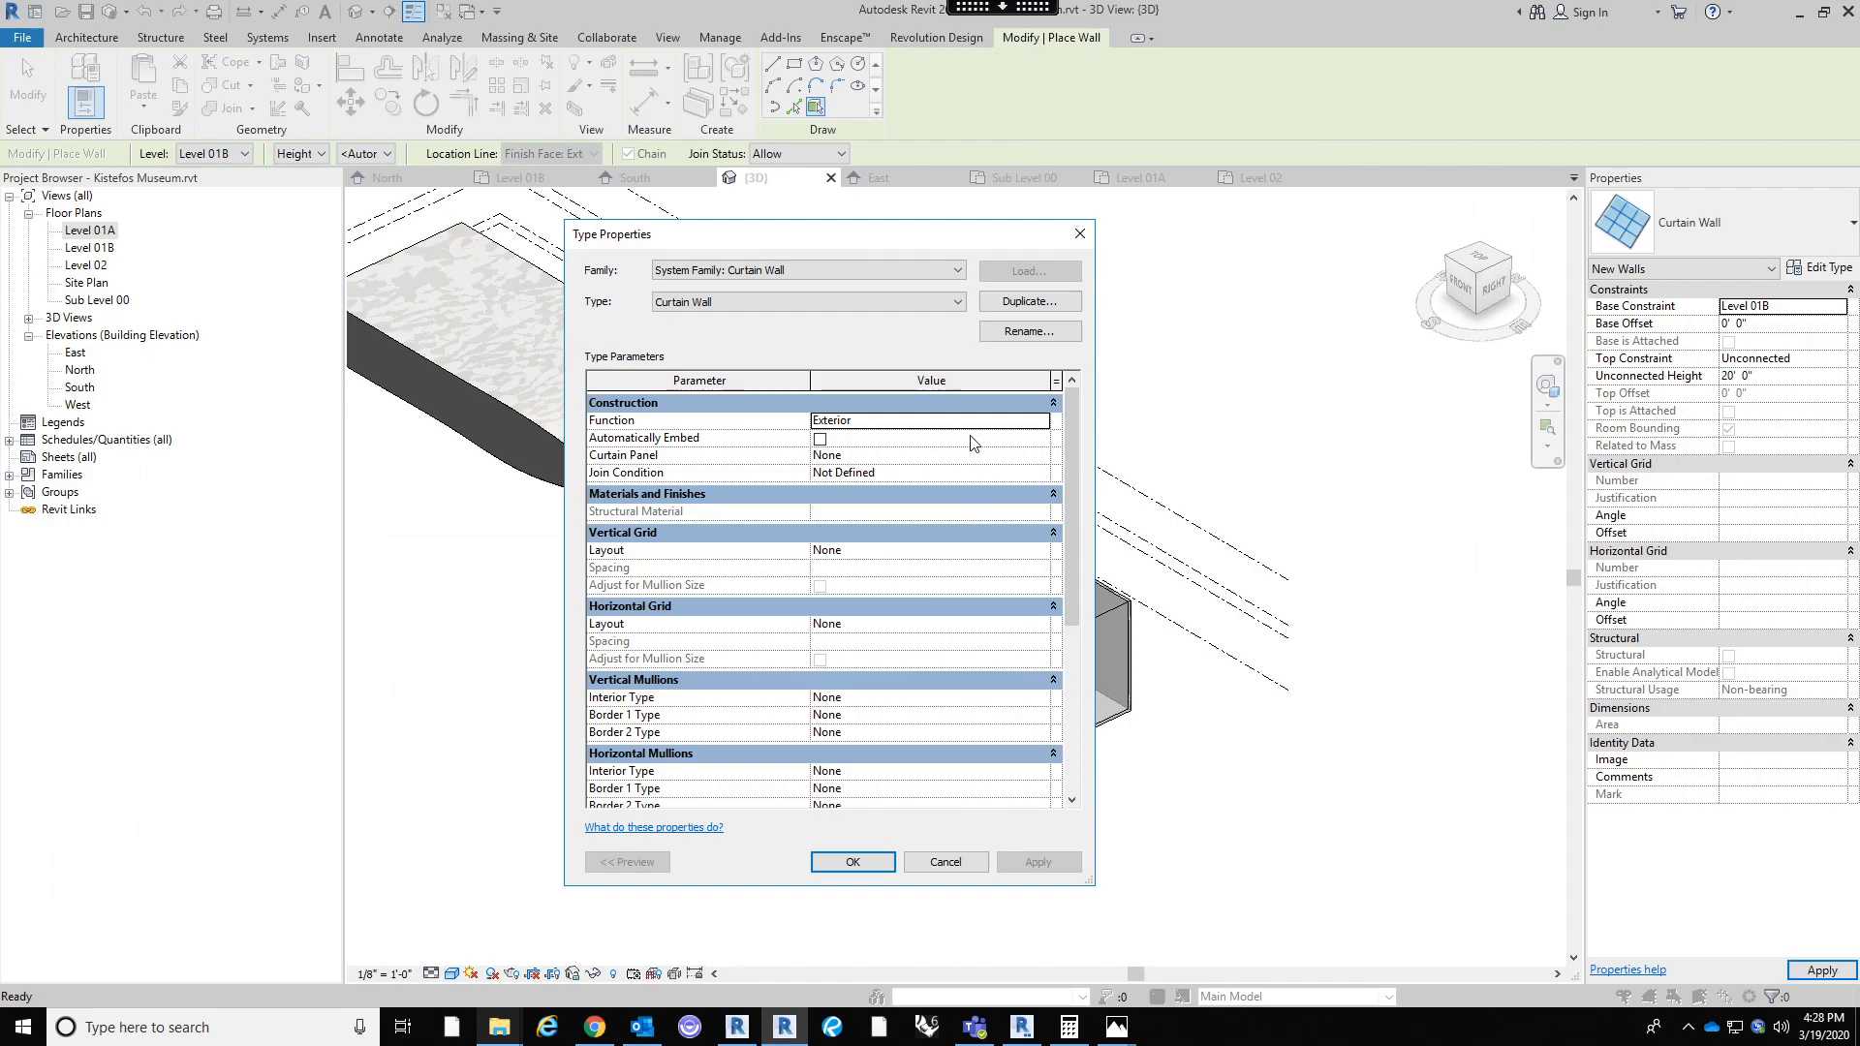
{"action": "left_click", "coordinate": [1042, 455]}
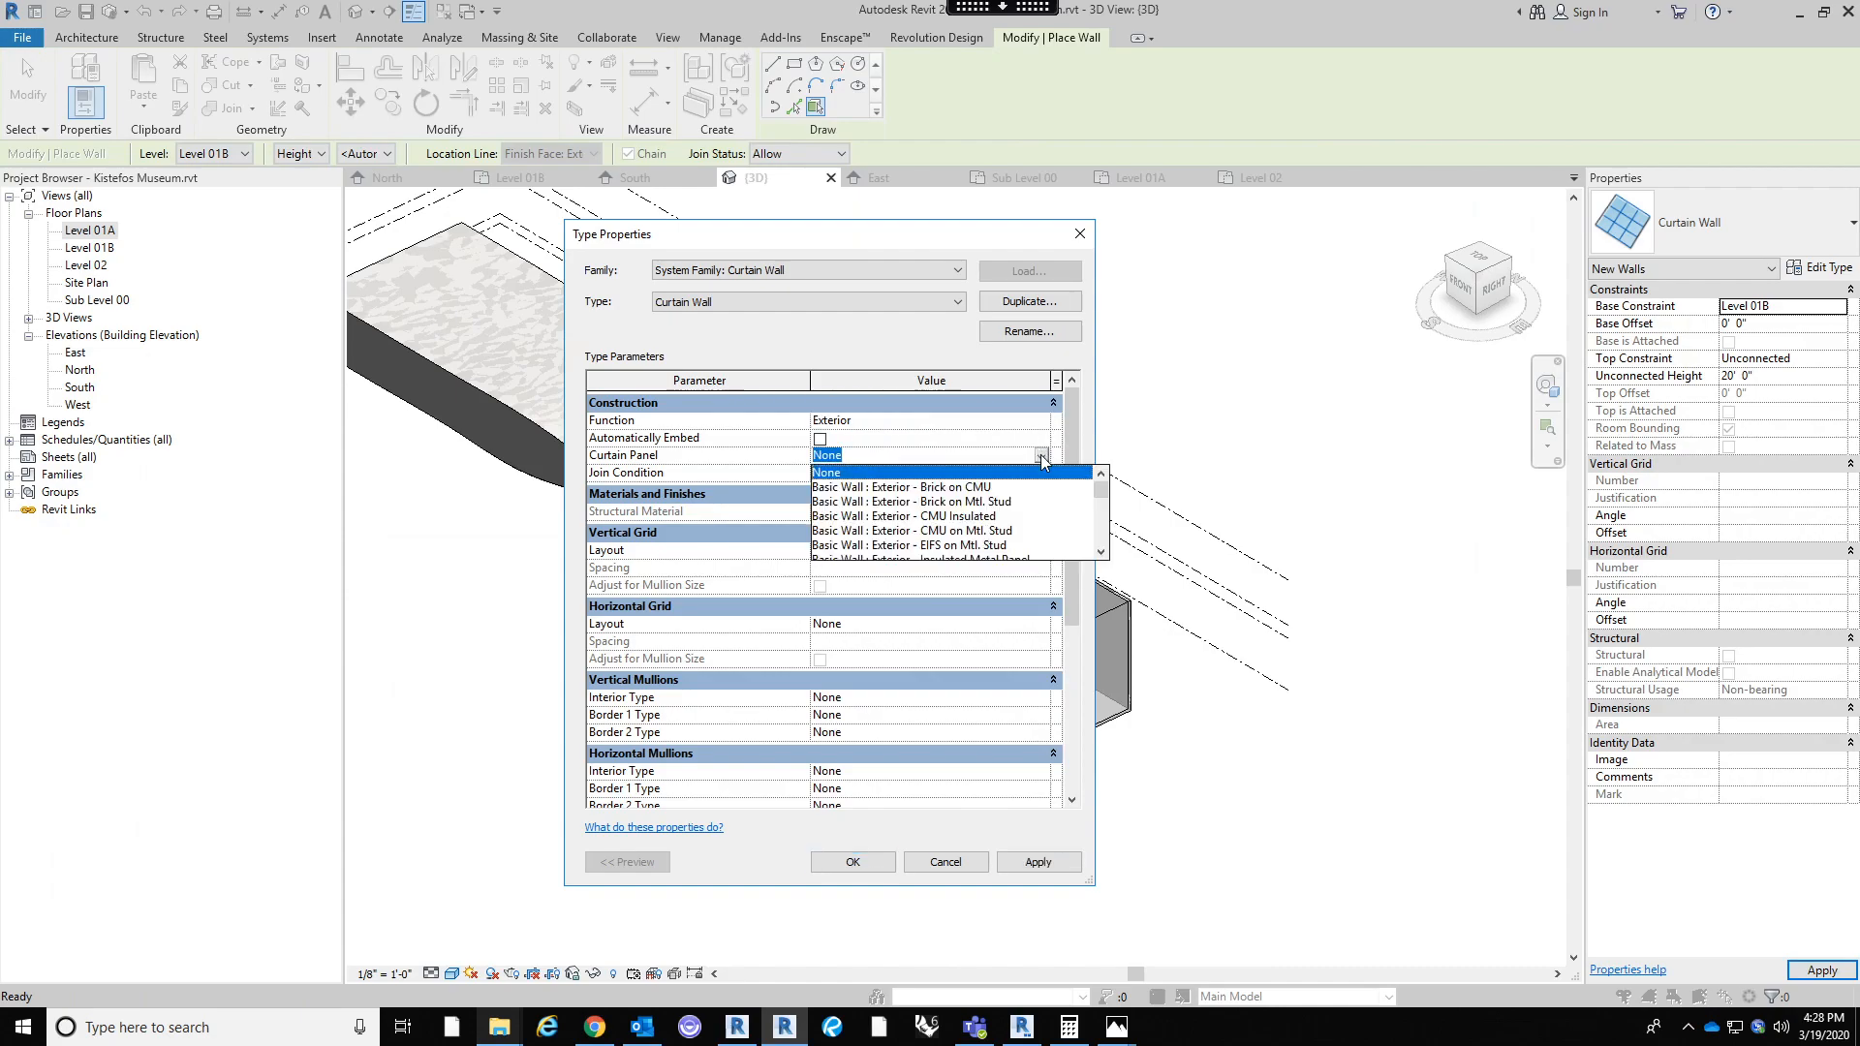
{"action": "left_click_drag", "start_coordinate": [1101, 489], "coordinate": [1101, 538]}
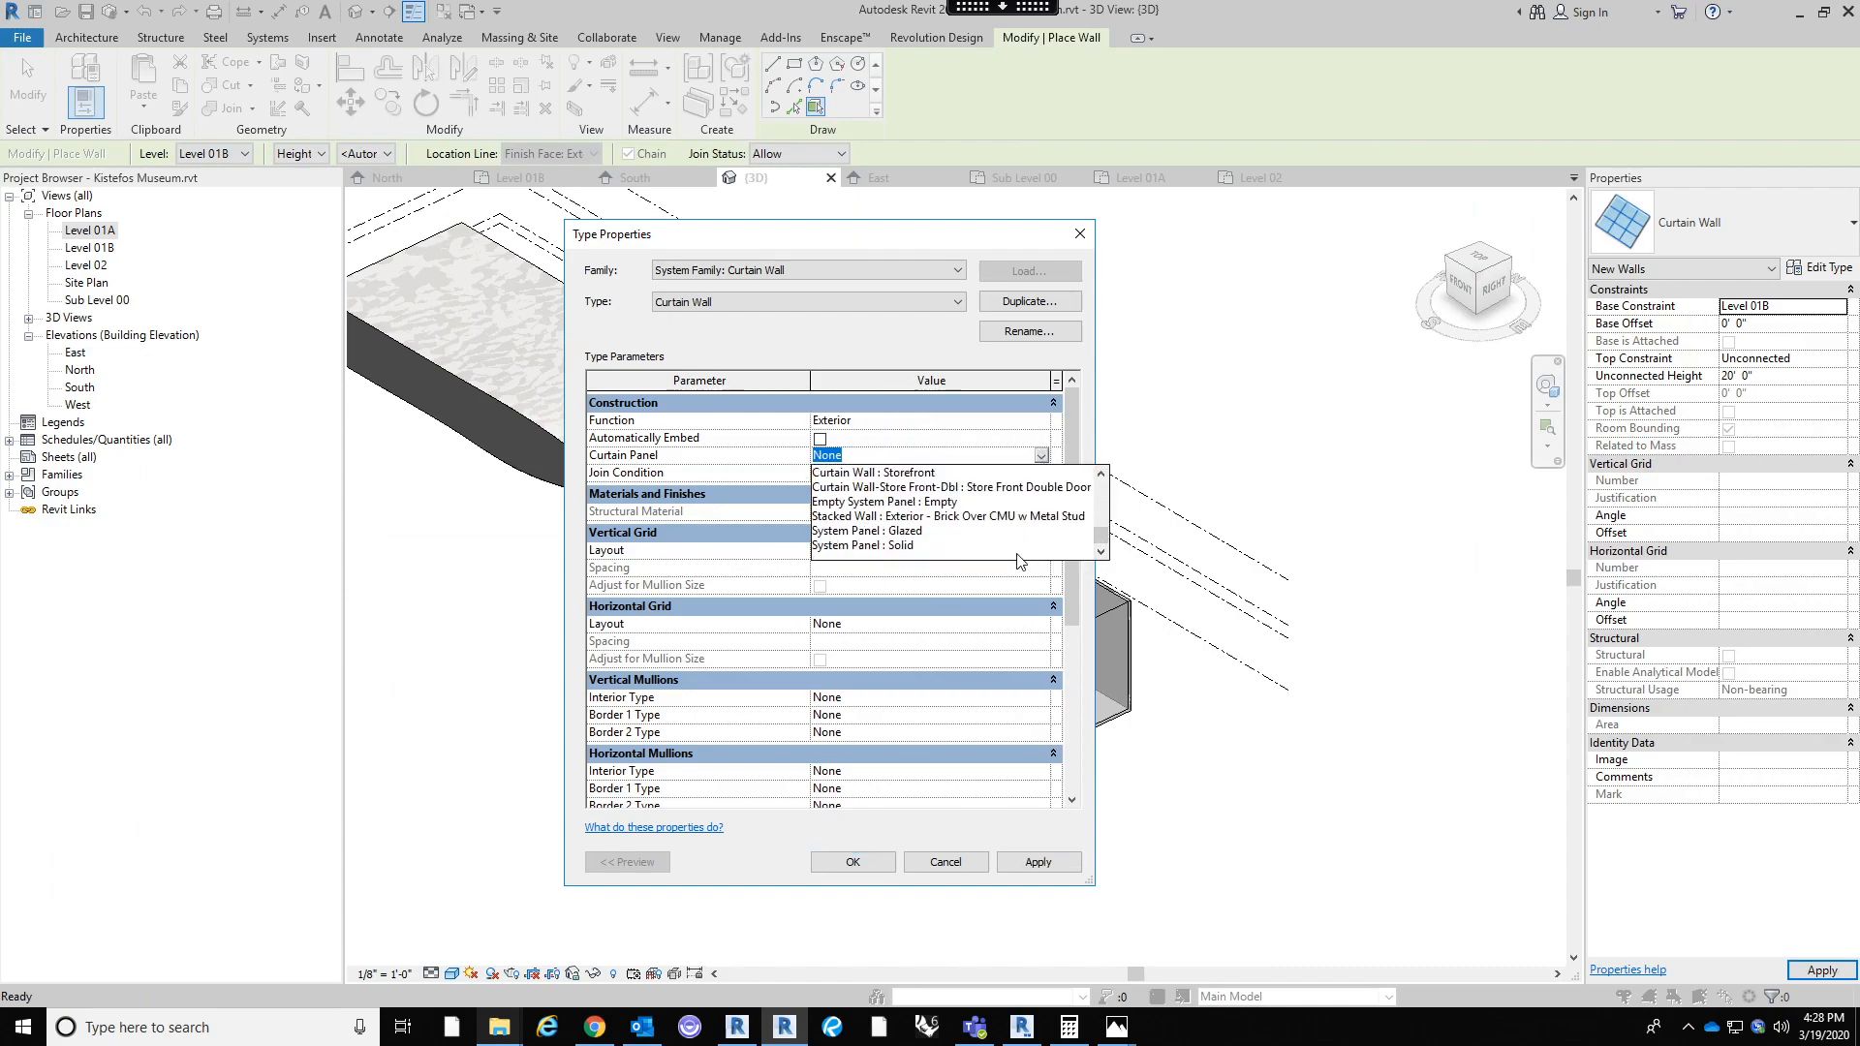
{"action": "left_click", "coordinate": [919, 531]}
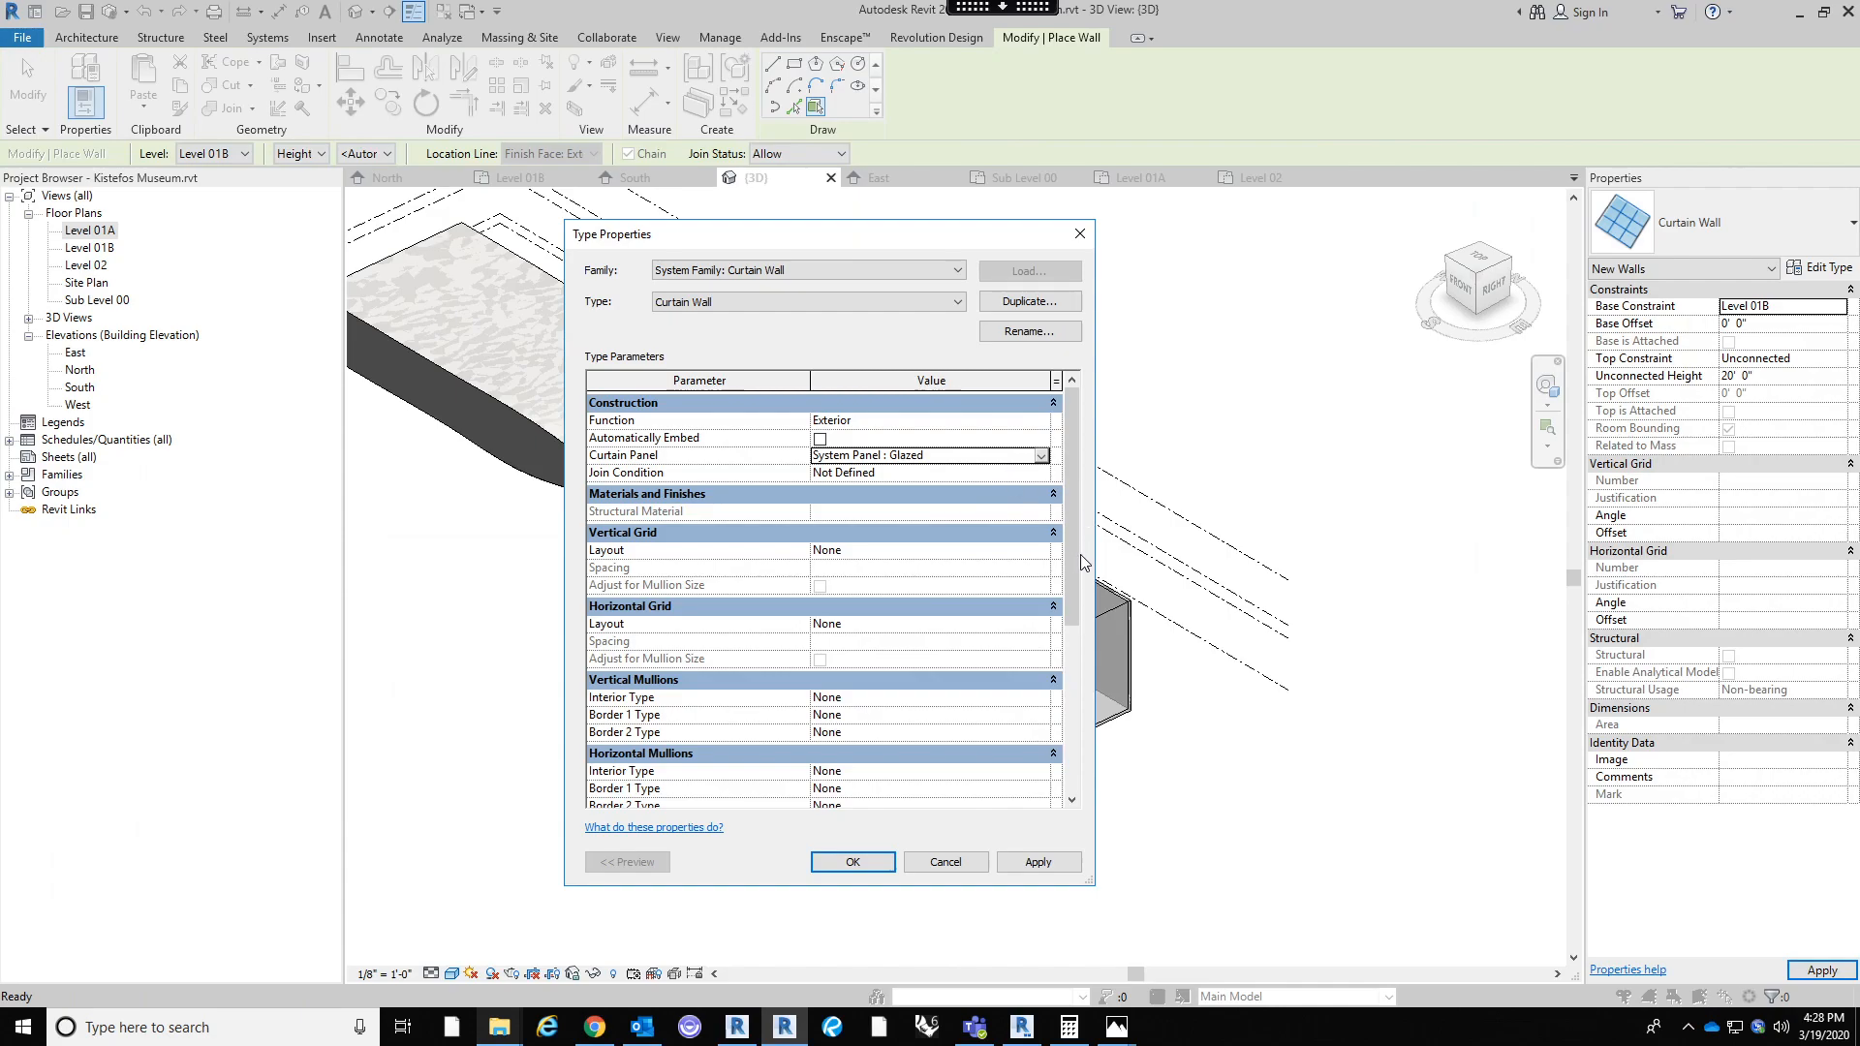
{"action": "left_click_drag", "start_coordinate": [1072, 560], "coordinate": [1072, 571]}
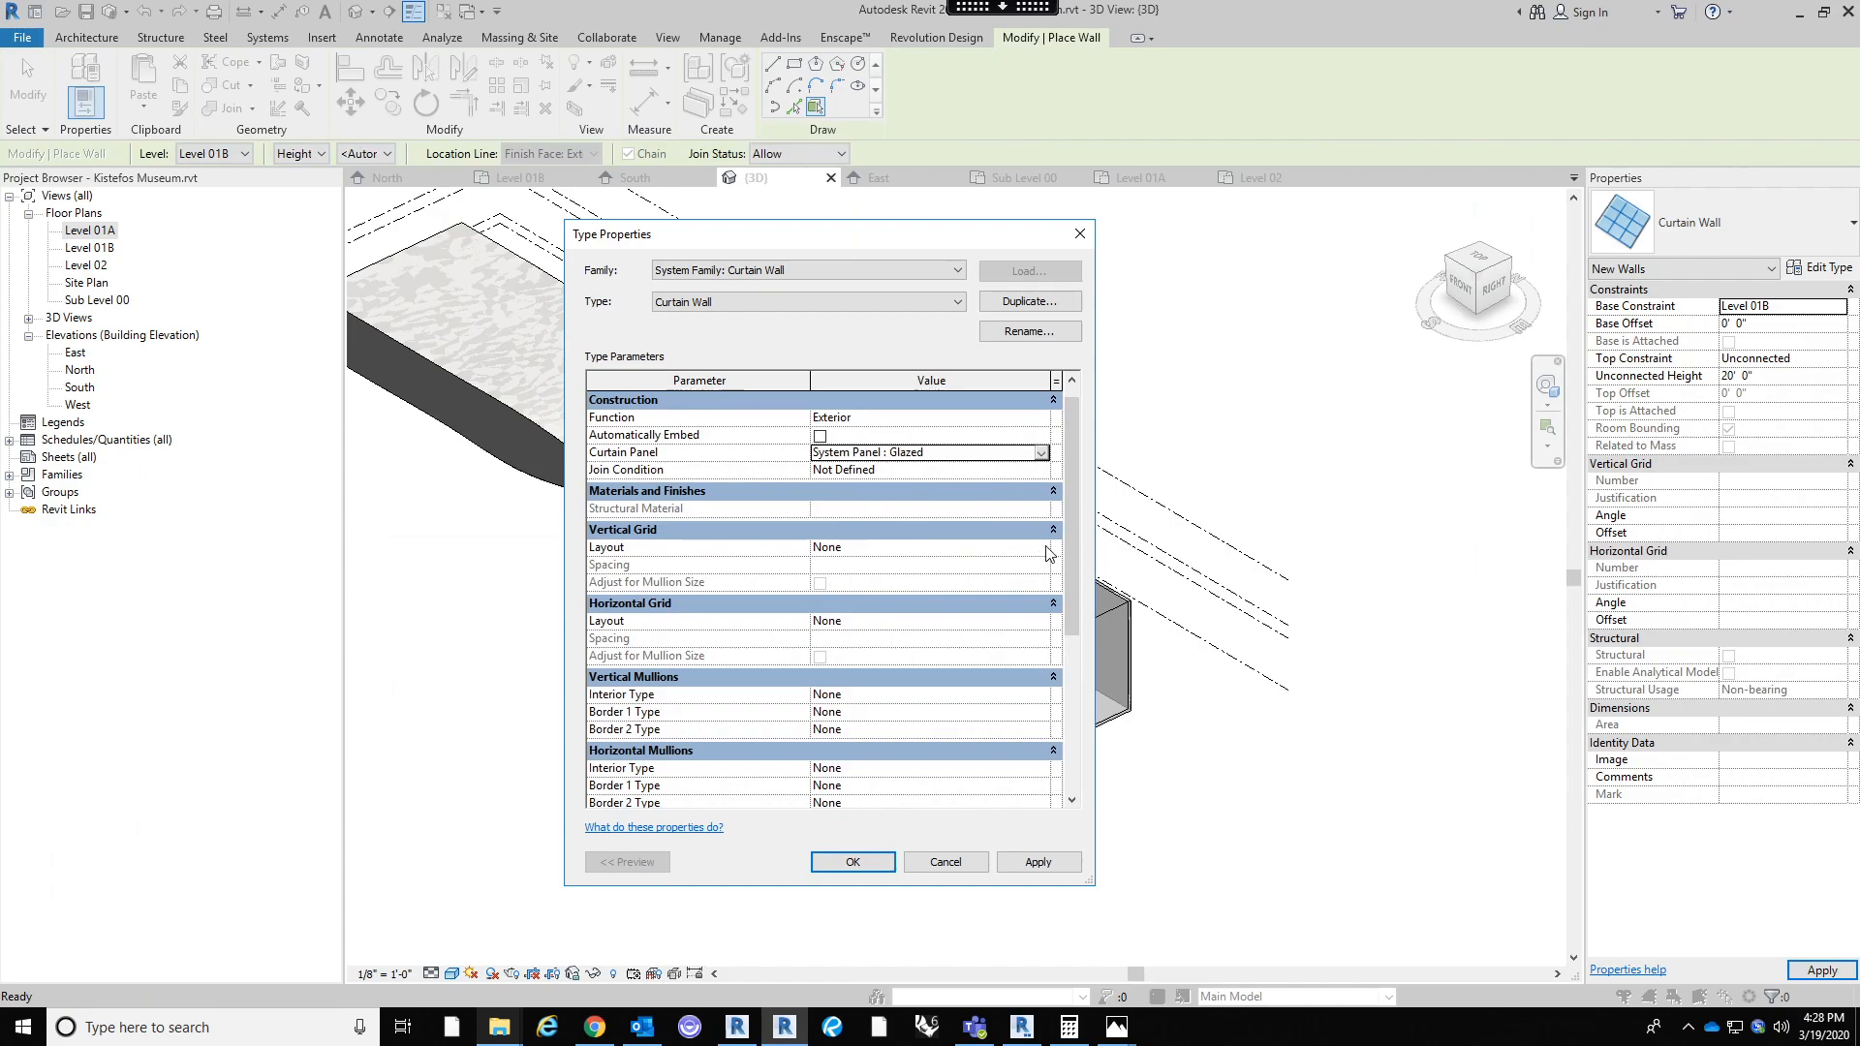
{"action": "left_click", "coordinate": [1043, 548]}
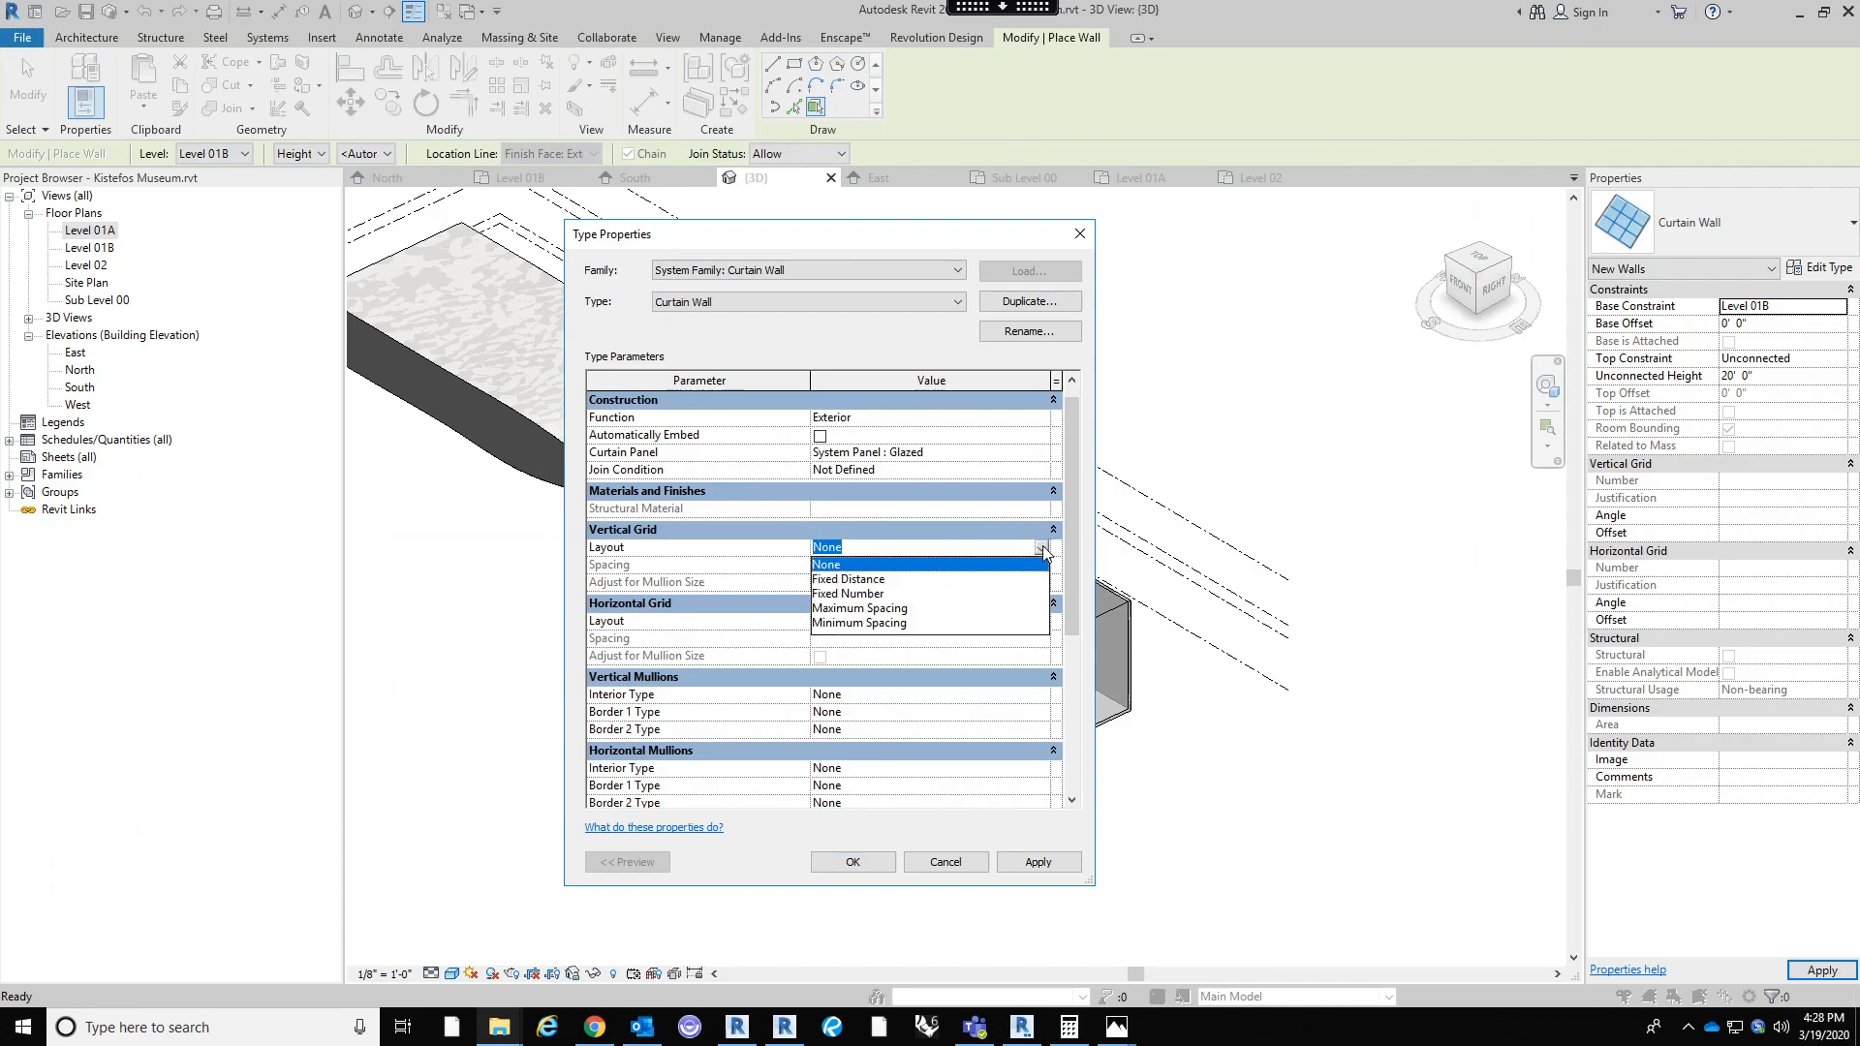
{"action": "left_click", "coordinate": [872, 608]}
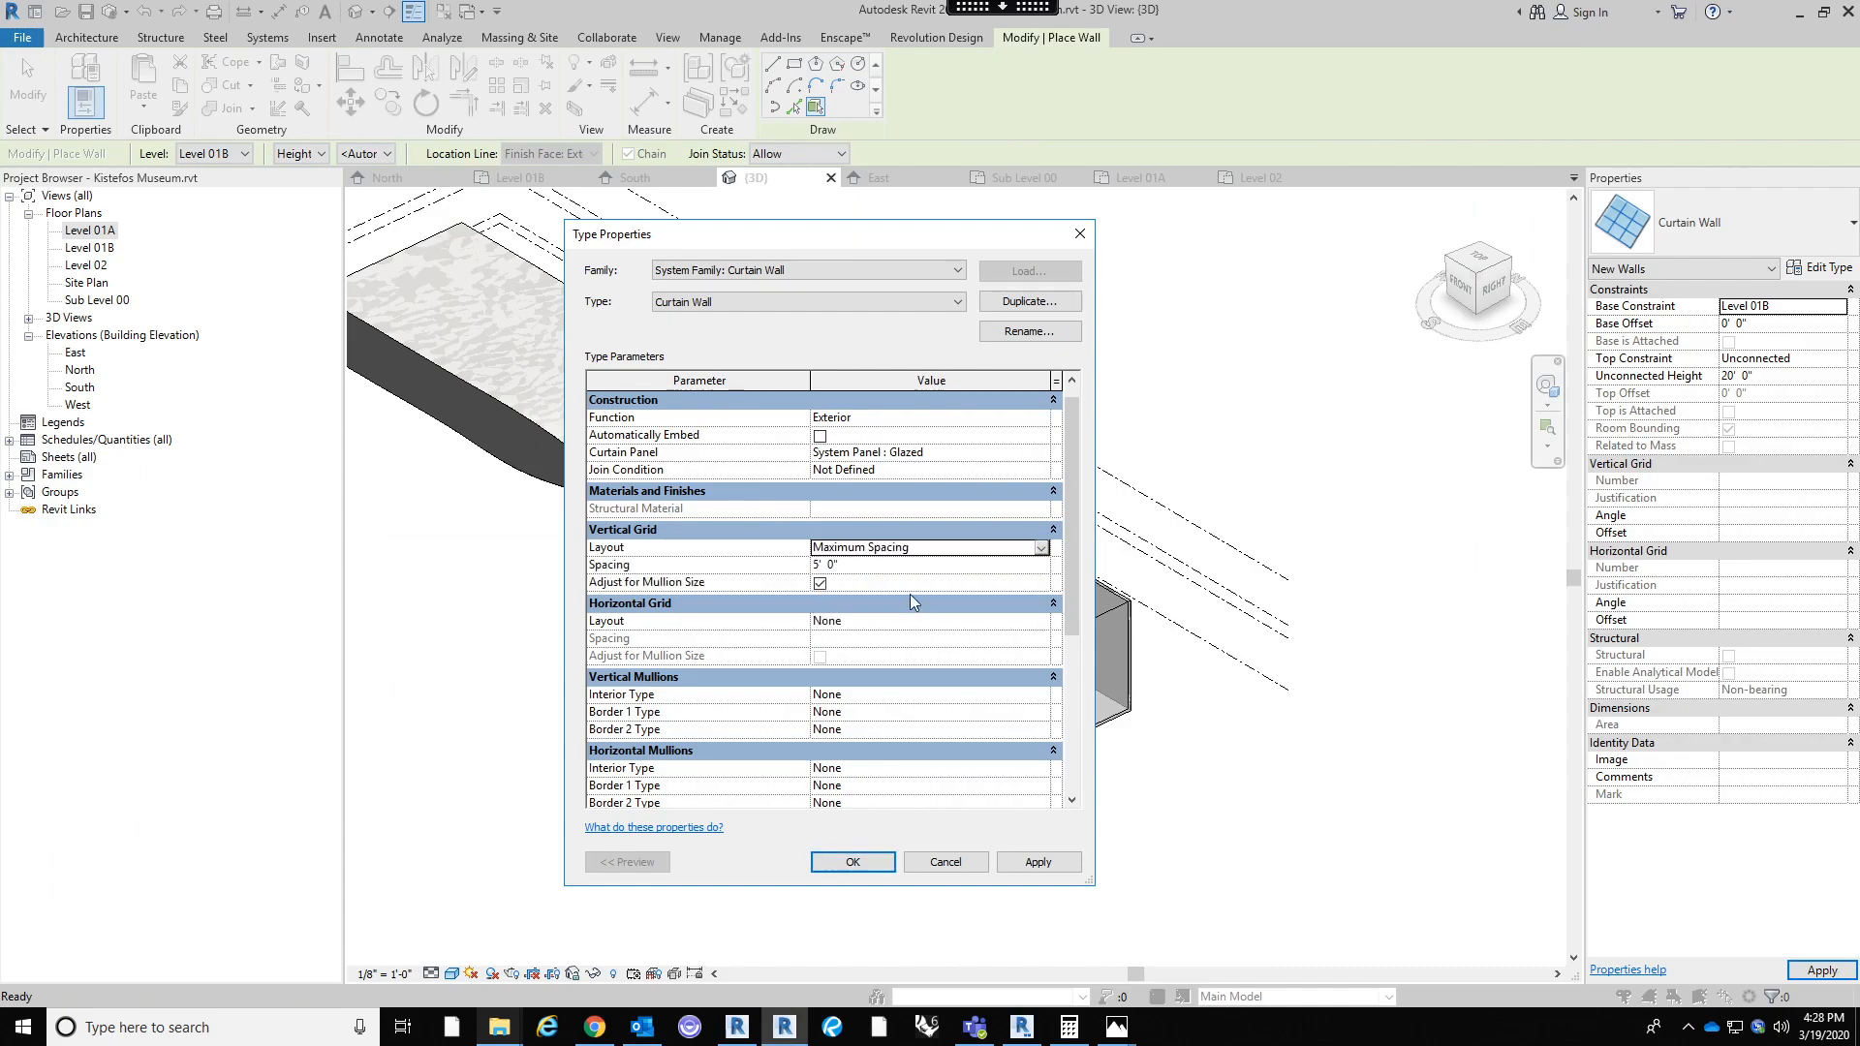
Set the interior, border 1 and border 2 vertical mullions to Rectangular Mullion : 2.5" x 5" Rectangular
{"action": "left_click_drag", "start_coordinate": [1072, 572], "coordinate": [1071, 647]}
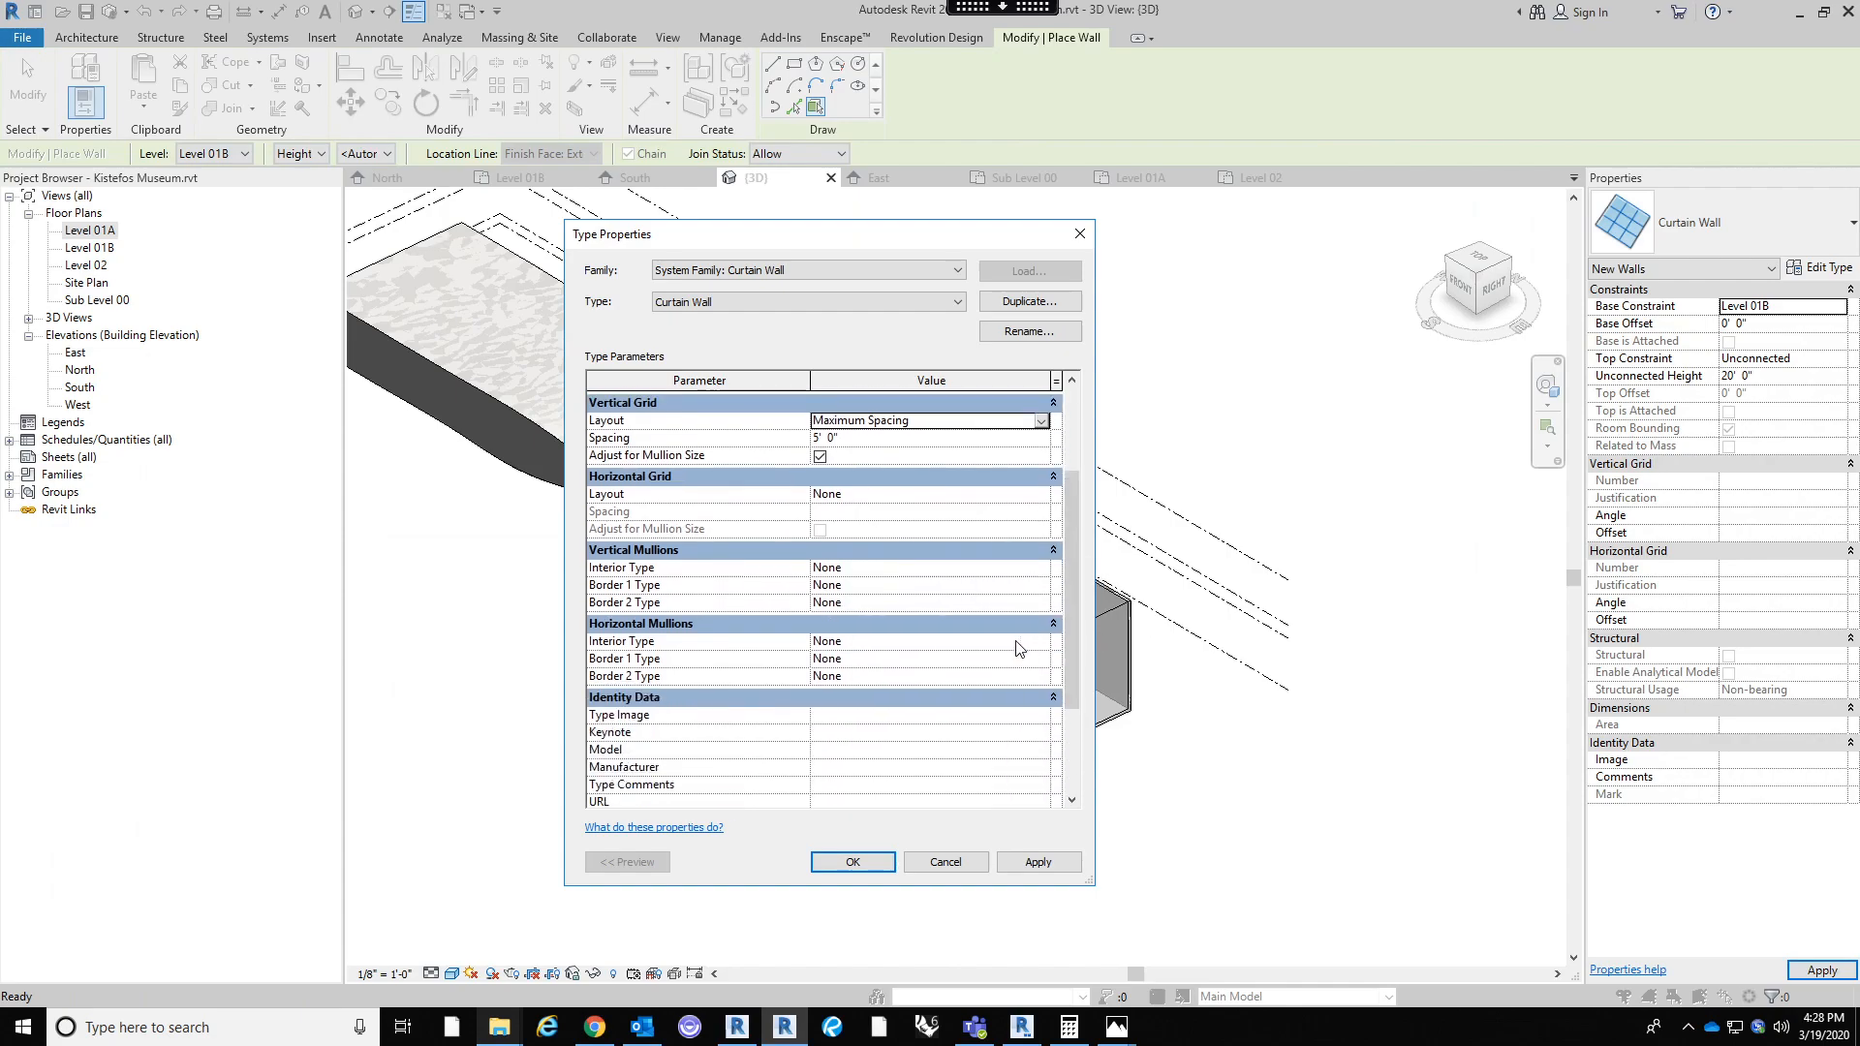
{"action": "left_click", "coordinate": [1040, 573]}
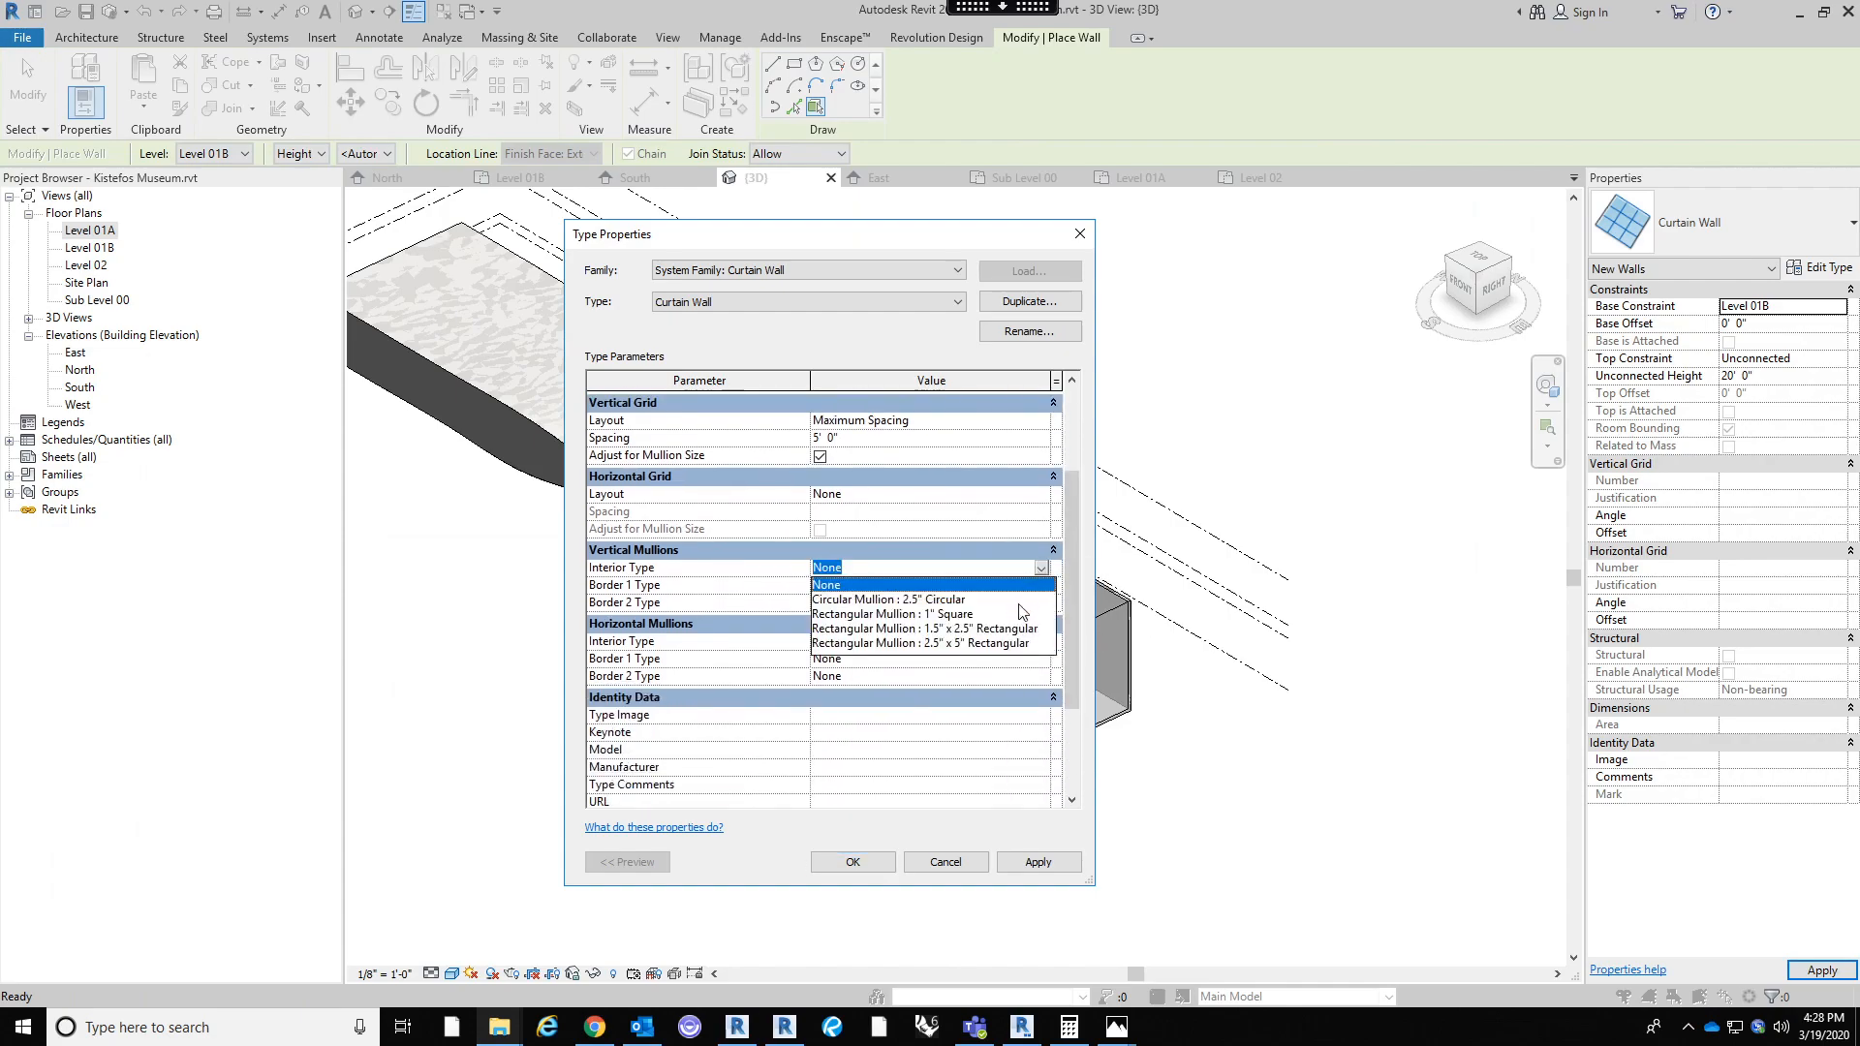
{"action": "left_click", "coordinate": [1014, 643]}
{"action": "left_click", "coordinate": [969, 585]}
{"action": "left_click", "coordinate": [1039, 585]}
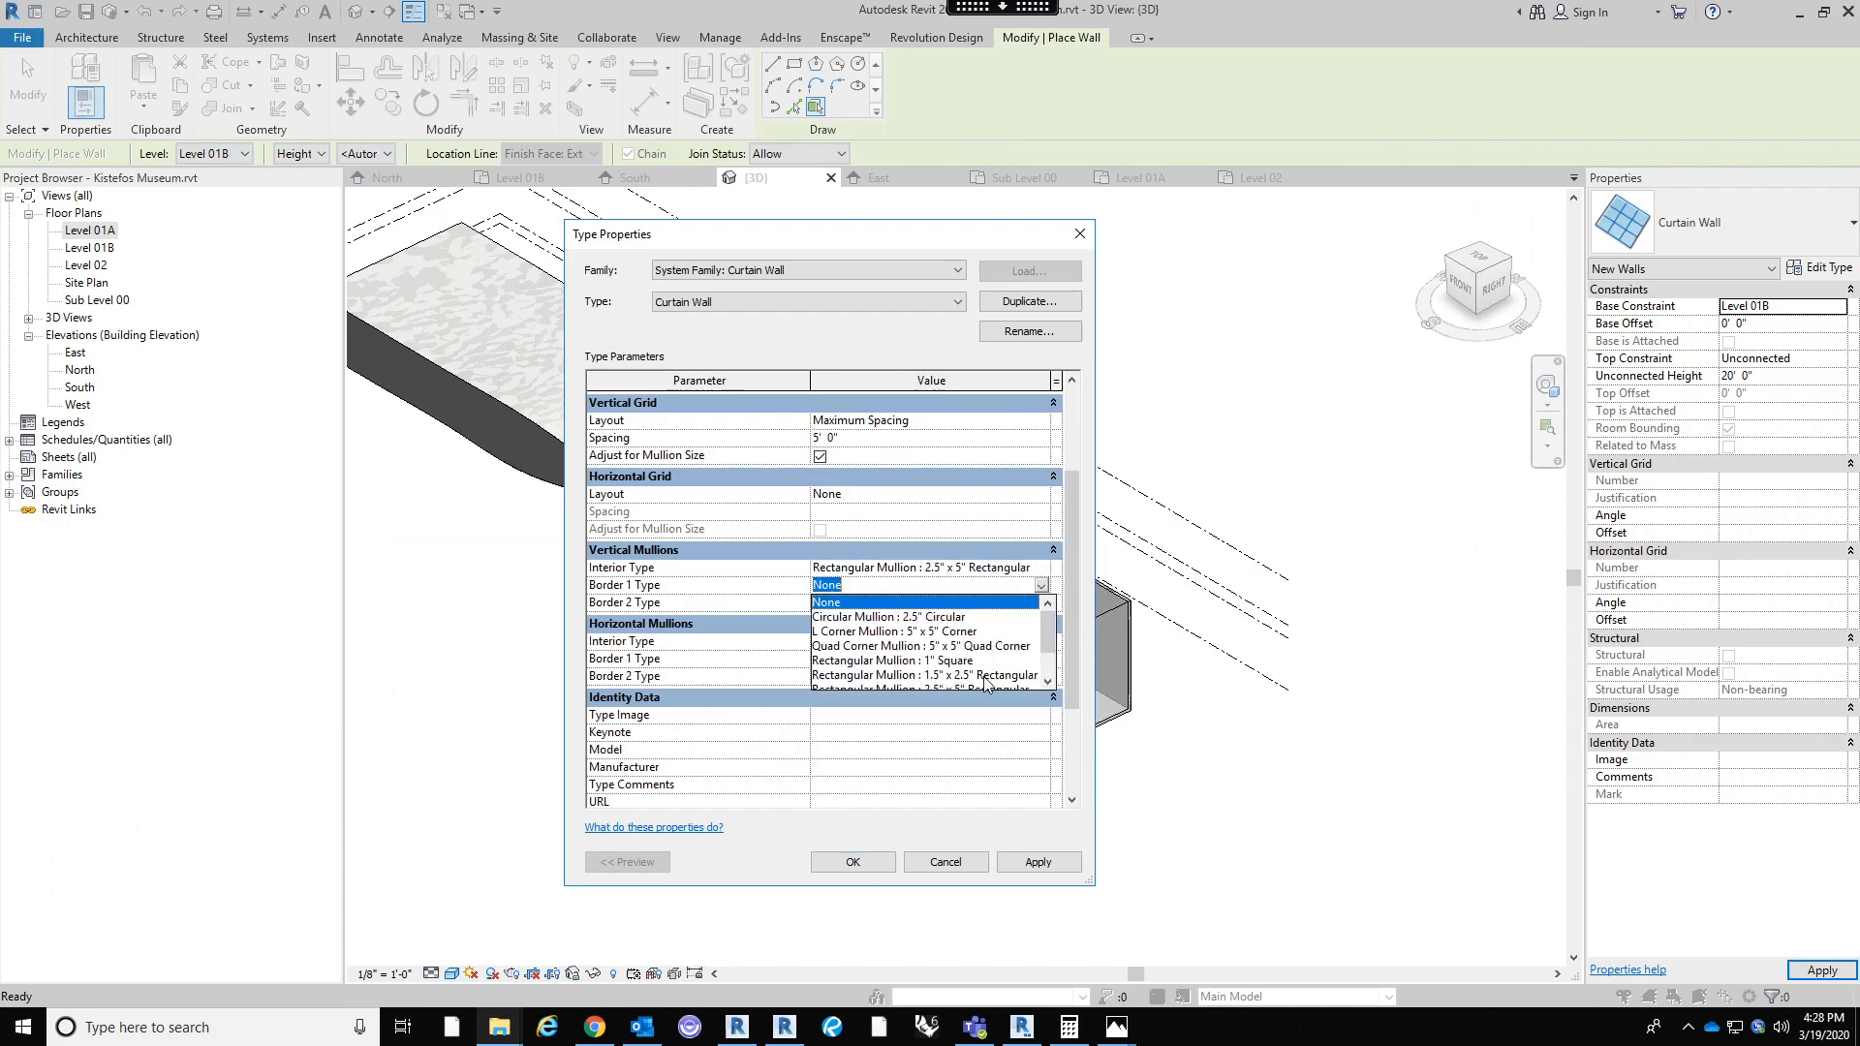
{"action": "left_click", "coordinate": [968, 675]}
{"action": "left_click", "coordinate": [1041, 603]}
{"action": "left_click", "coordinate": [1041, 602]}
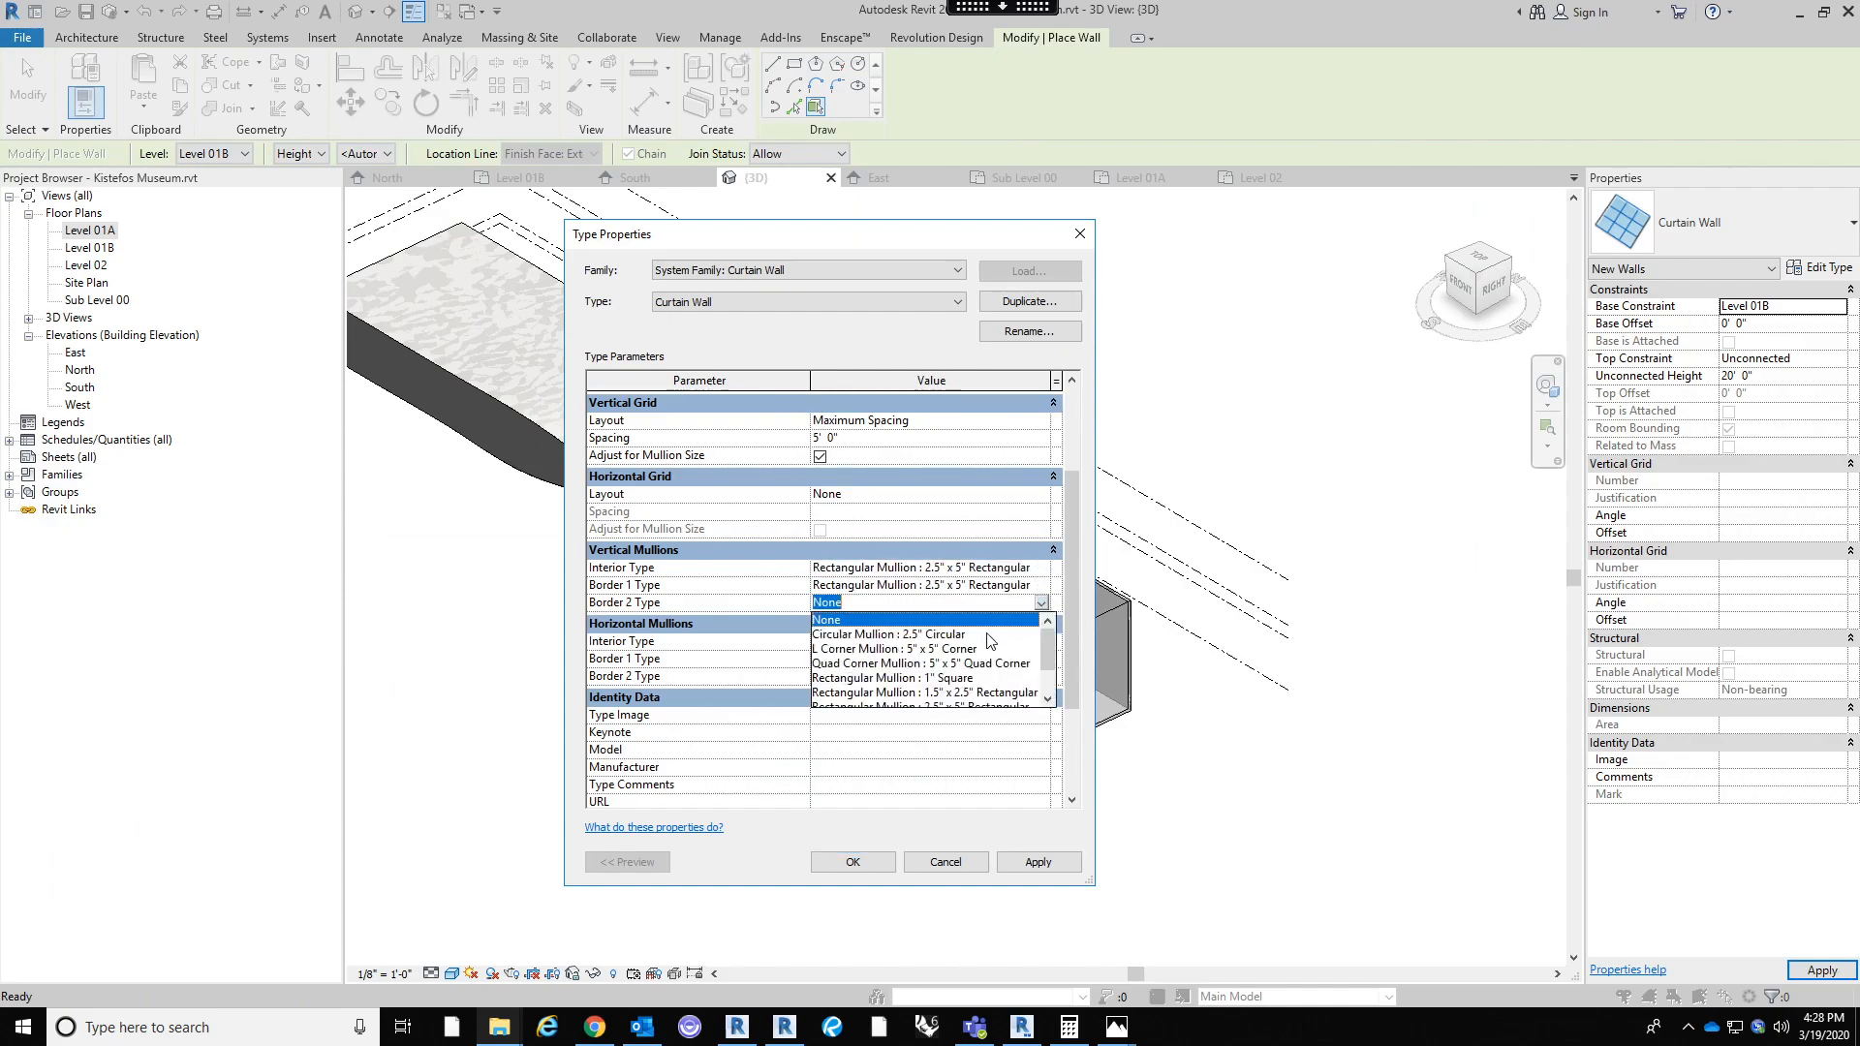
{"action": "left_click", "coordinate": [970, 705]}
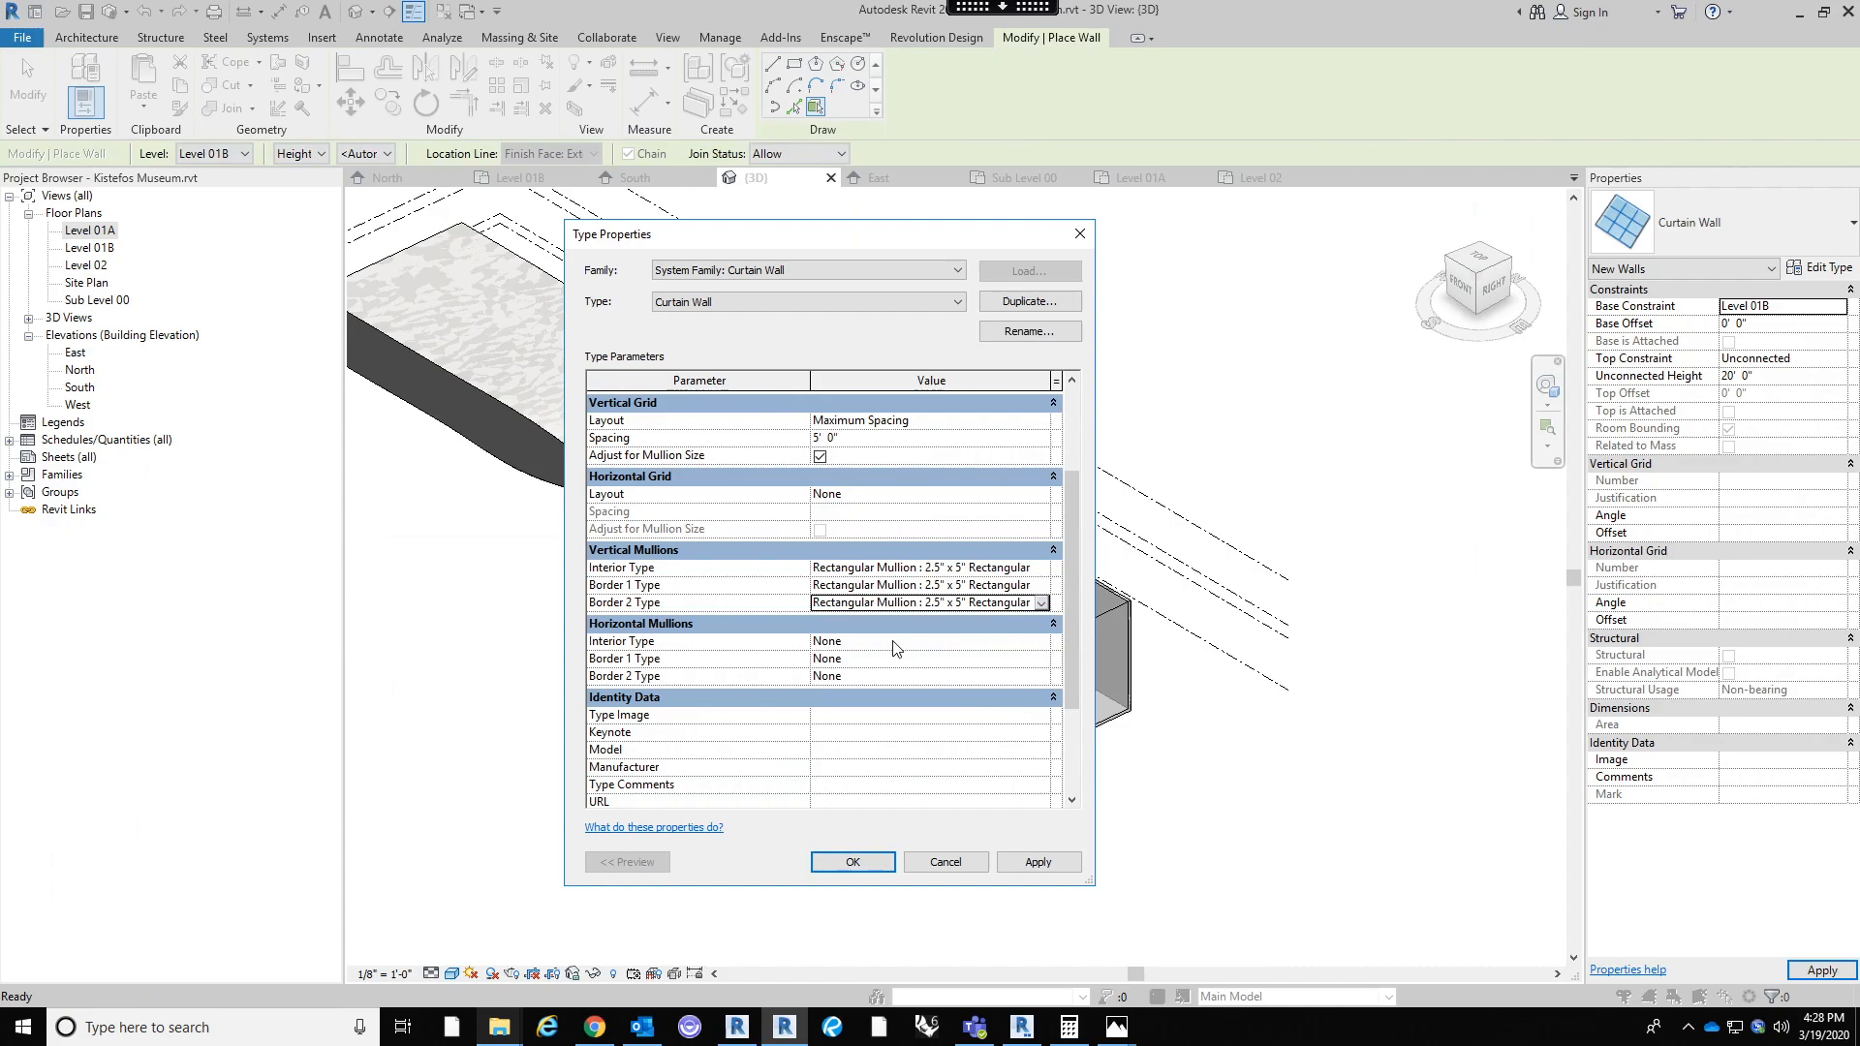
Set the border 1 and border 2 horizontal mullions to Rectangular Mullion : 2.5" x 5" Rectangular and accept the type properties
{"action": "left_click", "coordinate": [1041, 642]}
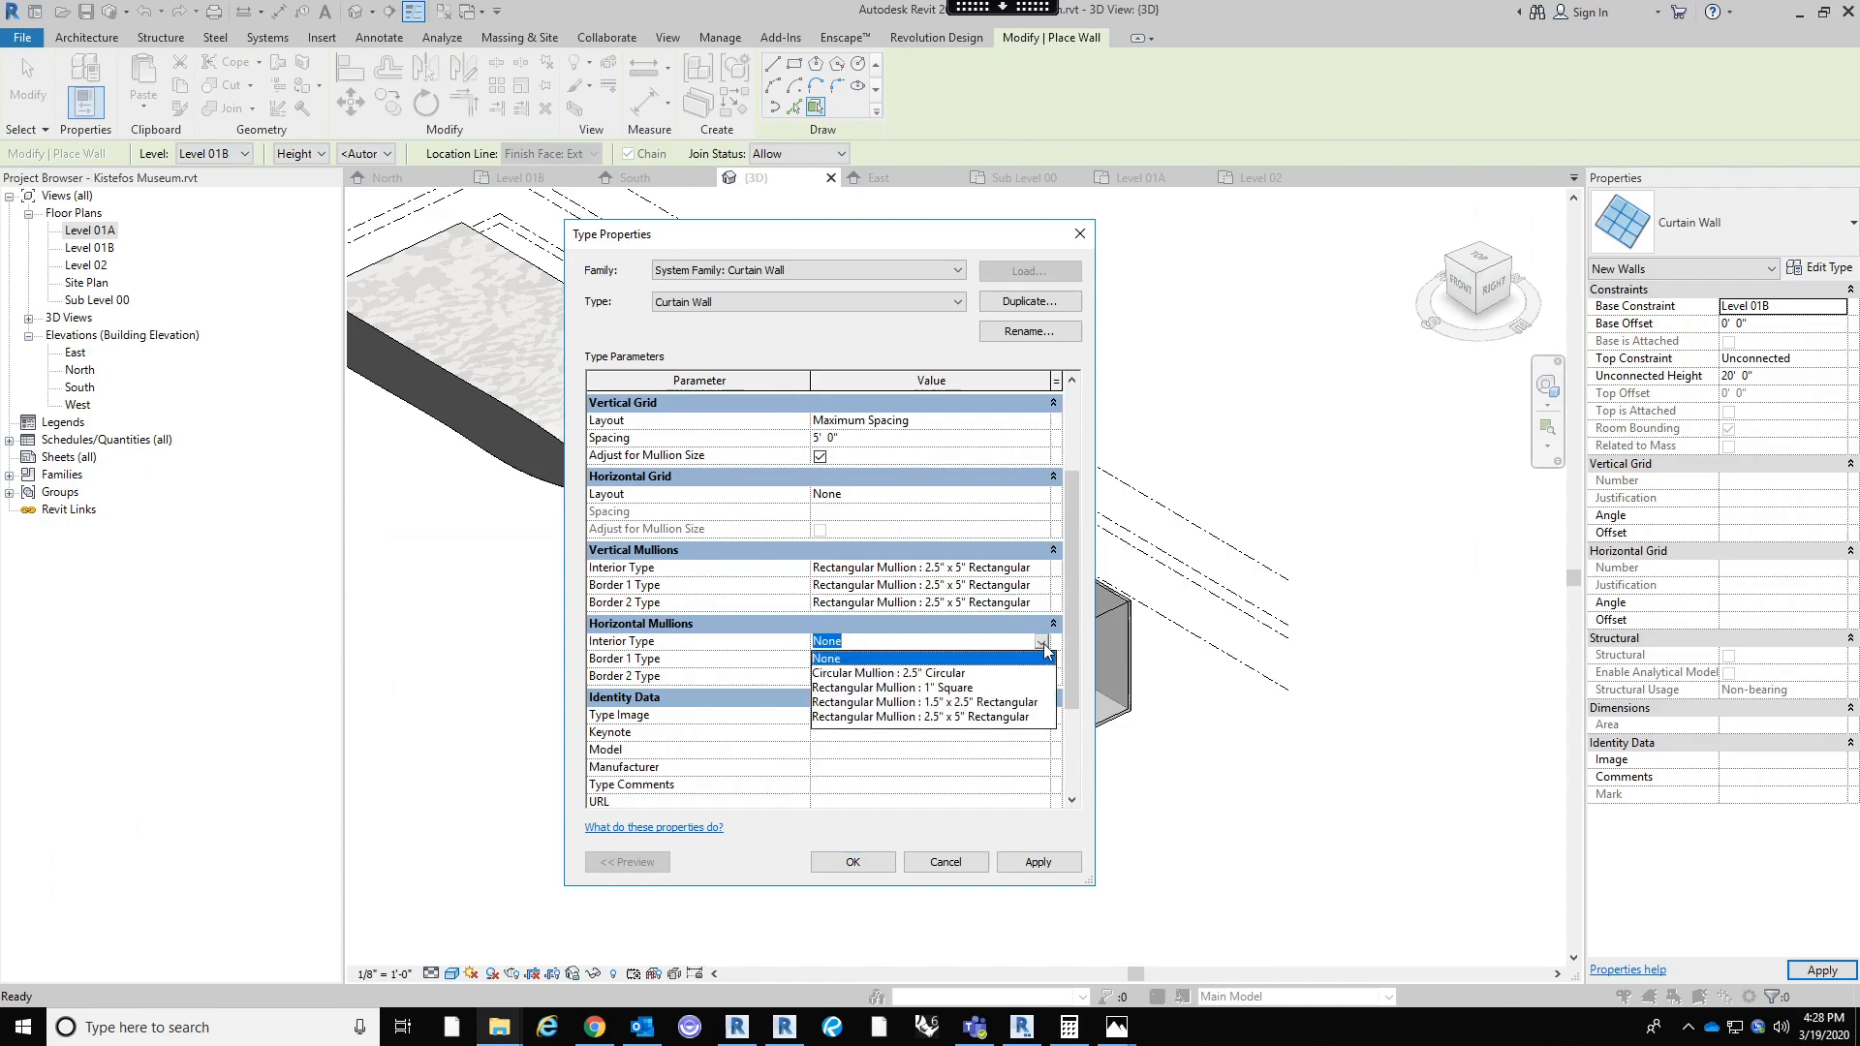
{"action": "left_click", "coordinate": [1043, 647]}
{"action": "left_click", "coordinate": [1041, 658]}
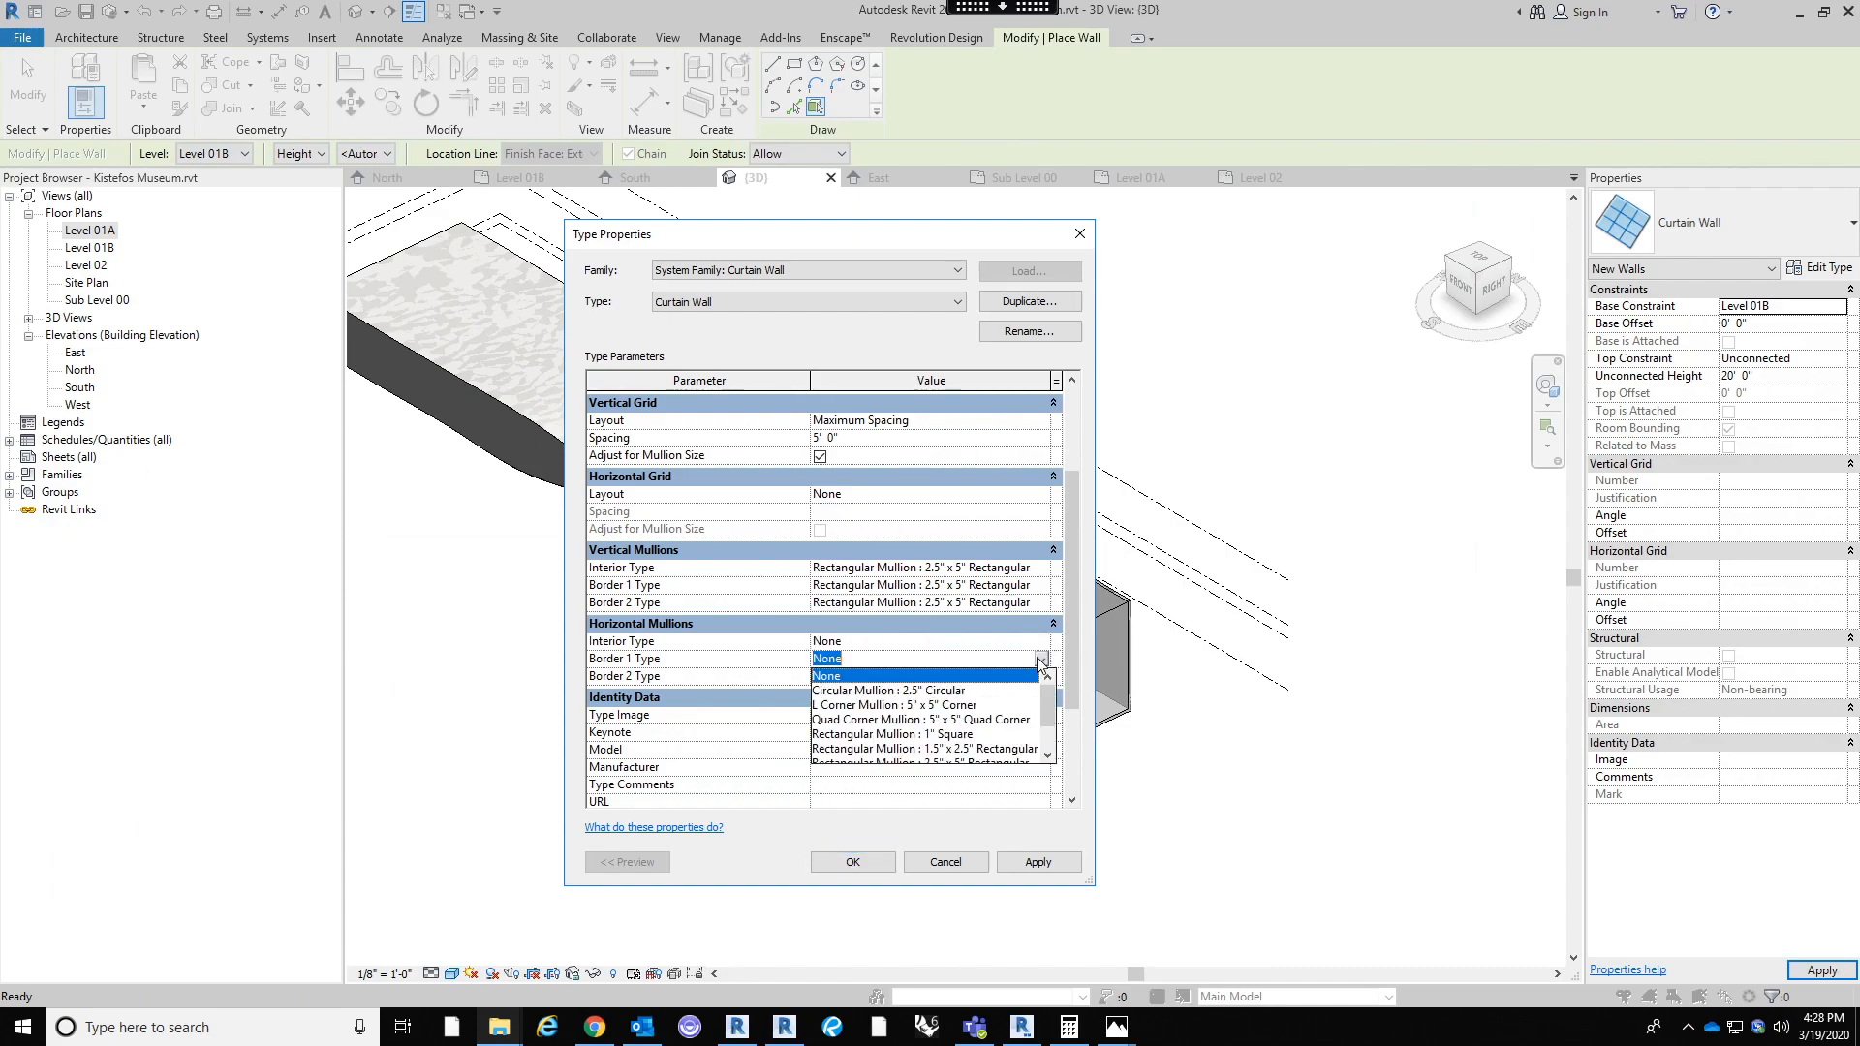
{"action": "scroll", "coordinate": [981, 746], "scroll_direction": "down", "scroll_amount": 1}
{"action": "left_click", "coordinate": [981, 720]}
{"action": "left_click", "coordinate": [1042, 676]}
{"action": "left_click", "coordinate": [1041, 676]}
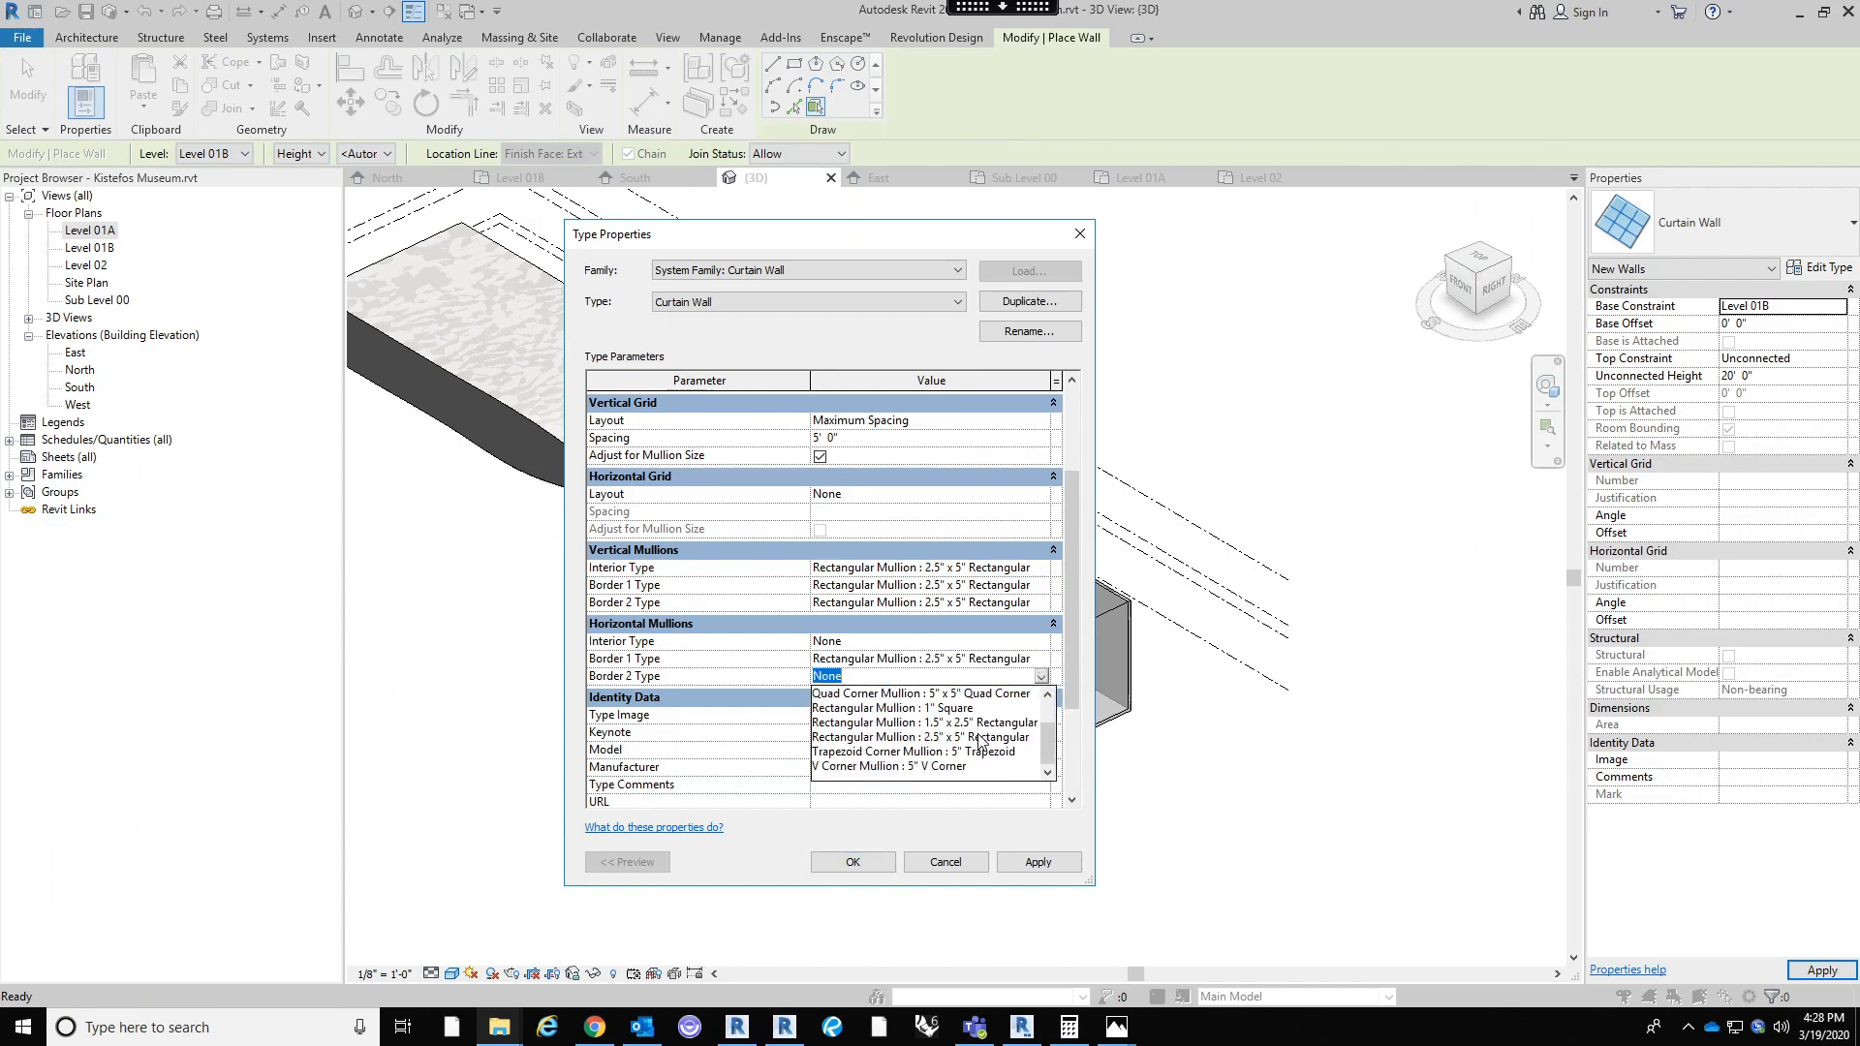
{"action": "left_click", "coordinate": [981, 738]}
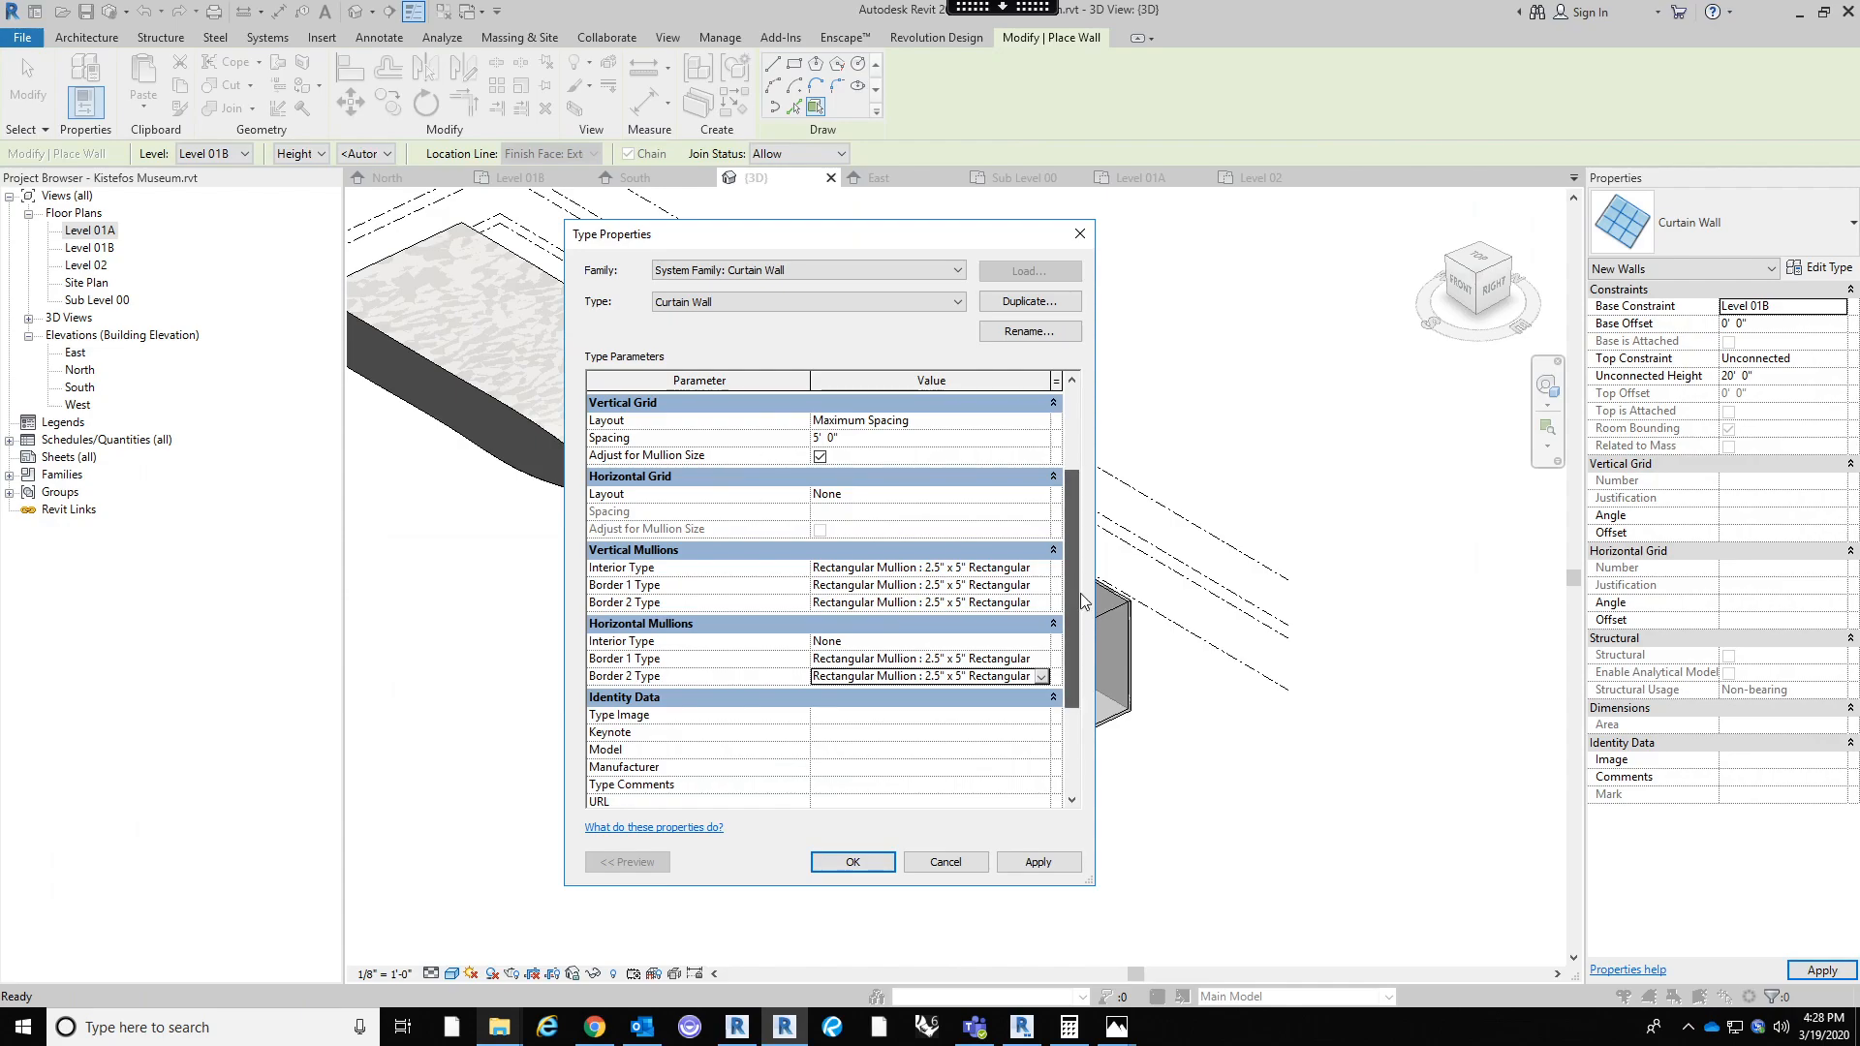
{"action": "scroll", "coordinate": [997, 630], "scroll_direction": "up", "scroll_amount": 3}
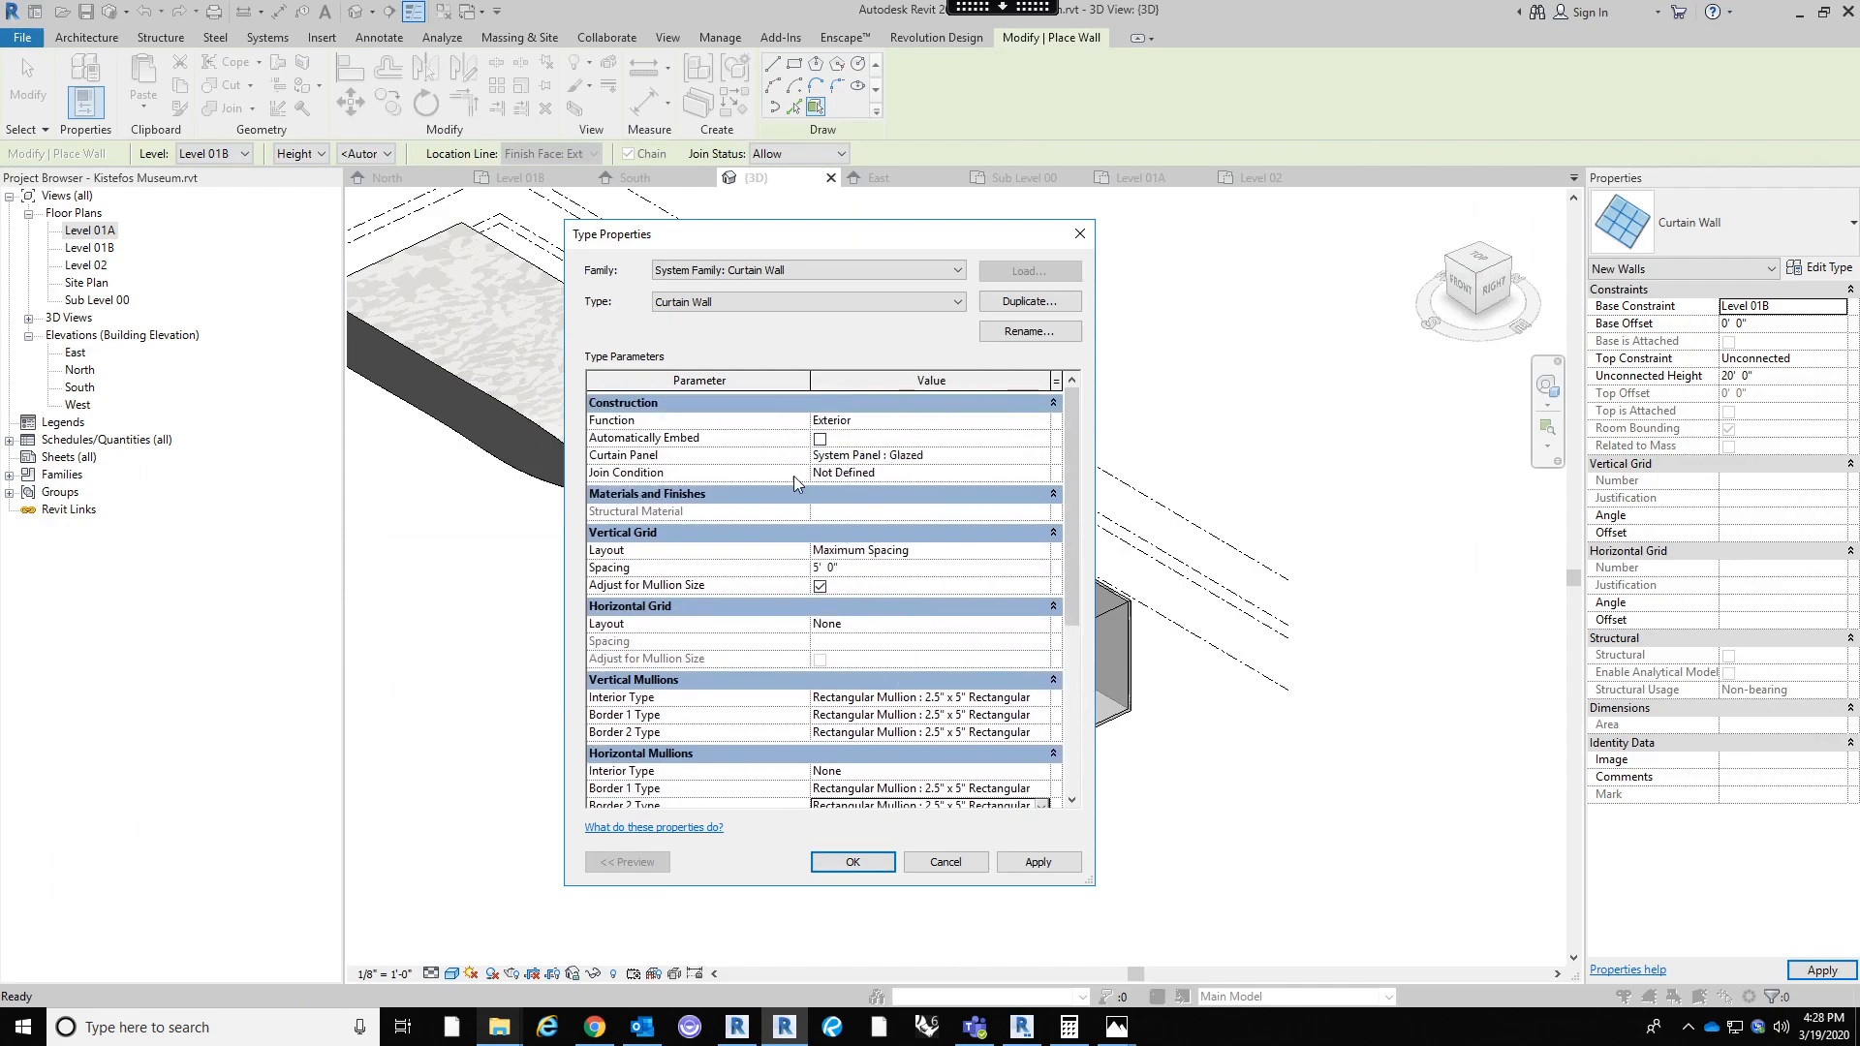
{"action": "left_click", "coordinate": [823, 870]}
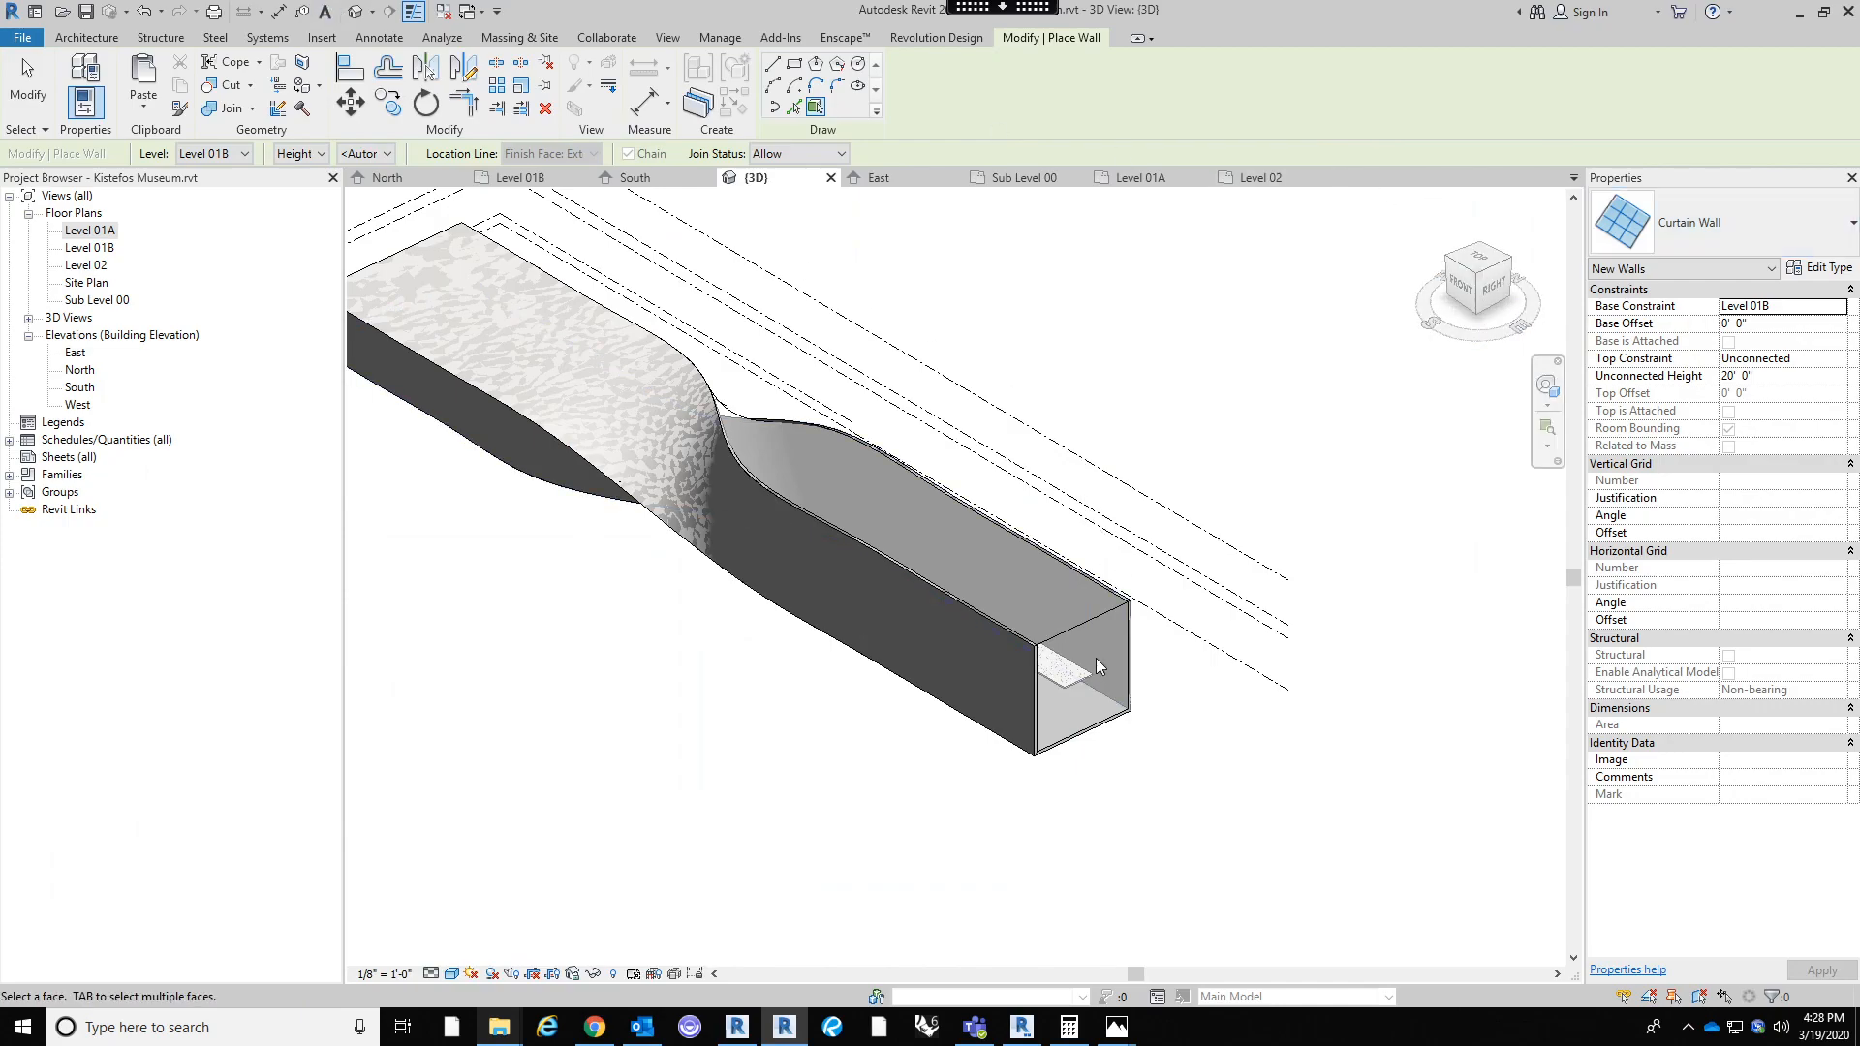
Place Curtain Wall by face on both open end faces of the twisted mass and finish the wall placement
{"action": "left_click", "coordinate": [1091, 622]}
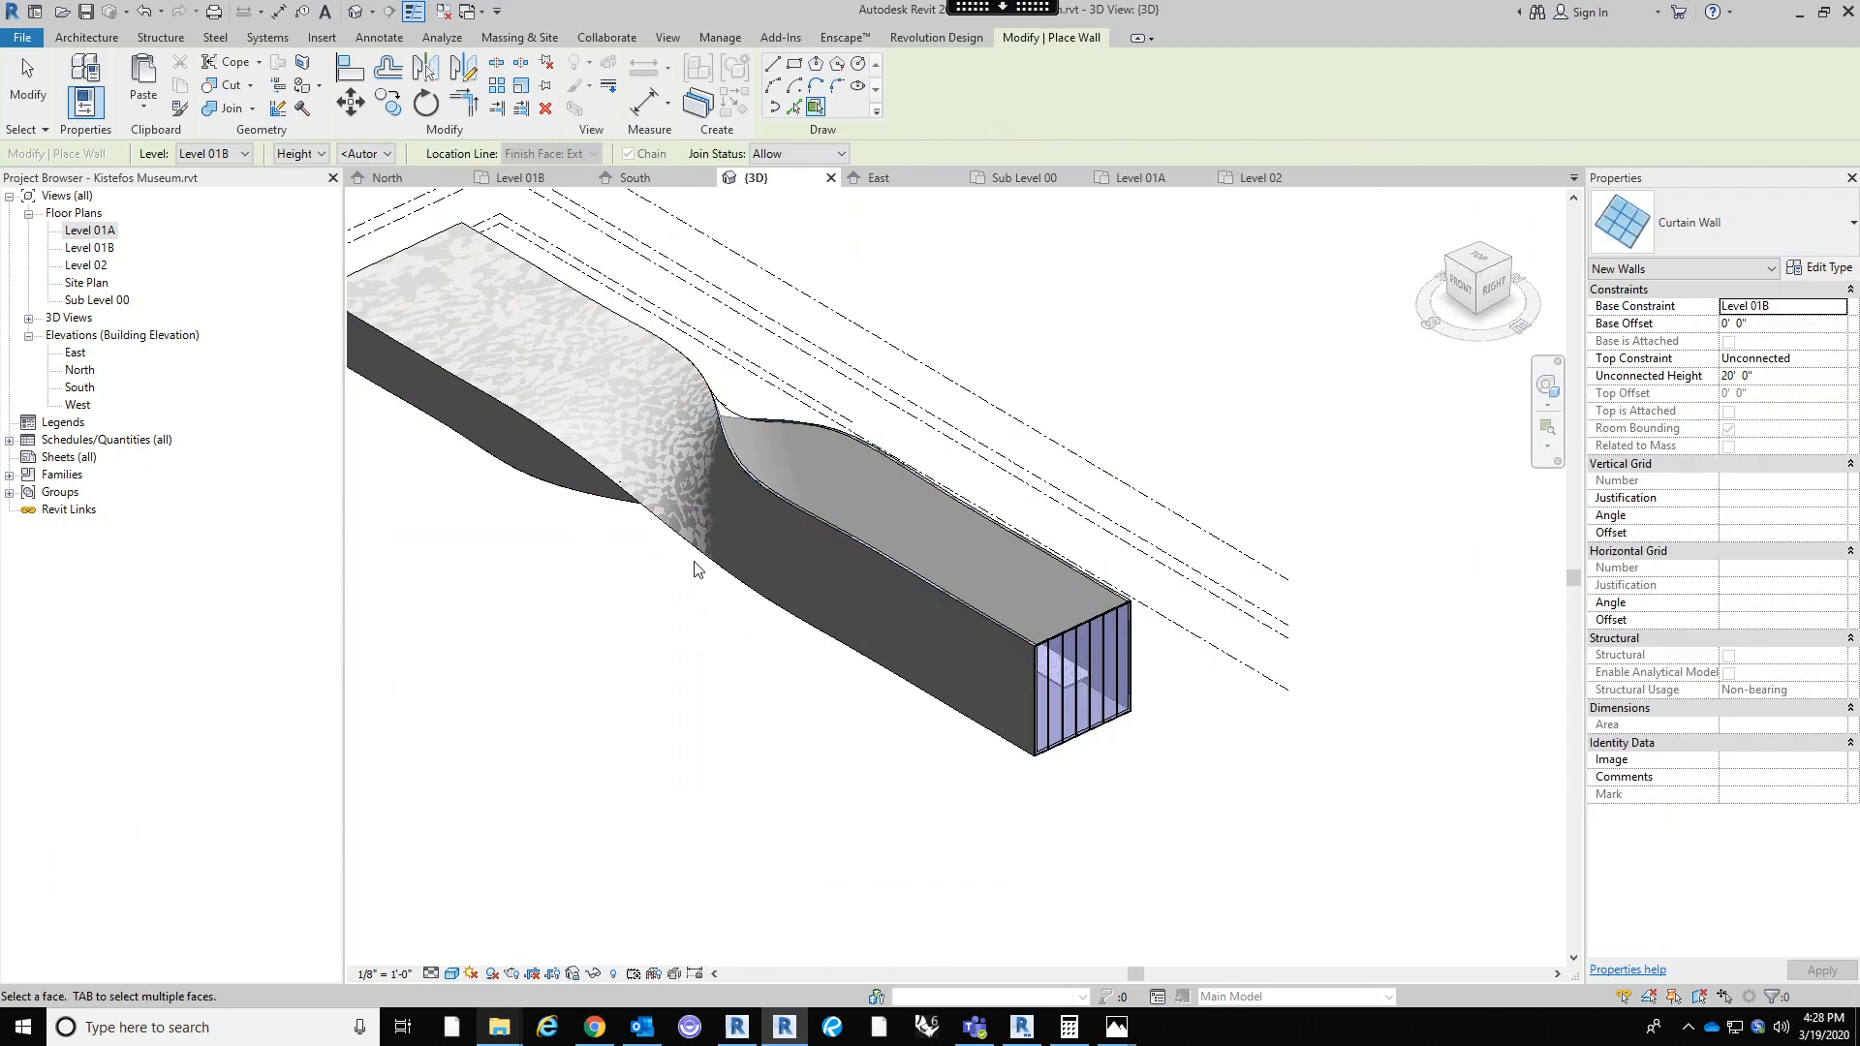
{"action": "scroll", "coordinate": [691, 566], "scroll_direction": "down", "scroll_amount": 2}
{"action": "middle_click_drag", "start_coordinate": [833, 590], "coordinate": [1278, 538], "text": "shift"}
{"action": "right_click", "coordinate": [1295, 530]}
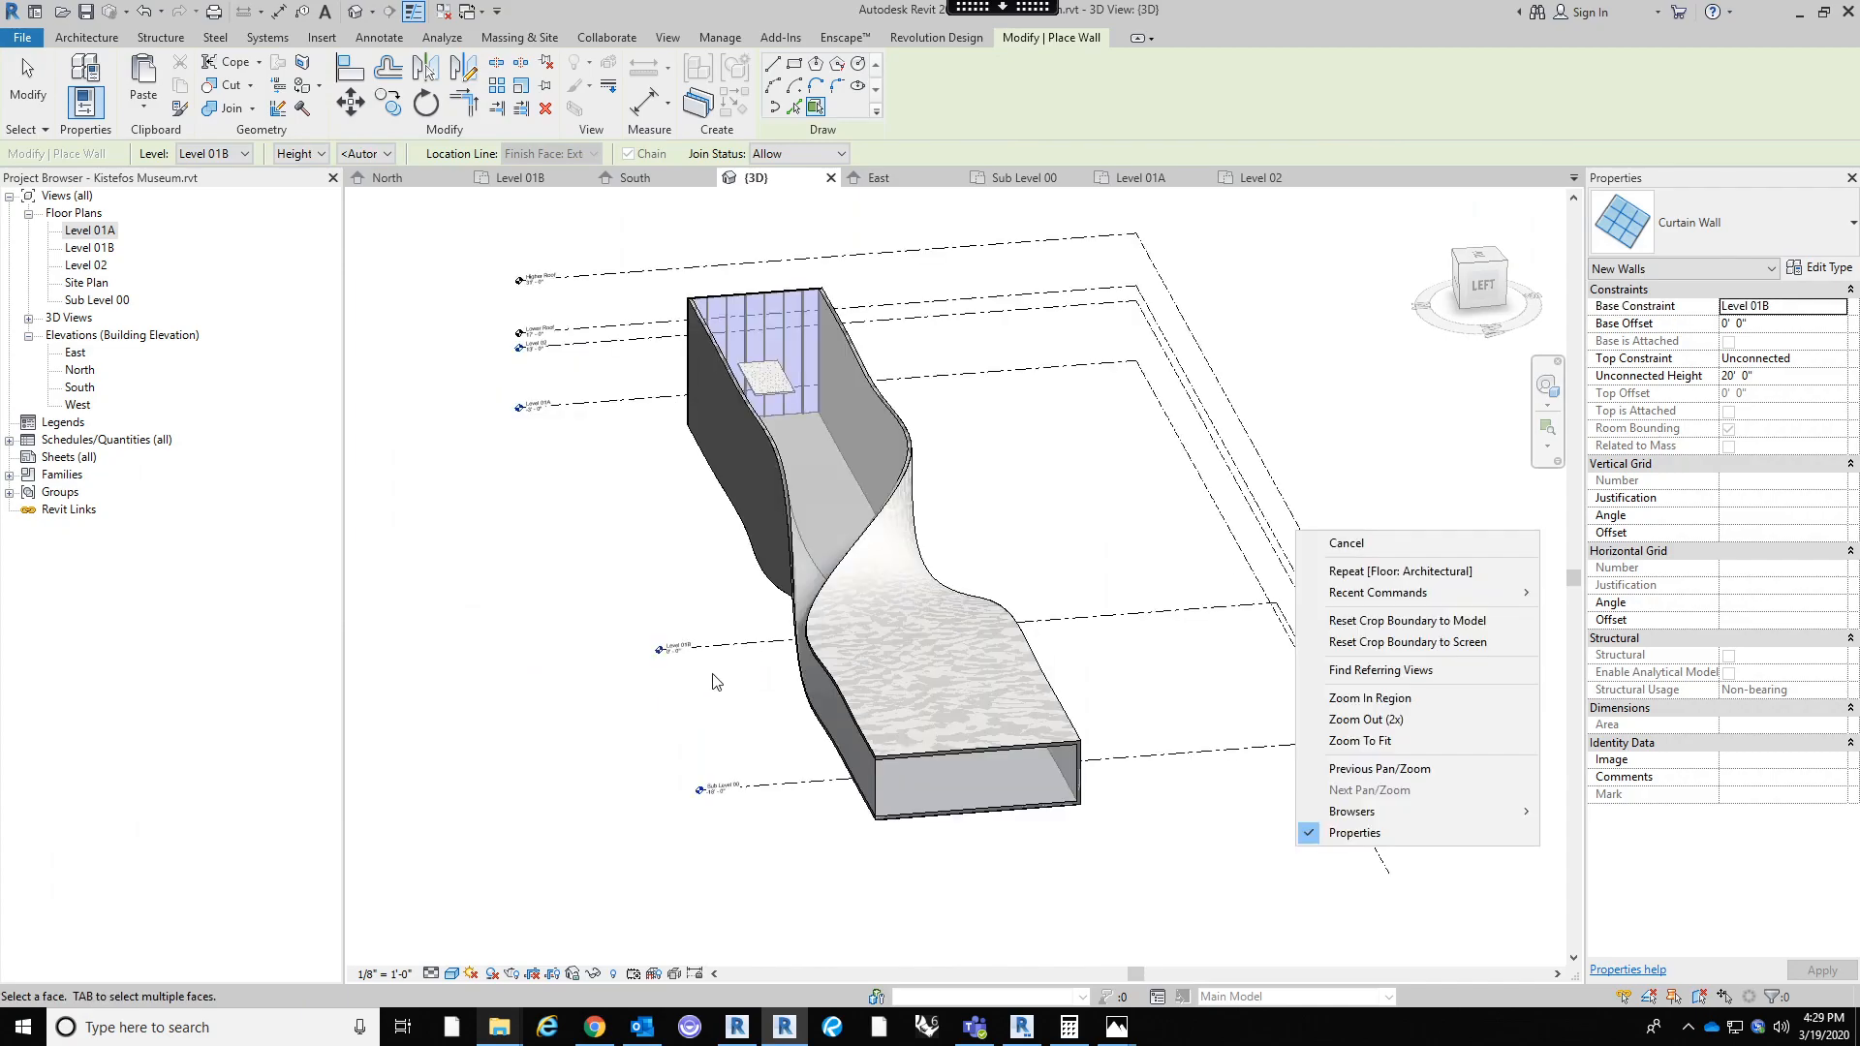
{"action": "left_click", "coordinate": [986, 805]}
{"action": "left_click", "coordinate": [879, 792]}
{"action": "scroll", "coordinate": [1114, 700], "scroll_direction": "down", "scroll_amount": 2}
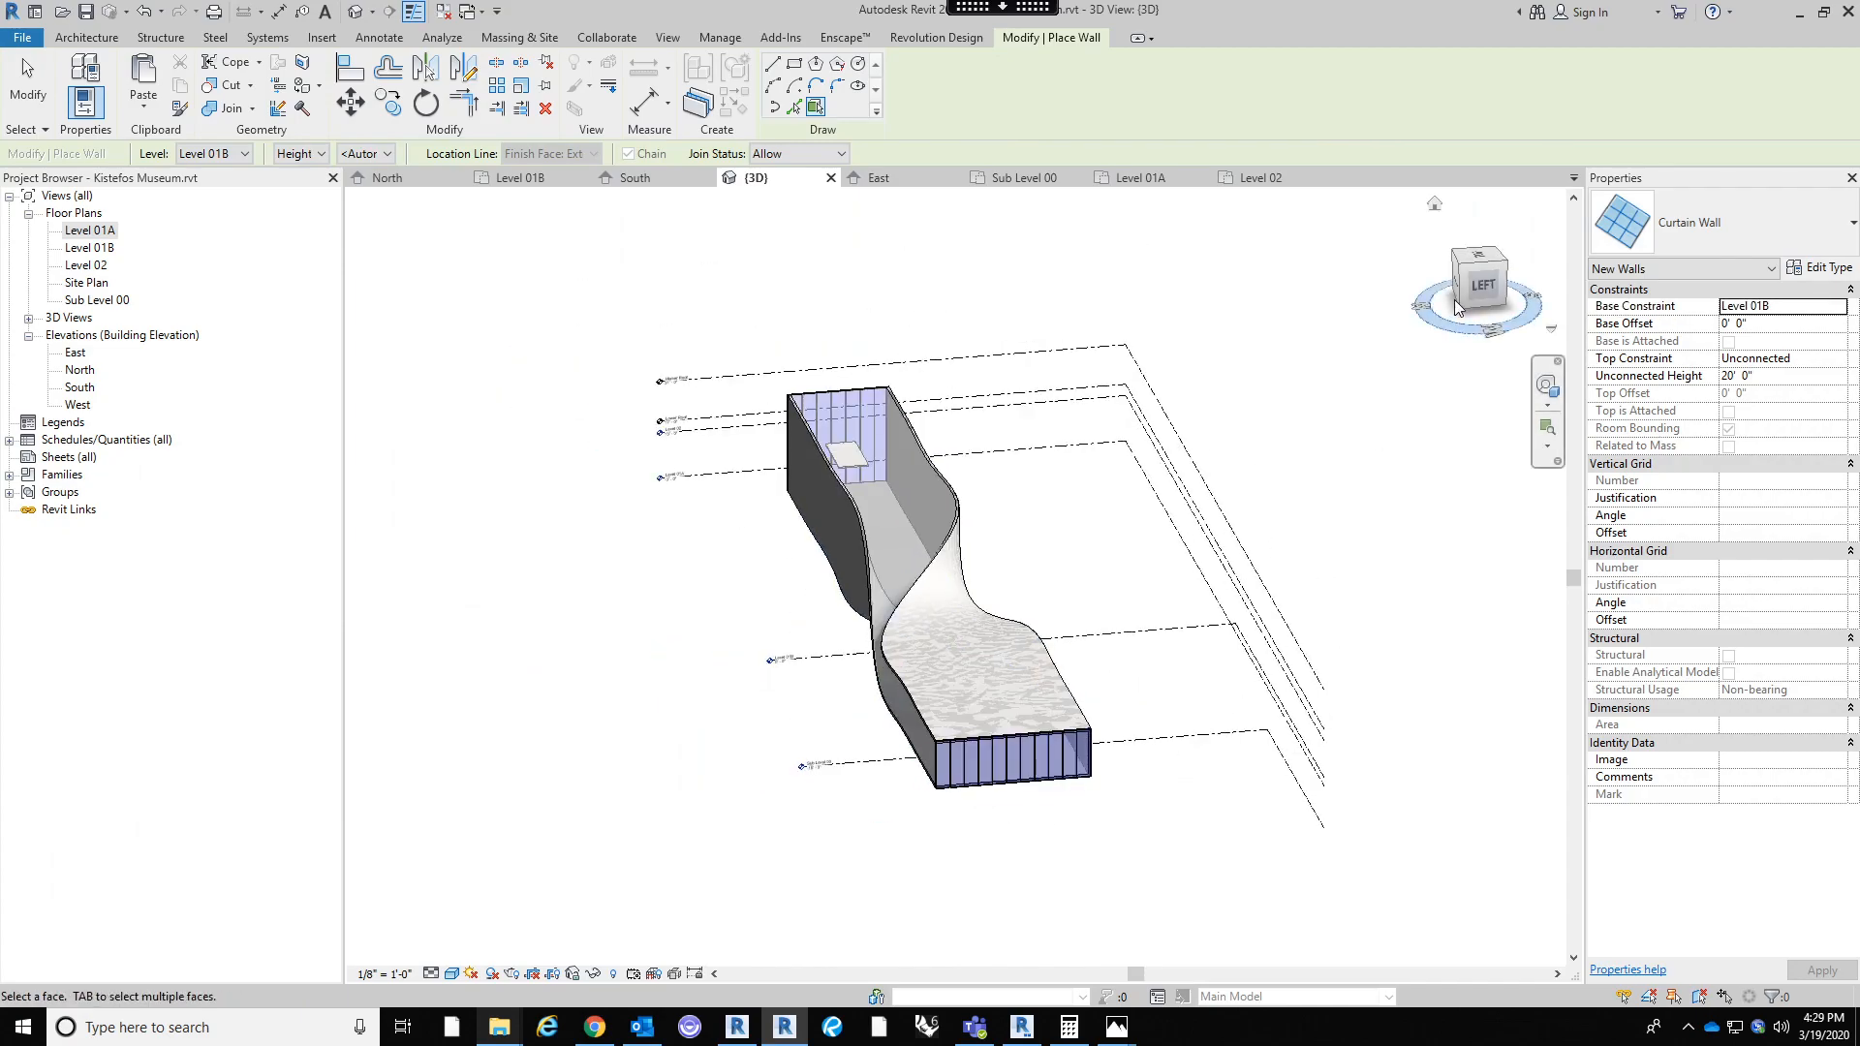
{"action": "left_click", "coordinate": [1476, 289]}
{"action": "key", "text": "Escape"}
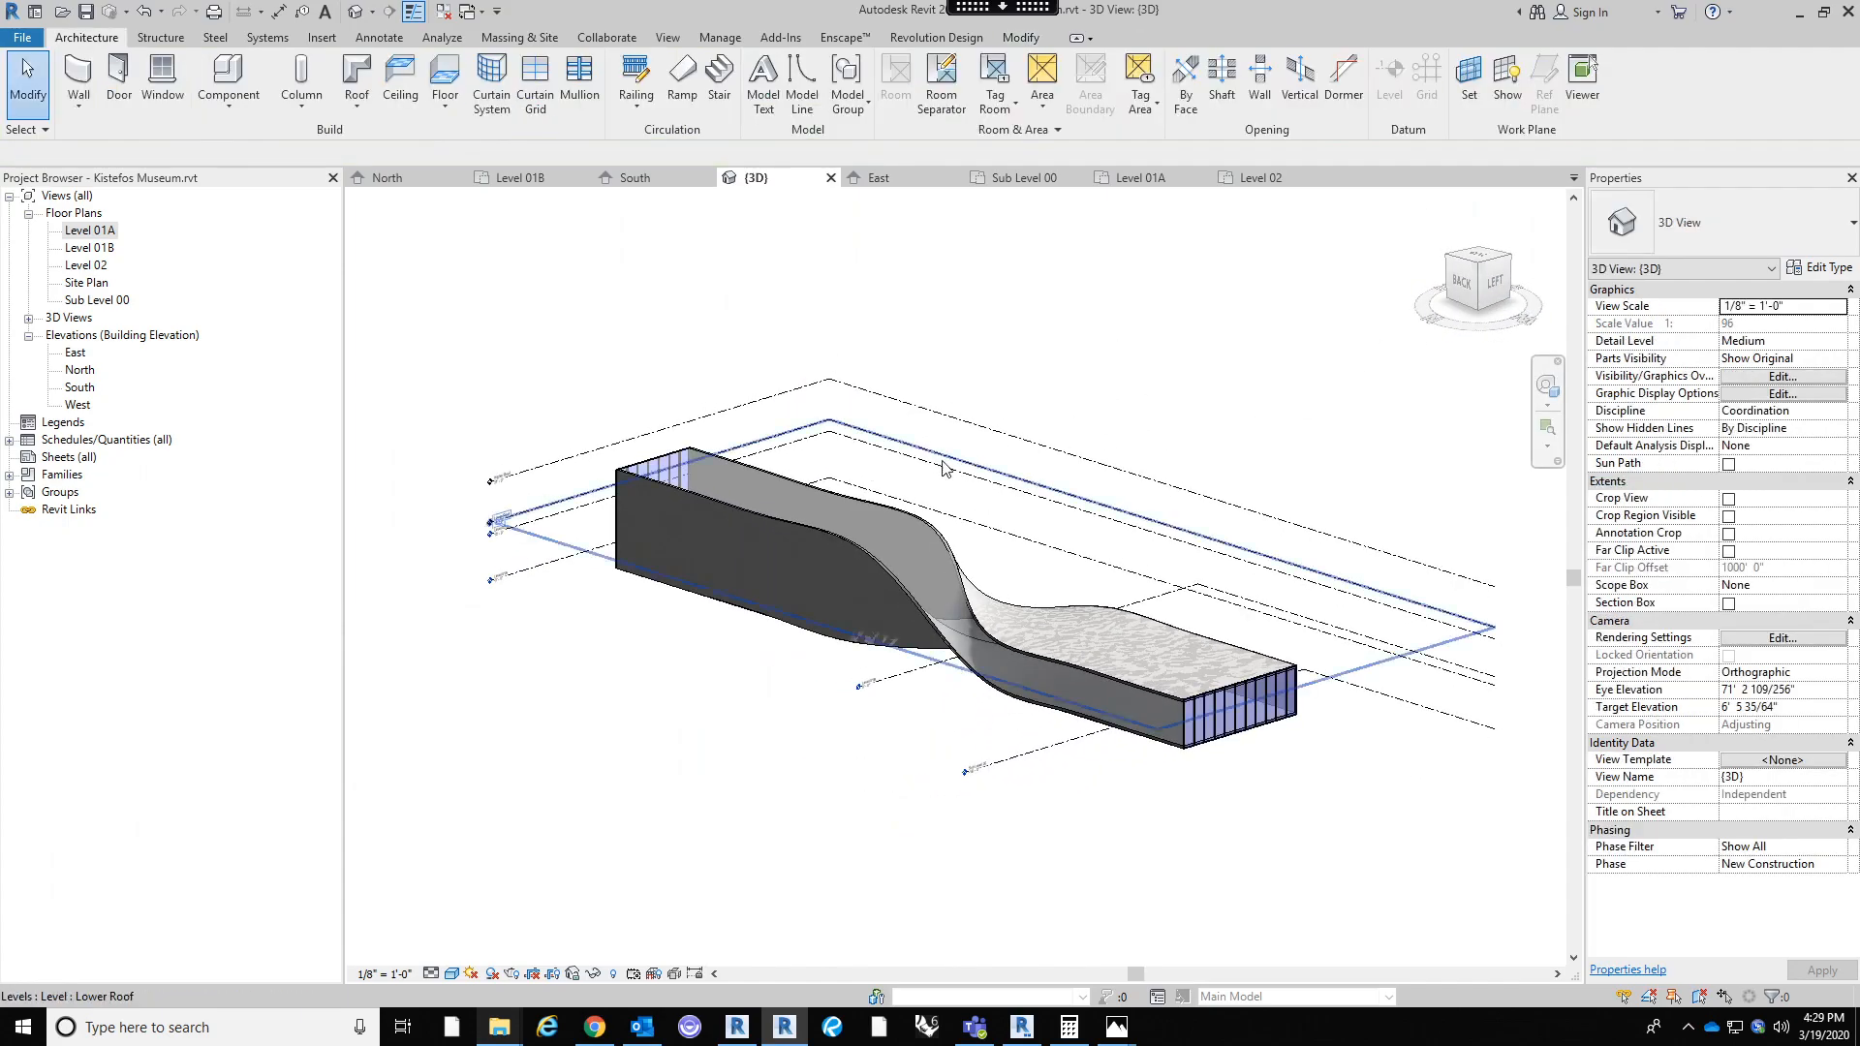
Start a Curtain System by Face and select the long uncovered twisting face of the mass
{"action": "scroll", "coordinate": [591, 490], "scroll_direction": "up", "scroll_amount": 2}
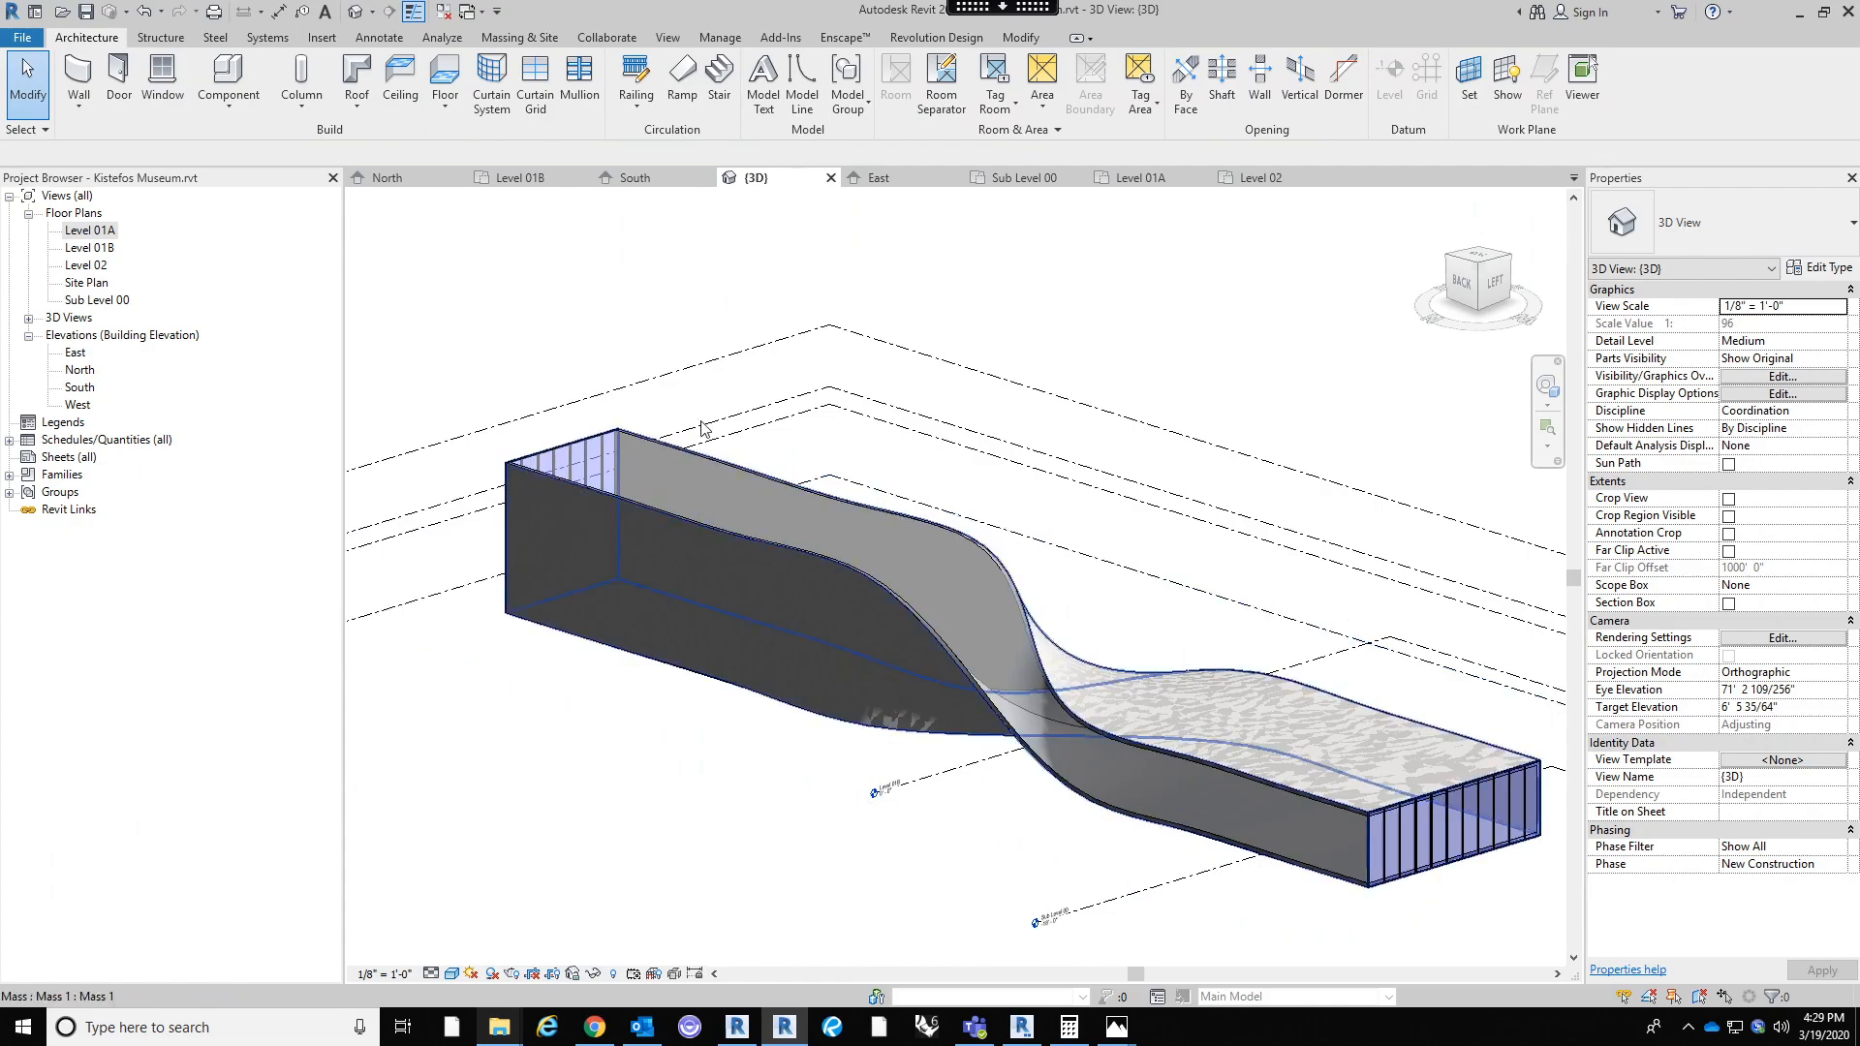
{"action": "middle_click_drag", "start_coordinate": [741, 437], "coordinate": [638, 377]}
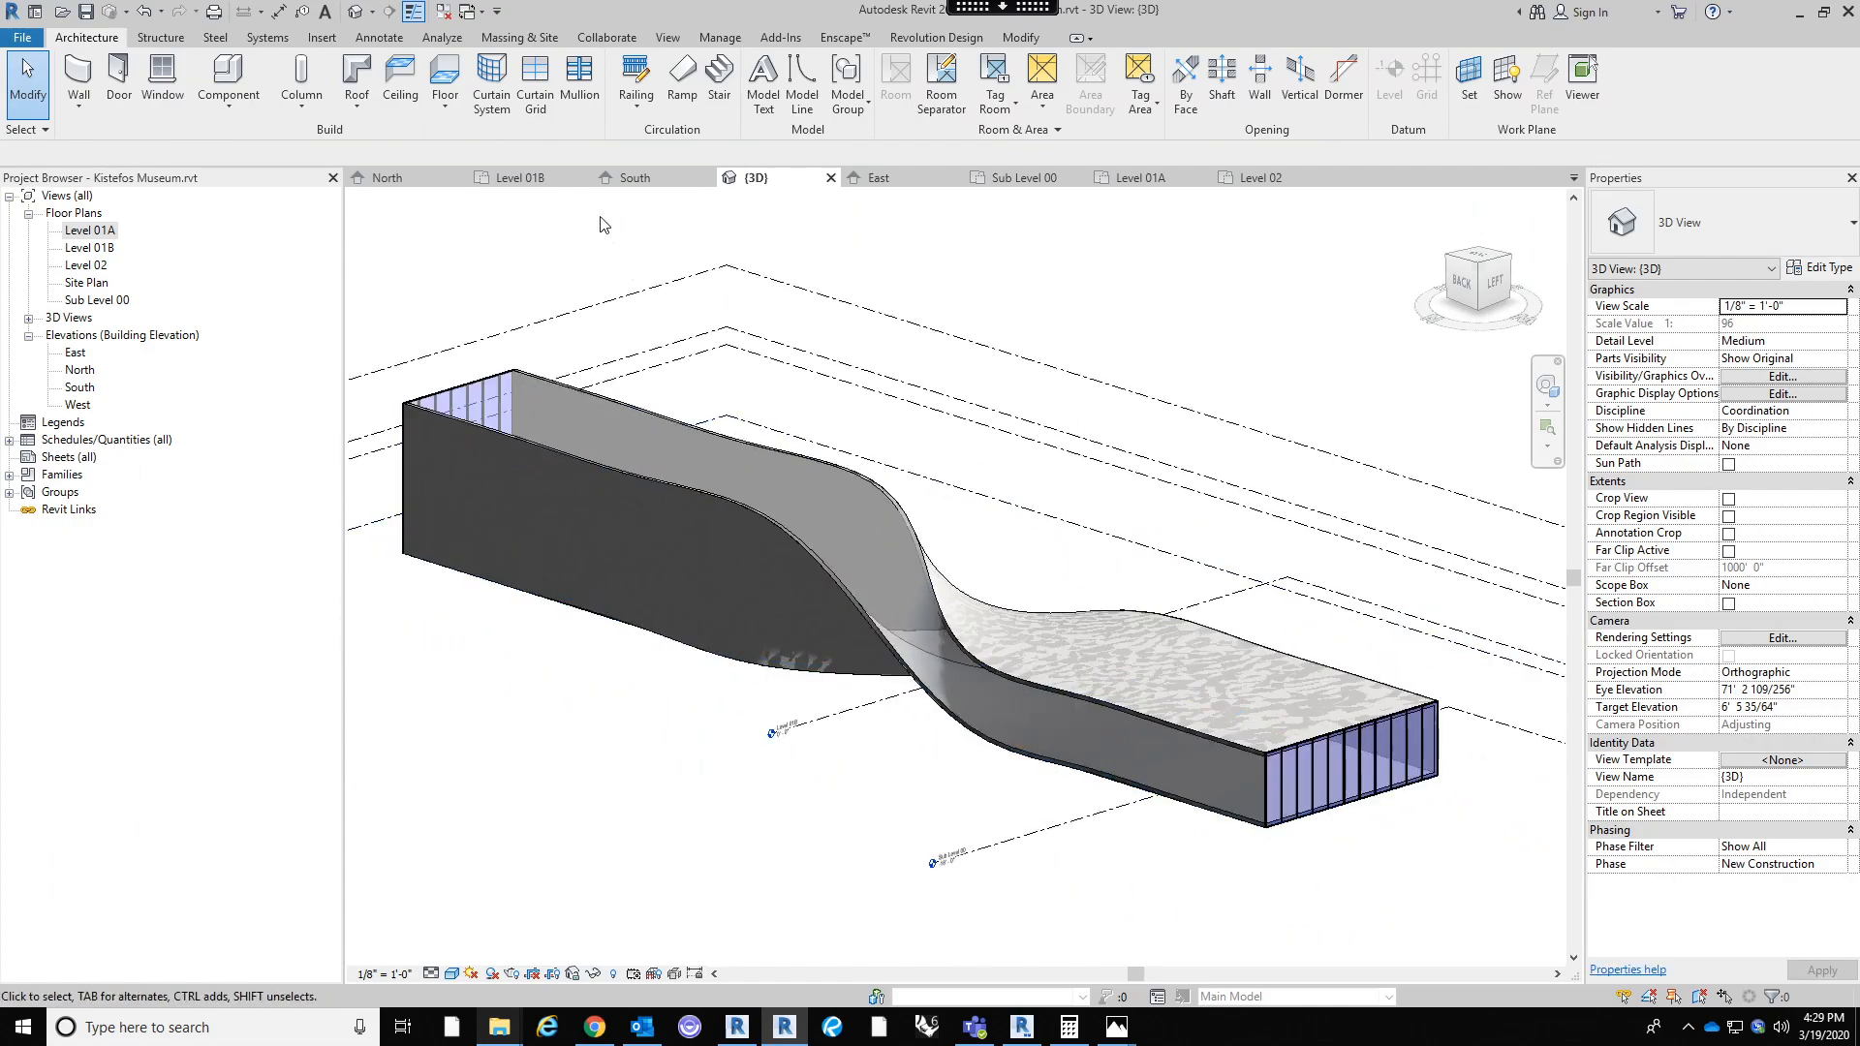
{"action": "left_click", "coordinate": [489, 102]}
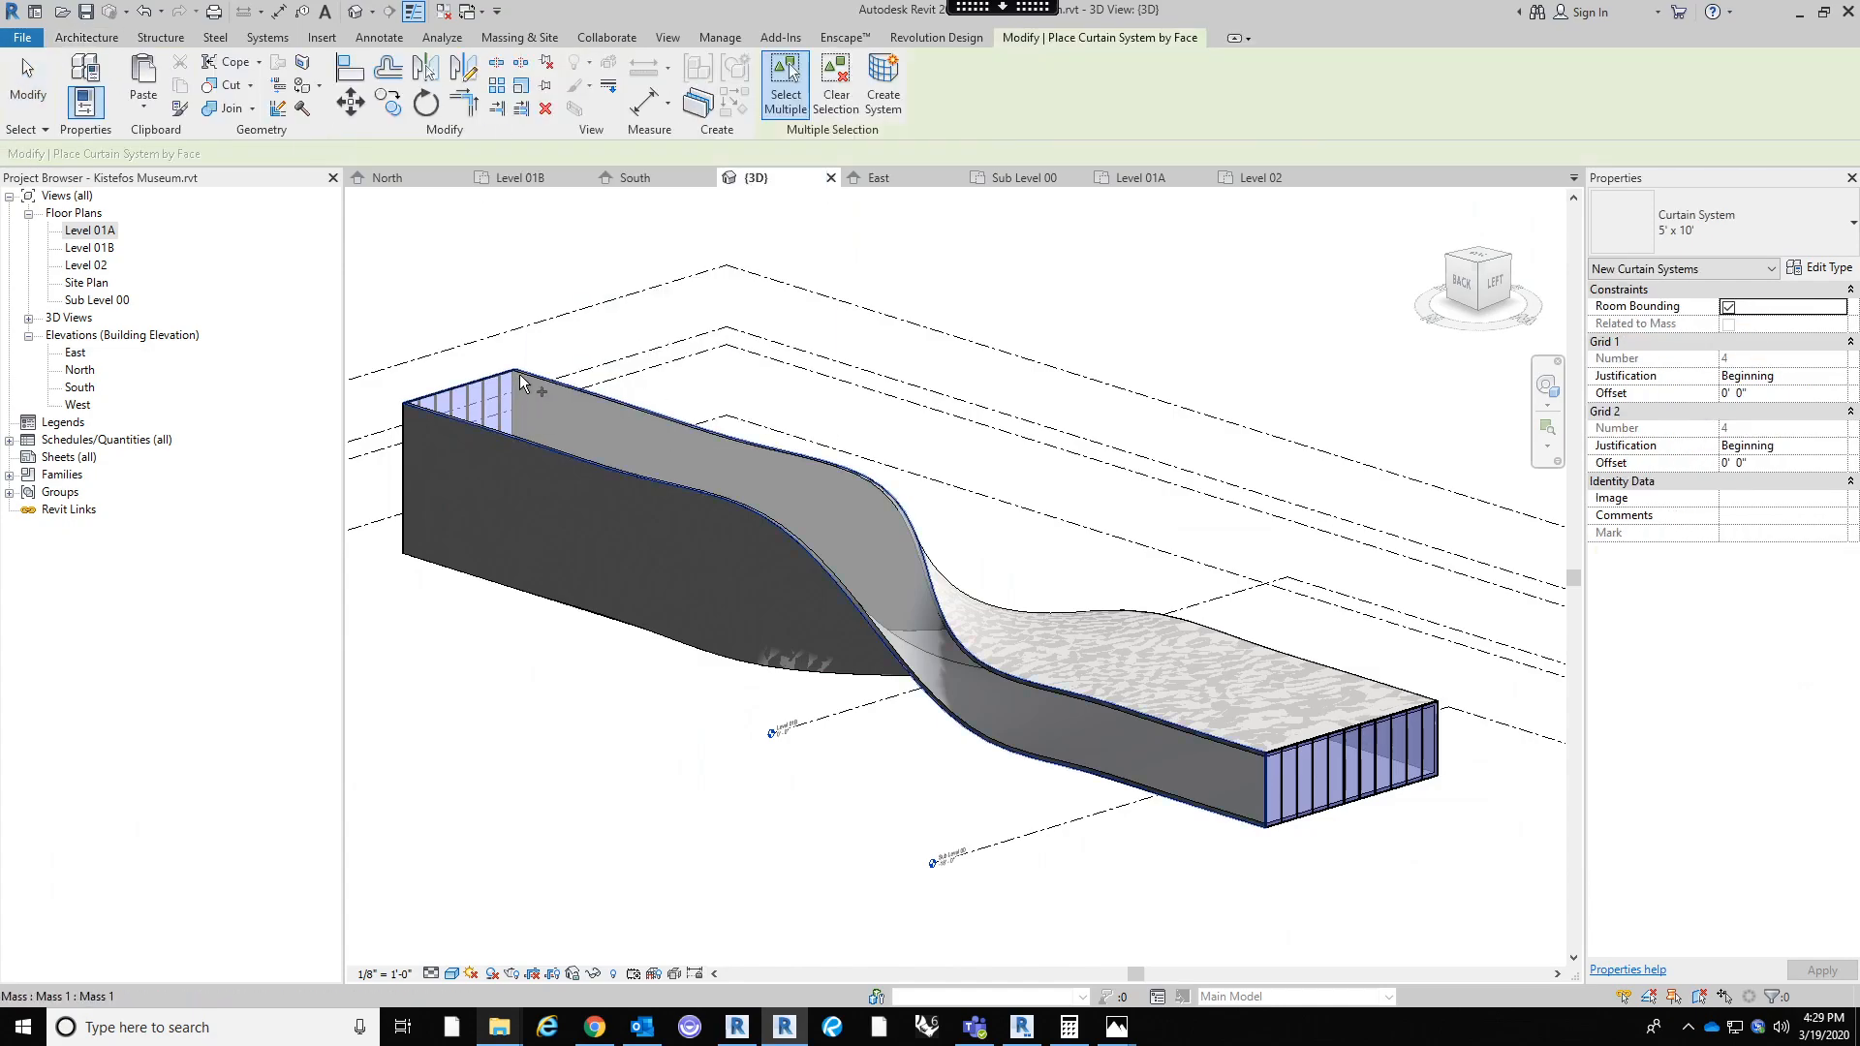
{"action": "left_click", "coordinate": [520, 382]}
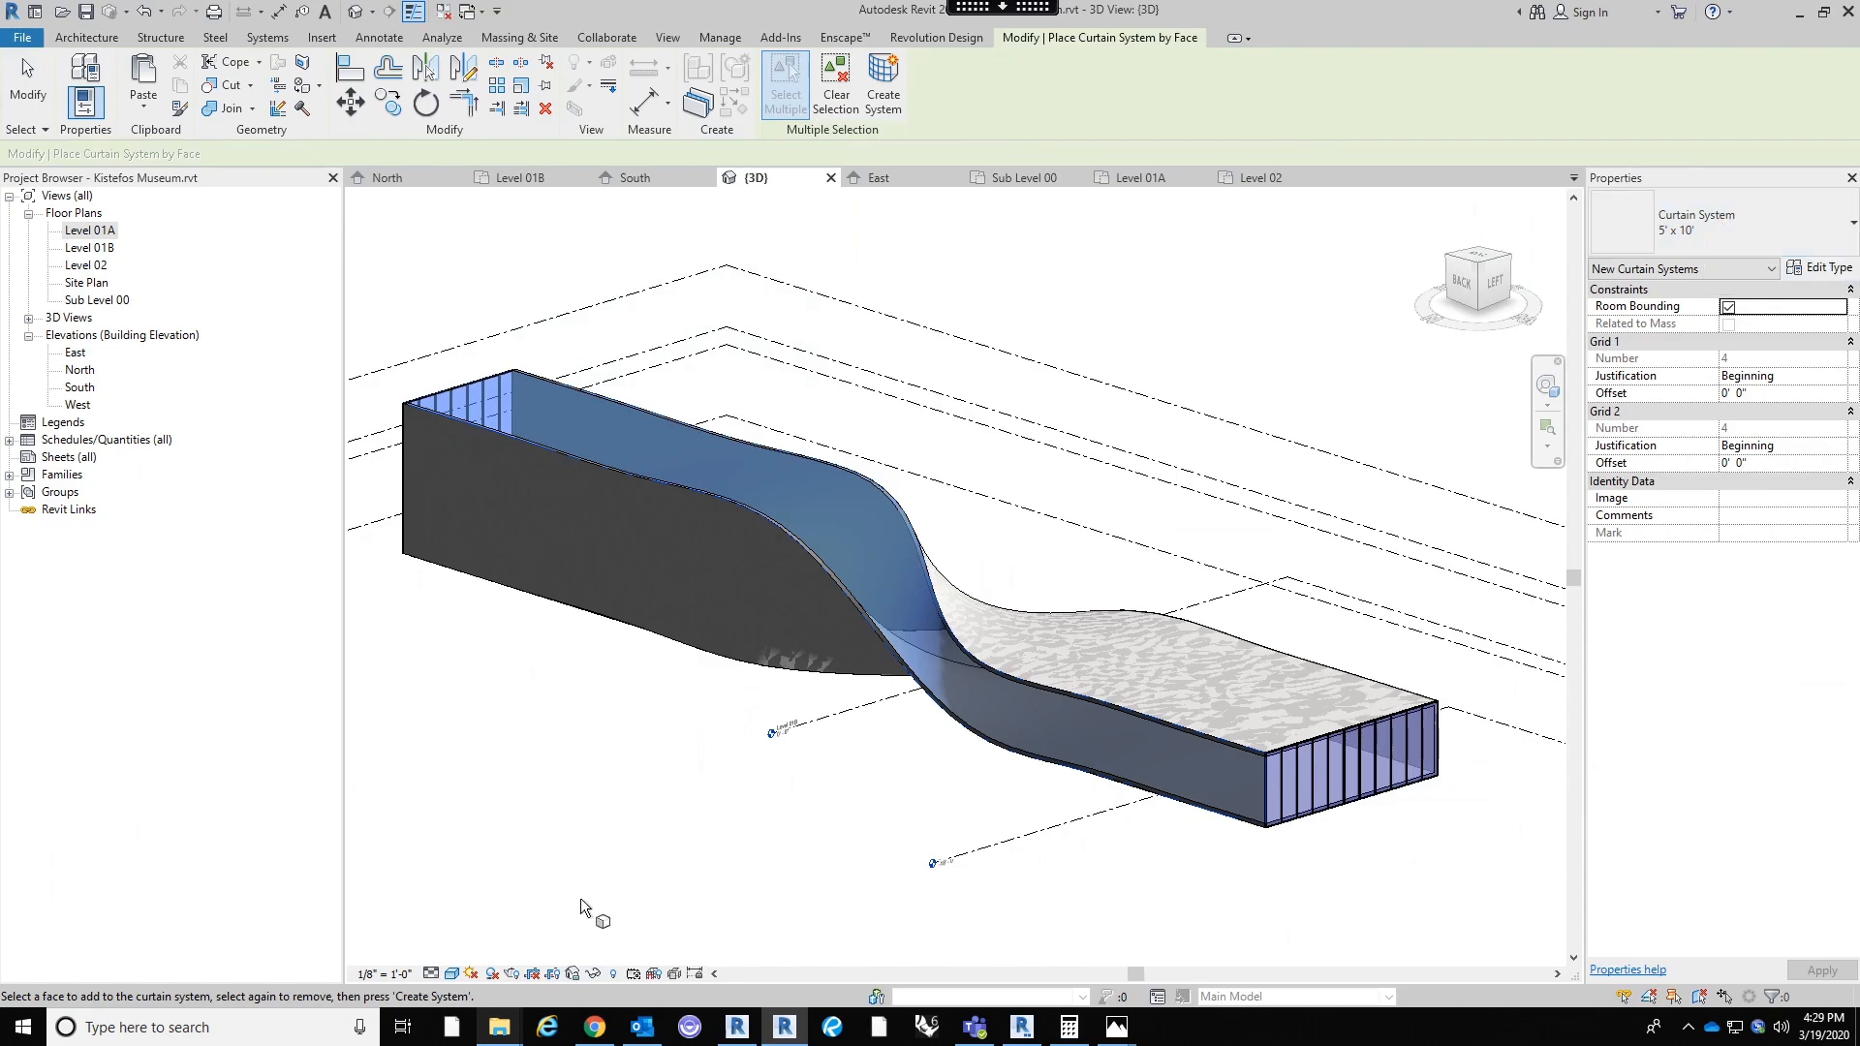
Switch to Photos to examine the glazed strip in the museum's exterior reference photo, and return to Revit
{"action": "mouse_move", "coordinate": [1117, 1031]}
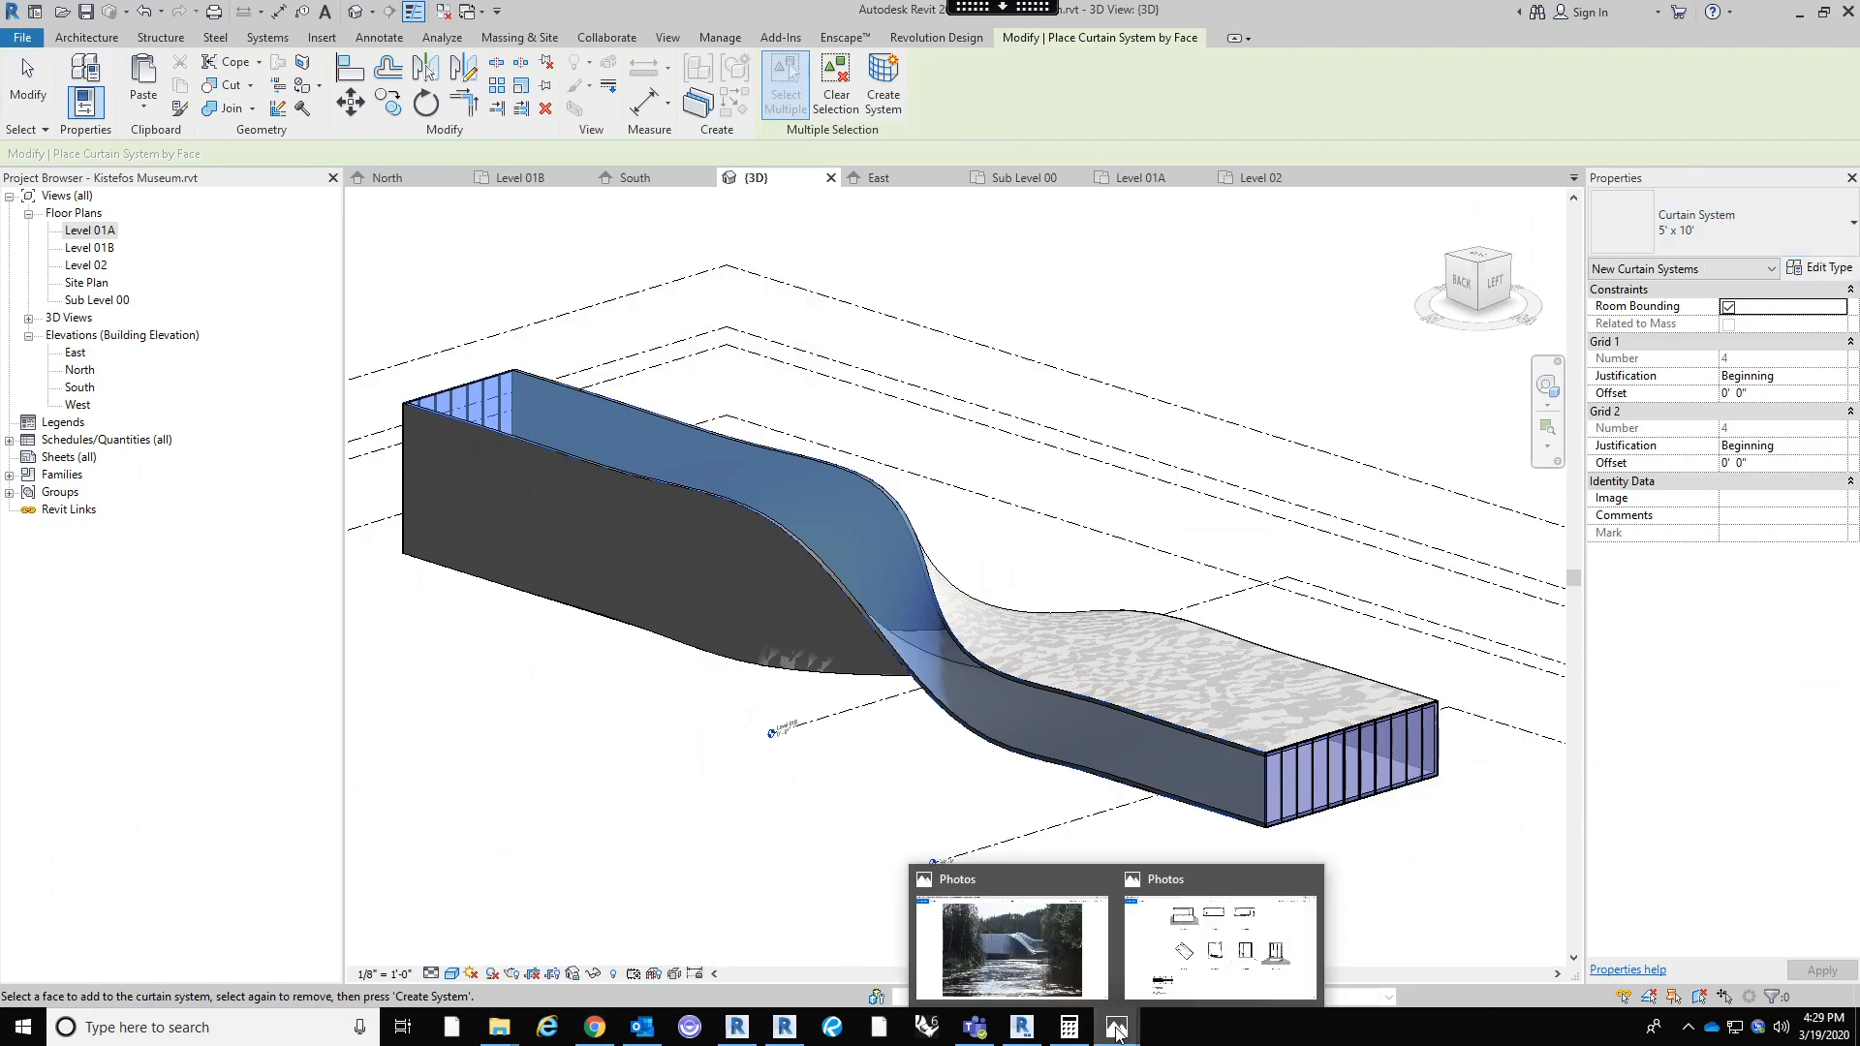
{"action": "left_click", "coordinate": [1048, 971]}
{"action": "scroll", "coordinate": [1224, 462], "scroll_direction": "up", "scroll_amount": 1}
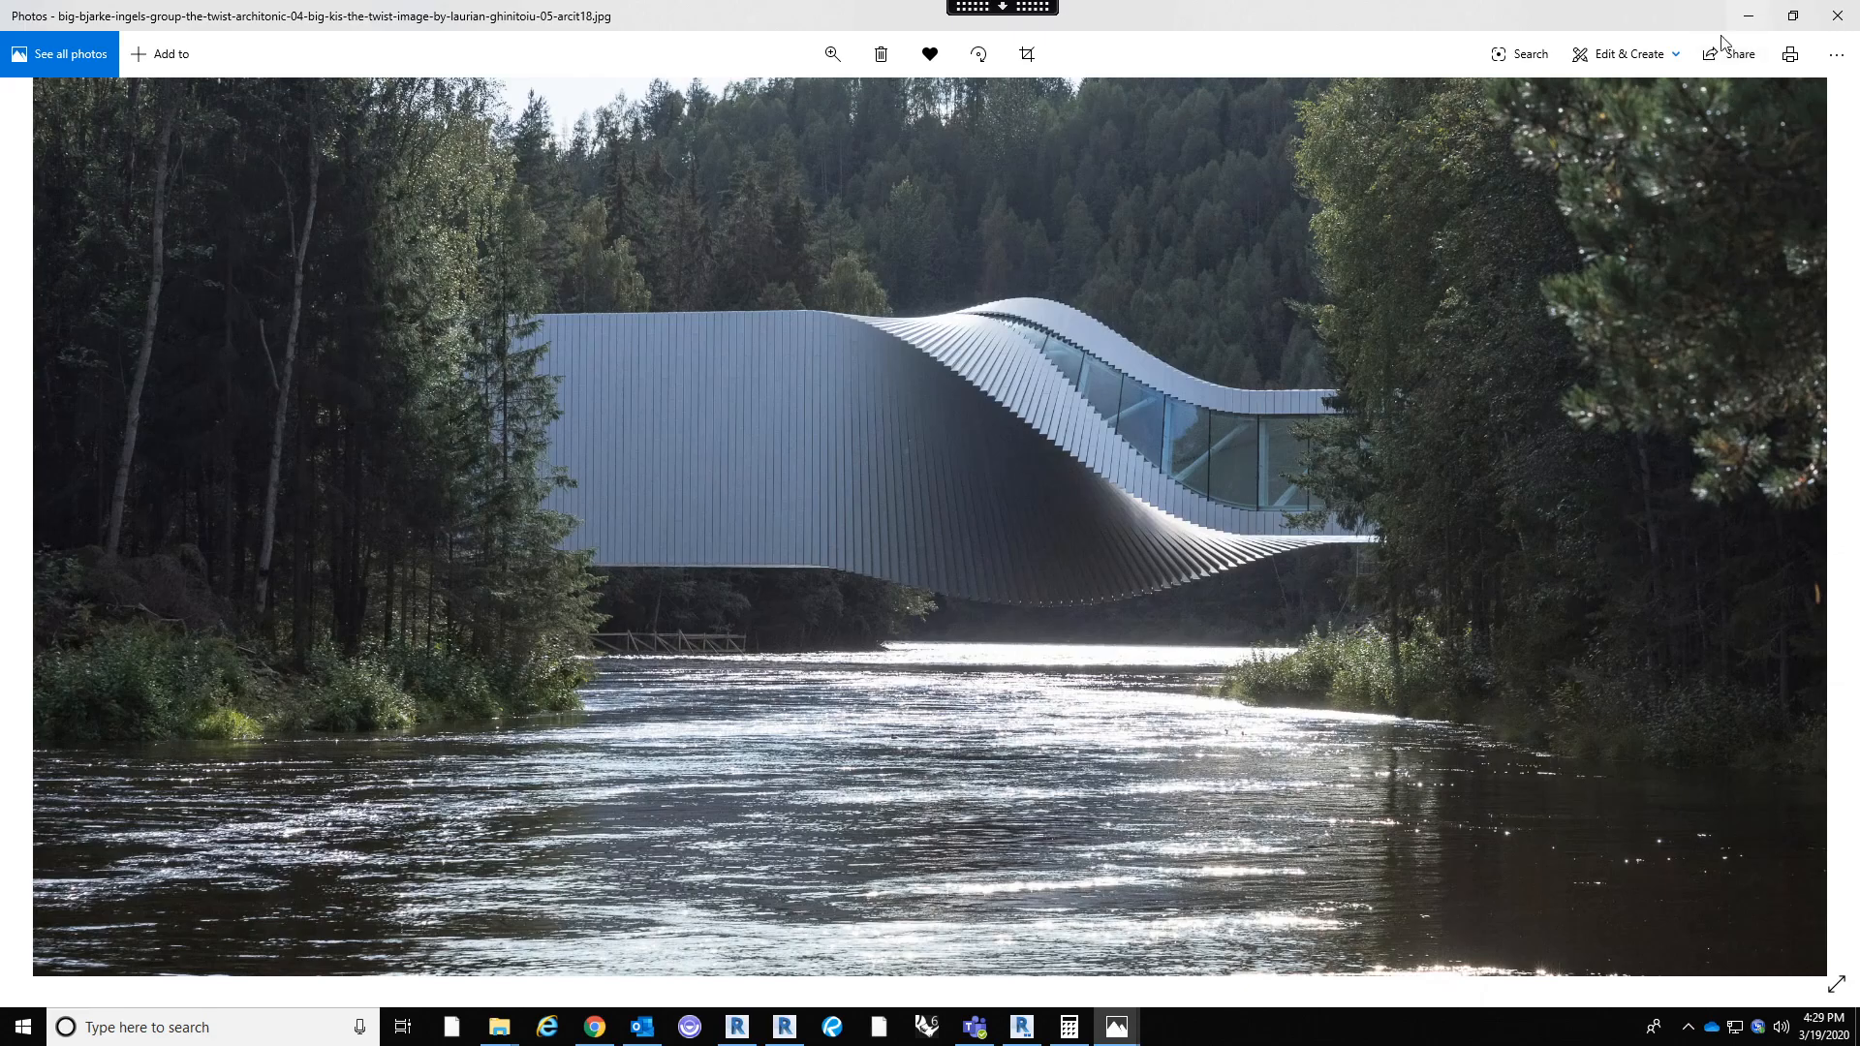
{"action": "left_click", "coordinate": [1748, 16]}
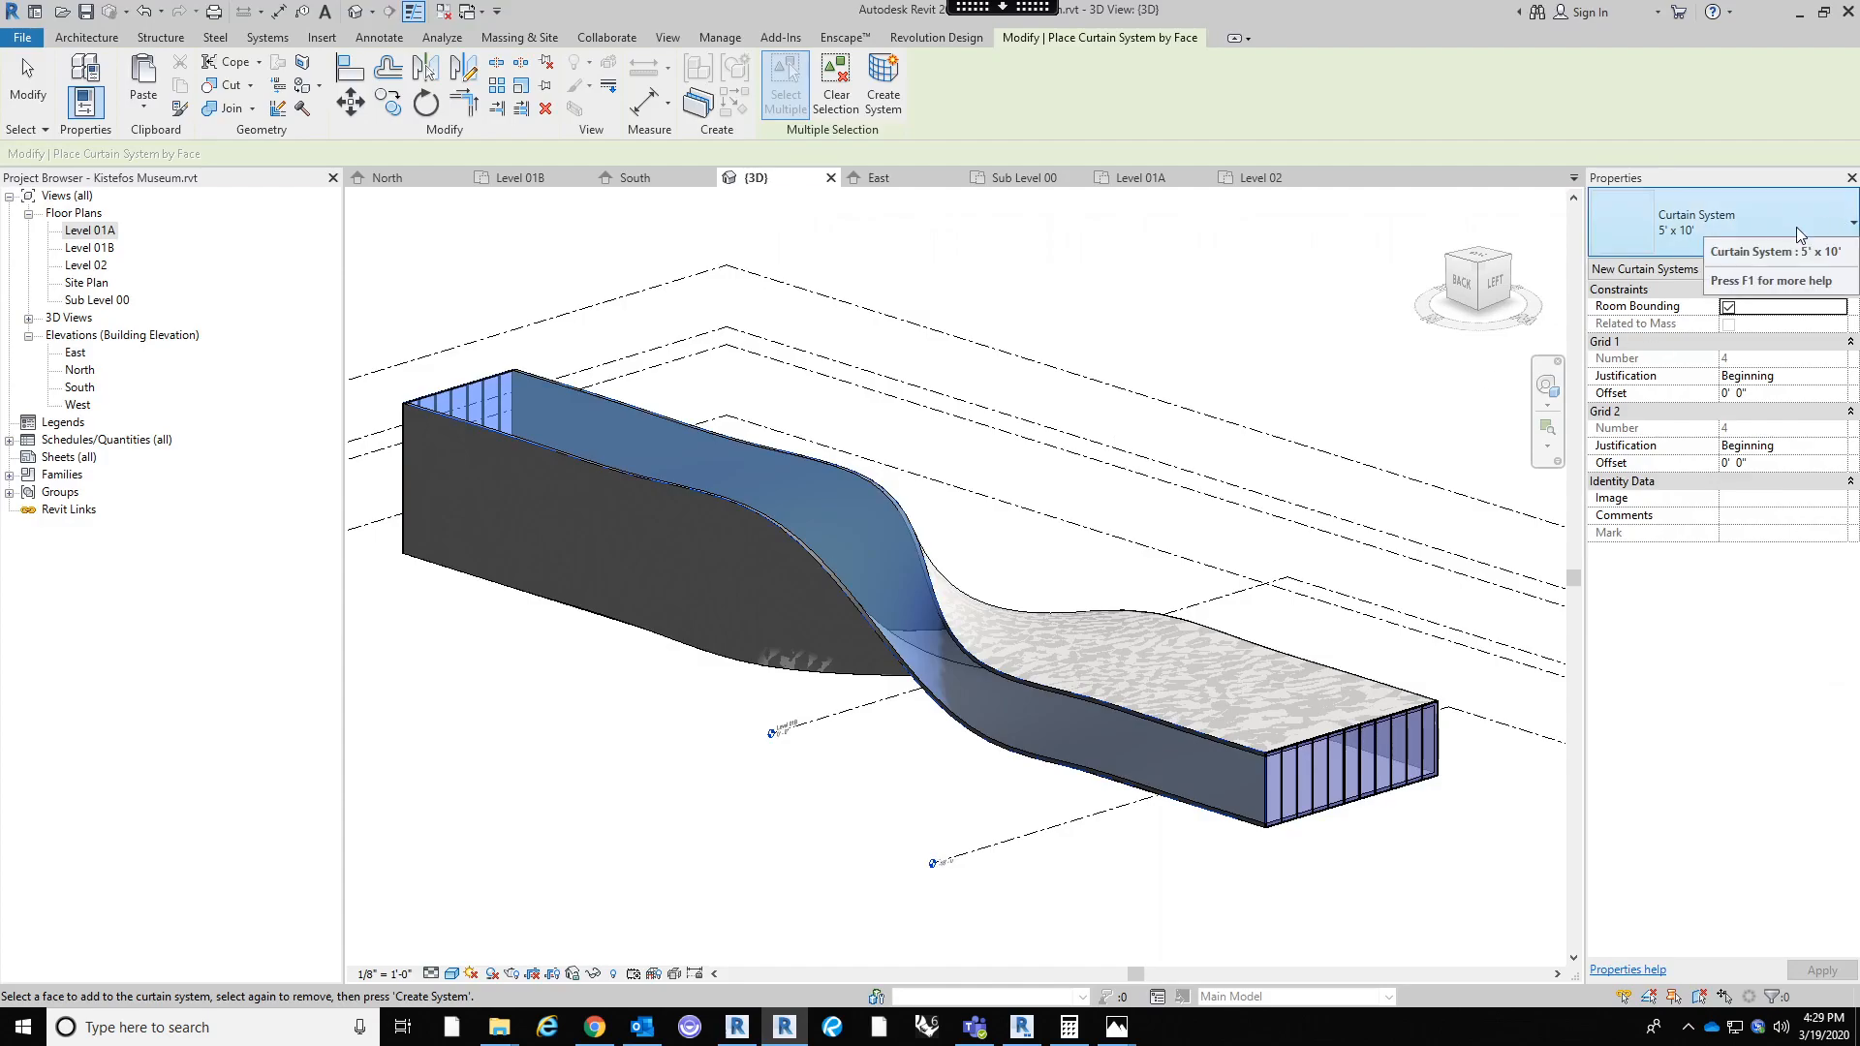
Open the curtain system's type properties and rename the type as Kistefos Wall to Roof Glazing
{"action": "left_click", "coordinate": [1813, 274]}
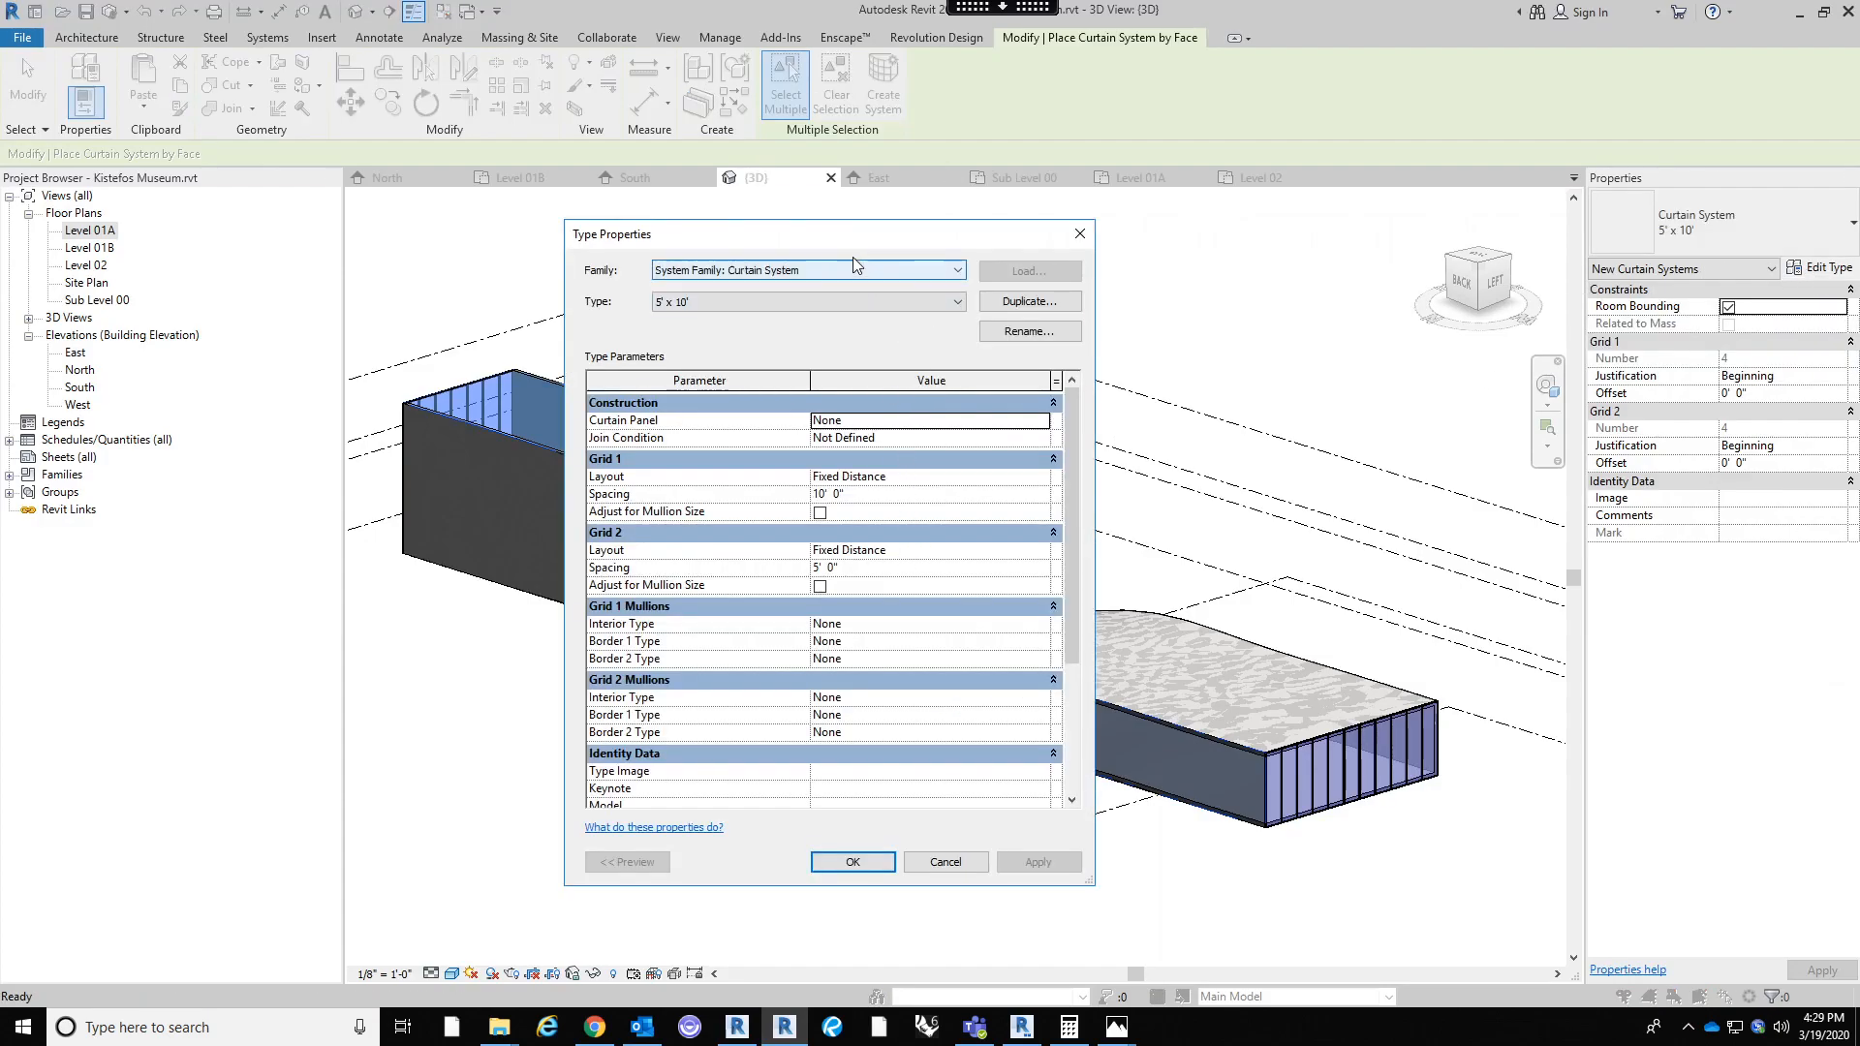
{"action": "left_click", "coordinate": [1026, 329]}
{"action": "type", "text": "Ki"}
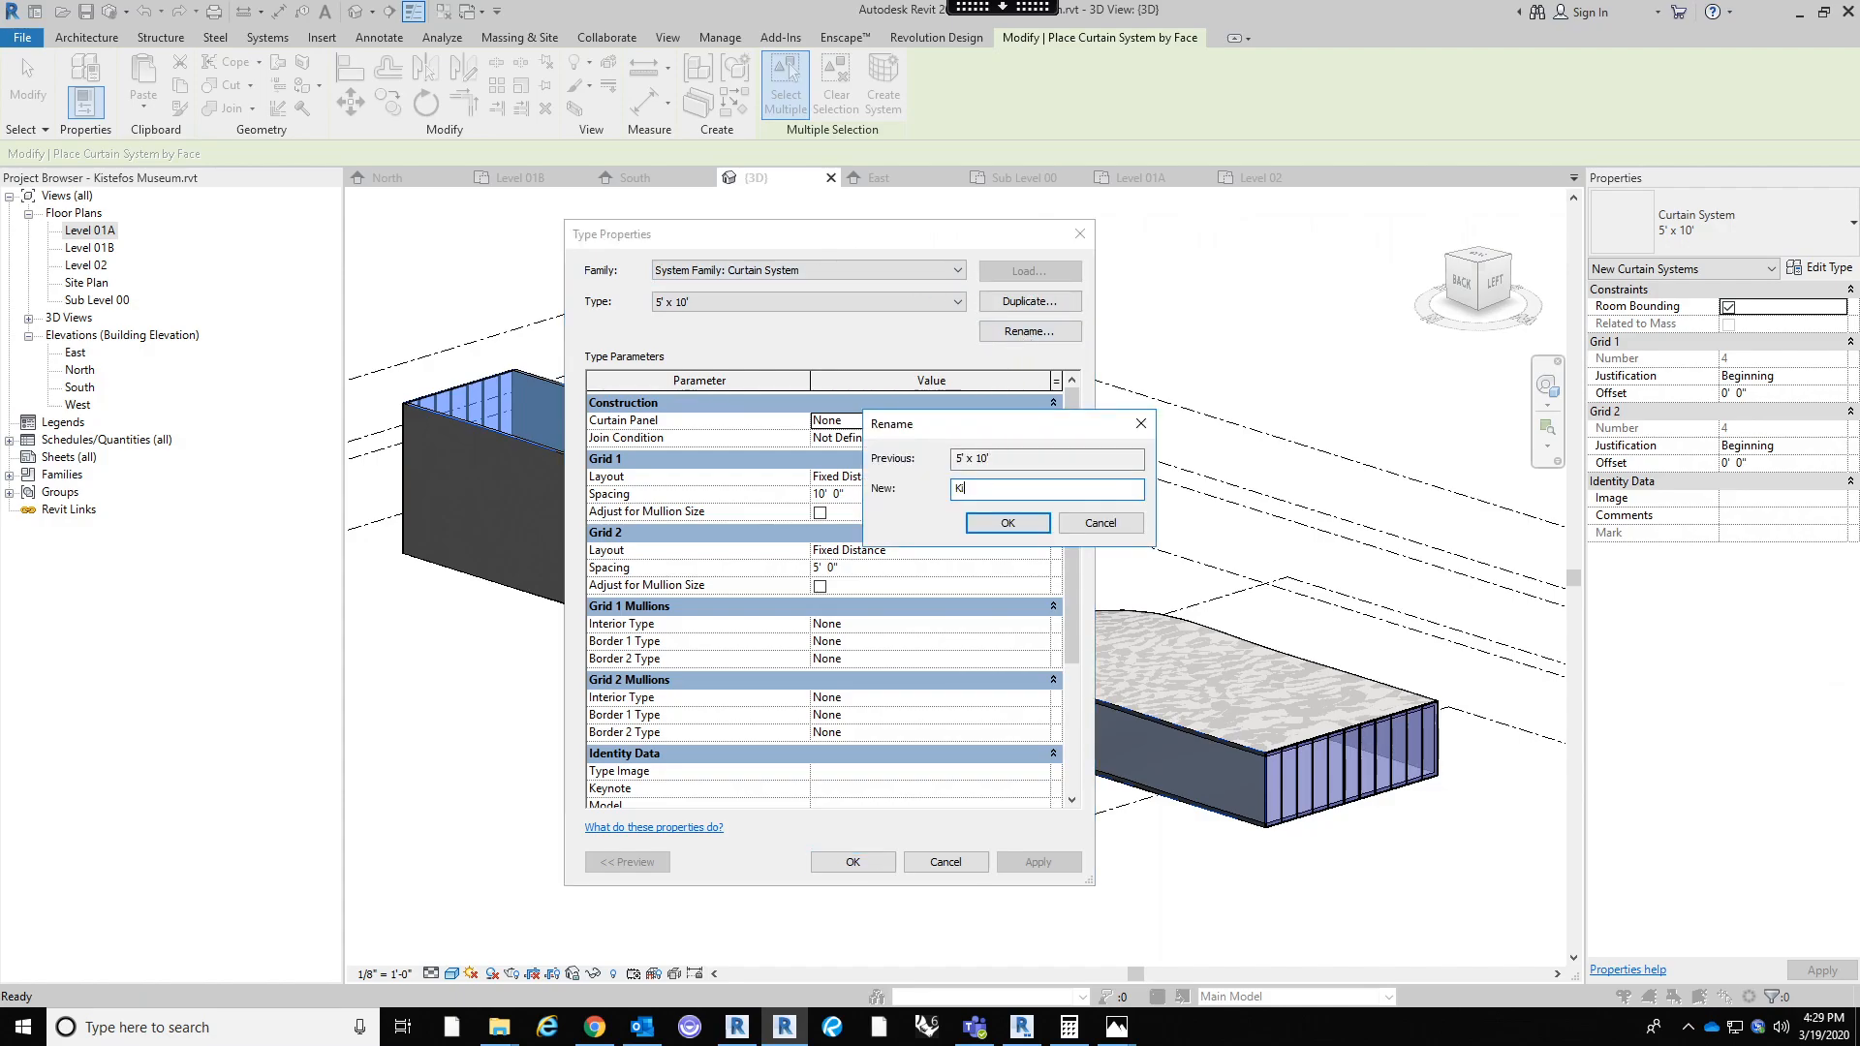
{"action": "type", "text": "stefors"}
{"action": "key", "text": "BackSpace"}
{"action": "key", "text": "BackSpace"}
{"action": "key", "text": "BackSpace"}
{"action": "key", "text": "BackSpace"}
{"action": "key", "text": "BackSpace"}
{"action": "type", "text": "Glazing"}
{"action": "key", "text": "Return"}
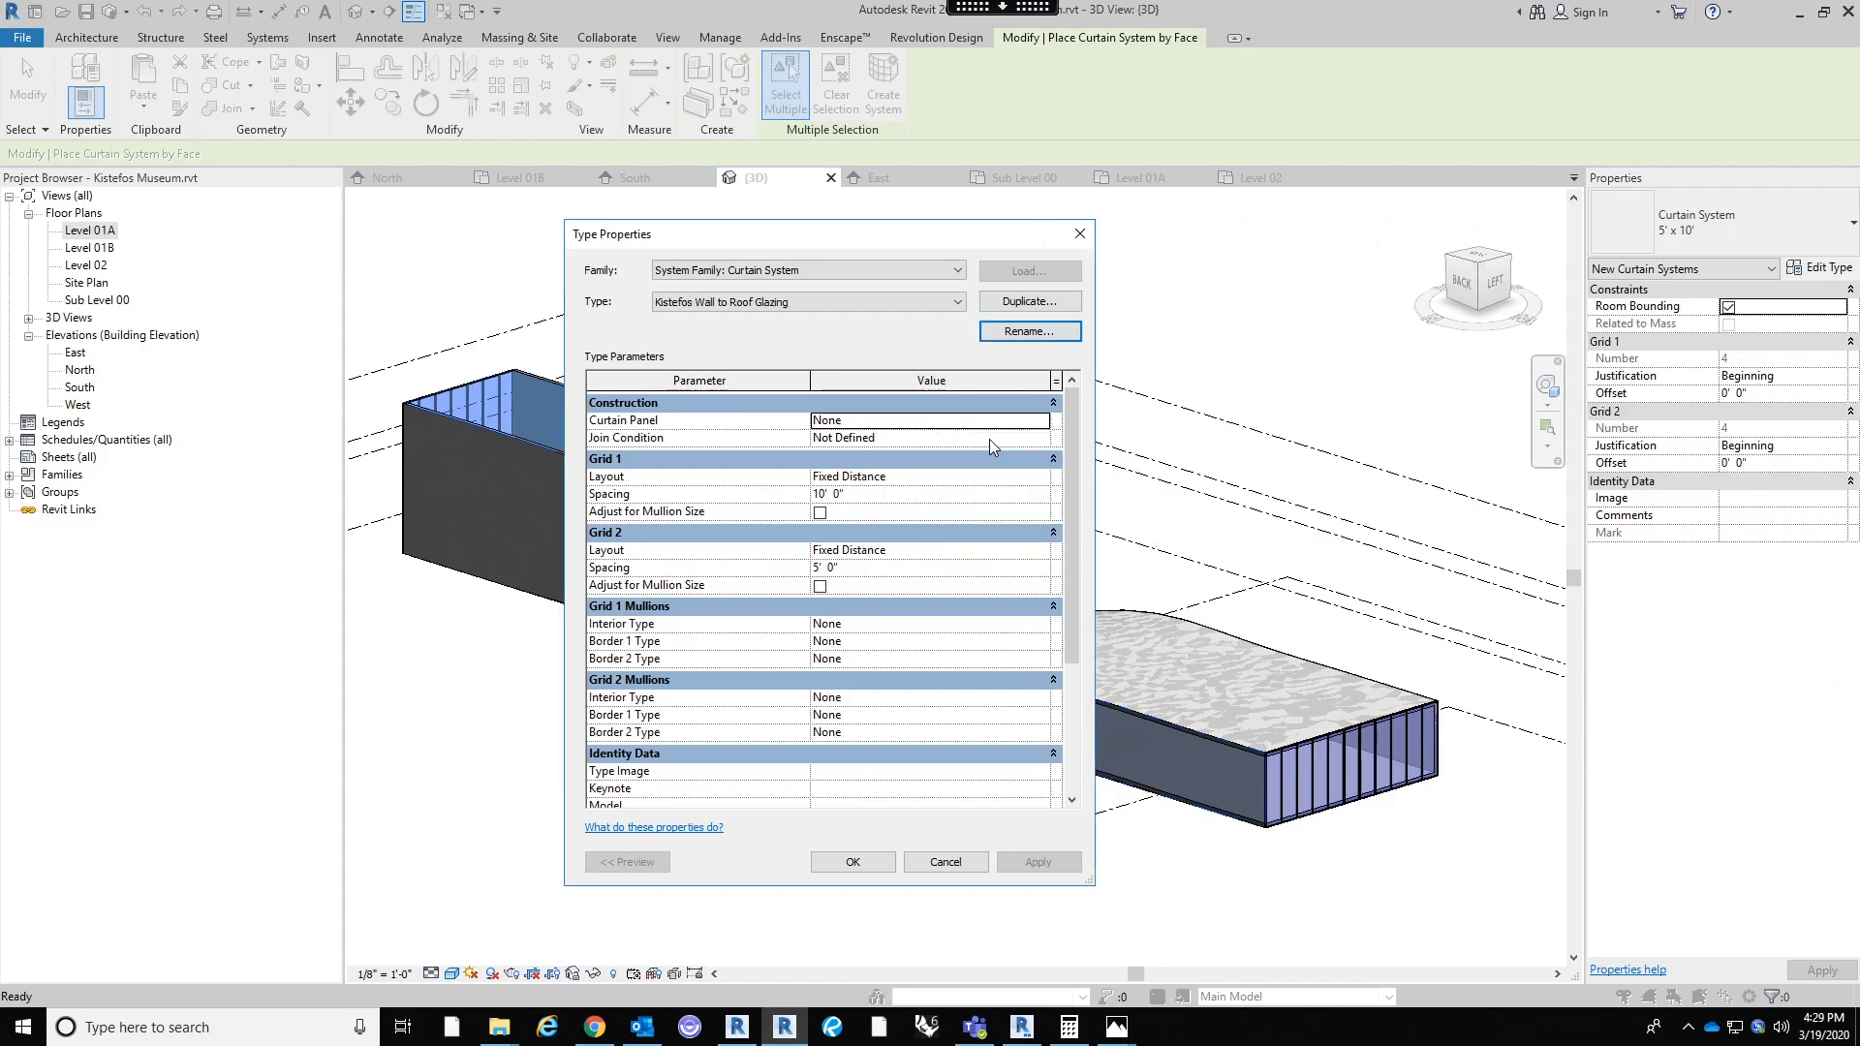
Set the type's curtain panel to System Panel : Glazed
{"action": "left_click", "coordinate": [1040, 424]}
{"action": "left_click", "coordinate": [1040, 424]}
{"action": "left_click", "coordinate": [1004, 465]}
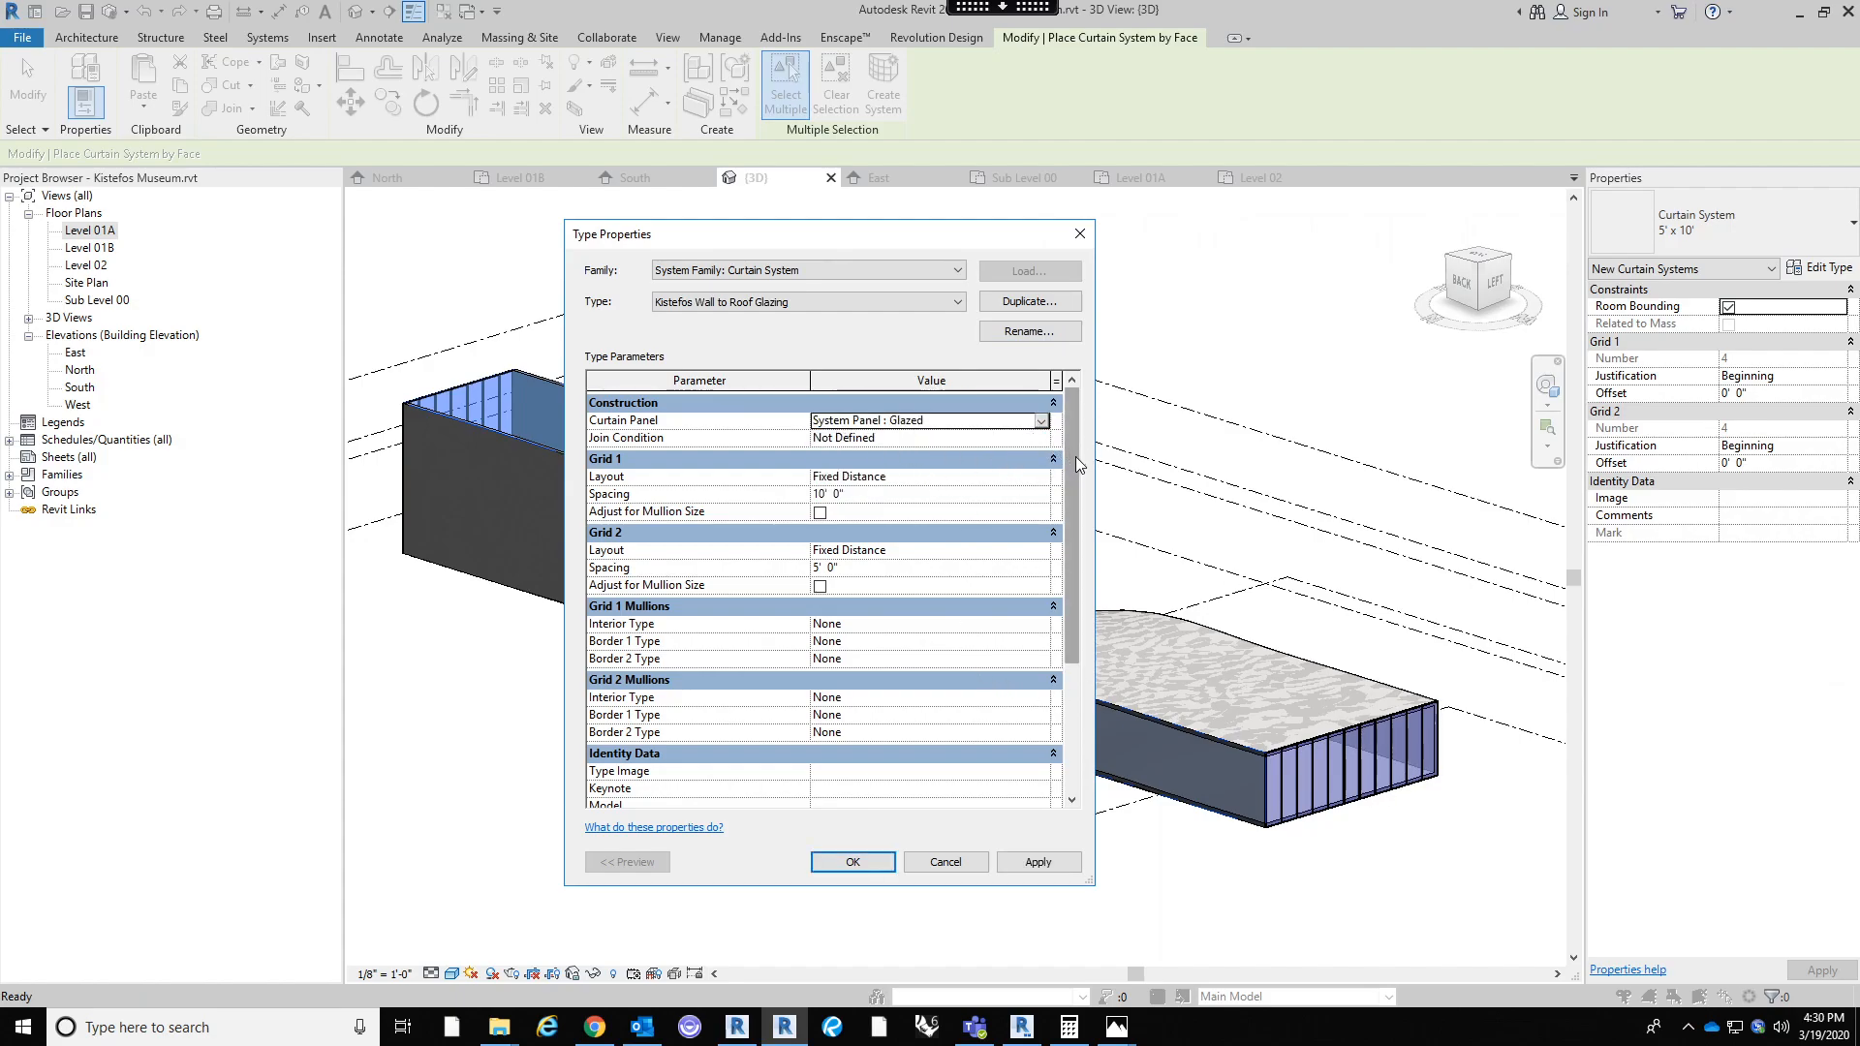
Set the Grid 1 layout to Fixed Number and the Grid 2 layout to Maximum Spacing
{"action": "scroll", "coordinate": [1072, 478], "scroll_direction": "down", "scroll_amount": 1}
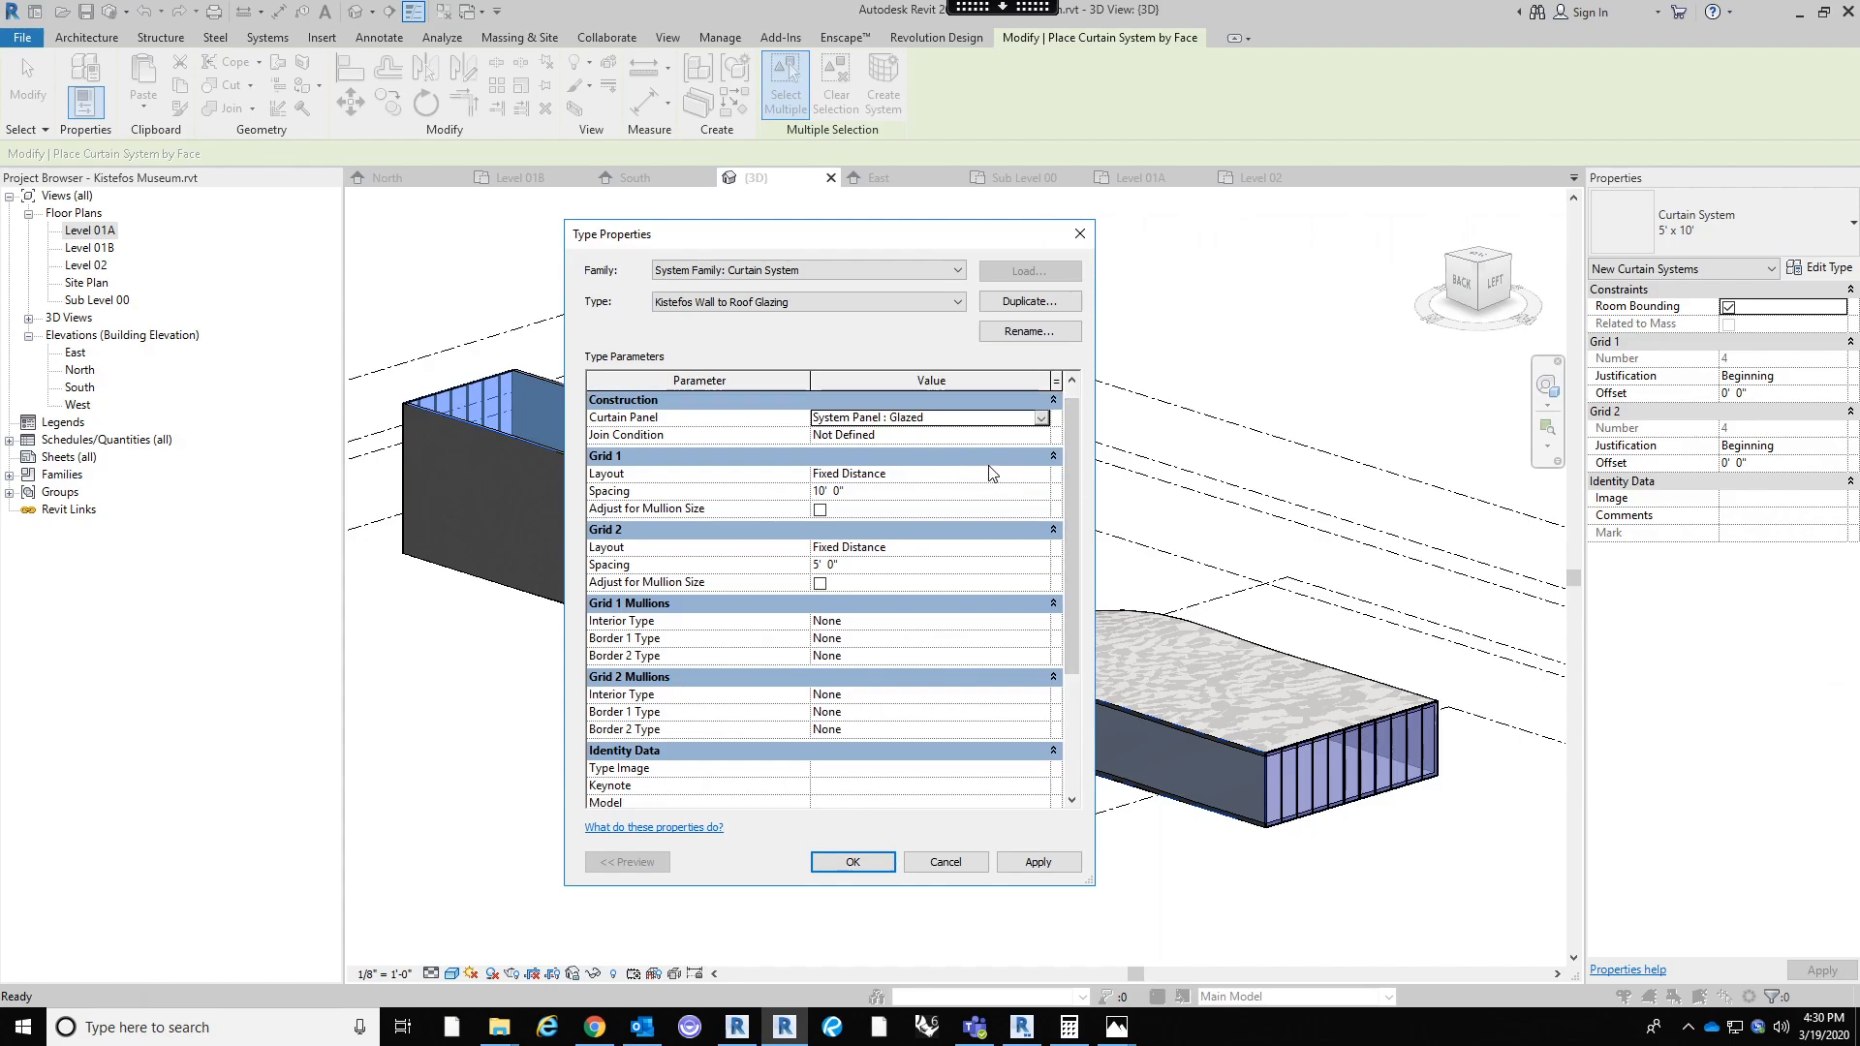
{"action": "left_click", "coordinate": [1041, 474]}
{"action": "left_click", "coordinate": [1041, 474]}
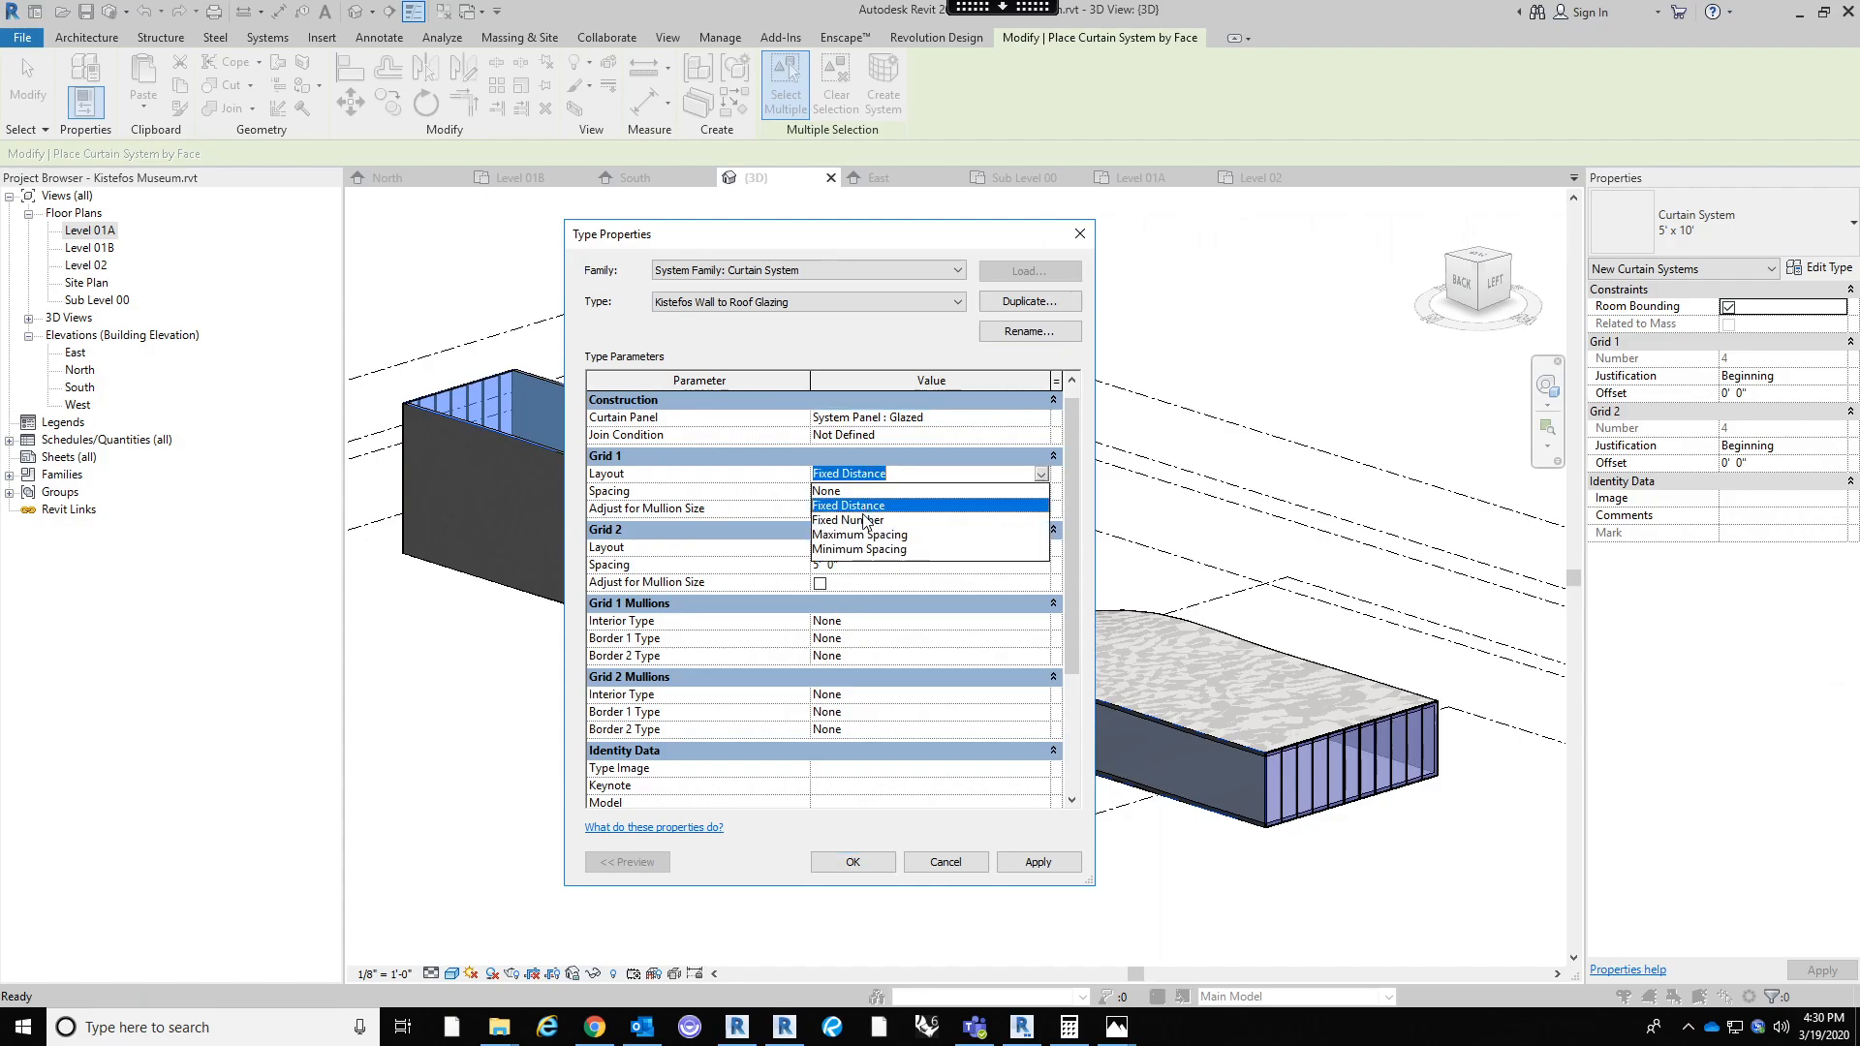
{"action": "left_click", "coordinate": [865, 520]}
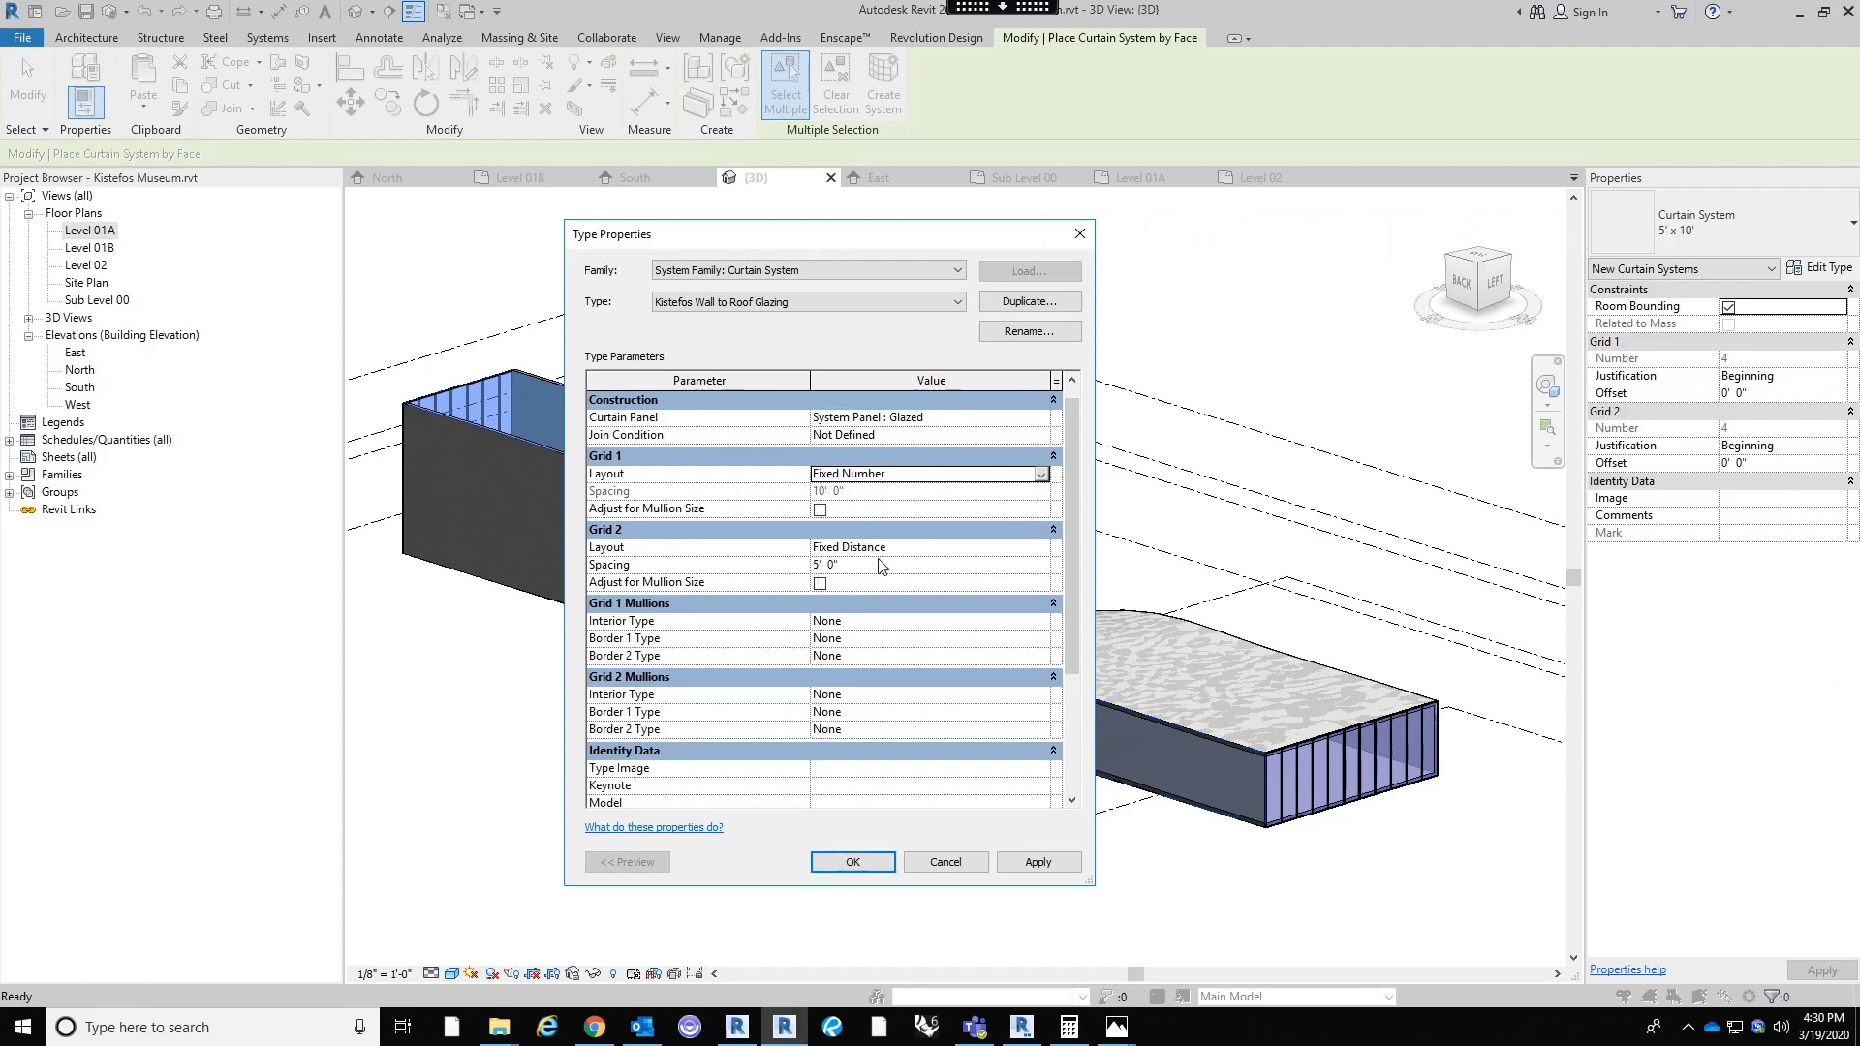
{"action": "left_click", "coordinate": [1040, 548]}
{"action": "left_click", "coordinate": [930, 613]}
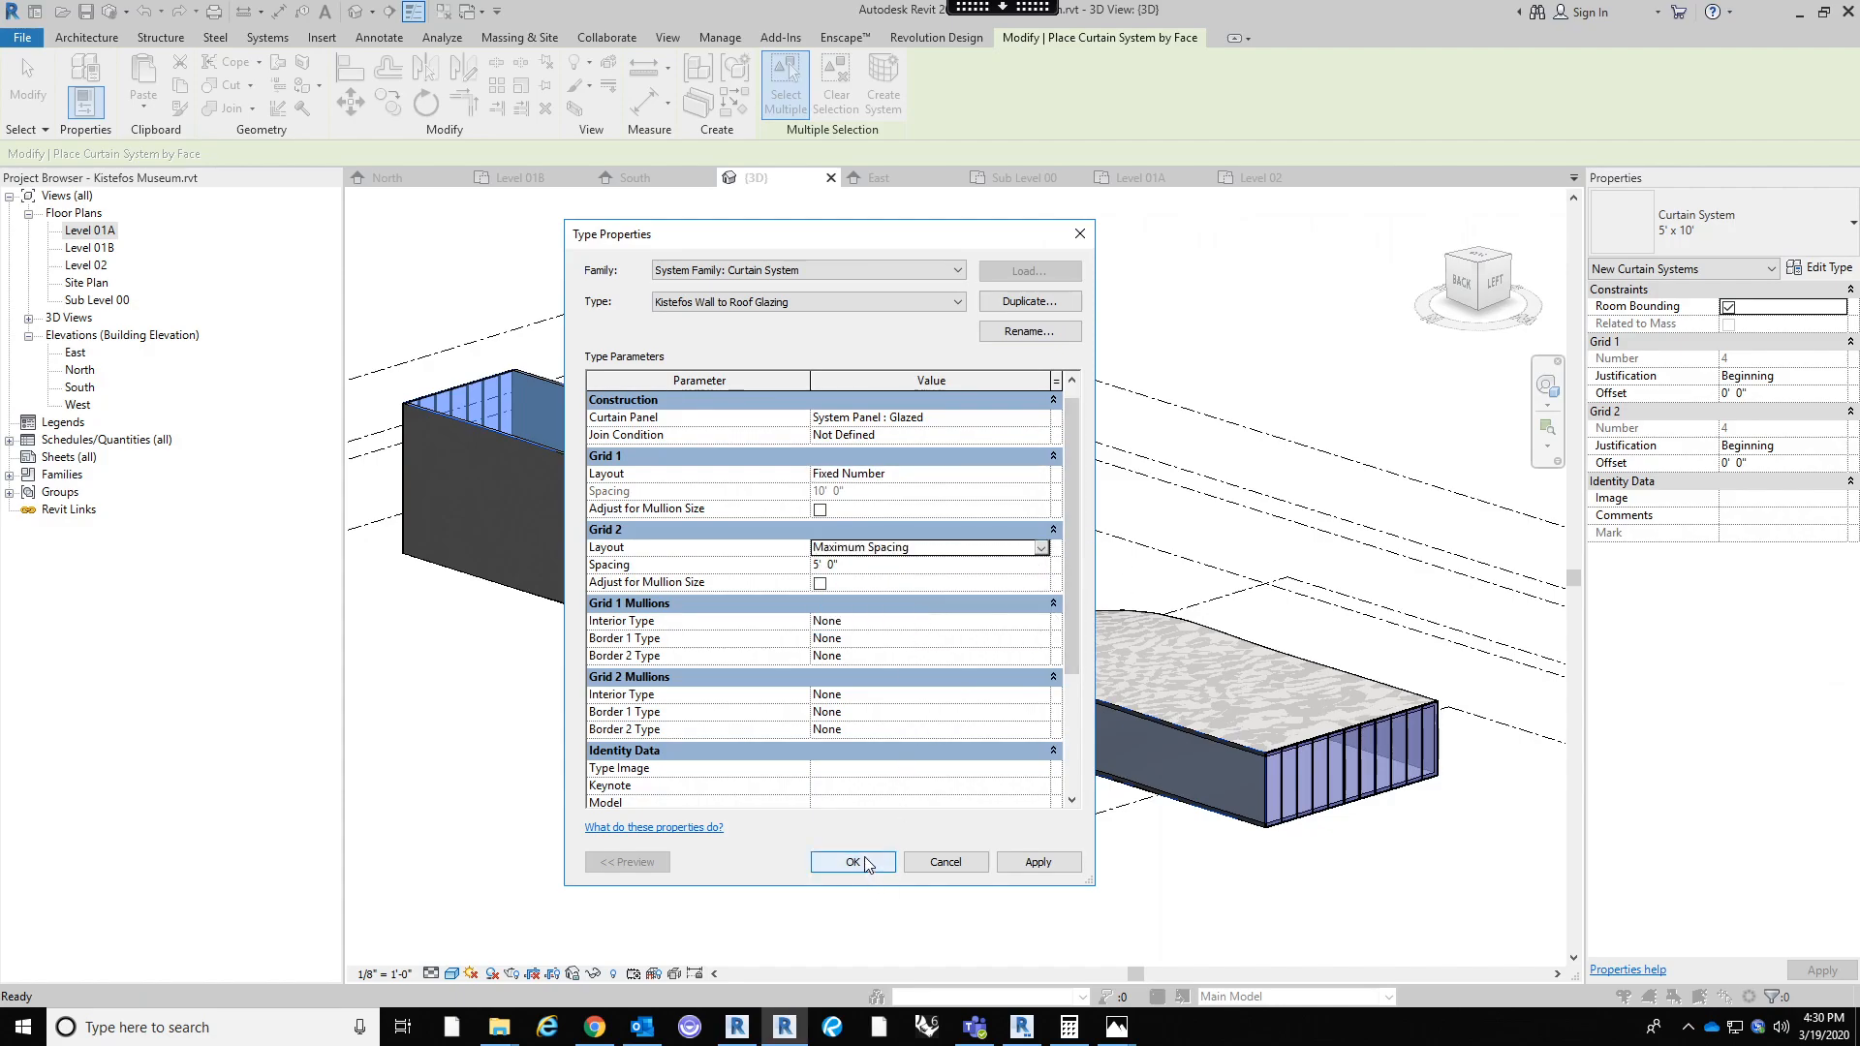
Accept the type properties, create the curtain system on the selected twisting face, and end the command
{"action": "left_click", "coordinate": [853, 862]}
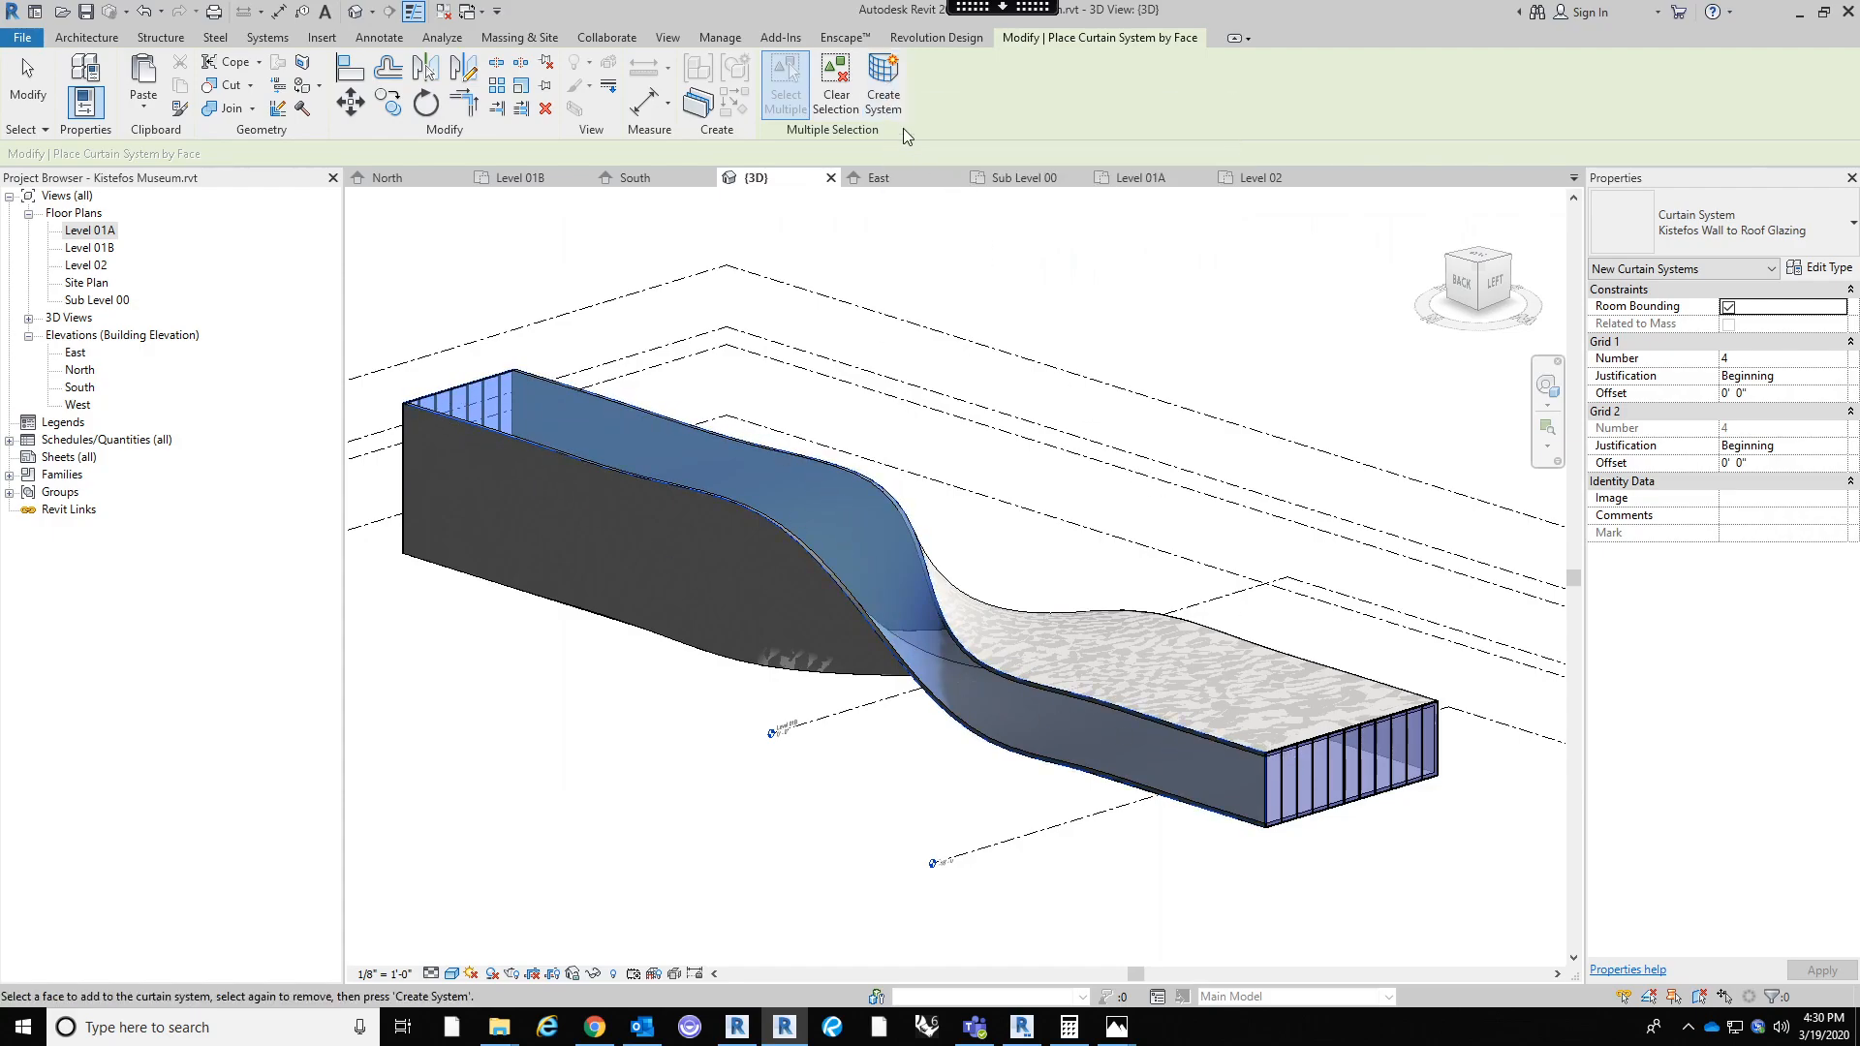
{"action": "left_click", "coordinate": [883, 88]}
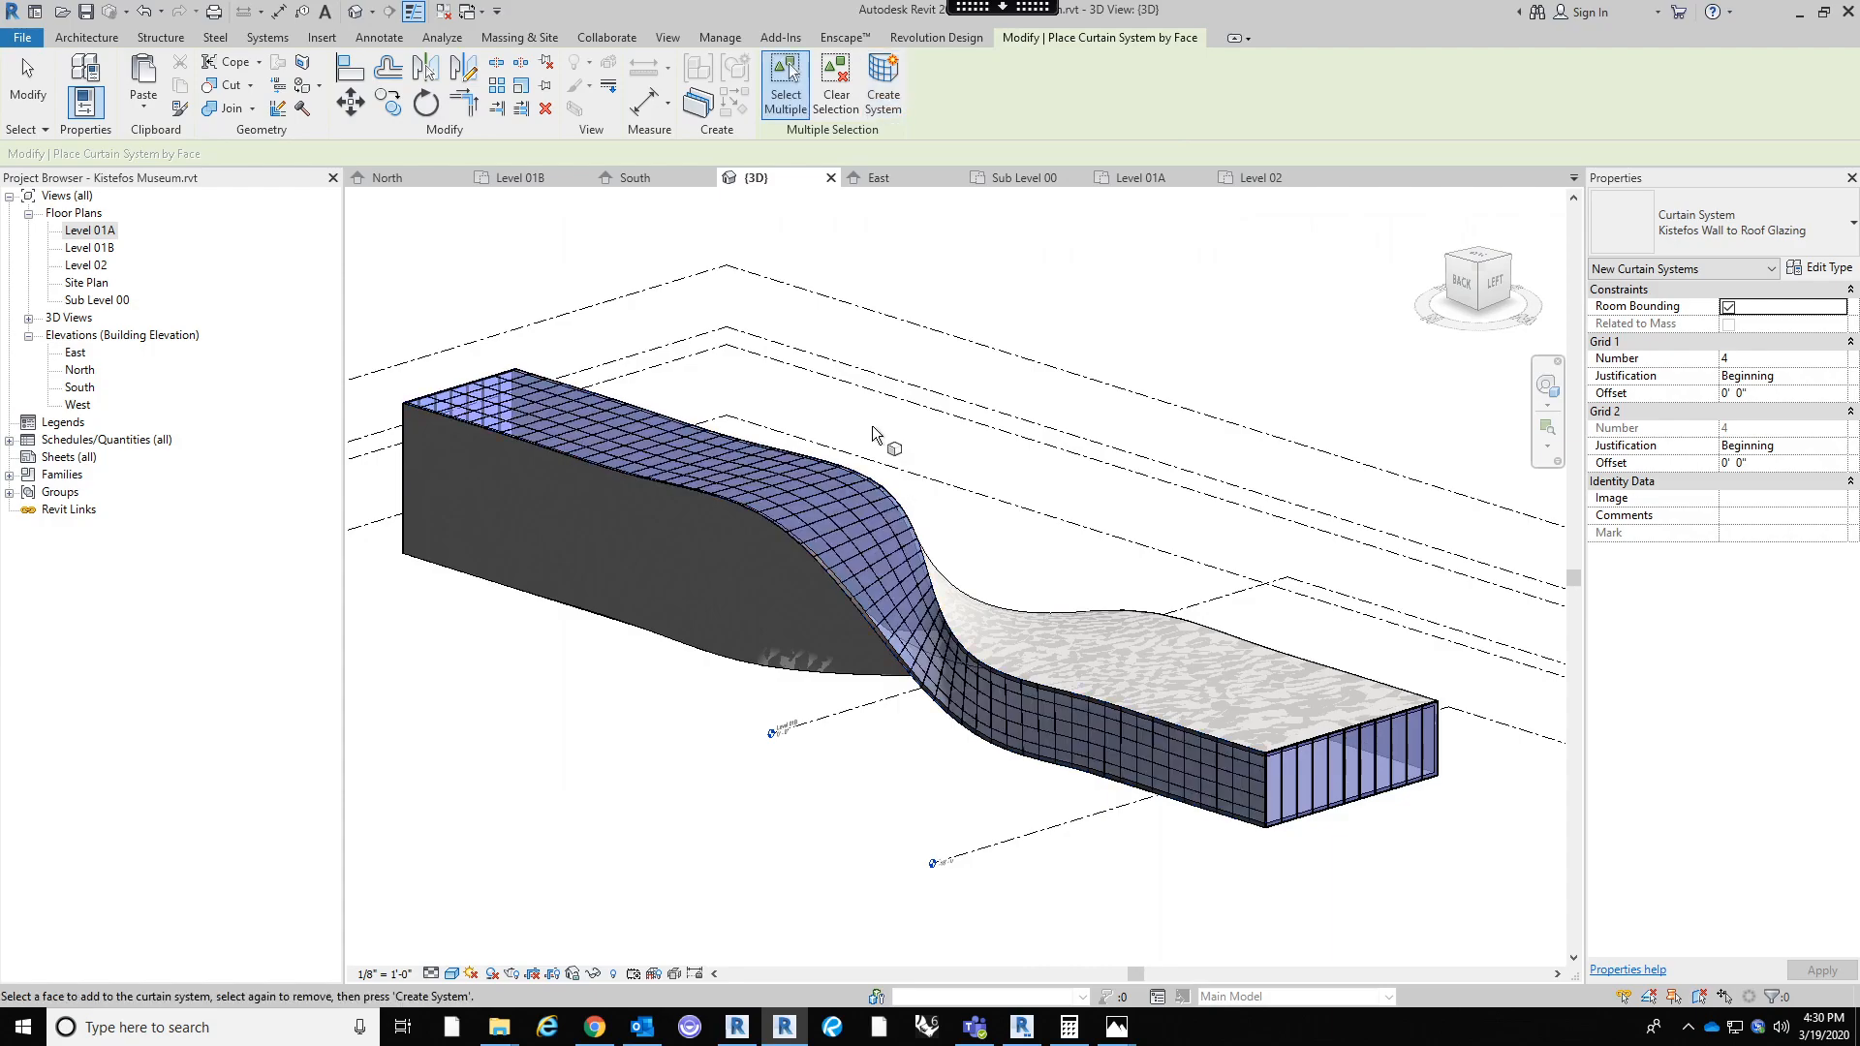
{"action": "key", "text": "Escape"}
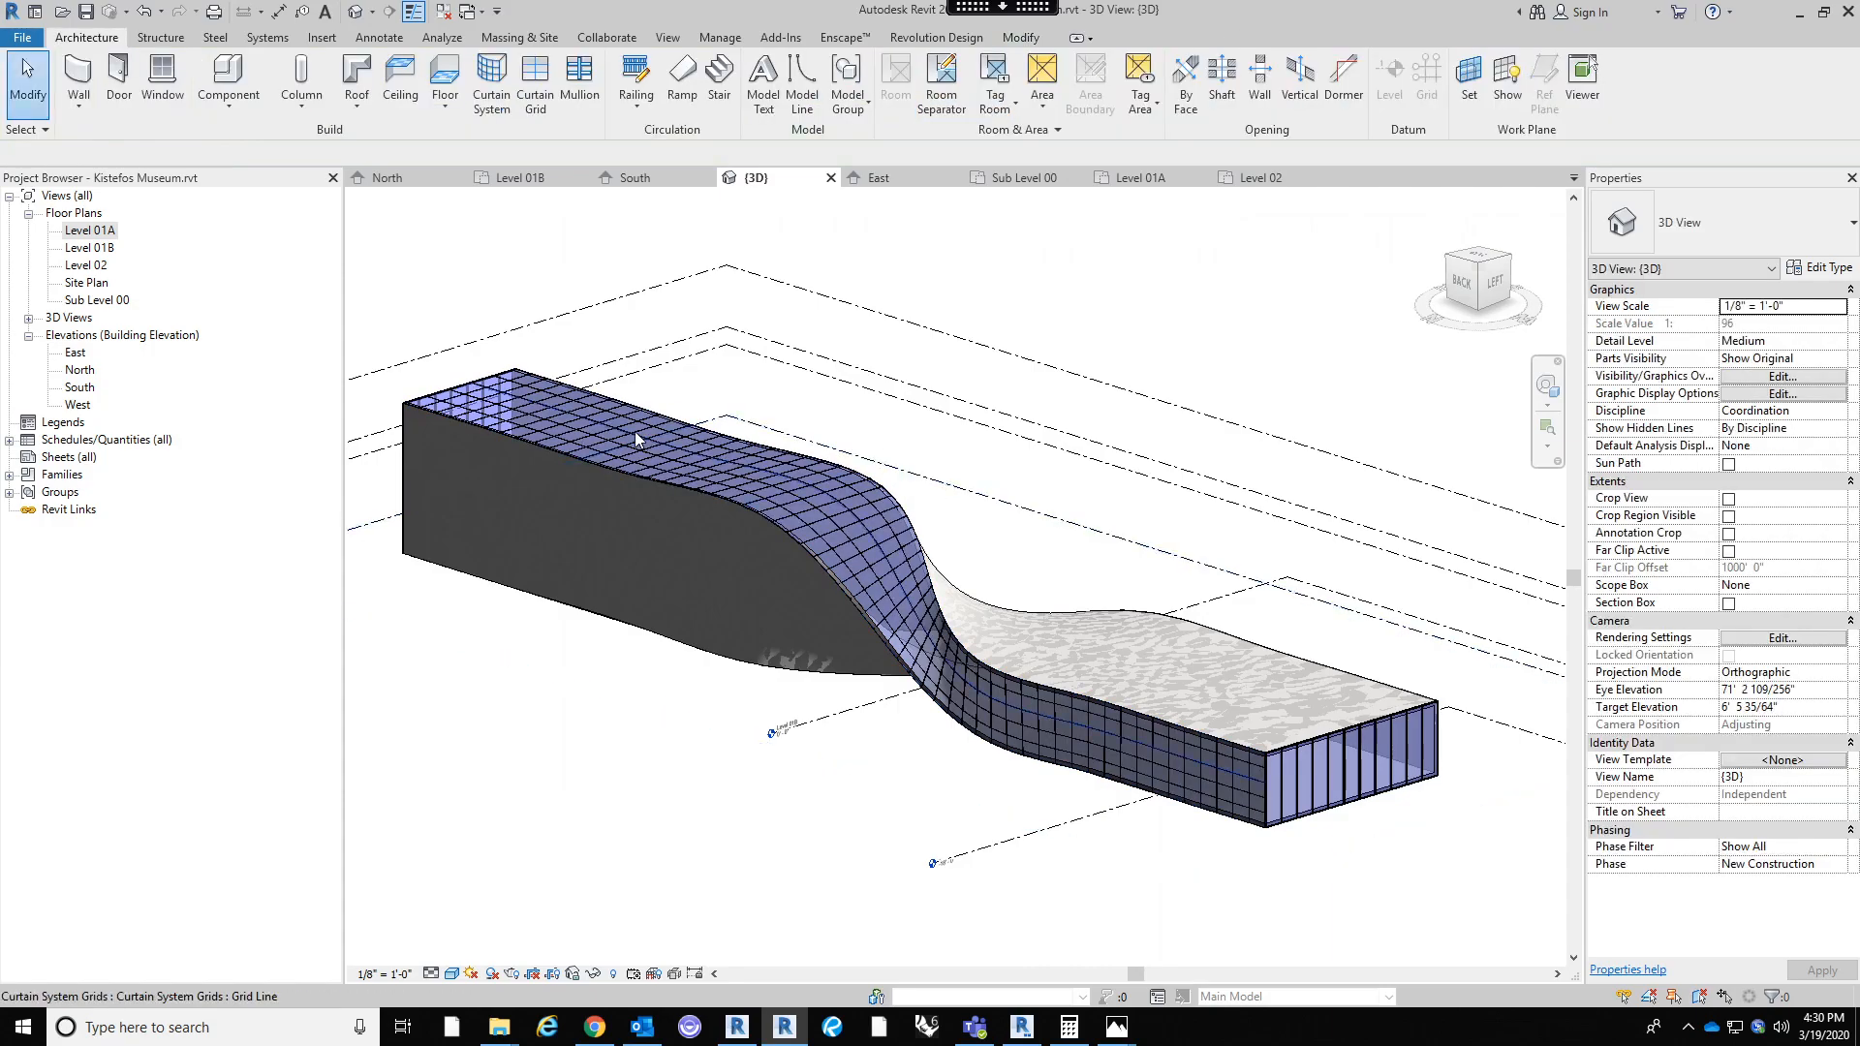
Select the whole curtain system on the twisting face and set its Grid 1 number to 1
{"action": "scroll", "coordinate": [1189, 769], "scroll_direction": "up", "scroll_amount": 3}
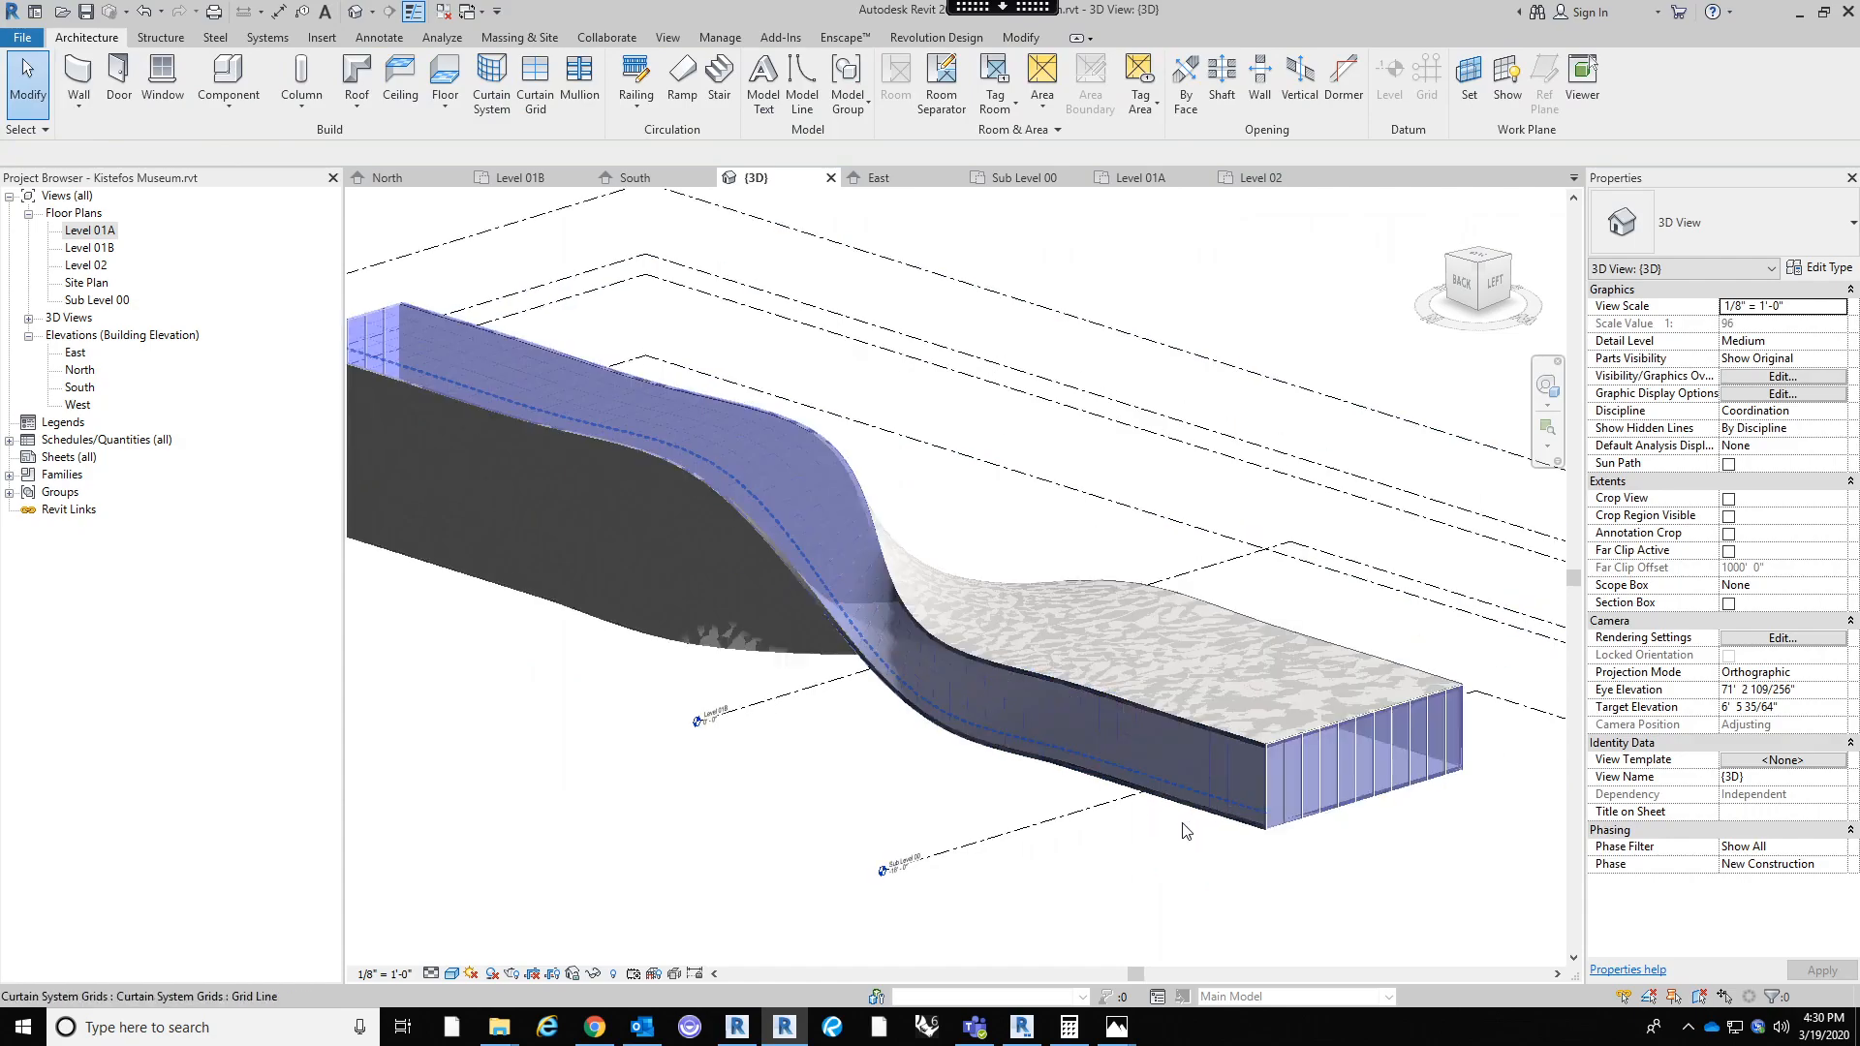
{"action": "key", "text": "Tab"}
{"action": "left_click", "coordinate": [1190, 769]}
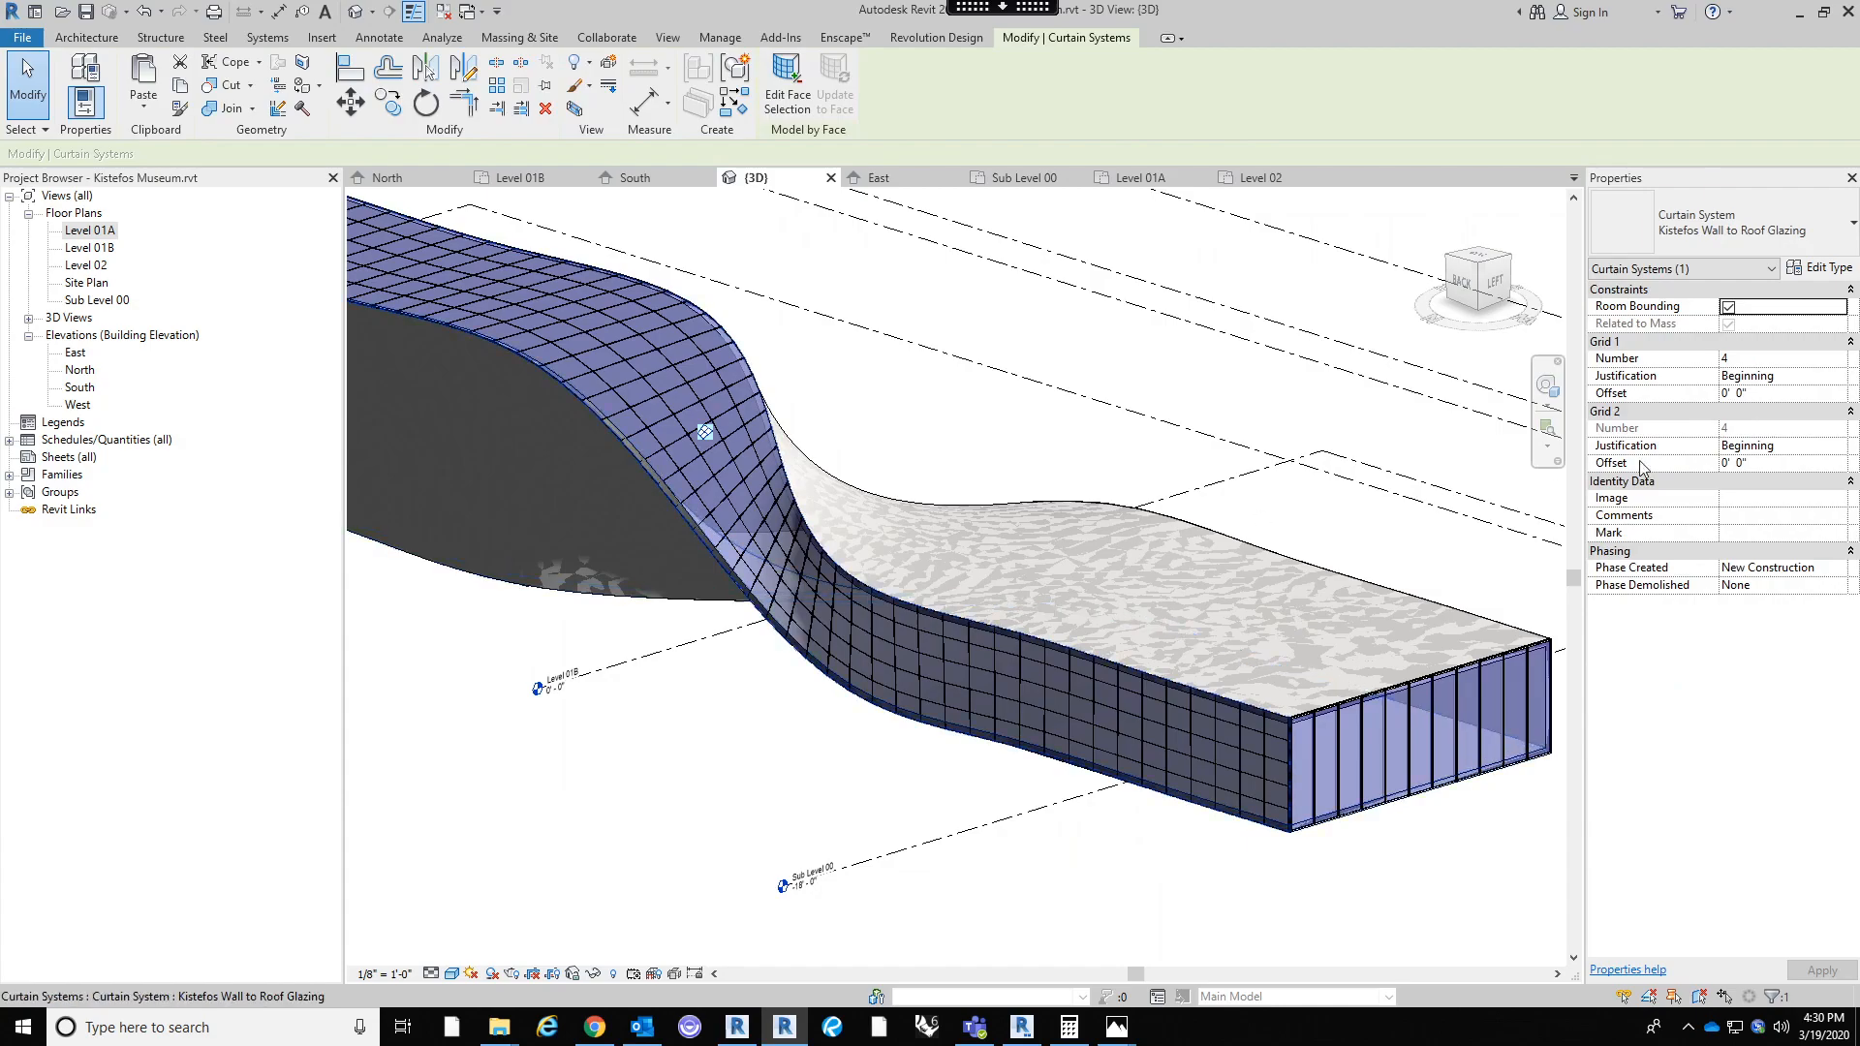
{"action": "left_click", "coordinate": [1754, 358]}
{"action": "type", "text": "1"}
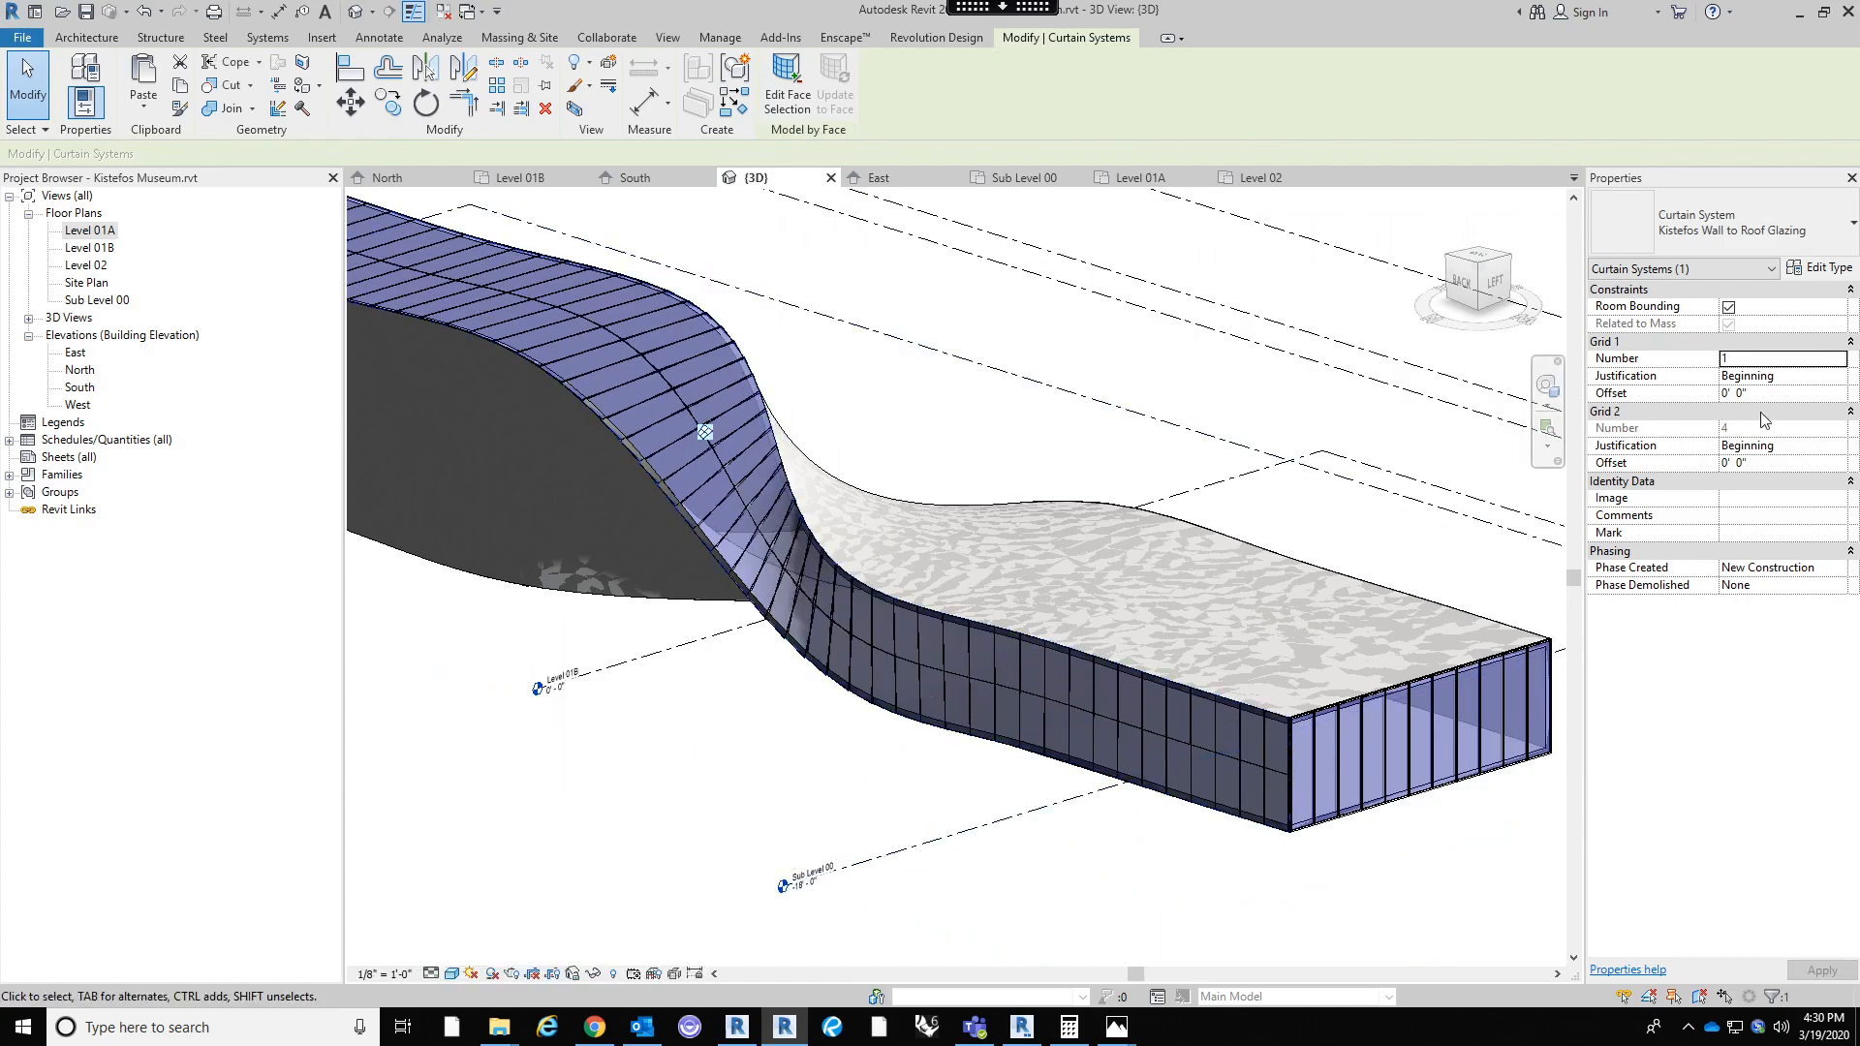
Try to set the curtain system's Grid 1 number to 0
{"action": "left_click", "coordinate": [1771, 361]}
{"action": "type", "text": "0"}
{"action": "key", "text": "Return"}
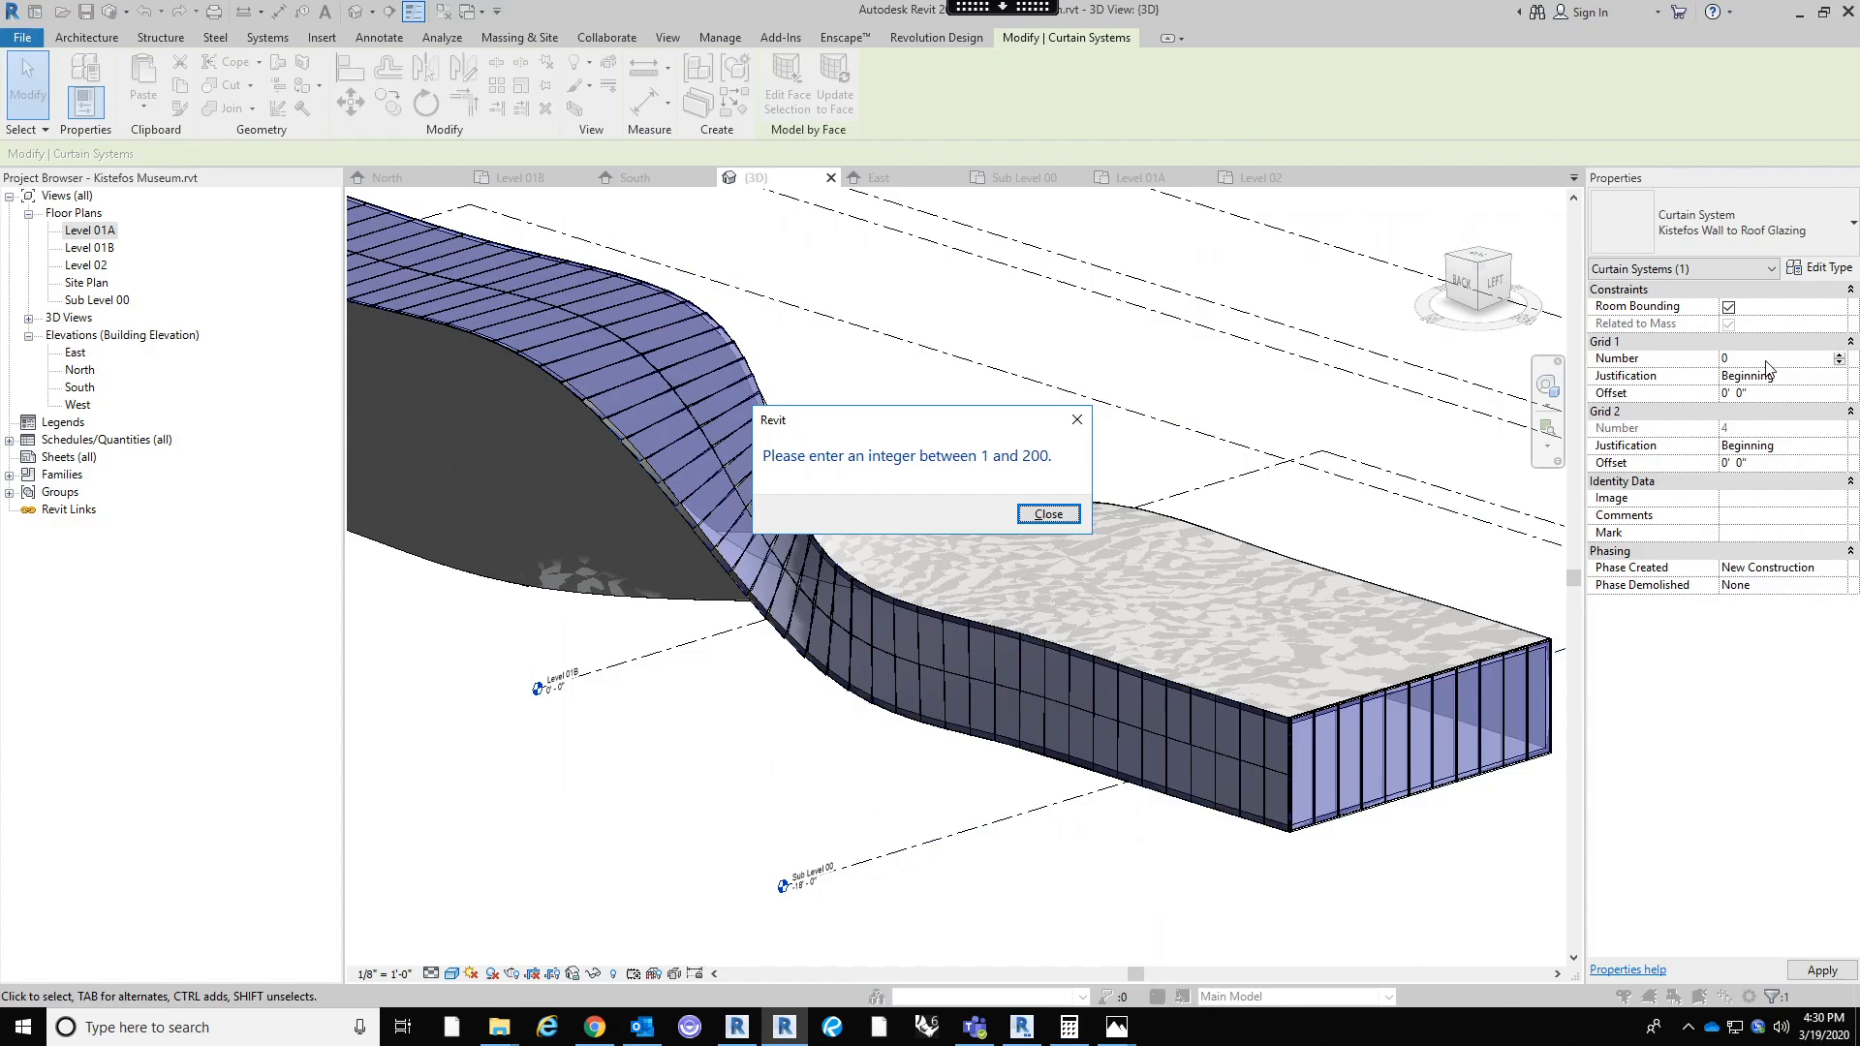
{"action": "left_click", "coordinate": [1054, 513]}
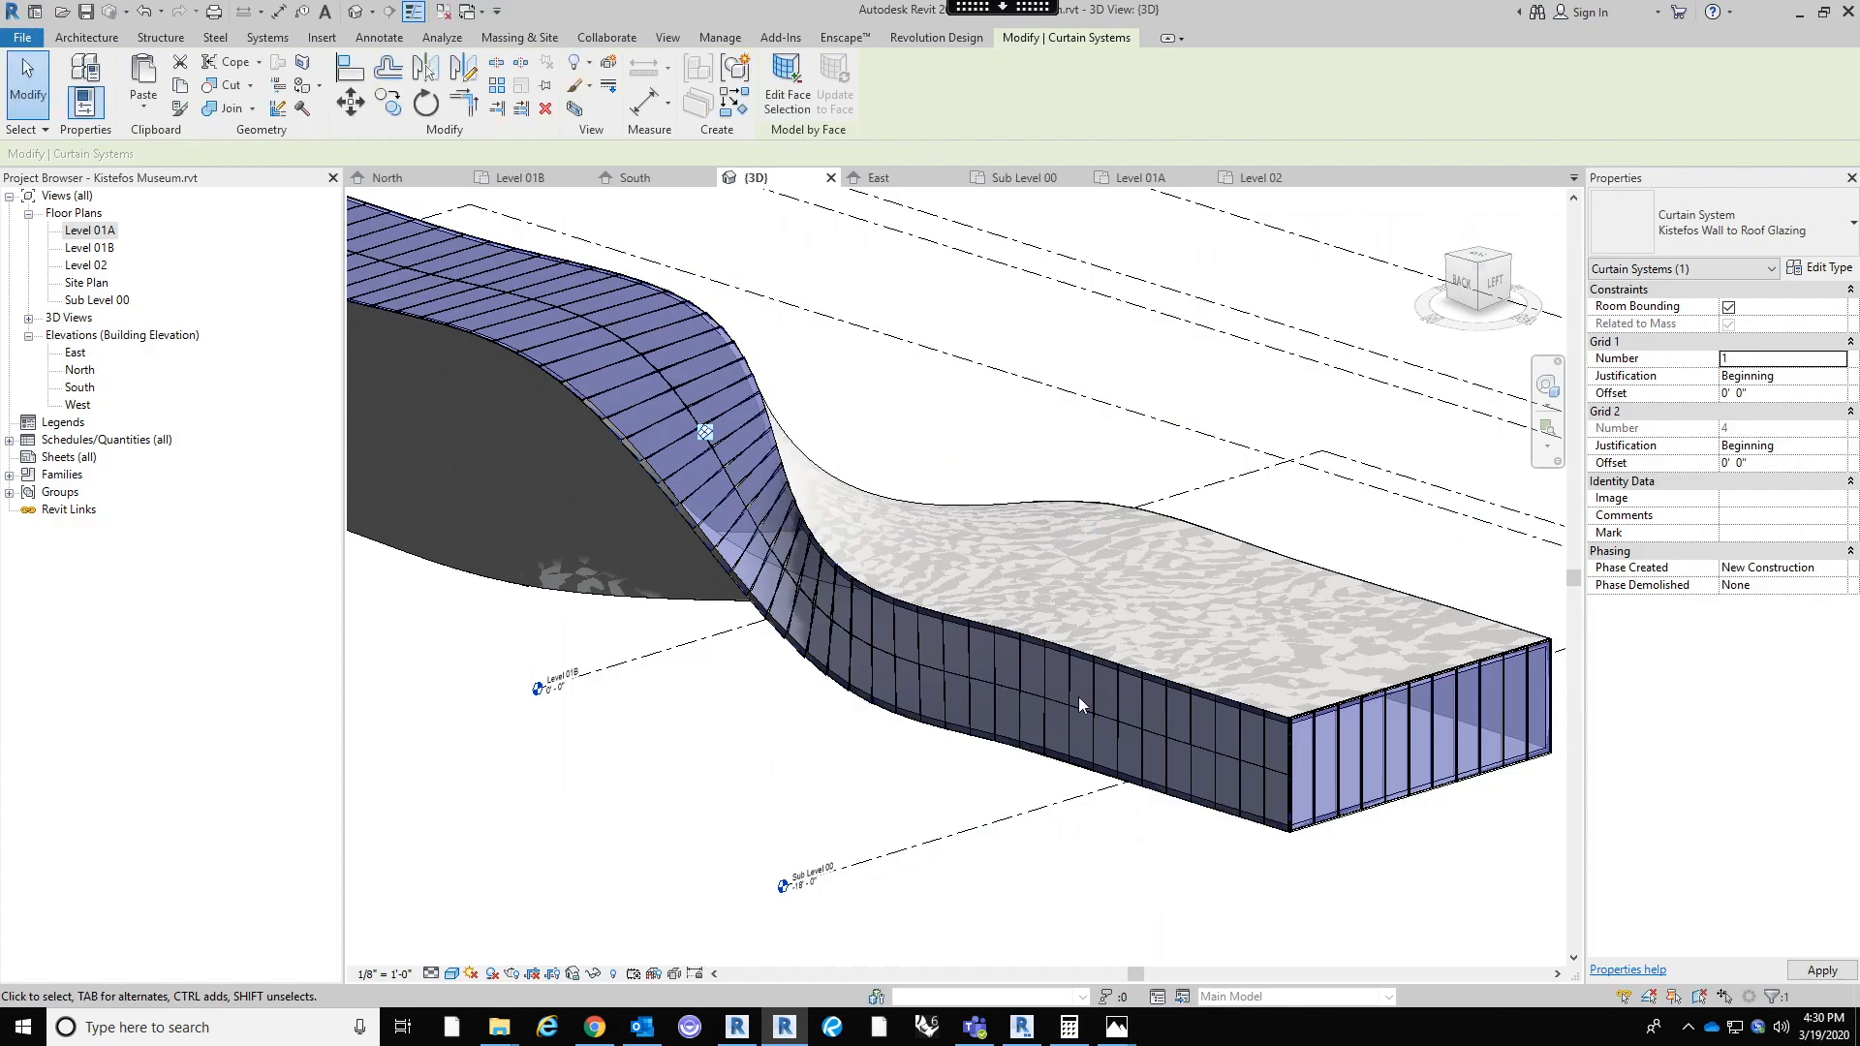
Switch to Photos to check the mullion pattern in the museum's exterior reference photo, and return to Revit
{"action": "scroll", "coordinate": [875, 697], "scroll_direction": "down", "scroll_amount": 3}
{"action": "middle_click_drag", "start_coordinate": [747, 738], "coordinate": [789, 742]}
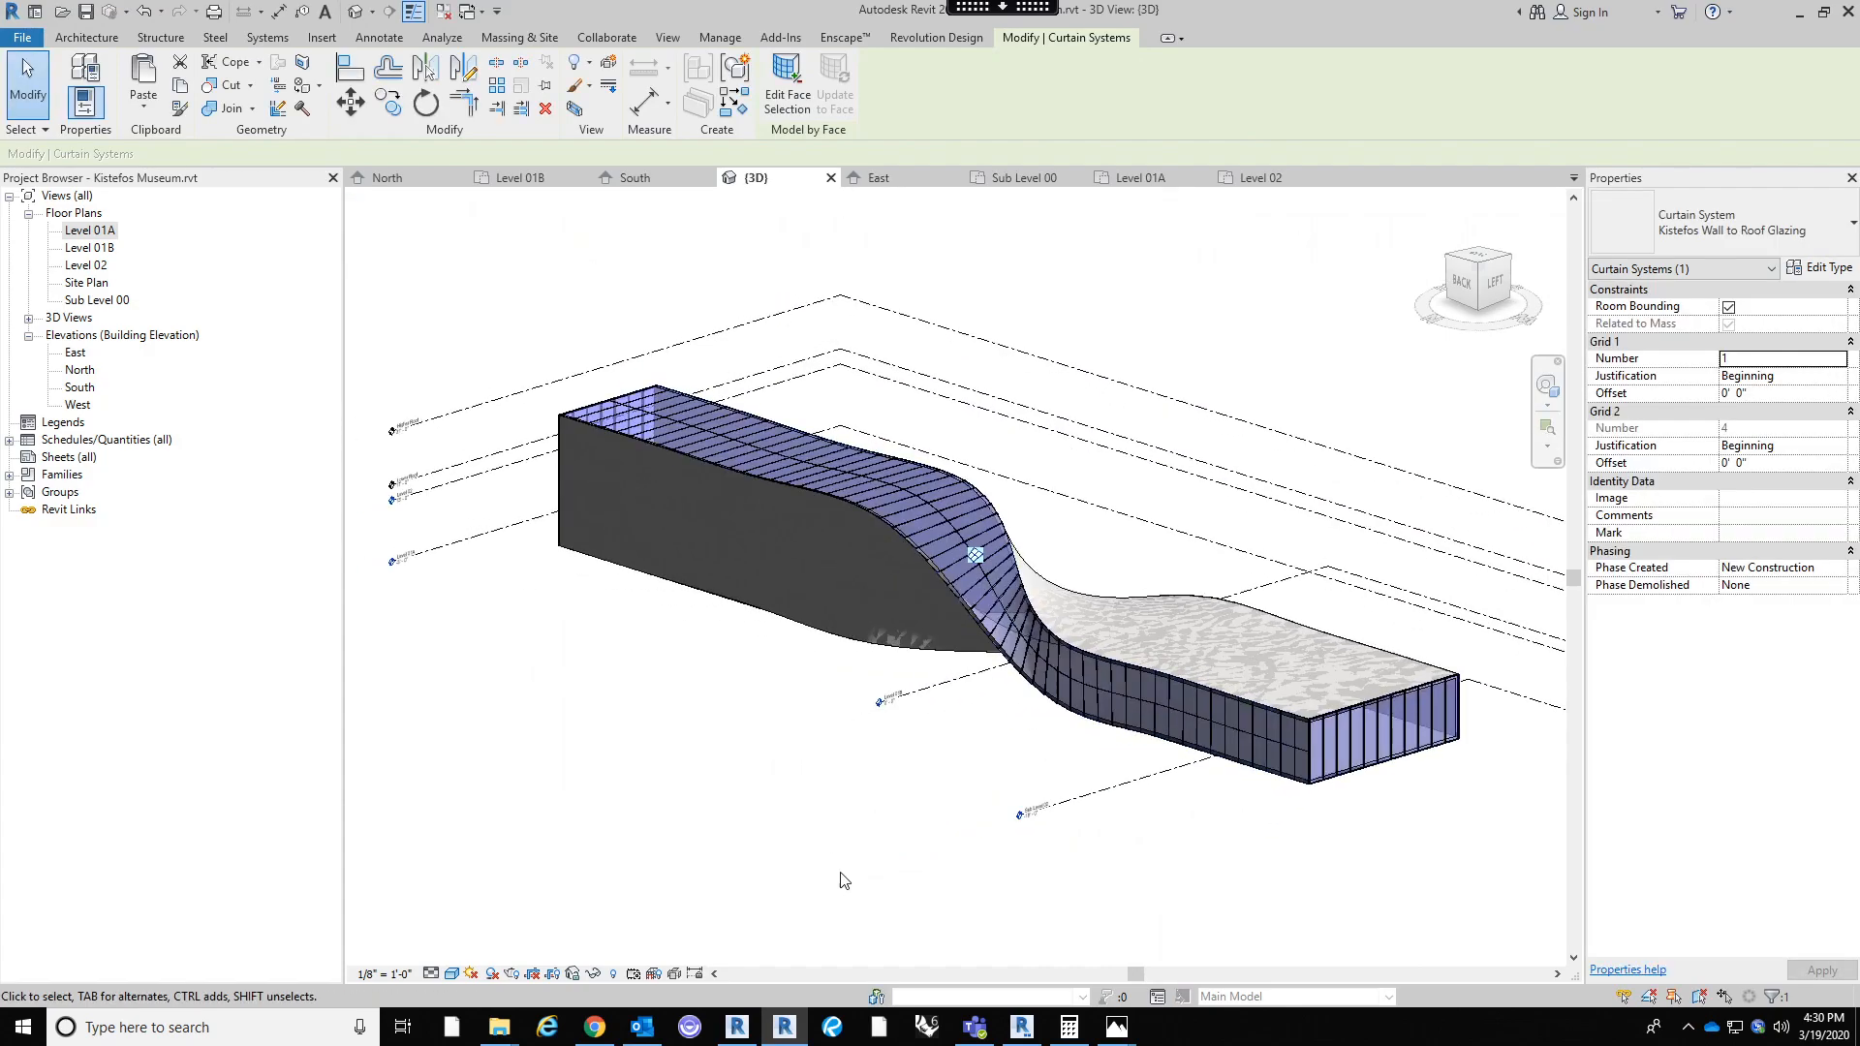
{"action": "mouse_move", "coordinate": [1116, 1027]}
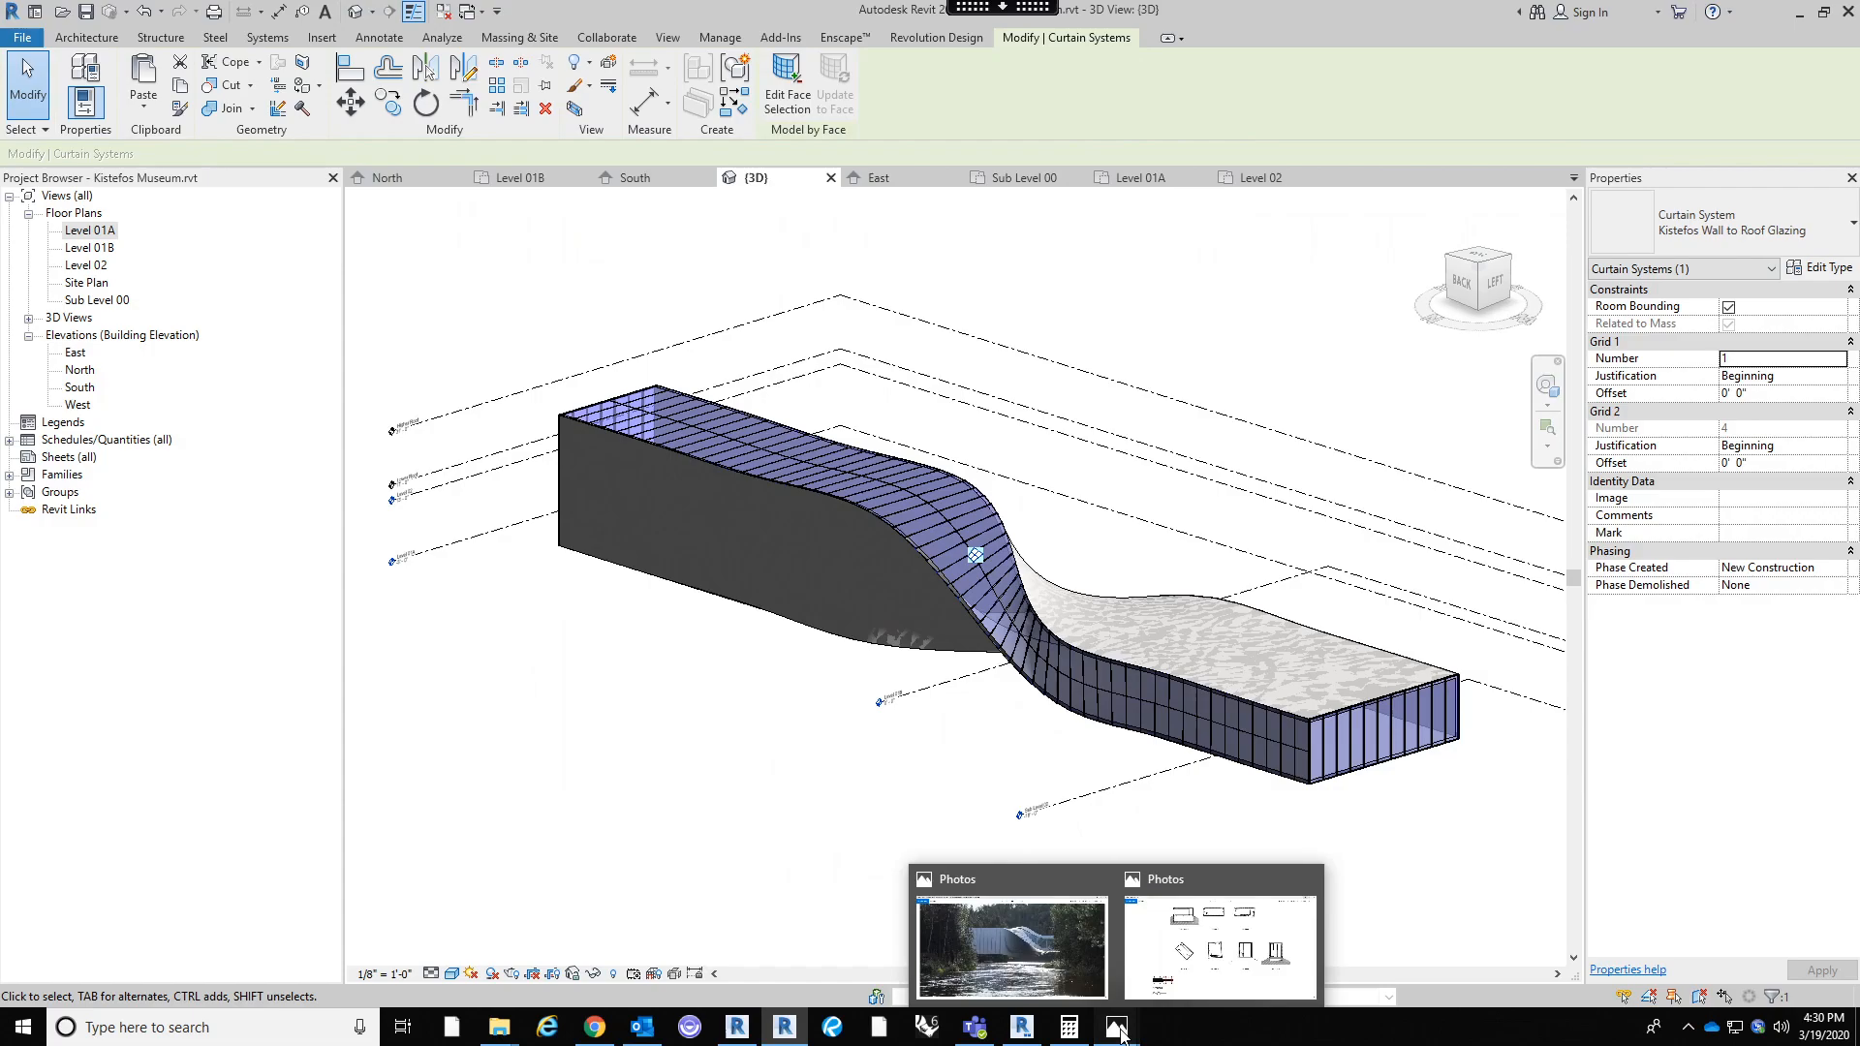
{"action": "left_click", "coordinate": [972, 913]}
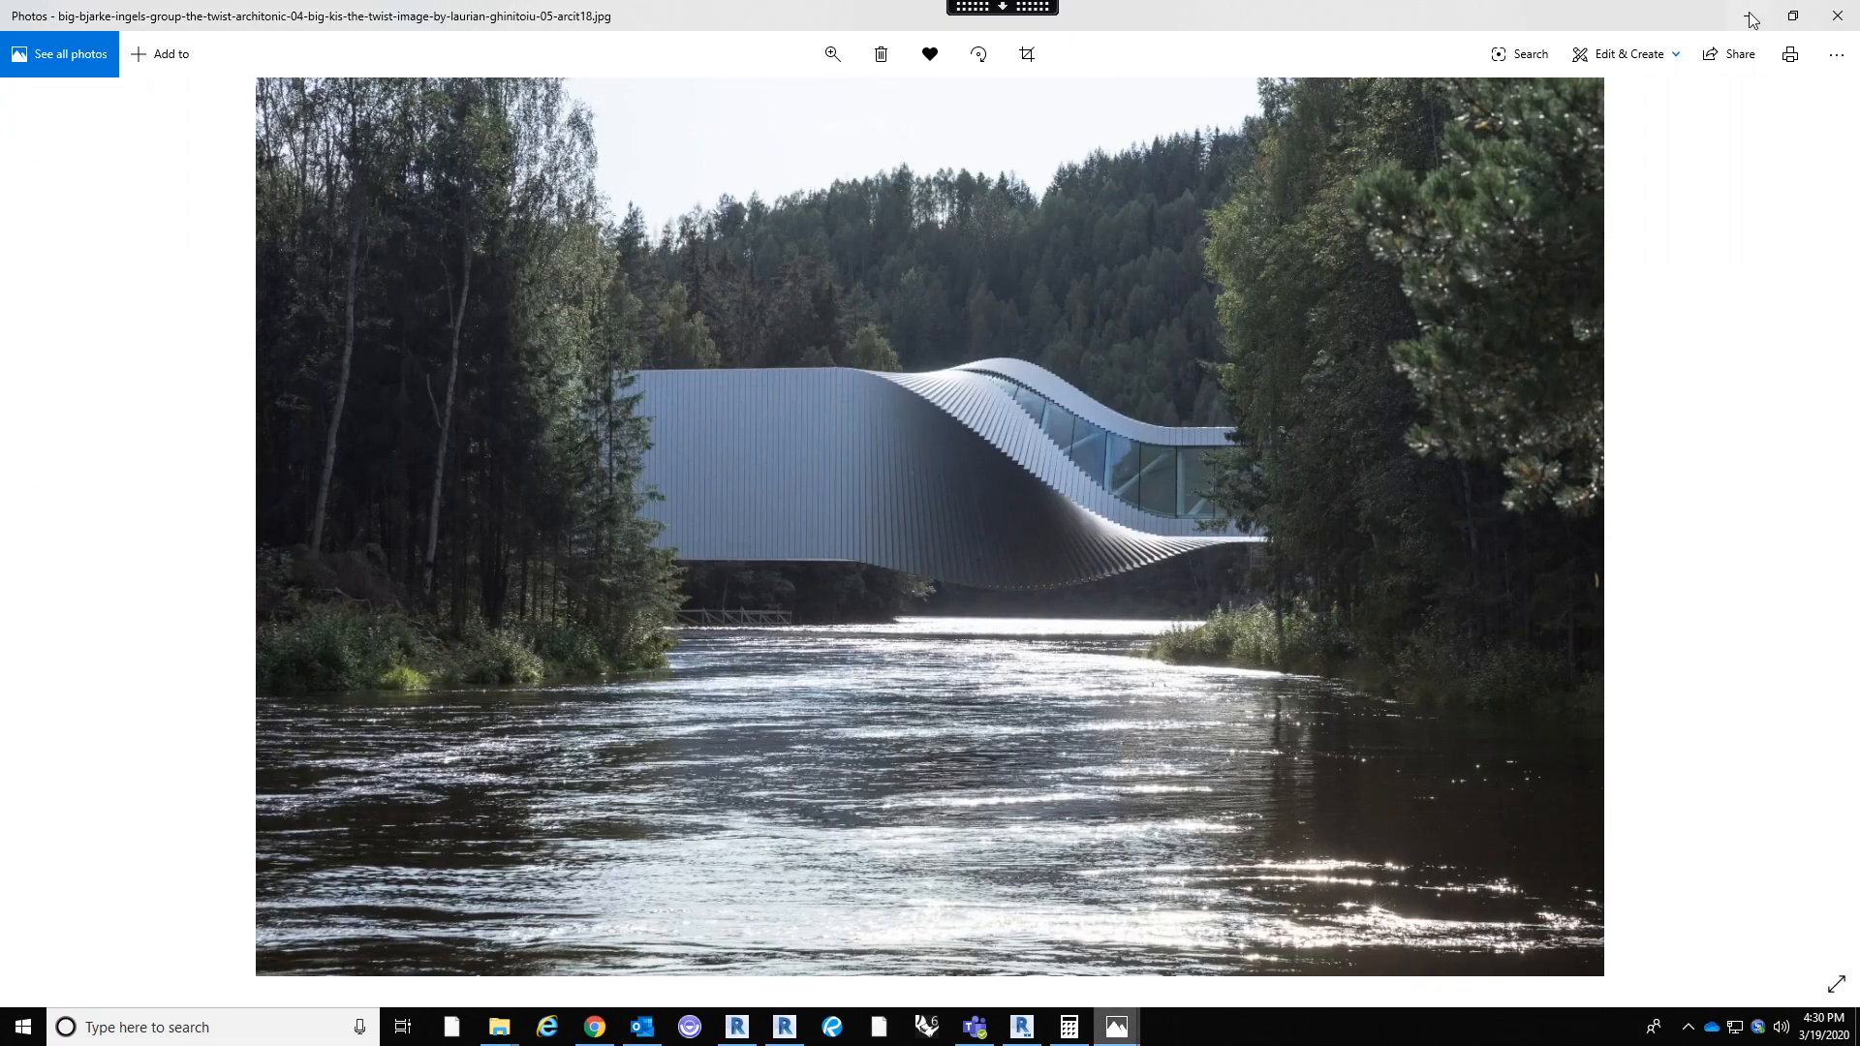
{"action": "left_click", "coordinate": [1748, 16]}
In the curtain system's type properties, set the Grid 1 border 1 and border 2 mullions to Rectangular Mullion : 2.5" x 5" Rectangular
{"action": "scroll", "coordinate": [713, 486], "scroll_direction": "up", "scroll_amount": 8}
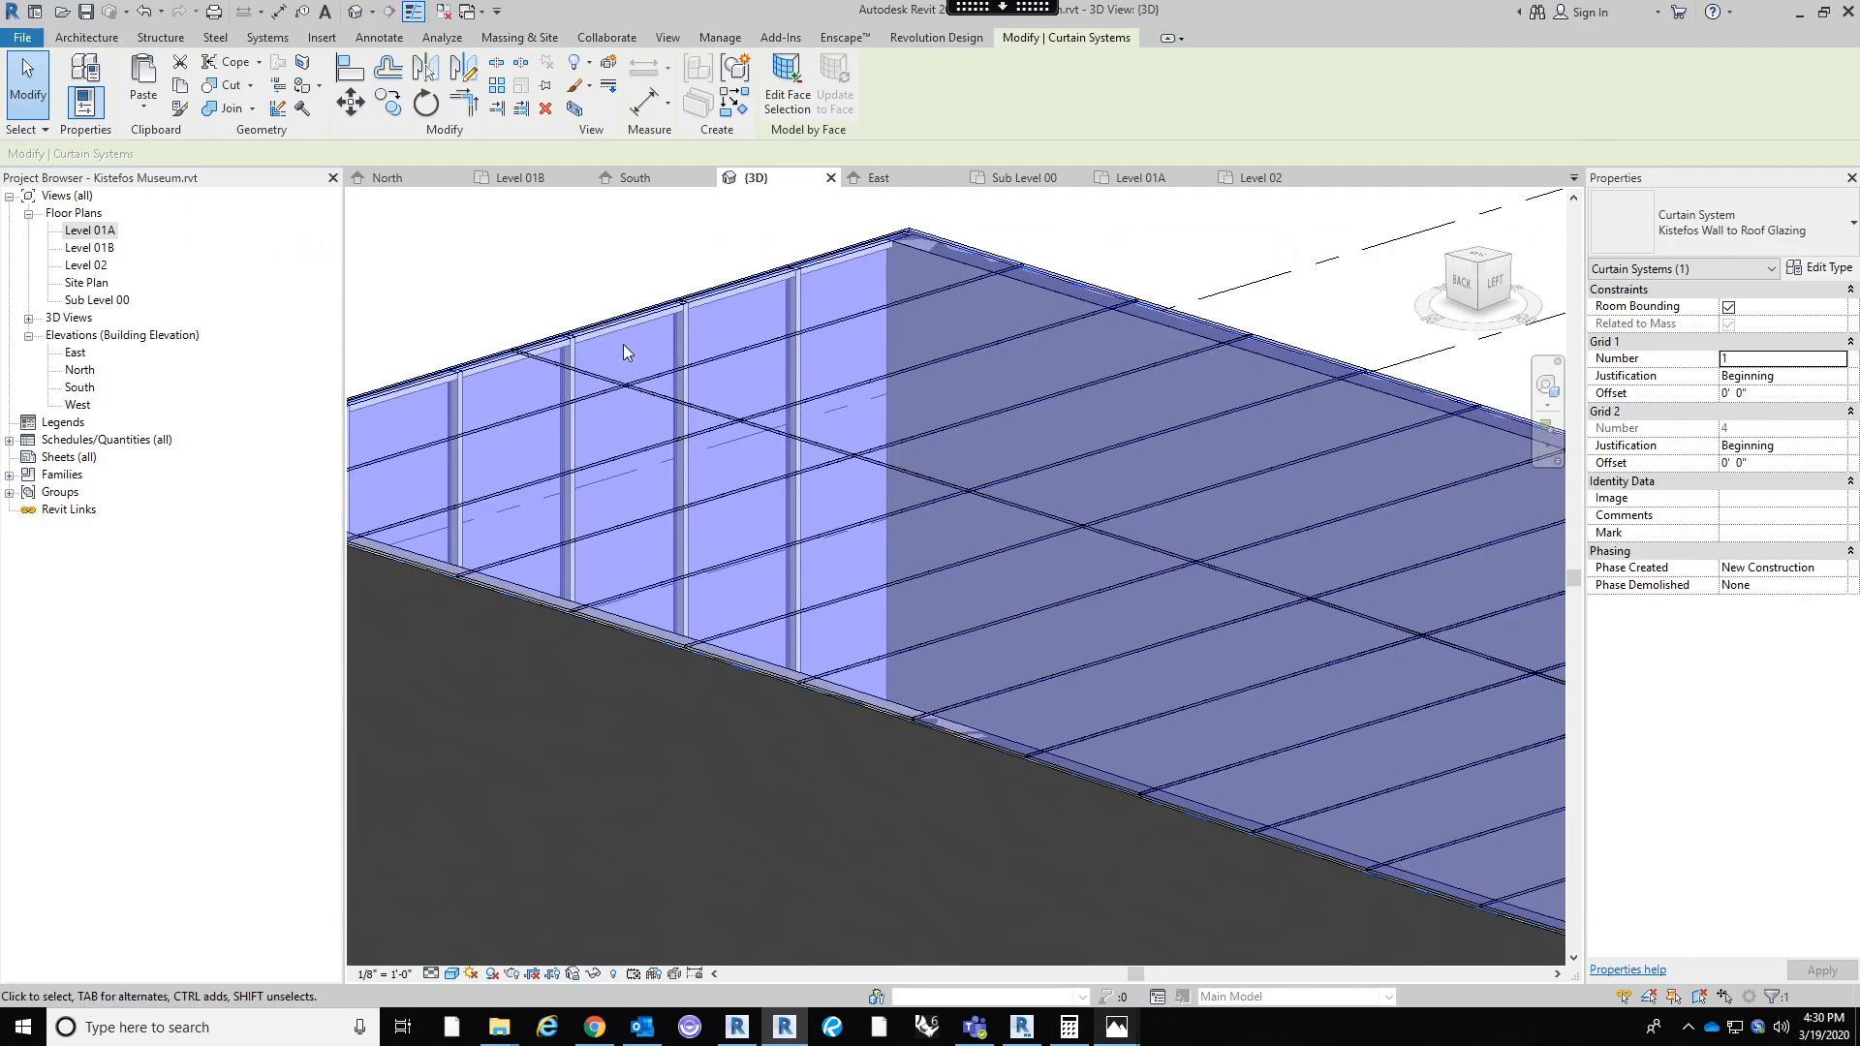
{"action": "left_click", "coordinate": [1819, 268]}
{"action": "left_click_drag", "start_coordinate": [1074, 532], "coordinate": [1064, 597]}
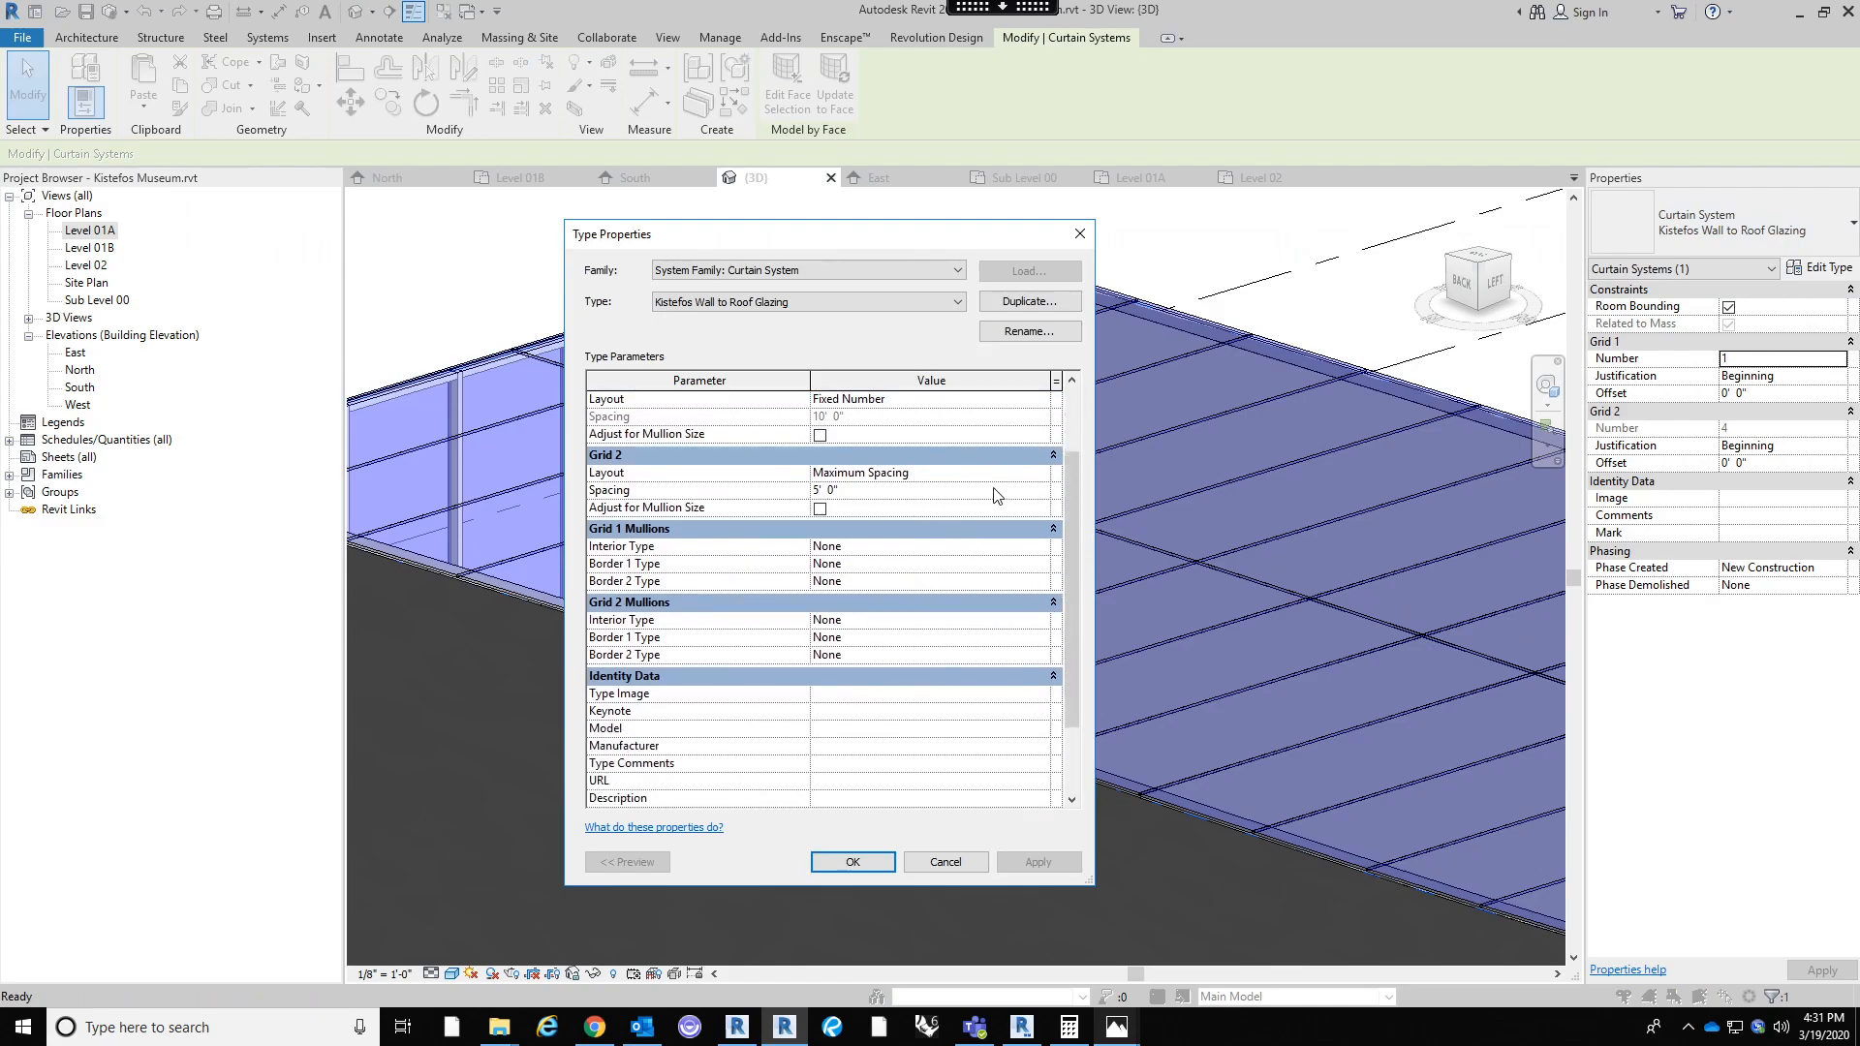
{"action": "scroll", "coordinate": [775, 465], "scroll_direction": "up", "scroll_amount": 1}
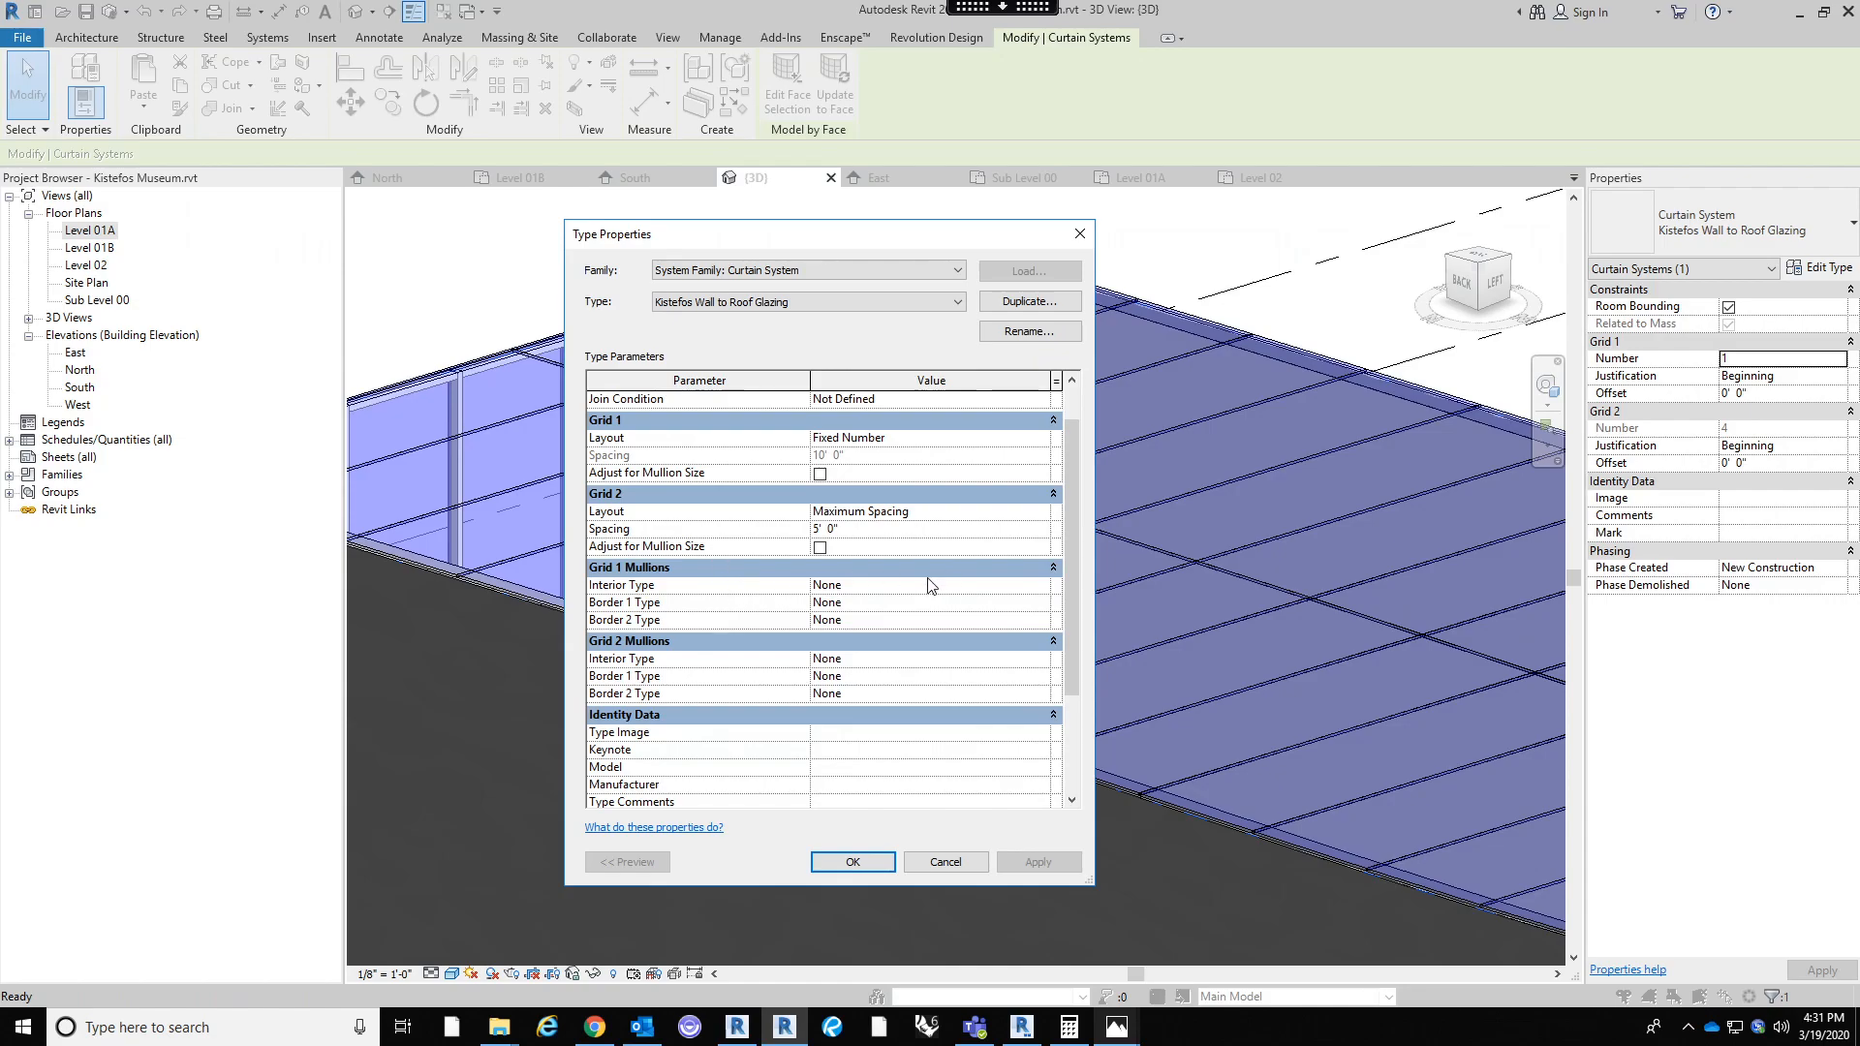
{"action": "left_click", "coordinate": [1044, 603]}
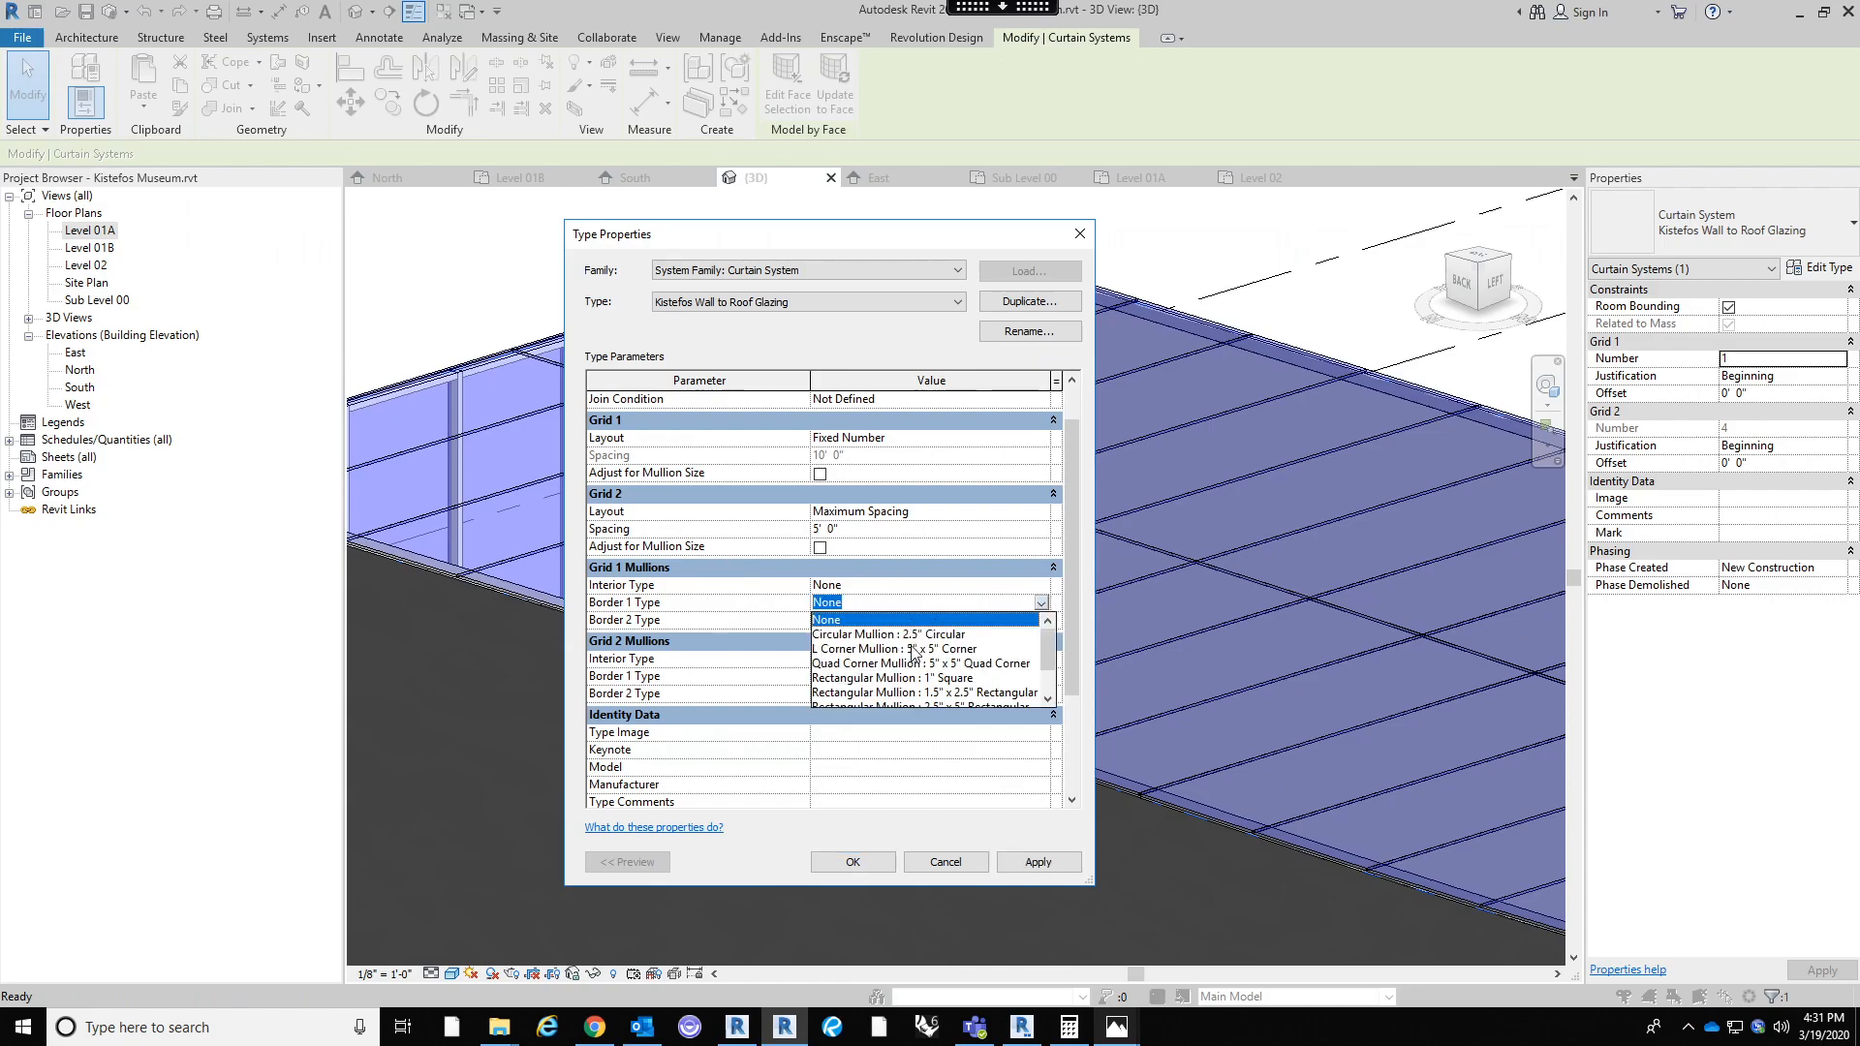
{"action": "scroll", "coordinate": [918, 694], "scroll_direction": "down", "scroll_amount": 1}
{"action": "left_click", "coordinate": [936, 665]}
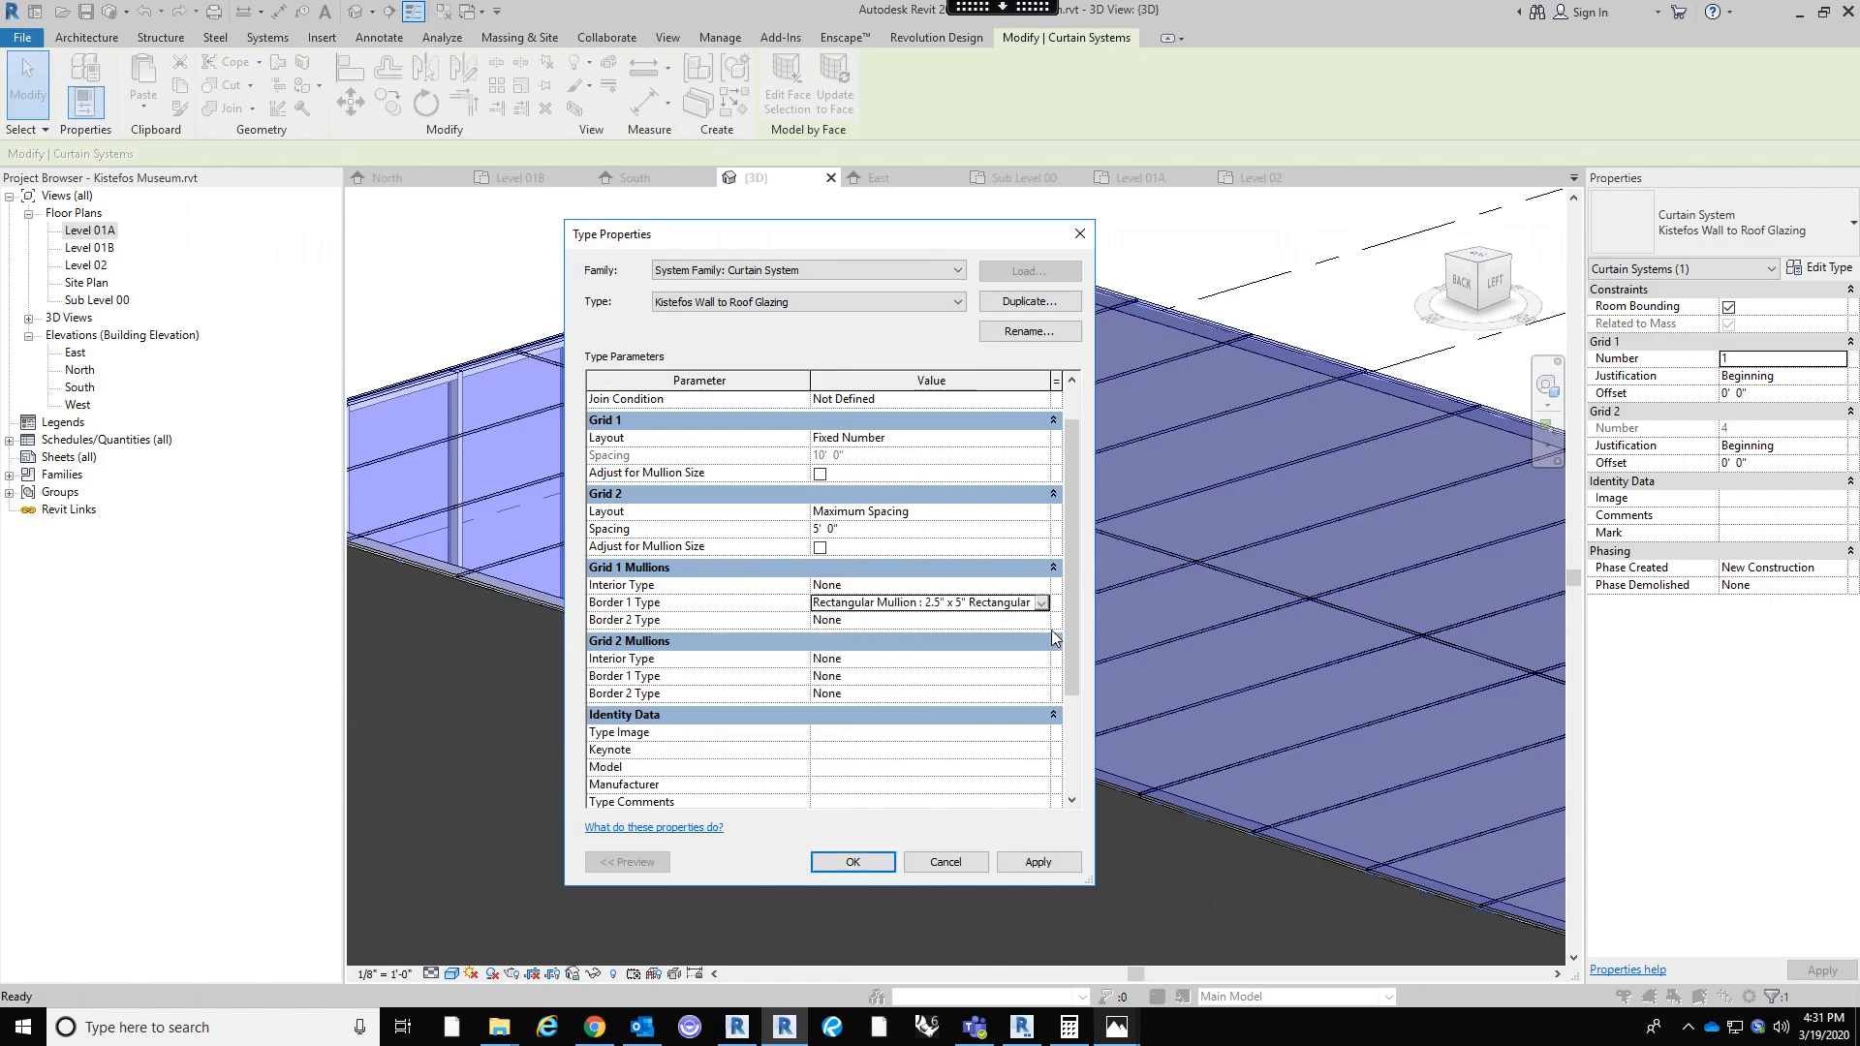
{"action": "left_click", "coordinate": [1044, 623]}
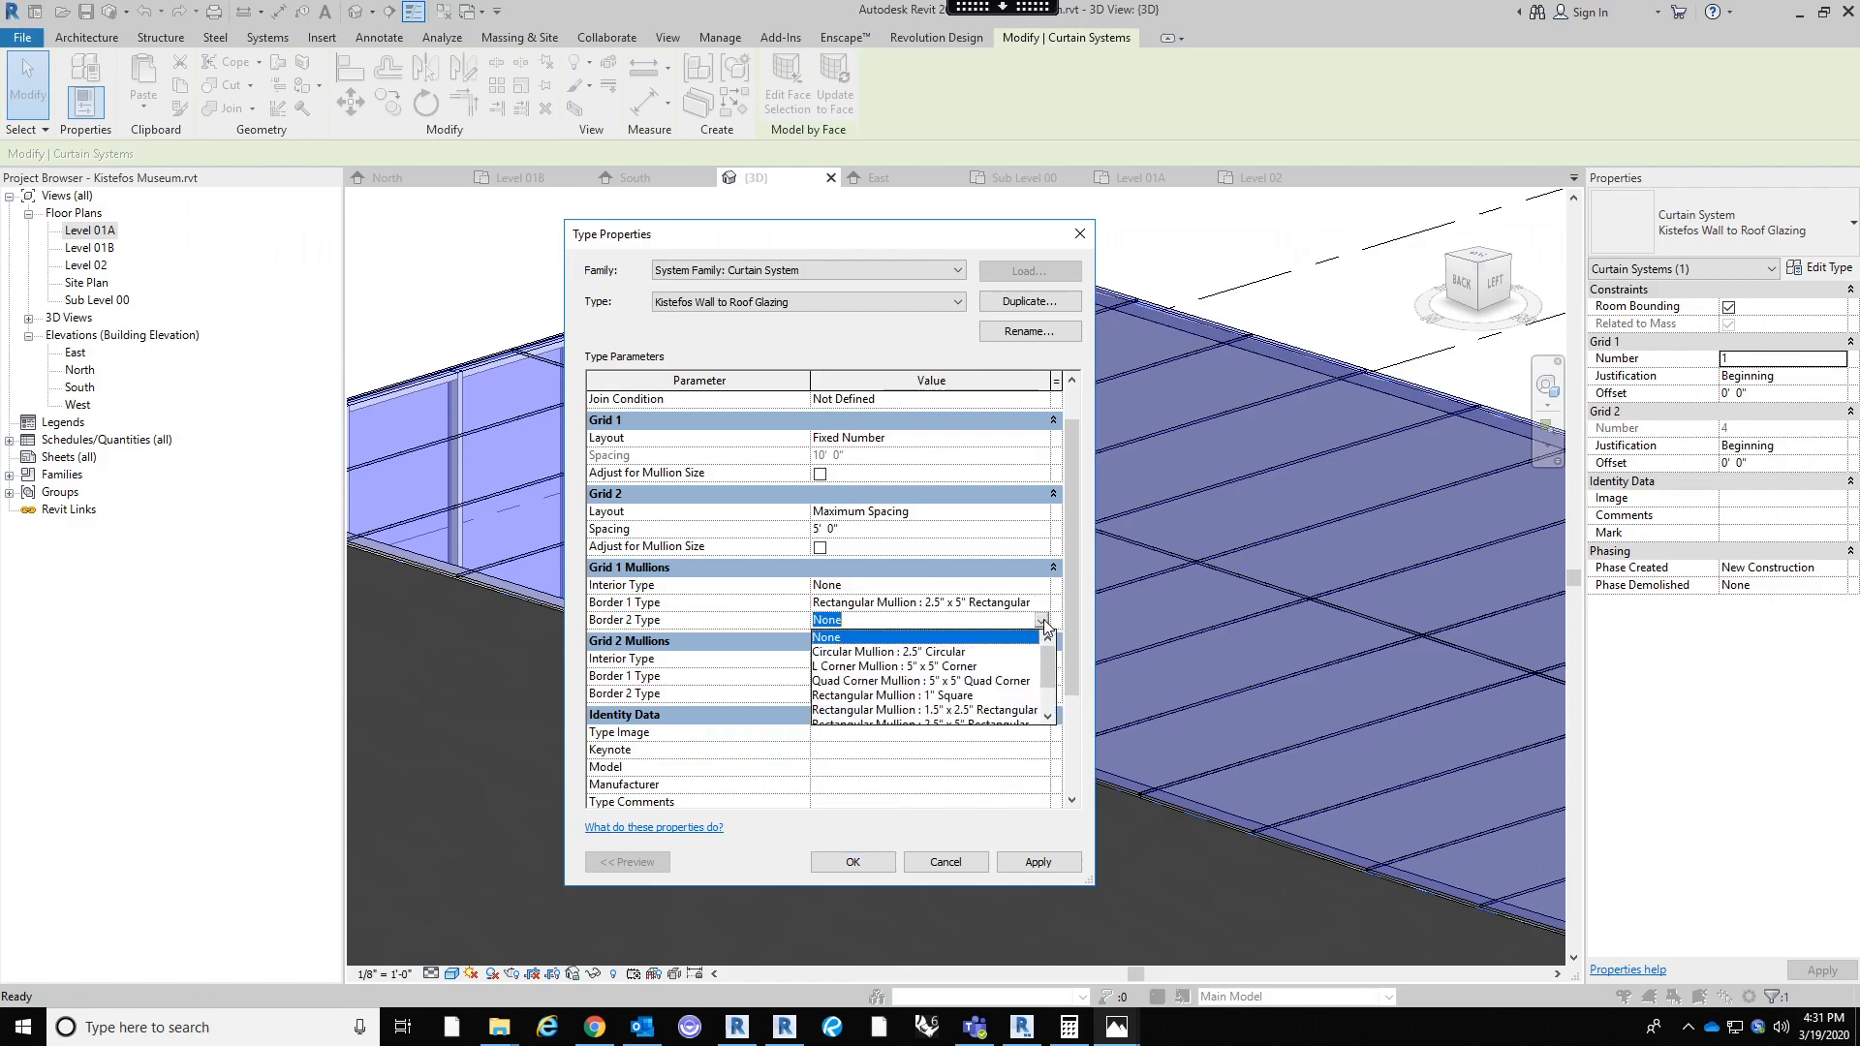
{"action": "scroll", "coordinate": [980, 713], "scroll_direction": "down", "scroll_amount": 1}
{"action": "left_click", "coordinate": [979, 682]}
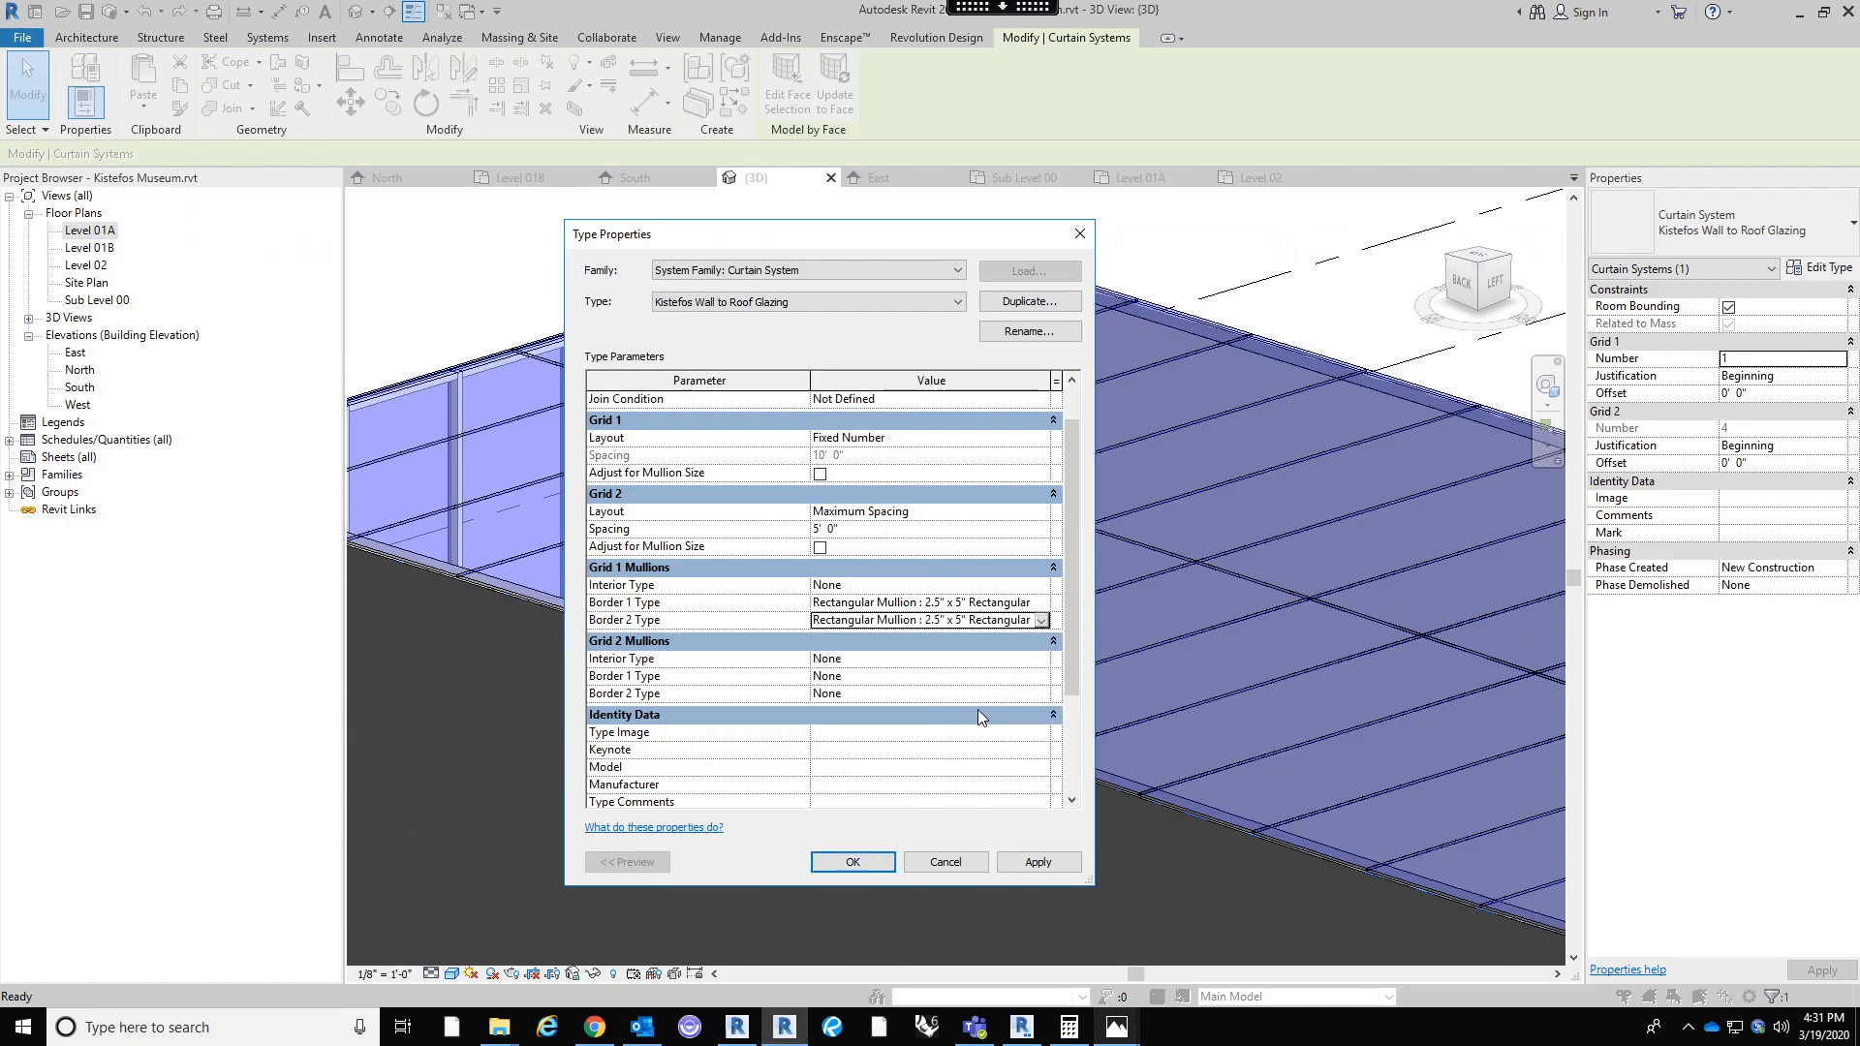
Set the Grid 2 interior, border 1 and border 2 mullions to Rectangular Mullion : 2.5" x 5" Rectangular and accept the type properties
{"action": "left_click", "coordinate": [1041, 660]}
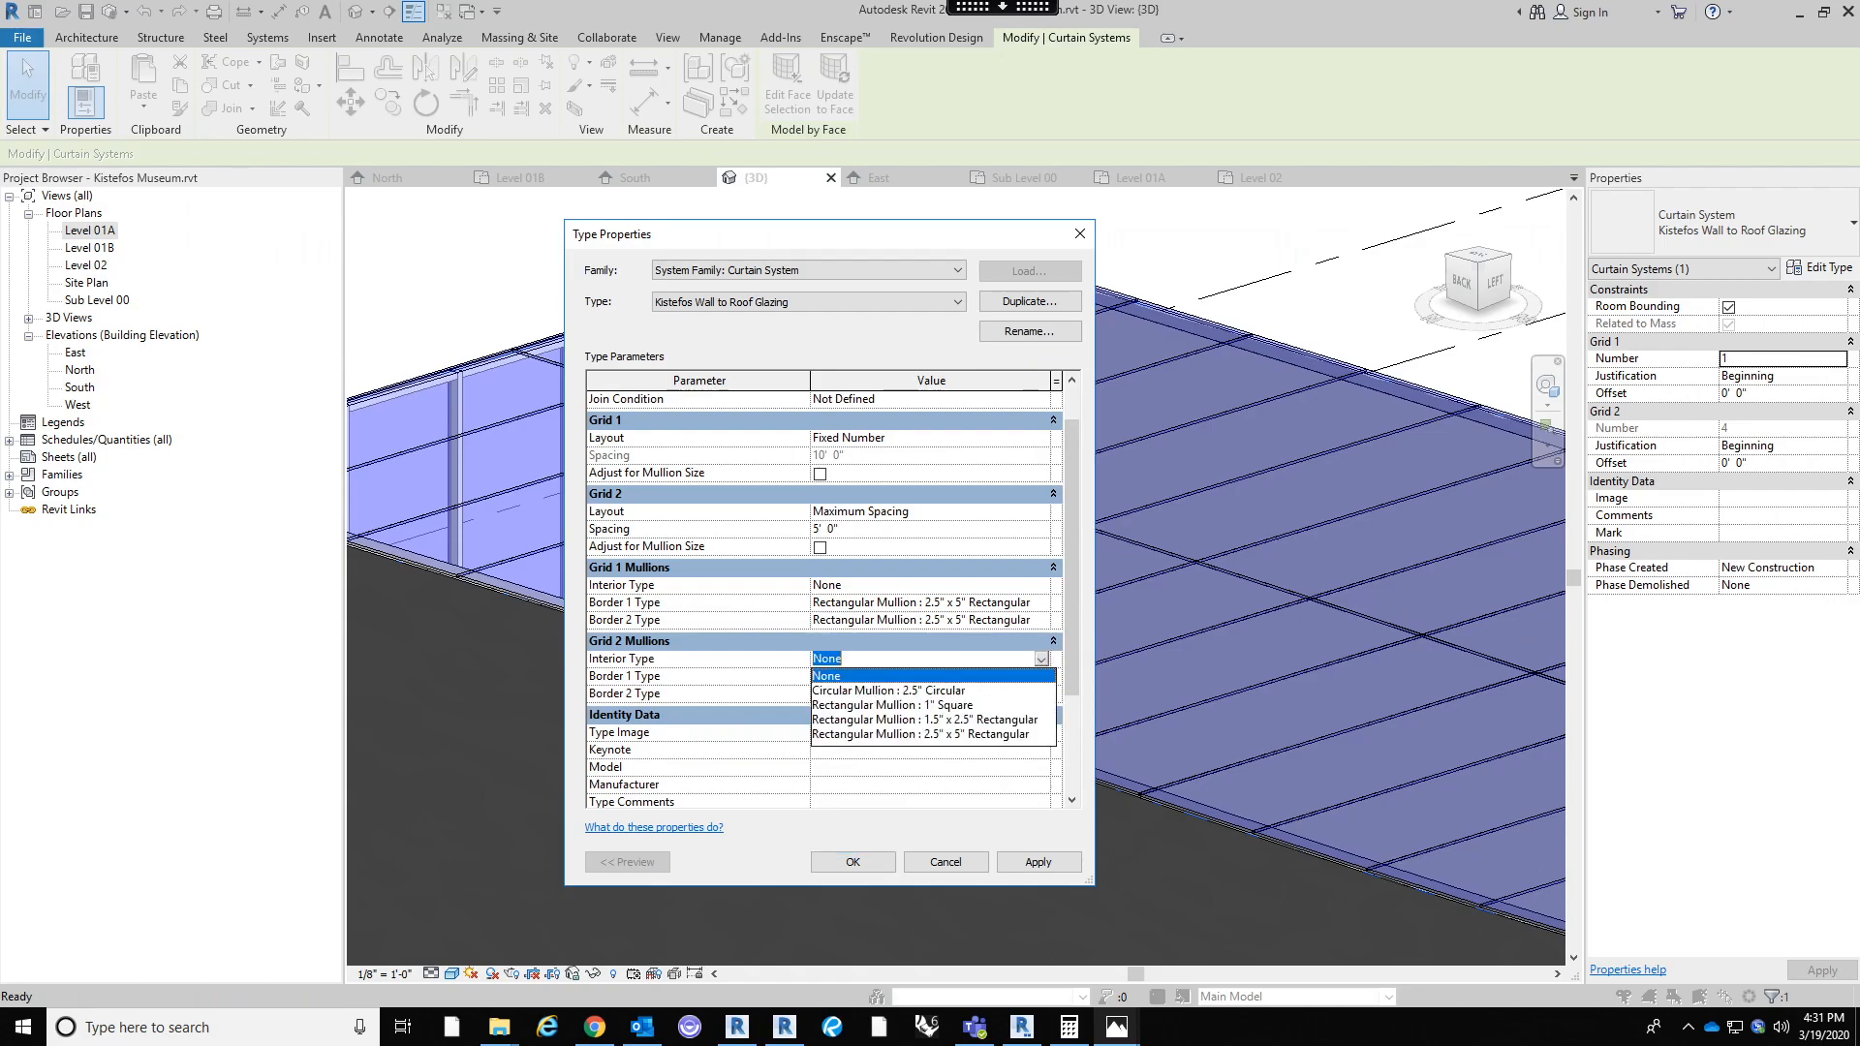
{"action": "left_click", "coordinate": [971, 734]}
{"action": "left_click", "coordinate": [1042, 676]}
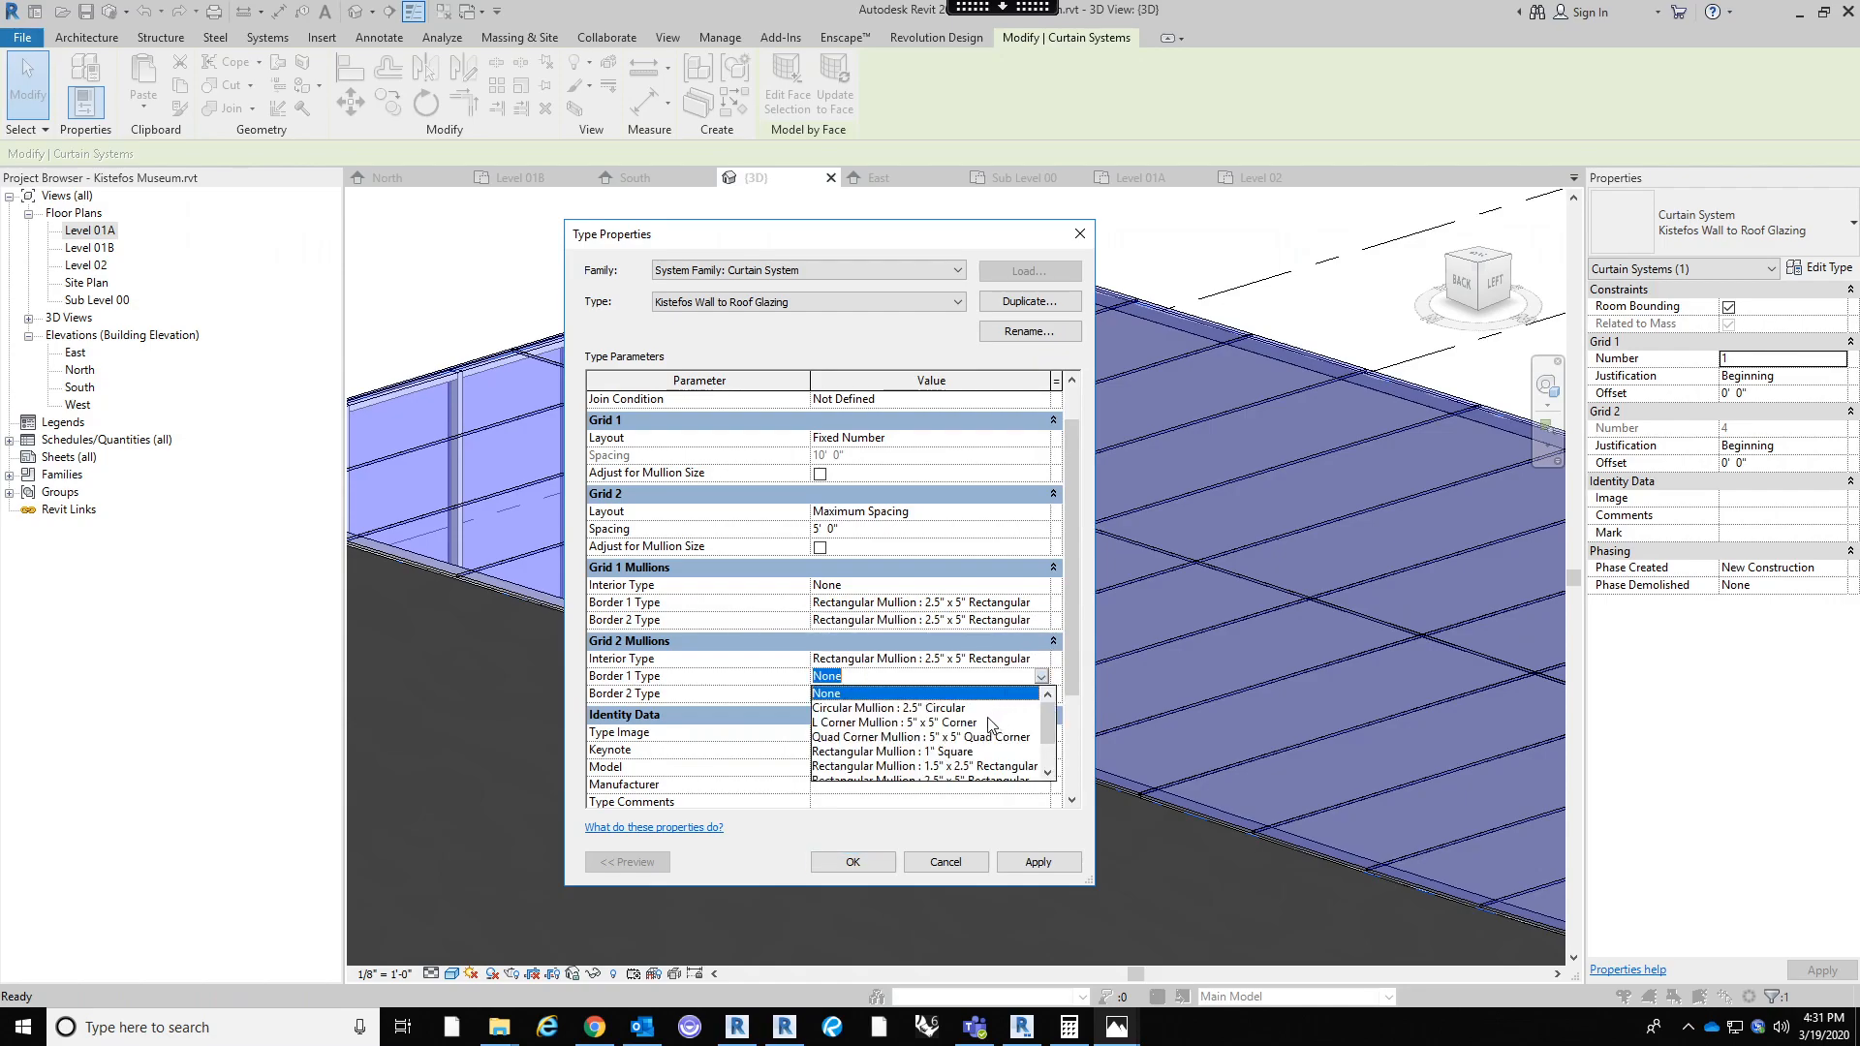
{"action": "scroll", "coordinate": [981, 765], "scroll_direction": "down", "scroll_amount": 1}
{"action": "left_click", "coordinate": [990, 739]}
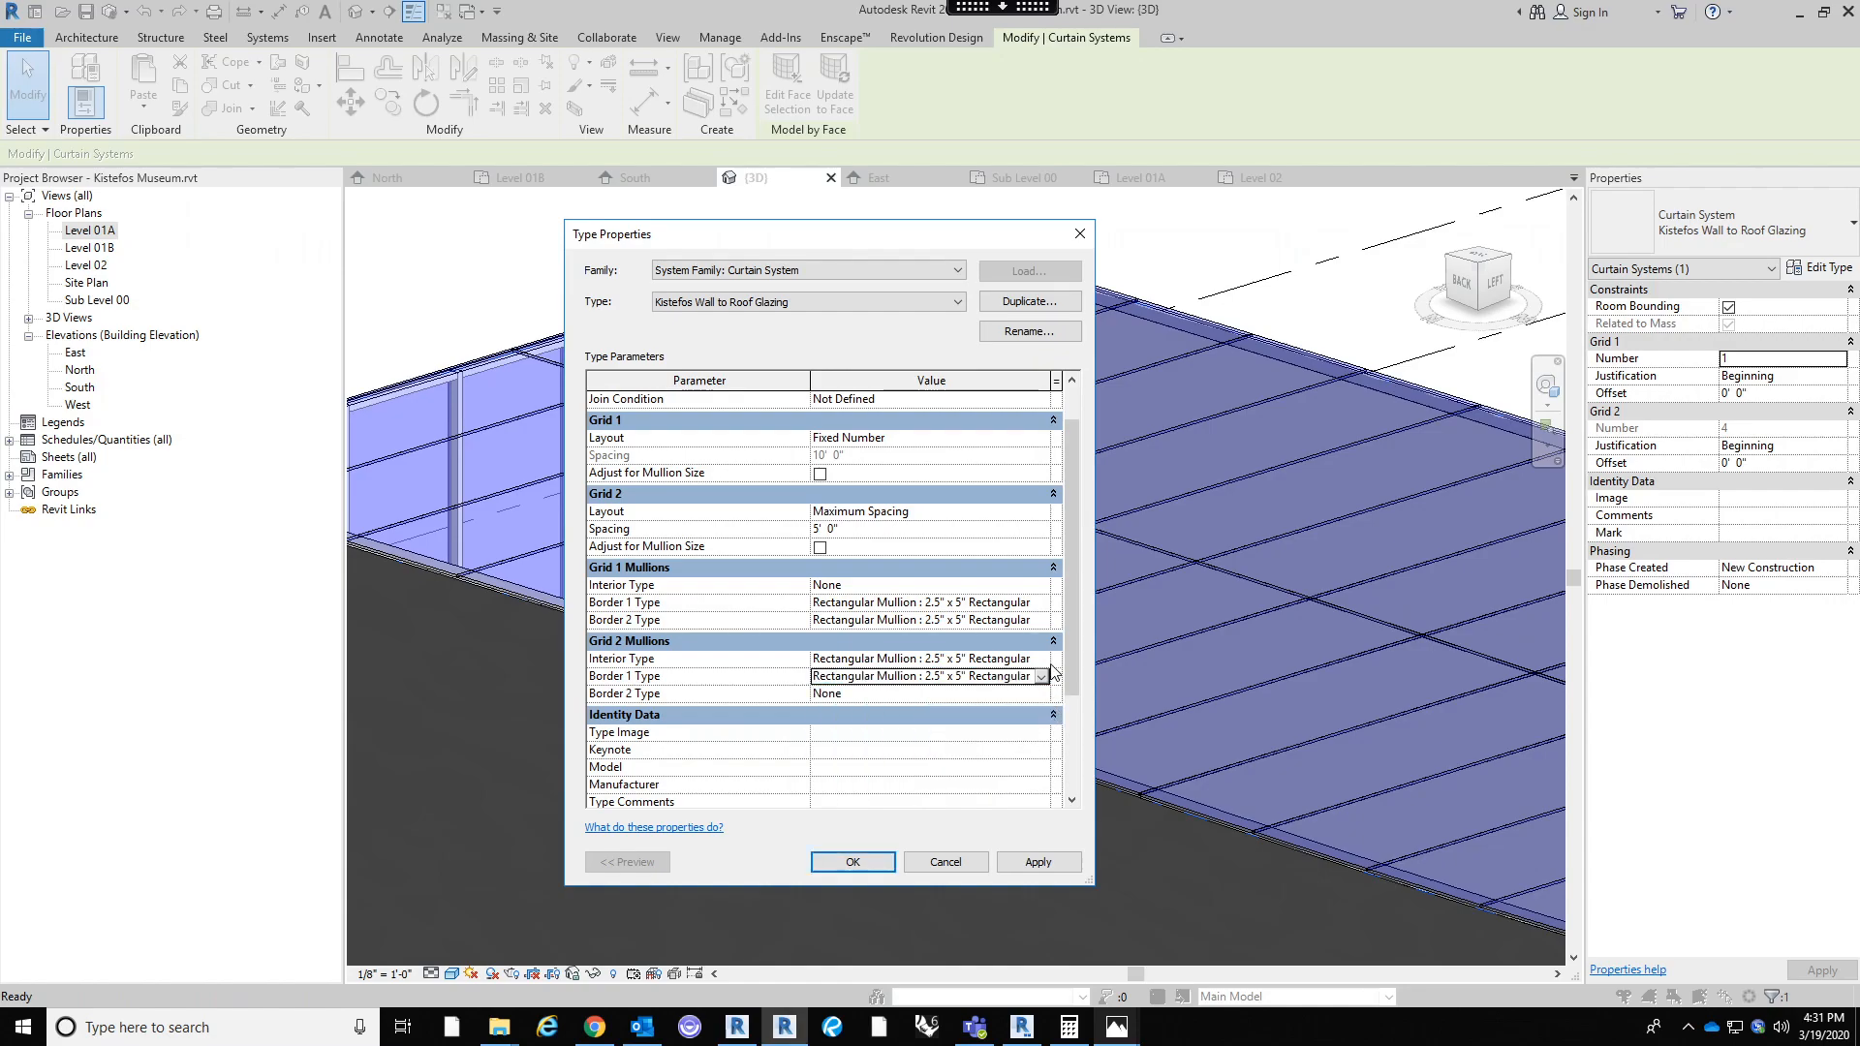
{"action": "left_click", "coordinate": [1040, 695]}
{"action": "scroll", "coordinate": [958, 765], "scroll_direction": "down", "scroll_amount": 1}
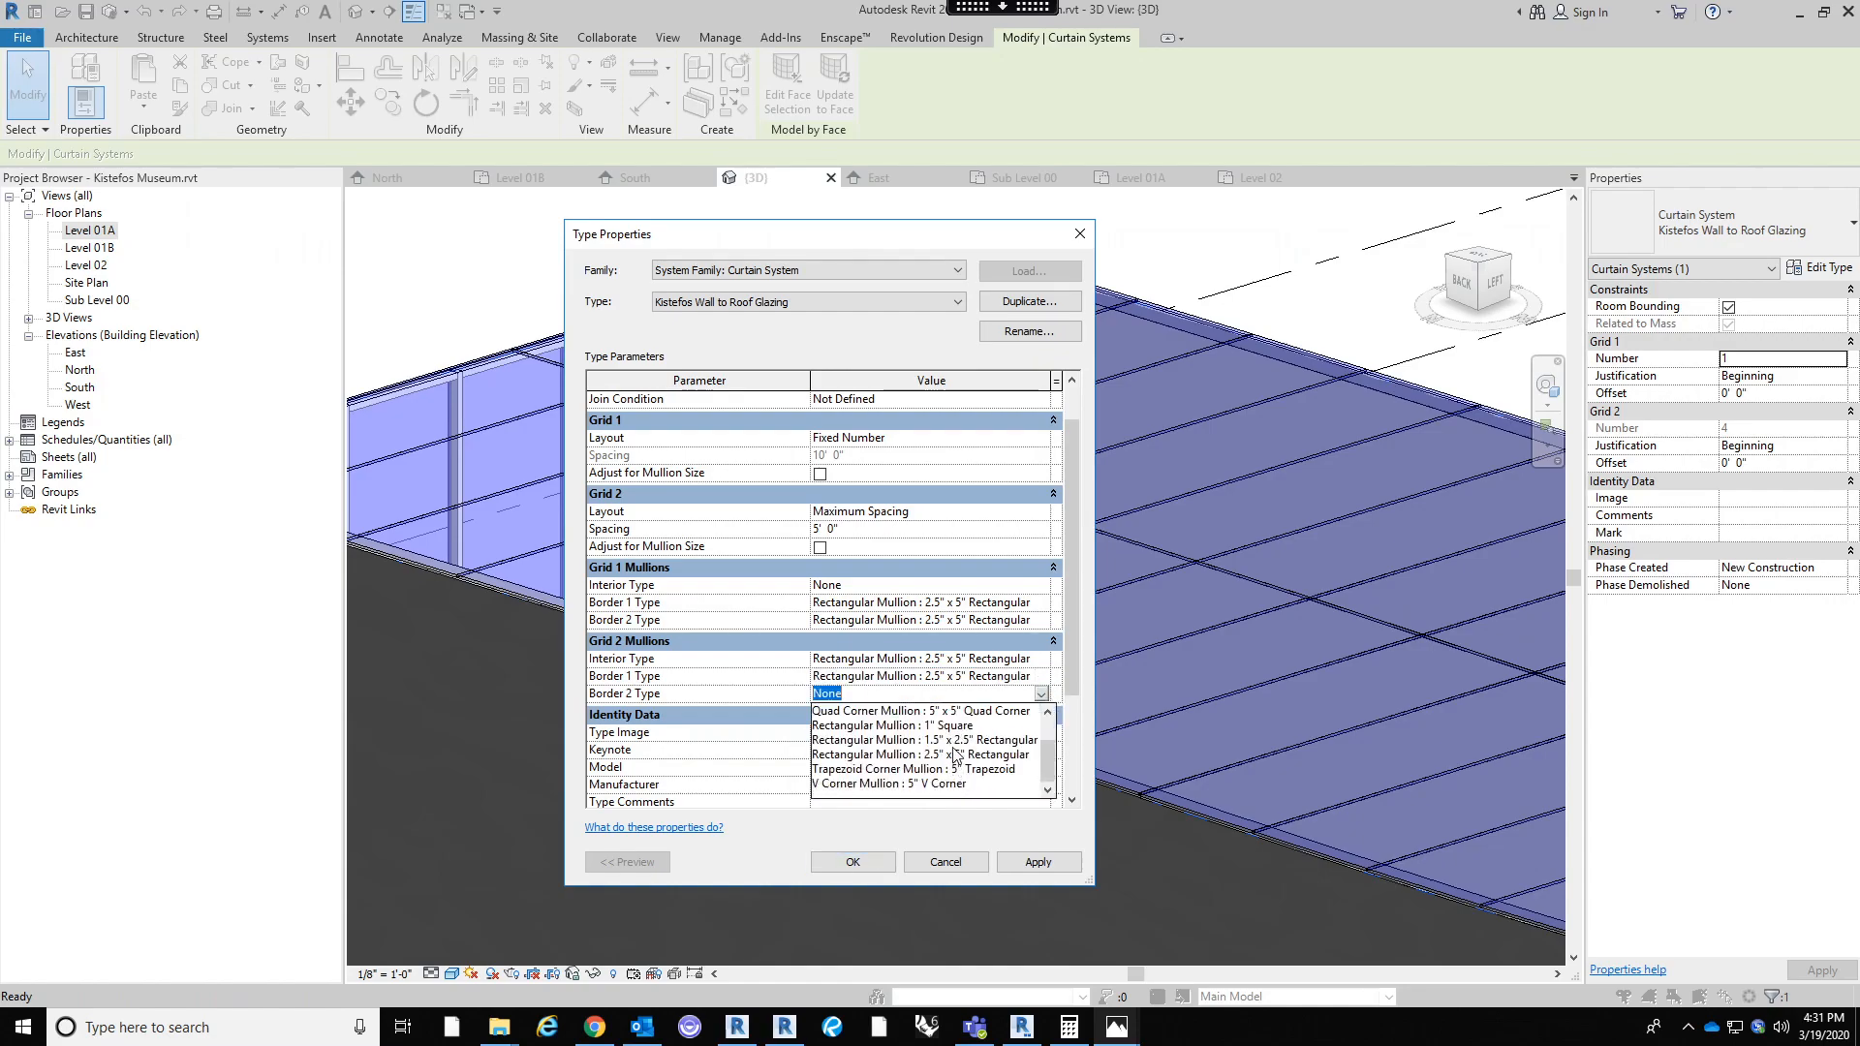
{"action": "left_click", "coordinate": [959, 755]}
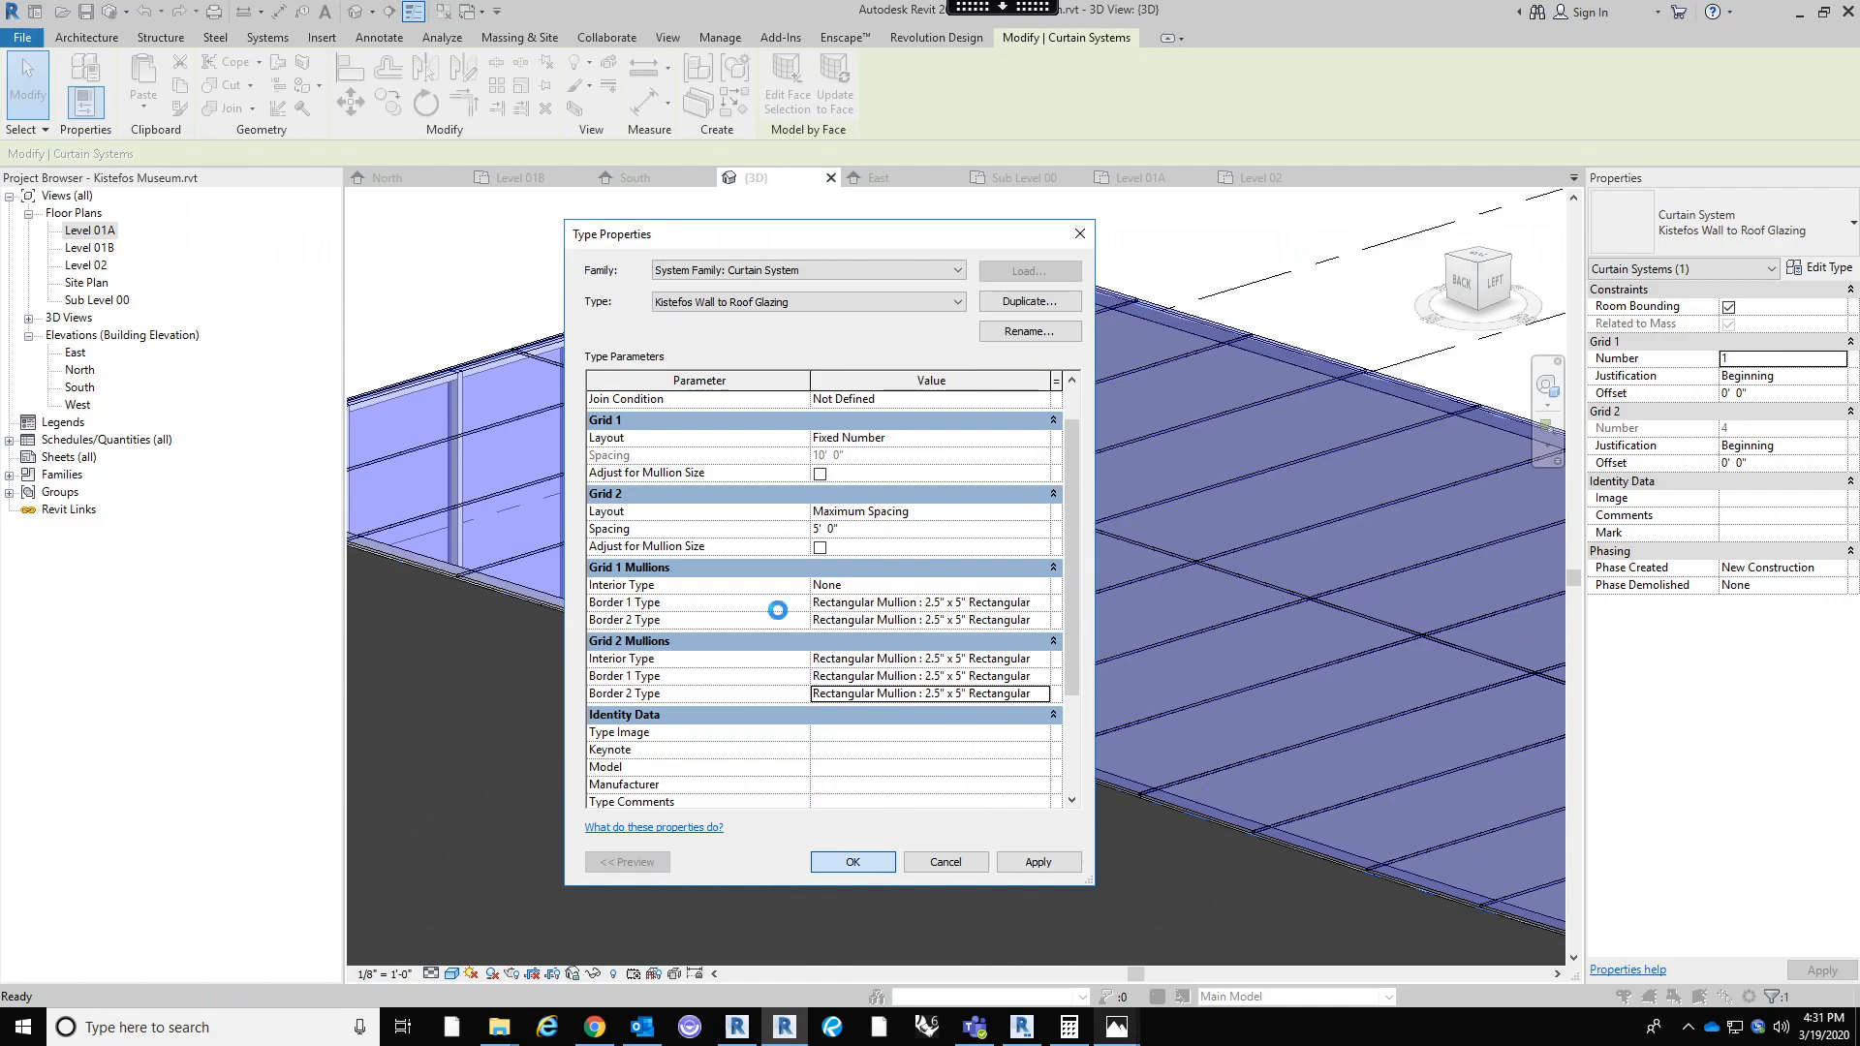
{"action": "key", "text": "Return"}
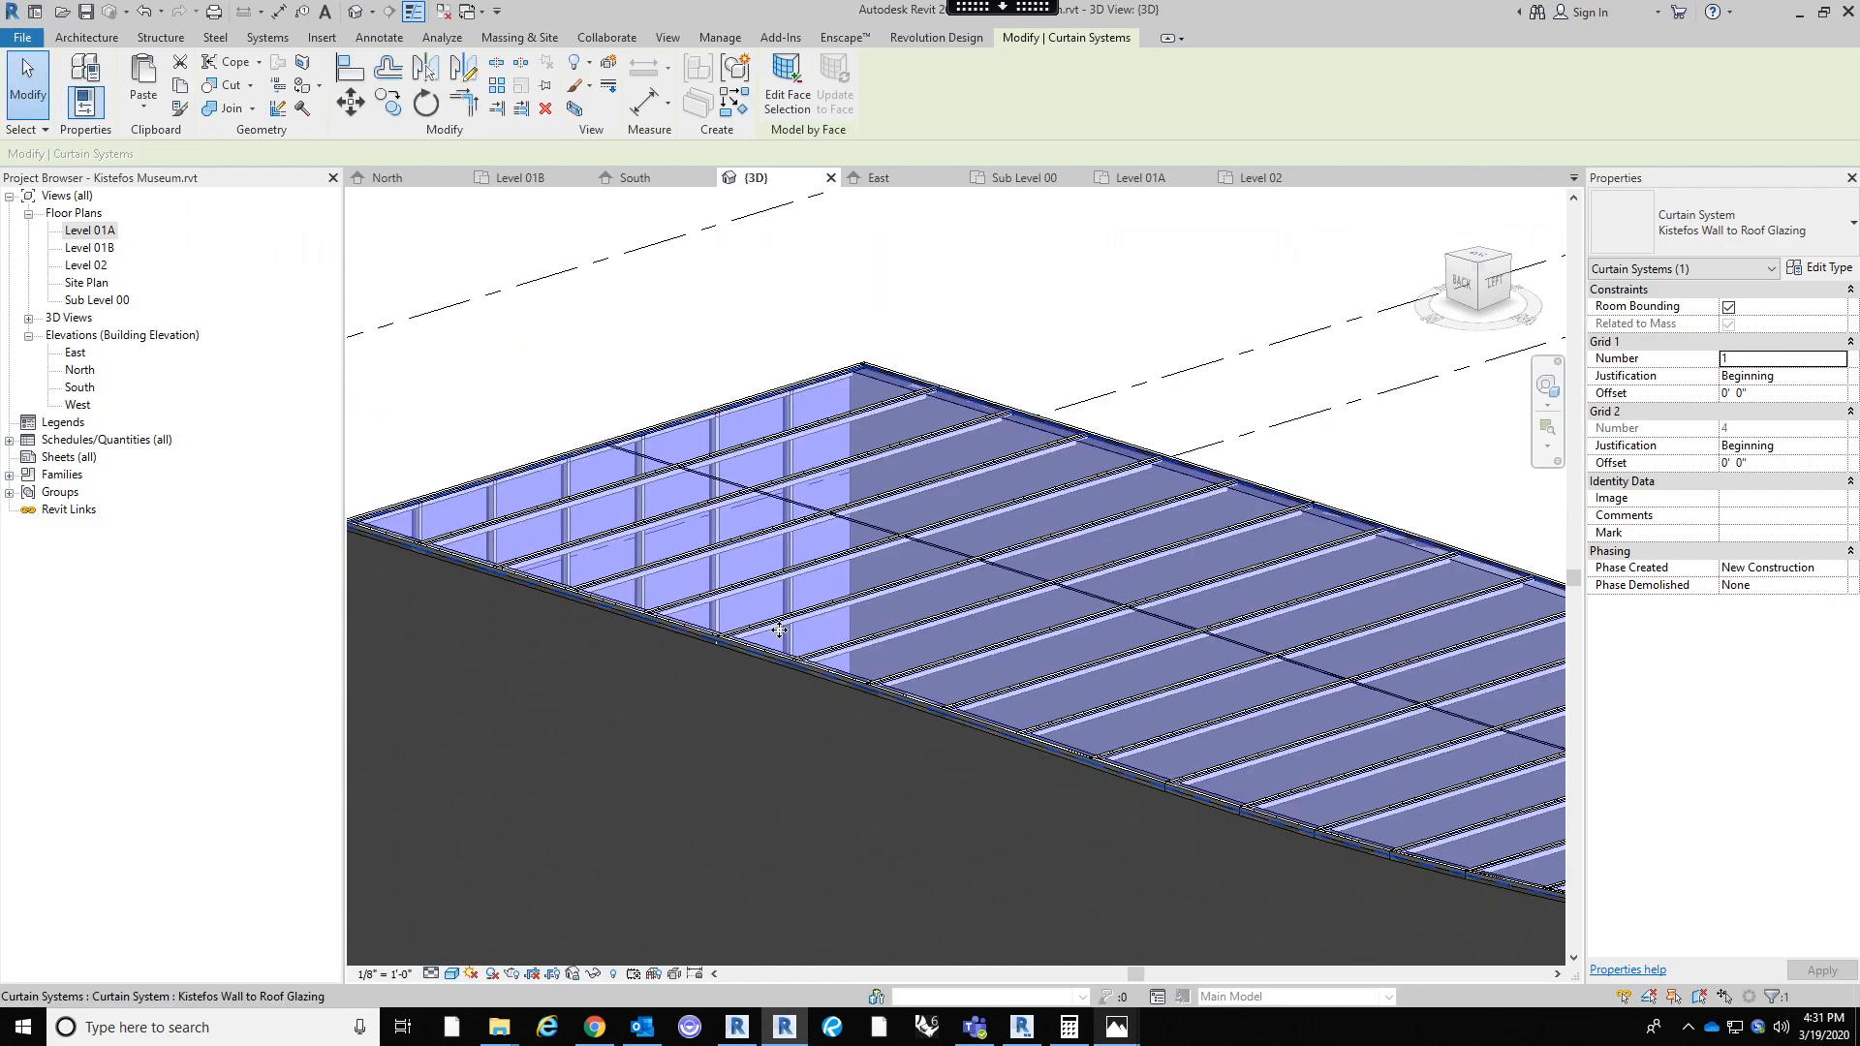
Deselect the curtain system and examine its mullions along the whole length of the twisting face
{"action": "scroll", "coordinate": [786, 584], "scroll_direction": "down", "scroll_amount": 7}
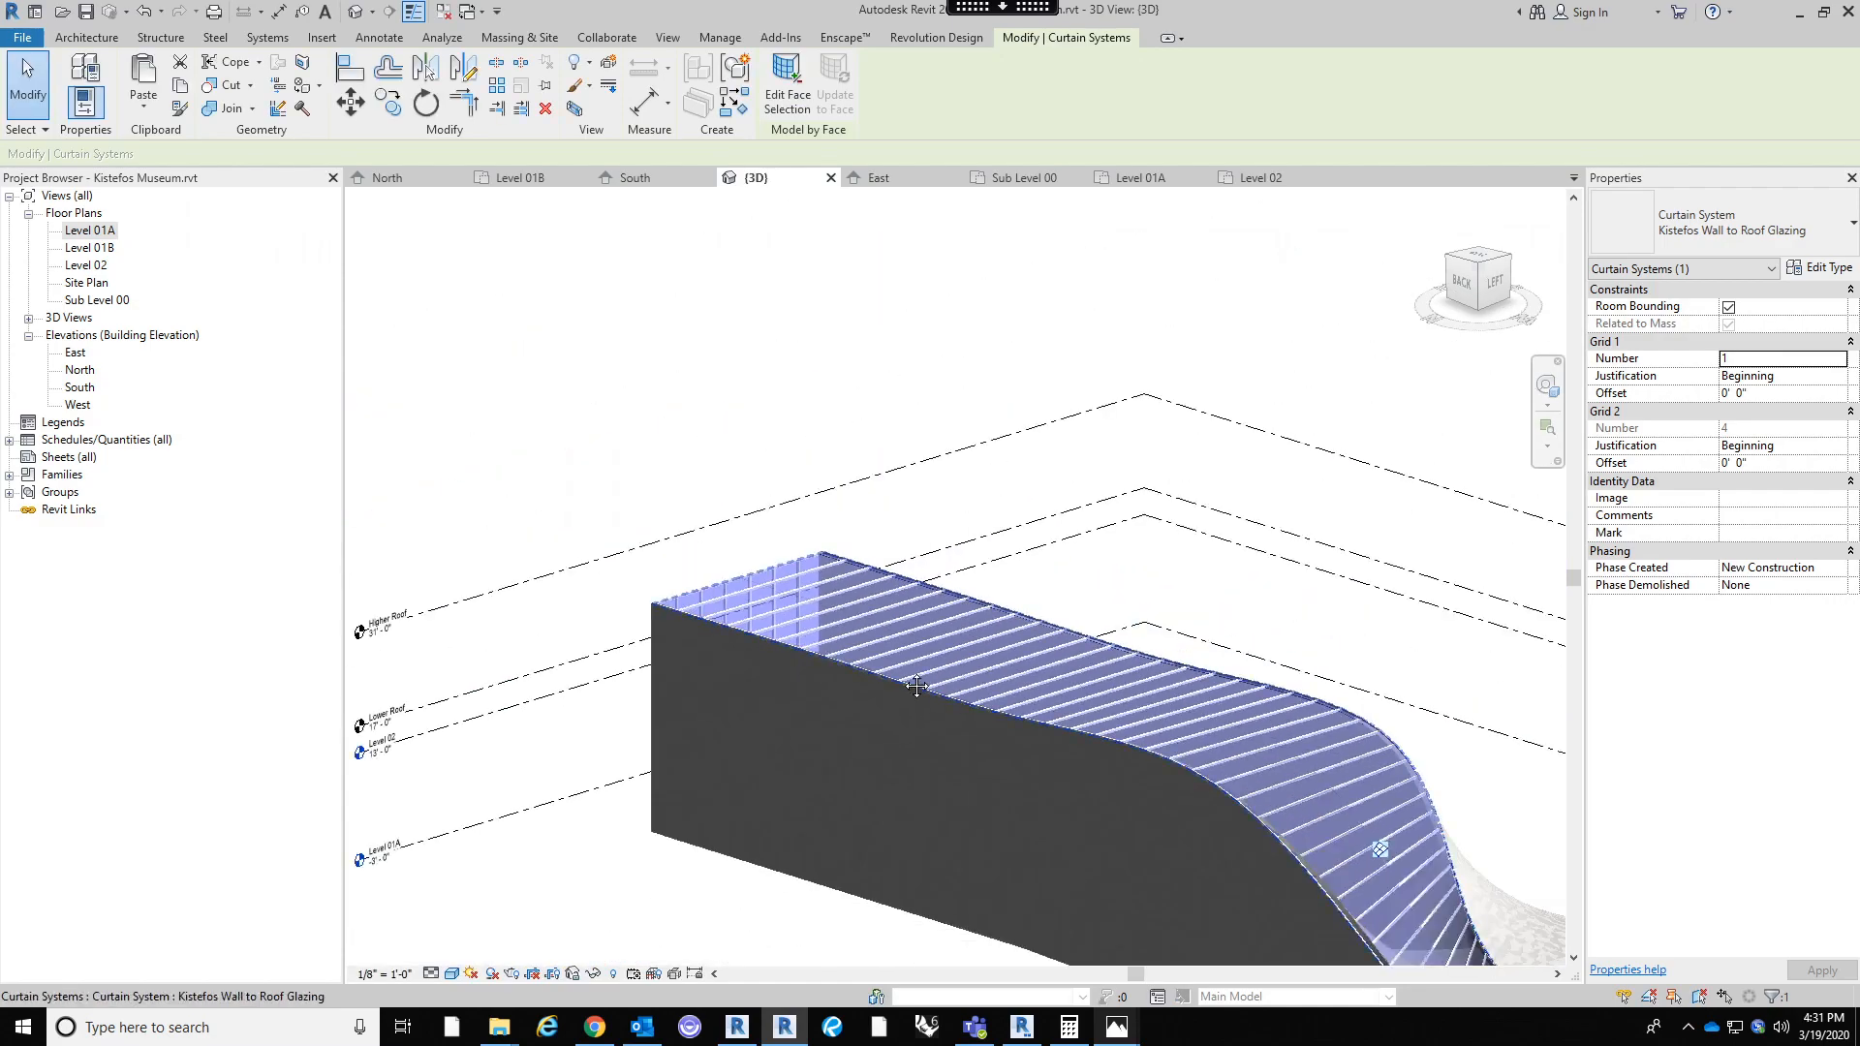
{"action": "middle_click_drag", "start_coordinate": [968, 722], "coordinate": [688, 552]}
{"action": "scroll", "coordinate": [968, 579], "scroll_direction": "down", "scroll_amount": 1}
{"action": "scroll", "coordinate": [992, 579], "scroll_direction": "down", "scroll_amount": 2}
{"action": "middle_click_drag", "start_coordinate": [943, 665], "coordinate": [798, 596]}
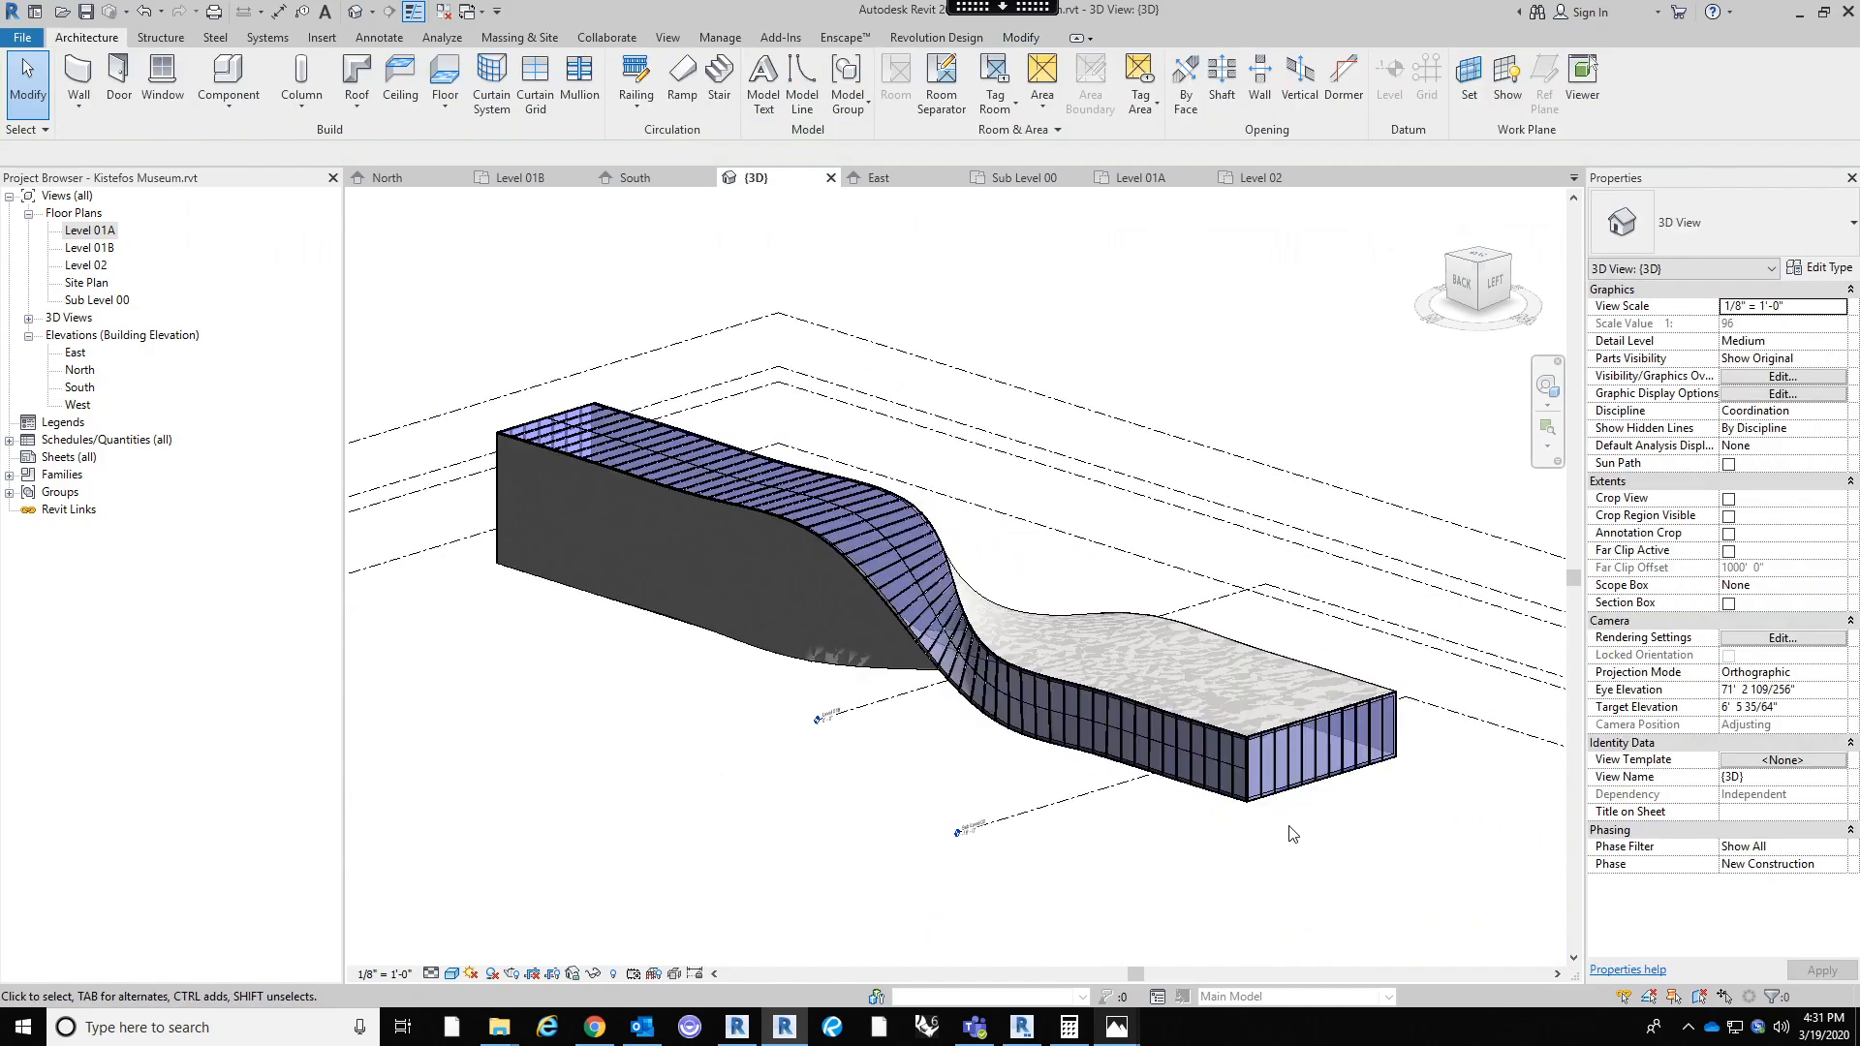
{"action": "scroll", "coordinate": [1293, 831], "scroll_direction": "up", "scroll_amount": 4}
{"action": "scroll", "coordinate": [1298, 819], "scroll_direction": "down", "scroll_amount": 2}
{"action": "middle_click_drag", "start_coordinate": [738, 712], "coordinate": [1015, 763]}
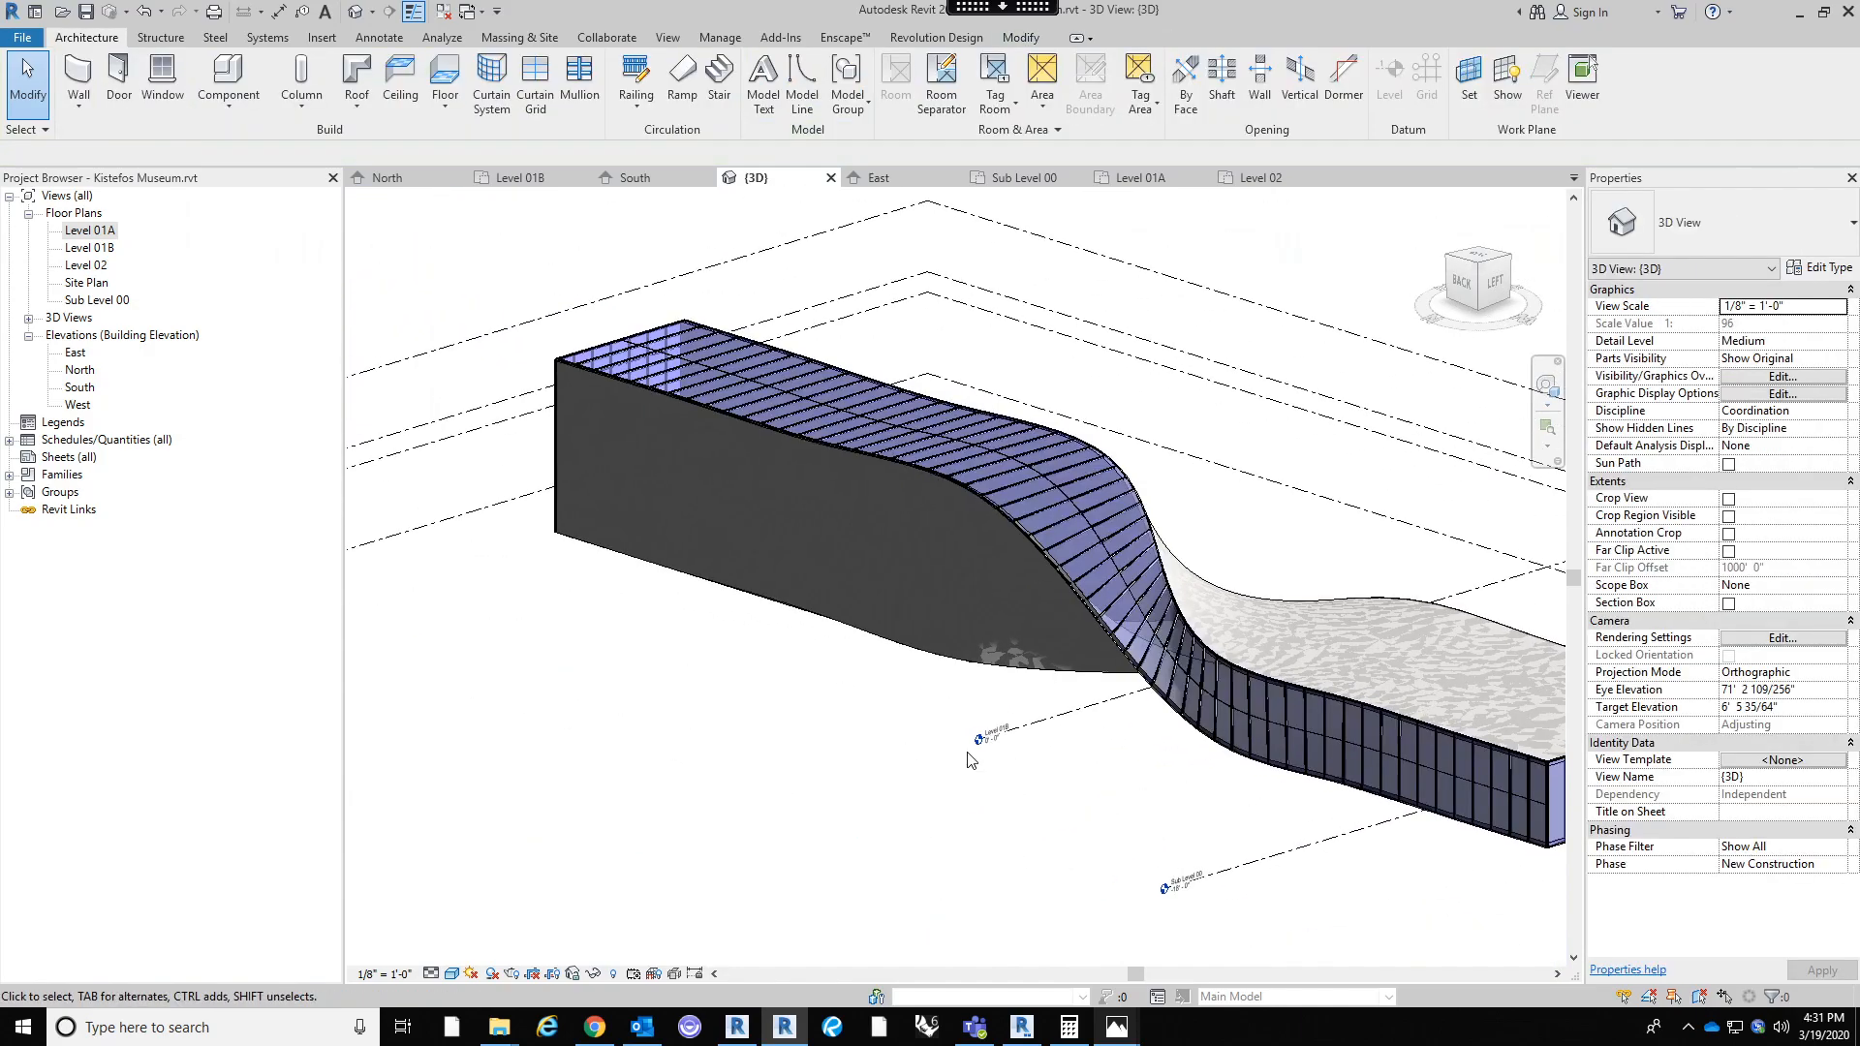
{"action": "scroll", "coordinate": [840, 719], "scroll_direction": "down", "scroll_amount": 1}
Review the museum's exterior reference photo in Photos, return to Revit, and compare the twisted model with it from several sides
{"action": "mouse_move", "coordinate": [1117, 1026]}
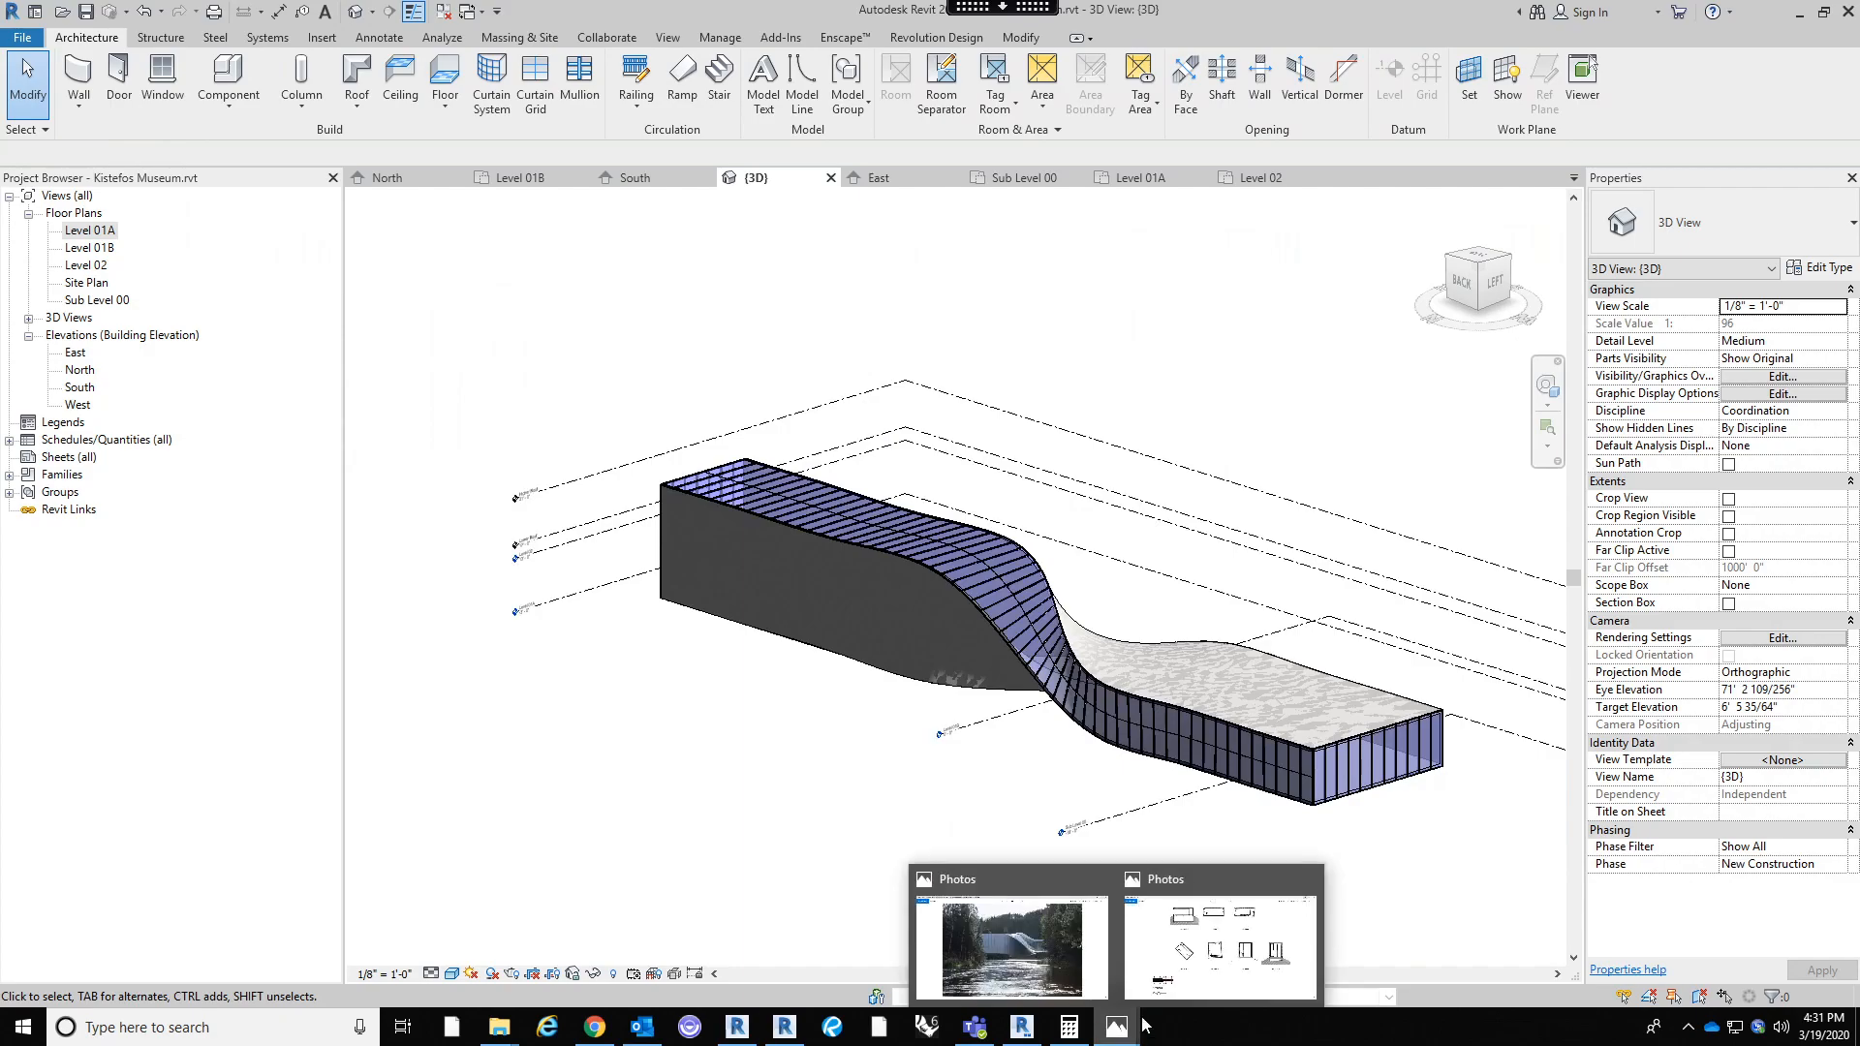
{"action": "left_click", "coordinate": [1008, 945]}
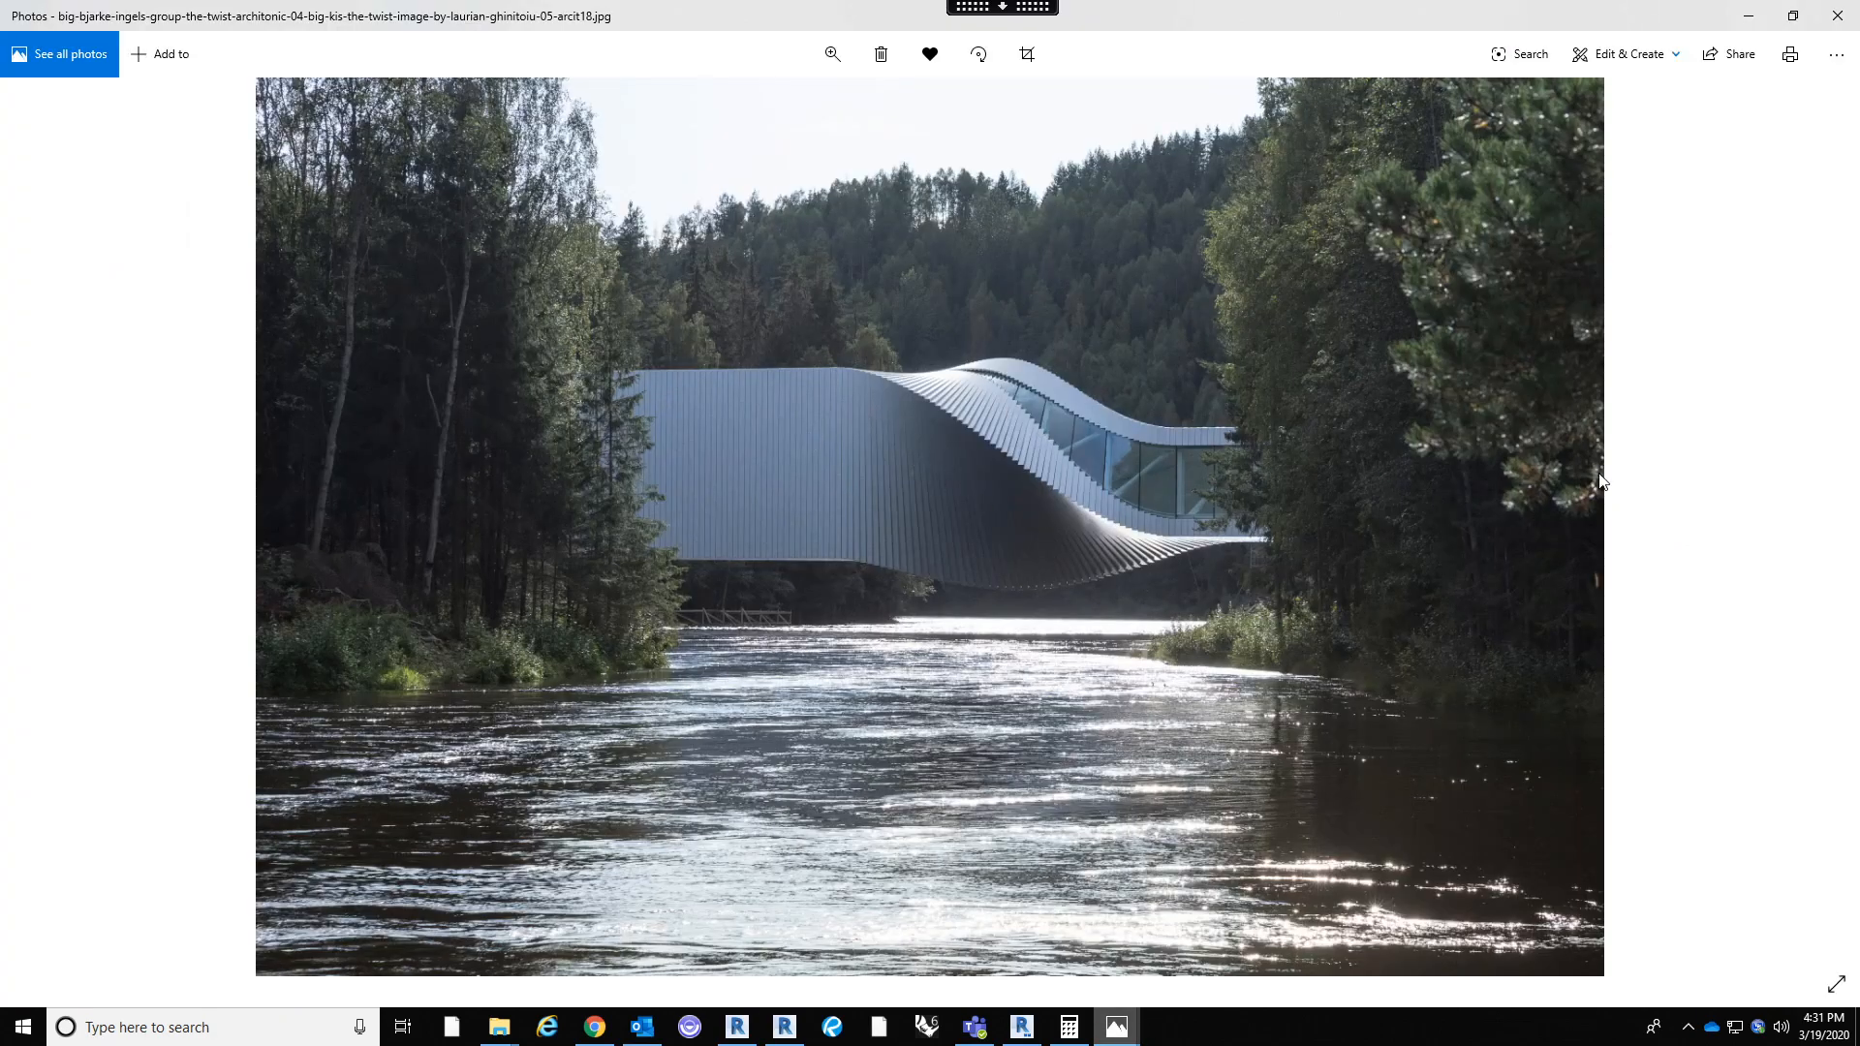
{"action": "left_click", "coordinate": [1753, 15]}
{"action": "middle_click_drag", "start_coordinate": [837, 632], "coordinate": [968, 845], "text": "shift"}
{"action": "scroll", "coordinate": [1023, 737], "scroll_direction": "up", "scroll_amount": 1}
{"action": "middle_click_drag", "start_coordinate": [599, 771], "coordinate": [787, 728], "text": "shift"}
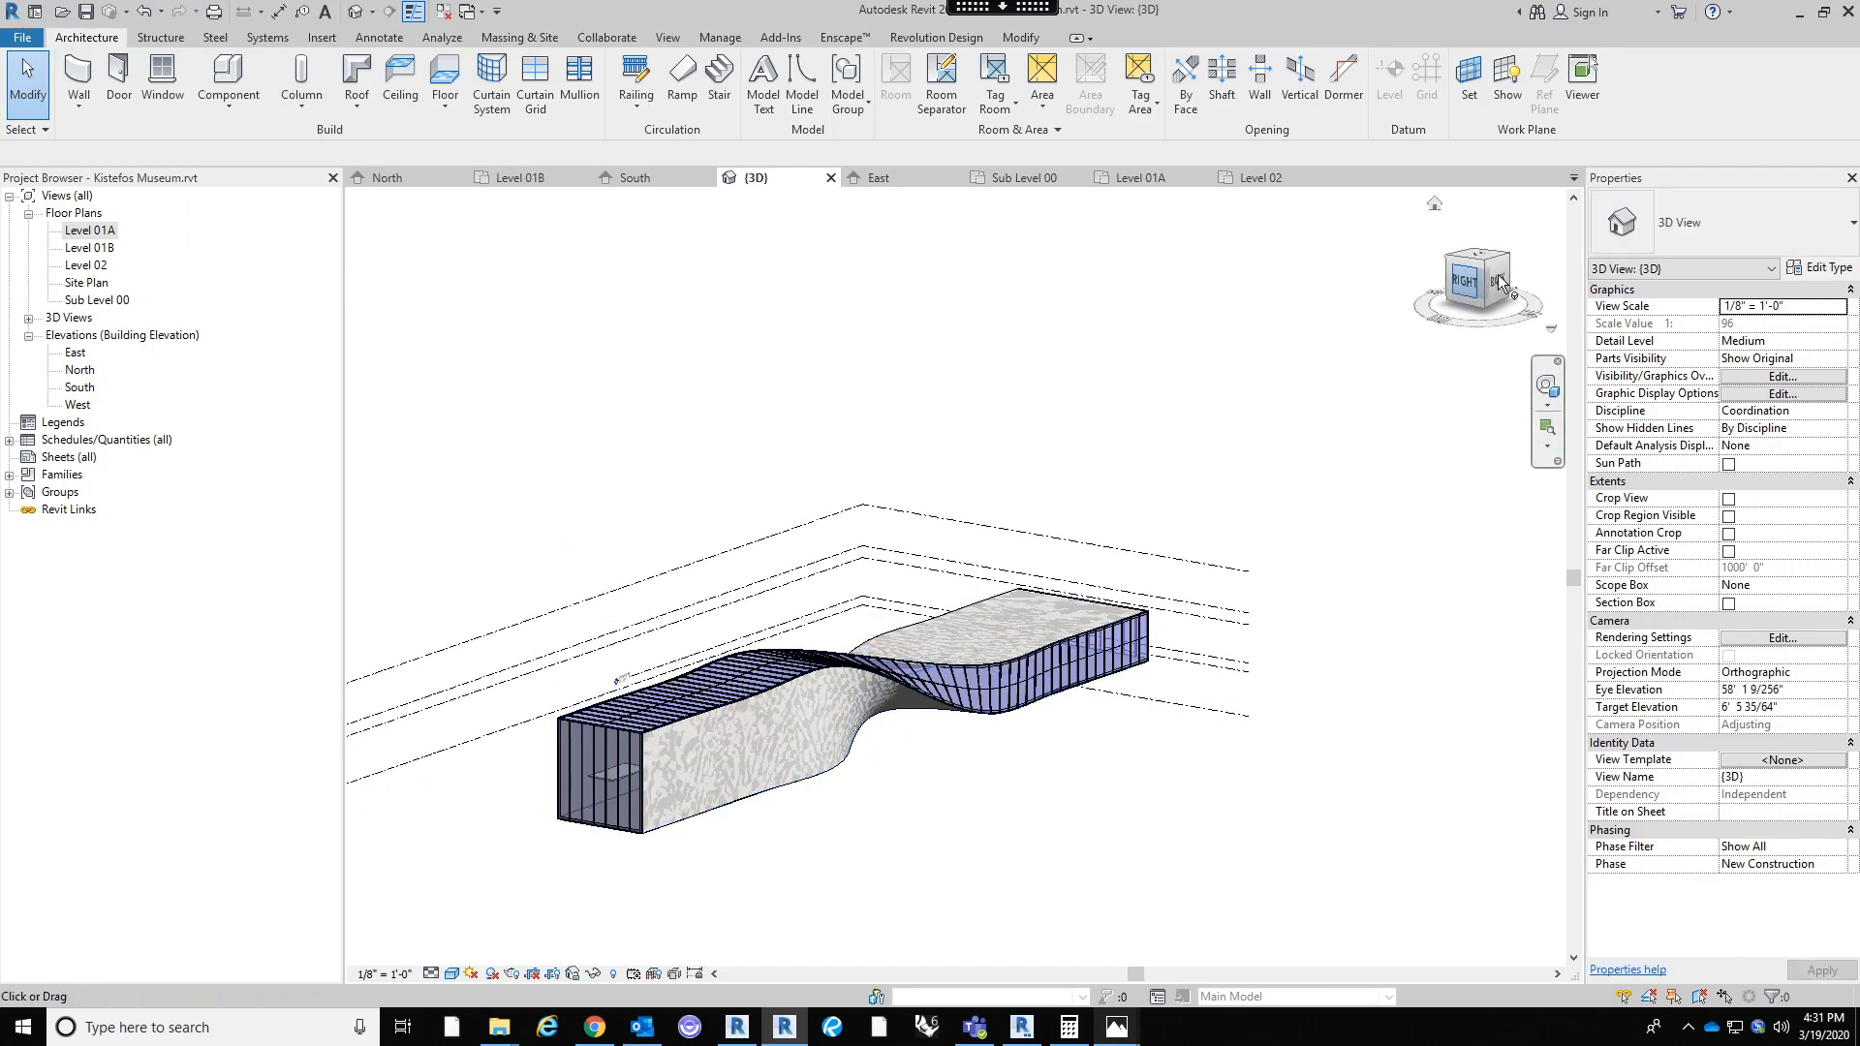
{"action": "left_click_drag", "start_coordinate": [1485, 287], "coordinate": [1092, 282]}
{"action": "scroll", "coordinate": [680, 673], "scroll_direction": "up", "scroll_amount": 3}
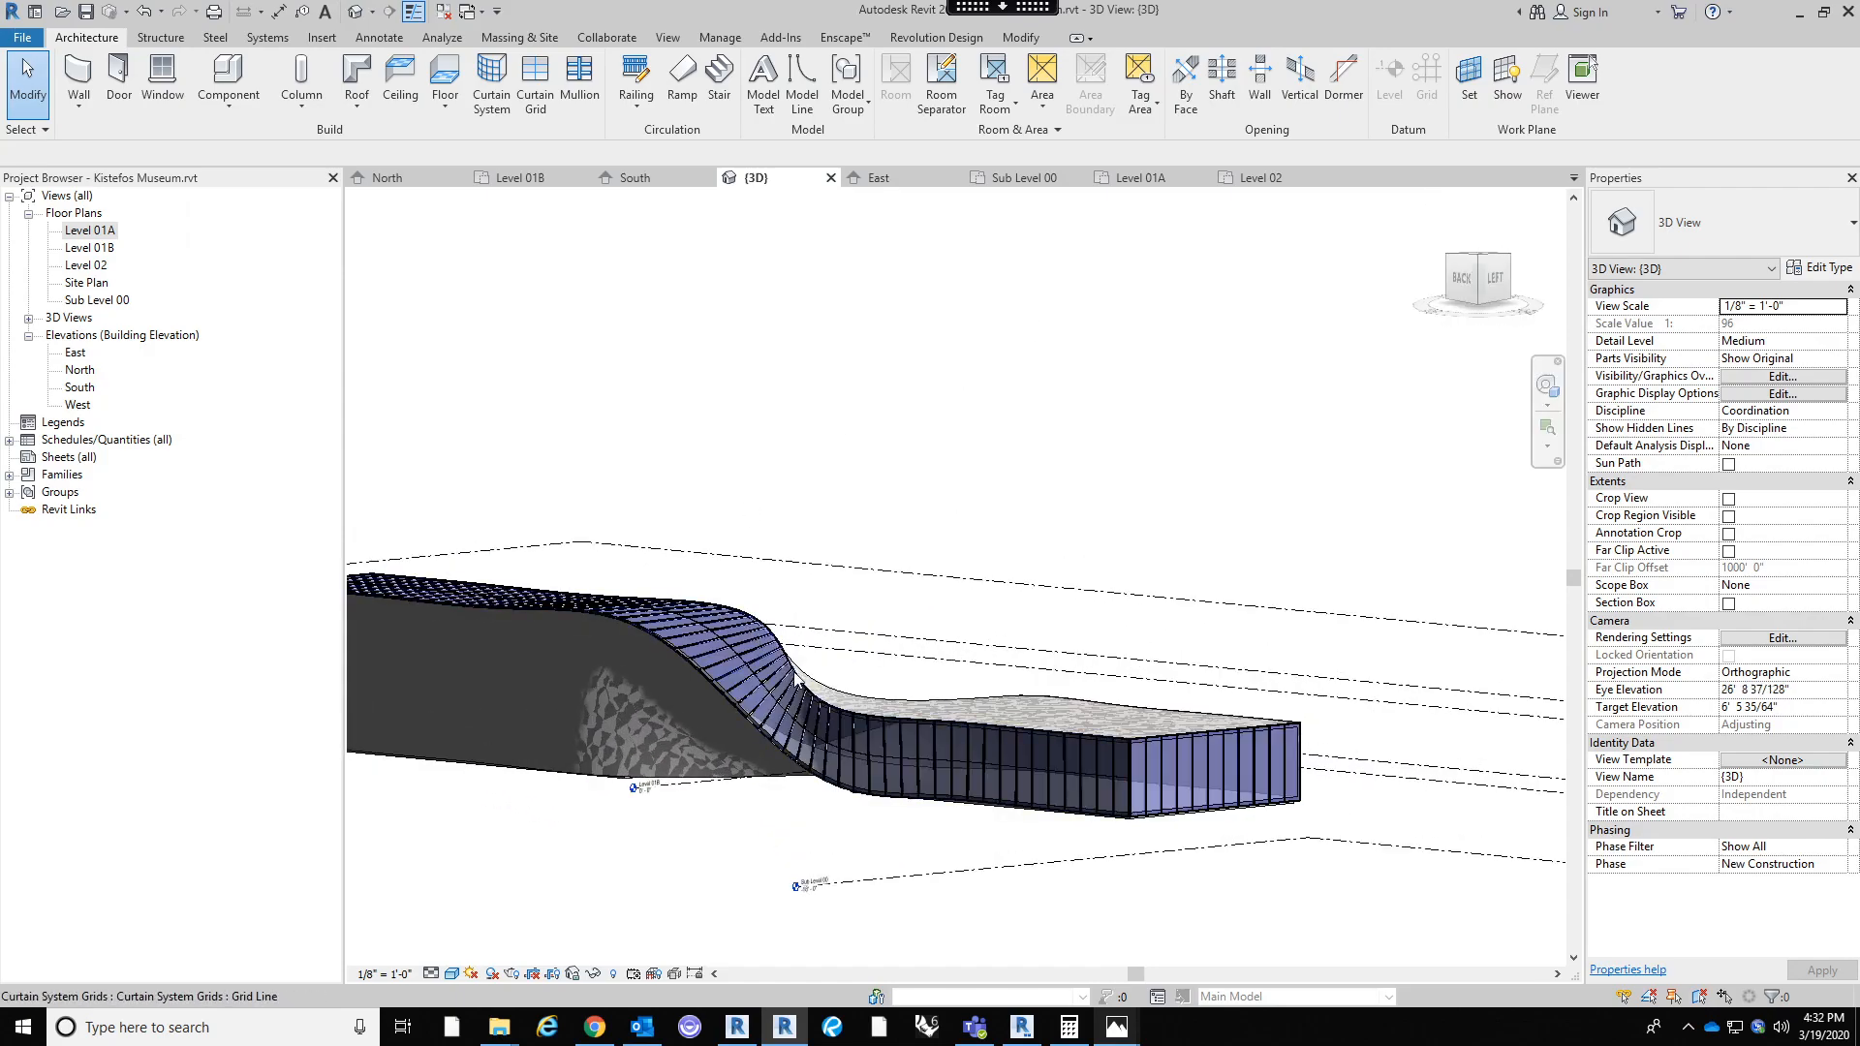
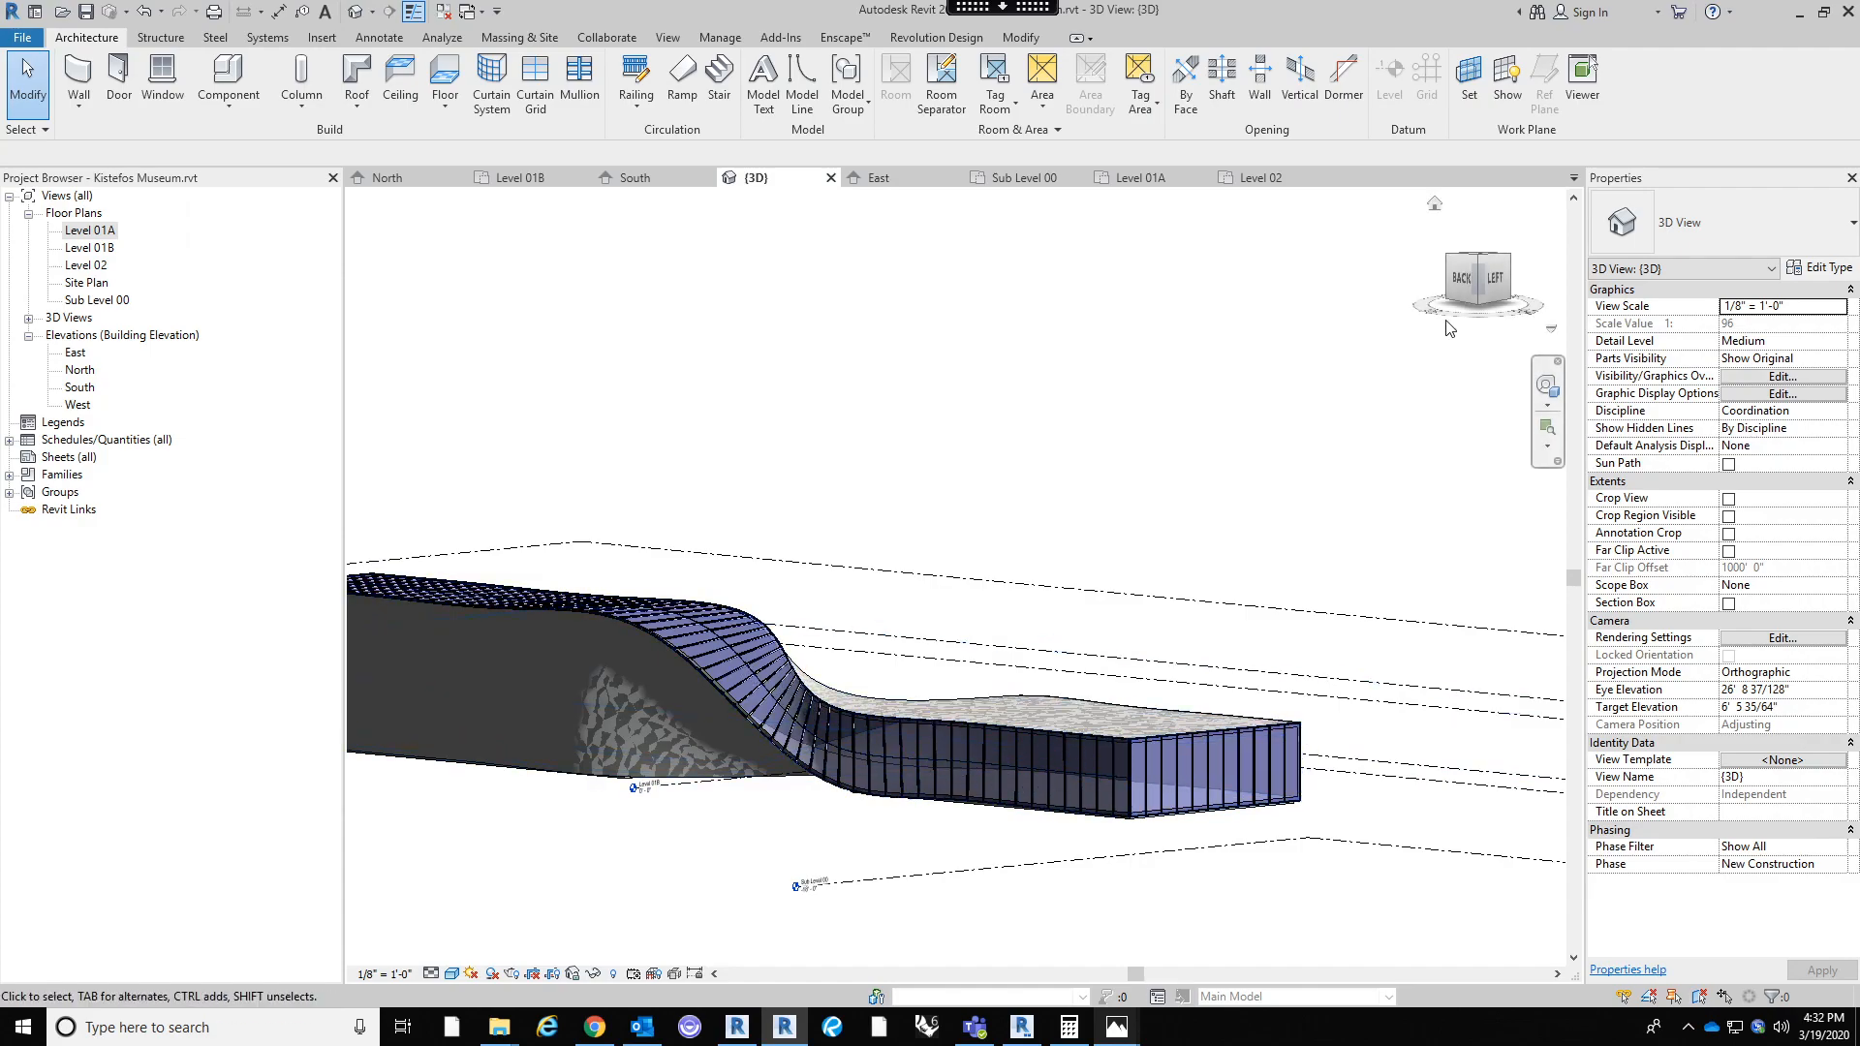
Select the glazed curtain wall at the tall upright end of the museum and duplicate its type as Curtain Wall Rotated
{"action": "left_click_drag", "start_coordinate": [1469, 289], "coordinate": [1527, 290]}
{"action": "left_click_drag", "start_coordinate": [205, 402], "coordinate": [205, 409]}
{"action": "scroll", "coordinate": [1098, 568], "scroll_direction": "down", "scroll_amount": 3}
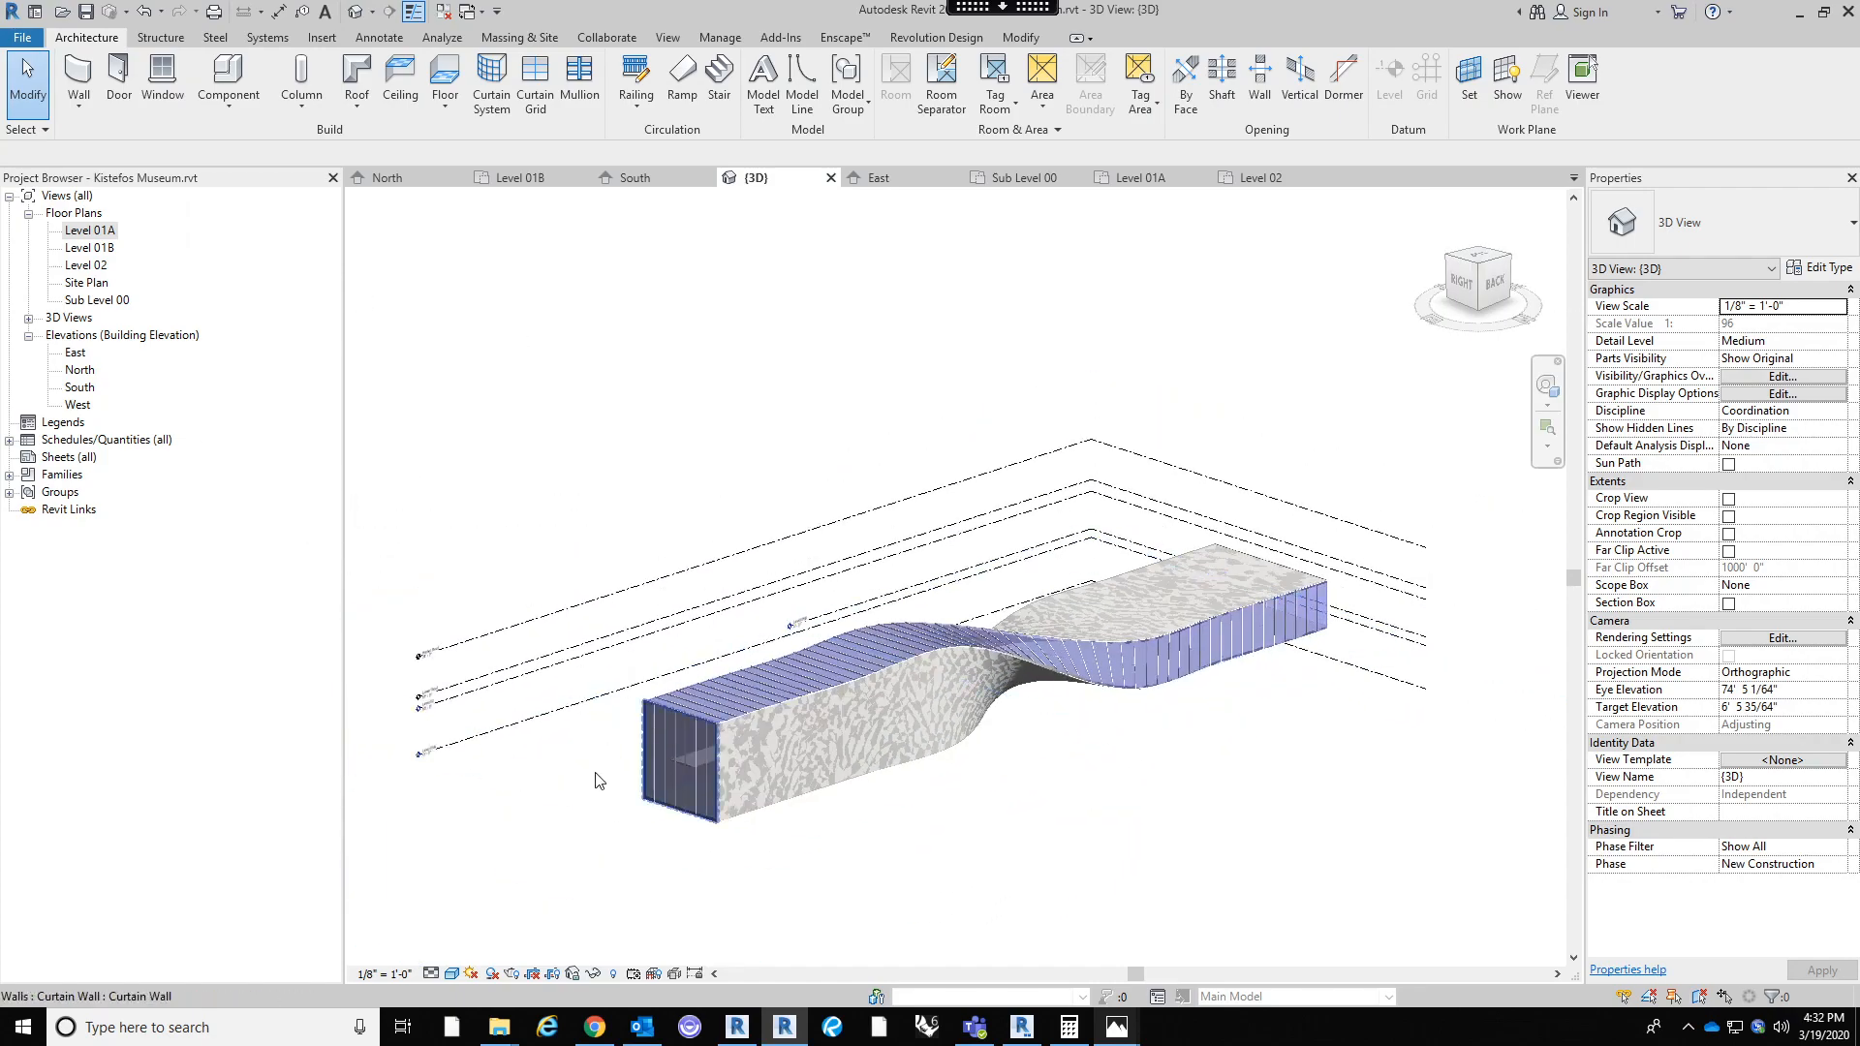
{"action": "scroll", "coordinate": [597, 774], "scroll_direction": "up", "scroll_amount": 4}
{"action": "left_click", "coordinate": [1492, 289]}
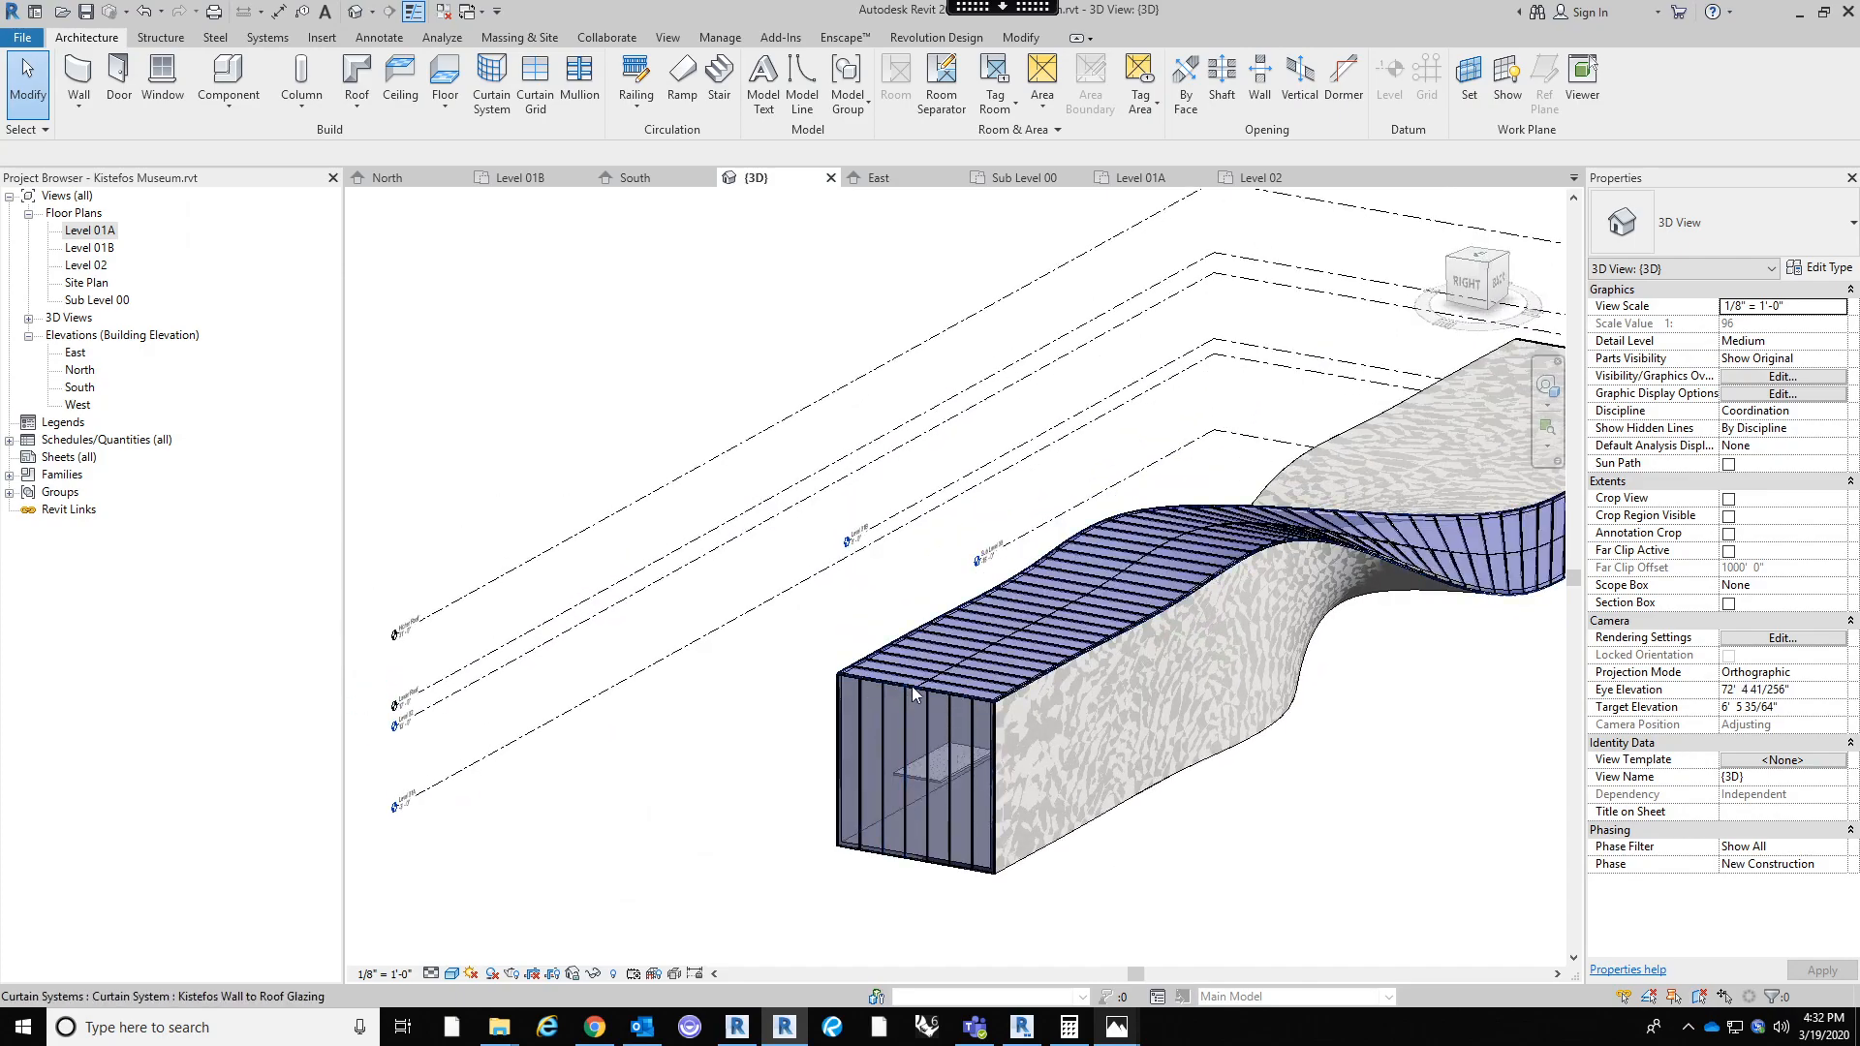
{"action": "left_click", "coordinate": [878, 861]}
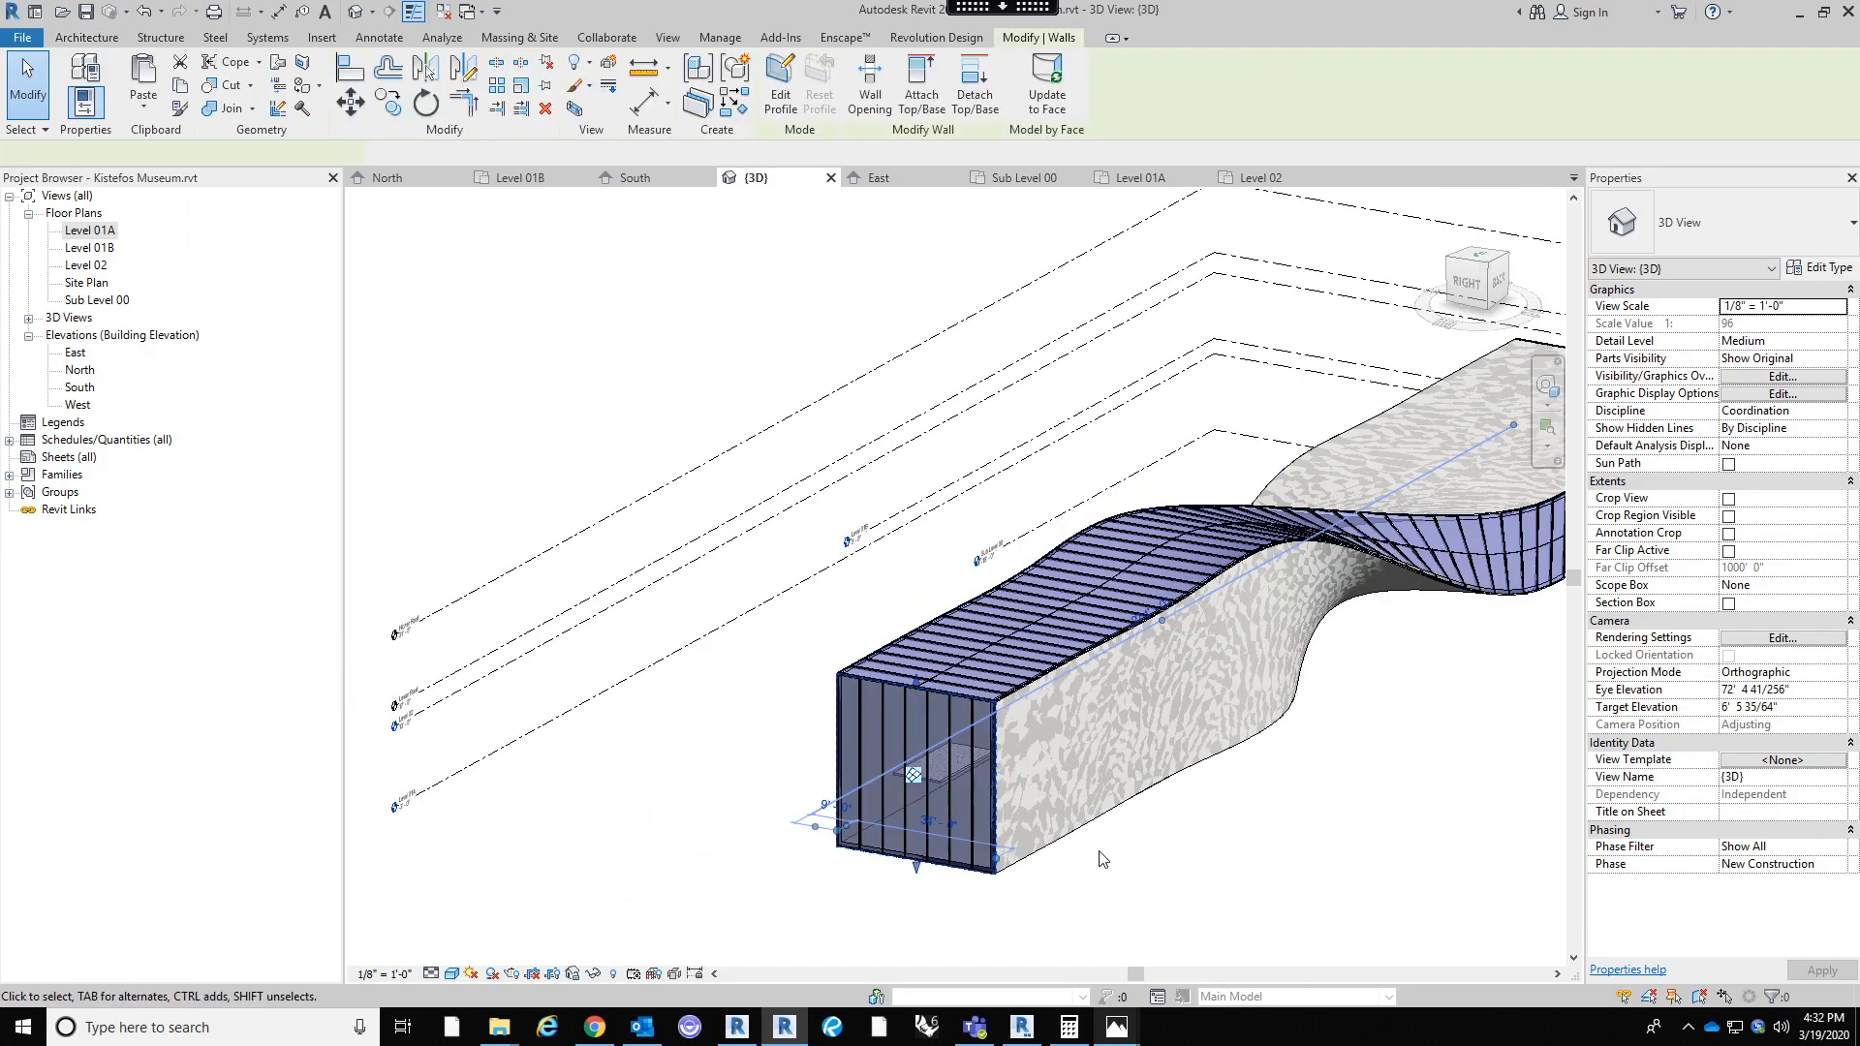
{"action": "left_click", "coordinate": [1824, 268]}
{"action": "left_click", "coordinate": [1037, 308]}
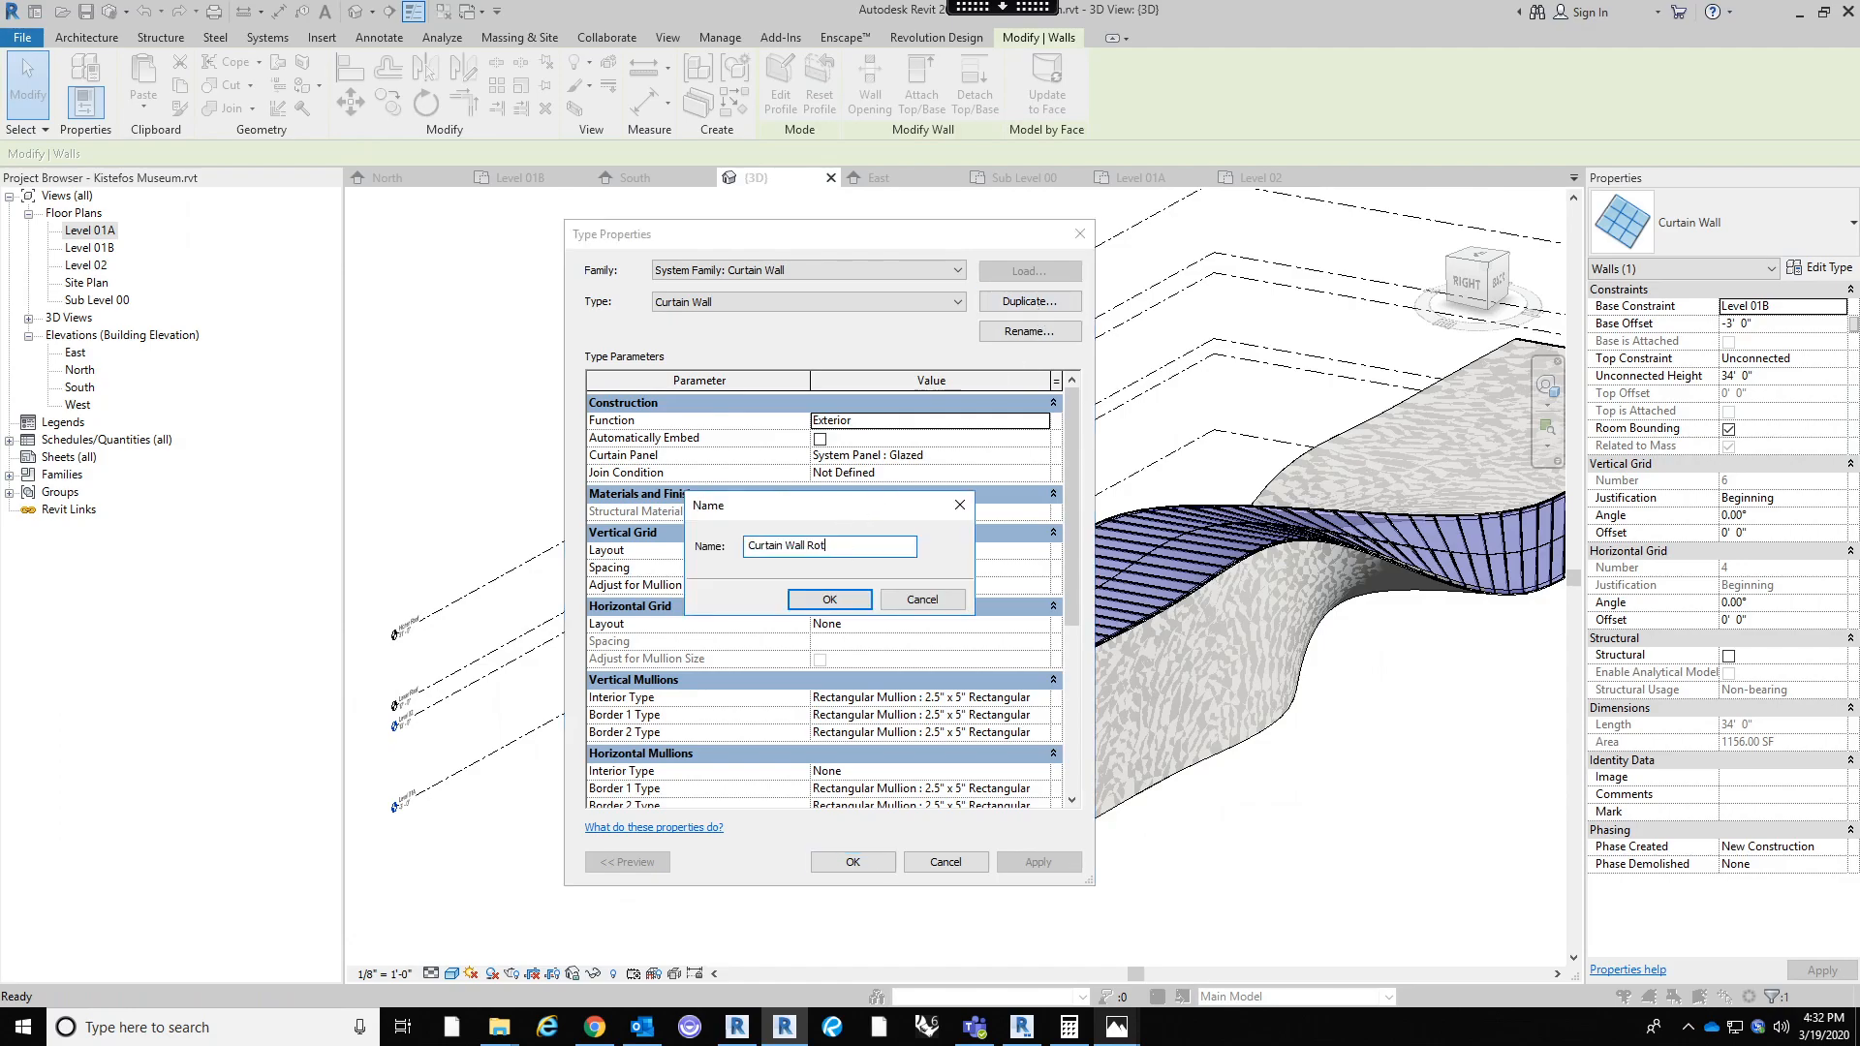
{"action": "key", "text": "Return"}
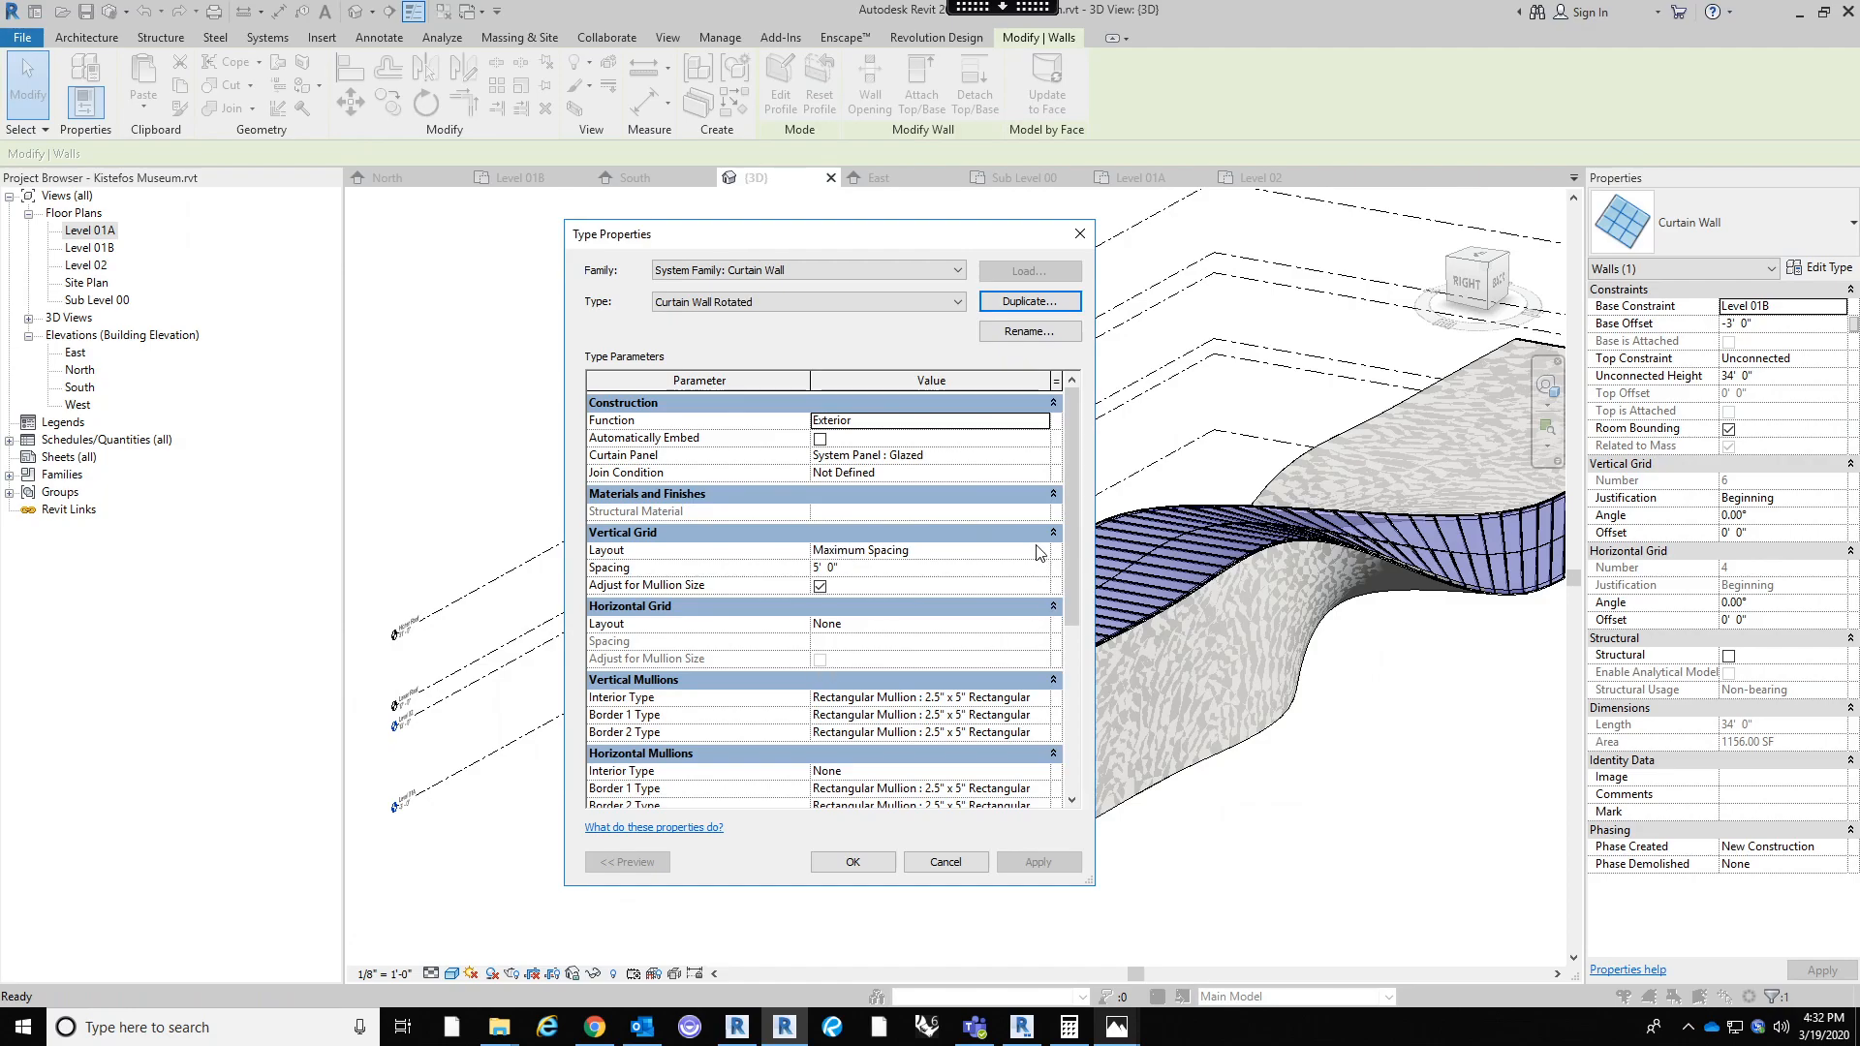
For the Curtain Wall Rotated type, set the vertical grid layout to None and the horizontal grid layout to Maximum Spacing
{"action": "scroll", "coordinate": [1036, 551], "scroll_direction": "down", "scroll_amount": 2}
{"action": "left_click", "coordinate": [1040, 459]}
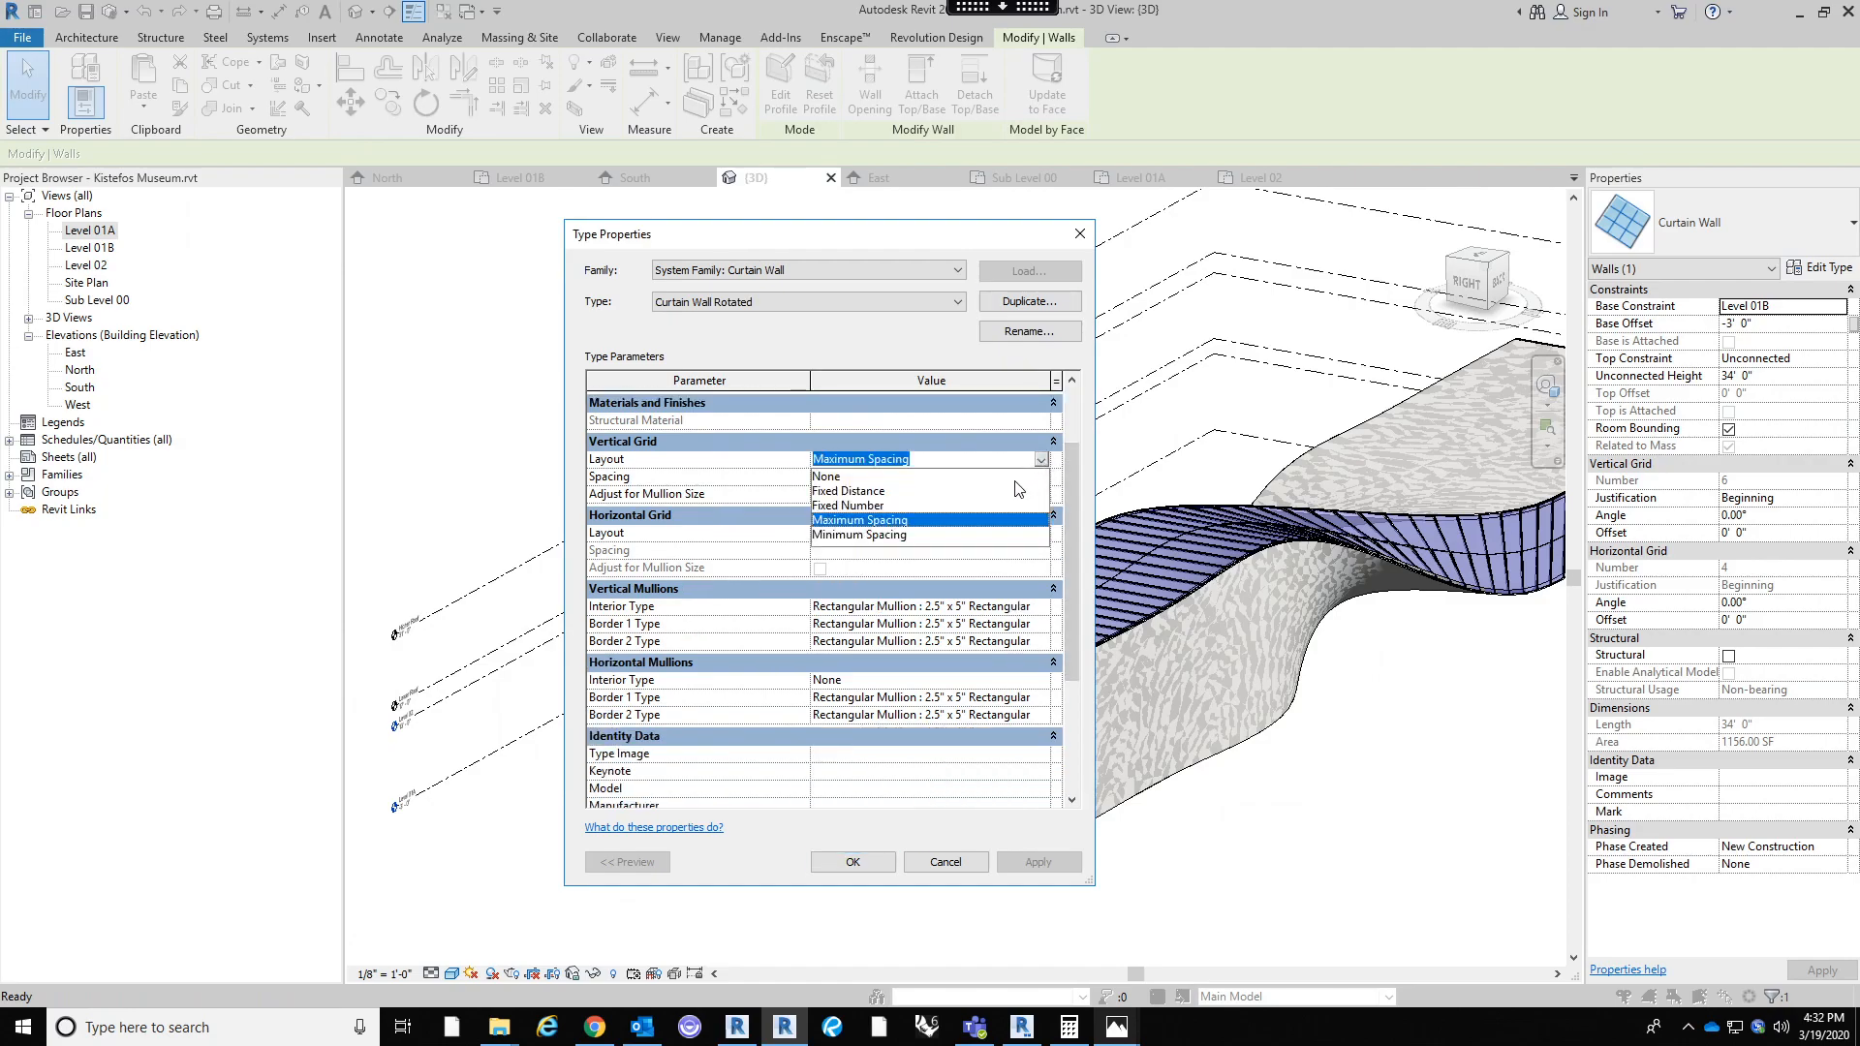
{"action": "left_click", "coordinate": [978, 476]}
{"action": "left_click", "coordinate": [1040, 532]}
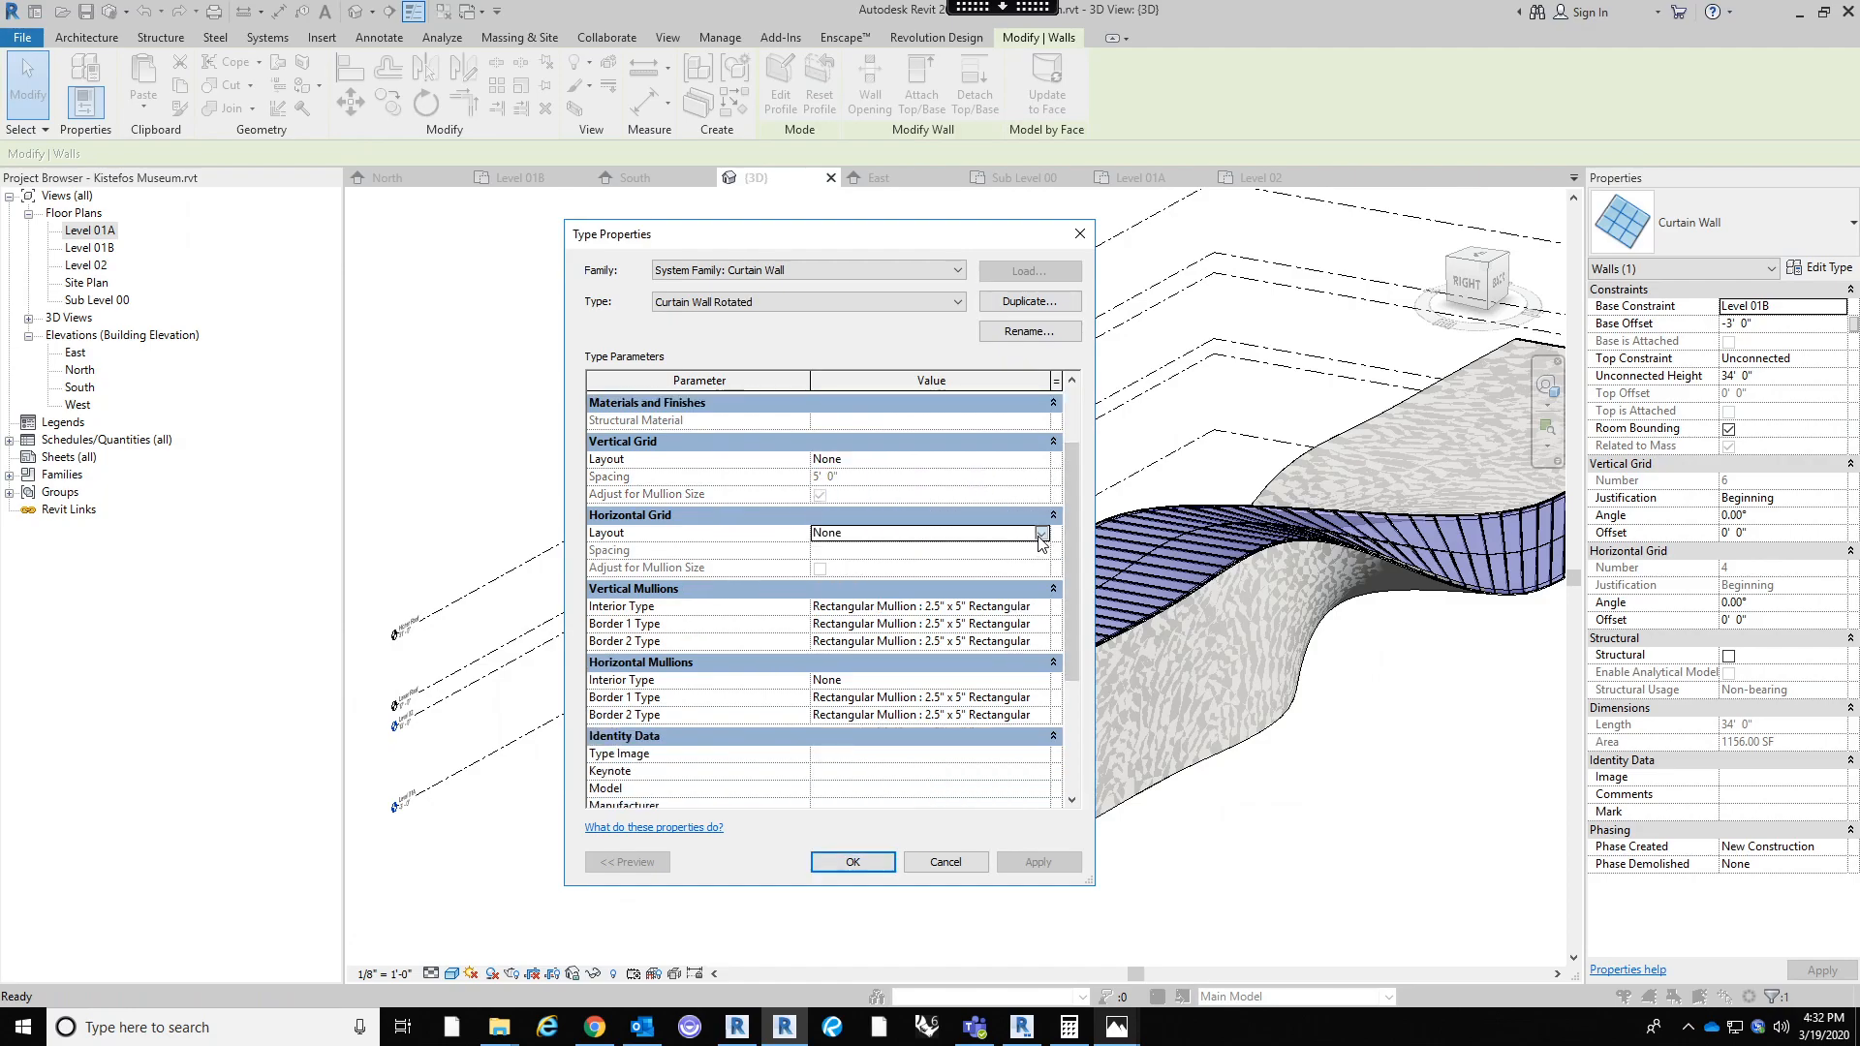
{"action": "left_click", "coordinate": [915, 594]}
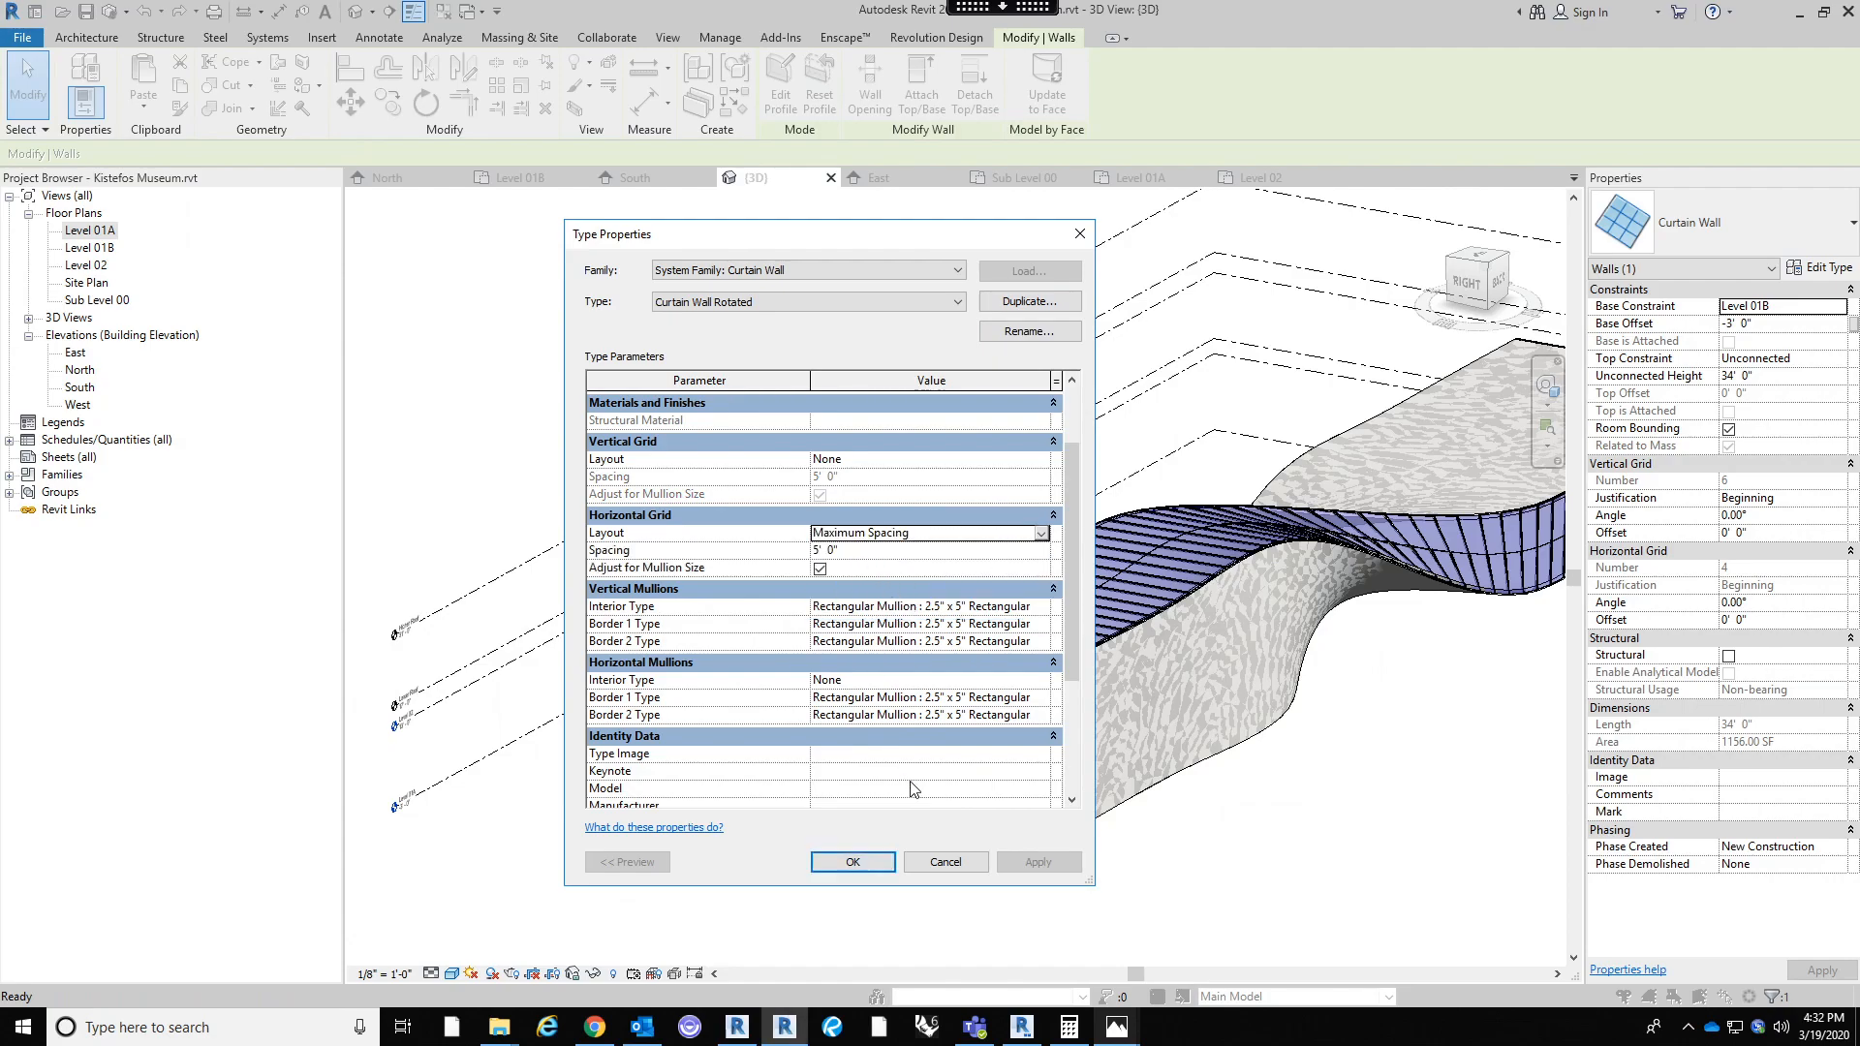
Set the vertical interior mullion to None and the horizontal interior mullion to Rectangular Mullion : 2.5" x 5" Rectangular
{"action": "left_click", "coordinate": [1044, 608]}
{"action": "left_click", "coordinate": [1041, 608]}
{"action": "left_click", "coordinate": [966, 625]}
{"action": "left_click", "coordinate": [1041, 680]}
{"action": "left_click", "coordinate": [1041, 680]}
{"action": "left_click", "coordinate": [988, 761]}
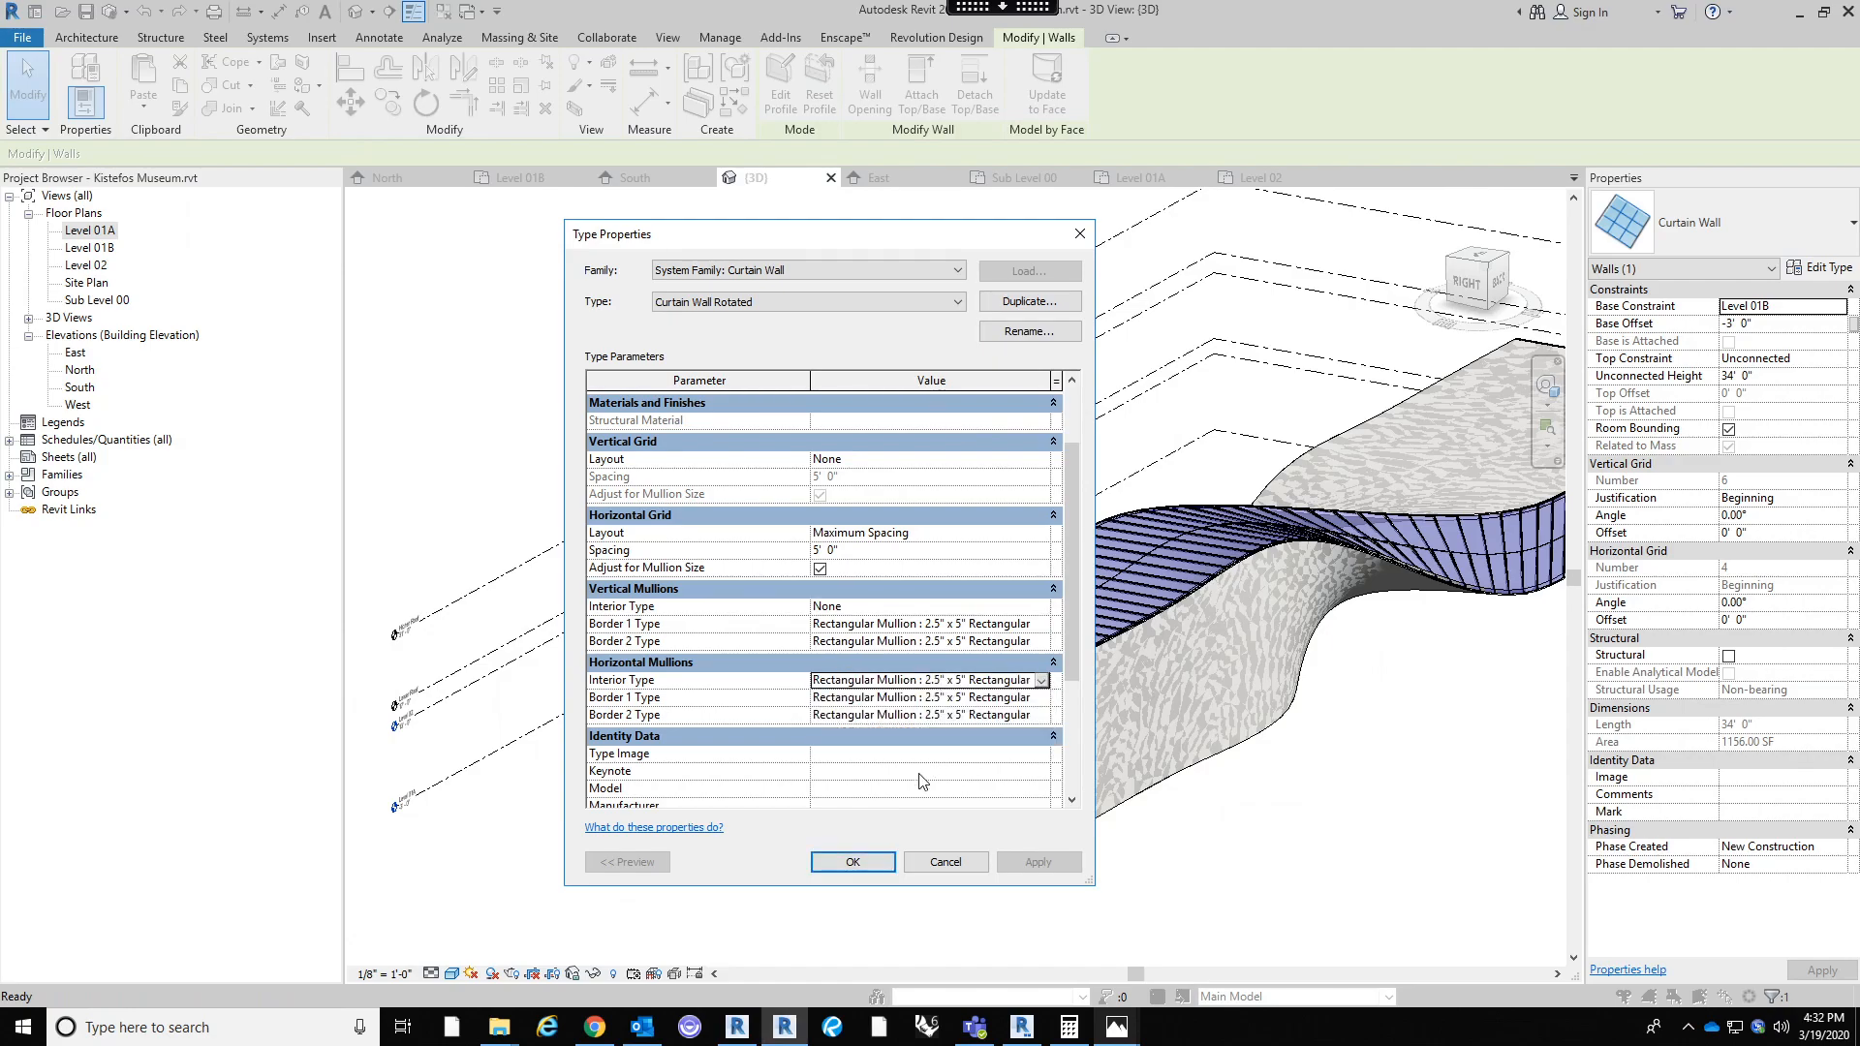
Accept the type properties, delete the non-associated type-generated gridlines, and deselect the end curtain wall
{"action": "left_click", "coordinate": [853, 863]}
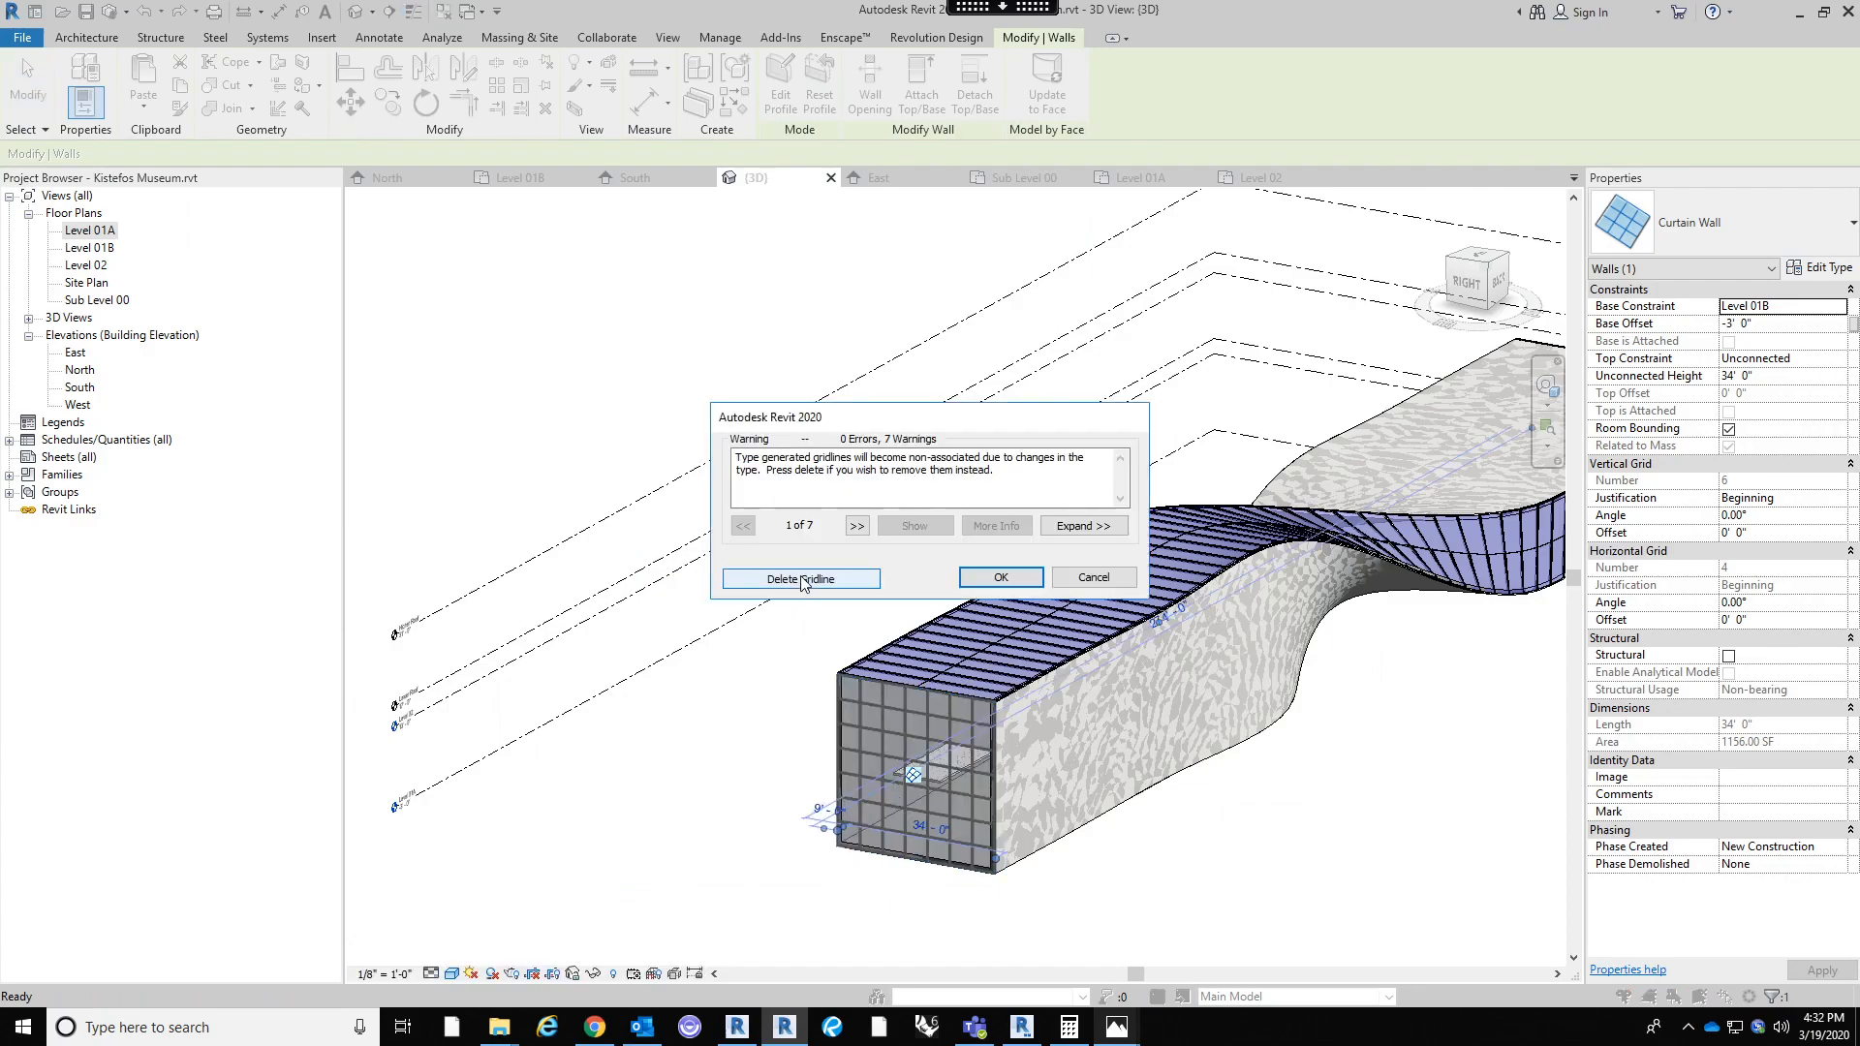
{"action": "left_click", "coordinate": [809, 579]}
{"action": "left_click", "coordinate": [789, 884]}
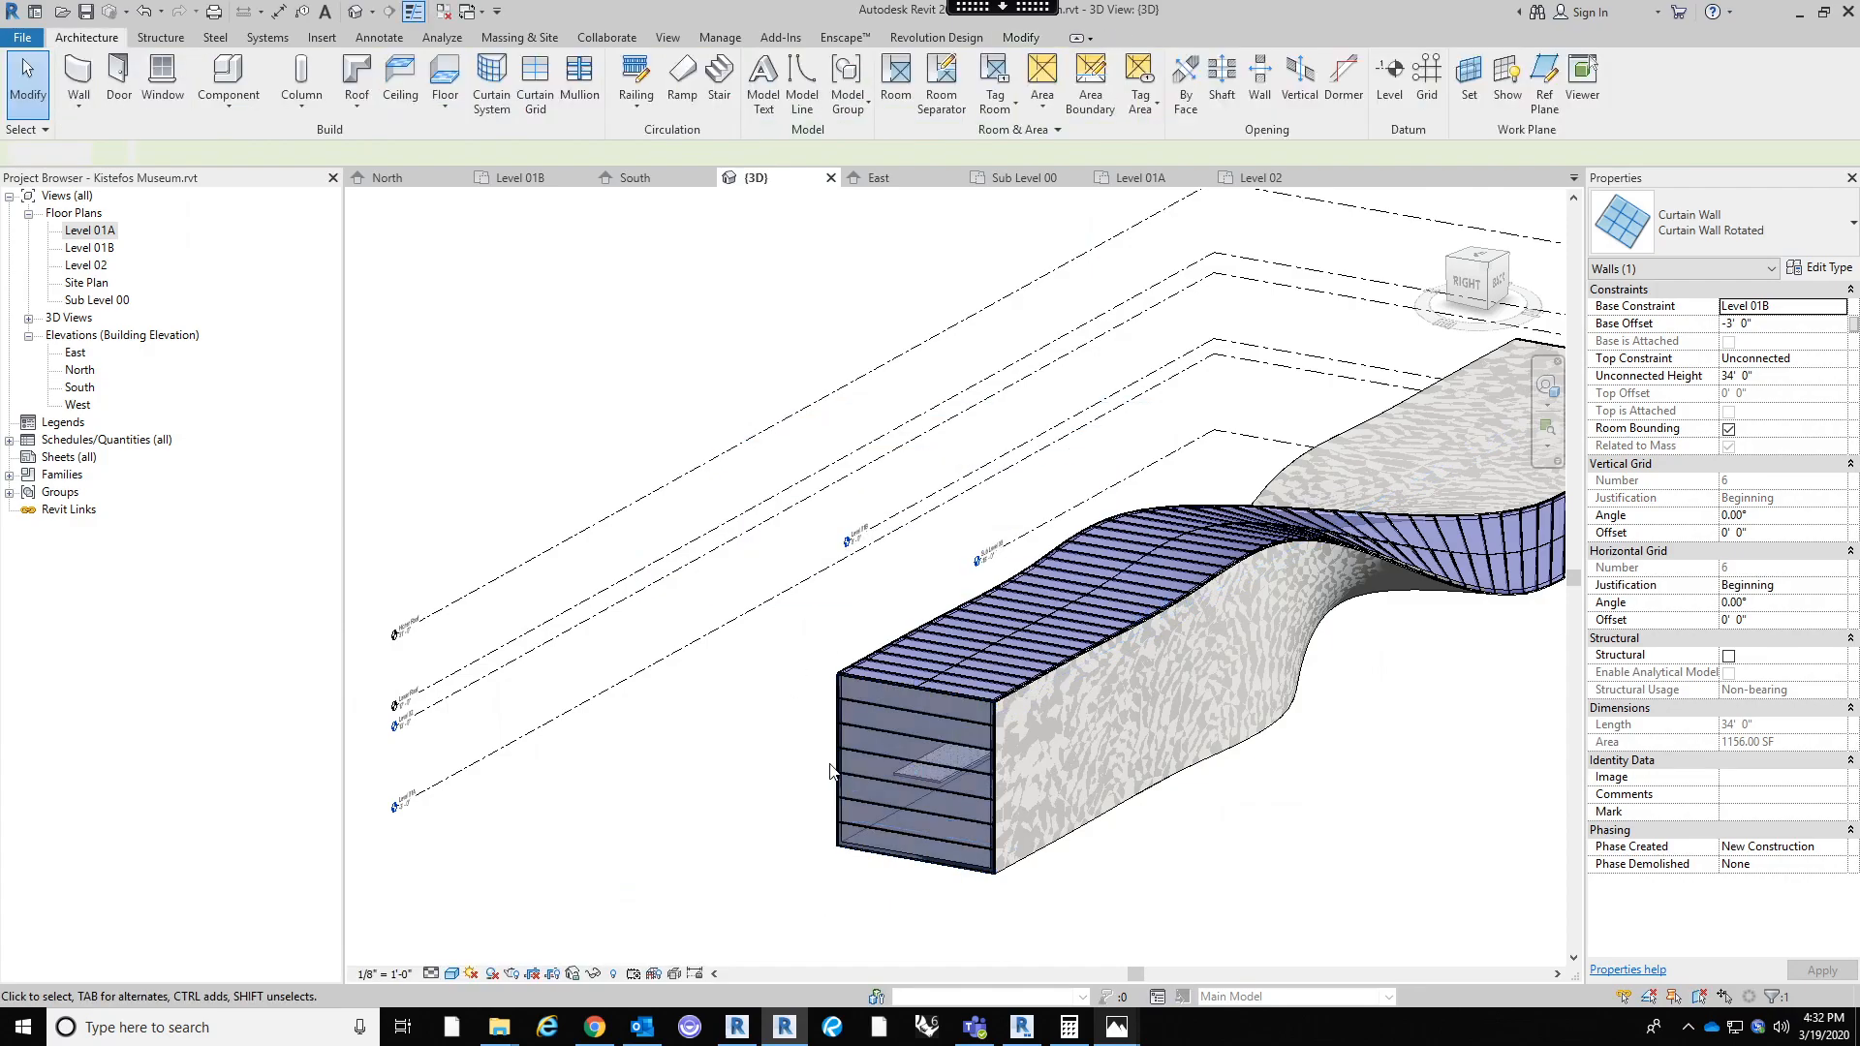
Examine the horizontal mullions of the rotated end curtain wall up close, and view the twisted model from the opposite side
{"action": "scroll", "coordinate": [1038, 717], "scroll_direction": "up", "scroll_amount": 2}
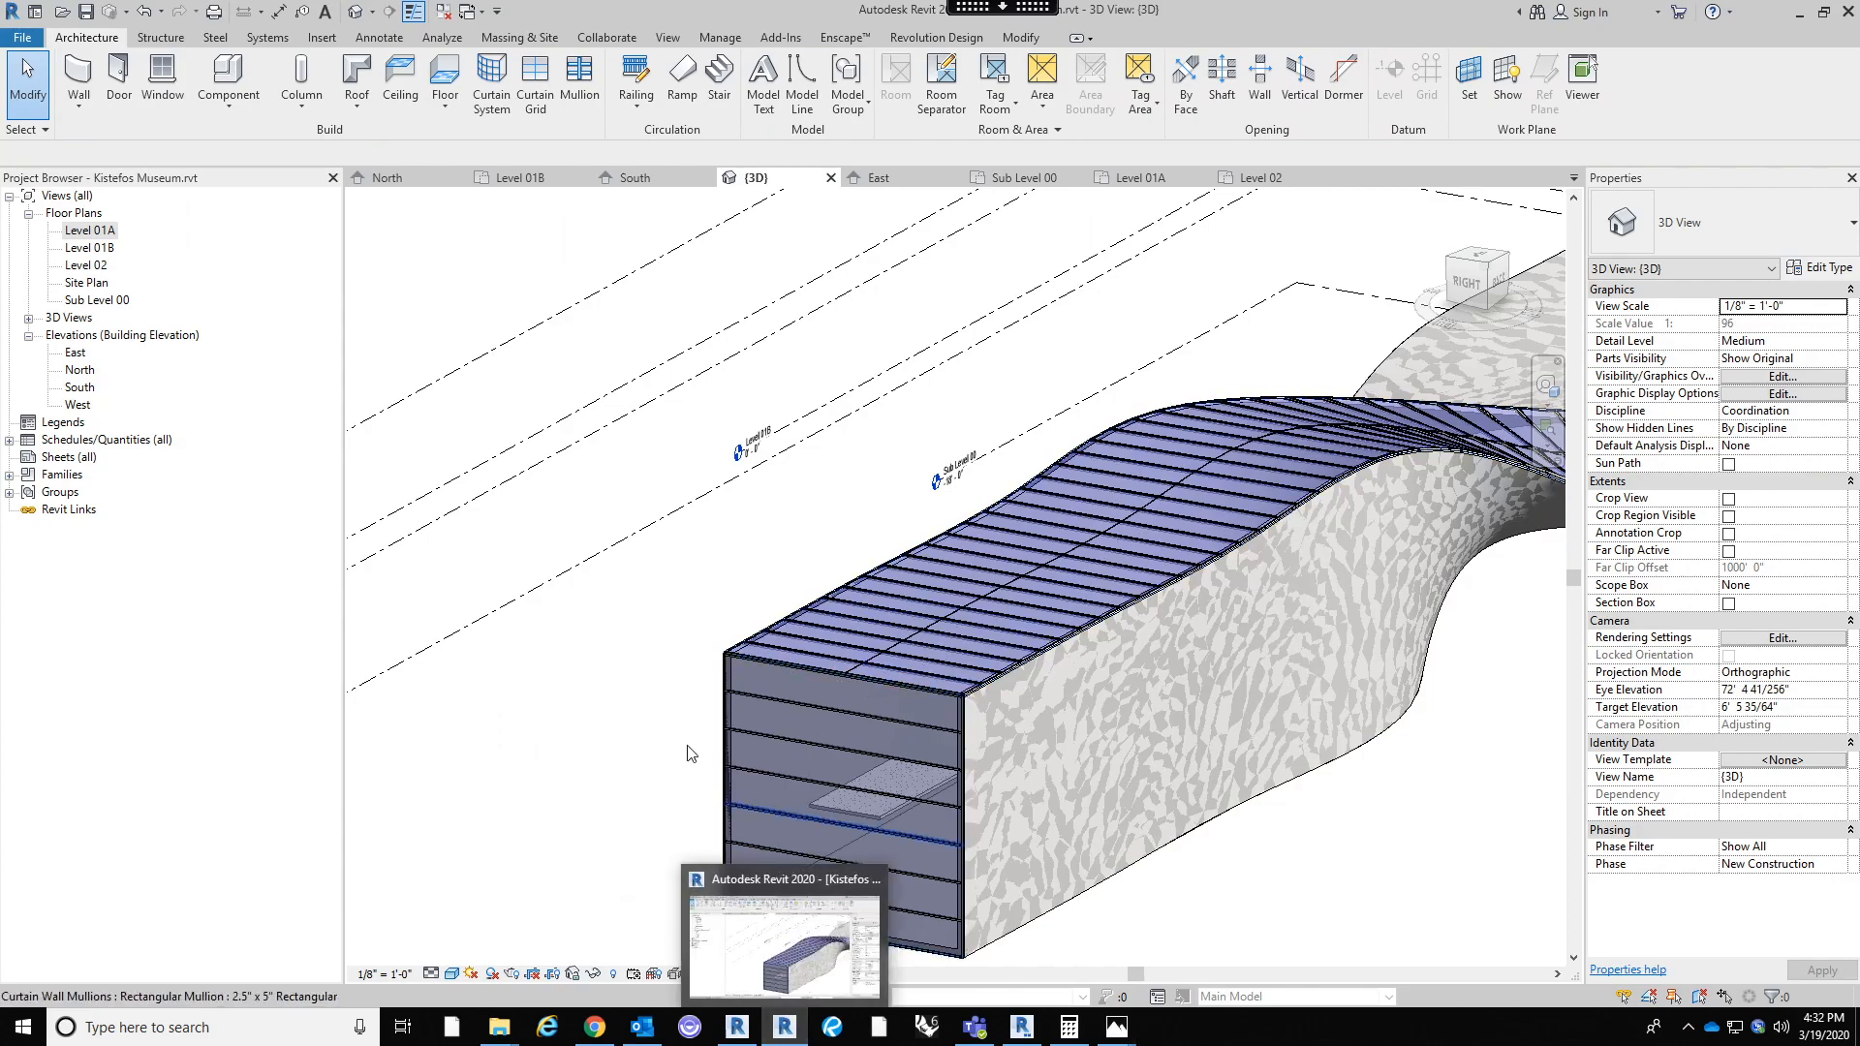
{"action": "scroll", "coordinate": [852, 806], "scroll_direction": "down", "scroll_amount": 3}
{"action": "scroll", "coordinate": [1017, 843], "scroll_direction": "up", "scroll_amount": 2}
{"action": "scroll", "coordinate": [984, 827], "scroll_direction": "up", "scroll_amount": 3}
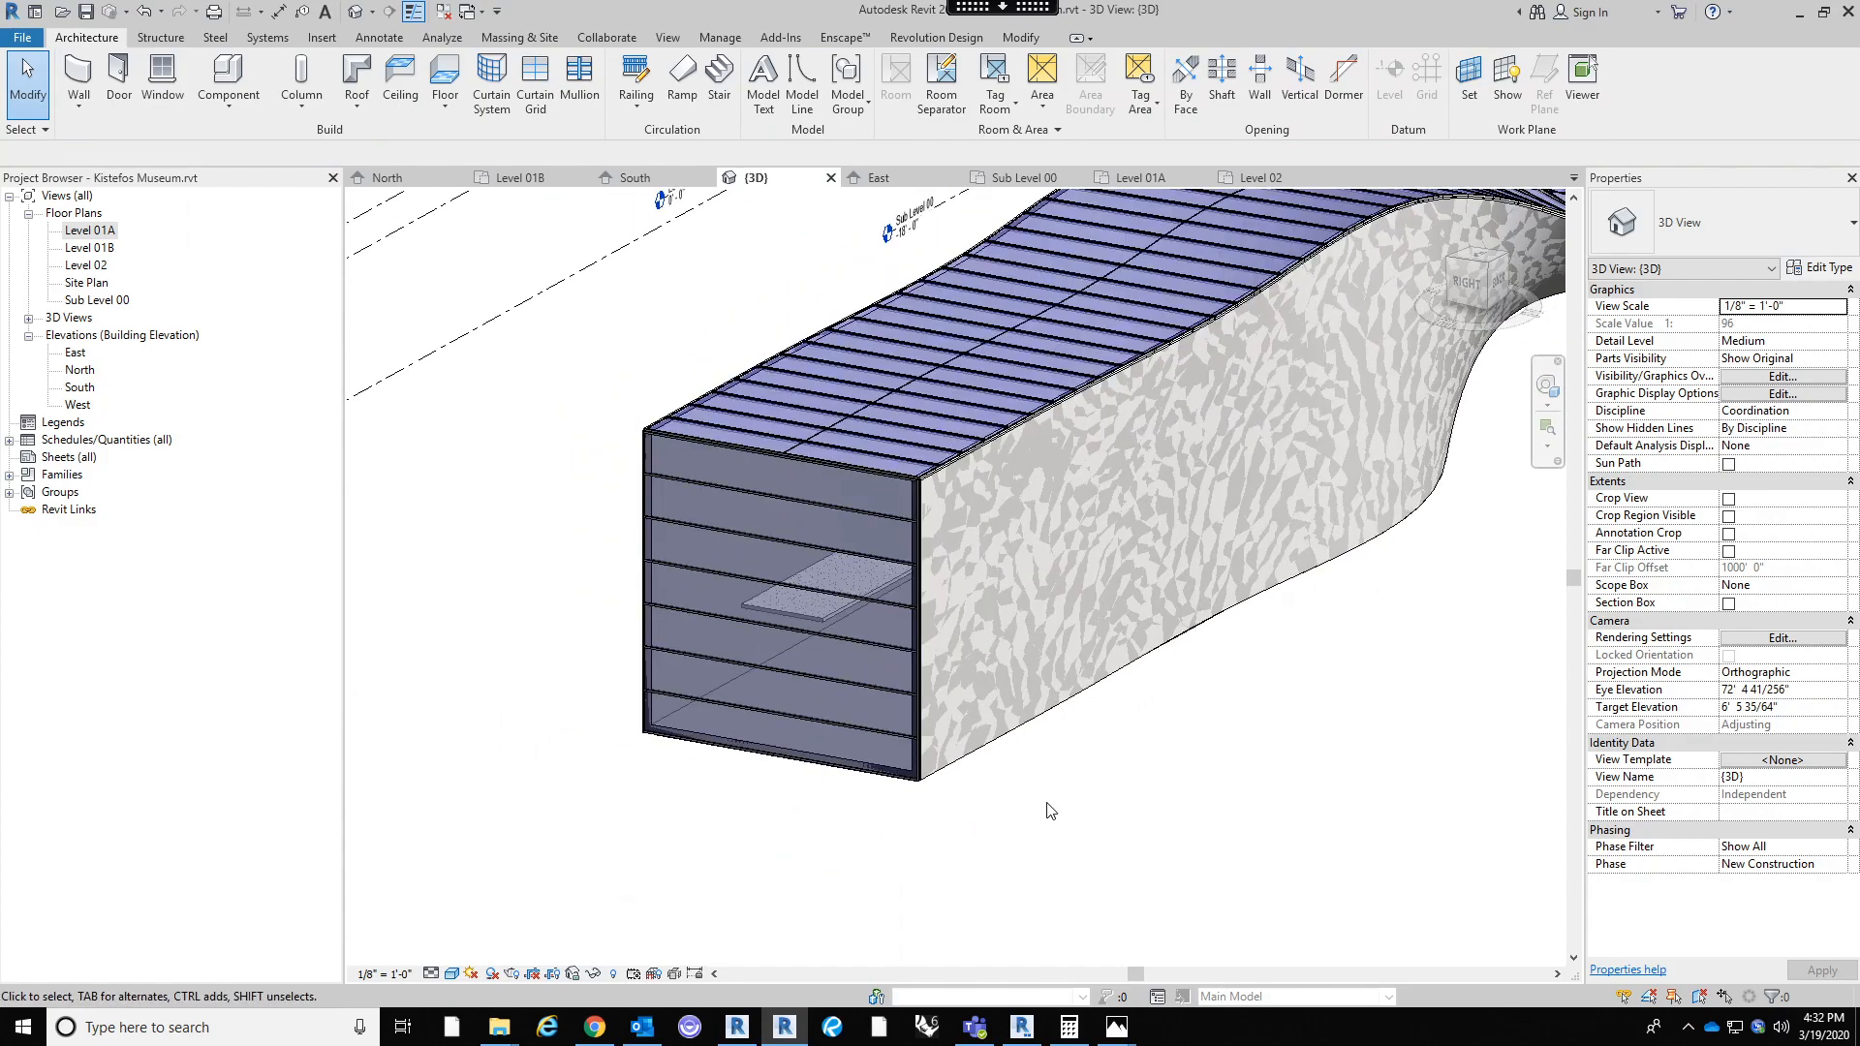
{"action": "scroll", "coordinate": [1048, 804], "scroll_direction": "down", "scroll_amount": 2}
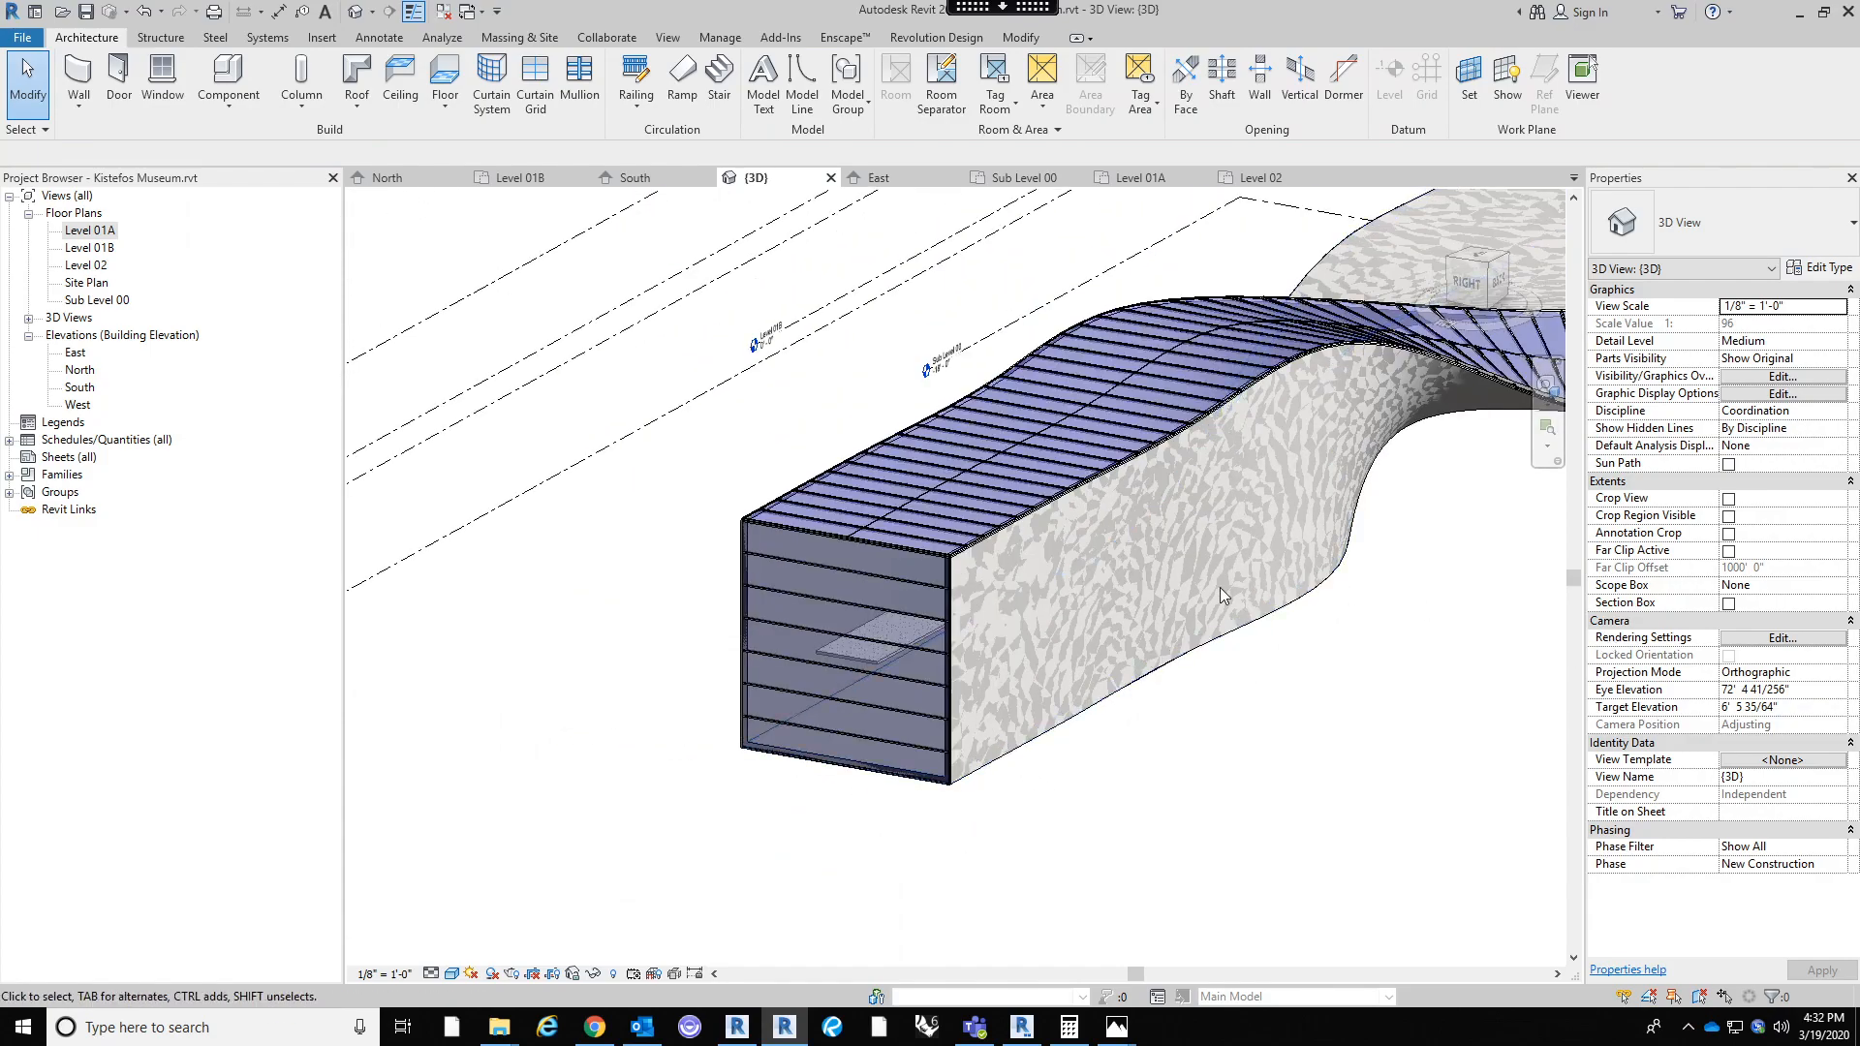
{"action": "scroll", "coordinate": [1227, 587], "scroll_direction": "down", "scroll_amount": 3}
{"action": "middle_click_drag", "start_coordinate": [1316, 647], "coordinate": [947, 686]}
{"action": "scroll", "coordinate": [945, 686], "scroll_direction": "down", "scroll_amount": 1}
{"action": "mouse_move", "coordinate": [1498, 284]}
{"action": "left_mouse_down"}
{"action": "mouse_move", "coordinate": [1380, 261]}
{"action": "mouse_move", "coordinate": [1290, 281]}
{"action": "left_mouse_up"}
{"action": "middle_click_drag", "start_coordinate": [816, 326], "coordinate": [974, 326]}
{"action": "middle_click_drag", "start_coordinate": [1157, 320], "coordinate": [1064, 327]}
Check the Mass category in the 3D view's Visibility/Graphic Overrides and cancel out of the dialog
{"action": "left_click", "coordinate": [1763, 378]}
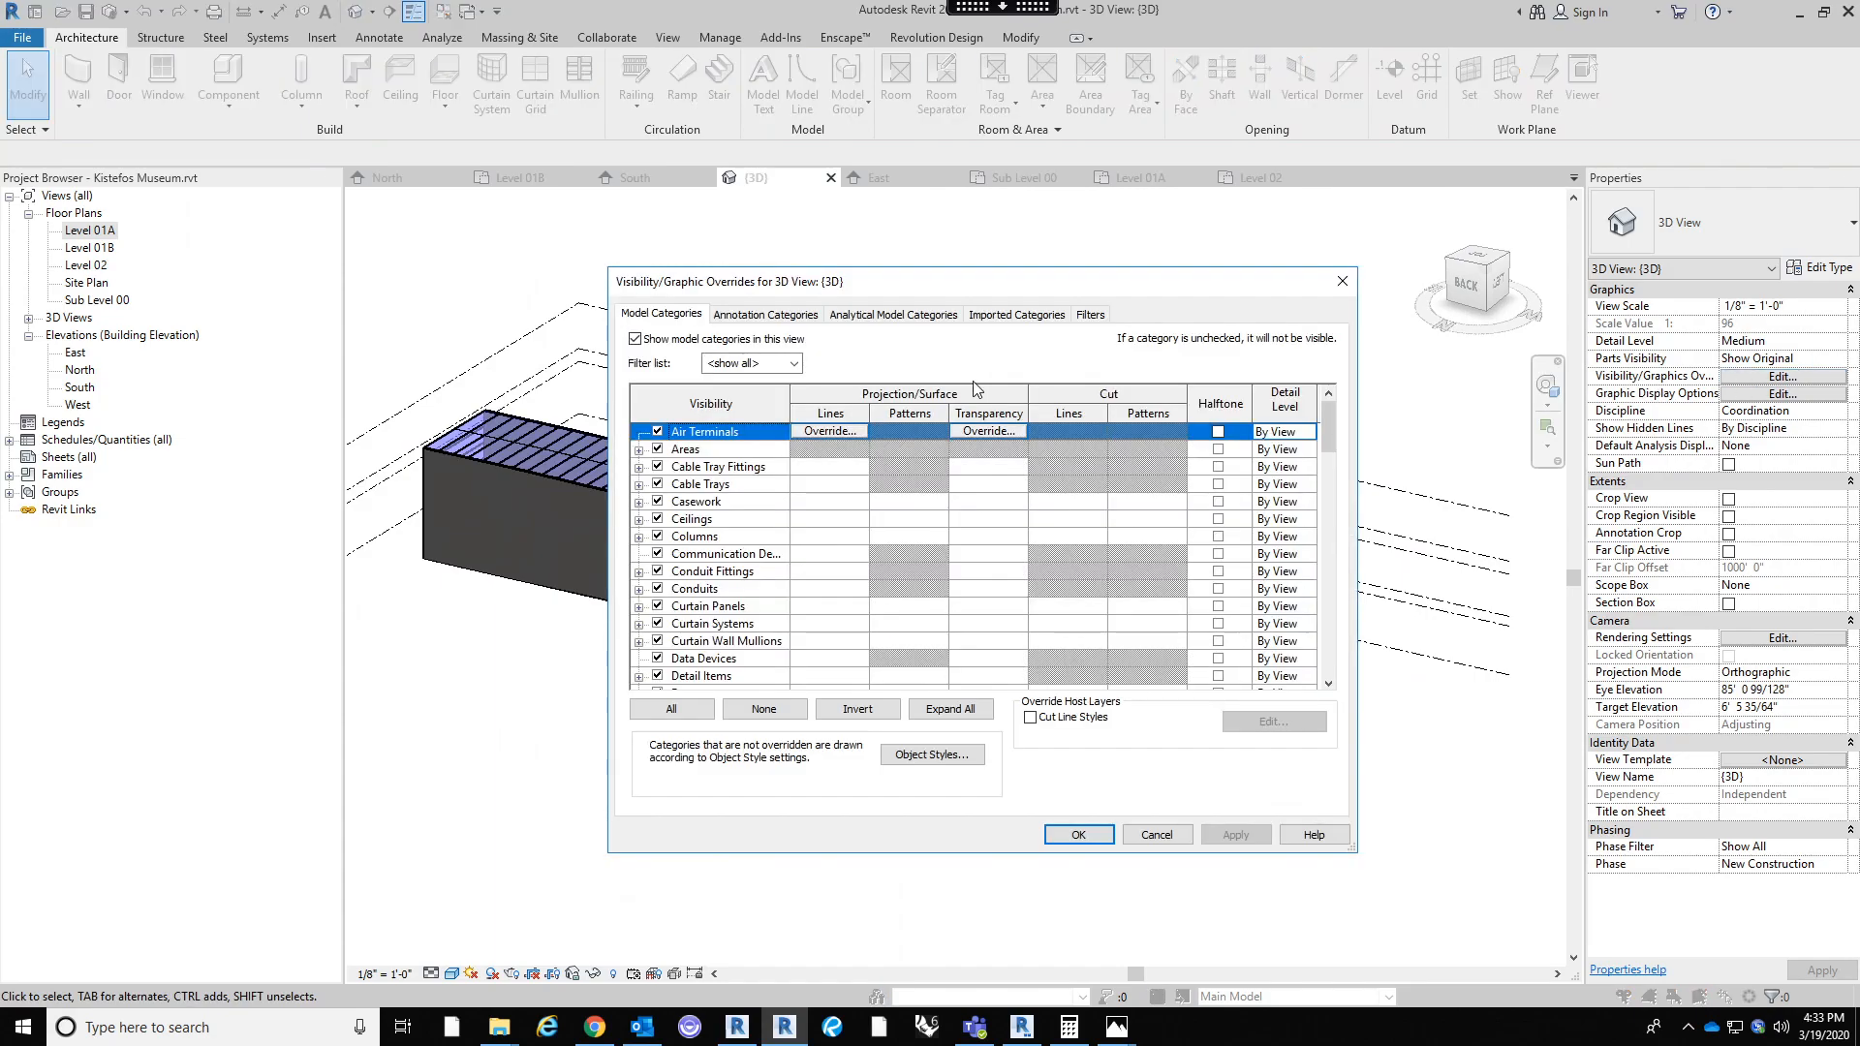
{"action": "left_click_drag", "start_coordinate": [1327, 423], "coordinate": [1233, 535]}
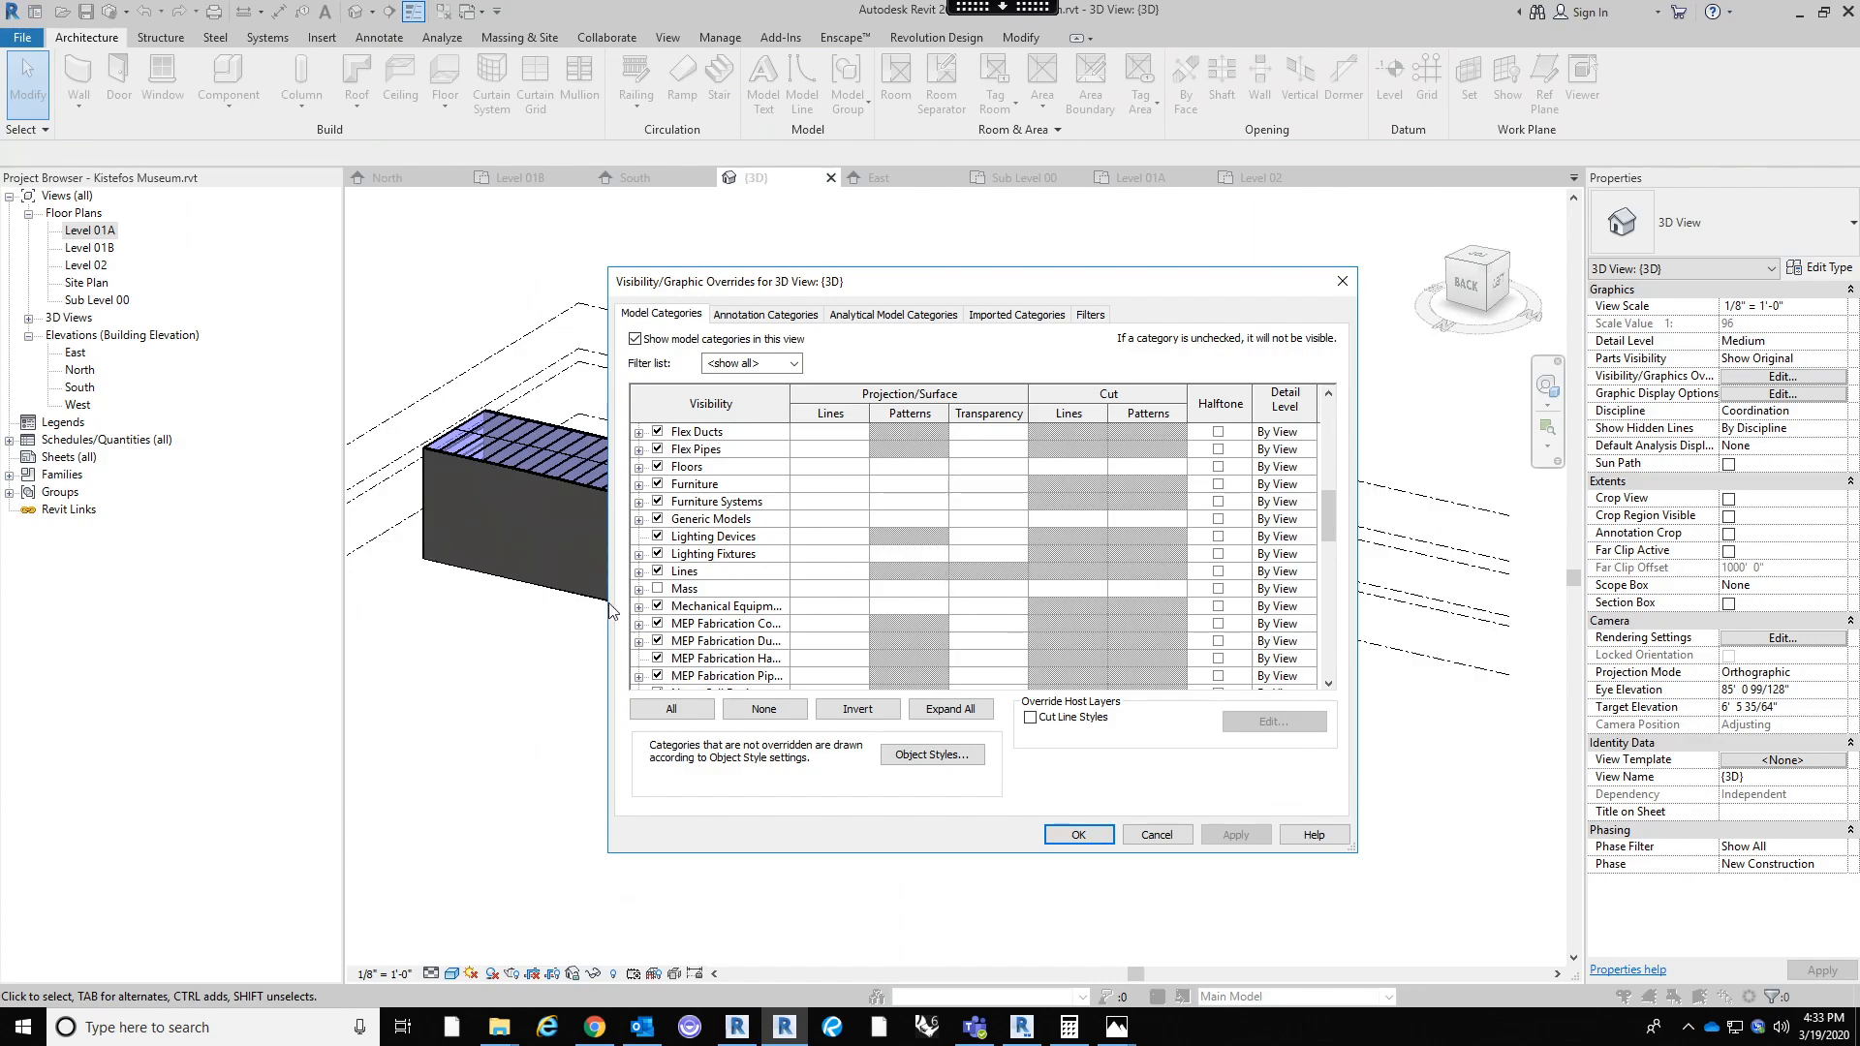
{"action": "left_click", "coordinate": [1176, 839]}
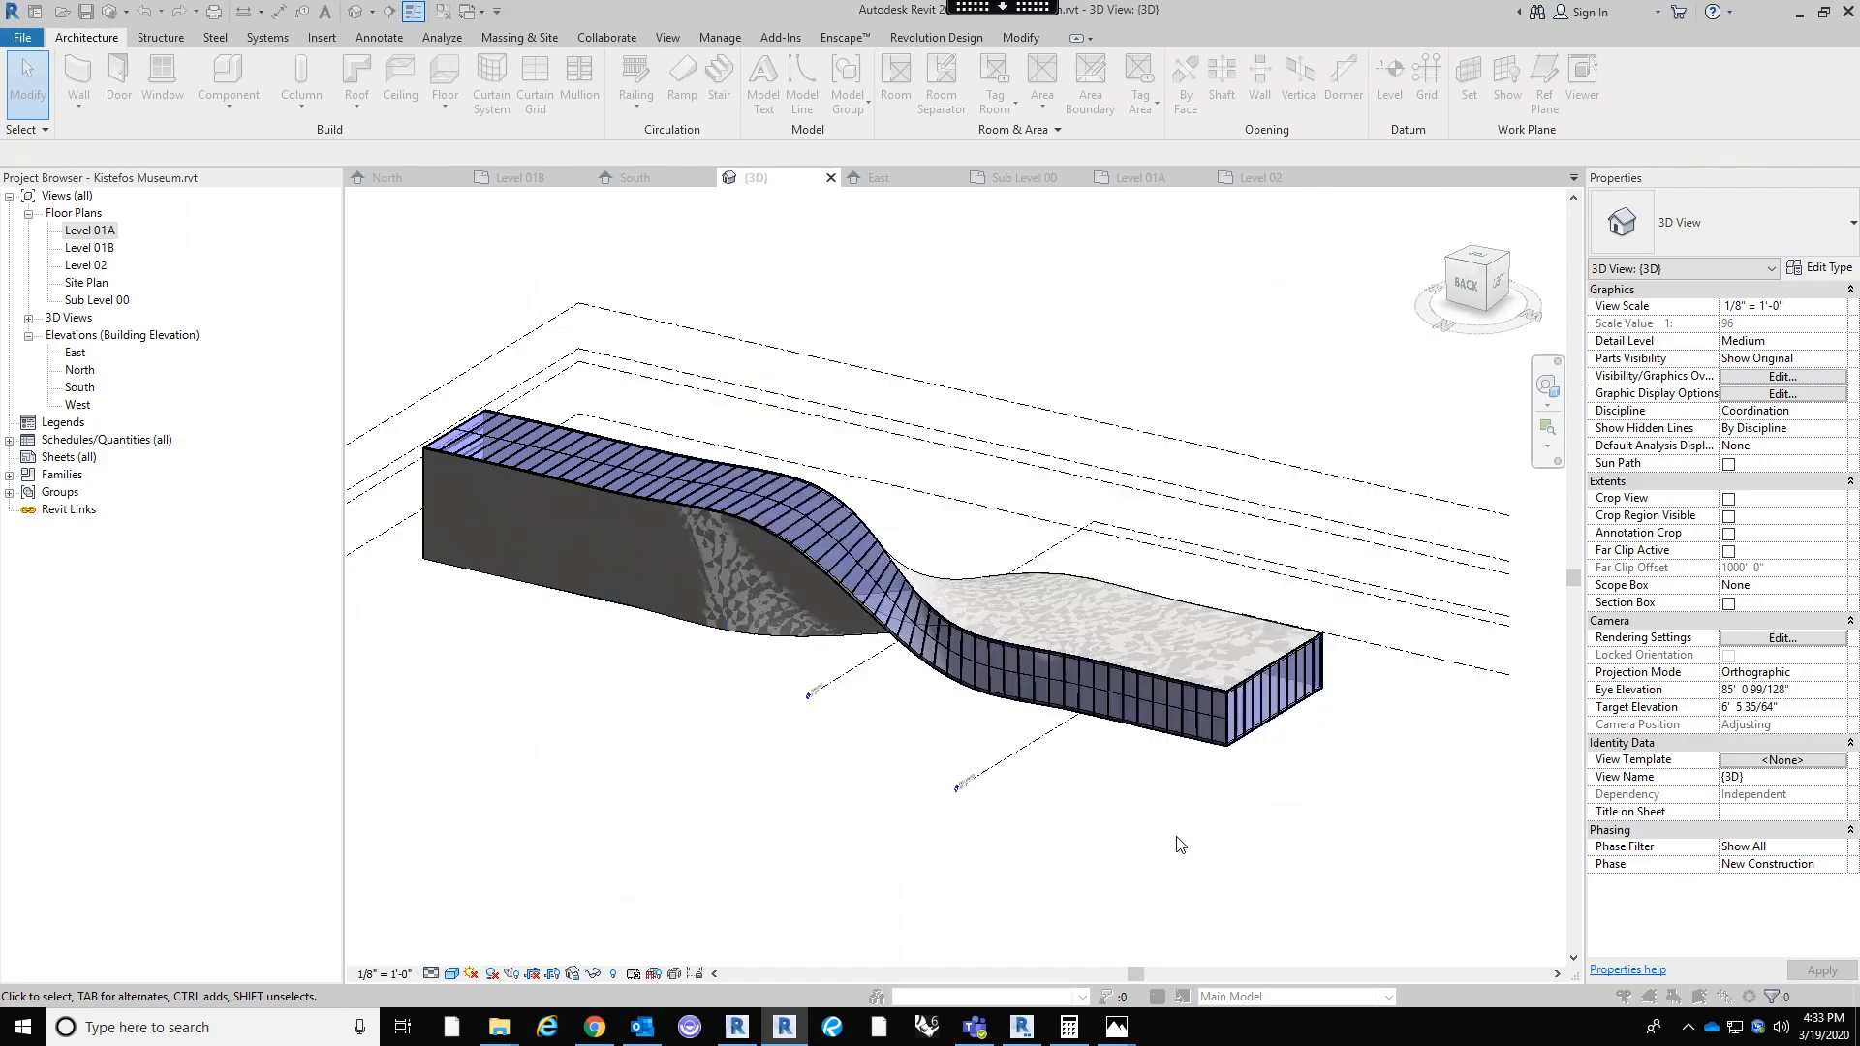
{"action": "left_click", "coordinate": [1213, 606]}
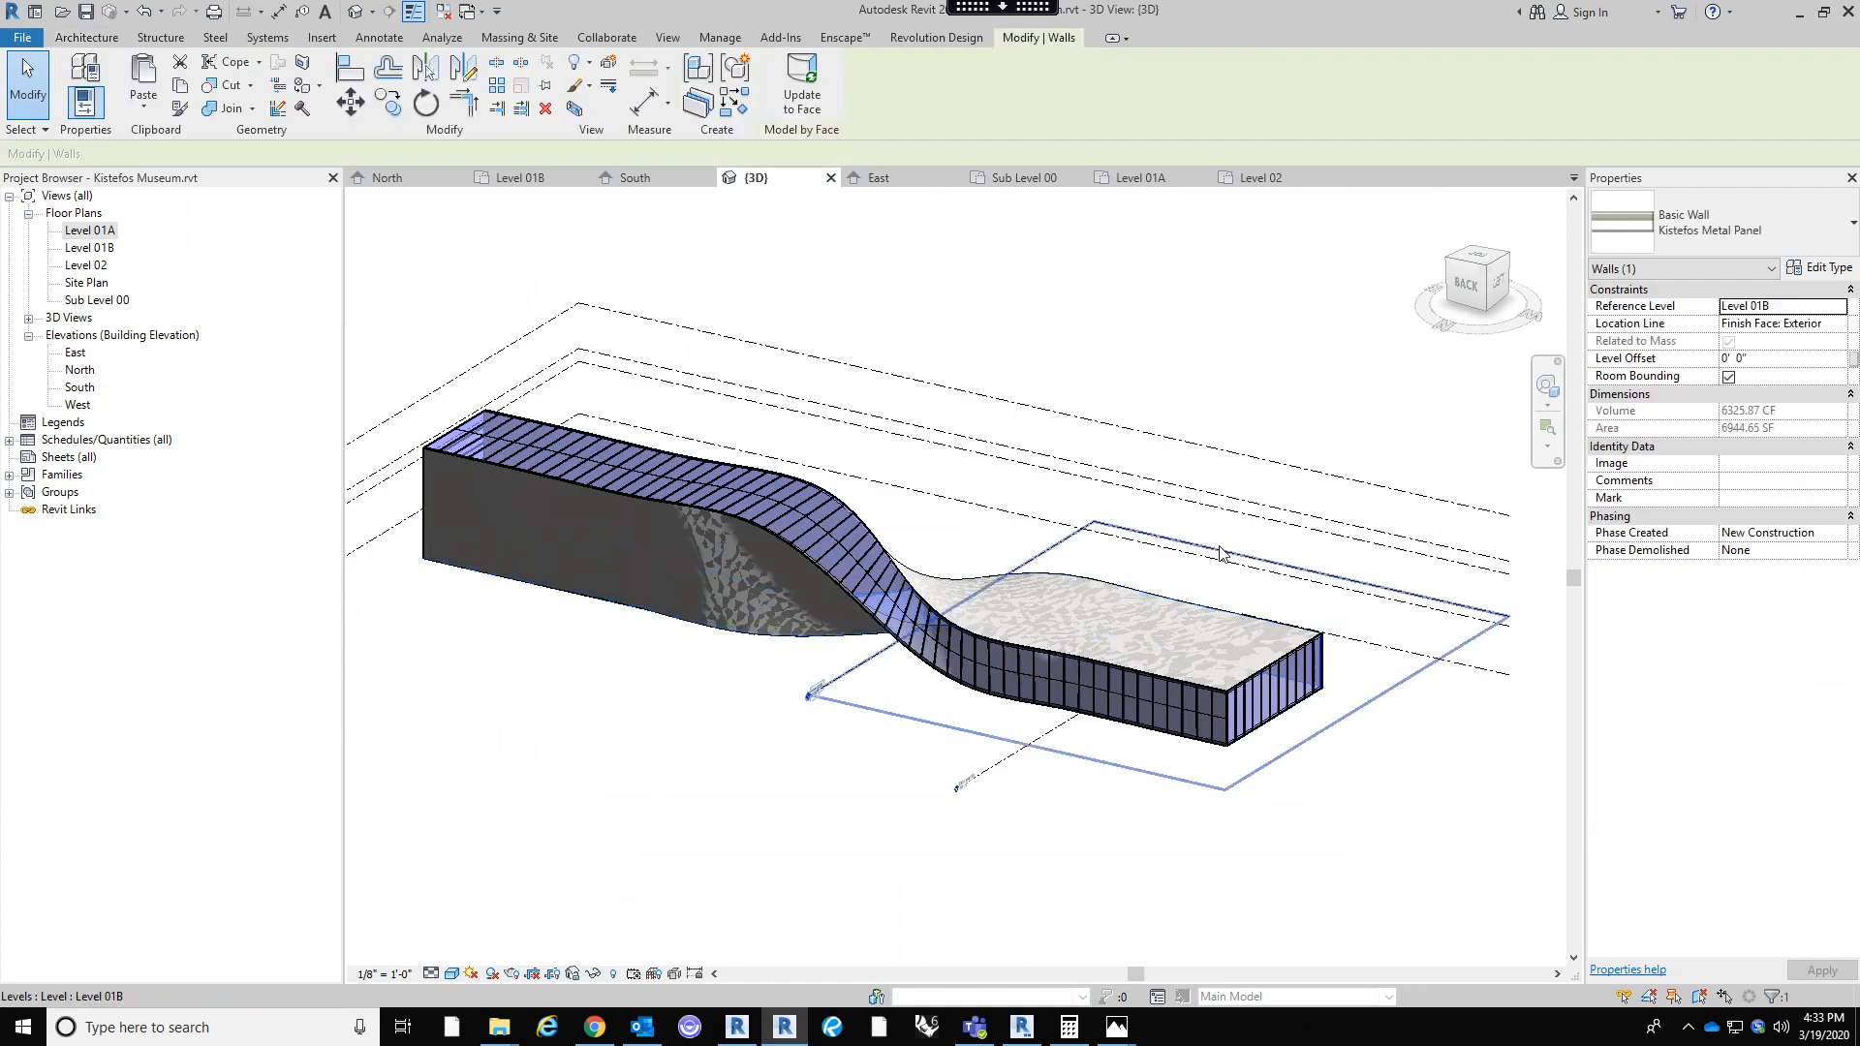
{"action": "key", "text": "Escape"}
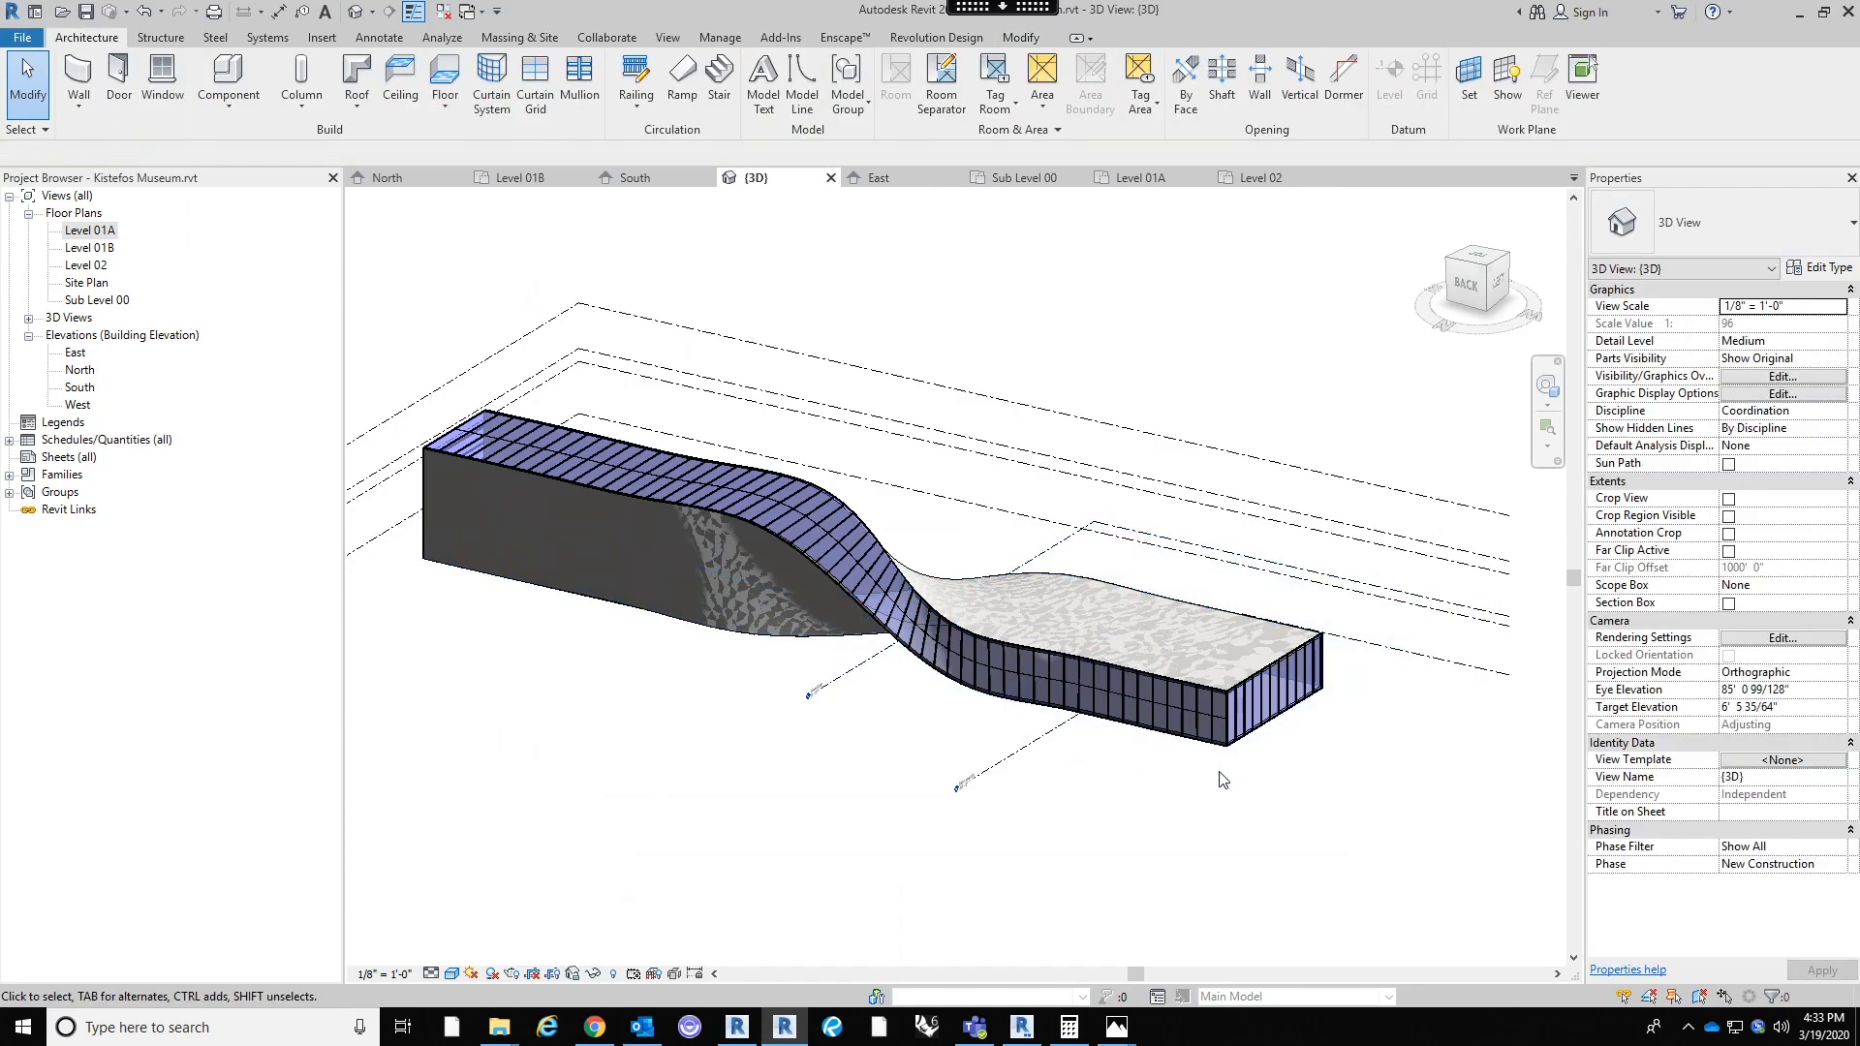
{"action": "key", "text": "Tab"}
{"action": "key", "text": "Tab"}
{"action": "left_click", "coordinate": [1182, 679]}
{"action": "left_click", "coordinate": [1113, 792]}
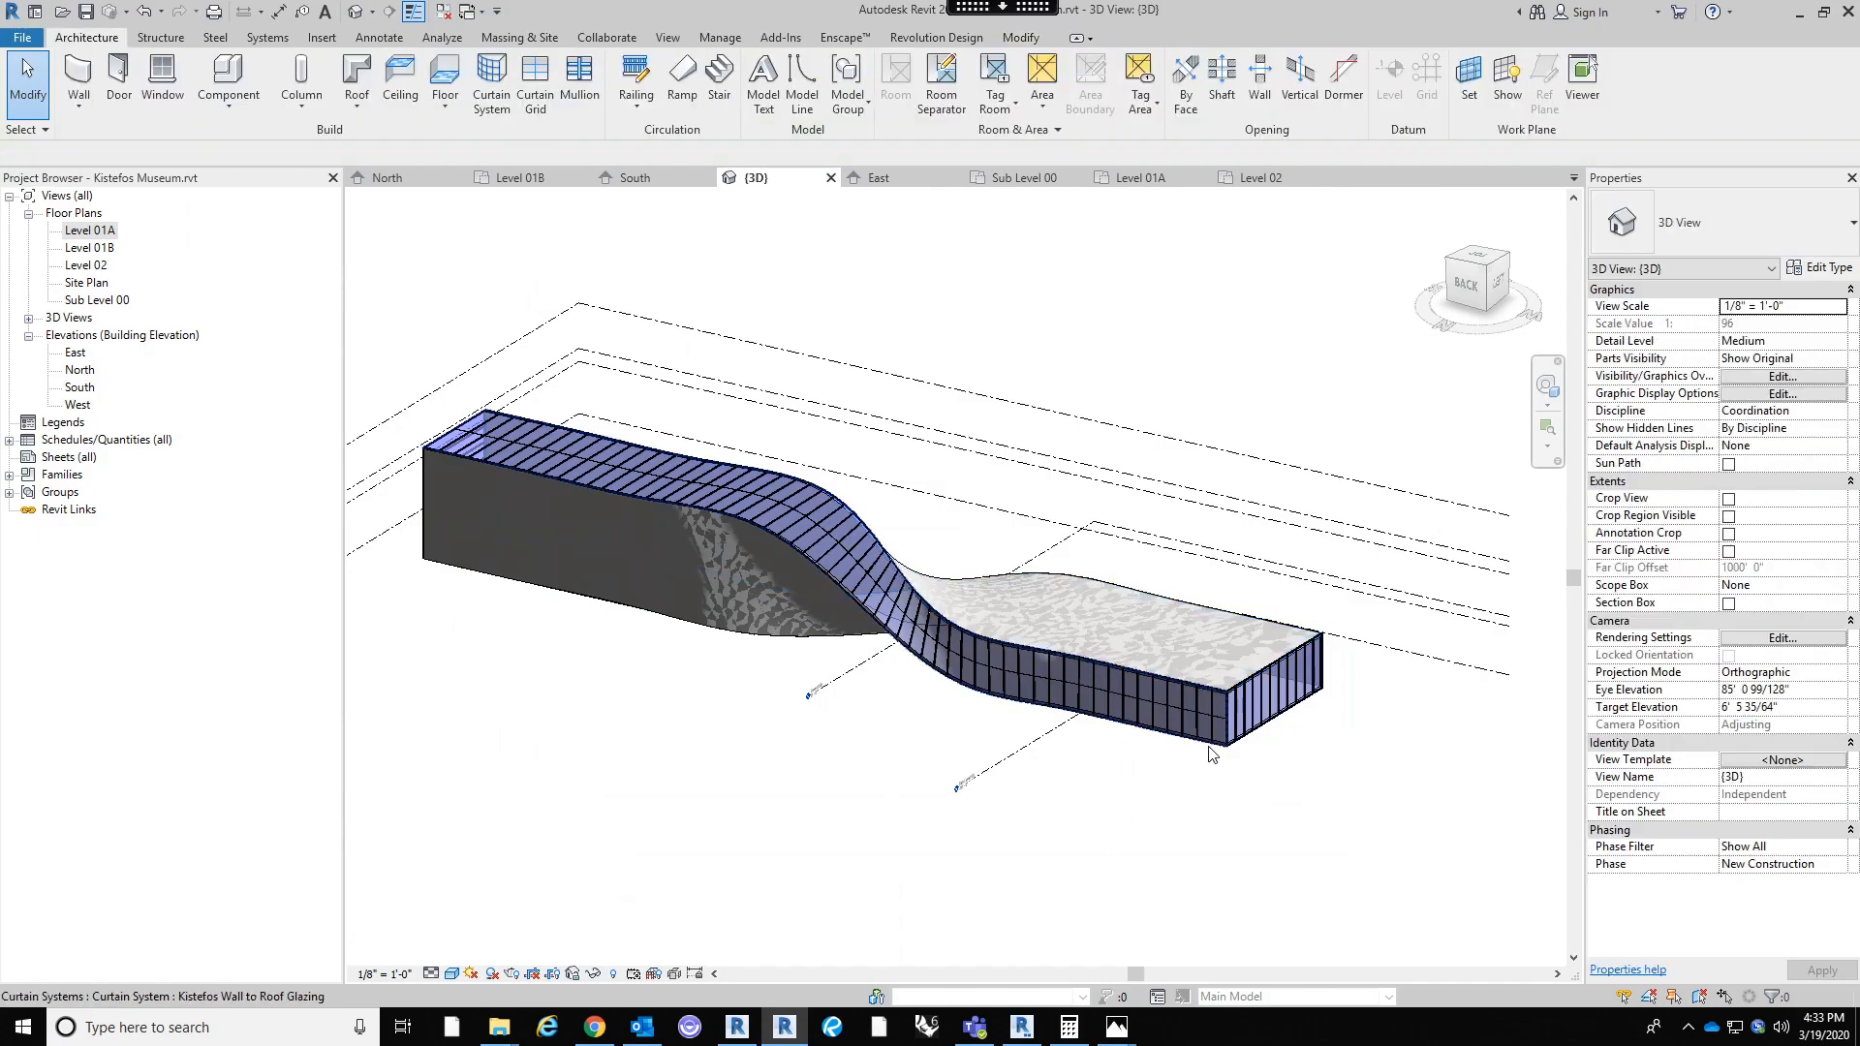
Turn on the visibility of the Mass category in the 3D view
{"action": "left_click", "coordinate": [1782, 376]}
{"action": "scroll", "coordinate": [725, 587], "scroll_direction": "down", "scroll_amount": 7}
{"action": "scroll", "coordinate": [724, 587], "scroll_direction": "down", "scroll_amount": 2}
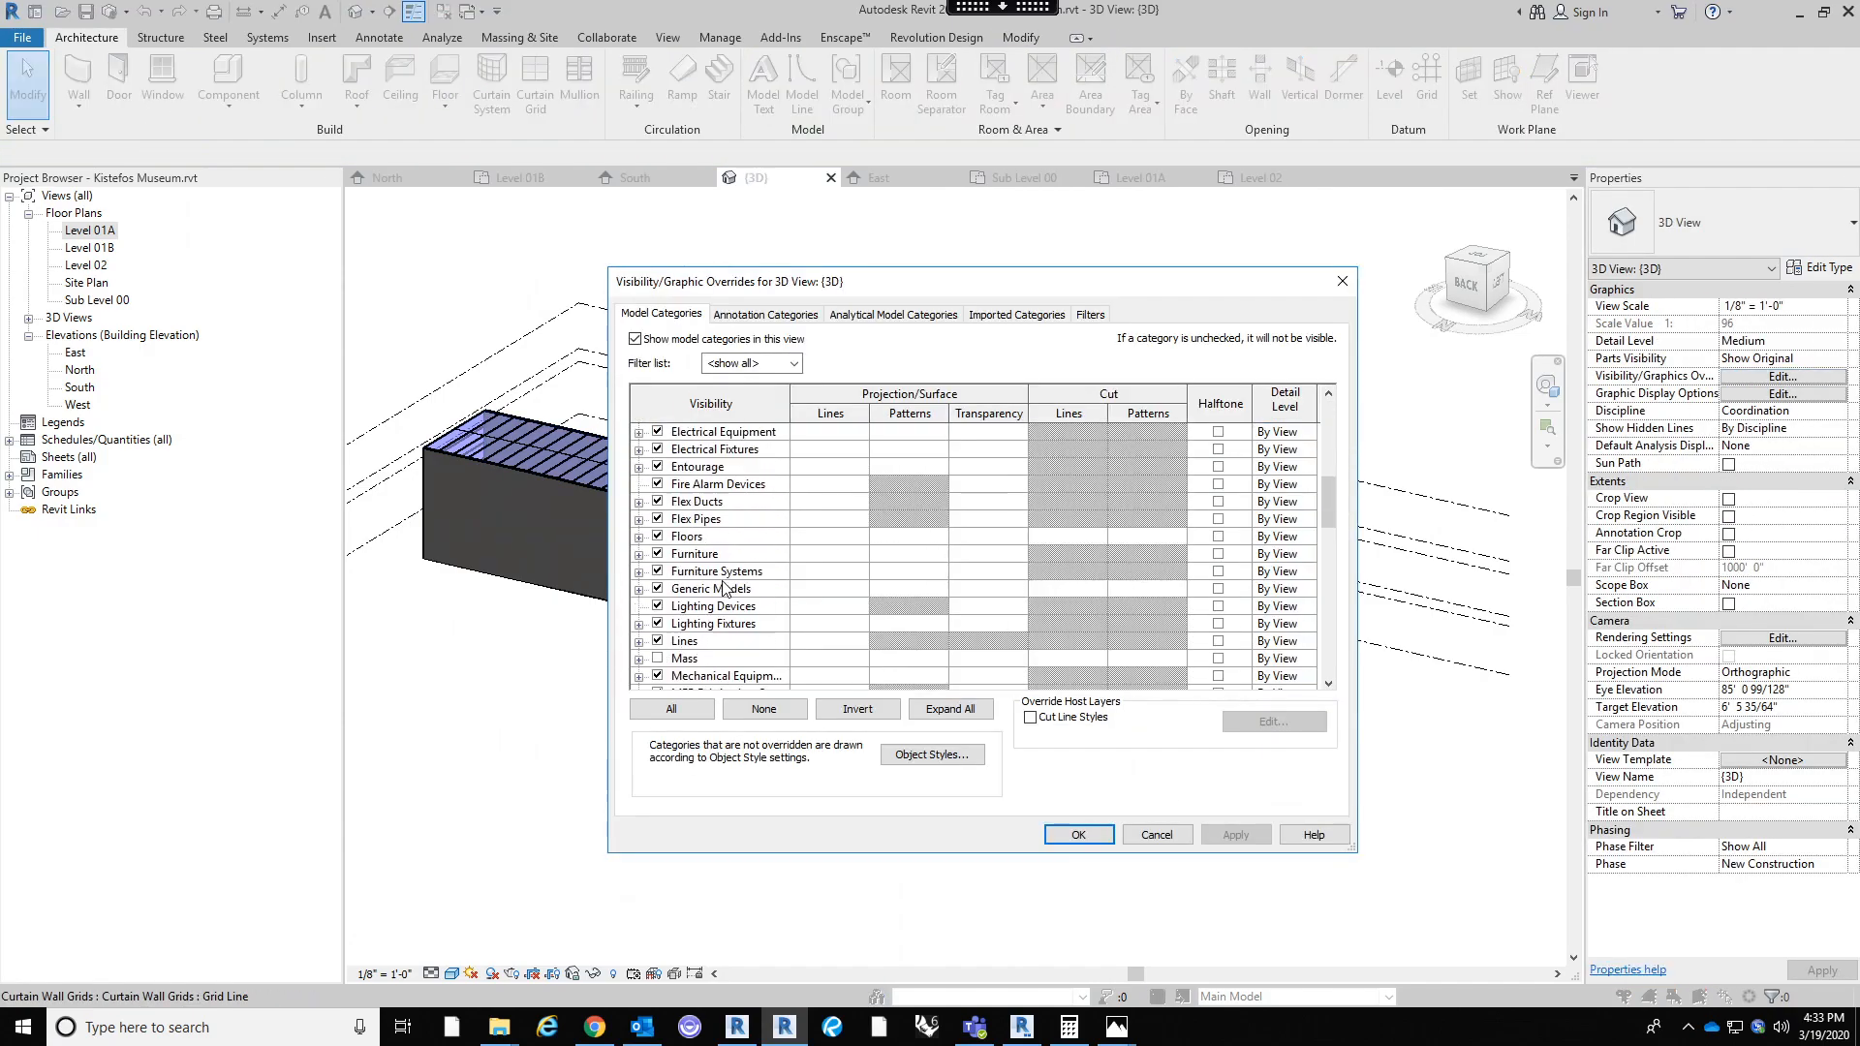
{"action": "left_click", "coordinate": [658, 658]}
{"action": "left_click", "coordinate": [1078, 835]}
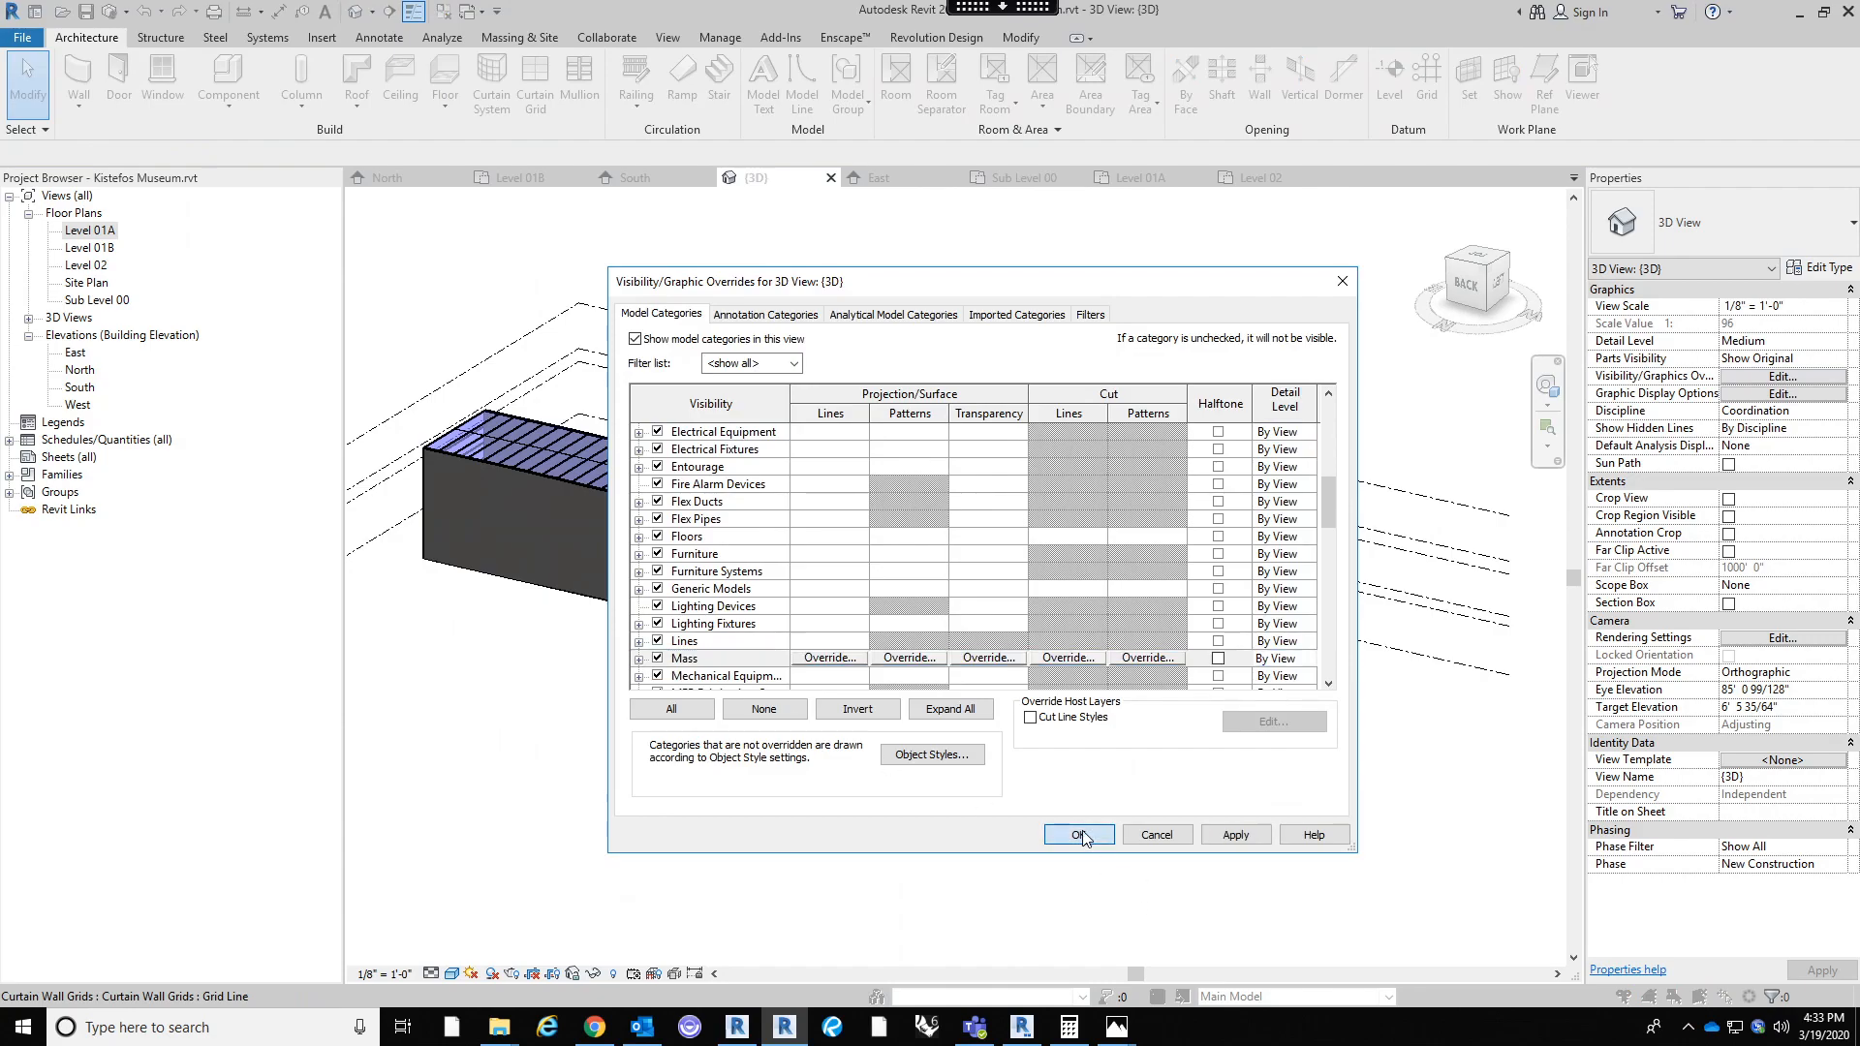
Turn off the visibility of the Mass category in the 3D view again
{"action": "left_click", "coordinate": [1822, 379]}
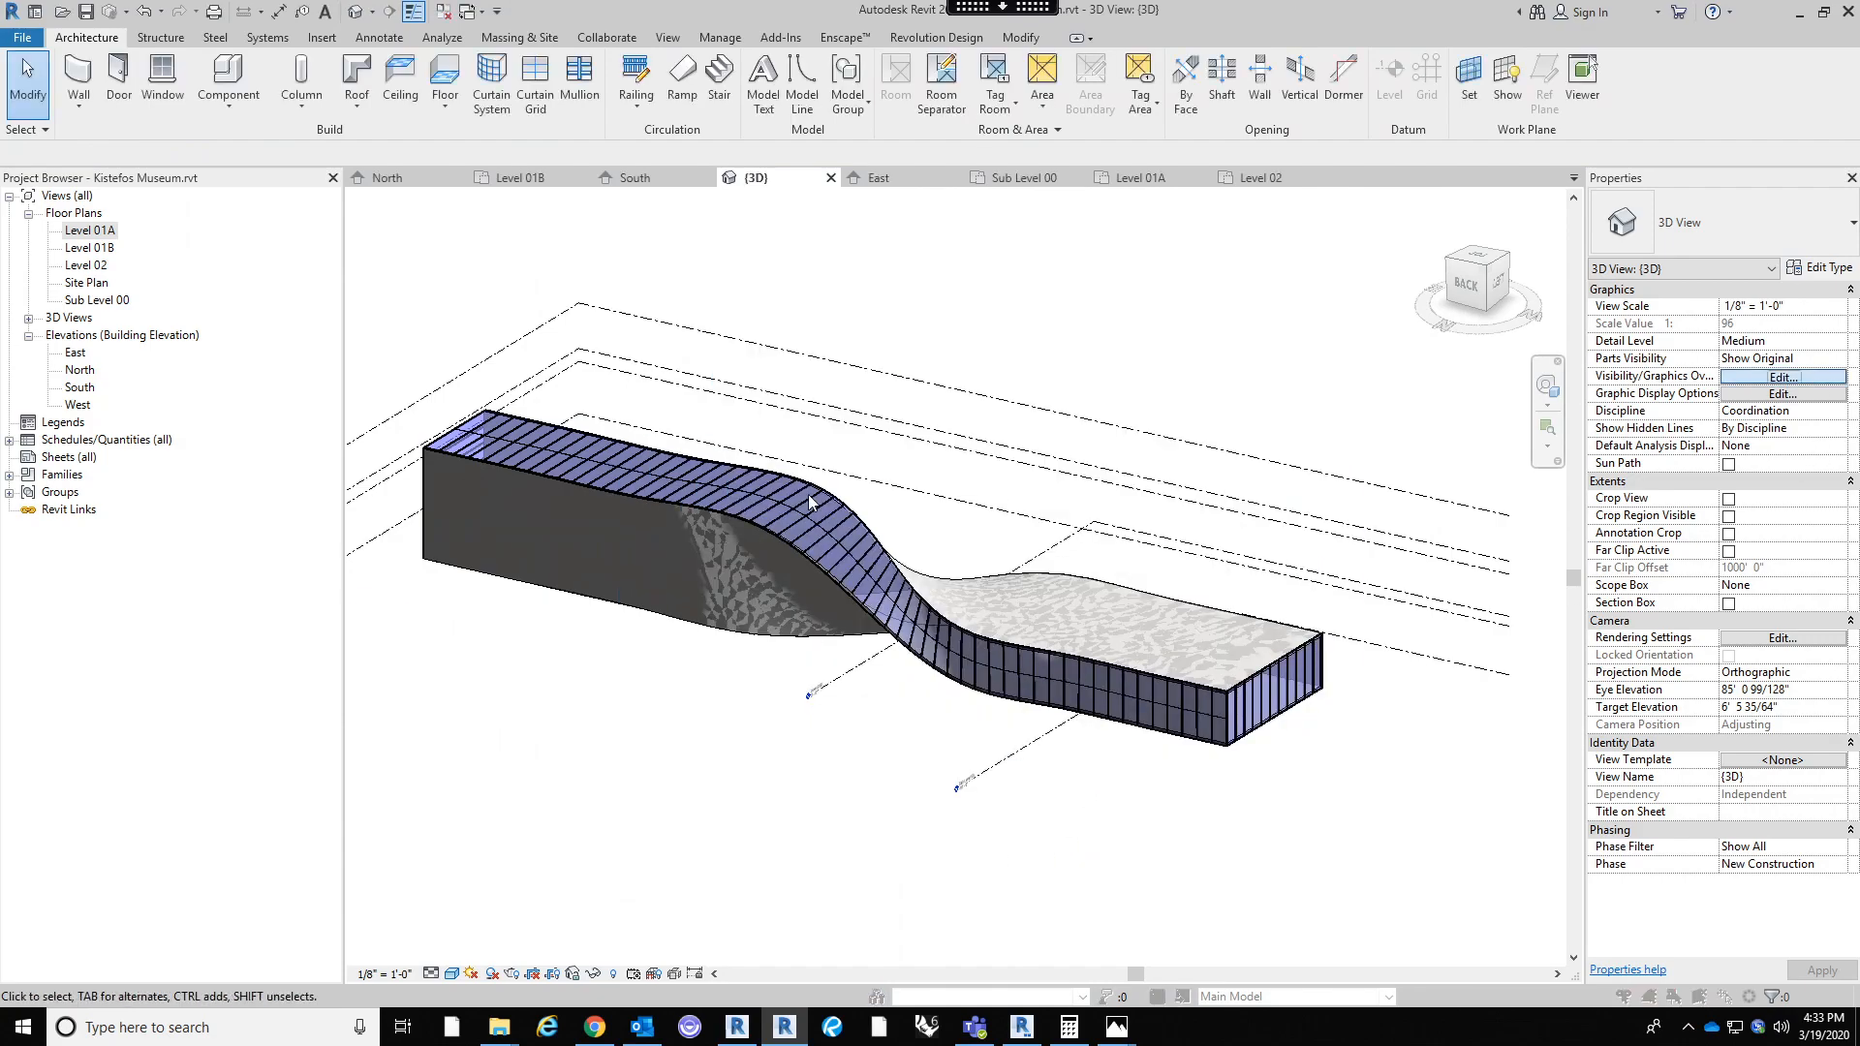
{"action": "scroll", "coordinate": [681, 588], "scroll_direction": "down", "scroll_amount": 6}
{"action": "scroll", "coordinate": [681, 588], "scroll_direction": "down", "scroll_amount": 4}
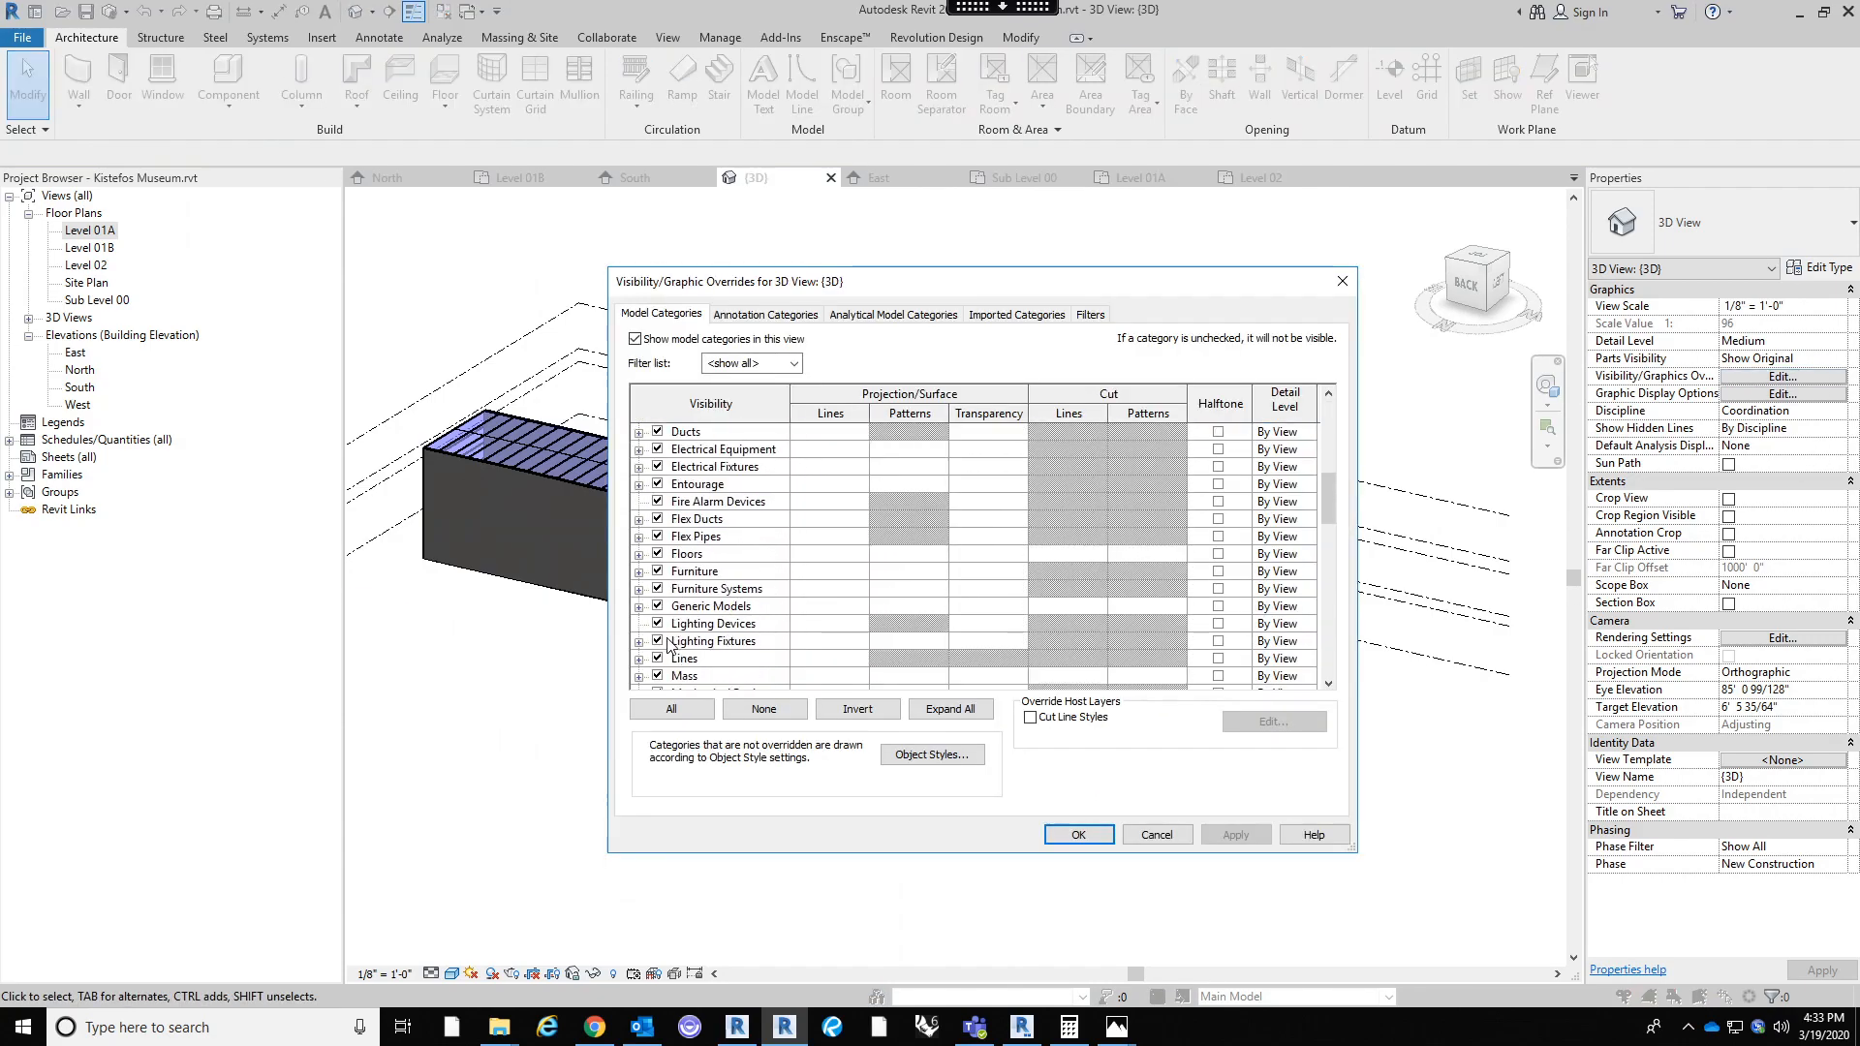
{"action": "left_click", "coordinate": [658, 606]}
{"action": "left_click", "coordinate": [1079, 835]}
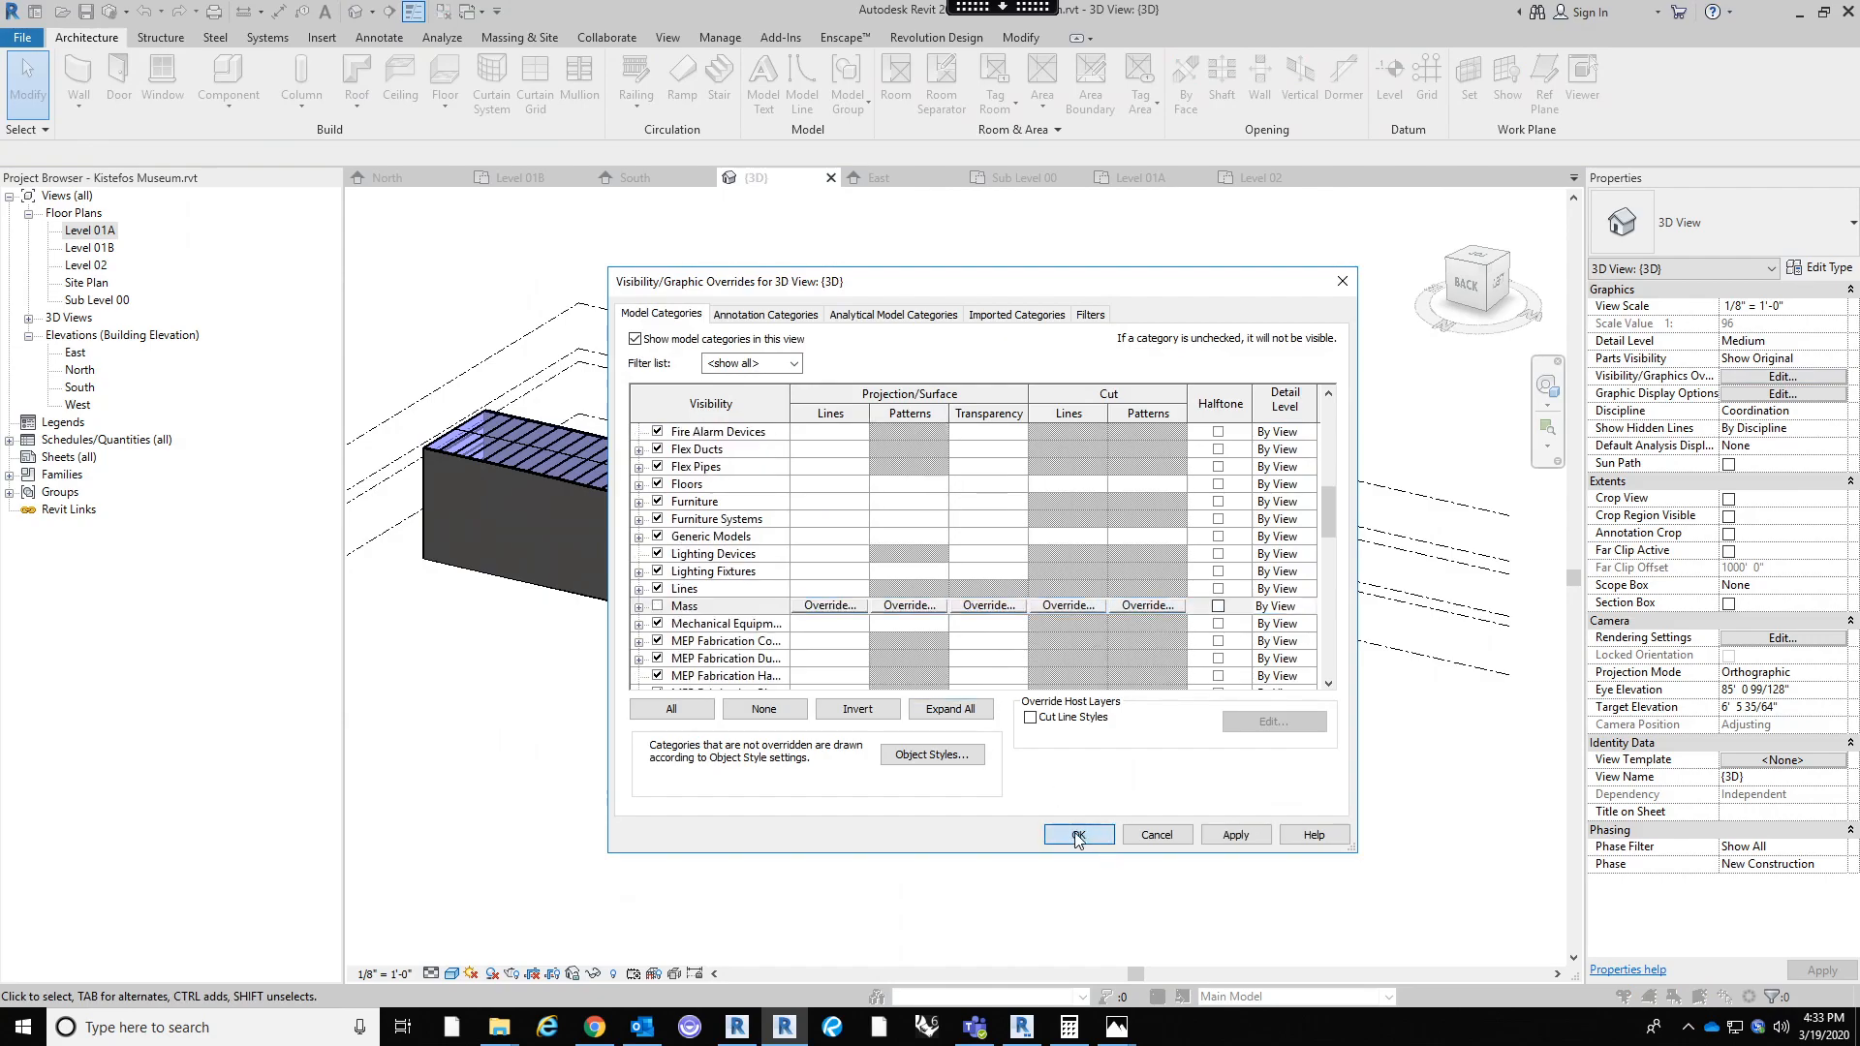
{"action": "left_click", "coordinate": [1047, 554]}
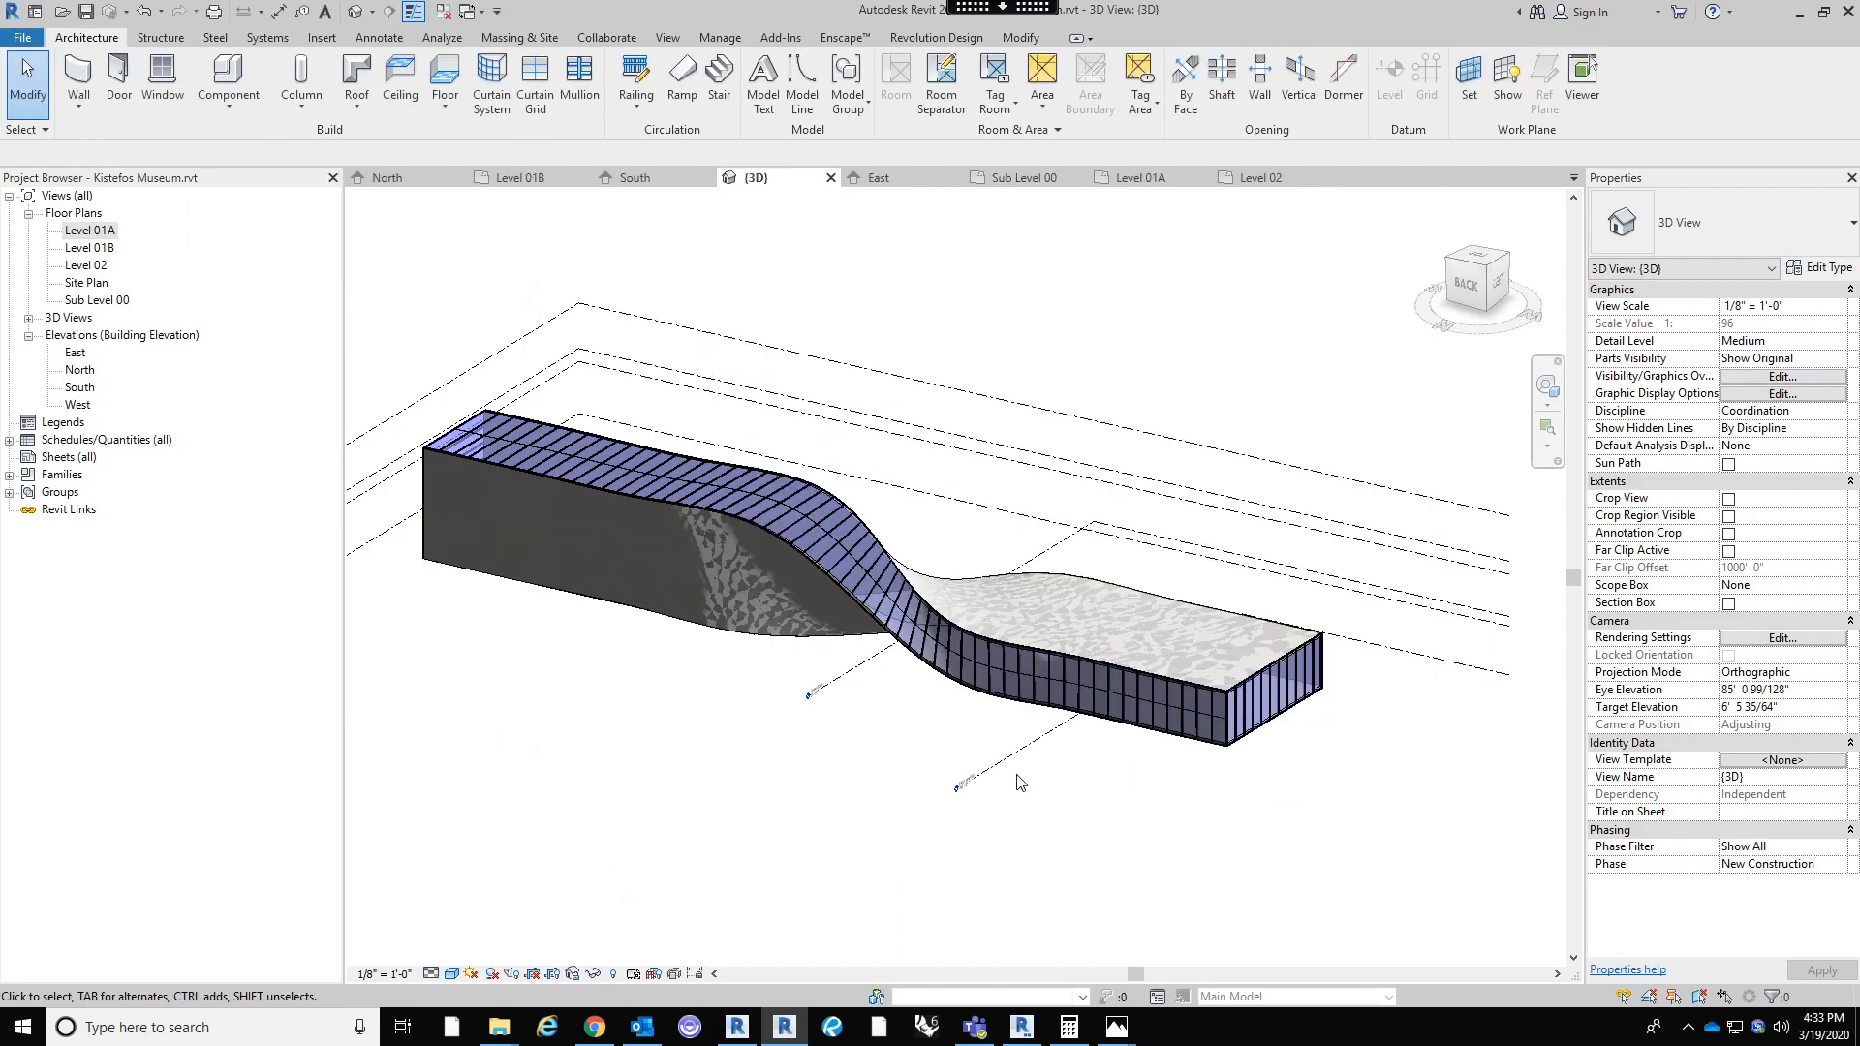
Examine the overall twisted building with its metal panel and glazed faces in the 3D view
{"action": "middle_click_drag", "start_coordinate": [942, 812], "coordinate": [1038, 798]}
{"action": "scroll", "coordinate": [1033, 795], "scroll_direction": "down", "scroll_amount": 3}
{"action": "scroll", "coordinate": [1015, 798], "scroll_direction": "up", "scroll_amount": 3}
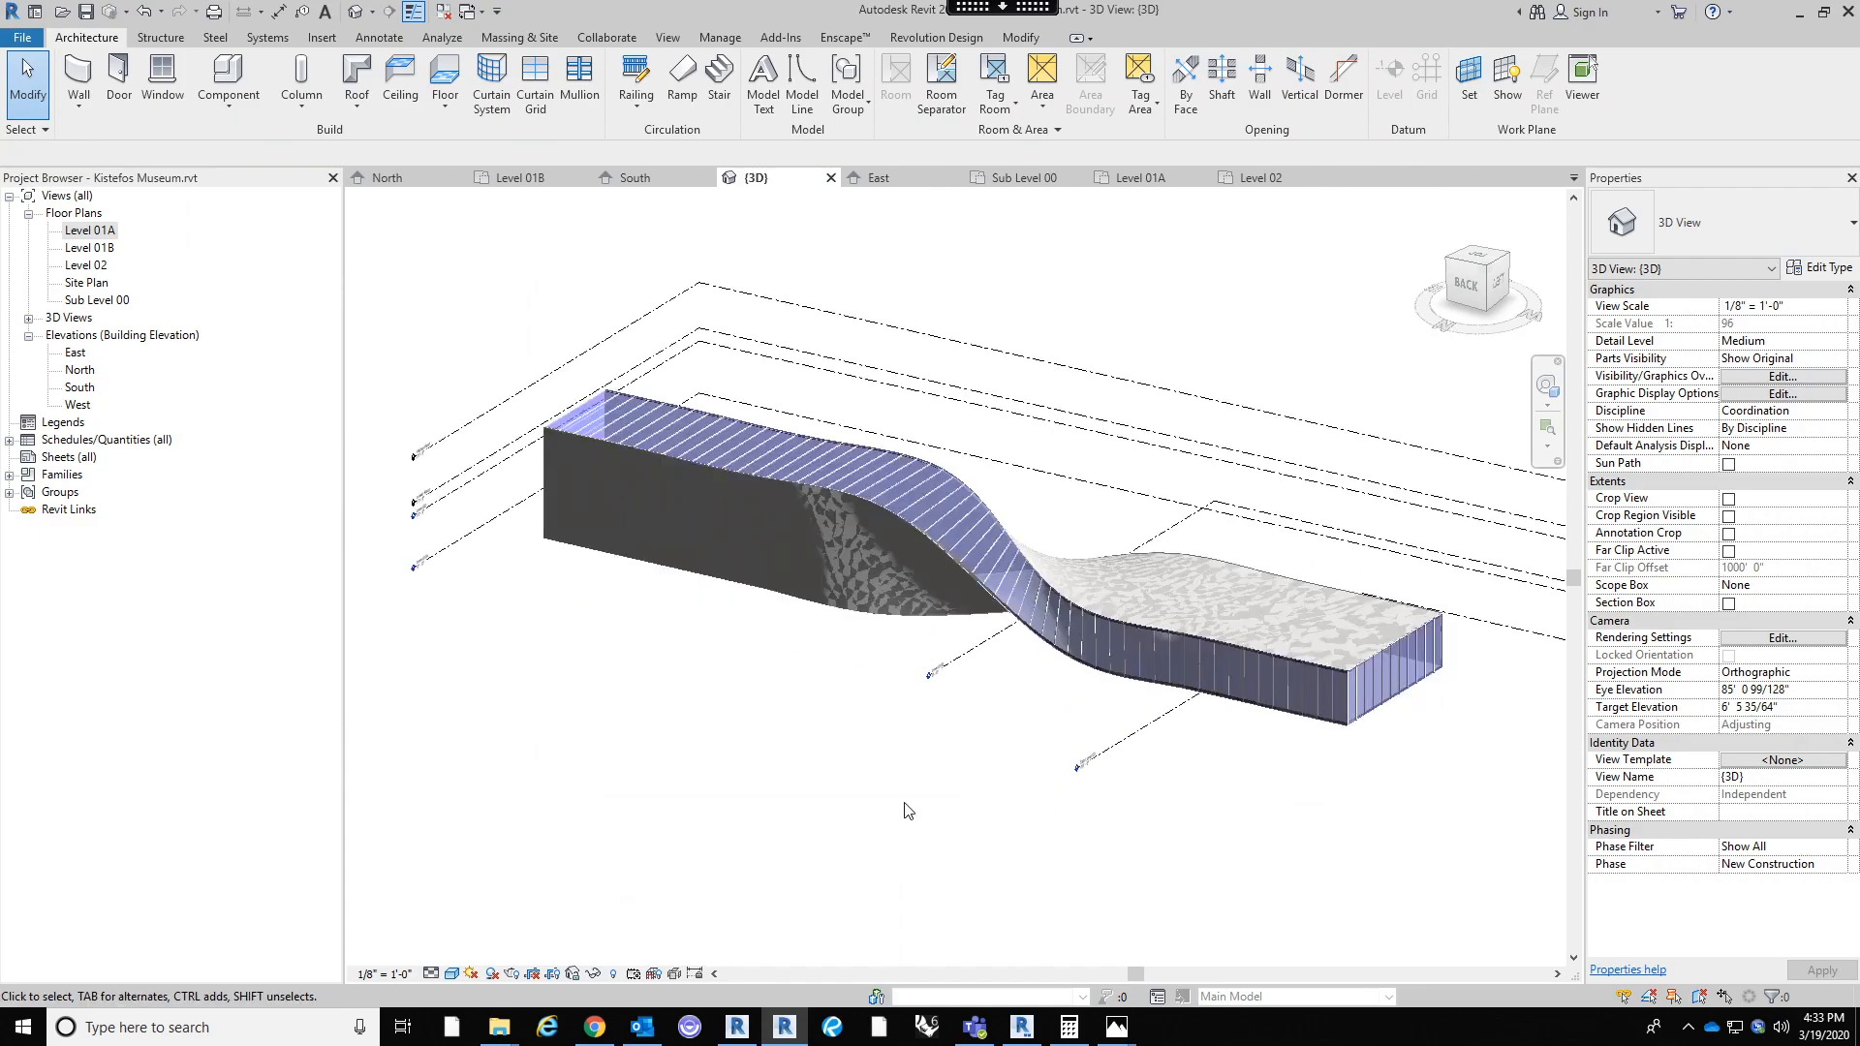
{"action": "scroll", "coordinate": [946, 807], "scroll_direction": "down", "scroll_amount": 3}
{"action": "middle_click_drag", "start_coordinate": [901, 812], "coordinate": [719, 824]}
{"action": "scroll", "coordinate": [714, 825], "scroll_direction": "up", "scroll_amount": 2}
{"action": "scroll", "coordinate": [716, 831], "scroll_direction": "down", "scroll_amount": 1}
{"action": "middle_click_drag", "start_coordinate": [914, 739], "coordinate": [933, 692]}
{"action": "scroll", "coordinate": [1108, 771], "scroll_direction": "down", "scroll_amount": 2}
{"action": "scroll", "coordinate": [928, 687], "scroll_direction": "up", "scroll_amount": 4}
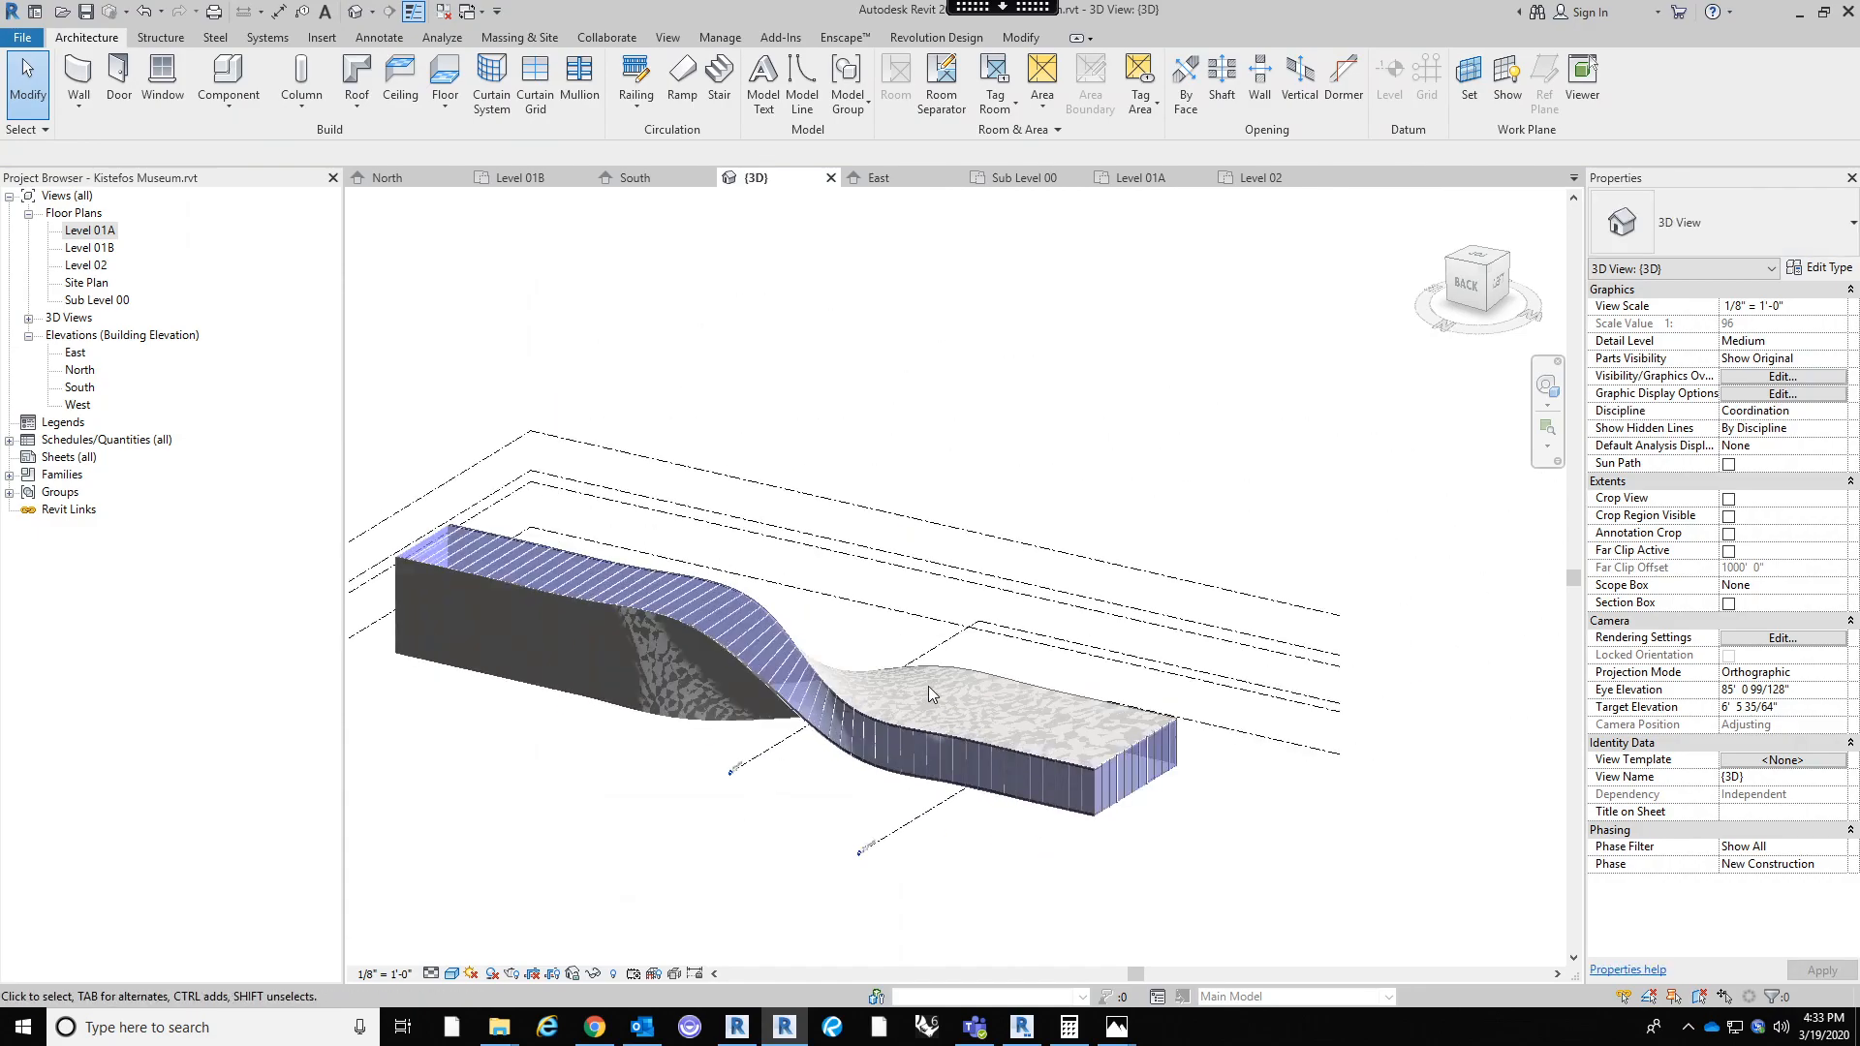
Open the Level 01A floor plan and dismiss the save reminder
{"action": "double_click", "coordinate": [92, 231]}
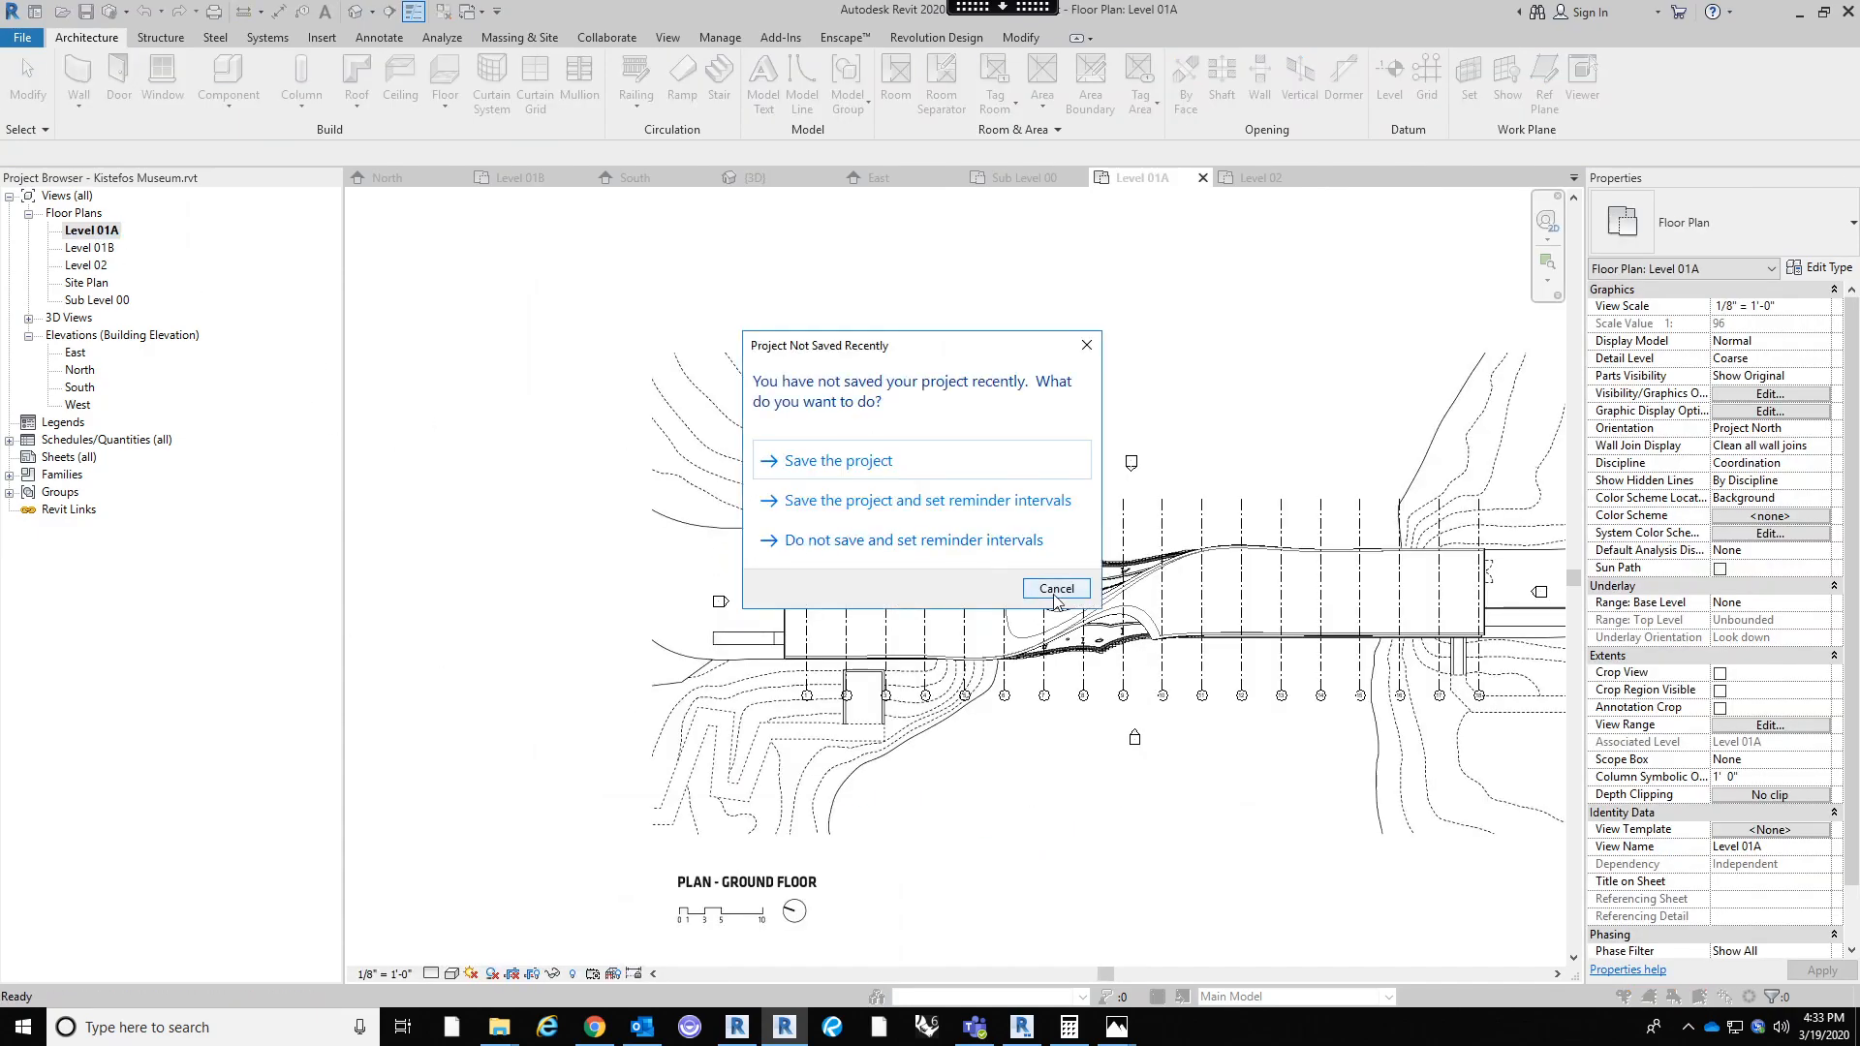
{"action": "left_click", "coordinate": [1052, 594]}
{"action": "middle_click_drag", "start_coordinate": [1112, 804], "coordinate": [856, 789]}
{"action": "middle_click_drag", "start_coordinate": [1012, 797], "coordinate": [947, 789]}
Select the K Ground Floor.jpg raster image in the Level 01A plan and hide it in the view
{"action": "left_click", "coordinate": [985, 785]}
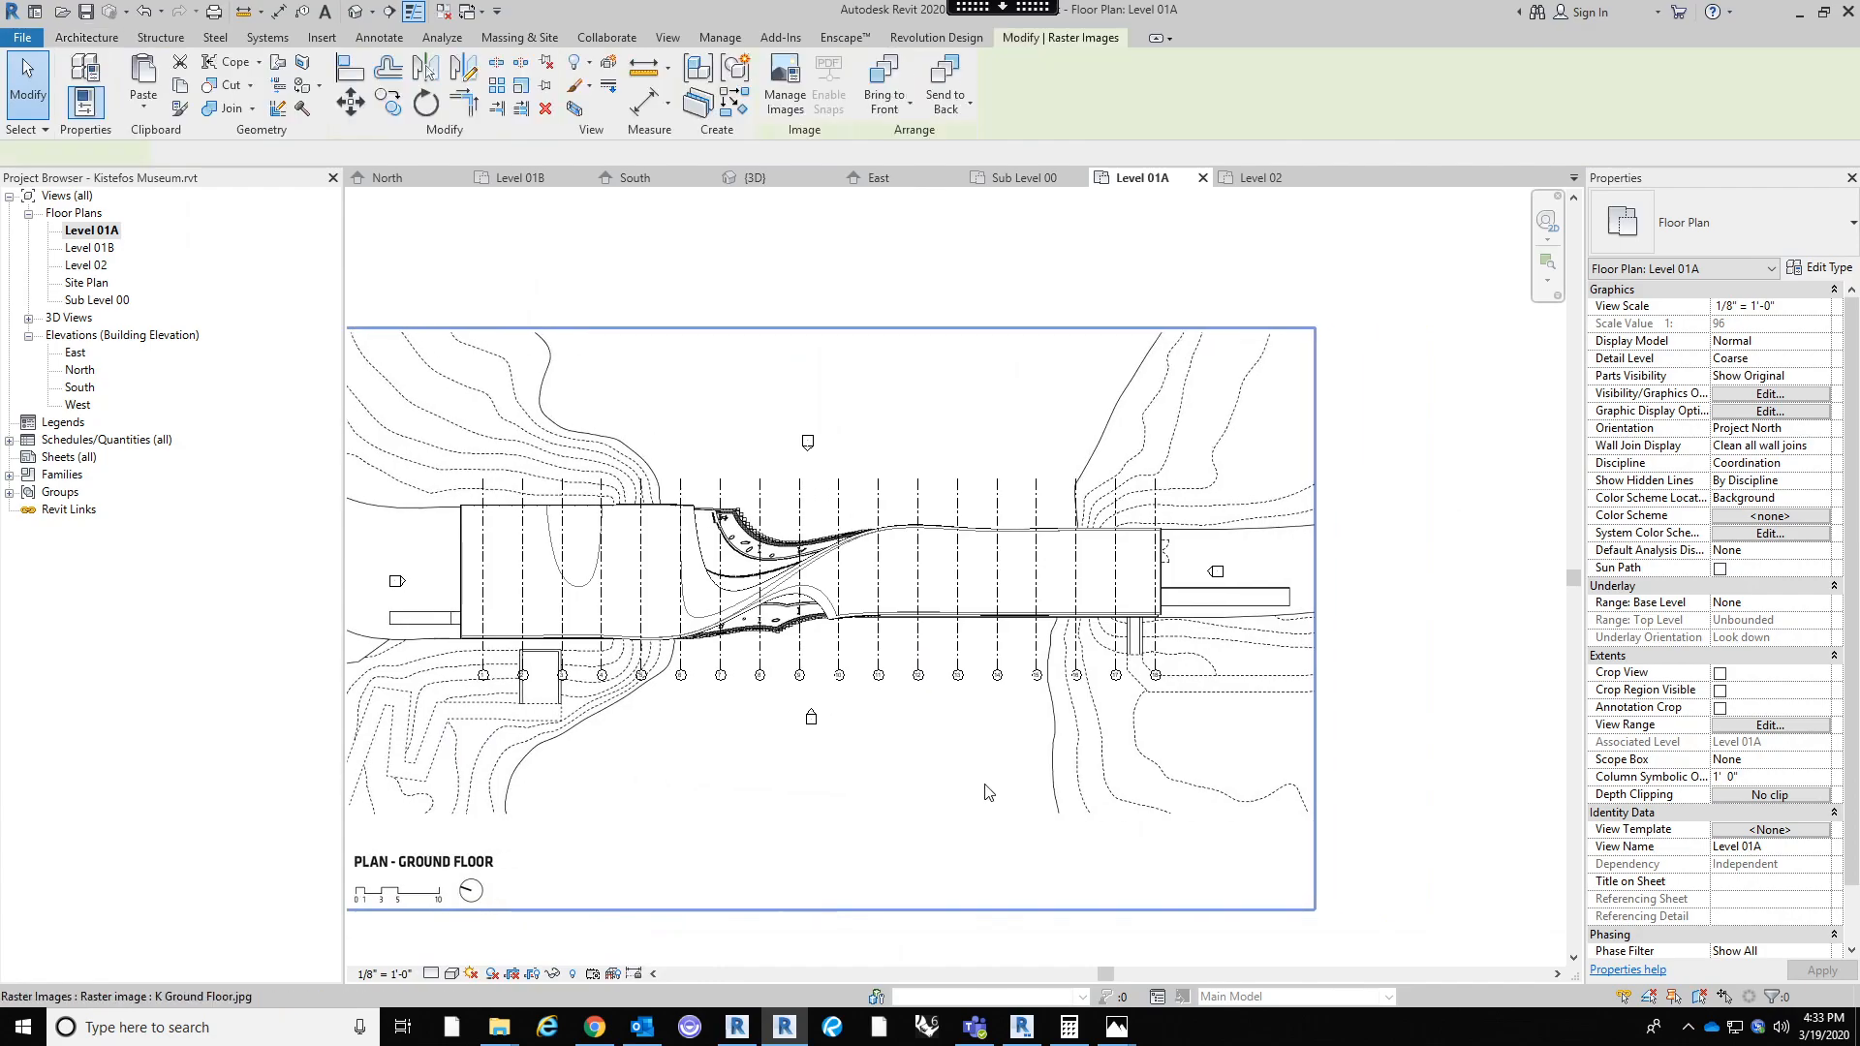
{"action": "scroll", "coordinate": [597, 600], "scroll_direction": "up", "scroll_amount": 5}
{"action": "scroll", "coordinate": [930, 508], "scroll_direction": "down", "scroll_amount": 4}
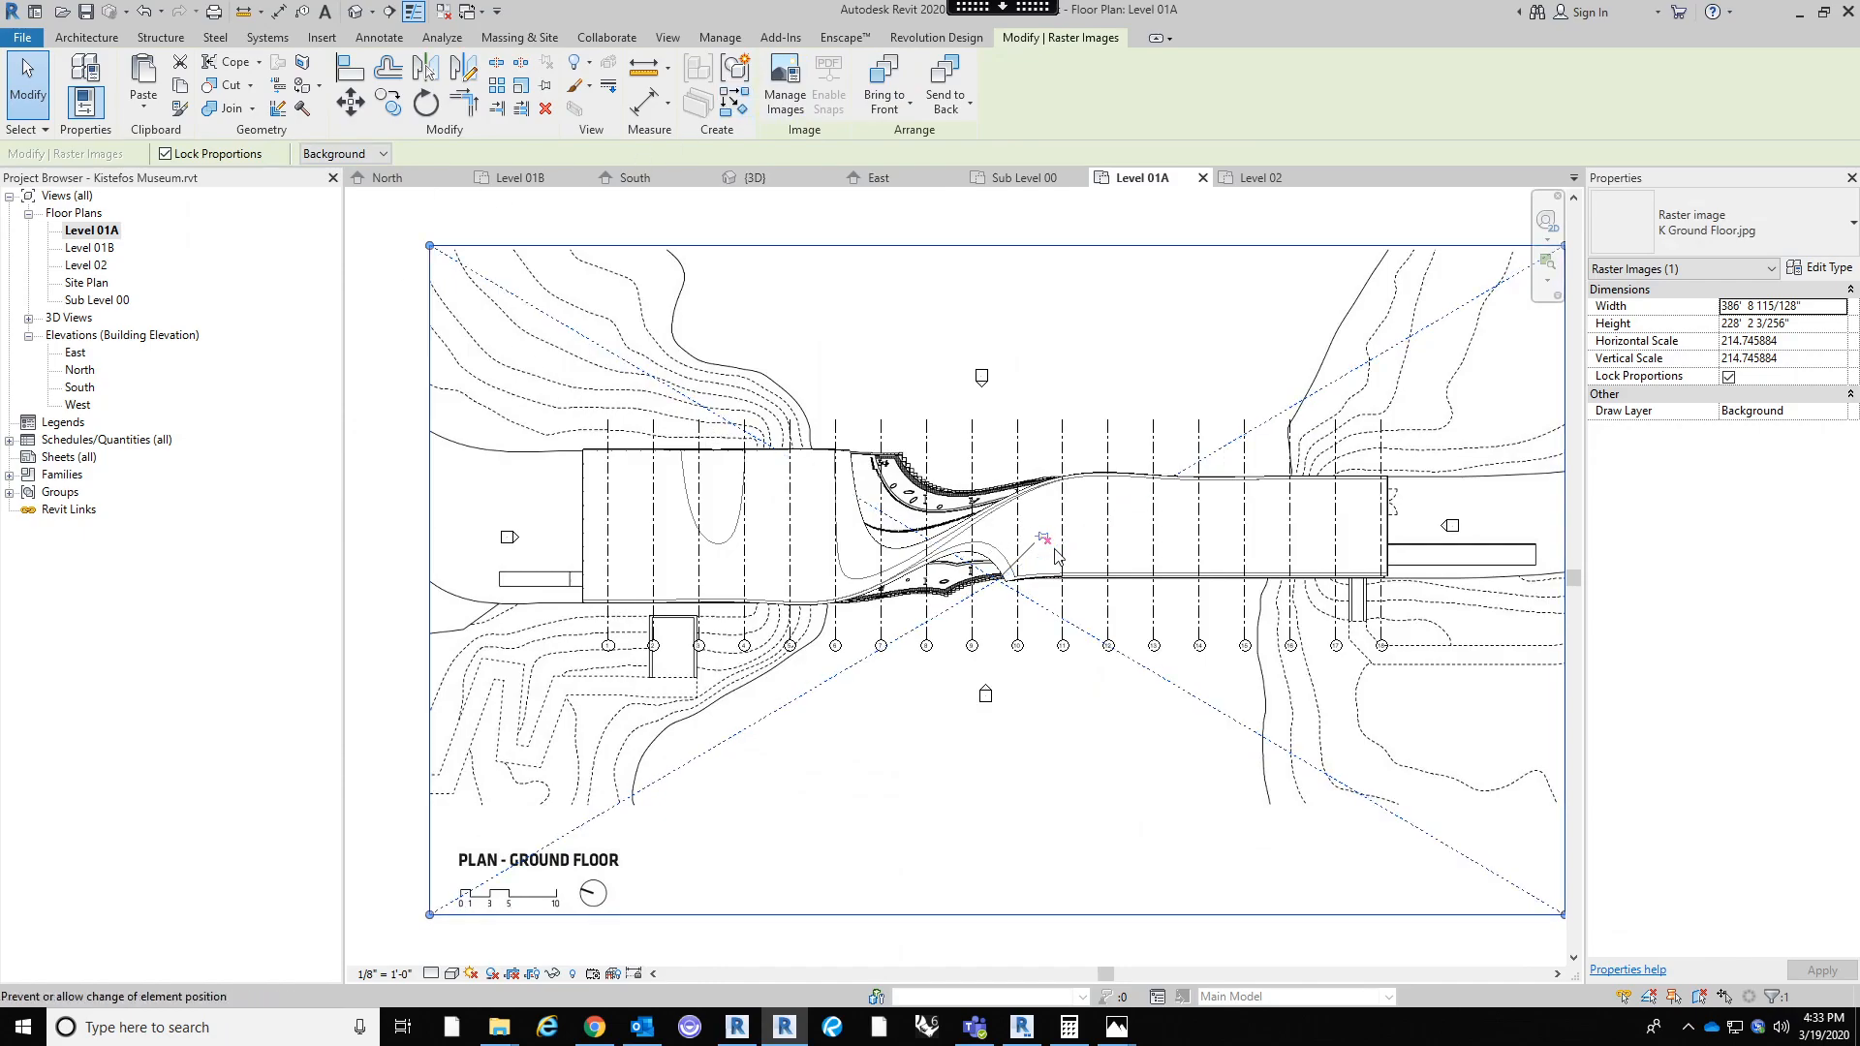
{"action": "right_click", "coordinate": [962, 739]}
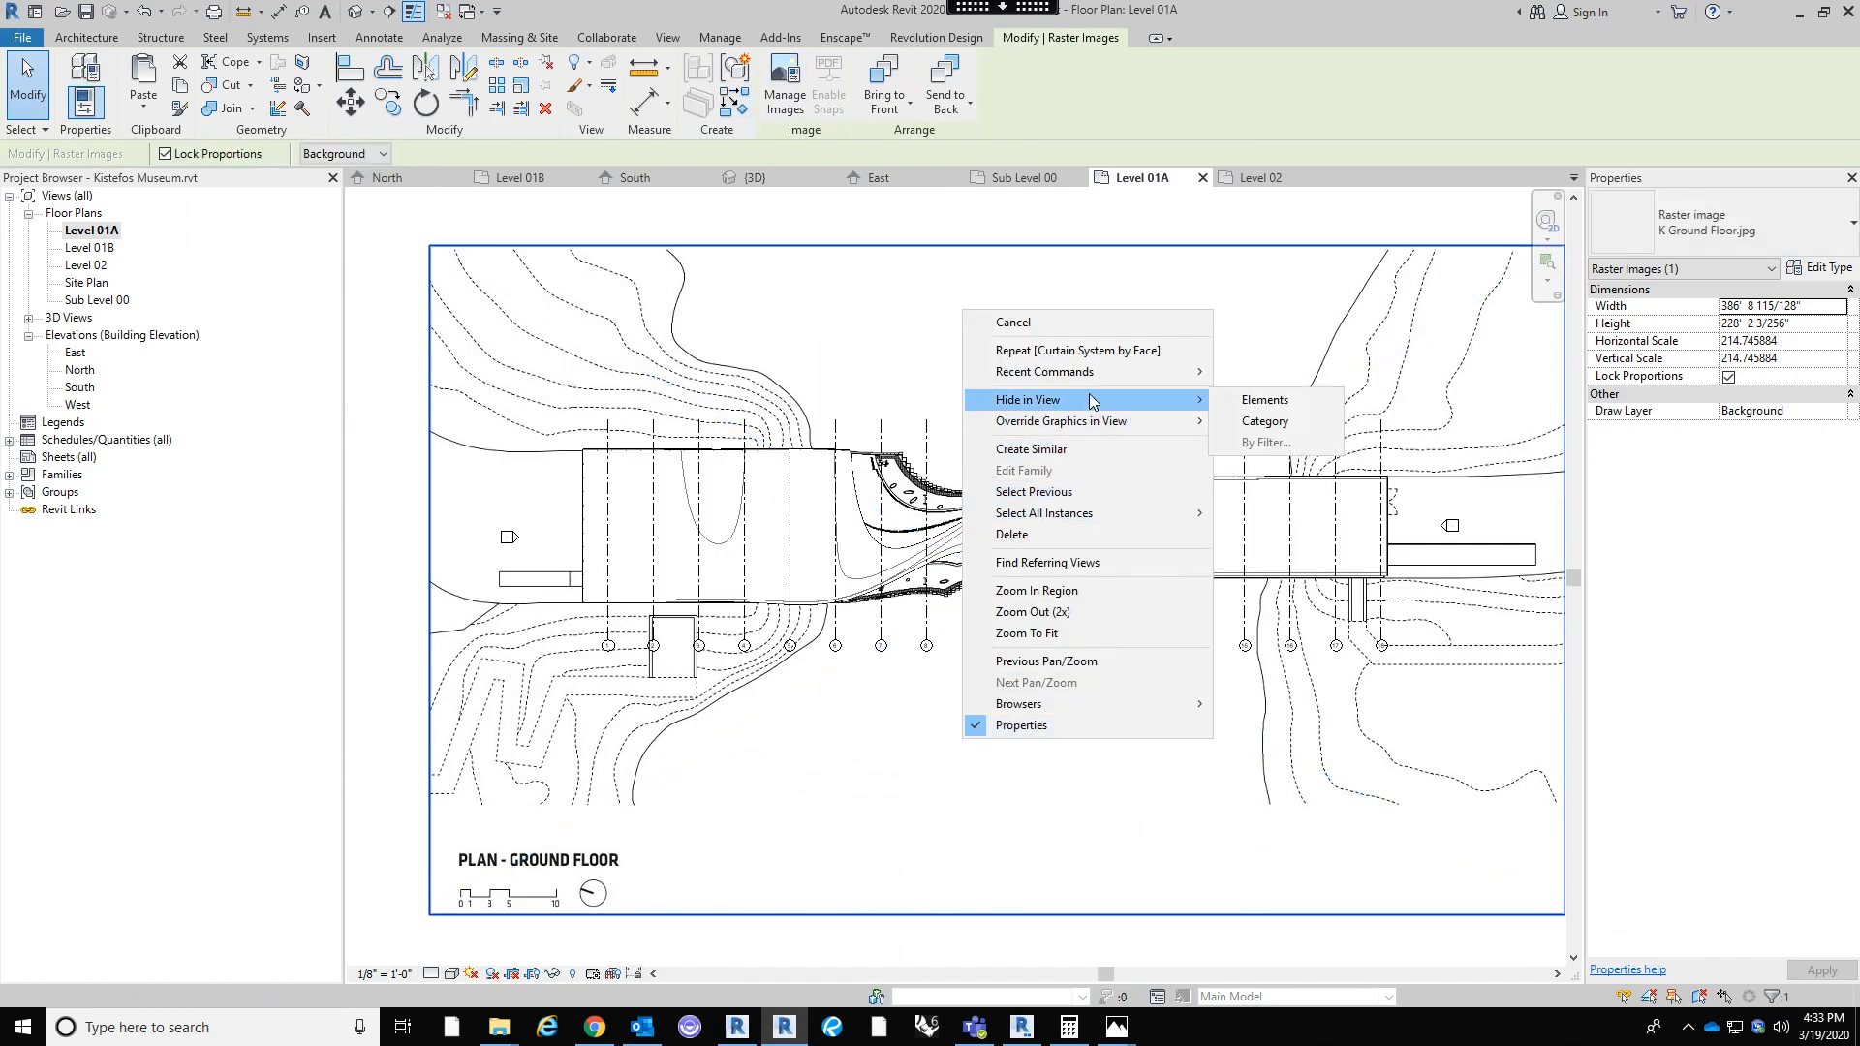
{"action": "left_click", "coordinate": [1255, 417]}
Identify the metal panel wall in the Level 01A plan by selecting it, and clear the selection
{"action": "scroll", "coordinate": [871, 484], "scroll_direction": "up", "scroll_amount": 4}
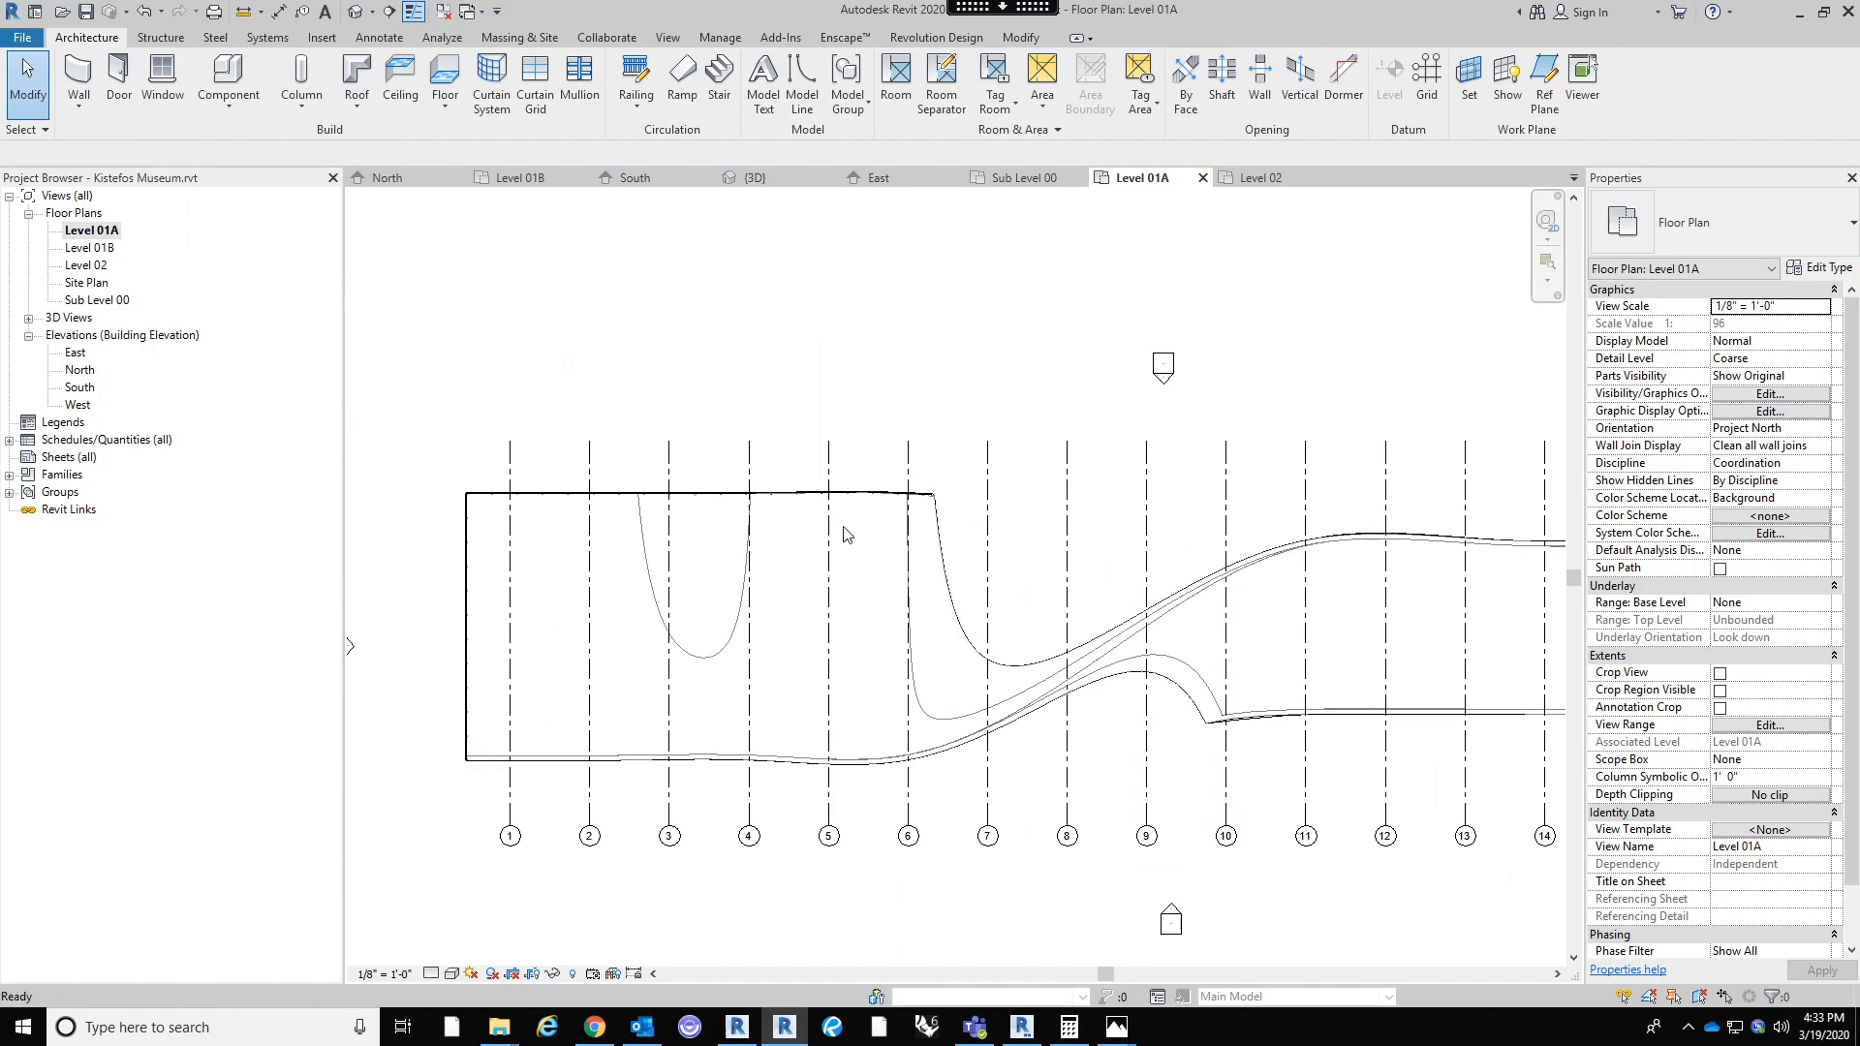
{"action": "left_click", "coordinate": [702, 662]}
{"action": "scroll", "coordinate": [714, 441], "scroll_direction": "down", "scroll_amount": 3}
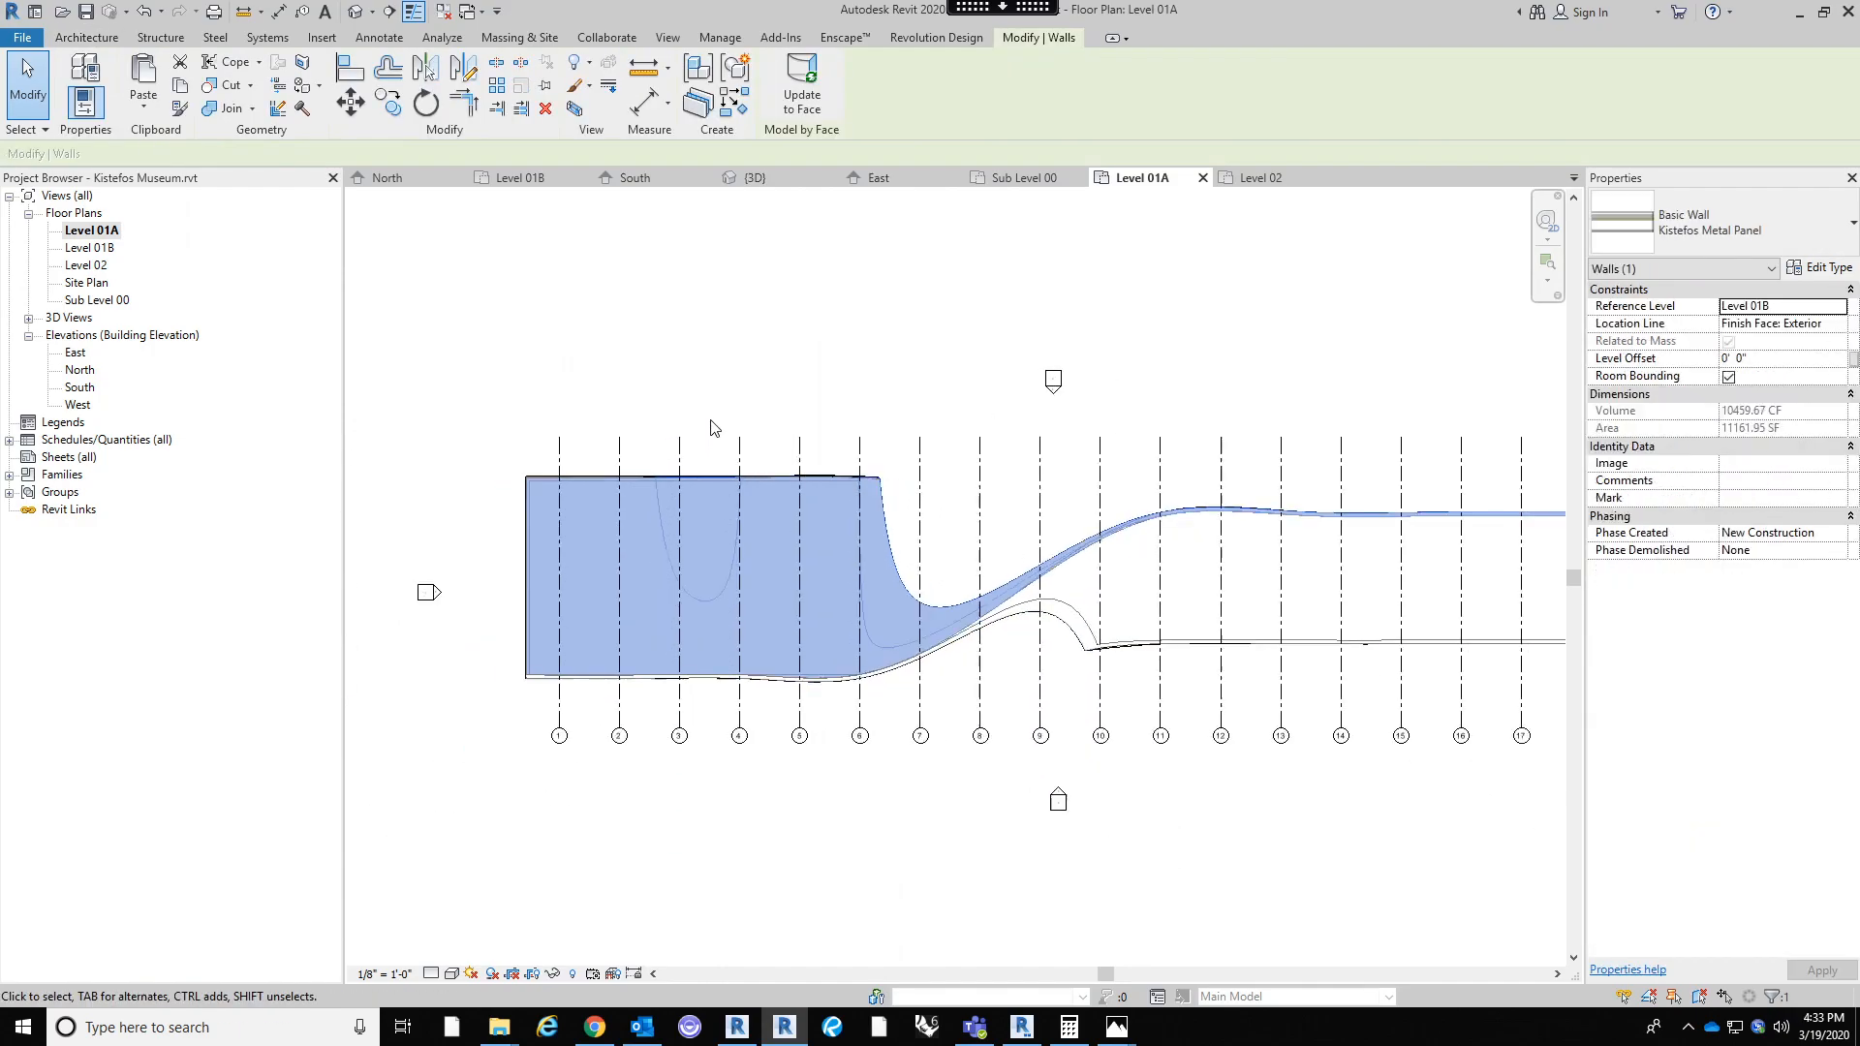
{"action": "middle_click_drag", "start_coordinate": [896, 407], "coordinate": [798, 404]}
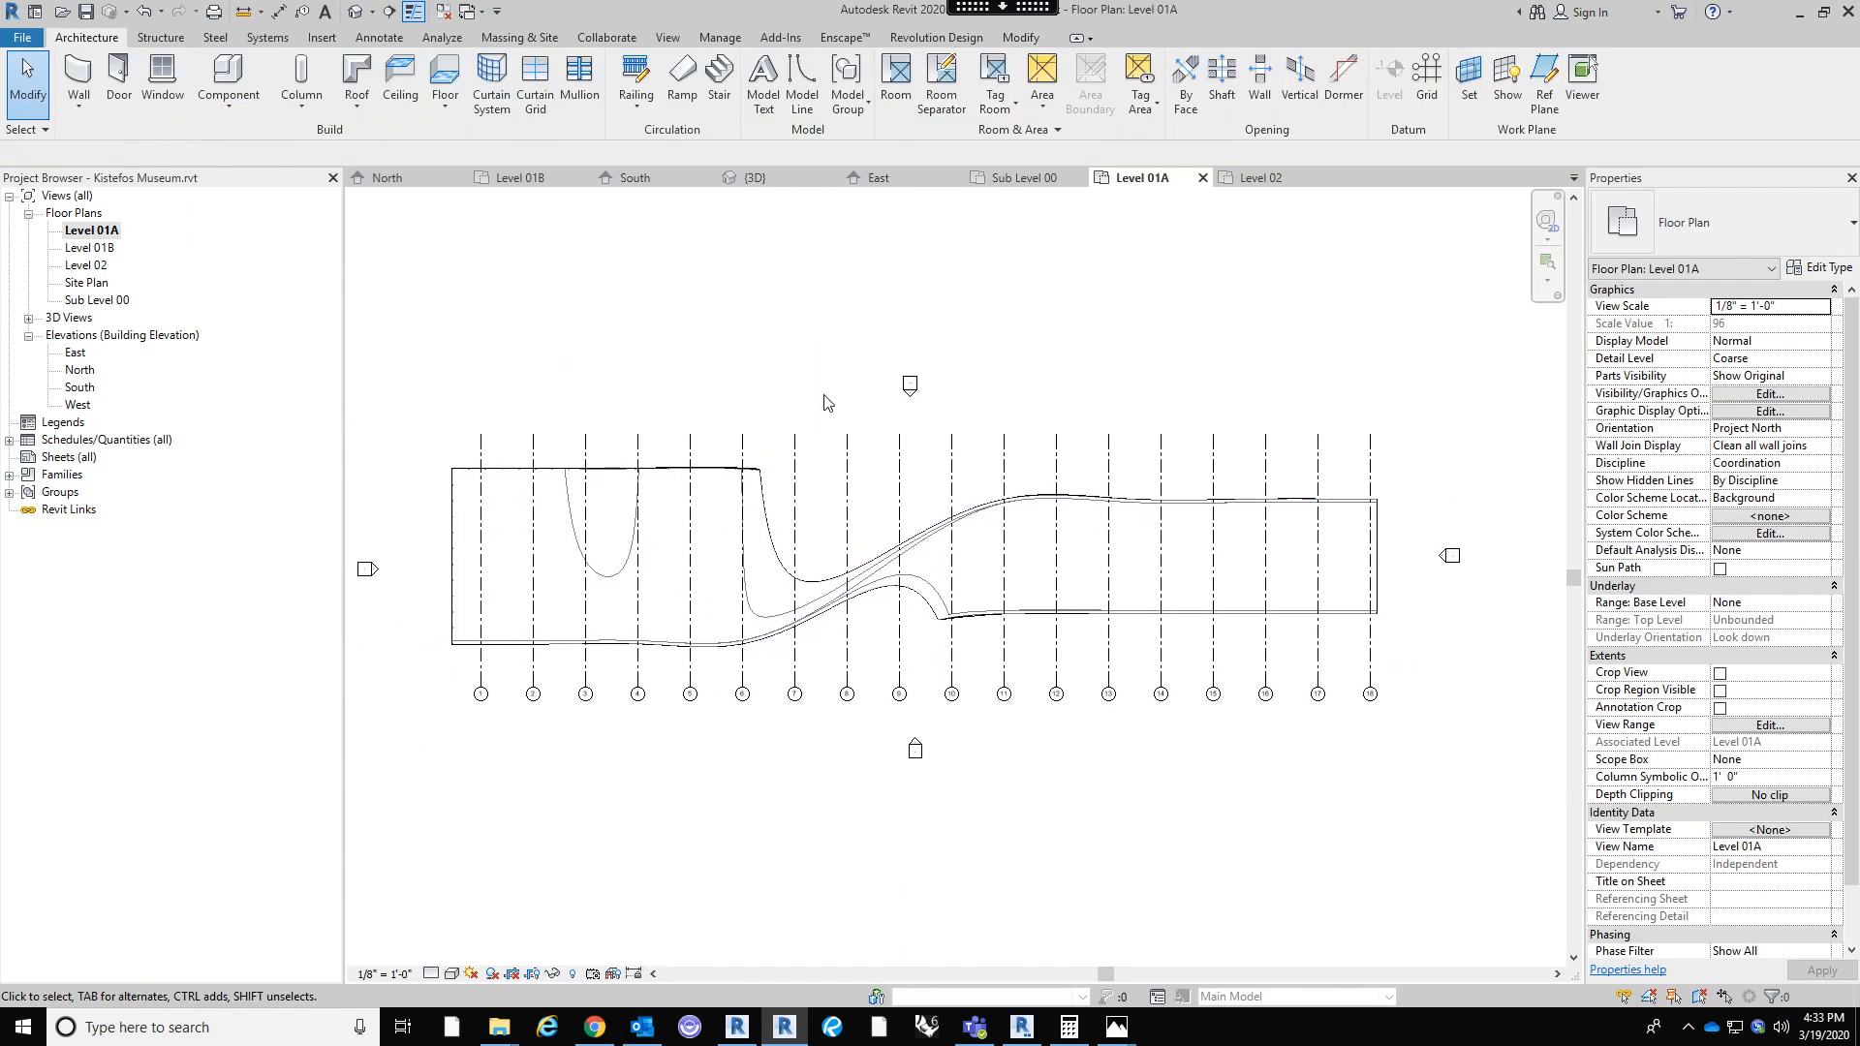
Open the Level 01B floor plan and hide the K Ground Floor.jpg raster image in that view
{"action": "double_click", "coordinate": [94, 249]}
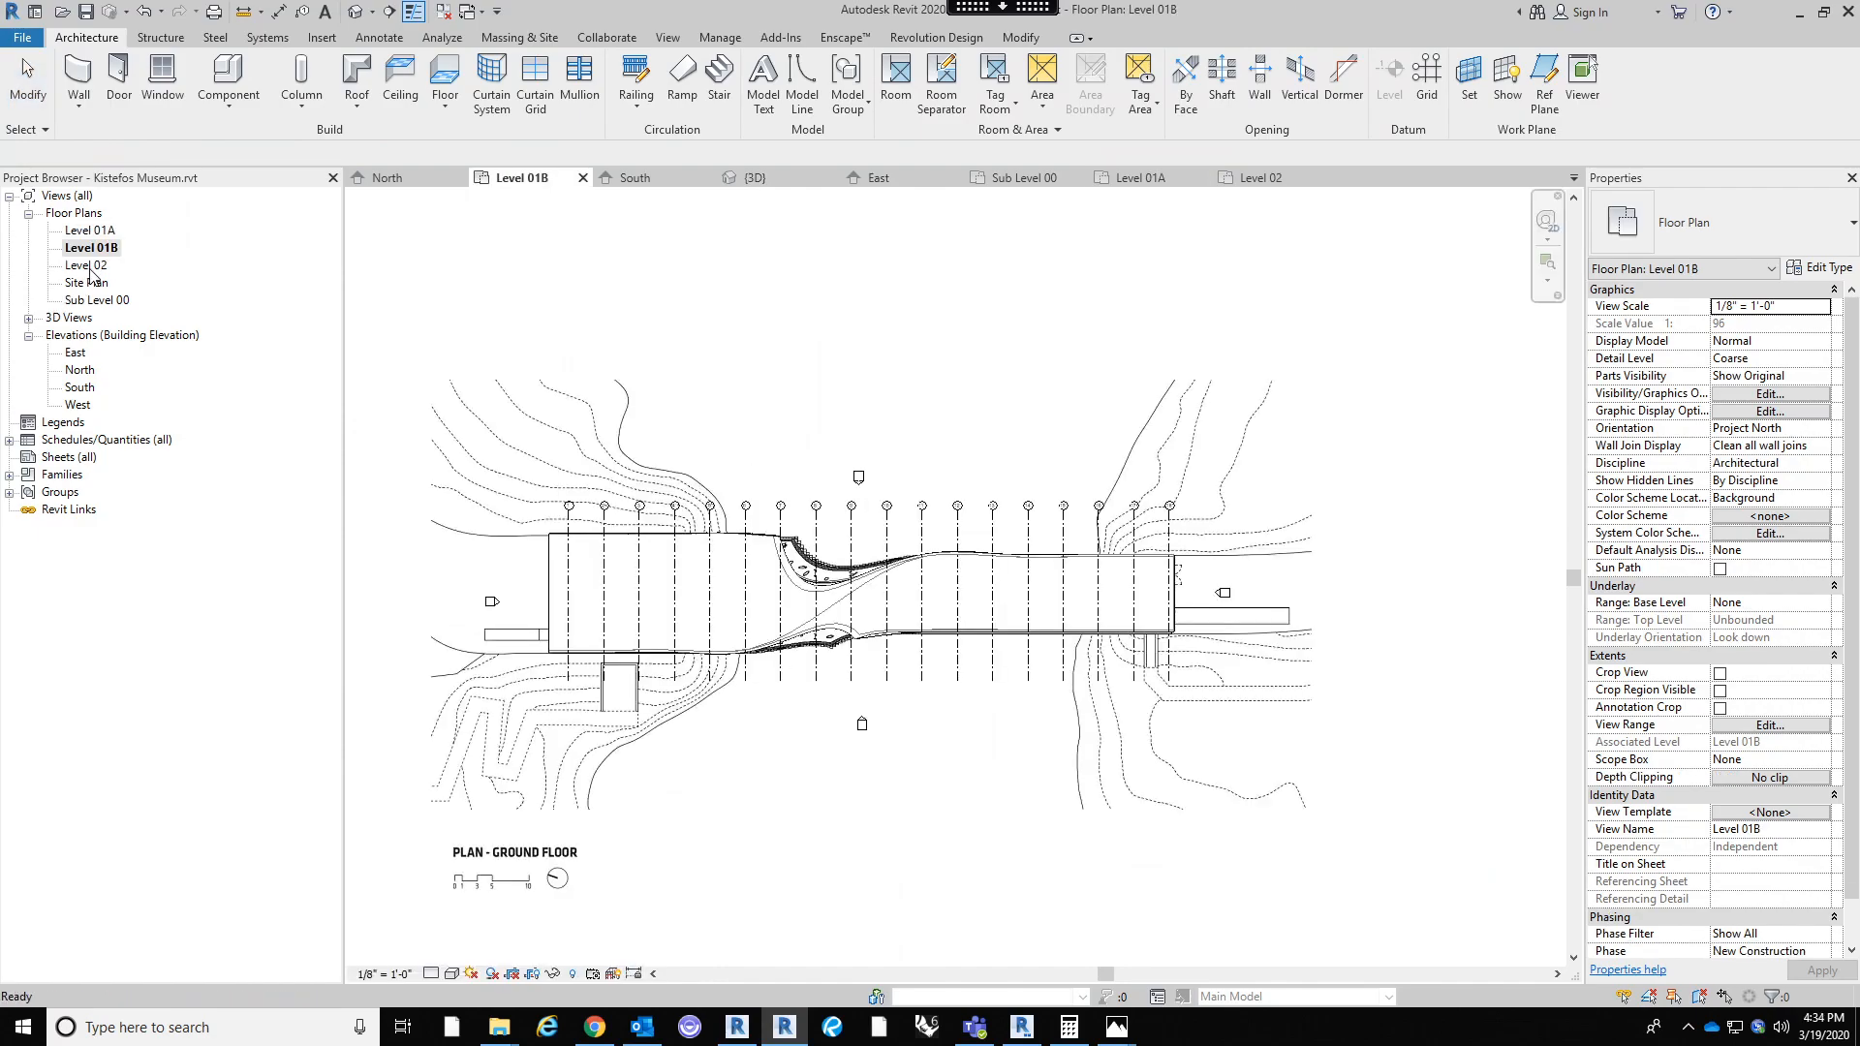
{"action": "scroll", "coordinate": [825, 535], "scroll_direction": "up", "scroll_amount": 2}
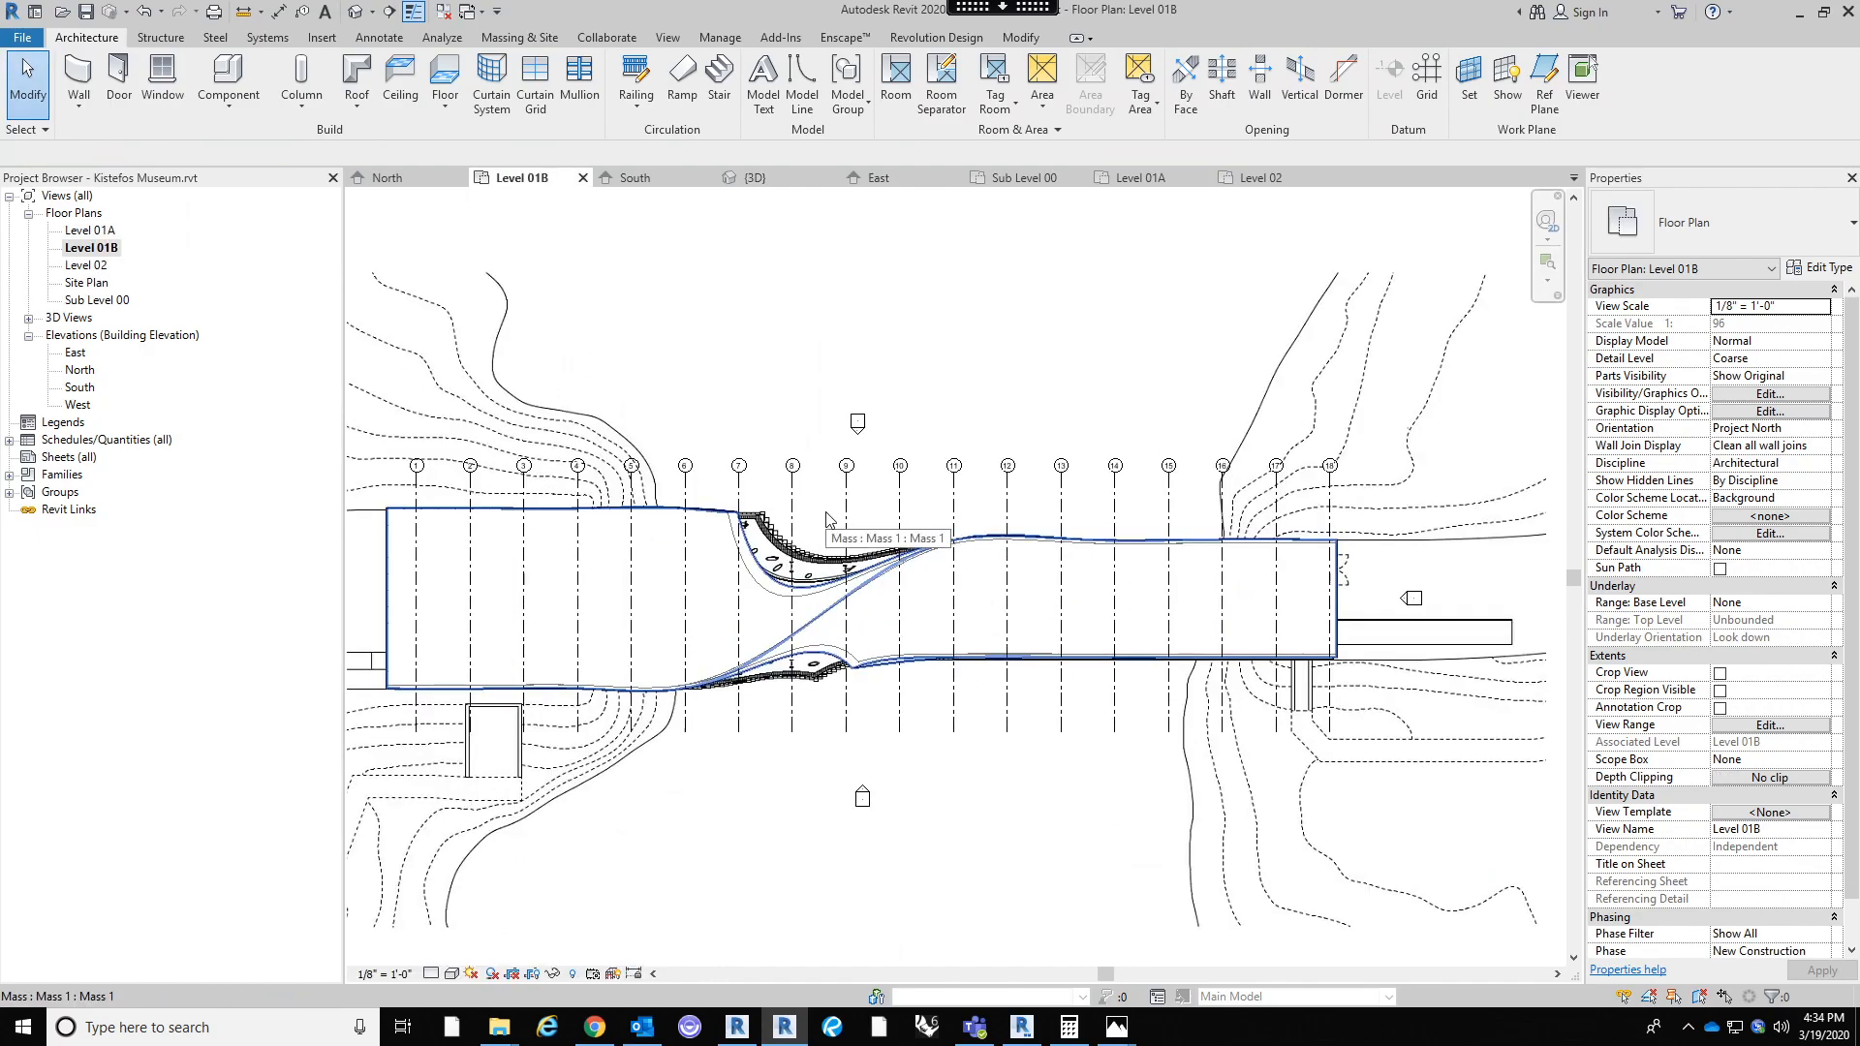
{"action": "left_click", "coordinate": [831, 523]}
{"action": "right_click", "coordinate": [946, 373]}
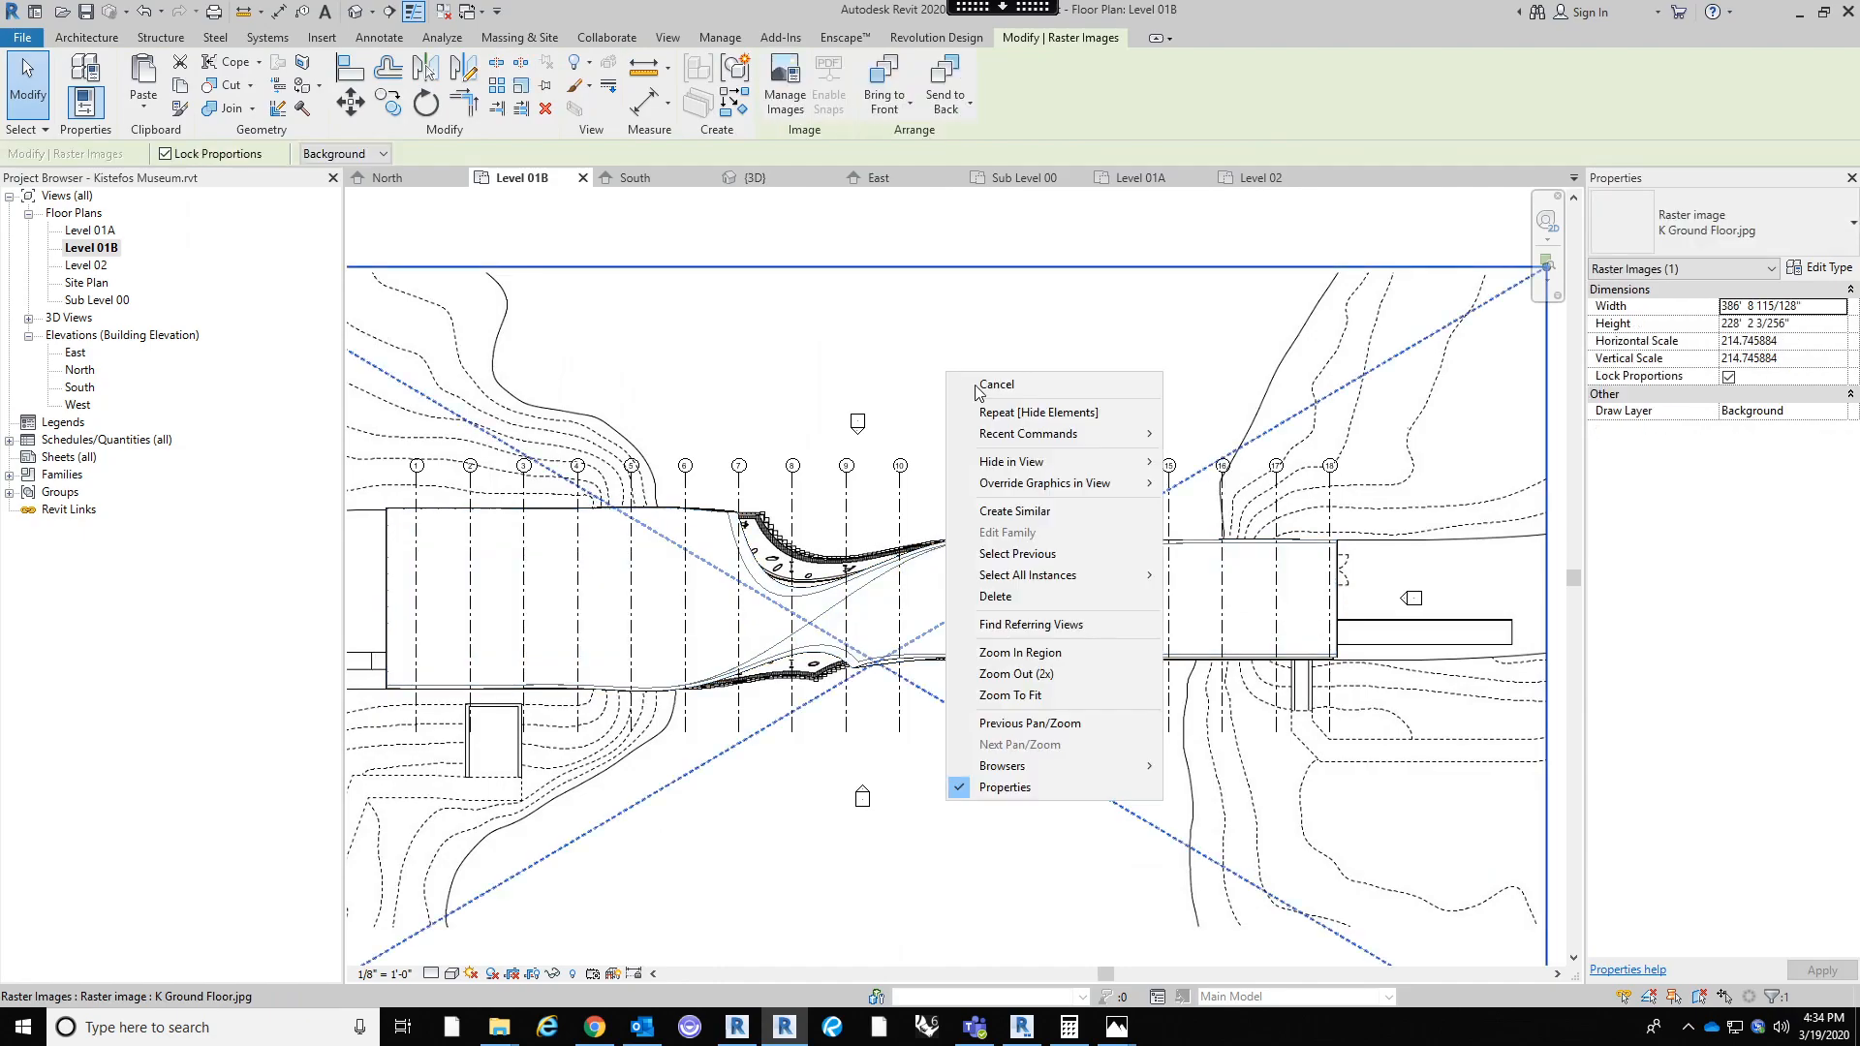
{"action": "left_click", "coordinate": [1051, 465]}
{"action": "left_click", "coordinate": [1220, 463]}
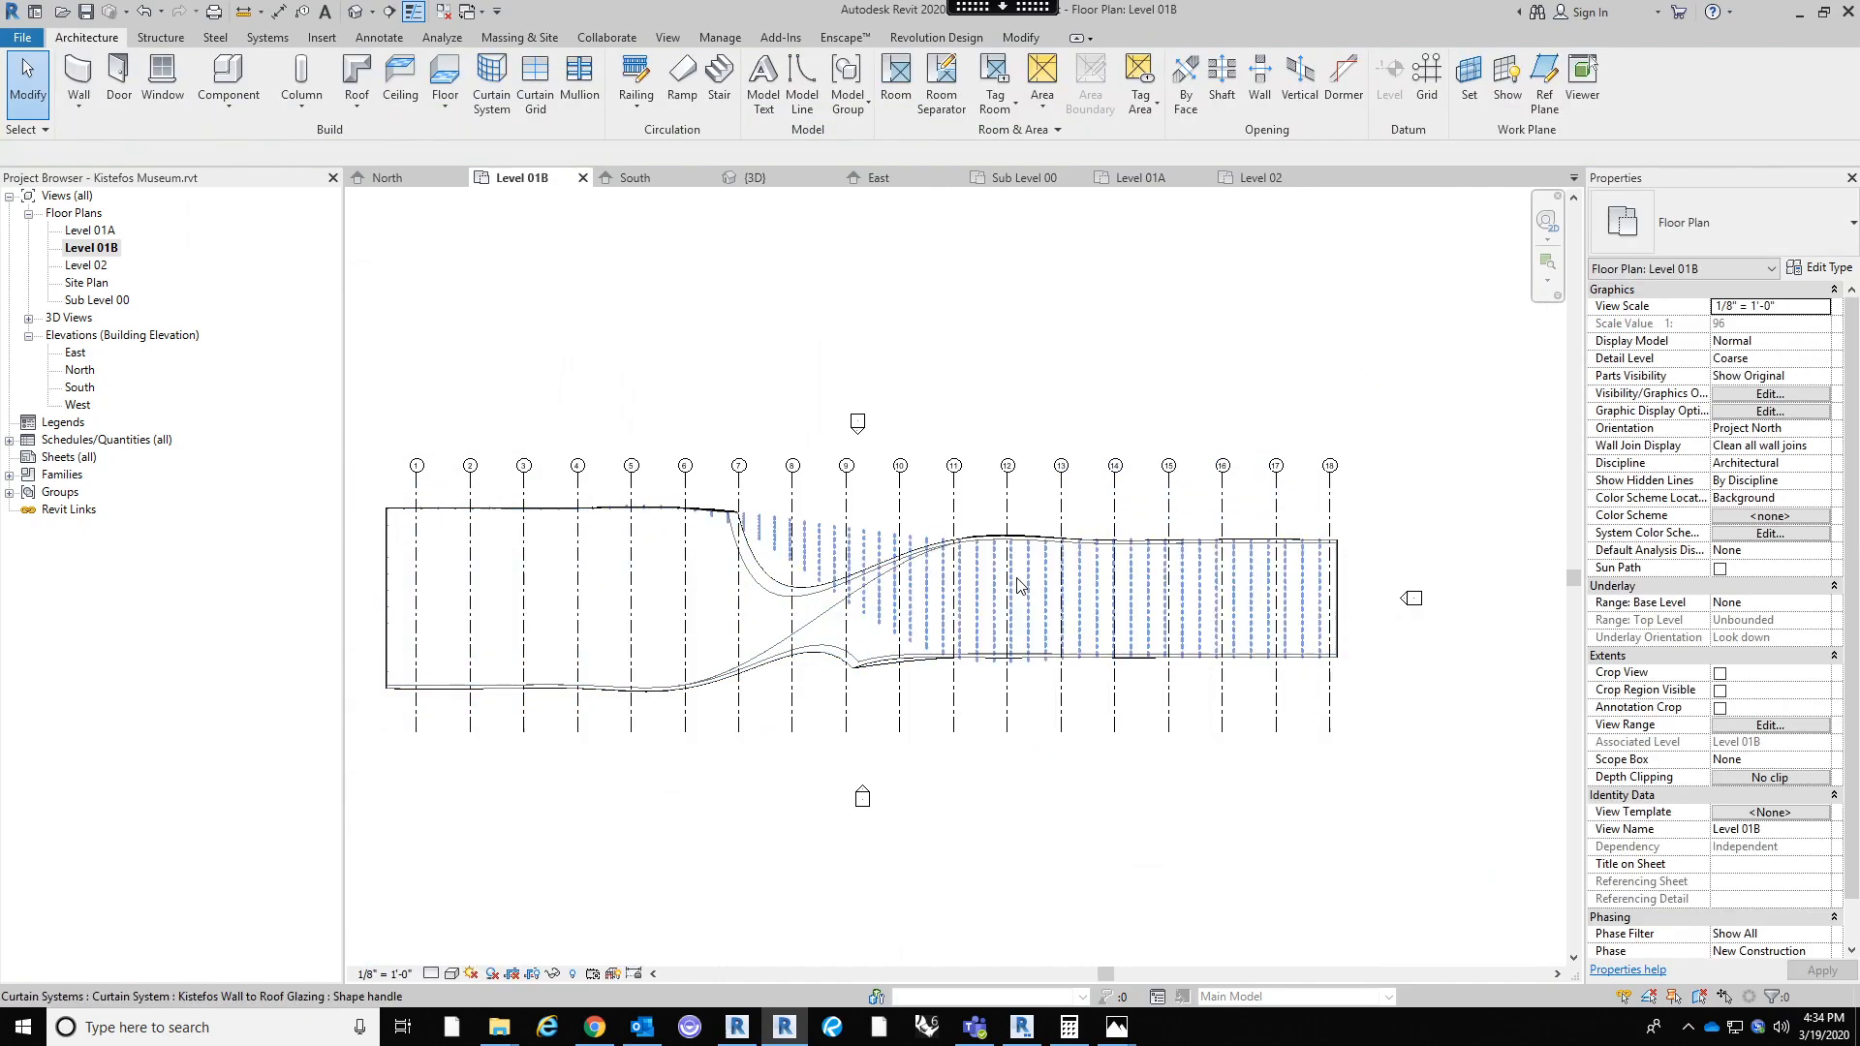
Assign the Architectural Plan view template to Level 01B, checking the Mass category in the template's model visibility overrides
{"action": "scroll", "coordinate": [978, 734], "scroll_direction": "up", "scroll_amount": 1}
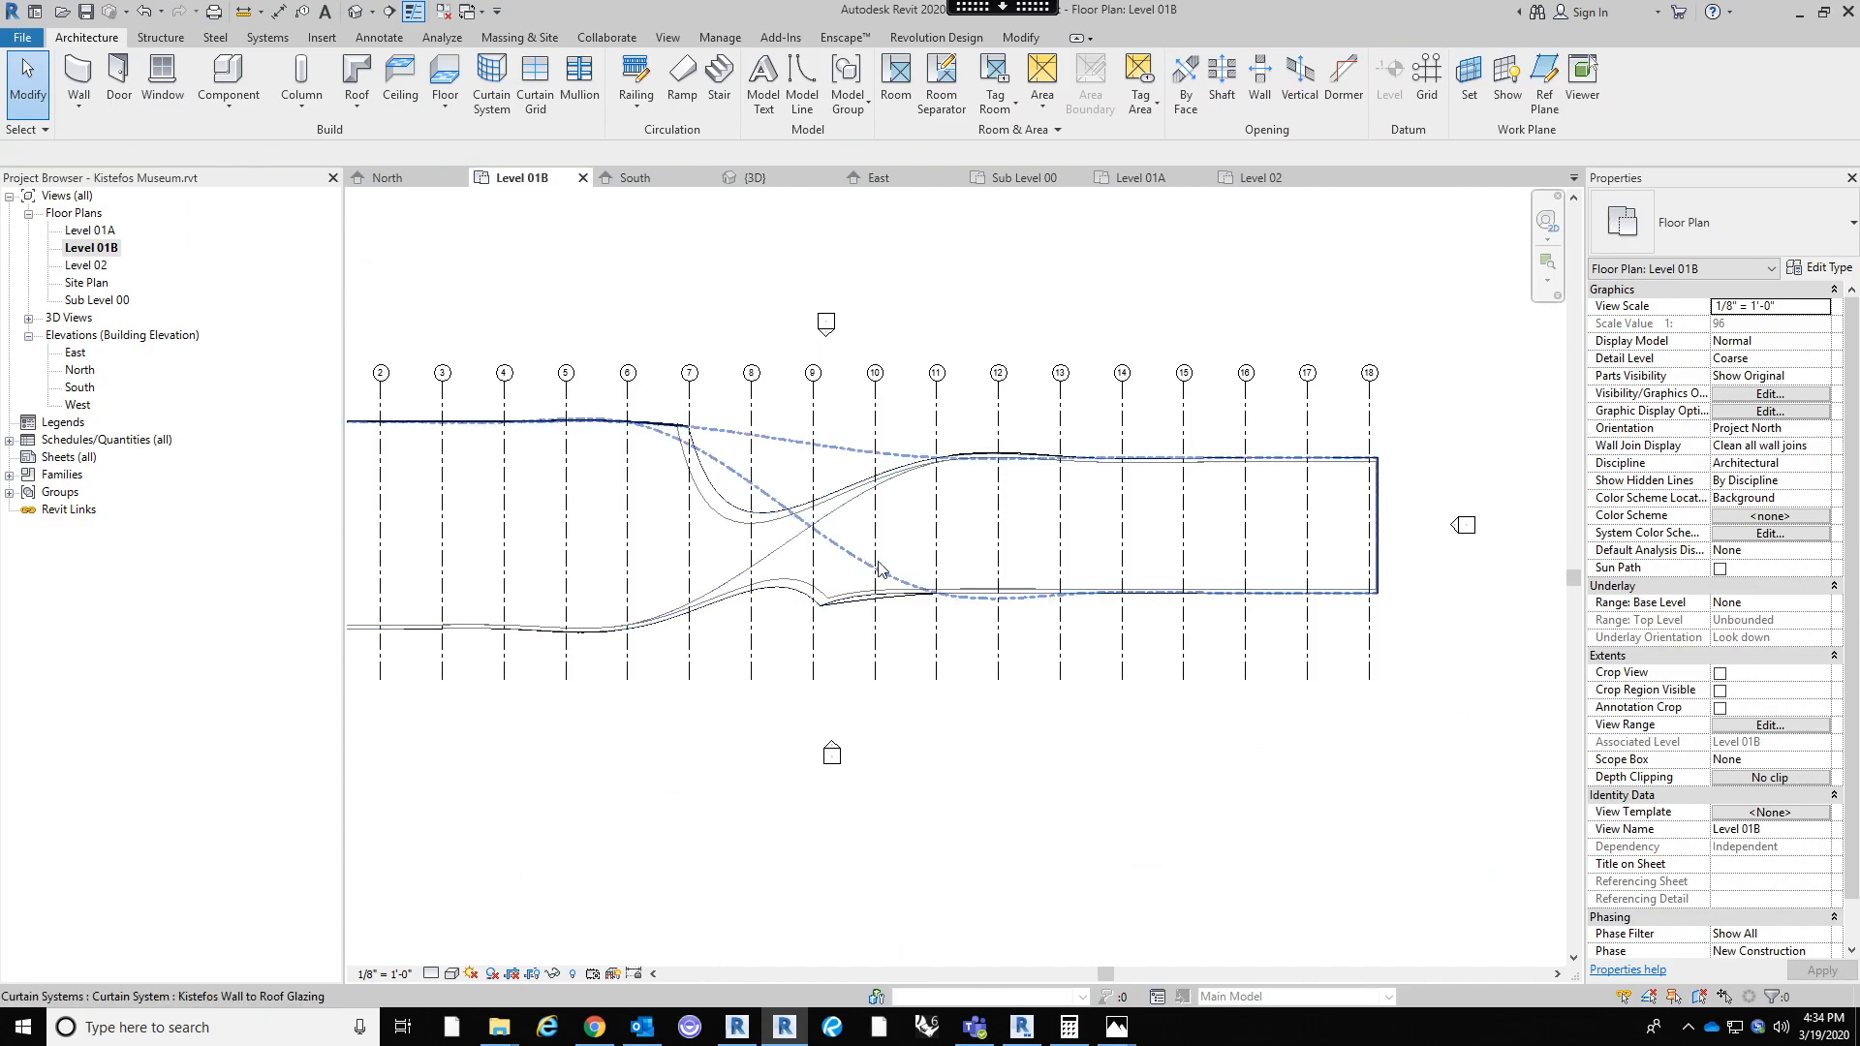
{"action": "left_click", "coordinate": [1773, 816]}
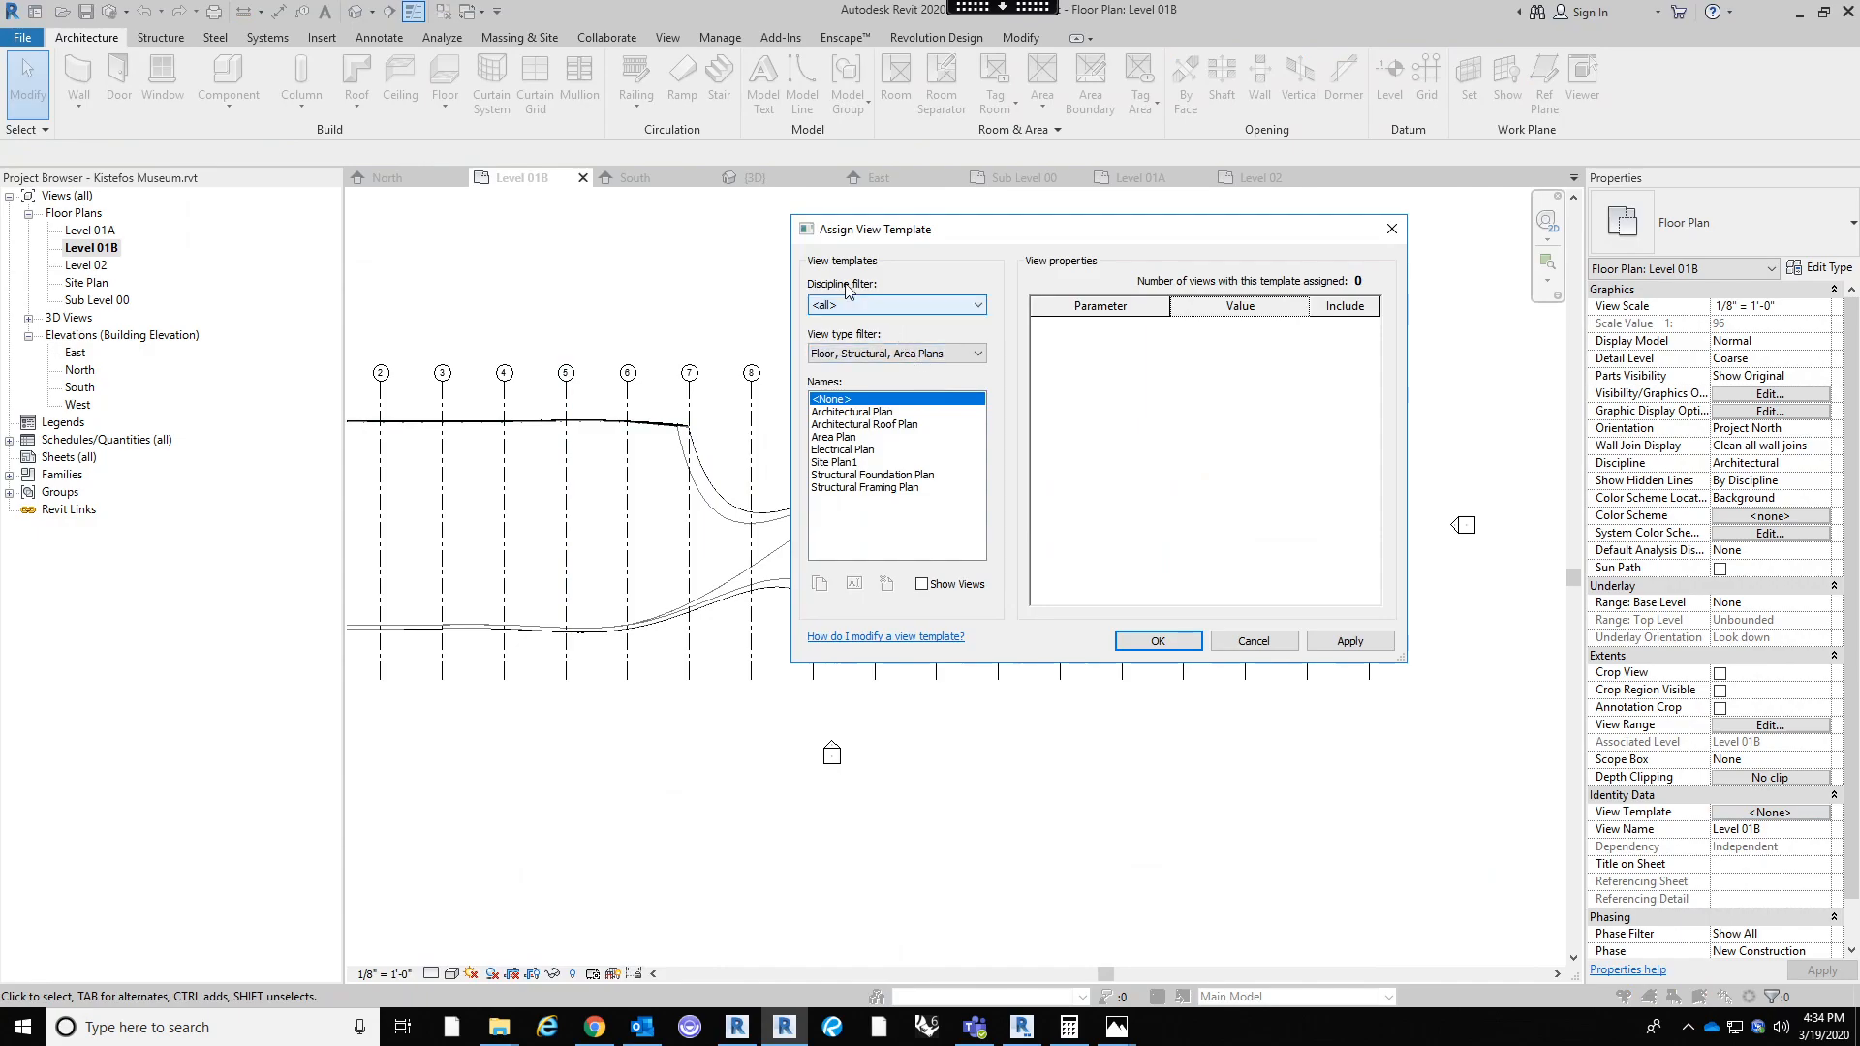
{"action": "left_click", "coordinate": [884, 415]}
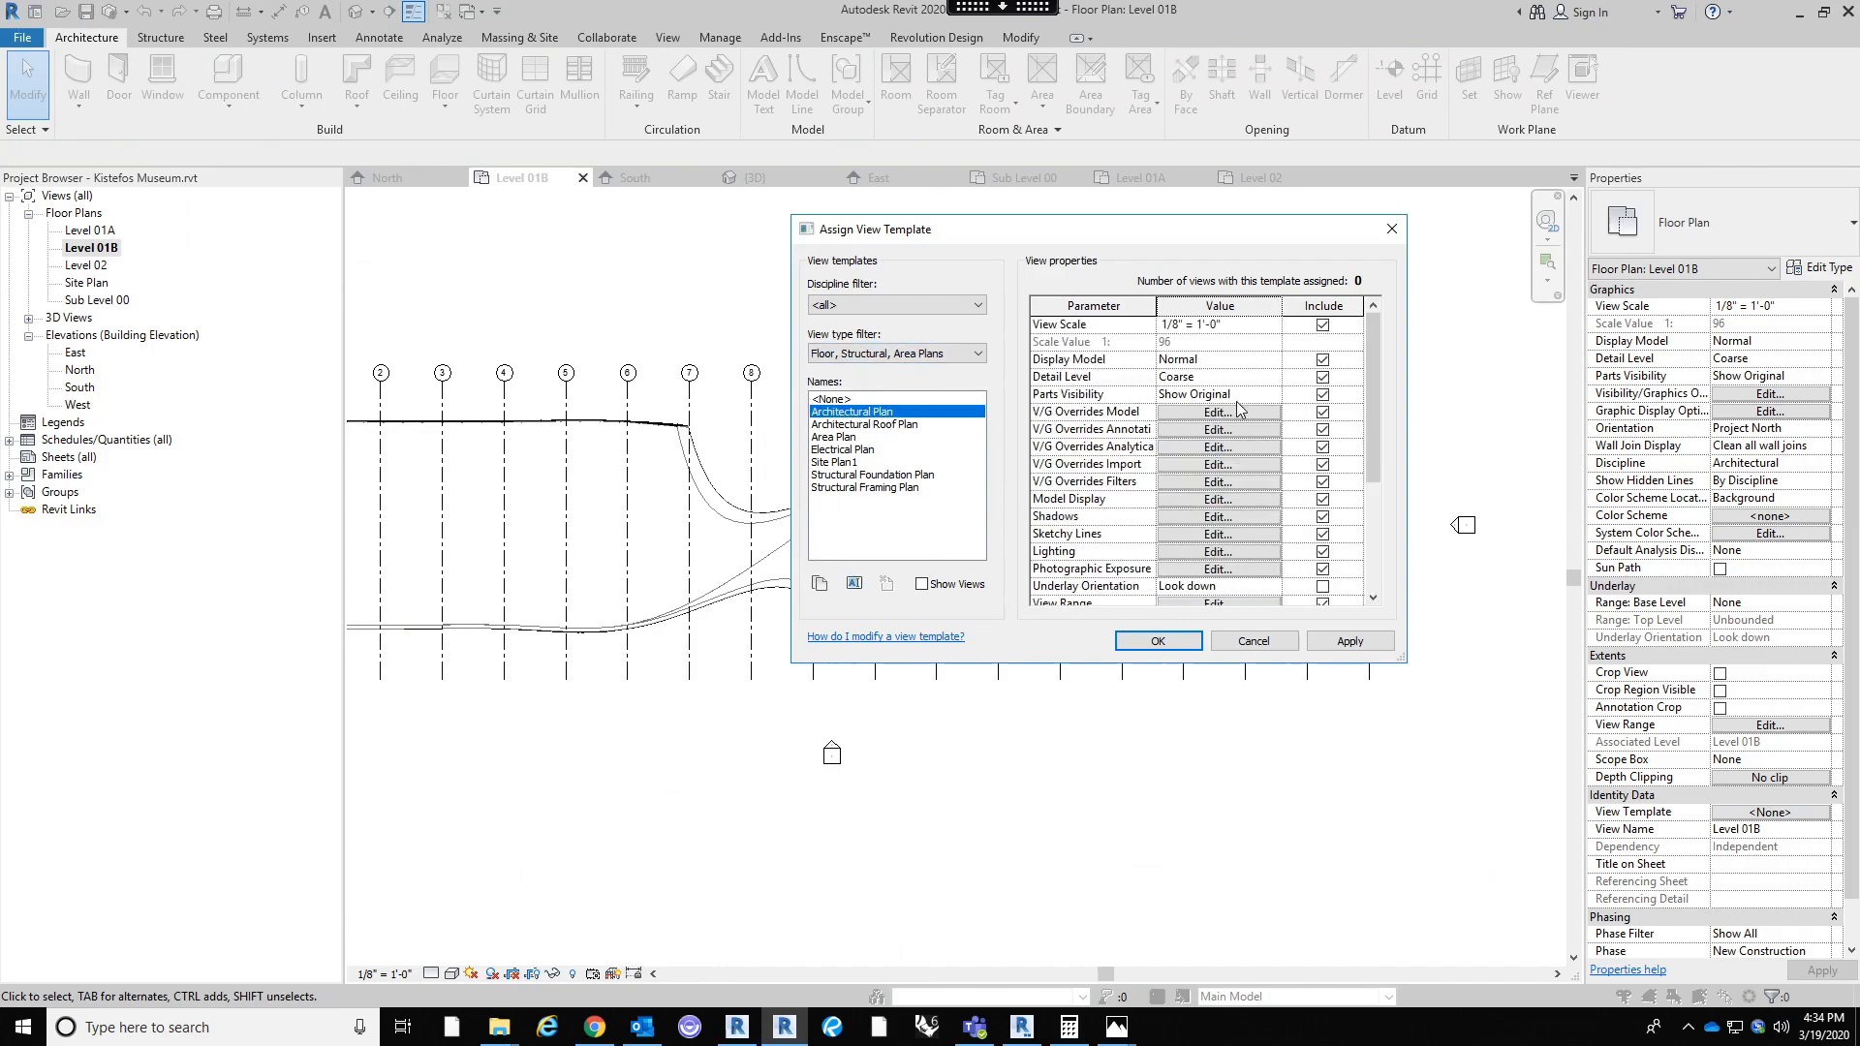
{"action": "left_click", "coordinate": [1208, 414]}
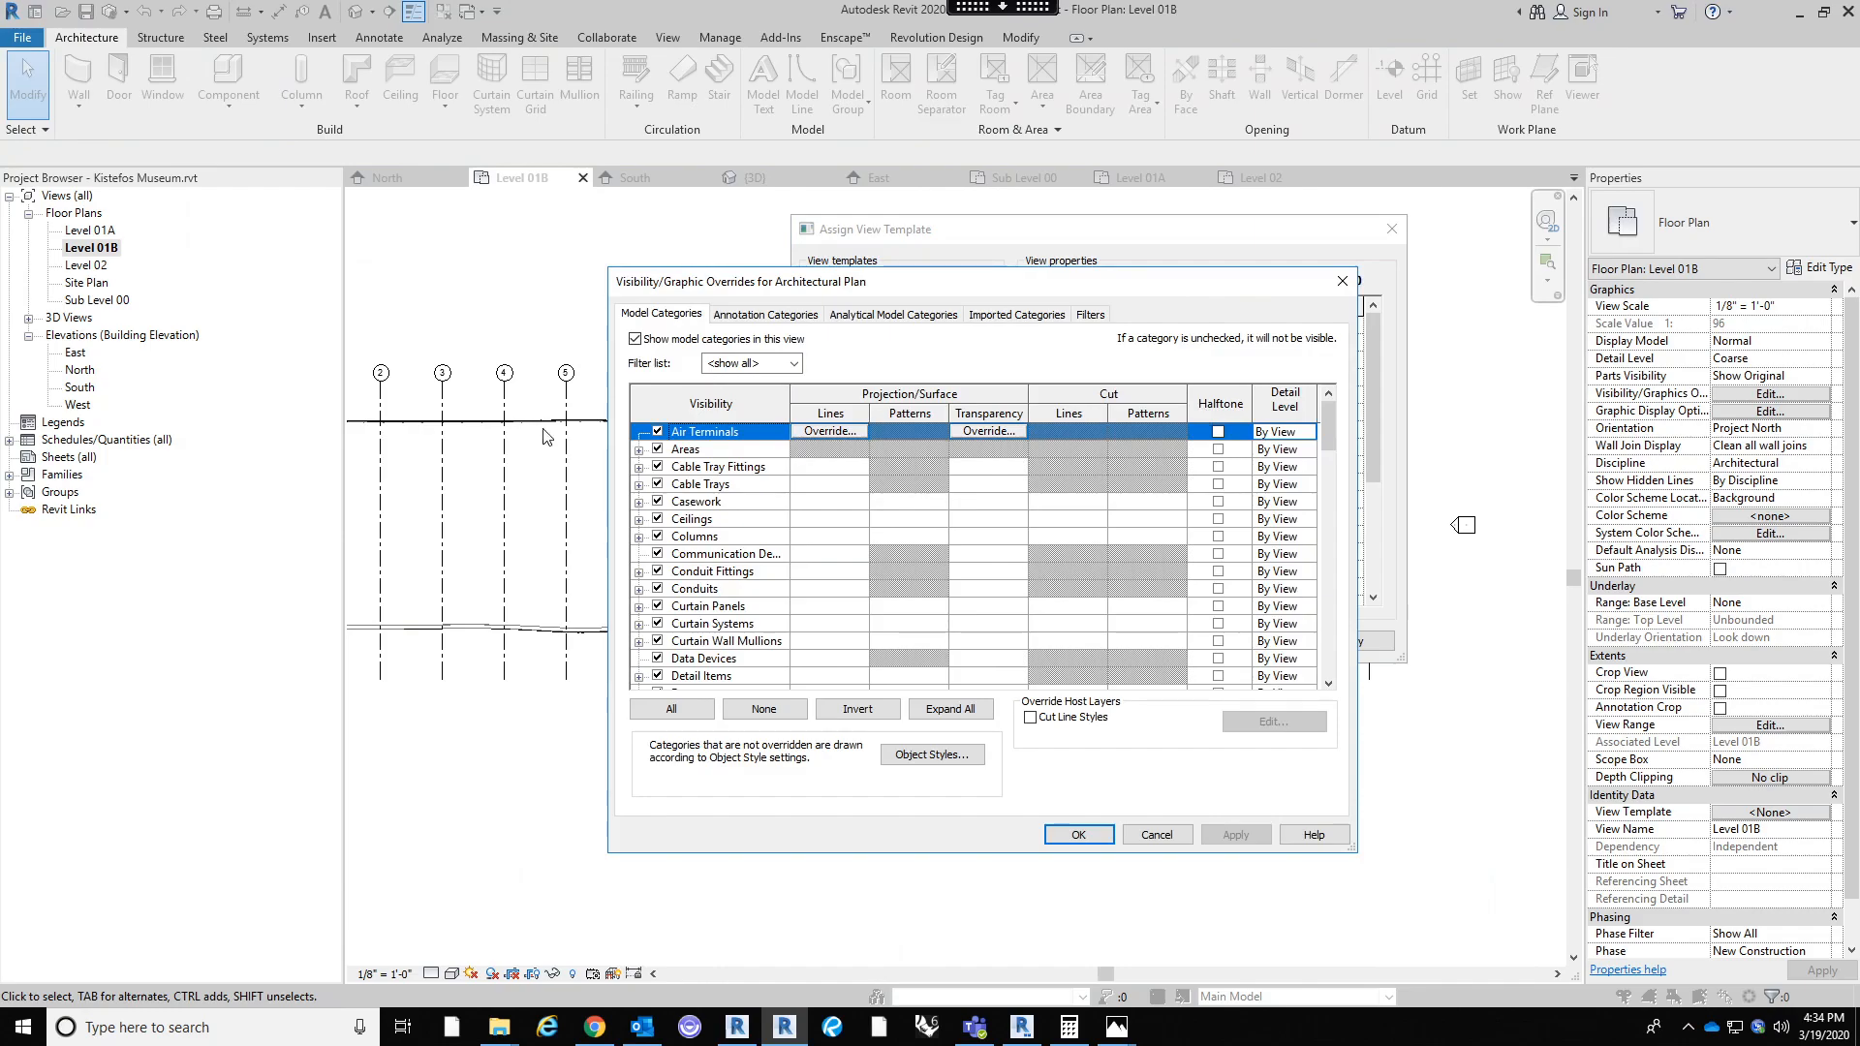
{"action": "left_click_drag", "start_coordinate": [1328, 436], "coordinate": [1328, 531]}
{"action": "left_click", "coordinate": [734, 571]}
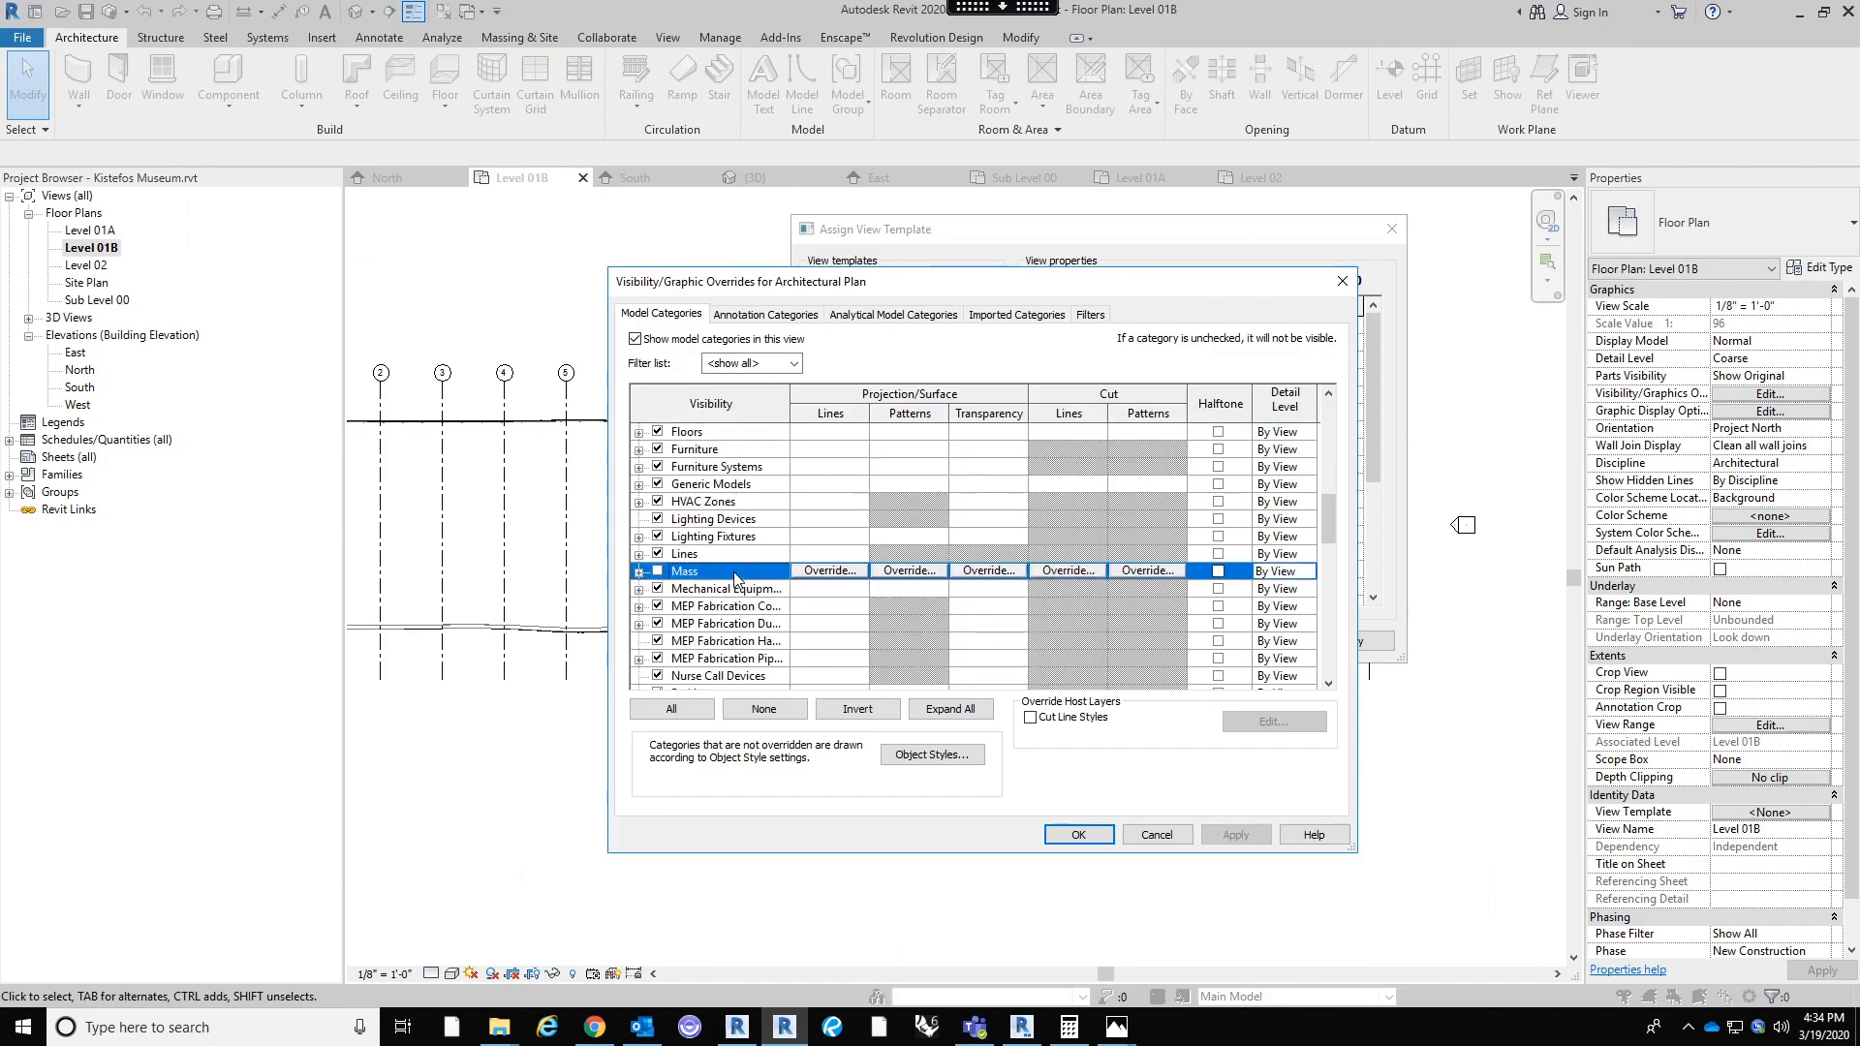
{"action": "left_click", "coordinate": [1078, 834]}
{"action": "left_click", "coordinate": [1197, 641]}
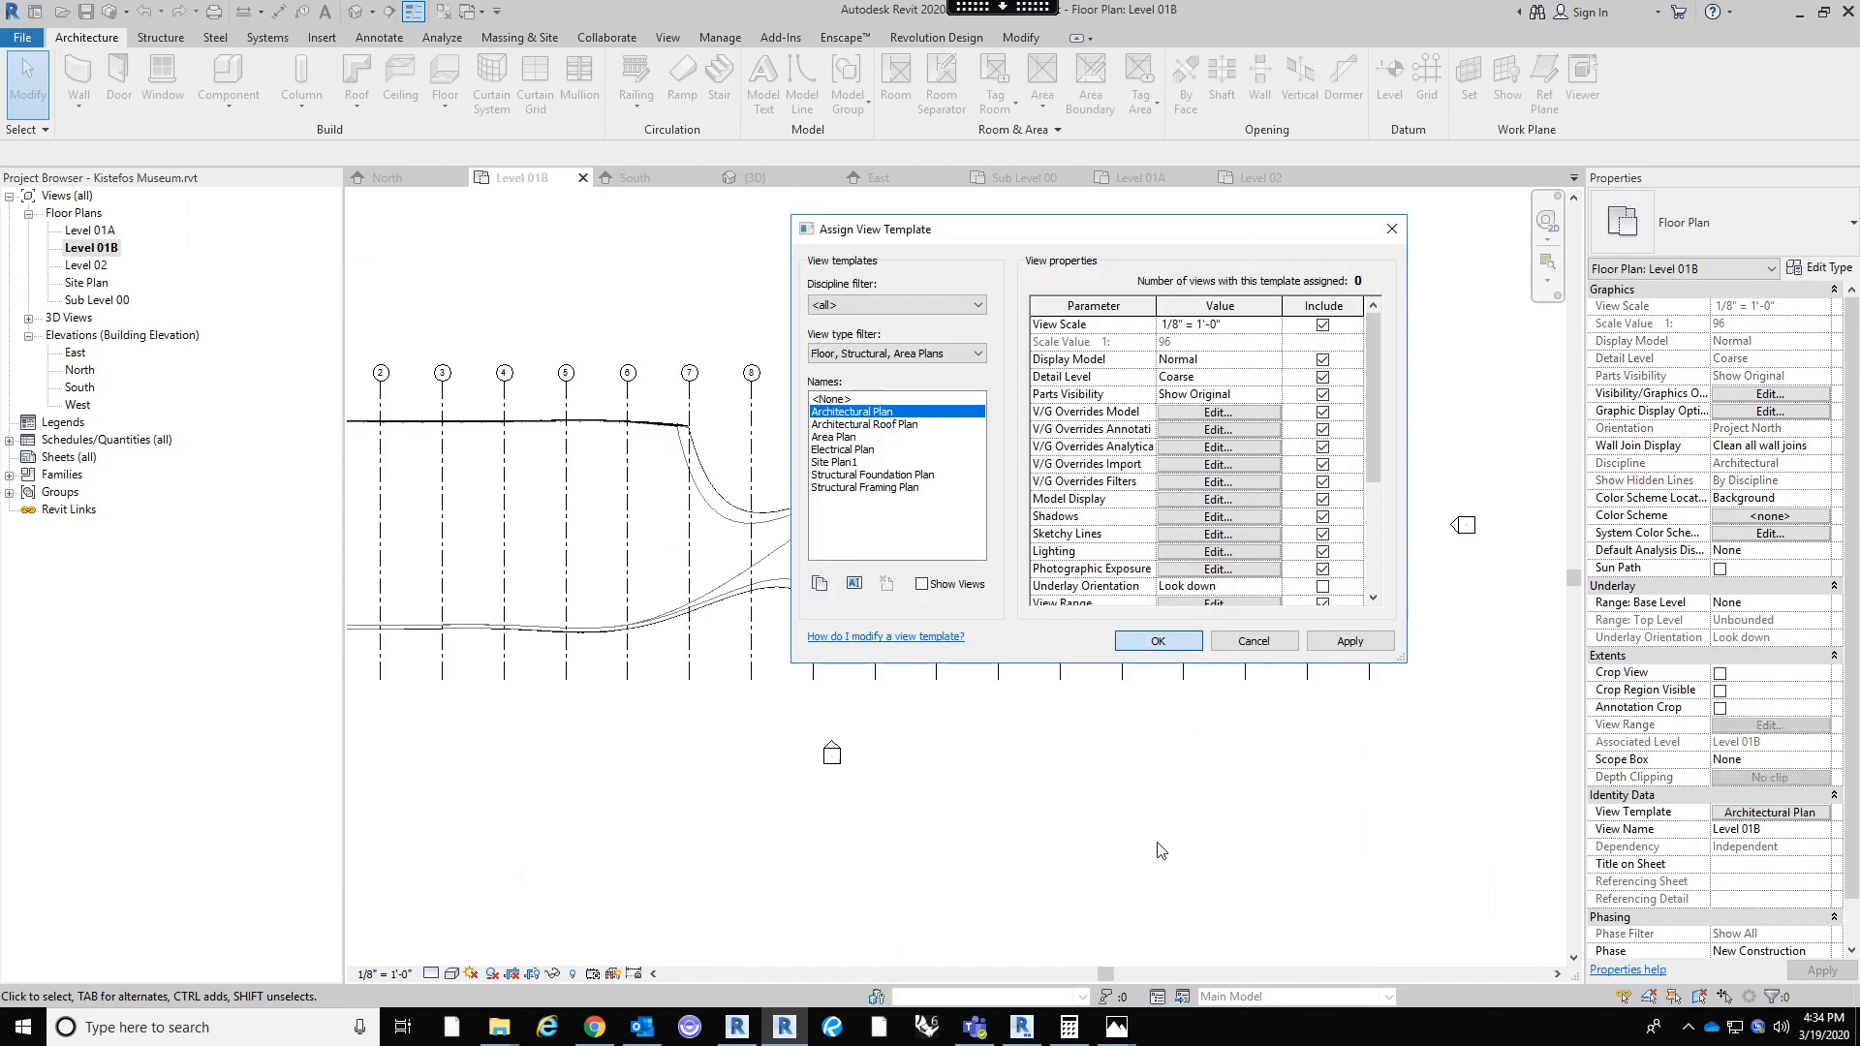
Identify the metal panel wall in the Level 01B plan by selecting it, and clear the selection
{"action": "middle_click_drag", "start_coordinate": [1027, 747], "coordinate": [1242, 773]}
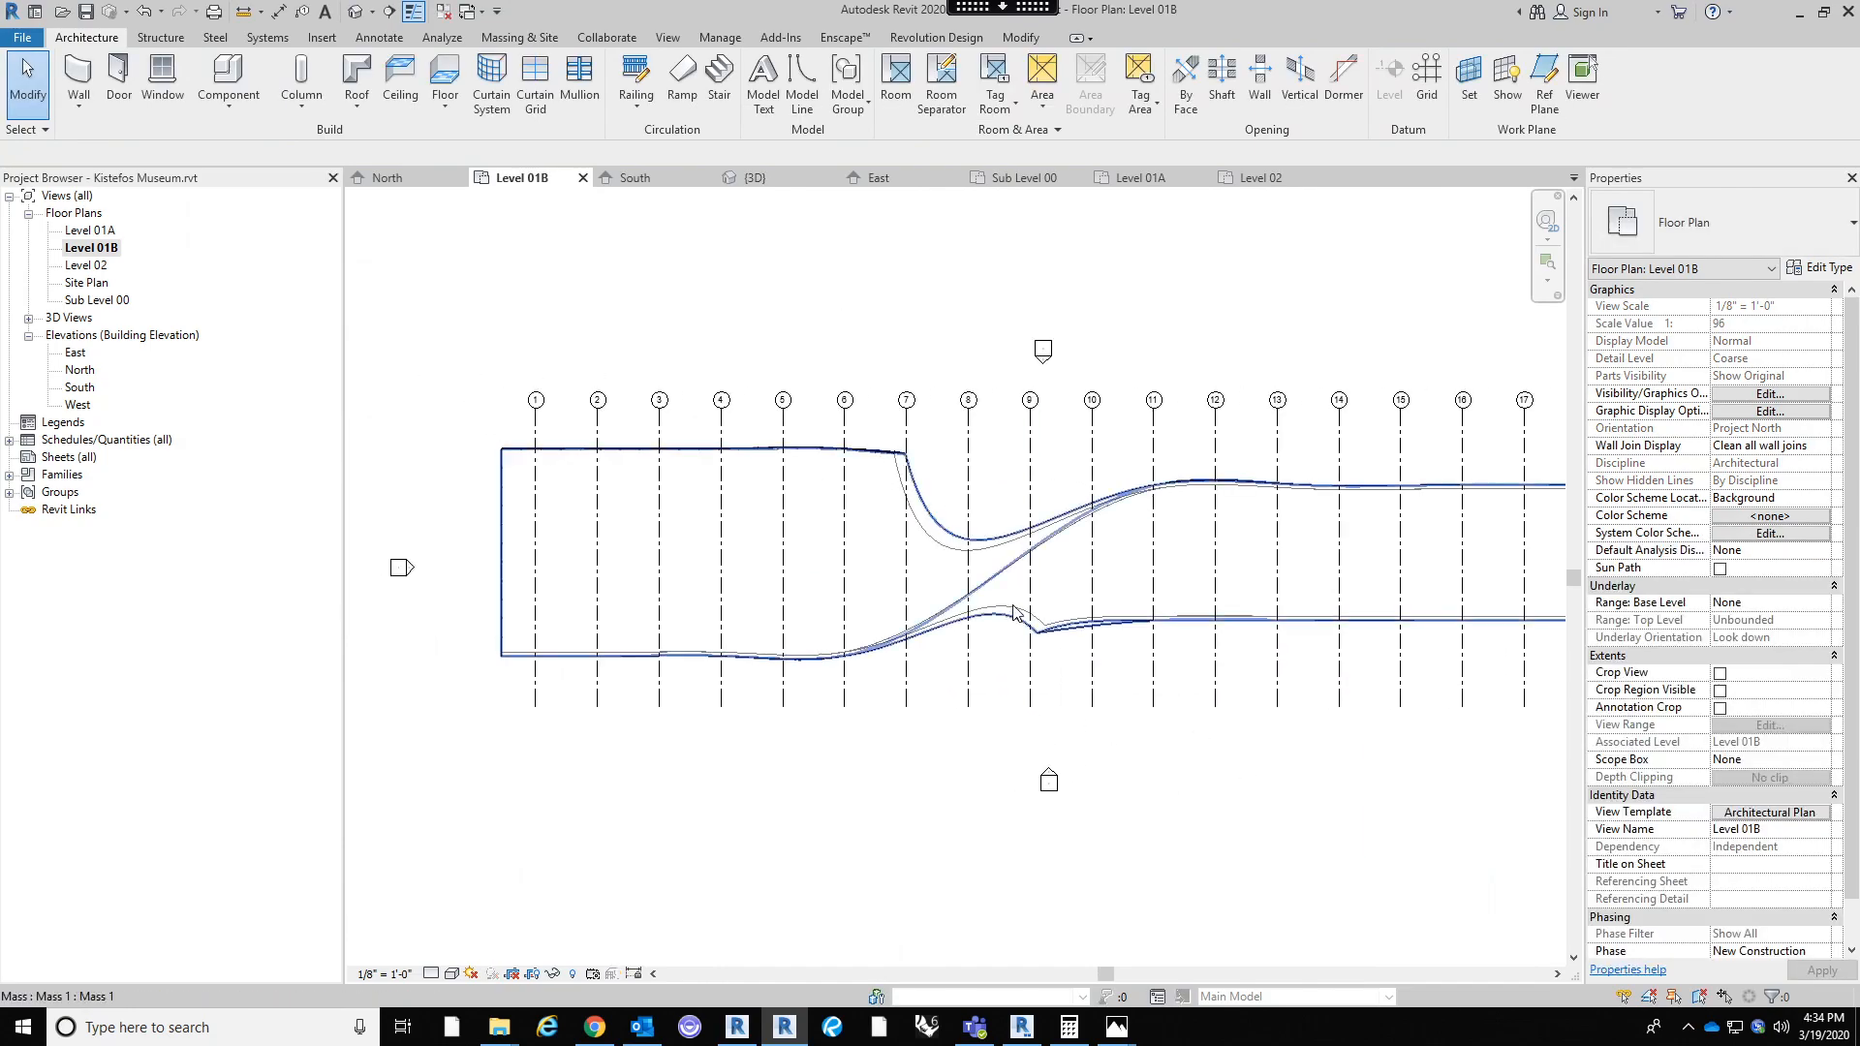
{"action": "scroll", "coordinate": [1011, 607], "scroll_direction": "up", "scroll_amount": 3}
{"action": "left_click", "coordinate": [1012, 607]}
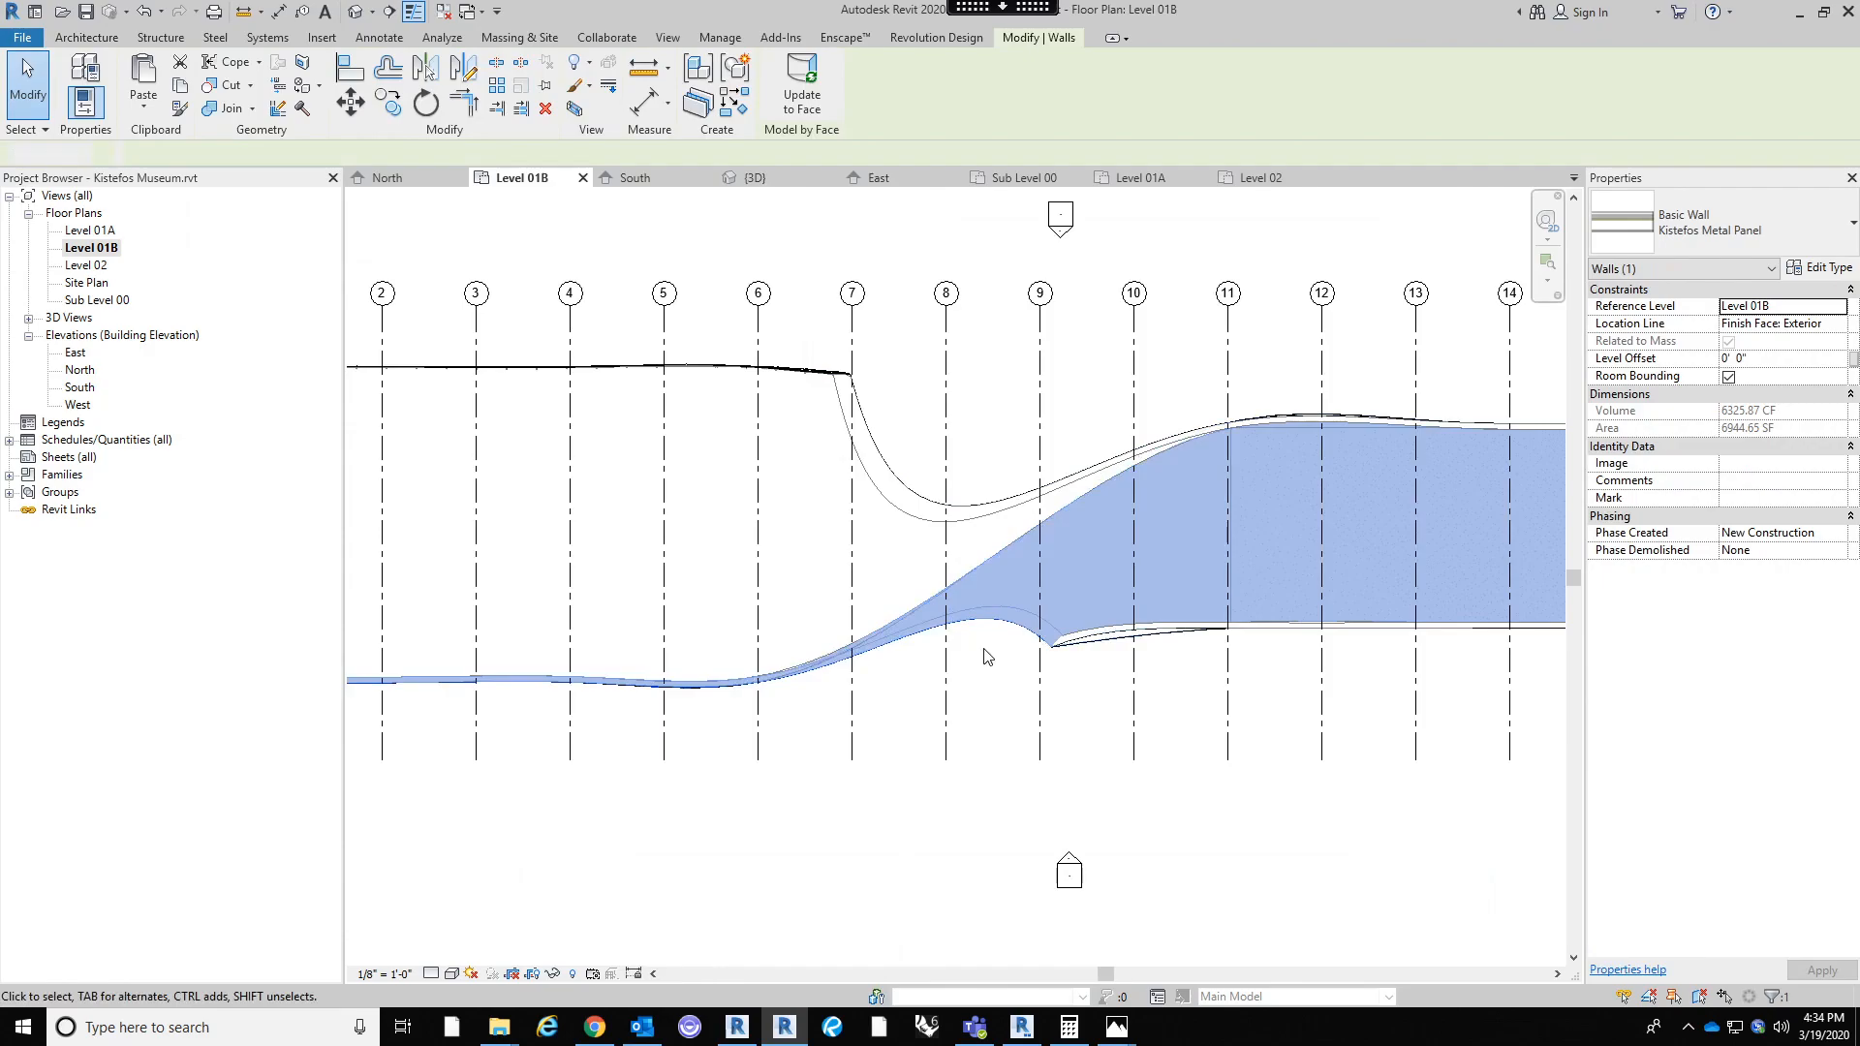
{"action": "left_click", "coordinate": [865, 759]}
Select the building mass in the Level 01B plan, check its options for hiding in the view, and clear the selection
{"action": "left_click", "coordinate": [1015, 634]}
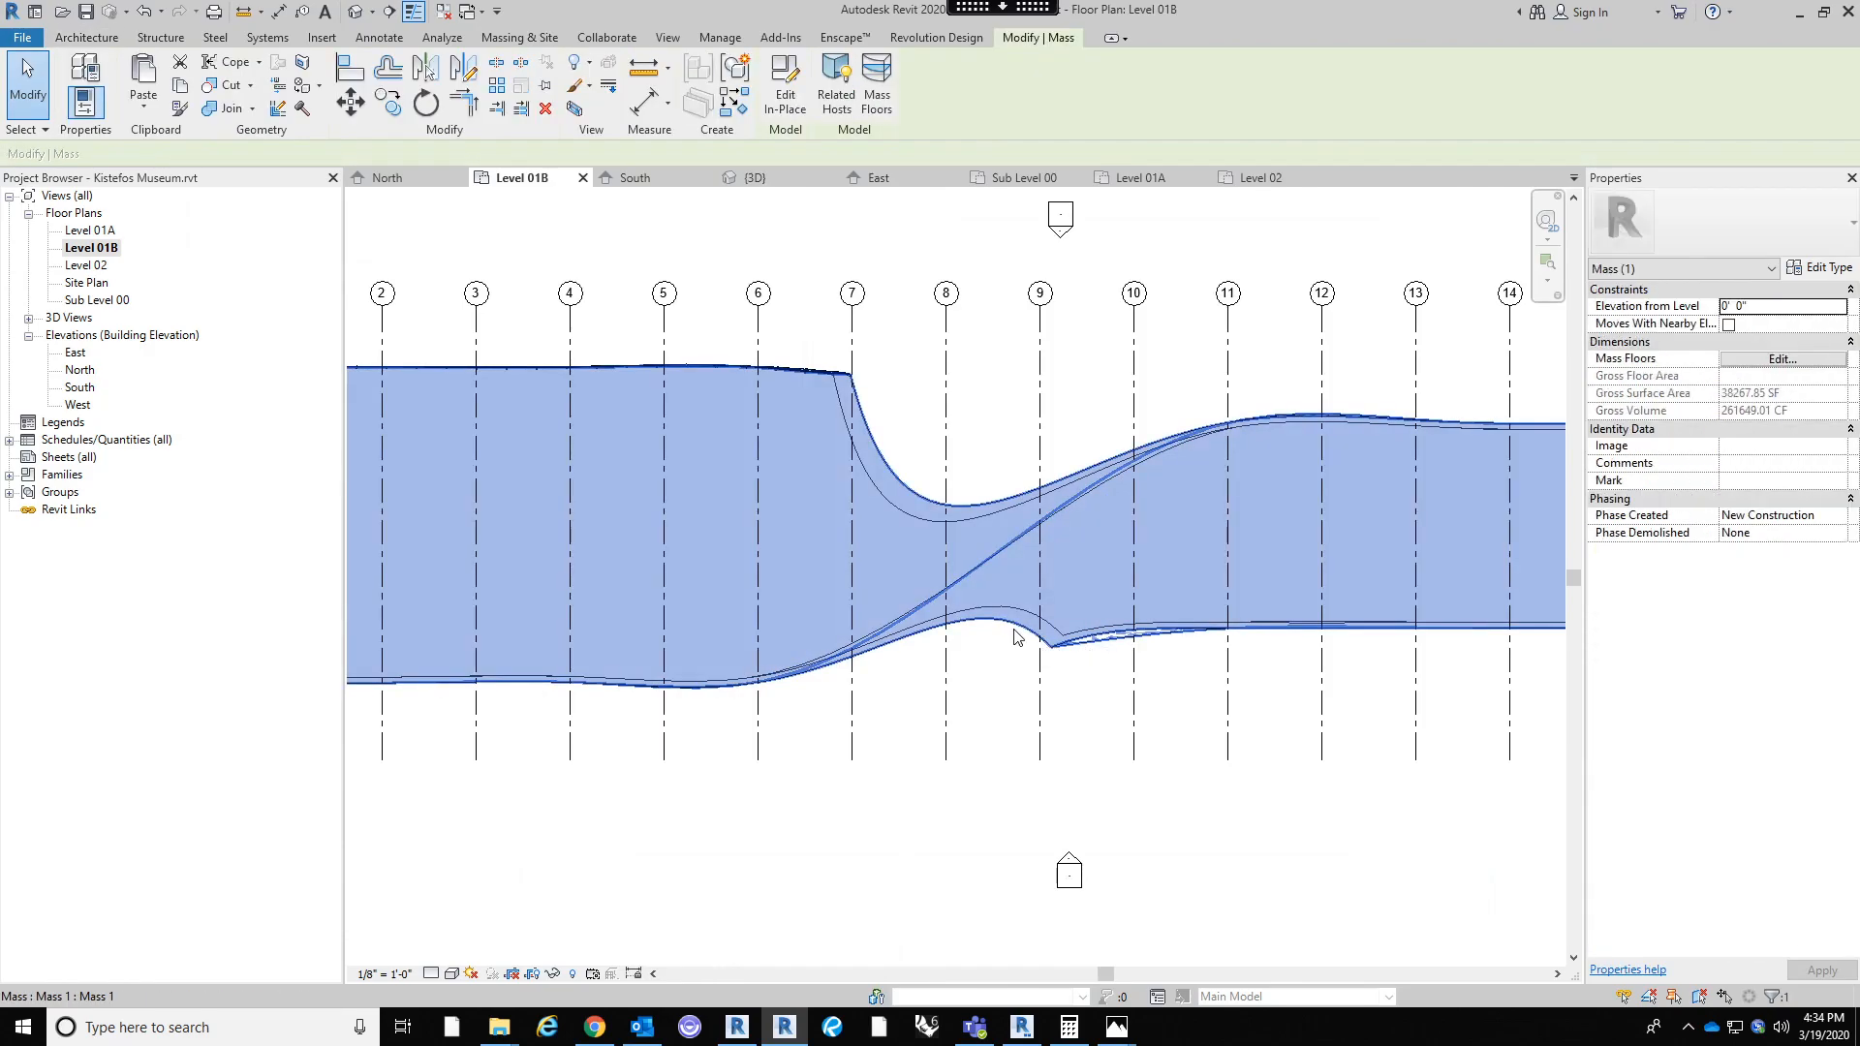
{"action": "right_click", "coordinate": [1015, 635]}
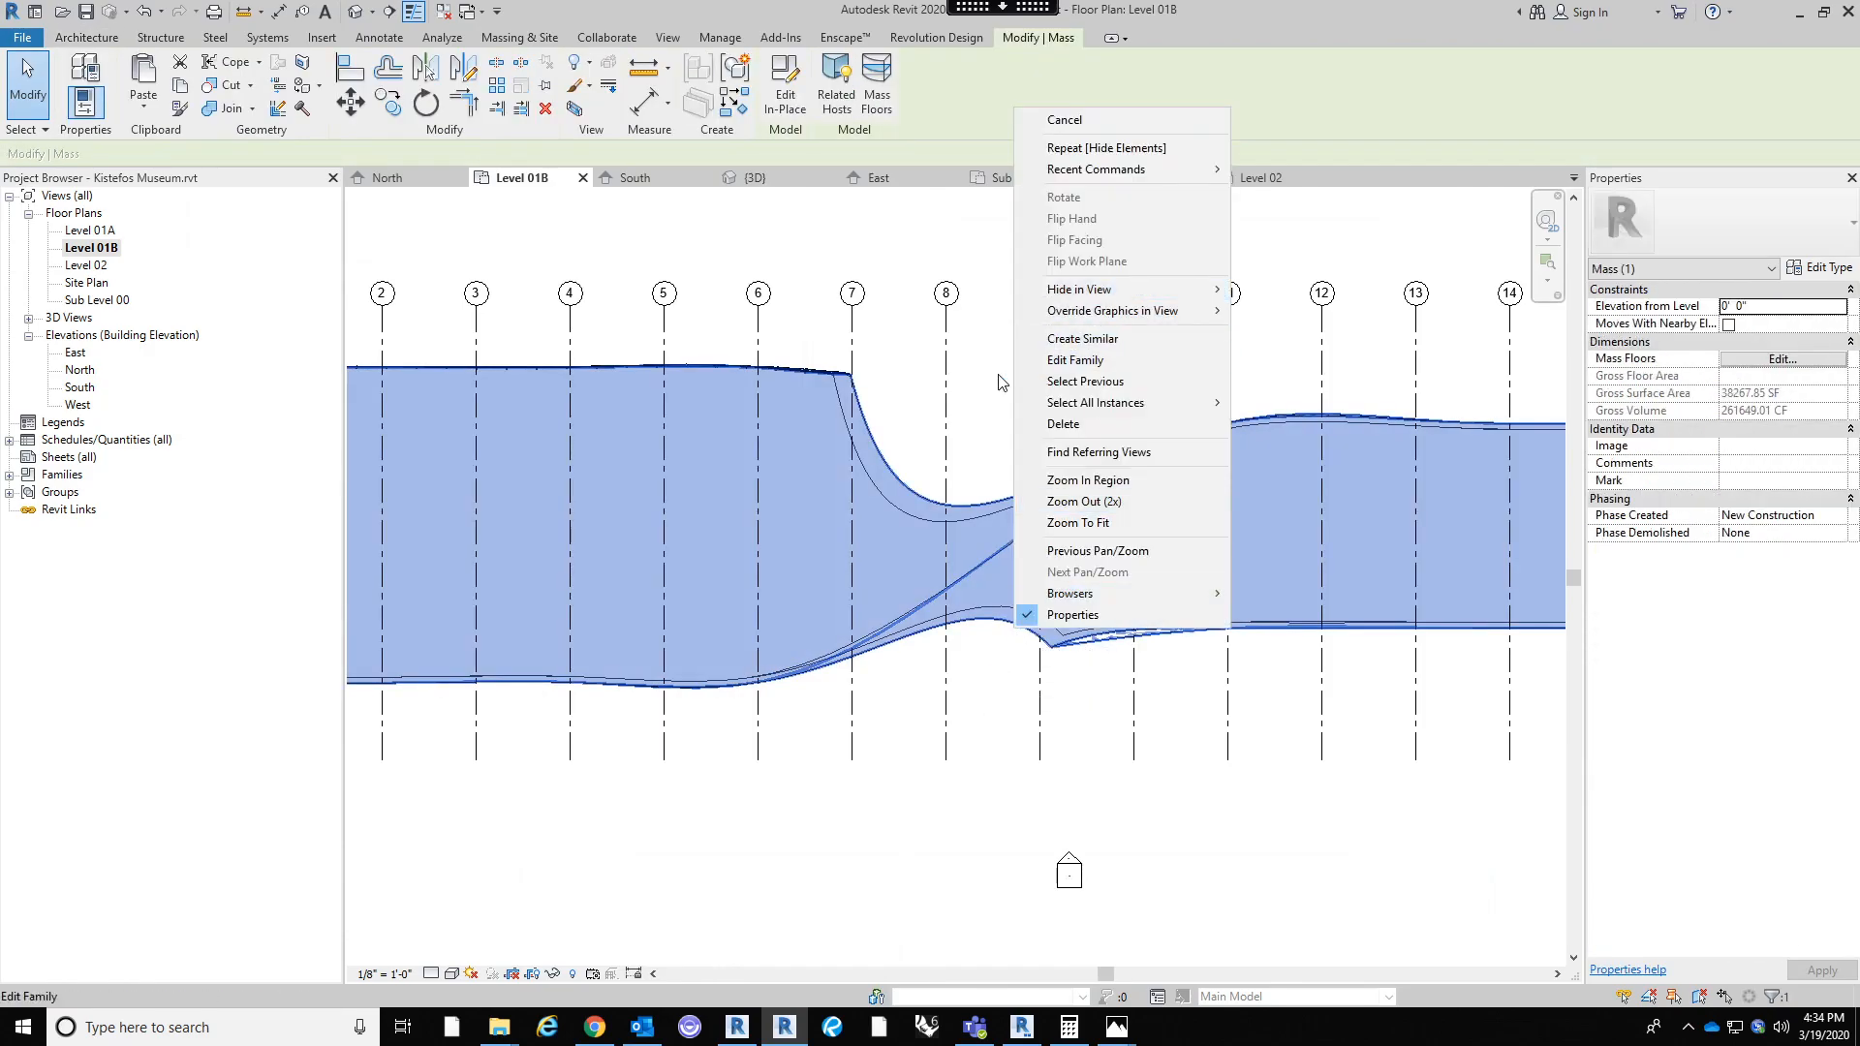
{"action": "mouse_move", "coordinate": [1124, 289]}
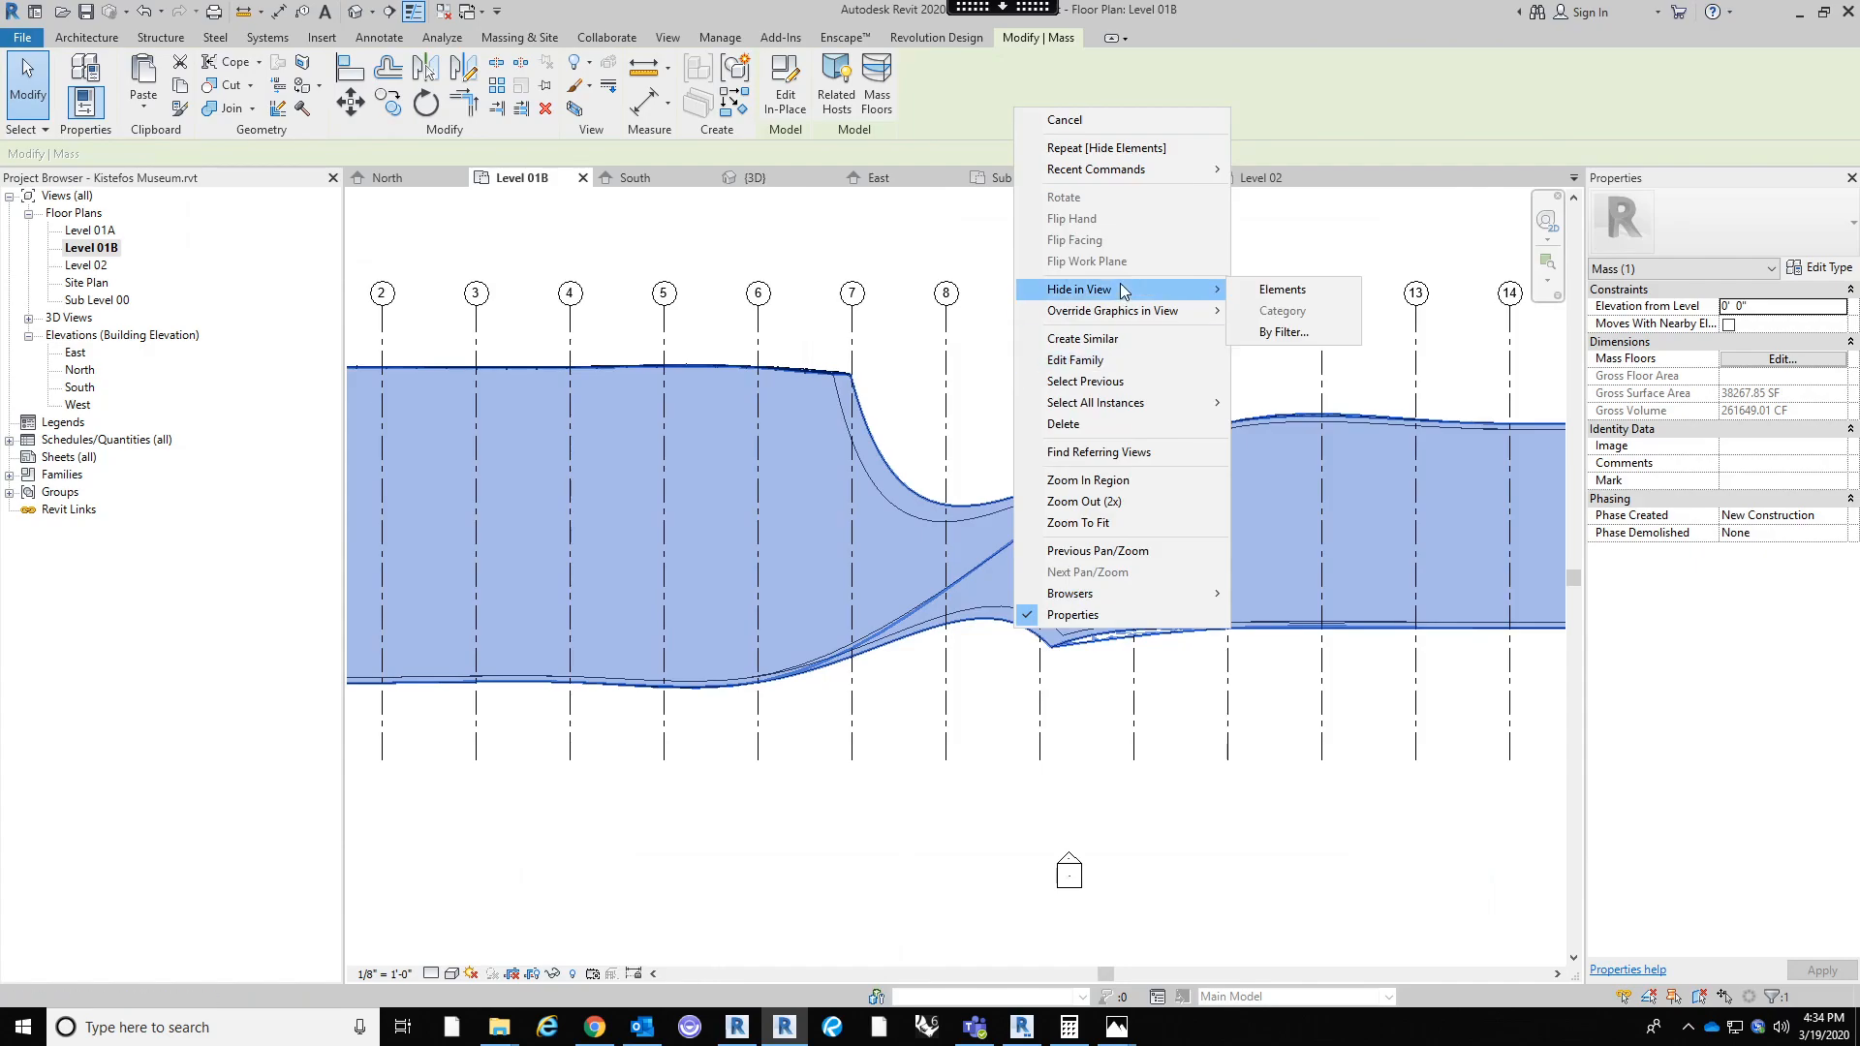
{"action": "left_click", "coordinate": [987, 288]}
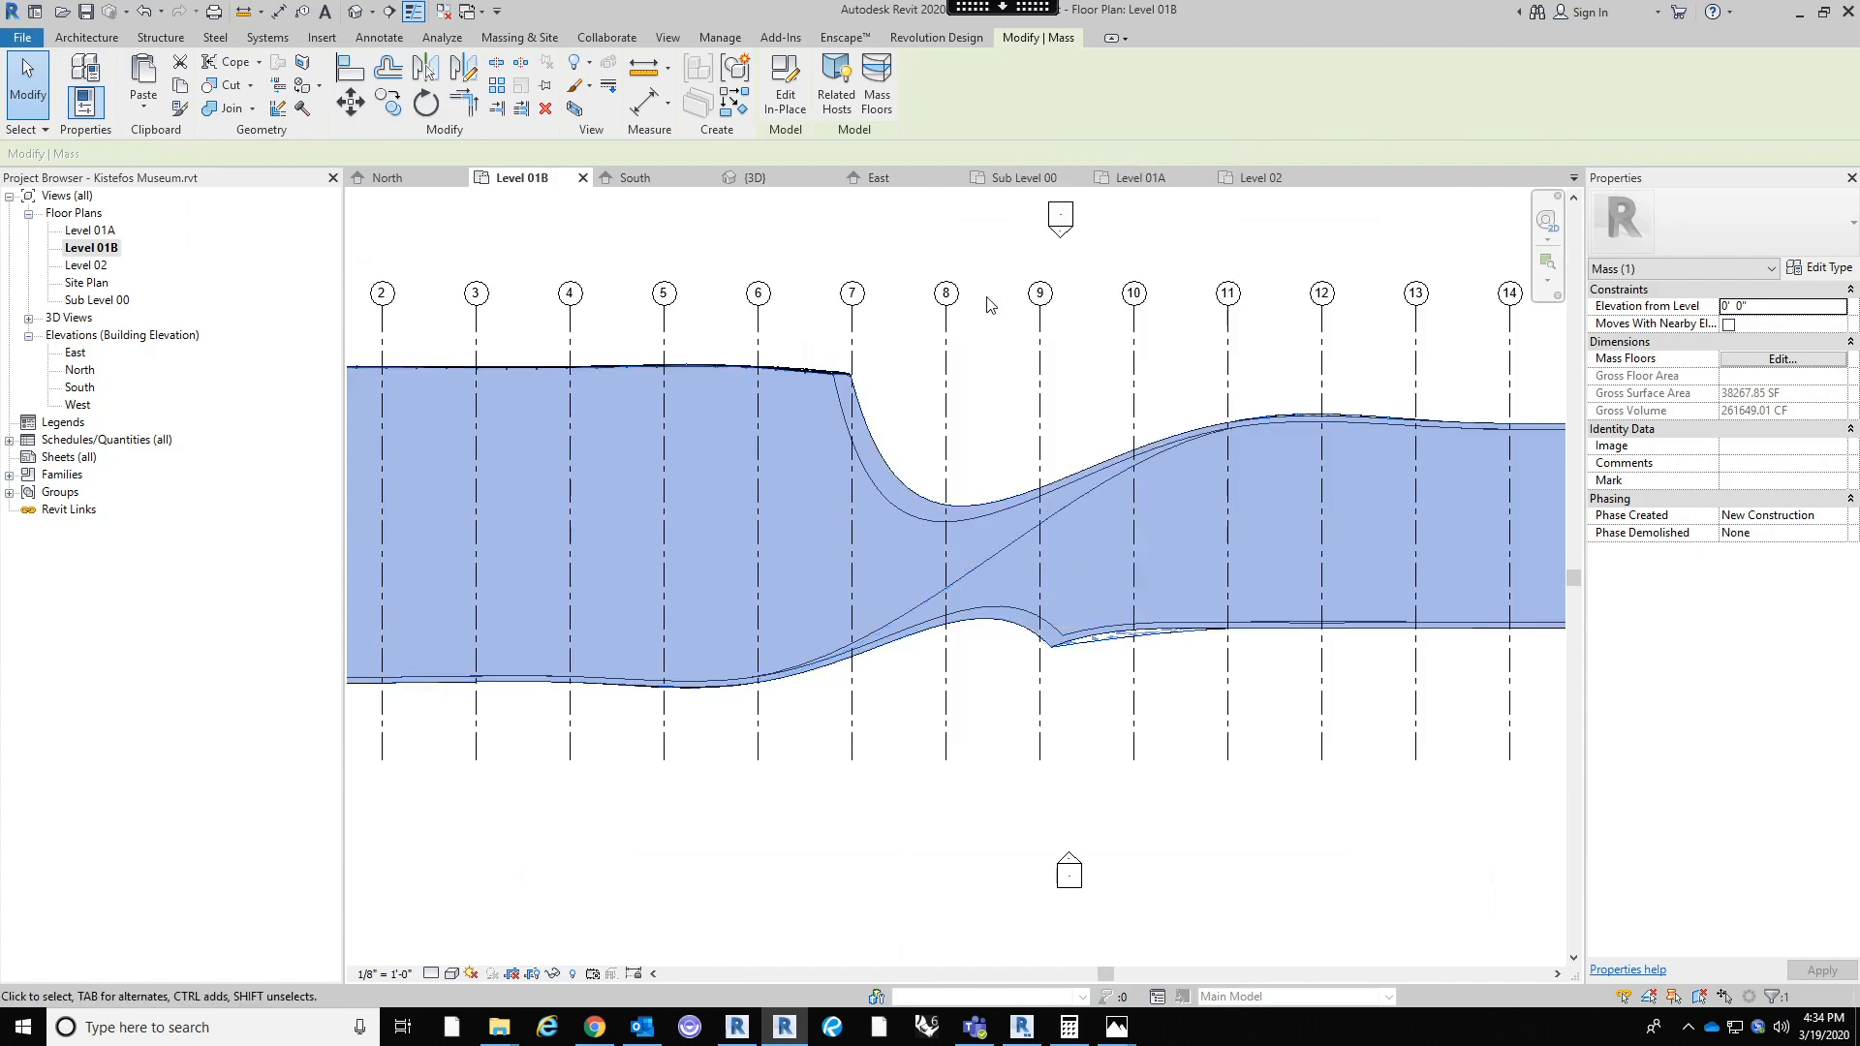
{"action": "middle_click_drag", "start_coordinate": [1009, 370], "coordinate": [1000, 470]}
{"action": "scroll", "coordinate": [993, 523], "scroll_direction": "down", "scroll_amount": 2}
{"action": "left_click", "coordinate": [1168, 885]}
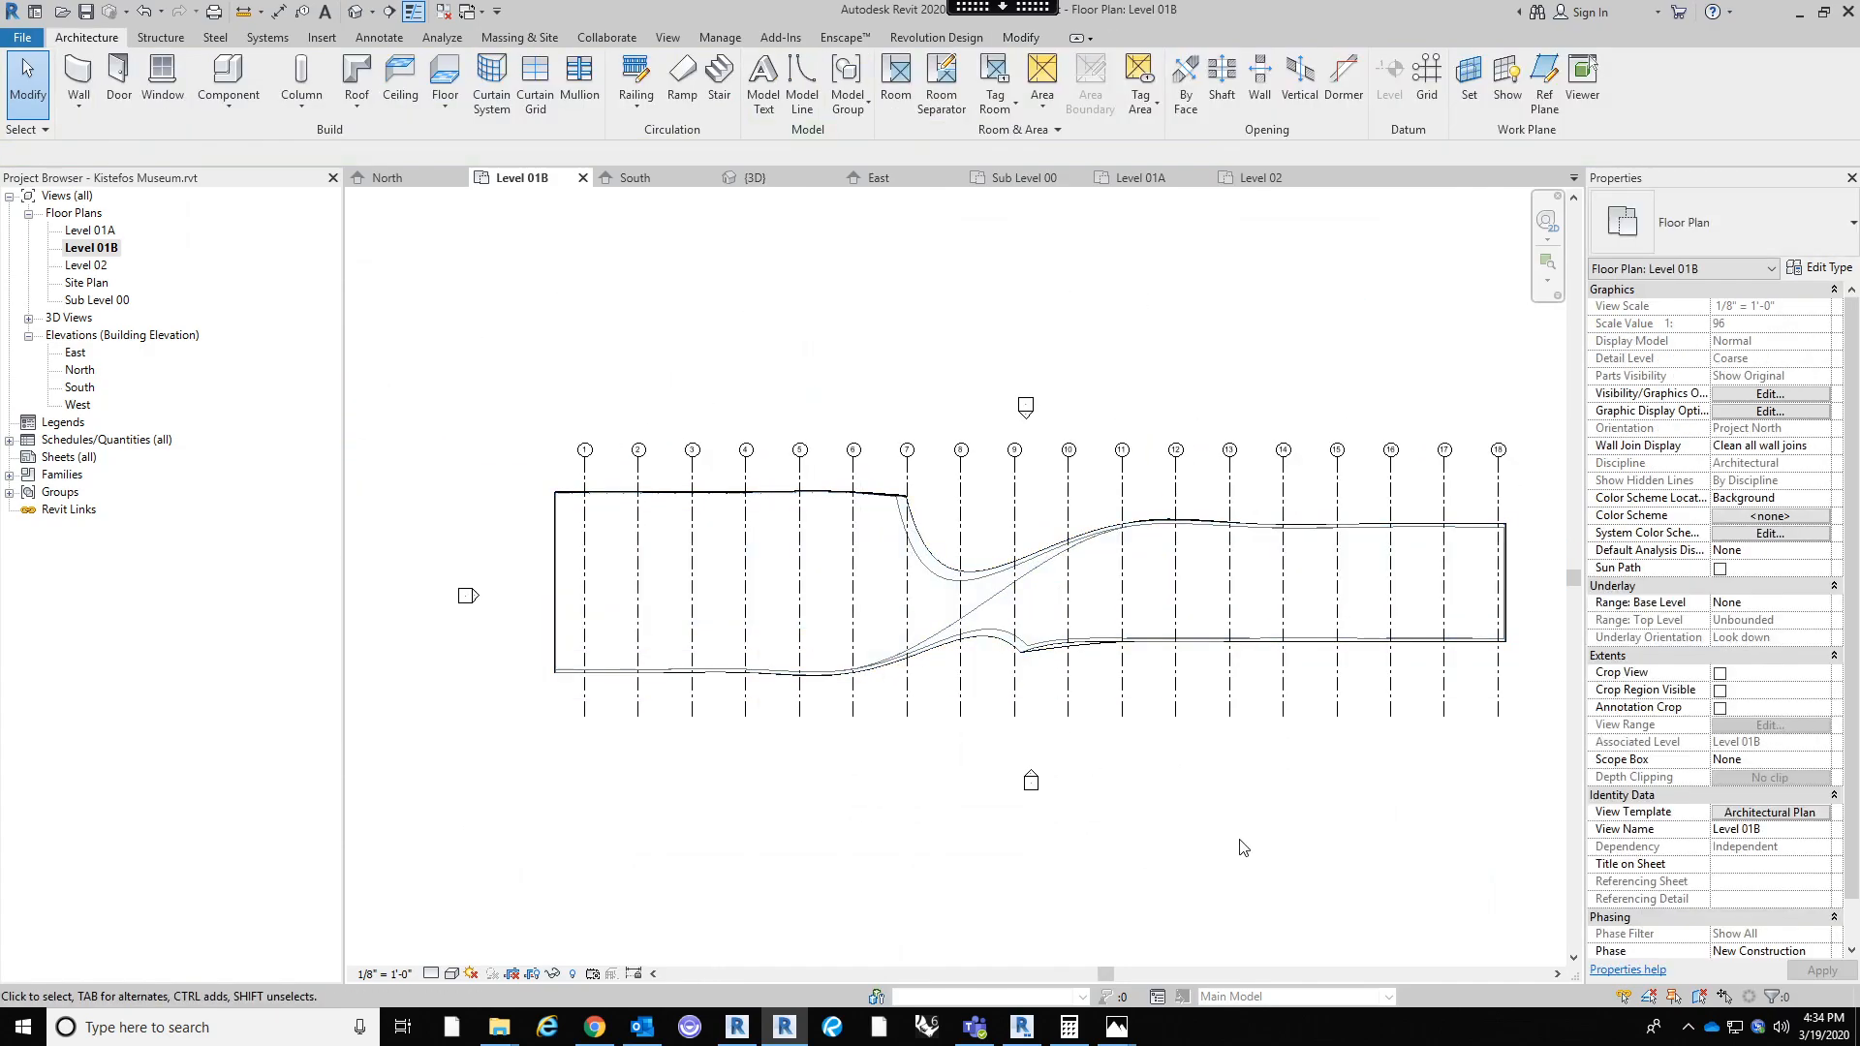
{"action": "middle_click_drag", "start_coordinate": [1245, 845], "coordinate": [1092, 847]}
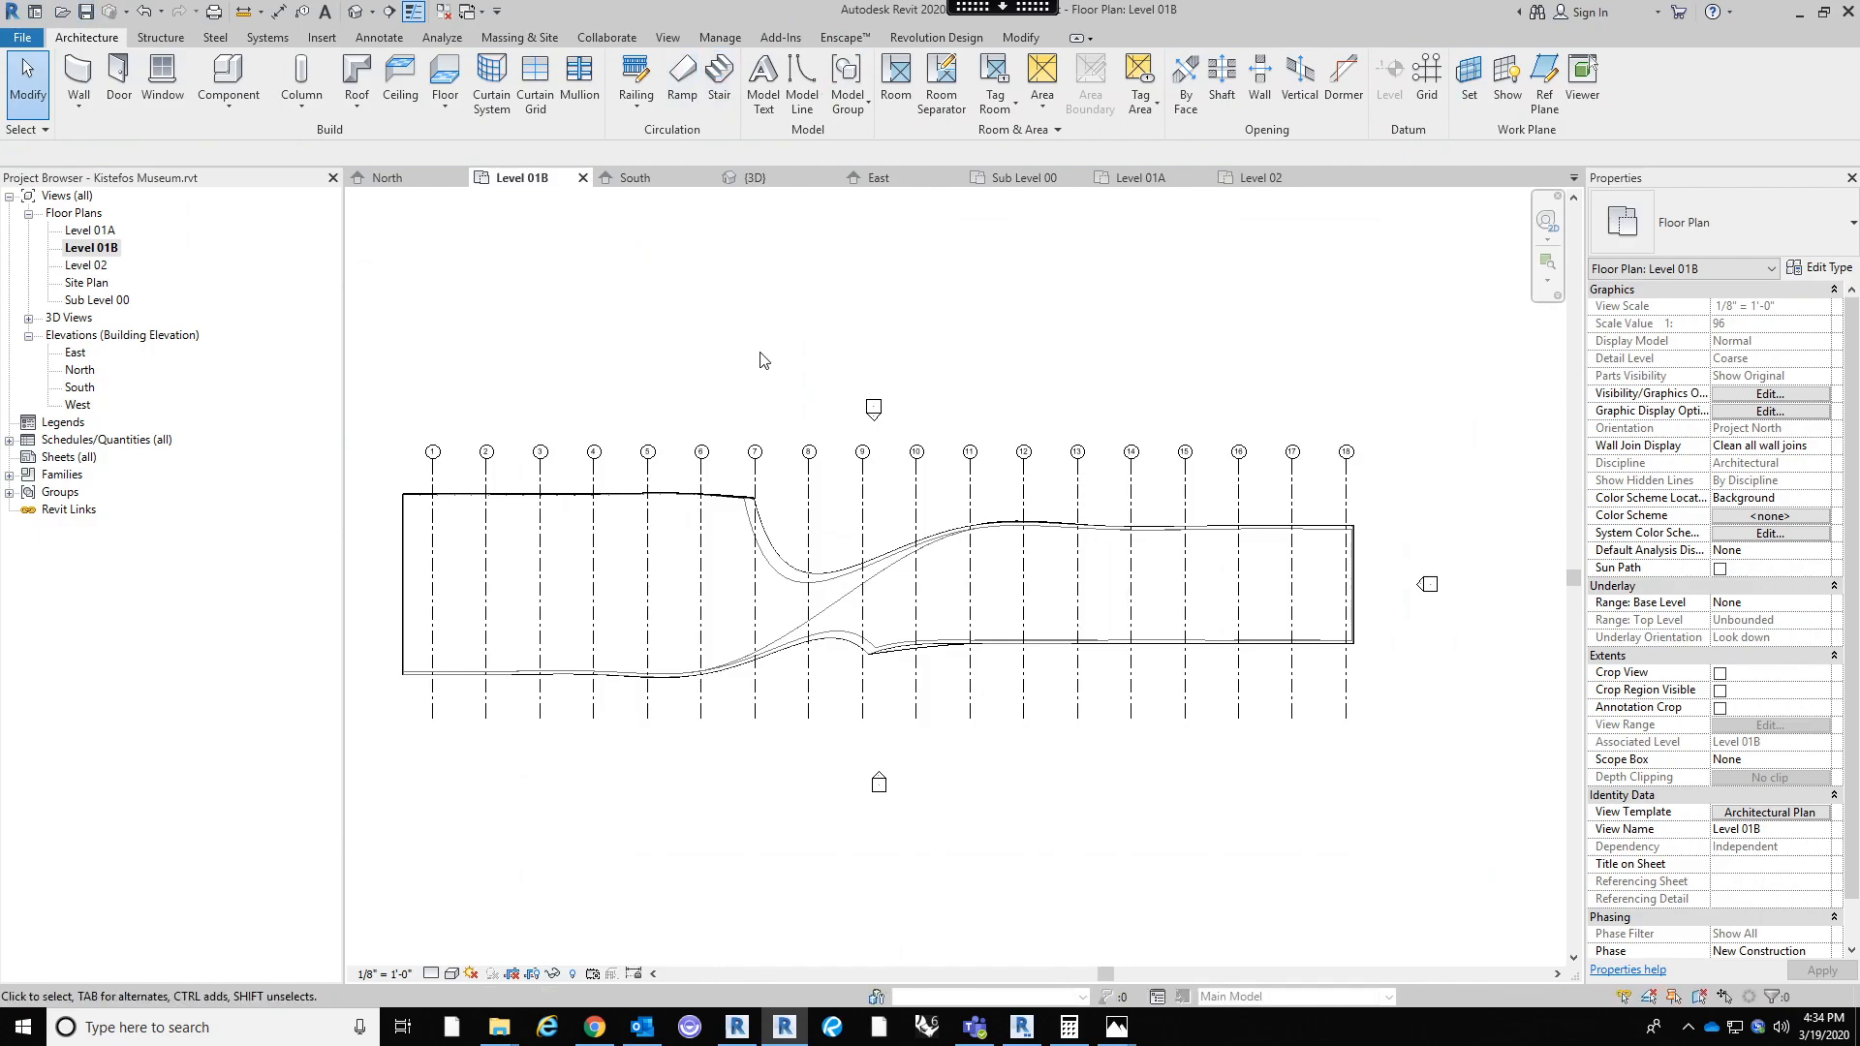
Close all inactive views and the project itself, and reopen the Kistefos Museum model from the recent files
{"action": "left_click", "coordinate": [671, 38]}
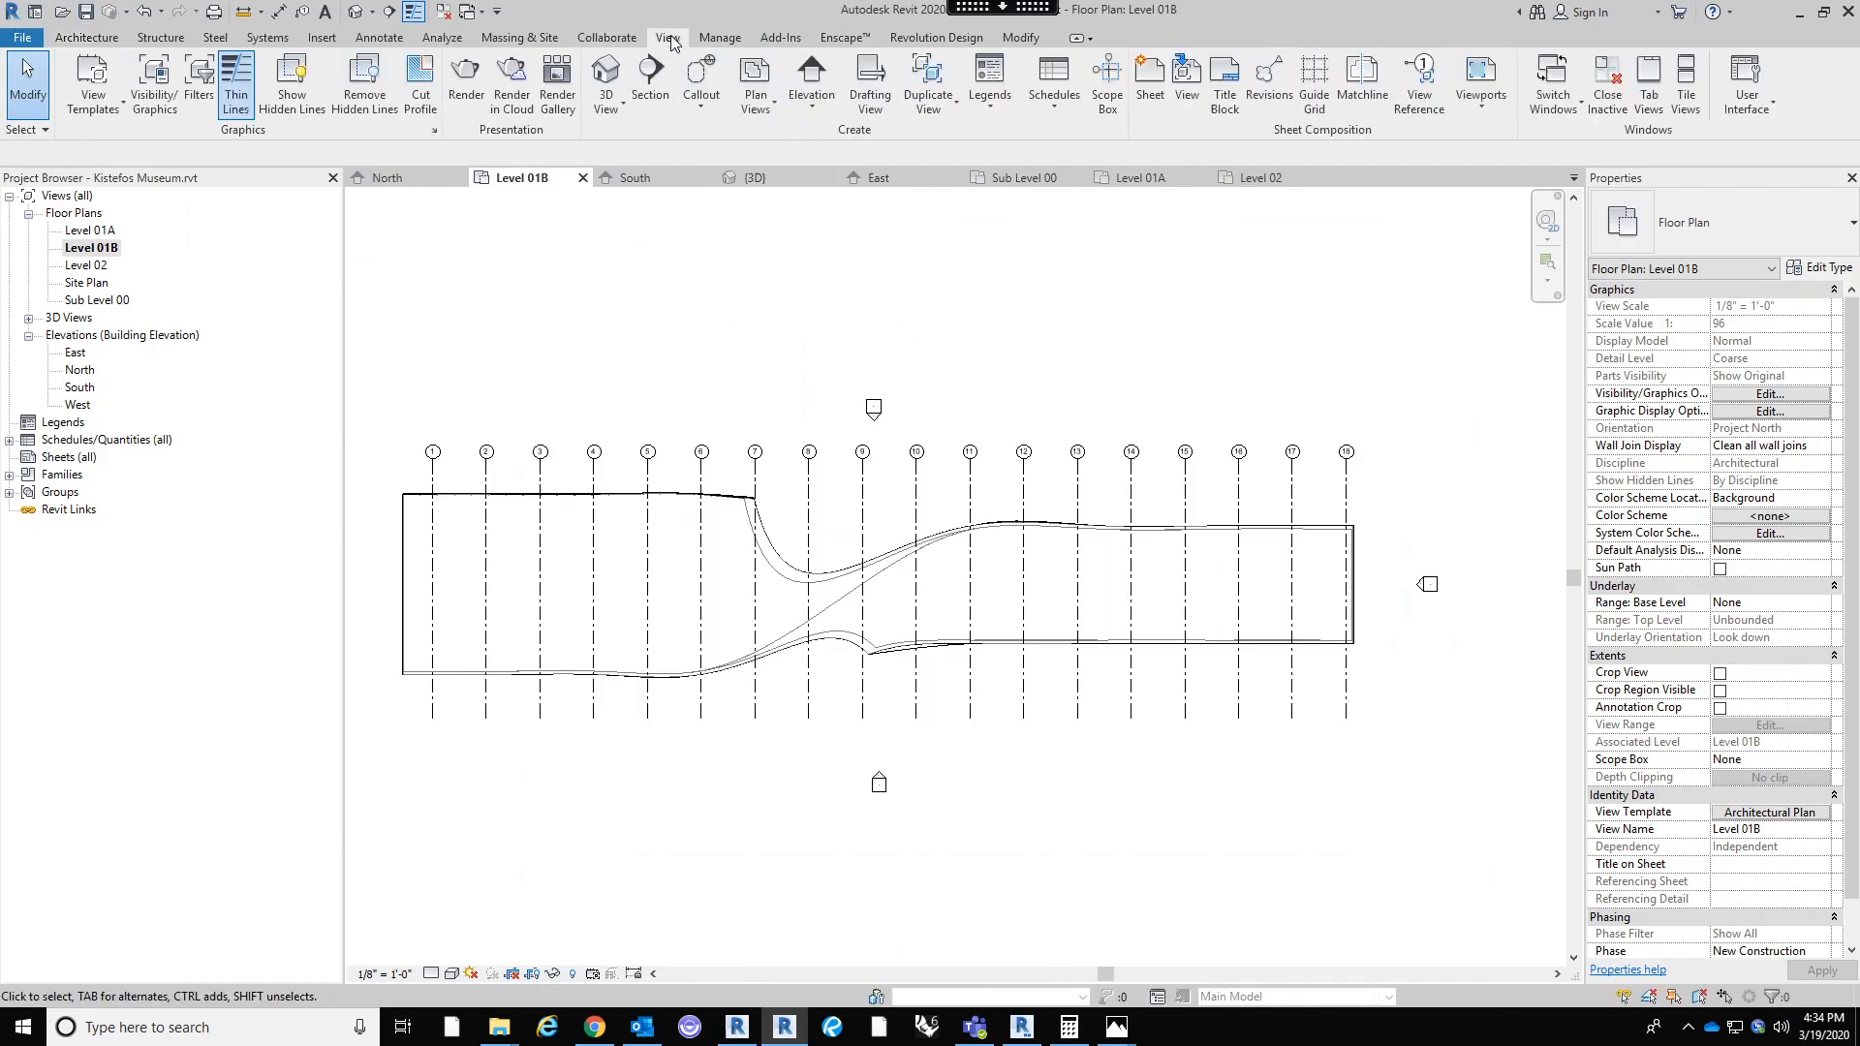
{"action": "left_click", "coordinate": [1605, 101]}
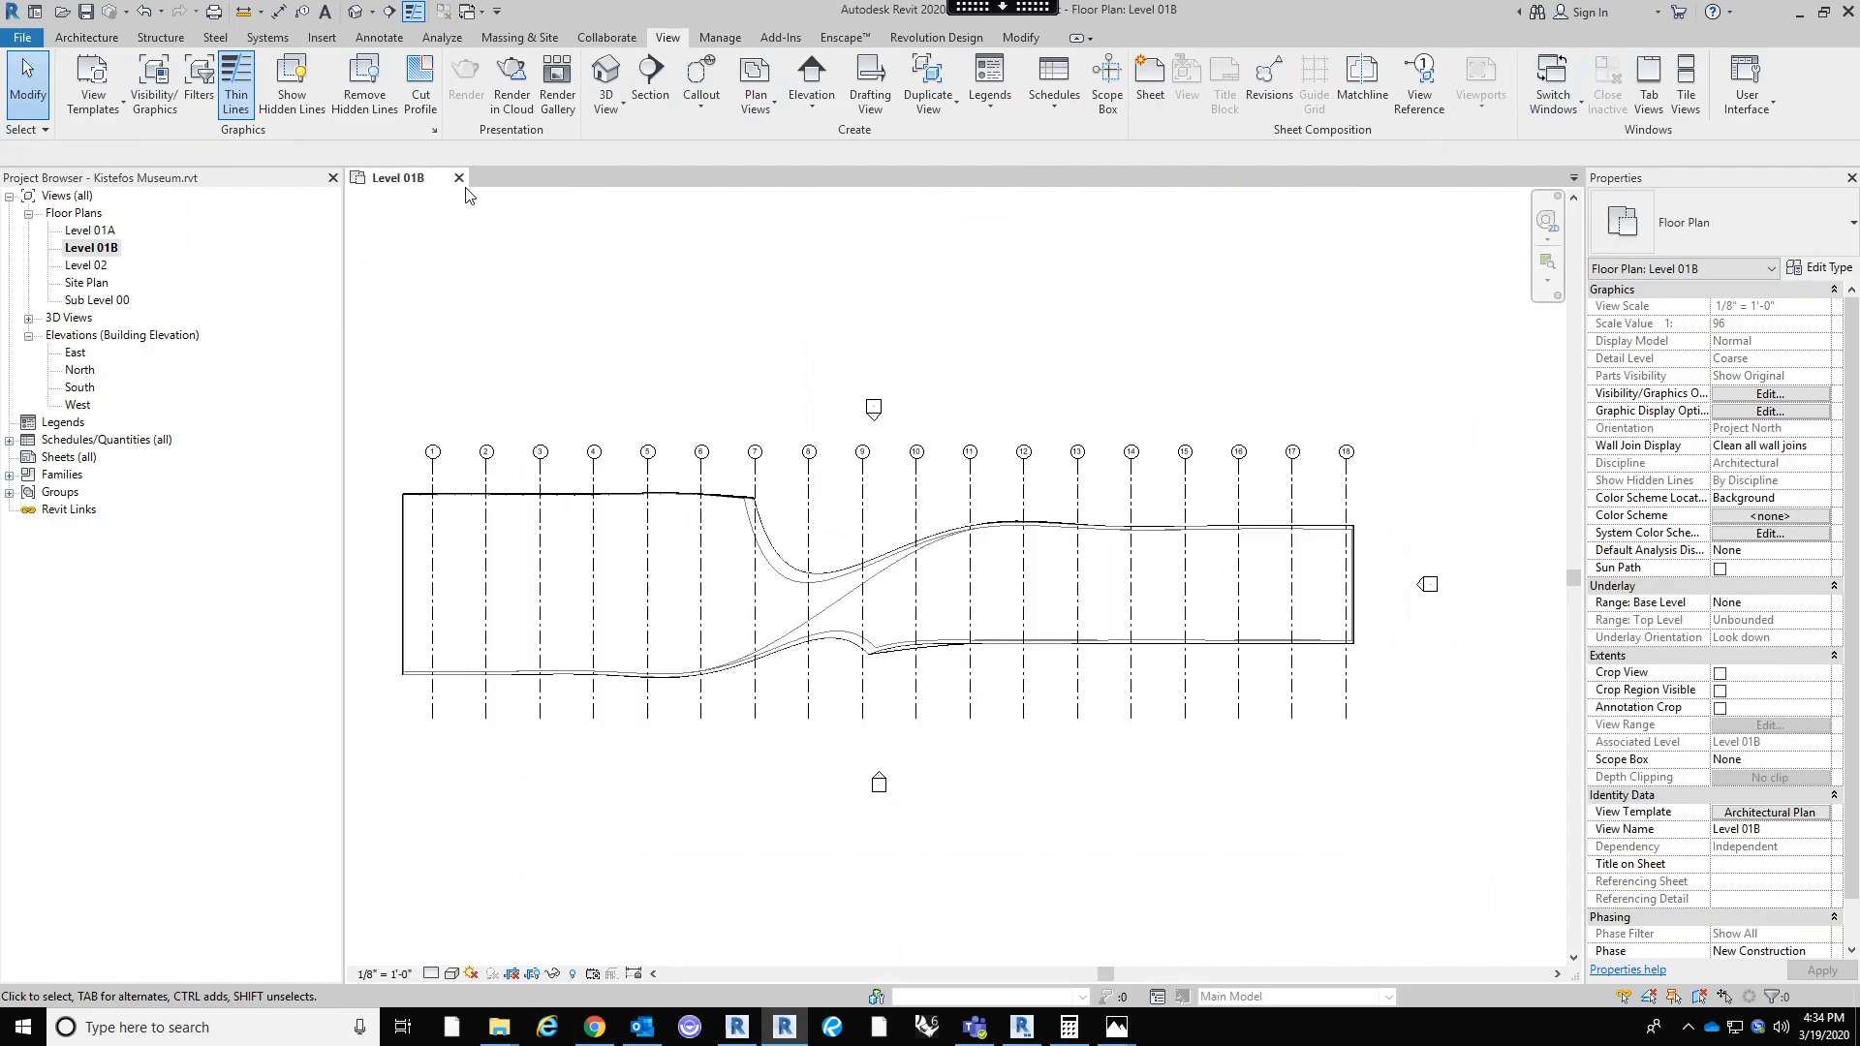
{"action": "left_click", "coordinate": [459, 178]}
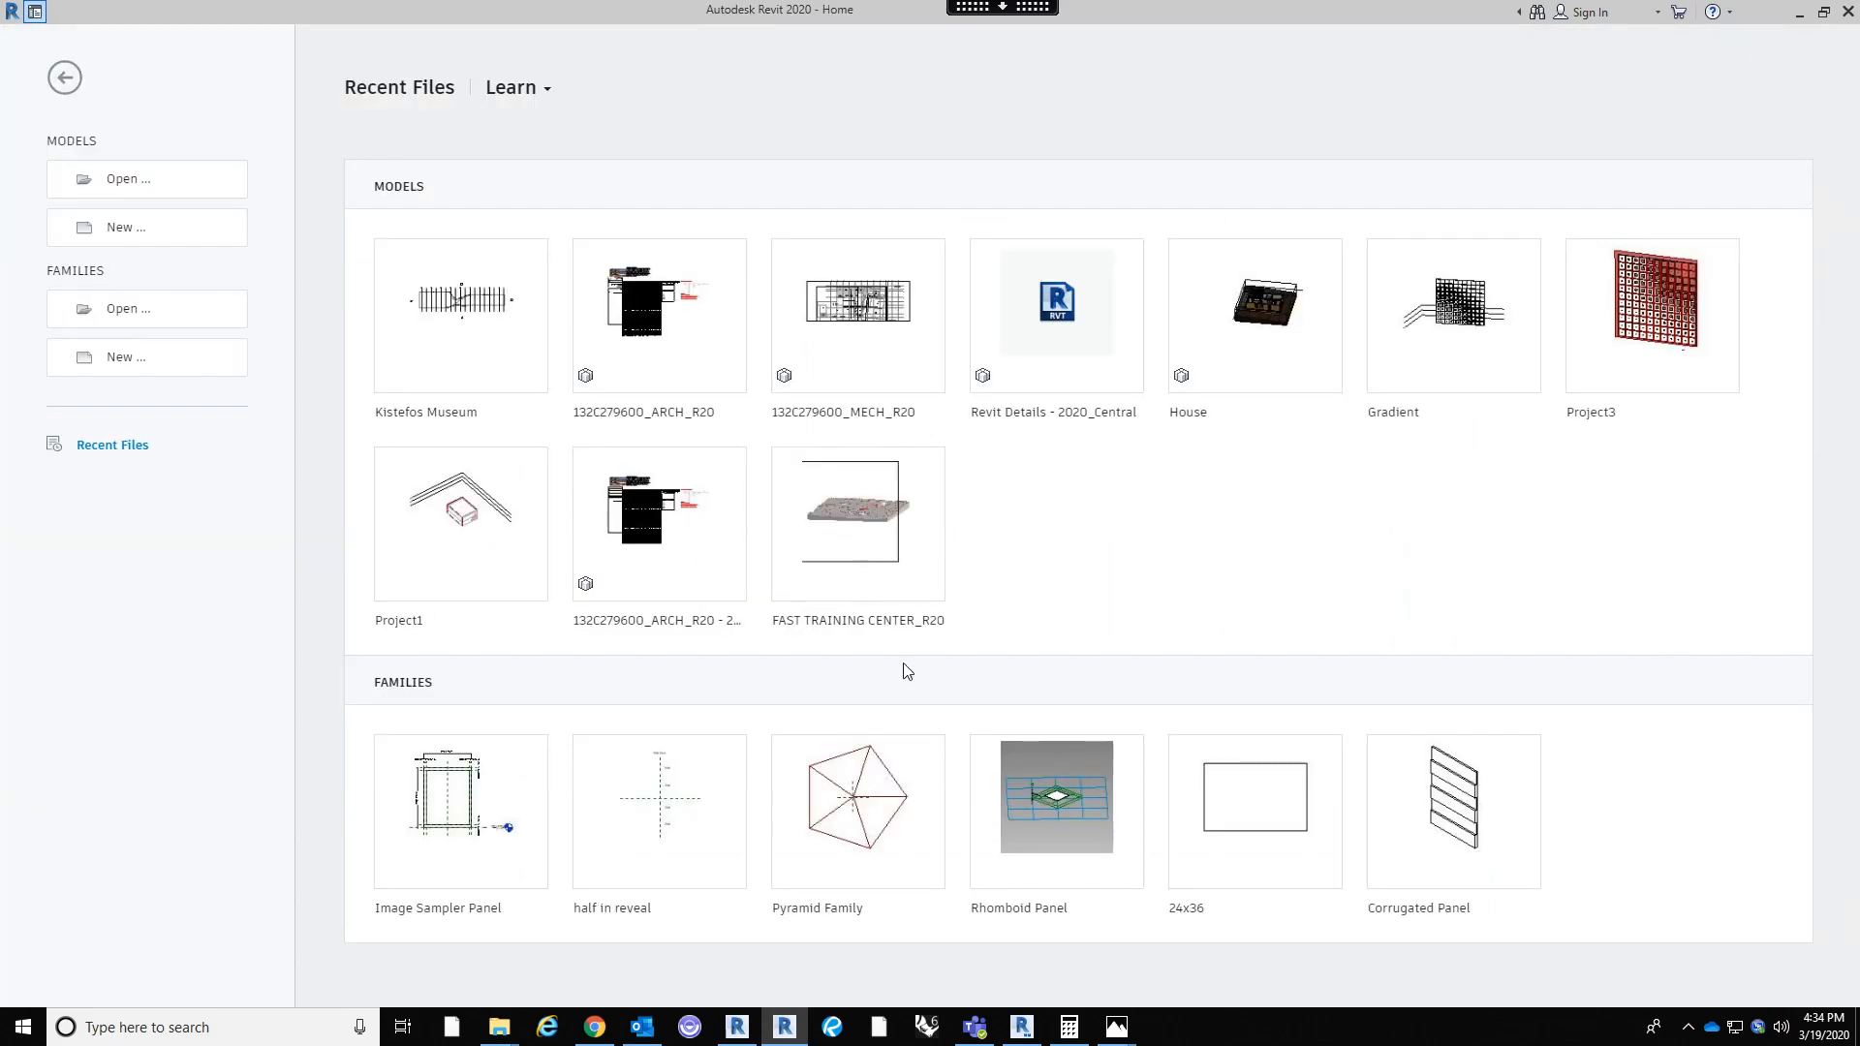
{"action": "left_click", "coordinate": [415, 335]}
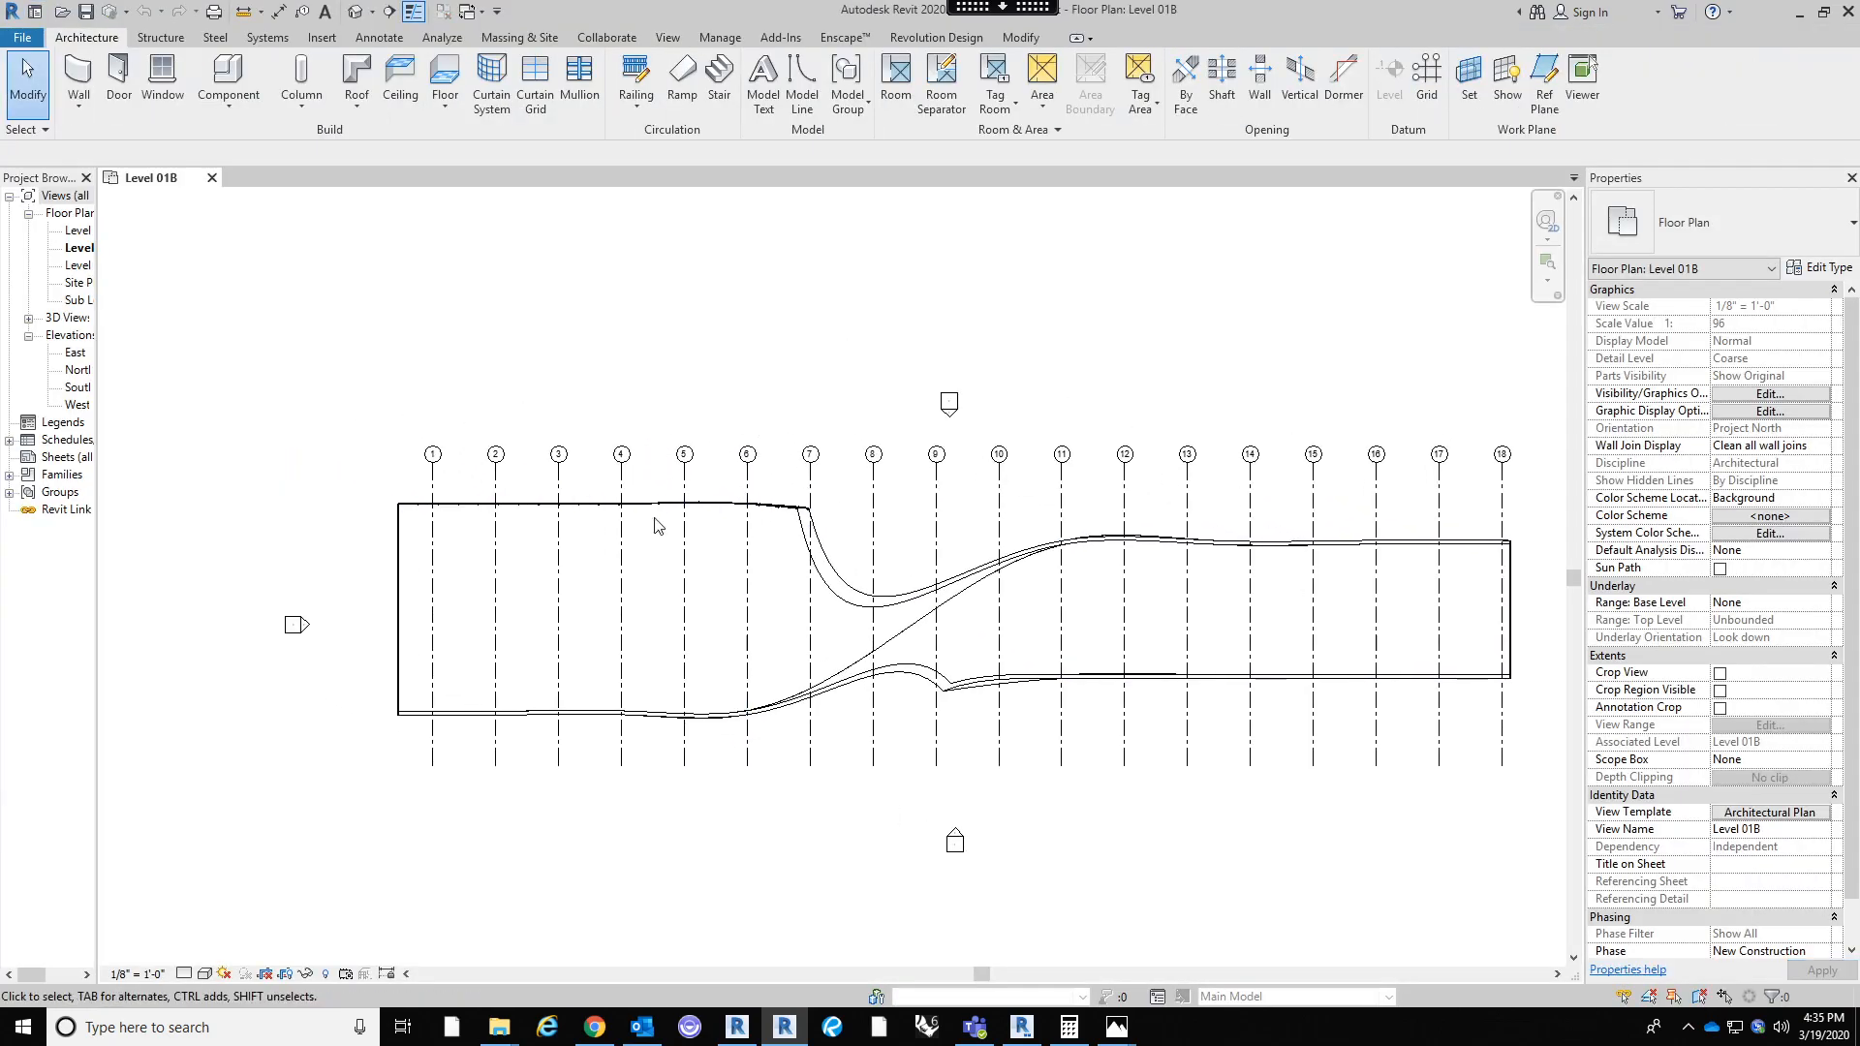
Check which elements are selectable around the twist in the reopened Level 01B plan, and clear the selection
{"action": "left_click", "coordinate": [808, 565]}
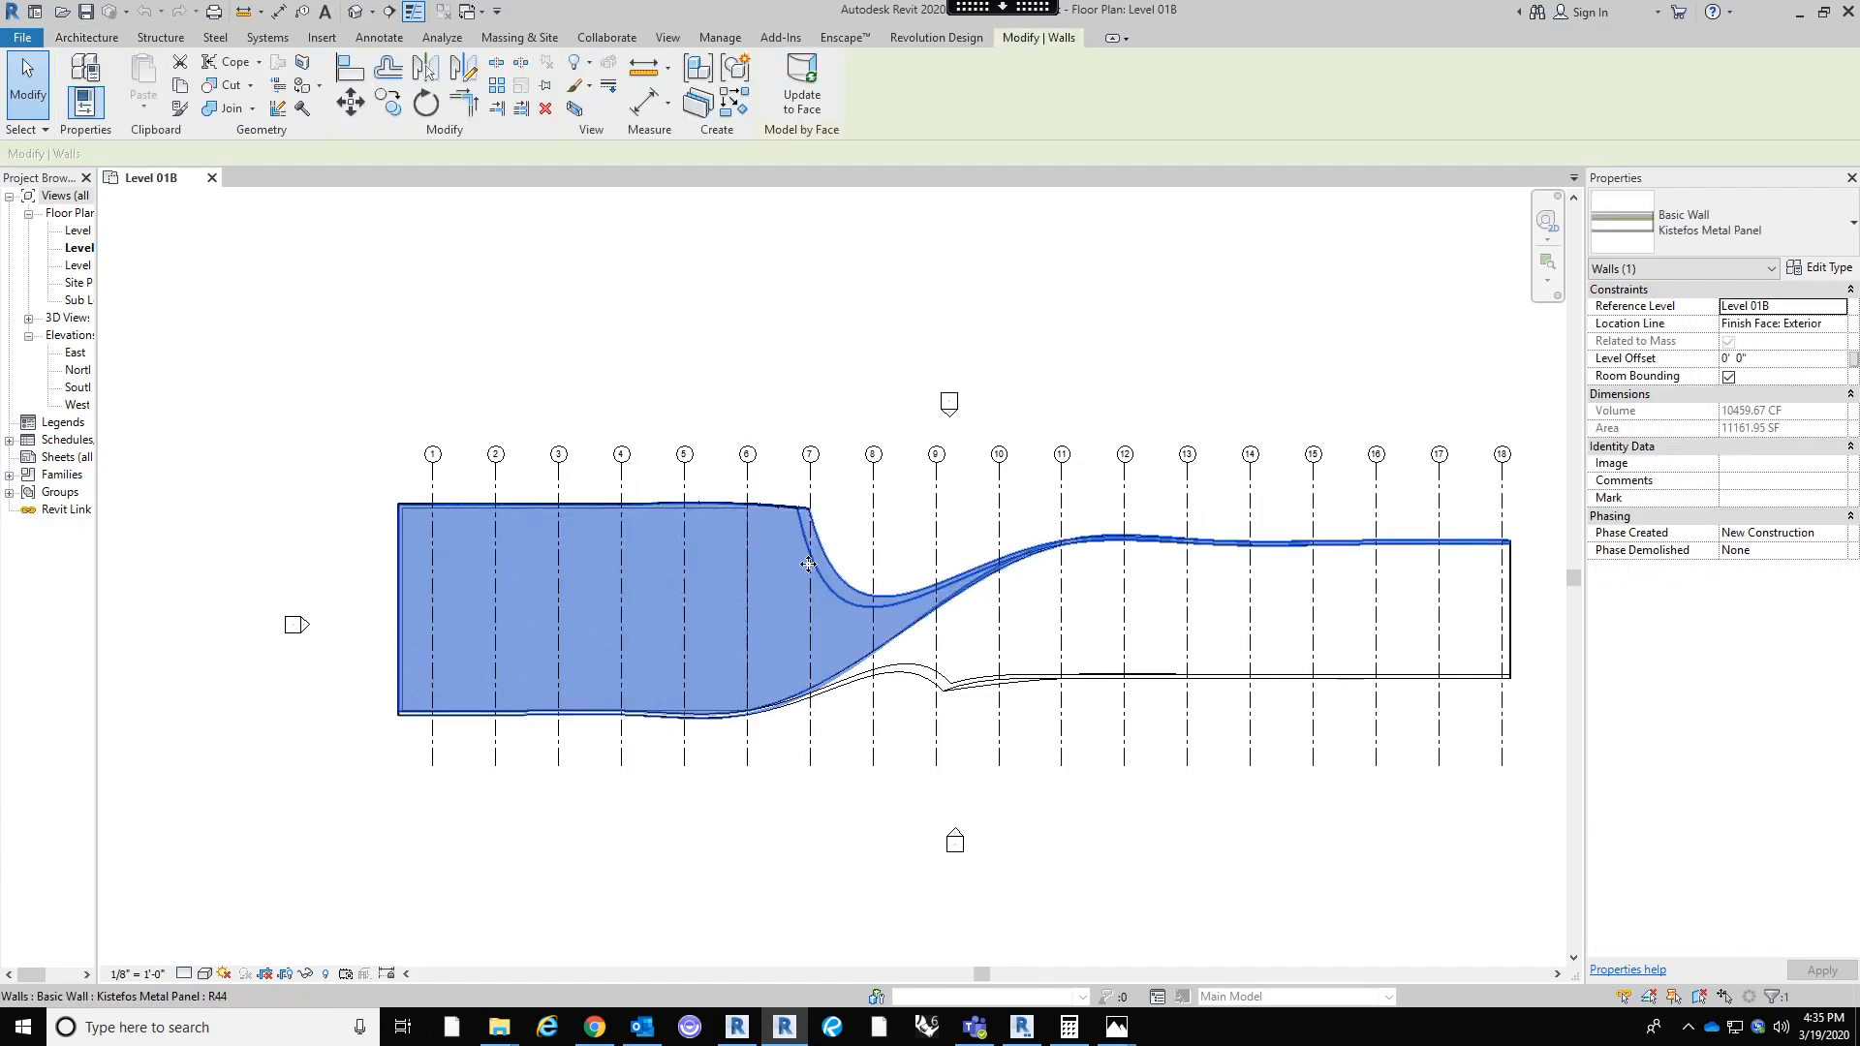
{"action": "left_click", "coordinate": [893, 758]}
{"action": "left_click", "coordinate": [918, 666]}
{"action": "left_click", "coordinate": [780, 673]}
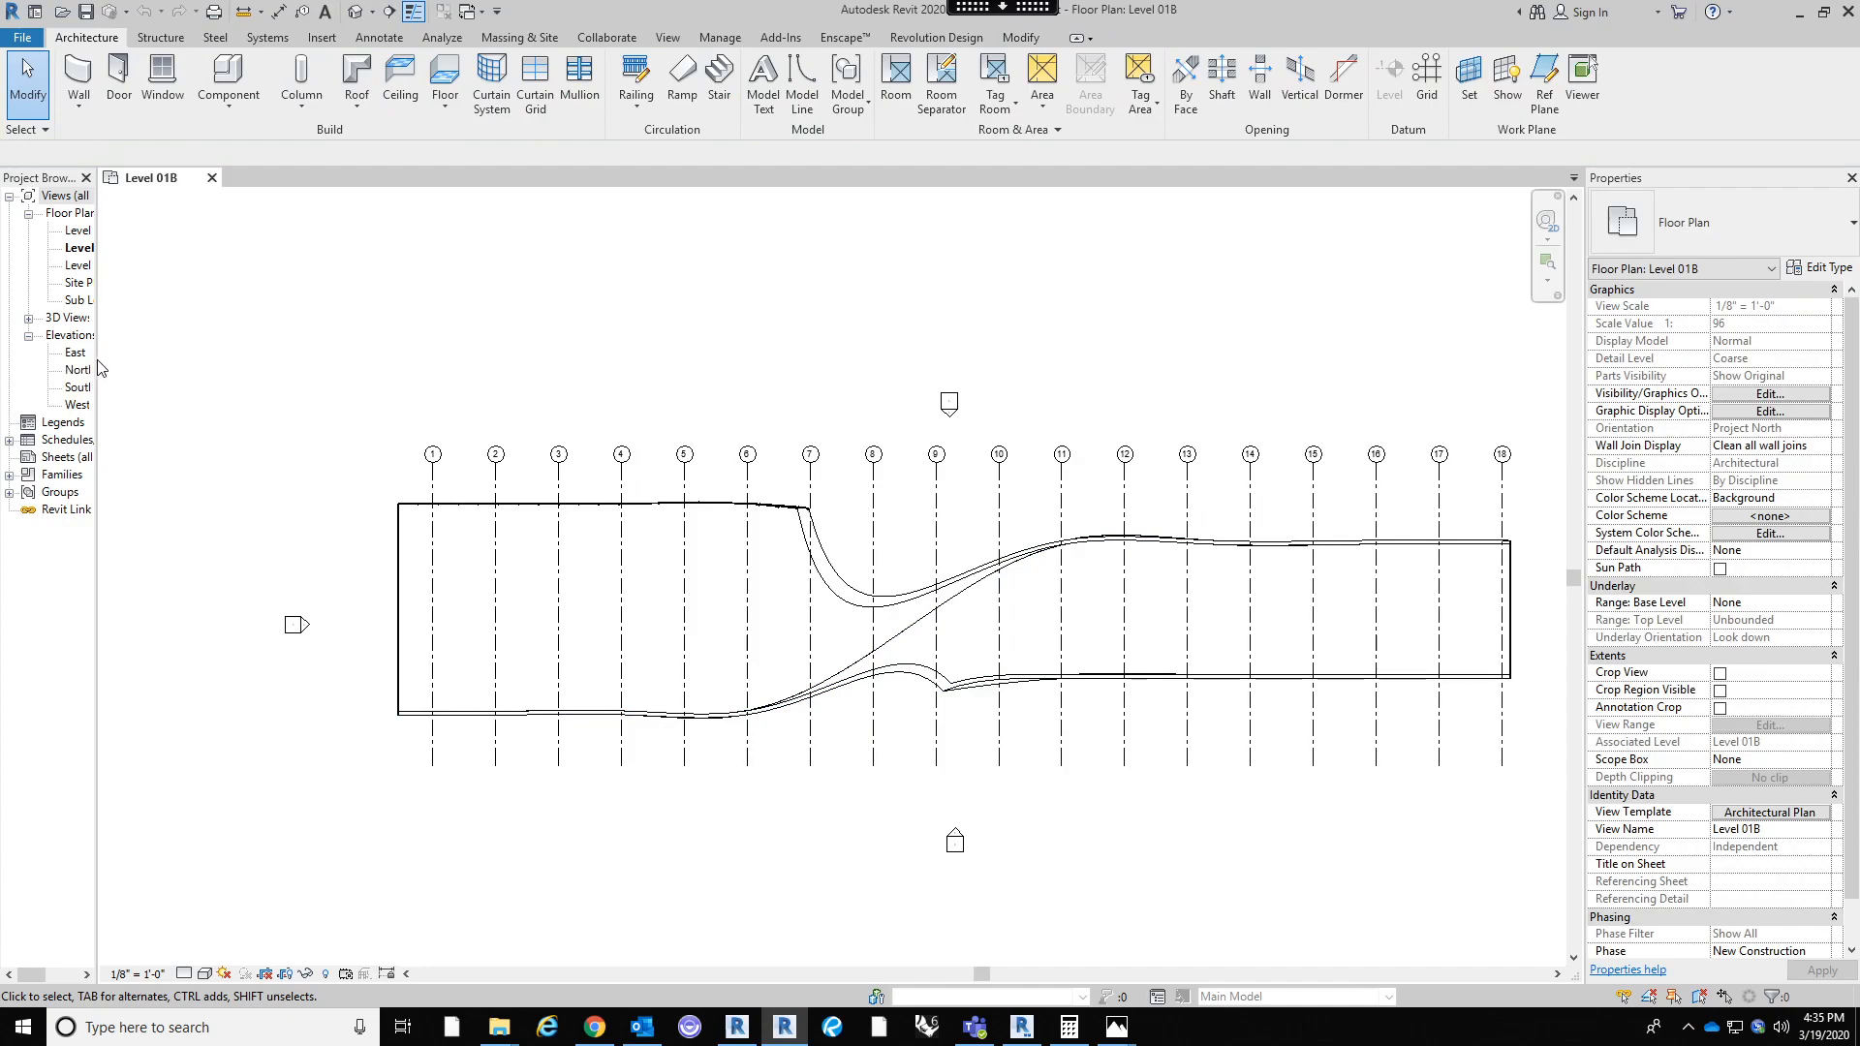
Widen the Project Browser, open the default 3D view and examine the twisted building from its right and back sides
{"action": "left_click_drag", "start_coordinate": [96, 607], "coordinate": [270, 606]}
{"action": "left_click", "coordinate": [356, 13]}
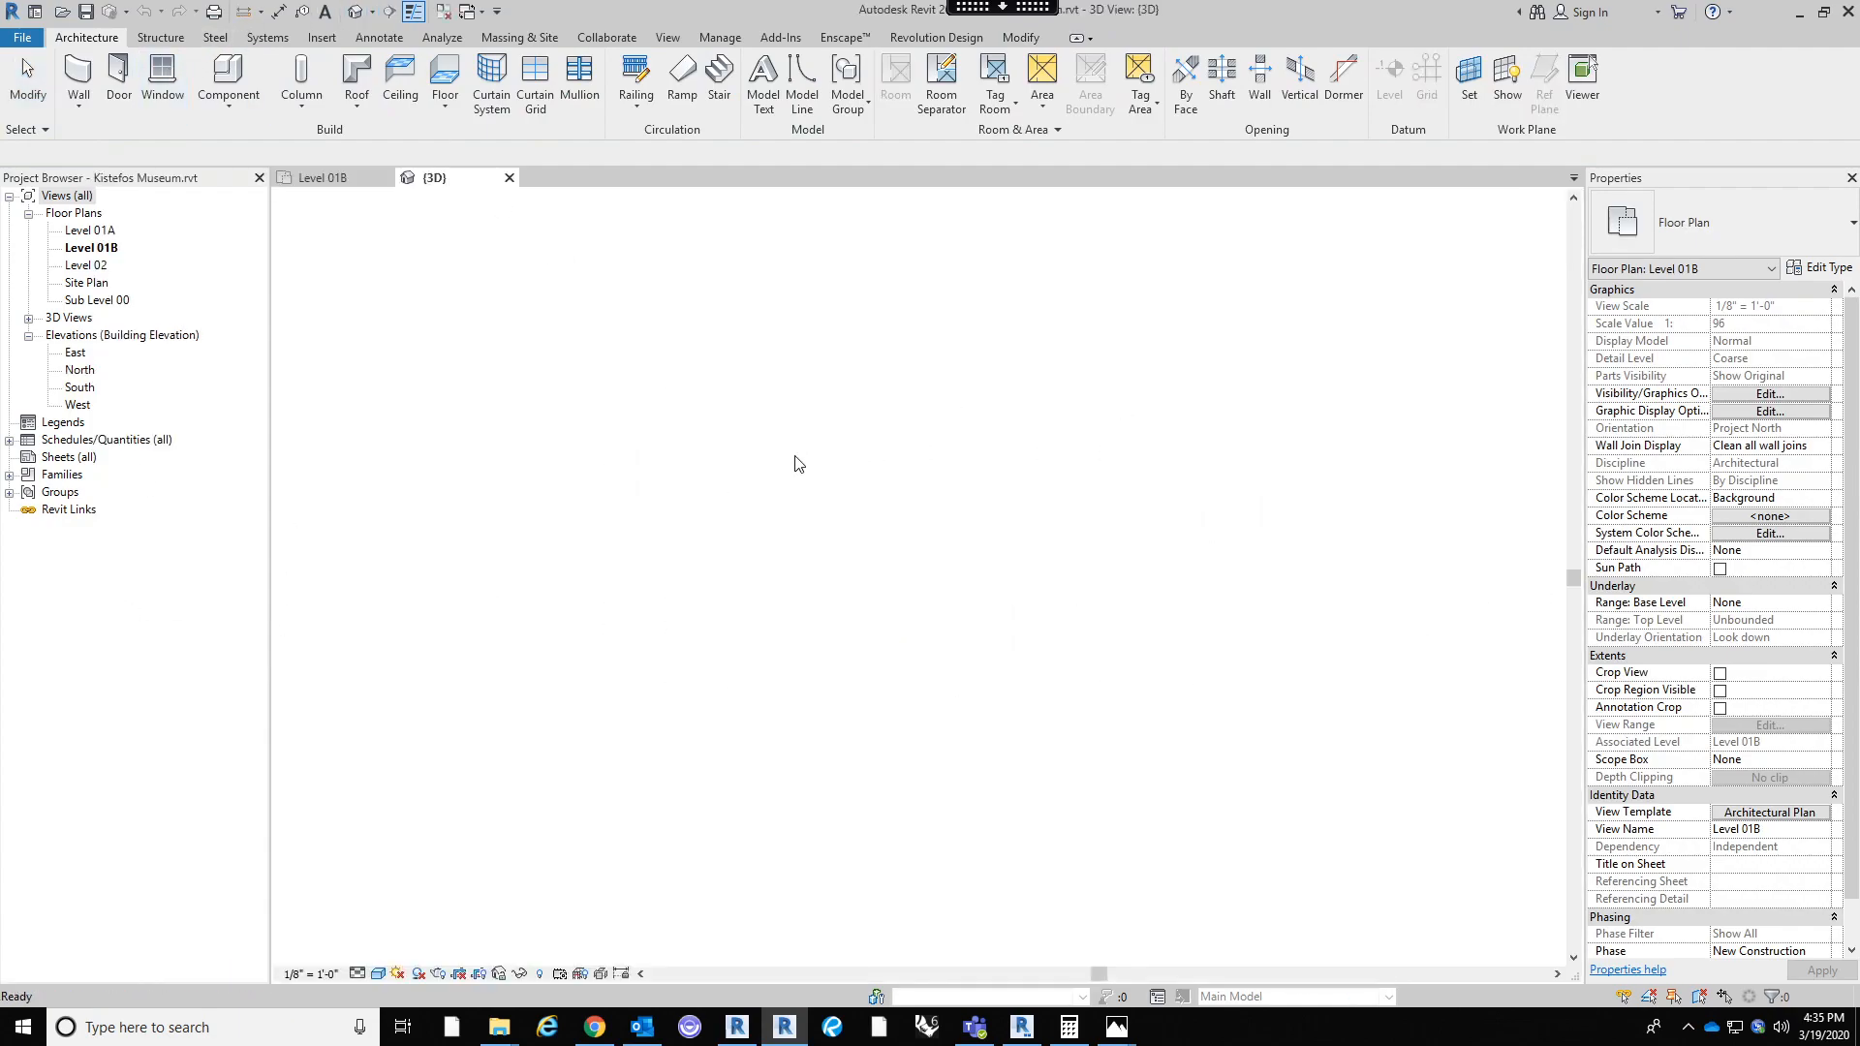
{"action": "scroll", "coordinate": [1121, 456], "scroll_direction": "up", "scroll_amount": 3}
{"action": "scroll", "coordinate": [820, 389], "scroll_direction": "down", "scroll_amount": 4}
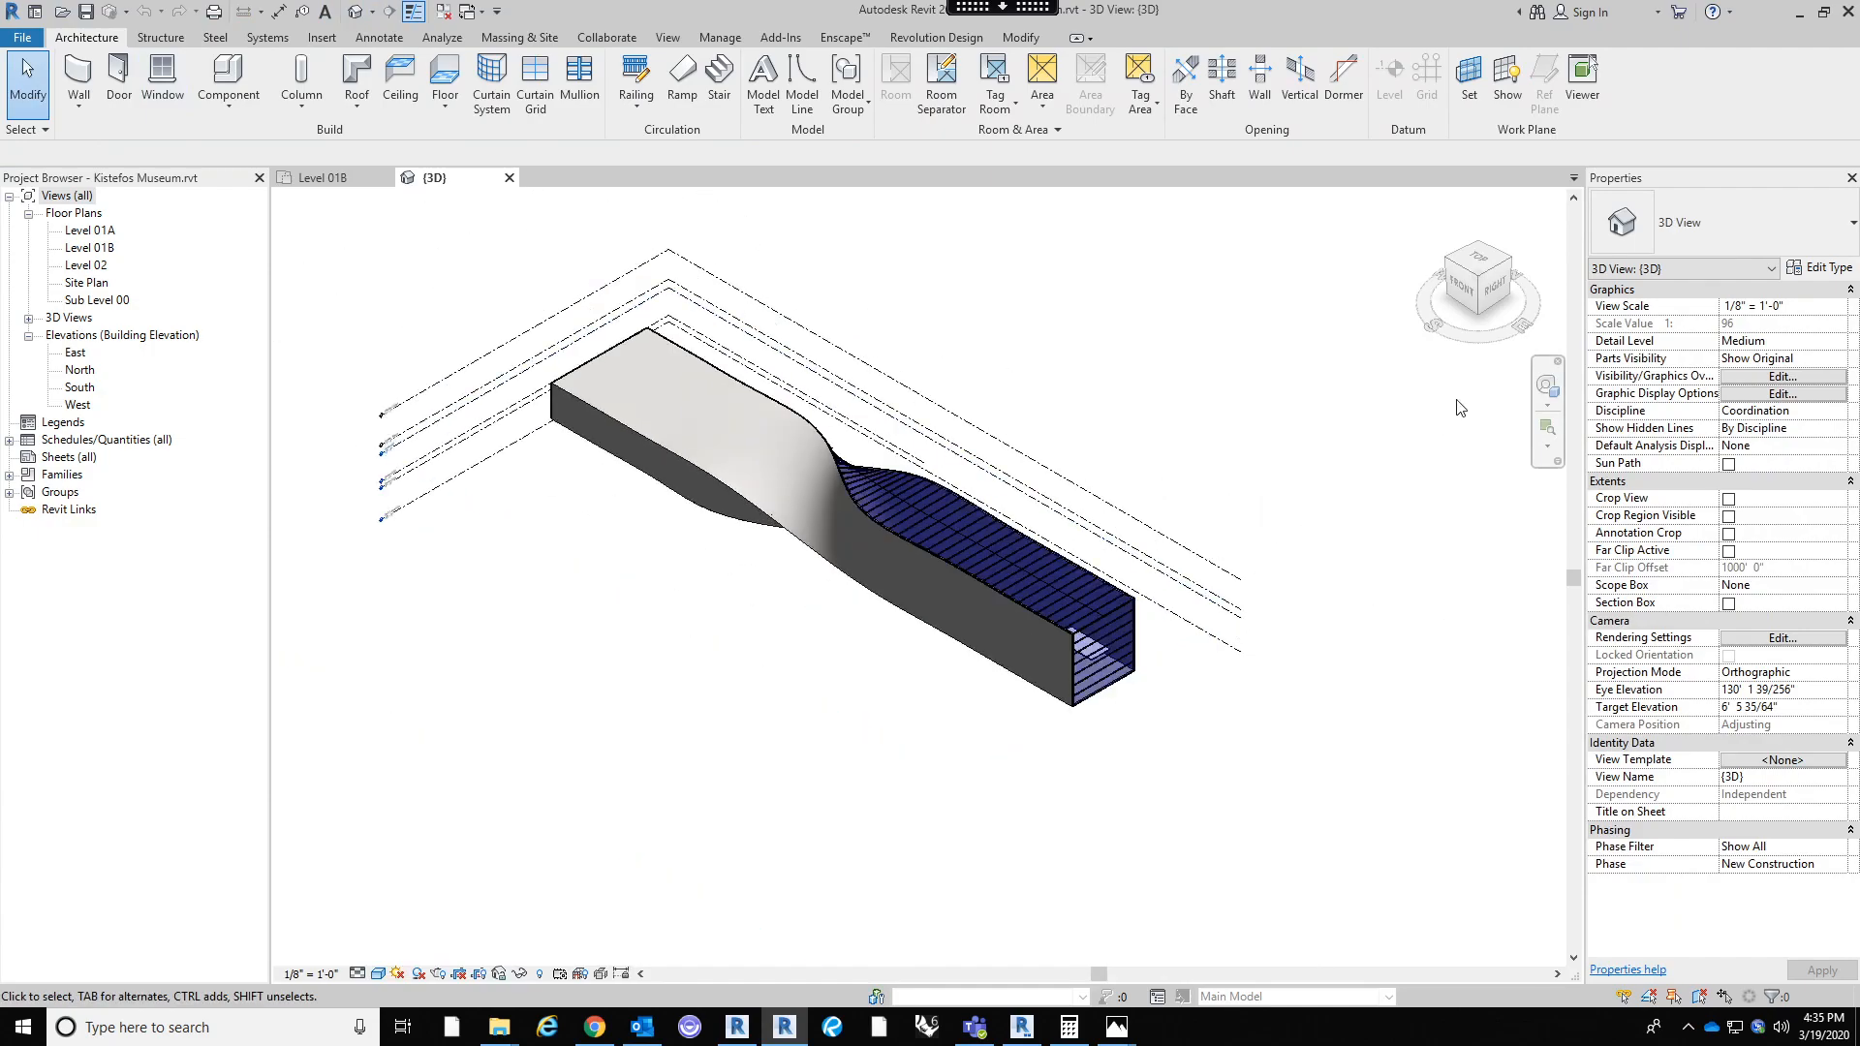
{"action": "left_click", "coordinate": [1497, 296]}
{"action": "mouse_move", "coordinate": [1259, 315]}
{"action": "middle_mouse_down", "text": "shift"}
{"action": "mouse_move", "coordinate": [1116, 305]}
{"action": "mouse_move", "coordinate": [1090, 265]}
{"action": "middle_mouse_up", "text": "shift"}
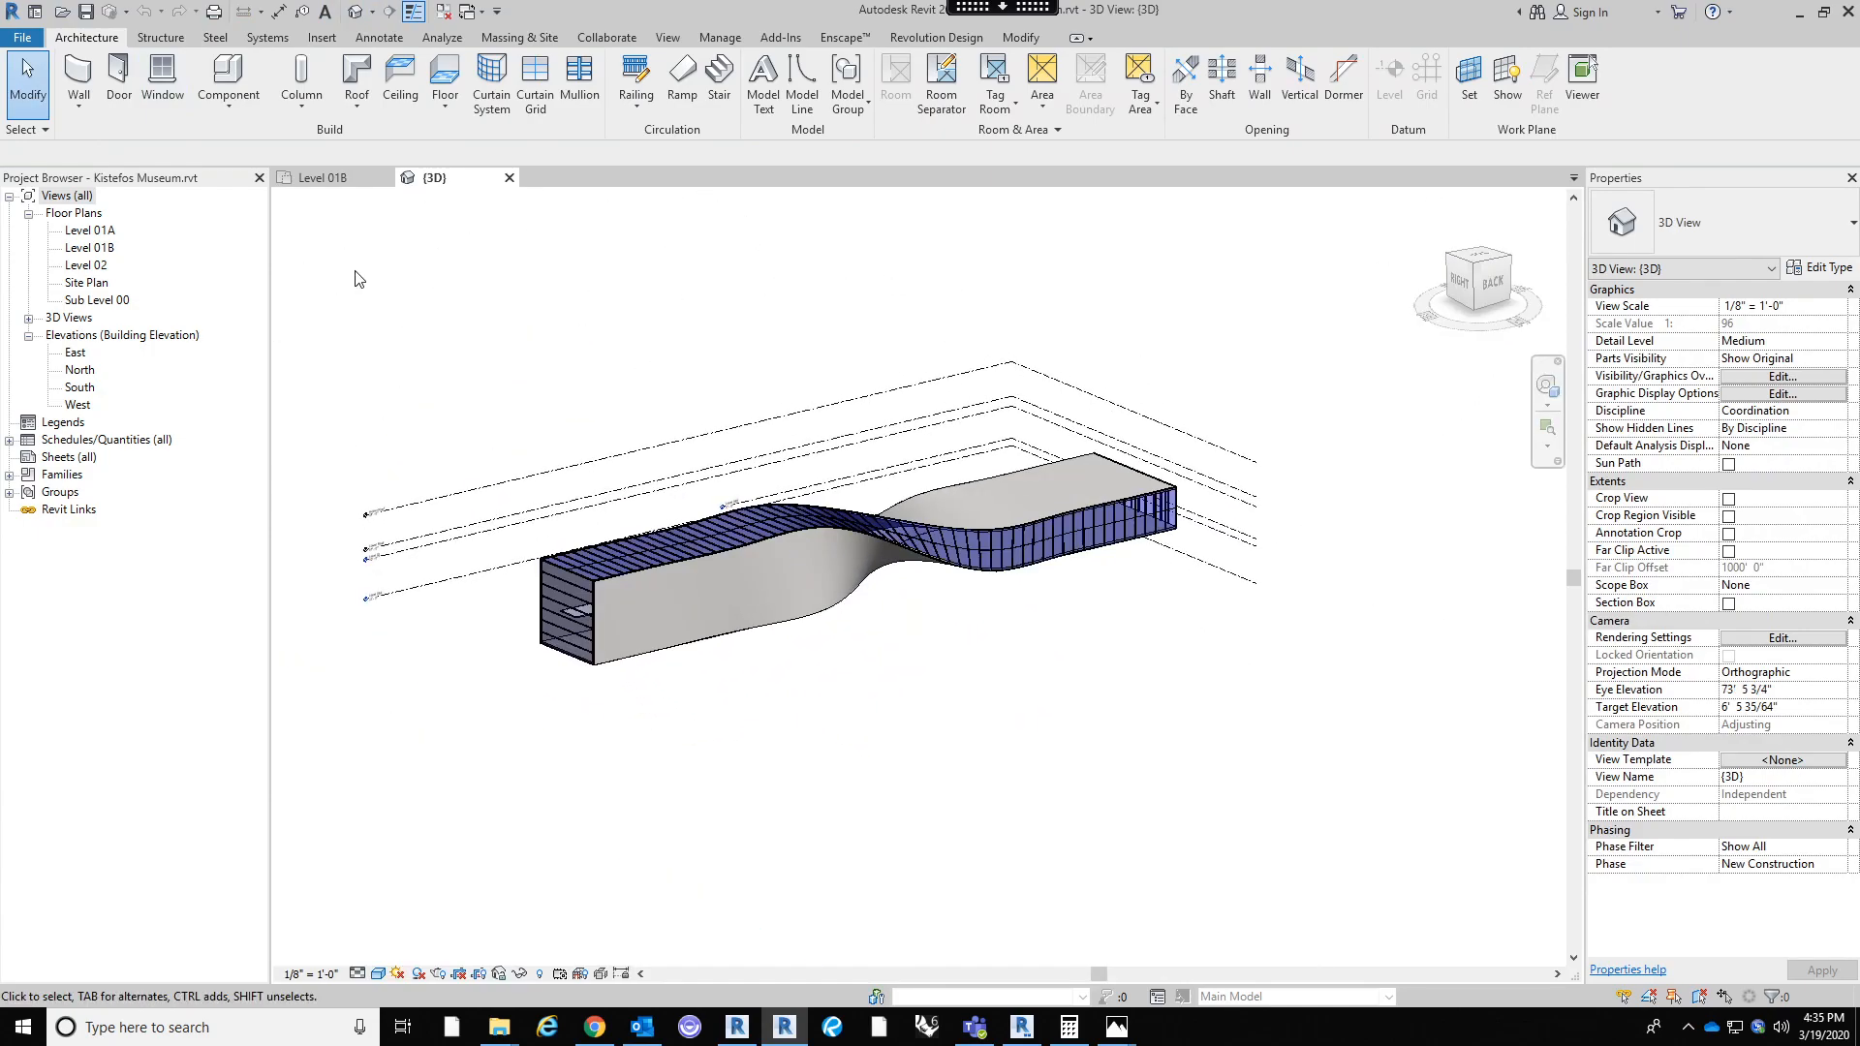
Open the Level 01A floor plan and assign the Architectural Plan view template to it
{"action": "double_click", "coordinate": [99, 236]}
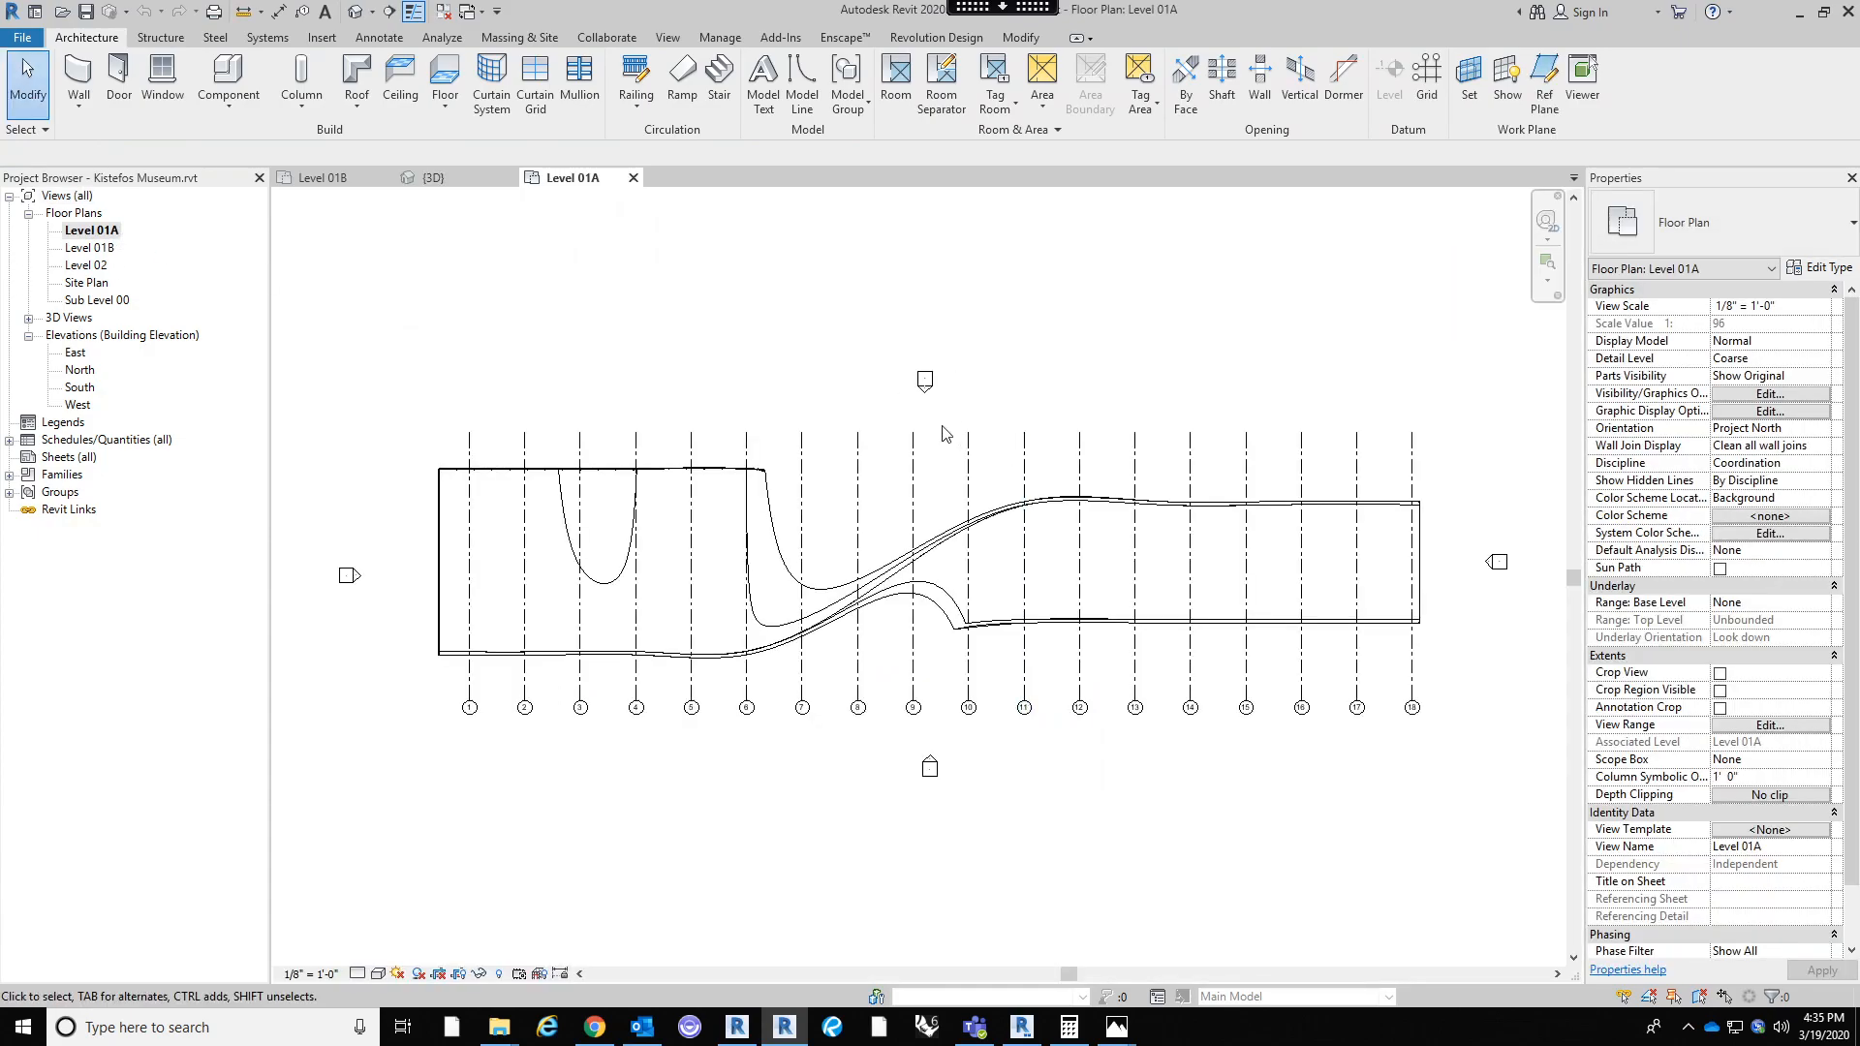
{"action": "left_click", "coordinate": [1799, 831]}
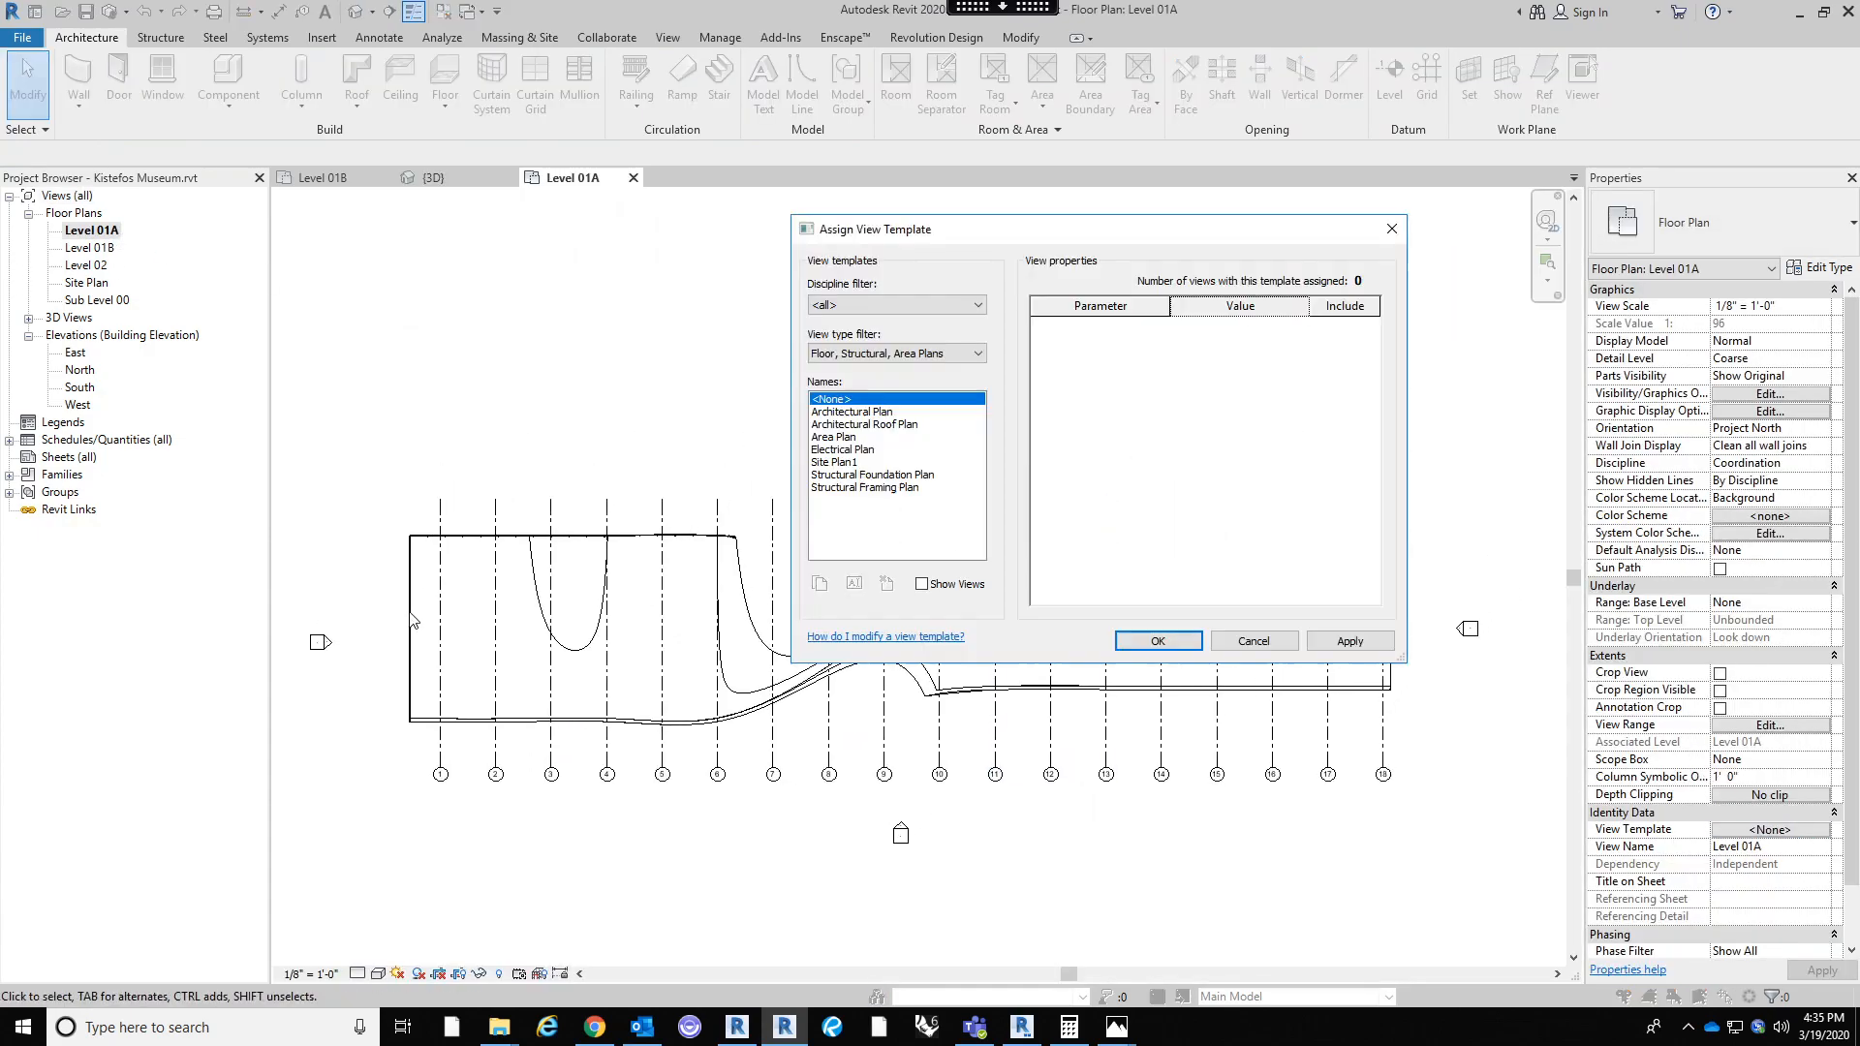
{"action": "left_click", "coordinate": [1156, 639]}
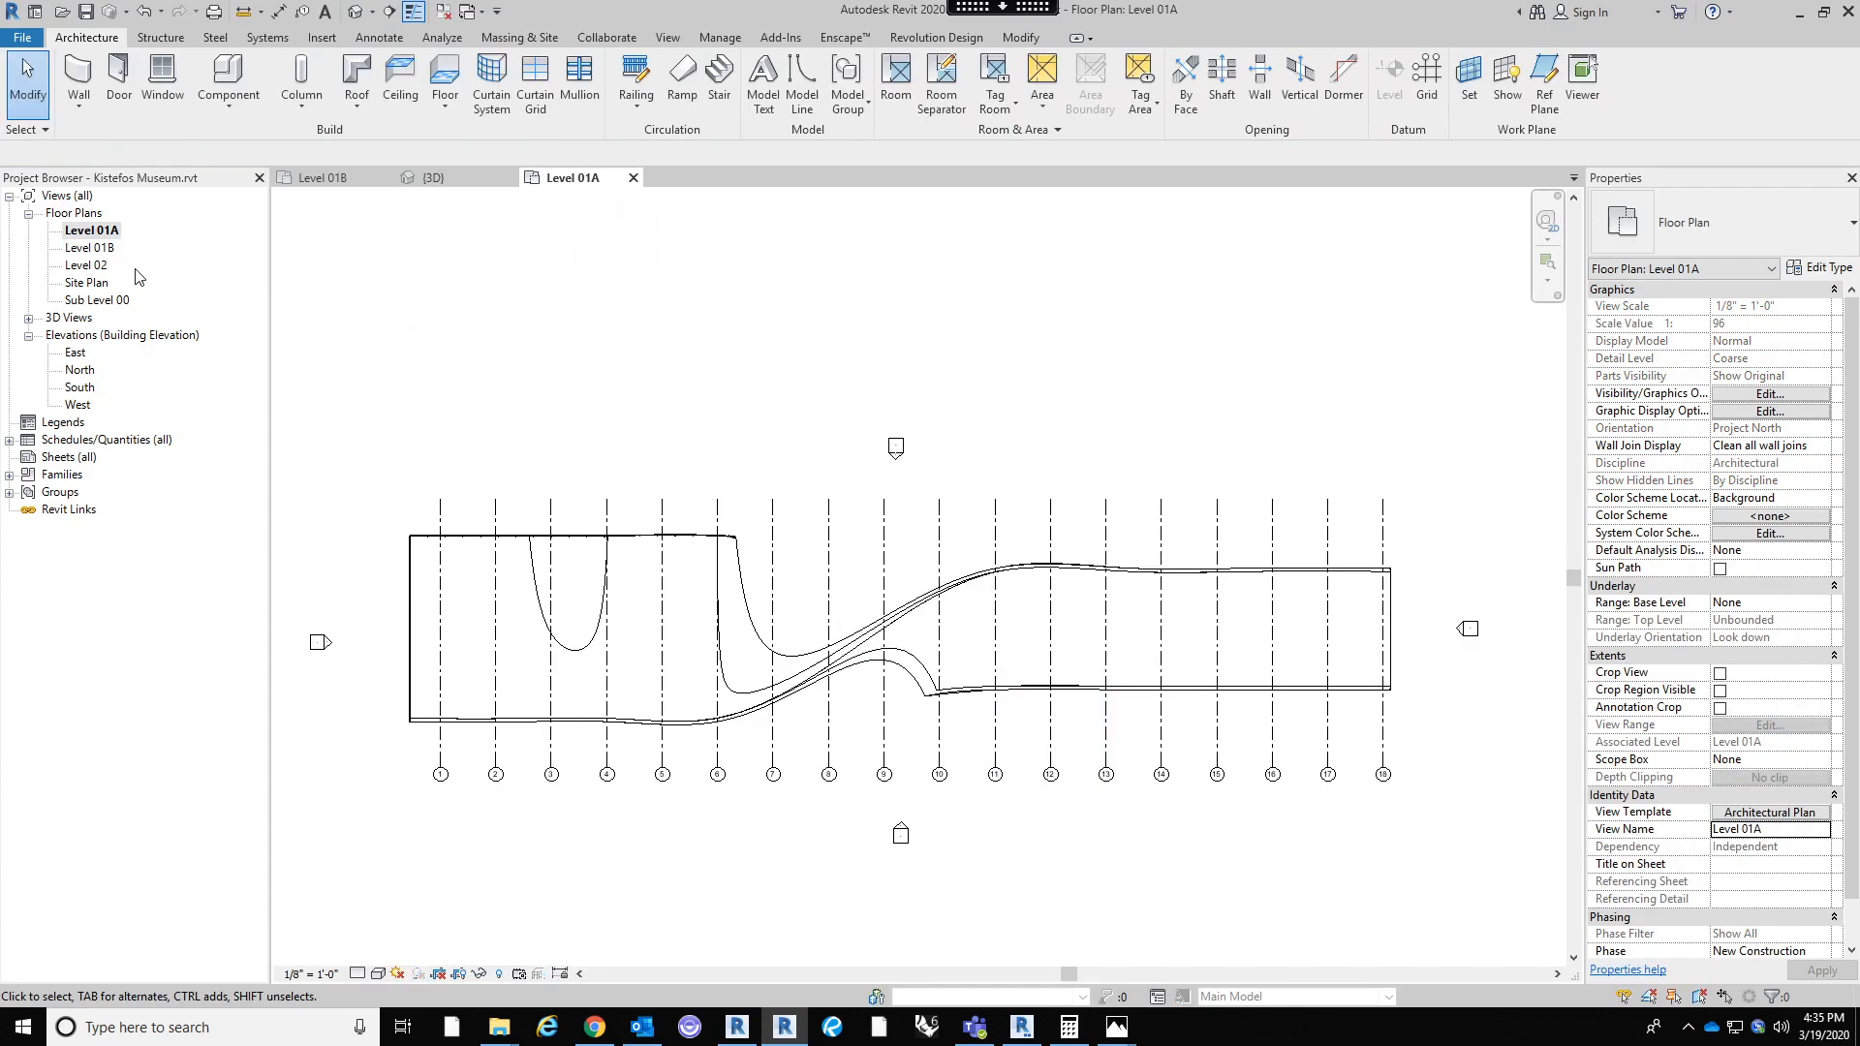
Select the Level 01A, Level 01B and Level 02 floor plans together and assign them the Architectural Plan view template
{"action": "left_click", "coordinate": [100, 232]}
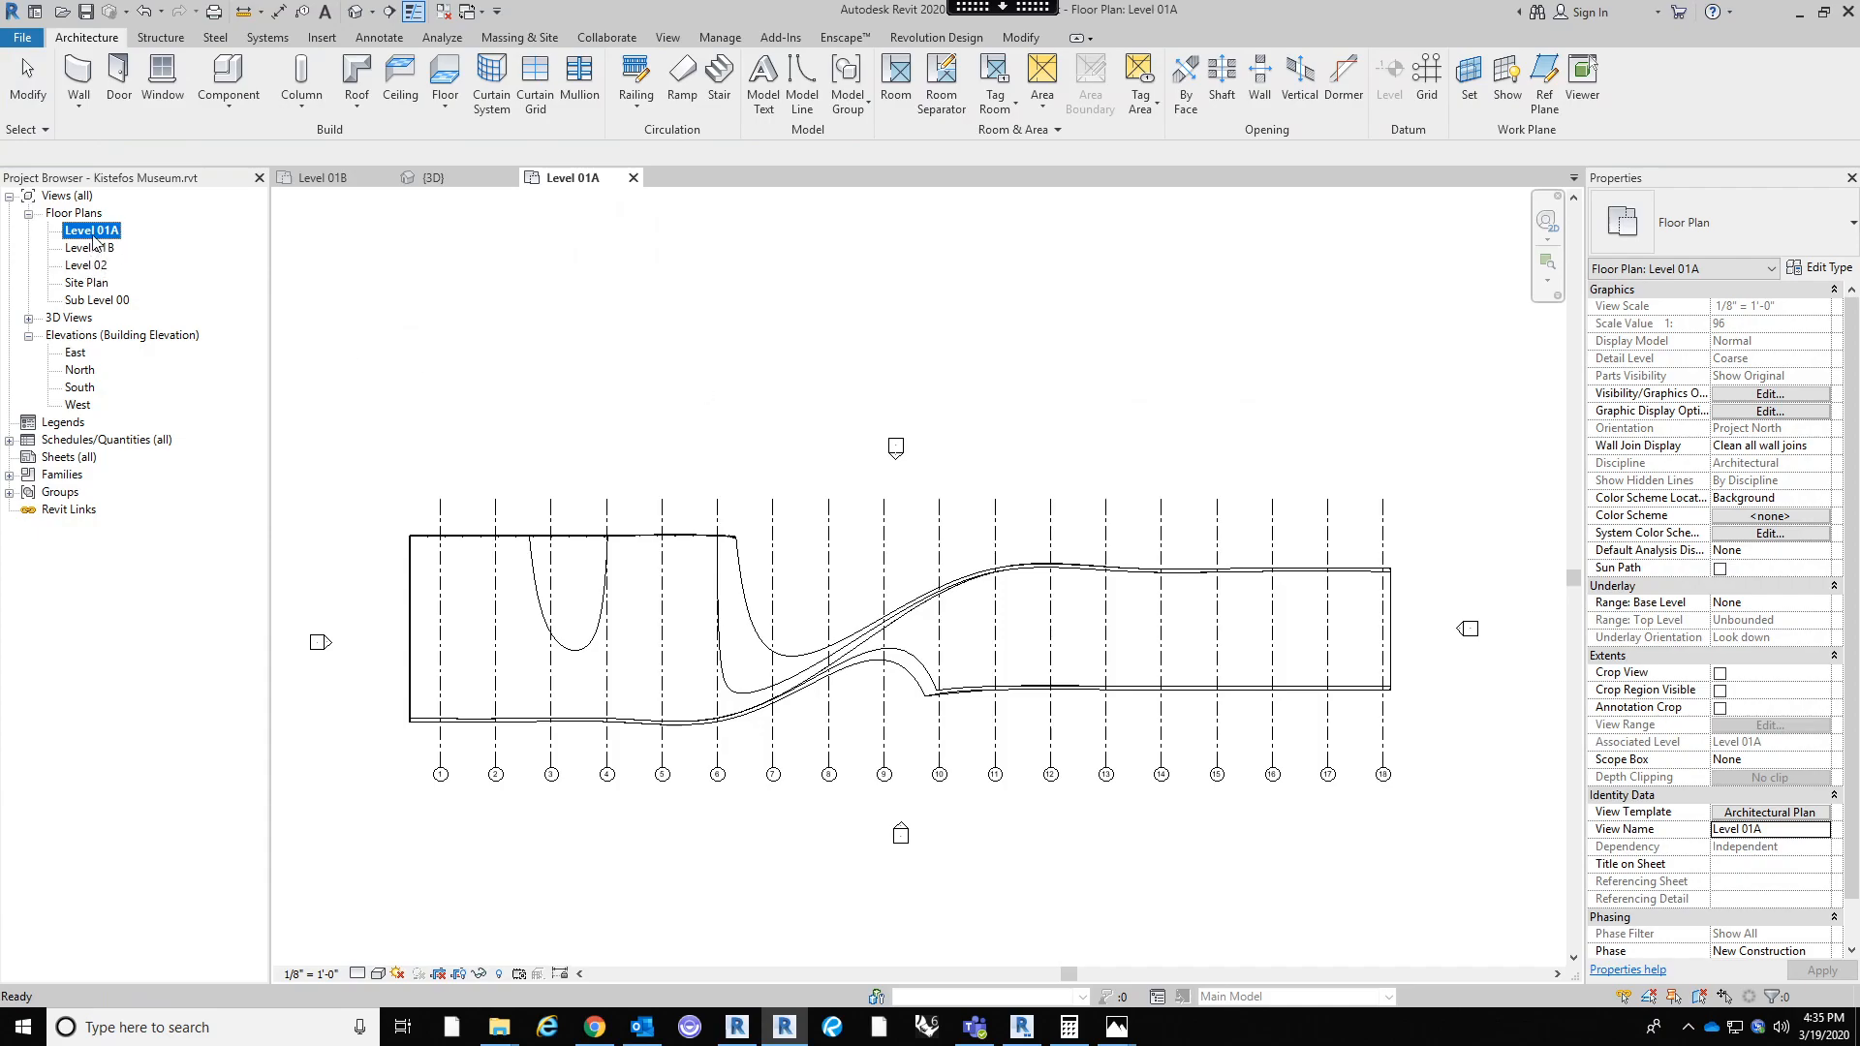
{"action": "left_click", "coordinate": [89, 266], "text": "shift"}
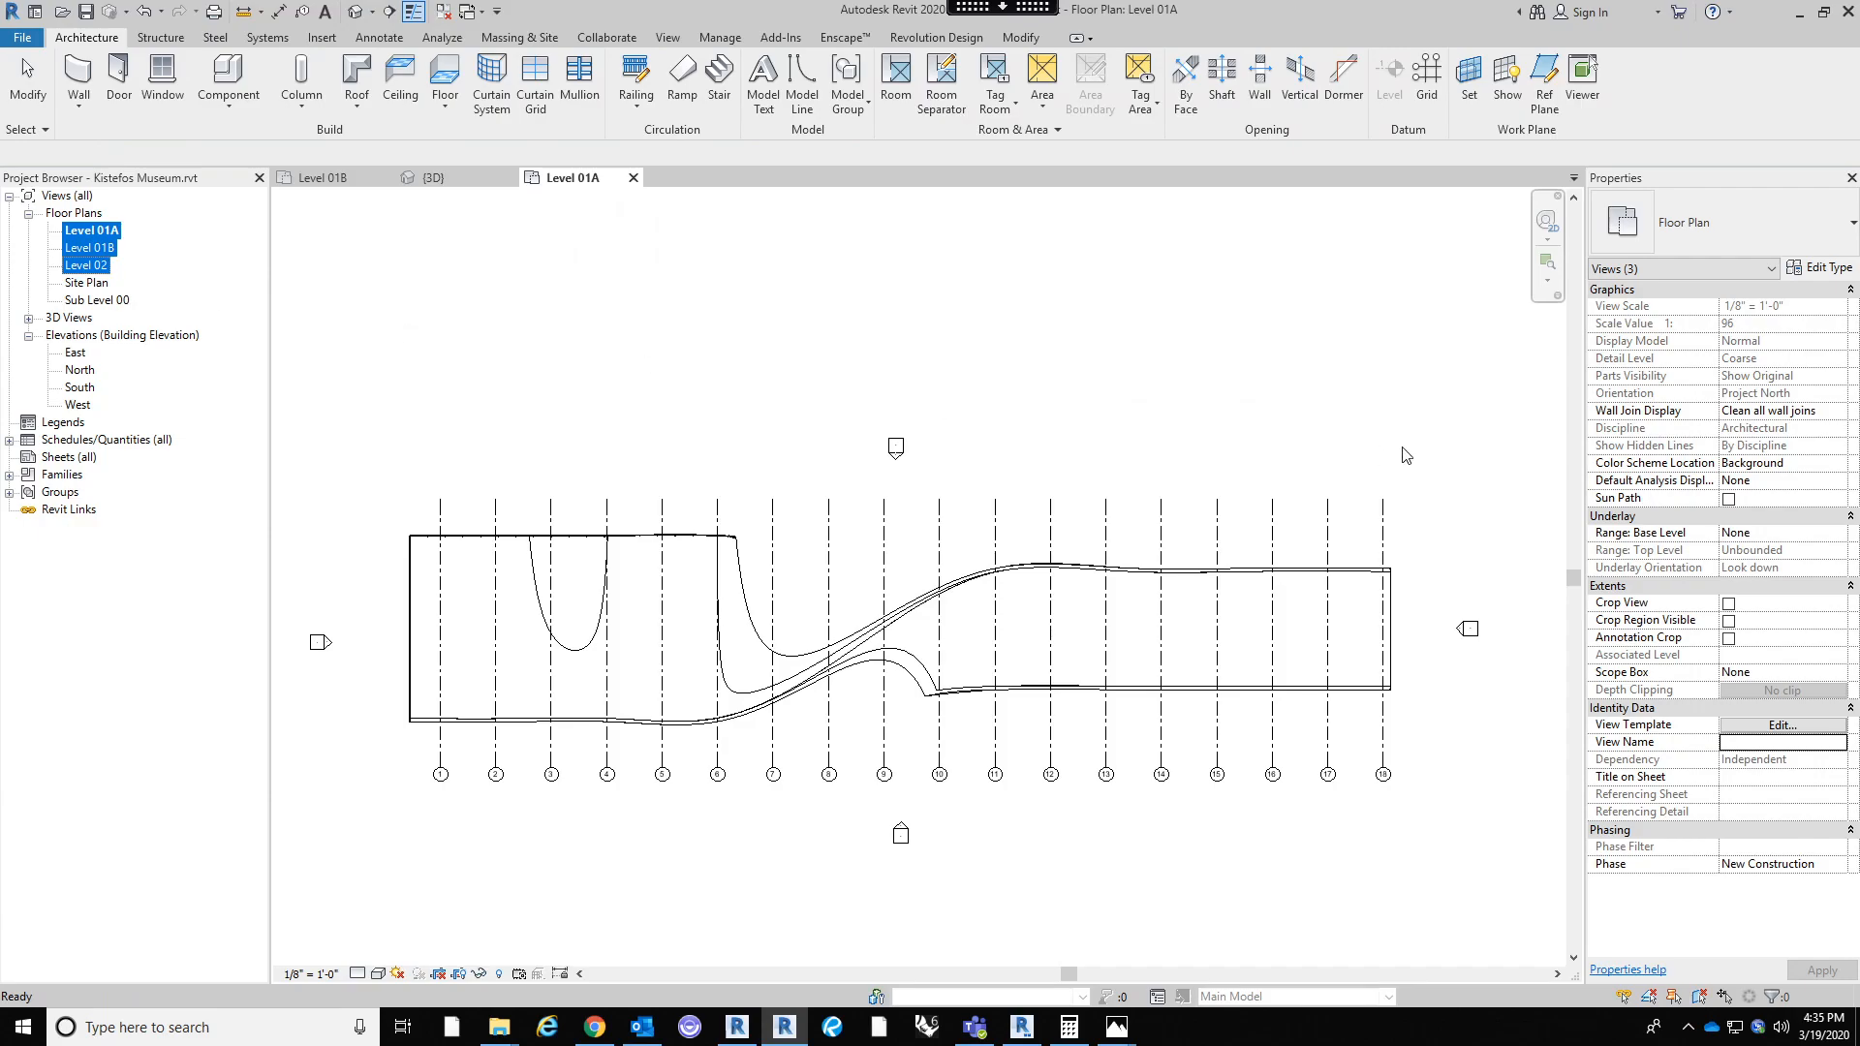
{"action": "left_click", "coordinate": [1771, 729]}
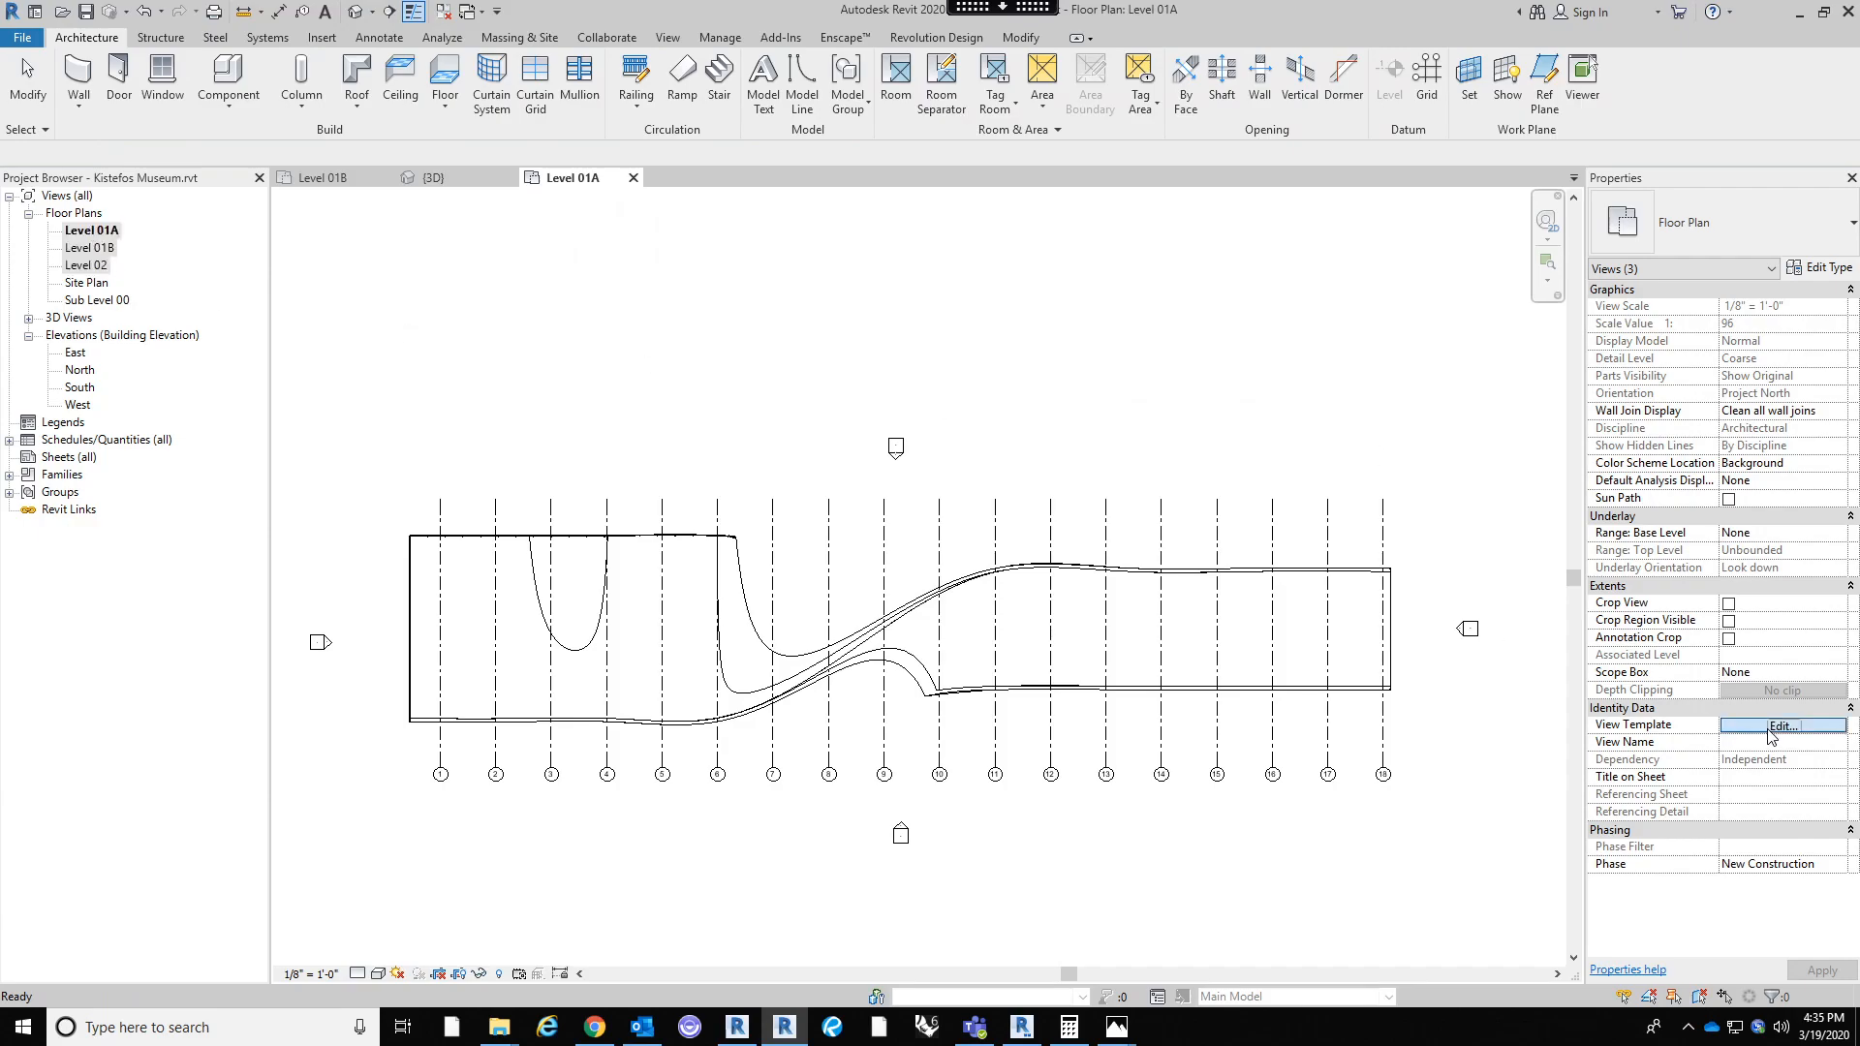
{"action": "left_click", "coordinate": [852, 412]}
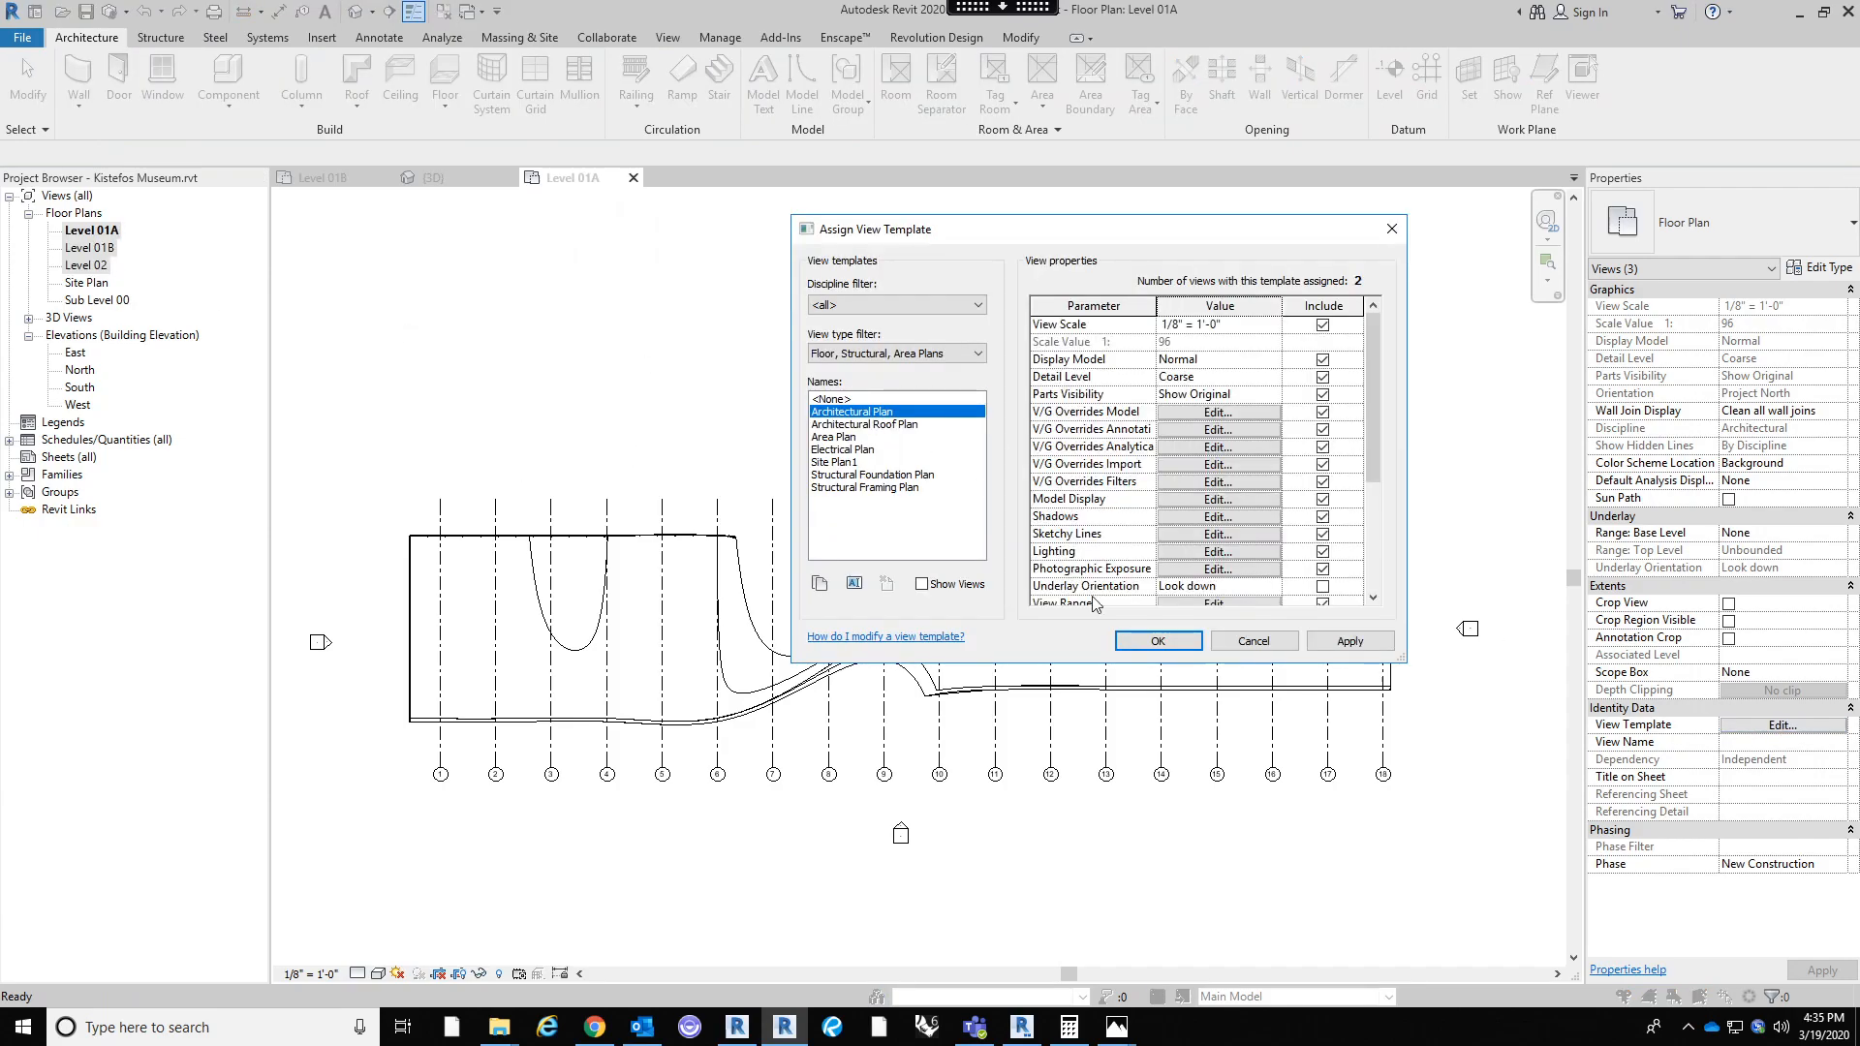
{"action": "left_click", "coordinate": [1157, 641]}
{"action": "left_click", "coordinate": [388, 289]}
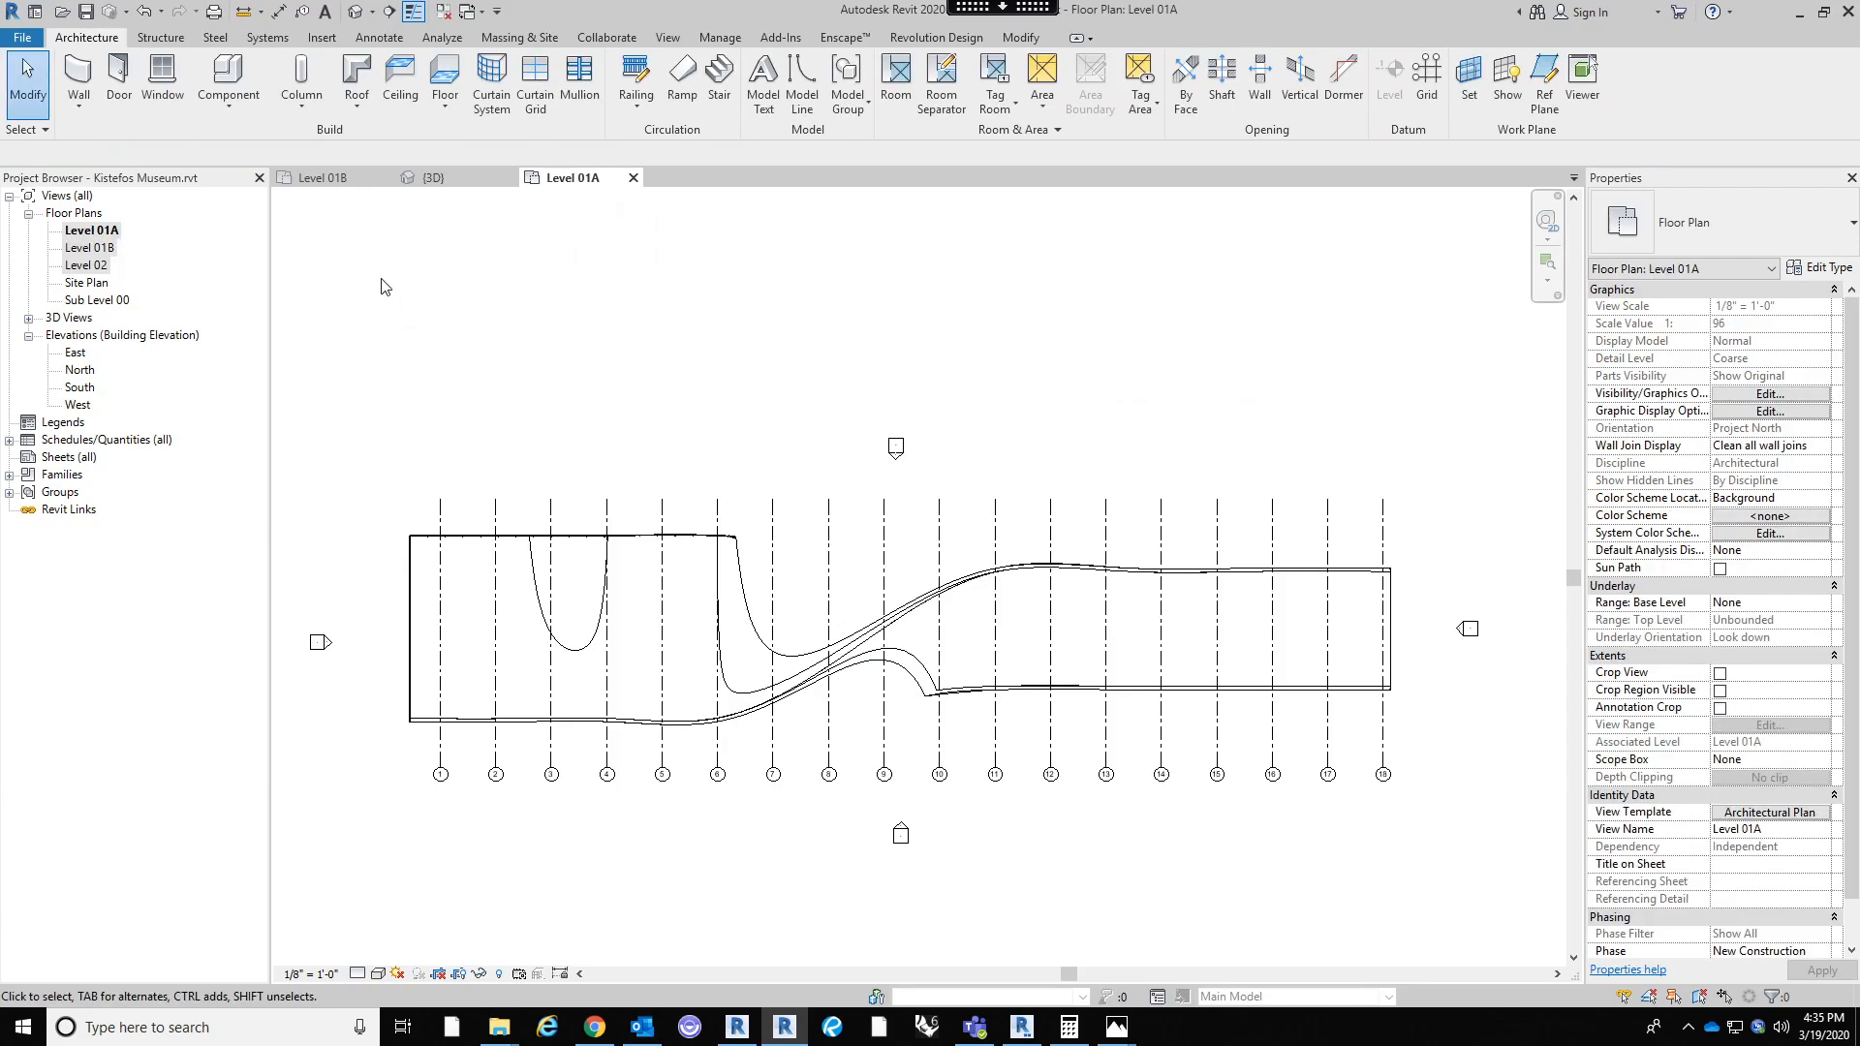
In the Architectural Plan view template, override the Walls cut pattern with a foreground solid fill in RGB 192-192-192
{"action": "left_click", "coordinate": [93, 248]}
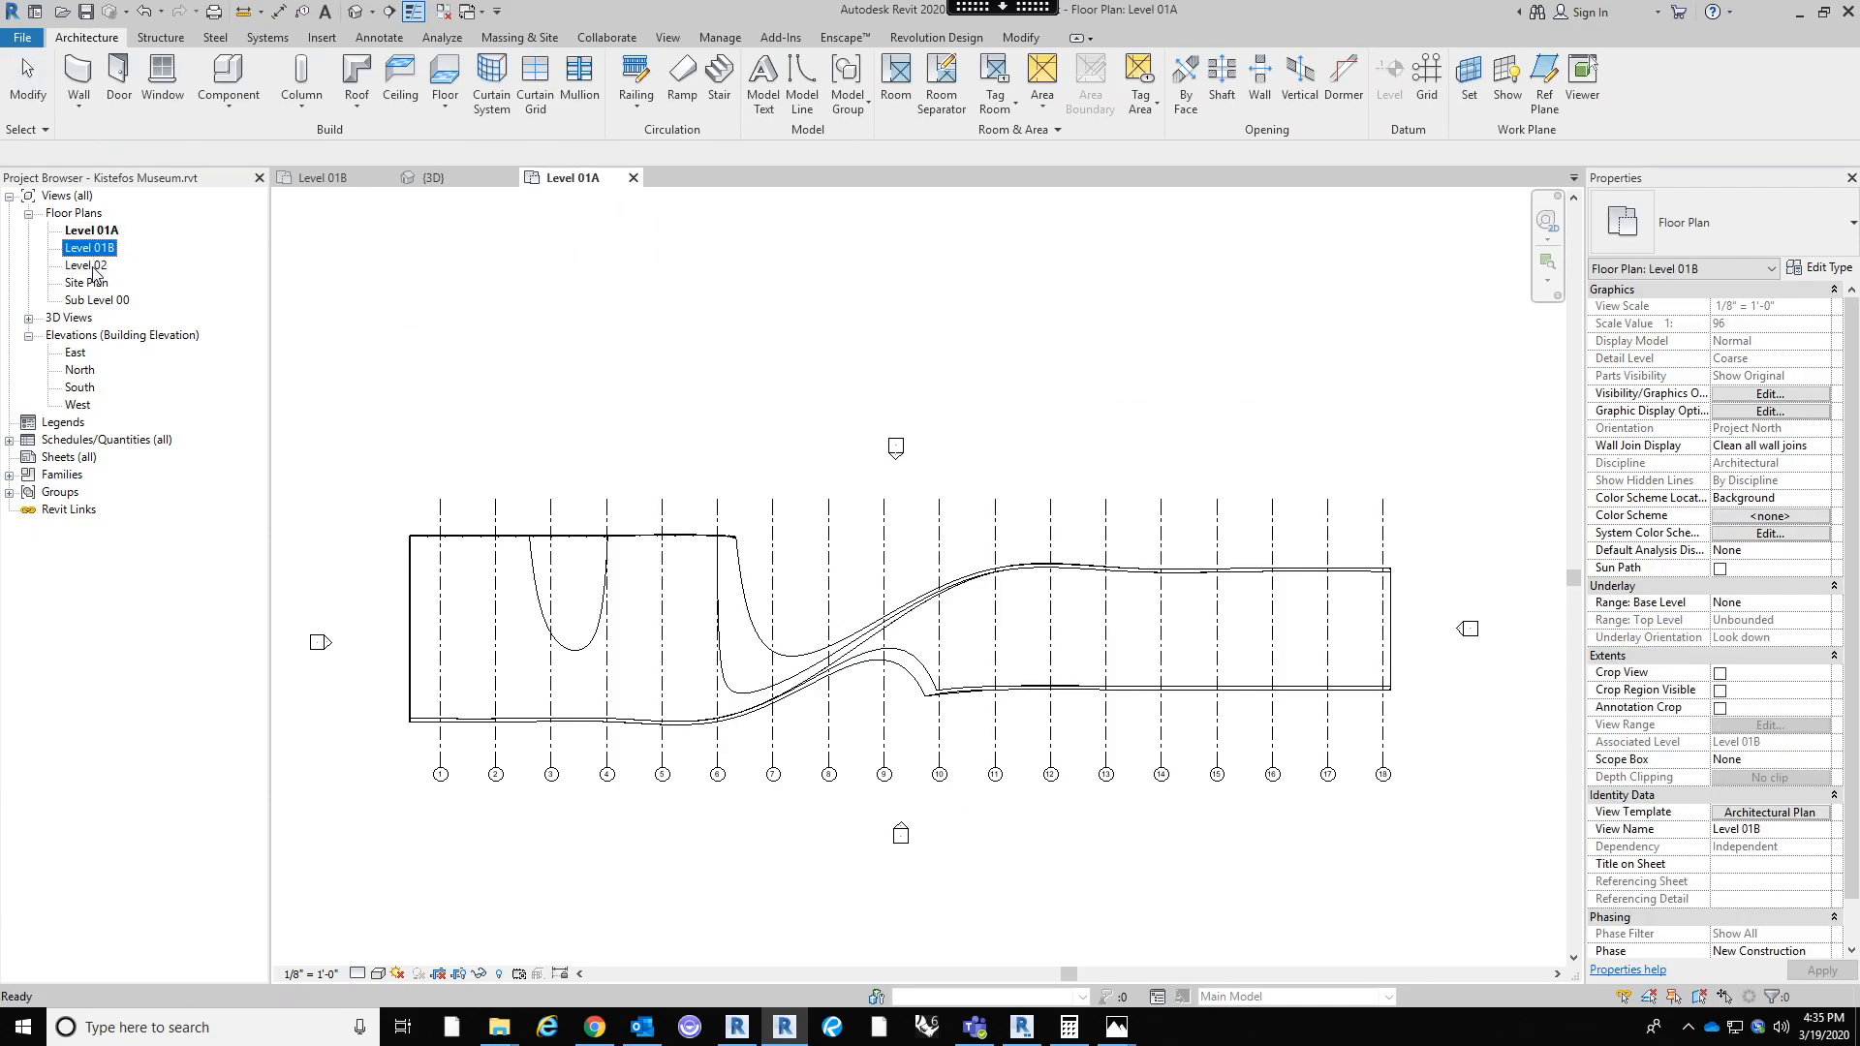
{"action": "left_click", "coordinate": [87, 265]}
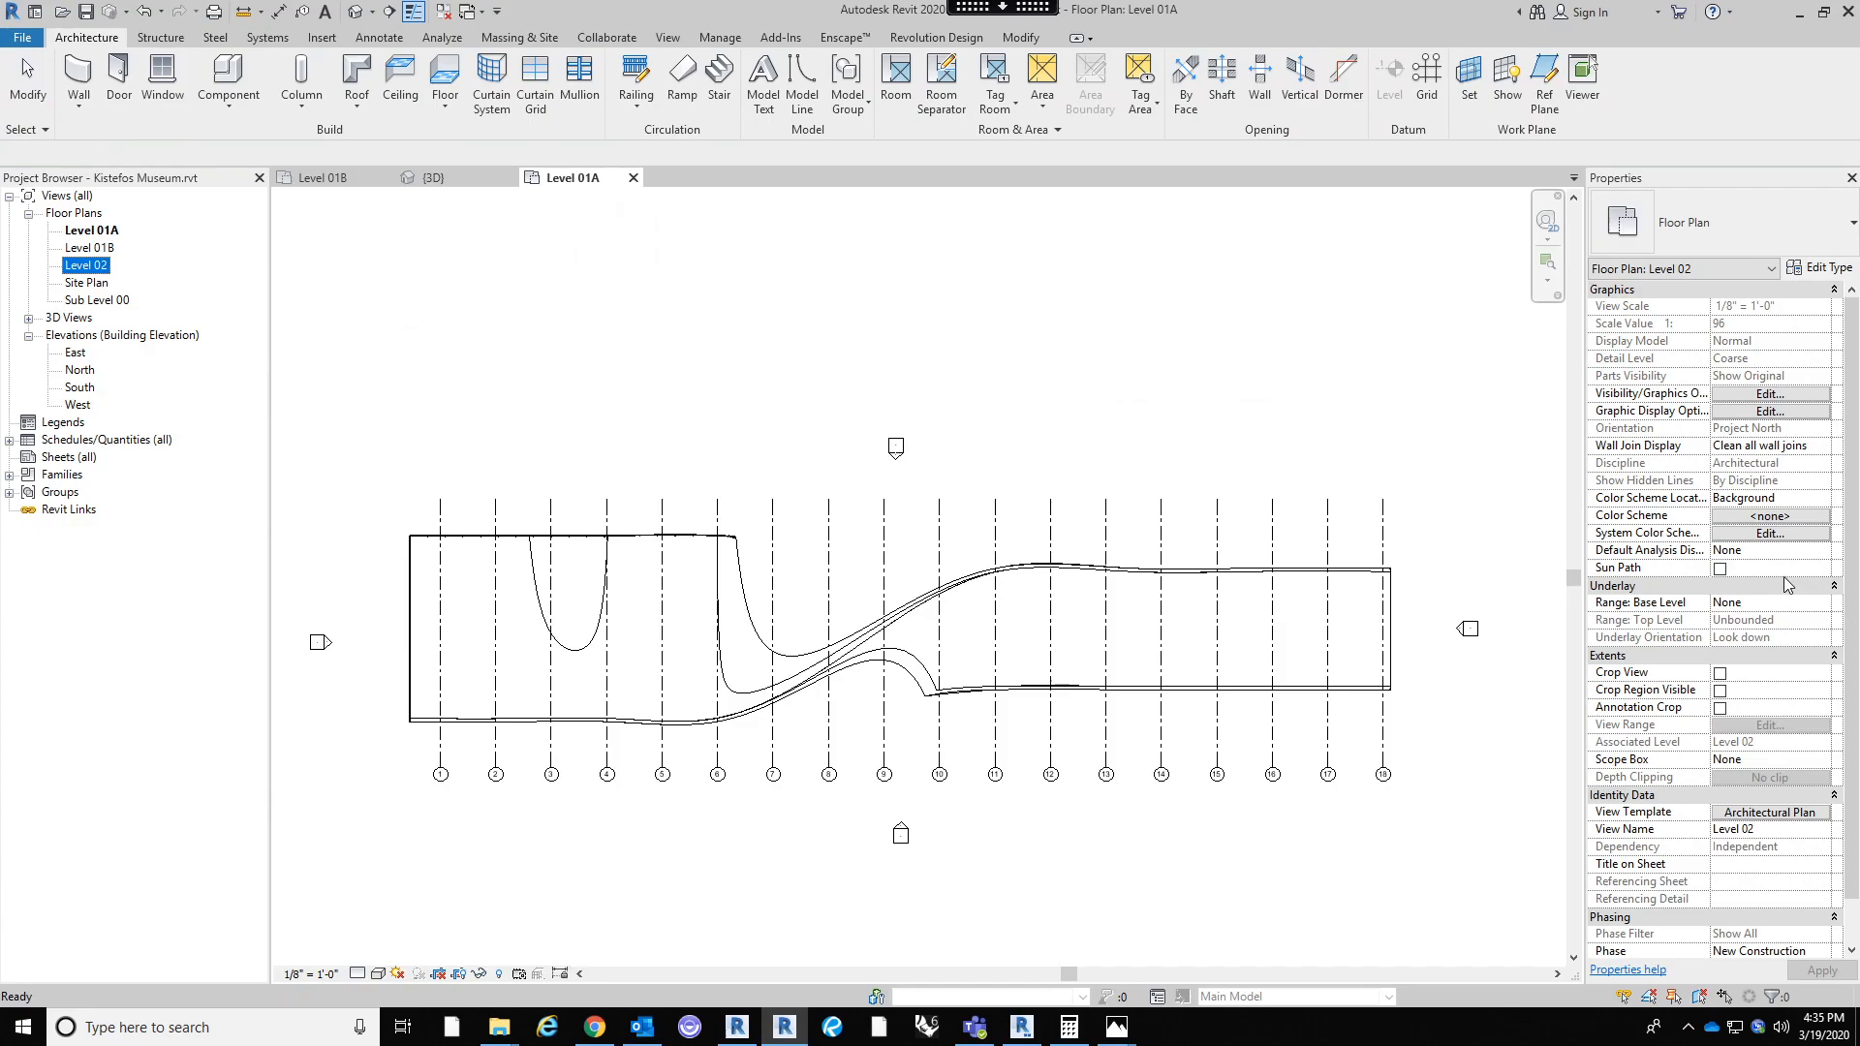
{"action": "left_click", "coordinate": [1804, 818]}
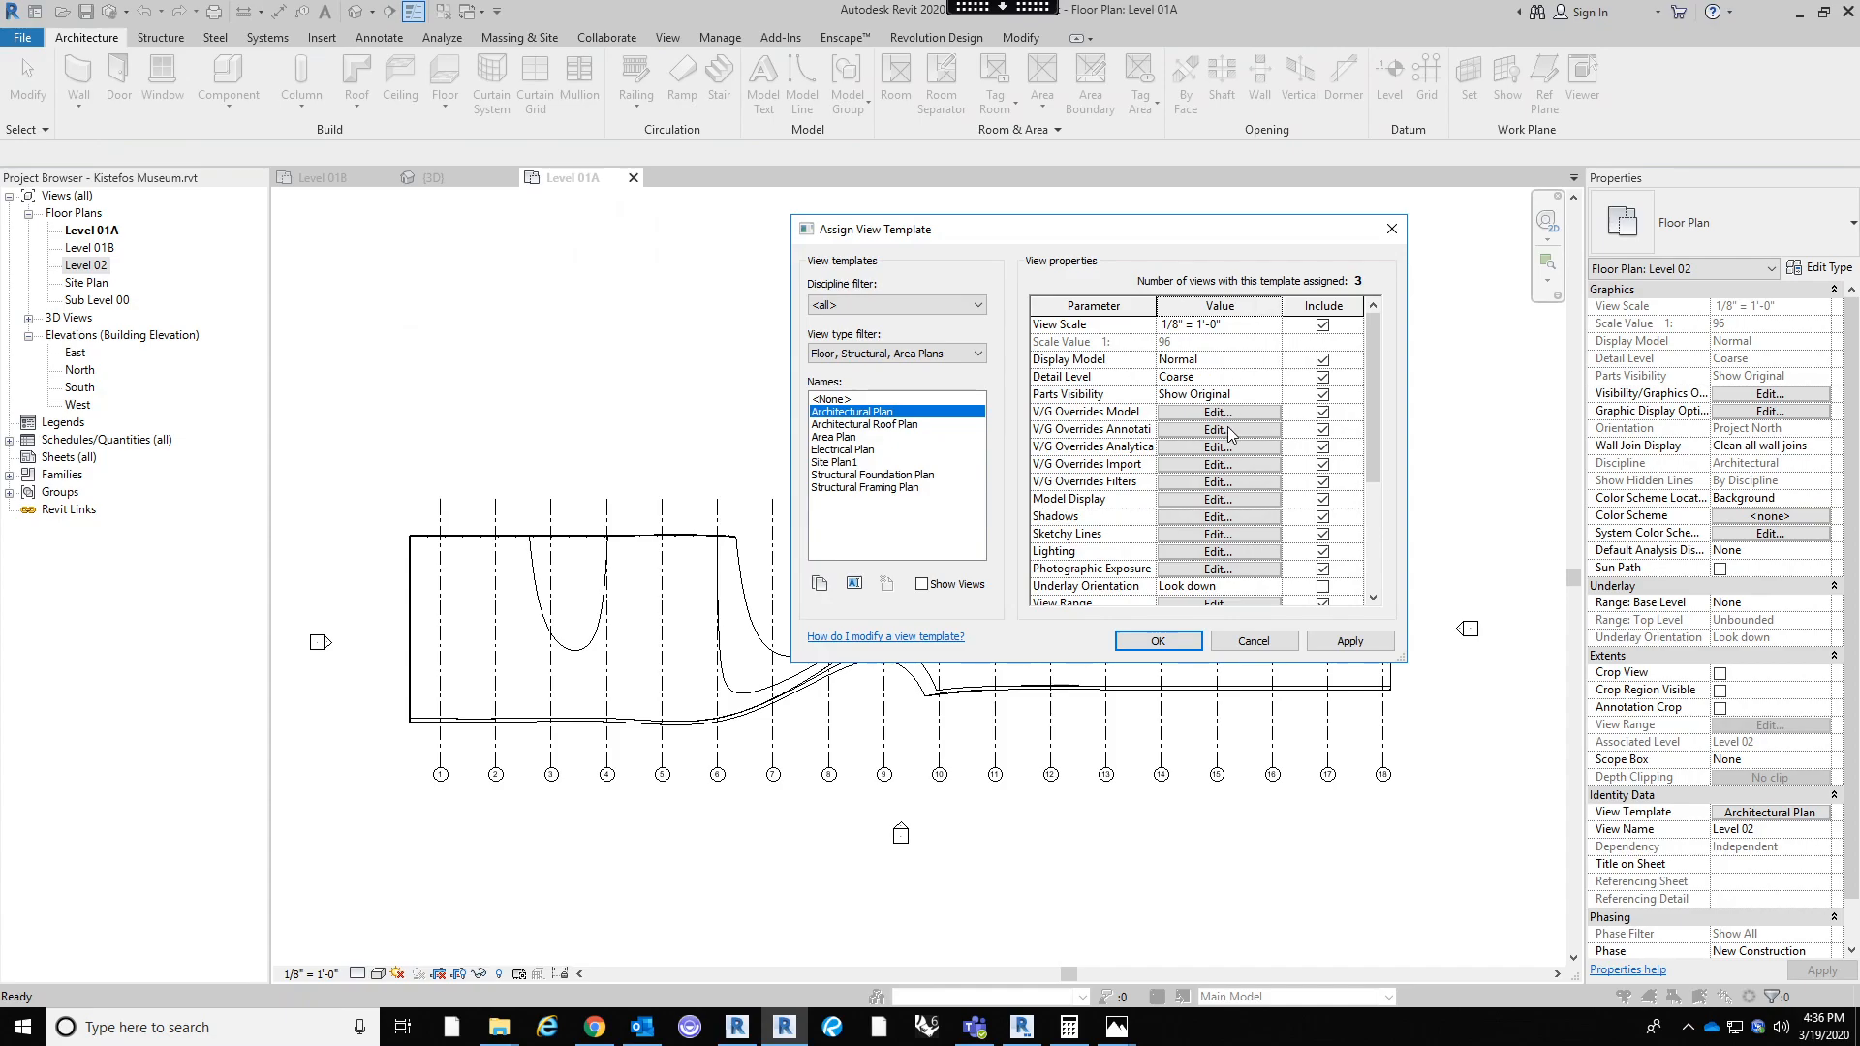
{"action": "left_click", "coordinate": [1215, 415]}
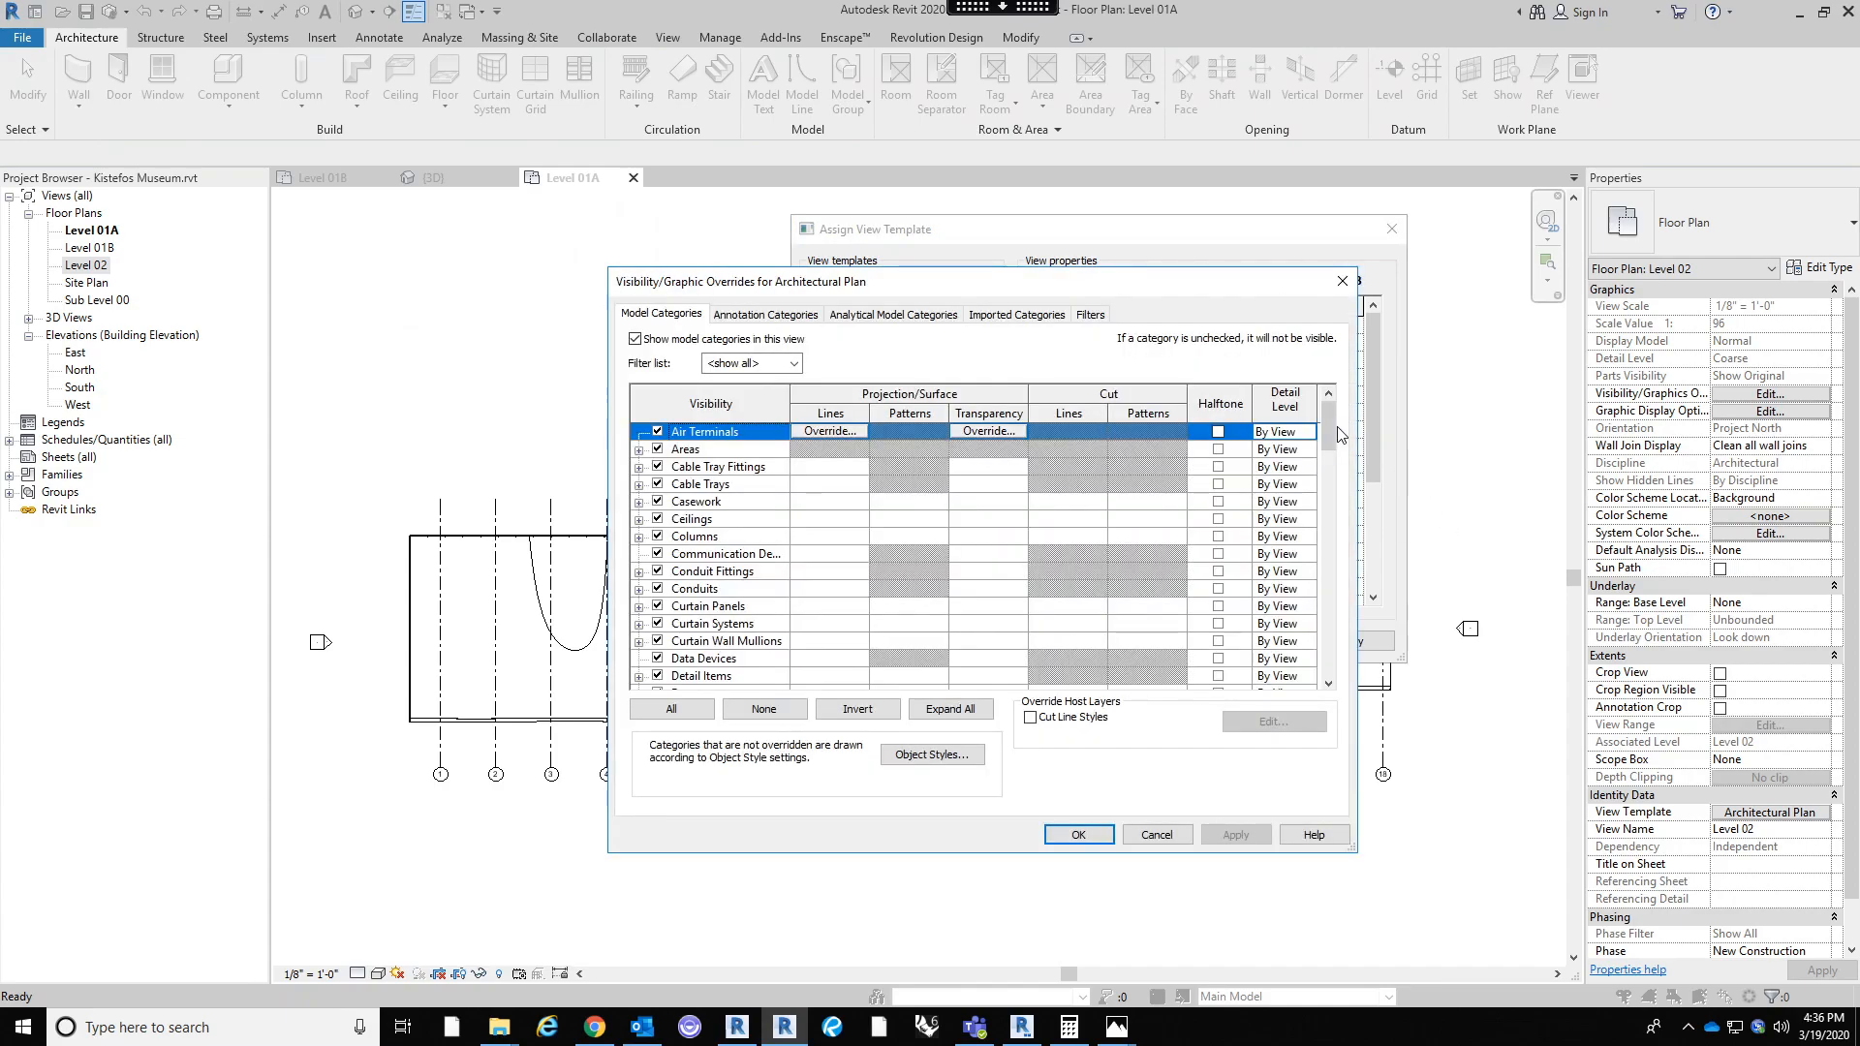
{"action": "left_click_drag", "start_coordinate": [1327, 428], "coordinate": [1344, 670]}
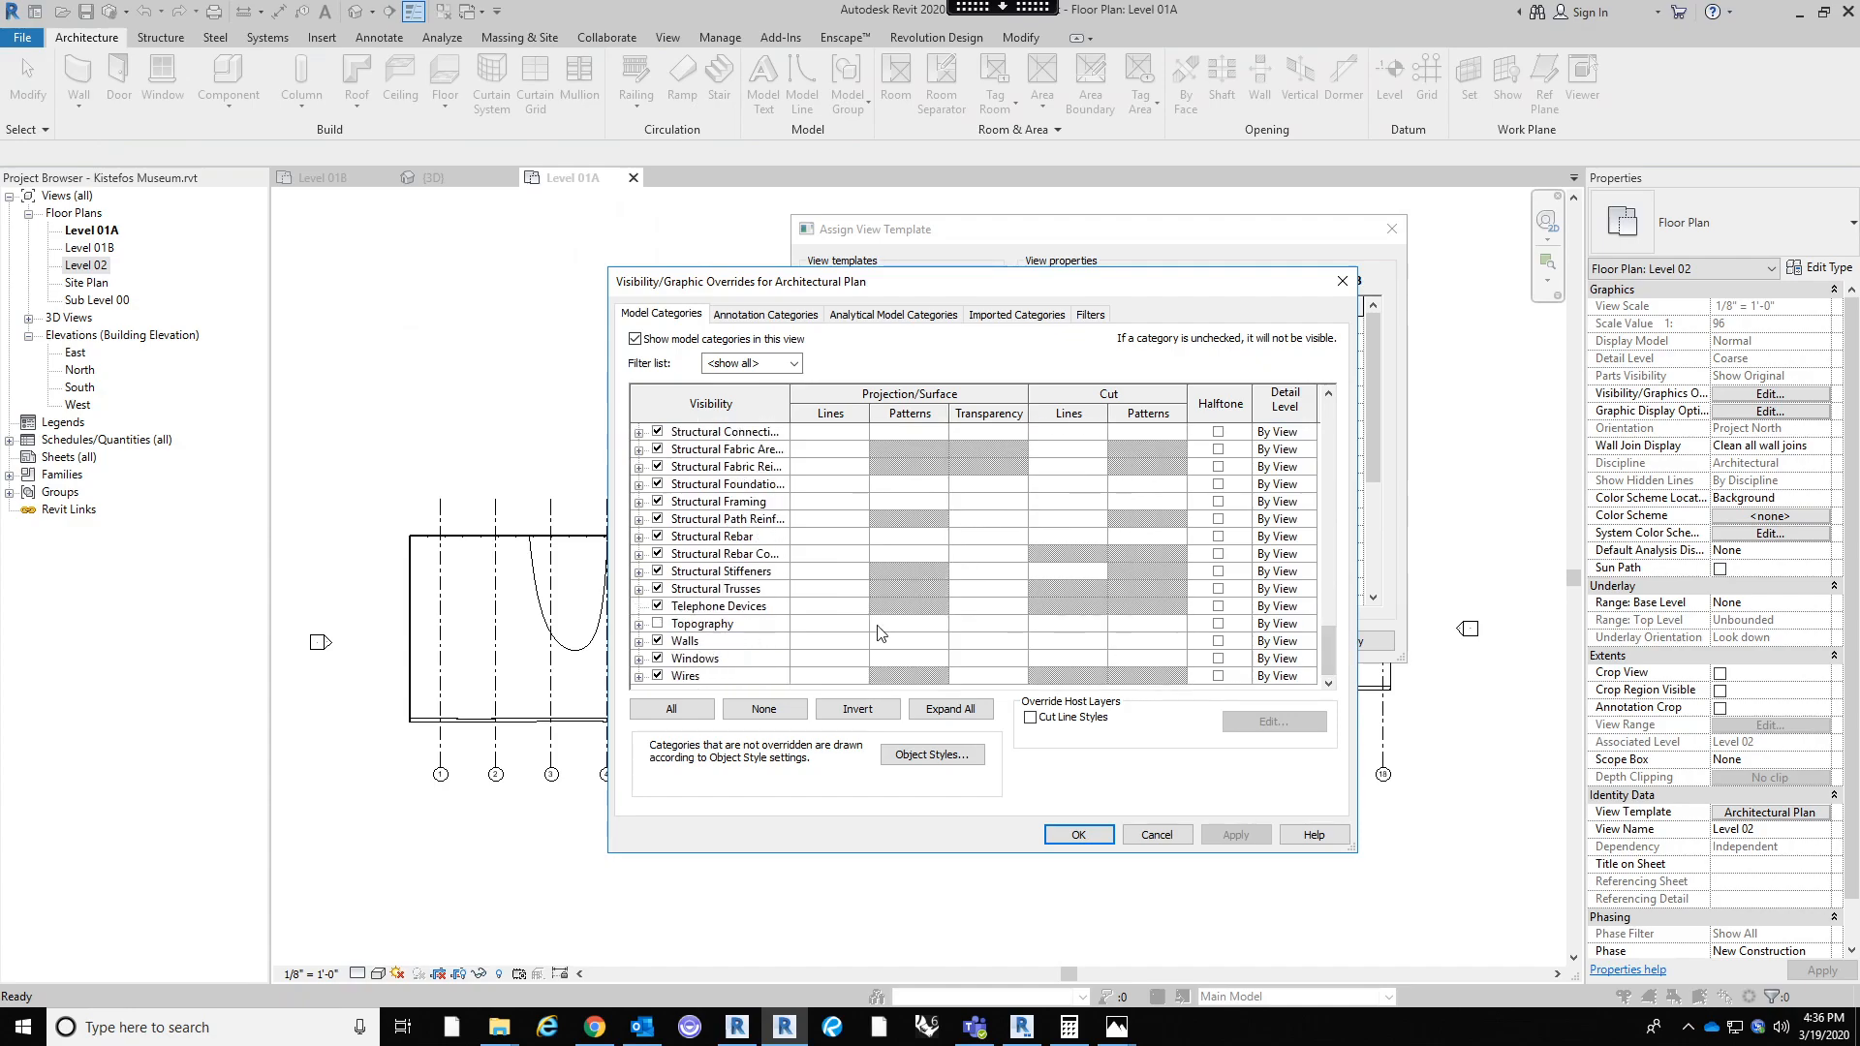
{"action": "left_click", "coordinate": [1177, 641]}
{"action": "left_click", "coordinate": [1170, 641]}
{"action": "left_click", "coordinate": [1310, 521]}
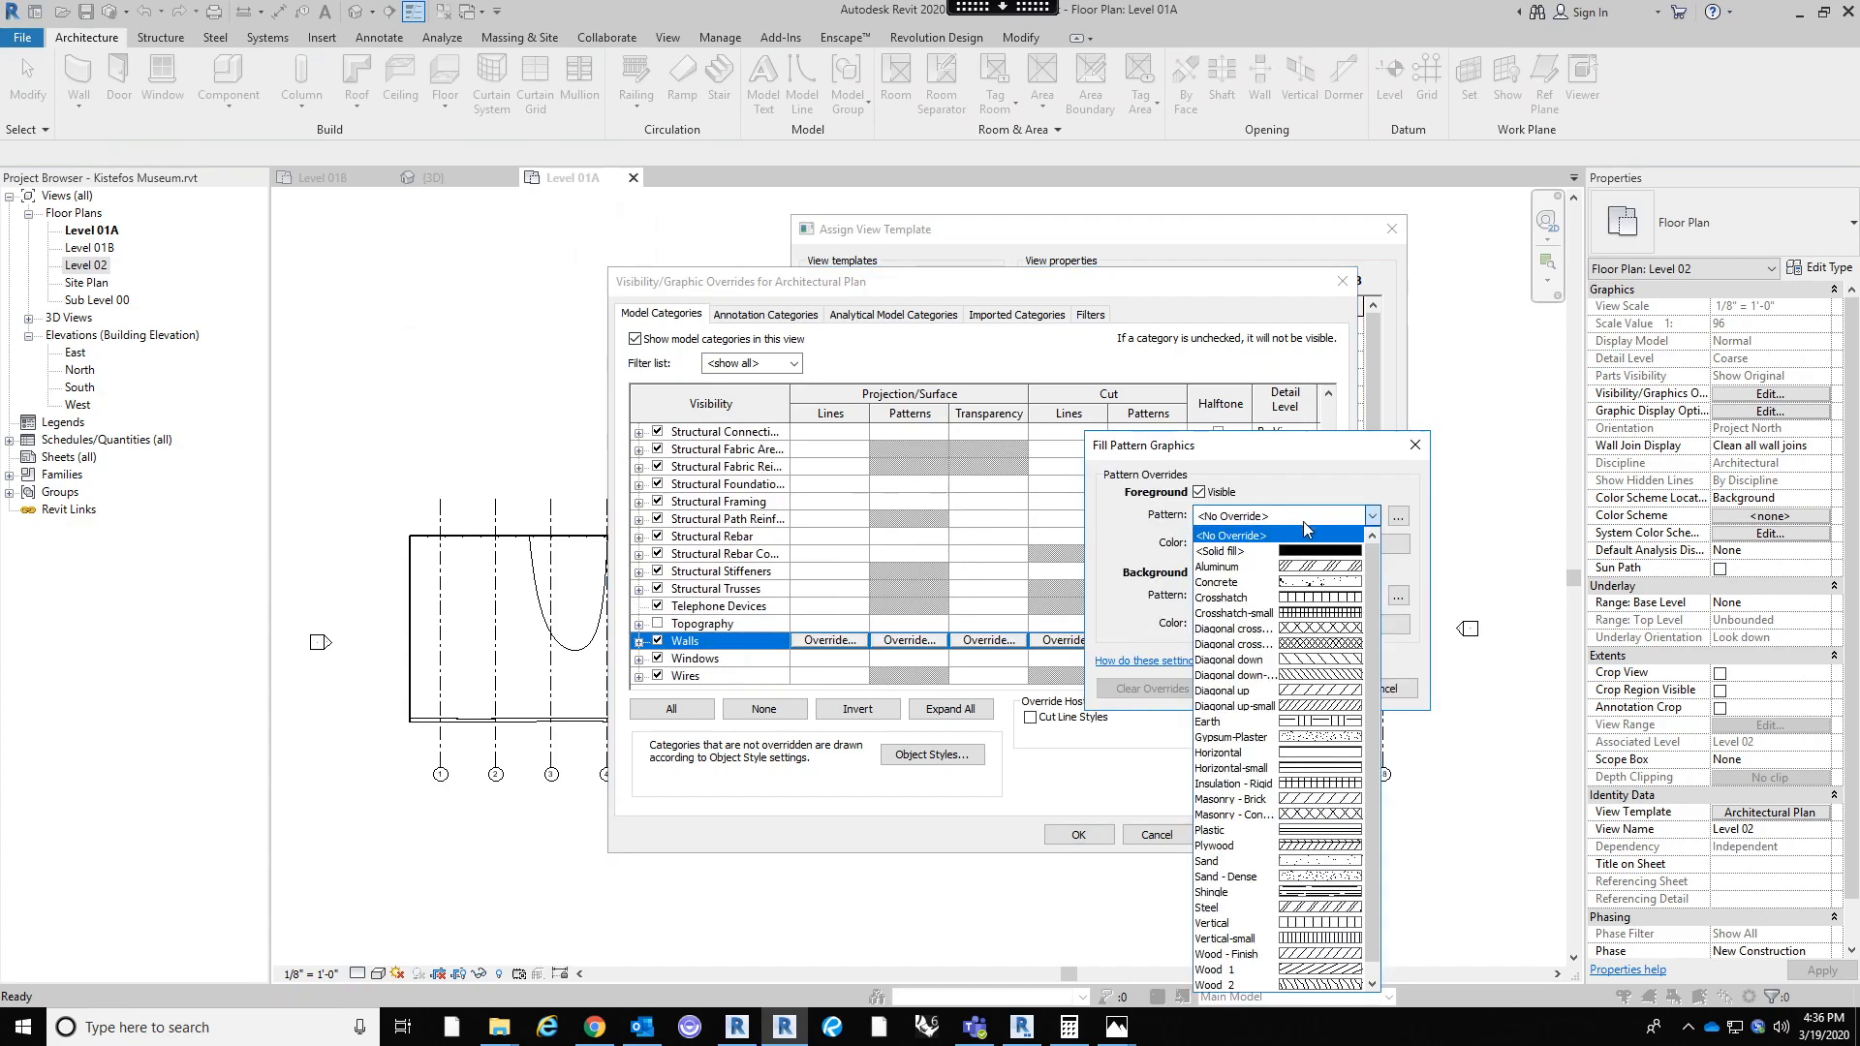
{"action": "left_click", "coordinate": [1306, 549]}
{"action": "left_click", "coordinate": [1306, 544]}
{"action": "left_click", "coordinate": [1182, 545]}
{"action": "left_click", "coordinate": [1333, 743]}
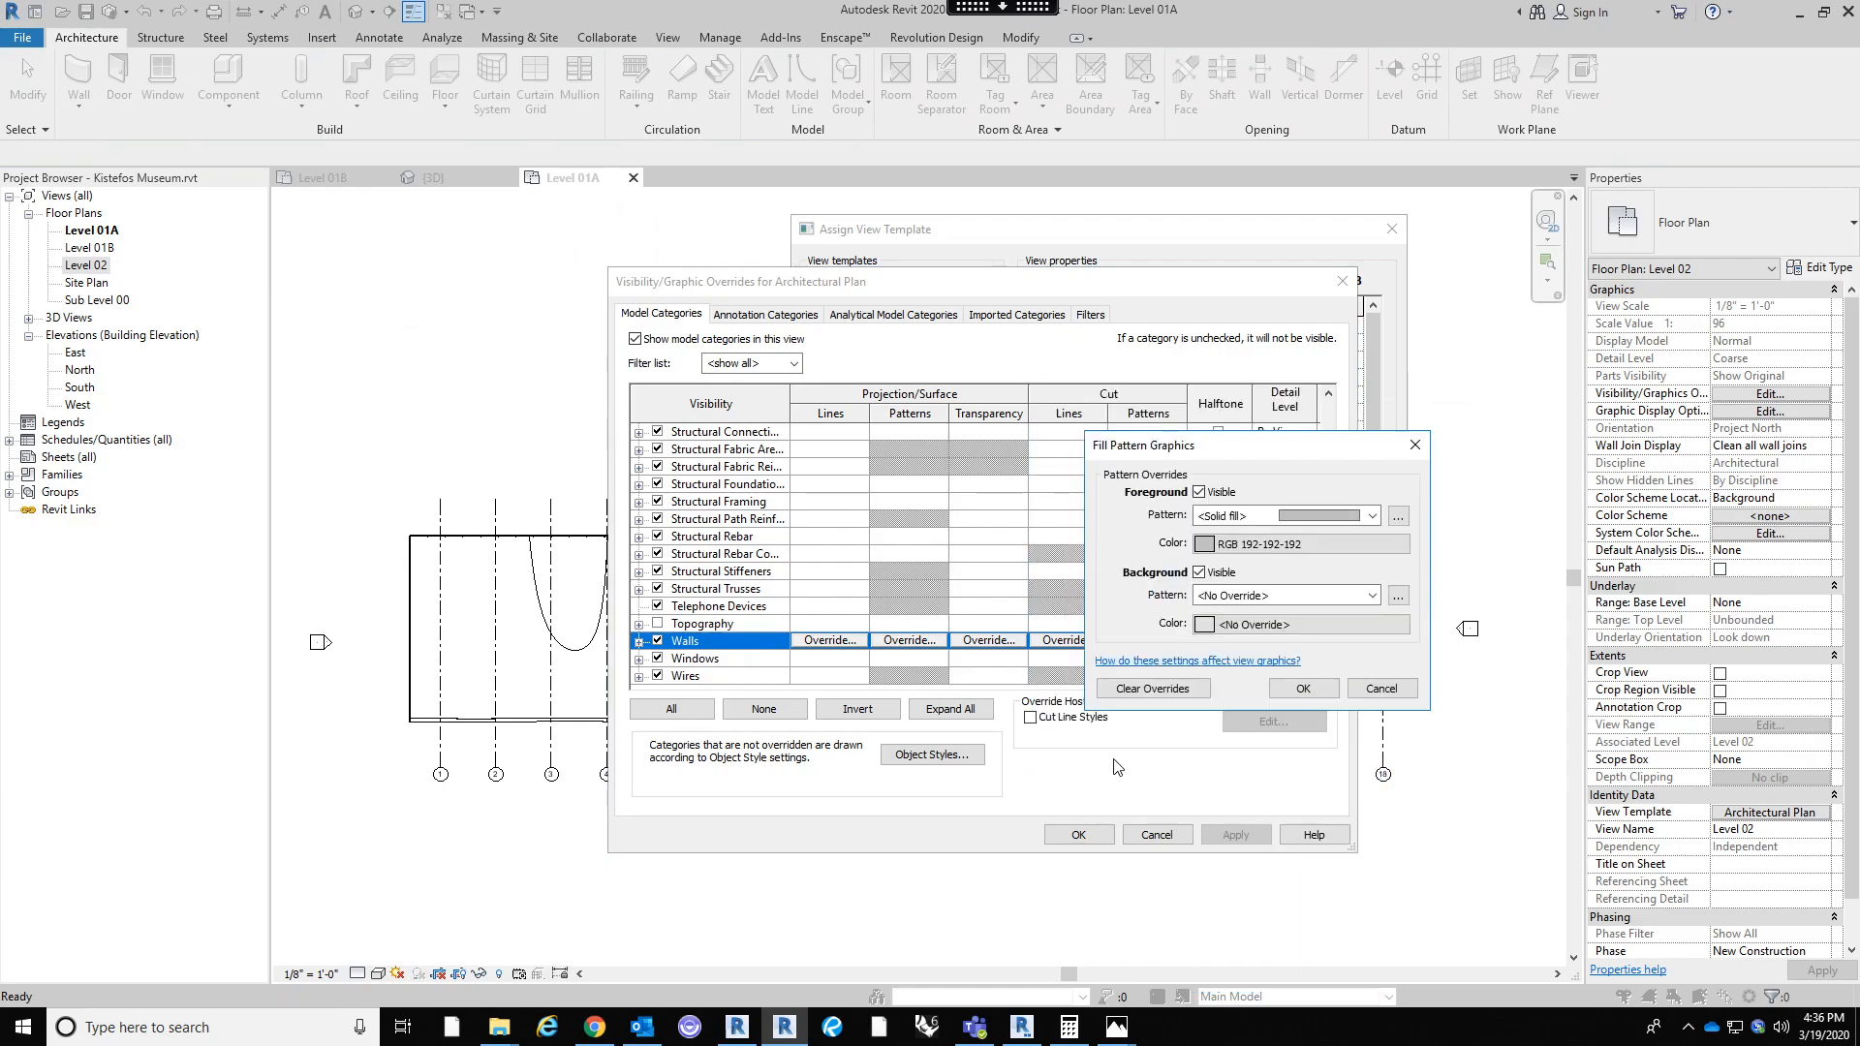
{"action": "left_click", "coordinate": [1305, 689]}
{"action": "left_click", "coordinate": [1077, 834]}
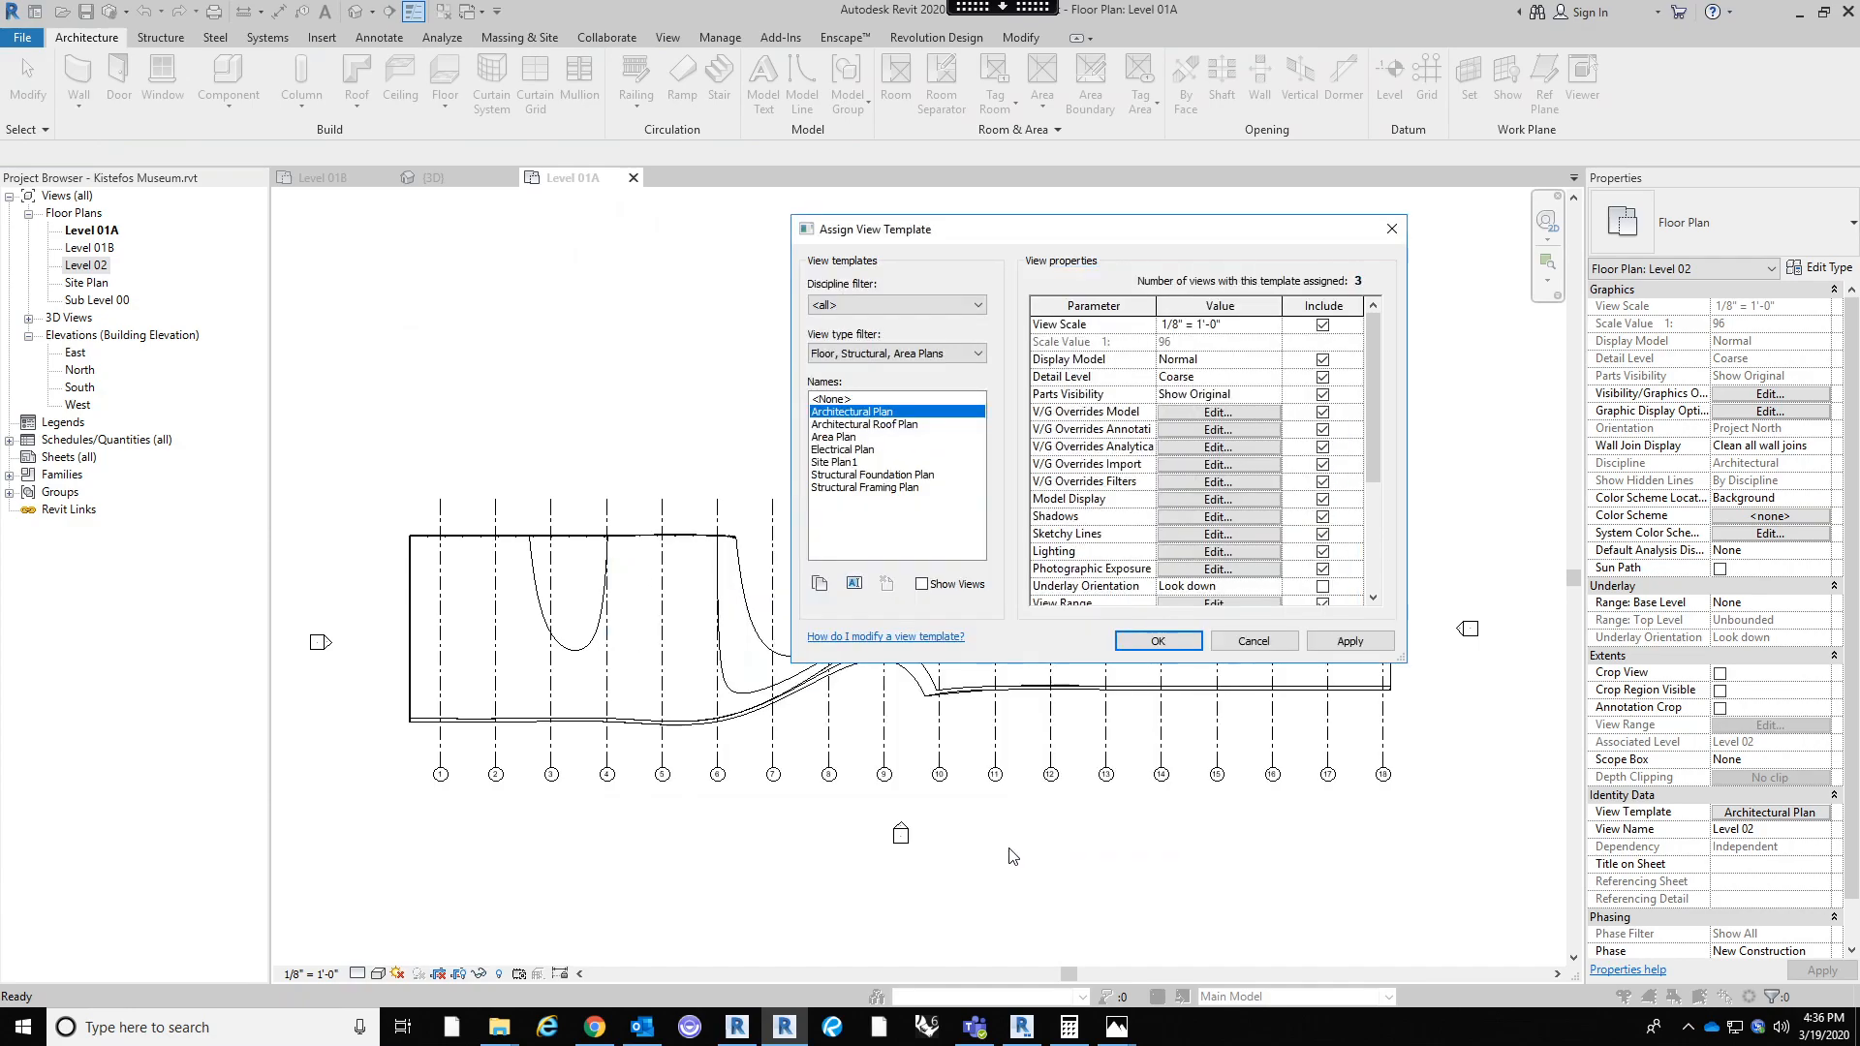
{"action": "left_click", "coordinate": [1119, 641]}
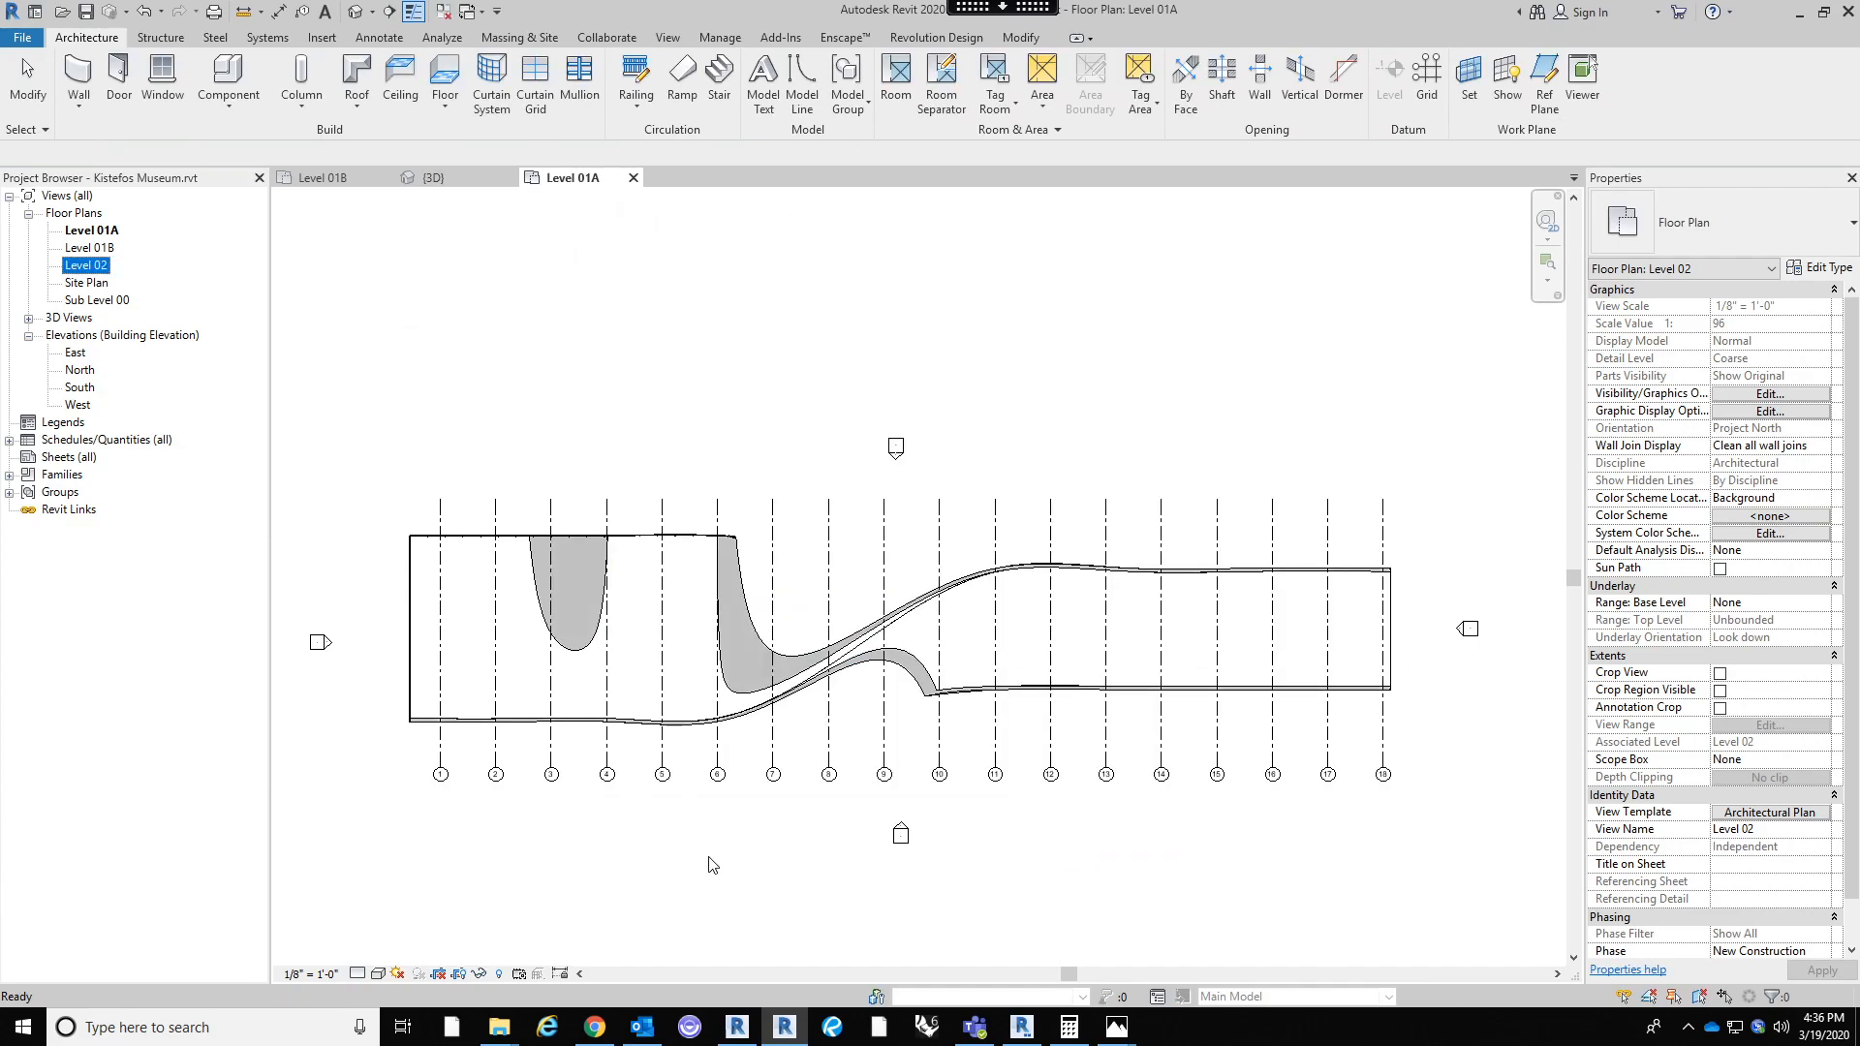
Draw a lengthwise building section through the middle of the whole museum in the Level 01A plan, and move its head clear of the building
{"action": "scroll", "coordinate": [681, 582], "scroll_direction": "up", "scroll_amount": 3}
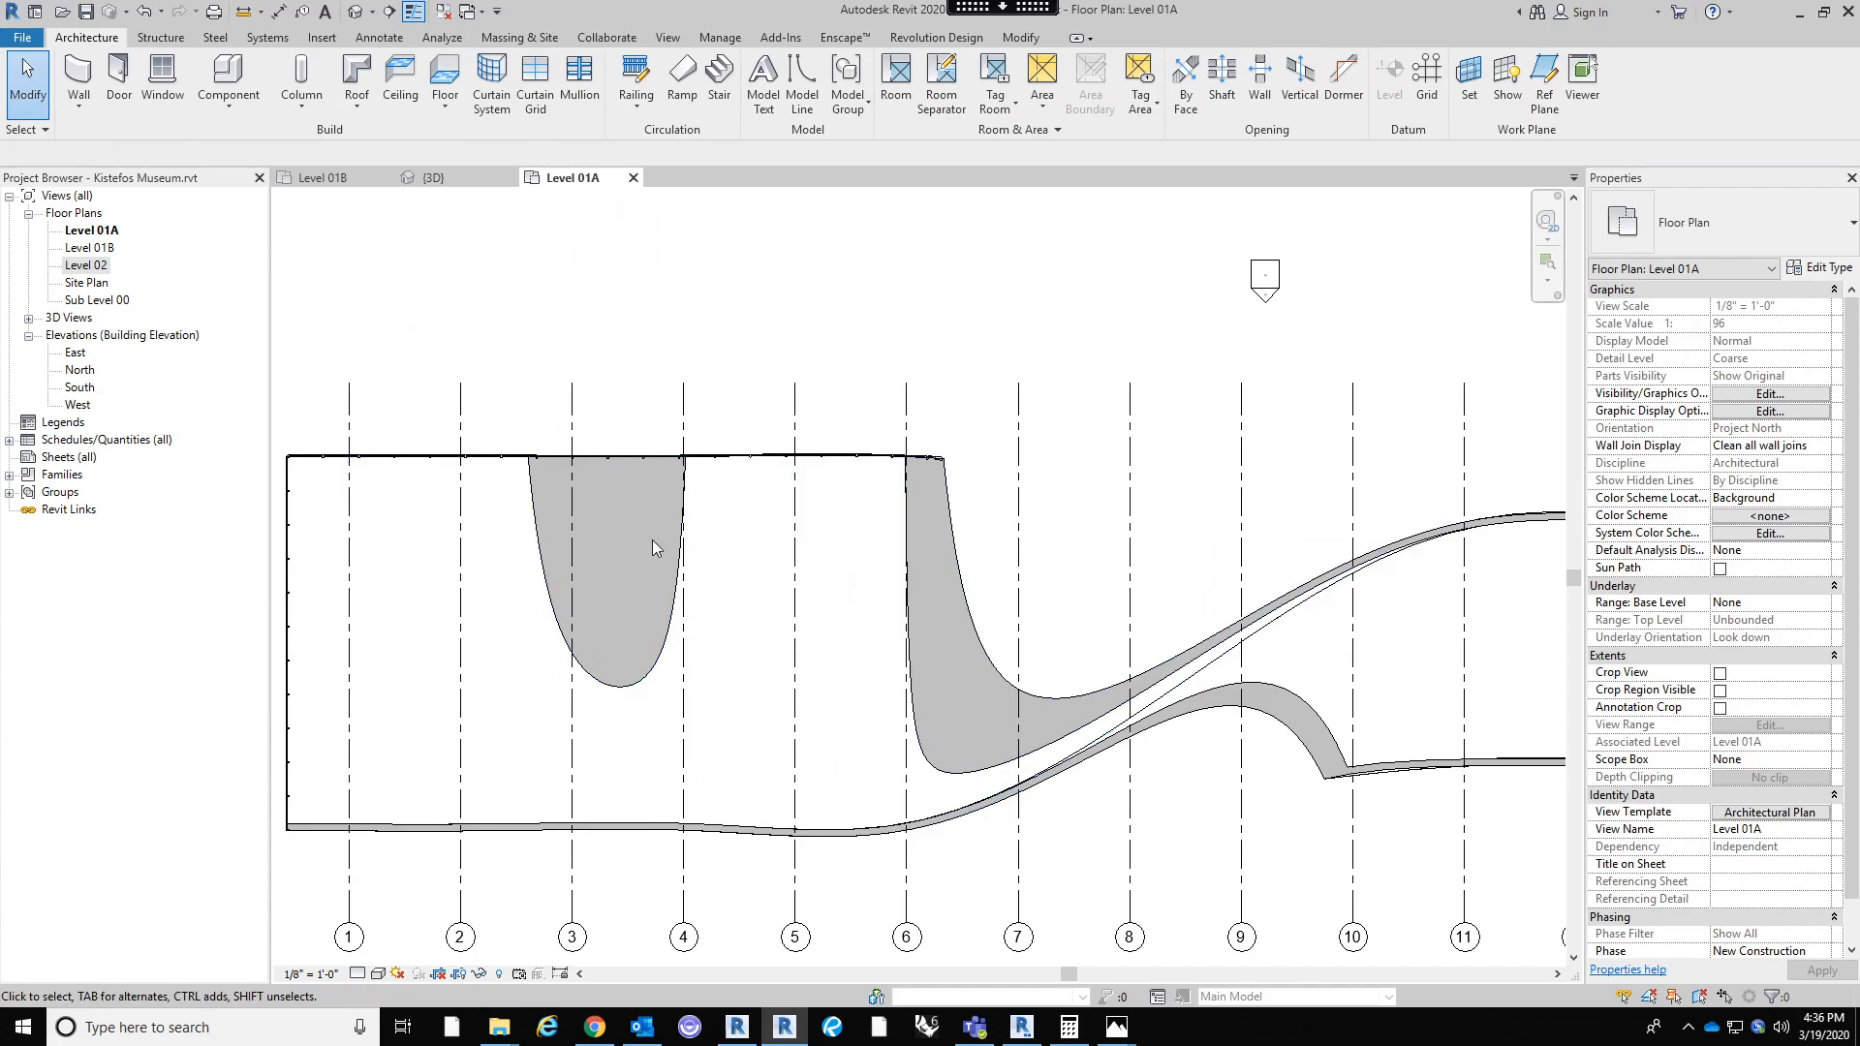
{"action": "scroll", "coordinate": [654, 548], "scroll_direction": "down", "scroll_amount": 4}
{"action": "scroll", "coordinate": [772, 386], "scroll_direction": "up", "scroll_amount": 1}
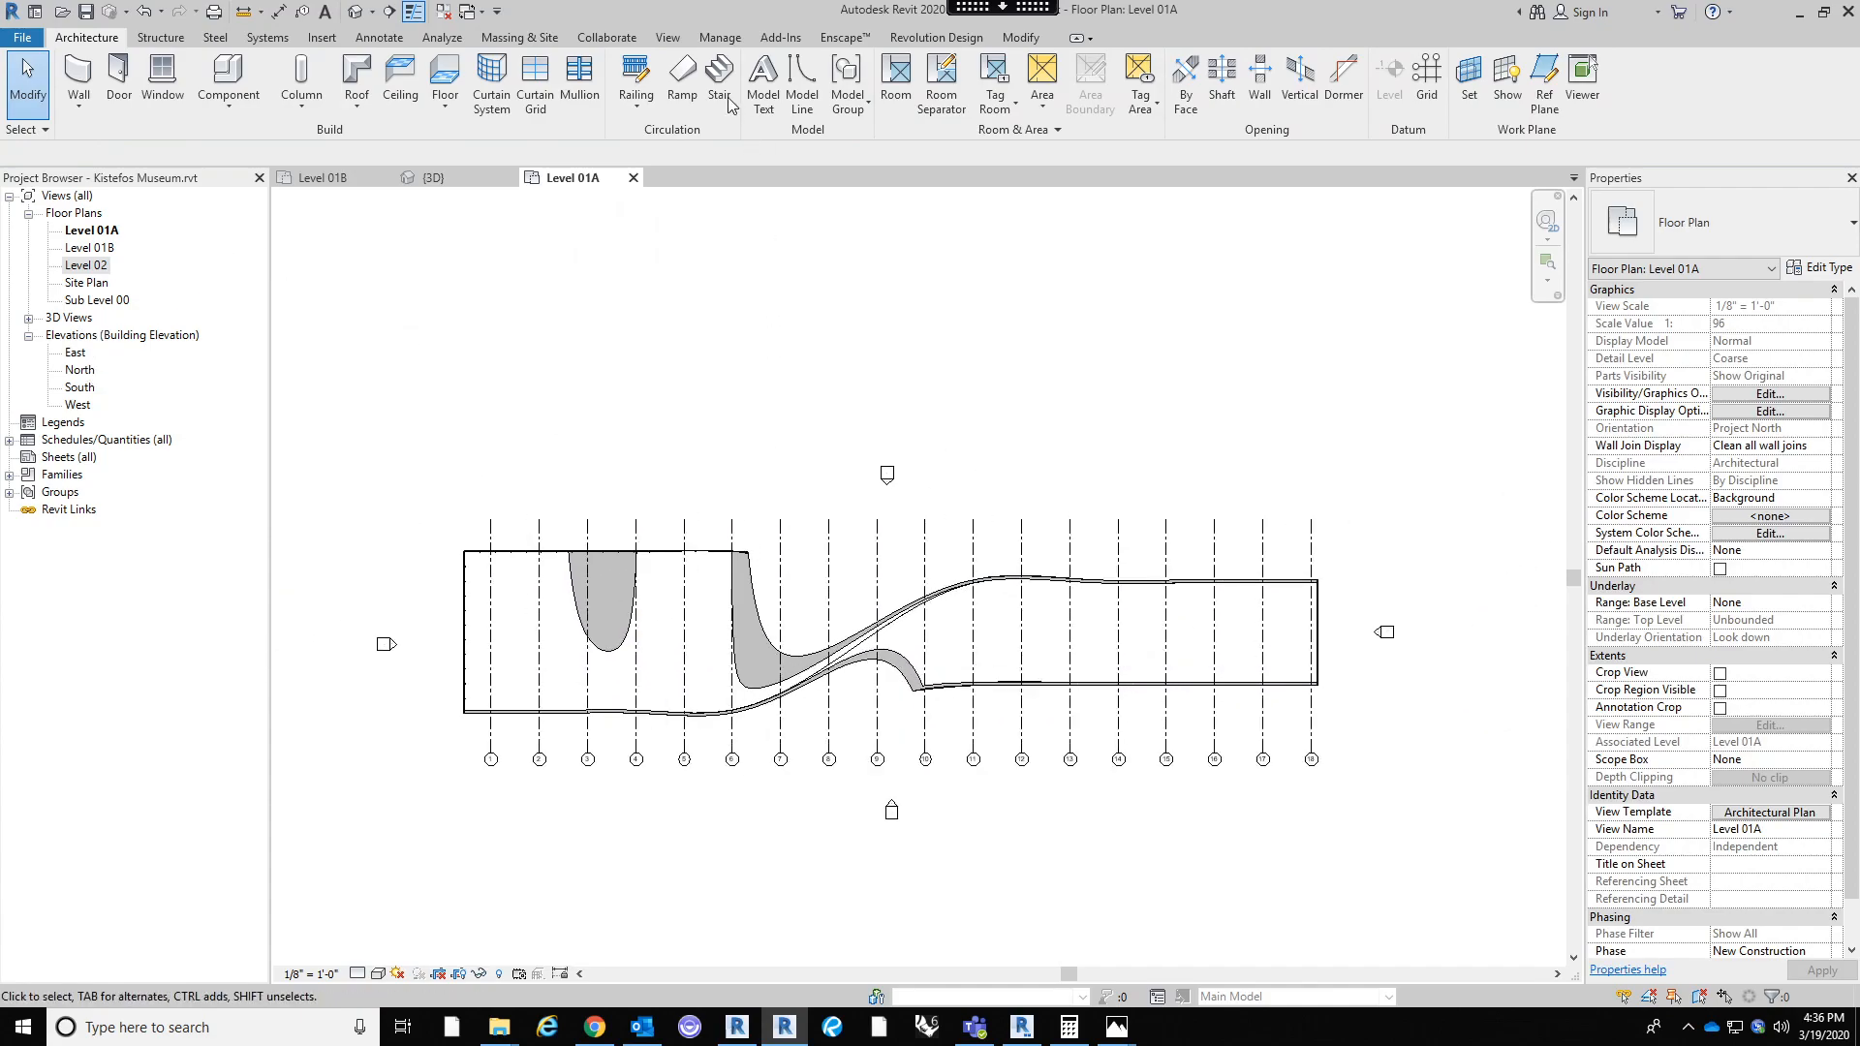
{"action": "left_click", "coordinate": [669, 38]}
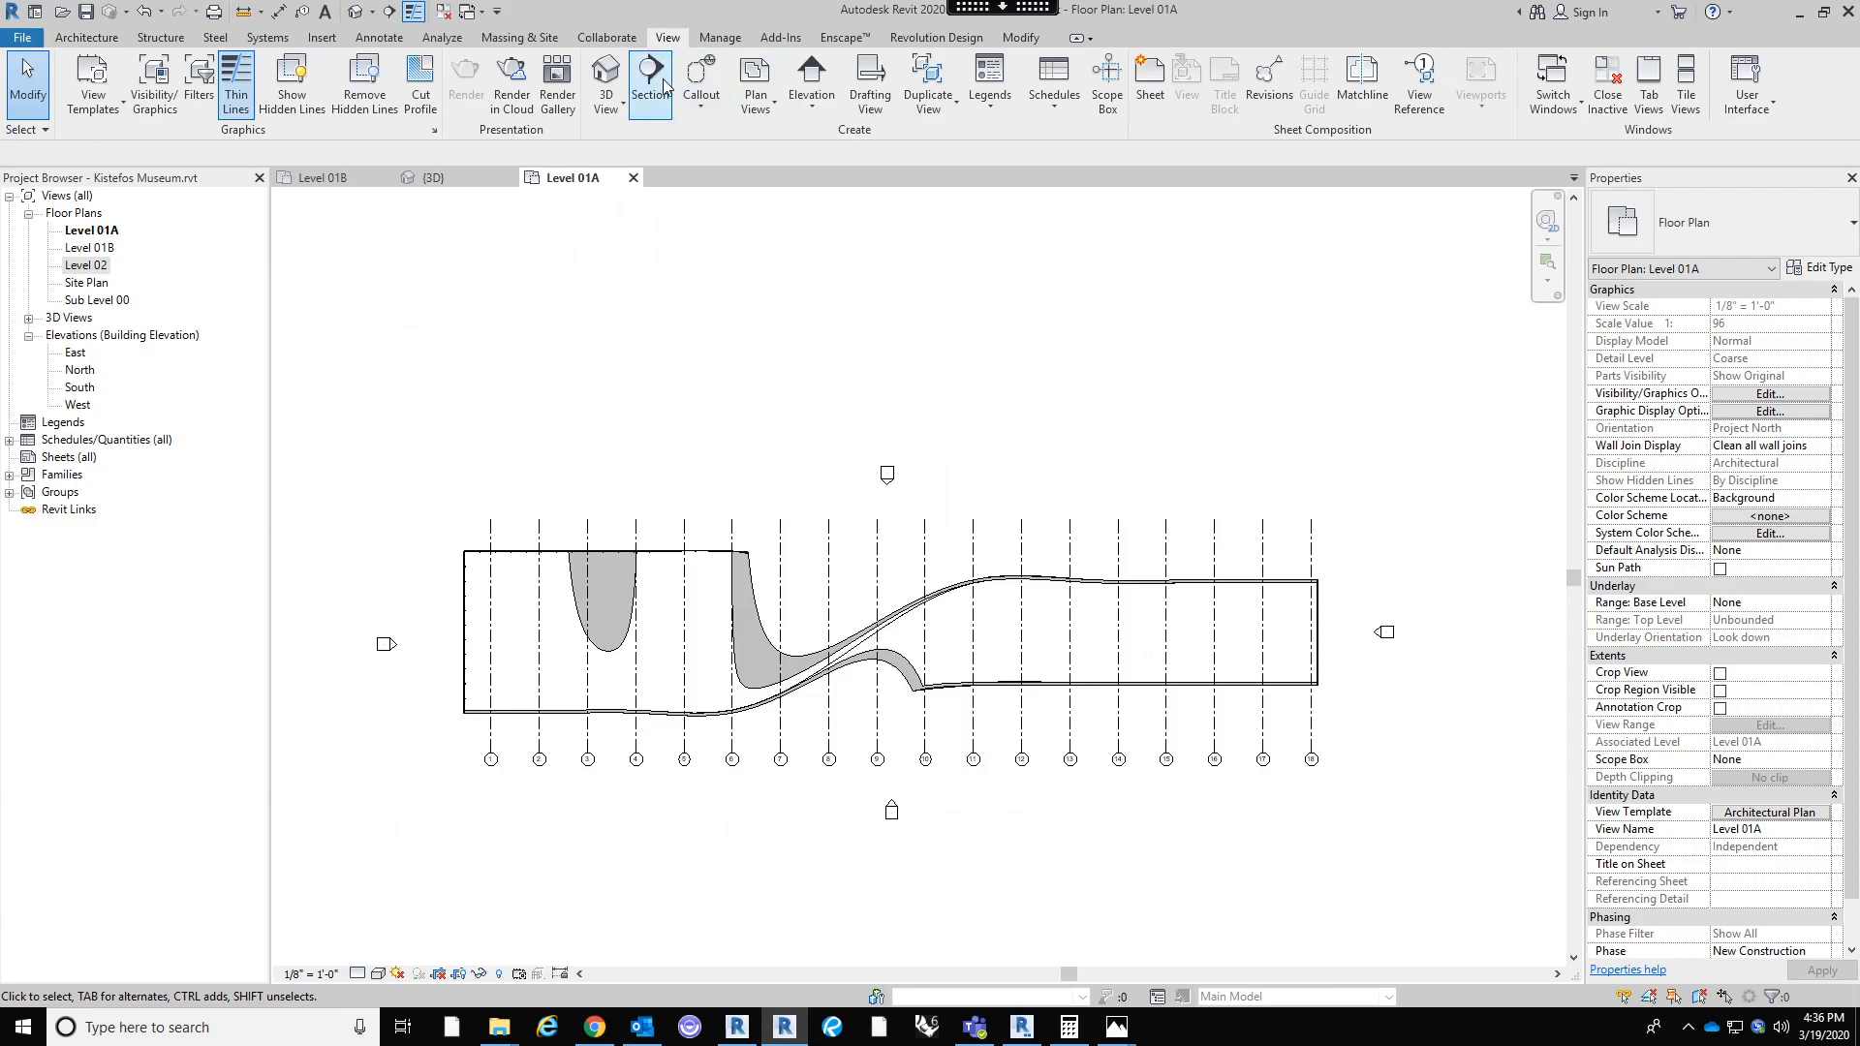
{"action": "left_click", "coordinate": [650, 83]}
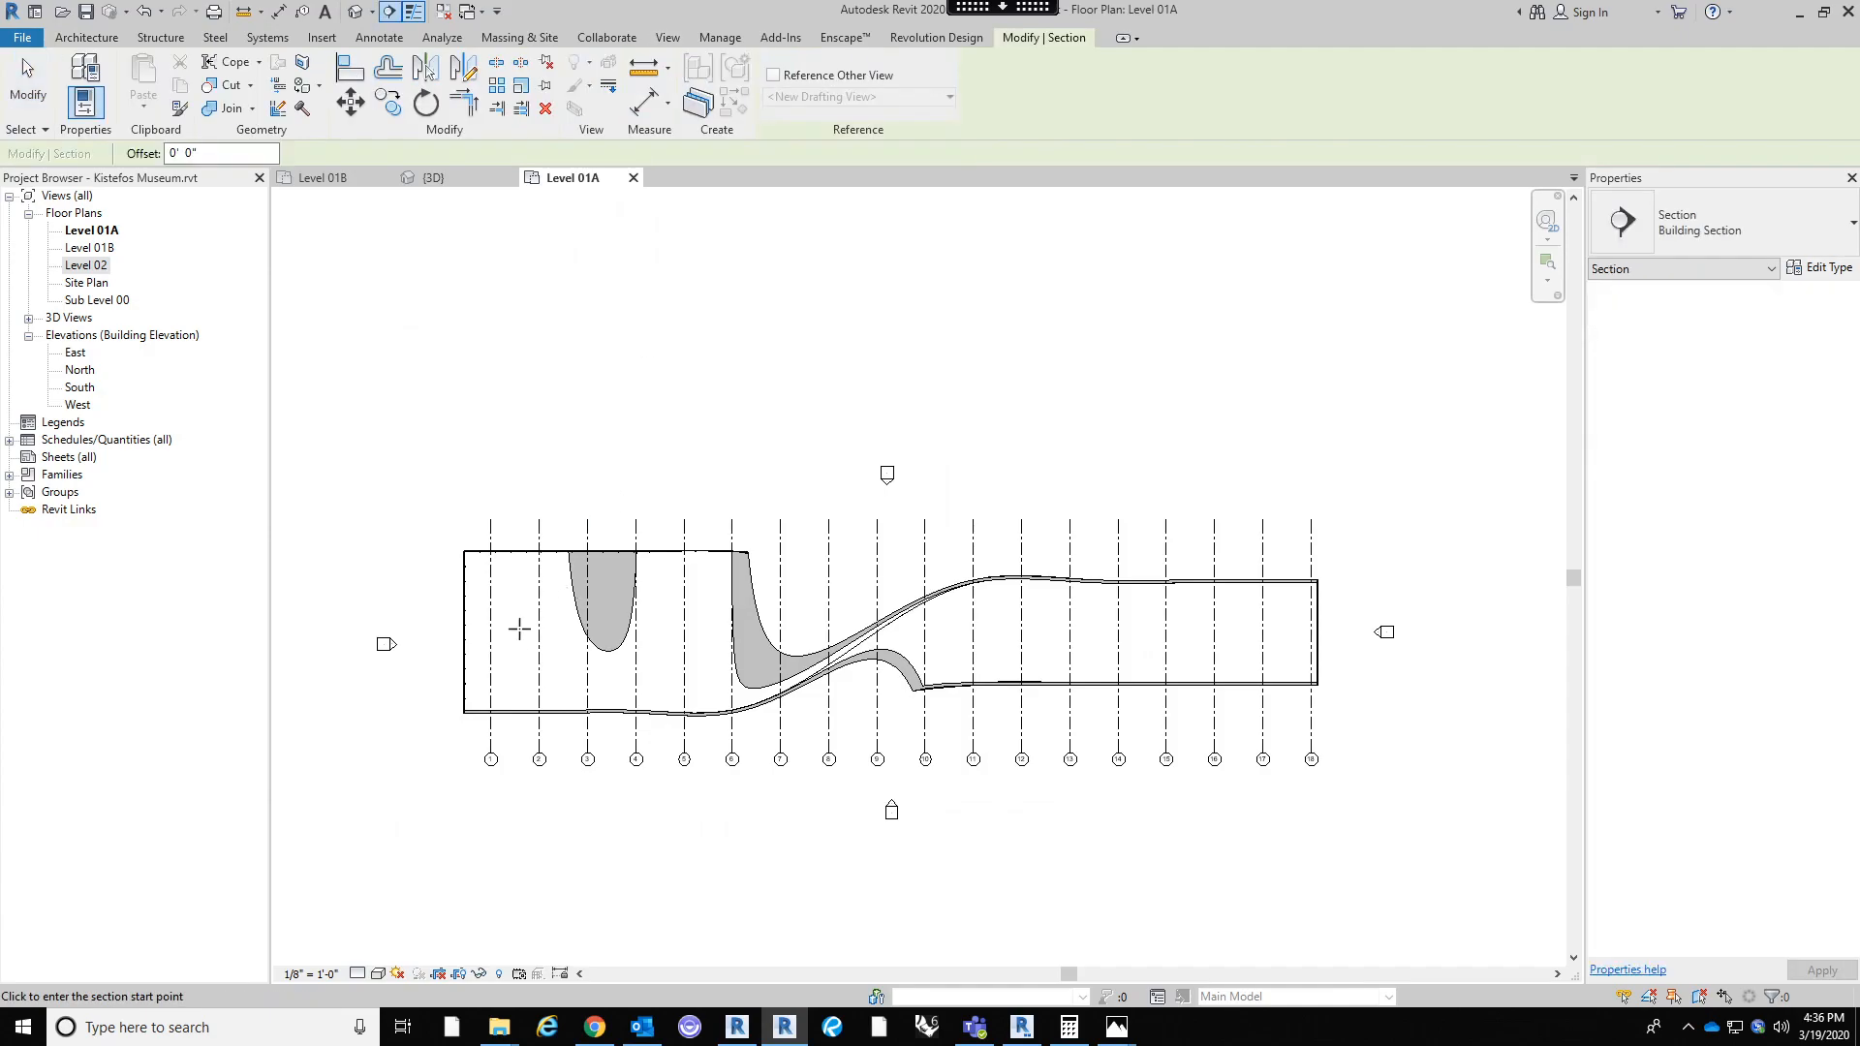
{"action": "left_click", "coordinate": [455, 635]}
{"action": "left_click", "coordinate": [1349, 634]}
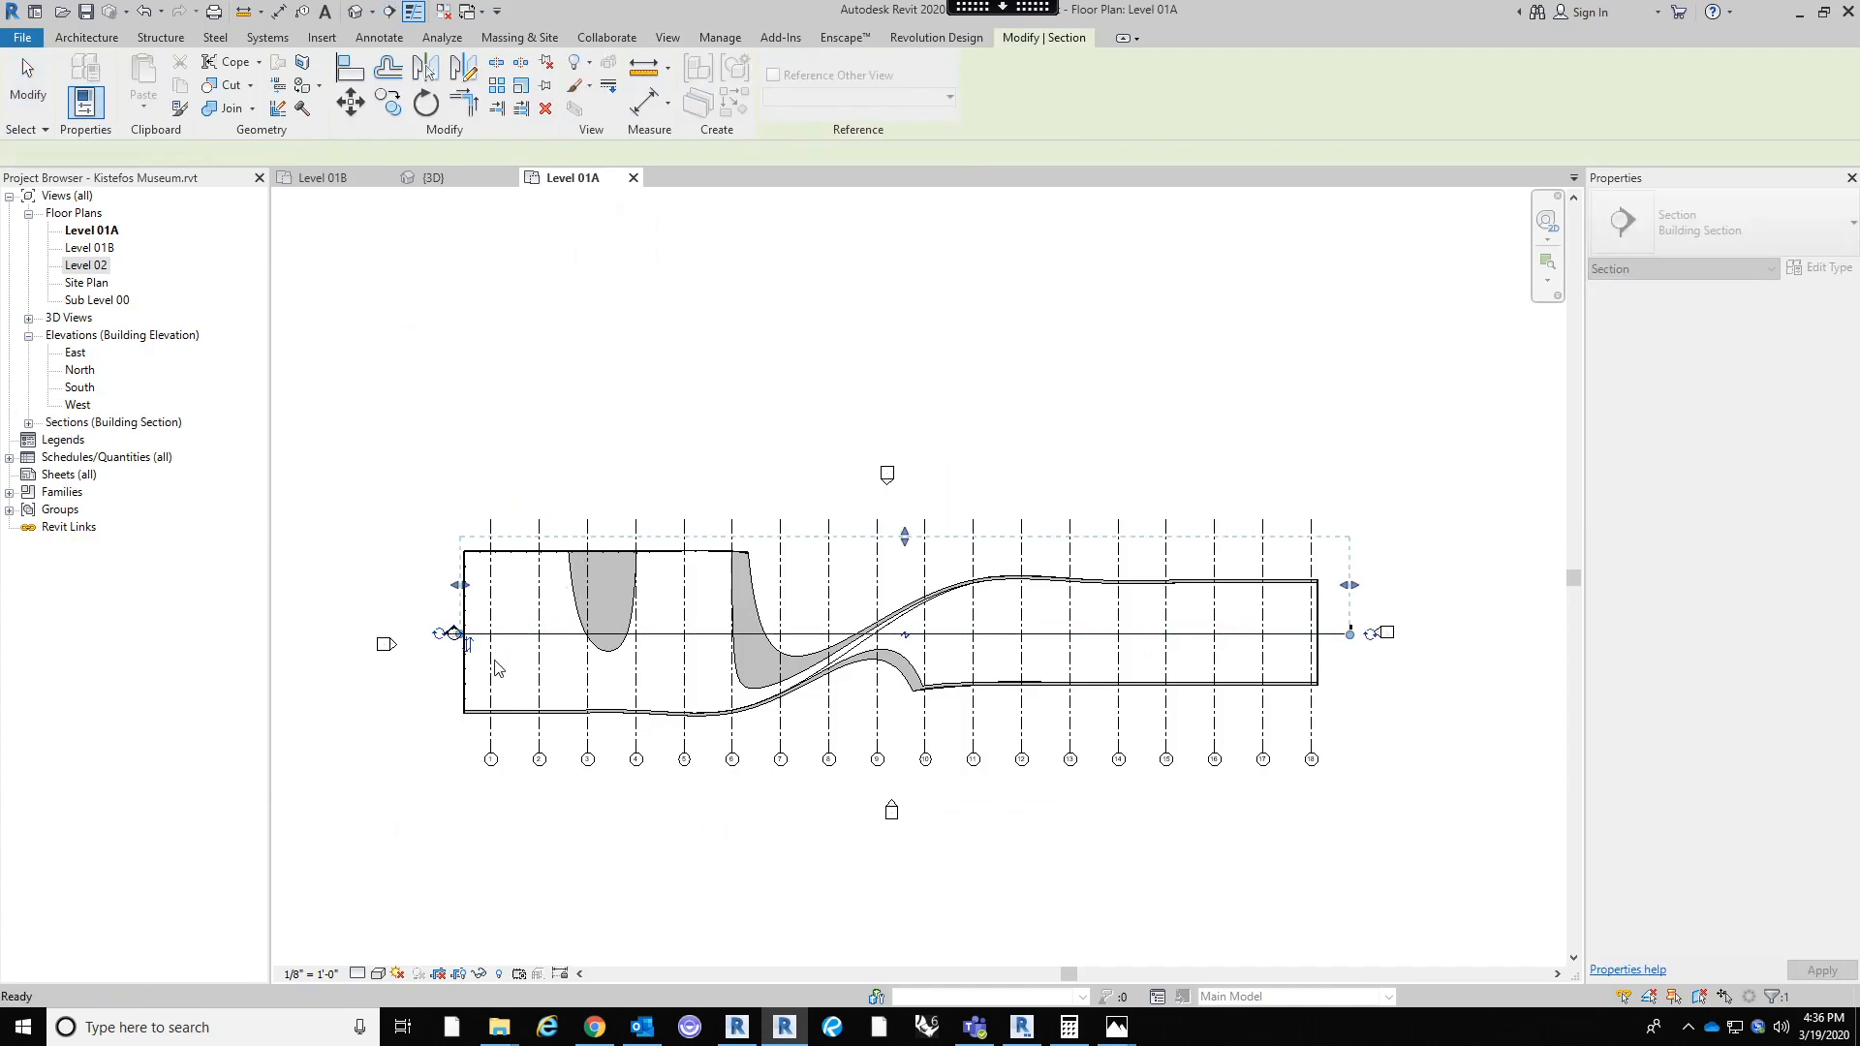
{"action": "key", "text": "Escape"}
{"action": "scroll", "coordinate": [466, 640], "scroll_direction": "up", "scroll_amount": 2}
{"action": "left_click_drag", "start_coordinate": [457, 636], "coordinate": [433, 576]}
{"action": "left_click", "coordinate": [414, 600]}
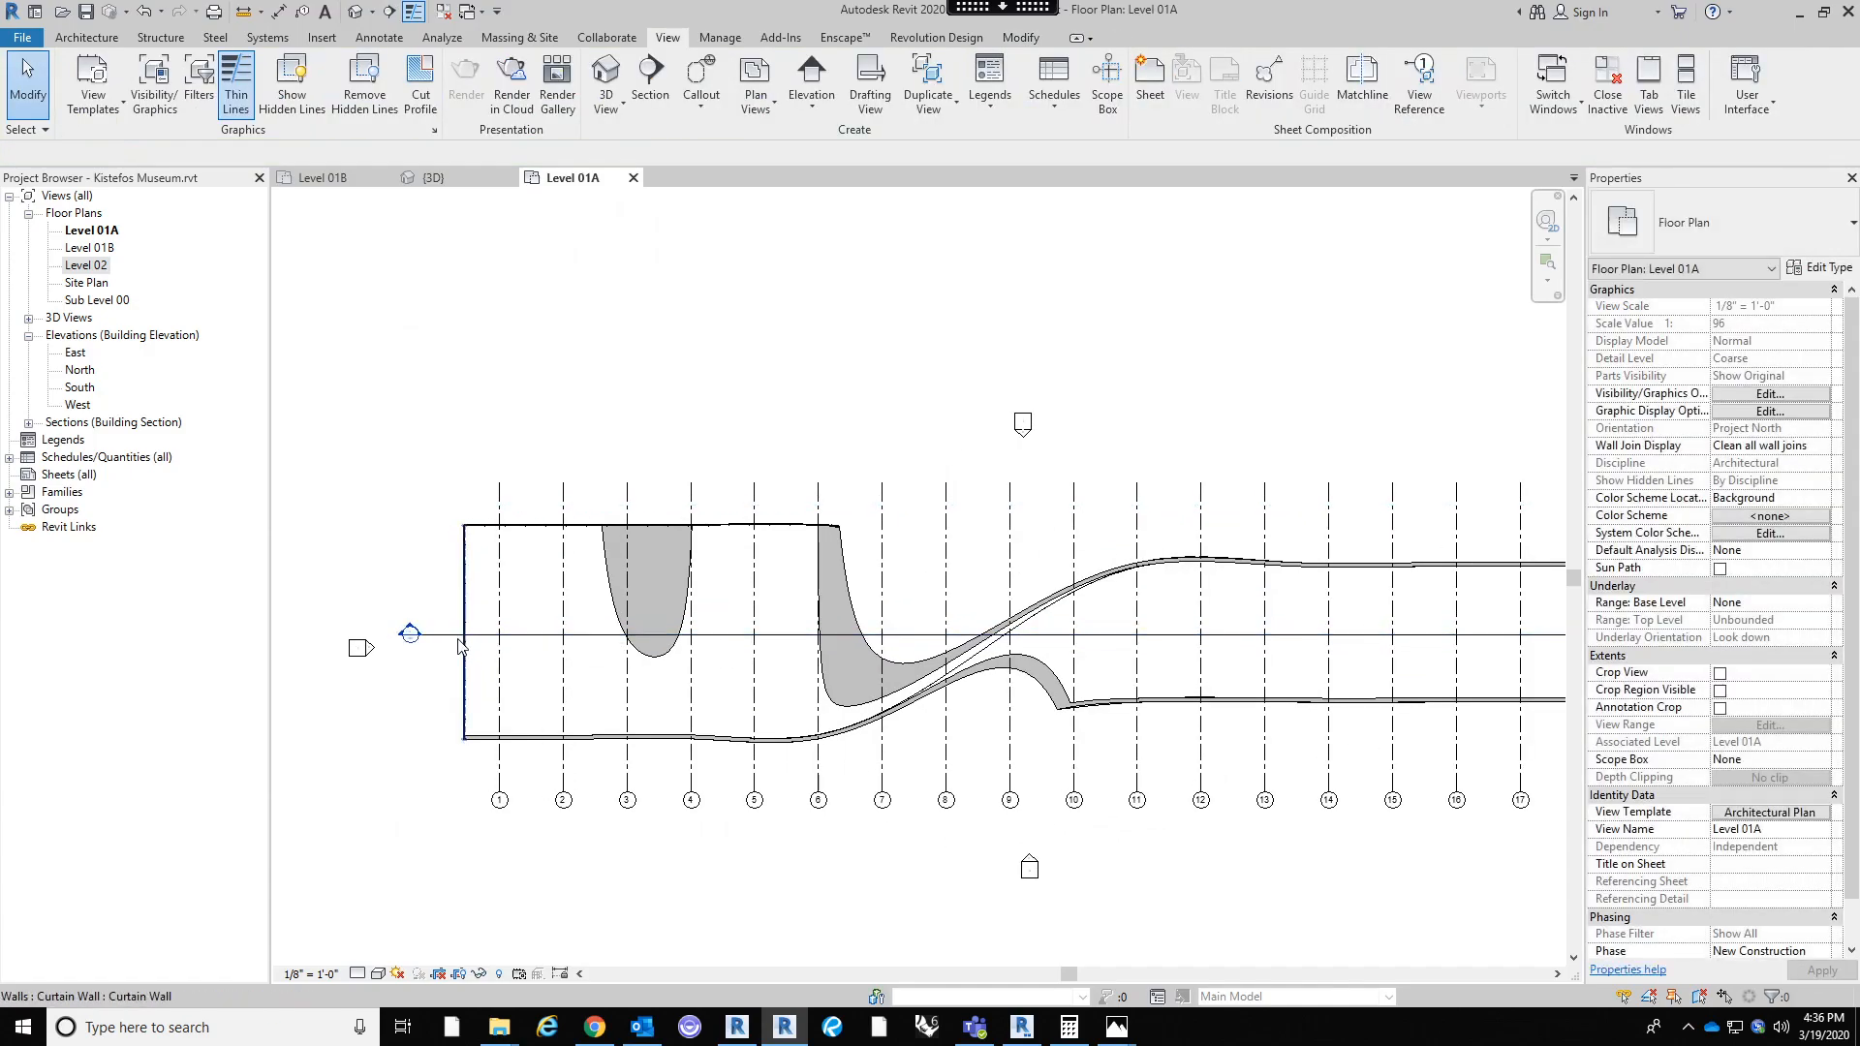
Open the new section view and raise the upper edge of its crop region slightly
{"action": "double_click", "coordinate": [409, 633]}
{"action": "middle_click_drag", "start_coordinate": [744, 791], "coordinate": [757, 853]}
{"action": "scroll", "coordinate": [601, 641], "scroll_direction": "up", "scroll_amount": 1}
{"action": "middle_click_drag", "start_coordinate": [996, 549], "coordinate": [919, 541]}
{"action": "left_click", "coordinate": [966, 523]}
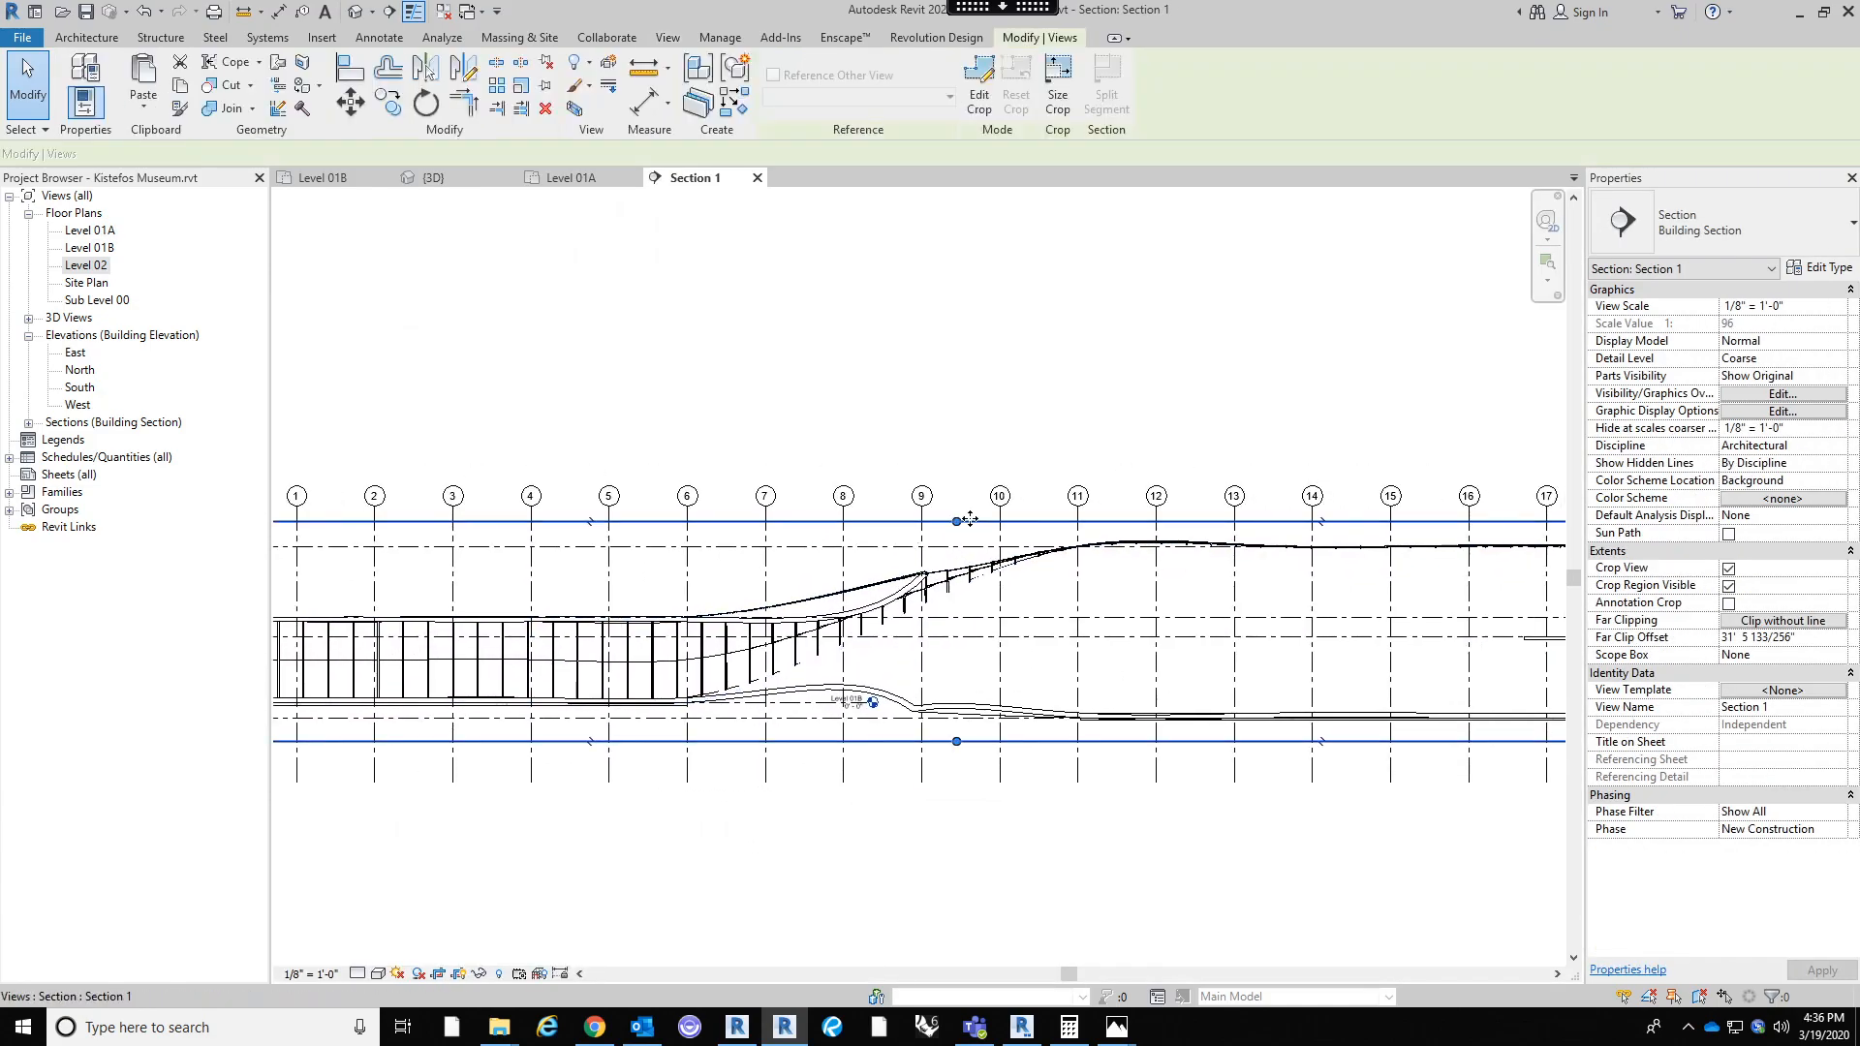
{"action": "left_click_drag", "start_coordinate": [956, 522], "coordinate": [956, 514]}
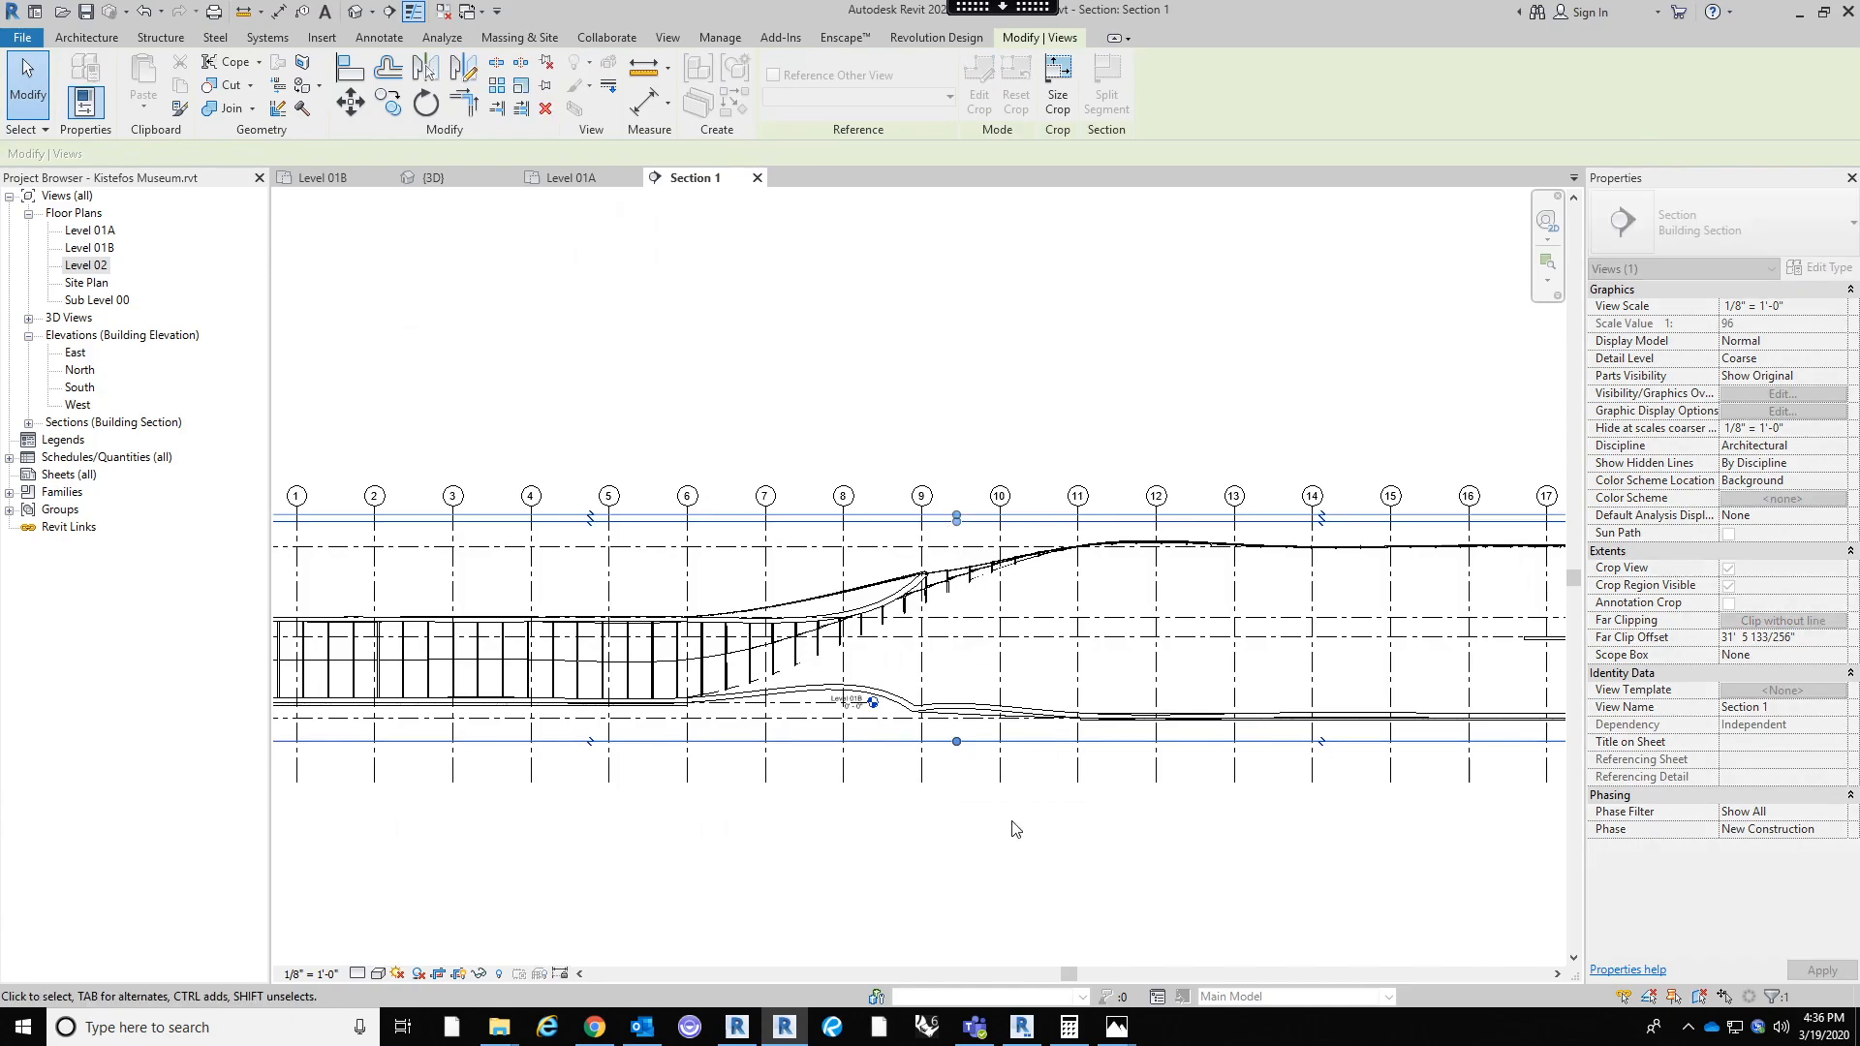
{"action": "left_click", "coordinate": [1013, 823]}
Move the Level 01A line up to an elevation of -1' 6" in the section, near grid 18
{"action": "middle_click_drag", "start_coordinate": [1146, 829], "coordinate": [905, 831]}
{"action": "scroll", "coordinate": [1392, 719], "scroll_direction": "up", "scroll_amount": 5}
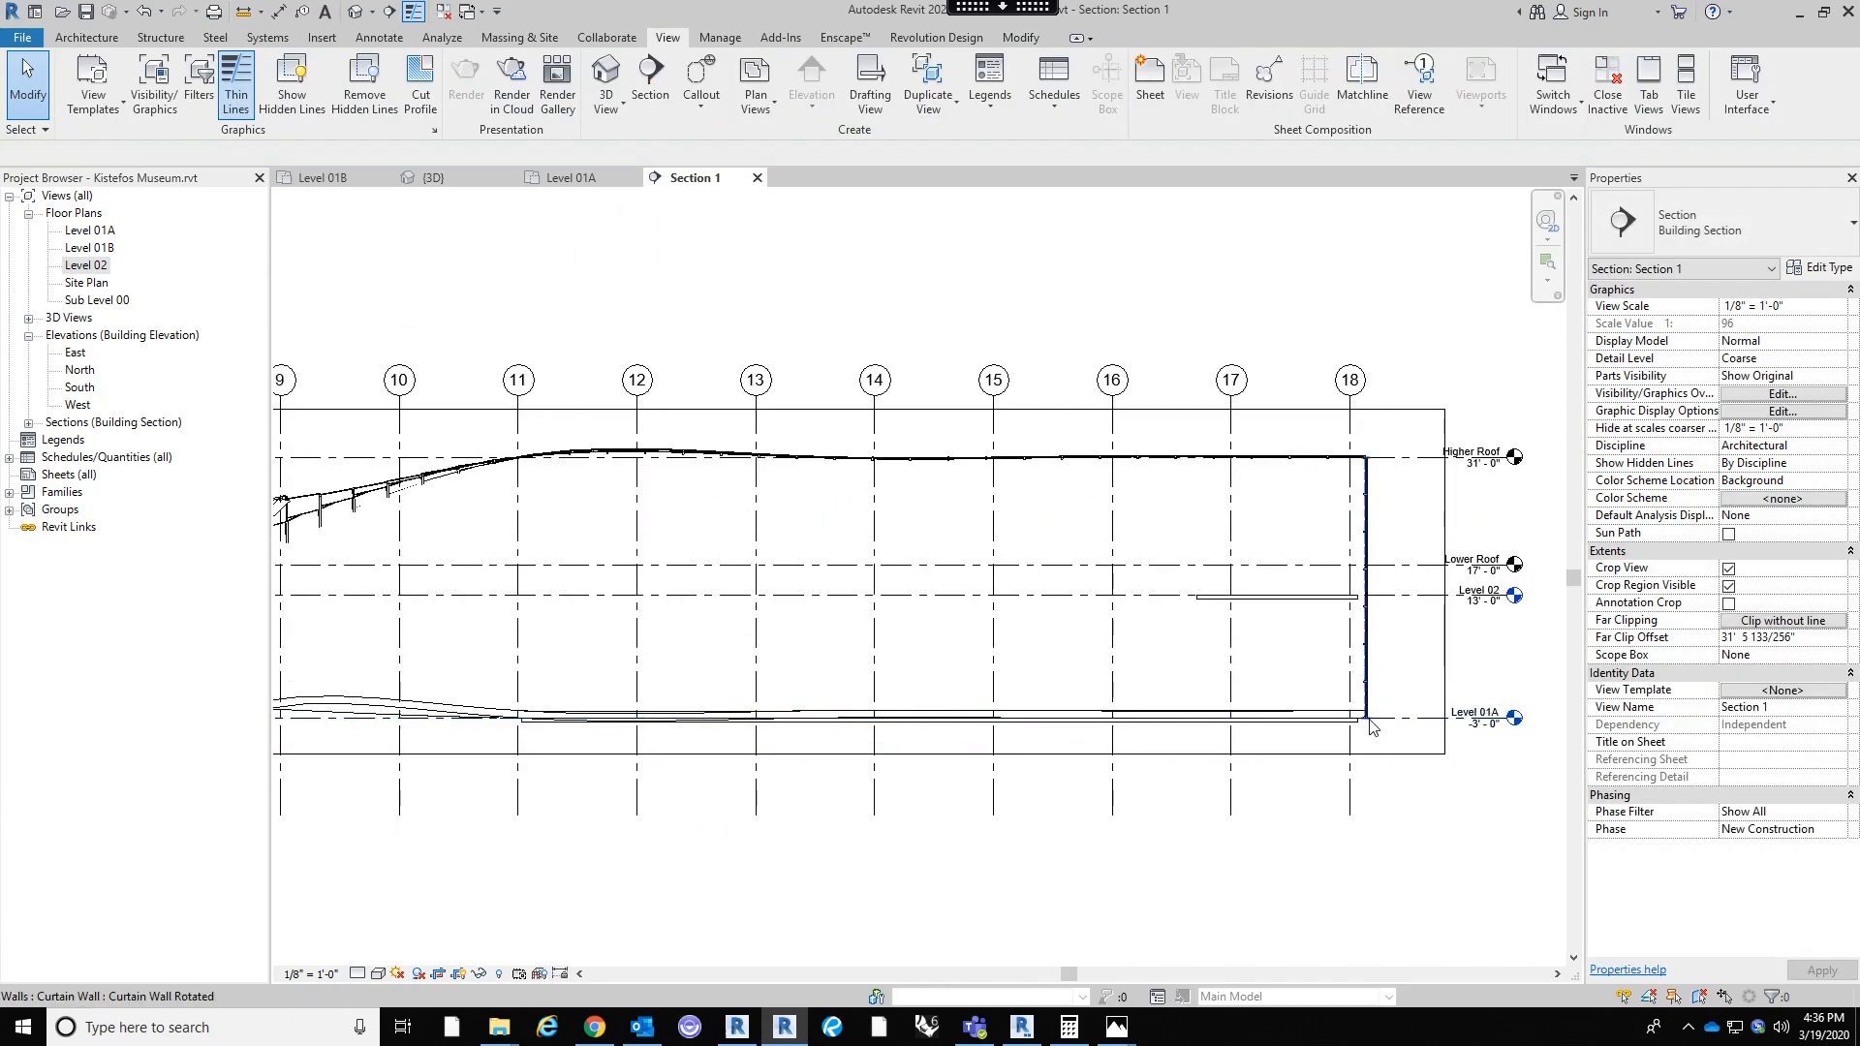
{"action": "left_click", "coordinate": [1329, 717]}
{"action": "left_click", "coordinate": [1249, 746]}
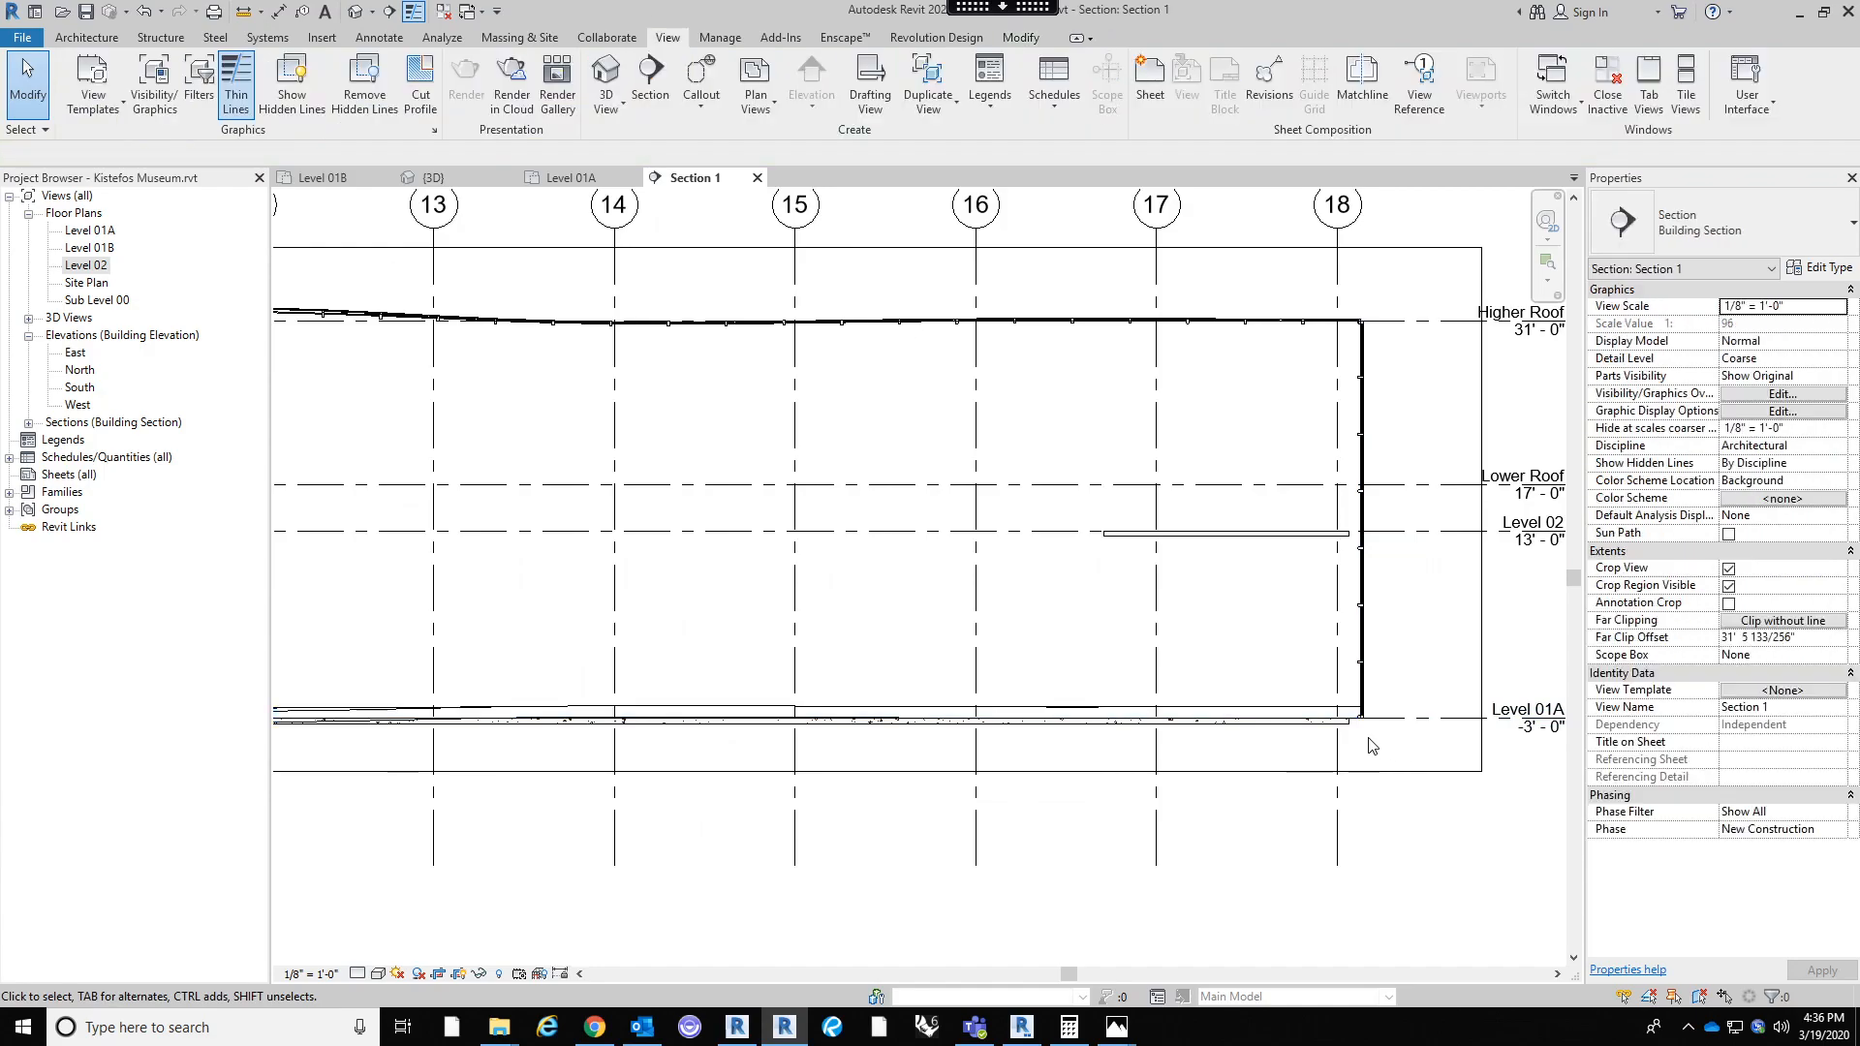
{"action": "left_click", "coordinate": [1408, 716]}
{"action": "scroll", "coordinate": [1409, 716], "scroll_direction": "up", "scroll_amount": 2}
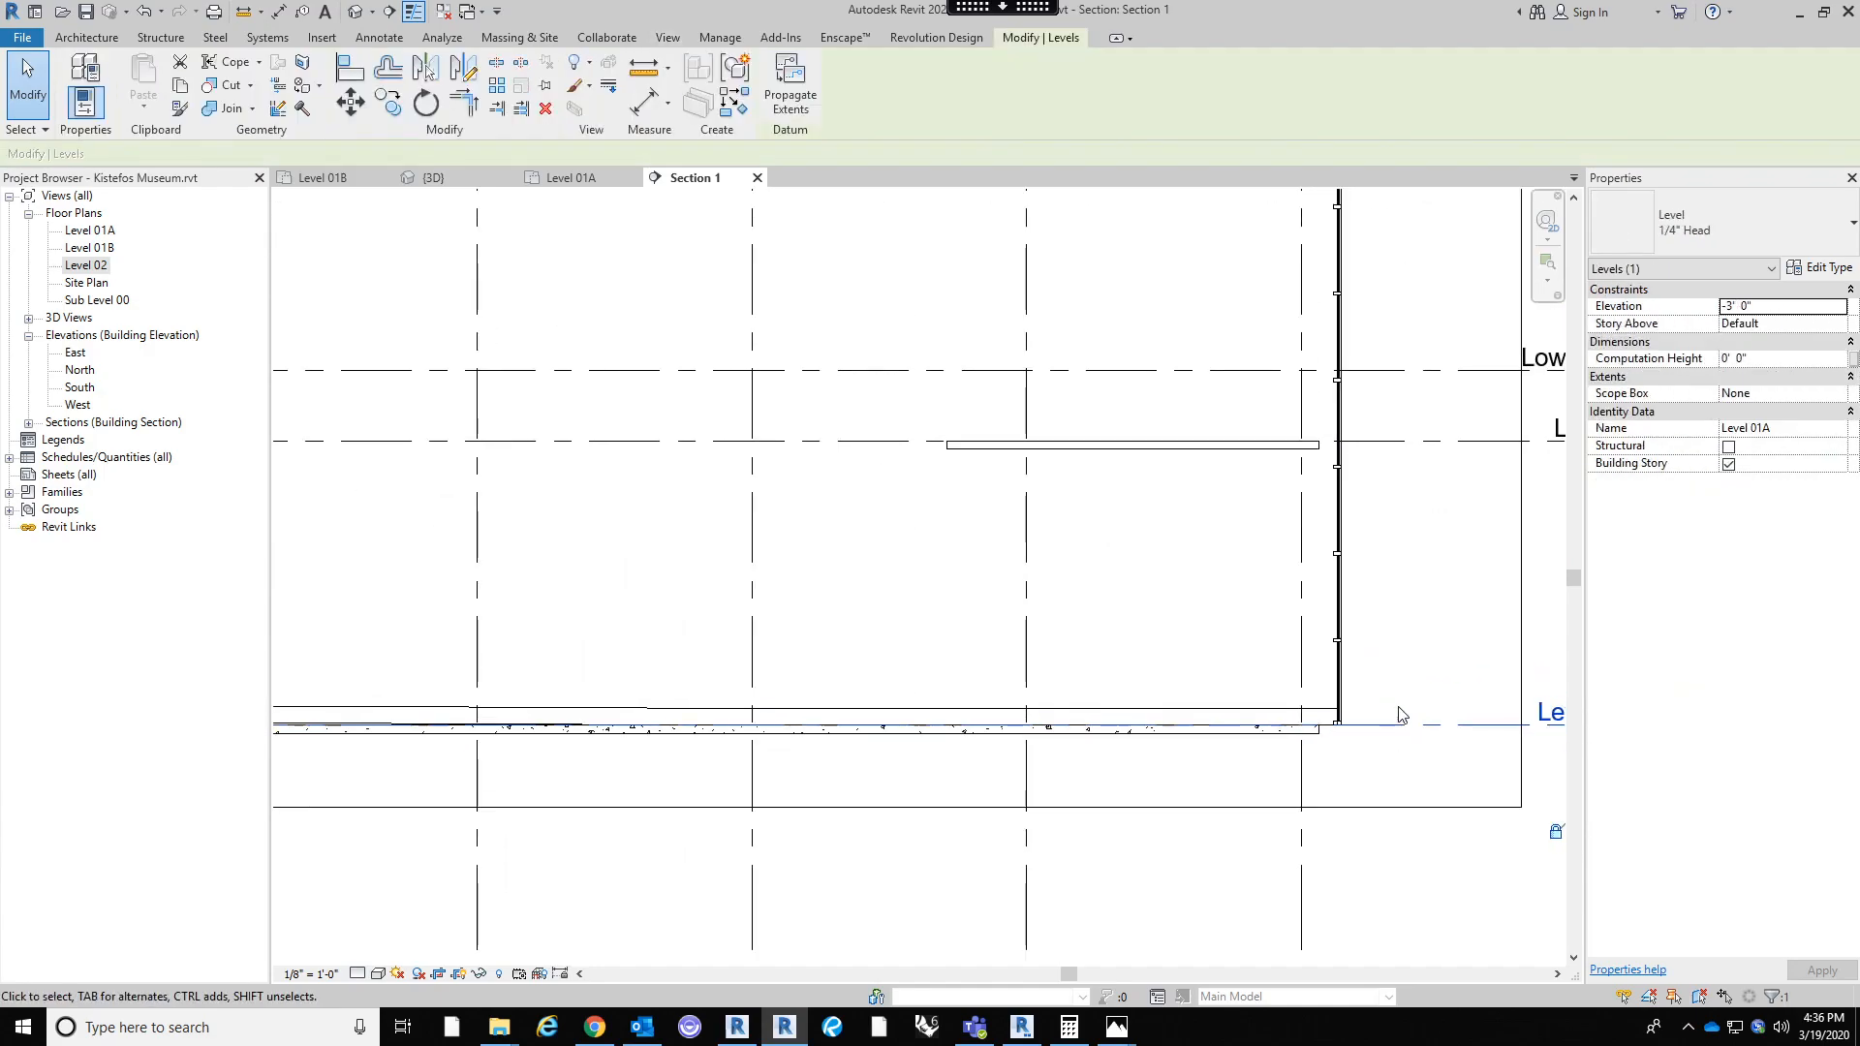
{"action": "scroll", "coordinate": [1394, 715], "scroll_direction": "down", "scroll_amount": 2}
{"action": "scroll", "coordinate": [1239, 710], "scroll_direction": "up", "scroll_amount": 1}
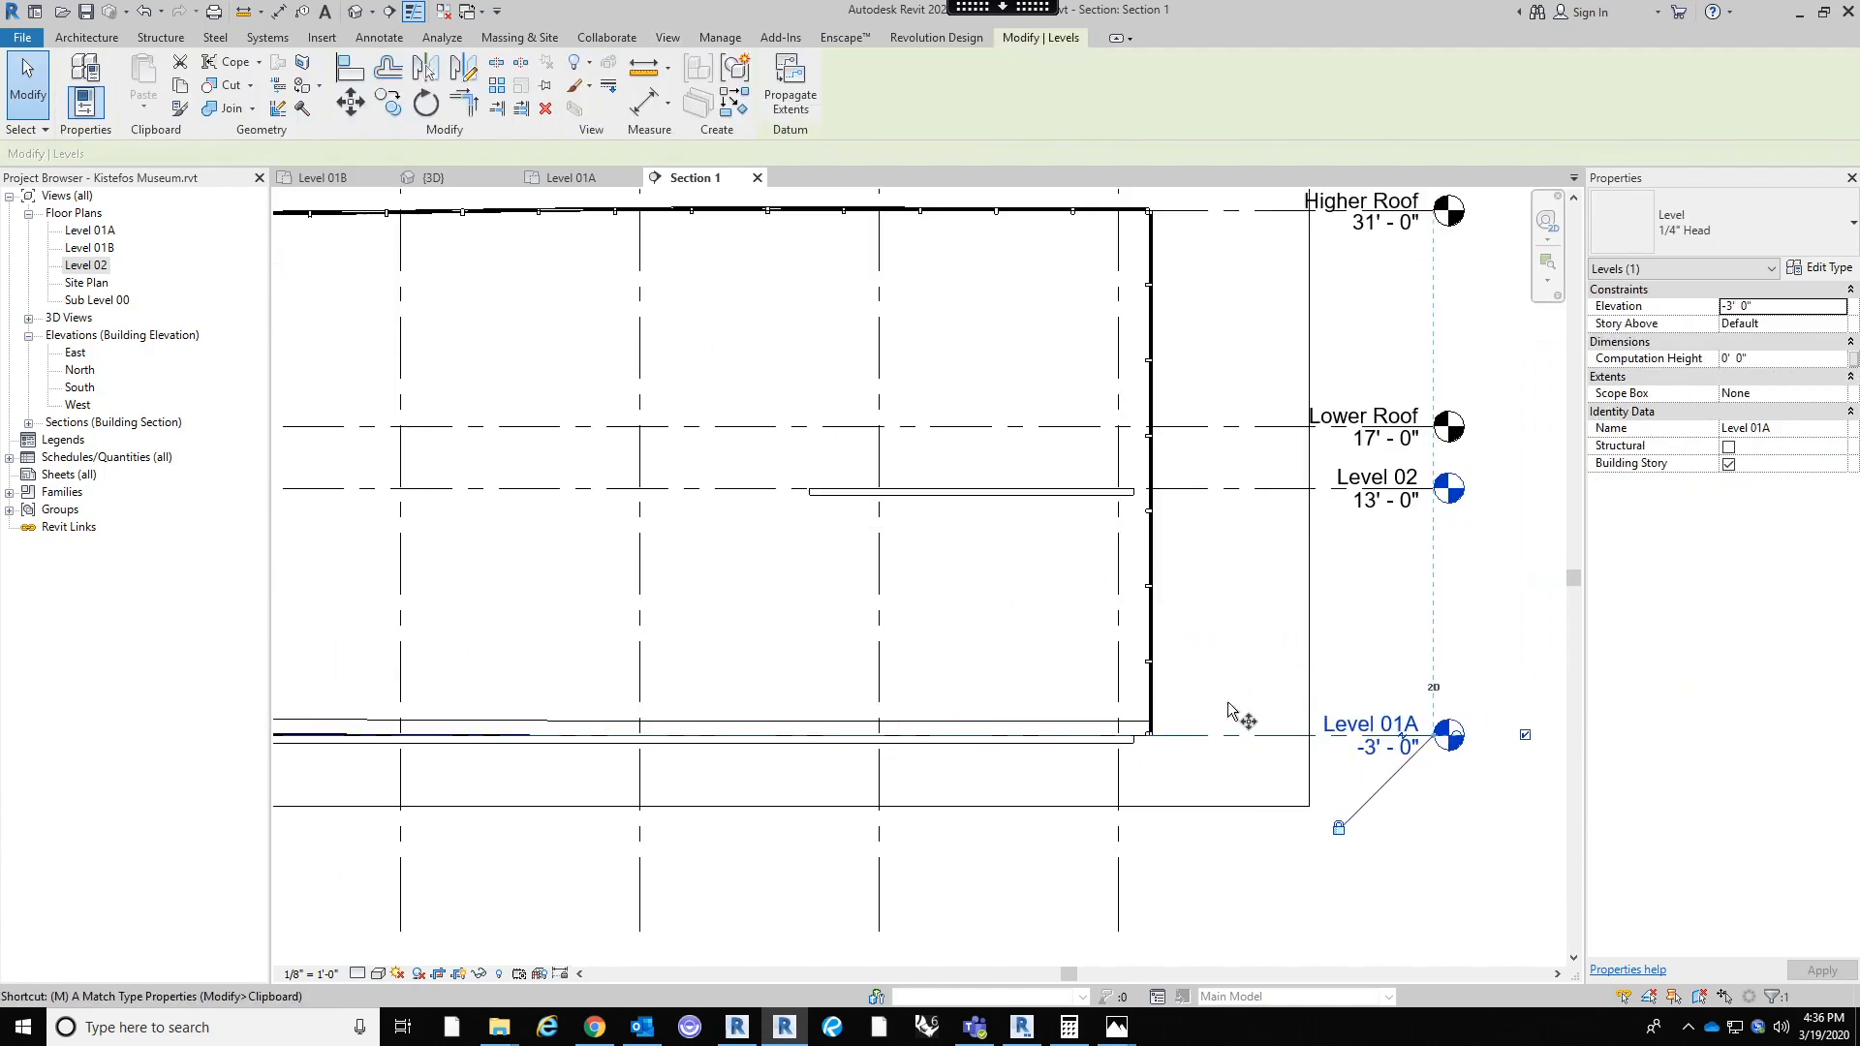
{"action": "key", "text": "v"}
{"action": "left_click", "coordinate": [1218, 736]}
{"action": "left_click", "coordinate": [1217, 712]}
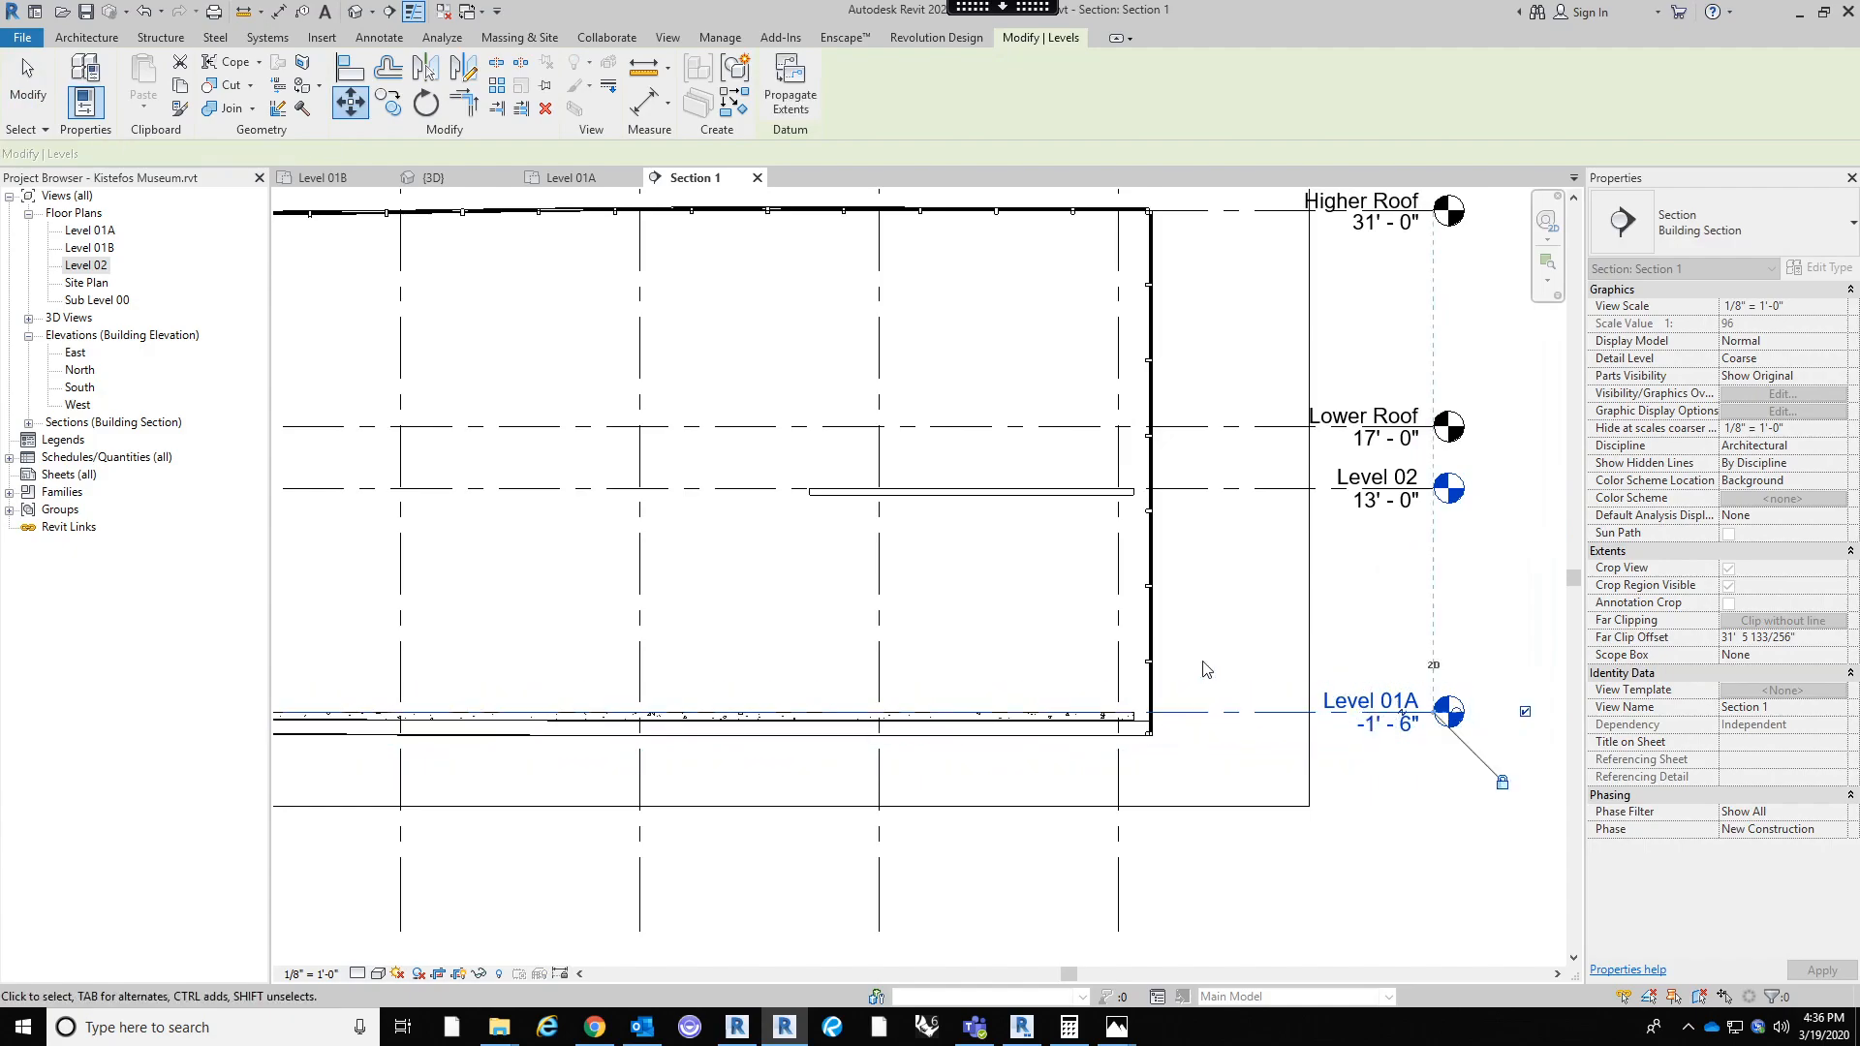
{"action": "scroll", "coordinate": [1206, 666], "scroll_direction": "up", "scroll_amount": 3}
{"action": "scroll", "coordinate": [1193, 678], "scroll_direction": "down", "scroll_amount": 2}
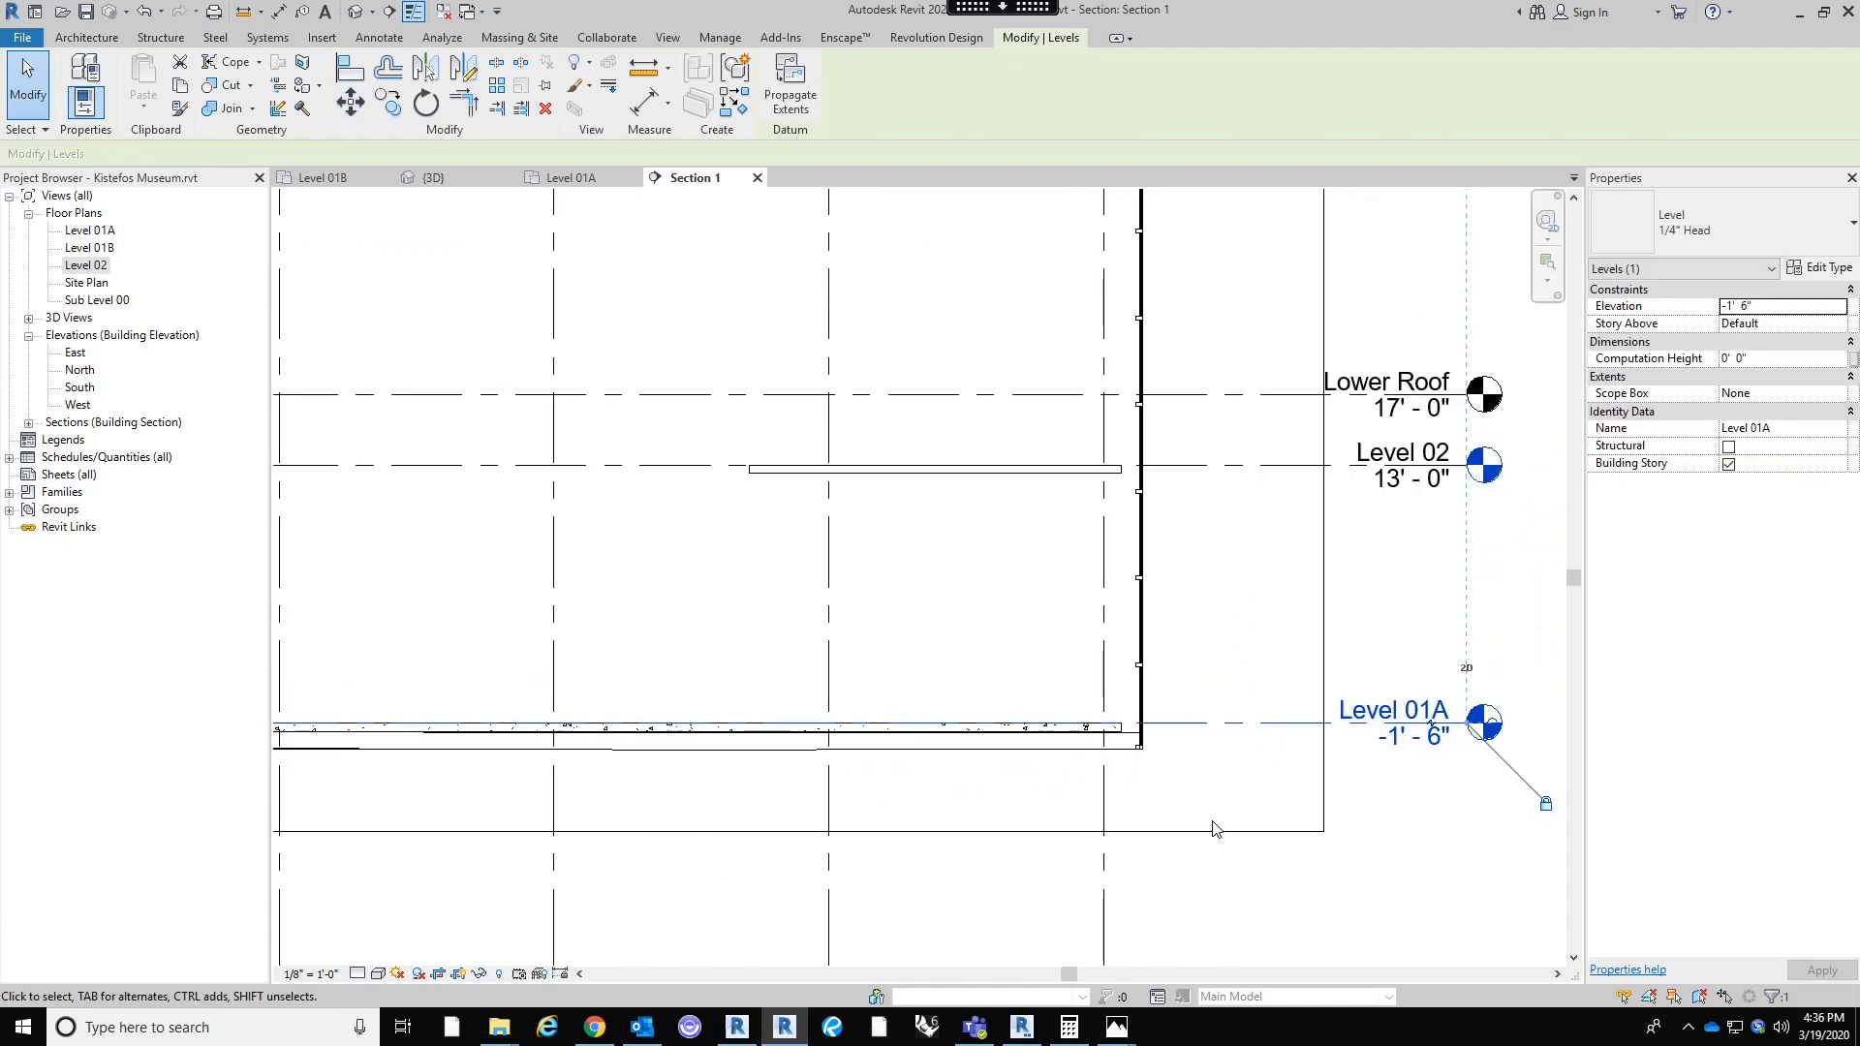
Select the metal panel wall beneath the Level 01A floor in the section and examine its properties and extent
{"action": "left_click", "coordinate": [1213, 821]}
{"action": "left_click", "coordinate": [1116, 754]}
{"action": "scroll", "coordinate": [1357, 776], "scroll_direction": "down", "scroll_amount": 5}
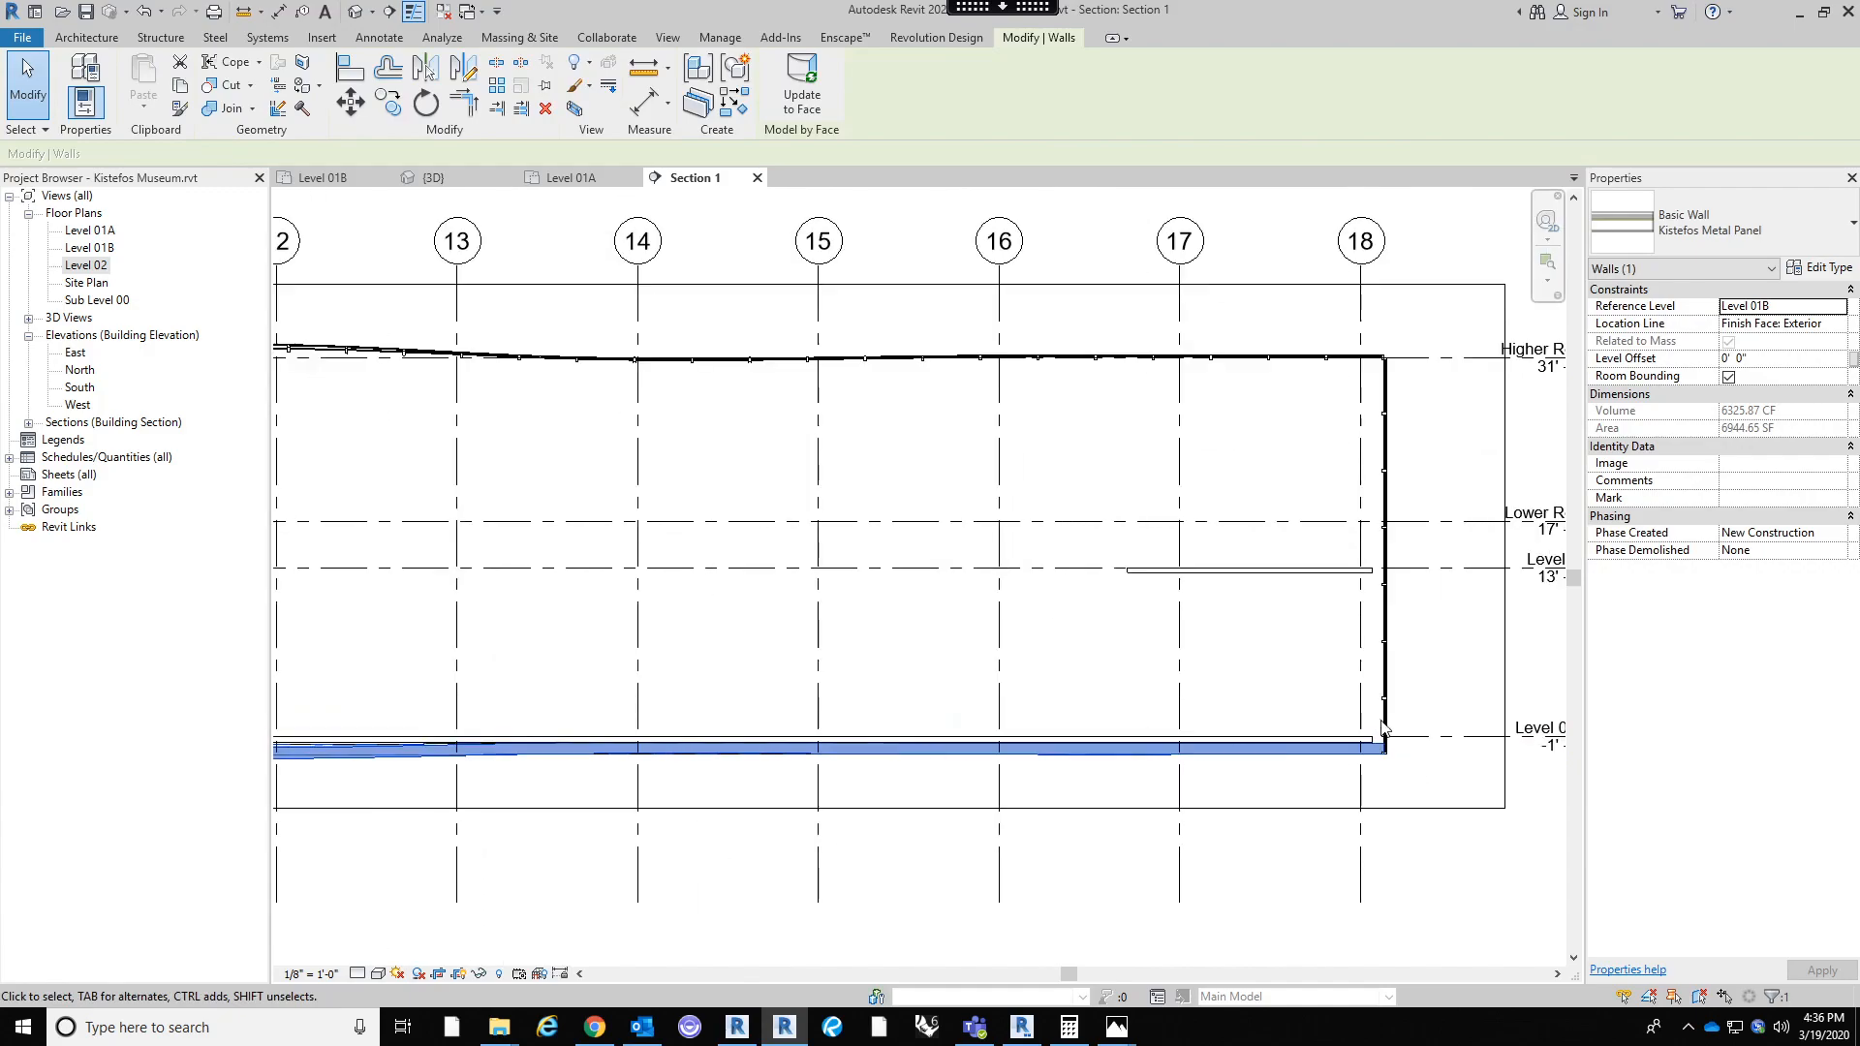
{"action": "scroll", "coordinate": [811, 708], "scroll_direction": "down", "scroll_amount": 2}
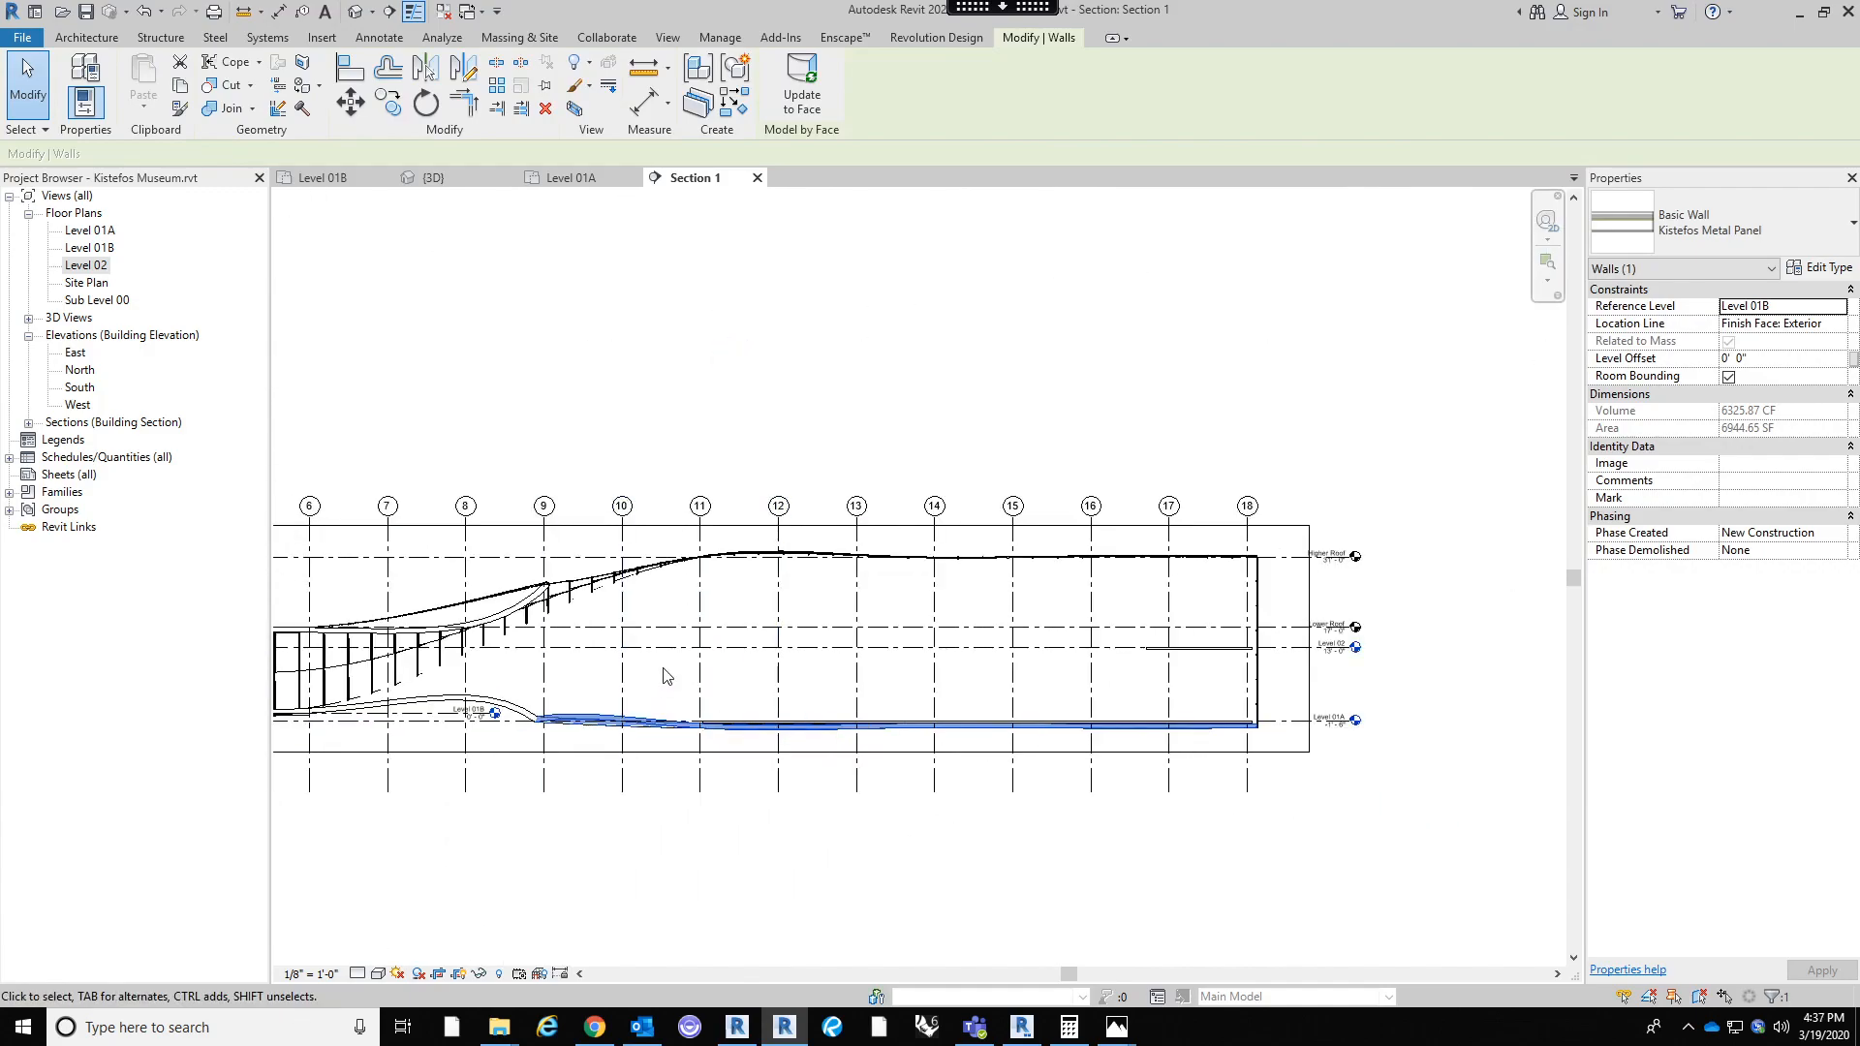
In the default 3D view, set the location line of the metal panel wall over the far end to Finish Face: Interior
{"action": "left_click", "coordinate": [356, 11]}
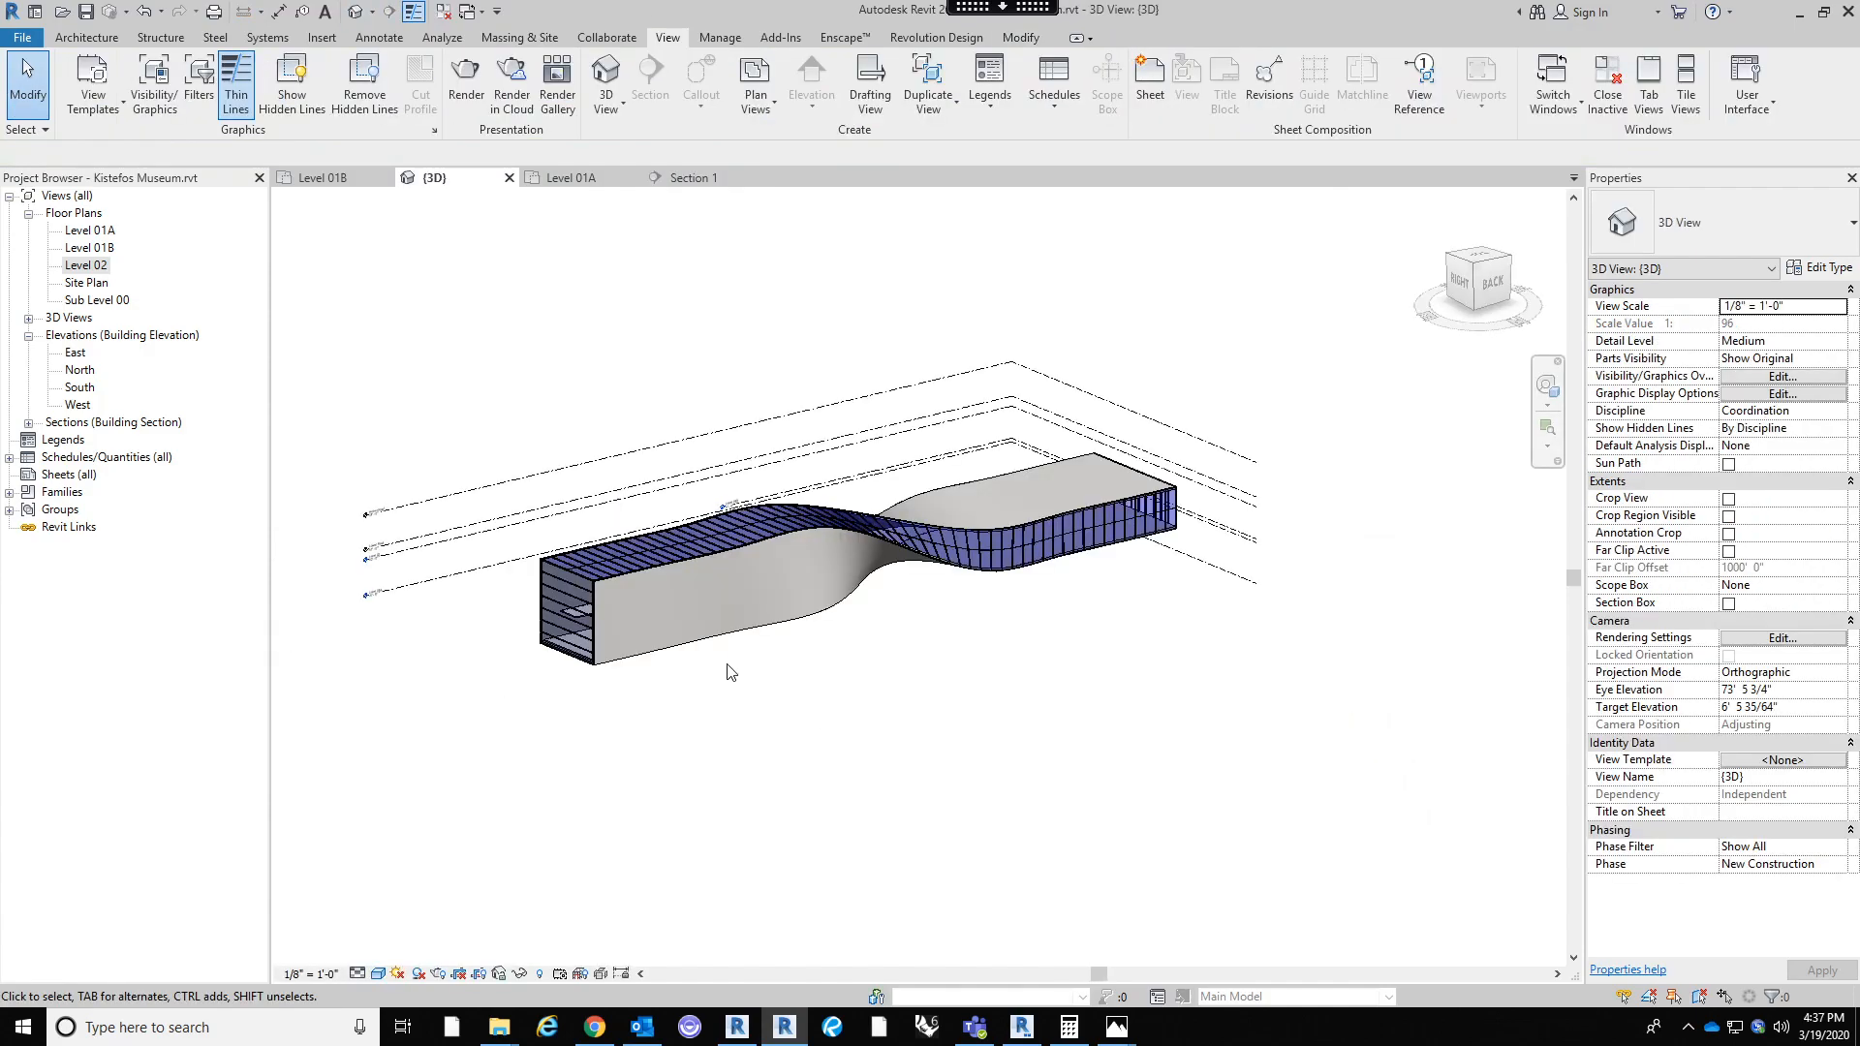
{"action": "scroll", "coordinate": [972, 485], "scroll_direction": "up", "scroll_amount": 3}
{"action": "left_click", "coordinate": [976, 501]}
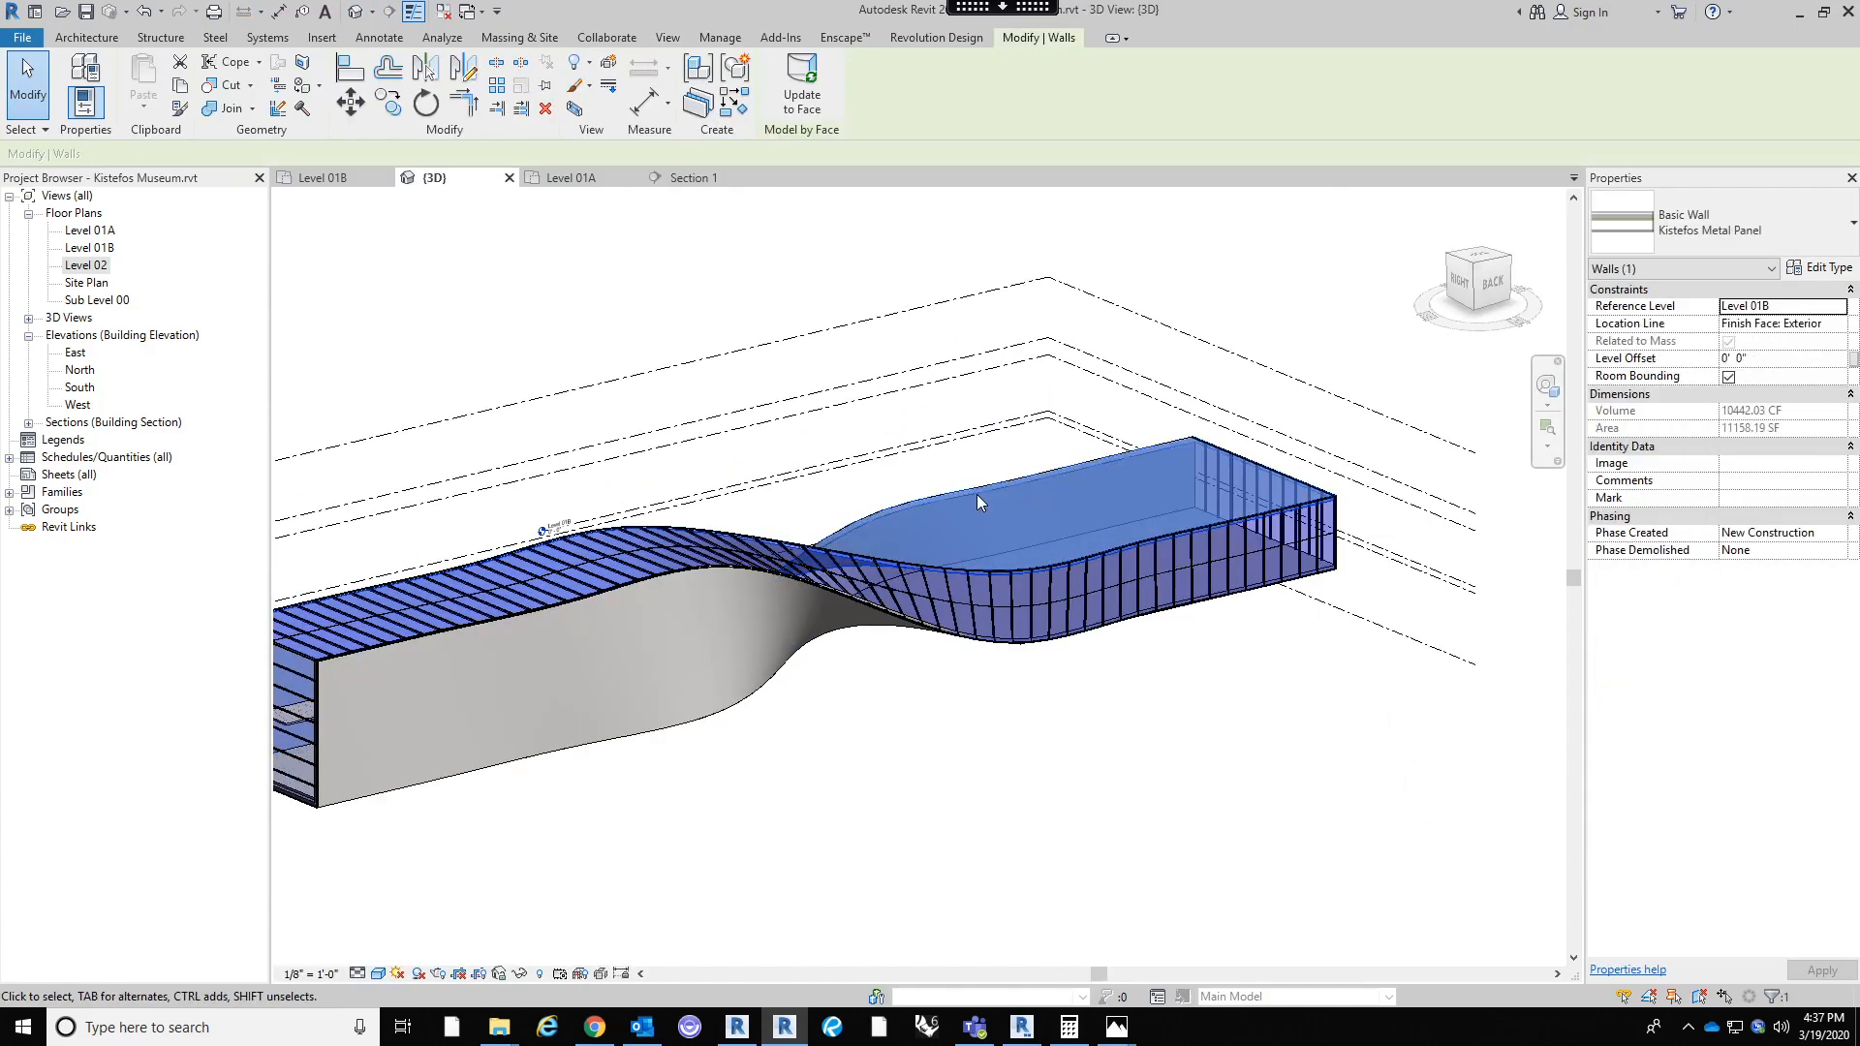
{"action": "left_click", "coordinate": [1839, 330]}
{"action": "left_click", "coordinate": [1772, 385]}
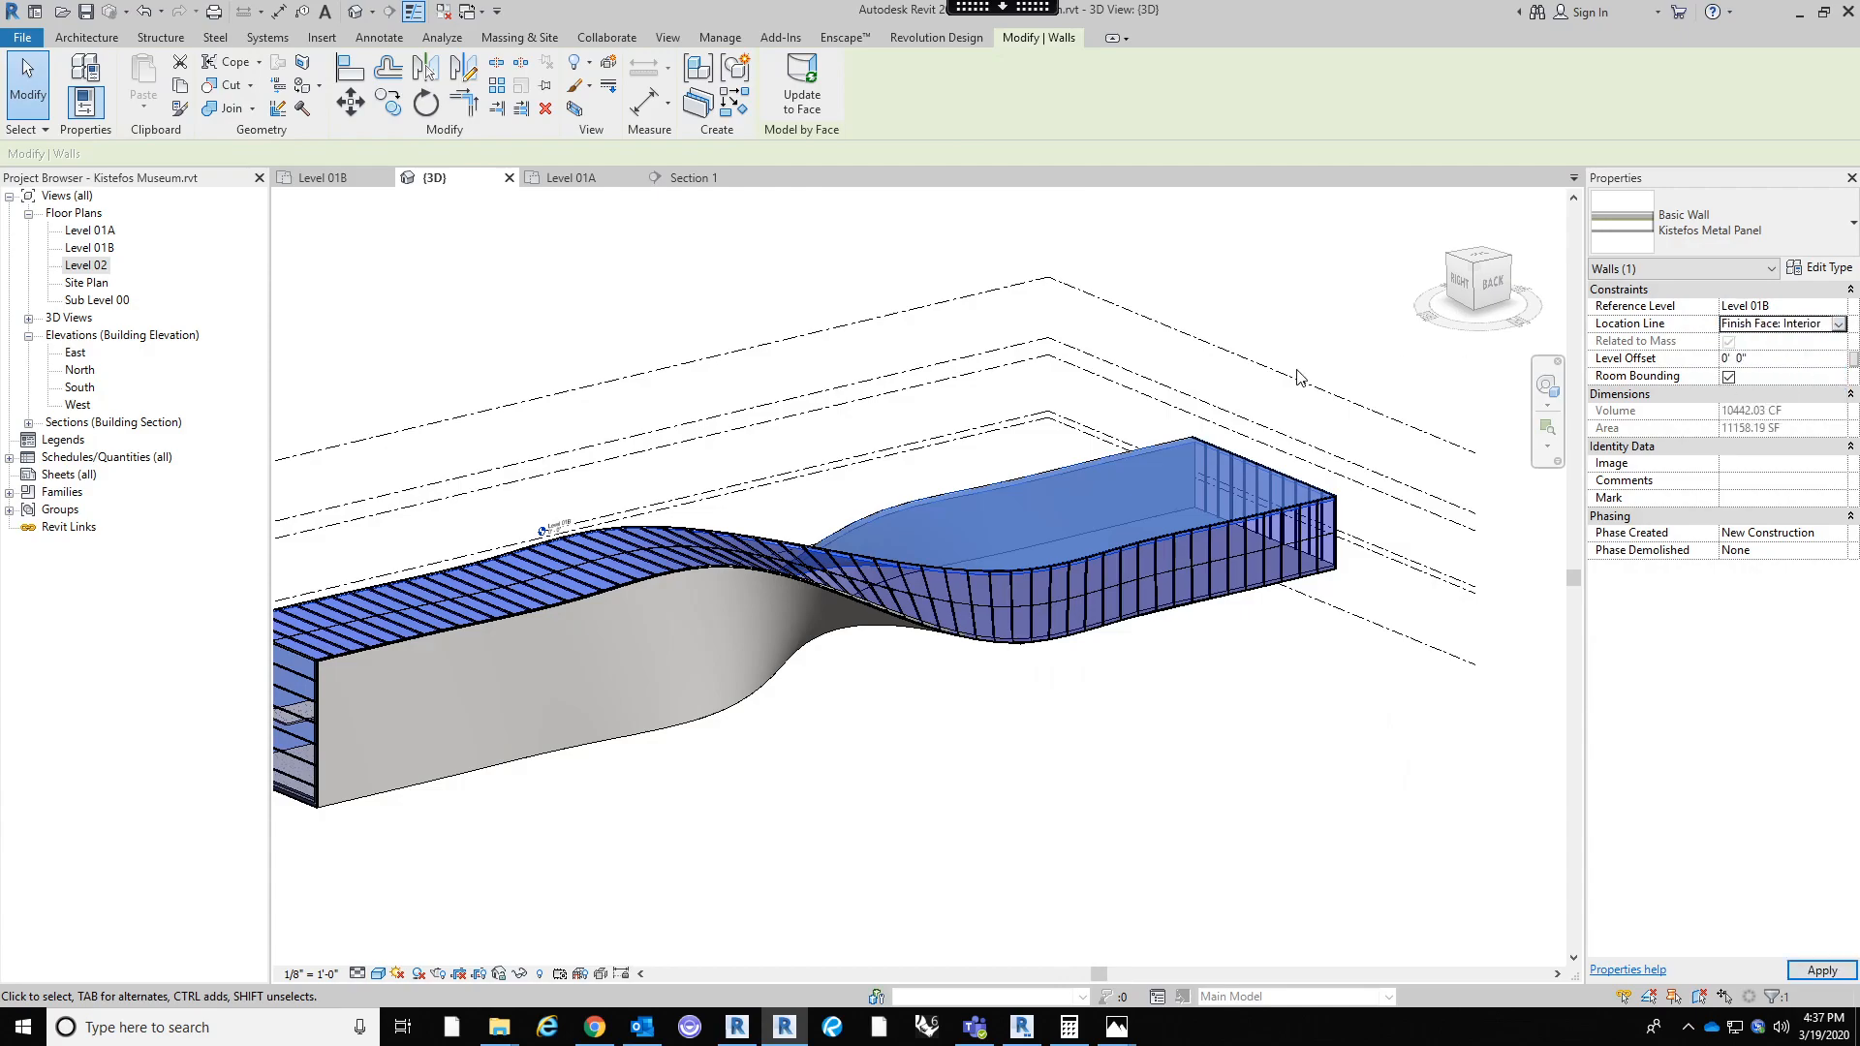
{"action": "key", "text": "Escape"}
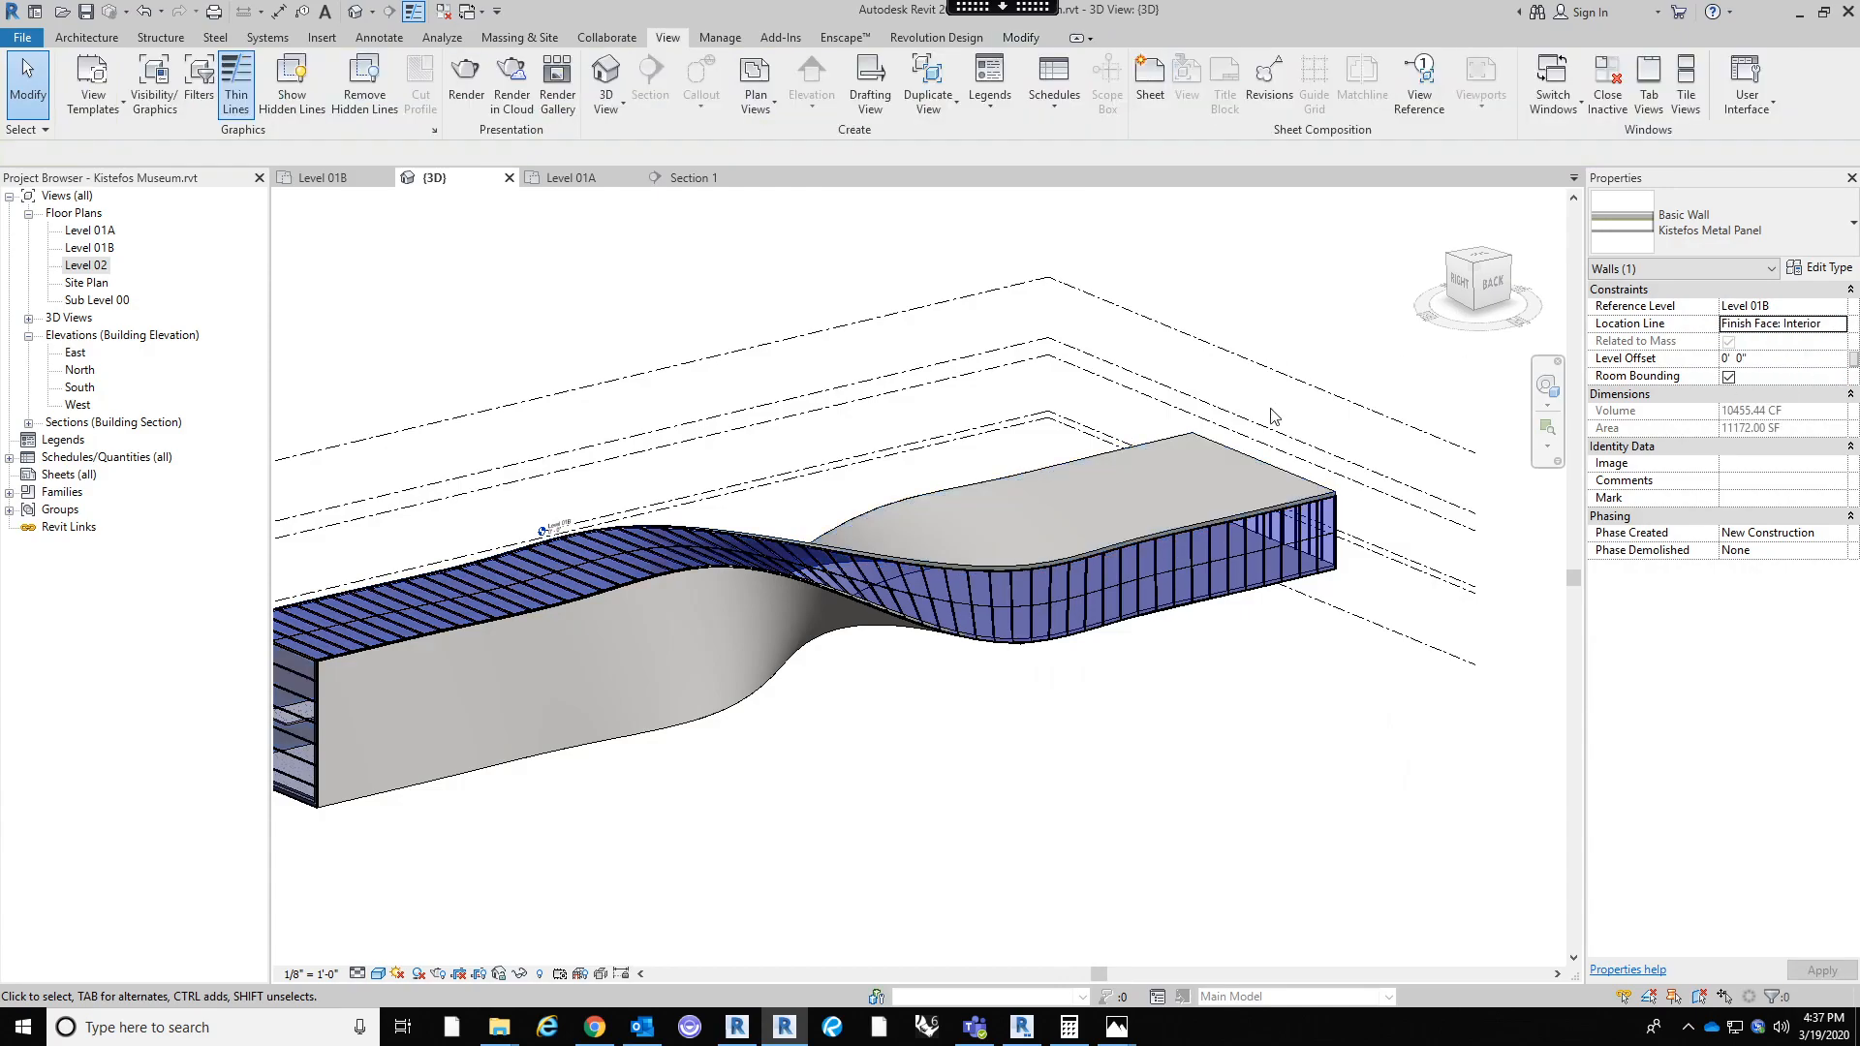
{"action": "middle_click_drag", "start_coordinate": [540, 772], "coordinate": [691, 772]}
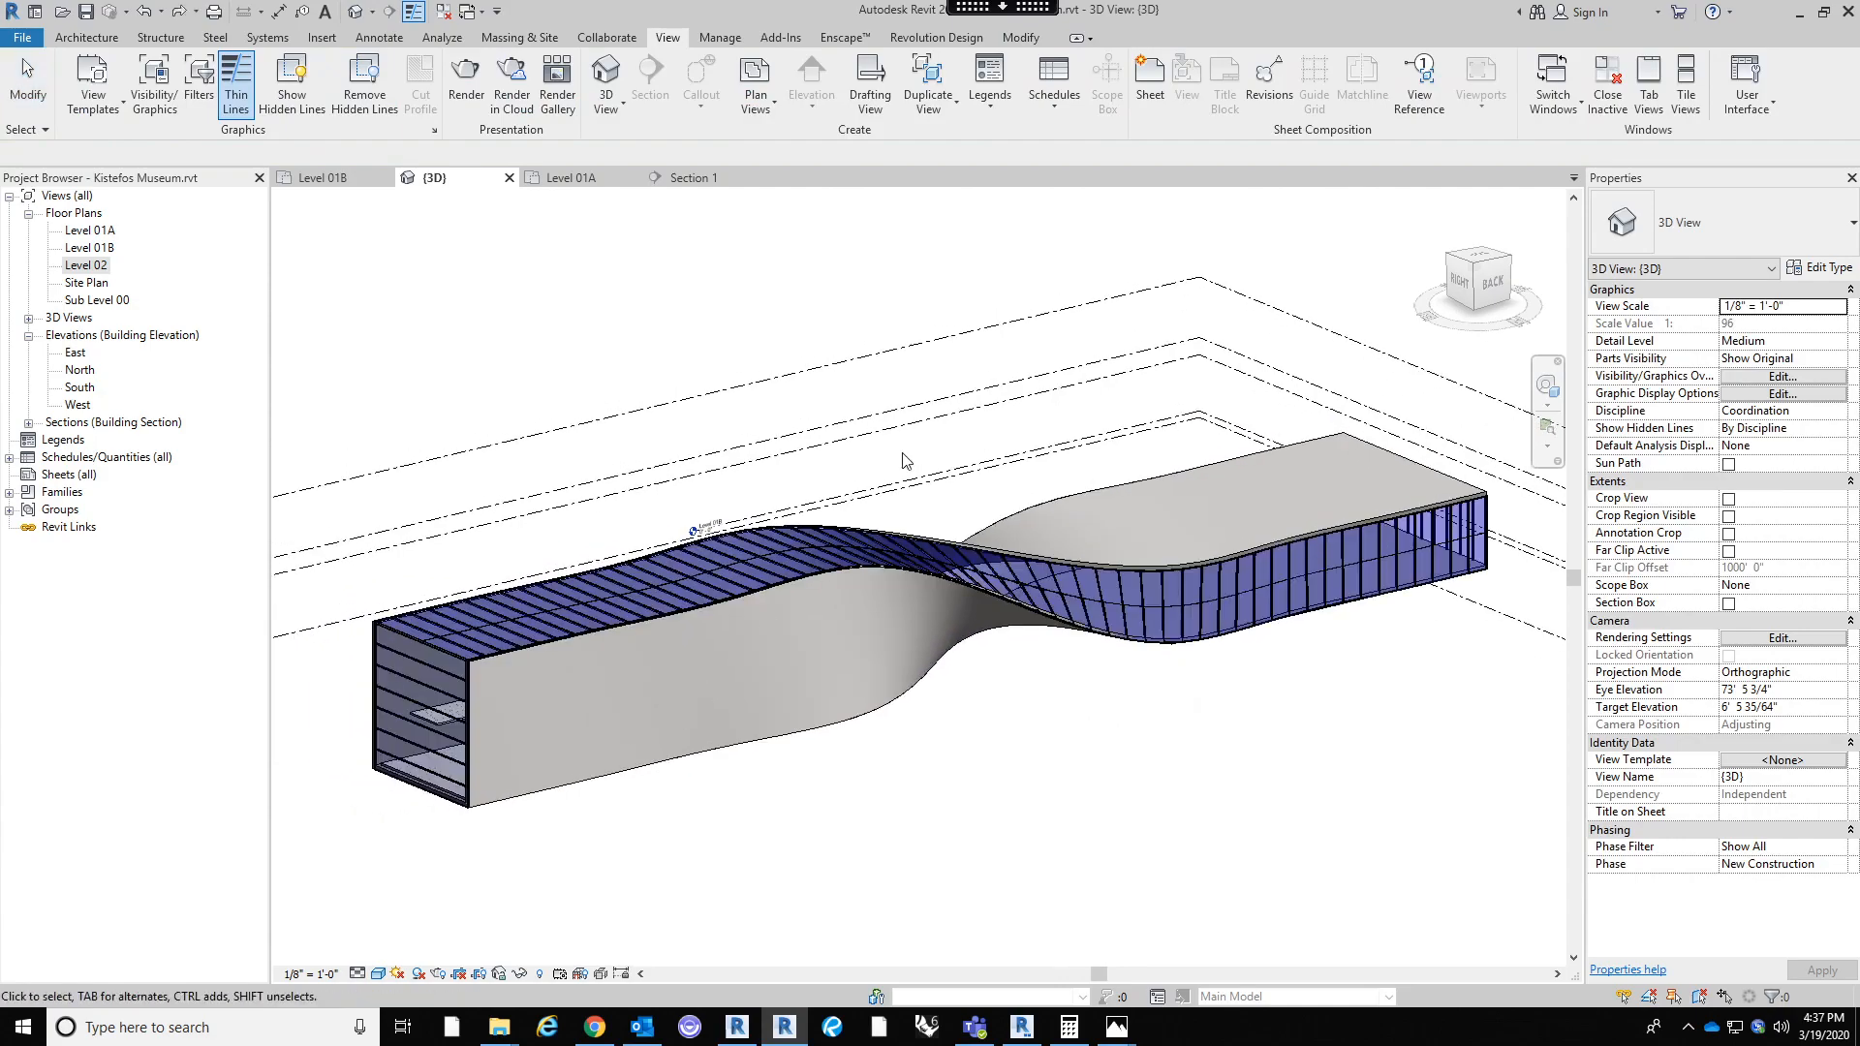
Check the Level 02 floor plan, and reopen Section 1 to undo the Level 01A elevation change
{"action": "double_click", "coordinate": [87, 264]}
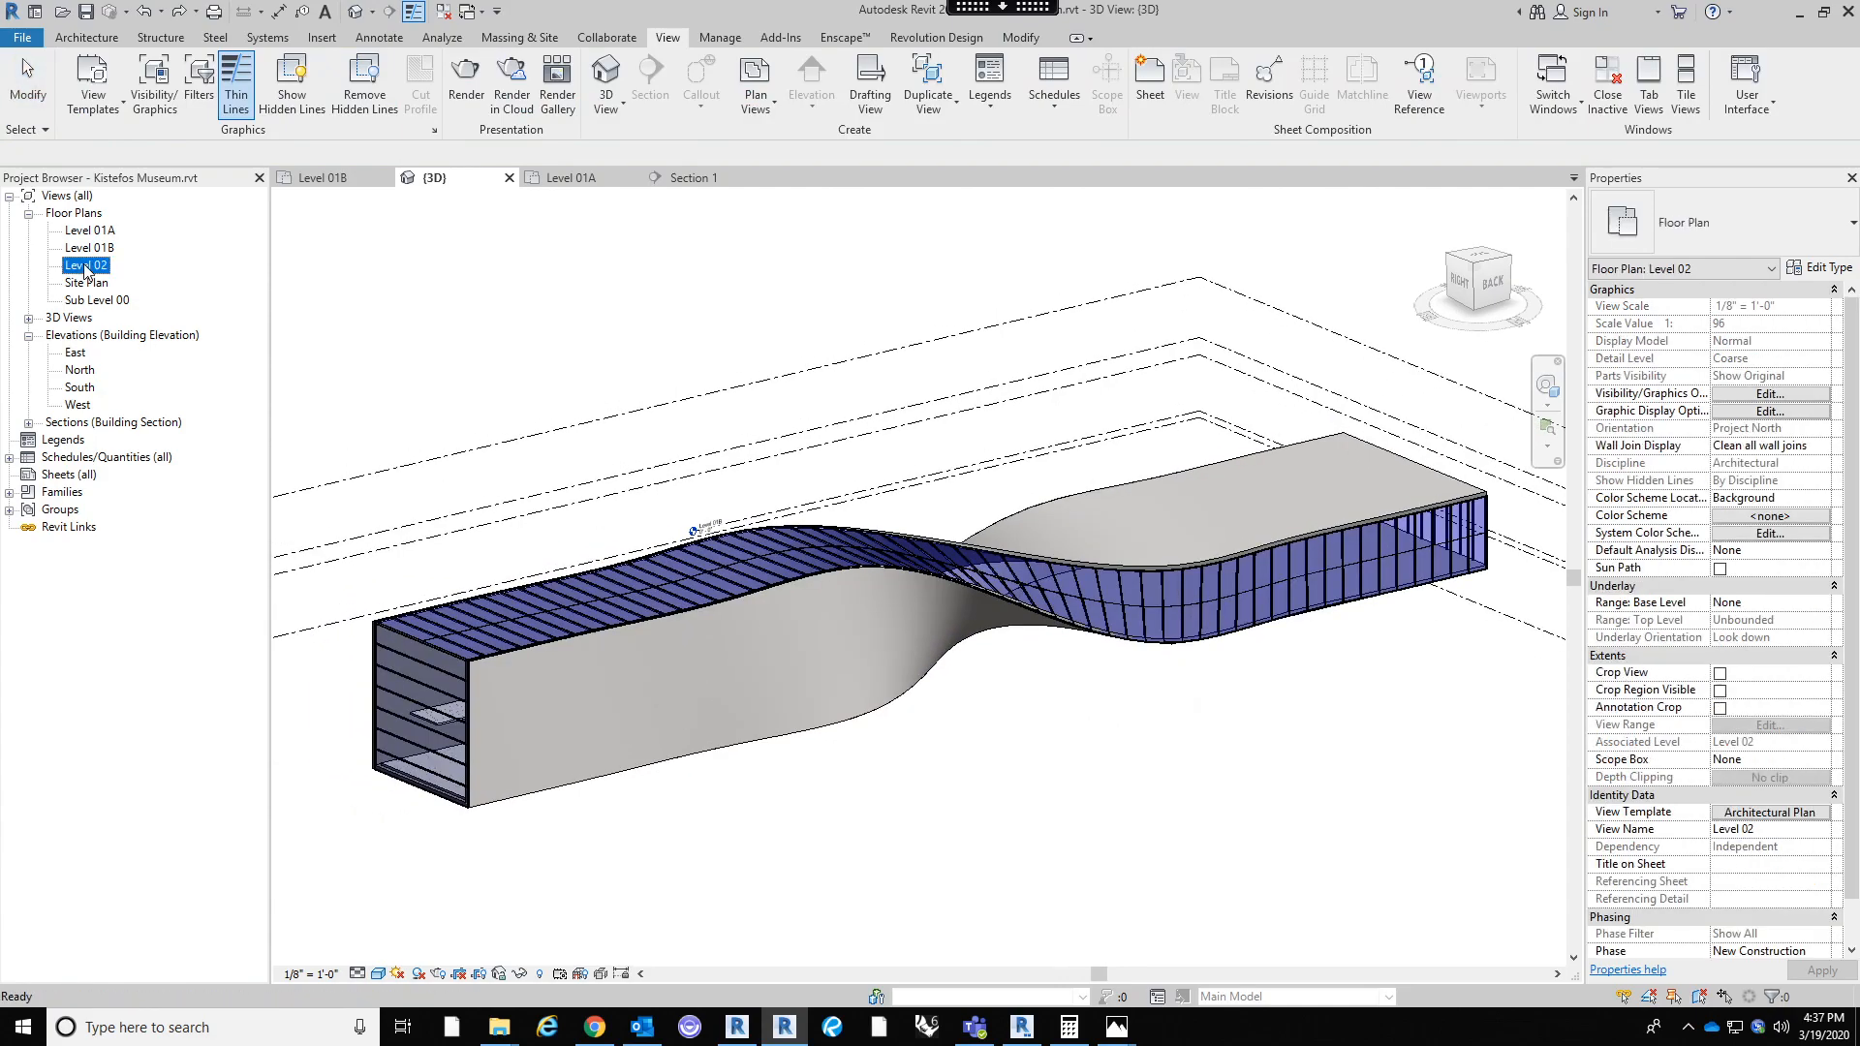
{"action": "left_click", "coordinate": [28, 422]}
{"action": "double_click", "coordinate": [89, 439]}
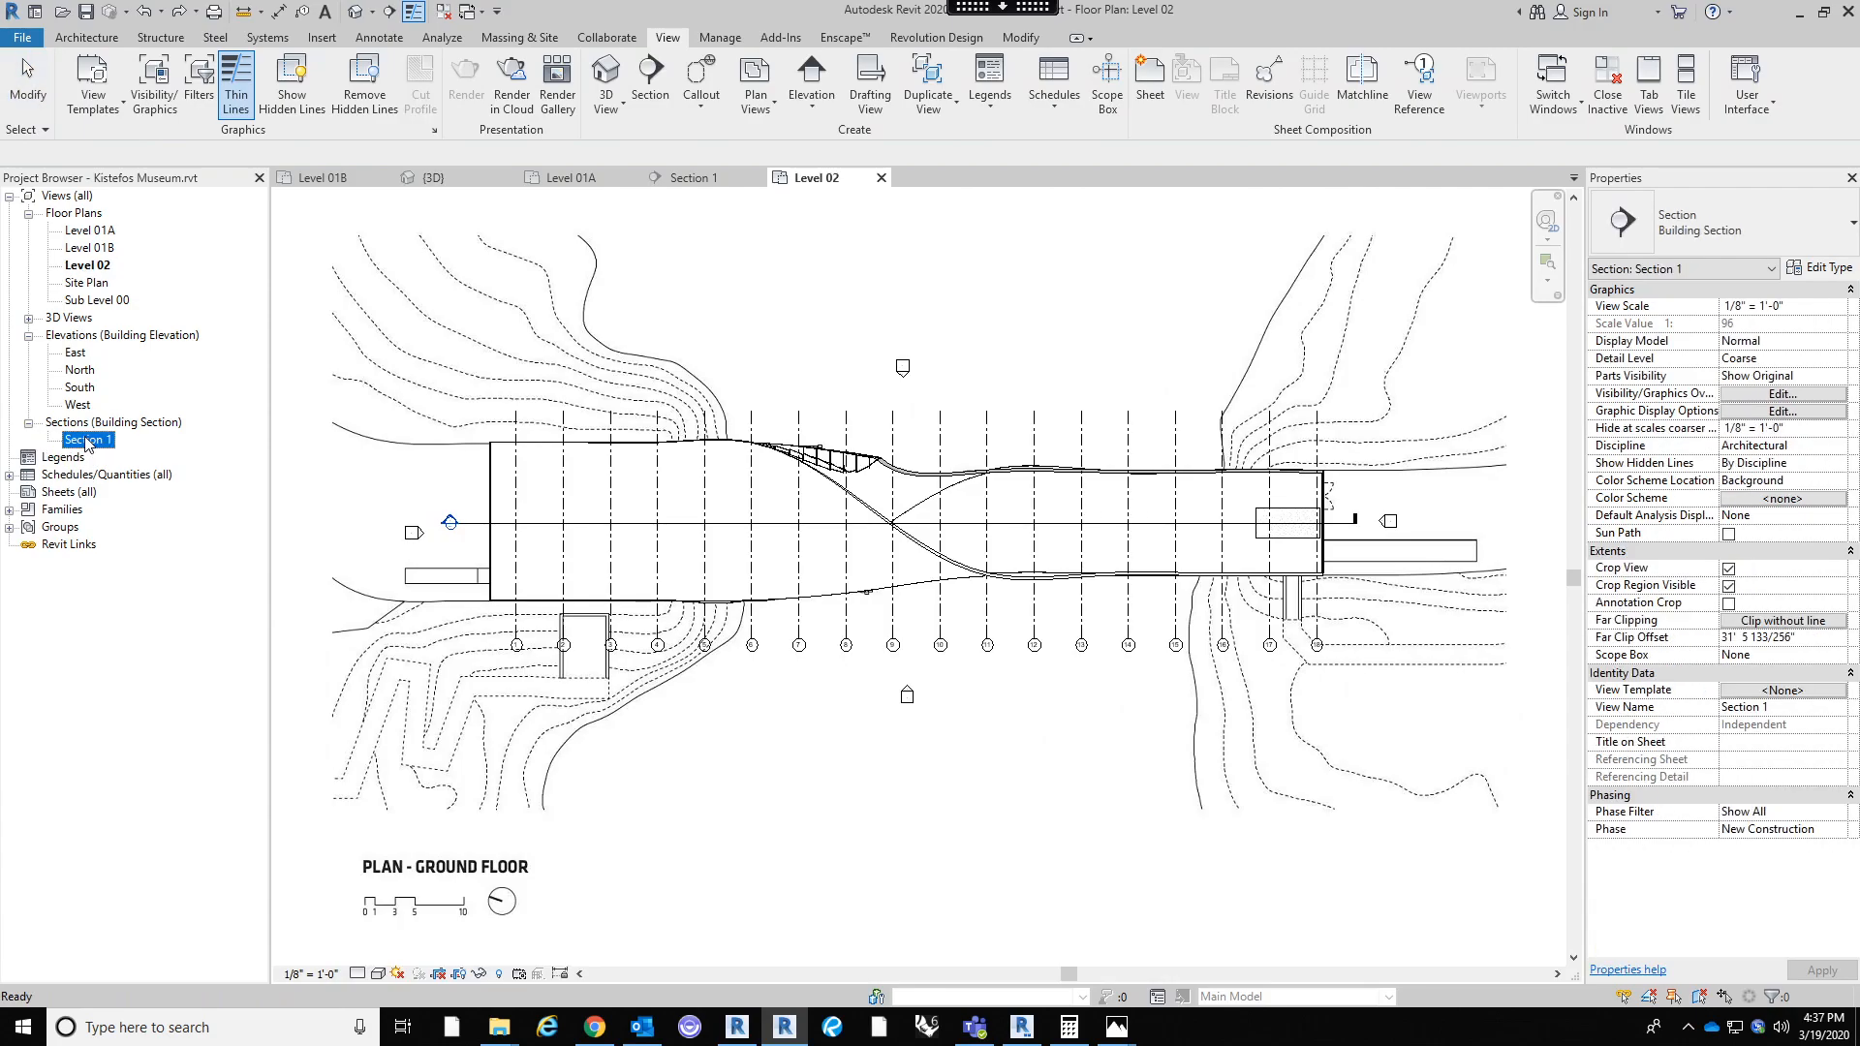
{"action": "scroll", "coordinate": [1272, 701], "scroll_direction": "up", "scroll_amount": 5}
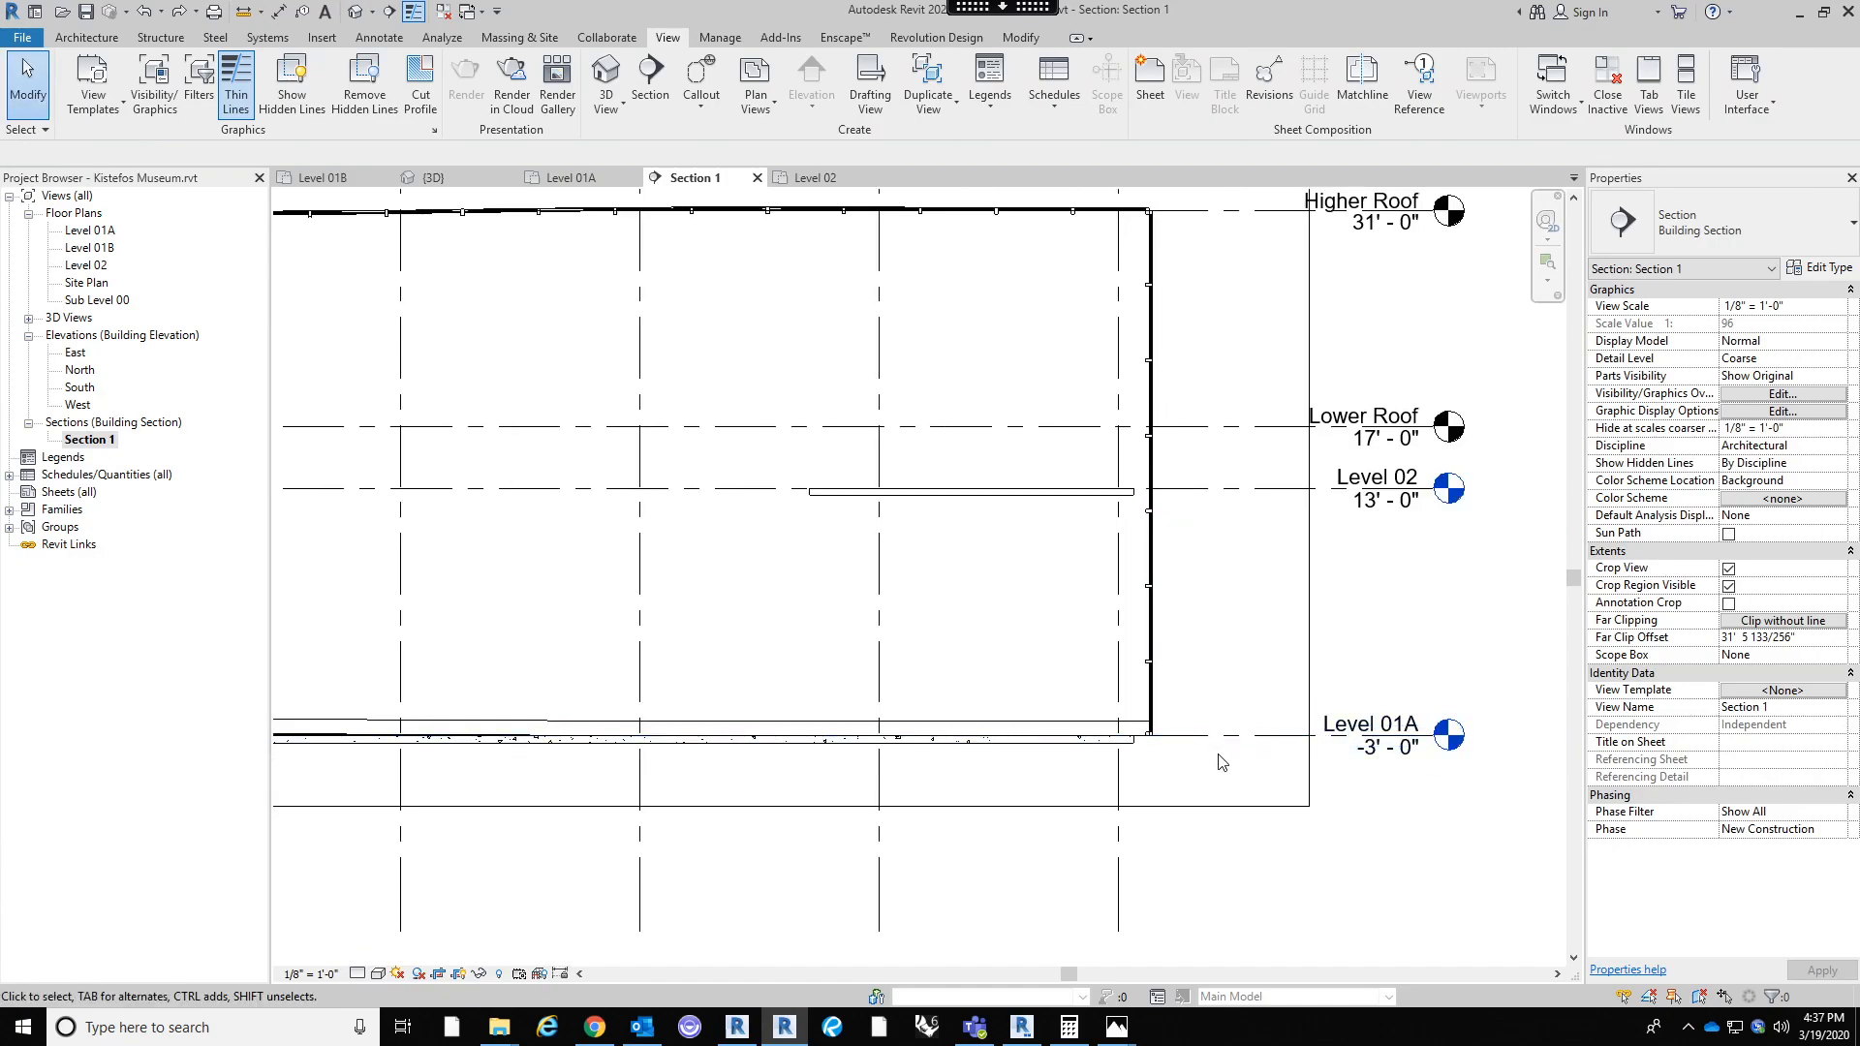
{"action": "scroll", "coordinate": [1072, 751], "scroll_direction": "up", "scroll_amount": 3}
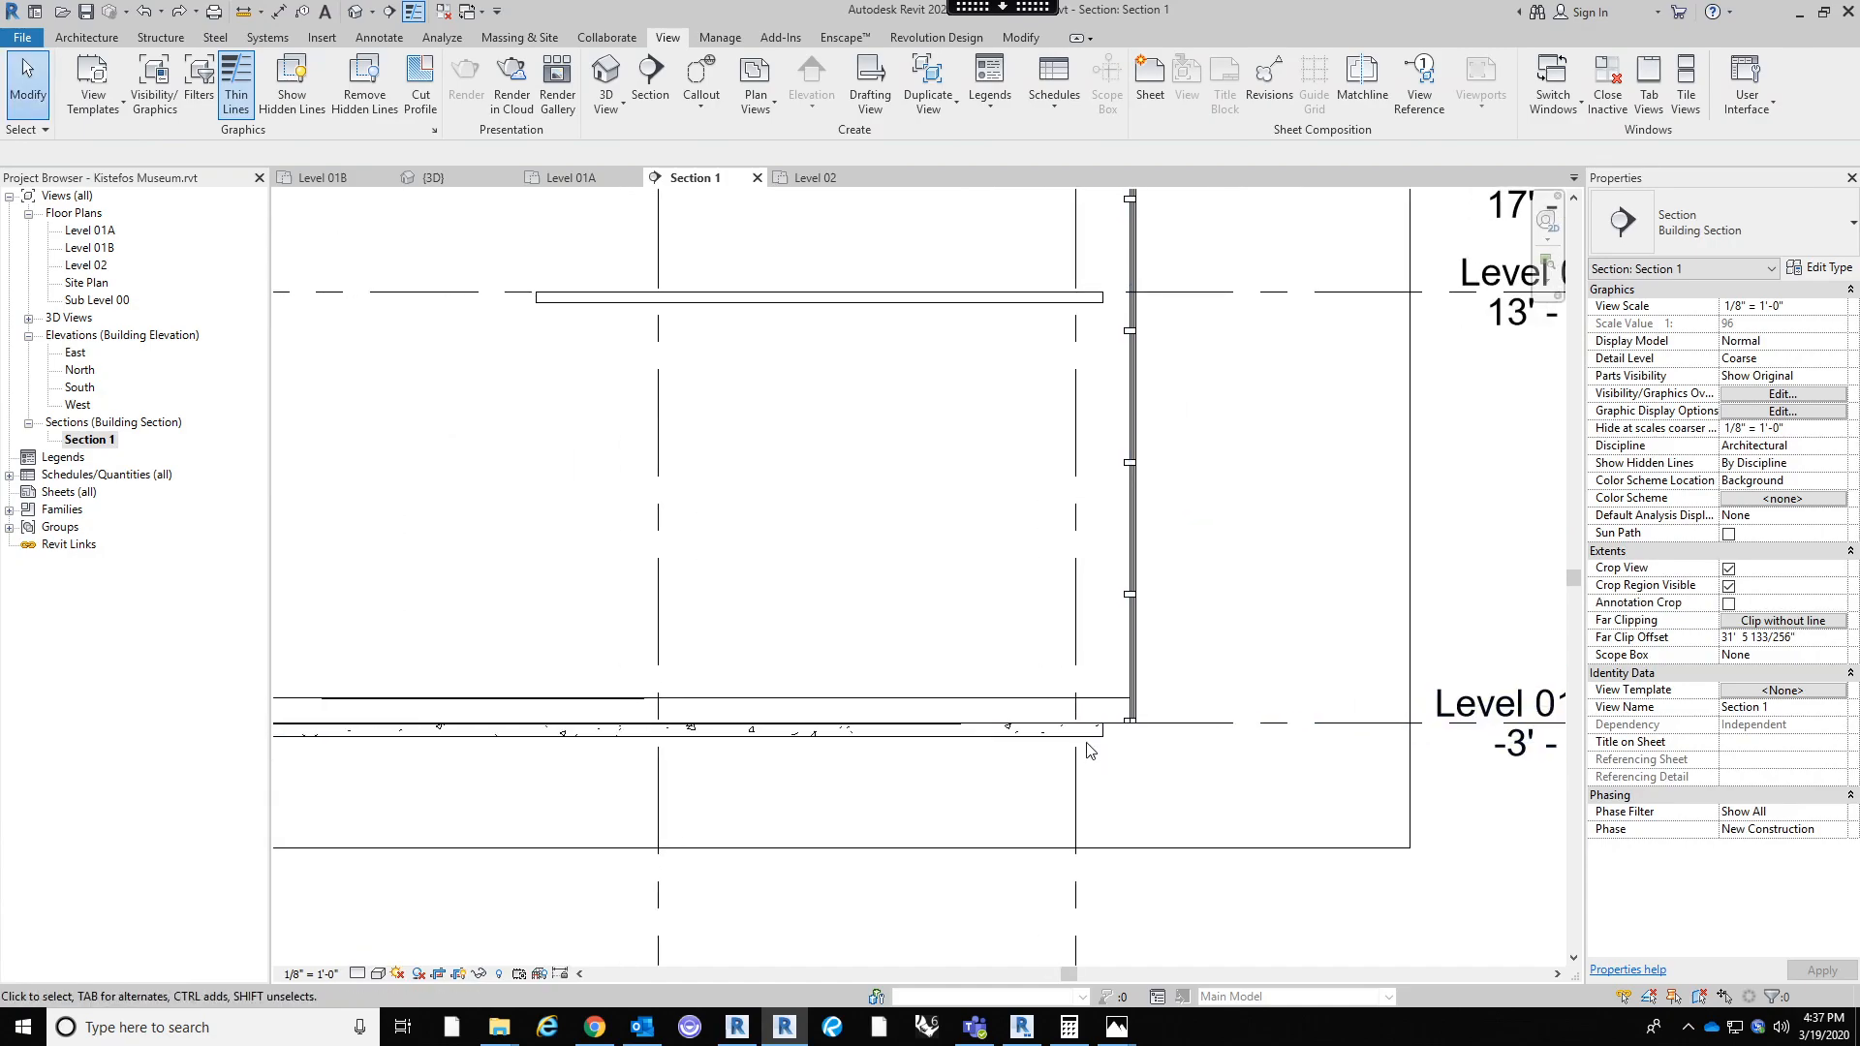
{"action": "scroll", "coordinate": [1067, 747], "scroll_direction": "down", "scroll_amount": 2}
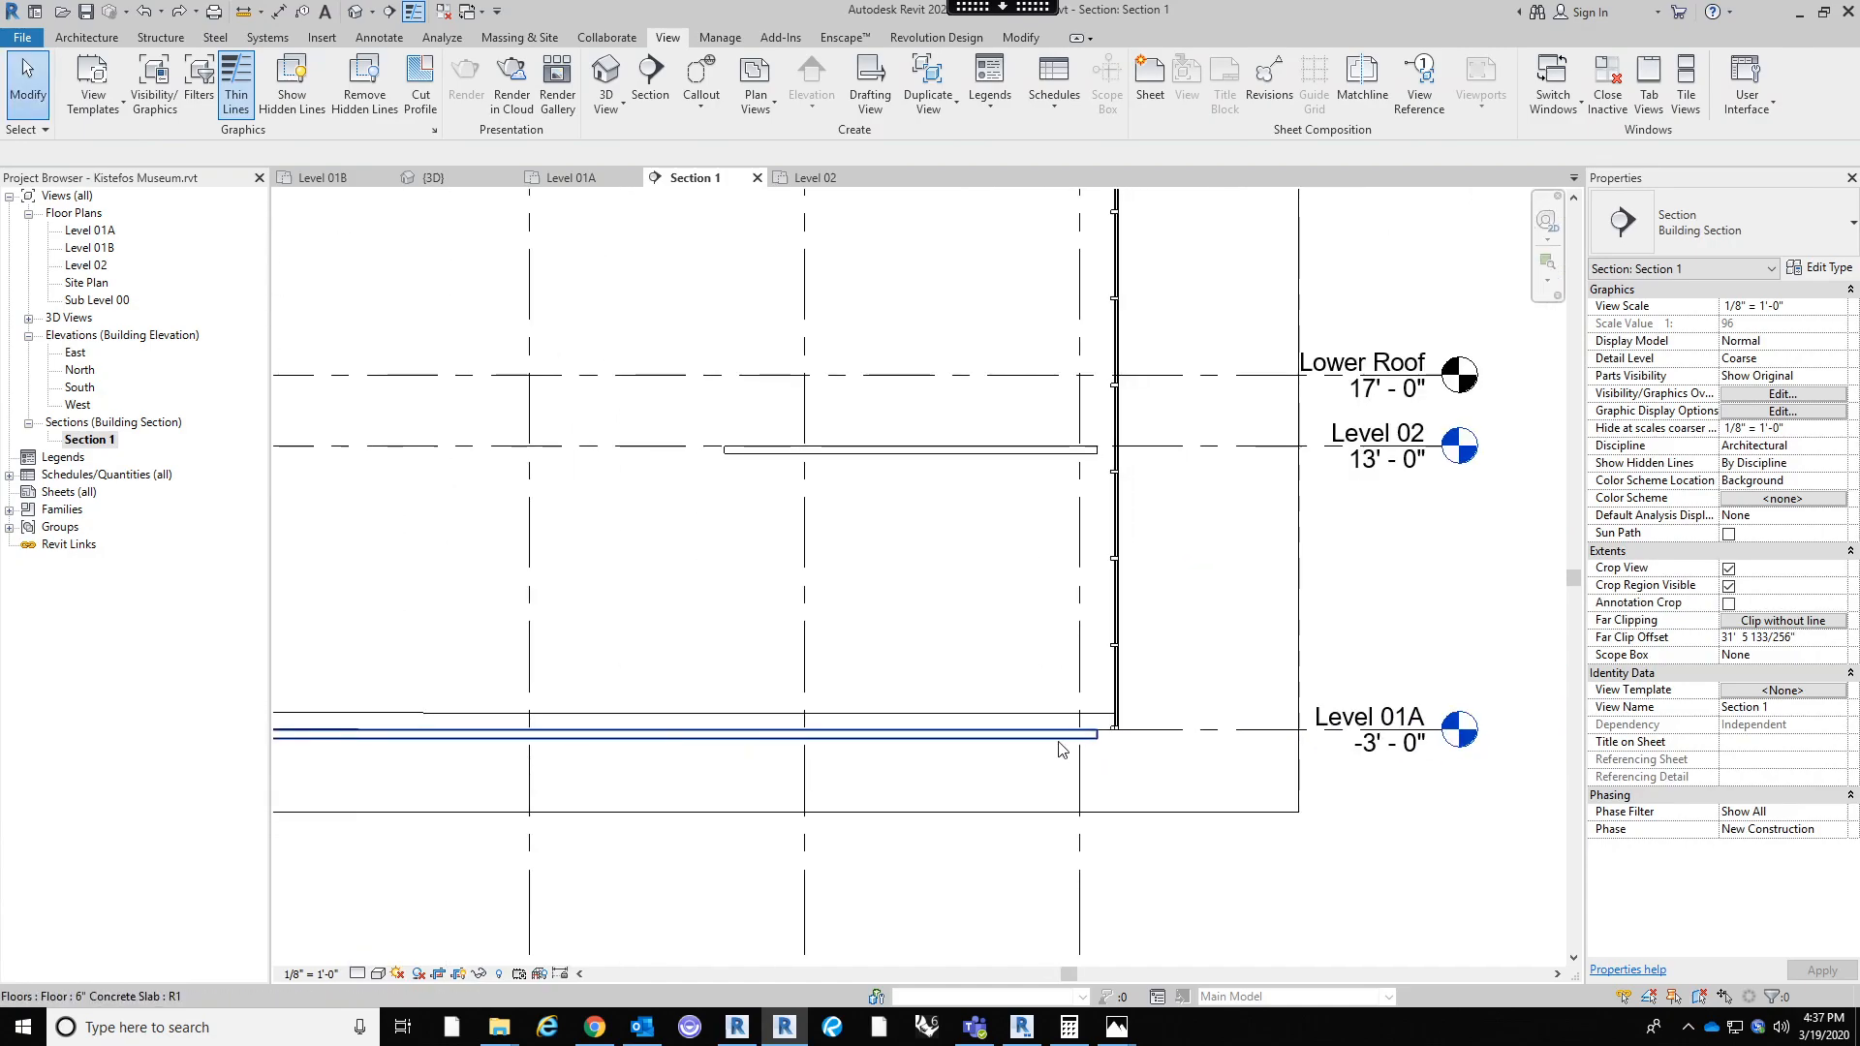
In Section 1, set the location line of the metal panel wall along the Level 01A floor to Finish Face: Interior
{"action": "scroll", "coordinate": [1119, 729], "scroll_direction": "up", "scroll_amount": 2}
{"action": "left_click", "coordinate": [1105, 717]}
{"action": "scroll", "coordinate": [1317, 692], "scroll_direction": "down", "scroll_amount": 3}
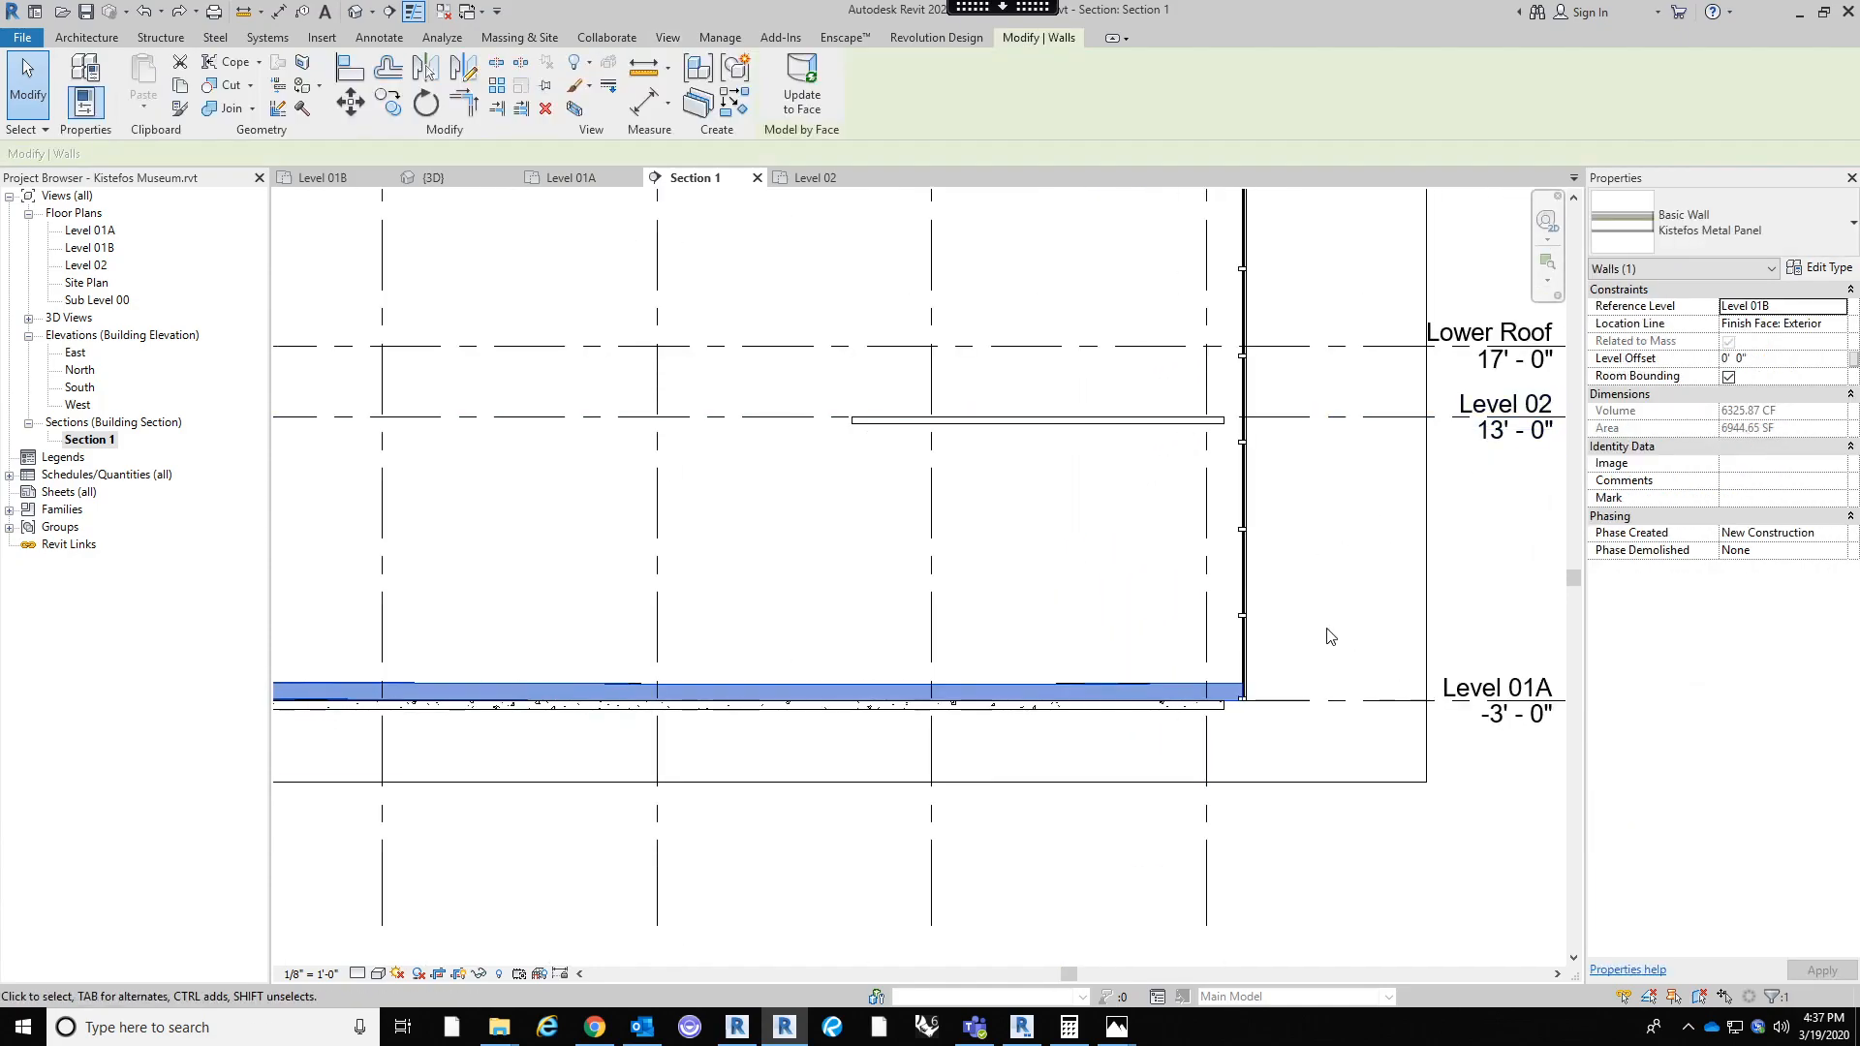
{"action": "middle_click_drag", "start_coordinate": [1330, 635], "coordinate": [1302, 660]}
{"action": "scroll", "coordinate": [1222, 722], "scroll_direction": "up", "scroll_amount": 3}
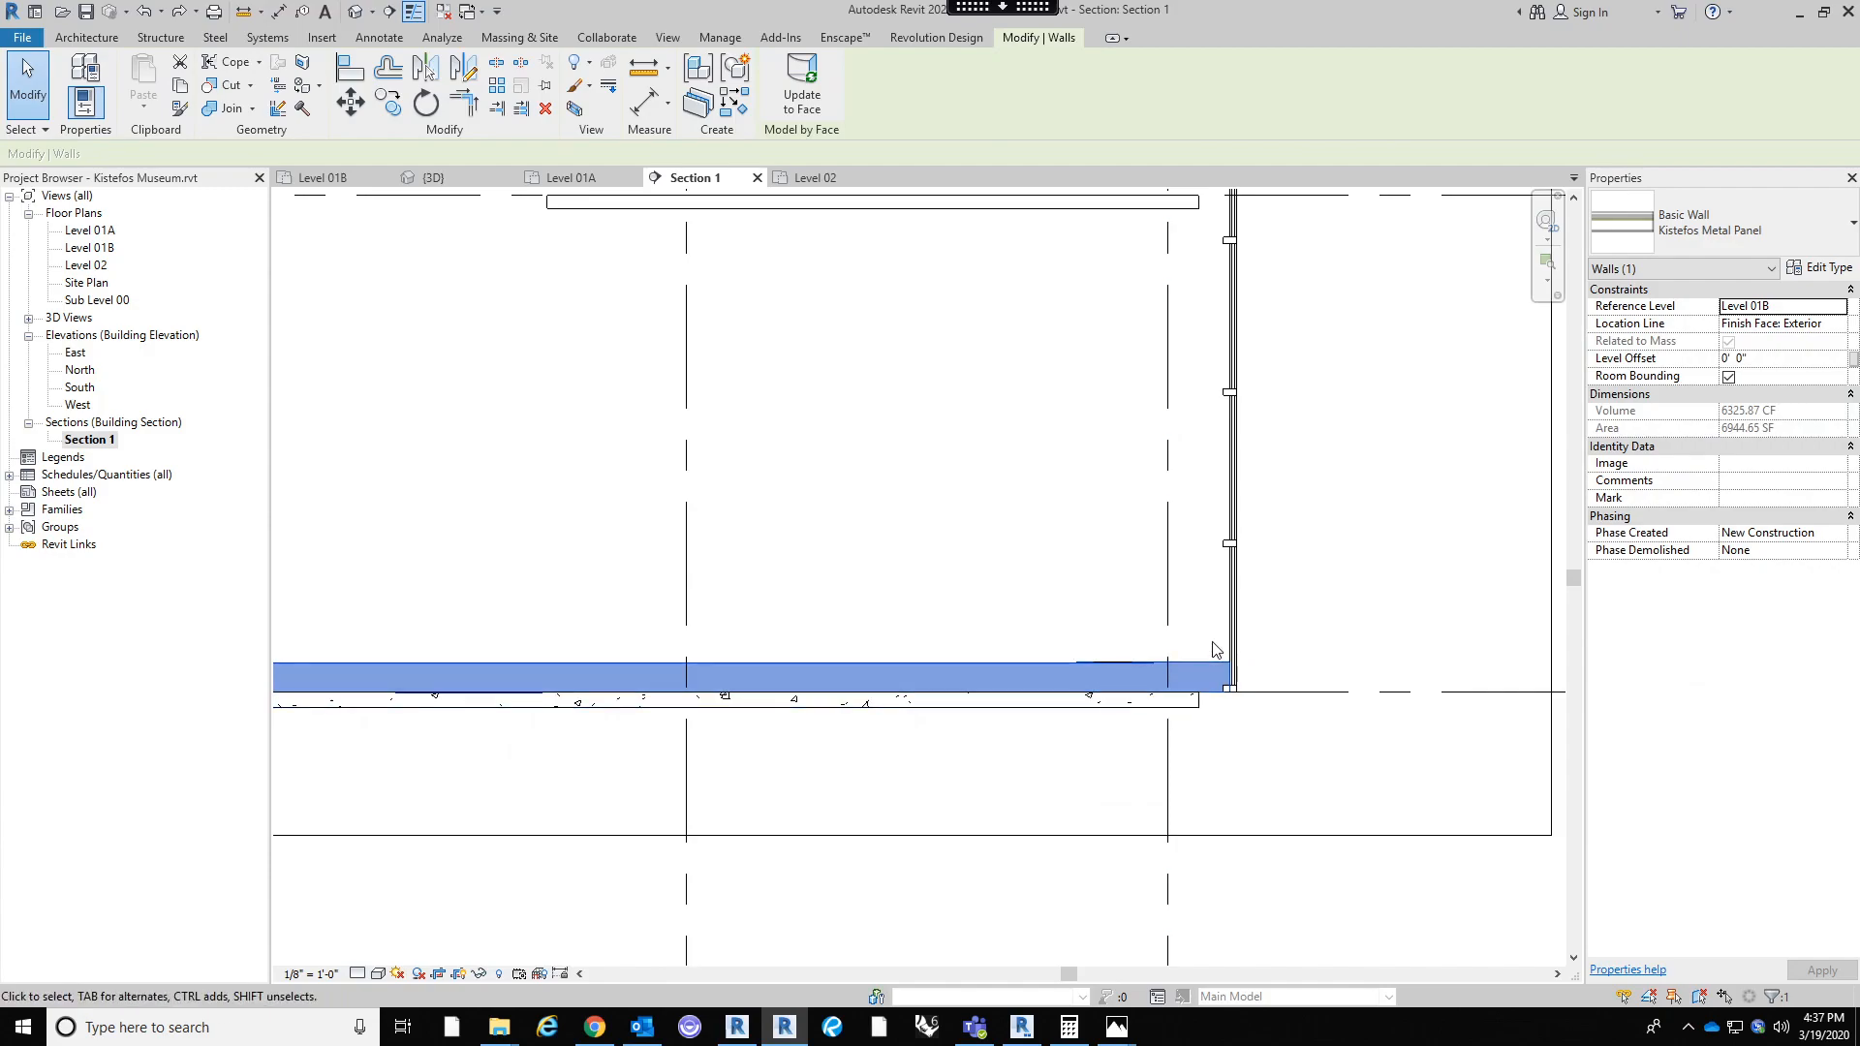
{"action": "left_click", "coordinate": [1846, 329]}
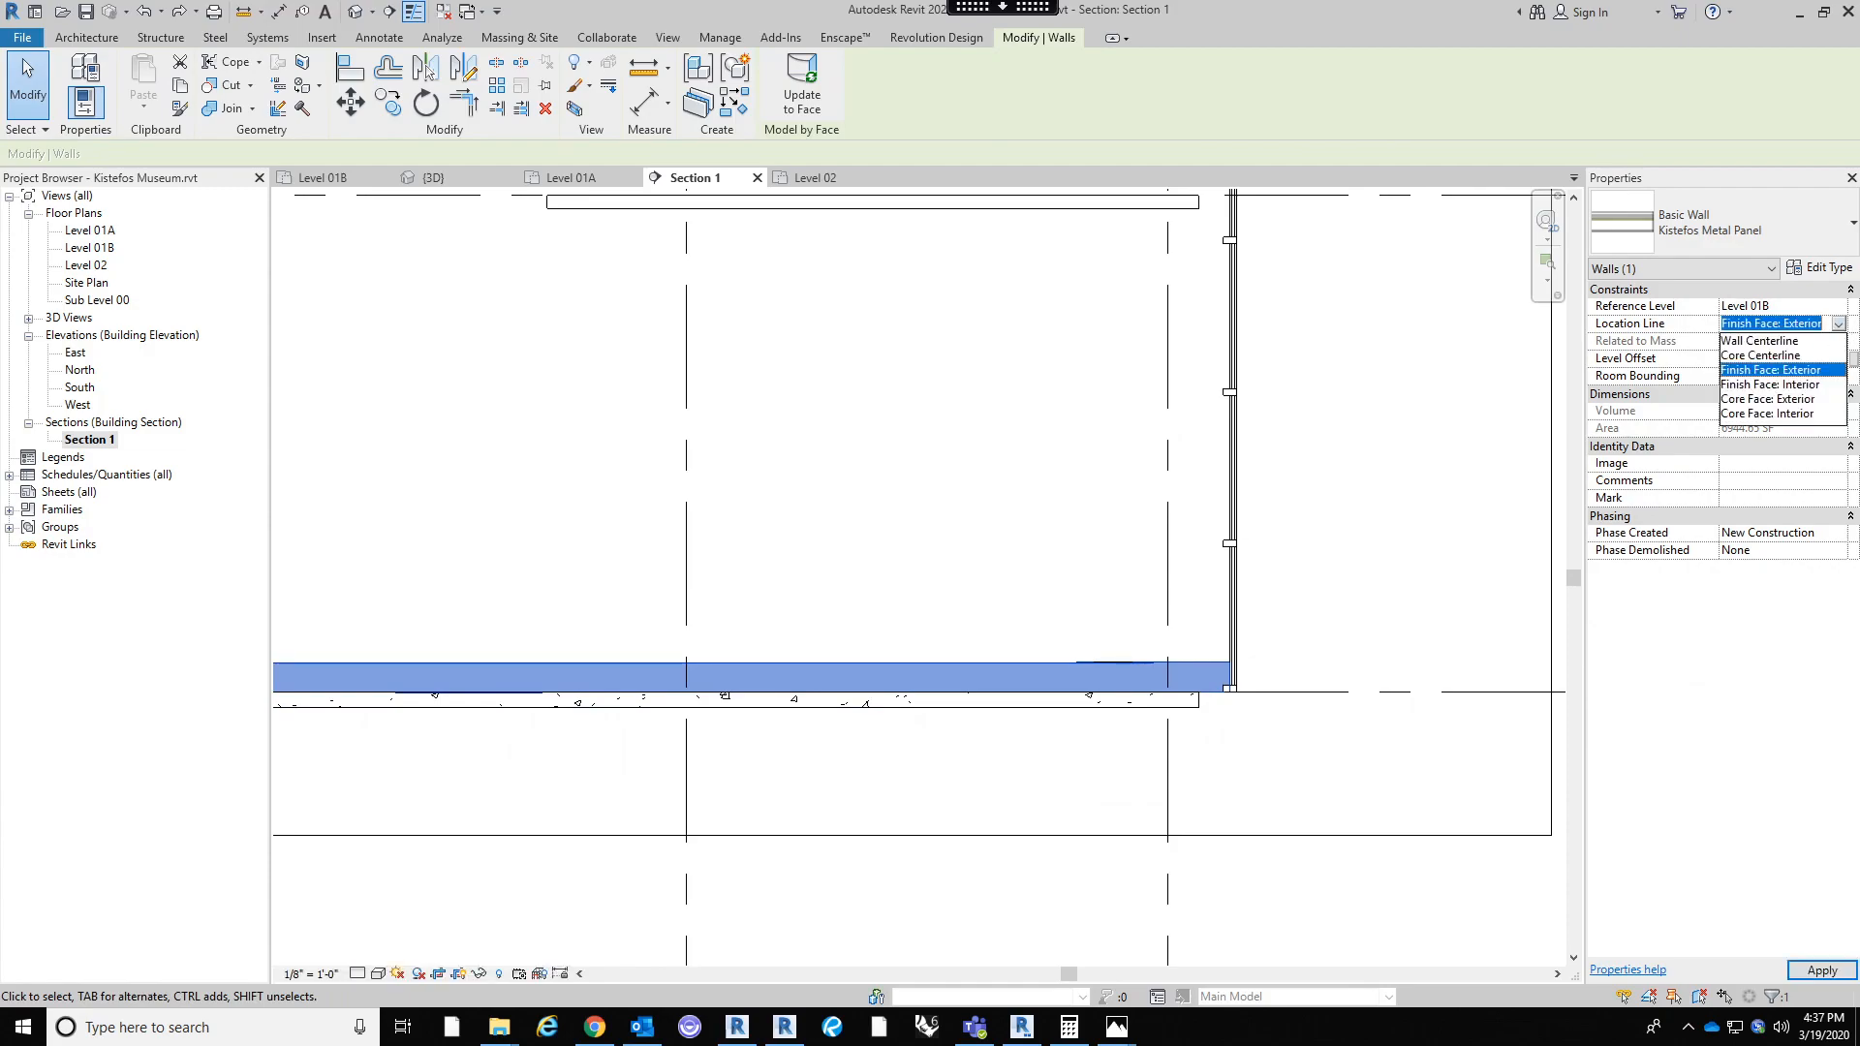
{"action": "left_click", "coordinate": [1777, 384]}
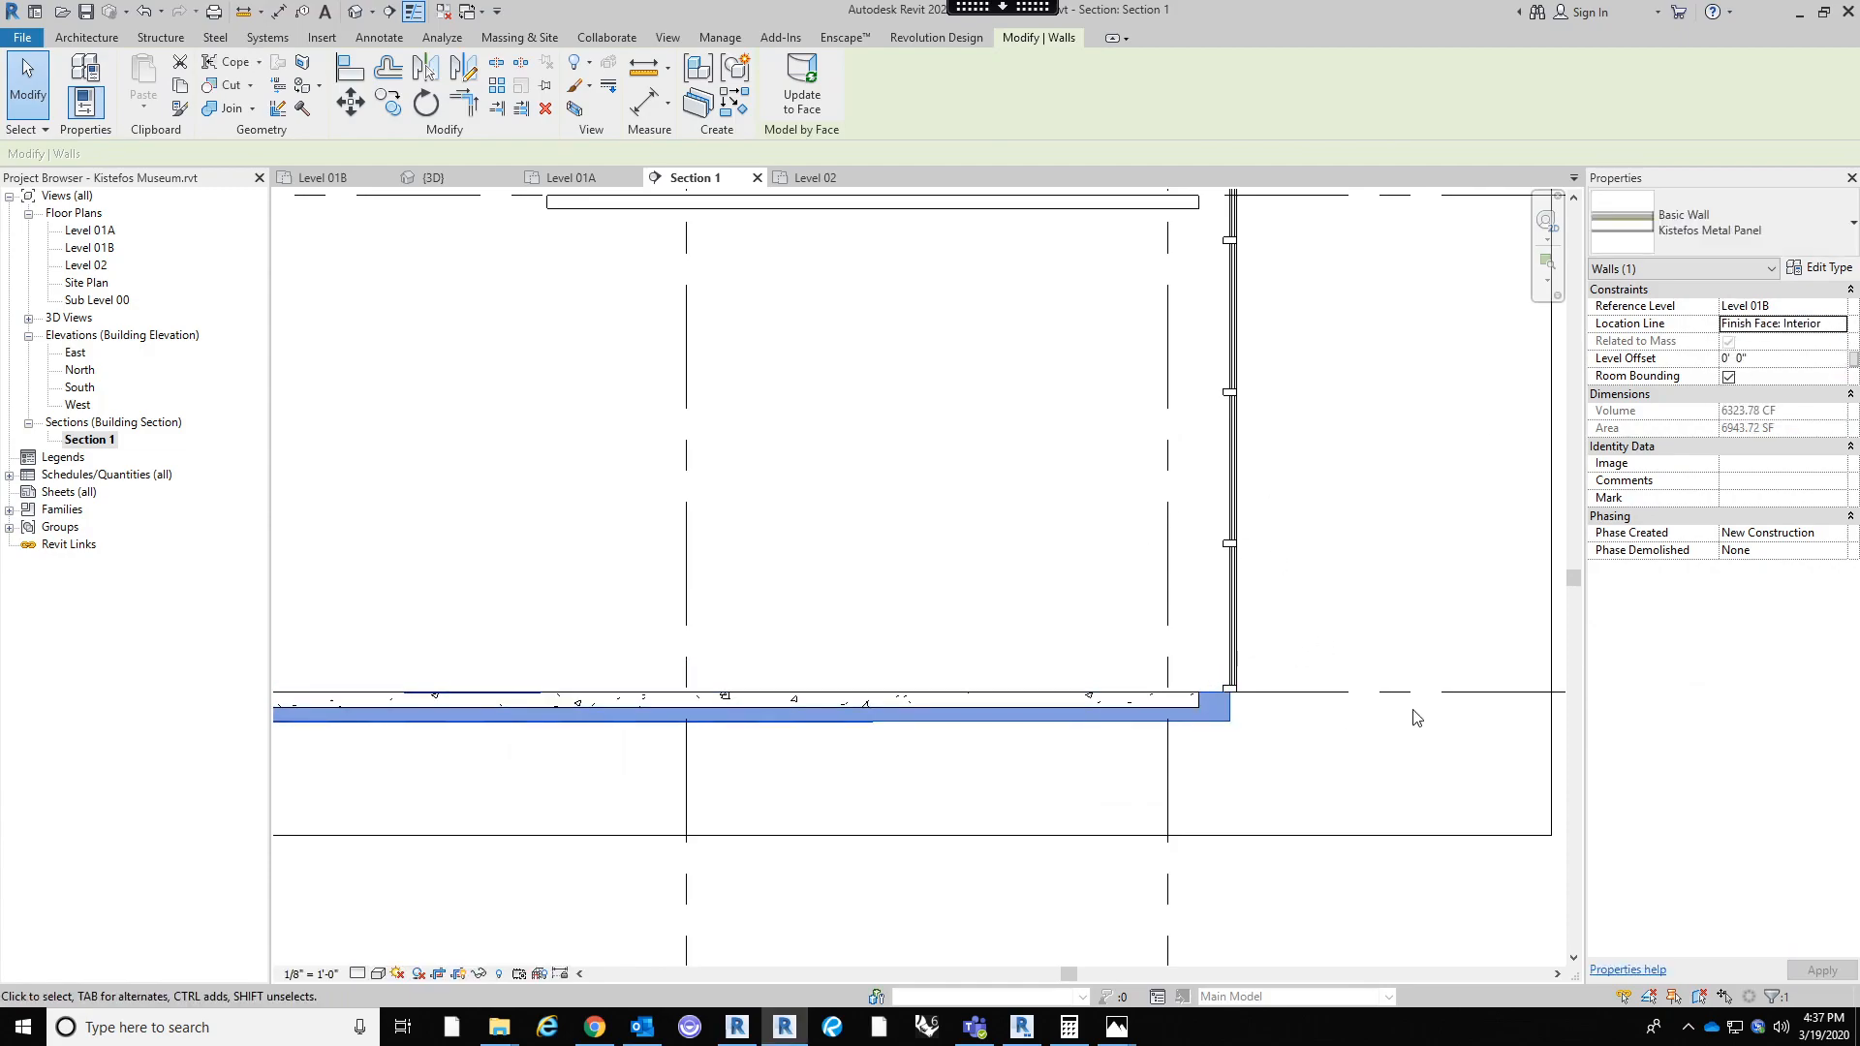
{"action": "scroll", "coordinate": [1415, 713], "scroll_direction": "down", "scroll_amount": 2}
{"action": "left_click", "coordinate": [1261, 748]}
{"action": "scroll", "coordinate": [1261, 747], "scroll_direction": "up", "scroll_amount": 2}
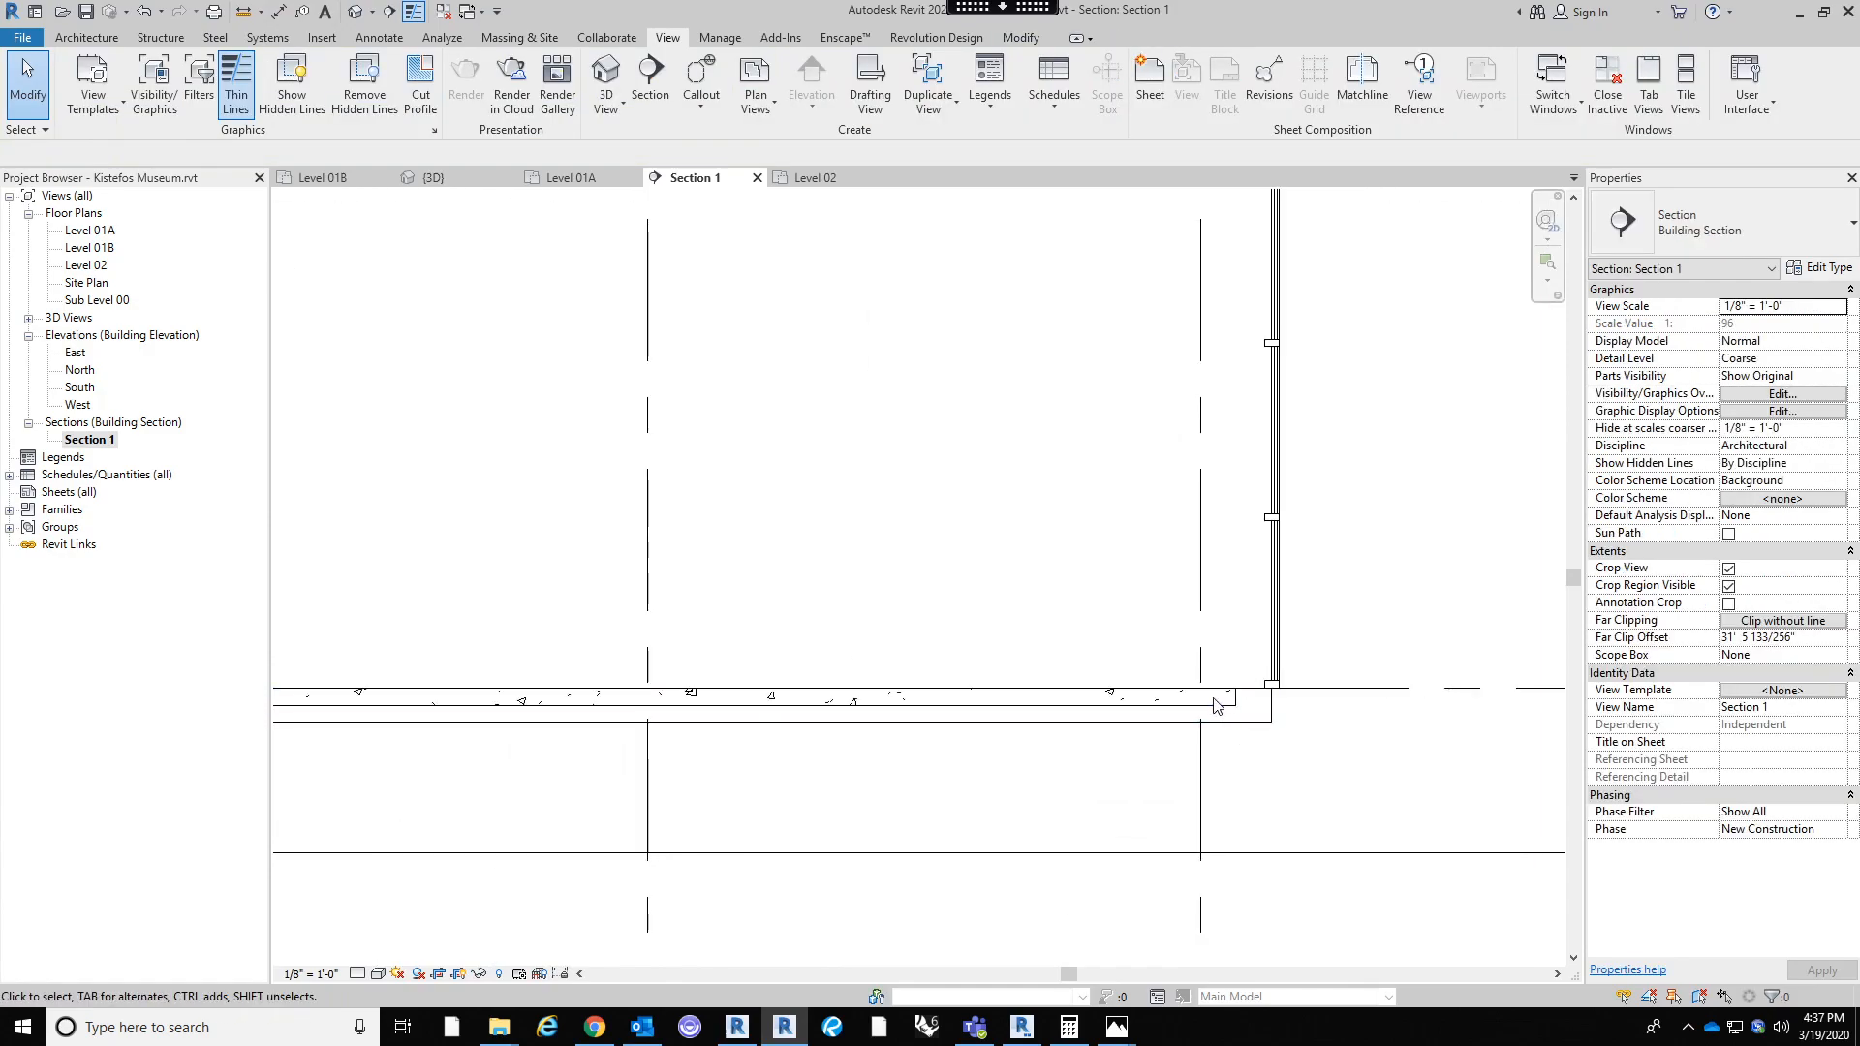
Try moving the Level 01A line up to an elevation of -2' 0" in the section, and undo the move
{"action": "left_click", "coordinate": [1328, 689]}
{"action": "scroll", "coordinate": [1312, 768], "scroll_direction": "down", "scroll_amount": 3}
{"action": "scroll", "coordinate": [1336, 782], "scroll_direction": "down", "scroll_amount": 2}
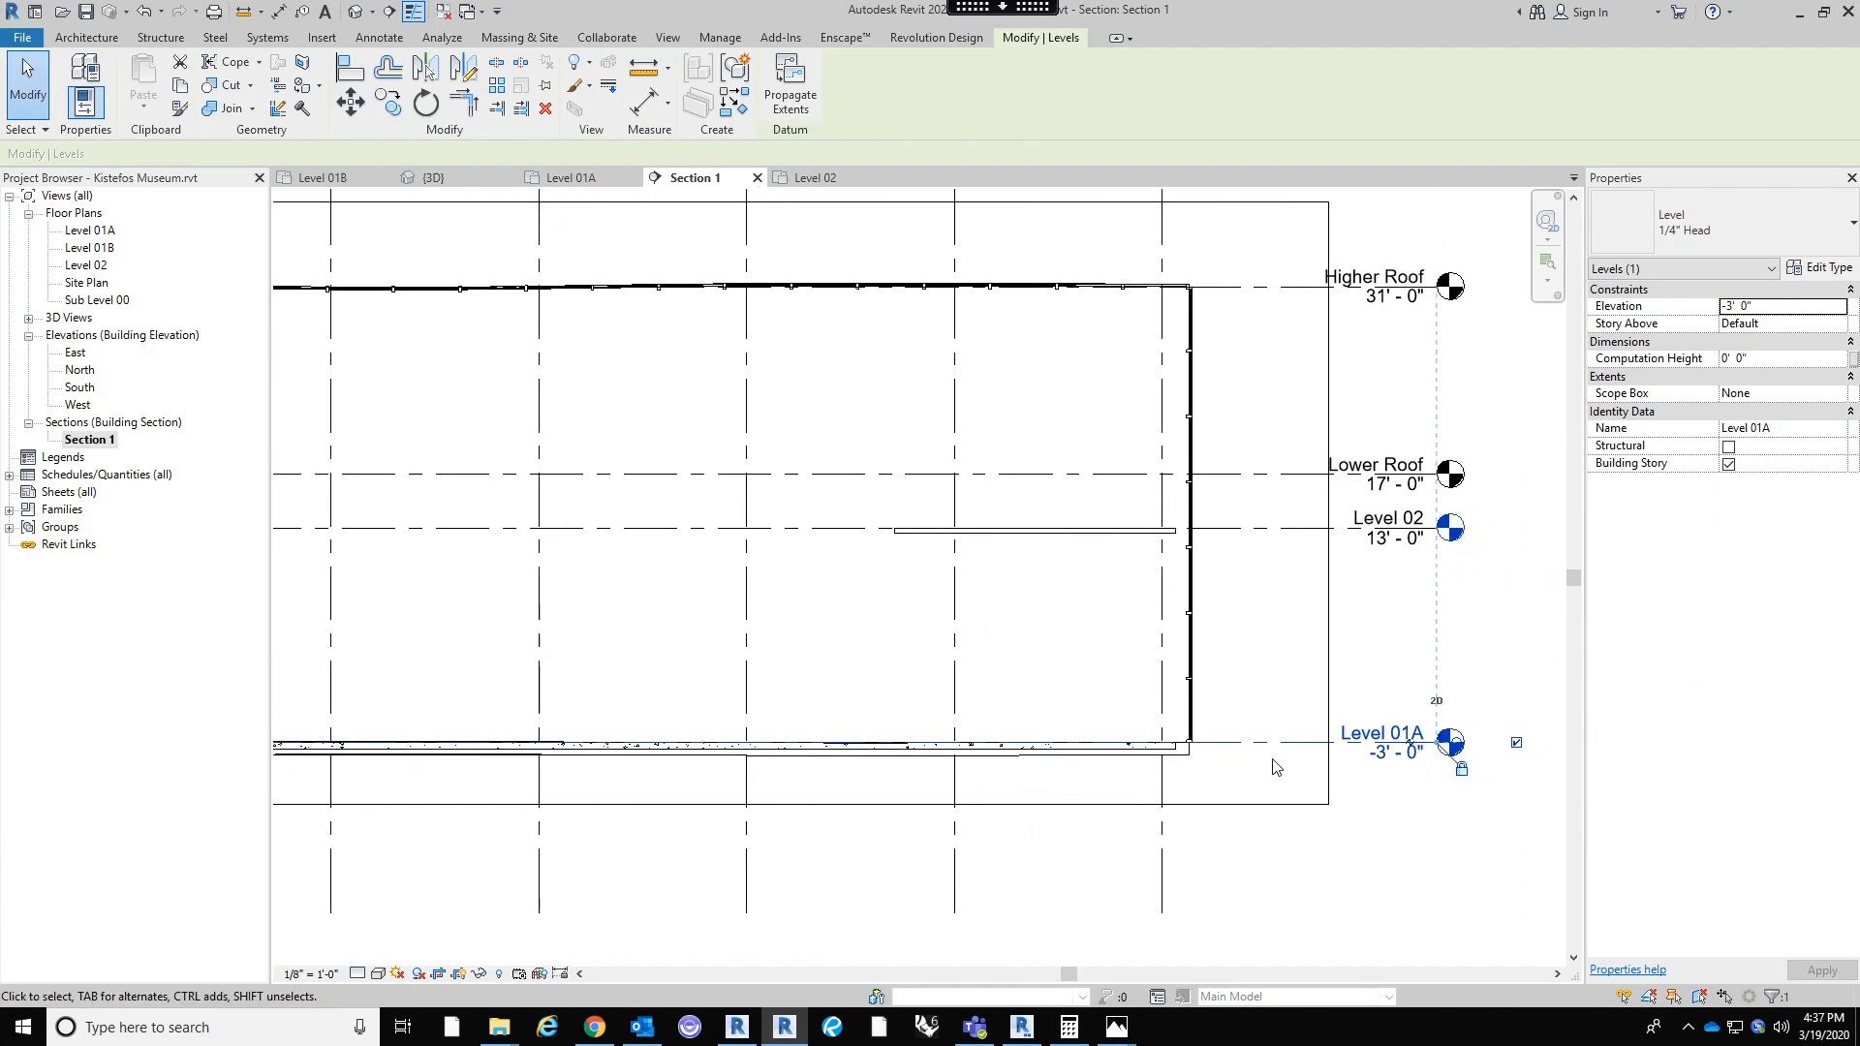
{"action": "scroll", "coordinate": [1276, 767], "scroll_direction": "up", "scroll_amount": 2}
{"action": "key", "text": "m"}
{"action": "key", "text": "v"}
{"action": "left_click", "coordinate": [1277, 772]}
{"action": "left_click", "coordinate": [1277, 759]}
{"action": "middle_click_drag", "start_coordinate": [1255, 677], "coordinate": [1407, 668]}
{"action": "scroll", "coordinate": [1408, 668], "scroll_direction": "down", "scroll_amount": 2}
{"action": "scroll", "coordinate": [1409, 674], "scroll_direction": "up", "scroll_amount": 4}
{"action": "middle_click_drag", "start_coordinate": [1398, 772], "coordinate": [1452, 763]}
{"action": "key", "text": "ctrl+z"}
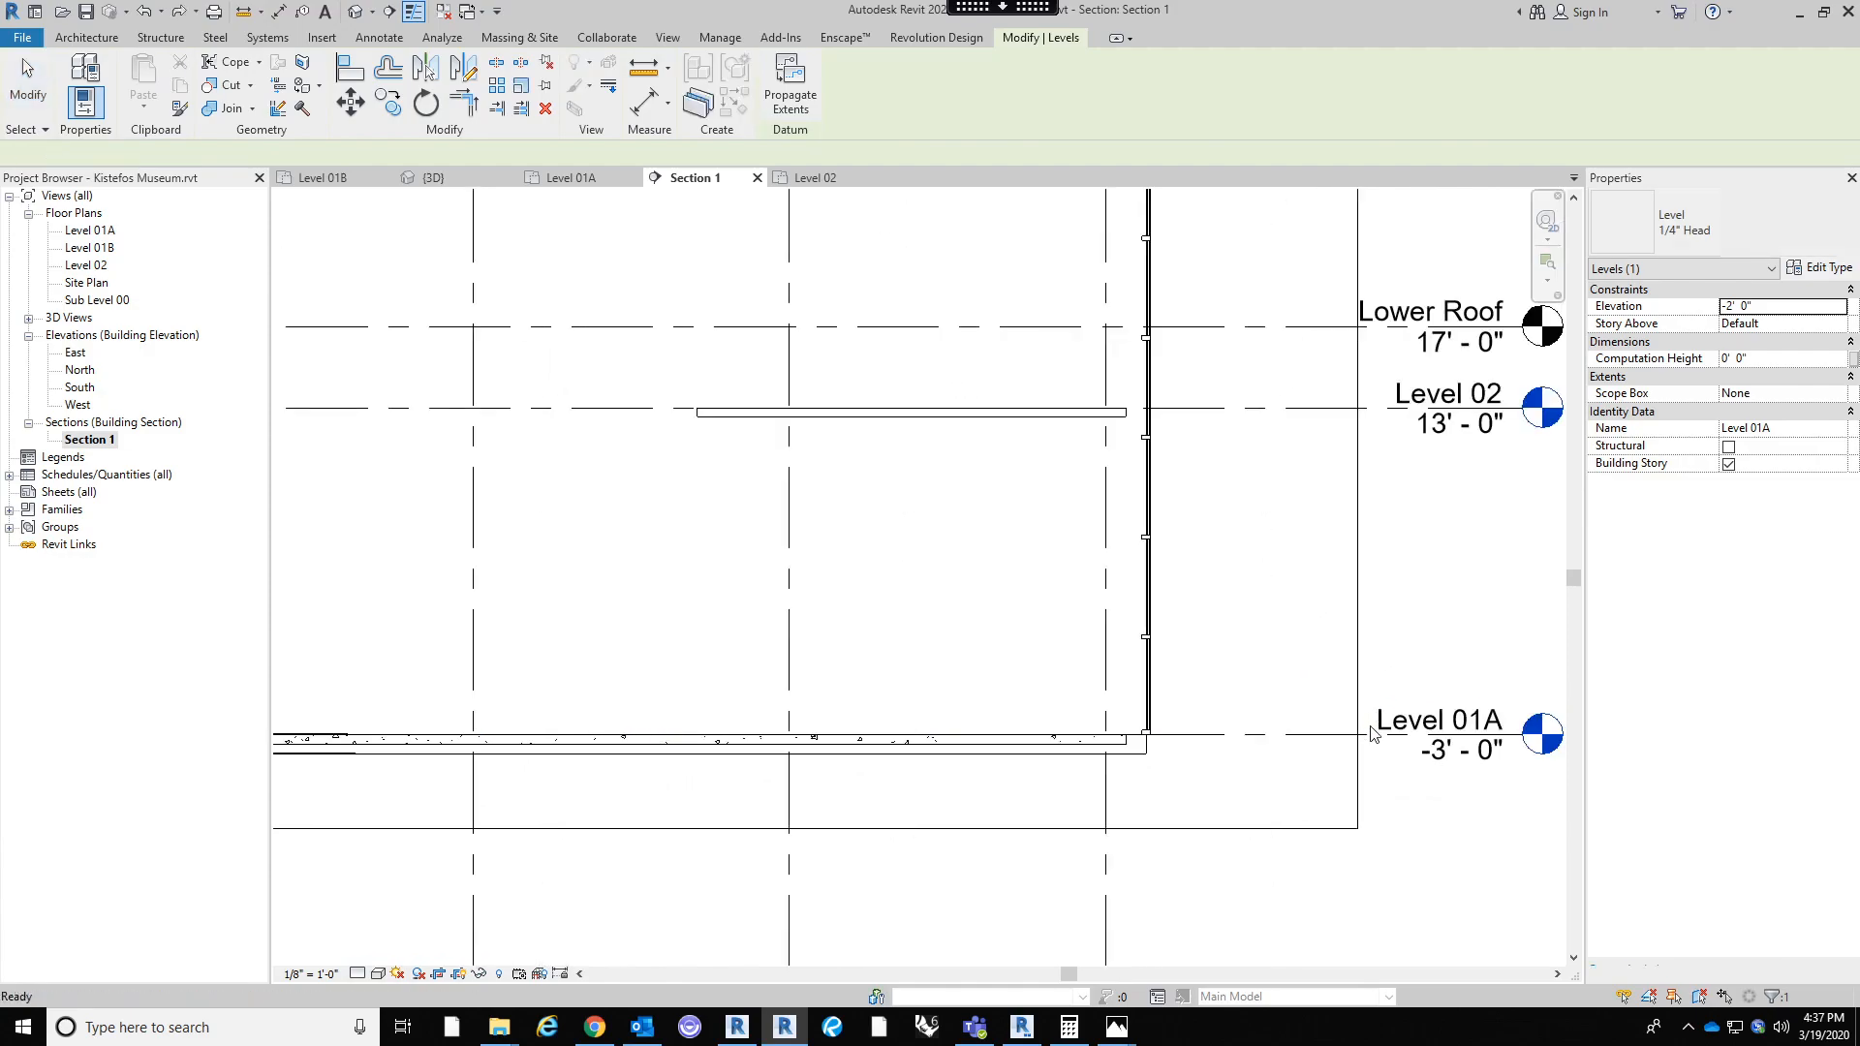
Set the location line of the metal panel wall along the roof up to grid 9 to Finish Face: Interior
{"action": "scroll", "coordinate": [1367, 726], "scroll_direction": "down", "scroll_amount": 3}
{"action": "middle_click_drag", "start_coordinate": [1302, 668], "coordinate": [1561, 665]}
{"action": "scroll", "coordinate": [1559, 661], "scroll_direction": "down", "scroll_amount": 4}
{"action": "middle_click_drag", "start_coordinate": [972, 655], "coordinate": [1048, 685]}
{"action": "scroll", "coordinate": [1052, 643], "scroll_direction": "down", "scroll_amount": 3}
{"action": "middle_click_drag", "start_coordinate": [576, 756], "coordinate": [1079, 773]}
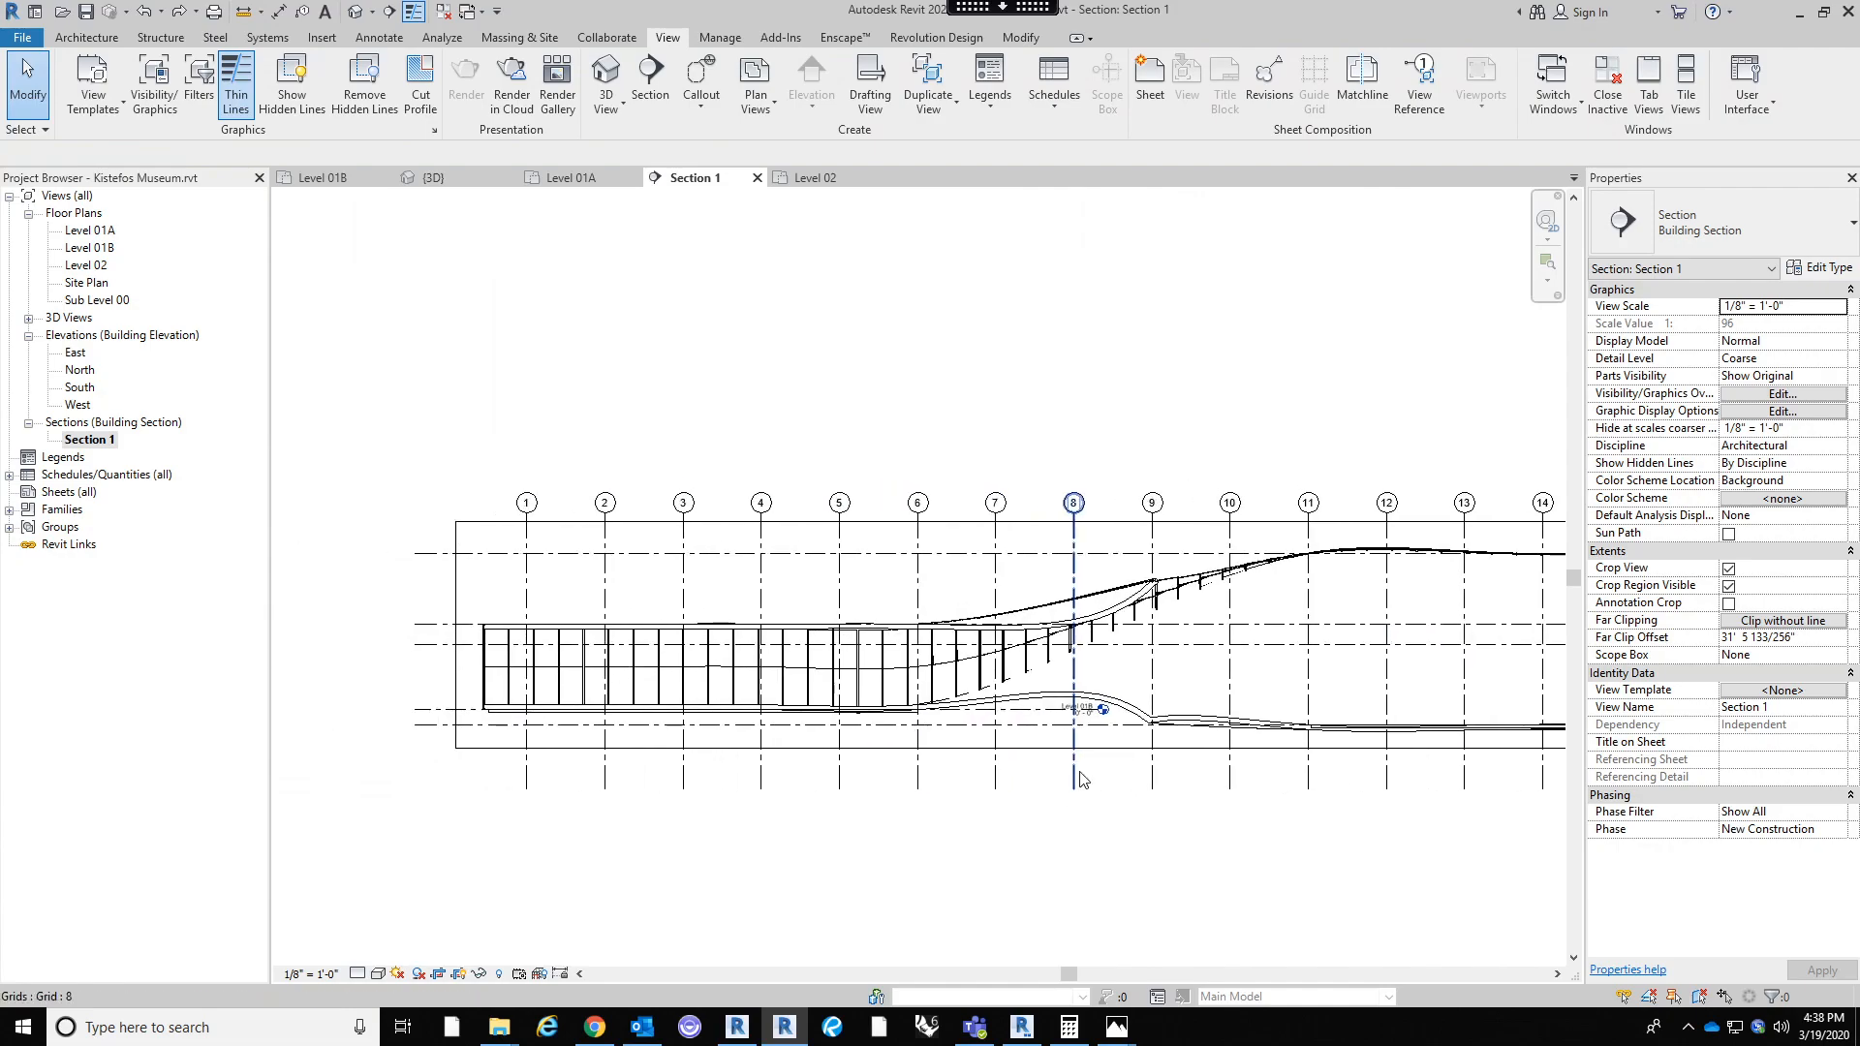
{"action": "scroll", "coordinate": [992, 620], "scroll_direction": "up", "scroll_amount": 3}
{"action": "left_click", "coordinate": [990, 647]}
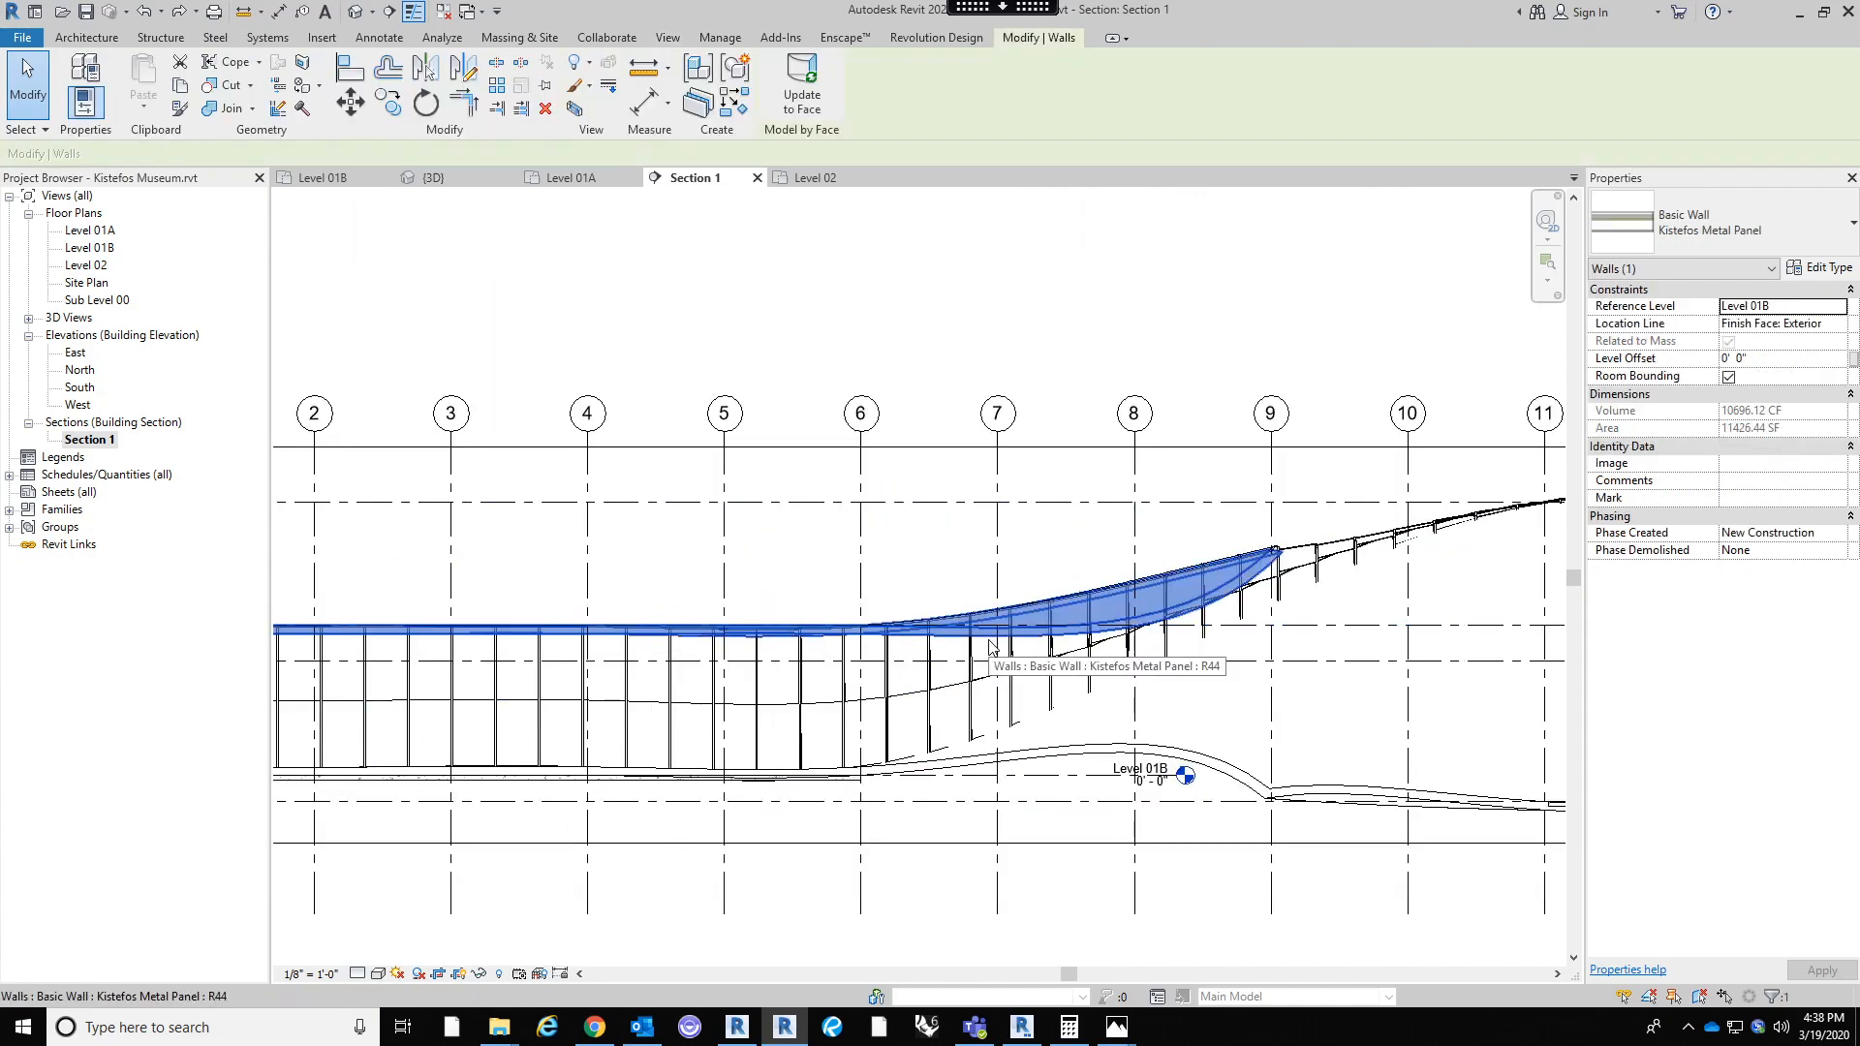
{"action": "scroll", "coordinate": [990, 647], "scroll_direction": "up", "scroll_amount": 2}
{"action": "left_click", "coordinate": [1839, 329]}
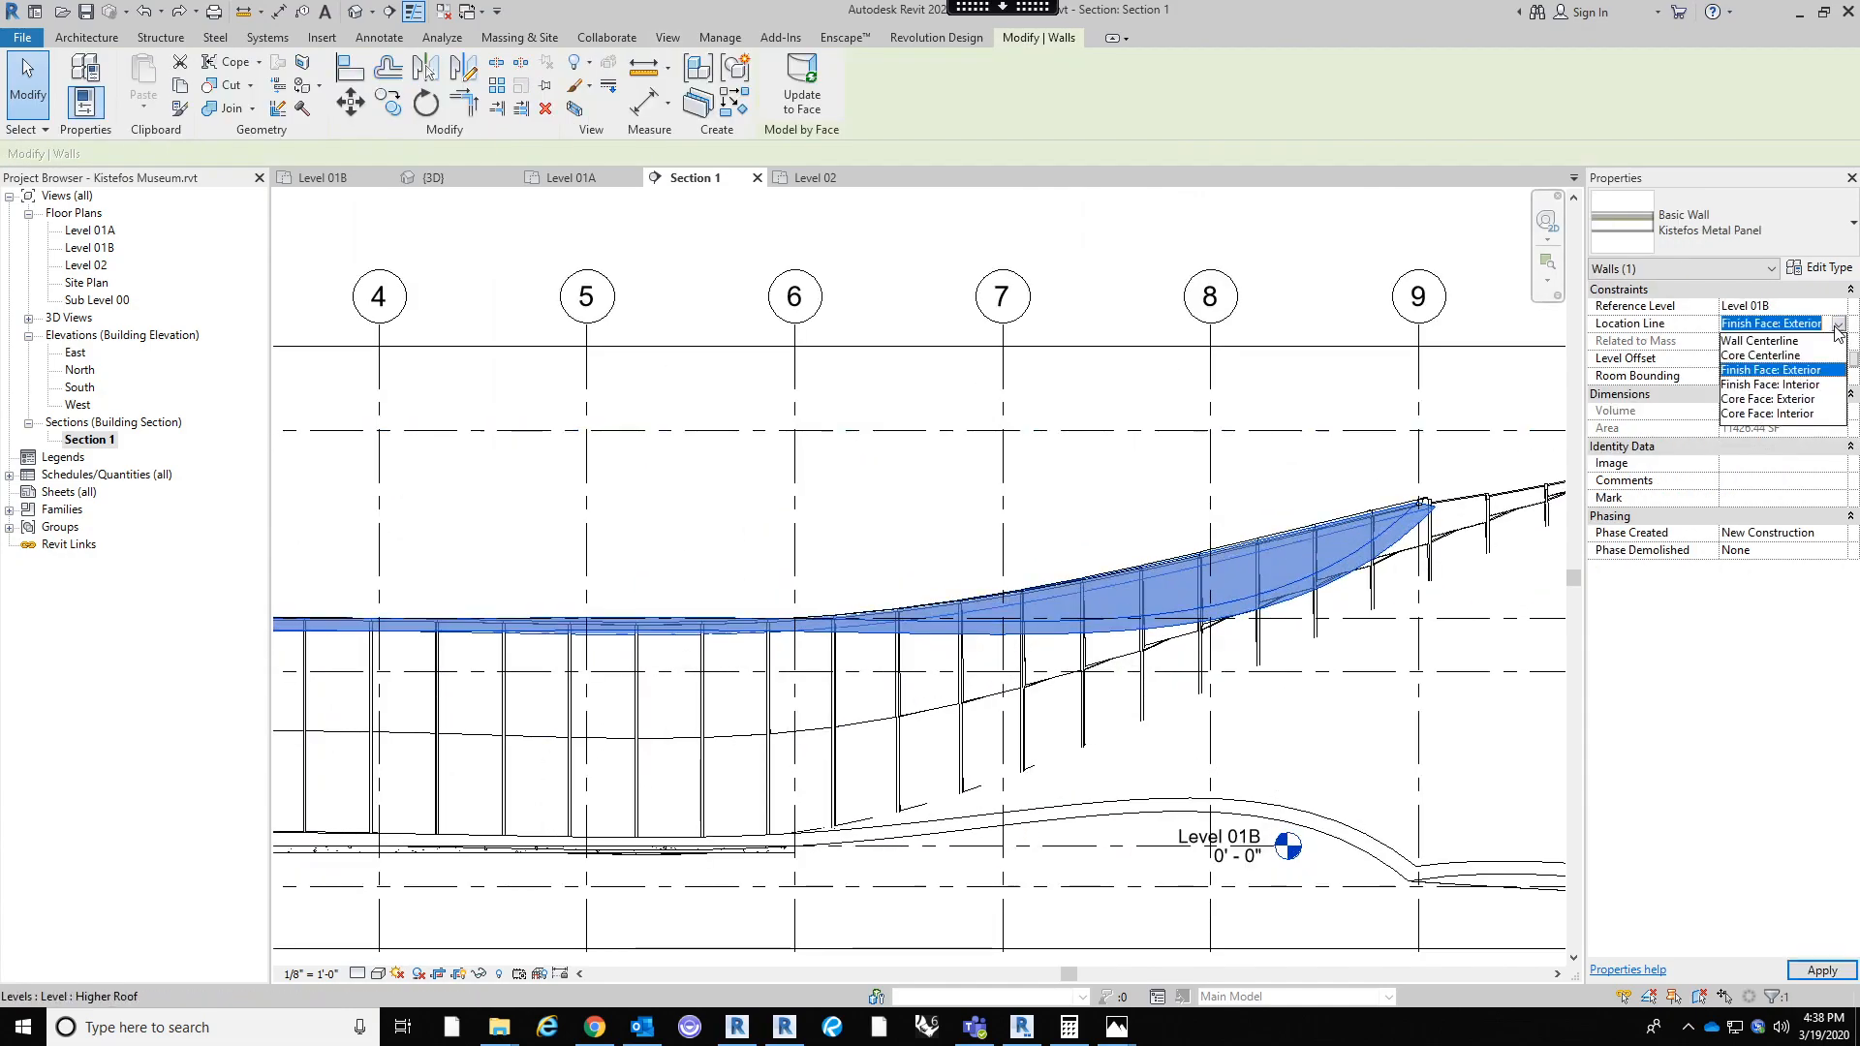
{"action": "left_click", "coordinate": [1790, 385]}
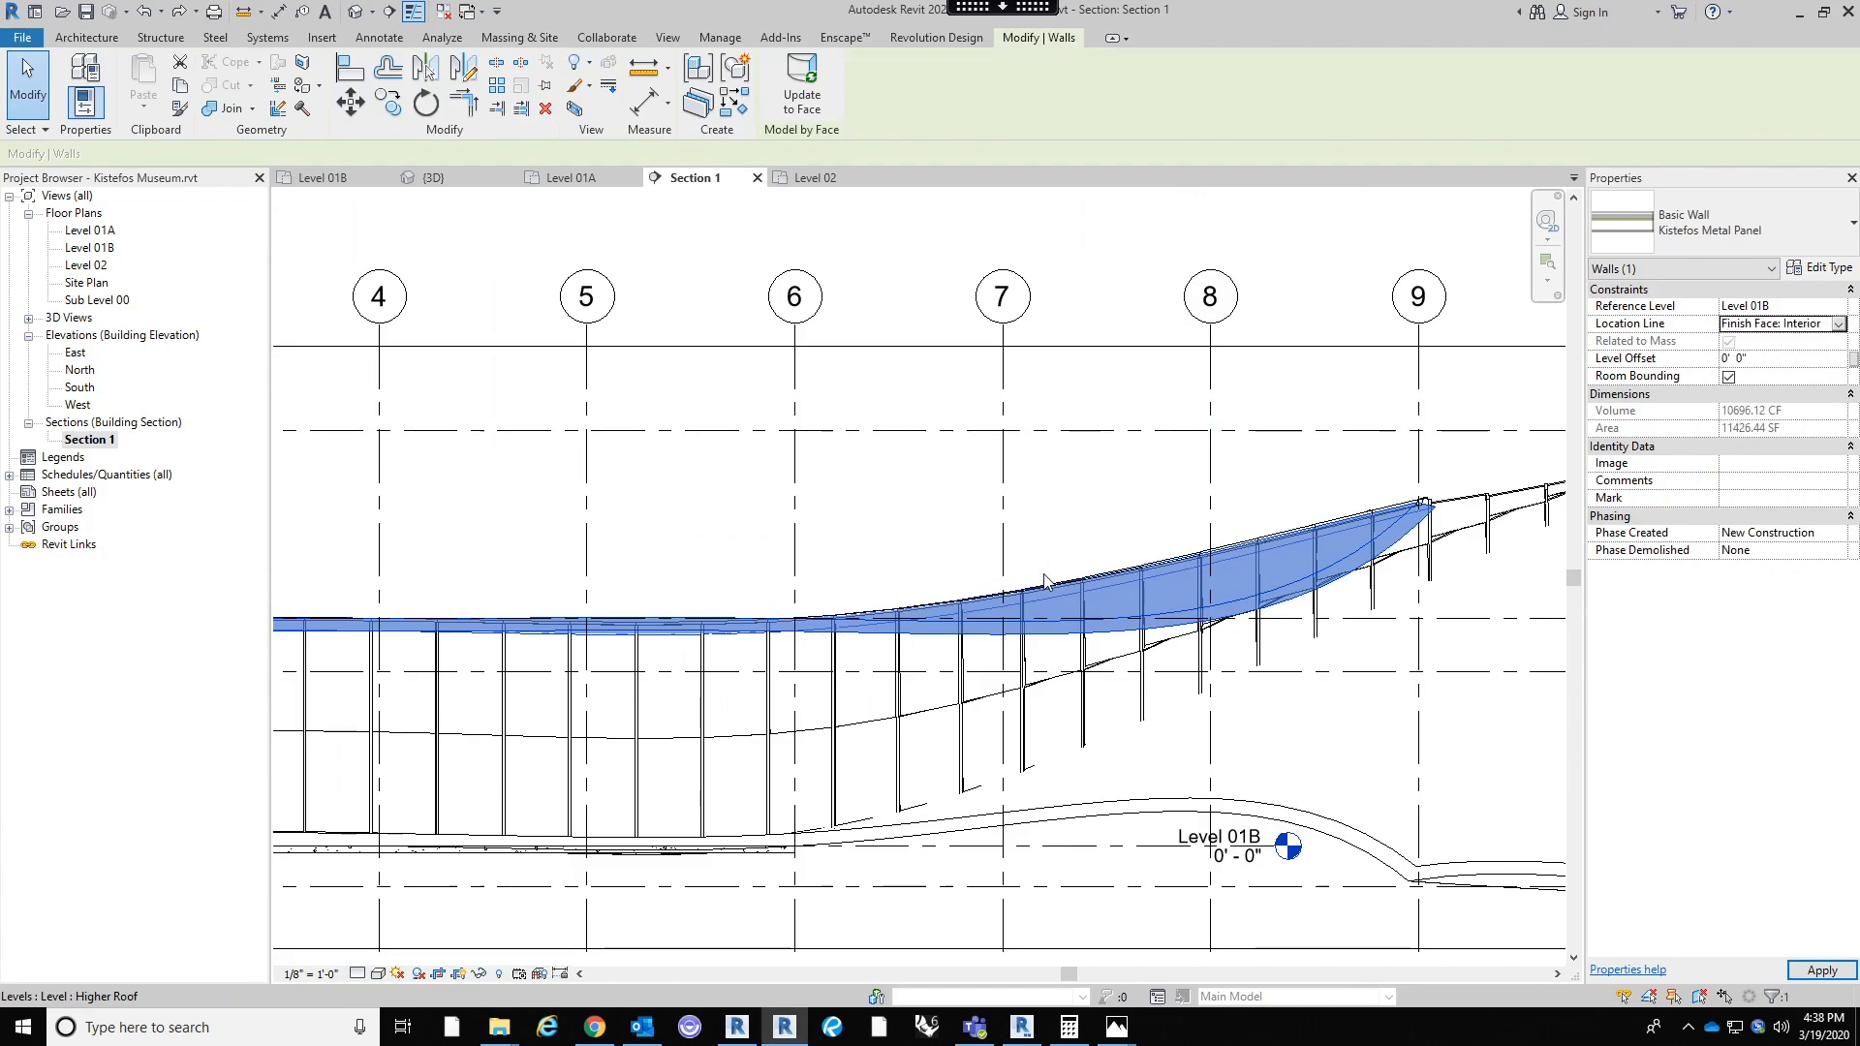
{"action": "left_click", "coordinate": [878, 579]}
{"action": "scroll", "coordinate": [1065, 581], "scroll_direction": "down", "scroll_amount": 3}
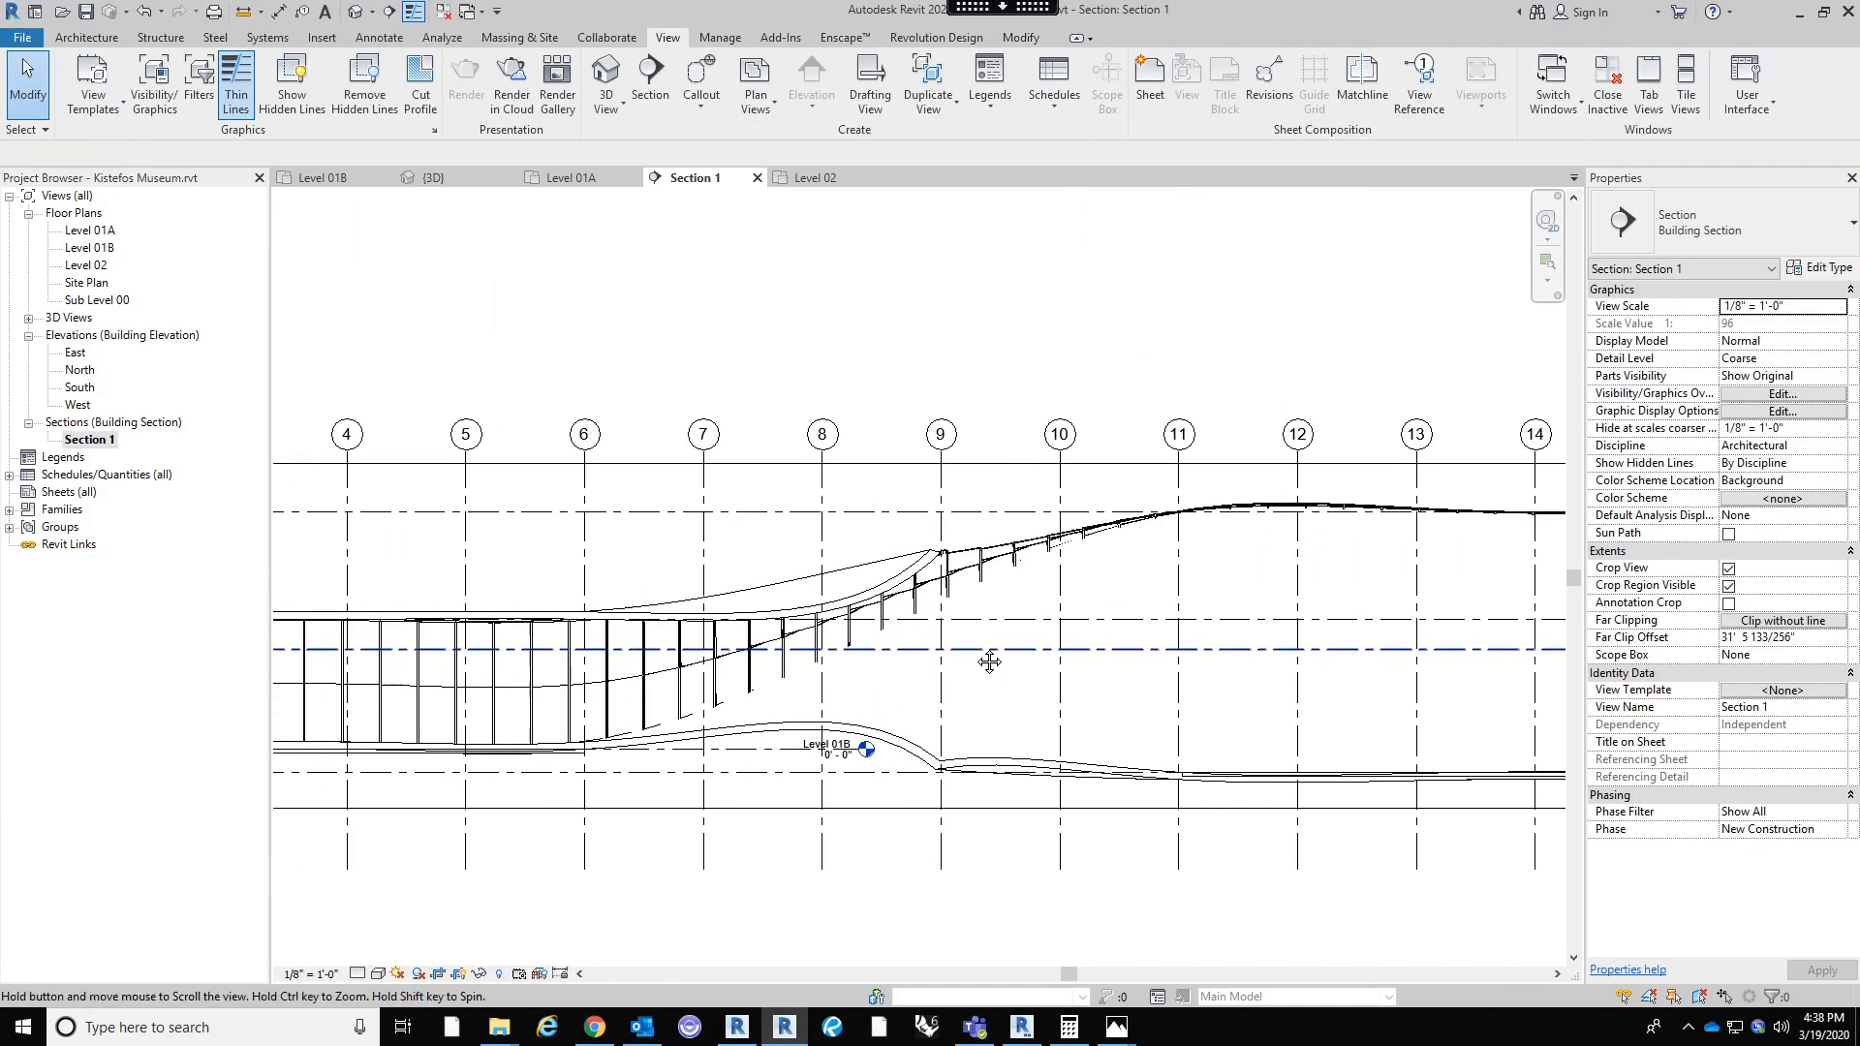
In the default 3D view, set the location line of the near side's metal panel wall to Finish Face: Interior
{"action": "left_click", "coordinate": [431, 177]}
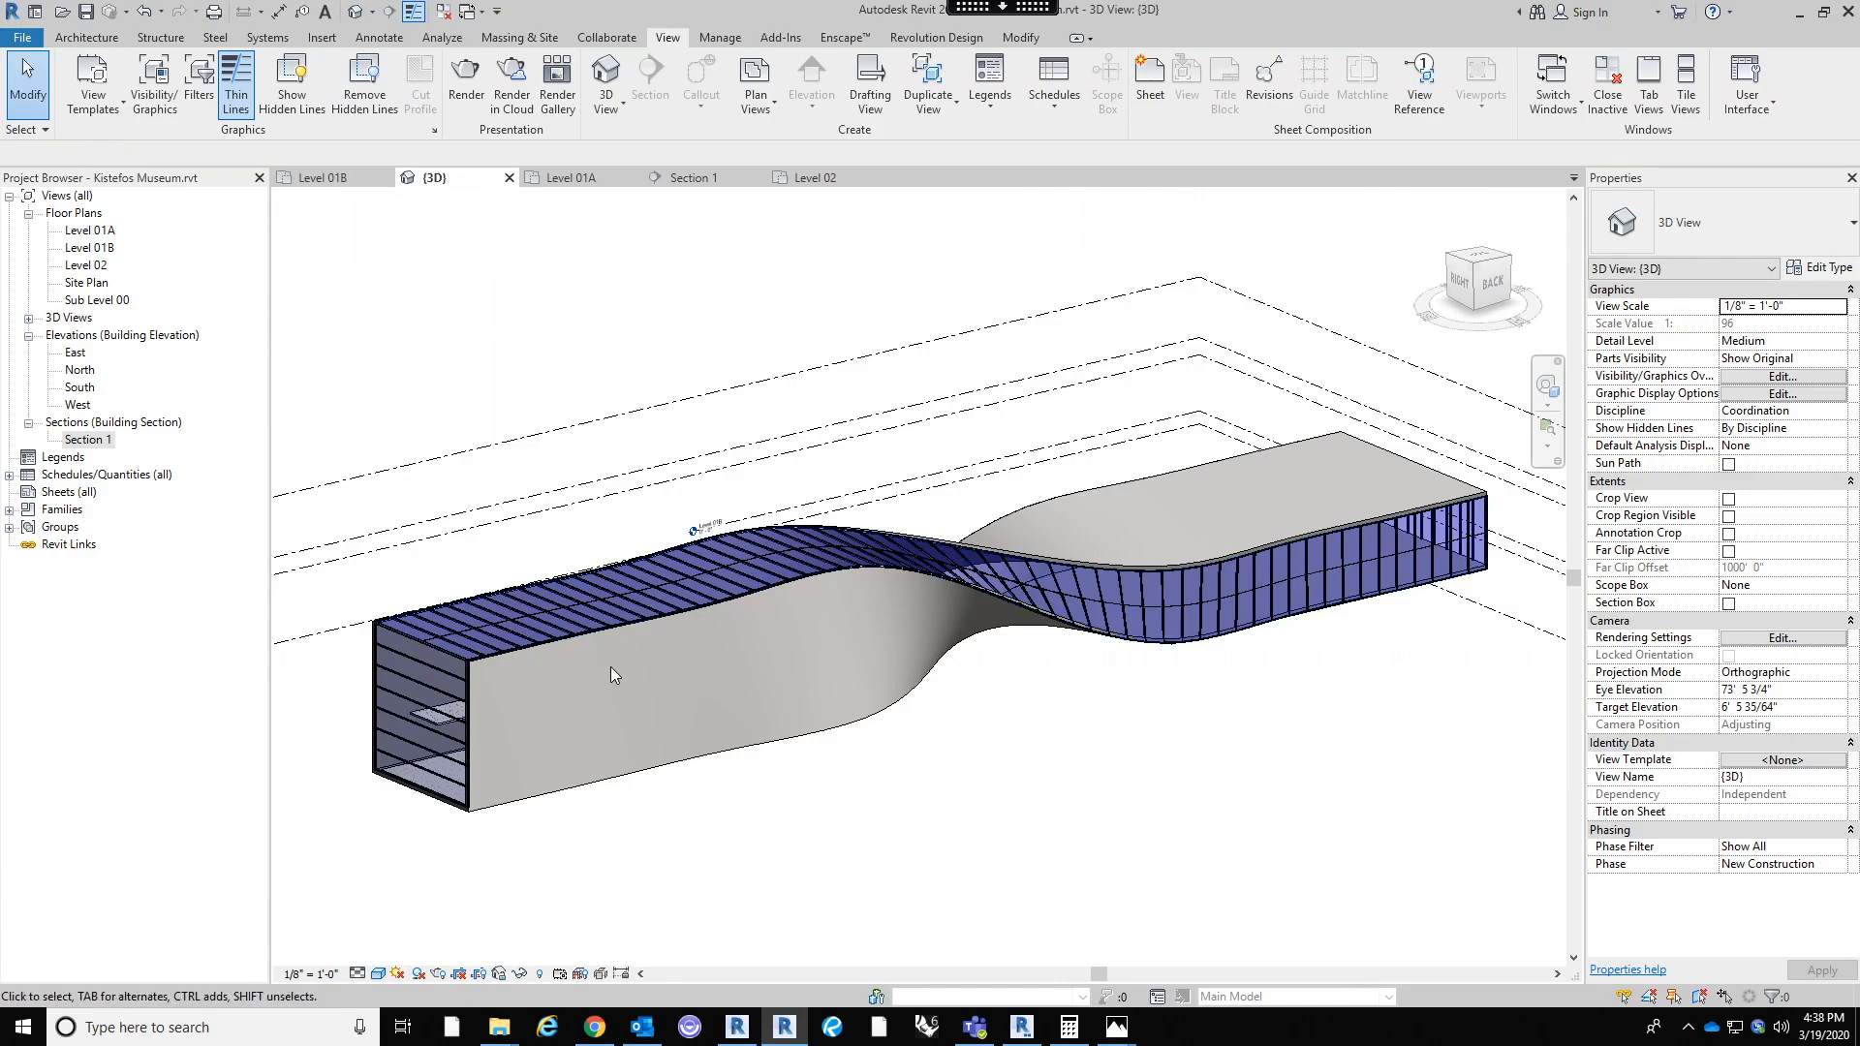
{"action": "scroll", "coordinate": [438, 806], "scroll_direction": "up", "scroll_amount": 3}
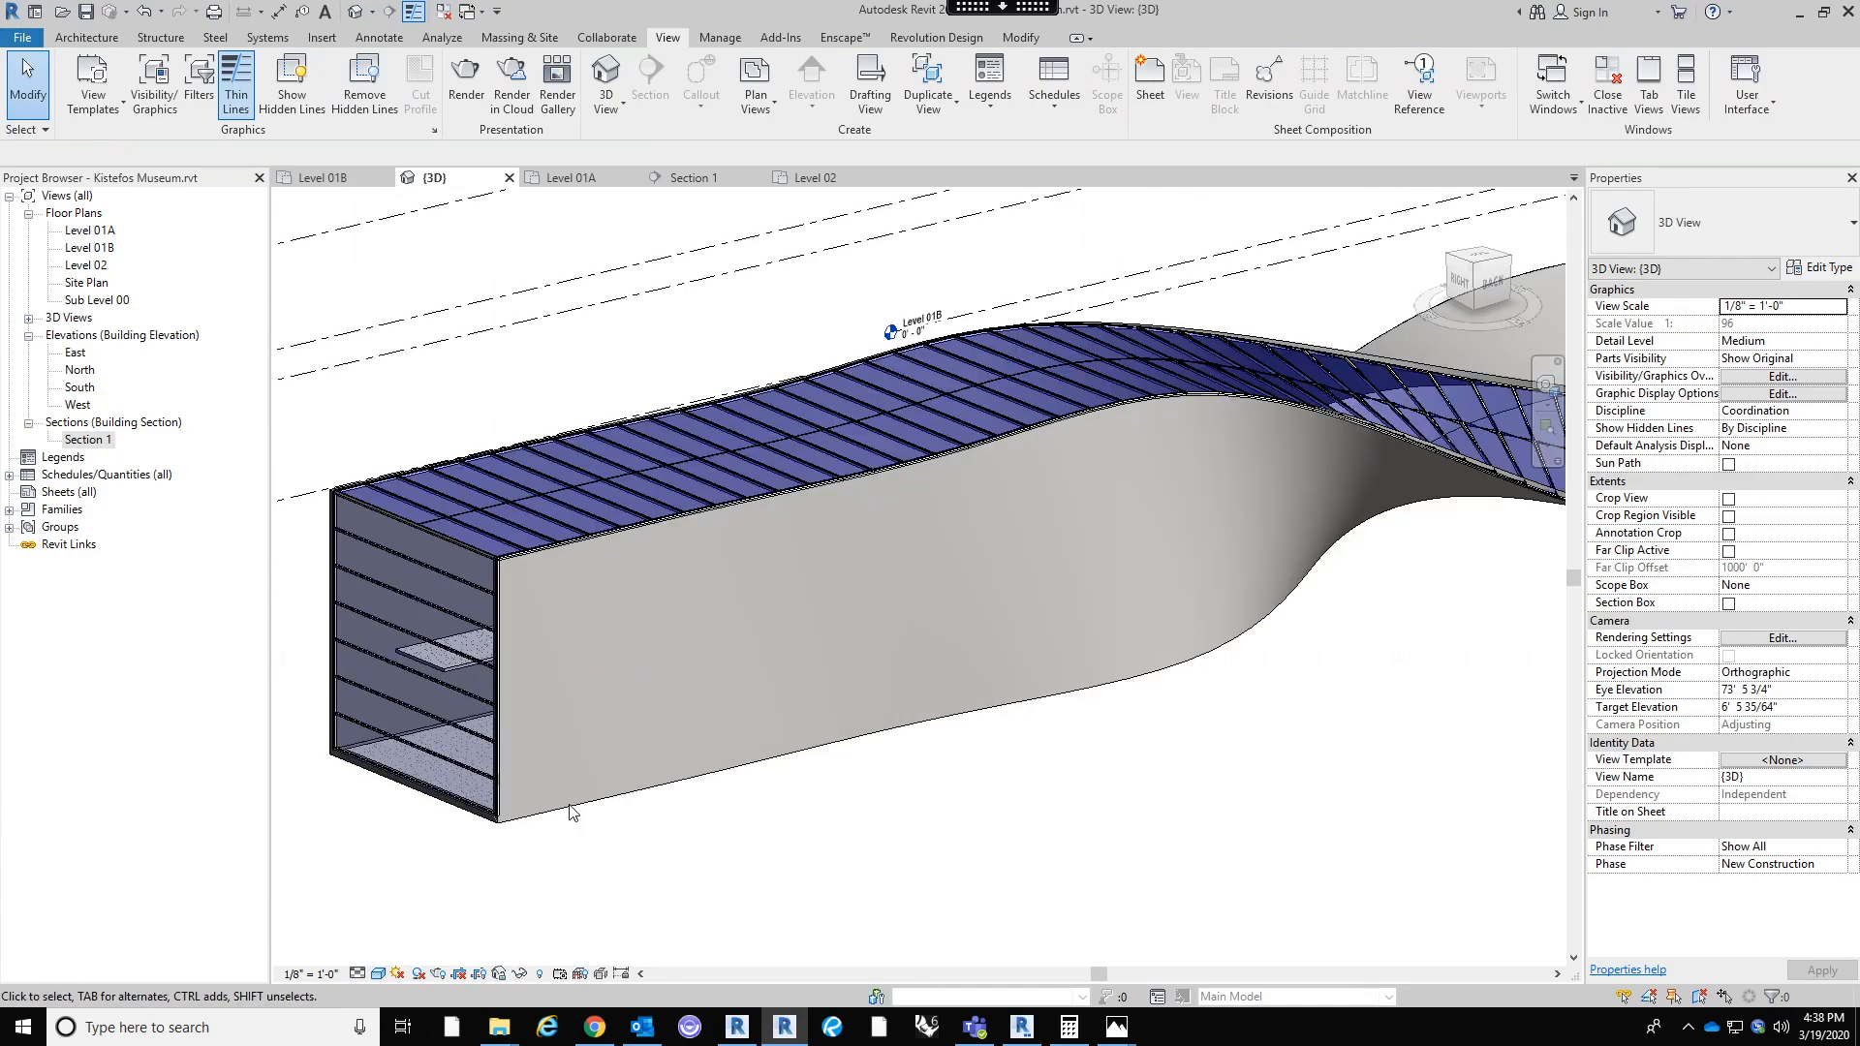
{"action": "left_click", "coordinate": [570, 806]}
{"action": "left_click", "coordinate": [1838, 325]}
{"action": "left_click", "coordinate": [1797, 385]}
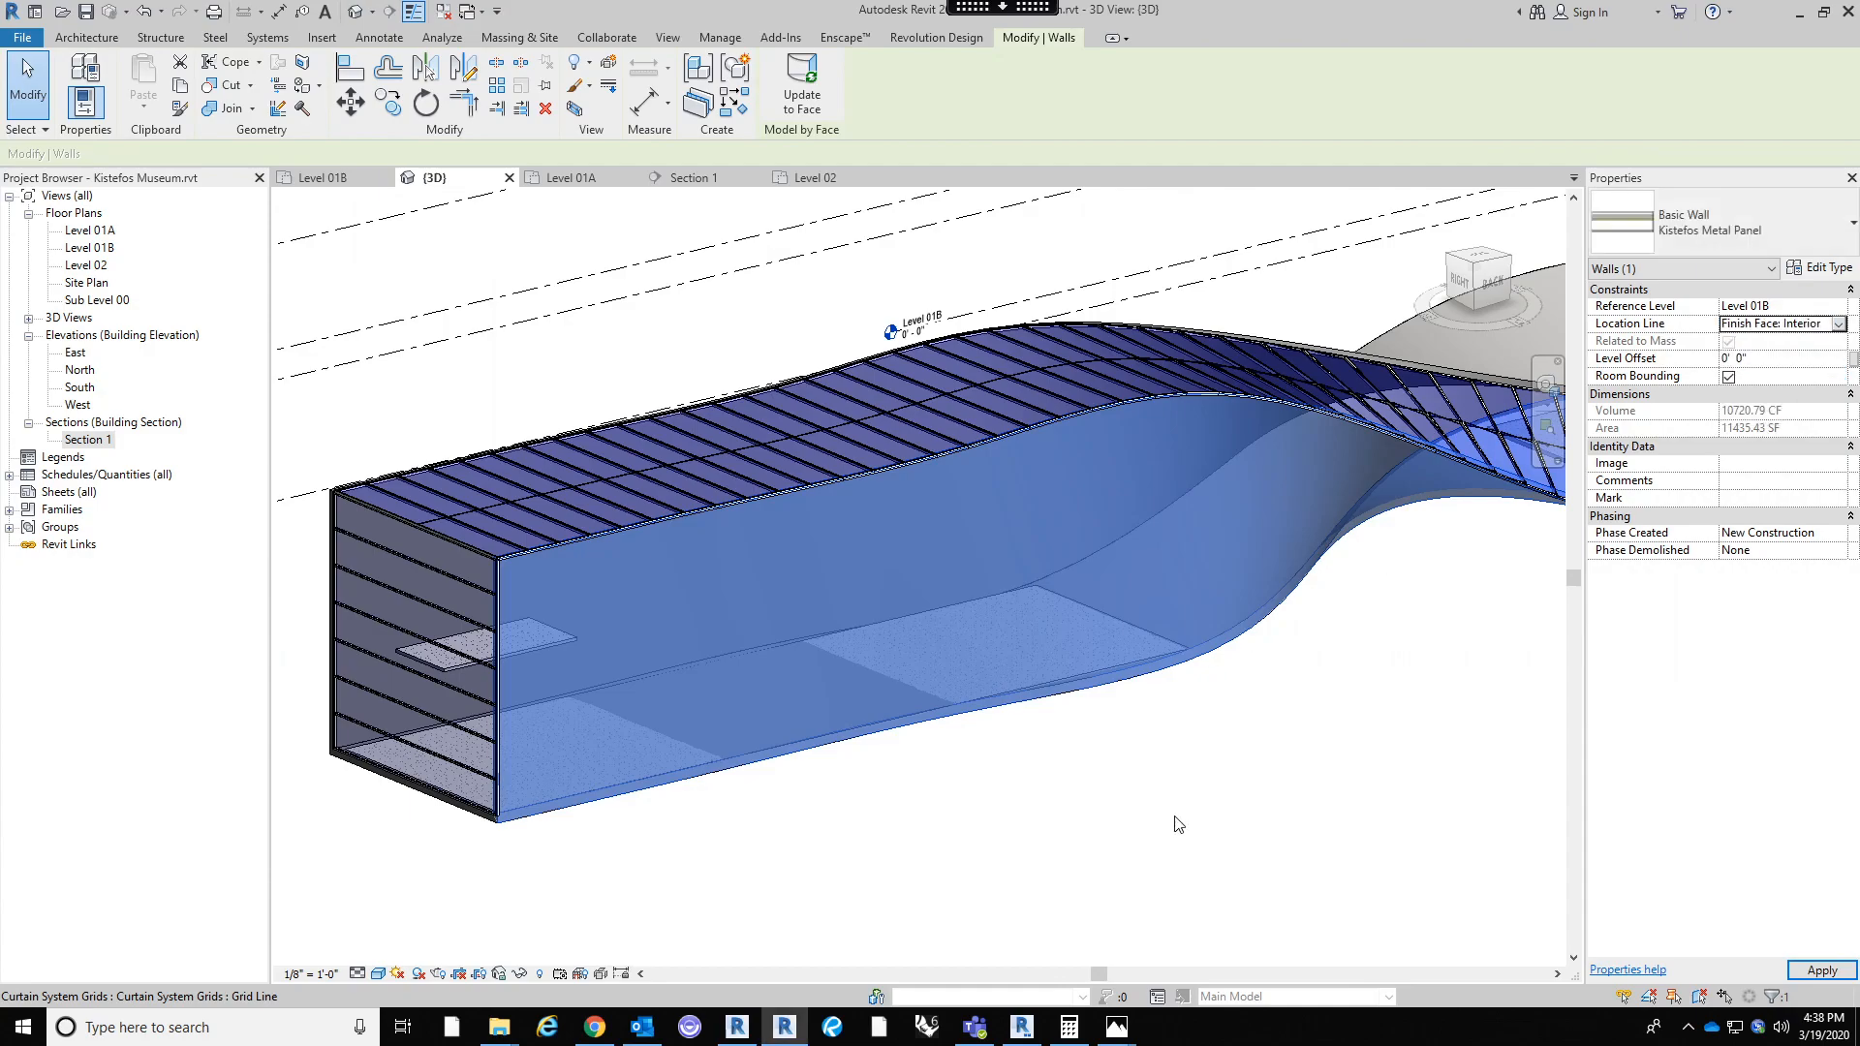
{"action": "left_click", "coordinate": [930, 841]}
{"action": "scroll", "coordinate": [896, 850], "scroll_direction": "down", "scroll_amount": 5}
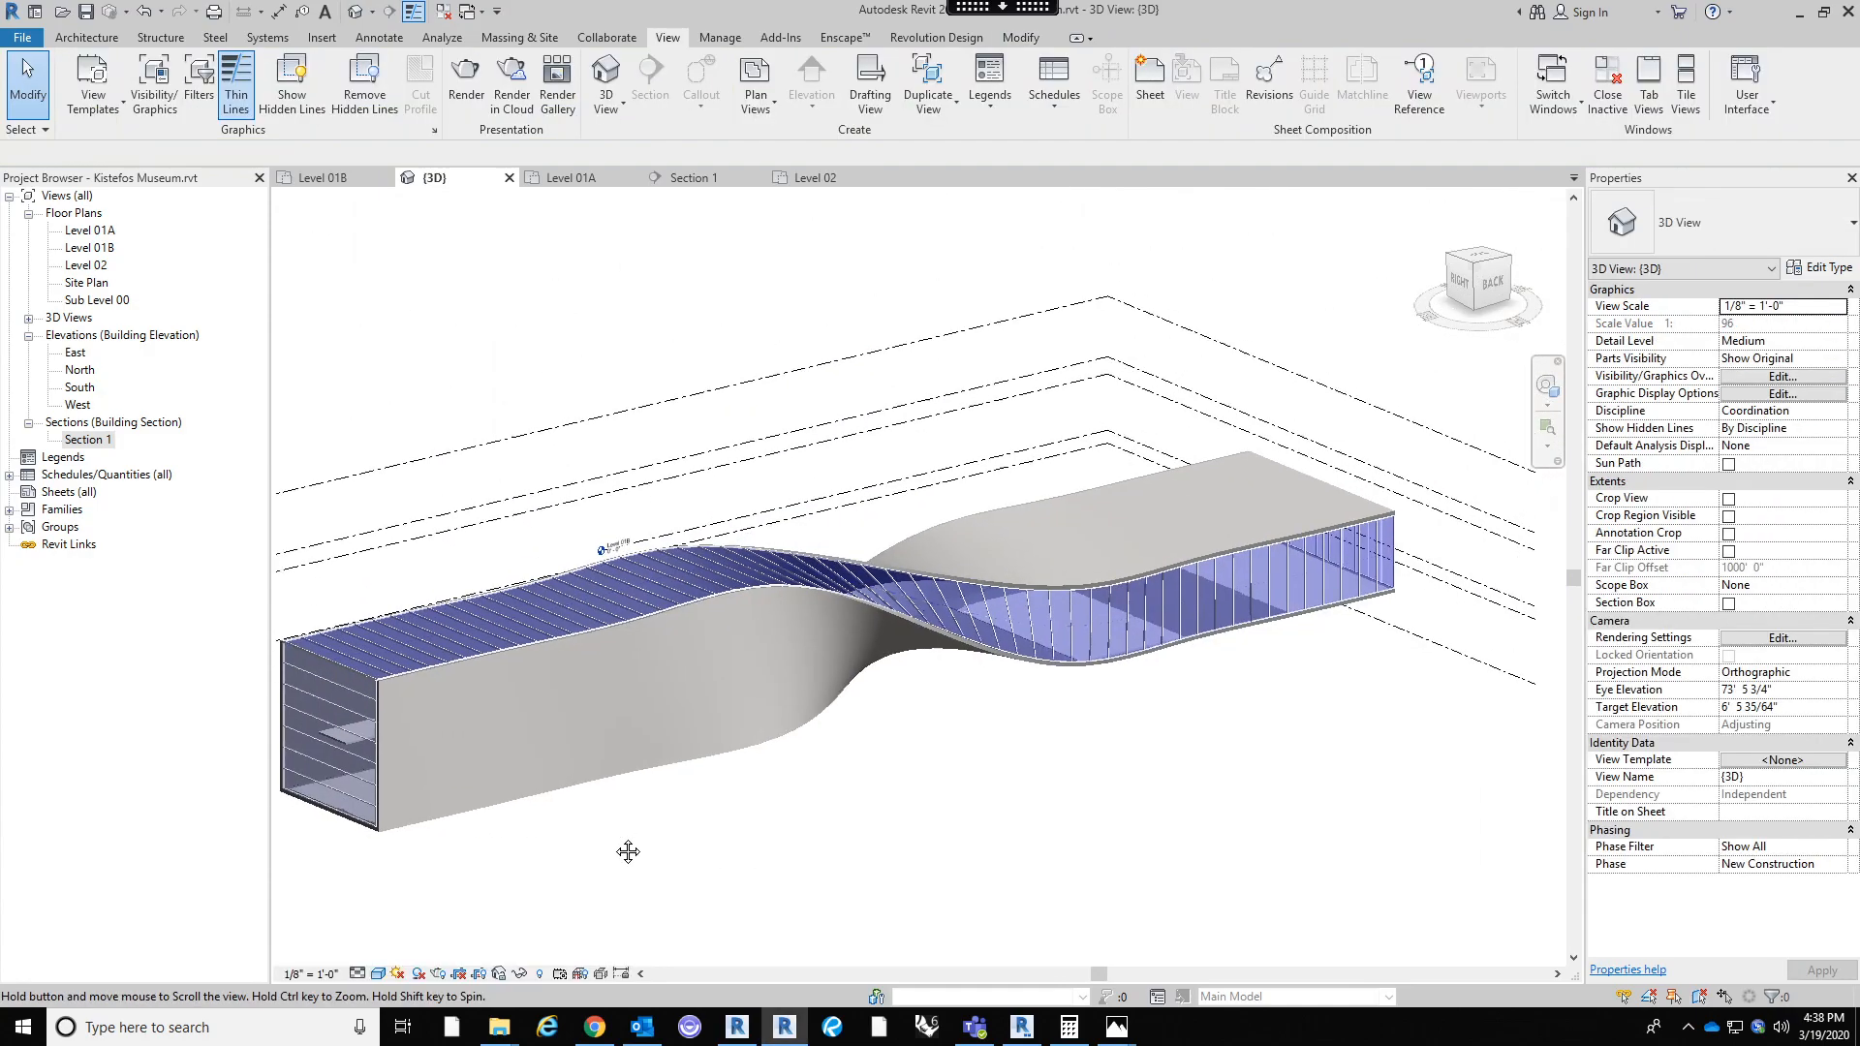
{"action": "left_click_drag", "start_coordinate": [1497, 290], "coordinate": [1520, 257]}
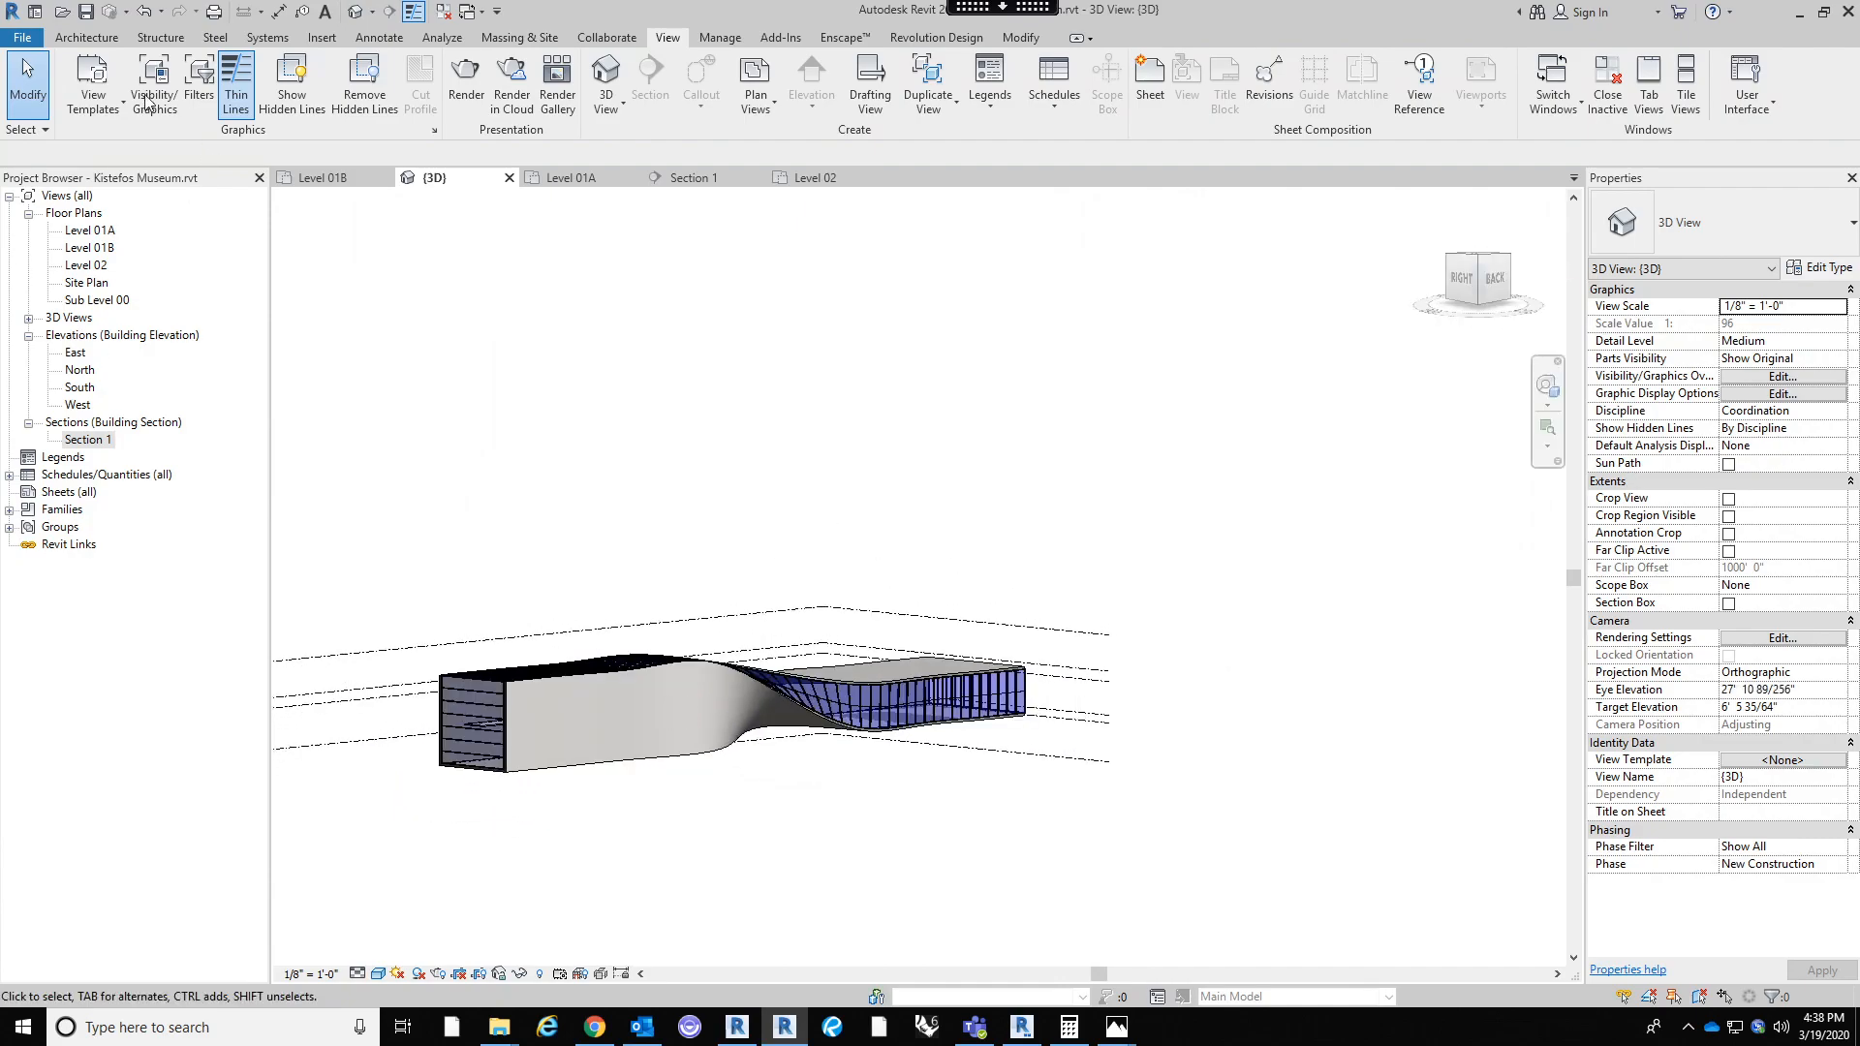
Reopen Section 1, select the Level 01A line, and inspect how the floor and walls meet near grid 18
{"action": "left_click", "coordinate": [103, 442]}
{"action": "double_click", "coordinate": [87, 440]}
{"action": "scroll", "coordinate": [1044, 770], "scroll_direction": "down", "scroll_amount": 5}
{"action": "middle_click_drag", "start_coordinate": [1139, 819], "coordinate": [809, 764]}
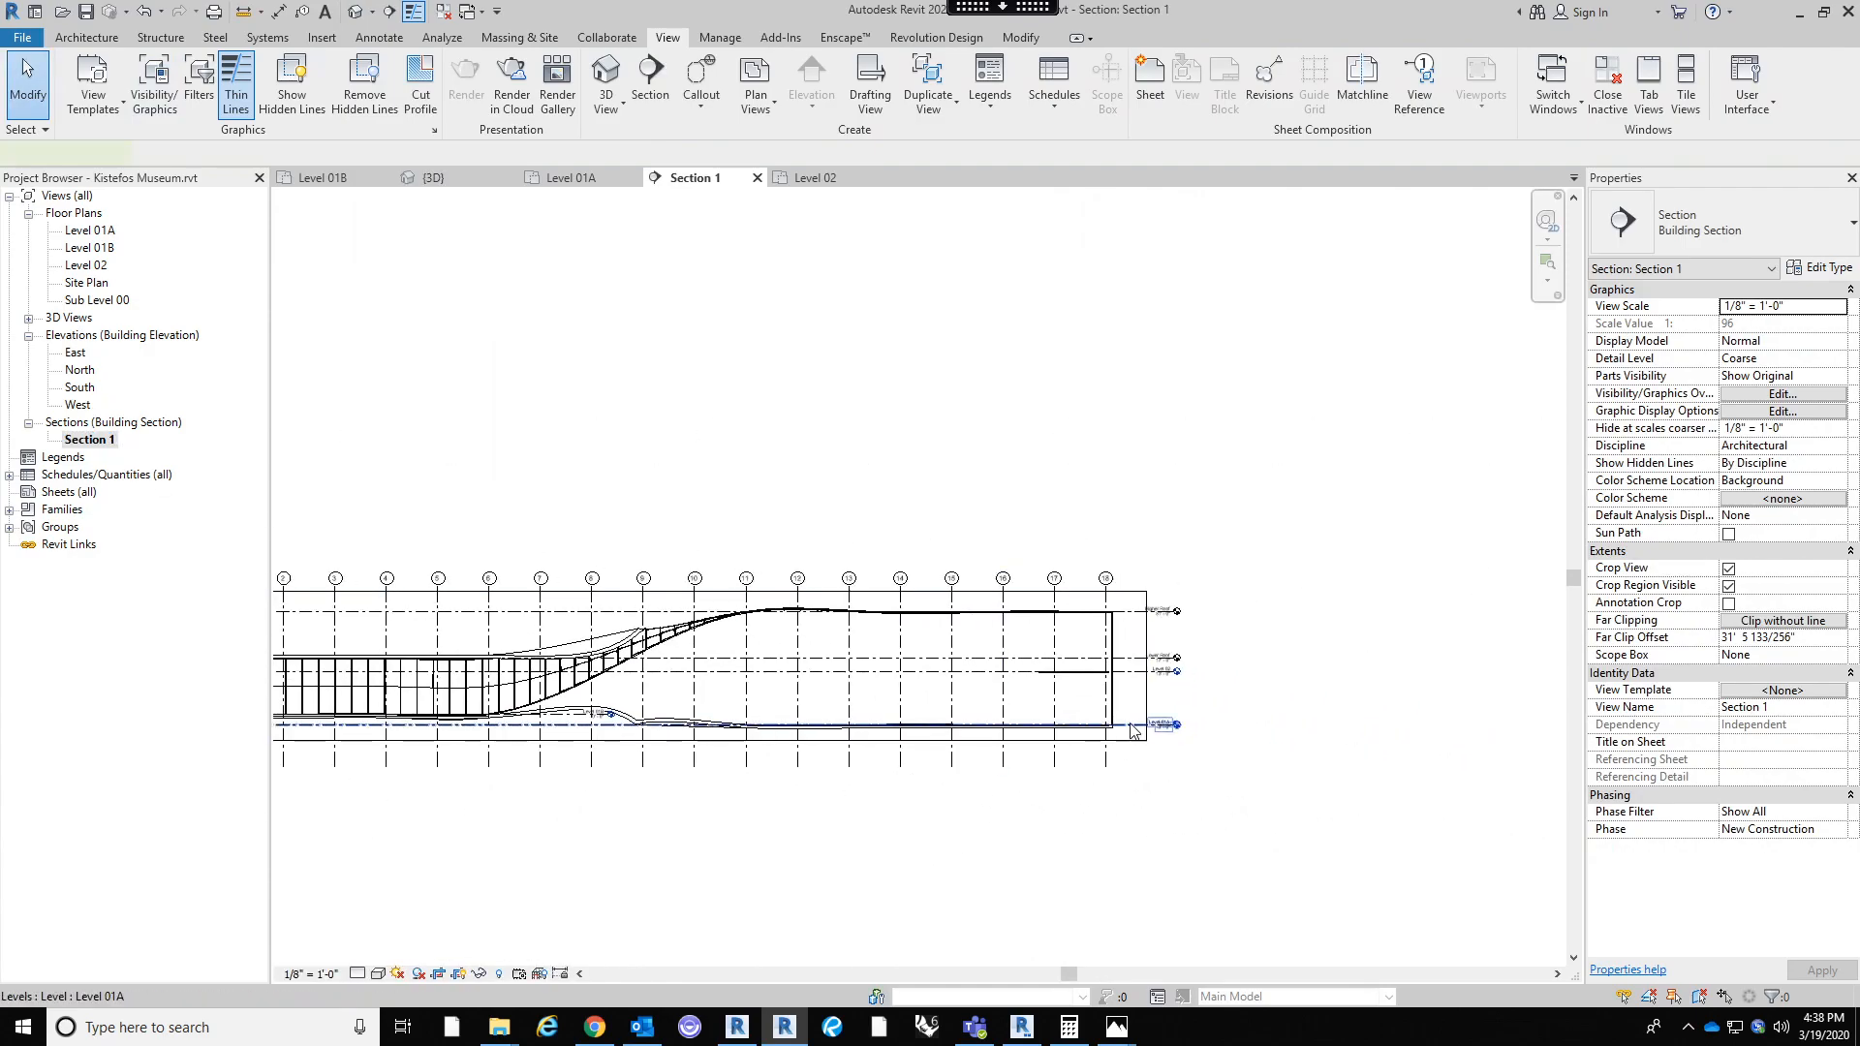
{"action": "right_click", "coordinate": [1138, 726]}
{"action": "left_click", "coordinate": [1046, 827]}
{"action": "scroll", "coordinate": [1118, 715], "scroll_direction": "up", "scroll_amount": 4}
{"action": "scroll", "coordinate": [1153, 768], "scroll_direction": "up", "scroll_amount": 2}
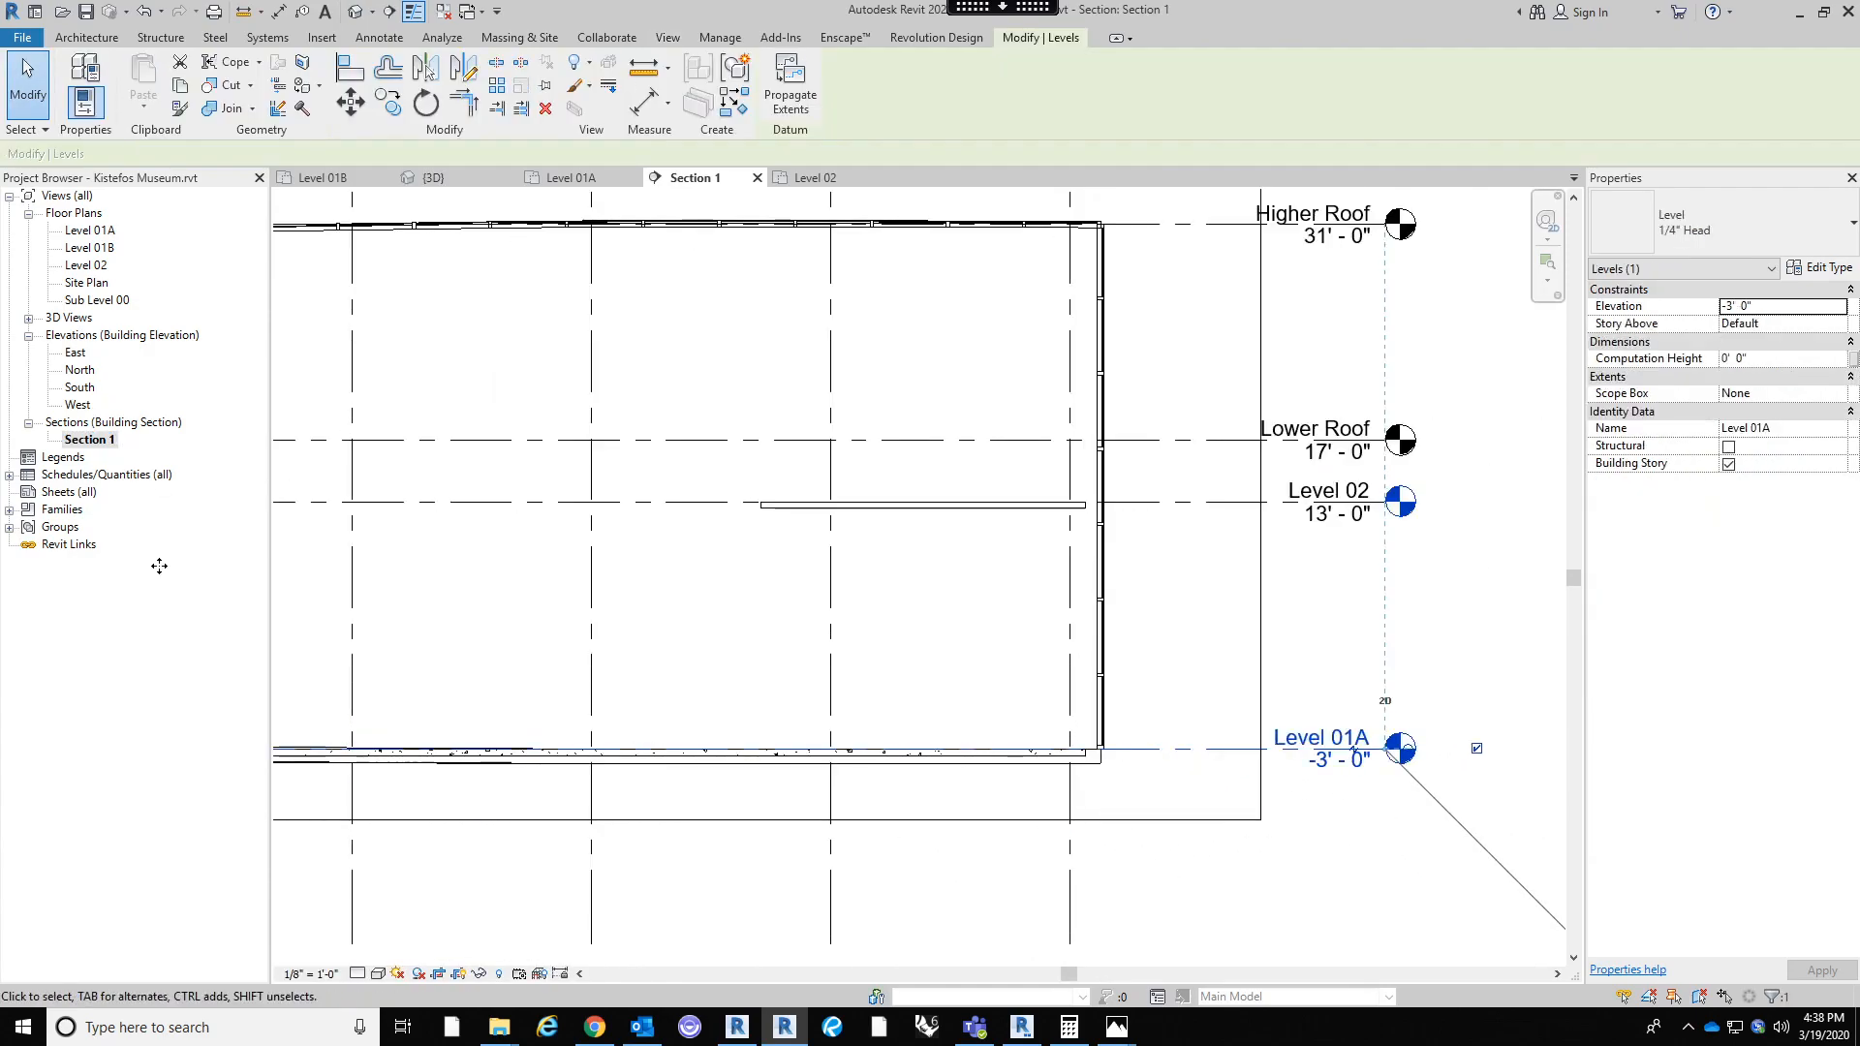
Open the Level 01A floor plan and examine how the twisted walls and floor slabs are cut along the grids
{"action": "double_click", "coordinate": [78, 231]}
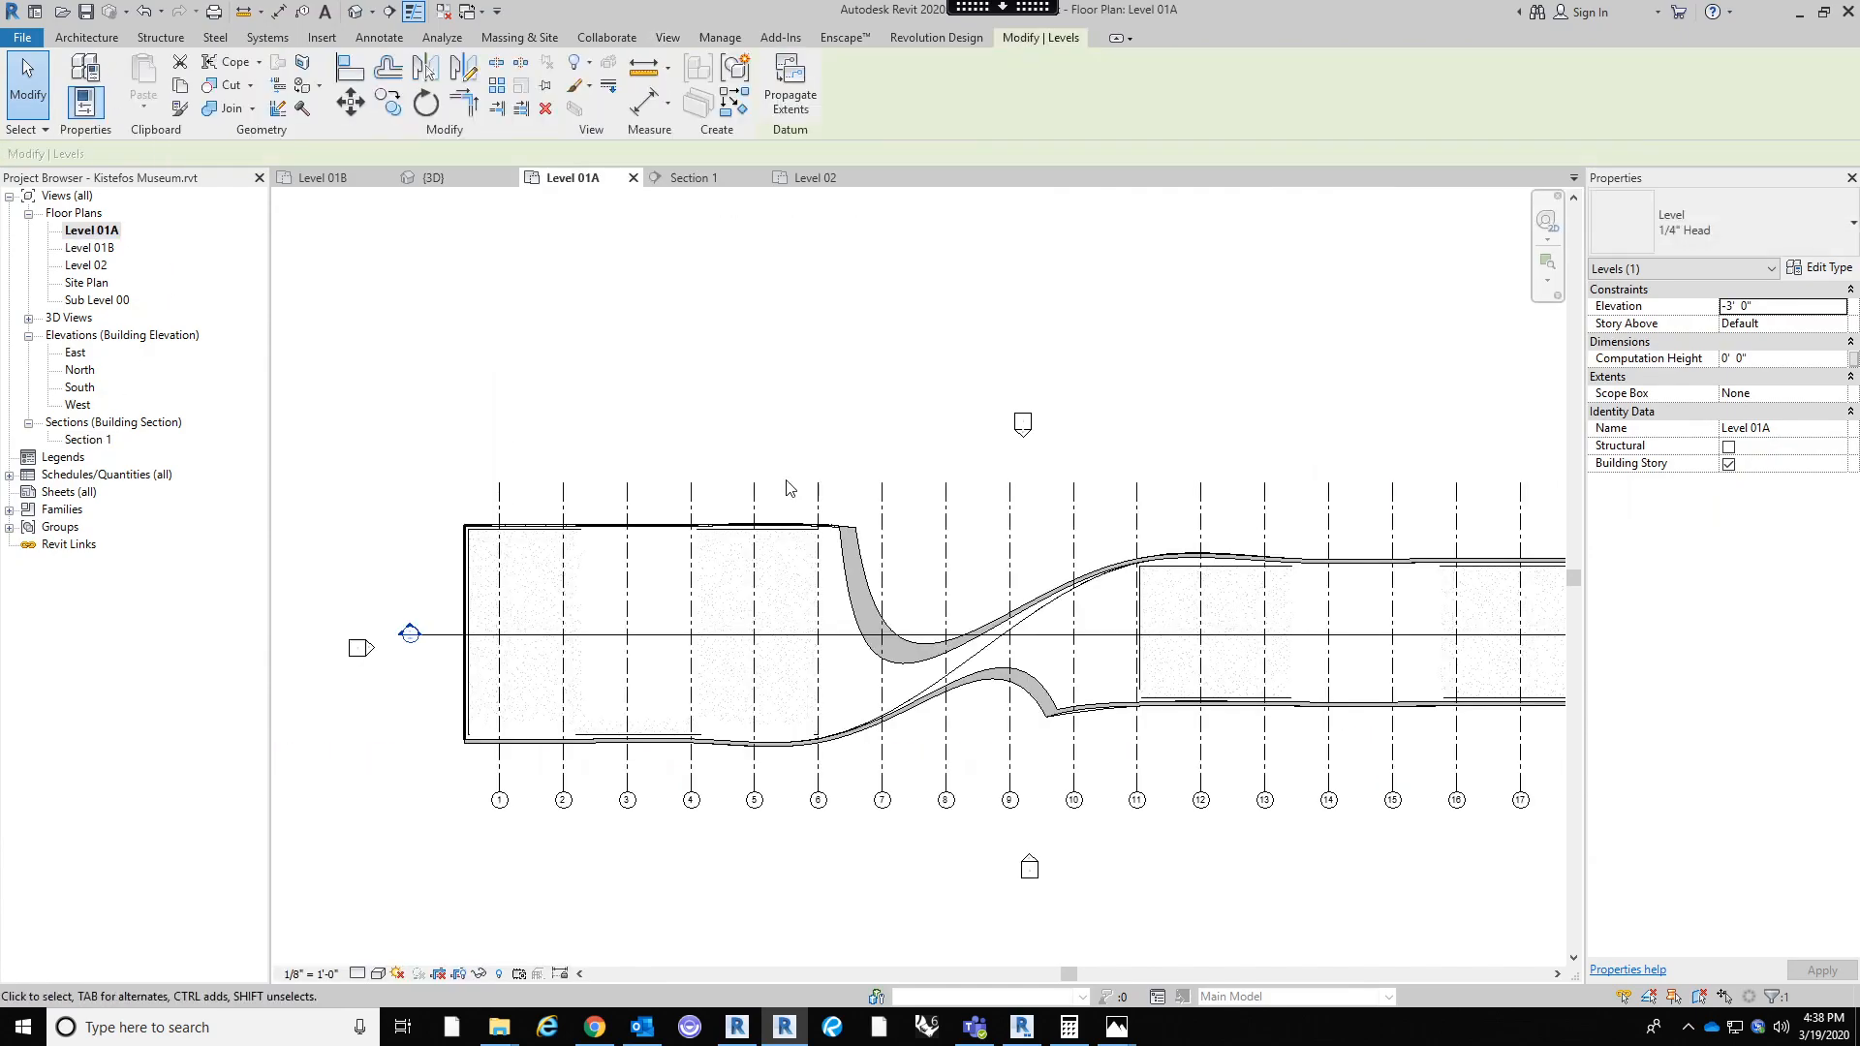
{"action": "scroll", "coordinate": [1131, 651], "scroll_direction": "down", "scroll_amount": 2}
{"action": "middle_click_drag", "start_coordinate": [994, 740], "coordinate": [394, 798]}
{"action": "scroll", "coordinate": [578, 740], "scroll_direction": "up", "scroll_amount": 4}
{"action": "scroll", "coordinate": [829, 736], "scroll_direction": "down", "scroll_amount": 1}
{"action": "scroll", "coordinate": [1044, 686], "scroll_direction": "down", "scroll_amount": 3}
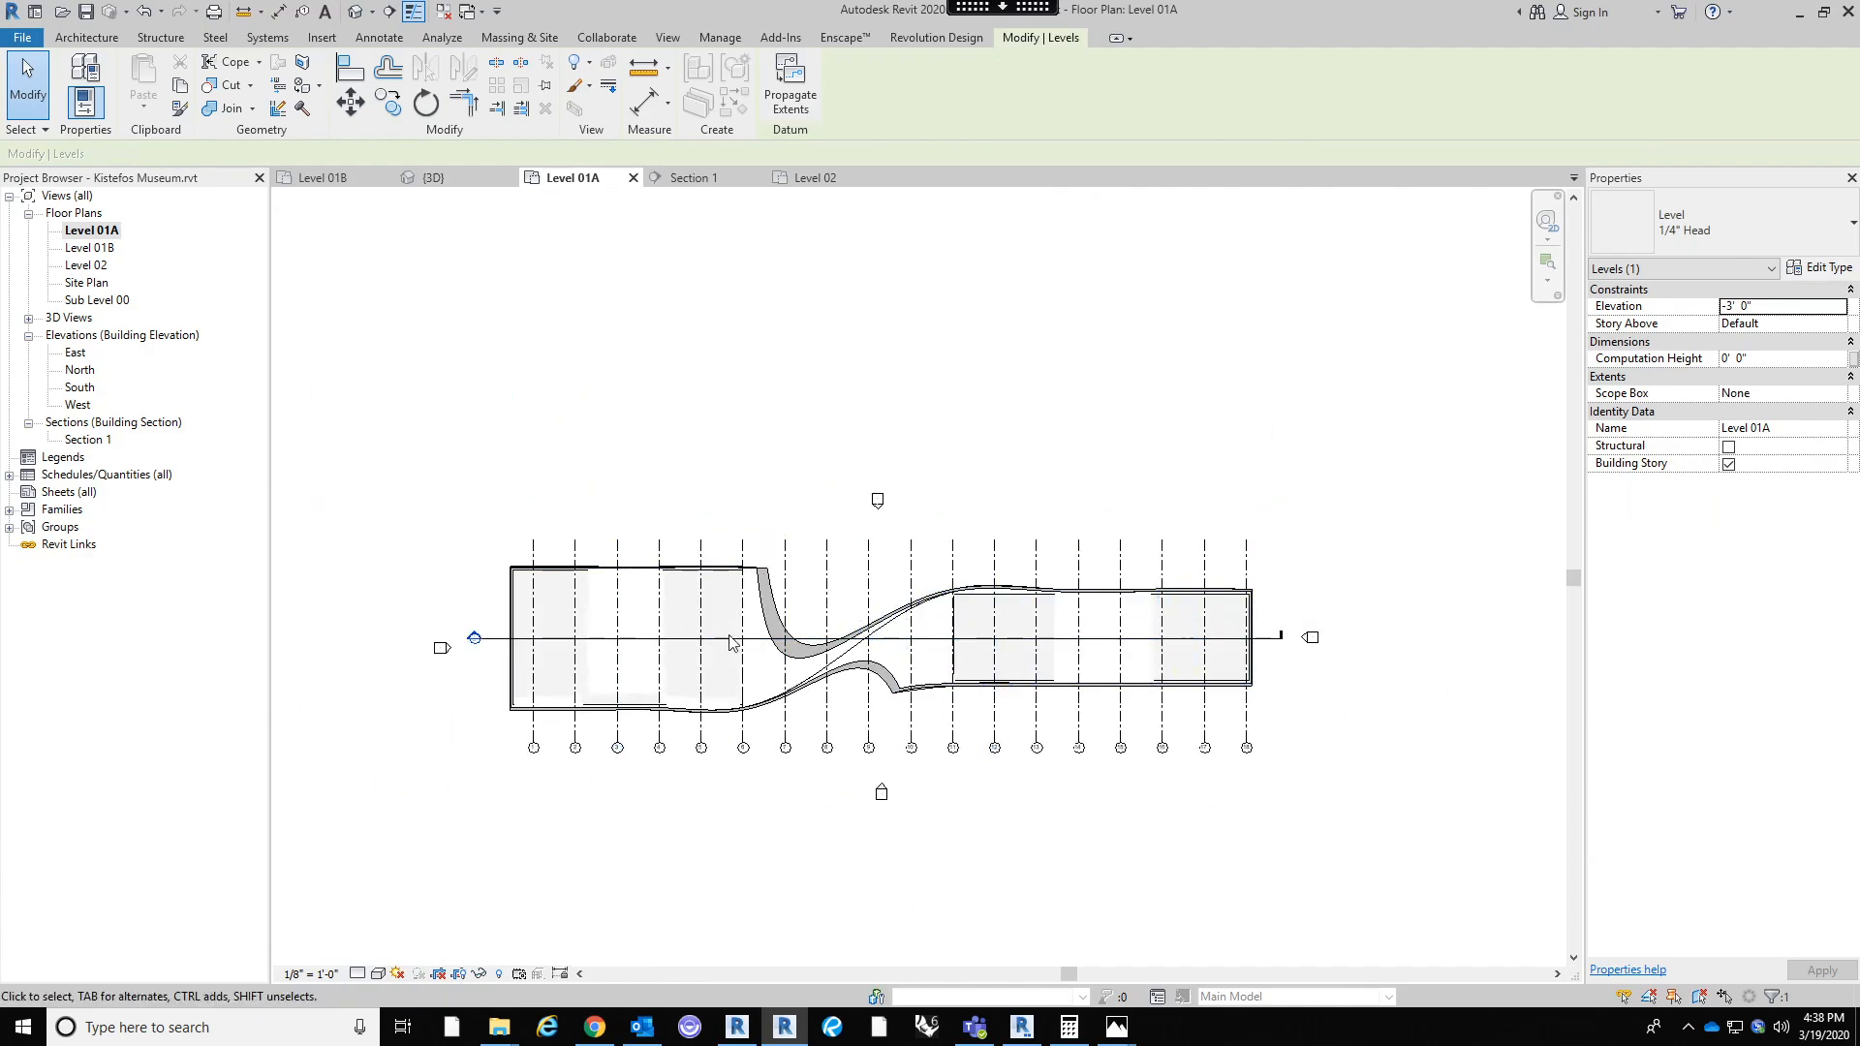
{"action": "scroll", "coordinate": [734, 669], "scroll_direction": "up", "scroll_amount": 3}
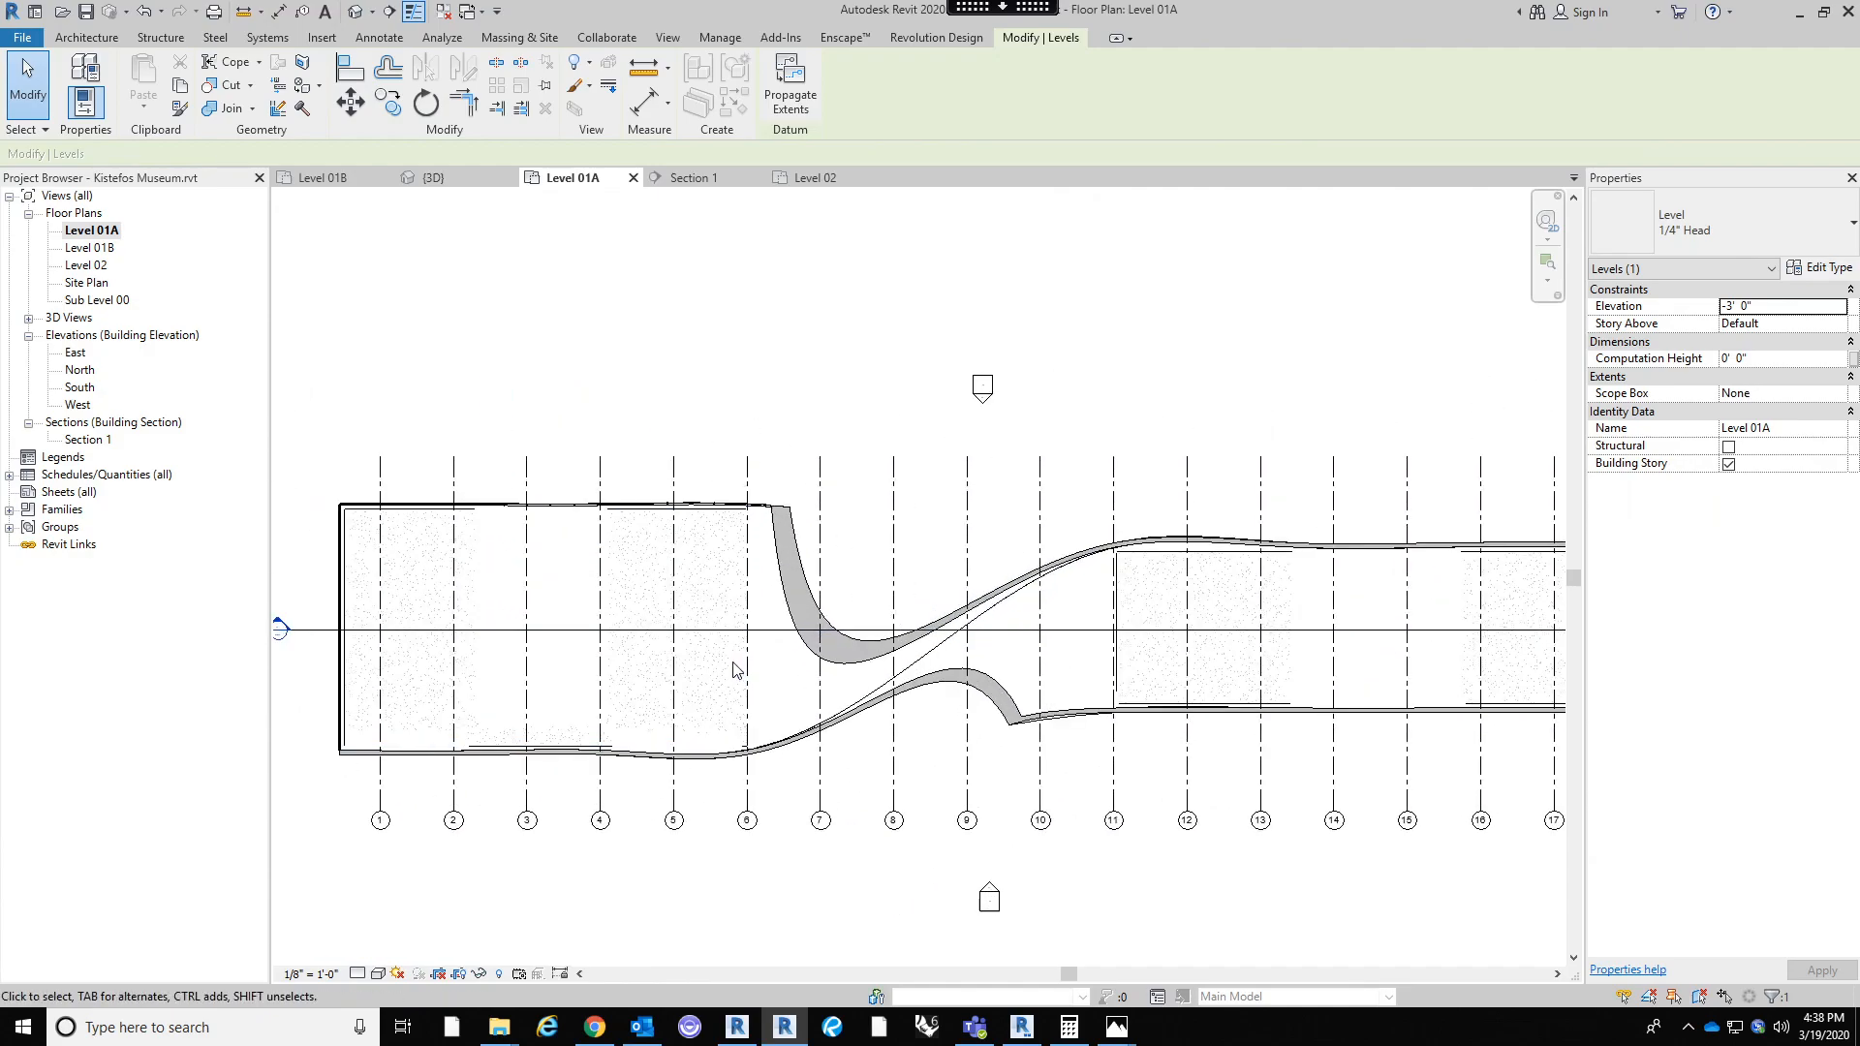
{"action": "scroll", "coordinate": [877, 665], "scroll_direction": "up", "scroll_amount": 2}
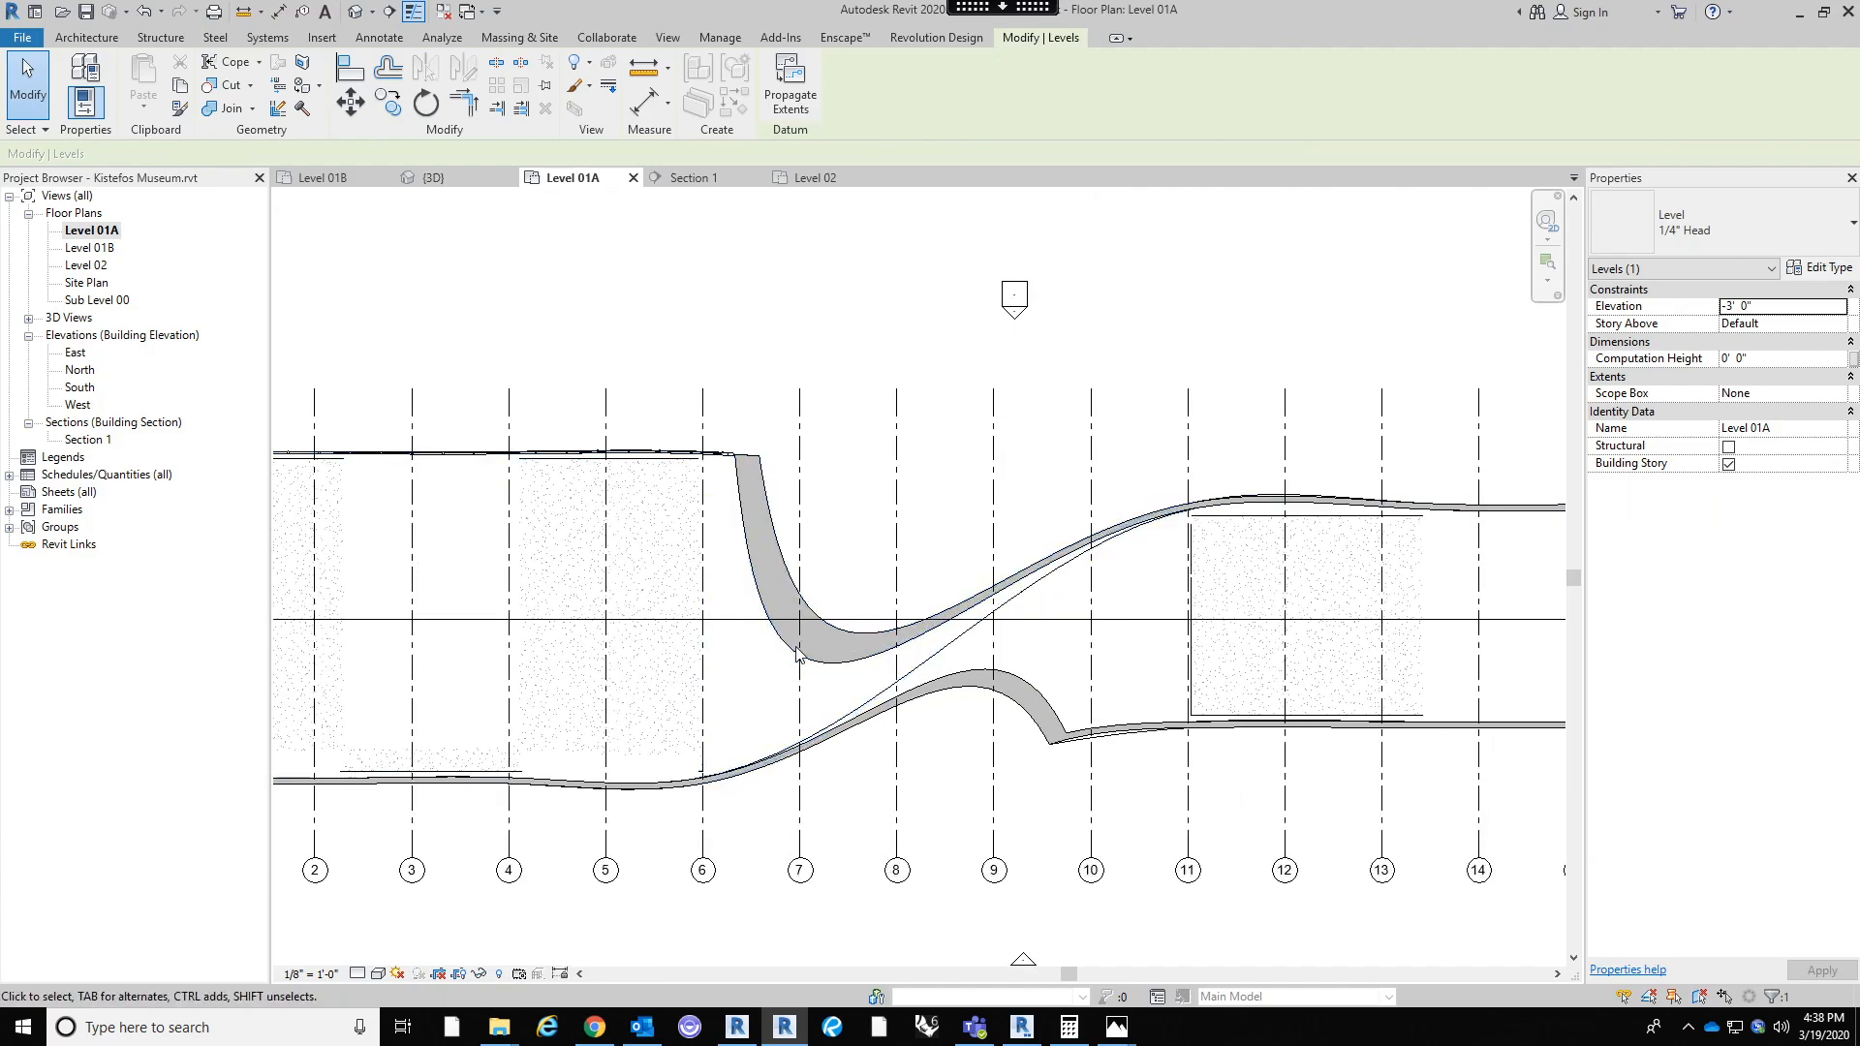
{"action": "scroll", "coordinate": [754, 588], "scroll_direction": "down", "scroll_amount": 4}
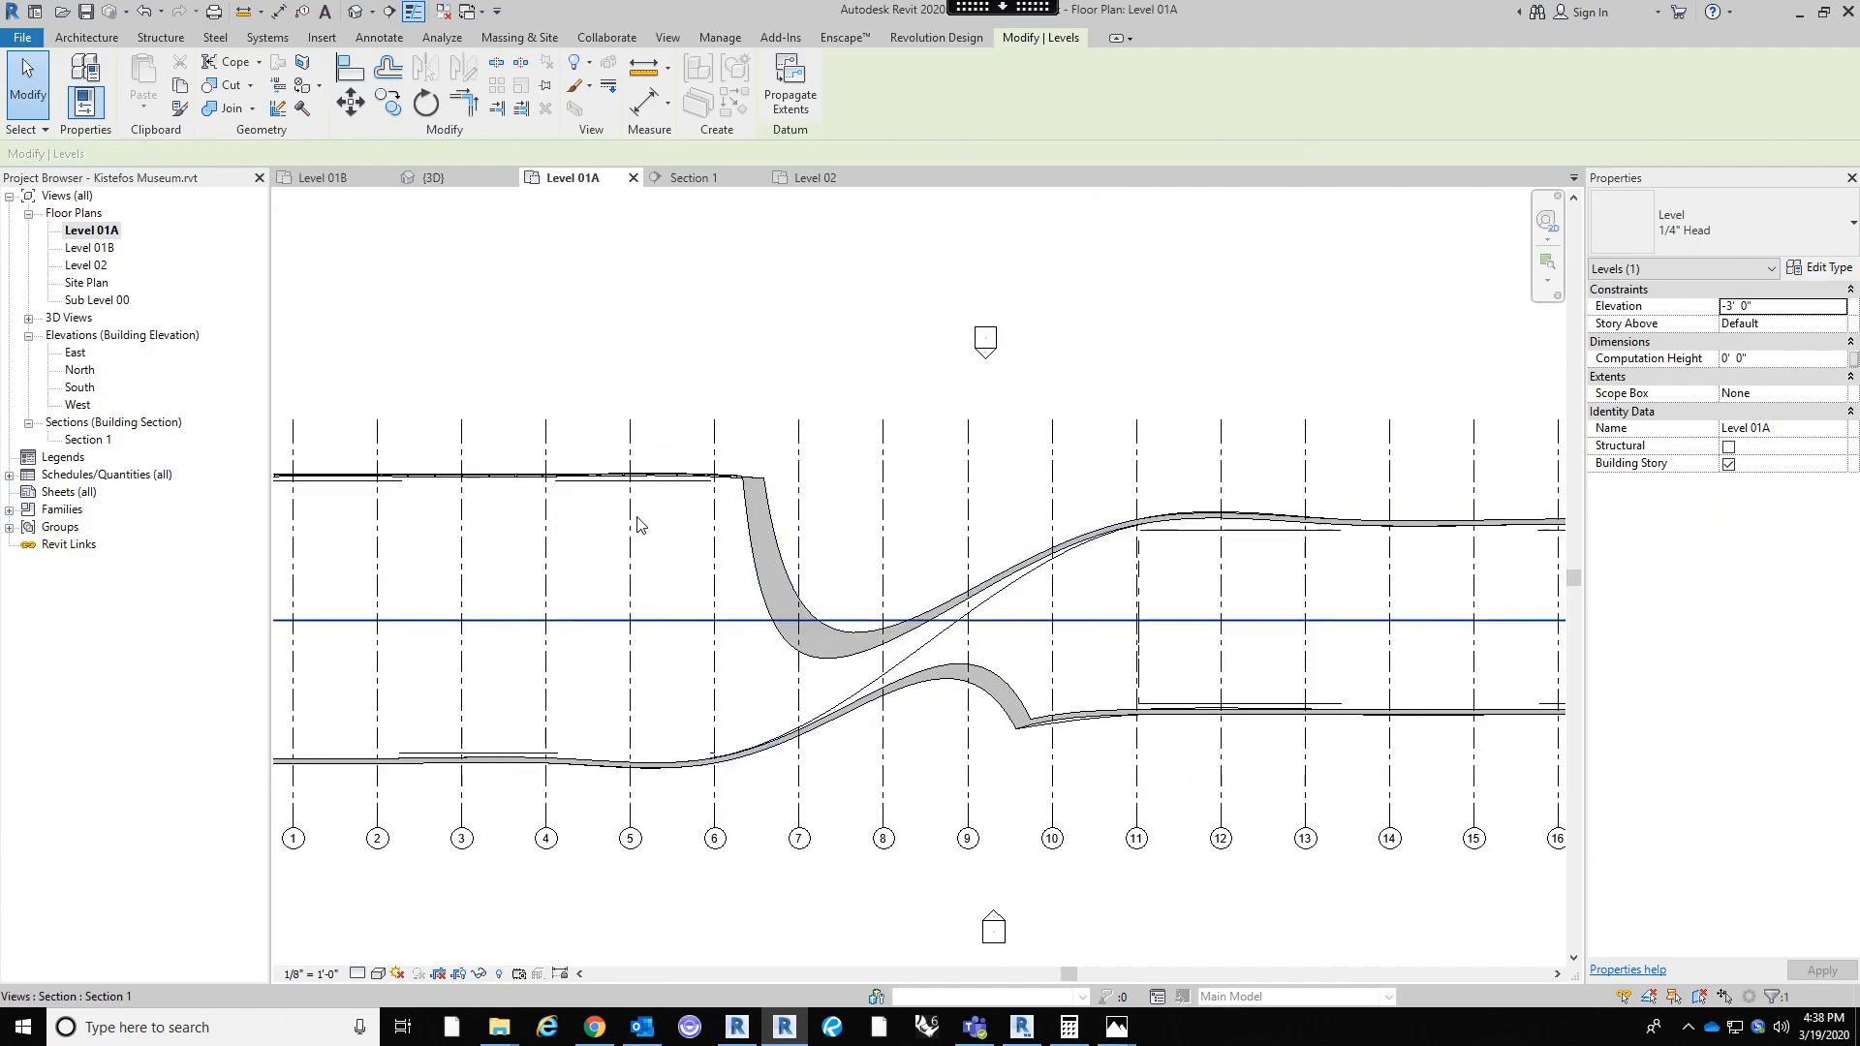
View the glazed far end of the building in 3D, and compare it with the Level 01A floor plan
{"action": "left_click", "coordinate": [356, 12]}
{"action": "middle_click_drag", "start_coordinate": [760, 767], "coordinate": [1054, 760], "text": "shift"}
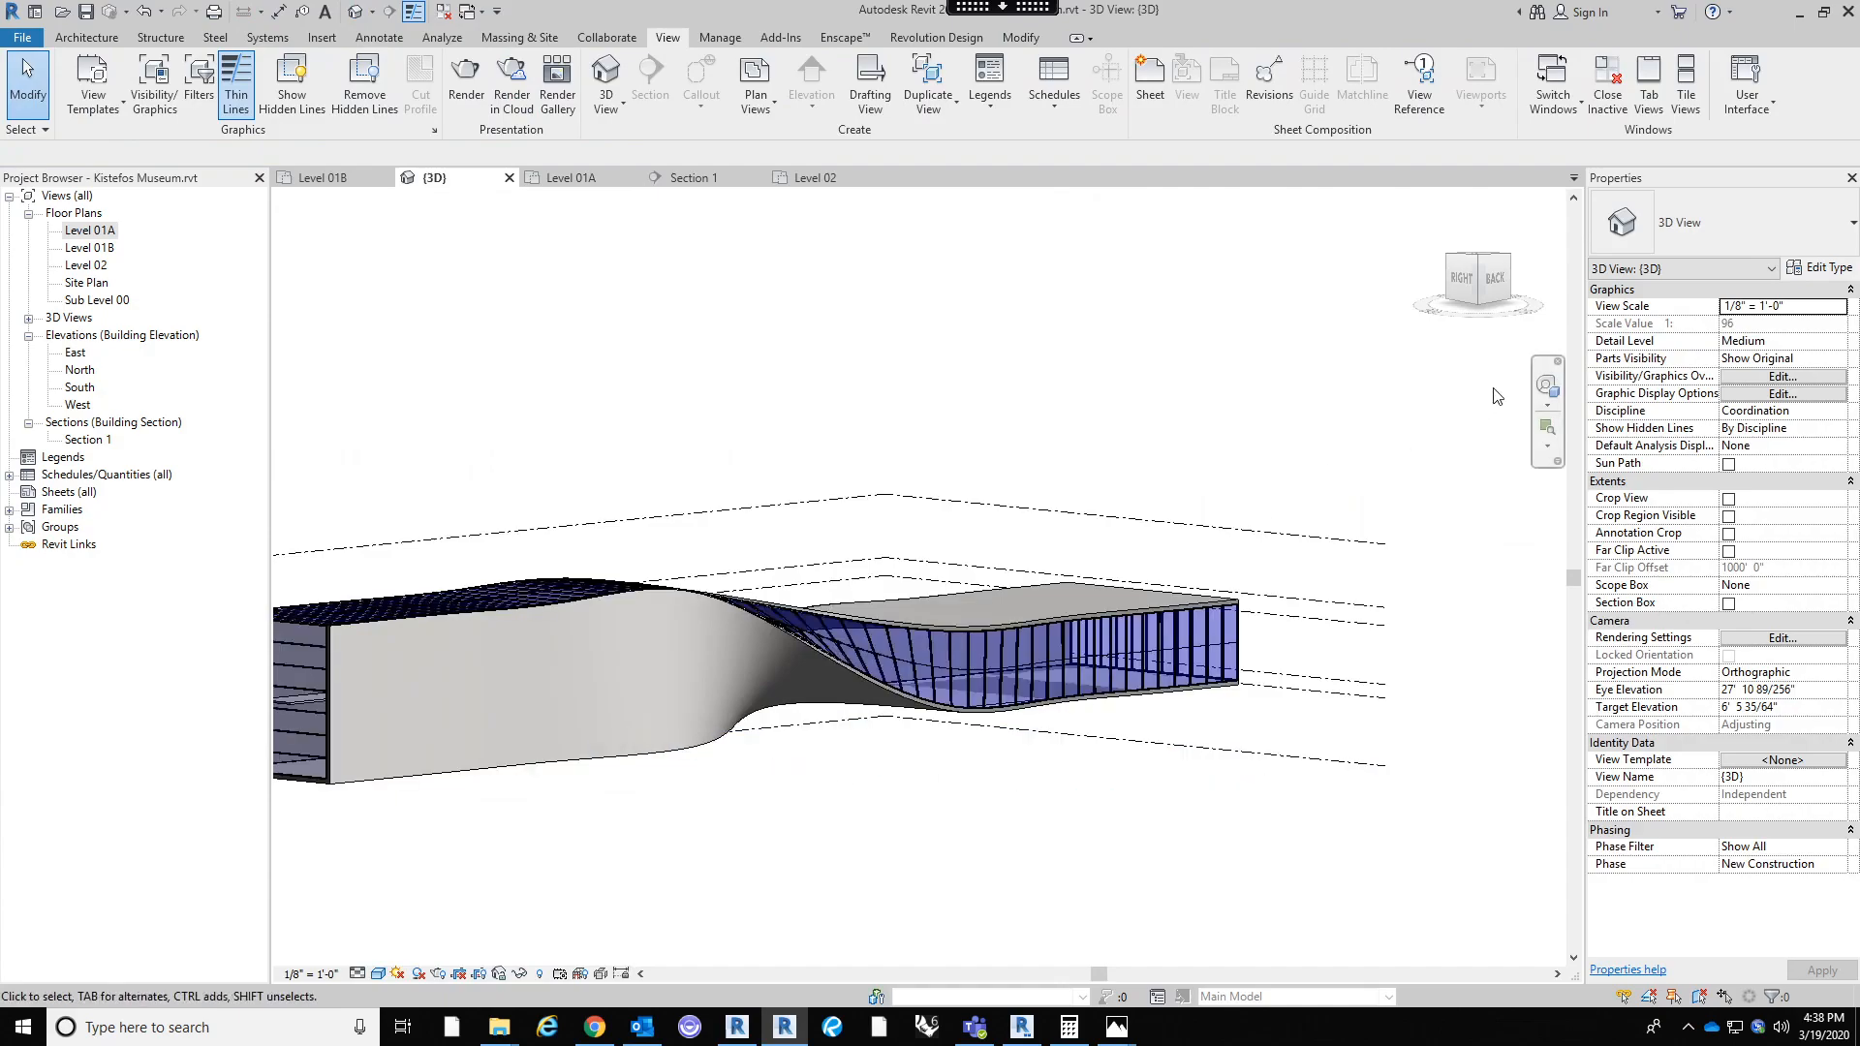
{"action": "left_click_drag", "start_coordinate": [1502, 285], "coordinate": [1351, 297]}
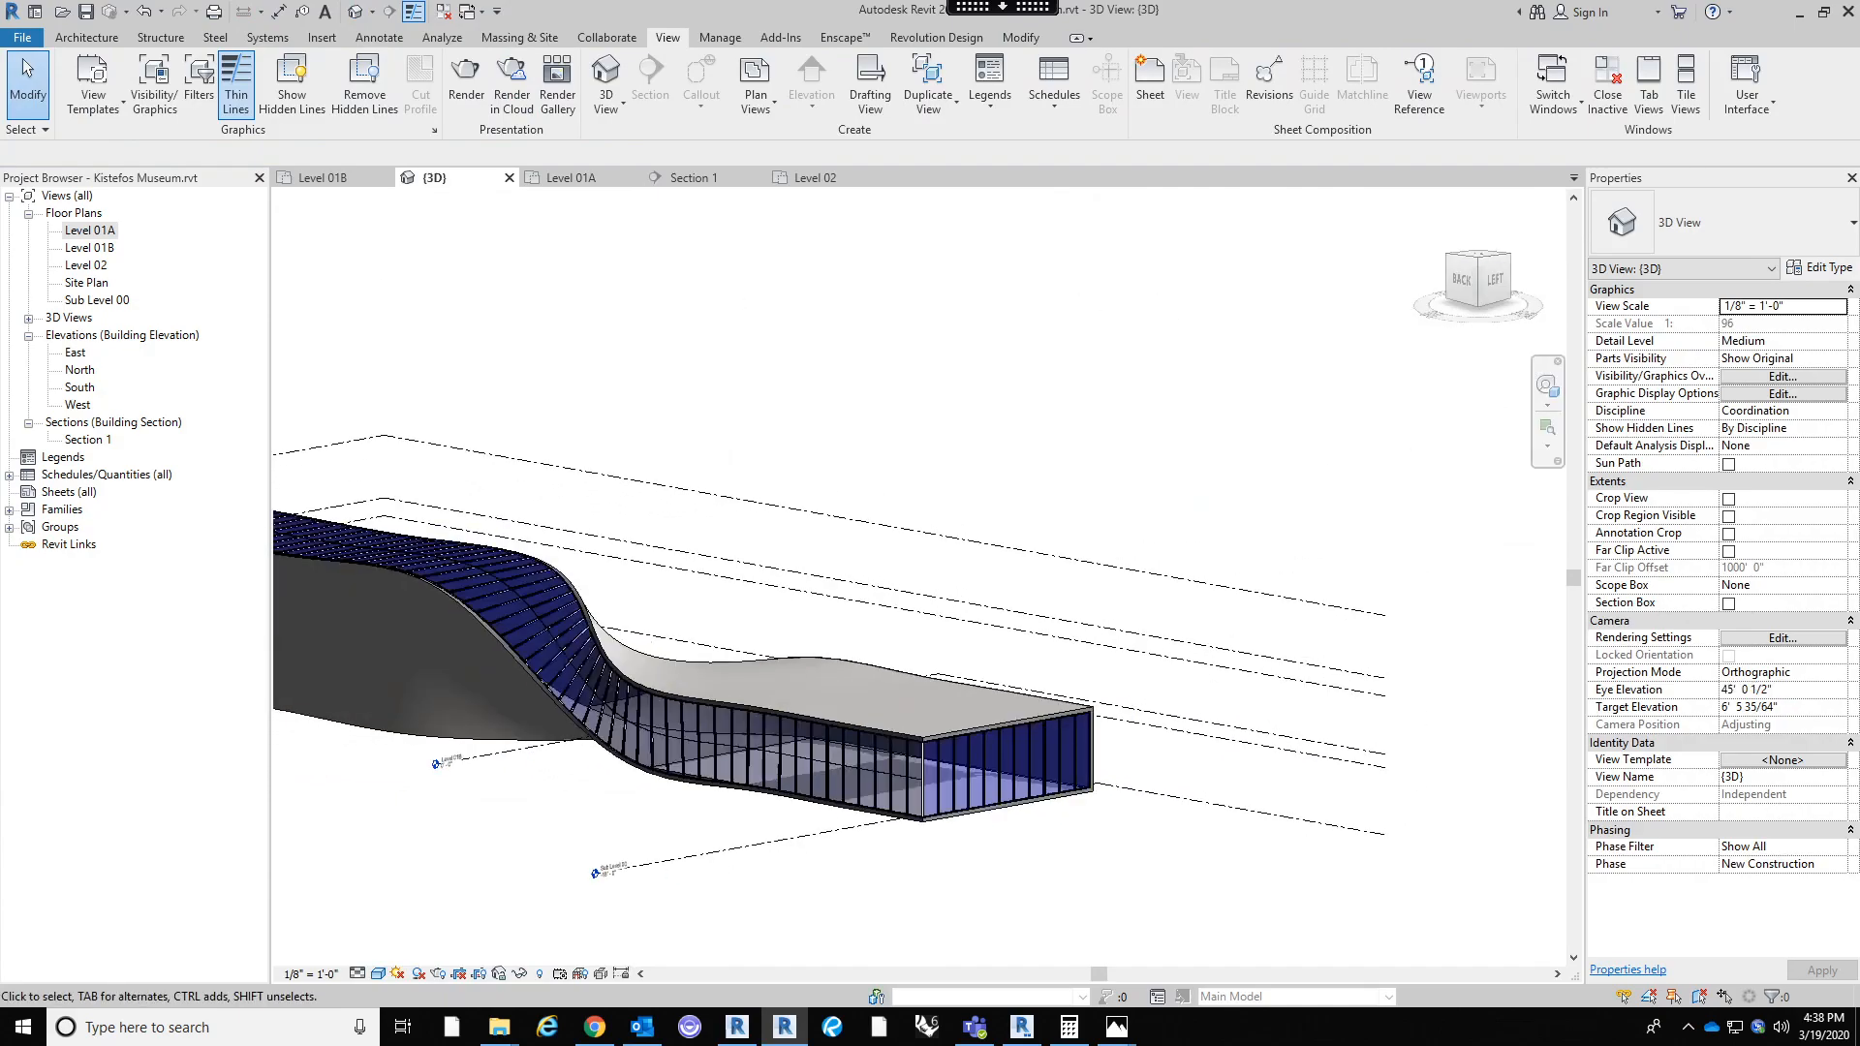
{"action": "left_click", "coordinate": [570, 178]}
{"action": "middle_click_drag", "start_coordinate": [533, 741], "coordinate": [570, 791]}
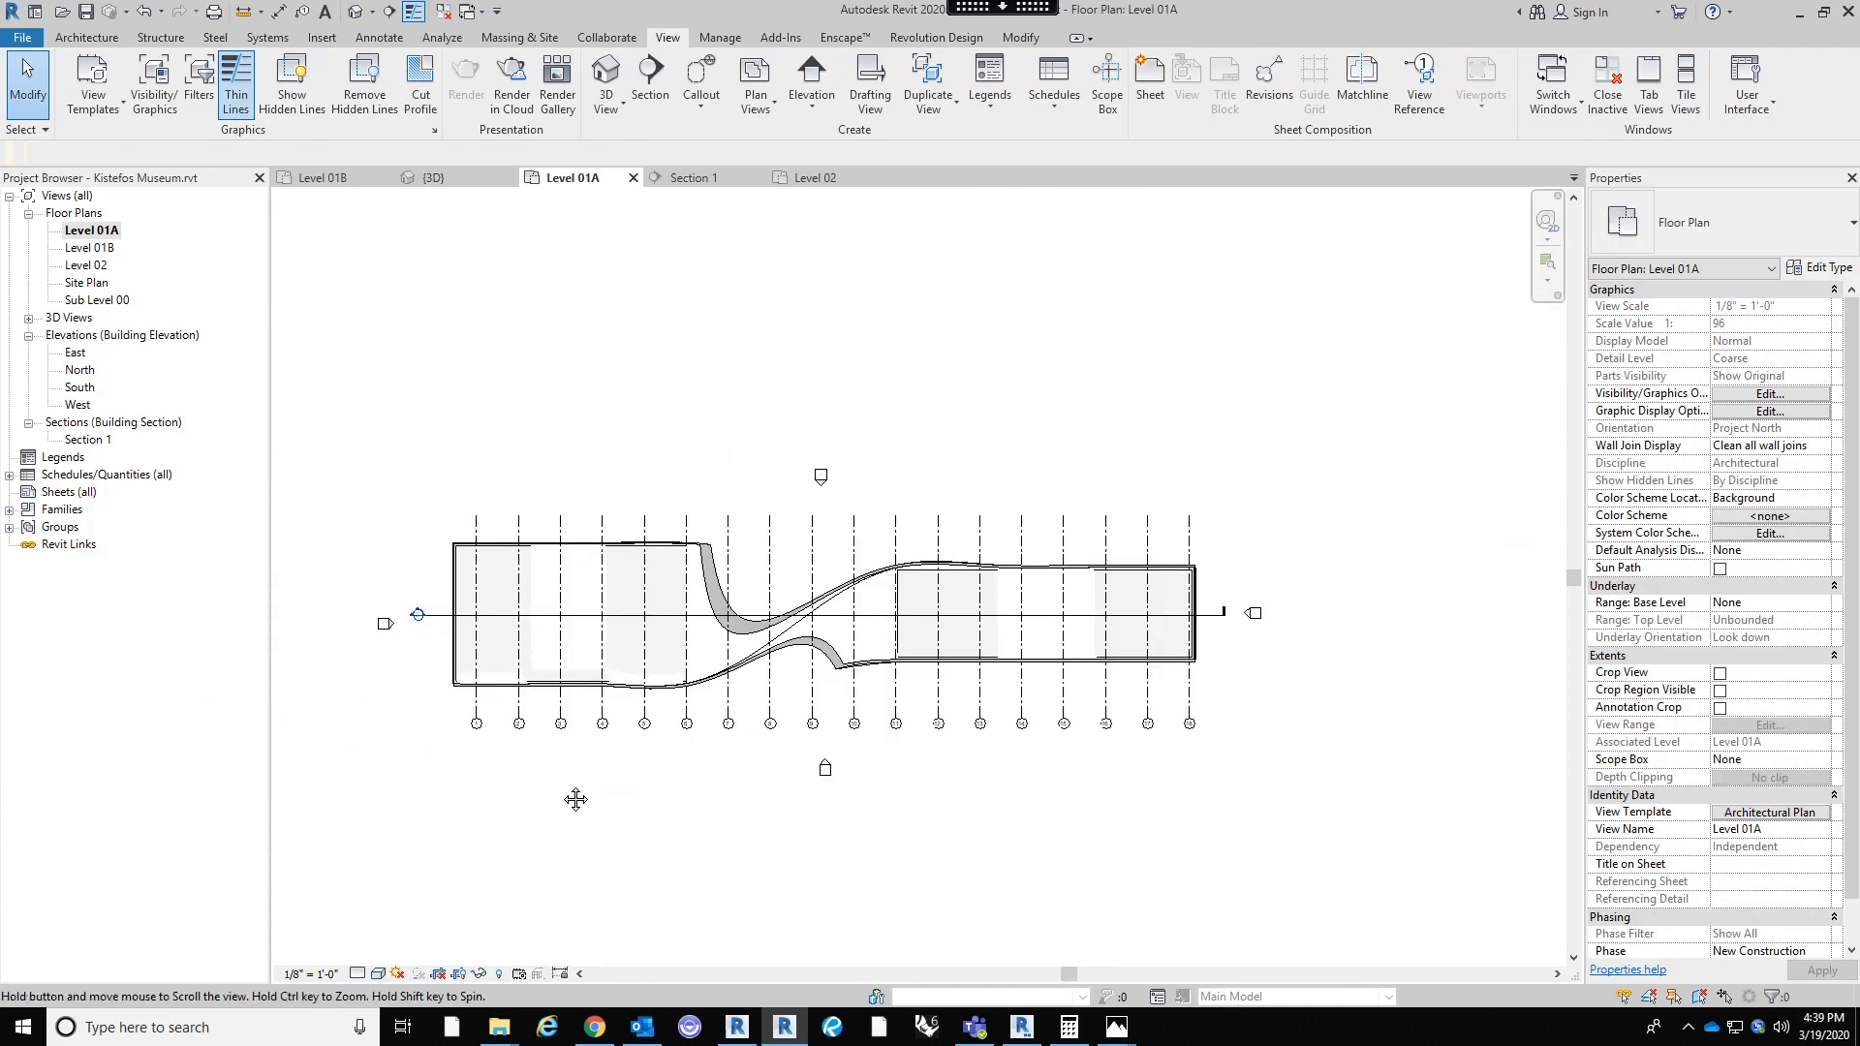
{"action": "scroll", "coordinate": [632, 703], "scroll_direction": "up", "scroll_amount": 3}
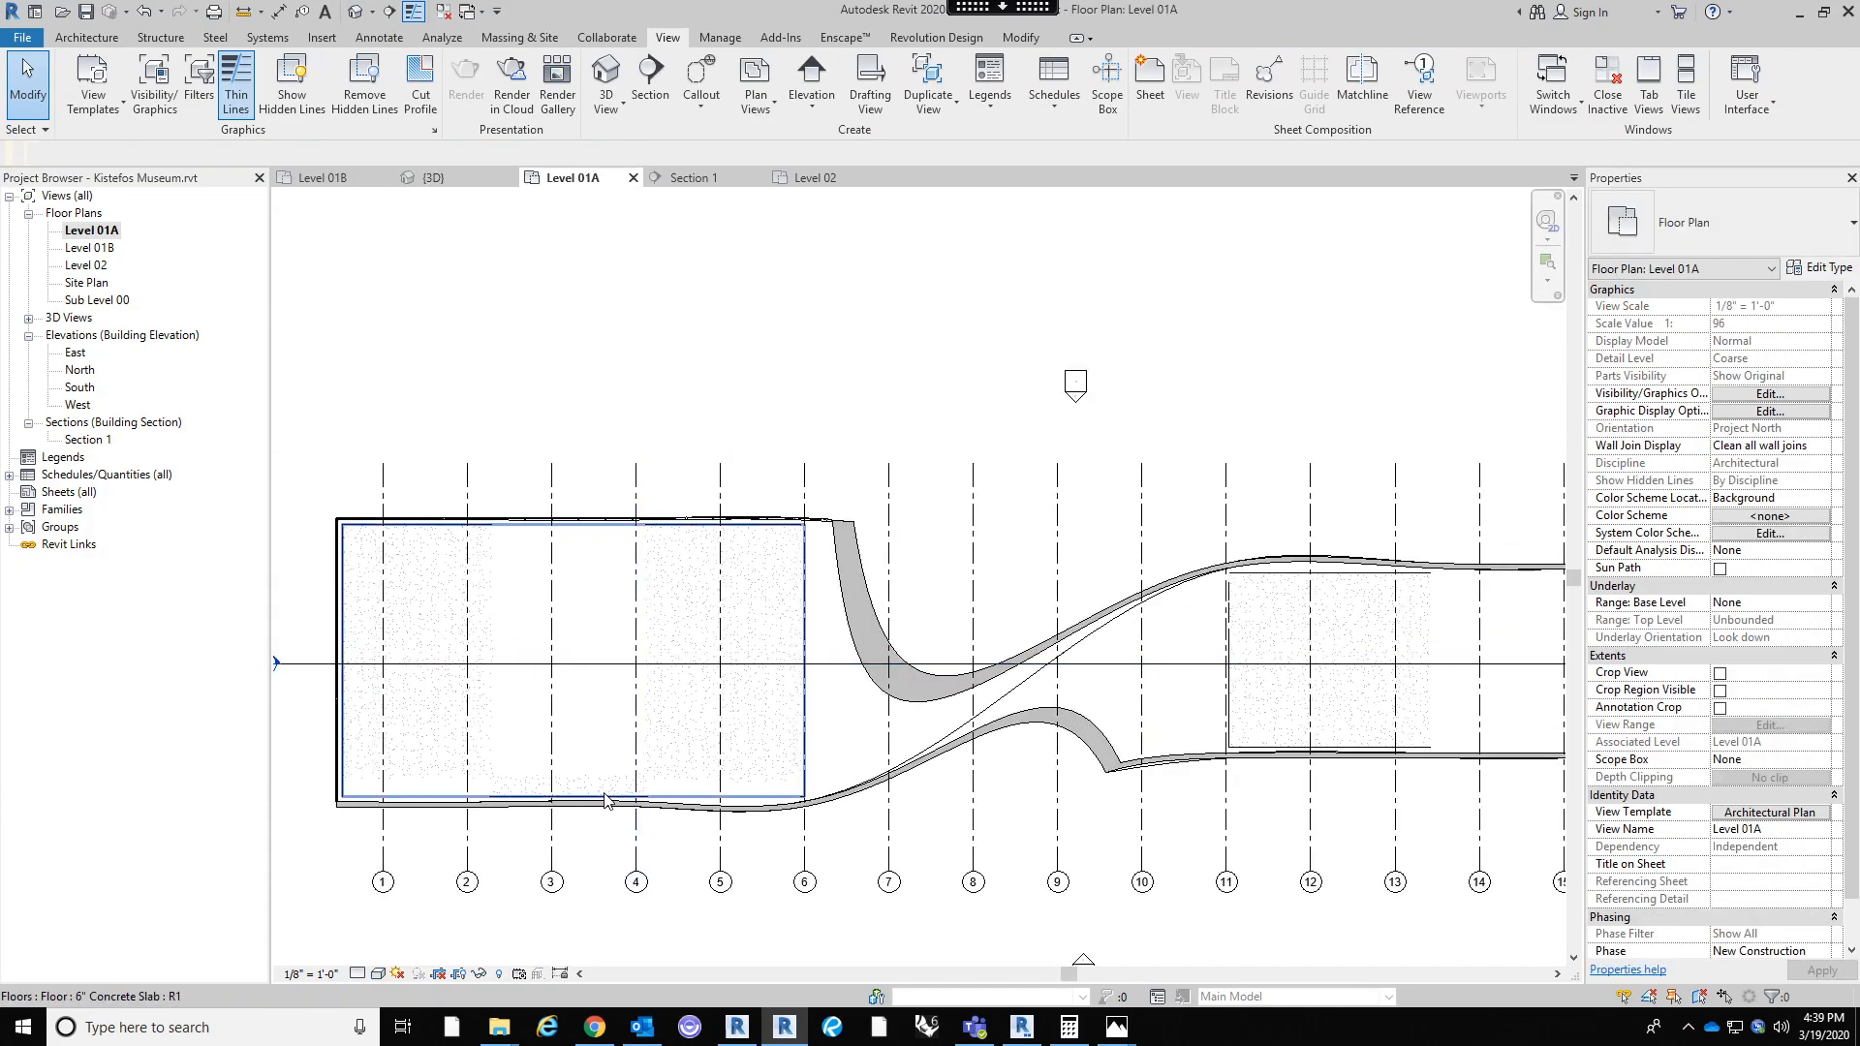
{"action": "scroll", "coordinate": [605, 800], "scroll_direction": "down", "scroll_amount": 2}
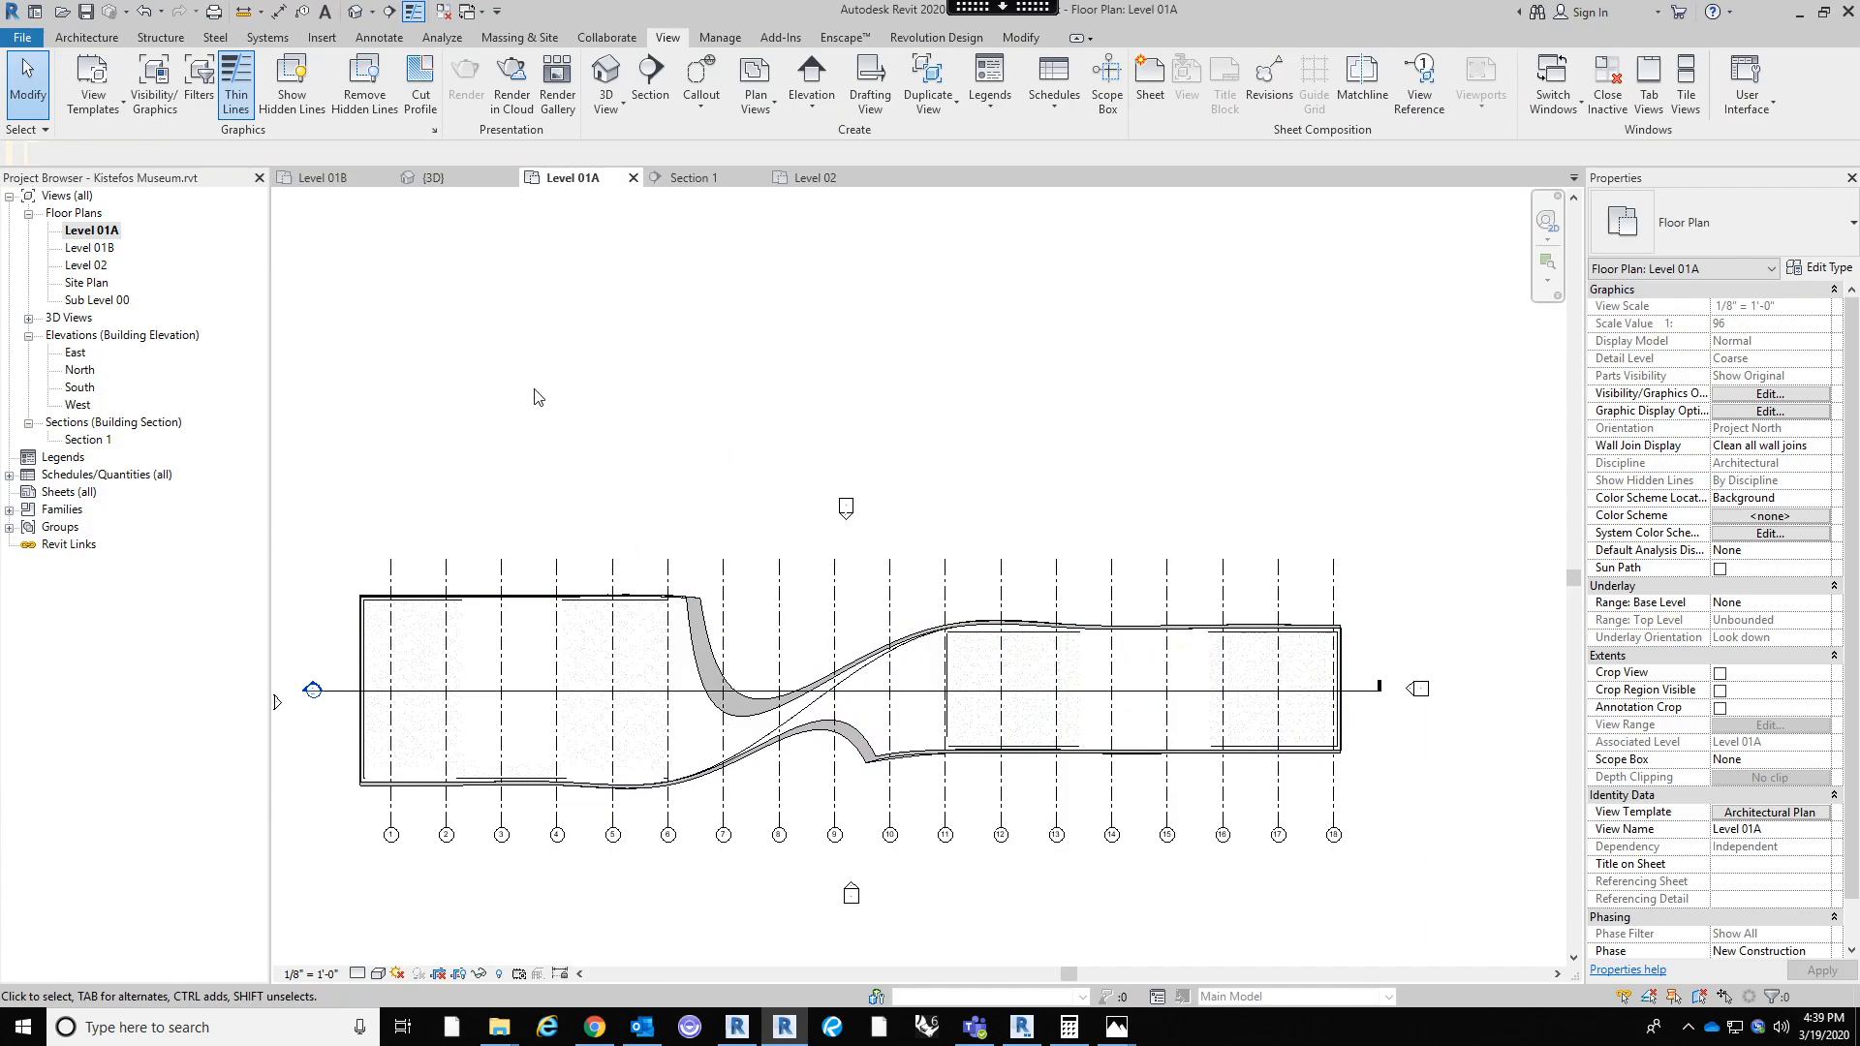
{"action": "scroll", "coordinate": [696, 305], "scroll_direction": "down", "scroll_amount": 2}
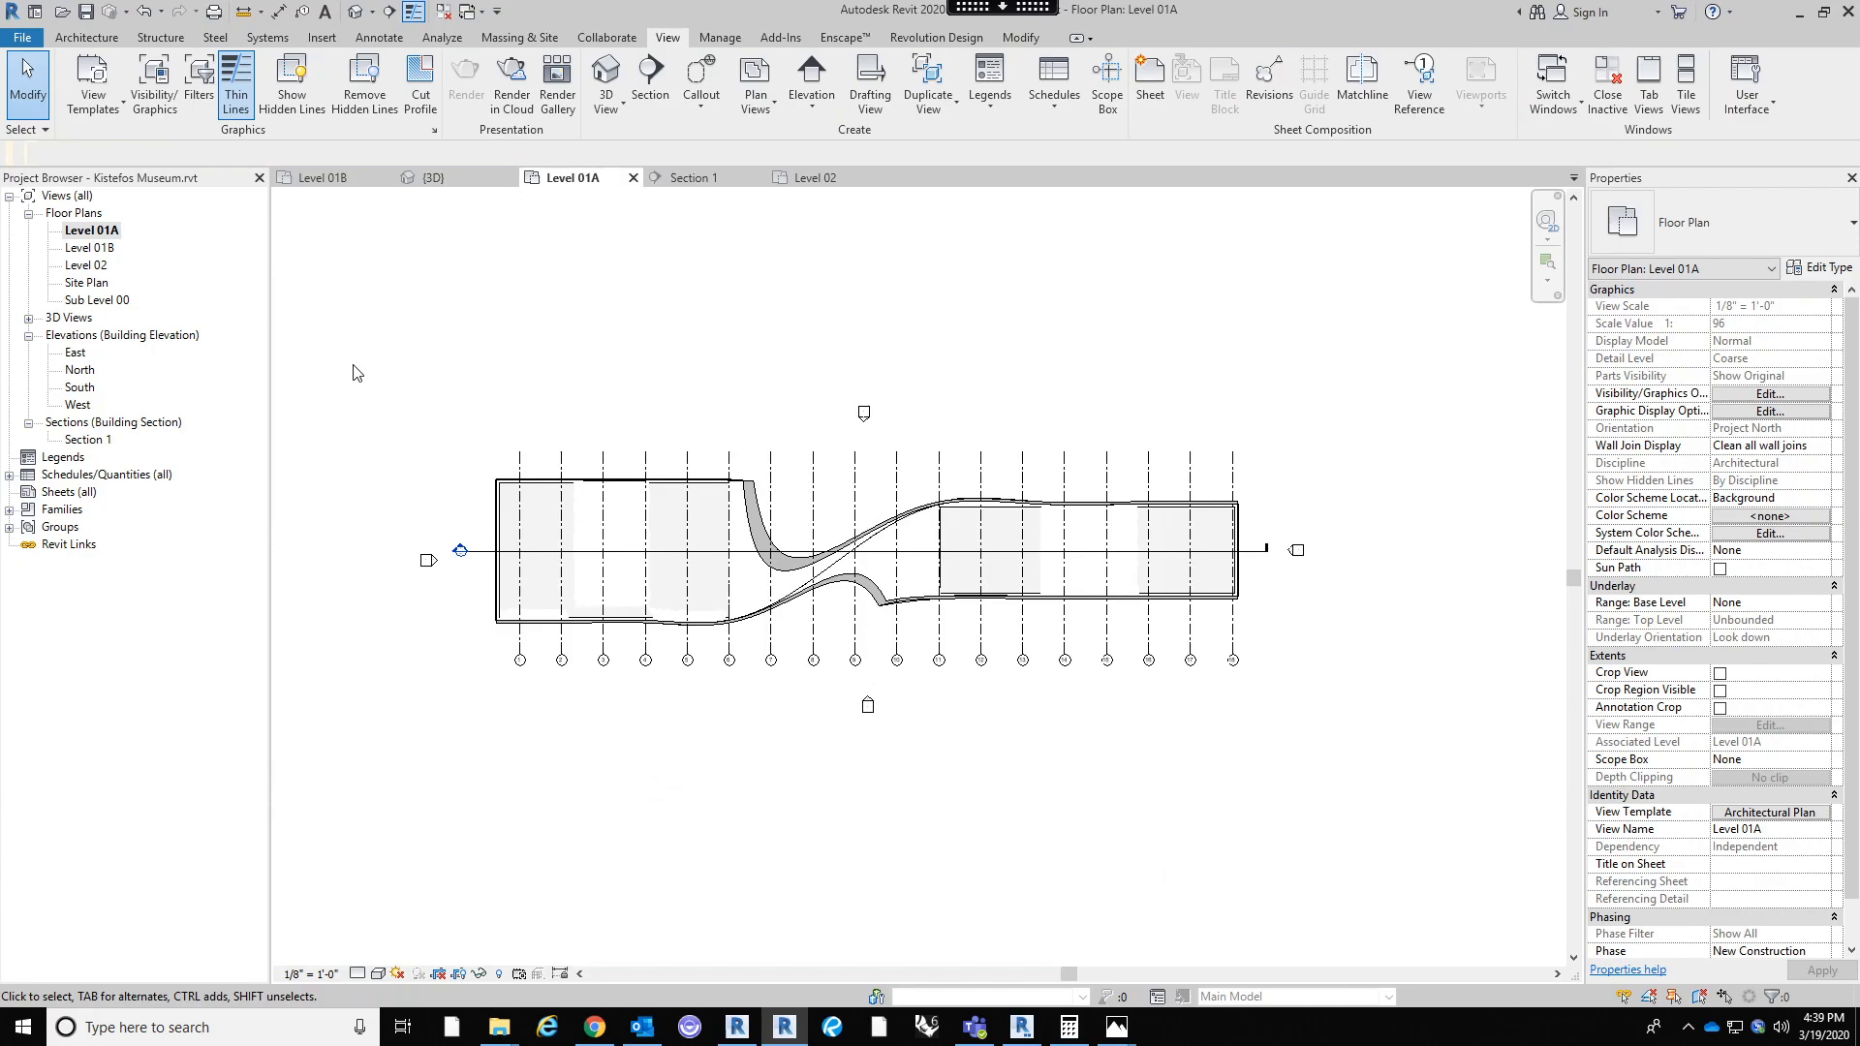
{"action": "middle_click_drag", "start_coordinate": [448, 403], "coordinate": [397, 432]}
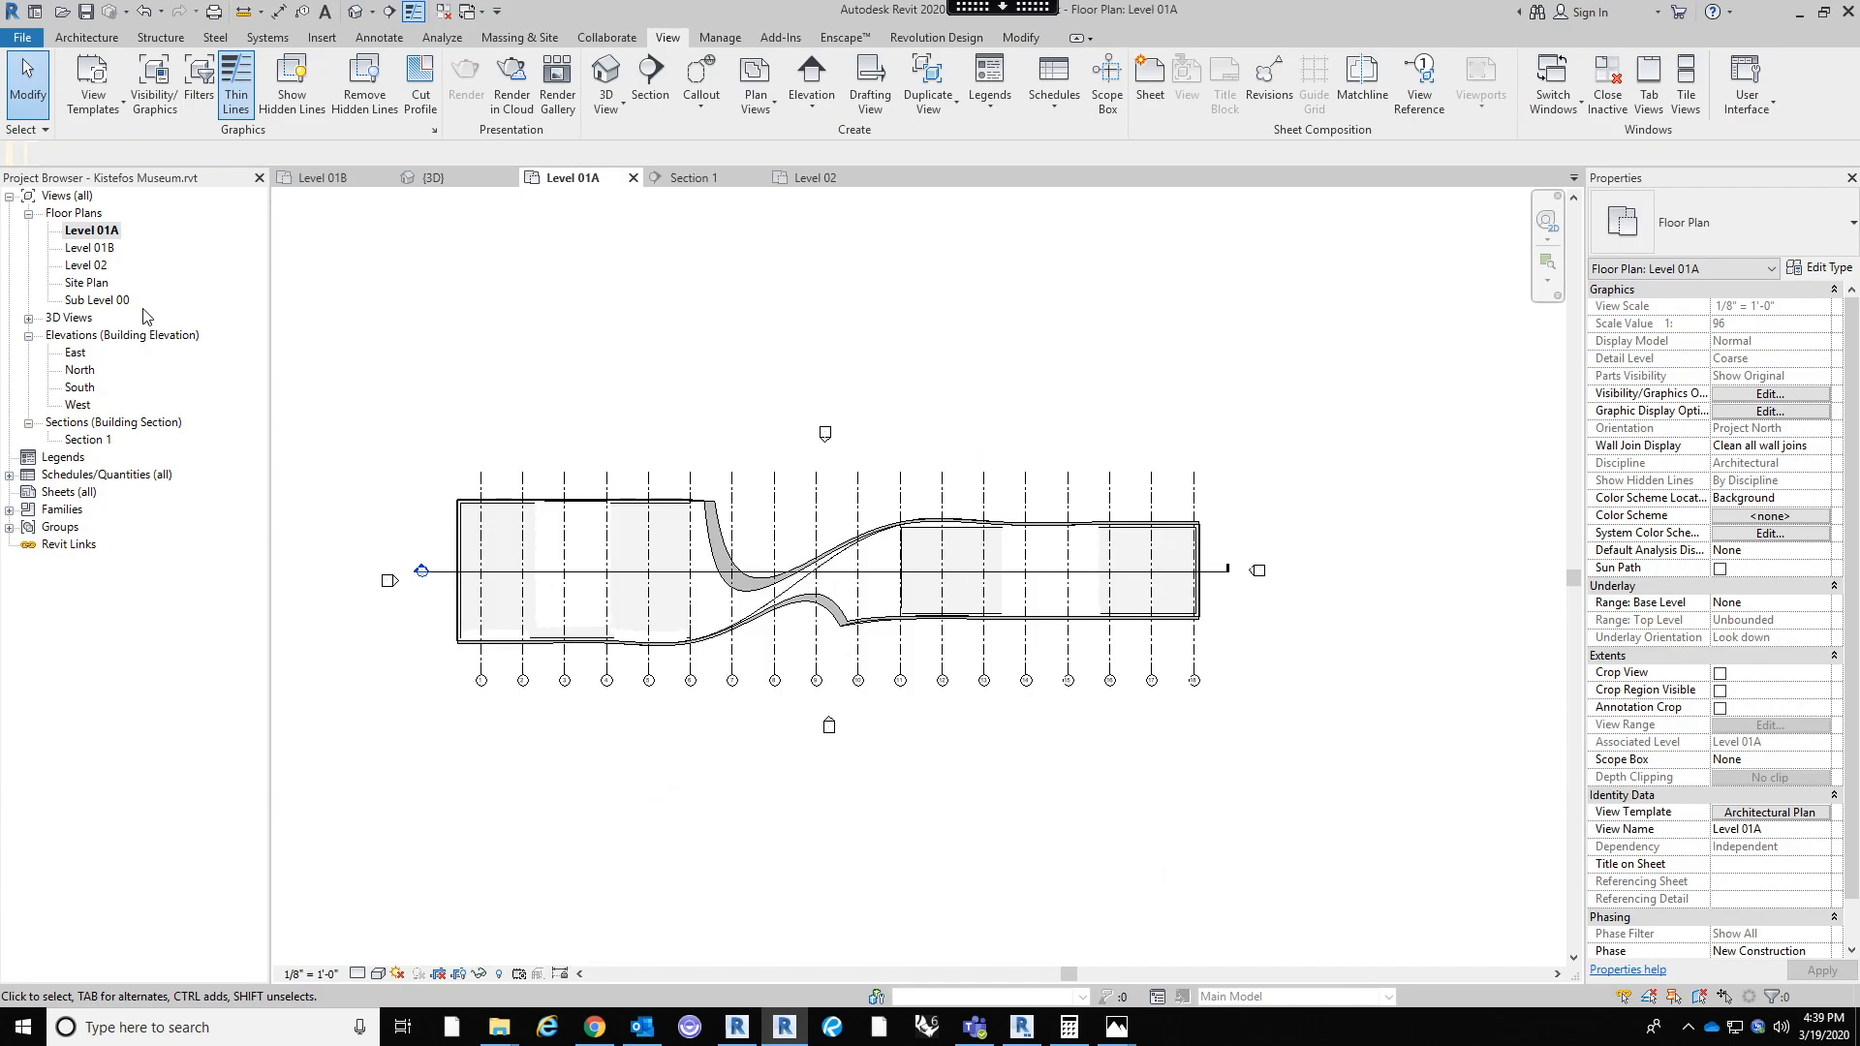
{"action": "middle_click_drag", "start_coordinate": [598, 348], "coordinate": [652, 368]}
{"action": "scroll", "coordinate": [682, 350], "scroll_direction": "down", "scroll_amount": 2}
{"action": "scroll", "coordinate": [761, 347], "scroll_direction": "up", "scroll_amount": 2}
{"action": "scroll", "coordinate": [765, 353], "scroll_direction": "up", "scroll_amount": 1}
{"action": "middle_click_drag", "start_coordinate": [777, 349], "coordinate": [691, 310]}
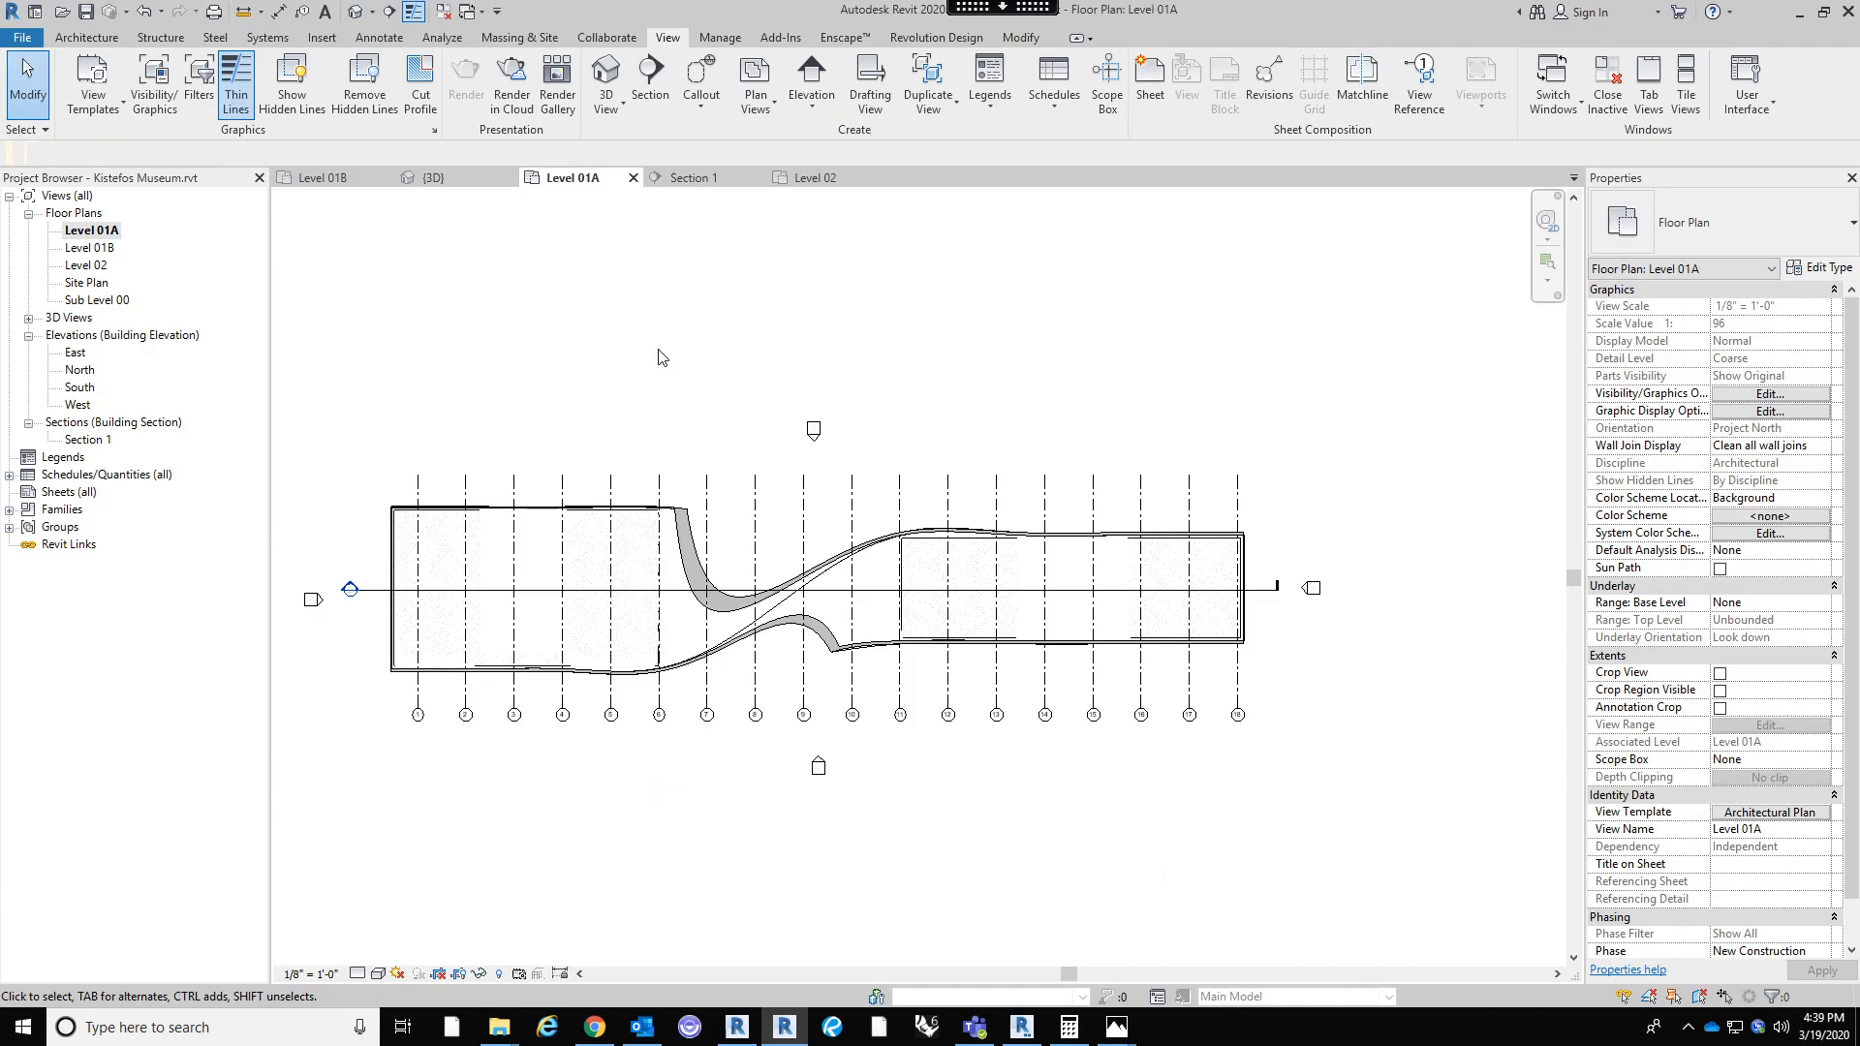
{"action": "middle_click_drag", "start_coordinate": [658, 356], "coordinate": [774, 419]}
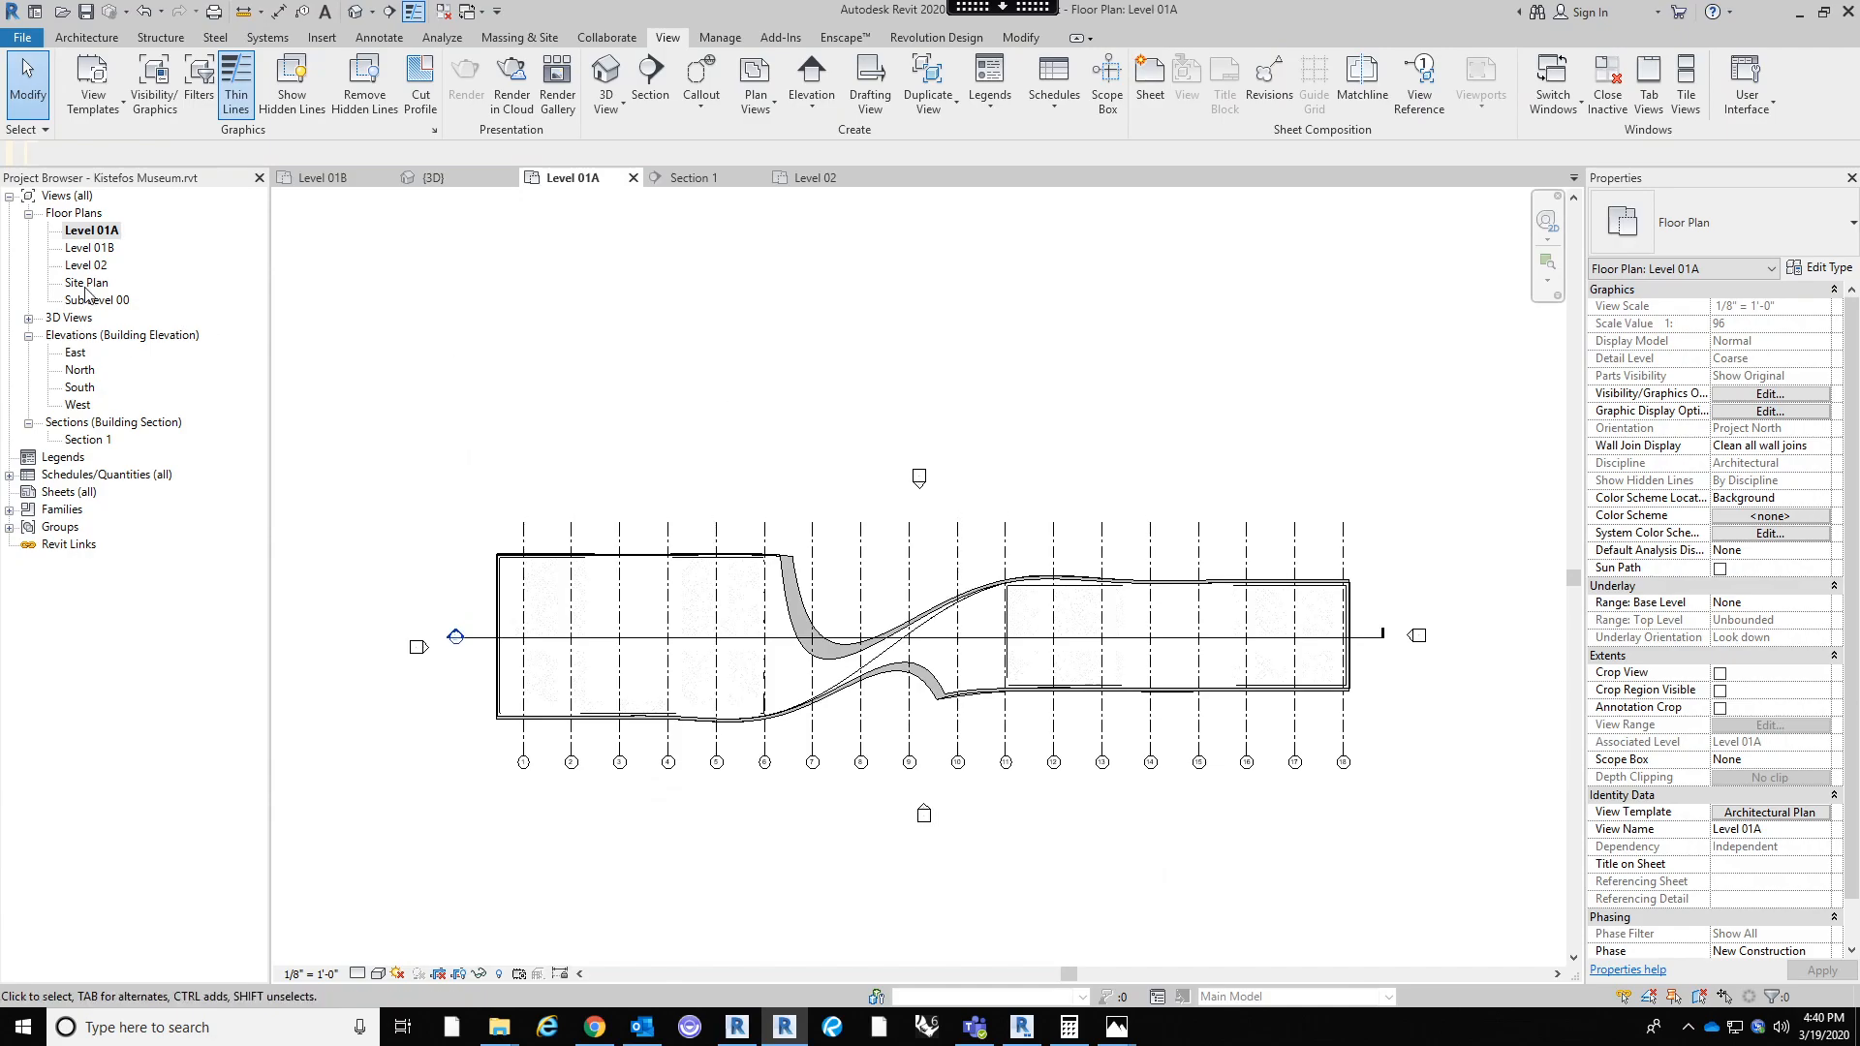
{"action": "middle_click_drag", "start_coordinate": [589, 332], "coordinate": [543, 321]}
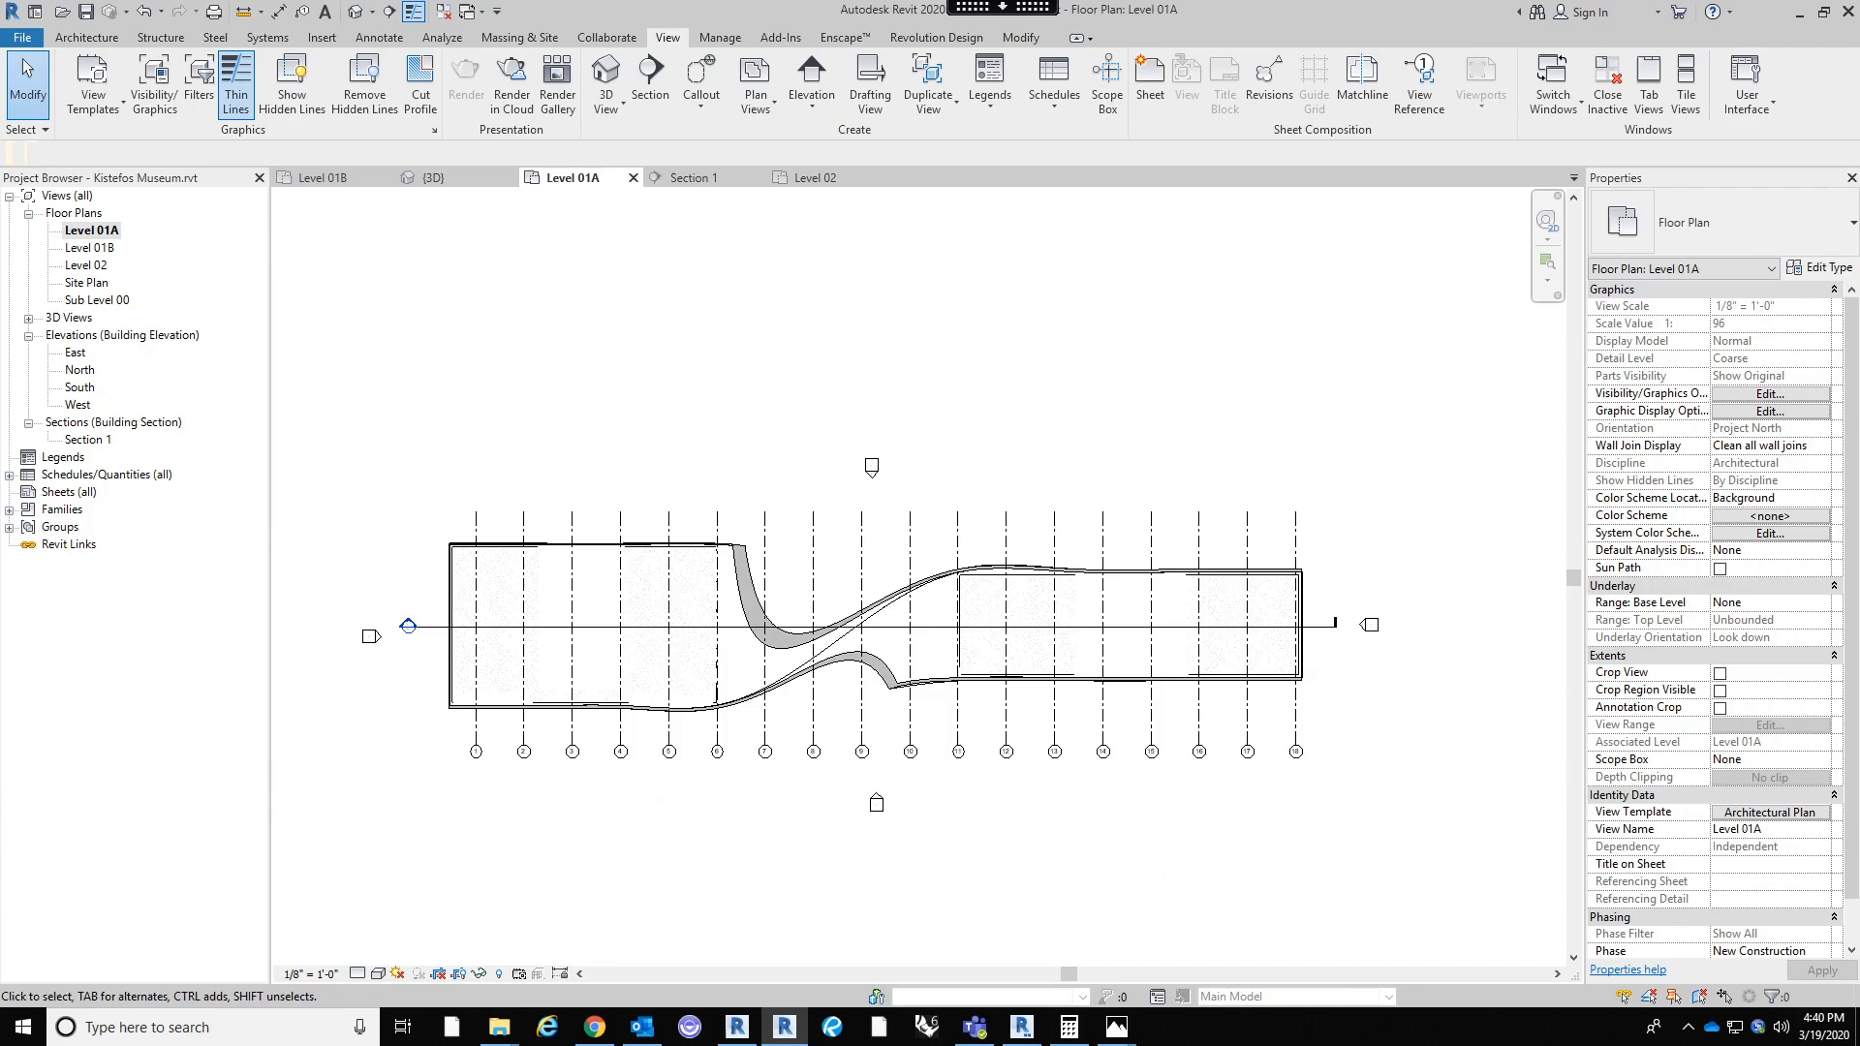
Open the Site Plan floor plan and examine how the building and its grids are shown
{"action": "left_click", "coordinate": [87, 283]}
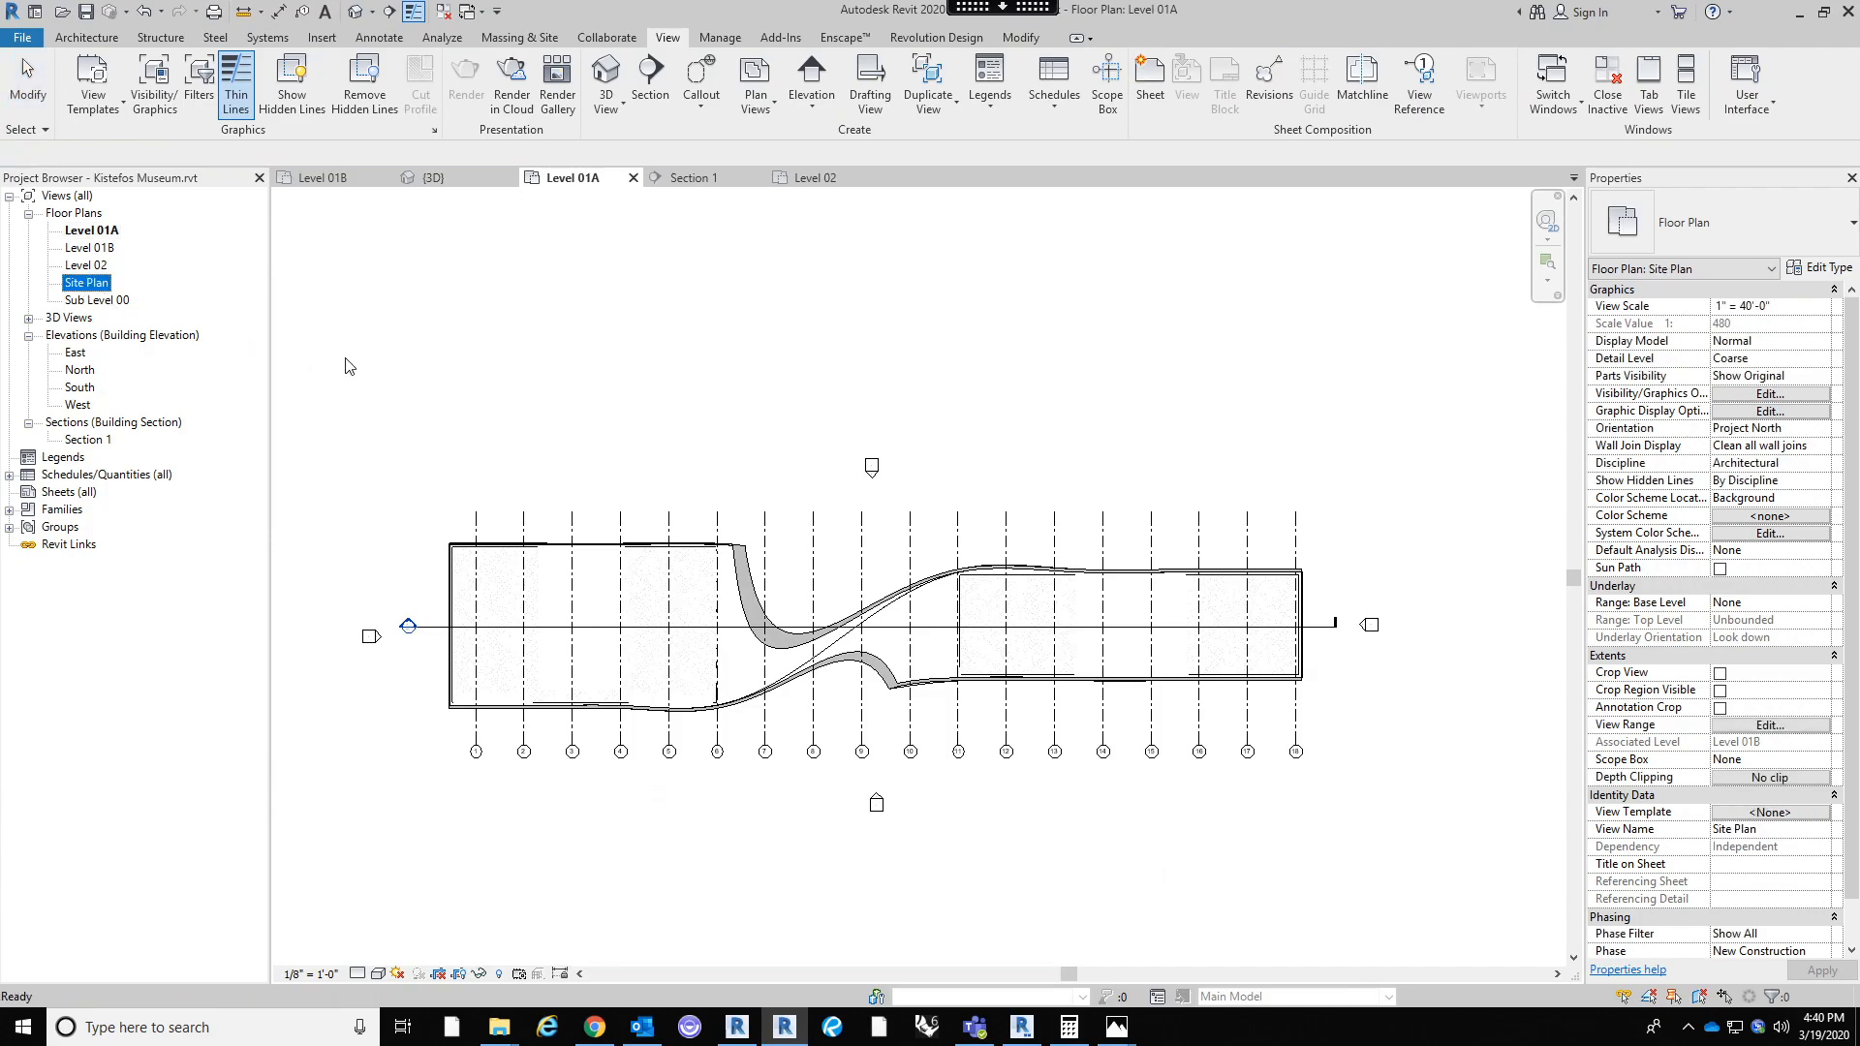
{"action": "double_click", "coordinate": [106, 287]}
{"action": "scroll", "coordinate": [736, 659], "scroll_direction": "down", "scroll_amount": 3}
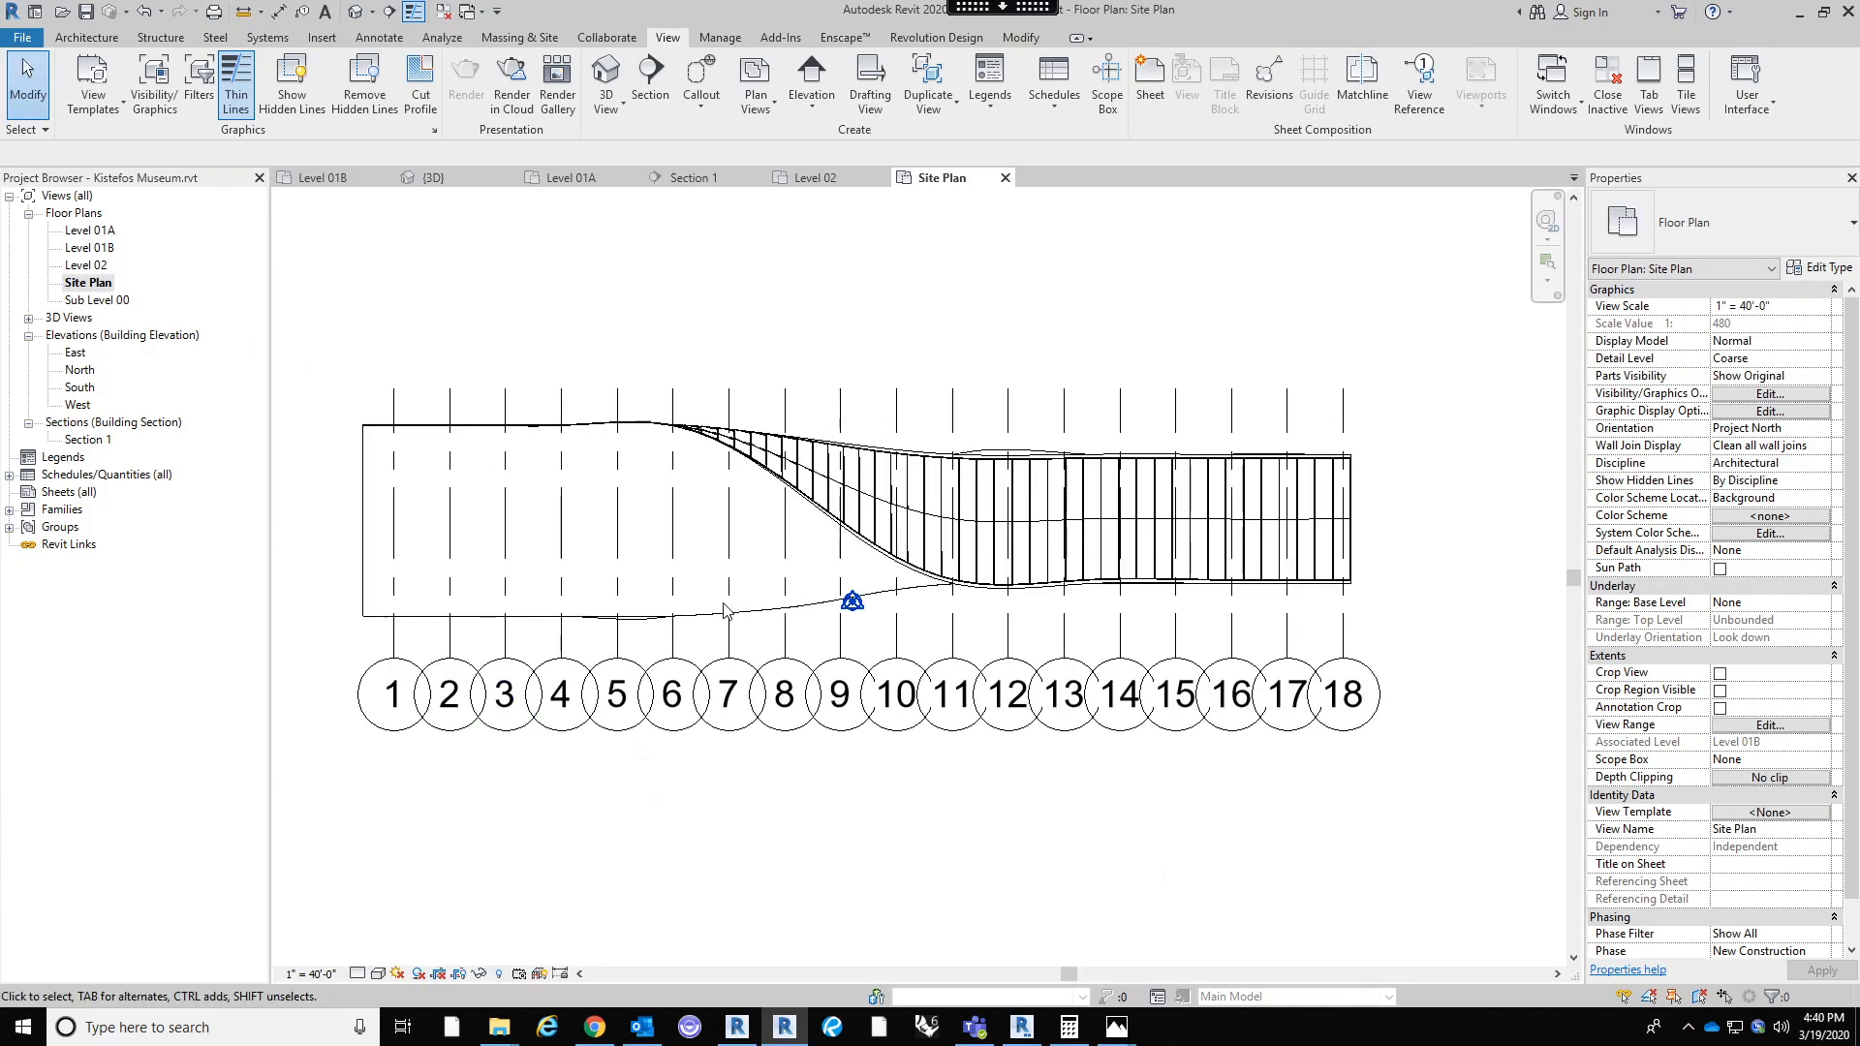
{"action": "scroll", "coordinate": [823, 767], "scroll_direction": "up", "scroll_amount": 2}
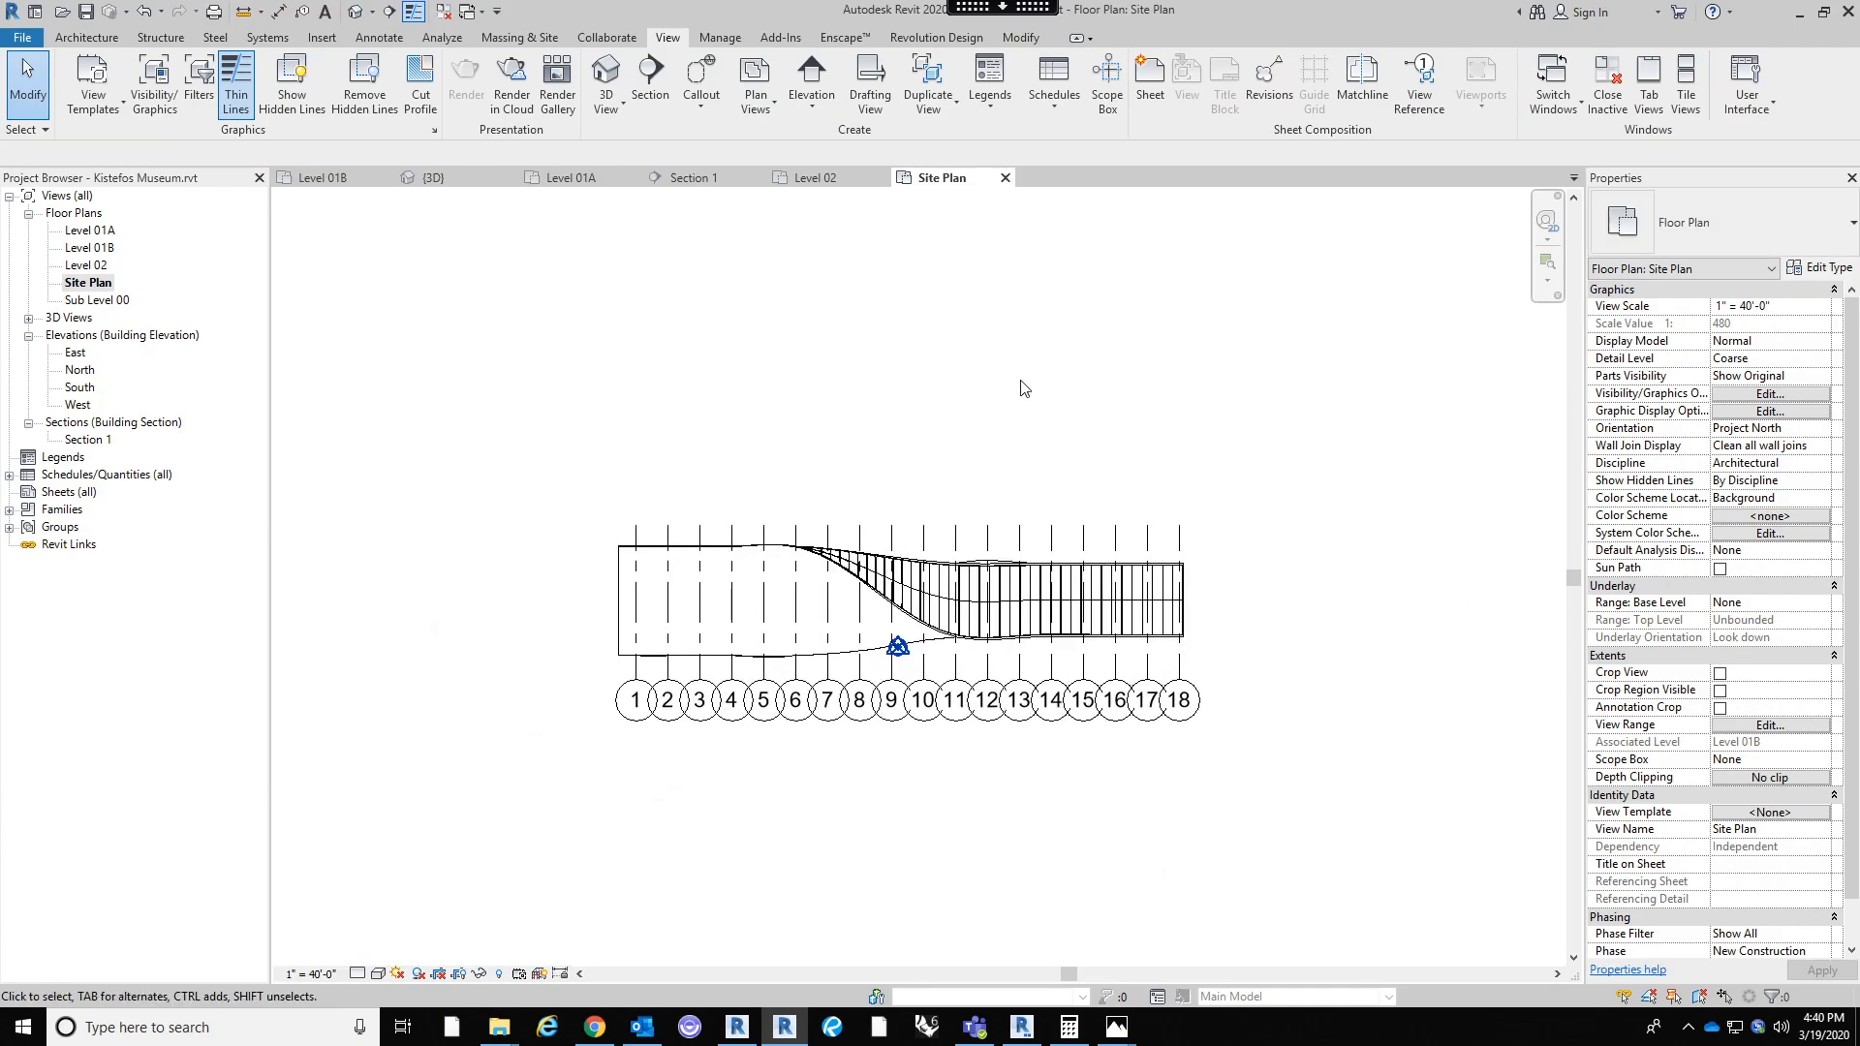
{"action": "scroll", "coordinate": [974, 688], "scroll_direction": "up", "scroll_amount": 2}
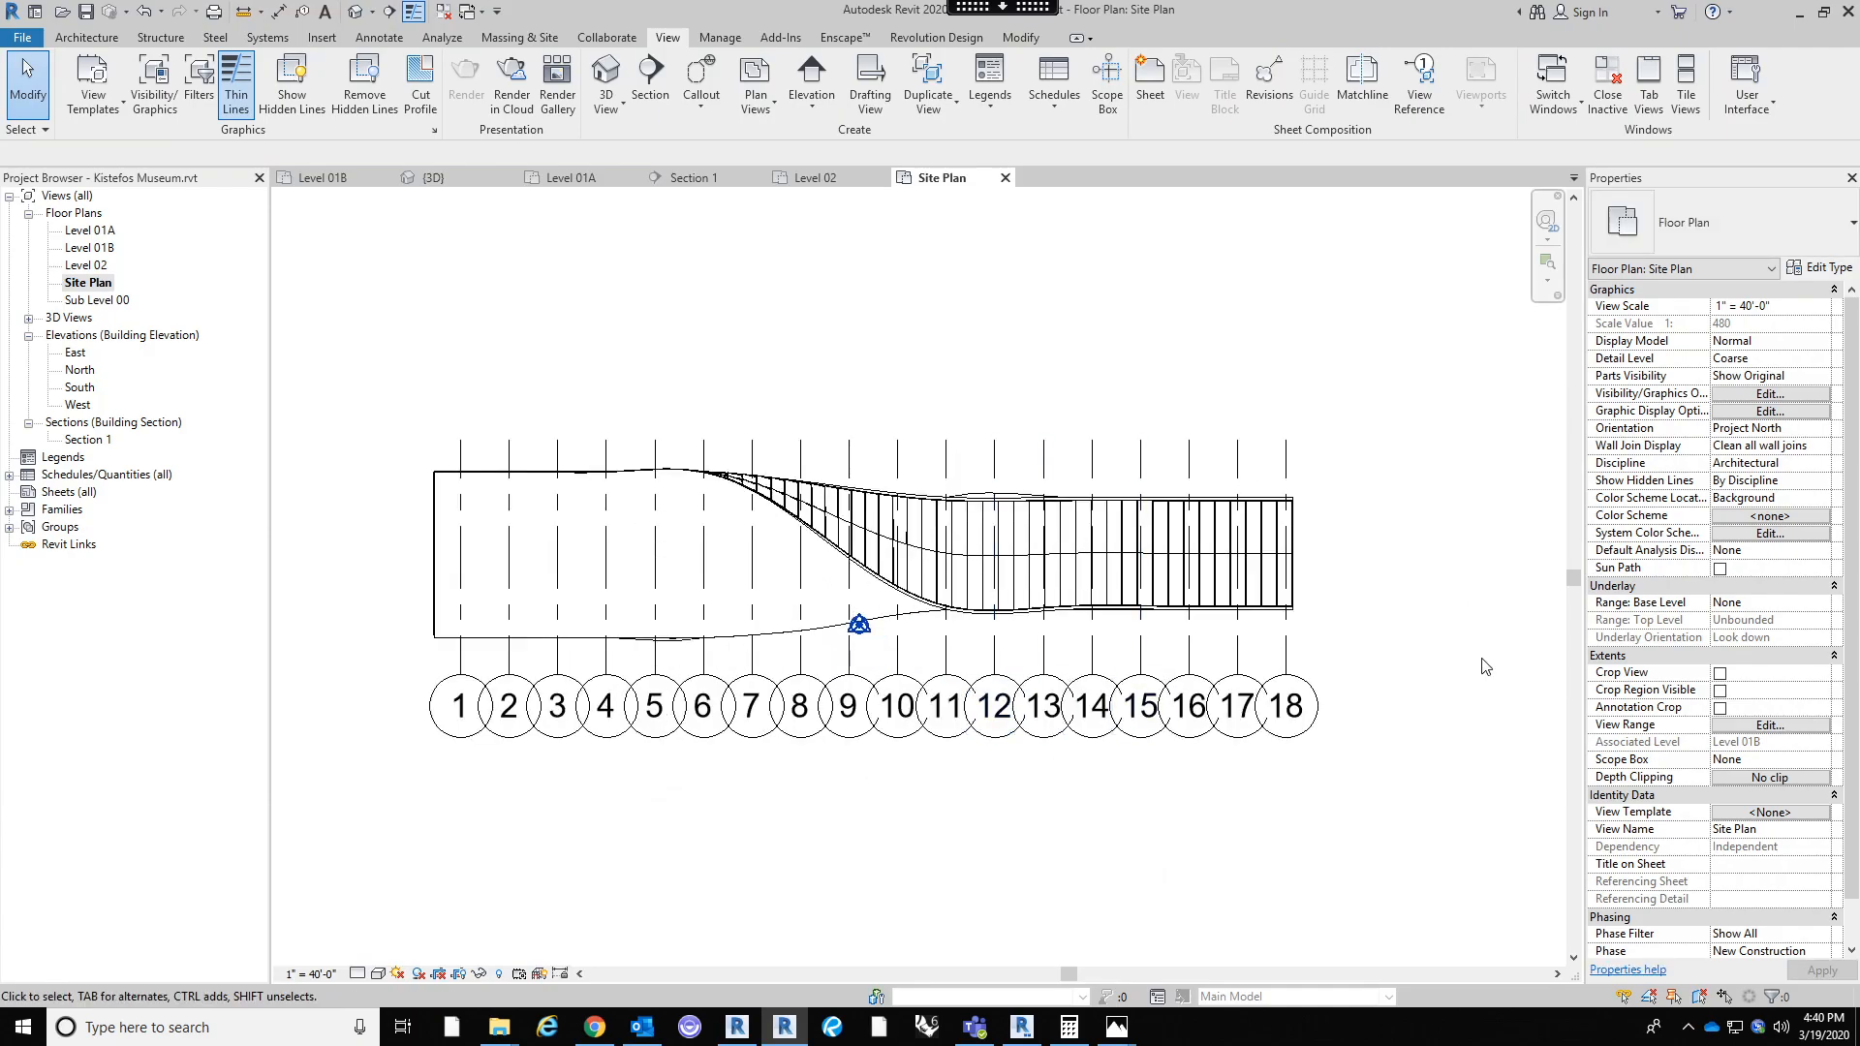
Try the Site Plan1 view template on the Site Plan view, and reset the template to None
{"action": "left_click", "coordinate": [1748, 816]}
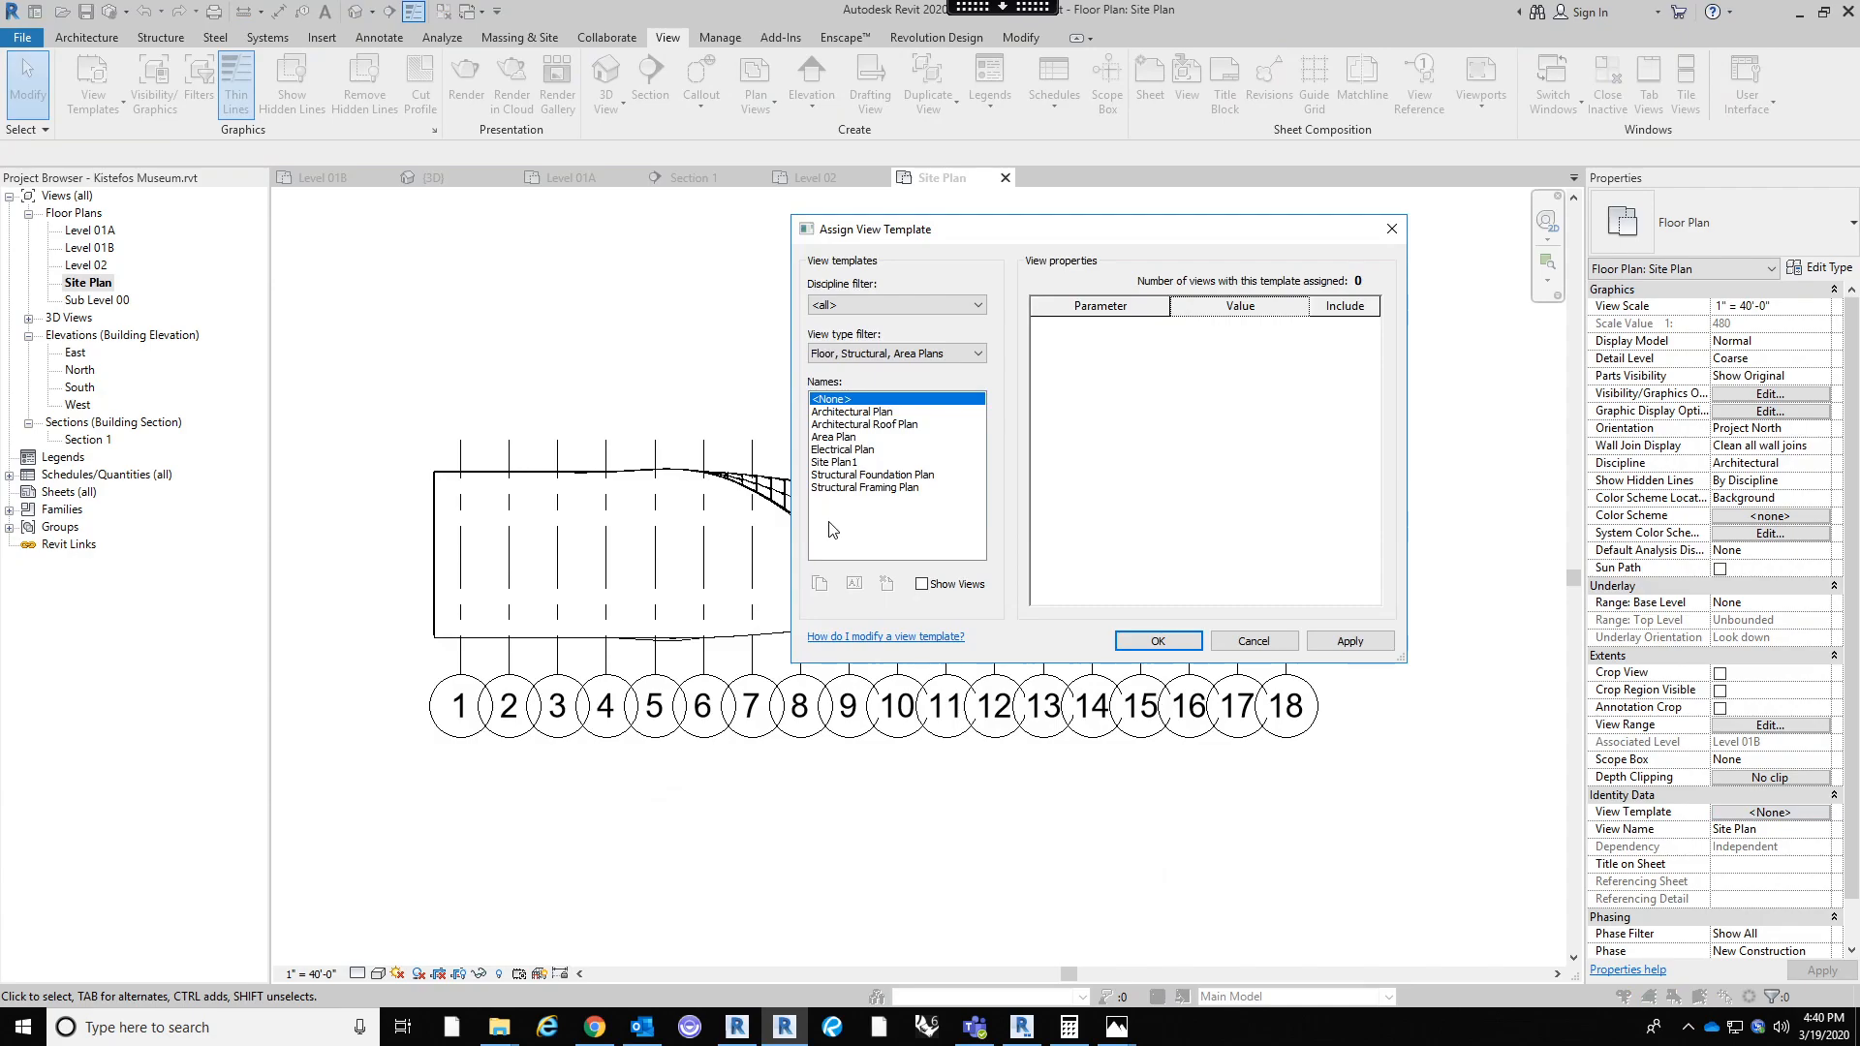
{"action": "left_click", "coordinate": [839, 463]}
{"action": "left_click", "coordinate": [1157, 640]}
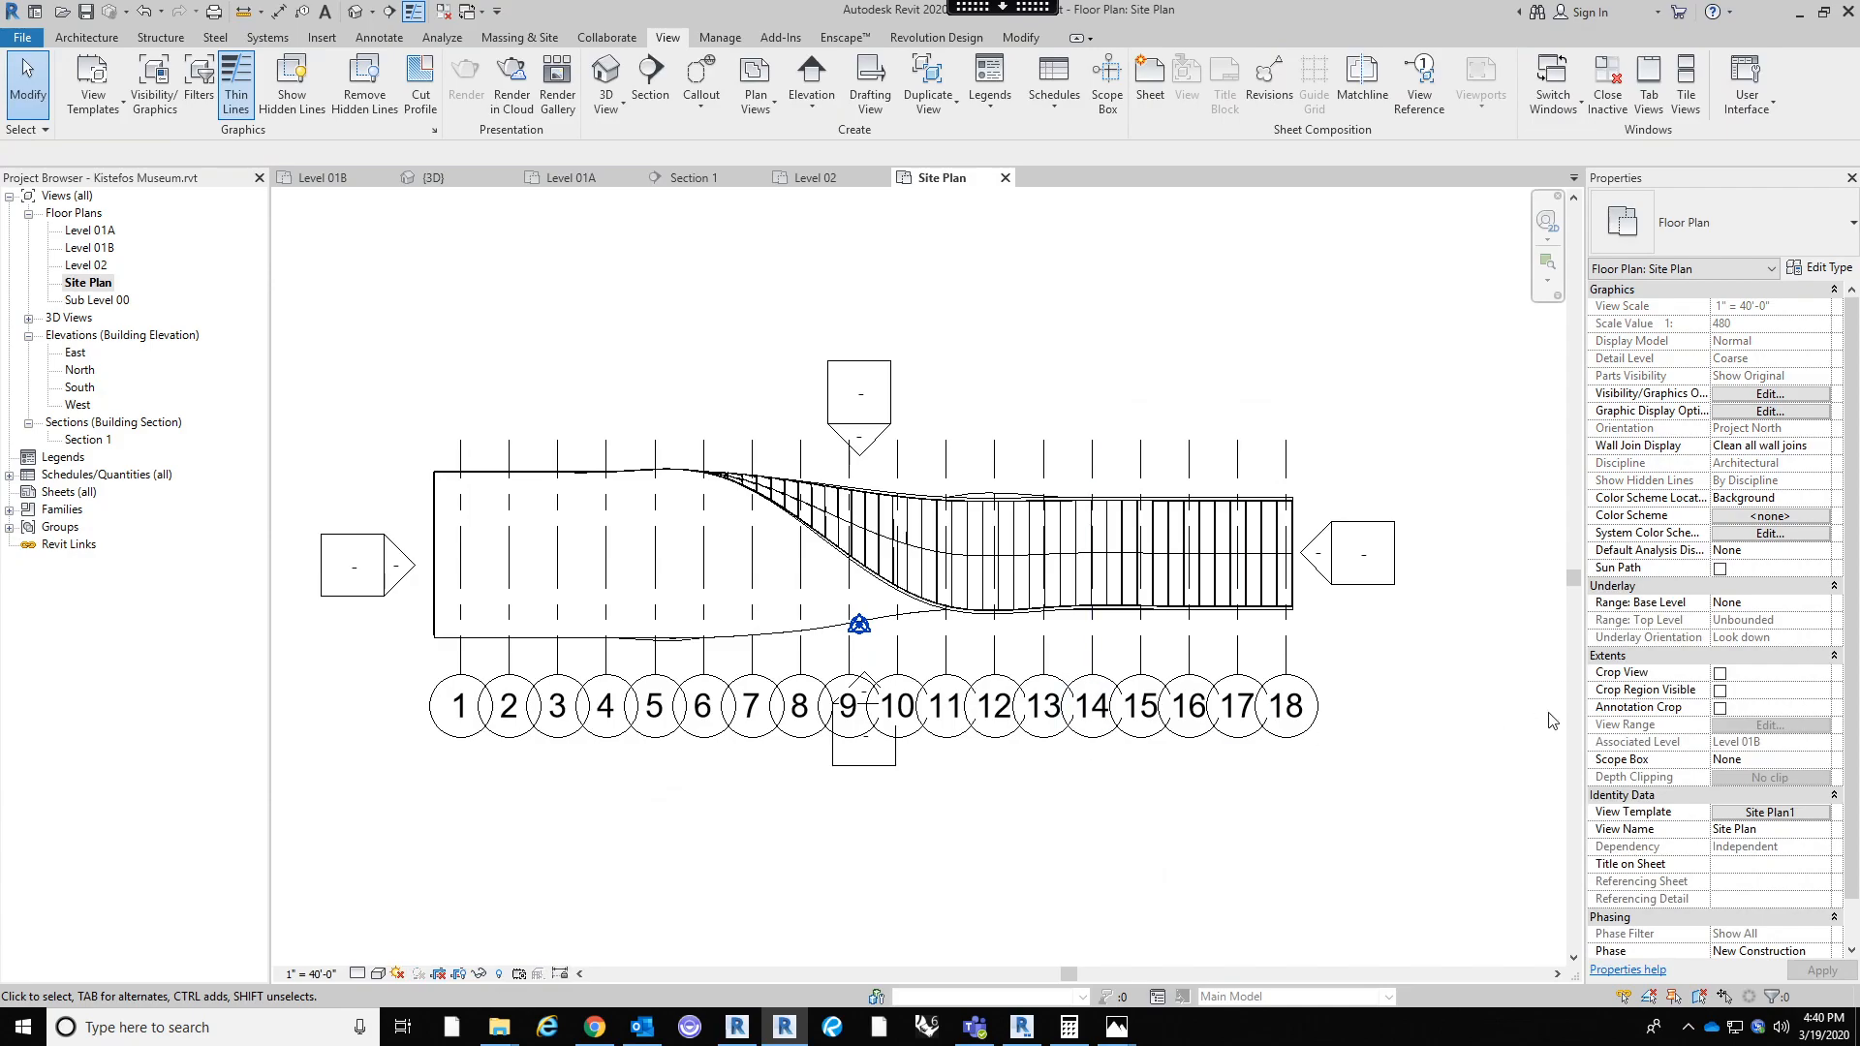
{"action": "left_click", "coordinate": [1783, 813]}
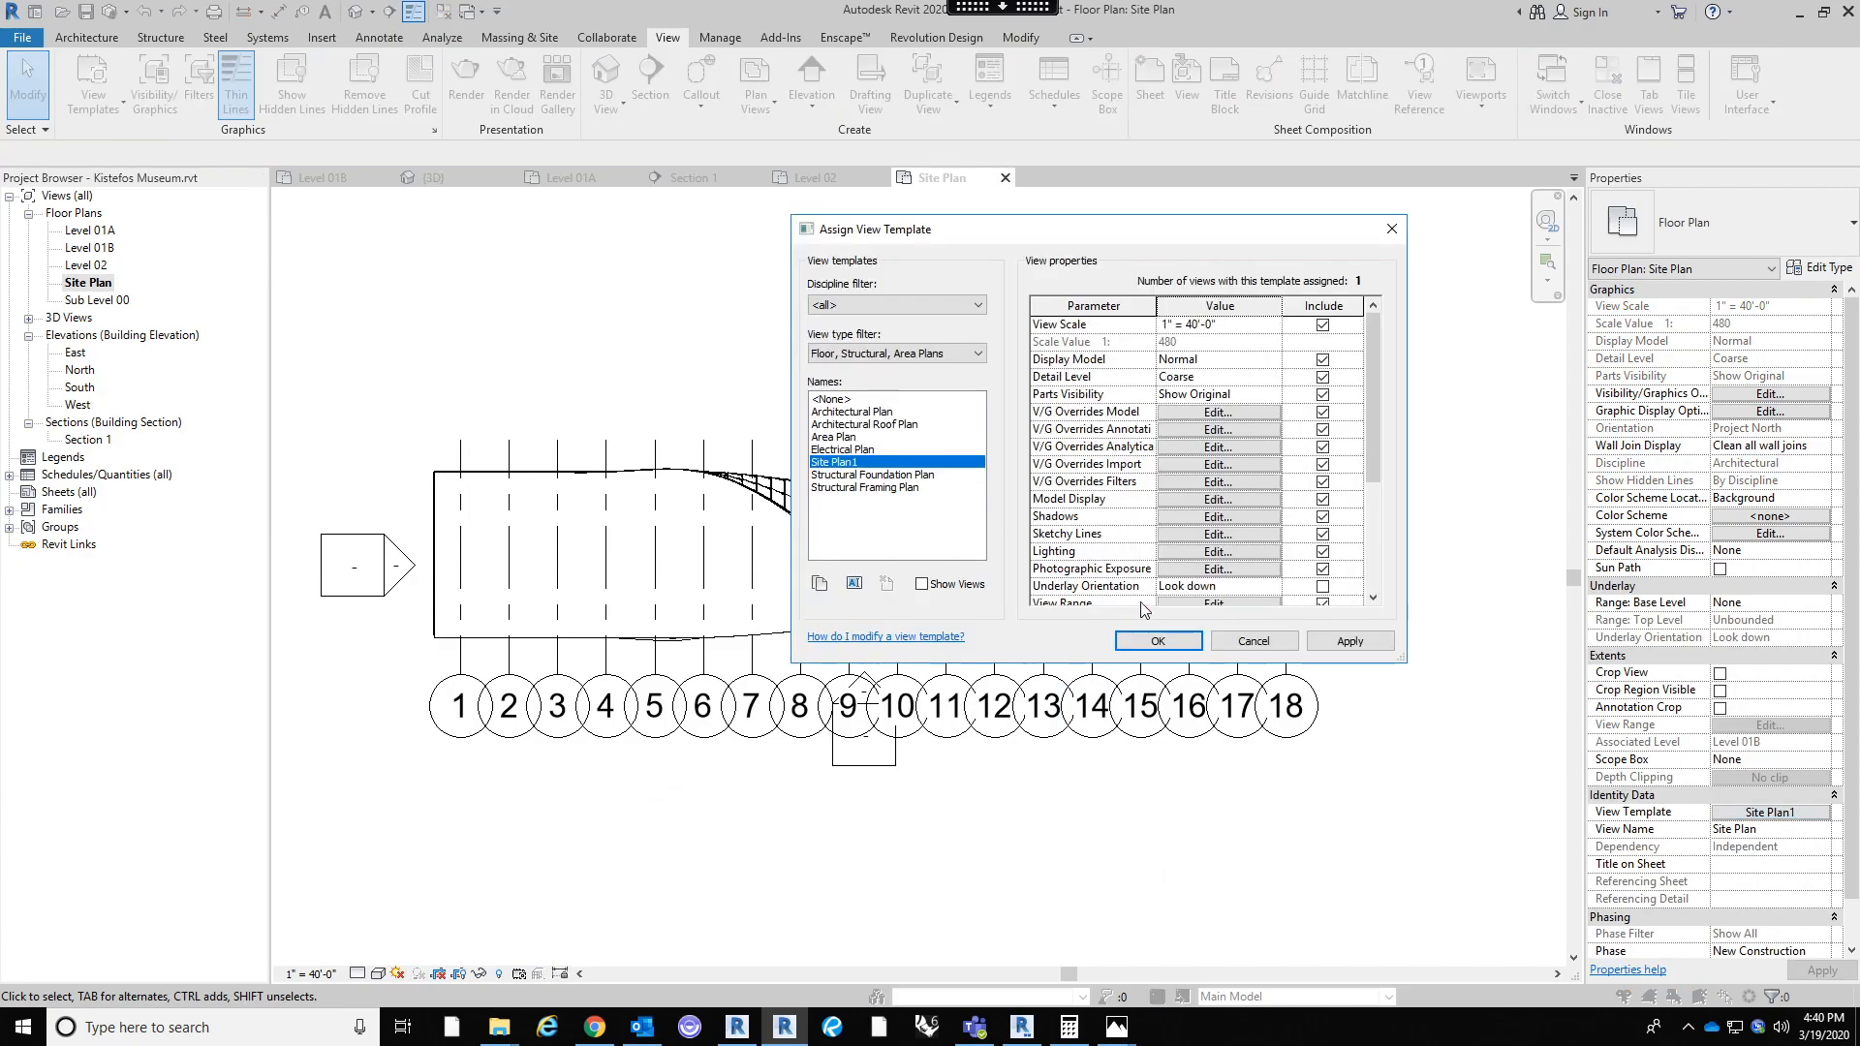
{"action": "left_click", "coordinate": [833, 399]}
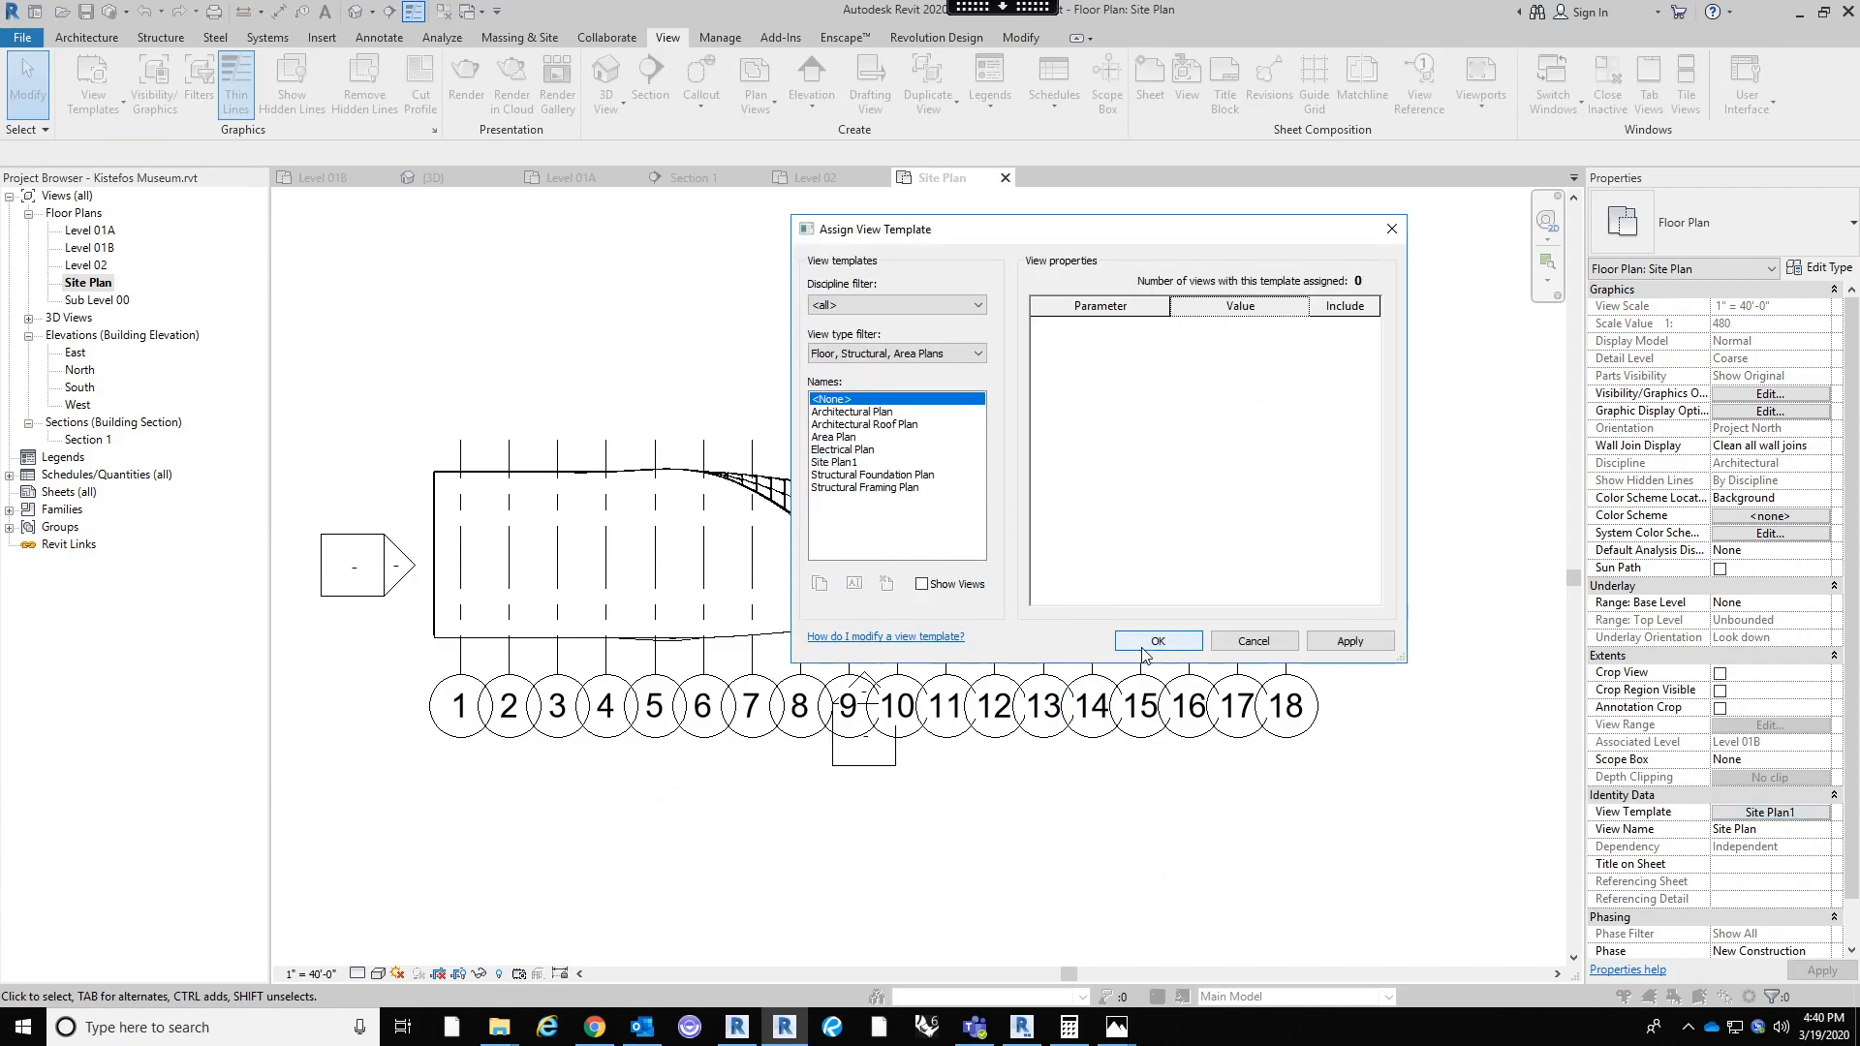
{"action": "left_click", "coordinate": [1153, 643]}
Turn off the Elevations and Grids annotation categories in the Site Plan's visibility/graphic overrides
{"action": "left_click", "coordinate": [1769, 395]}
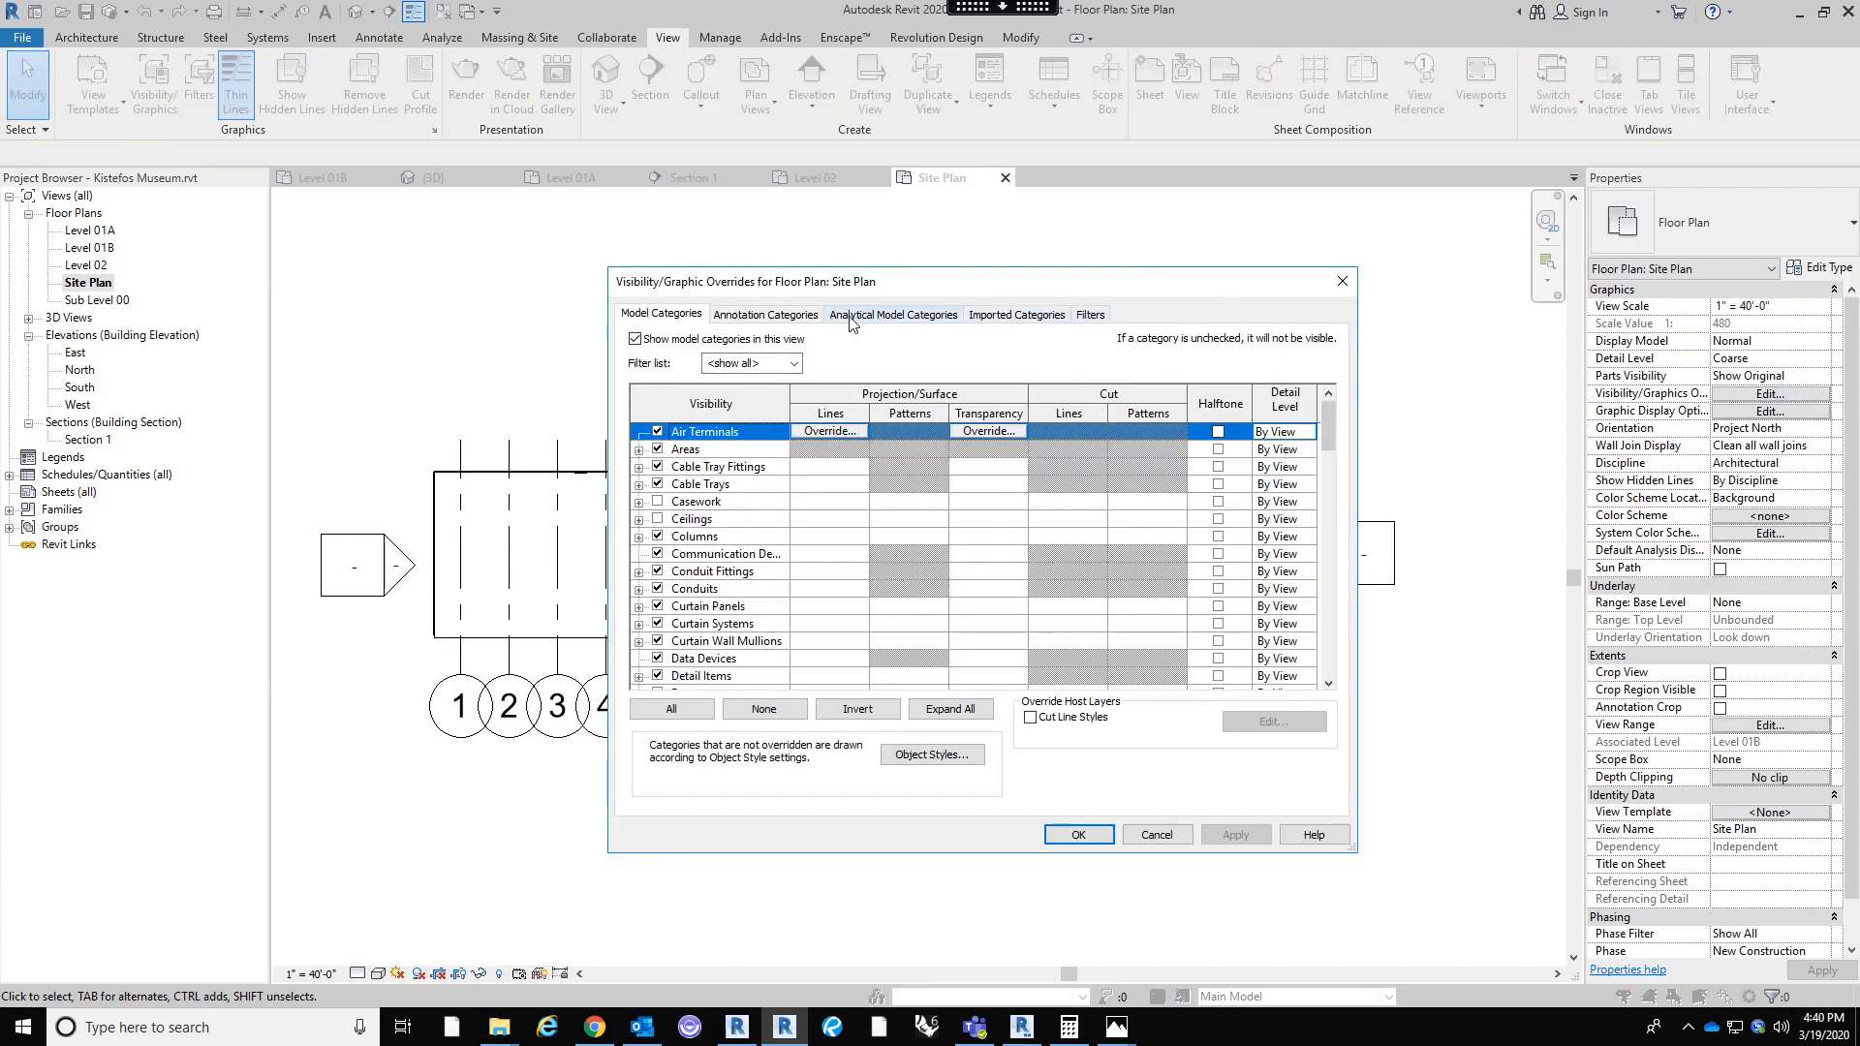
{"action": "left_click", "coordinate": [741, 316]}
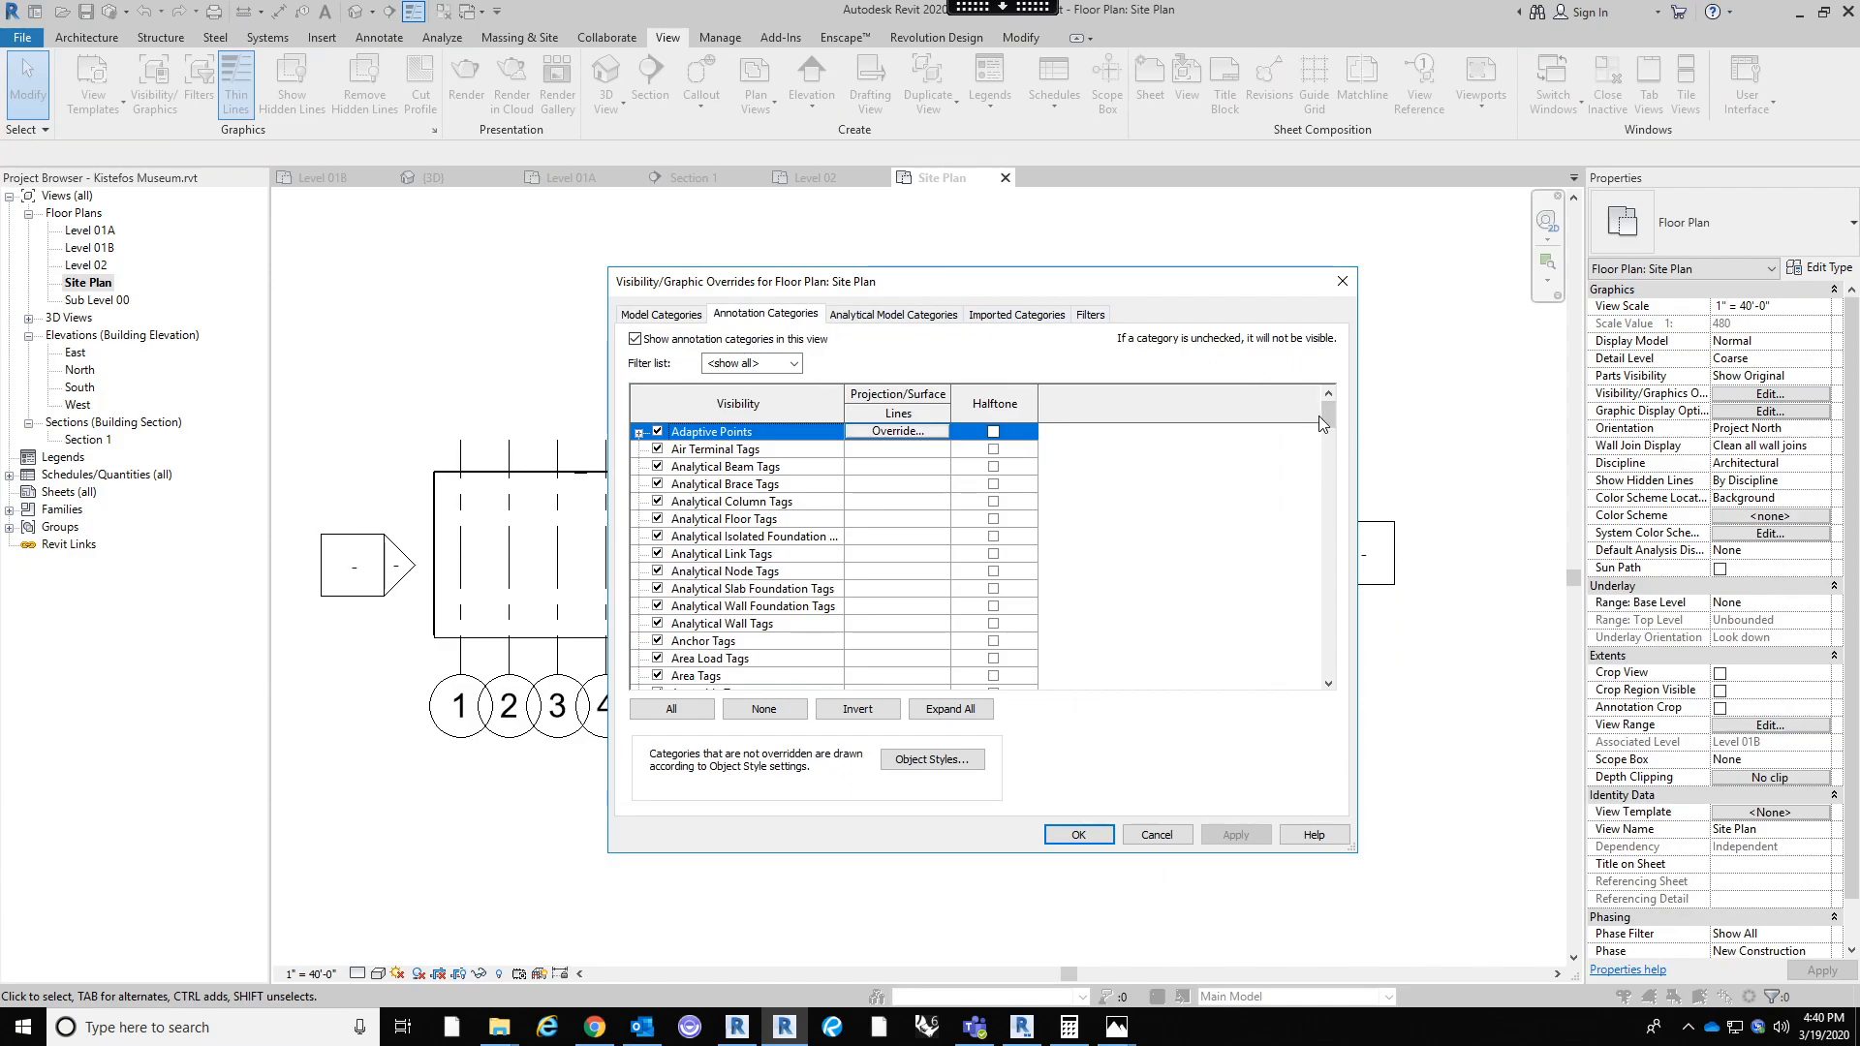
{"action": "left_click_drag", "start_coordinate": [1325, 418], "coordinate": [1327, 492]}
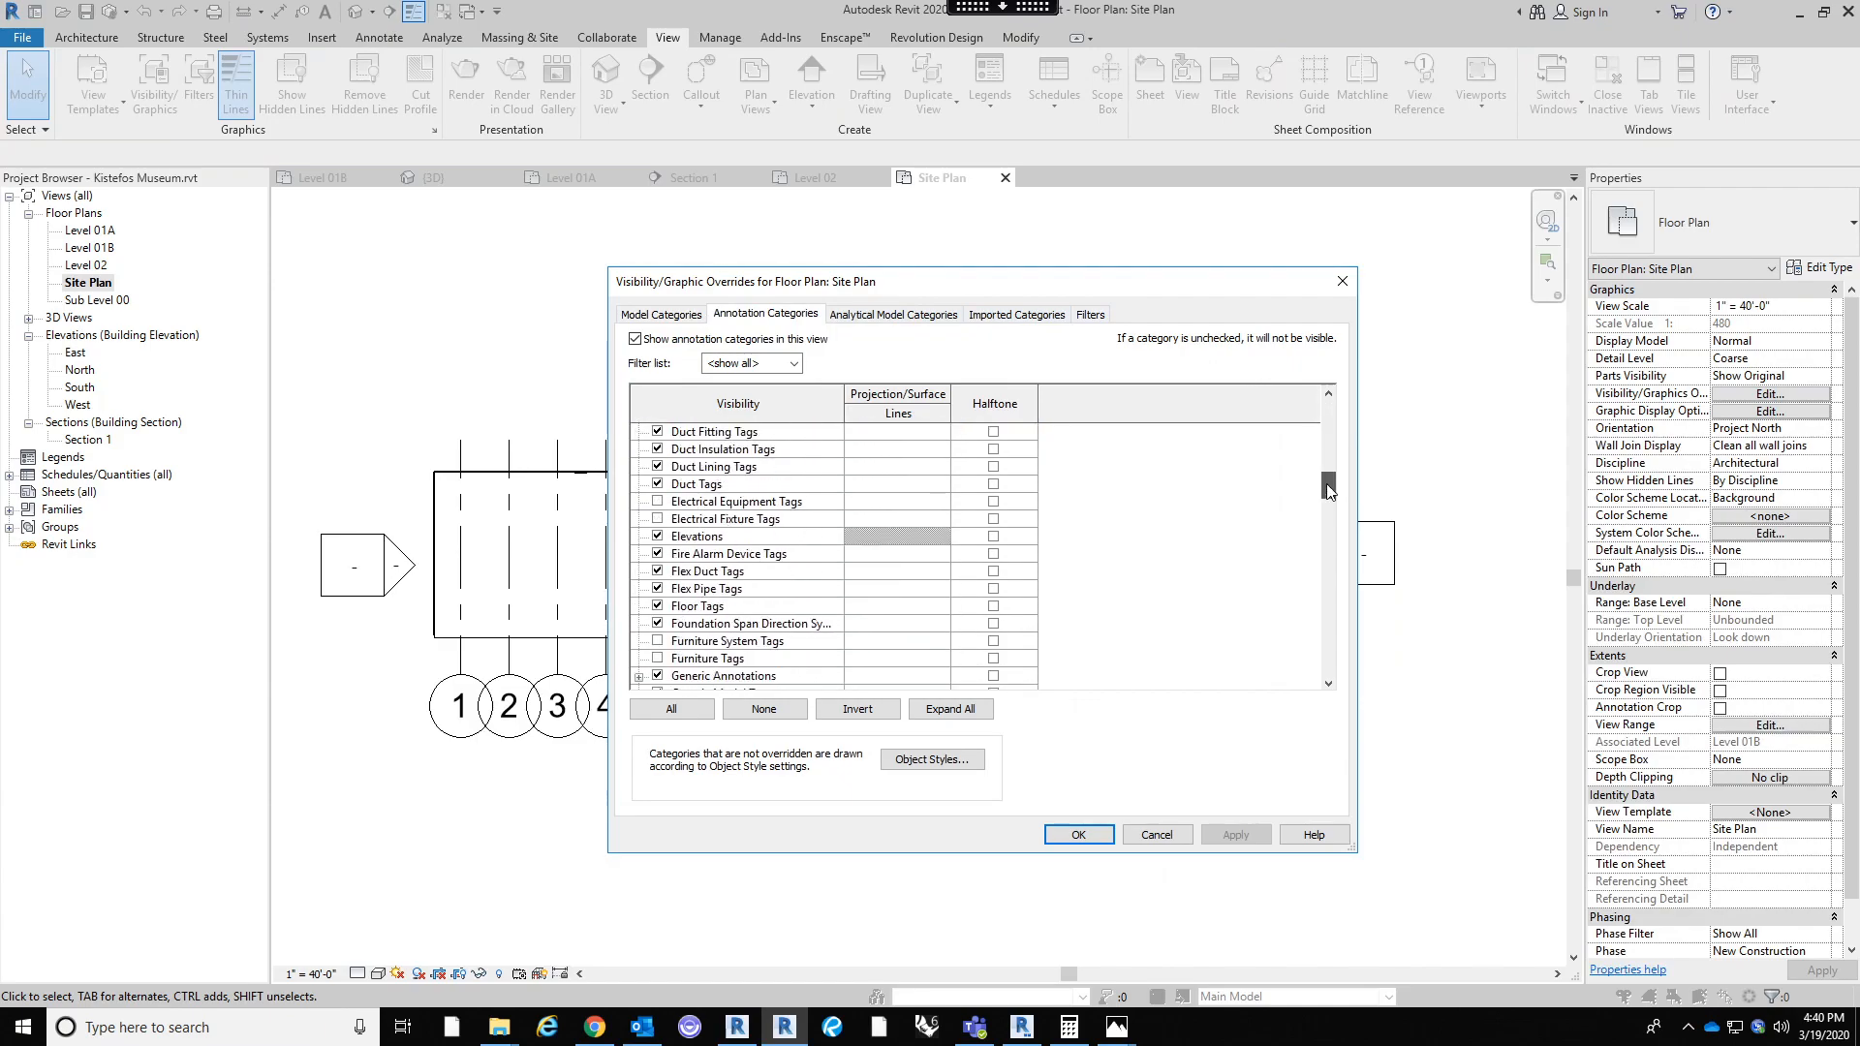
{"action": "left_click", "coordinate": [658, 537]}
{"action": "mouse_move", "coordinate": [1322, 490]}
{"action": "left_mouse_down"}
{"action": "mouse_move", "coordinate": [1324, 544]}
{"action": "mouse_move", "coordinate": [1314, 504]}
{"action": "left_mouse_up"}
{"action": "scroll", "coordinate": [1183, 535], "scroll_direction": "down", "scroll_amount": 1}
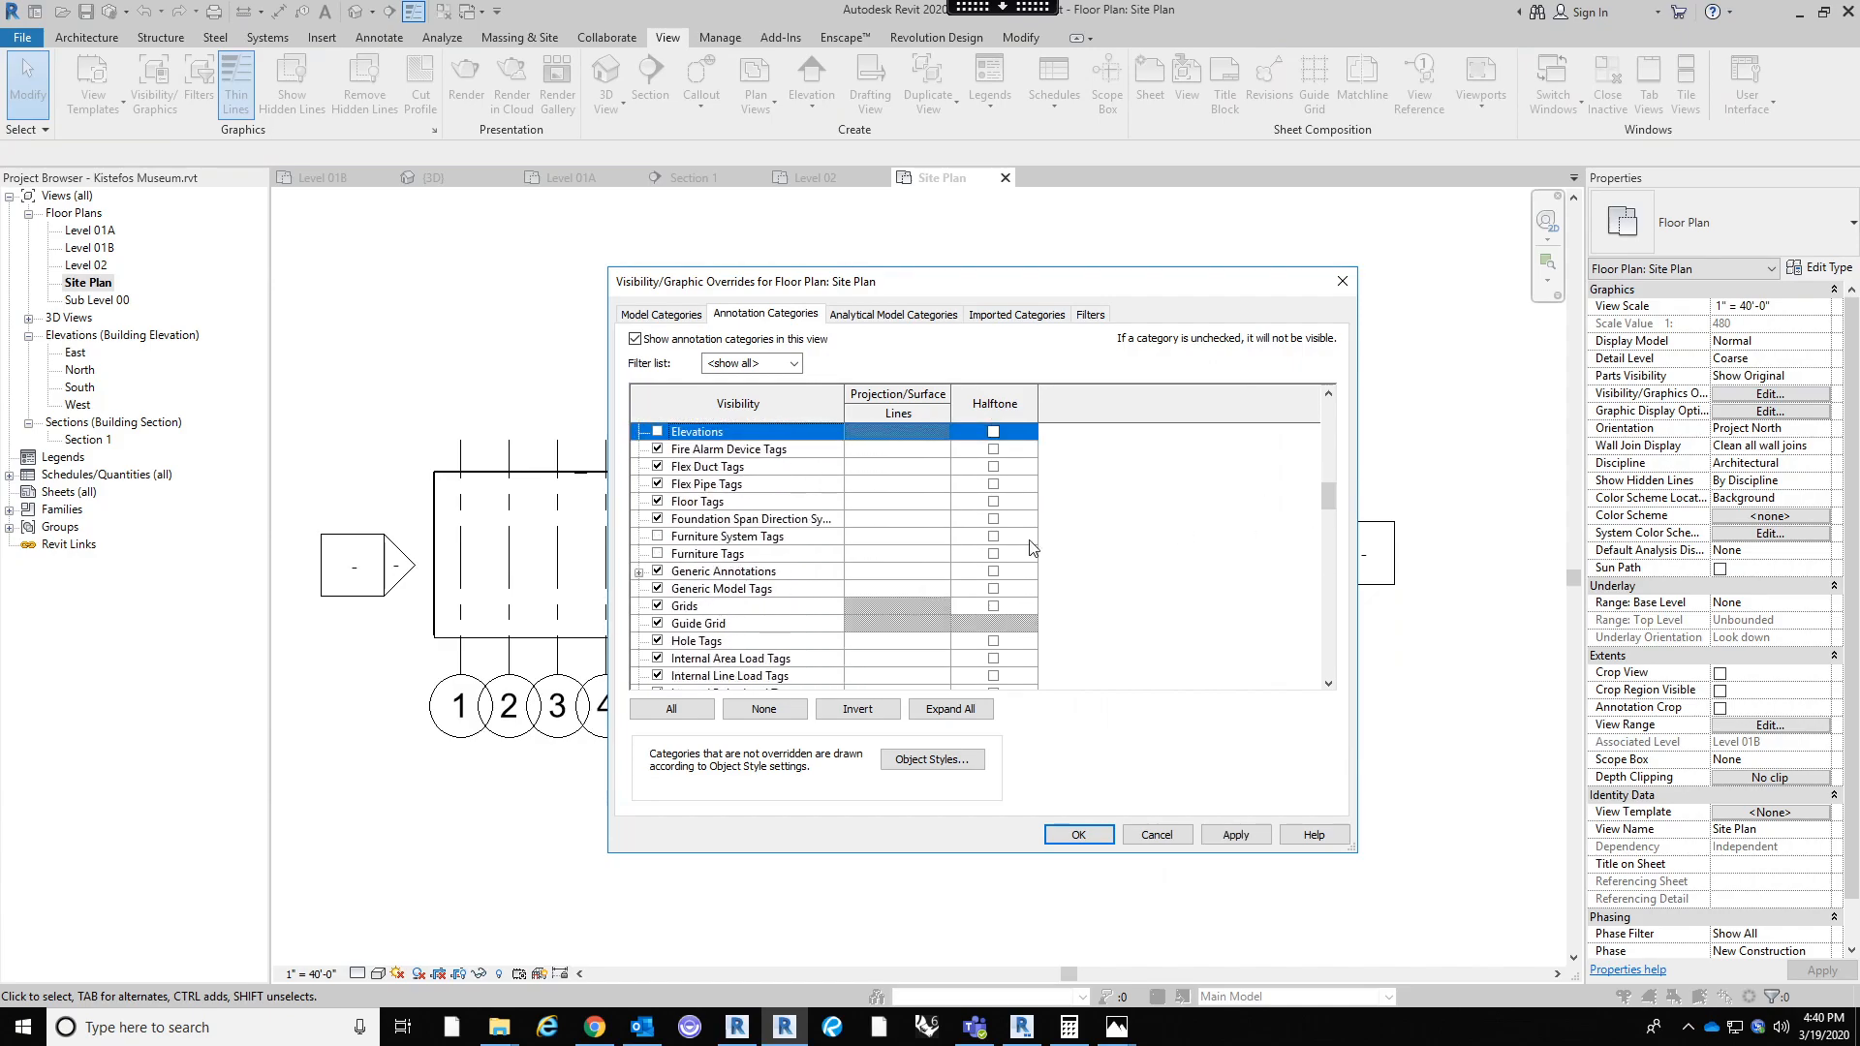
{"action": "left_click", "coordinate": [657, 608]}
{"action": "left_click", "coordinate": [1079, 834]}
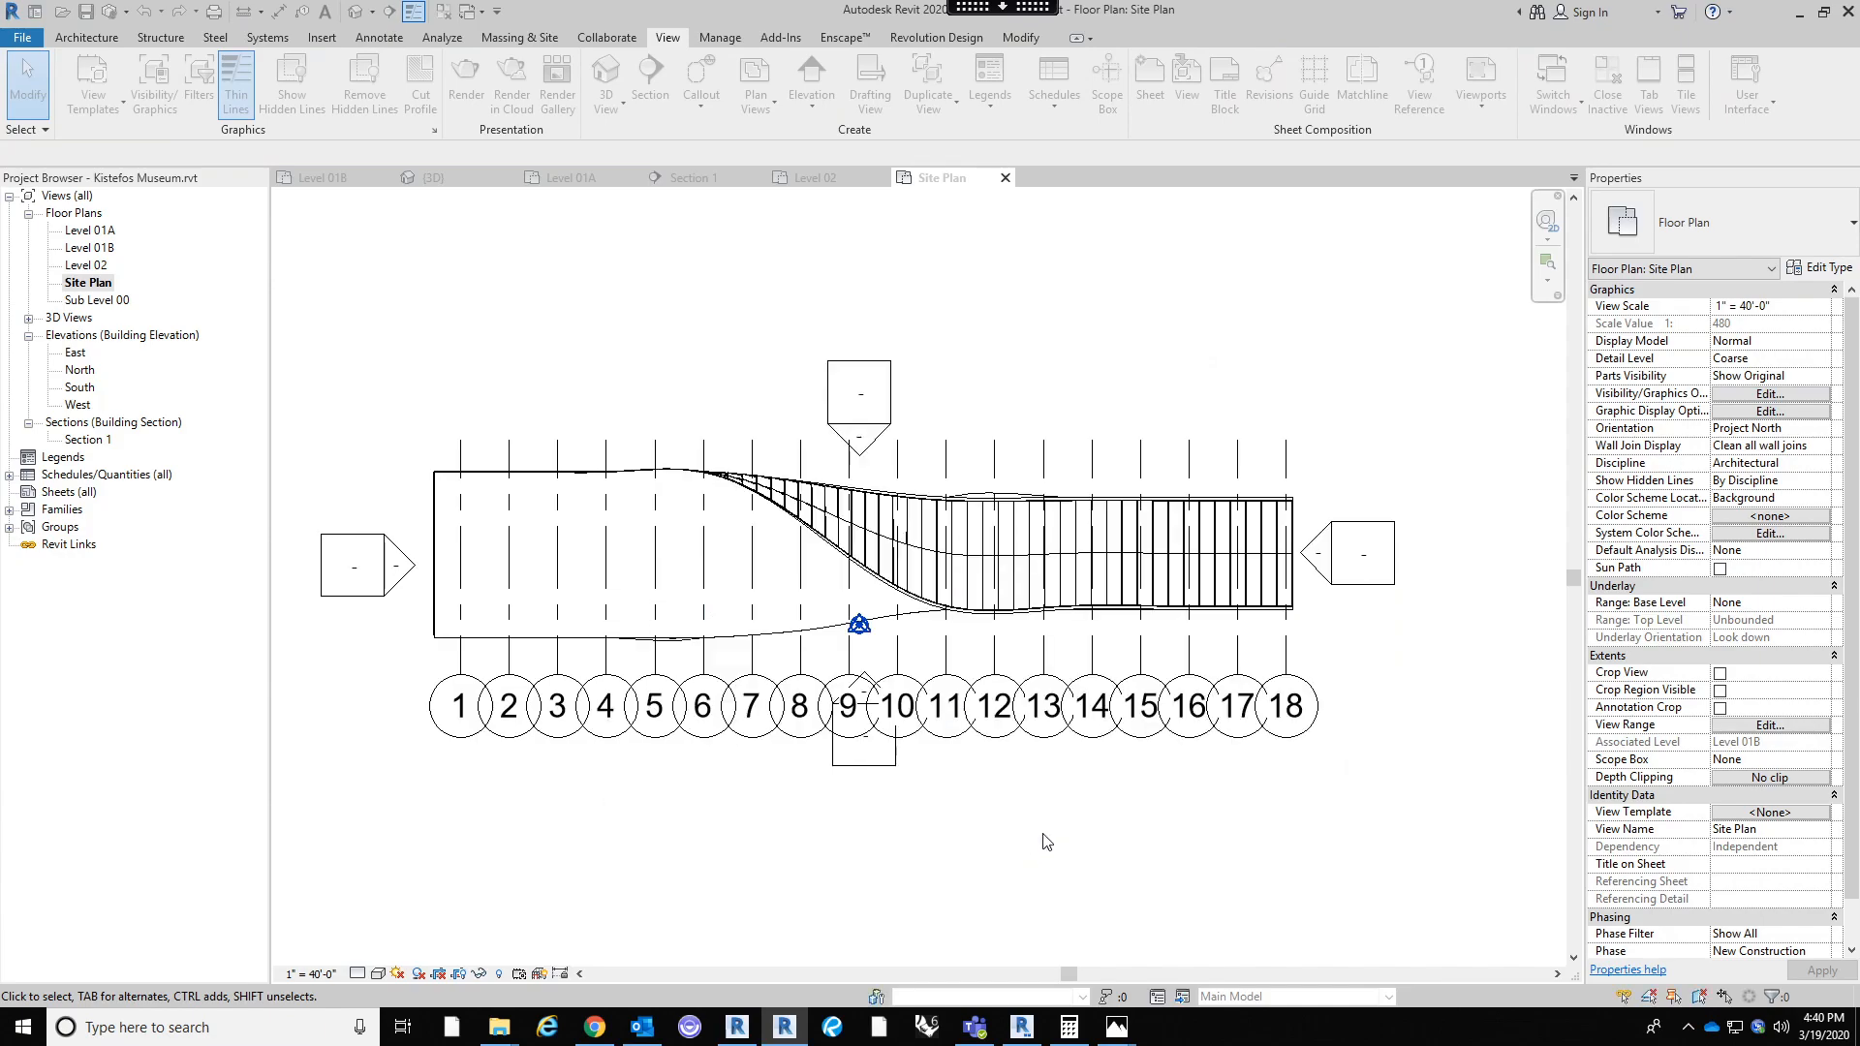
Select the project base point in the Site Plan and check its coordinates and angle to true north
{"action": "scroll", "coordinate": [933, 693], "scroll_direction": "up", "scroll_amount": 2}
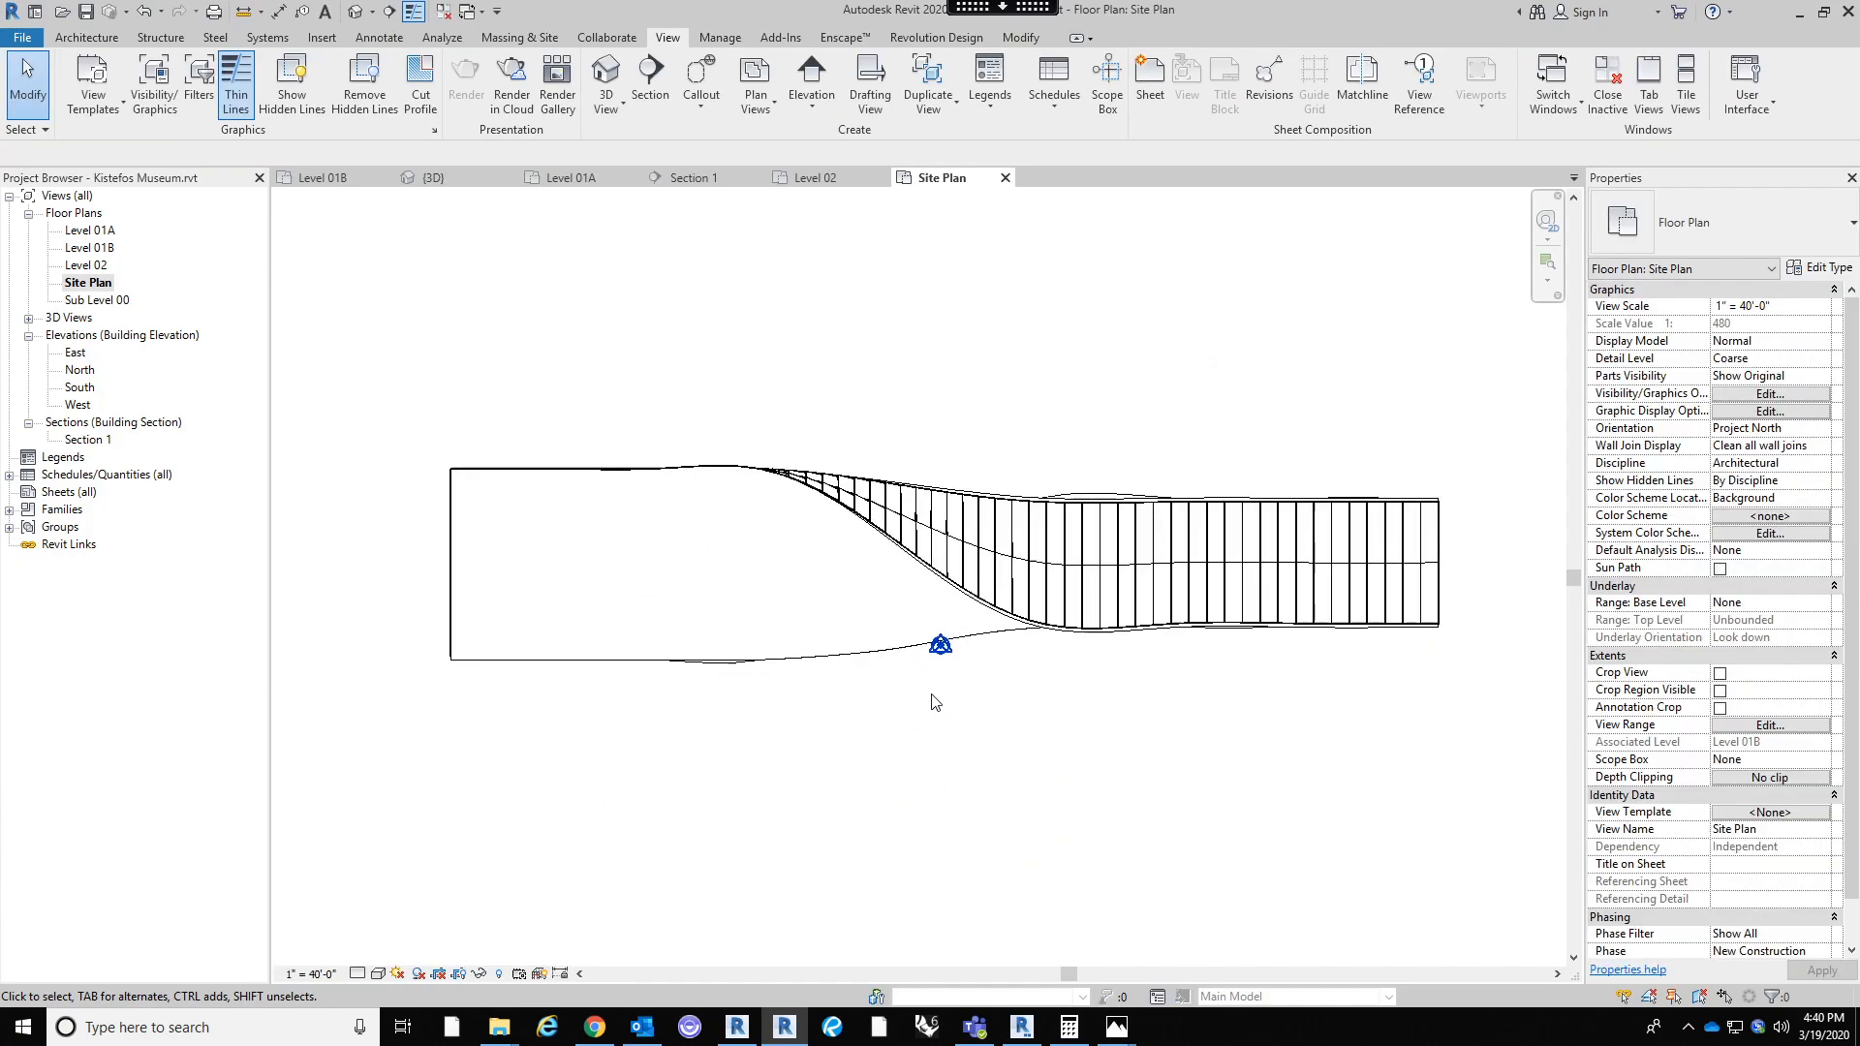
{"action": "left_click", "coordinate": [942, 646]}
{"action": "left_click", "coordinate": [963, 772]}
{"action": "scroll", "coordinate": [940, 667], "scroll_direction": "up", "scroll_amount": 2}
{"action": "left_click", "coordinate": [939, 659]}
{"action": "scroll", "coordinate": [854, 773], "scroll_direction": "down", "scroll_amount": 2}
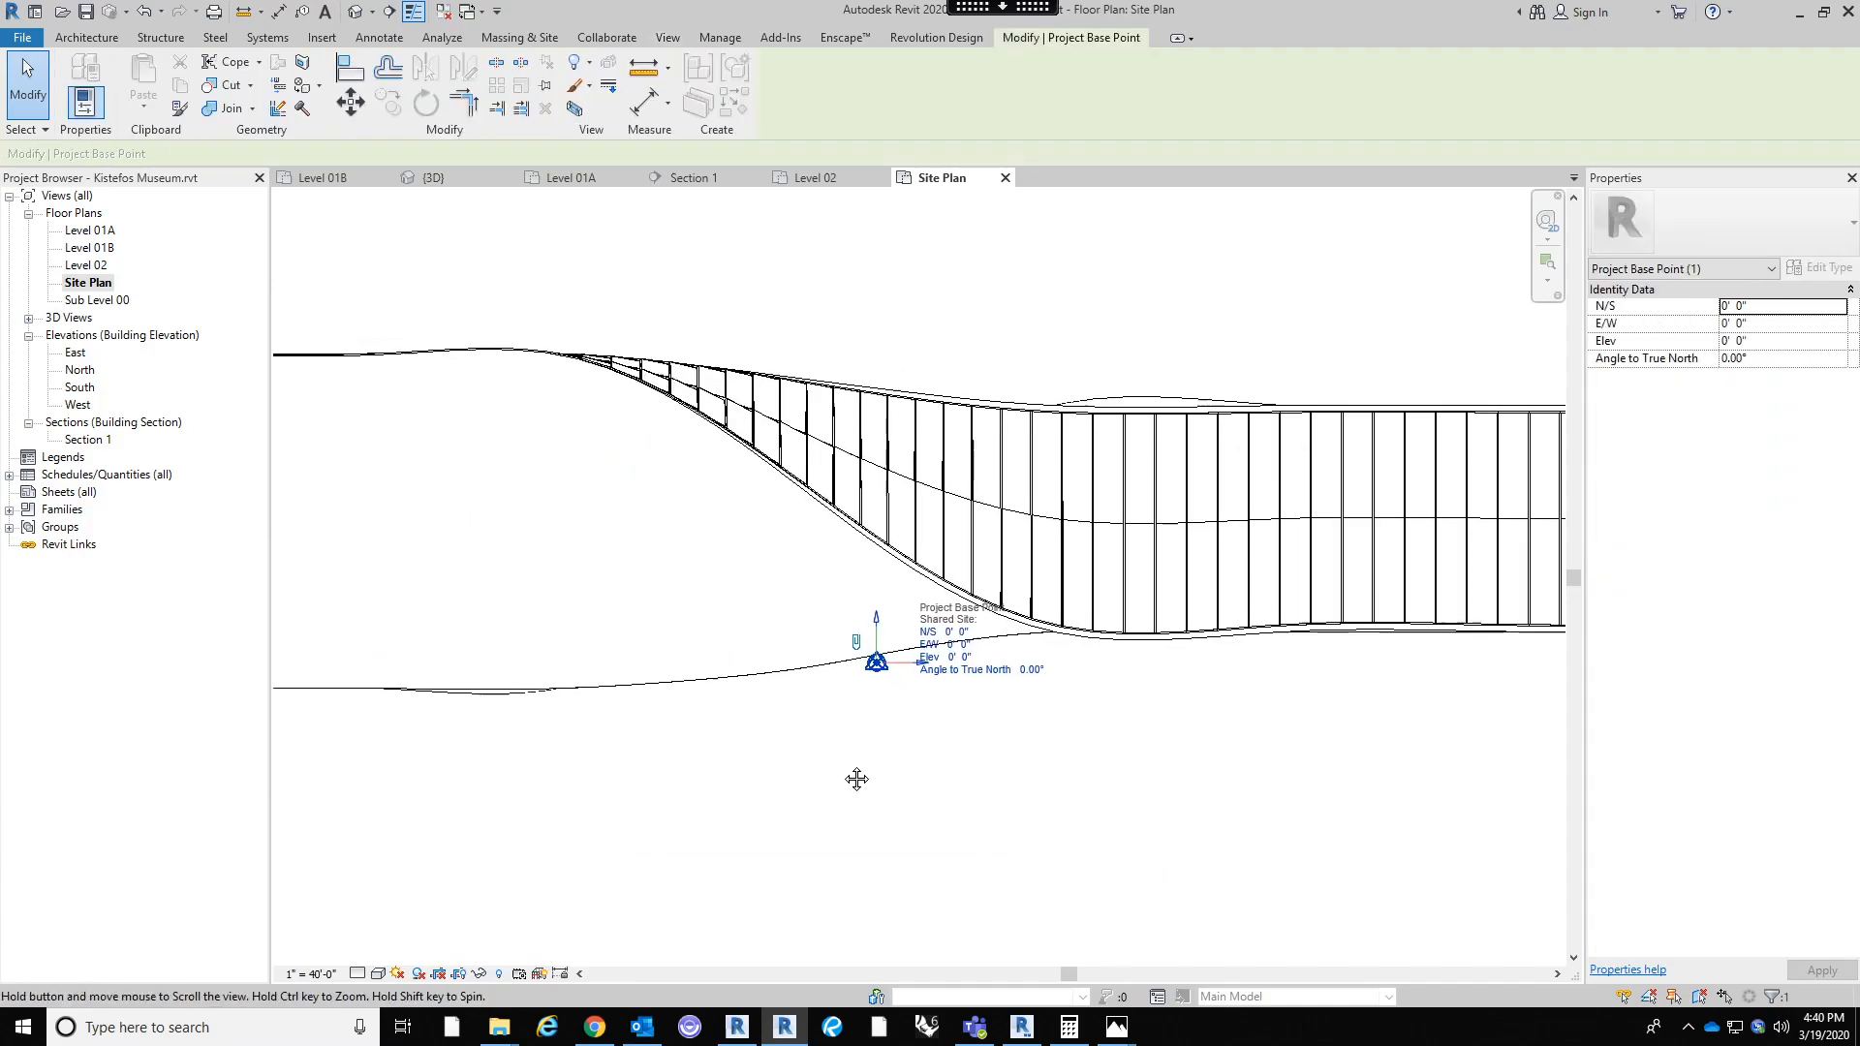
{"action": "left_click", "coordinate": [849, 759]}
{"action": "scroll", "coordinate": [895, 744], "scroll_direction": "down", "scroll_amount": 2}
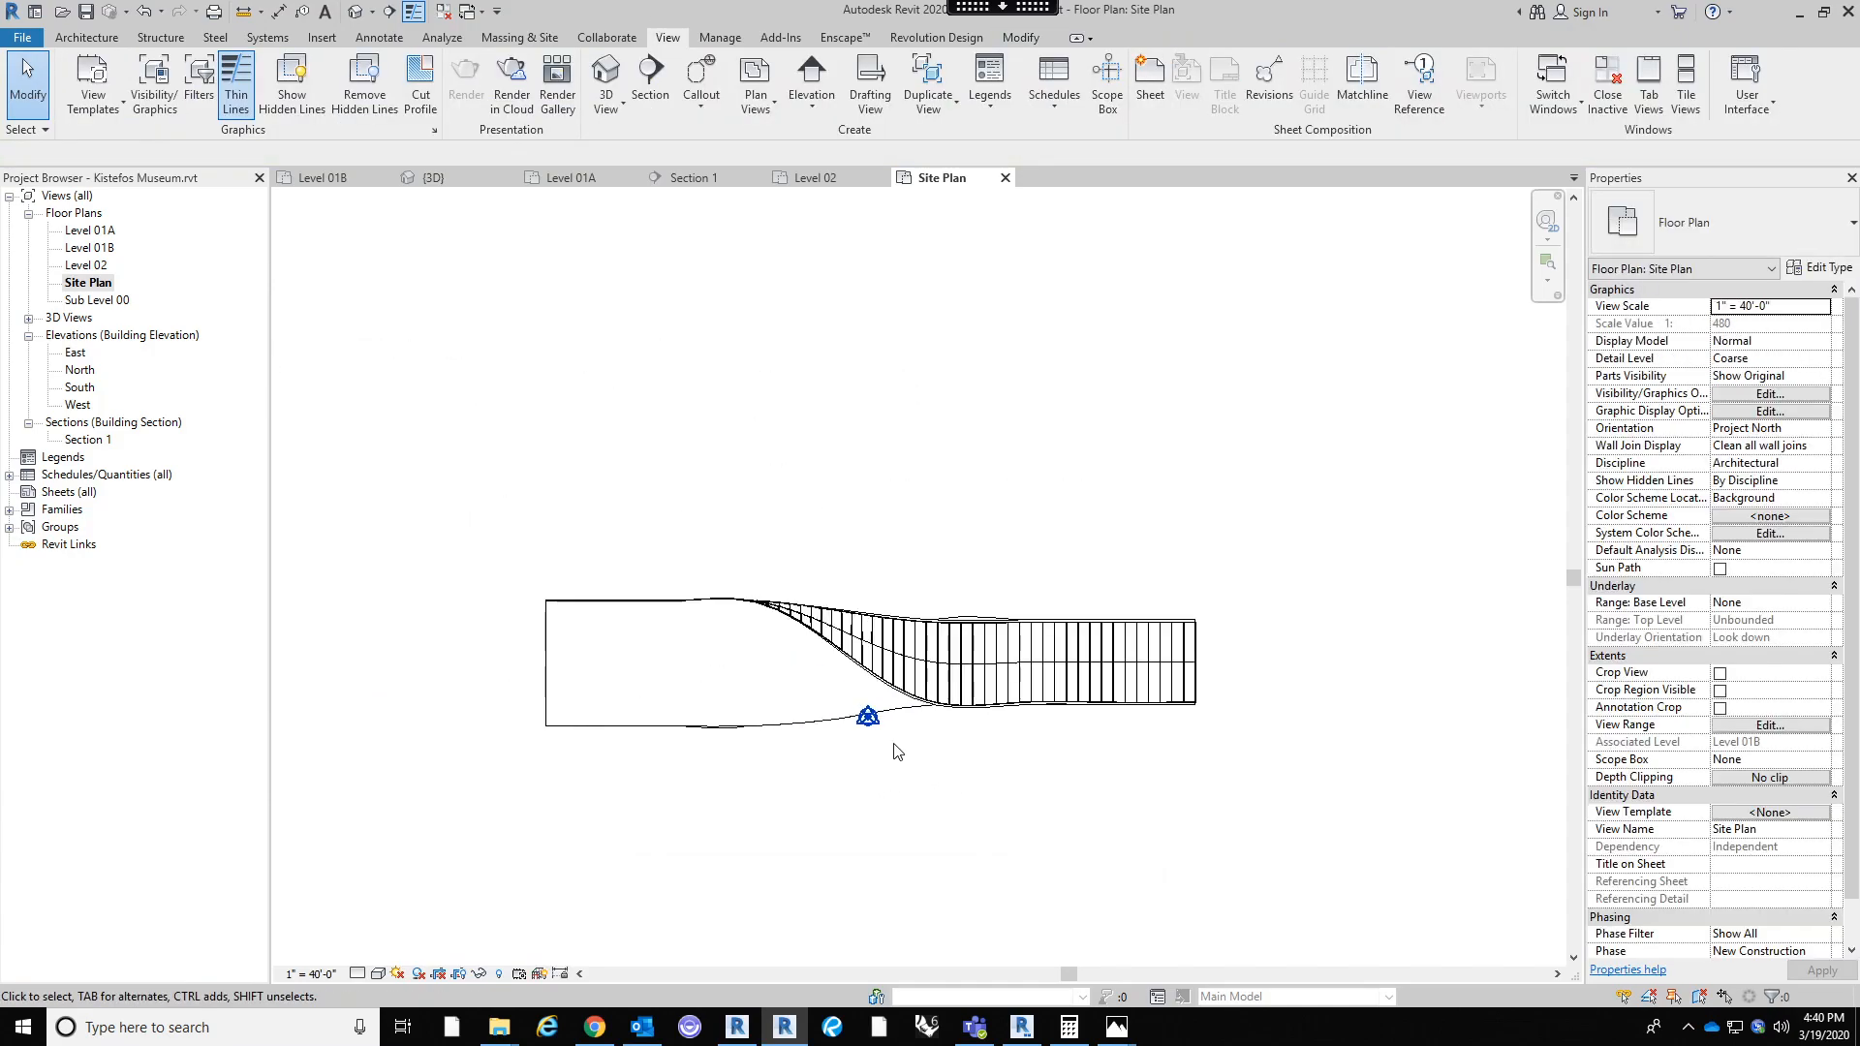
Reveal the hidden elements in the Level 01A plan and copy the K Ground Floor.jpg raster image
{"action": "double_click", "coordinate": [107, 232]}
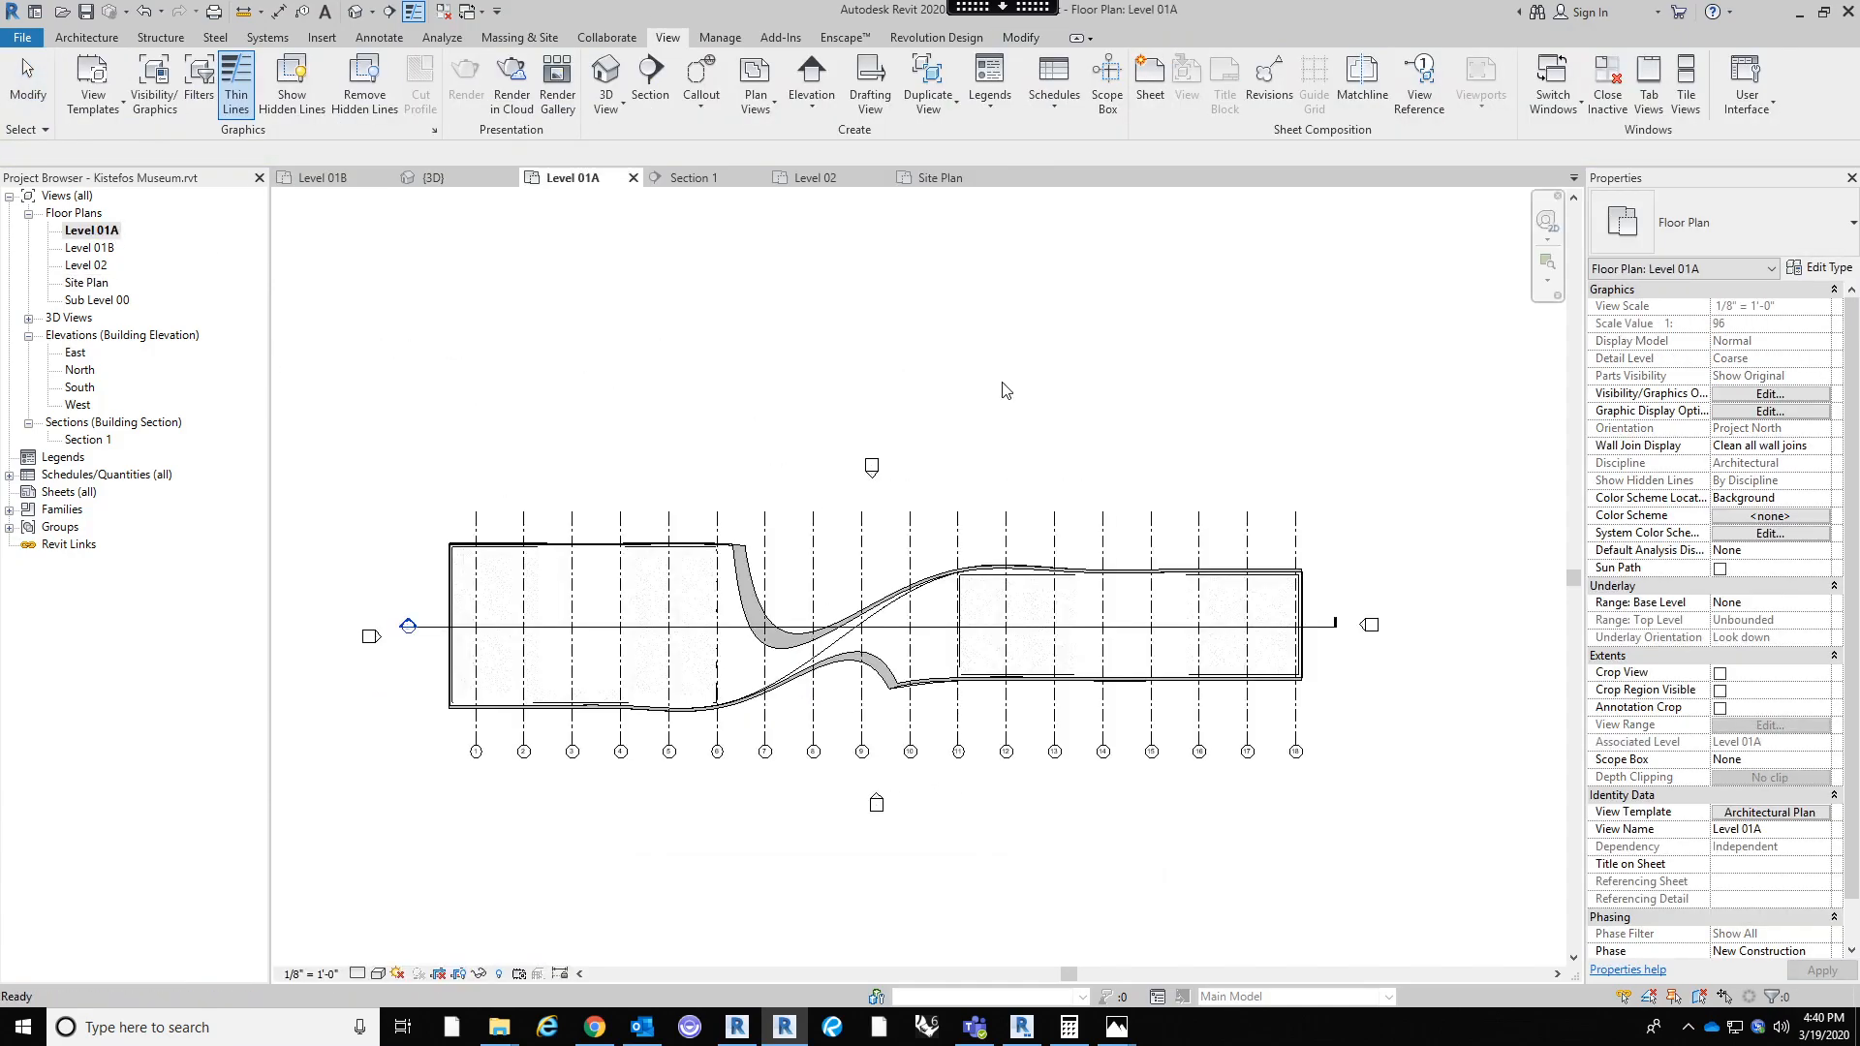
{"action": "left_click", "coordinate": [498, 974]}
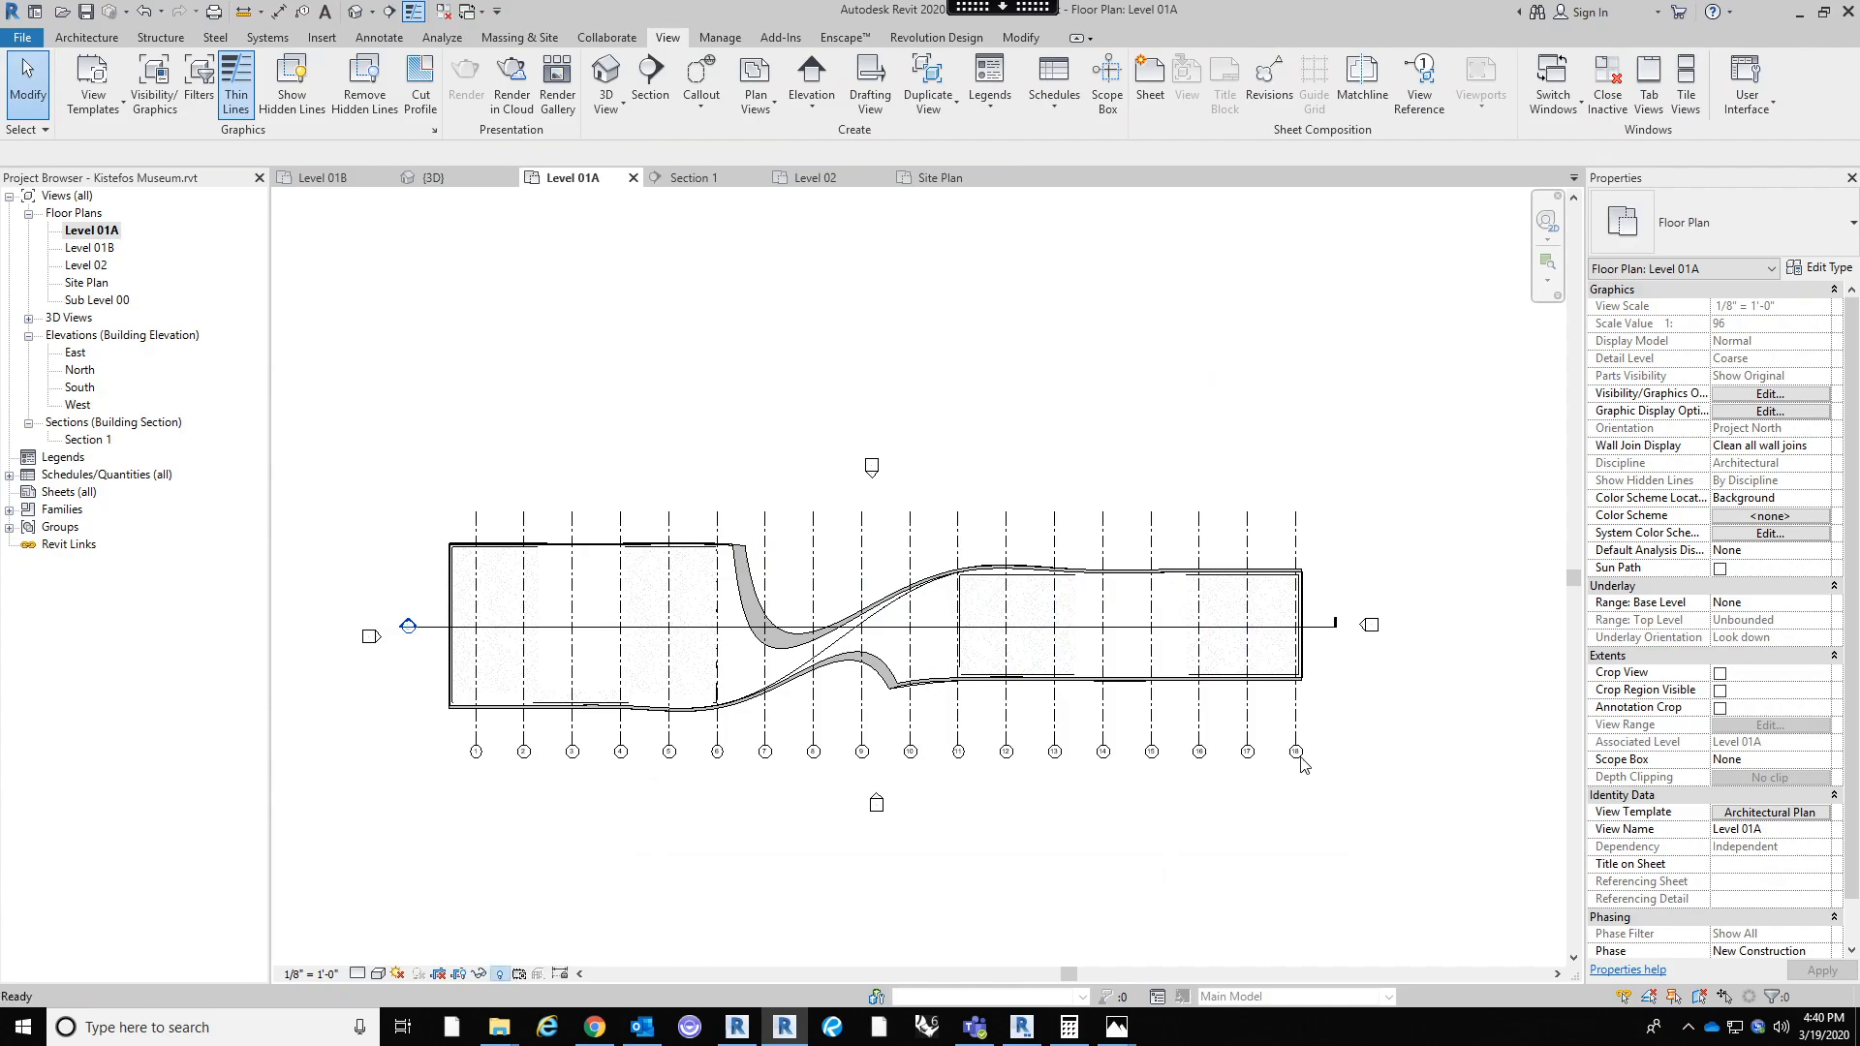
{"action": "left_click", "coordinate": [1067, 828]}
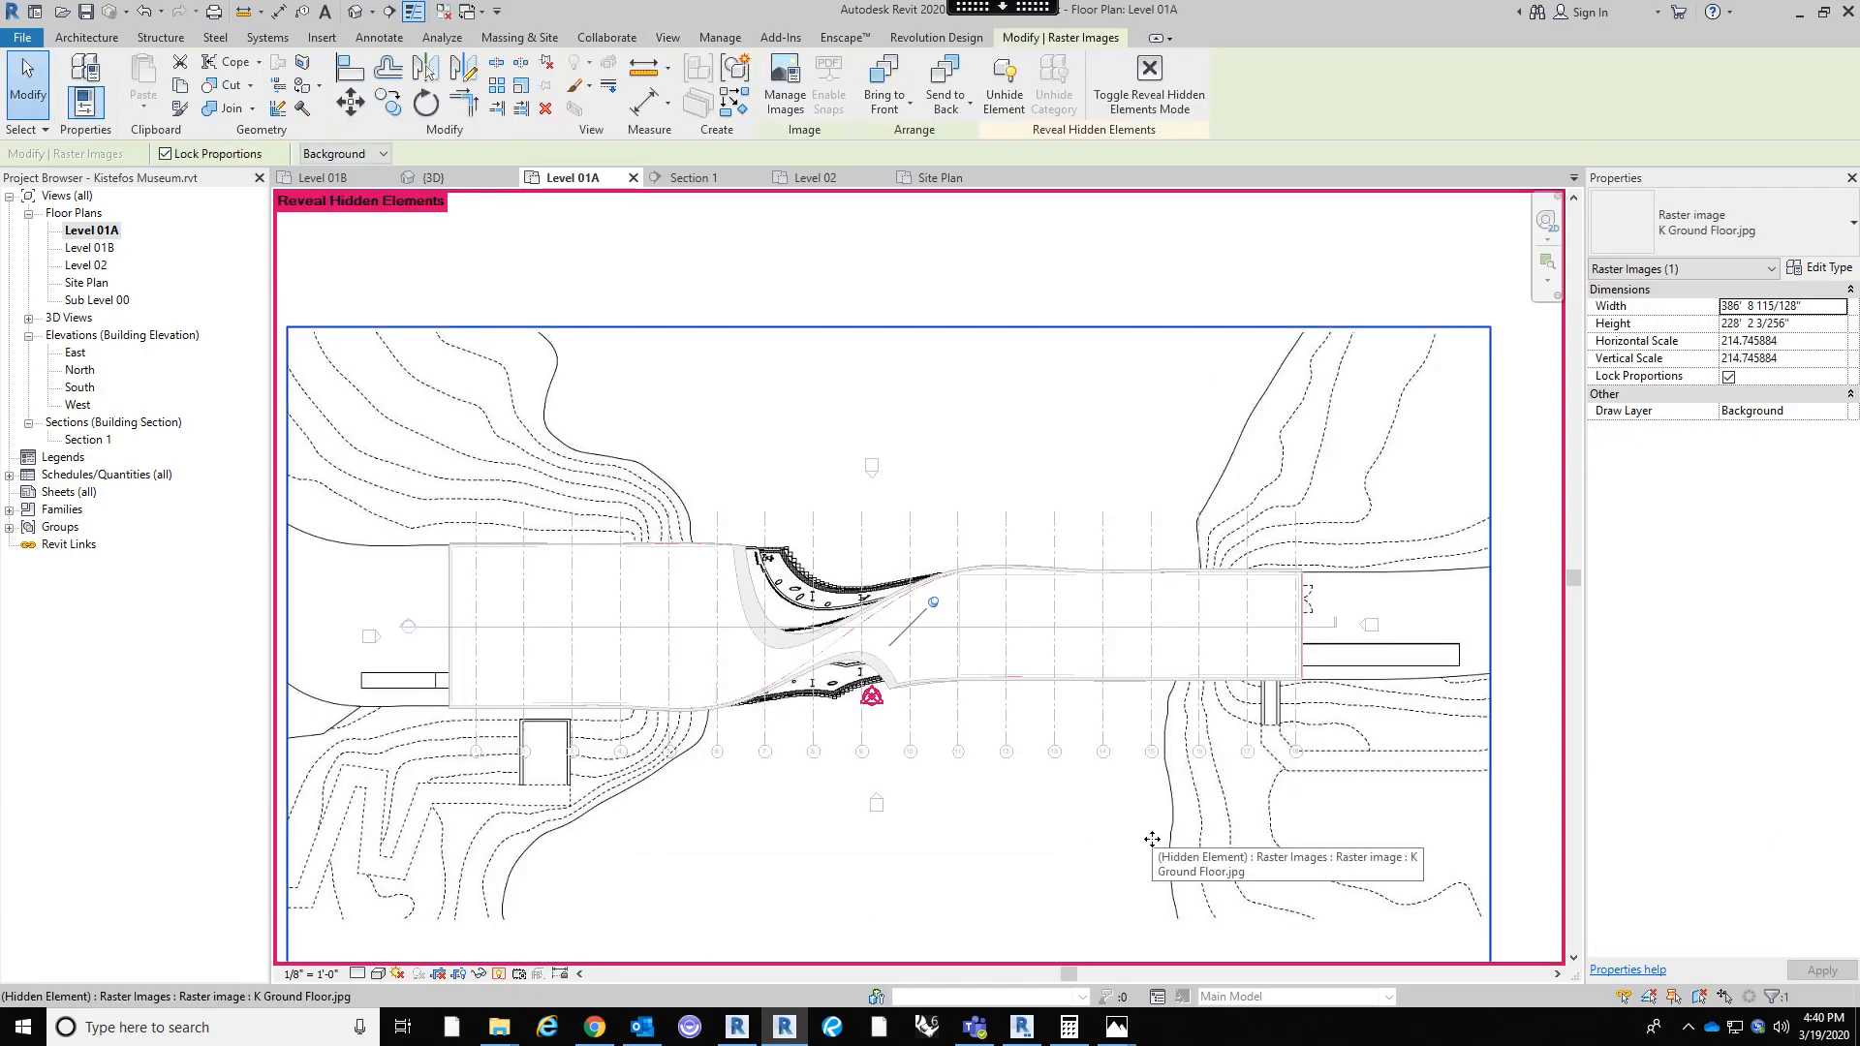
Paste the copied K Ground Floor.jpg image into the Site Plan view, lined up with the building
{"action": "double_click", "coordinate": [93, 289]}
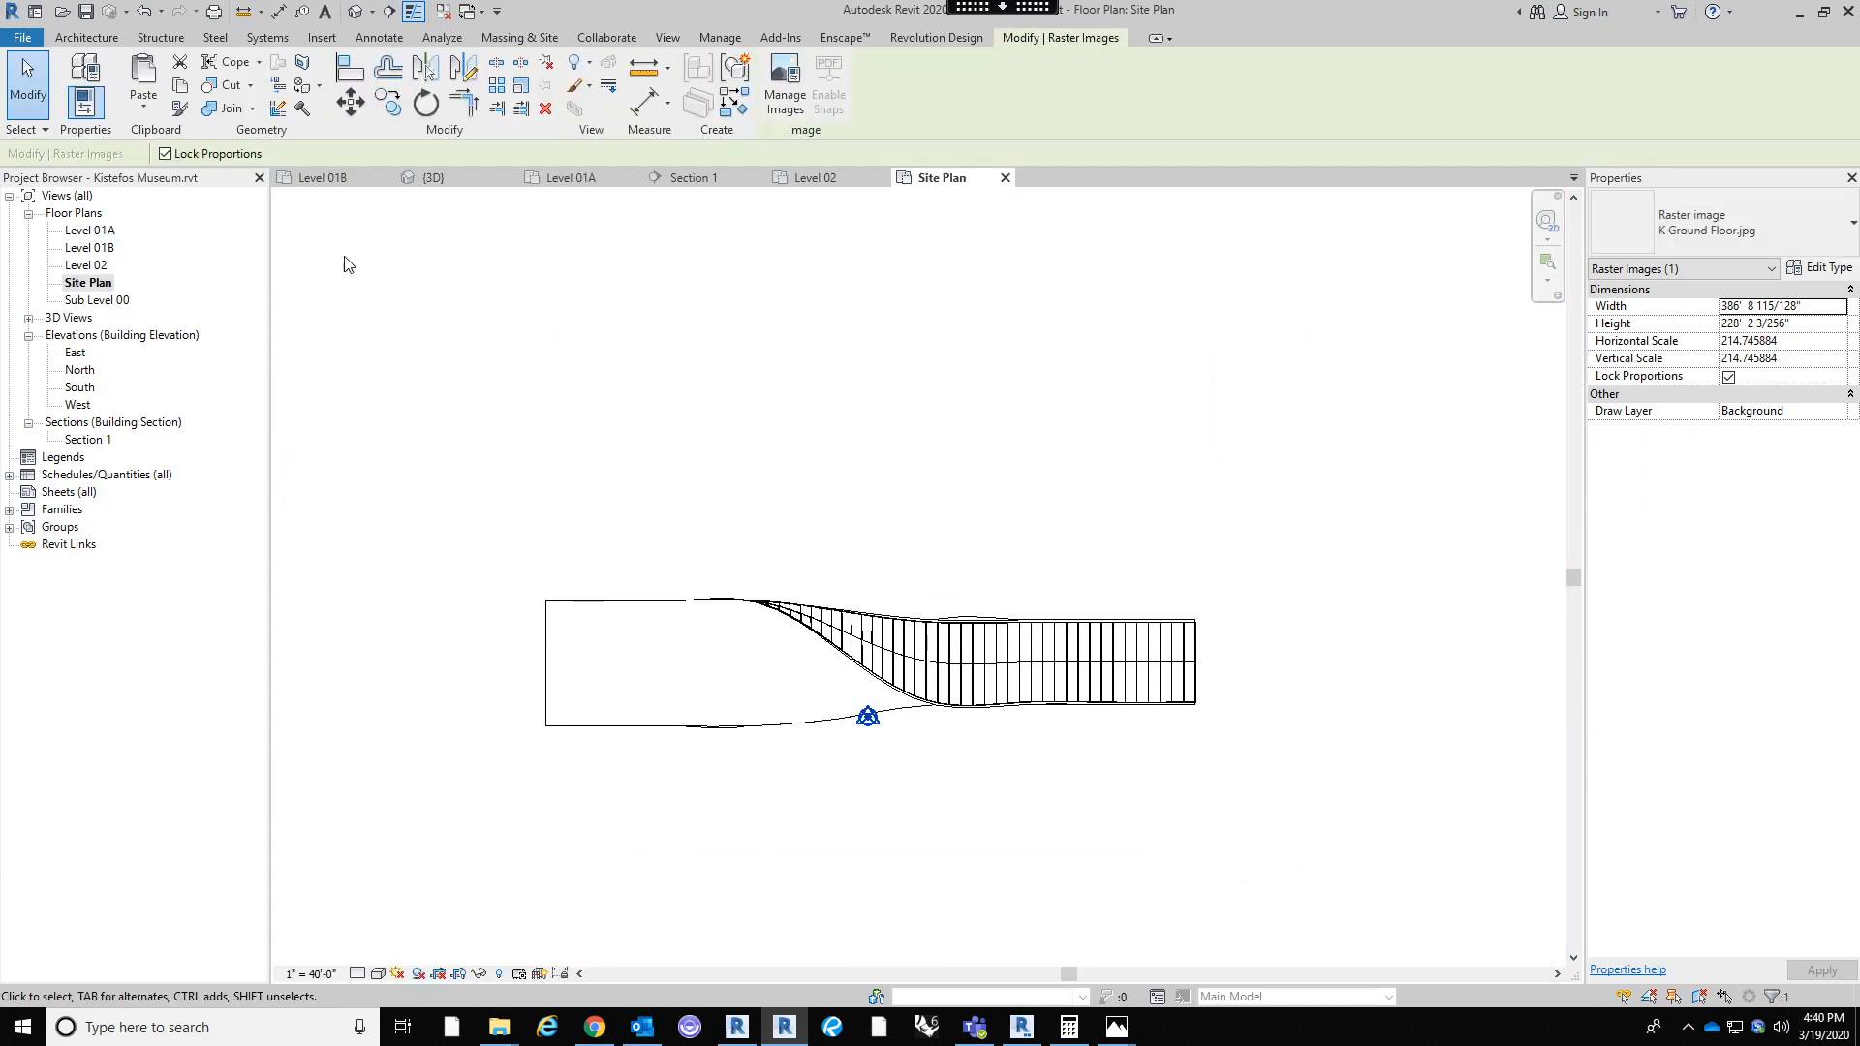
{"action": "left_click", "coordinate": [29, 129]}
{"action": "left_click", "coordinate": [209, 250]}
{"action": "middle_click_drag", "start_coordinate": [783, 513], "coordinate": [868, 378]}
{"action": "key", "text": "Escape"}
{"action": "scroll", "coordinate": [583, 831], "scroll_direction": "up", "scroll_amount": 1}
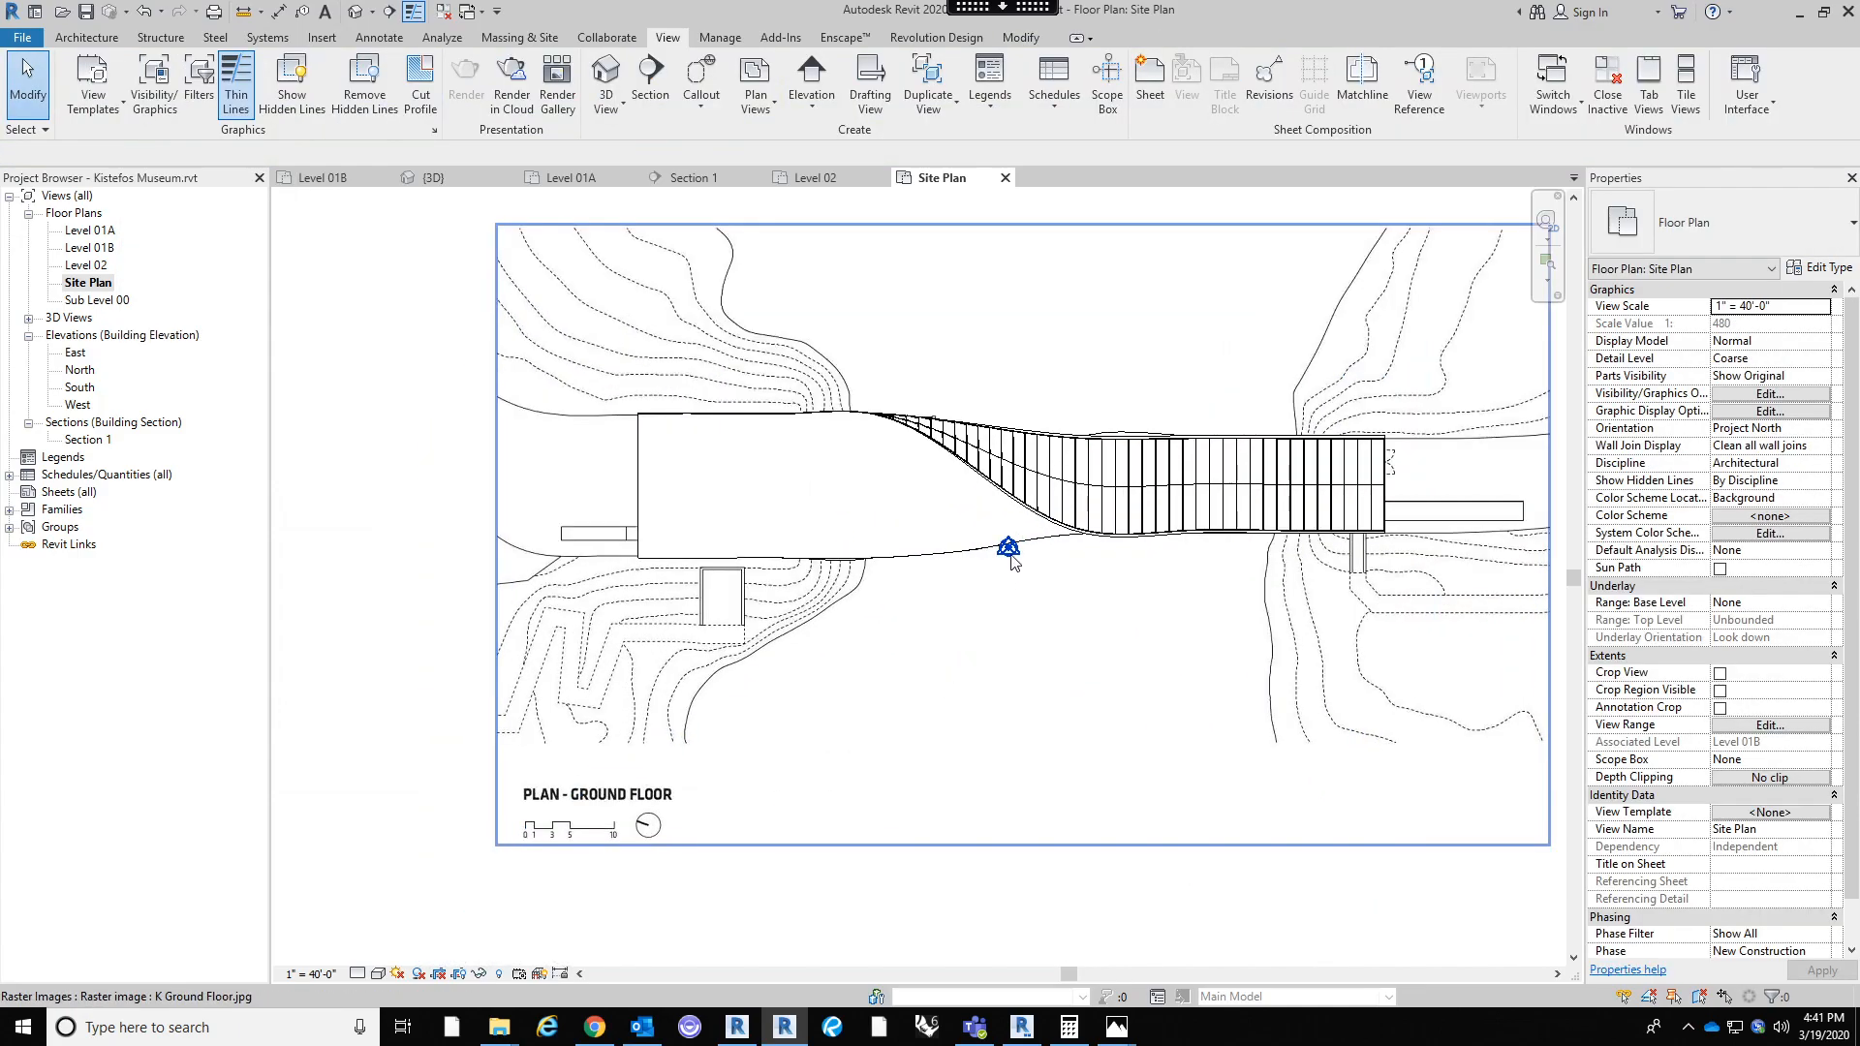
Select the project base point to check it against the ground floor image, and locate the image's north arrow
{"action": "scroll", "coordinate": [1014, 556], "scroll_direction": "up", "scroll_amount": 1}
{"action": "scroll", "coordinate": [850, 708], "scroll_direction": "down", "scroll_amount": 1}
{"action": "middle_click_drag", "start_coordinate": [852, 708], "coordinate": [736, 742]}
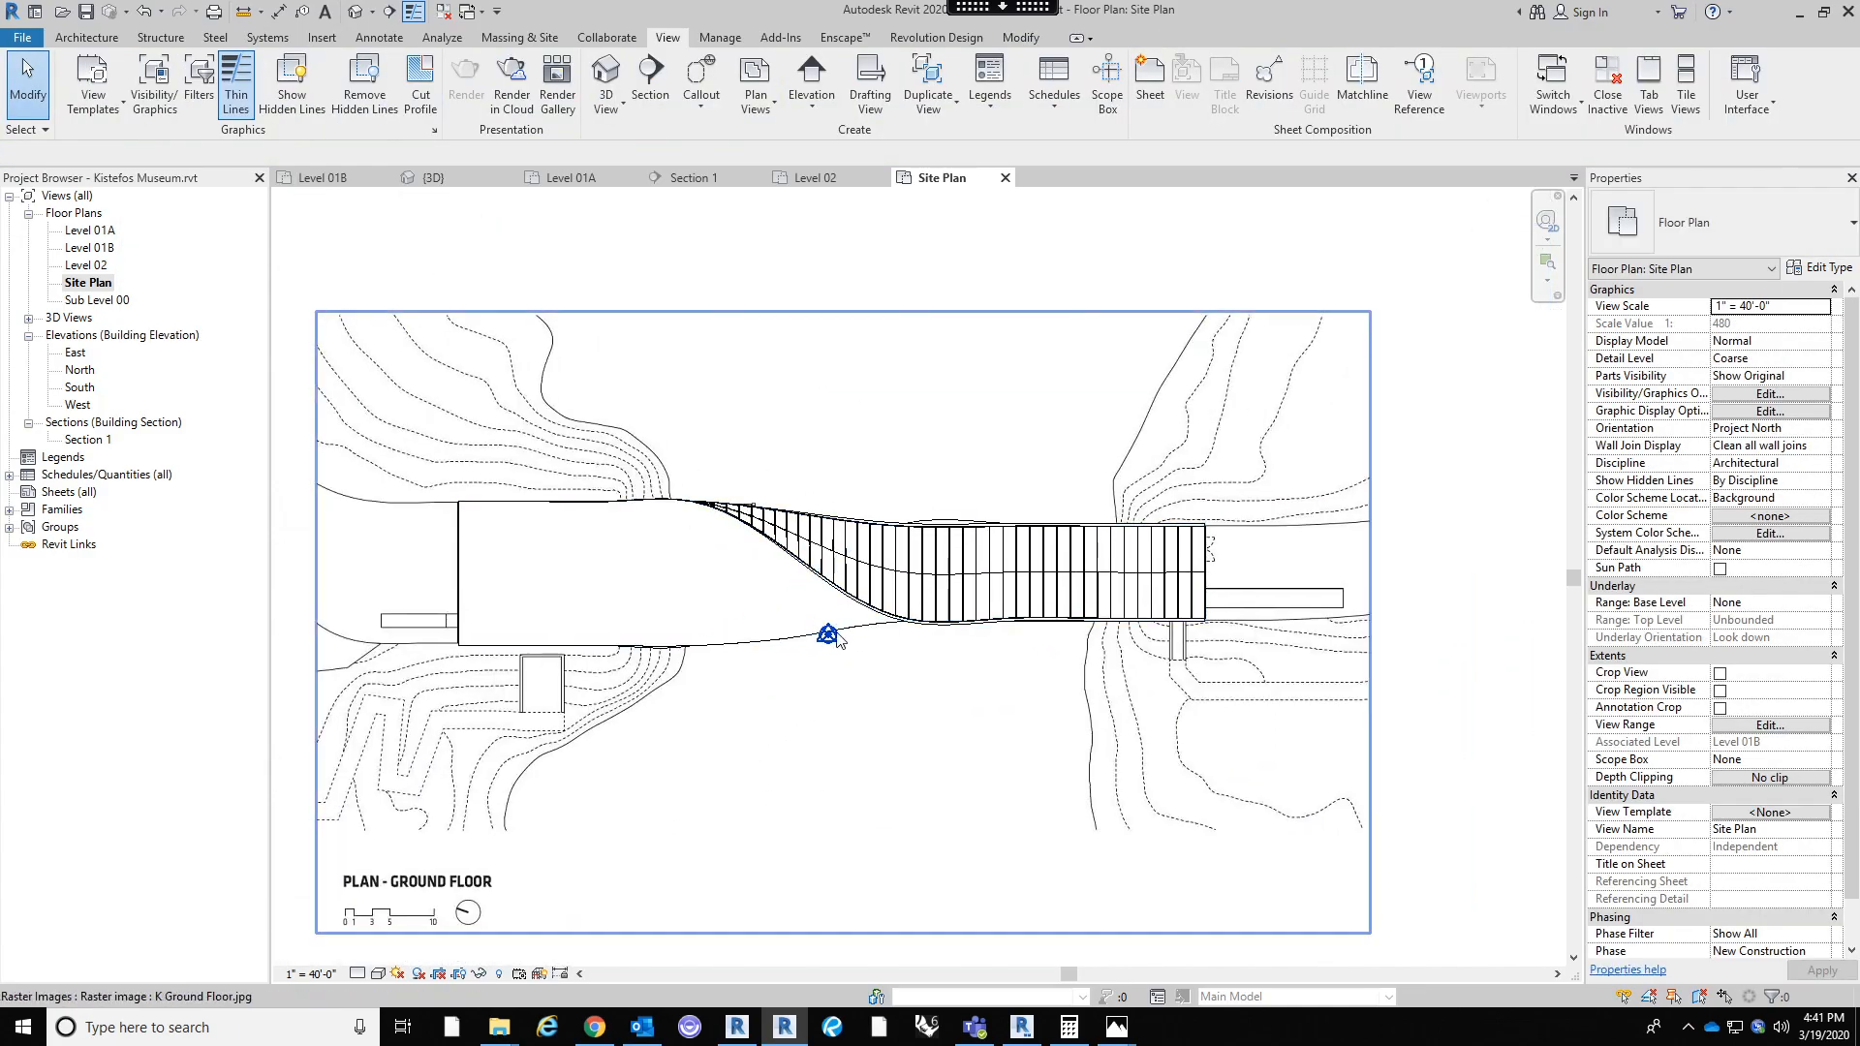
{"action": "left_click", "coordinate": [828, 637]}
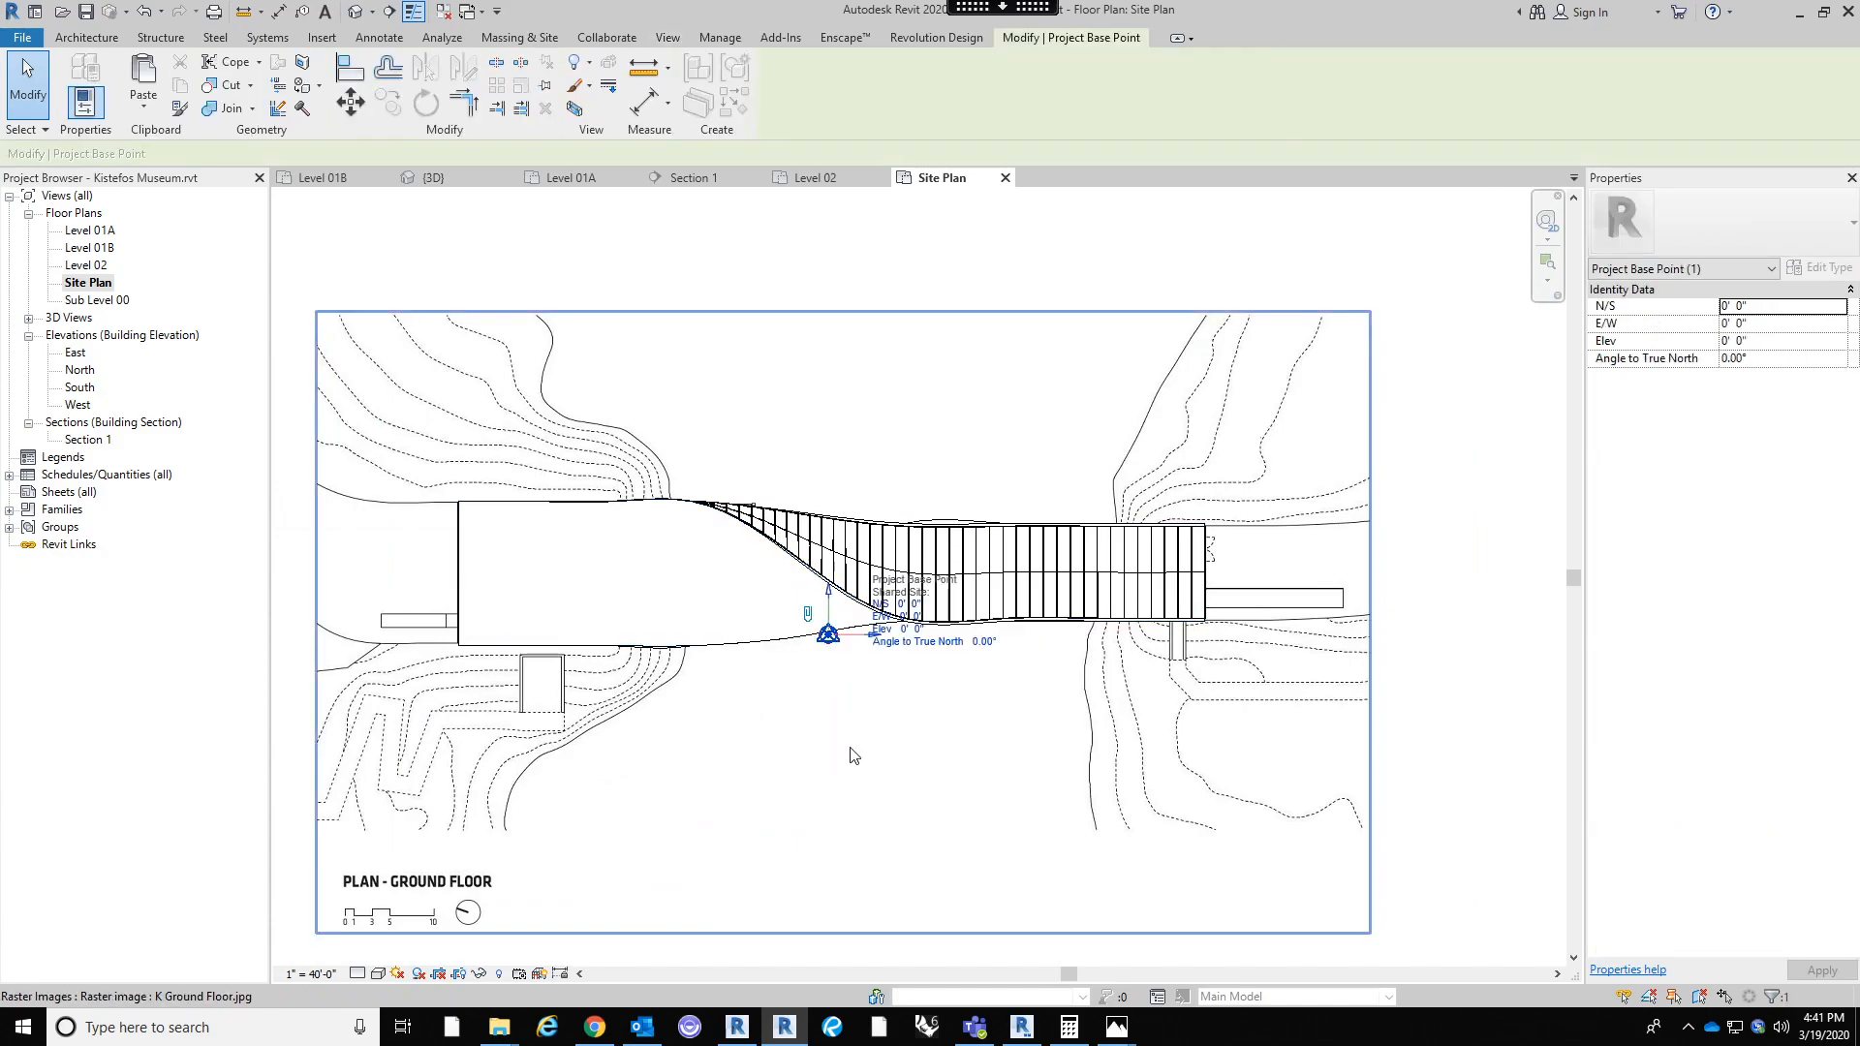
{"action": "scroll", "coordinate": [465, 919], "scroll_direction": "up", "scroll_amount": 2}
{"action": "scroll", "coordinate": [465, 924], "scroll_direction": "up", "scroll_amount": 1}
{"action": "middle_click_drag", "start_coordinate": [465, 923], "coordinate": [591, 743]}
{"action": "key", "text": "Escape"}
Draw detail lines from the north arrow's centre, one vertical and one about 4'-6" long following the arrow's needle
{"action": "scroll", "coordinate": [528, 757], "scroll_direction": "up", "scroll_amount": 2}
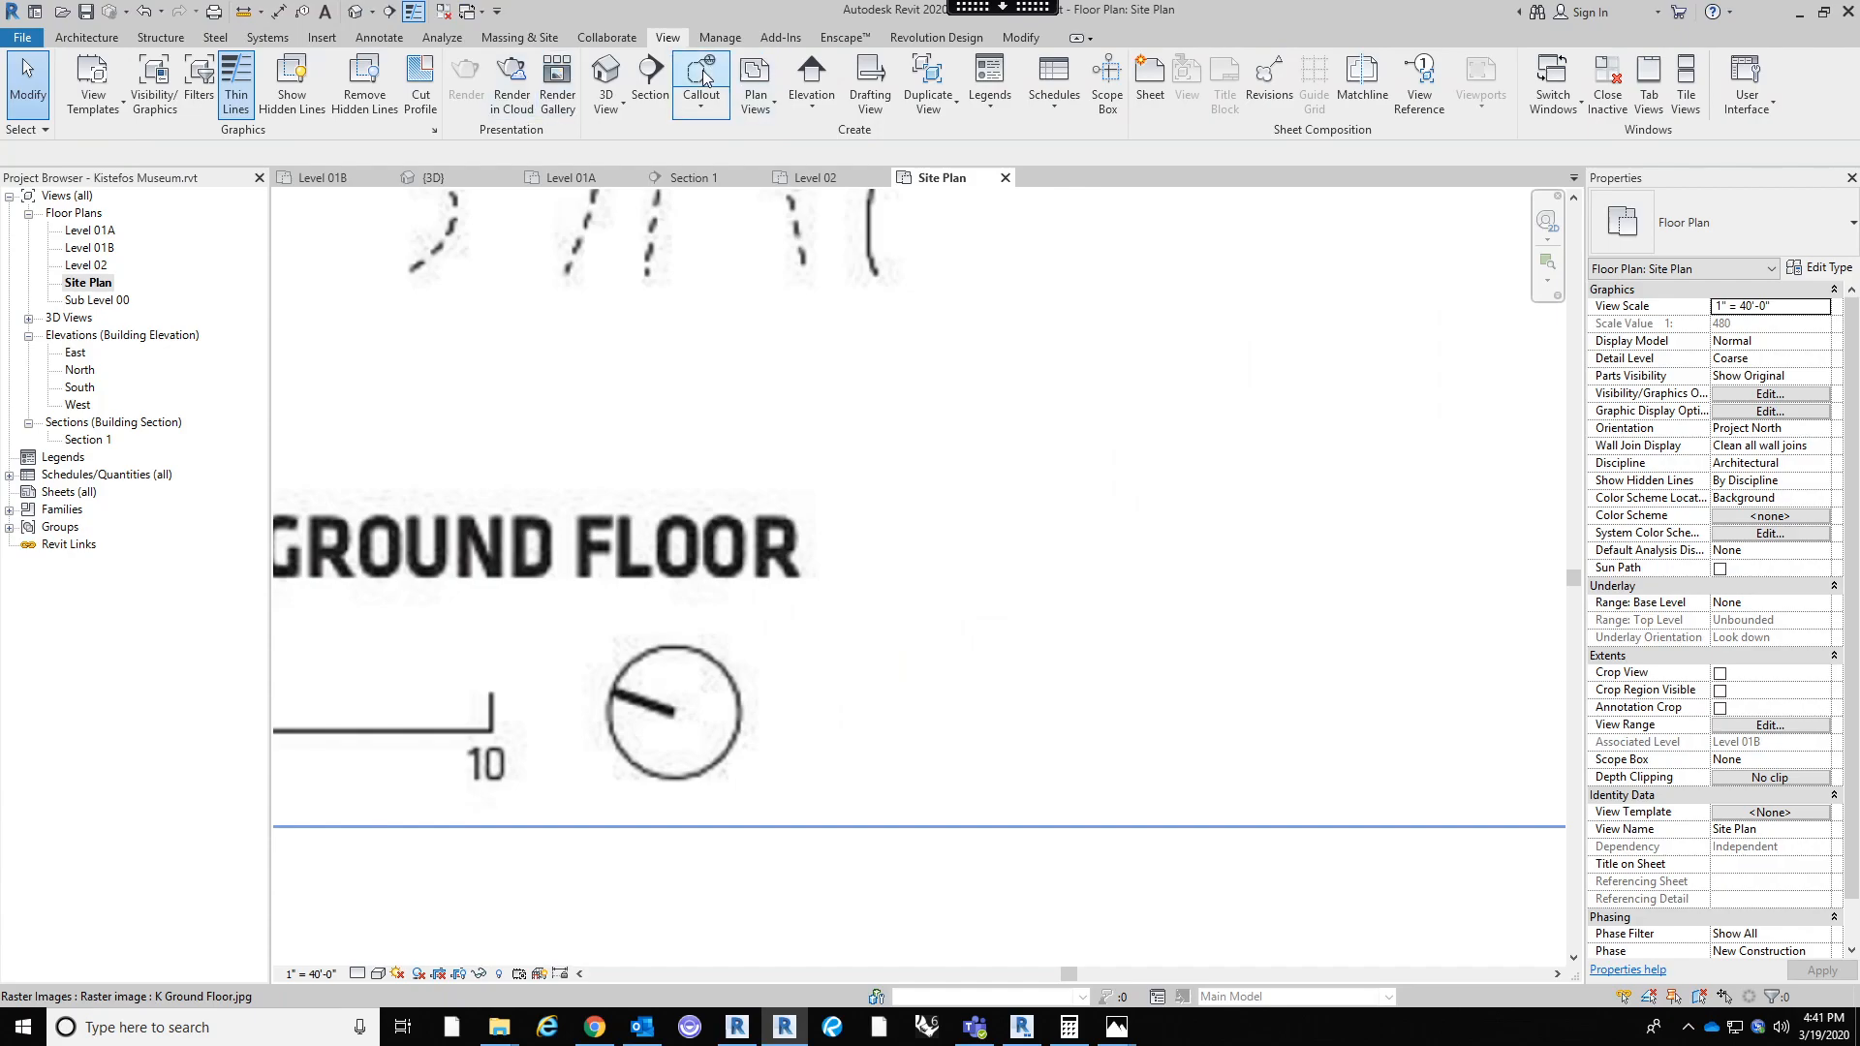
{"action": "left_click", "coordinate": [379, 36]}
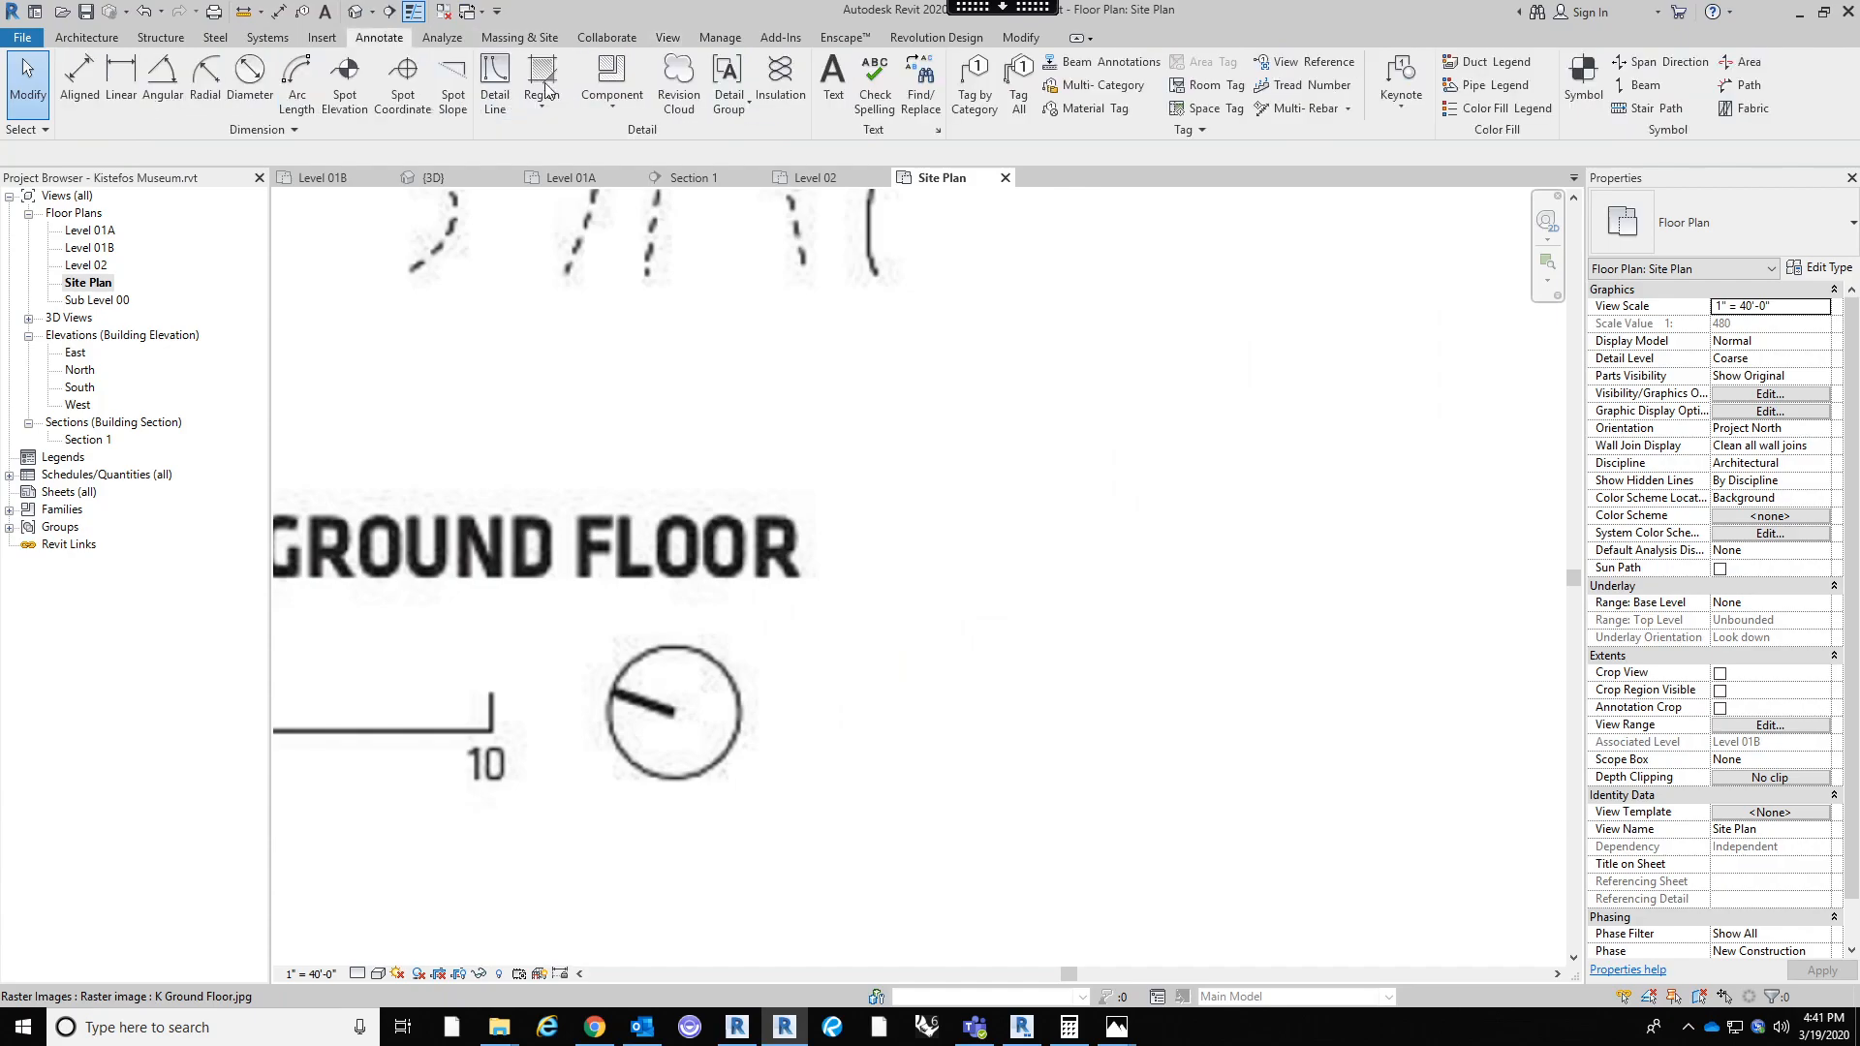
{"action": "left_click", "coordinate": [495, 82]}
{"action": "left_click", "coordinate": [673, 712]}
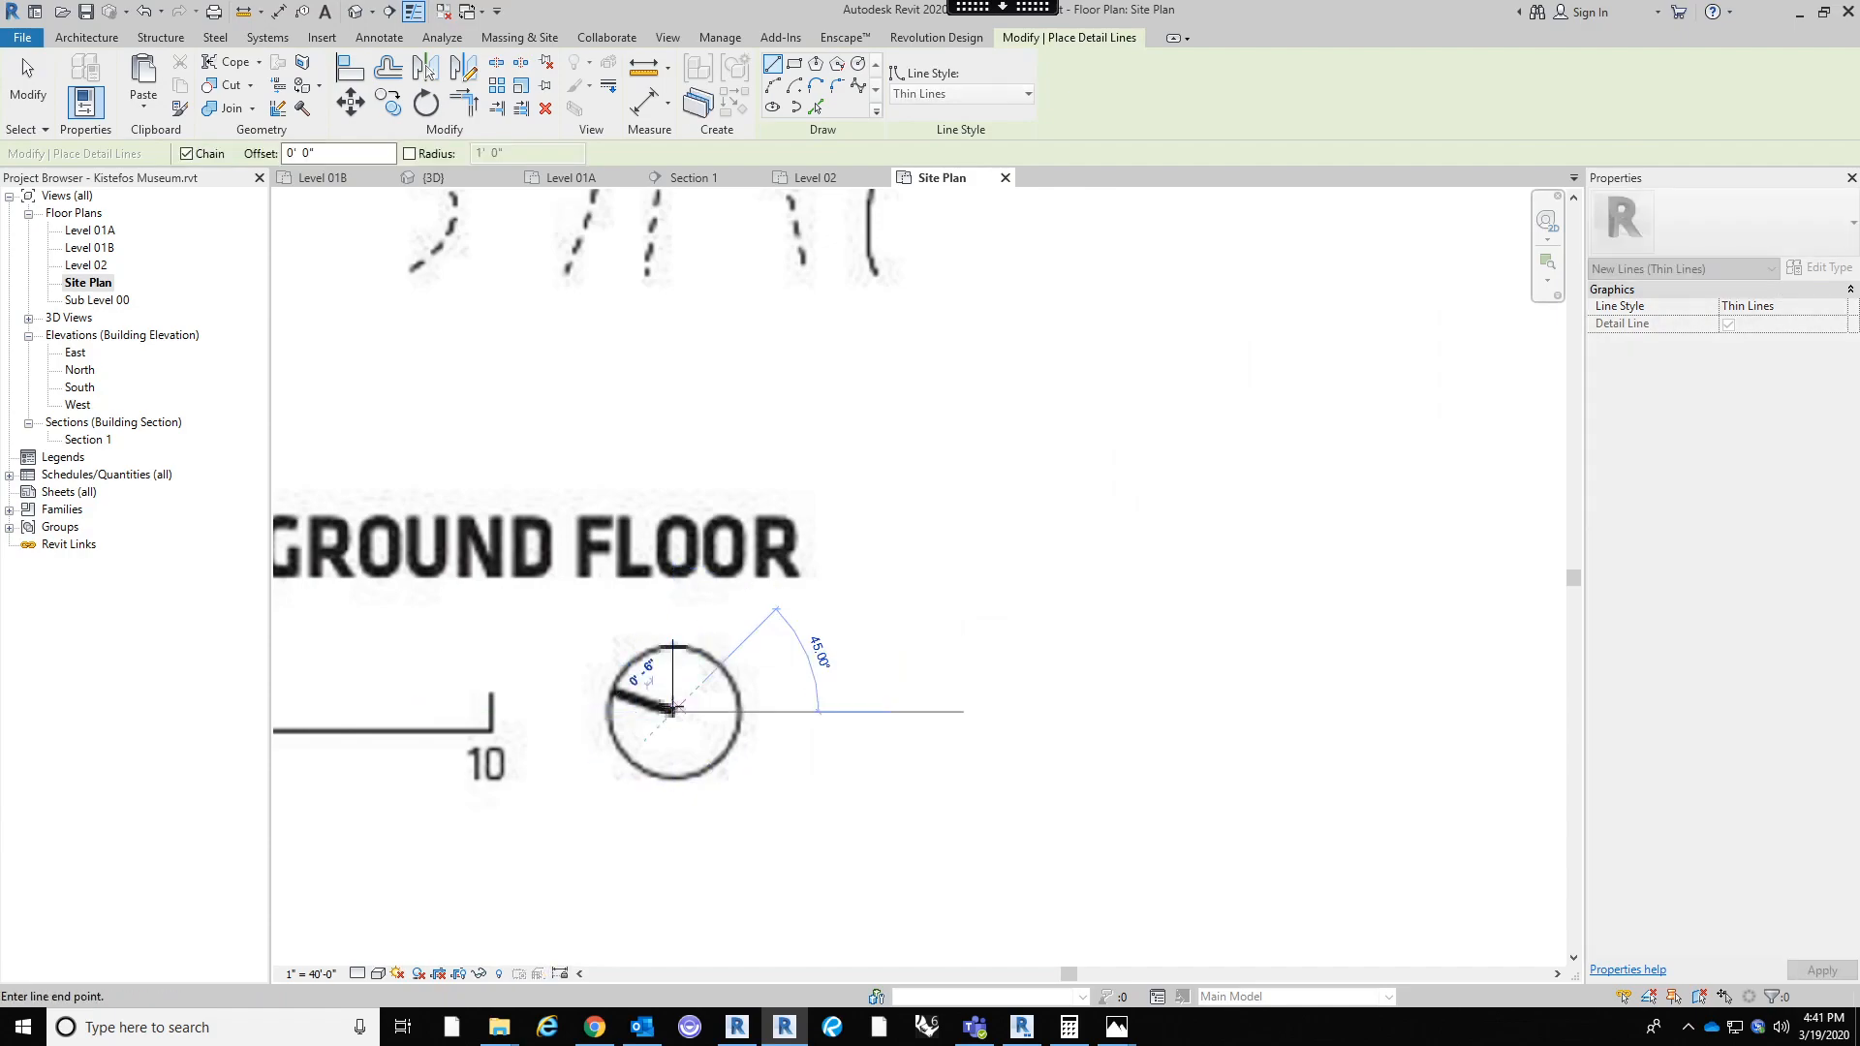
{"action": "scroll", "coordinate": [625, 683], "scroll_direction": "up", "scroll_amount": 5}
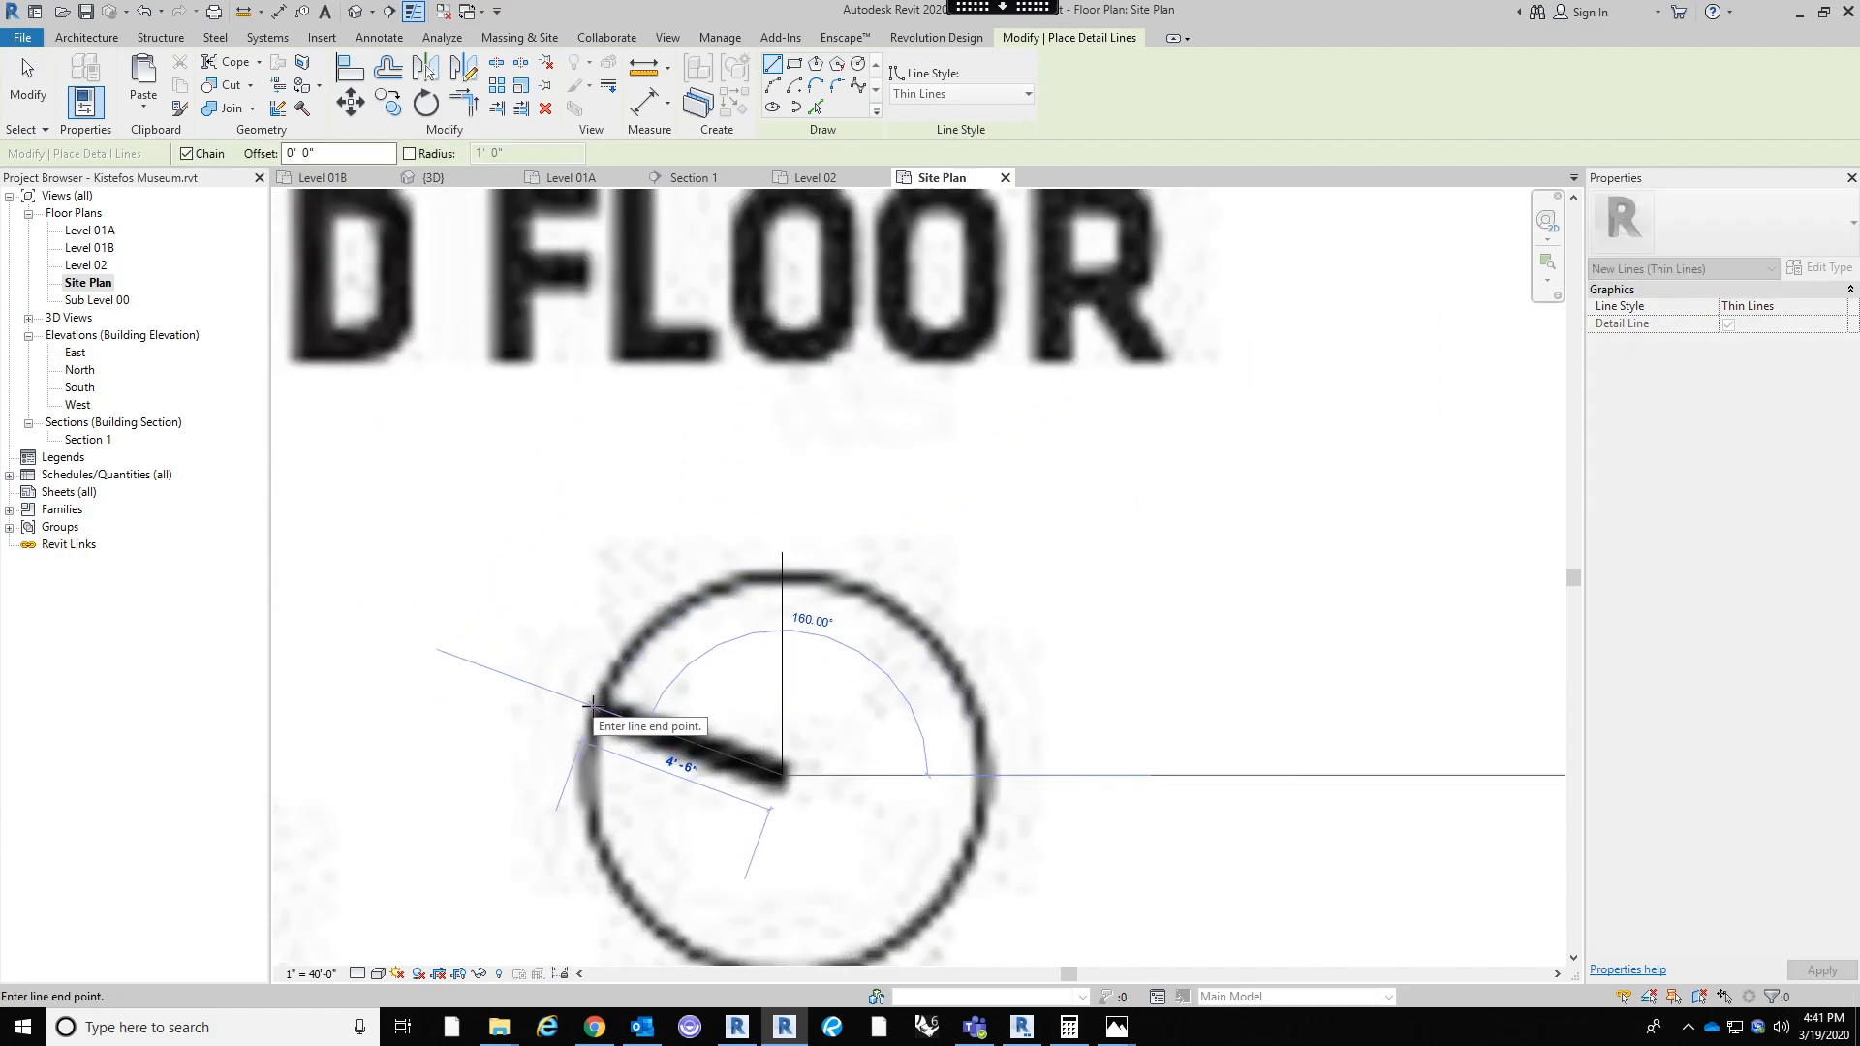
{"action": "left_click", "coordinate": [590, 704]}
{"action": "key", "text": "Escape"}
{"action": "key", "text": "Escape"}
{"action": "scroll", "coordinate": [755, 687], "scroll_direction": "down", "scroll_amount": 2}
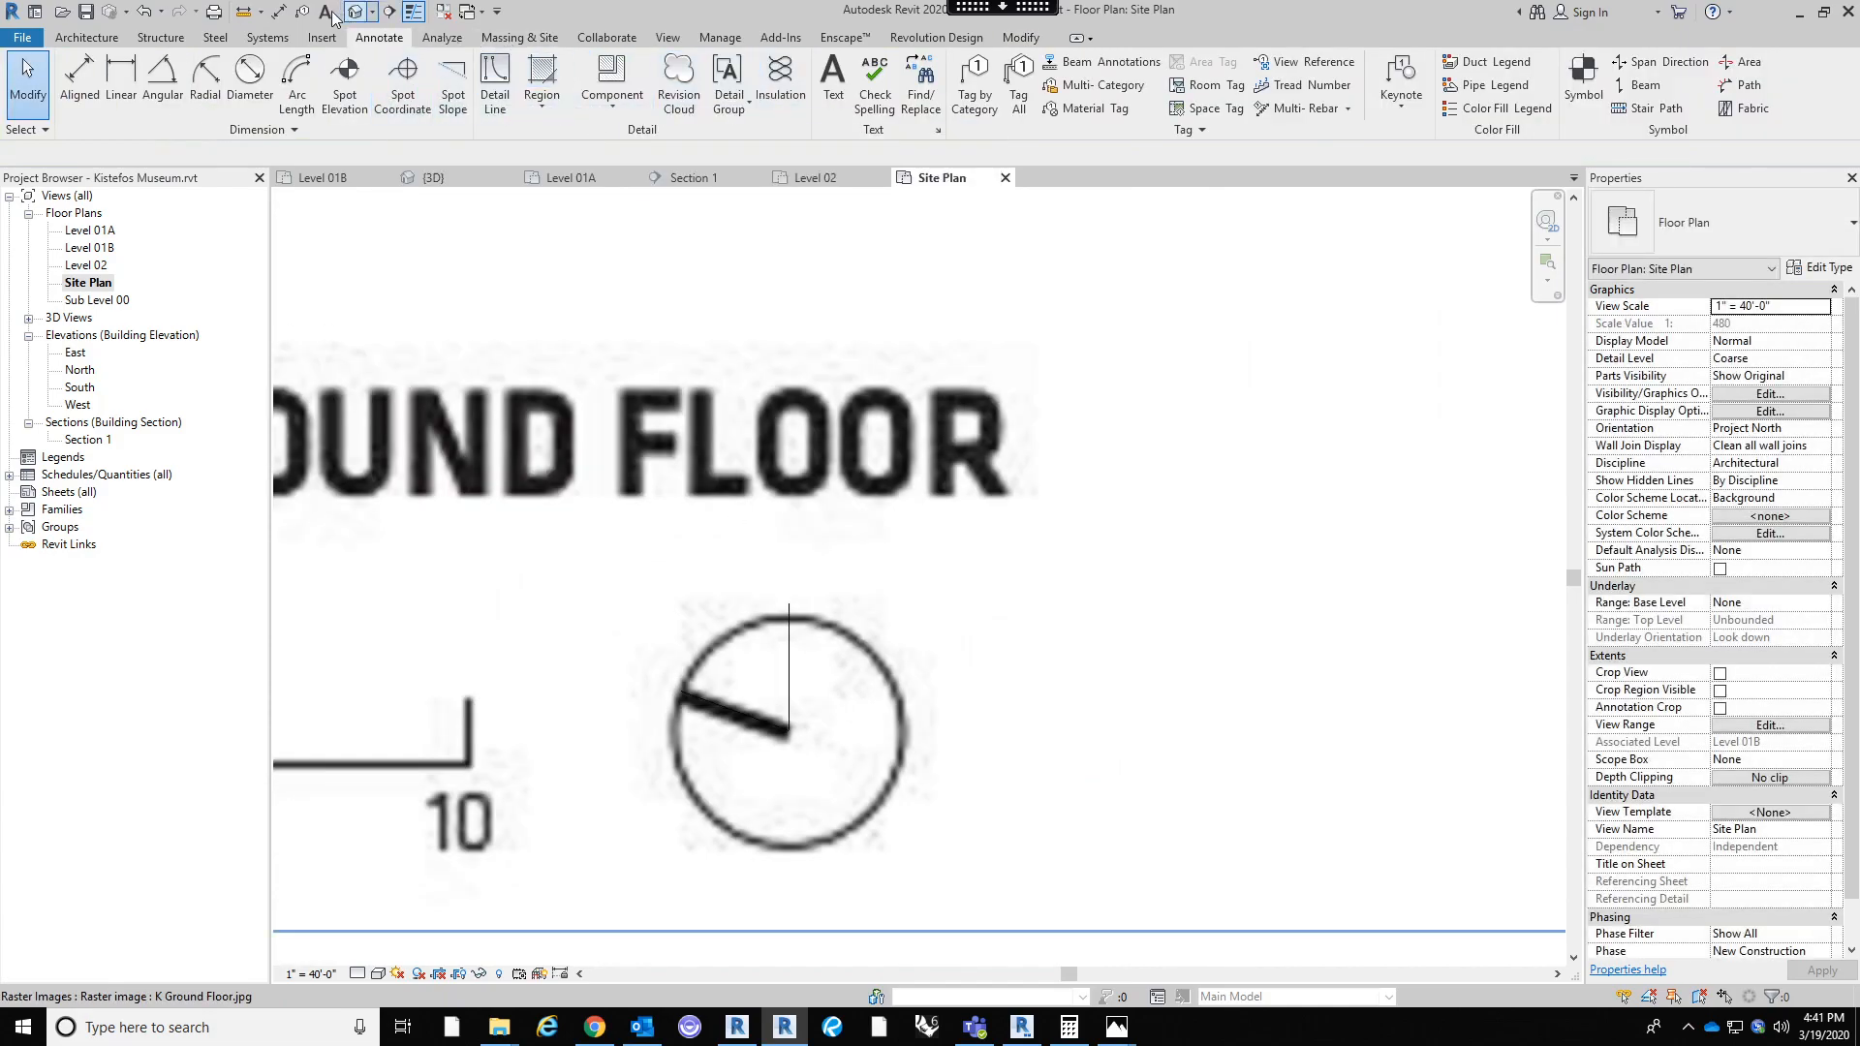
Place an angular dimension between the vertical detail line and the line along the north arrow's needle
{"action": "left_click", "coordinate": [162, 82]}
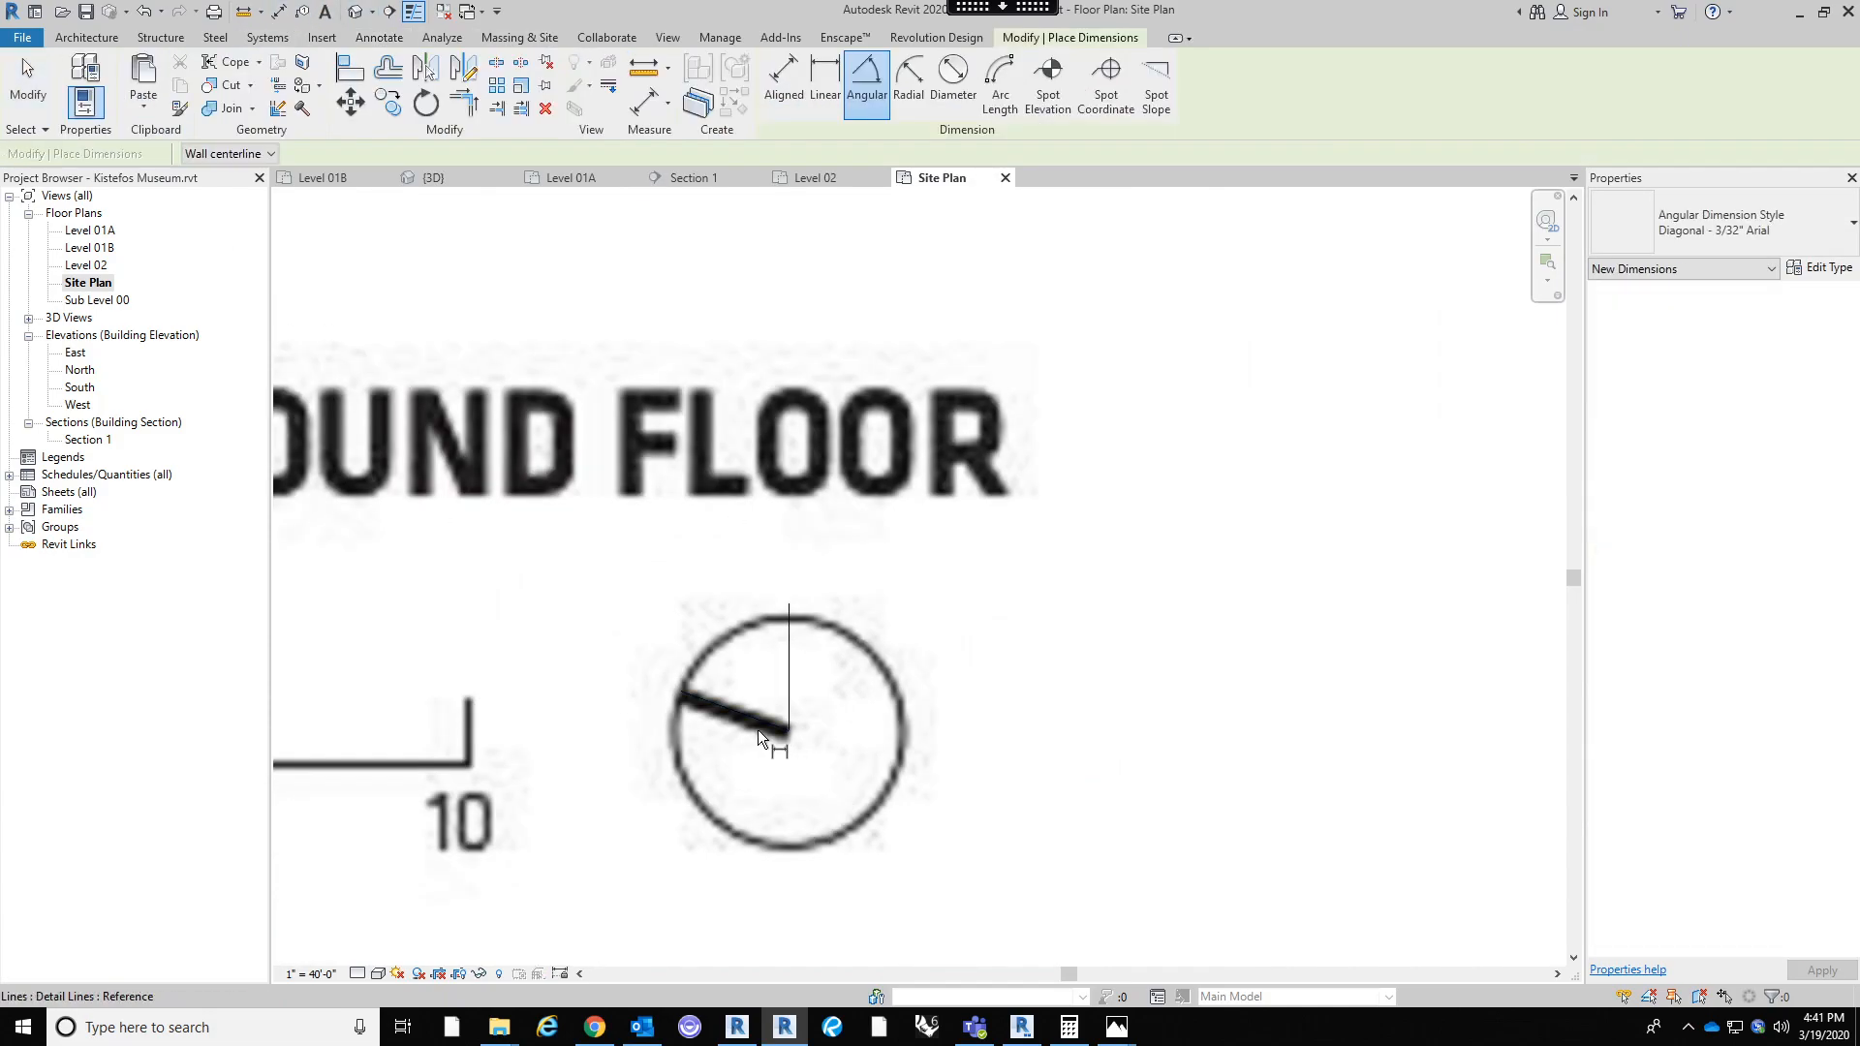
{"action": "left_click", "coordinate": [785, 668]}
{"action": "left_click", "coordinate": [620, 504]}
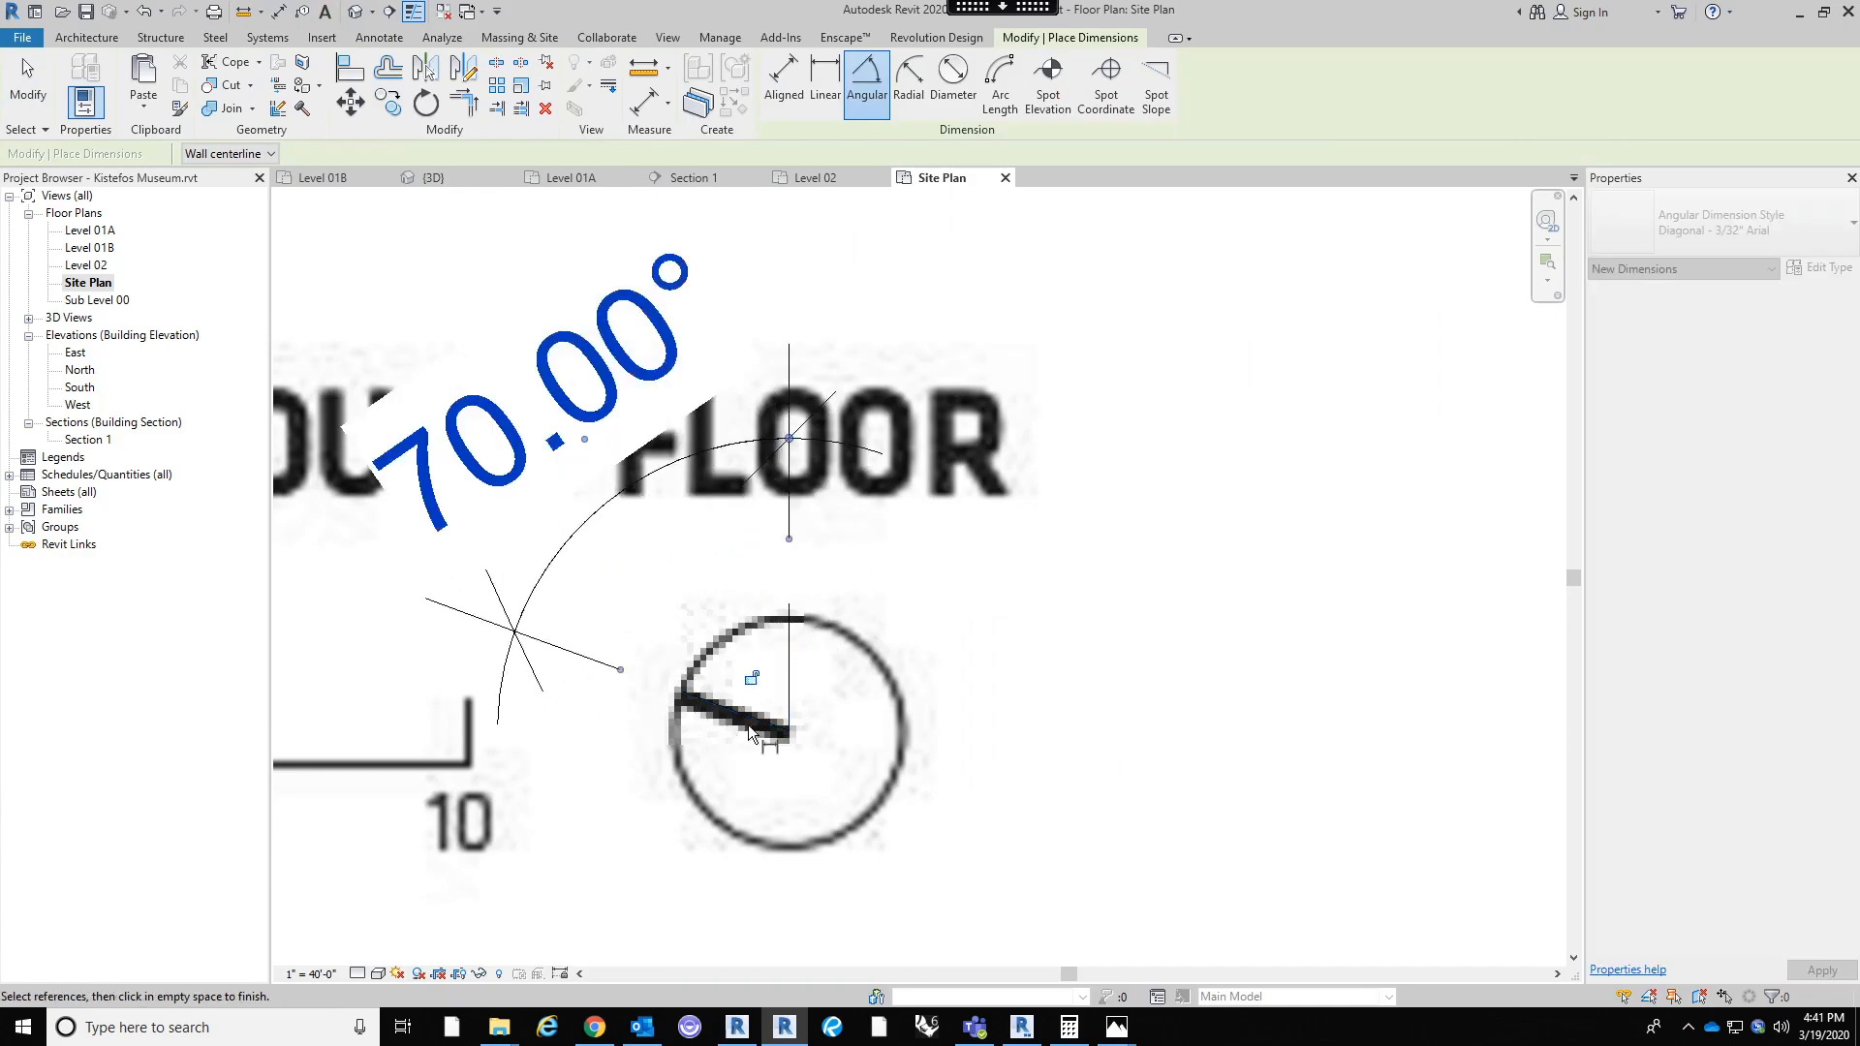
Set the project base point's angle to true north to 70° in the Site Plan view
{"action": "key", "text": "Escape"}
{"action": "key", "text": "Escape"}
{"action": "scroll", "coordinate": [810, 808], "scroll_direction": "down", "scroll_amount": 4}
{"action": "scroll", "coordinate": [810, 809], "scroll_direction": "down", "scroll_amount": 5}
{"action": "middle_click_drag", "start_coordinate": [857, 683], "coordinate": [646, 696]}
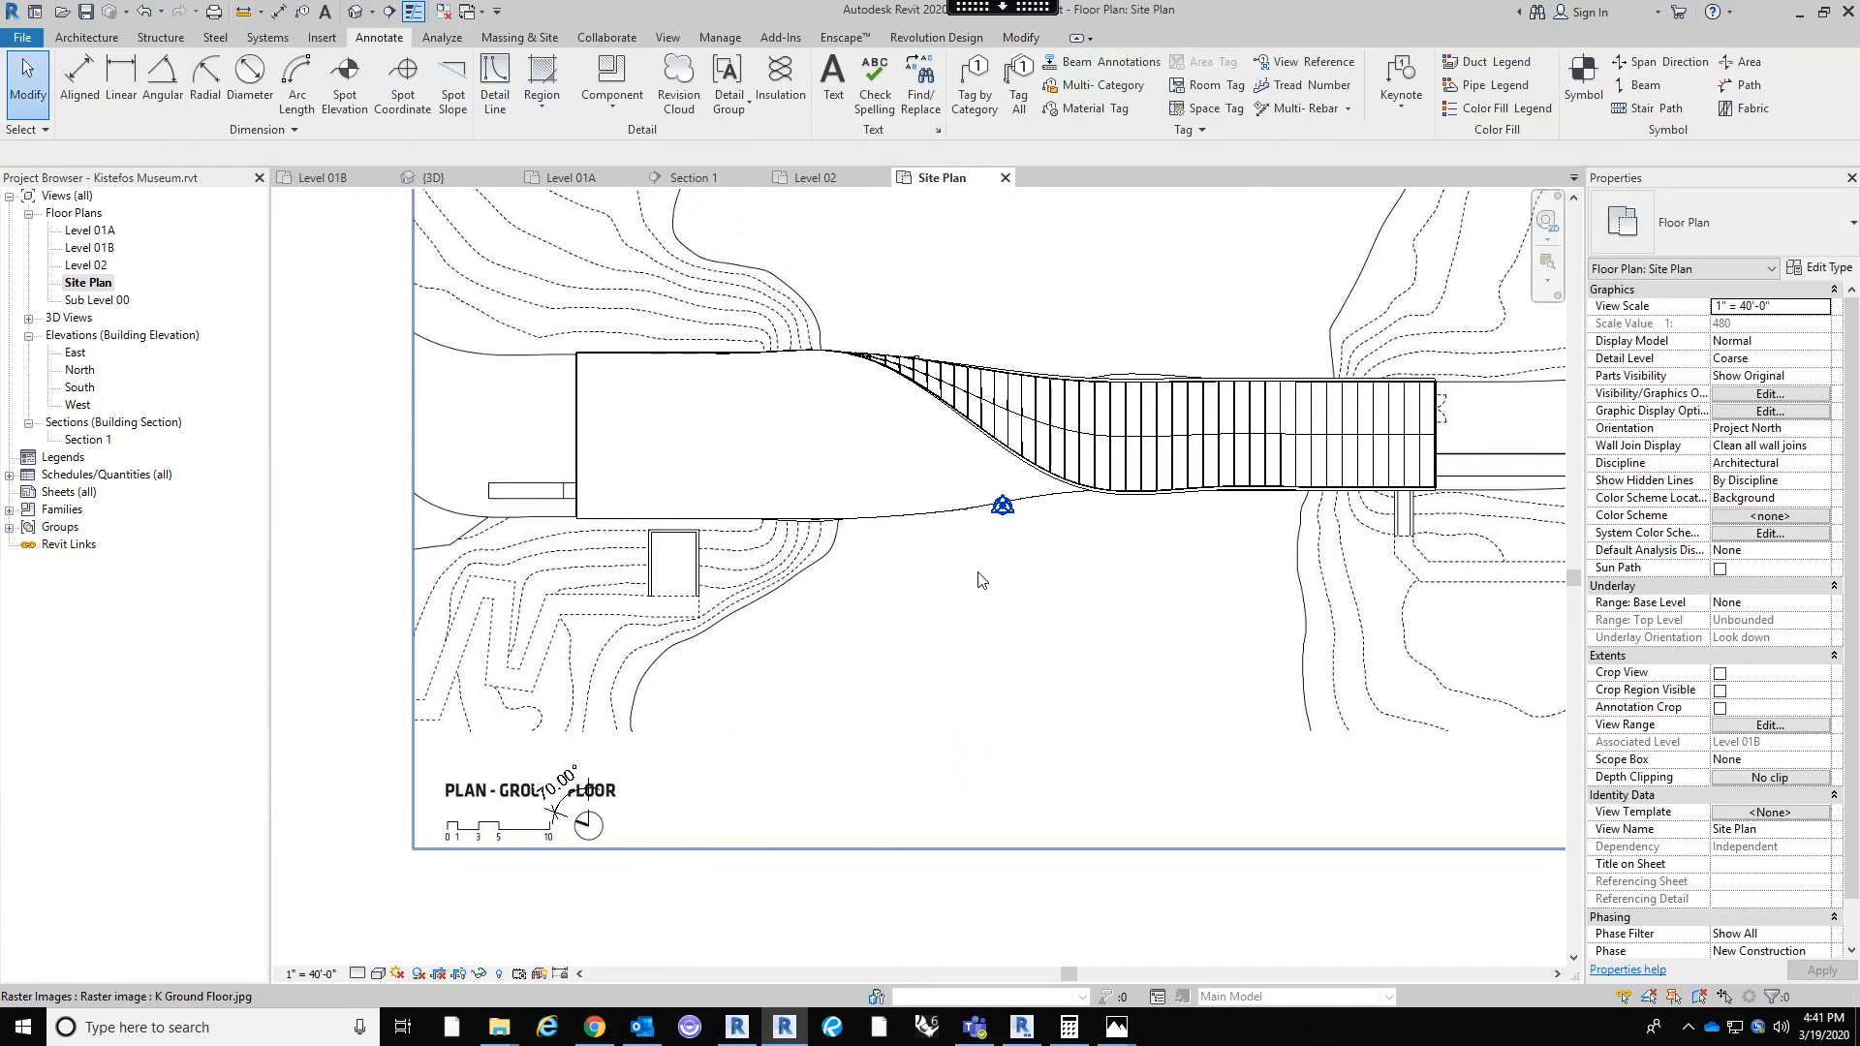
{"action": "scroll", "coordinate": [976, 581], "scroll_direction": "up", "scroll_amount": 1}
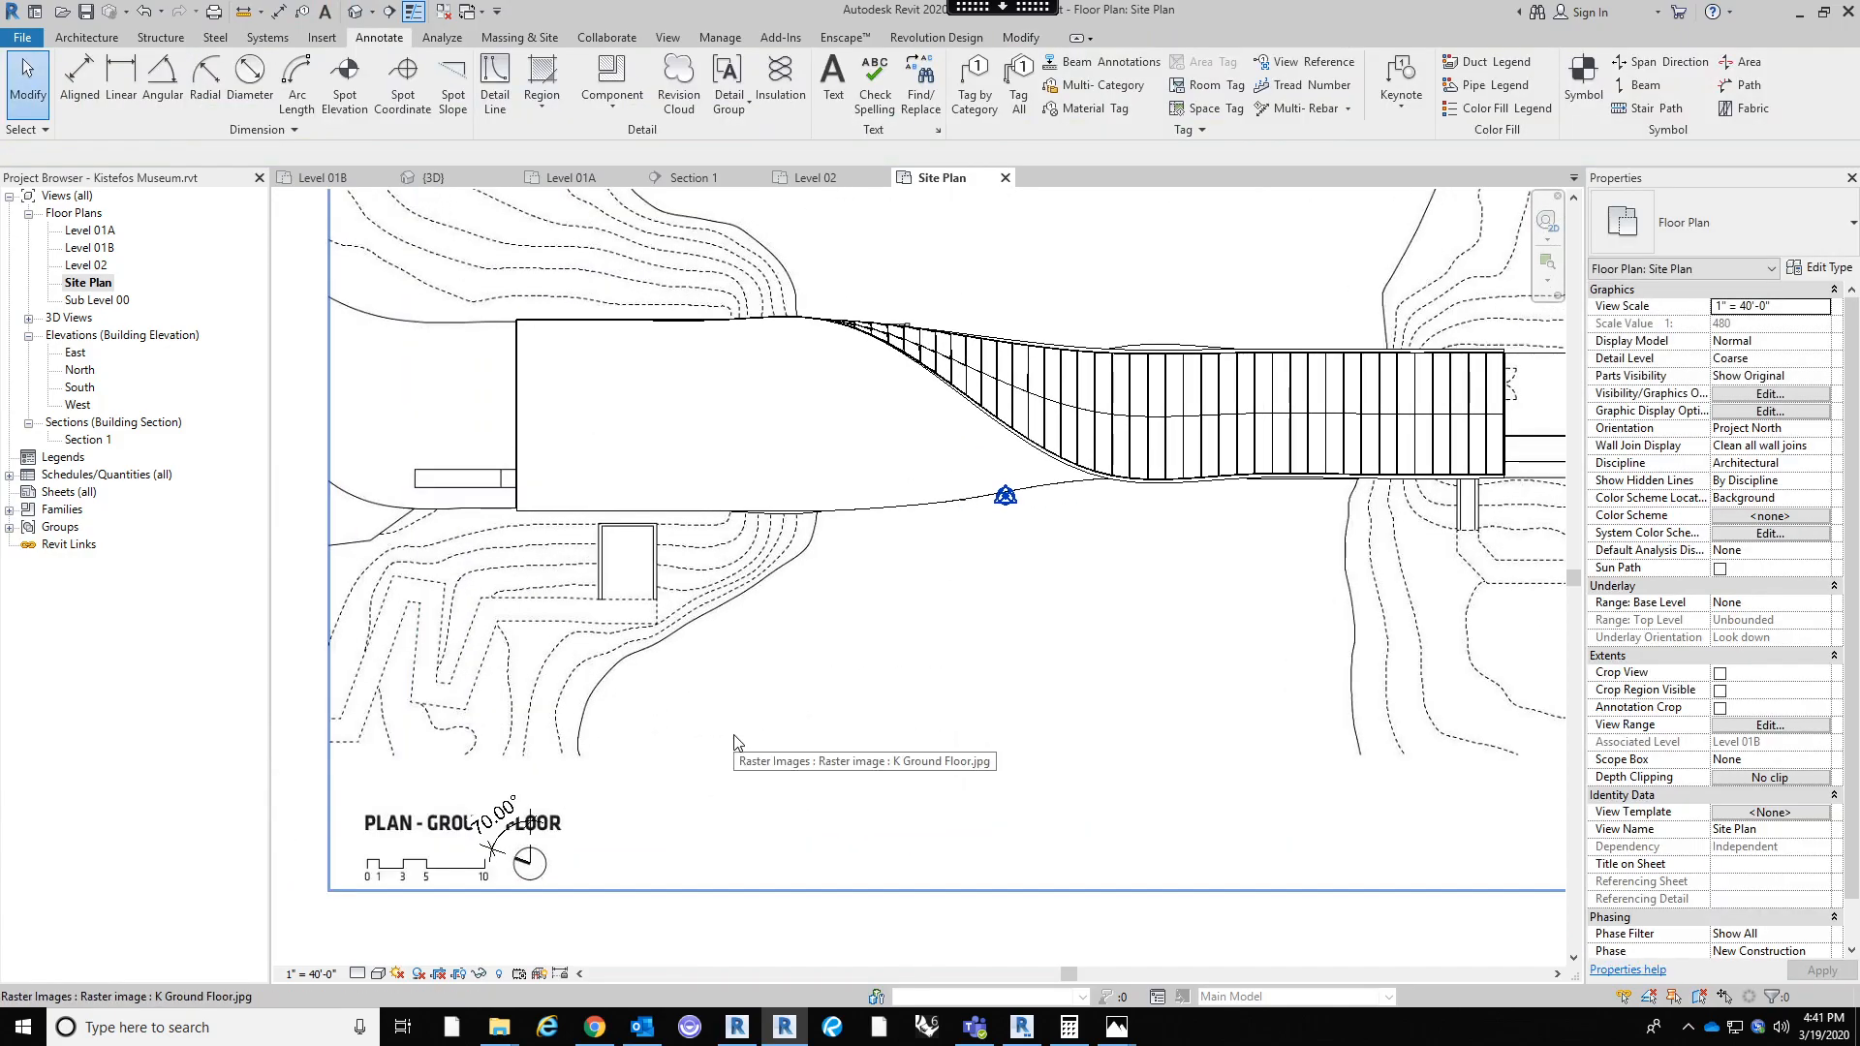
{"action": "left_click", "coordinate": [1005, 500]}
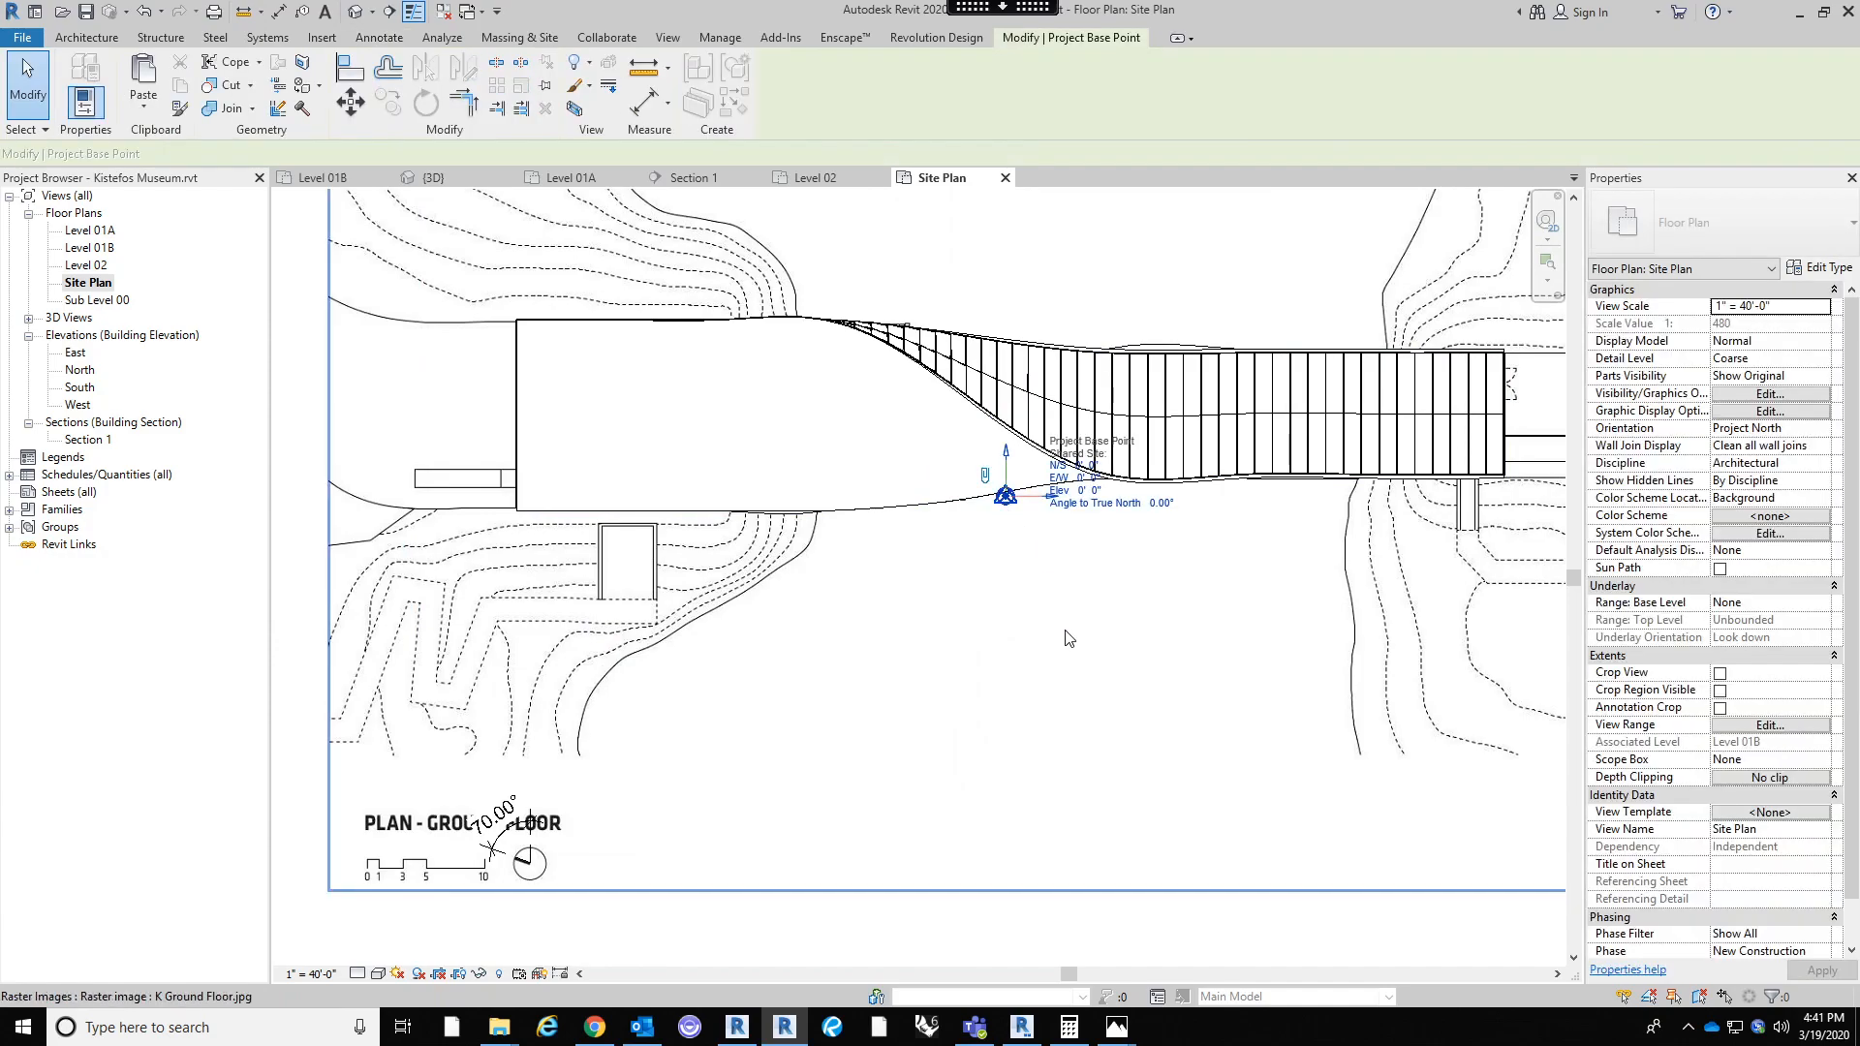
{"action": "left_click", "coordinate": [1162, 504]}
{"action": "type", "text": "7"}
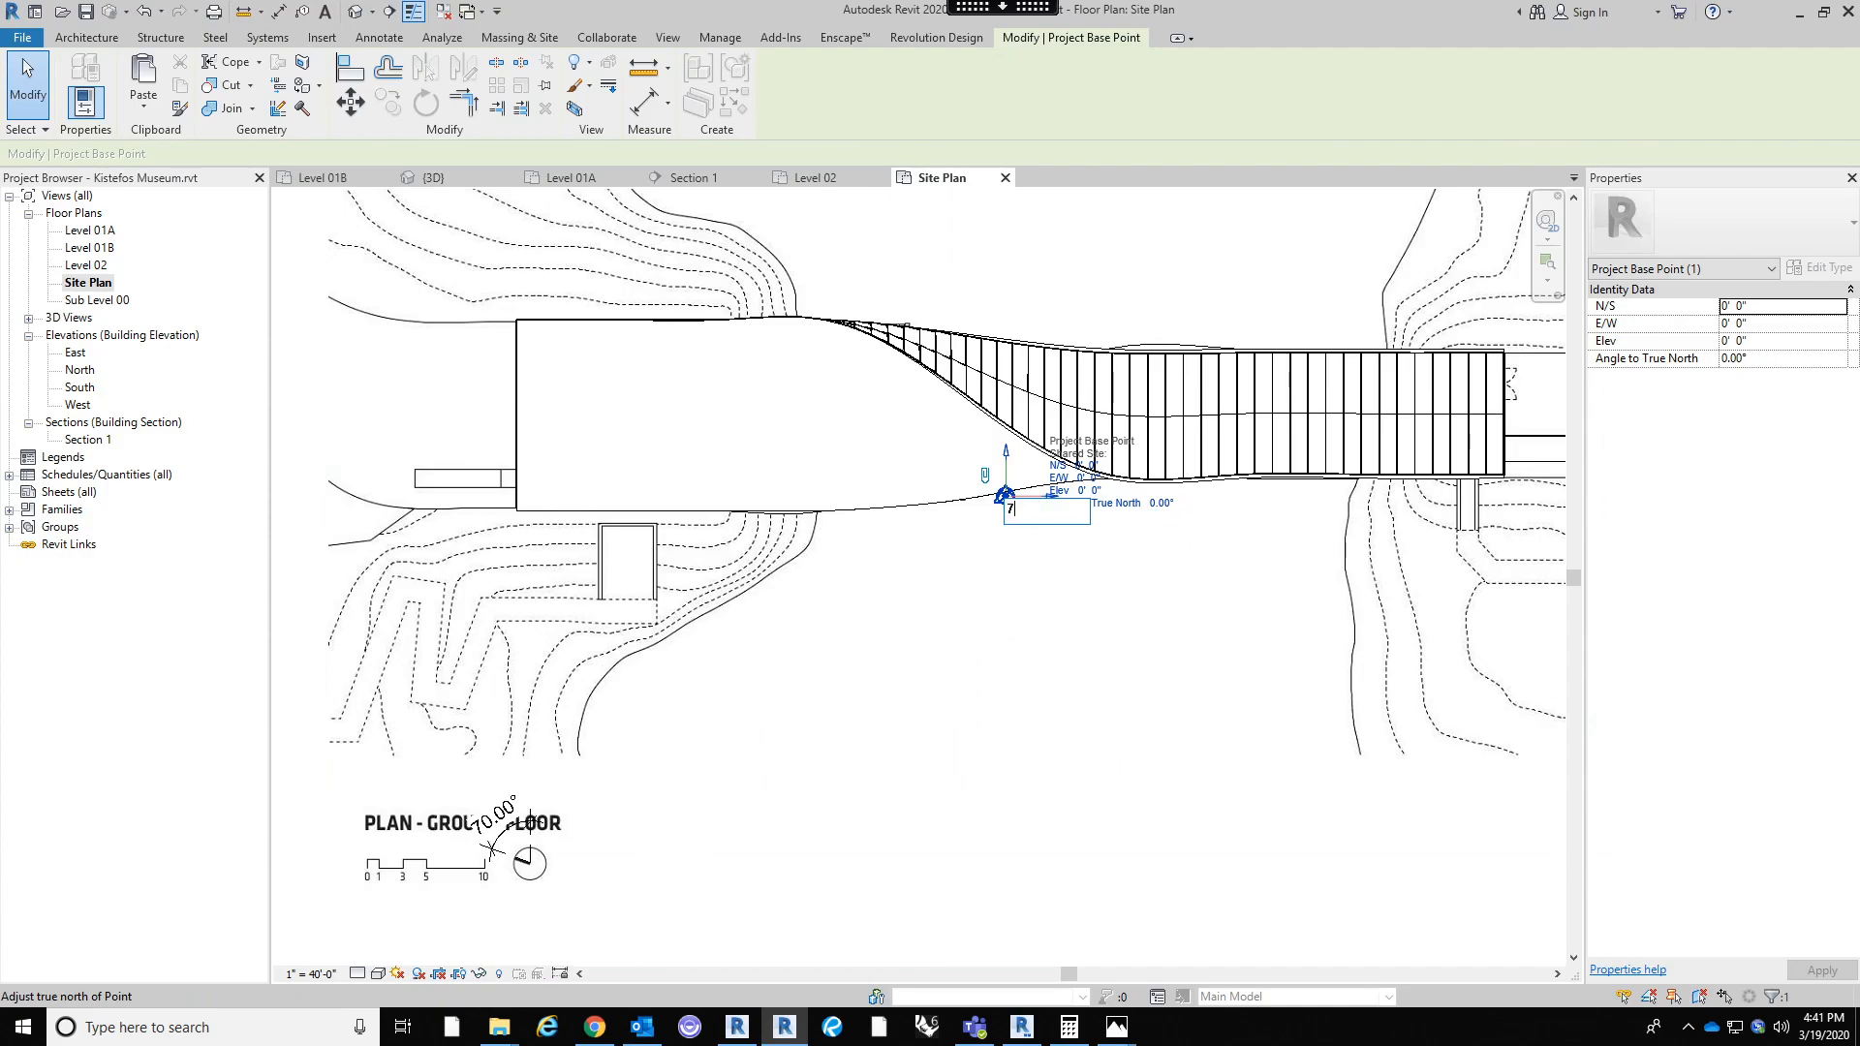
{"action": "key", "text": "Return"}
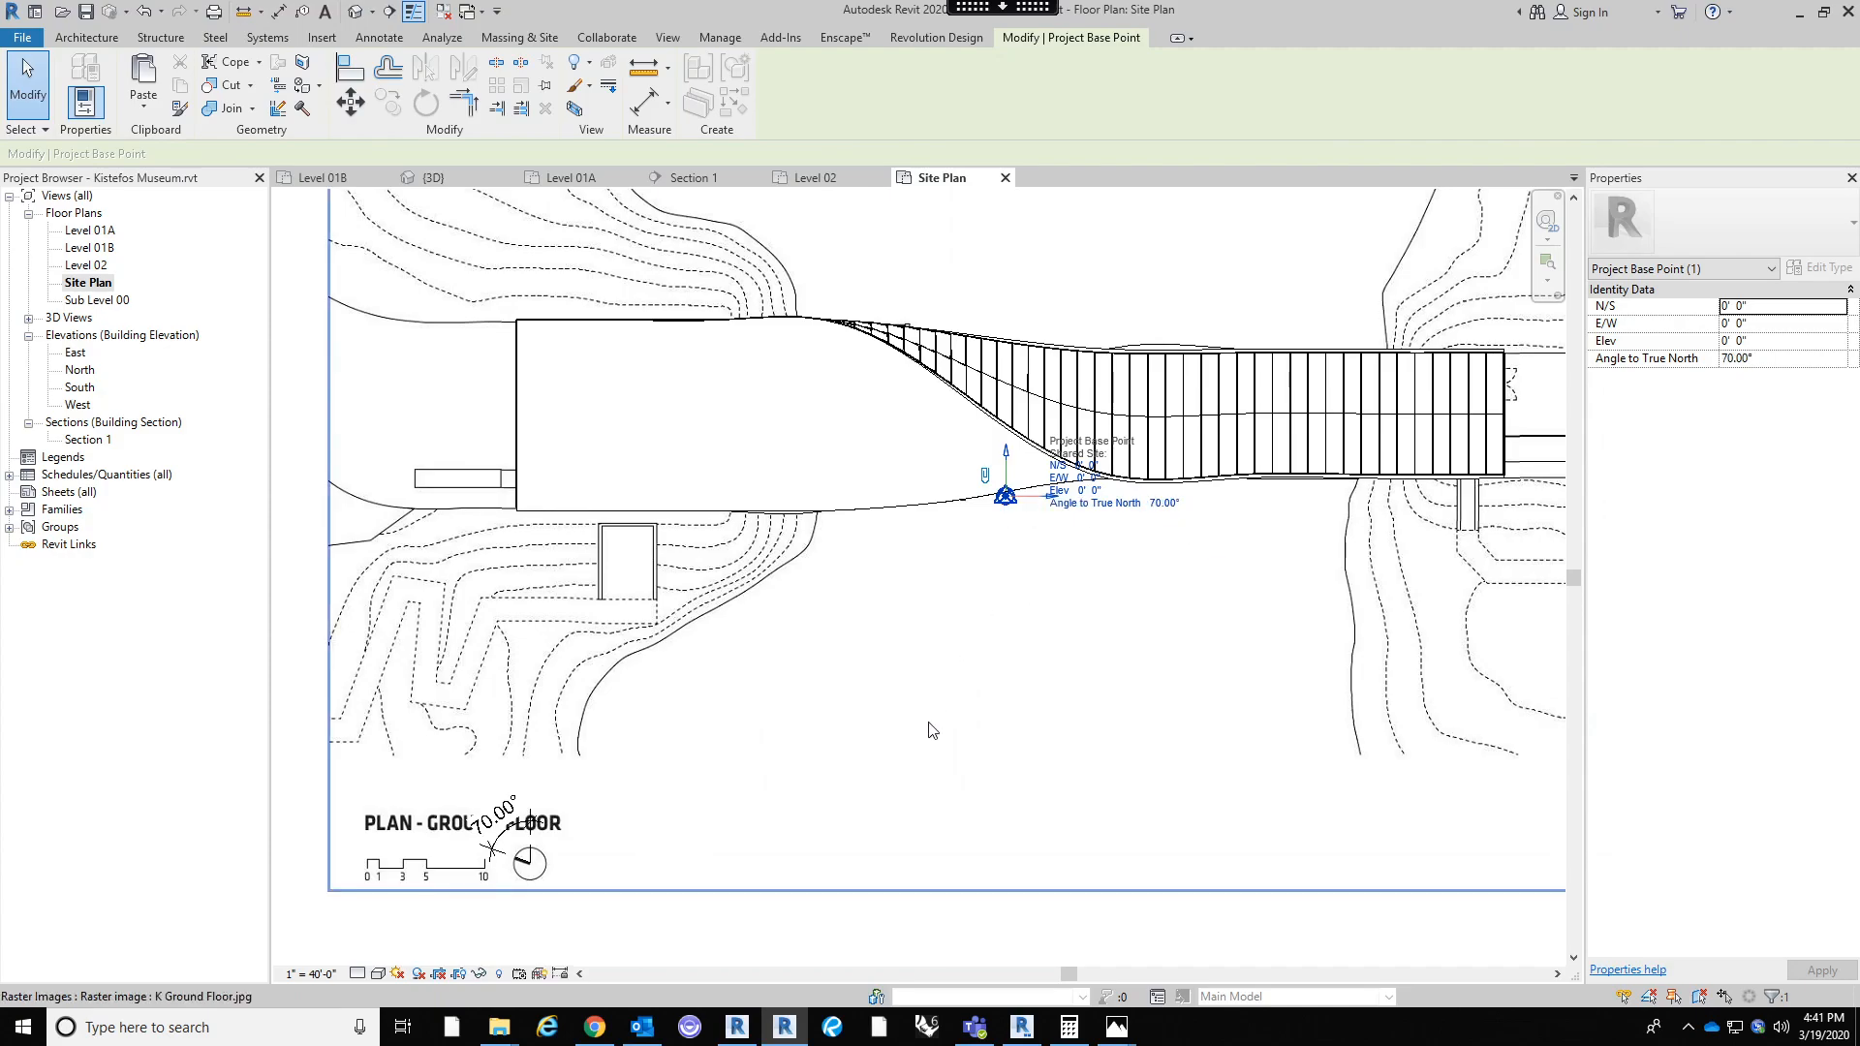
Reselect the project base point to review its true north angle on the site plan, then clear the selection
{"action": "scroll", "coordinate": [913, 753], "scroll_direction": "down", "scroll_amount": 1}
{"action": "middle_click_drag", "start_coordinate": [982, 733], "coordinate": [855, 757]}
{"action": "key", "text": "Escape"}
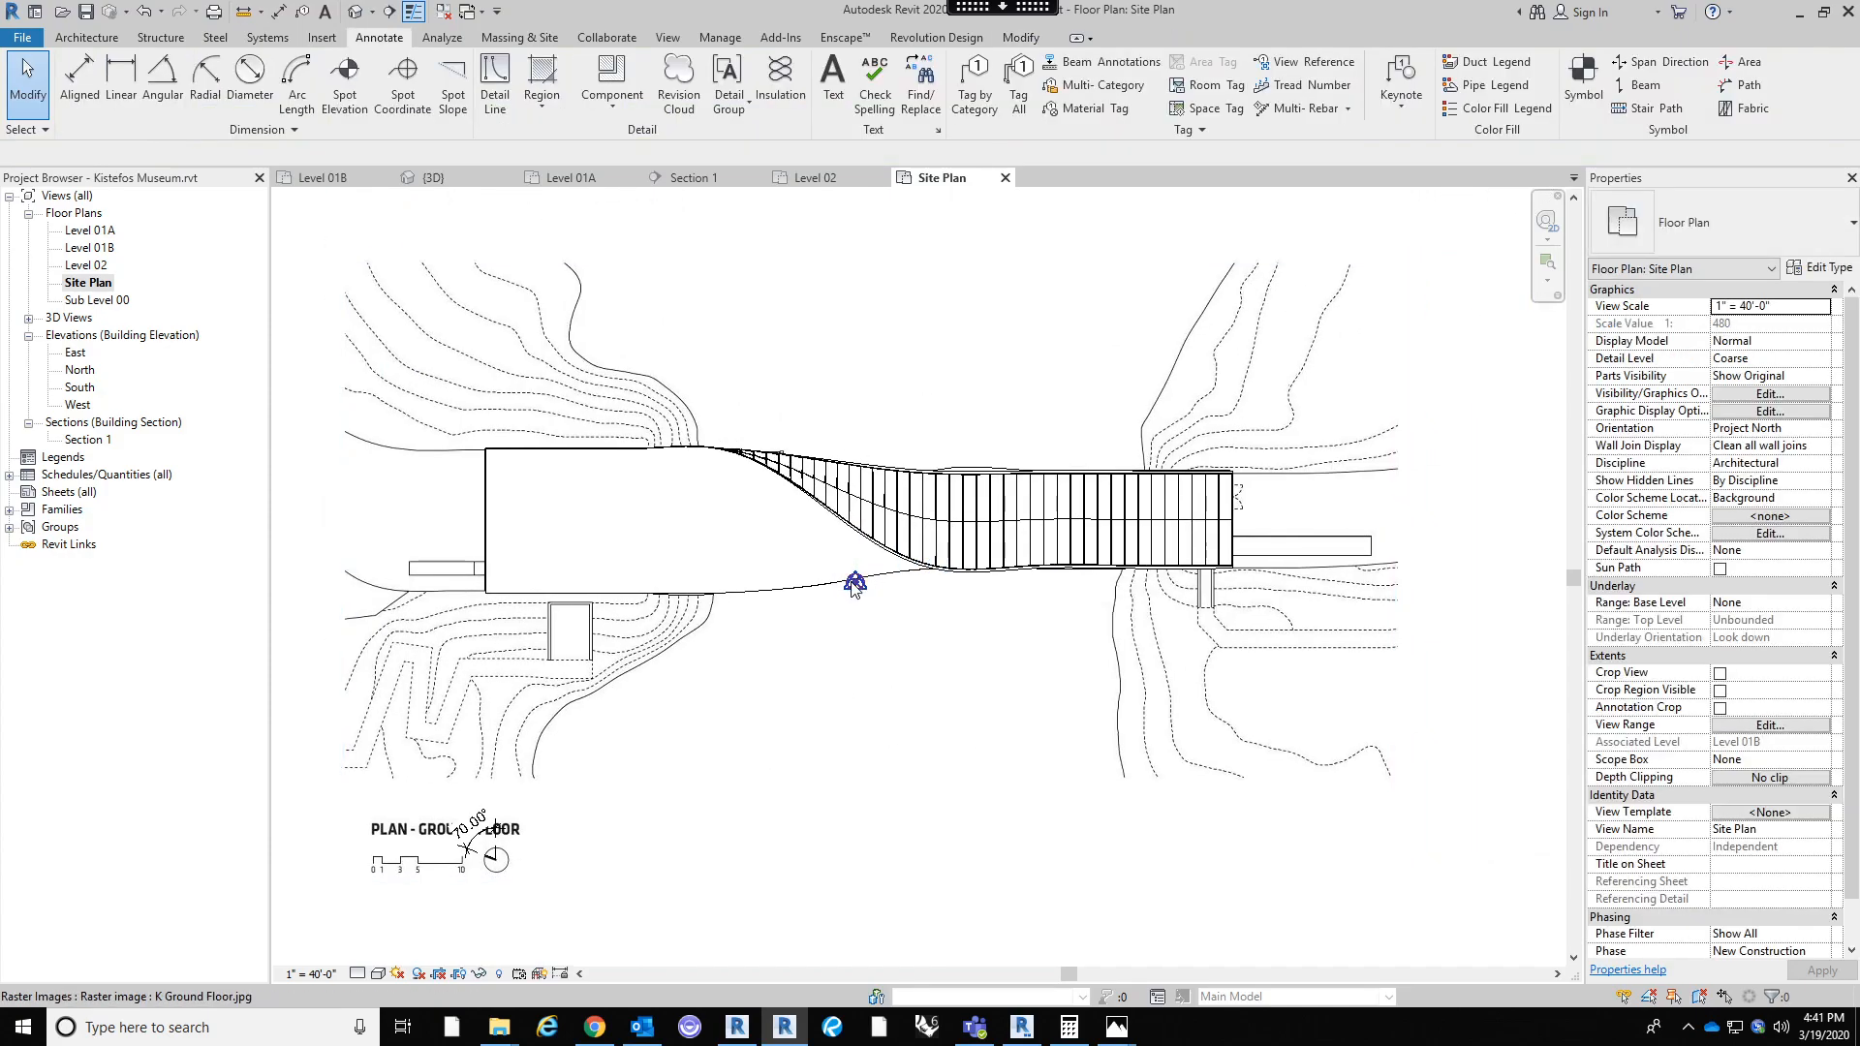
{"action": "left_click", "coordinate": [852, 583]}
{"action": "key", "text": "Escape"}
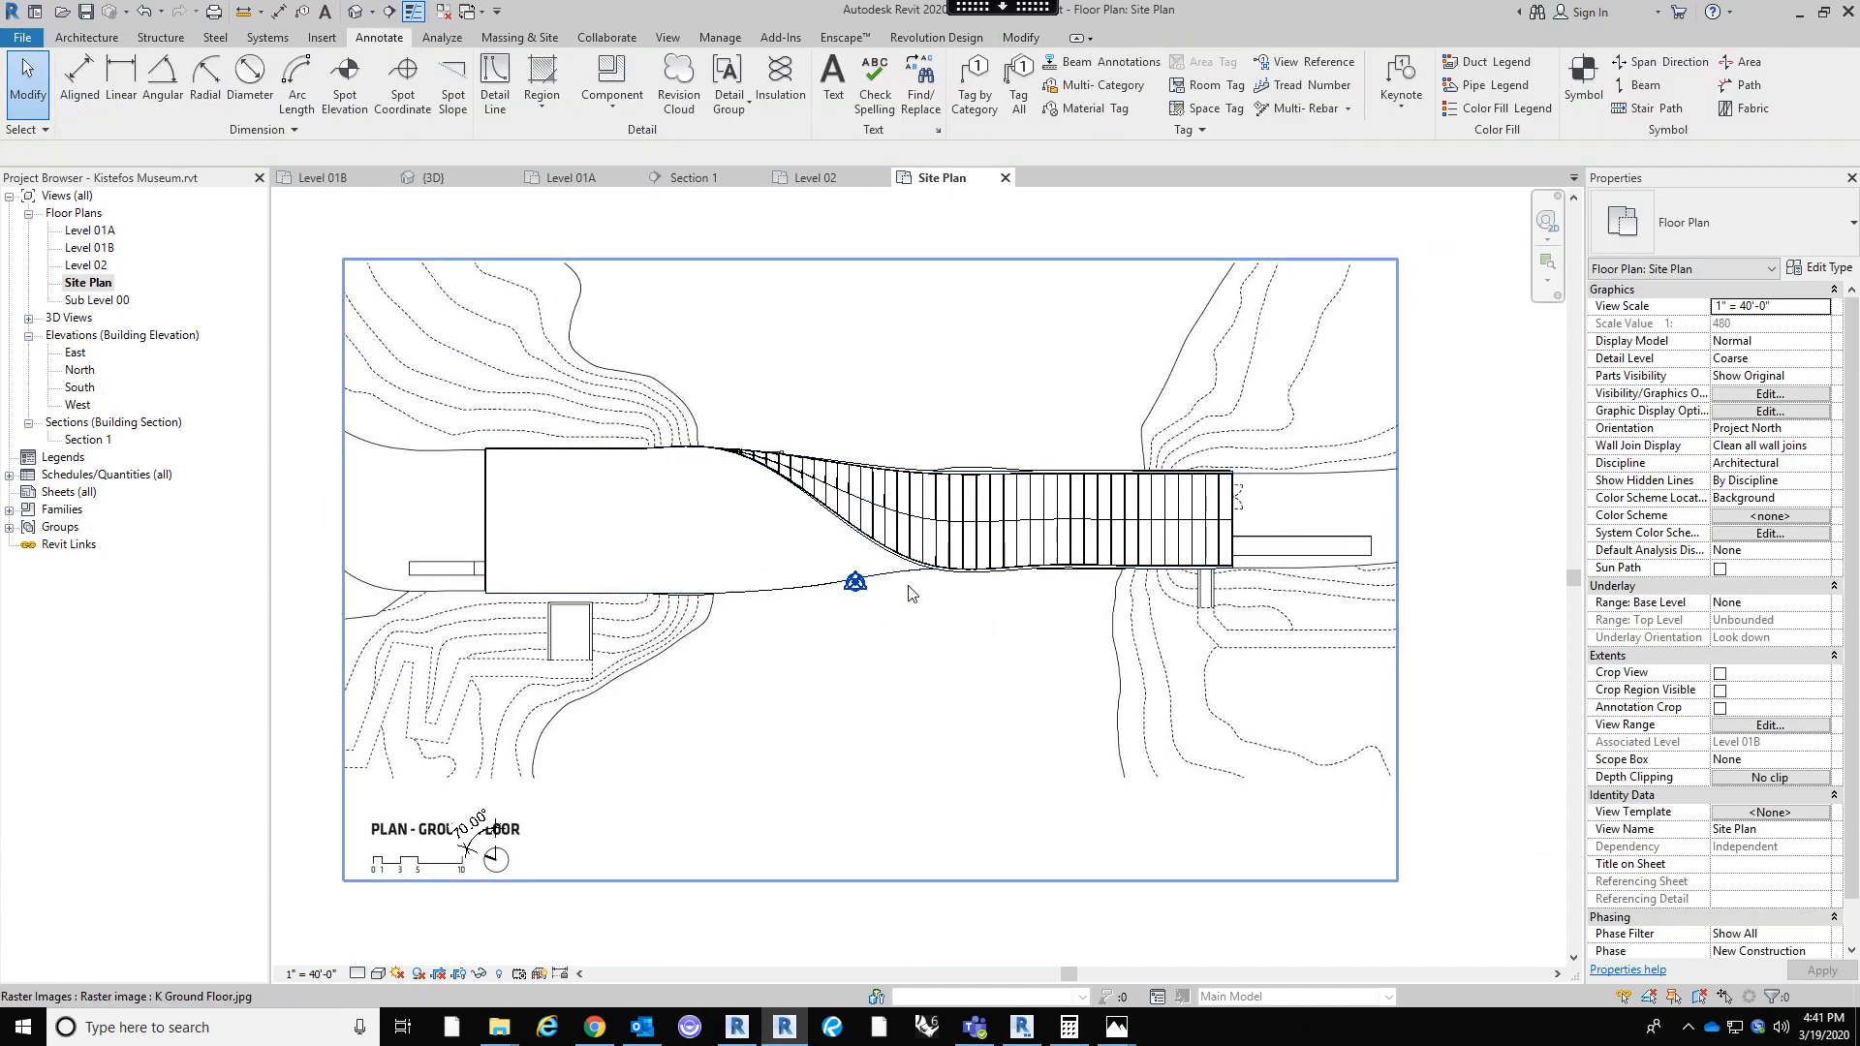
{"action": "scroll", "coordinate": [909, 586], "scroll_direction": "up", "scroll_amount": 1}
{"action": "scroll", "coordinate": [910, 586], "scroll_direction": "down", "scroll_amount": 4}
{"action": "scroll", "coordinate": [1012, 508], "scroll_direction": "up", "scroll_amount": 3}
{"action": "middle_click_drag", "start_coordinate": [1012, 521], "coordinate": [1001, 585]}
{"action": "scroll", "coordinate": [1105, 462], "scroll_direction": "down", "scroll_amount": 2}
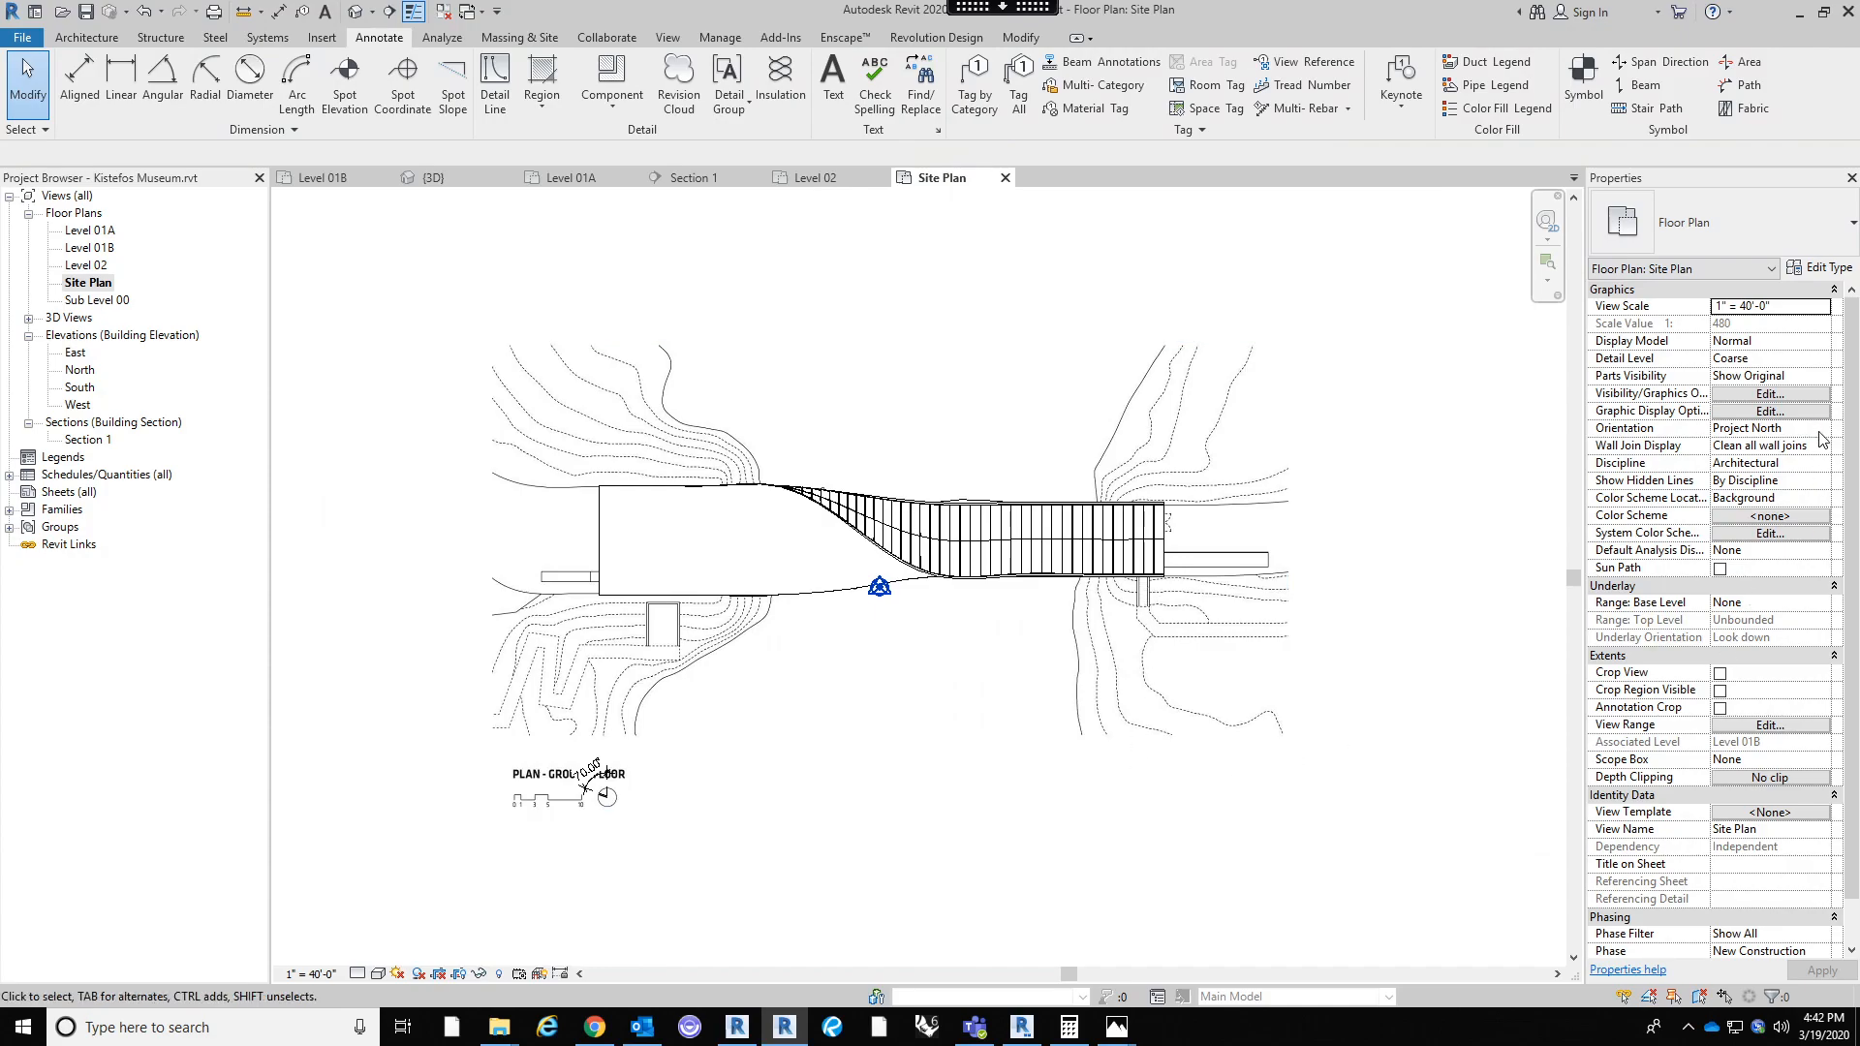
{"action": "left_click", "coordinate": [879, 587]}
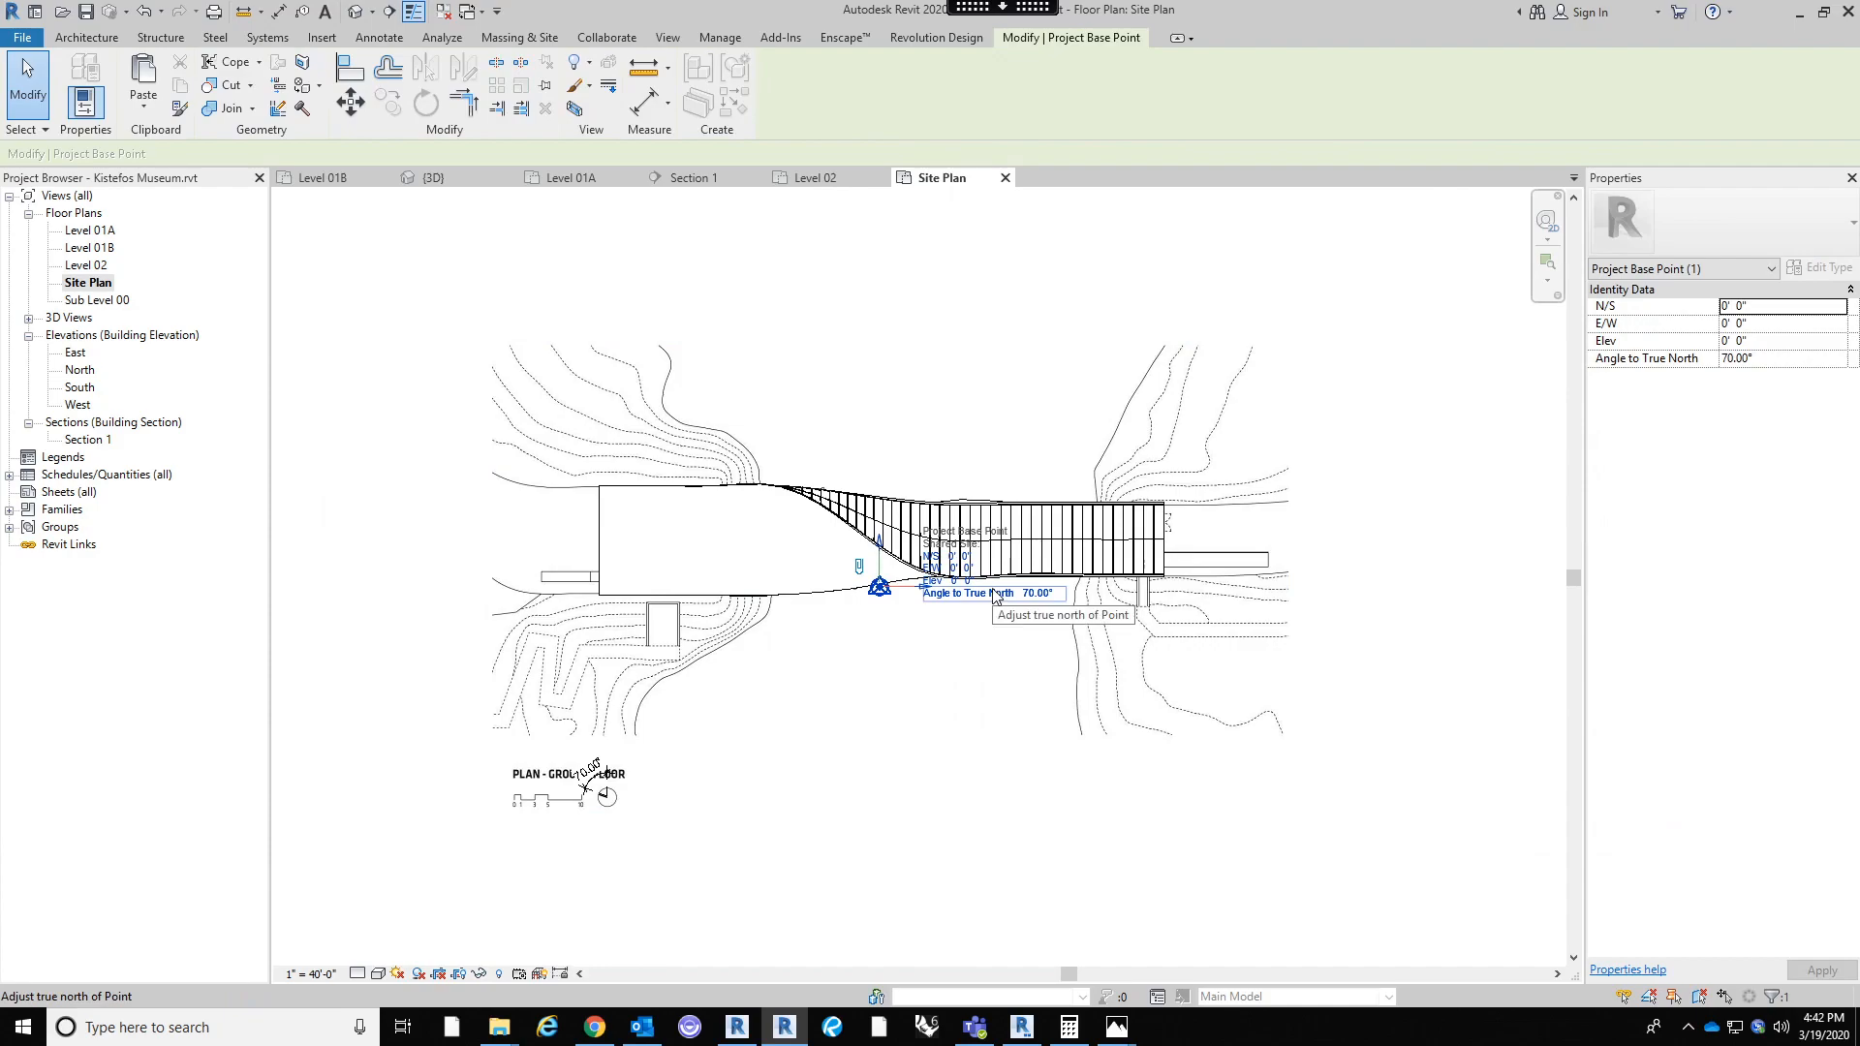
{"action": "left_click", "coordinate": [1387, 601]}
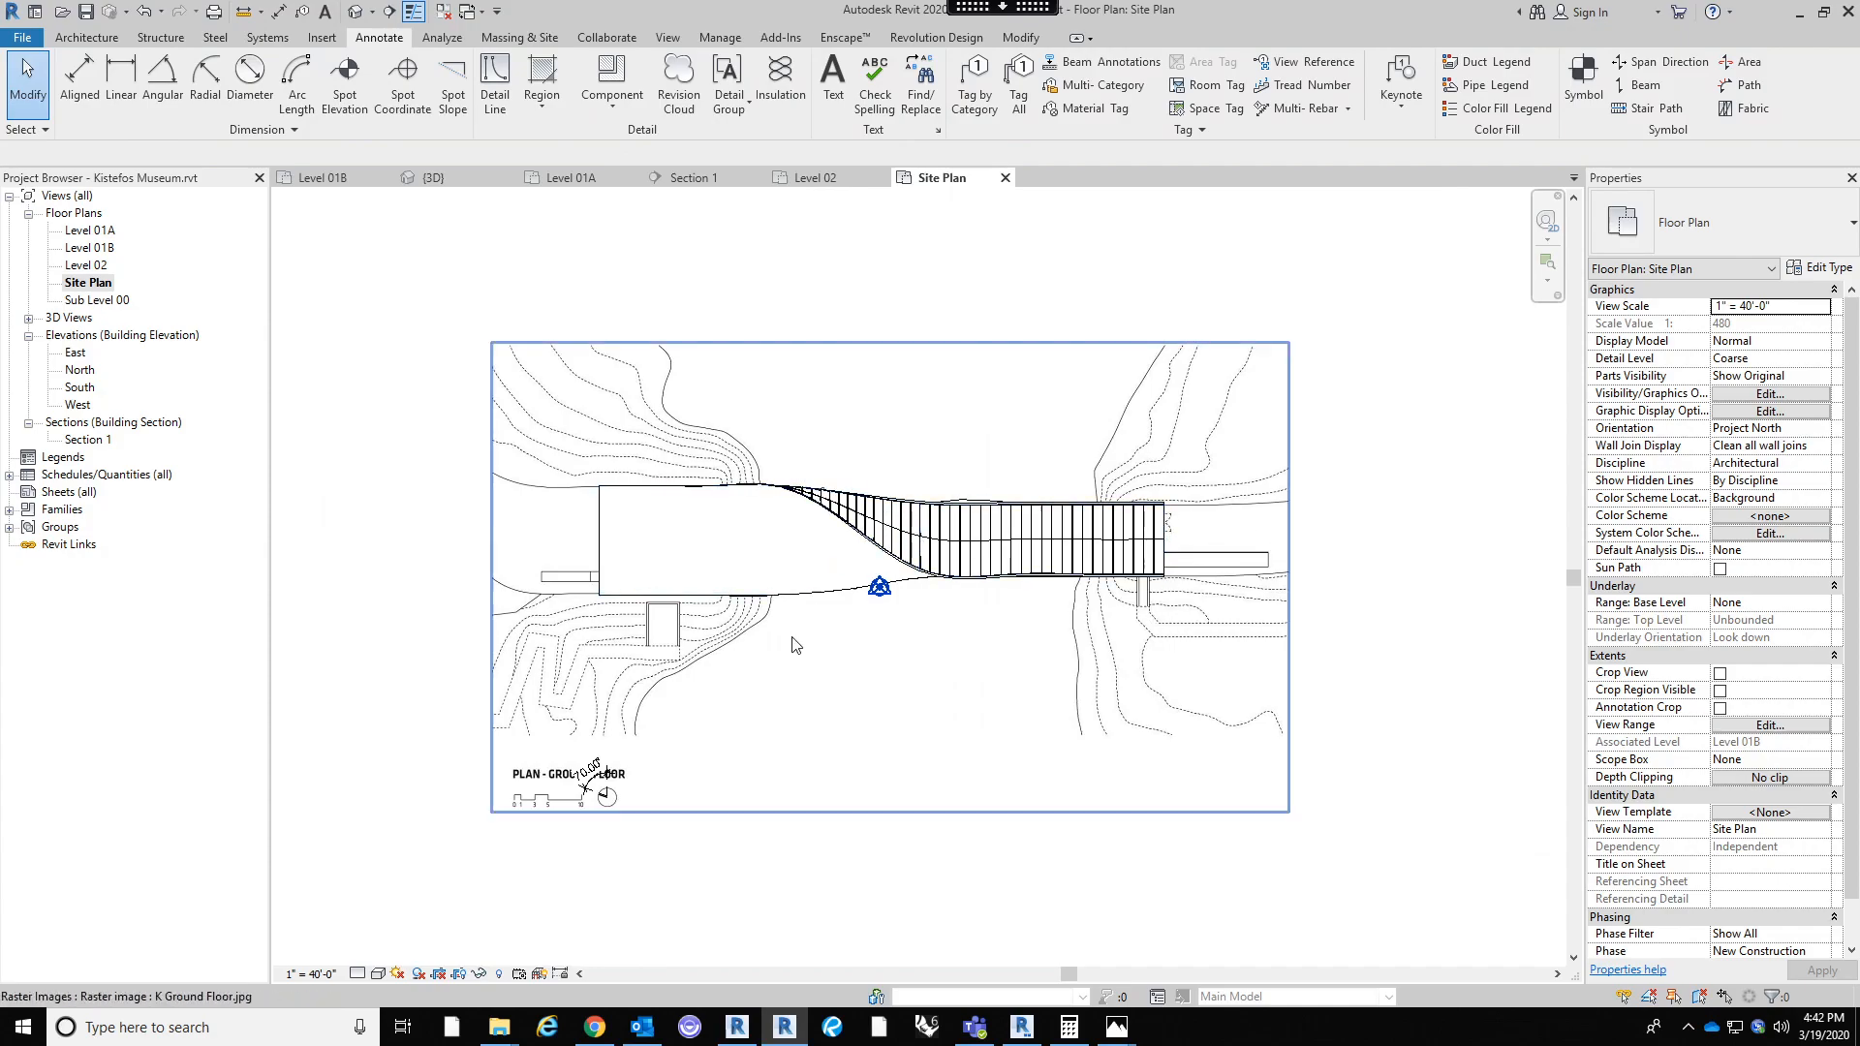
{"action": "left_click", "coordinate": [878, 589]}
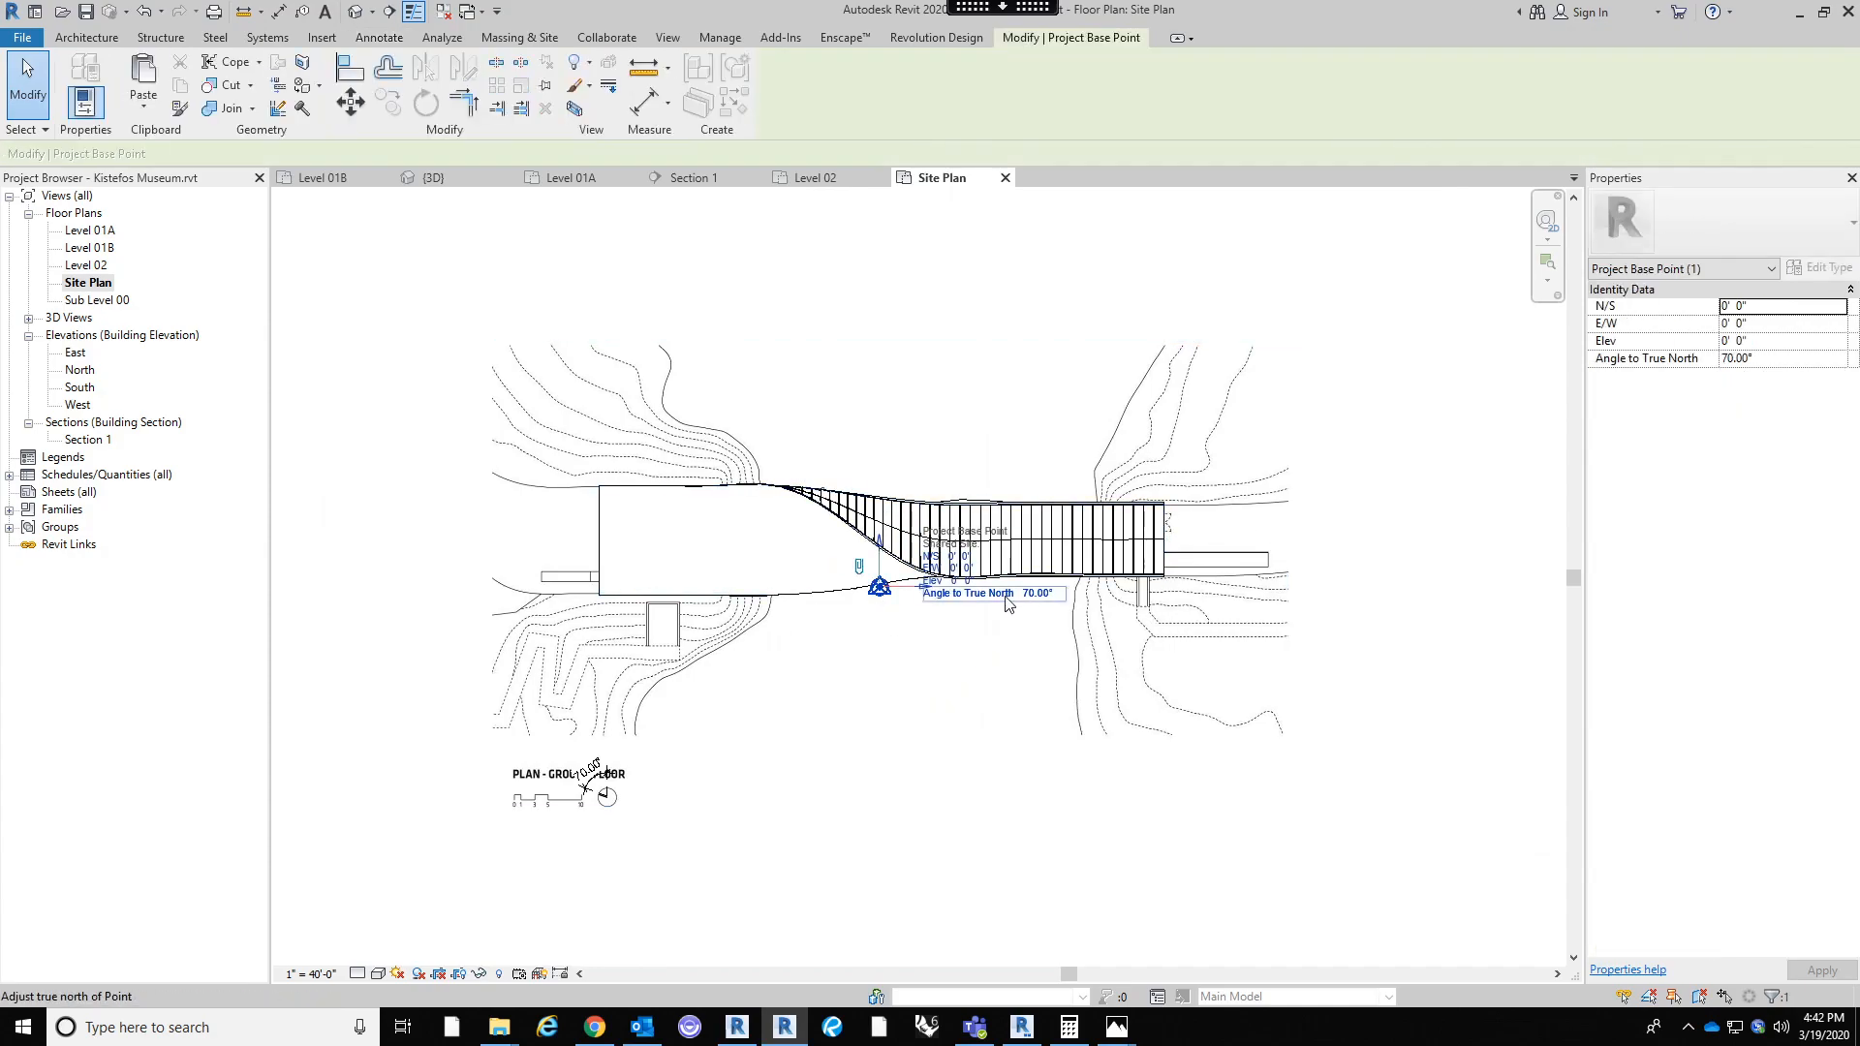
{"action": "left_click", "coordinate": [1359, 642]}
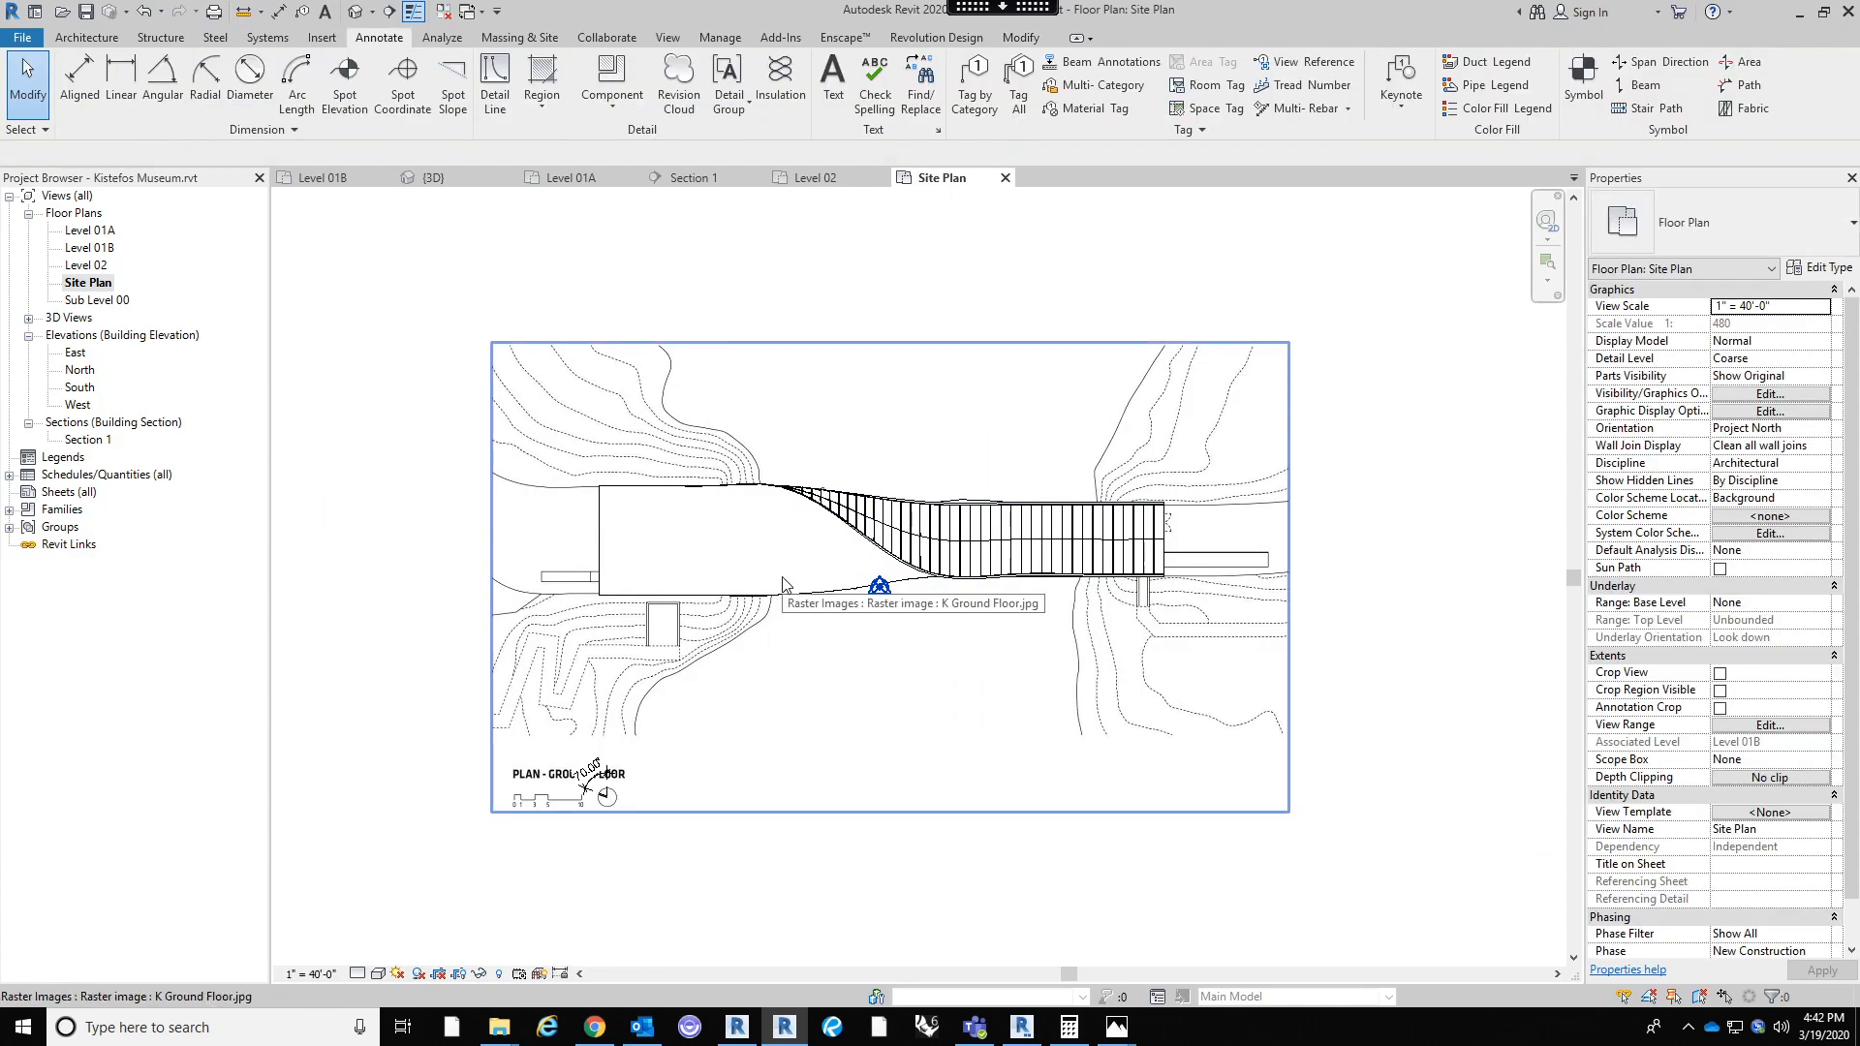
Set the Site Plan view's orientation to True North and examine the north arrow on the image
{"action": "left_click", "coordinate": [1826, 436]}
{"action": "left_click", "coordinate": [1792, 462]}
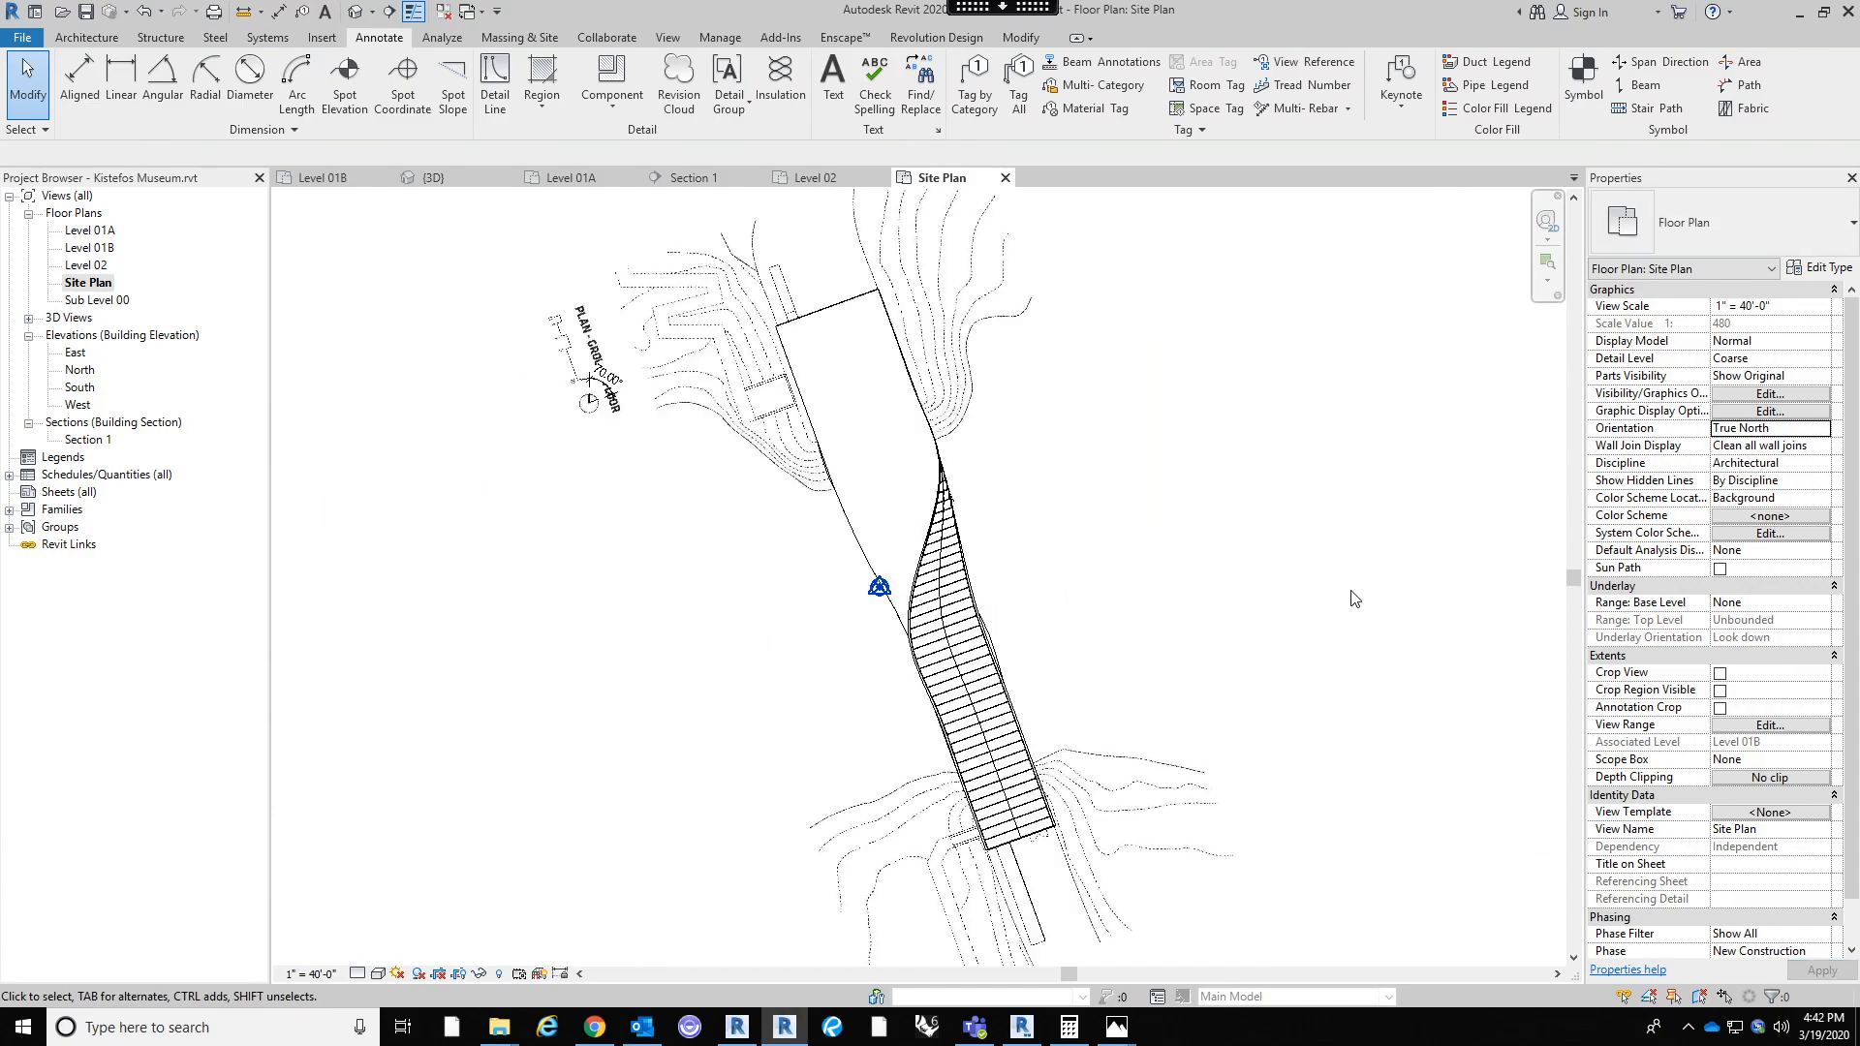
{"action": "scroll", "coordinate": [570, 436], "scroll_direction": "up", "scroll_amount": 5}
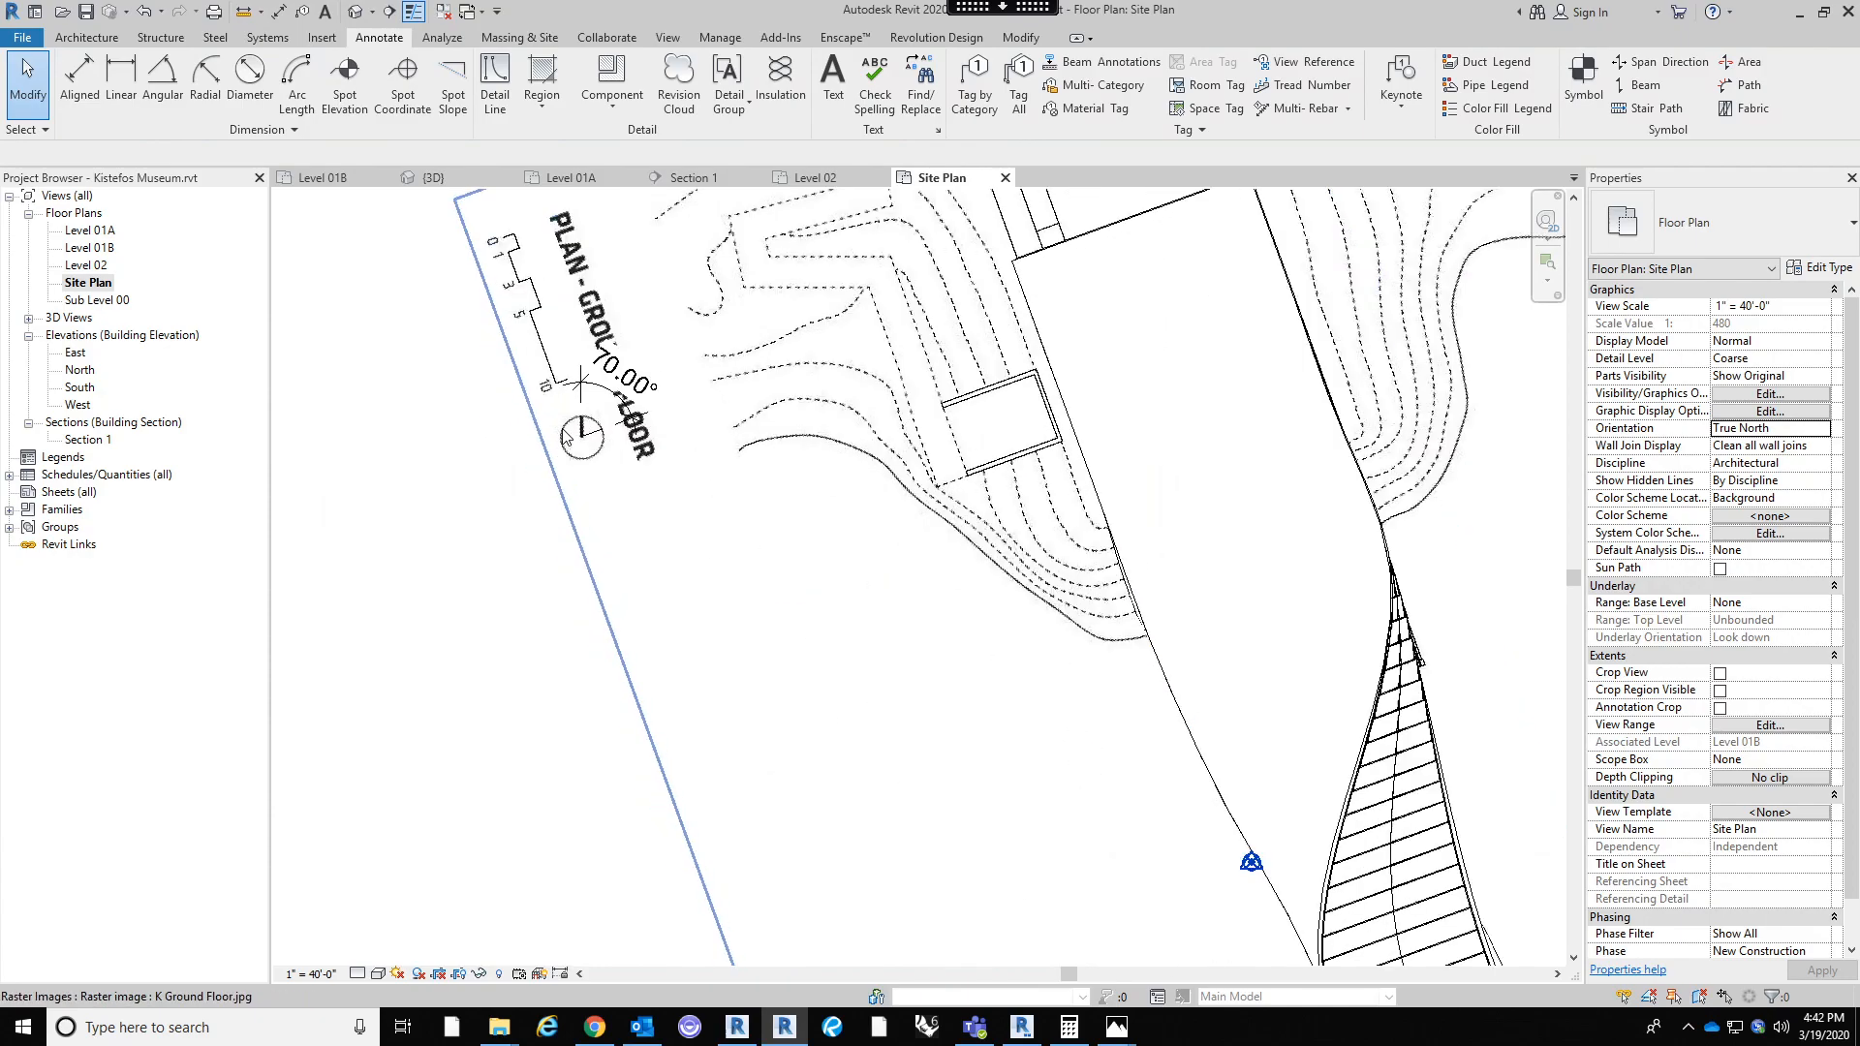
{"action": "scroll", "coordinate": [570, 436], "scroll_direction": "up", "scroll_amount": 3}
Delete the angular dimension and the detail lines drawn over the north arrow
{"action": "left_click", "coordinate": [645, 477]}
{"action": "key", "text": "Escape"}
{"action": "scroll", "coordinate": [810, 571], "scroll_direction": "down", "scroll_amount": 6}
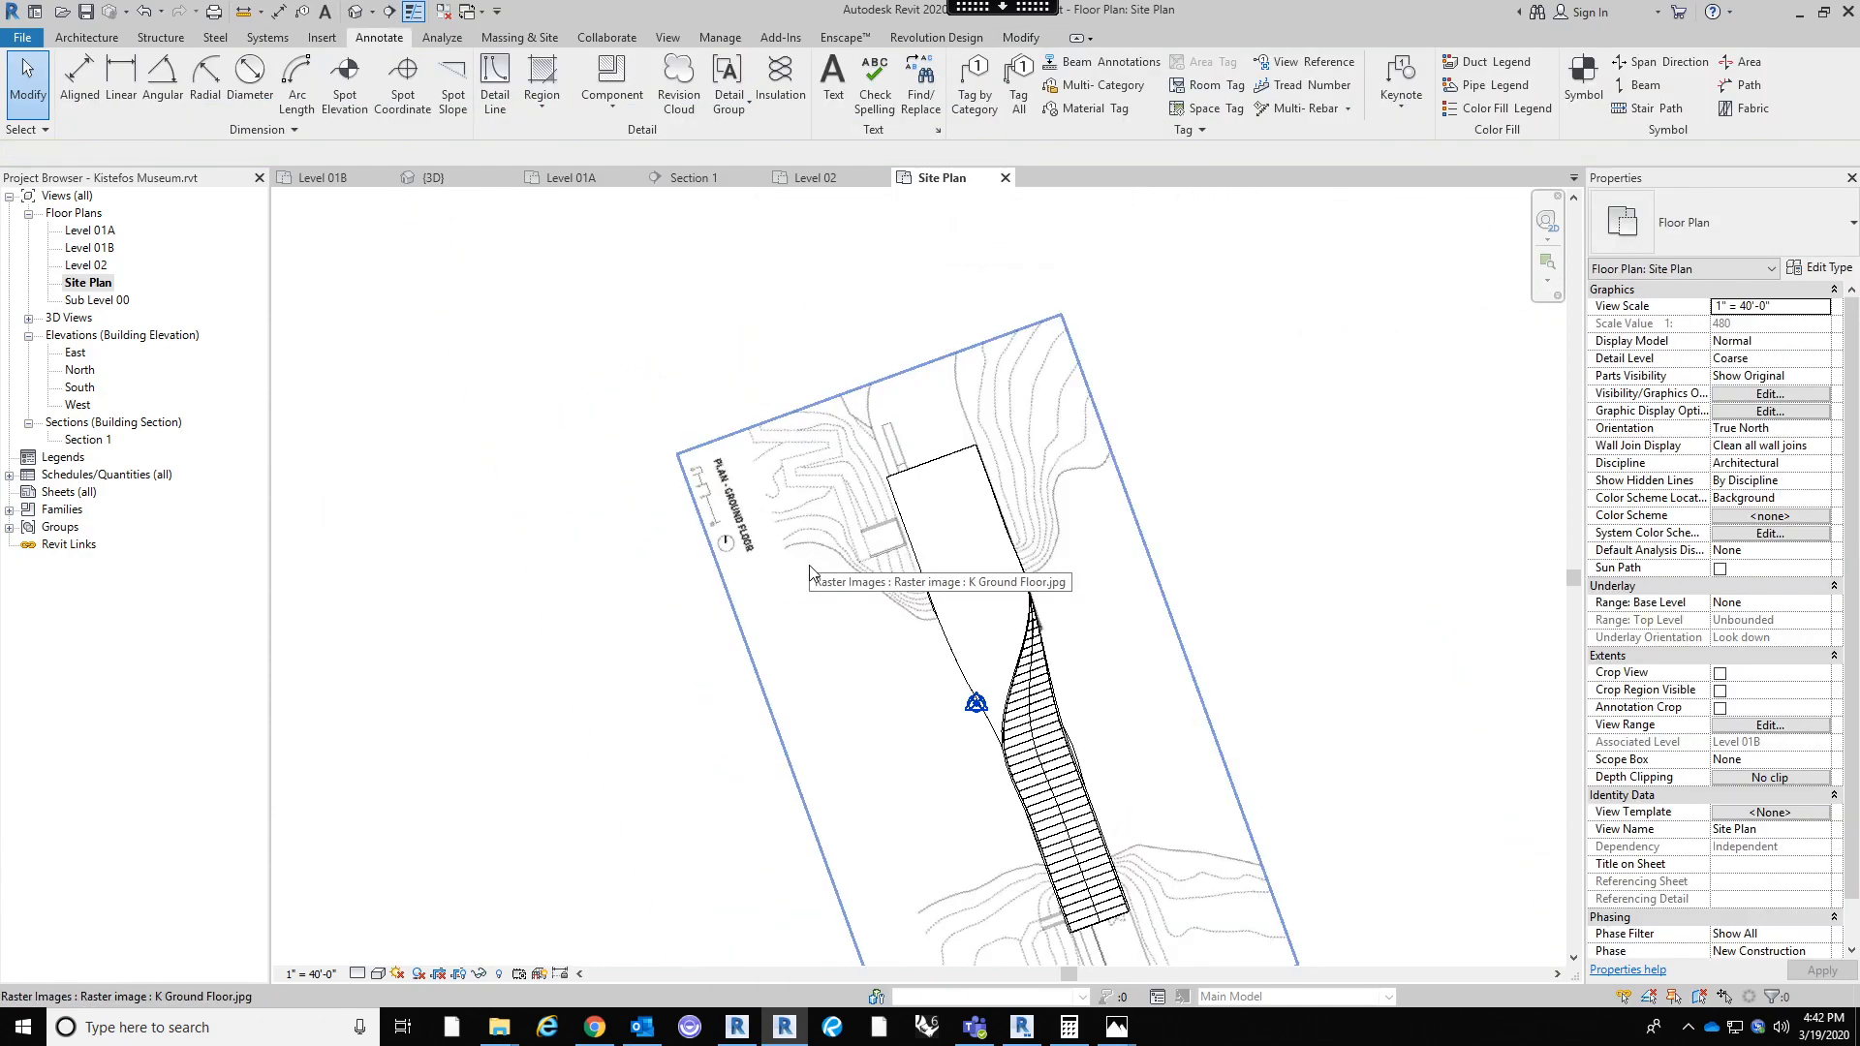
Set the Site Plan view's orientation back to Project North
{"action": "scroll", "coordinate": [1017, 539], "scroll_direction": "down", "scroll_amount": 2}
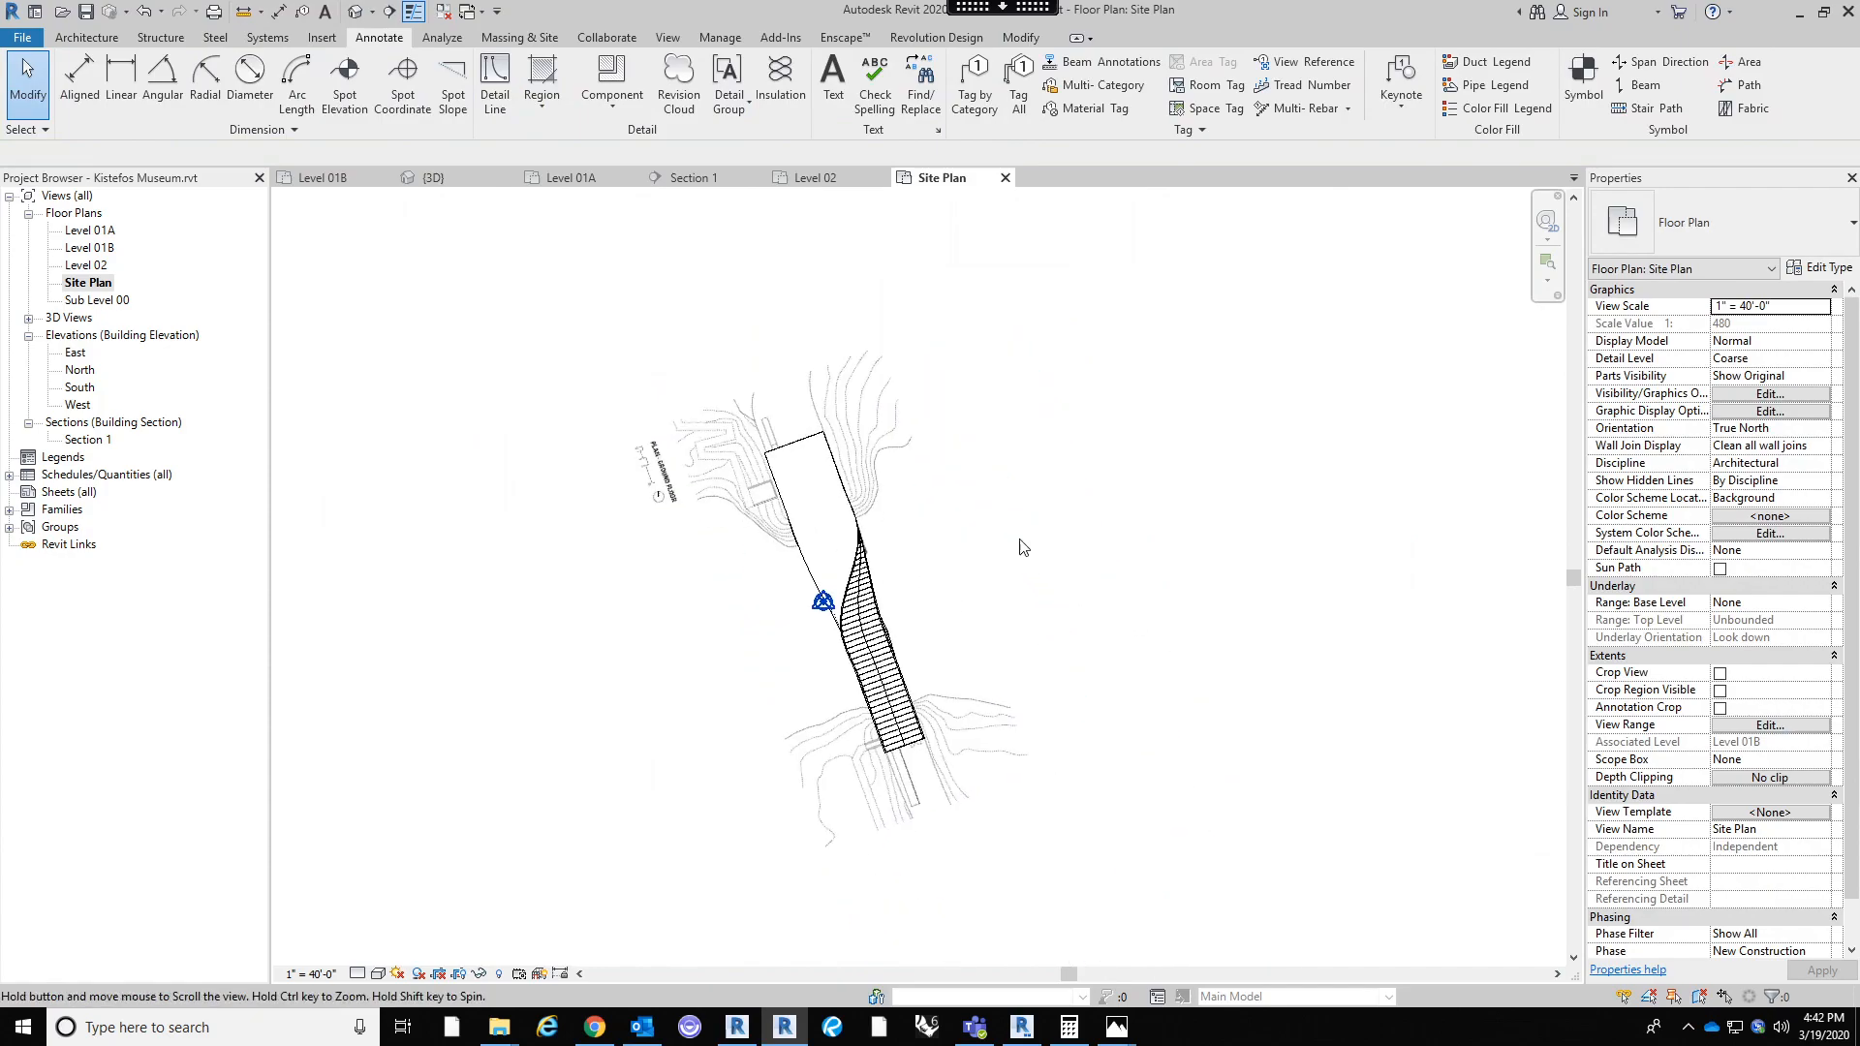
{"action": "left_click", "coordinate": [1825, 433]}
{"action": "left_click", "coordinate": [1753, 462]}
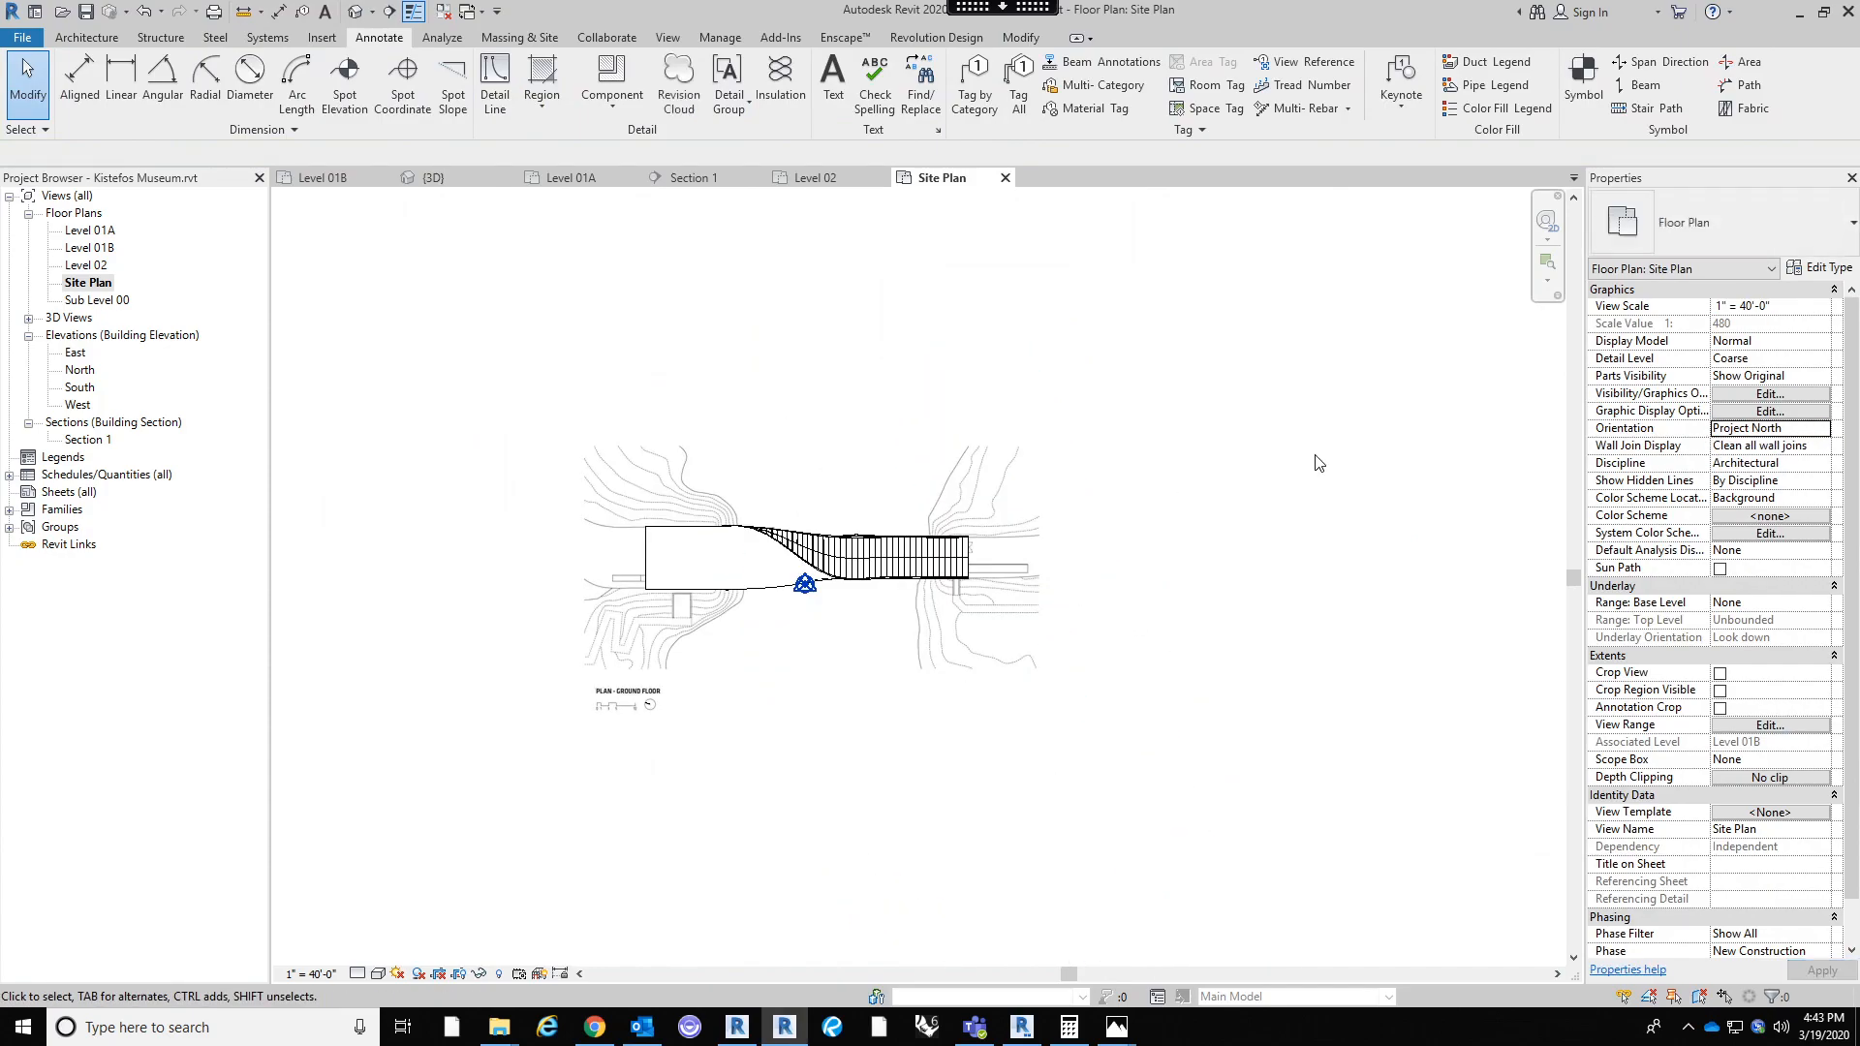
{"action": "scroll", "coordinate": [788, 651], "scroll_direction": "up", "scroll_amount": 2}
{"action": "scroll", "coordinate": [885, 664], "scroll_direction": "up", "scroll_amount": 2}
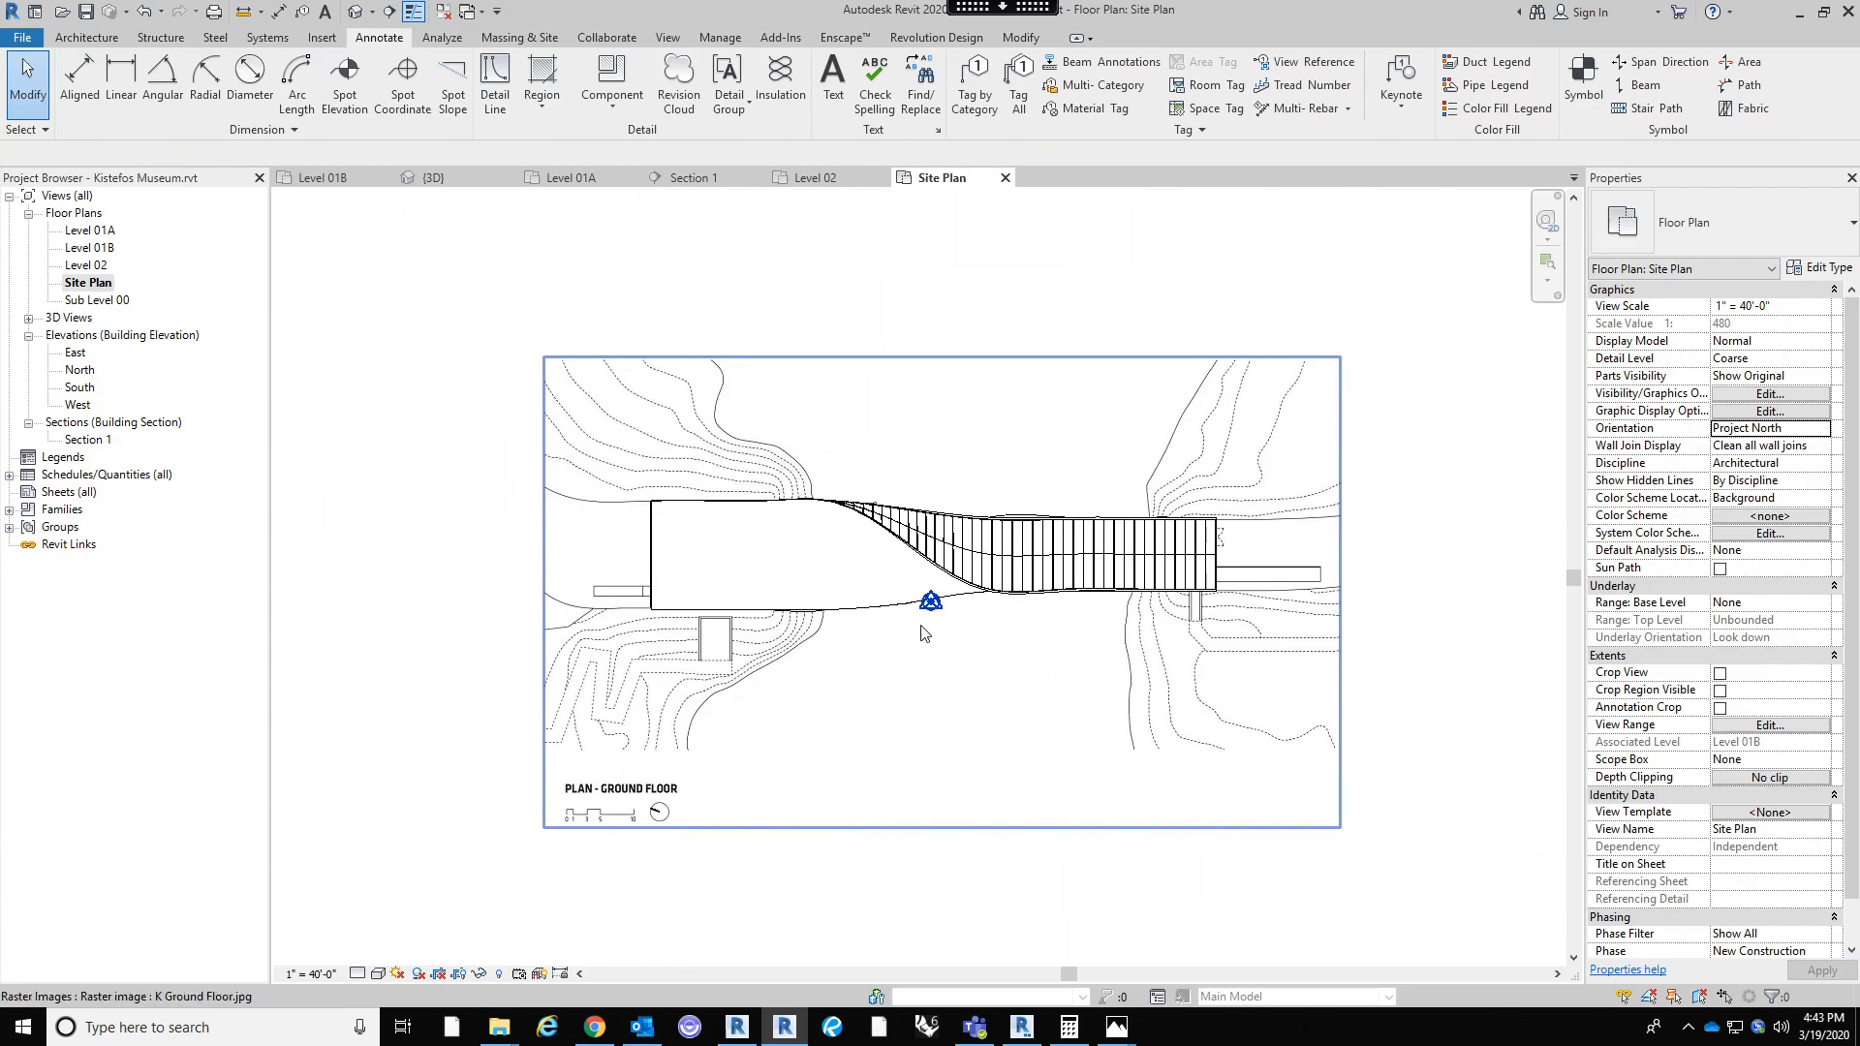
{"action": "left_click_drag", "start_coordinate": [853, 867], "coordinate": [970, 590]}
{"action": "left_click", "coordinate": [938, 656]}
{"action": "right_click", "coordinate": [937, 647]}
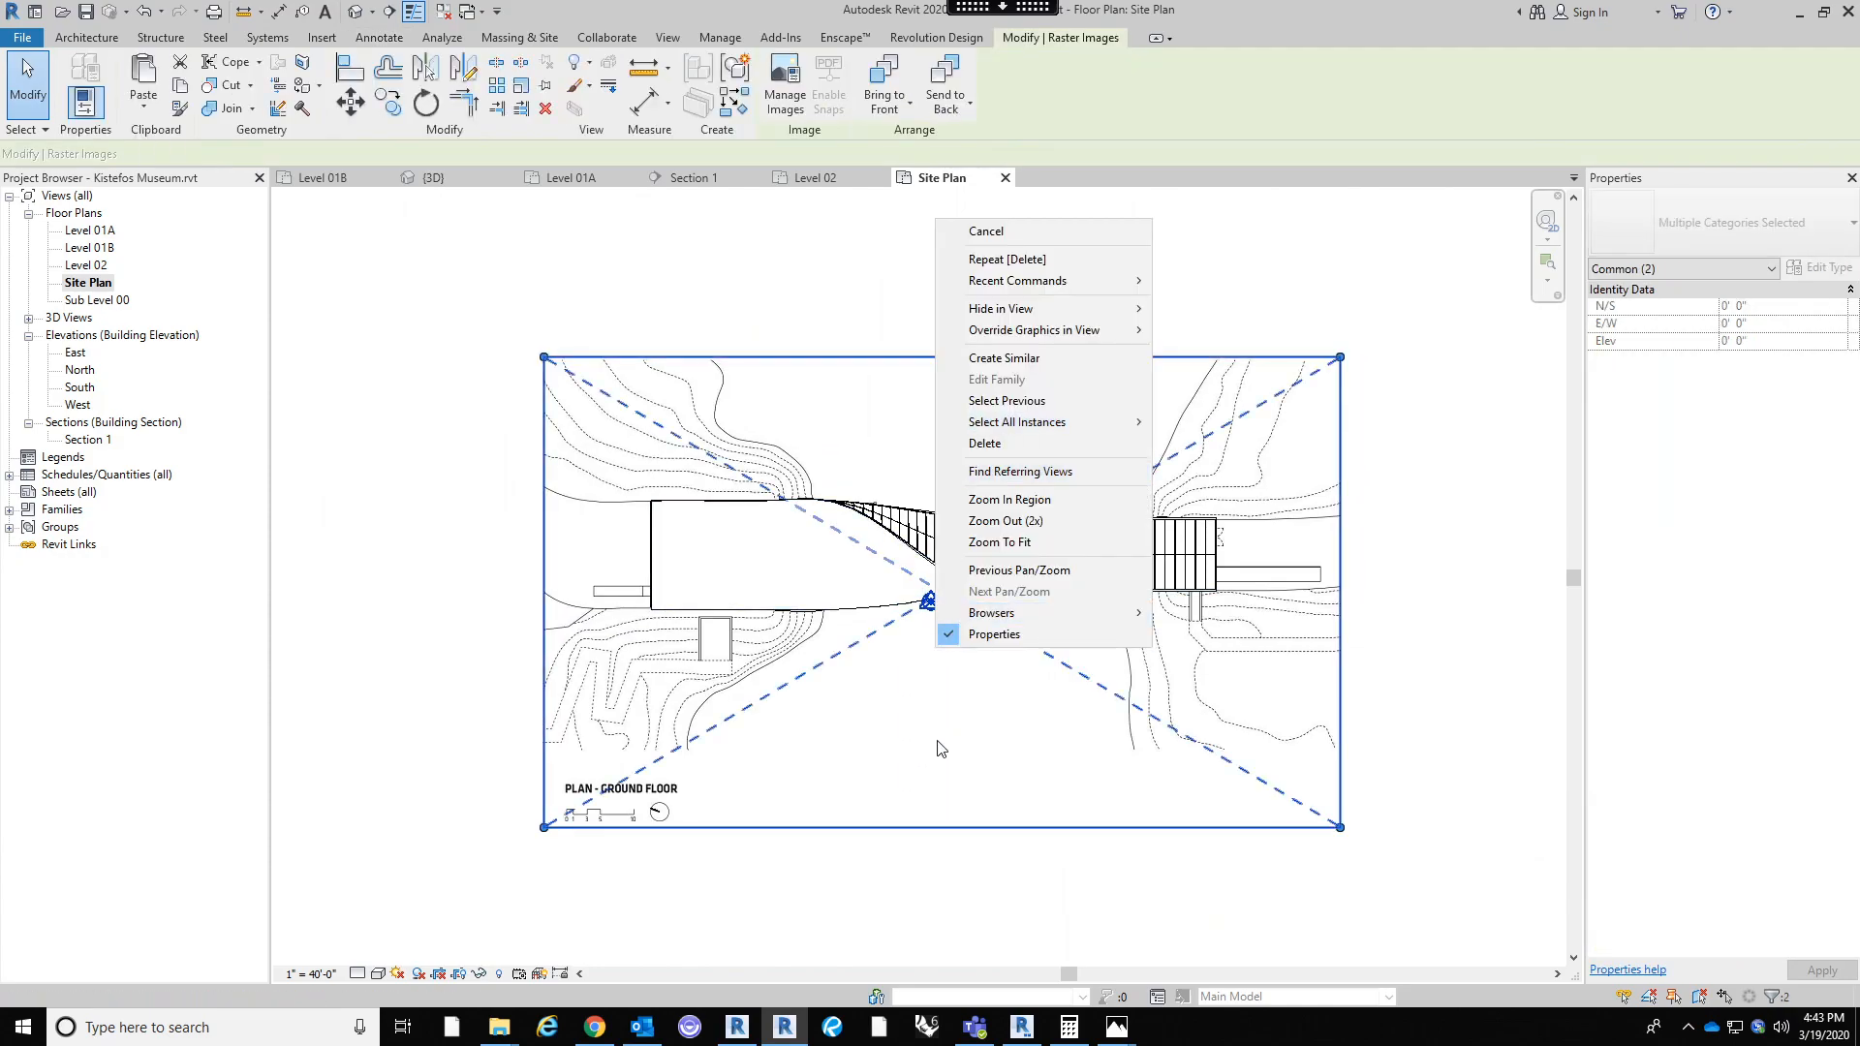
{"action": "key", "text": "Escape"}
{"action": "key", "text": "Escape"}
Hide the project base point element in the Site Plan view
{"action": "left_click", "coordinate": [932, 608]}
{"action": "key", "text": "Escape"}
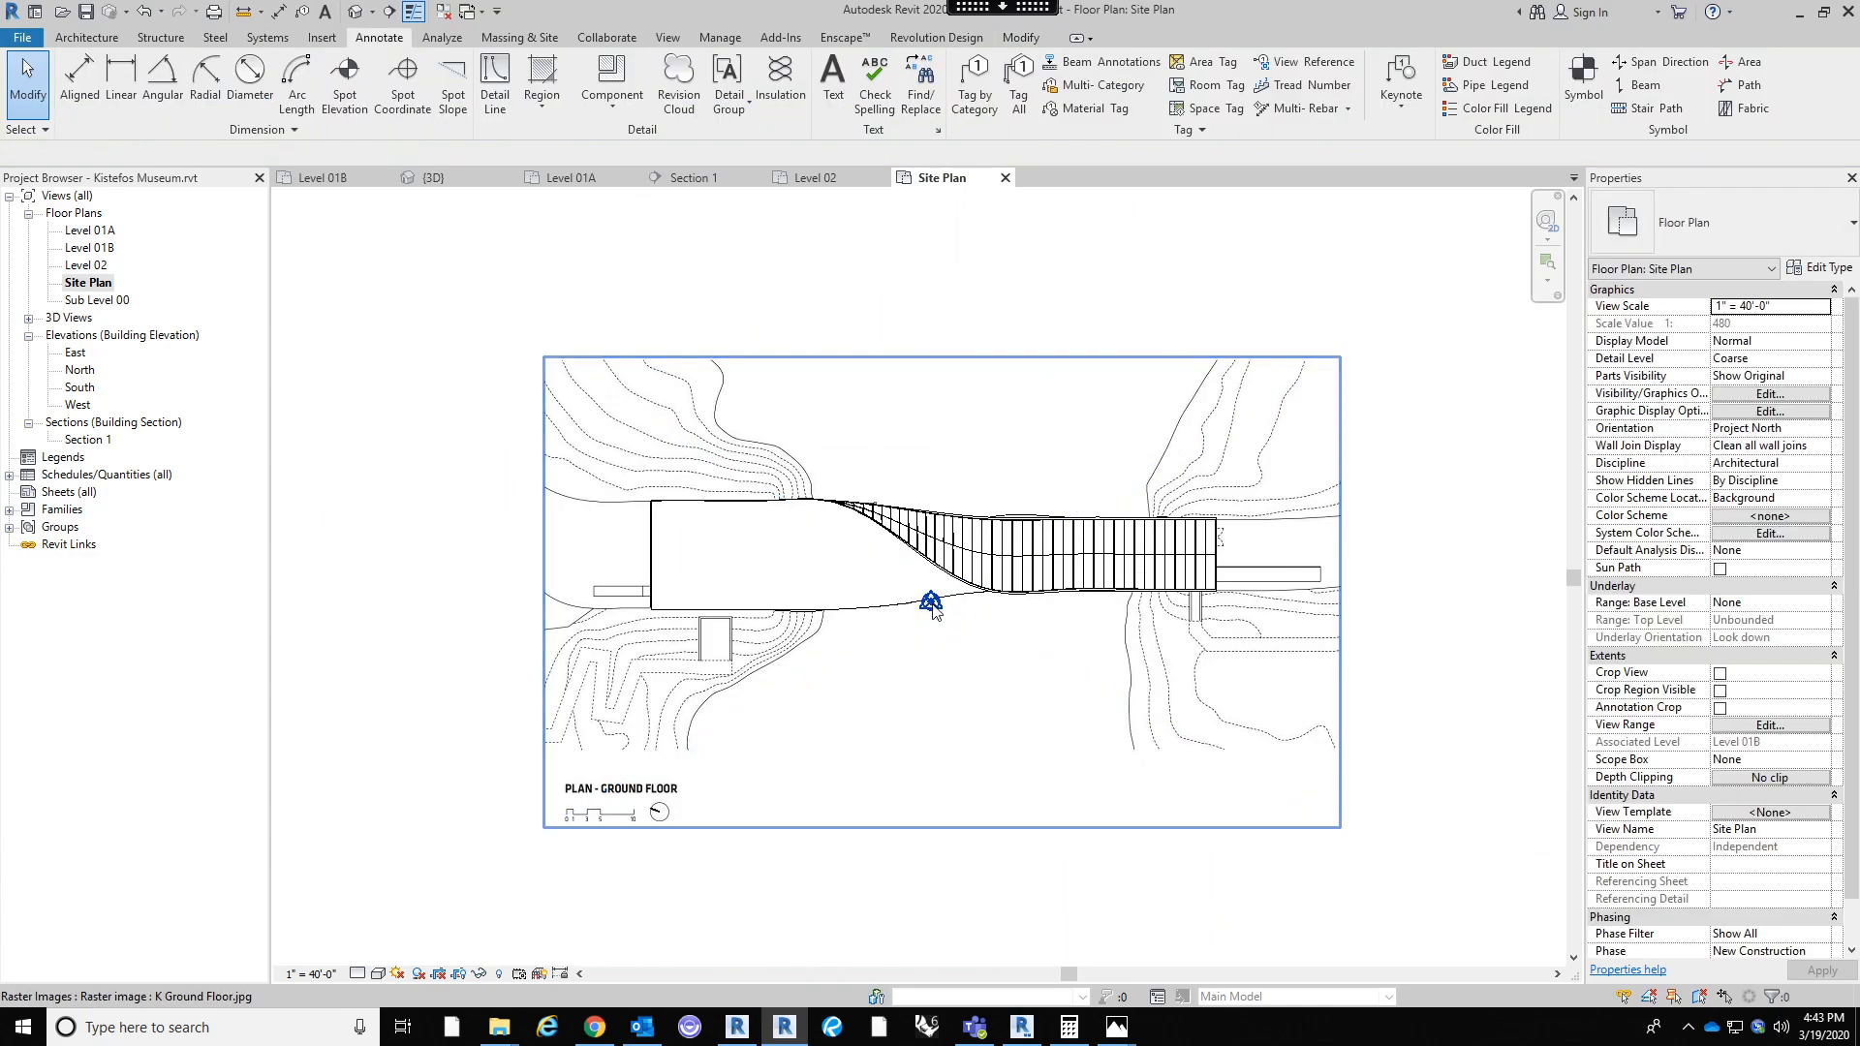
{"action": "right_click", "coordinate": [931, 608]}
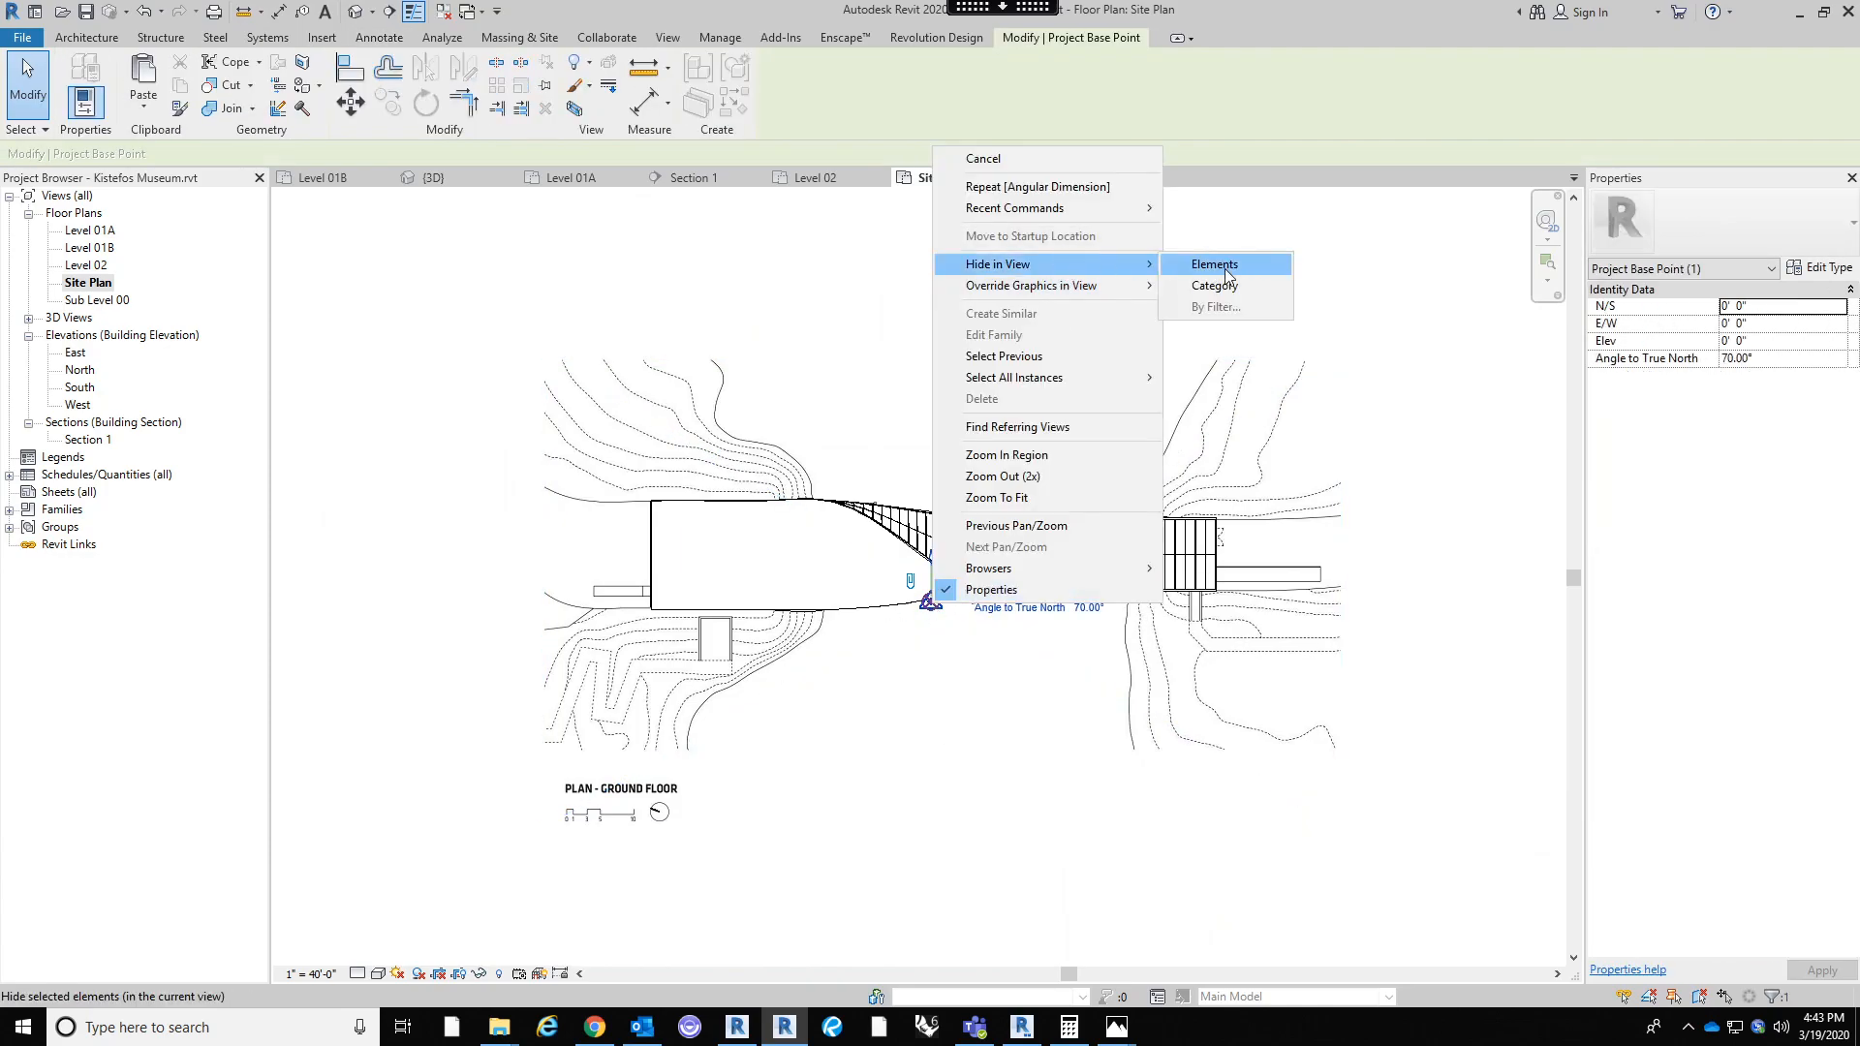
{"action": "key", "text": "Escape"}
{"action": "key", "text": "Escape"}
{"action": "left_click", "coordinate": [932, 609]}
{"action": "key", "text": "Escape"}
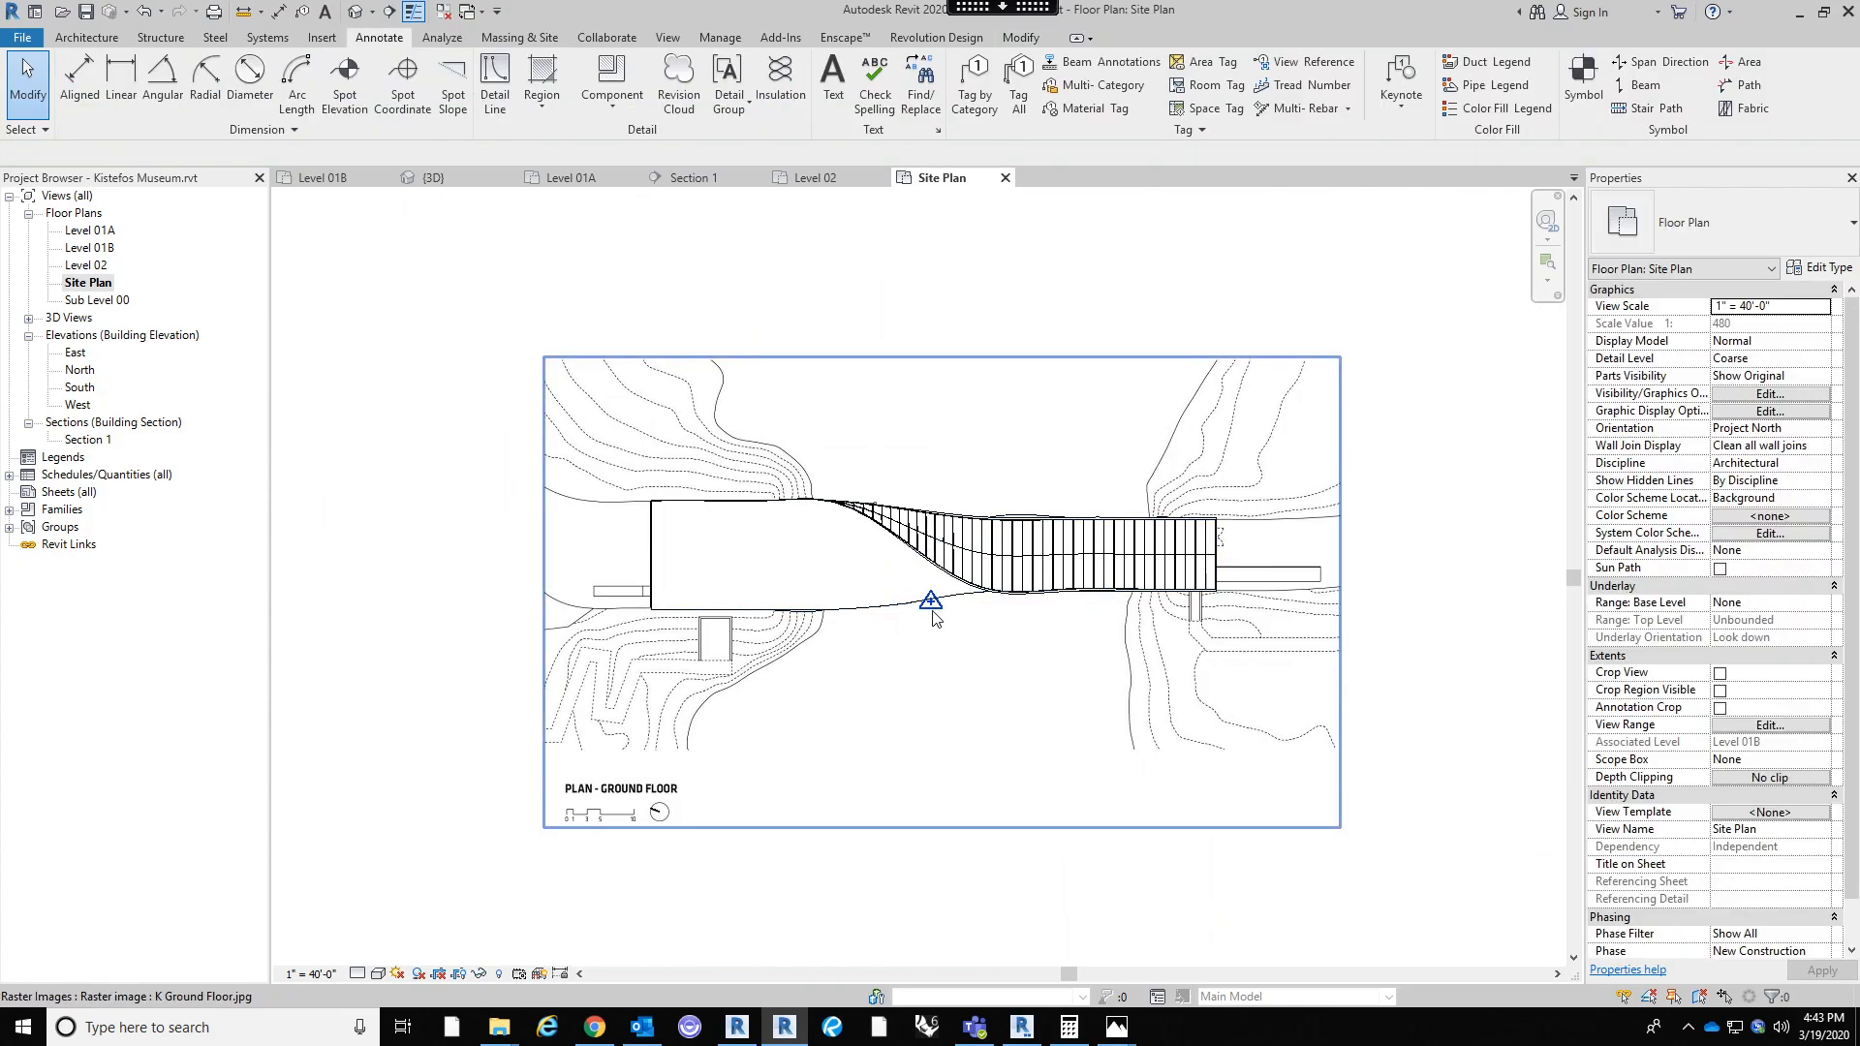
Hide the survey point element in the Site Plan view
{"action": "right_click", "coordinate": [933, 610]}
{"action": "key", "text": "Escape"}
{"action": "scroll", "coordinate": [932, 606], "scroll_direction": "up", "scroll_amount": 3}
{"action": "key", "text": "Escape"}
{"action": "key", "text": "Escape"}
{"action": "right_click", "coordinate": [933, 597]}
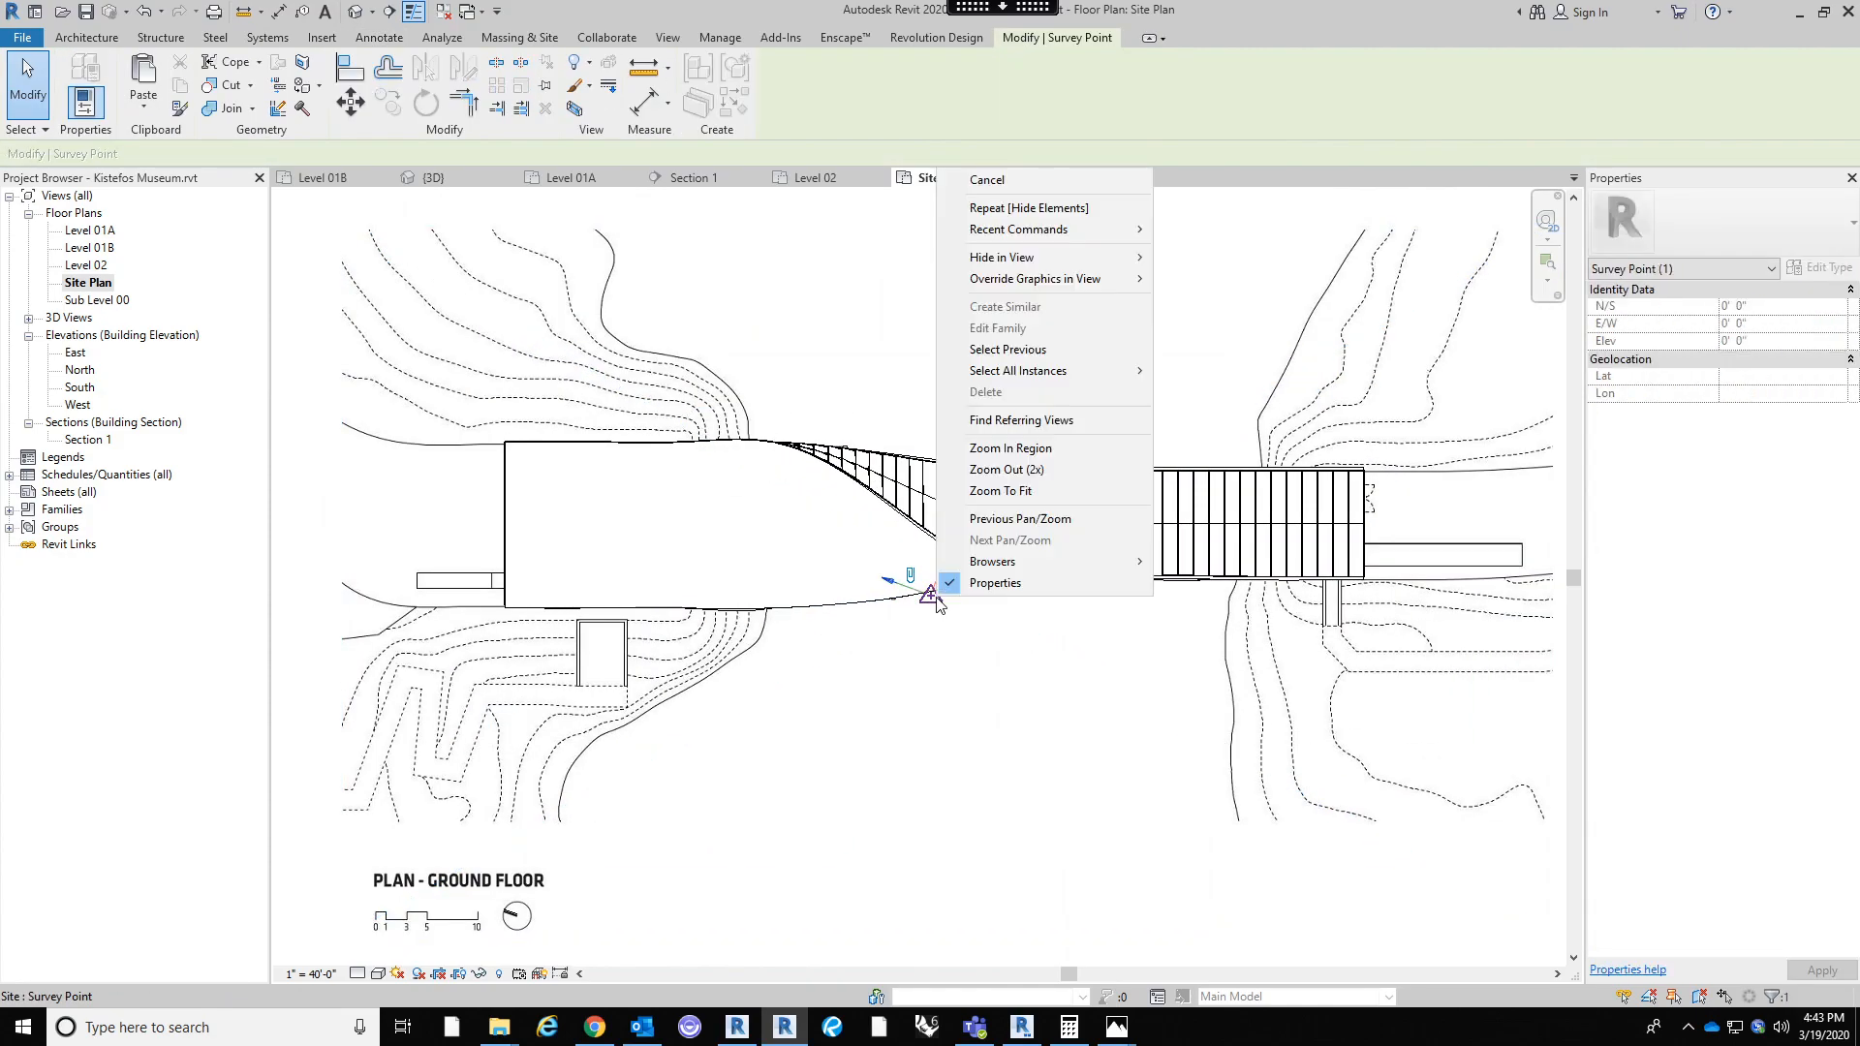
{"action": "mouse_move", "coordinate": [1056, 258]}
{"action": "left_click", "coordinate": [1196, 258]}
{"action": "scroll", "coordinate": [977, 698], "scroll_direction": "down", "scroll_amount": 4}
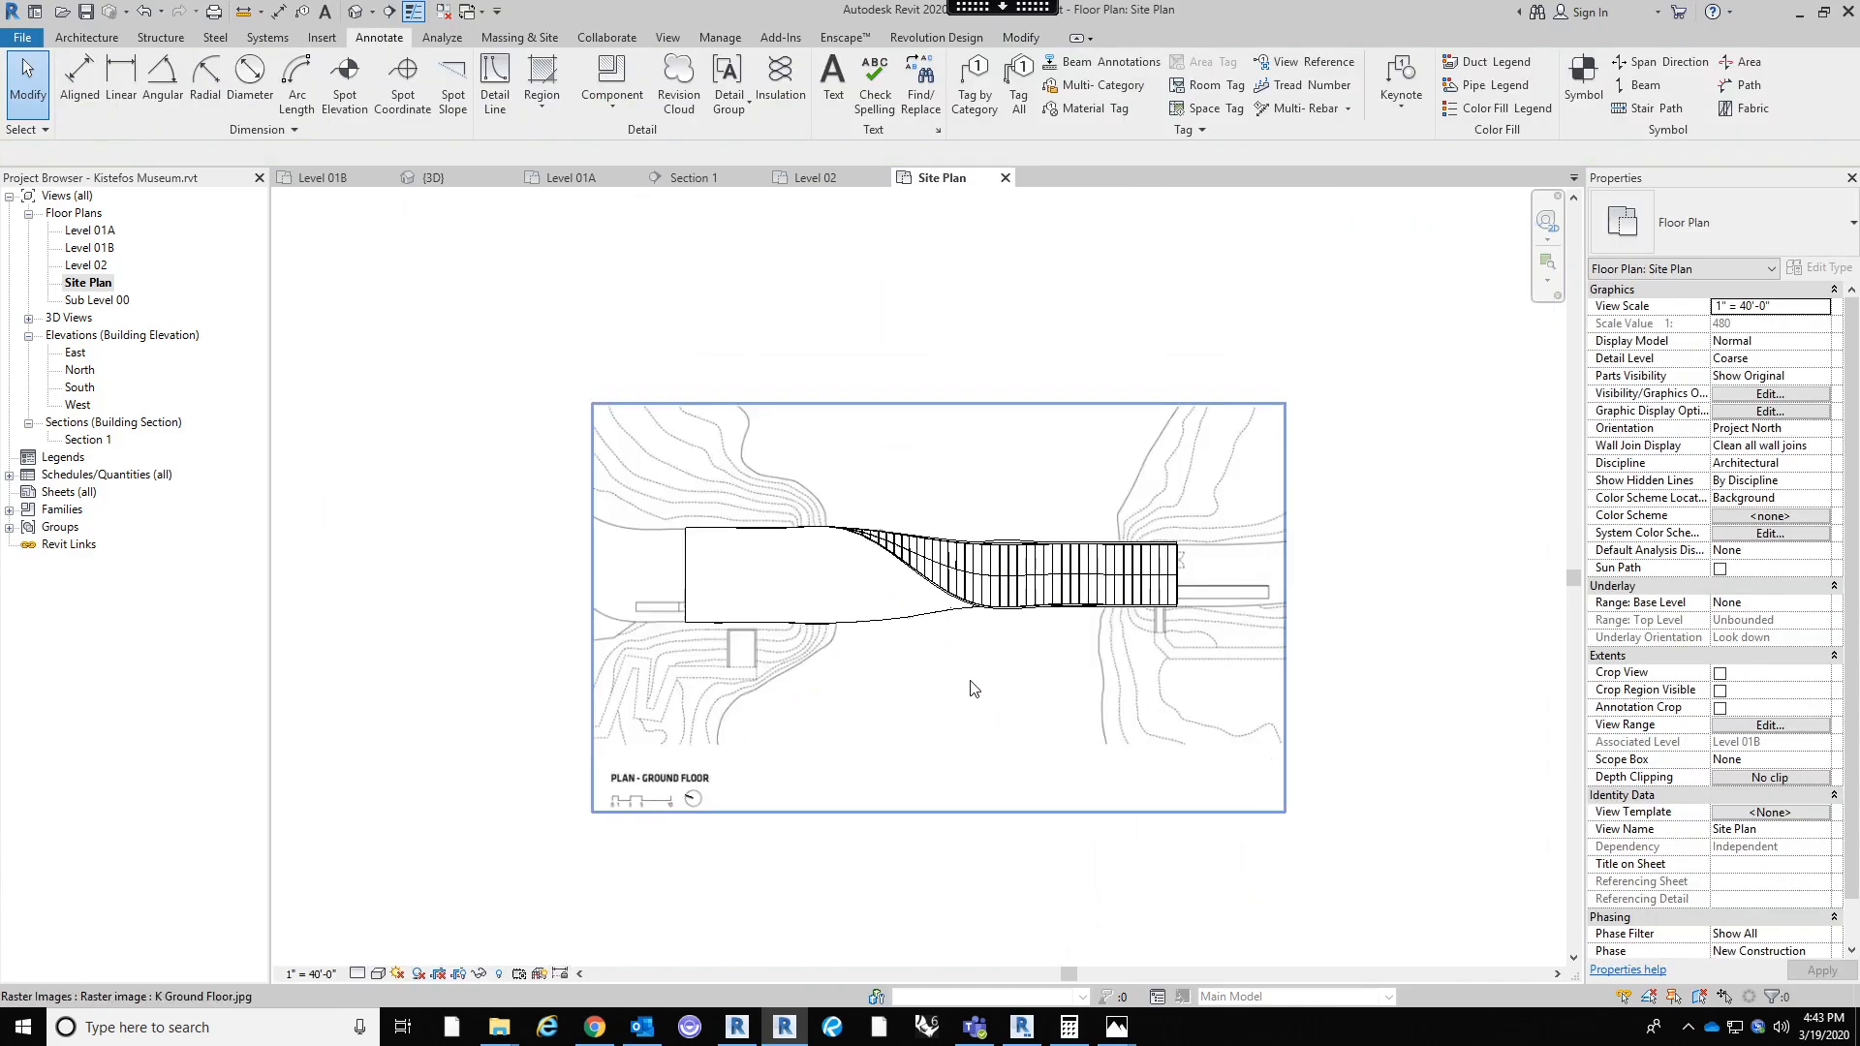
{"action": "middle_click_drag", "start_coordinate": [983, 845], "coordinate": [956, 836]}
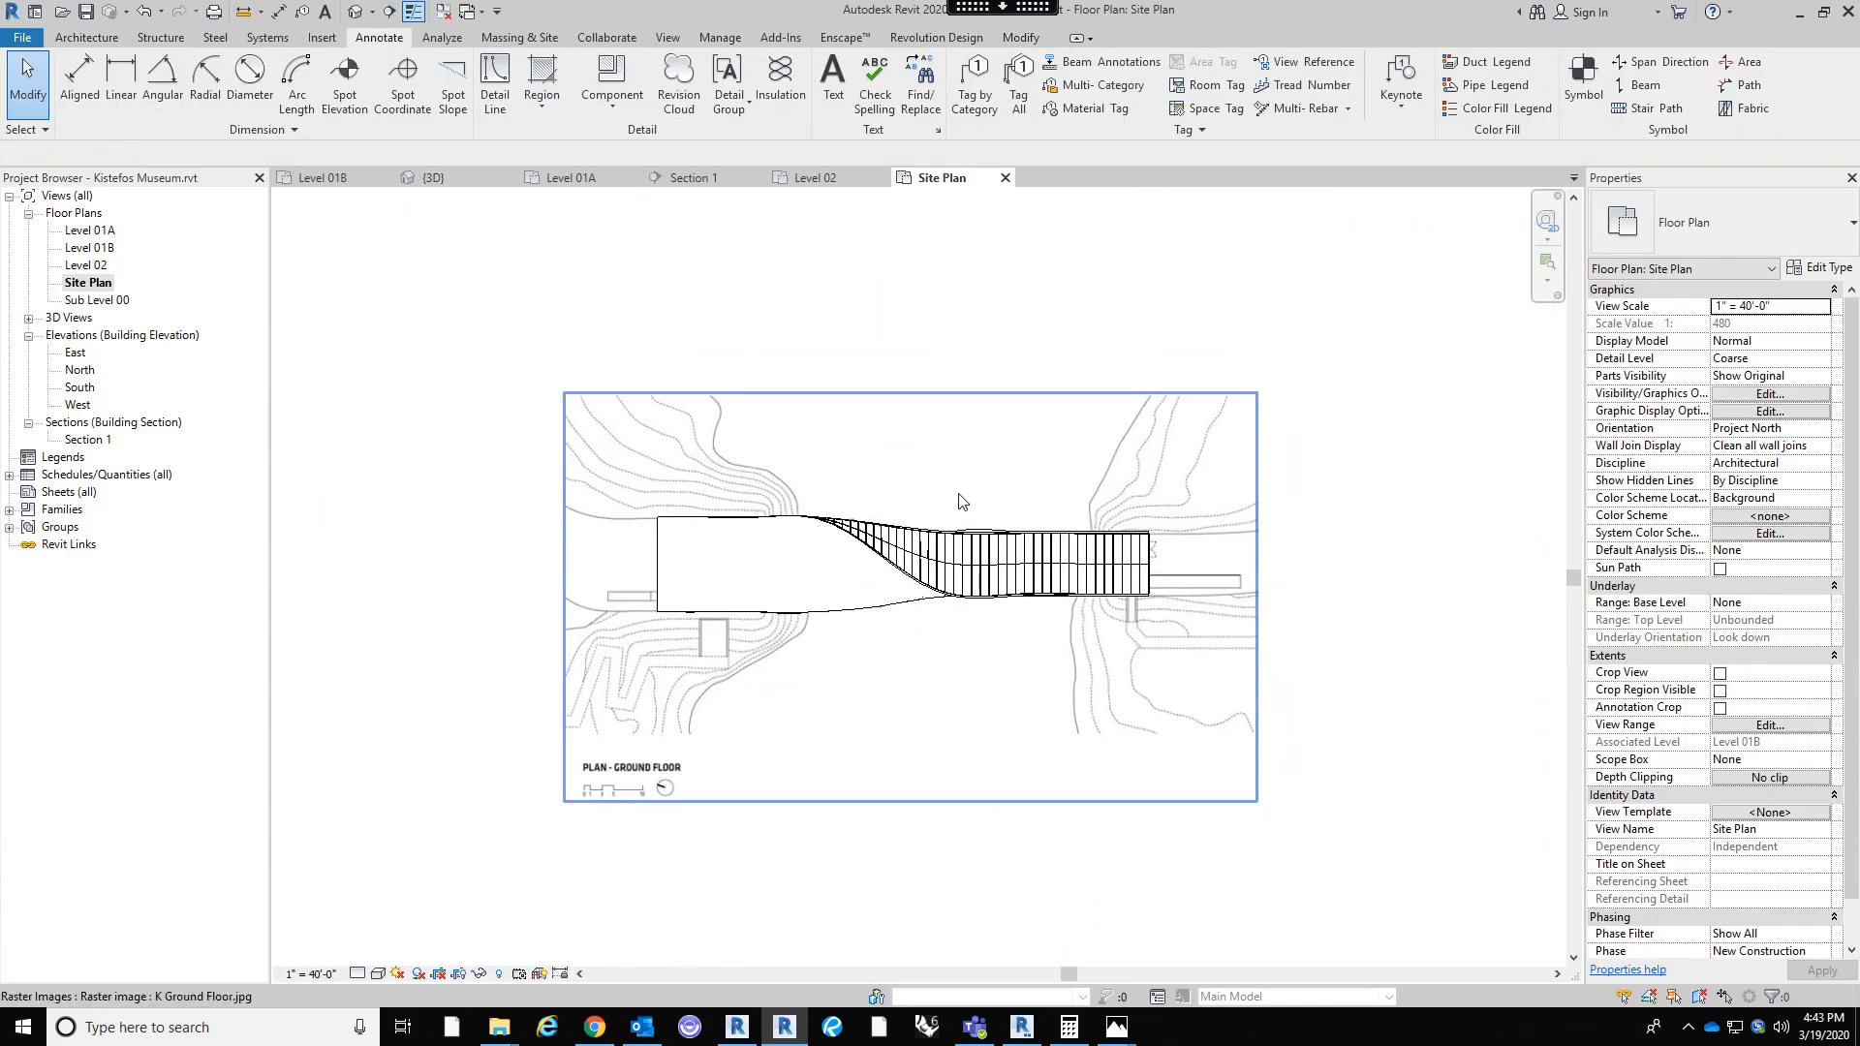
{"action": "scroll", "coordinate": [782, 503], "scroll_direction": "up", "scroll_amount": 1}
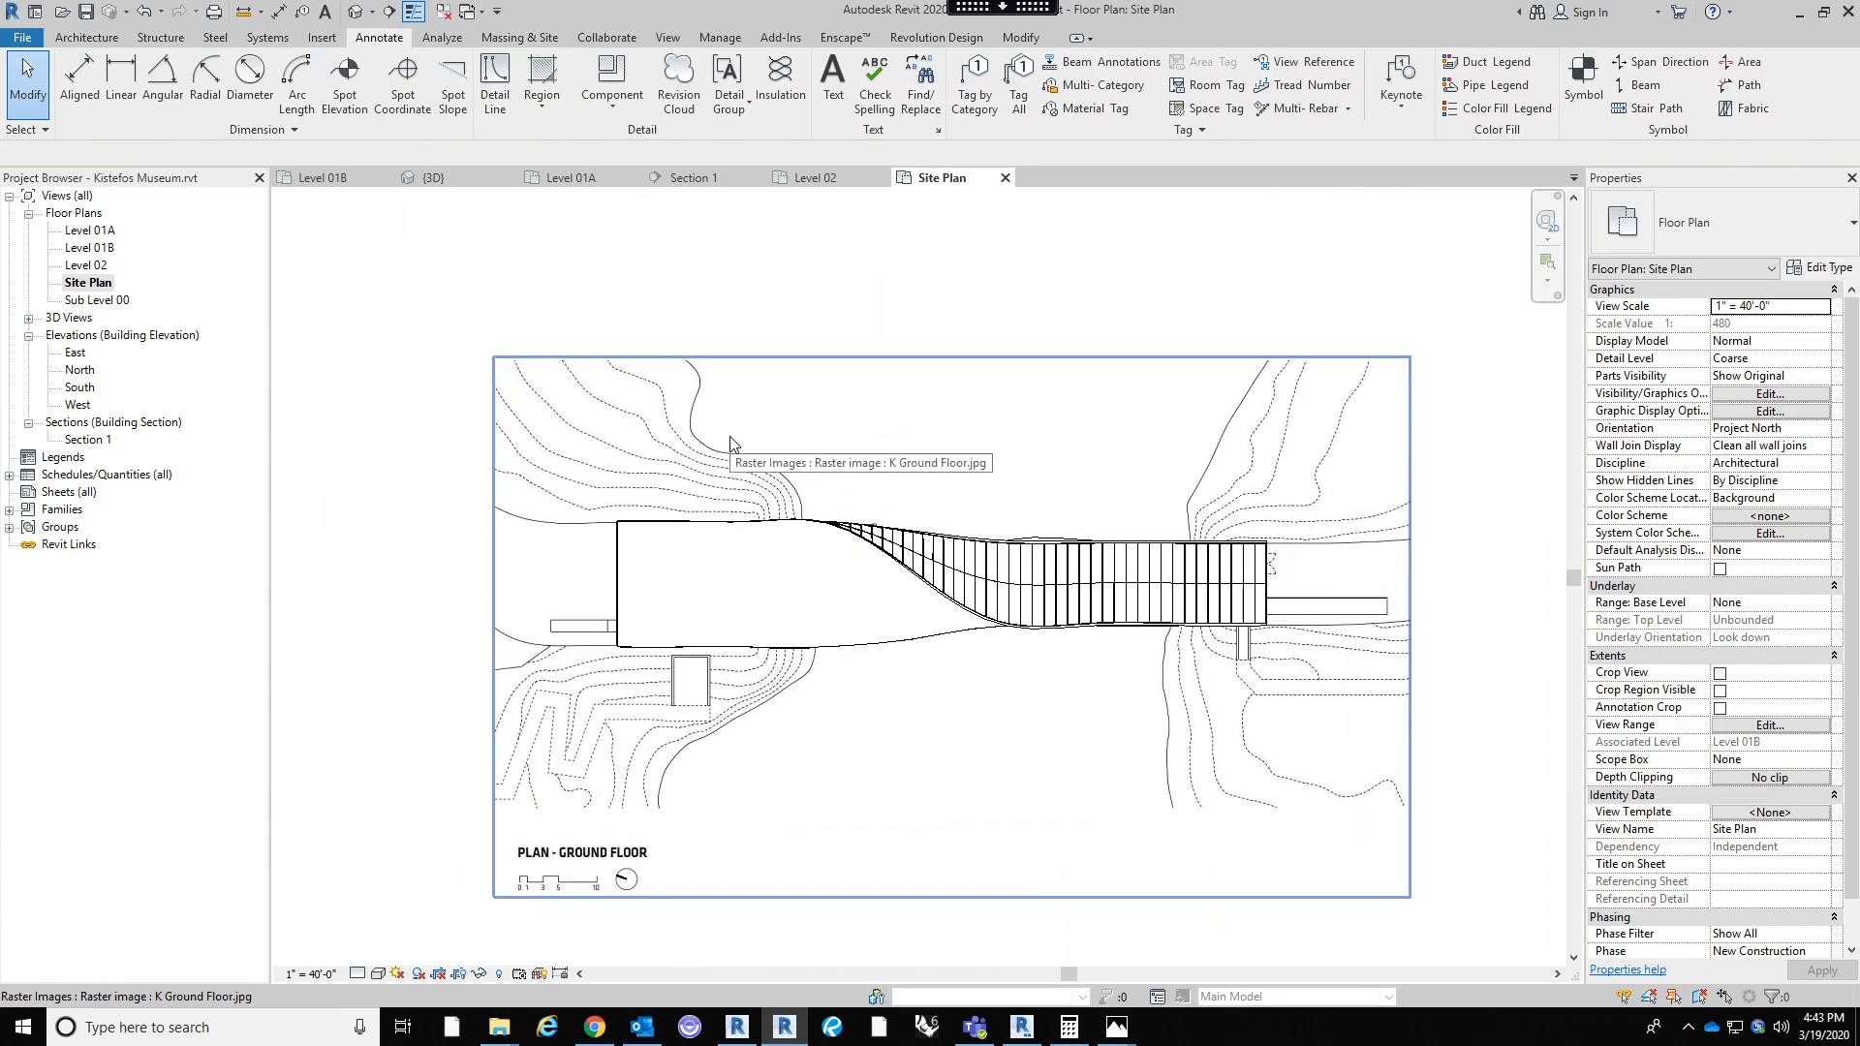
{"action": "middle_click_drag", "start_coordinate": [843, 469], "coordinate": [760, 461]}
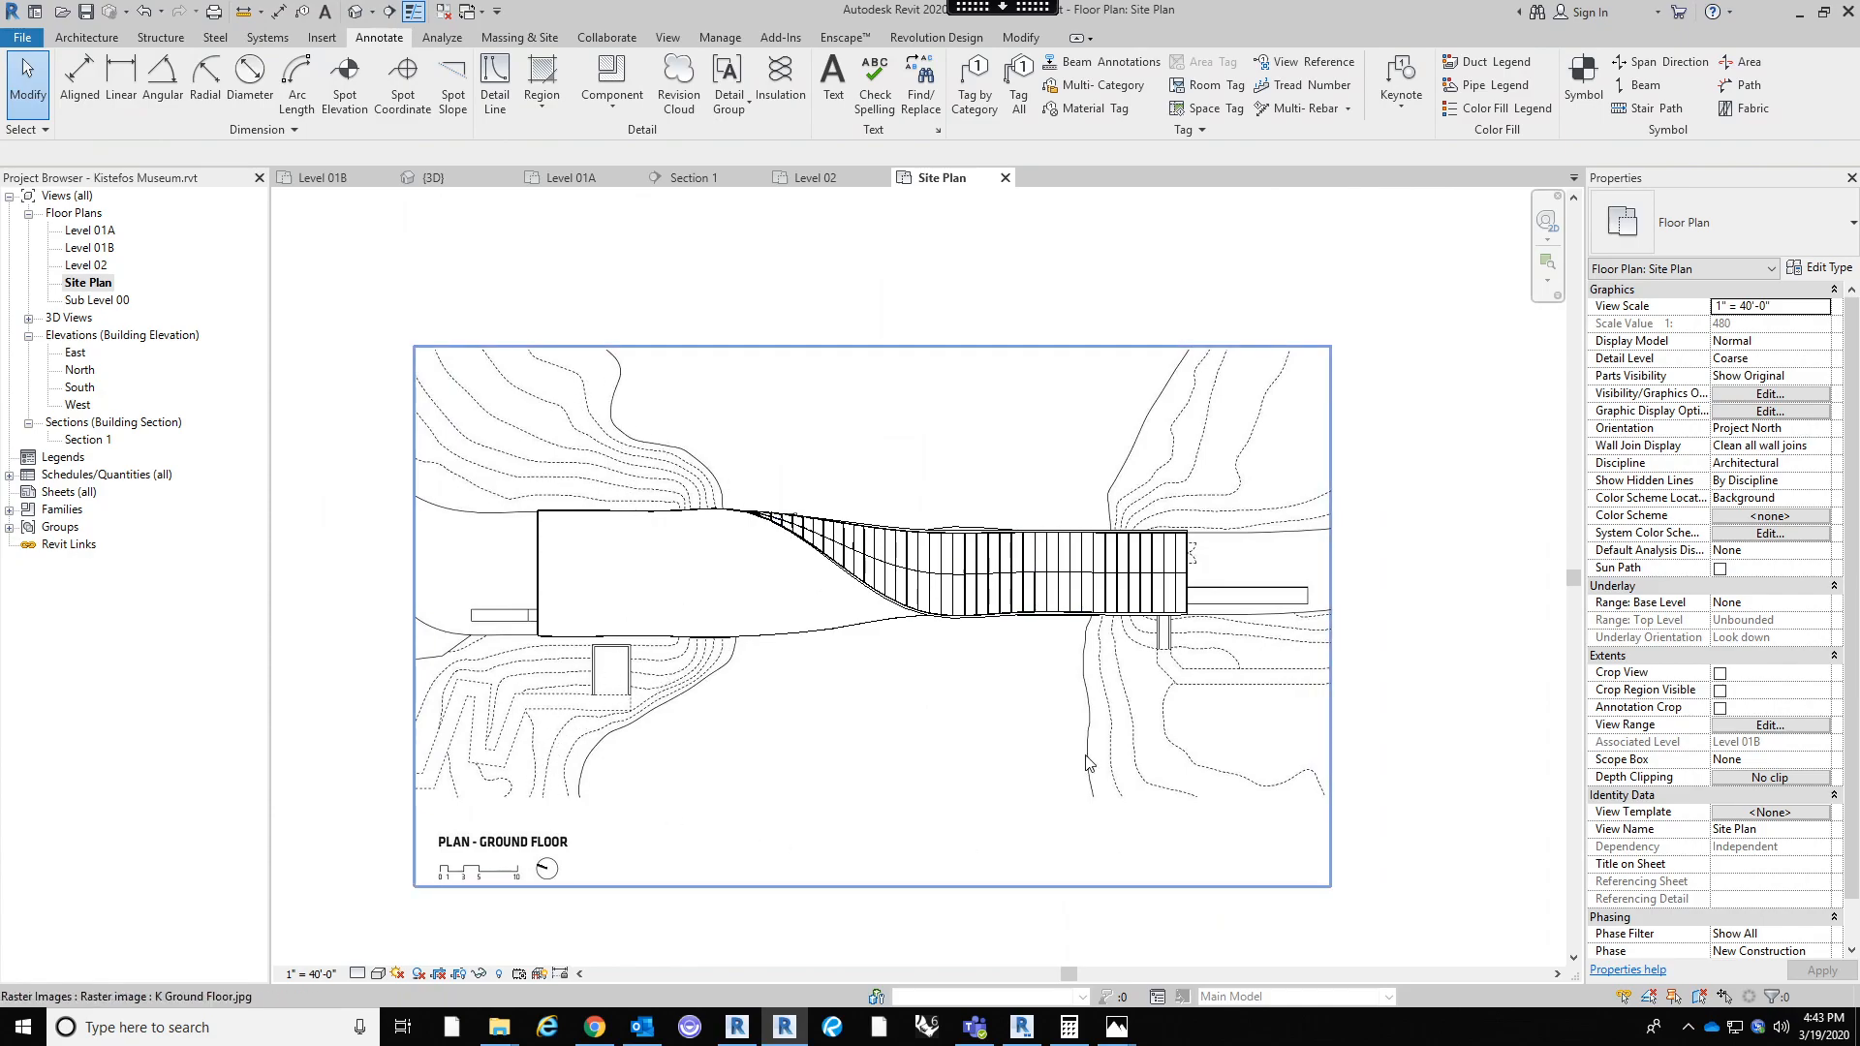
{"action": "key", "text": "Escape"}
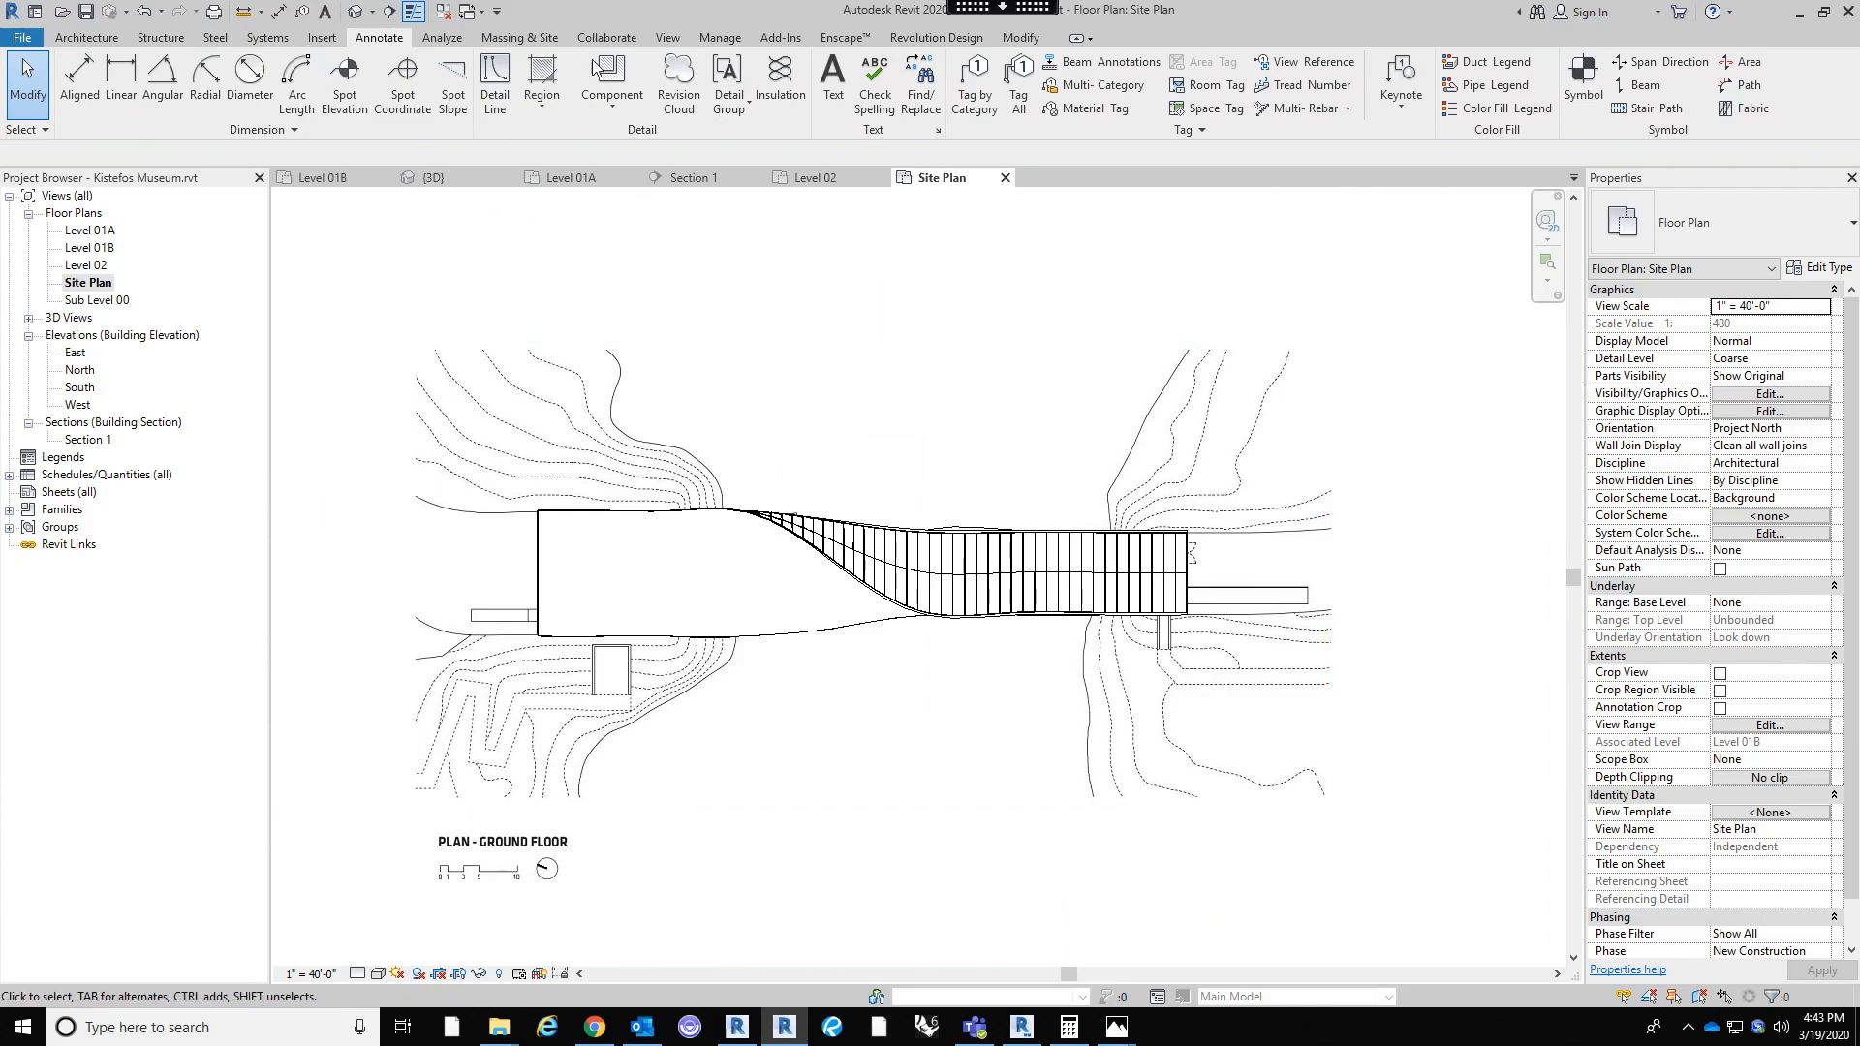
{"action": "left_click", "coordinate": [519, 37]}
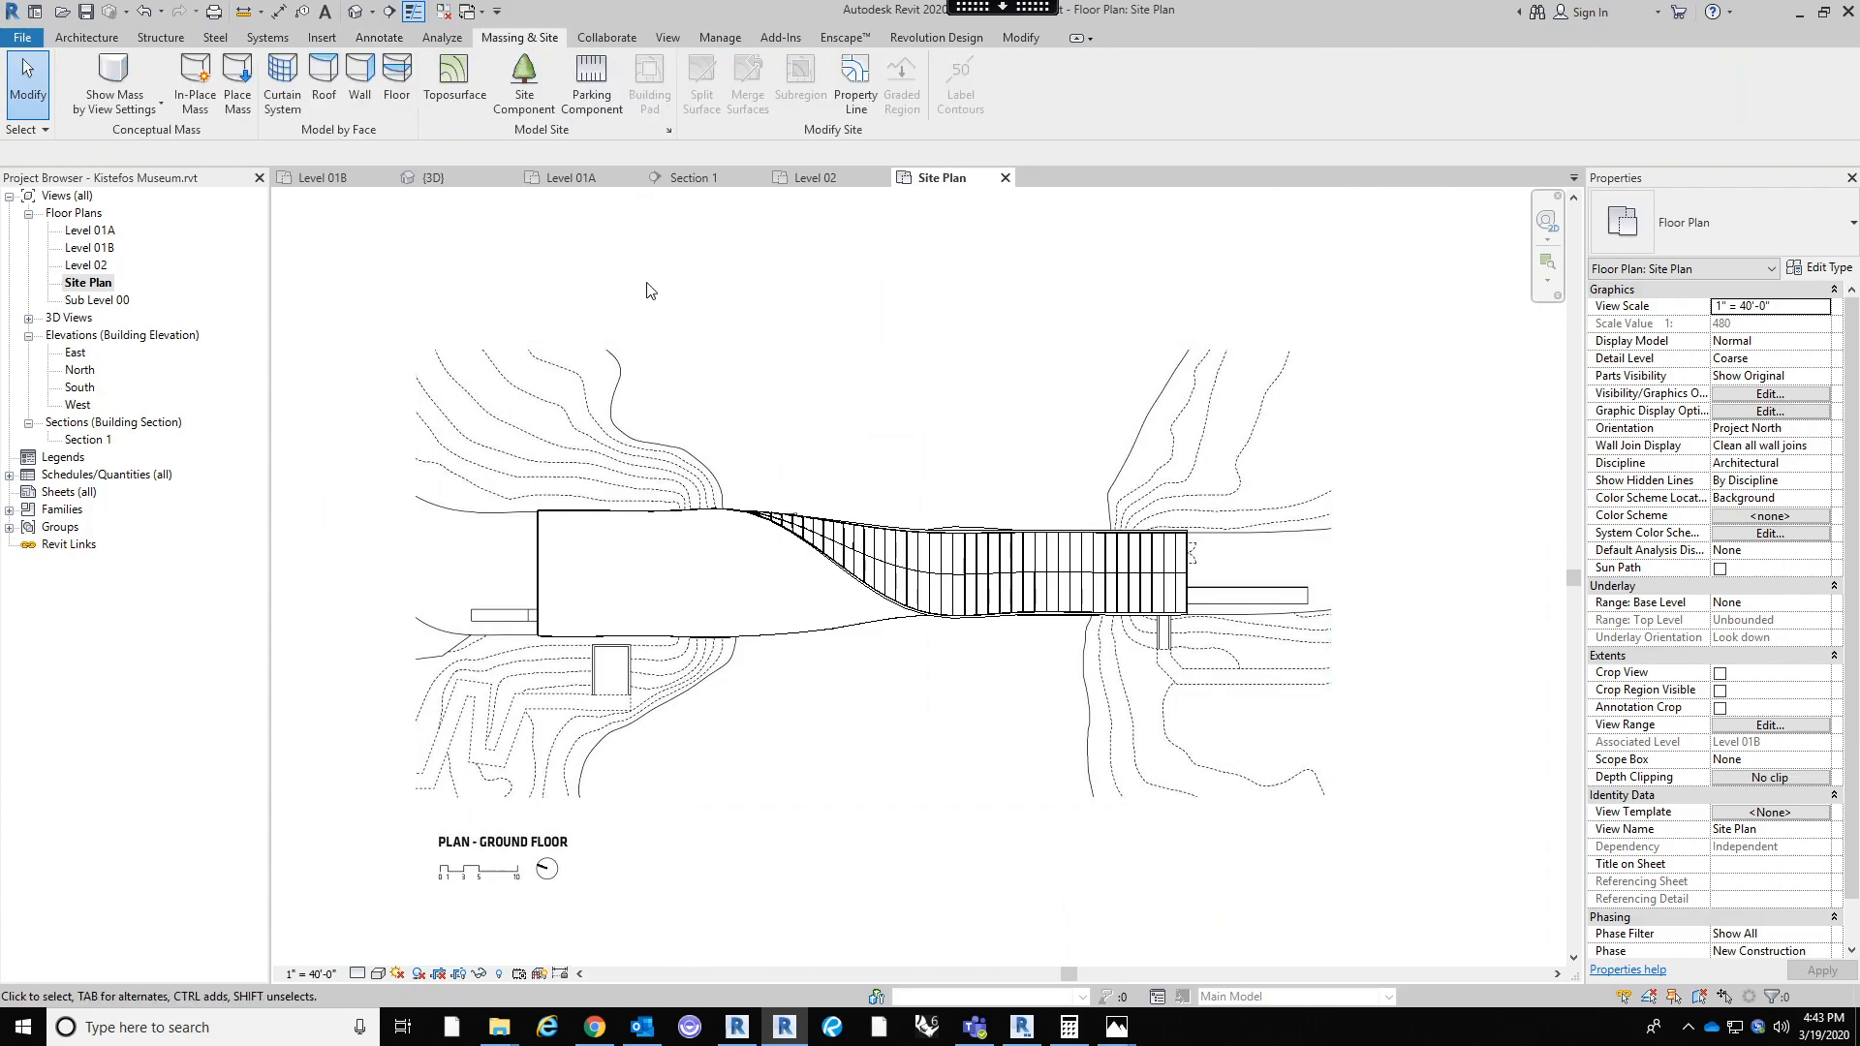
{"action": "left_click", "coordinate": [455, 73]}
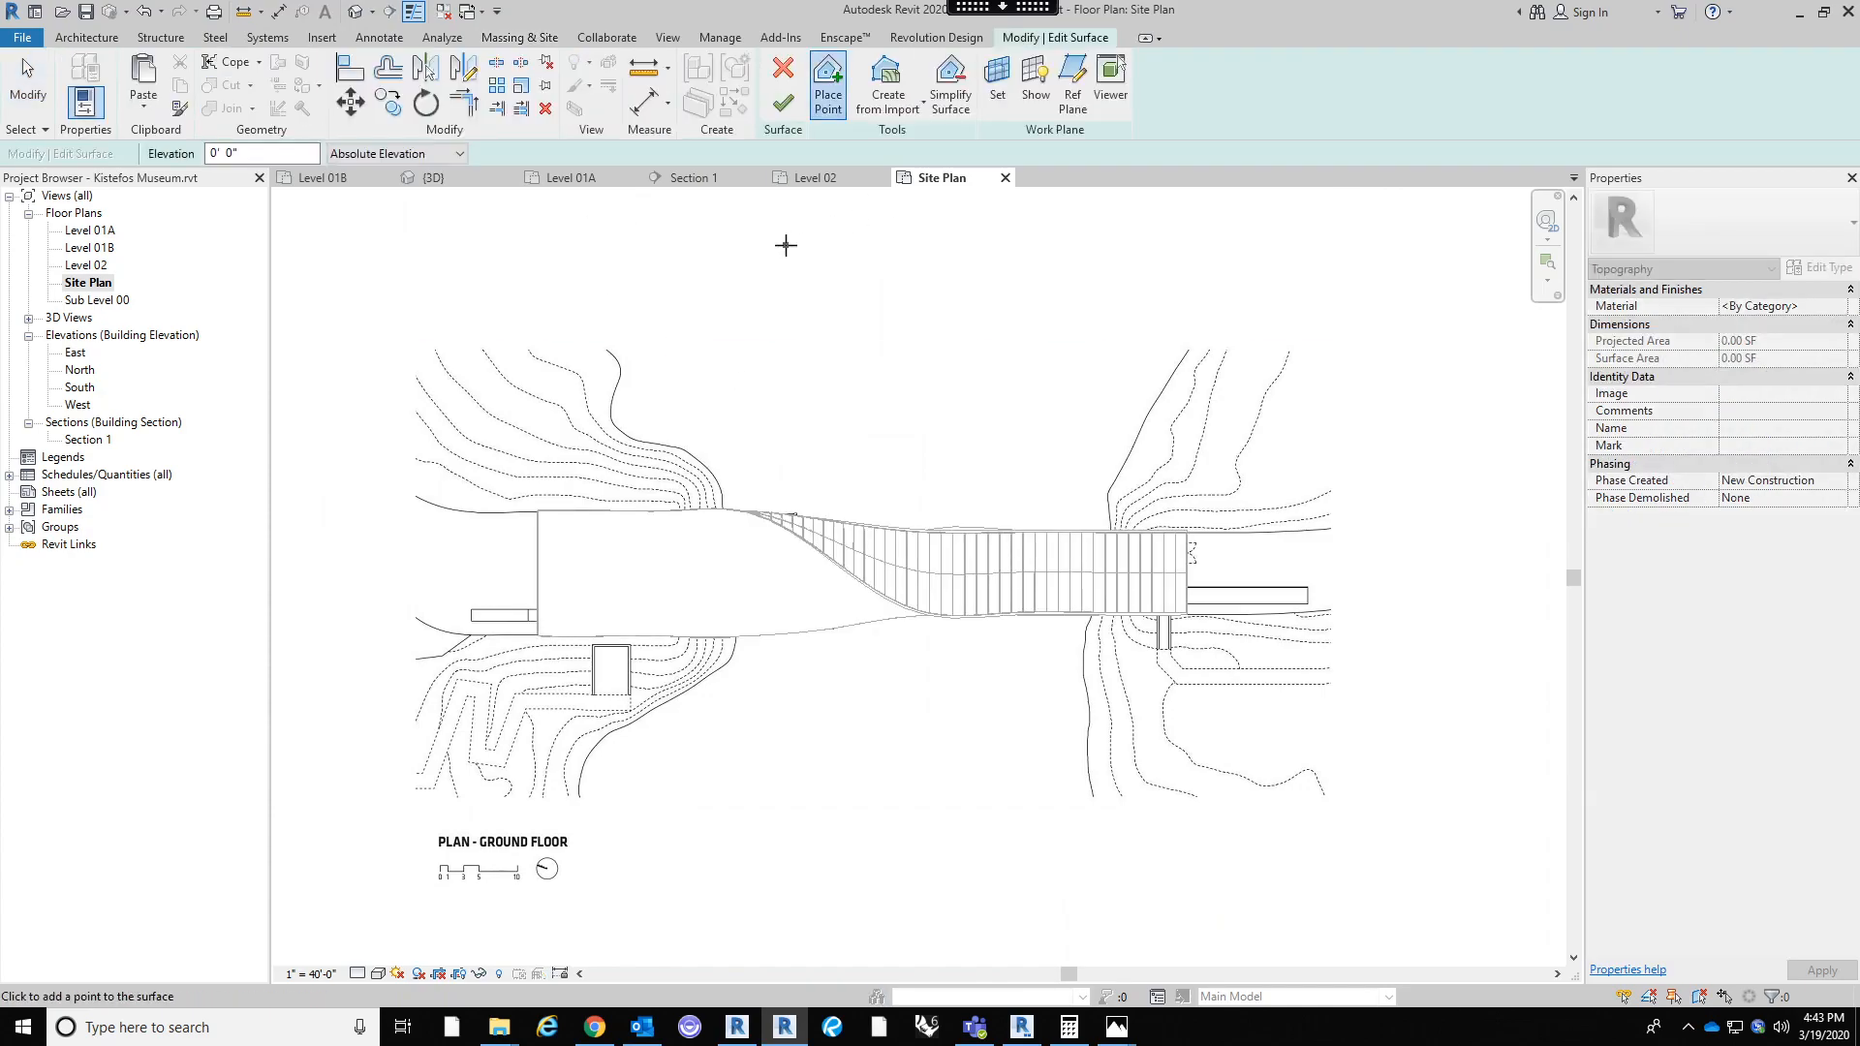
{"action": "scroll", "coordinate": [698, 333], "scroll_direction": "down", "scroll_amount": 1}
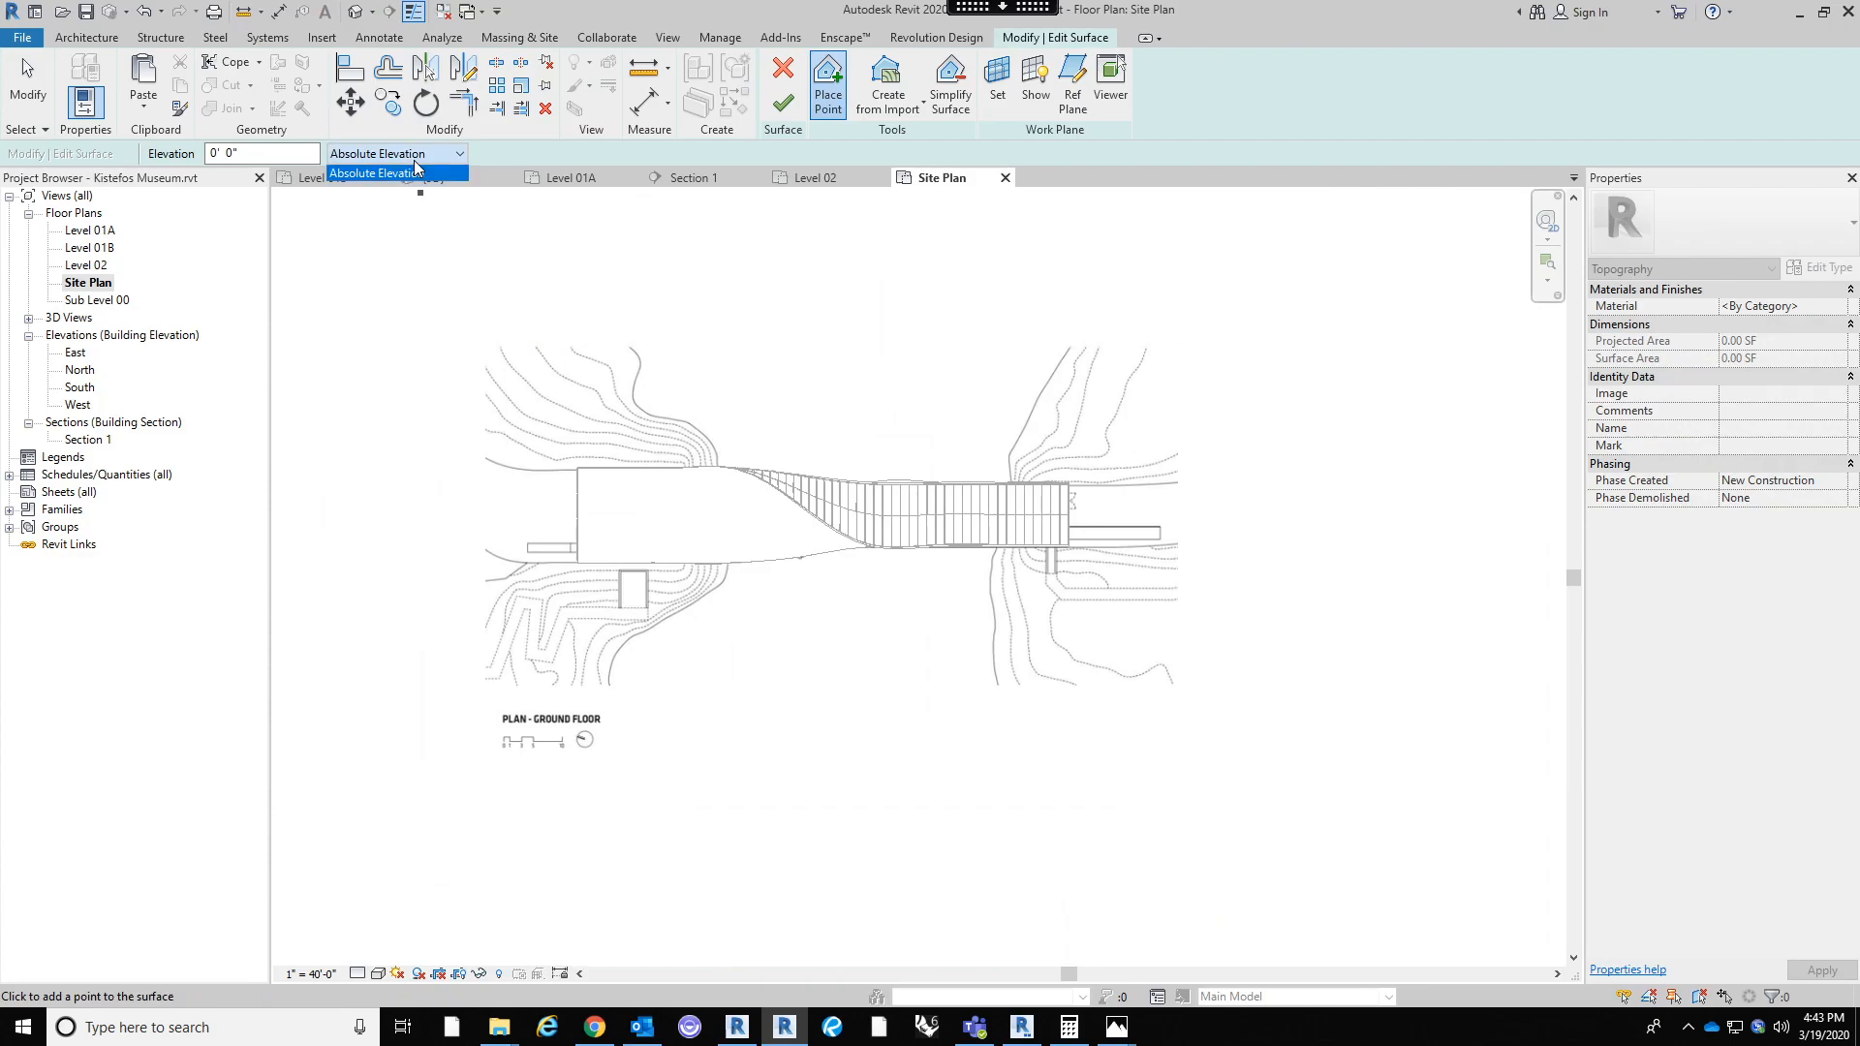
{"action": "left_click", "coordinate": [518, 41]}
{"action": "left_click", "coordinate": [1056, 39]}
{"action": "left_click", "coordinate": [783, 78]}
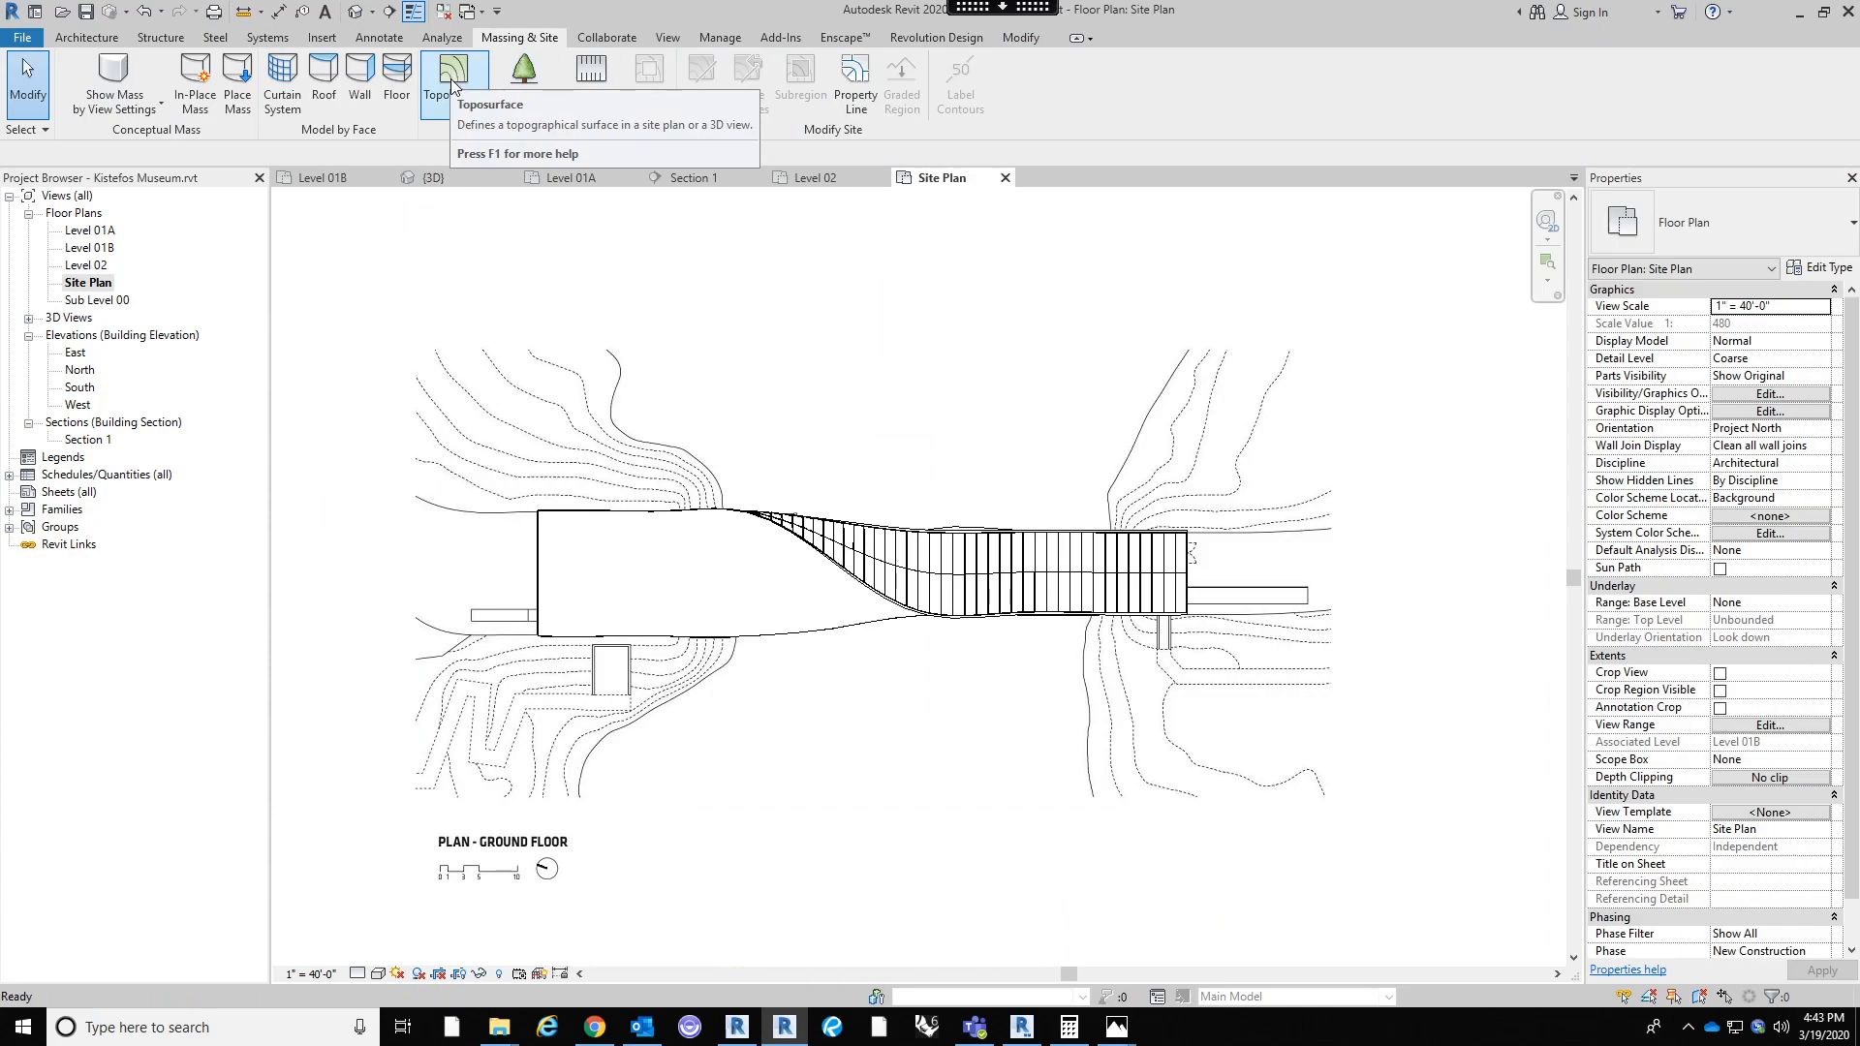
Start a toposurface and place its first point at elevation 0' 0" beyond the upper-left corner of the plan image
{"action": "left_click", "coordinate": [483, 72]}
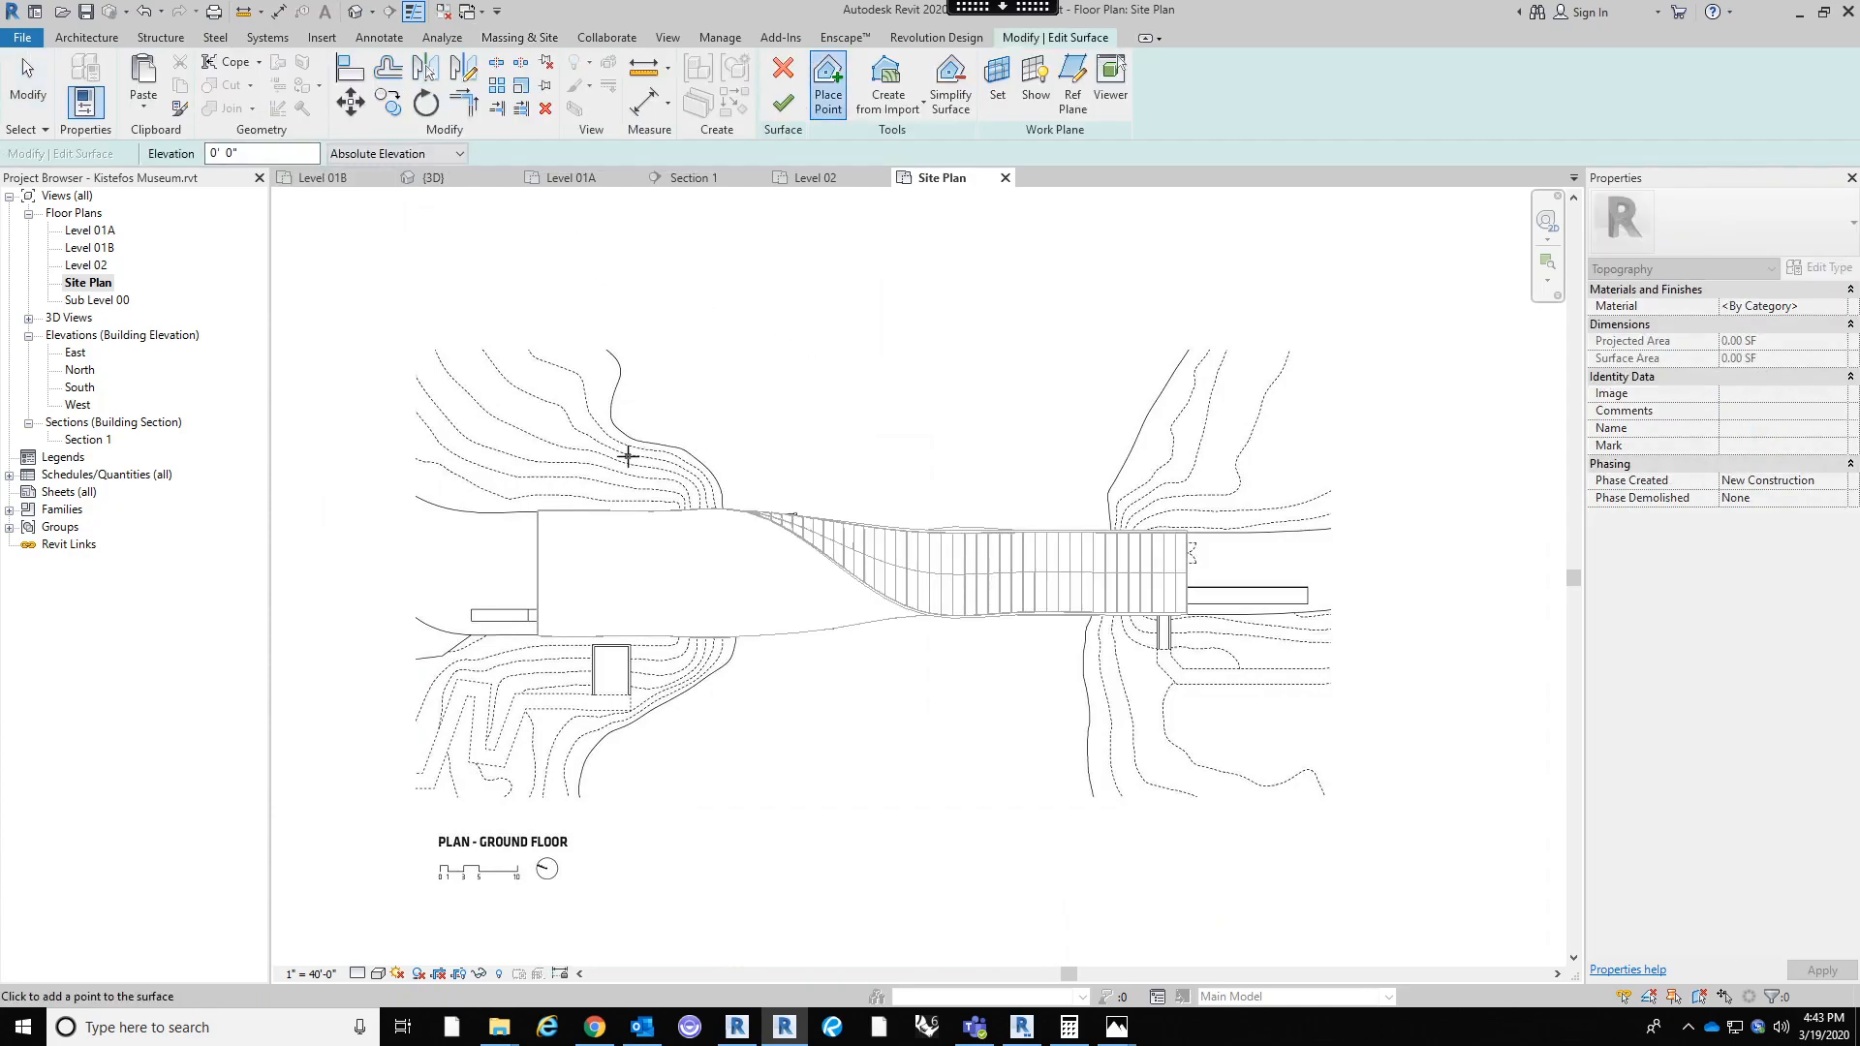
{"action": "middle_click_drag", "start_coordinate": [793, 317], "coordinate": [909, 288]}
{"action": "scroll", "coordinate": [909, 288], "scroll_direction": "down", "scroll_amount": 1}
{"action": "middle_click_drag", "start_coordinate": [1073, 291], "coordinate": [978, 299]}
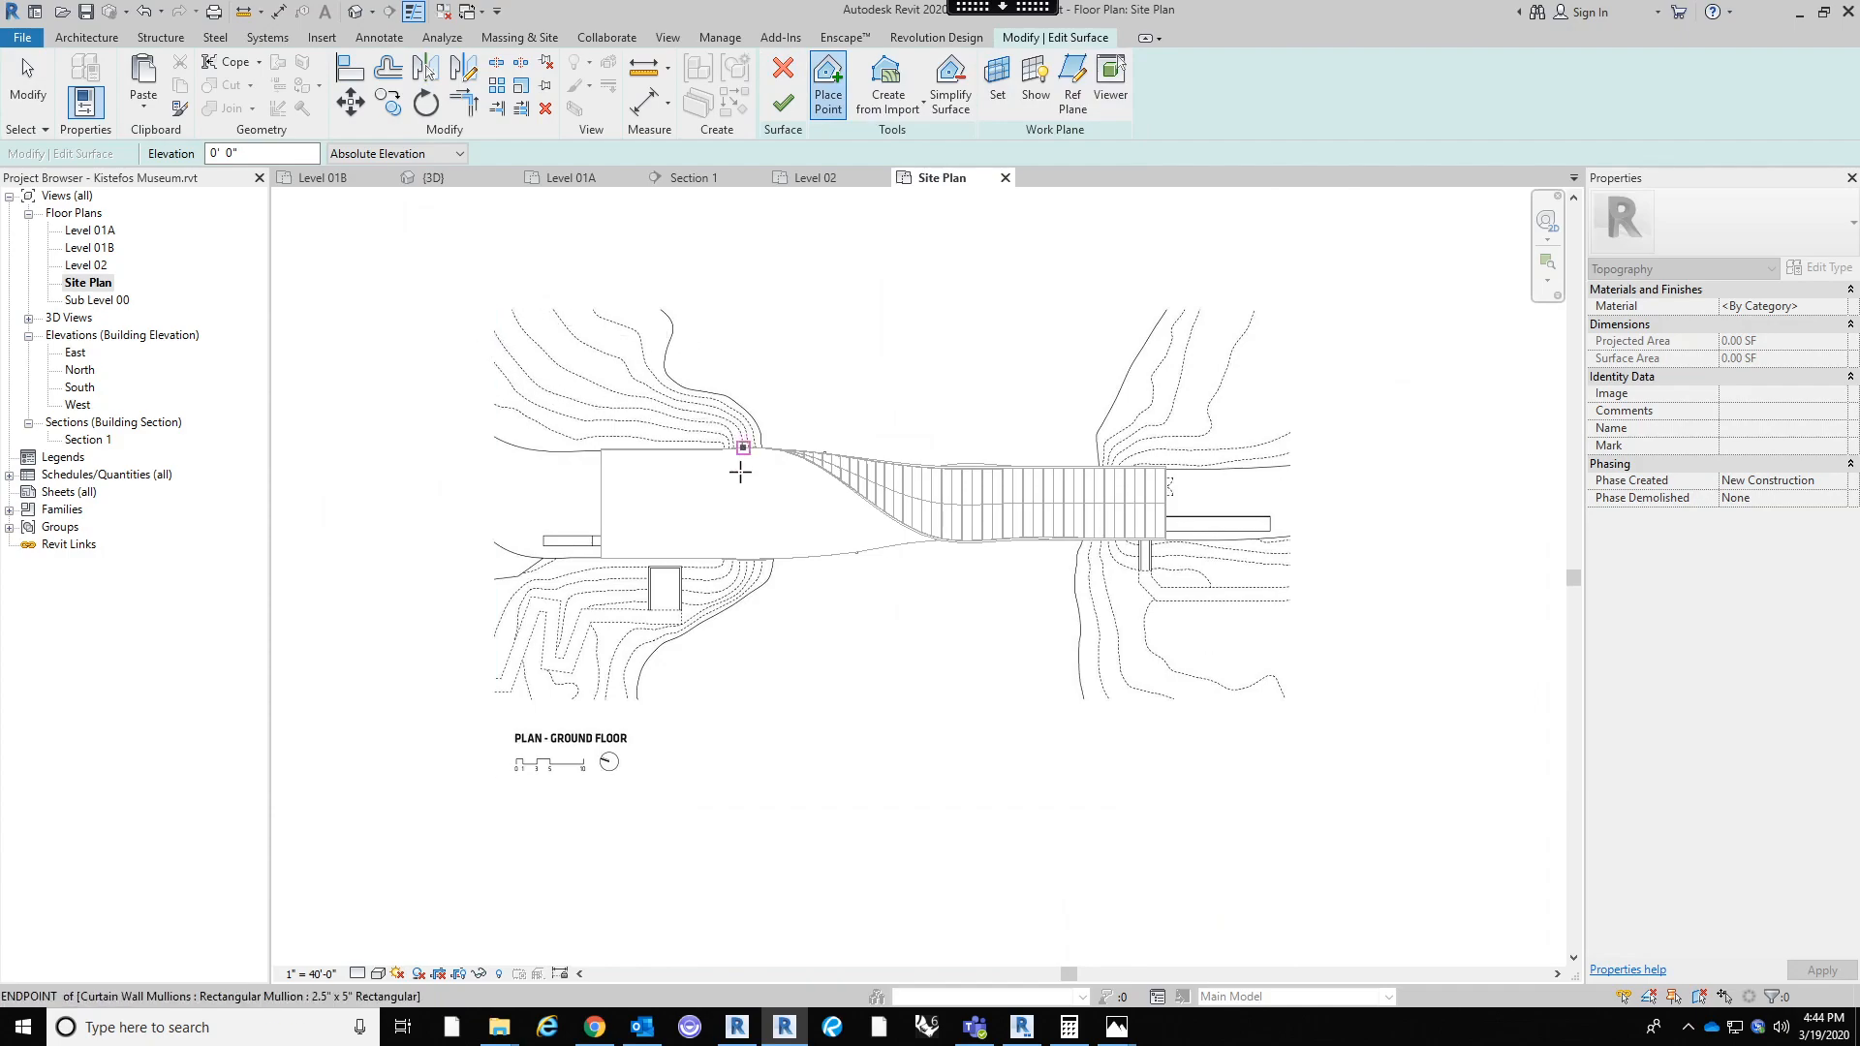
{"action": "scroll", "coordinate": [593, 641], "scroll_direction": "up", "scroll_amount": 3}
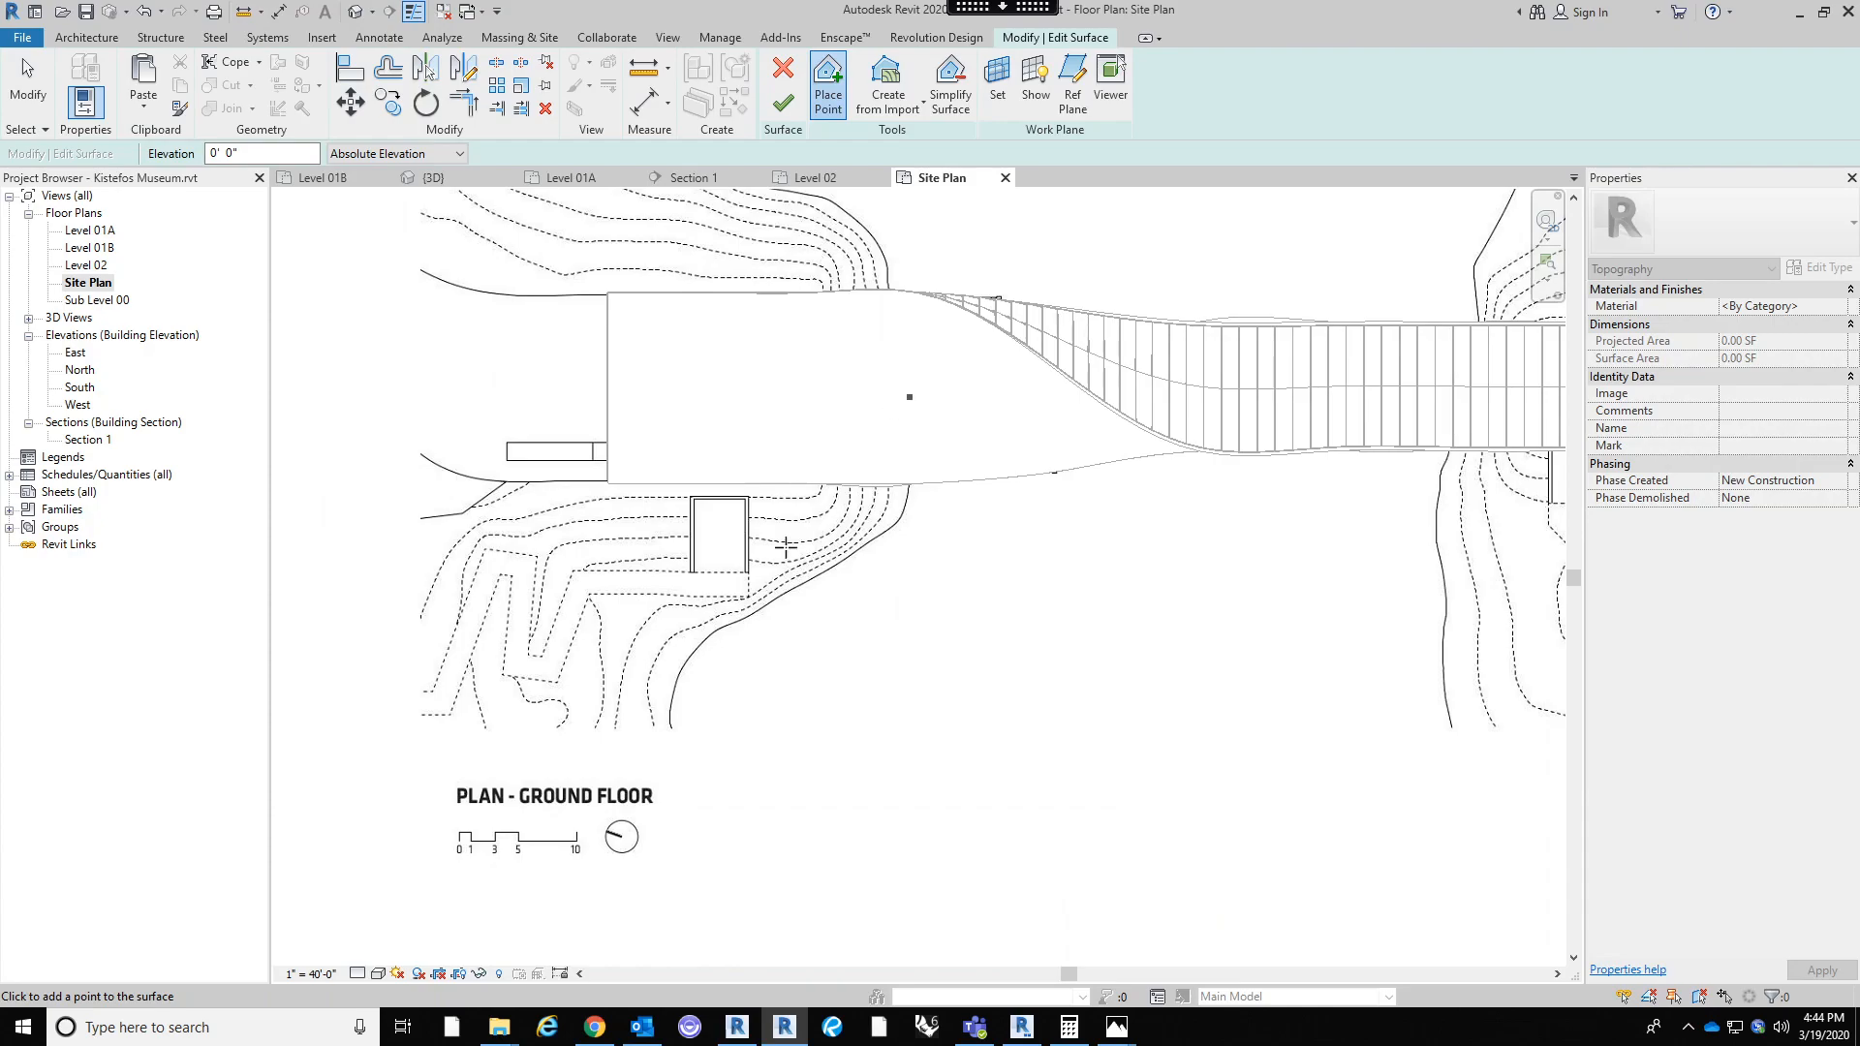
{"action": "scroll", "coordinate": [829, 478], "scroll_direction": "down", "scroll_amount": 4}
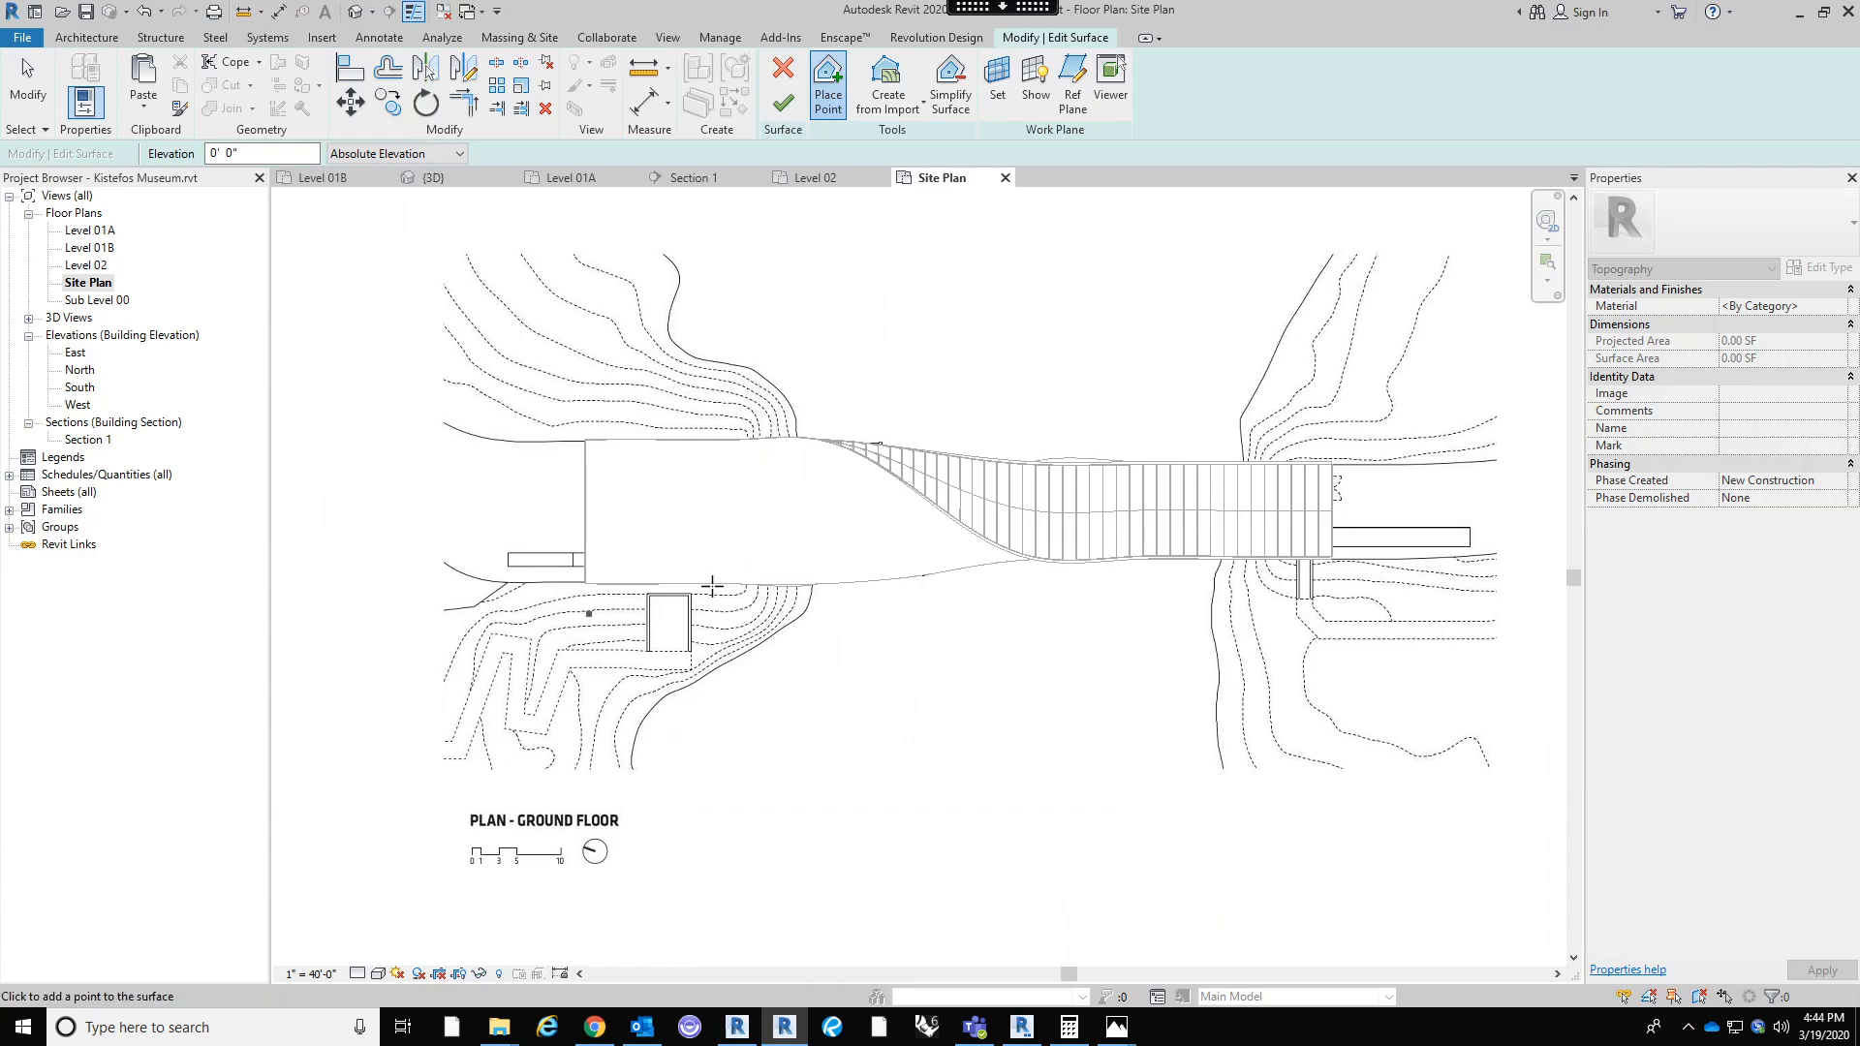
{"action": "scroll", "coordinate": [630, 543], "scroll_direction": "down", "scroll_amount": 1}
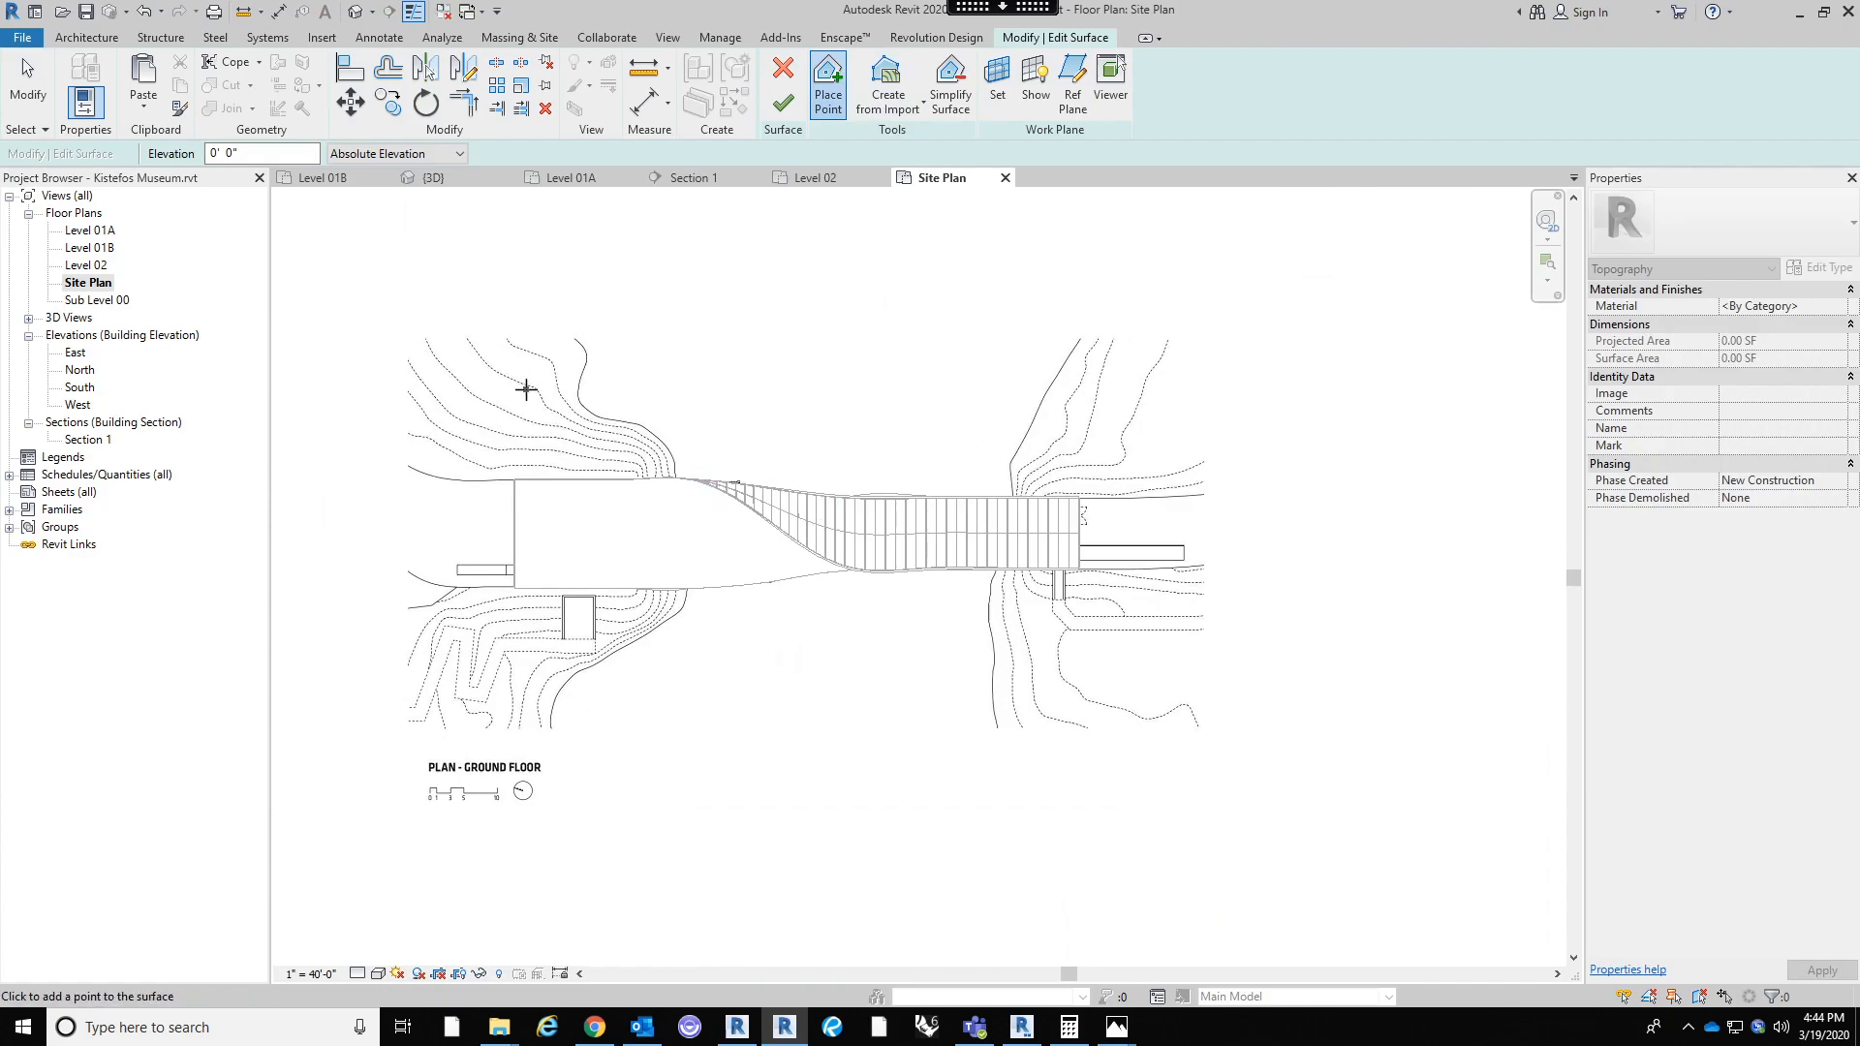
{"action": "scroll", "coordinate": [516, 396], "scroll_direction": "up", "scroll_amount": 1}
{"action": "scroll", "coordinate": [462, 377], "scroll_direction": "up", "scroll_amount": 1}
{"action": "scroll", "coordinate": [465, 386], "scroll_direction": "down", "scroll_amount": 2}
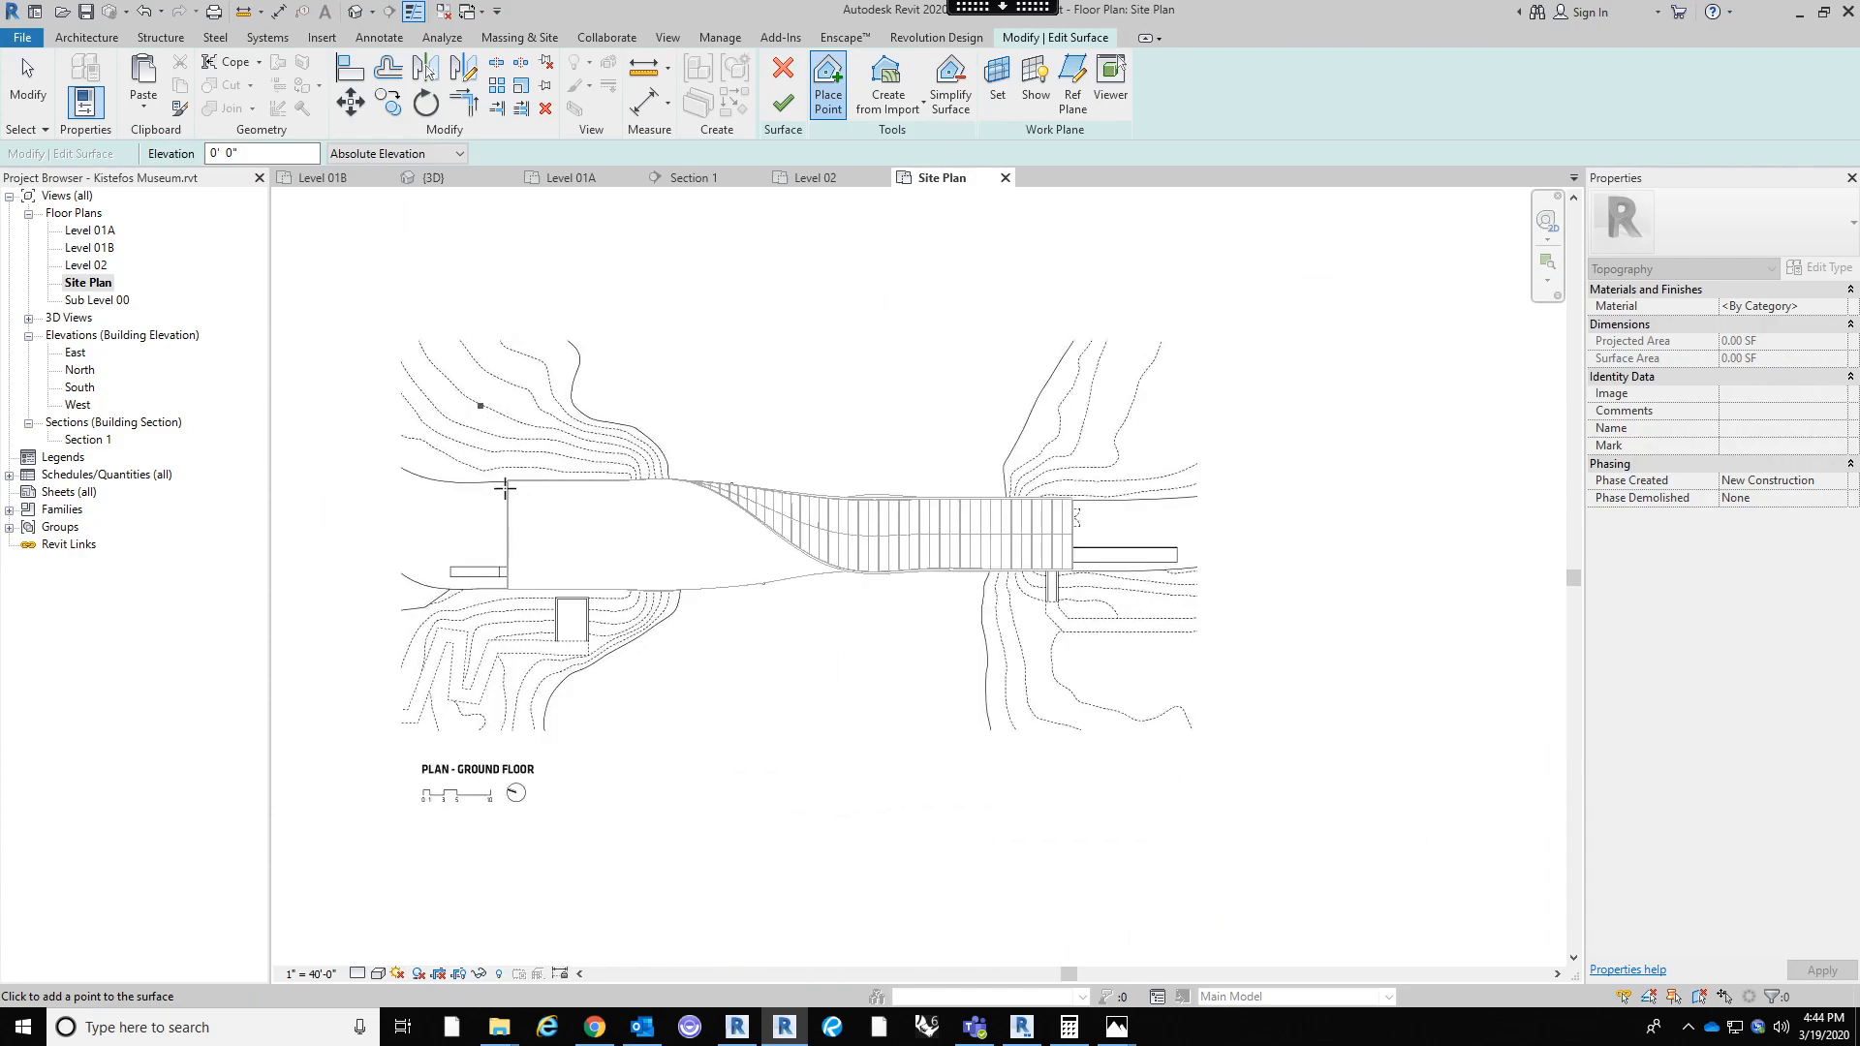
{"action": "left_click", "coordinate": [670, 581]}
{"action": "middle_click_drag", "start_coordinate": [537, 463], "coordinate": [608, 496]}
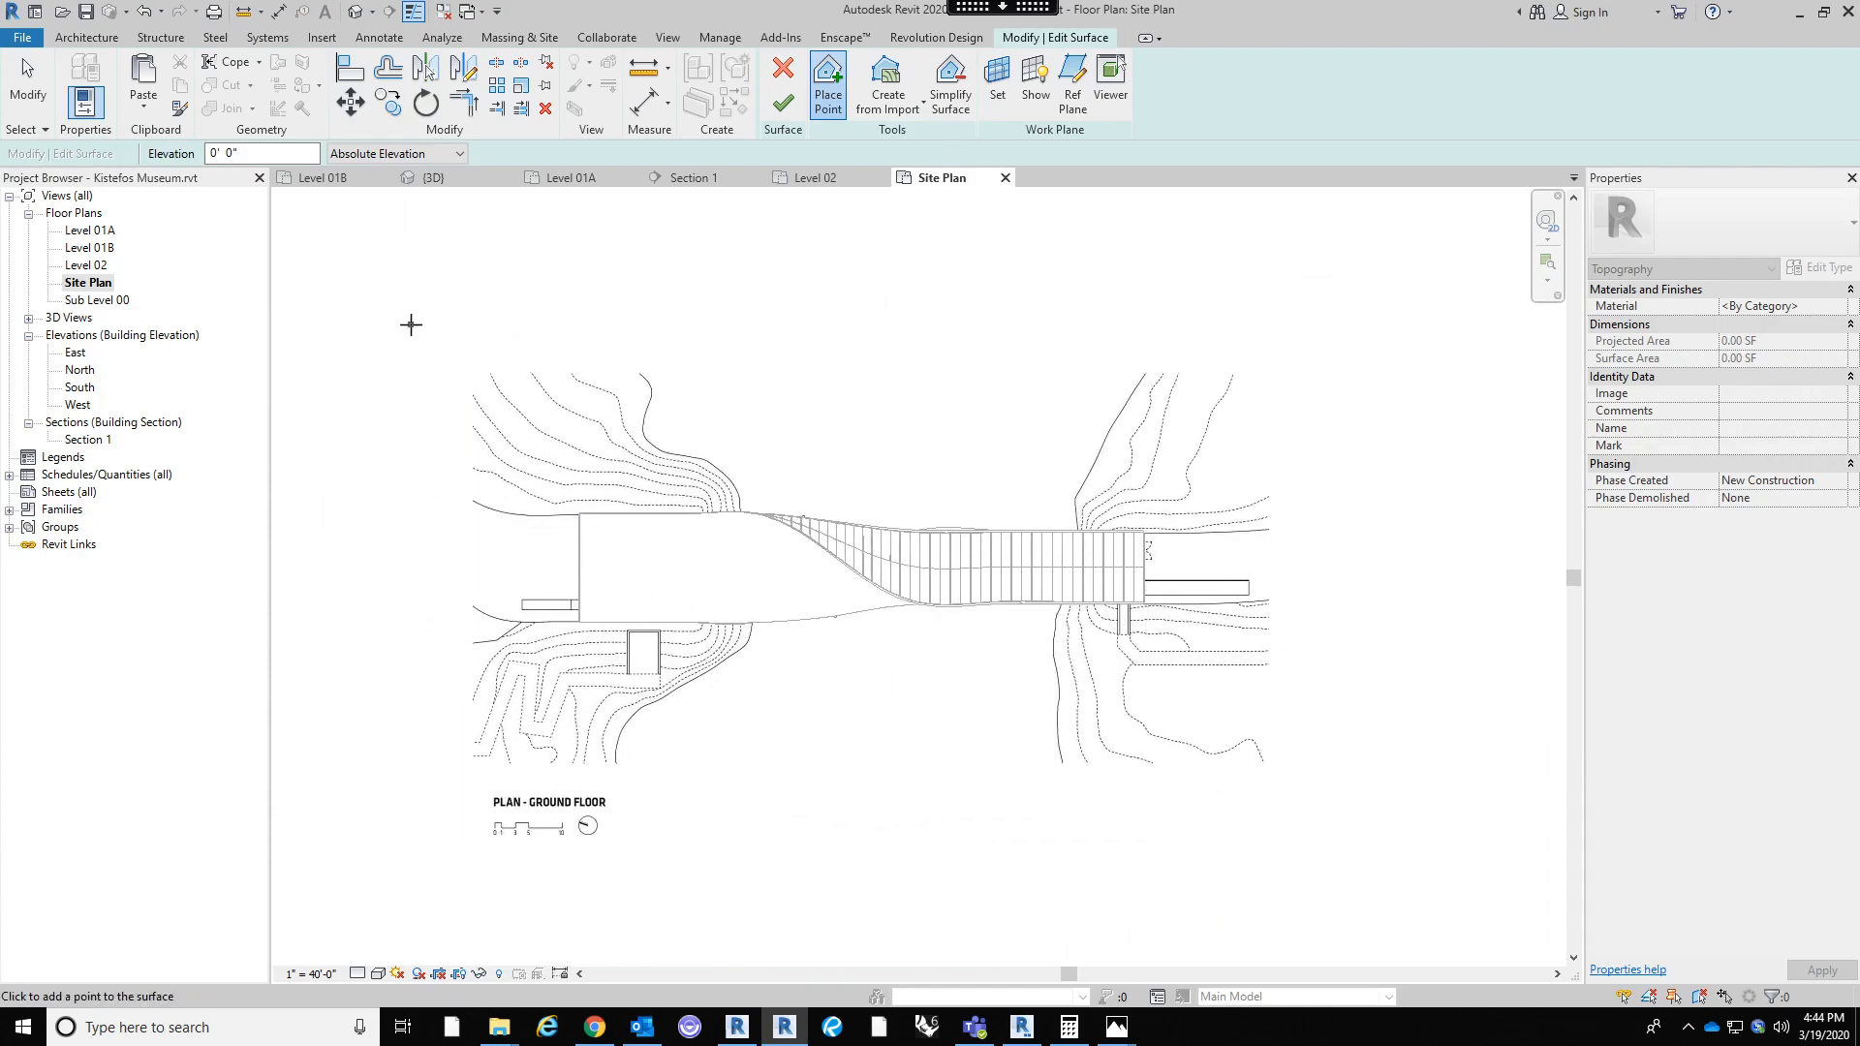
{"action": "left_click", "coordinate": [385, 293]}
{"action": "key", "text": "Escape"}
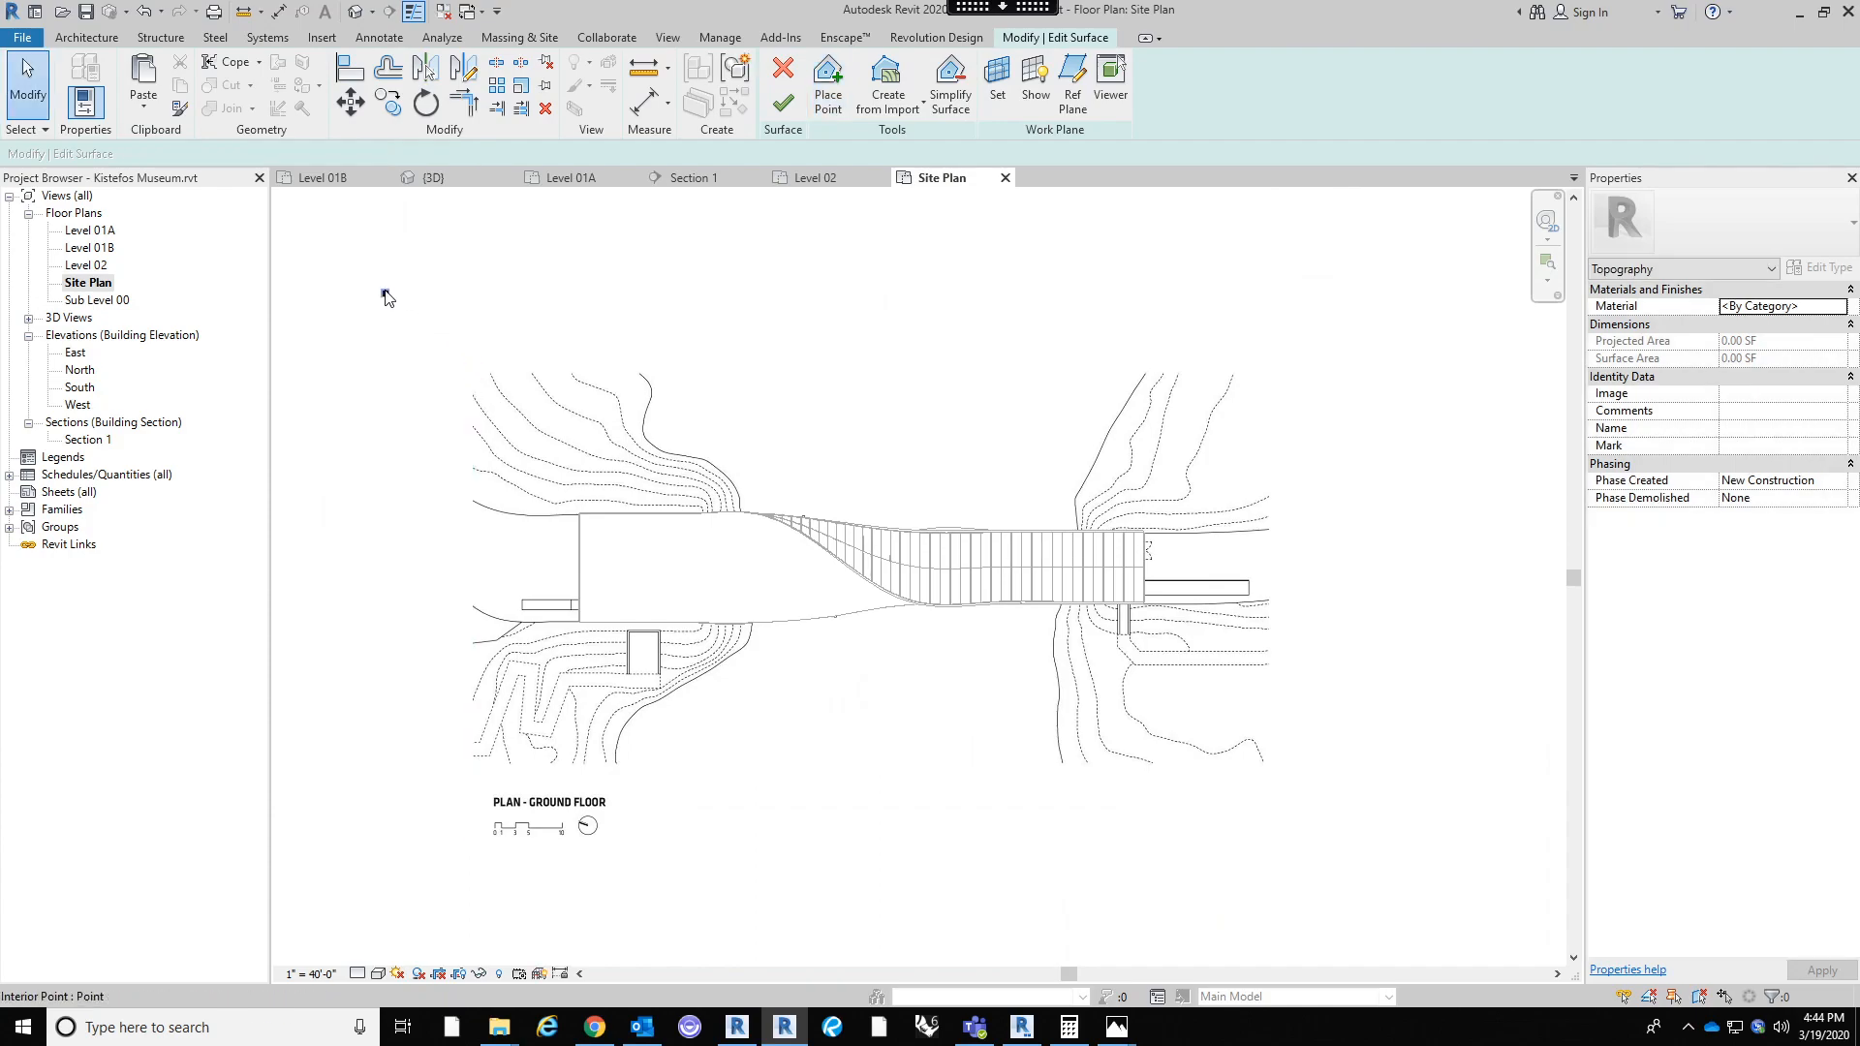
Copy the surface point about 280' straight down, below the lower-left corner of the plan image
{"action": "left_click", "coordinate": [386, 294]}
{"action": "scroll", "coordinate": [586, 325], "scroll_direction": "down", "scroll_amount": 1}
{"action": "scroll", "coordinate": [516, 349], "scroll_direction": "up", "scroll_amount": 1}
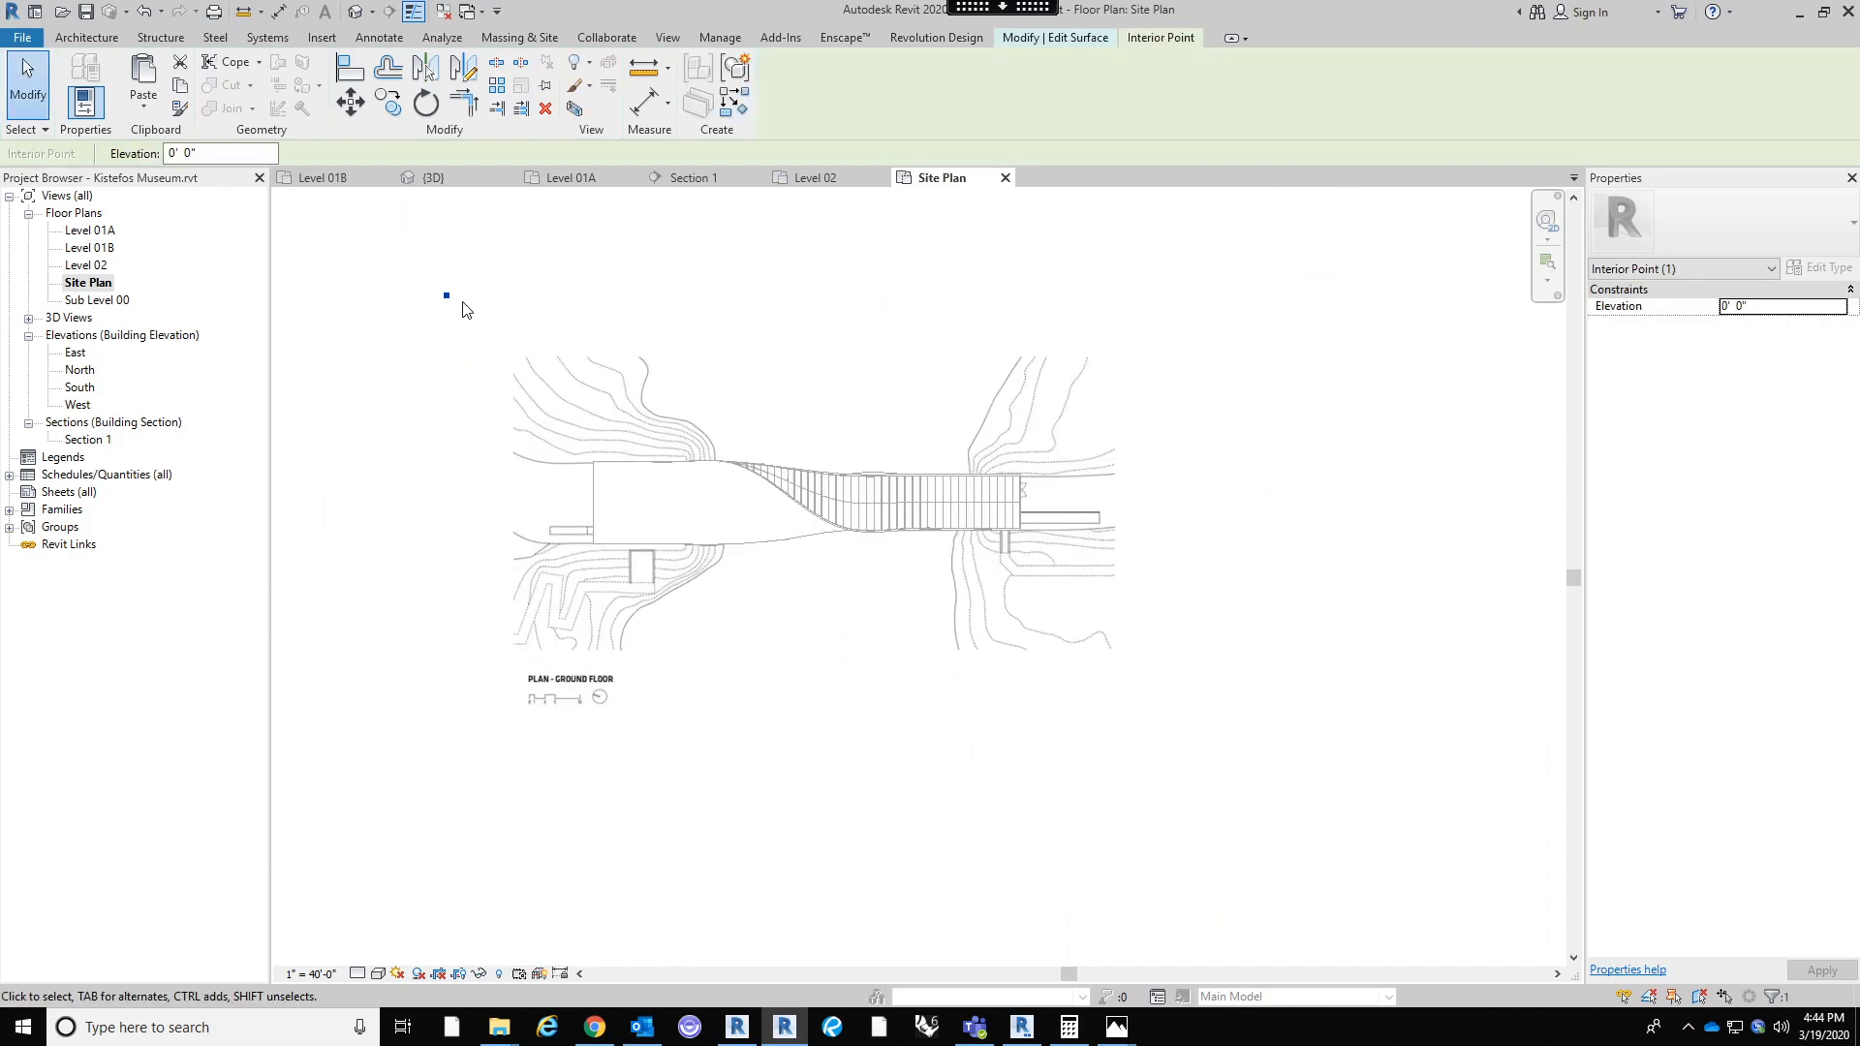
{"action": "key", "text": "c"}
{"action": "key", "text": "o"}
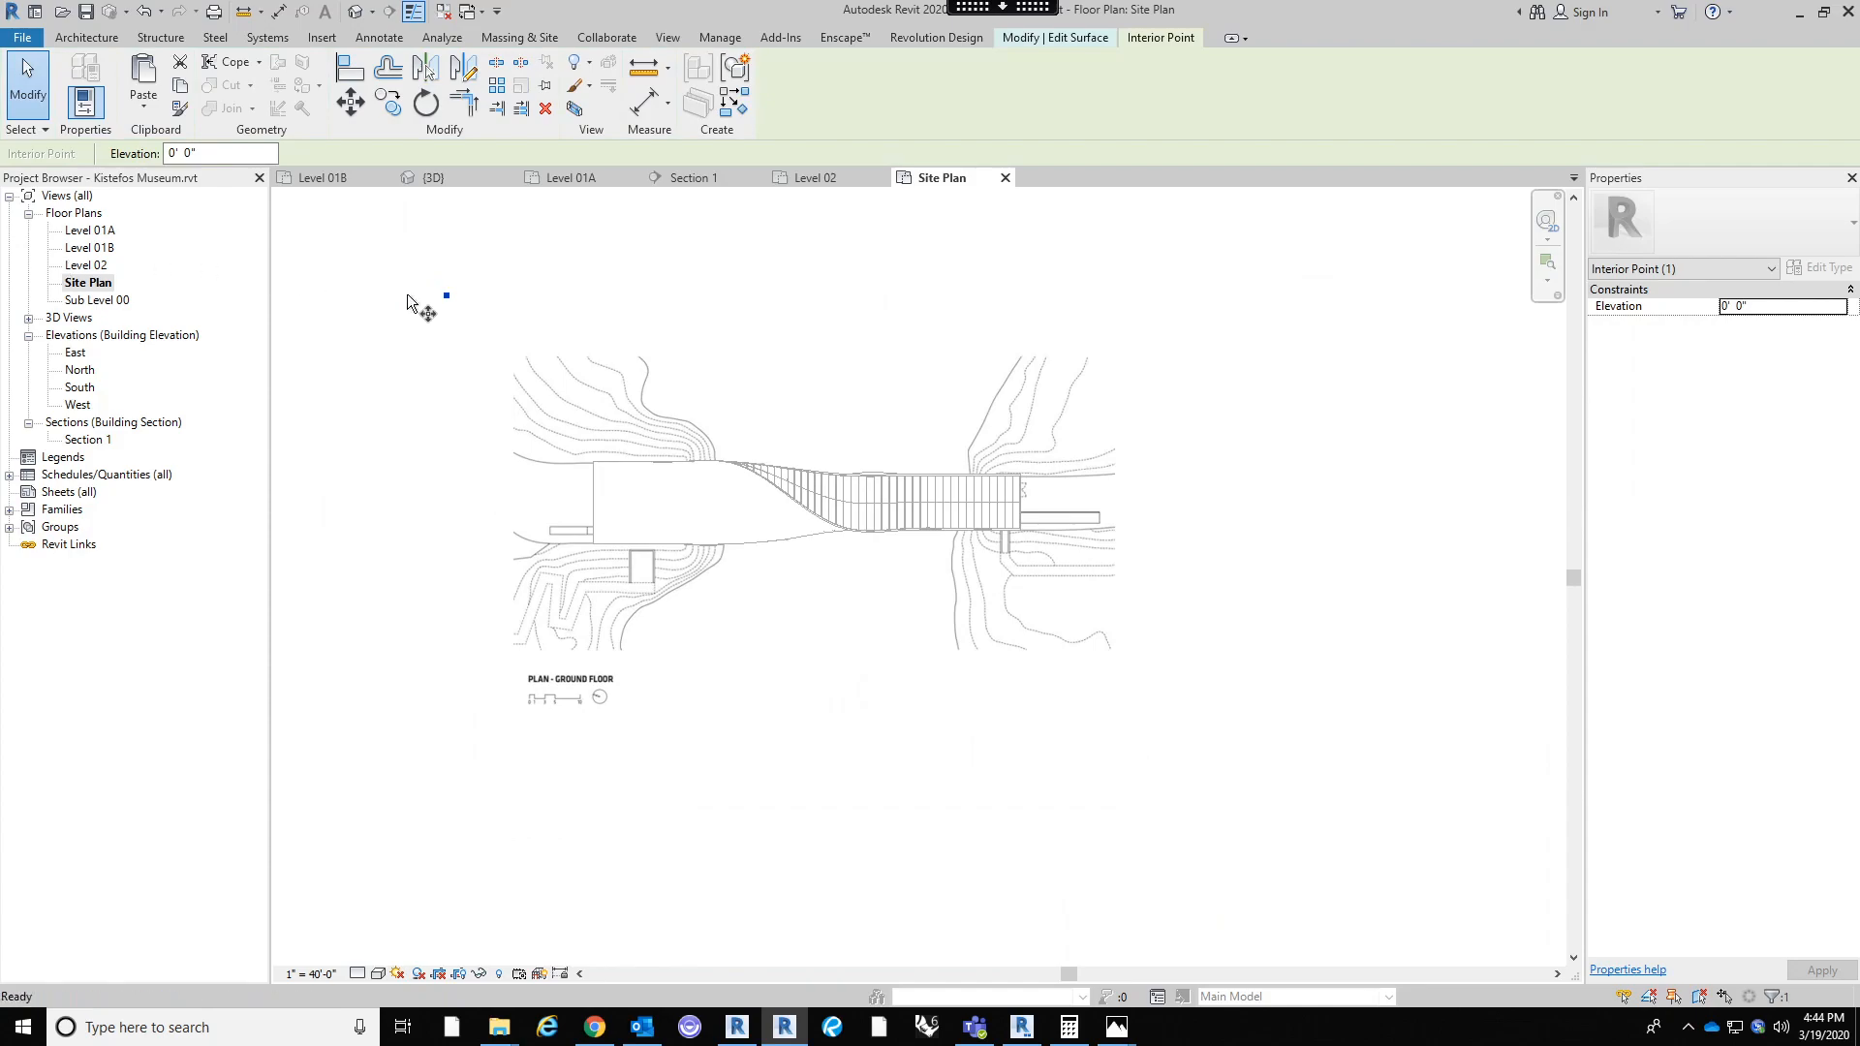
{"action": "left_click", "coordinate": [445, 295]}
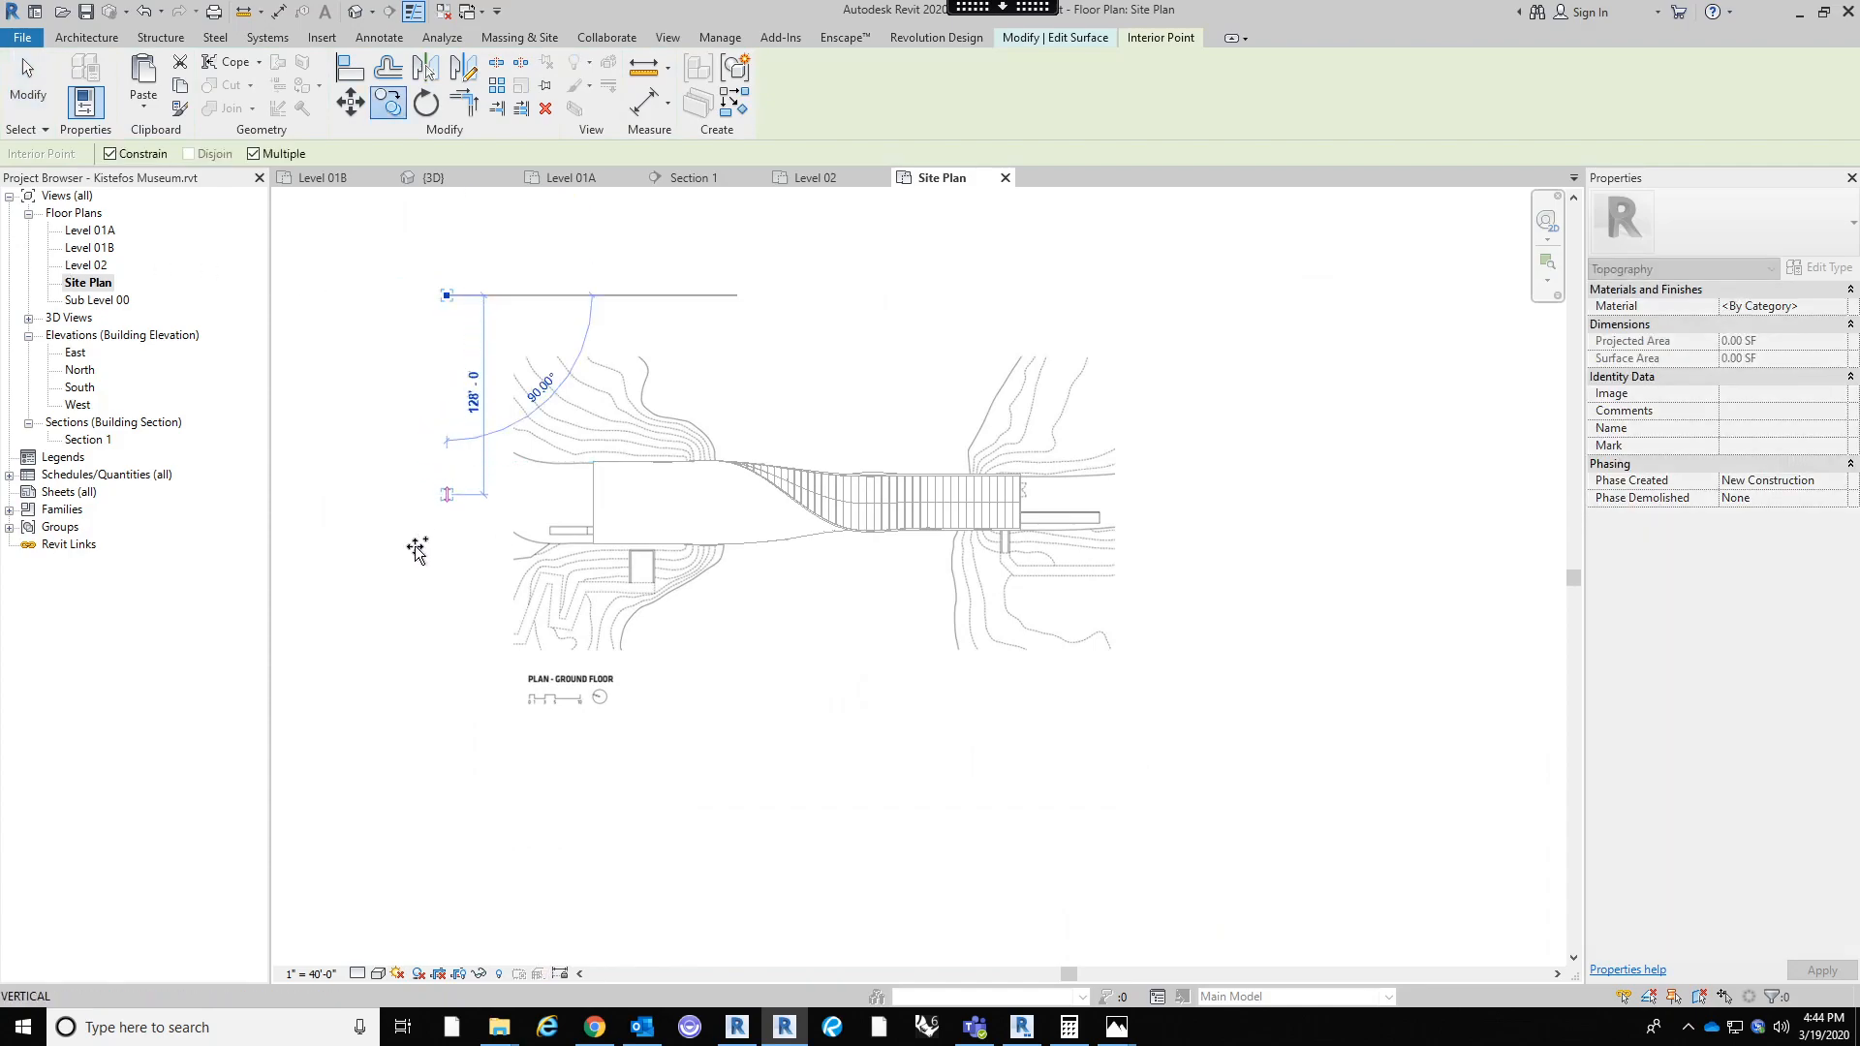
{"action": "left_click", "coordinate": [463, 731]}
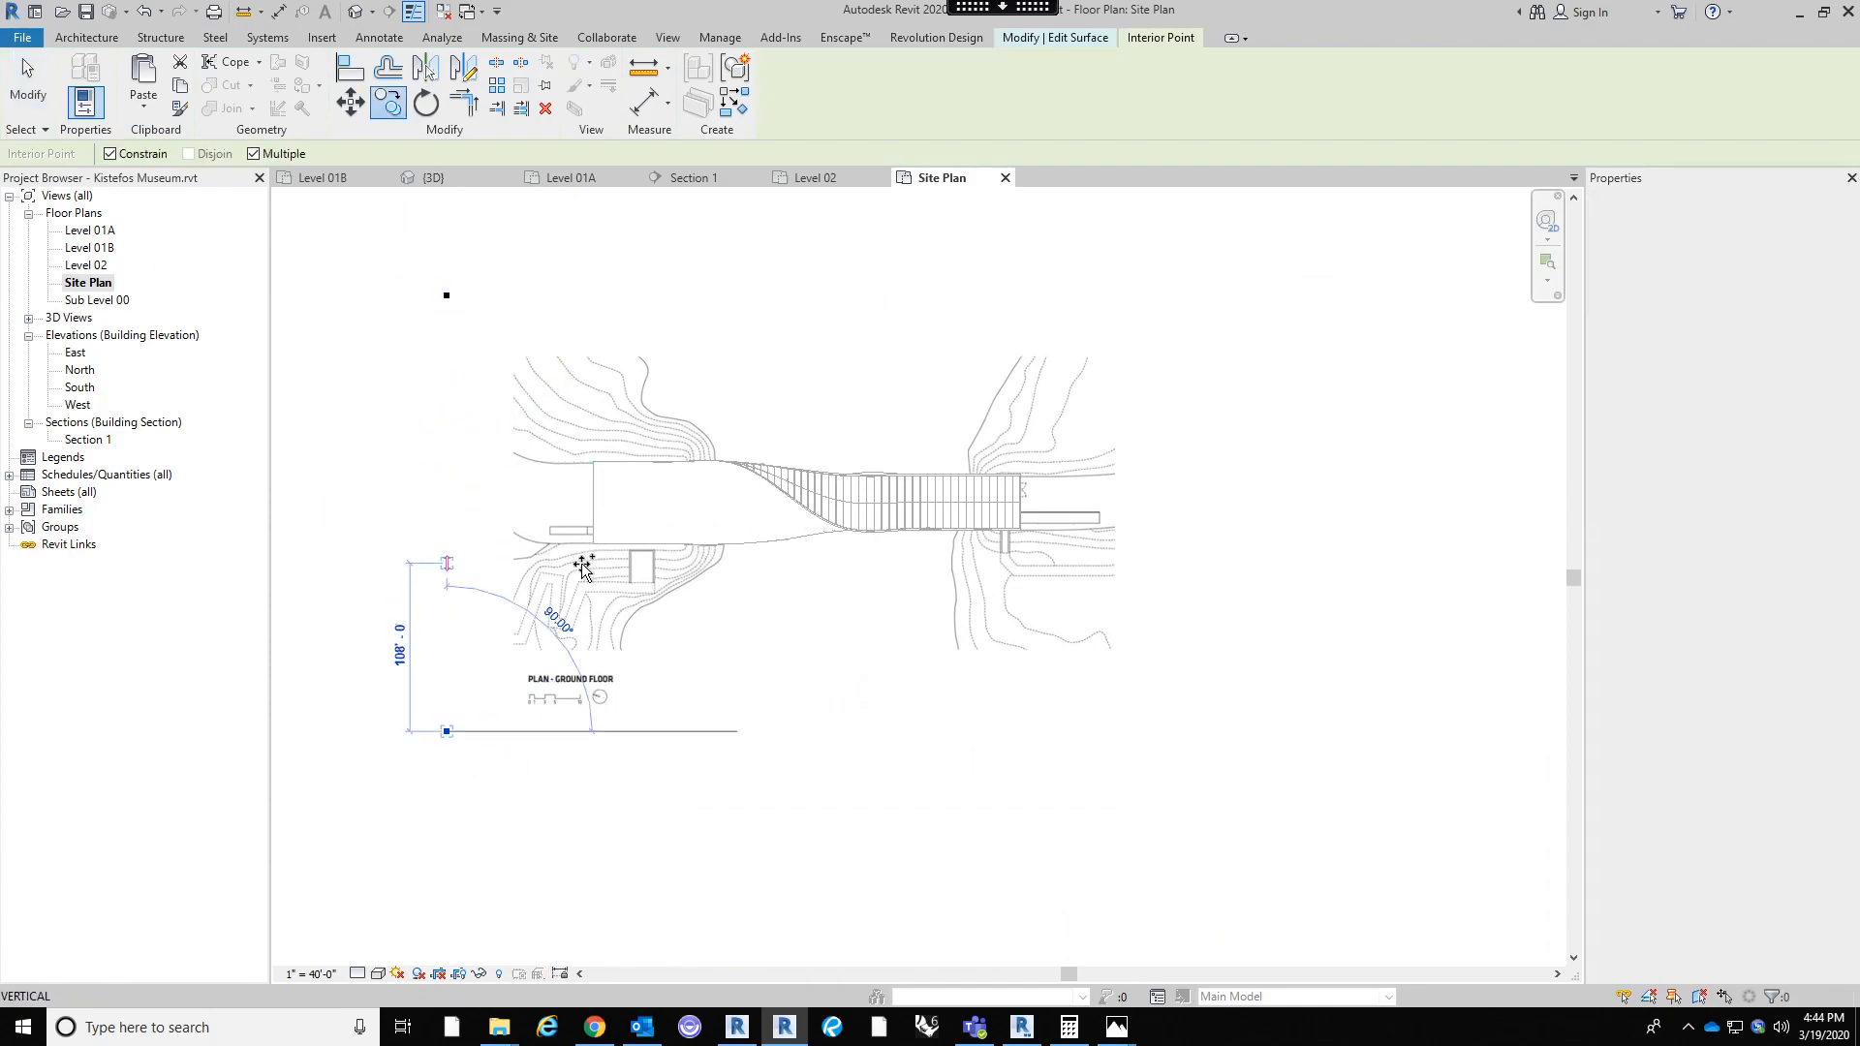
{"action": "key", "text": "Escape"}
Copy both surface points about 444' horizontally past the plan's right edge and finish the toposurface
{"action": "key", "text": "c"}
{"action": "key", "text": "o"}
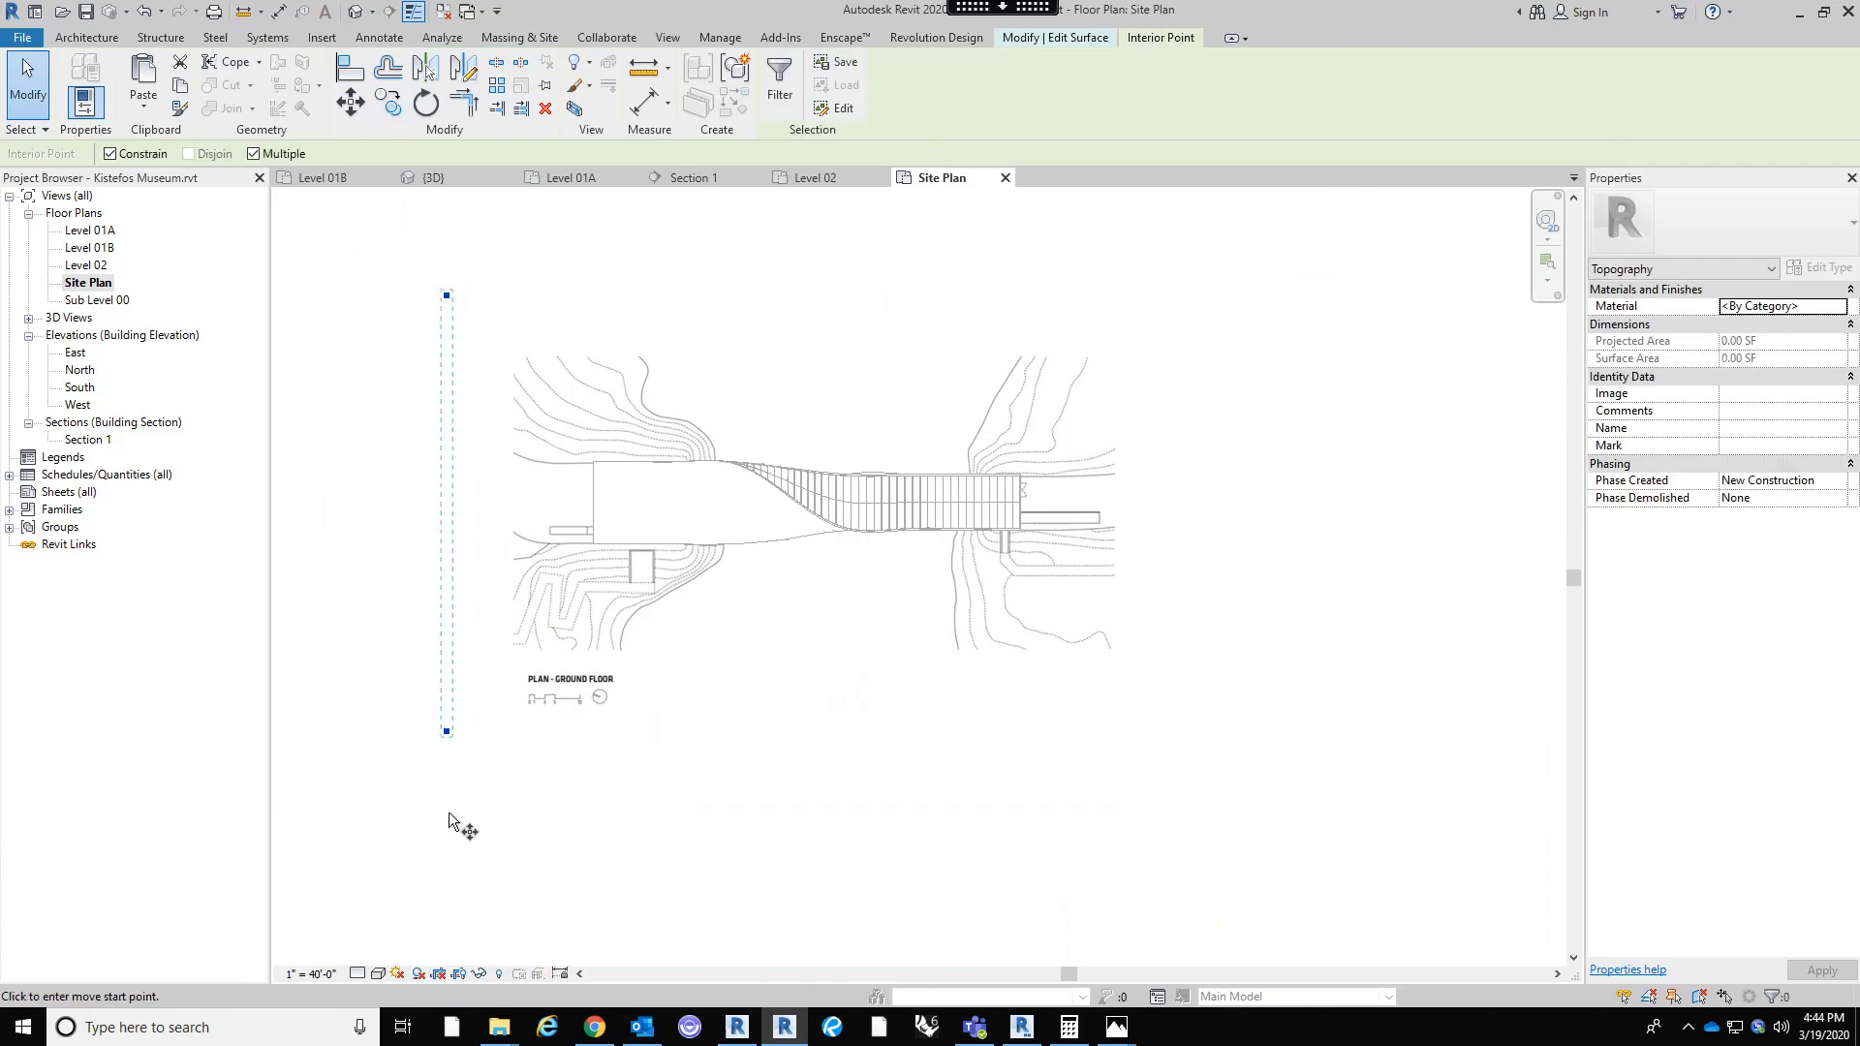
{"action": "left_click", "coordinate": [446, 731]}
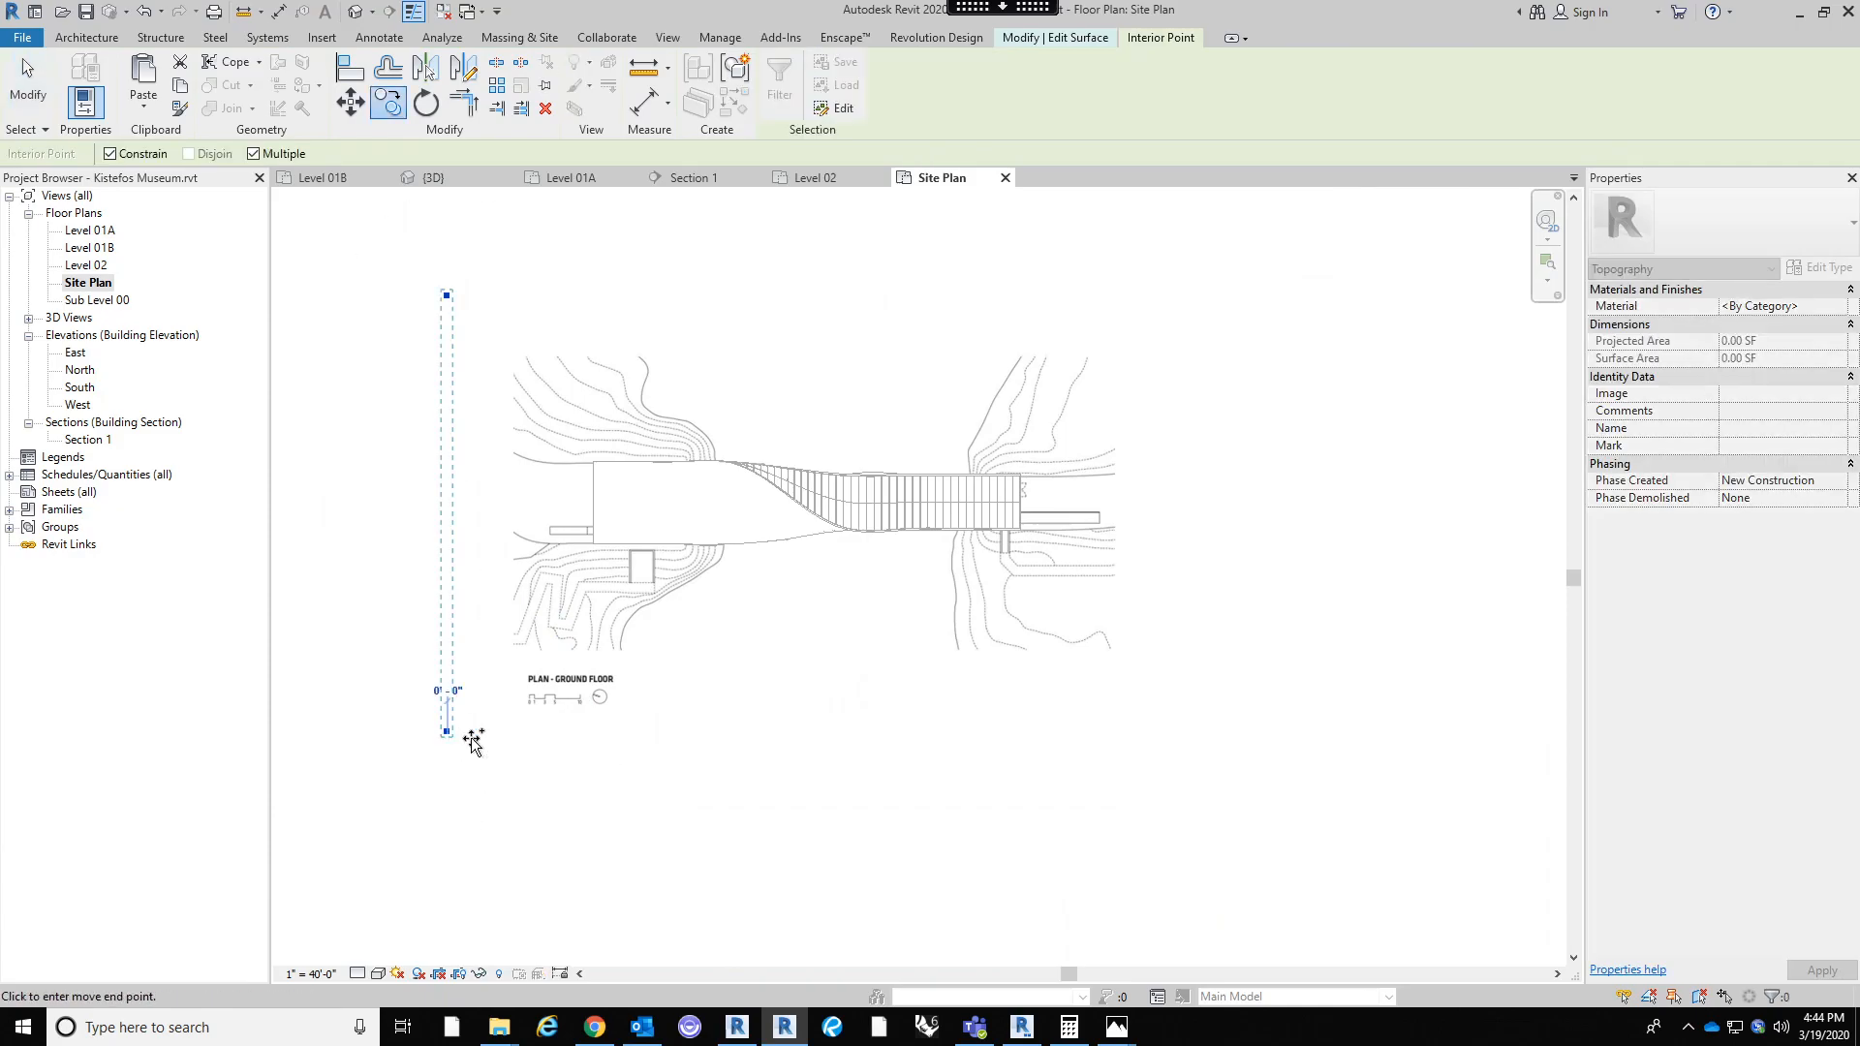
{"action": "left_click", "coordinate": [1140, 724]}
{"action": "scroll", "coordinate": [1021, 685], "scroll_direction": "down", "scroll_amount": 2}
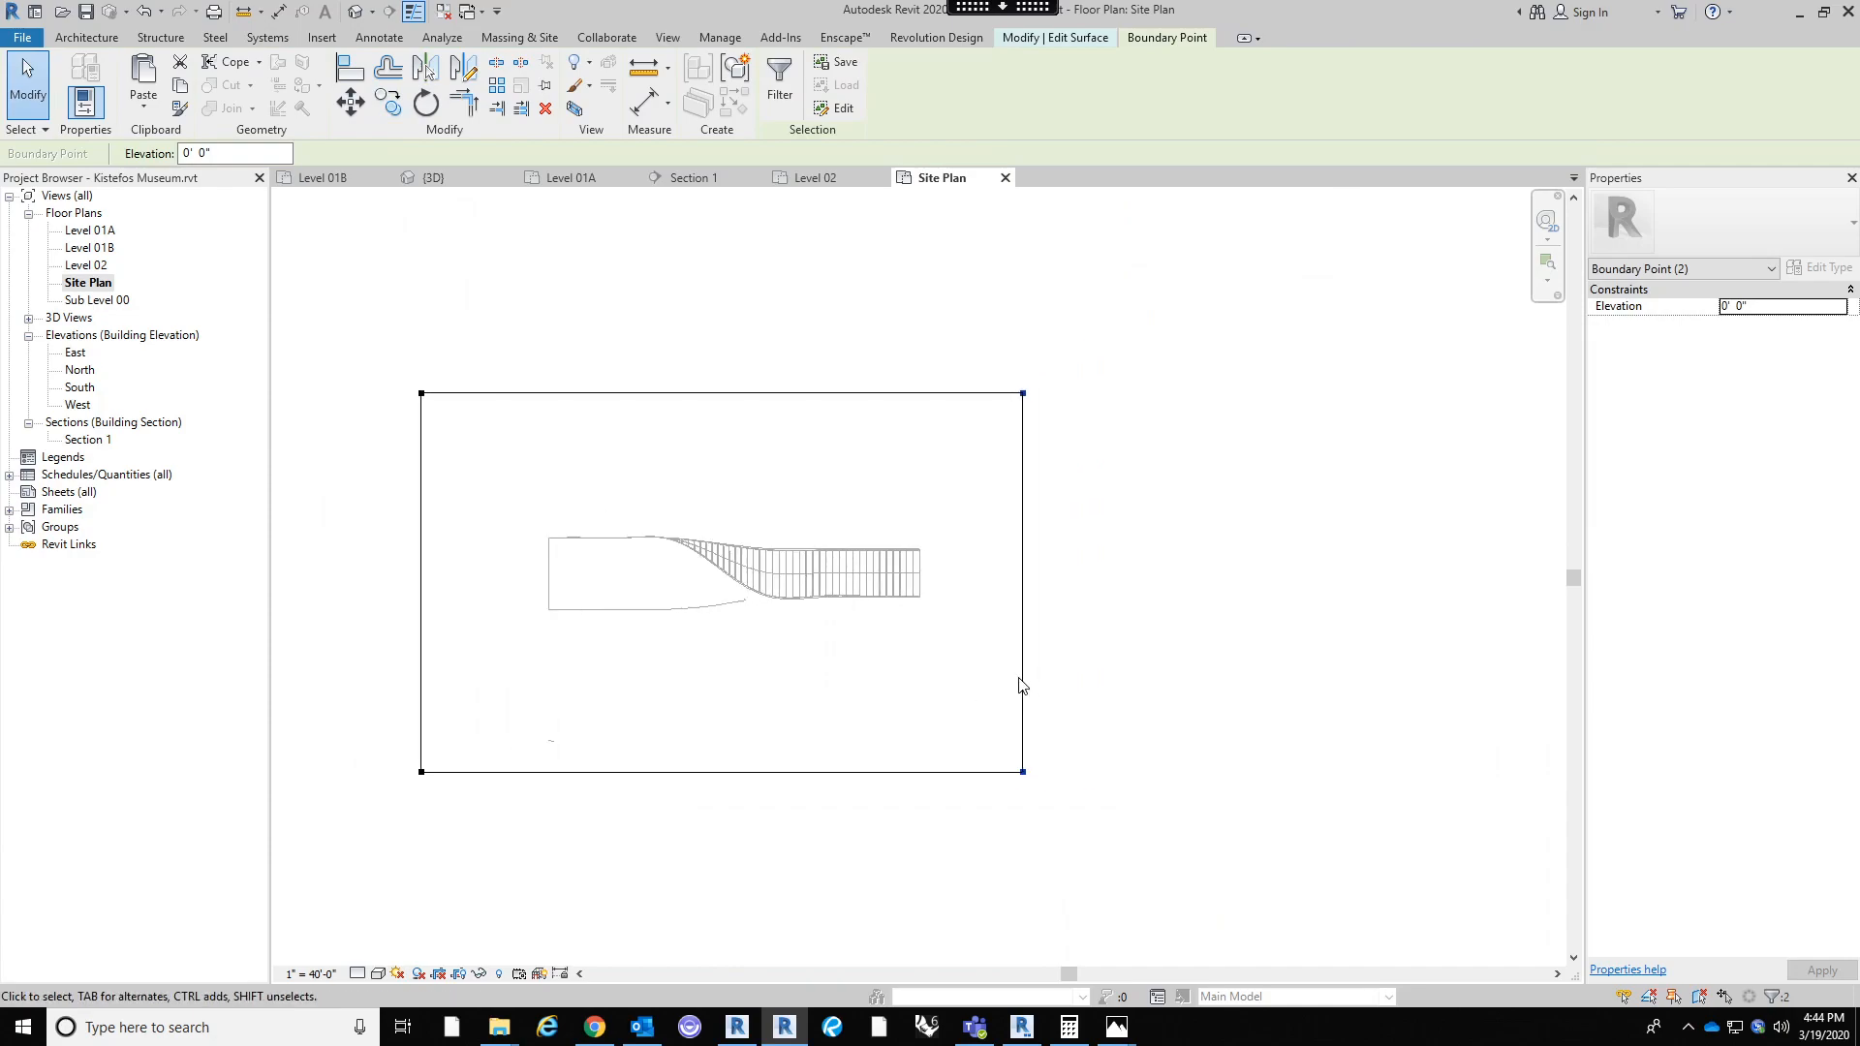
{"action": "key", "text": "Escape"}
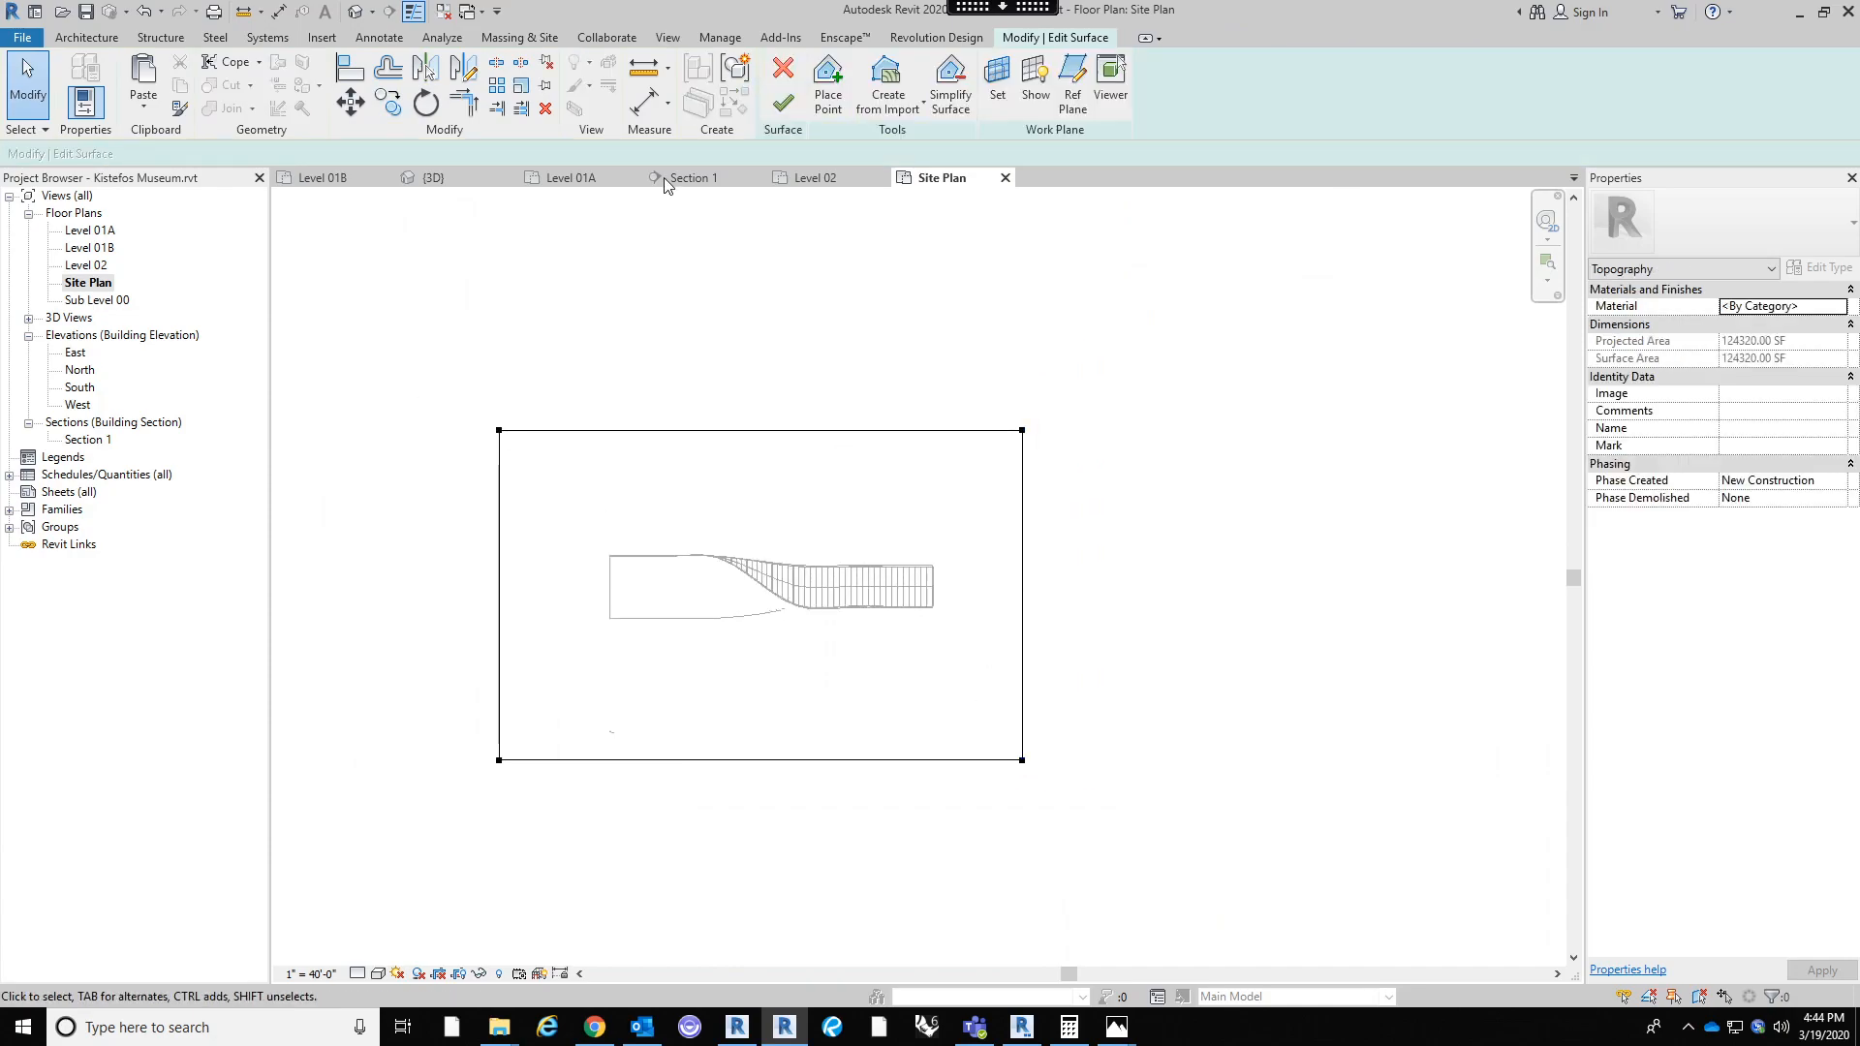
{"action": "left_click", "coordinate": [787, 115]}
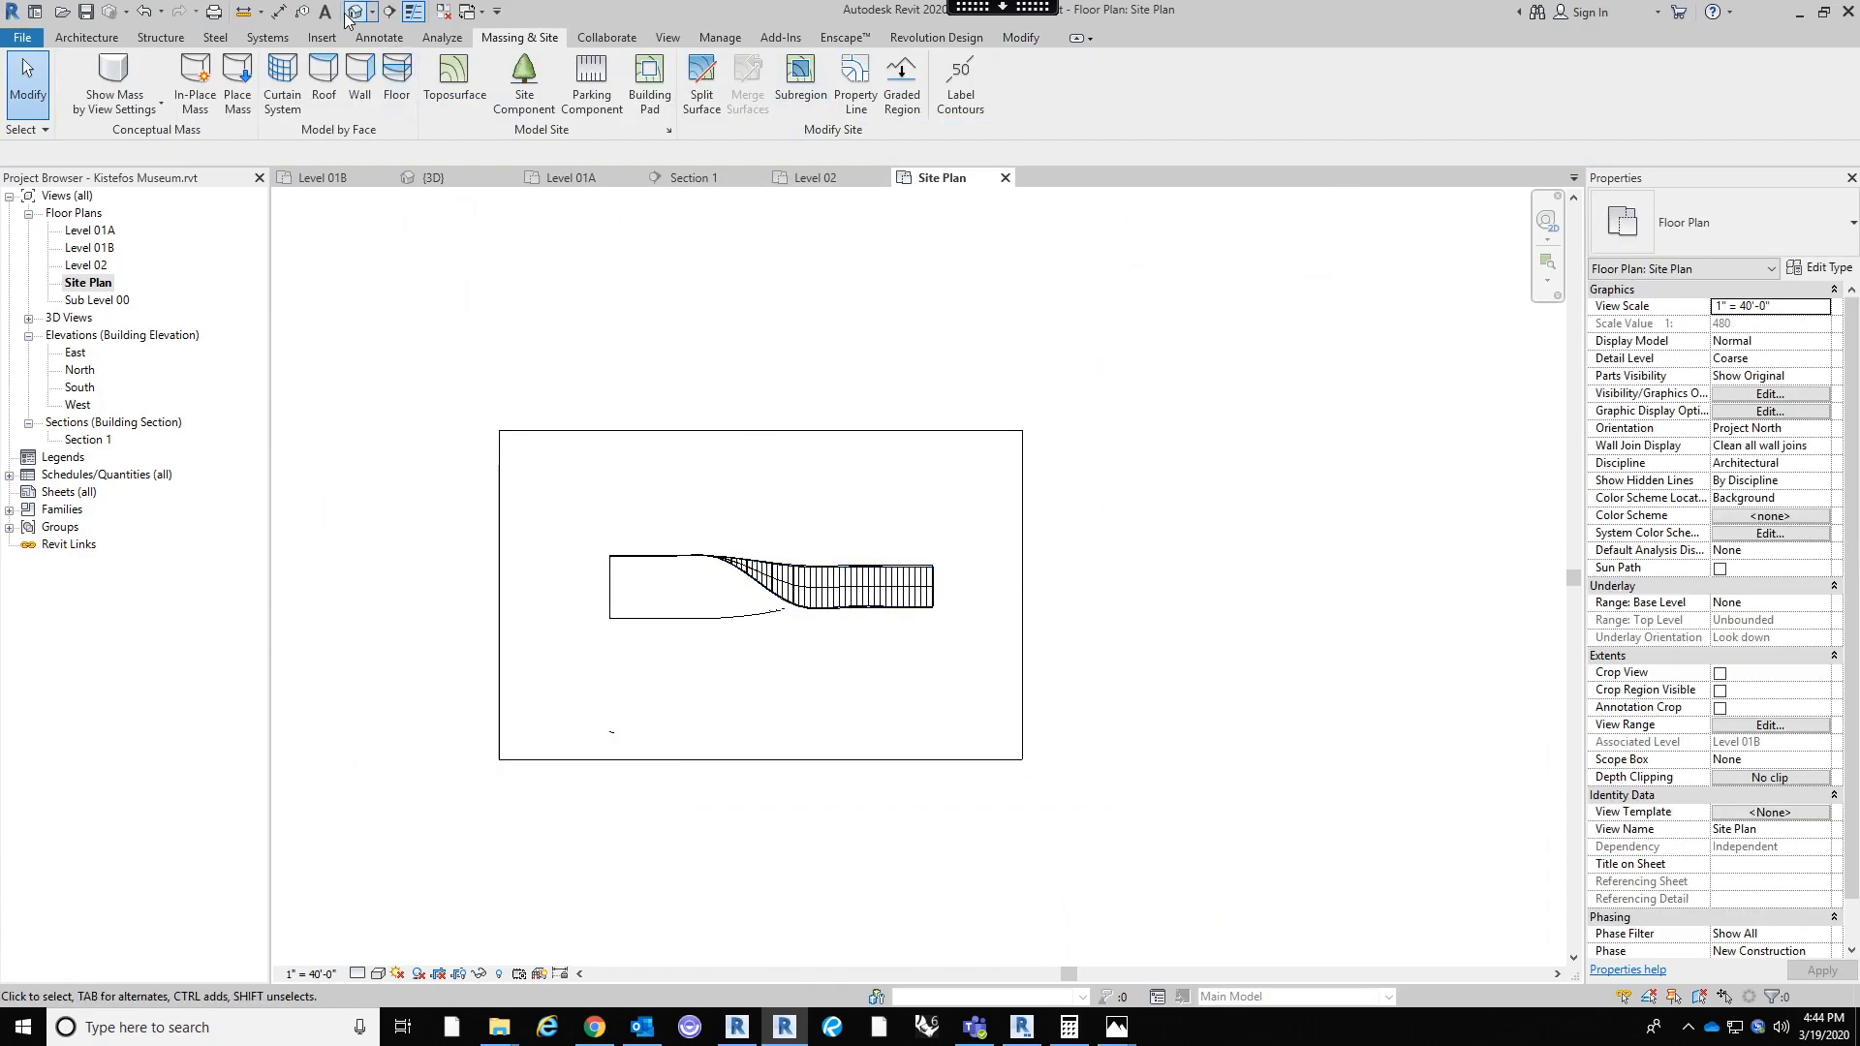
Switch to the 3D view and open the toposurface for editing, seen from the museum's tall narrow end
{"action": "left_click", "coordinate": [355, 12]}
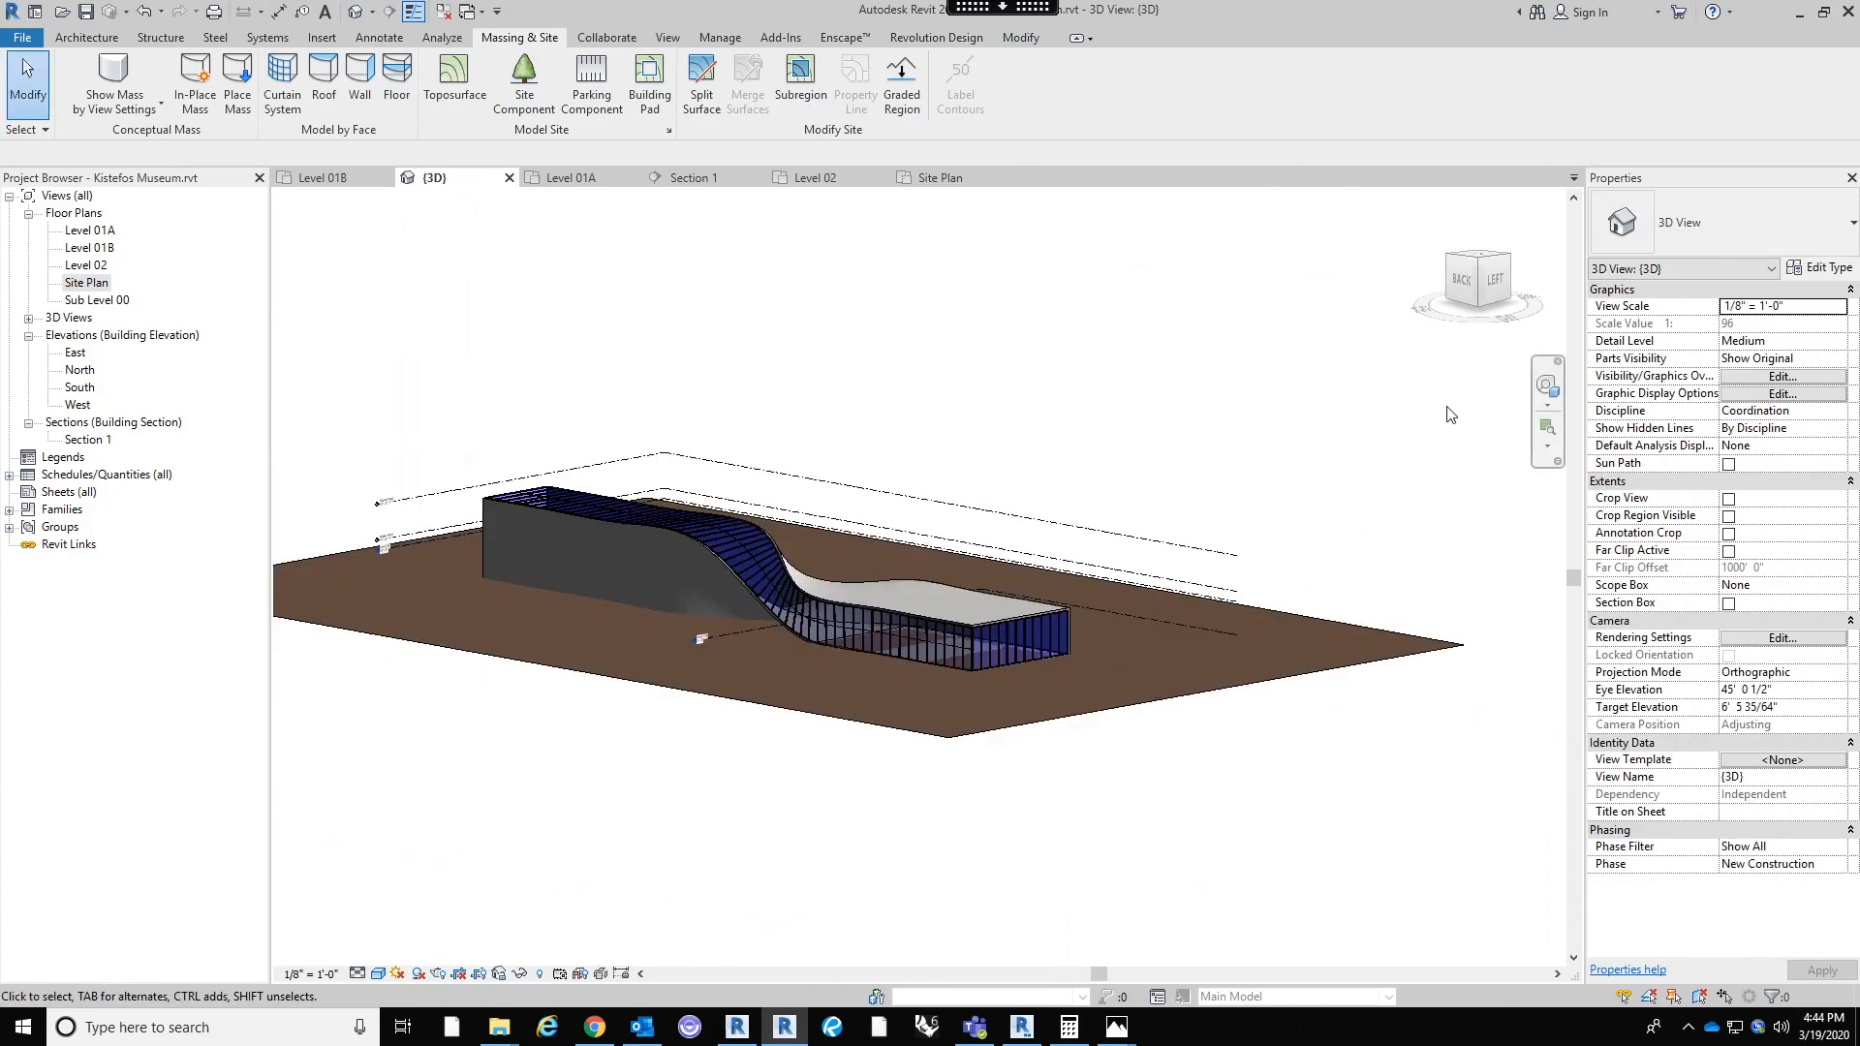
{"action": "scroll", "coordinate": [986, 687], "scroll_direction": "up", "scroll_amount": 2}
{"action": "mouse_move", "coordinate": [1475, 279]}
{"action": "left_mouse_down"}
{"action": "mouse_move", "coordinate": [1496, 294]}
{"action": "mouse_move", "coordinate": [1461, 263]}
{"action": "mouse_move", "coordinate": [1441, 291]}
{"action": "mouse_move", "coordinate": [1433, 277]}
{"action": "left_mouse_up"}
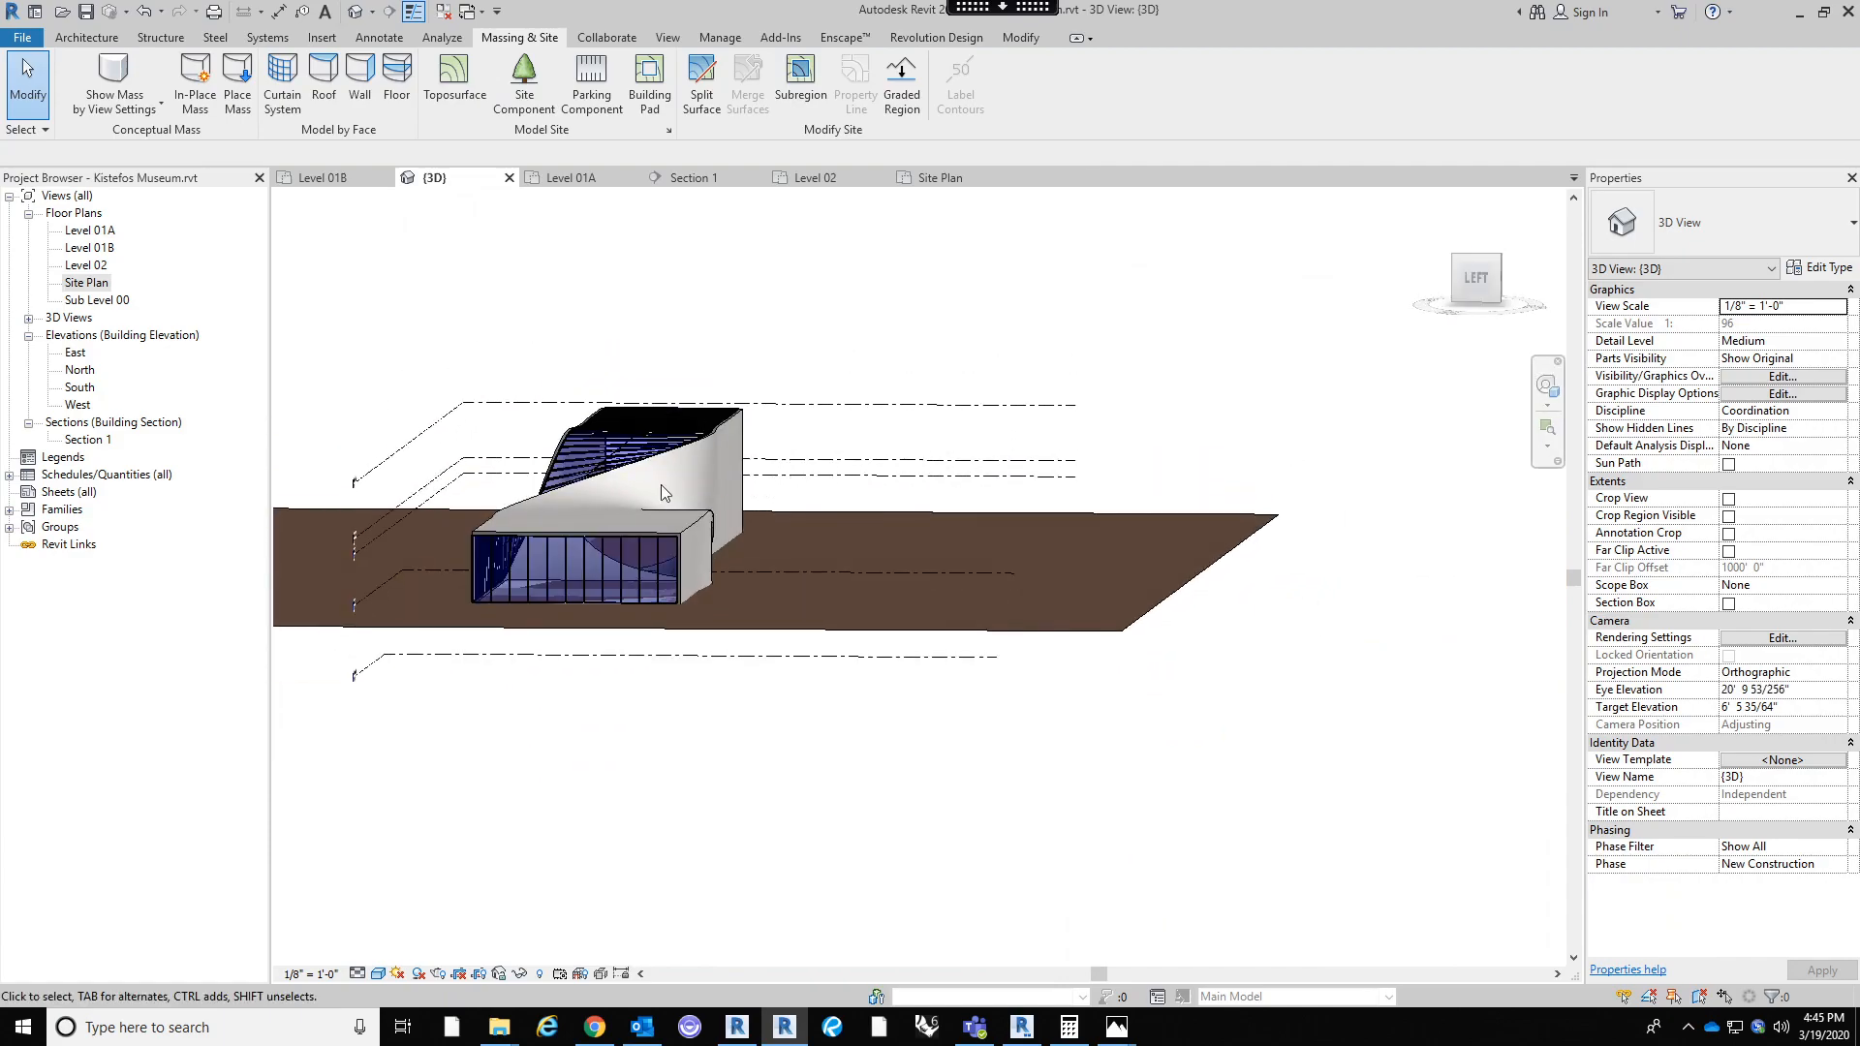
{"action": "middle_click_drag", "start_coordinate": [952, 579], "coordinate": [1010, 714], "text": "shift"}
{"action": "left_click", "coordinate": [1012, 713]}
{"action": "scroll", "coordinate": [1010, 713], "scroll_direction": "down", "scroll_amount": 4}
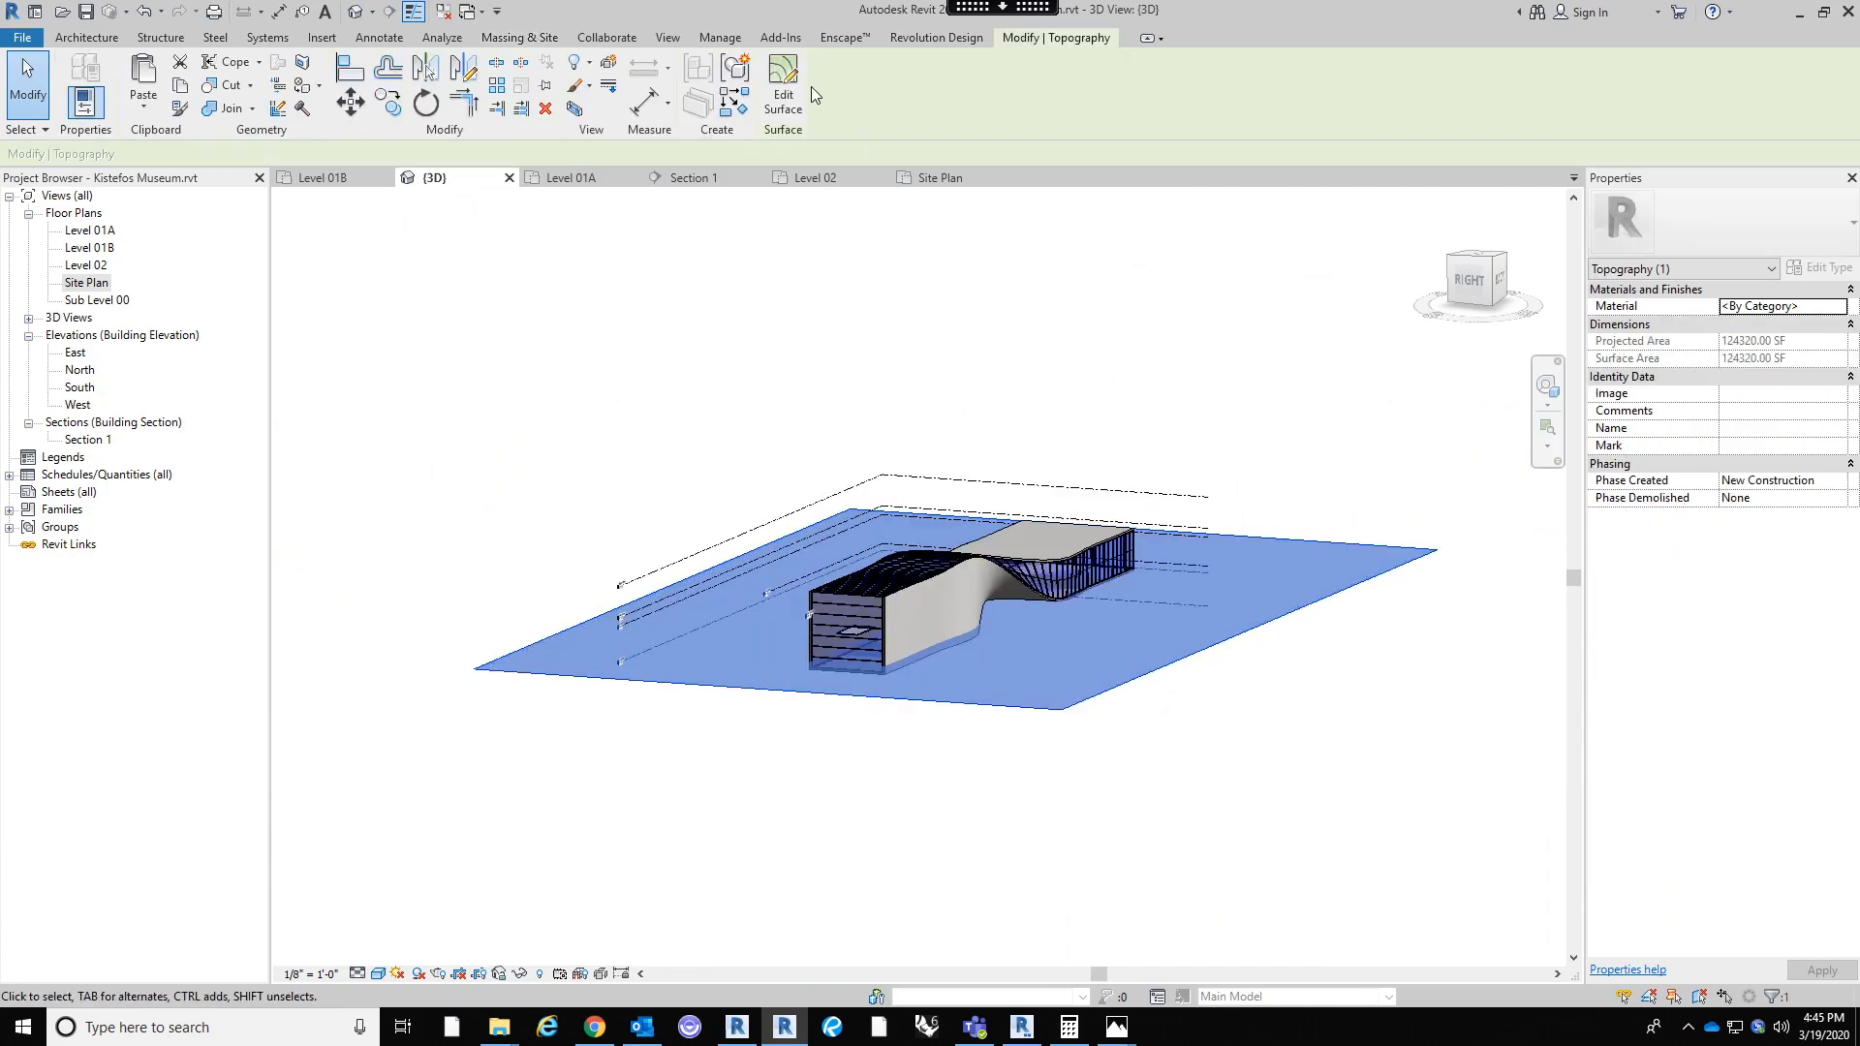
{"action": "left_click", "coordinate": [785, 86]}
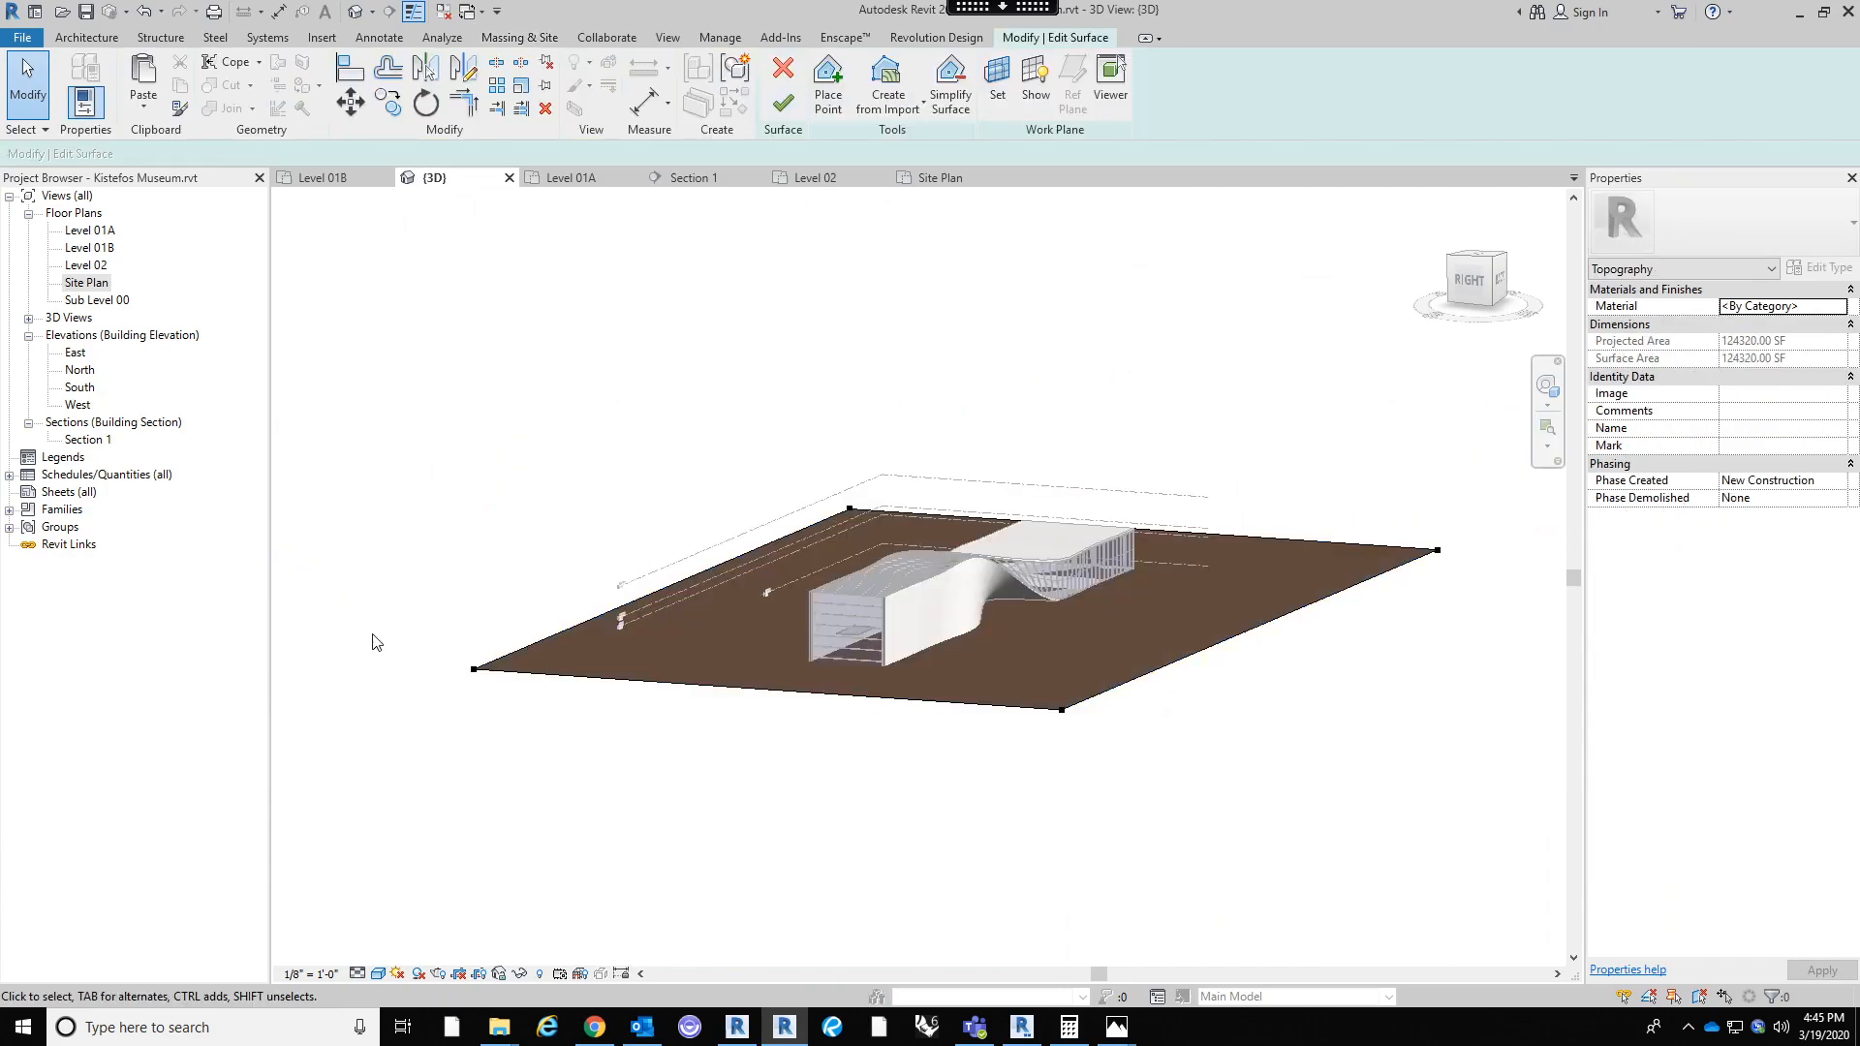
{"action": "left_click_drag", "start_coordinate": [374, 637], "coordinate": [494, 700]}
{"action": "left_click_drag", "start_coordinate": [965, 770], "coordinate": [1163, 686]}
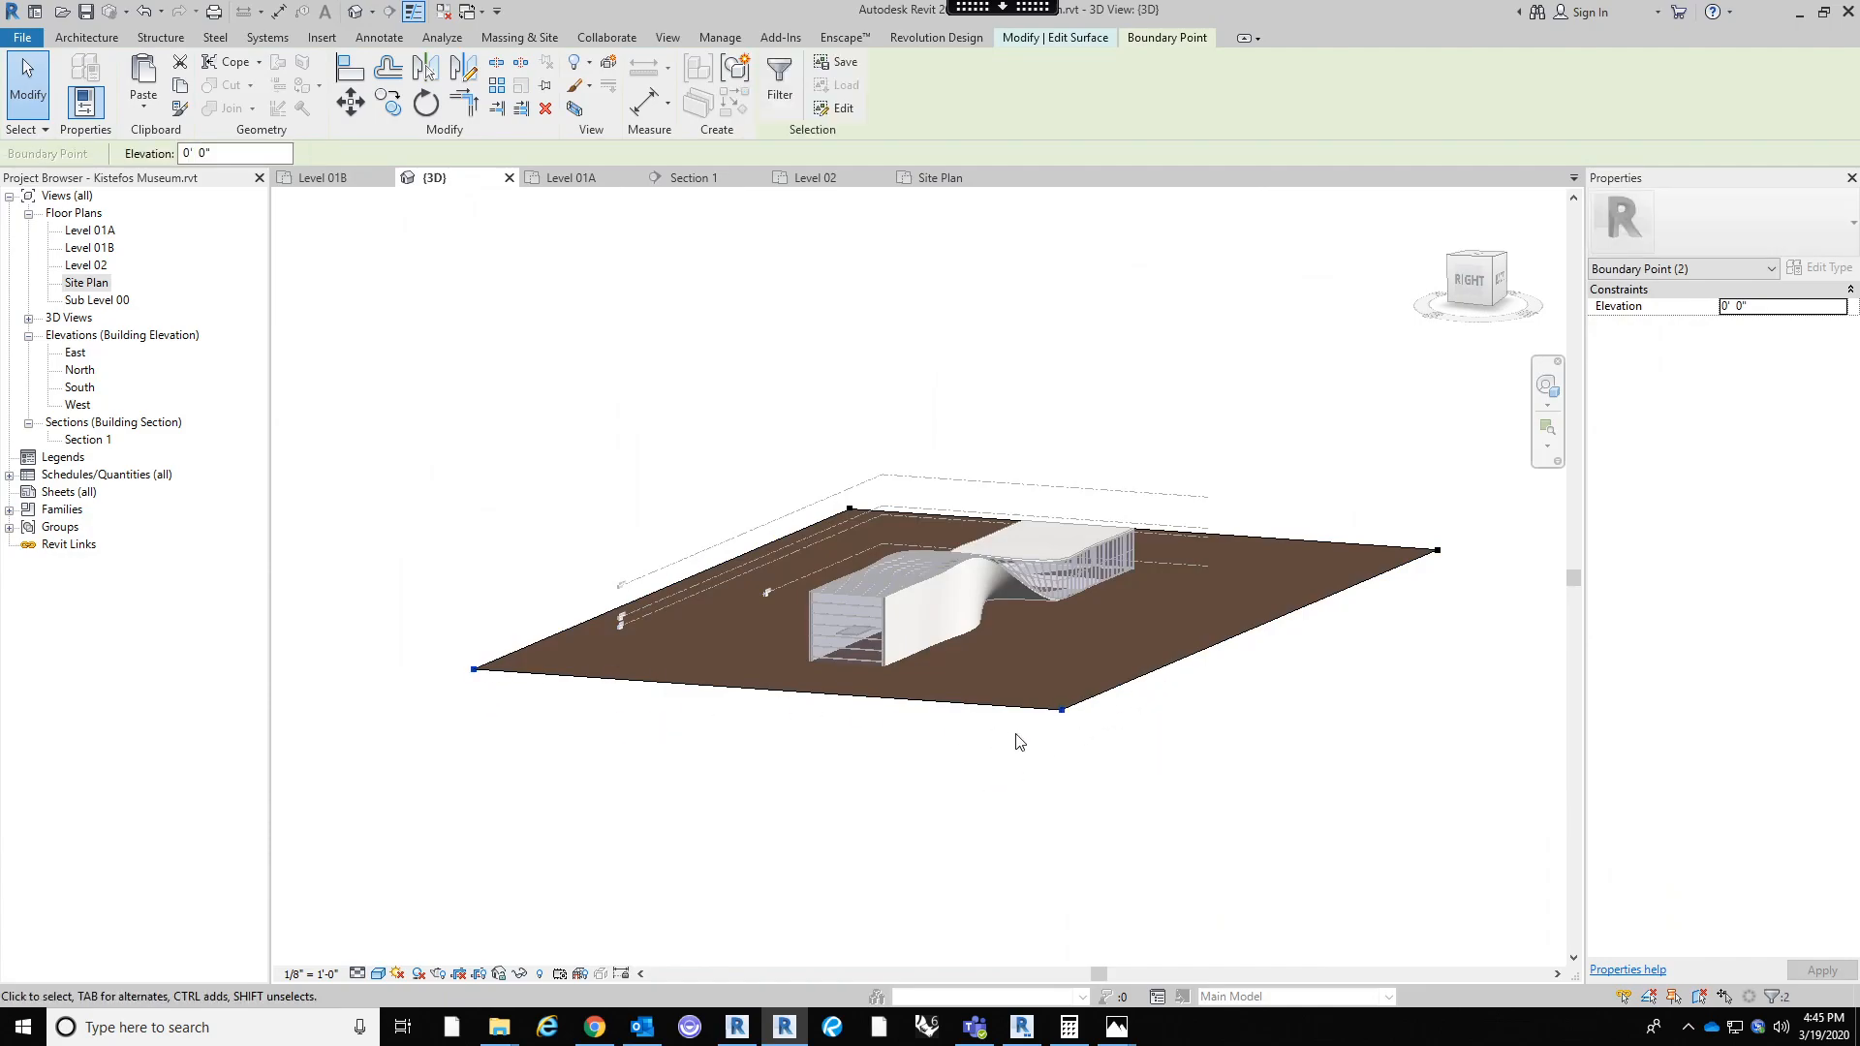
{"action": "double_click", "coordinate": [203, 153]}
{"action": "type", "text": "-"}
Check the level heights in the North elevation against the ground surface and return to the 3D view
{"action": "double_click", "coordinate": [80, 370]}
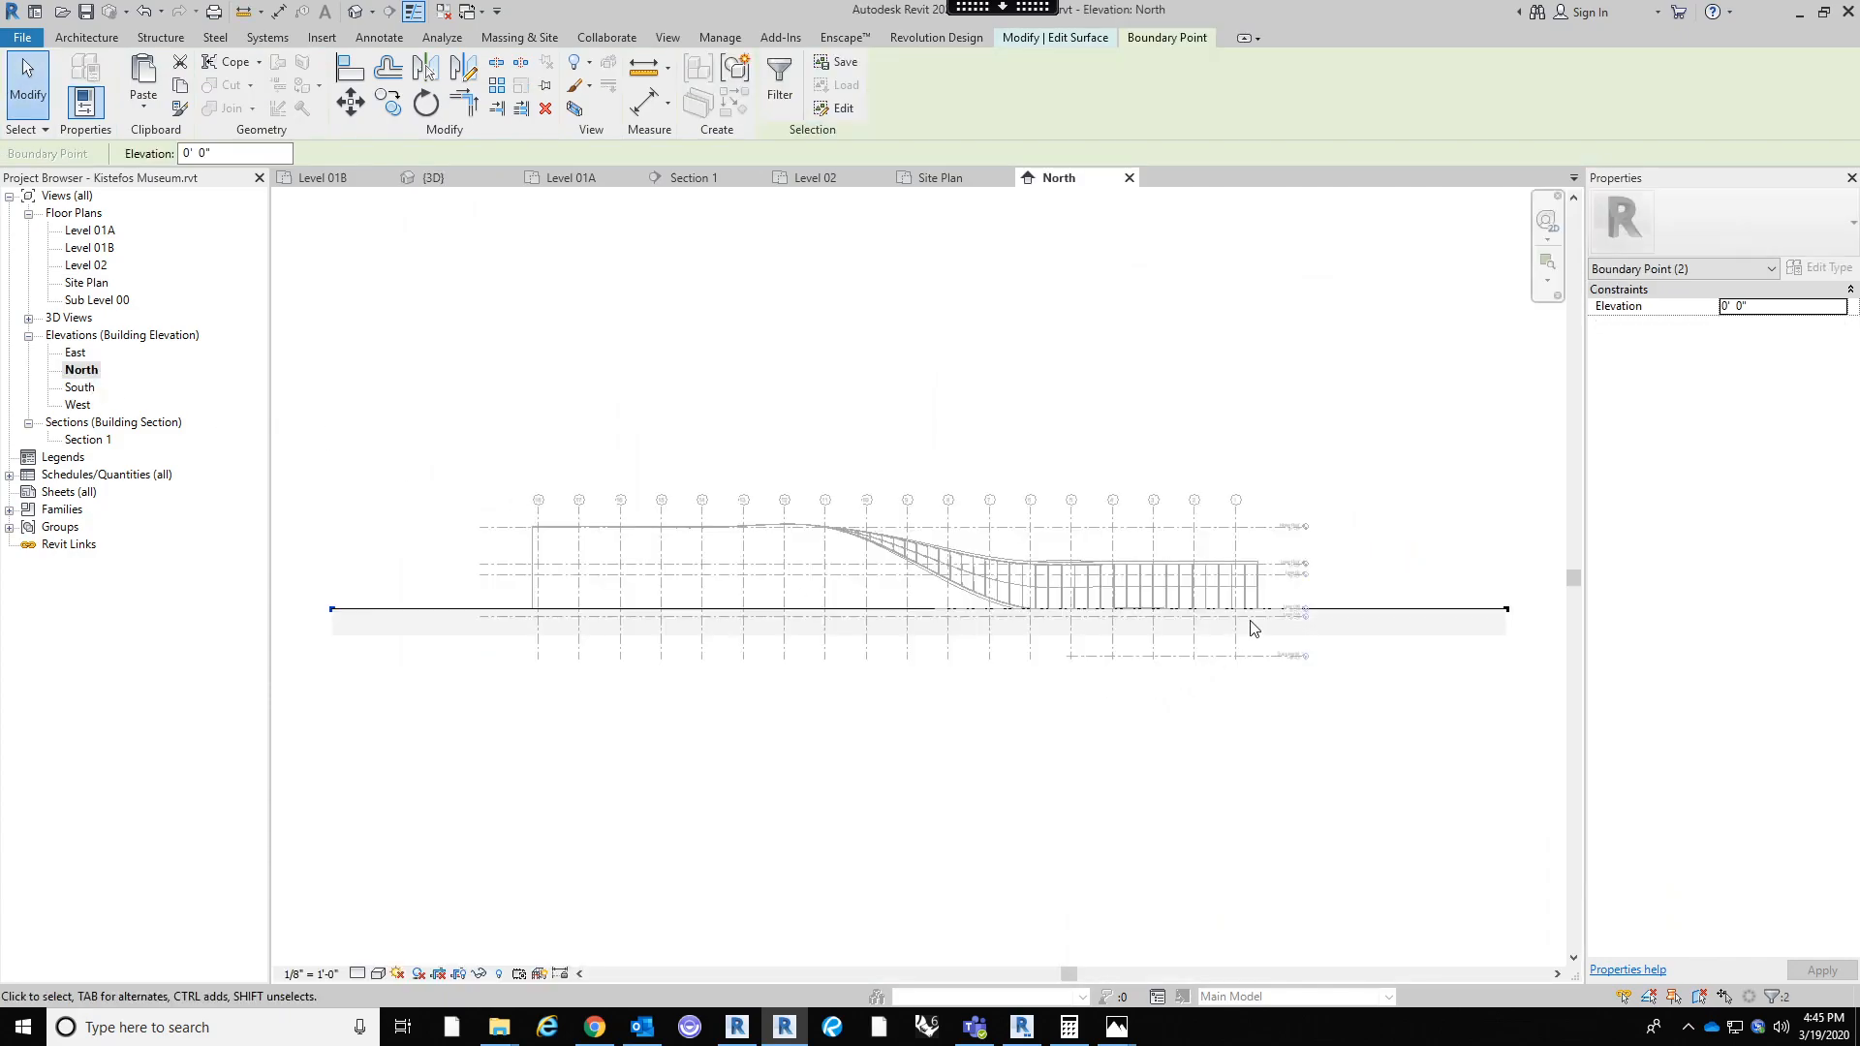
{"action": "scroll", "coordinate": [1289, 648], "scroll_direction": "up", "scroll_amount": 6}
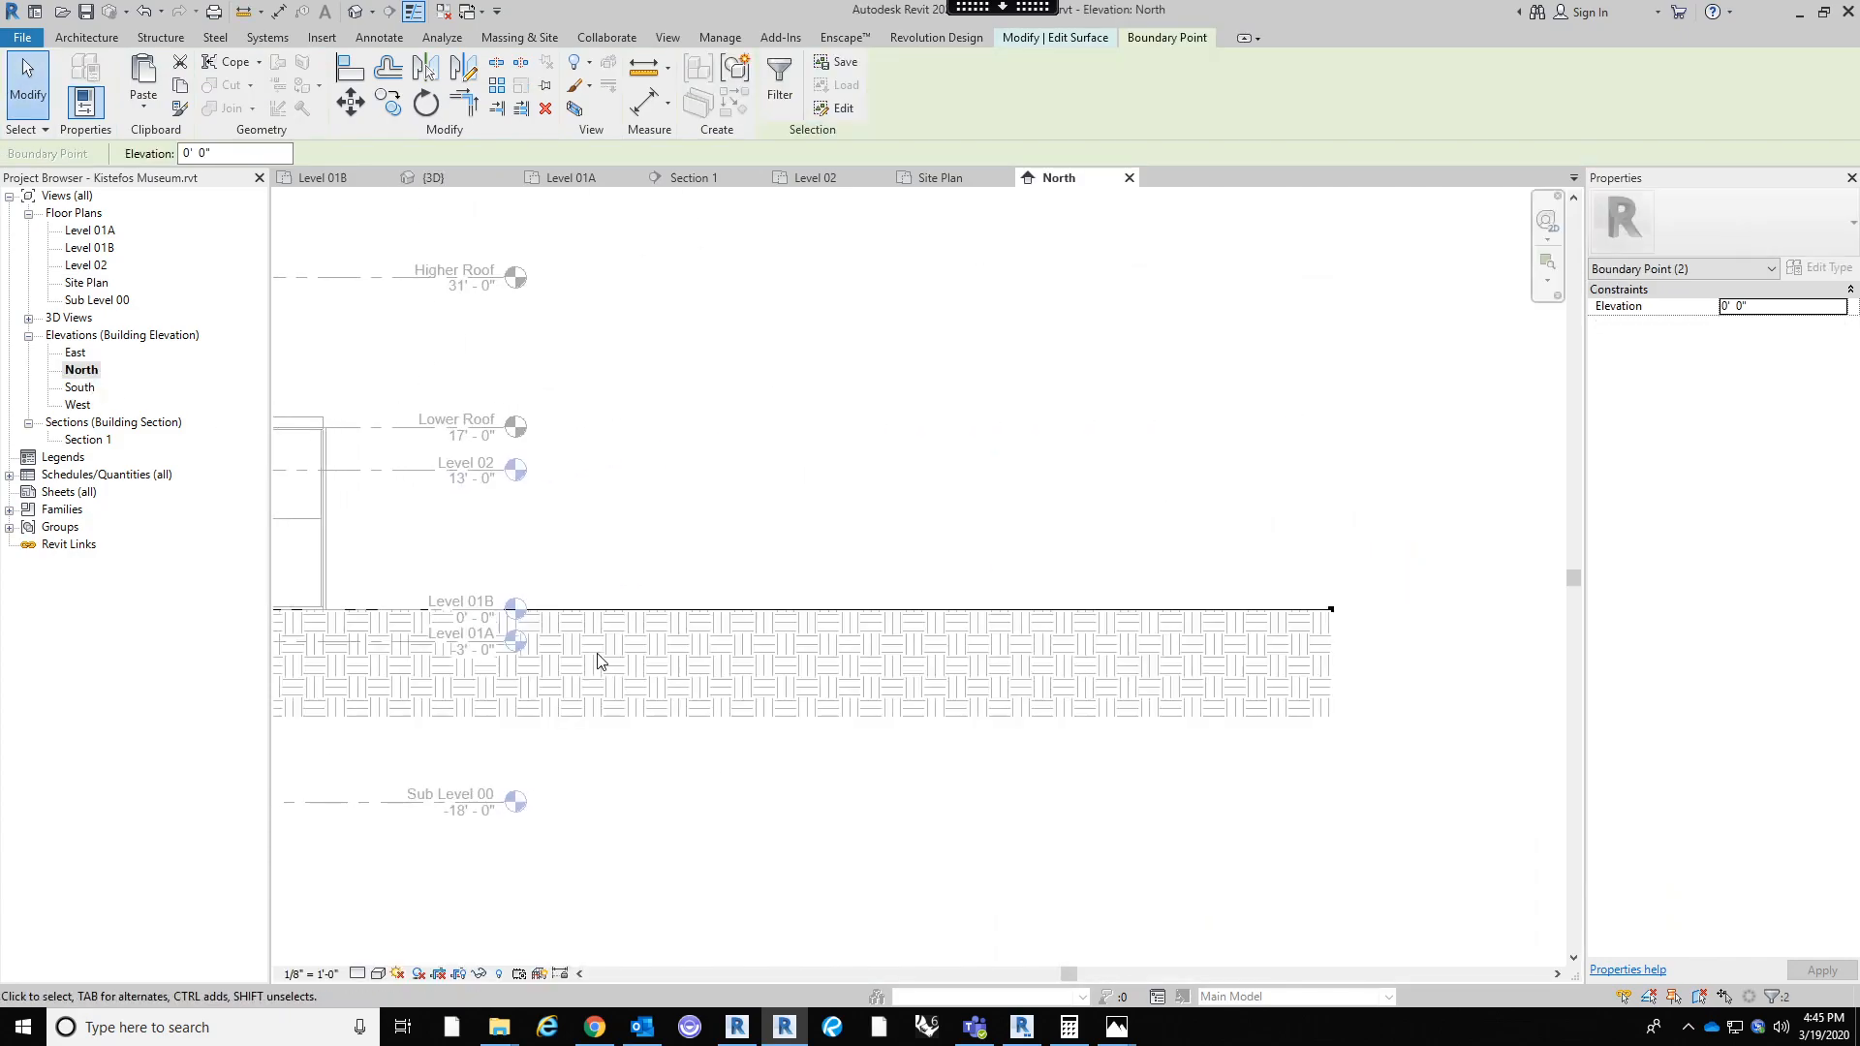
{"action": "left_click", "coordinate": [358, 12]}
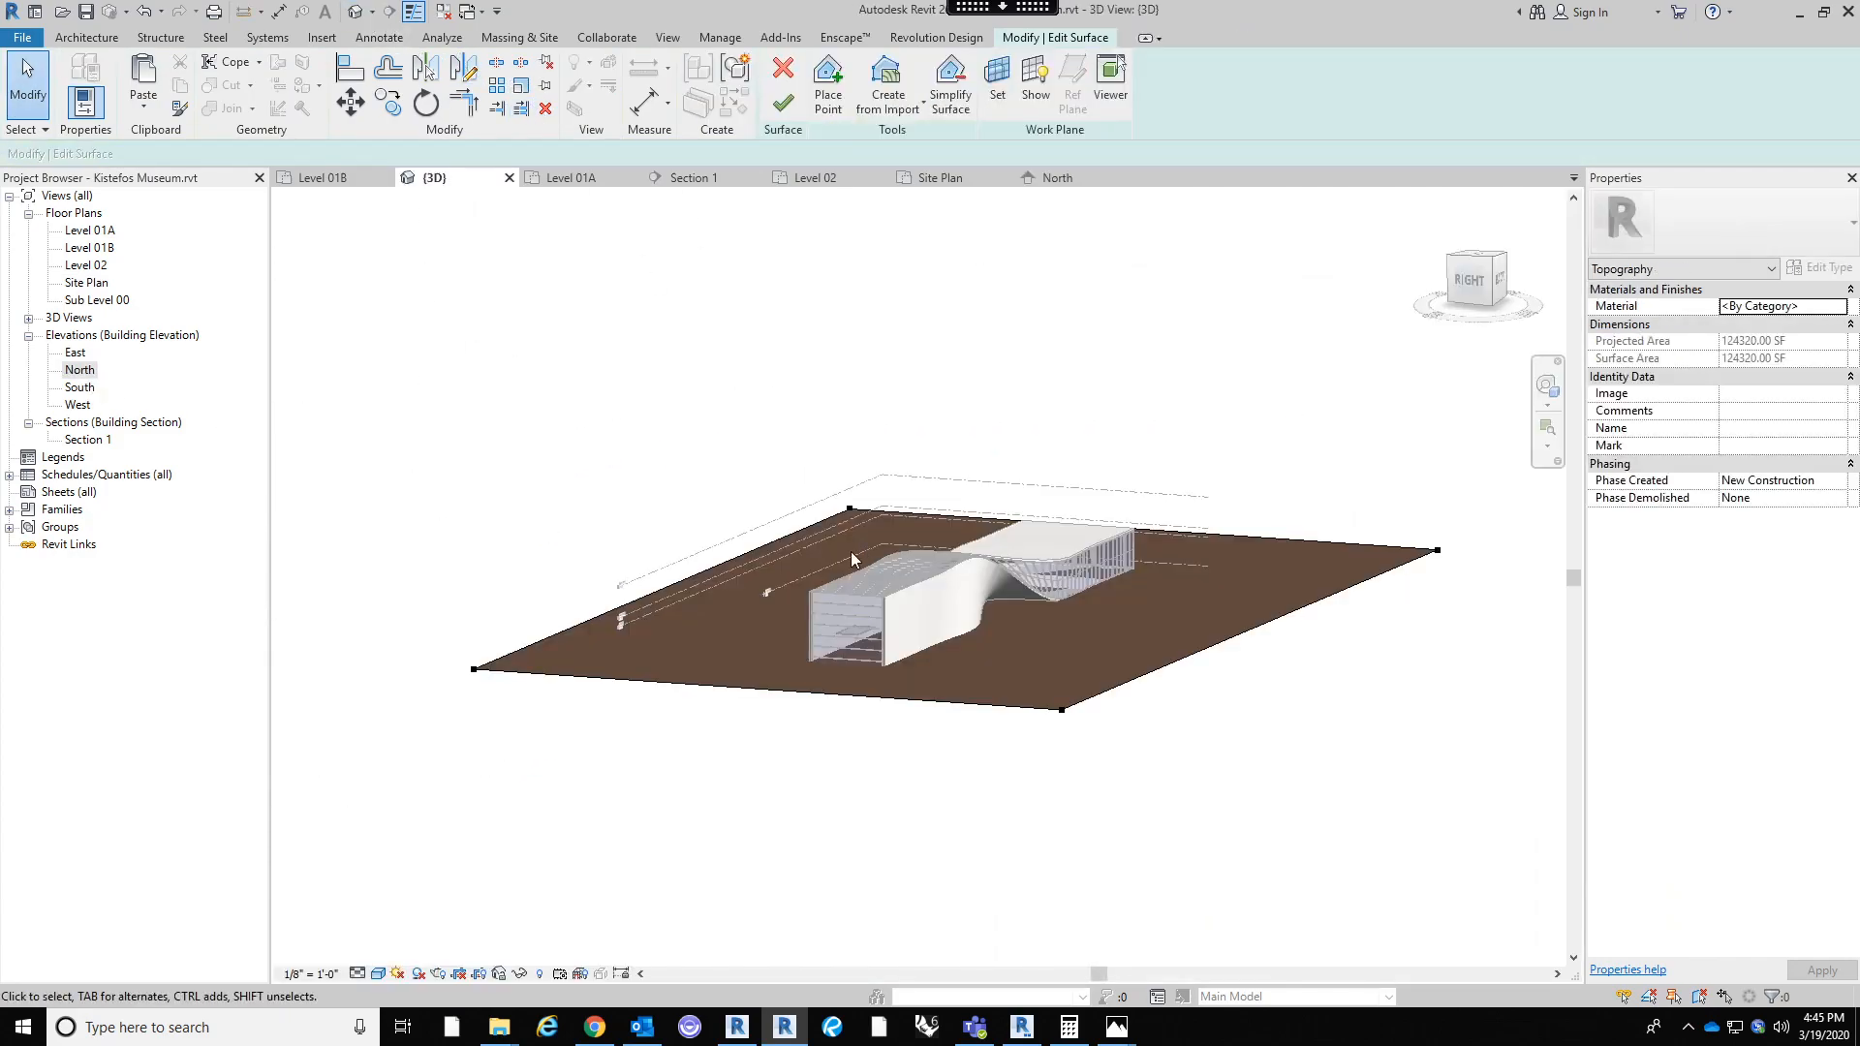
Set the elevation of the two boundary points near the museum's tall narrow end to -3 feet and finish the surface
{"action": "left_click_drag", "start_coordinate": [422, 762], "coordinate": [564, 659]}
{"action": "left_click_drag", "start_coordinate": [990, 761], "coordinate": [1240, 567], "text": "ctrl"}
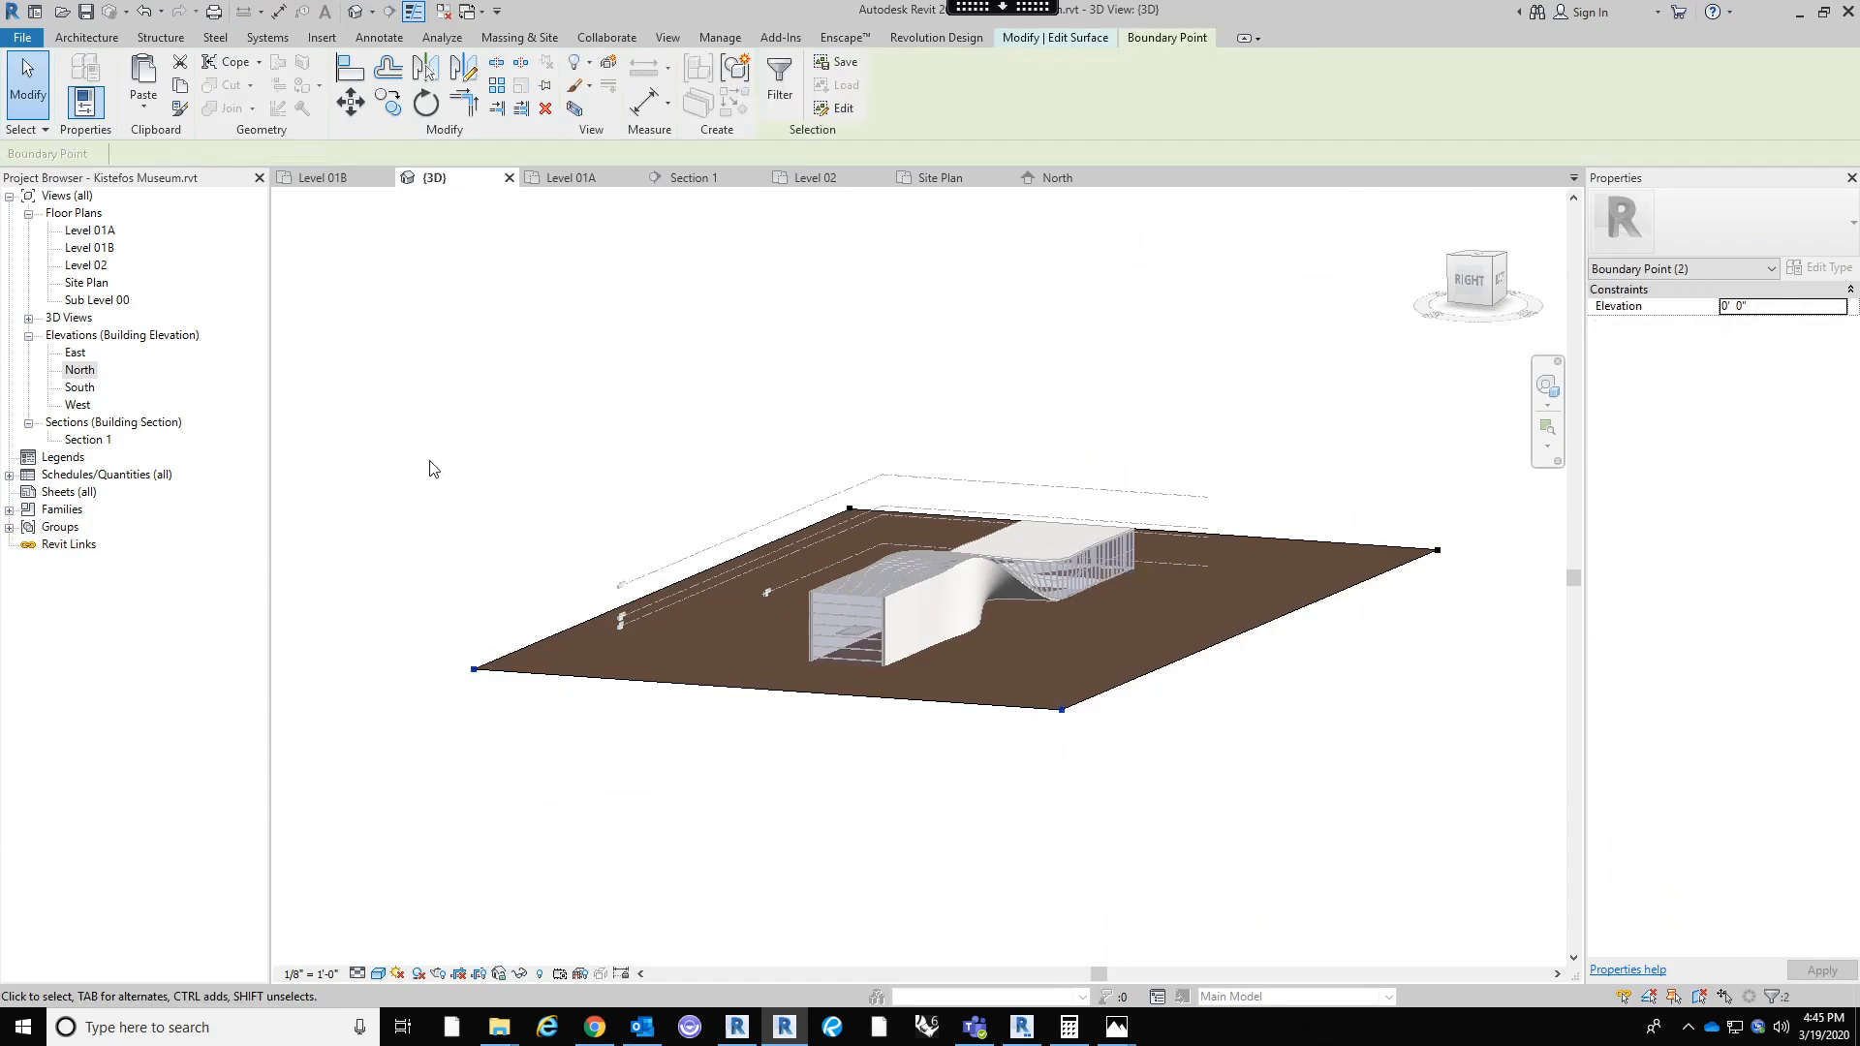
{"action": "left_click", "coordinate": [245, 153]}
{"action": "type", "text": "-3"}
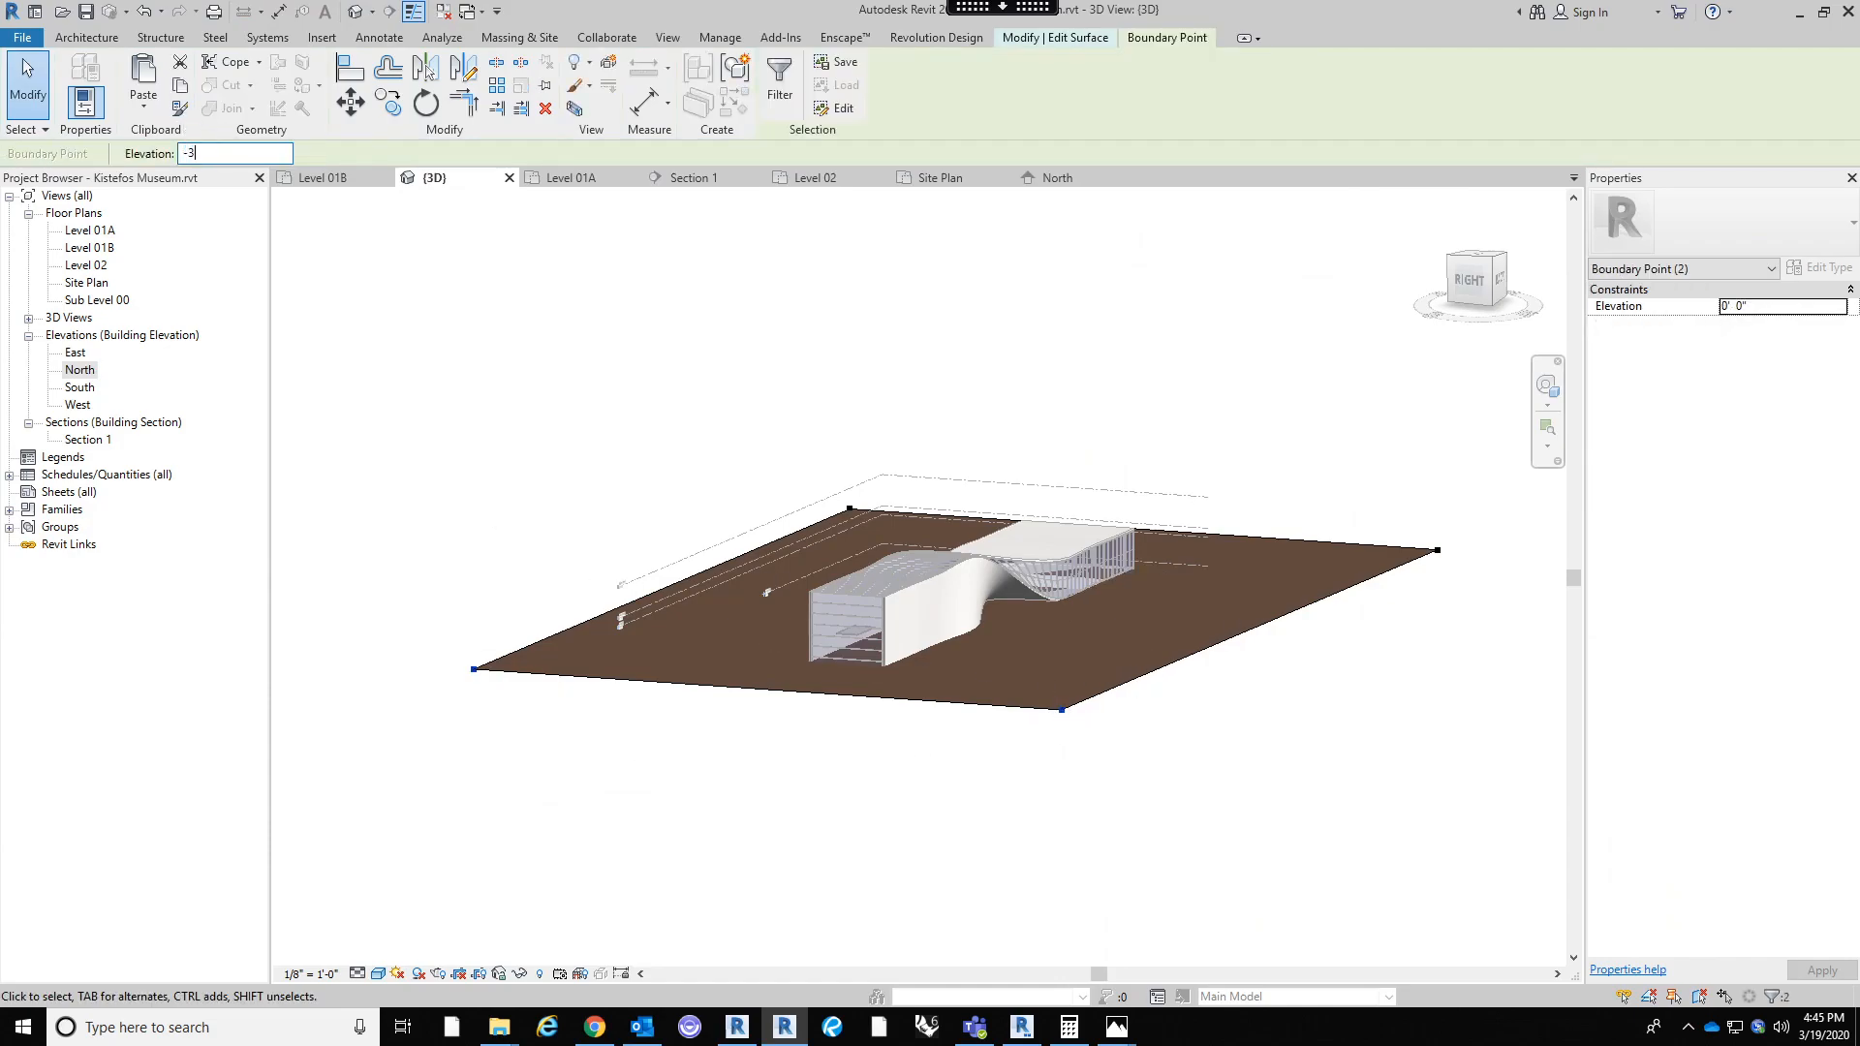
{"action": "key", "text": "Return"}
{"action": "left_click", "coordinate": [555, 337]}
{"action": "scroll", "coordinate": [875, 653], "scroll_direction": "up", "scroll_amount": 3}
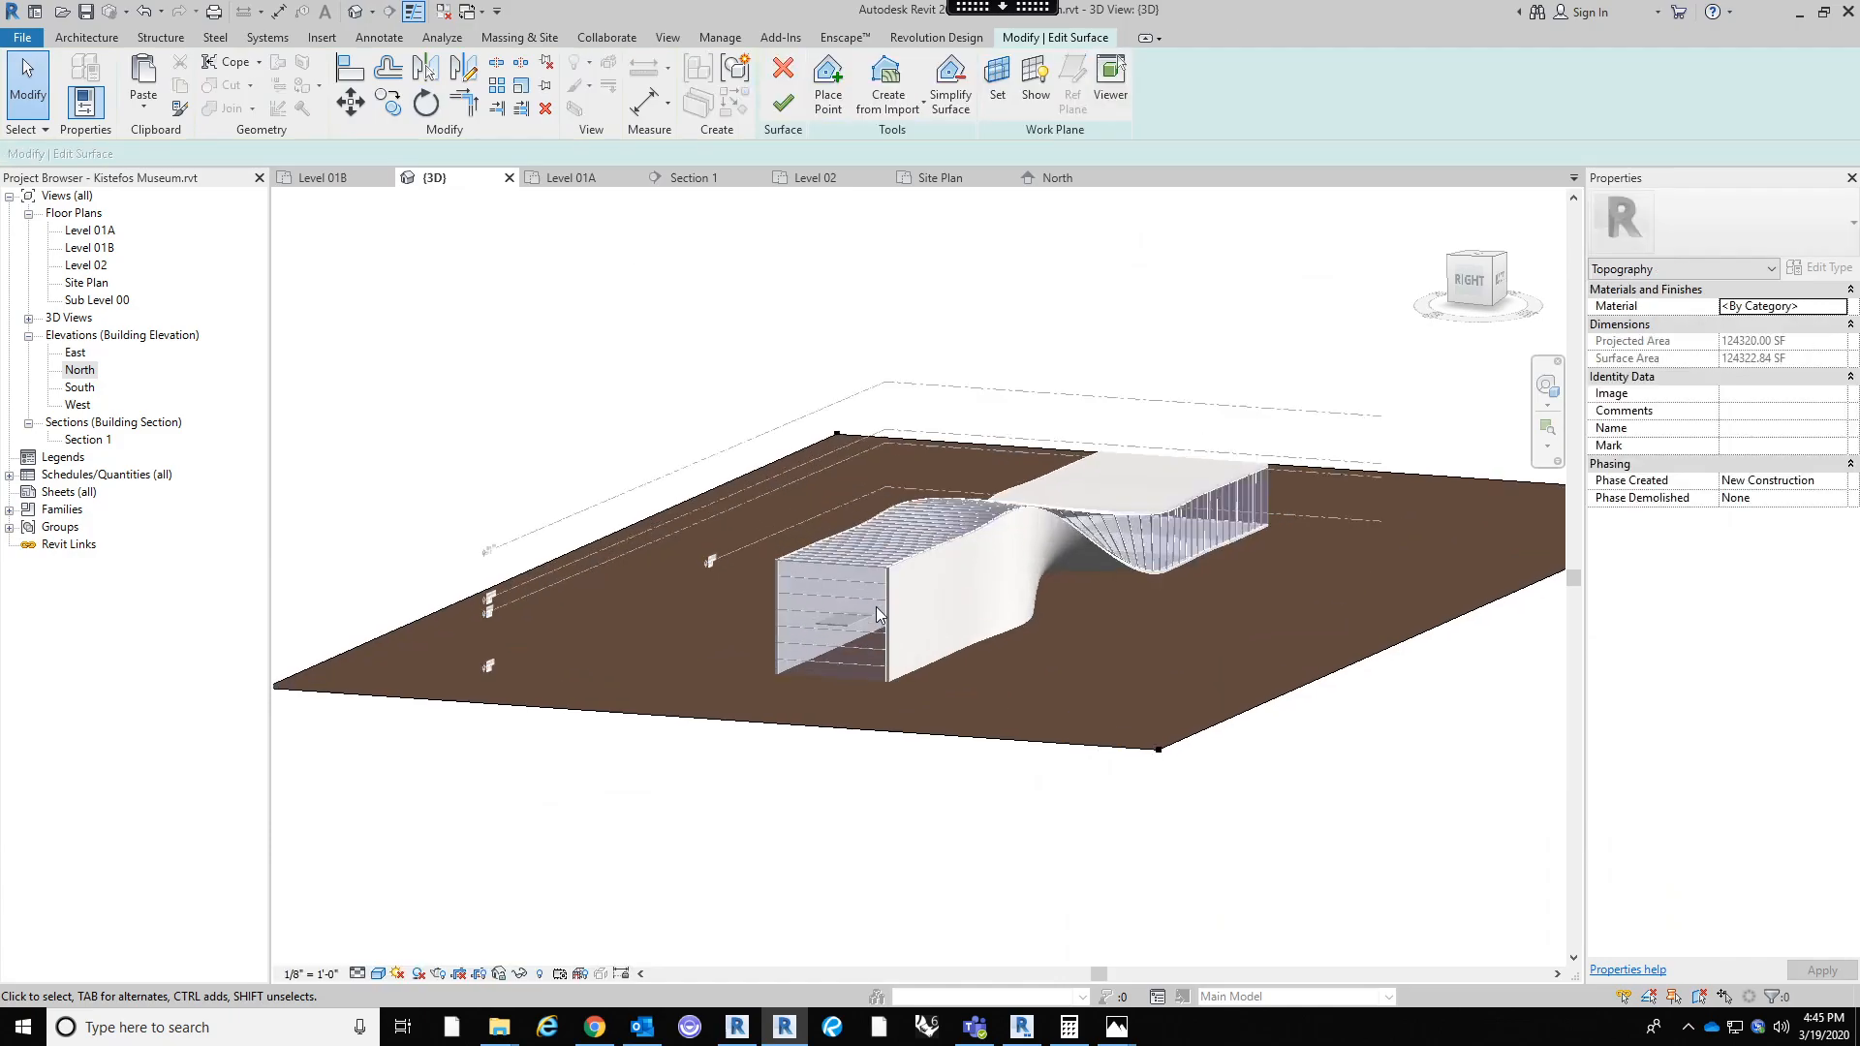
{"action": "left_click", "coordinate": [781, 100]}
Look at the sloped toposurface and museum from the top, turned so the building runs horizontally
{"action": "left_click", "coordinate": [523, 350]}
{"action": "scroll", "coordinate": [1043, 560], "scroll_direction": "down", "scroll_amount": 2}
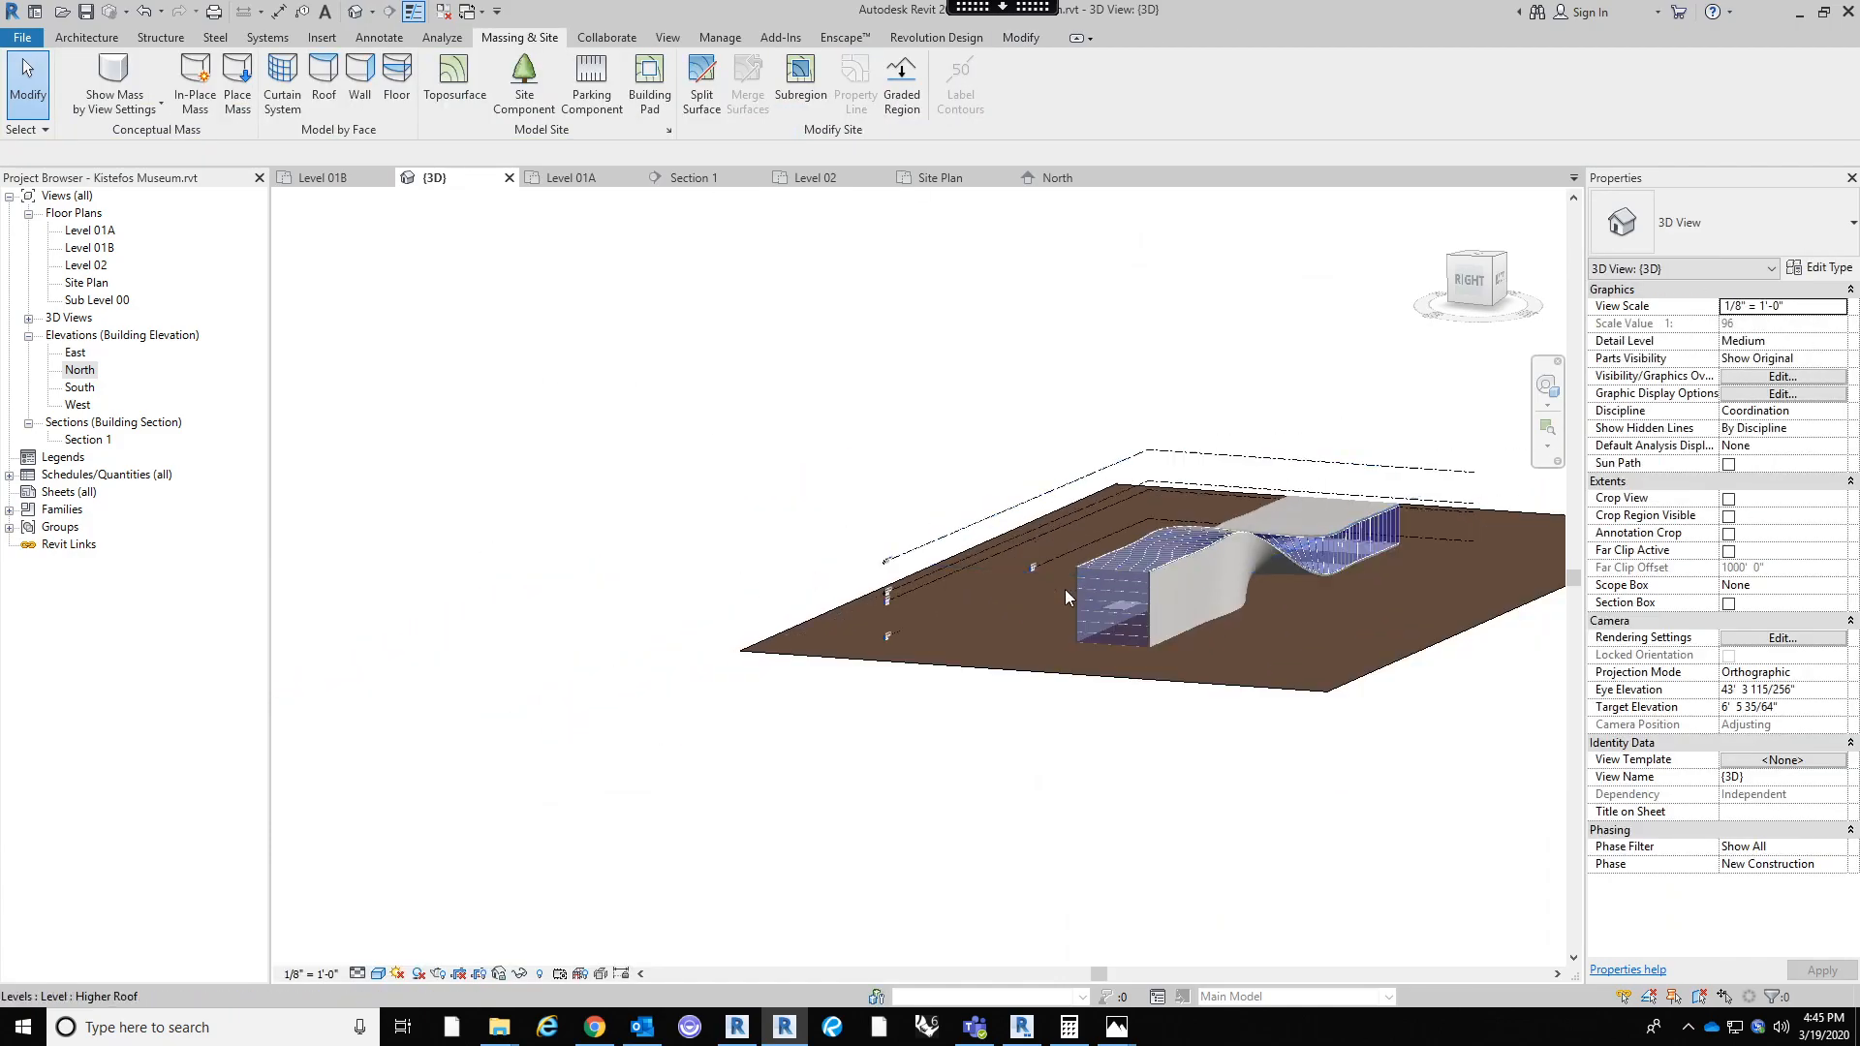
{"action": "left_click", "coordinate": [1474, 263]}
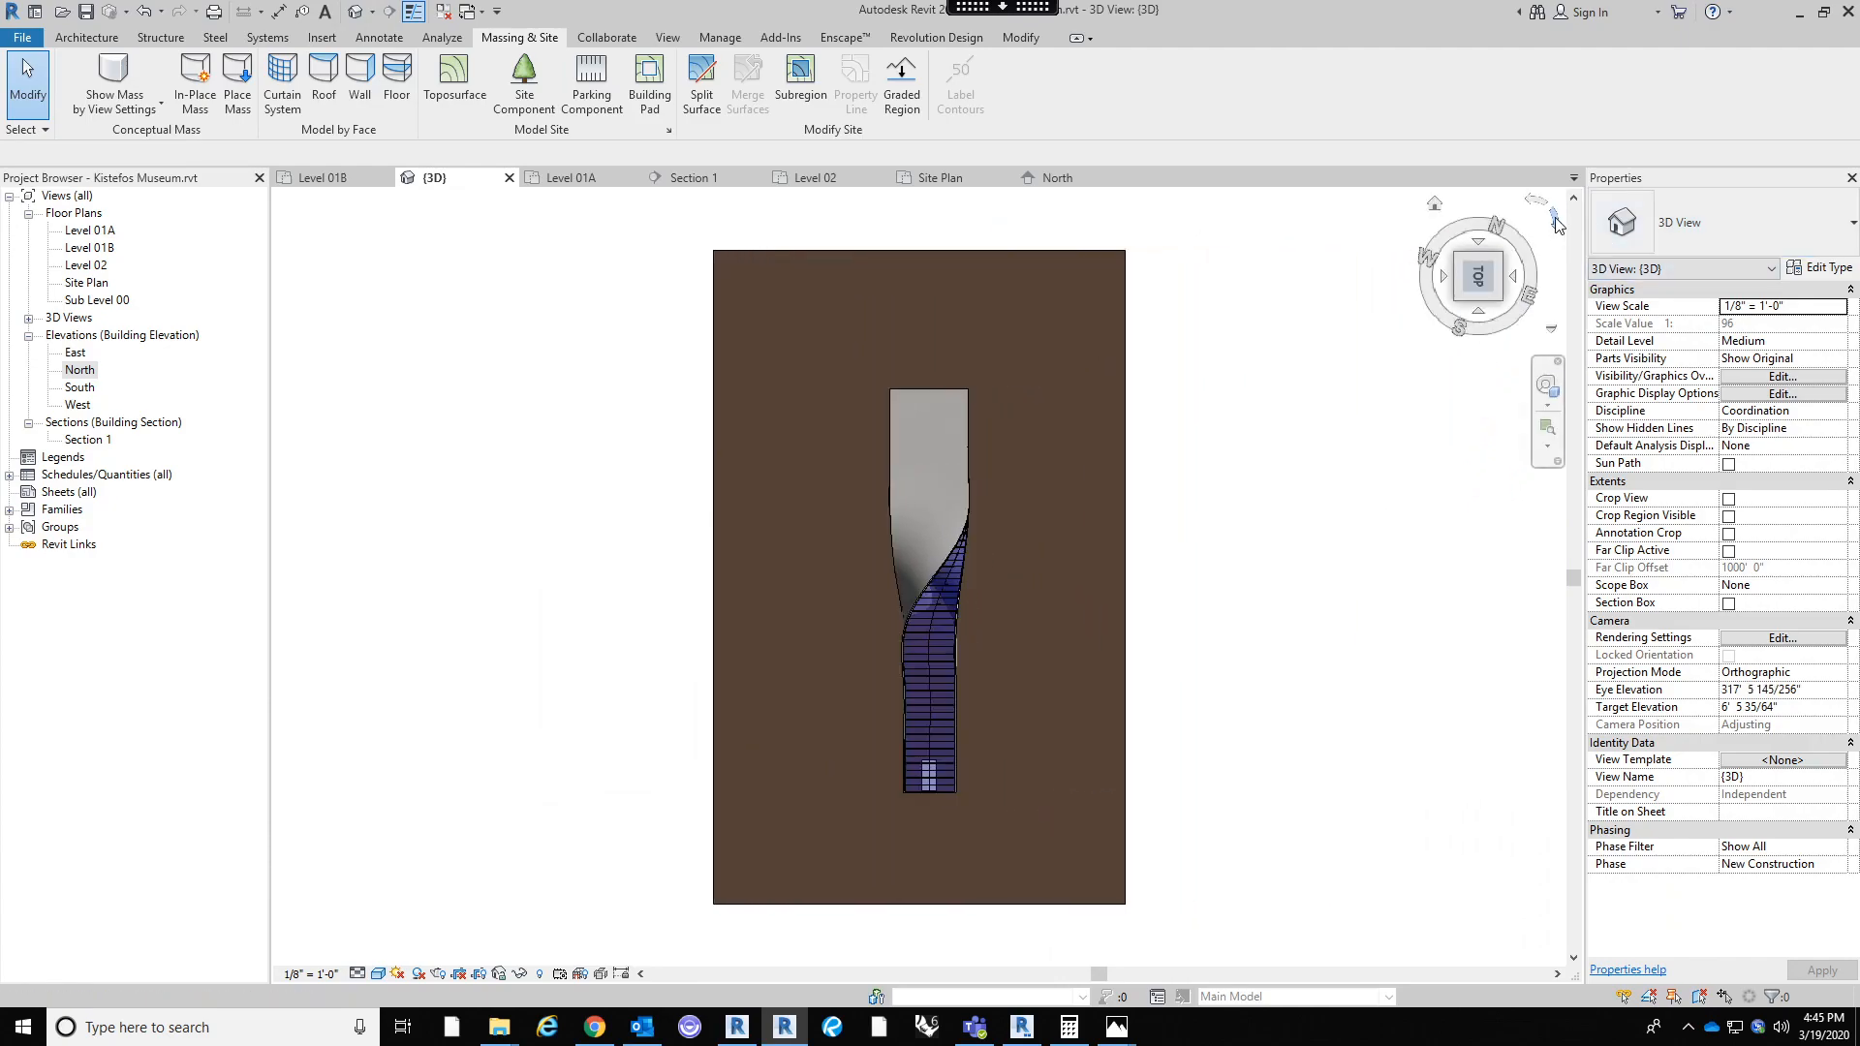
{"action": "left_click", "coordinate": [1538, 227]}
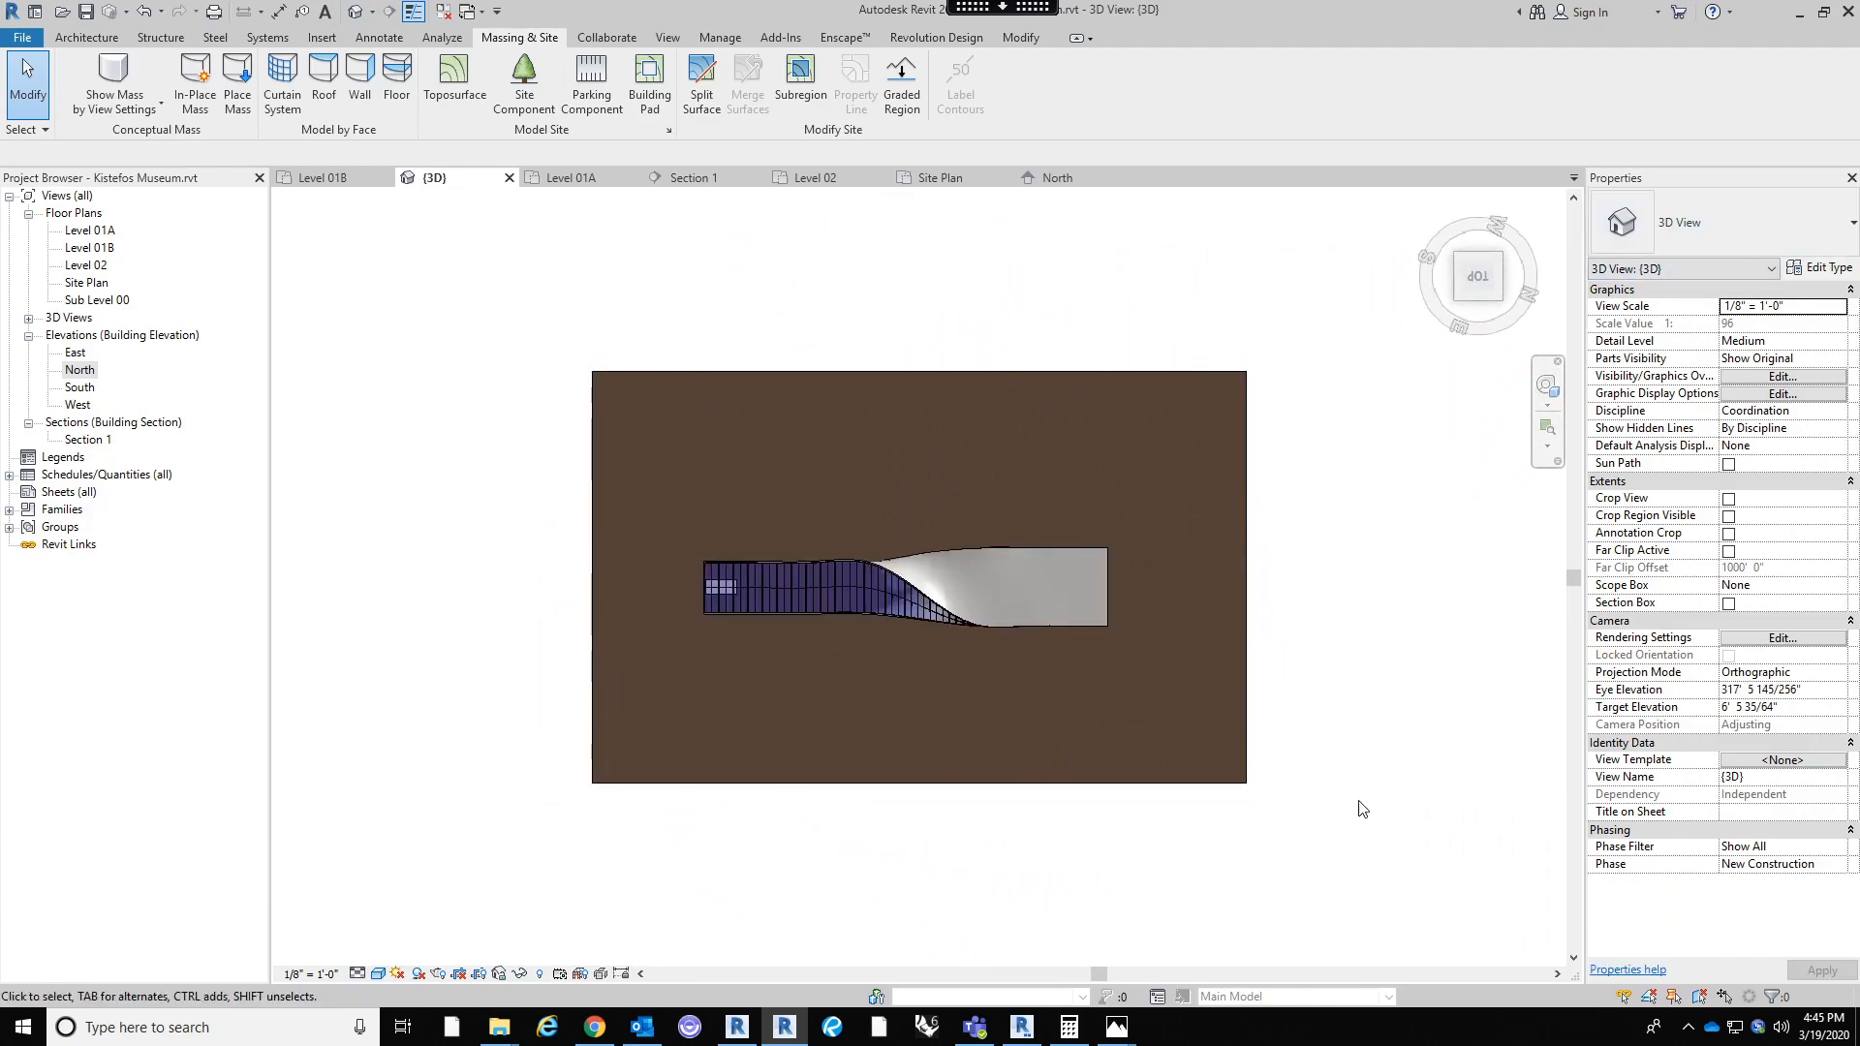
{"action": "middle_click_drag", "start_coordinate": [994, 480], "coordinate": [874, 499]}
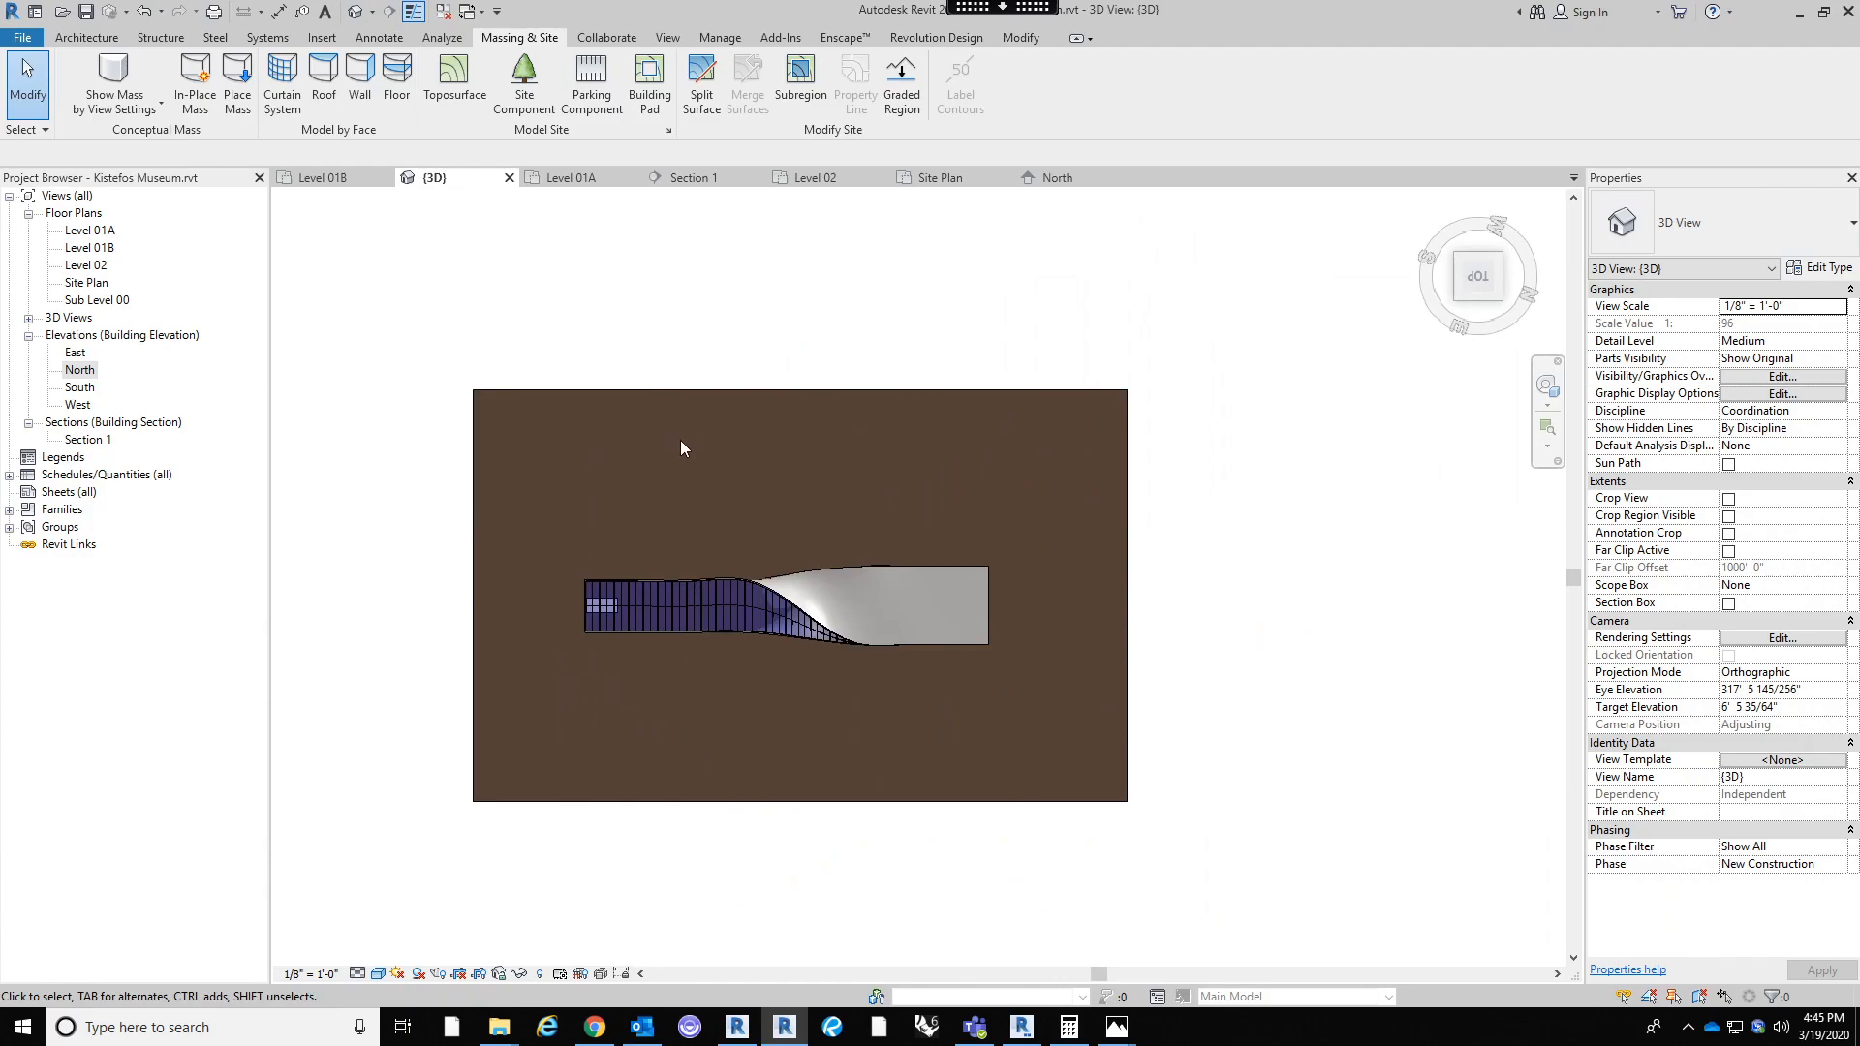
Open the Site Plan and override the toposurface's graphics in this view with a surface transparency of 59
{"action": "double_click", "coordinate": [85, 282]}
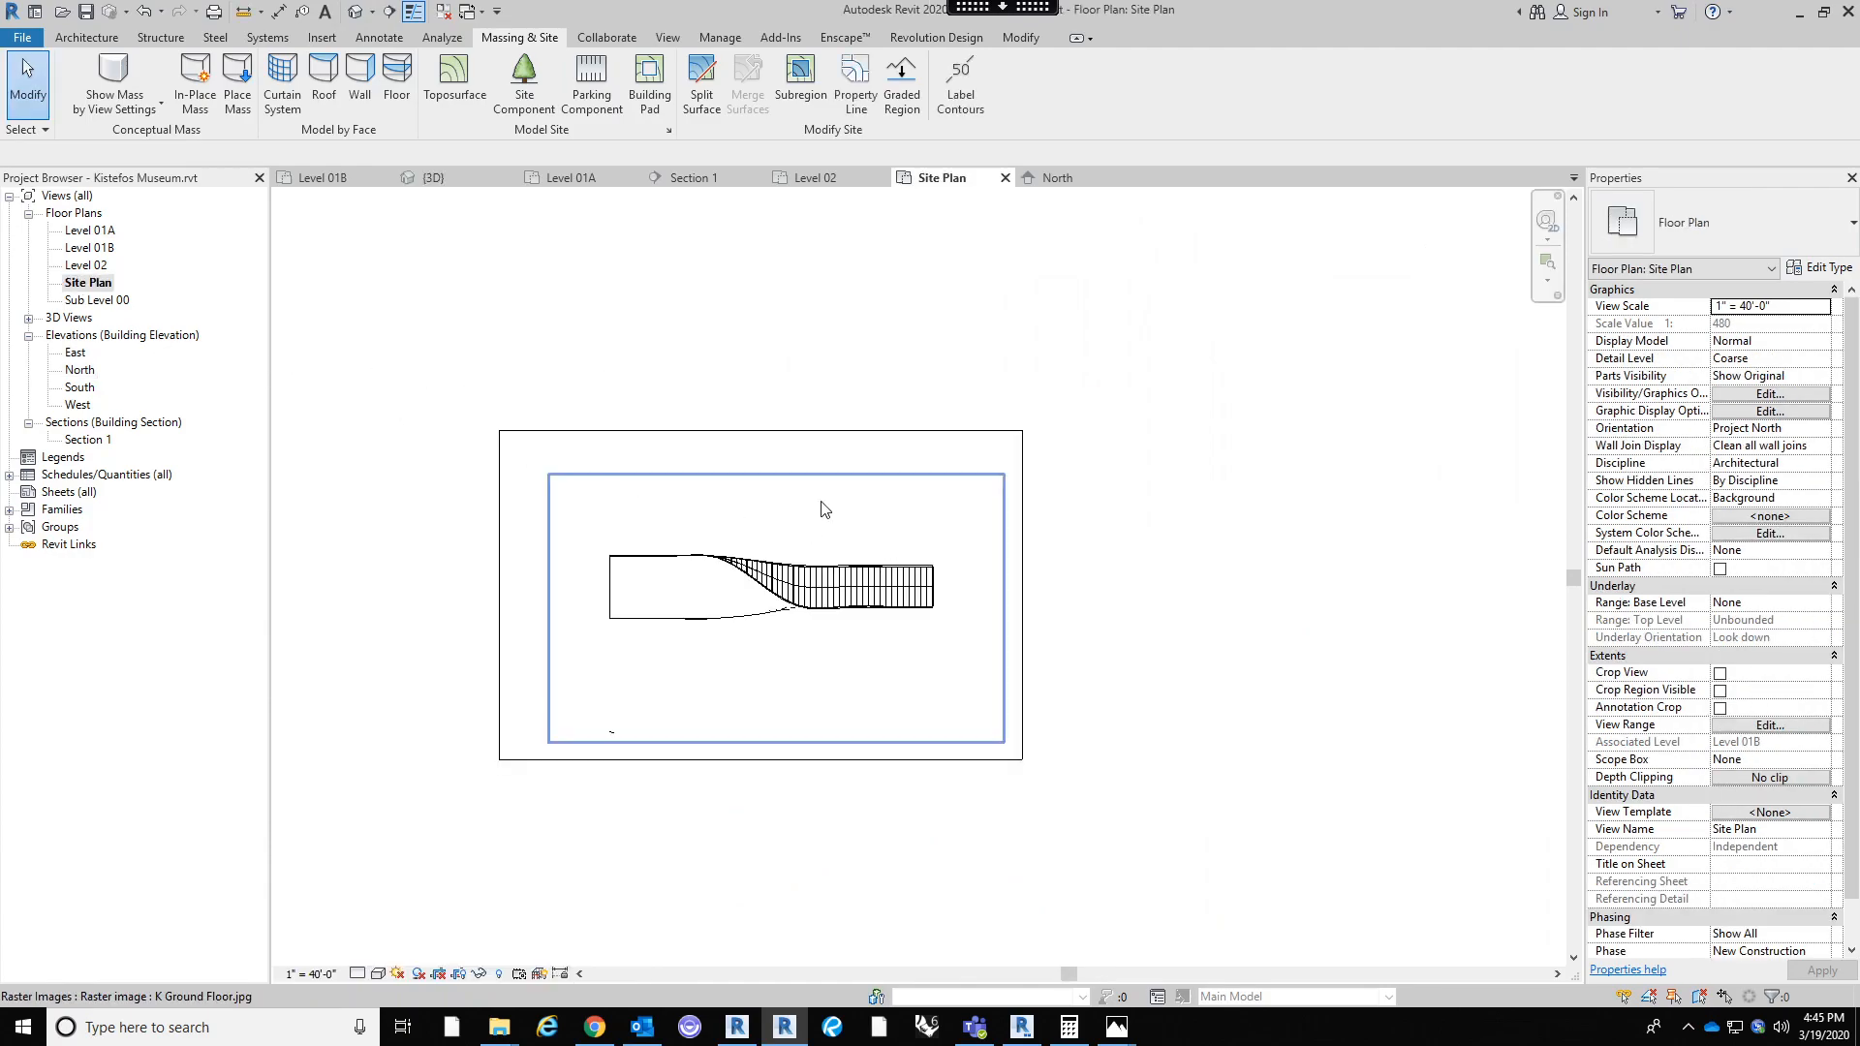
{"action": "left_click", "coordinate": [833, 384]}
{"action": "middle_click_drag", "start_coordinate": [833, 384], "coordinate": [679, 363]}
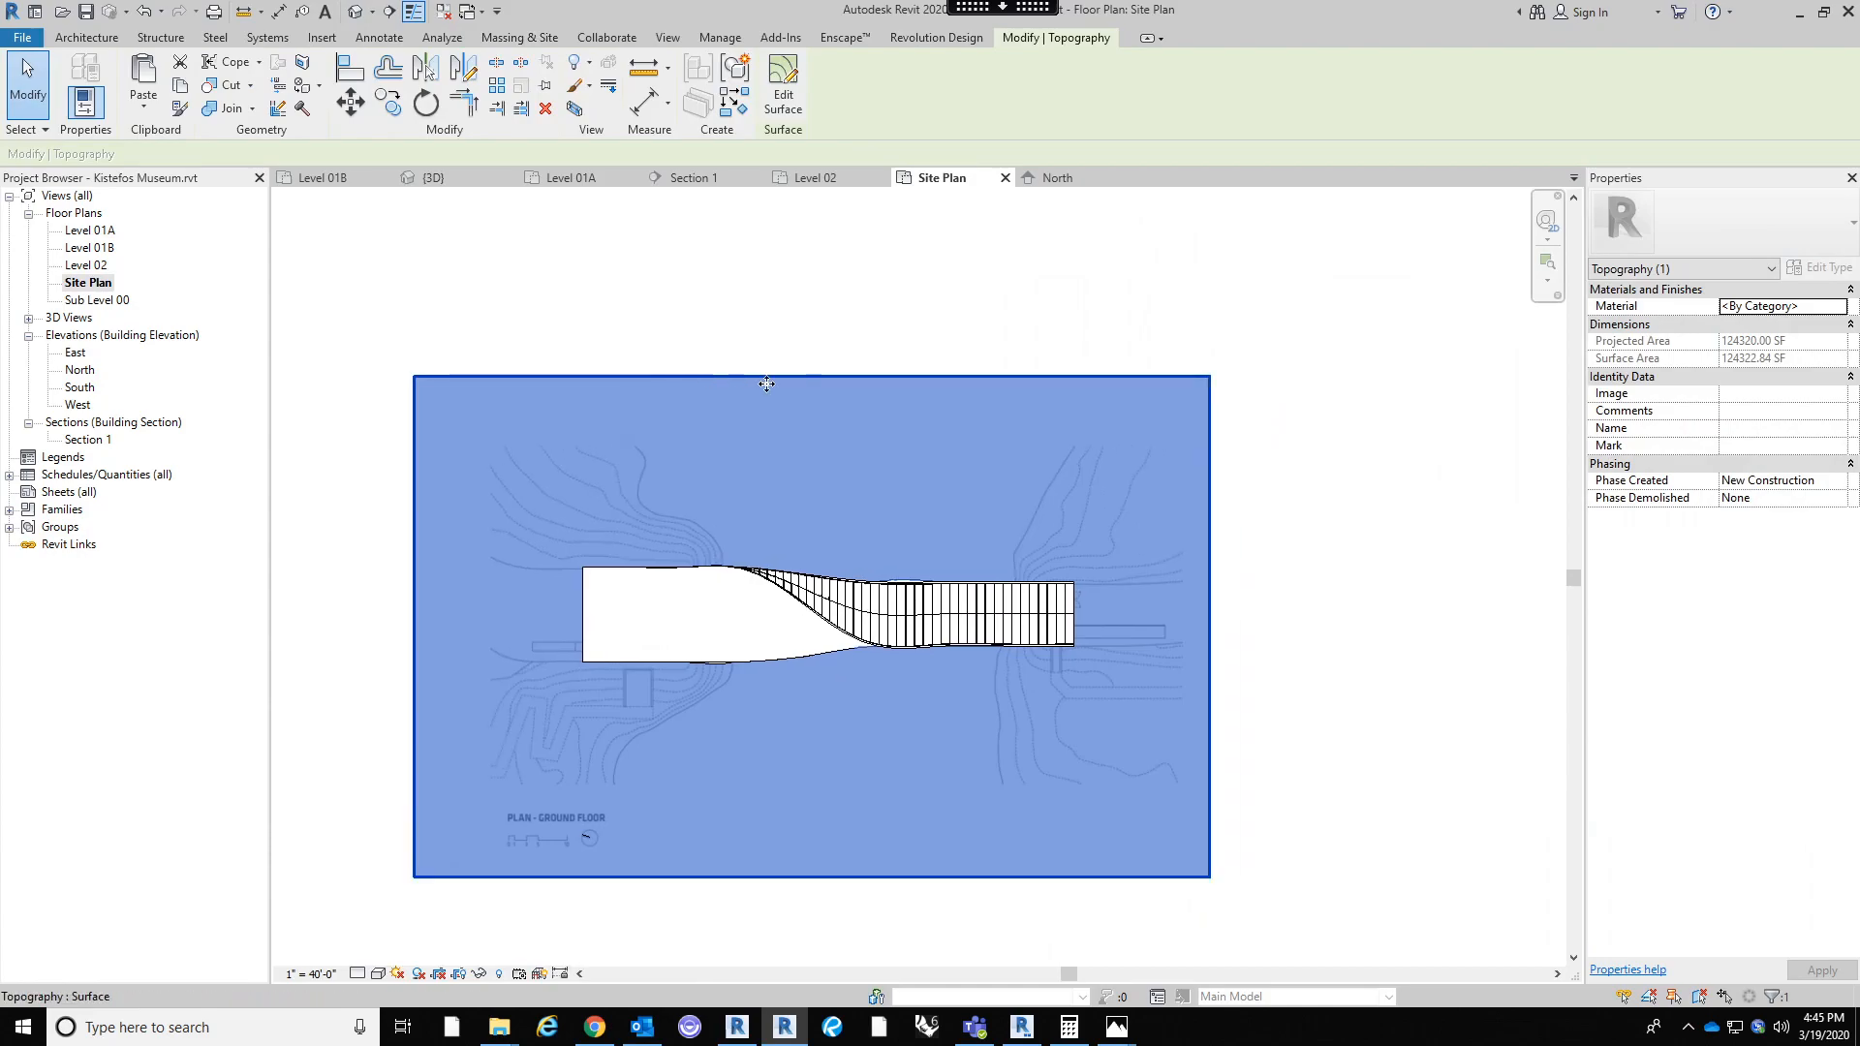
{"action": "right_click", "coordinate": [764, 388]}
{"action": "mouse_move", "coordinate": [872, 493]}
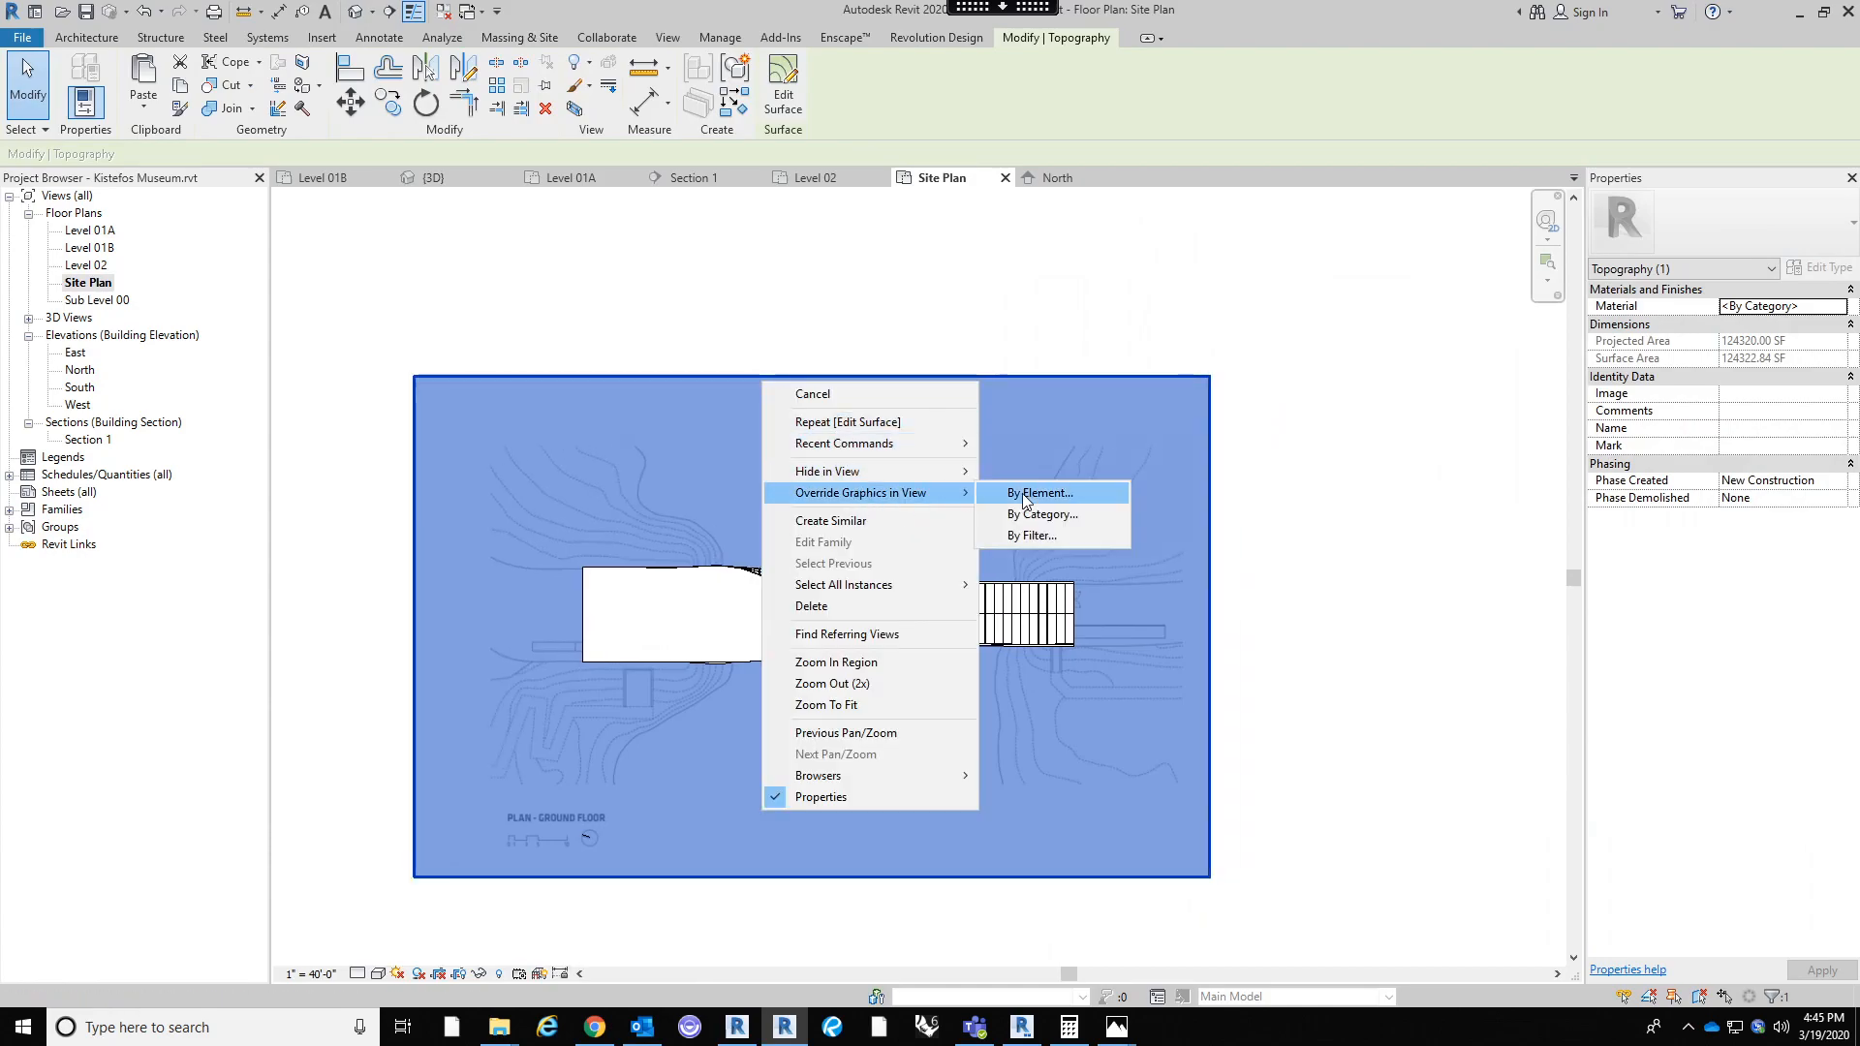
{"action": "left_click", "coordinate": [1031, 487]}
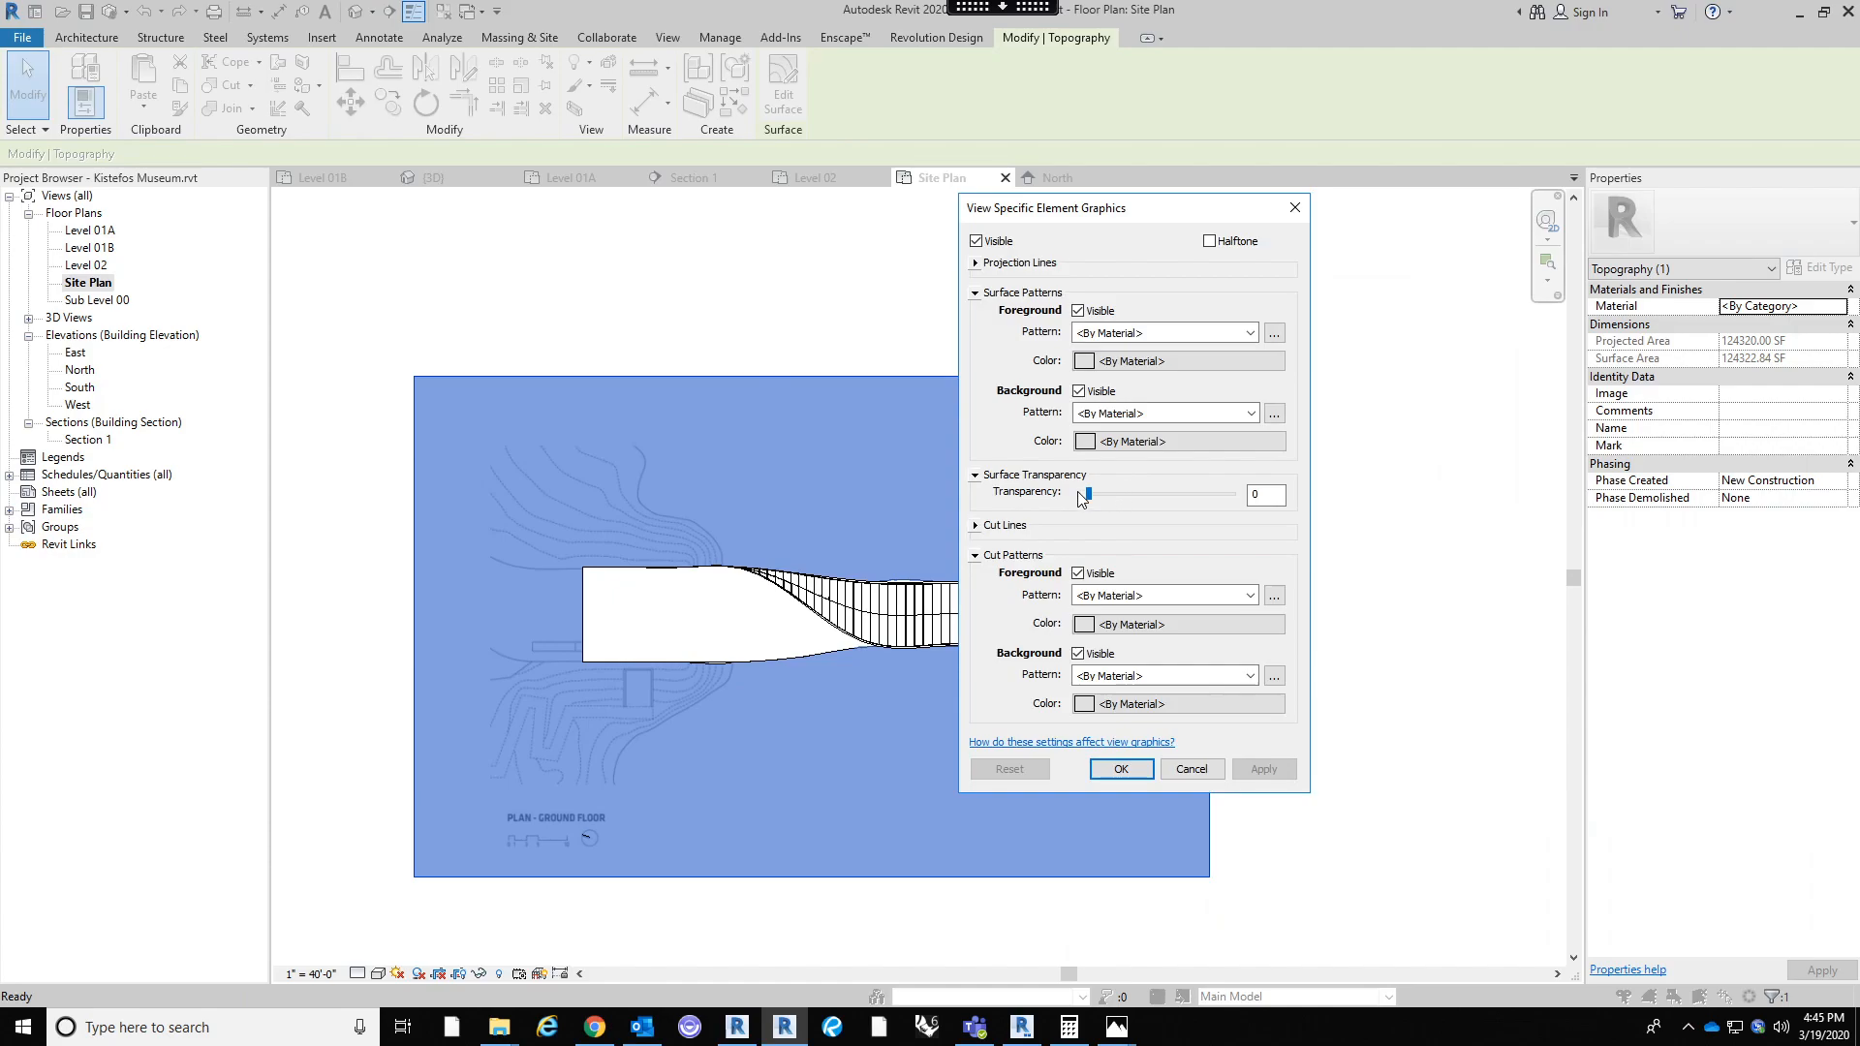
{"action": "left_click_drag", "start_coordinate": [1116, 498], "coordinate": [1171, 502]}
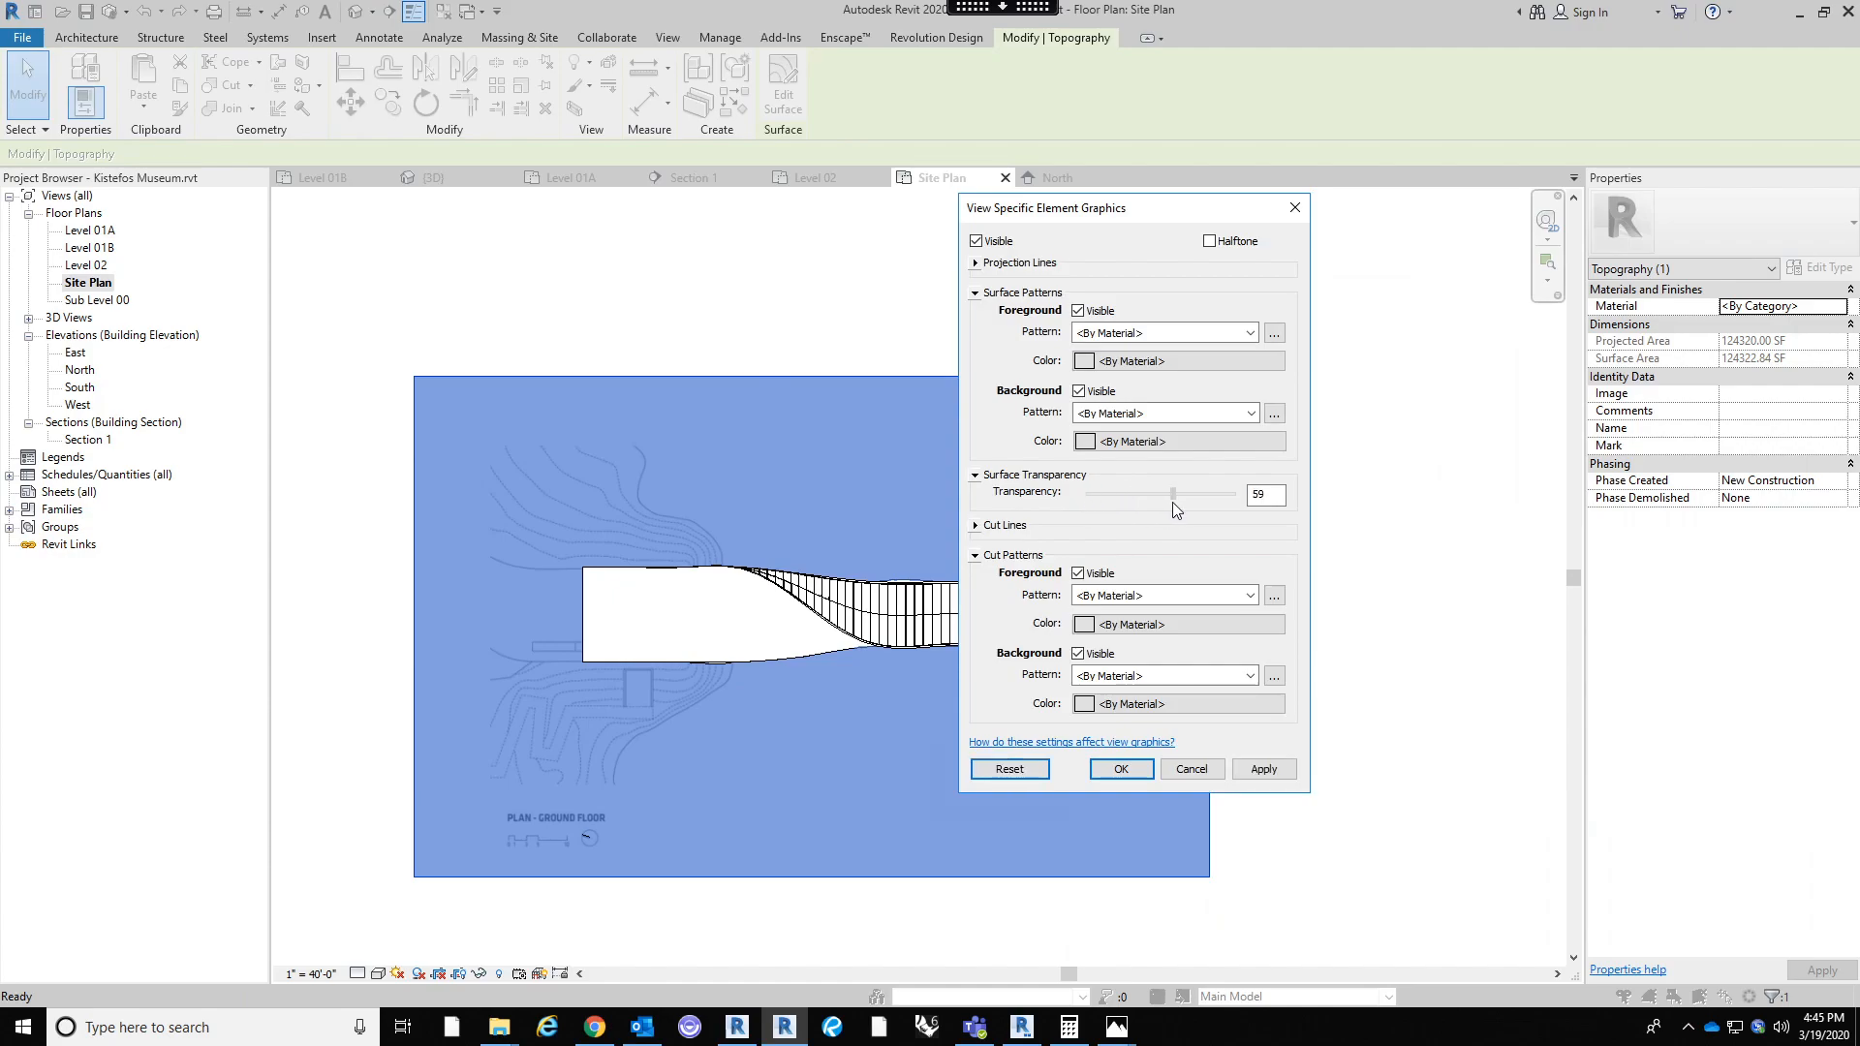
{"action": "left_click", "coordinate": [1124, 769]}
{"action": "key", "text": "Escape"}
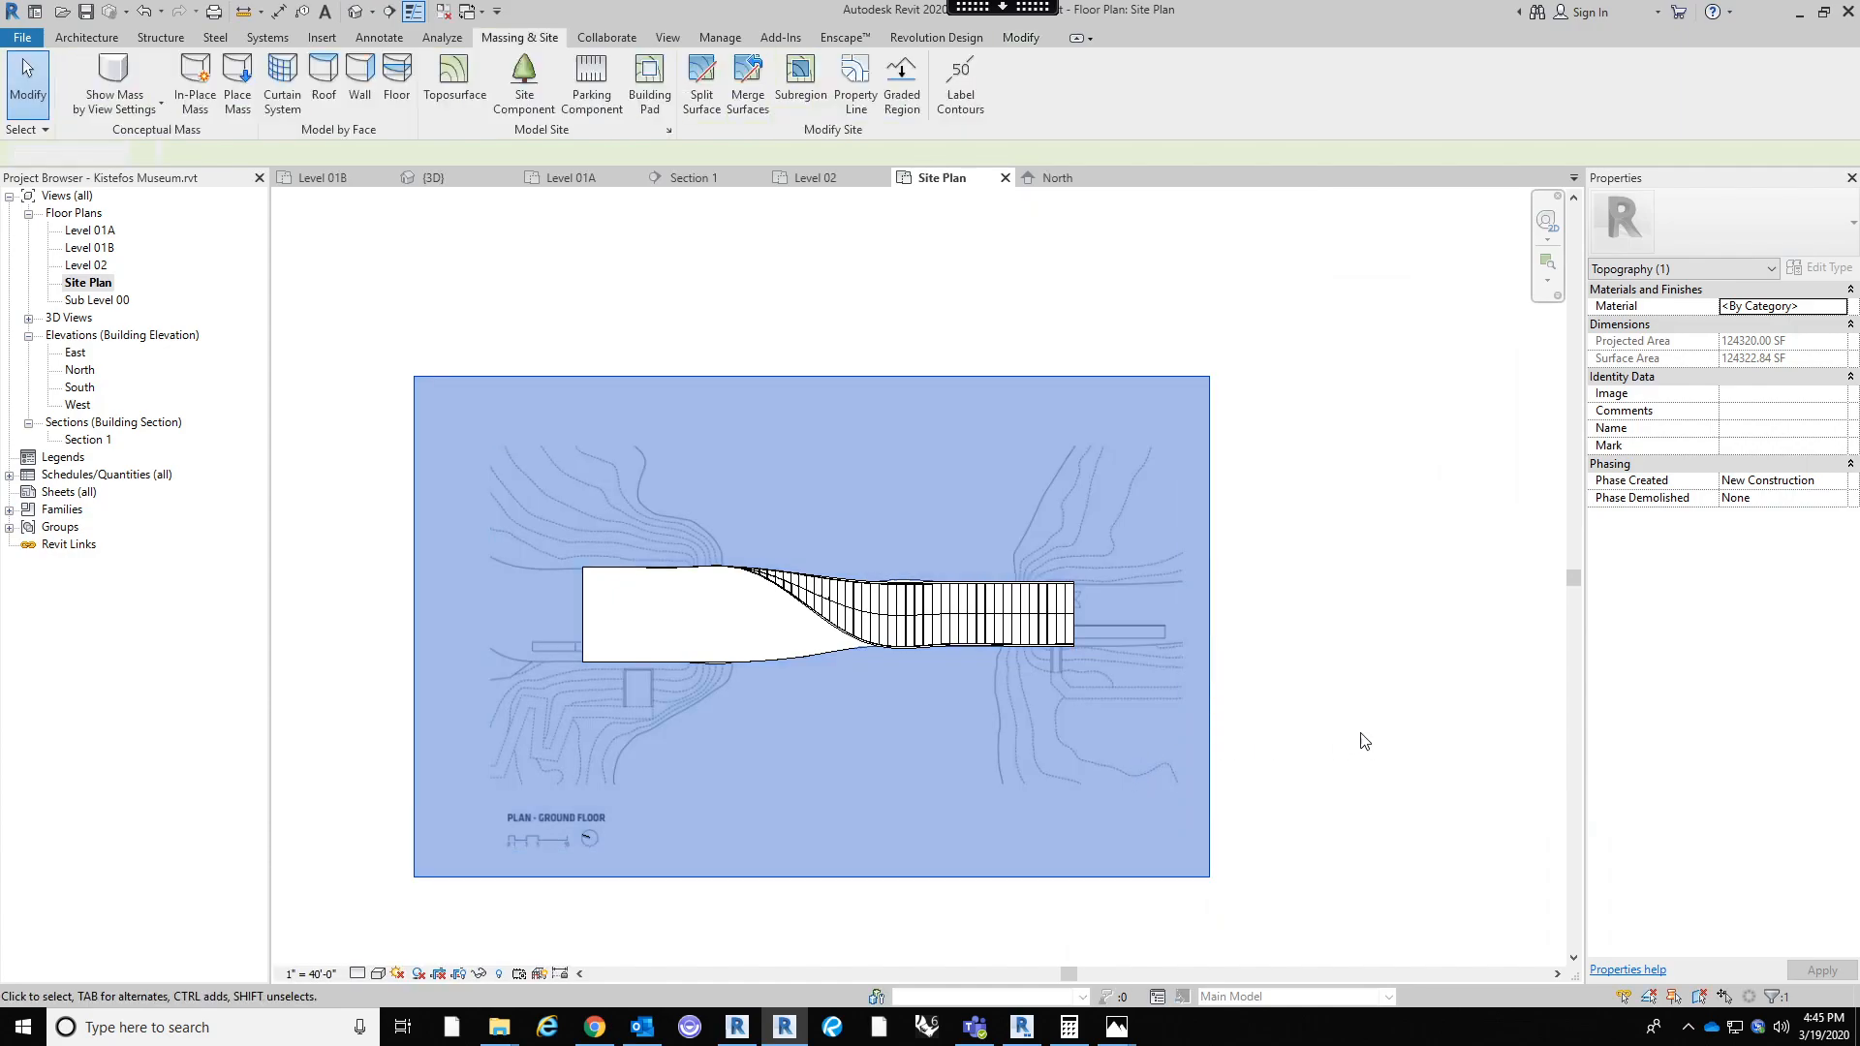
Open the toposurface for editing and set point placement to an absolute elevation of -3' 0"
{"action": "scroll", "coordinate": [540, 684], "scroll_direction": "up", "scroll_amount": 2}
{"action": "scroll", "coordinate": [564, 606], "scroll_direction": "down", "scroll_amount": 3}
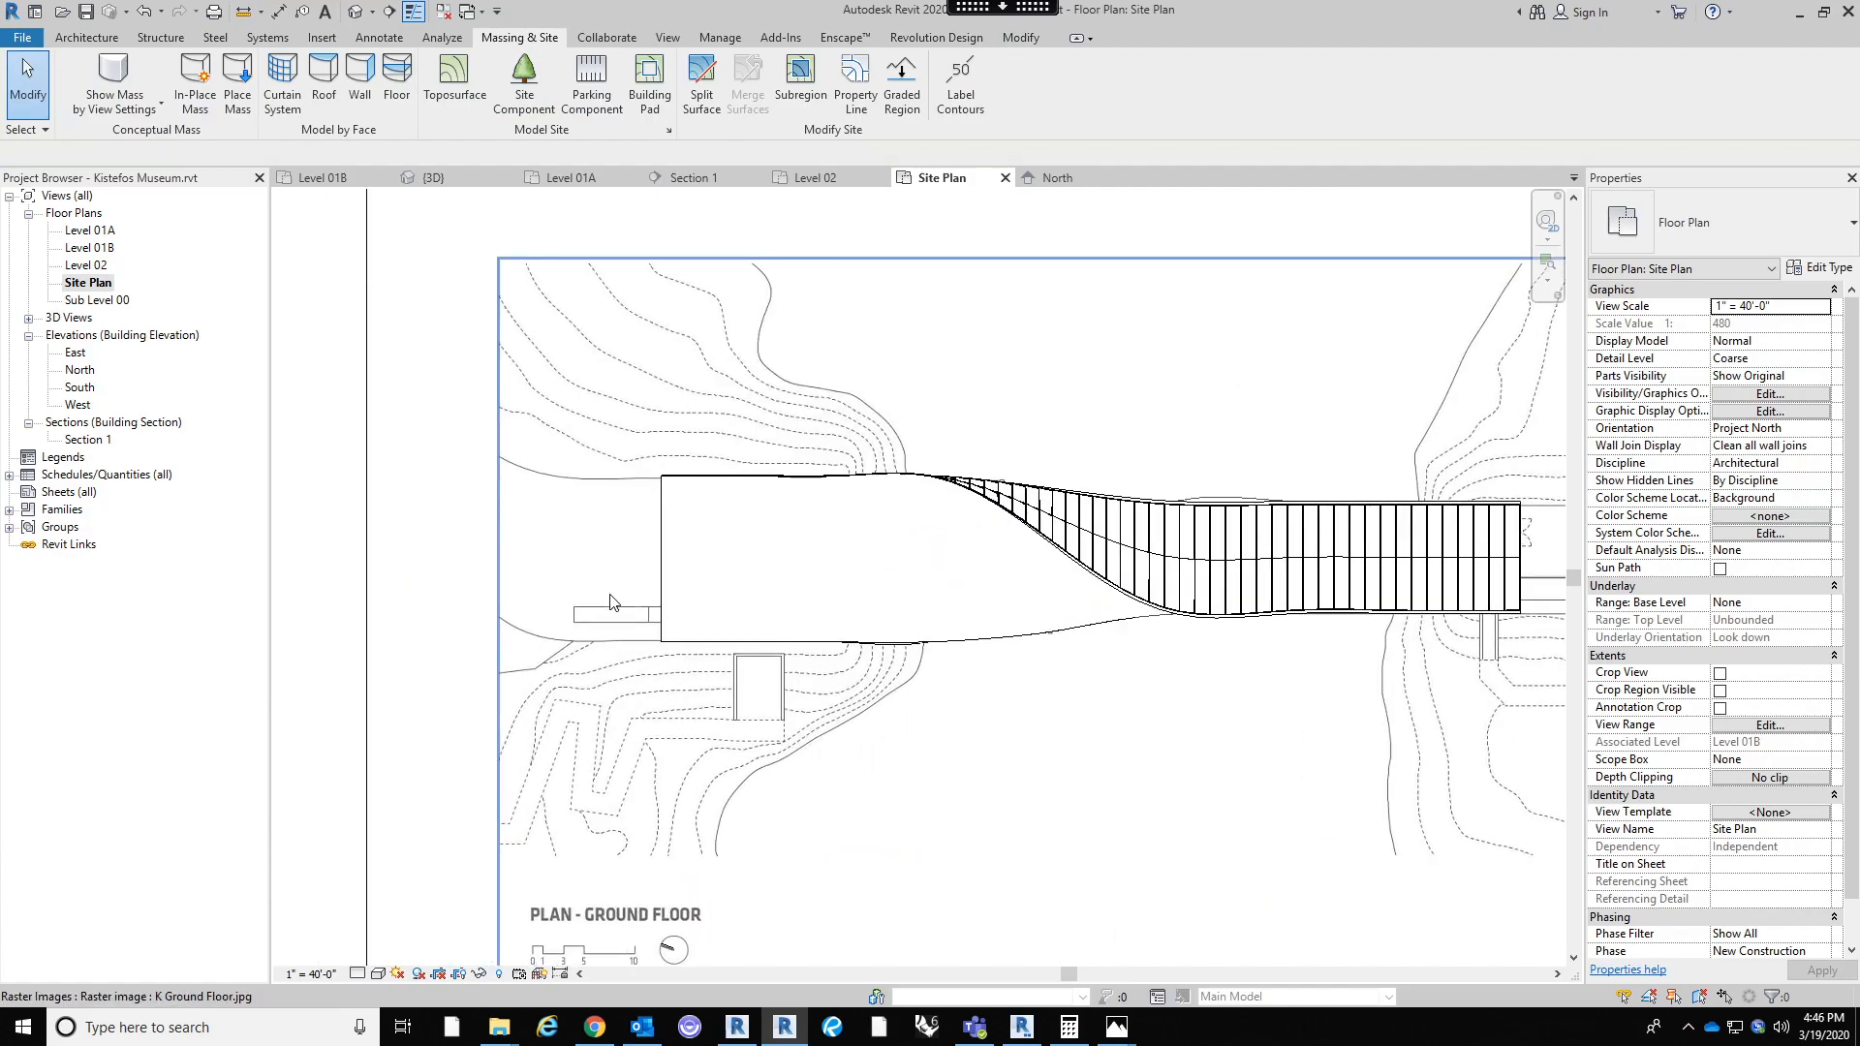
{"action": "left_click", "coordinate": [573, 377]}
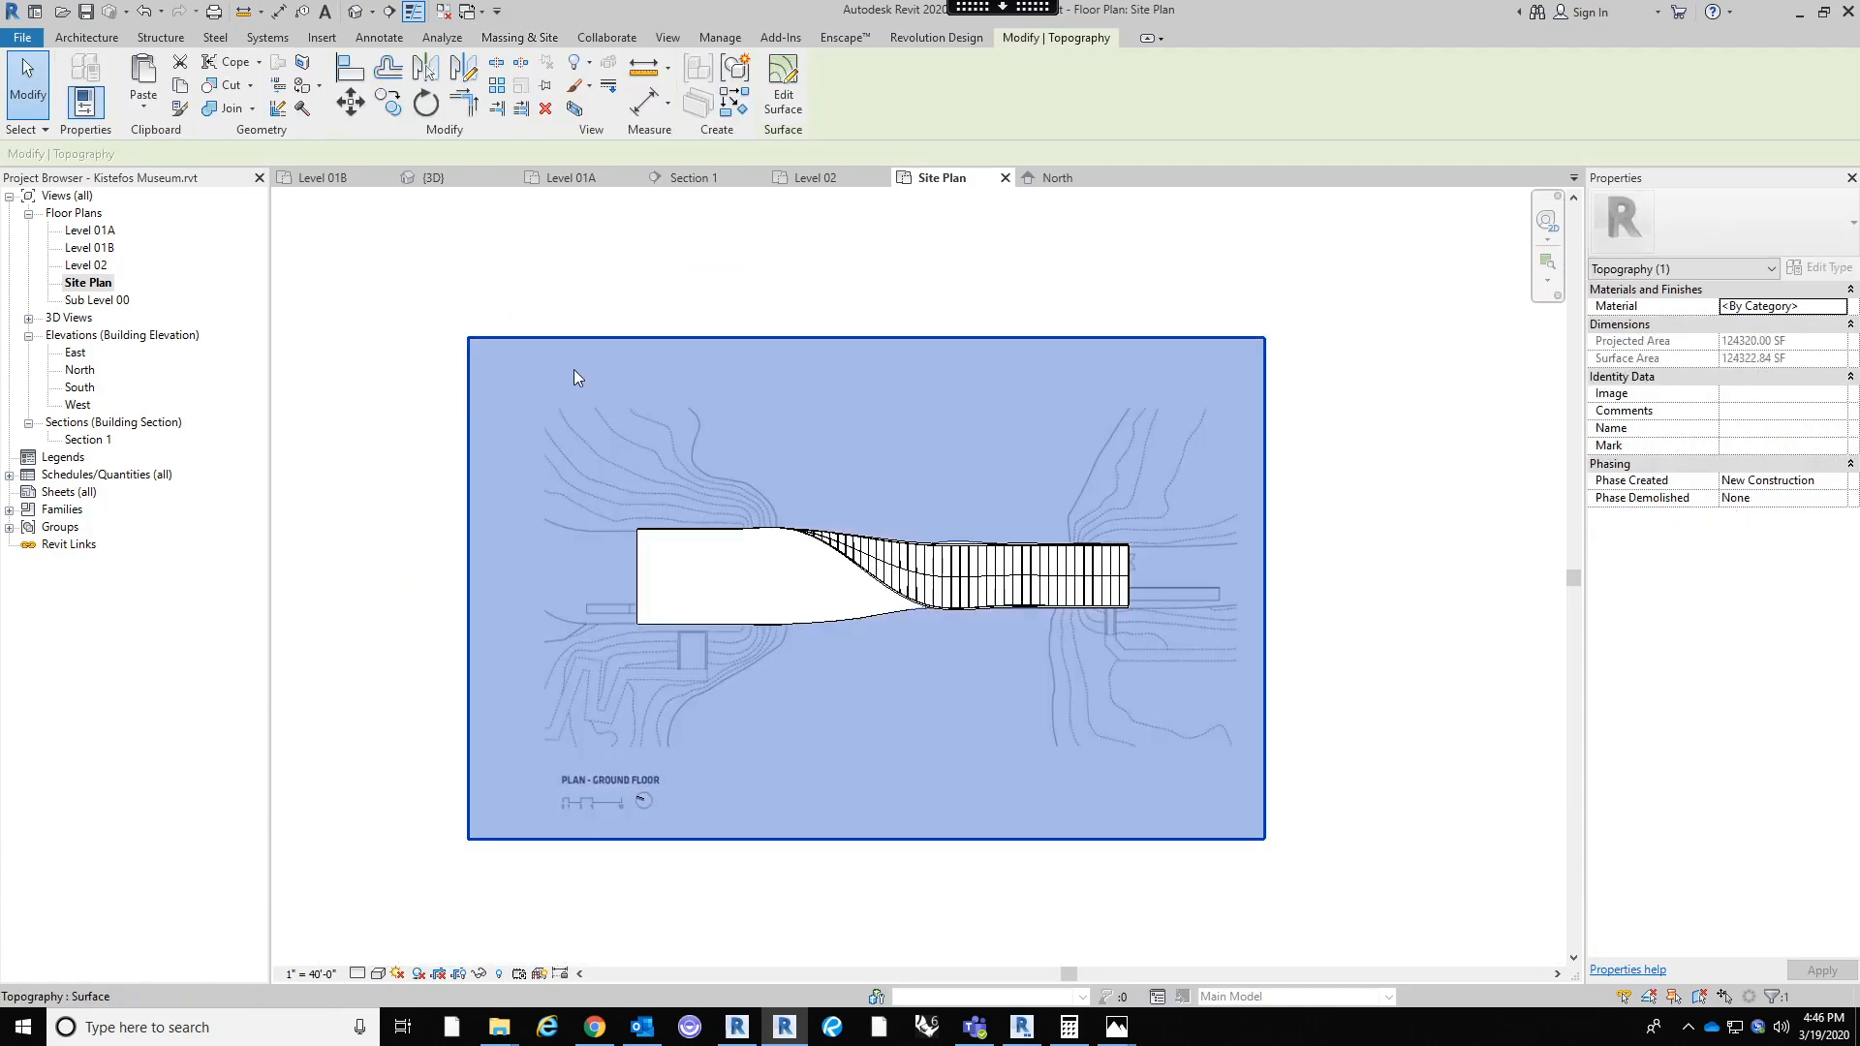
{"action": "left_click", "coordinate": [783, 97]}
{"action": "scroll", "coordinate": [566, 511], "scroll_direction": "up", "scroll_amount": 2}
{"action": "middle_click_drag", "start_coordinate": [744, 669], "coordinate": [541, 653]}
{"action": "left_click", "coordinate": [839, 94]}
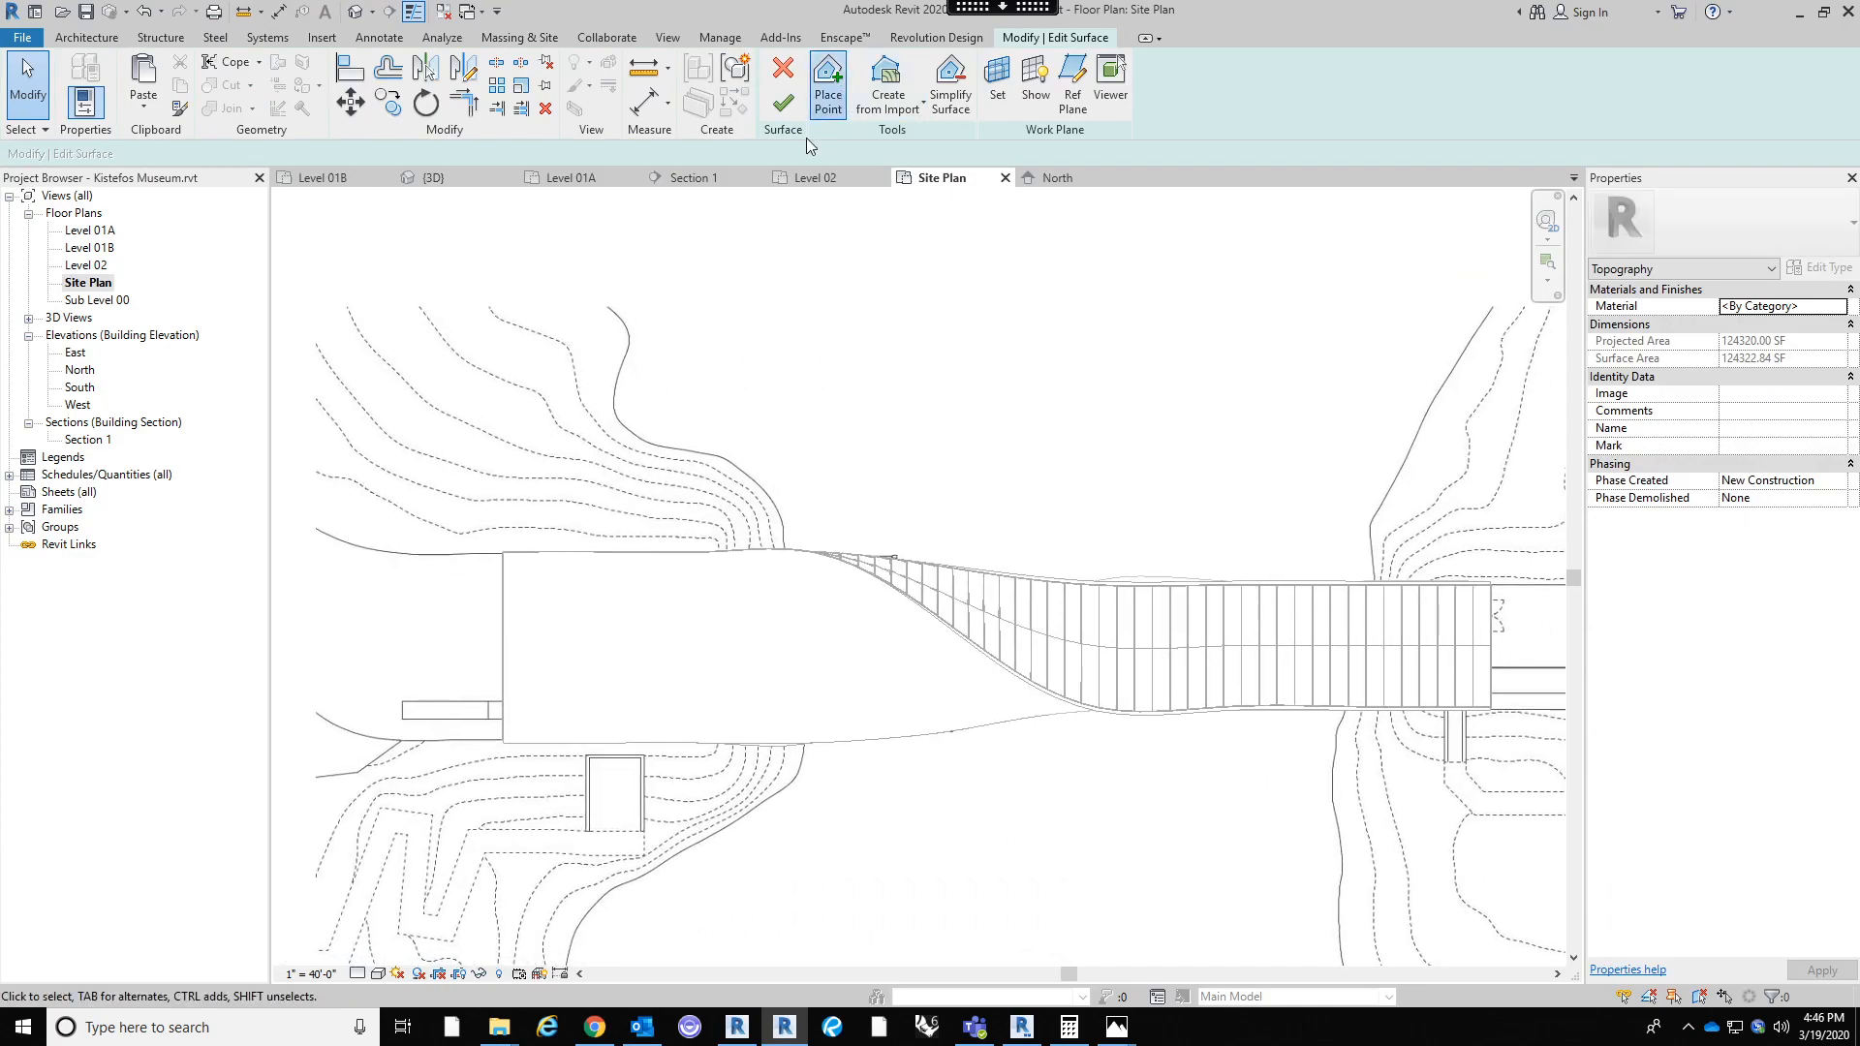
{"action": "middle_click_drag", "start_coordinate": [614, 415], "coordinate": [859, 445]}
{"action": "left_click_drag", "start_coordinate": [260, 154], "coordinate": [121, 153]}
{"action": "type", "text": "-3'  0\""}
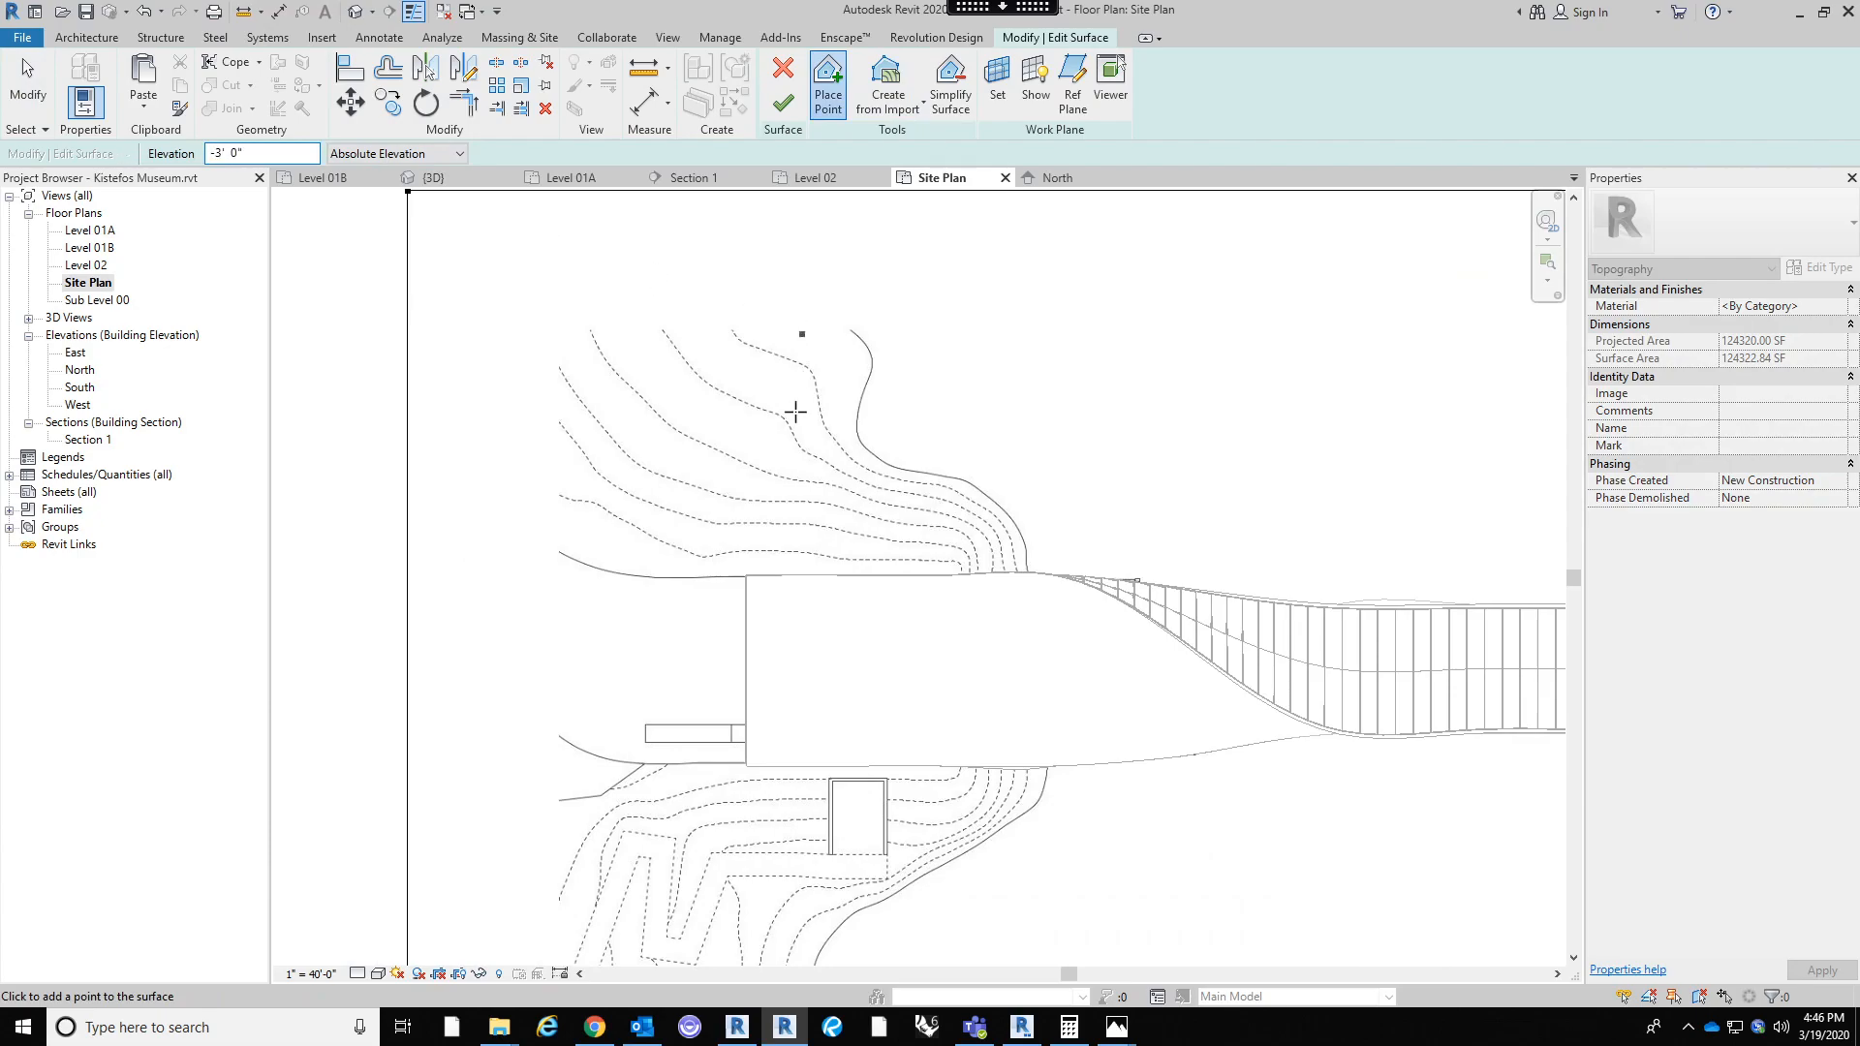
{"action": "scroll", "coordinate": [712, 528], "scroll_direction": "down", "scroll_amount": 4}
{"action": "middle_click_drag", "start_coordinate": [1089, 450], "coordinate": [884, 464]}
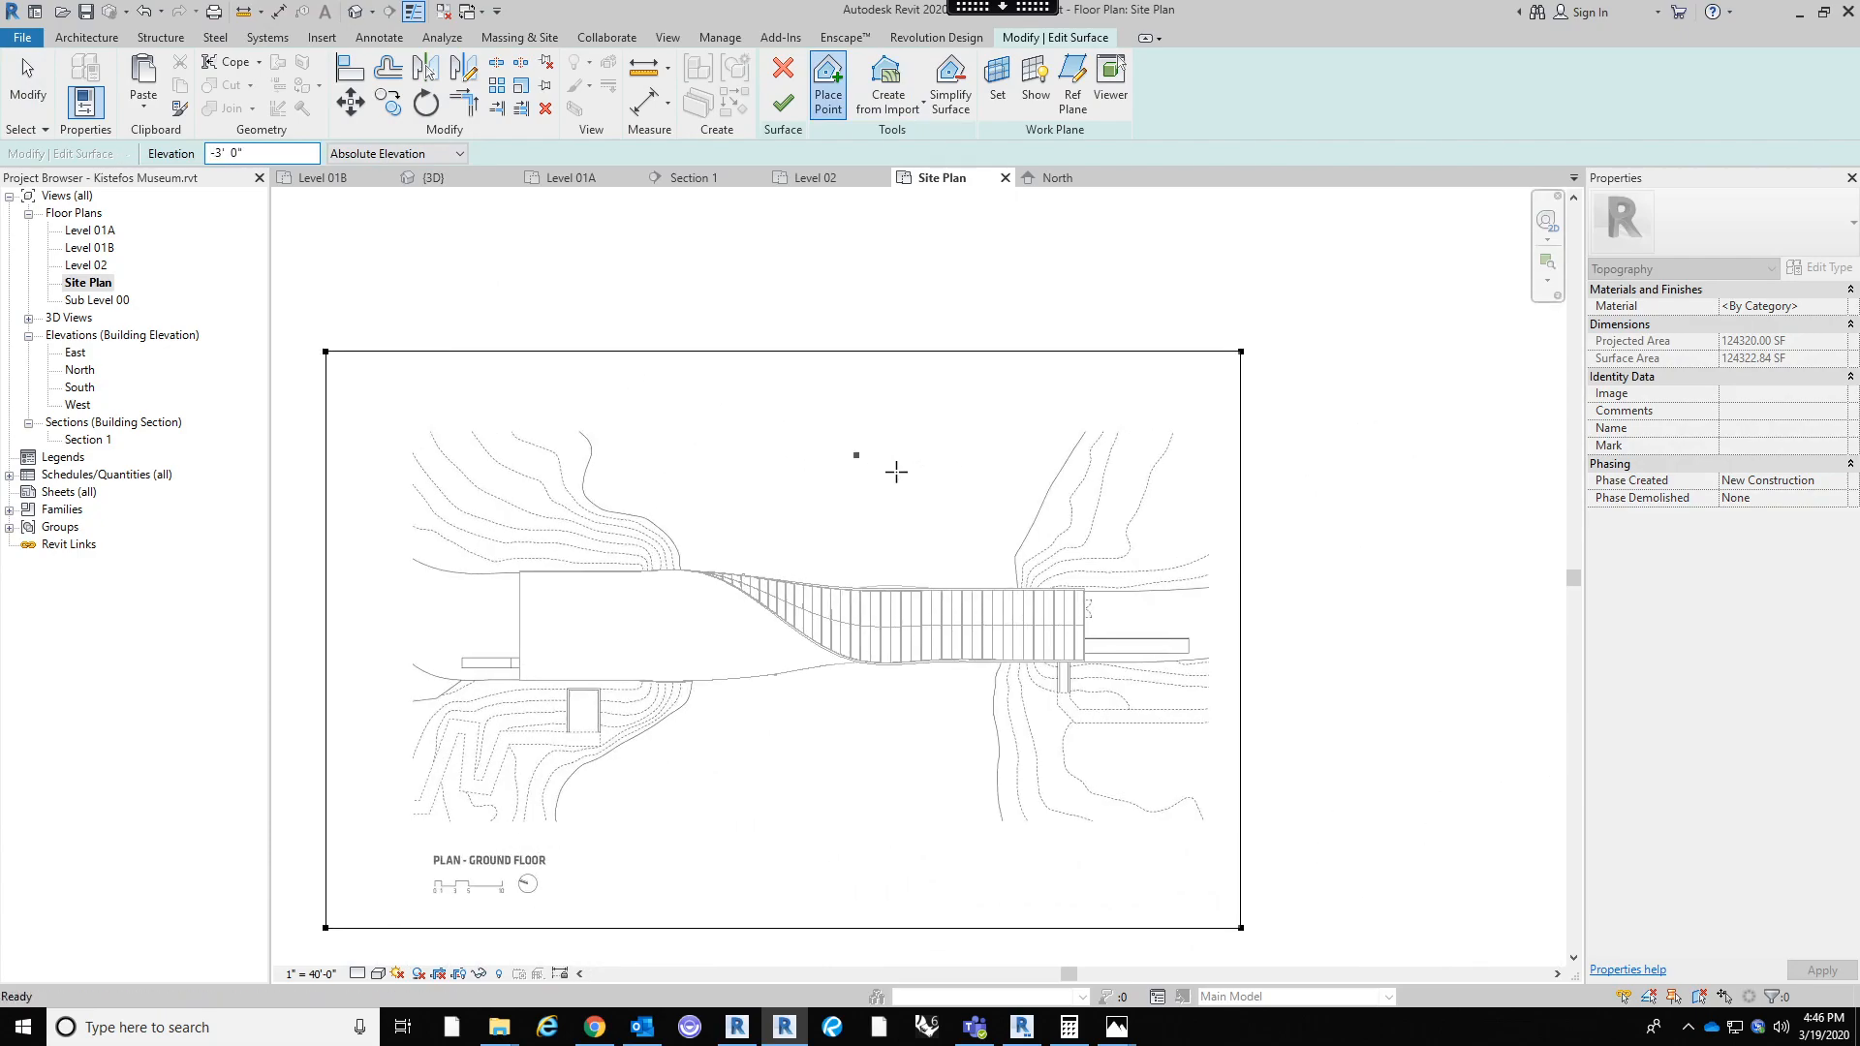
Check the elevation of the surface's upper corner boundary point near the museum's paneled end and resume point placement
{"action": "scroll", "coordinate": [1138, 617], "scroll_direction": "up", "scroll_amount": 1}
{"action": "scroll", "coordinate": [1273, 396], "scroll_direction": "up", "scroll_amount": 1}
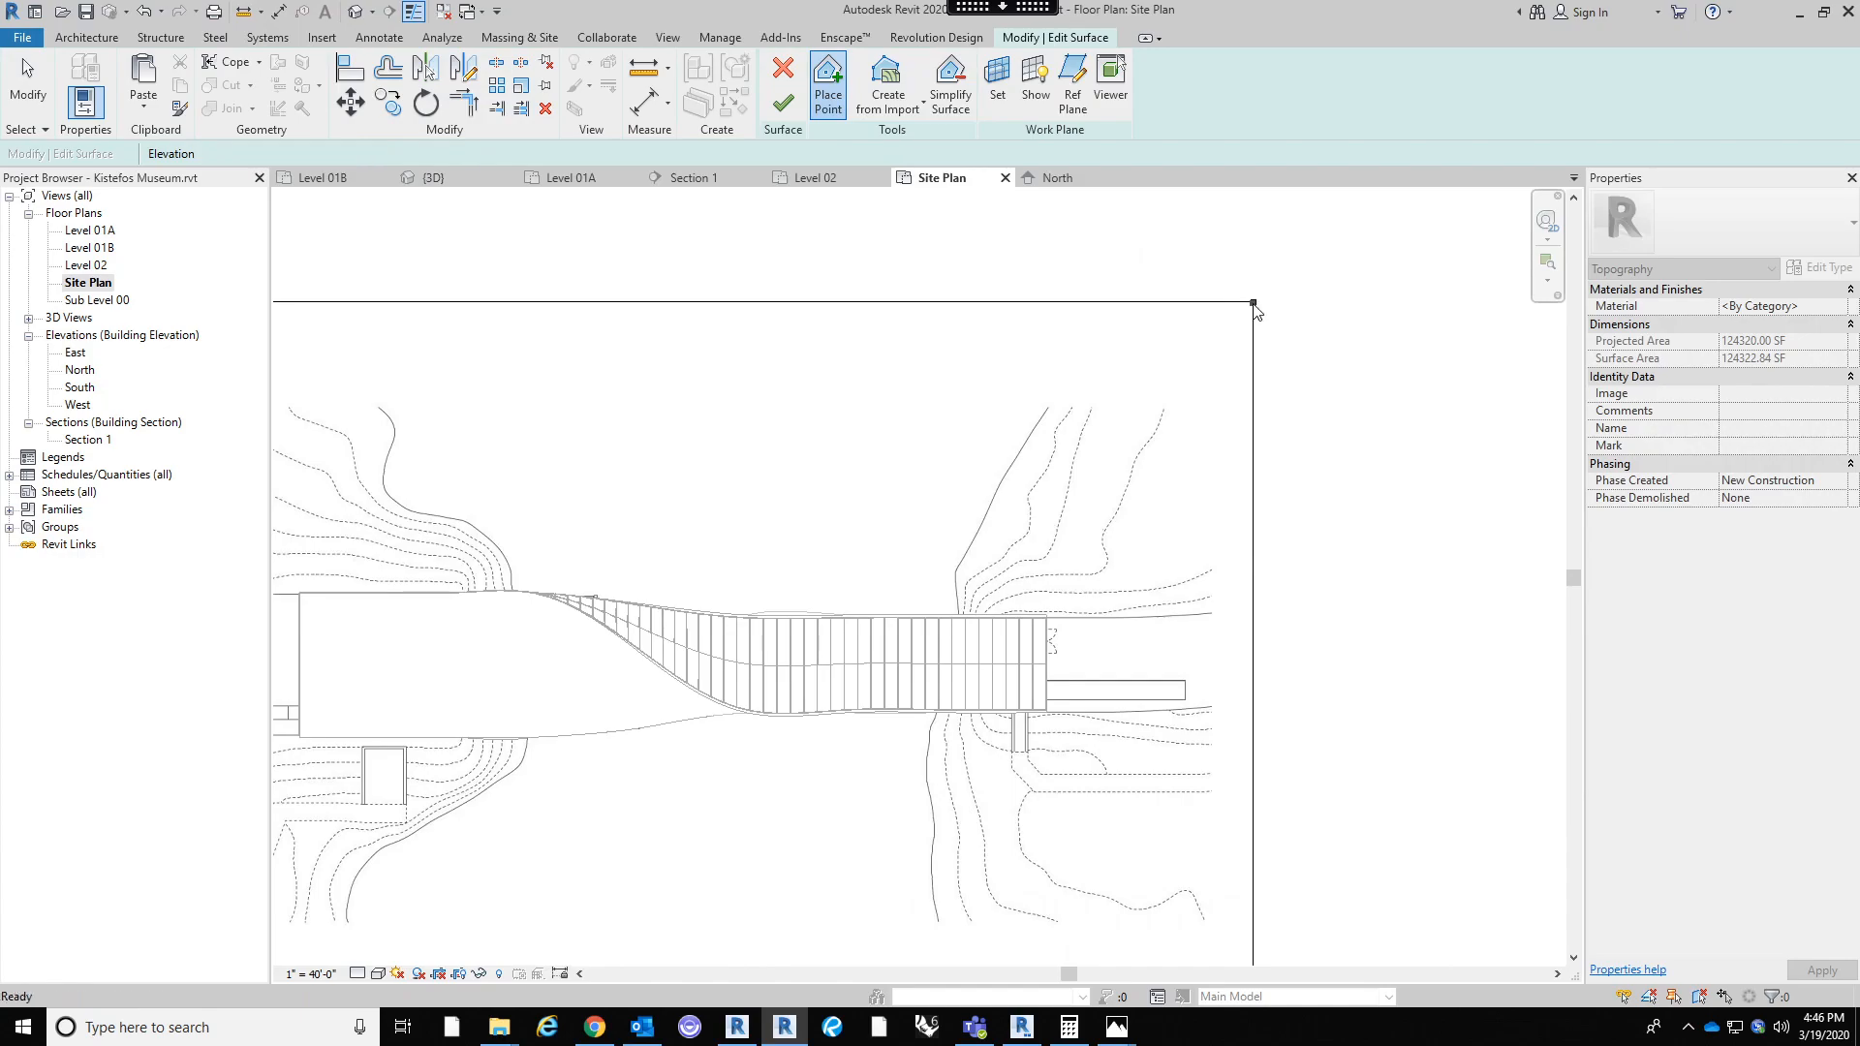
{"action": "key", "text": "Escape"}
{"action": "left_click", "coordinate": [1253, 304]}
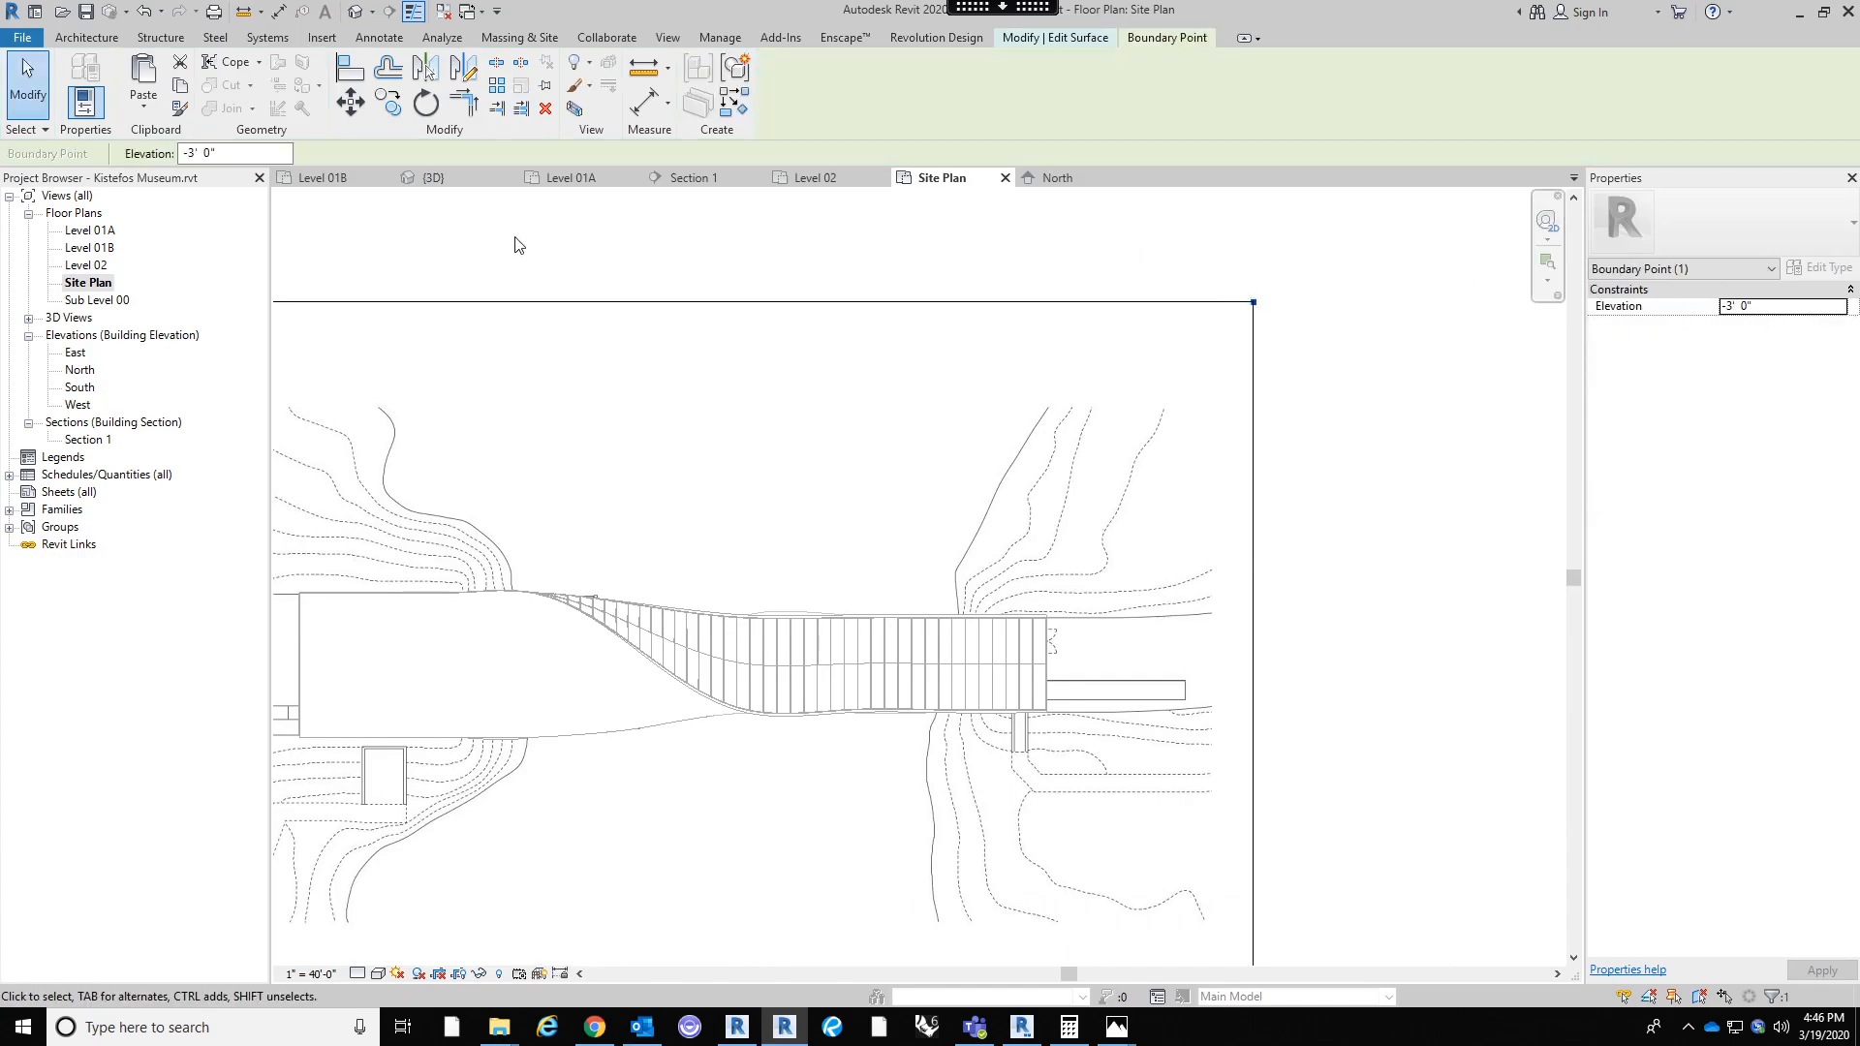
{"action": "key", "text": "Escape"}
{"action": "left_click", "coordinate": [828, 82]}
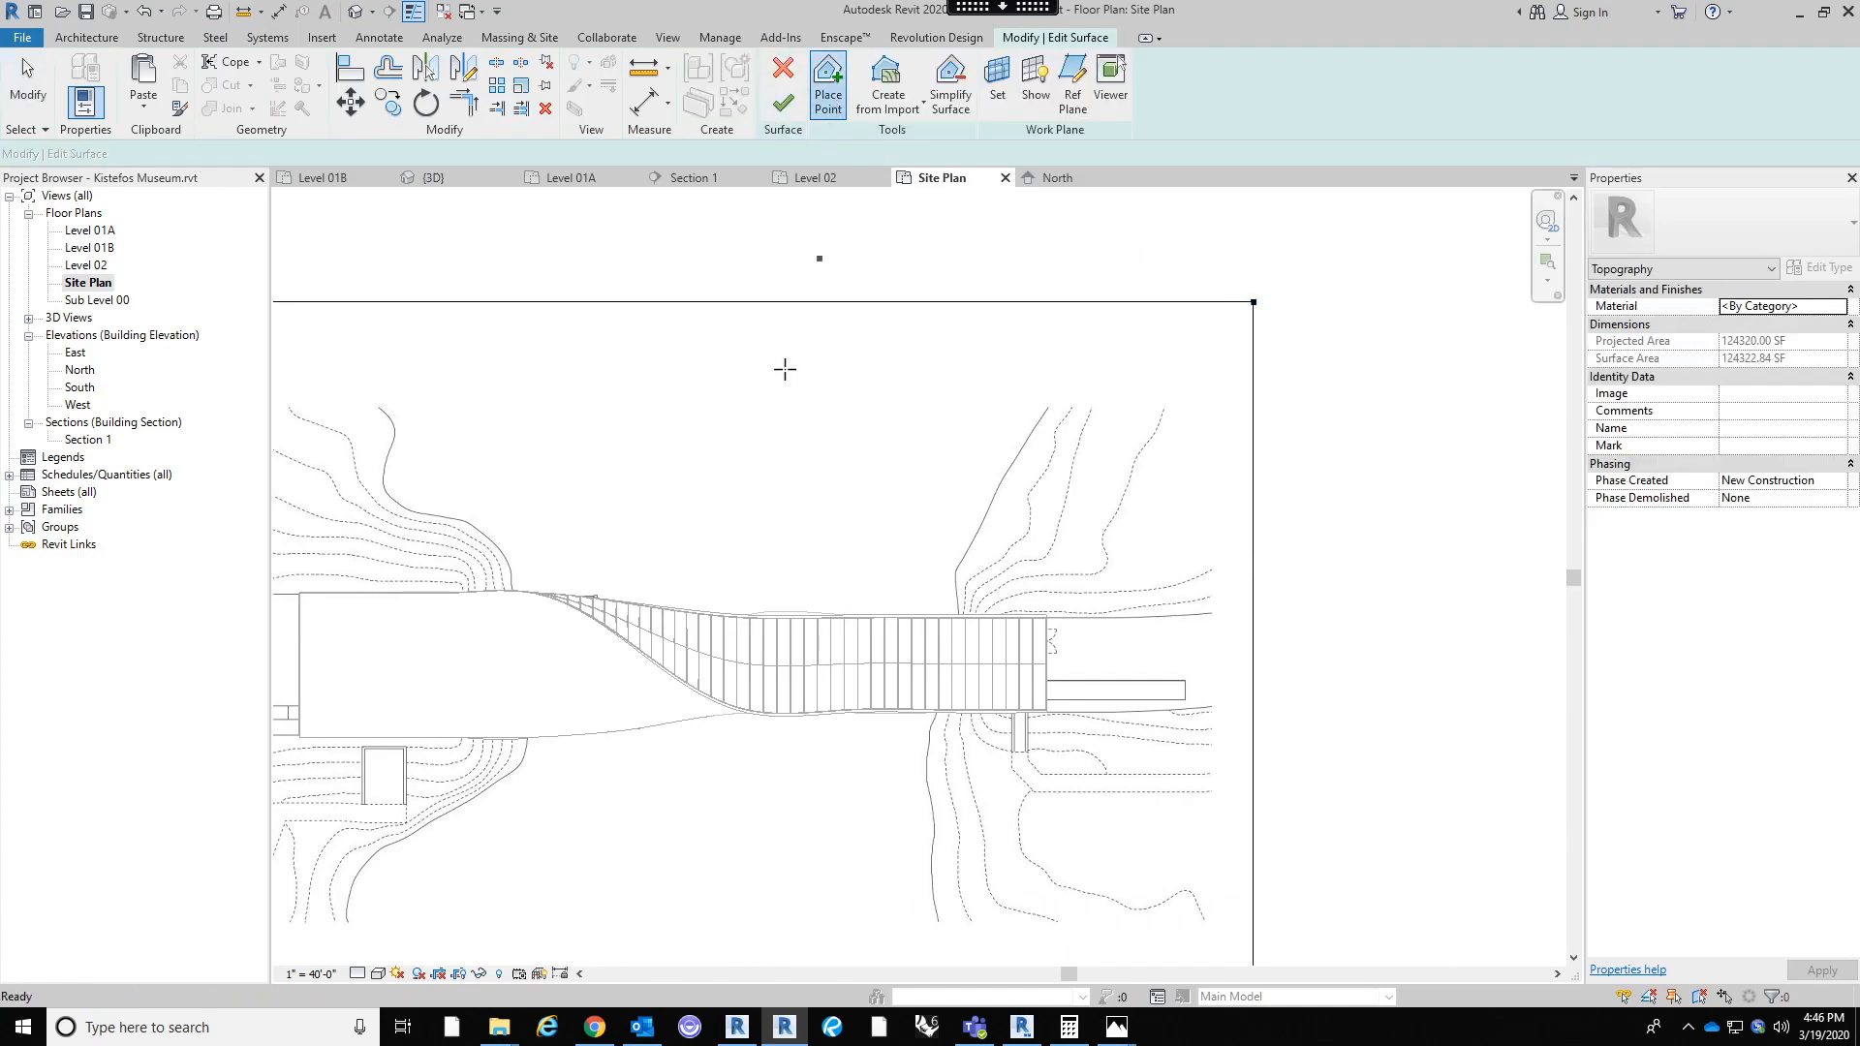
Place two surface points at elevation -3' 0" on the outer corners of the museum's paneled end
{"action": "scroll", "coordinate": [1050, 639], "scroll_direction": "up", "scroll_amount": 2}
{"action": "left_click", "coordinate": [1046, 597]}
{"action": "left_click", "coordinate": [1046, 748]}
{"action": "middle_click_drag", "start_coordinate": [1230, 752], "coordinate": [1017, 749]}
Place -3' 0" points along the innermost dashed contour above the paneled end, continuing out to the surface's edge
{"action": "scroll", "coordinate": [973, 579], "scroll_direction": "up", "scroll_amount": 2}
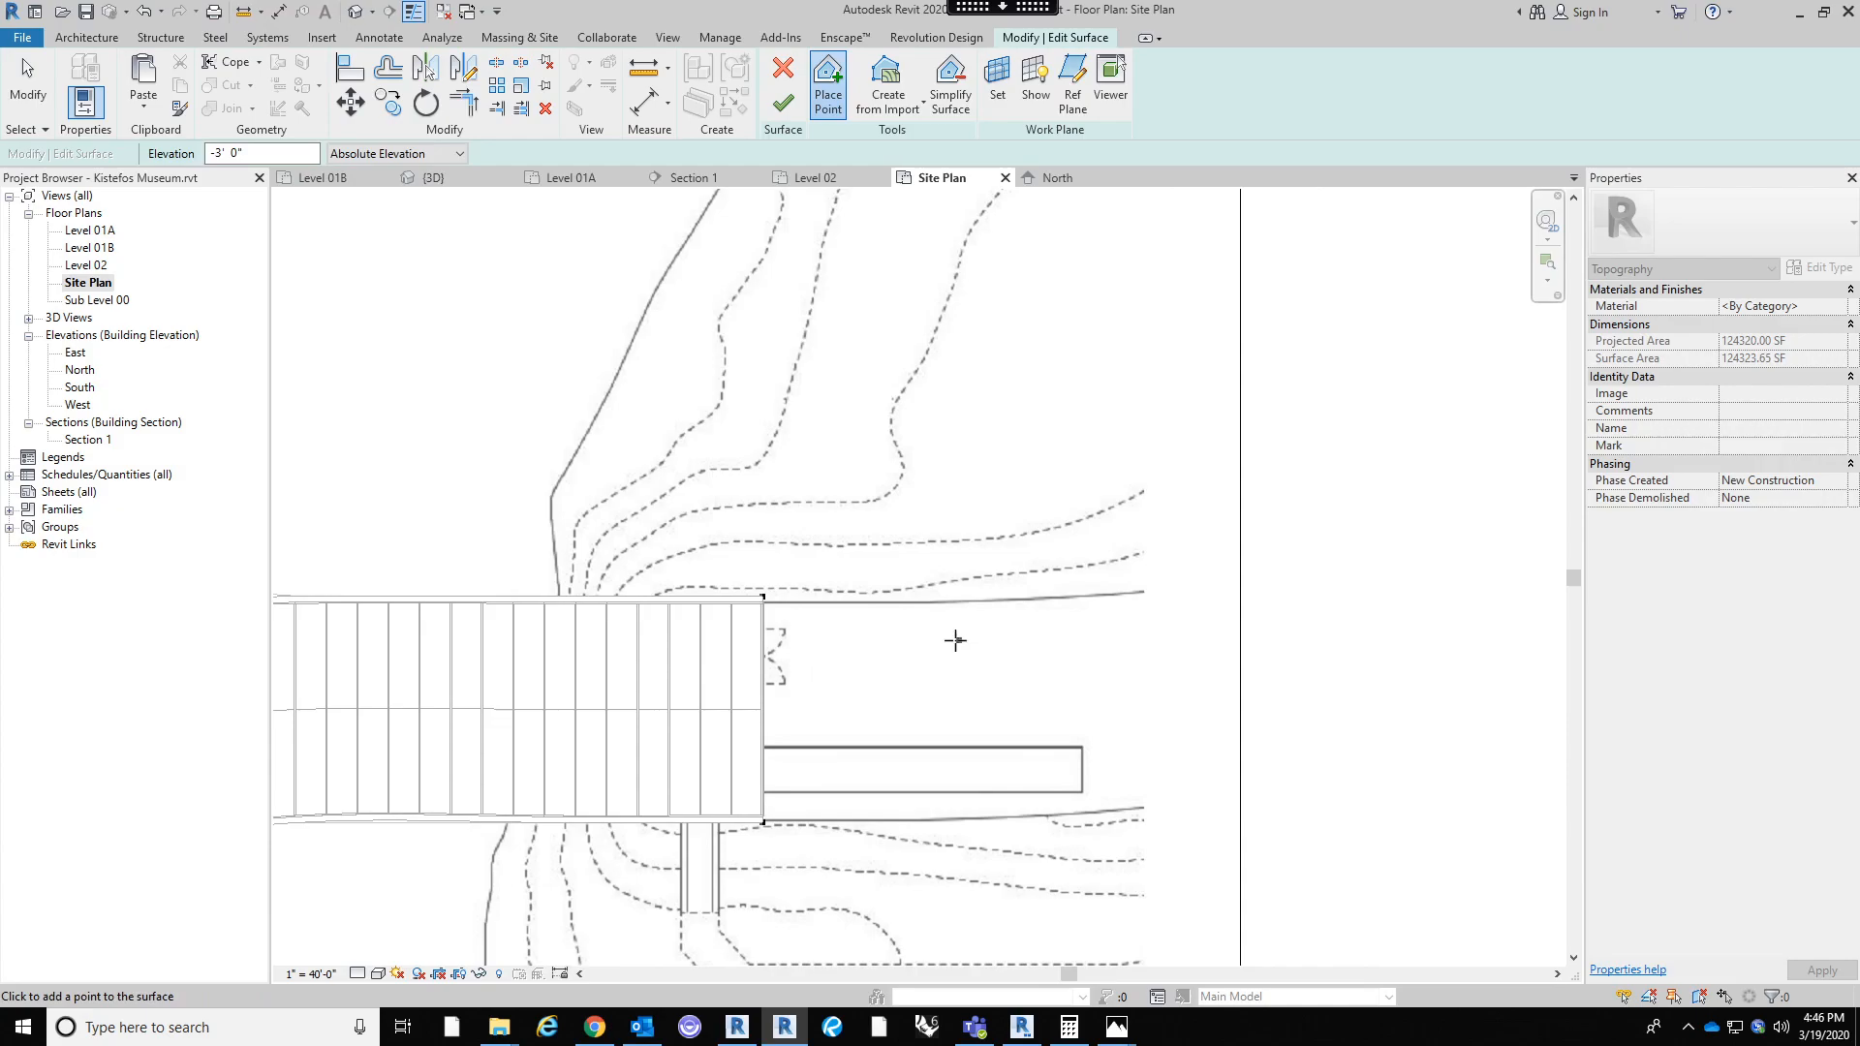
{"action": "scroll", "coordinate": [647, 592], "scroll_direction": "up", "scroll_amount": 3}
{"action": "left_click", "coordinate": [661, 590]}
{"action": "left_click", "coordinate": [754, 568]}
{"action": "left_click", "coordinate": [1011, 573]}
{"action": "left_click", "coordinate": [1204, 578]}
{"action": "scroll", "coordinate": [1033, 628], "scroll_direction": "down", "scroll_amount": 2}
{"action": "scroll", "coordinate": [1361, 572], "scroll_direction": "up", "scroll_amount": 1}
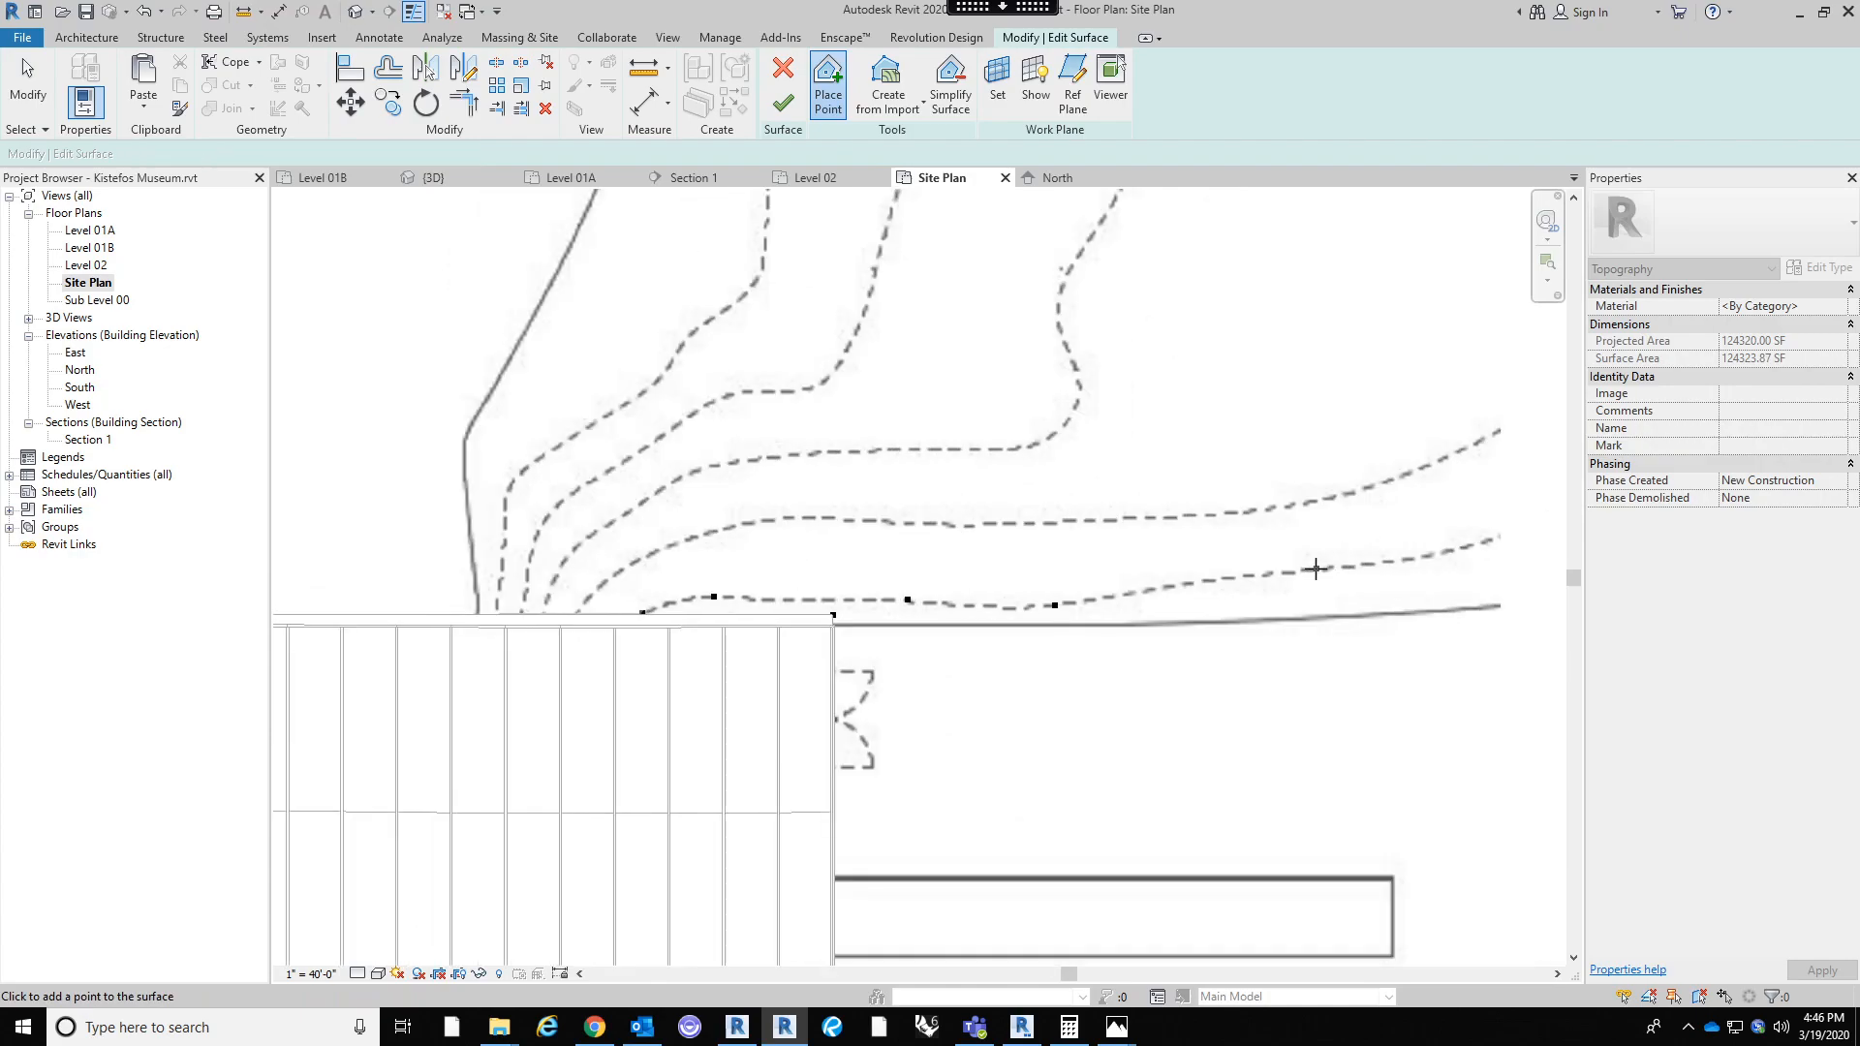
{"action": "scroll", "coordinate": [1375, 547], "scroll_direction": "down", "scroll_amount": 2}
{"action": "scroll", "coordinate": [1229, 544], "scroll_direction": "up", "scroll_amount": 2}
{"action": "left_click", "coordinate": [1198, 558]}
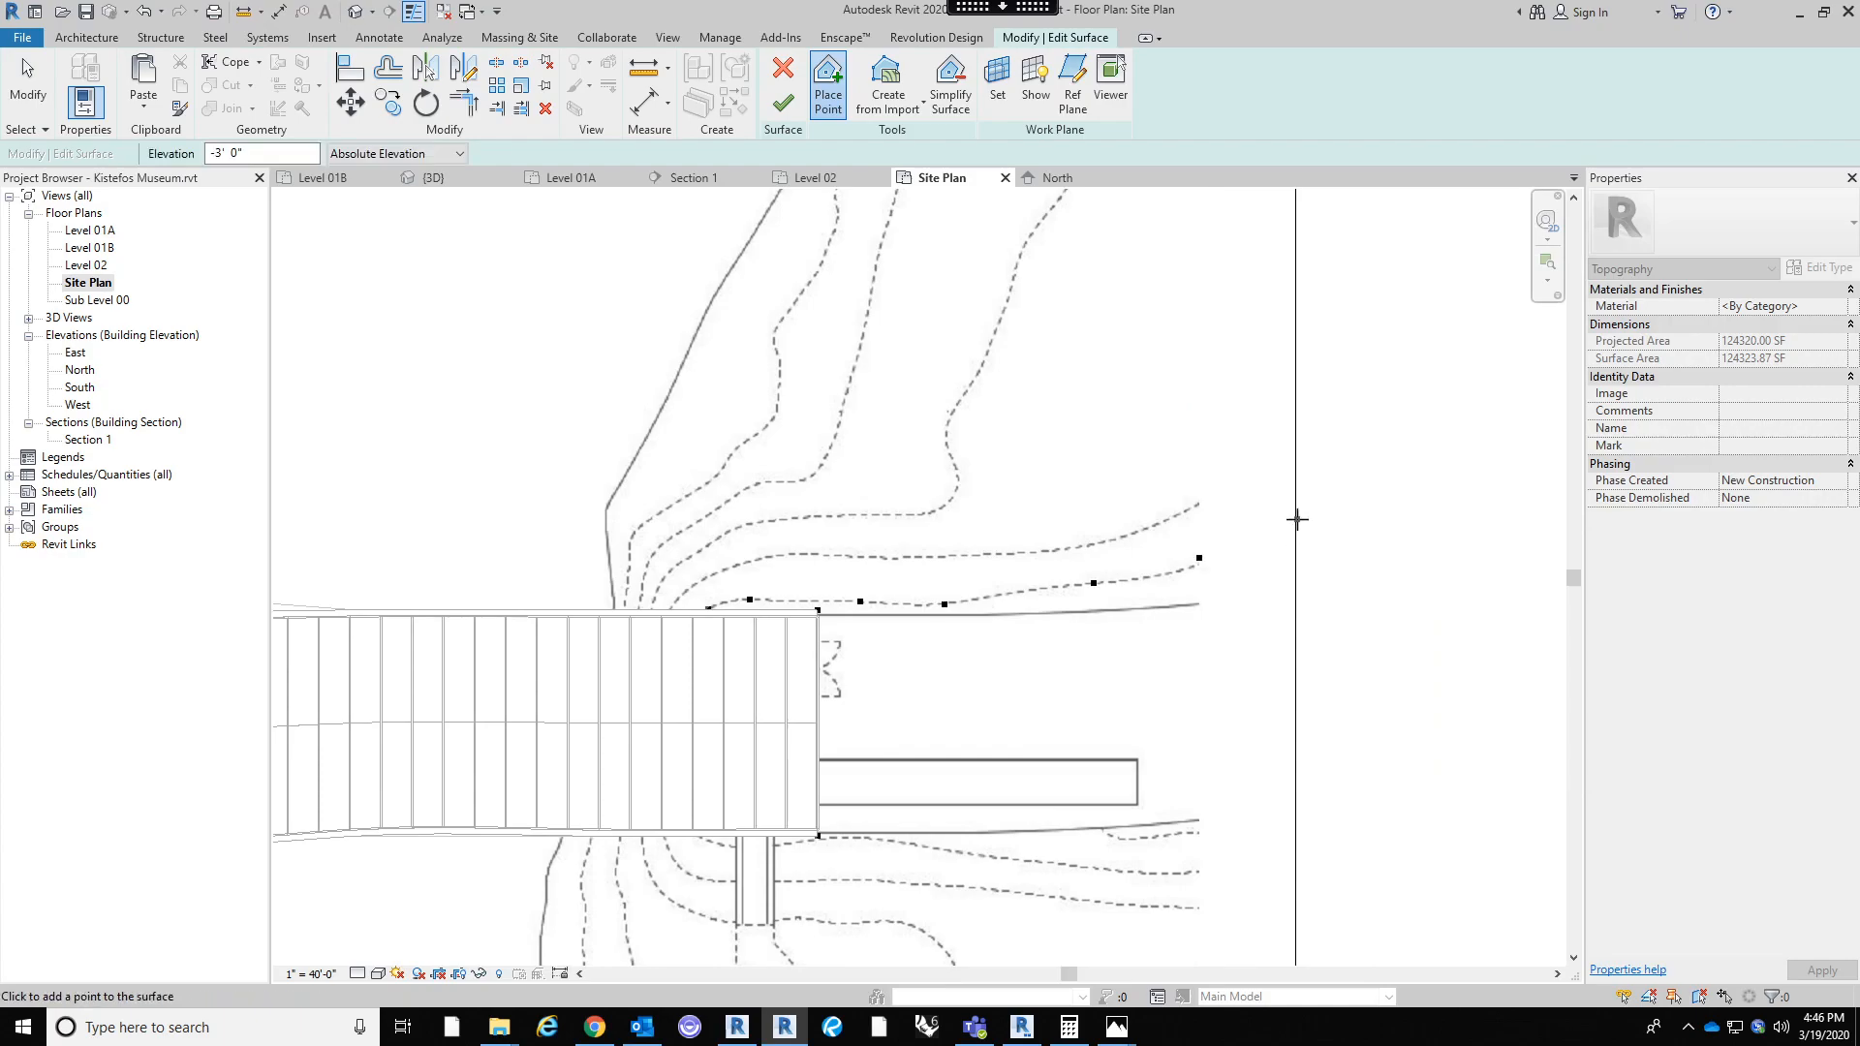
{"action": "left_click", "coordinate": [1292, 521]}
Place -3' 0" points along the innermost dashed contour below the paneled end, out to the plan image's edge
{"action": "scroll", "coordinate": [1226, 481], "scroll_direction": "down", "scroll_amount": 2}
{"action": "scroll", "coordinate": [977, 751], "scroll_direction": "up", "scroll_amount": 1}
{"action": "scroll", "coordinate": [878, 735], "scroll_direction": "up", "scroll_amount": 1}
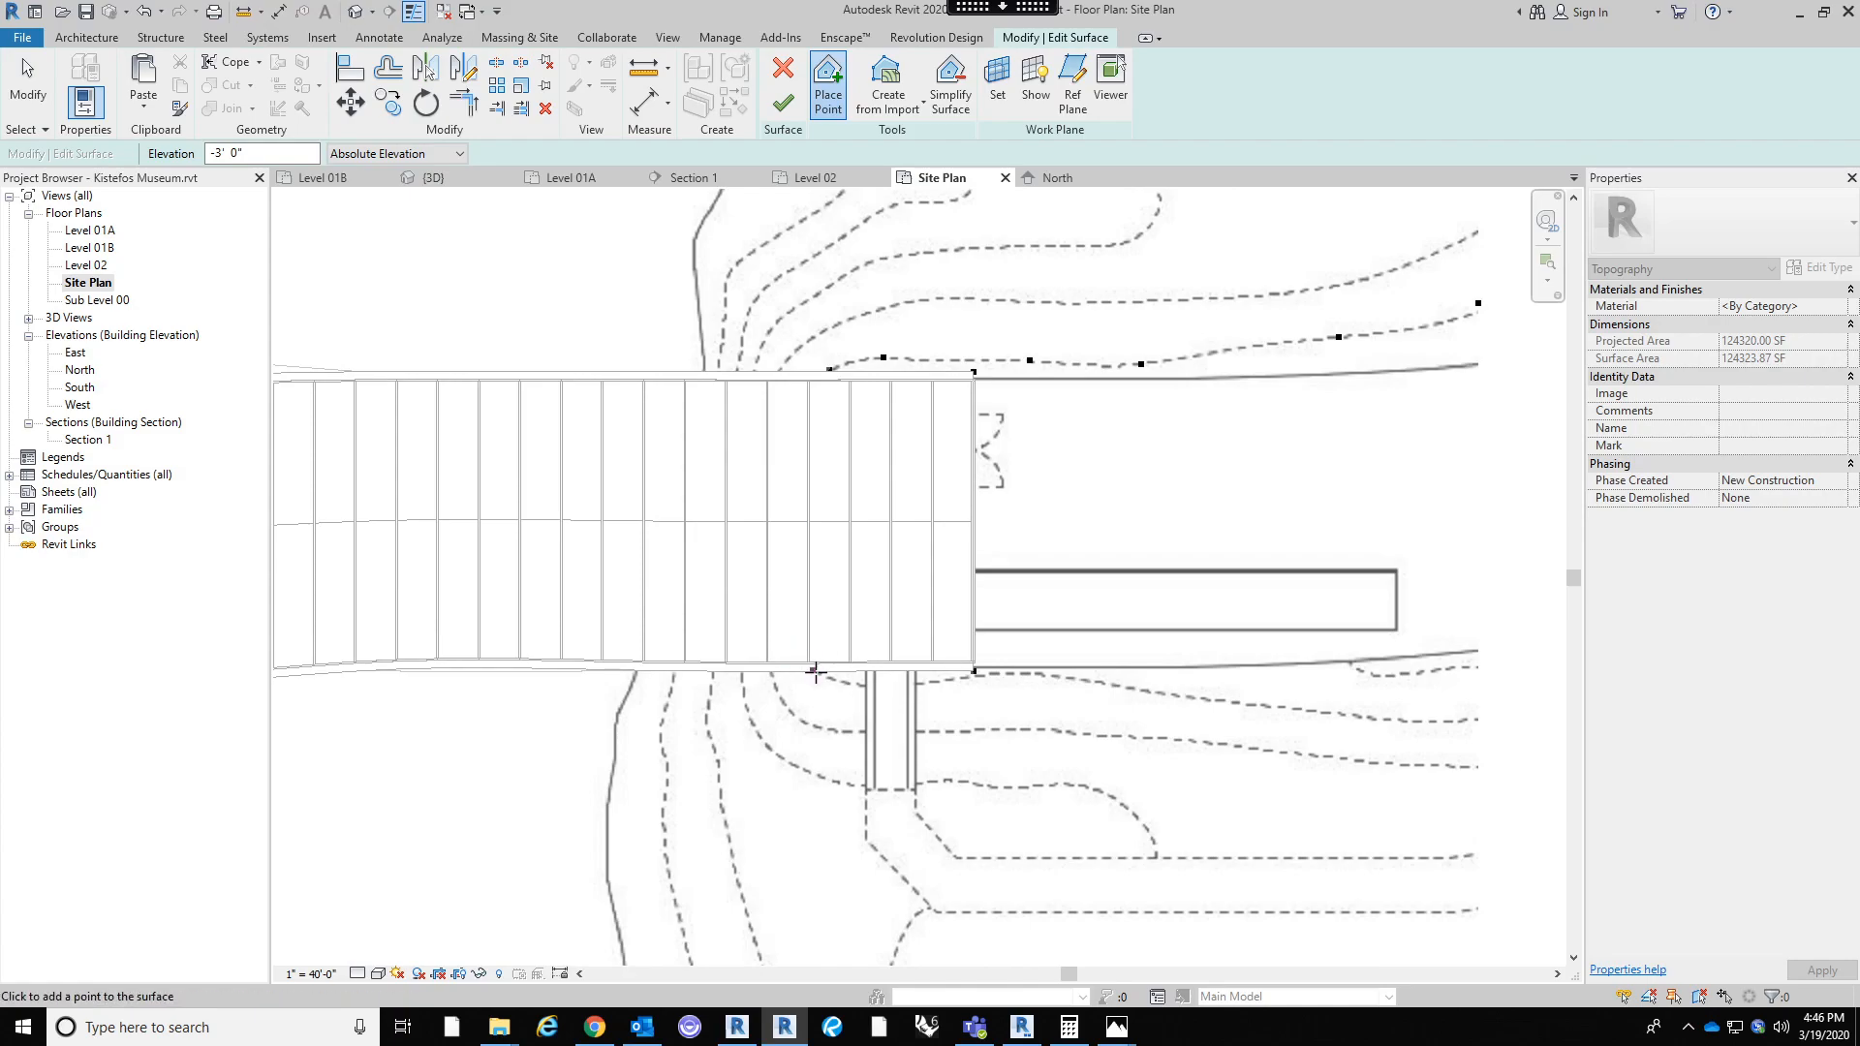
{"action": "left_click", "coordinate": [817, 672]}
{"action": "left_click", "coordinate": [851, 688]}
{"action": "left_click", "coordinate": [1038, 672]}
{"action": "left_click", "coordinate": [1208, 699]}
{"action": "left_click", "coordinate": [1376, 719]}
{"action": "left_click", "coordinate": [1478, 718]}
{"action": "scroll", "coordinate": [1184, 655], "scroll_direction": "down", "scroll_amount": 2}
{"action": "scroll", "coordinate": [1188, 655], "scroll_direction": "down", "scroll_amount": 2}
{"action": "middle_click_drag", "start_coordinate": [1245, 663], "coordinate": [1038, 644]}
{"action": "scroll", "coordinate": [973, 553], "scroll_direction": "up", "scroll_amount": 1}
{"action": "scroll", "coordinate": [1008, 544], "scroll_direction": "down", "scroll_amount": 3}
{"action": "key", "text": "Escape"}
Restart point placement for the museum's wide solid end with the elevation set to 0' 0"
{"action": "scroll", "coordinate": [606, 498], "scroll_direction": "up", "scroll_amount": 2}
{"action": "scroll", "coordinate": [839, 495], "scroll_direction": "up", "scroll_amount": 2}
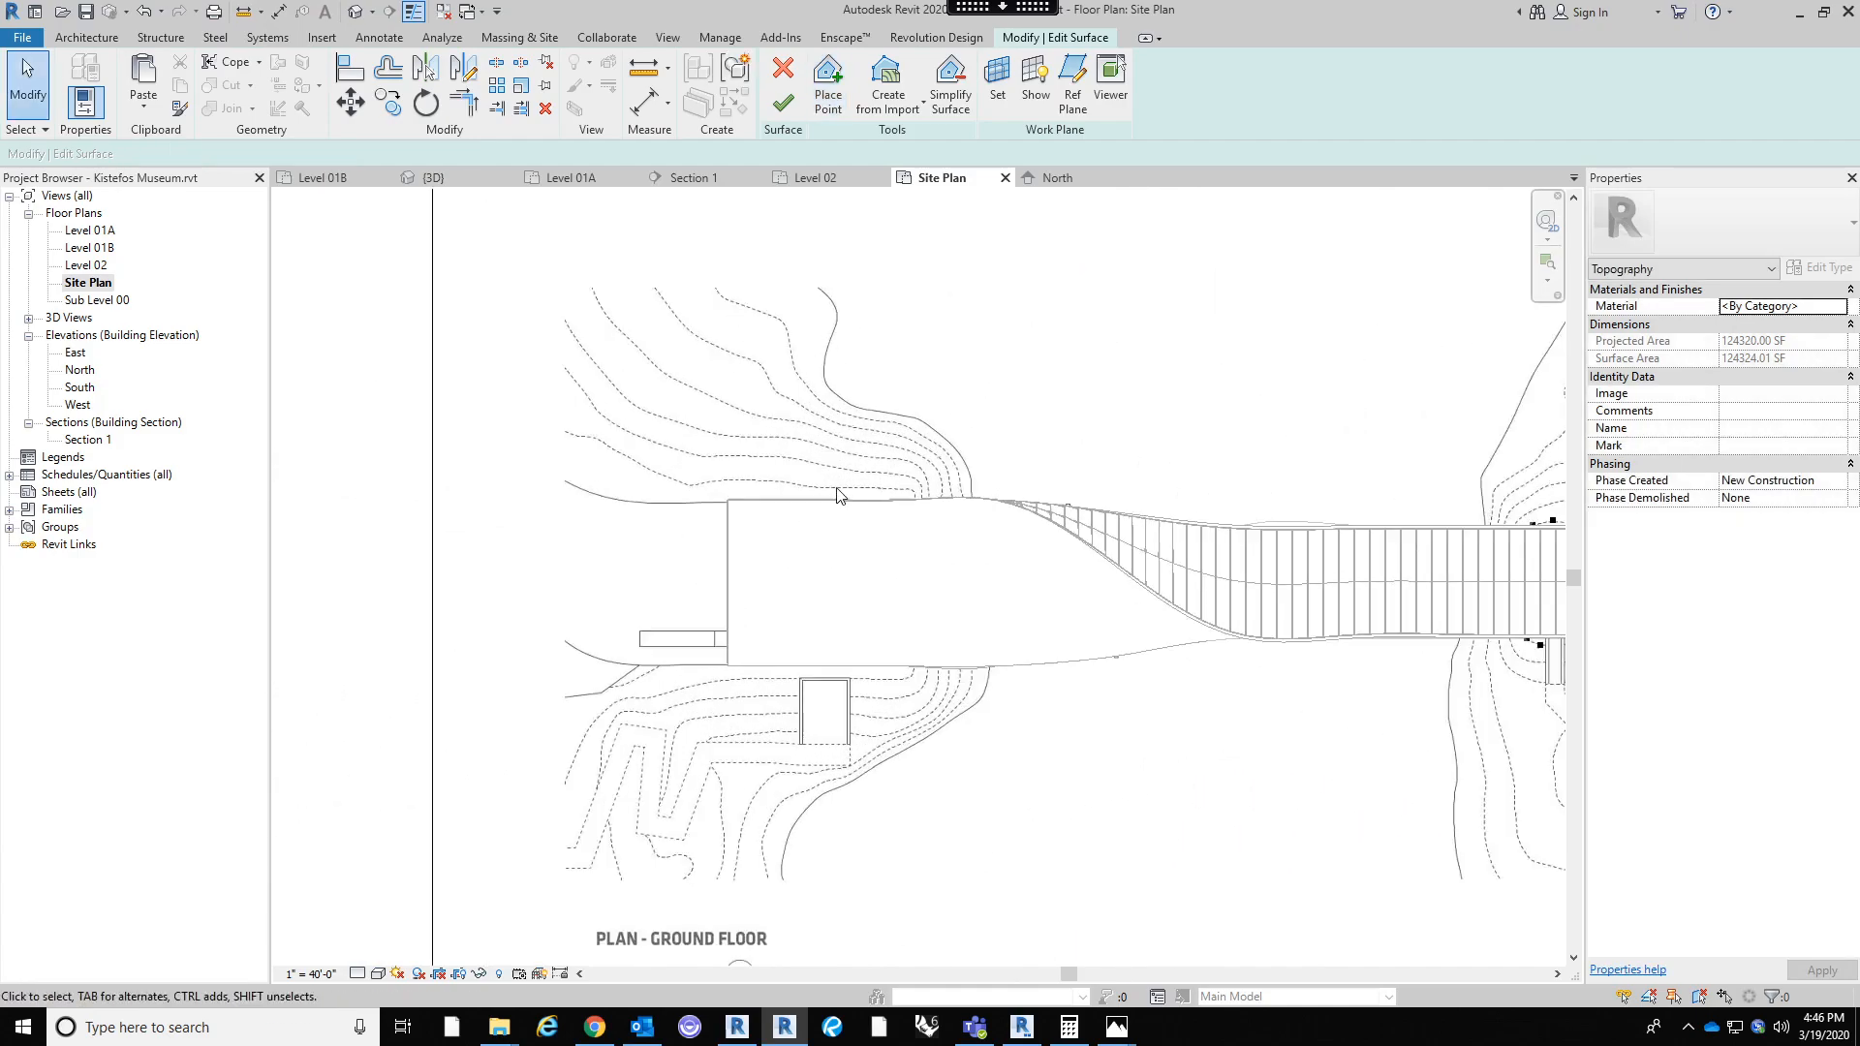
{"action": "scroll", "coordinate": [839, 495], "scroll_direction": "up", "scroll_amount": 2}
{"action": "left_click", "coordinate": [829, 82]}
{"action": "scroll", "coordinate": [781, 514], "scroll_direction": "down", "scroll_amount": 2}
{"action": "middle_click_drag", "start_coordinate": [827, 547], "coordinate": [937, 603]}
{"action": "left_click", "coordinate": [261, 151]}
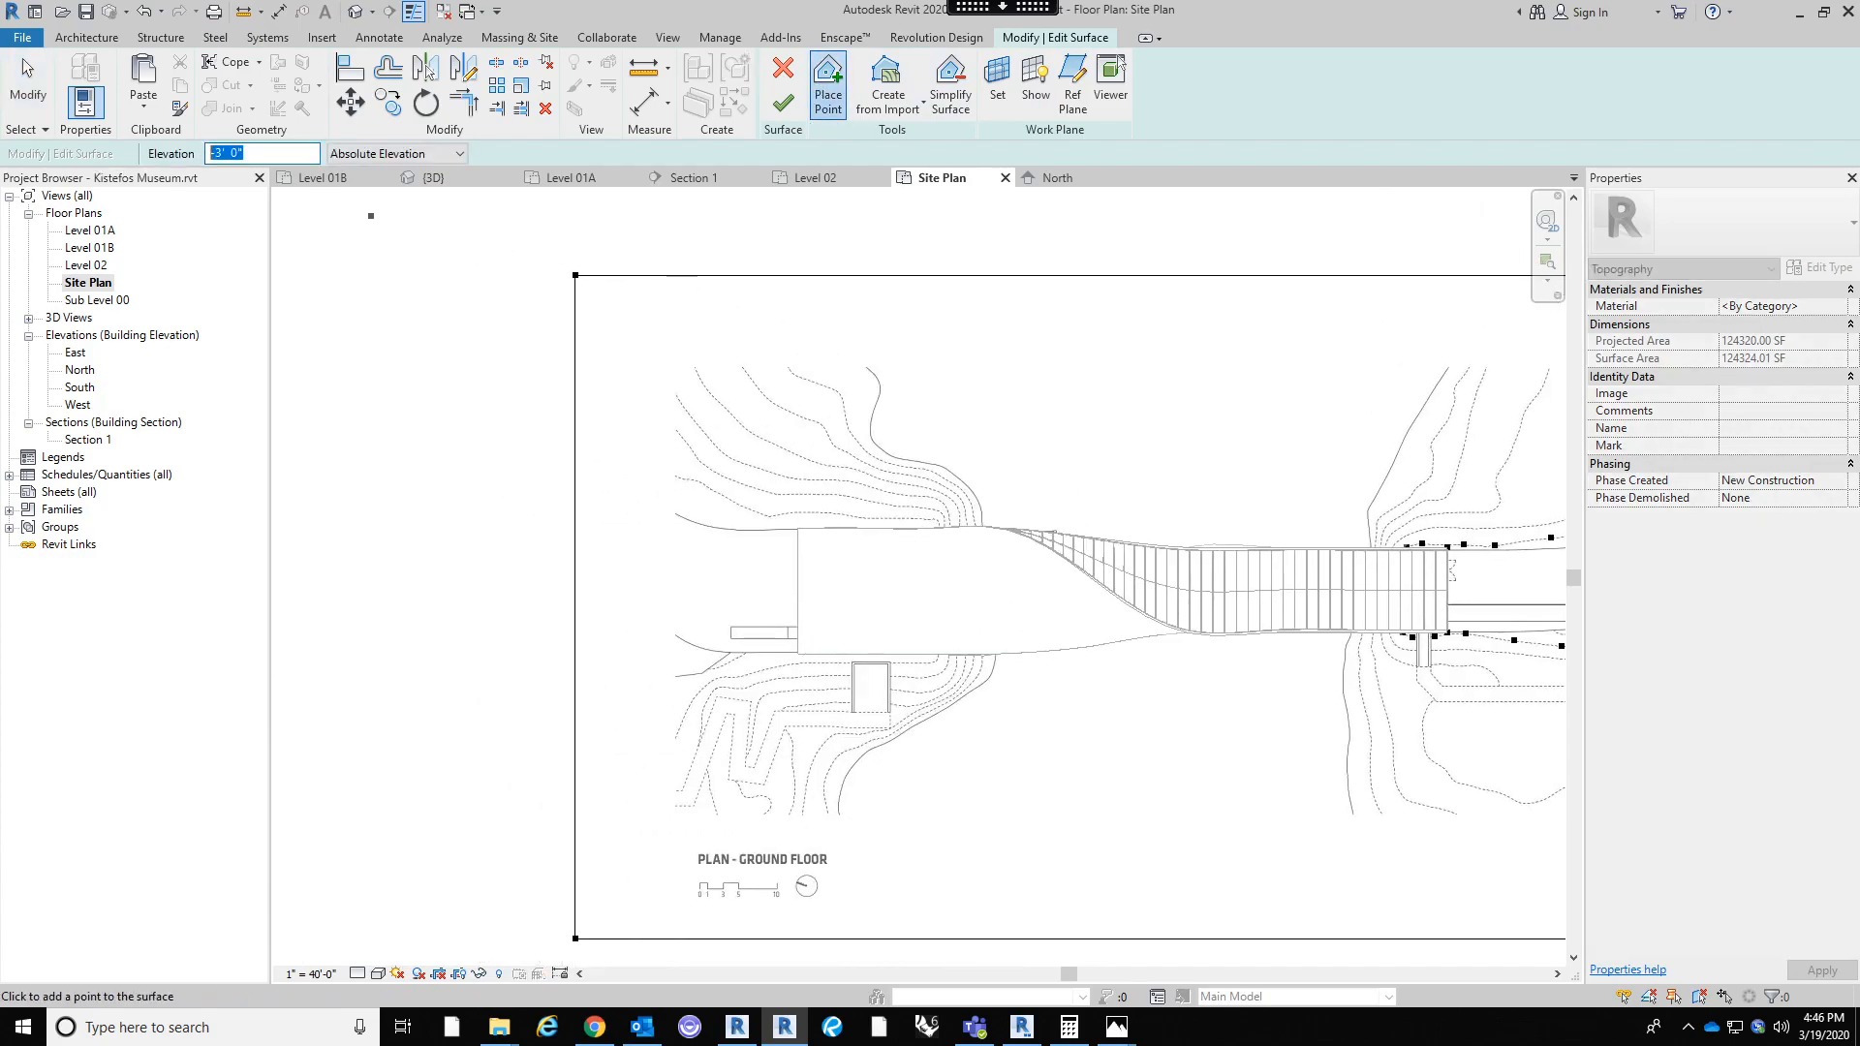
{"action": "type", "text": "0"}
{"action": "key", "text": "Return"}
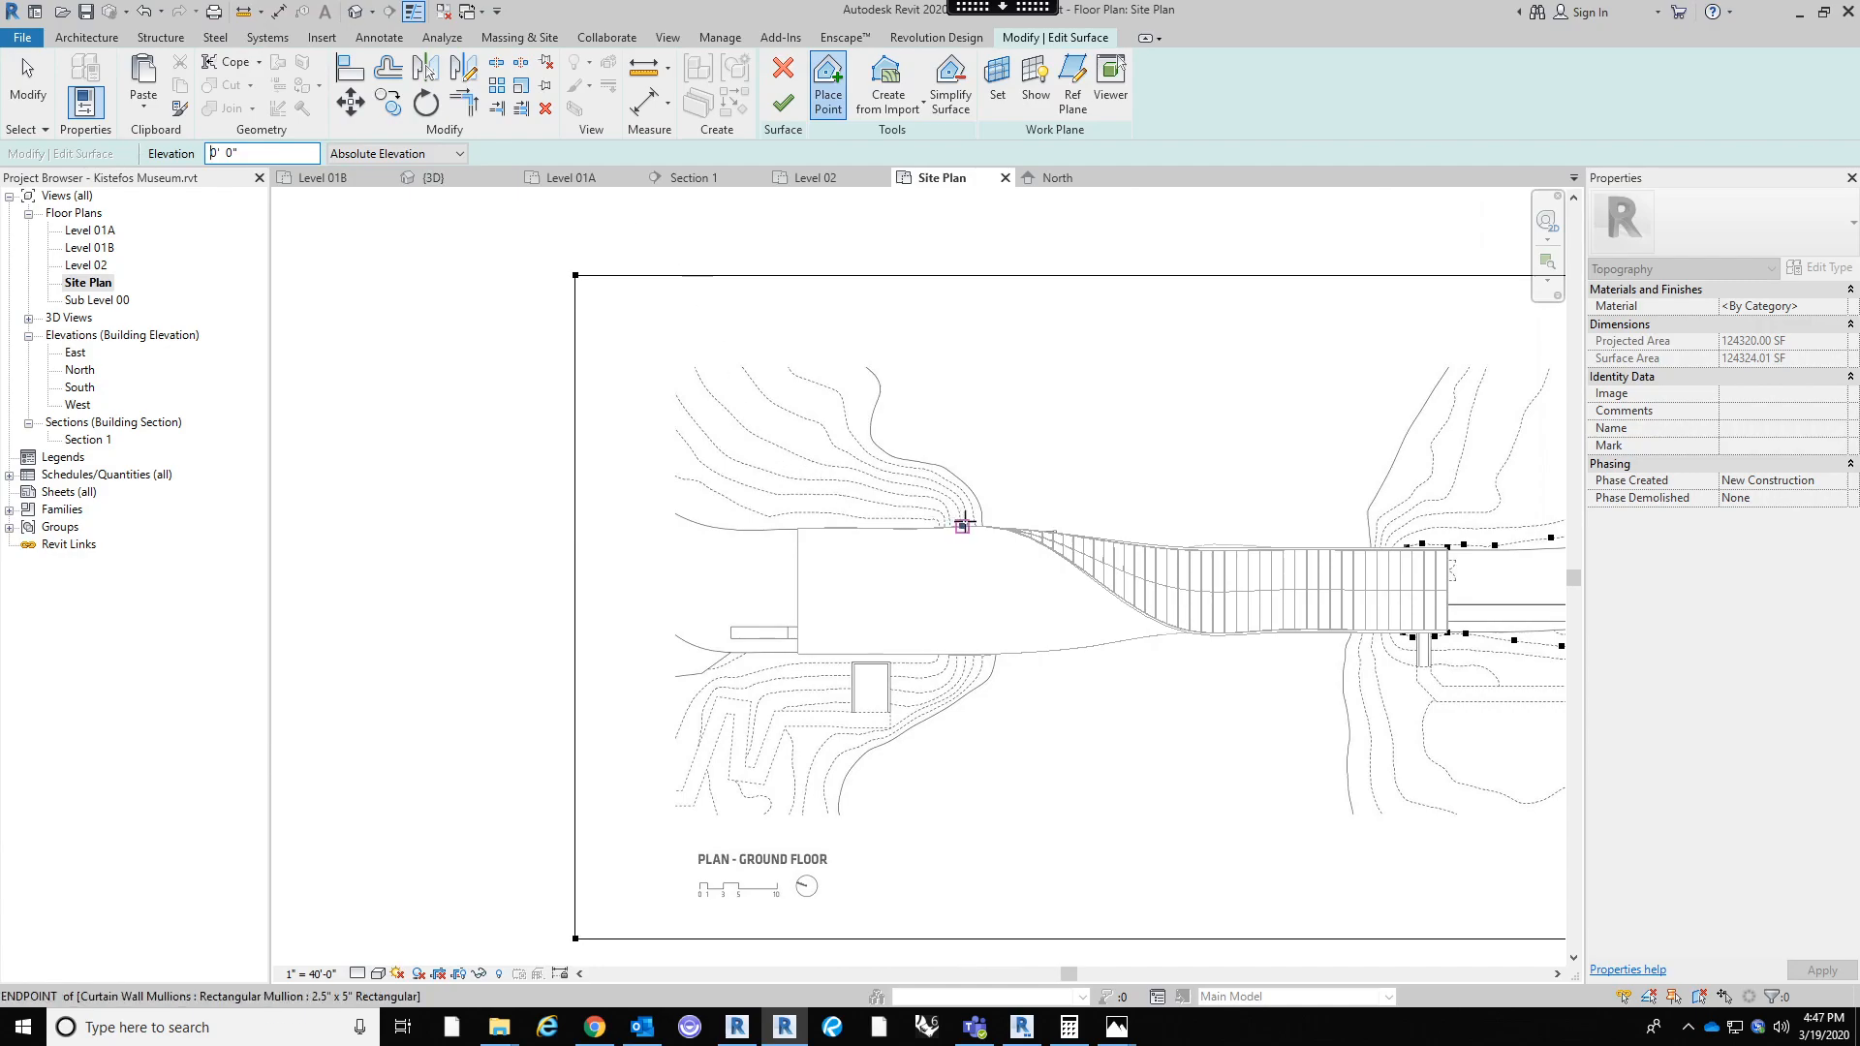
Place 0' 0" points along the innermost dashed contour above the solid end, from the building to the plan image's edge
{"action": "scroll", "coordinate": [954, 519], "scroll_direction": "up", "scroll_amount": 5}
{"action": "left_click", "coordinate": [896, 518]}
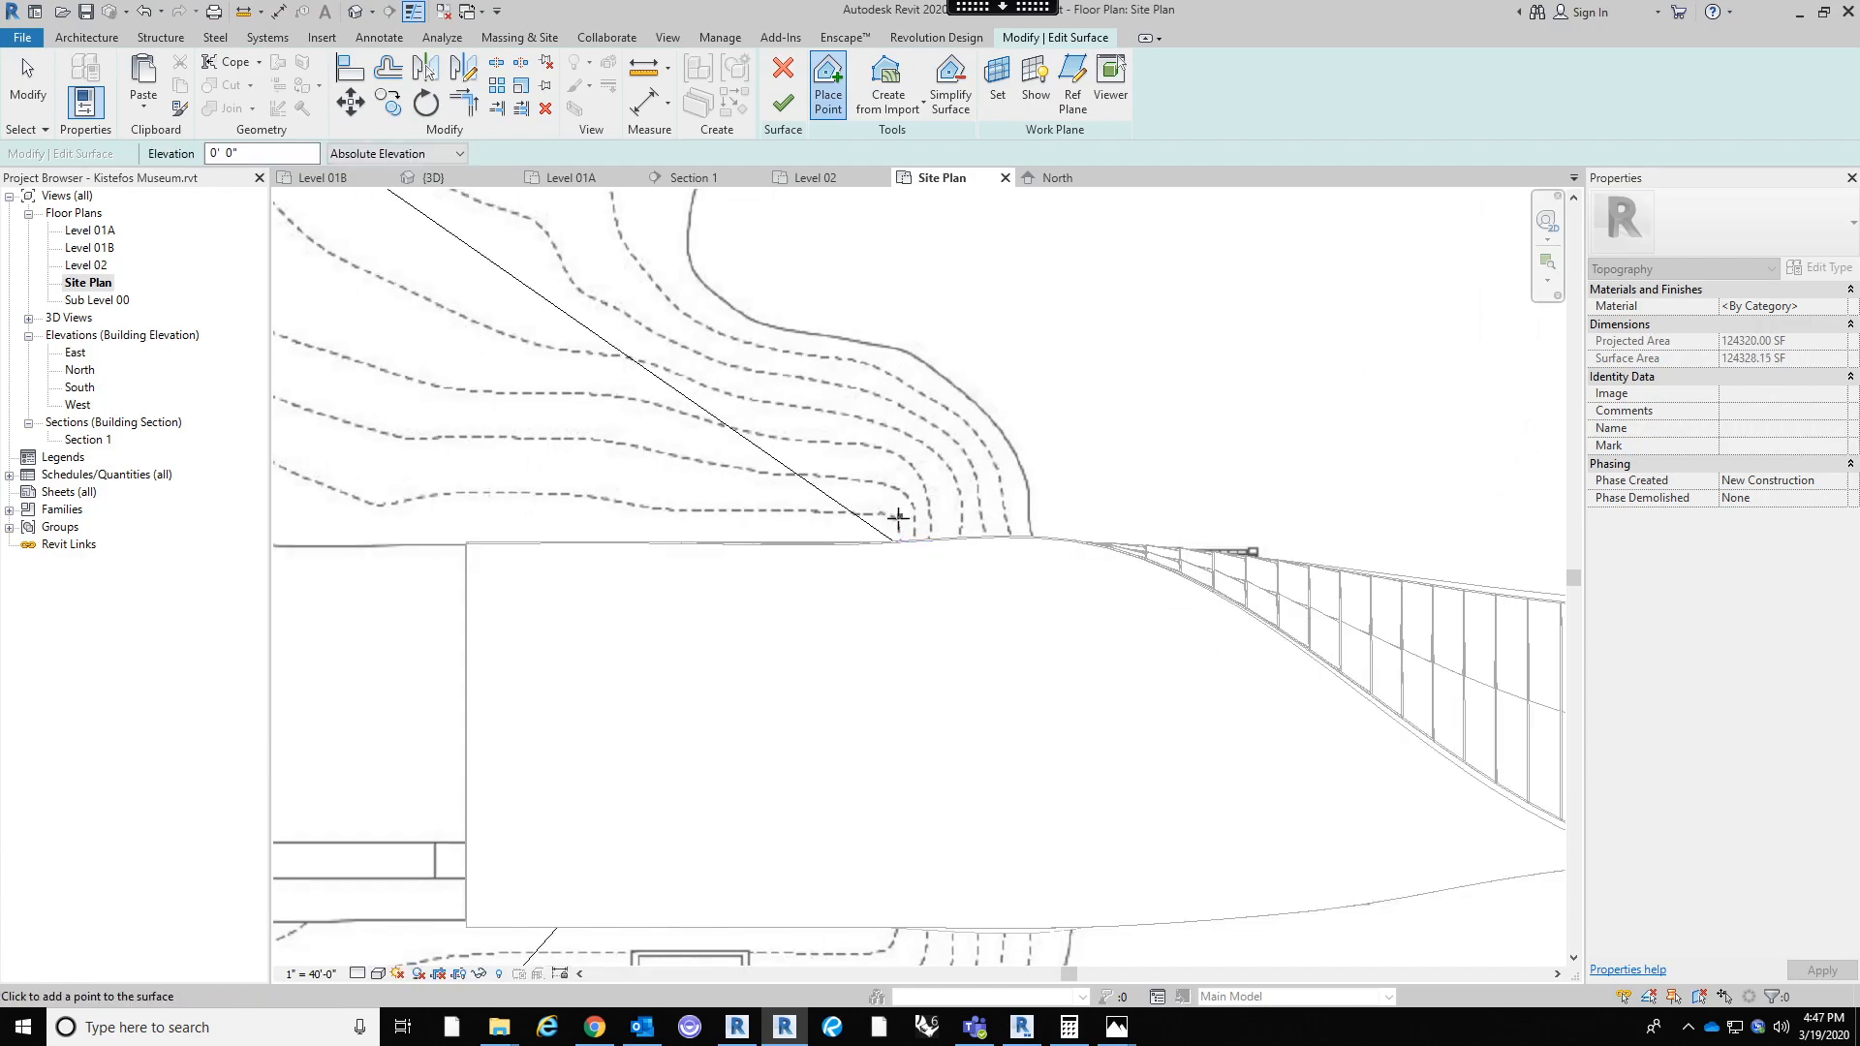
{"action": "left_click", "coordinate": [869, 514]}
{"action": "left_click", "coordinate": [775, 510]}
{"action": "left_click", "coordinate": [690, 510]}
{"action": "left_click", "coordinate": [615, 502]}
{"action": "middle_click_drag", "start_coordinate": [615, 502], "coordinate": [1018, 526]}
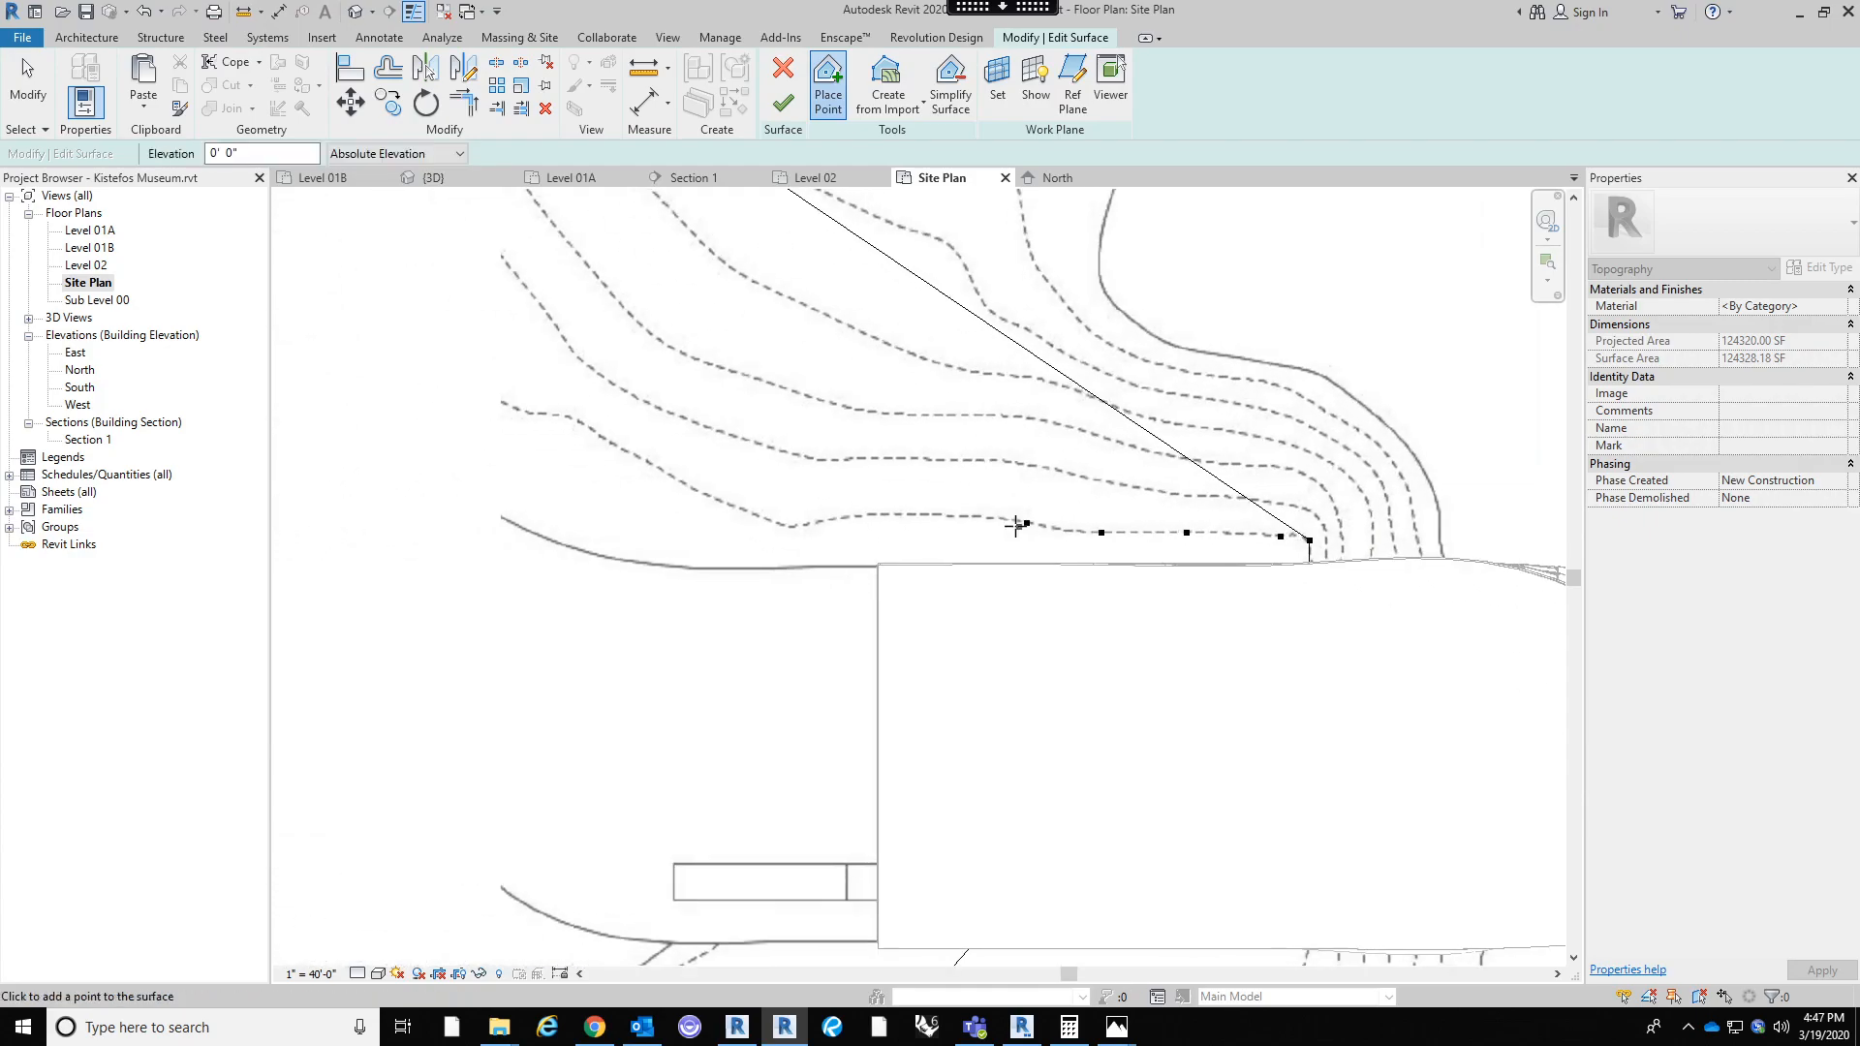
{"action": "left_click", "coordinate": [913, 515]}
{"action": "left_click", "coordinate": [789, 526]}
{"action": "left_click", "coordinate": [665, 471]}
{"action": "left_click", "coordinate": [574, 367]}
{"action": "left_click", "coordinate": [522, 411]}
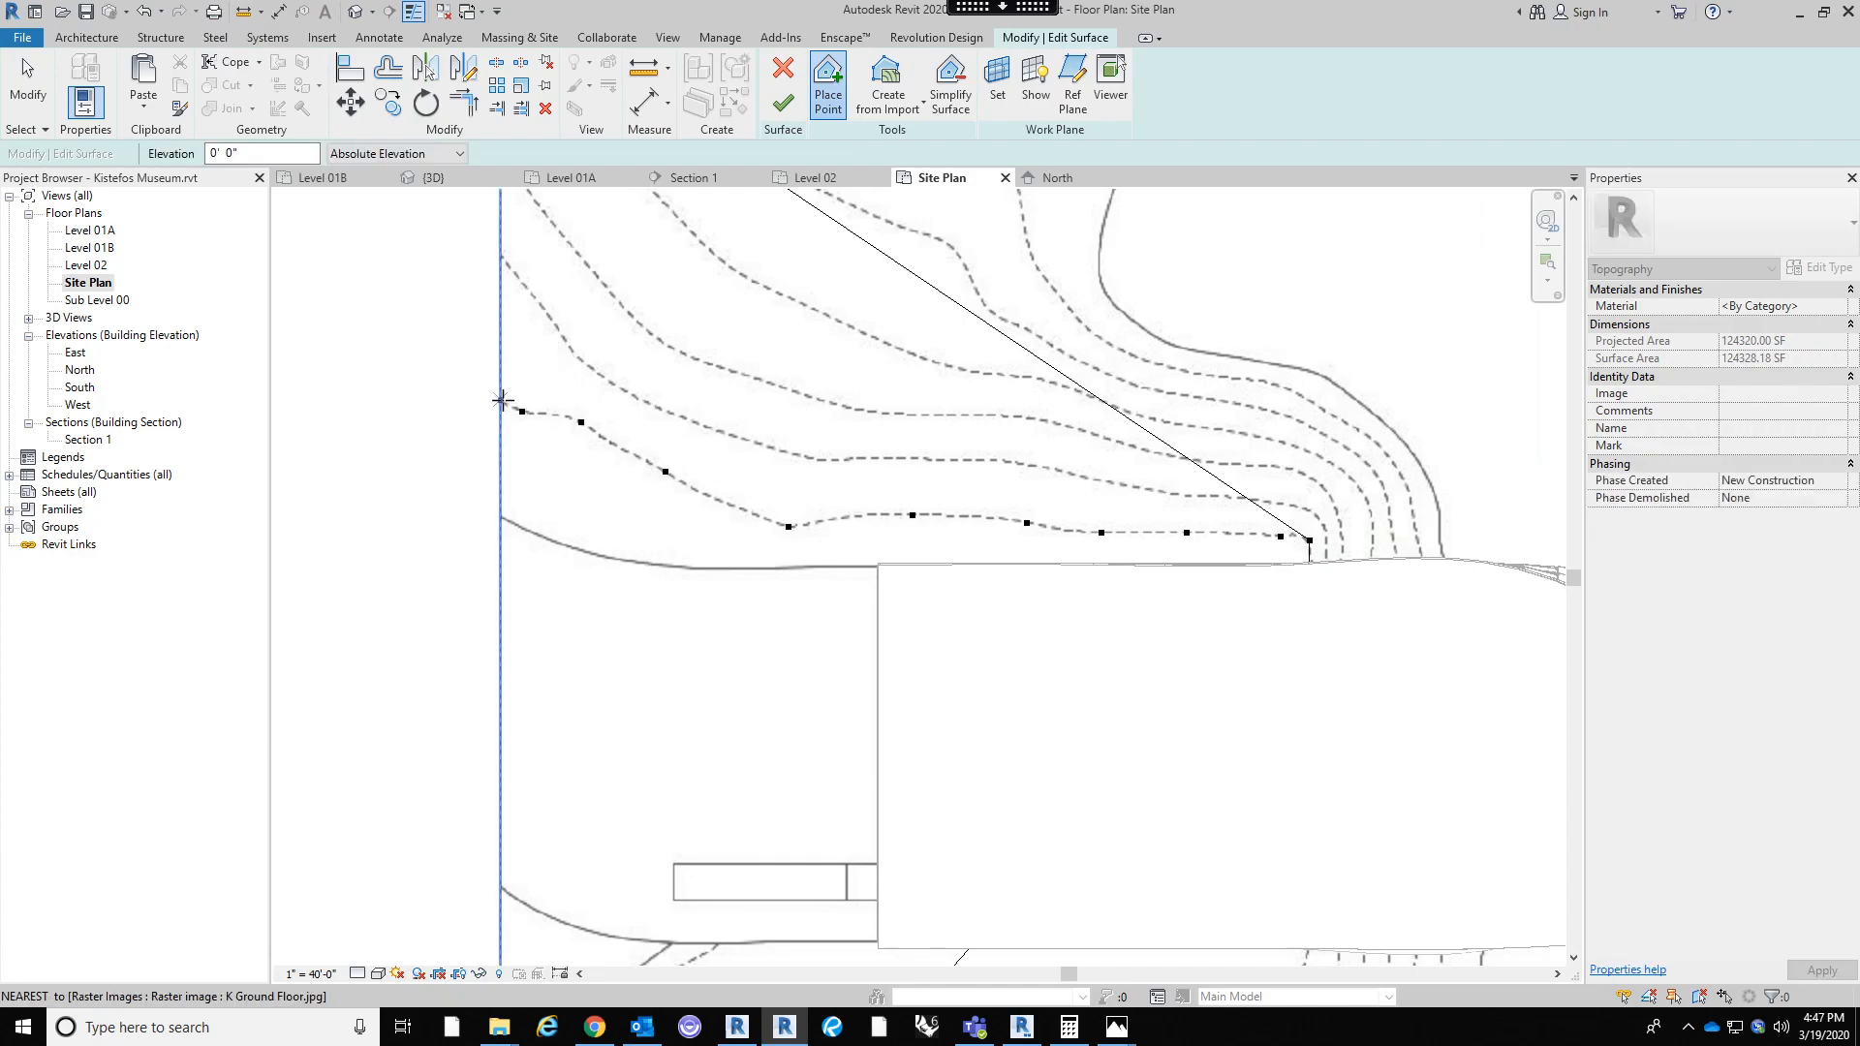
{"action": "left_click", "coordinate": [501, 399]}
Place 0' 0" points along the innermost dashed contour below the solid end, passing the small rectangular structure, and end point placement
{"action": "scroll", "coordinate": [823, 390], "scroll_direction": "down", "scroll_amount": 3}
{"action": "scroll", "coordinate": [1053, 660], "scroll_direction": "up", "scroll_amount": 2}
{"action": "left_click", "coordinate": [1053, 663]}
{"action": "left_click", "coordinate": [1043, 679]}
{"action": "left_click", "coordinate": [1002, 684]}
{"action": "left_click", "coordinate": [929, 681]}
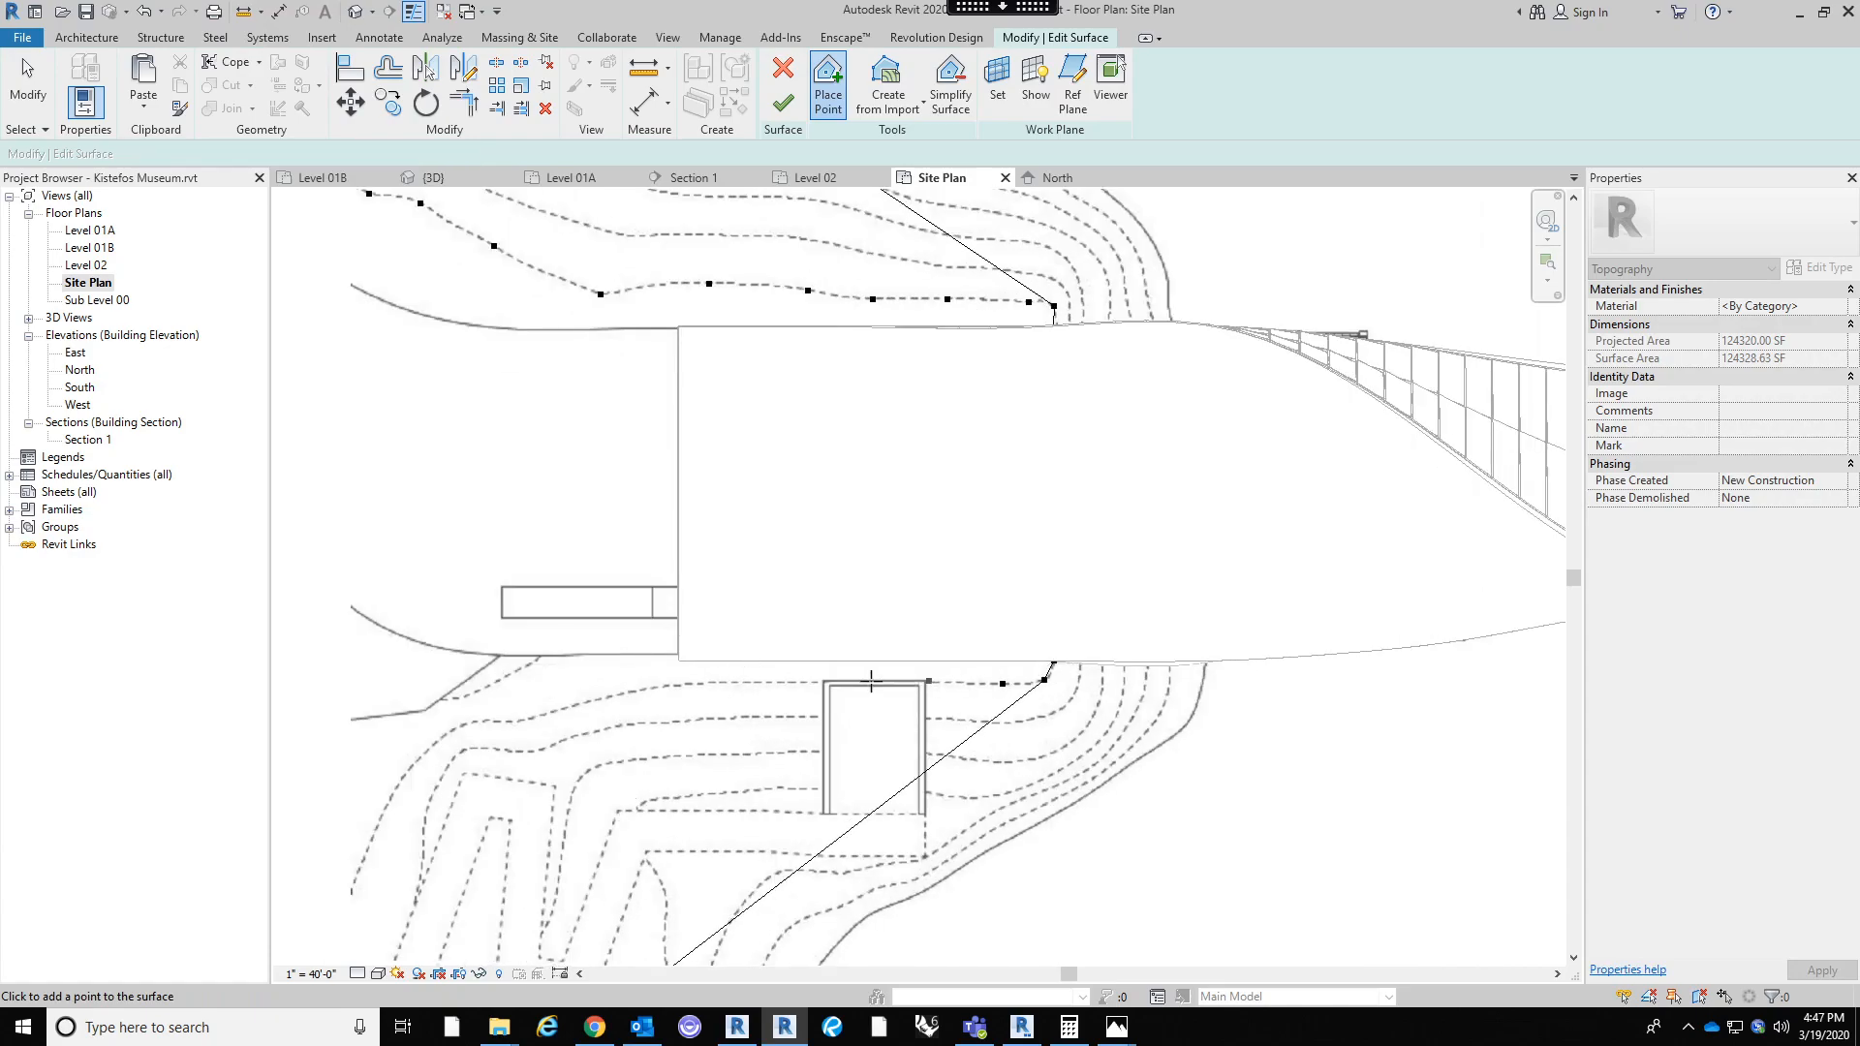
{"action": "left_click", "coordinate": [786, 684]}
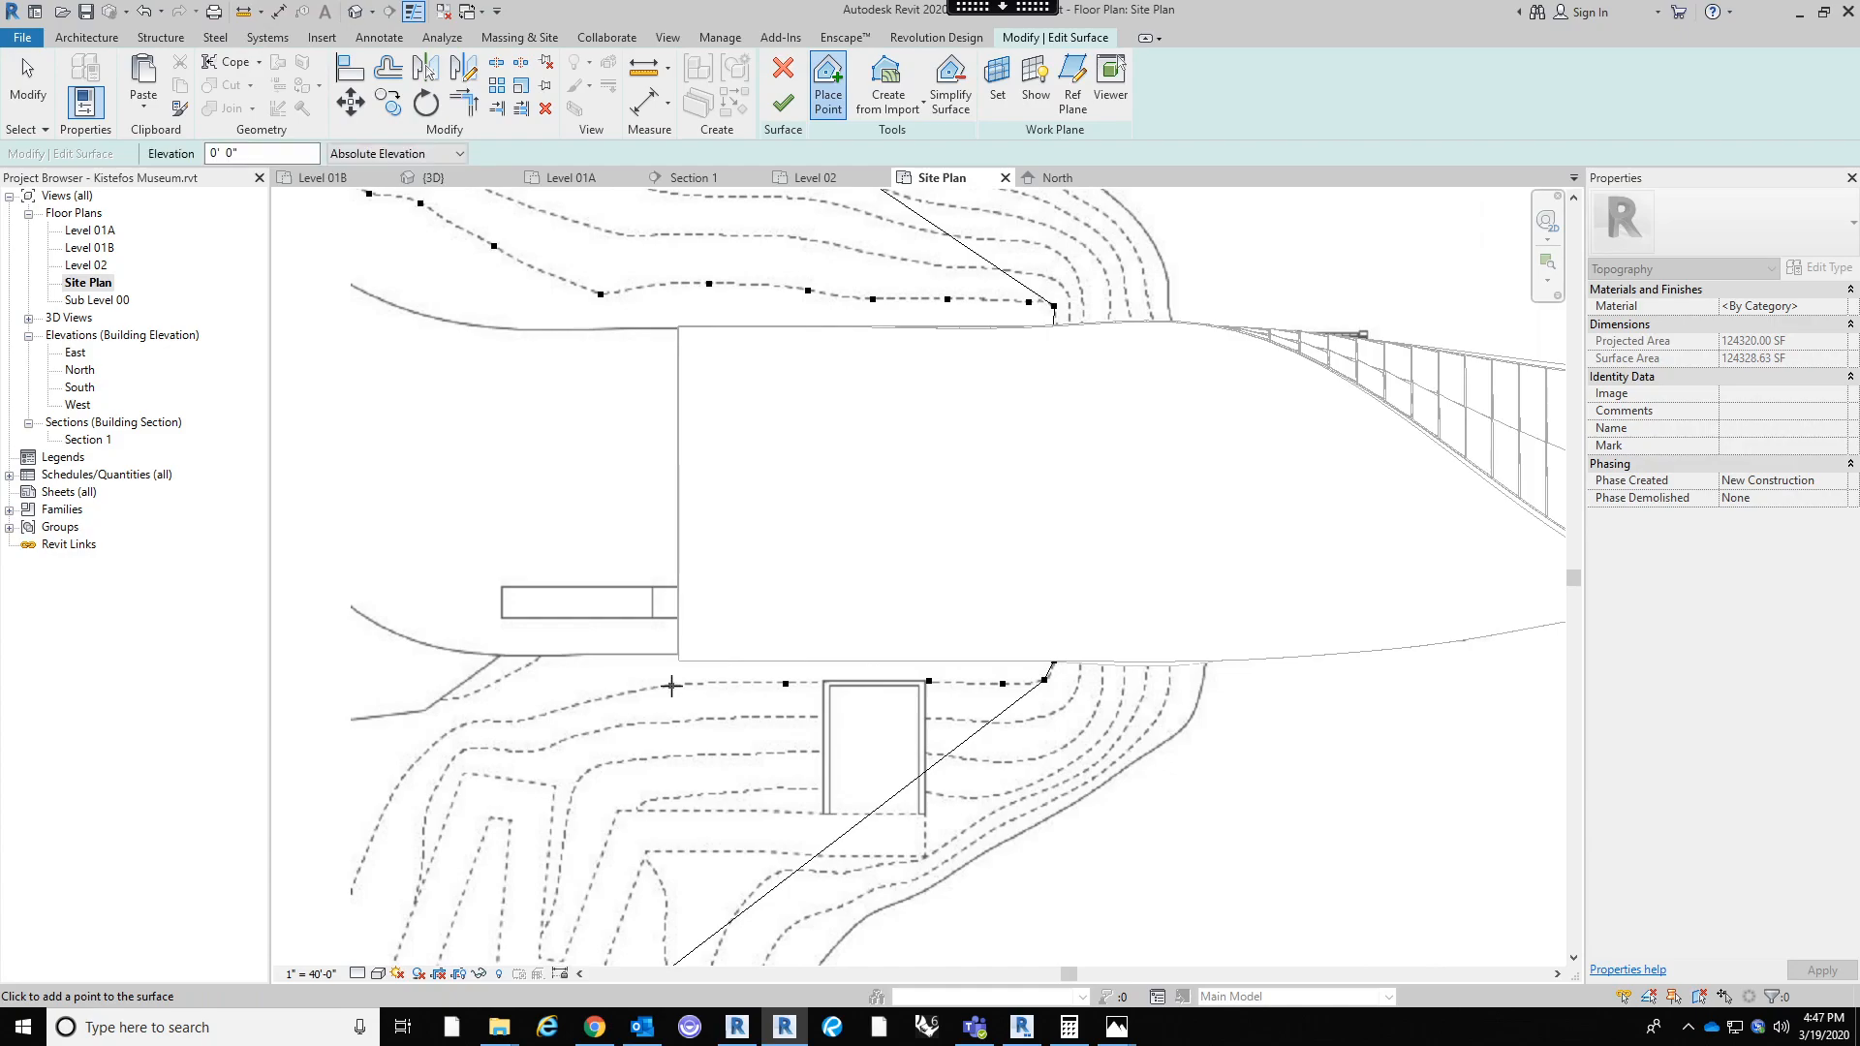
{"action": "left_click", "coordinate": [562, 706]}
{"action": "left_click", "coordinate": [516, 719]}
{"action": "left_click", "coordinate": [474, 717]}
{"action": "left_click", "coordinate": [405, 755]}
{"action": "left_click", "coordinate": [350, 890]}
{"action": "scroll", "coordinate": [694, 630], "scroll_direction": "down", "scroll_amount": 5}
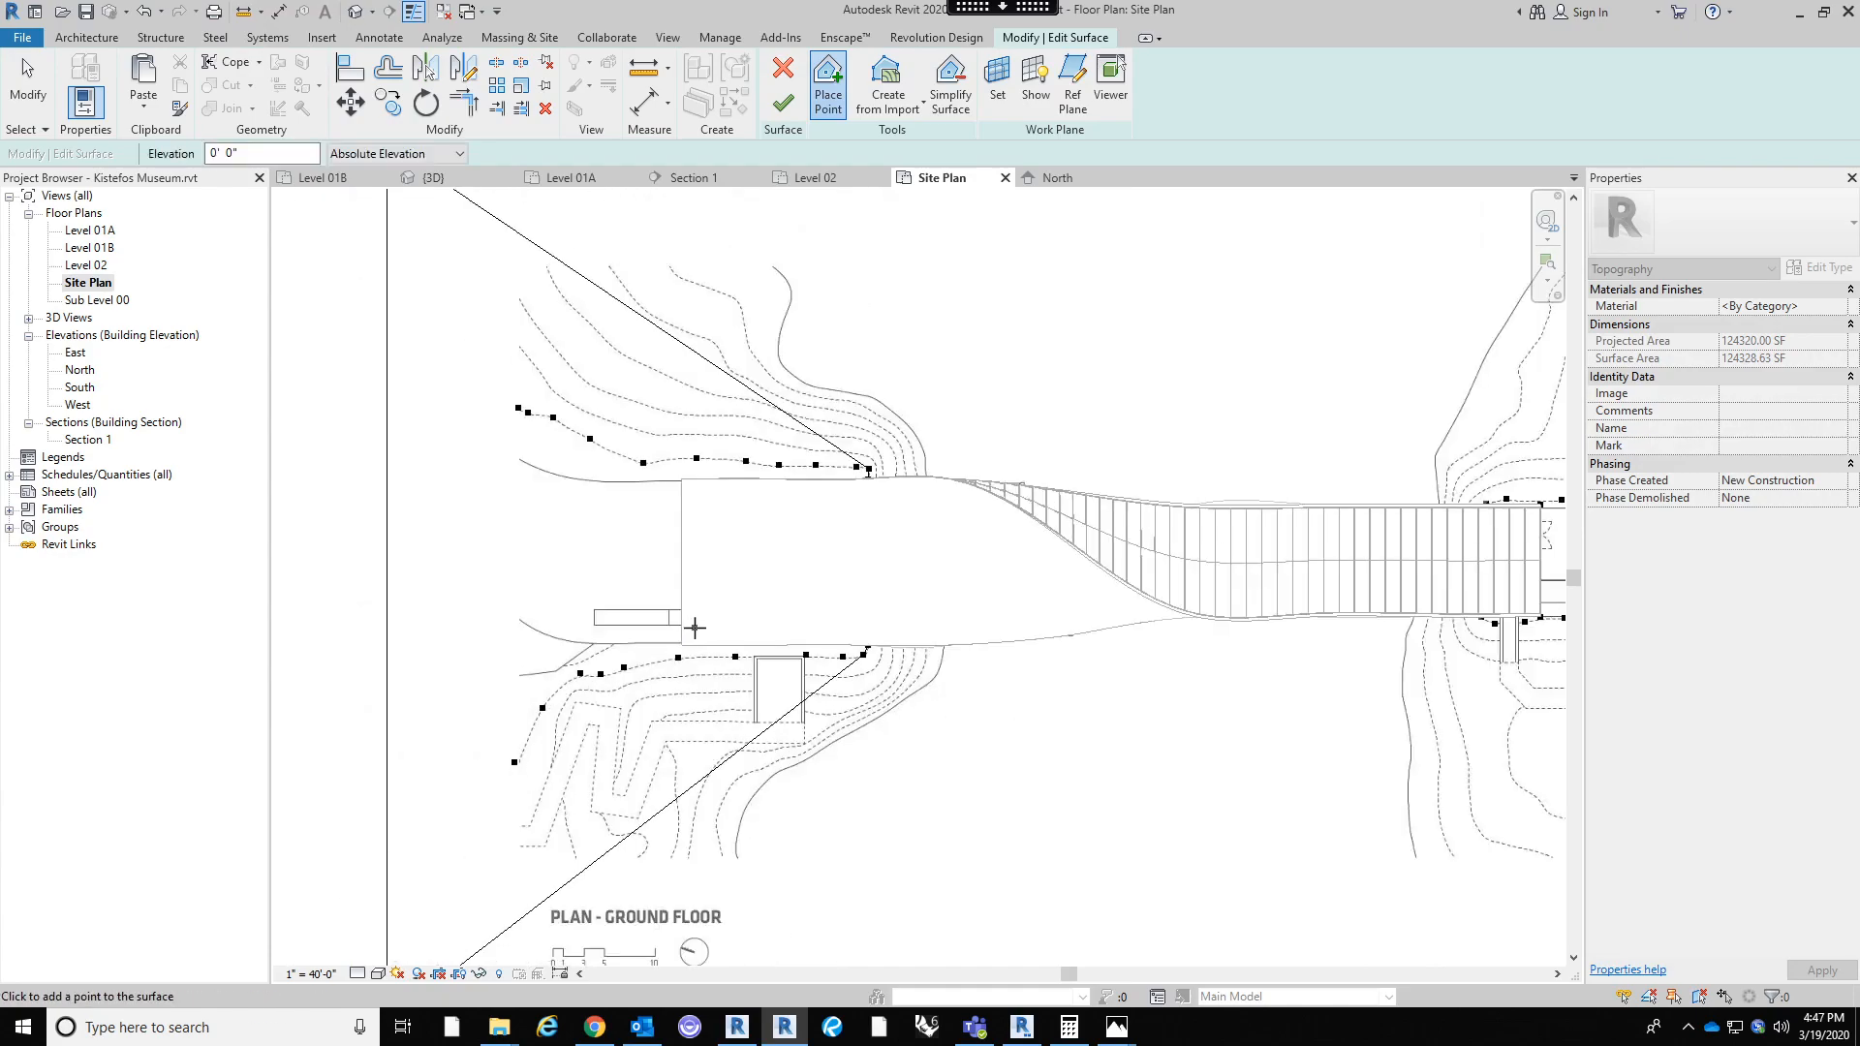
{"action": "middle_click_drag", "start_coordinate": [885, 788], "coordinate": [689, 707]}
{"action": "key", "text": "Escape"}
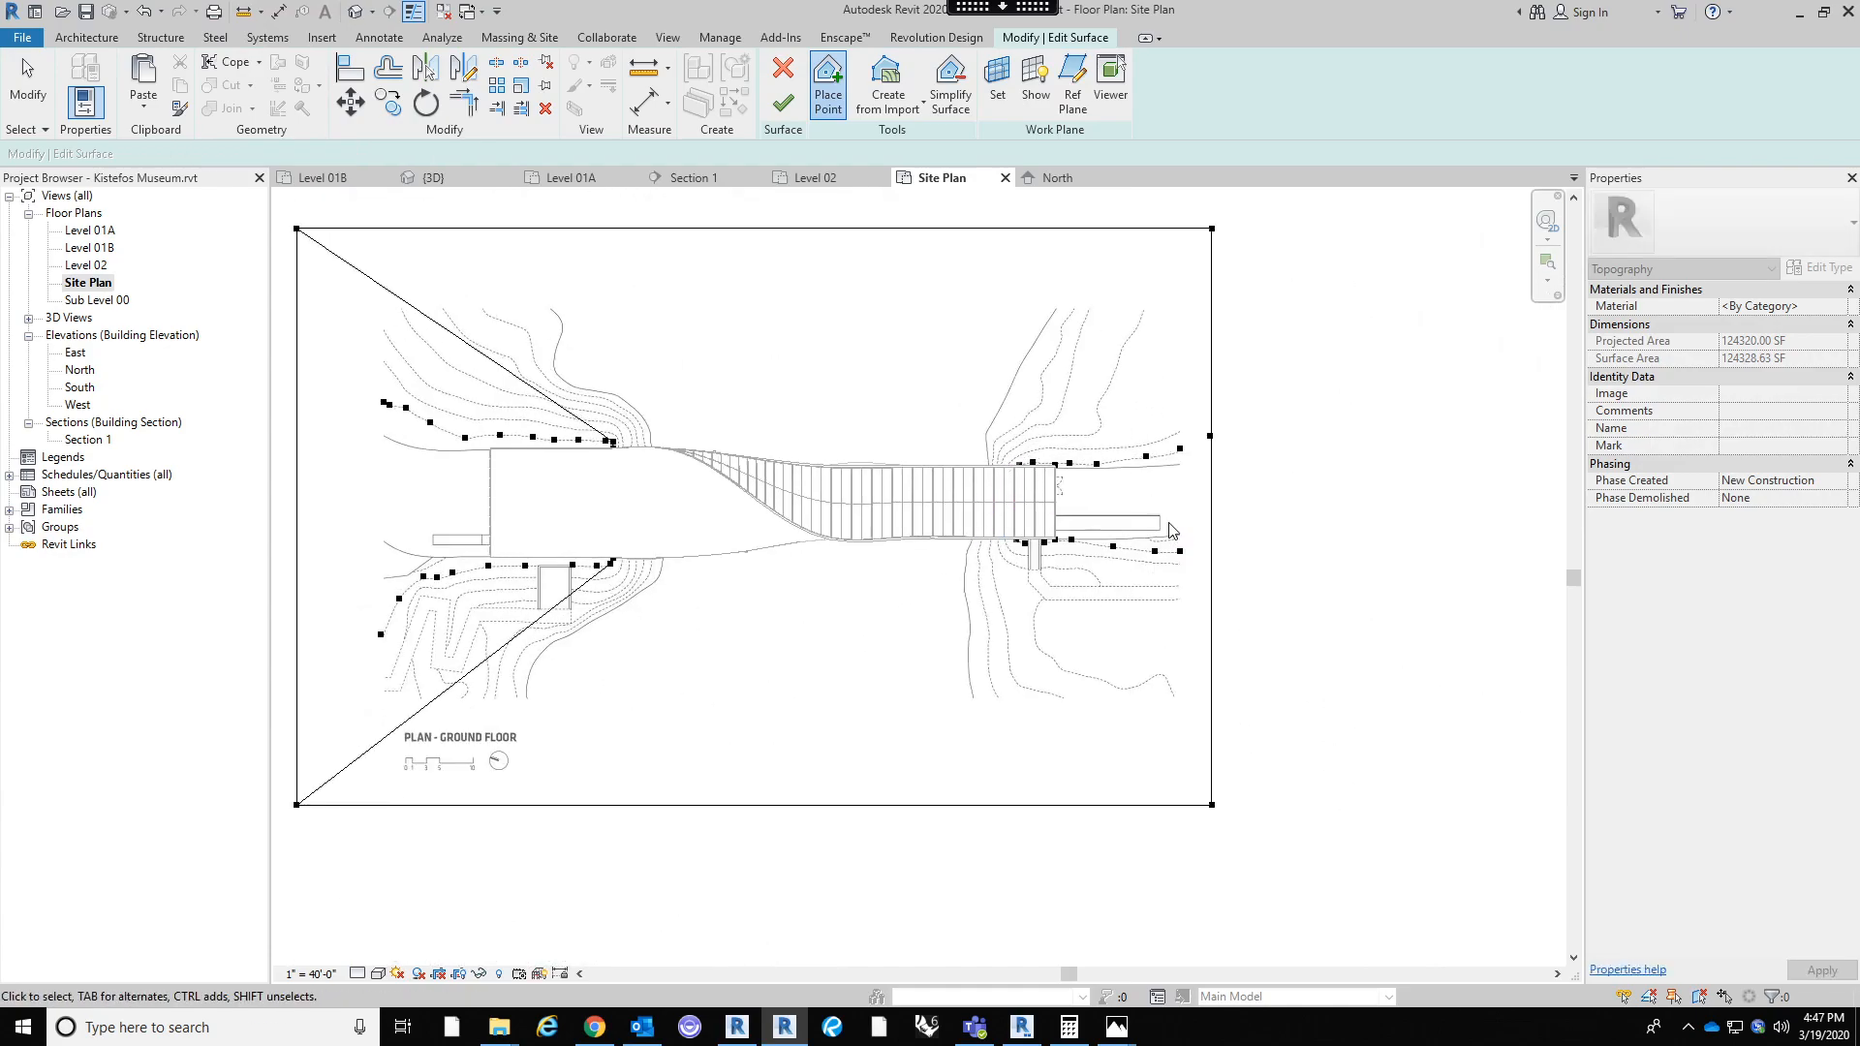
Examine the placed surface points and the remaining contour lines at both ends of the museum
{"action": "middle_click_drag", "start_coordinate": [954, 706], "coordinate": [1111, 721]}
{"action": "scroll", "coordinate": [775, 441], "scroll_direction": "up", "scroll_amount": 3}
{"action": "scroll", "coordinate": [830, 405], "scroll_direction": "down", "scroll_amount": 2}
{"action": "middle_click_drag", "start_coordinate": [1068, 396], "coordinate": [938, 402]}
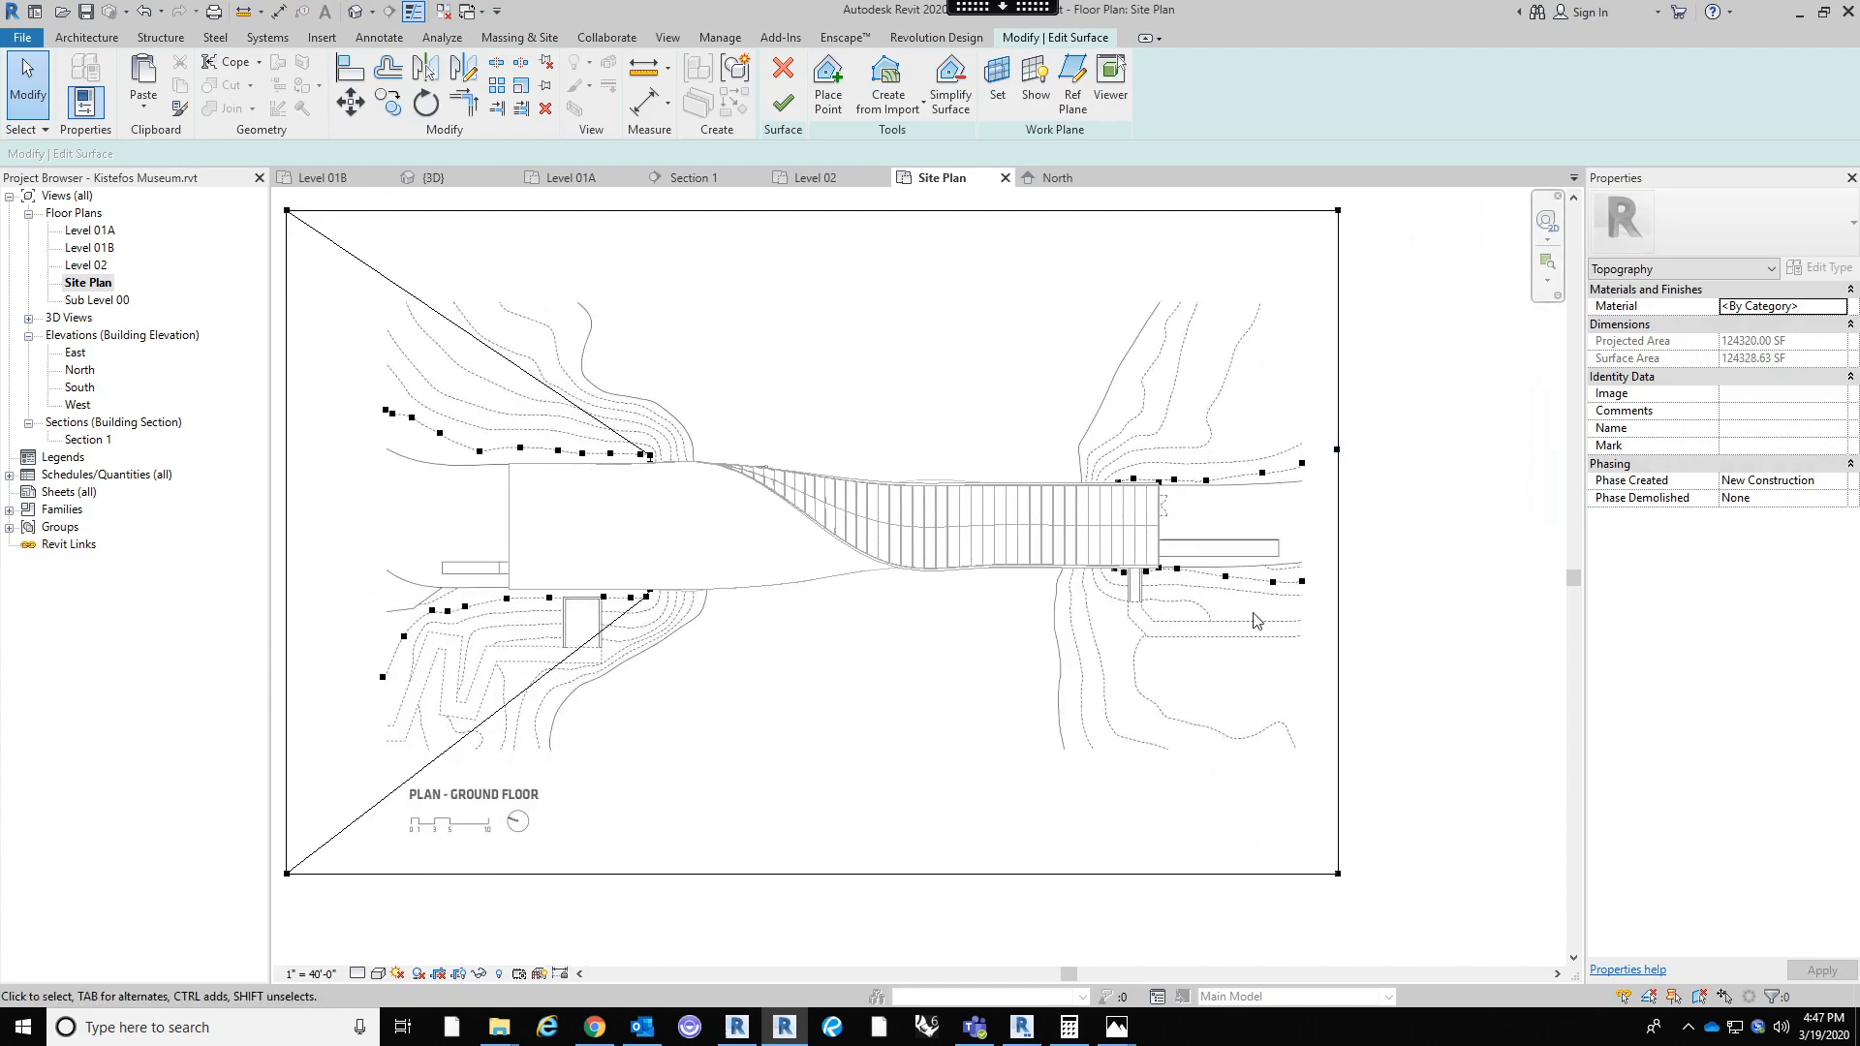
{"action": "middle_click_drag", "start_coordinate": [984, 658], "coordinate": [991, 719]}
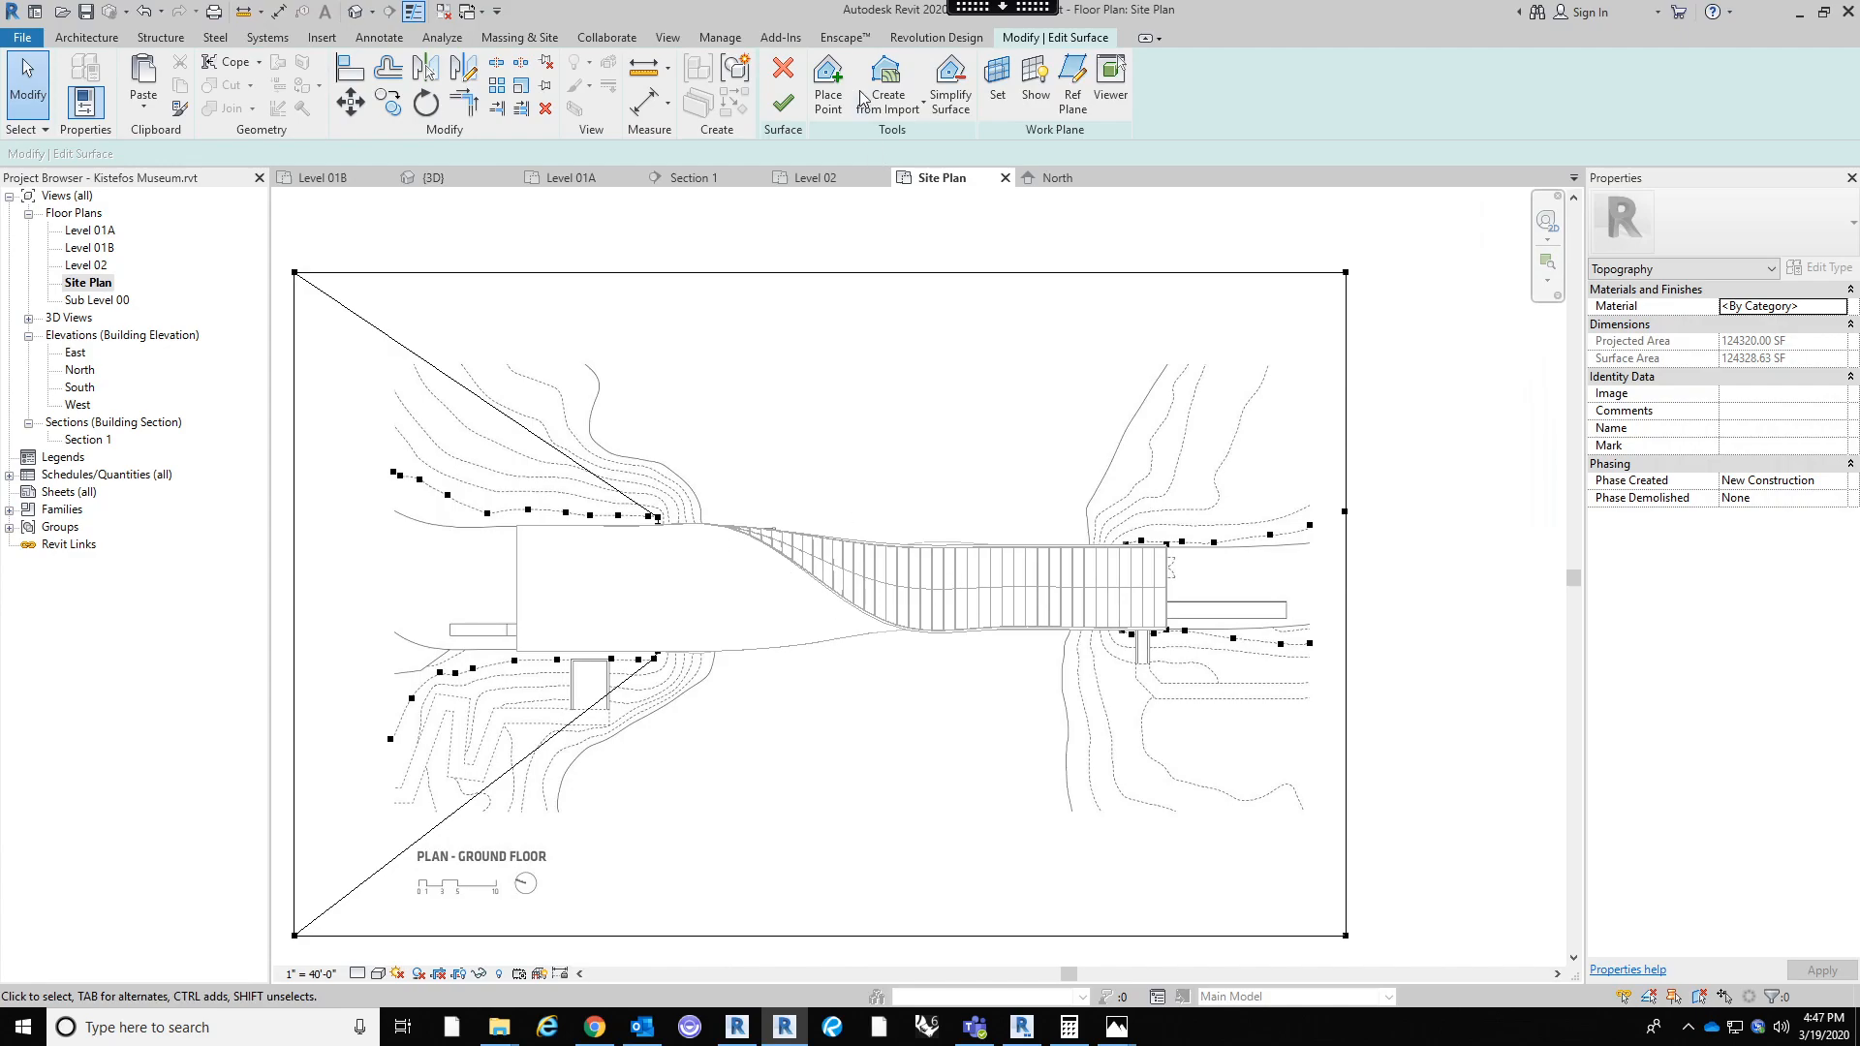
{"action": "middle_click_drag", "start_coordinate": [683, 505], "coordinate": [733, 502]}
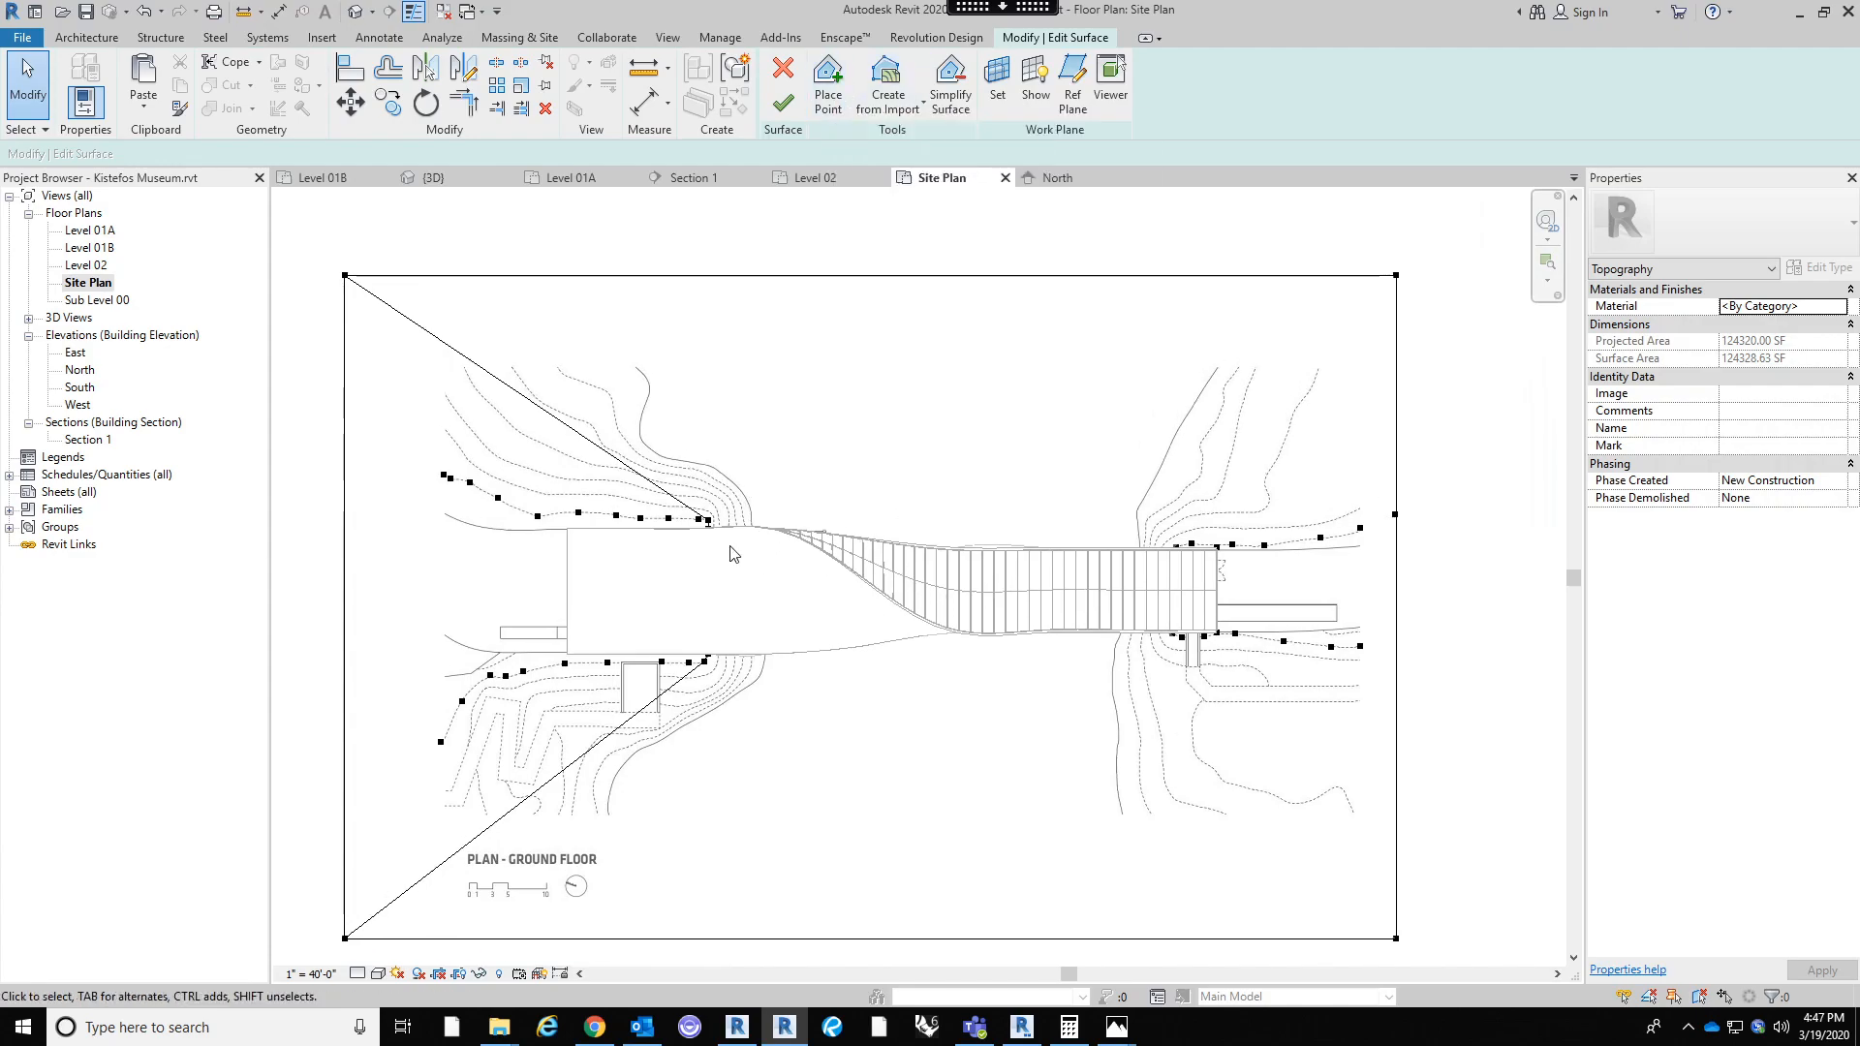
{"action": "scroll", "coordinate": [845, 612], "scroll_direction": "up", "scroll_amount": 2}
{"action": "scroll", "coordinate": [747, 494], "scroll_direction": "down", "scroll_amount": 2}
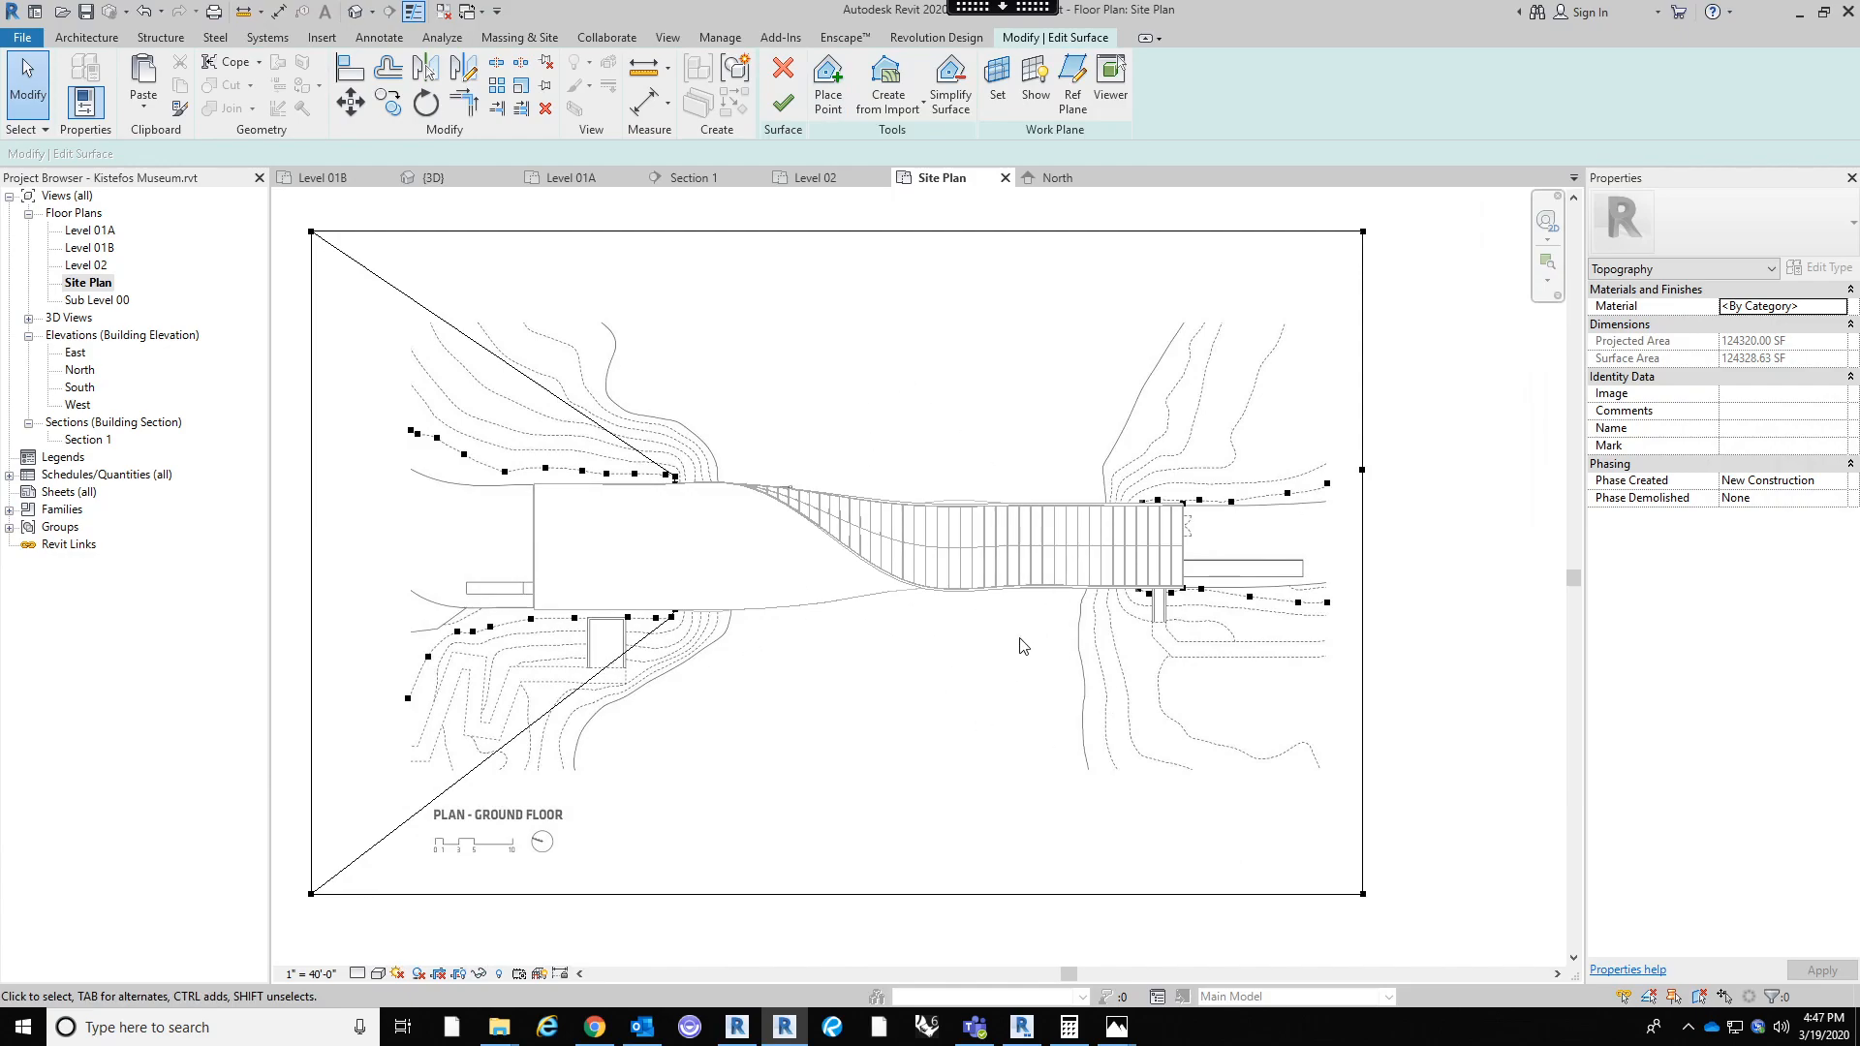
{"action": "middle_click_drag", "start_coordinate": [1023, 646], "coordinate": [933, 671]}
{"action": "scroll", "coordinate": [1024, 485], "scroll_direction": "up", "scroll_amount": 1}
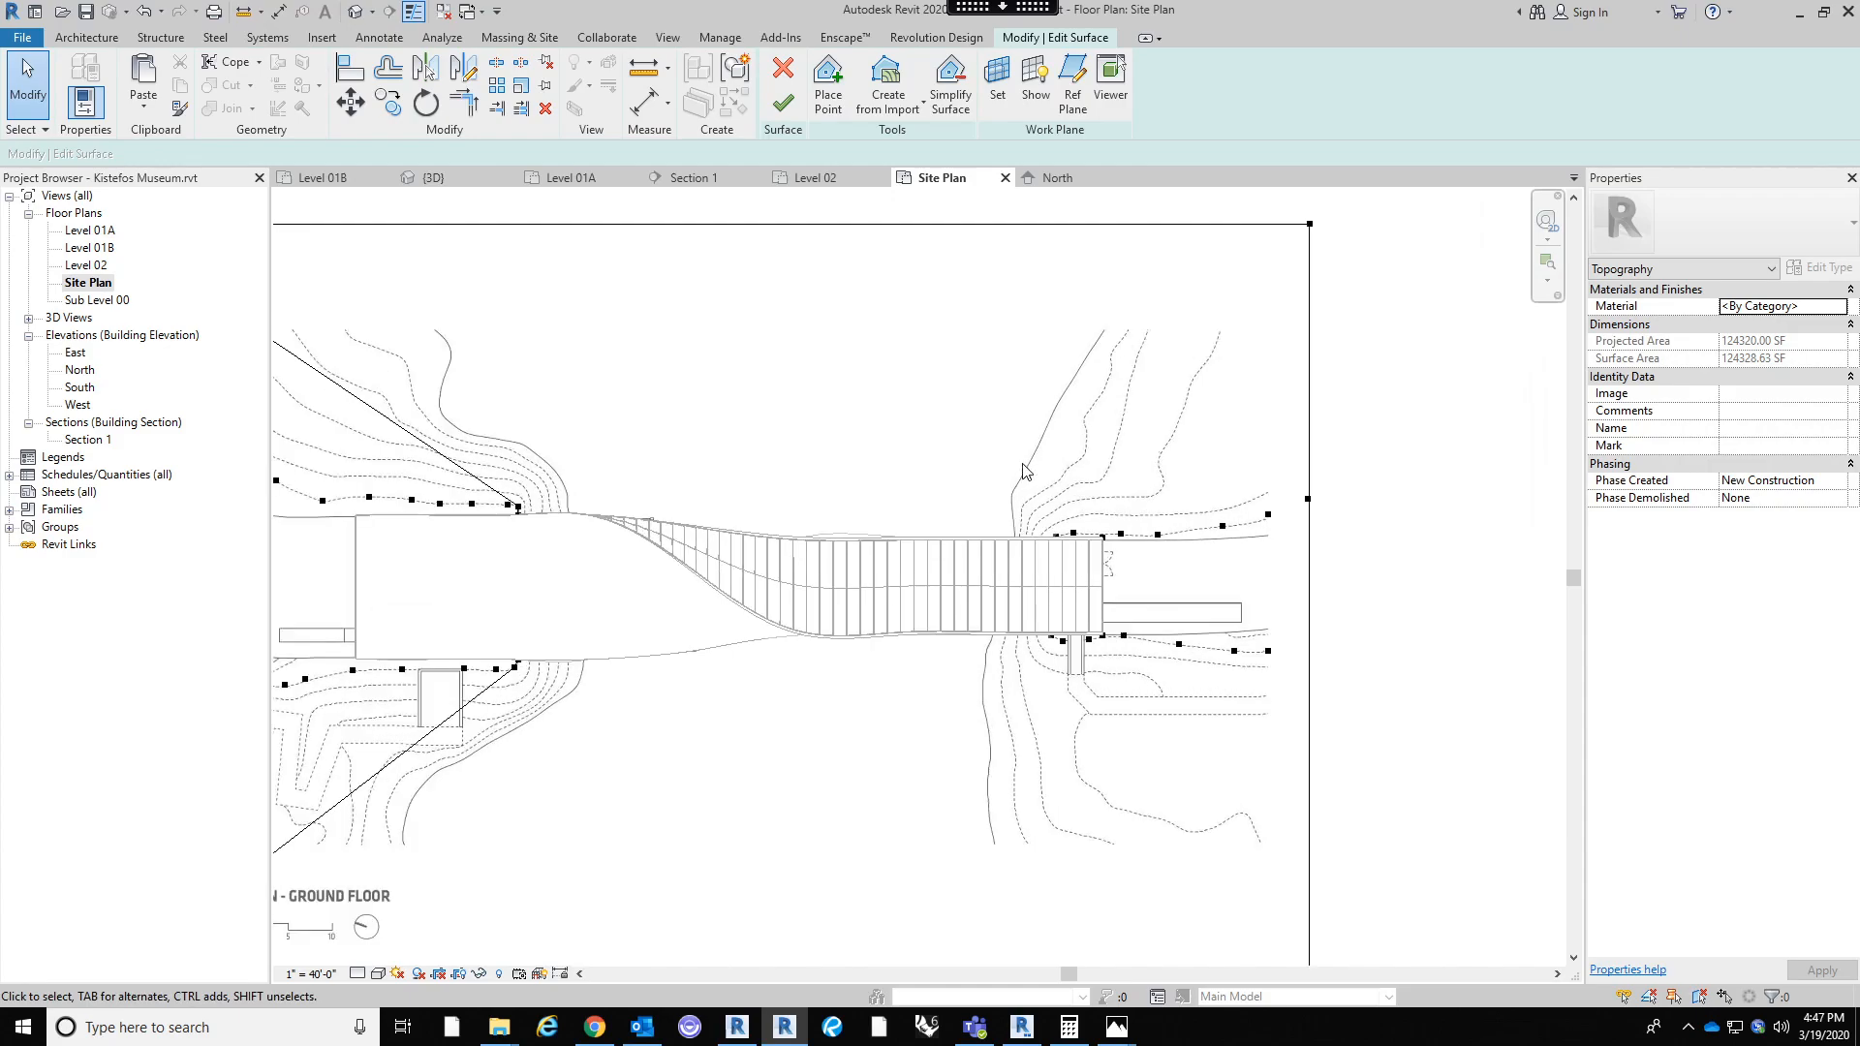
{"action": "scroll", "coordinate": [1102, 509], "scroll_direction": "down", "scroll_amount": 2}
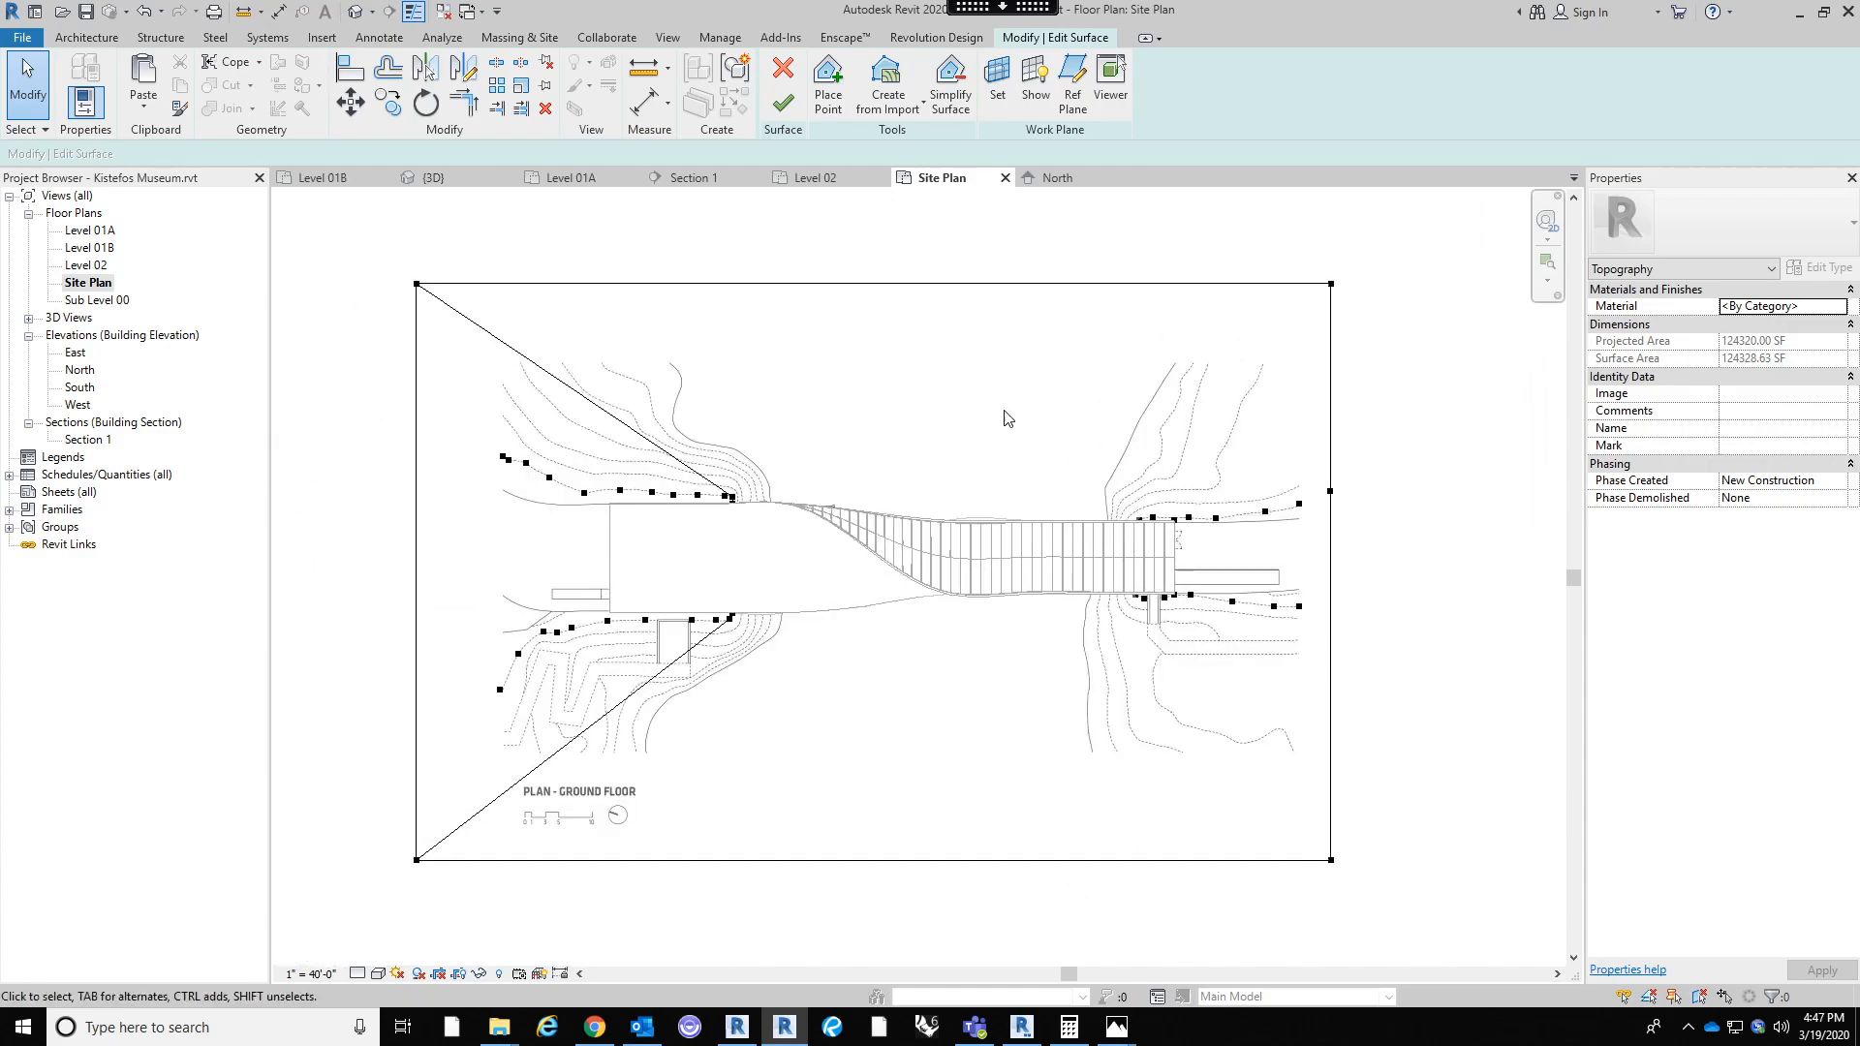
{"action": "scroll", "coordinate": [1281, 476], "scroll_direction": "up", "scroll_amount": 3}
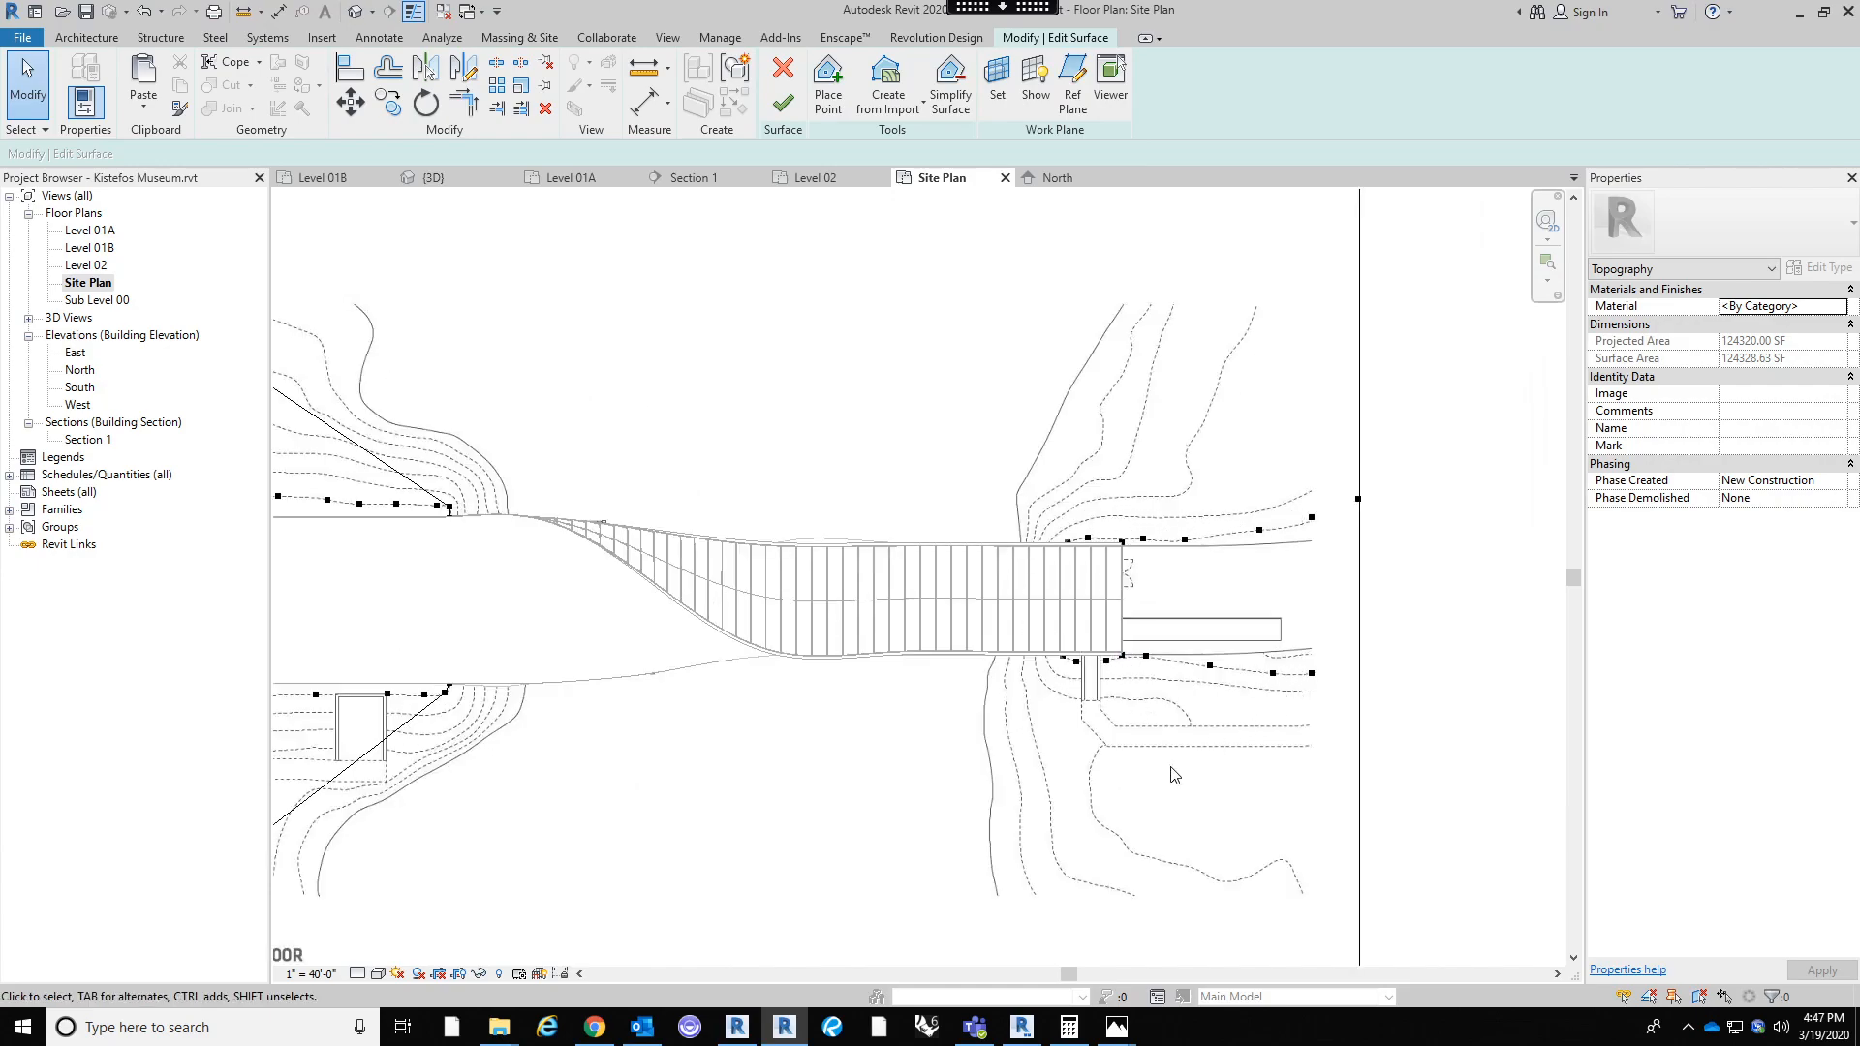
Restart surface point placement for the contours at the museum's wide solid end with the absolute elevation set to -18' 0"
{"action": "scroll", "coordinate": [1120, 727], "scroll_direction": "down", "scroll_amount": 3}
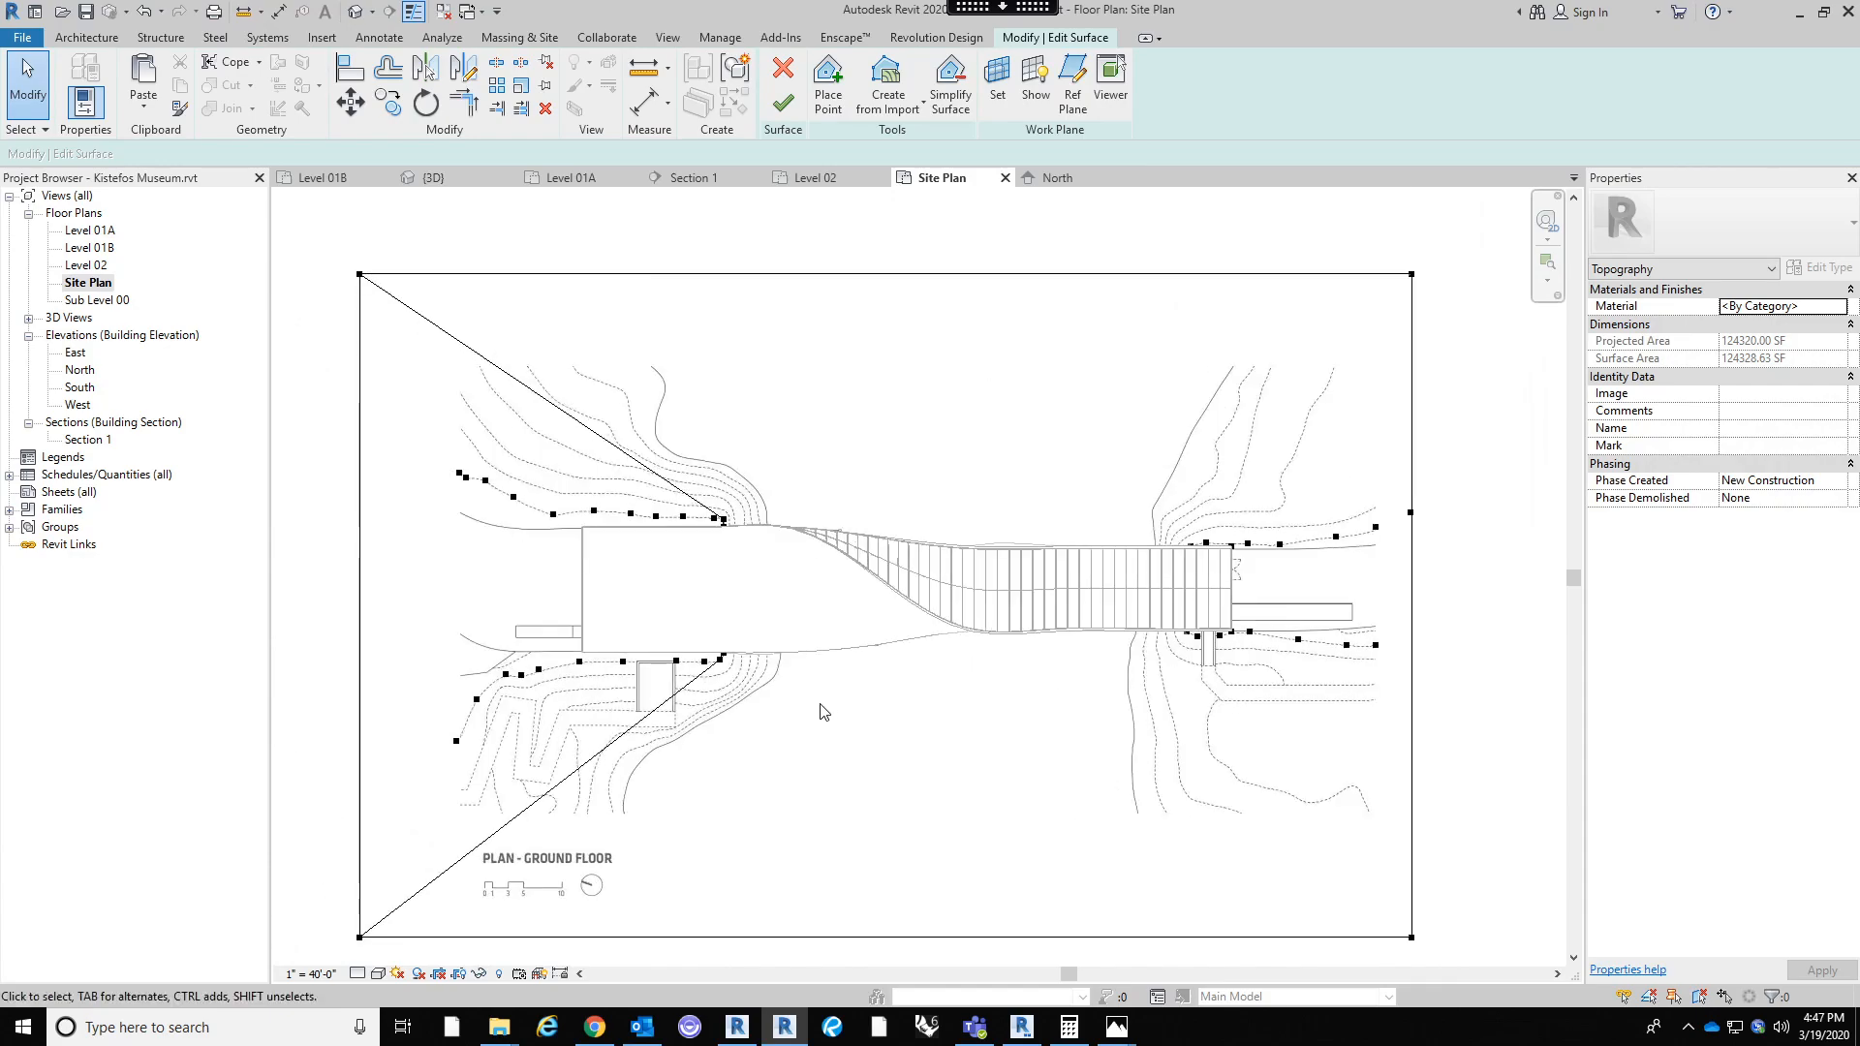
{"action": "scroll", "coordinate": [822, 712], "scroll_direction": "up", "scroll_amount": 2}
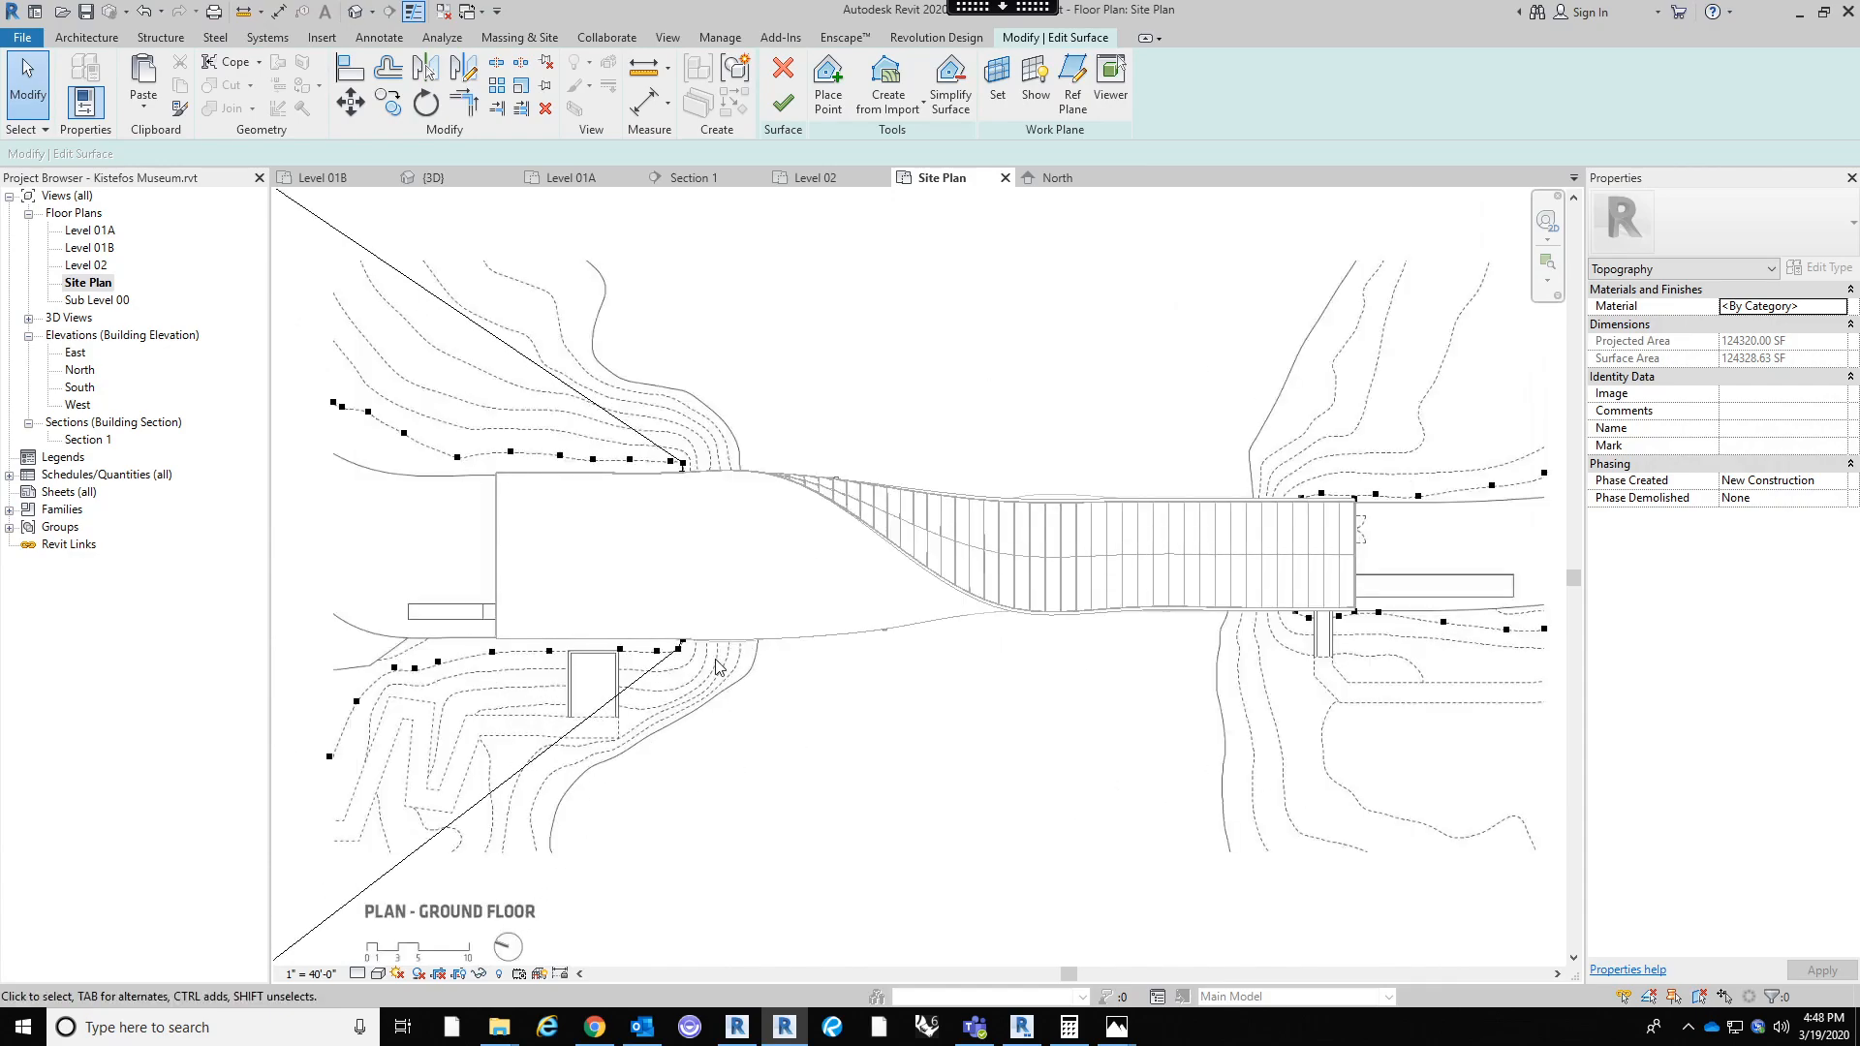
{"action": "scroll", "coordinate": [717, 668], "scroll_direction": "up", "scroll_amount": 4}
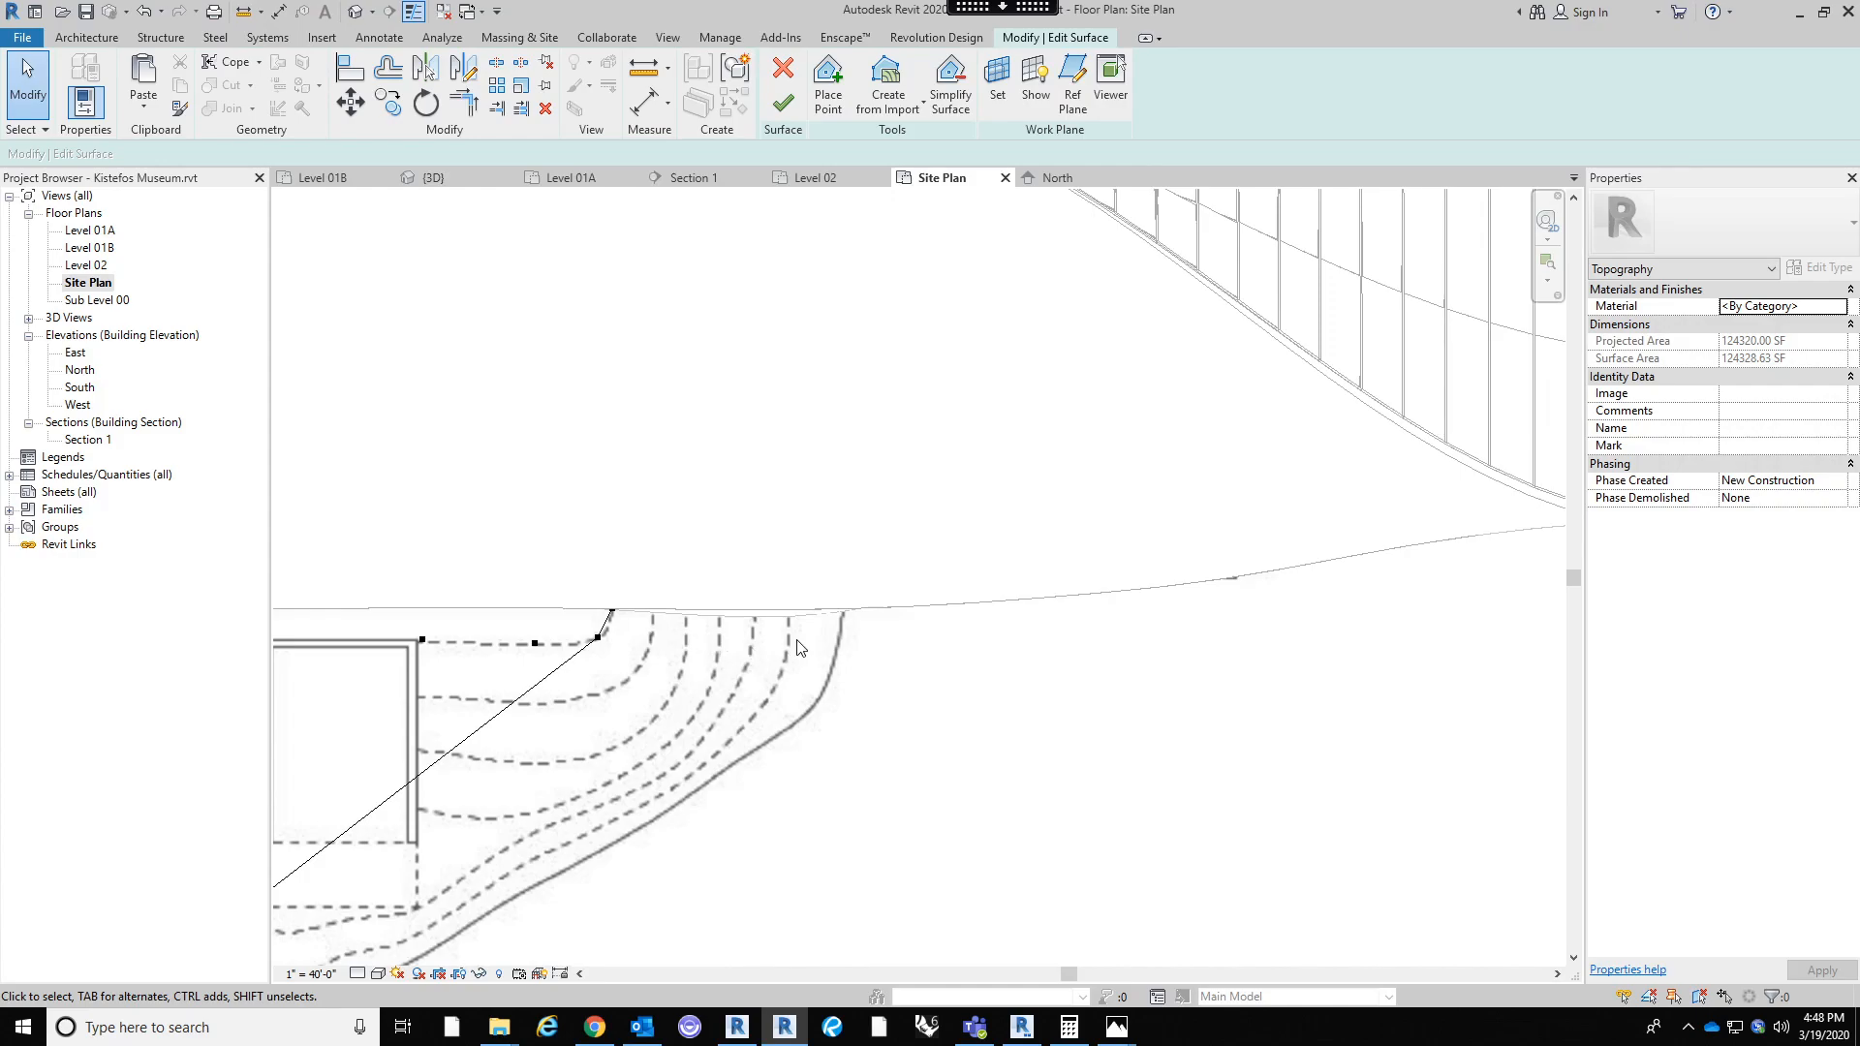
{"action": "scroll", "coordinate": [867, 647], "scroll_direction": "down", "scroll_amount": 3}
{"action": "scroll", "coordinate": [872, 543], "scroll_direction": "down", "scroll_amount": 1}
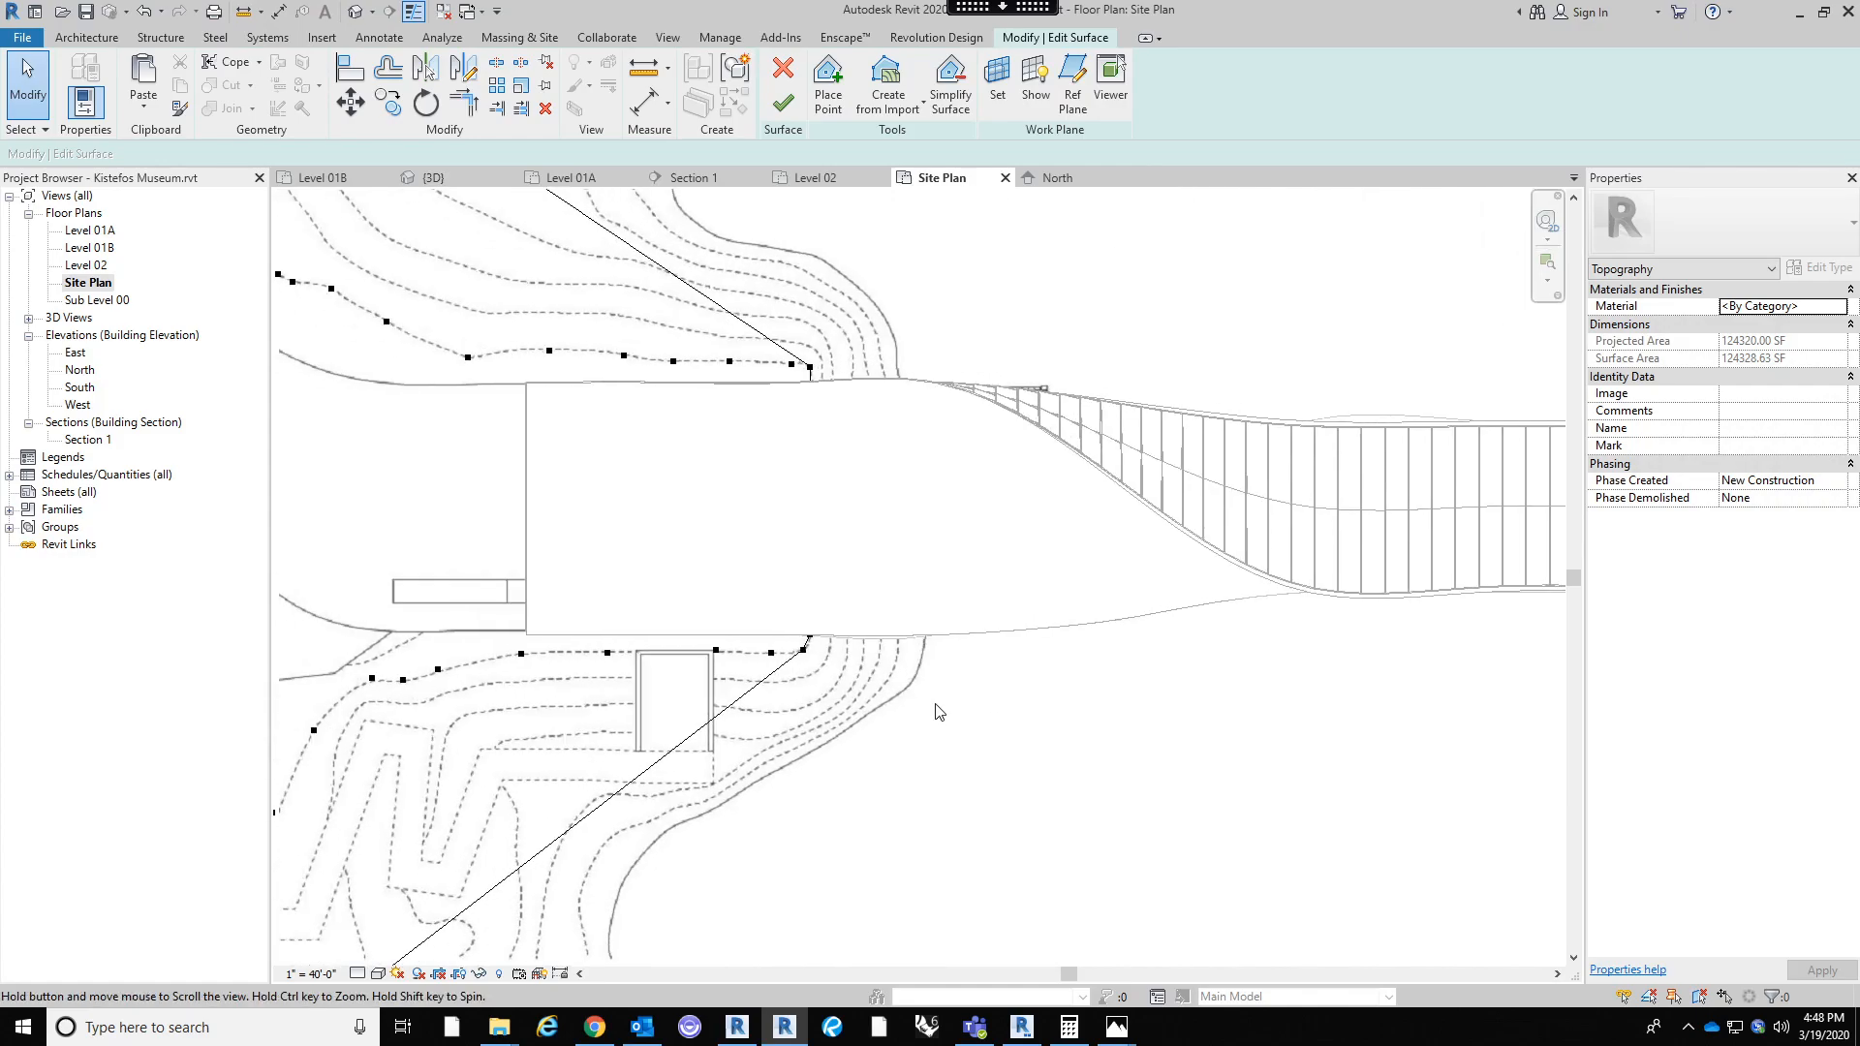
{"action": "left_click", "coordinate": [831, 95]}
{"action": "scroll", "coordinate": [814, 548], "scroll_direction": "down", "scroll_amount": 2}
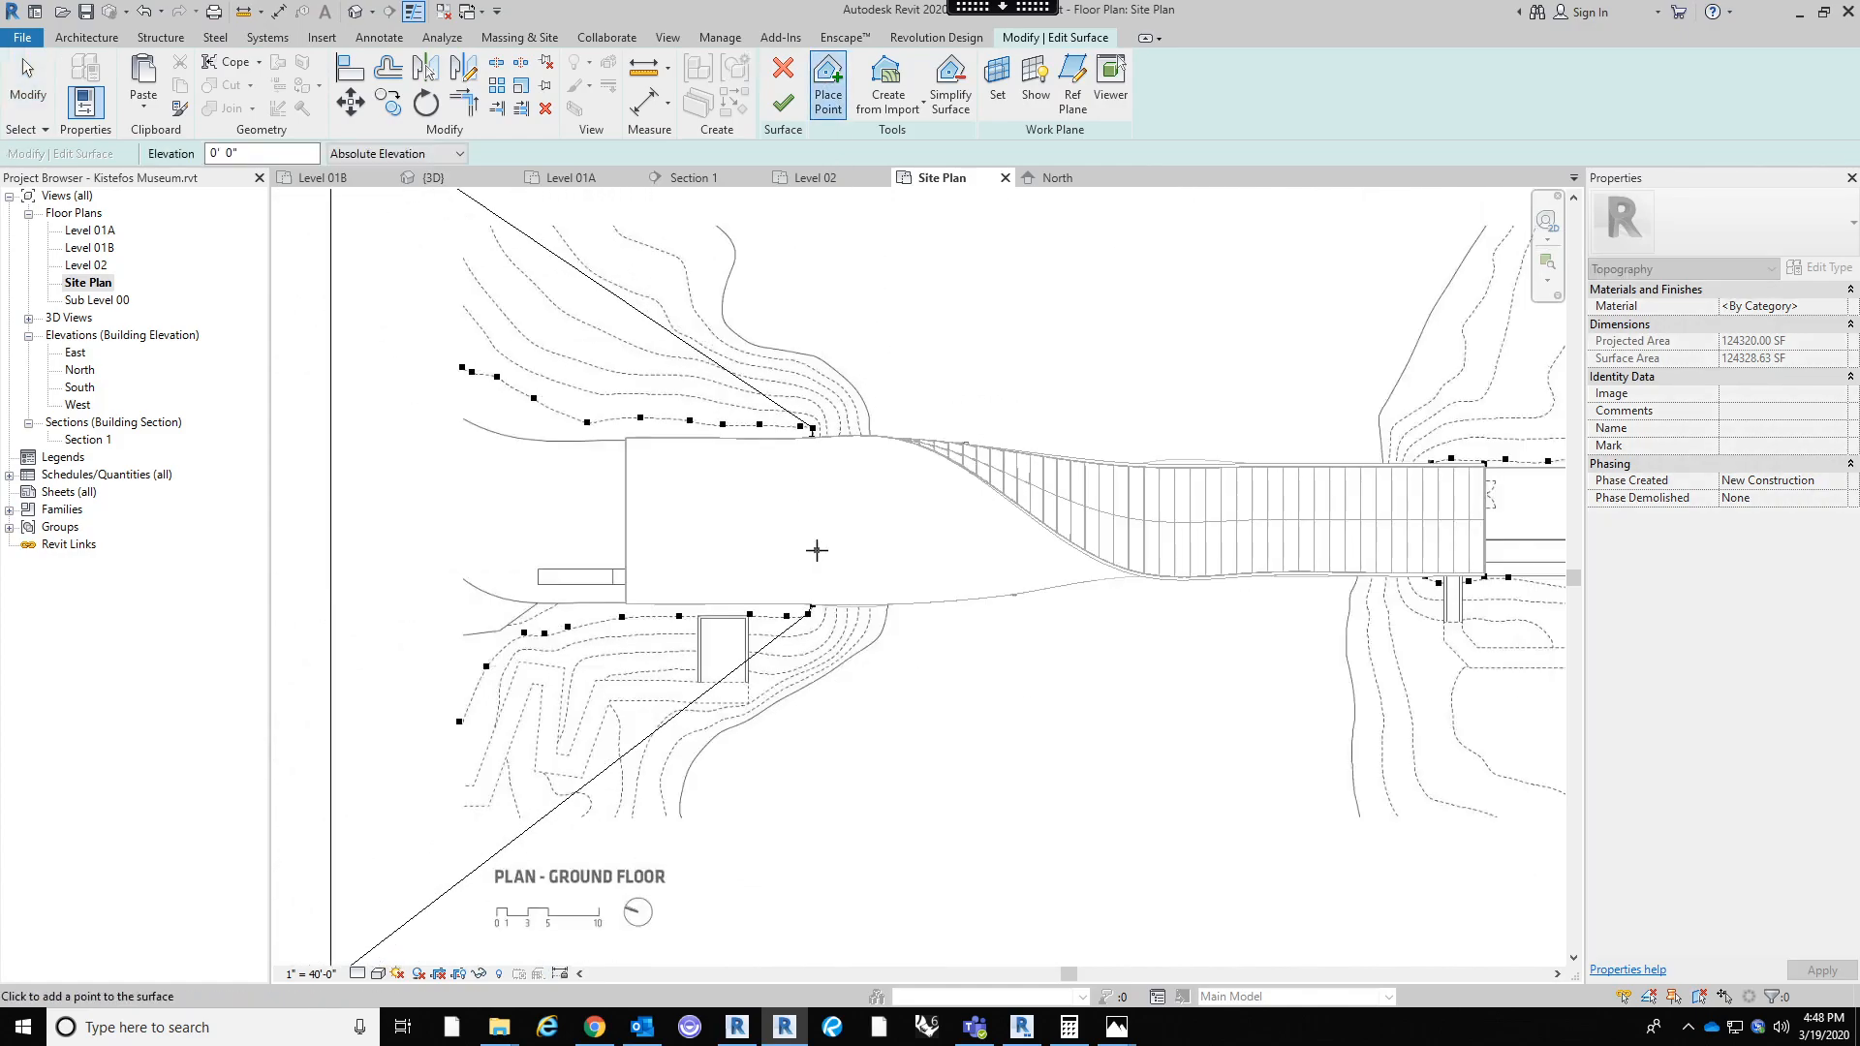
{"action": "type", "text": "-18"}
{"action": "scroll", "coordinate": [931, 611], "scroll_direction": "up", "scroll_amount": 2}
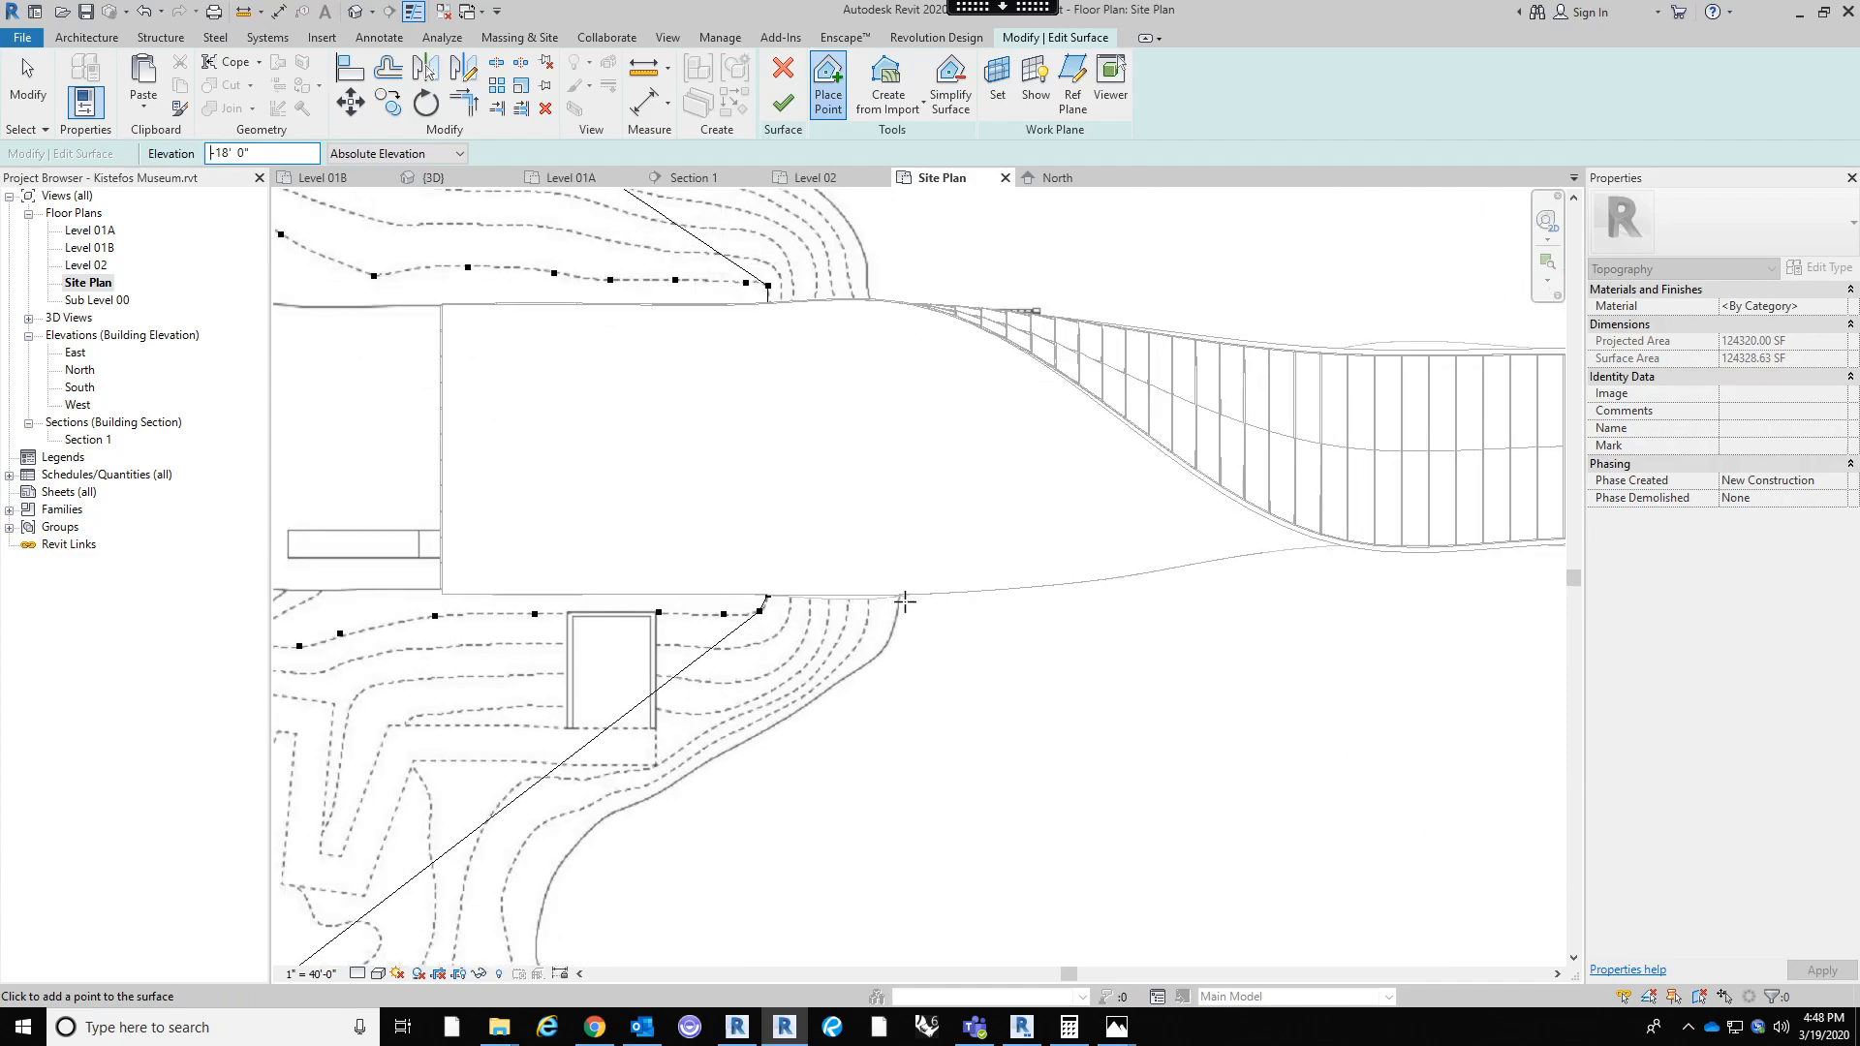
Place -18' 0" points along the outermost solid contour below the solid end, from the building down to the contour's far end
{"action": "left_click", "coordinate": [898, 594]}
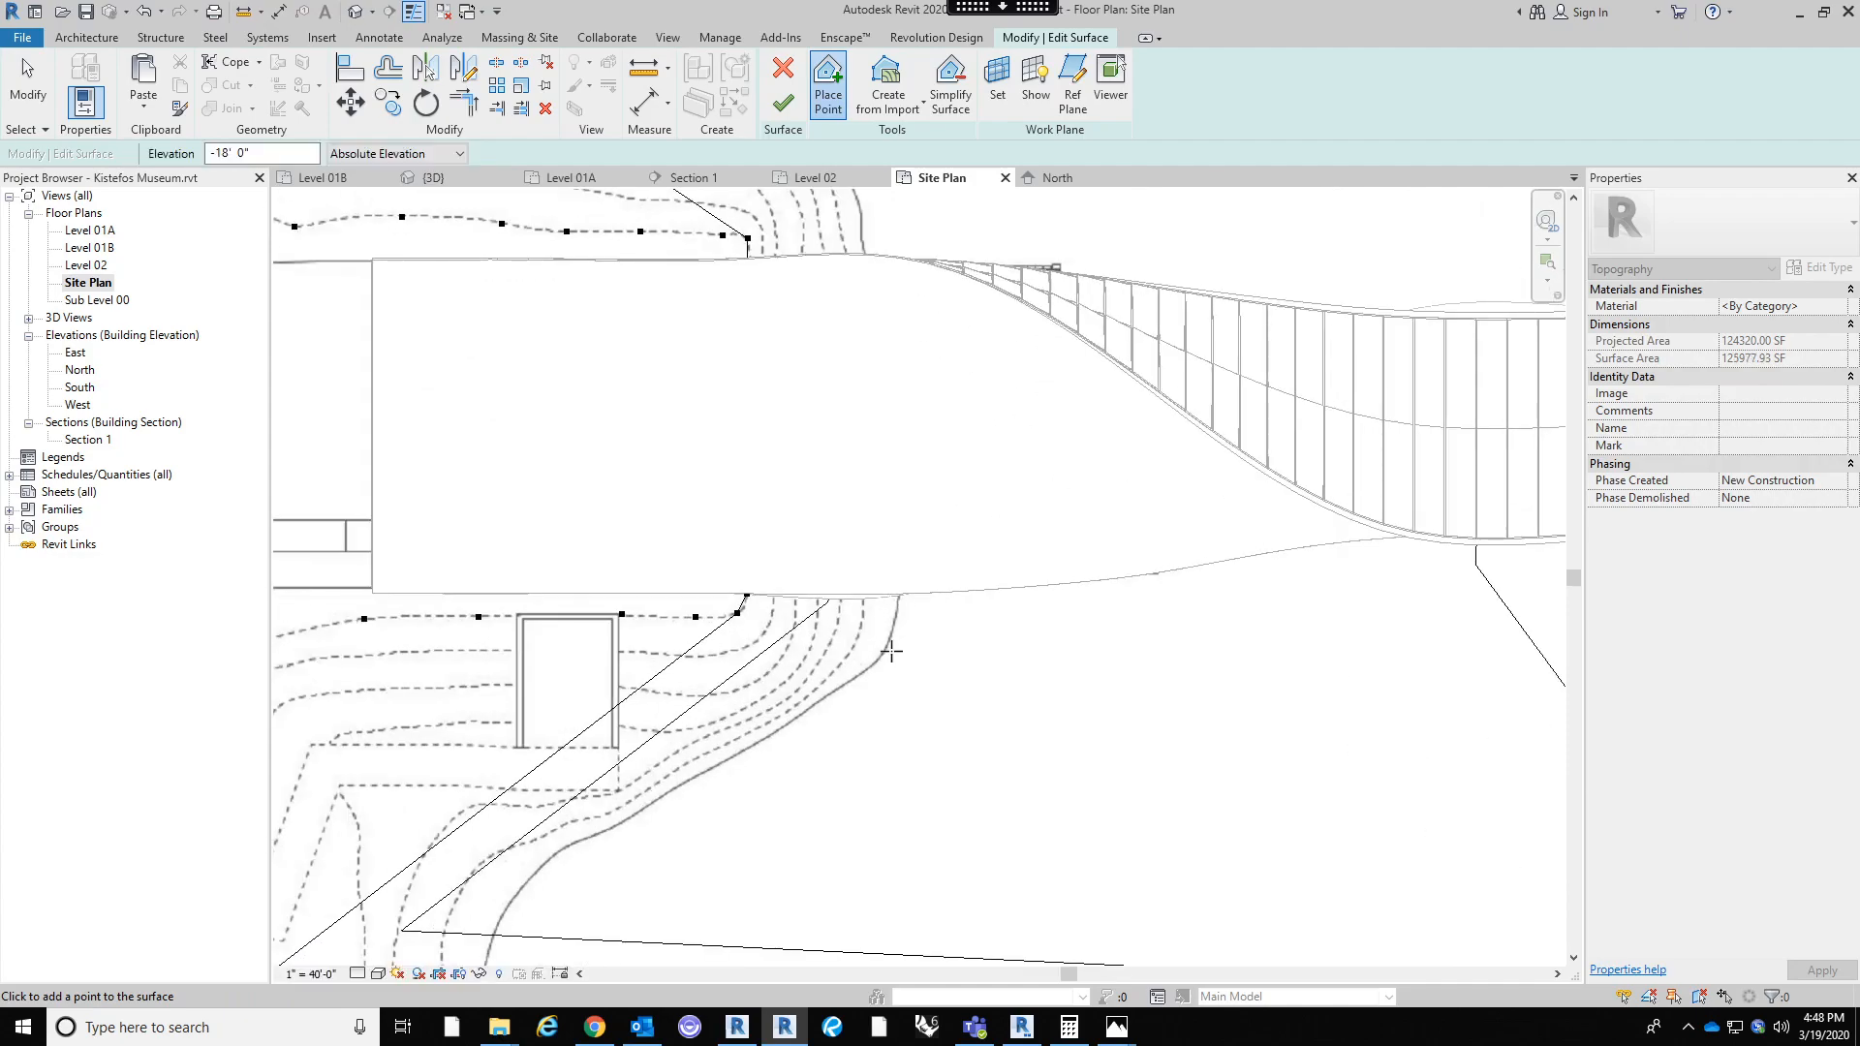
{"action": "left_click", "coordinate": [891, 636]}
{"action": "left_click", "coordinate": [860, 678]}
{"action": "left_click", "coordinate": [805, 713]}
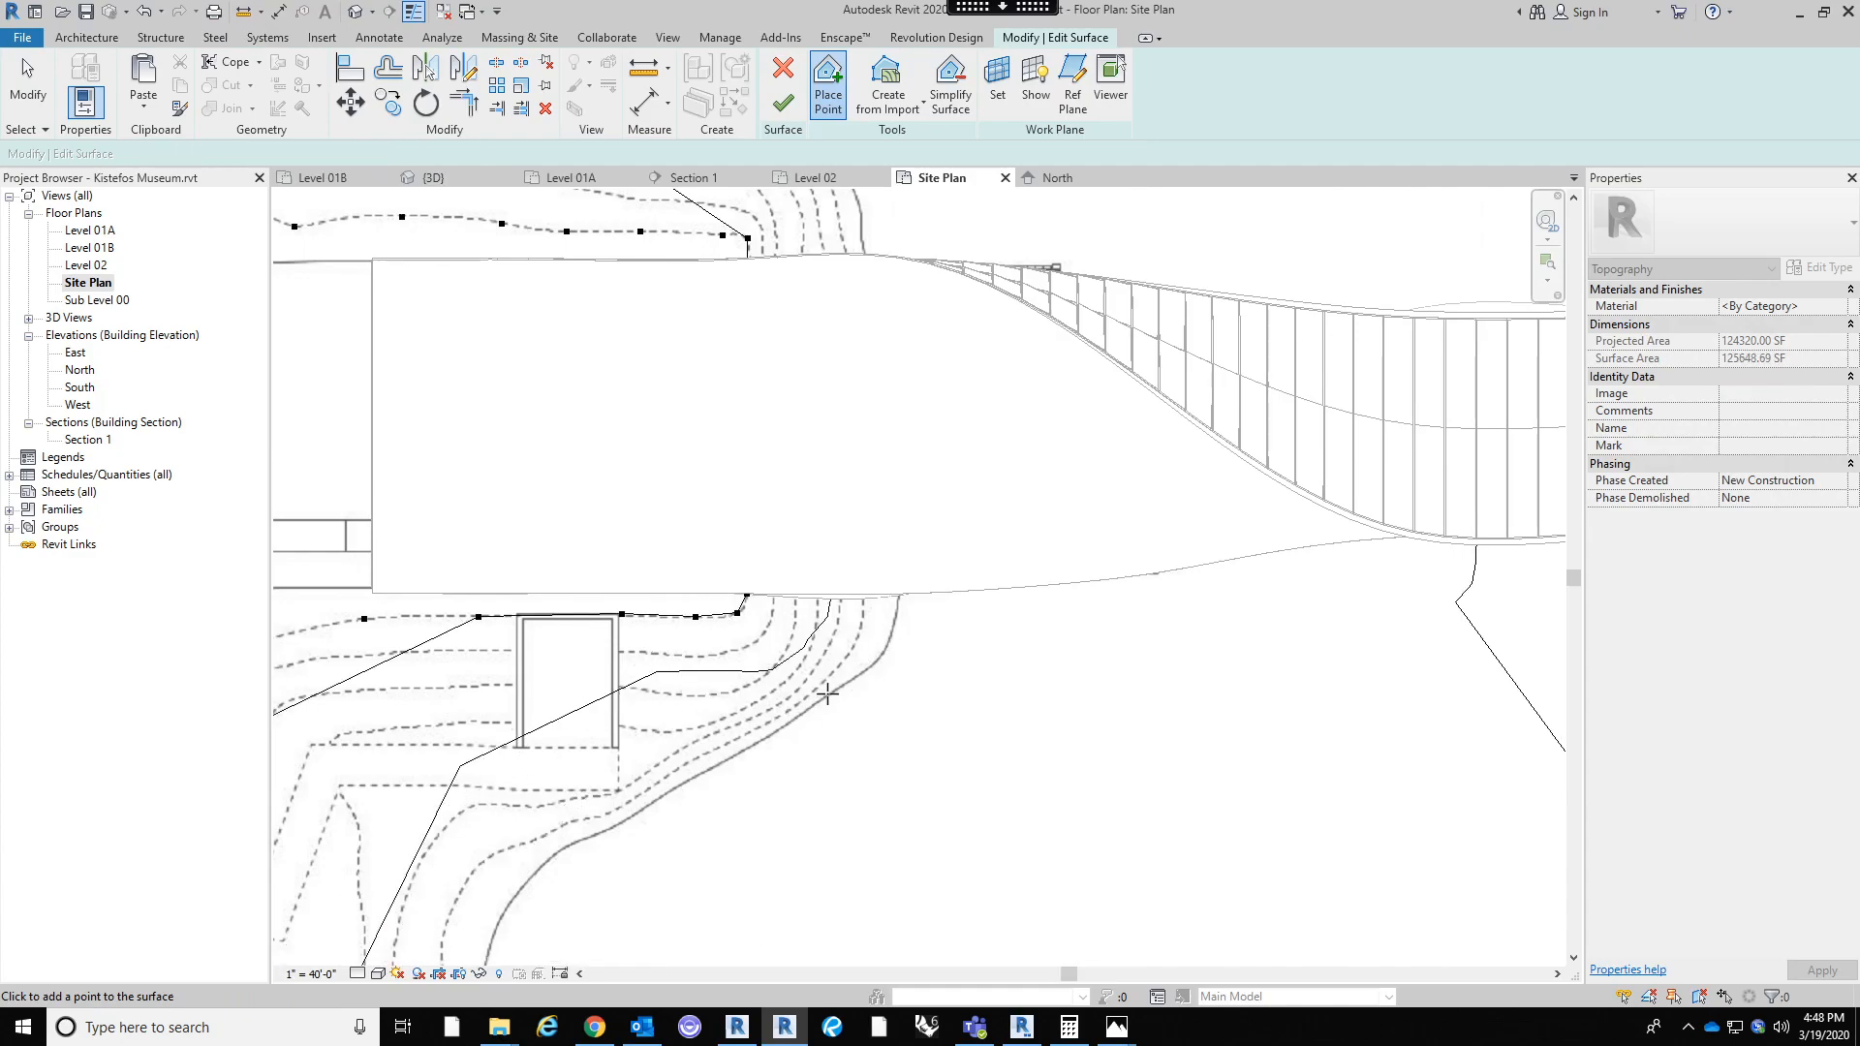
{"action": "scroll", "coordinate": [913, 631], "scroll_direction": "down", "scroll_amount": 5}
{"action": "scroll", "coordinate": [773, 783], "scroll_direction": "up", "scroll_amount": 3}
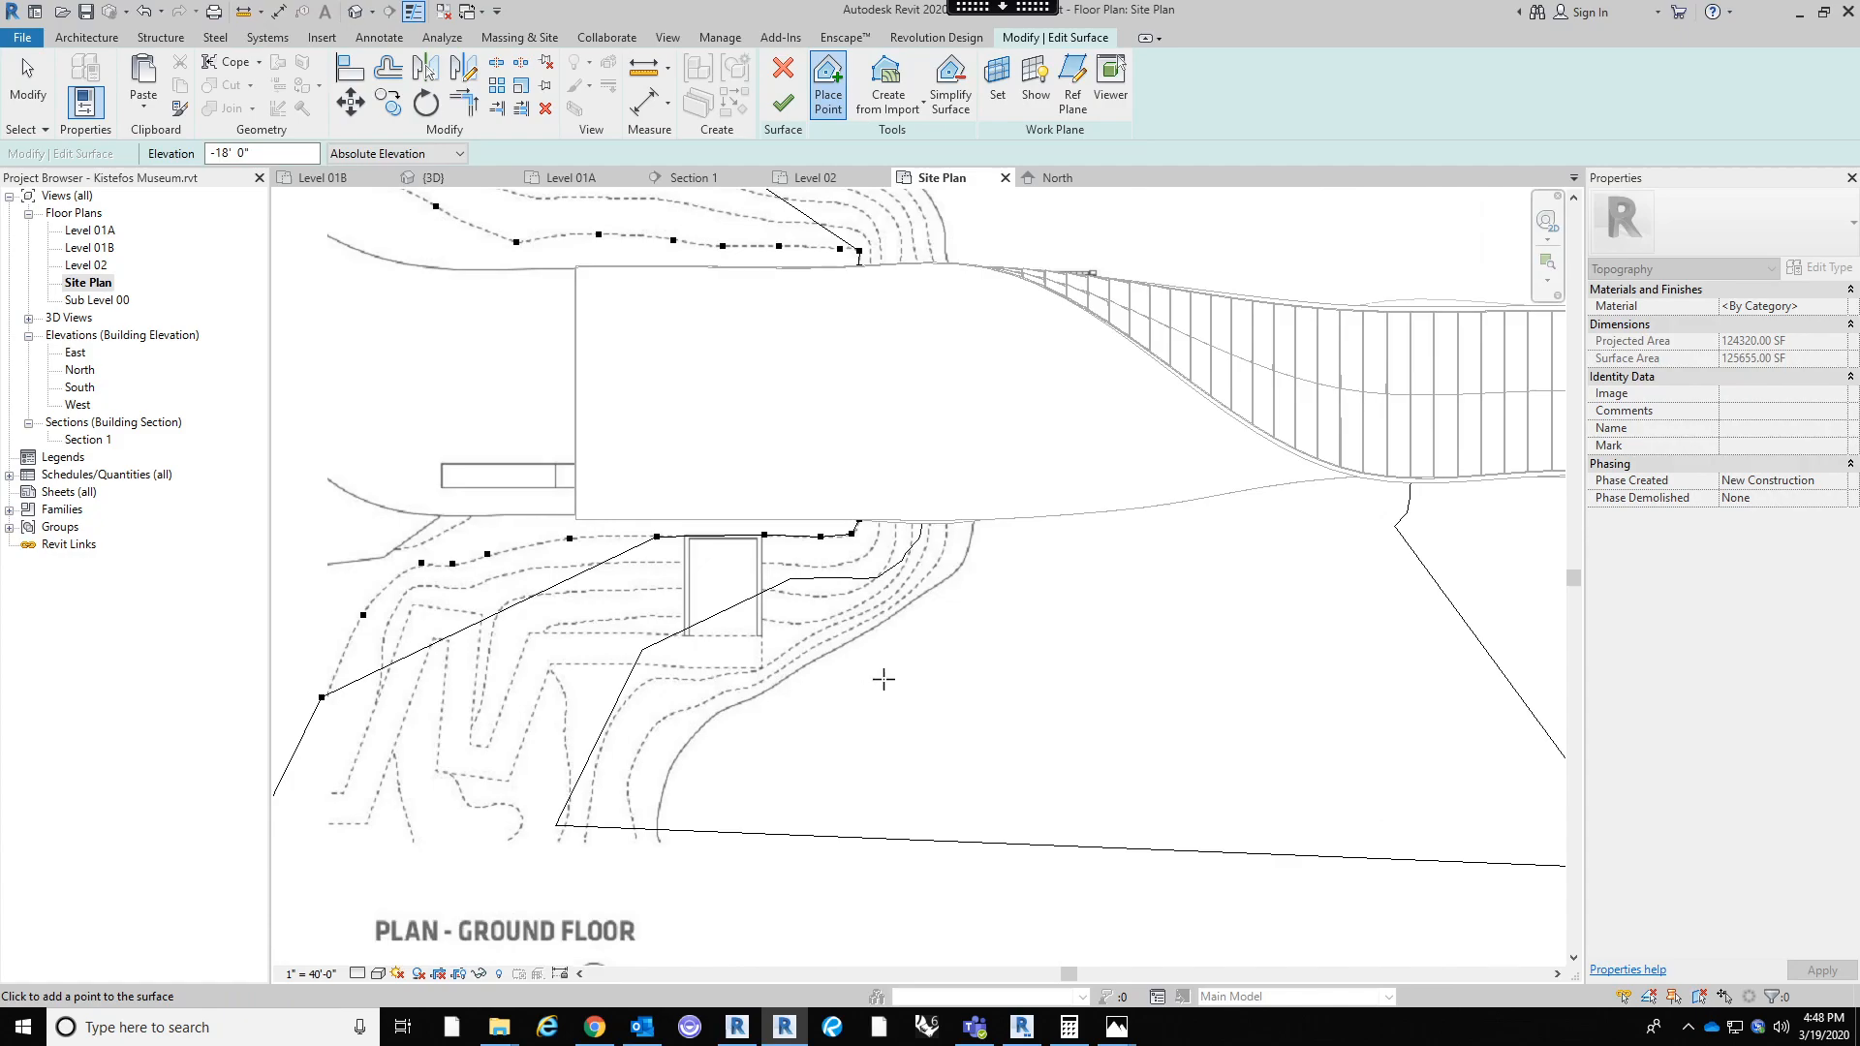
{"action": "left_click", "coordinate": [851, 639]}
{"action": "left_click", "coordinate": [716, 706]}
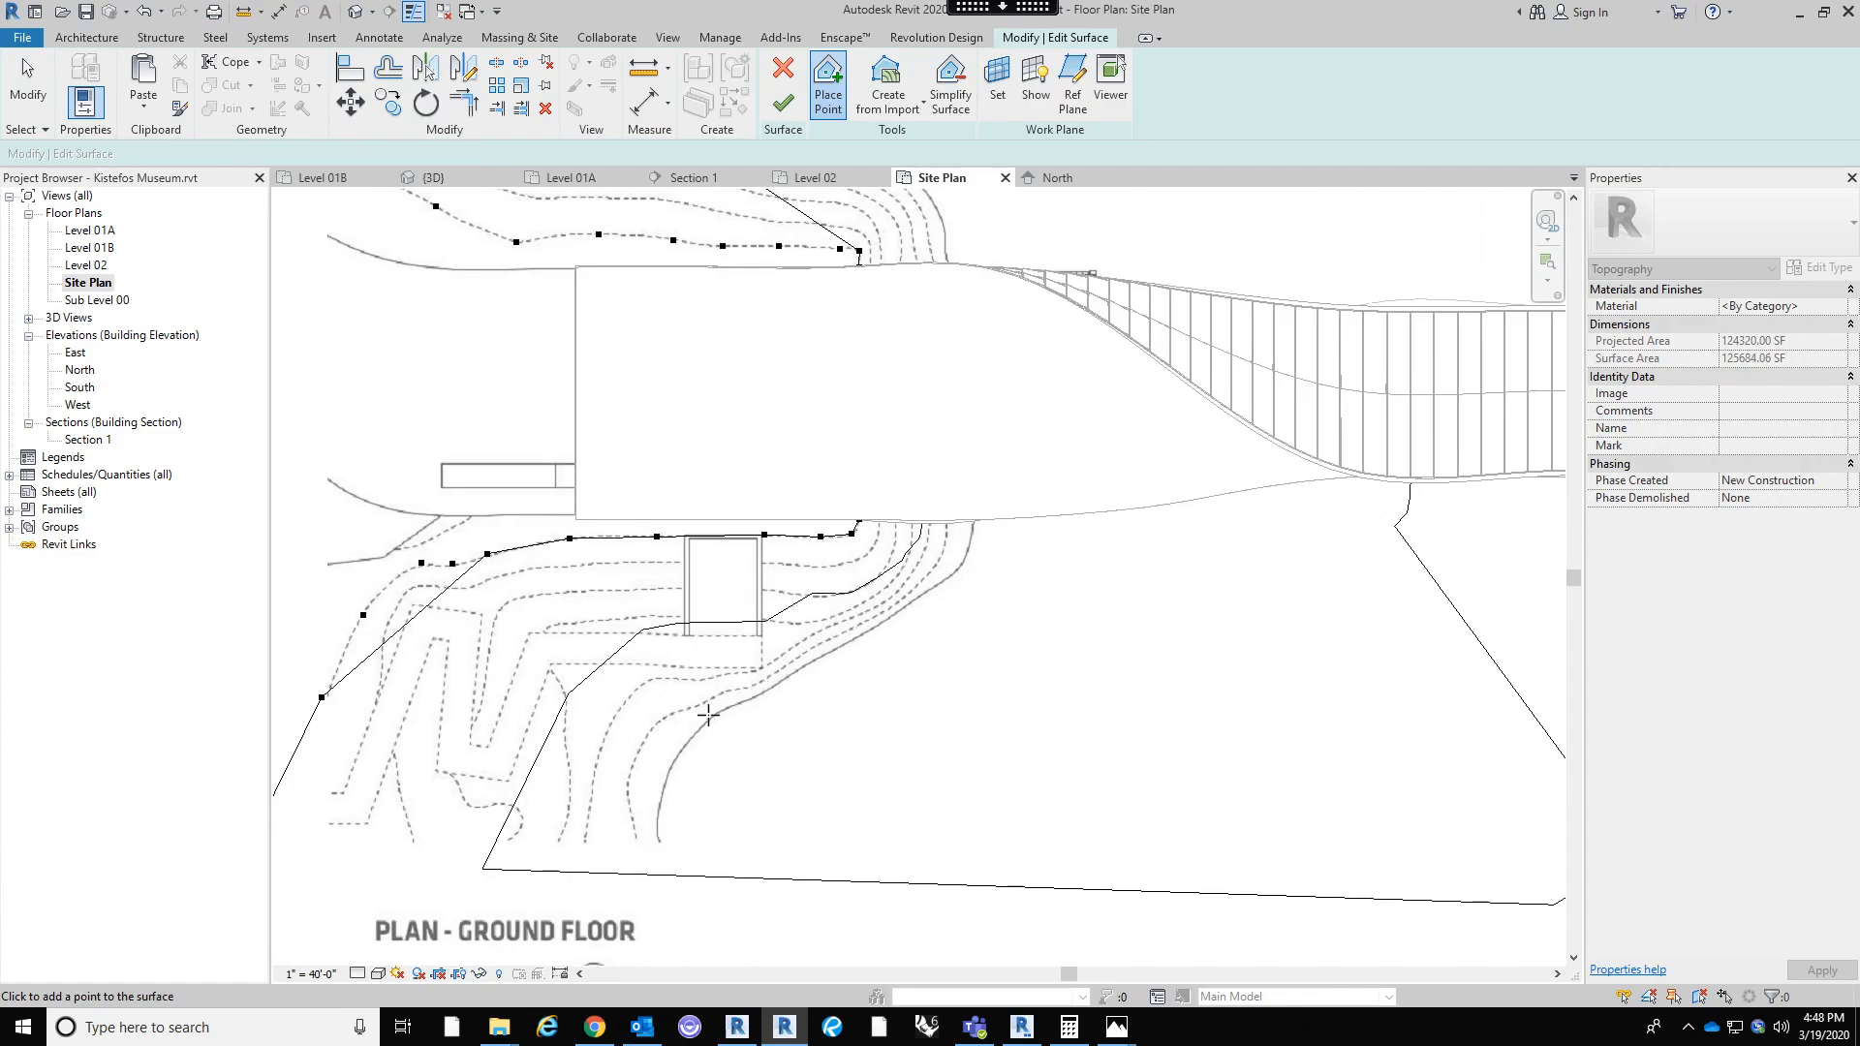
{"action": "left_click", "coordinate": [677, 756]}
{"action": "left_click", "coordinate": [670, 771]}
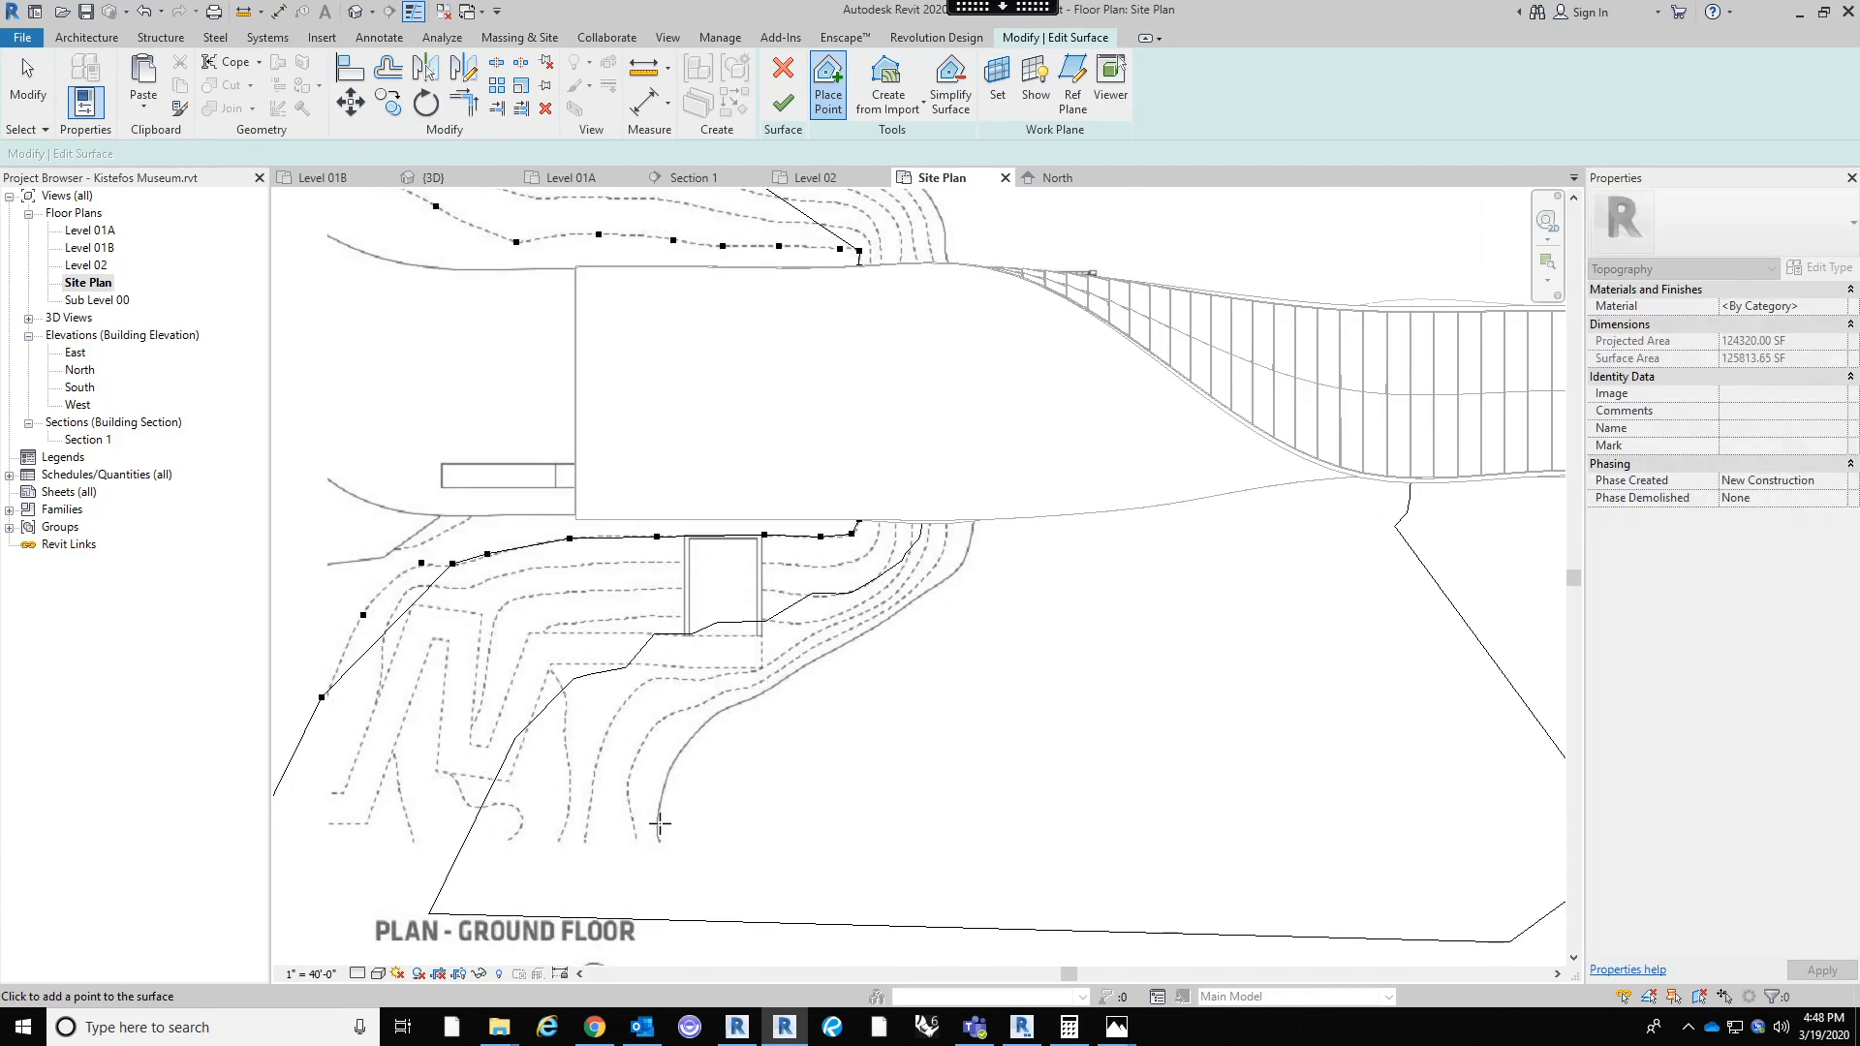
{"action": "left_click", "coordinate": [657, 831]}
{"action": "left_click", "coordinate": [659, 851]}
Place -18' 0" points along the outermost solid contour above the solid end, from the building up to the contour's far end
{"action": "scroll", "coordinate": [872, 532], "scroll_direction": "down", "scroll_amount": 3}
{"action": "middle_click_drag", "start_coordinate": [872, 532], "coordinate": [872, 673]}
{"action": "scroll", "coordinate": [852, 678], "scroll_direction": "up", "scroll_amount": 4}
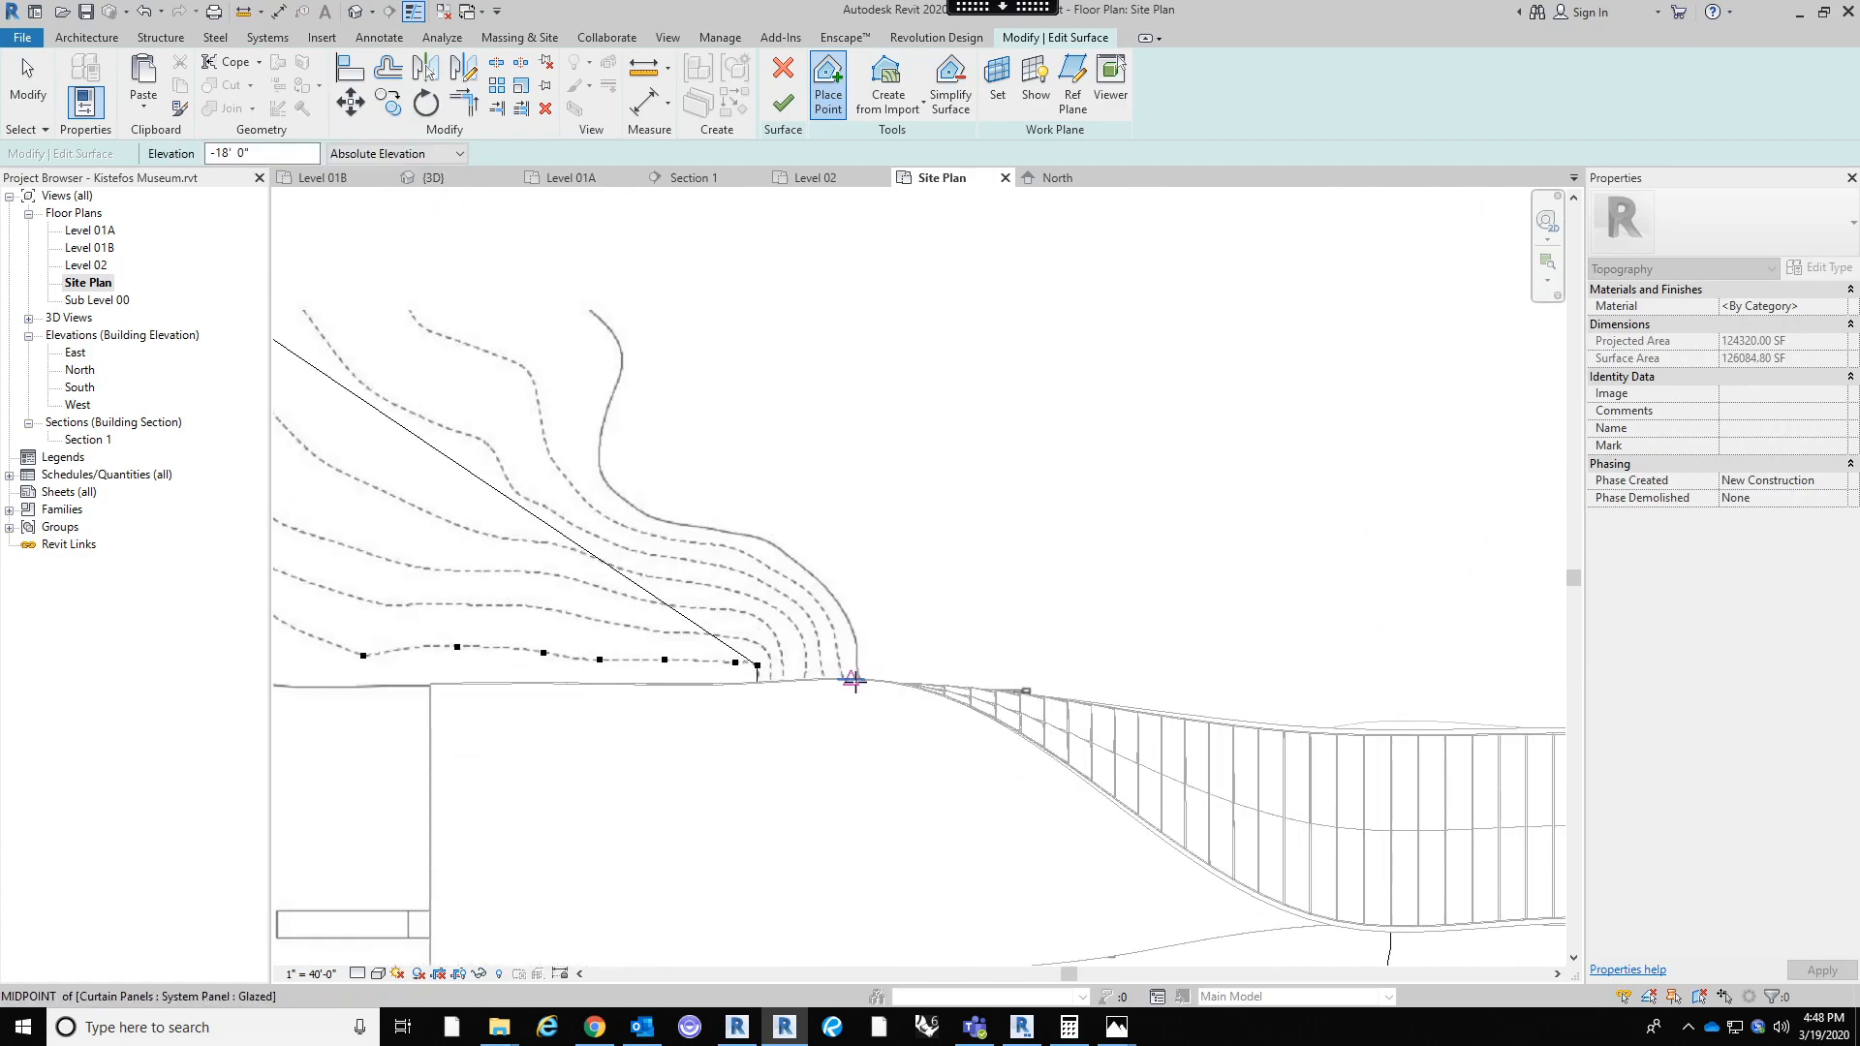
{"action": "left_click", "coordinate": [856, 681]}
{"action": "scroll", "coordinate": [856, 678], "scroll_direction": "up", "scroll_amount": 2}
{"action": "left_click", "coordinate": [856, 653]}
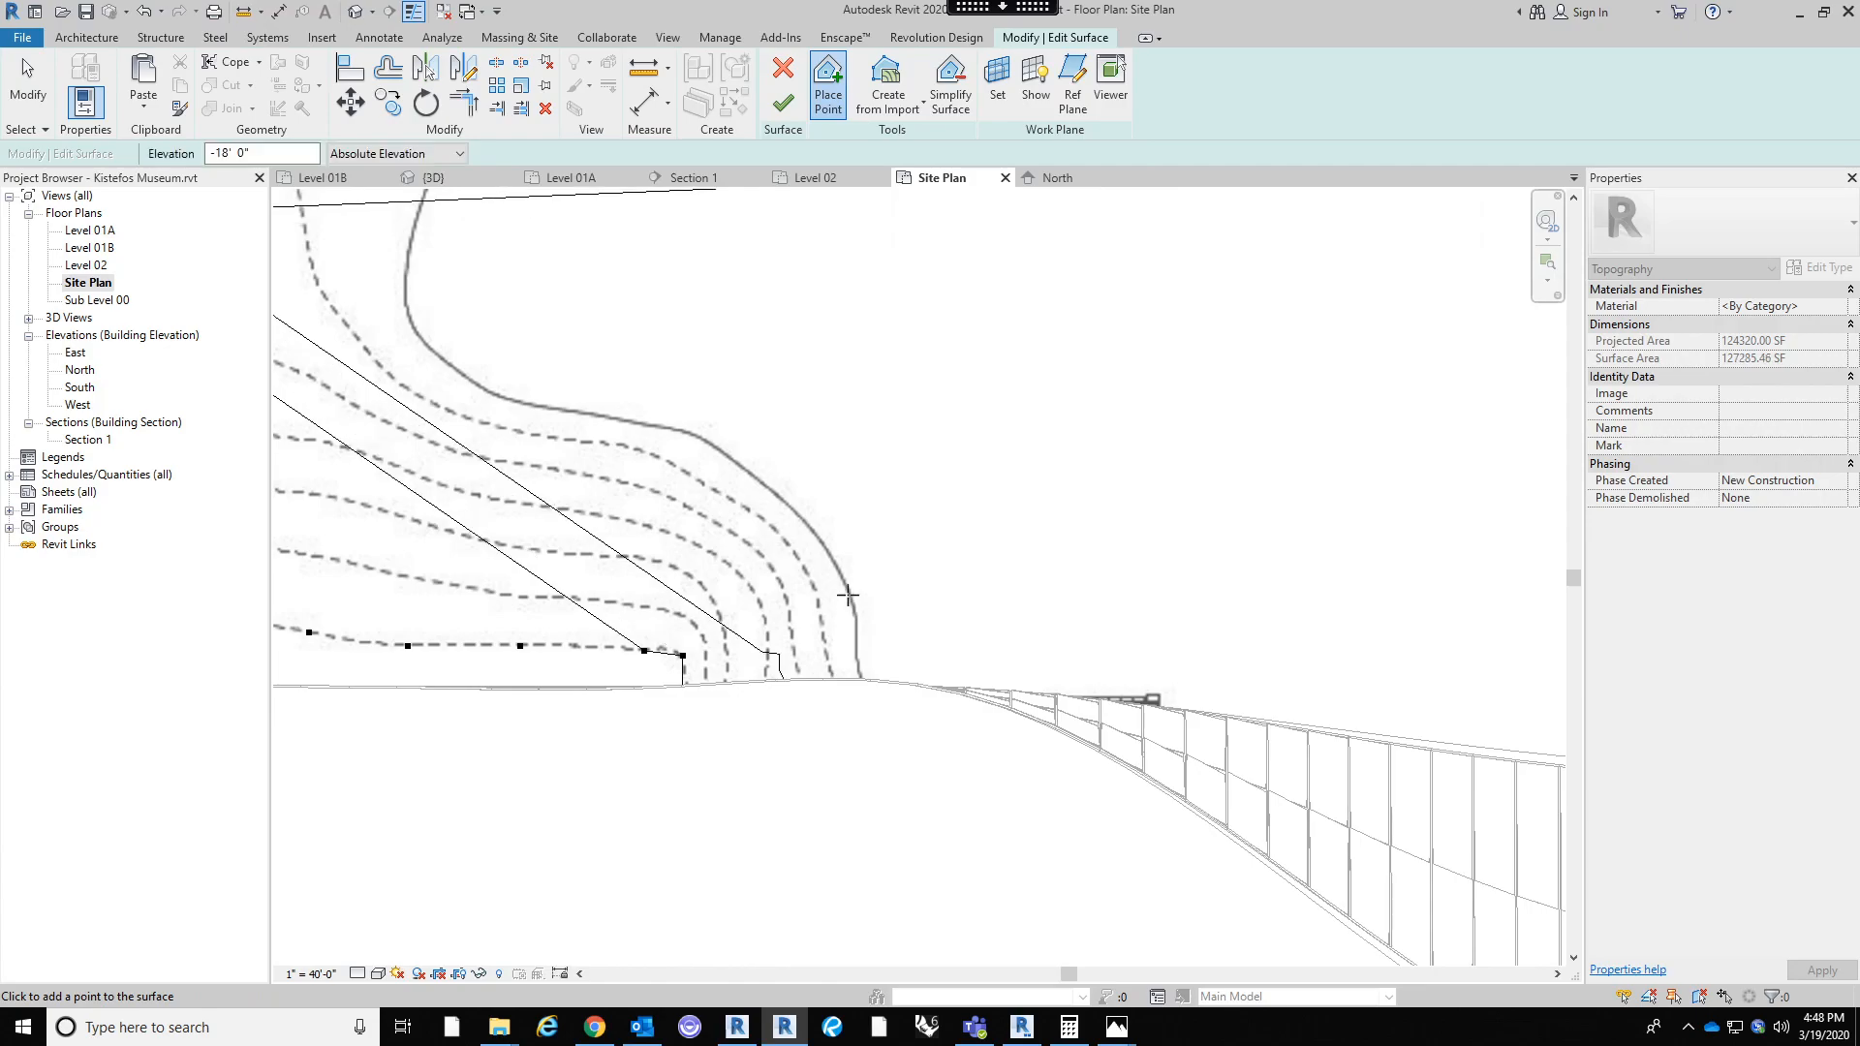
{"action": "left_click", "coordinate": [848, 592]}
{"action": "left_click", "coordinate": [809, 523]}
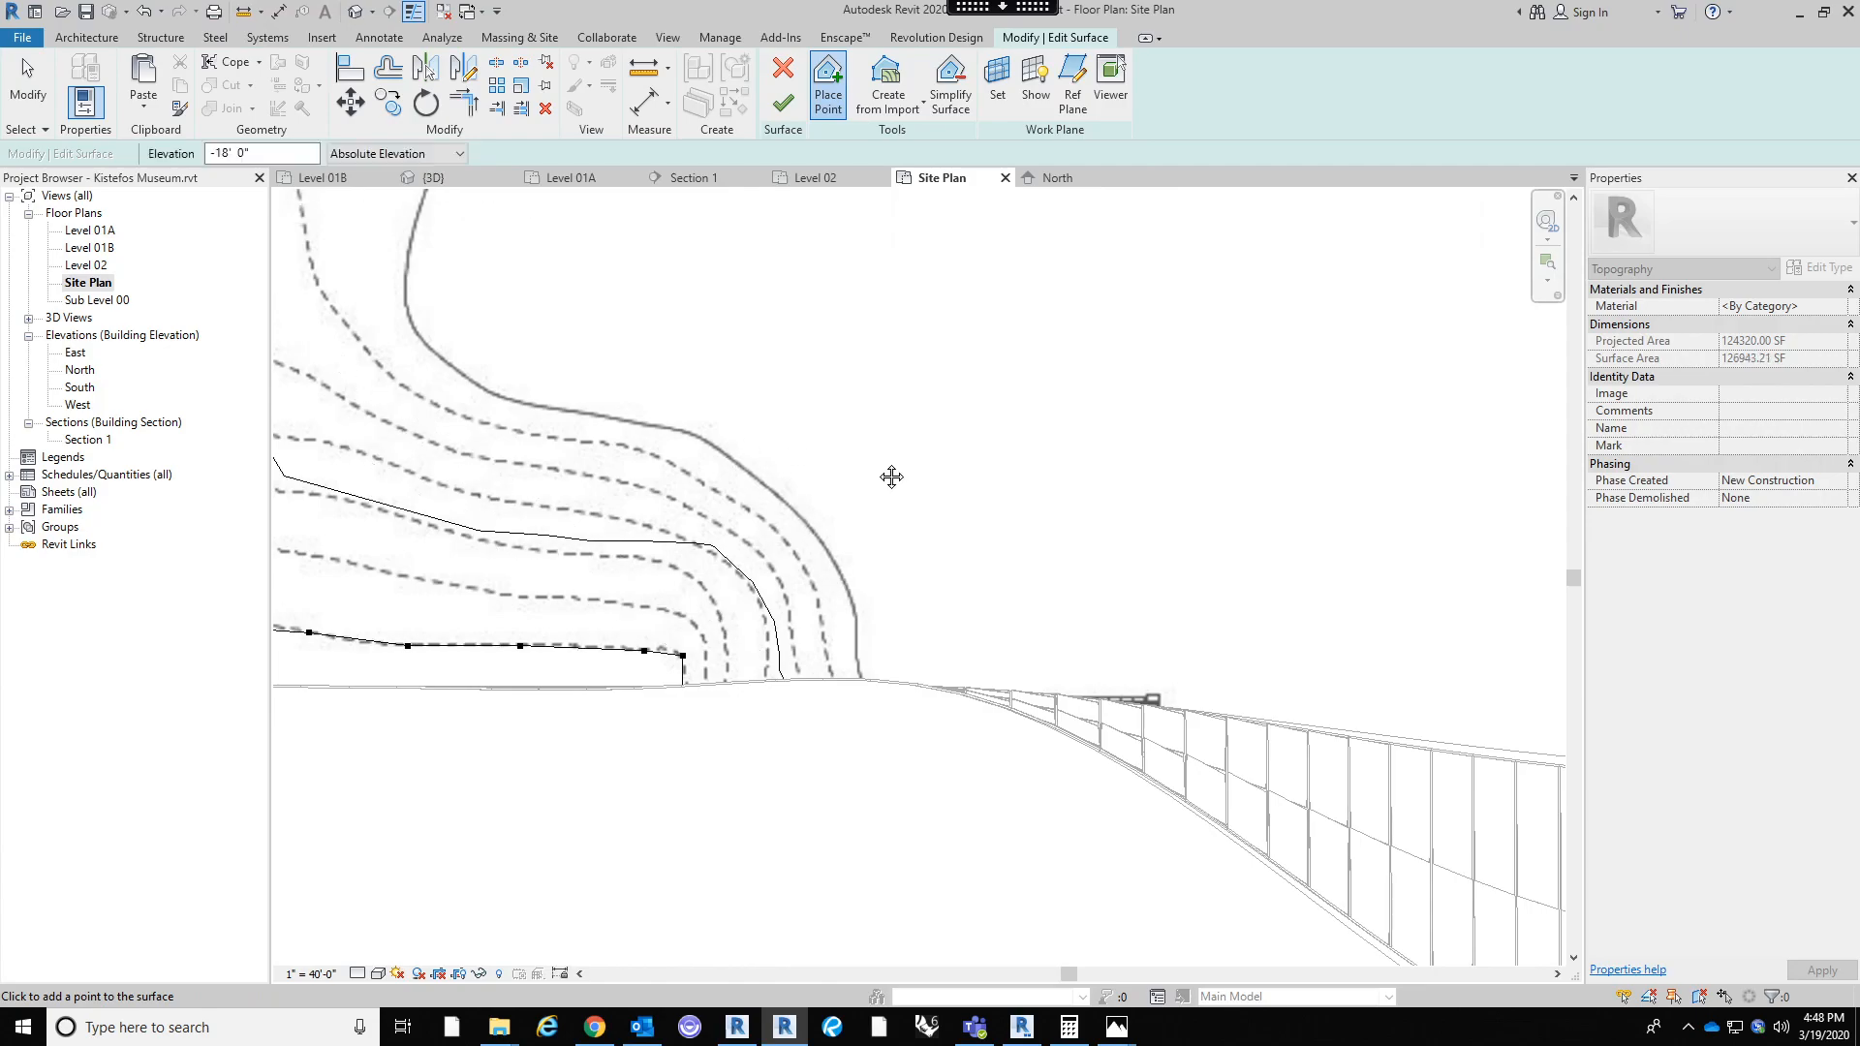
{"action": "scroll", "coordinate": [847, 456], "scroll_direction": "up", "scroll_amount": 3}
{"action": "left_click", "coordinate": [981, 561]}
{"action": "left_click", "coordinate": [981, 561]}
{"action": "left_click", "coordinate": [891, 539]}
{"action": "left_click", "coordinate": [826, 488]}
{"action": "left_click", "coordinate": [816, 401]}
{"action": "middle_click_drag", "start_coordinate": [921, 358], "coordinate": [903, 705]}
{"action": "left_click", "coordinate": [838, 625]}
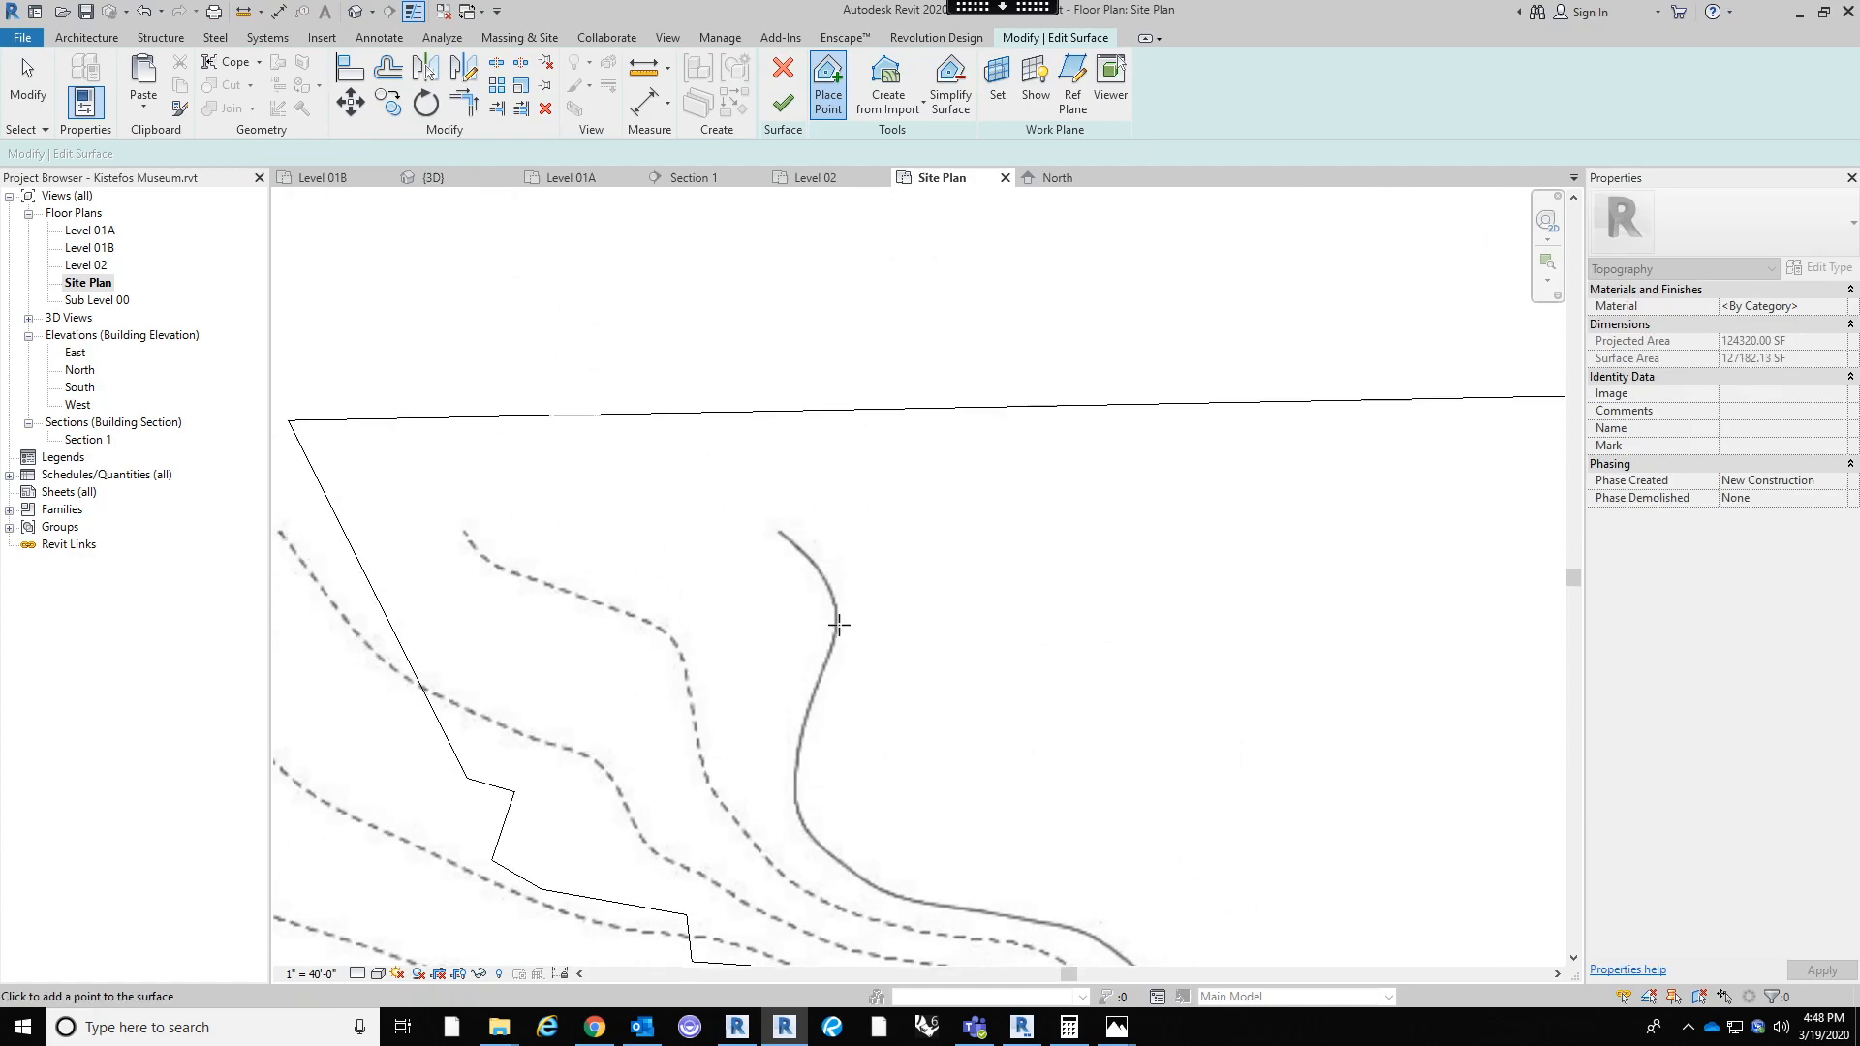
{"action": "left_click", "coordinate": [815, 558]}
{"action": "scroll", "coordinate": [749, 504], "scroll_direction": "down", "scroll_amount": 3}
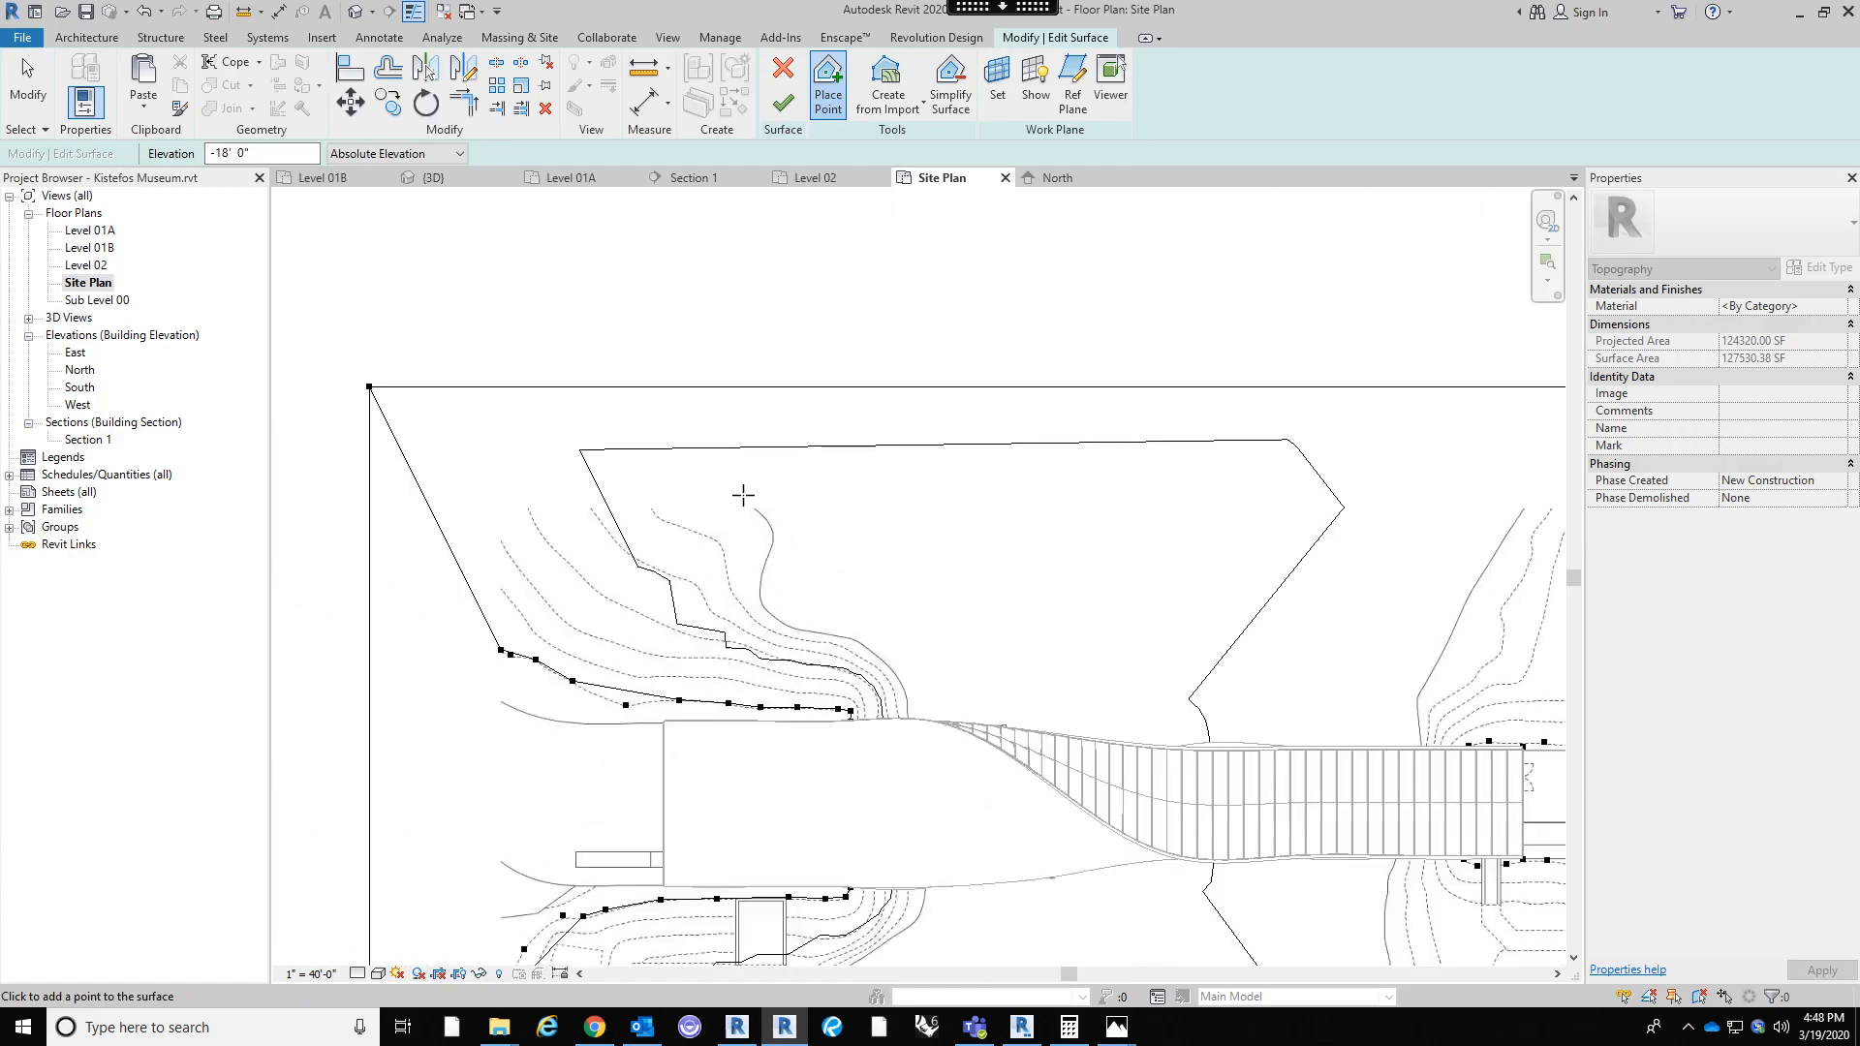
Finish editing the toposurface, keeping the added contour points
{"action": "scroll", "coordinate": [743, 495], "scroll_direction": "down", "scroll_amount": 2}
{"action": "left_click", "coordinate": [783, 102]}
{"action": "middle_click_drag", "start_coordinate": [825, 368], "coordinate": [783, 224]}
{"action": "middle_click_drag", "start_coordinate": [1204, 581], "coordinate": [852, 481]}
{"action": "scroll", "coordinate": [1249, 631], "scroll_direction": "down", "scroll_amount": 2}
{"action": "middle_click_drag", "start_coordinate": [1157, 609], "coordinate": [1196, 627]}
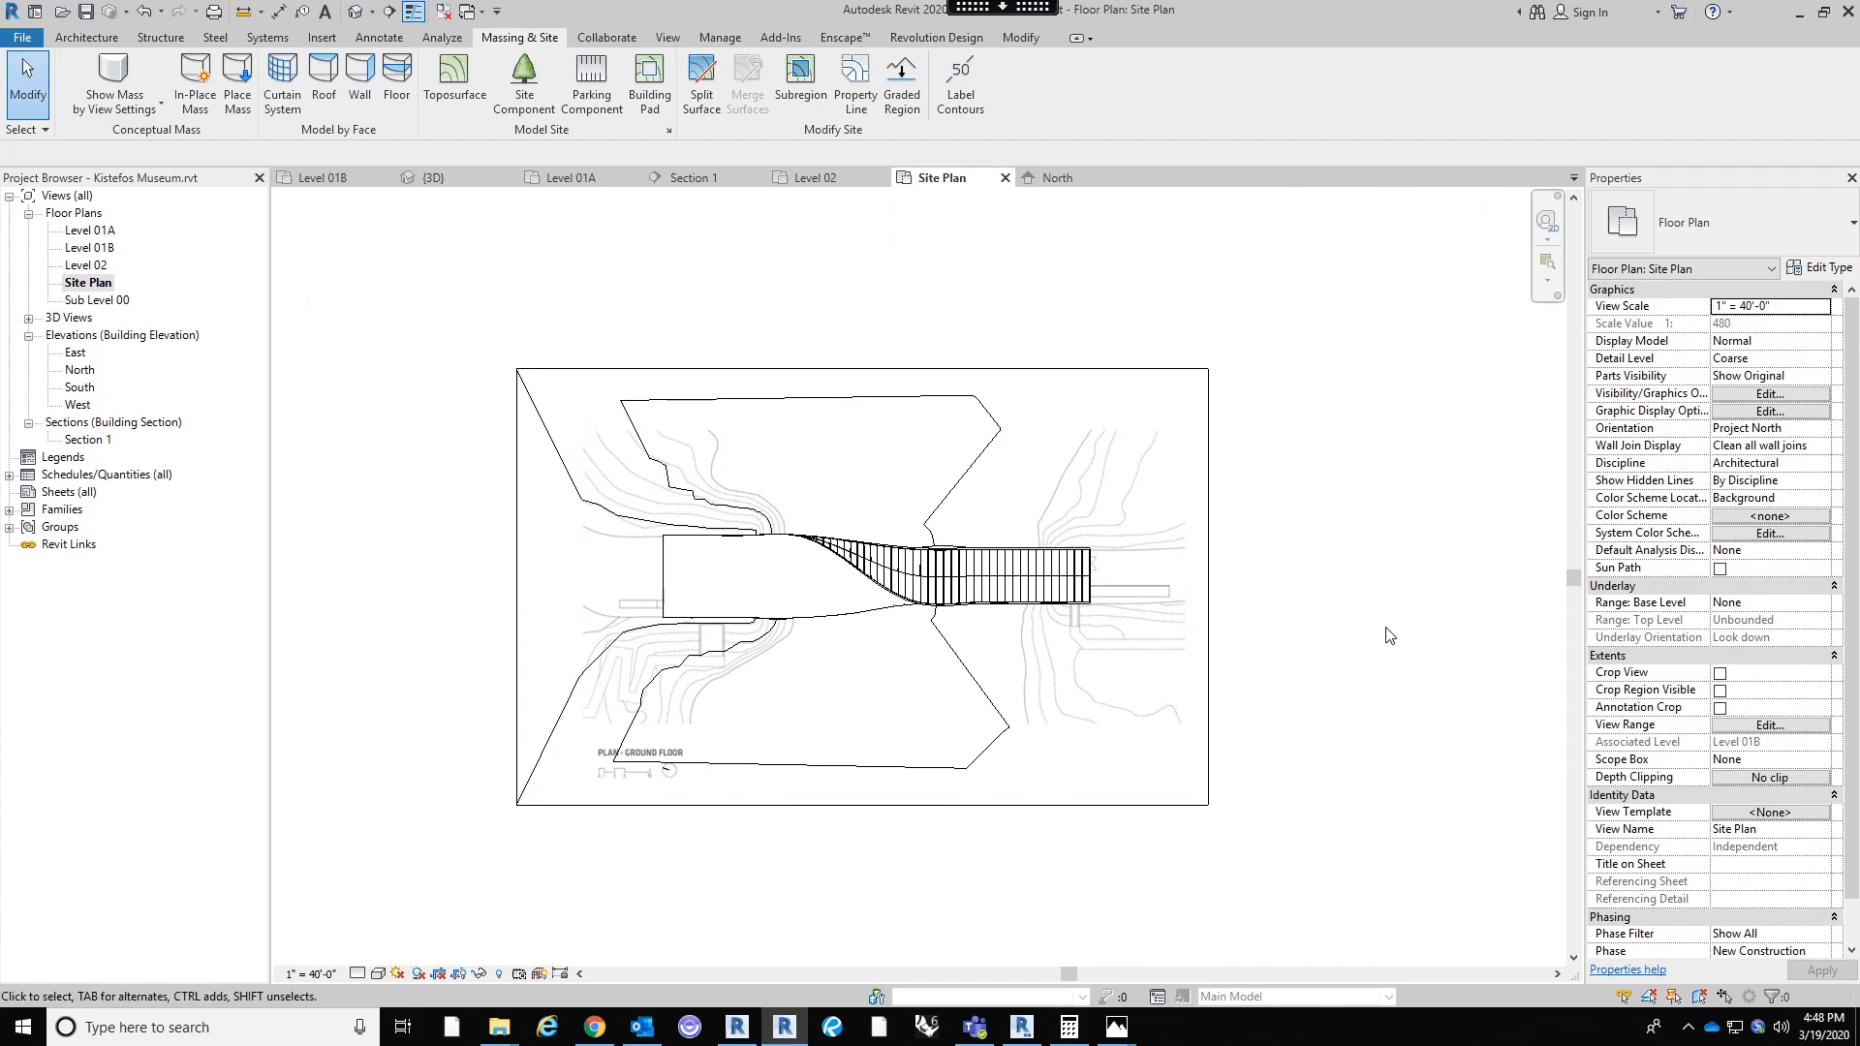
Set the Site Plan's view range so that both the primary range Bottom and the View Depth level are Unlimited
{"action": "left_click", "coordinate": [1803, 728]}
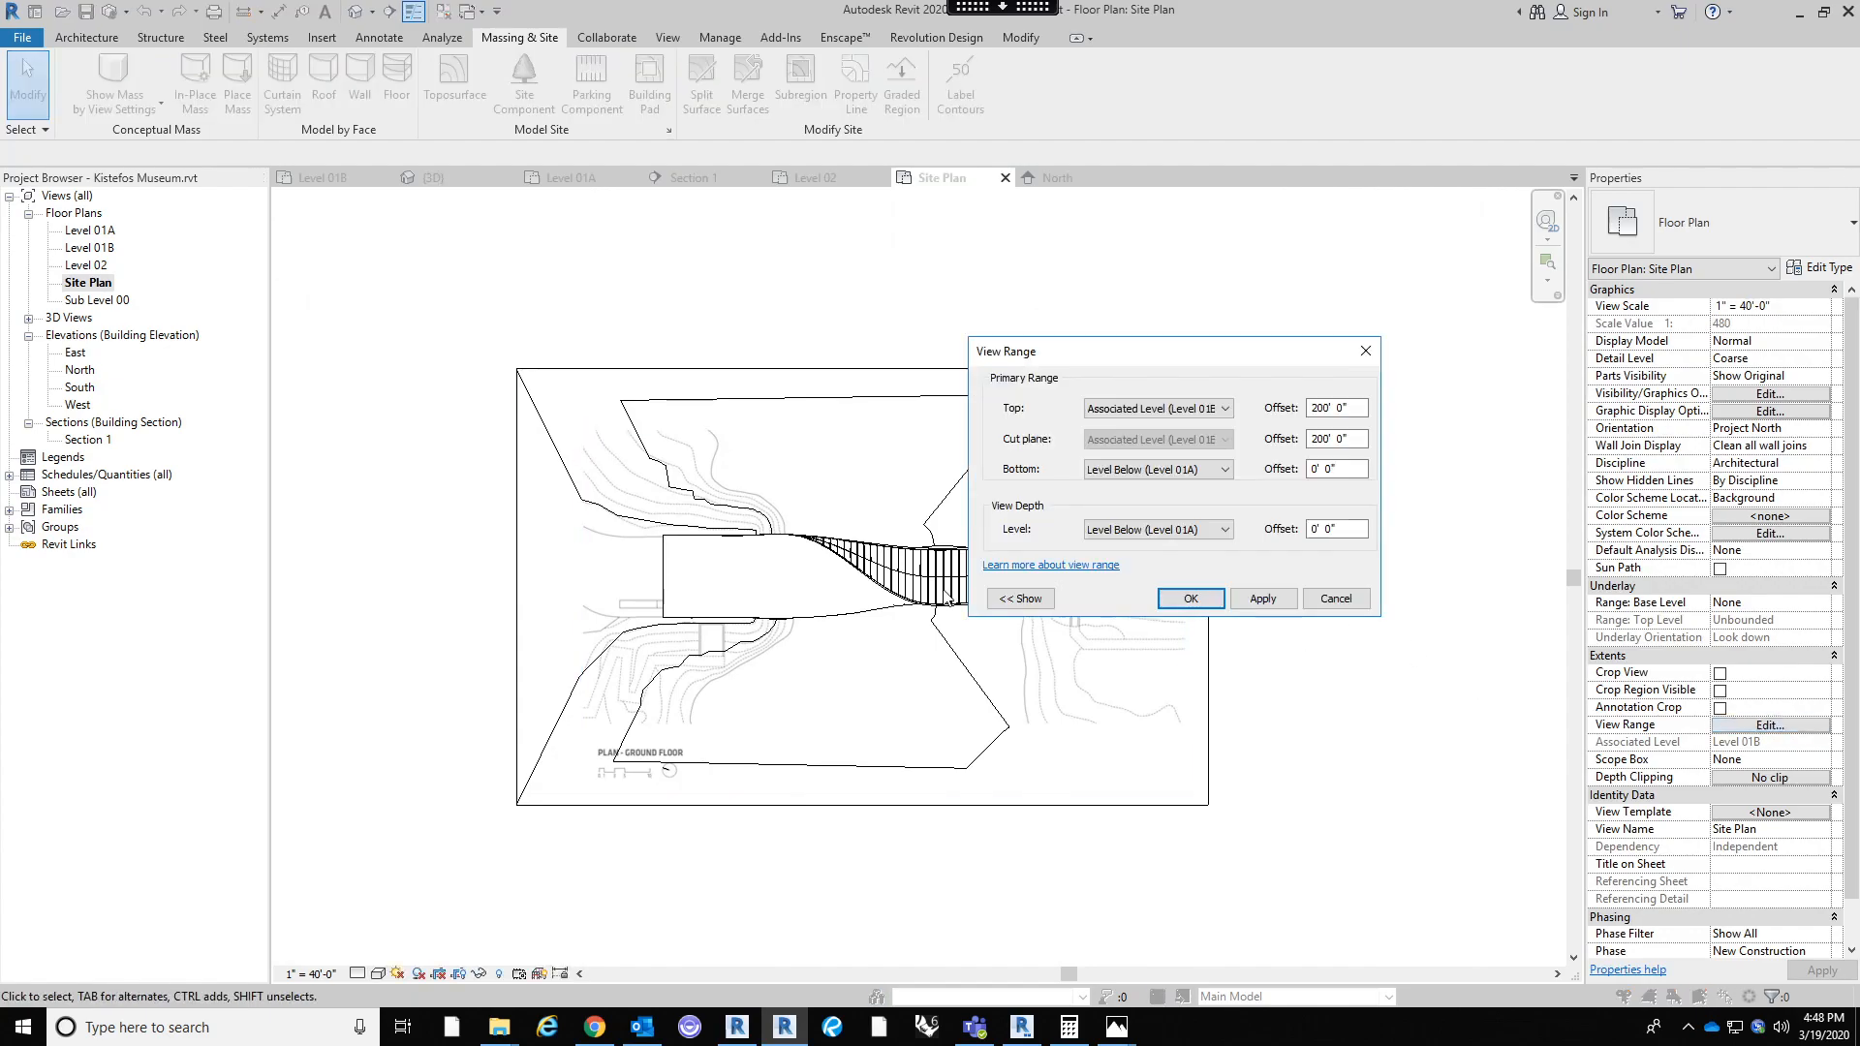
{"action": "left_click_drag", "start_coordinate": [1257, 351], "coordinate": [1130, 342]}
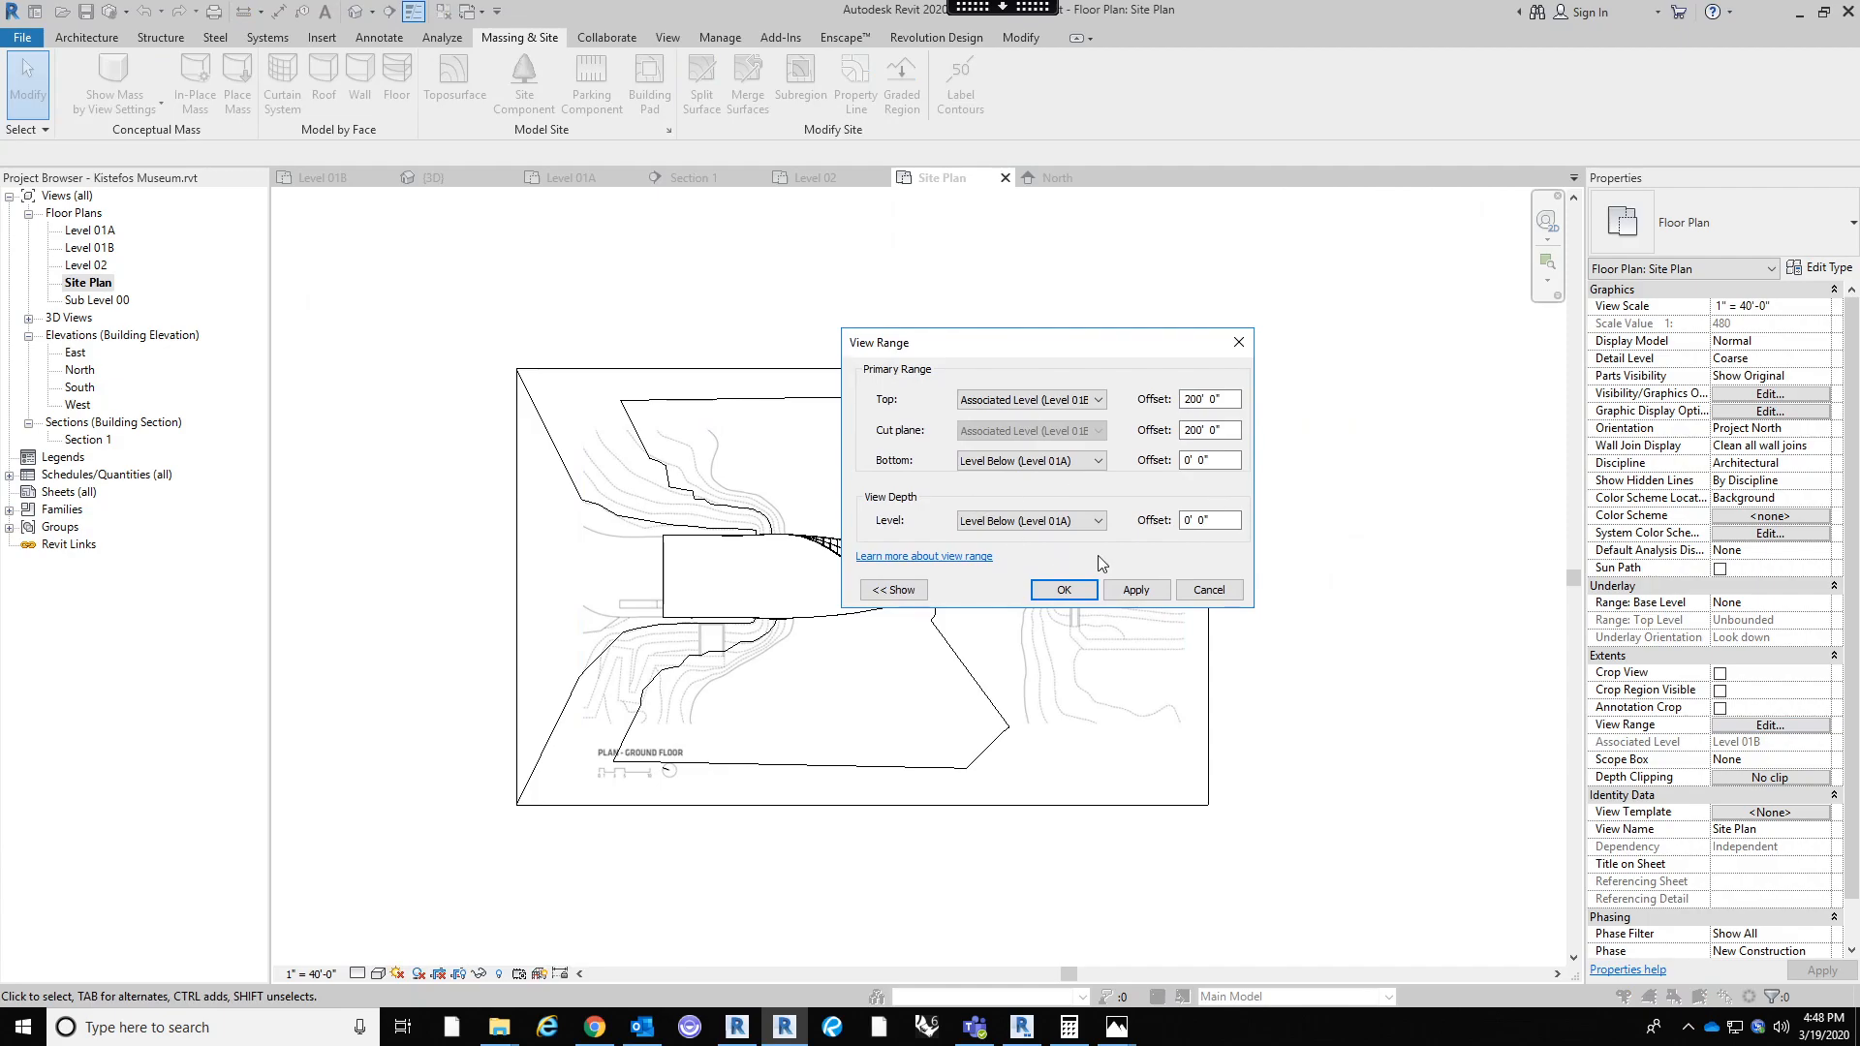
{"action": "left_click", "coordinate": [1056, 463]}
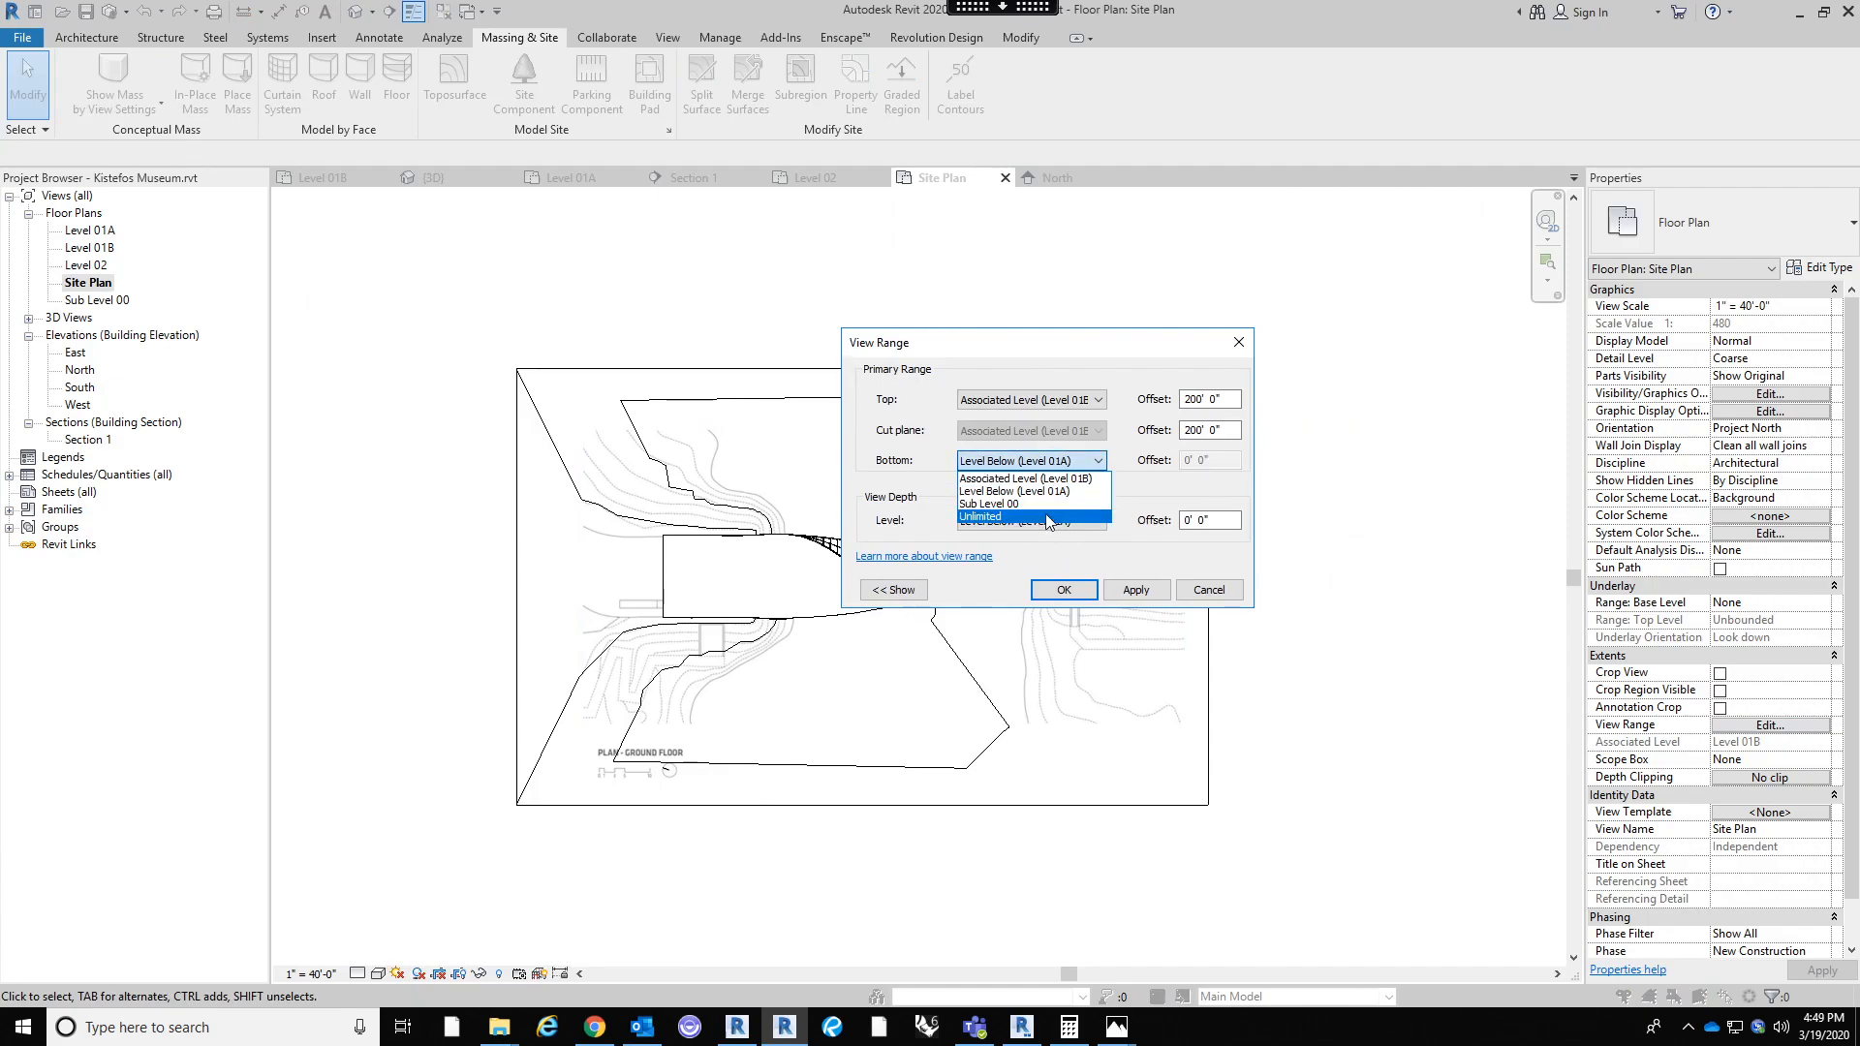
{"action": "left_click", "coordinate": [1046, 516]}
{"action": "left_click", "coordinate": [1053, 521]}
{"action": "left_click", "coordinate": [1017, 576]}
{"action": "left_click", "coordinate": [1062, 590]}
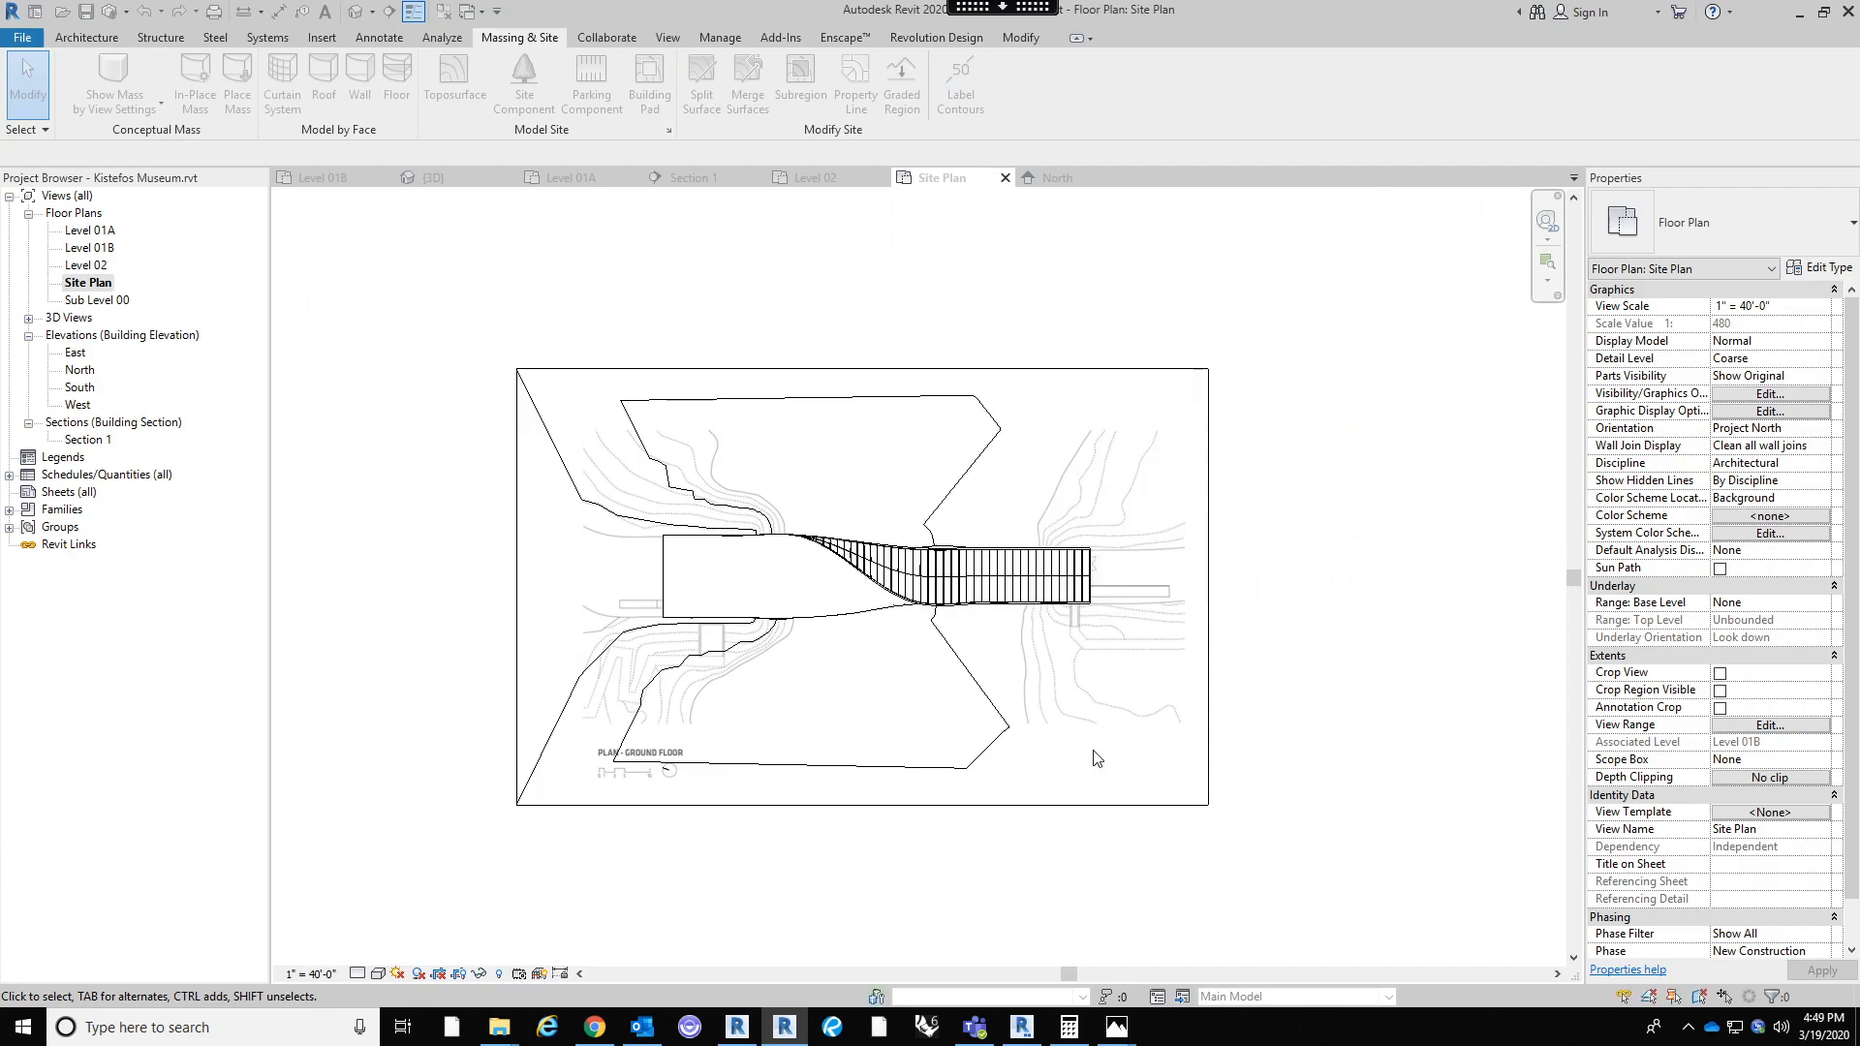
Examine how the toposurface's lines compare with the plan image's contours around the museum's solid end
{"action": "scroll", "coordinate": [930, 436], "scroll_direction": "up", "scroll_amount": 2}
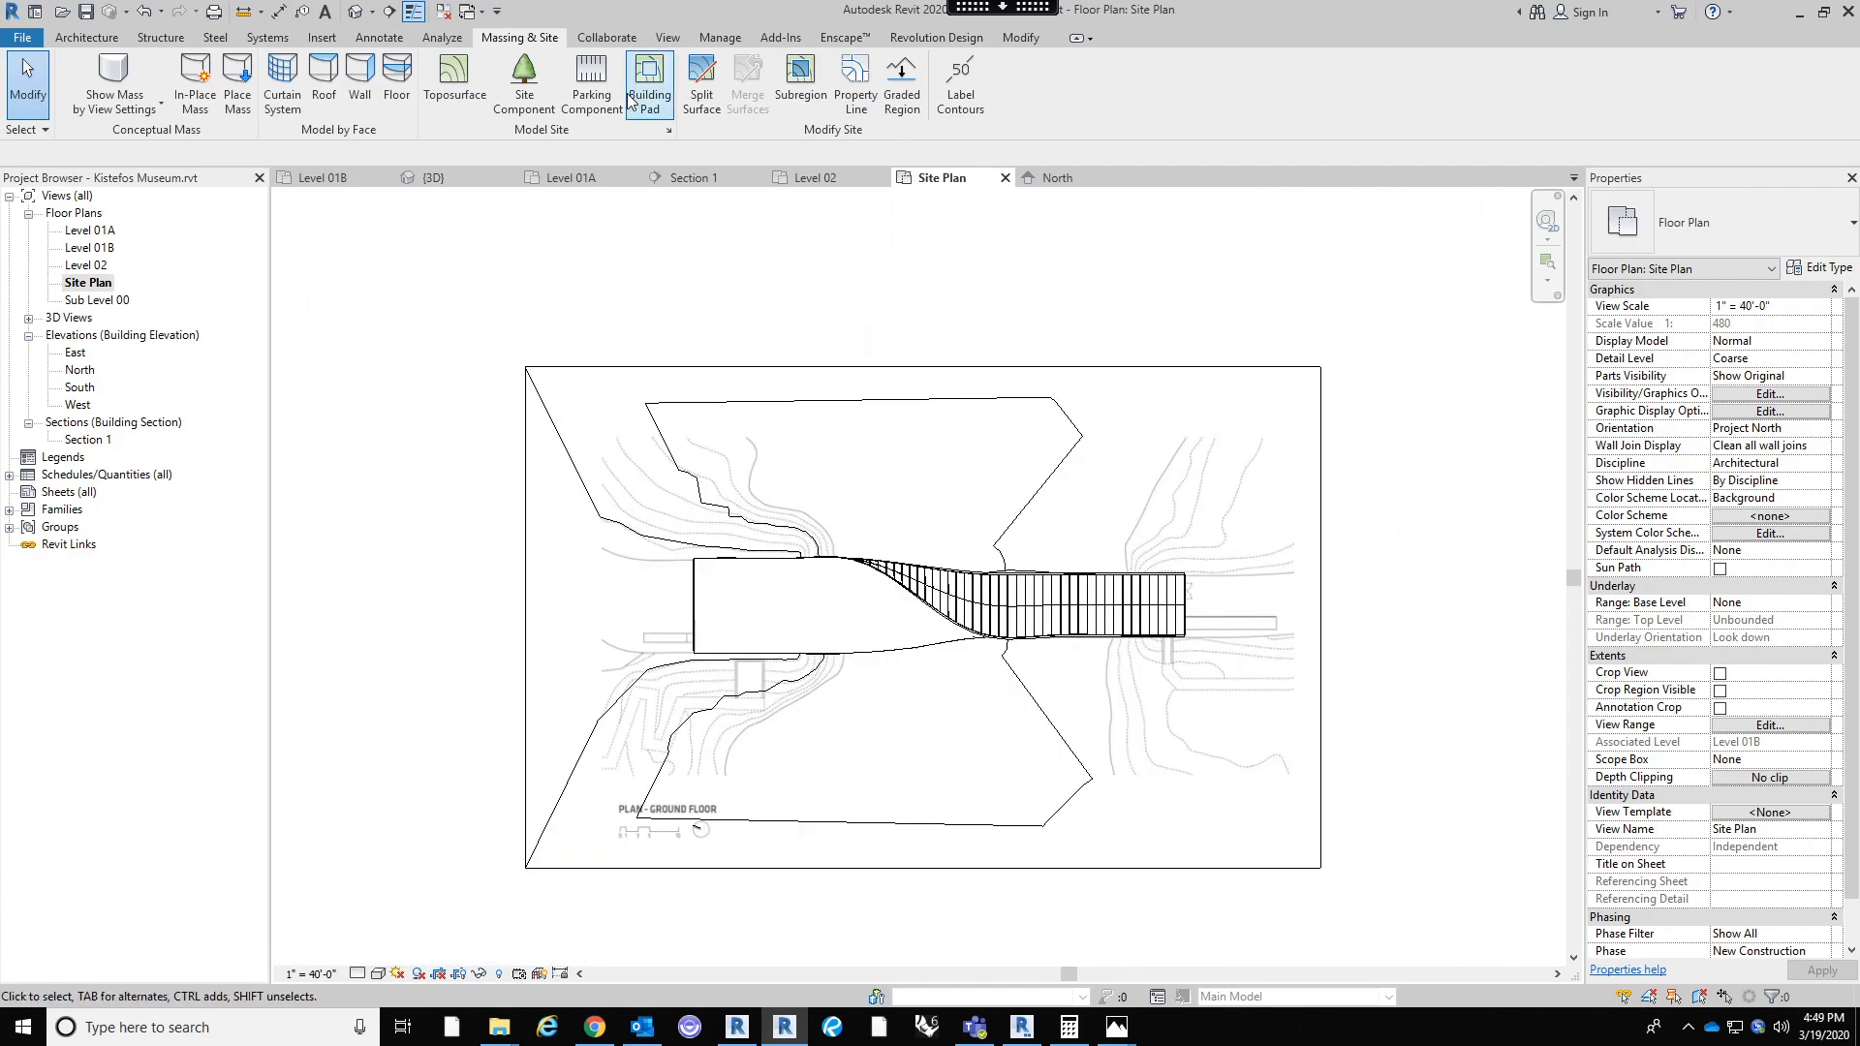
{"action": "left_click", "coordinate": [585, 499]}
{"action": "key", "text": "Escape"}
{"action": "scroll", "coordinate": [665, 532], "scroll_direction": "up", "scroll_amount": 2}
{"action": "middle_click_drag", "start_coordinate": [665, 532], "coordinate": [784, 453]}
{"action": "scroll", "coordinate": [810, 365], "scroll_direction": "up", "scroll_amount": 2}
{"action": "middle_click_drag", "start_coordinate": [803, 374], "coordinate": [782, 509]}
{"action": "scroll", "coordinate": [601, 432], "scroll_direction": "down", "scroll_amount": 3}
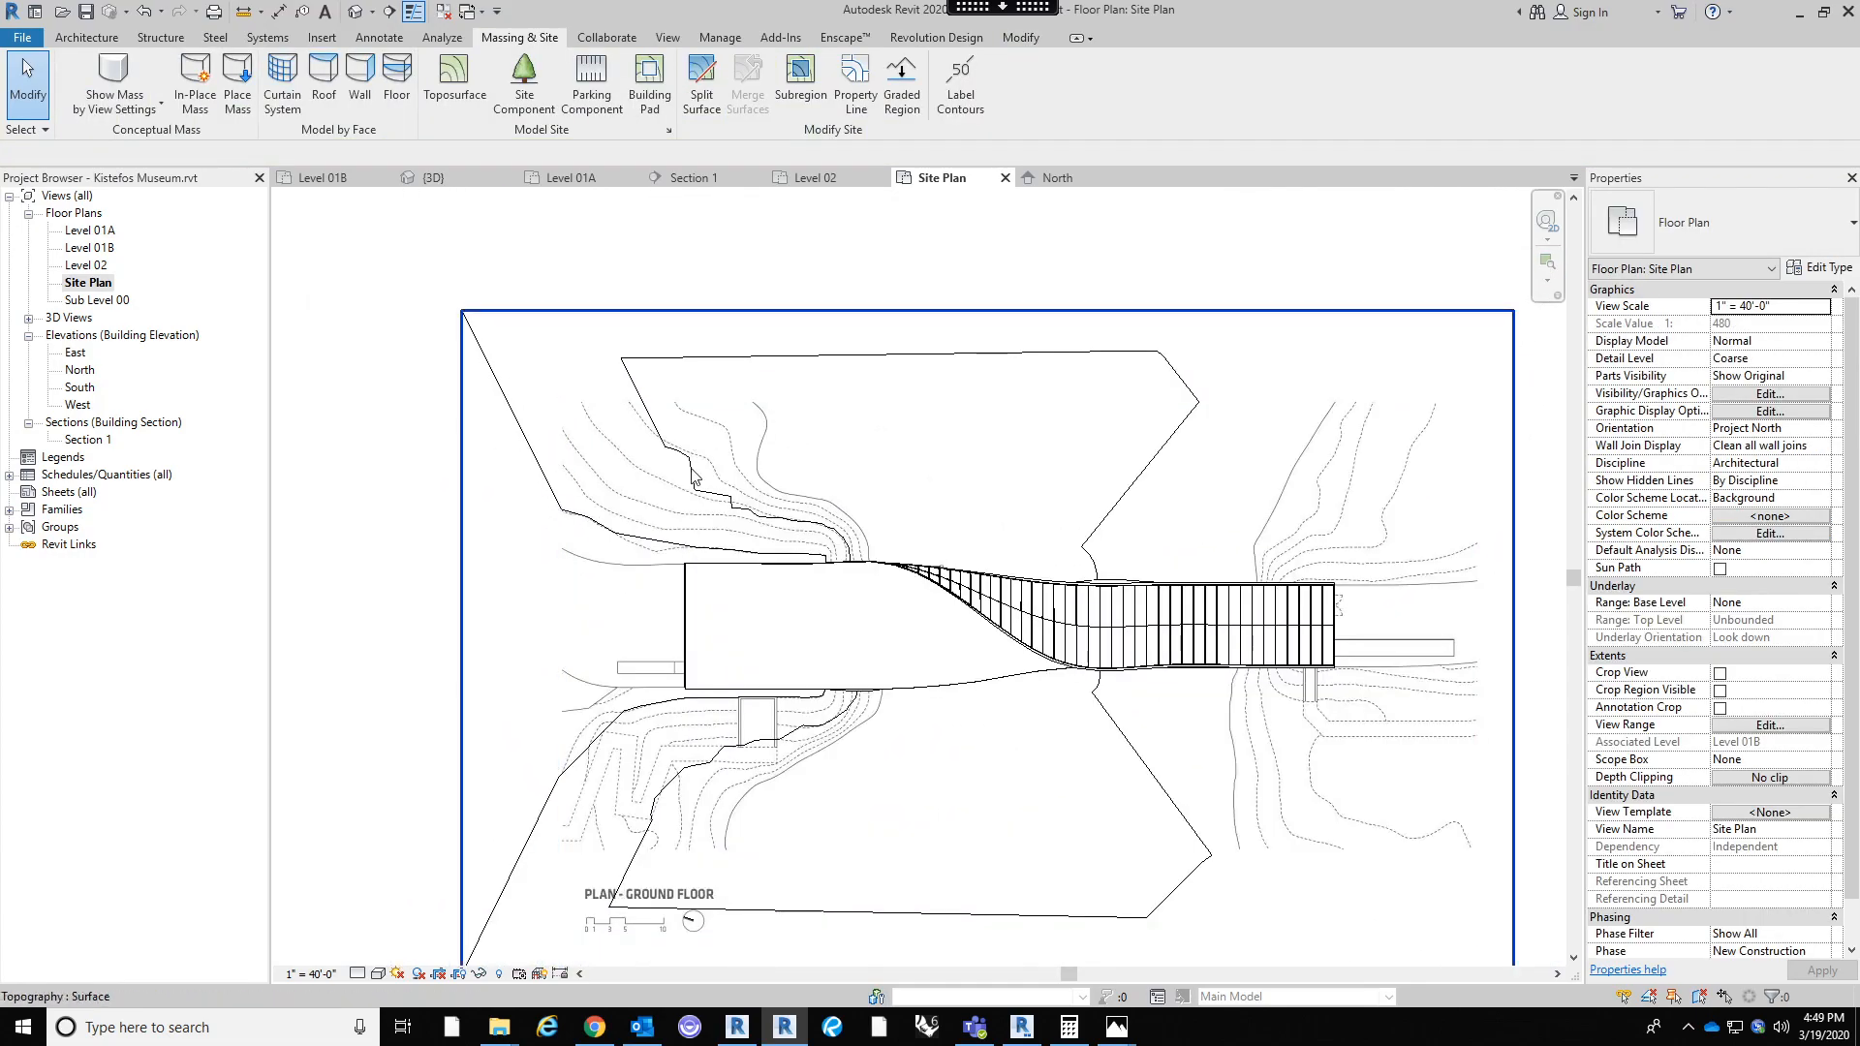
{"action": "scroll", "coordinate": [690, 571], "scroll_direction": "up", "scroll_amount": 2}
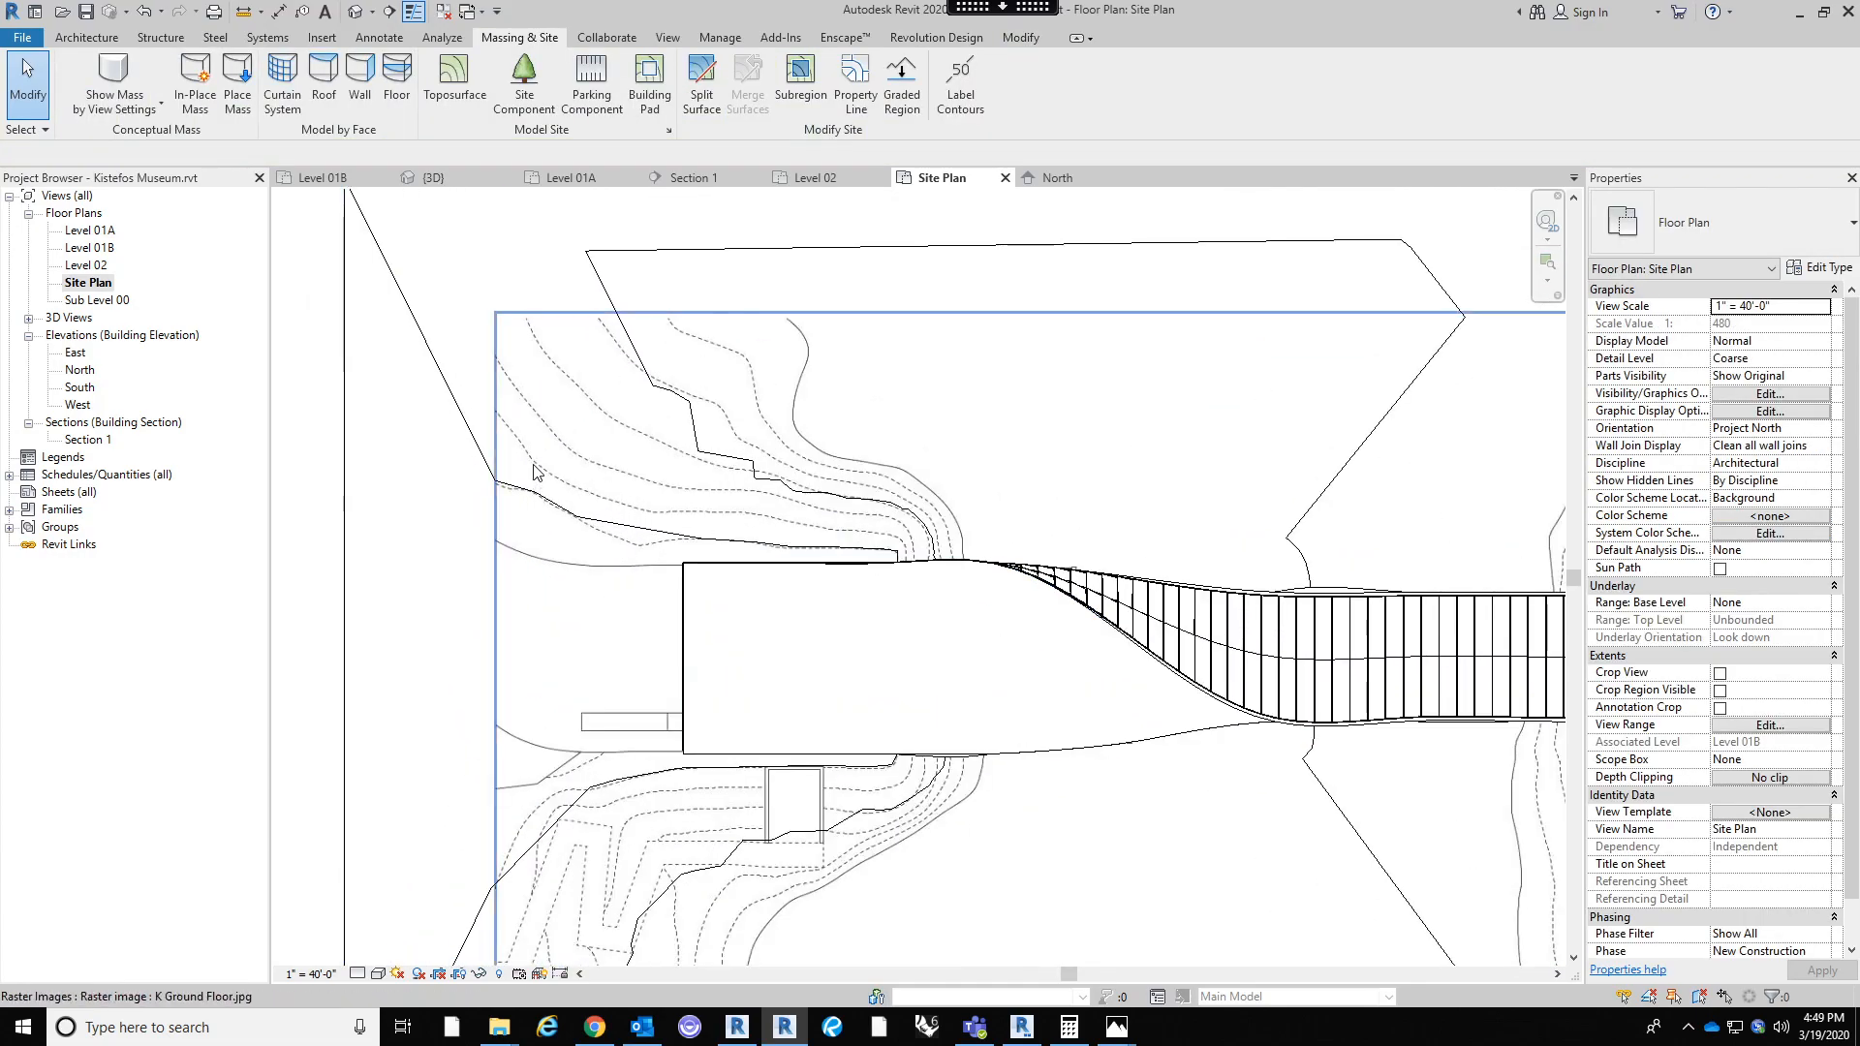
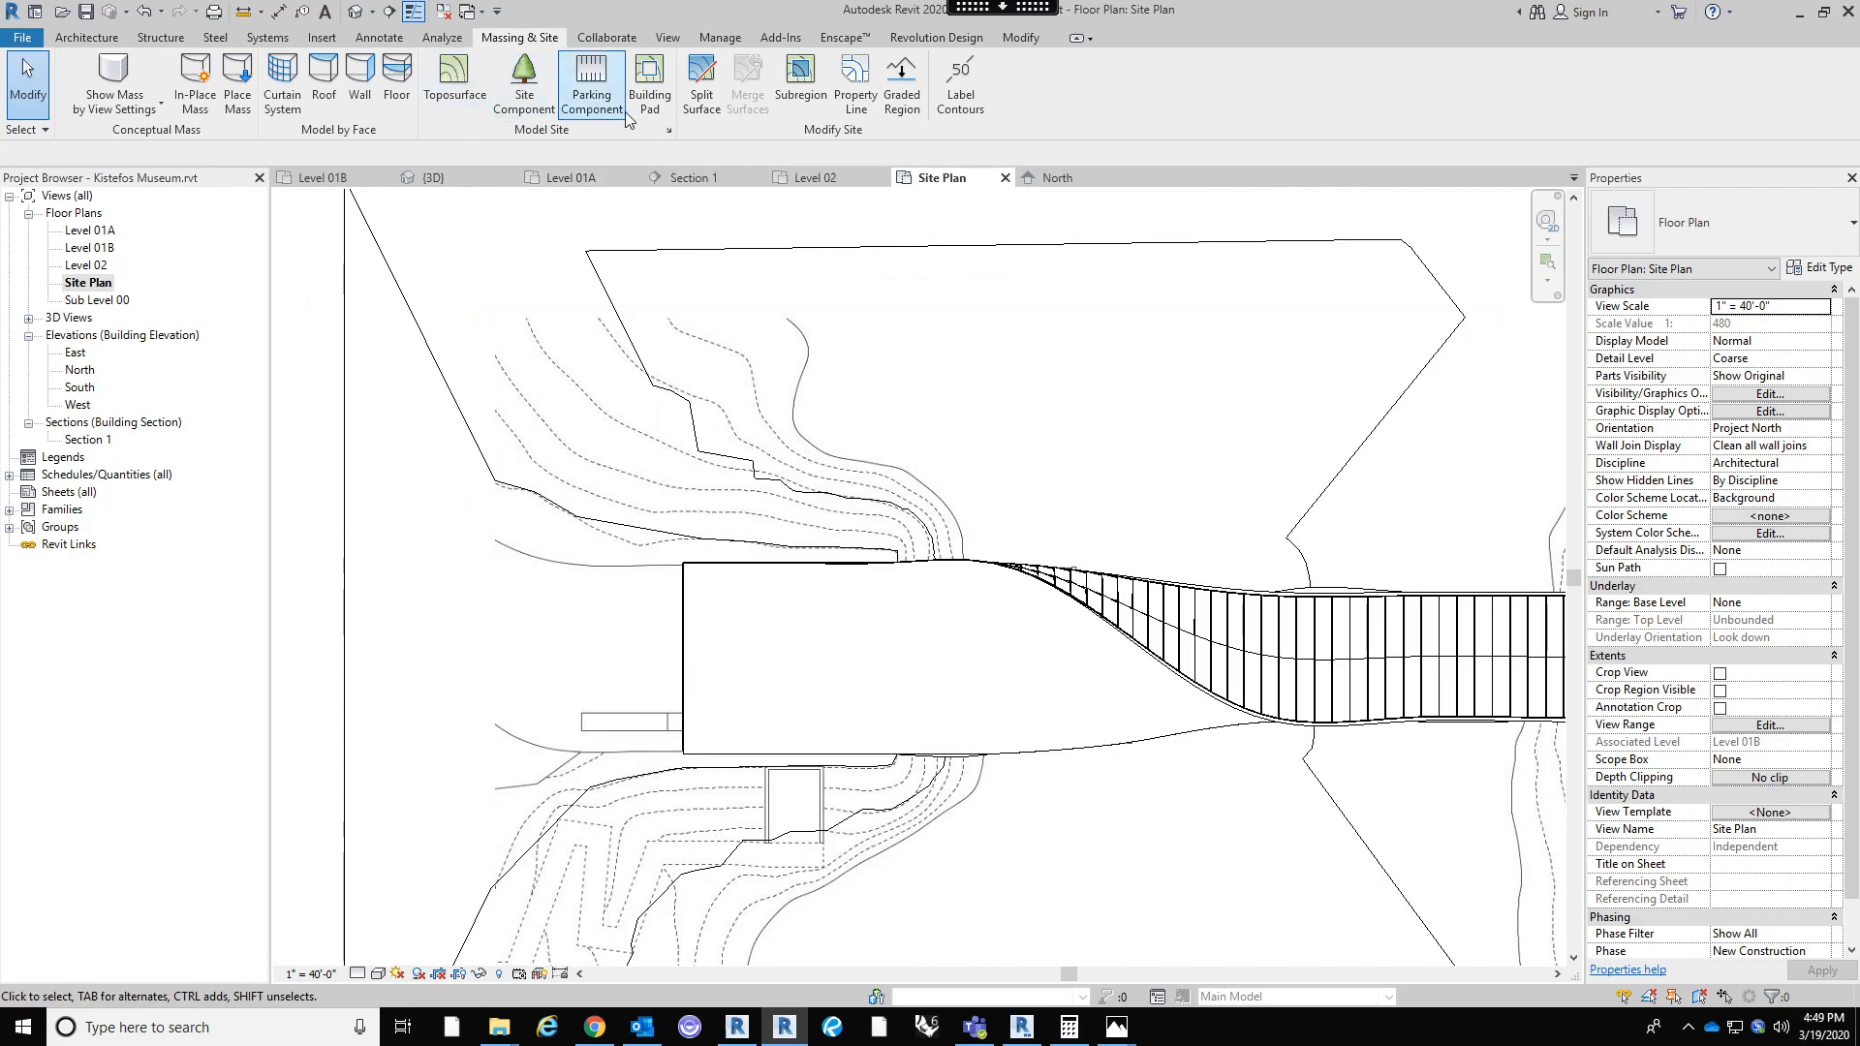
Set the site contour line display interval to 3' in the Site Settings
{"action": "left_click", "coordinate": [670, 131]}
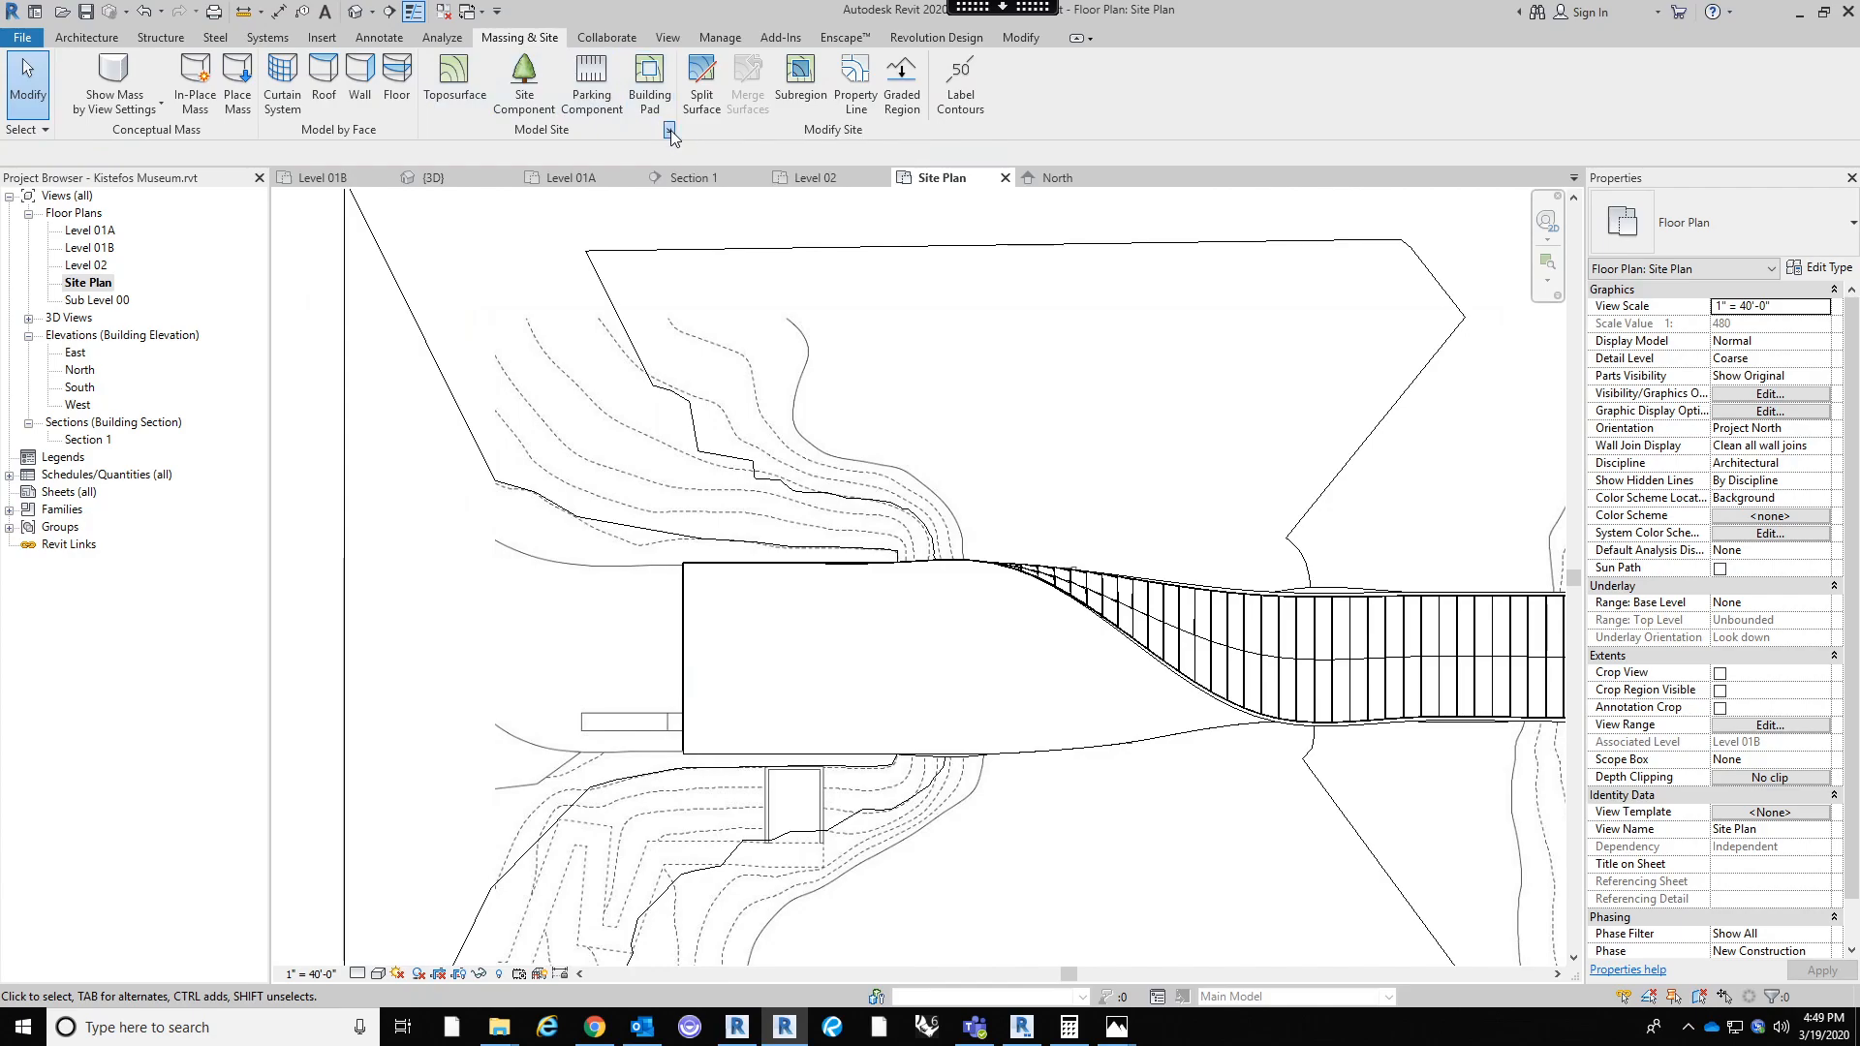
{"action": "left_click_drag", "start_coordinate": [683, 313], "coordinate": [911, 368]}
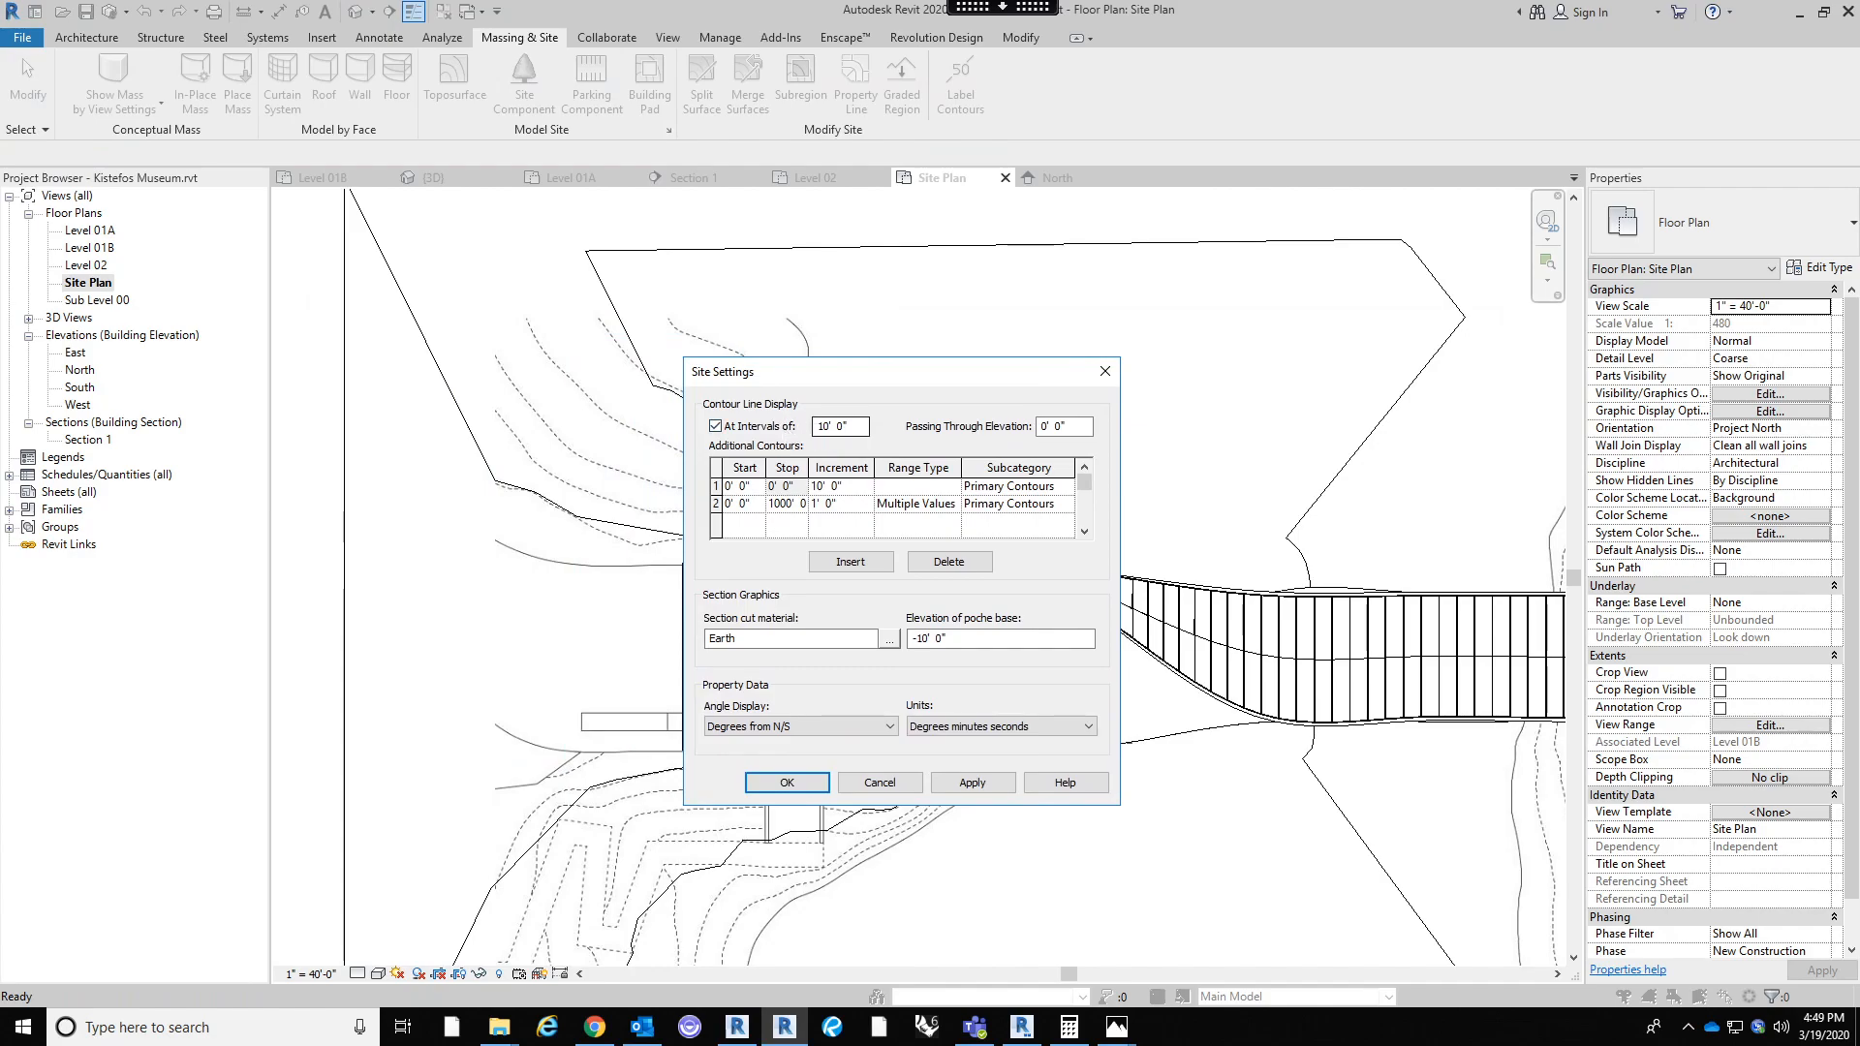
{"action": "left_click_drag", "start_coordinate": [901, 376], "coordinate": [891, 446]}
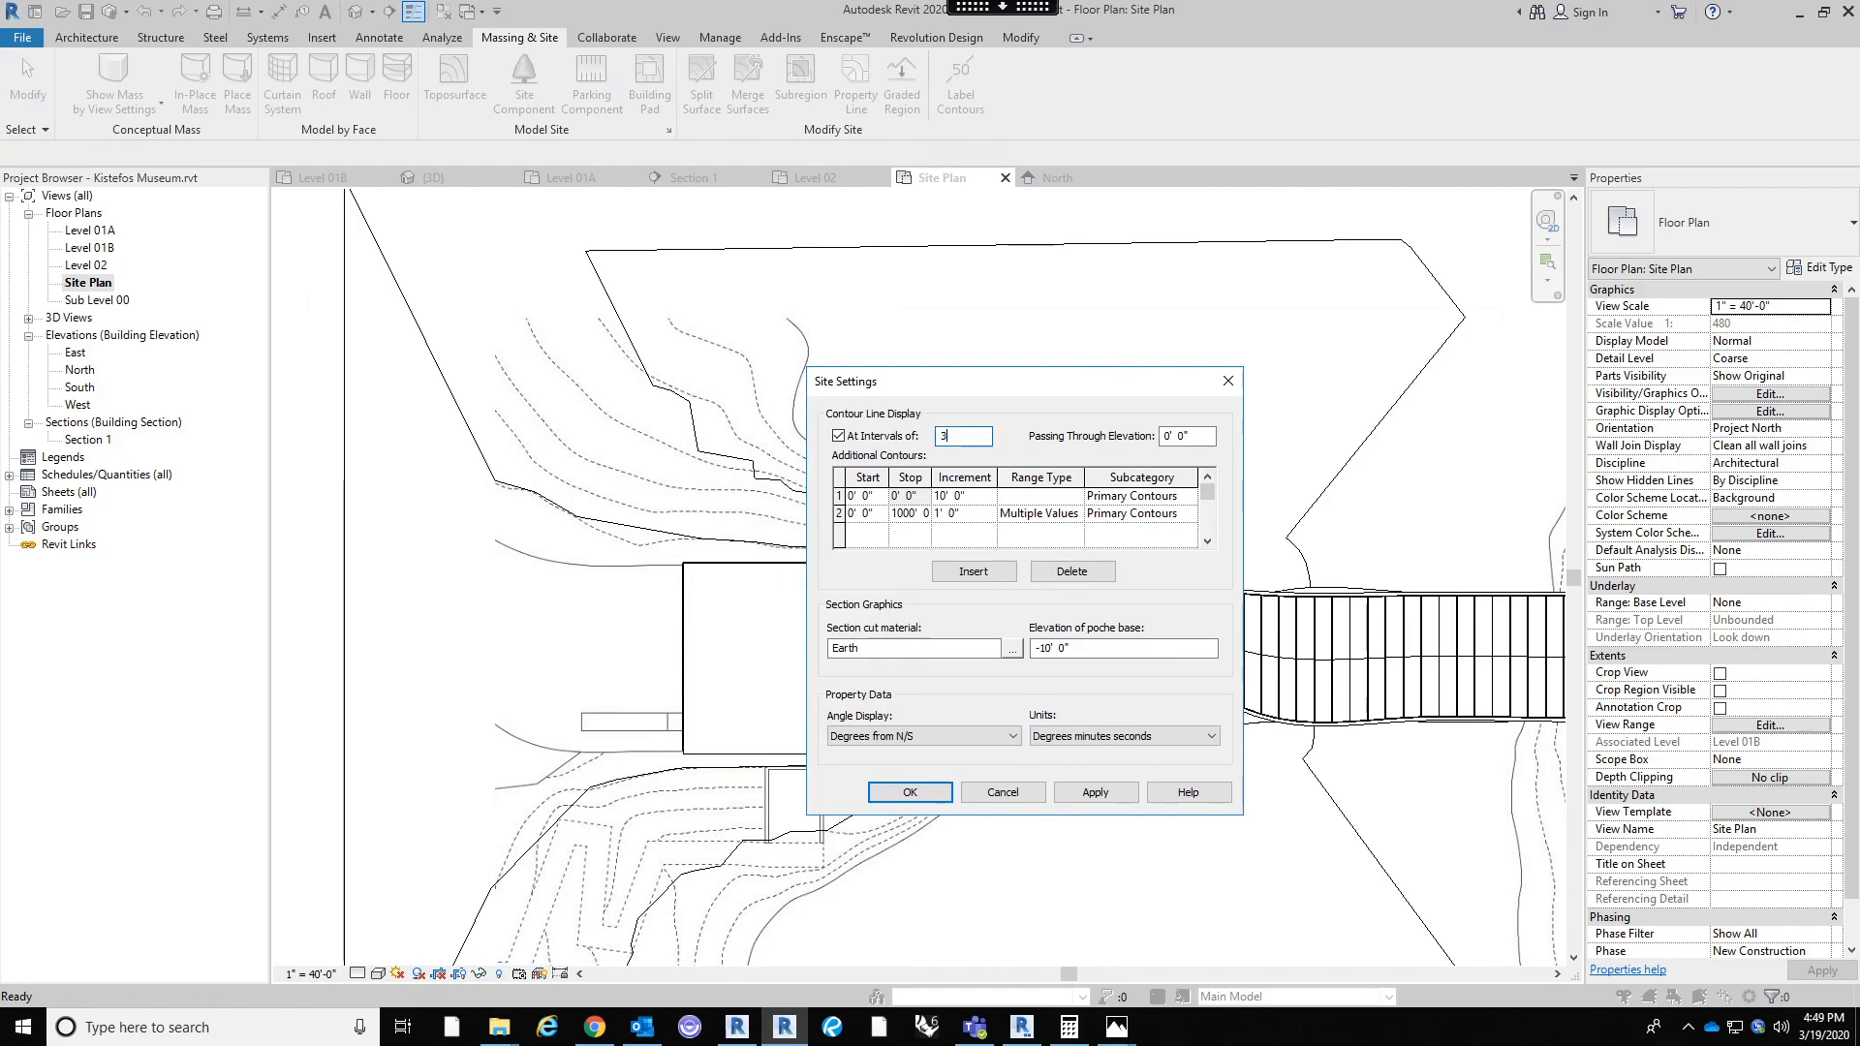
{"action": "type", "text": "3"}
{"action": "key", "text": "Tab"}
{"action": "left_click_drag", "start_coordinate": [1089, 398], "coordinate": [950, 293]}
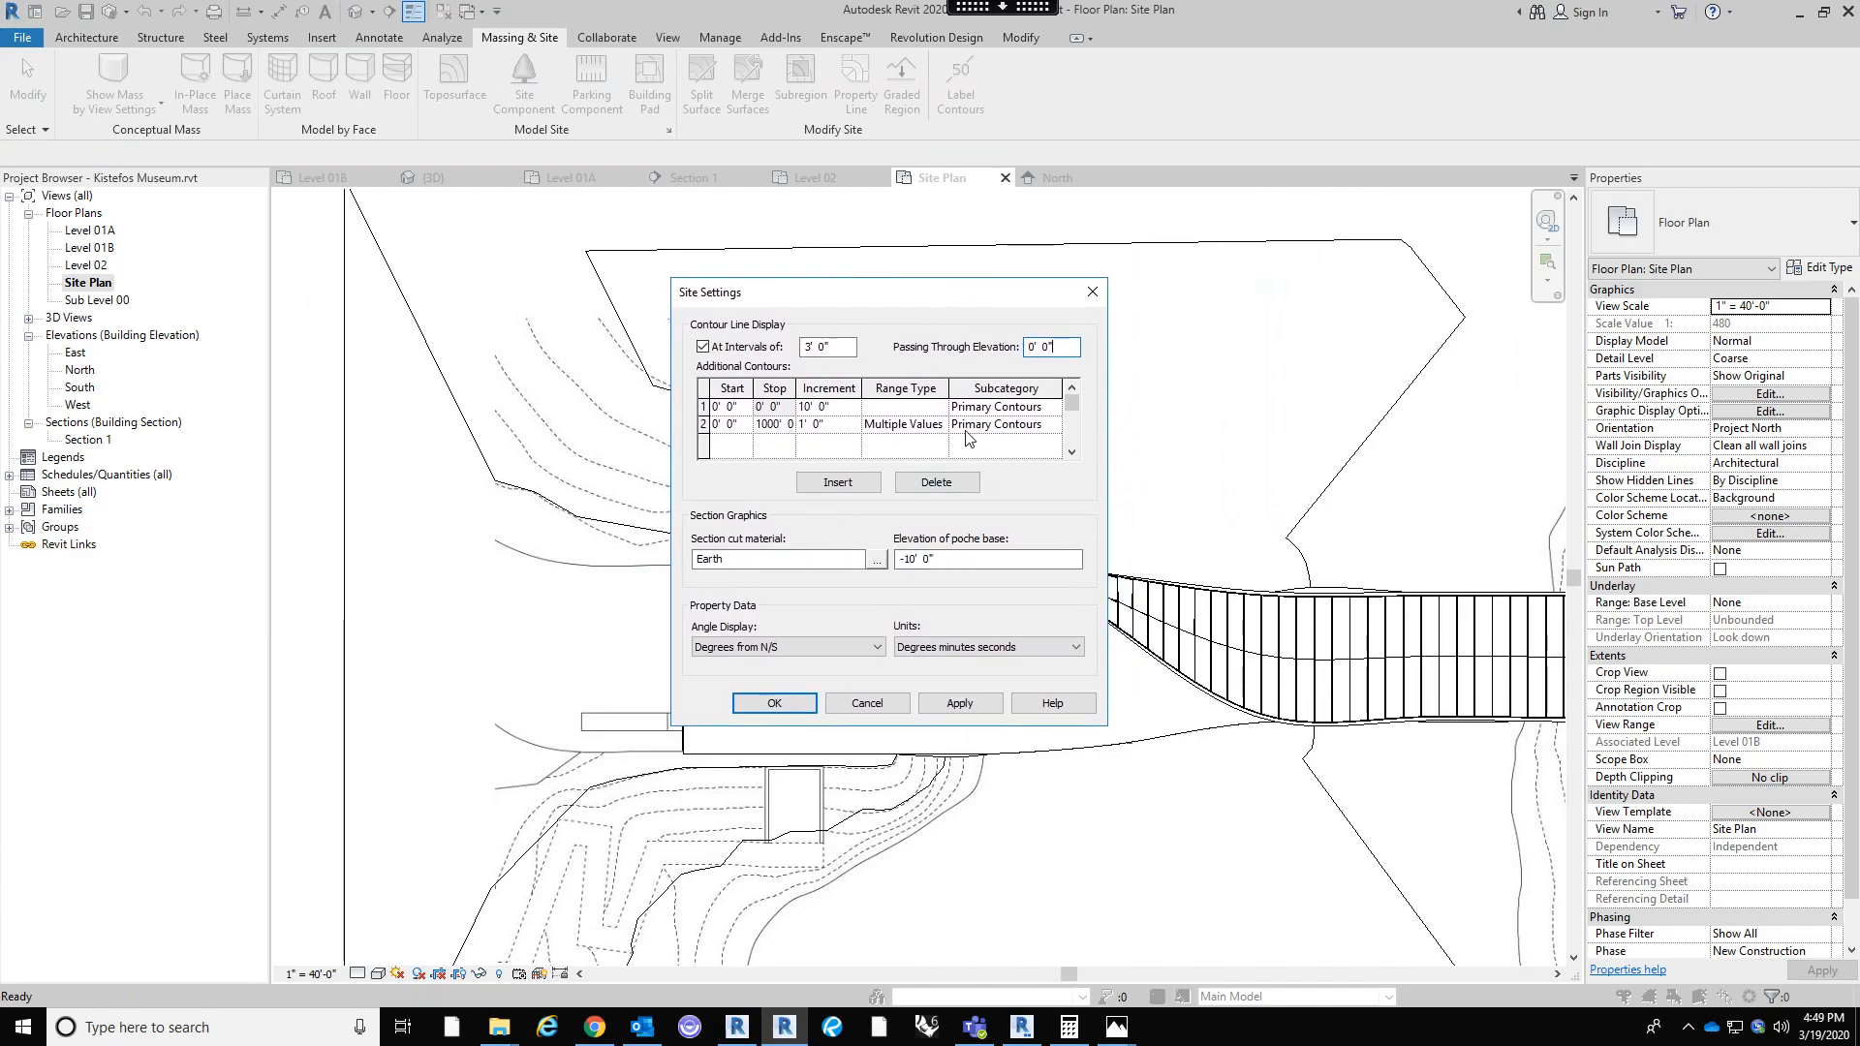
Assign the second additional contour range, with the 1' increment, to the Secondary Contours subcategory and apply the site settings
{"action": "left_click", "coordinate": [1060, 432]}
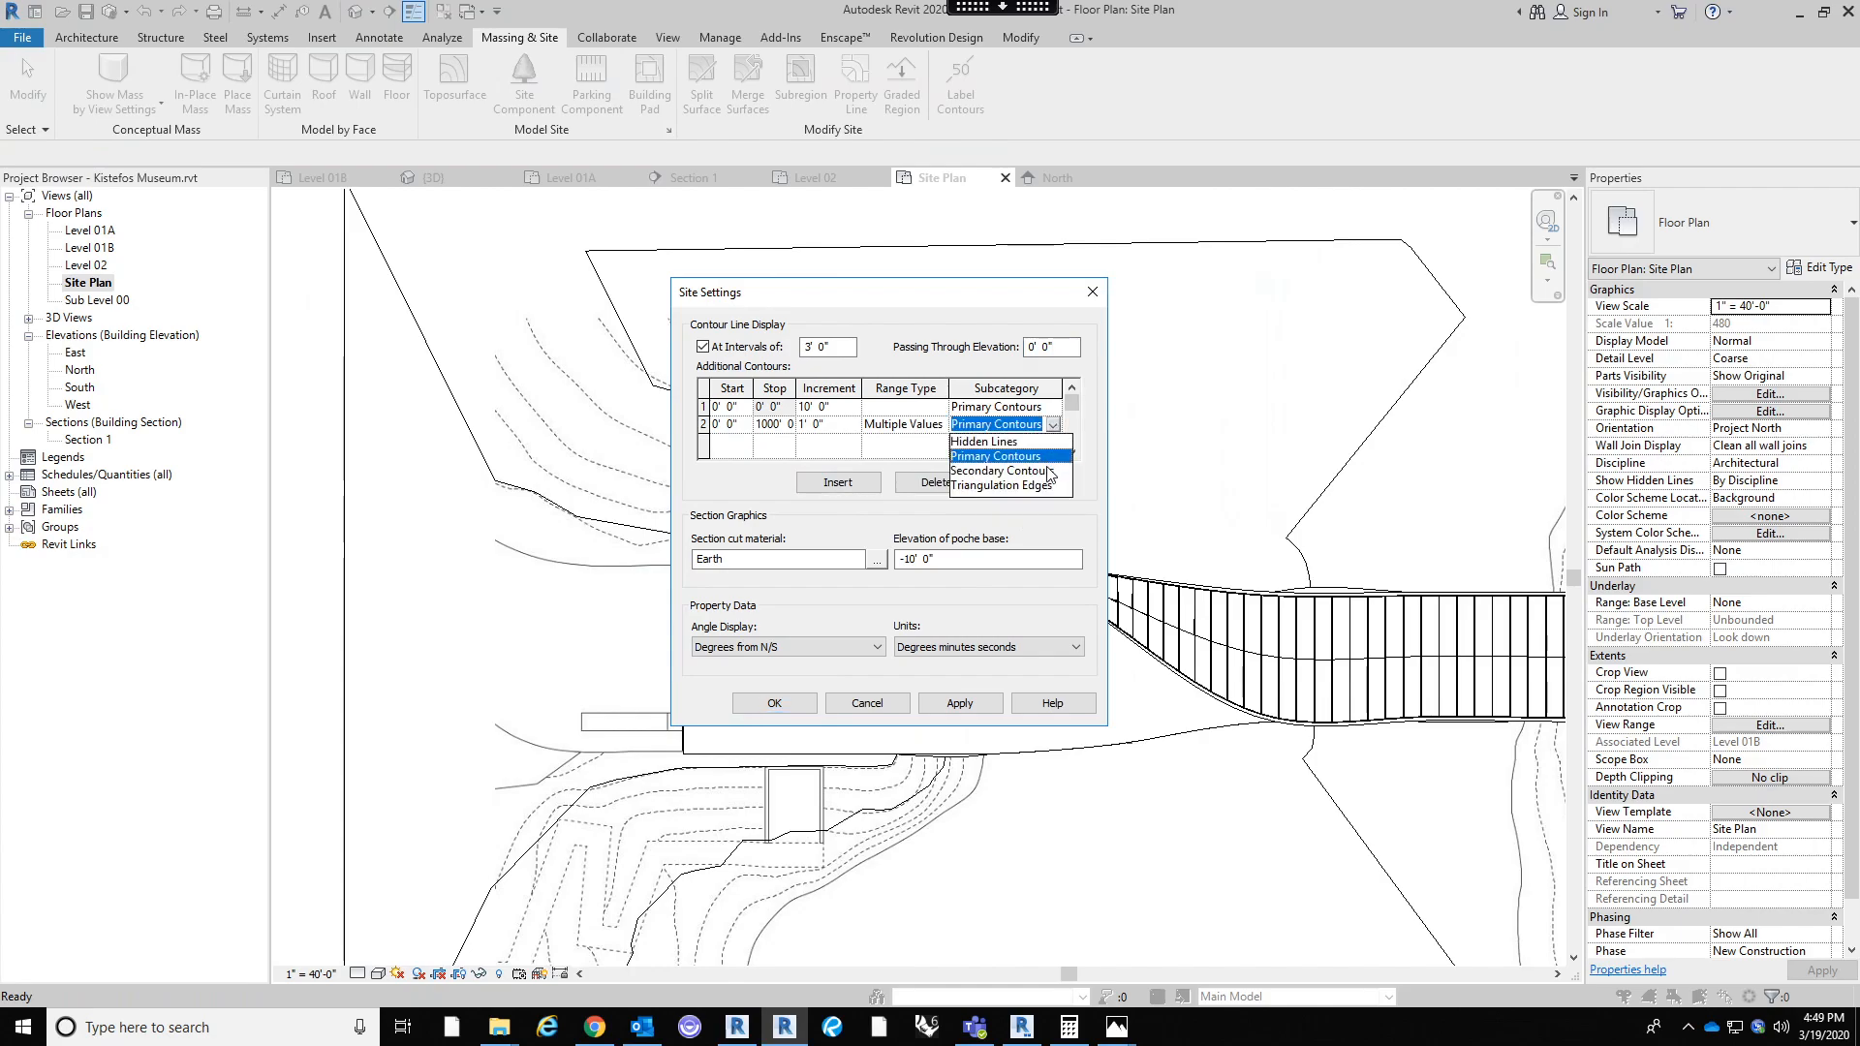
{"action": "left_click", "coordinate": [1002, 471]}
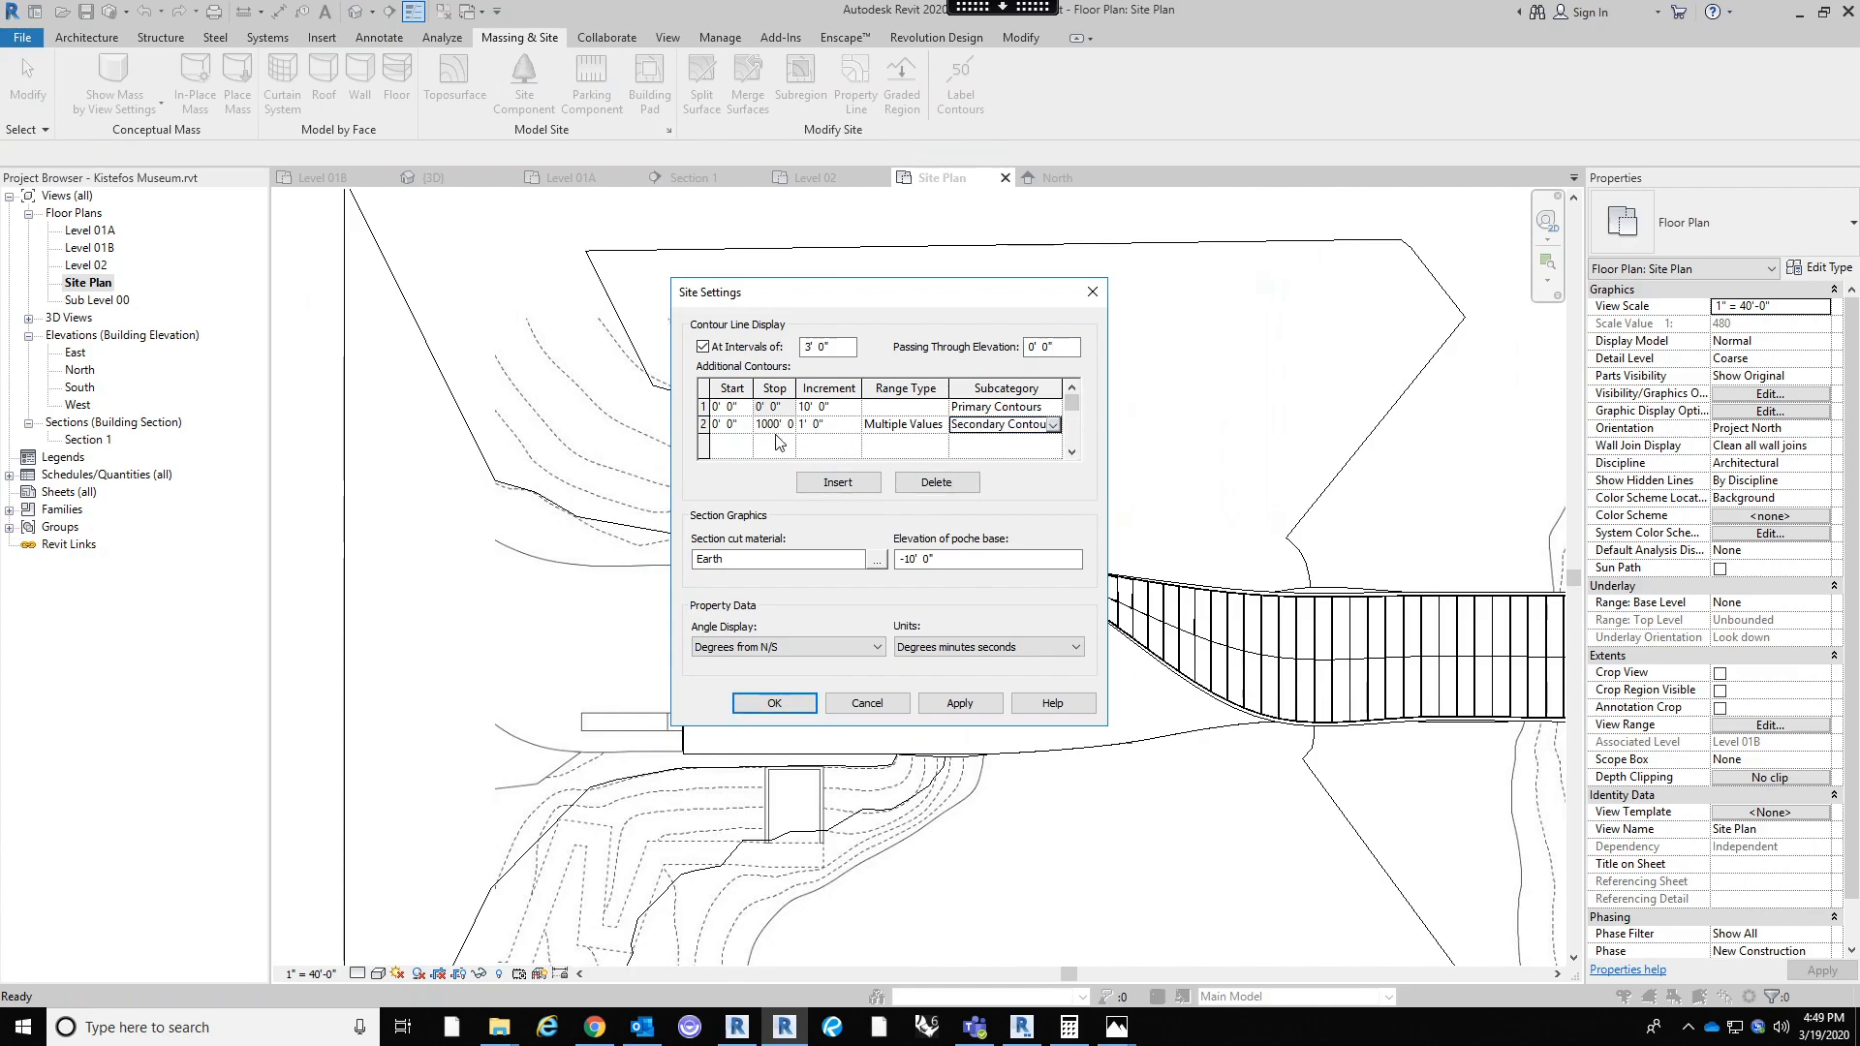
{"action": "left_click_drag", "start_coordinate": [795, 387], "coordinate": [860, 387]}
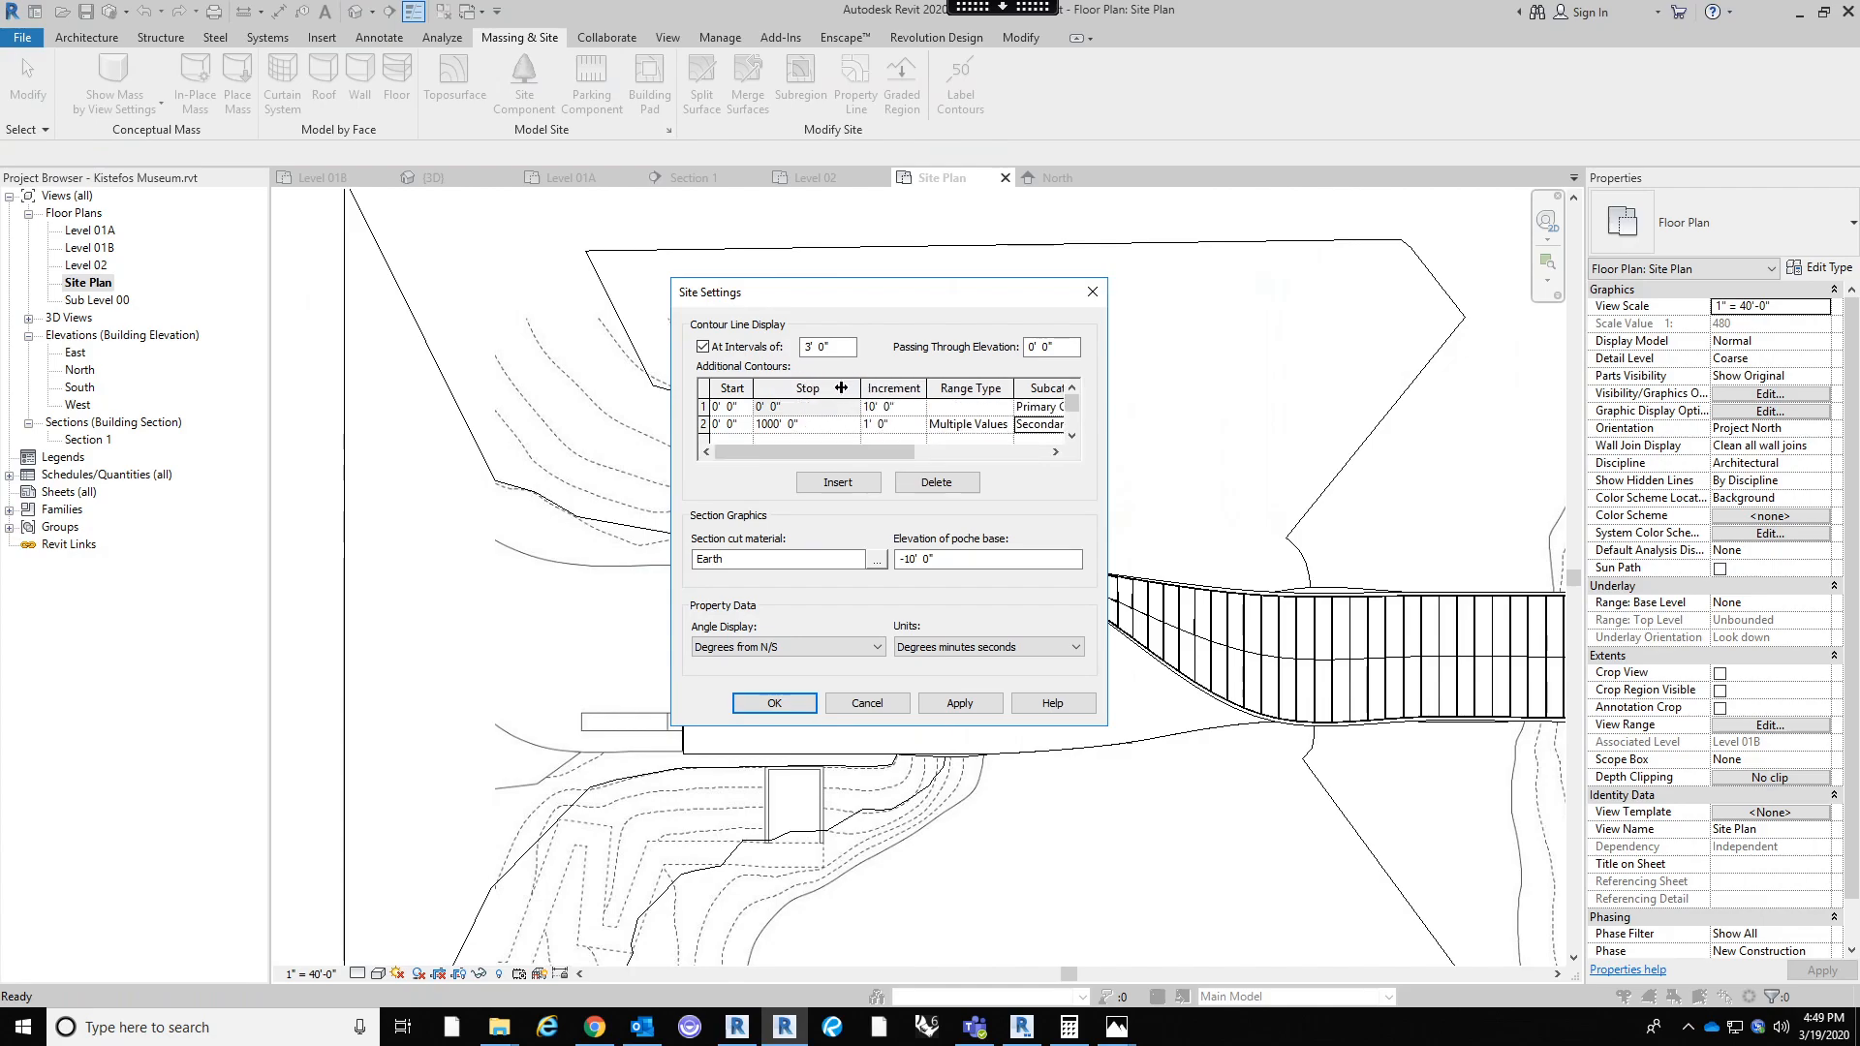
{"action": "left_click_drag", "start_coordinate": [862, 389], "coordinate": [834, 389]}
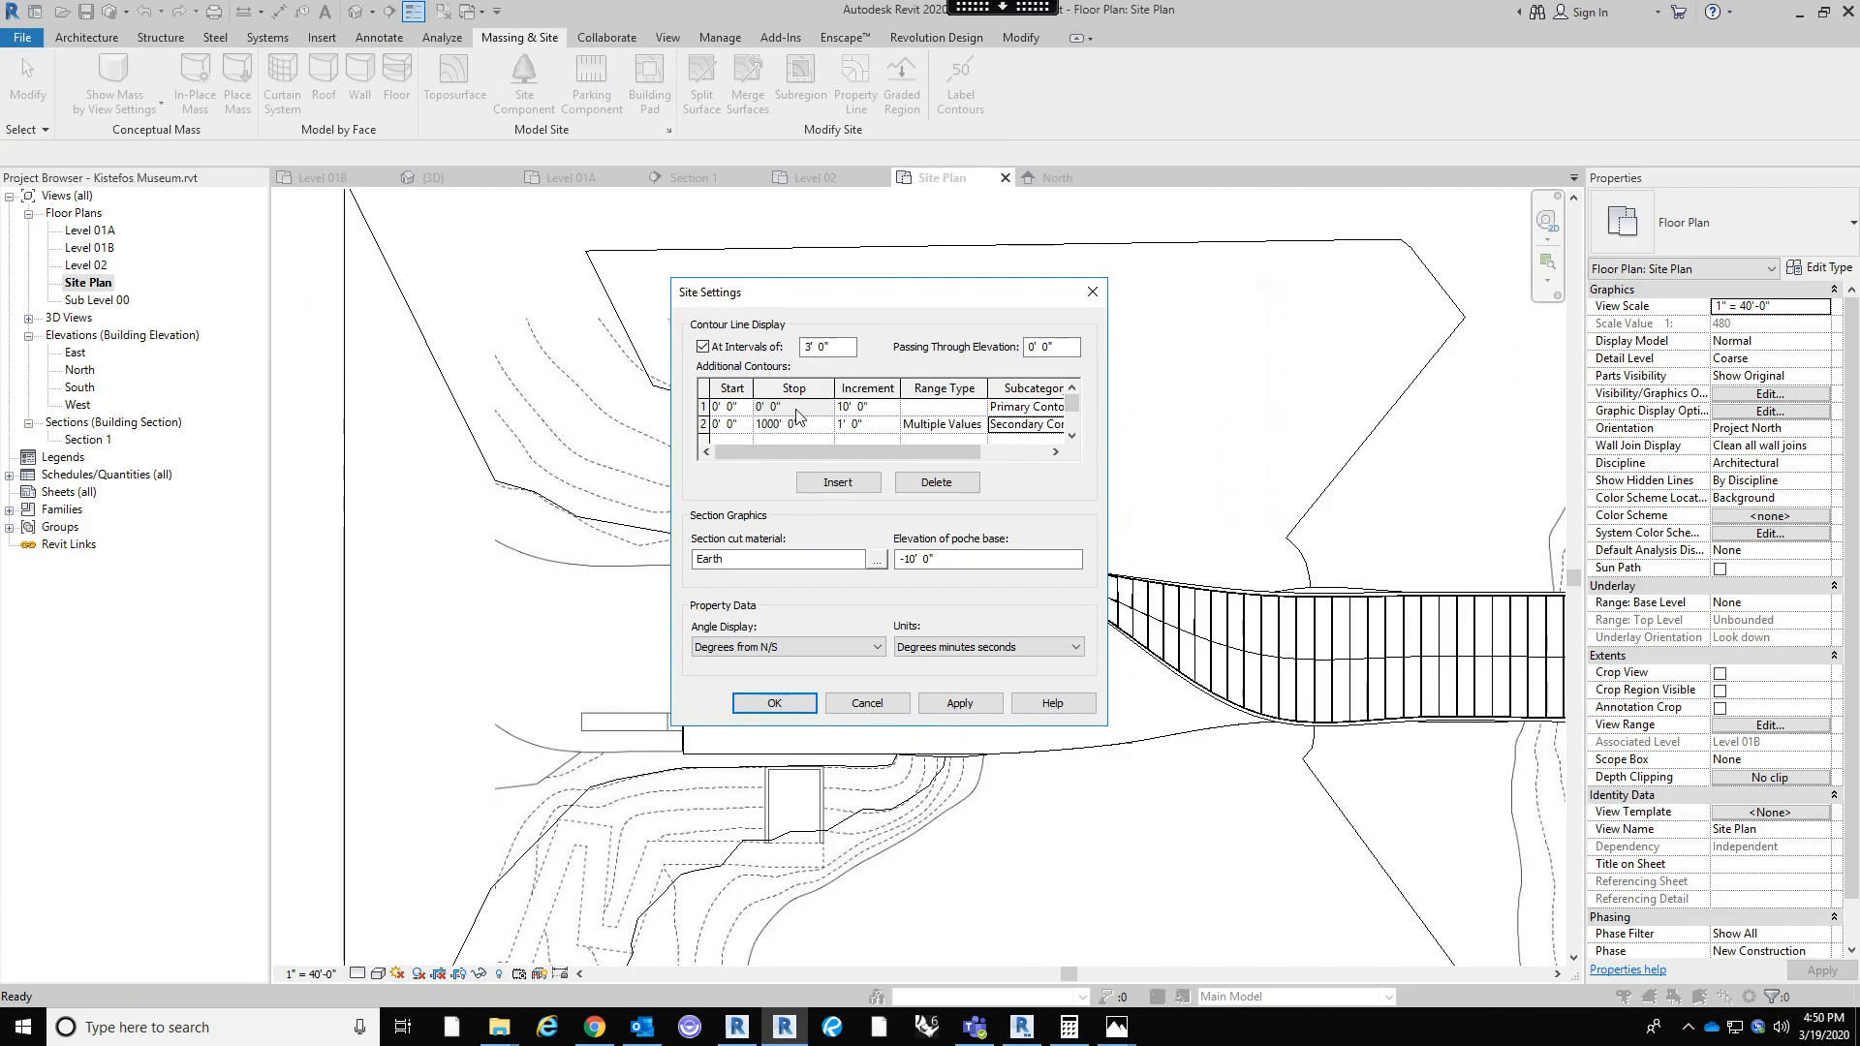
{"action": "left_click", "coordinate": [775, 703]}
{"action": "middle_click_drag", "start_coordinate": [515, 241], "coordinate": [448, 257]}
{"action": "scroll", "coordinate": [672, 329], "scroll_direction": "down", "scroll_amount": 3}
{"action": "middle_click_drag", "start_coordinate": [762, 366], "coordinate": [863, 378]}
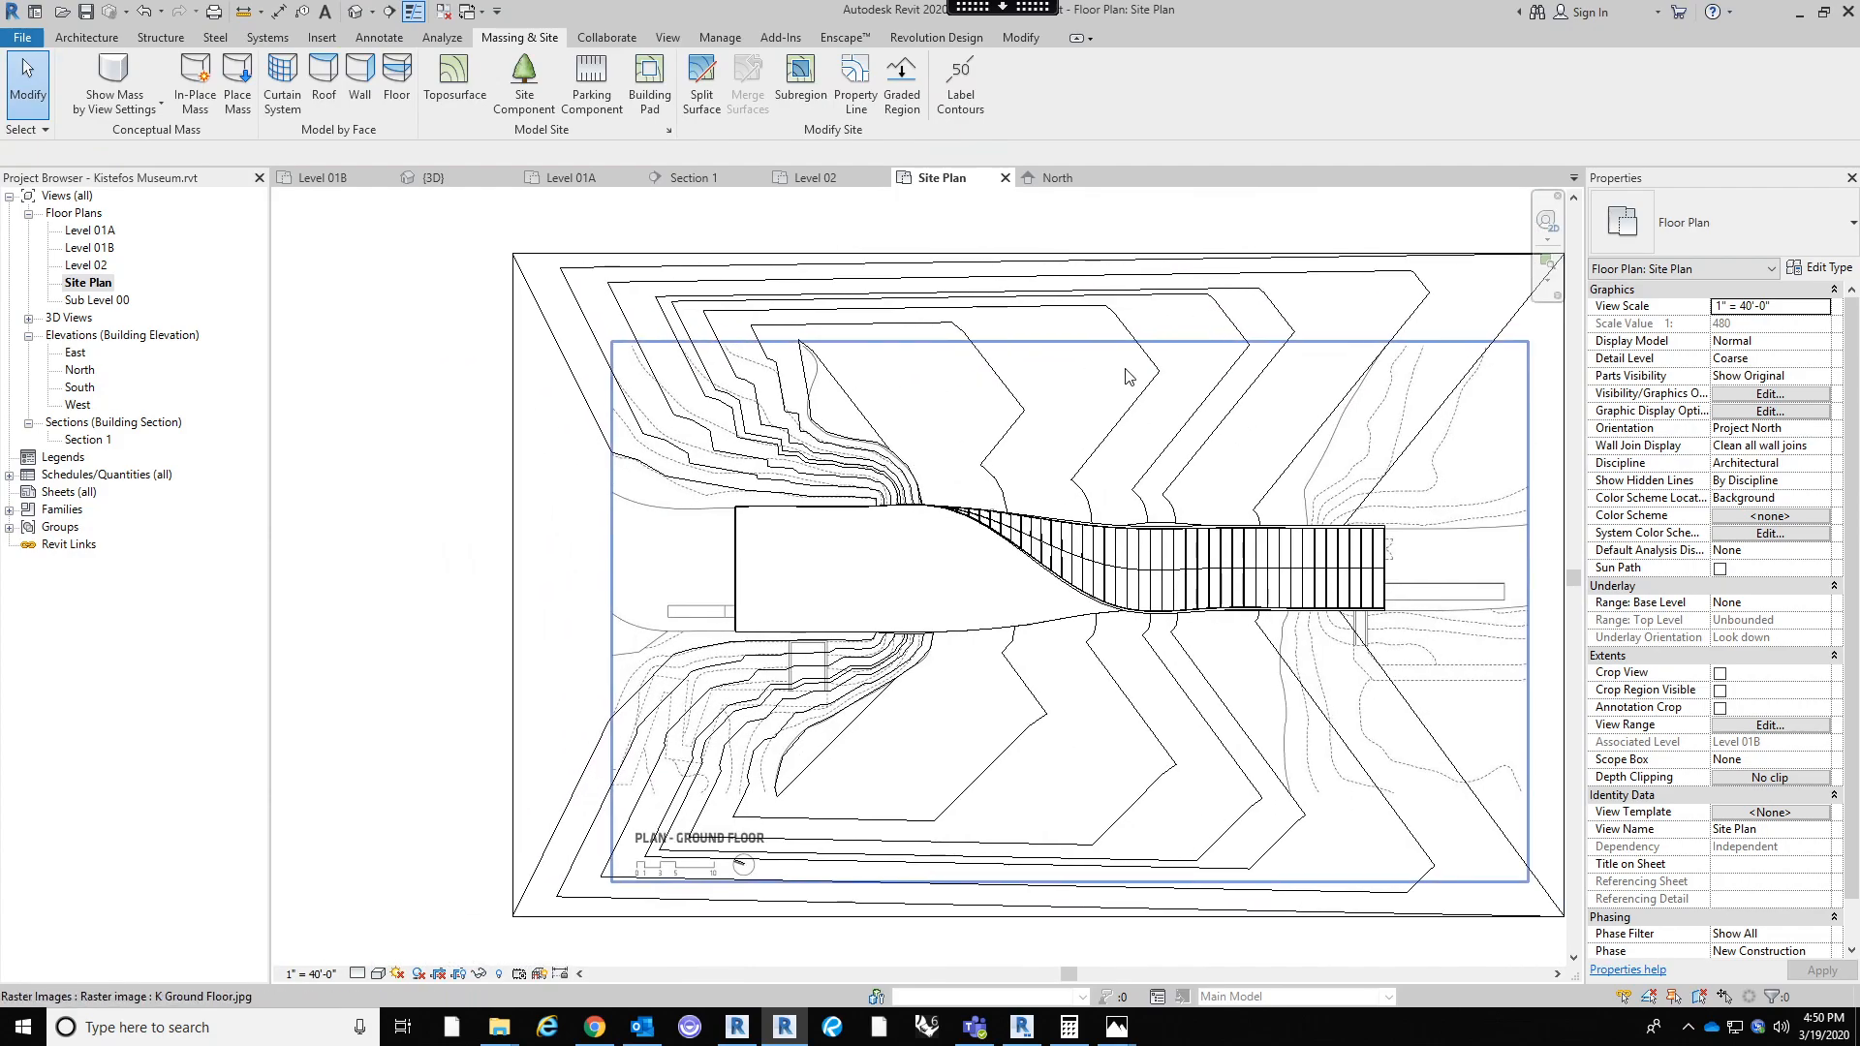
Delete the 1' secondary contour range from the site settings and set the remaining primary contour increment to 3'
{"action": "left_click", "coordinate": [667, 131]}
{"action": "left_click", "coordinate": [704, 424]}
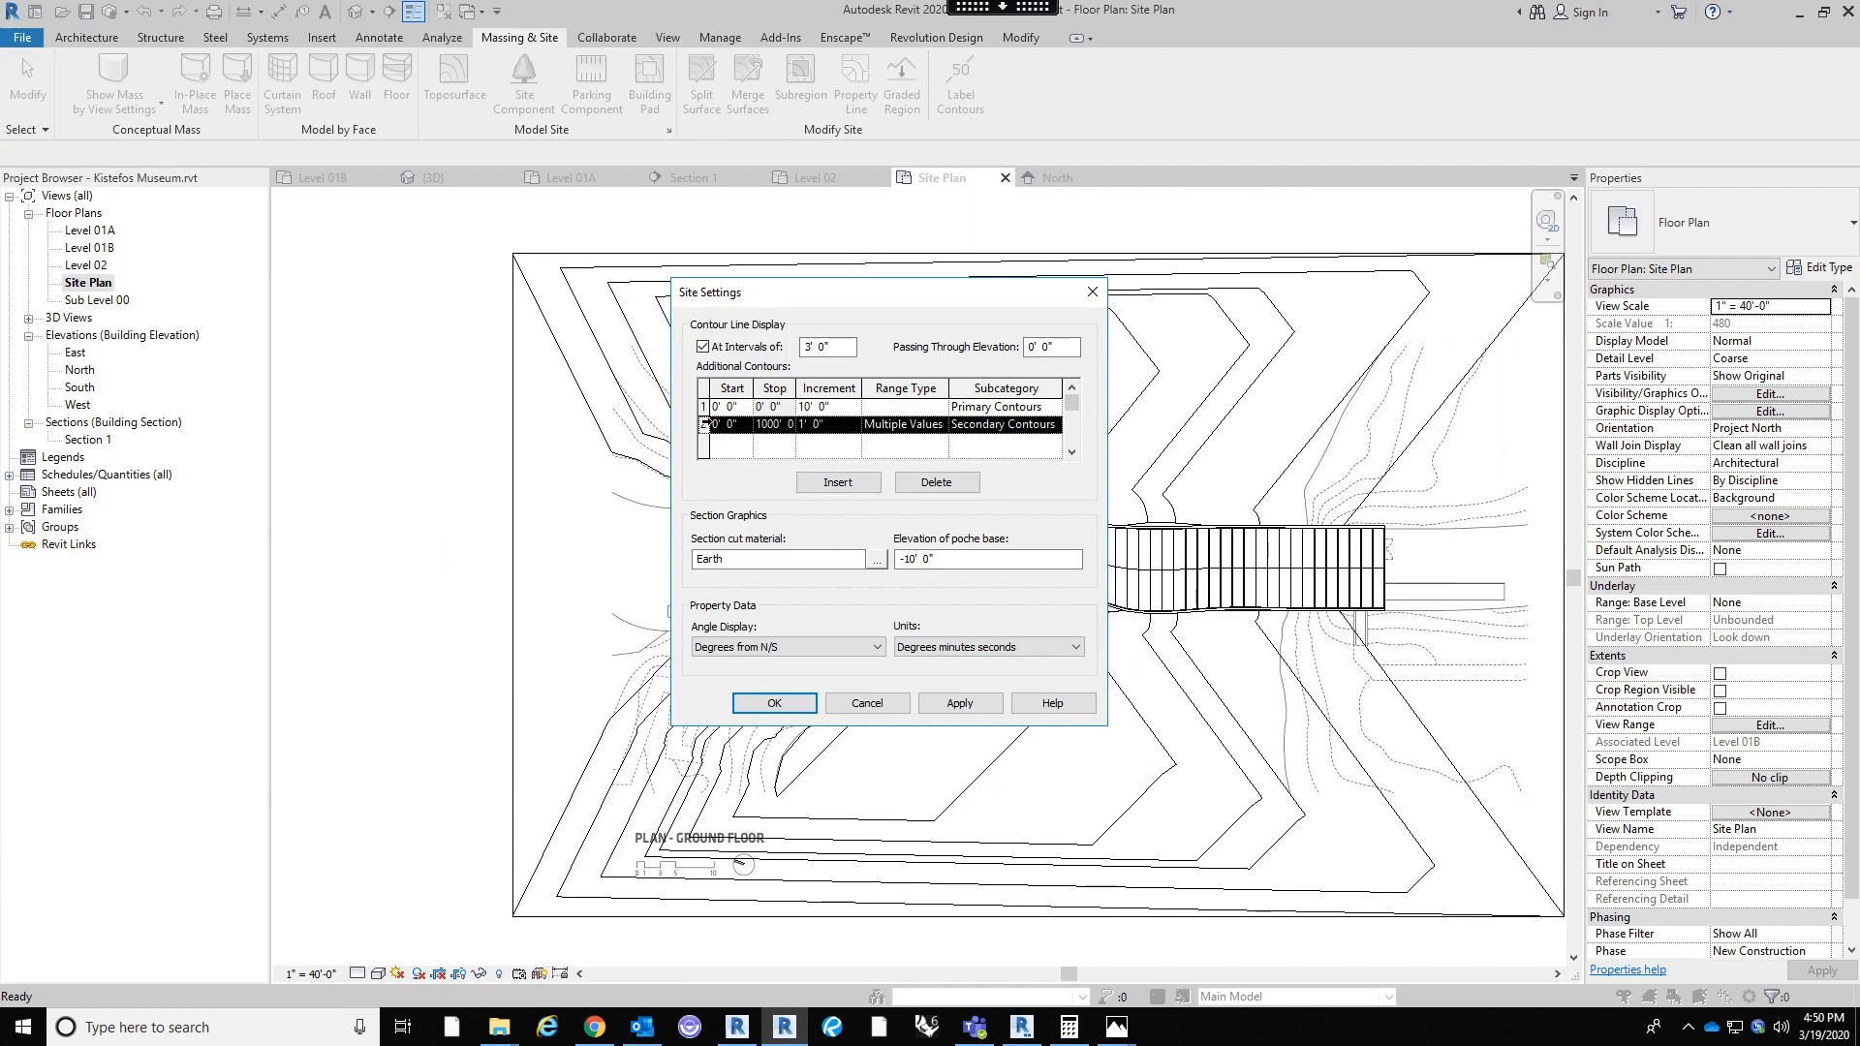
{"action": "left_click", "coordinate": [936, 482]}
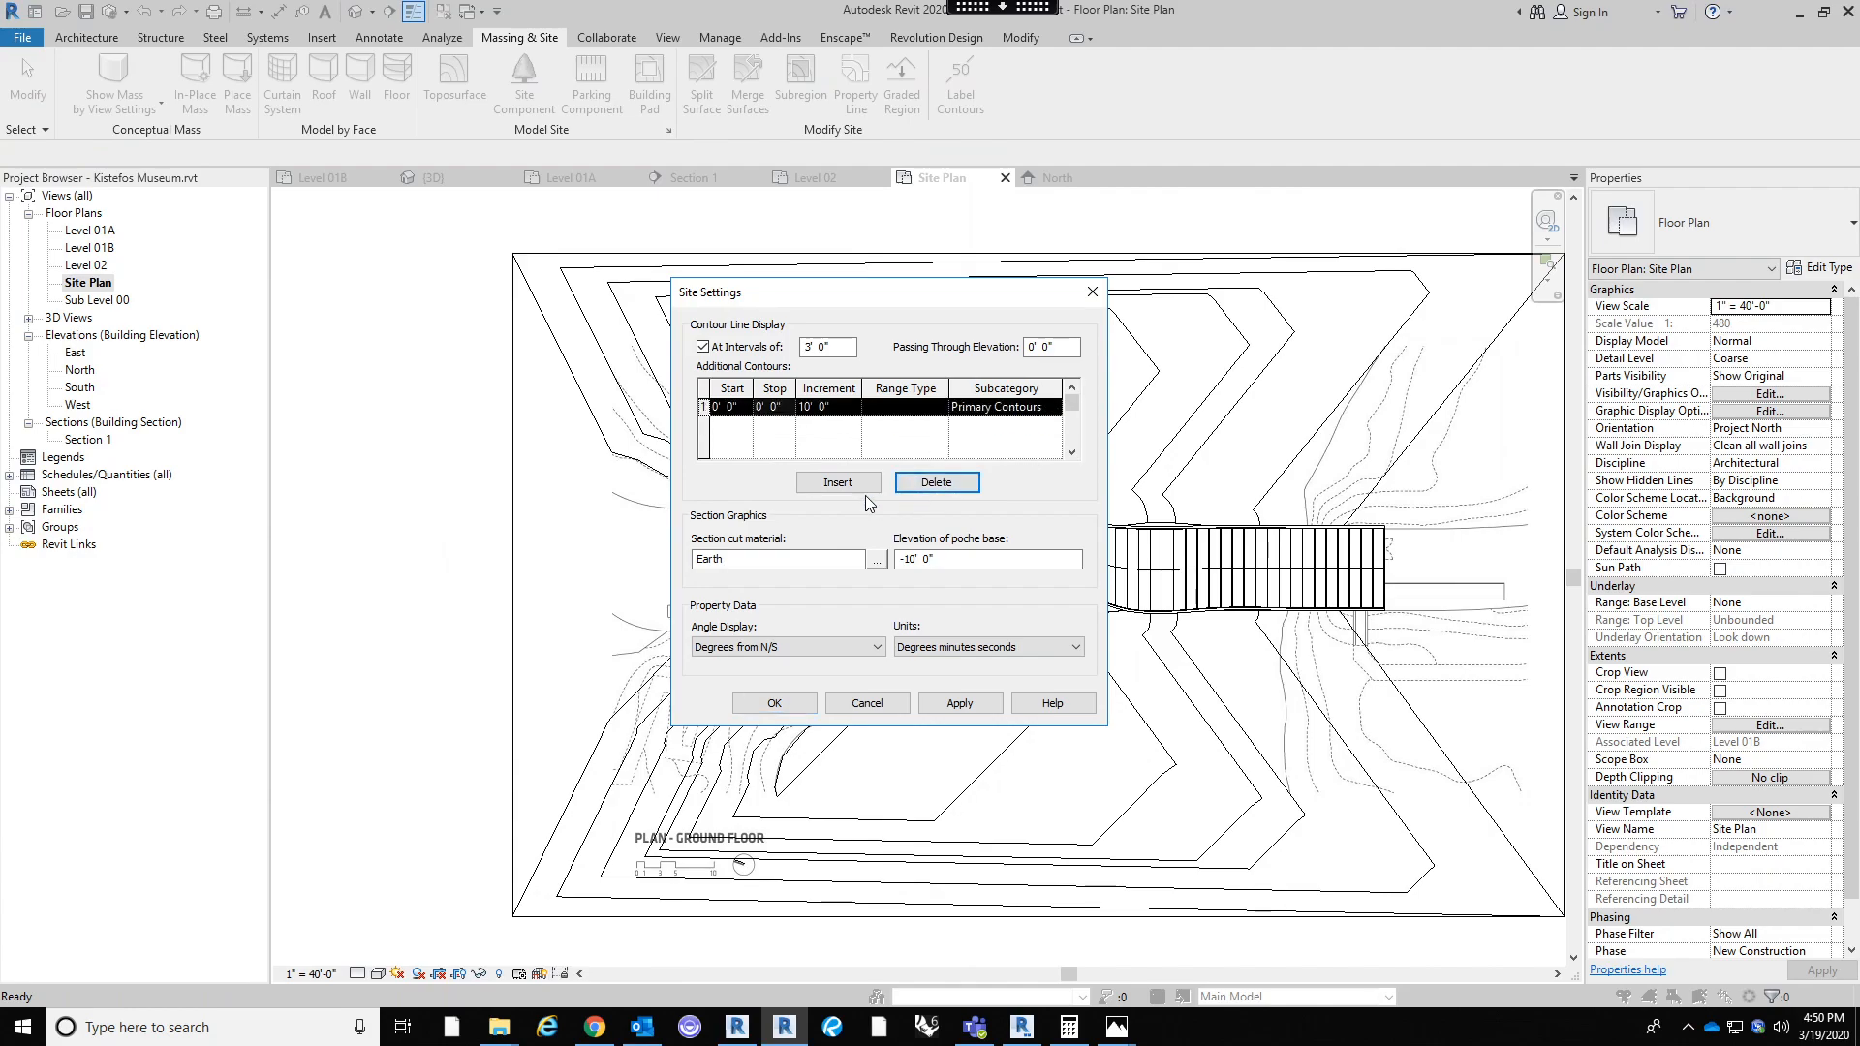
{"action": "left_click", "coordinate": [843, 412]}
{"action": "type", "text": "3"}
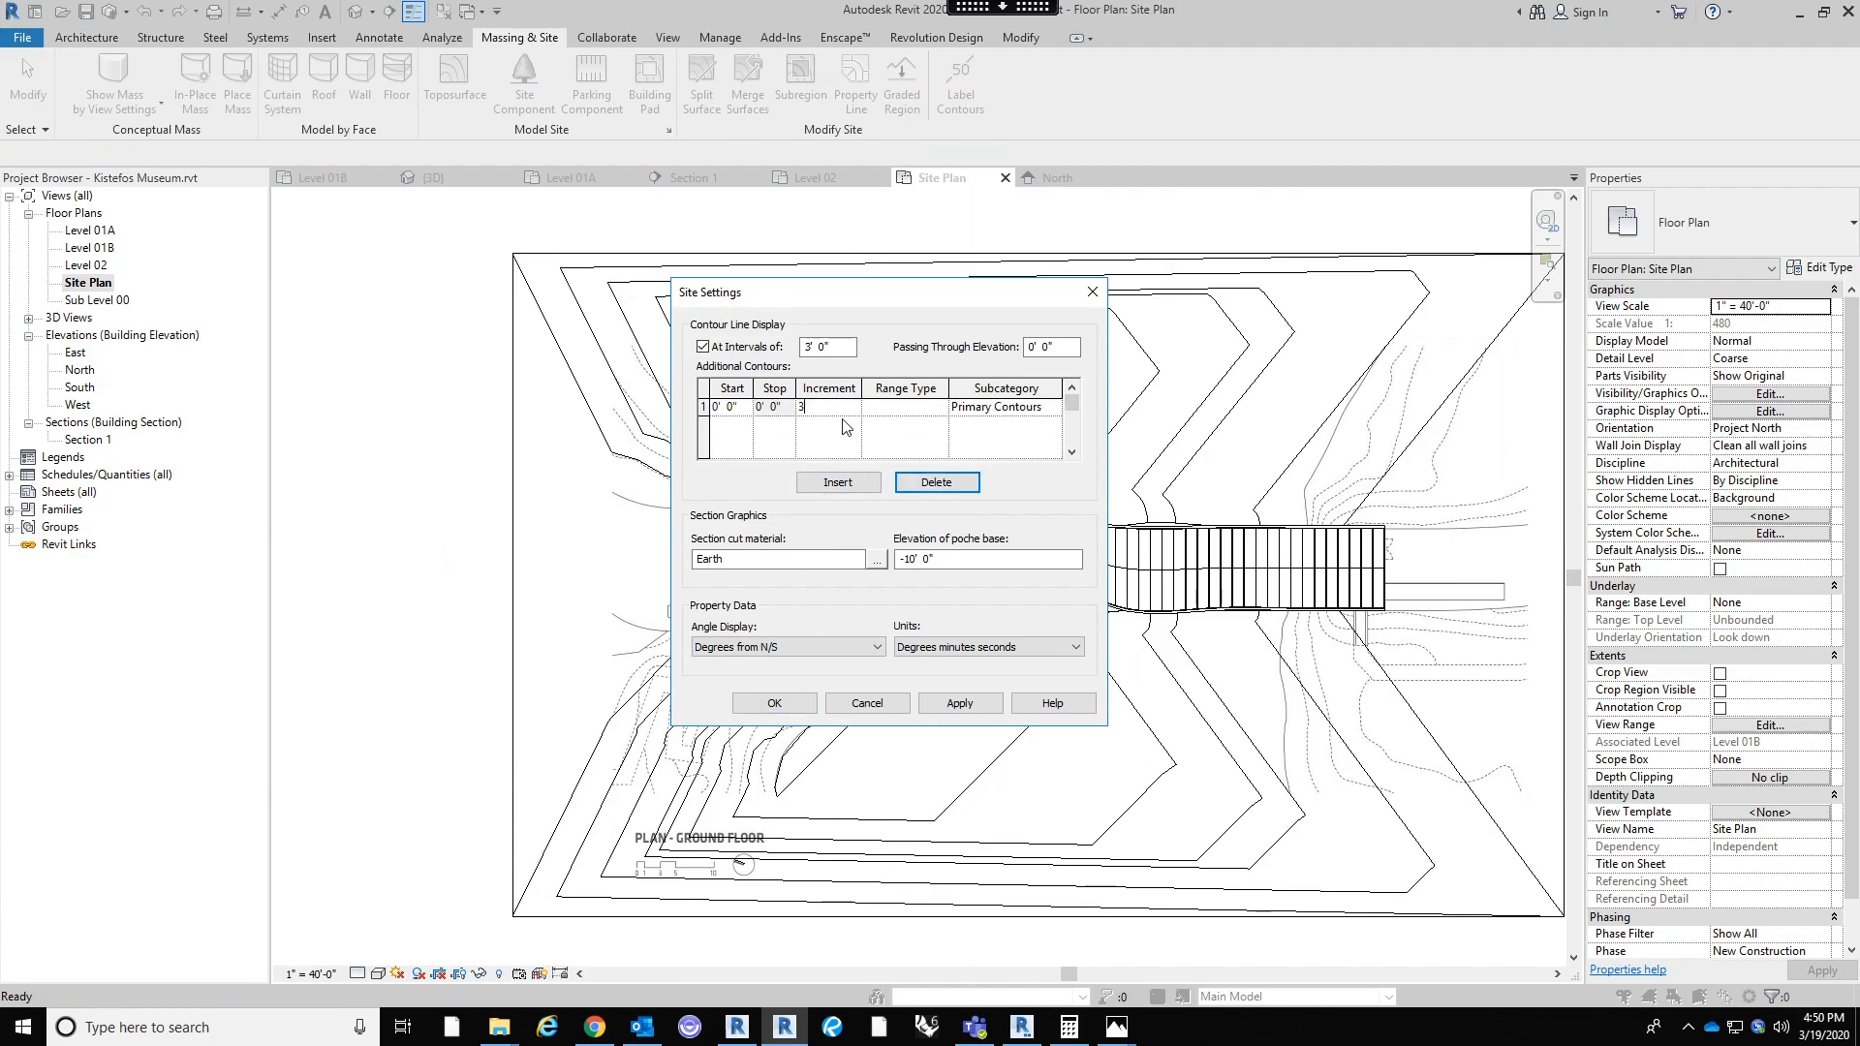
{"action": "key", "text": "Return"}
{"action": "left_click", "coordinate": [741, 409]}
{"action": "left_click", "coordinate": [781, 703]}
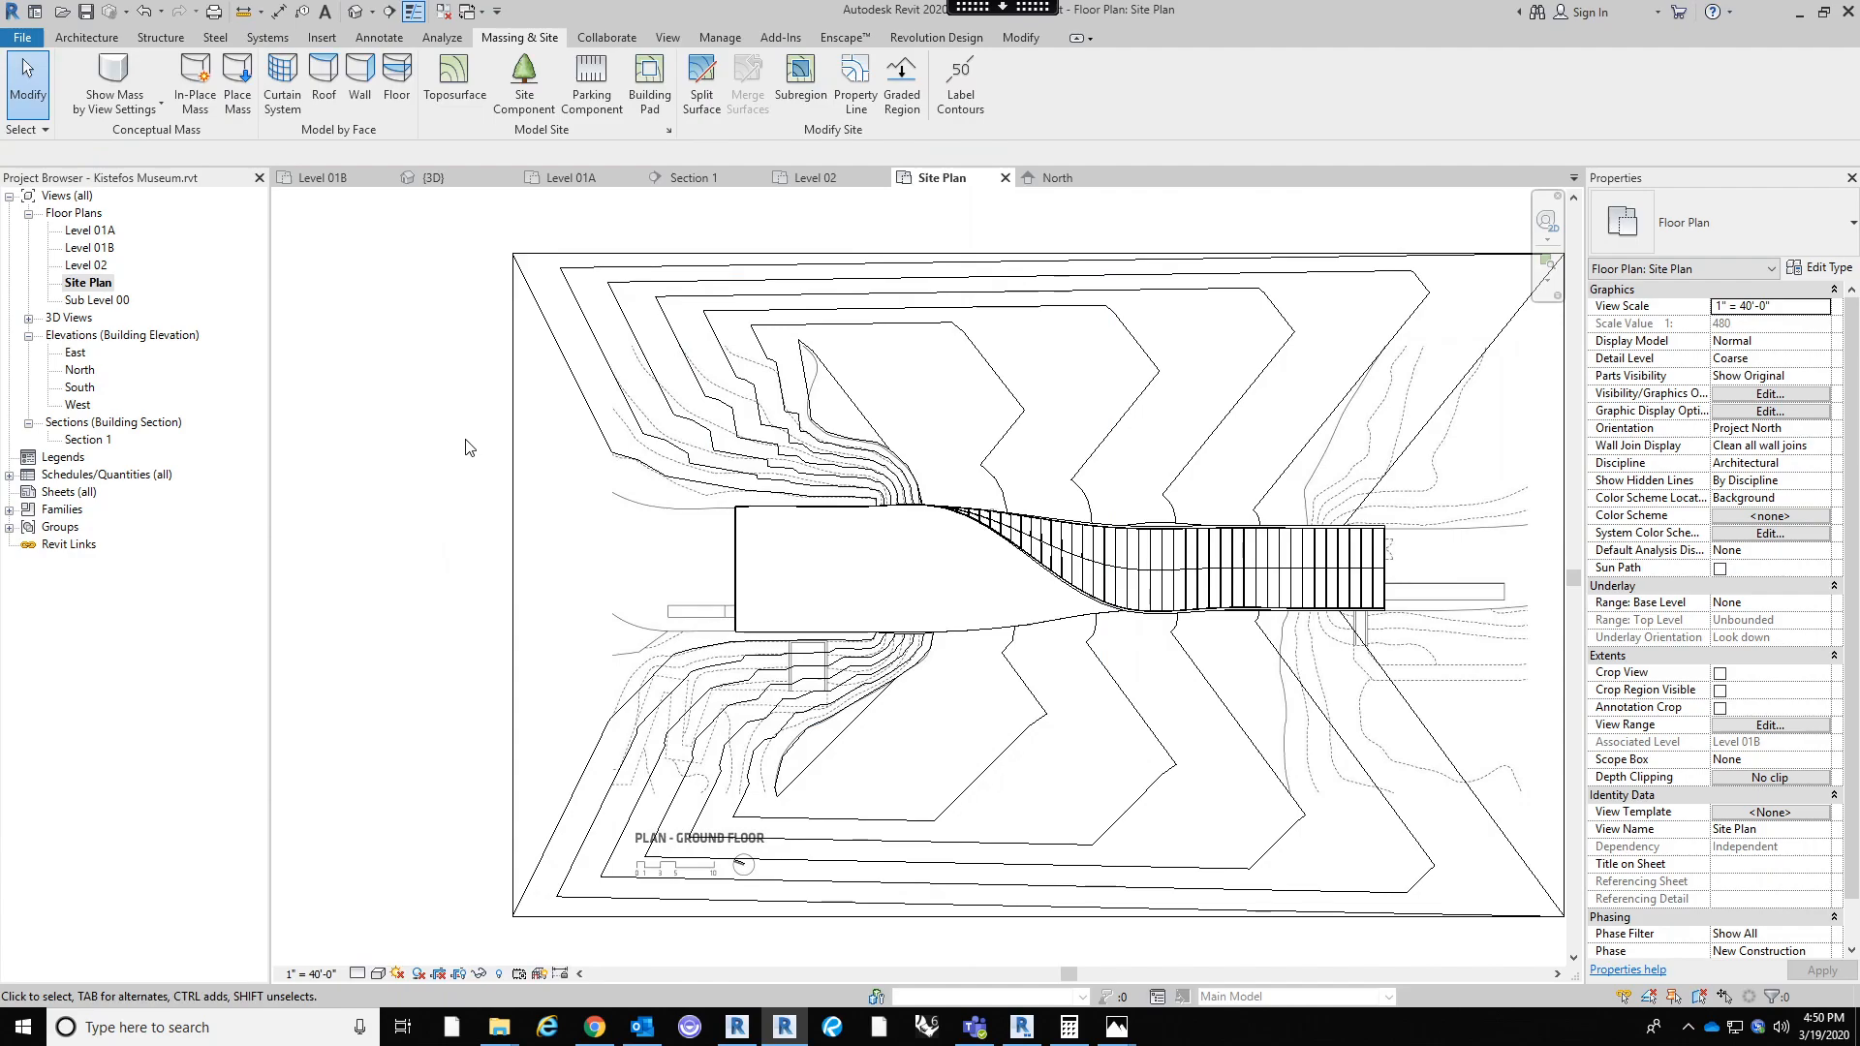
Select the site toposurface and open it for surface editing
{"action": "middle_click_drag", "start_coordinate": [909, 370], "coordinate": [696, 336]}
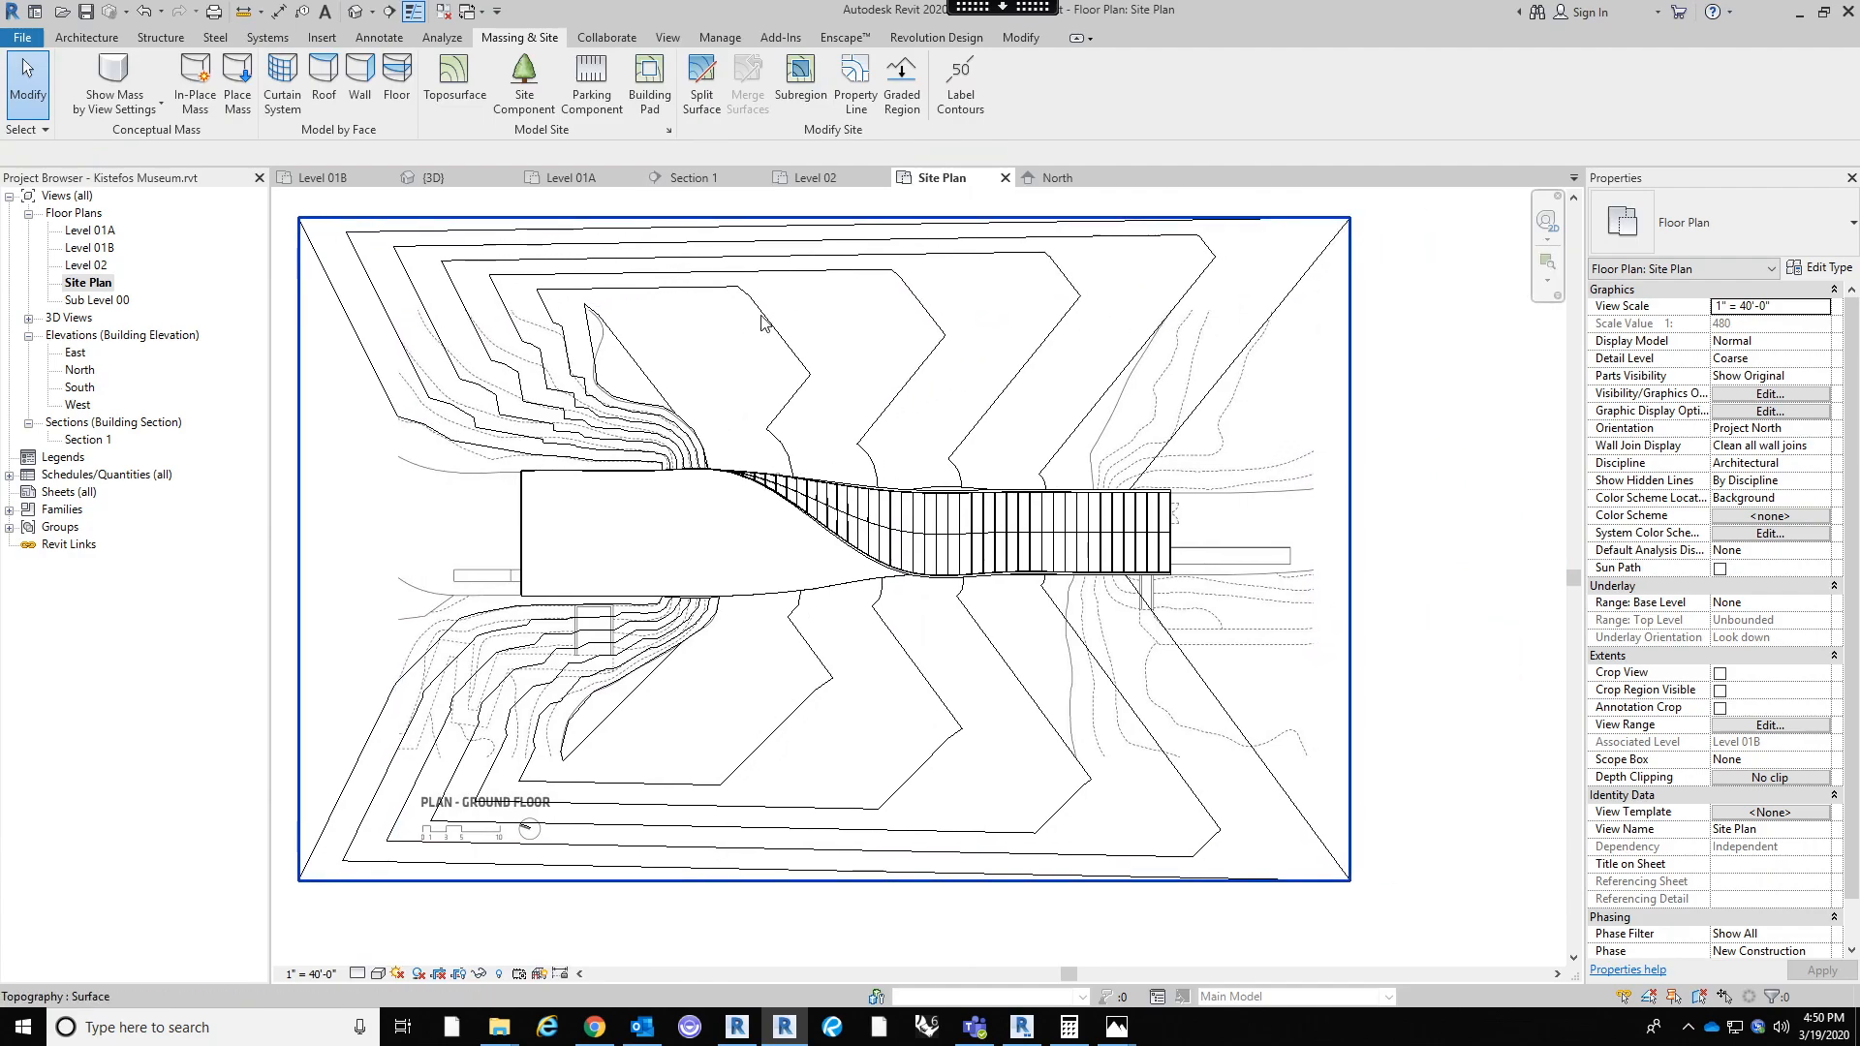
{"action": "left_click", "coordinate": [733, 401]}
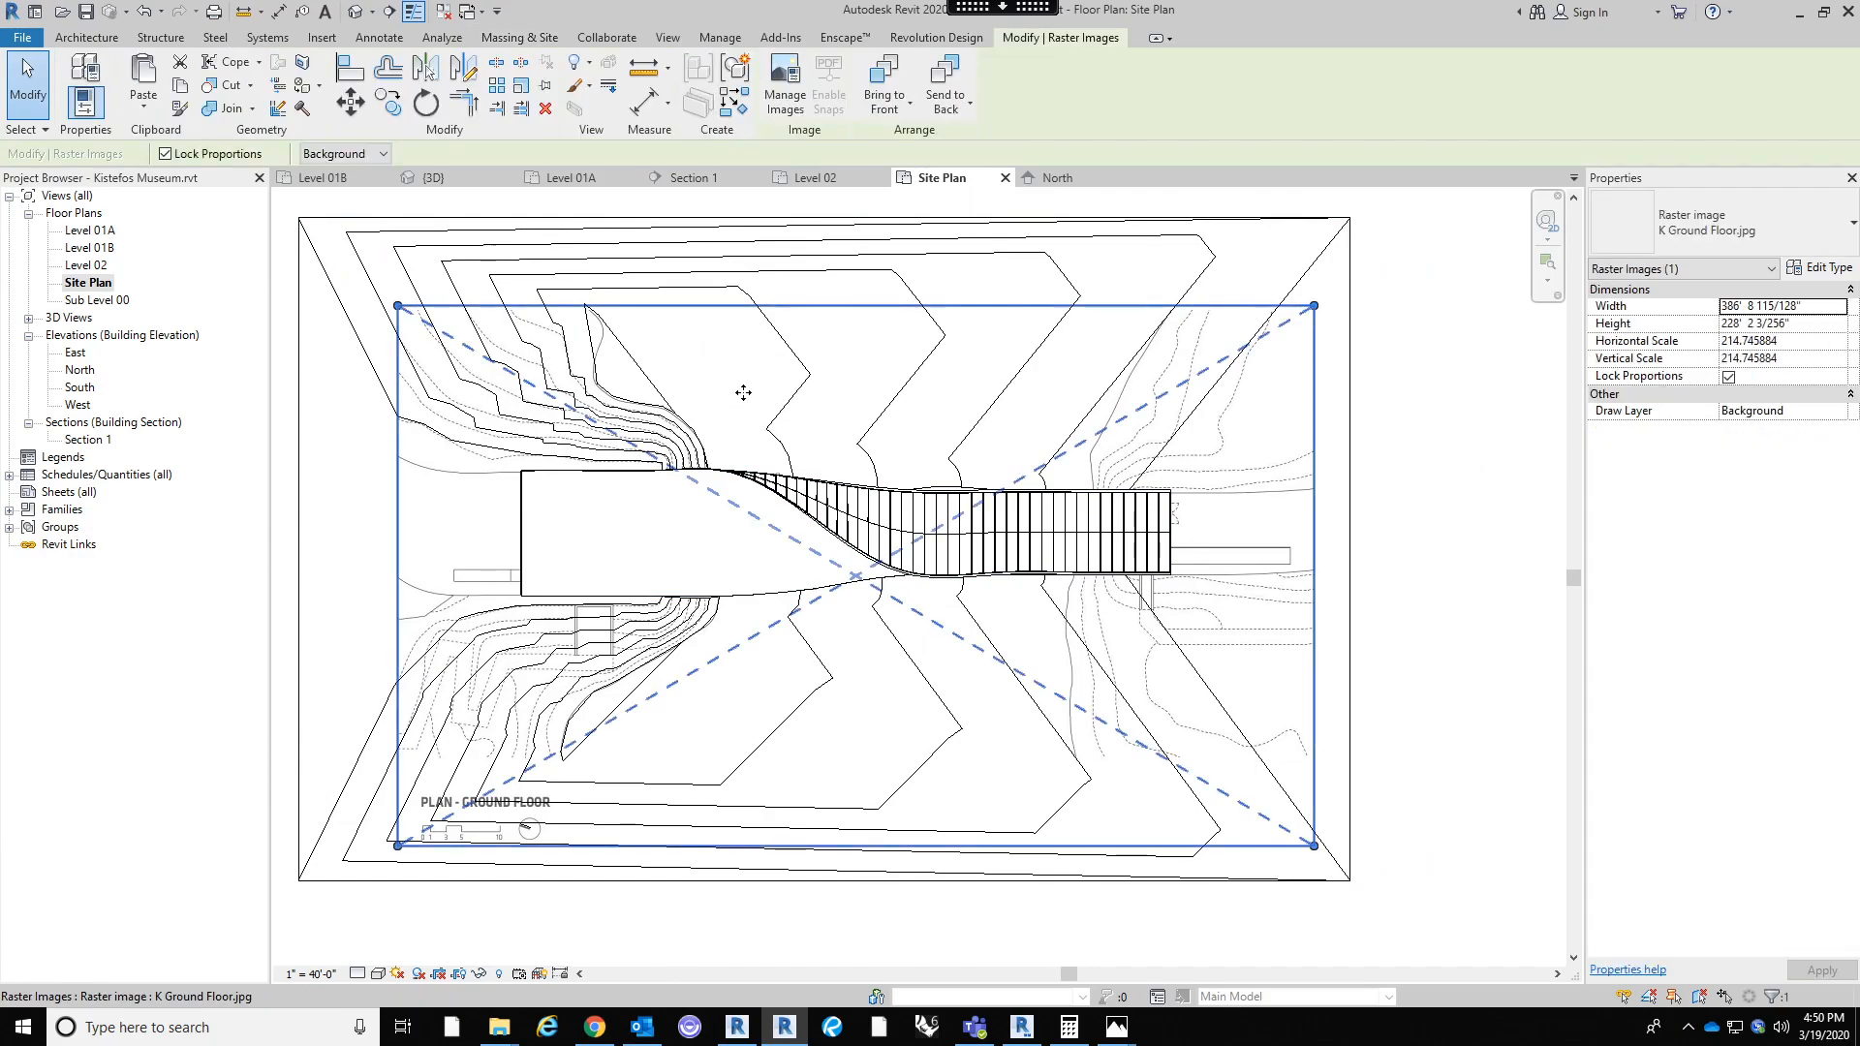
{"action": "middle_click_drag", "start_coordinate": [739, 394], "coordinate": [689, 382]}
{"action": "left_click", "coordinate": [889, 220]}
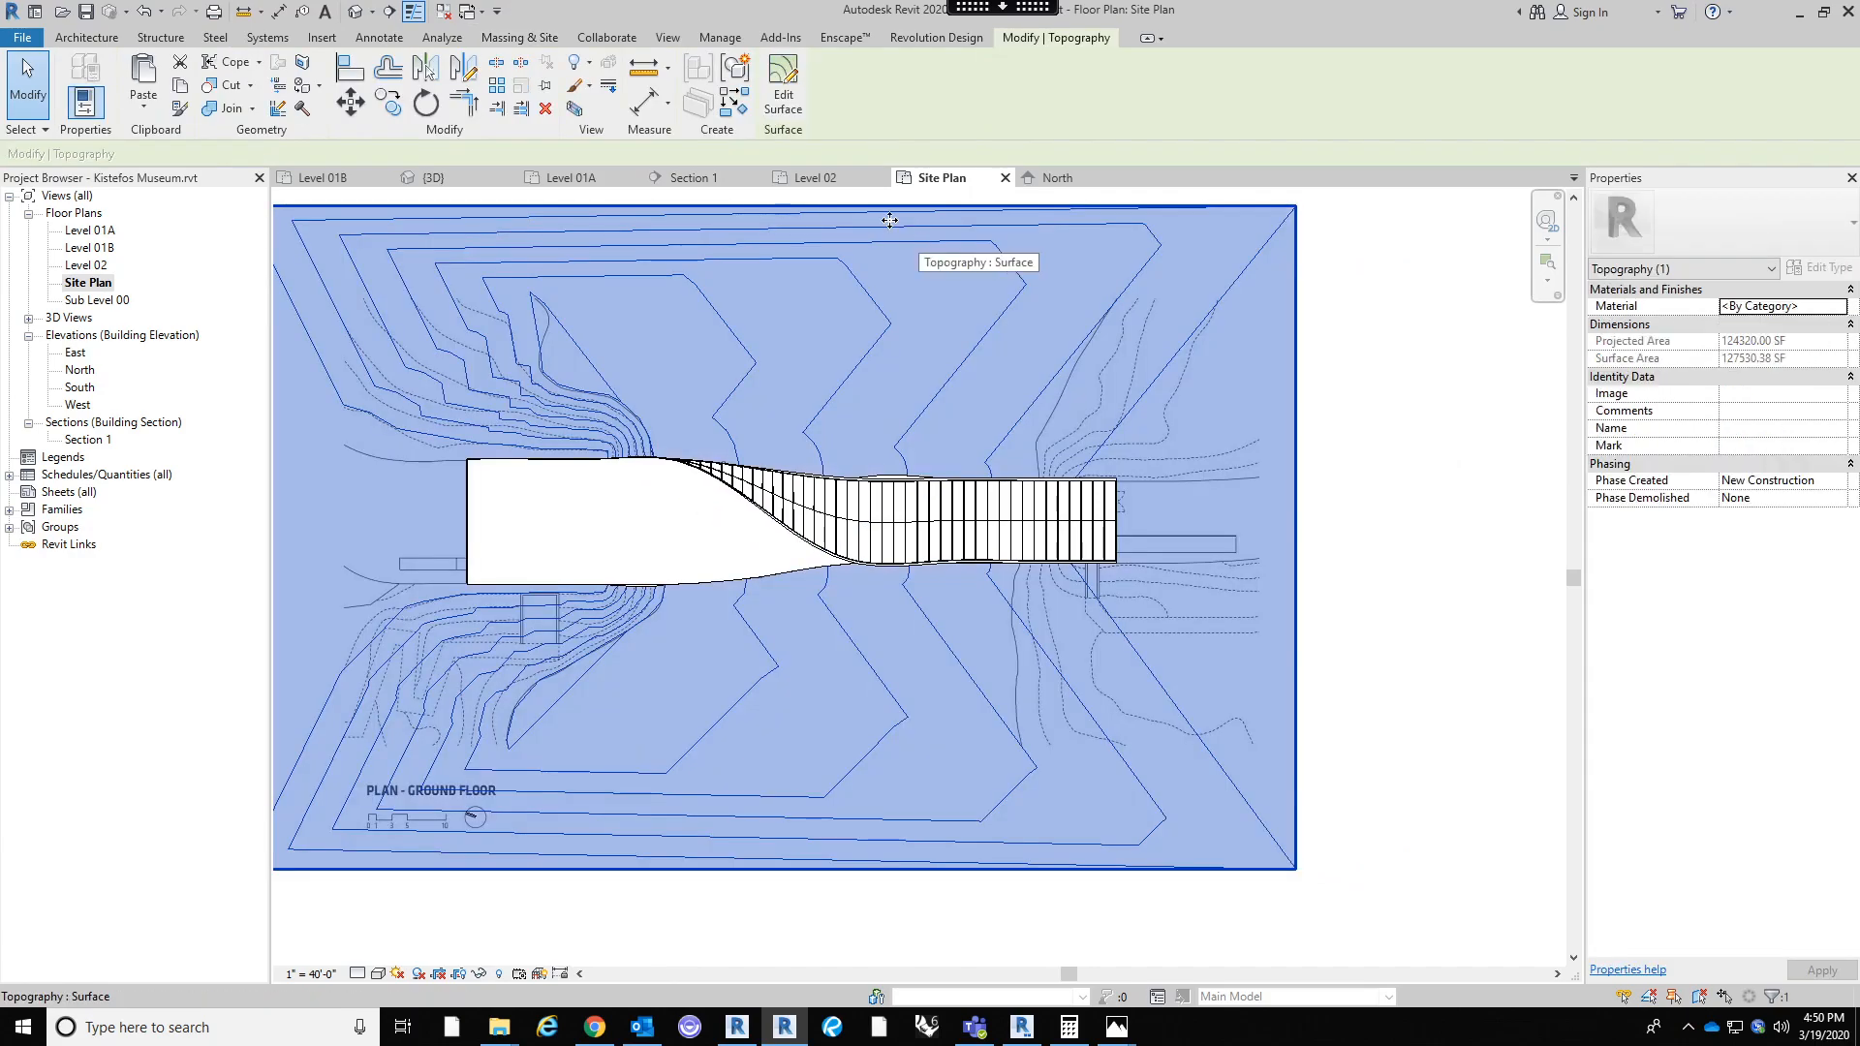
{"action": "left_click", "coordinate": [797, 99]}
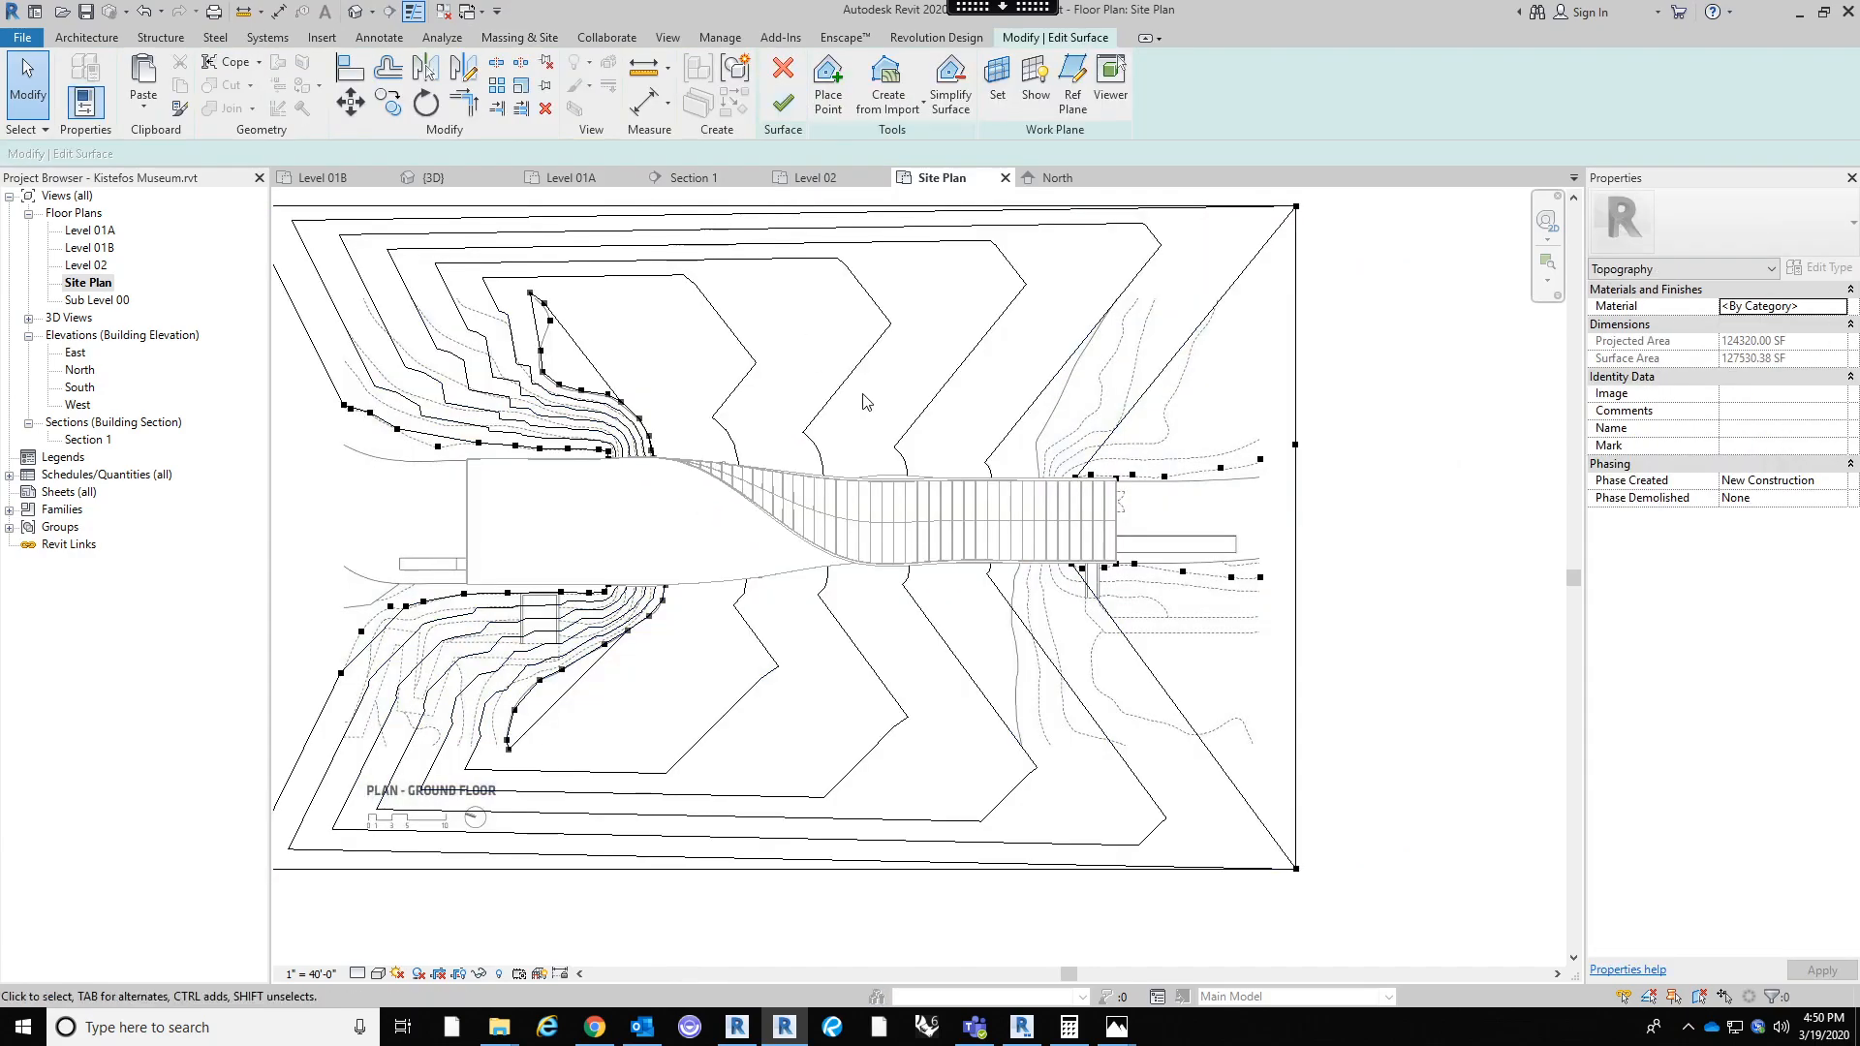
{"action": "scroll", "coordinate": [1157, 476], "scroll_direction": "up", "scroll_amount": 2}
{"action": "middle_click_drag", "start_coordinate": [1136, 485], "coordinate": [1025, 501]}
Place surface points at -18' absolute elevation along the solid traced contour above the right end of the building, down to its wall
{"action": "left_click", "coordinate": [833, 105]}
{"action": "scroll", "coordinate": [897, 517], "scroll_direction": "down", "scroll_amount": 2}
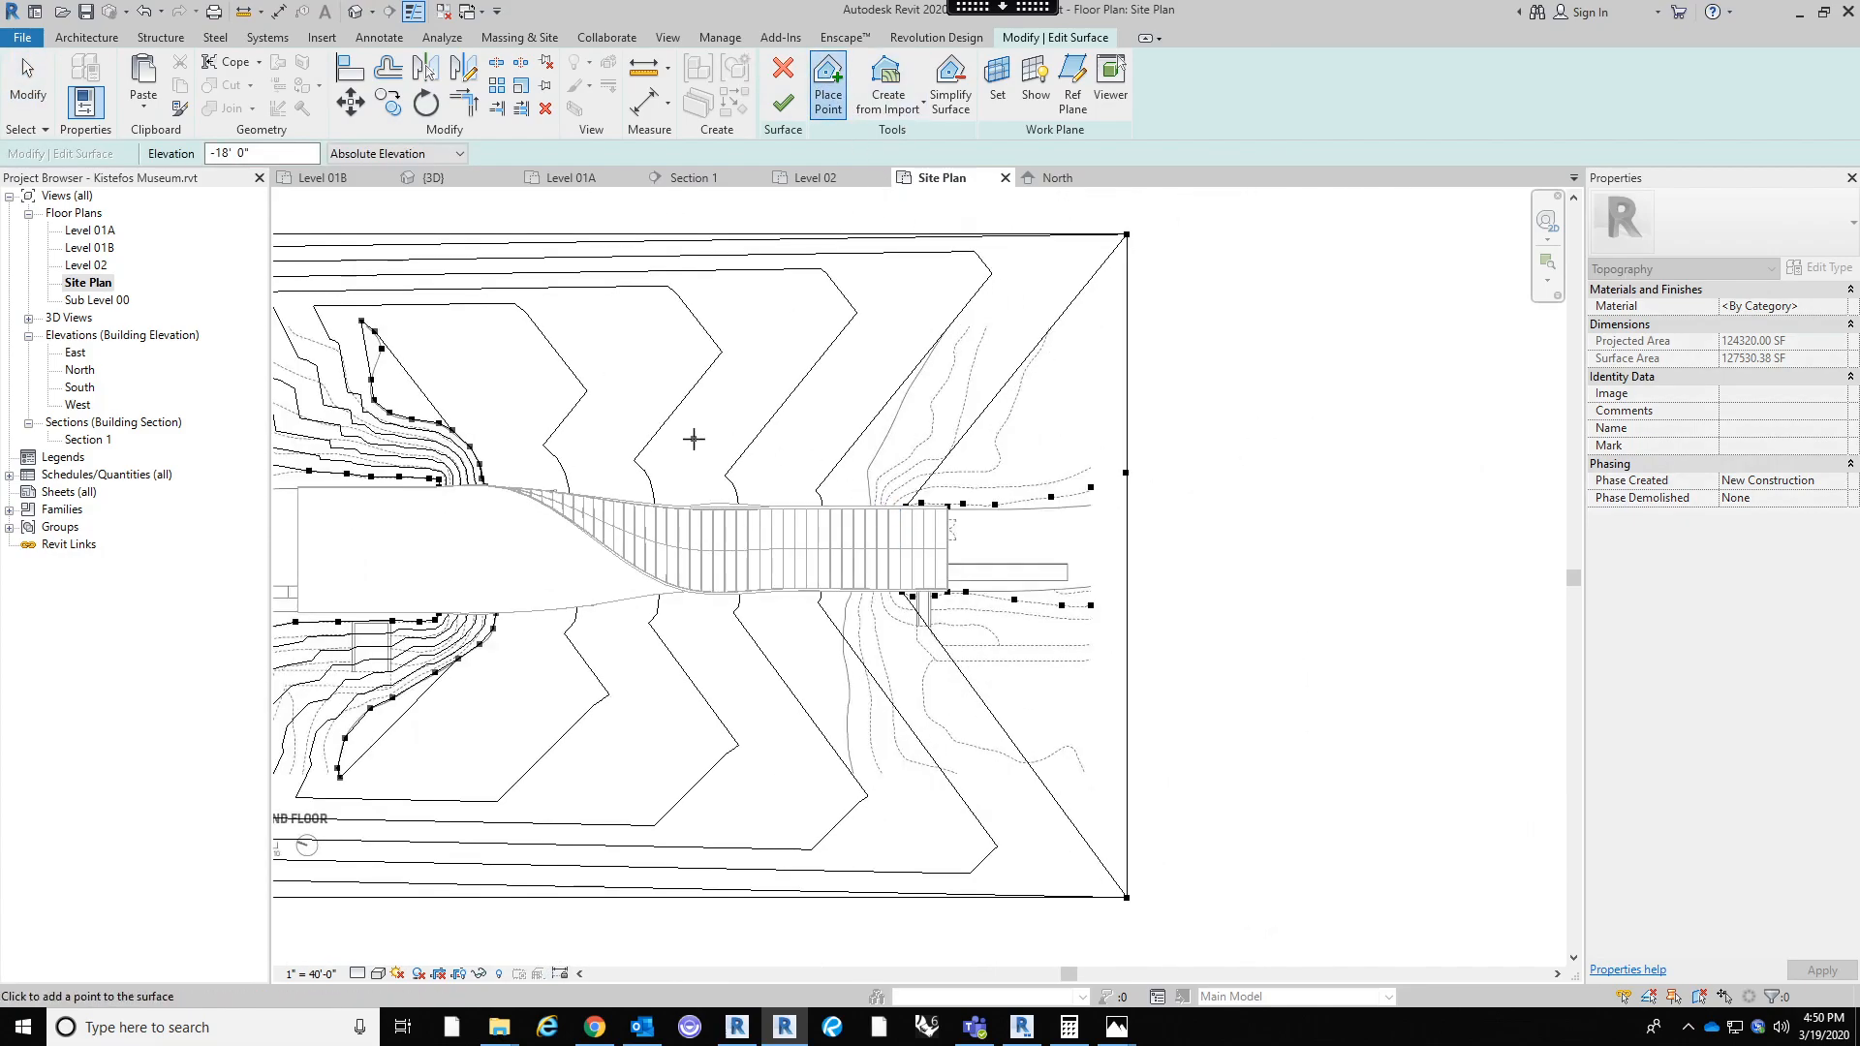
{"action": "scroll", "coordinate": [936, 282], "scroll_direction": "up", "scroll_amount": 1}
{"action": "scroll", "coordinate": [935, 282], "scroll_direction": "up", "scroll_amount": 1}
{"action": "left_click", "coordinate": [967, 300]}
{"action": "scroll", "coordinate": [879, 610], "scroll_direction": "up", "scroll_amount": 2}
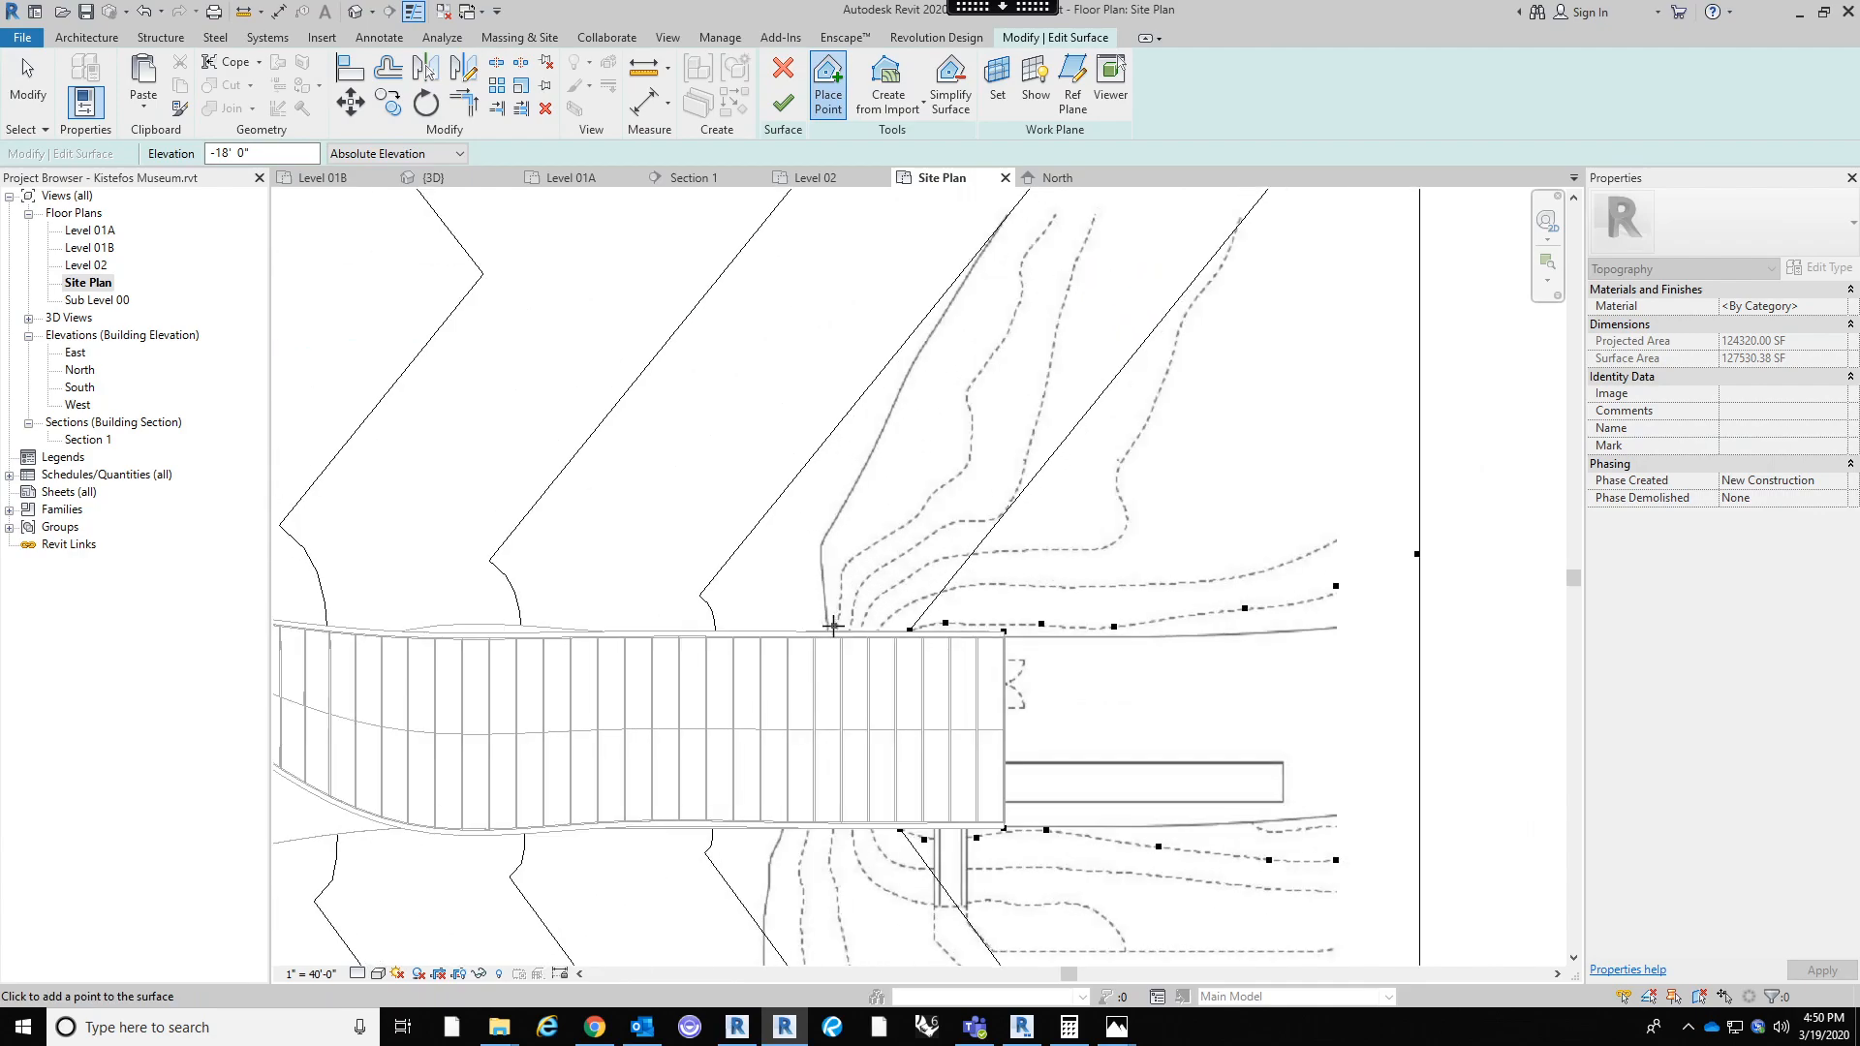
{"action": "scroll", "coordinate": [884, 595], "scroll_direction": "down", "scroll_amount": 4}
{"action": "scroll", "coordinate": [1033, 361], "scroll_direction": "up", "scroll_amount": 3}
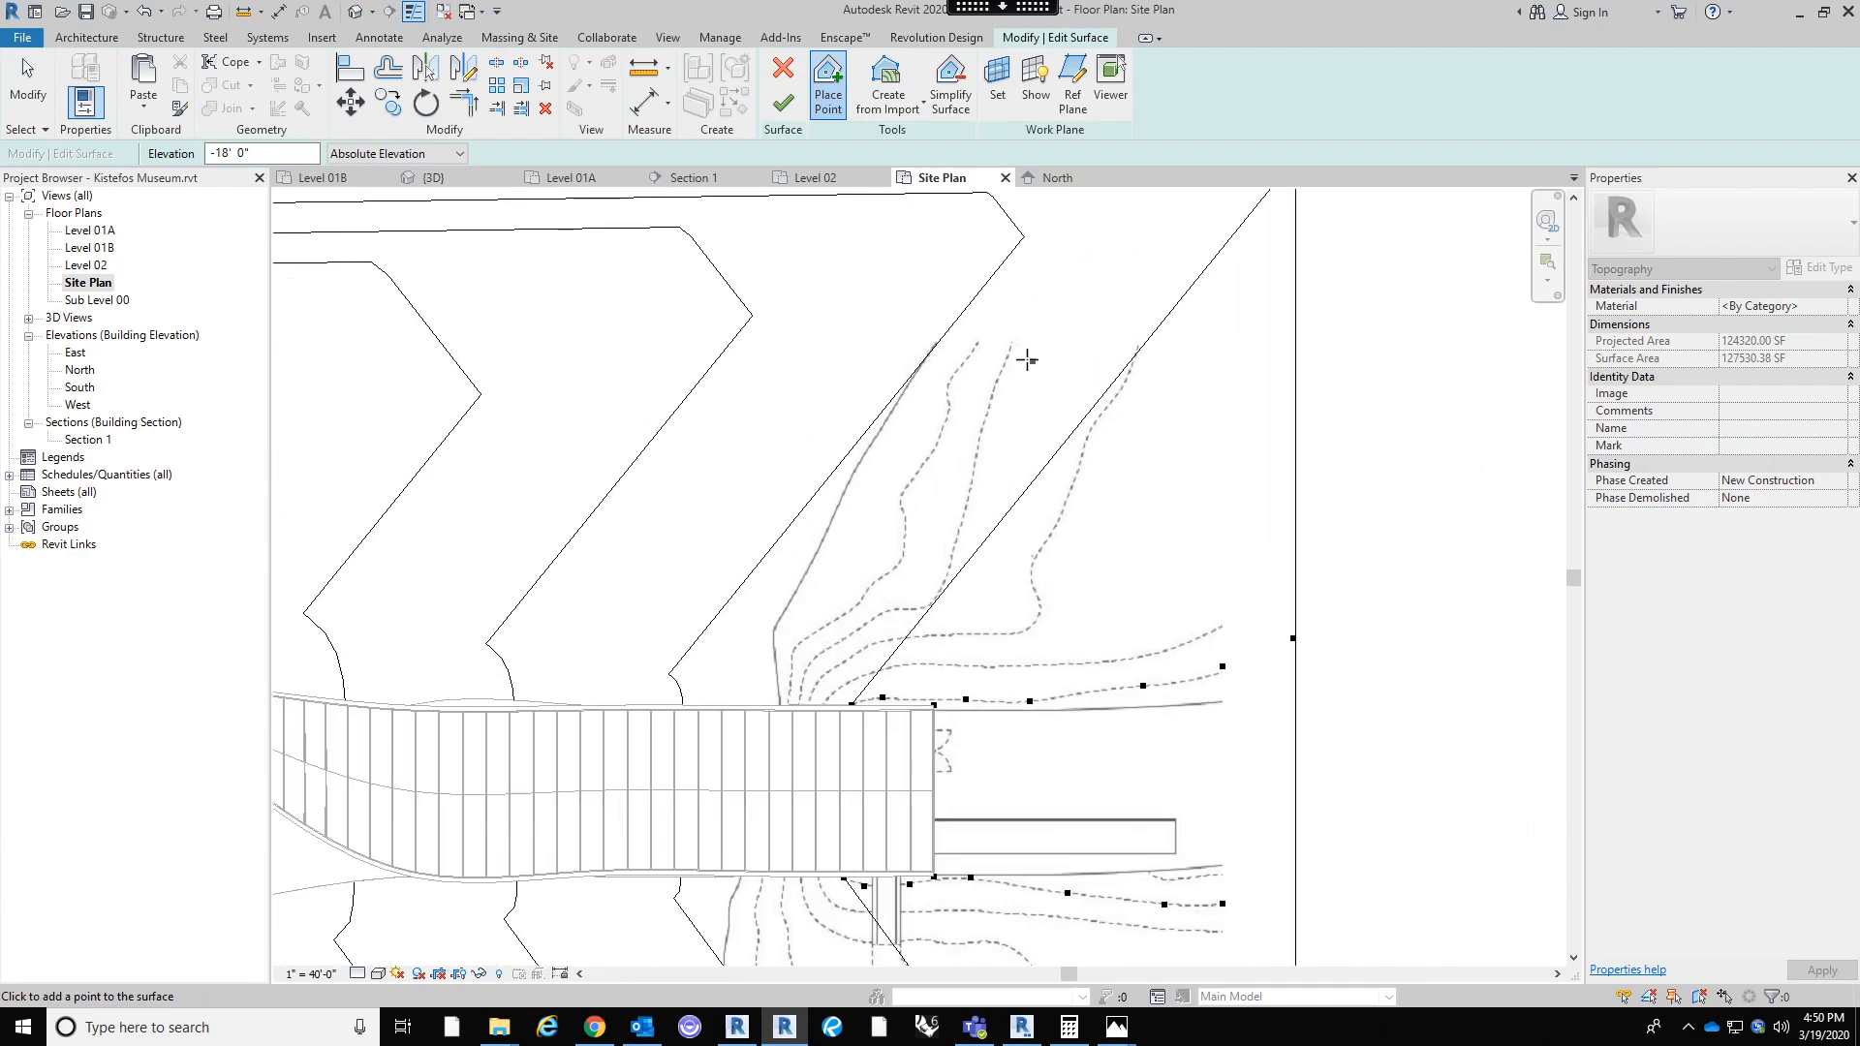
{"action": "left_click", "coordinate": [943, 335]}
{"action": "left_click", "coordinate": [928, 357]}
{"action": "left_click", "coordinate": [901, 405]}
{"action": "left_click", "coordinate": [884, 423]}
{"action": "left_click", "coordinate": [832, 519]}
{"action": "left_click", "coordinate": [786, 608]}
{"action": "left_click", "coordinate": [774, 633]}
{"action": "left_click", "coordinate": [780, 697]}
Place -18' points along the solid traced contour below the right end of the building, from its wall to the contour's end
{"action": "middle_click_drag", "start_coordinate": [768, 788], "coordinate": [826, 473]}
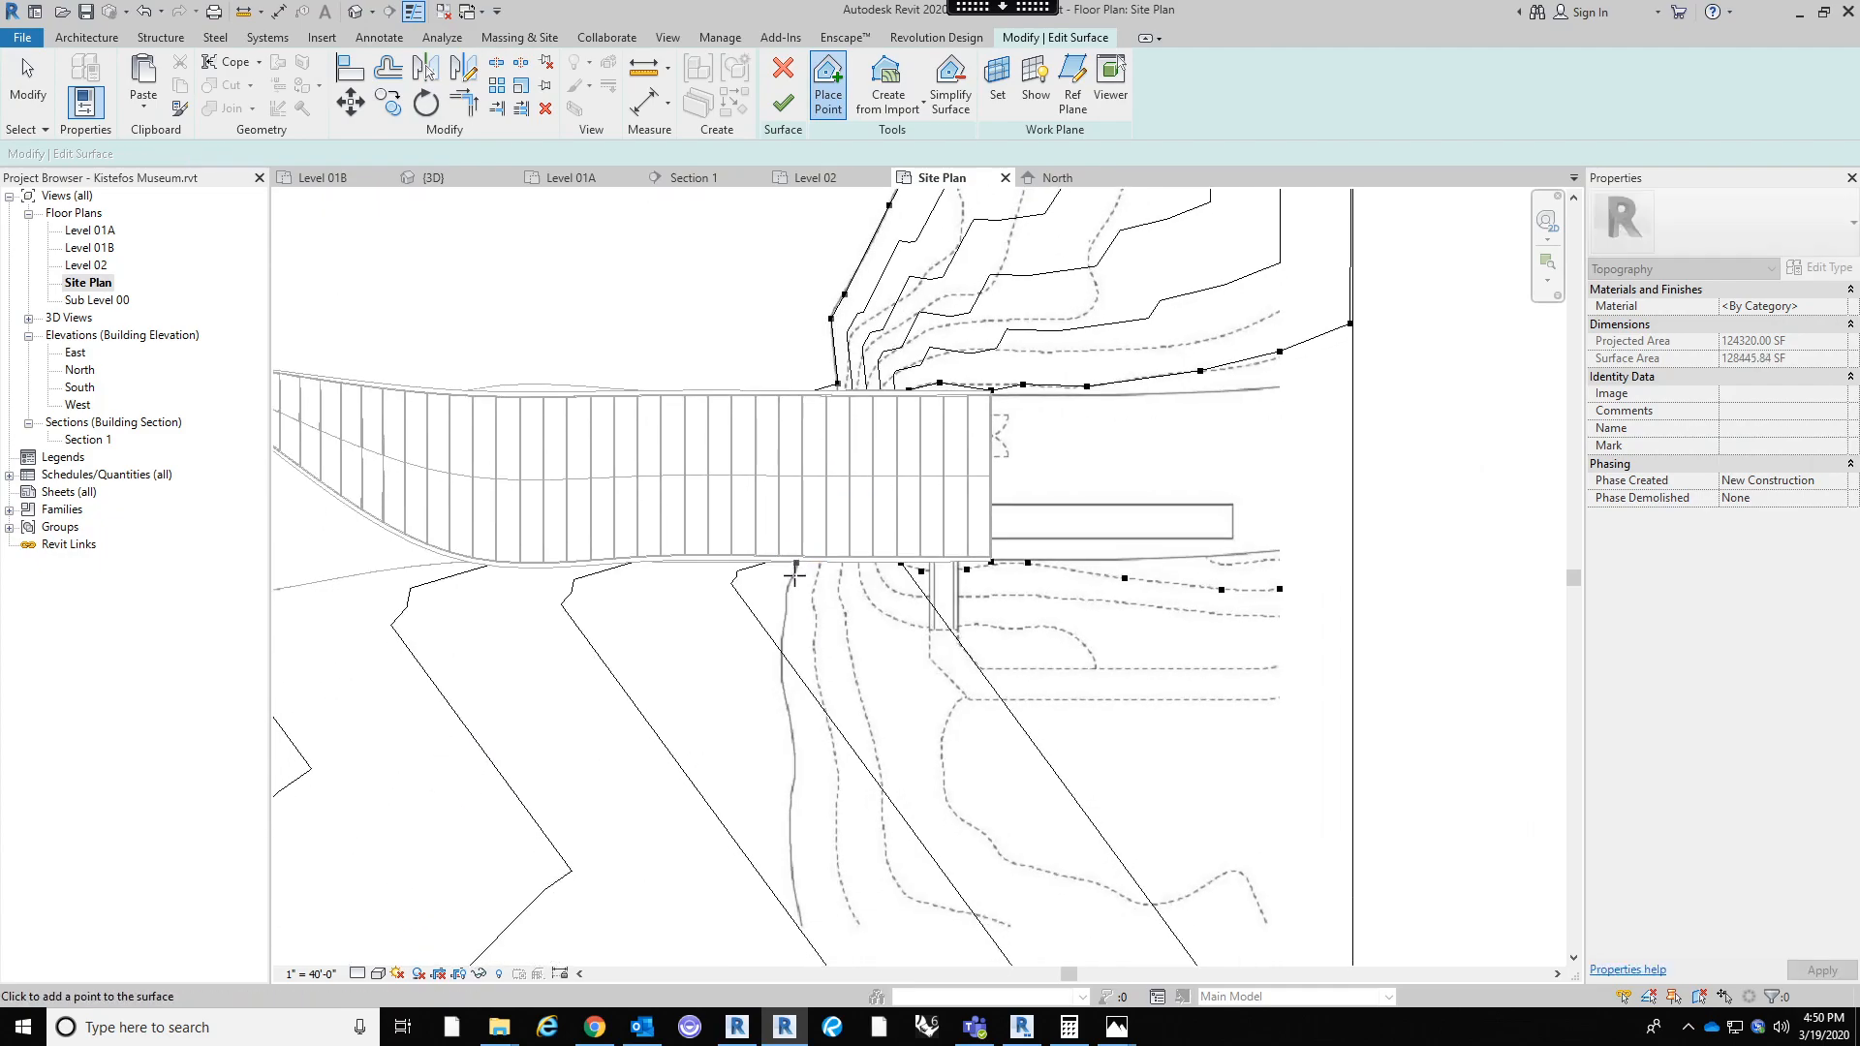
{"action": "left_click", "coordinate": [784, 603]}
{"action": "left_click", "coordinate": [780, 650]}
{"action": "left_click", "coordinate": [790, 771]}
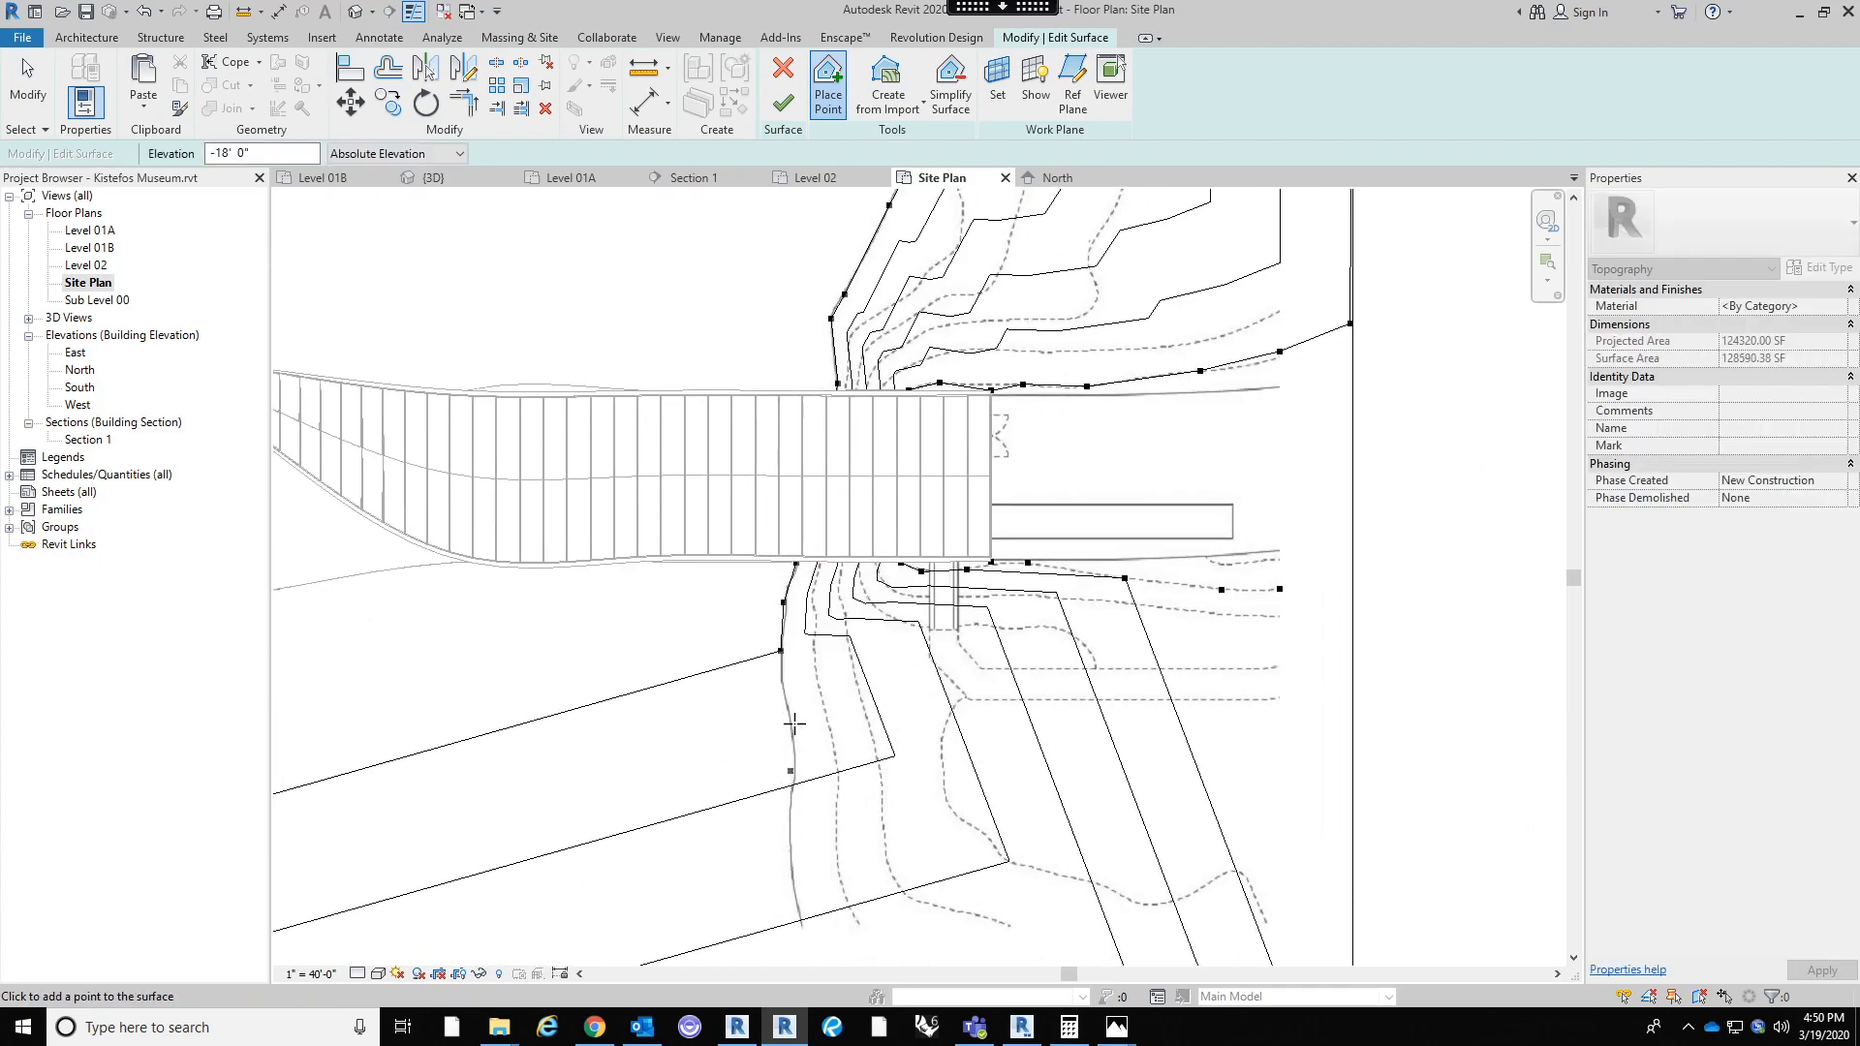
{"action": "left_click", "coordinate": [790, 737]}
{"action": "left_click", "coordinate": [791, 842]}
{"action": "middle_click_drag", "start_coordinate": [798, 957], "coordinate": [768, 622]}
{"action": "left_click", "coordinate": [772, 612]}
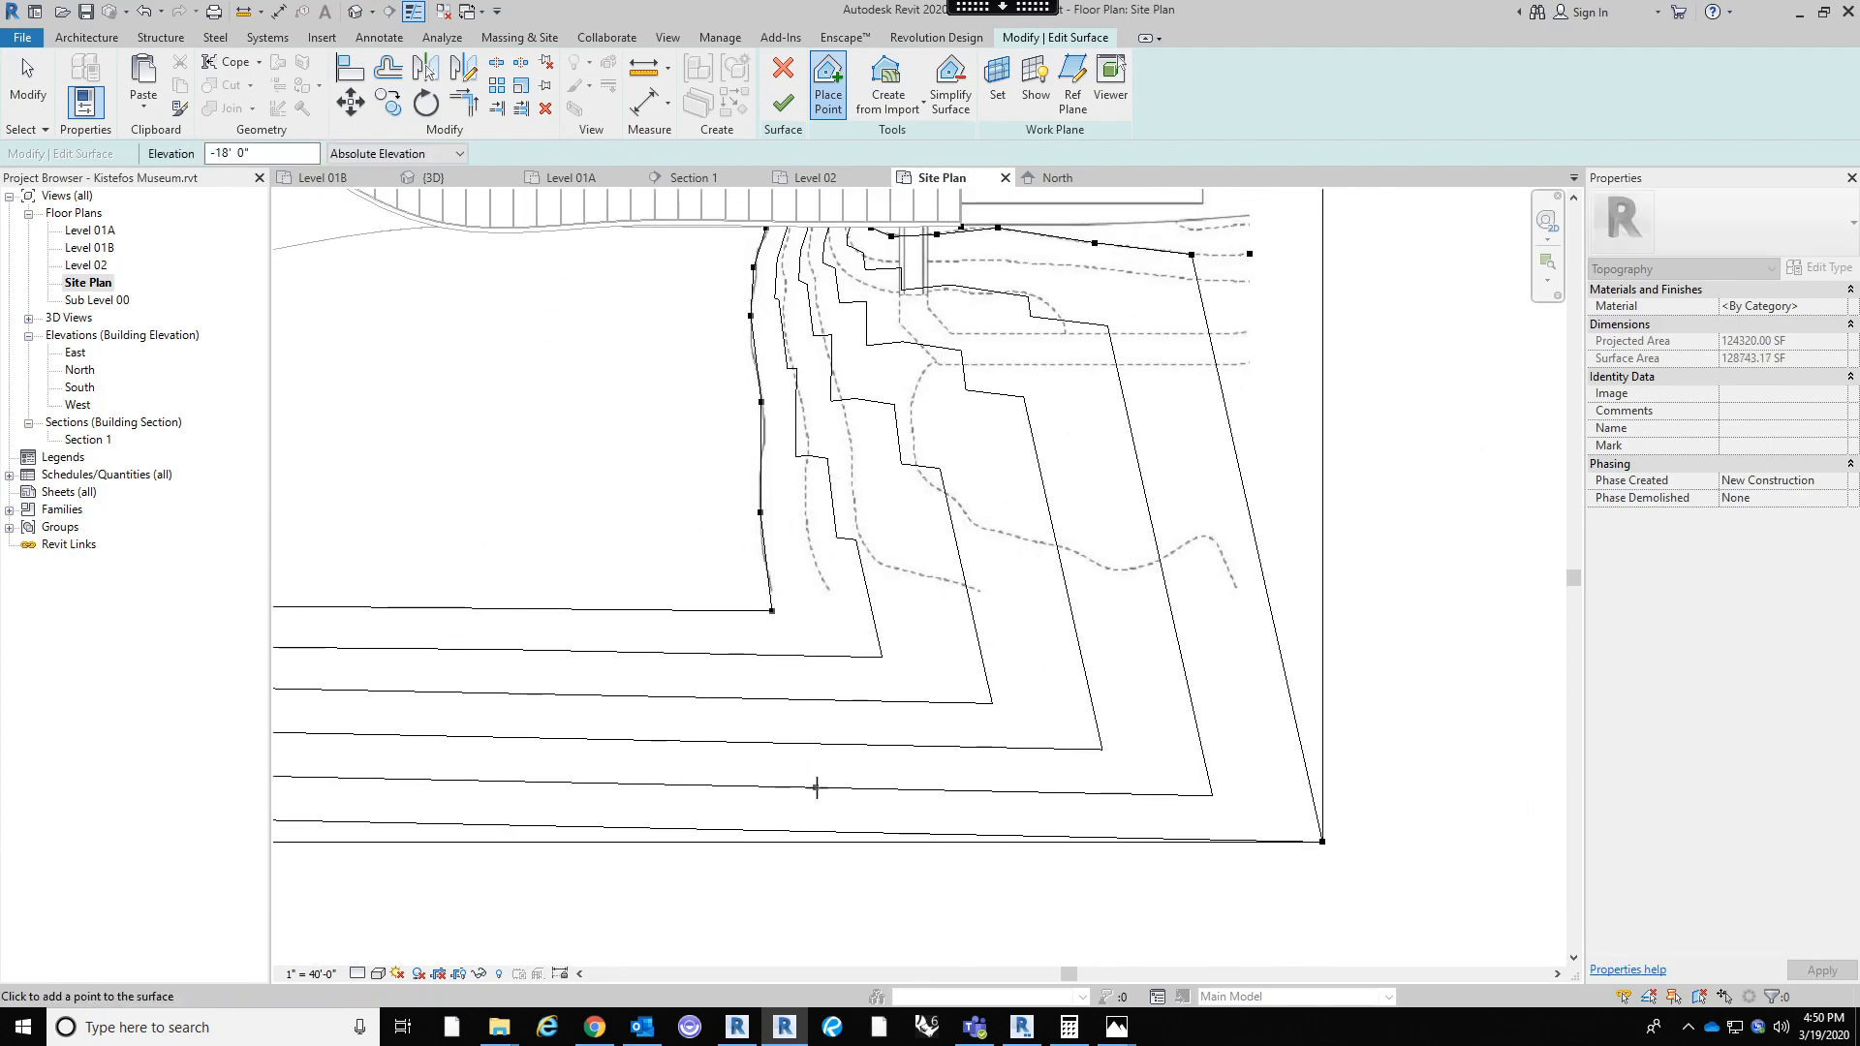
Add -18' points near the lower and upper site boundaries in line with both banks' contours, and finish the surface
{"action": "left_click", "coordinate": [802, 775]}
{"action": "scroll", "coordinate": [723, 627], "scroll_direction": "down", "scroll_amount": 3}
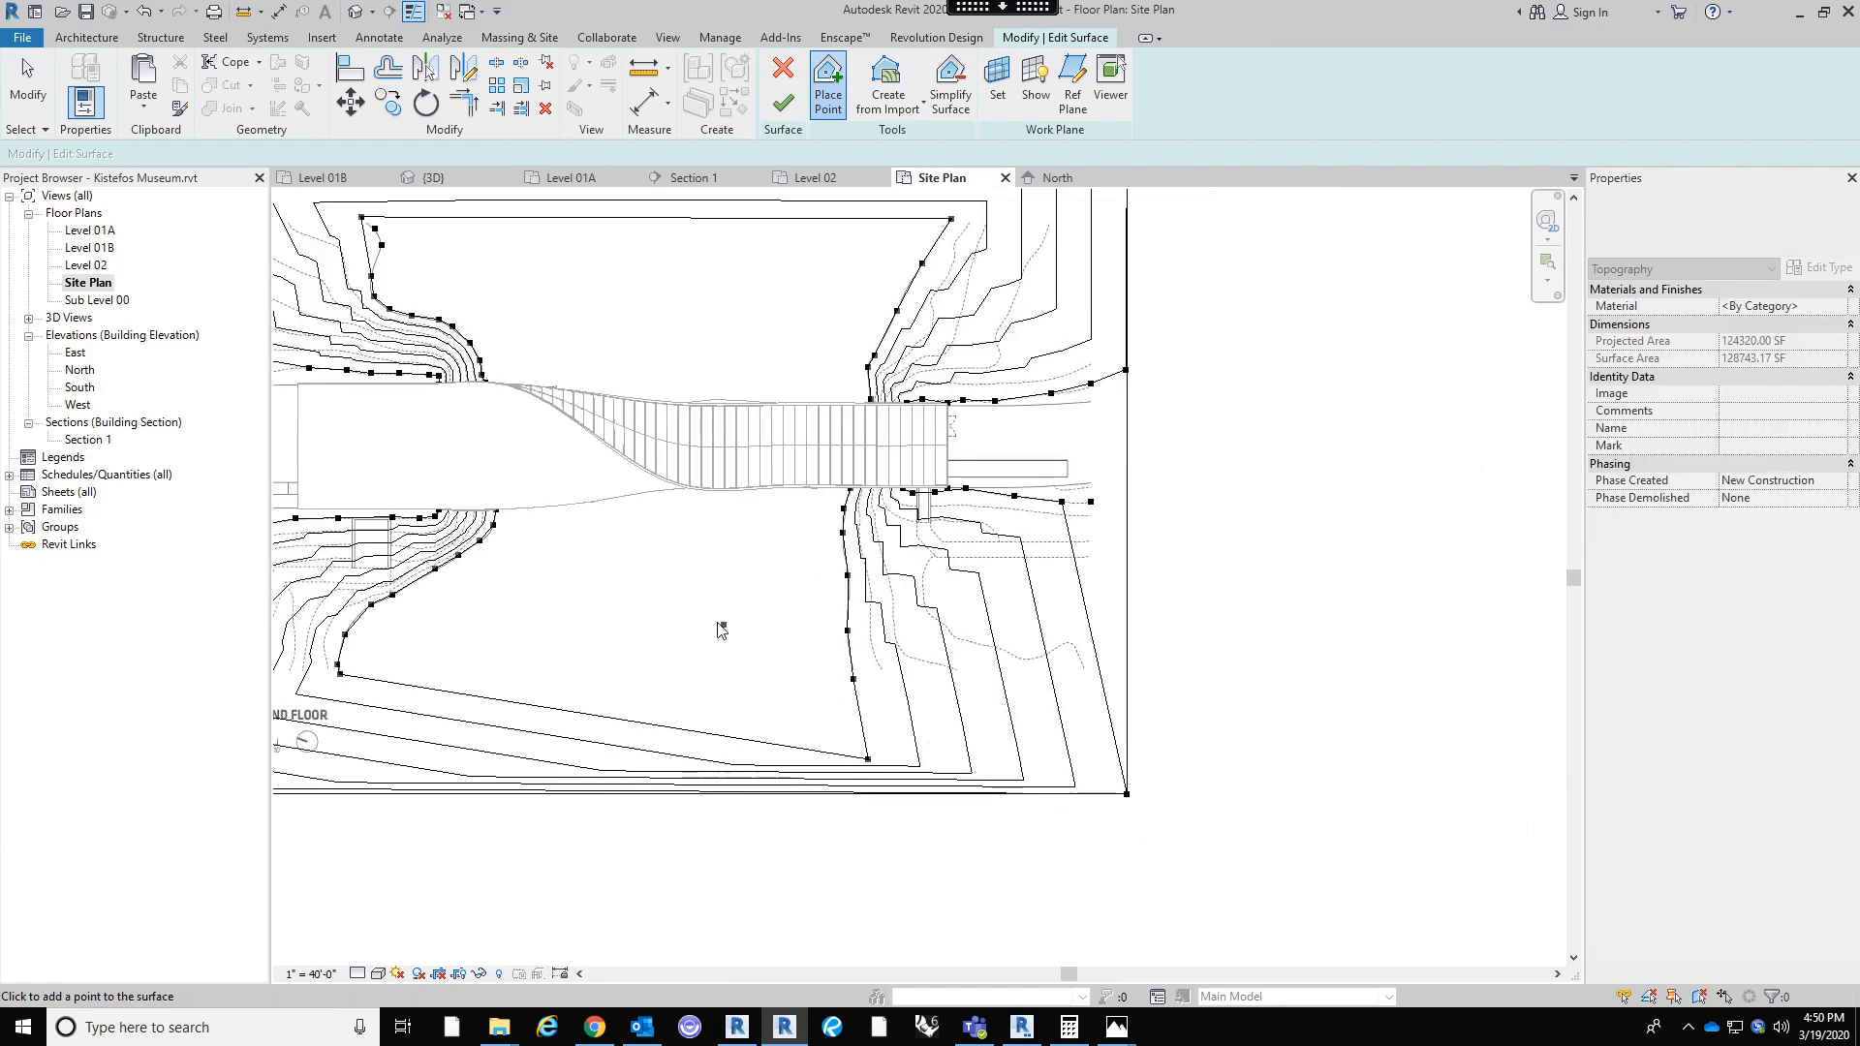
{"action": "key", "text": "Escape"}
{"action": "scroll", "coordinate": [1005, 656], "scroll_direction": "up", "scroll_amount": 1}
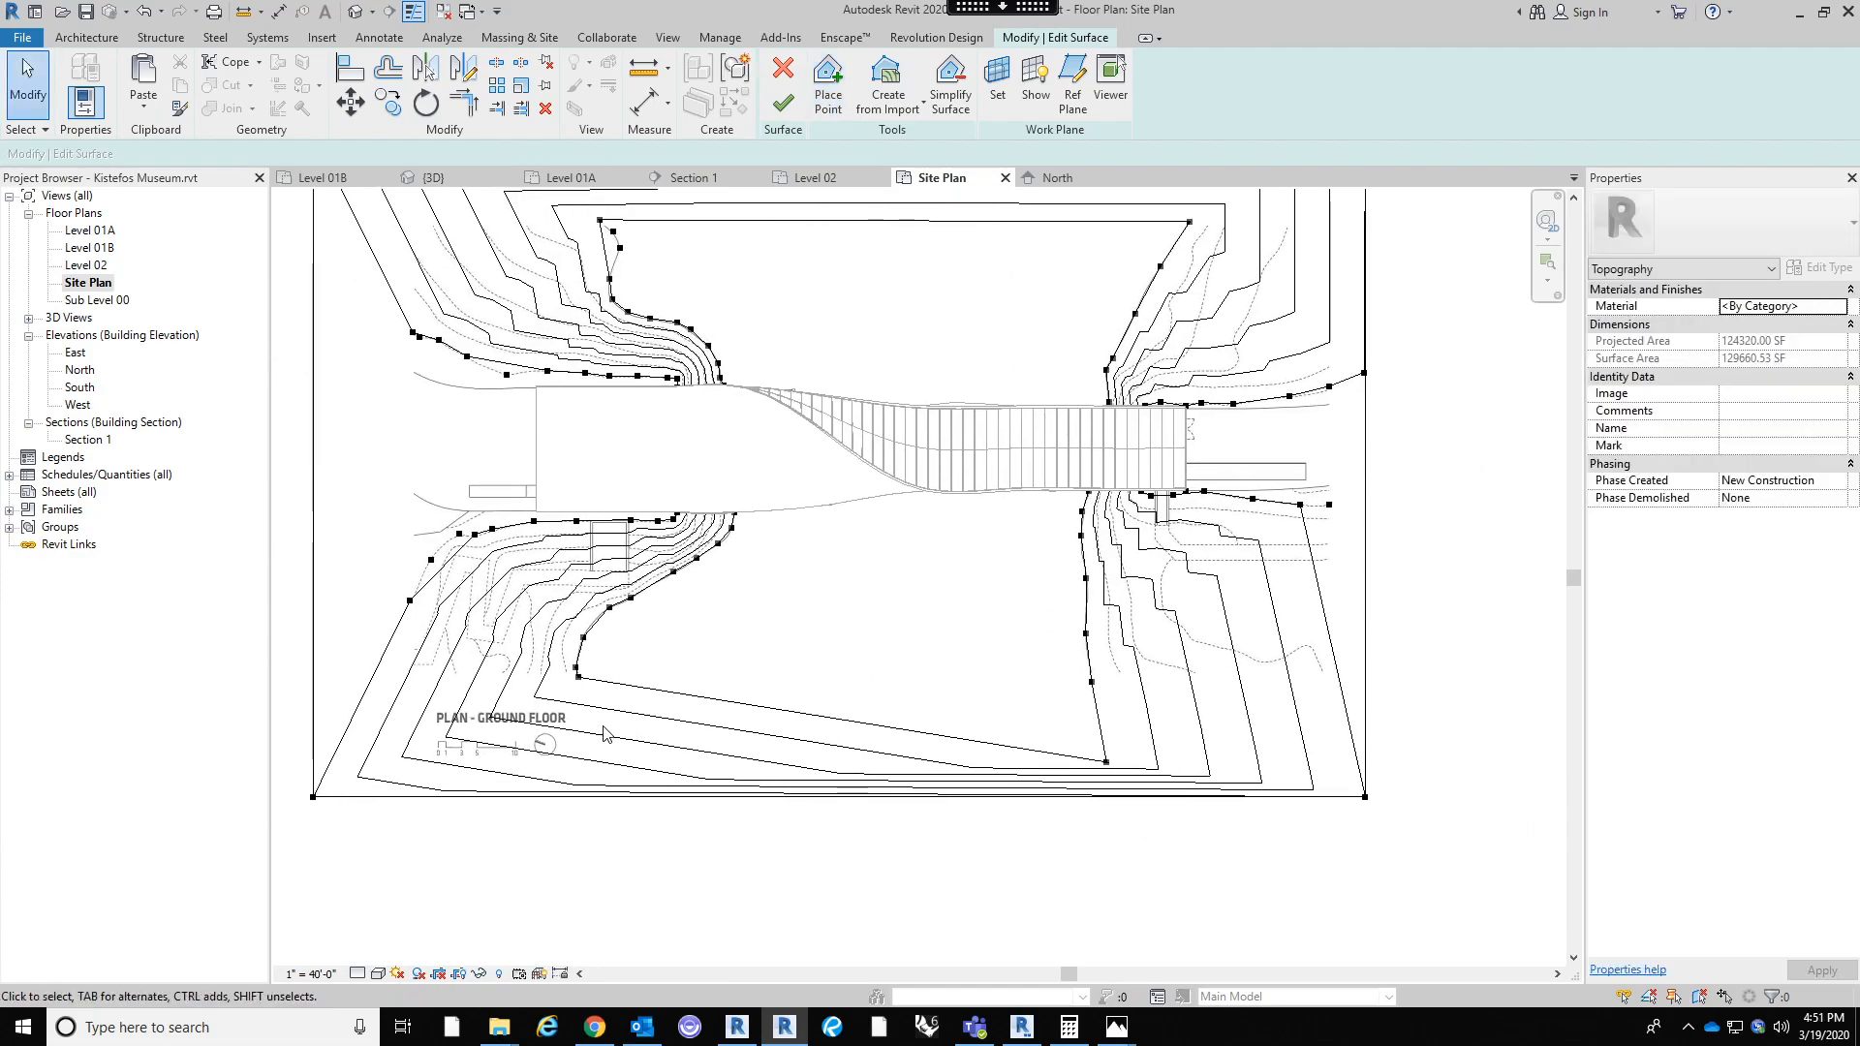
{"action": "left_click", "coordinate": [828, 89]}
{"action": "left_click", "coordinate": [586, 774]}
{"action": "middle_click_drag", "start_coordinate": [669, 673], "coordinate": [655, 838]}
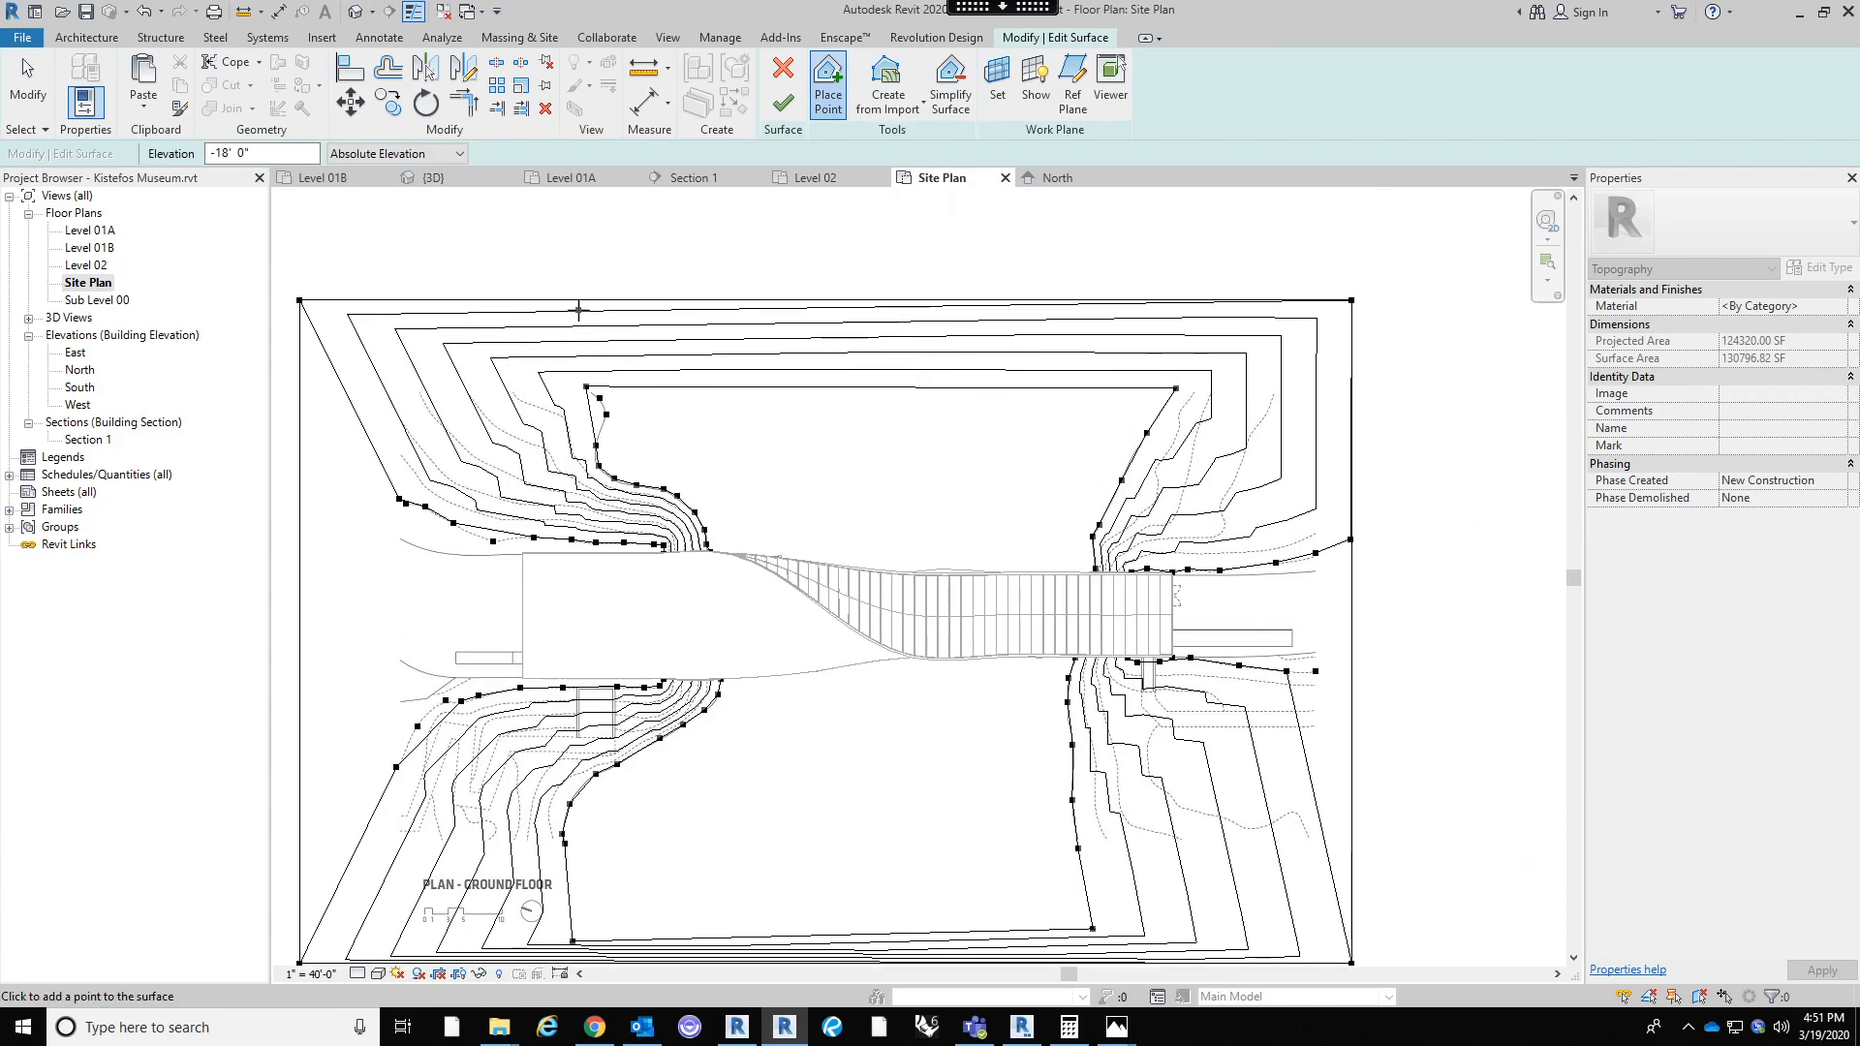
{"action": "left_click", "coordinate": [578, 310]}
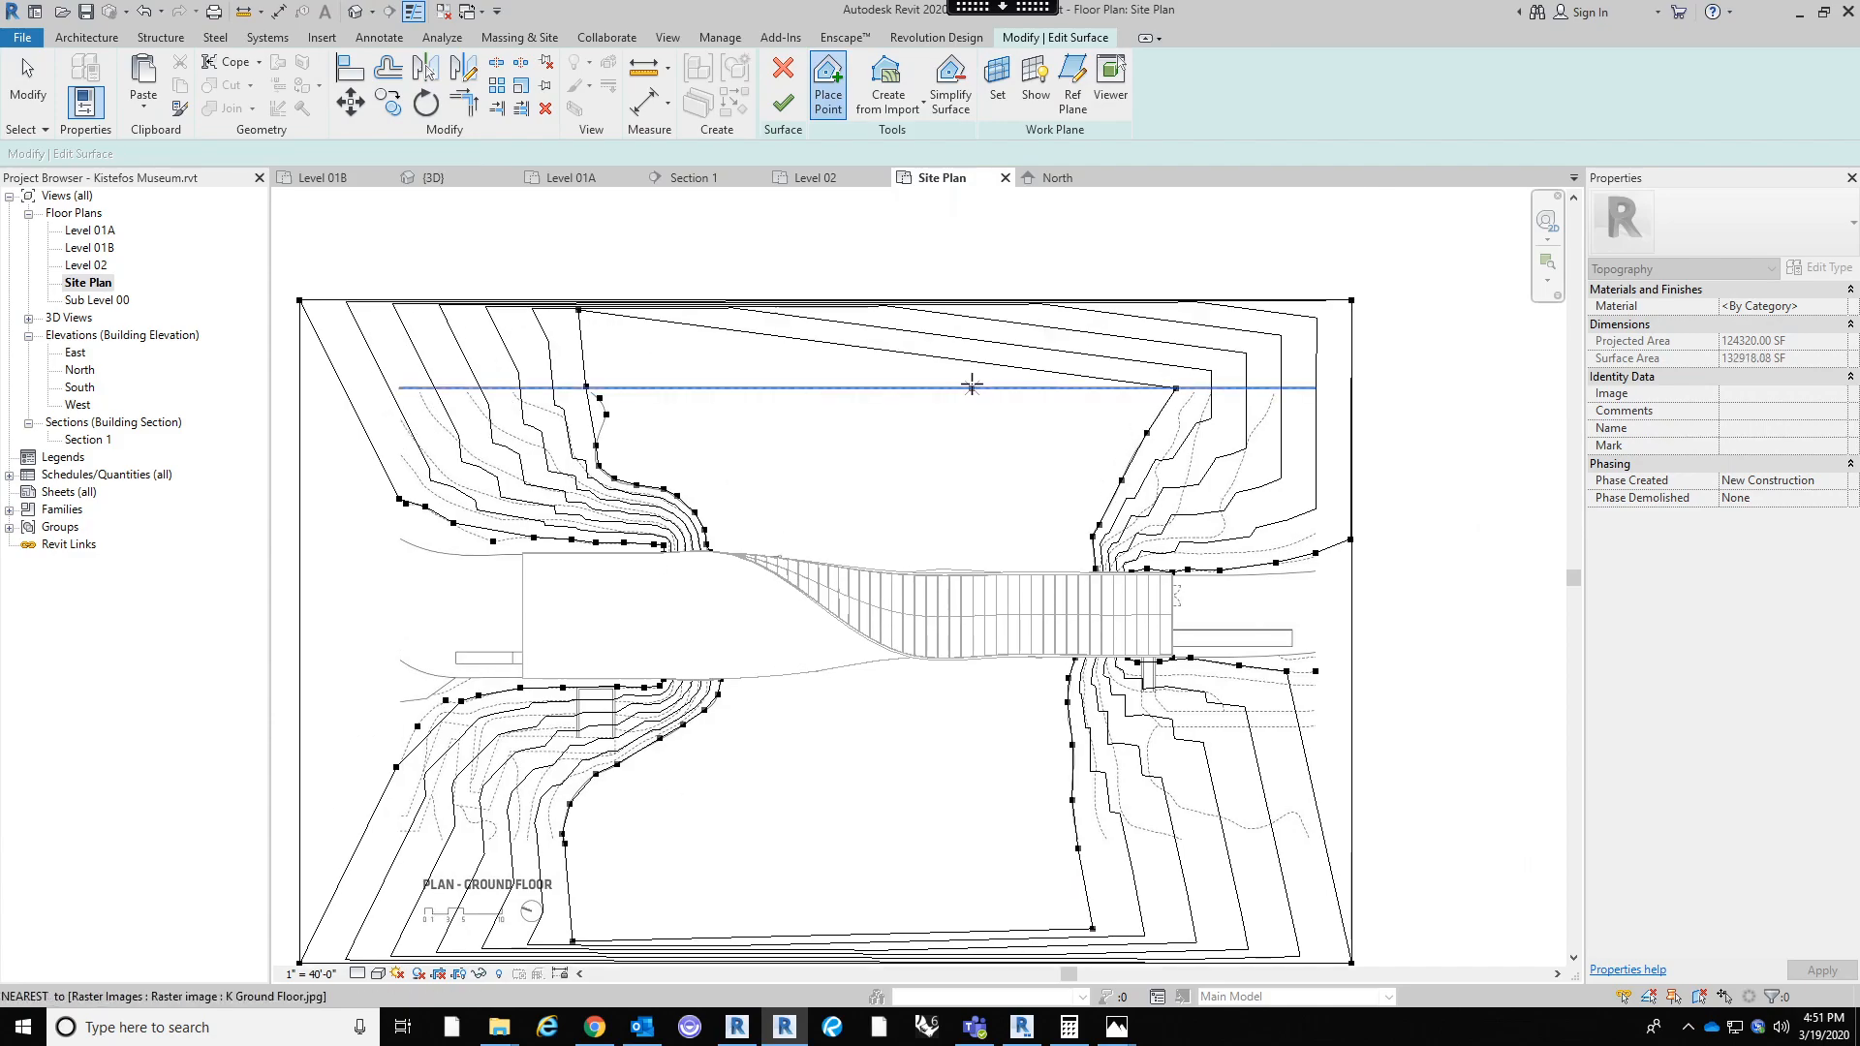
{"action": "left_click", "coordinate": [1190, 308]}
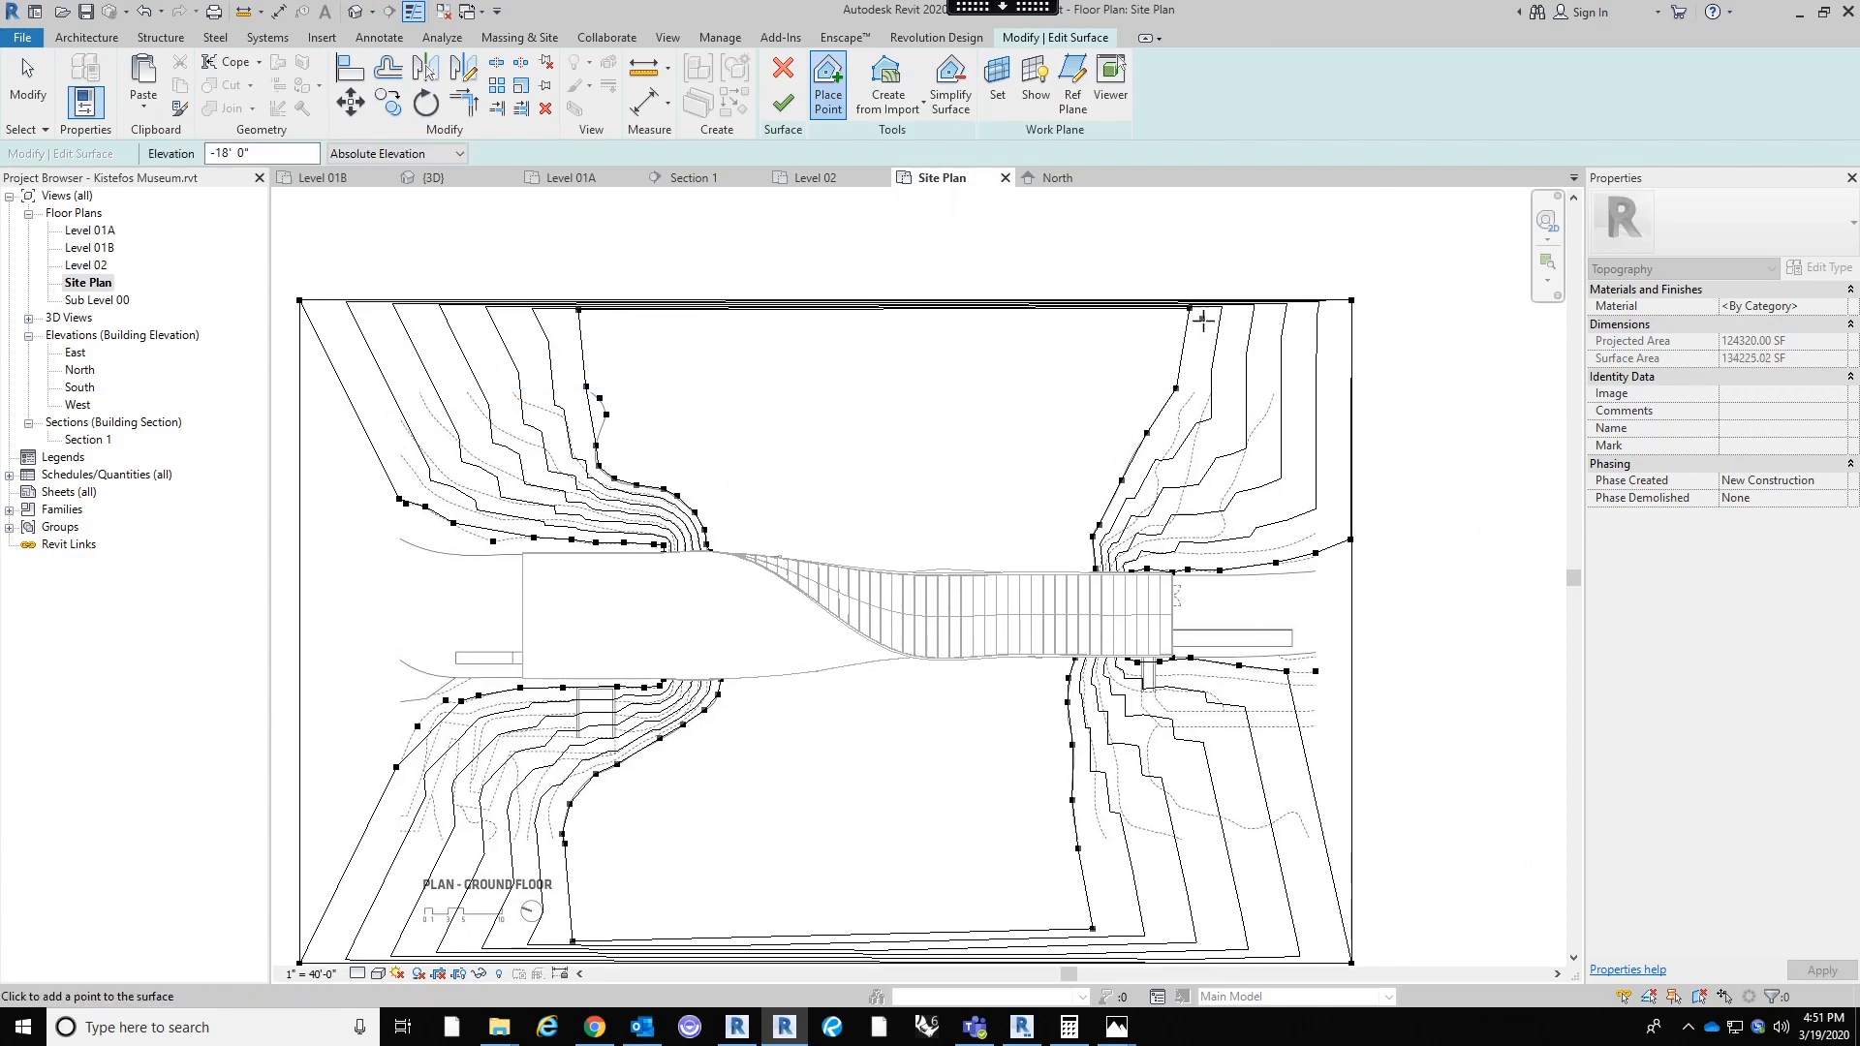
{"action": "left_click", "coordinate": [783, 102]}
Examine the edited terrain and its contours around the building in the 3D view from several angles
{"action": "scroll", "coordinate": [891, 383], "scroll_direction": "down", "scroll_amount": 3}
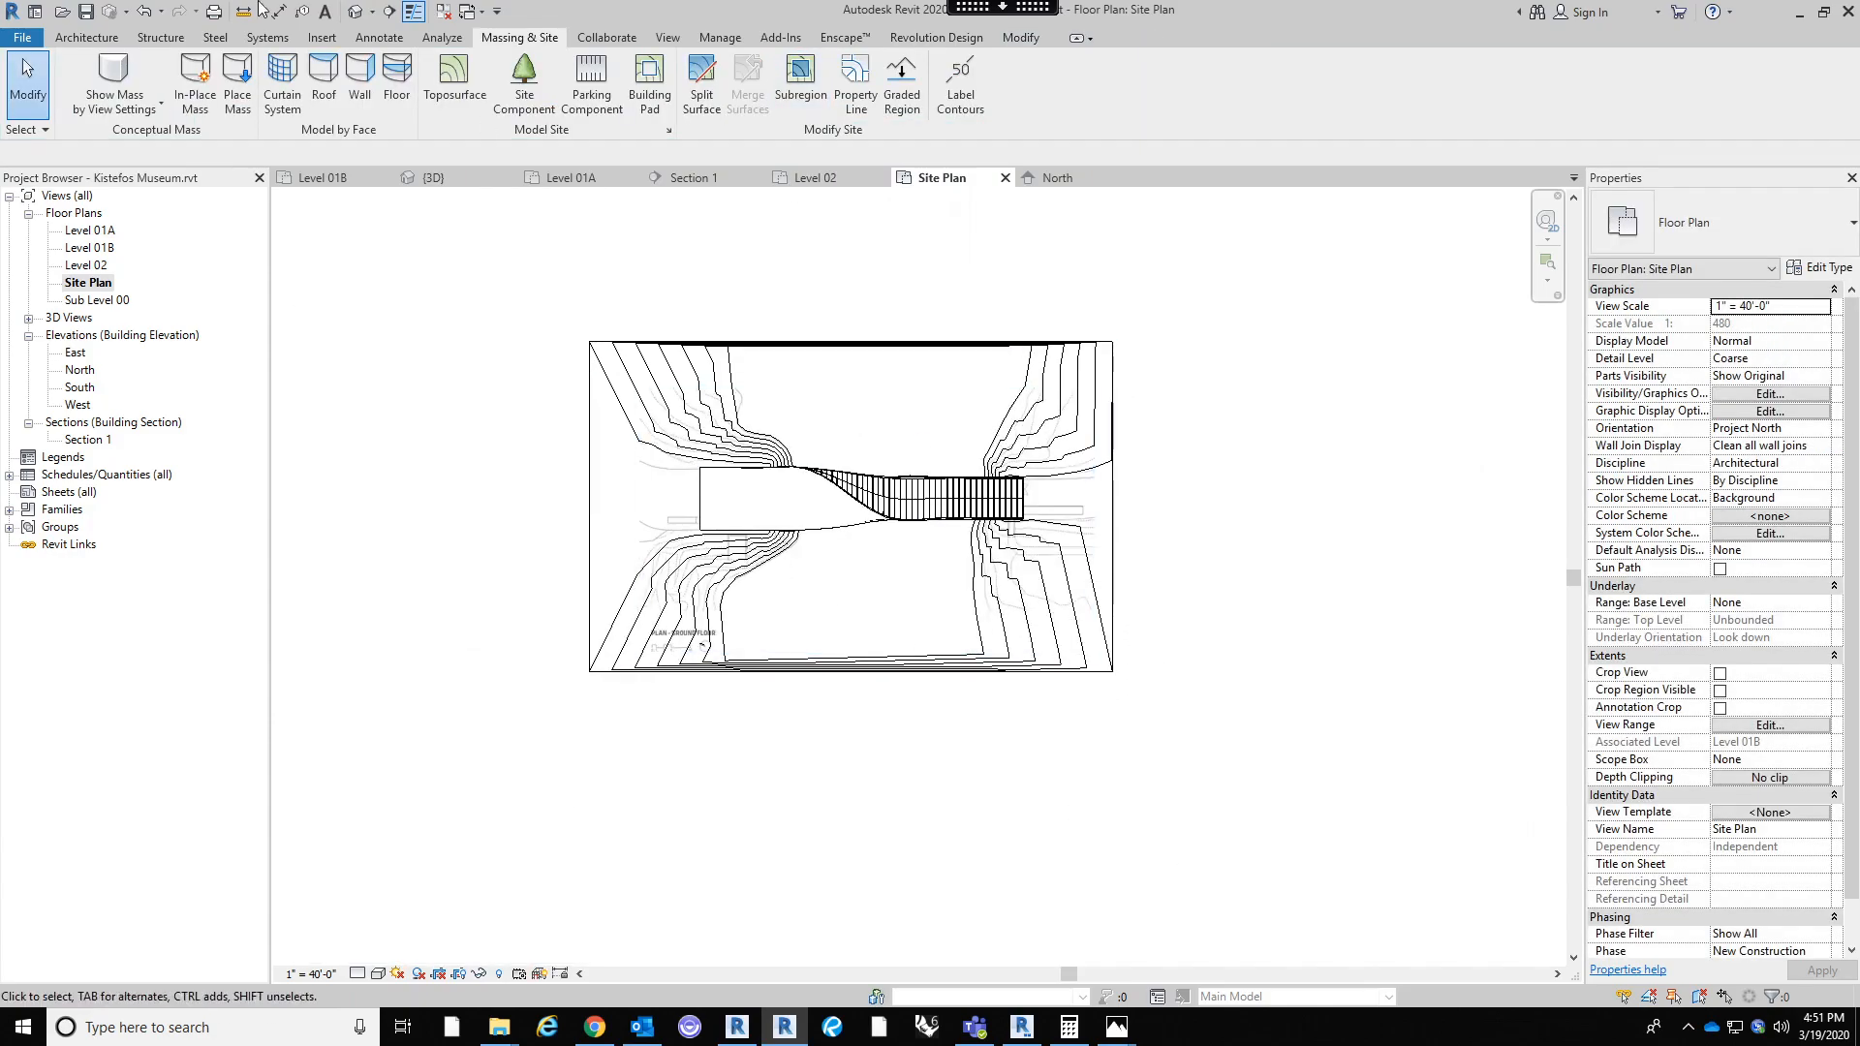
{"action": "left_click", "coordinate": [355, 11]}
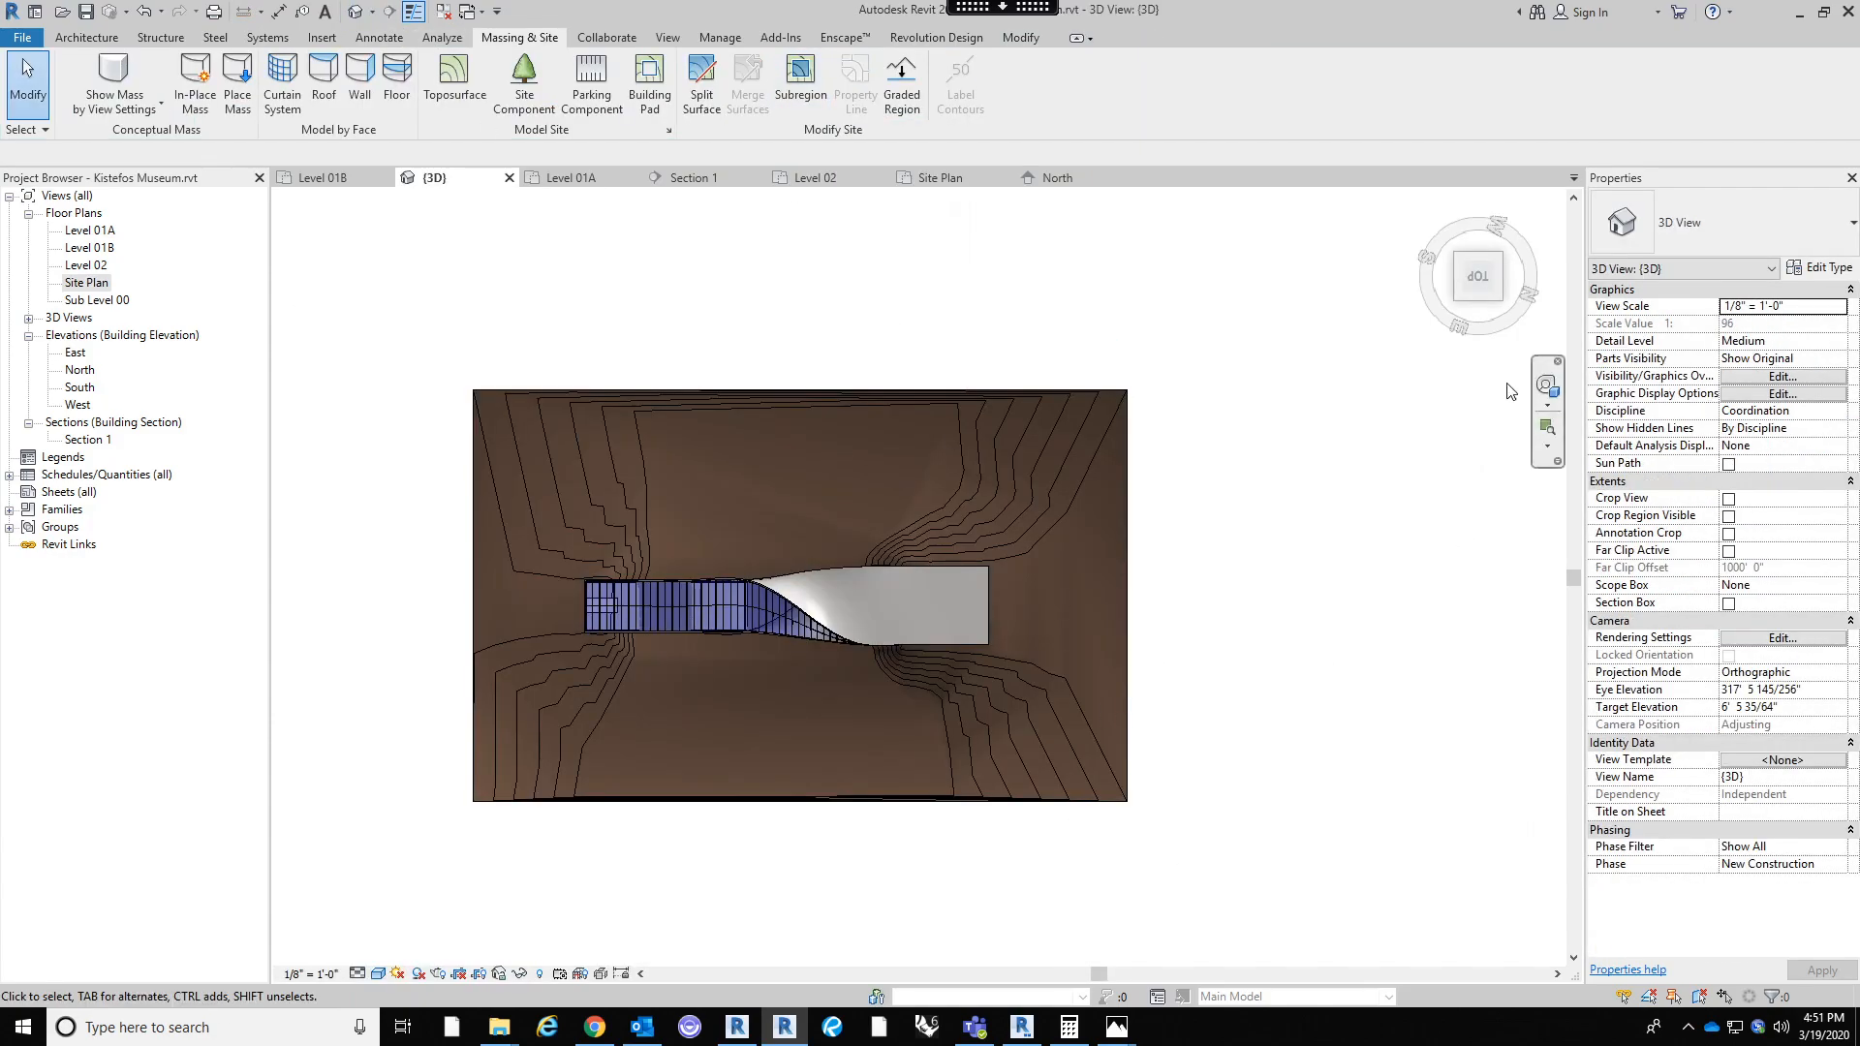
{"action": "mouse_move", "coordinate": [1479, 300]}
{"action": "left_mouse_down"}
{"action": "mouse_move", "coordinate": [1478, 277]}
{"action": "mouse_move", "coordinate": [1395, 328]}
{"action": "left_mouse_up"}
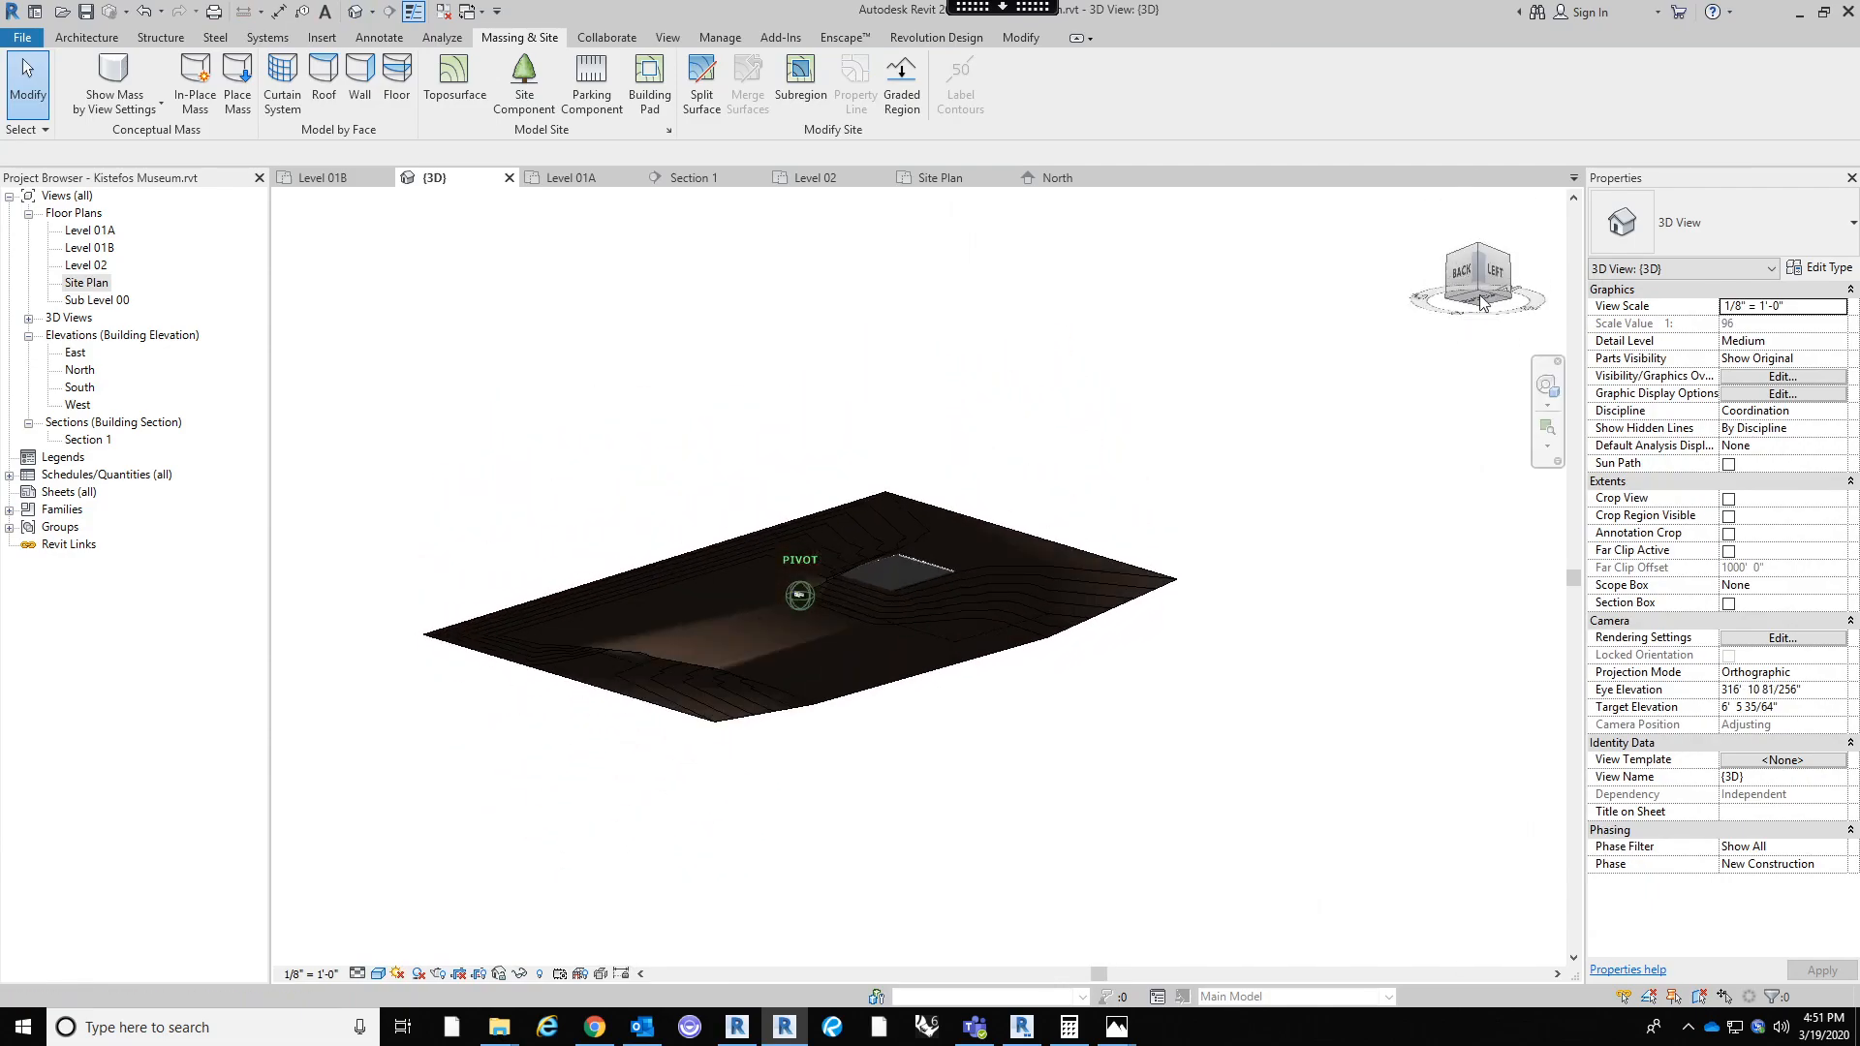
{"action": "middle_click_drag", "start_coordinate": [1077, 531], "coordinate": [1237, 763], "text": "shift"}
{"action": "right_click", "coordinate": [1183, 712]}
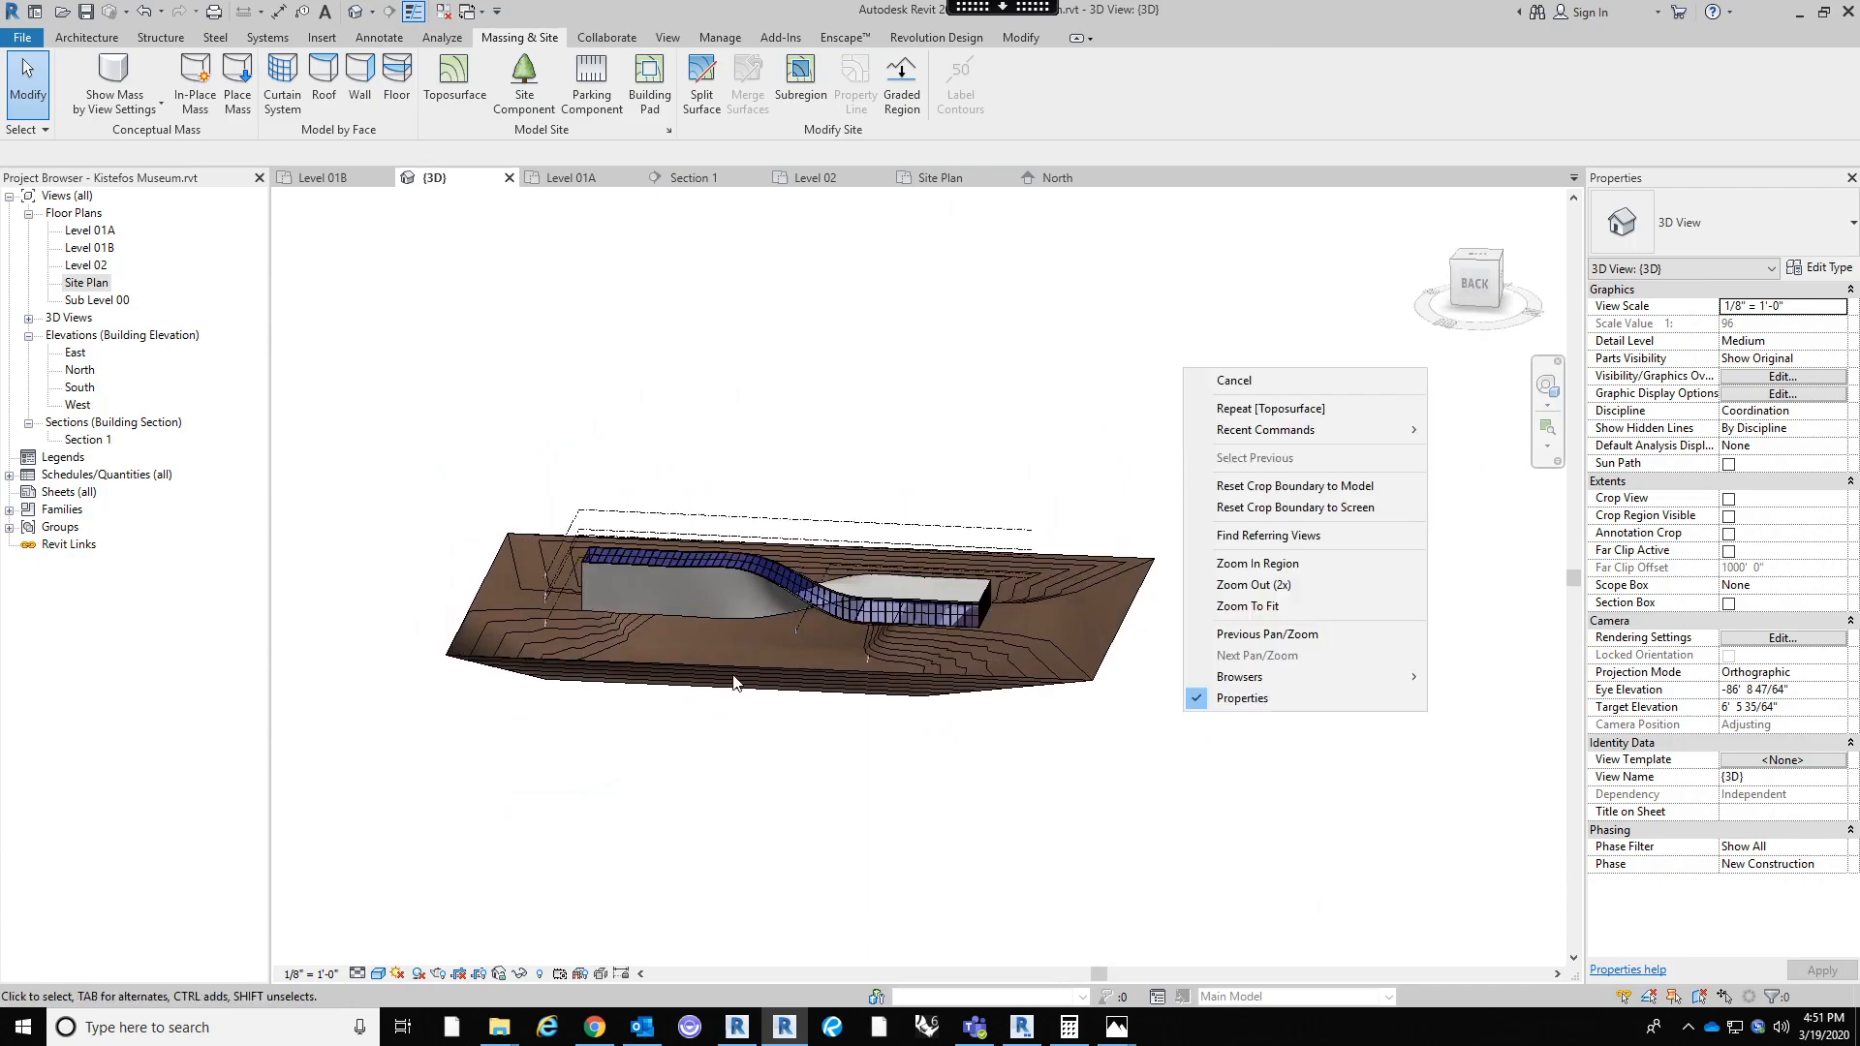
{"action": "left_click", "coordinate": [909, 799]}
{"action": "scroll", "coordinate": [892, 736], "scroll_direction": "up", "scroll_amount": 5}
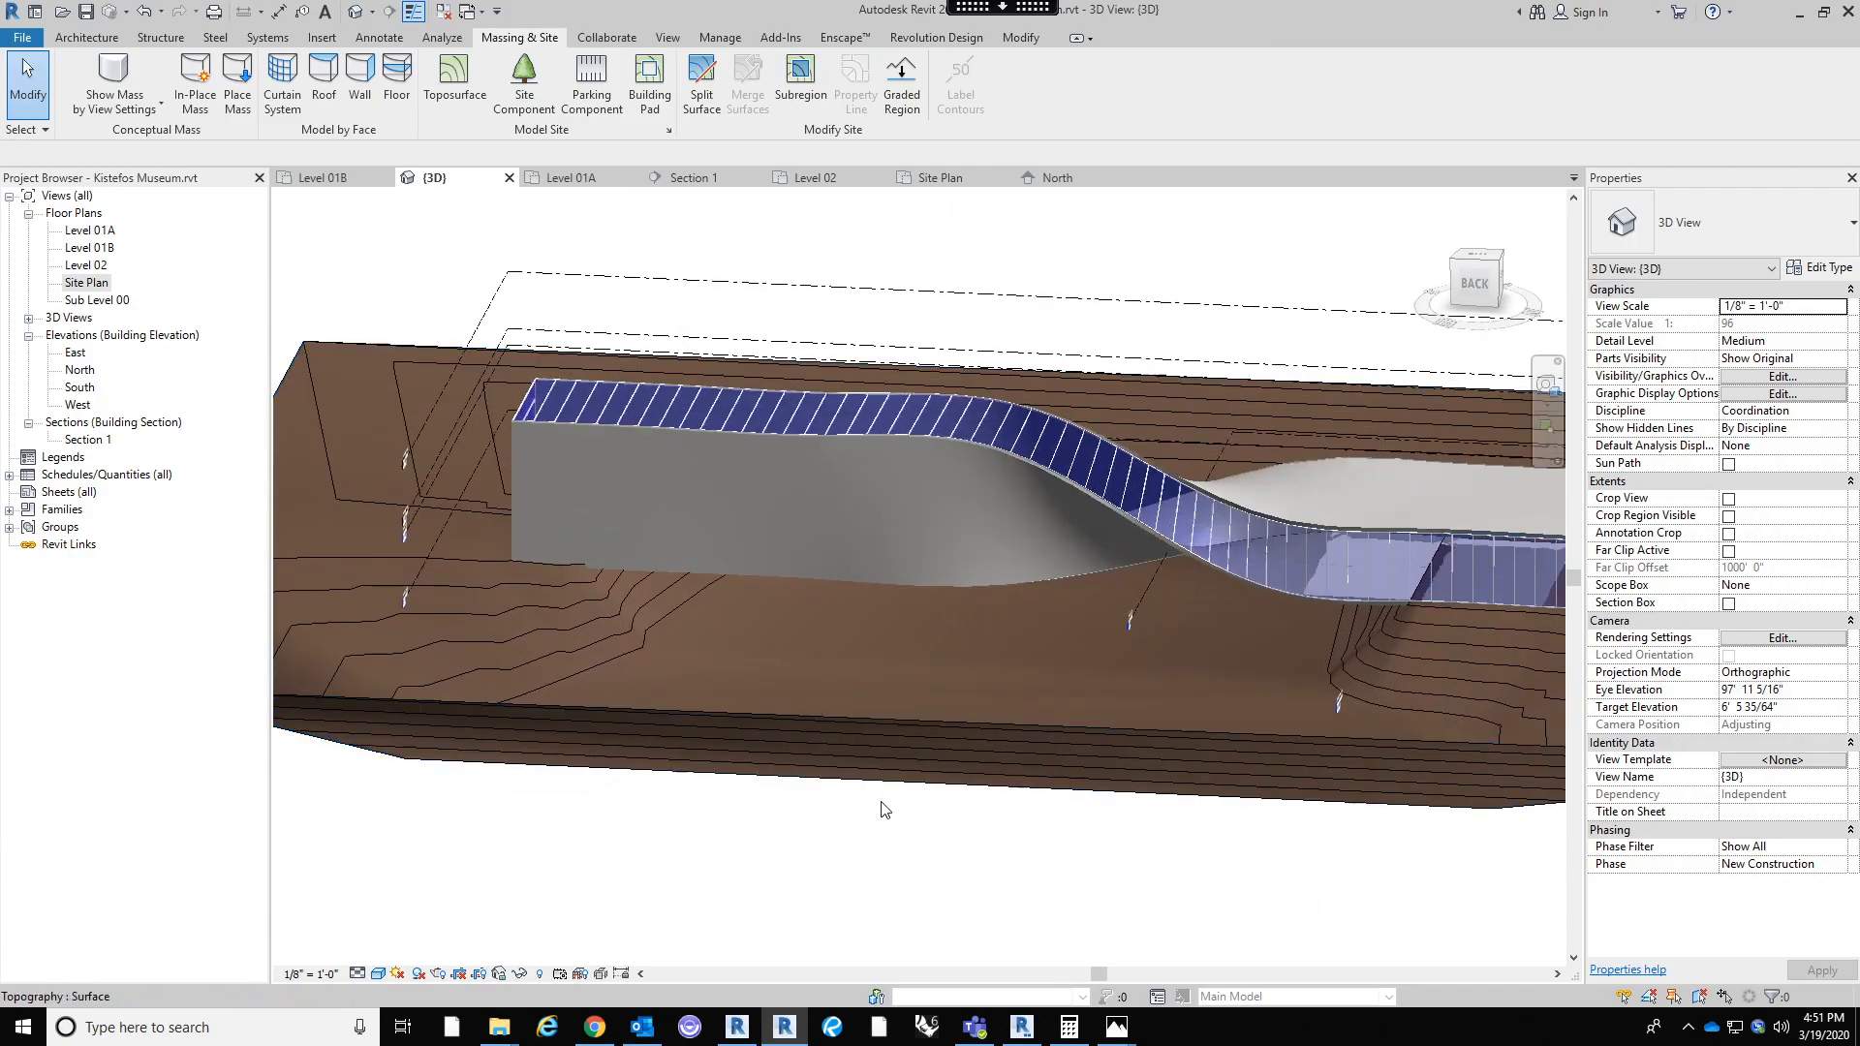
{"action": "scroll", "coordinate": [841, 760], "scroll_direction": "down", "scroll_amount": 3}
{"action": "middle_click_drag", "start_coordinate": [966, 875], "coordinate": [887, 811]}
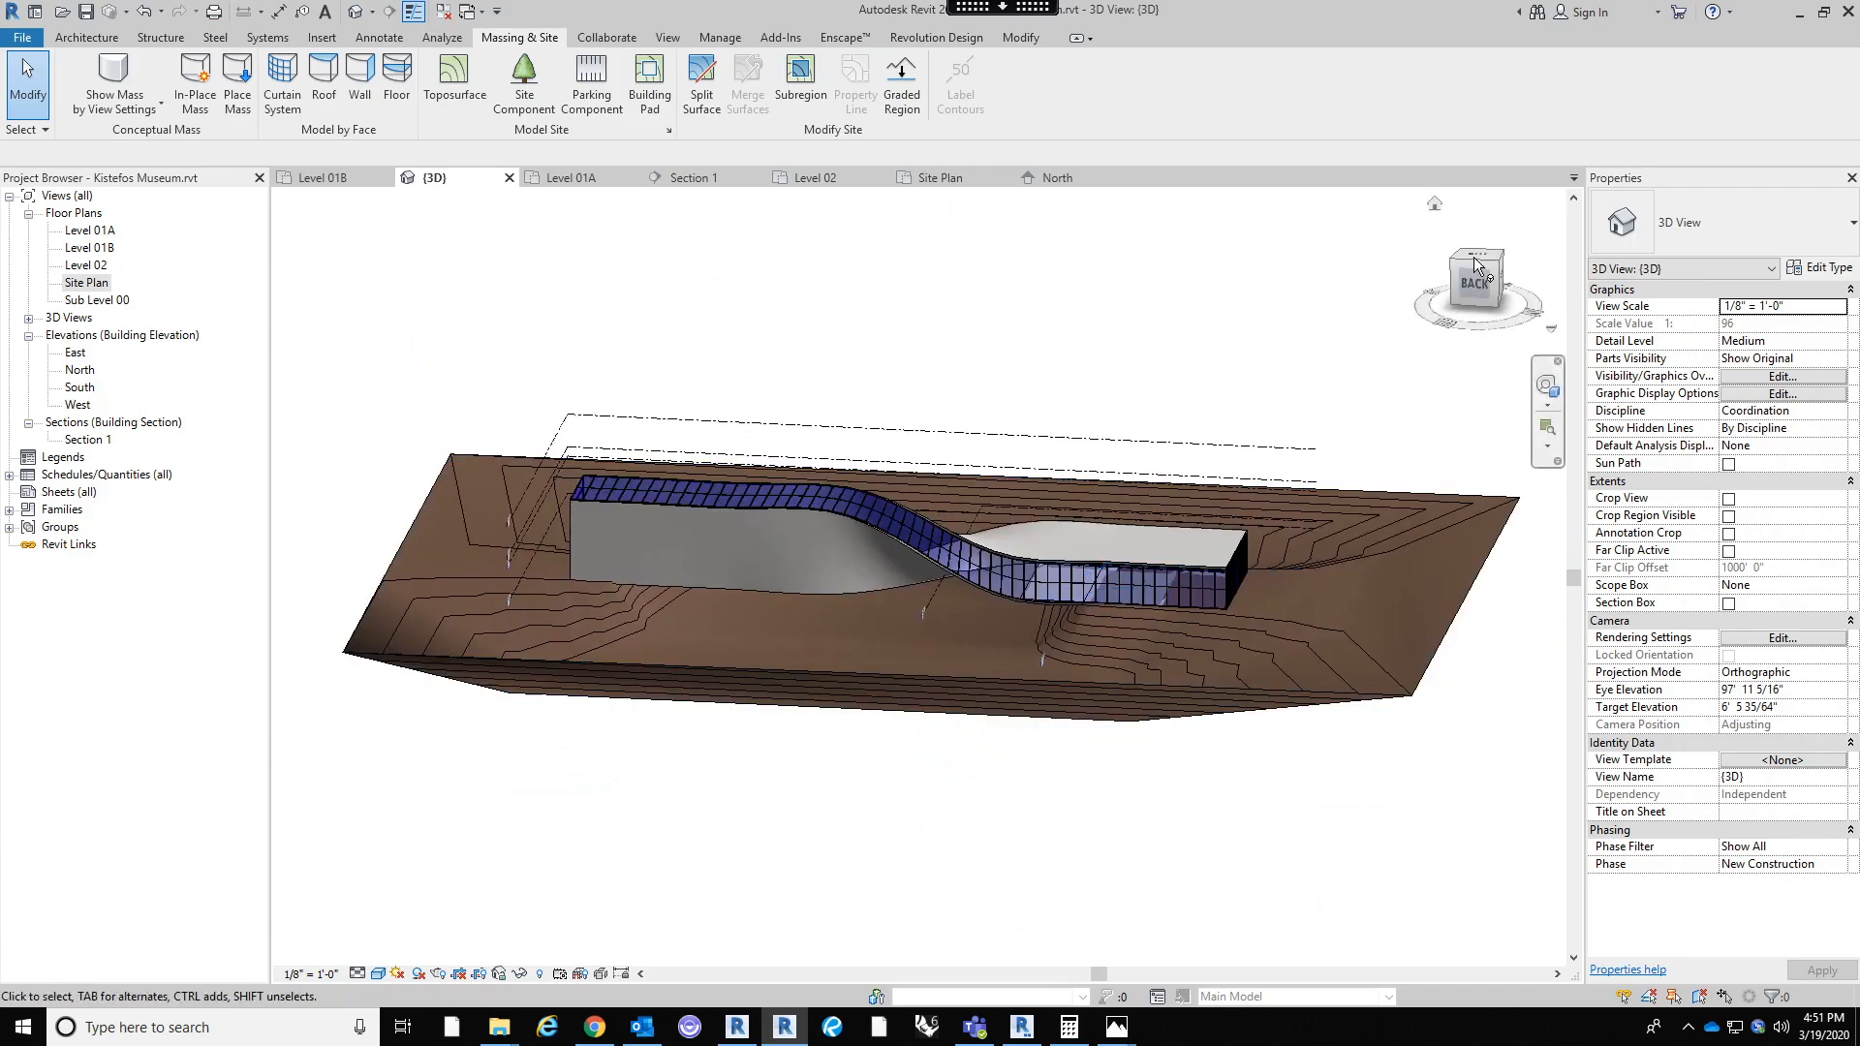
{"action": "left_click", "coordinate": [1473, 297]}
{"action": "middle_click_drag", "start_coordinate": [1415, 308], "coordinate": [1395, 523], "text": "shift"}
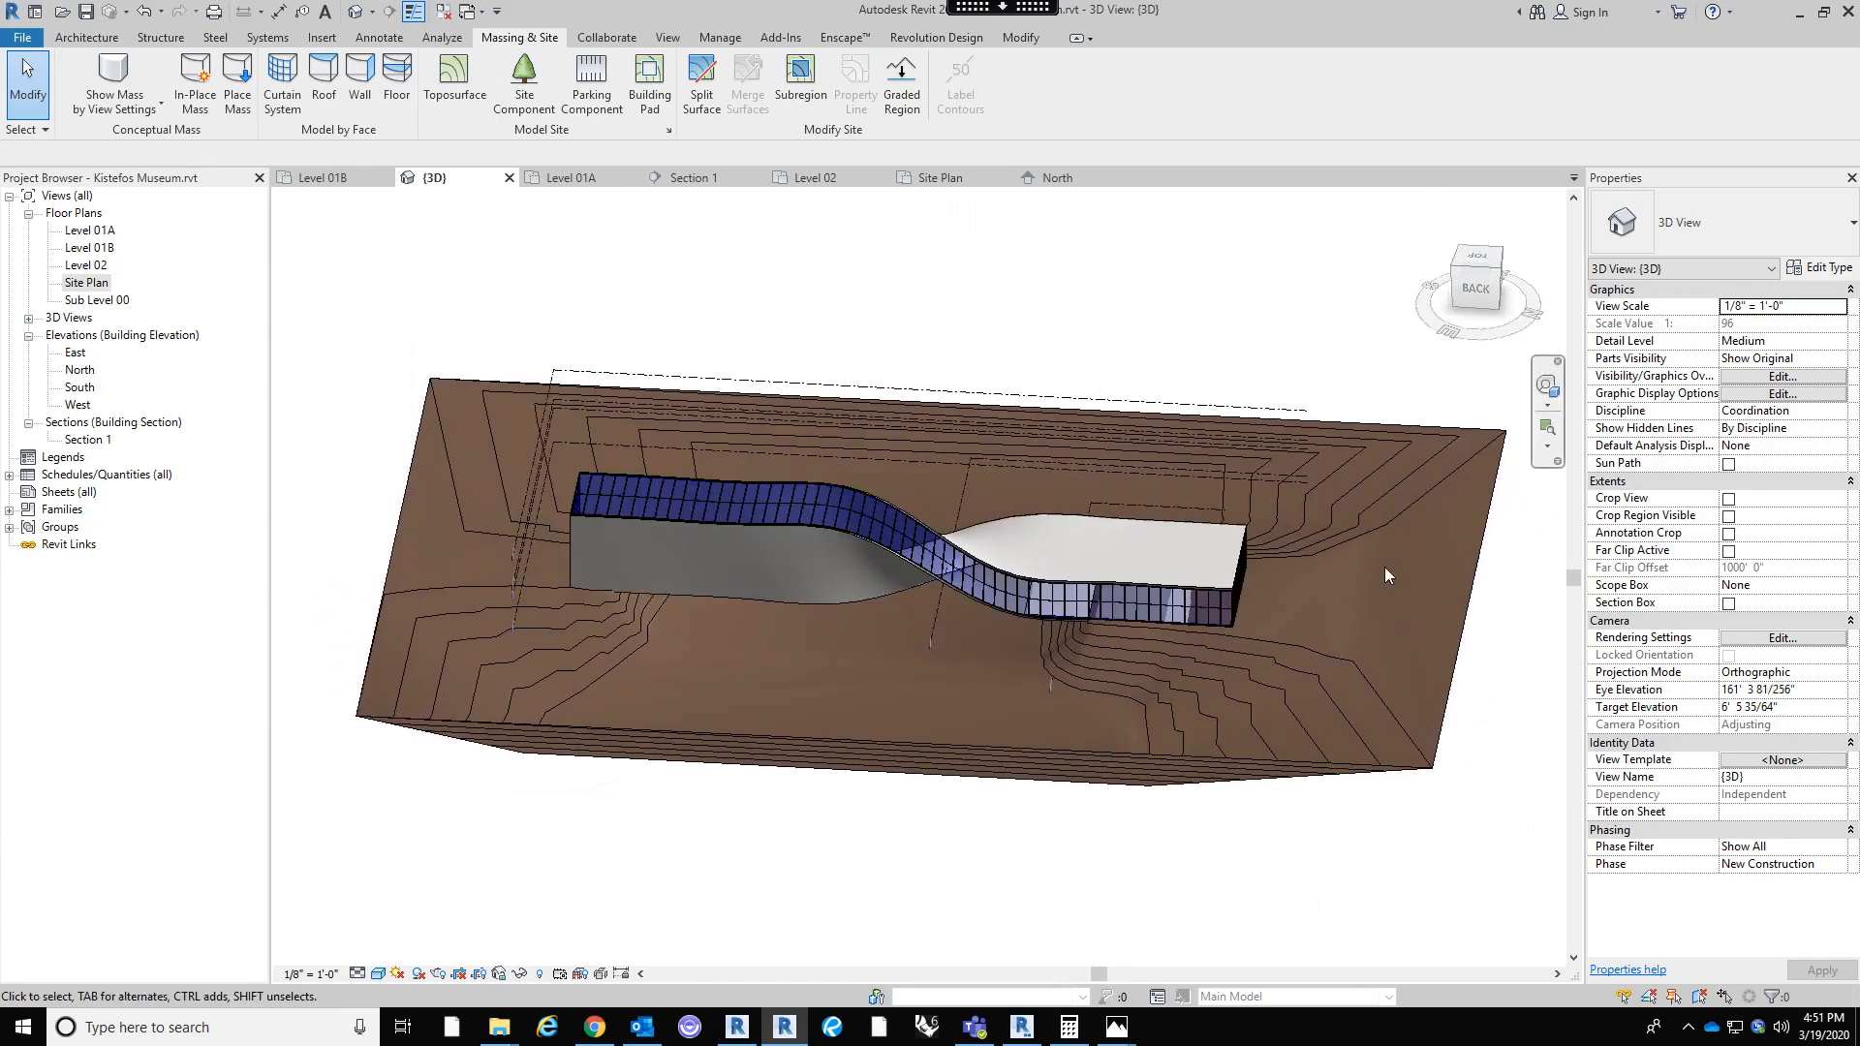
Open the material assignment of the terrain surface and search the project materials for "grass"
{"action": "left_click", "coordinate": [1318, 676]}
{"action": "middle_click_drag", "start_coordinate": [1510, 406], "coordinate": [1289, 328]}
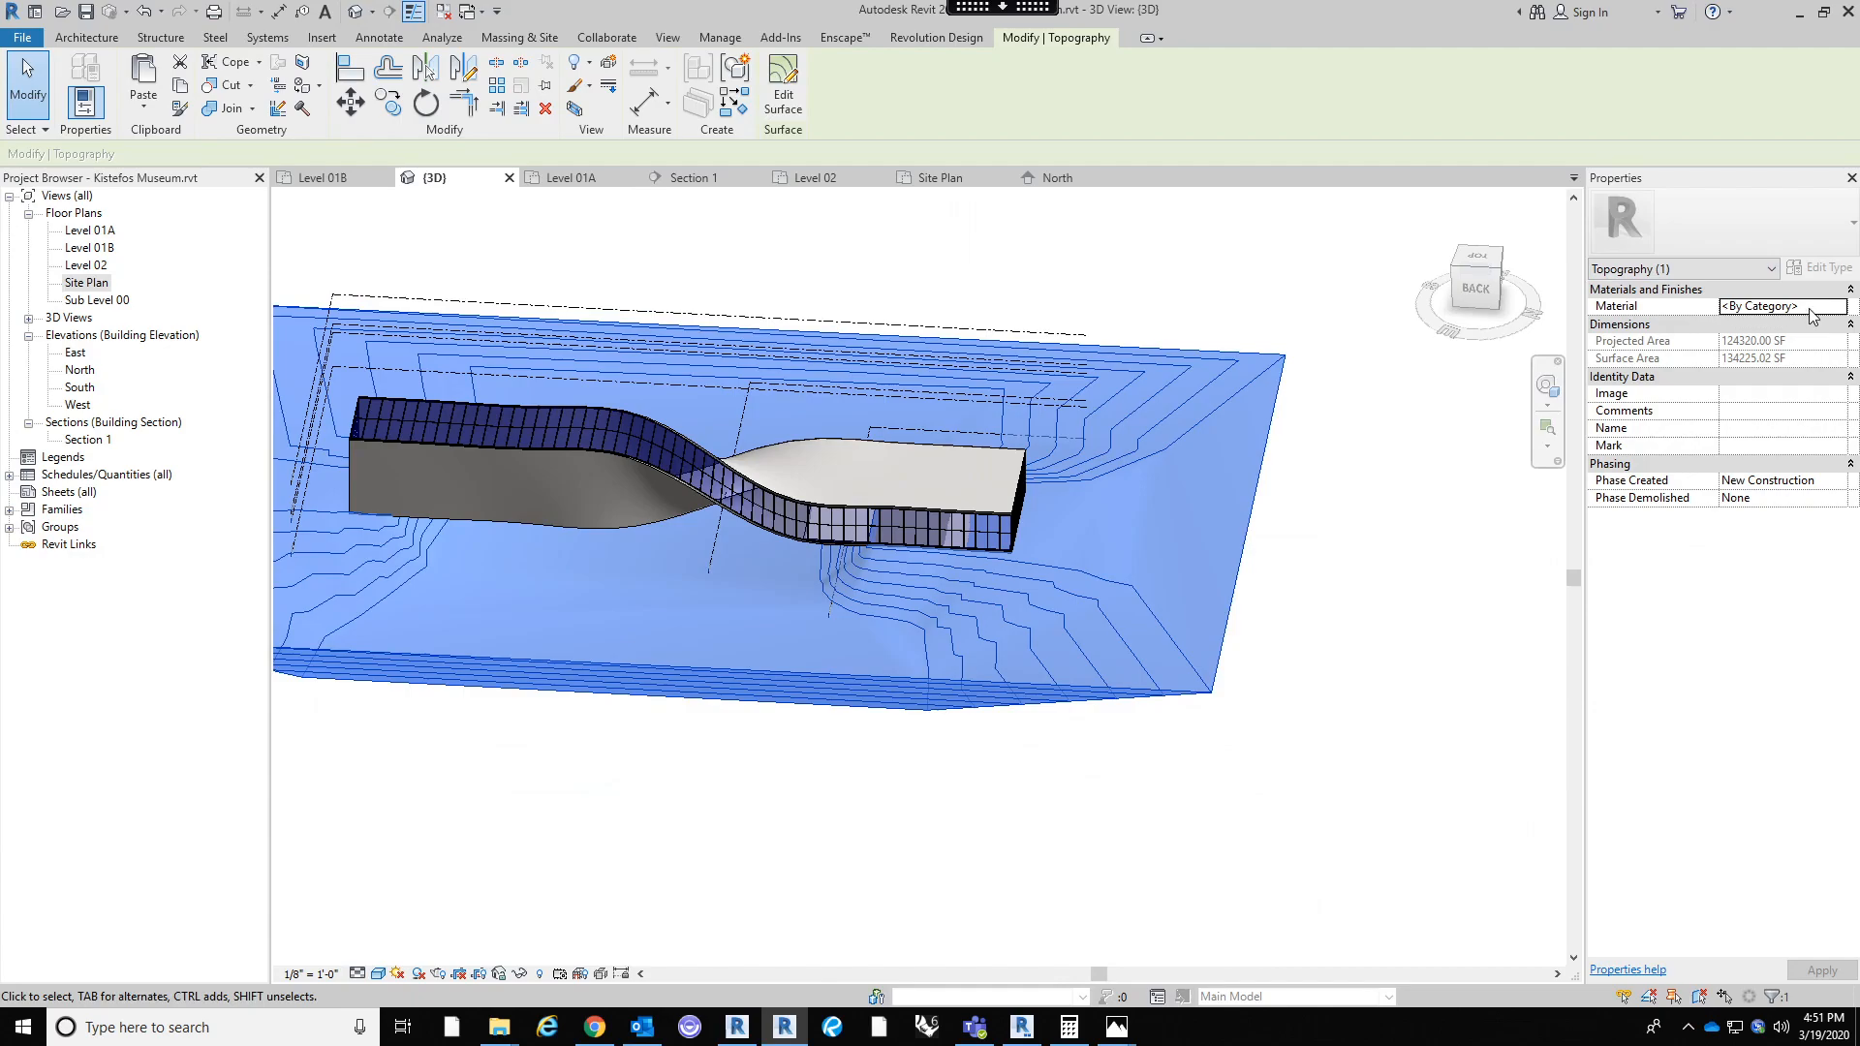
{"action": "left_click", "coordinate": [1840, 308]}
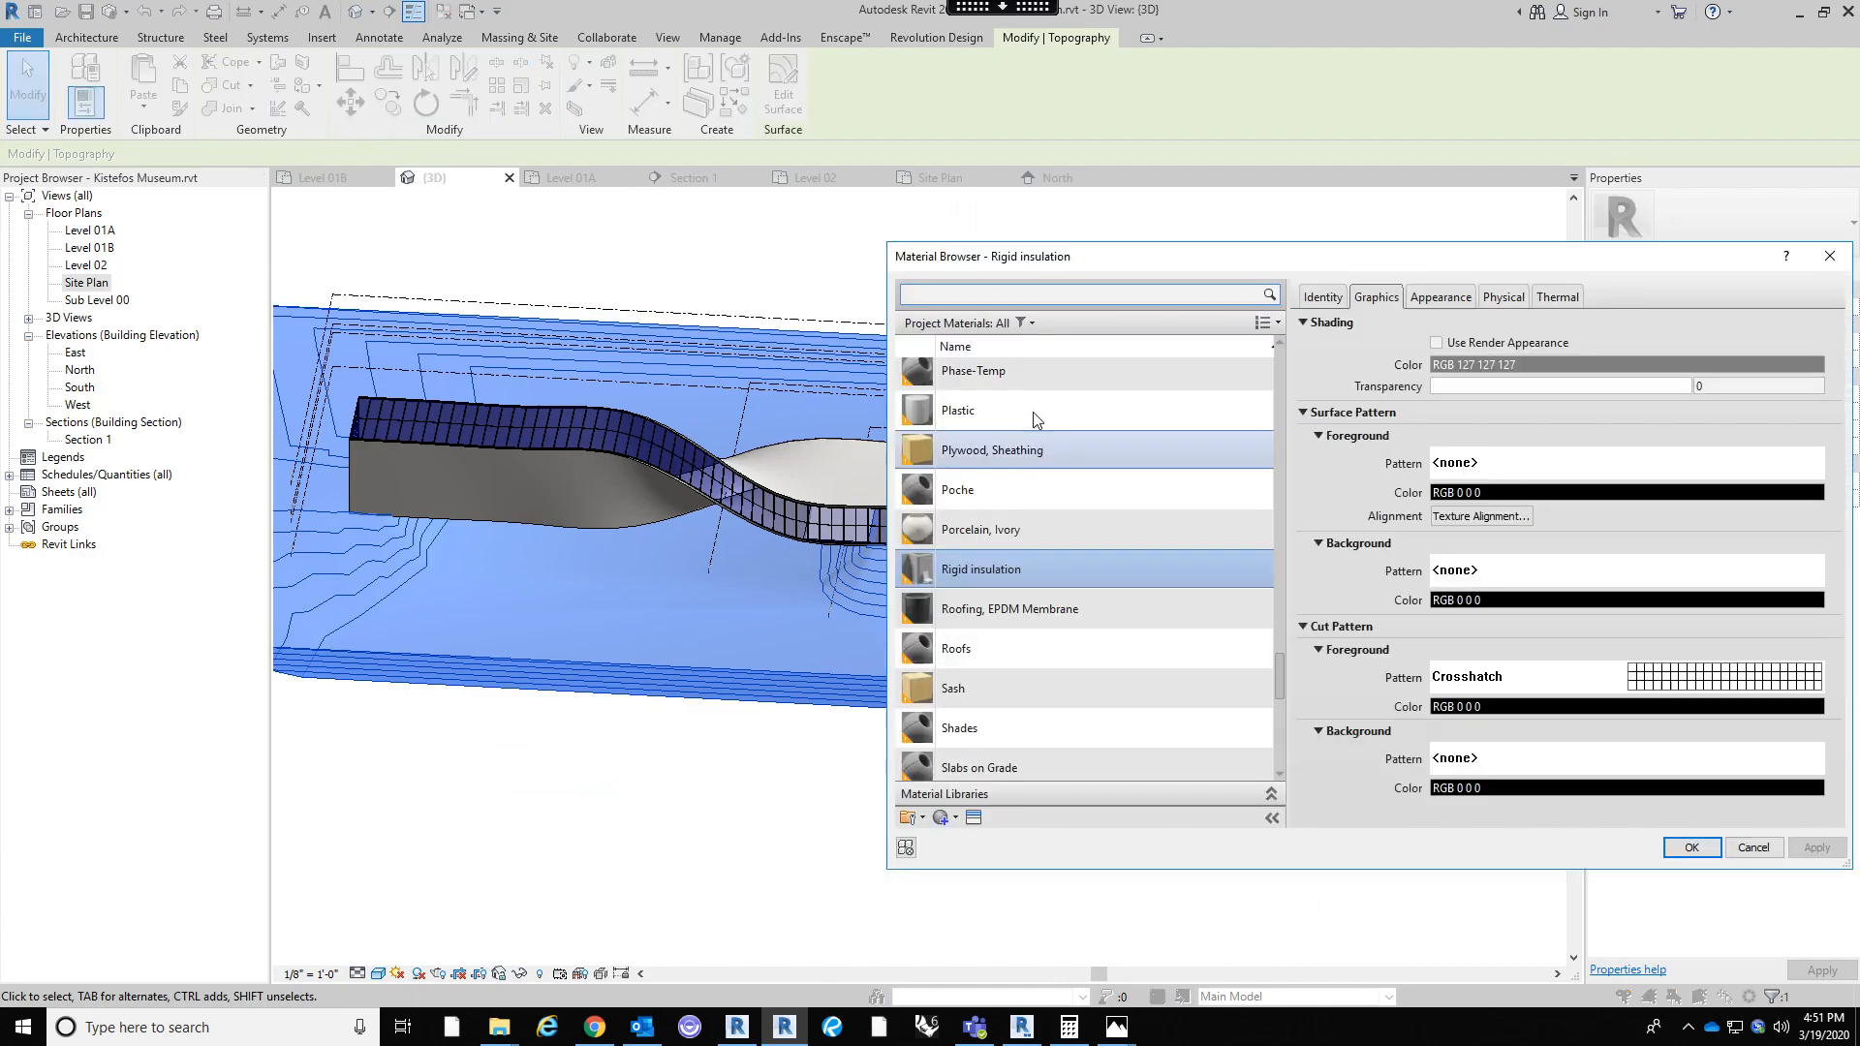
{"action": "type", "text": "grass"}
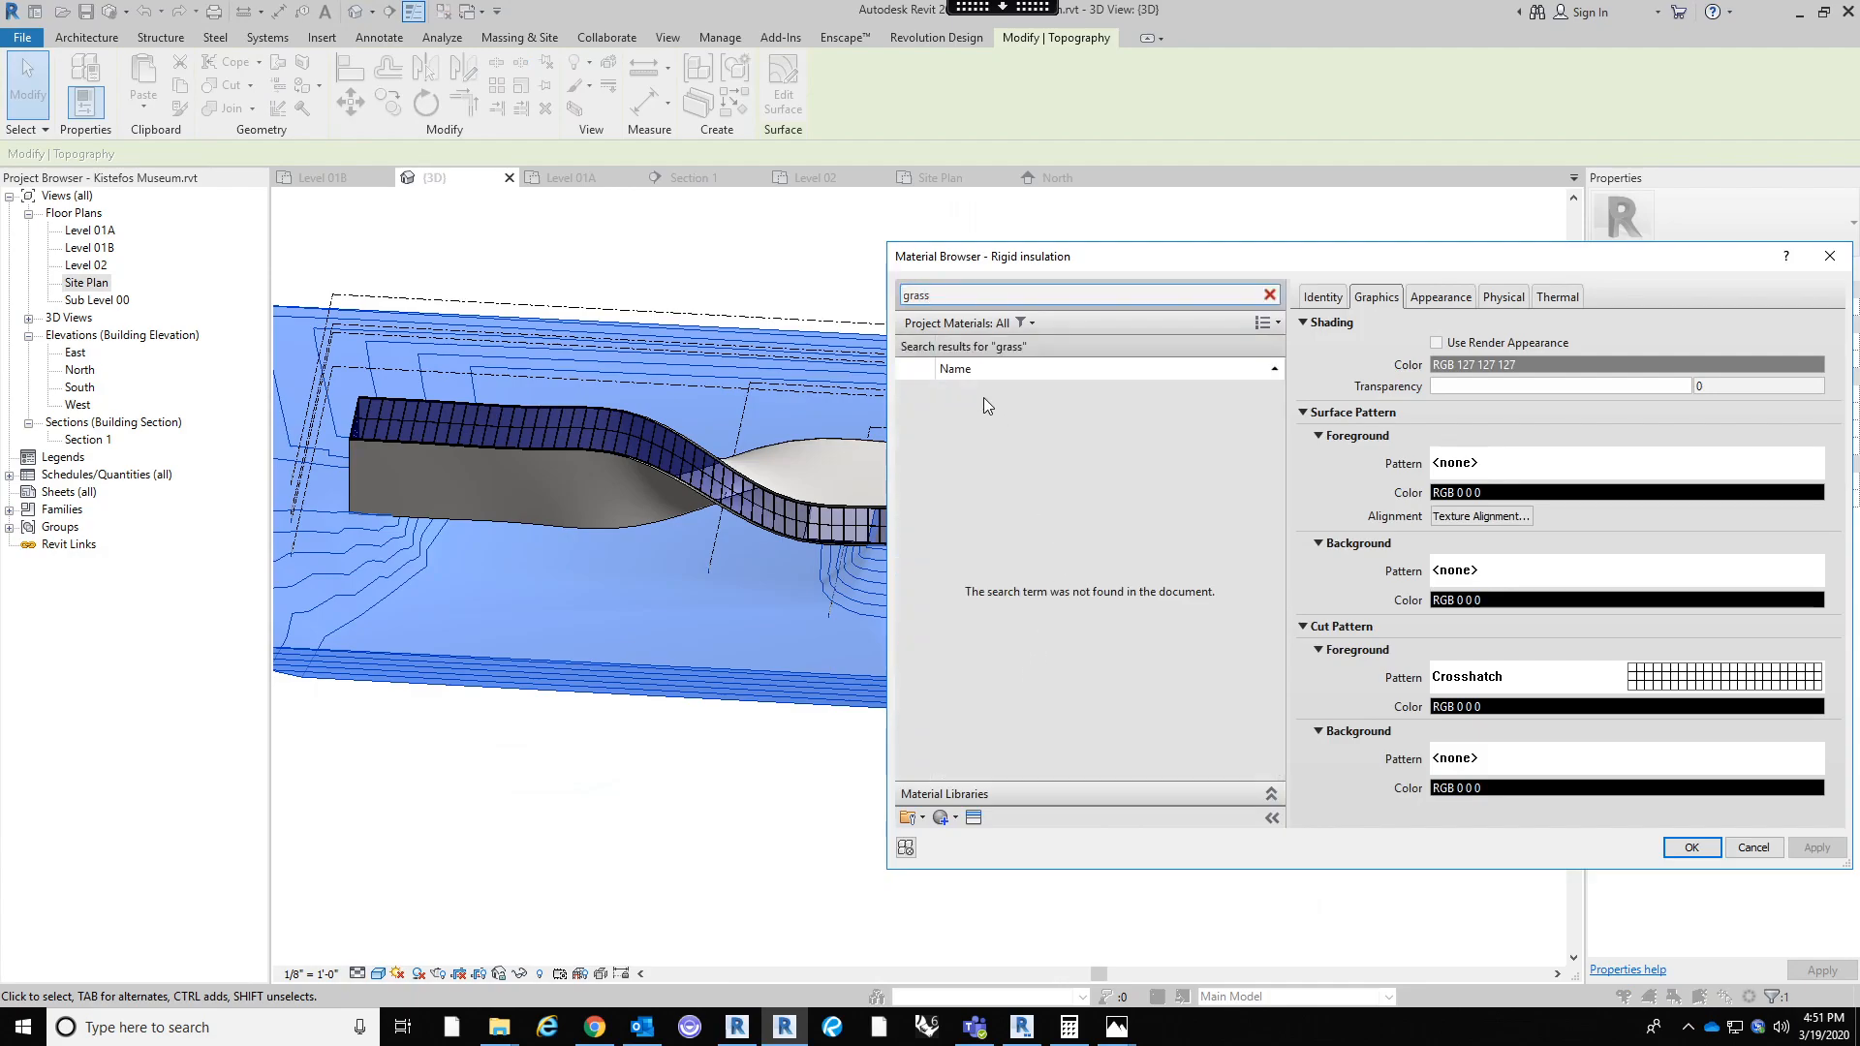
Find the Default material, duplicate it and name the copy Grass
{"action": "left_click_drag", "start_coordinate": [948, 291], "coordinate": [778, 301]}
{"action": "type", "text": "defa"}
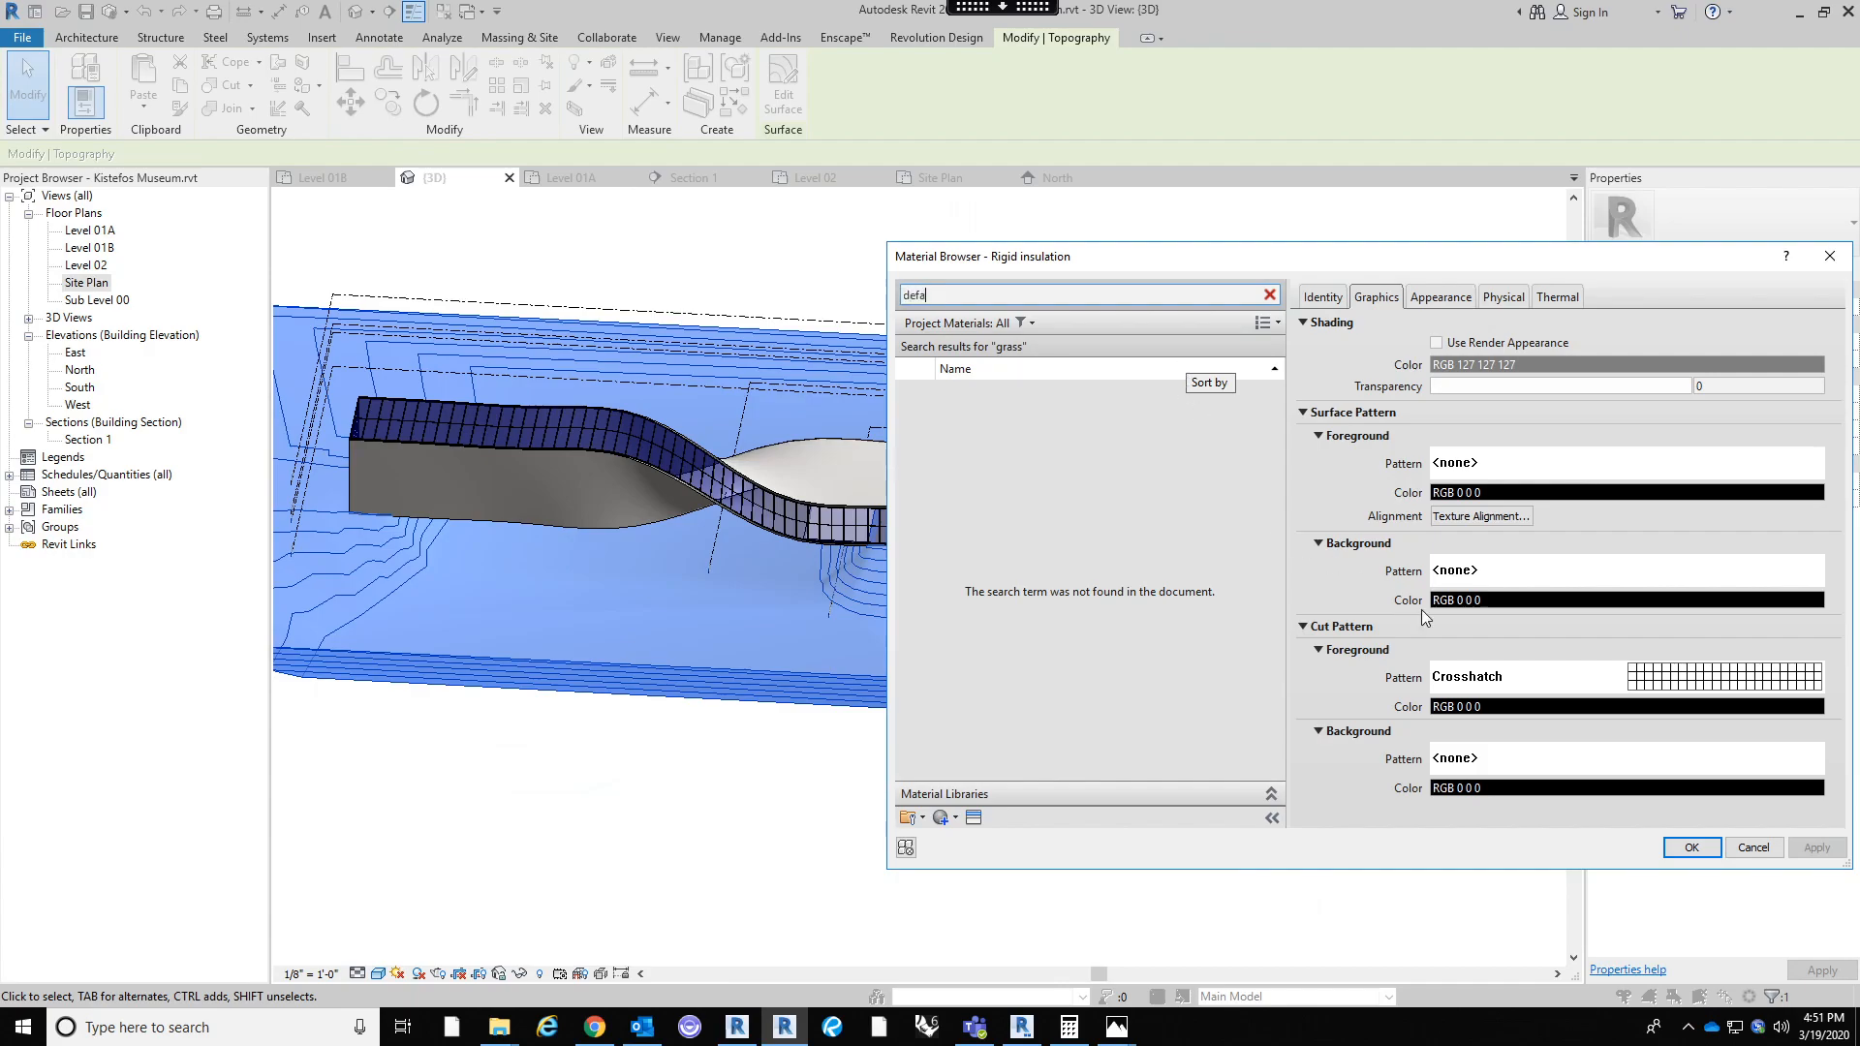
{"action": "left_click", "coordinate": [1039, 551]}
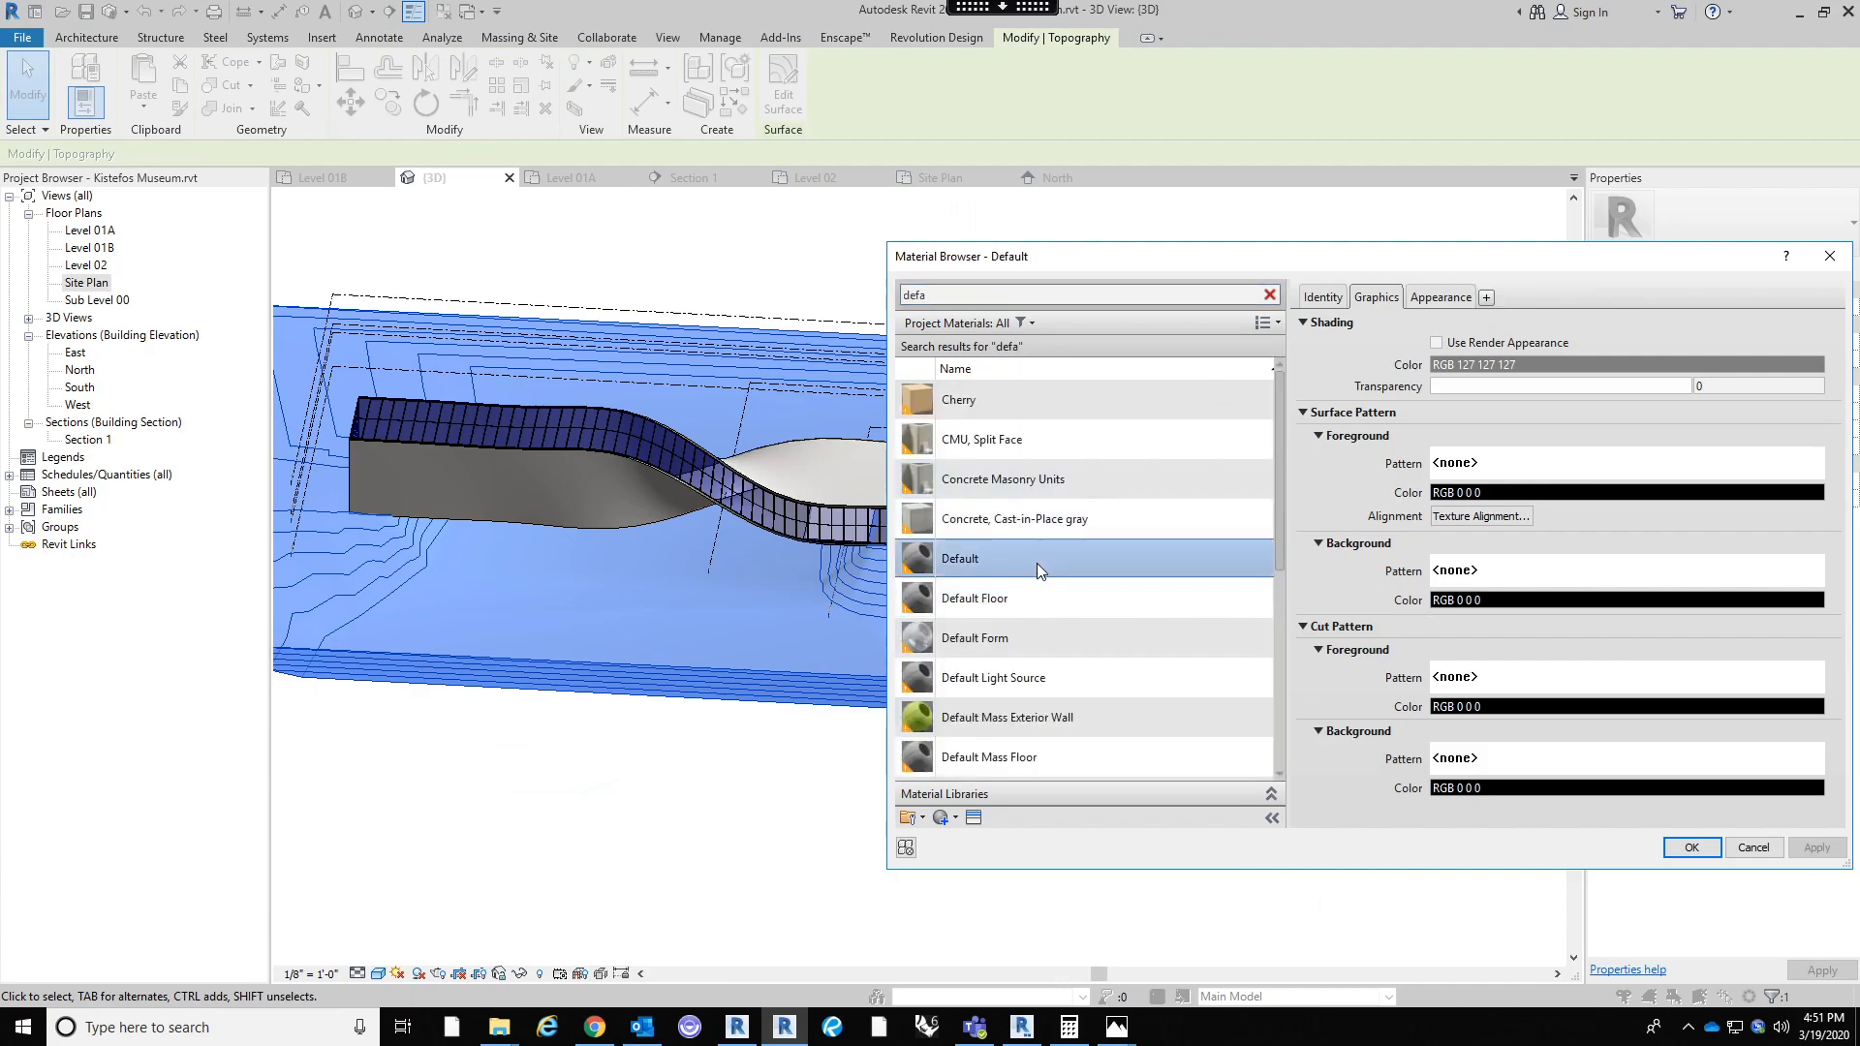
{"action": "right_click", "coordinate": [1027, 558]}
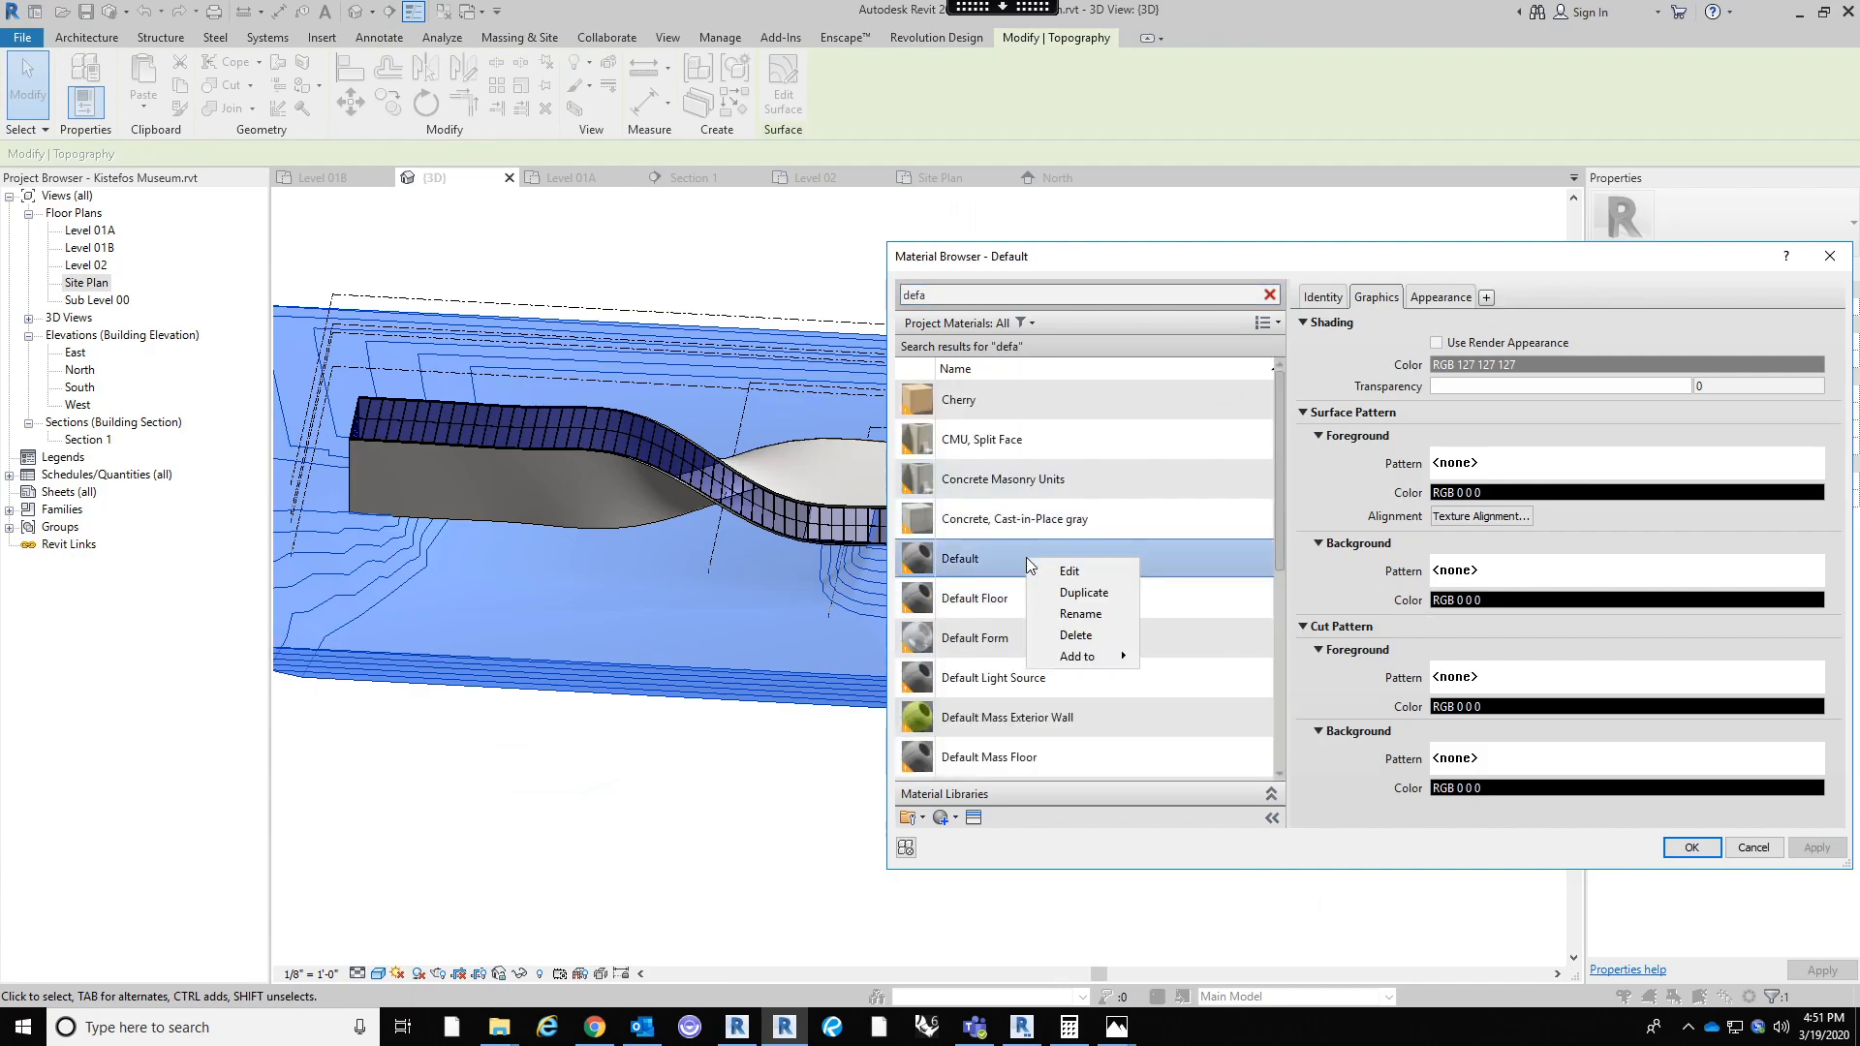
{"action": "left_click", "coordinate": [1085, 595]}
{"action": "type", "text": "G"}
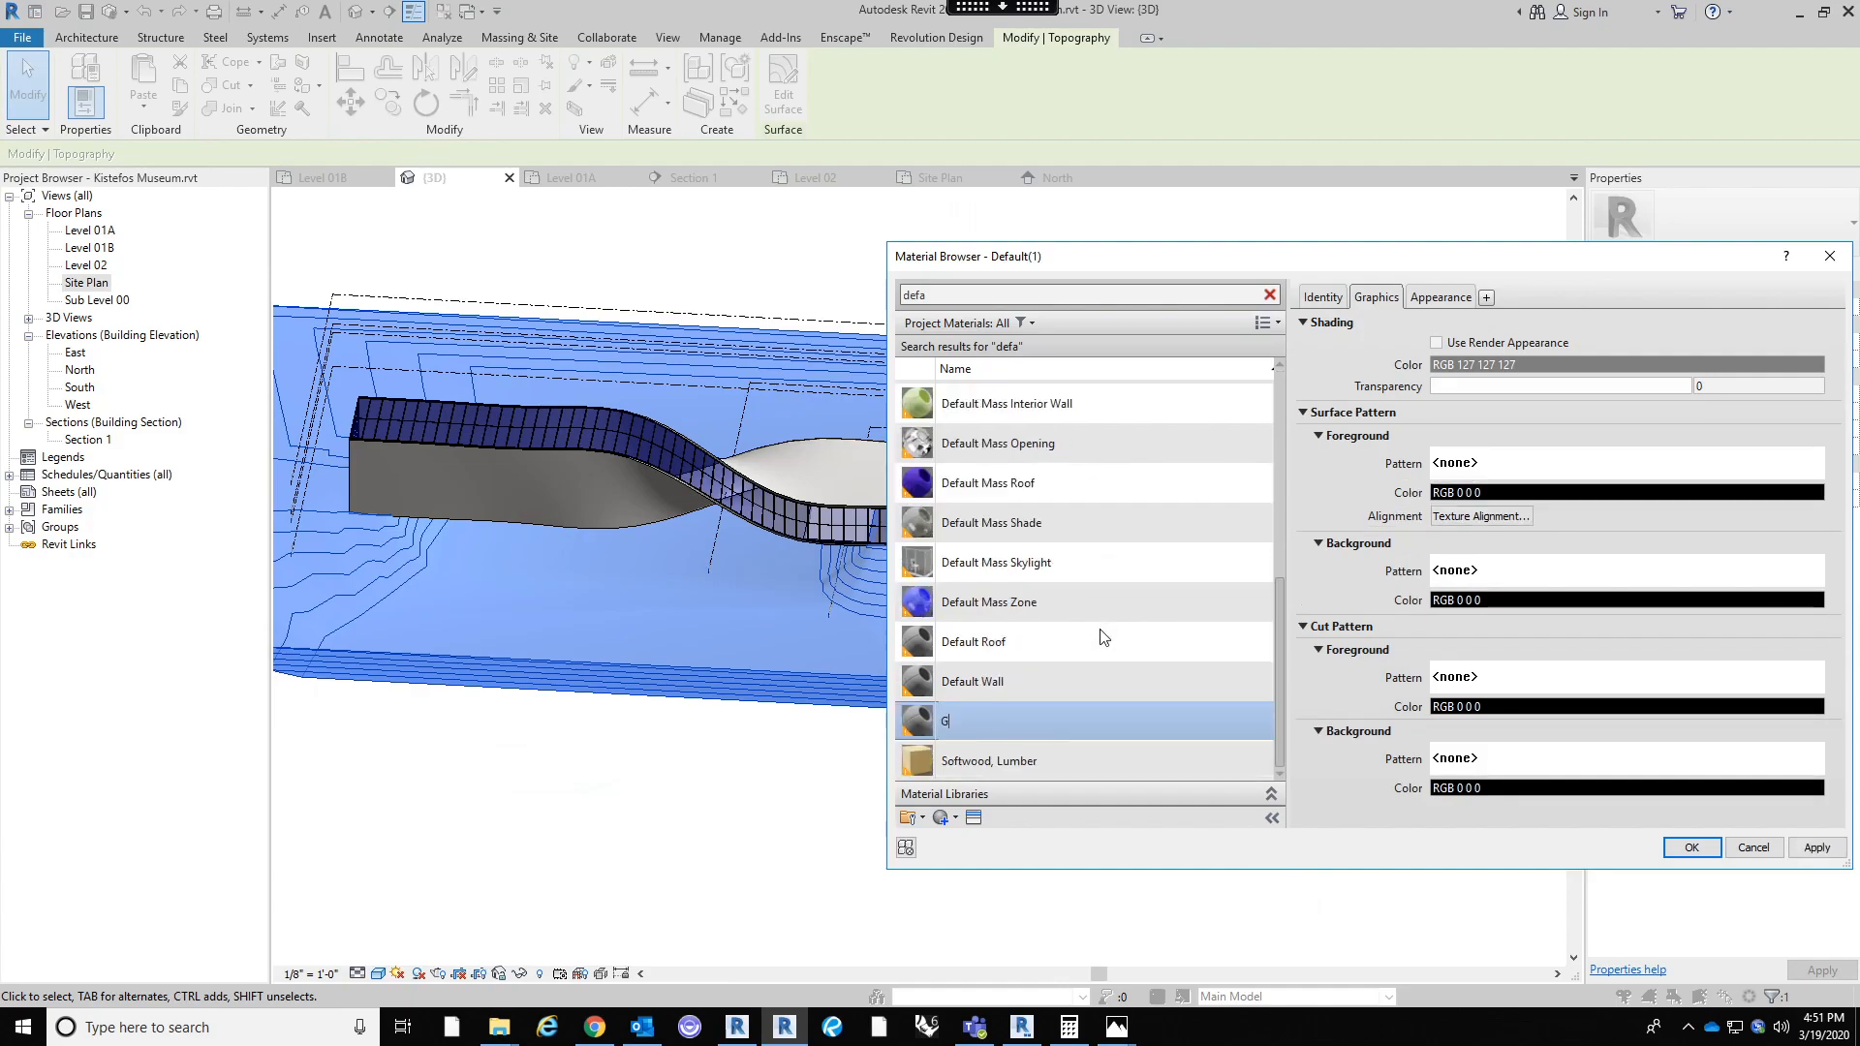
{"action": "left_click", "coordinate": [1305, 700]}
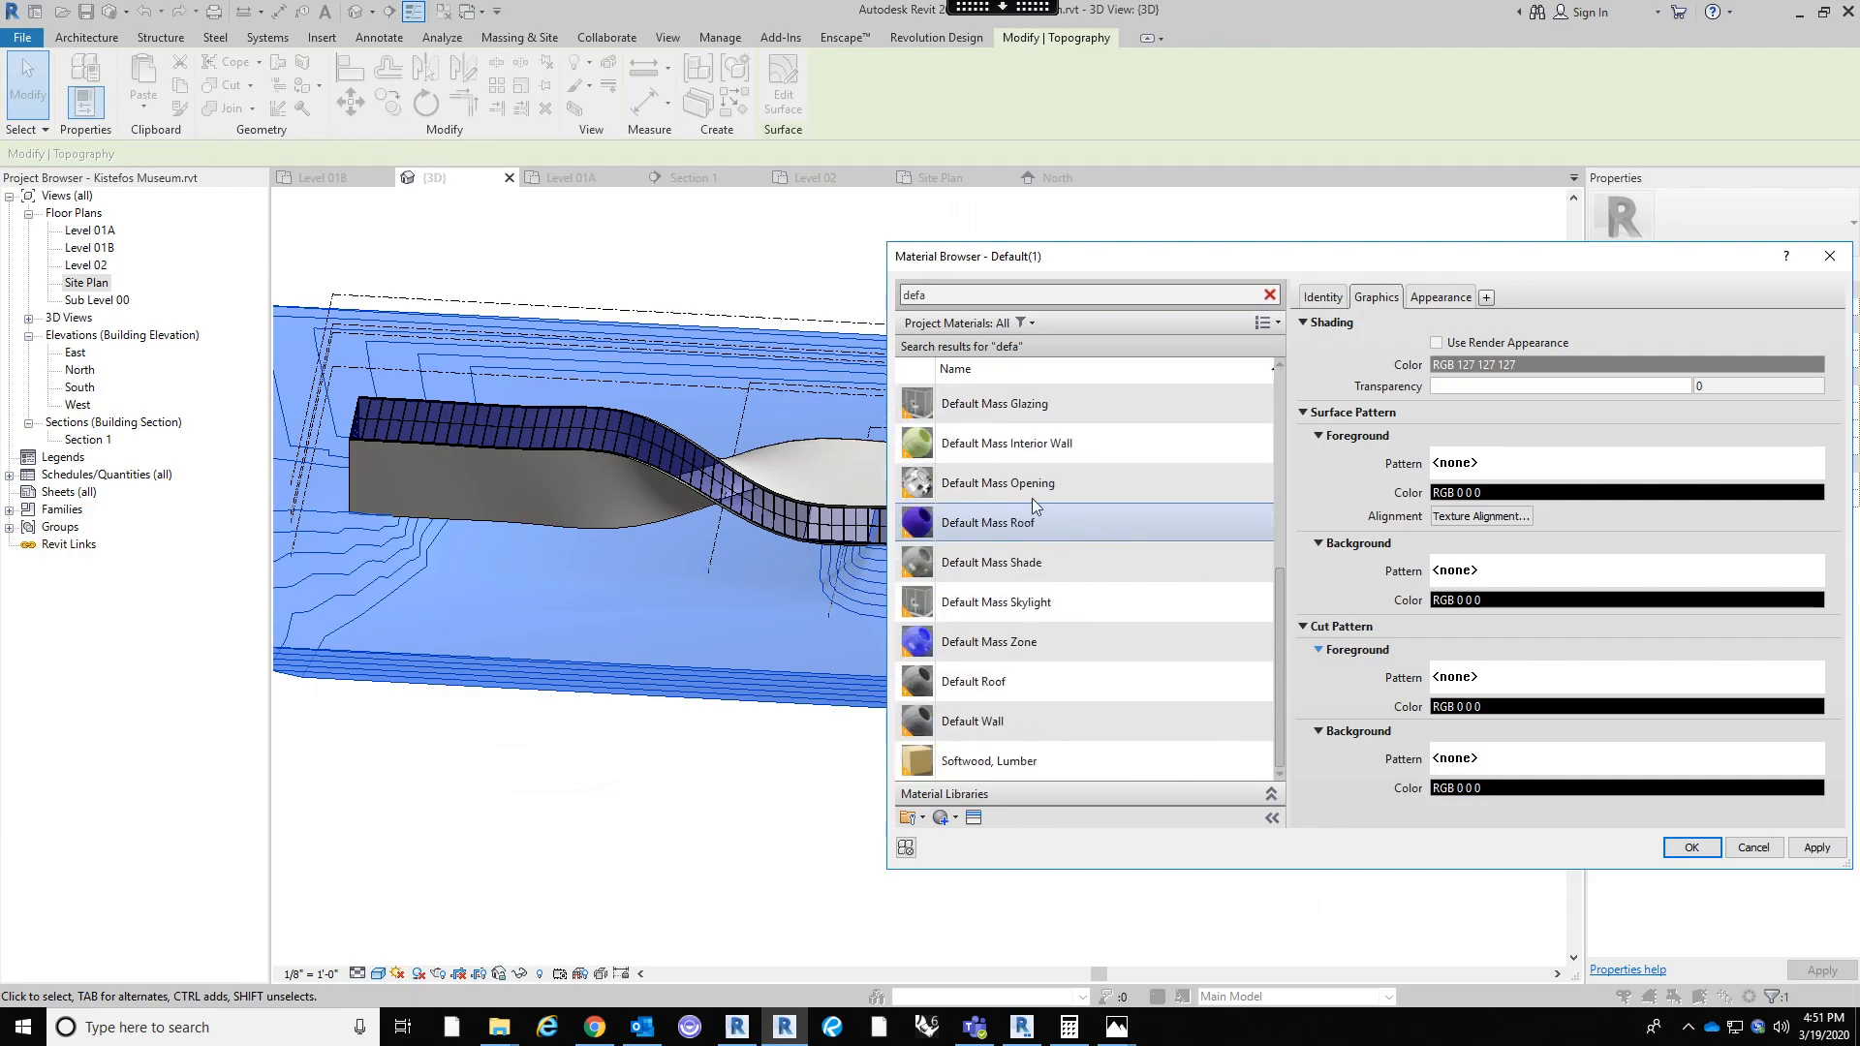
Search for the Grass material, select it and set its shading color to the muted green RGB 69-114-70
{"action": "scroll", "coordinate": [1046, 513], "scroll_direction": "up", "scroll_amount": 4}
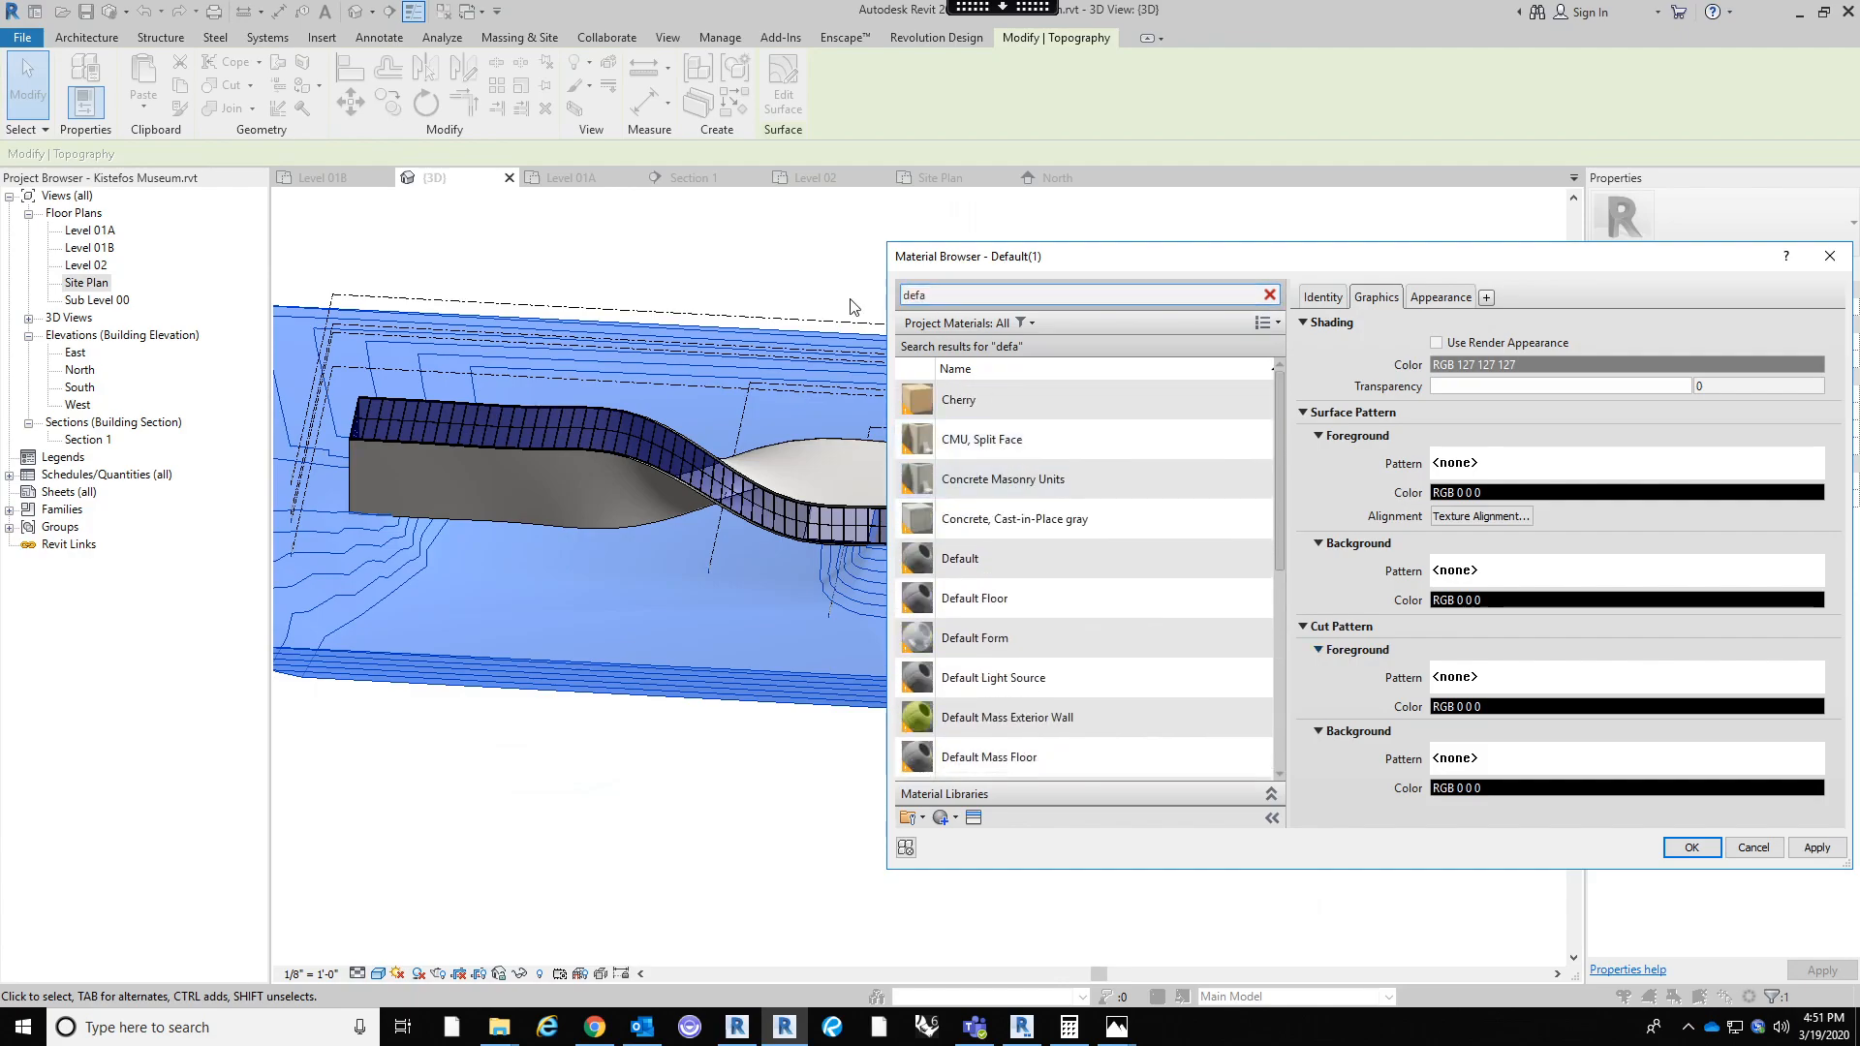
{"action": "key", "text": "ctrl+a"}
{"action": "type", "text": "grass"}
{"action": "left_click", "coordinate": [1009, 401]}
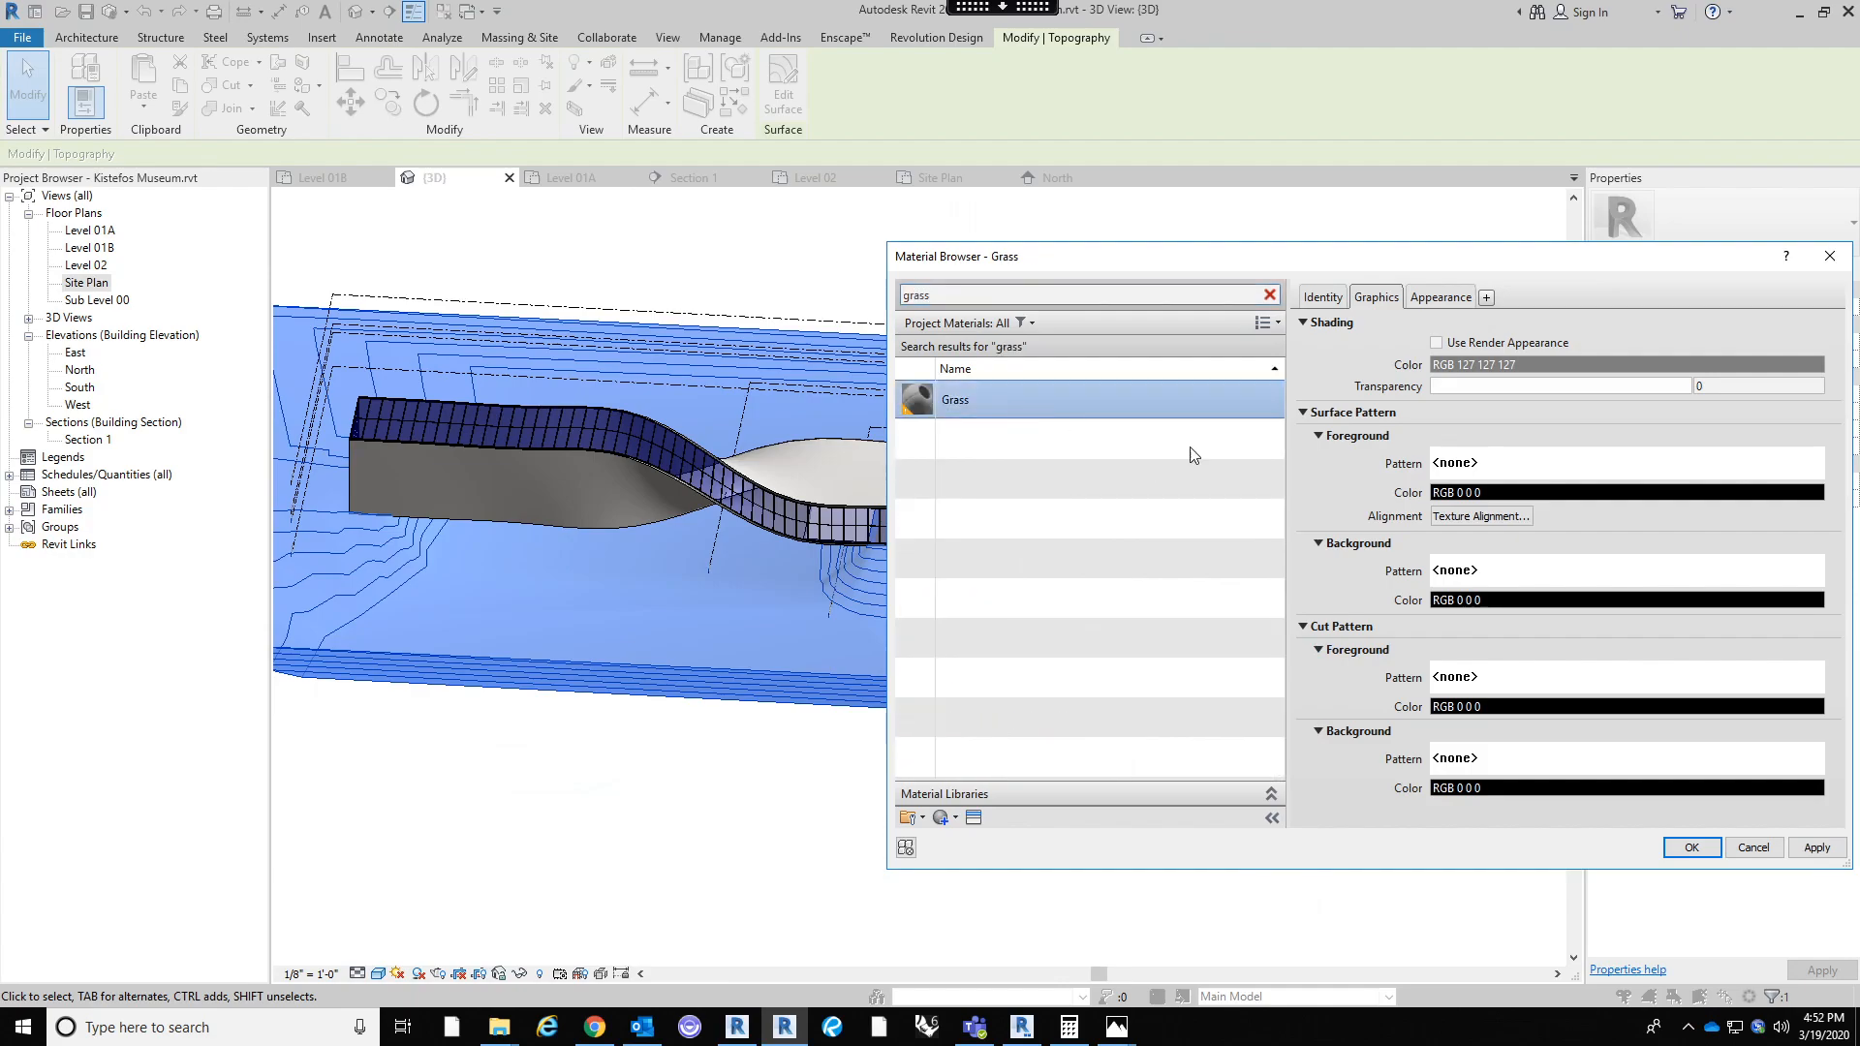
{"action": "left_click", "coordinate": [1492, 369]}
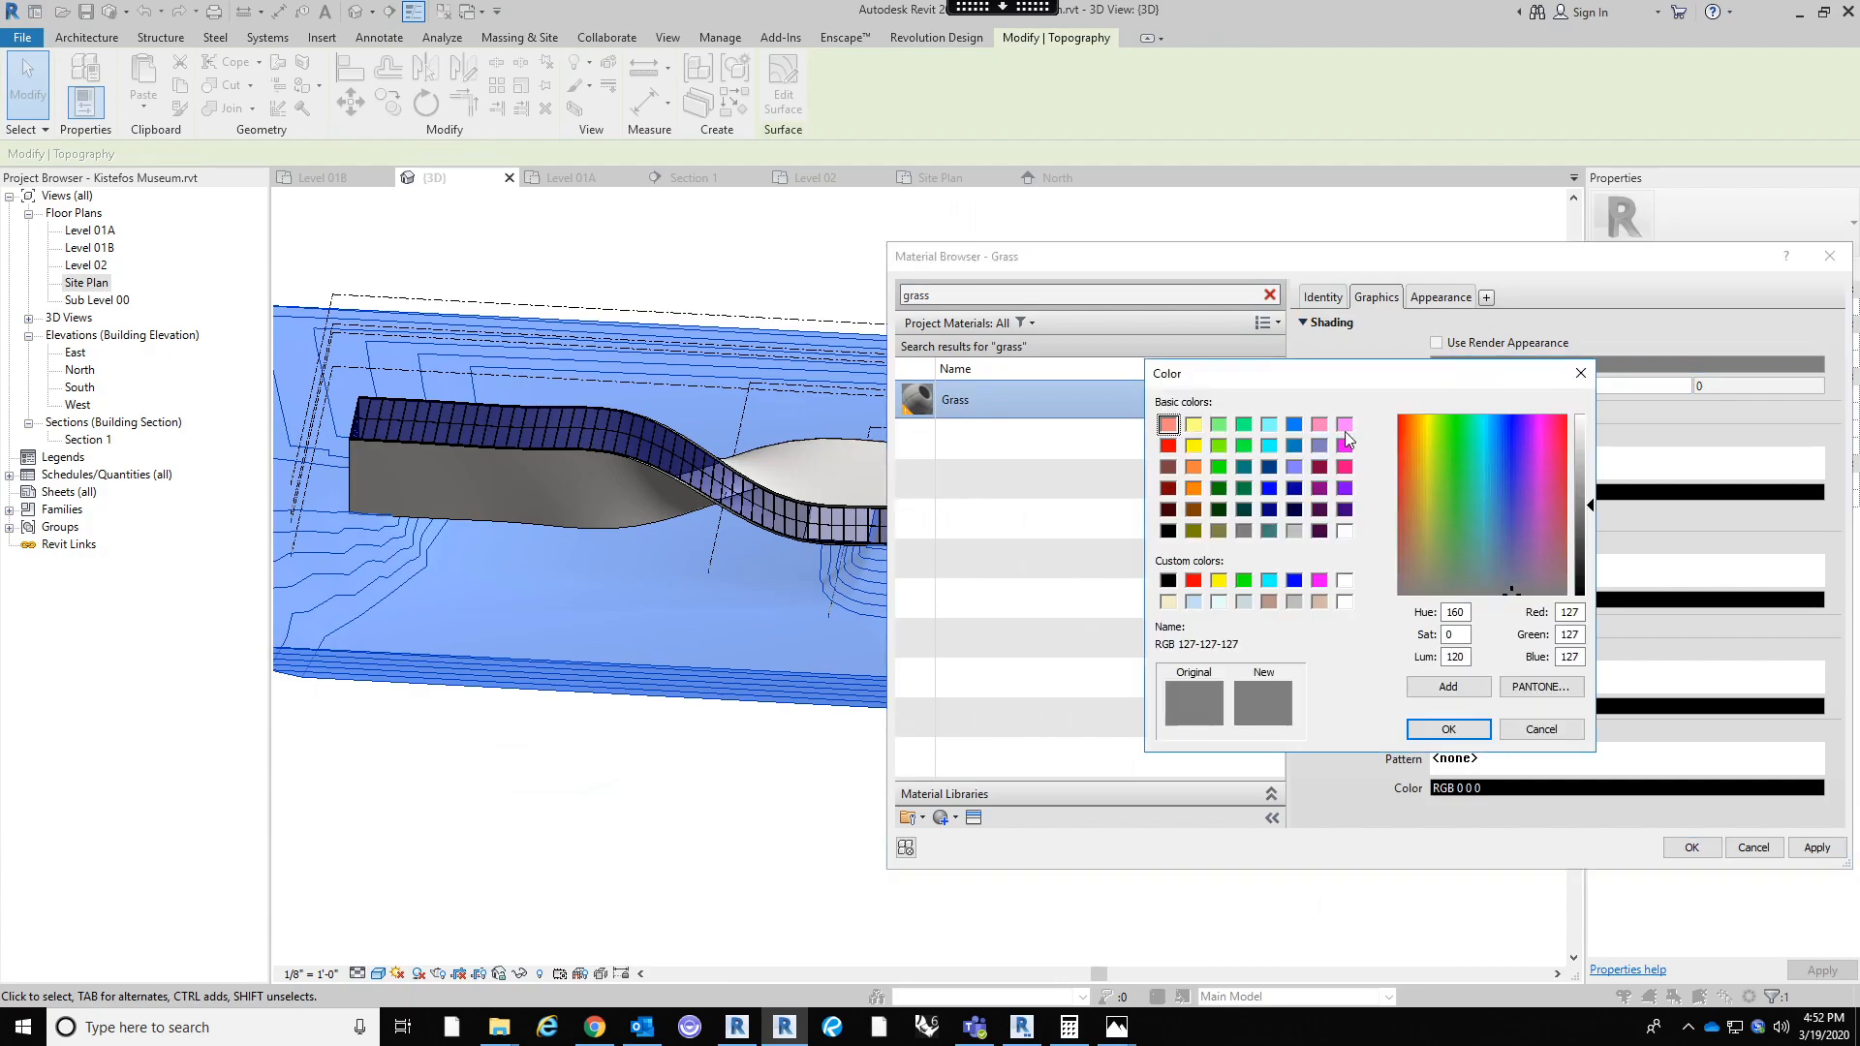
{"action": "left_click", "coordinate": [1218, 511]}
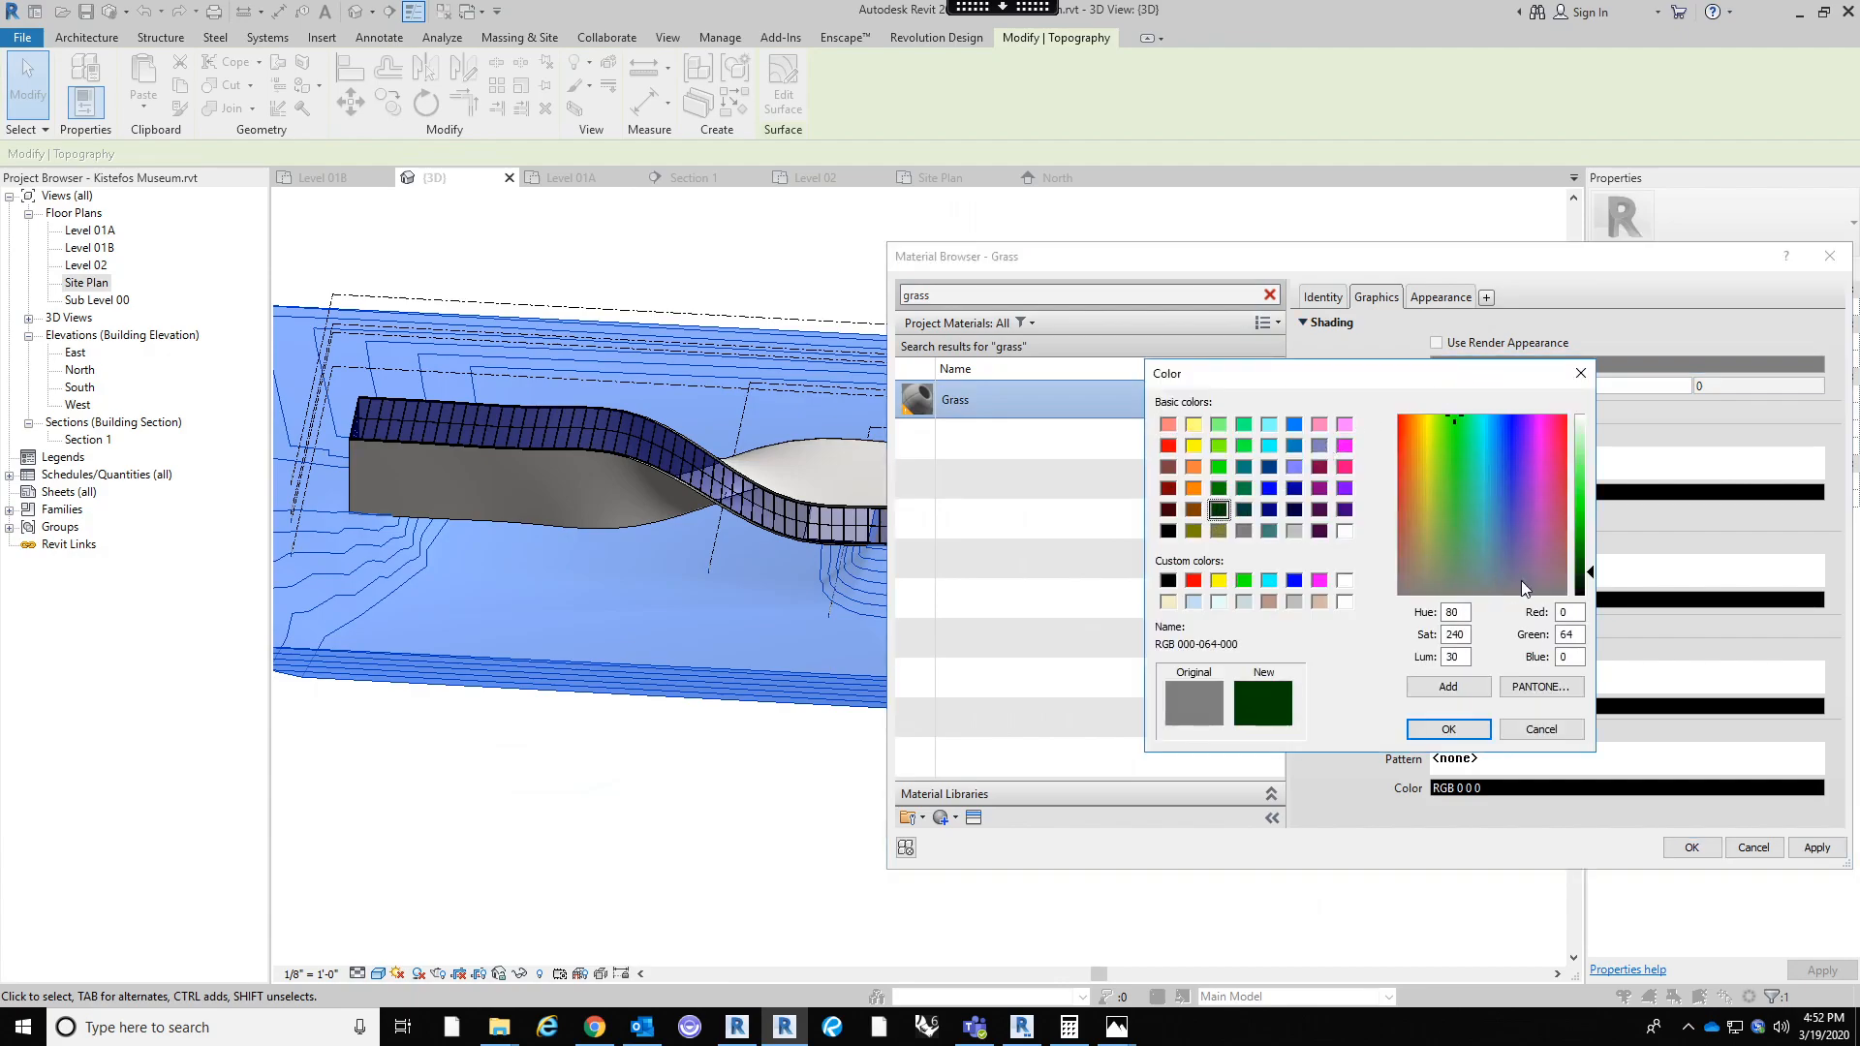
{"action": "left_click", "coordinate": [1455, 551]}
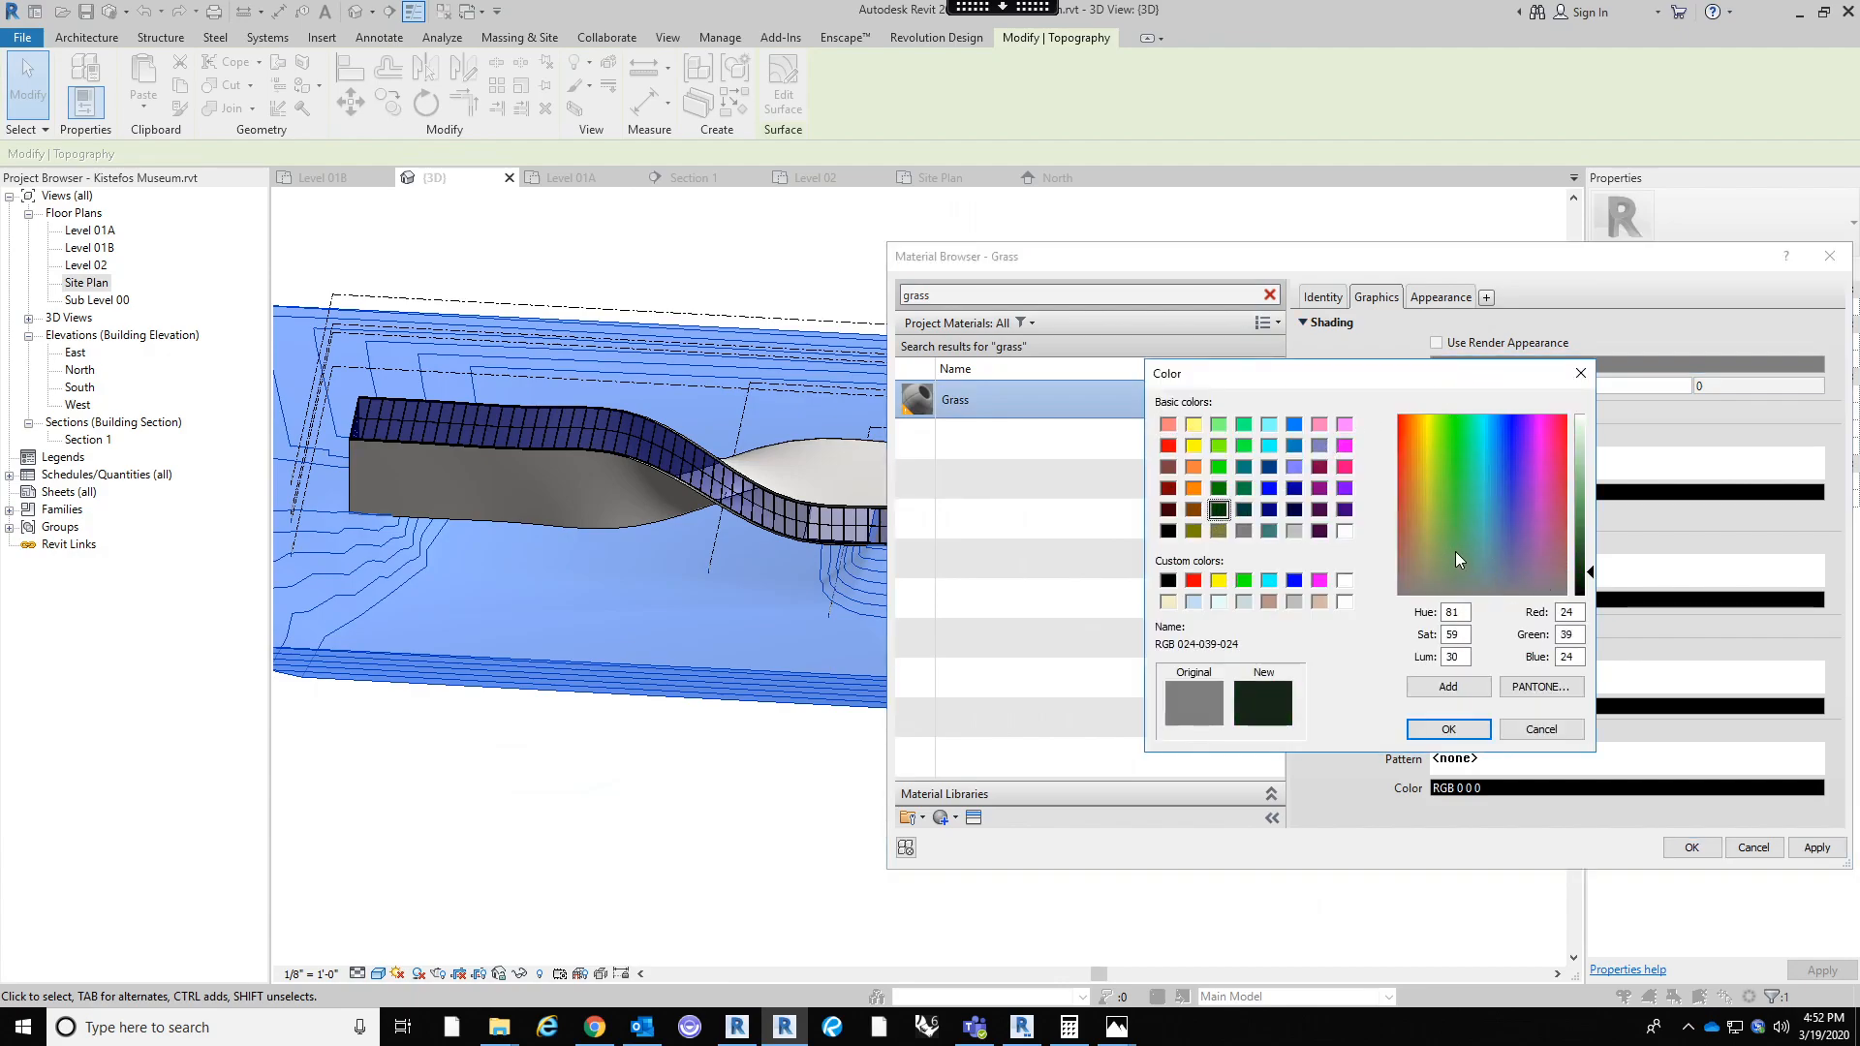
{"action": "left_click_drag", "start_coordinate": [1584, 526], "coordinate": [1589, 537]}
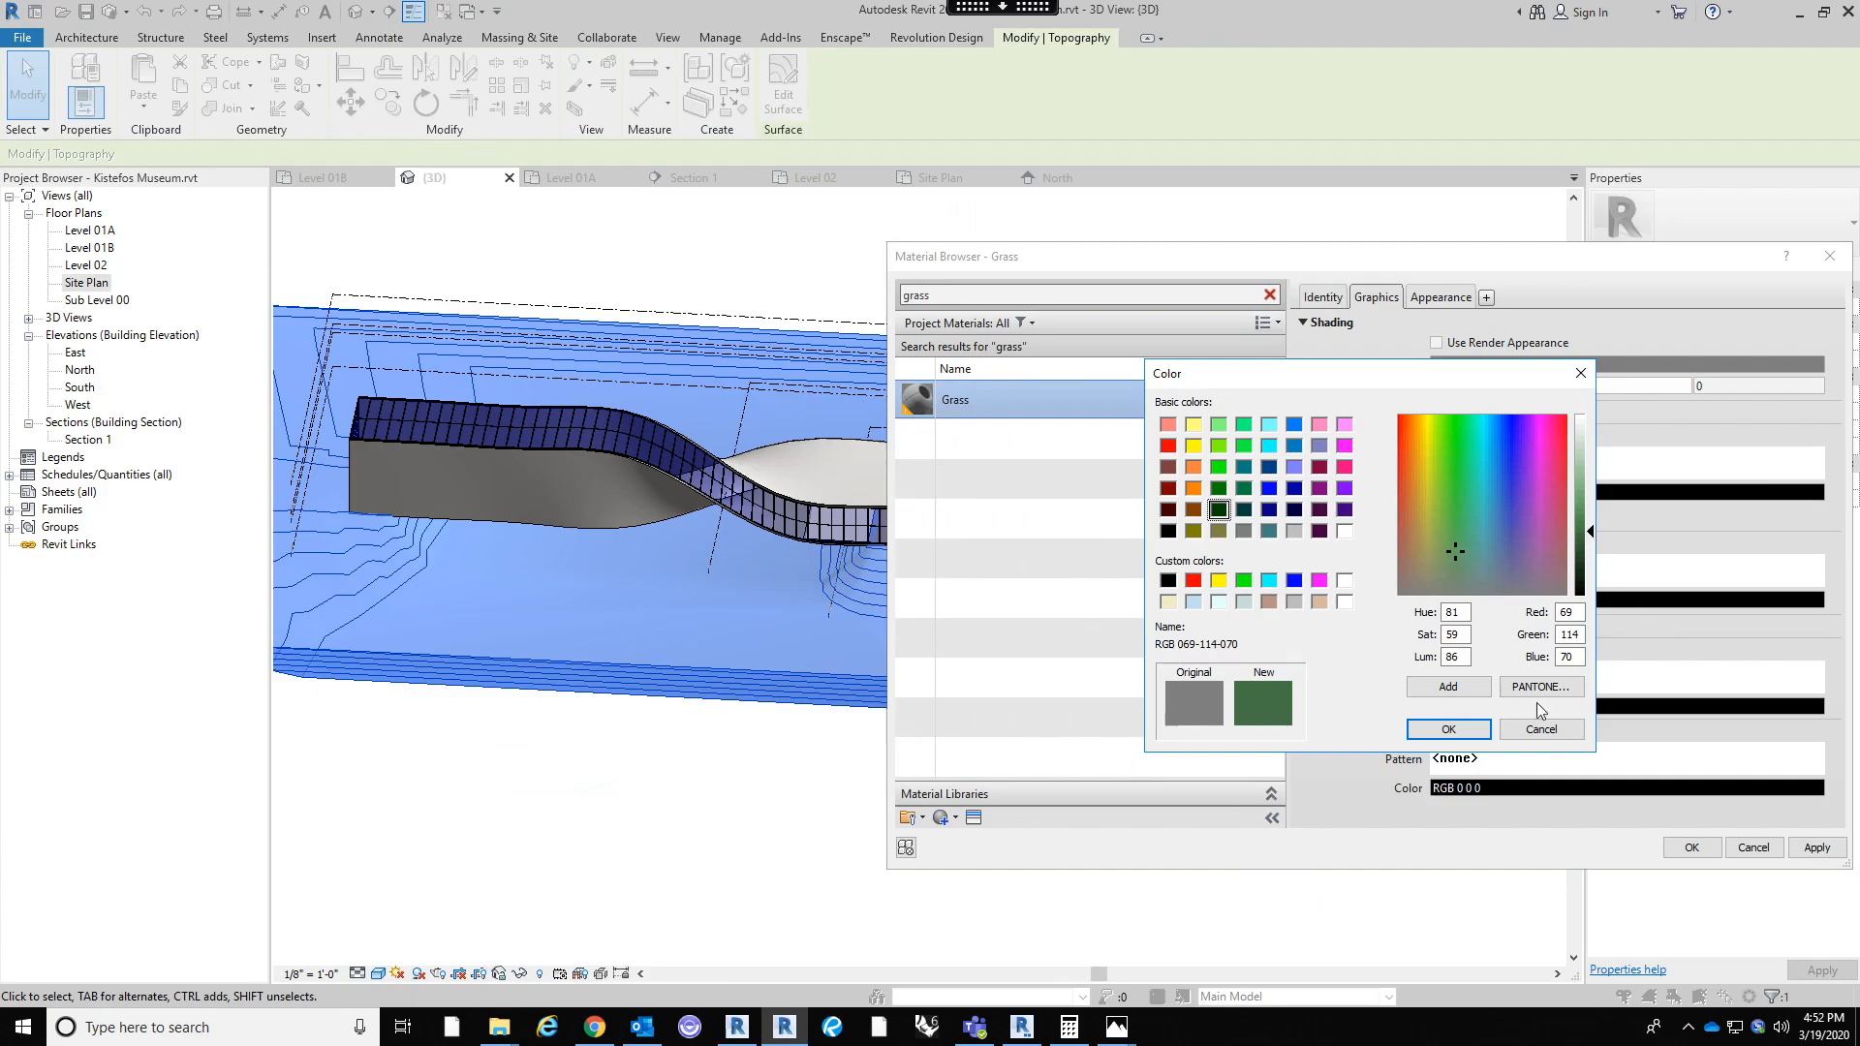
{"action": "left_click", "coordinate": [1448, 729]}
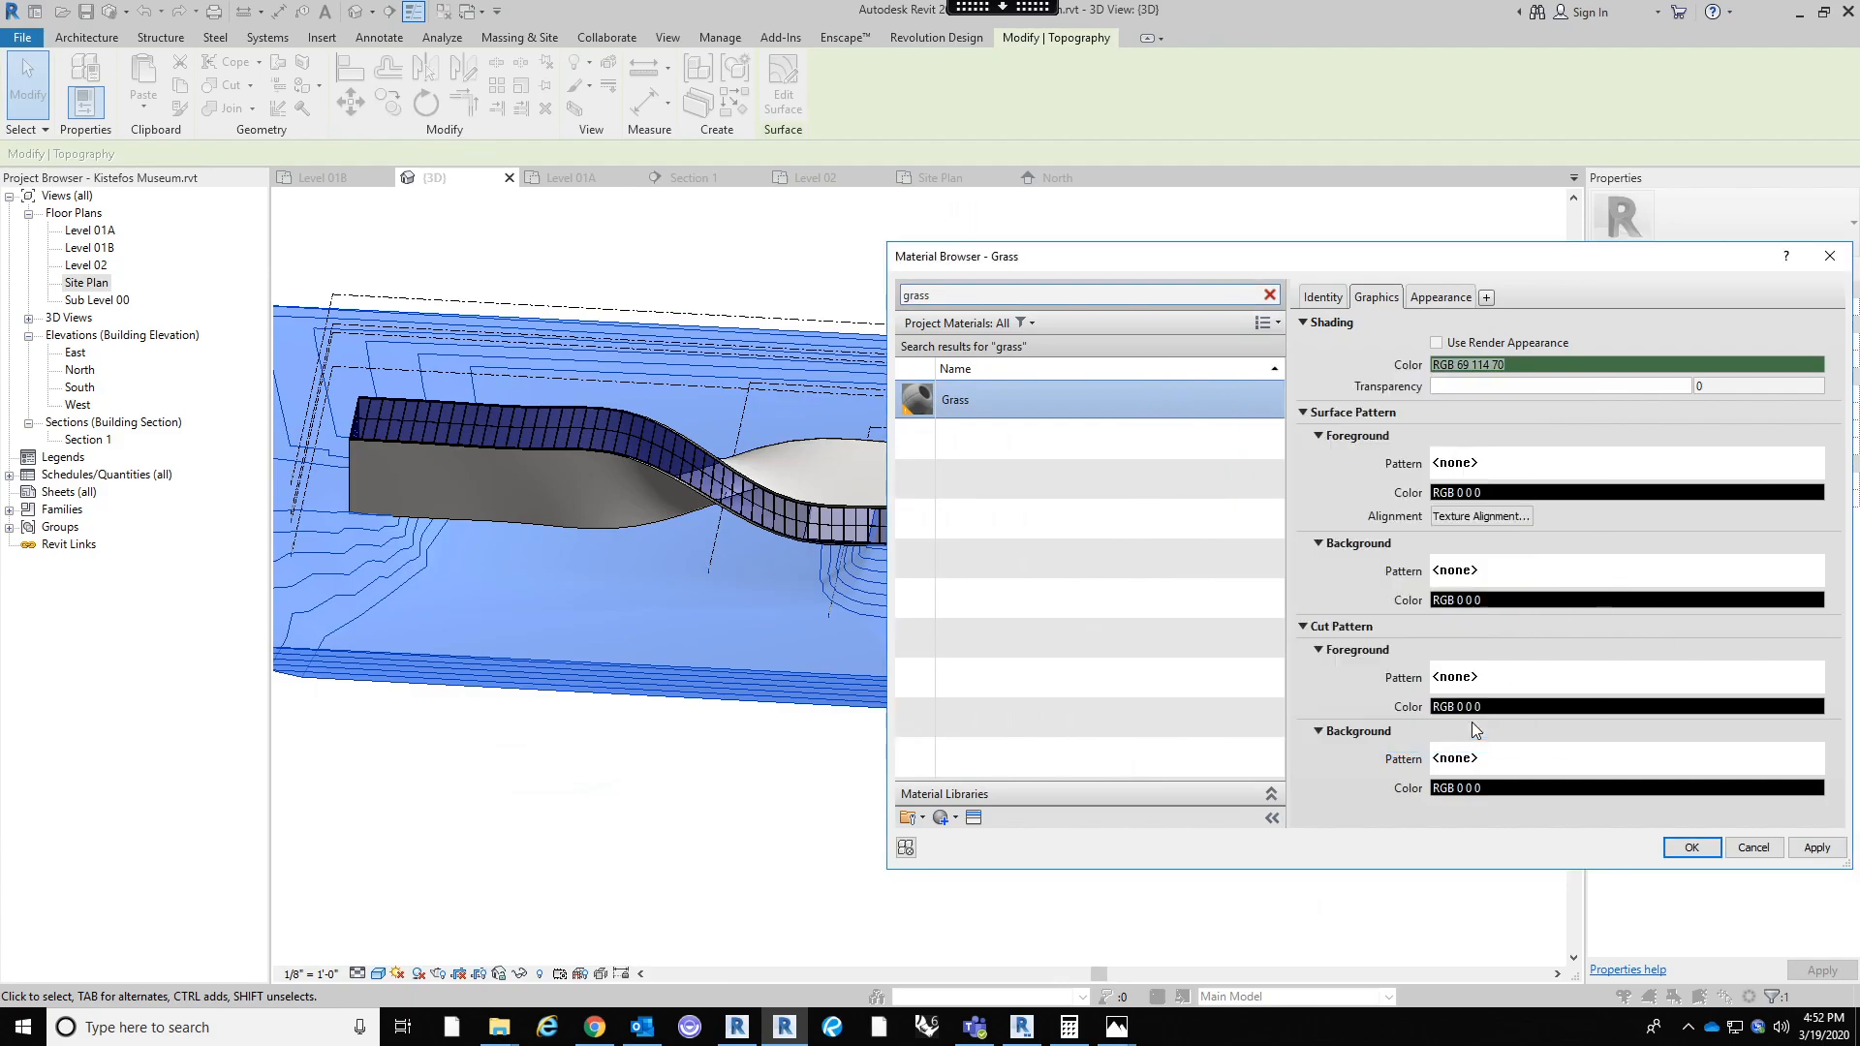
Apply the Grass material to the terrain surface and check the whole site in the 3D view
{"action": "left_click", "coordinate": [1684, 848]}
{"action": "left_click", "coordinate": [854, 812]}
{"action": "middle_click_drag", "start_coordinate": [833, 804], "coordinate": [1118, 794]}
{"action": "scroll", "coordinate": [1119, 792], "scroll_direction": "down", "scroll_amount": 3}
{"action": "middle_click_drag", "start_coordinate": [1280, 797], "coordinate": [601, 644], "text": "shift"}
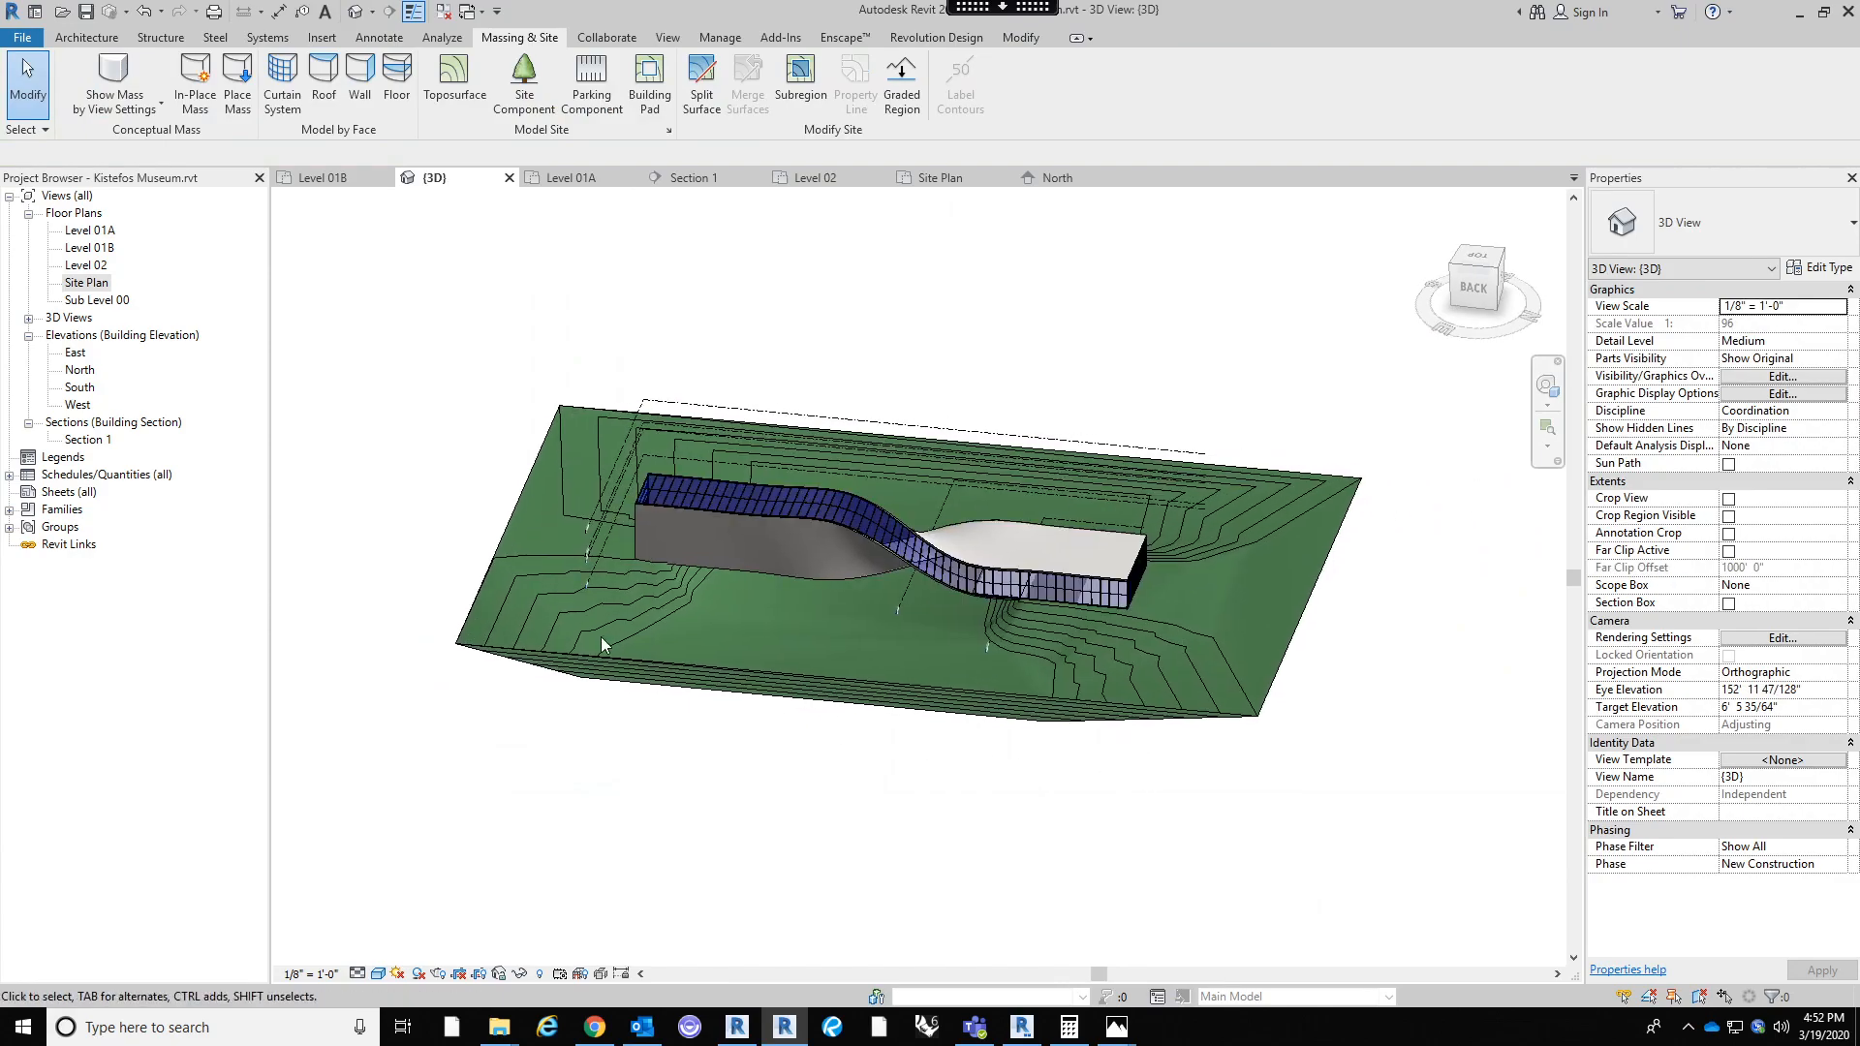
{"action": "middle_click_drag", "start_coordinate": [901, 373], "coordinate": [824, 385]}
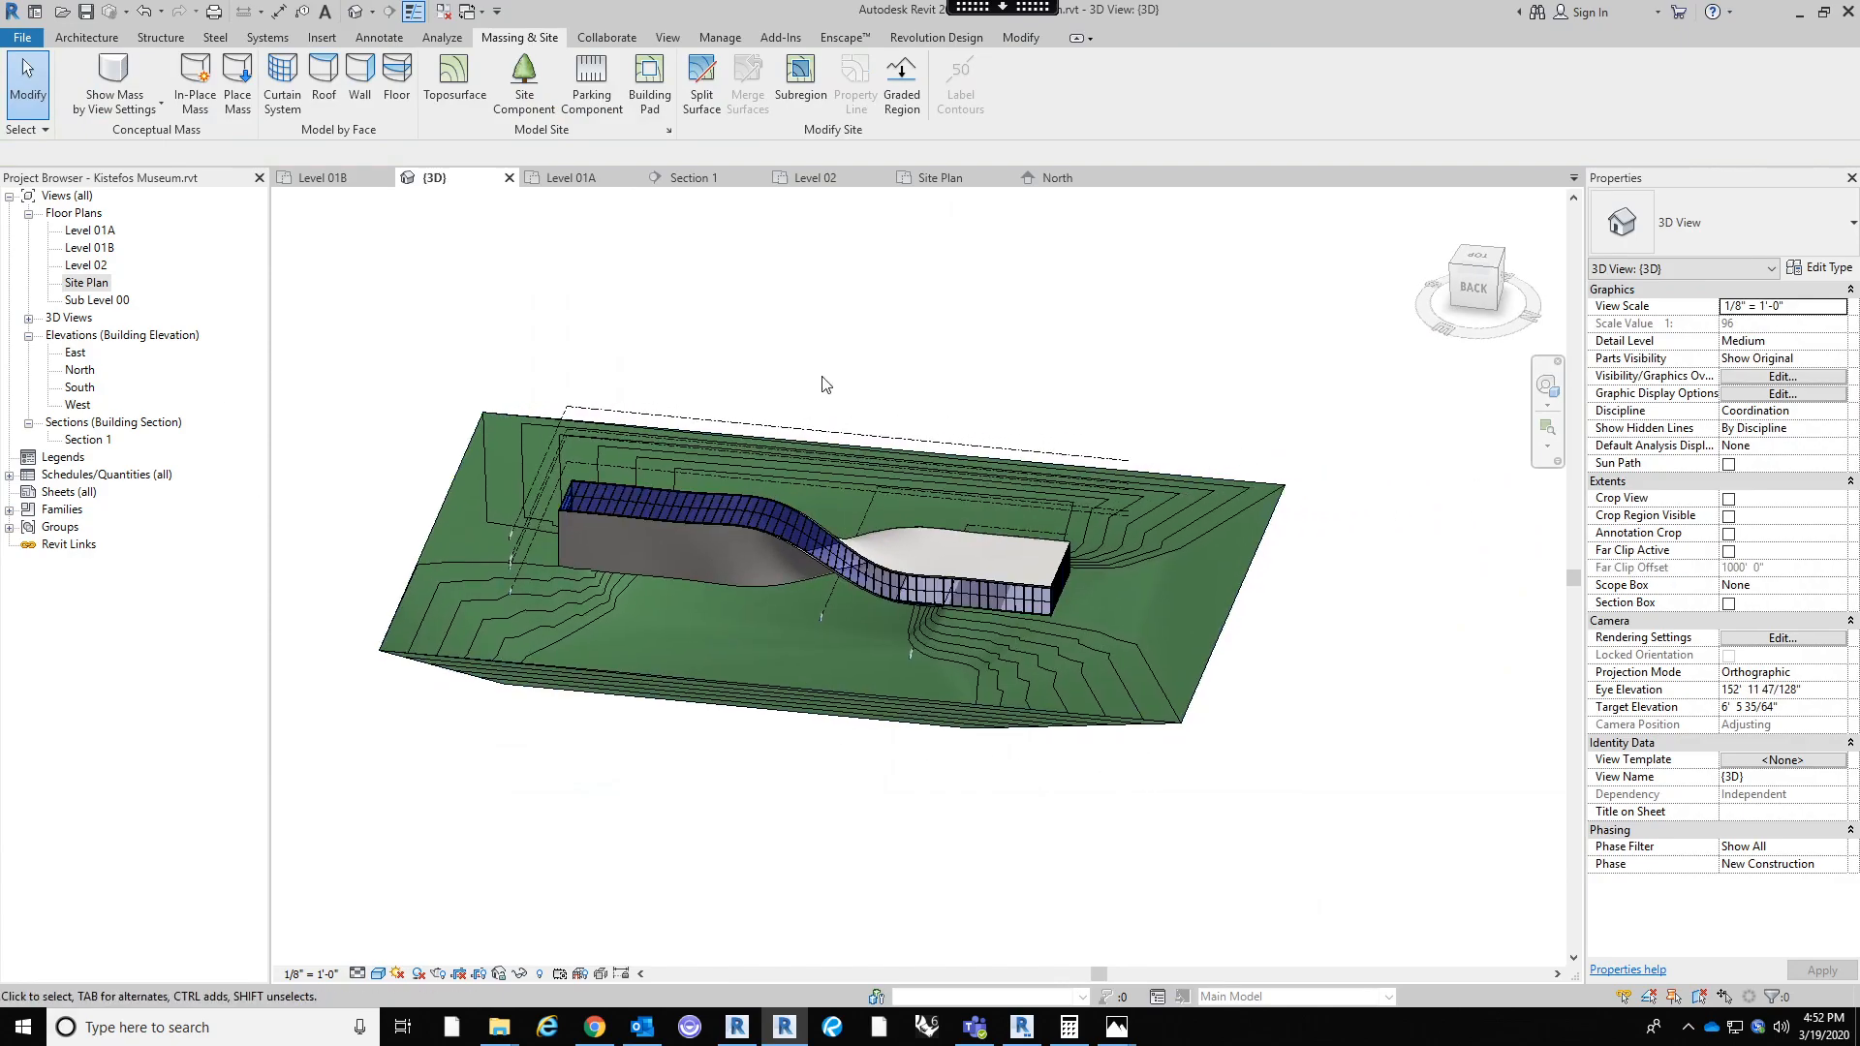
Open the Site Plan view and start a building pad on the terrain
{"action": "double_click", "coordinate": [98, 233]}
{"action": "double_click", "coordinate": [94, 281]}
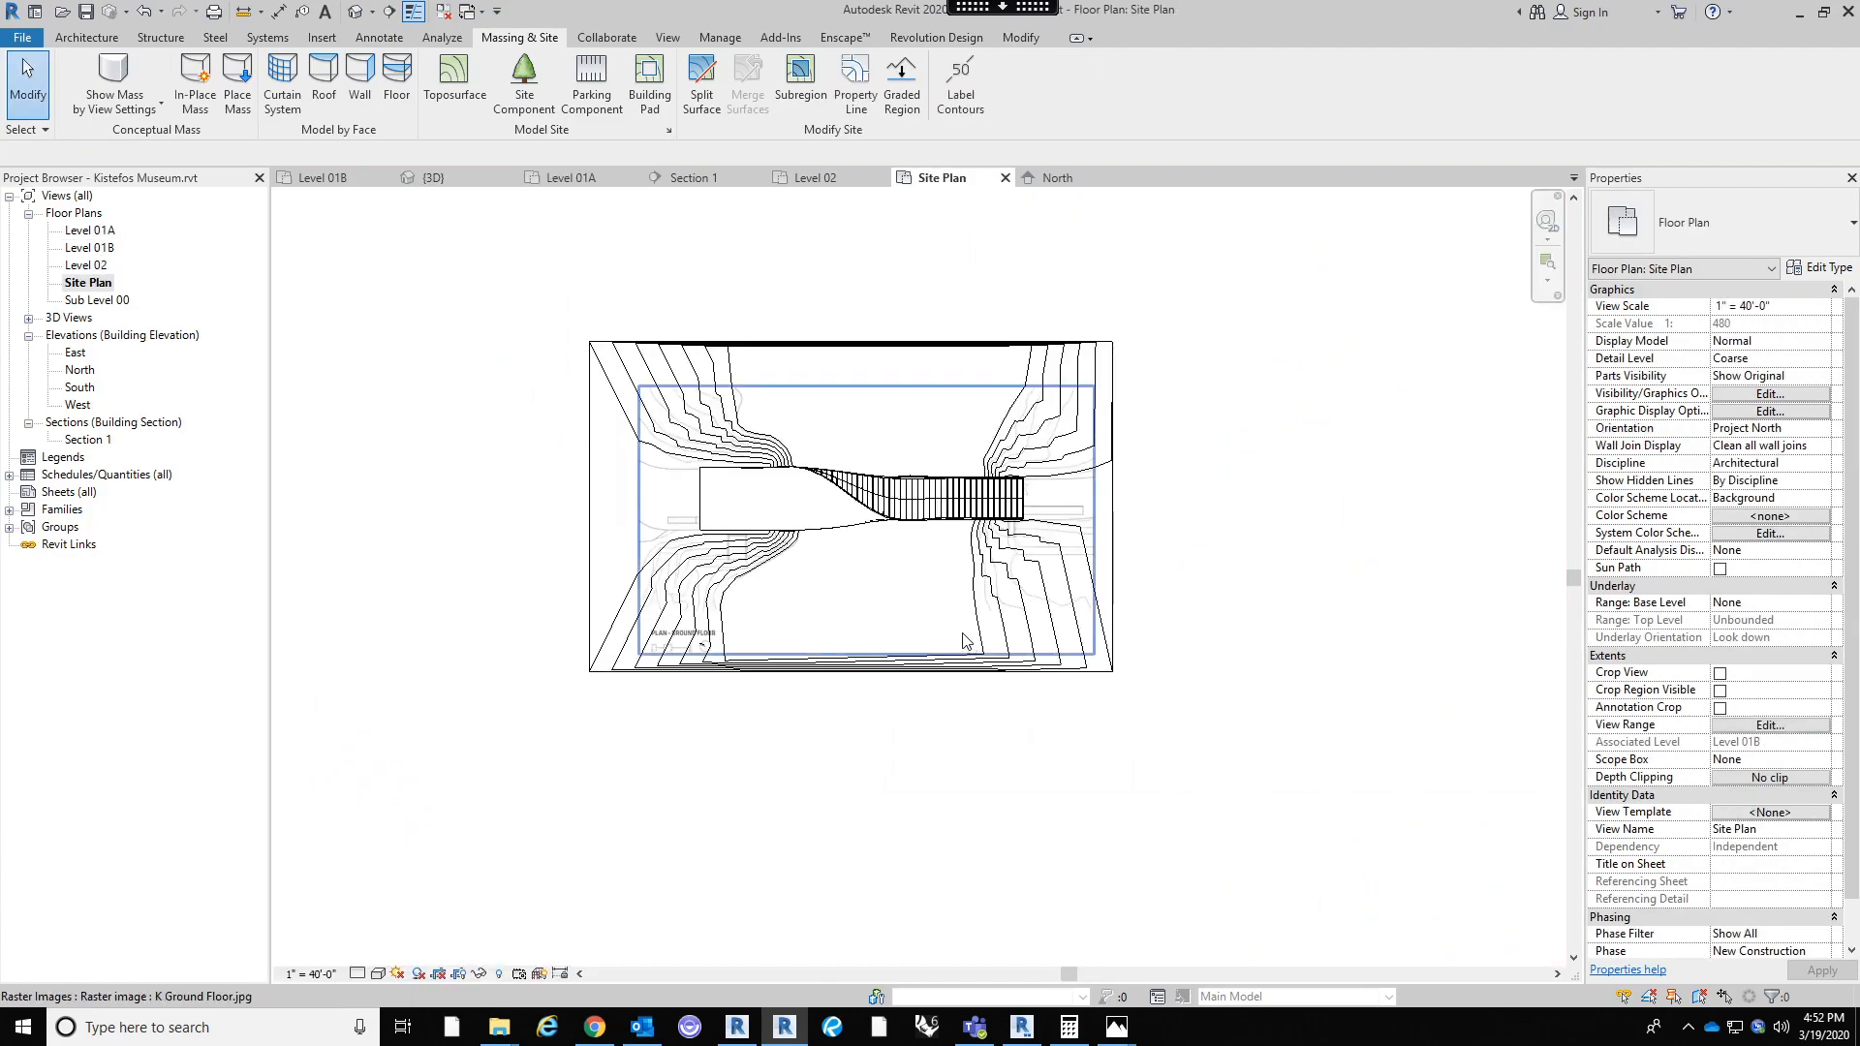
{"action": "scroll", "coordinate": [956, 640], "scroll_direction": "up", "scroll_amount": 2}
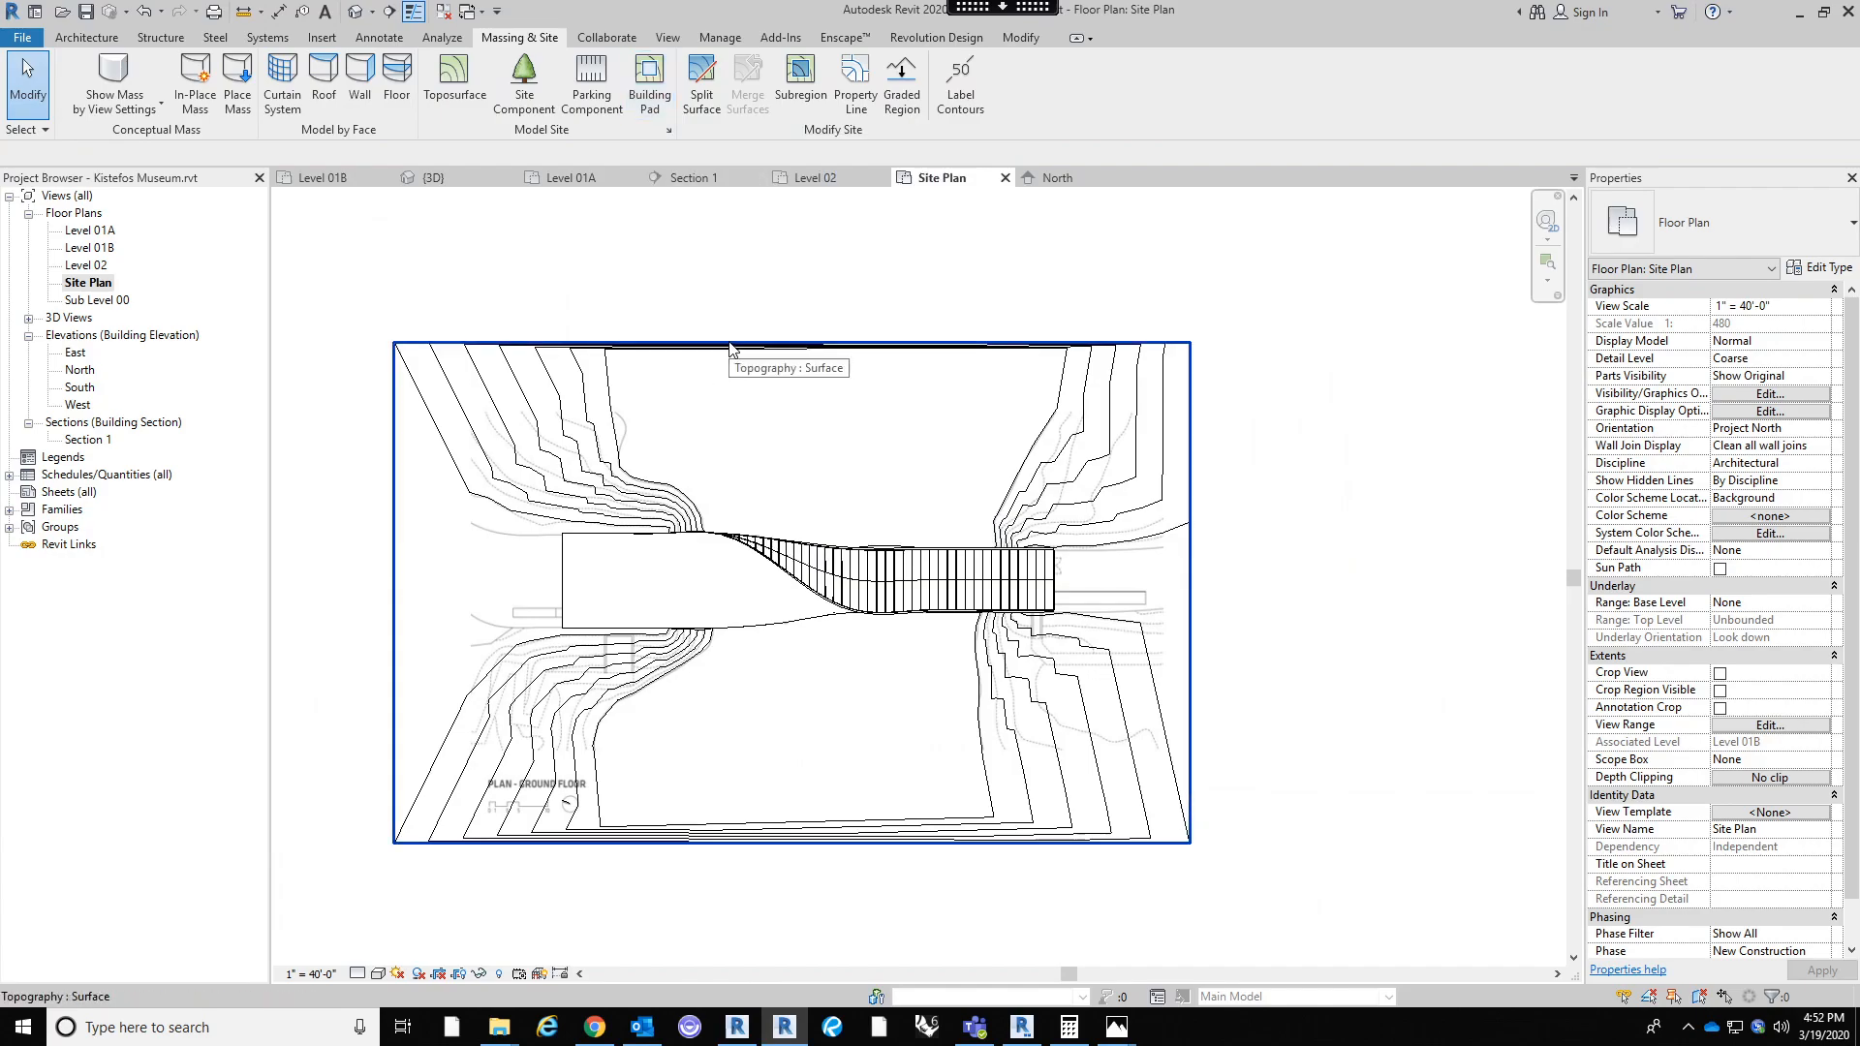
{"action": "middle_click_drag", "start_coordinate": [854, 289], "coordinate": [749, 293]}
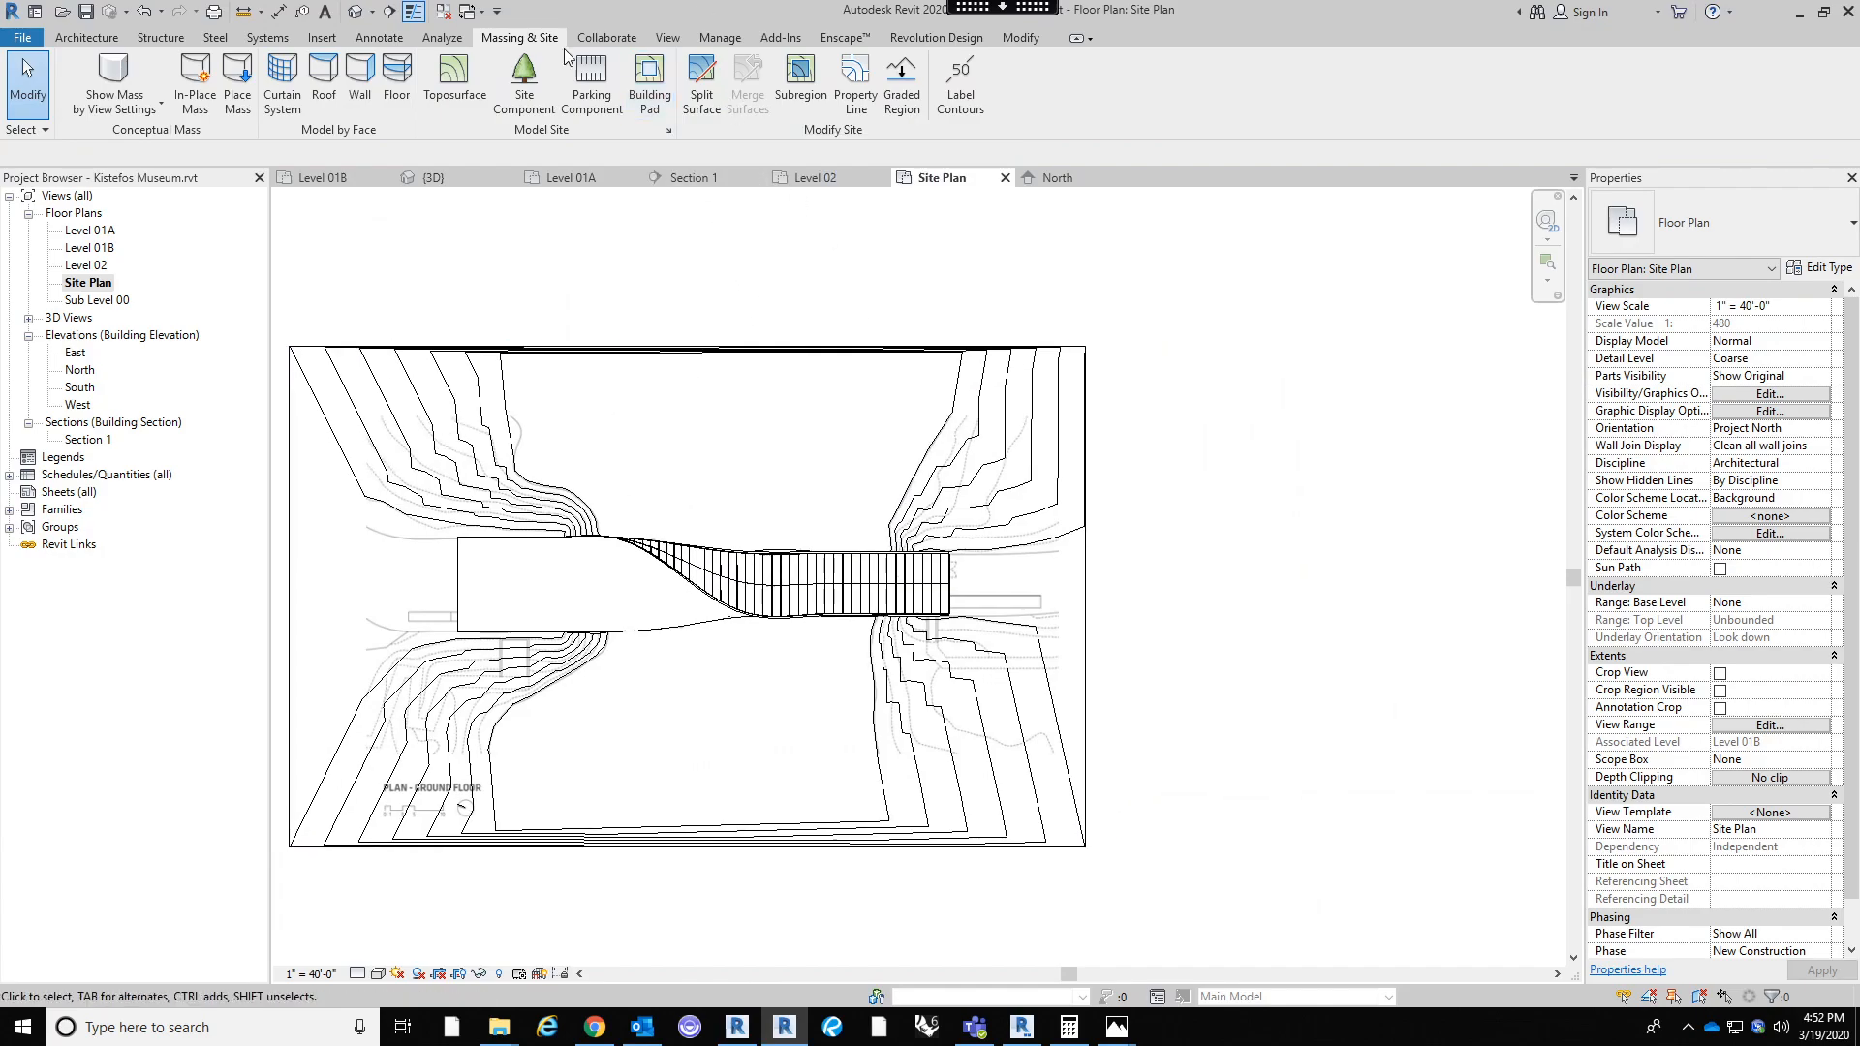
{"action": "left_click", "coordinate": [355, 16]}
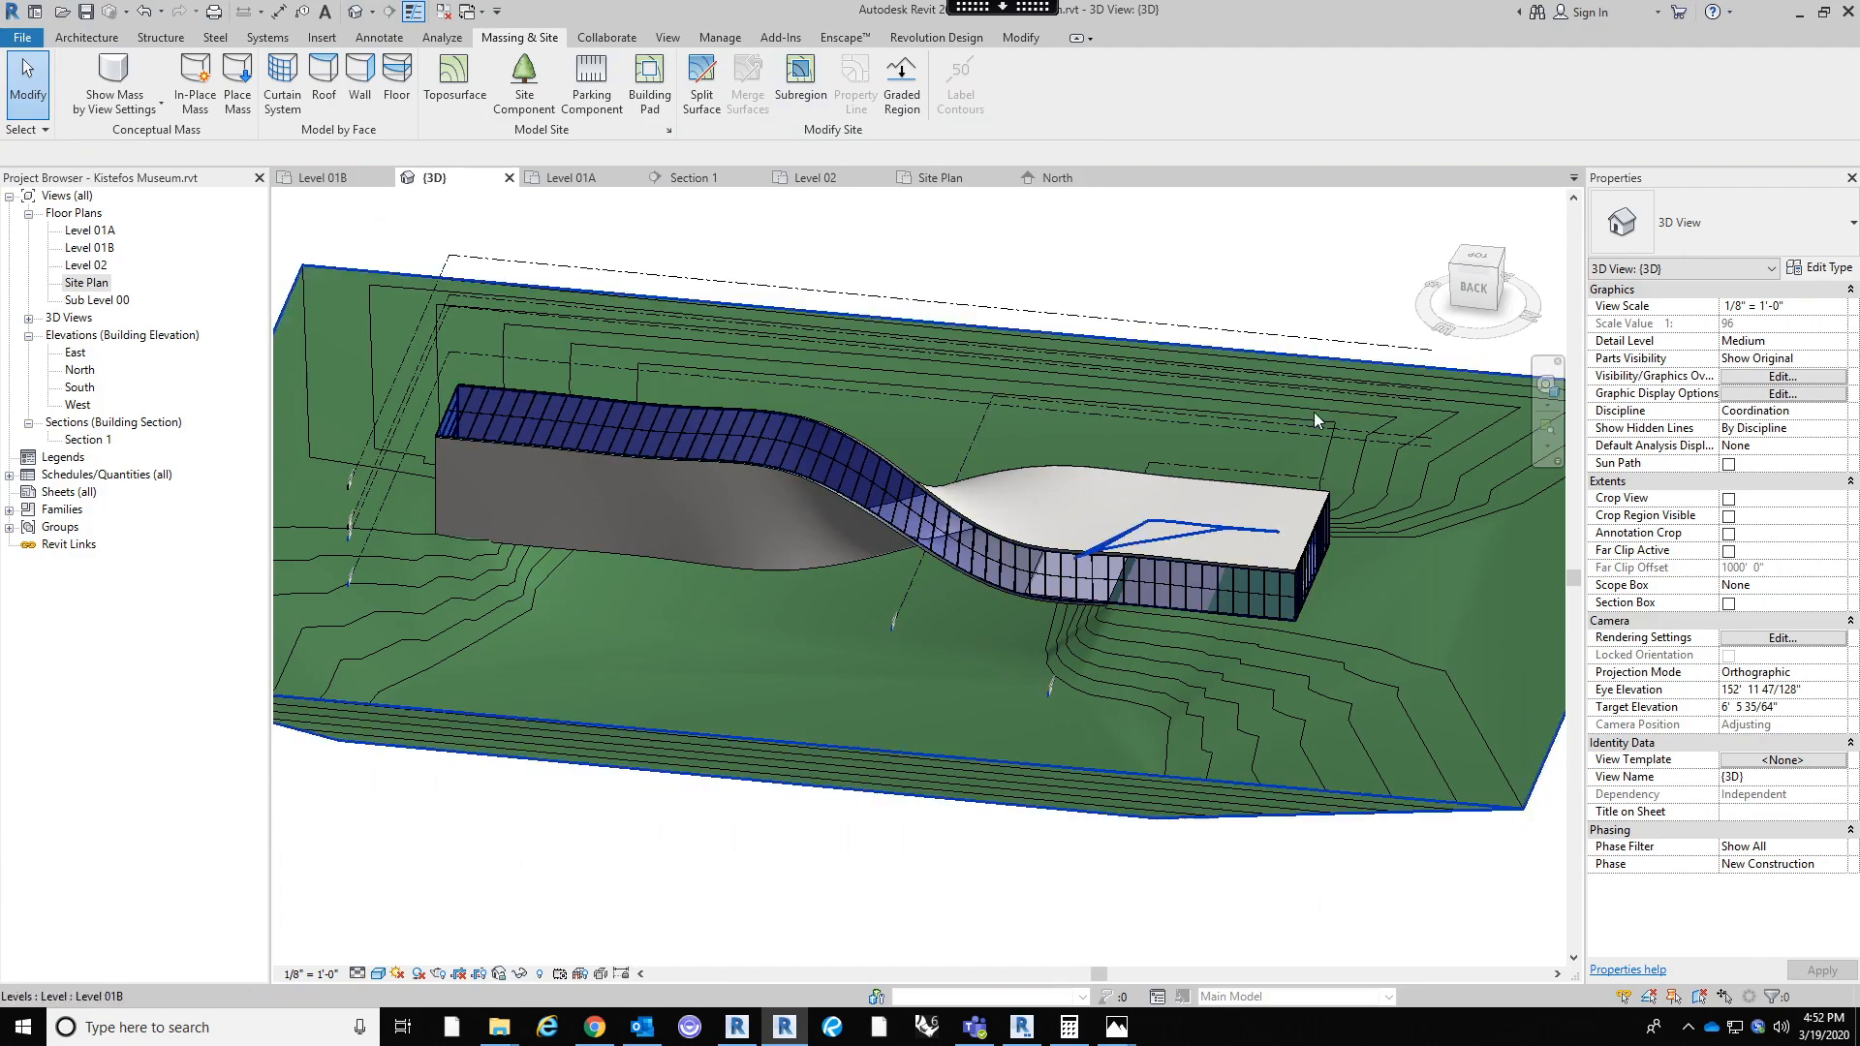
{"action": "double_click", "coordinate": [88, 283]}
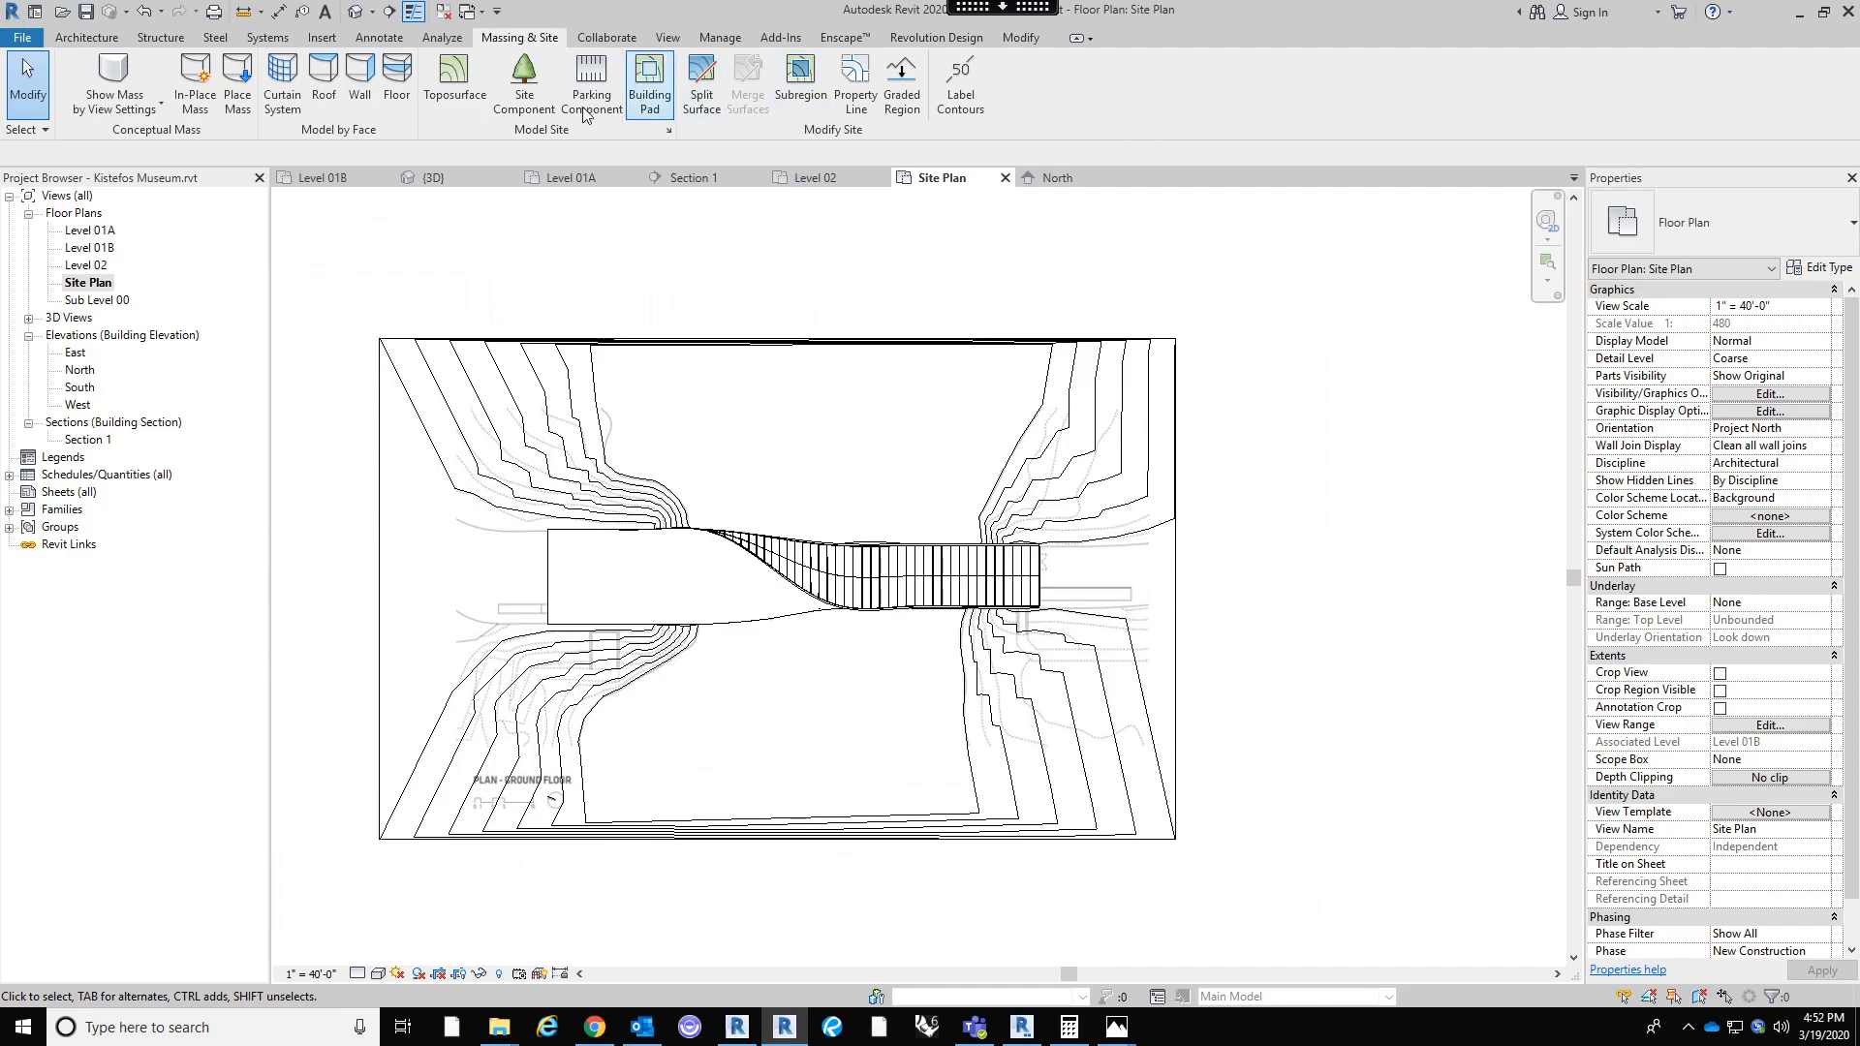
{"action": "middle_click_drag", "start_coordinate": [809, 281], "coordinate": [840, 277]}
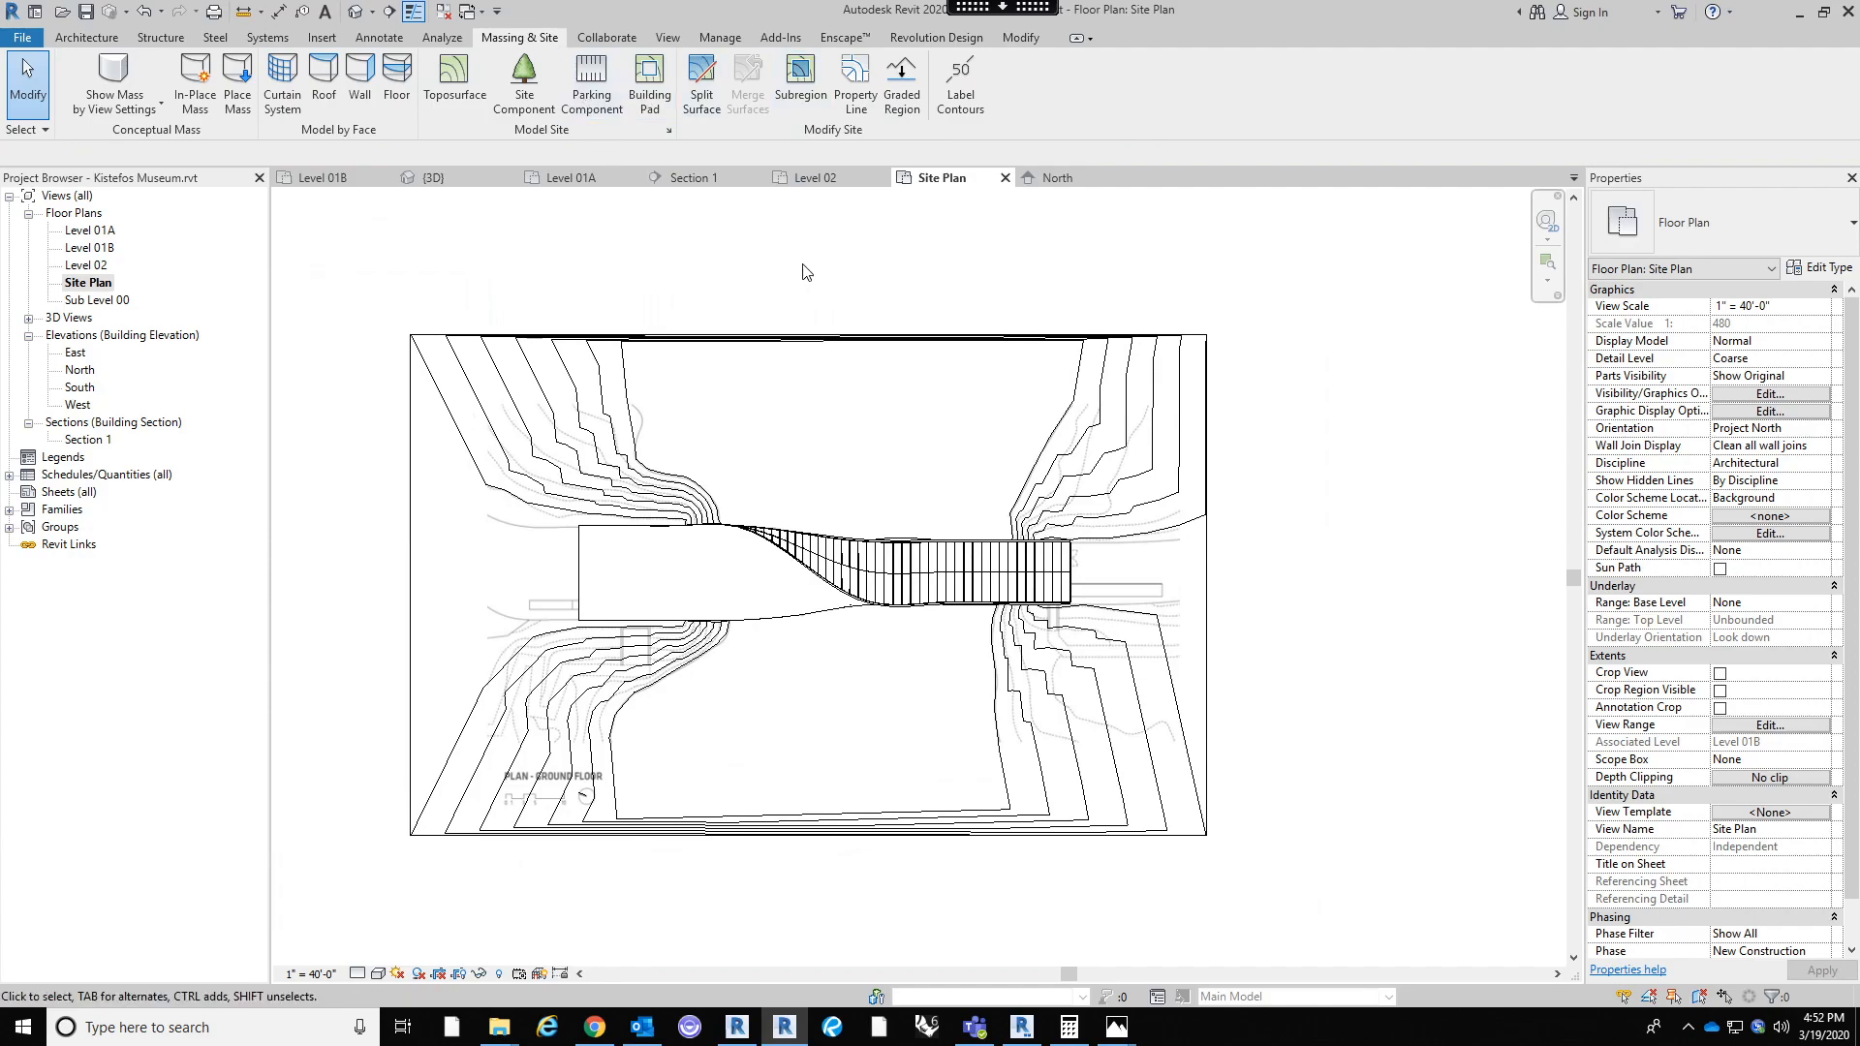
{"action": "left_click", "coordinate": [649, 77]}
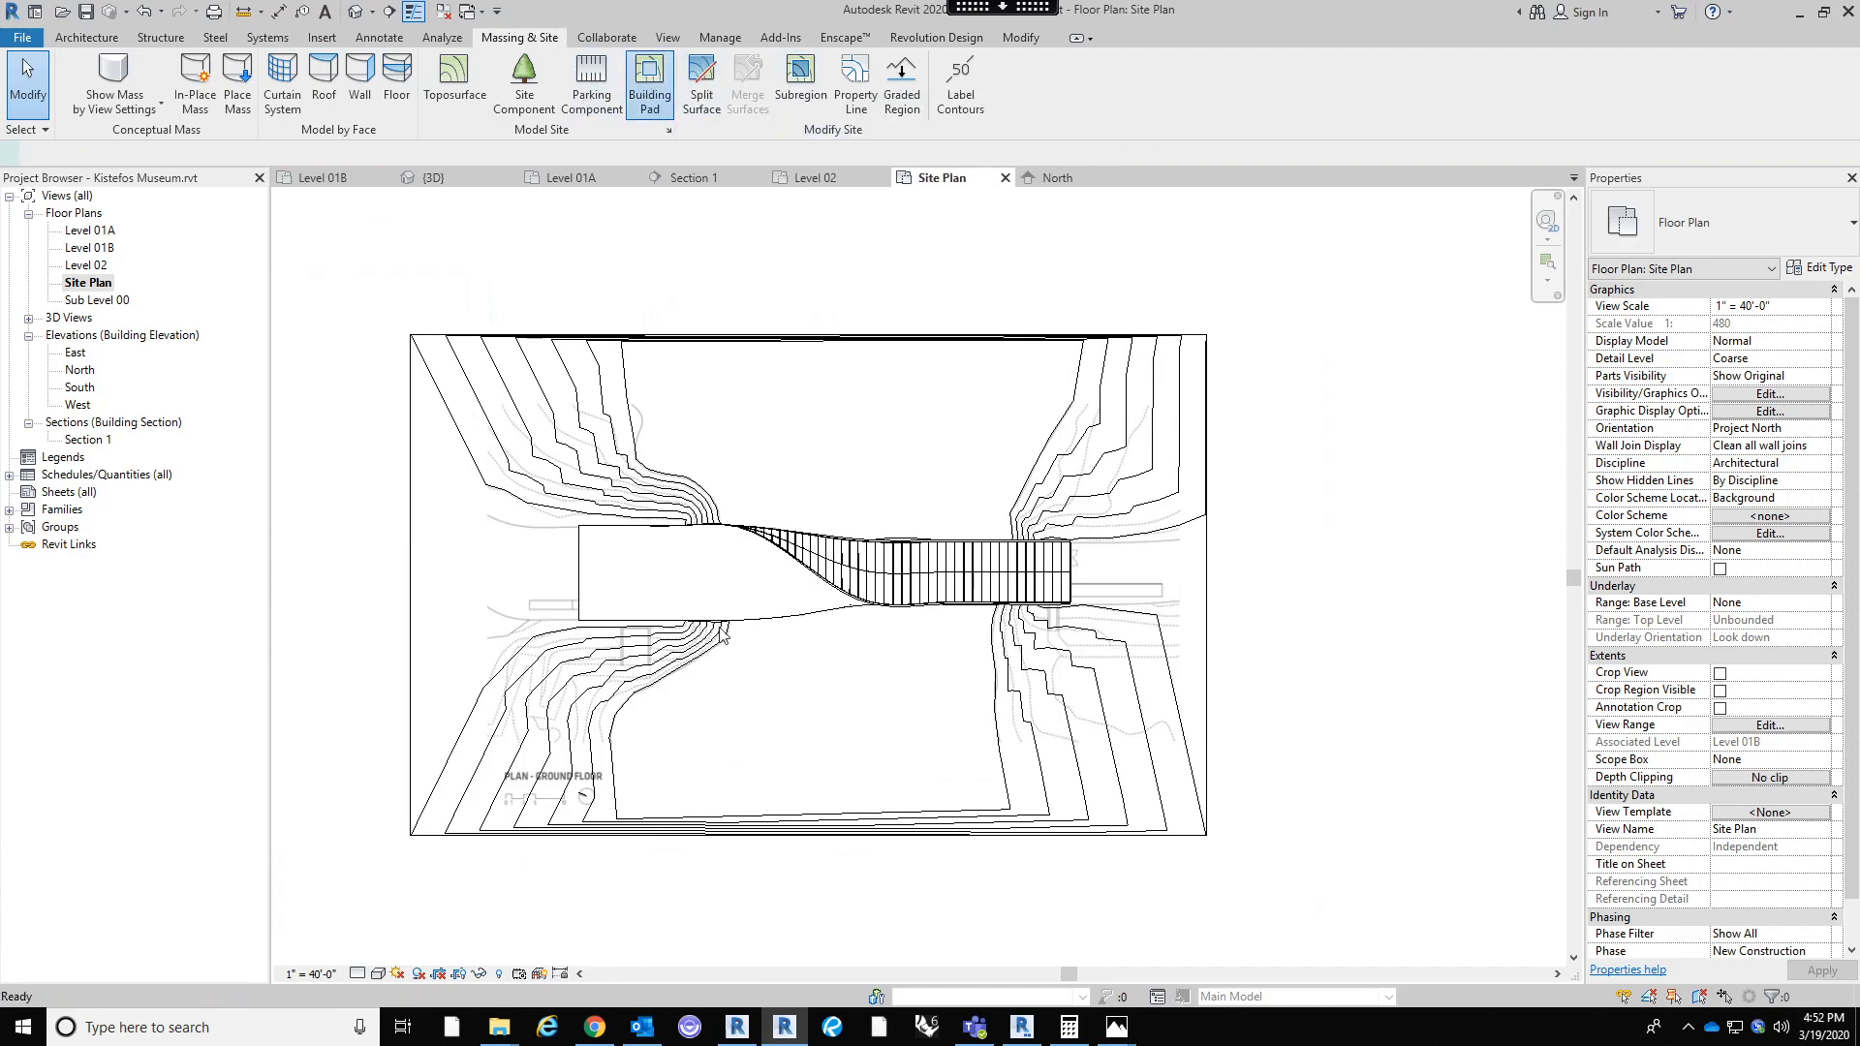
{"action": "scroll", "coordinate": [743, 450], "scroll_direction": "up", "scroll_amount": 2}
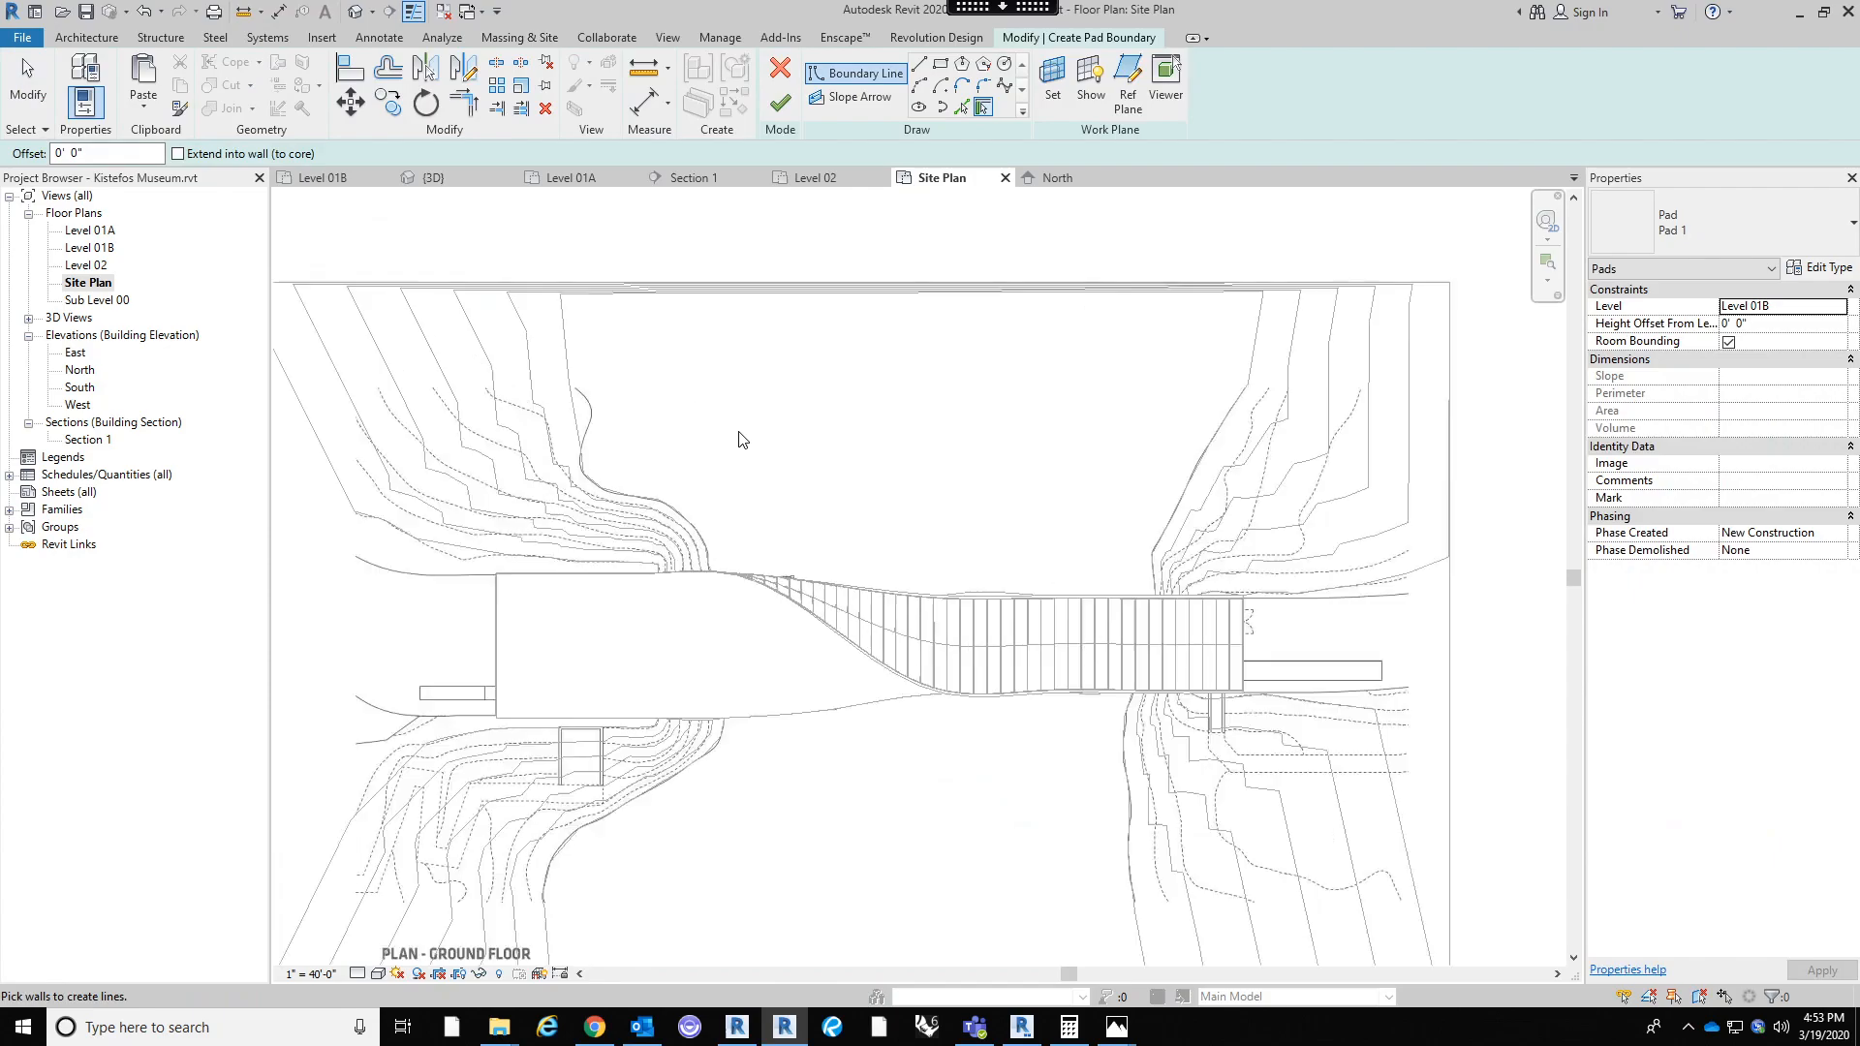
{"action": "left_click", "coordinate": [1004, 87]}
{"action": "scroll", "coordinate": [552, 296], "scroll_direction": "up", "scroll_amount": 4}
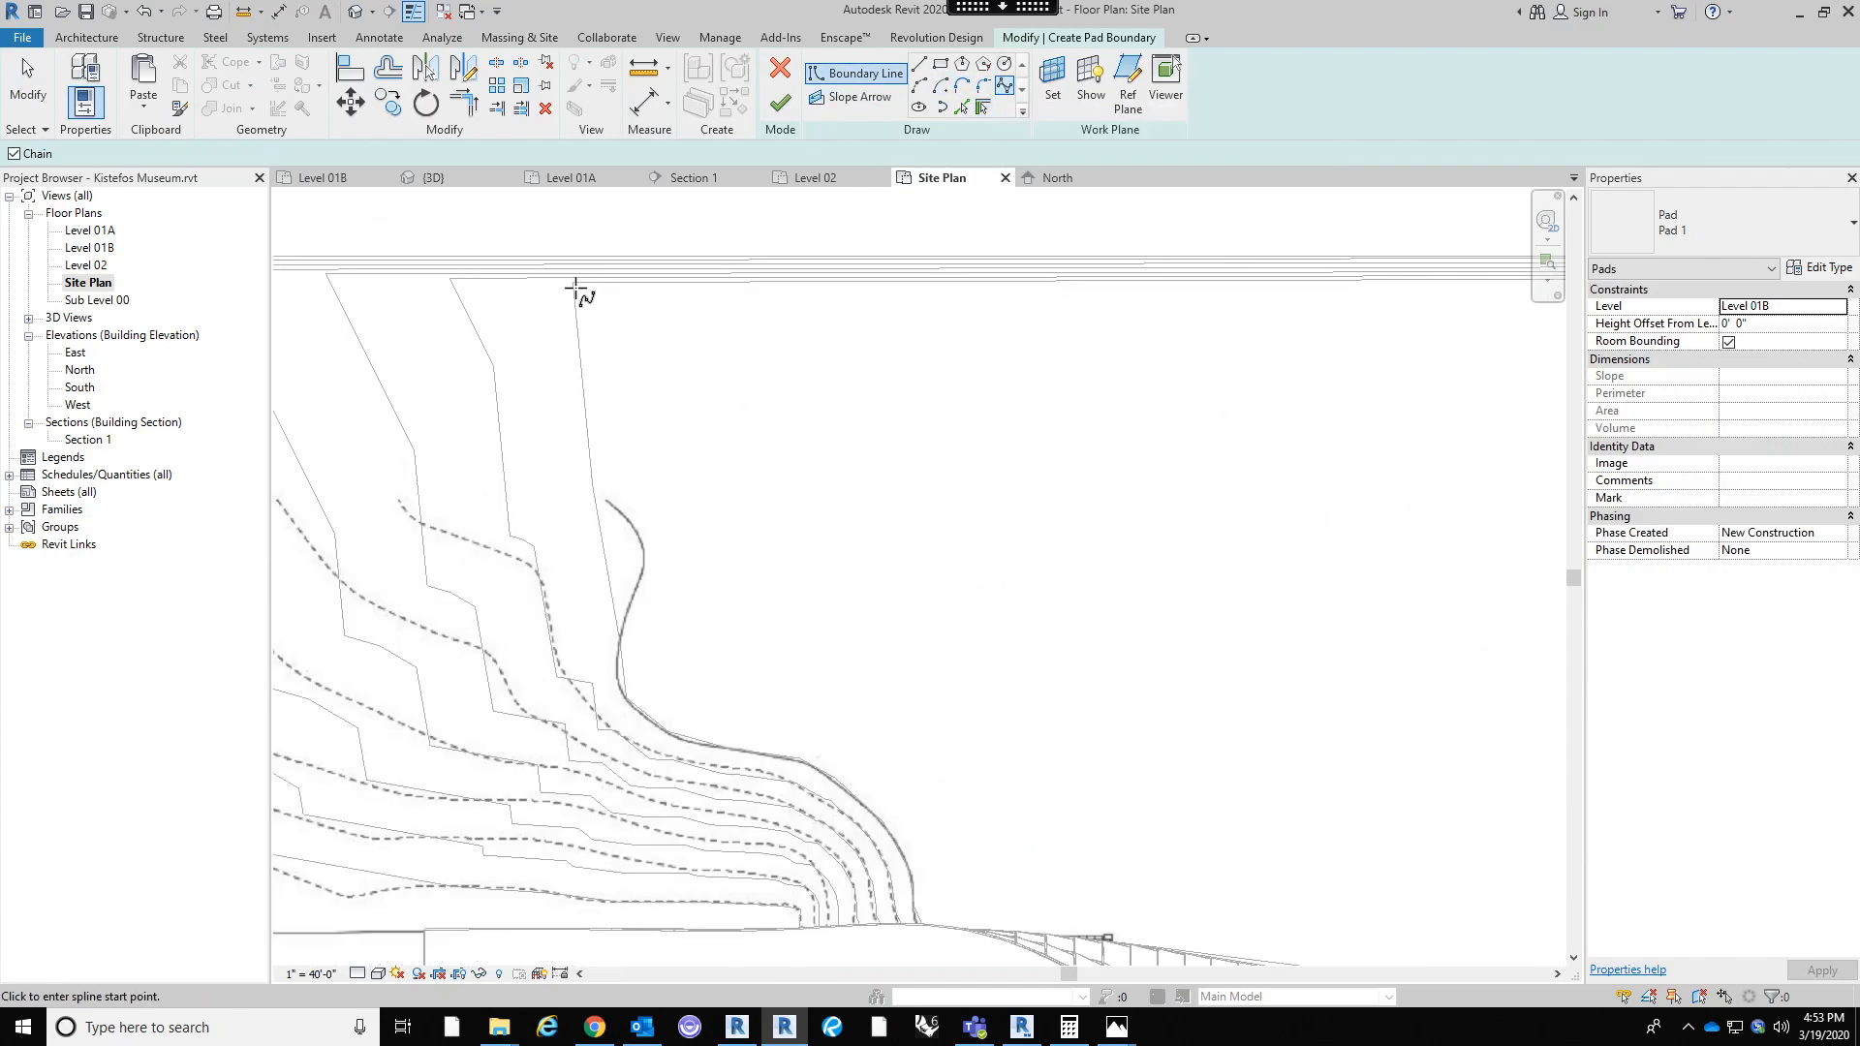
{"action": "left_click", "coordinate": [573, 283]}
{"action": "key", "text": "Escape"}
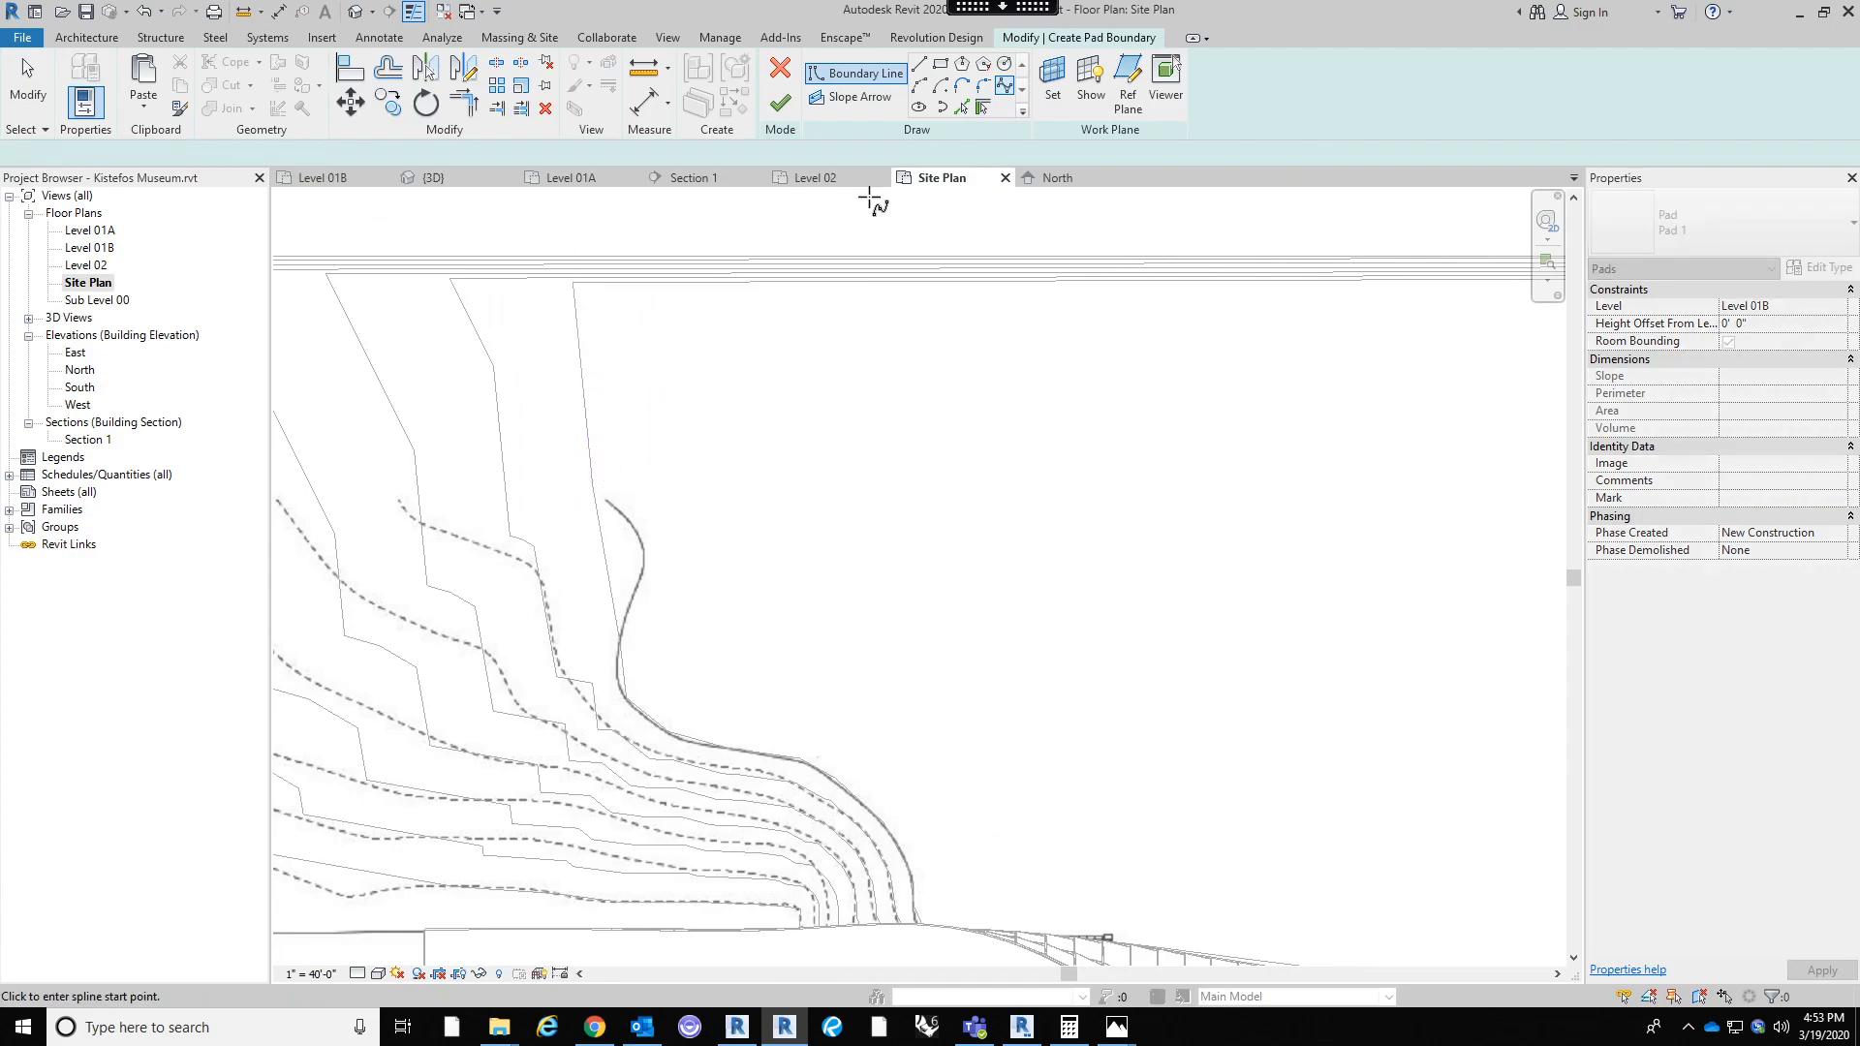
{"action": "scroll", "coordinate": [672, 432], "scroll_direction": "down", "scroll_amount": 5}
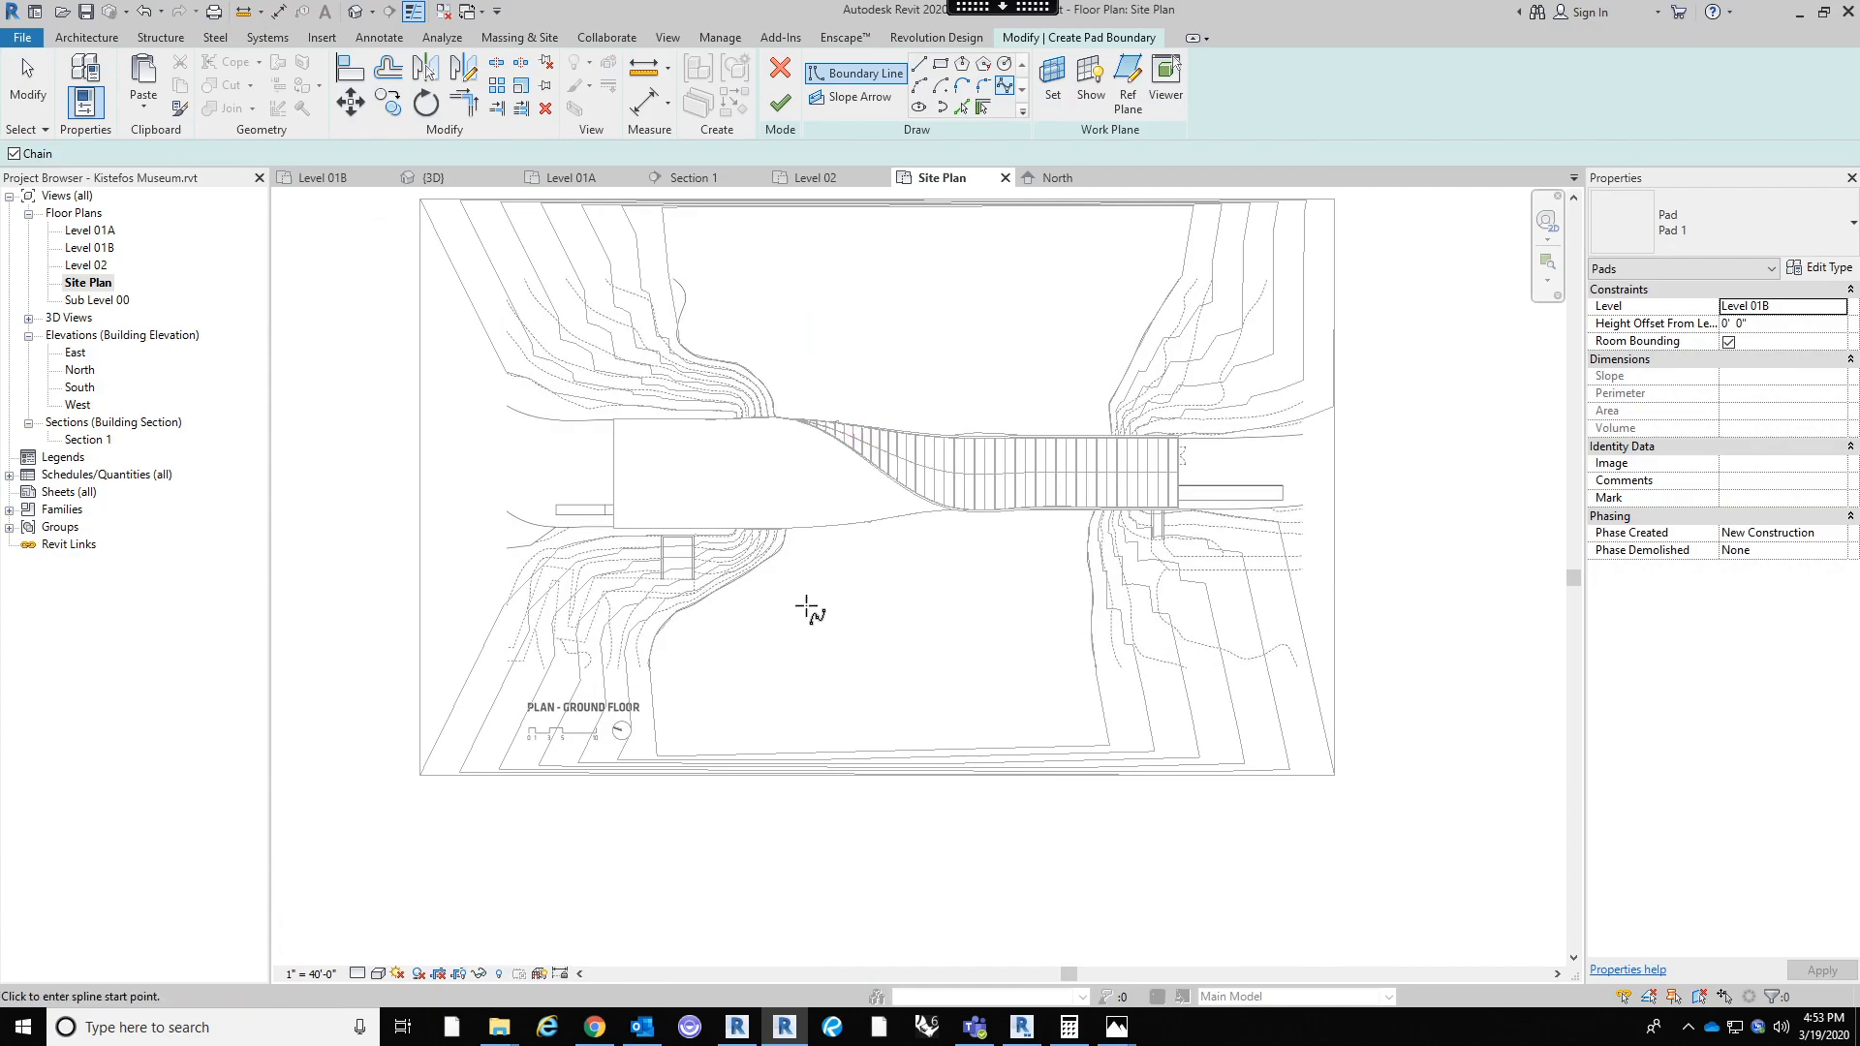
{"action": "scroll", "coordinate": [682, 731], "scroll_direction": "up", "scroll_amount": 1}
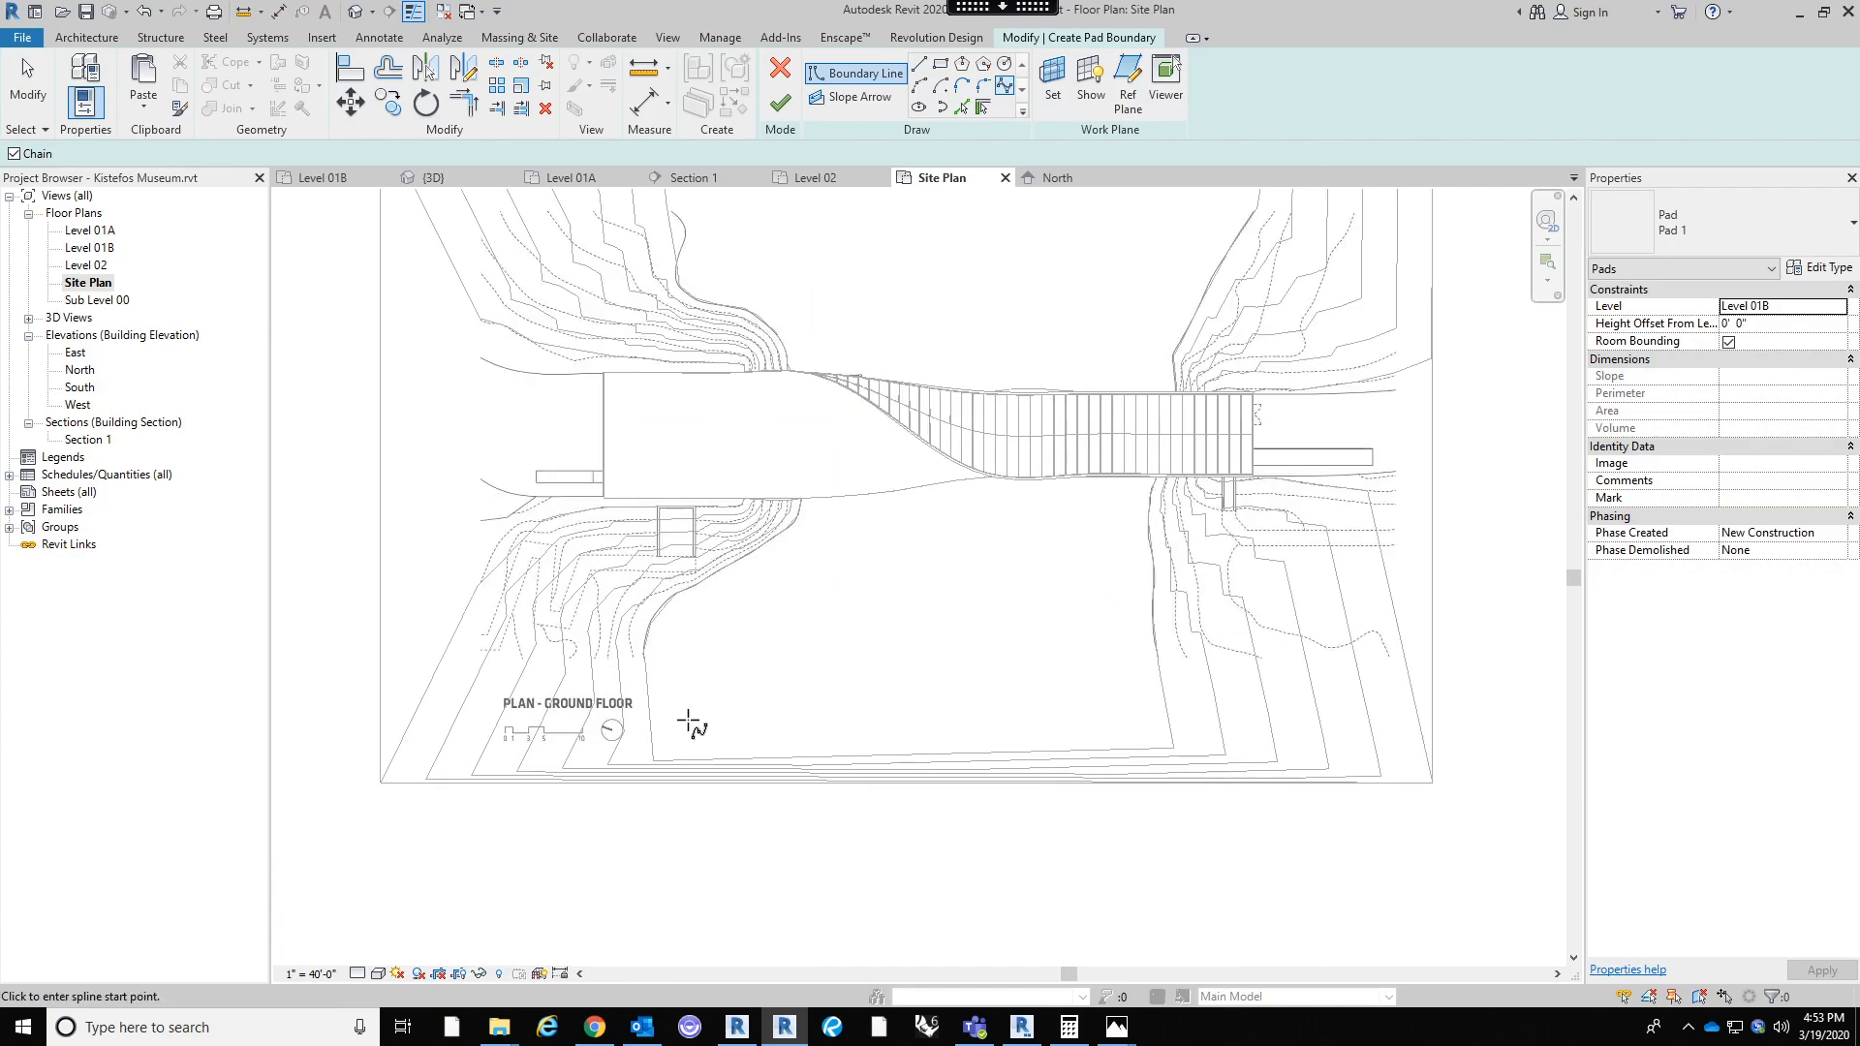
{"action": "scroll", "coordinate": [707, 739], "scroll_direction": "down", "scroll_amount": 4}
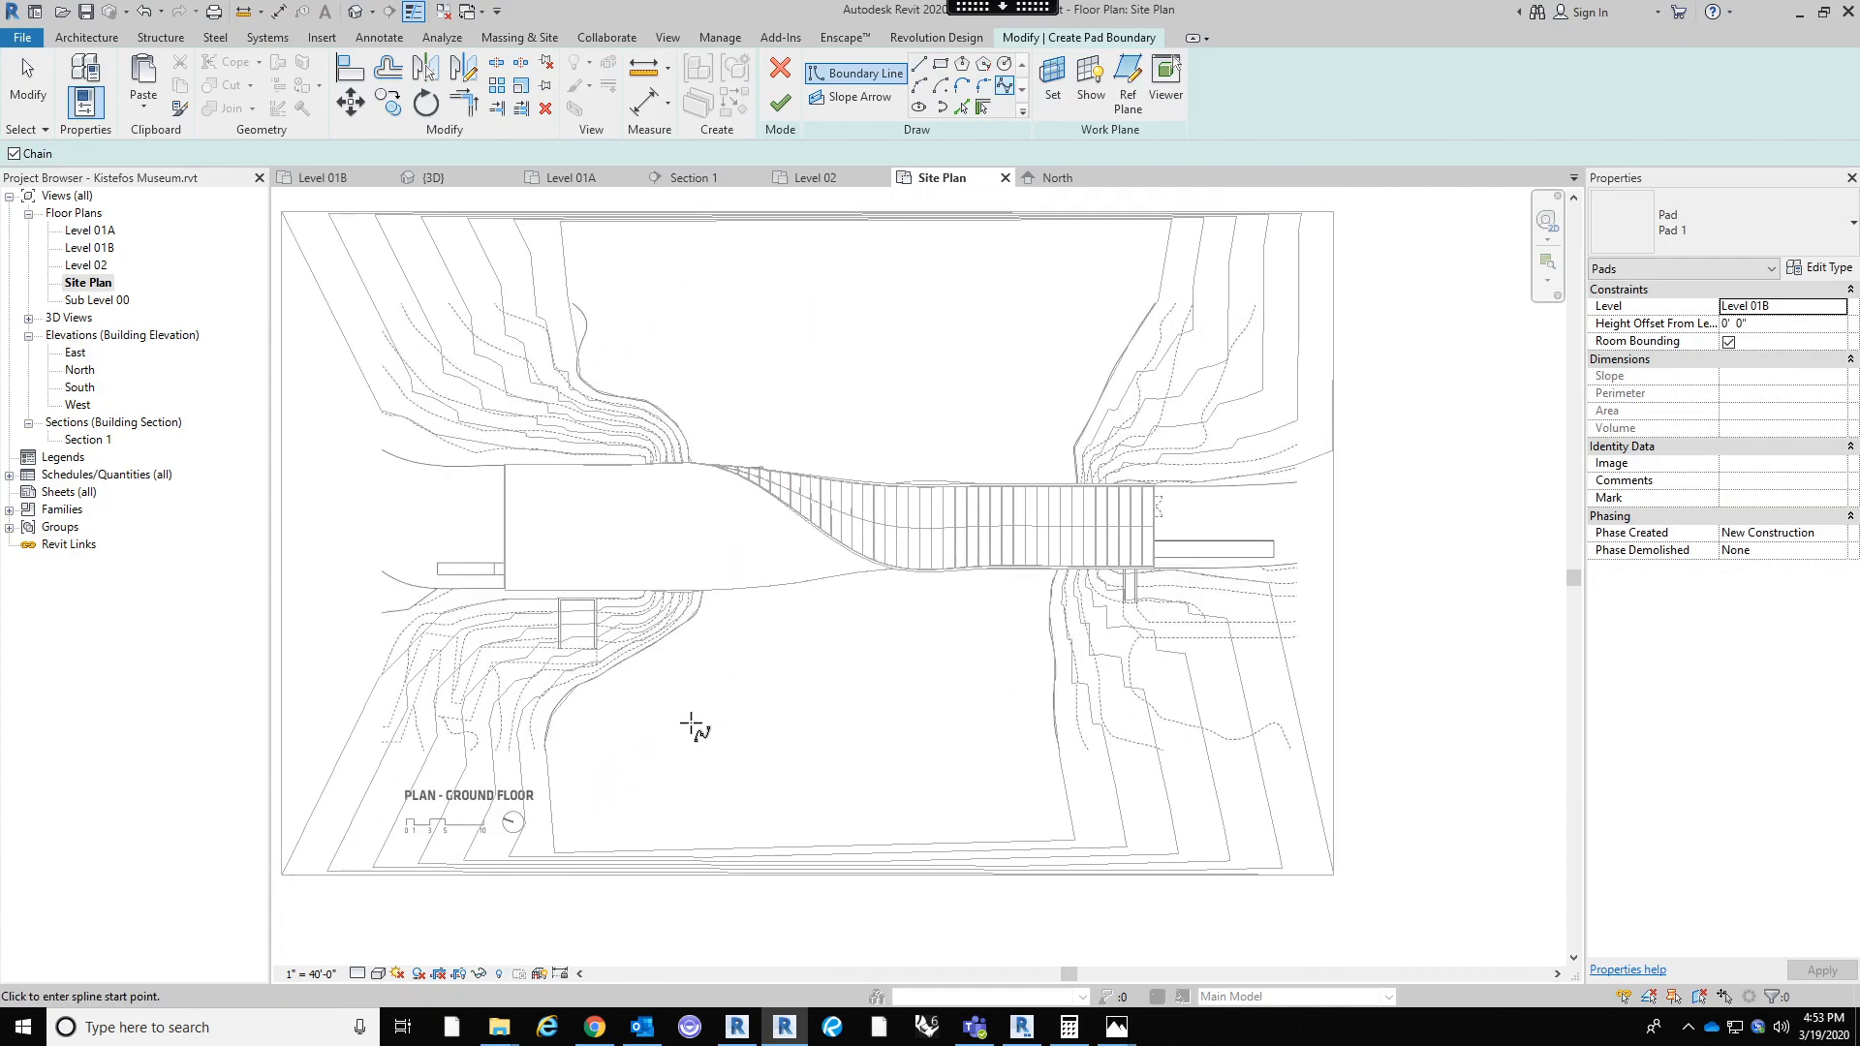
Draw straight pad boundary lines from the upper site edge along the upper-left bank contour and across the building to its lower wall
{"action": "left_click", "coordinate": [917, 65]}
{"action": "scroll", "coordinate": [589, 325], "scroll_direction": "up", "scroll_amount": 4}
{"action": "scroll", "coordinate": [611, 380], "scroll_direction": "up", "scroll_amount": 1}
{"action": "left_click", "coordinate": [661, 794]}
{"action": "middle_click_drag", "start_coordinate": [673, 631], "coordinate": [624, 361]}
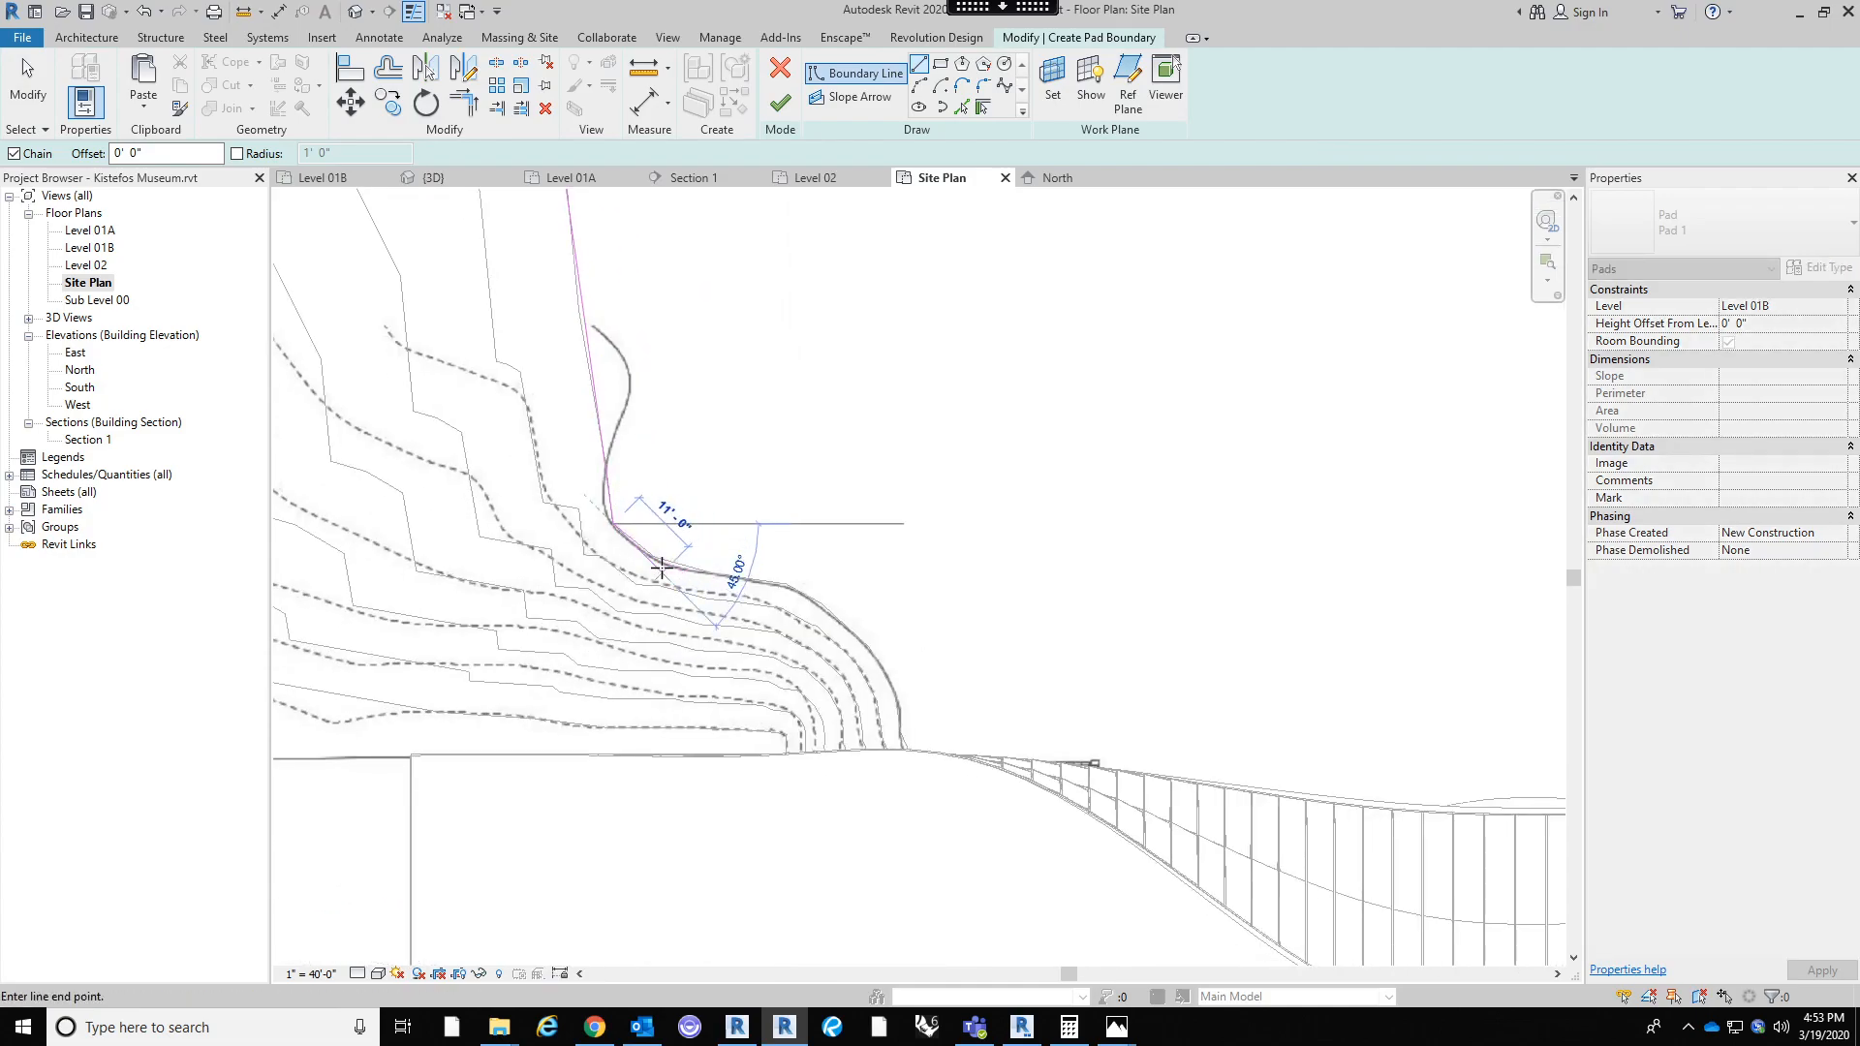
{"action": "left_click", "coordinate": [786, 581]}
{"action": "left_click", "coordinate": [904, 738]}
{"action": "scroll", "coordinate": [838, 470], "scroll_direction": "down", "scroll_amount": 3}
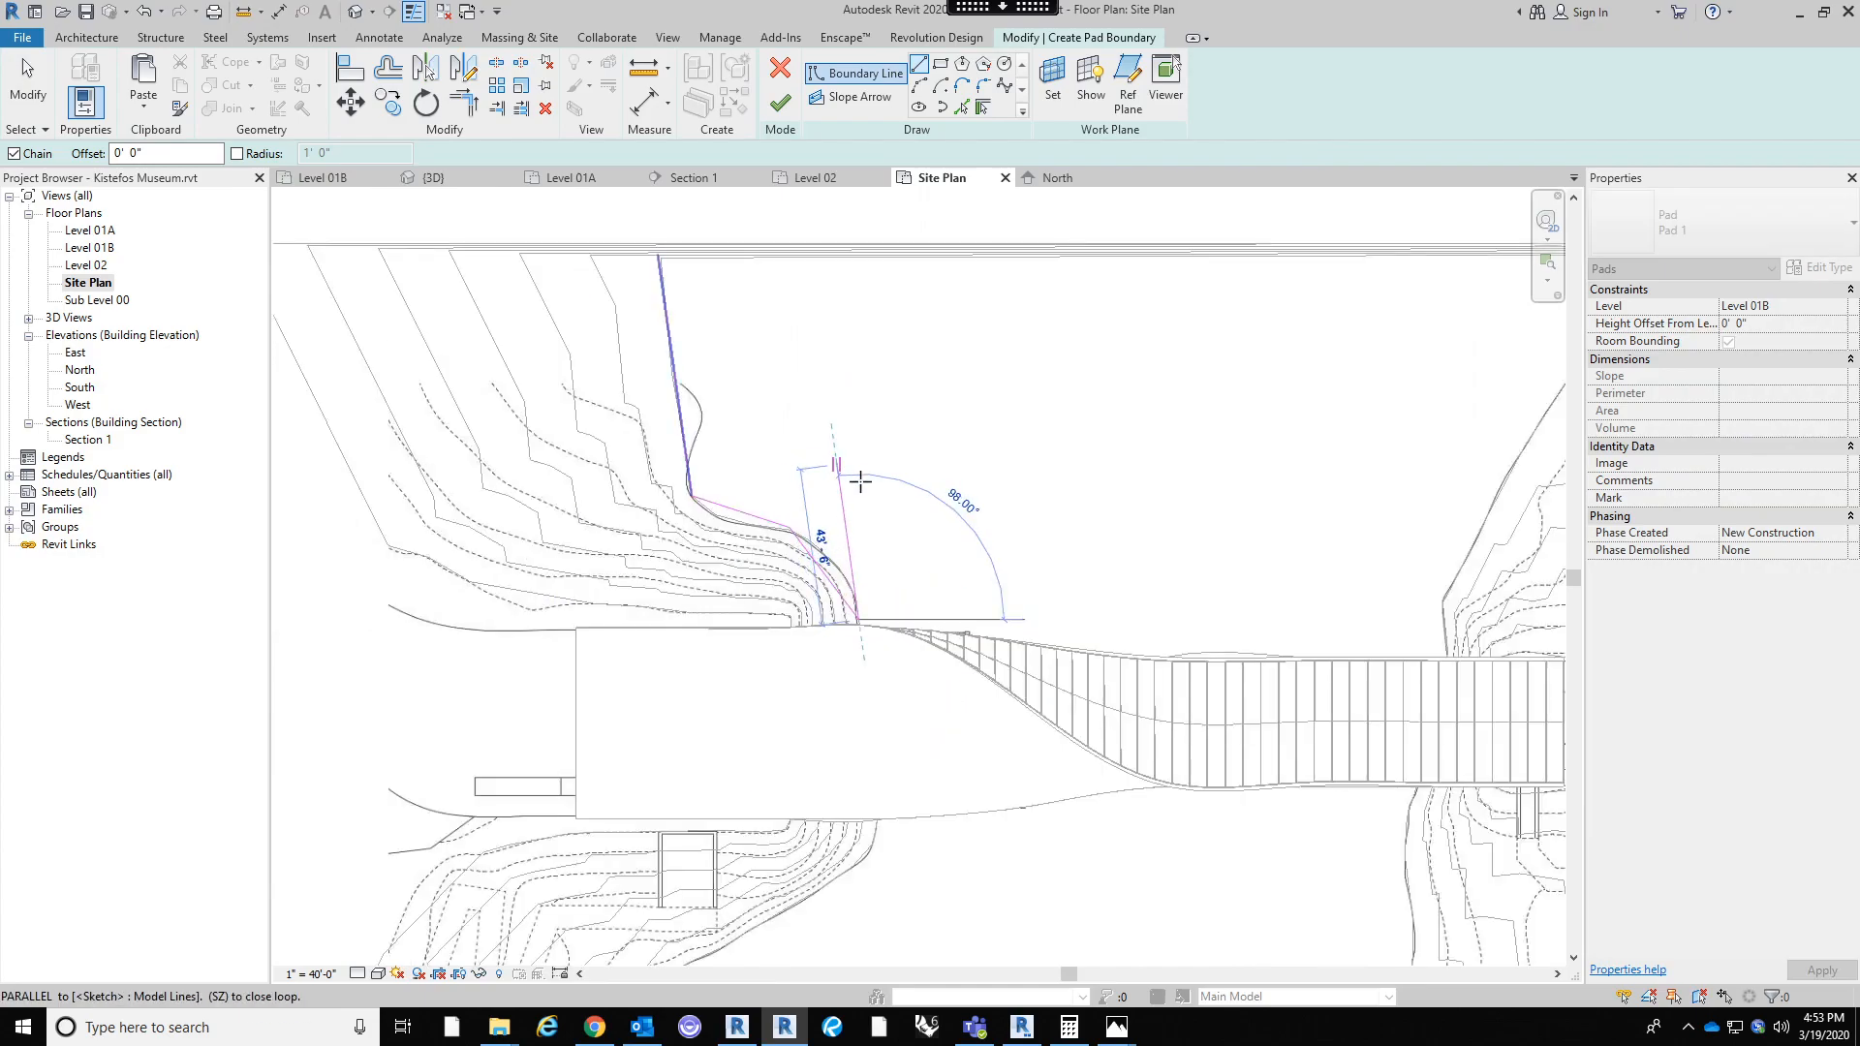
{"action": "scroll", "coordinate": [860, 705], "scroll_direction": "up", "scroll_amount": 2}
{"action": "left_click", "coordinate": [855, 703]}
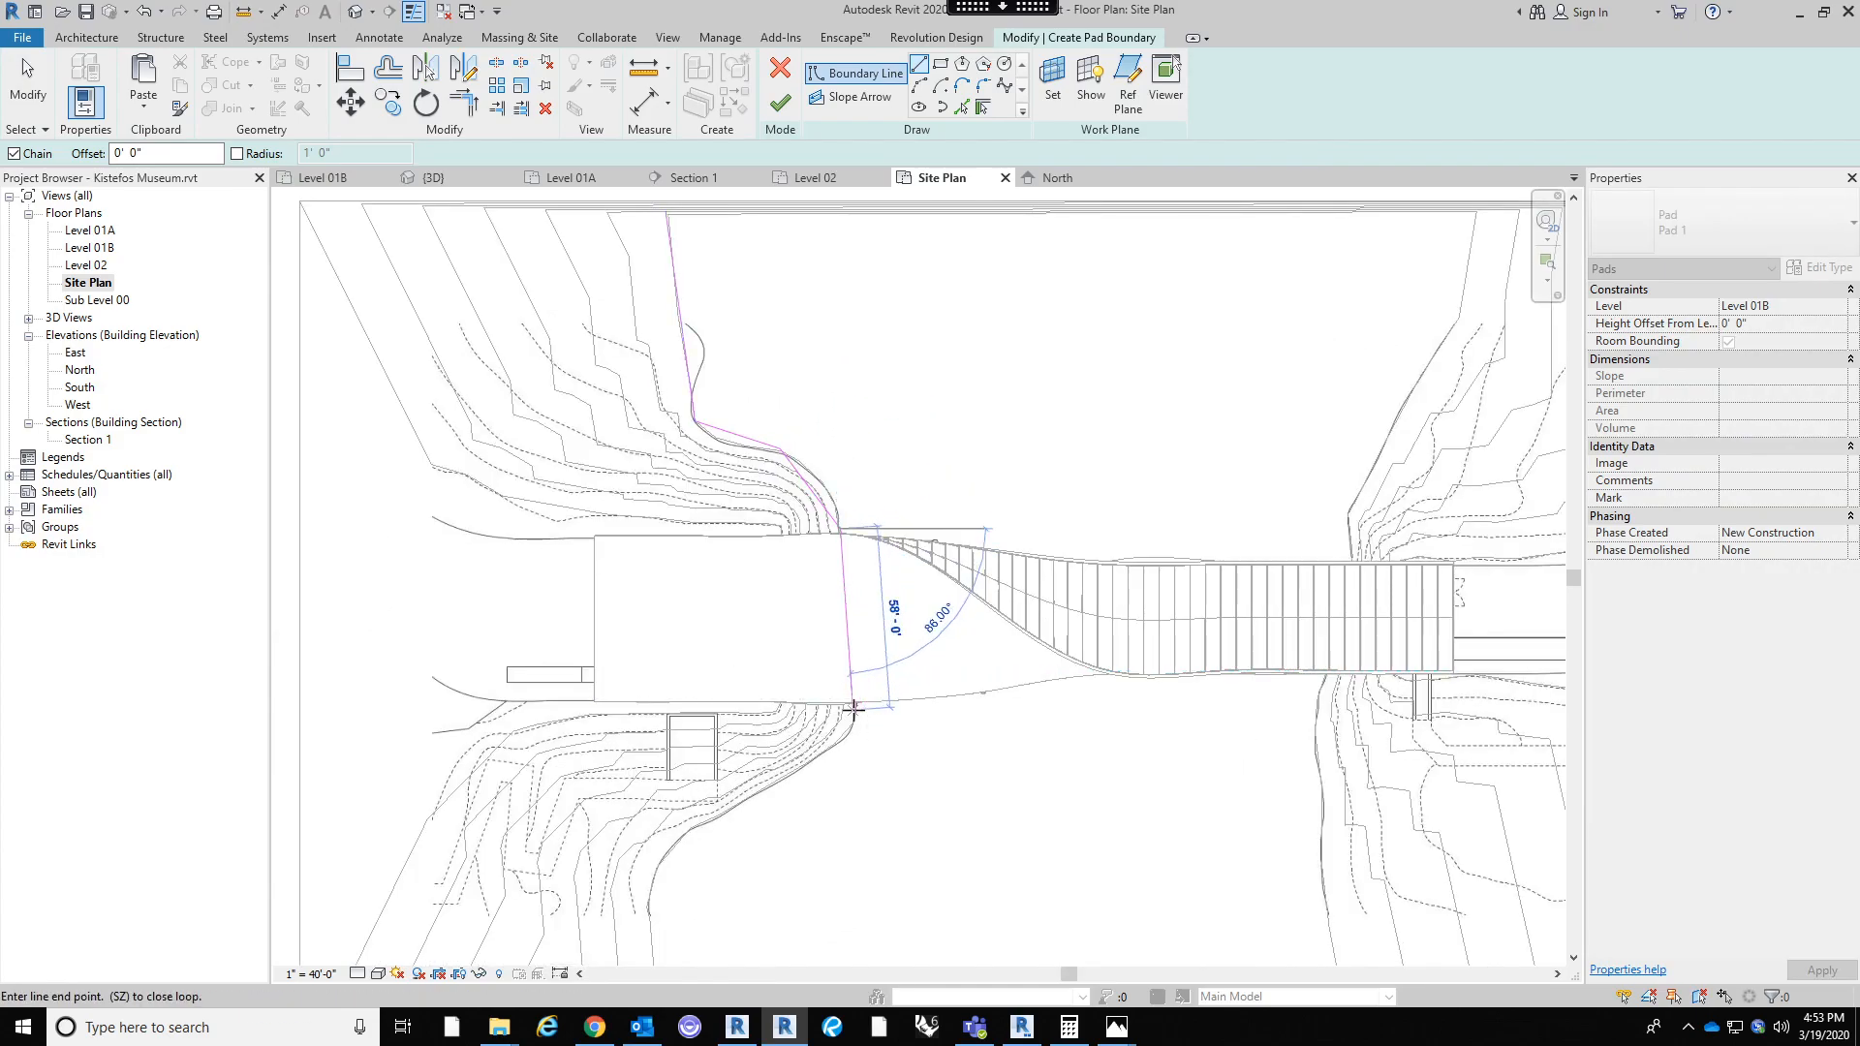
Continue the pad boundary along the lower-left bank contour to the lower site edge, then about 220'-6" across to the right bank's contour
{"action": "left_click", "coordinate": [815, 764]}
{"action": "left_click", "coordinate": [685, 827]}
{"action": "middle_click_drag", "start_coordinate": [682, 893], "coordinate": [736, 593]}
{"action": "left_click", "coordinate": [696, 606]}
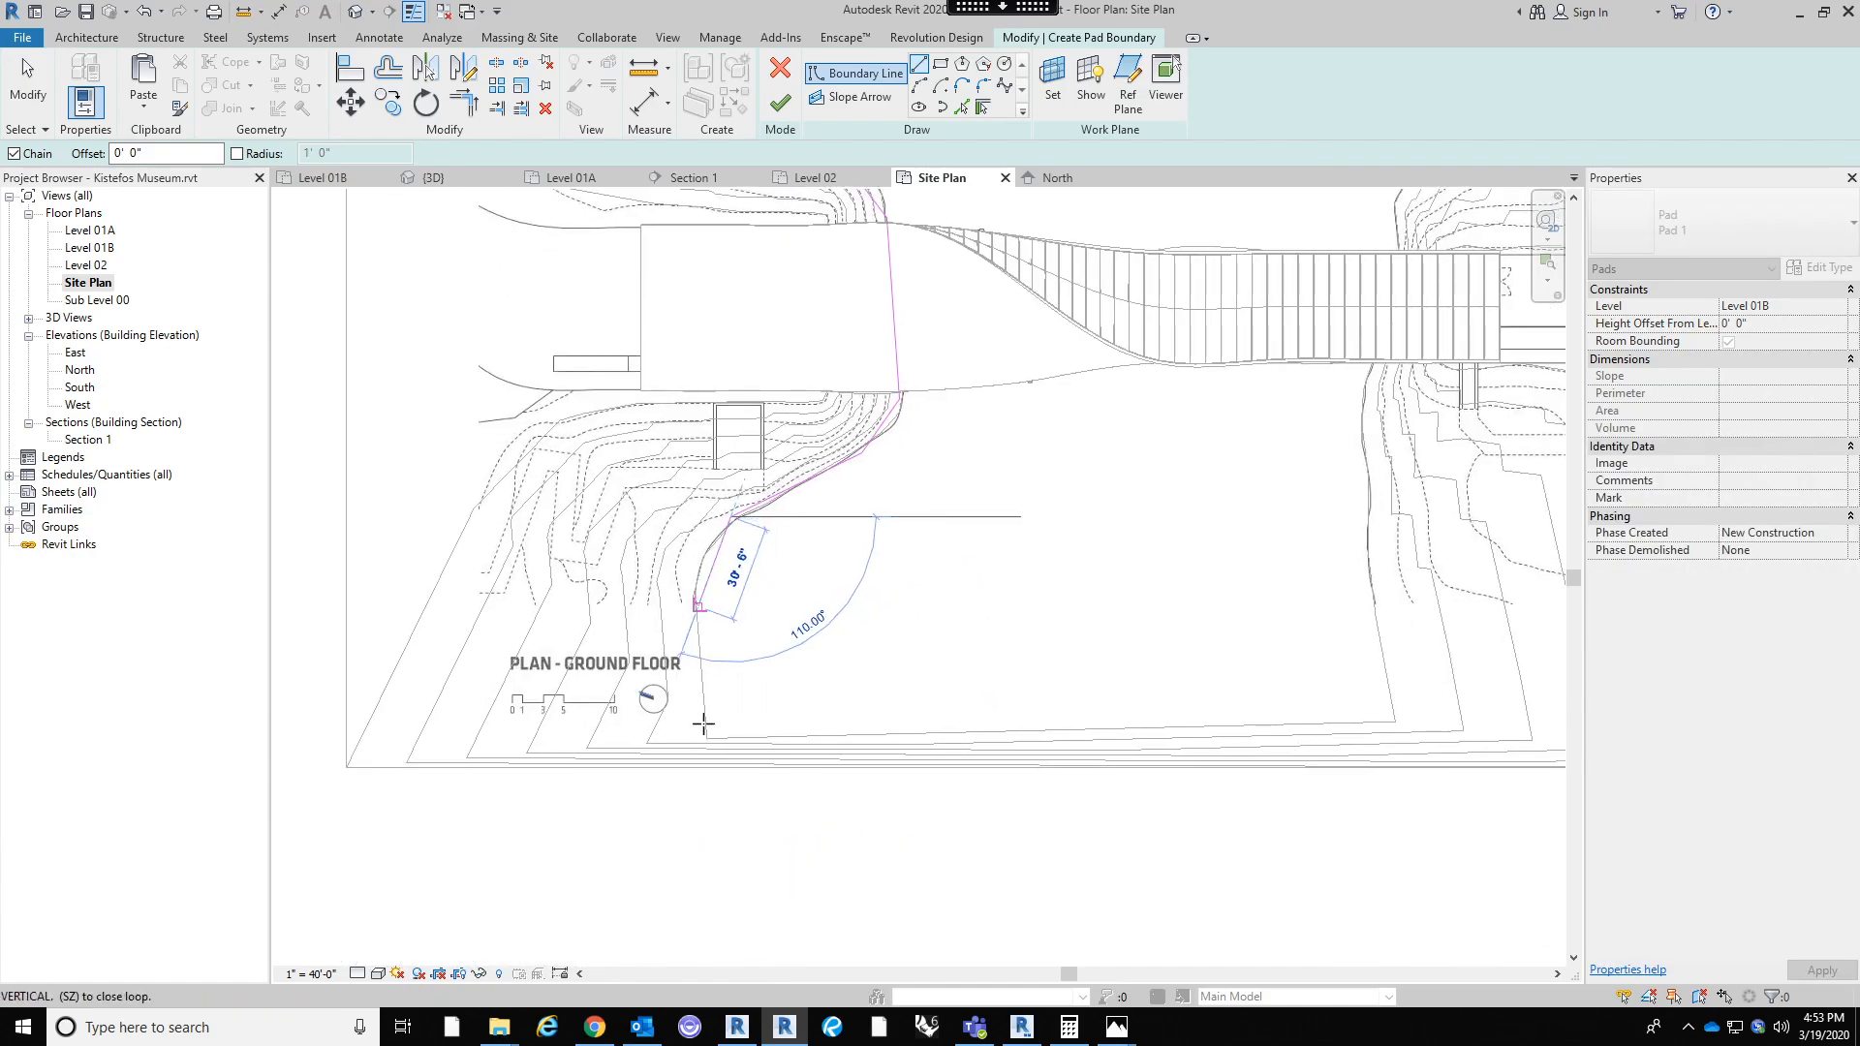
{"action": "left_click", "coordinate": [710, 752]}
{"action": "middle_click_drag", "start_coordinate": [1213, 744], "coordinate": [801, 781]}
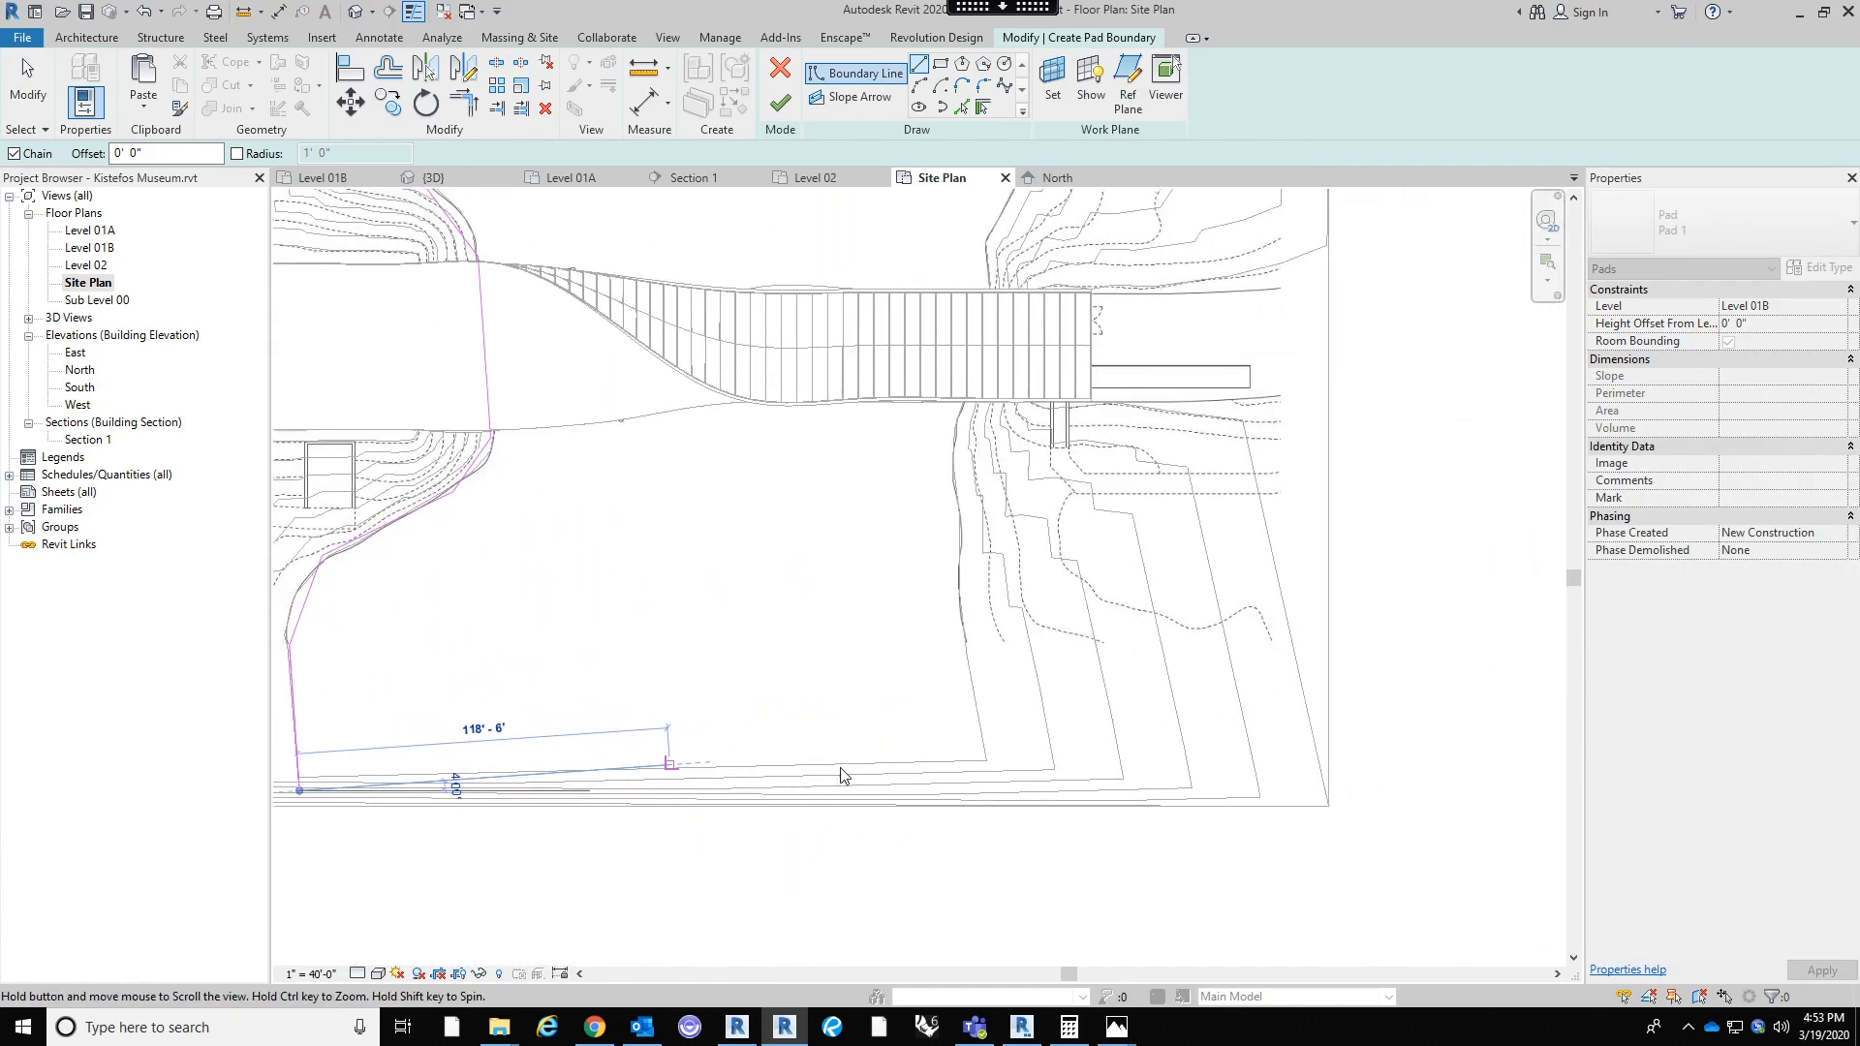
{"action": "left_click", "coordinate": [990, 791]}
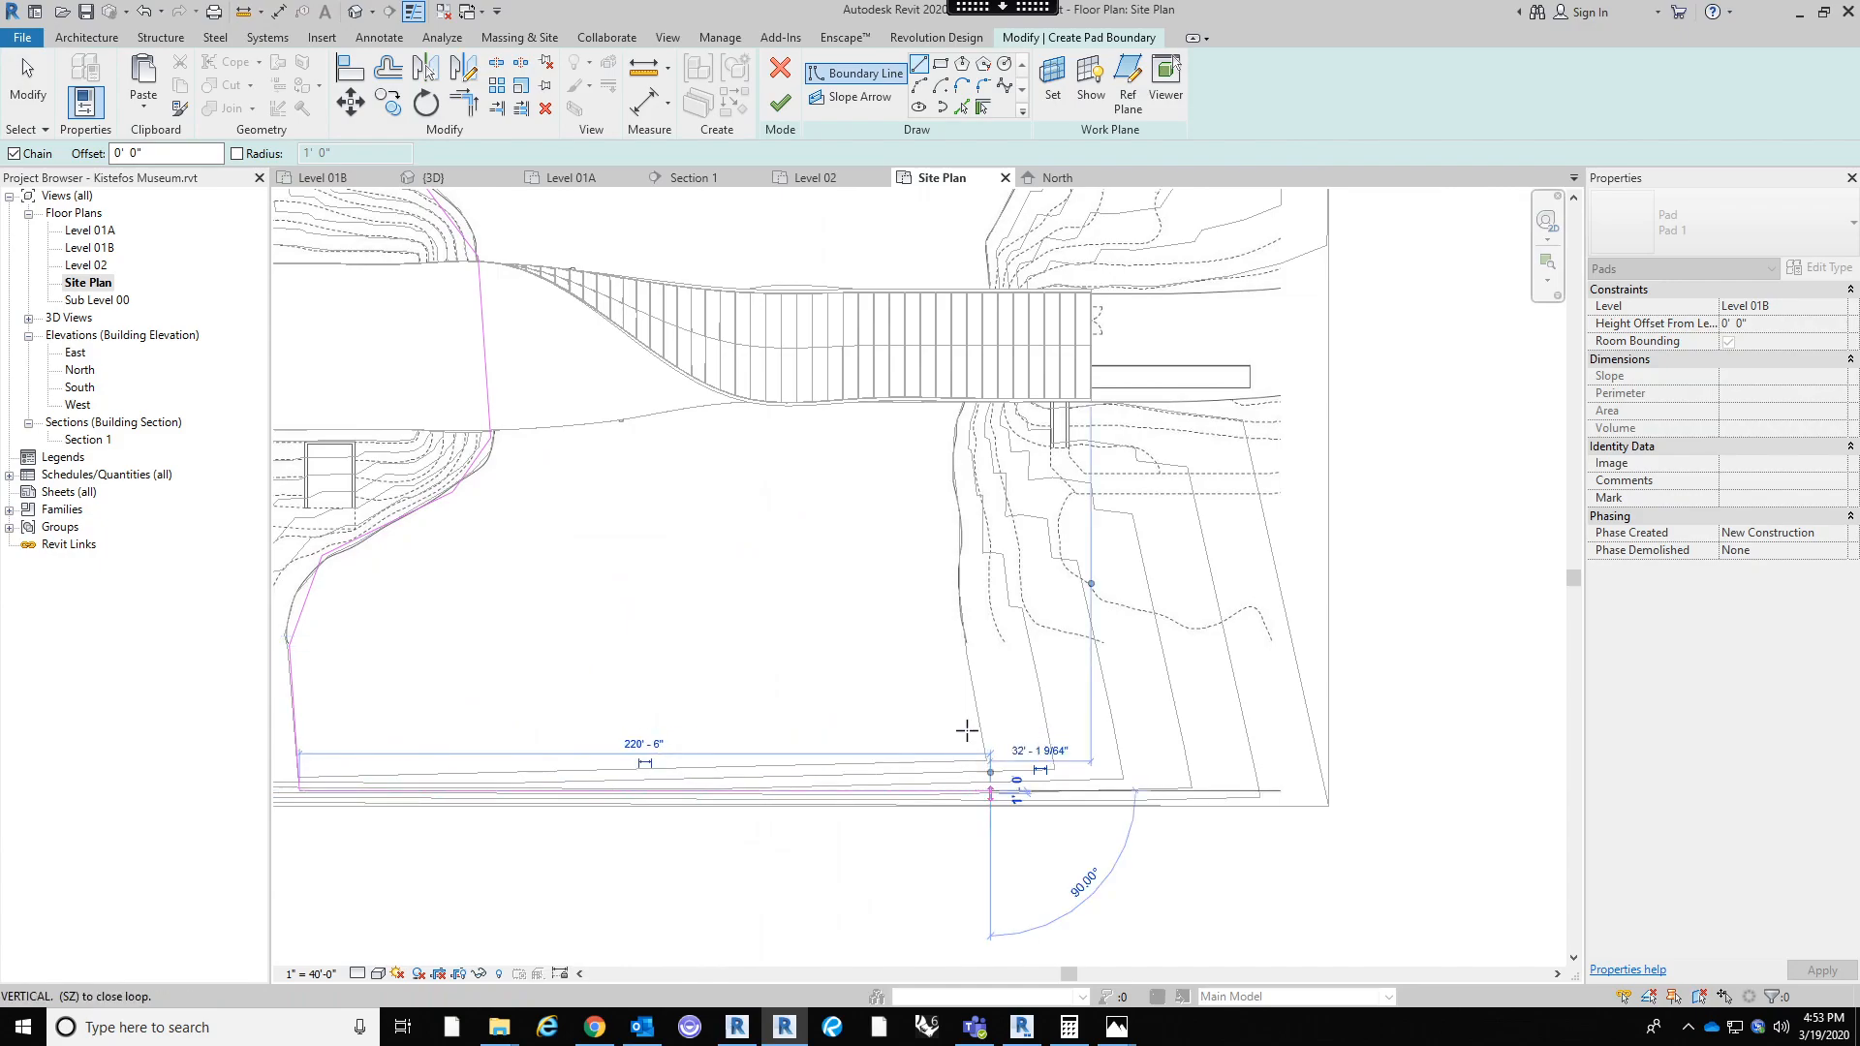
Draw the pad boundary up the lower-right bank contour and across the building to the start of the upper-right bank
{"action": "left_click", "coordinate": [963, 636]}
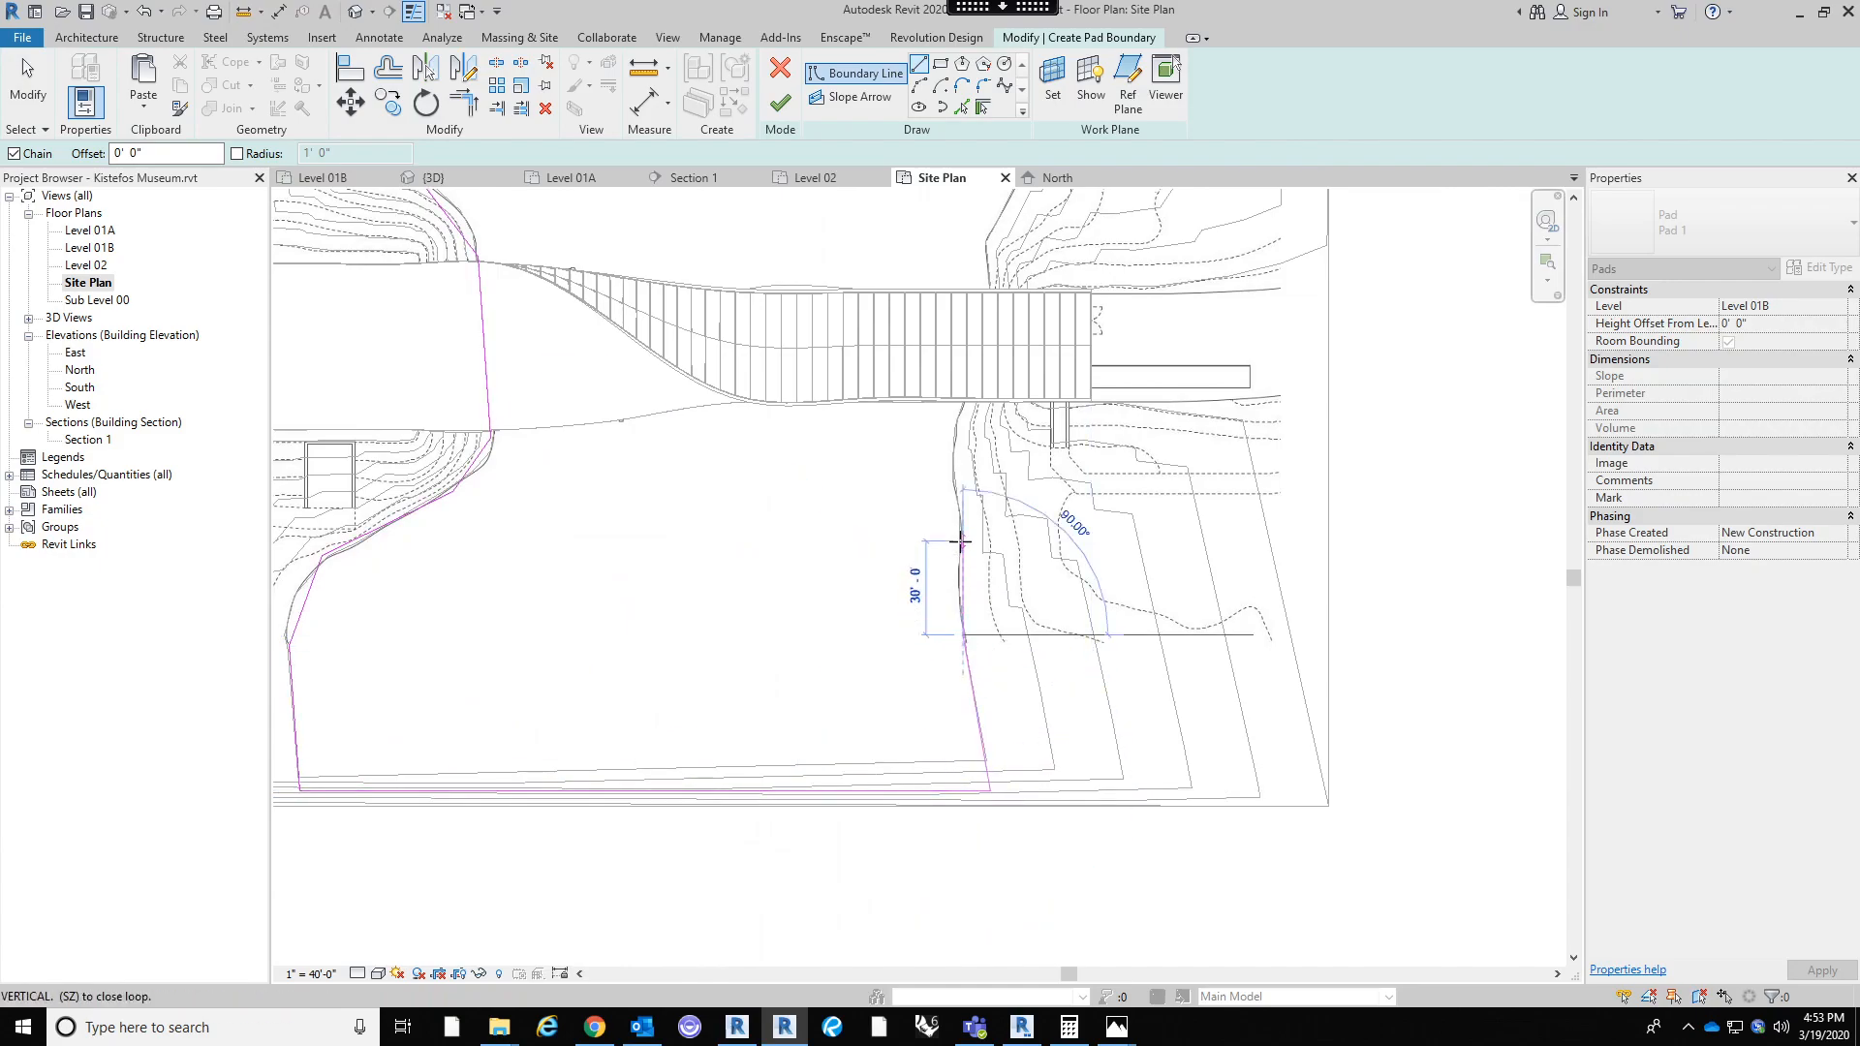
{"action": "left_click", "coordinate": [952, 473]}
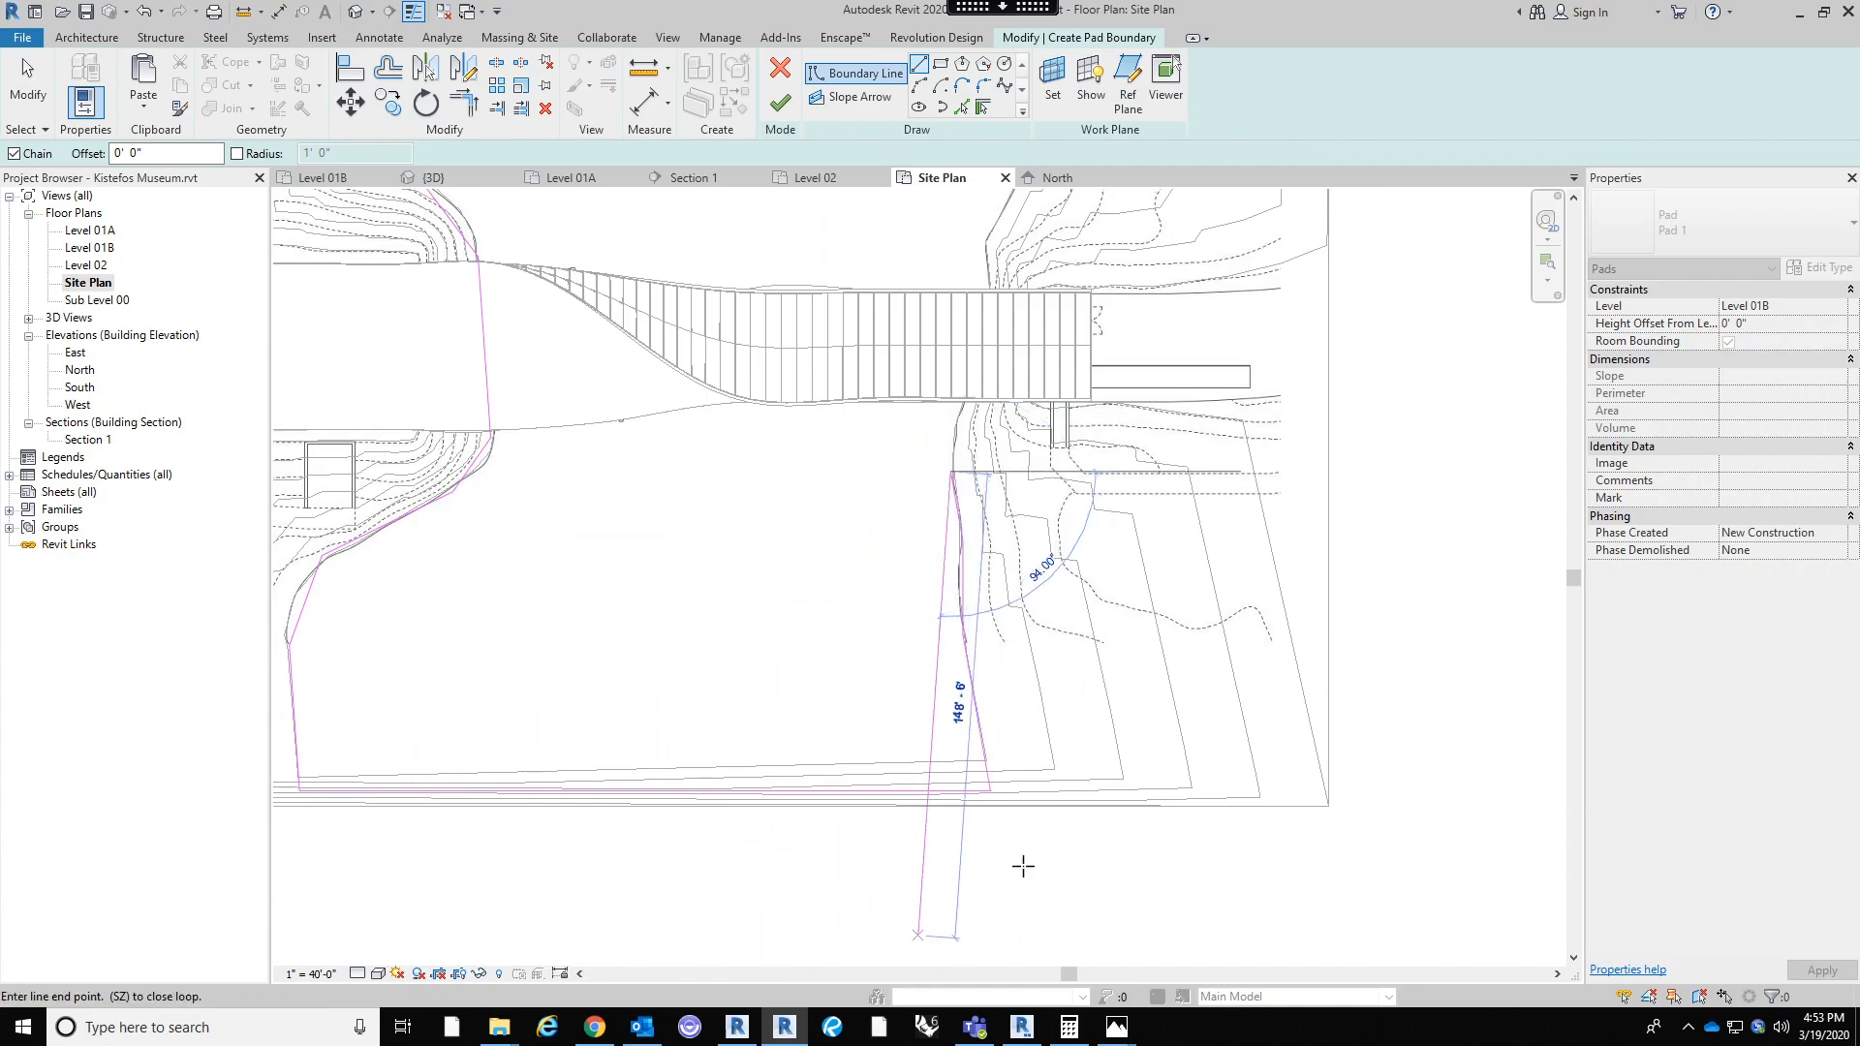
{"action": "middle_click_drag", "start_coordinate": [1024, 601], "coordinate": [1006, 895]}
{"action": "scroll", "coordinate": [970, 695], "scroll_direction": "up", "scroll_amount": 2}
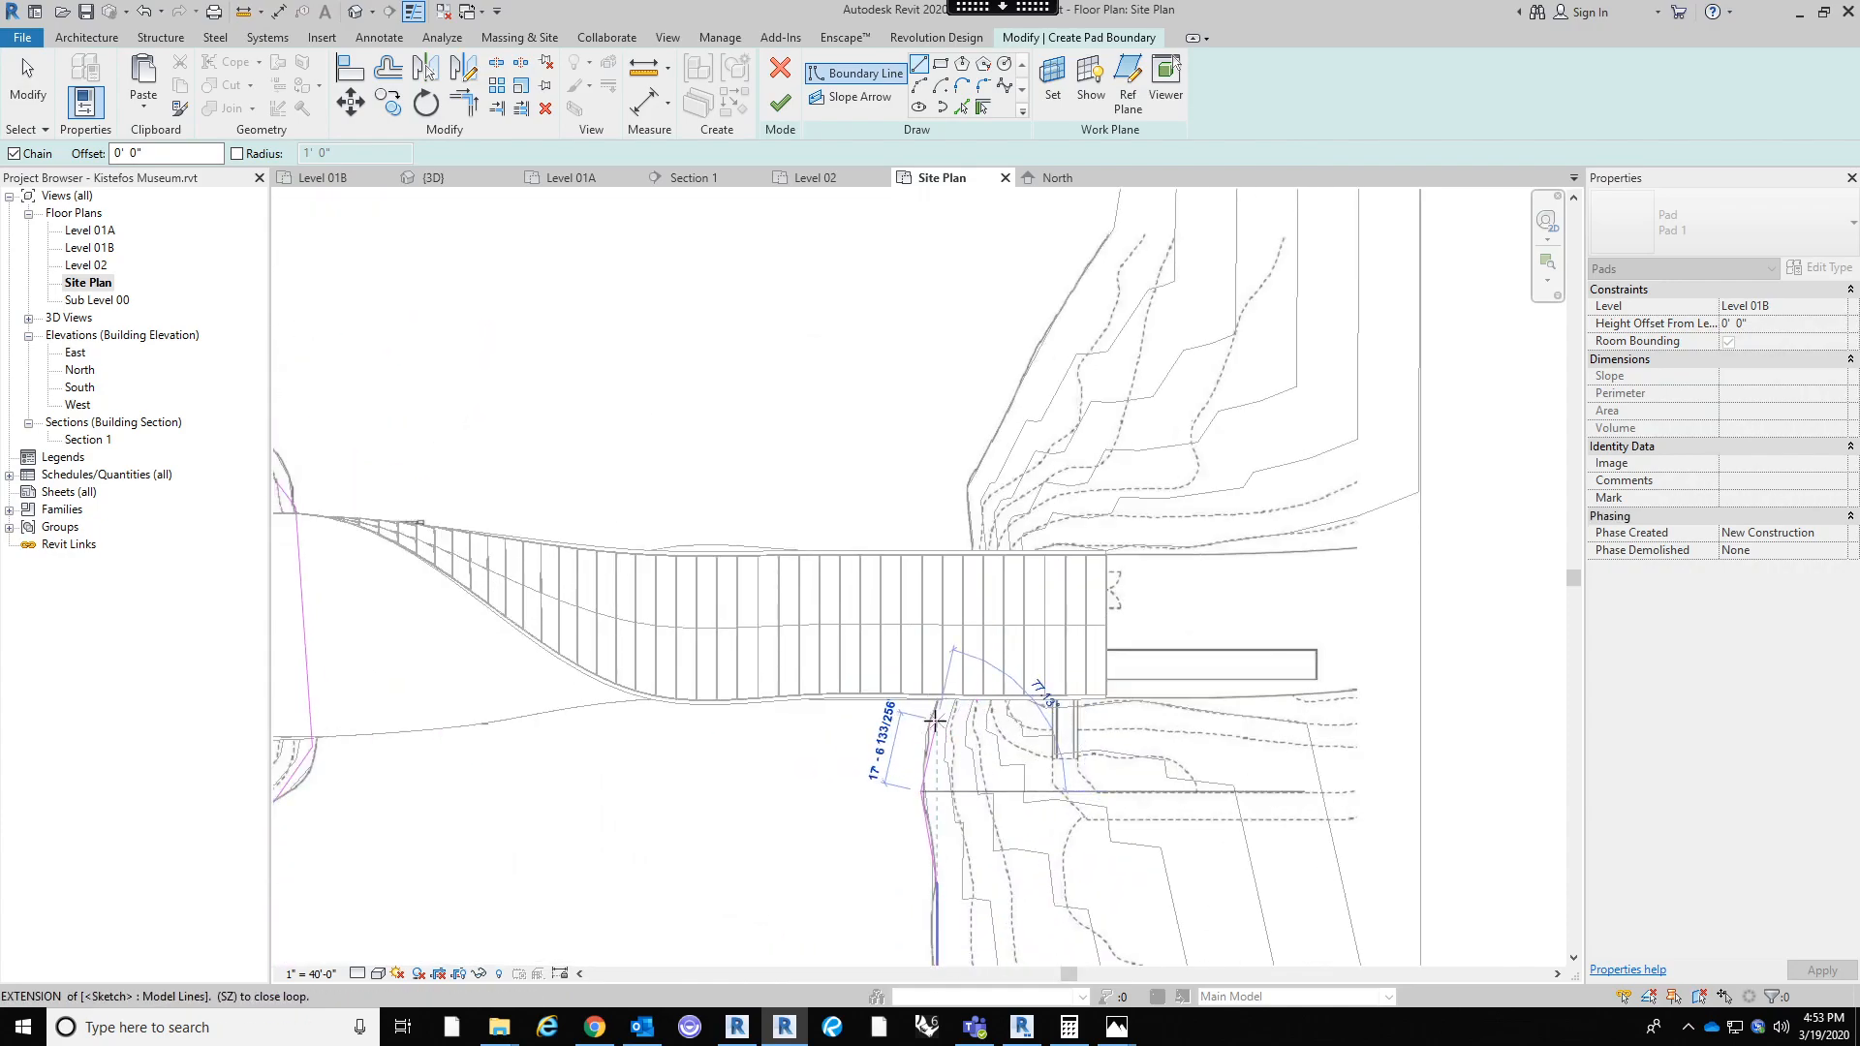
{"action": "left_click", "coordinate": [971, 581]}
{"action": "left_click", "coordinate": [968, 498]}
Continue the pad boundary with straight lines along the upper-right bank contour to the upper site edge
{"action": "middle_click_drag", "start_coordinate": [963, 501], "coordinate": [882, 792]}
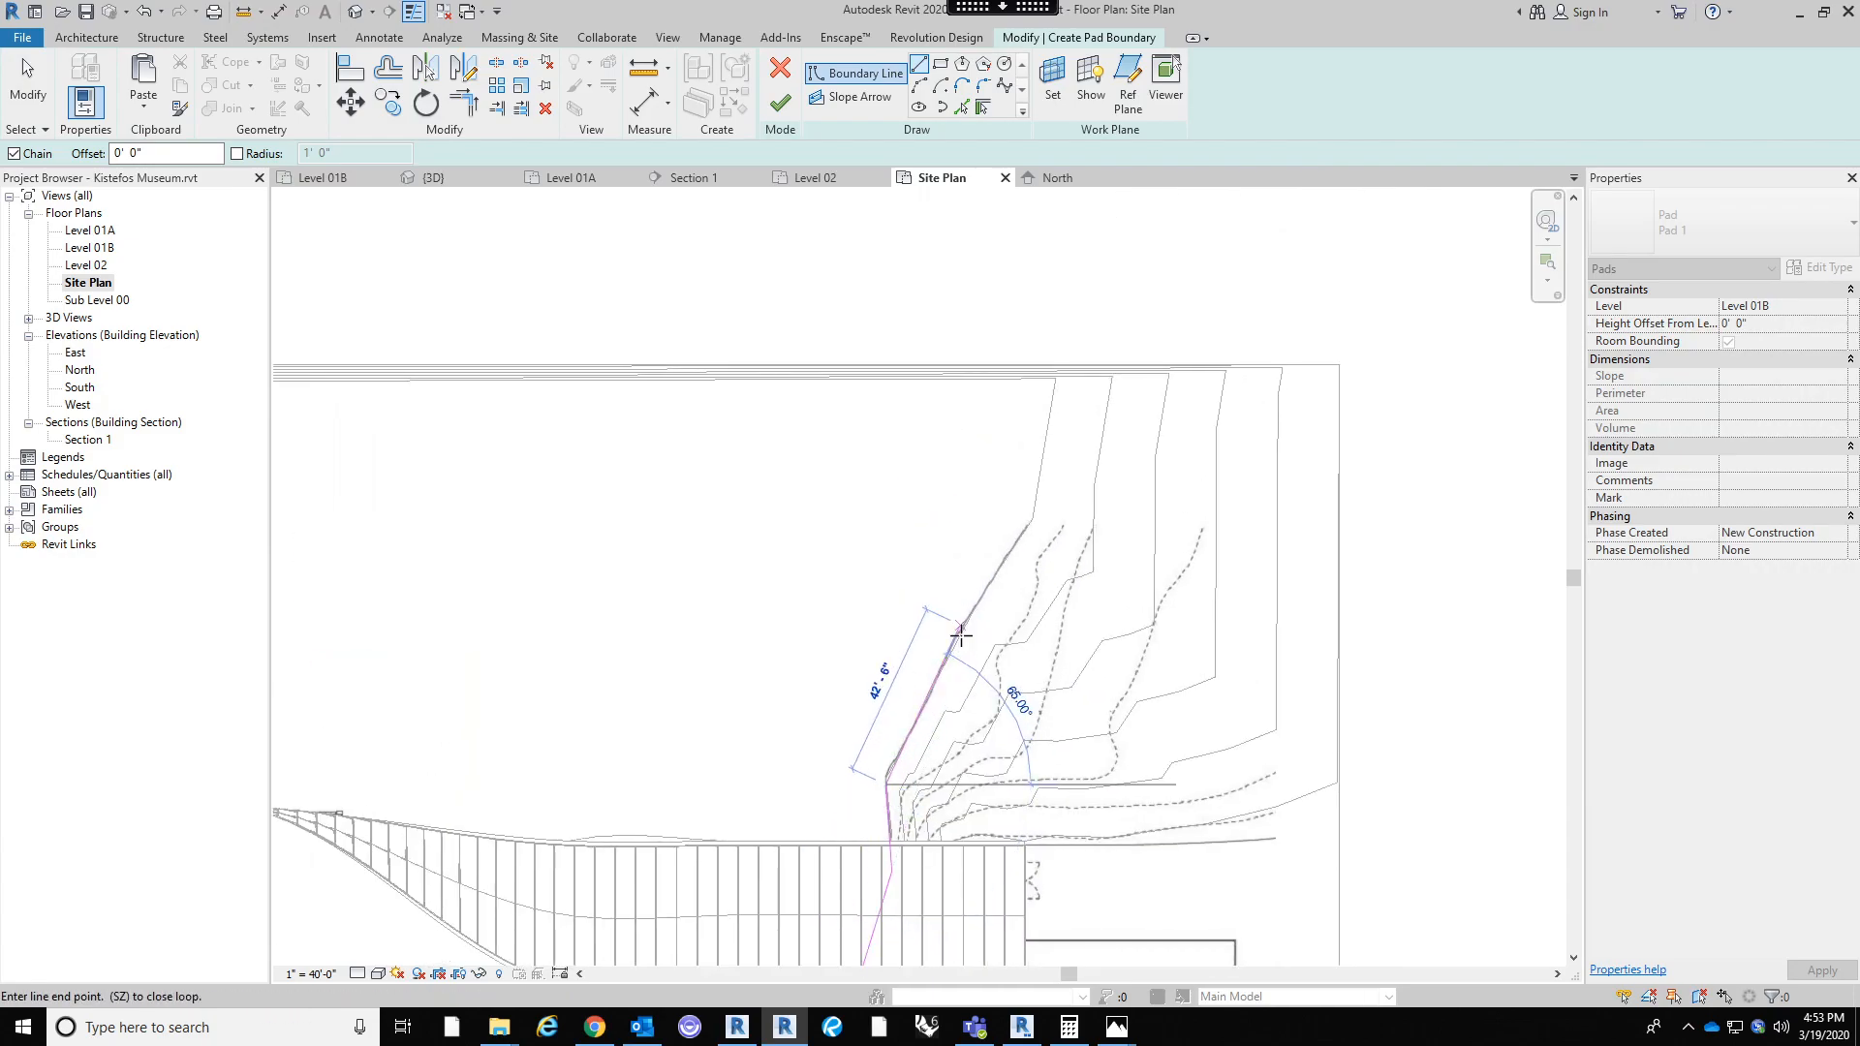
{"action": "left_click", "coordinate": [955, 639]}
{"action": "left_click", "coordinate": [1034, 518]}
{"action": "left_click", "coordinate": [1055, 378]}
Close the pad boundary along the upper site edge, trim its upper-left corner and check the whole loop
{"action": "middle_click_drag", "start_coordinate": [1070, 423], "coordinate": [1227, 471]}
{"action": "middle_click_drag", "start_coordinate": [673, 462], "coordinate": [1113, 557]}
{"action": "scroll", "coordinate": [1114, 557], "scroll_direction": "down", "scroll_amount": 1}
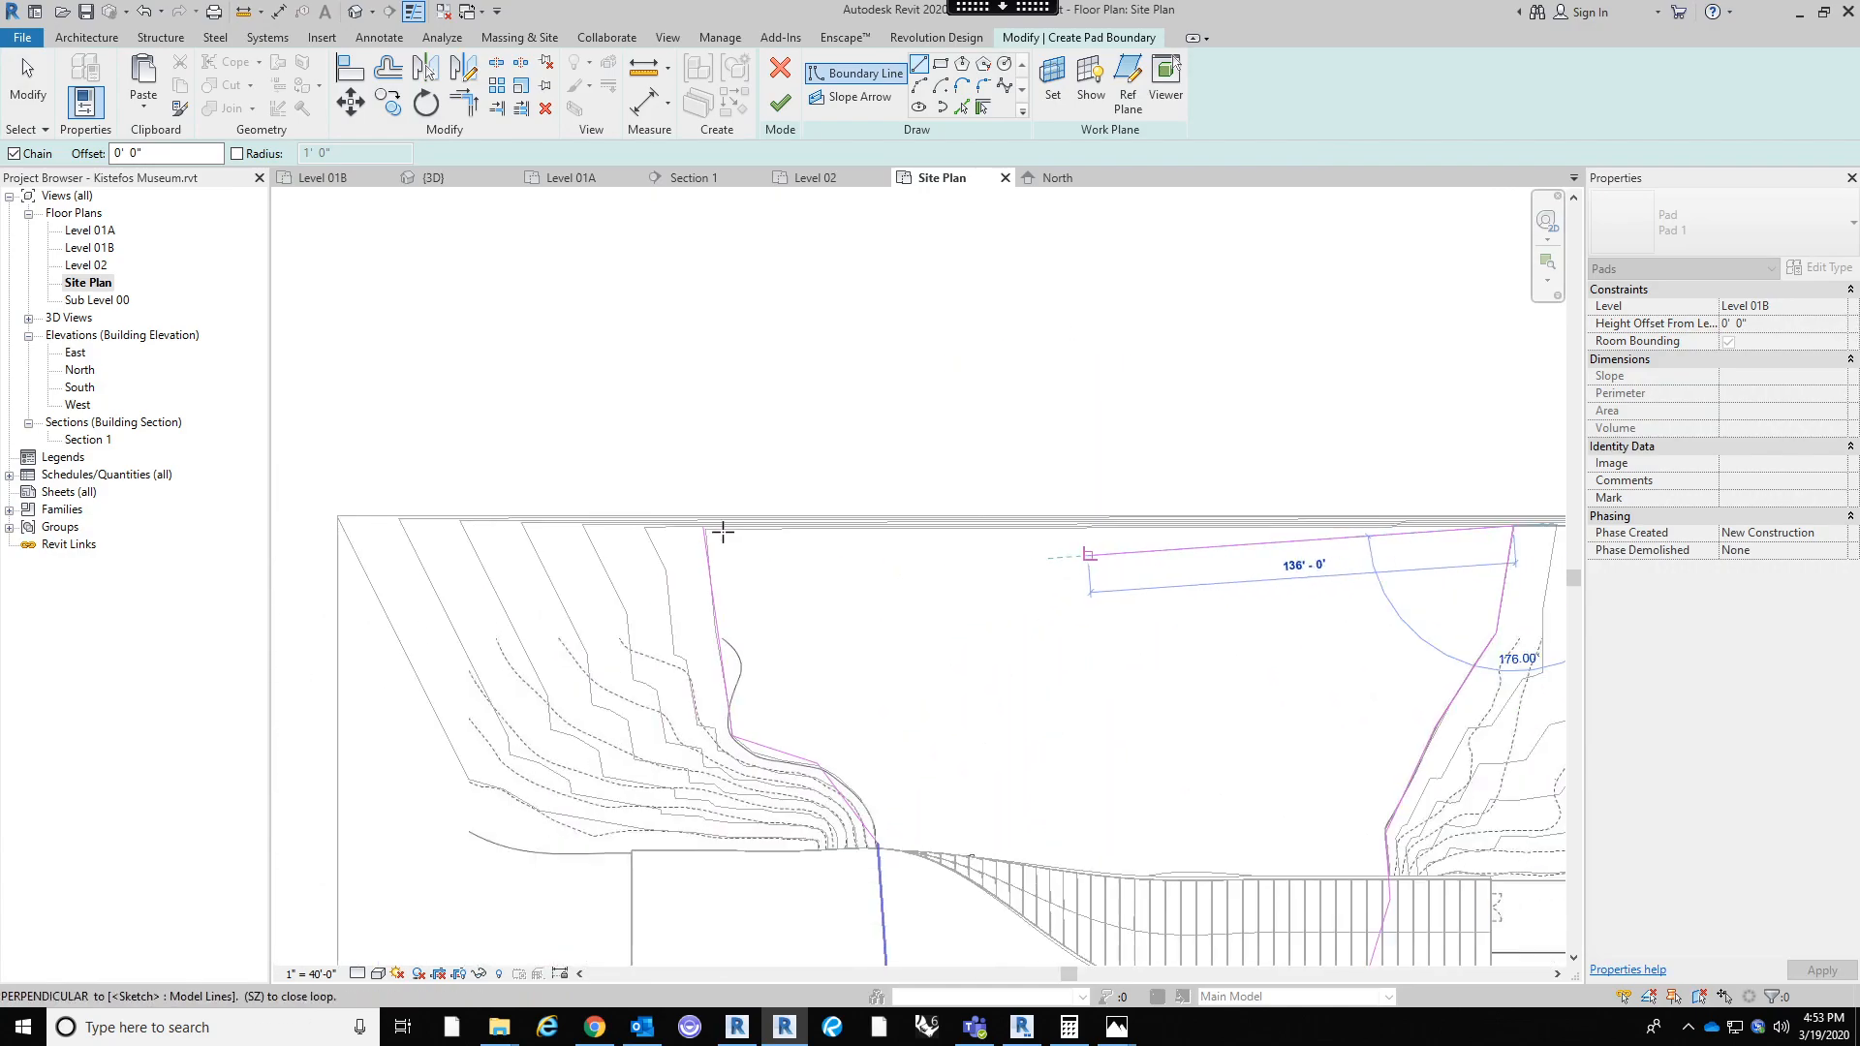
{"action": "key", "text": "t"}
{"action": "key", "text": "r"}
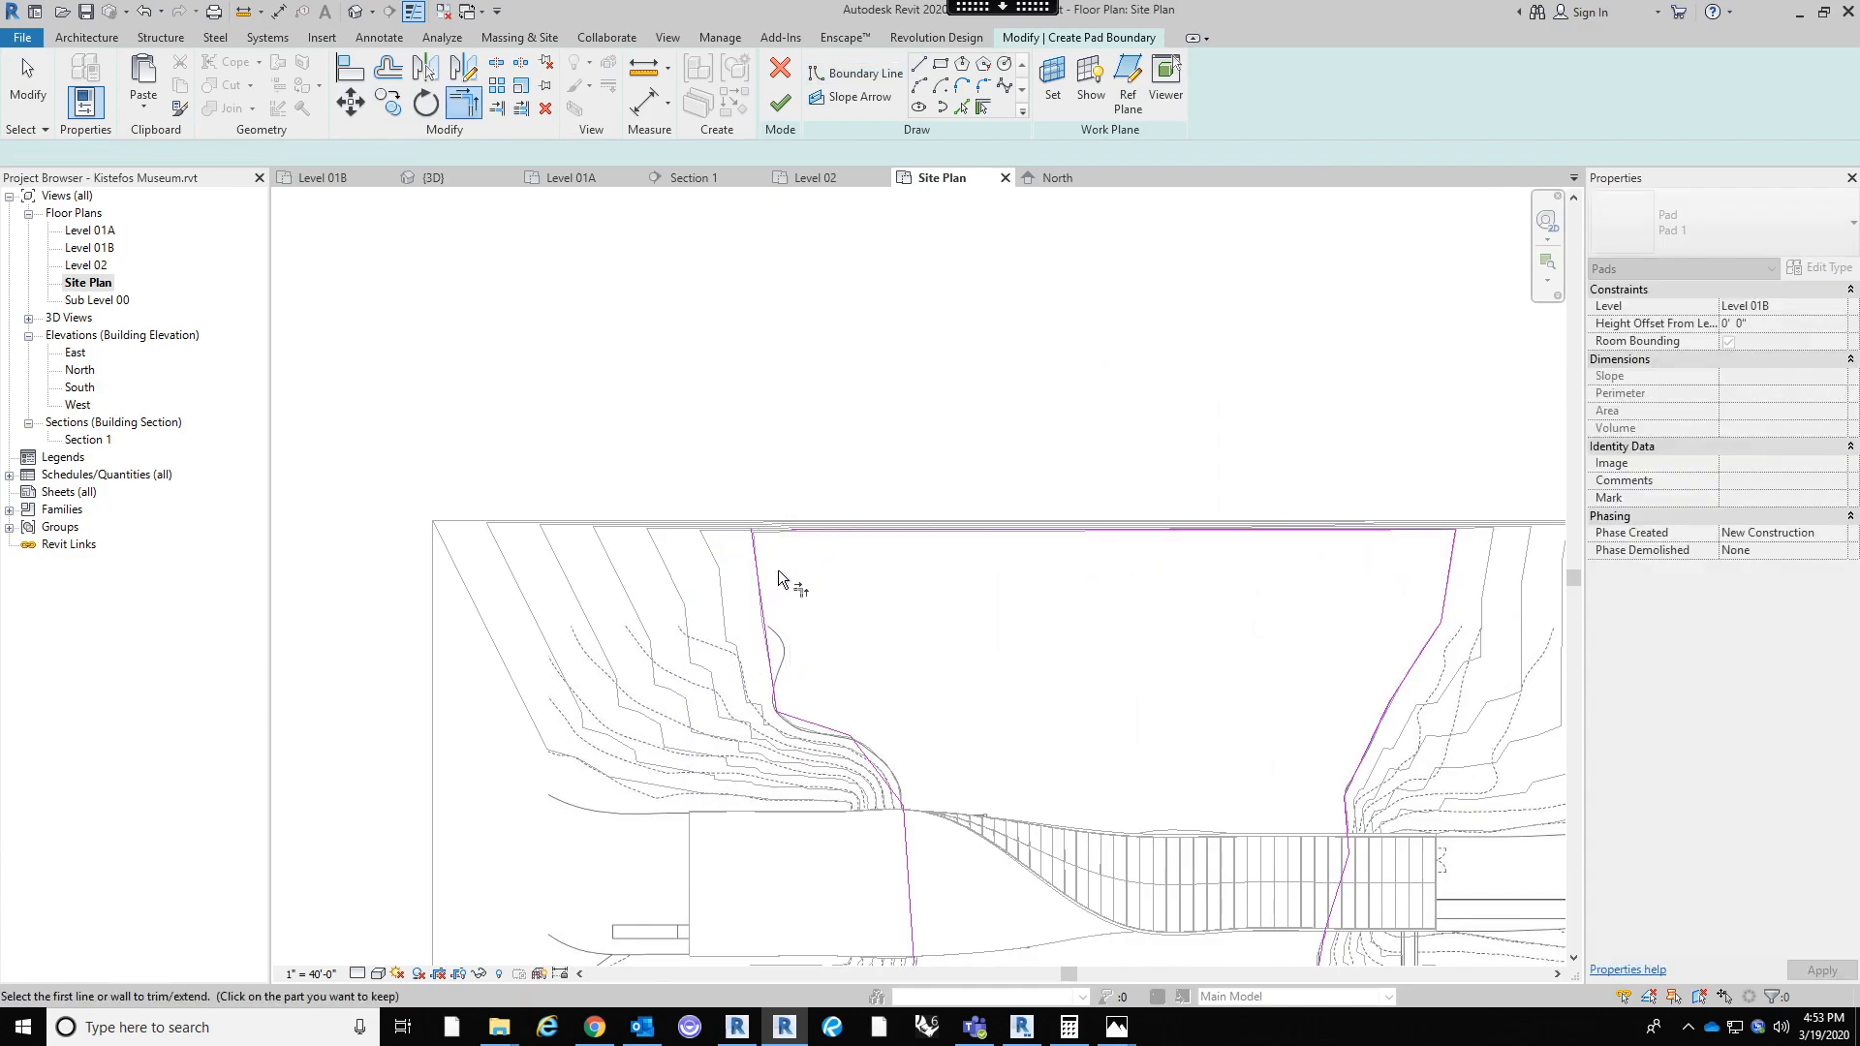
{"action": "left_click", "coordinate": [854, 528]}
{"action": "left_click", "coordinate": [753, 538]}
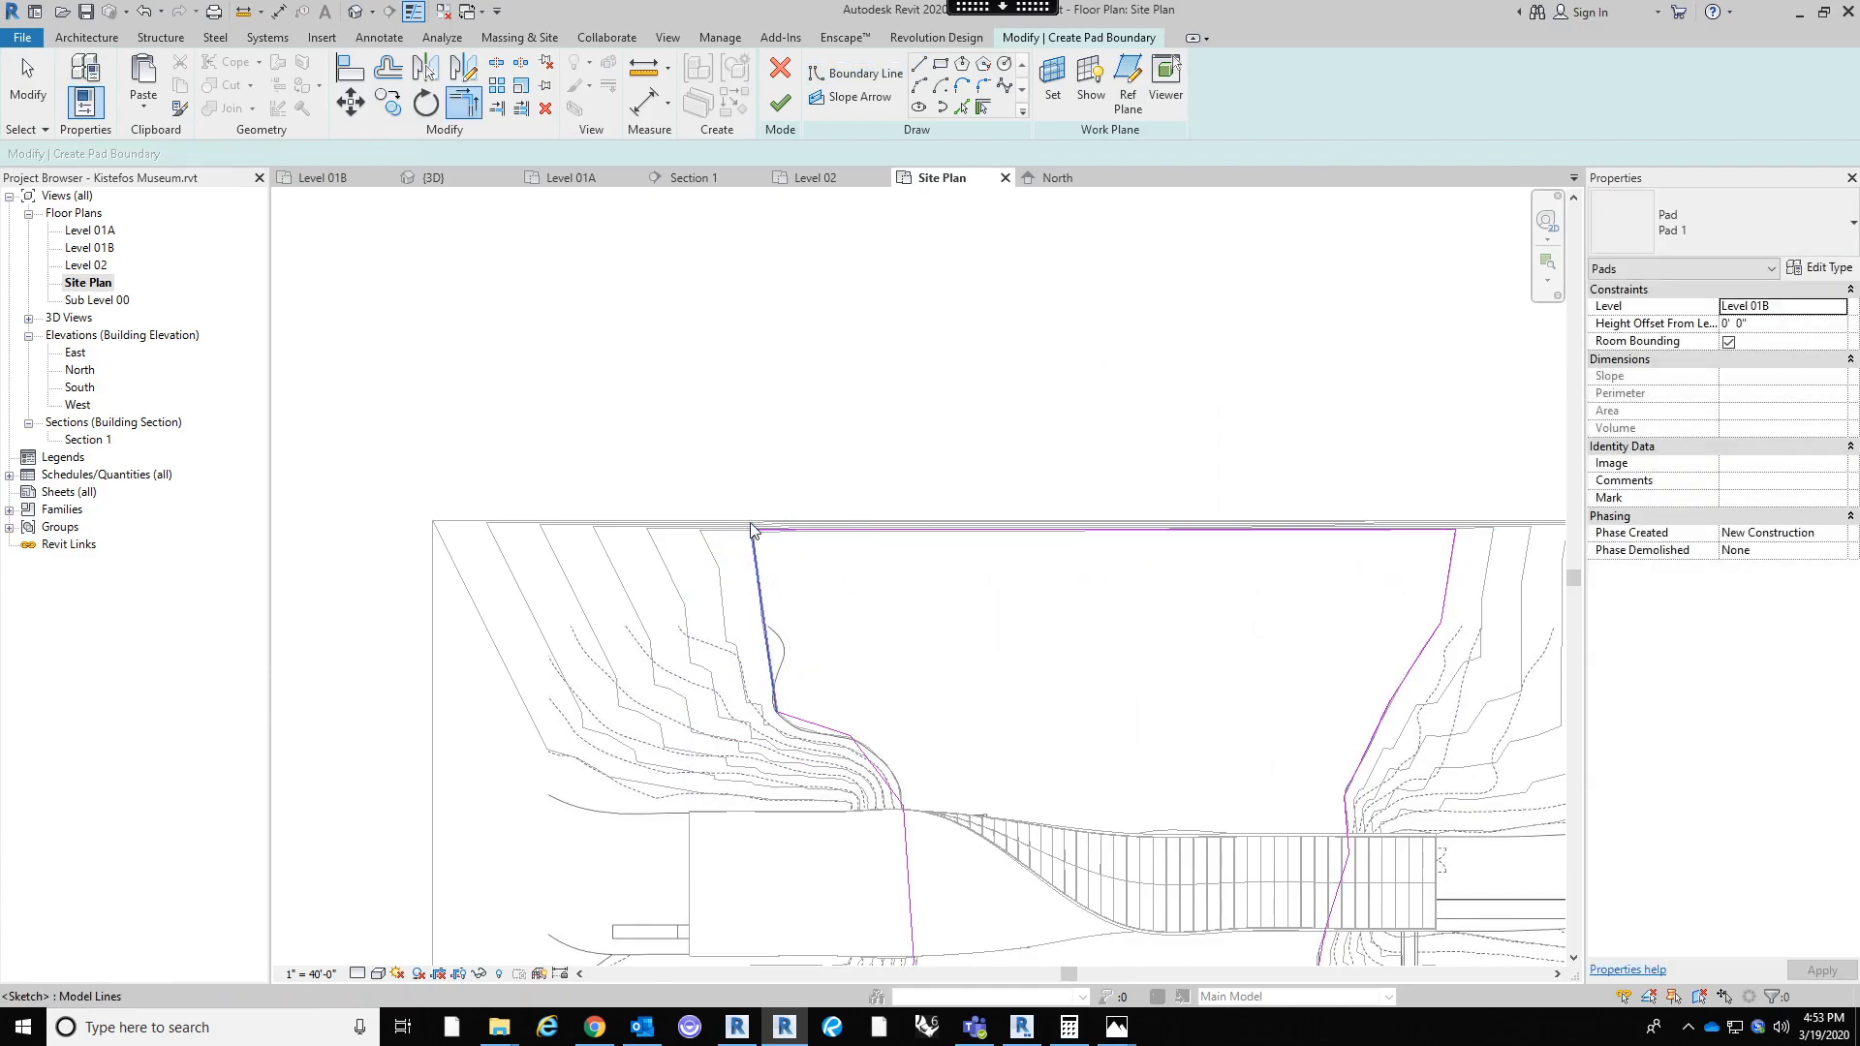
{"action": "key", "text": "Escape"}
{"action": "scroll", "coordinate": [743, 528], "scroll_direction": "up", "scroll_amount": 2}
{"action": "scroll", "coordinate": [895, 538], "scroll_direction": "up", "scroll_amount": 2}
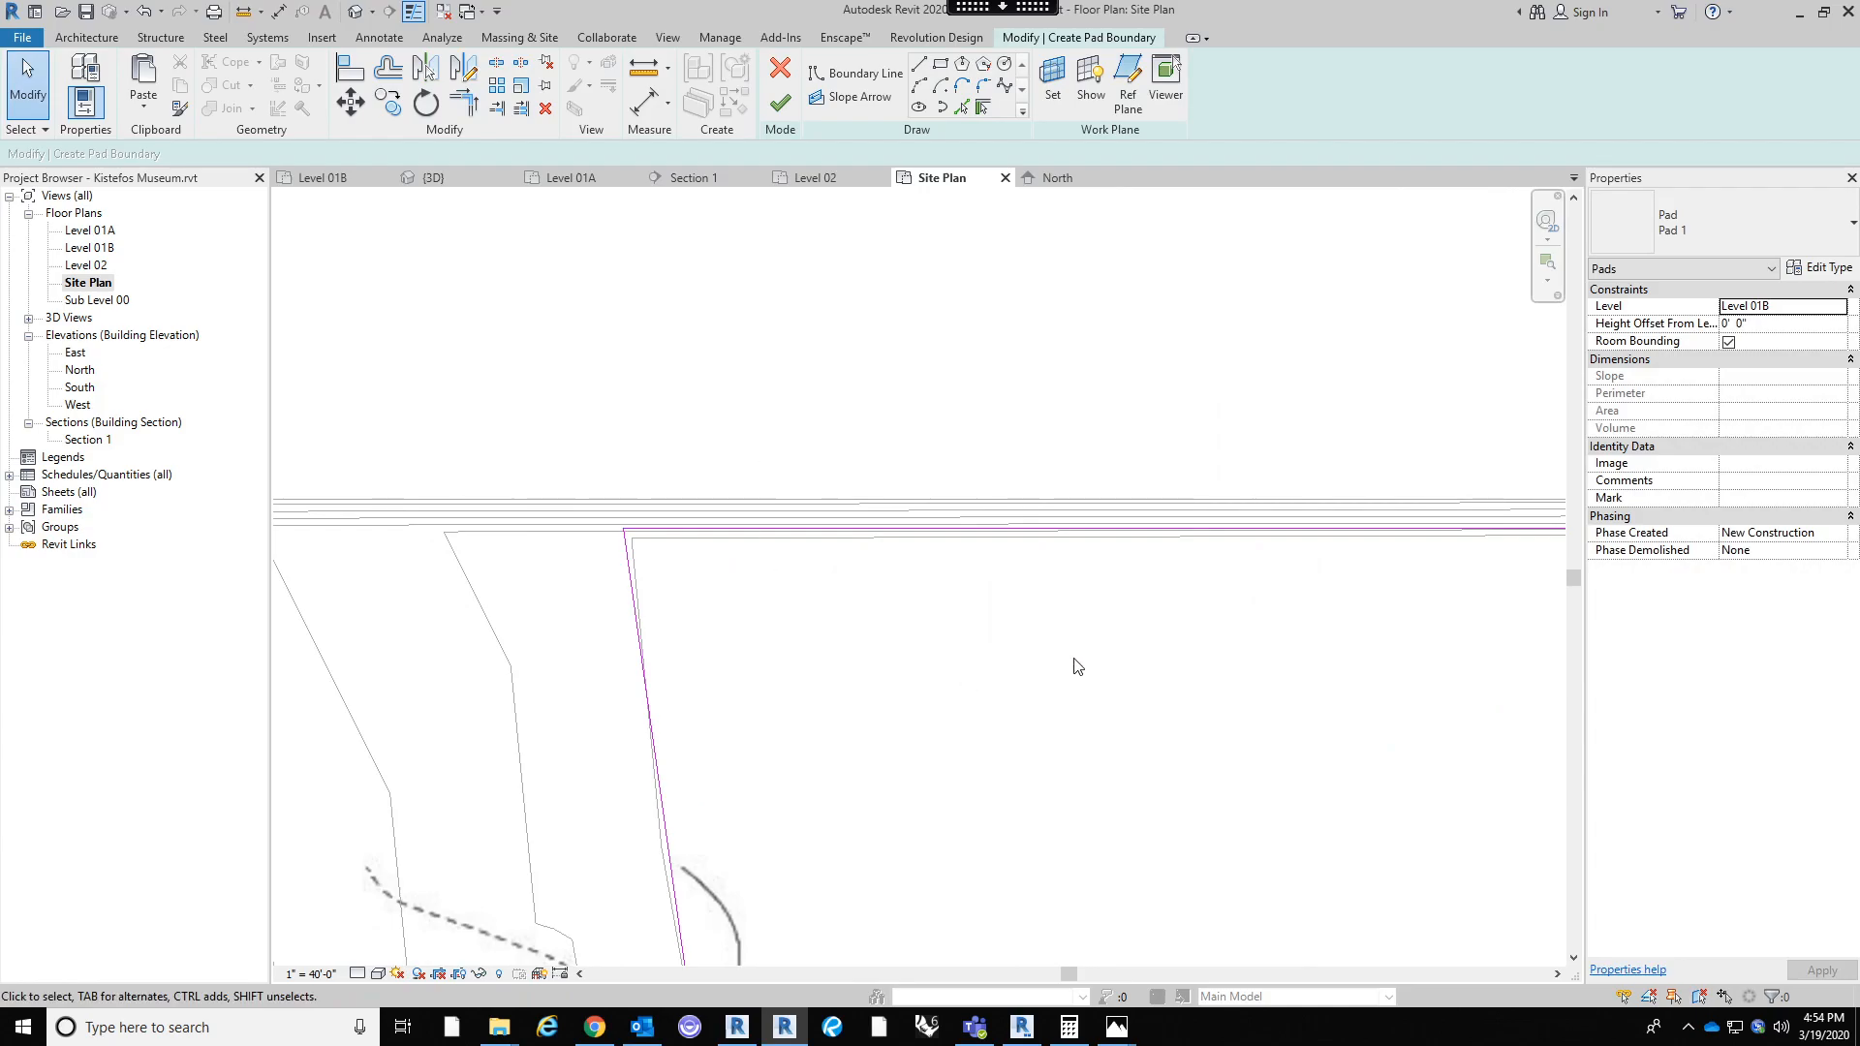
{"action": "scroll", "coordinate": [706, 431], "scroll_direction": "down", "scroll_amount": 6}
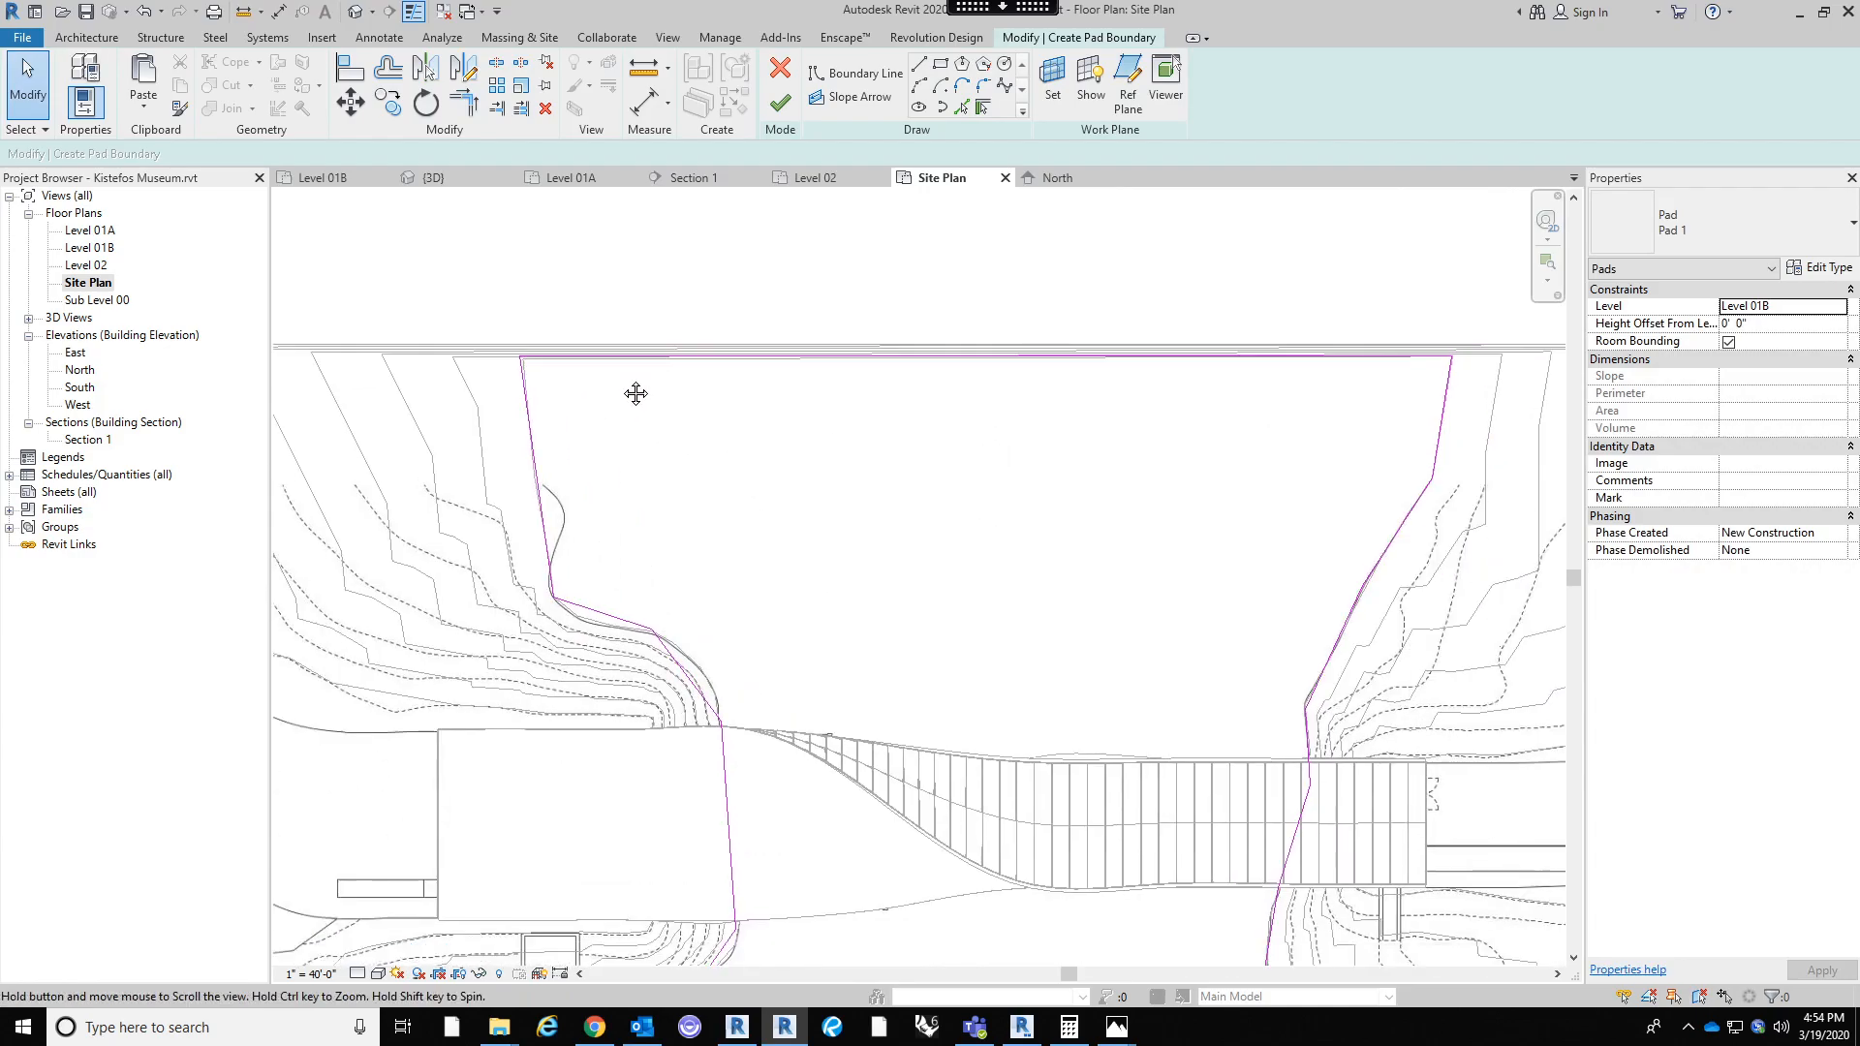
{"action": "scroll", "coordinate": [752, 606], "scroll_direction": "up", "scroll_amount": 2}
{"action": "scroll", "coordinate": [760, 664], "scroll_direction": "down", "scroll_amount": 1}
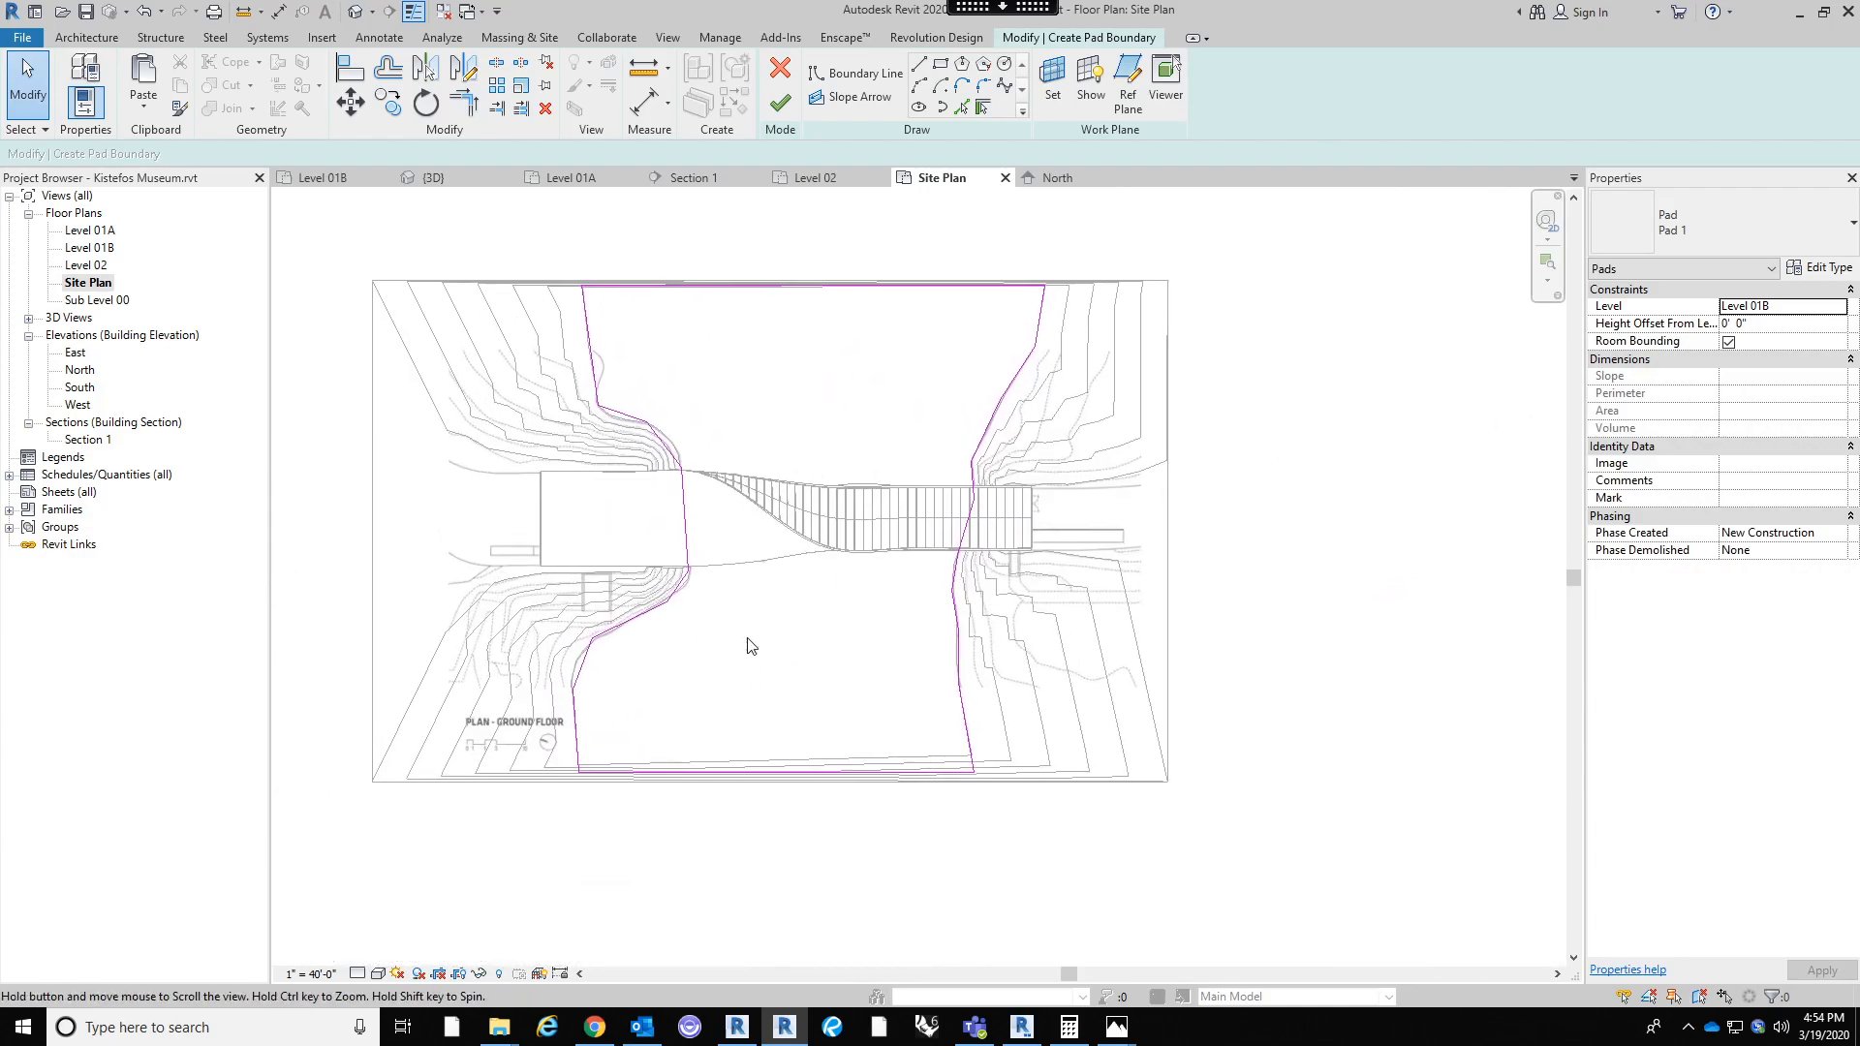
Round the two pad boundary corners along the upper-left bank contour with fillet arcs
{"action": "left_click", "coordinate": [984, 85]}
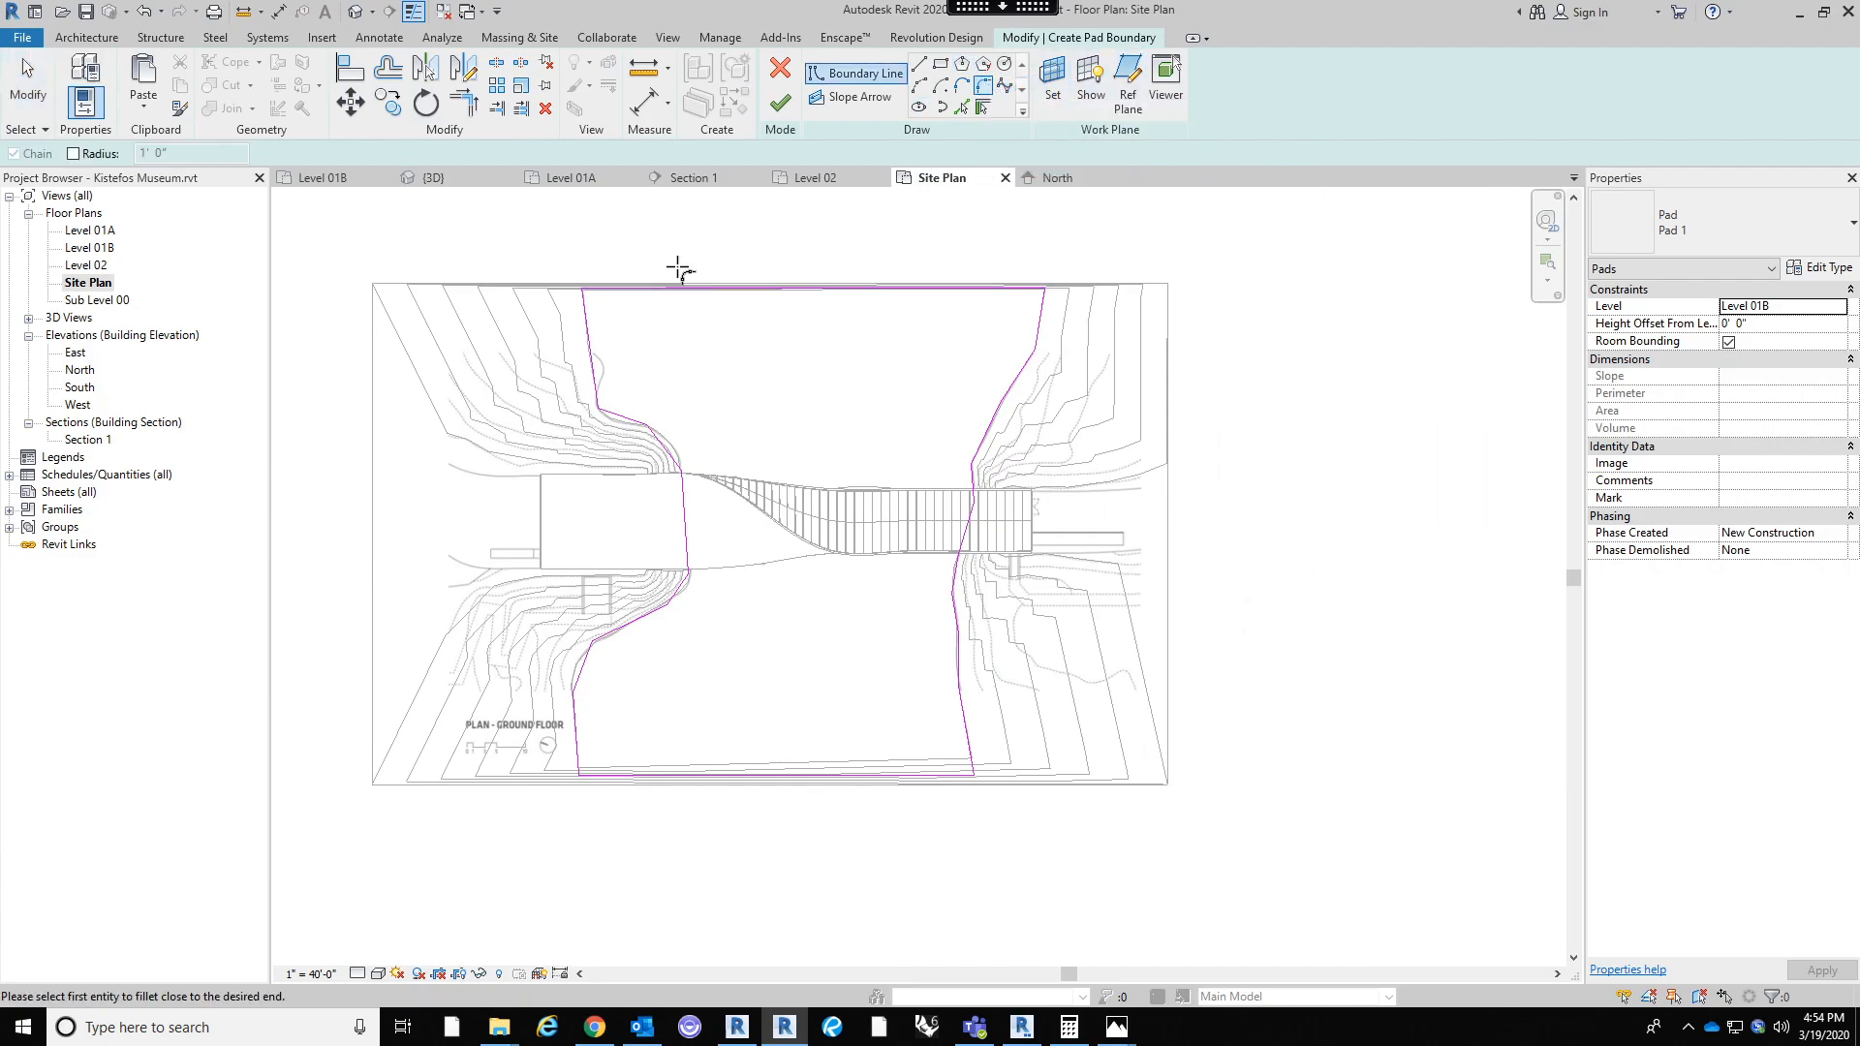
{"action": "scroll", "coordinate": [602, 383], "scroll_direction": "up", "scroll_amount": 5}
{"action": "left_click", "coordinate": [681, 495]}
{"action": "left_click", "coordinate": [651, 457]}
{"action": "scroll", "coordinate": [654, 457], "scroll_direction": "up", "scroll_amount": 1}
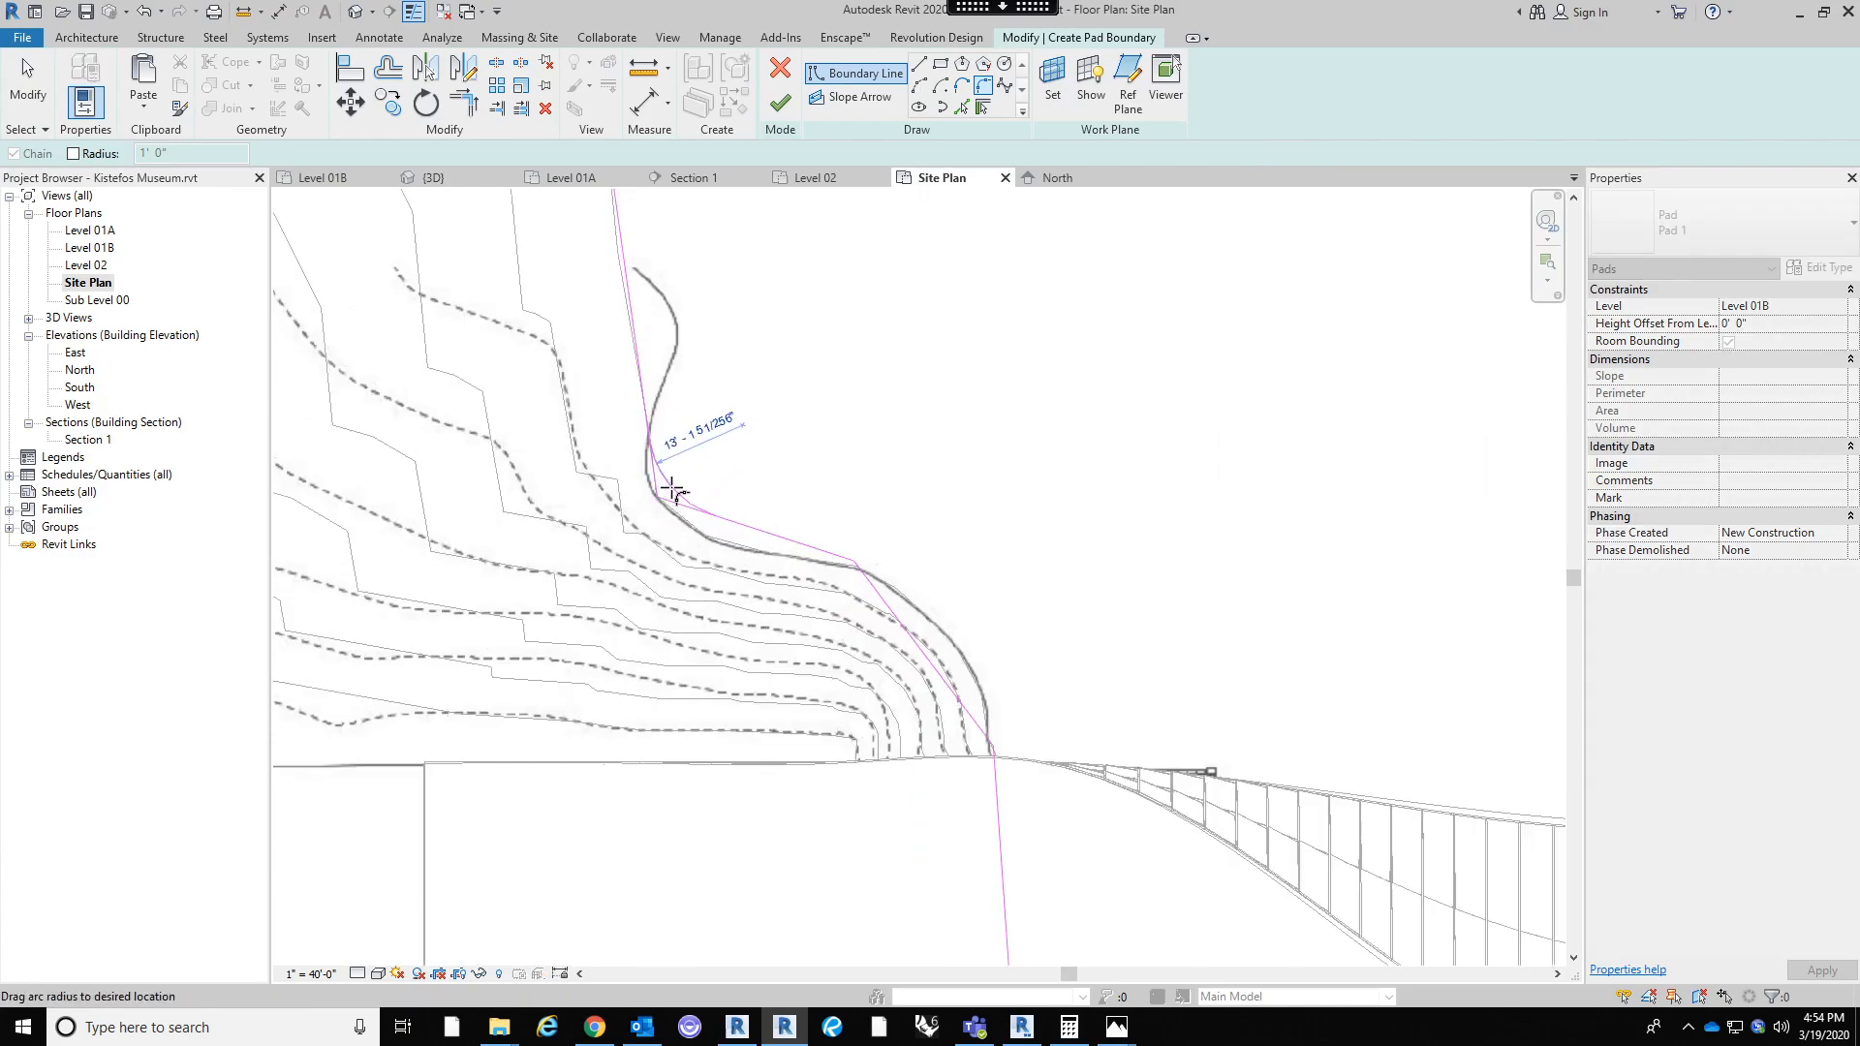
{"action": "left_click", "coordinate": [661, 467]}
{"action": "left_click", "coordinate": [861, 574]}
{"action": "left_click", "coordinate": [830, 554]}
{"action": "scroll", "coordinate": [852, 565], "scroll_direction": "up", "scroll_amount": 1}
{"action": "left_click", "coordinate": [853, 562]}
Fillet the pad boundary corner at the building's upper-left wall with a radius of about 39'-6"
{"action": "middle_click_drag", "start_coordinate": [934, 507], "coordinate": [811, 261]}
{"action": "left_click", "coordinate": [946, 620]}
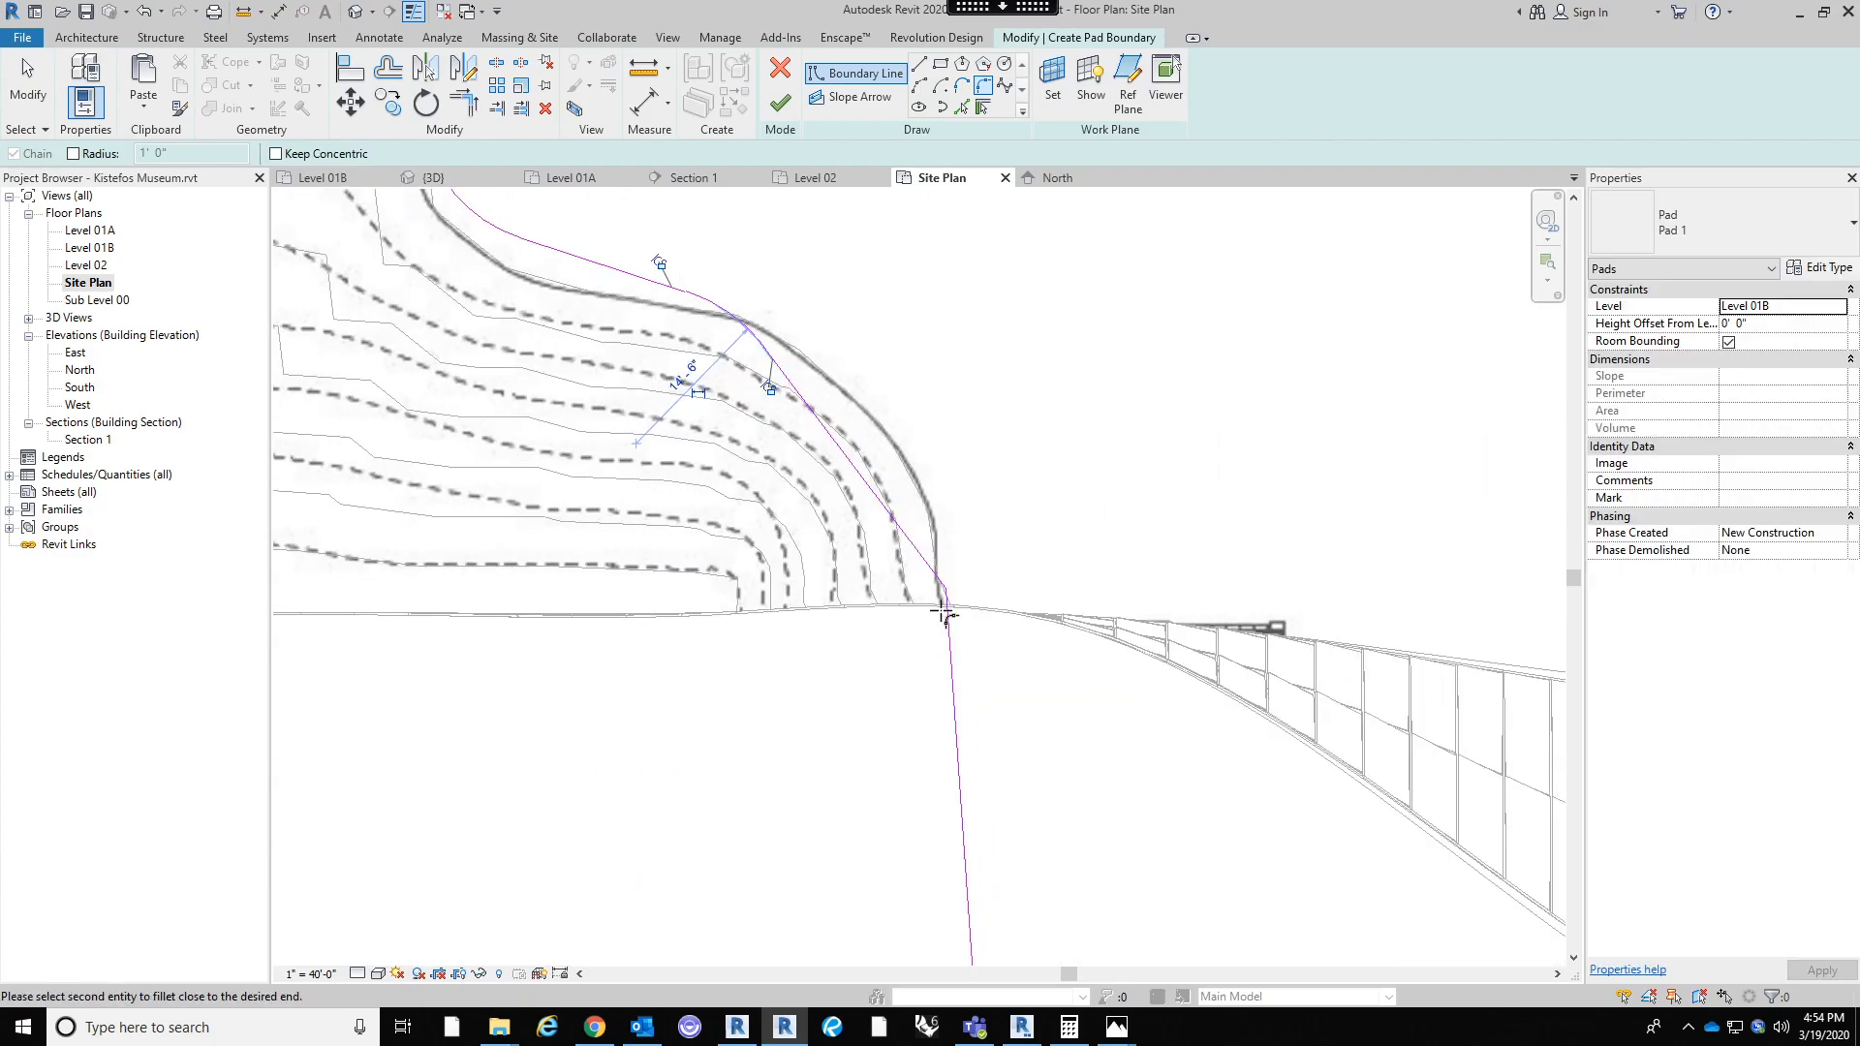
{"action": "left_click", "coordinate": [932, 582]}
{"action": "left_click", "coordinate": [914, 455]}
Fillet the pad boundary corner at the building's lower wall and try to round the next lower-left bank corner
{"action": "scroll", "coordinate": [908, 448], "scroll_direction": "down", "scroll_amount": 2}
{"action": "middle_click_drag", "start_coordinate": [979, 490], "coordinate": [897, 324]}
{"action": "middle_click_drag", "start_coordinate": [930, 423], "coordinate": [1002, 372]}
{"action": "scroll", "coordinate": [922, 492], "scroll_direction": "down", "scroll_amount": 1}
{"action": "left_click", "coordinate": [934, 591]}
{"action": "left_click", "coordinate": [924, 630]}
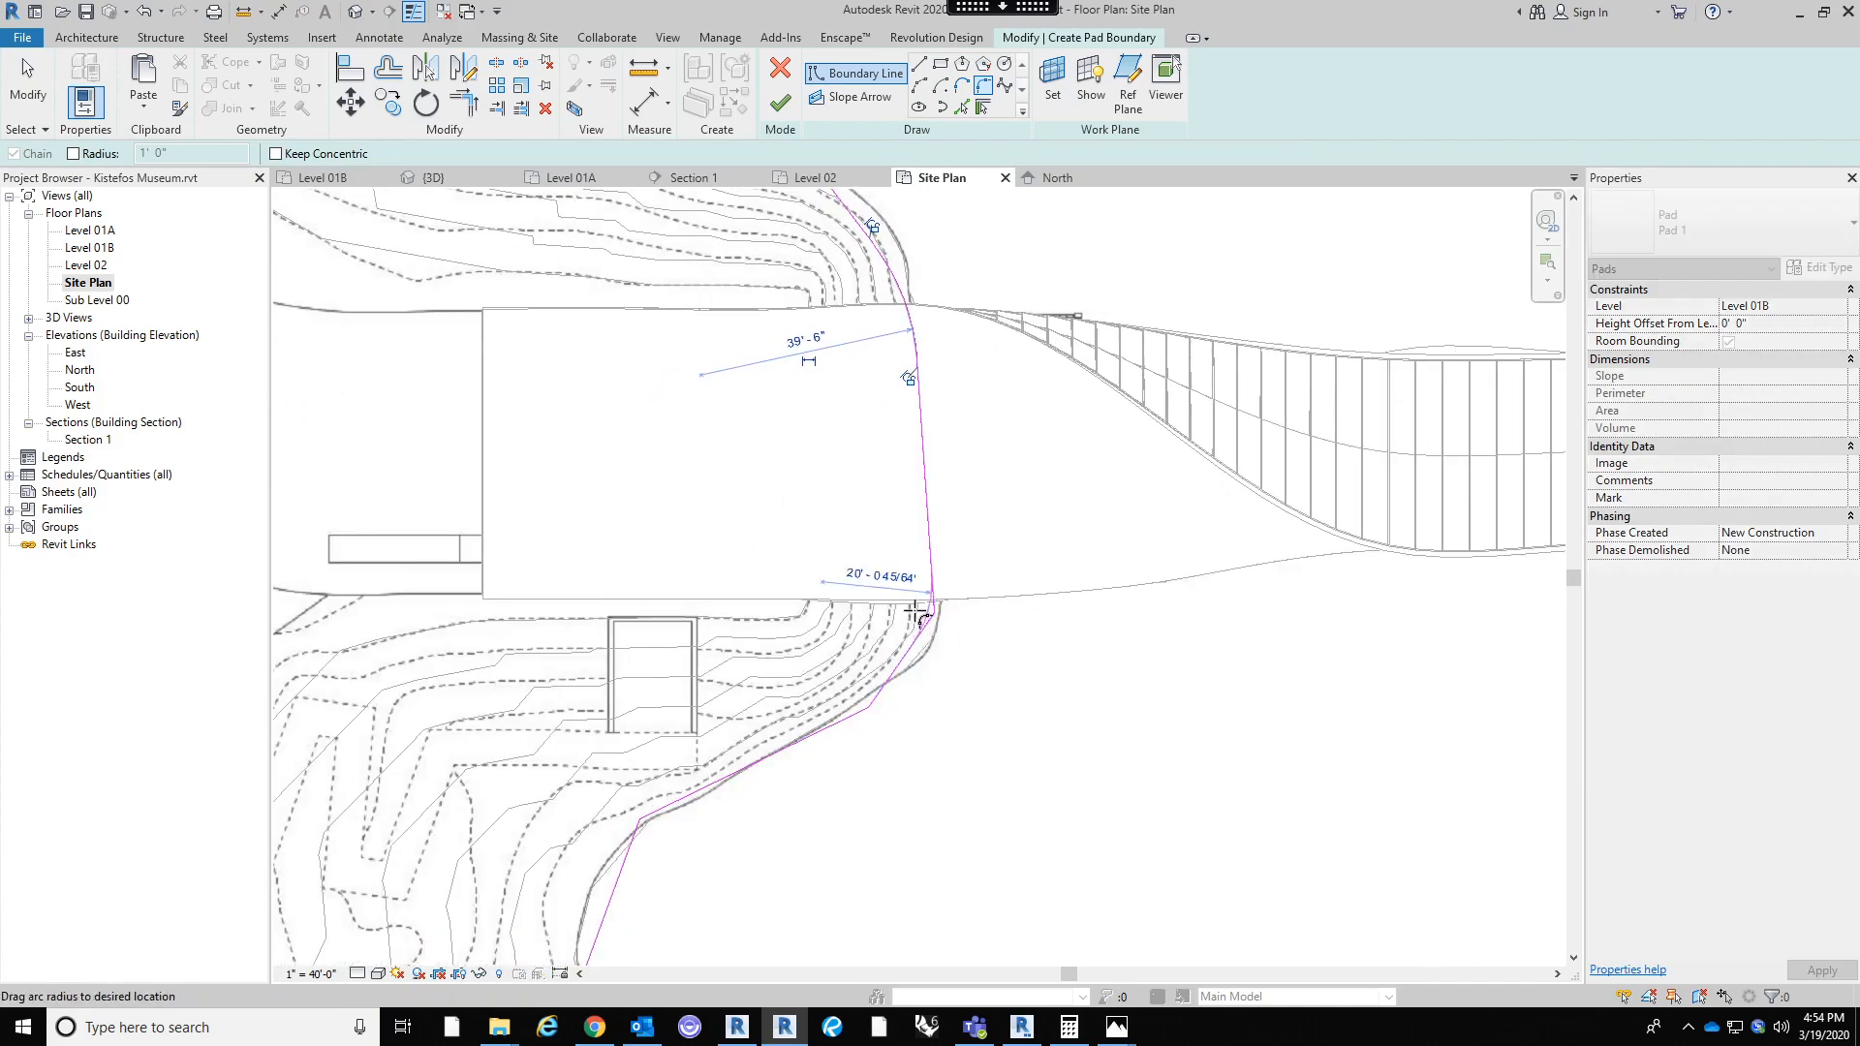
{"action": "left_click", "coordinate": [946, 506]}
{"action": "left_click", "coordinate": [857, 710]}
{"action": "left_click", "coordinate": [853, 719]}
{"action": "scroll", "coordinate": [852, 702], "scroll_direction": "up", "scroll_amount": 2}
{"action": "key", "text": "Escape"}
{"action": "scroll", "coordinate": [859, 705], "scroll_direction": "down", "scroll_amount": 2}
{"action": "scroll", "coordinate": [760, 637], "scroll_direction": "down", "scroll_amount": 2}
{"action": "key", "text": "Escape"}
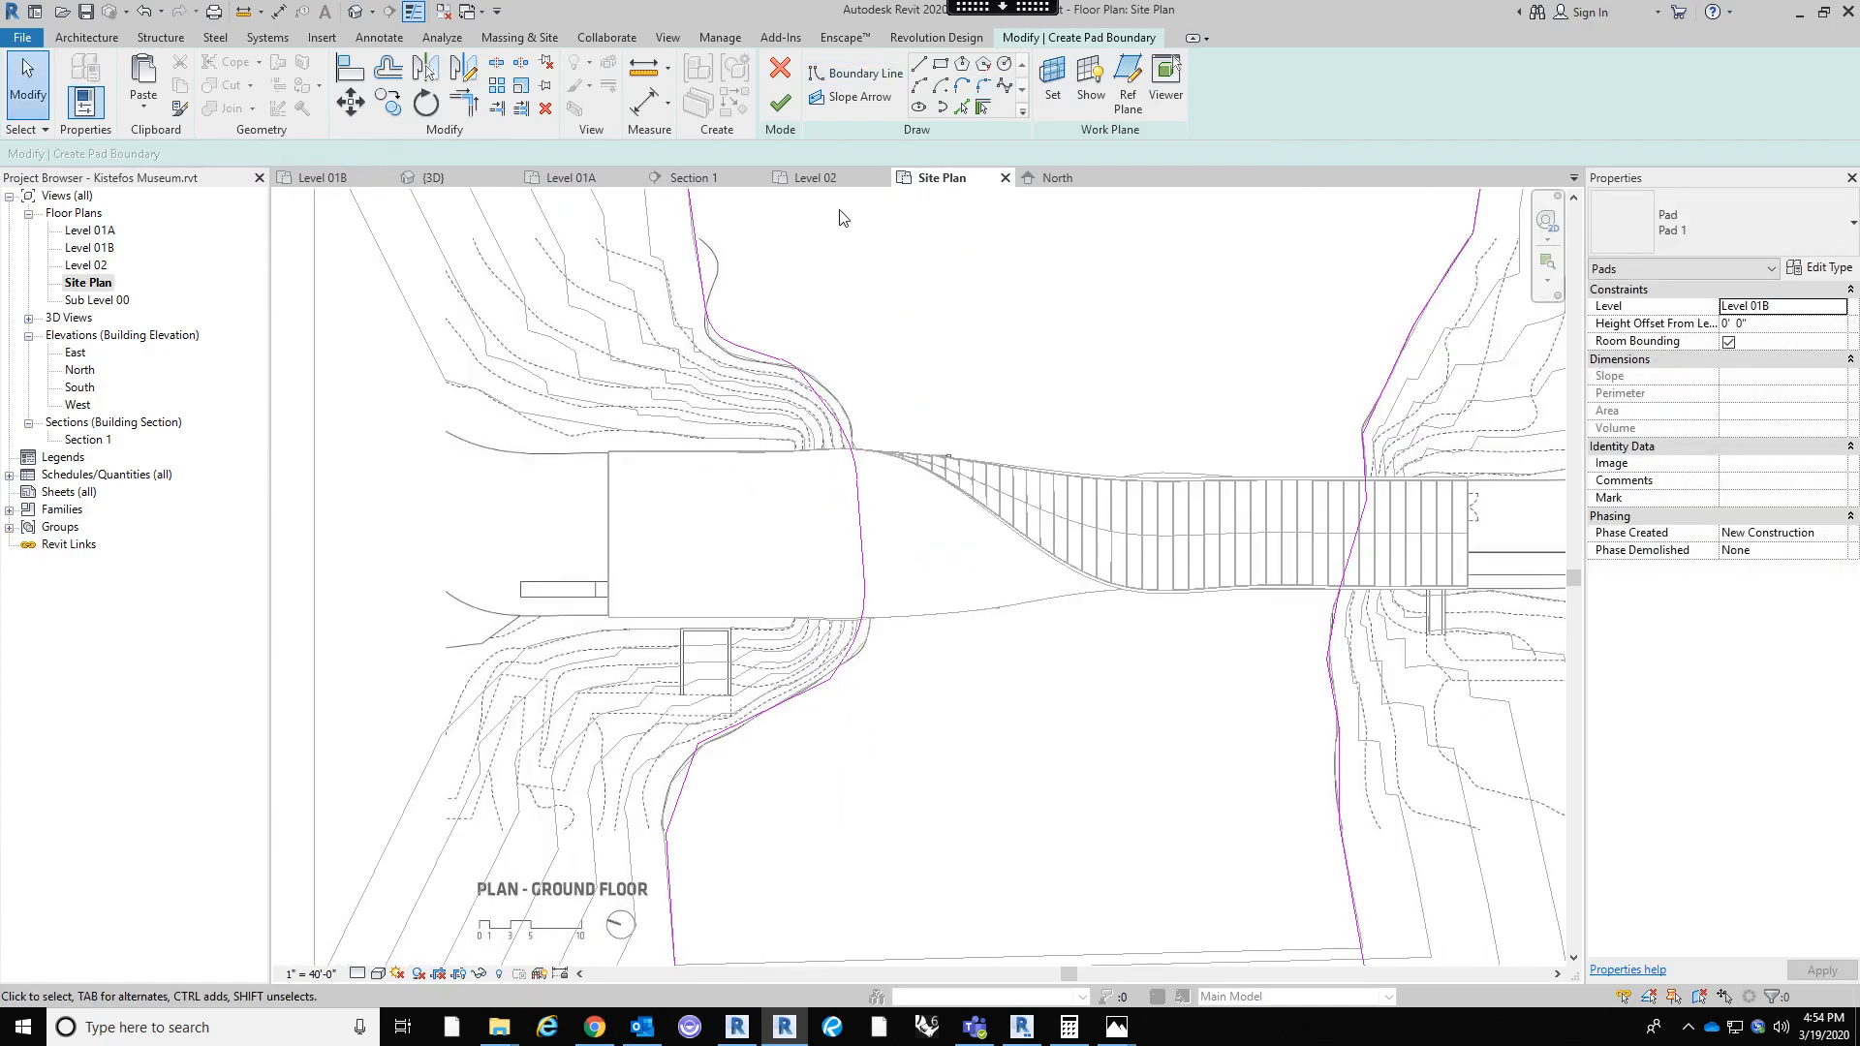
Discard the building pad sketch and return to the full site plan
{"action": "left_click", "coordinate": [780, 68]}
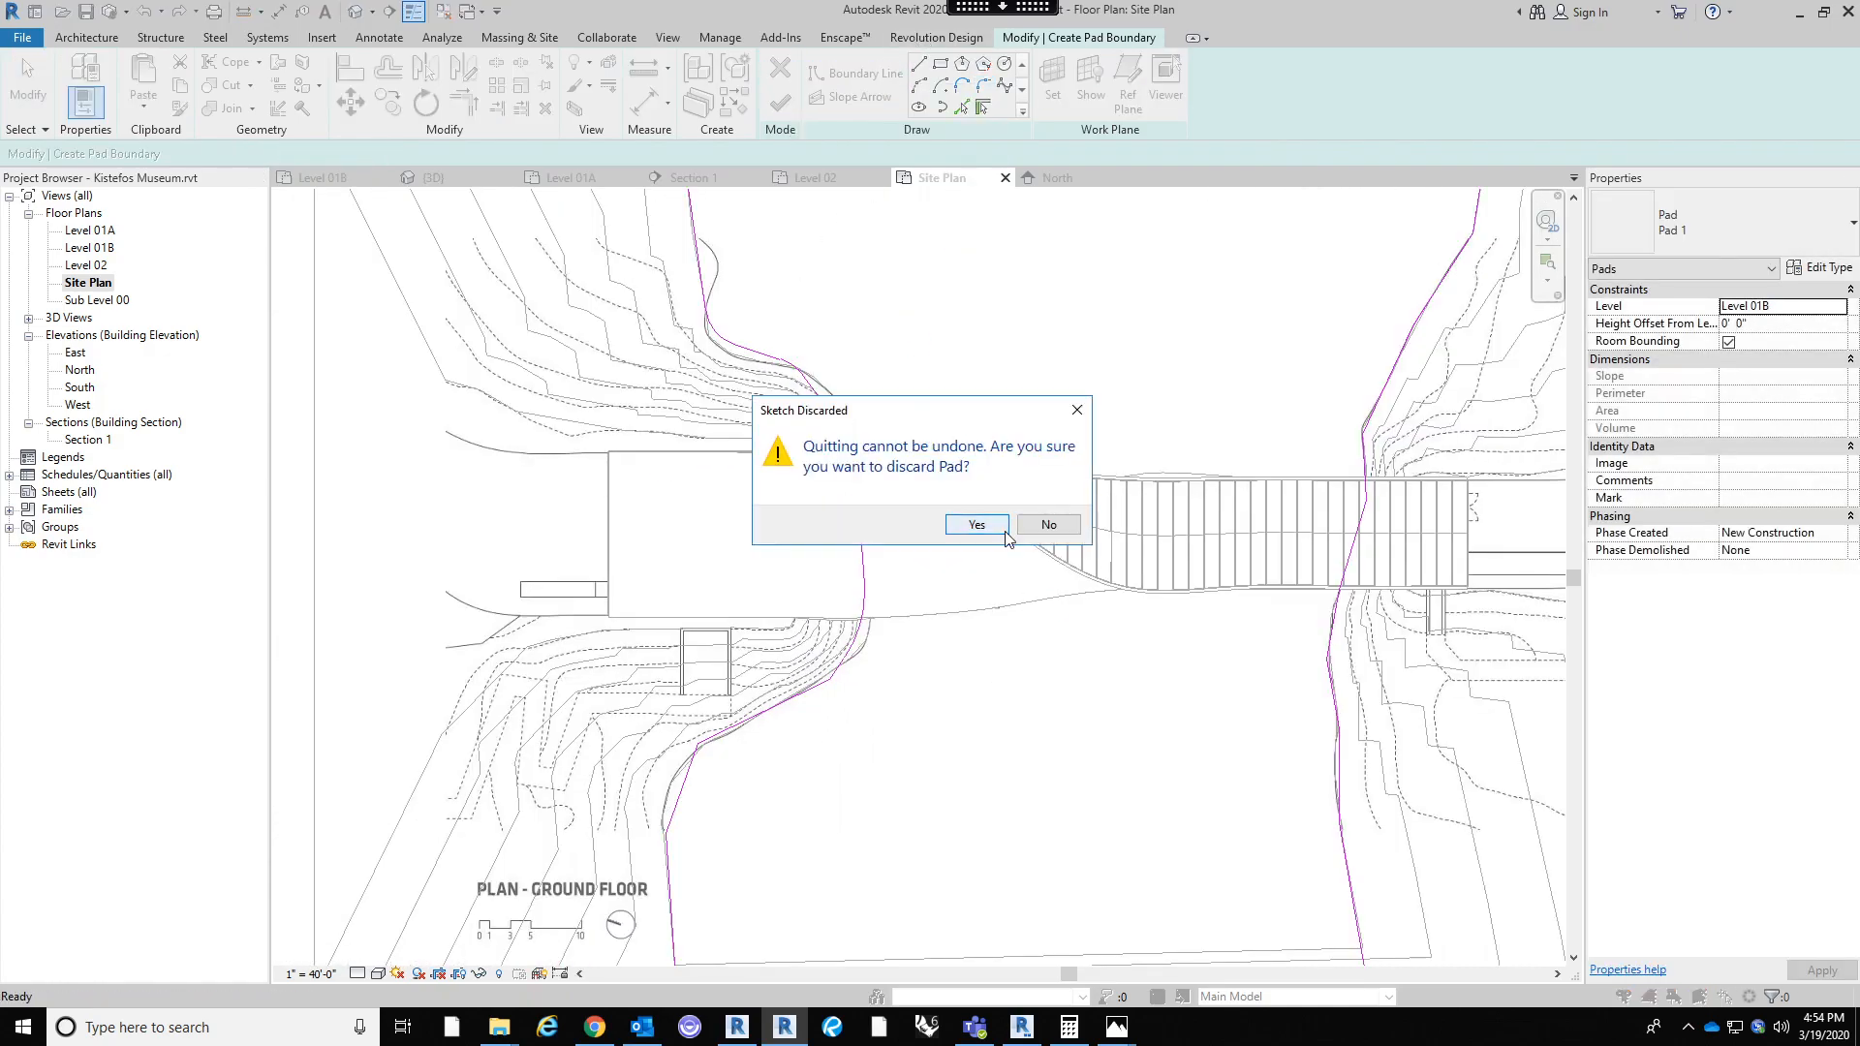
{"action": "left_click", "coordinate": [972, 528]}
{"action": "scroll", "coordinate": [794, 622], "scroll_direction": "down", "scroll_amount": 7}
{"action": "scroll", "coordinate": [775, 652], "scroll_direction": "up", "scroll_amount": 4}
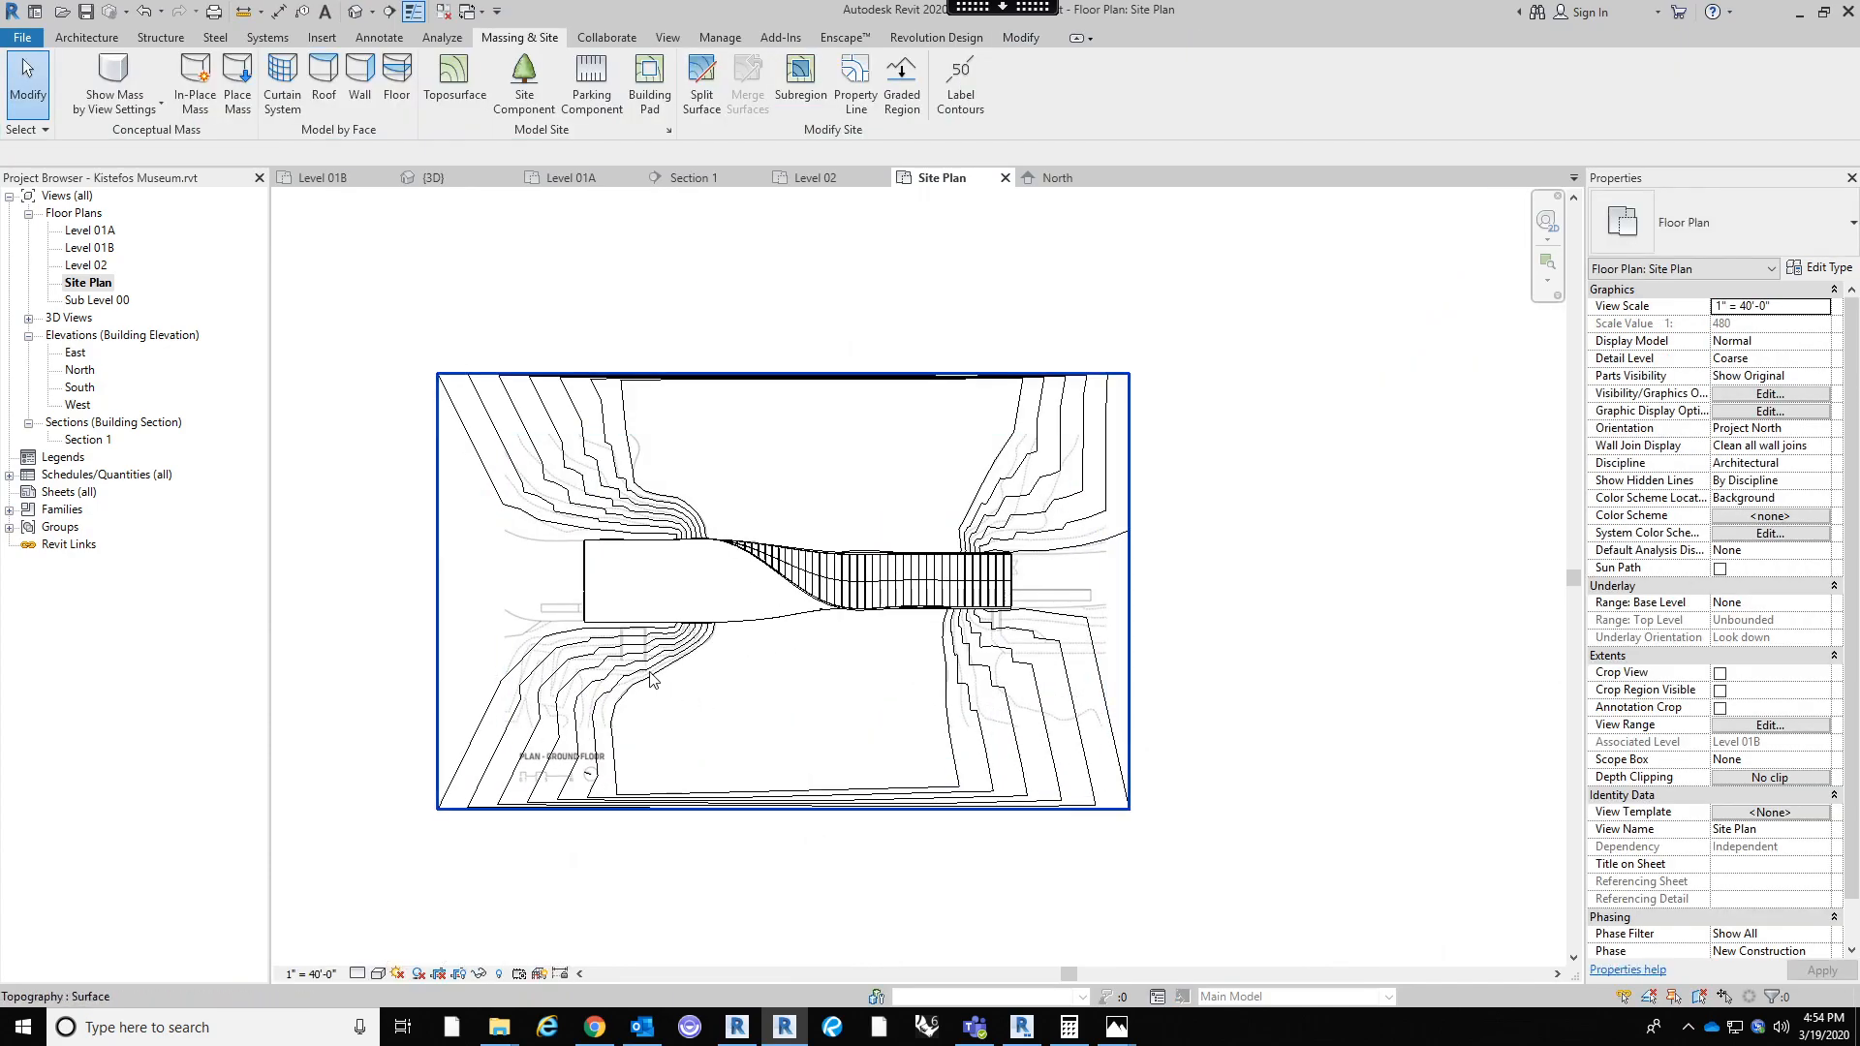
Start a floor in the site plan and duplicate the Generic - 12" floor type as Water
{"action": "left_click", "coordinate": [85, 38]}
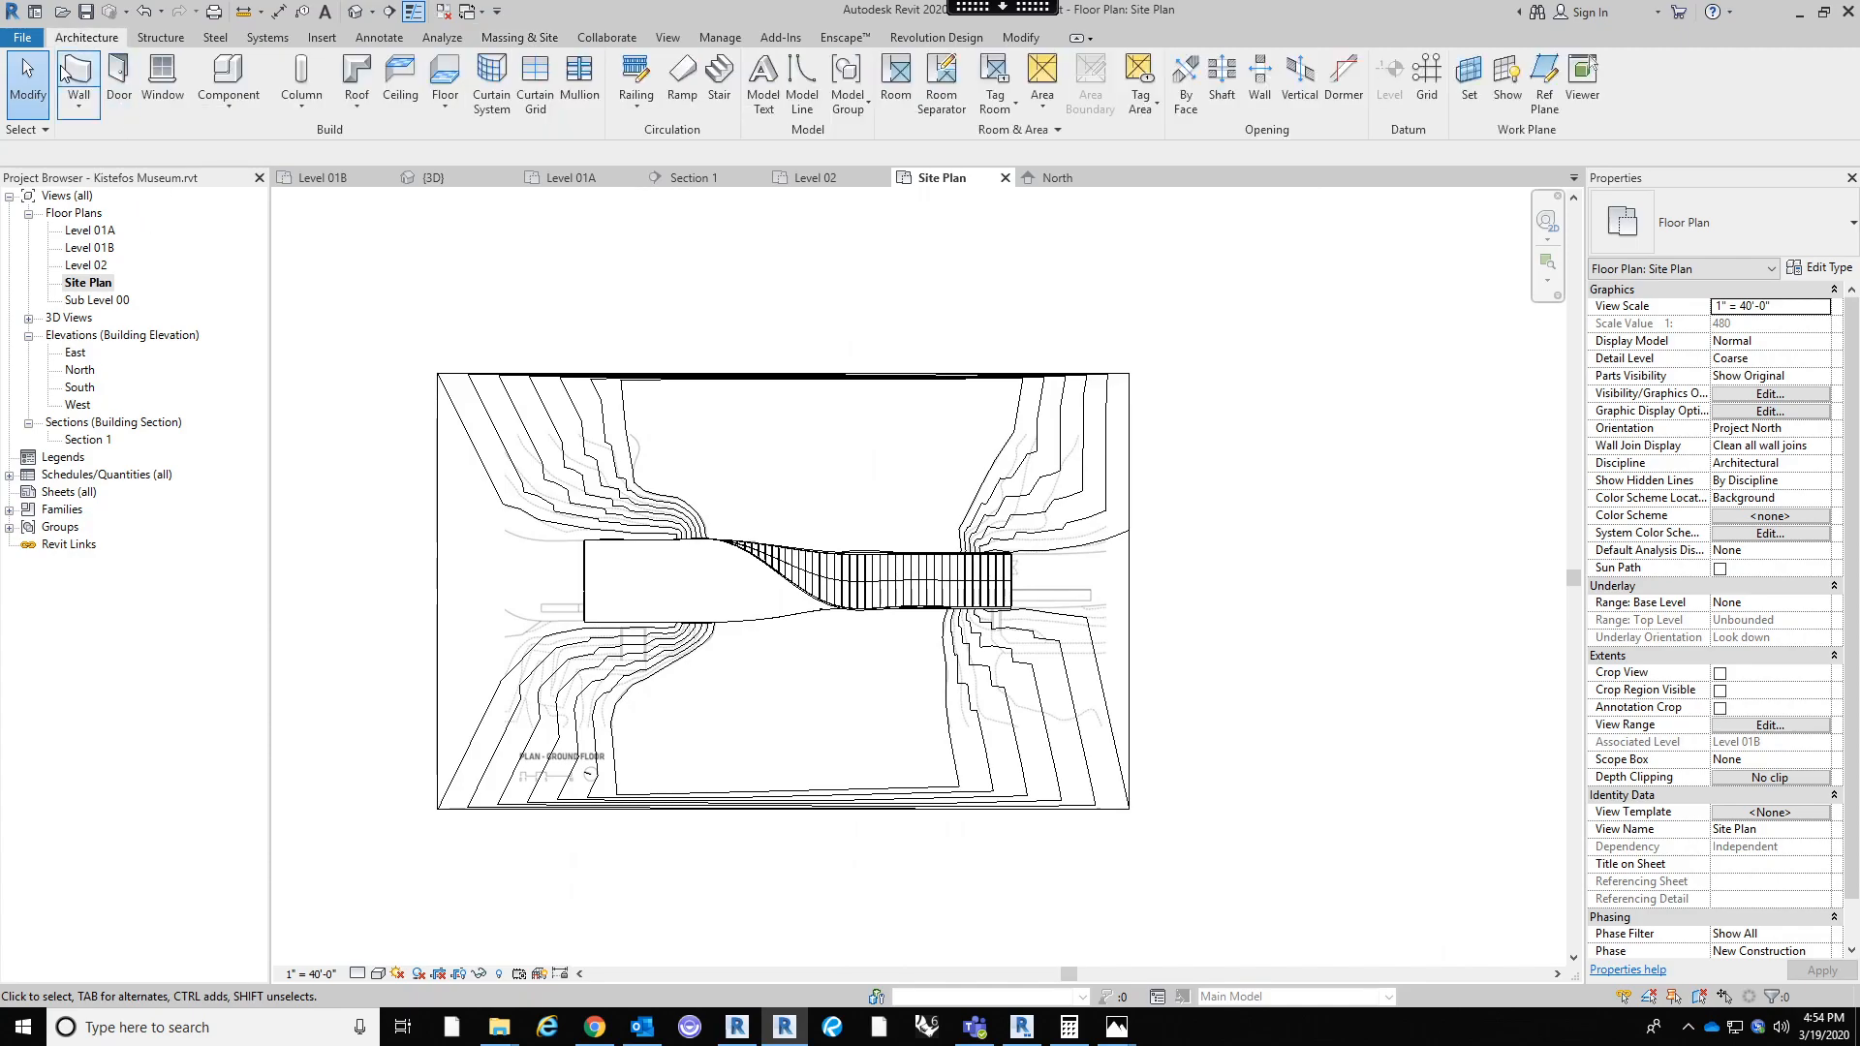
{"action": "left_click", "coordinate": [460, 82]}
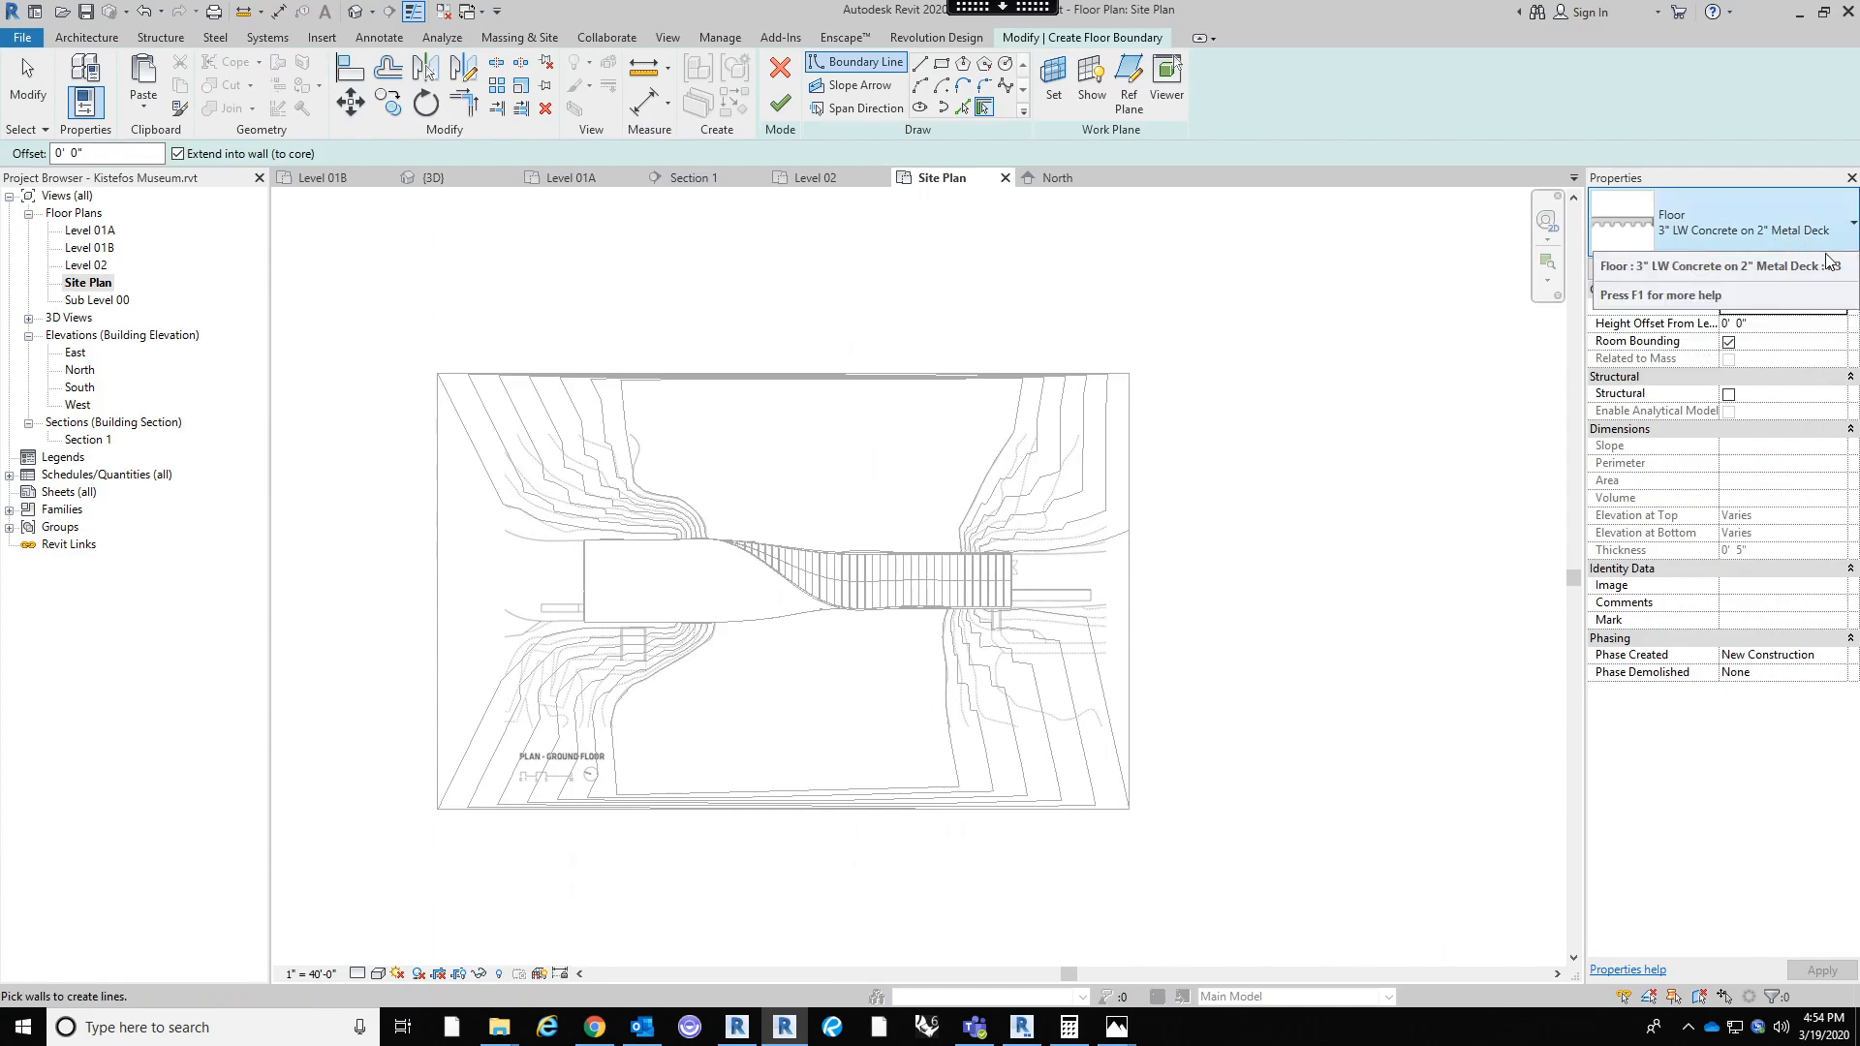
{"action": "left_click", "coordinate": [1814, 245]}
{"action": "left_click", "coordinate": [1664, 433]}
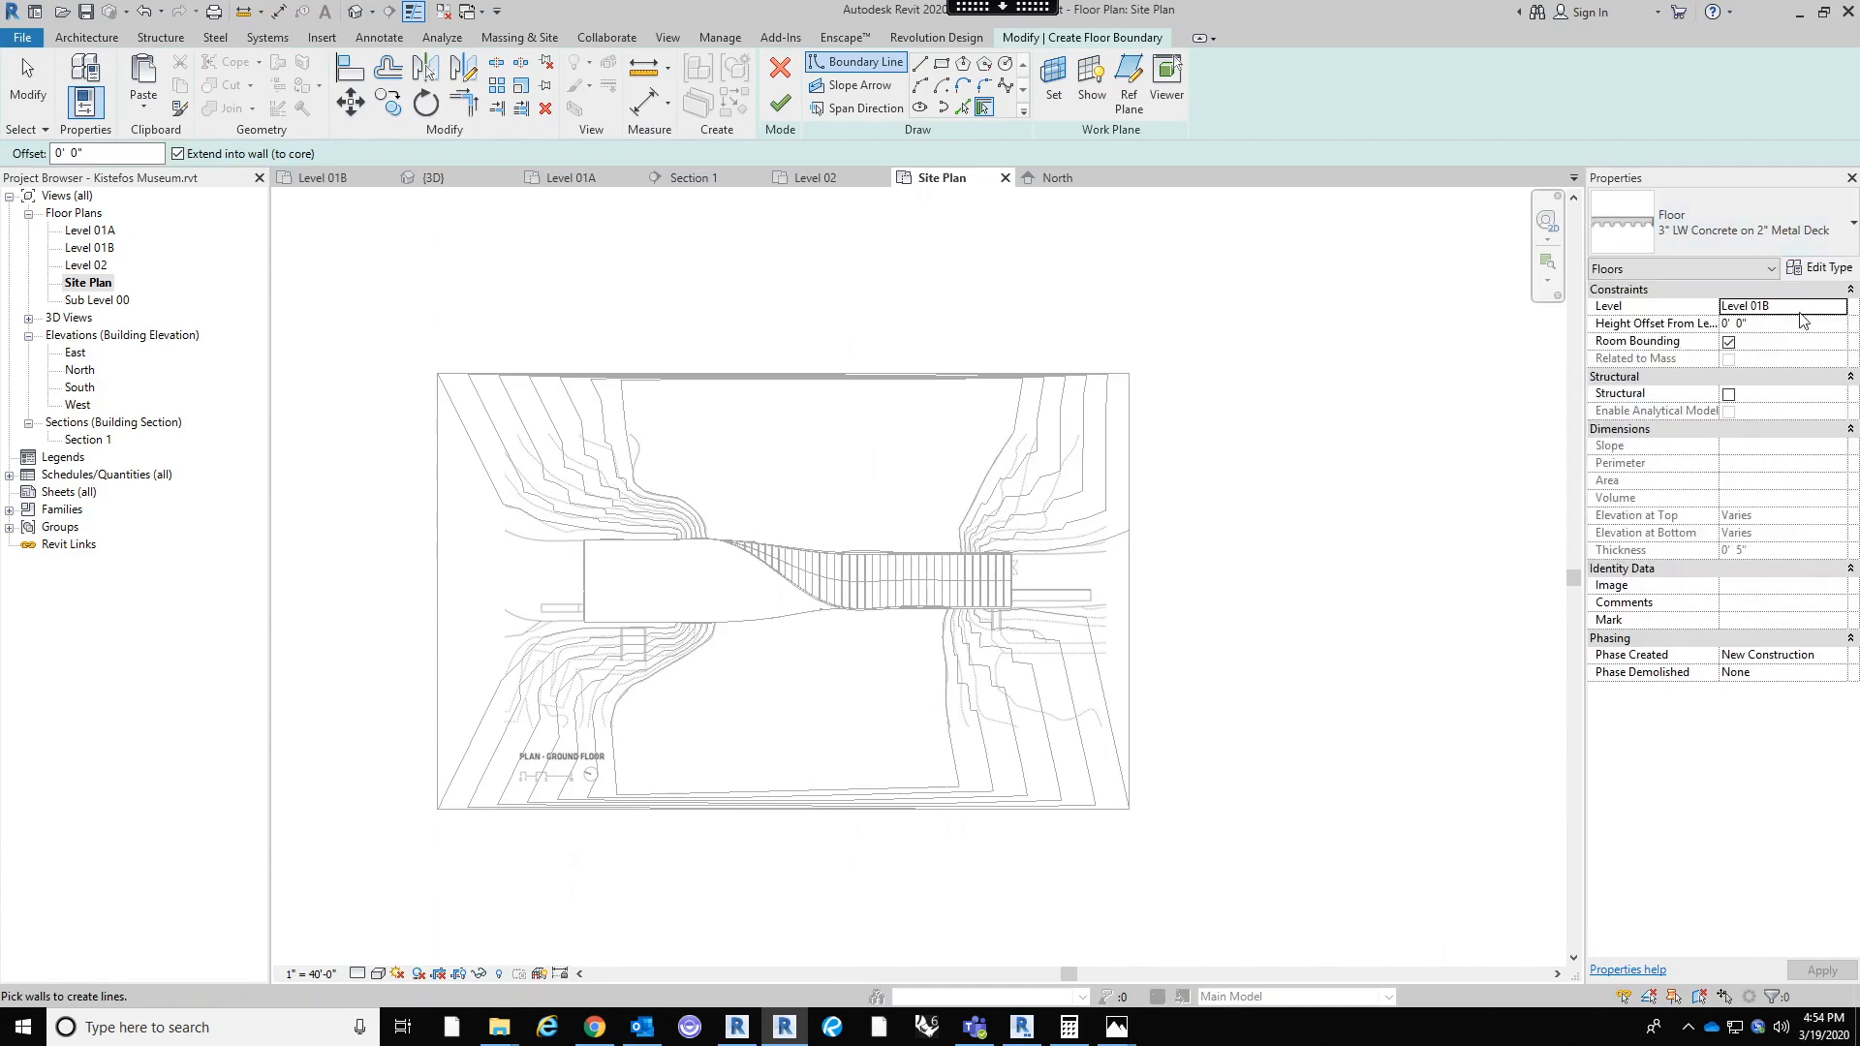
{"action": "left_click", "coordinate": [1821, 267]}
{"action": "left_click", "coordinate": [1063, 302]}
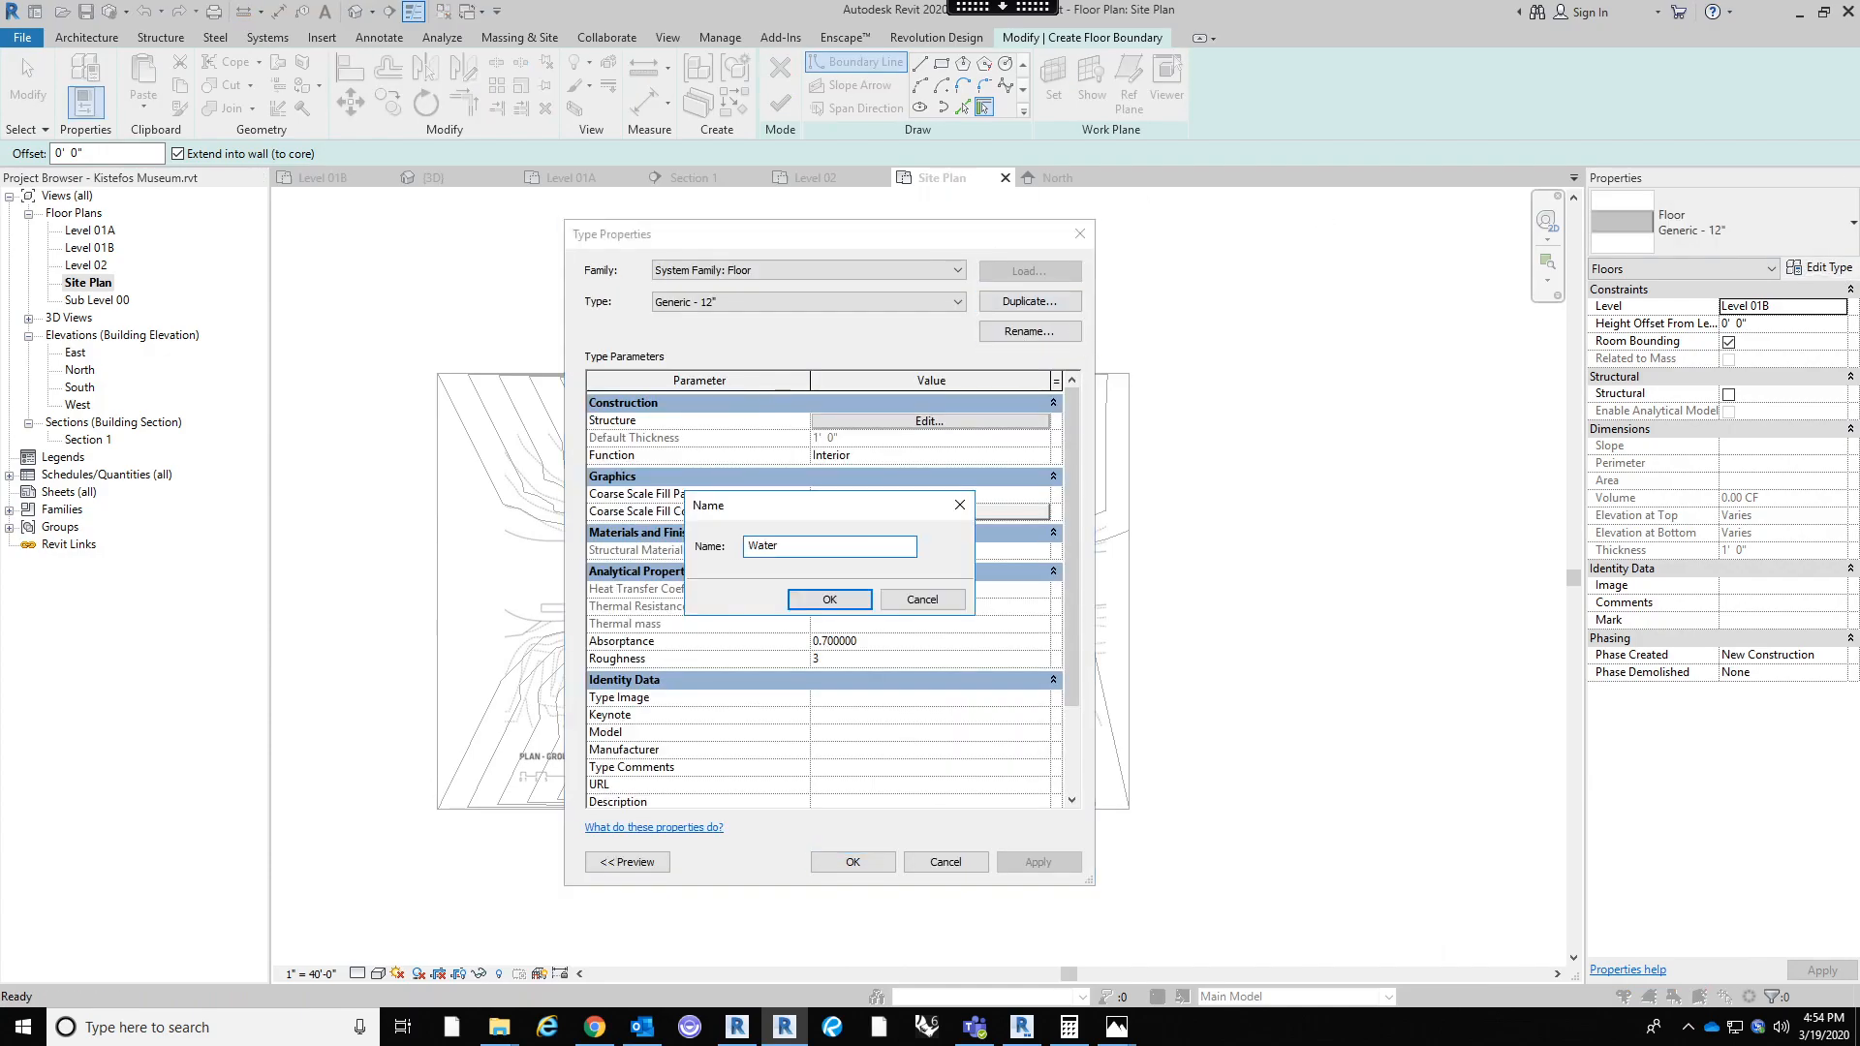
{"action": "key", "text": "Return"}
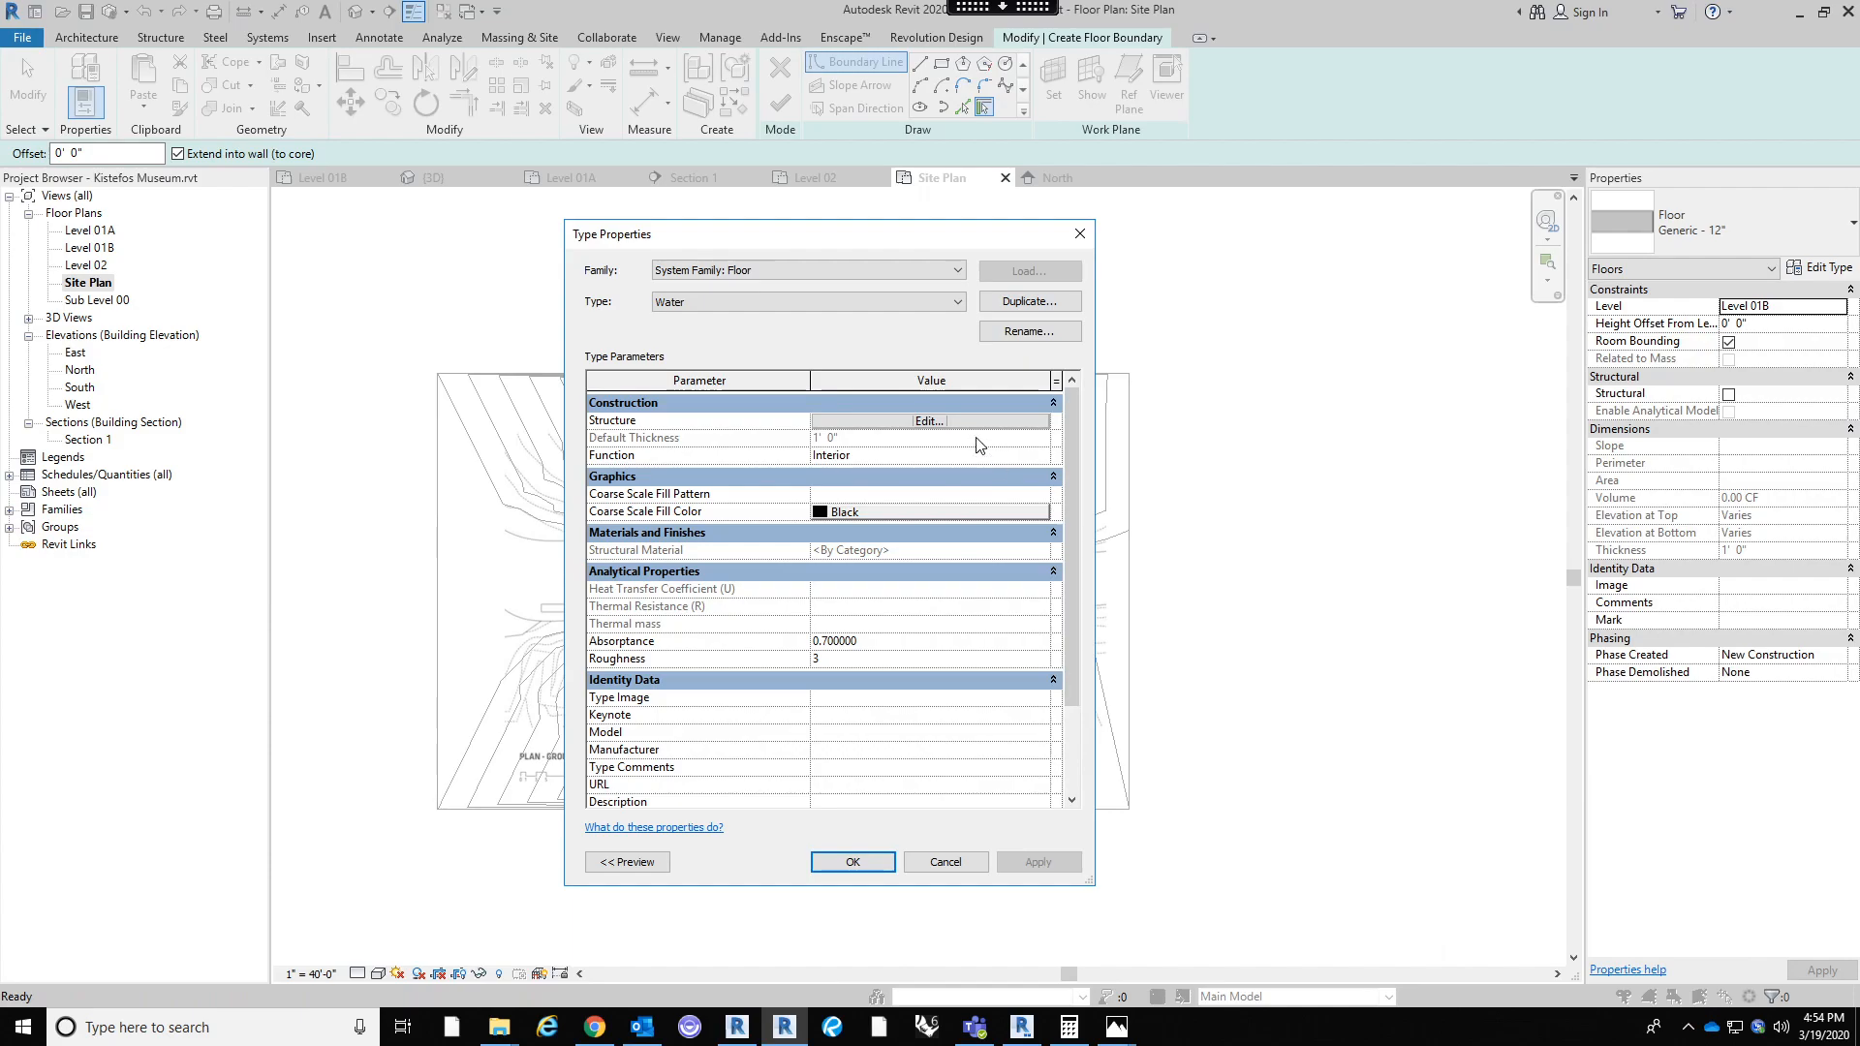
Open the Water floor's structure layer material and duplicate the Default material as Water
{"action": "left_click", "coordinate": [977, 422]}
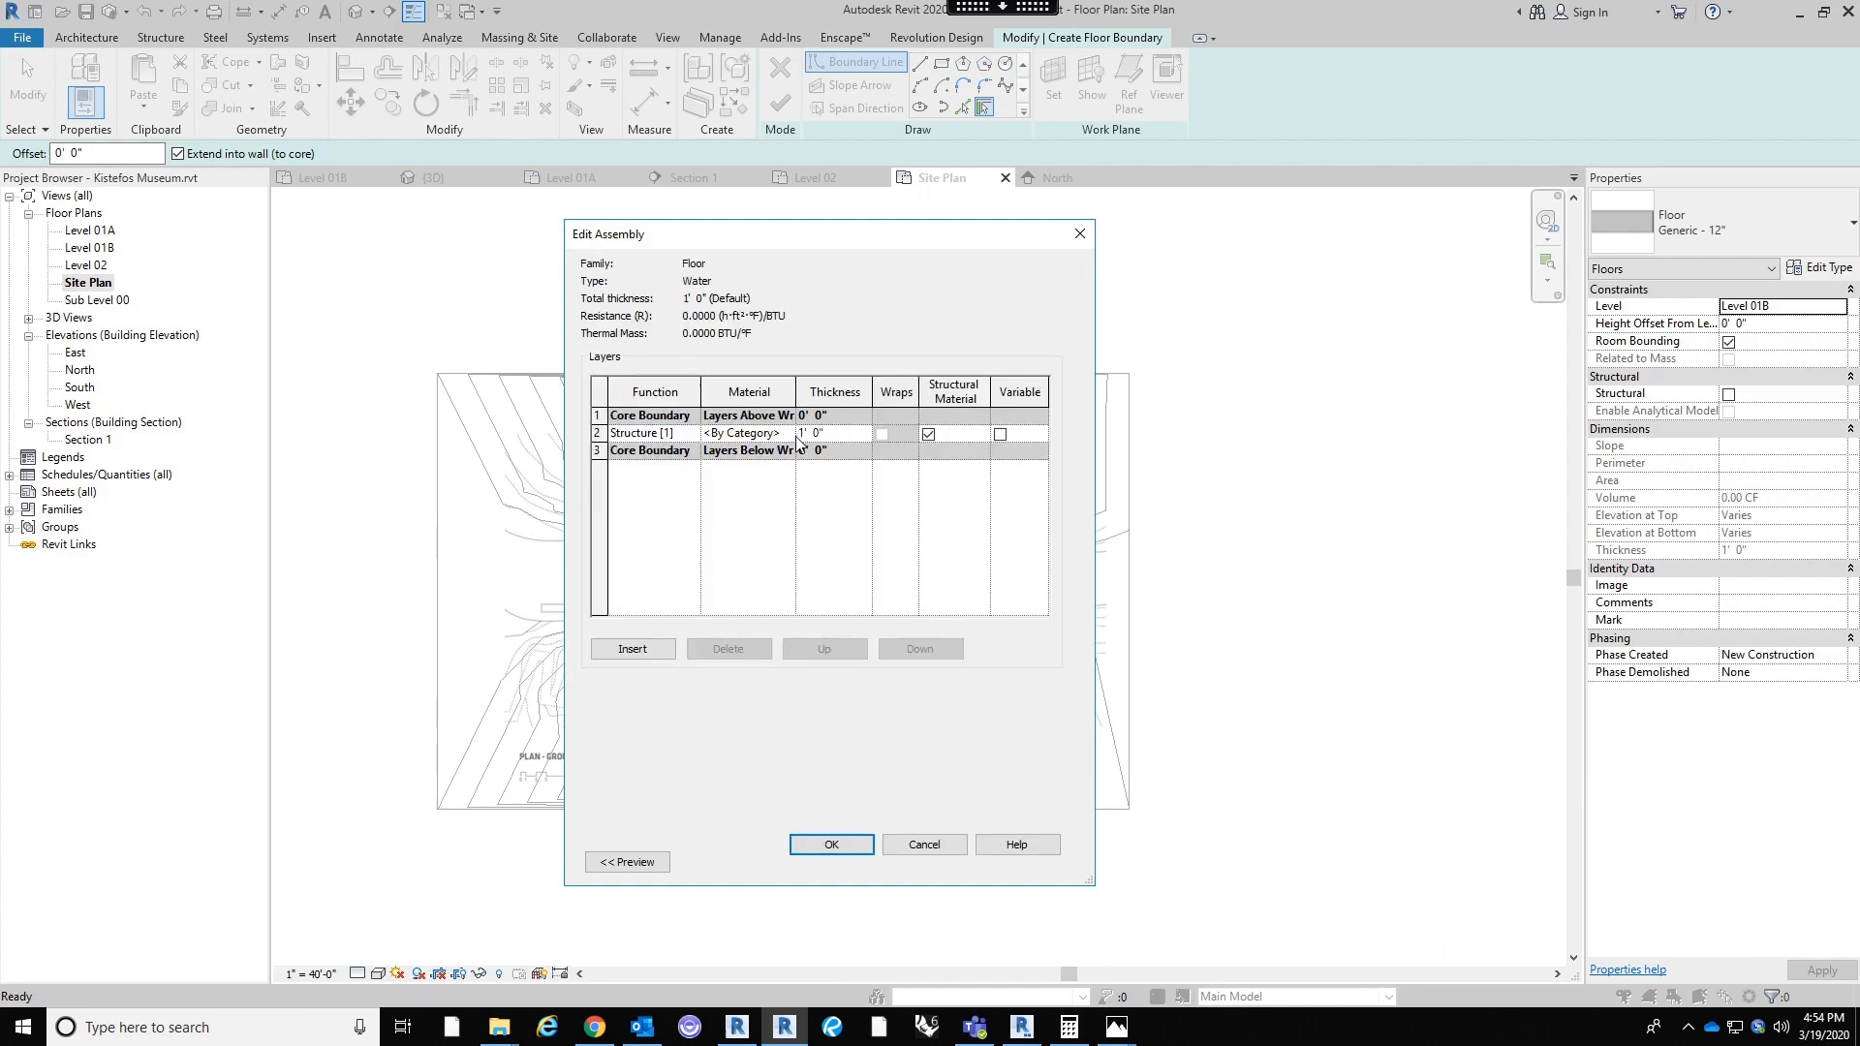
{"action": "left_click", "coordinate": [789, 433]}
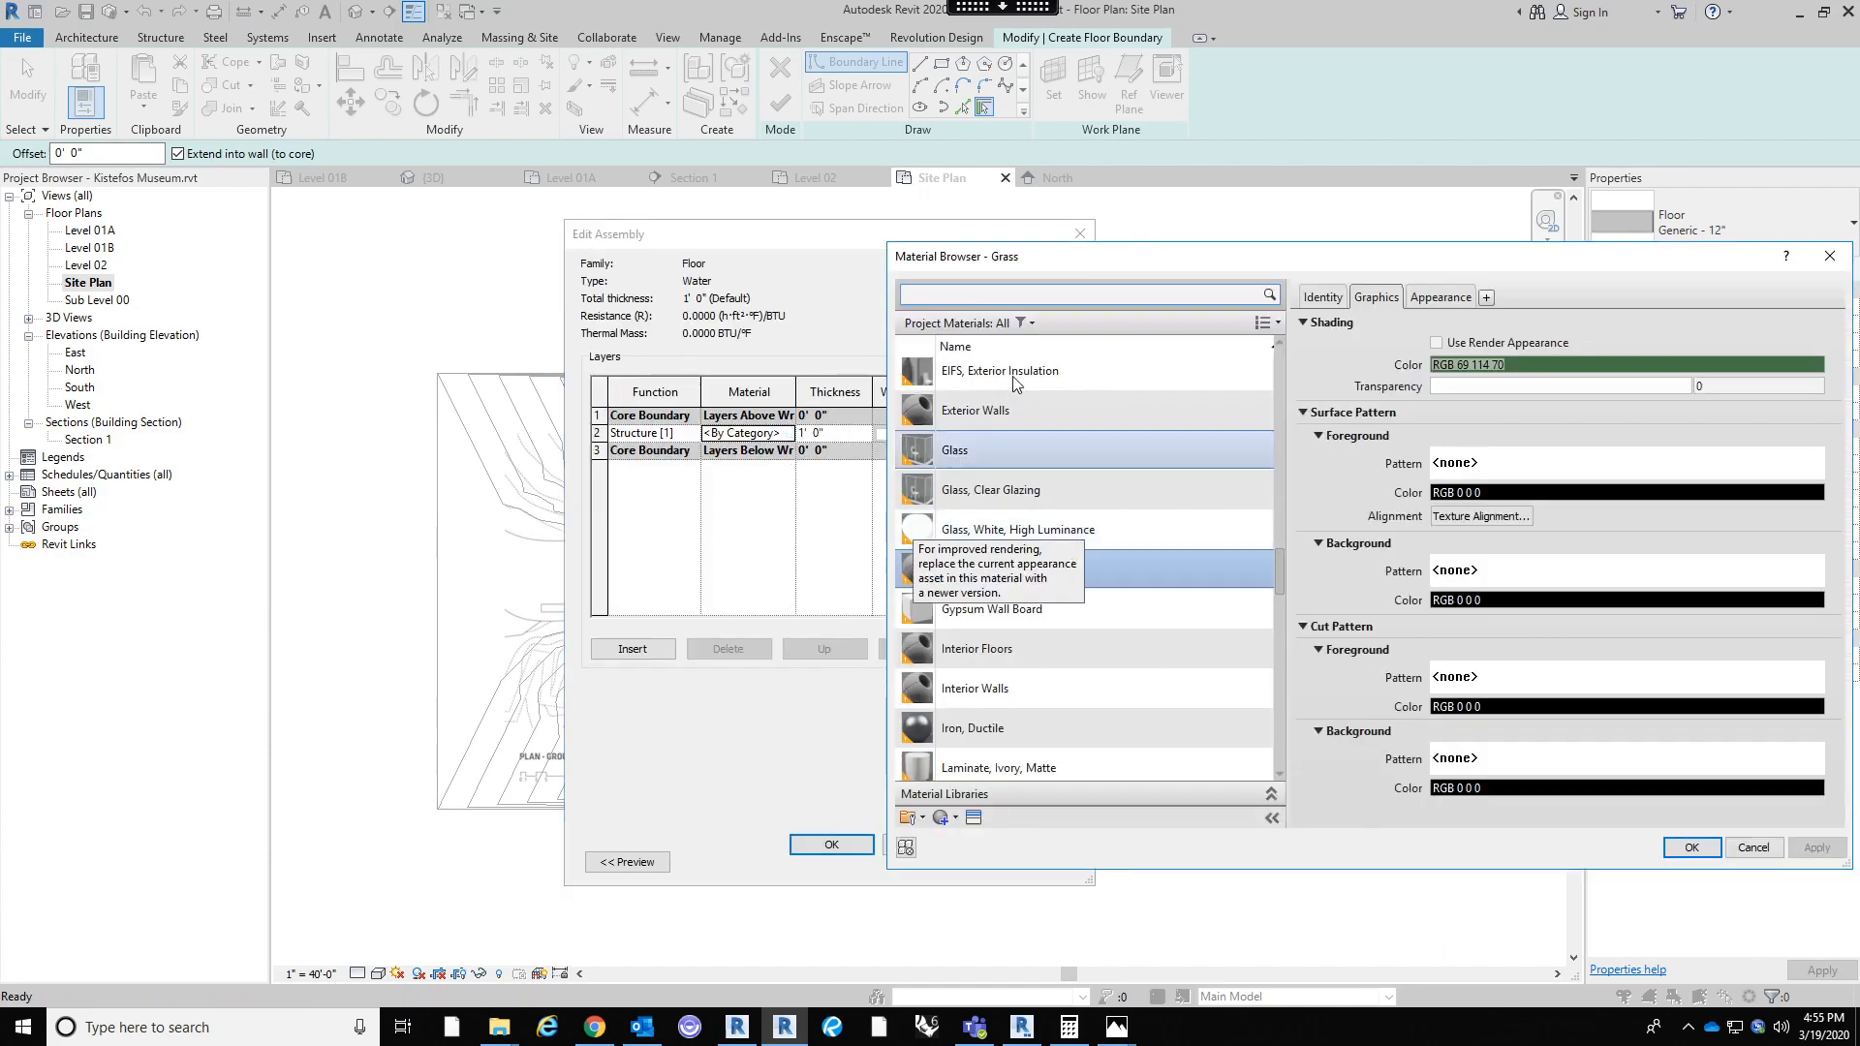
{"action": "left_click", "coordinate": [967, 292]}
{"action": "type", "text": "wate"}
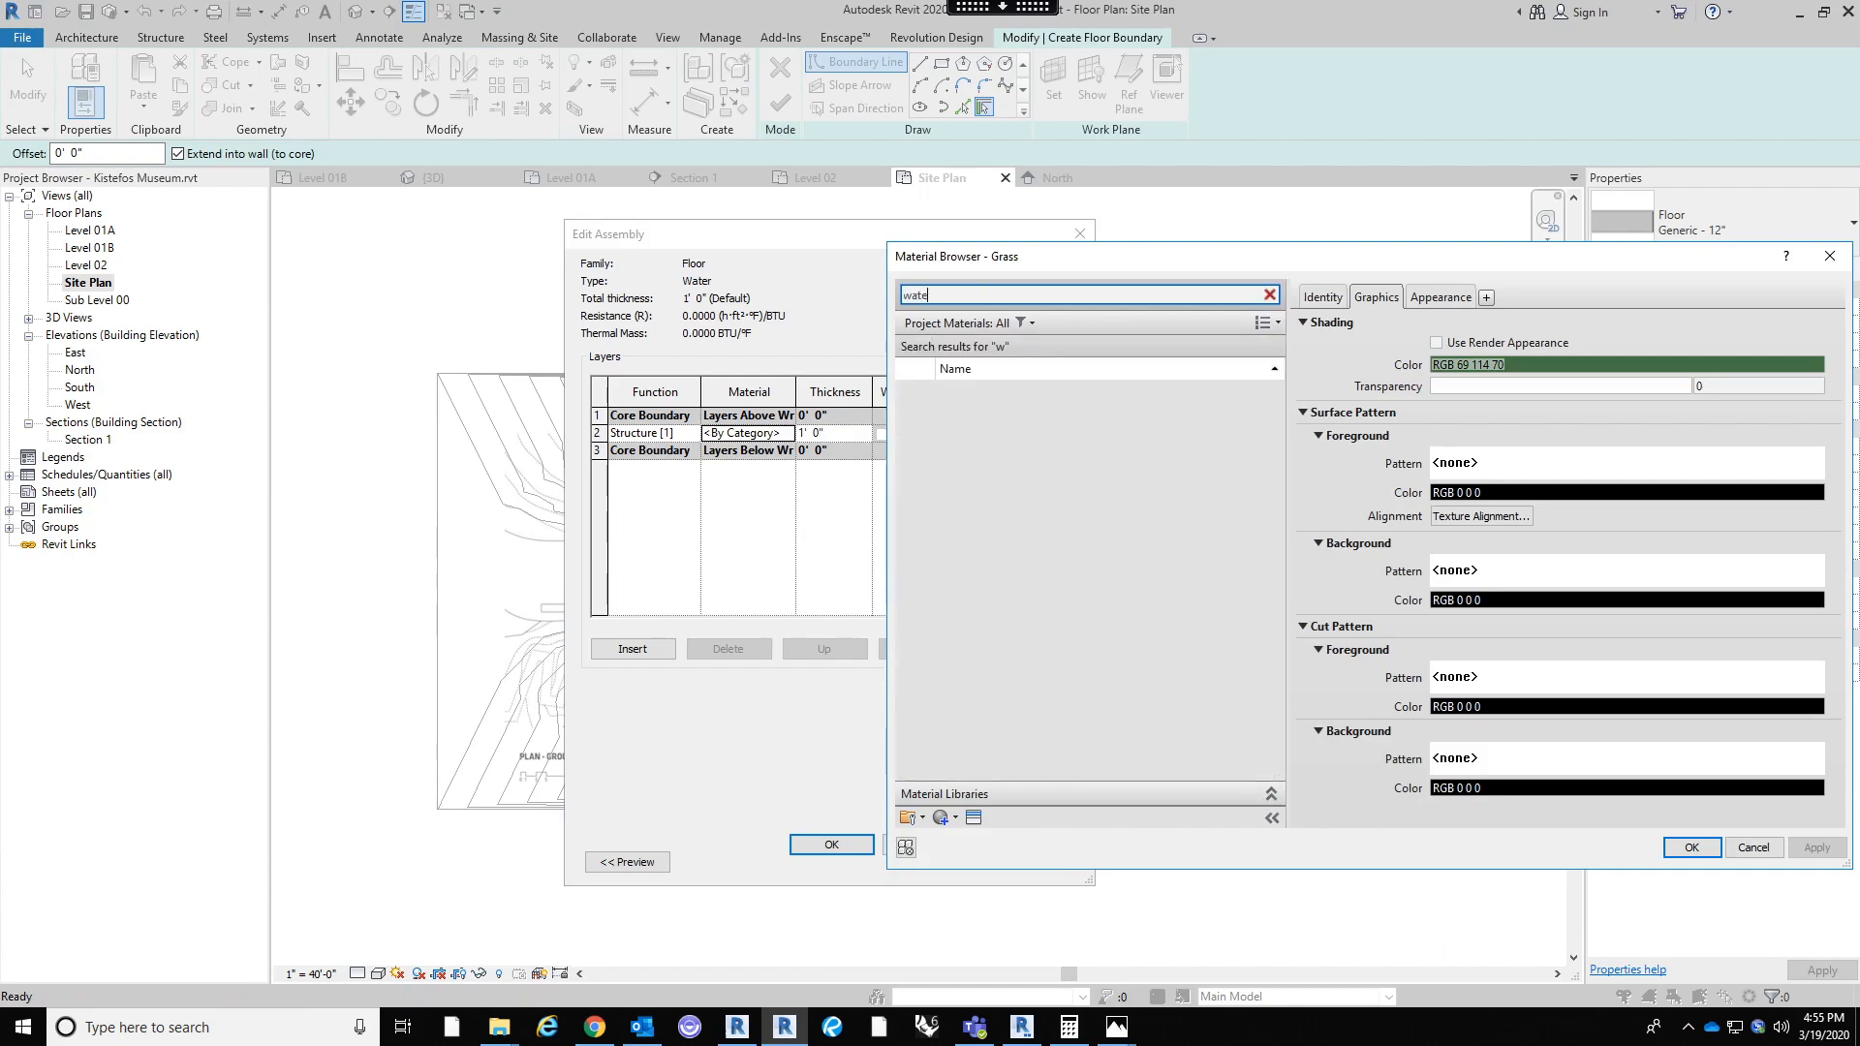
{"action": "type", "text": "defa"}
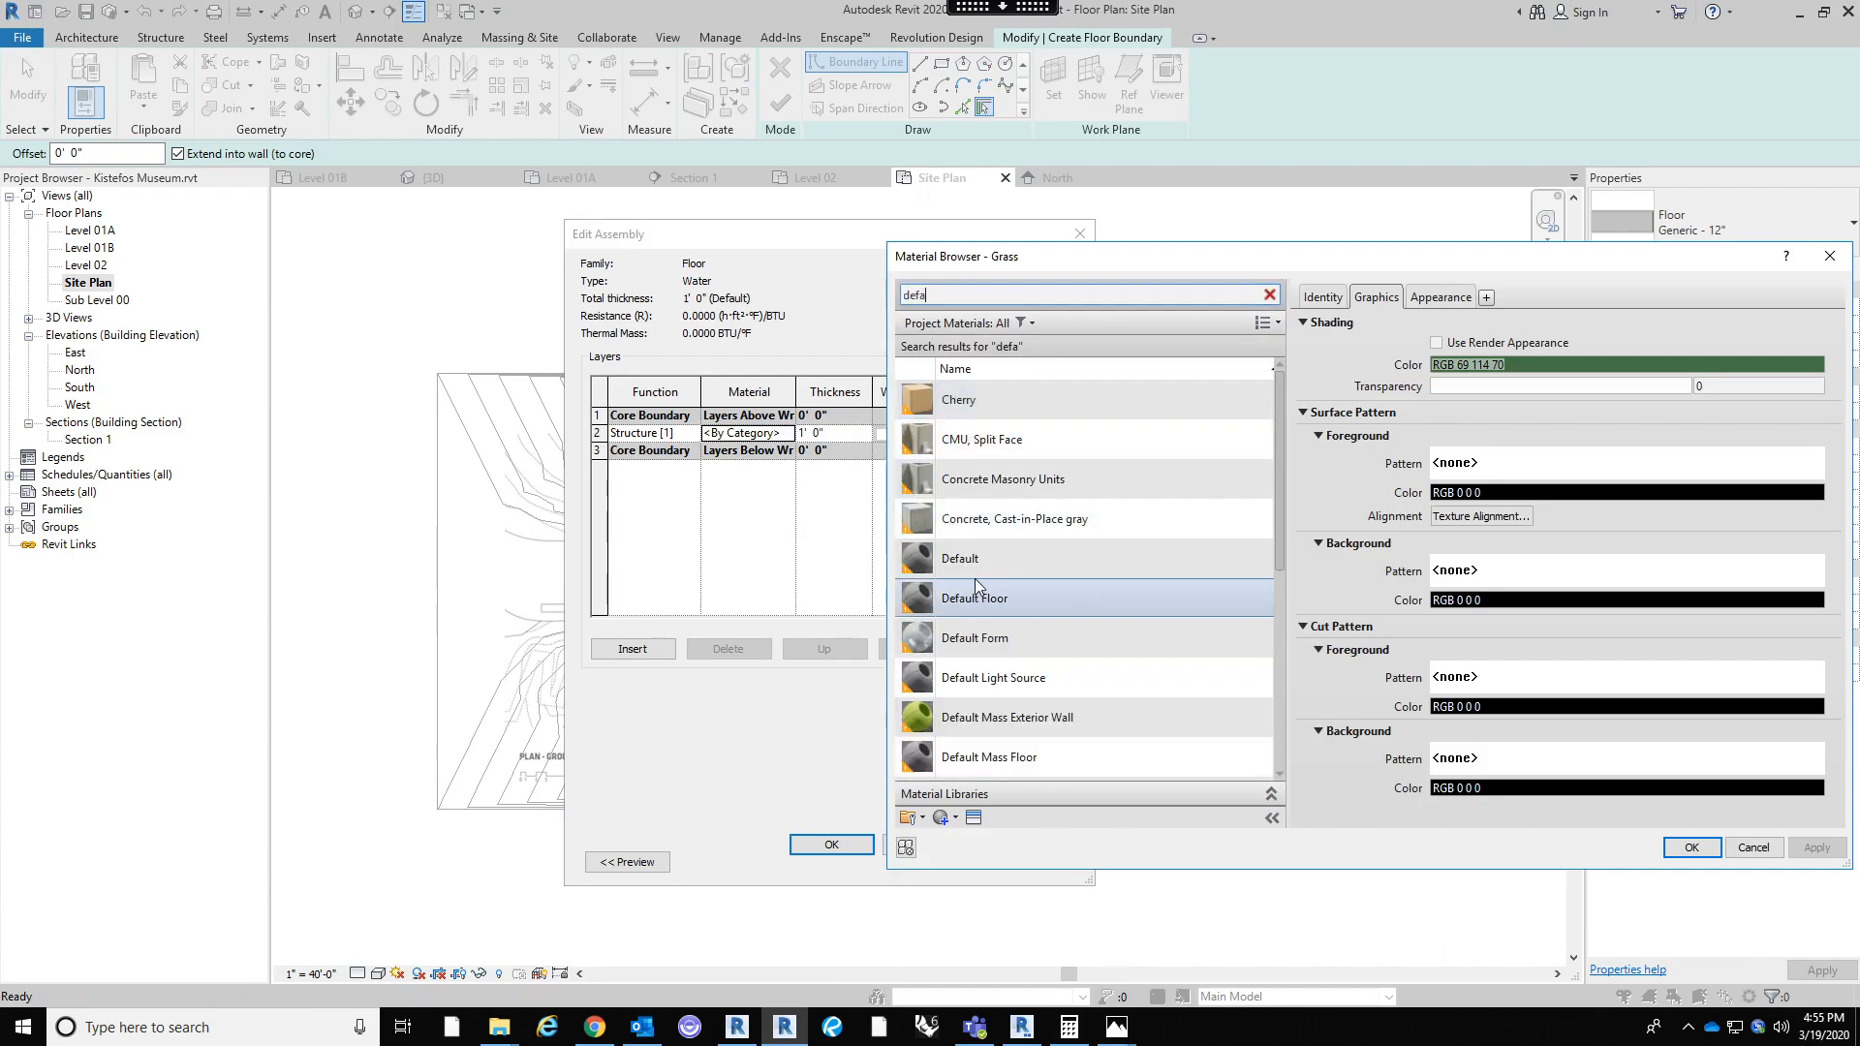
{"action": "left_click", "coordinate": [974, 562]}
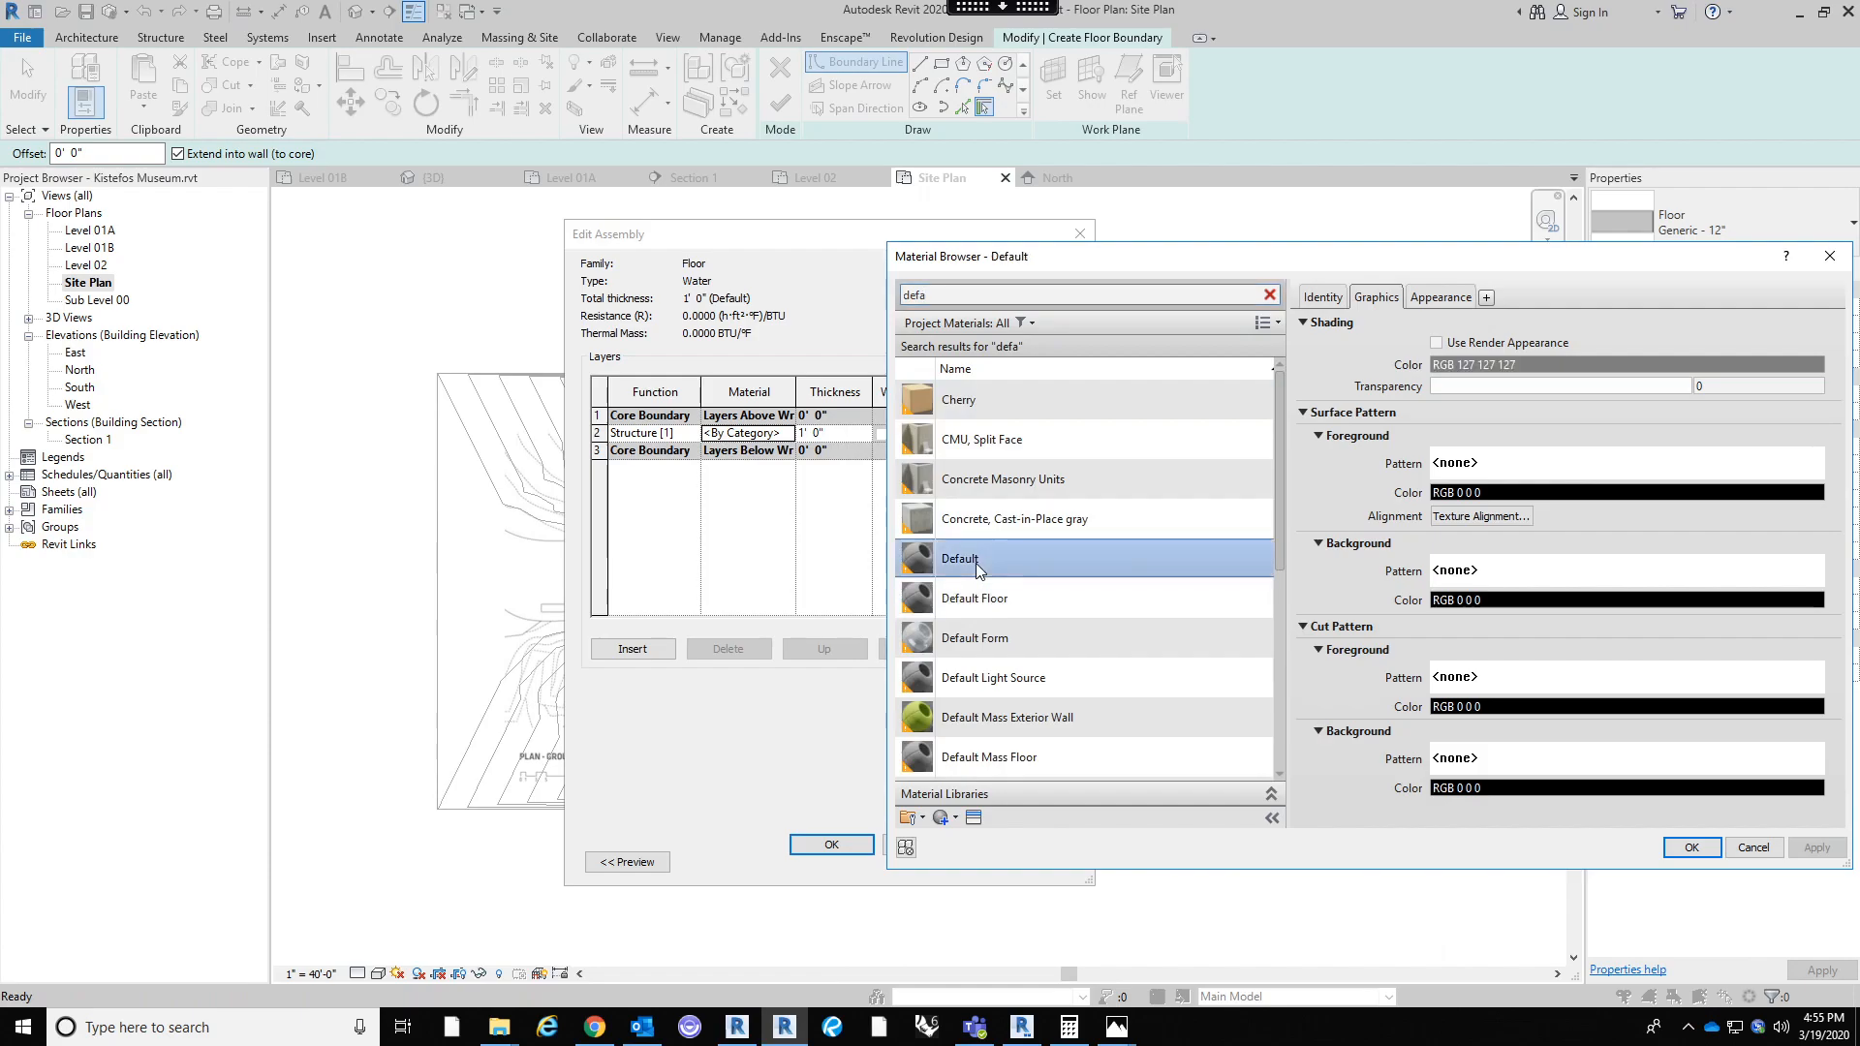
{"action": "right_click", "coordinate": [1017, 558]}
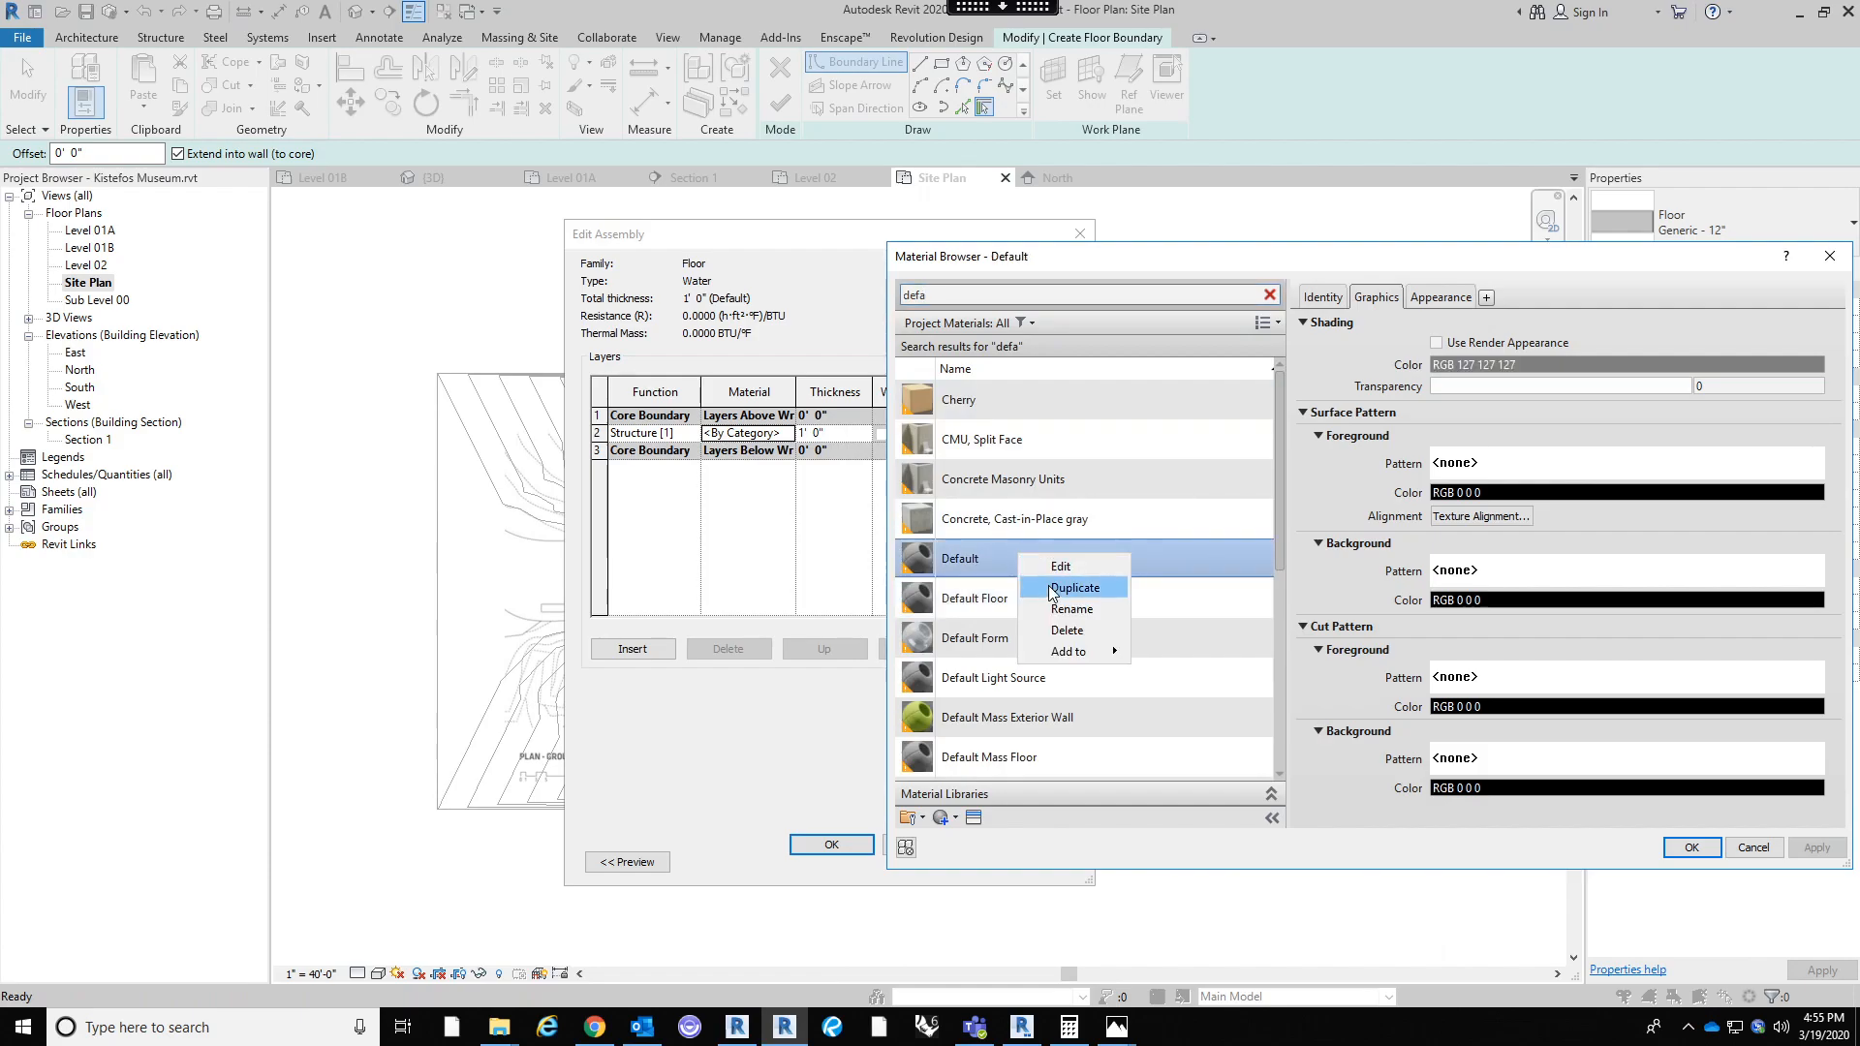
{"action": "left_click", "coordinate": [1049, 586]}
{"action": "type", "text": "Water"}
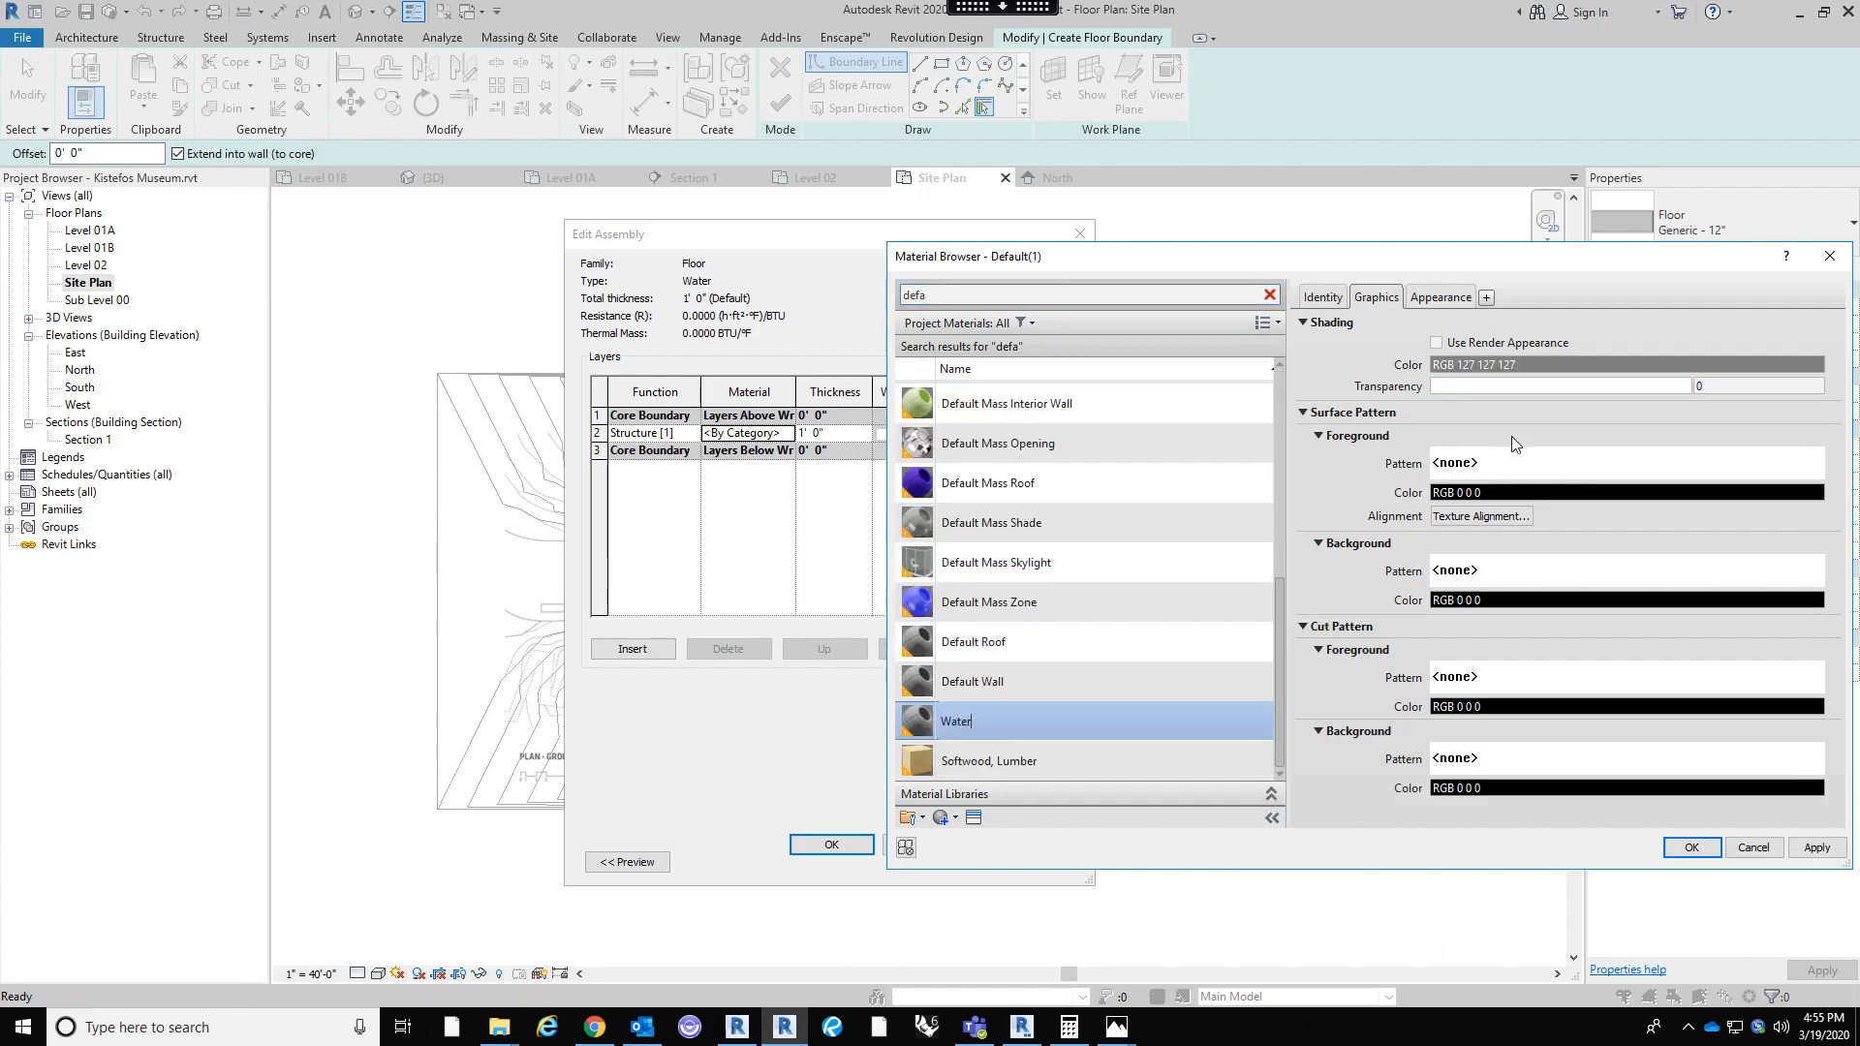
Set the Water material's shading color to RGB 95 146 160 and apply it to the Water floor type
{"action": "left_click", "coordinate": [1519, 361]}
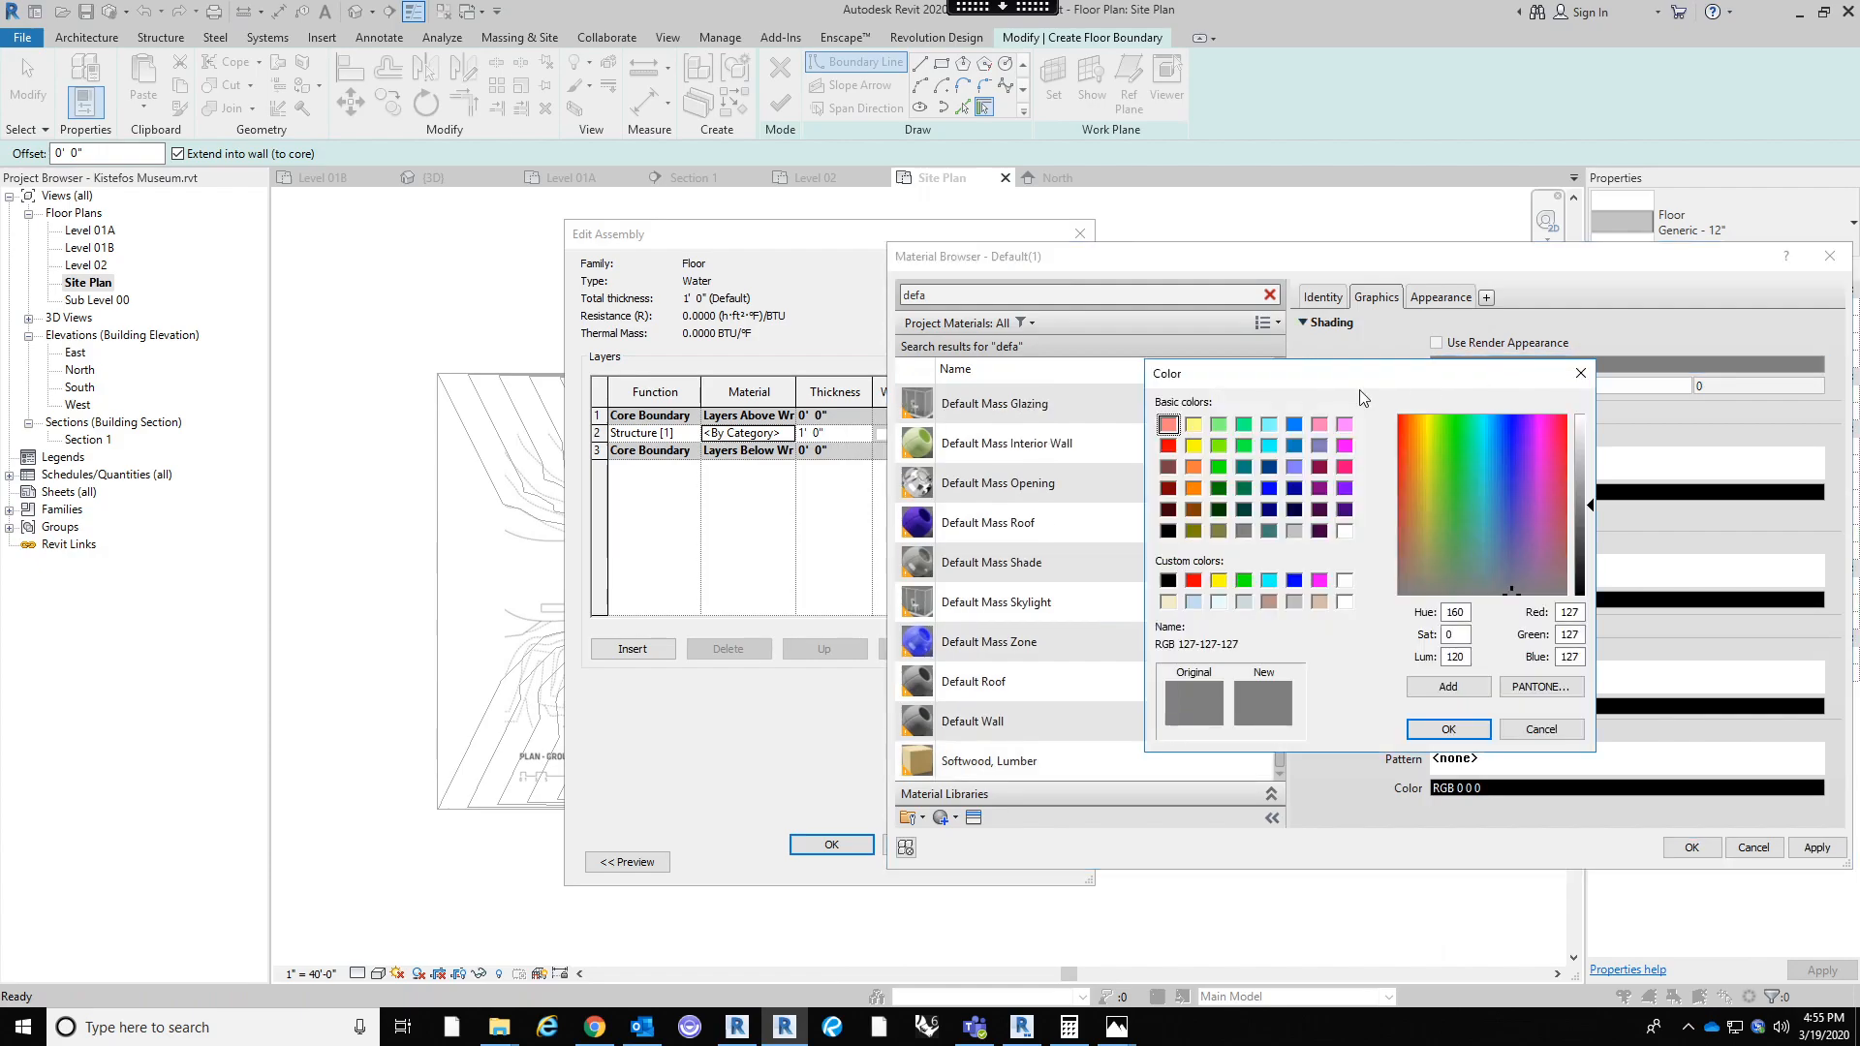
{"action": "left_click", "coordinate": [1294, 425]}
{"action": "left_click", "coordinate": [1488, 549]}
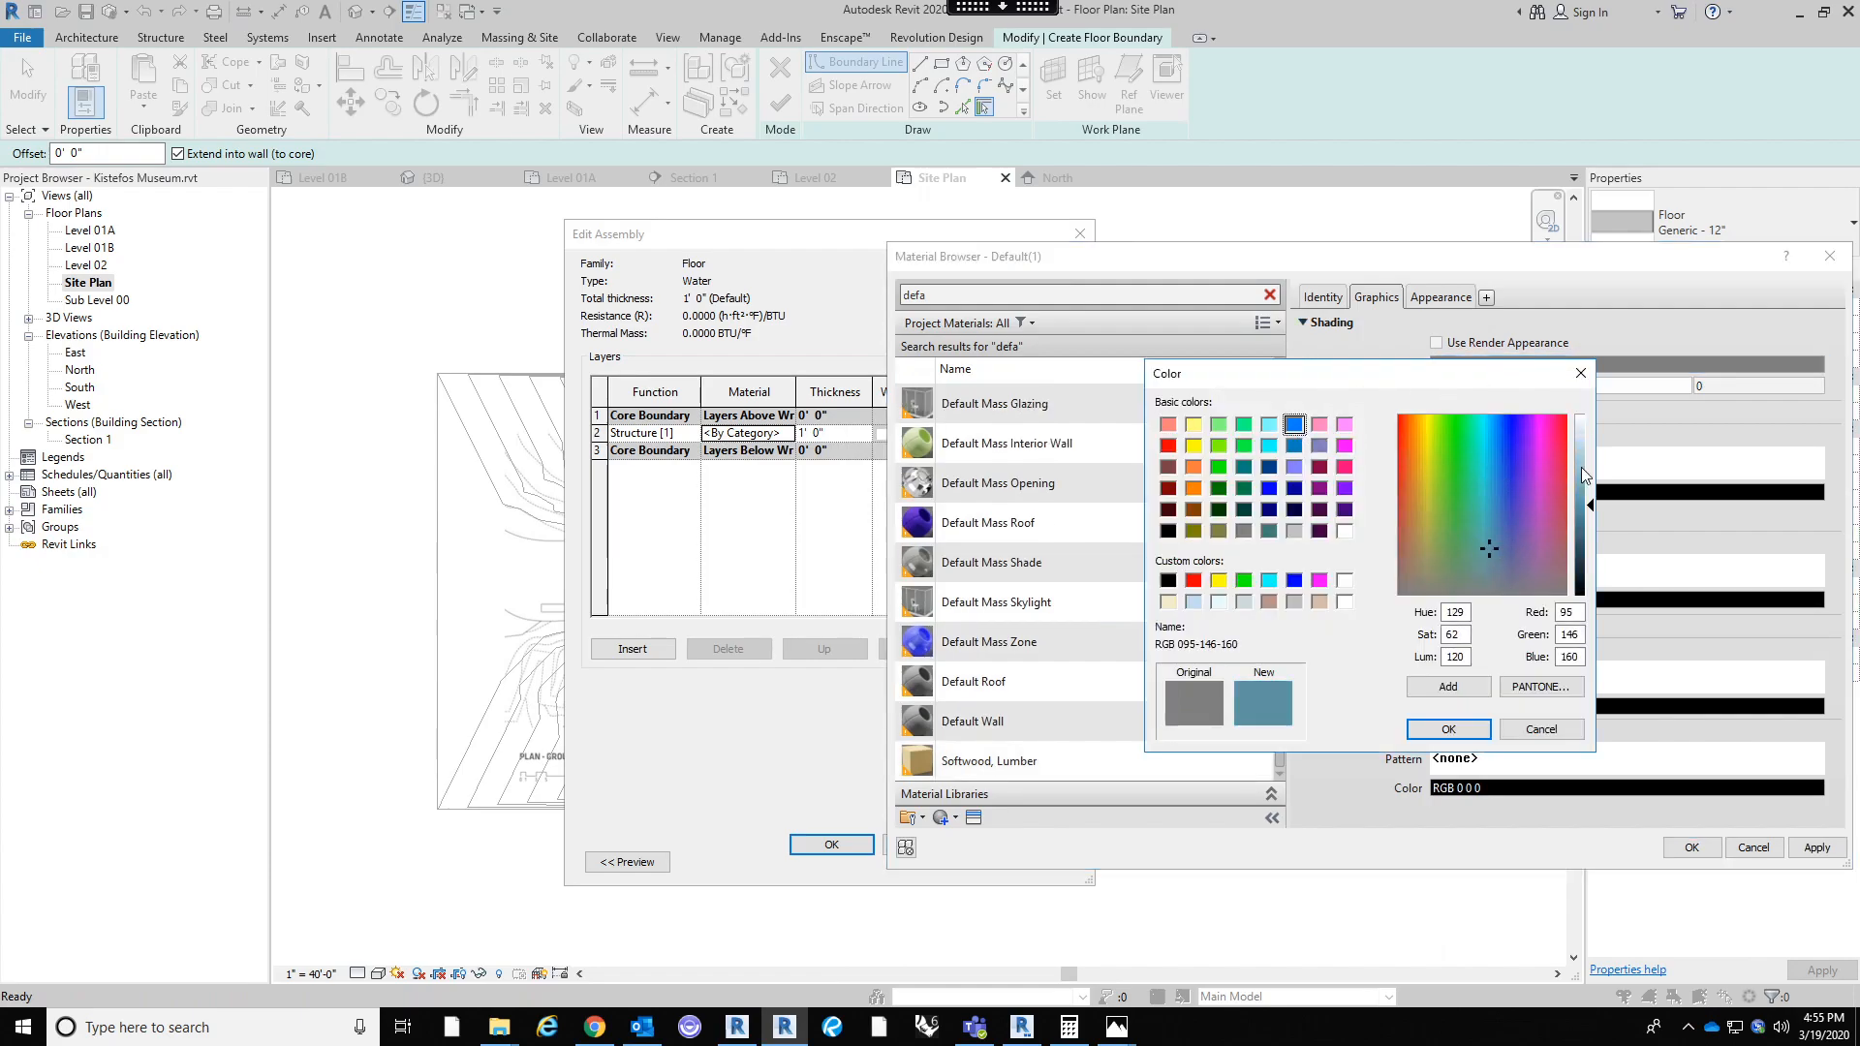
{"action": "left_click", "coordinate": [1448, 729]}
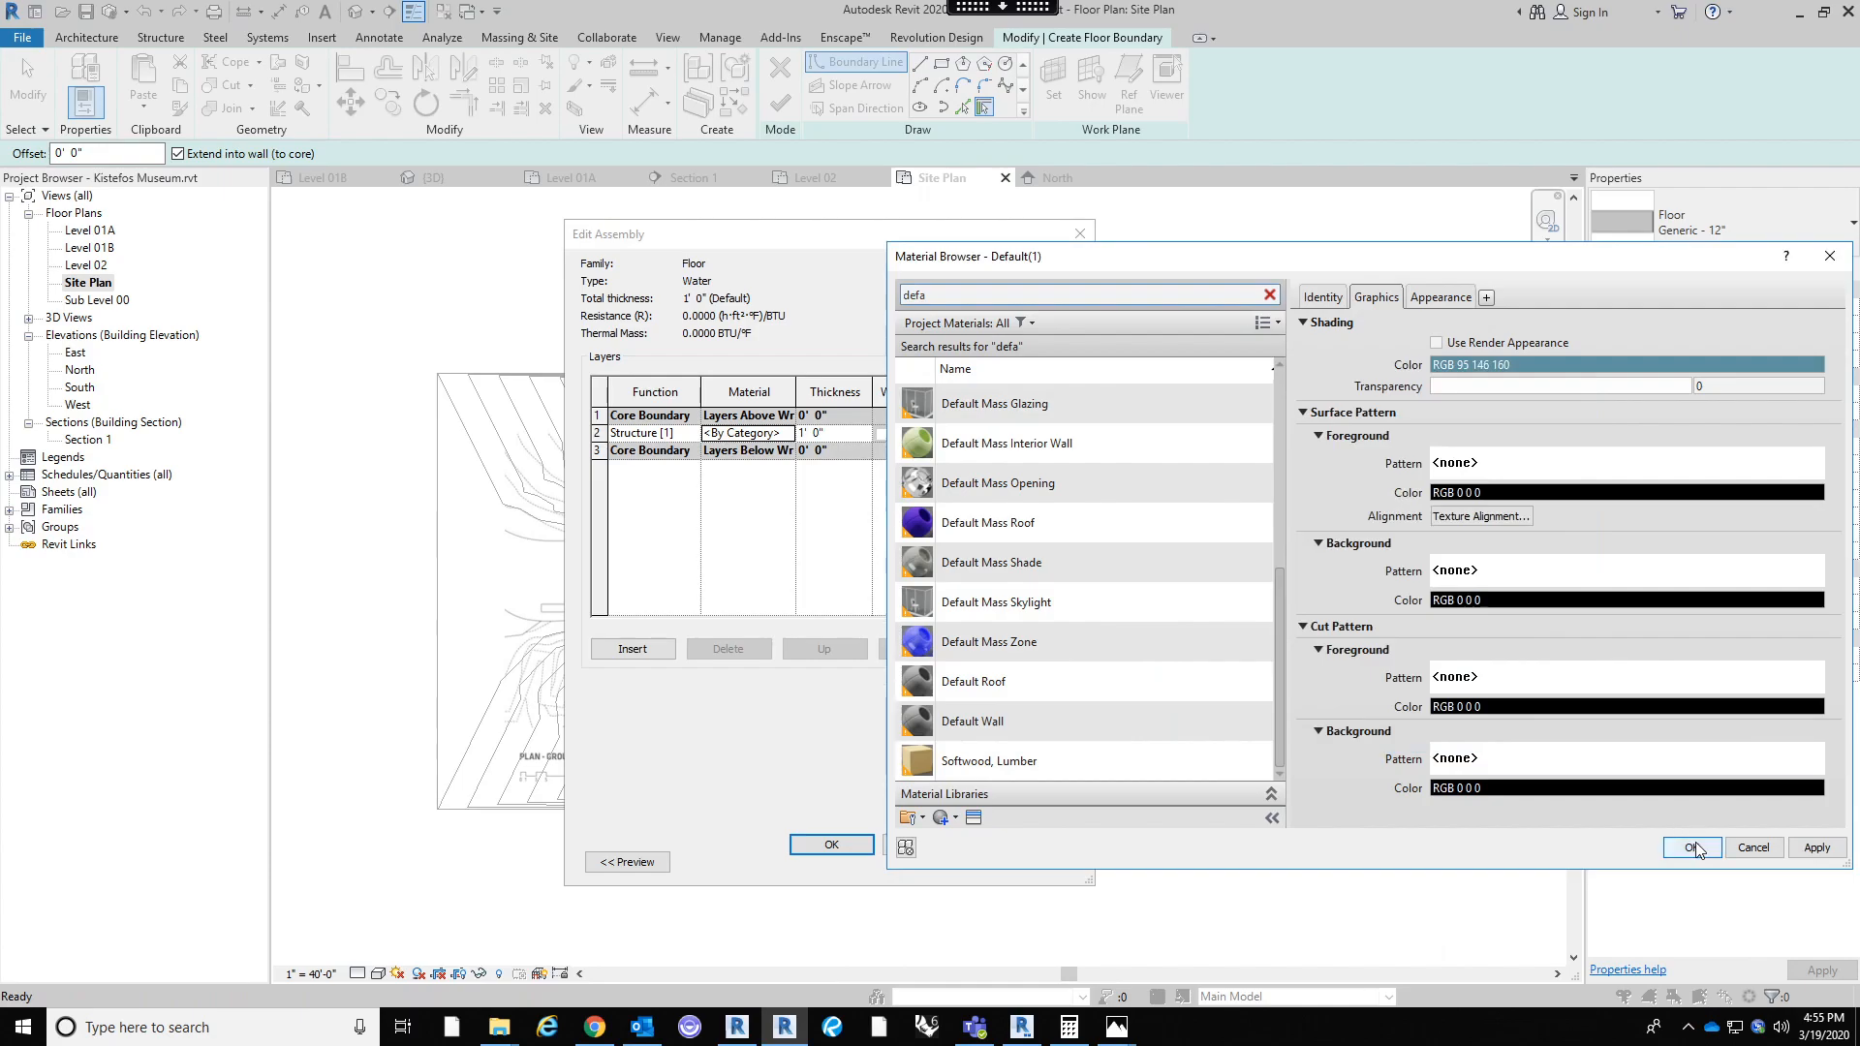
{"action": "left_click", "coordinate": [1691, 847]}
{"action": "left_click", "coordinate": [831, 845]}
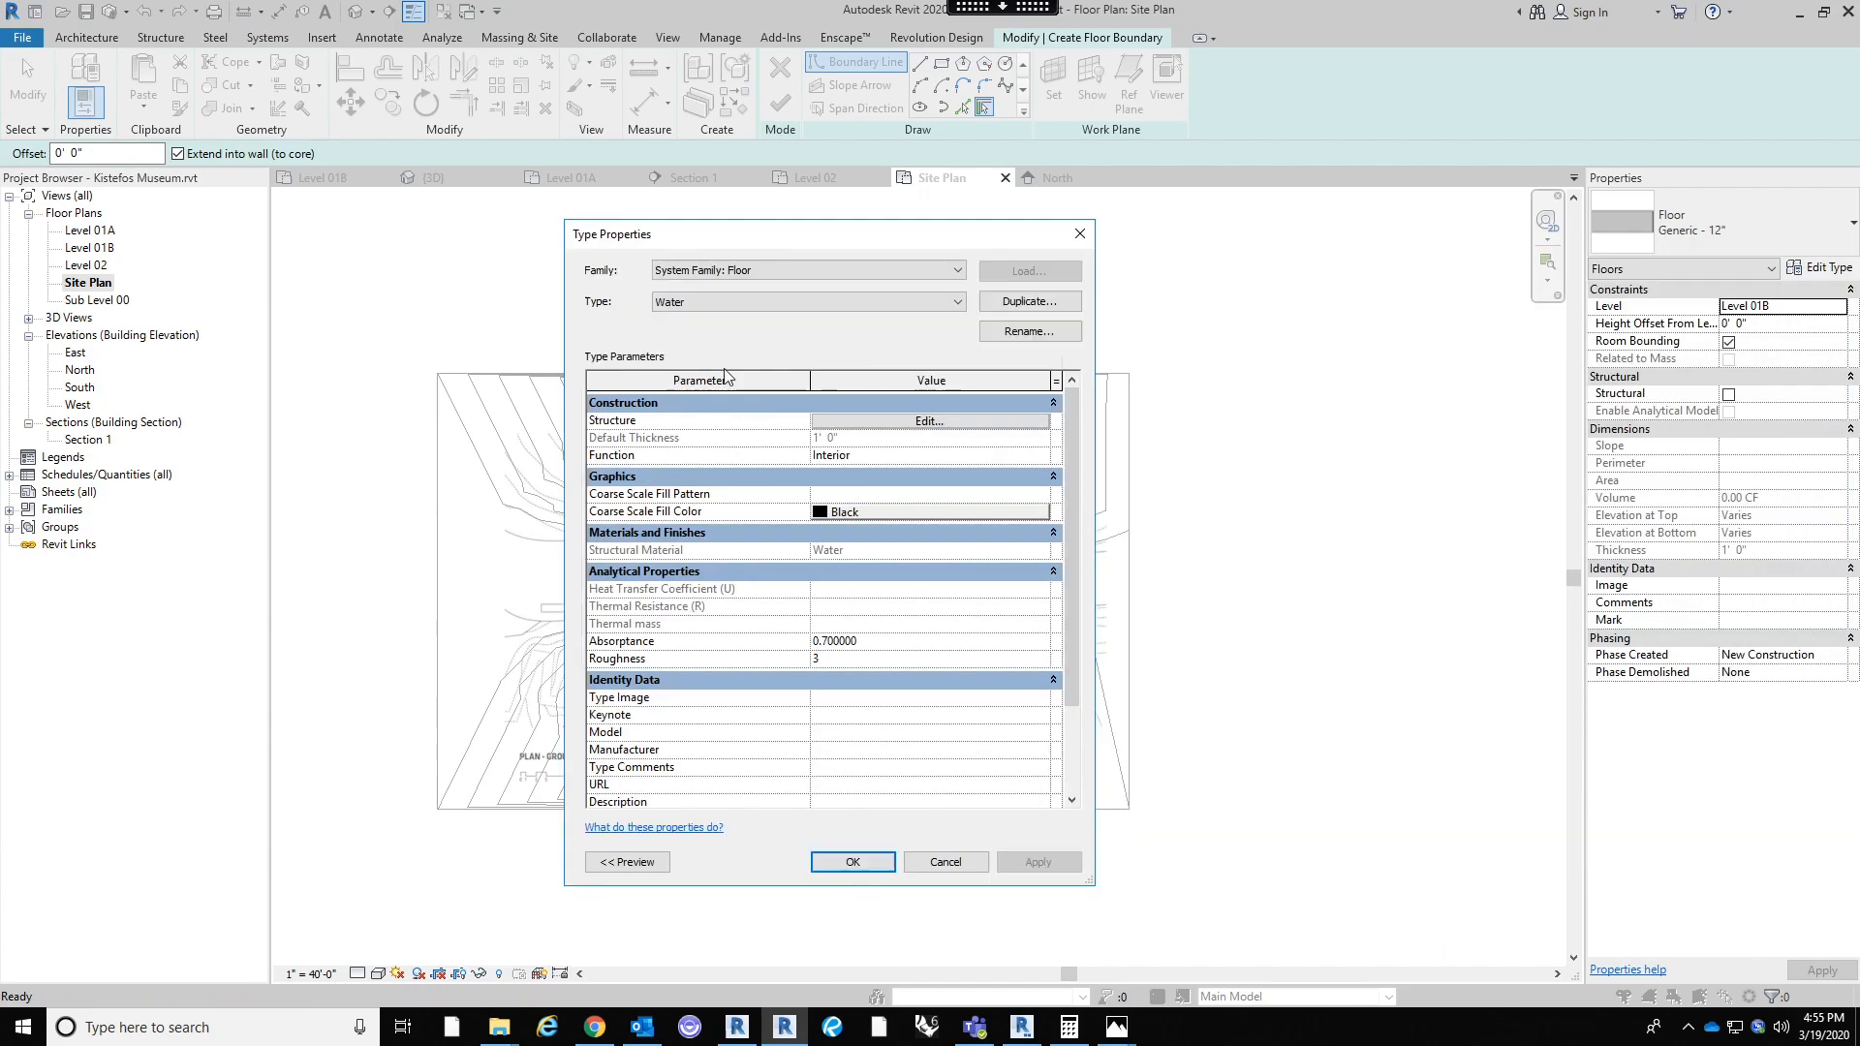
{"action": "left_click", "coordinate": [839, 856]}
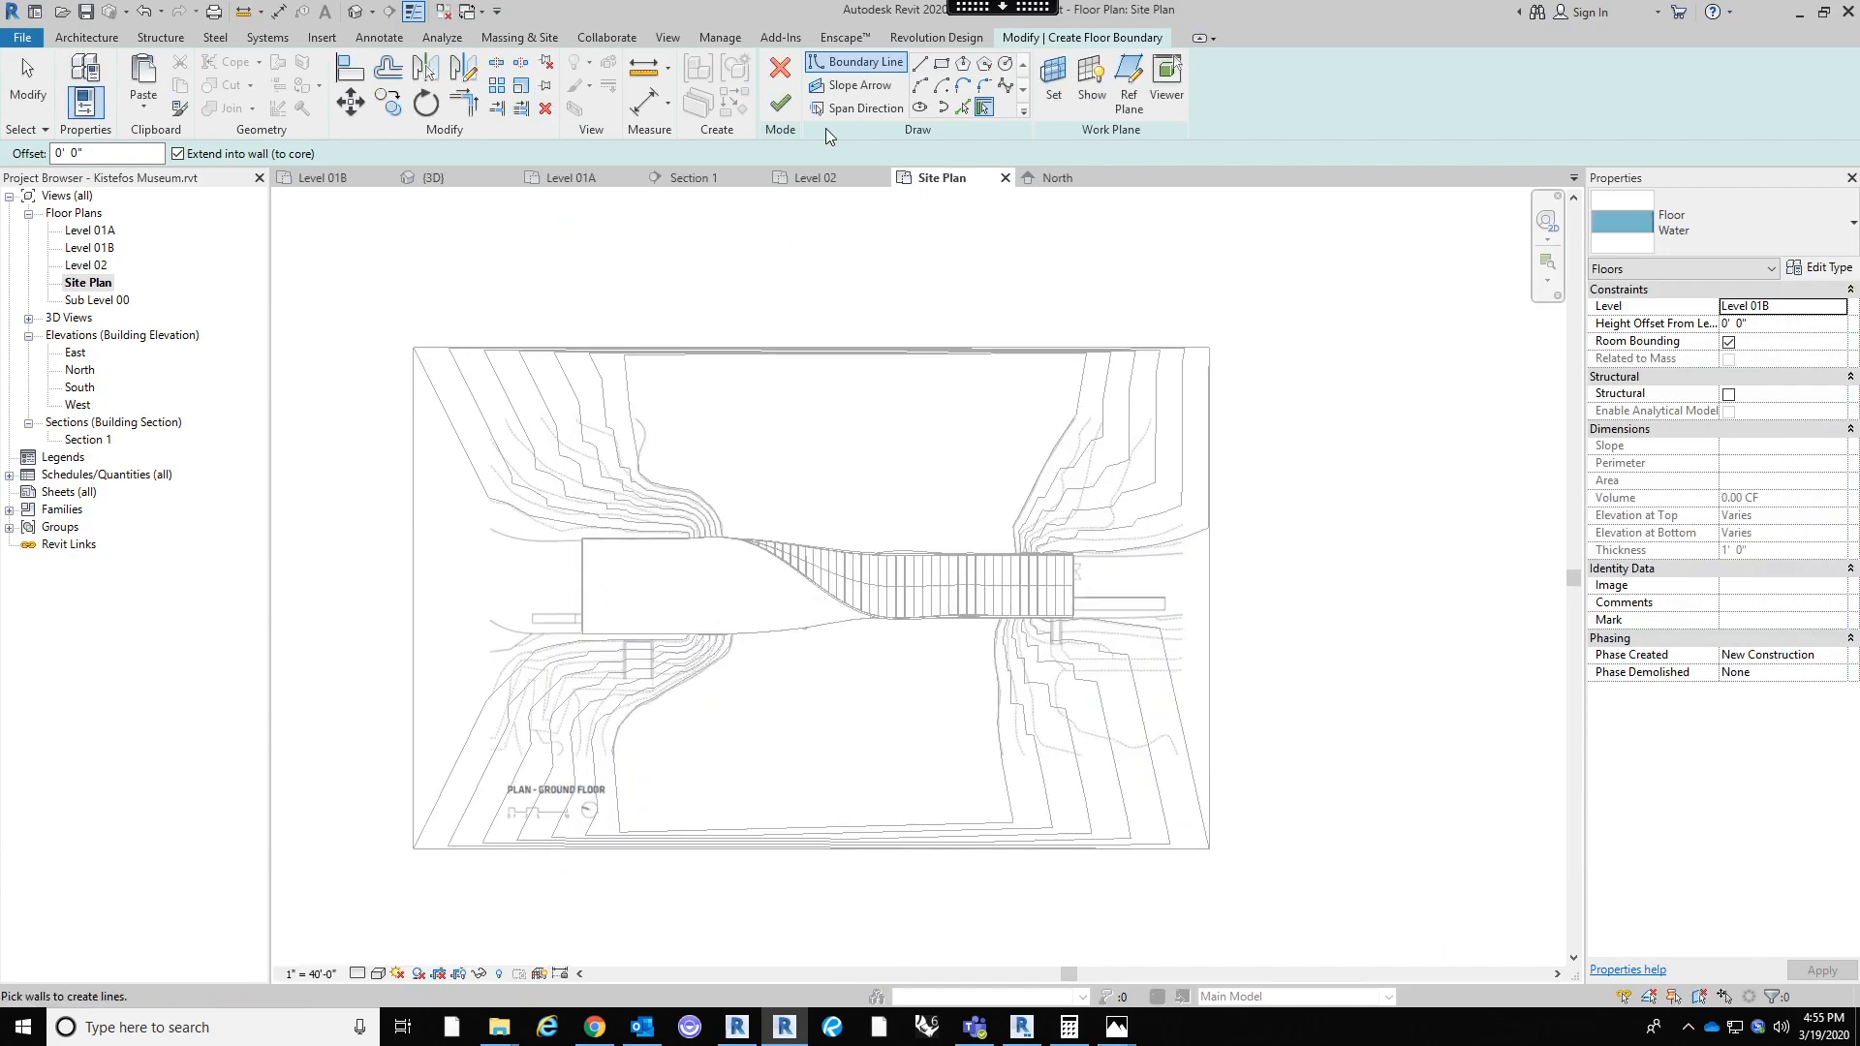
Sketch a rectangular Water floor boundary across the river between both banks, from near the upper to near the lower site edge
{"action": "left_click", "coordinate": [941, 64]}
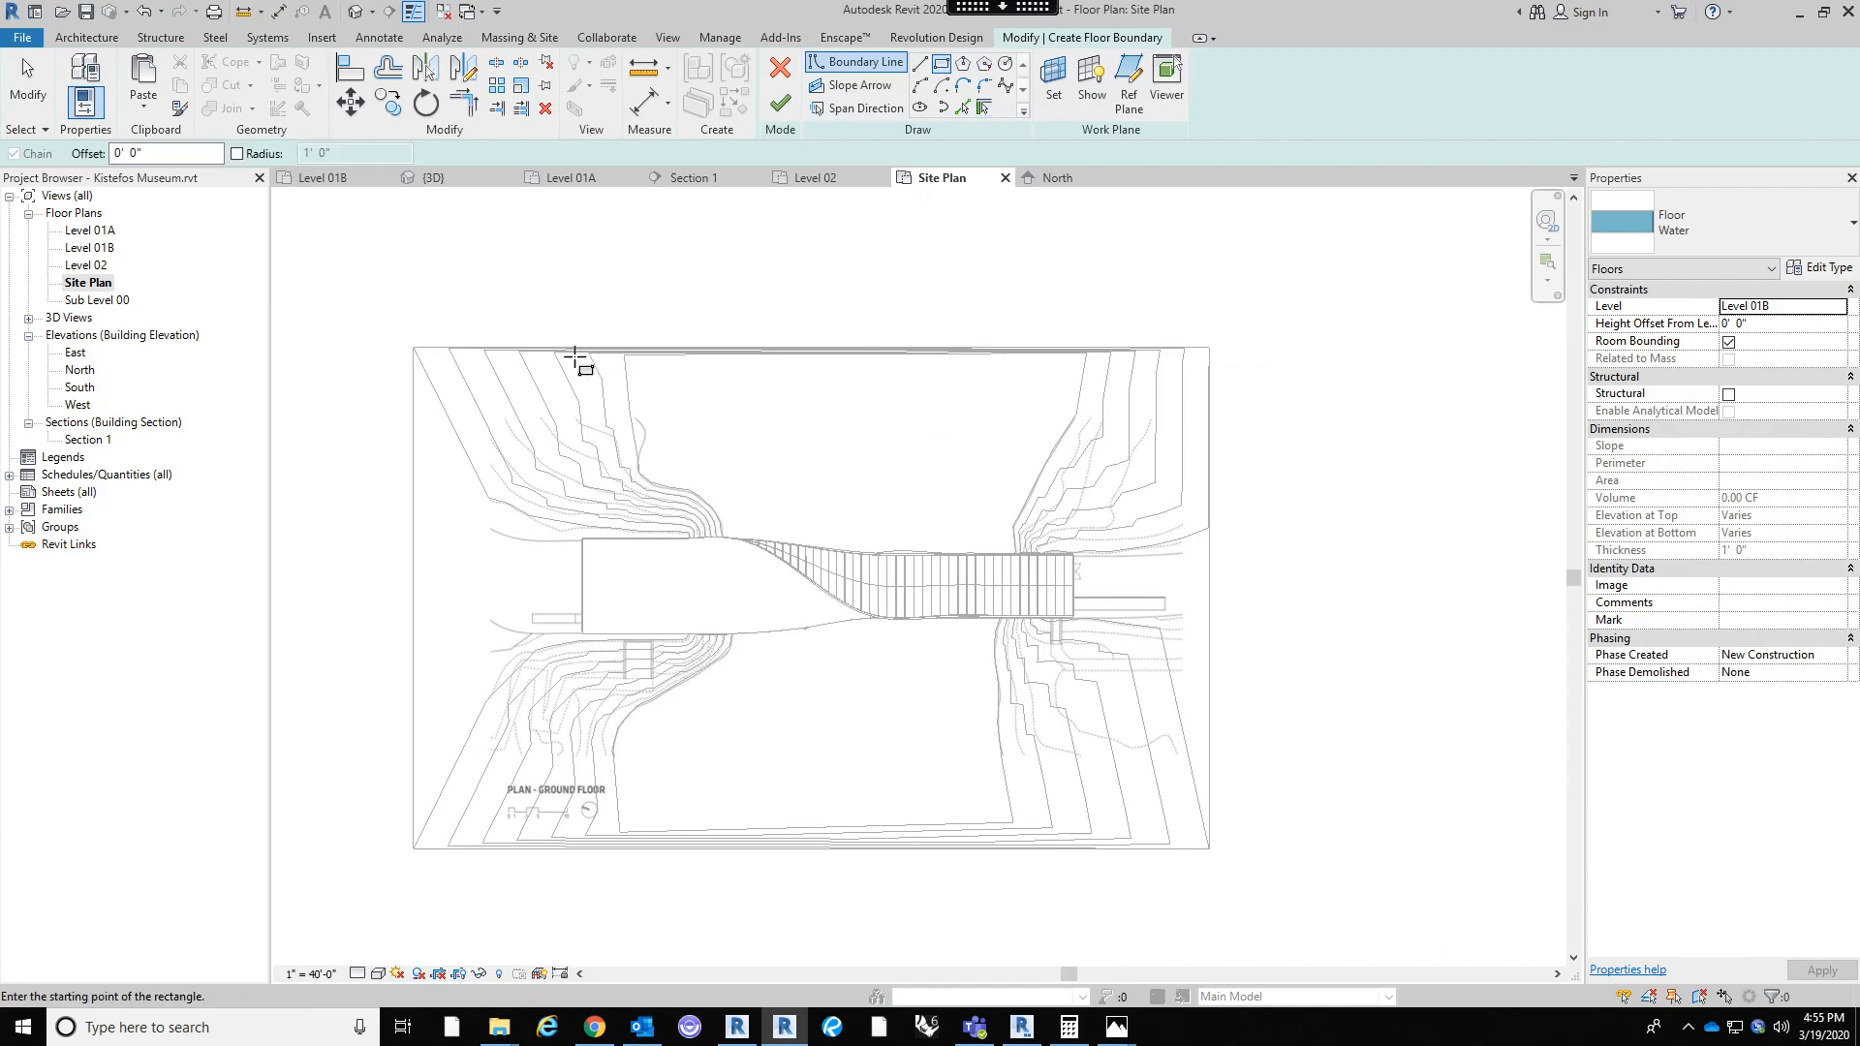
{"action": "left_click", "coordinate": [575, 357]}
{"action": "left_click", "coordinate": [1098, 835]}
{"action": "key", "text": "Escape"}
{"action": "key", "text": "Escape"}
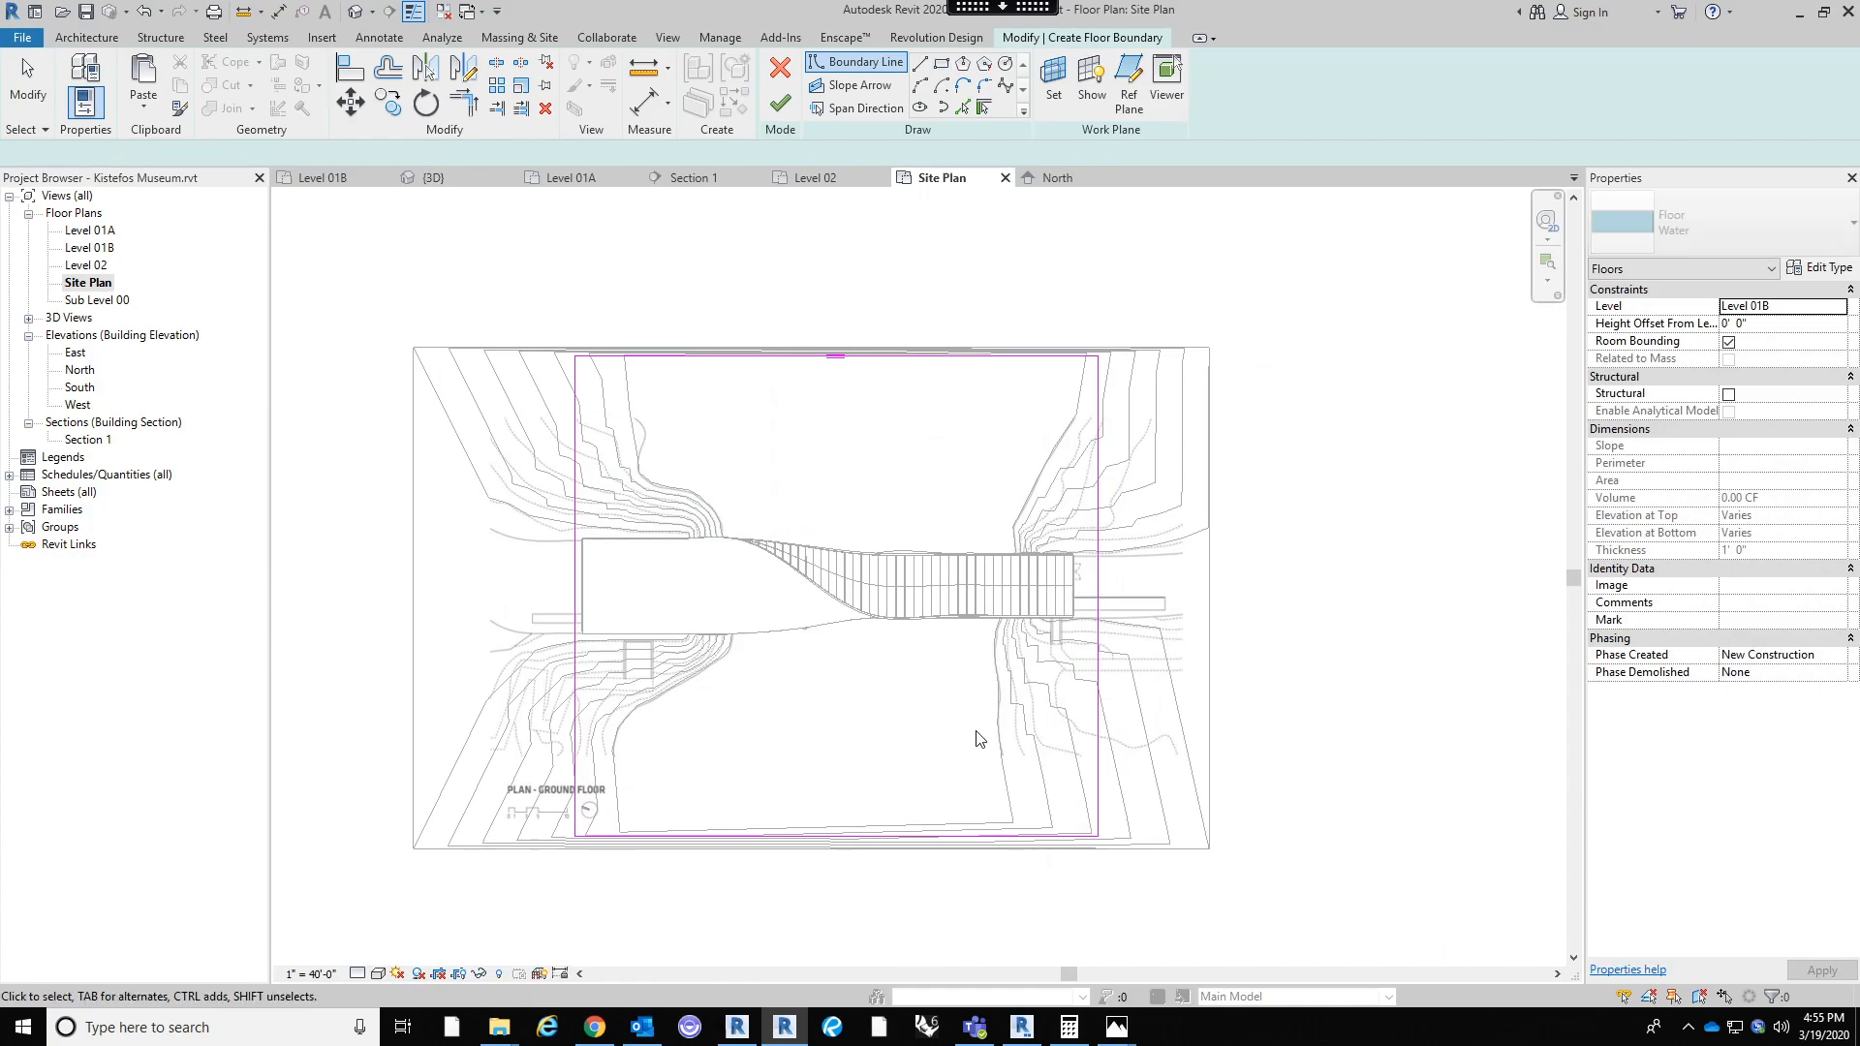
Set the Water floor's height offset from Level 01B to -18' 0" and finish its boundary sketch
{"action": "left_click", "coordinate": [1838, 310]}
{"action": "left_click", "coordinate": [1792, 353]}
{"action": "left_click", "coordinate": [1788, 324]}
{"action": "key", "text": "Return"}
{"action": "left_click", "coordinate": [780, 104]}
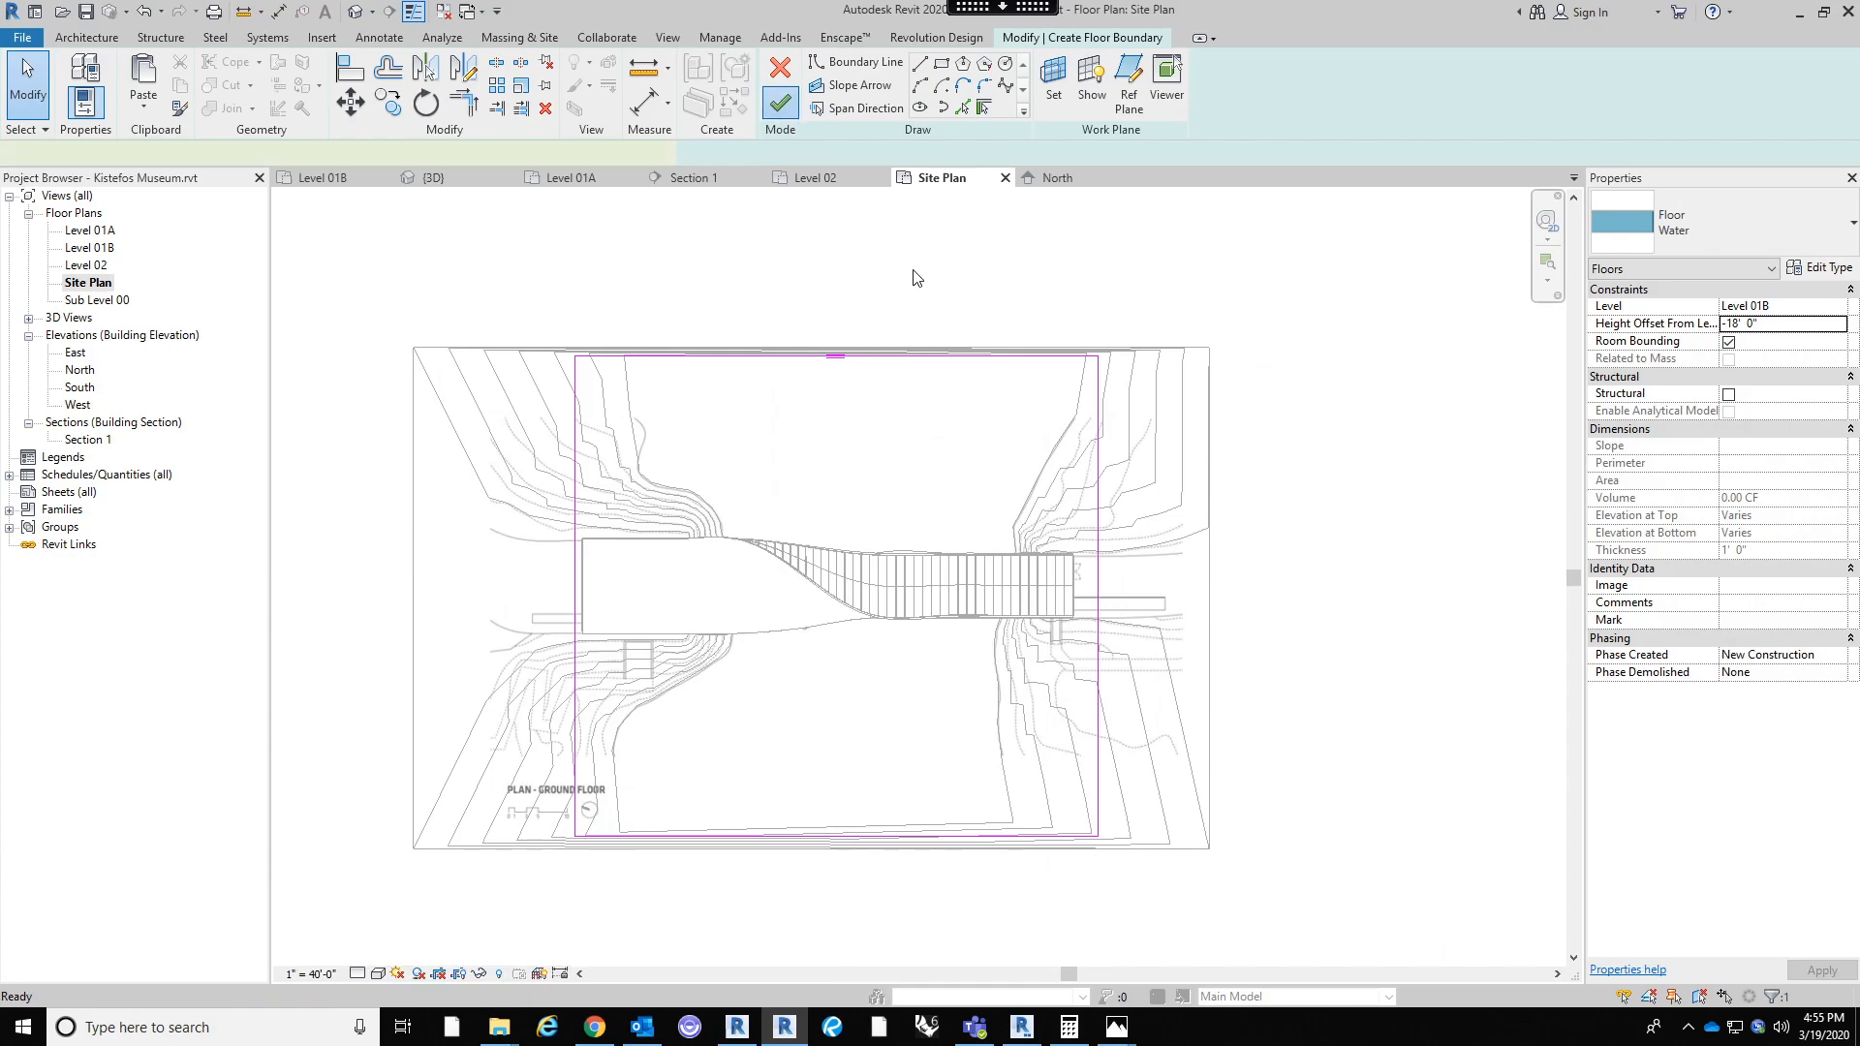
{"action": "key", "text": "Escape"}
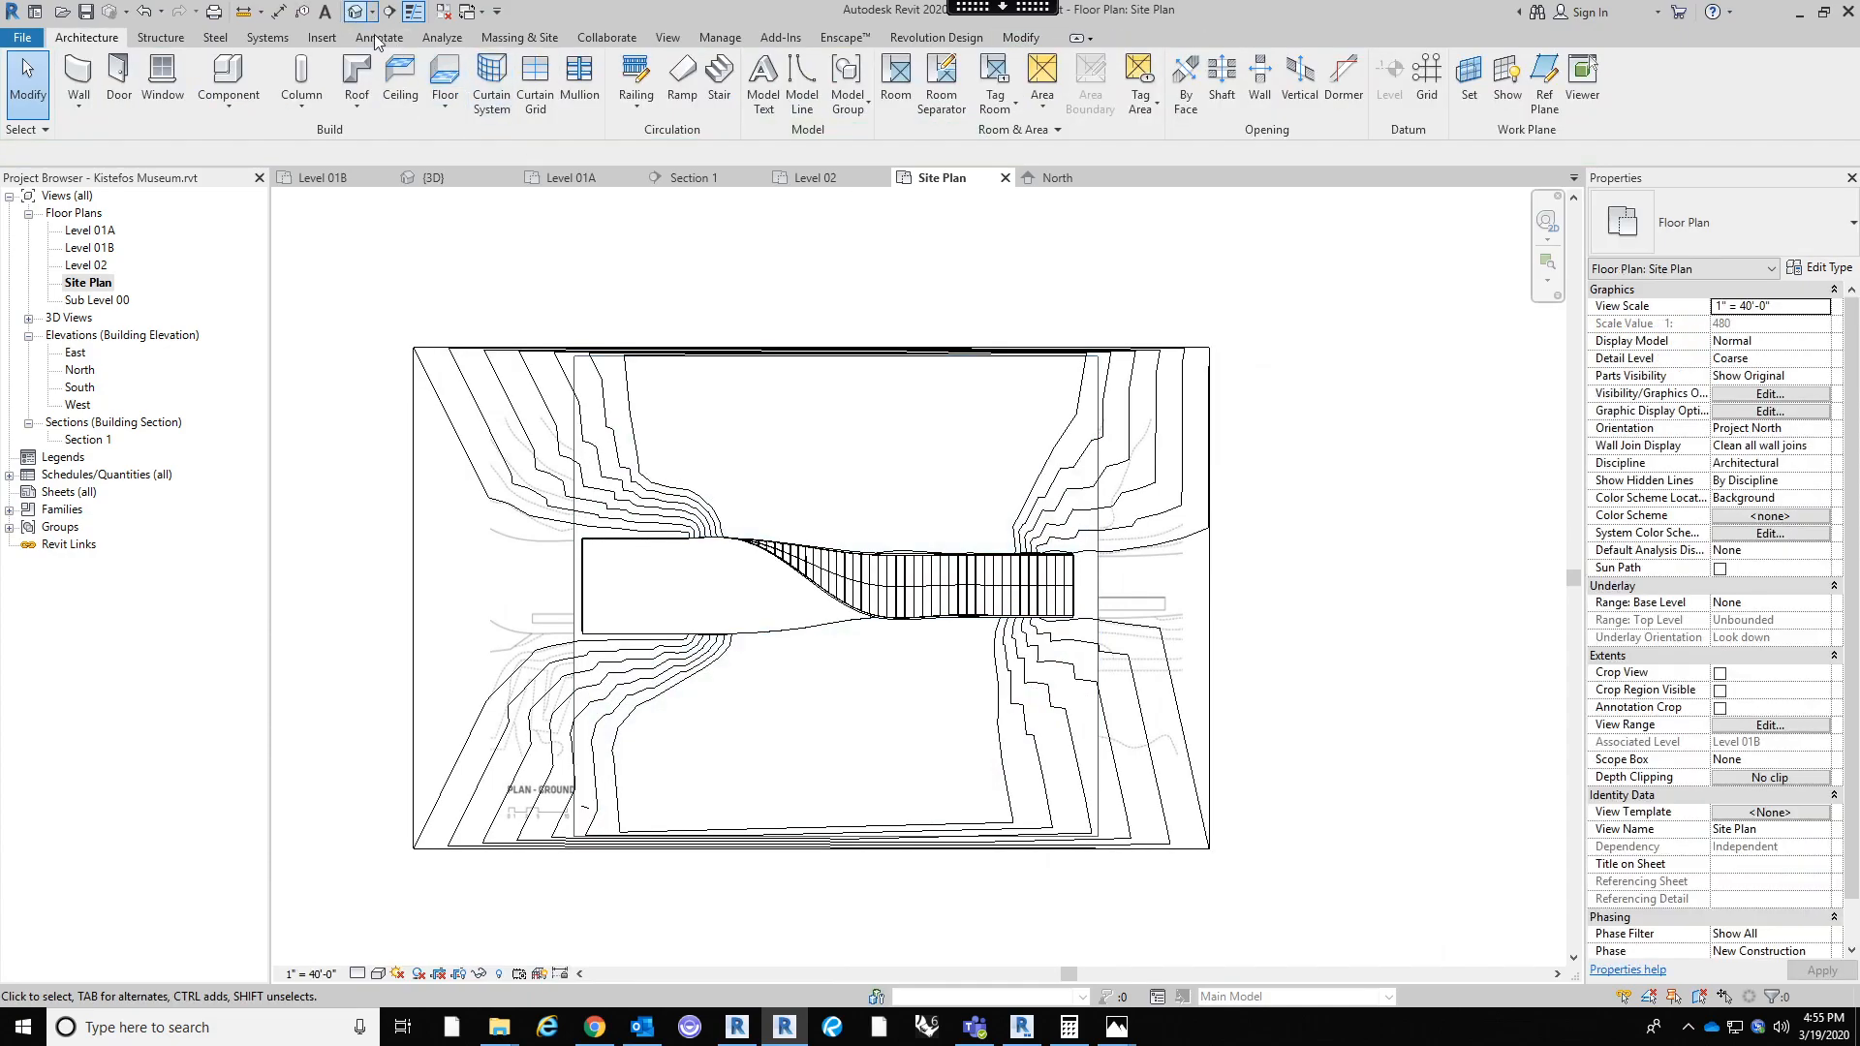
Examine in the 3D view how the Water floor meets the river bed and banks of the topography
{"action": "left_click", "coordinate": [355, 11]}
{"action": "middle_click_drag", "start_coordinate": [959, 718], "coordinate": [833, 713], "text": "shift"}
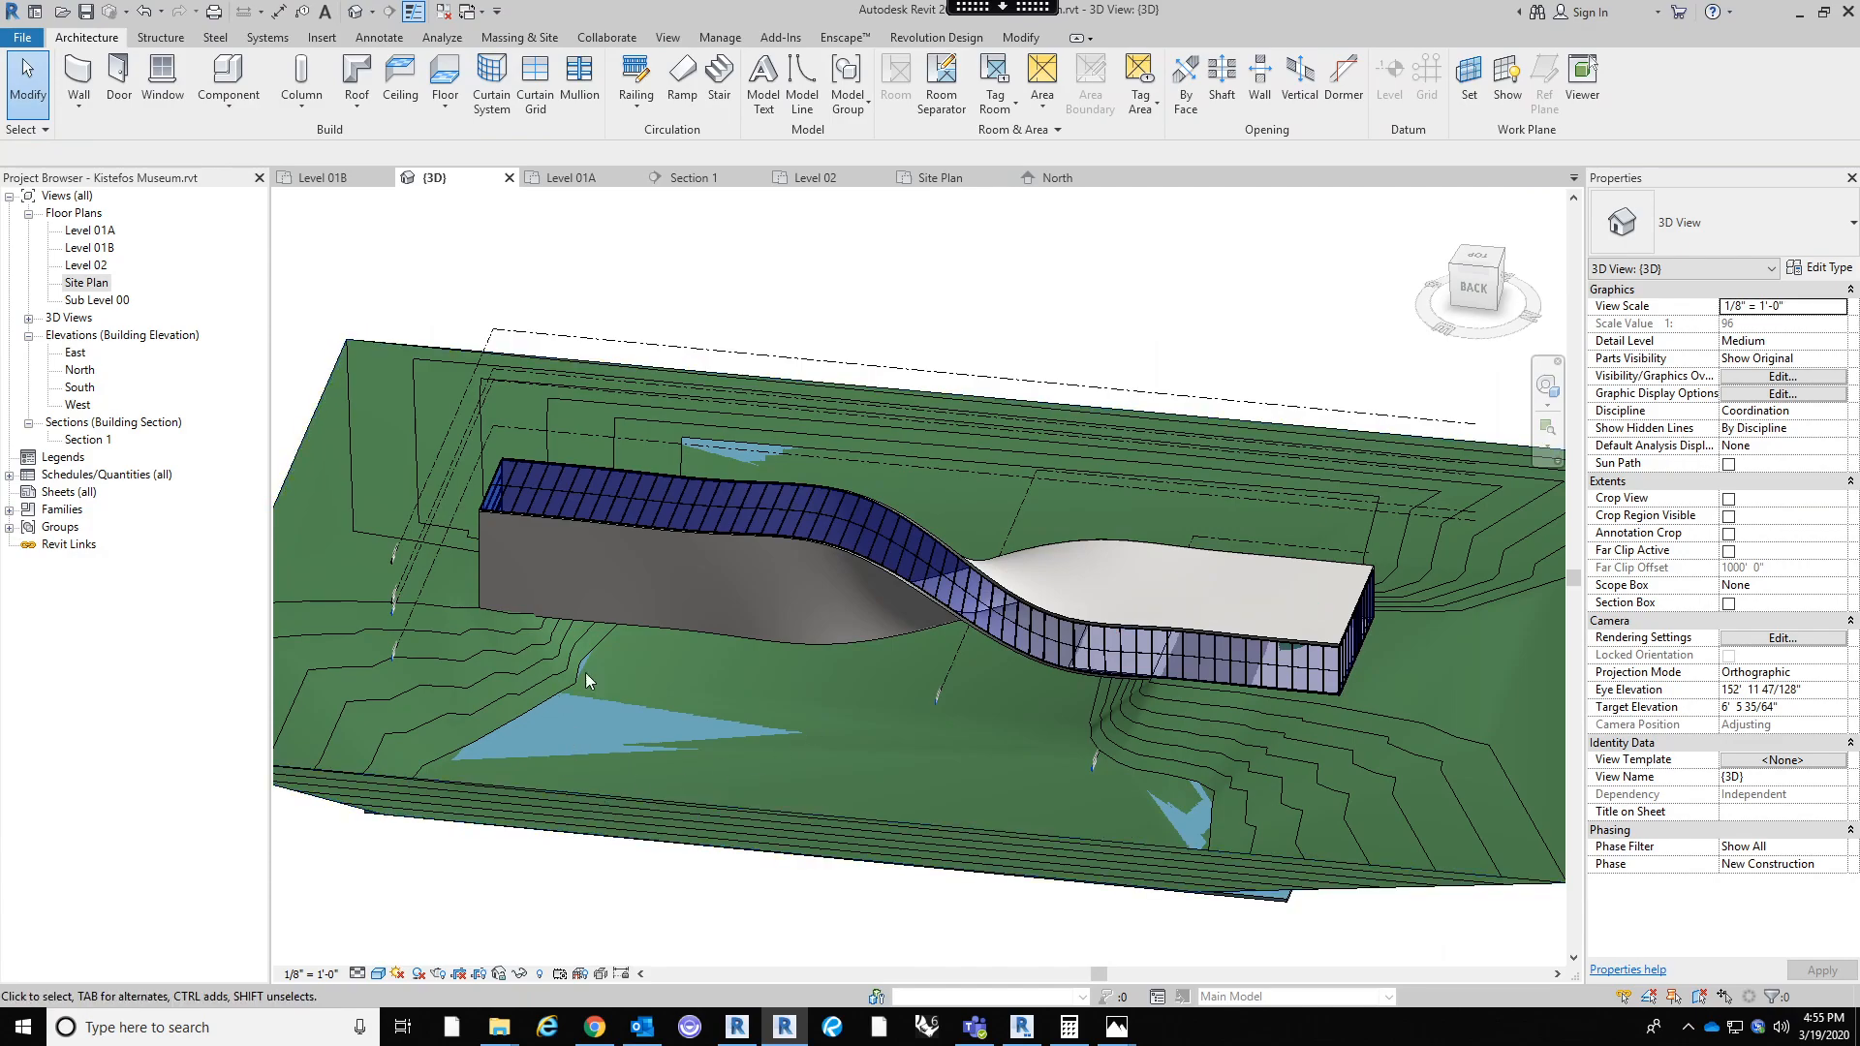
{"action": "middle_click_drag", "start_coordinate": [565, 688], "coordinate": [752, 603]}
{"action": "middle_click_drag", "start_coordinate": [938, 605], "coordinate": [1013, 602], "text": "shift"}
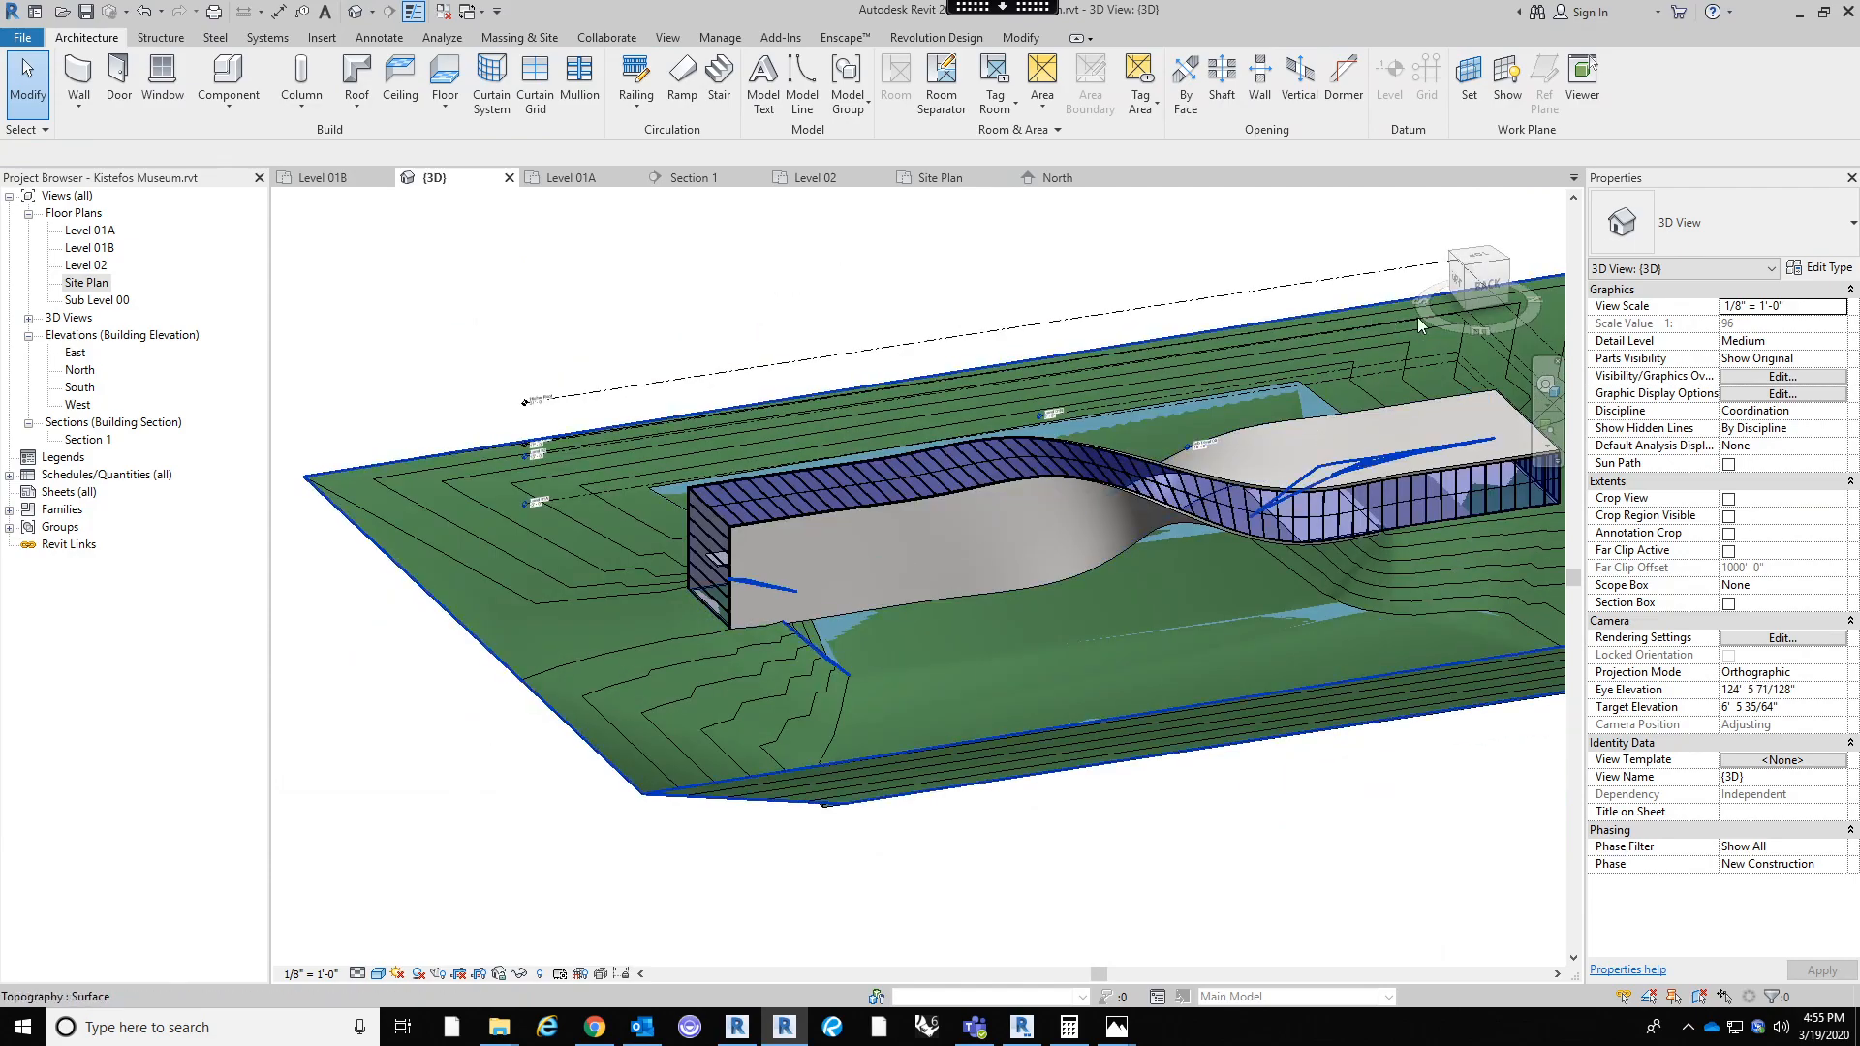
{"action": "left_click_drag", "start_coordinate": [1482, 279], "coordinate": [1484, 259]}
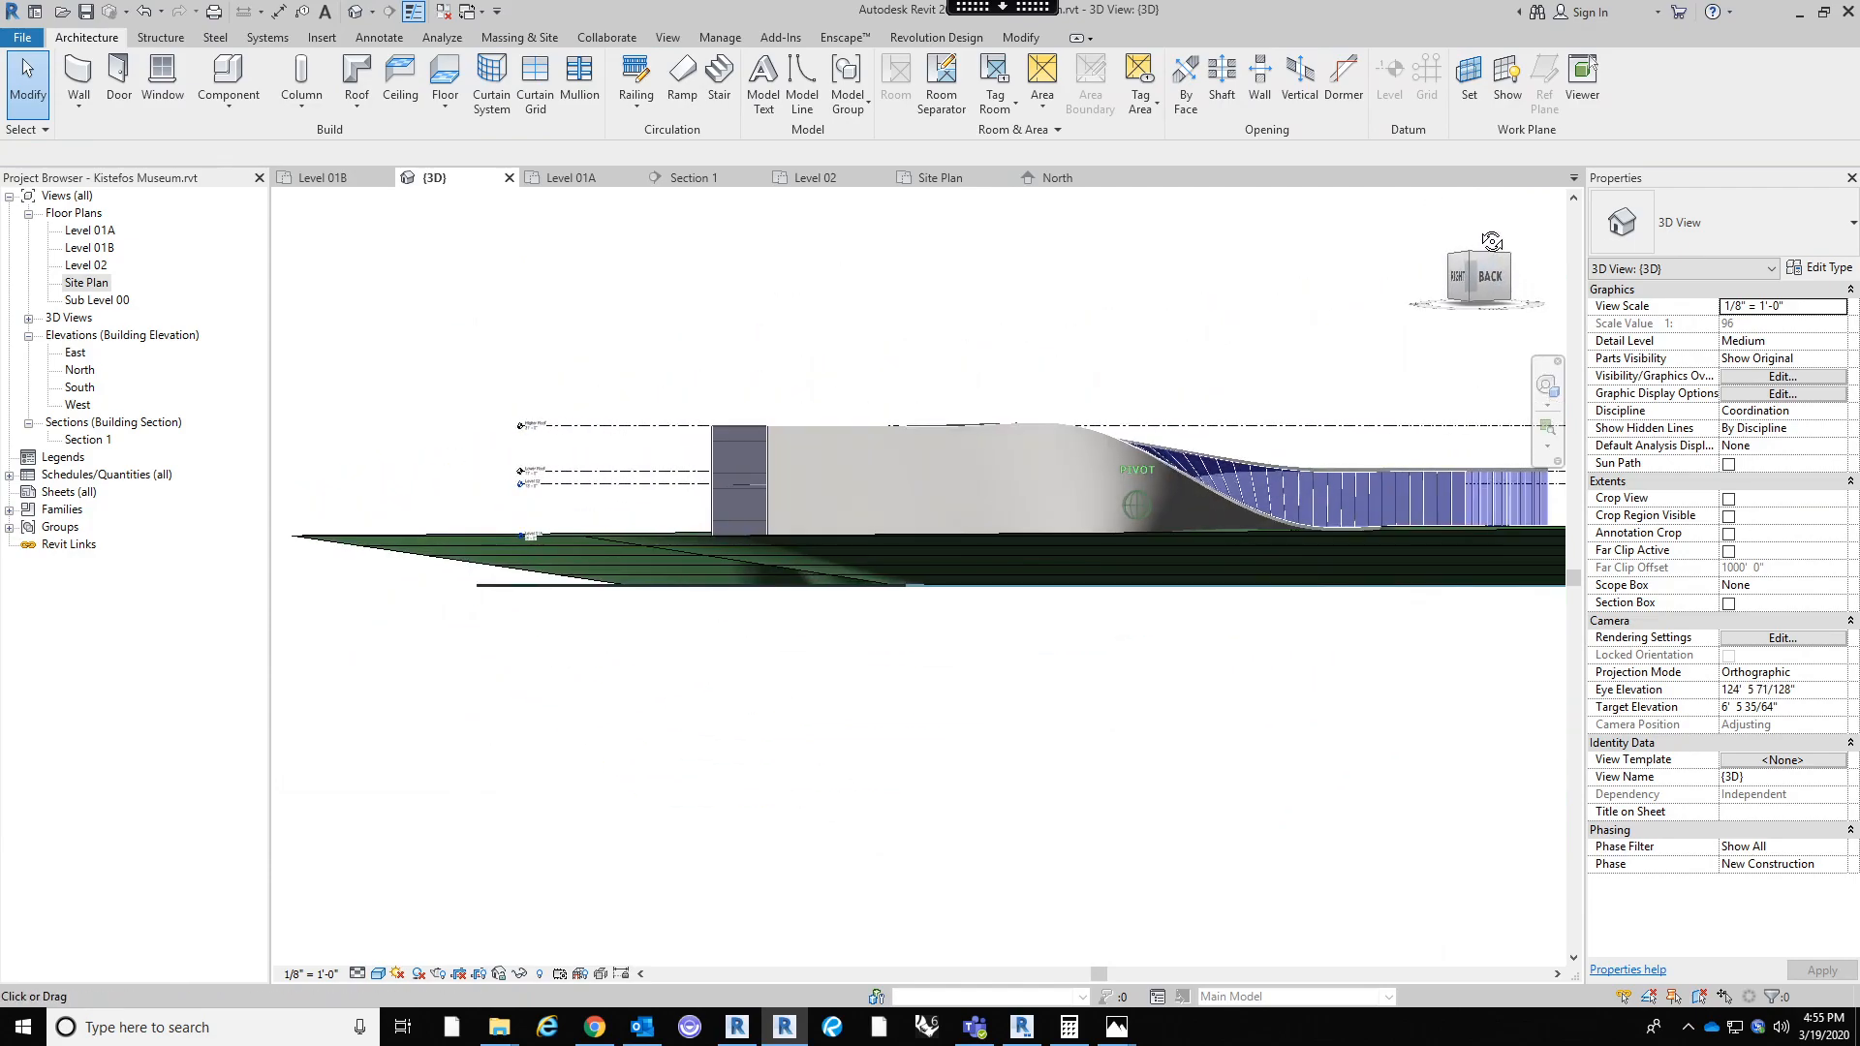
{"action": "left_click", "coordinate": [593, 587]}
{"action": "left_click_drag", "start_coordinate": [1483, 275], "coordinate": [1432, 415]}
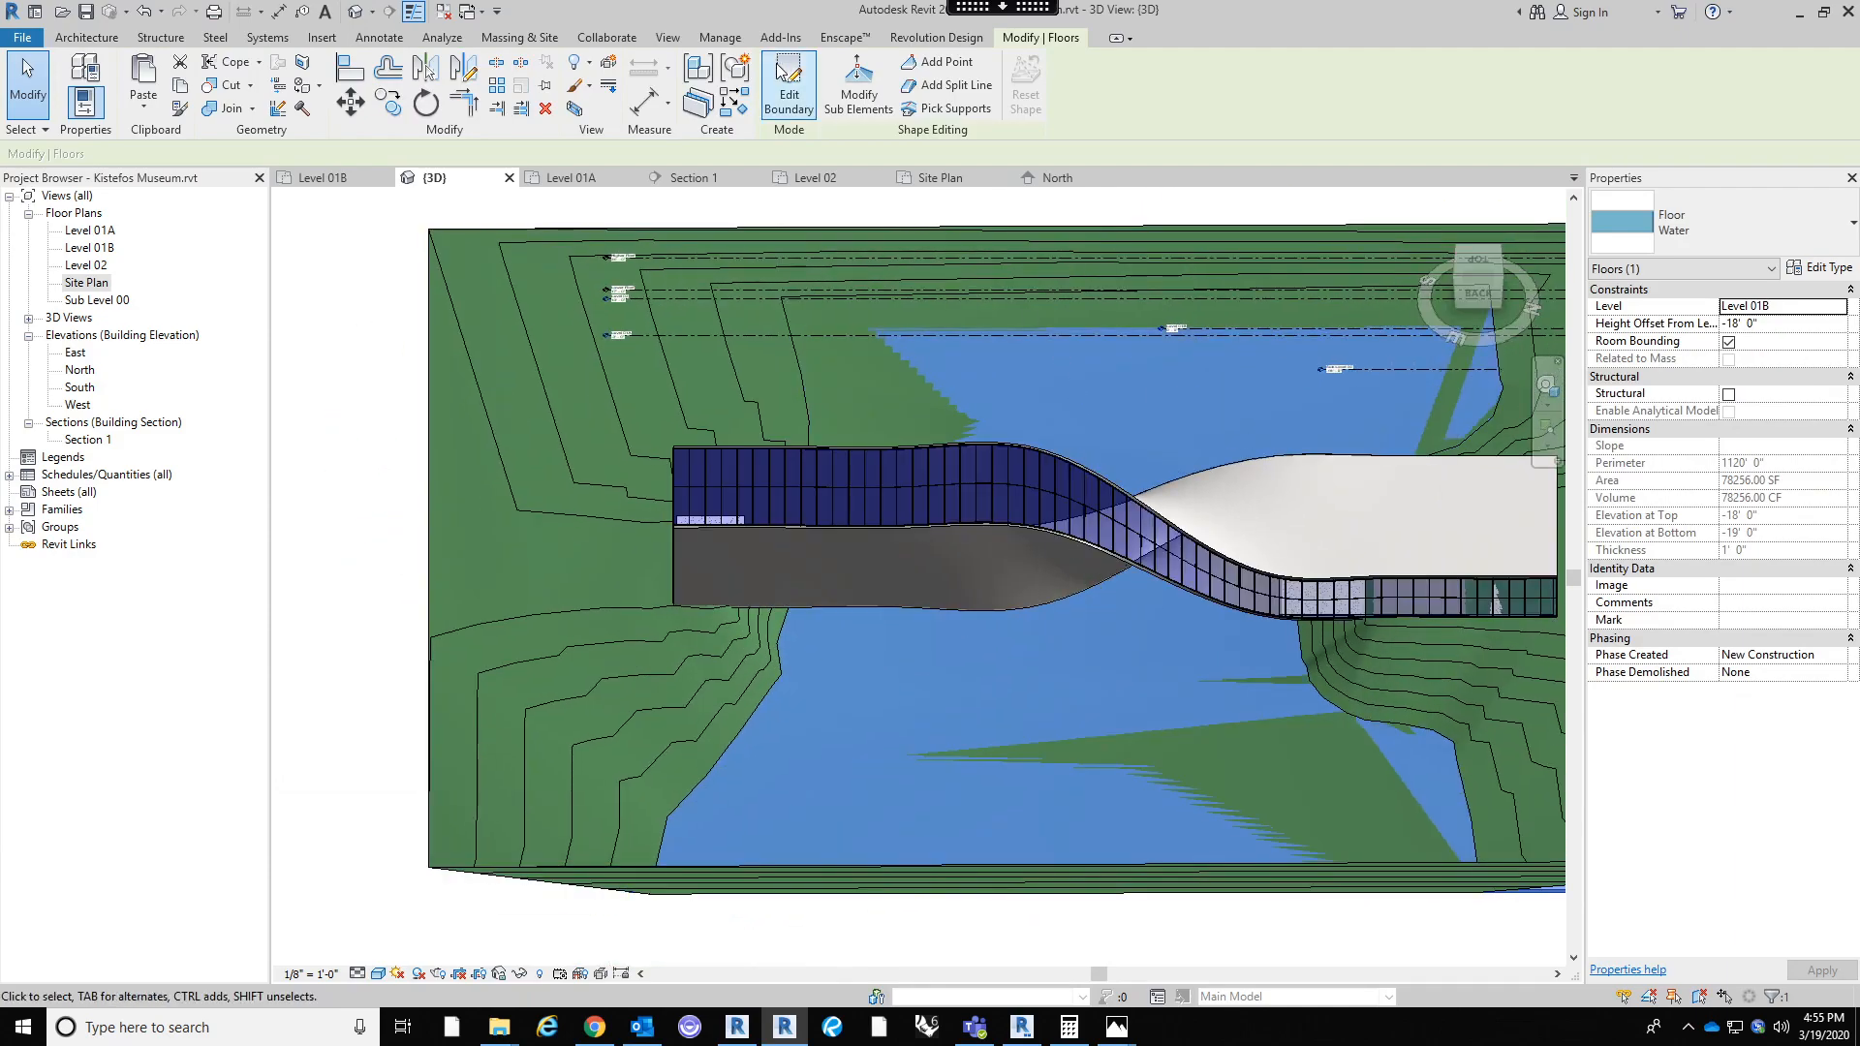
{"action": "left_click", "coordinate": [1208, 191]}
{"action": "middle_click_drag", "start_coordinate": [1078, 301], "coordinate": [872, 368]}
{"action": "scroll", "coordinate": [872, 368], "scroll_direction": "down", "scroll_amount": 2}
{"action": "scroll", "coordinate": [871, 368], "scroll_direction": "down", "scroll_amount": 2}
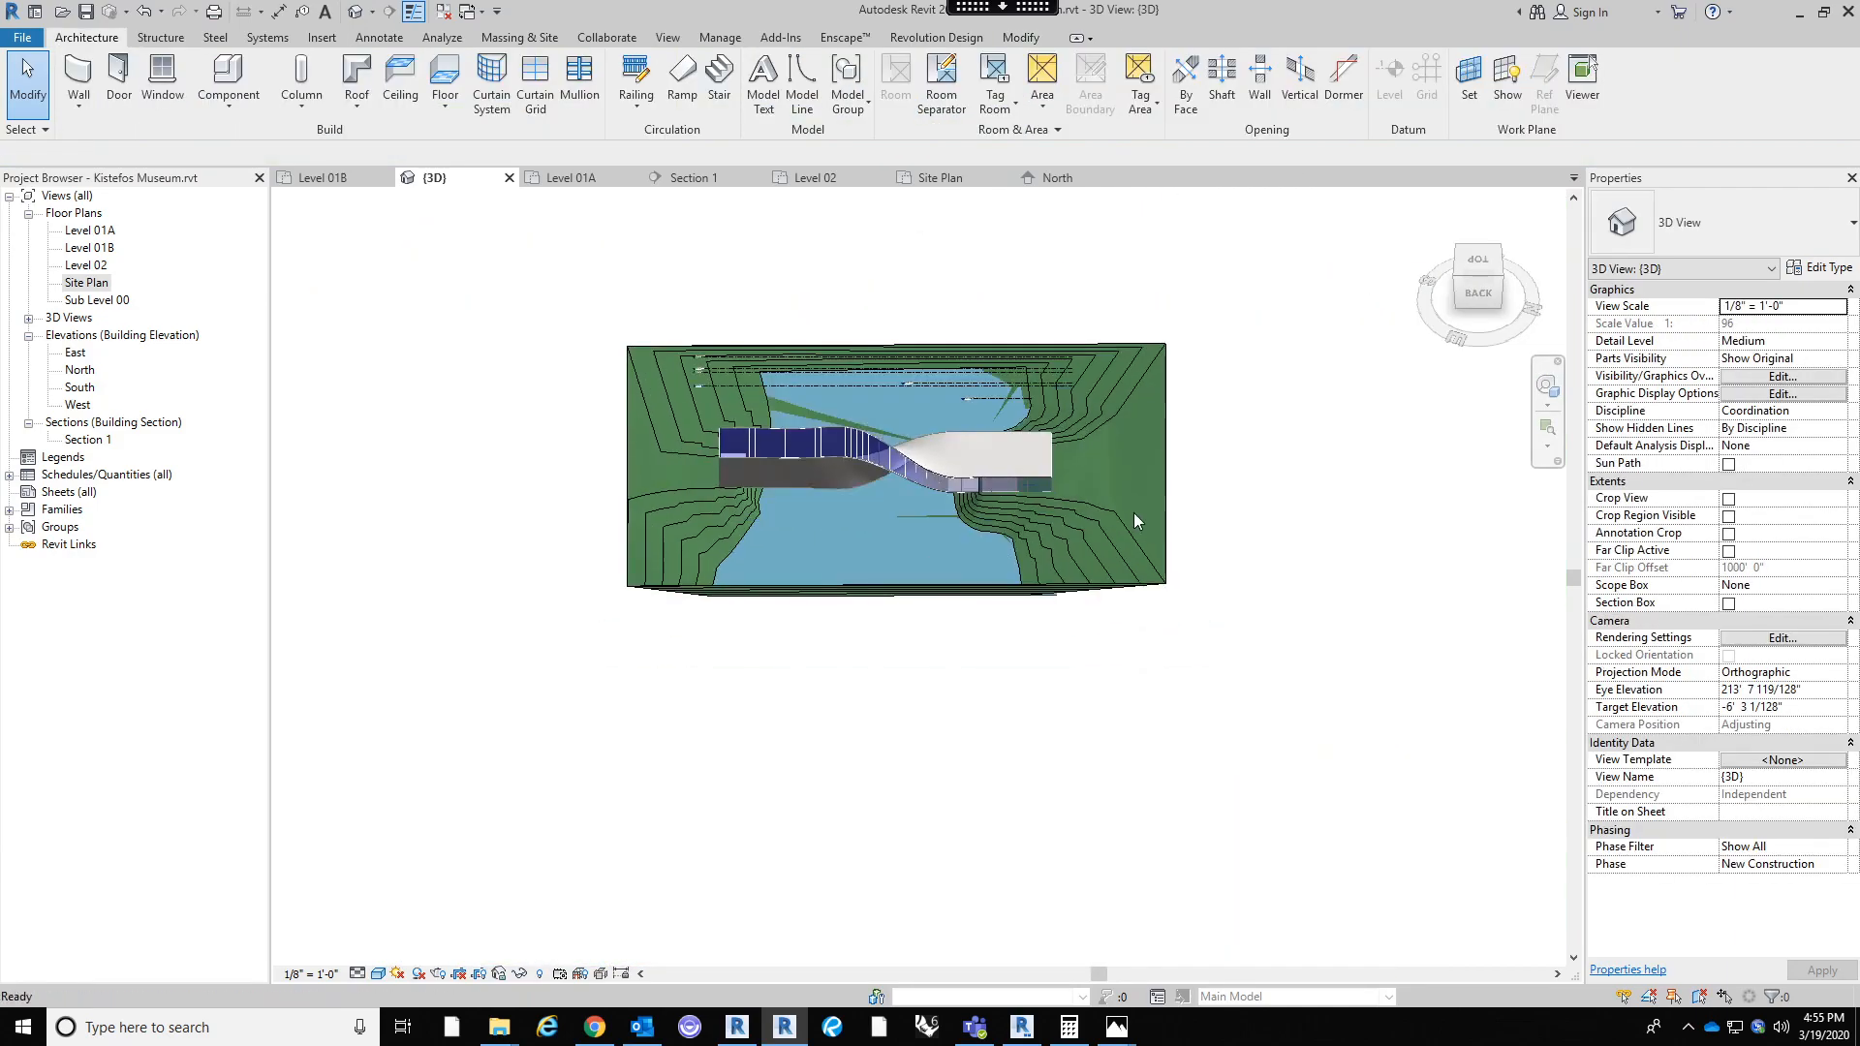
{"action": "scroll", "coordinate": [1065, 472], "scroll_direction": "up", "scroll_amount": 2}
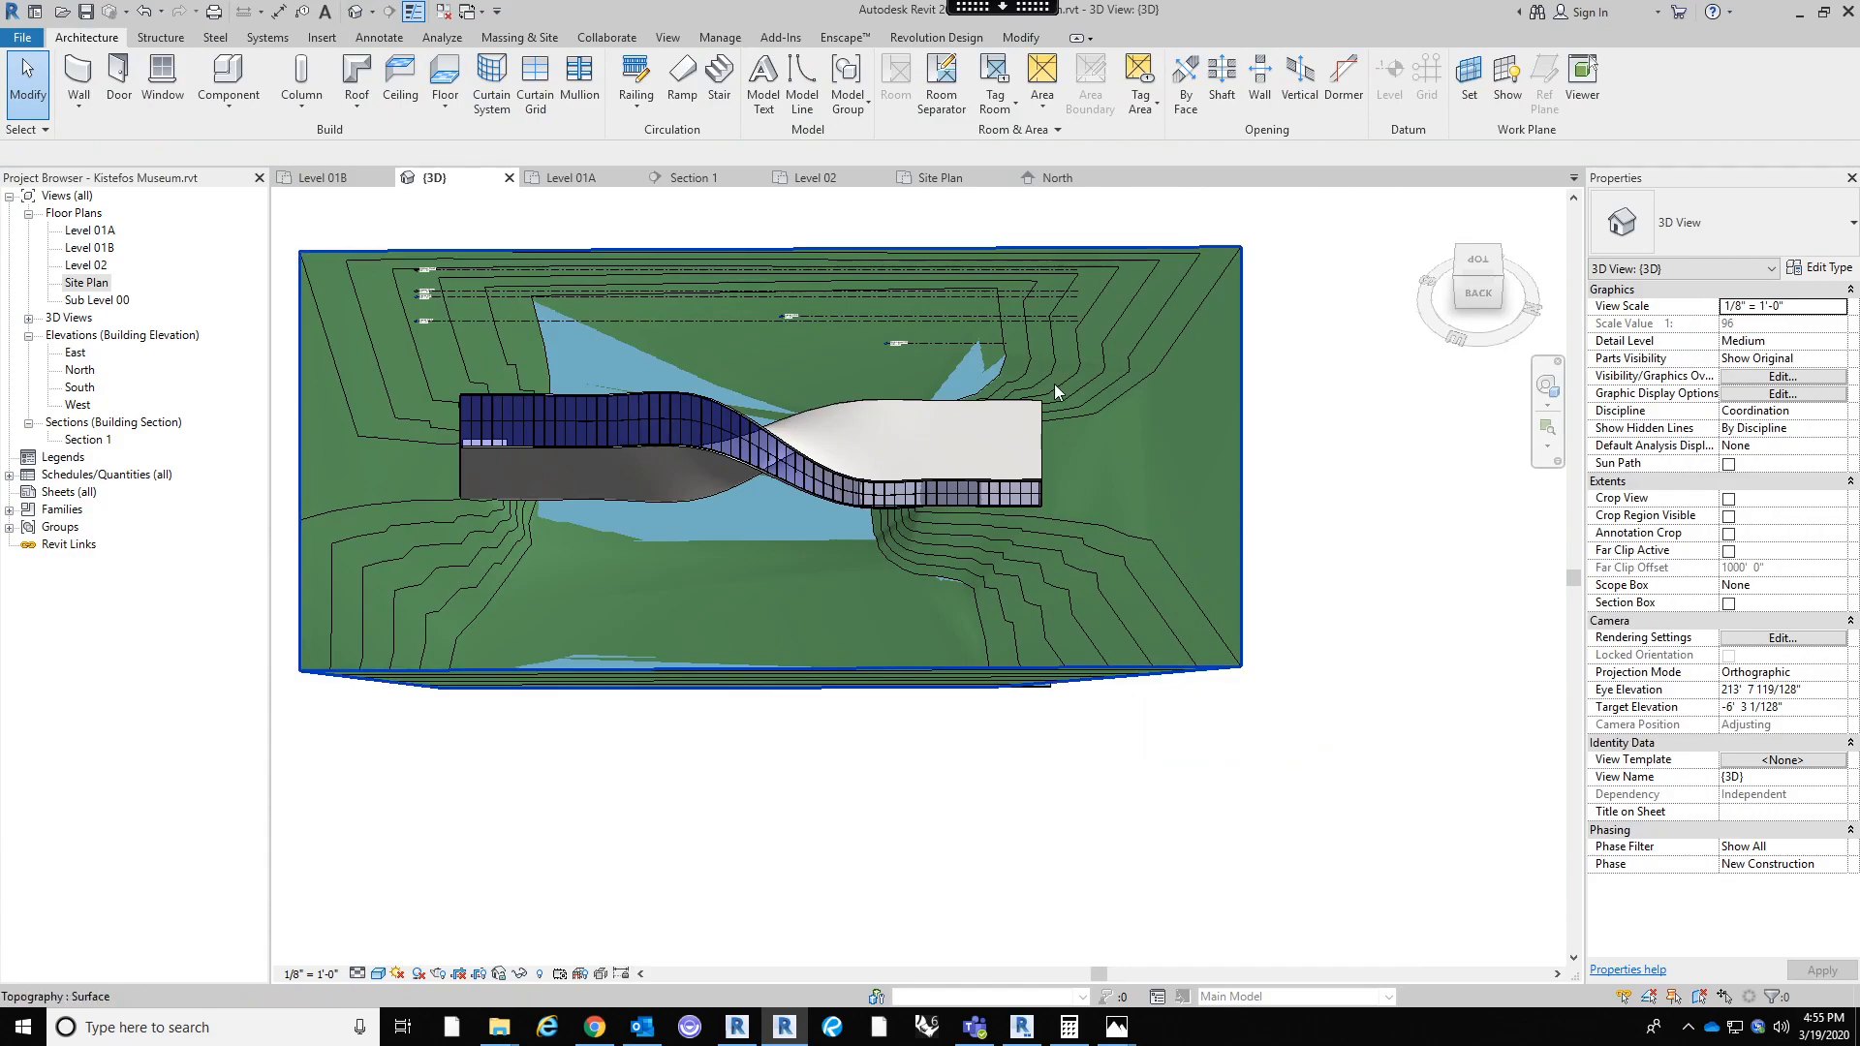
Edit the topography and place surface points at elevation -25' 0" in the river bed on both sides of the museum
{"action": "left_click", "coordinate": [1176, 567]}
{"action": "left_click", "coordinate": [1478, 259]}
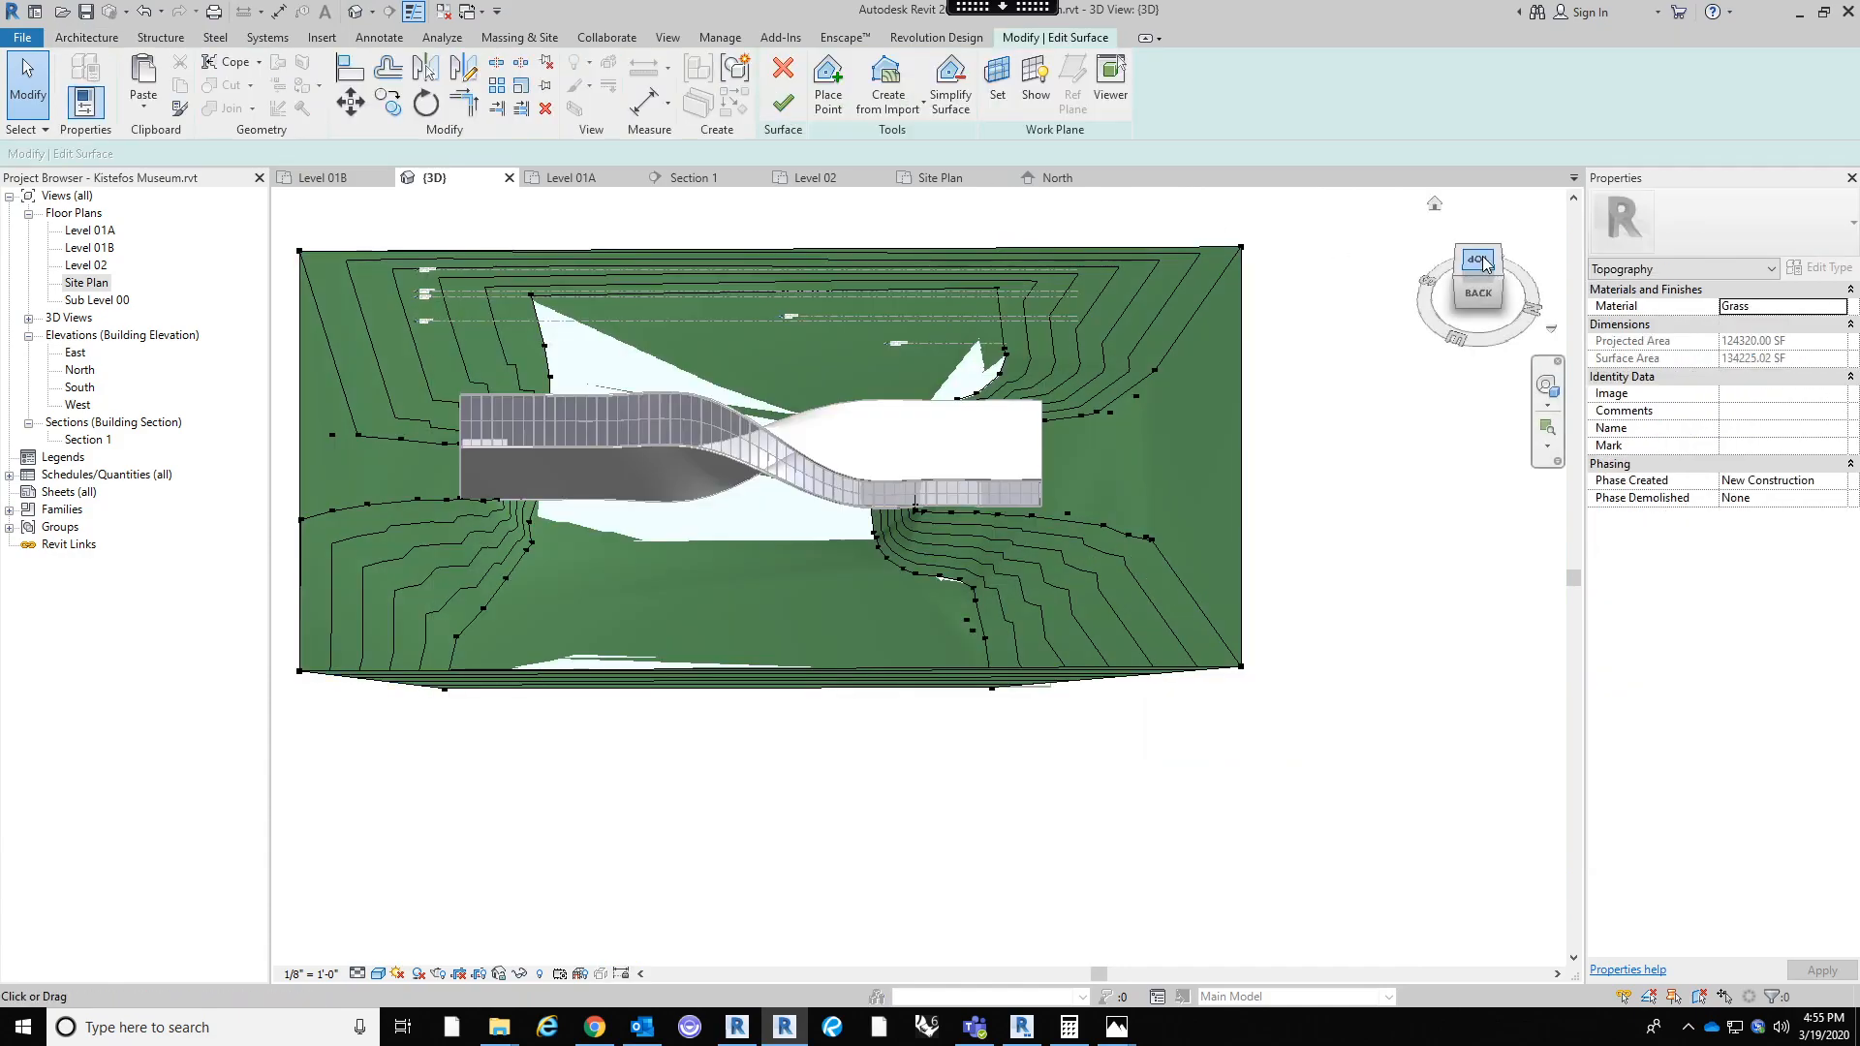
{"action": "middle_click_drag", "start_coordinate": [628, 492], "coordinate": [734, 590]}
{"action": "scroll", "coordinate": [733, 591], "scroll_direction": "up", "scroll_amount": 1}
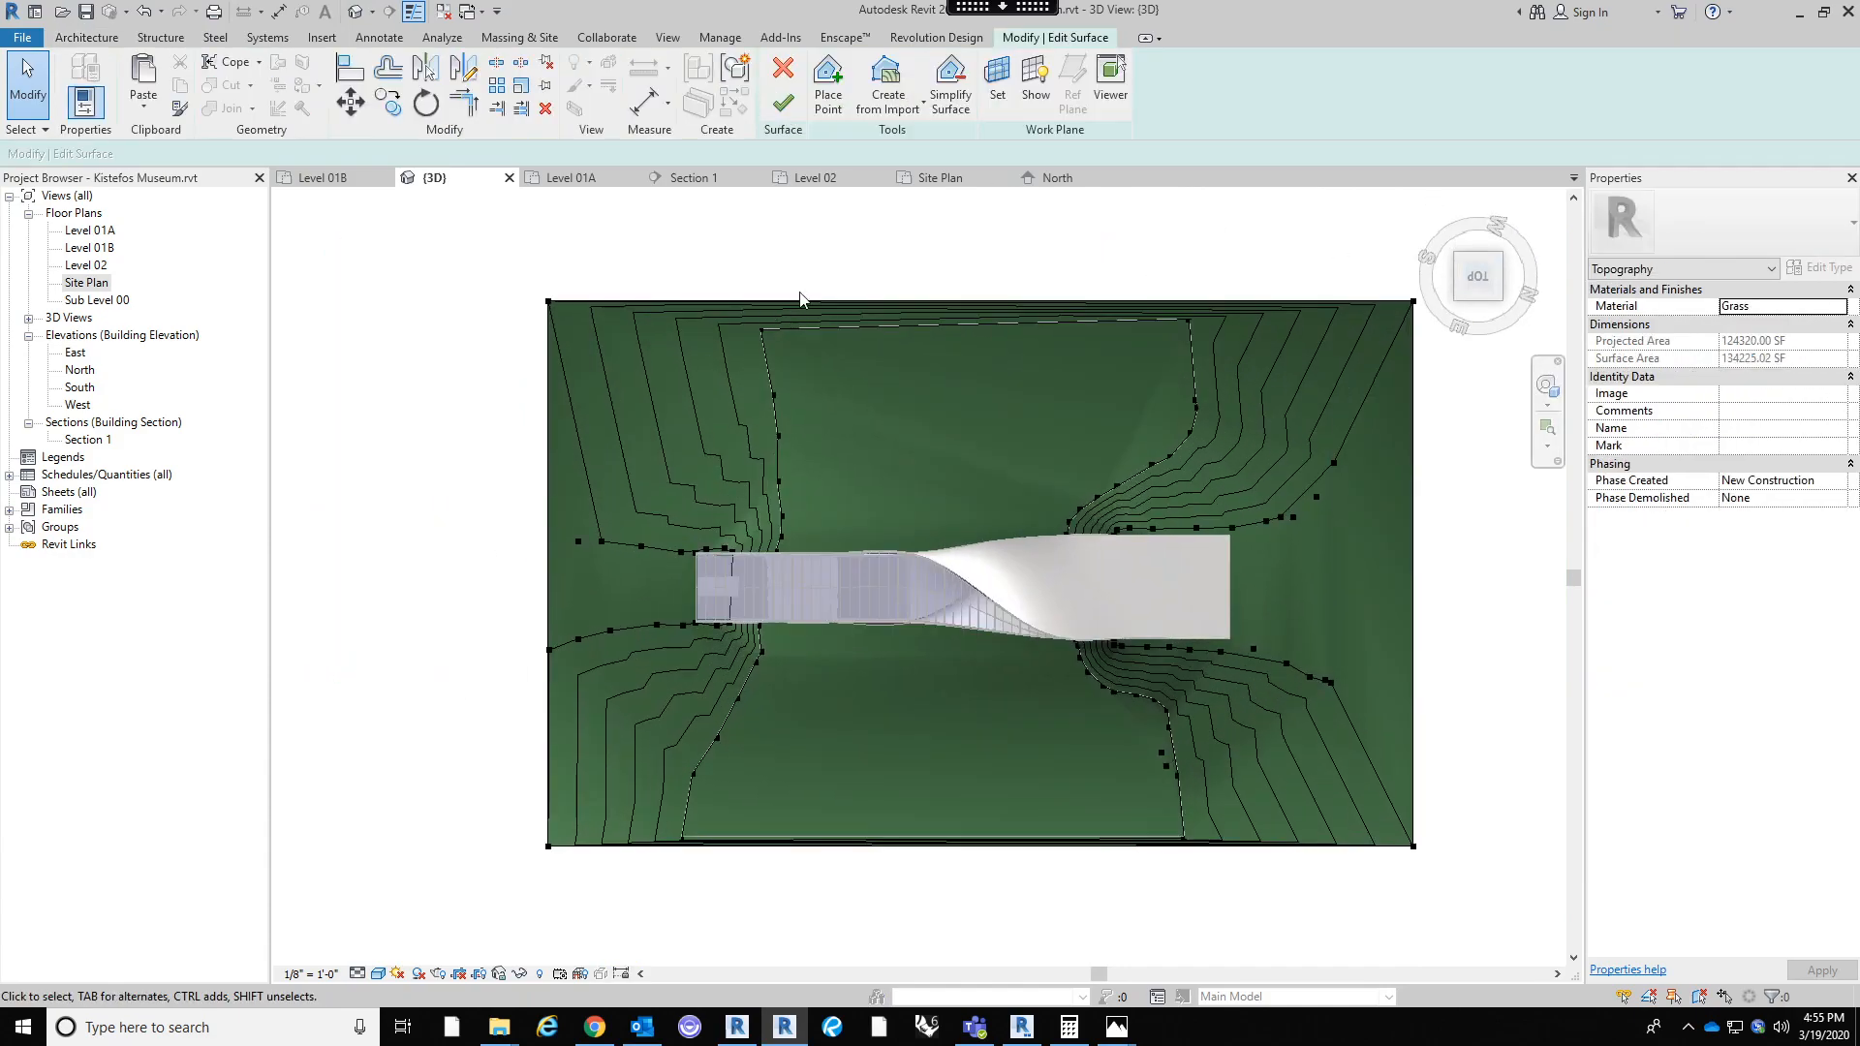
{"action": "left_click", "coordinate": [828, 80]}
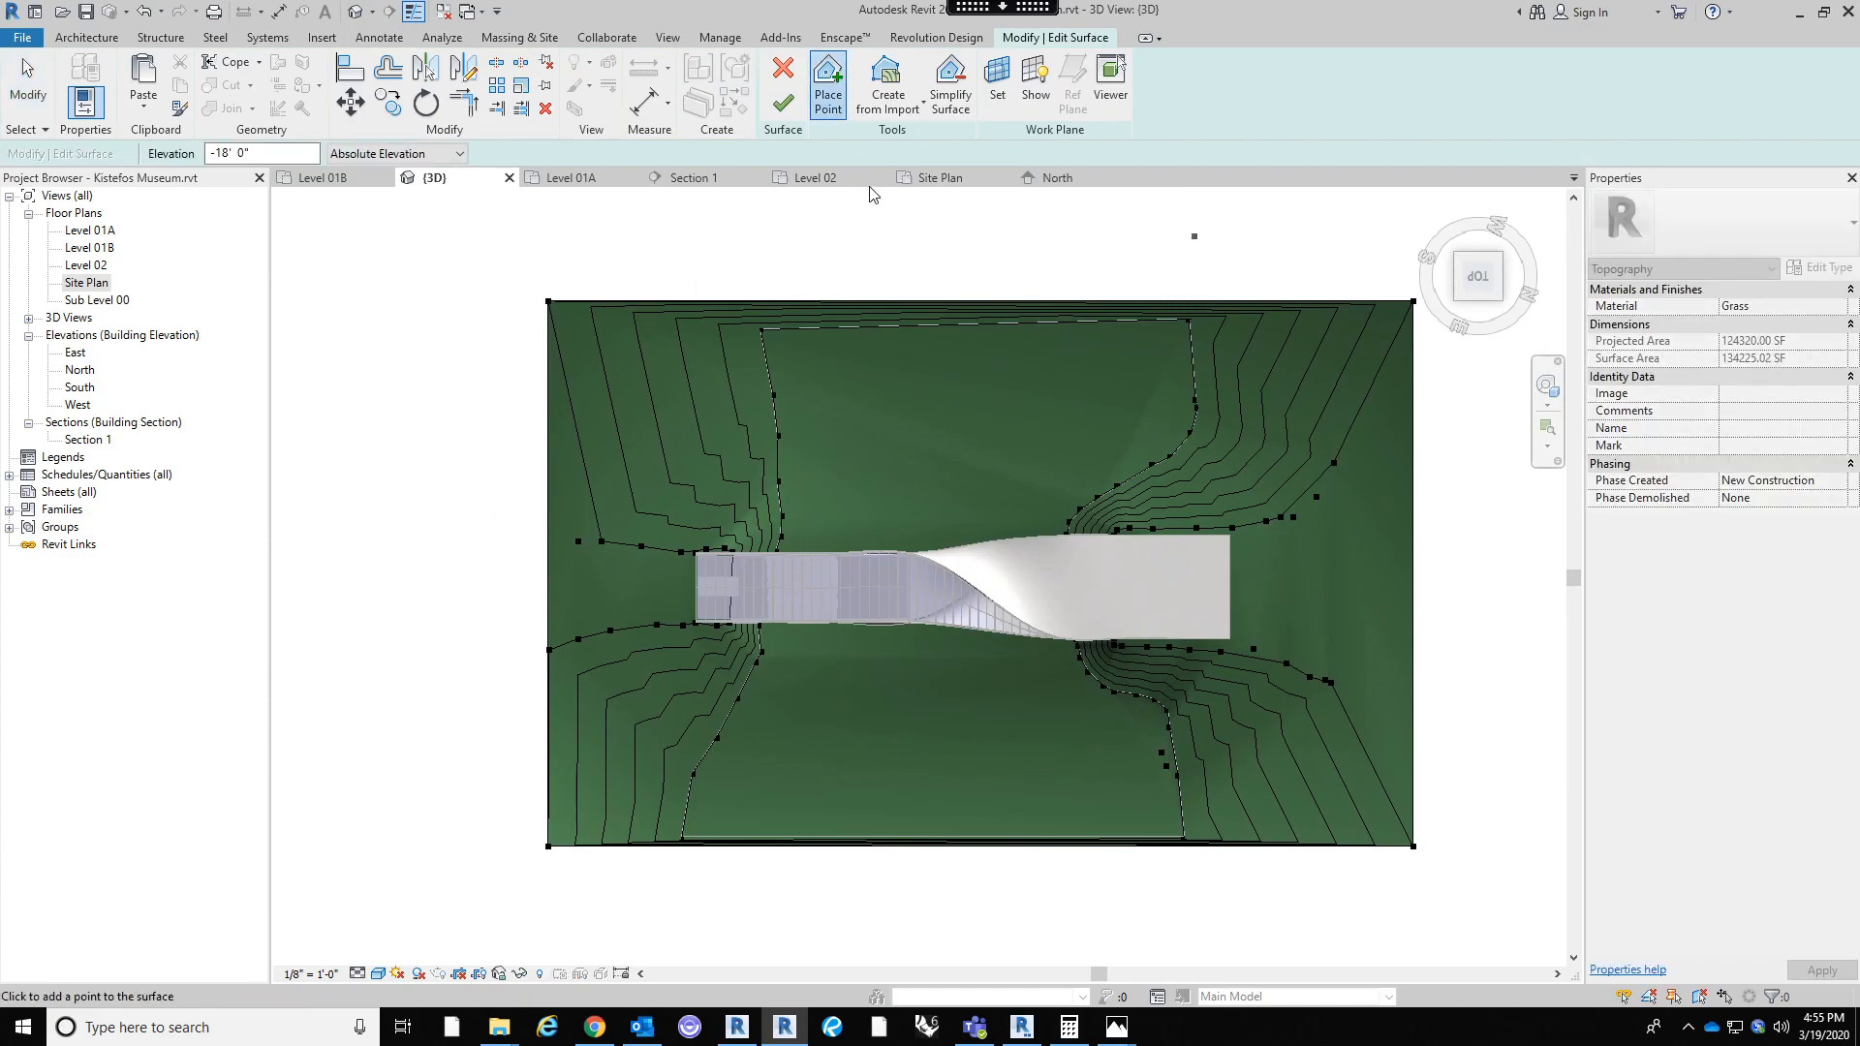
{"action": "left_click", "coordinate": [283, 153]}
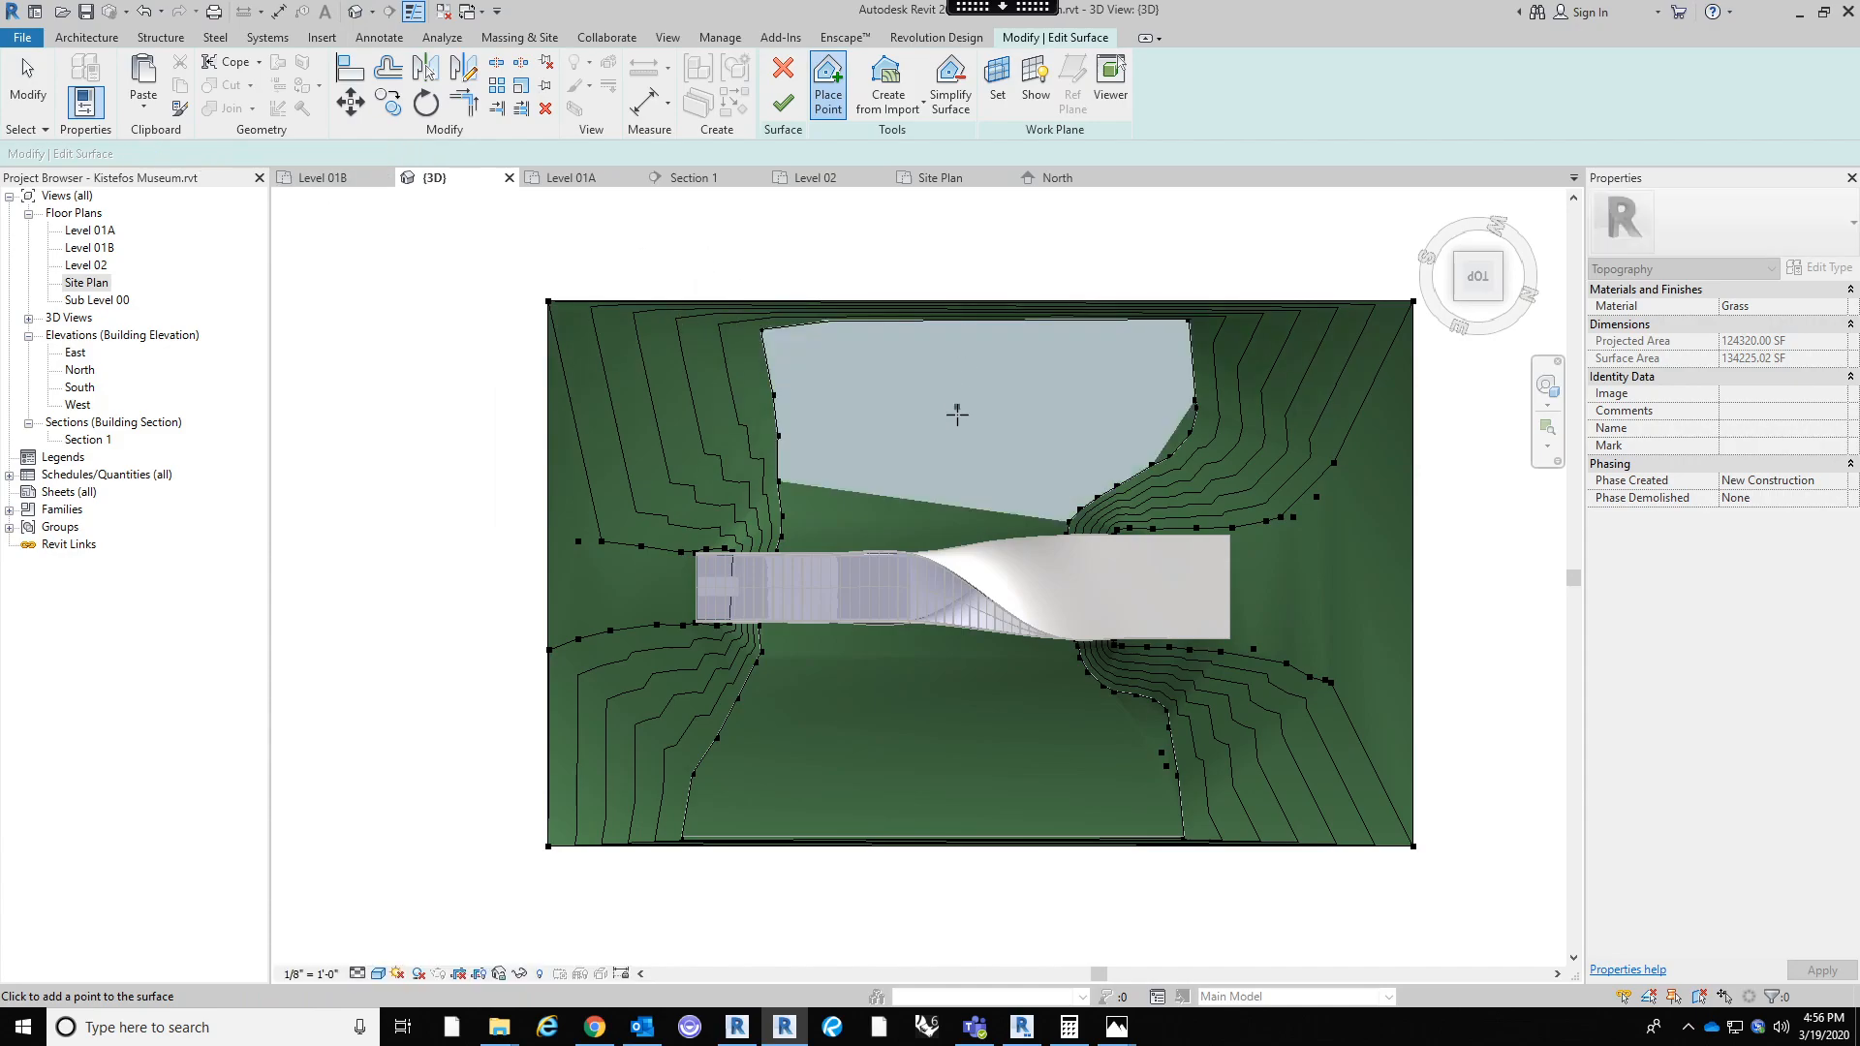
{"action": "left_click", "coordinate": [935, 467]}
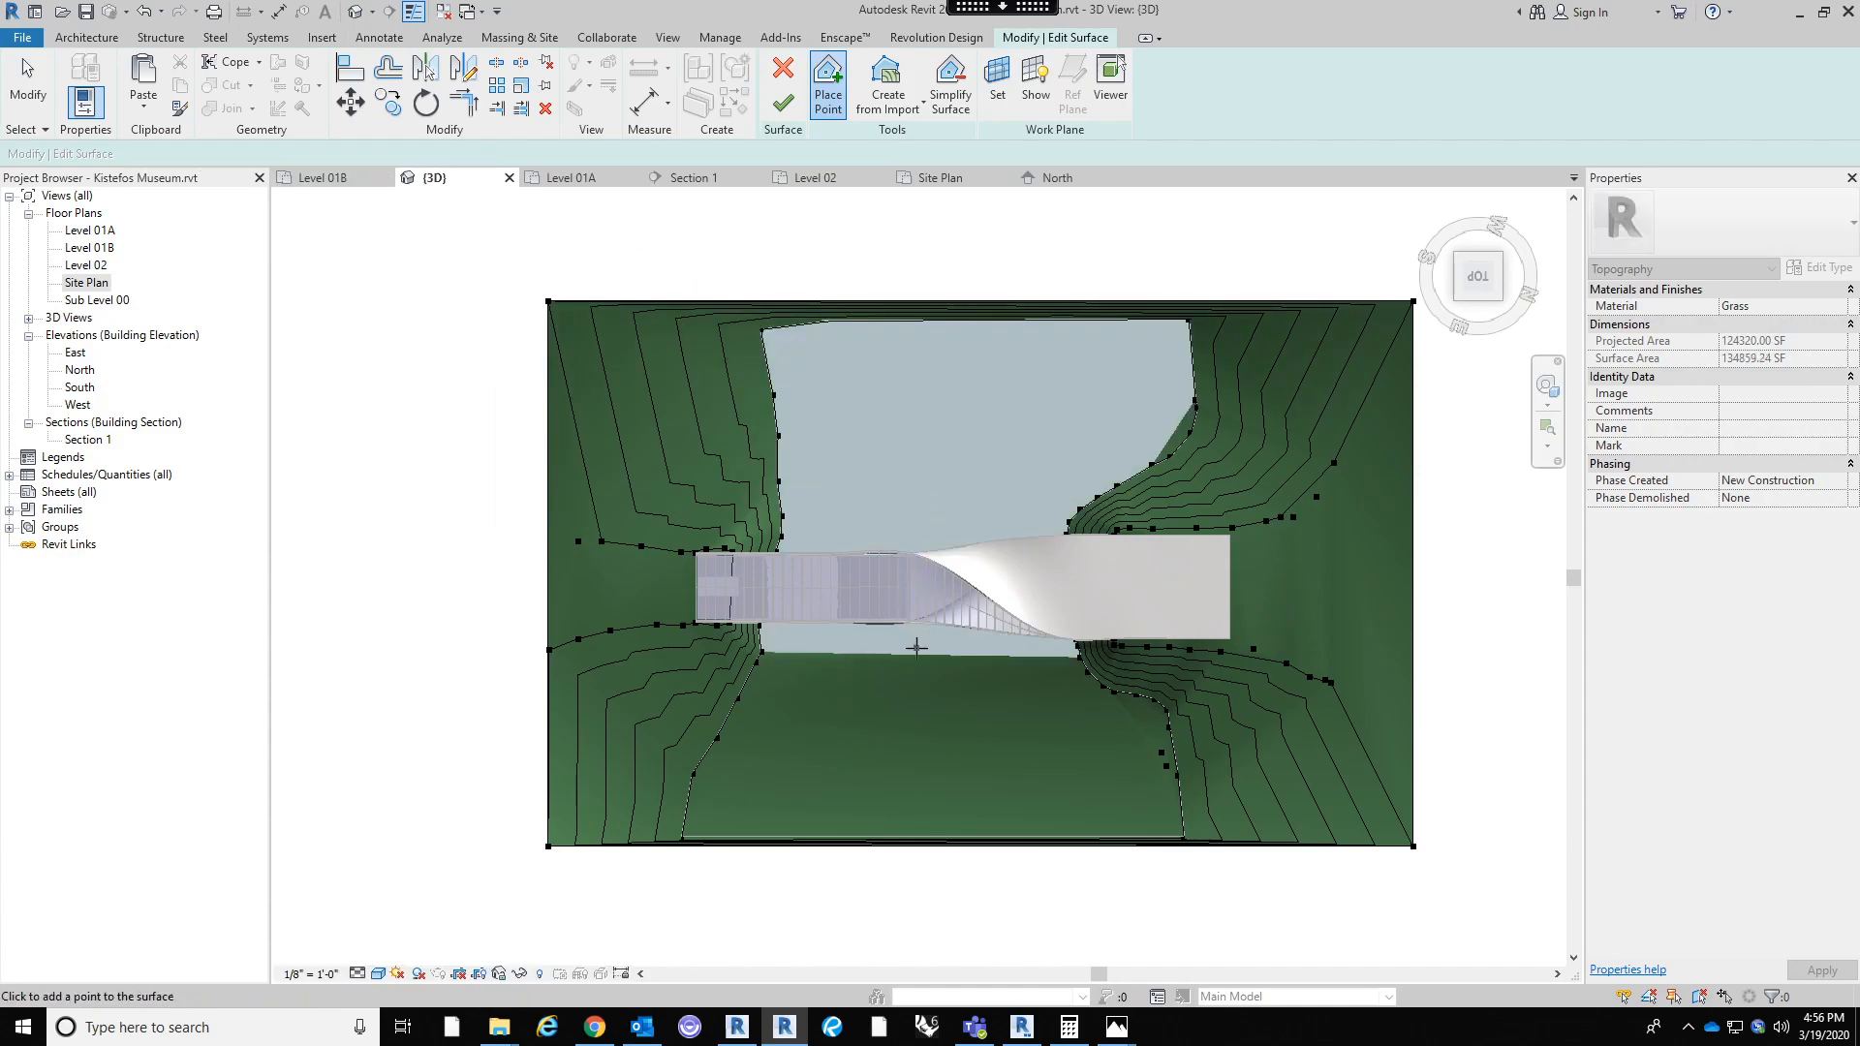
{"action": "left_click", "coordinate": [916, 682]}
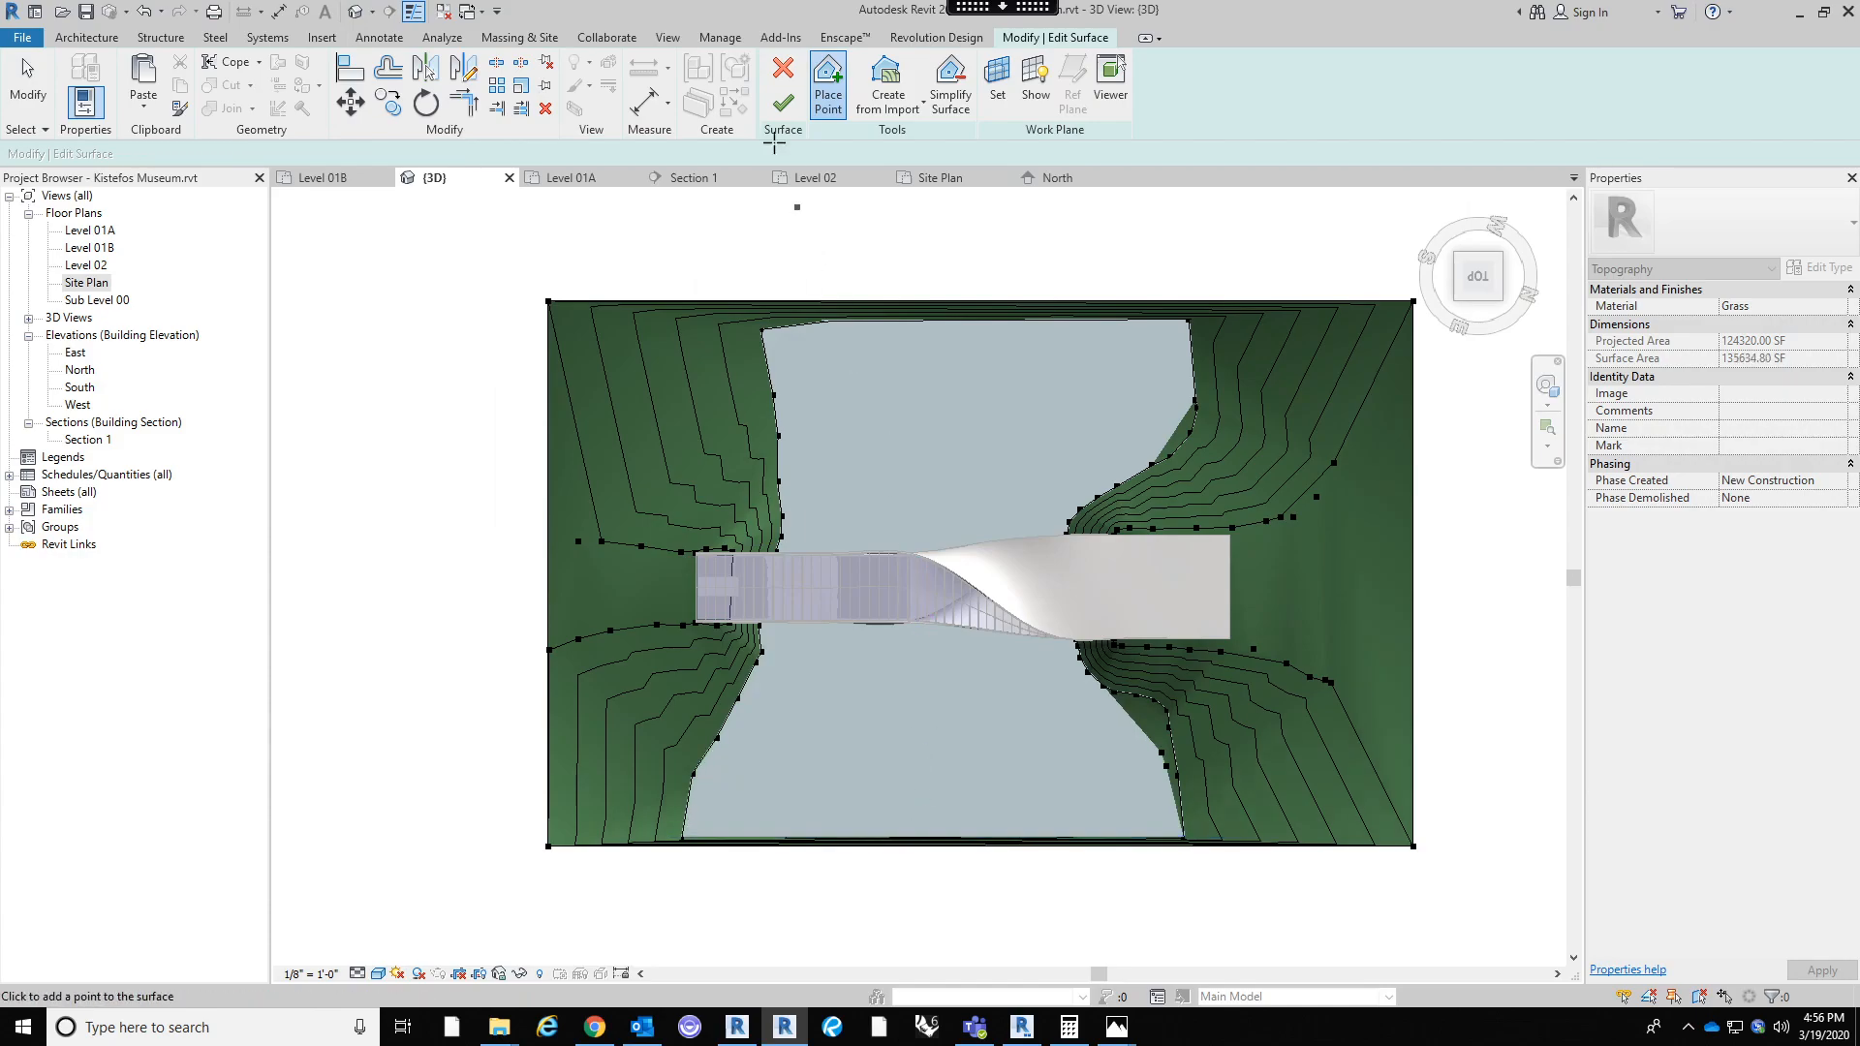
{"action": "left_click", "coordinate": [782, 101]}
Add more topography points at elevation -25' 0" in the river bed beside the bank where grass still covers the water
{"action": "left_click", "coordinate": [274, 497]}
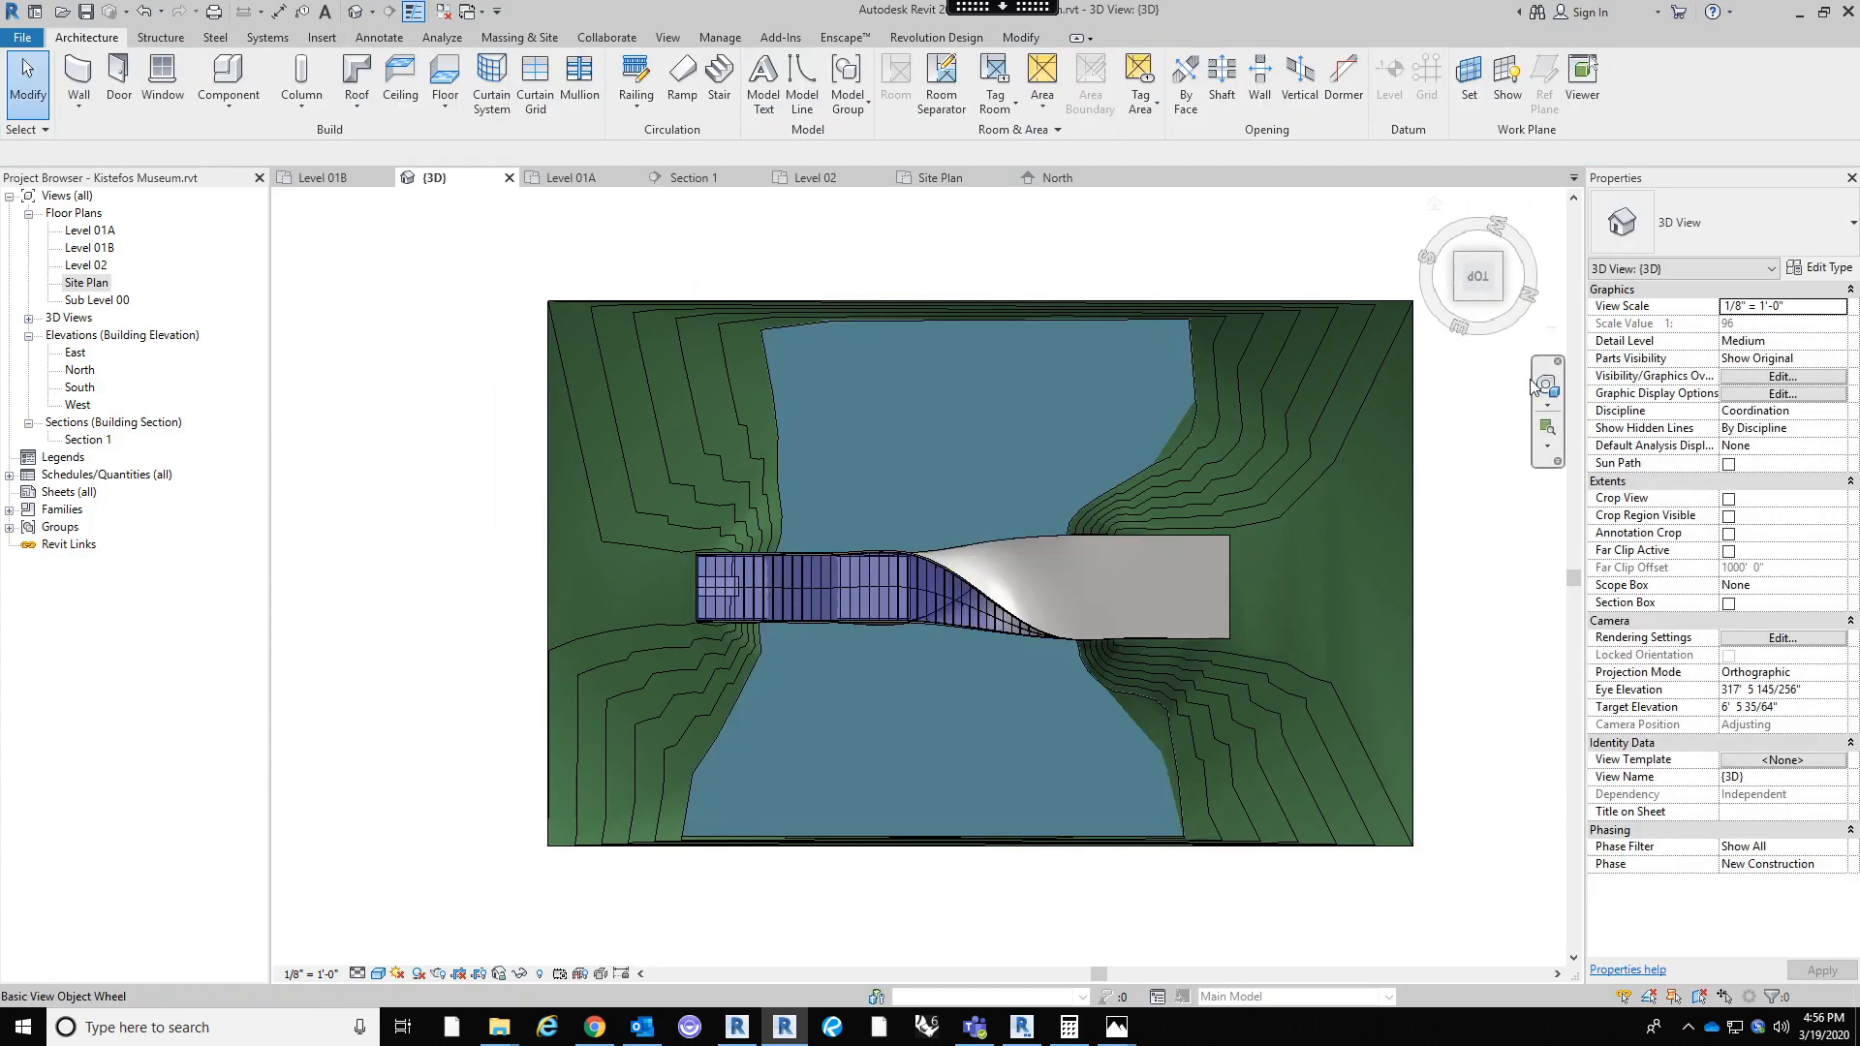
{"action": "mouse_move", "coordinate": [1479, 242]}
{"action": "left_mouse_down"}
{"action": "mouse_move", "coordinate": [1499, 343]}
{"action": "mouse_move", "coordinate": [1473, 343]}
{"action": "mouse_move", "coordinate": [1443, 397]}
{"action": "left_mouse_up"}
{"action": "left_click", "coordinate": [1241, 695]}
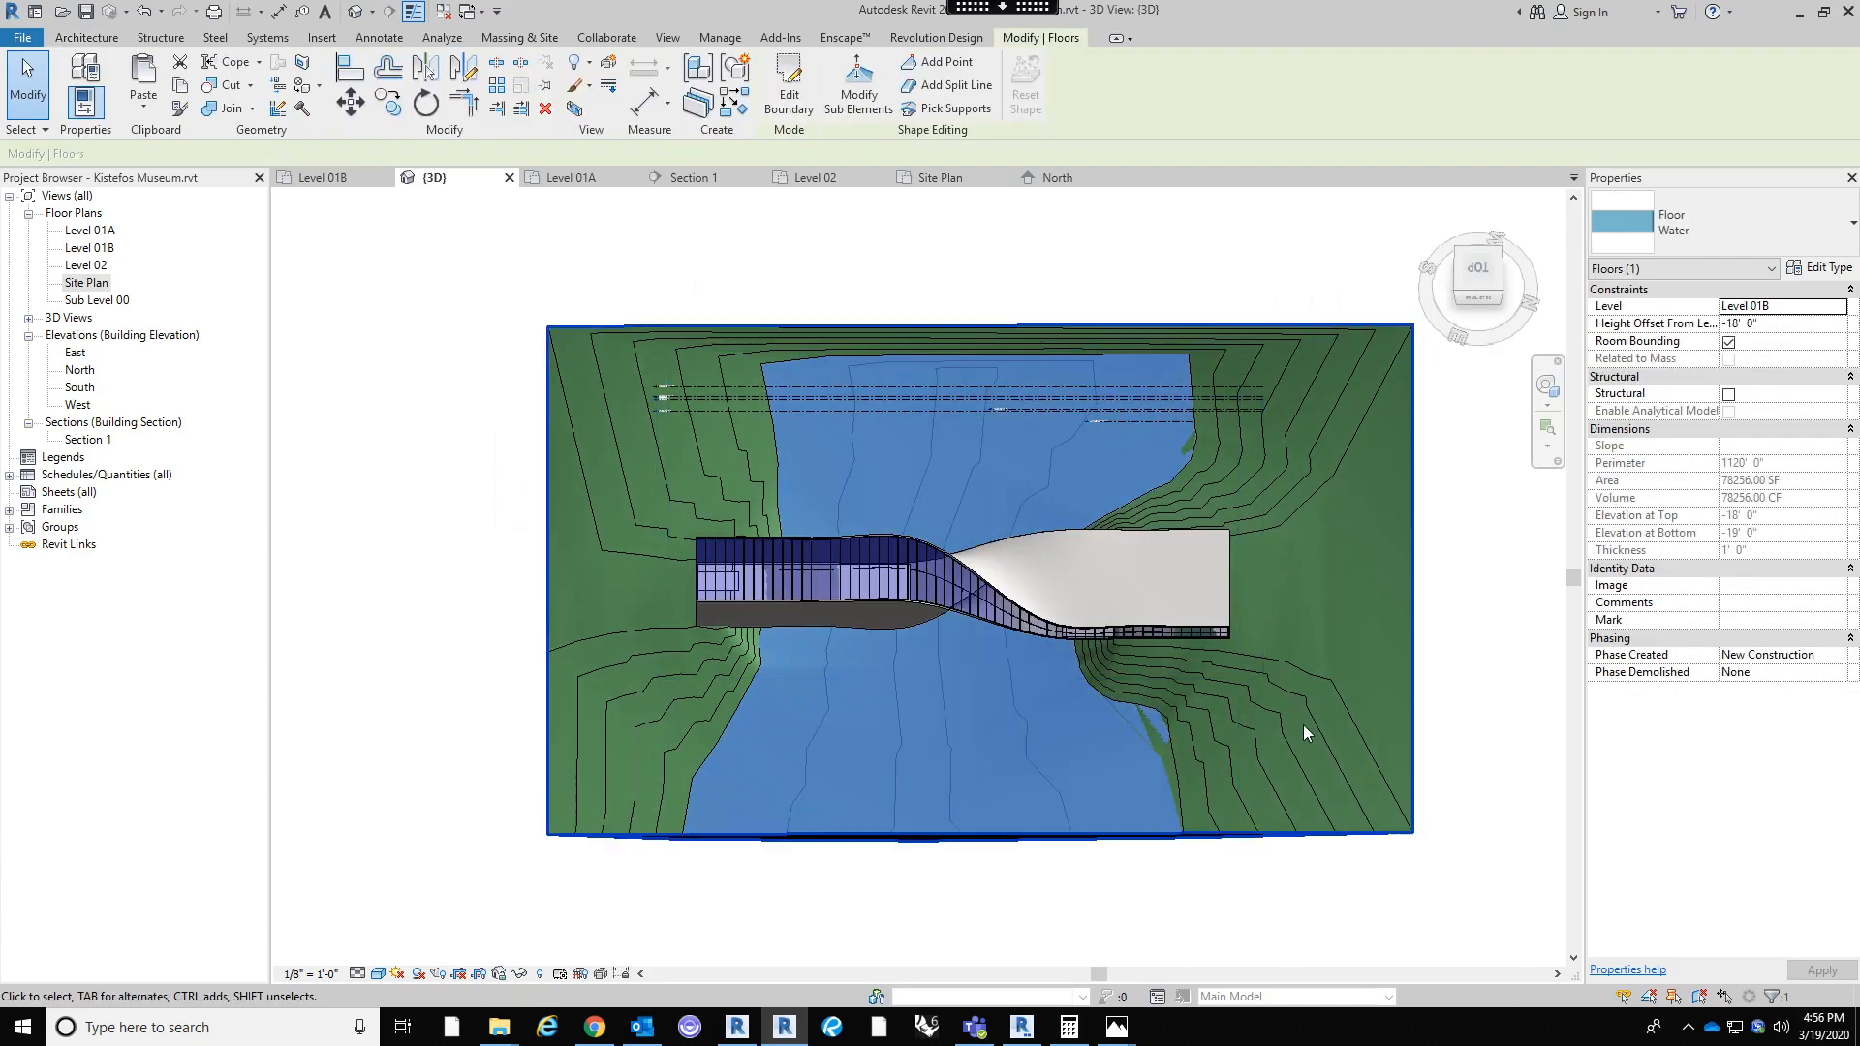
{"action": "left_click", "coordinate": [1305, 701]}
{"action": "left_click", "coordinate": [1187, 932]}
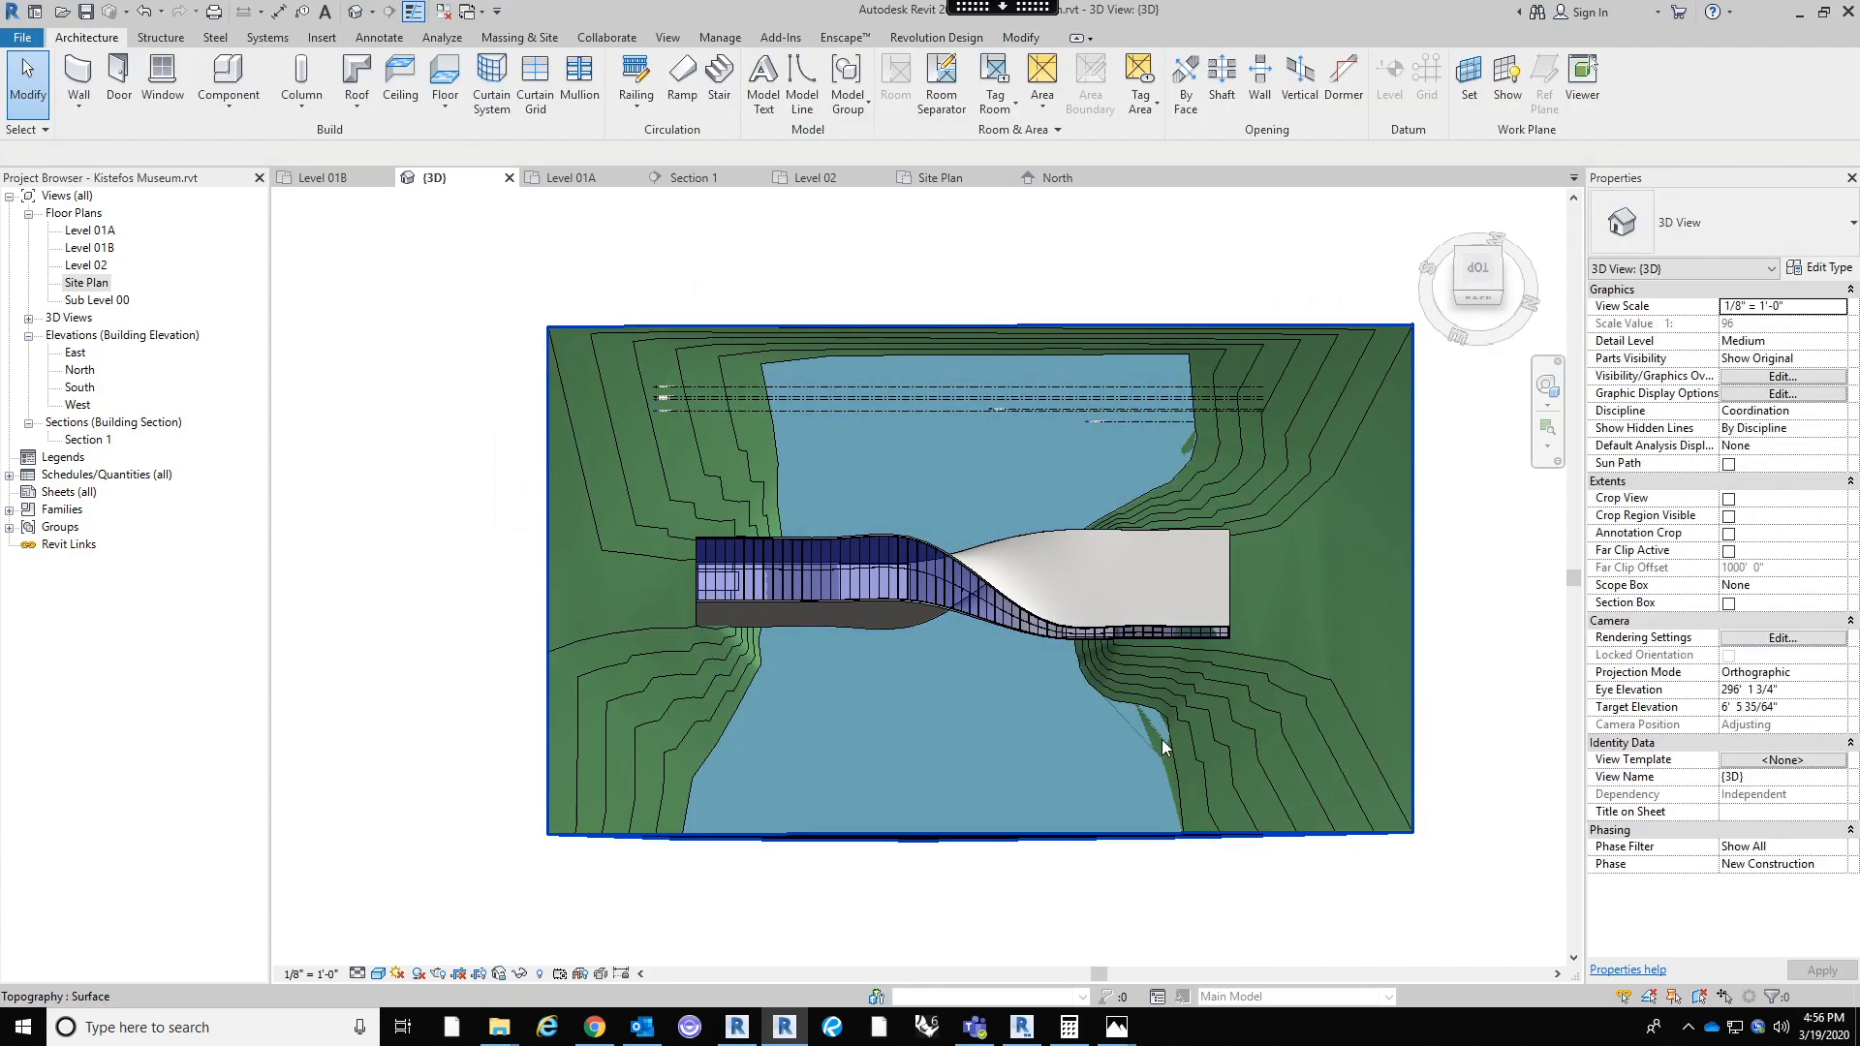
{"action": "left_click", "coordinate": [1280, 719]}
{"action": "left_click", "coordinate": [793, 94]}
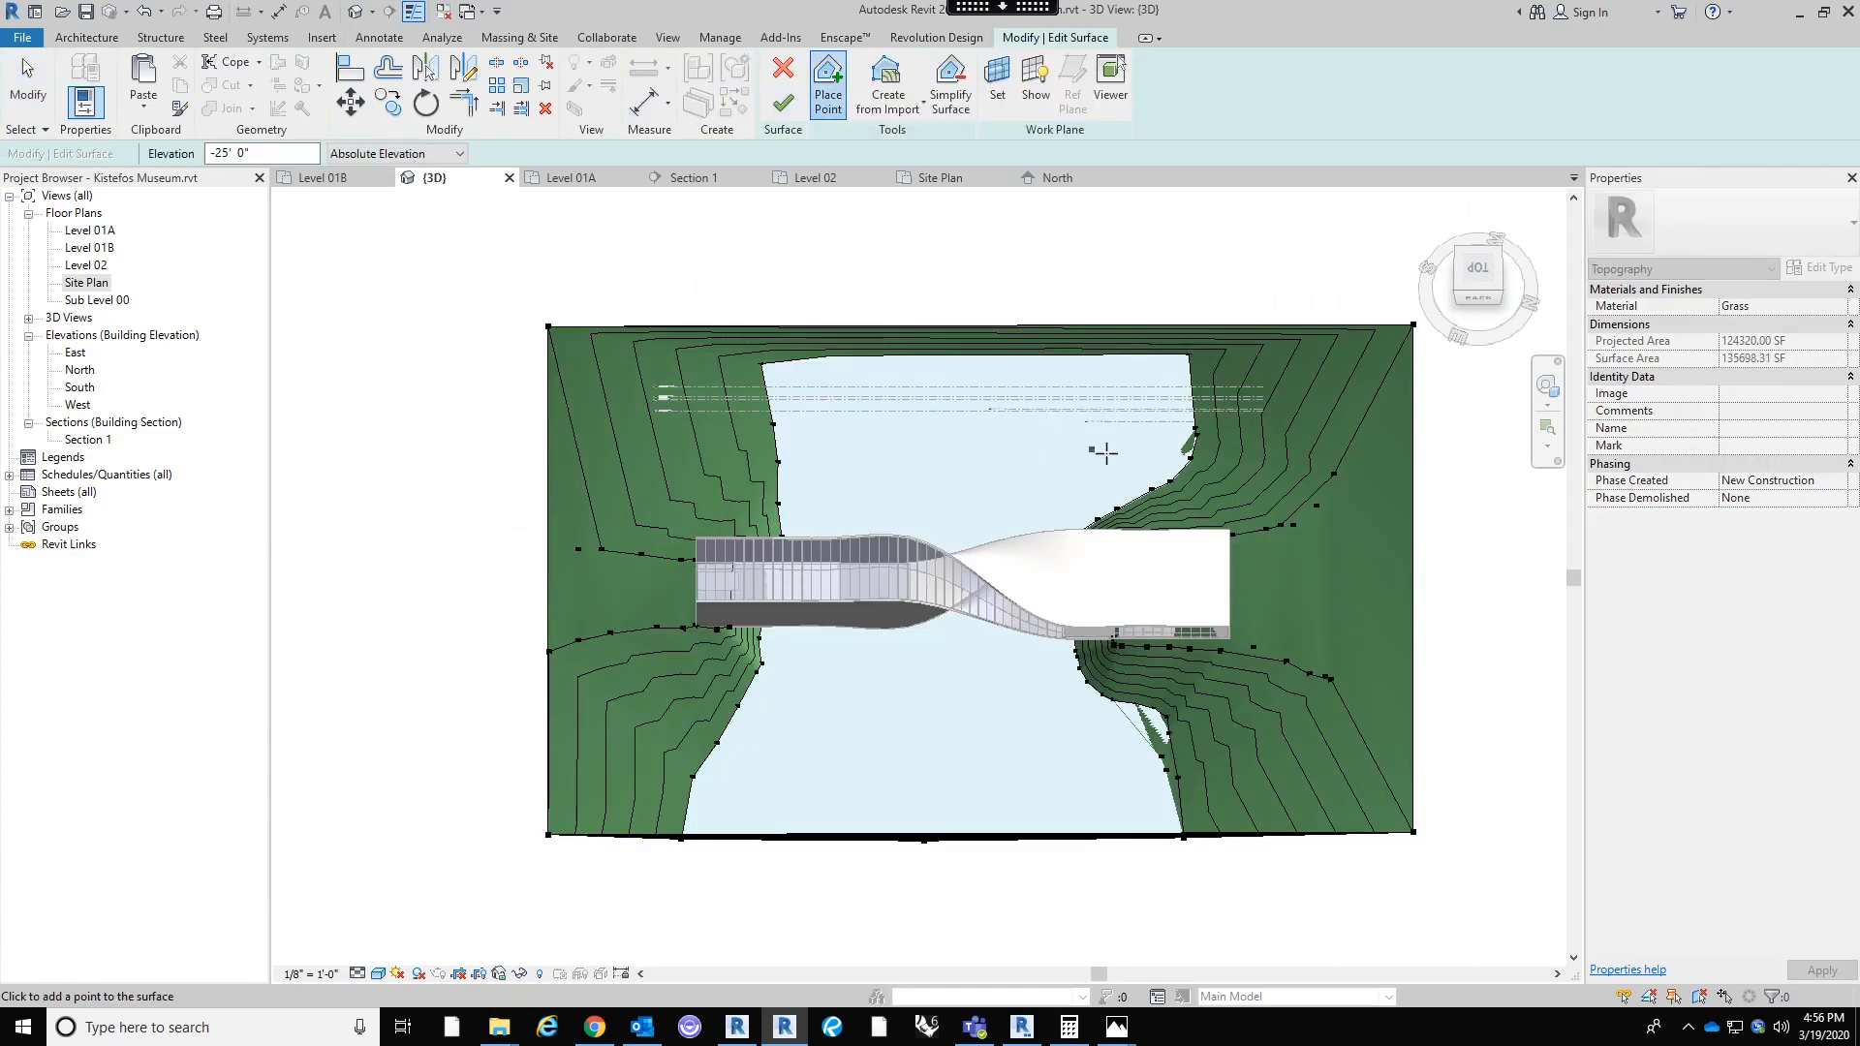
{"action": "left_click", "coordinate": [1073, 588]}
{"action": "left_click", "coordinate": [1111, 735]}
{"action": "middle_click_drag", "start_coordinate": [1110, 788], "coordinate": [1153, 769]}
{"action": "left_click", "coordinate": [782, 101]}
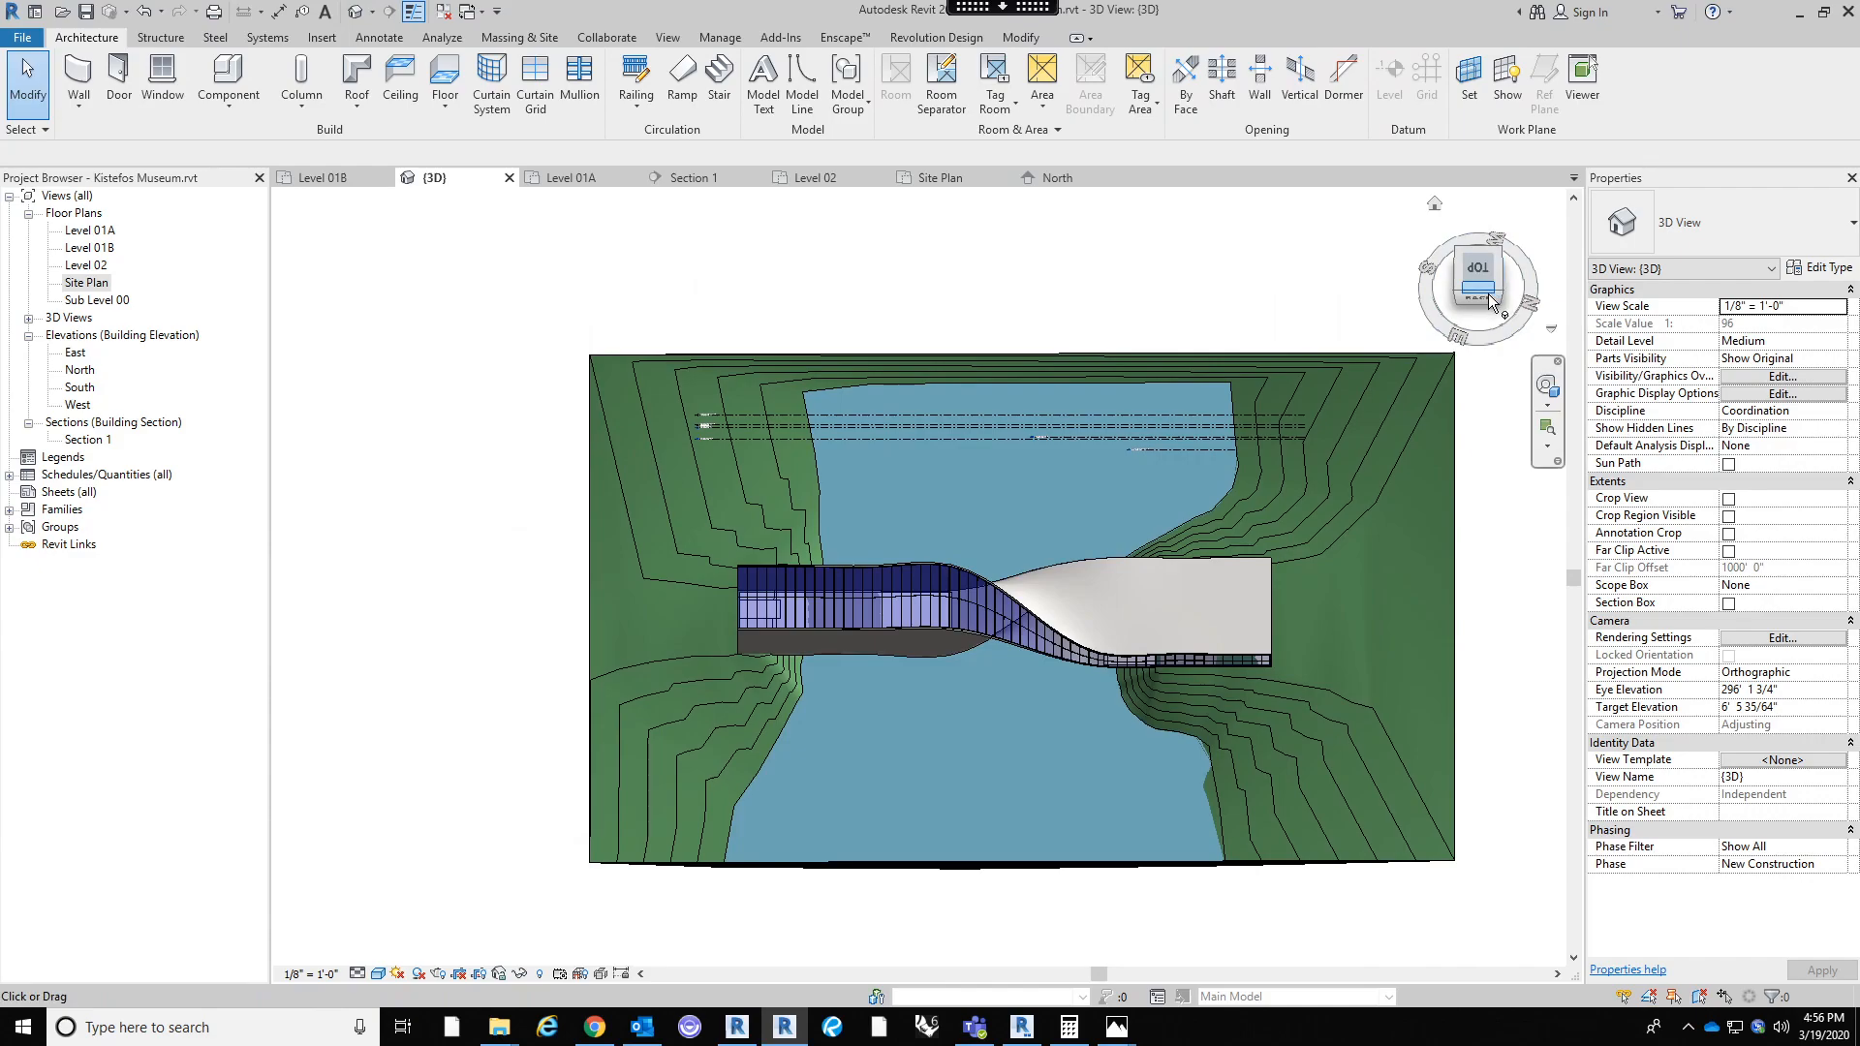
Inspect the river, banks and museum in 3D from the back and front sides
{"action": "left_click", "coordinate": [1531, 291]}
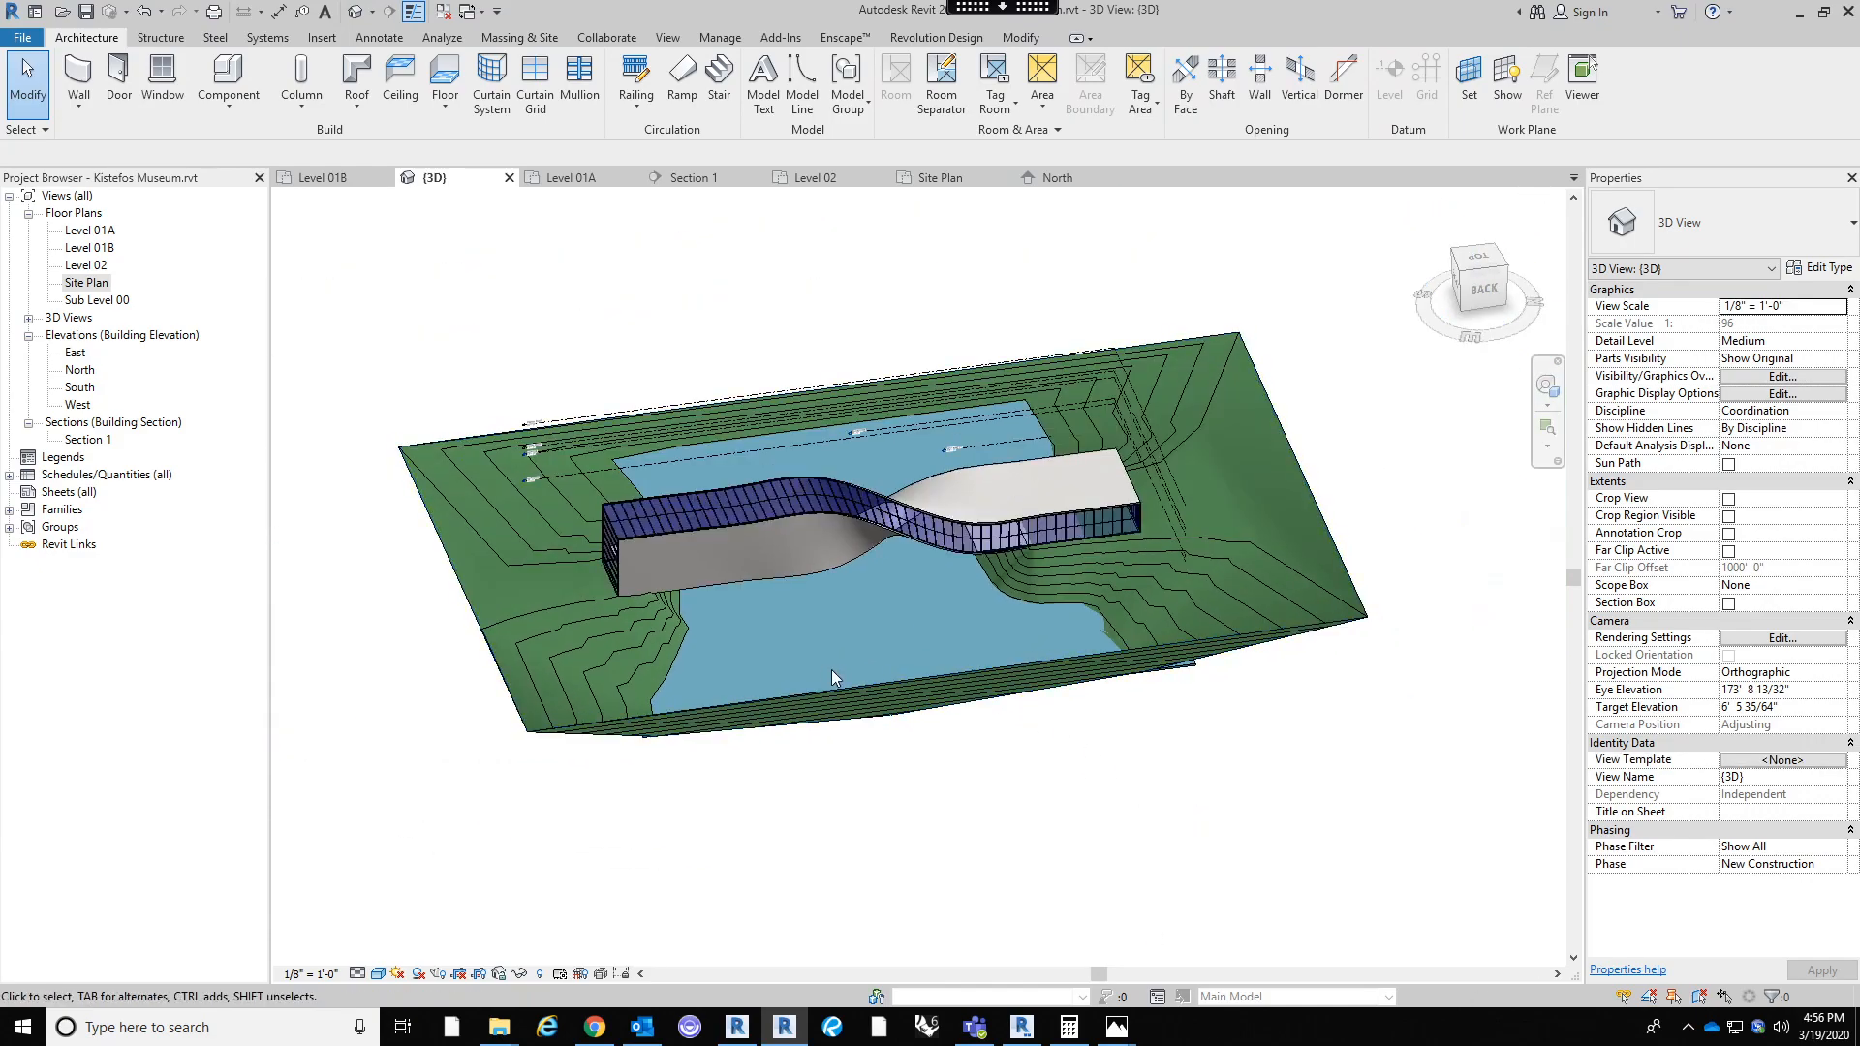
{"action": "mouse_move", "coordinate": [1476, 270]}
{"action": "left_mouse_down"}
{"action": "mouse_move", "coordinate": [1383, 242]}
{"action": "mouse_move", "coordinate": [1328, 273]}
{"action": "mouse_move", "coordinate": [1284, 248]}
{"action": "left_mouse_up"}
{"action": "left_click_drag", "start_coordinate": [872, 258], "coordinate": [713, 277]}
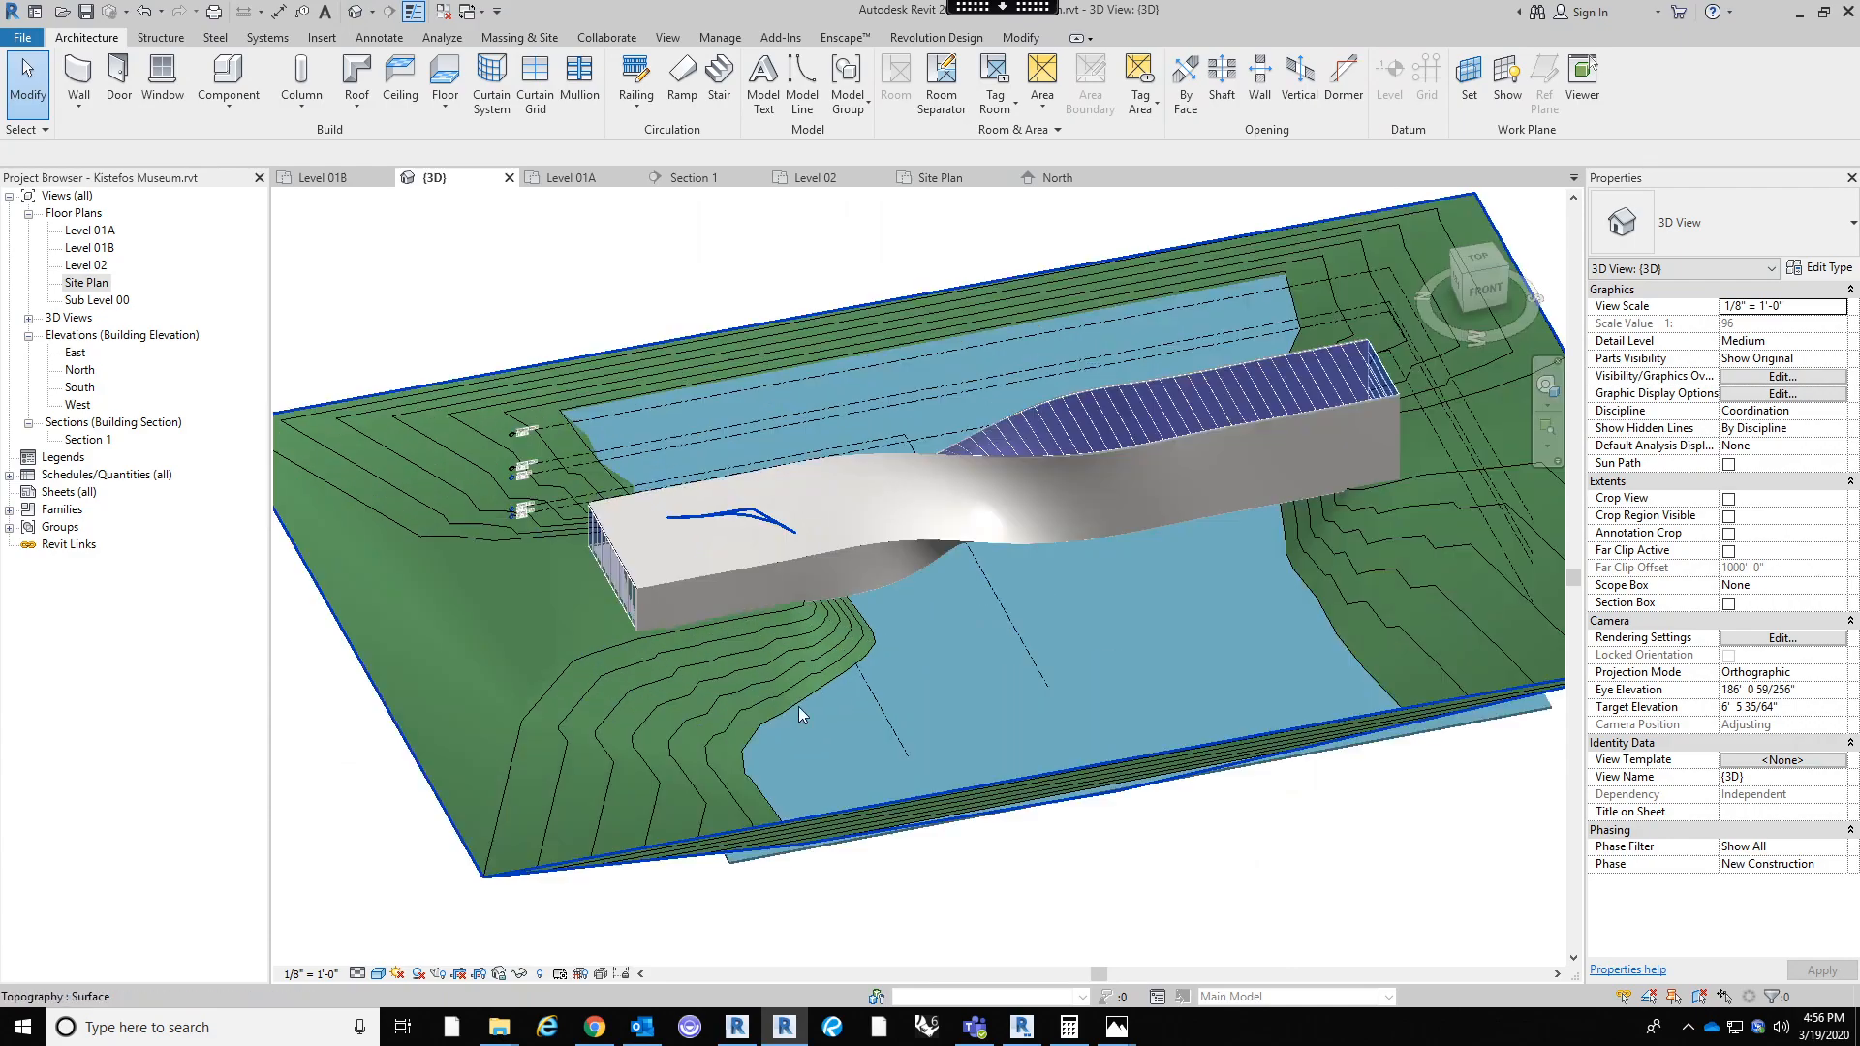
{"action": "scroll", "coordinate": [1154, 460], "scroll_direction": "up", "scroll_amount": 3}
{"action": "mouse_move", "coordinate": [1485, 293]}
{"action": "left_mouse_down"}
{"action": "mouse_move", "coordinate": [1363, 274]}
{"action": "mouse_move", "coordinate": [1356, 302]}
{"action": "mouse_move", "coordinate": [1440, 289]}
{"action": "left_mouse_up"}
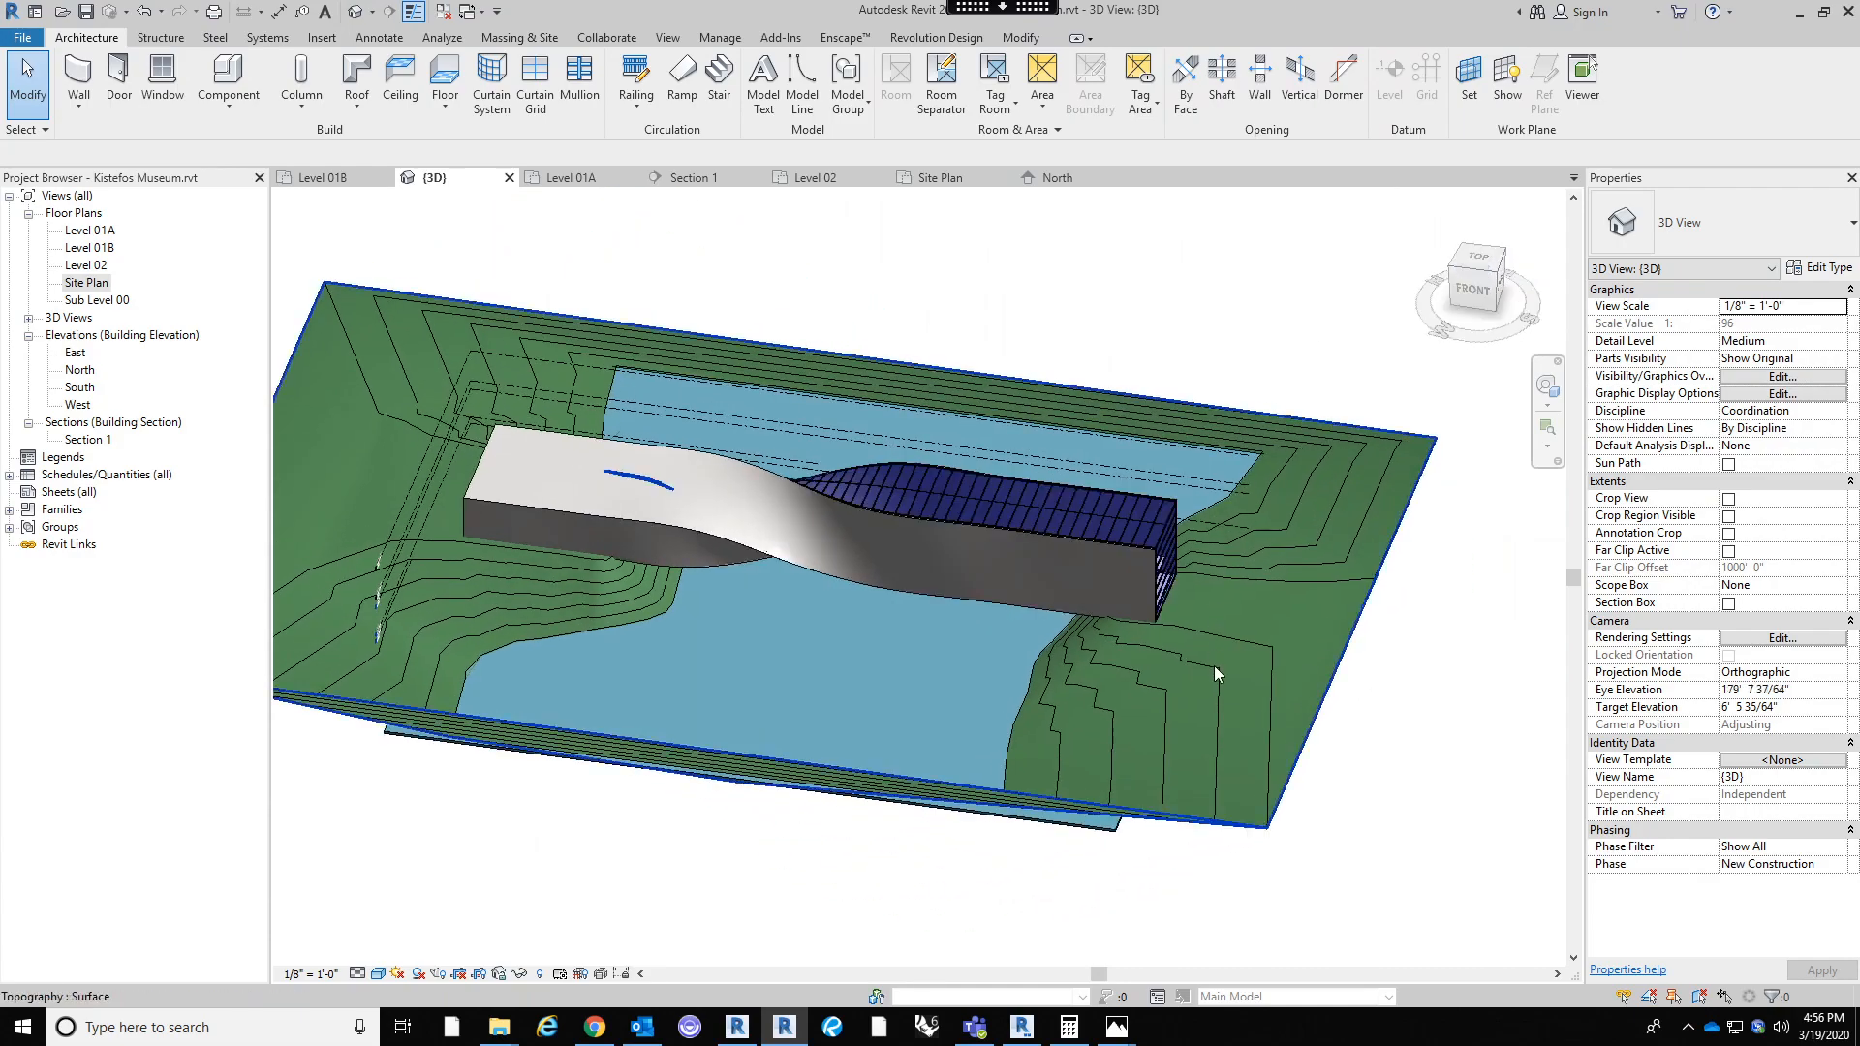
{"action": "middle_click_drag", "start_coordinate": [1160, 687], "coordinate": [1364, 662]}
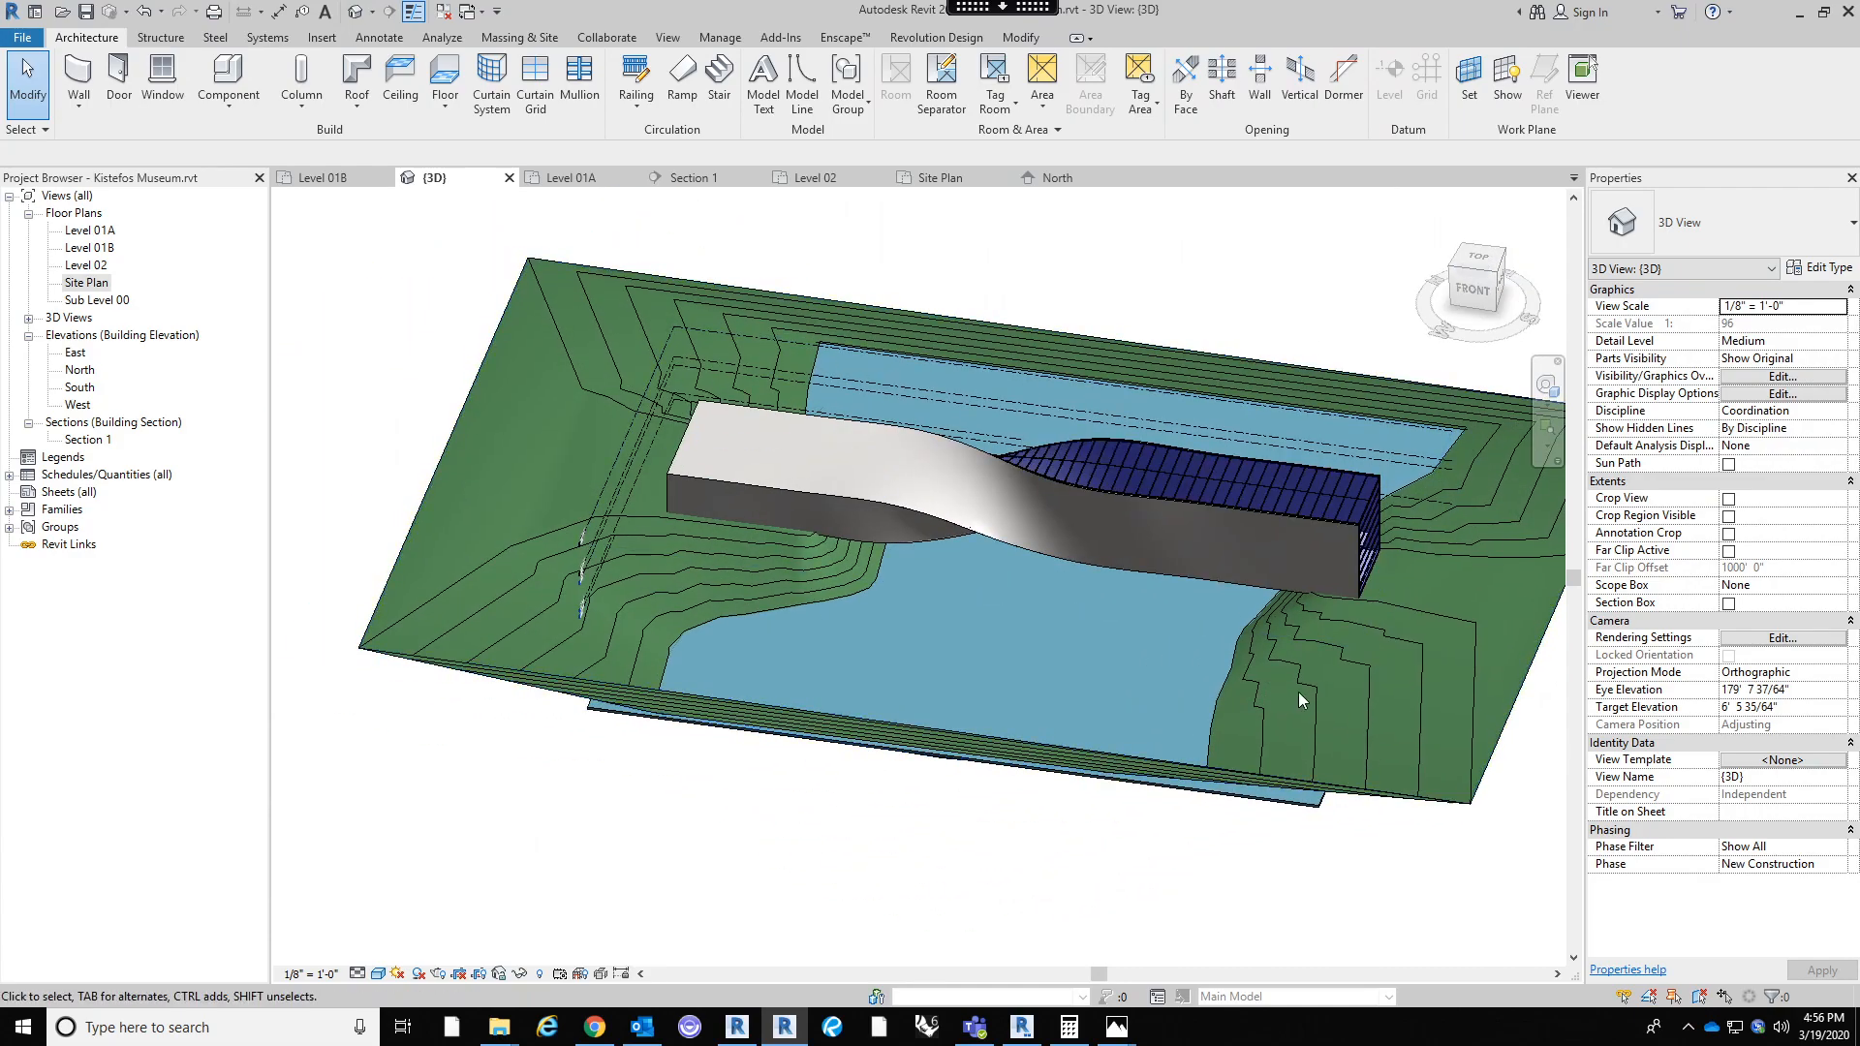
Open the Level 01A floor plan and go to Section 1 through its section marker
{"action": "double_click", "coordinate": [89, 232]}
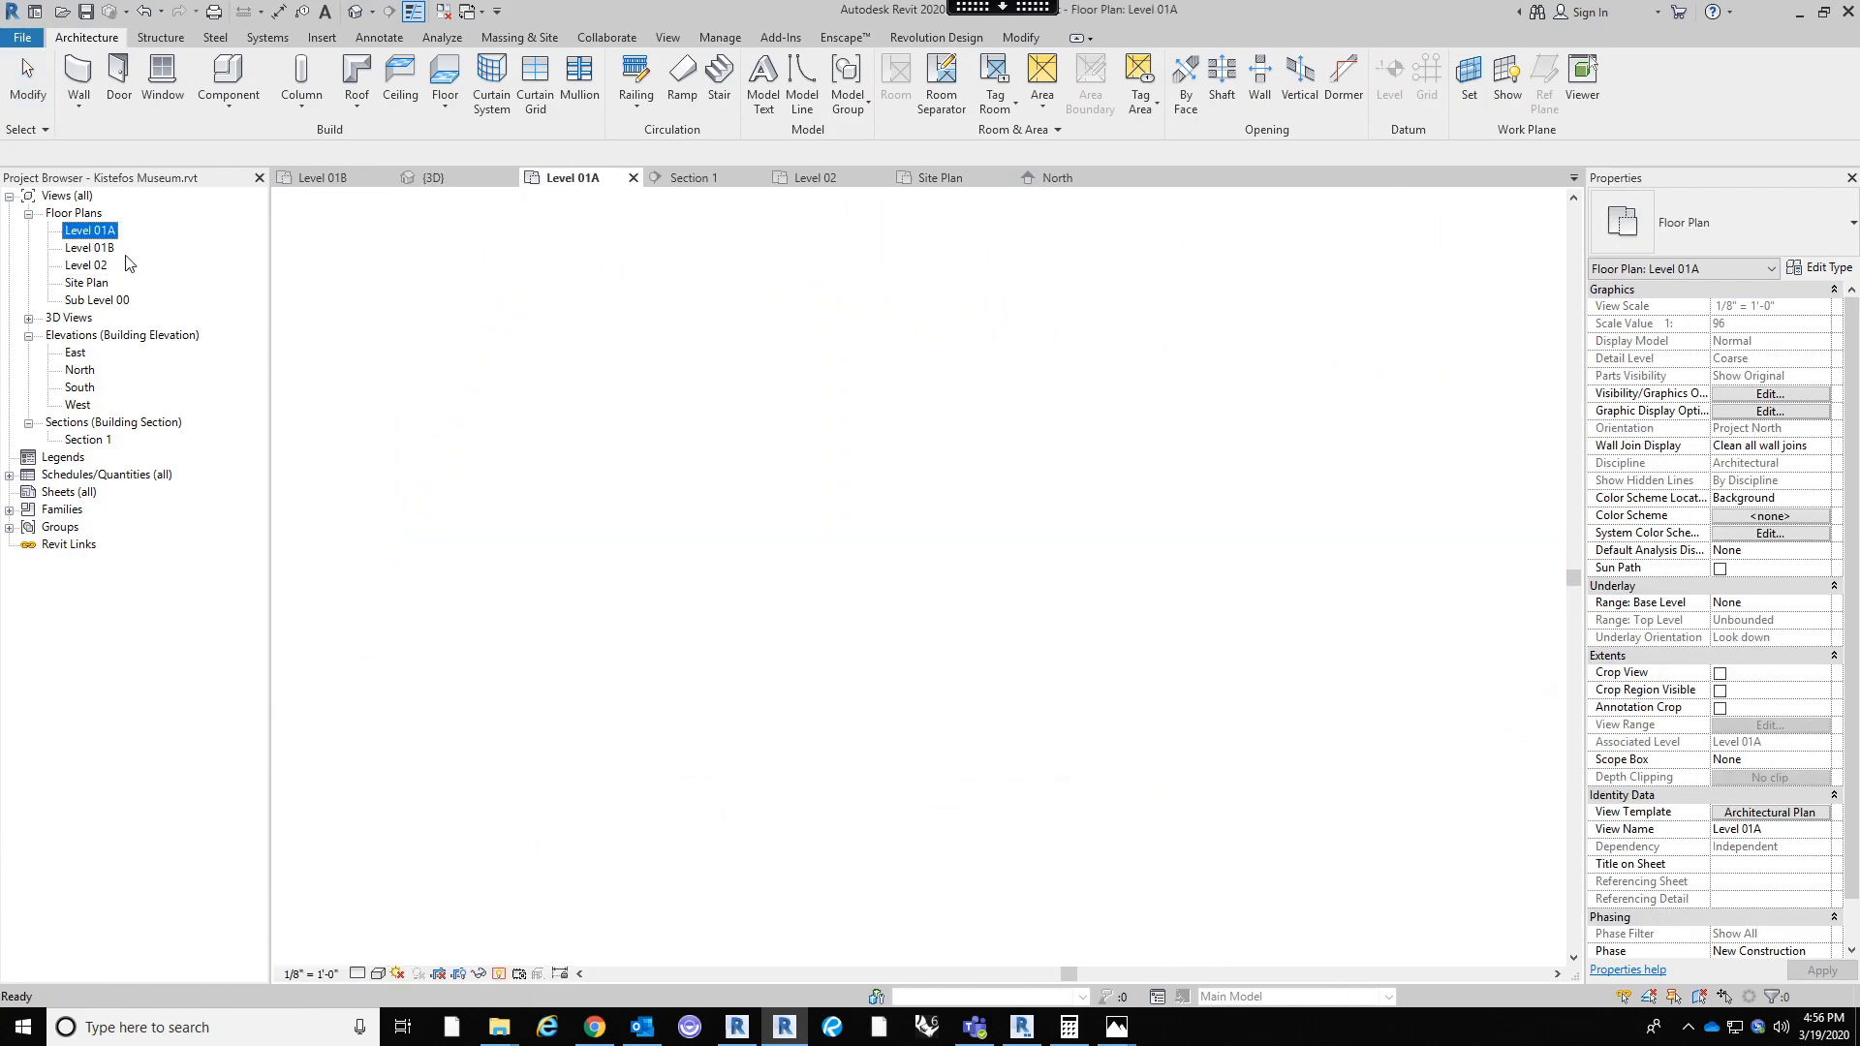
{"action": "scroll", "coordinate": [869, 915], "scroll_direction": "down", "scroll_amount": 3}
{"action": "left_click", "coordinate": [497, 976]}
{"action": "scroll", "coordinate": [678, 607], "scroll_direction": "up", "scroll_amount": 3}
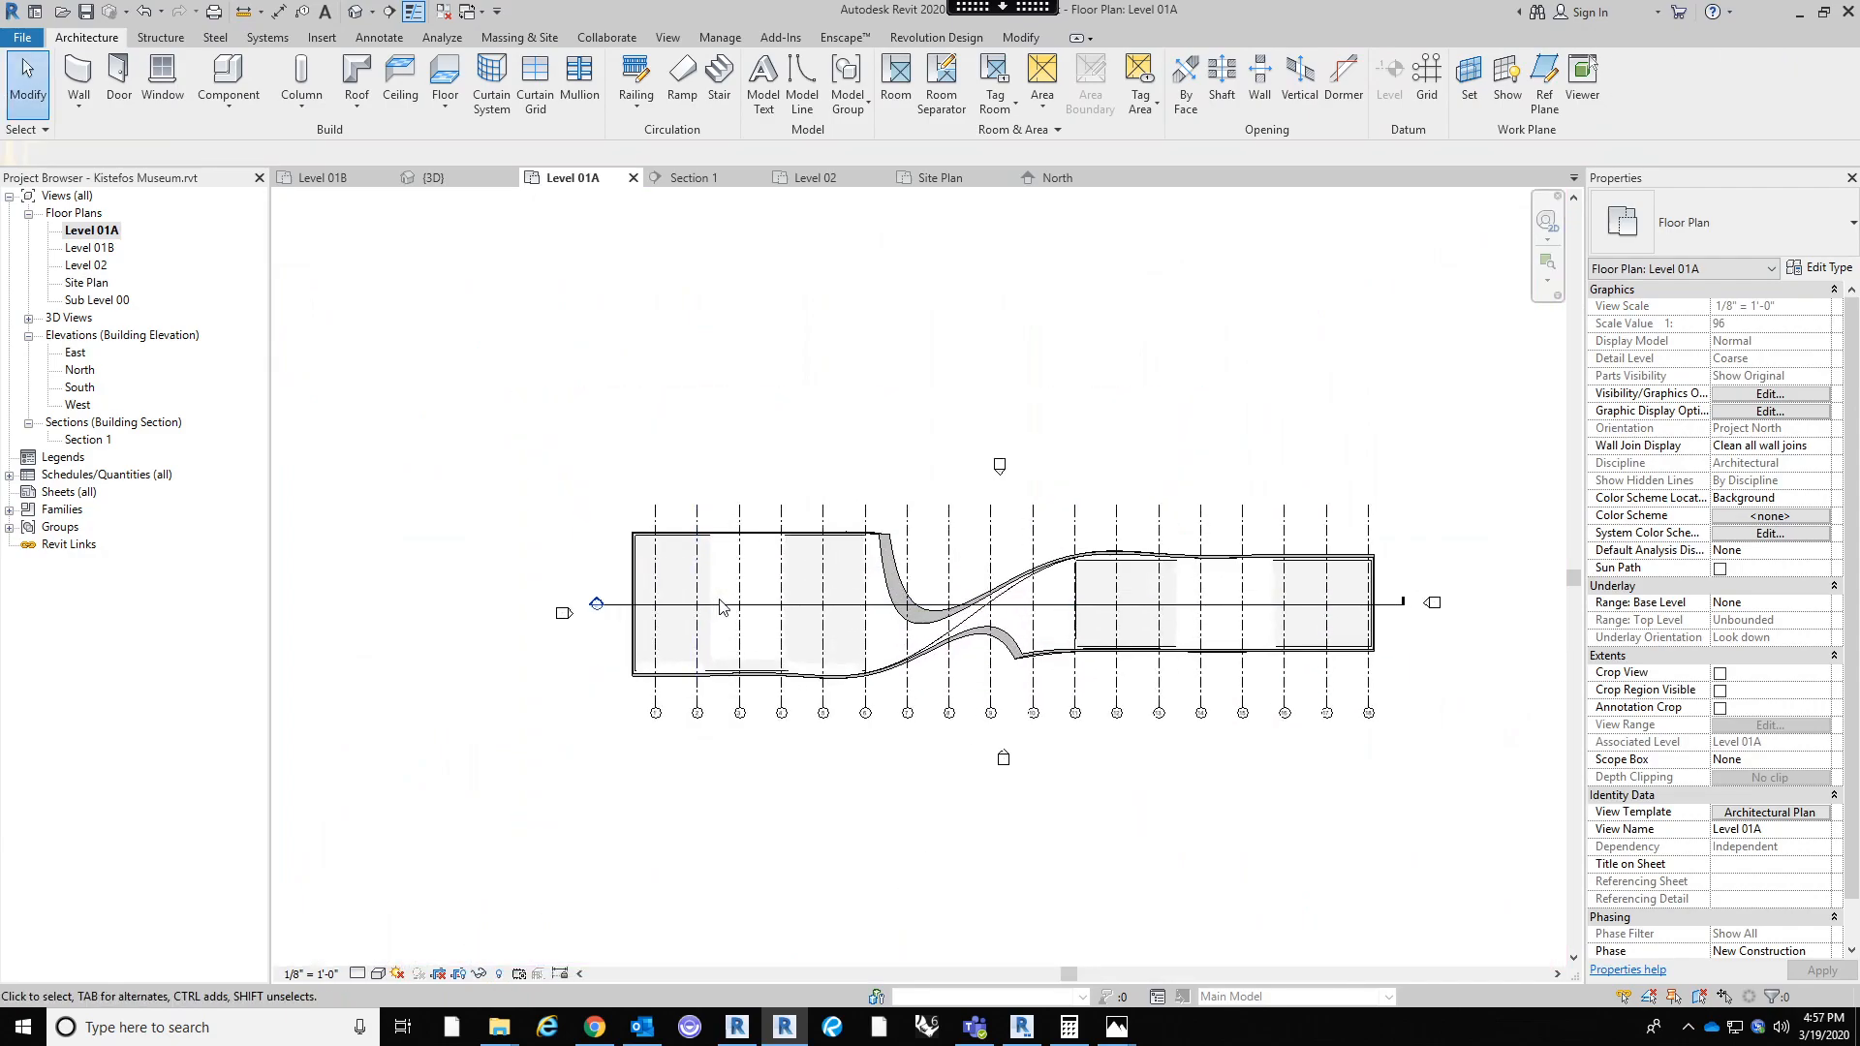
{"action": "double_click", "coordinate": [720, 605]}
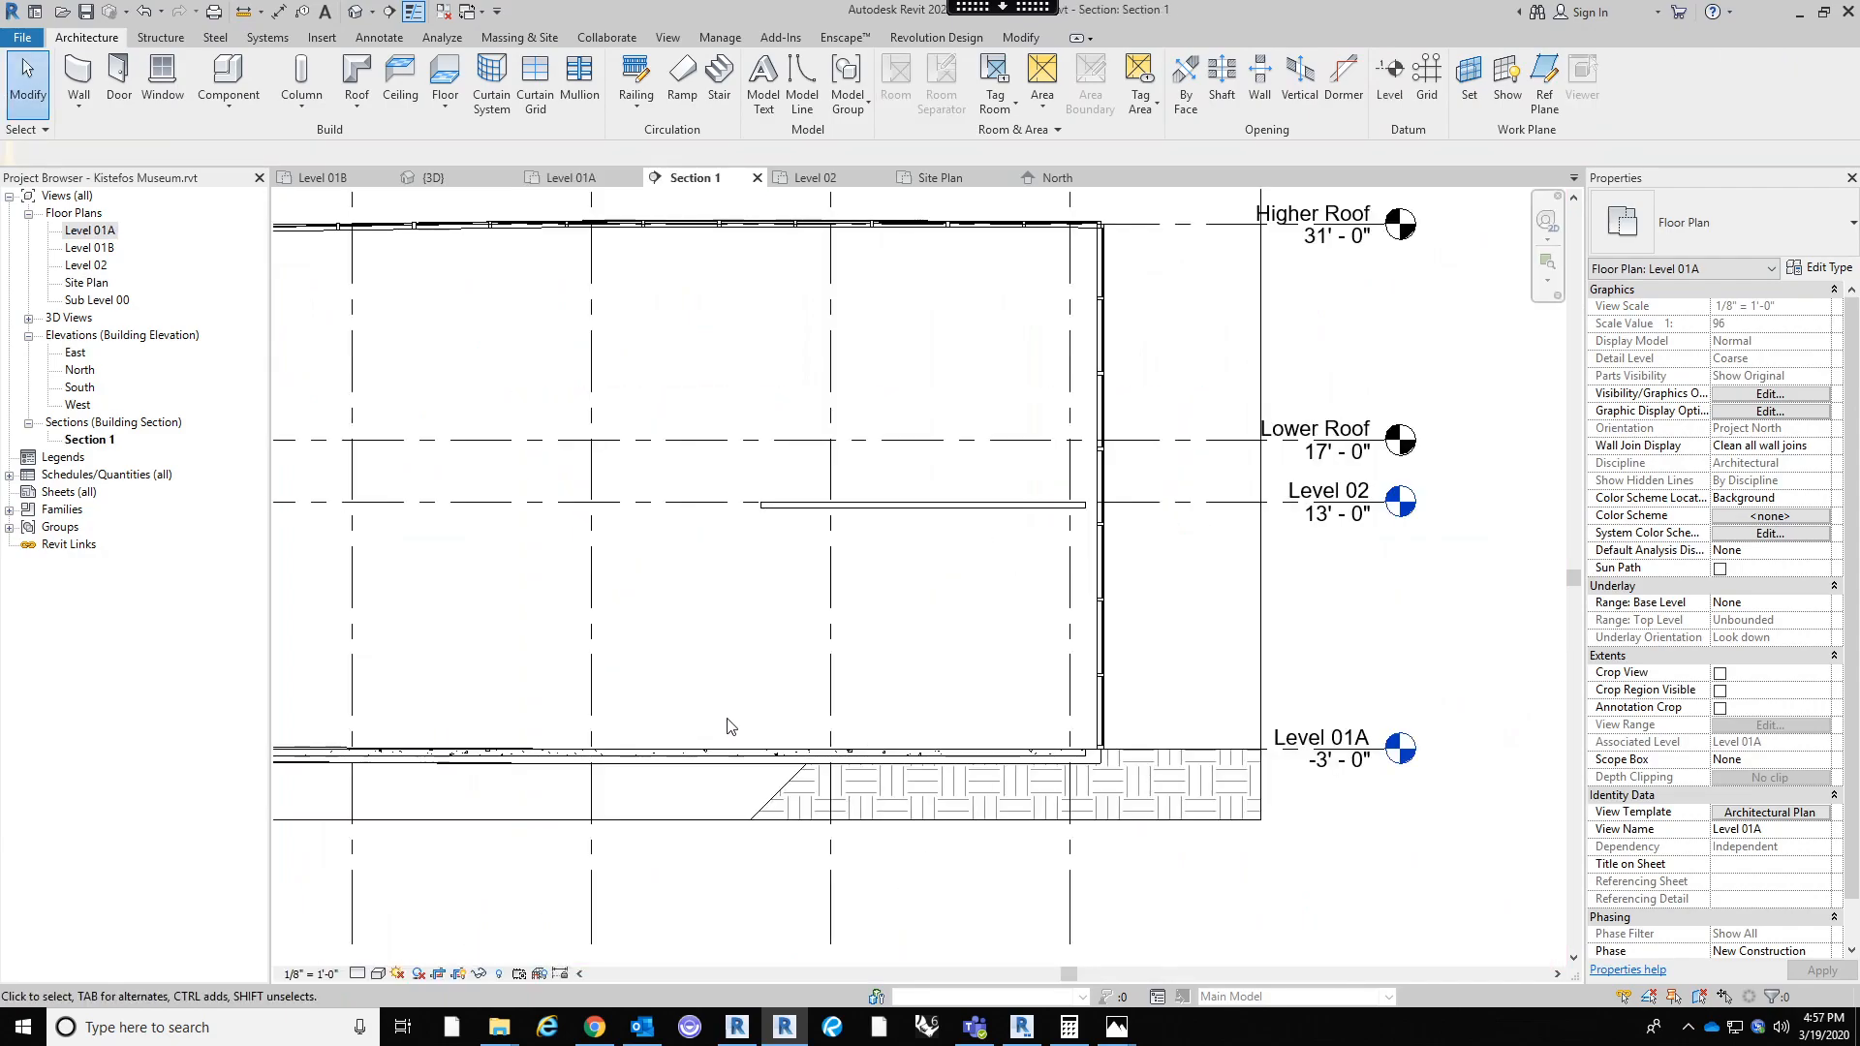
Extend Section 1's crop region down below the river bed and up above the grid bubbles
{"action": "scroll", "coordinate": [1328, 697], "scroll_direction": "down", "scroll_amount": 6}
{"action": "scroll", "coordinate": [1127, 757], "scroll_direction": "up", "scroll_amount": 3}
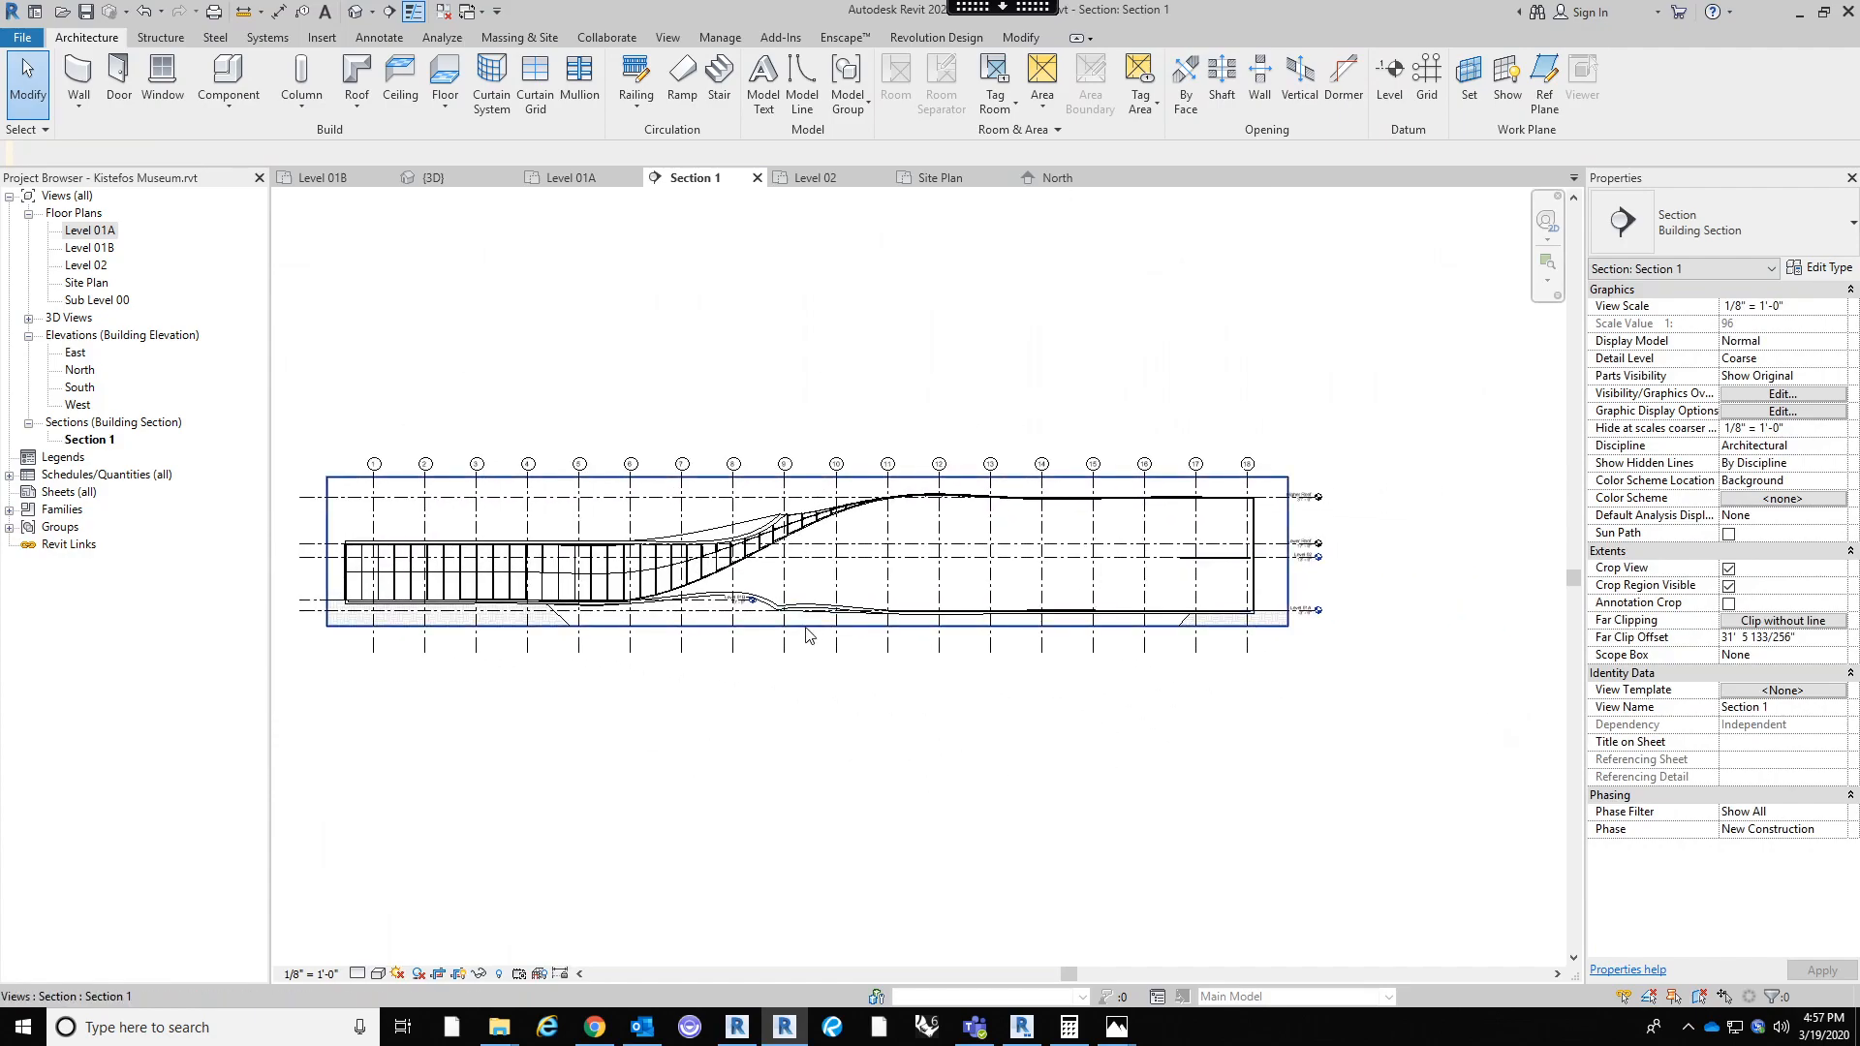
{"action": "left_click", "coordinate": [808, 627]}
{"action": "left_click_drag", "start_coordinate": [807, 625], "coordinate": [808, 706]}
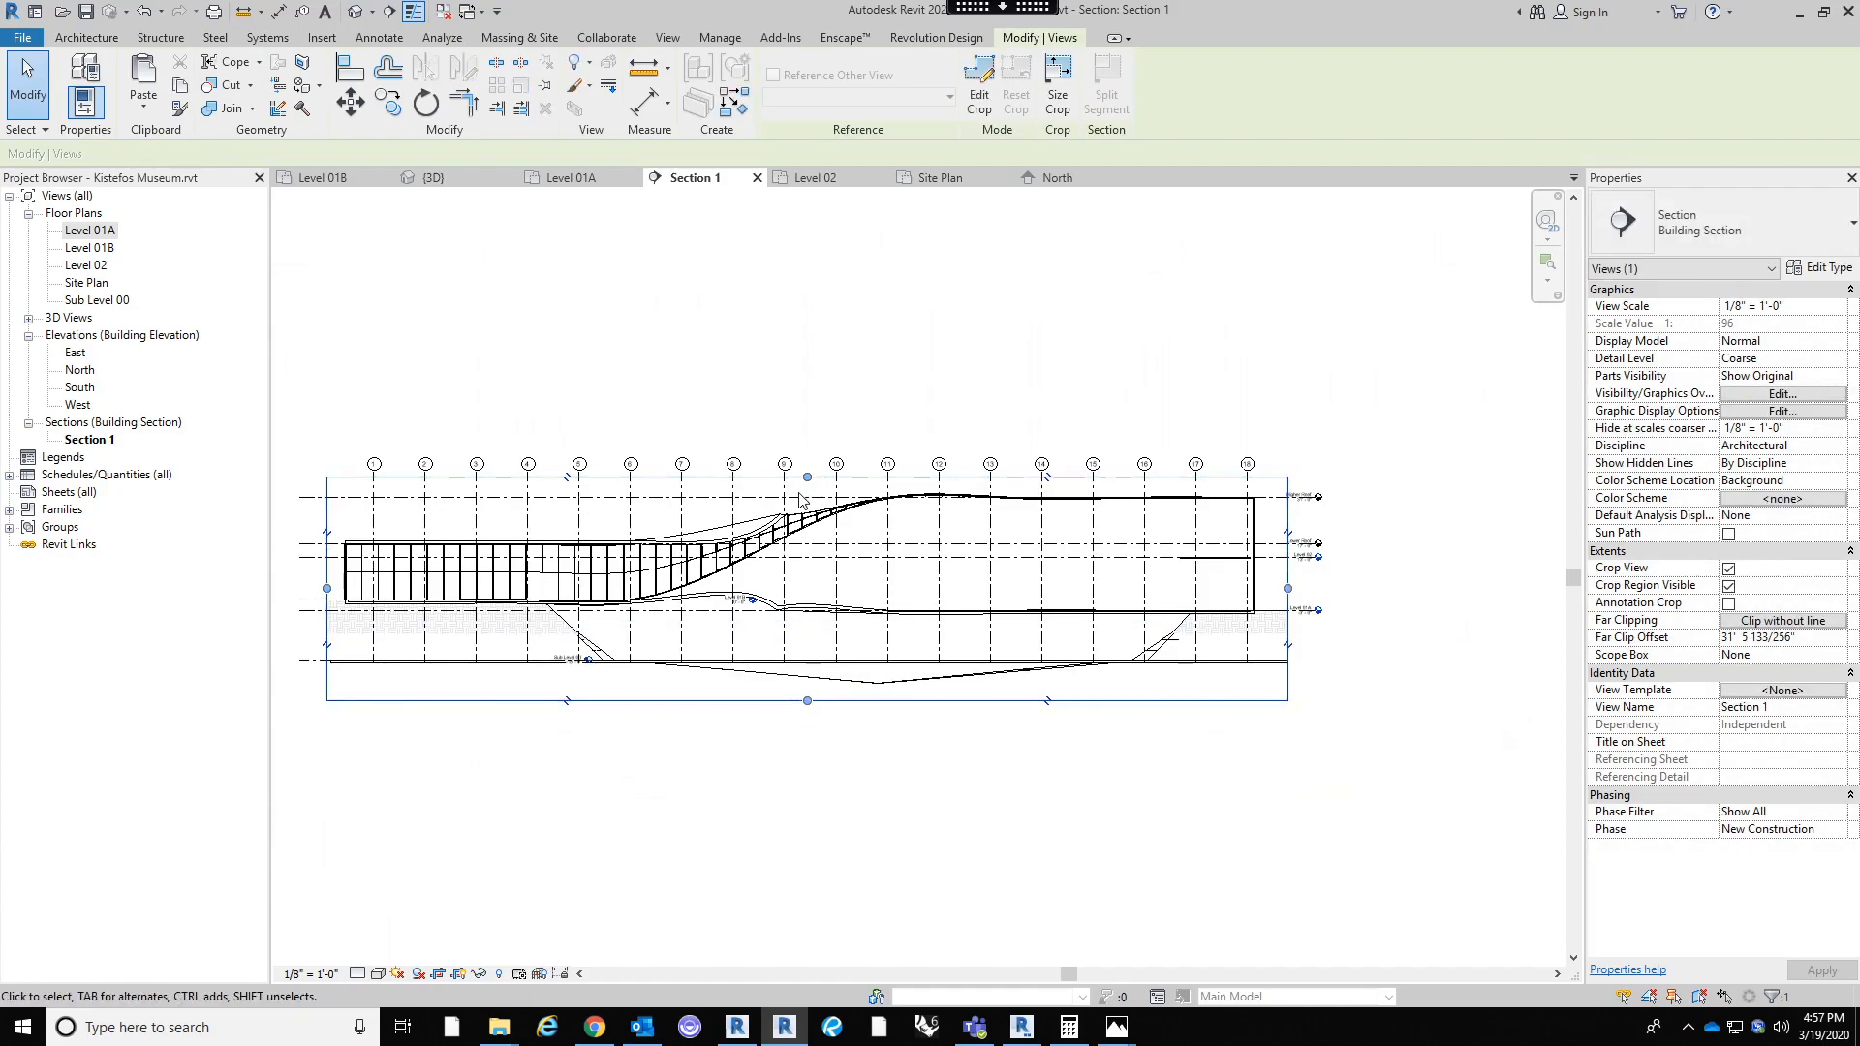
{"action": "left_click", "coordinate": [842, 363]}
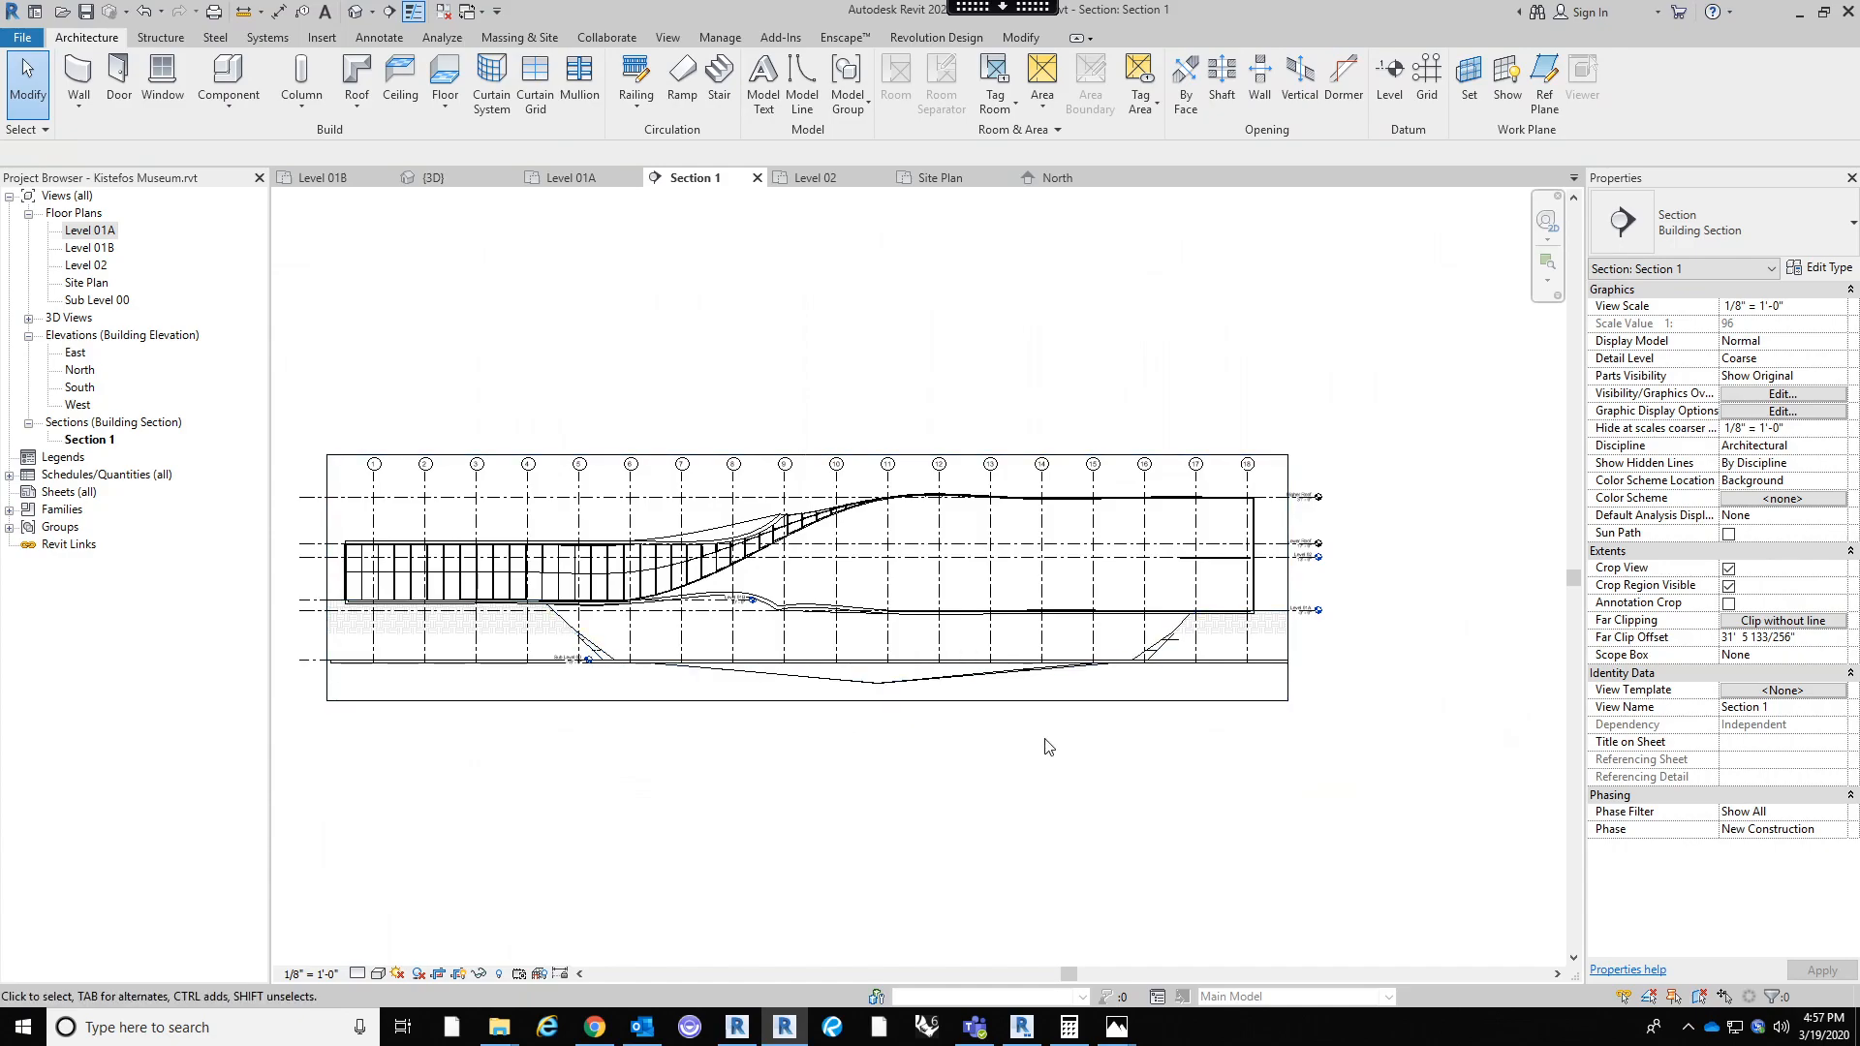
Choose the Architectural Section view template for Section 1
{"action": "left_click", "coordinate": [1778, 690]}
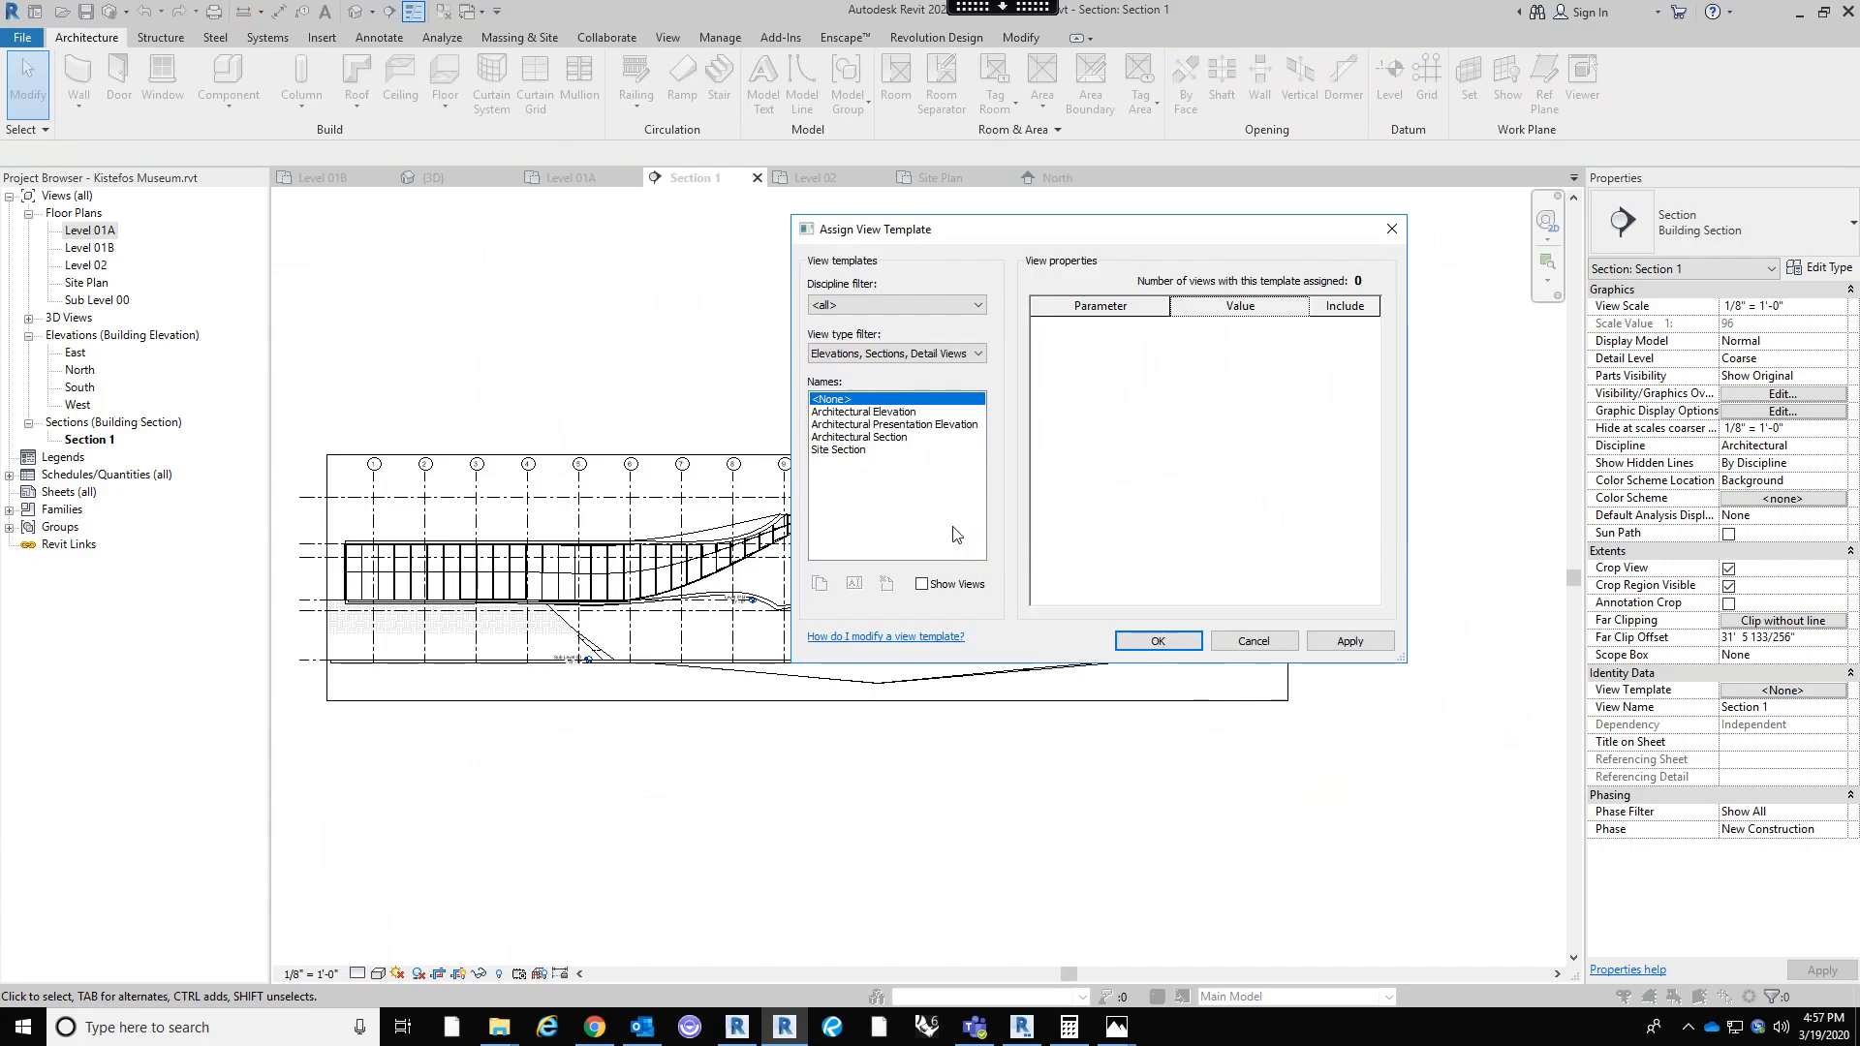
{"action": "left_click", "coordinate": [876, 437]}
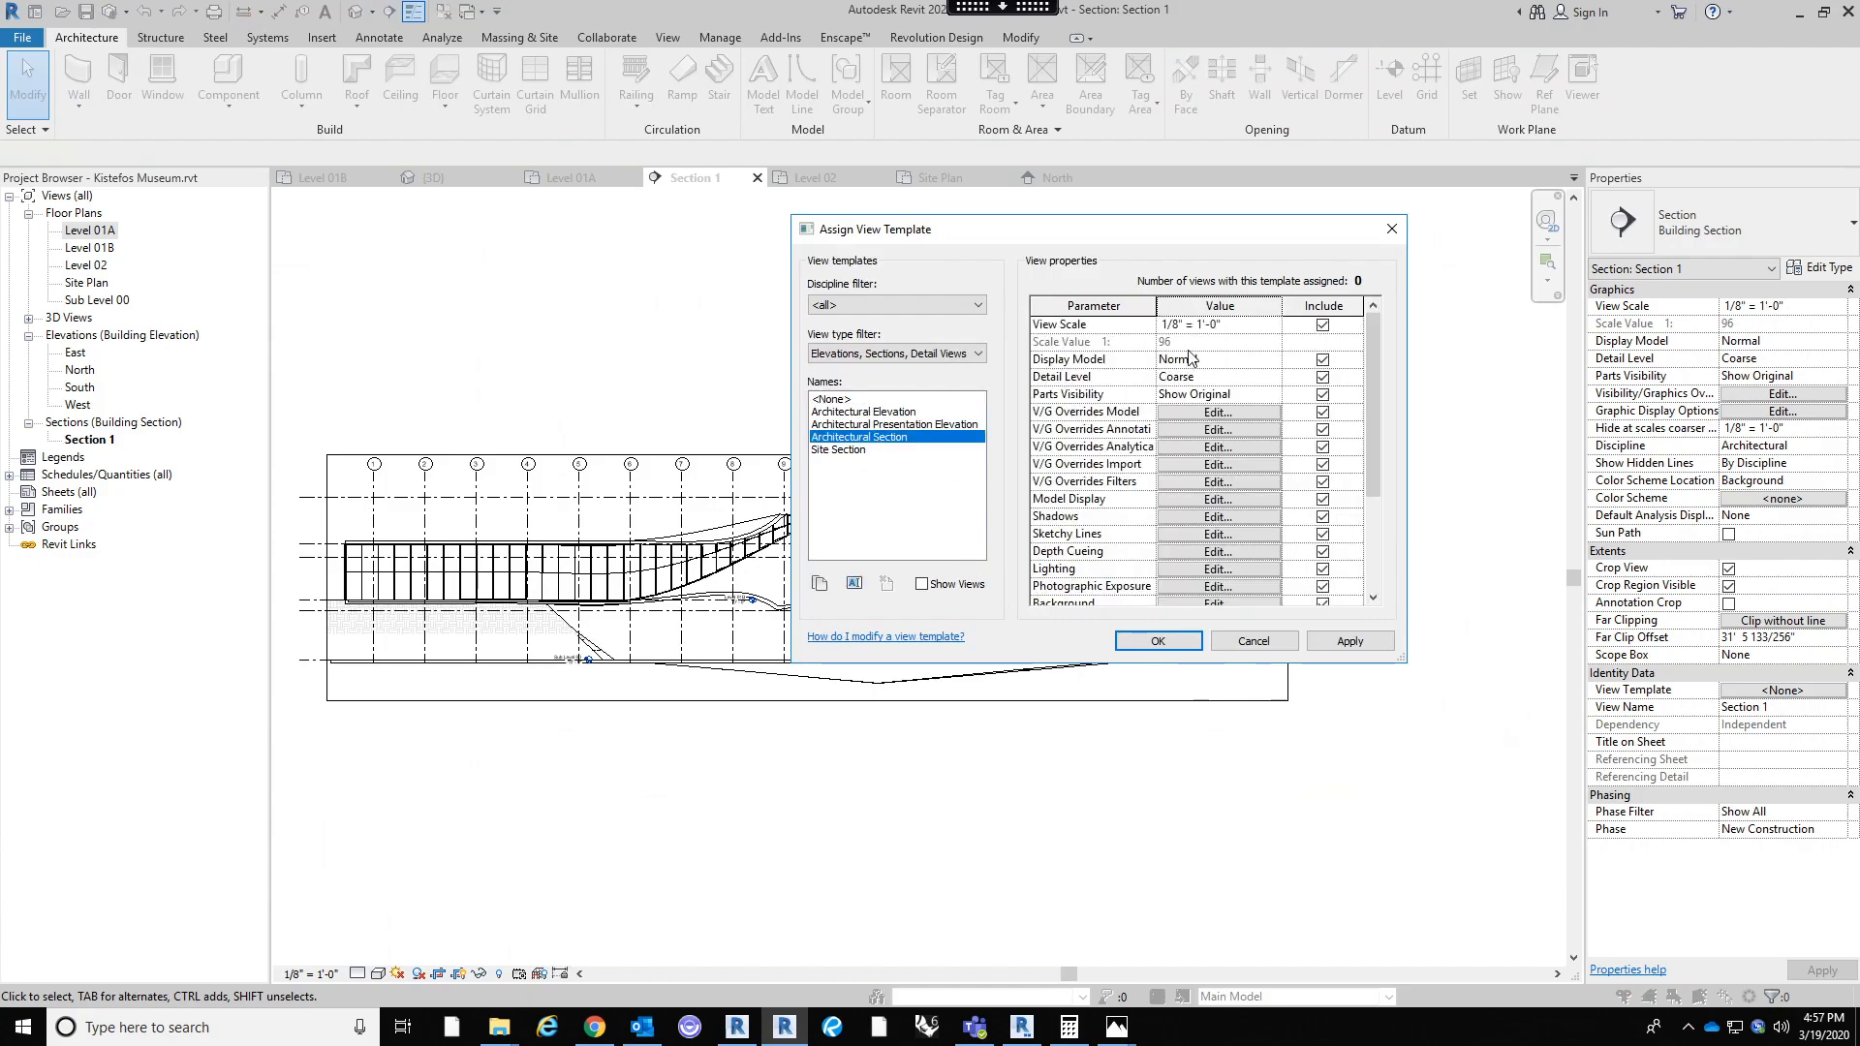
Try the Shaded style in the template's model display, and set it back to Hidden Line
{"action": "left_click", "coordinate": [1202, 500]}
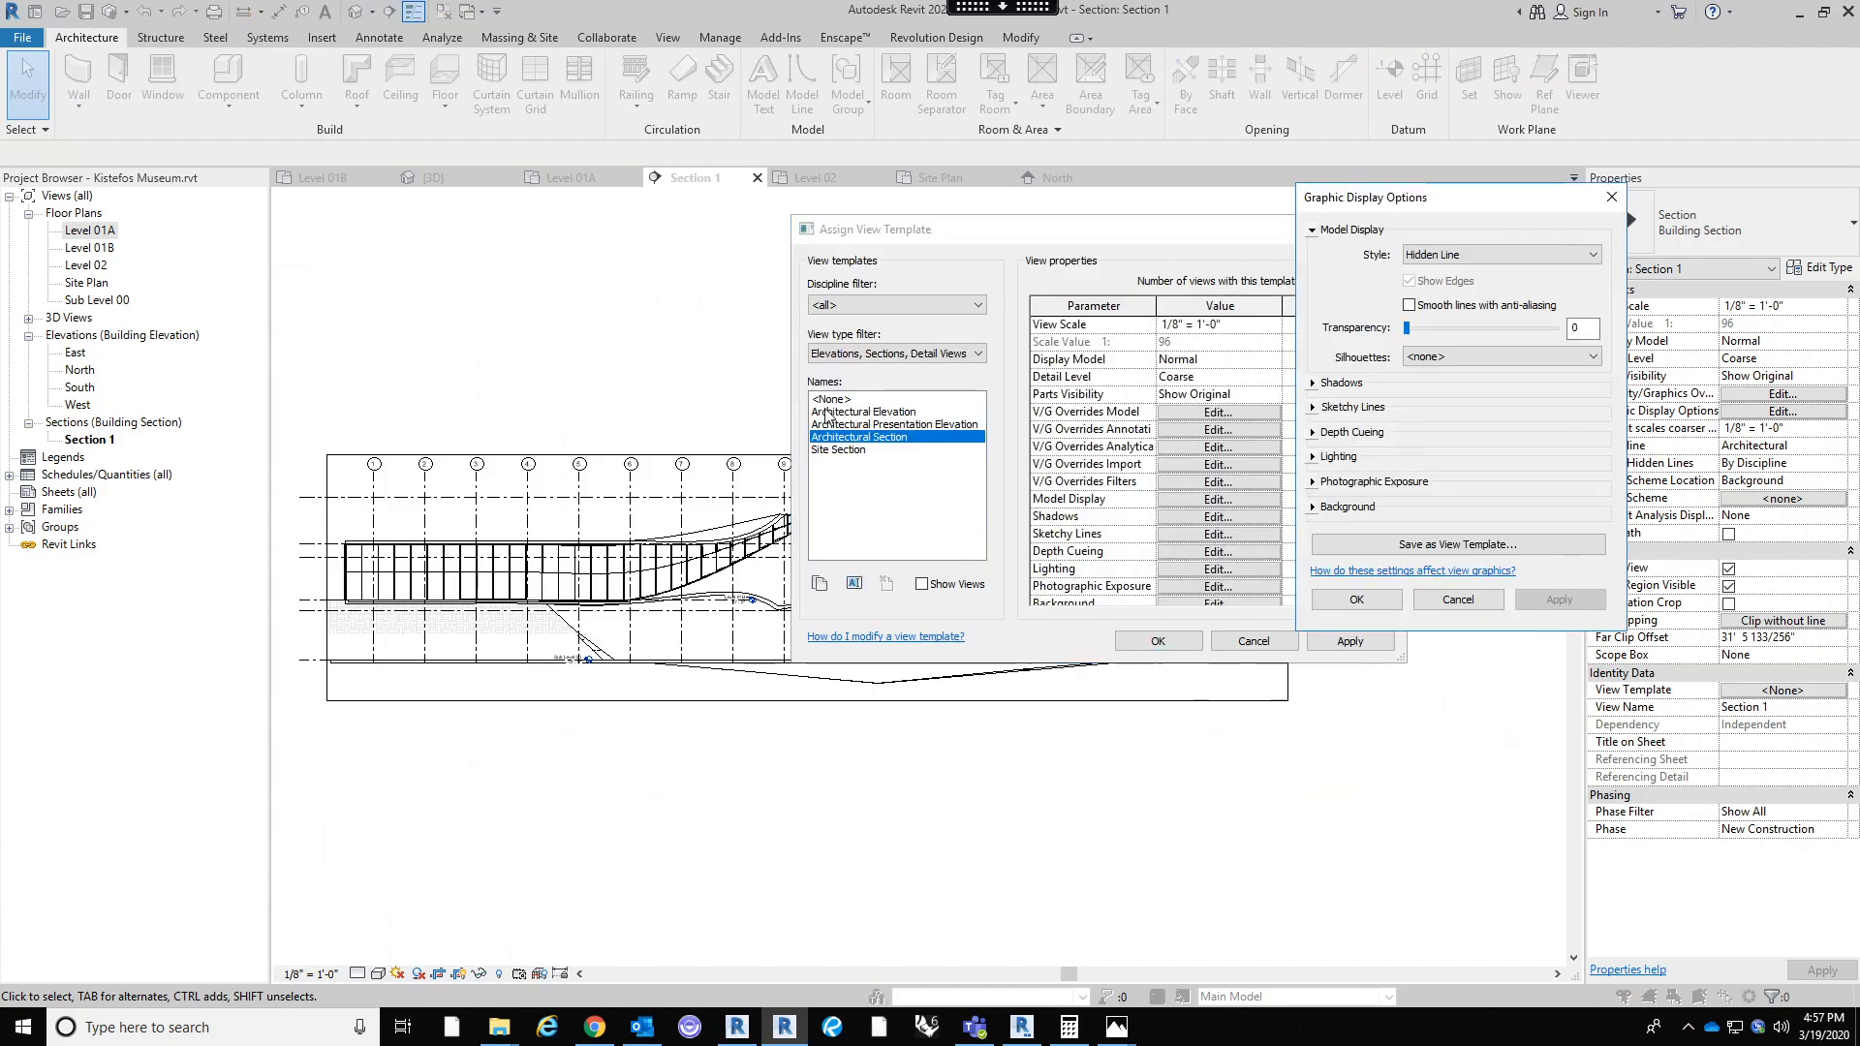
{"action": "left_click", "coordinate": [1463, 255]}
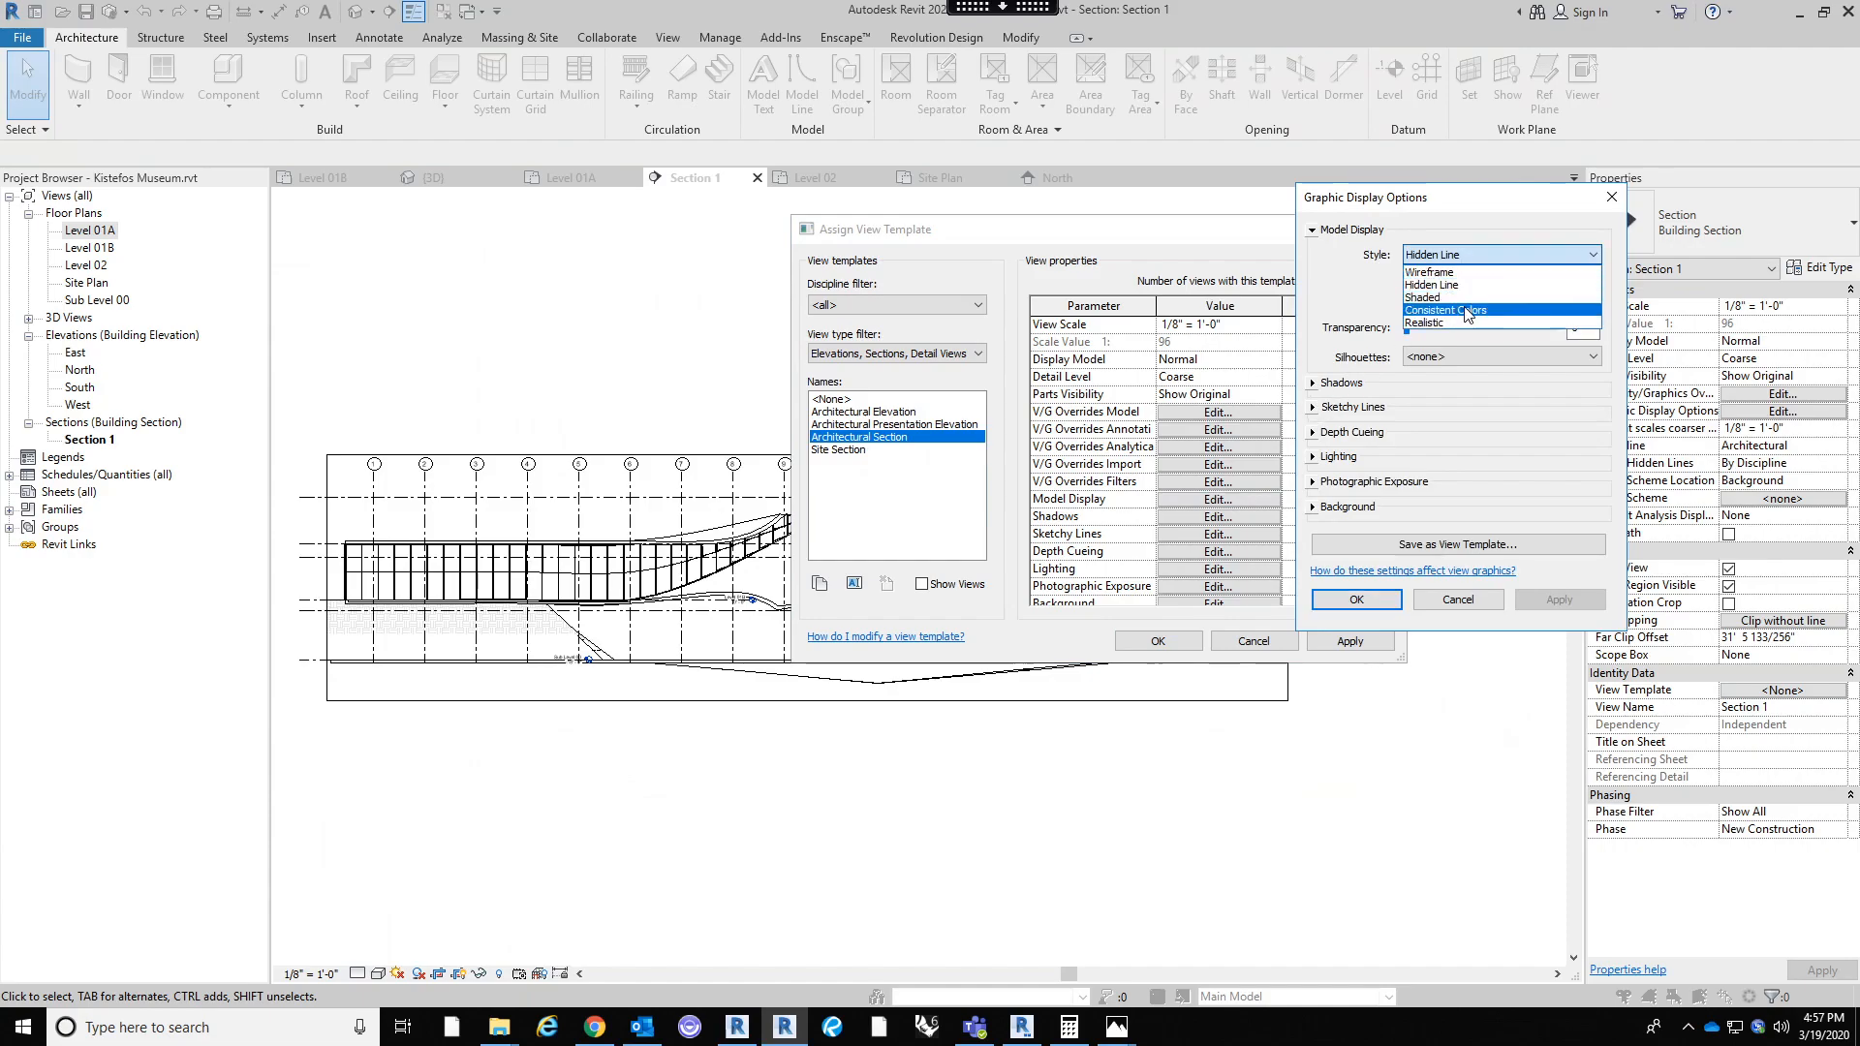
{"action": "left_click", "coordinate": [1466, 298]}
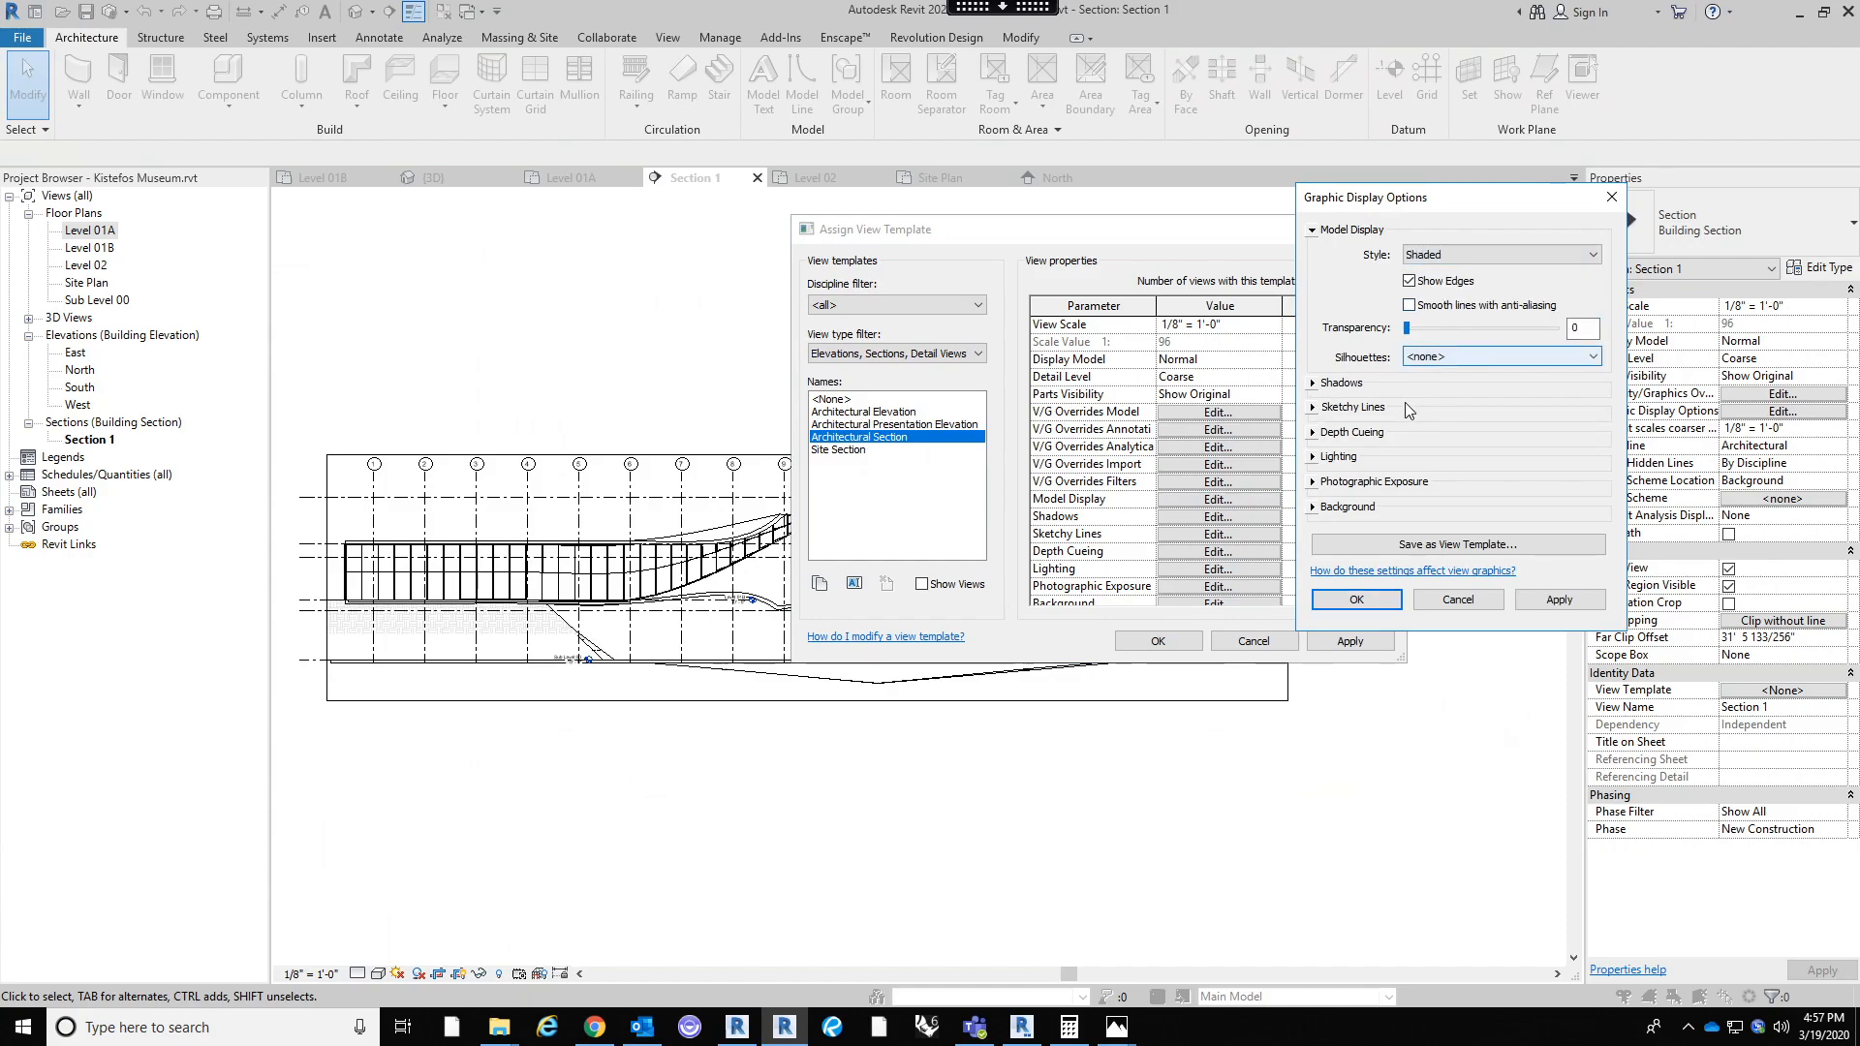
{"action": "left_click", "coordinate": [1313, 383]}
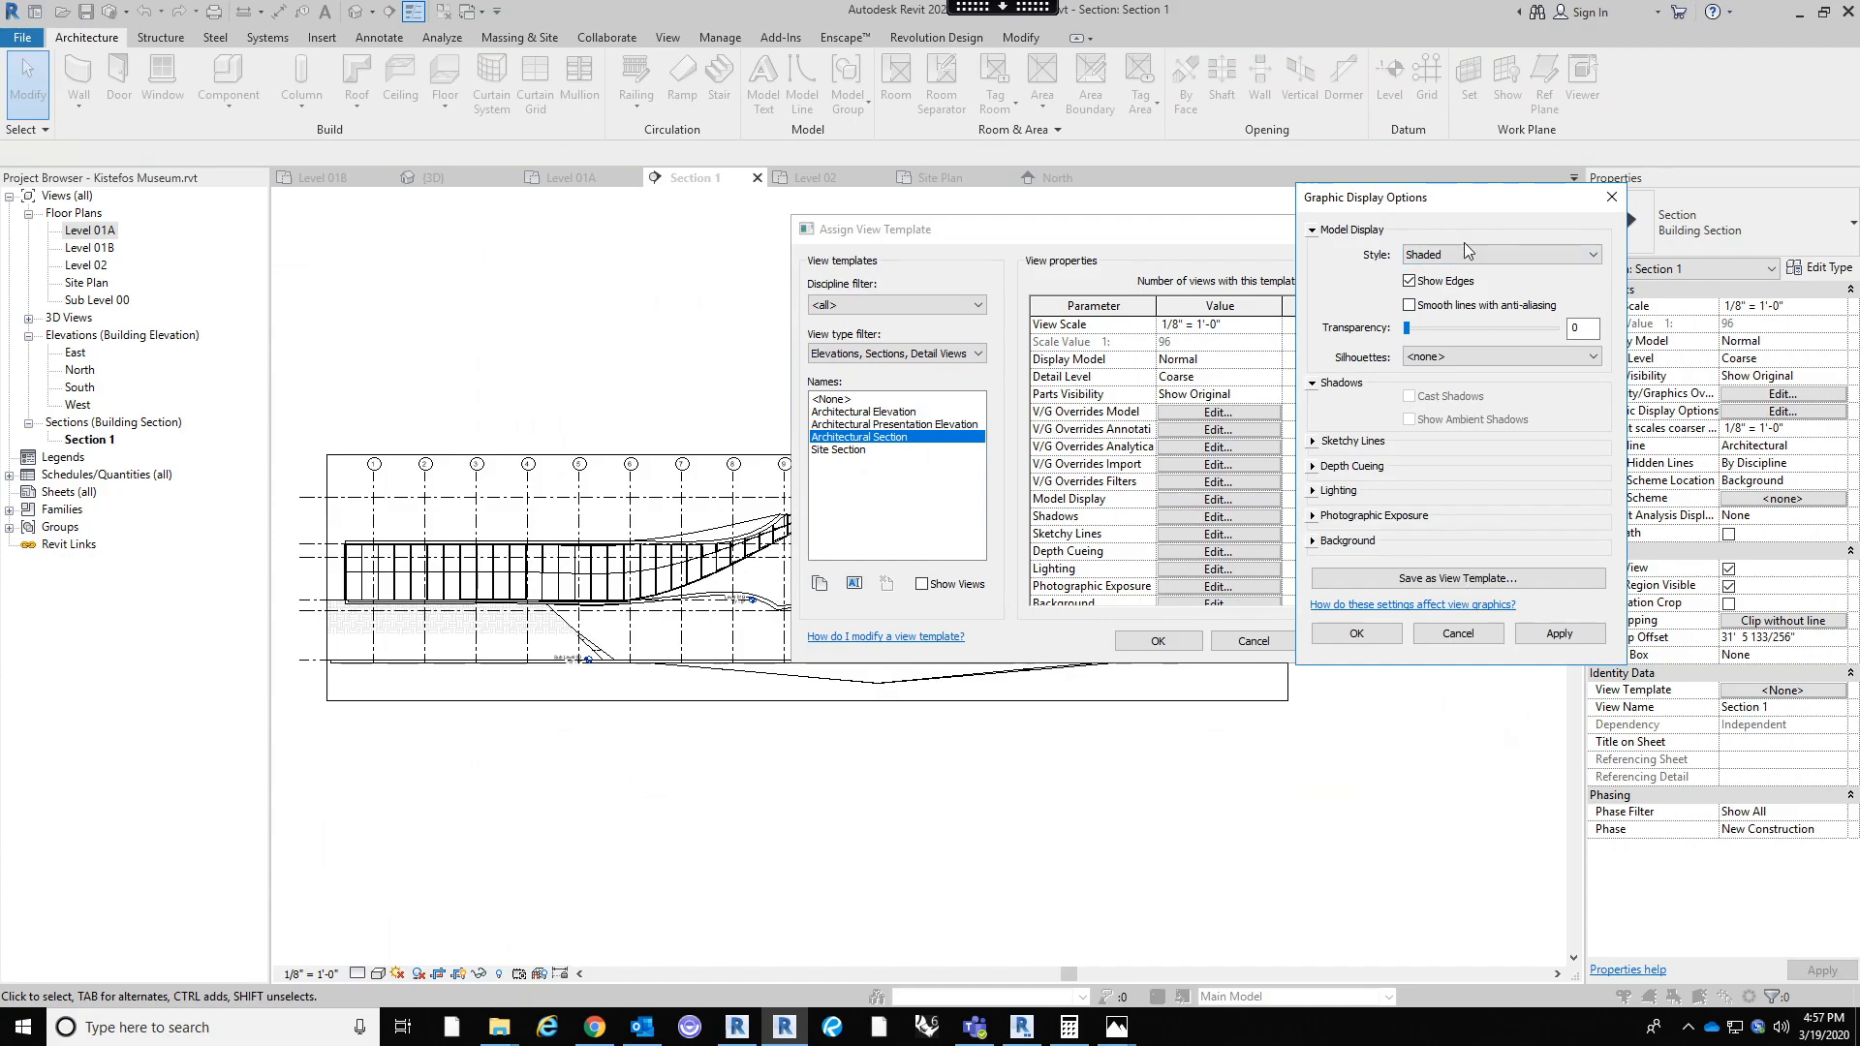
{"action": "left_click", "coordinate": [1497, 255]}
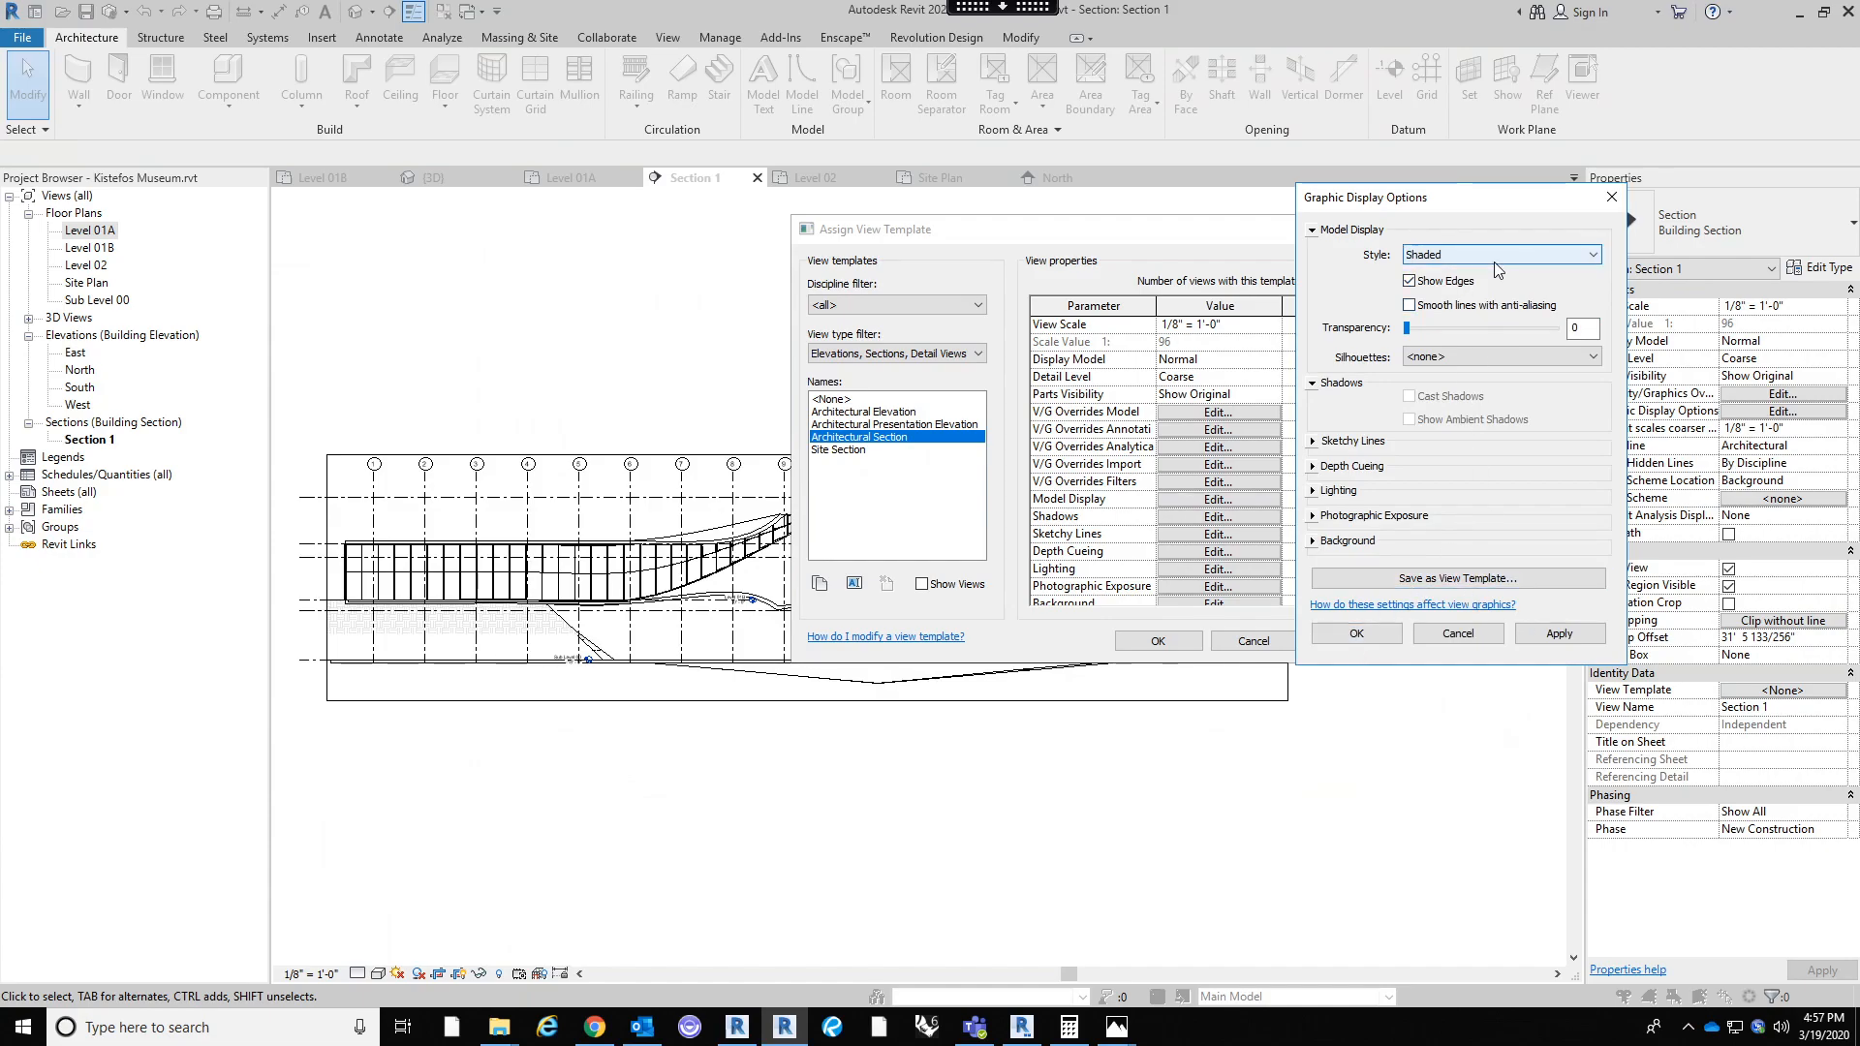
{"action": "left_click", "coordinate": [1492, 285]}
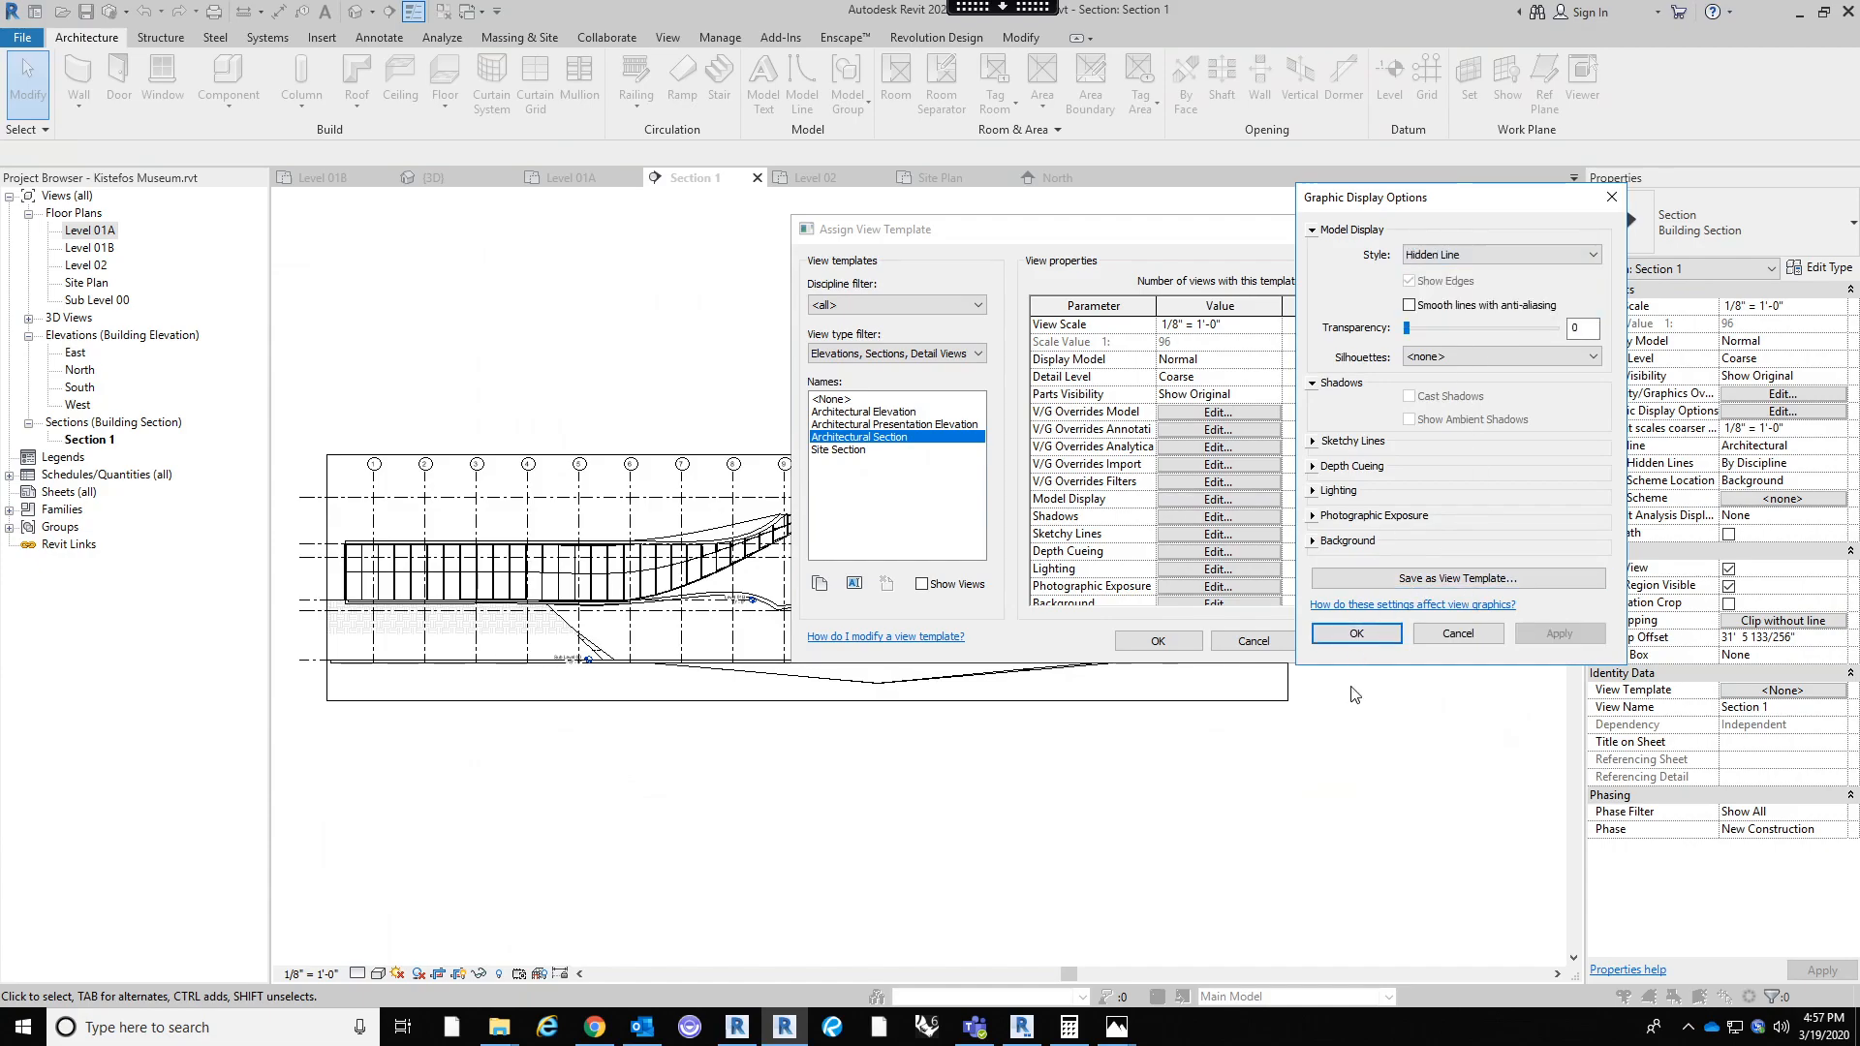
{"action": "left_click", "coordinate": [1356, 633]}
Turn on cast shadows and ambient shadows in the Architectural Section template
{"action": "left_click", "coordinate": [1208, 520]}
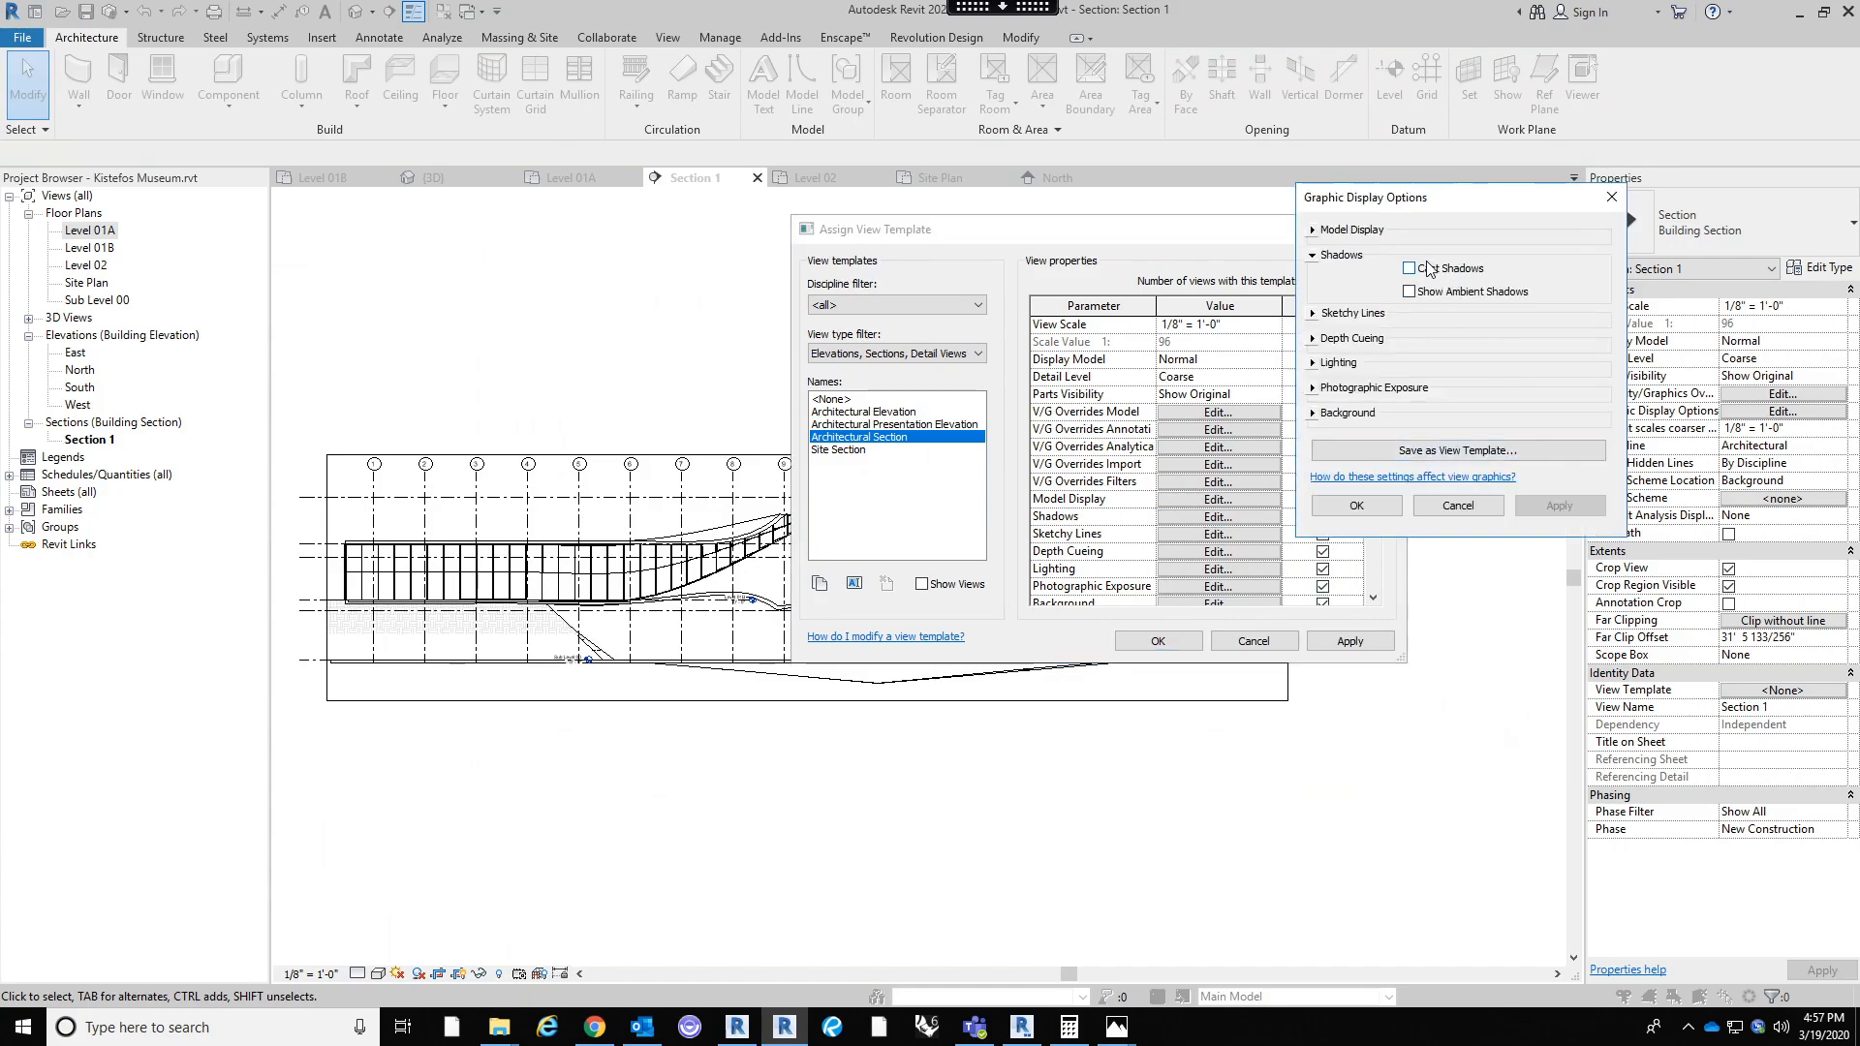
{"action": "left_click", "coordinate": [1409, 291]}
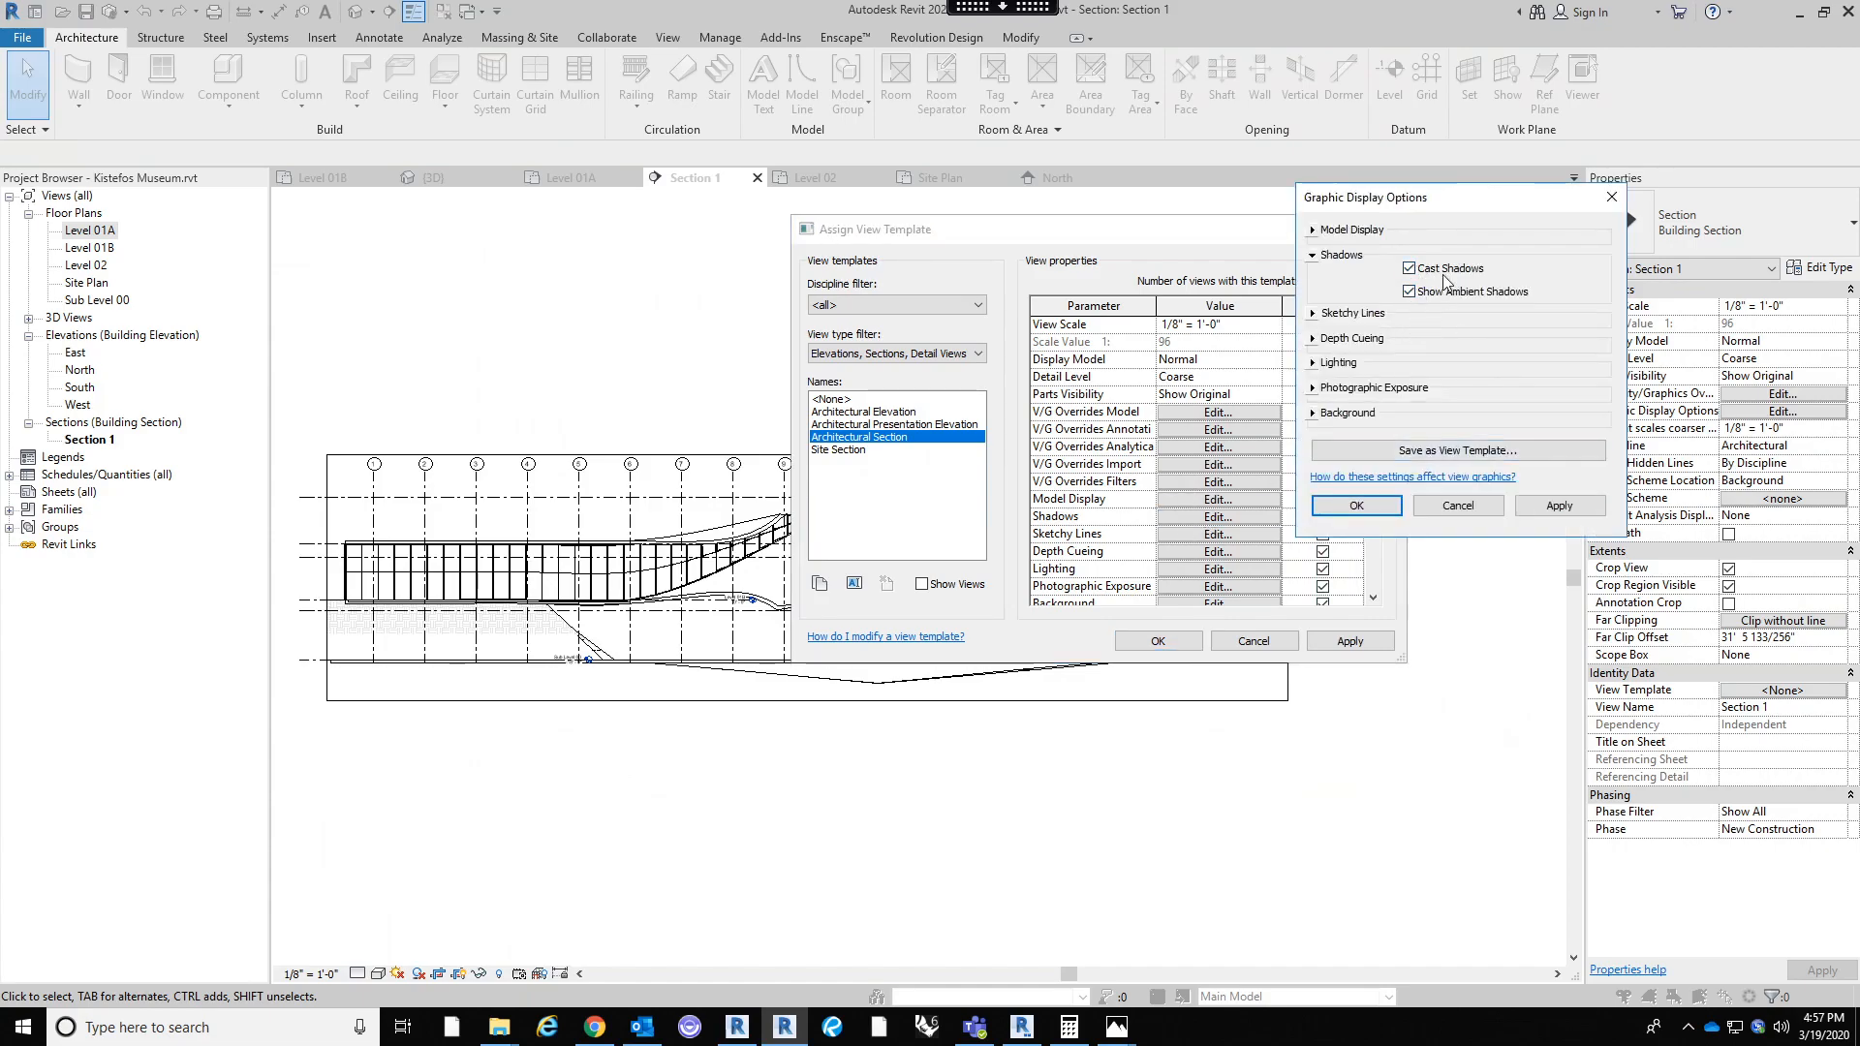
{"action": "left_click", "coordinate": [1356, 505]}
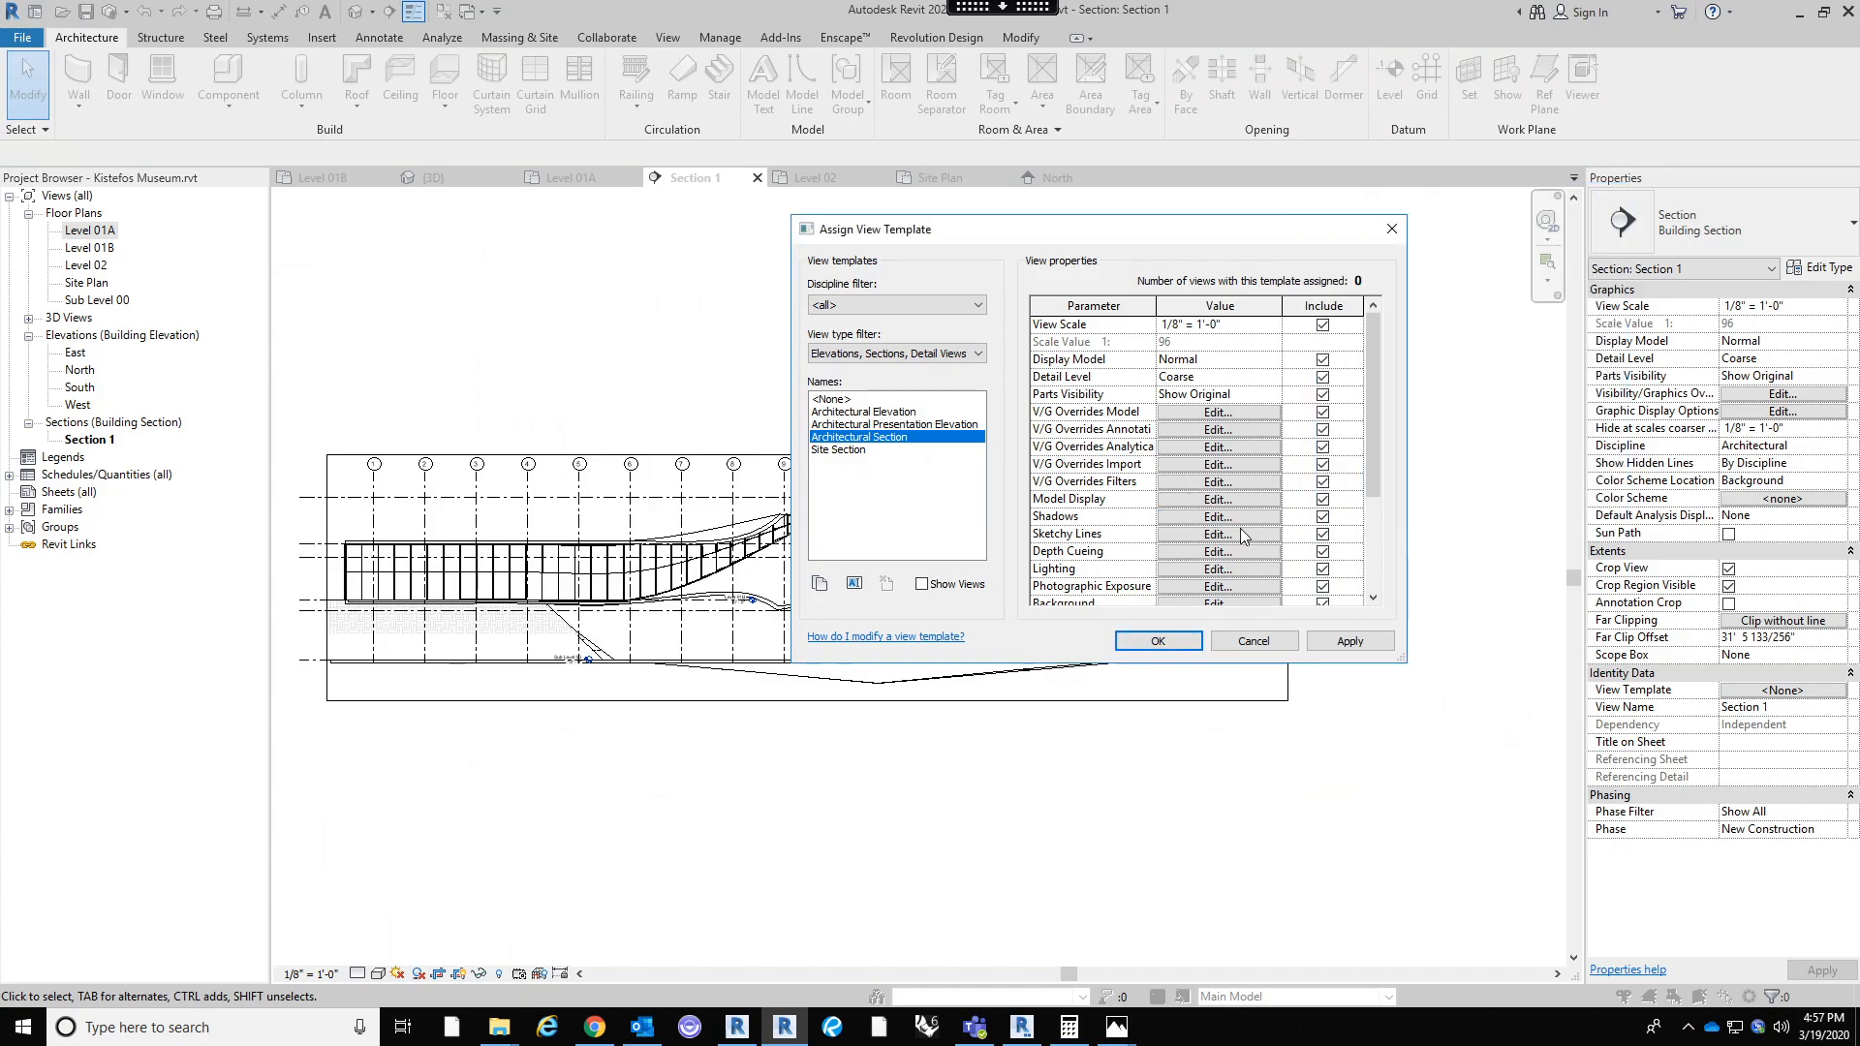
Set the template's lighting shadow intensity to 8 and assign the template to Section 1
{"action": "left_click", "coordinate": [1210, 569]}
{"action": "left_click", "coordinate": [1438, 498]}
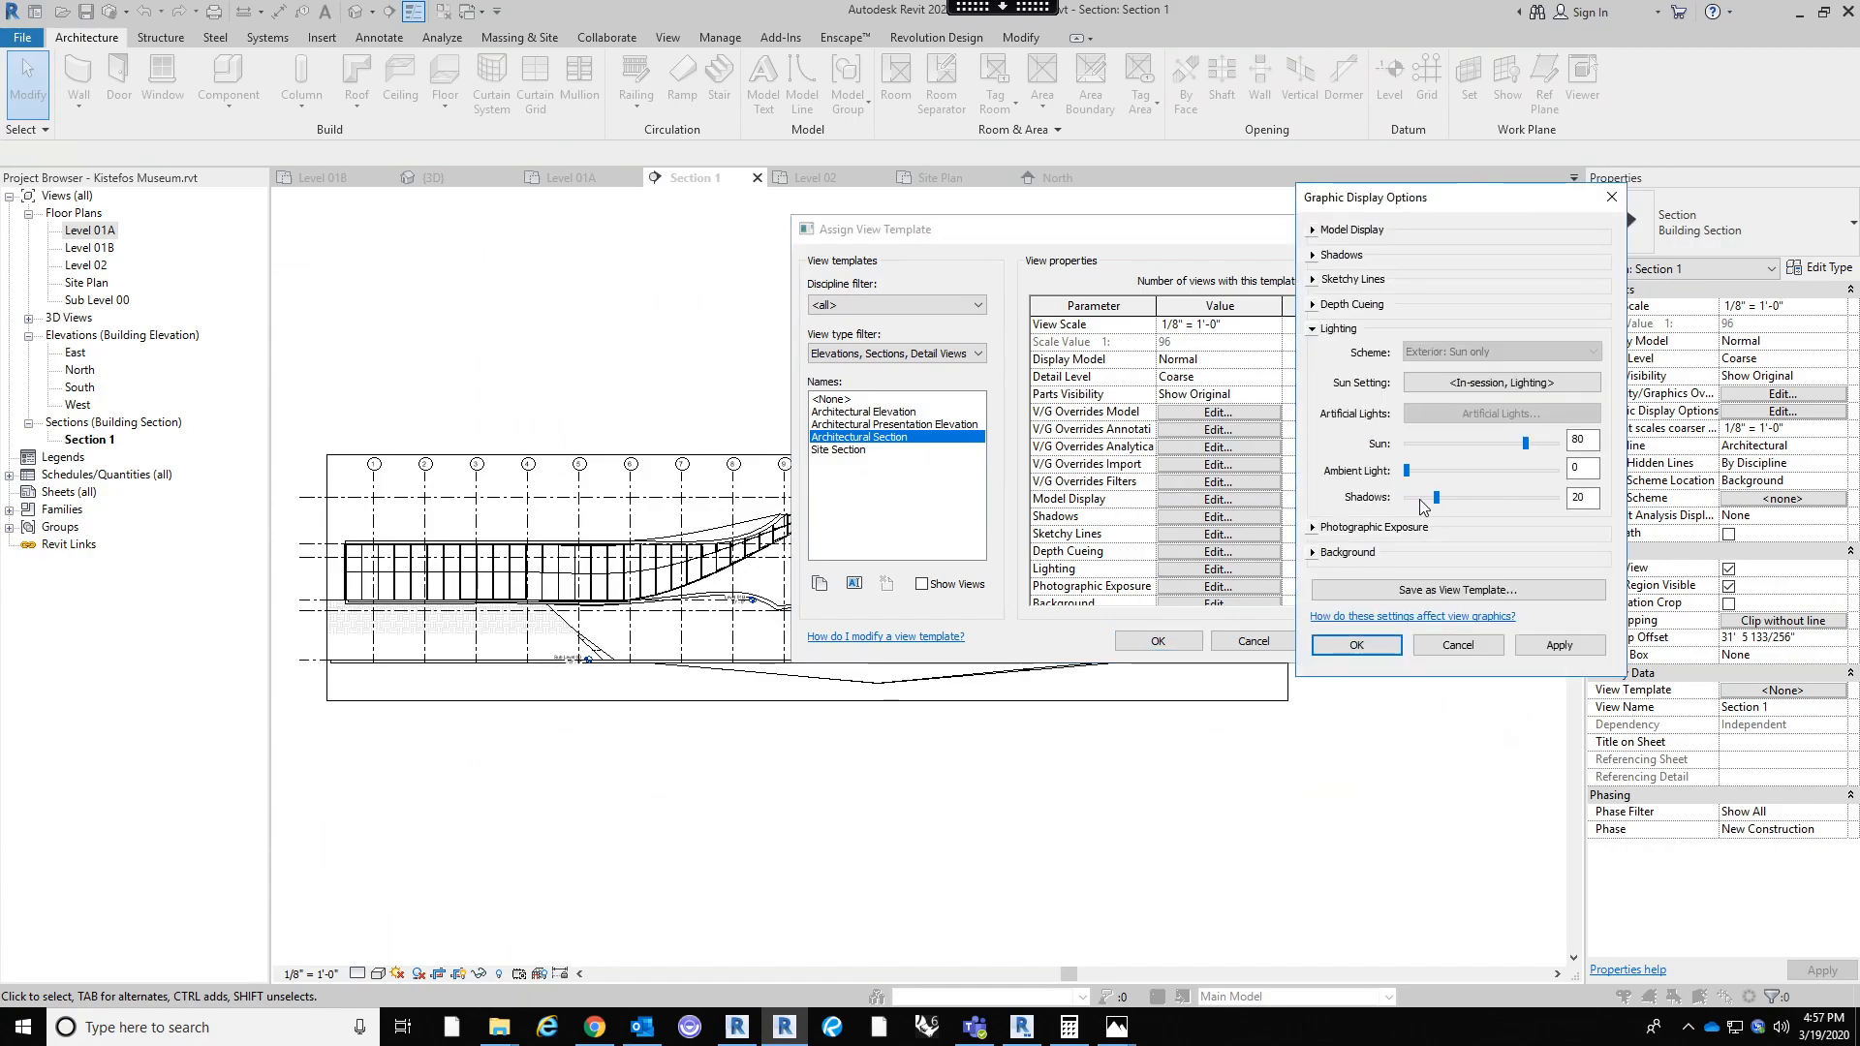
{"action": "left_click_drag", "start_coordinate": [1438, 500], "coordinate": [1422, 506]}
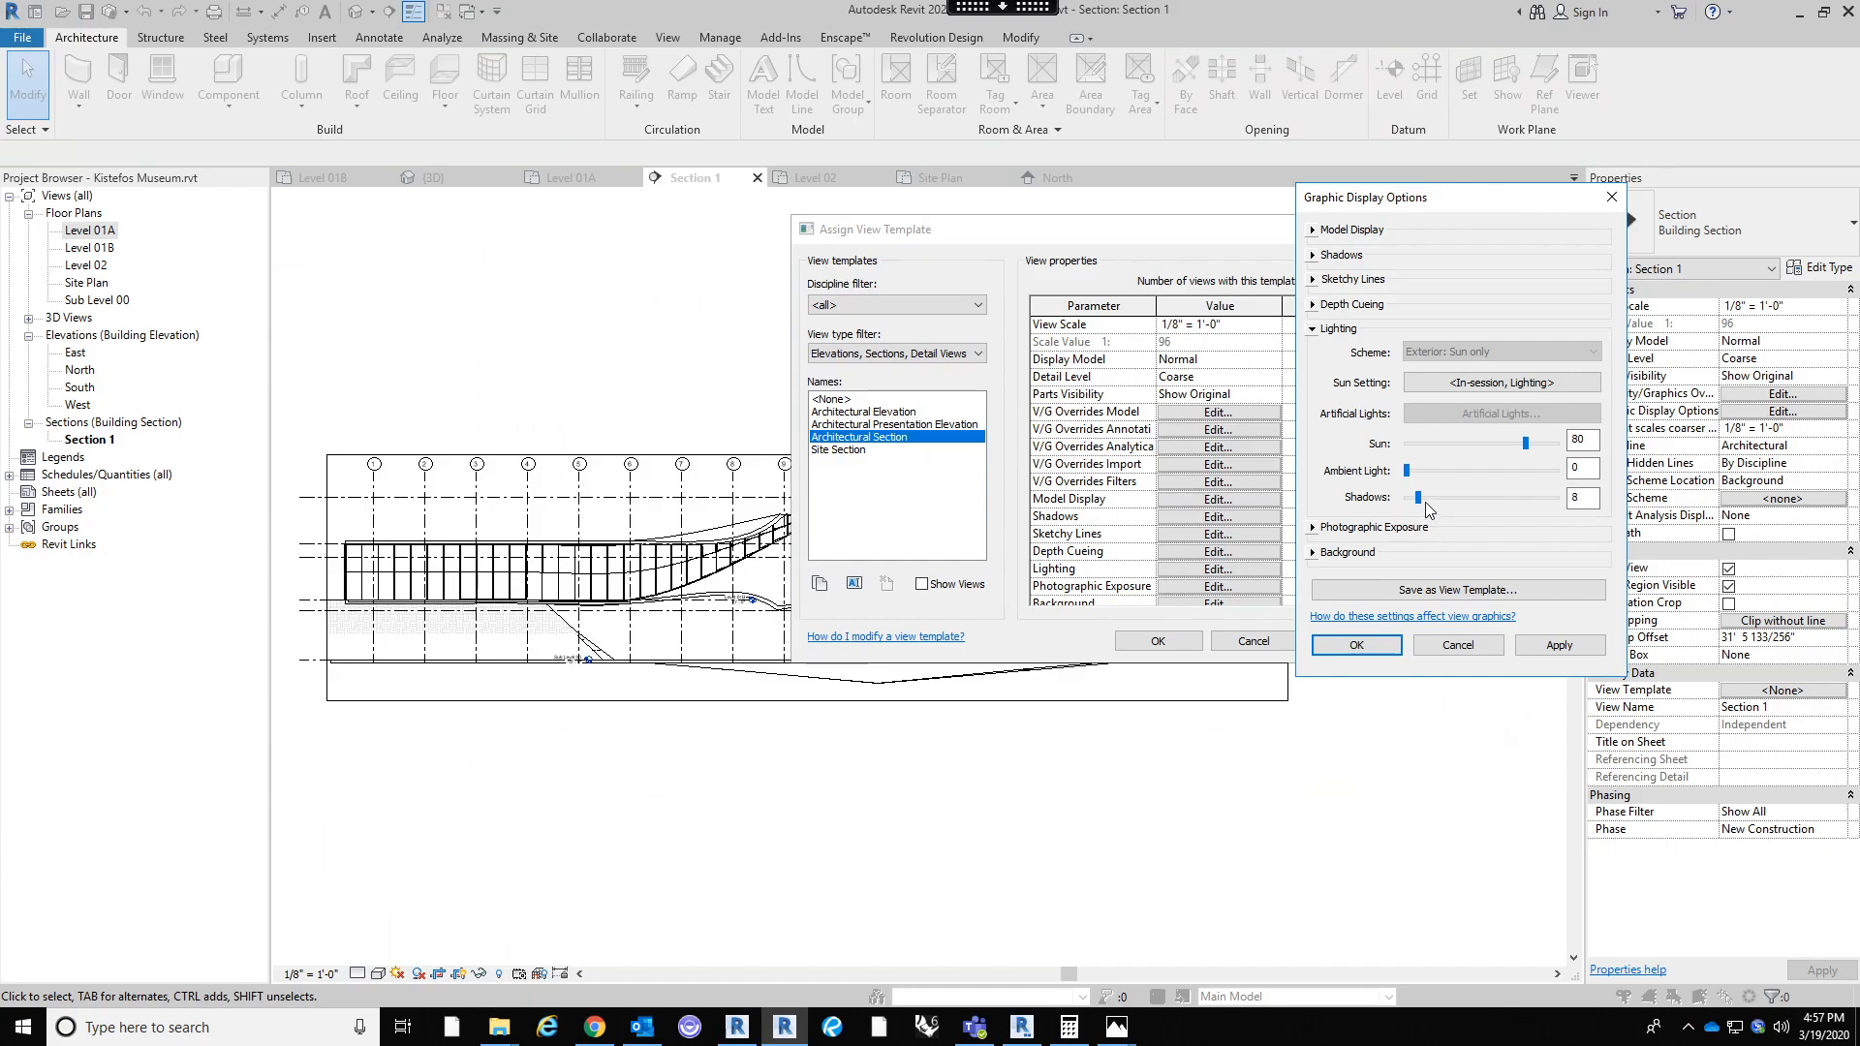
{"action": "left_click", "coordinate": [1365, 646]}
{"action": "left_click", "coordinate": [1157, 643]}
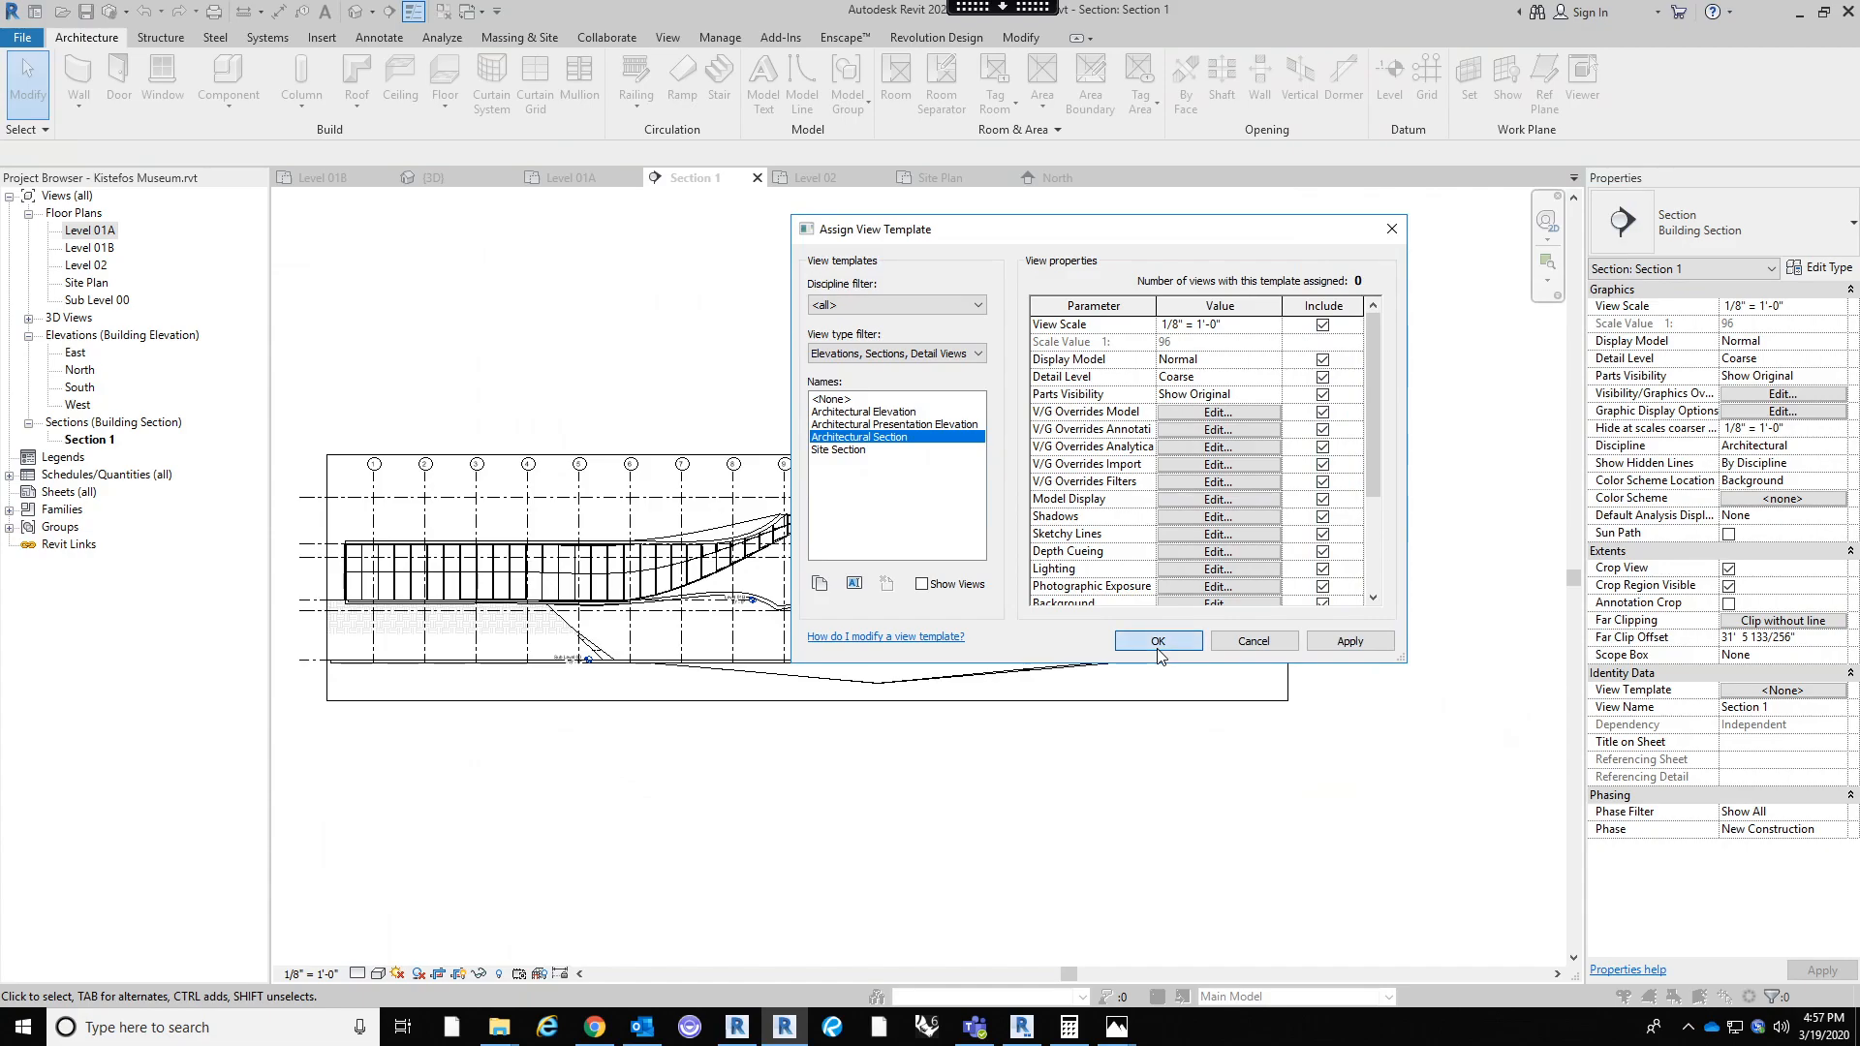
Set the Architectural Section template's model display style to Shaded and apply it to Section 1
{"action": "scroll", "coordinate": [859, 714], "scroll_direction": "down", "scroll_amount": 1}
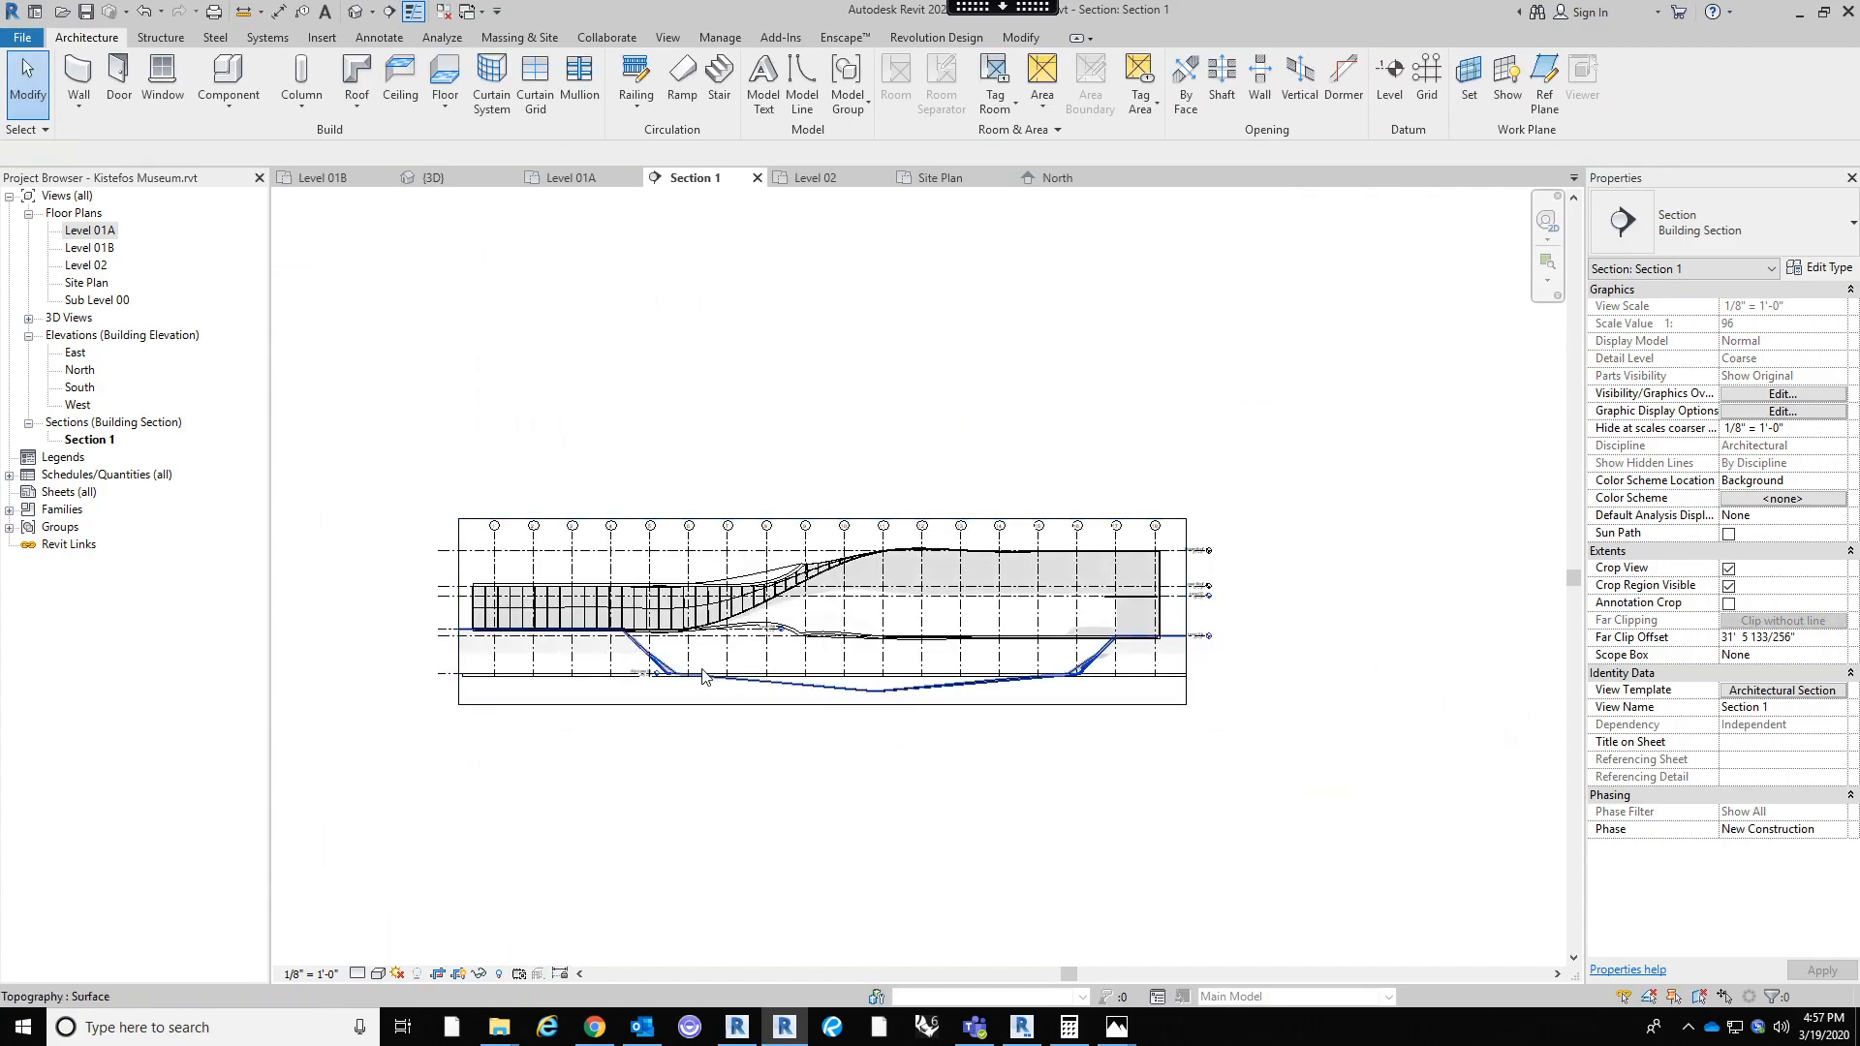
{"action": "scroll", "coordinate": [701, 676], "scroll_direction": "up", "scroll_amount": 2}
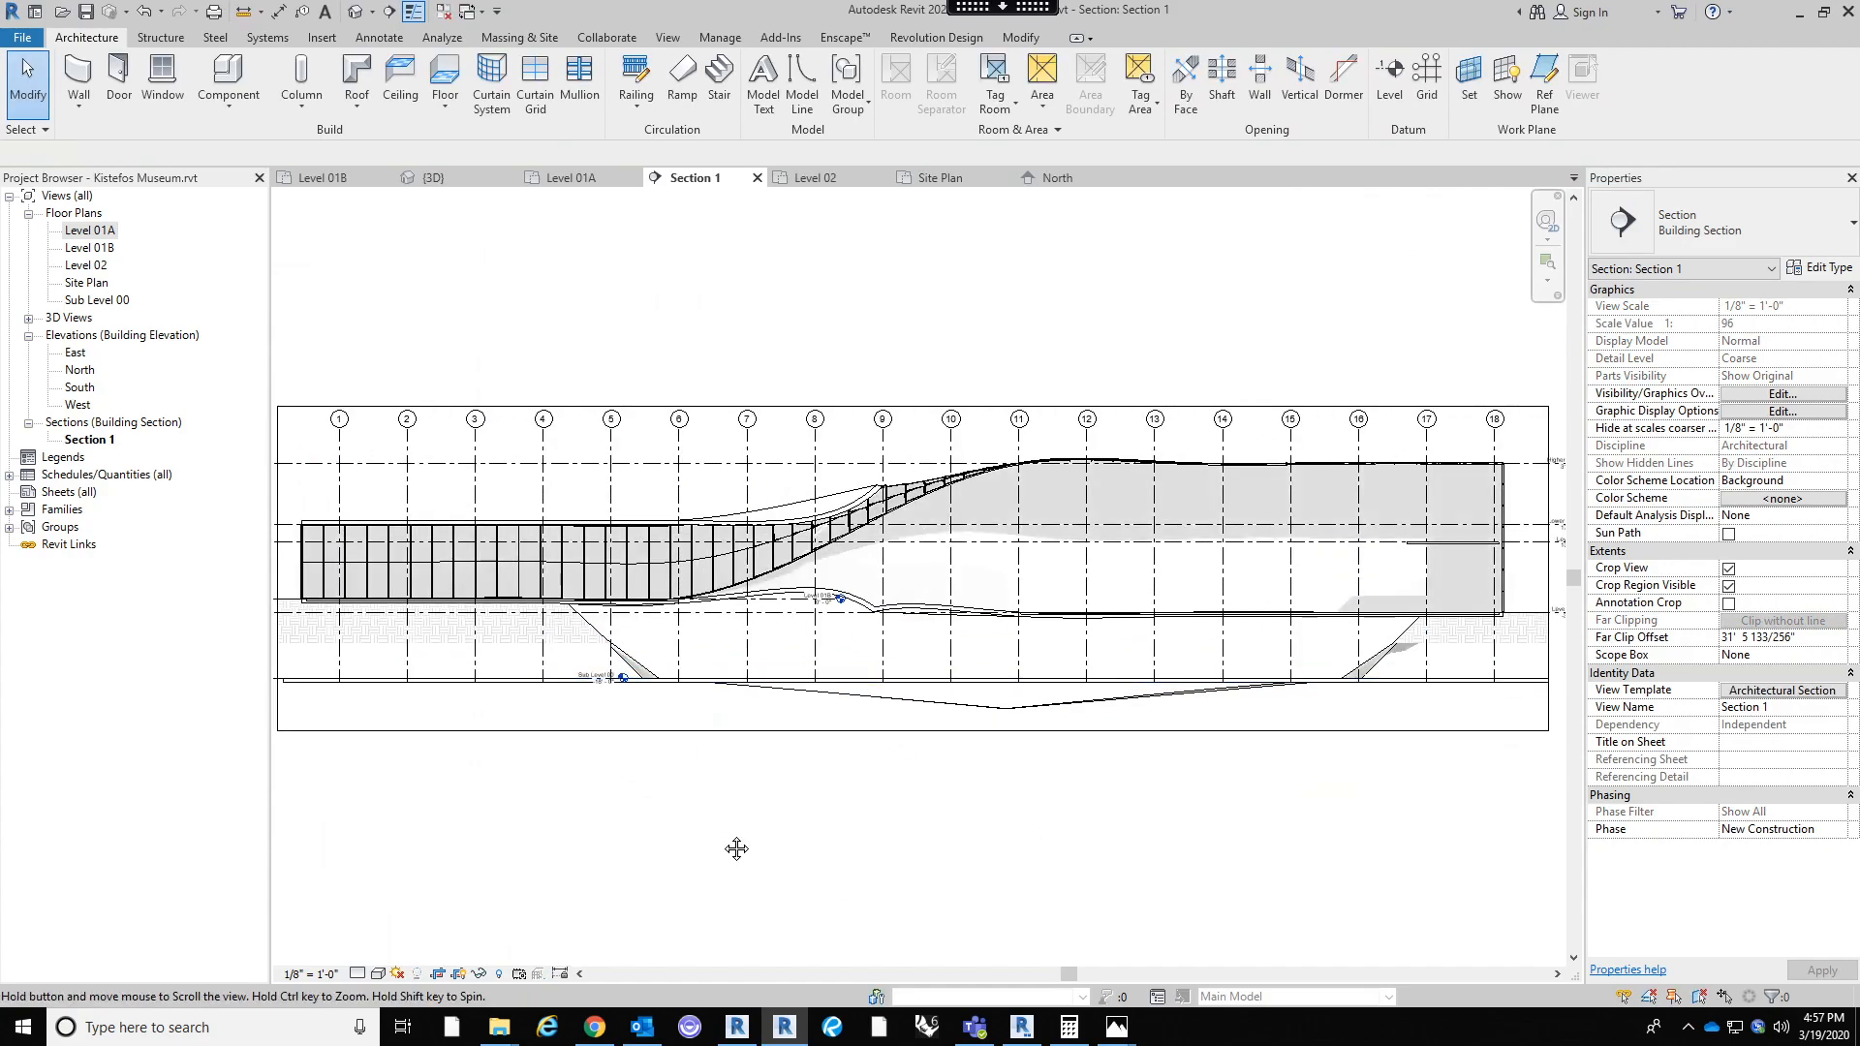
{"action": "middle_click_drag", "start_coordinate": [735, 848], "coordinate": [761, 837]}
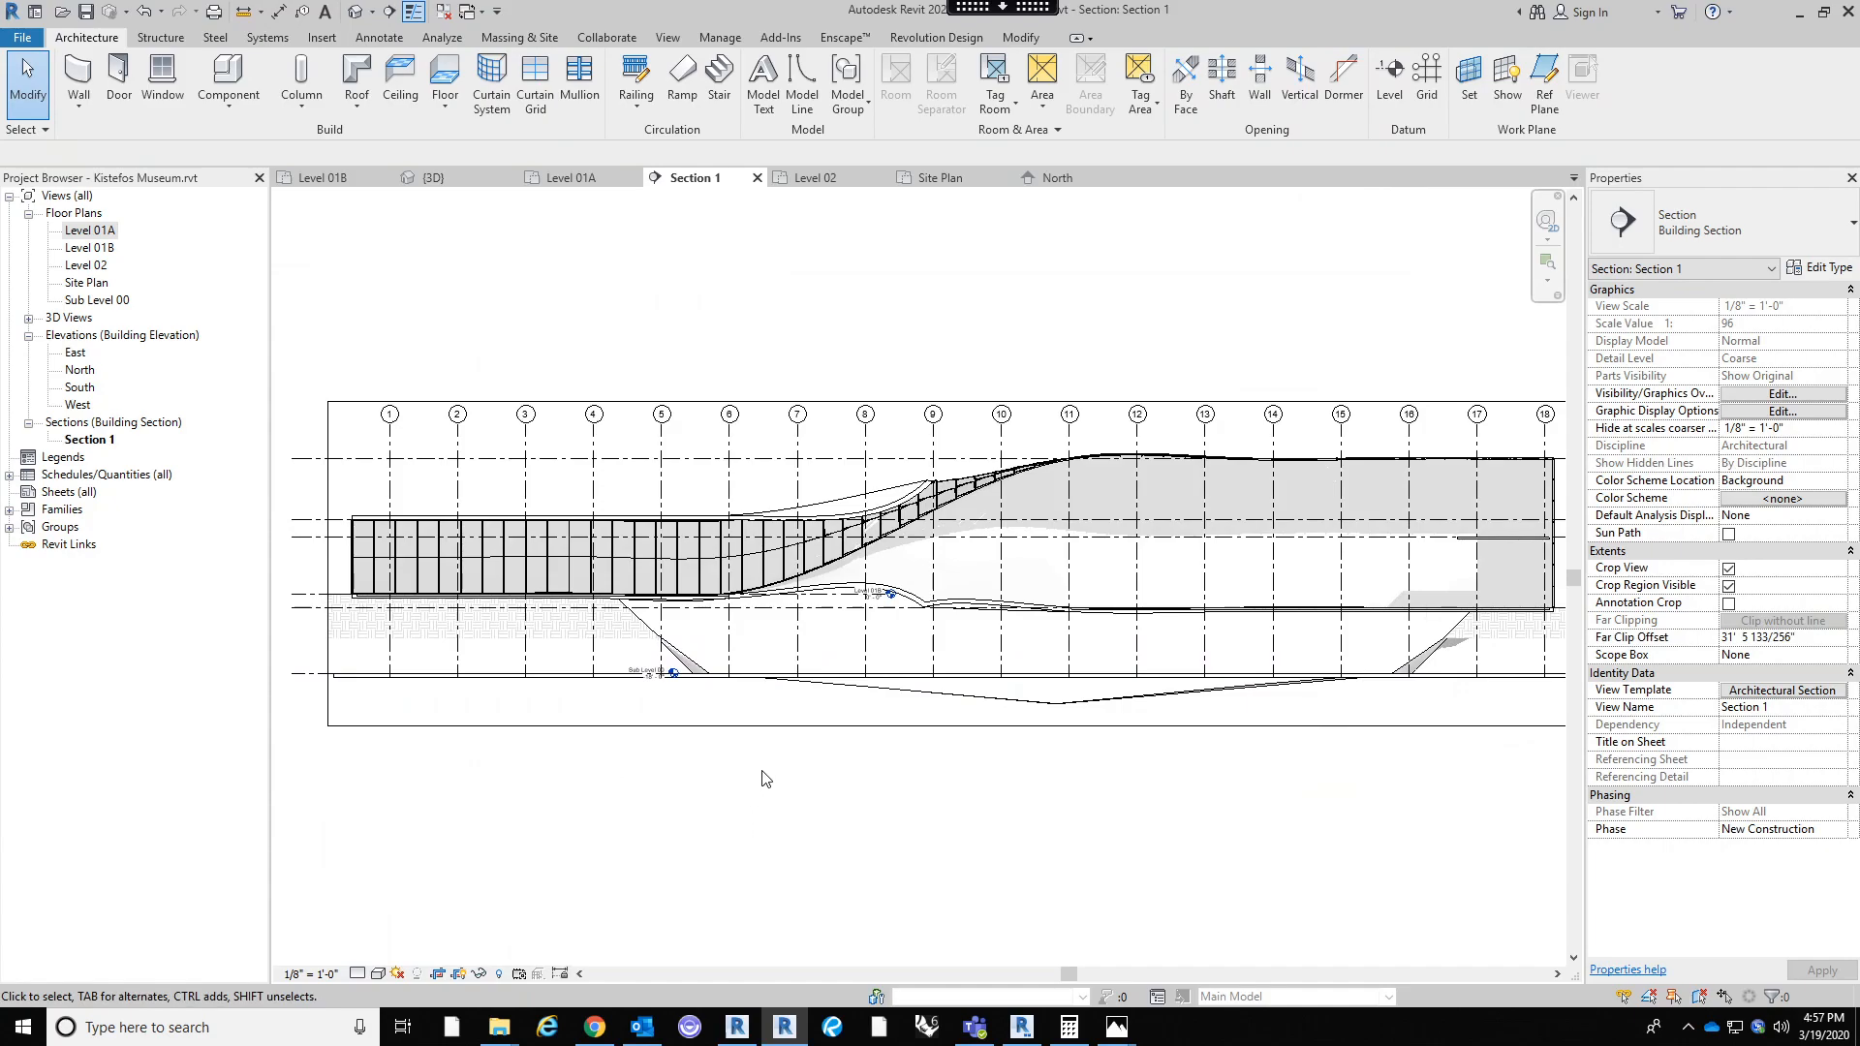
{"action": "scroll", "coordinate": [843, 862], "scroll_direction": "down", "scroll_amount": 1}
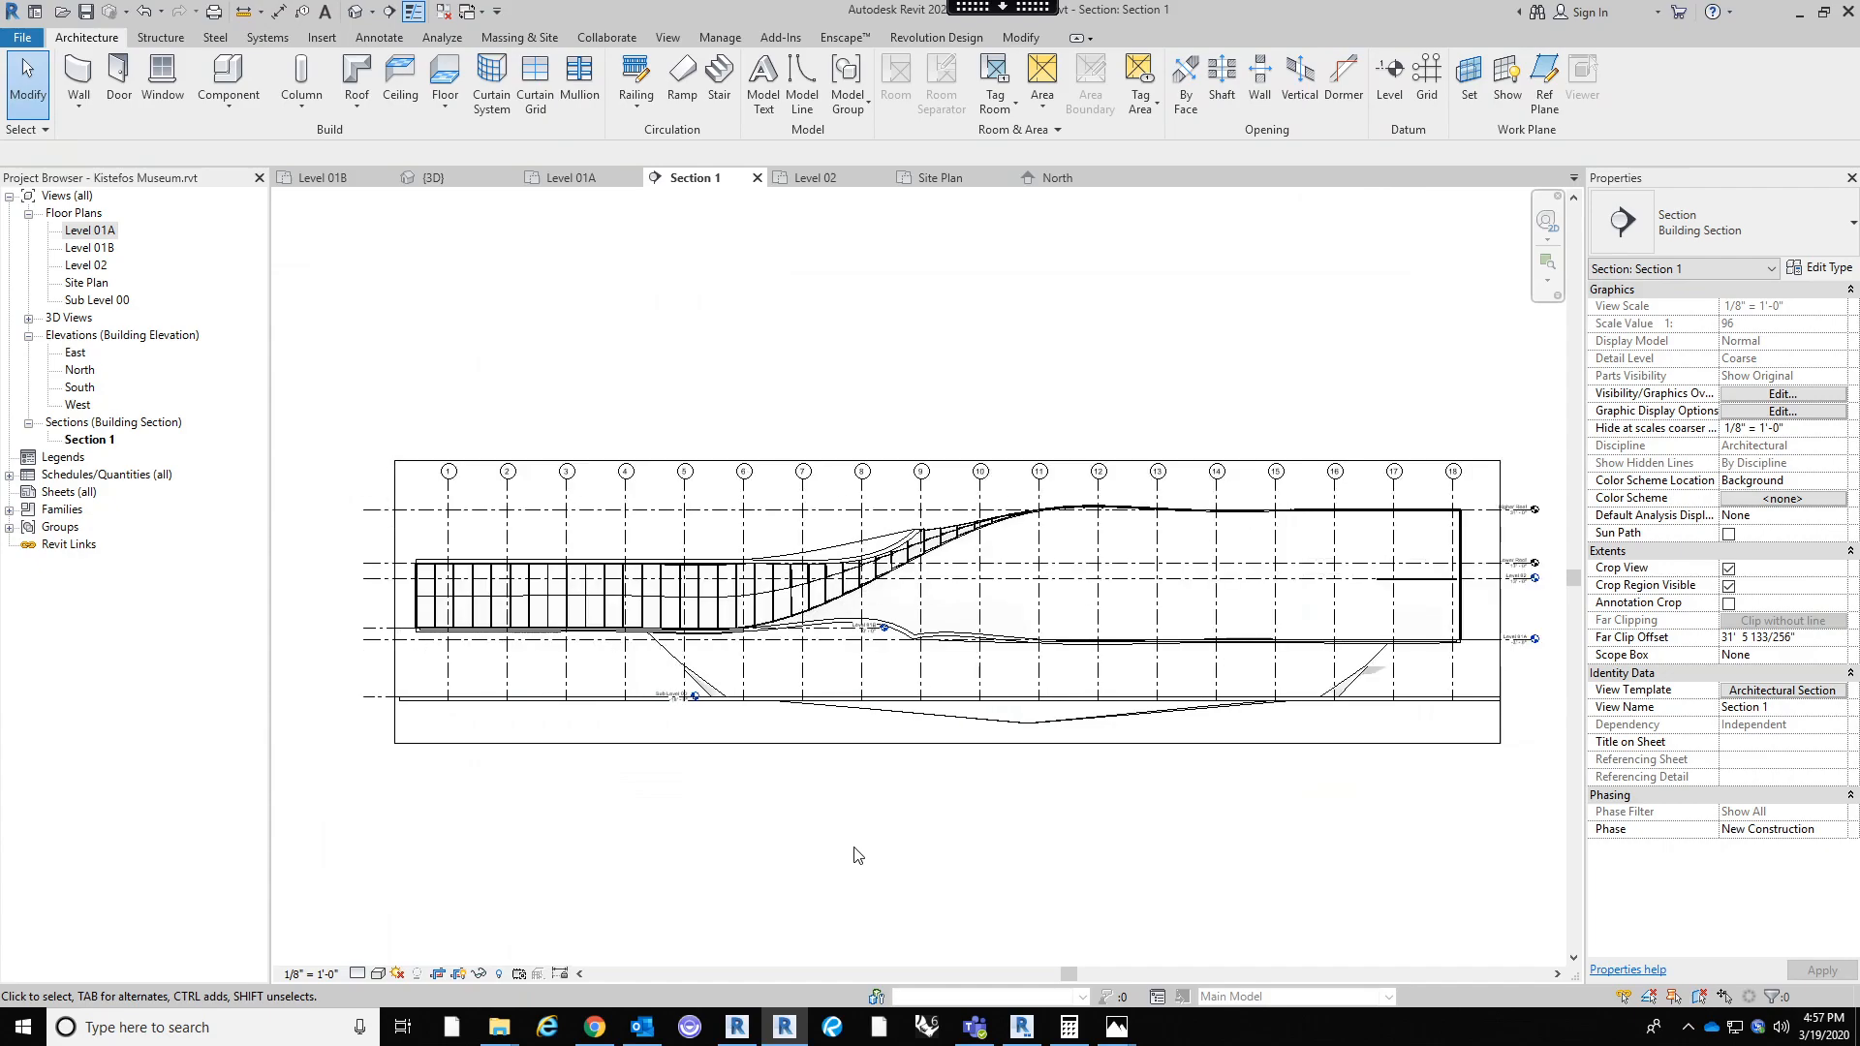
{"action": "middle_click_drag", "start_coordinate": [1172, 795], "coordinate": [1129, 798]}
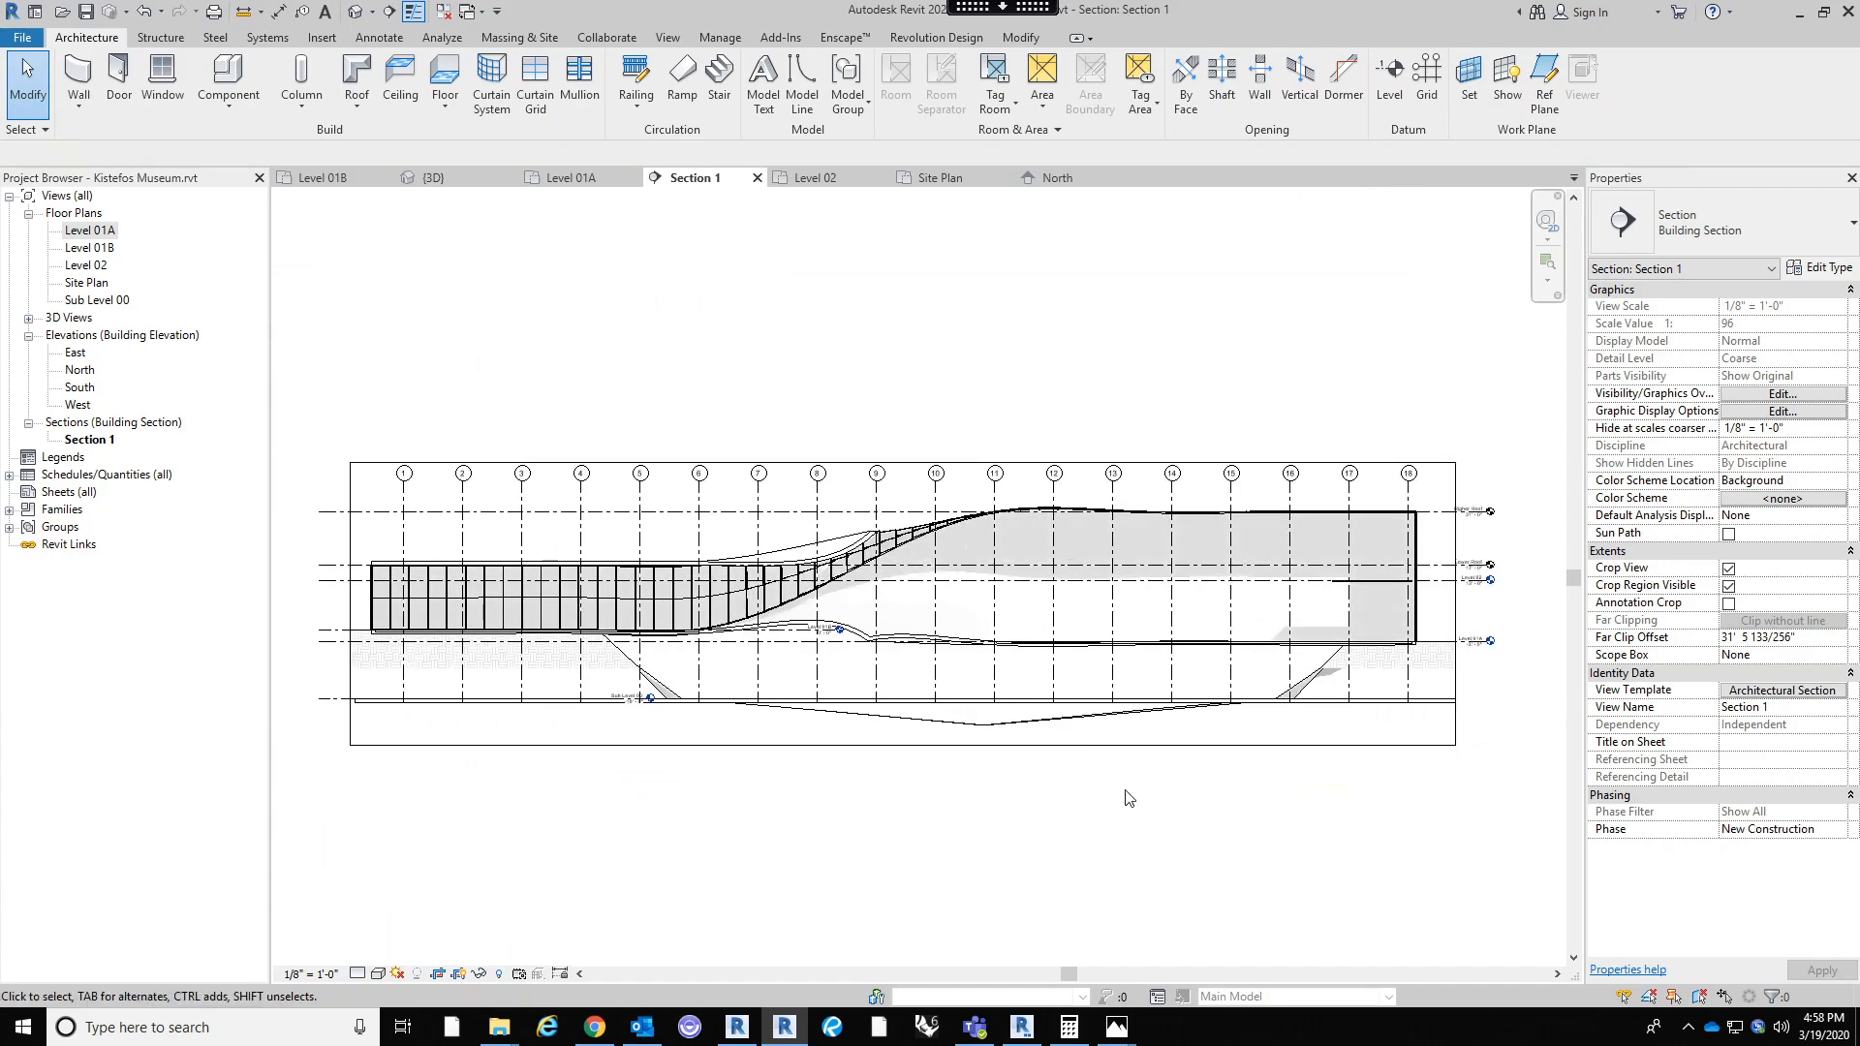
{"action": "left_click", "coordinate": [1818, 692]}
{"action": "left_click", "coordinate": [1229, 497]}
{"action": "left_click", "coordinate": [1484, 255]}
{"action": "left_click", "coordinate": [1449, 297]}
{"action": "left_click", "coordinate": [1356, 599]}
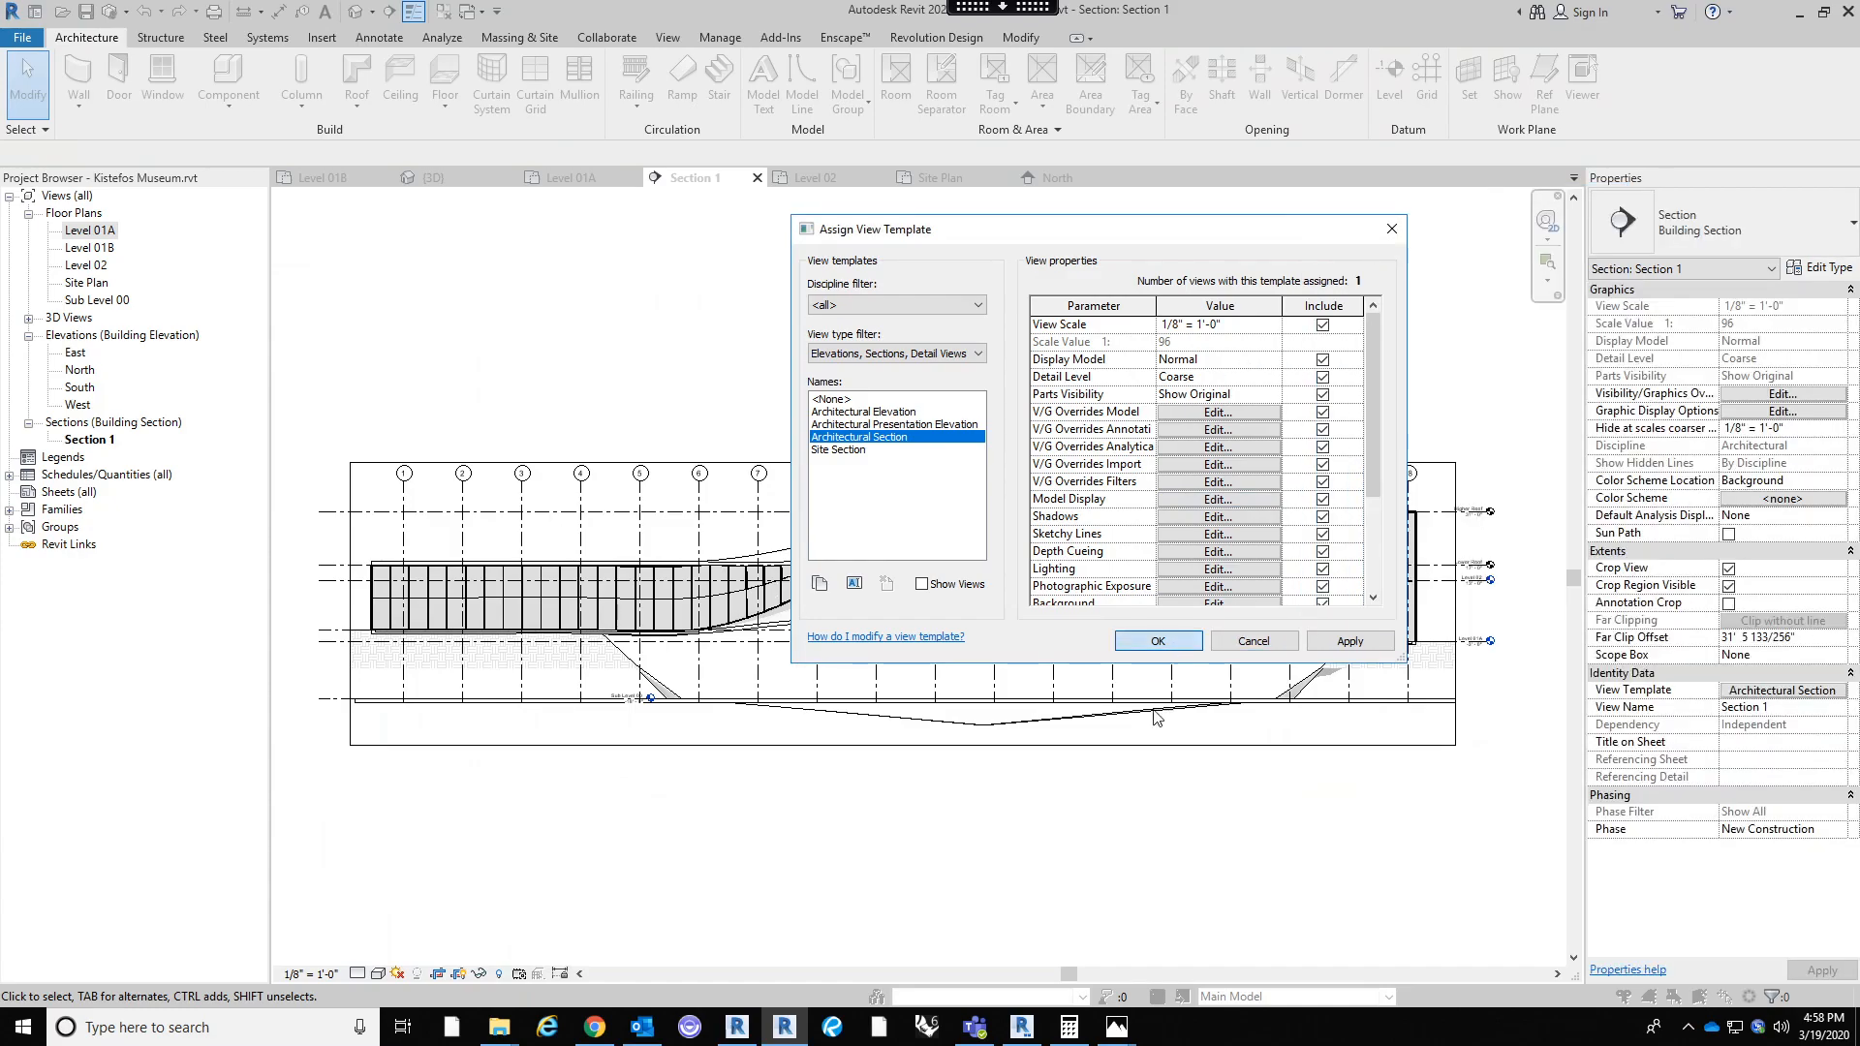
{"action": "left_click", "coordinate": [1158, 642]}
Examine the shaded section, including the earth banks, water floor, river bed and glazing colours
{"action": "middle_click_drag", "start_coordinate": [1126, 819], "coordinate": [1187, 826]}
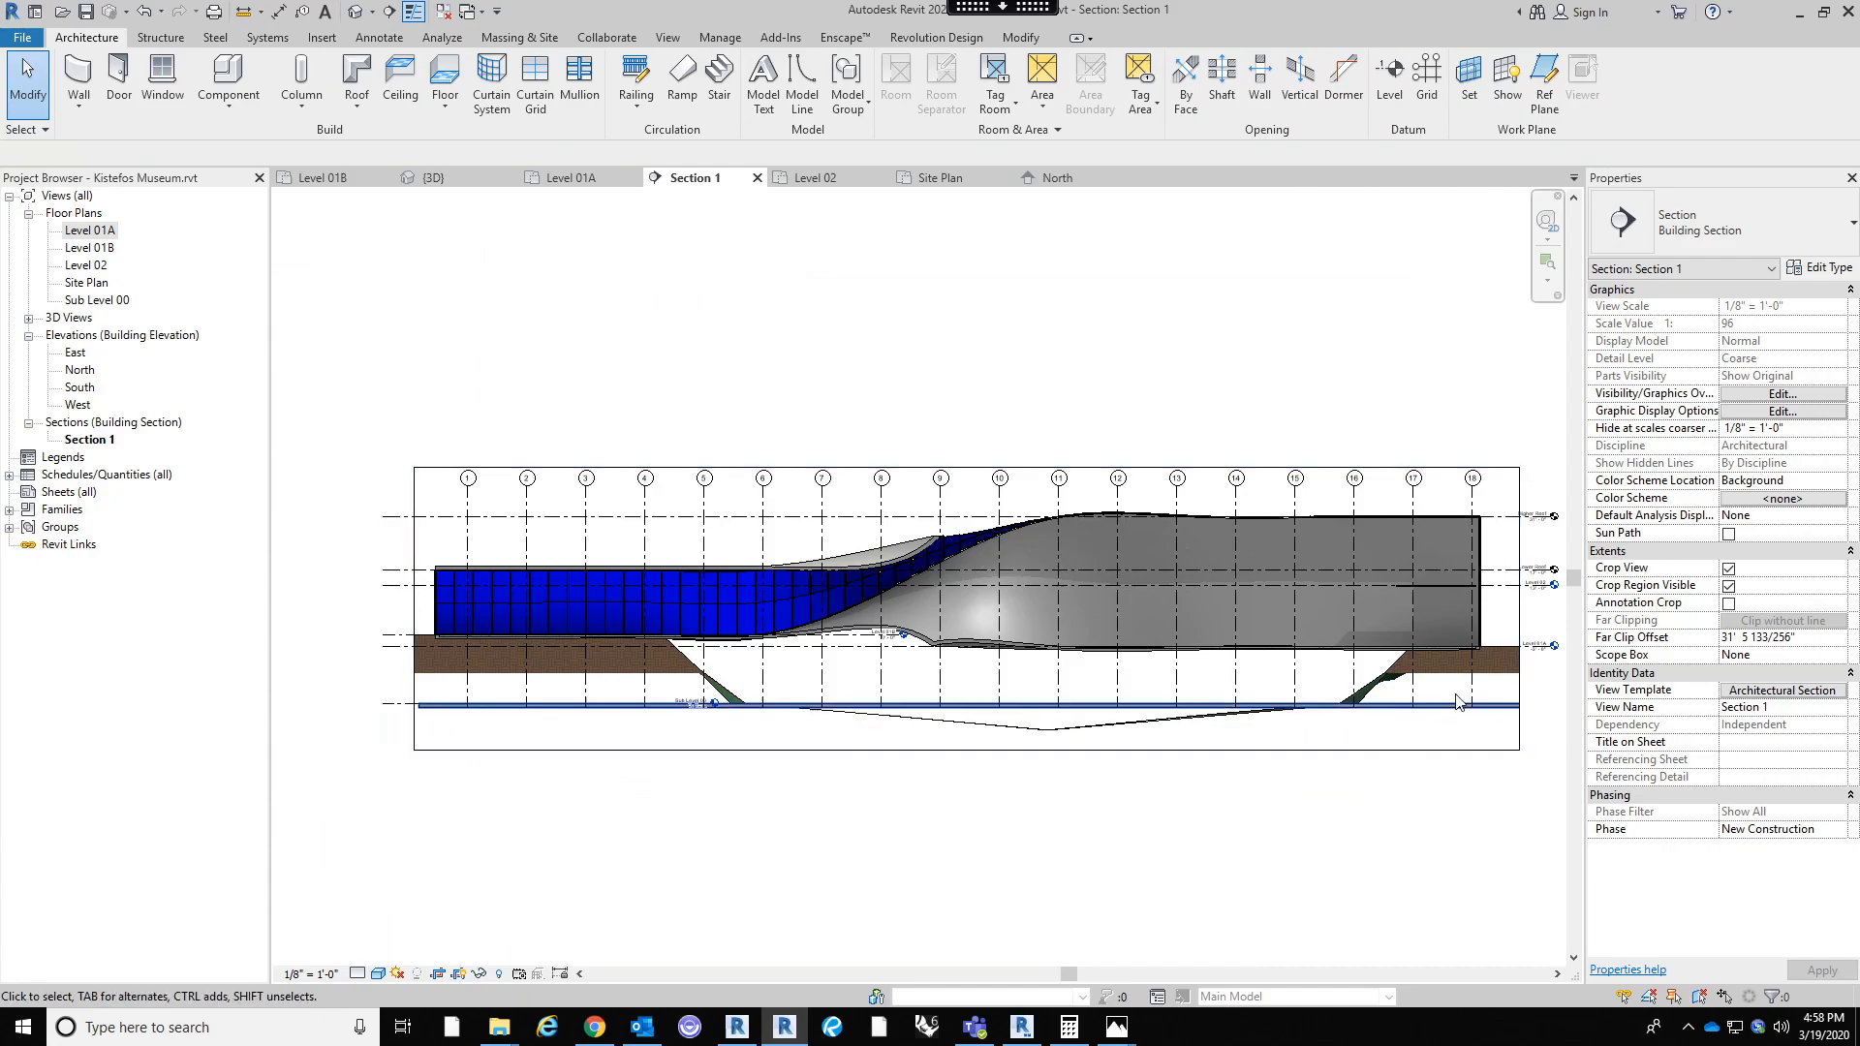
{"action": "scroll", "coordinate": [1092, 810], "scroll_direction": "down", "scroll_amount": 2}
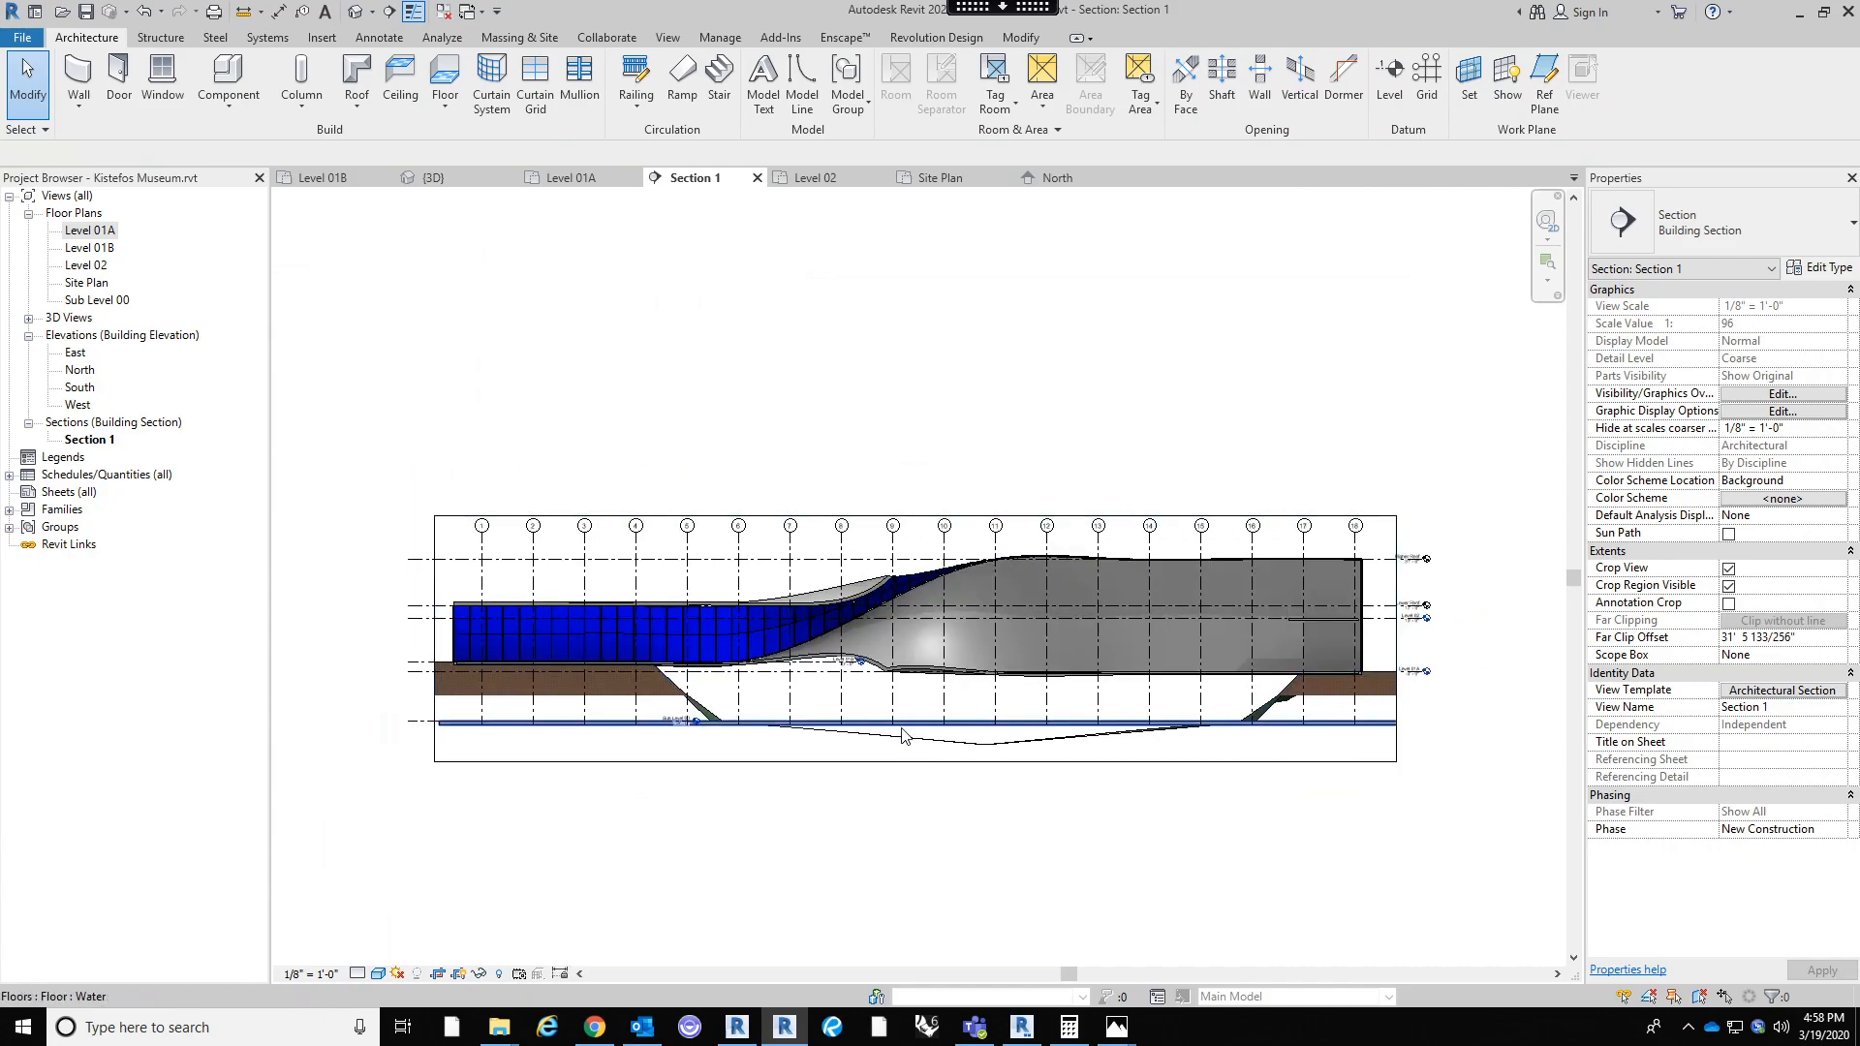
{"action": "left_click", "coordinate": [902, 735]}
{"action": "left_click", "coordinate": [906, 904]}
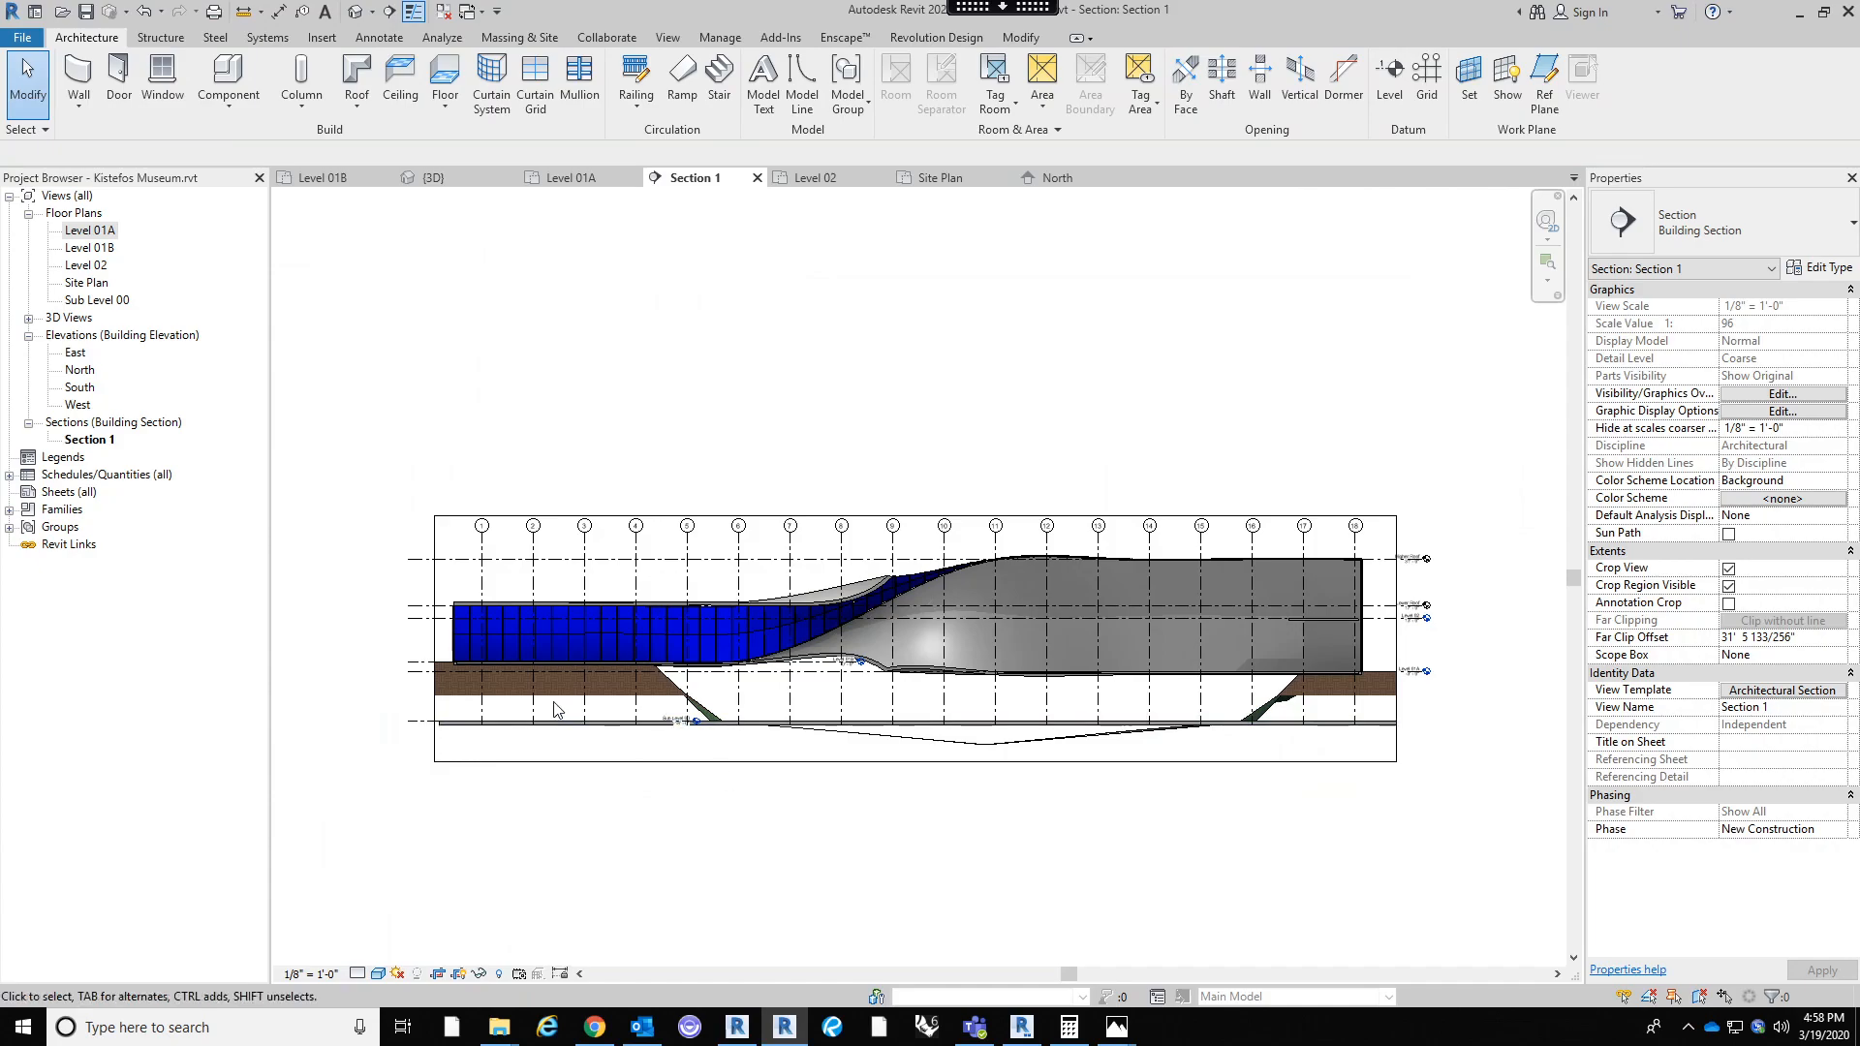
{"action": "scroll", "coordinate": [562, 688], "scroll_direction": "up", "scroll_amount": 2}
{"action": "scroll", "coordinate": [666, 844], "scroll_direction": "down", "scroll_amount": 3}
{"action": "scroll", "coordinate": [889, 741], "scroll_direction": "up", "scroll_amount": 1}
{"action": "scroll", "coordinate": [889, 739], "scroll_direction": "up", "scroll_amount": 2}
{"action": "middle_click_drag", "start_coordinate": [884, 769], "coordinate": [945, 757]}
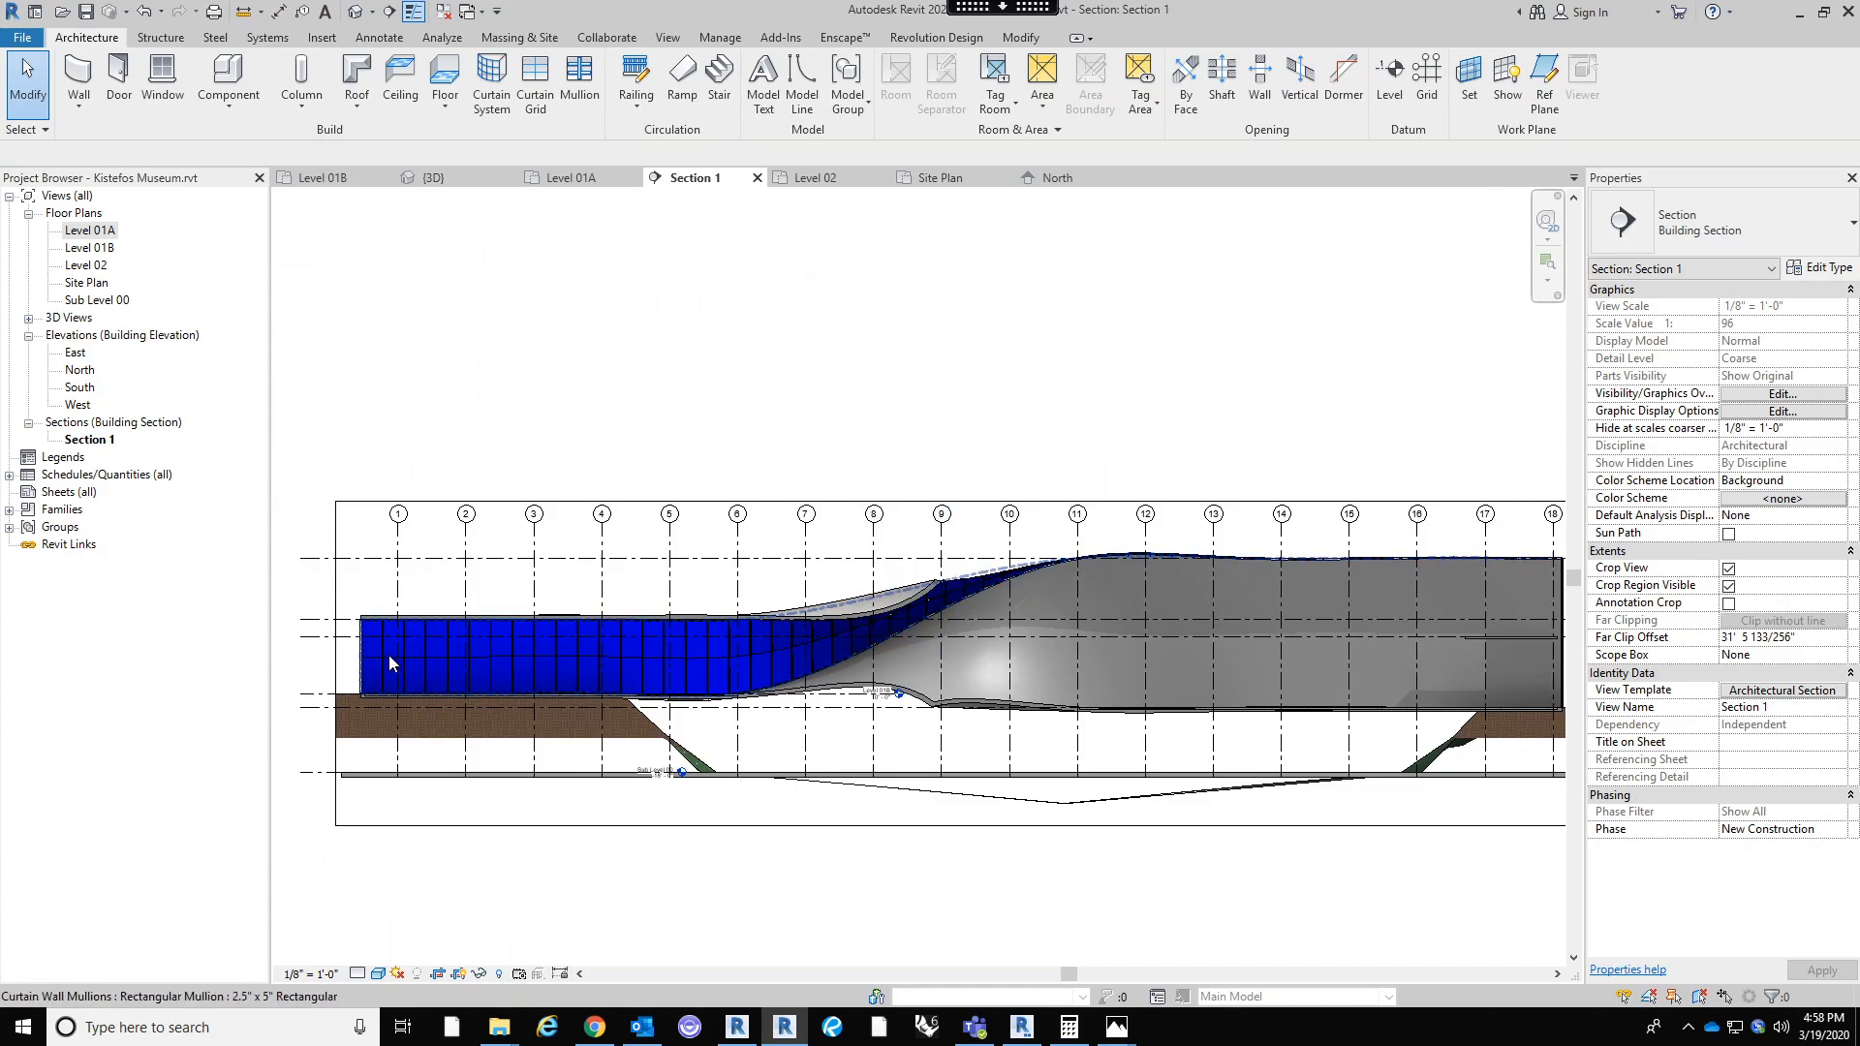
{"action": "scroll", "coordinate": [389, 655], "scroll_direction": "up", "scroll_amount": 4}
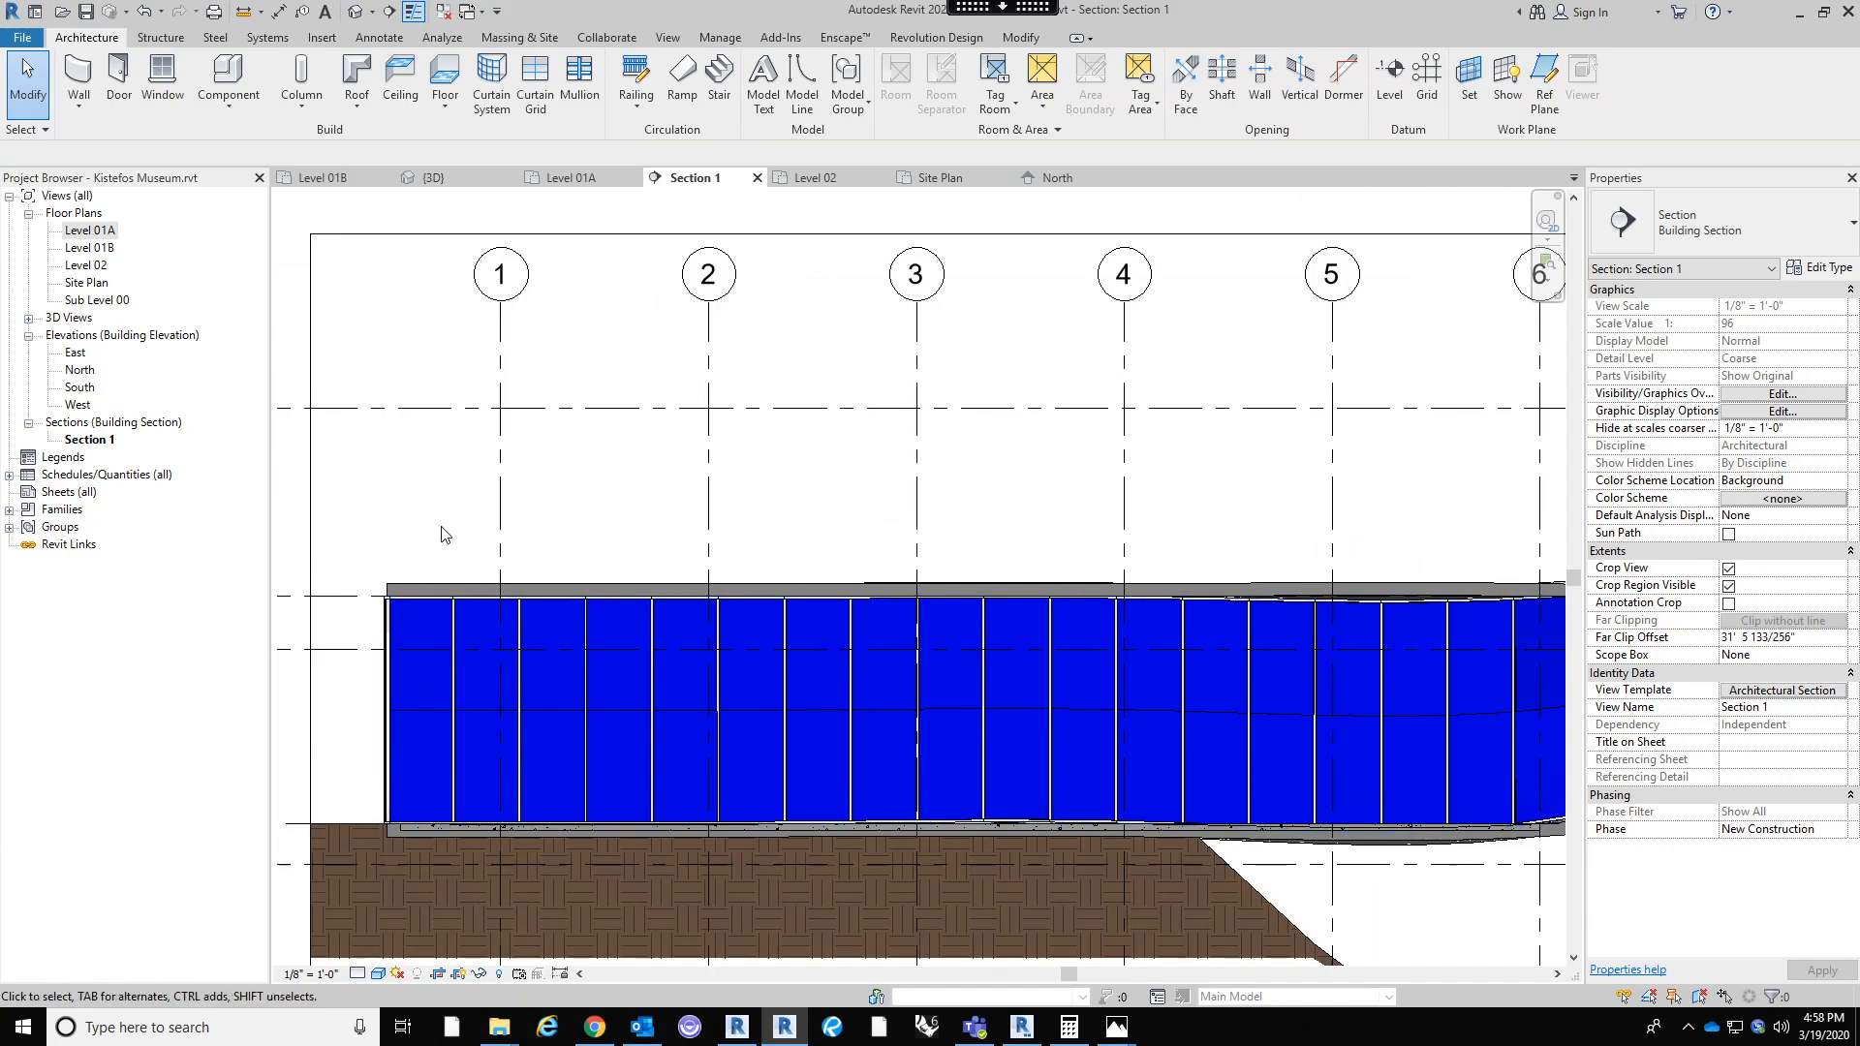
{"action": "scroll", "coordinate": [445, 528], "scroll_direction": "down", "scroll_amount": 2}
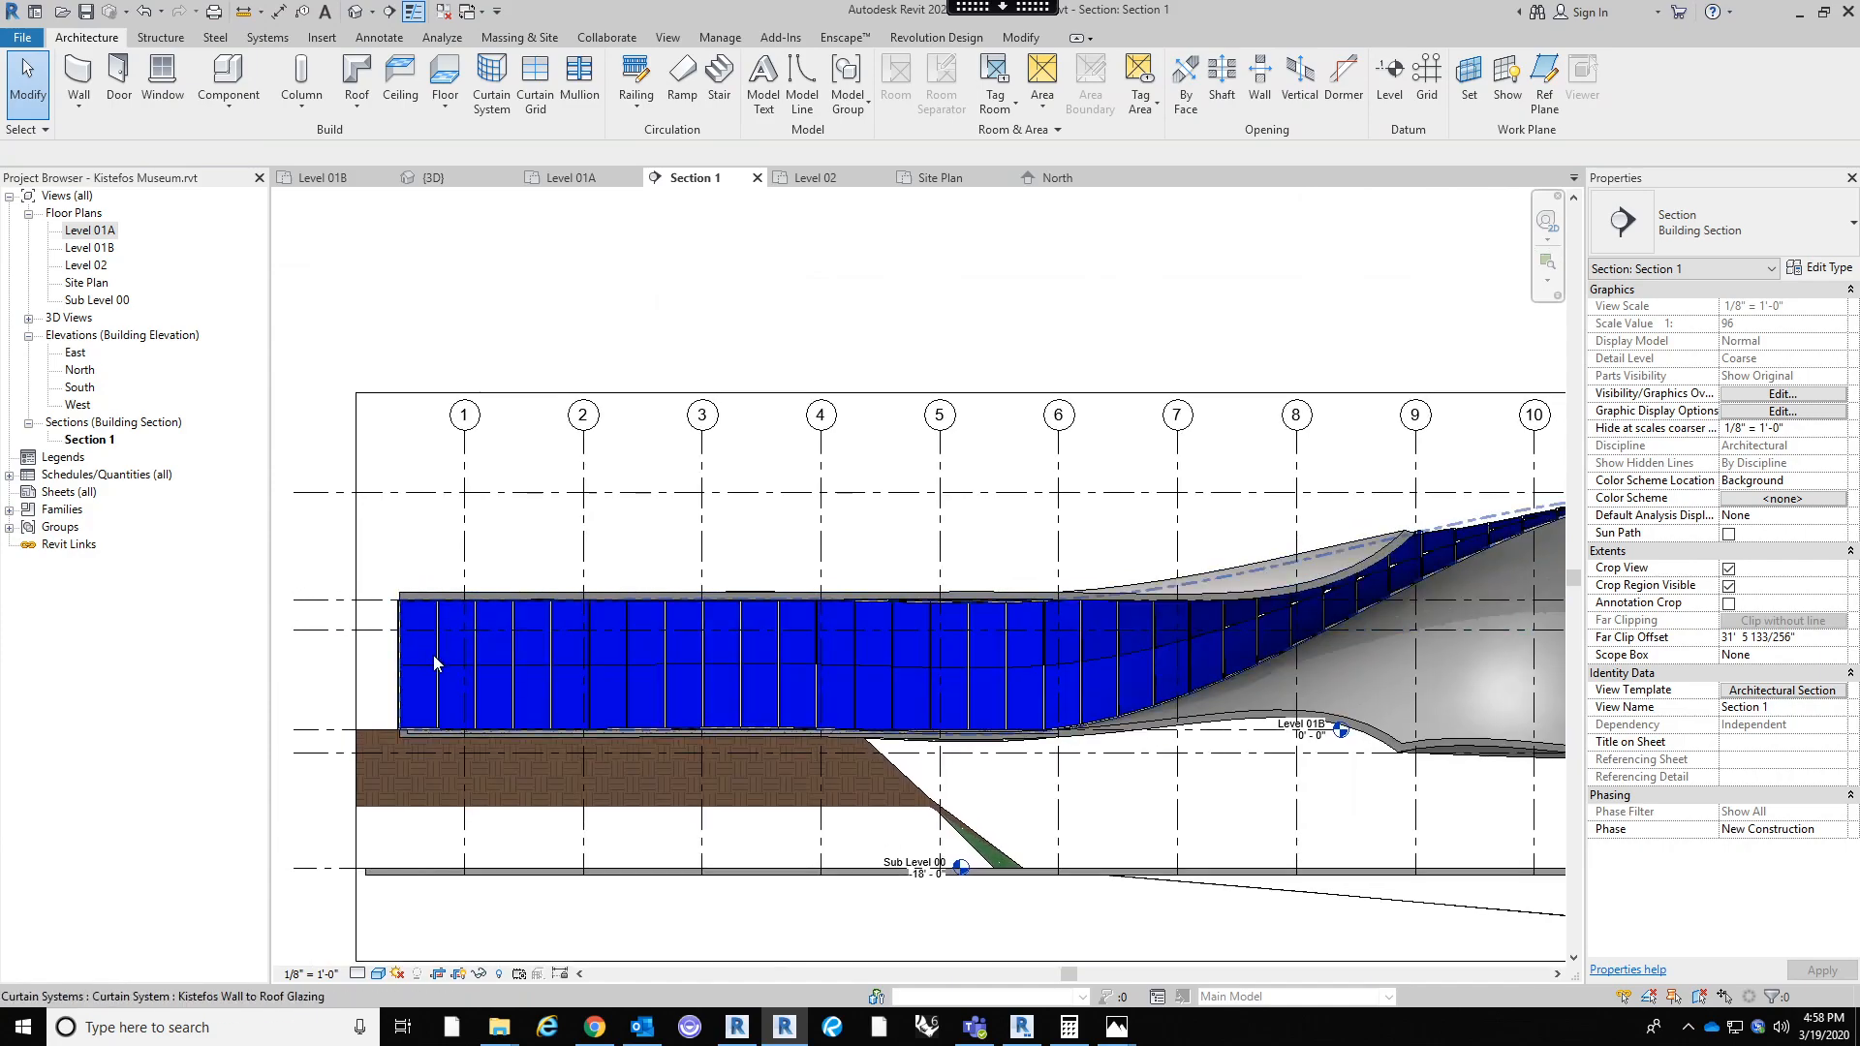
Open the Glass material of the Glazed system panel type used by the upper curtain panel beside grid 1
{"action": "left_click", "coordinate": [429, 647]}
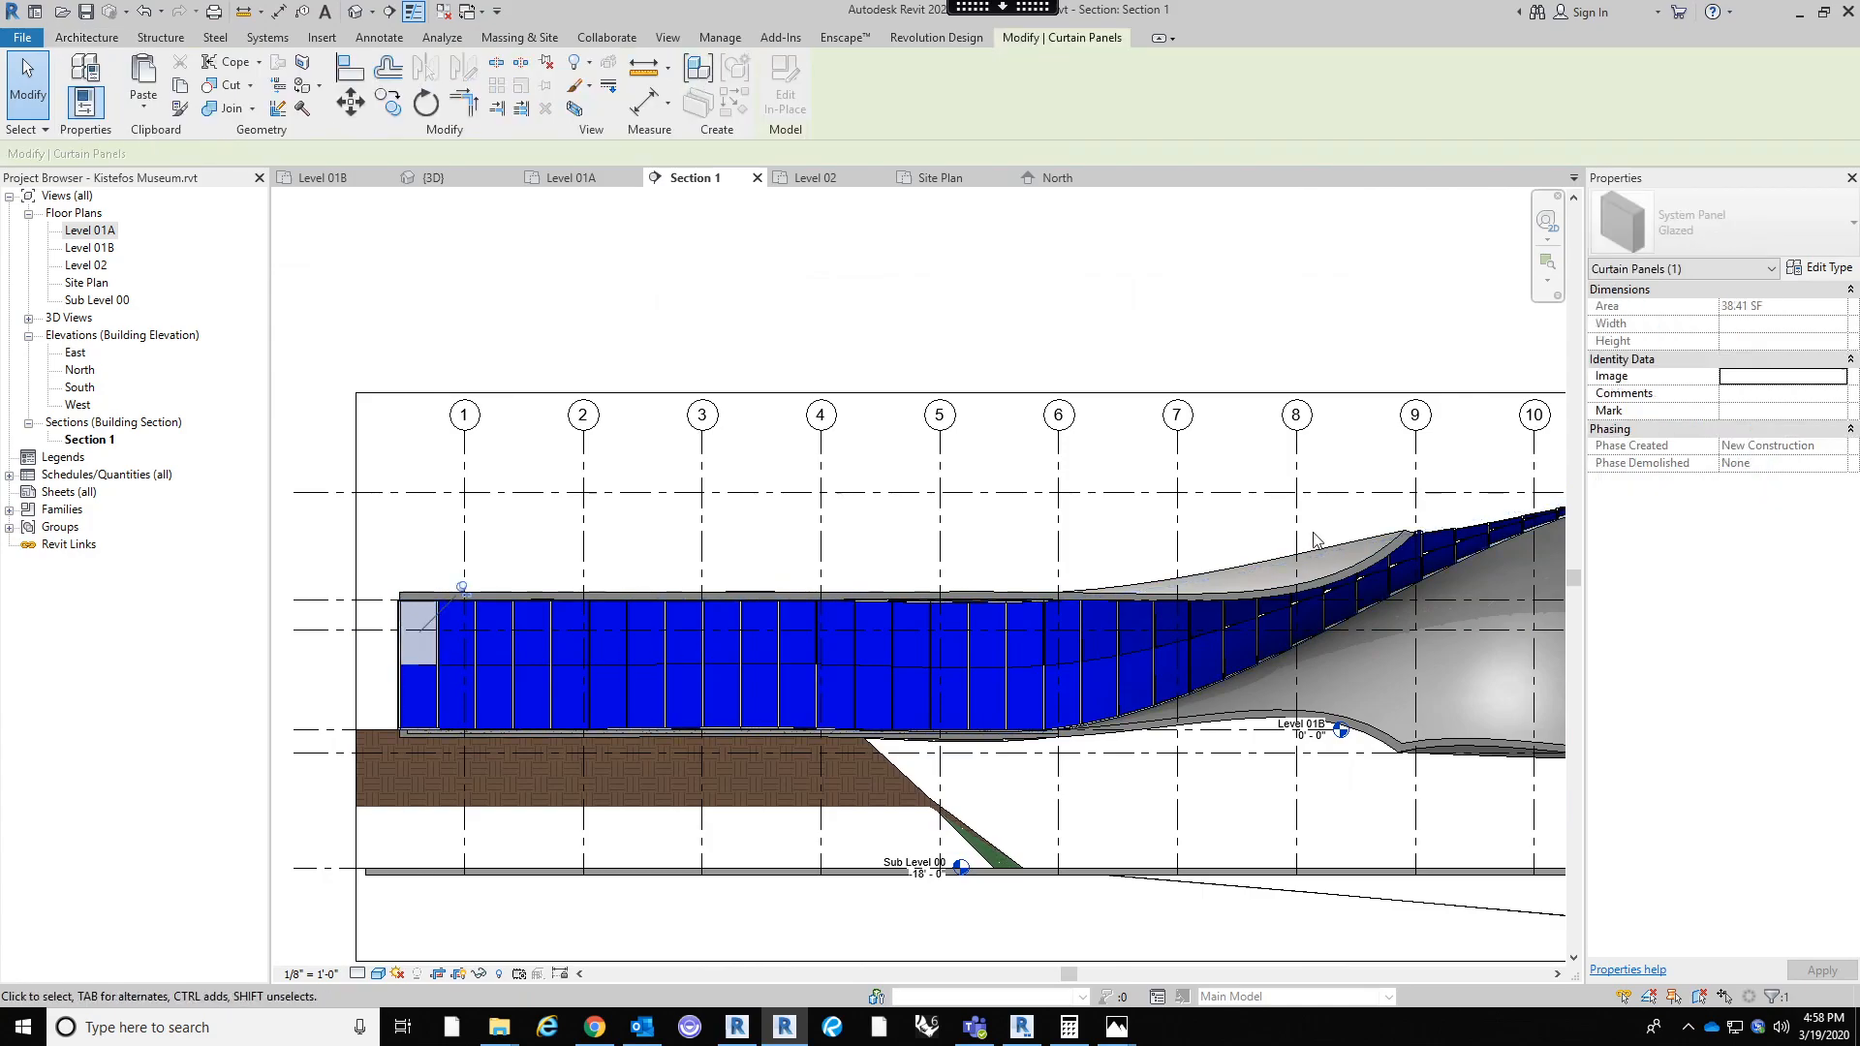
{"action": "scroll", "coordinate": [792, 504], "scroll_direction": "up", "scroll_amount": 2}
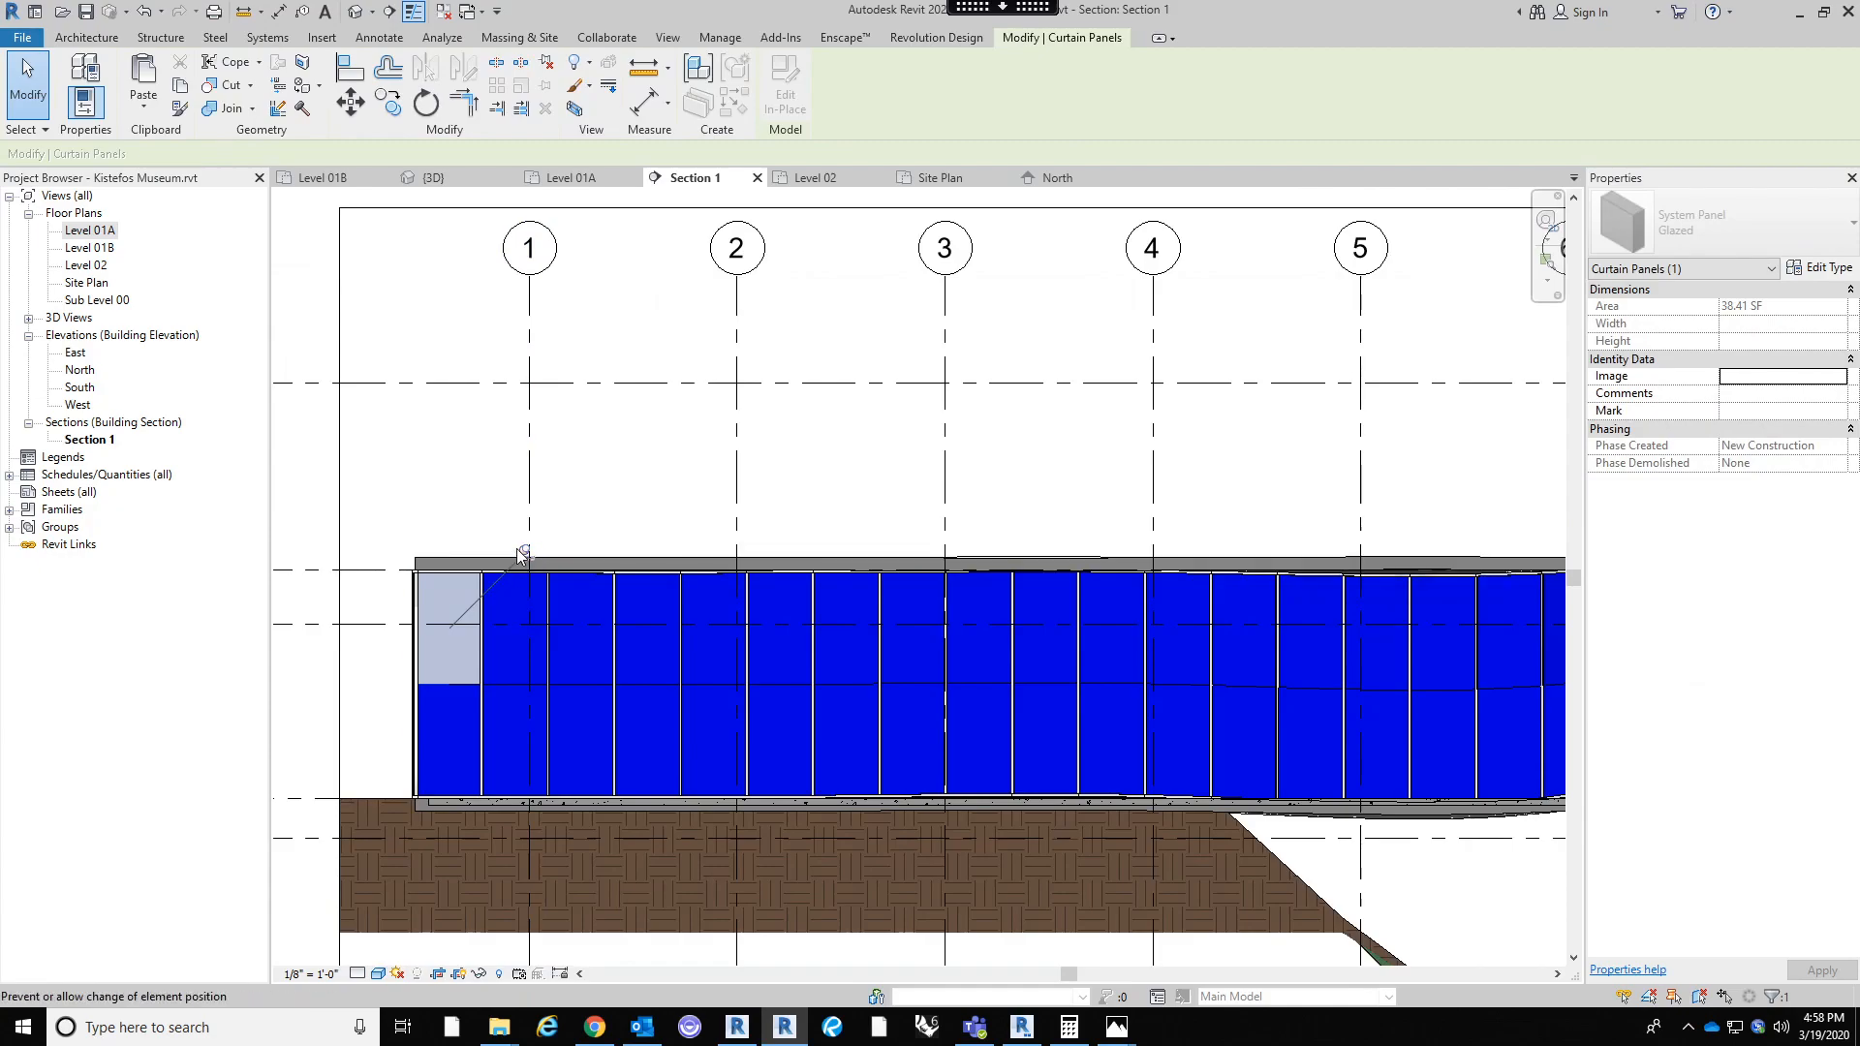
{"action": "left_click", "coordinate": [1852, 270]}
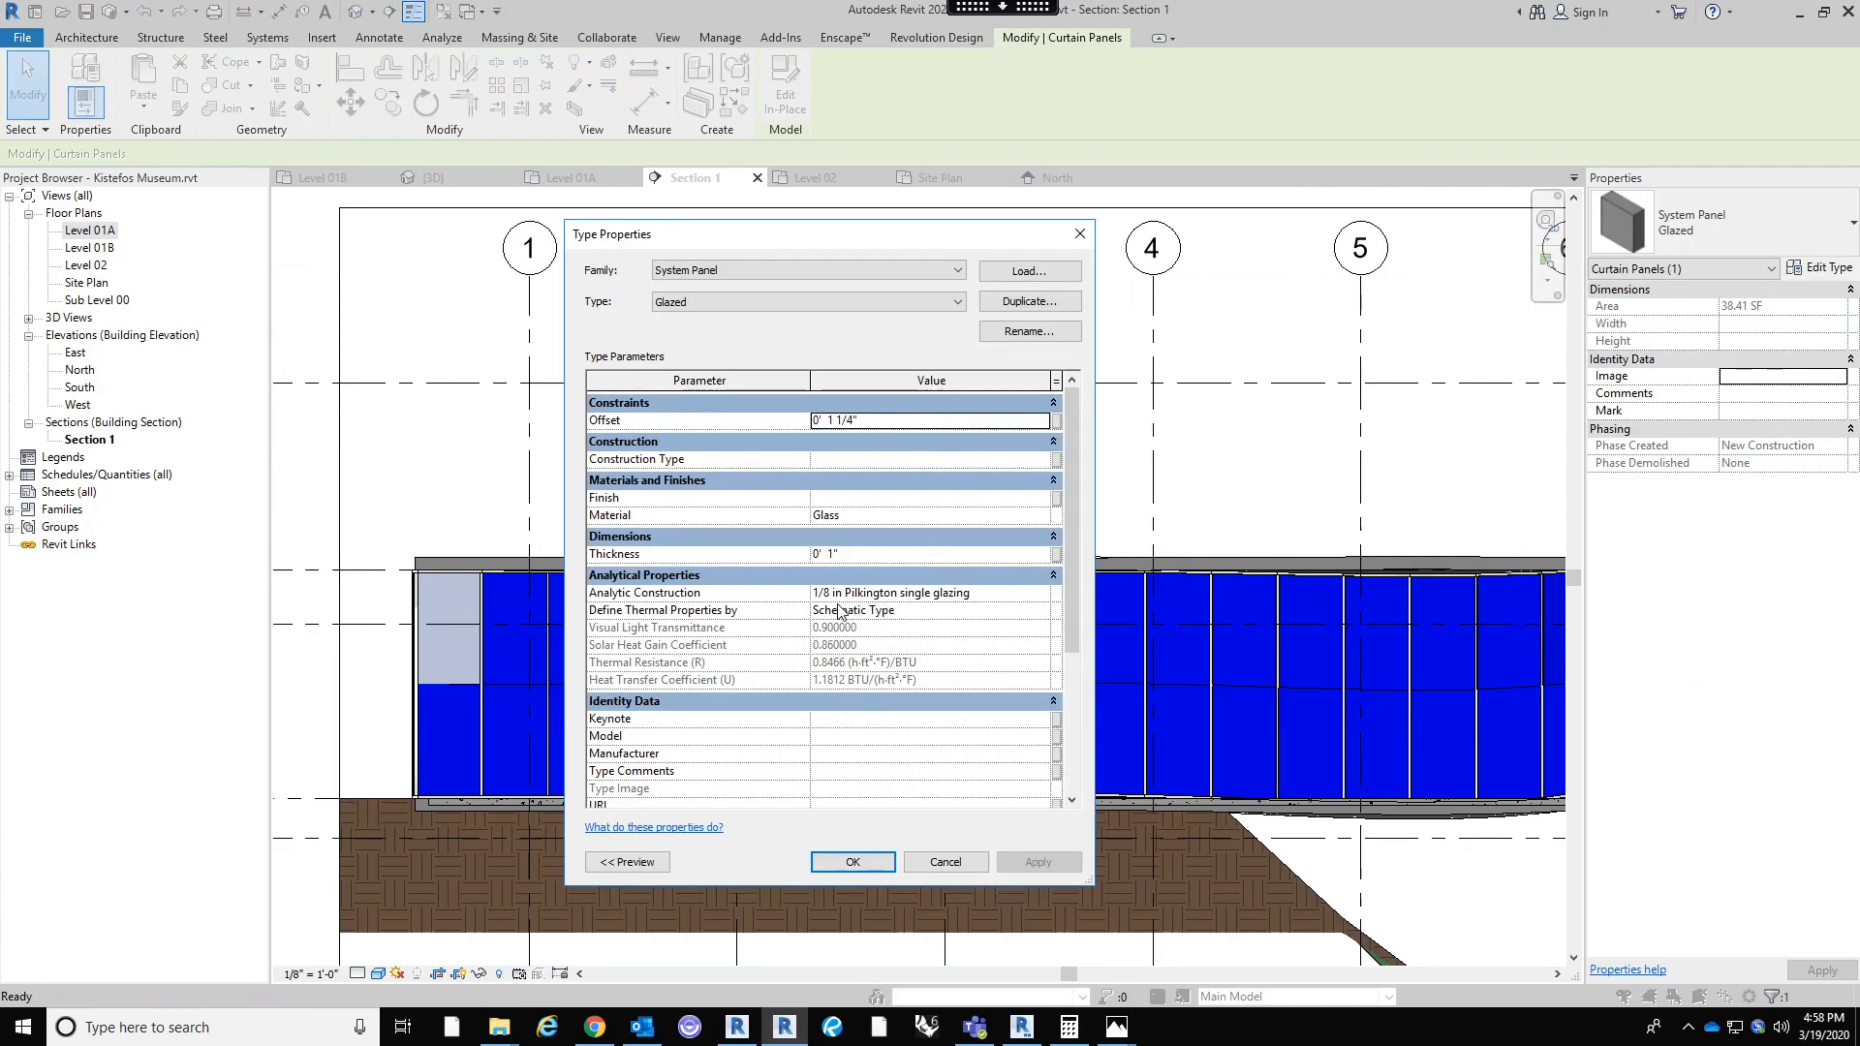
{"action": "left_click", "coordinate": [1036, 515]}
{"action": "left_click", "coordinate": [1045, 515]}
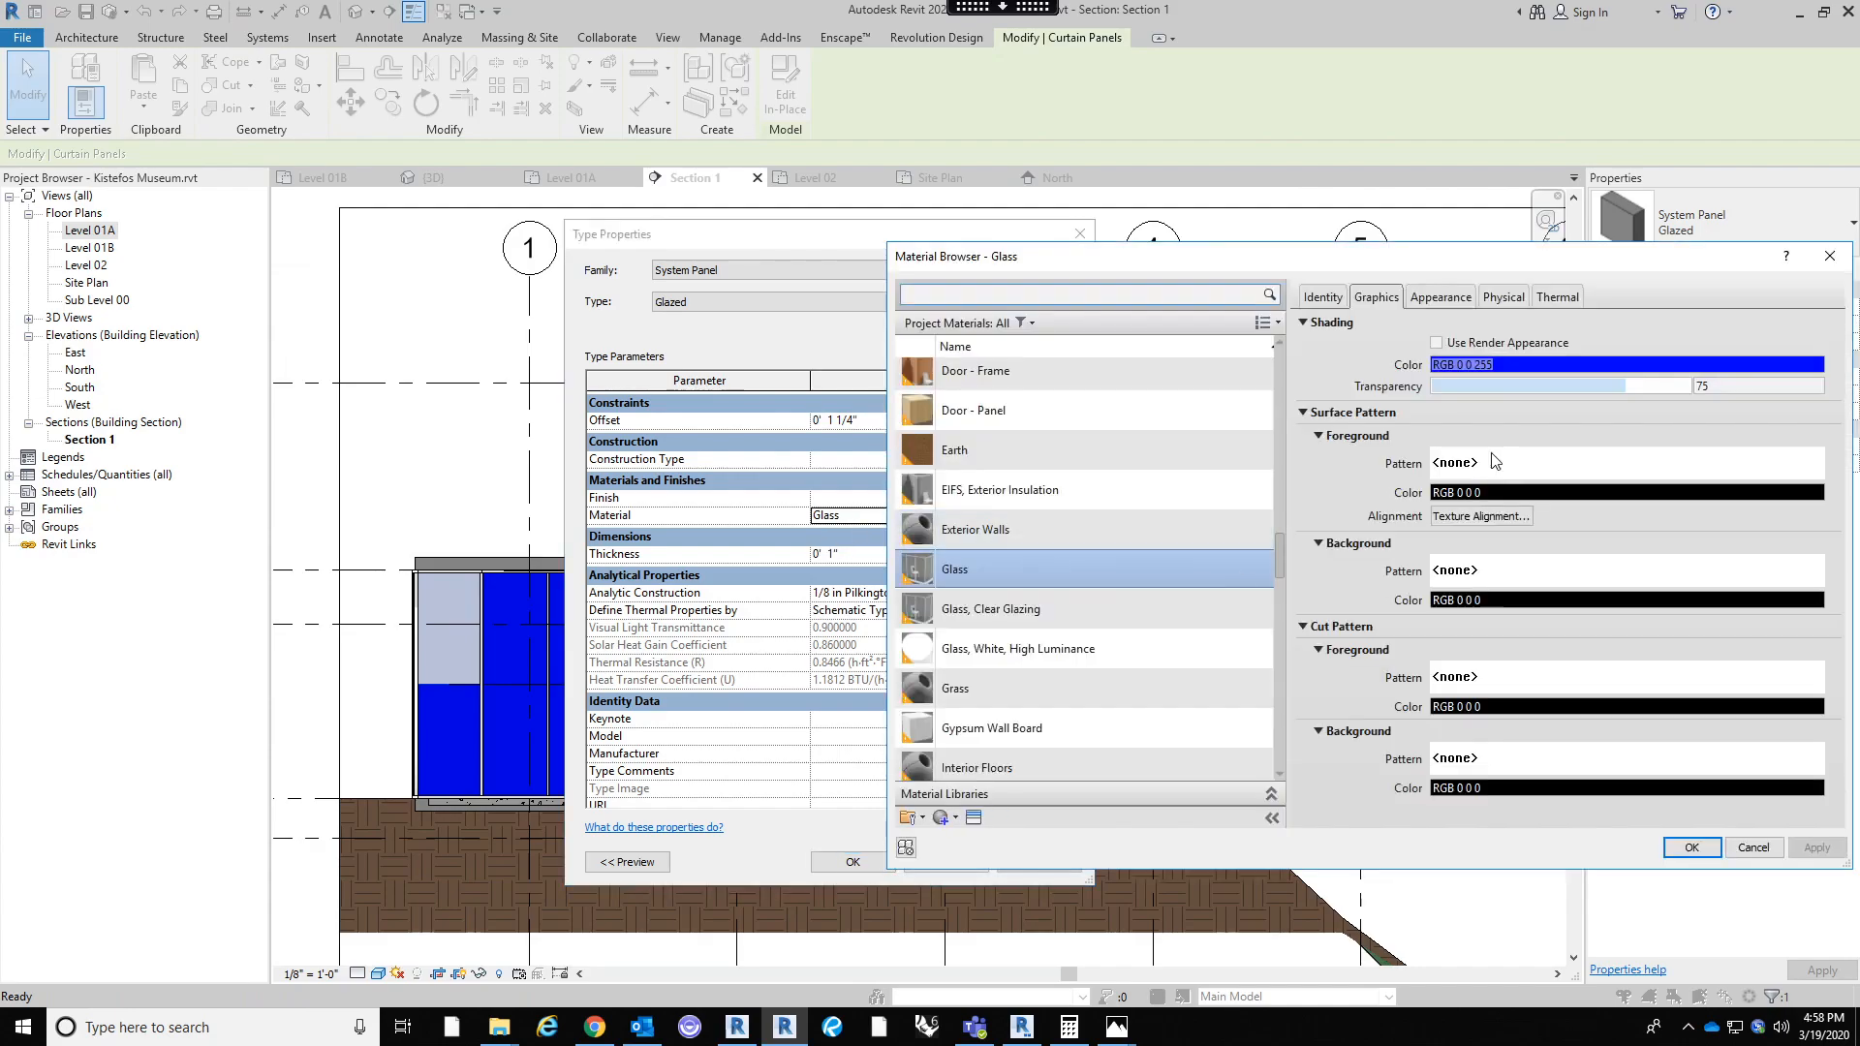
Set the Glass material's shading color to pale blue-grey, RGB 213 224 236
{"action": "left_click", "coordinate": [1495, 366]}
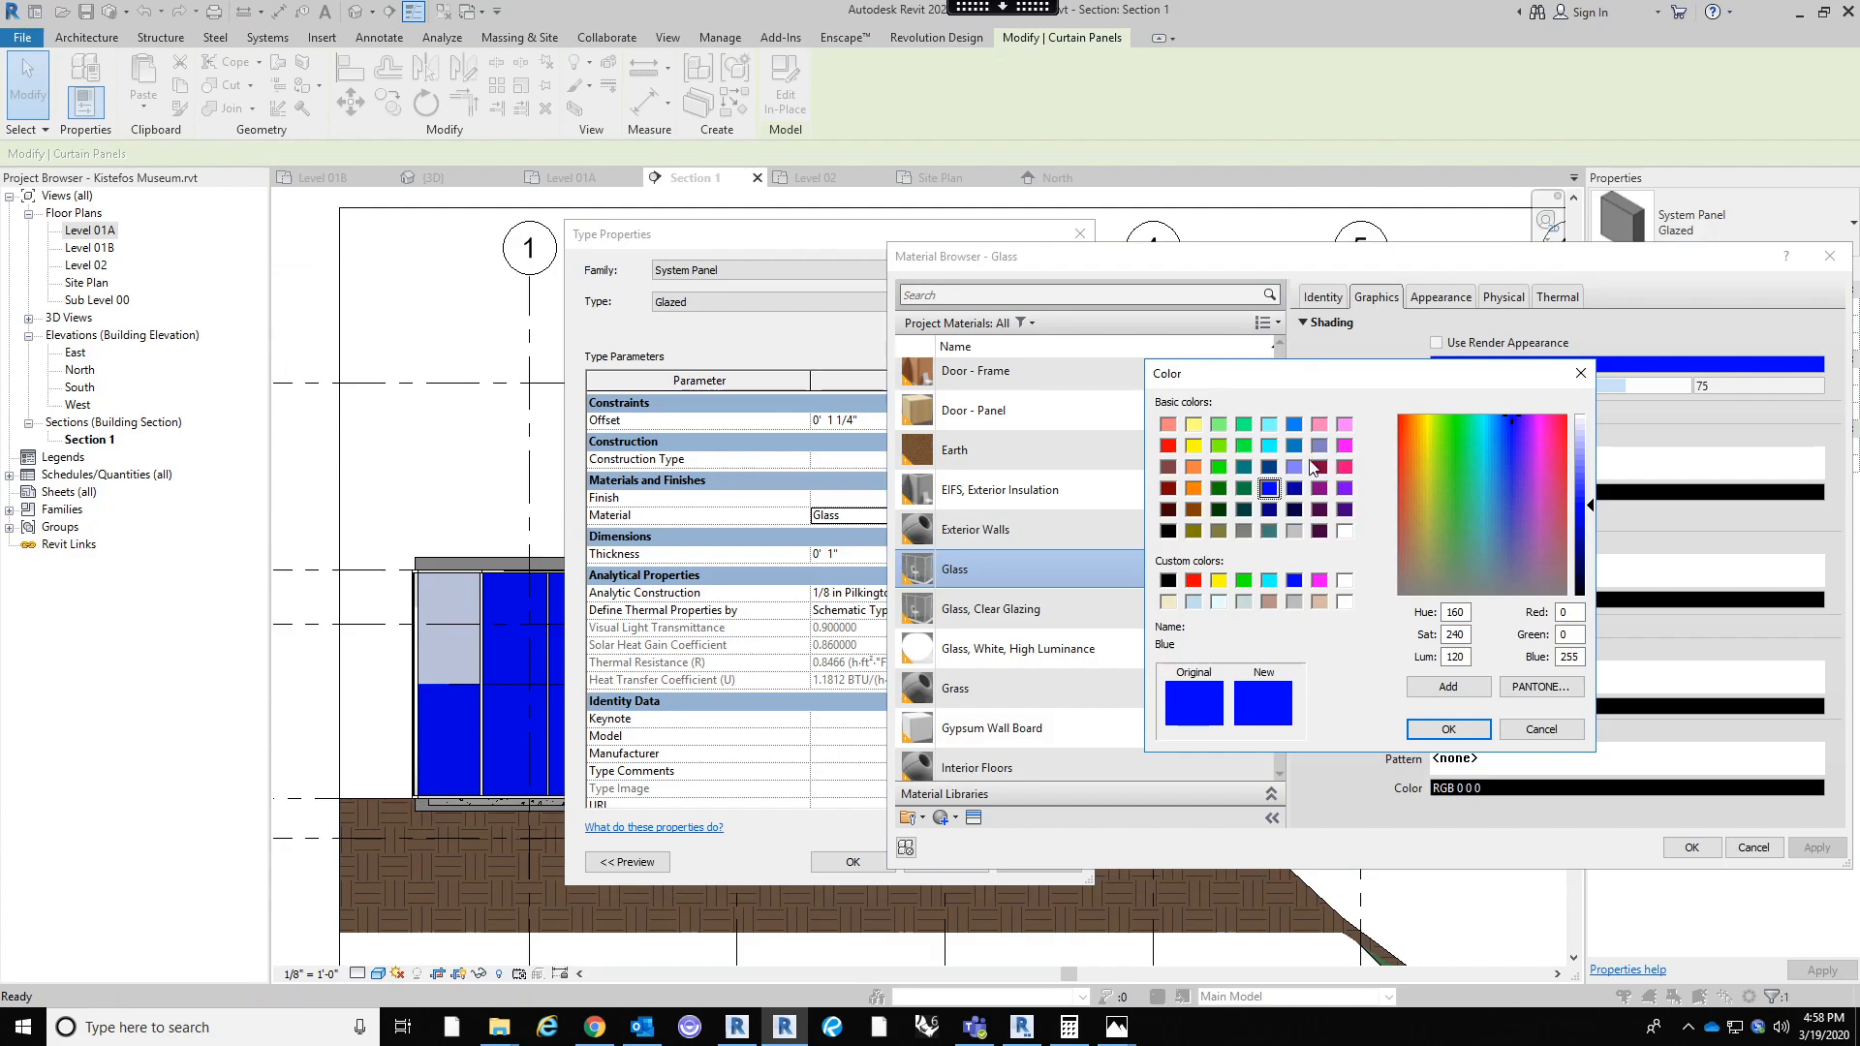
{"action": "left_click", "coordinate": [1294, 424]}
{"action": "left_click", "coordinate": [1580, 432]}
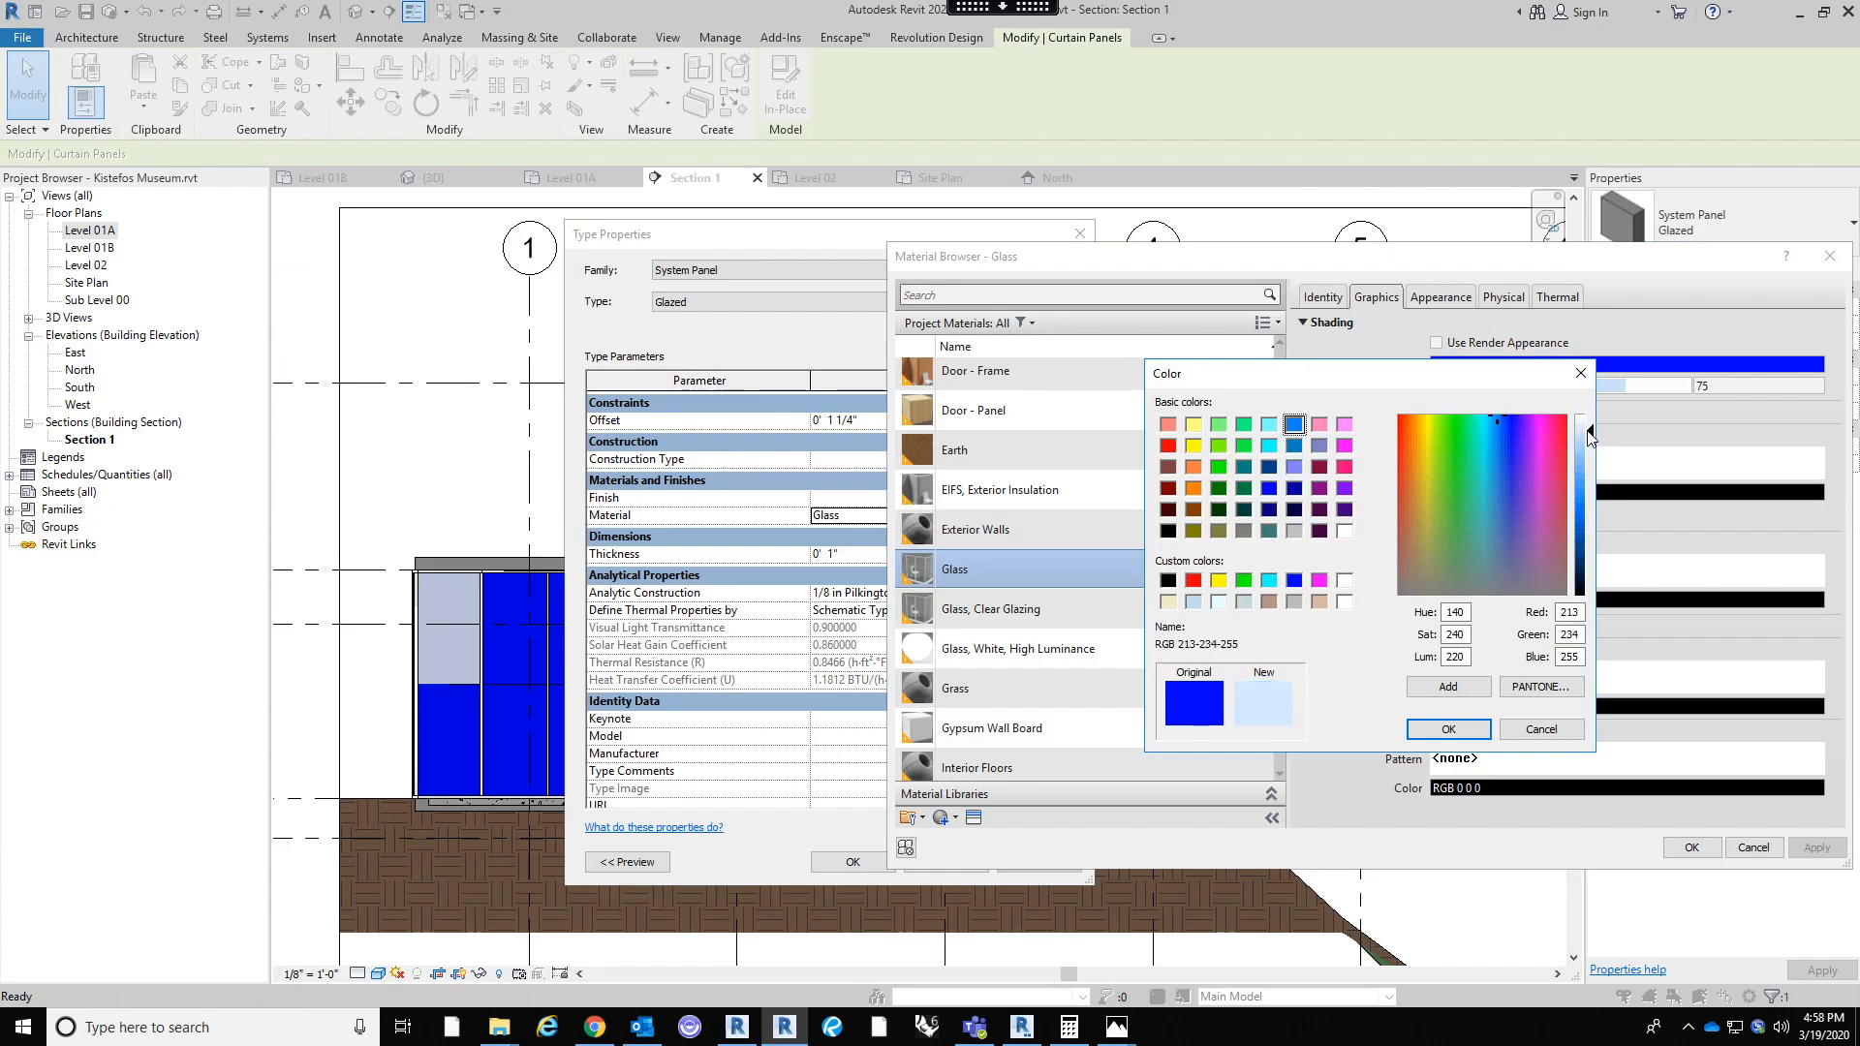
{"action": "left_click", "coordinate": [1492, 555]}
{"action": "left_click_drag", "start_coordinate": [1587, 438], "coordinate": [1584, 449]}
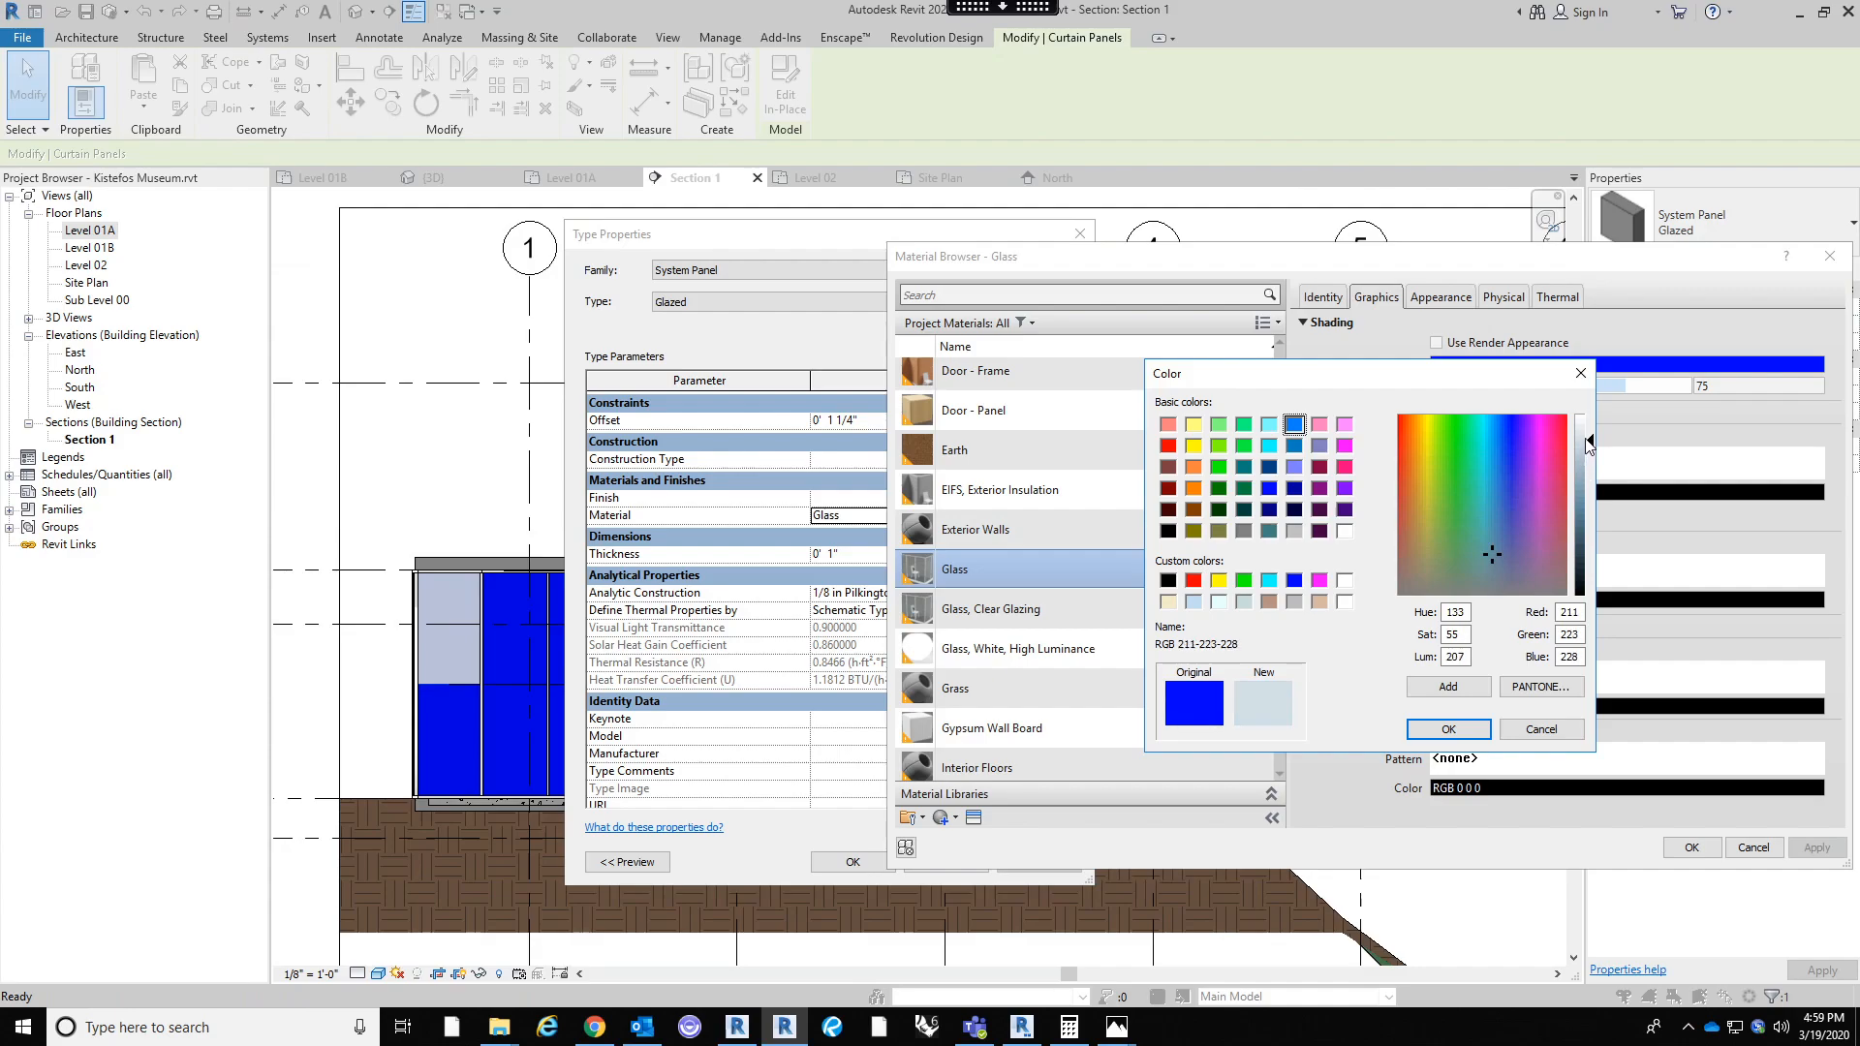
{"action": "left_click", "coordinate": [1496, 531]}
{"action": "left_click", "coordinate": [1448, 728]}
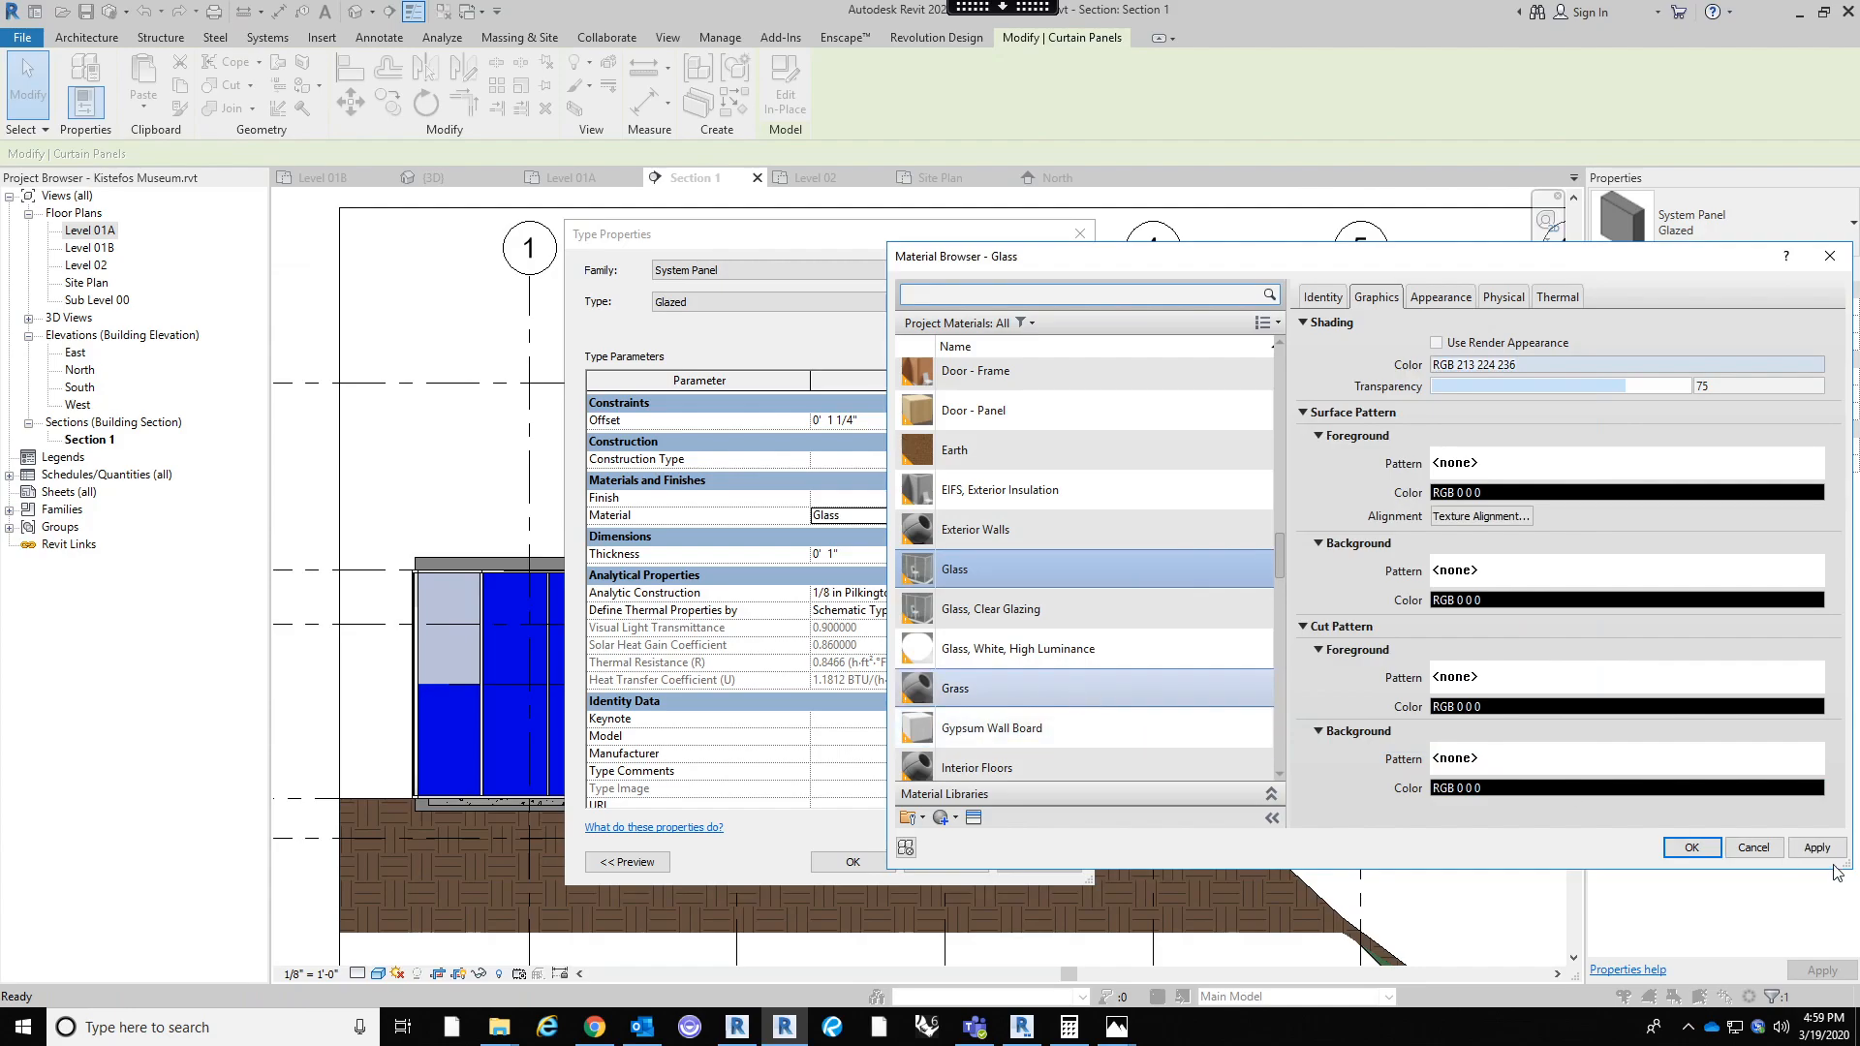
{"action": "left_click", "coordinate": [1691, 847]}
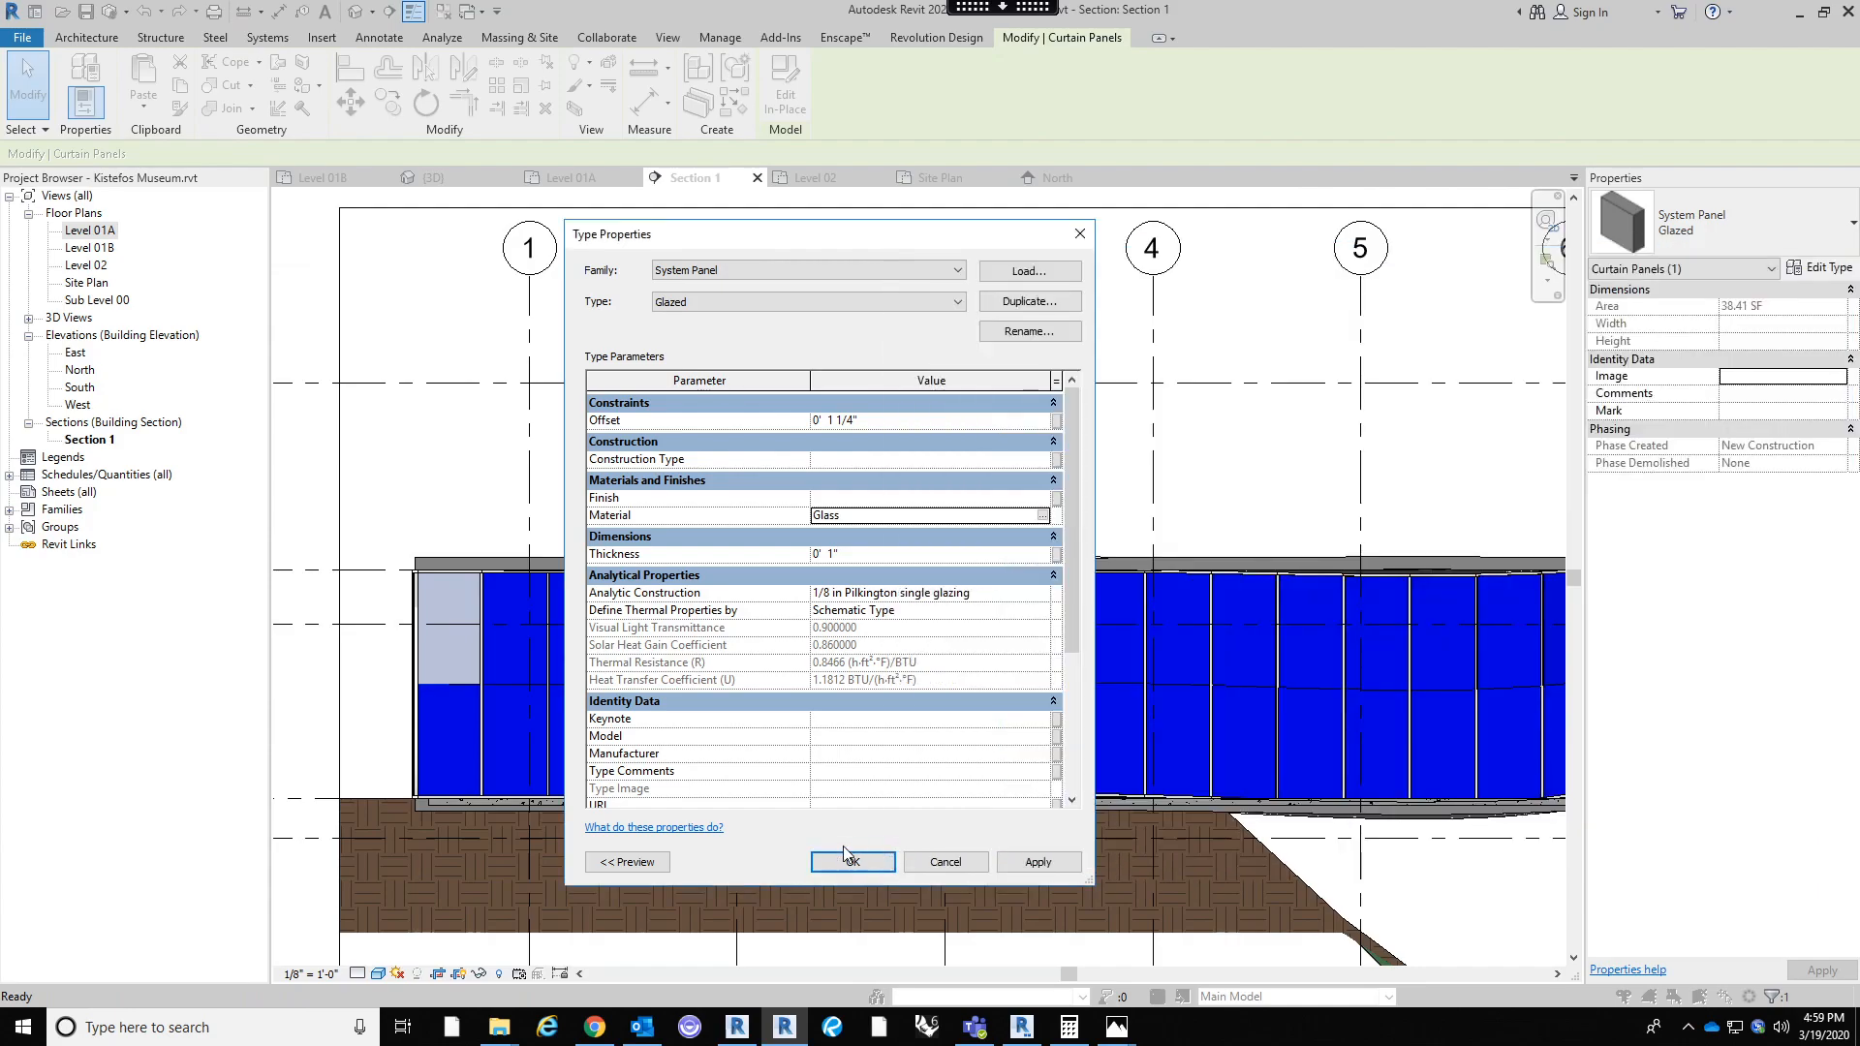
Apply the Glass material change to the Glazed system panel type and deselect the curtain panel
{"action": "left_click", "coordinate": [848, 862]}
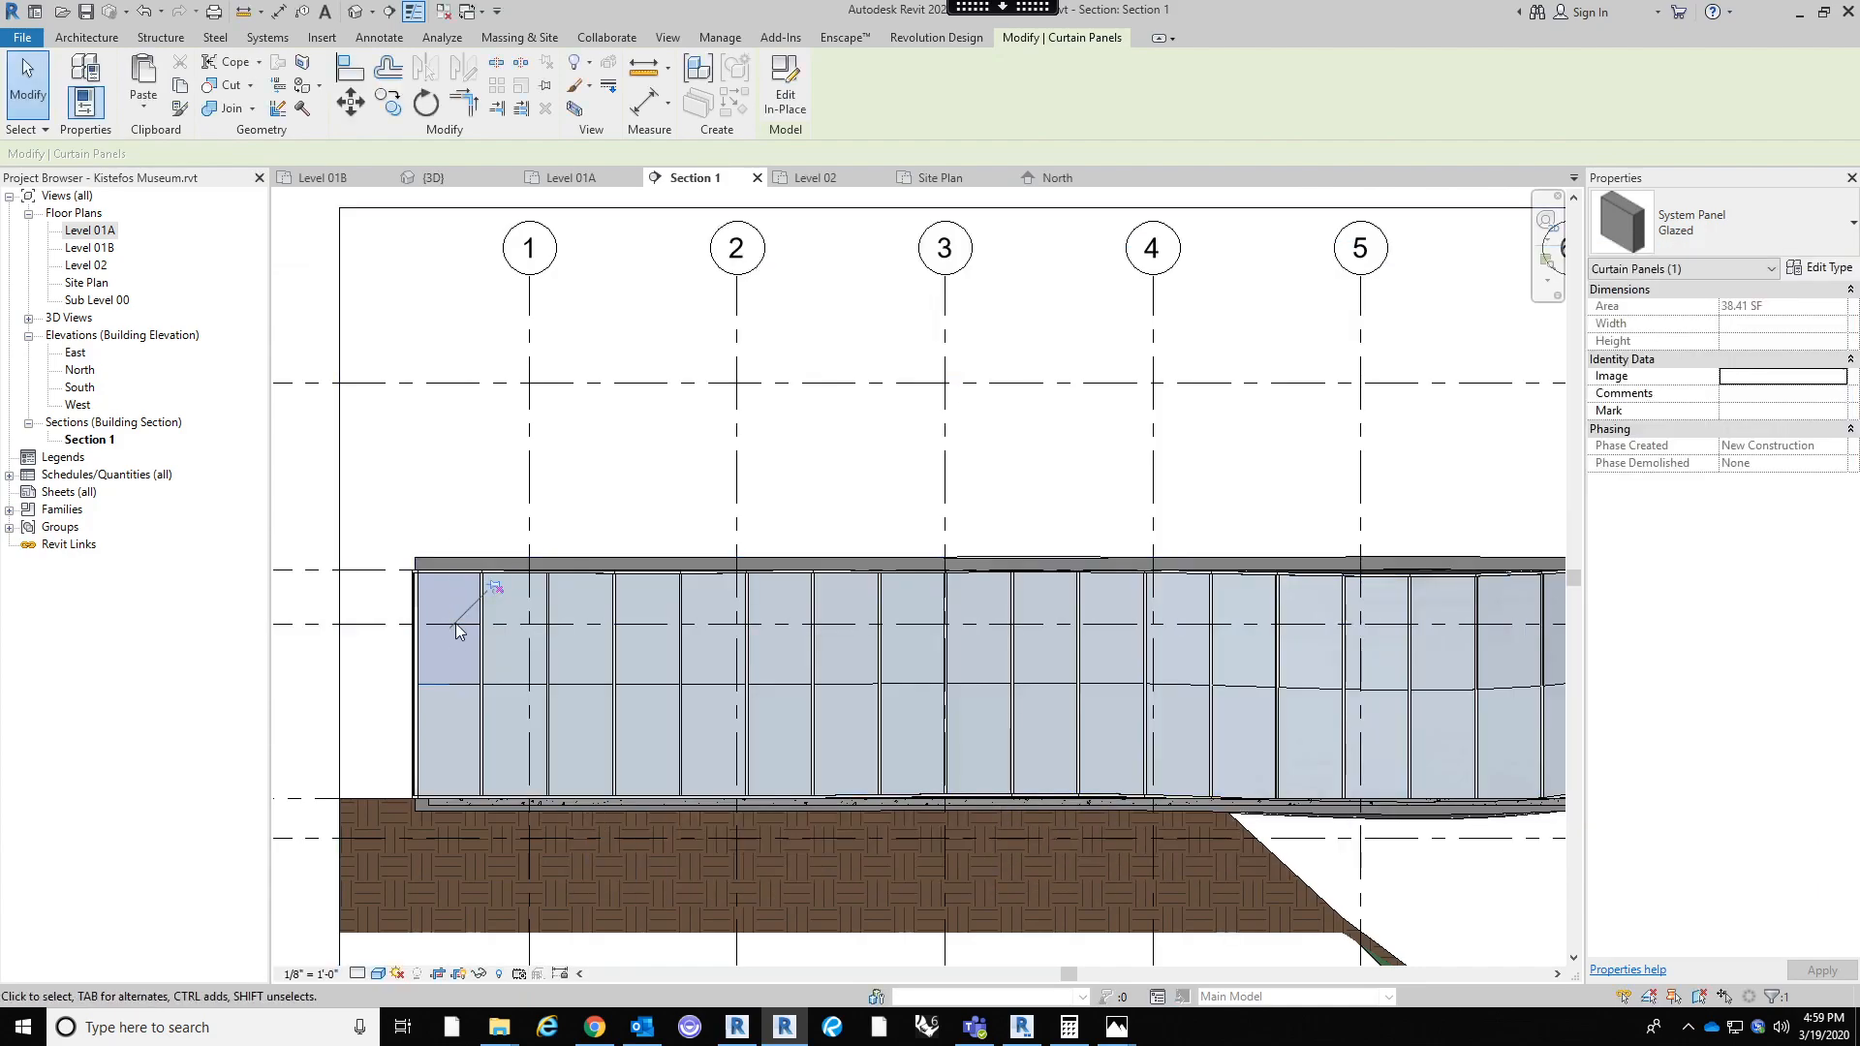
{"action": "scroll", "coordinate": [451, 631], "scroll_direction": "up", "scroll_amount": 3}
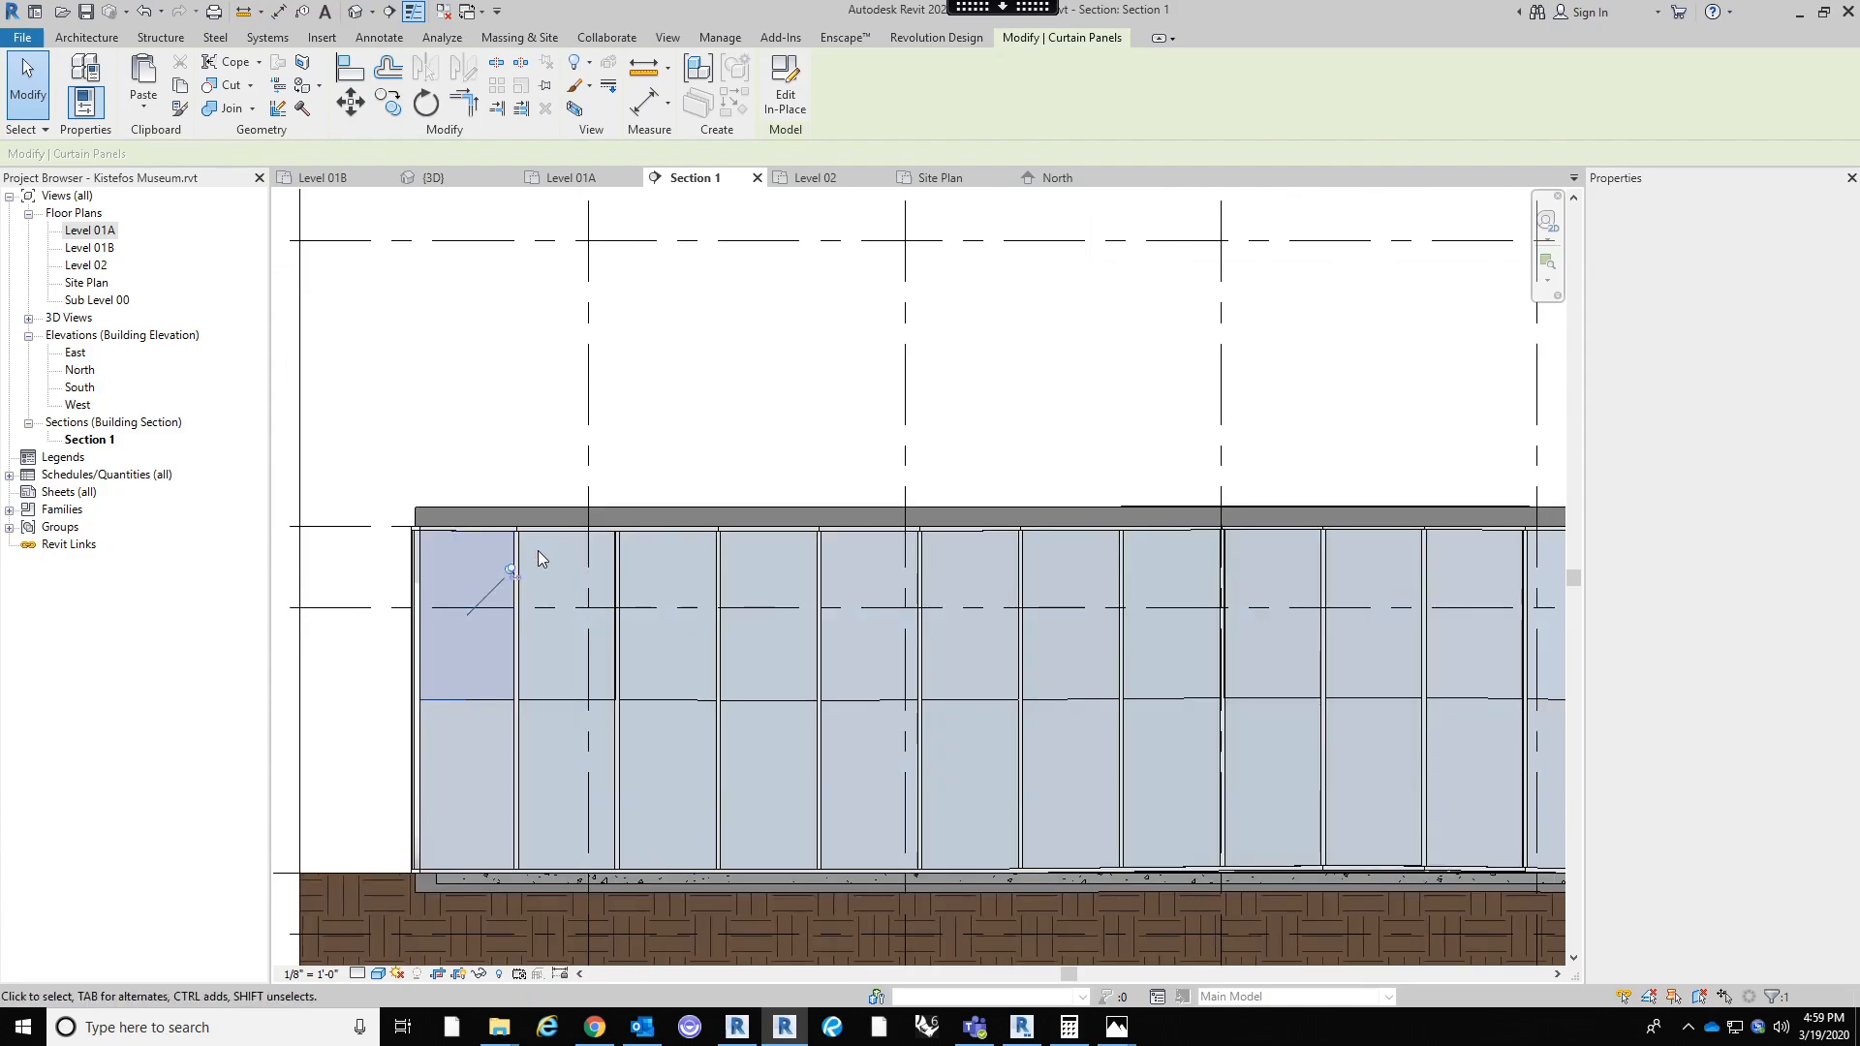
{"action": "left_click", "coordinate": [532, 423]}
{"action": "scroll", "coordinate": [718, 704], "scroll_direction": "down", "scroll_amount": 5}
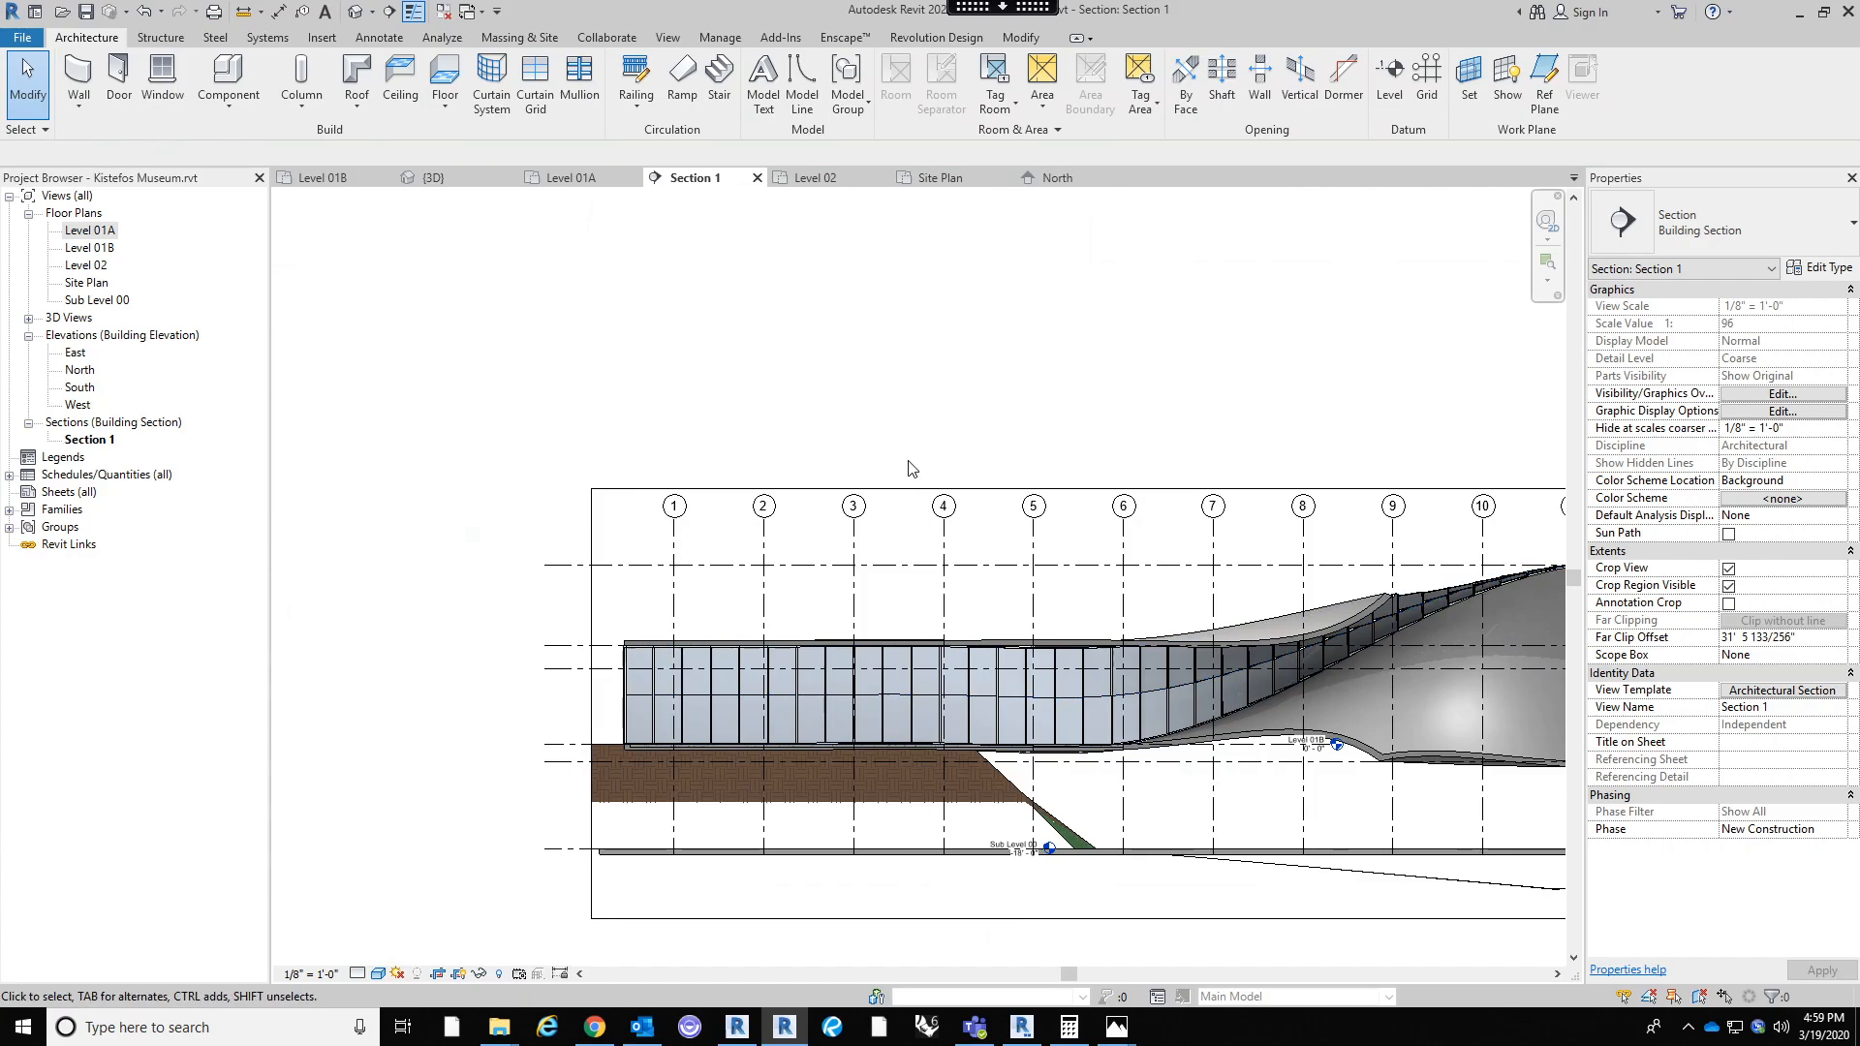
{"action": "scroll", "coordinate": [901, 581], "scroll_direction": "down", "scroll_amount": 3}
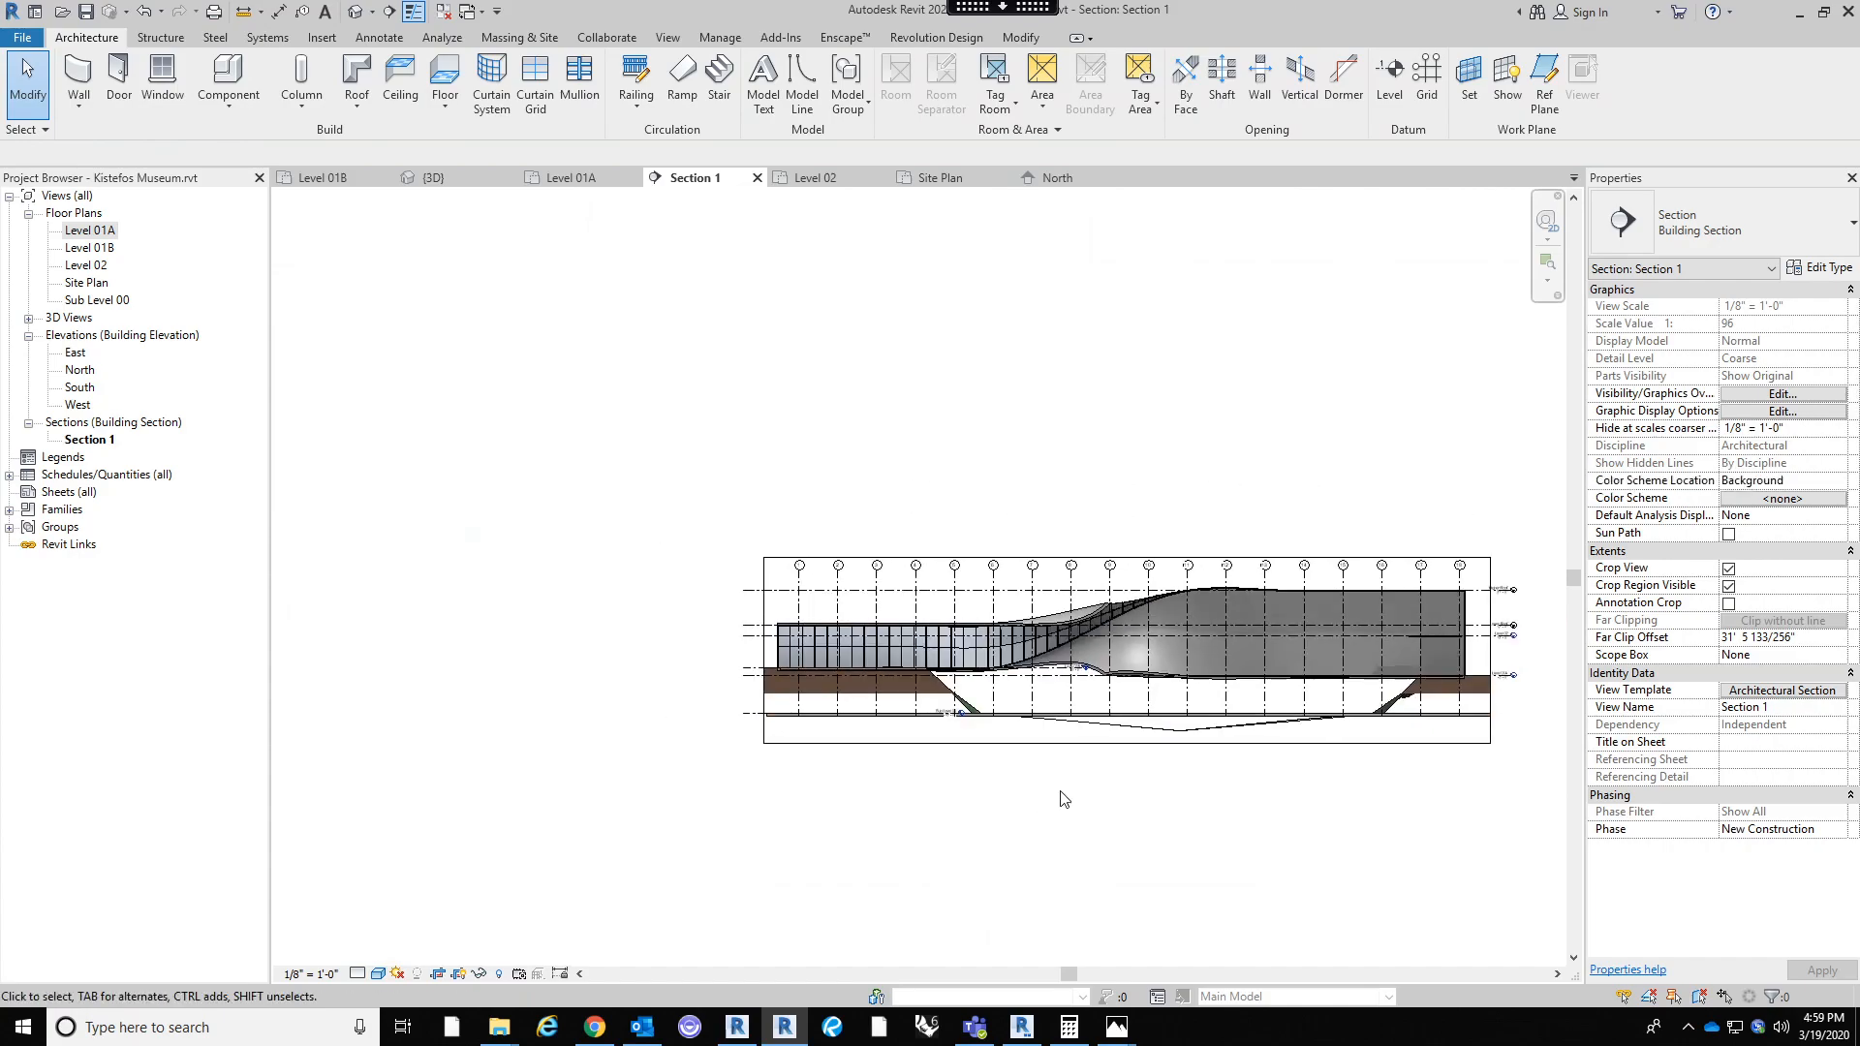
{"action": "scroll", "coordinate": [1047, 678], "scroll_direction": "up", "scroll_amount": 3}
{"action": "scroll", "coordinate": [878, 741], "scroll_direction": "down", "scroll_amount": 2}
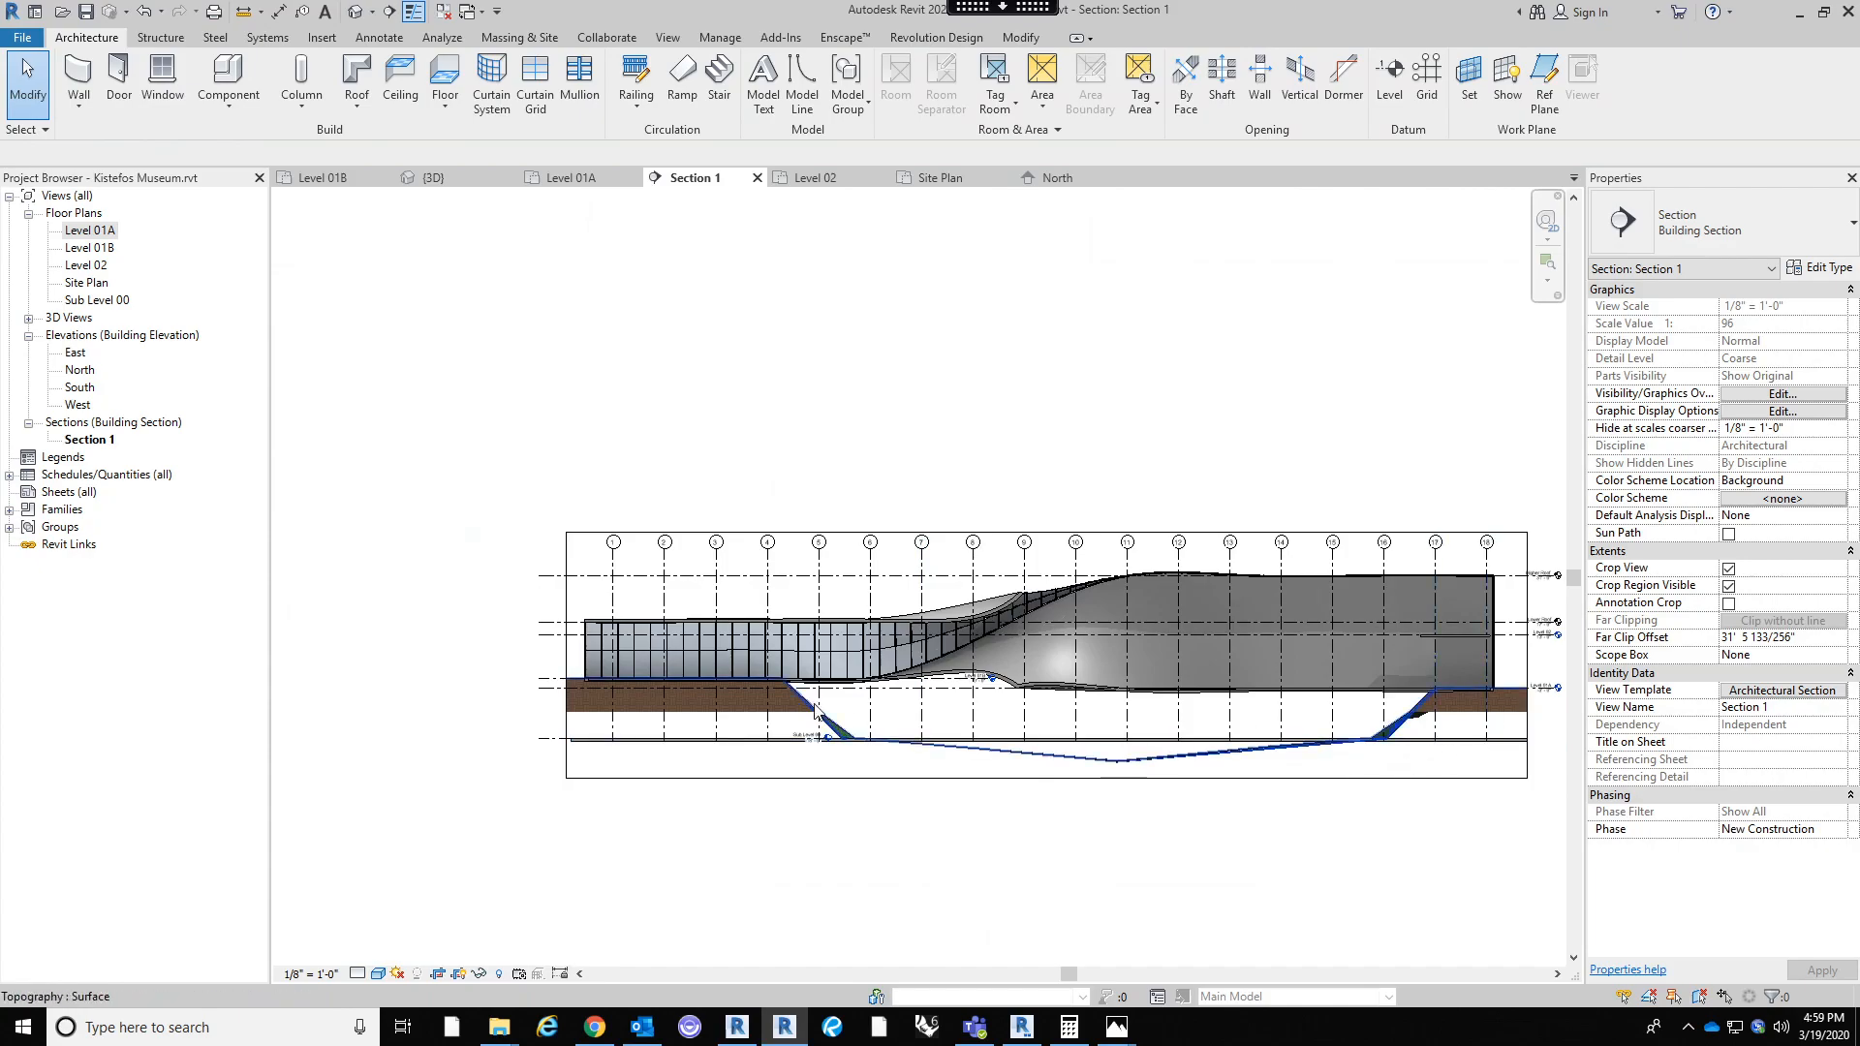
Lower the poche base elevation in the site settings so the cut earth extends below the river bed in Section 1
{"action": "left_click", "coordinate": [811, 718]}
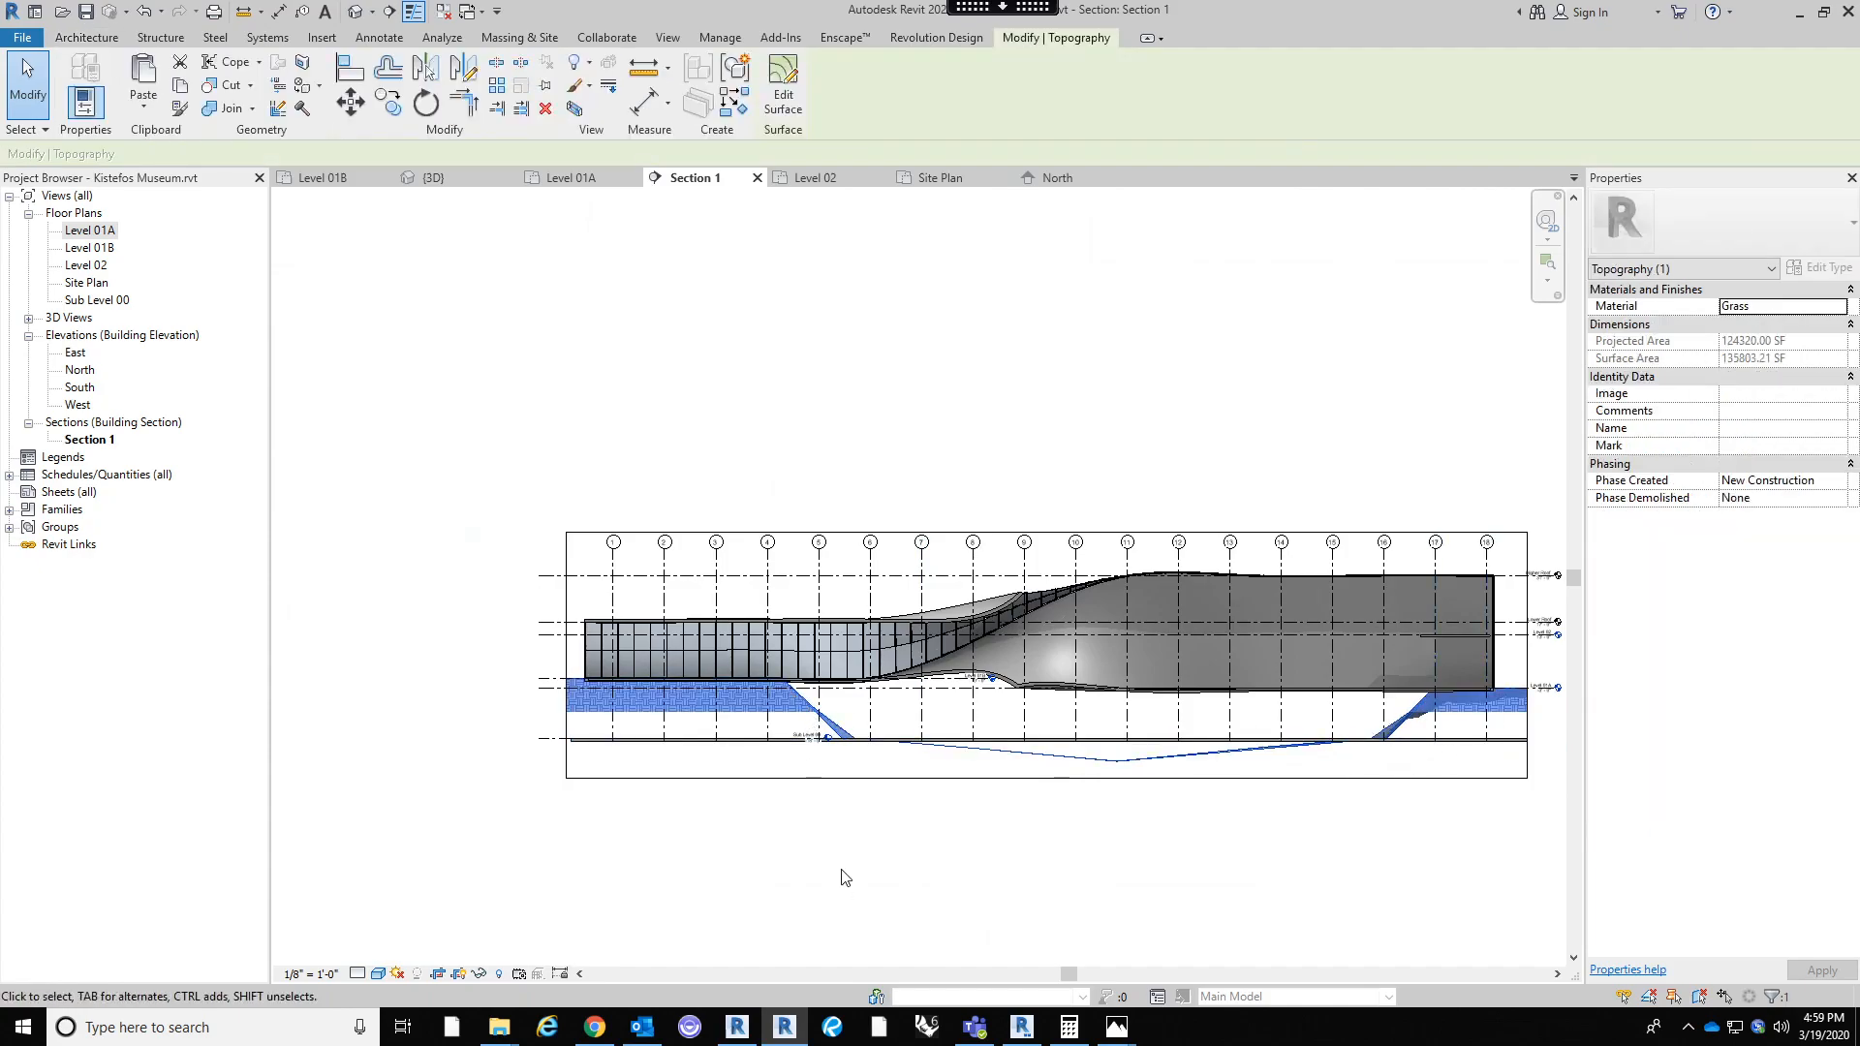
{"action": "left_click", "coordinate": [845, 878]}
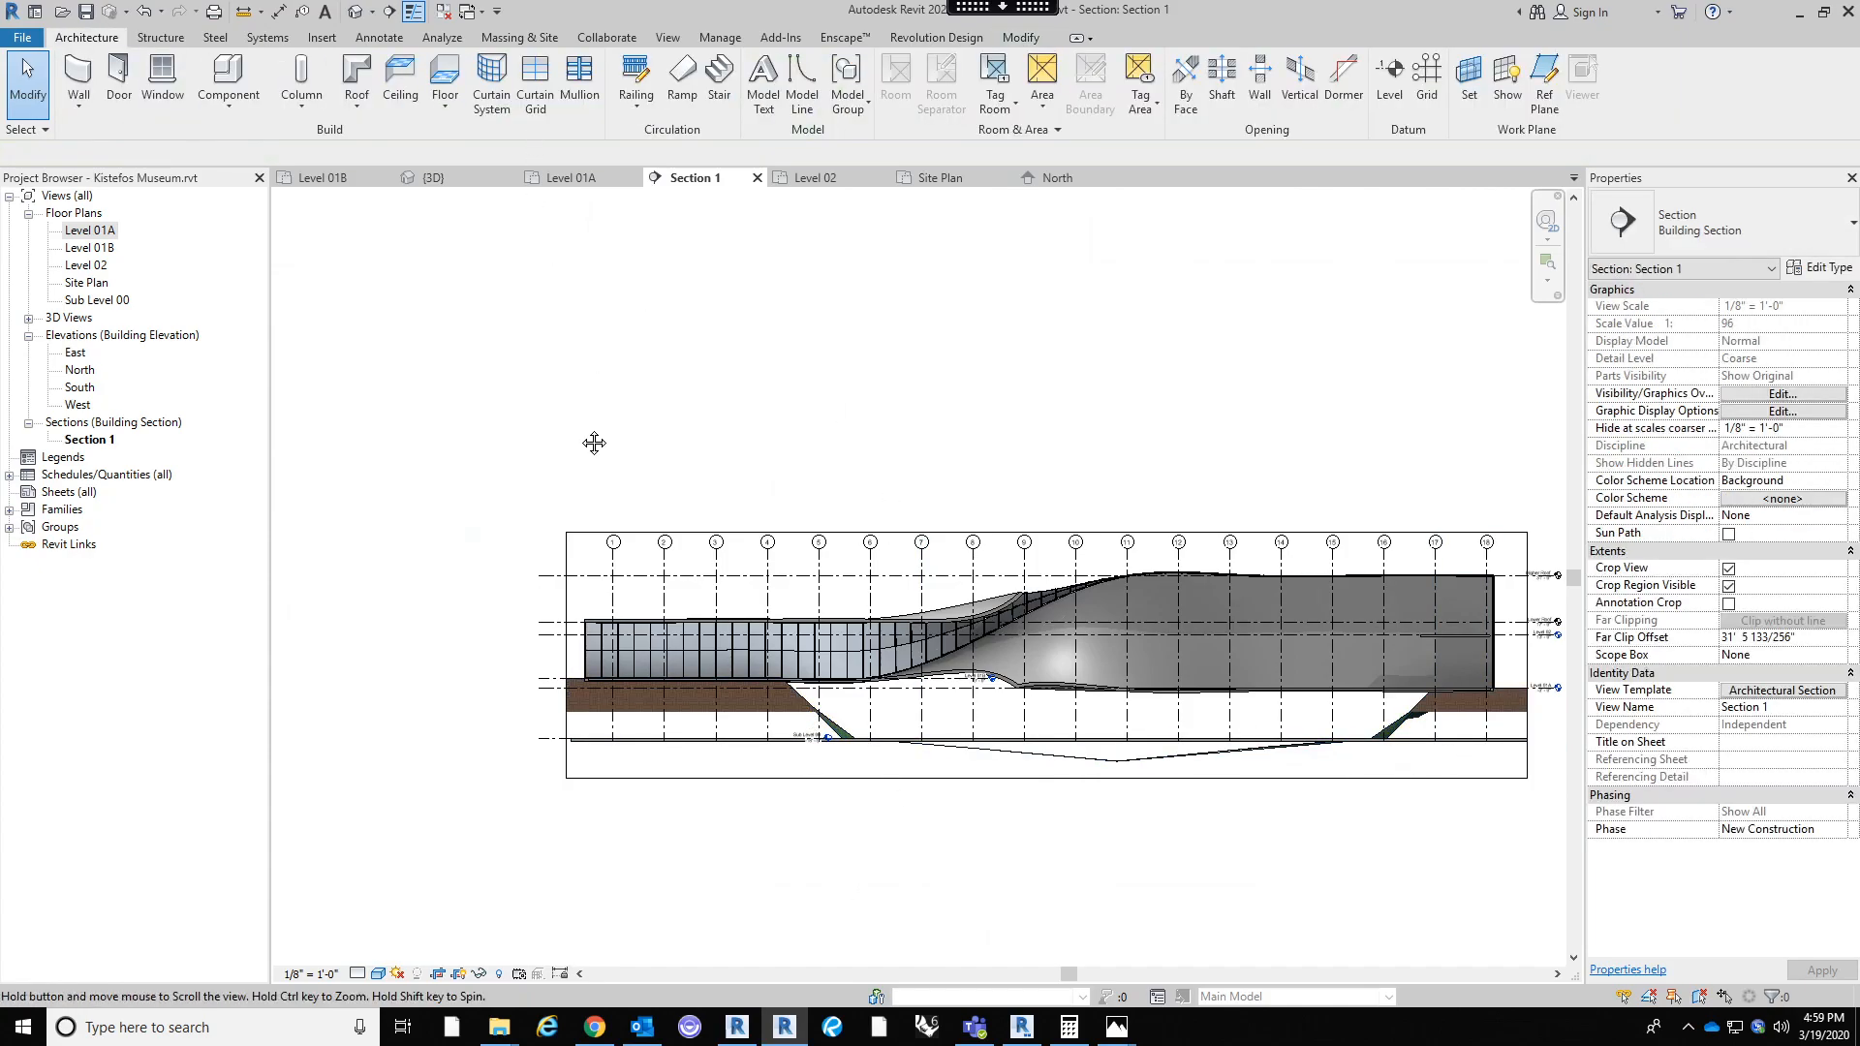
{"action": "middle_click_drag", "start_coordinate": [602, 442], "coordinate": [550, 444]}
{"action": "left_click", "coordinate": [529, 38]}
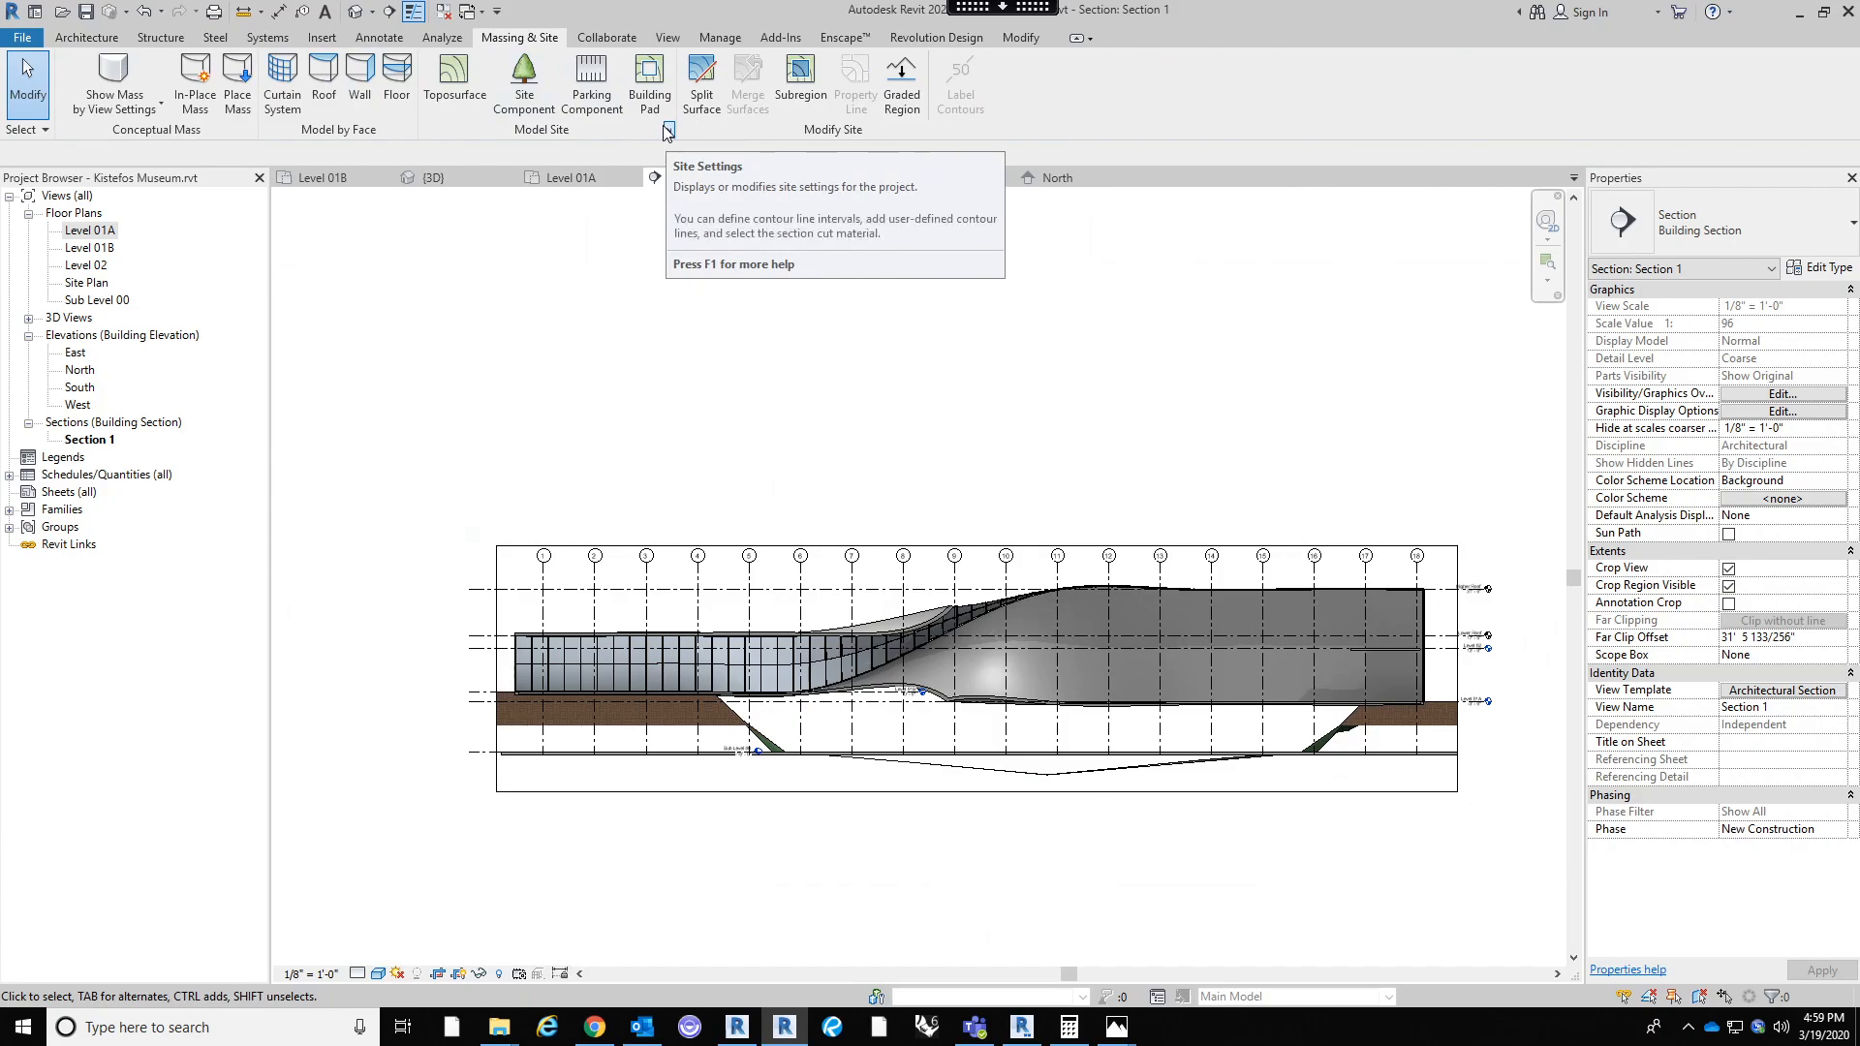
{"action": "left_click", "coordinate": [668, 132]}
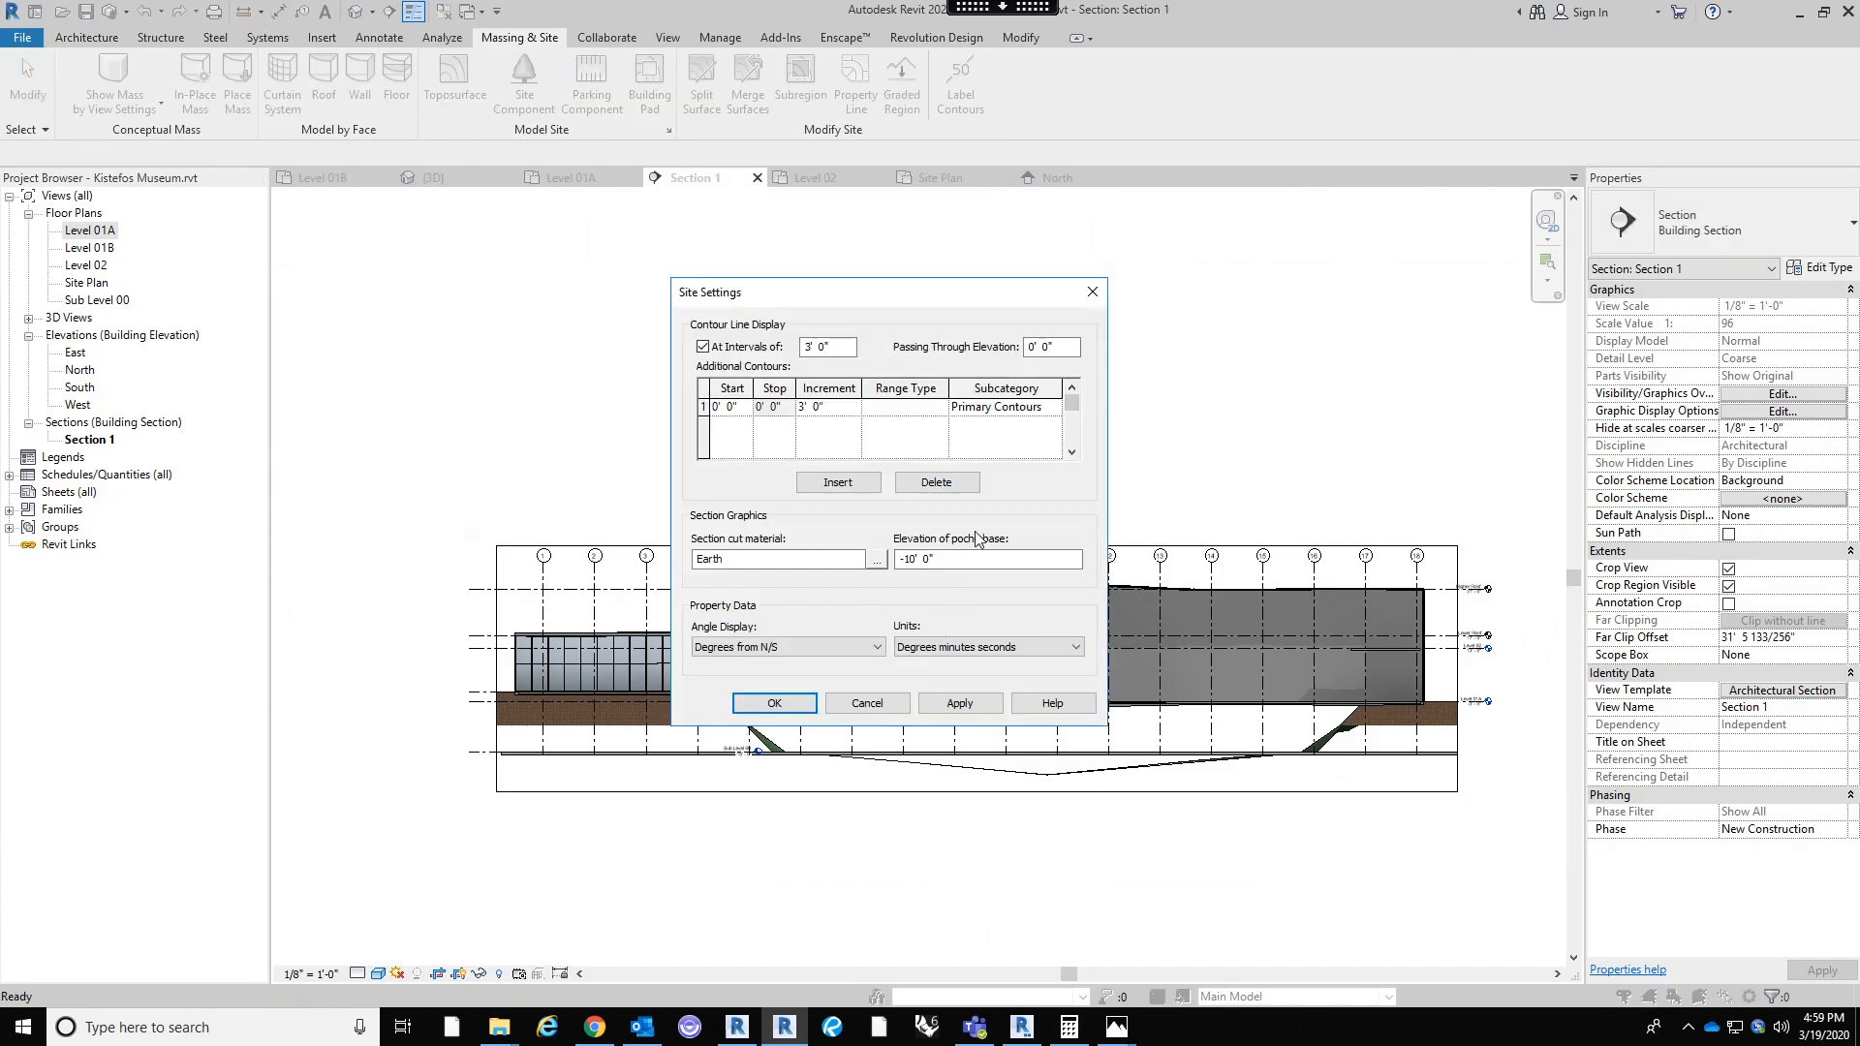
{"action": "left_click_drag", "start_coordinate": [954, 559], "coordinate": [841, 560]}
{"action": "left_click", "coordinate": [774, 703]}
{"action": "middle_click_drag", "start_coordinate": [730, 796], "coordinate": [626, 765]}
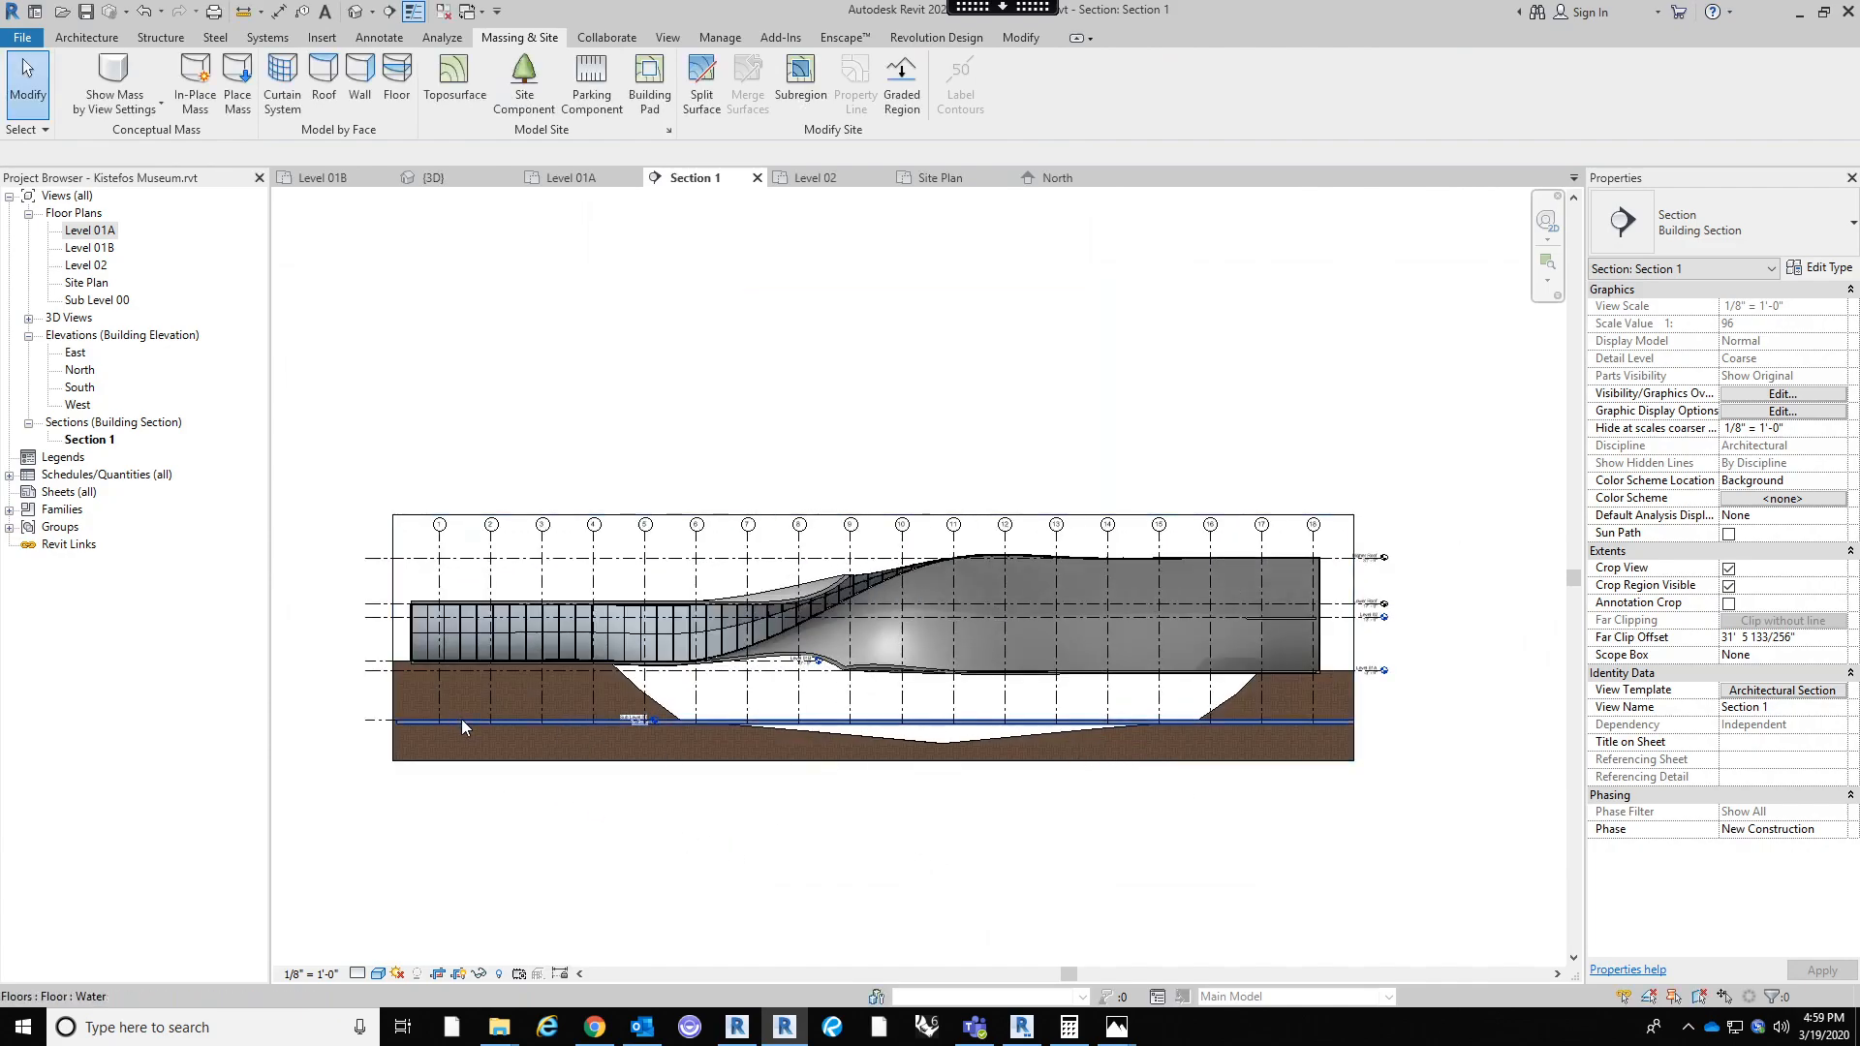
Examine the Water floor where it crosses the earth banks and the river bed in Section 1
{"action": "scroll", "coordinate": [453, 733], "scroll_direction": "up", "scroll_amount": 2}
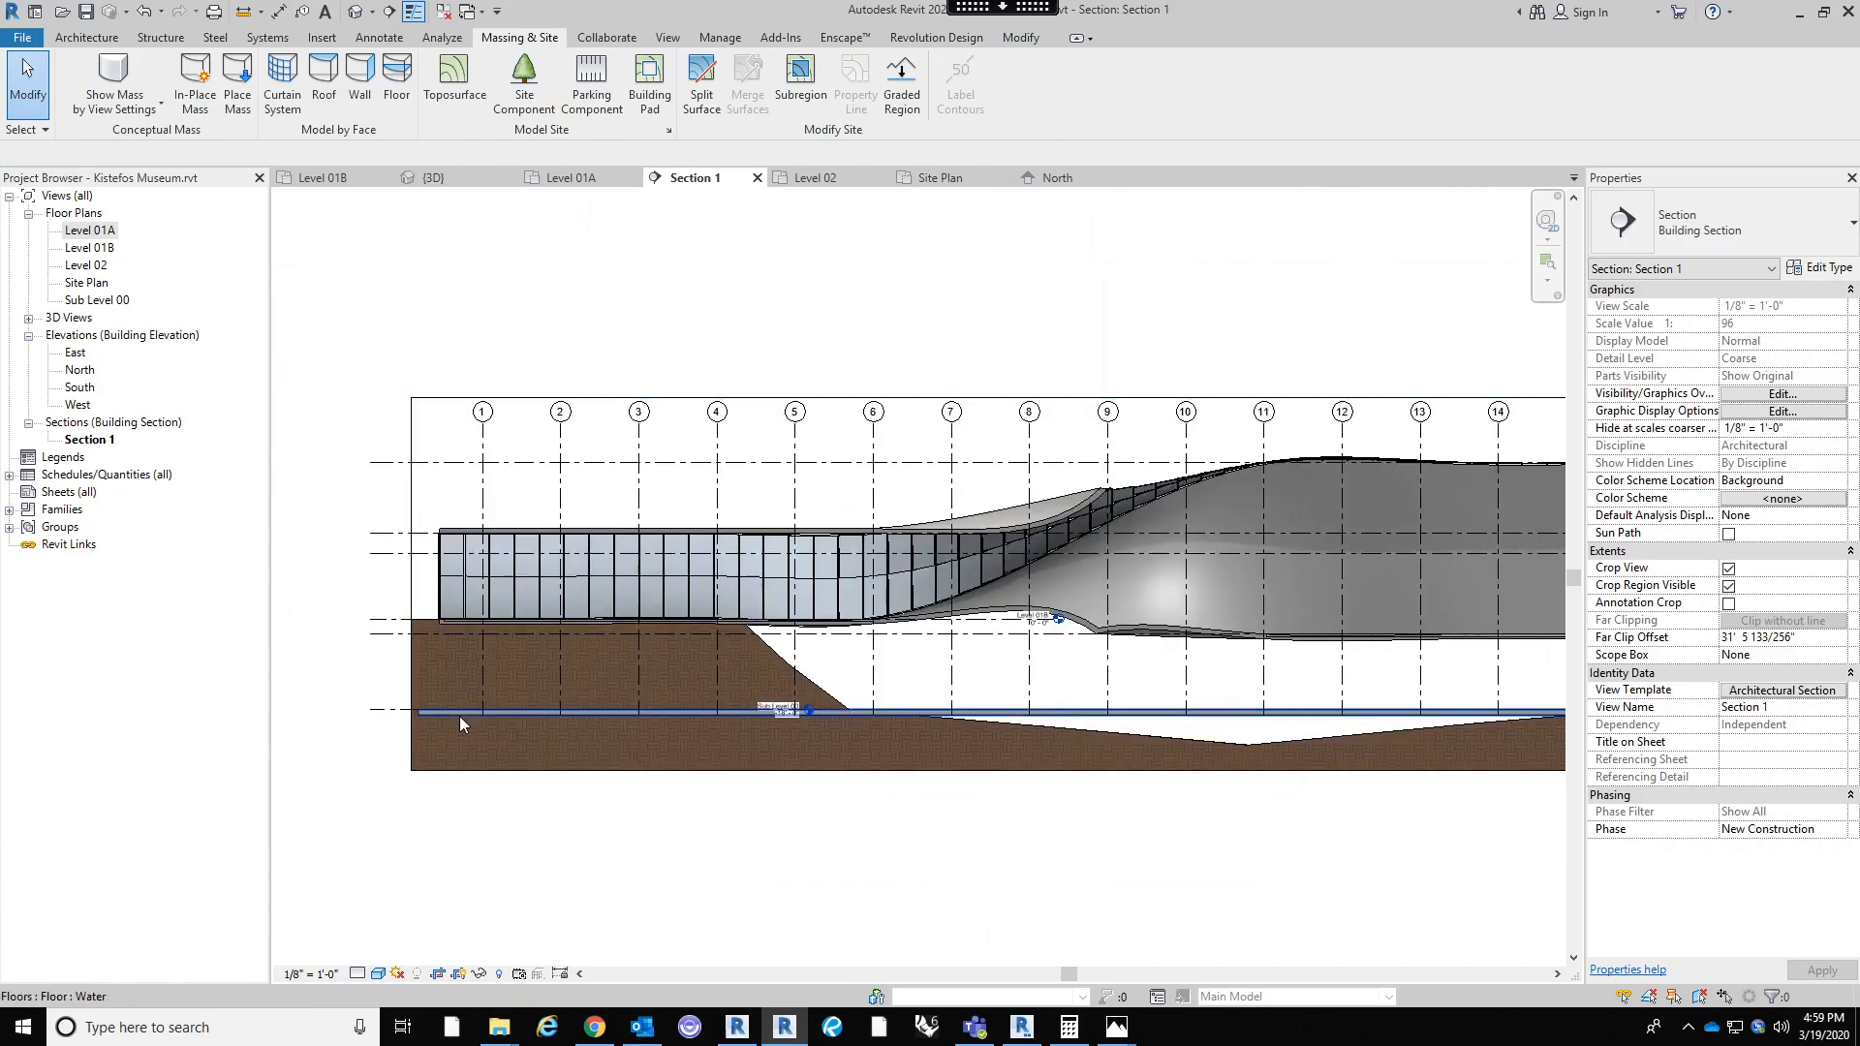
{"action": "scroll", "coordinate": [459, 718], "scroll_direction": "down", "scroll_amount": 1}
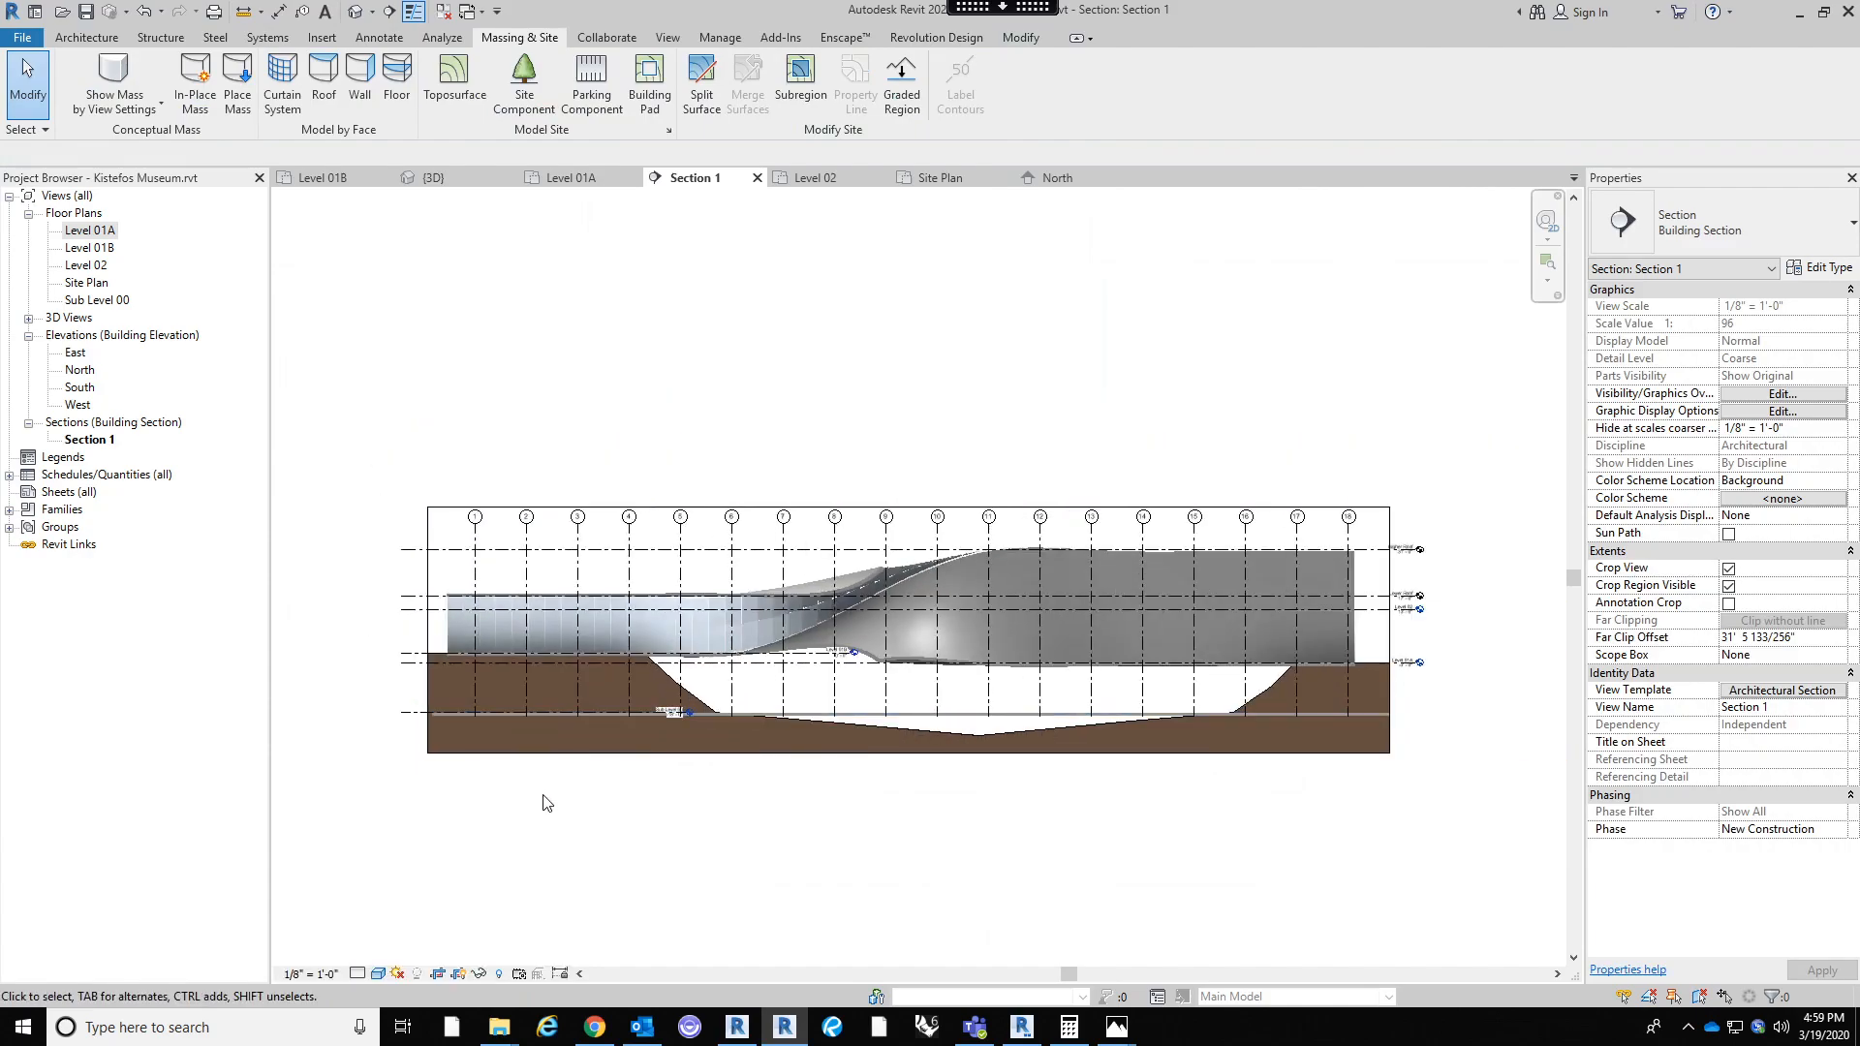
{"action": "left_click", "coordinate": [463, 723]}
{"action": "right_click", "coordinate": [463, 723]}
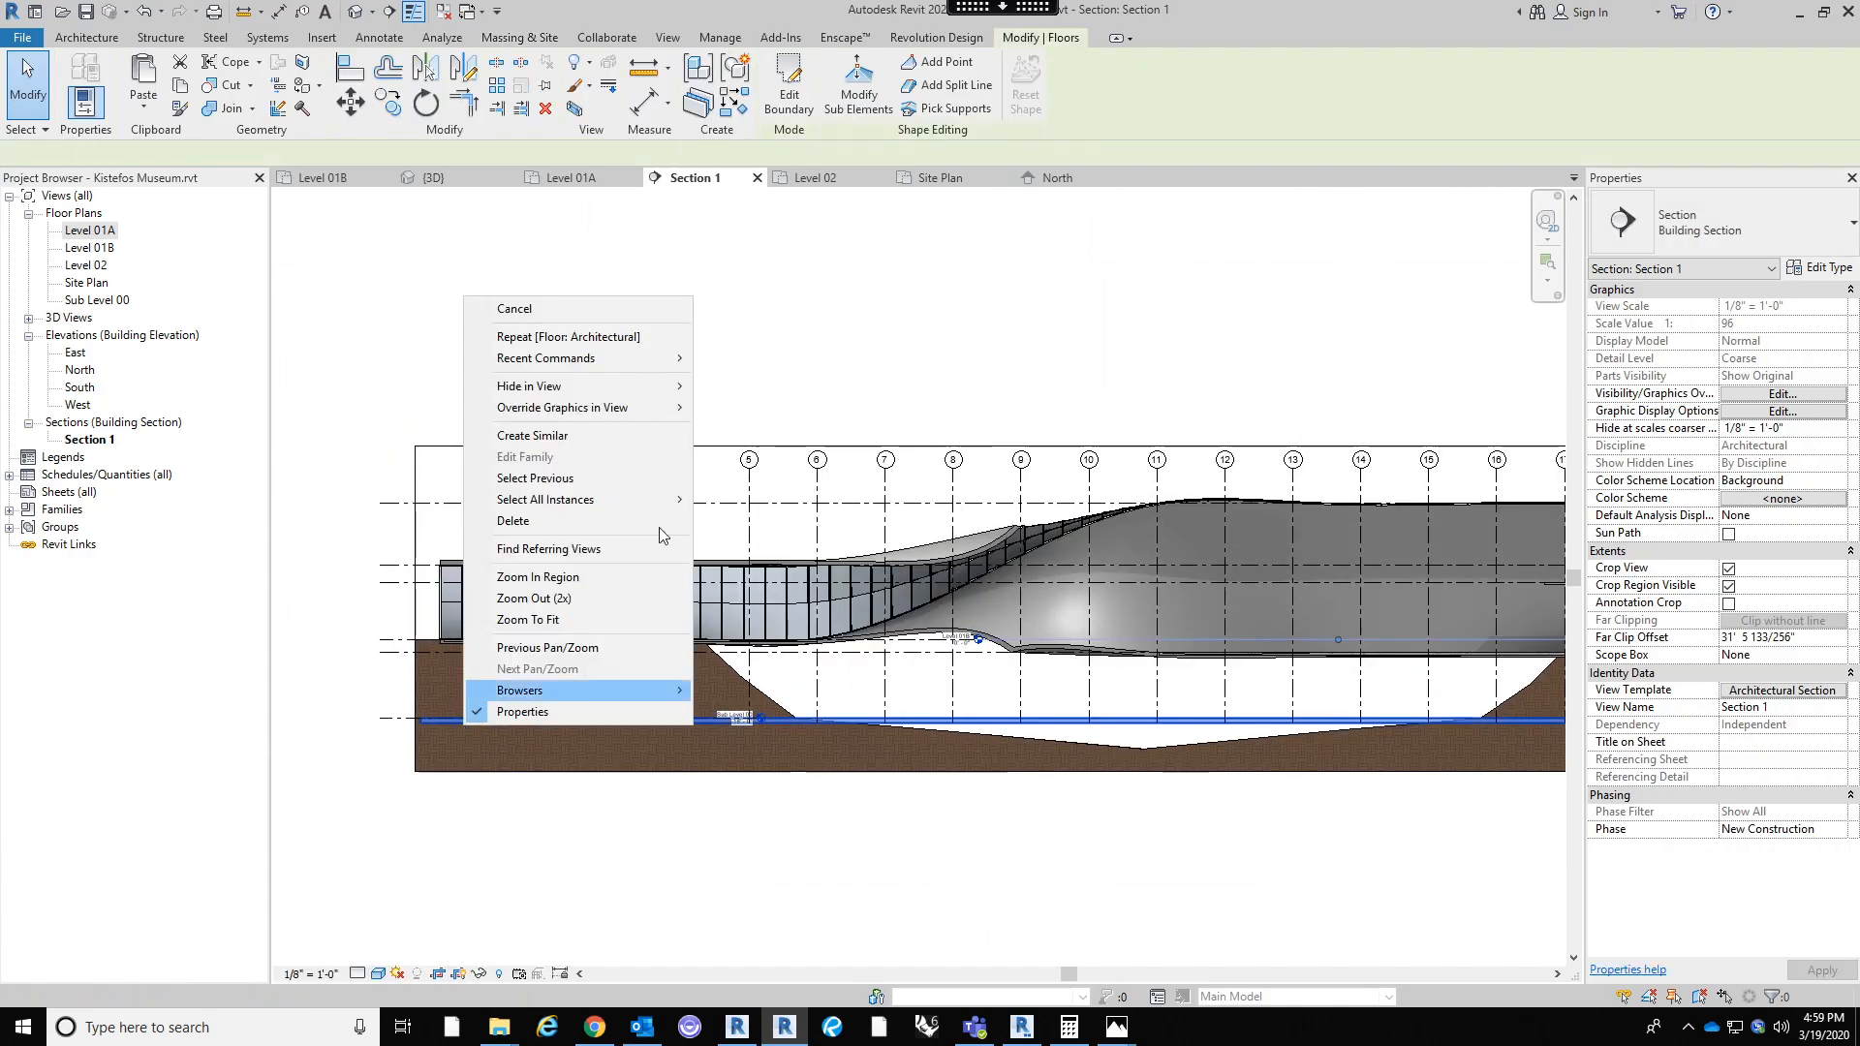
{"action": "key", "text": "Escape"}
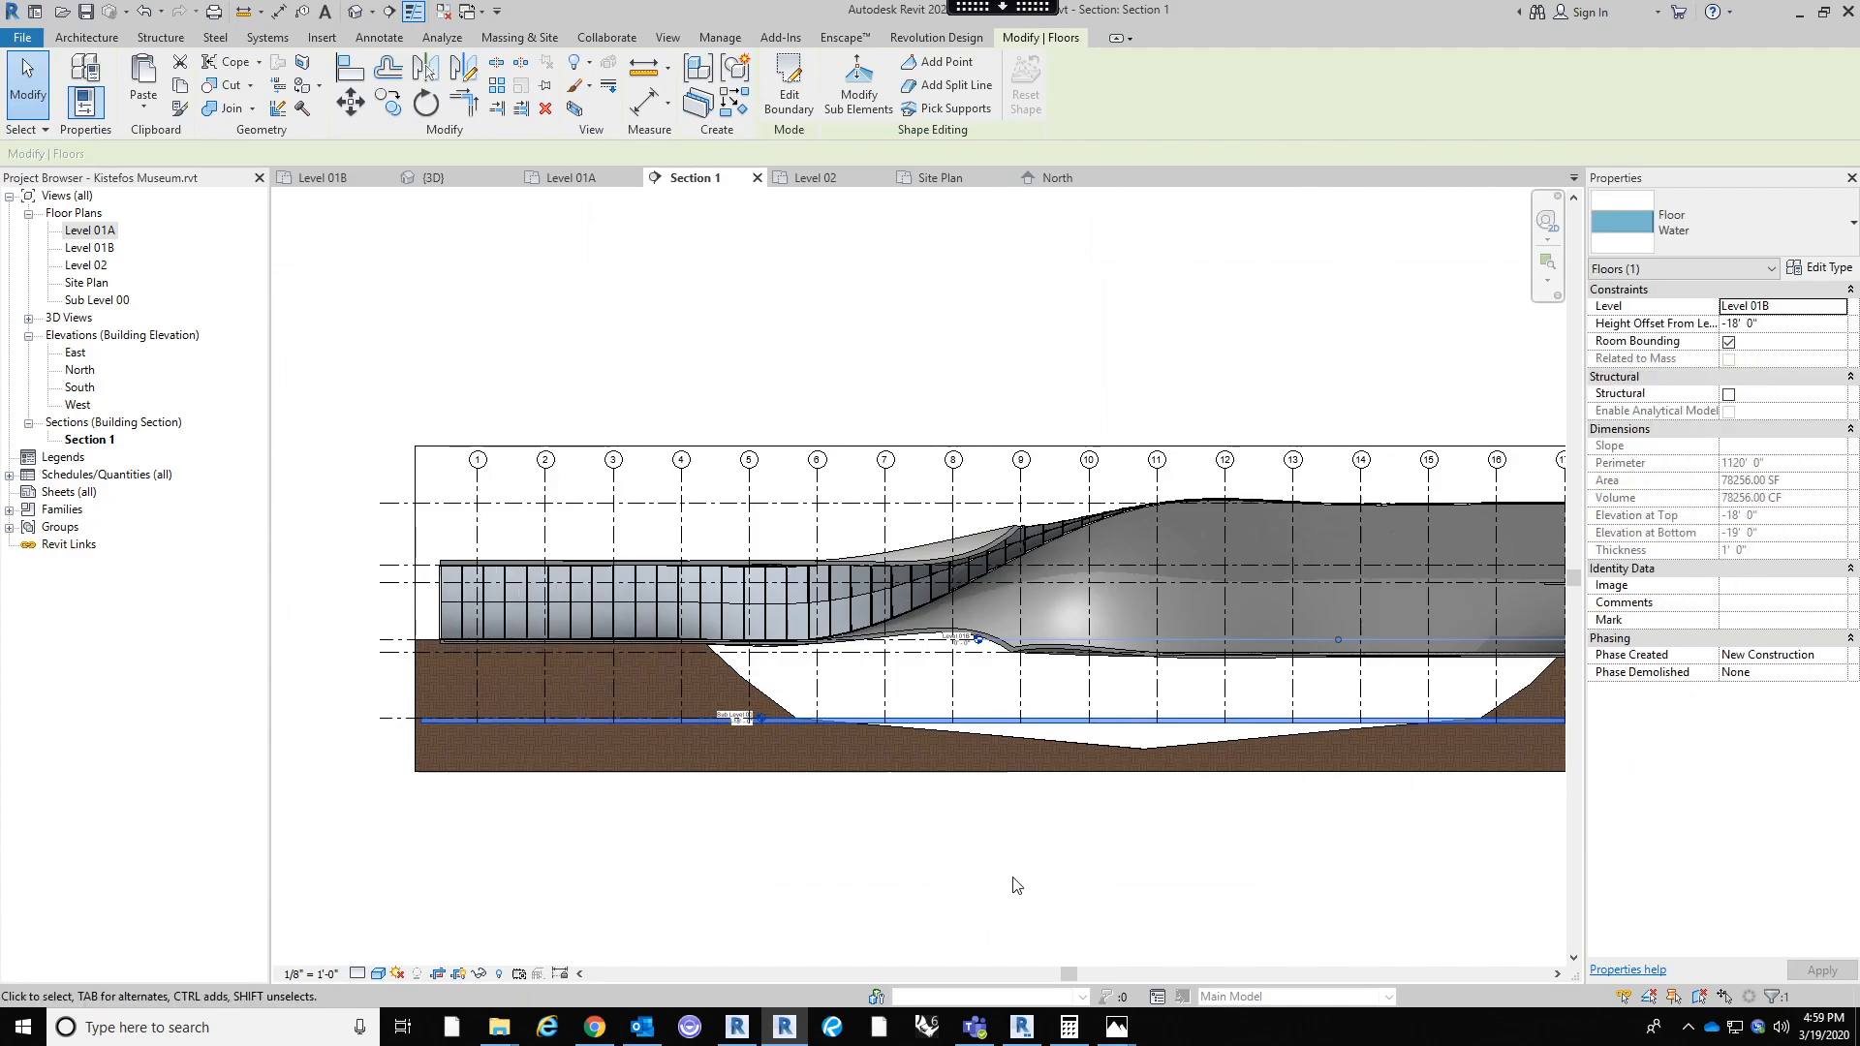
{"action": "scroll", "coordinate": [1034, 884], "scroll_direction": "down", "scroll_amount": 3}
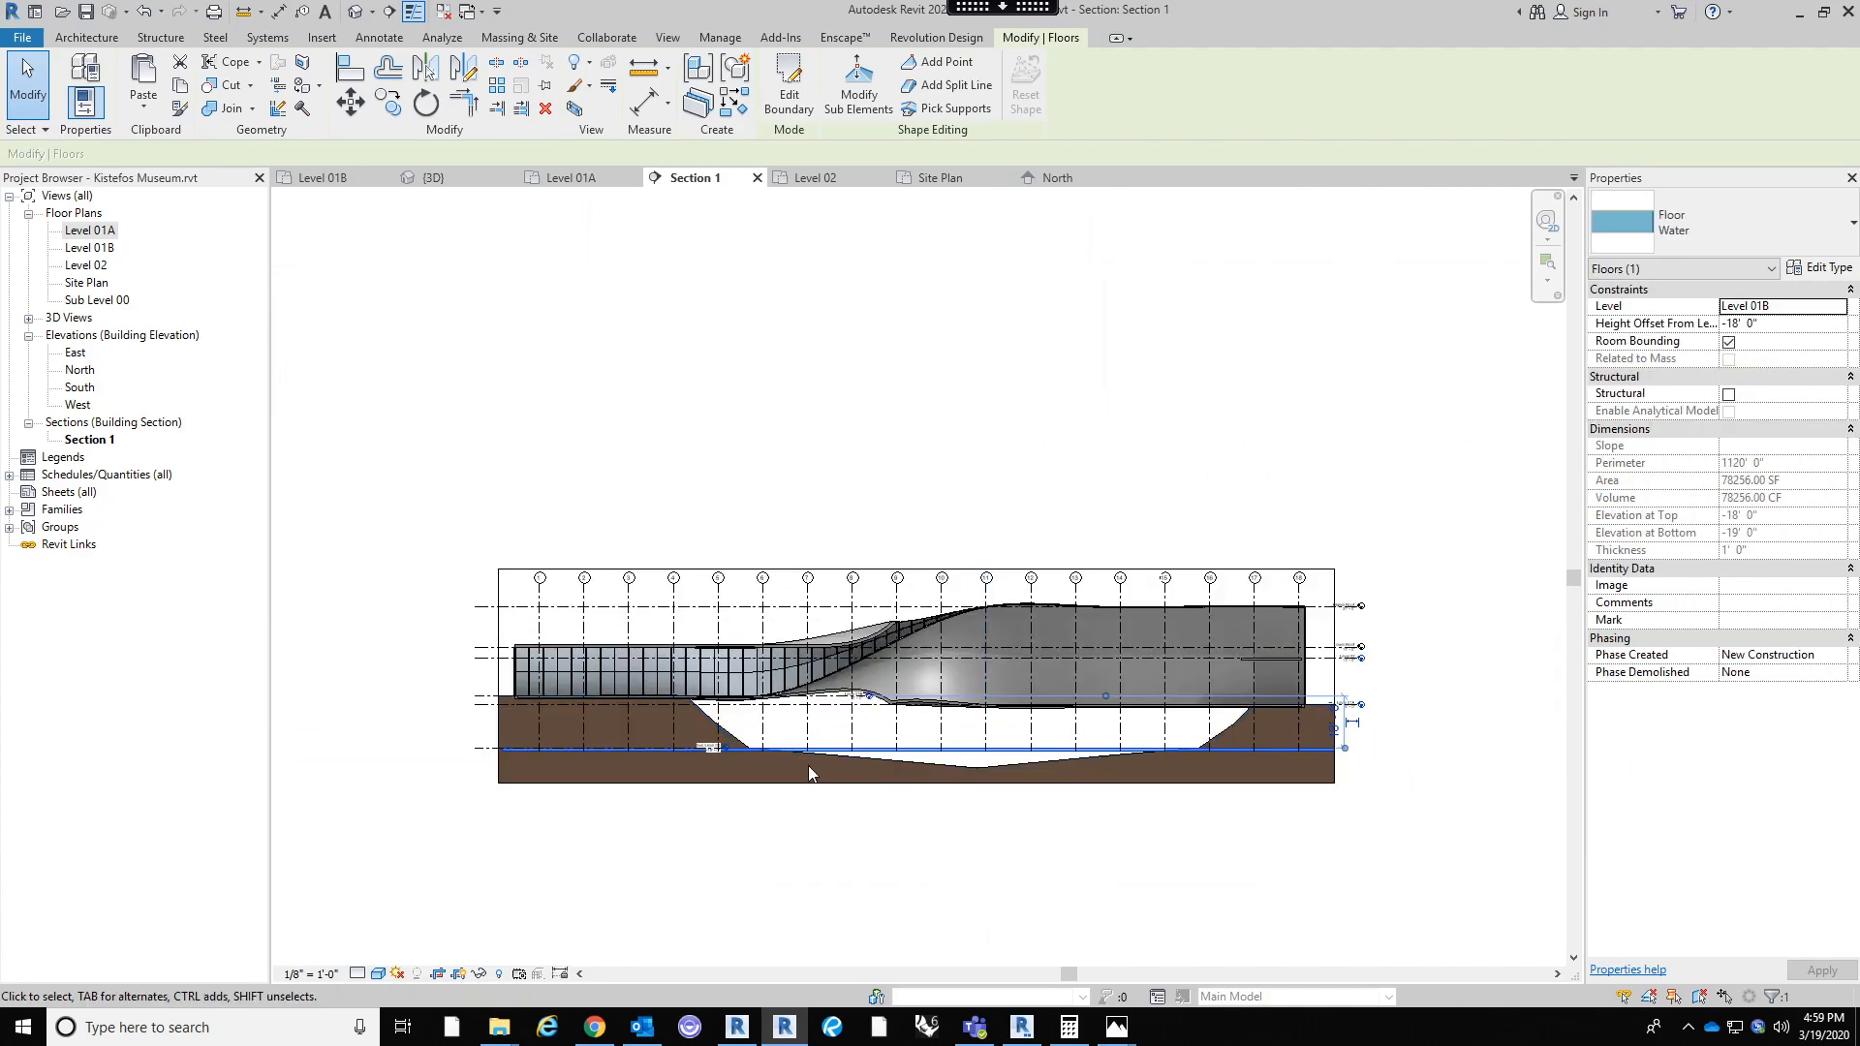
{"action": "scroll", "coordinate": [741, 743], "scroll_direction": "up", "scroll_amount": 2}
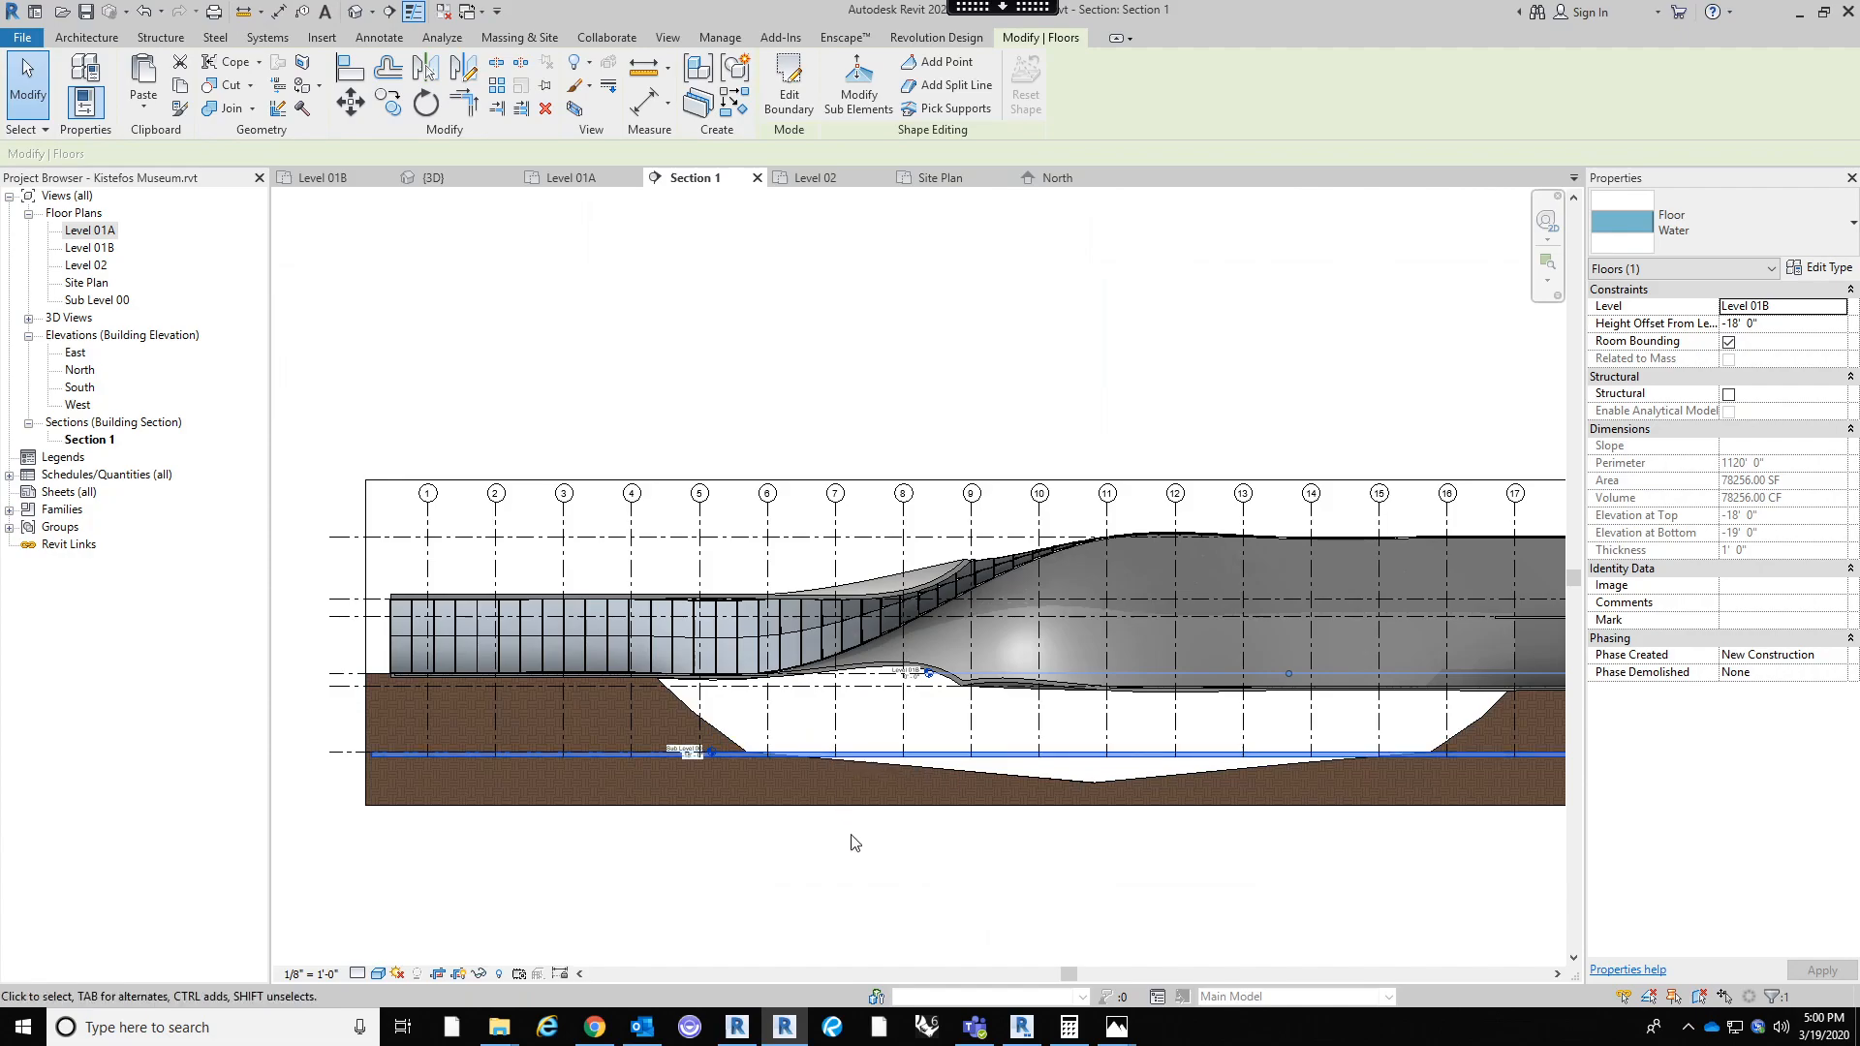
{"action": "left_click", "coordinate": [1012, 874]}
{"action": "middle_click_drag", "start_coordinate": [1012, 873], "coordinate": [967, 847]}
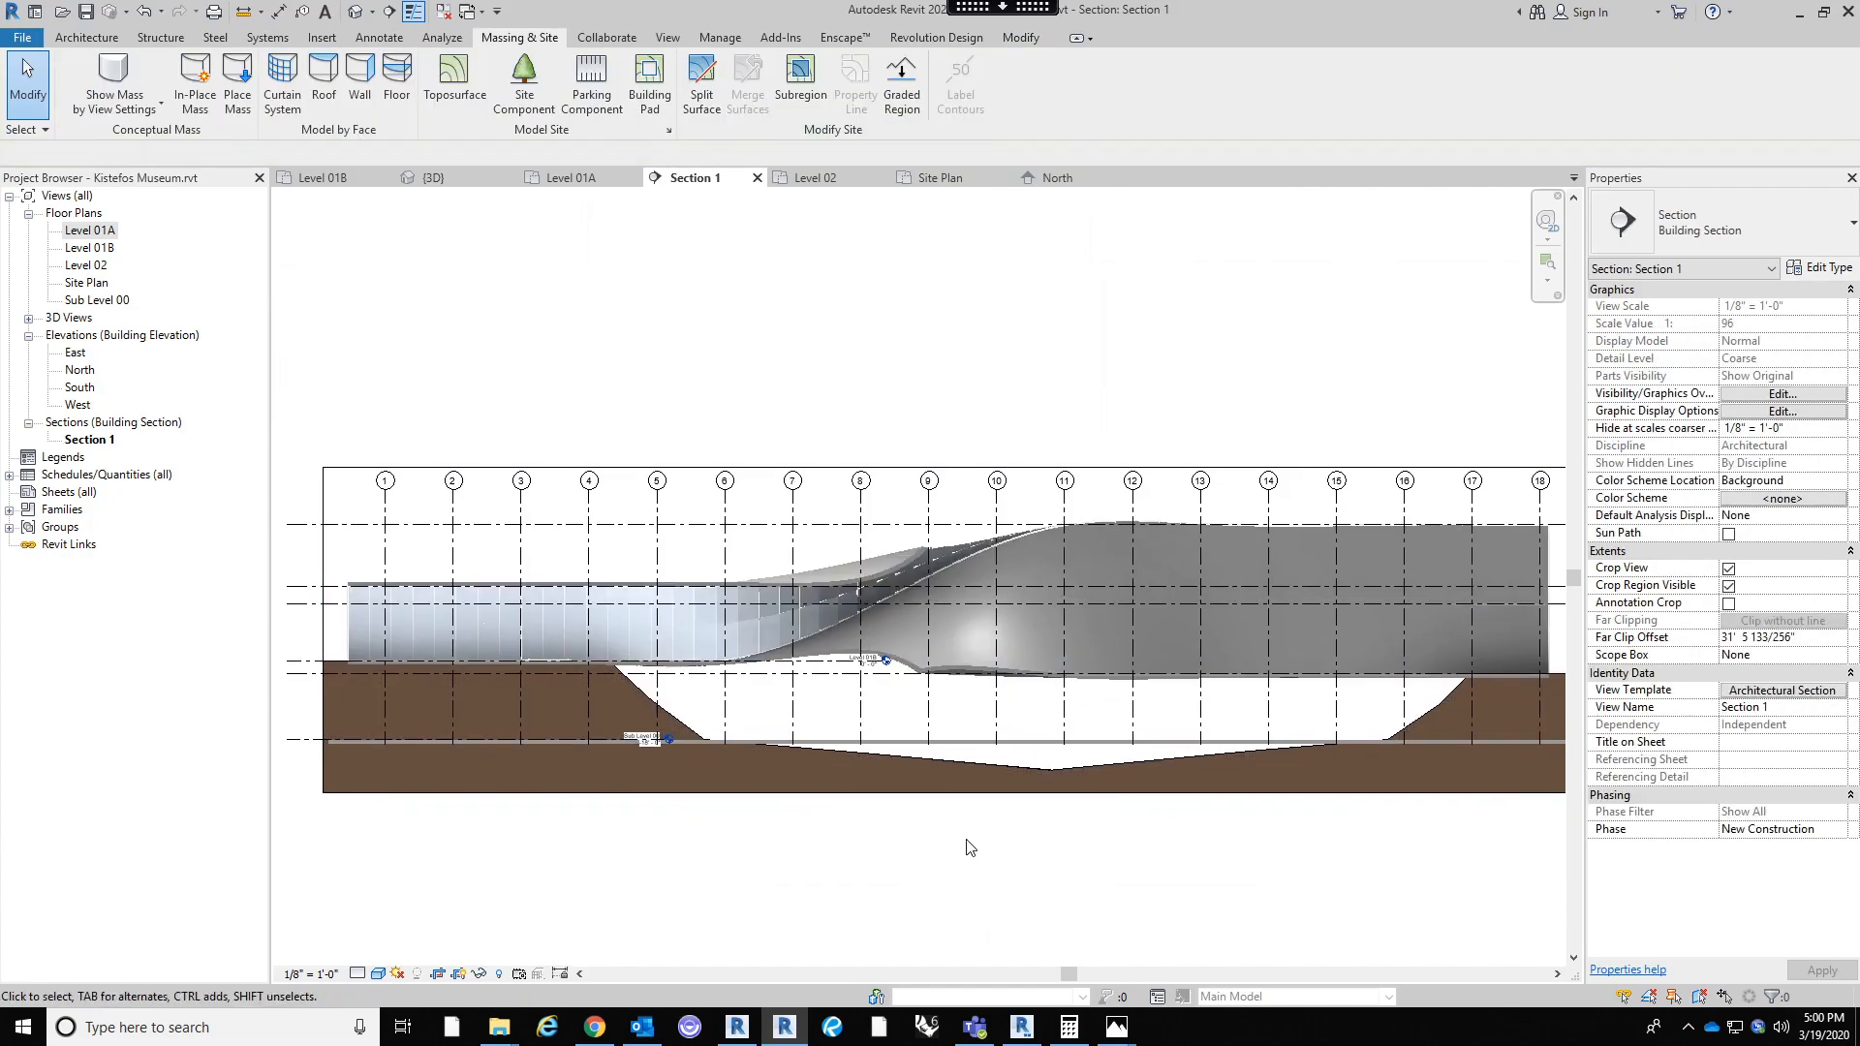
{"action": "left_click", "coordinate": [779, 741]}
{"action": "right_click", "coordinate": [780, 735]}
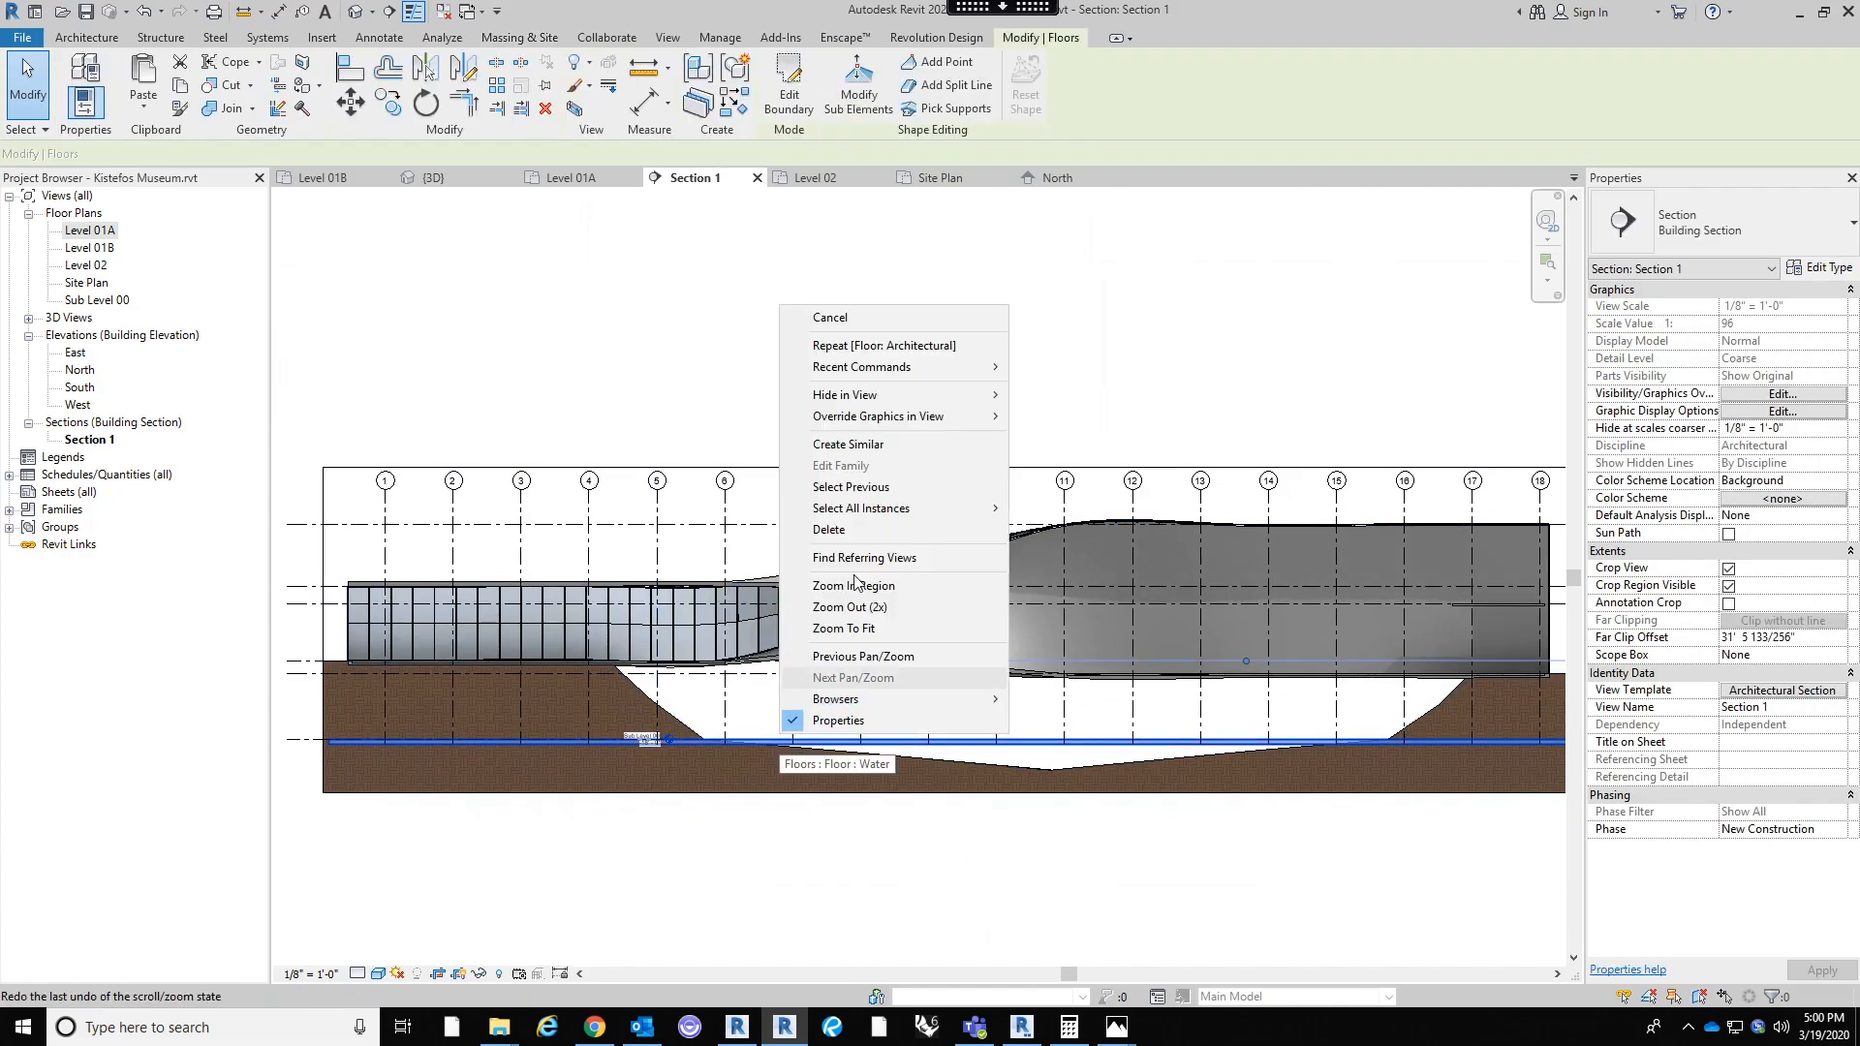
{"action": "left_click", "coordinate": [867, 802]}
{"action": "scroll", "coordinate": [901, 802], "scroll_direction": "up", "scroll_amount": 1}
{"action": "left_click", "coordinate": [901, 804]}
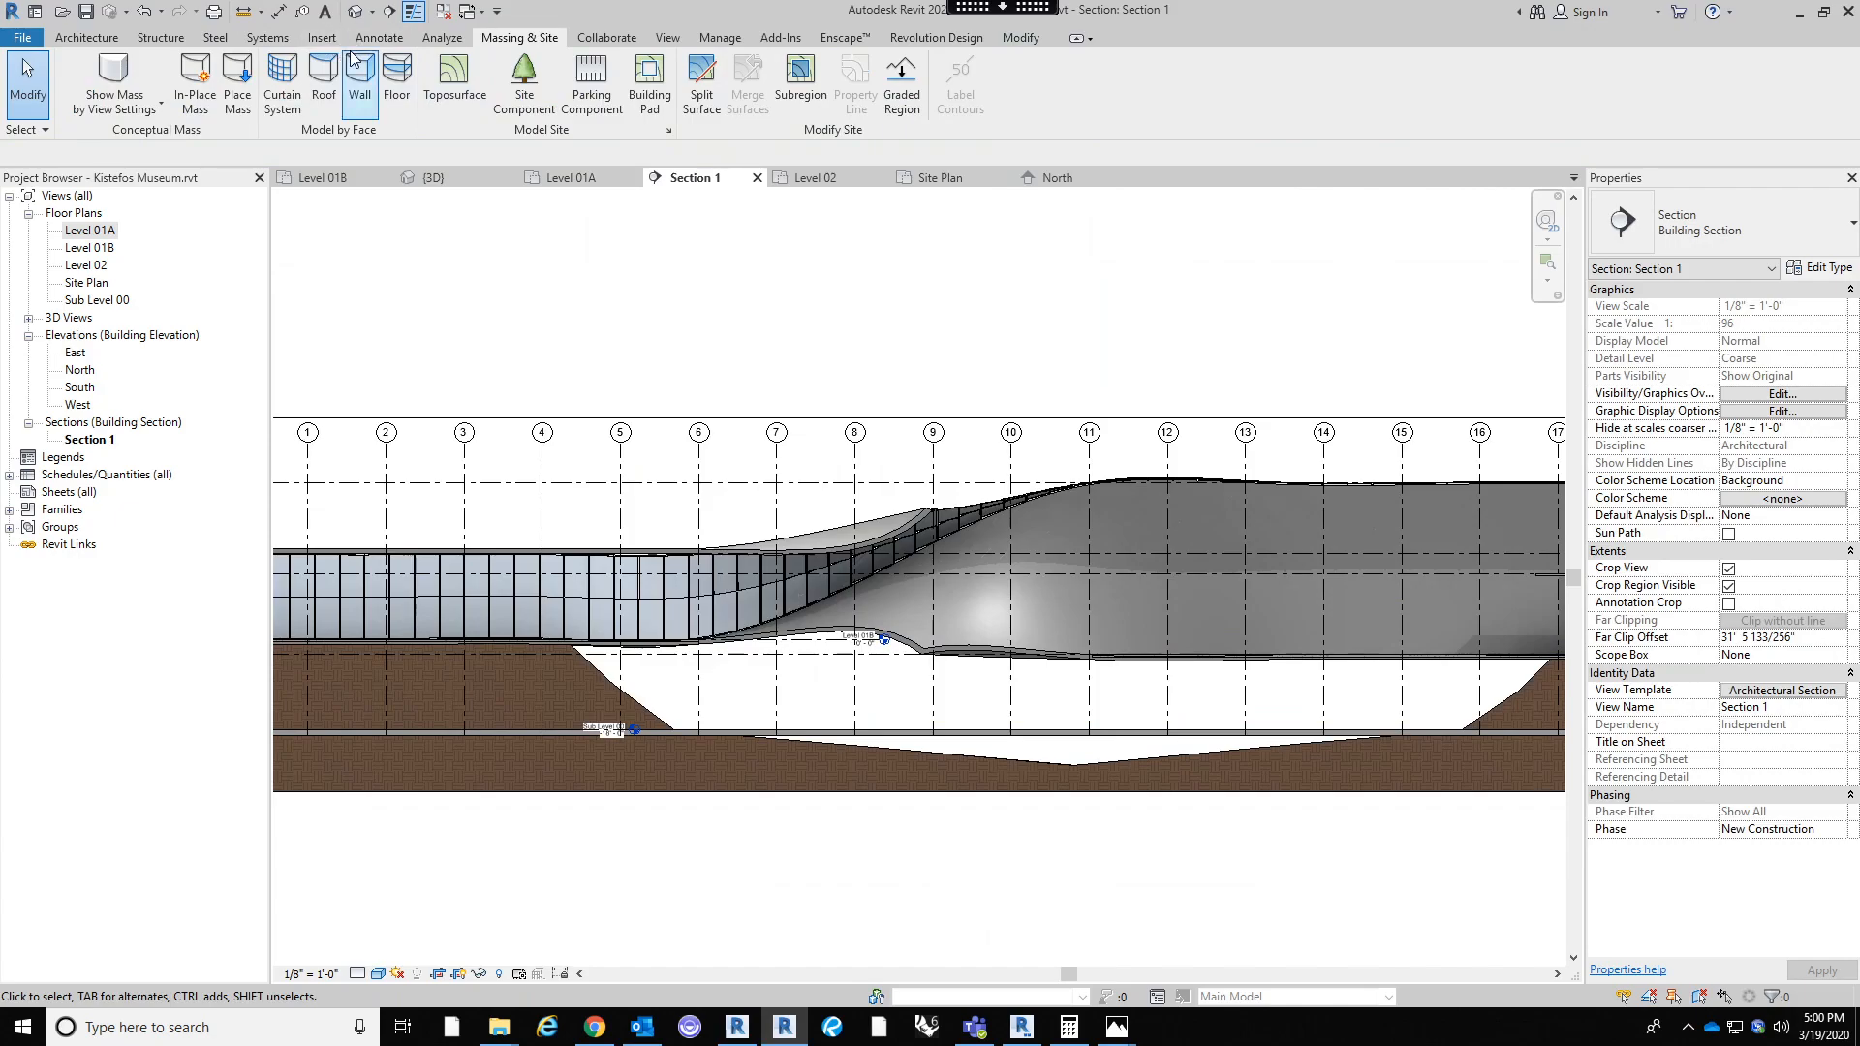
Start a filled region in Section 1 using the Solid Black type
{"action": "left_click", "coordinate": [383, 39]}
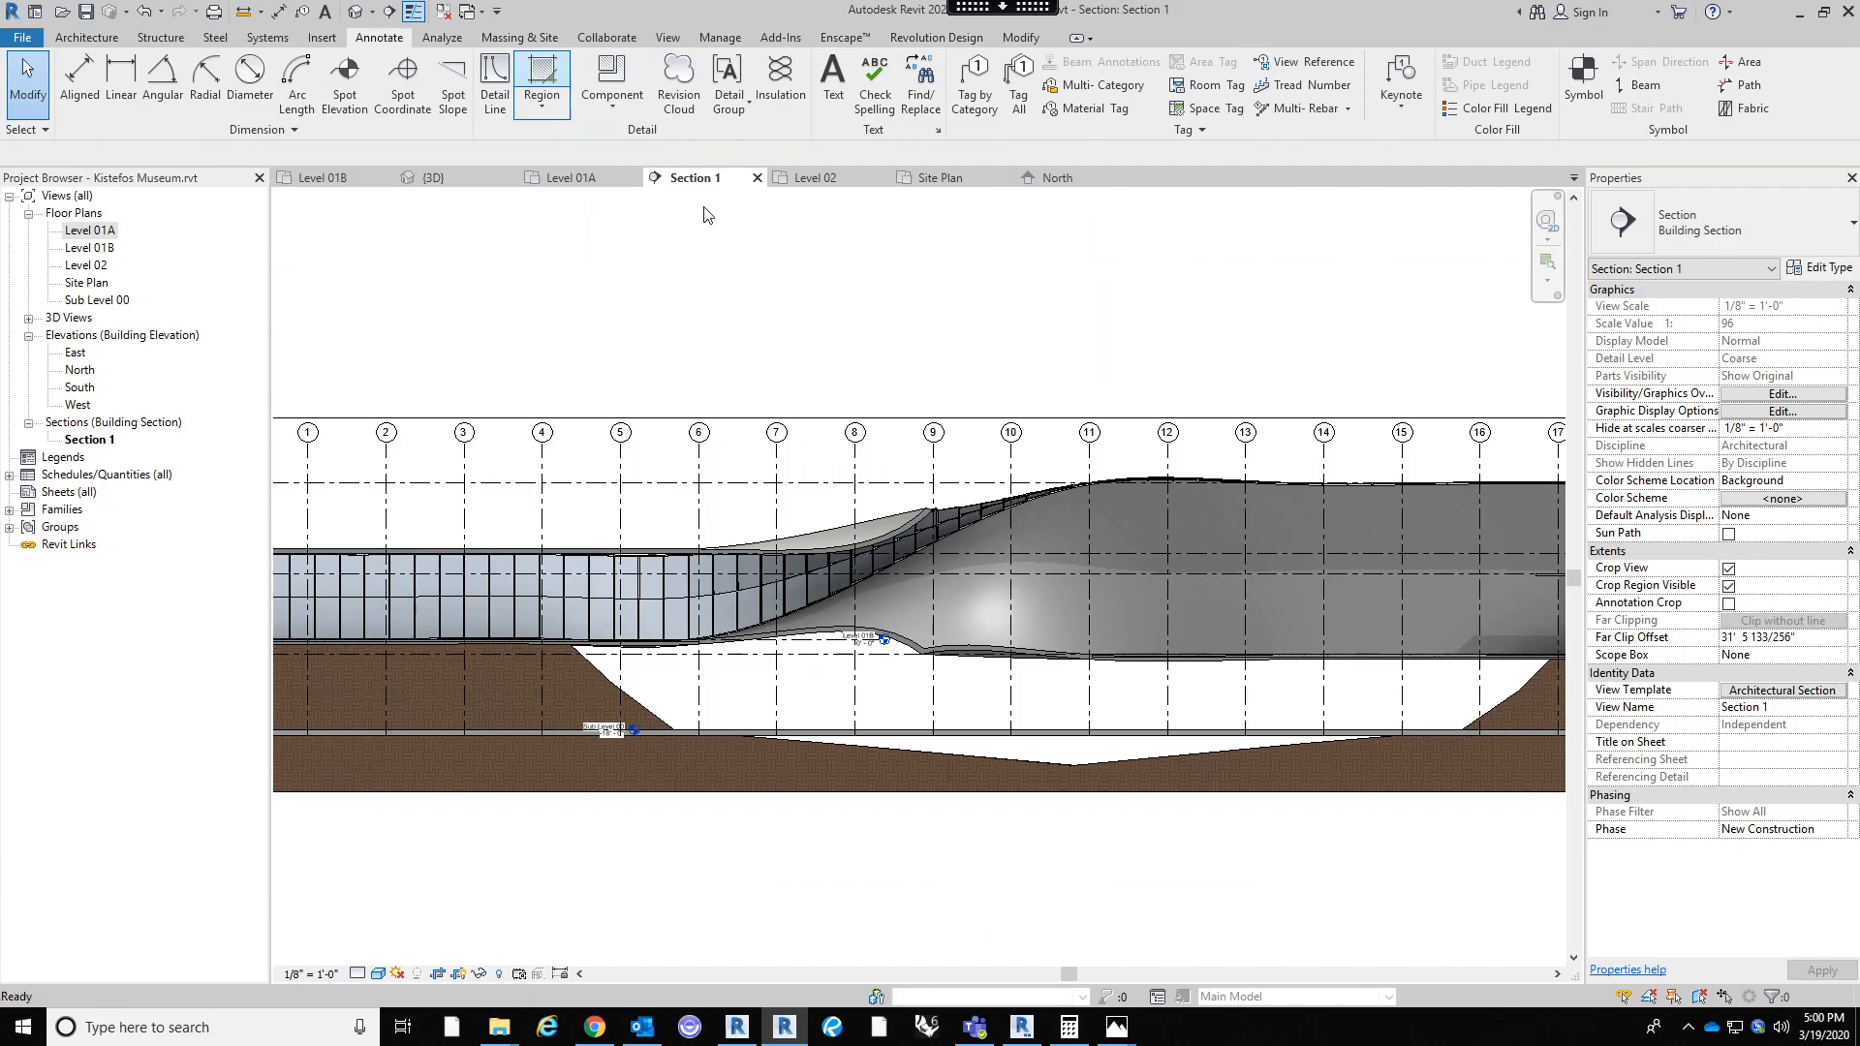
{"action": "left_click", "coordinate": [541, 80]}
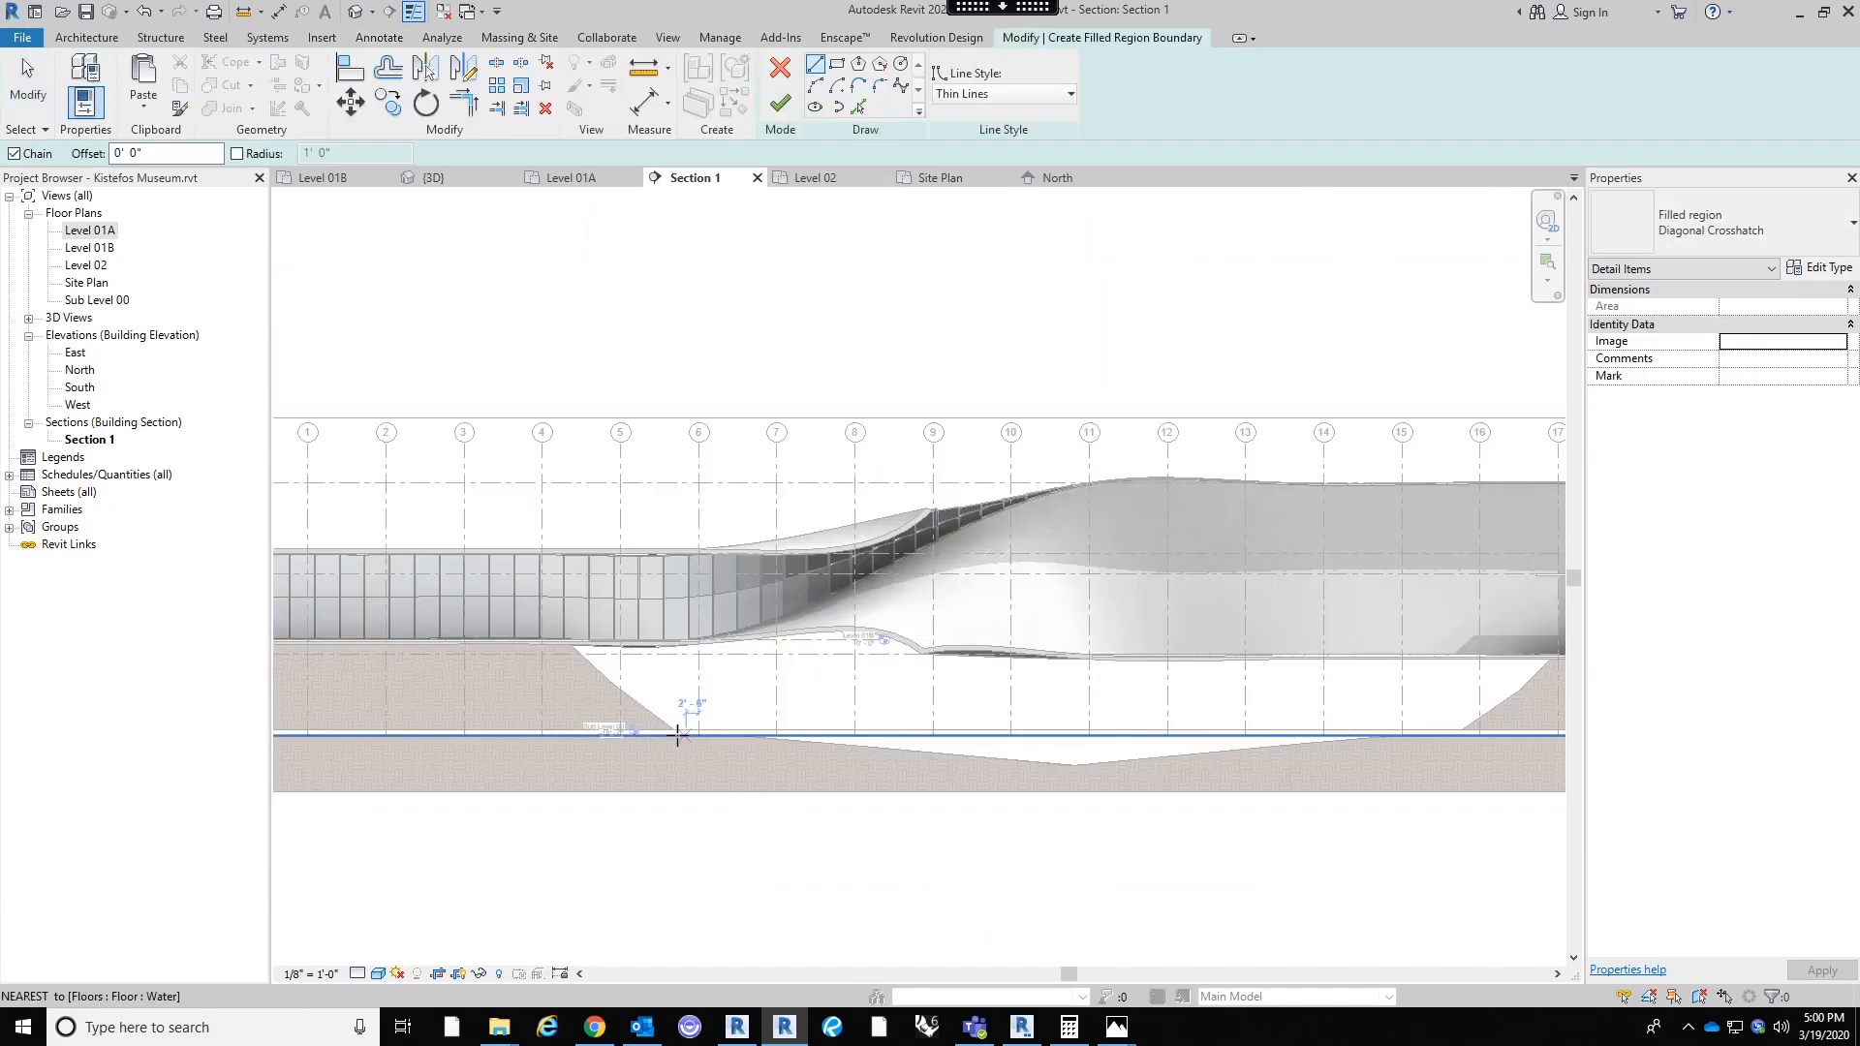
{"action": "left_click", "coordinate": [1736, 236]}
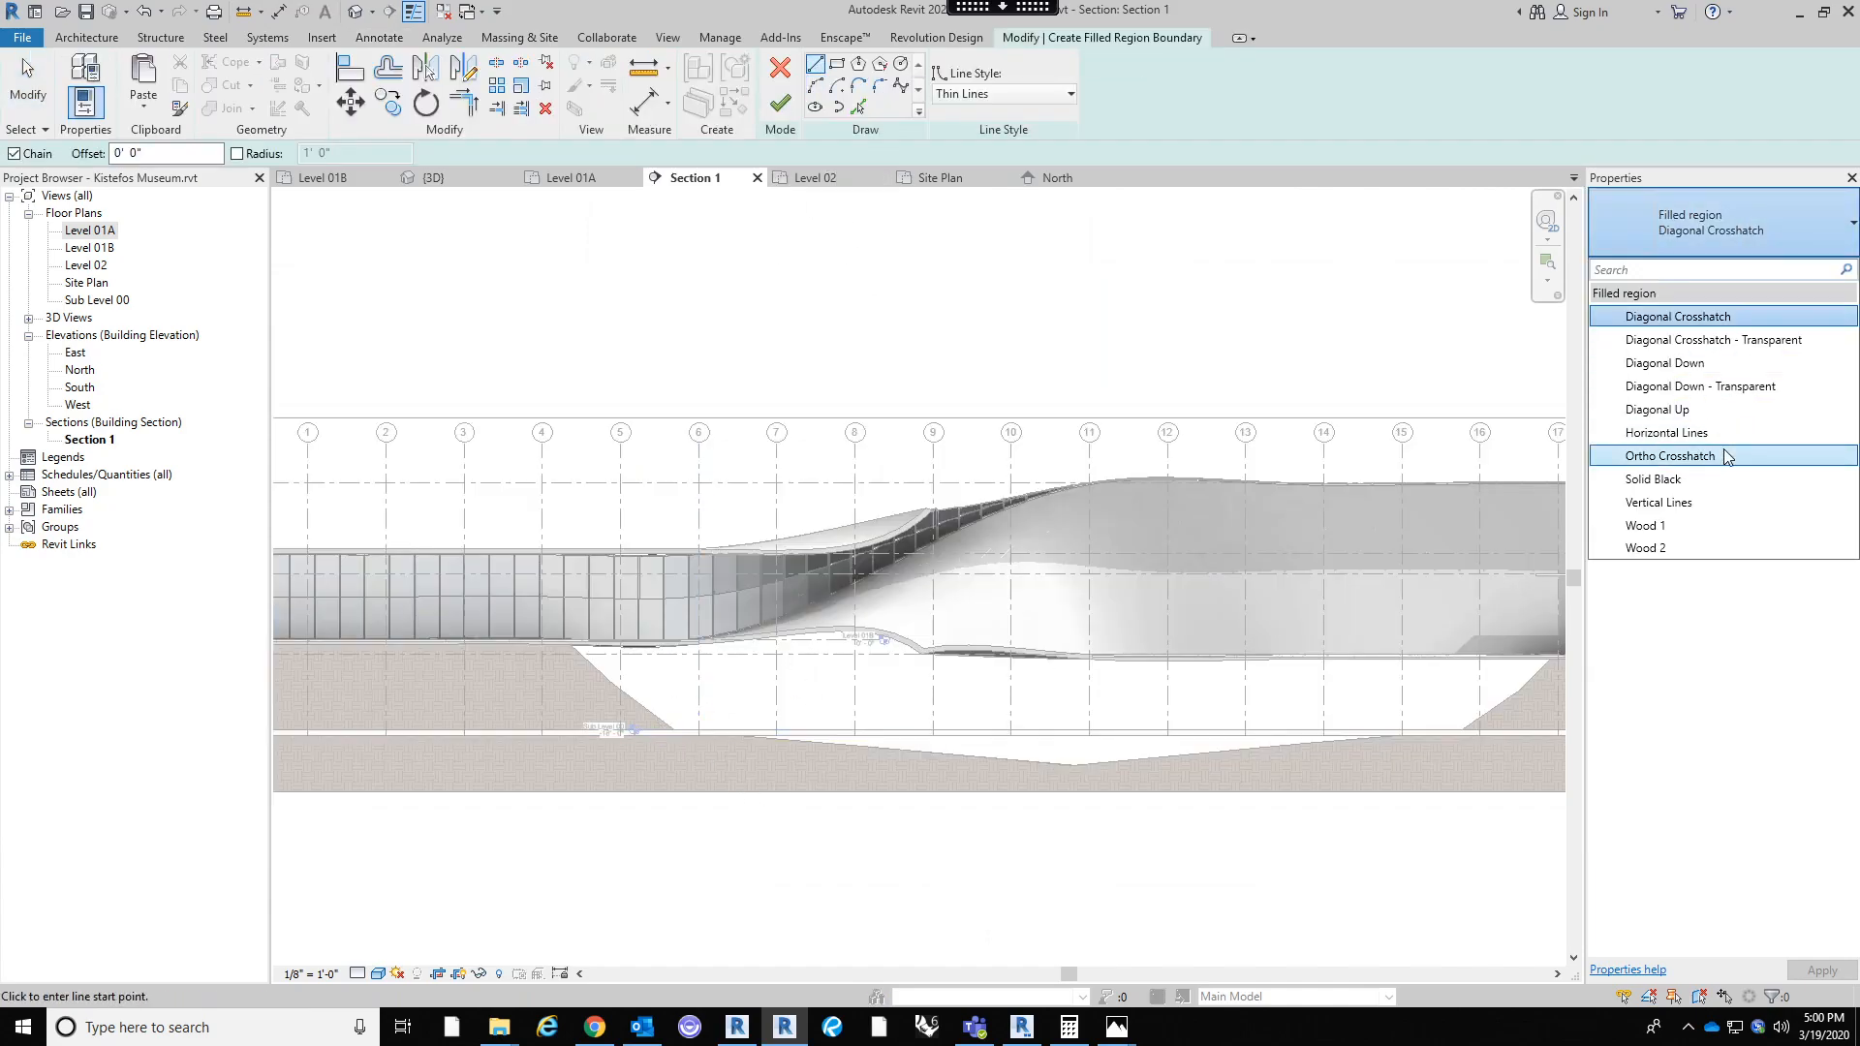
{"action": "left_click", "coordinate": [1723, 479]}
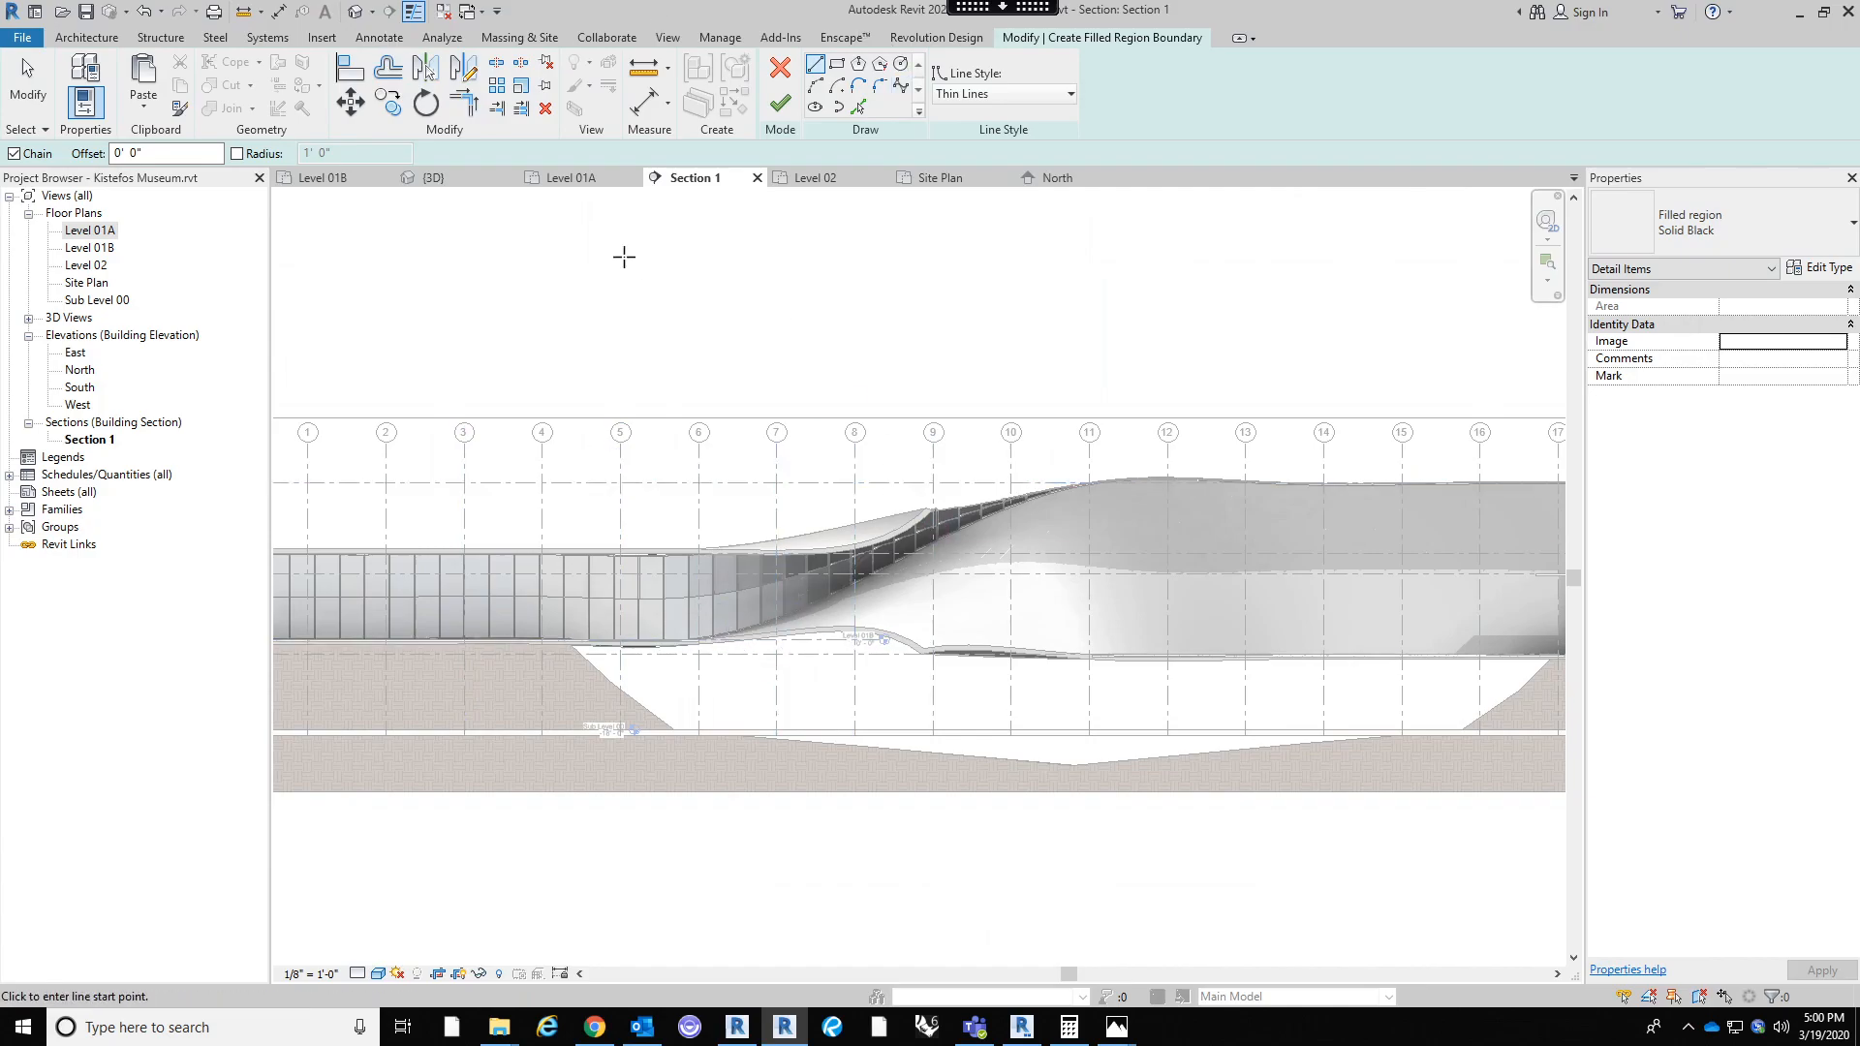
{"action": "middle_click_drag", "start_coordinate": [1163, 325], "coordinate": [1043, 362]}
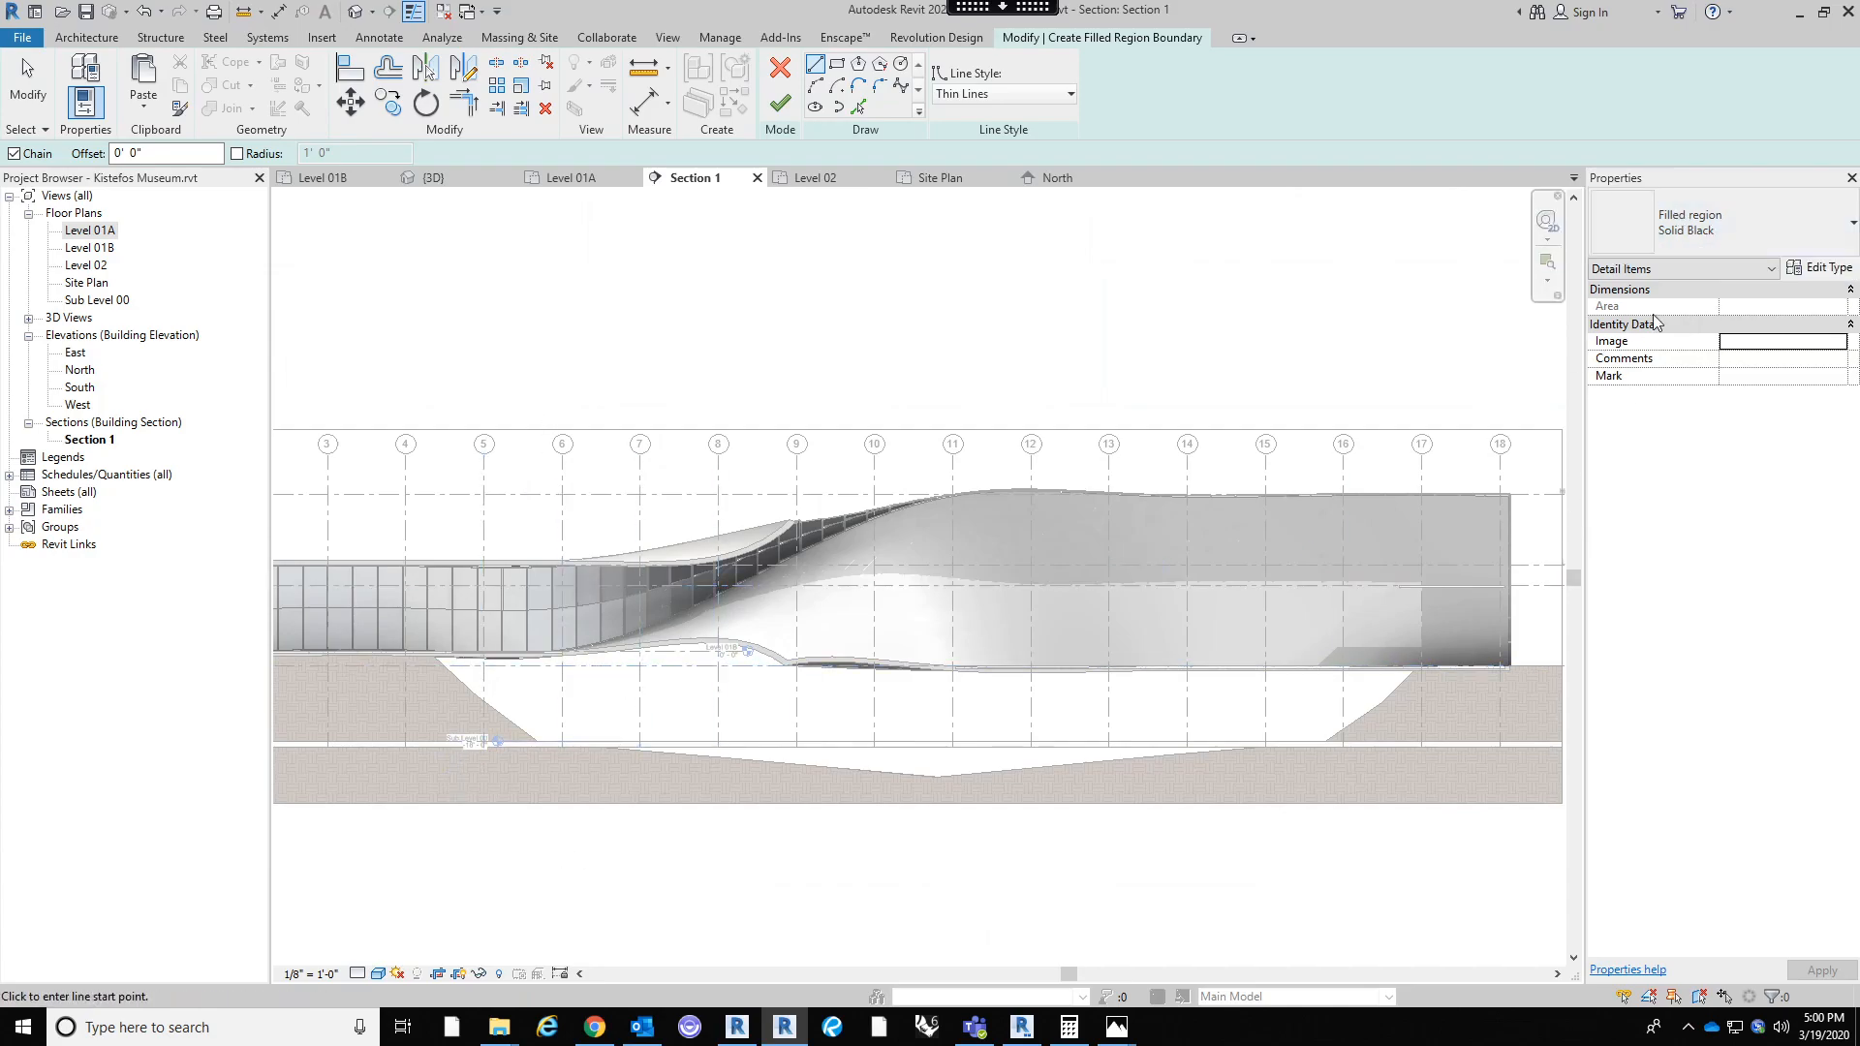
{"action": "left_click", "coordinate": [1782, 229]}
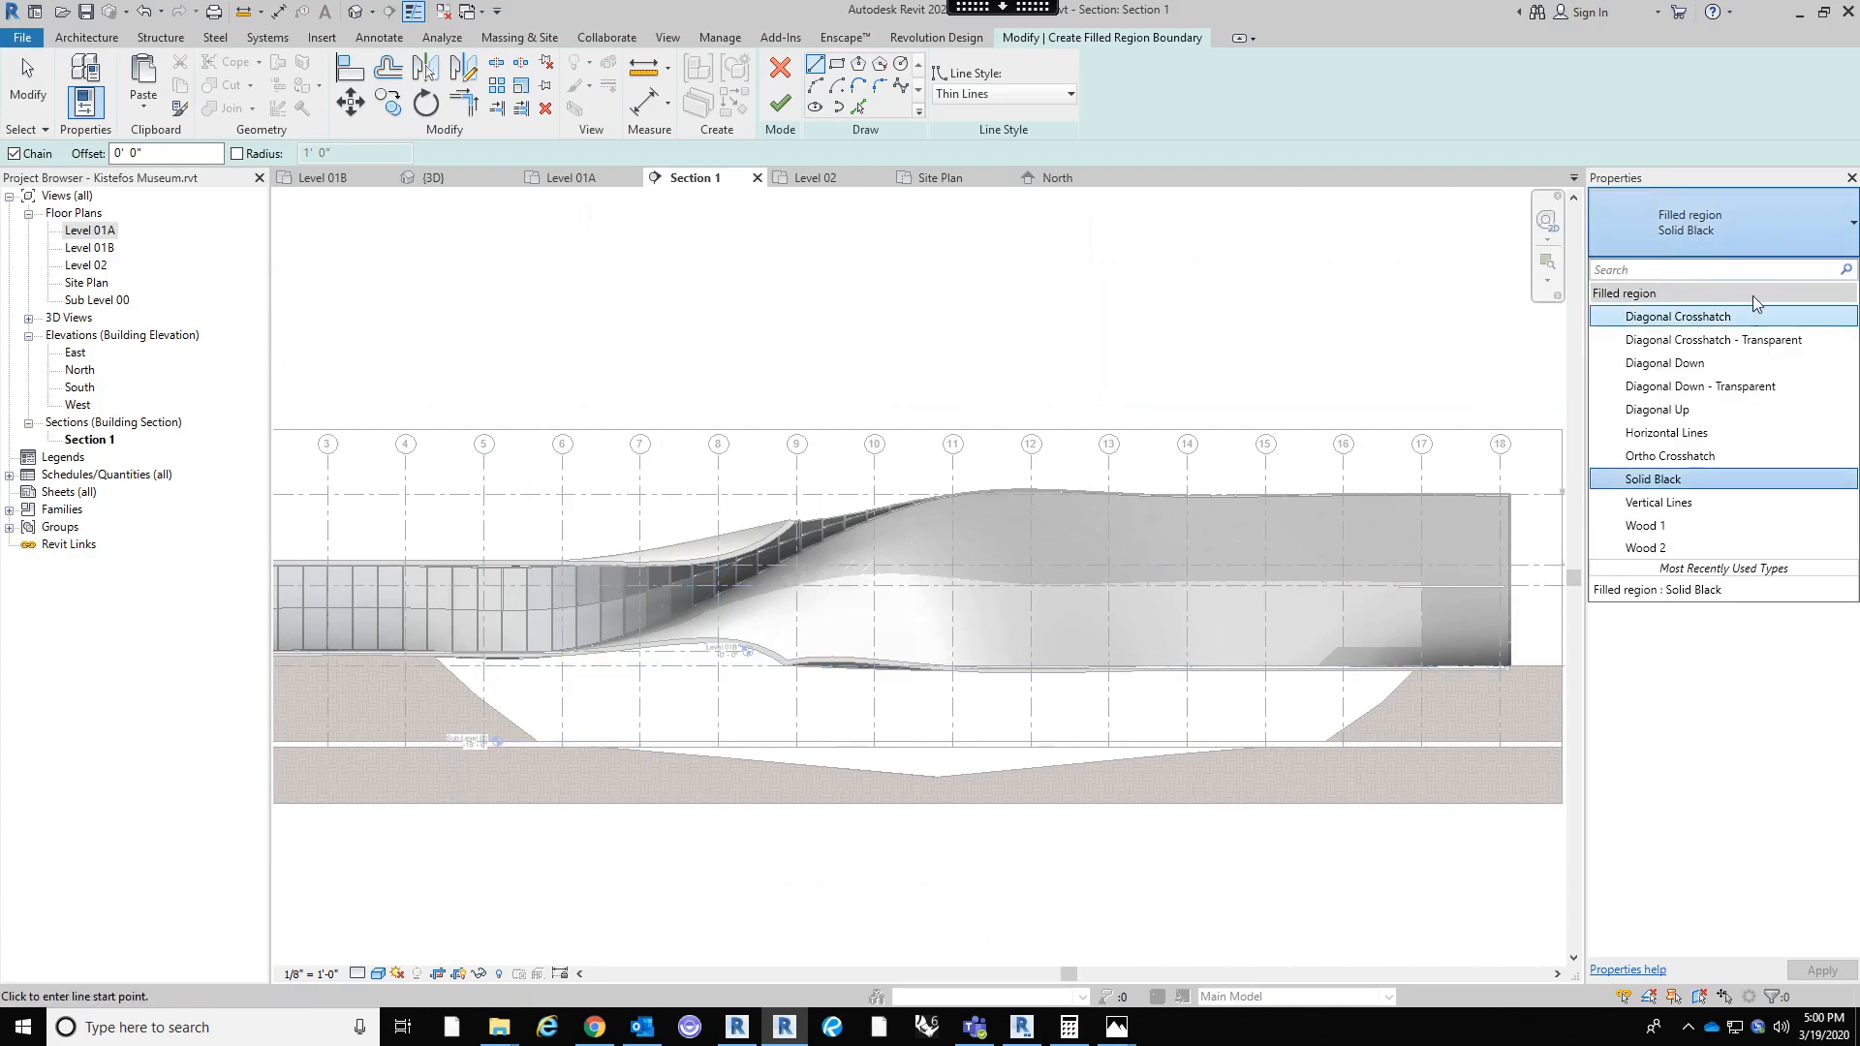
{"action": "left_click", "coordinate": [1722, 479]}
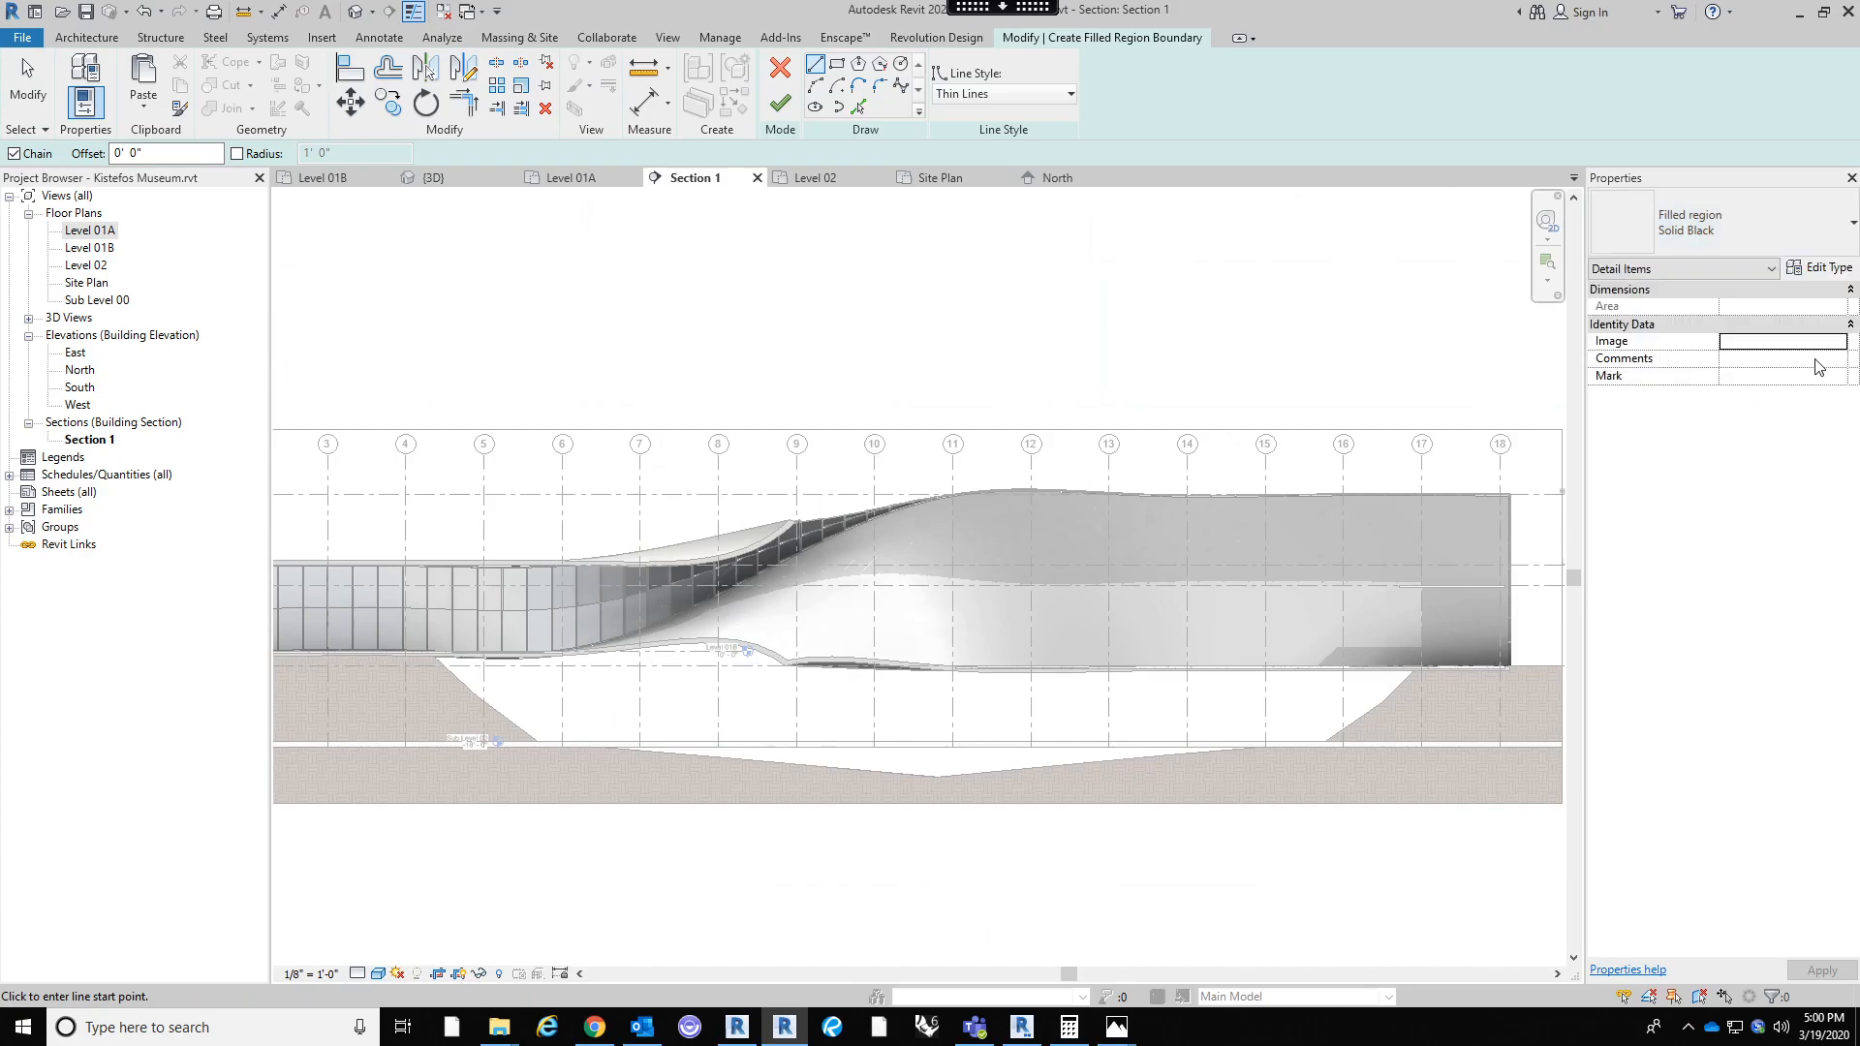
Duplicate the Solid Black filled region type as Water
{"action": "left_click", "coordinate": [1831, 269]}
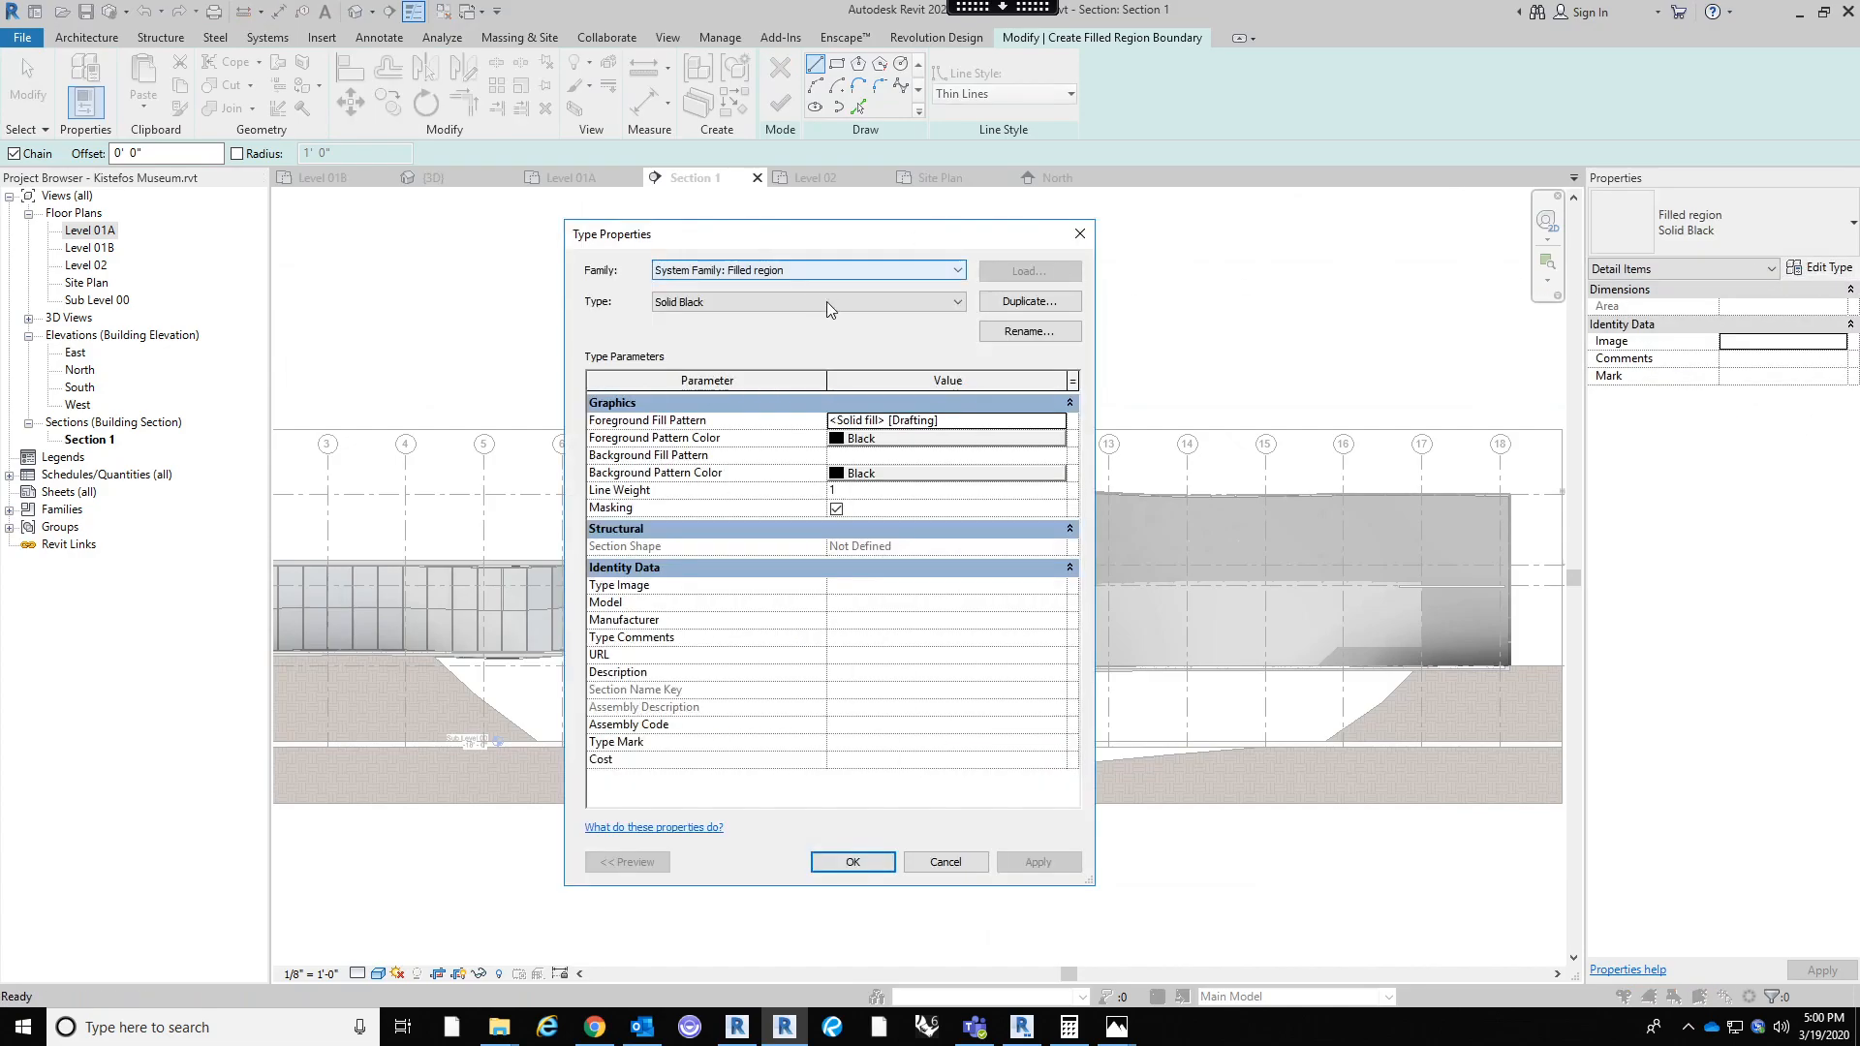
{"action": "left_click", "coordinate": [872, 301]}
{"action": "left_click", "coordinate": [678, 402]}
{"action": "left_click", "coordinate": [1029, 301]}
{"action": "type", "text": "Water"}
{"action": "key", "text": "Return"}
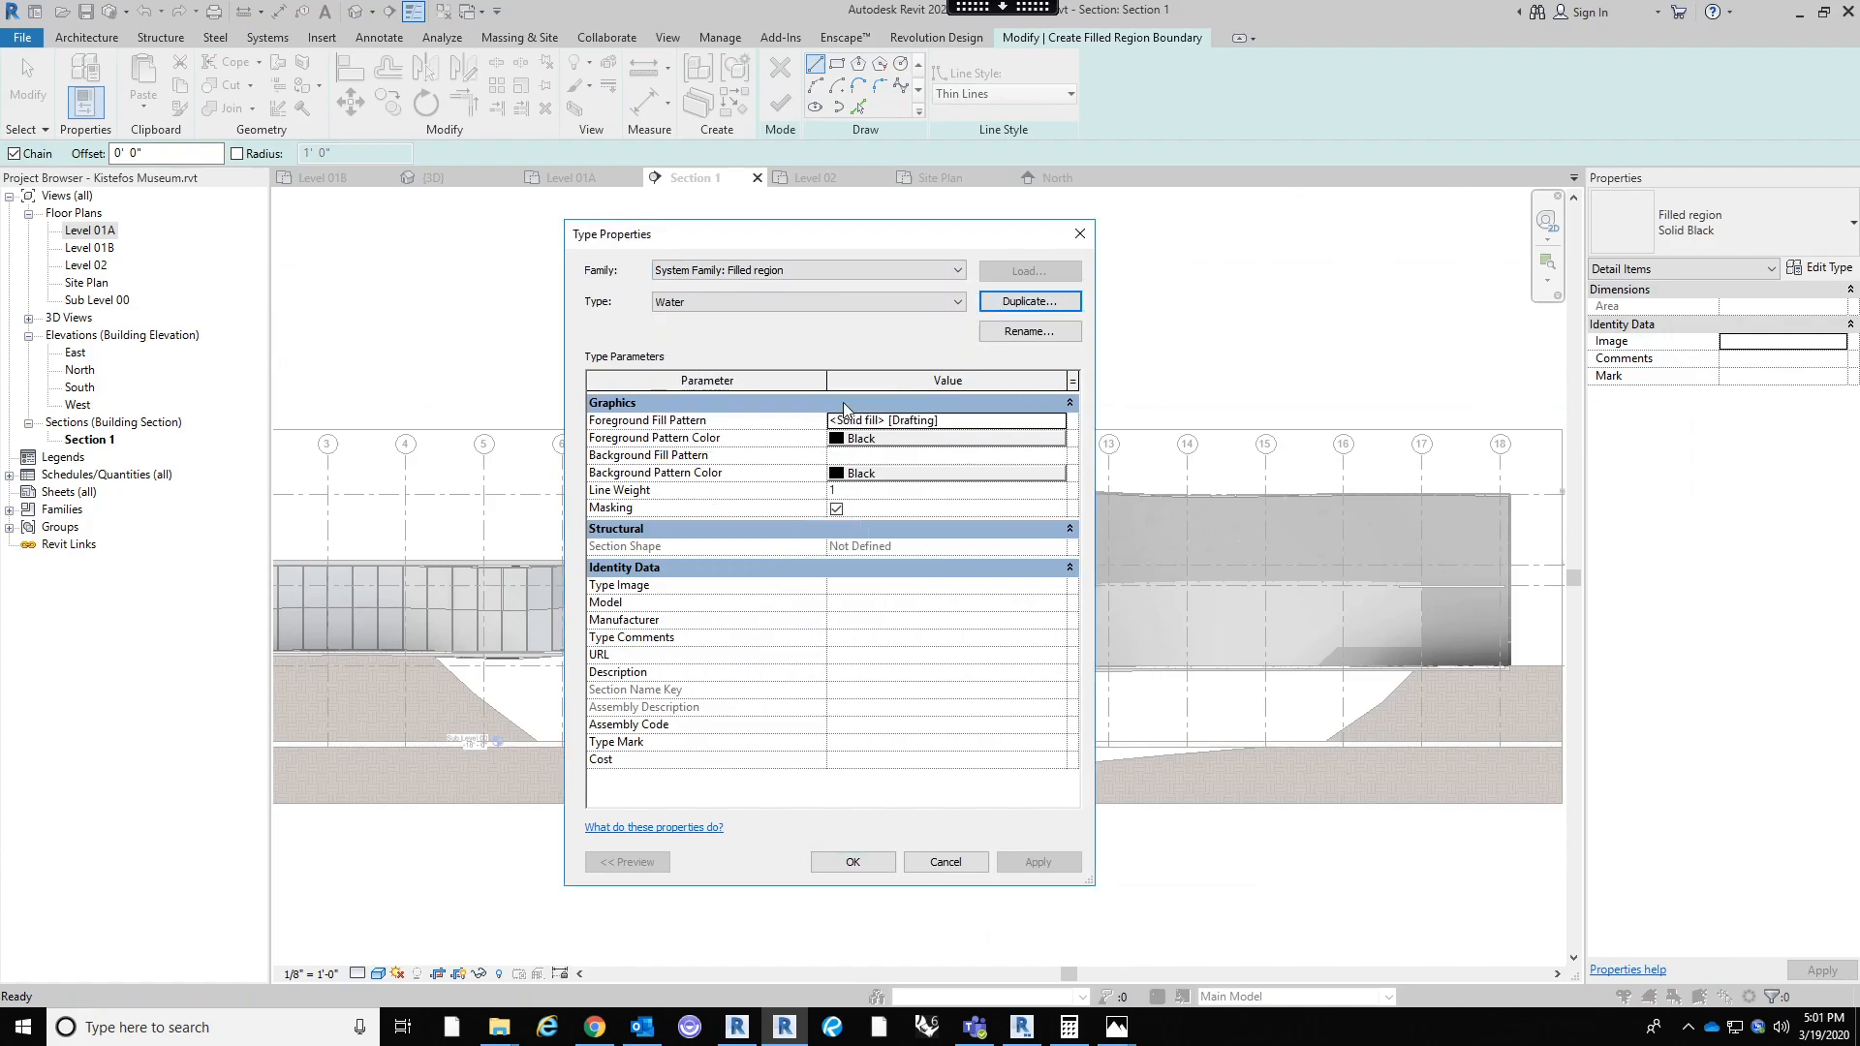
Set the Water filled region type's foreground pattern color to muted blue, RGB 114-168-194
{"action": "left_click", "coordinate": [892, 436]}
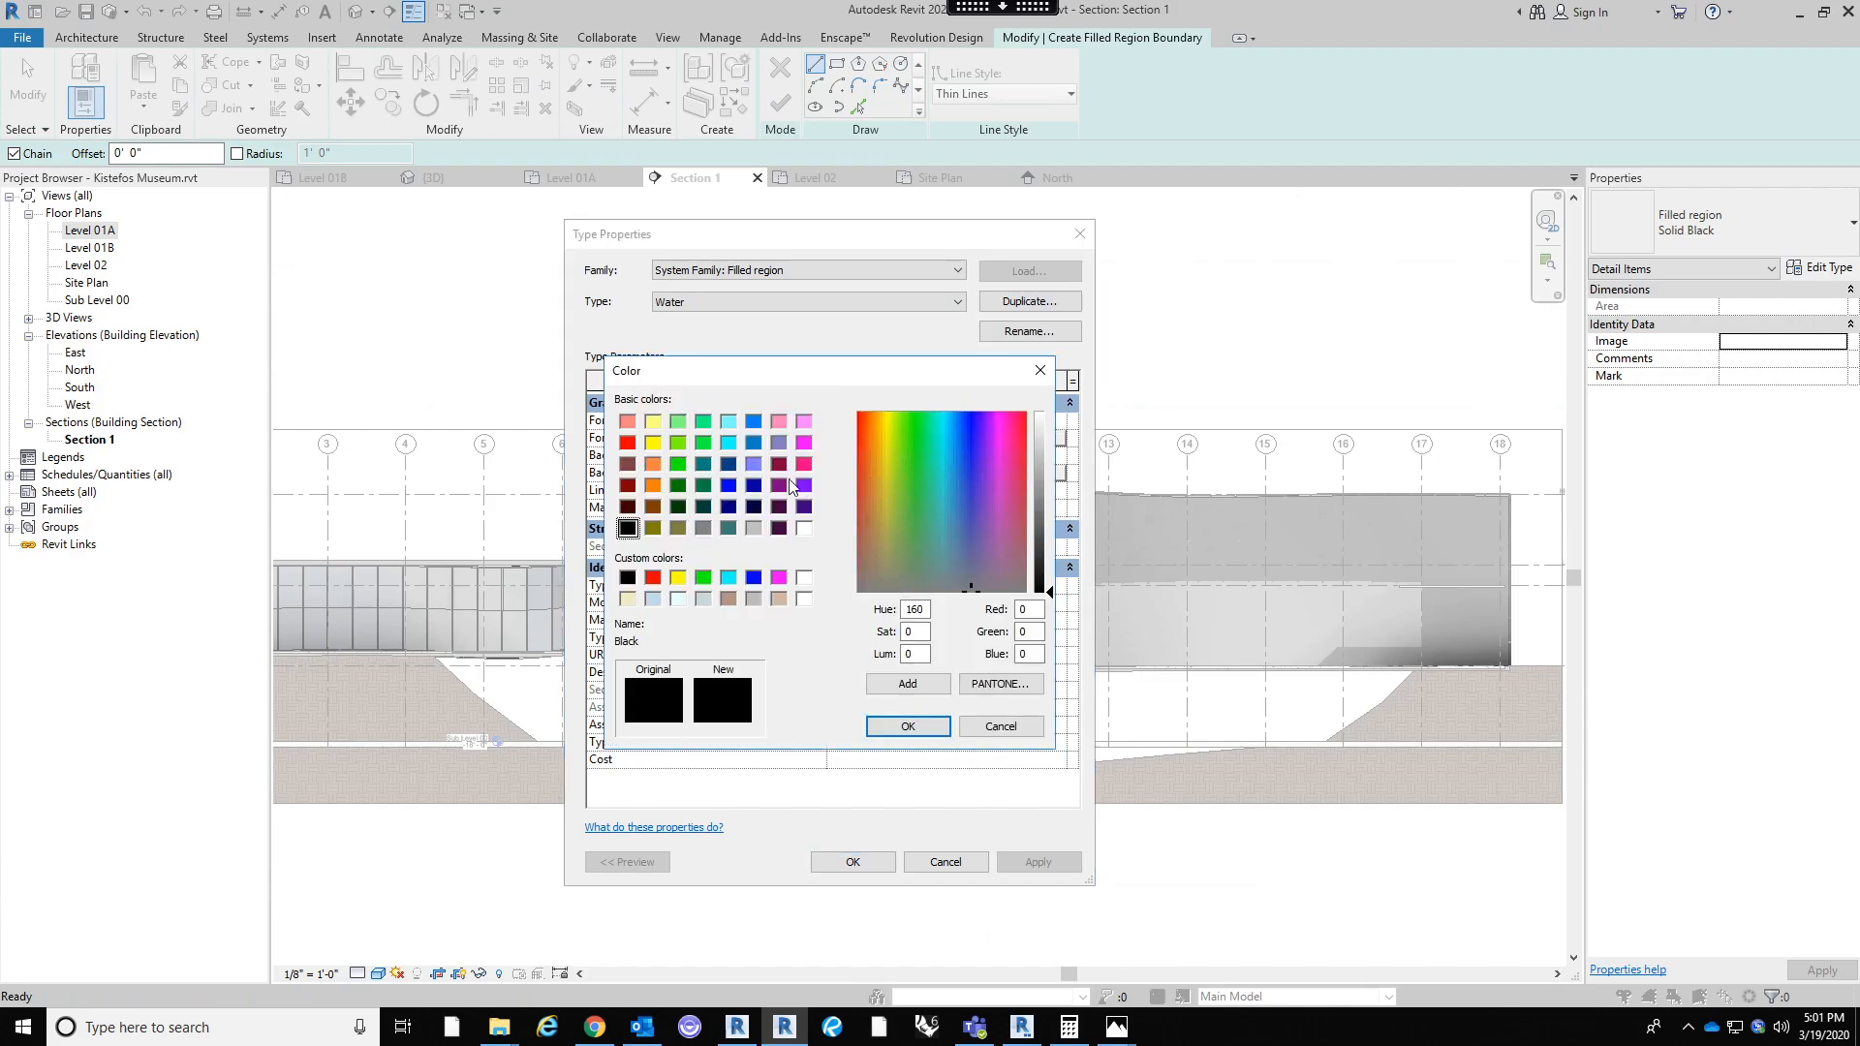
{"action": "left_click", "coordinate": [754, 422]}
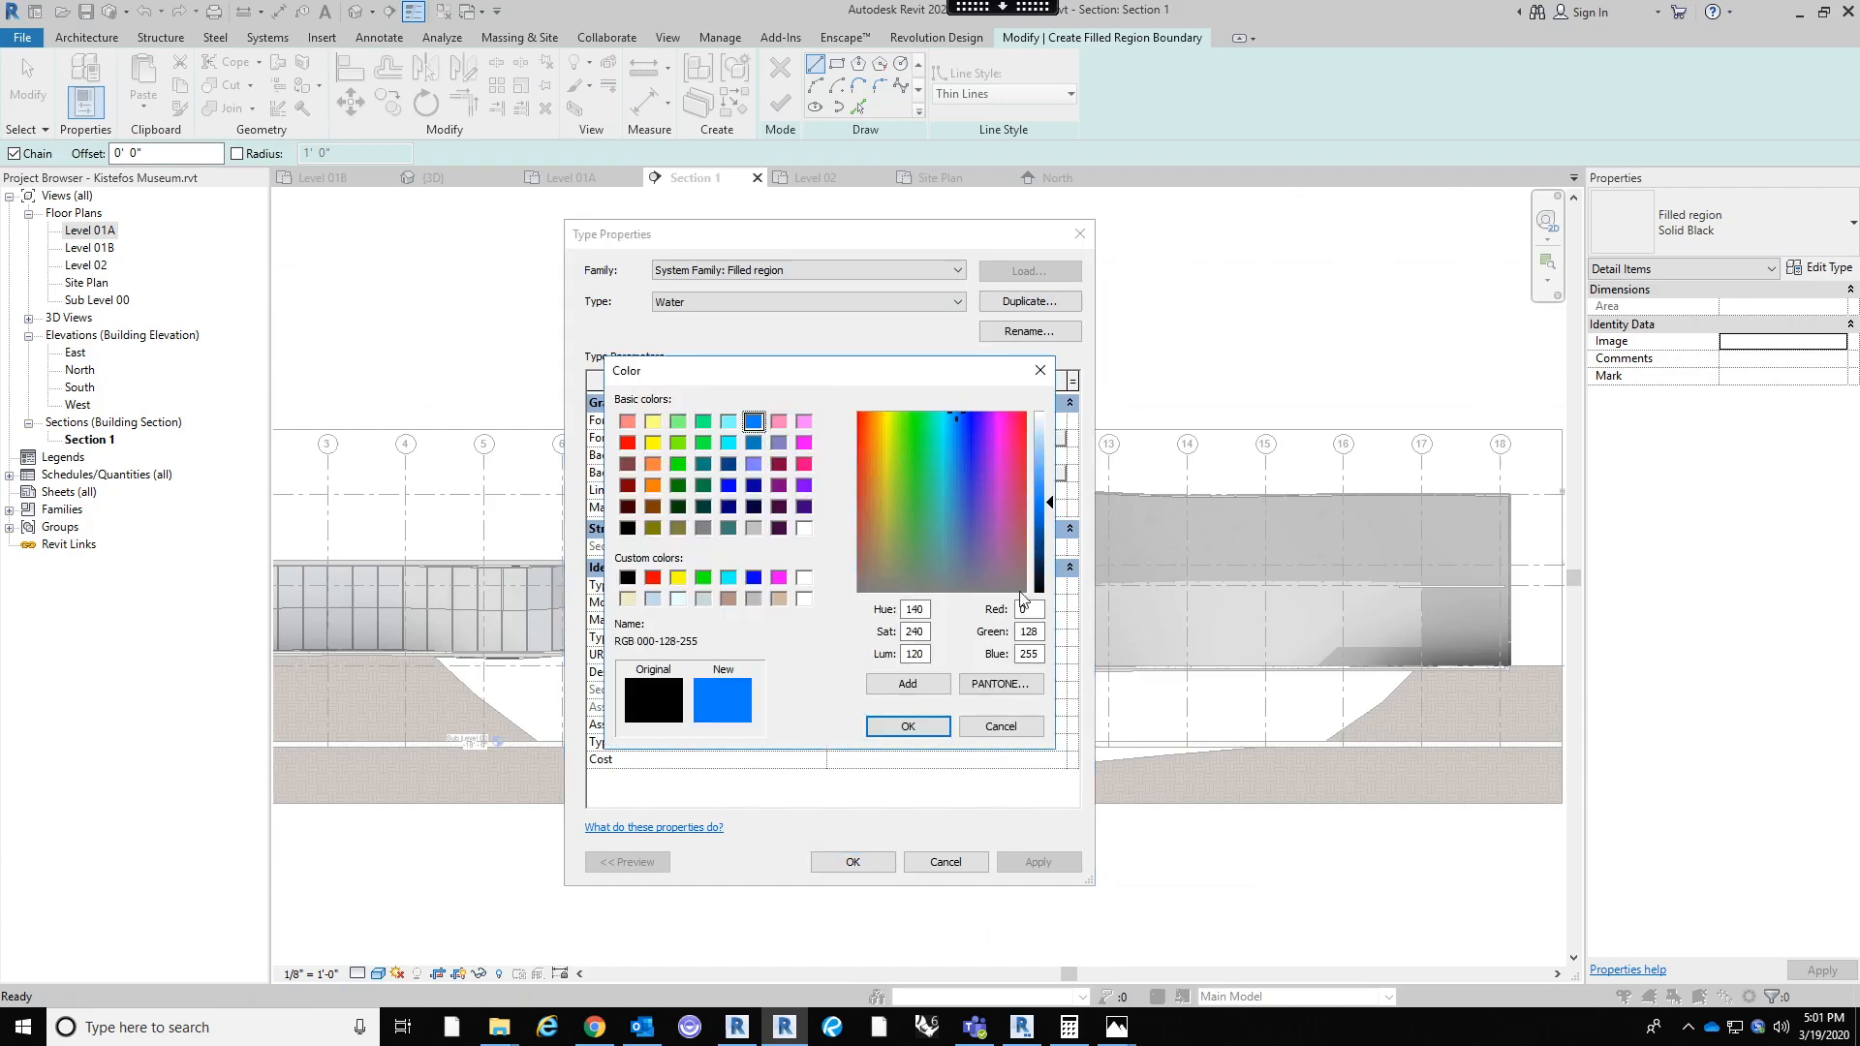
{"action": "left_click", "coordinate": [951, 522]}
{"action": "left_click_drag", "start_coordinate": [1044, 470], "coordinate": [1044, 485]}
{"action": "left_click", "coordinate": [908, 726]}
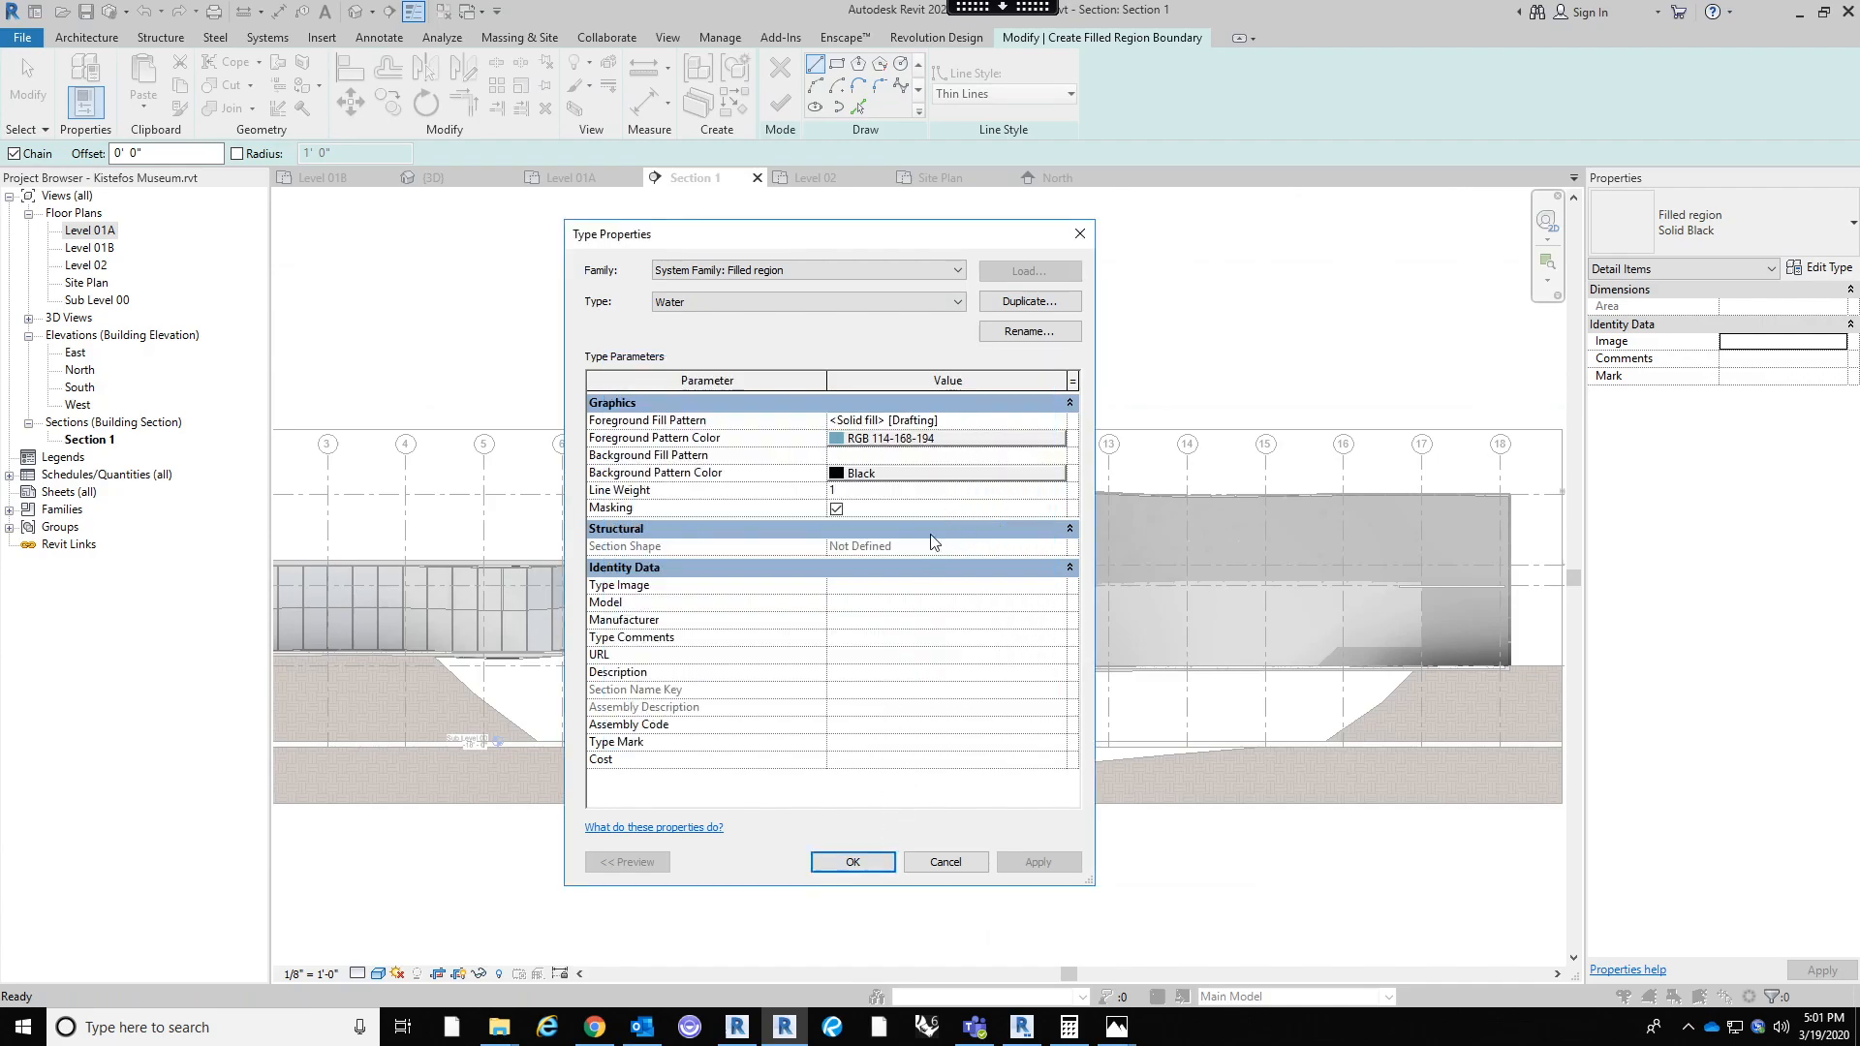
{"action": "left_click", "coordinate": [853, 861]}
Draw the Water filled region with a straight top edge between the river banks and an arc along the river bed, and finish it
{"action": "left_click", "coordinate": [529, 742]}
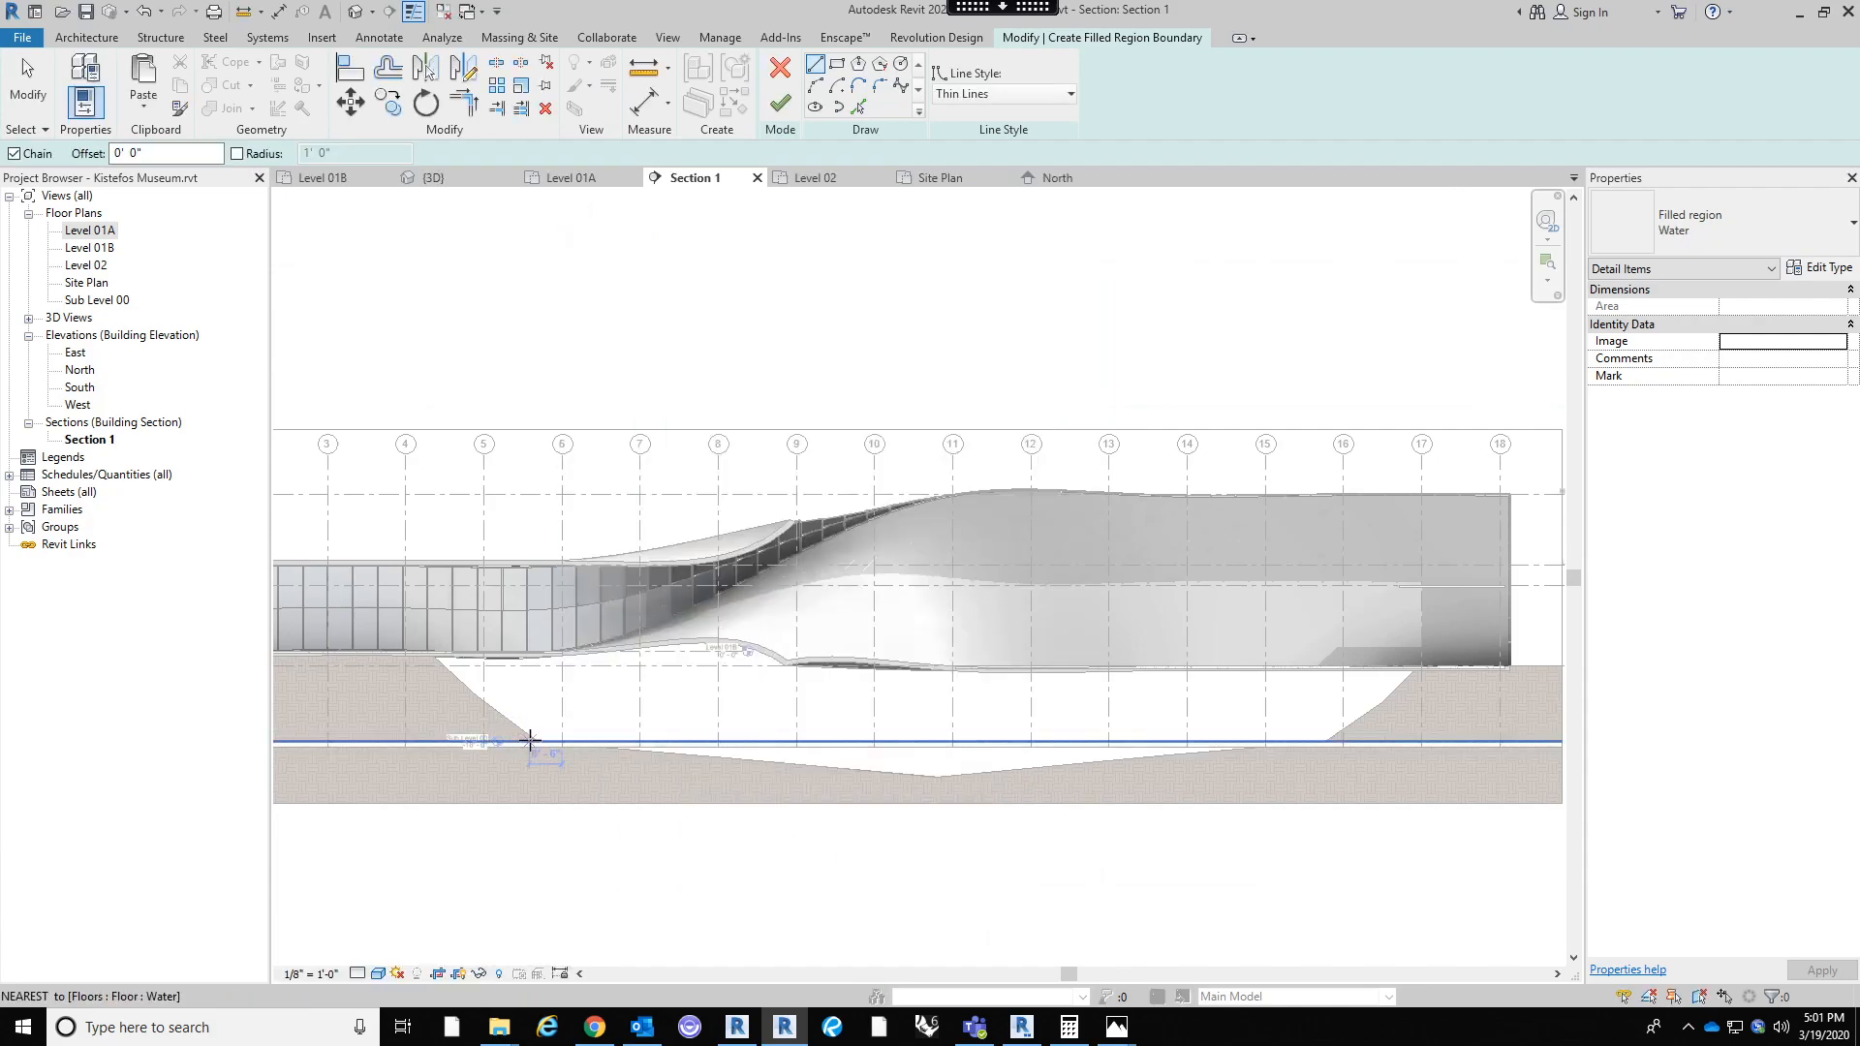
{"action": "left_click", "coordinate": [1328, 742]}
{"action": "key", "text": "Escape"}
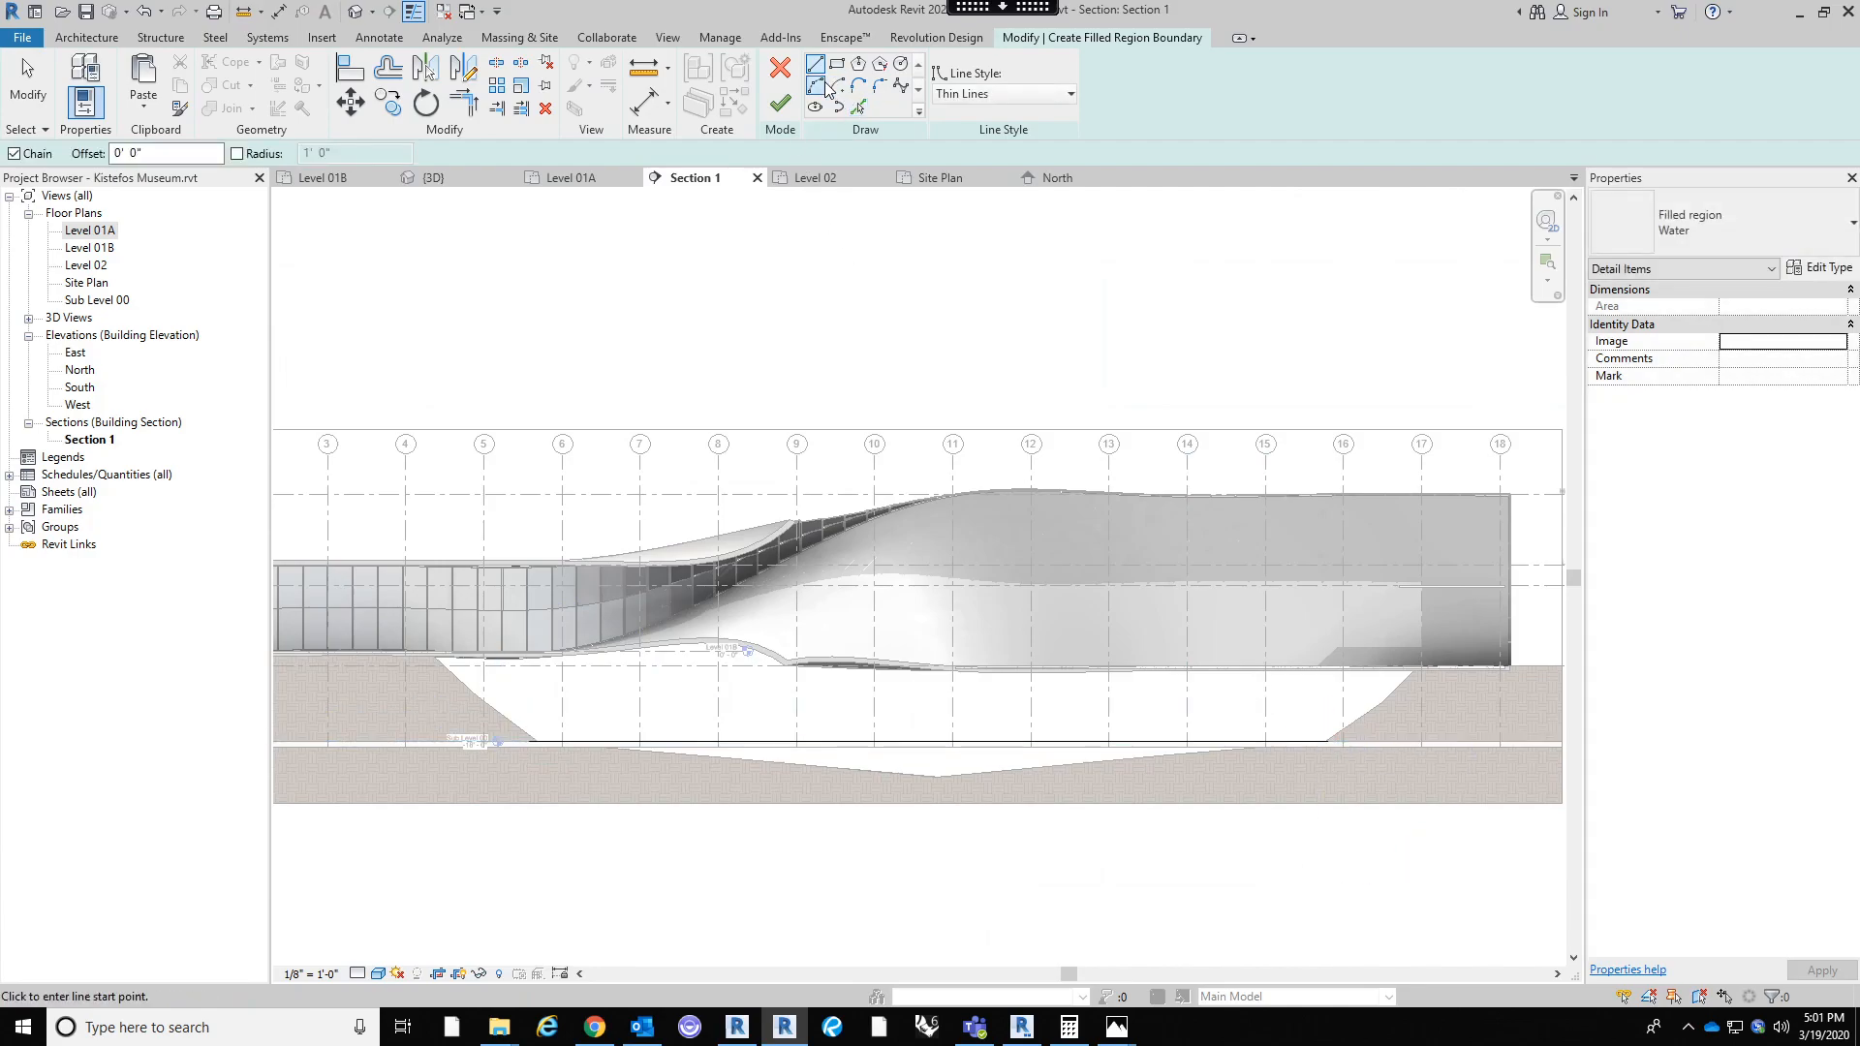
{"action": "left_click", "coordinate": [819, 87]}
{"action": "left_click", "coordinate": [531, 742]}
{"action": "left_click", "coordinate": [1328, 742]}
{"action": "left_click", "coordinate": [981, 783]}
{"action": "left_click", "coordinate": [780, 103]}
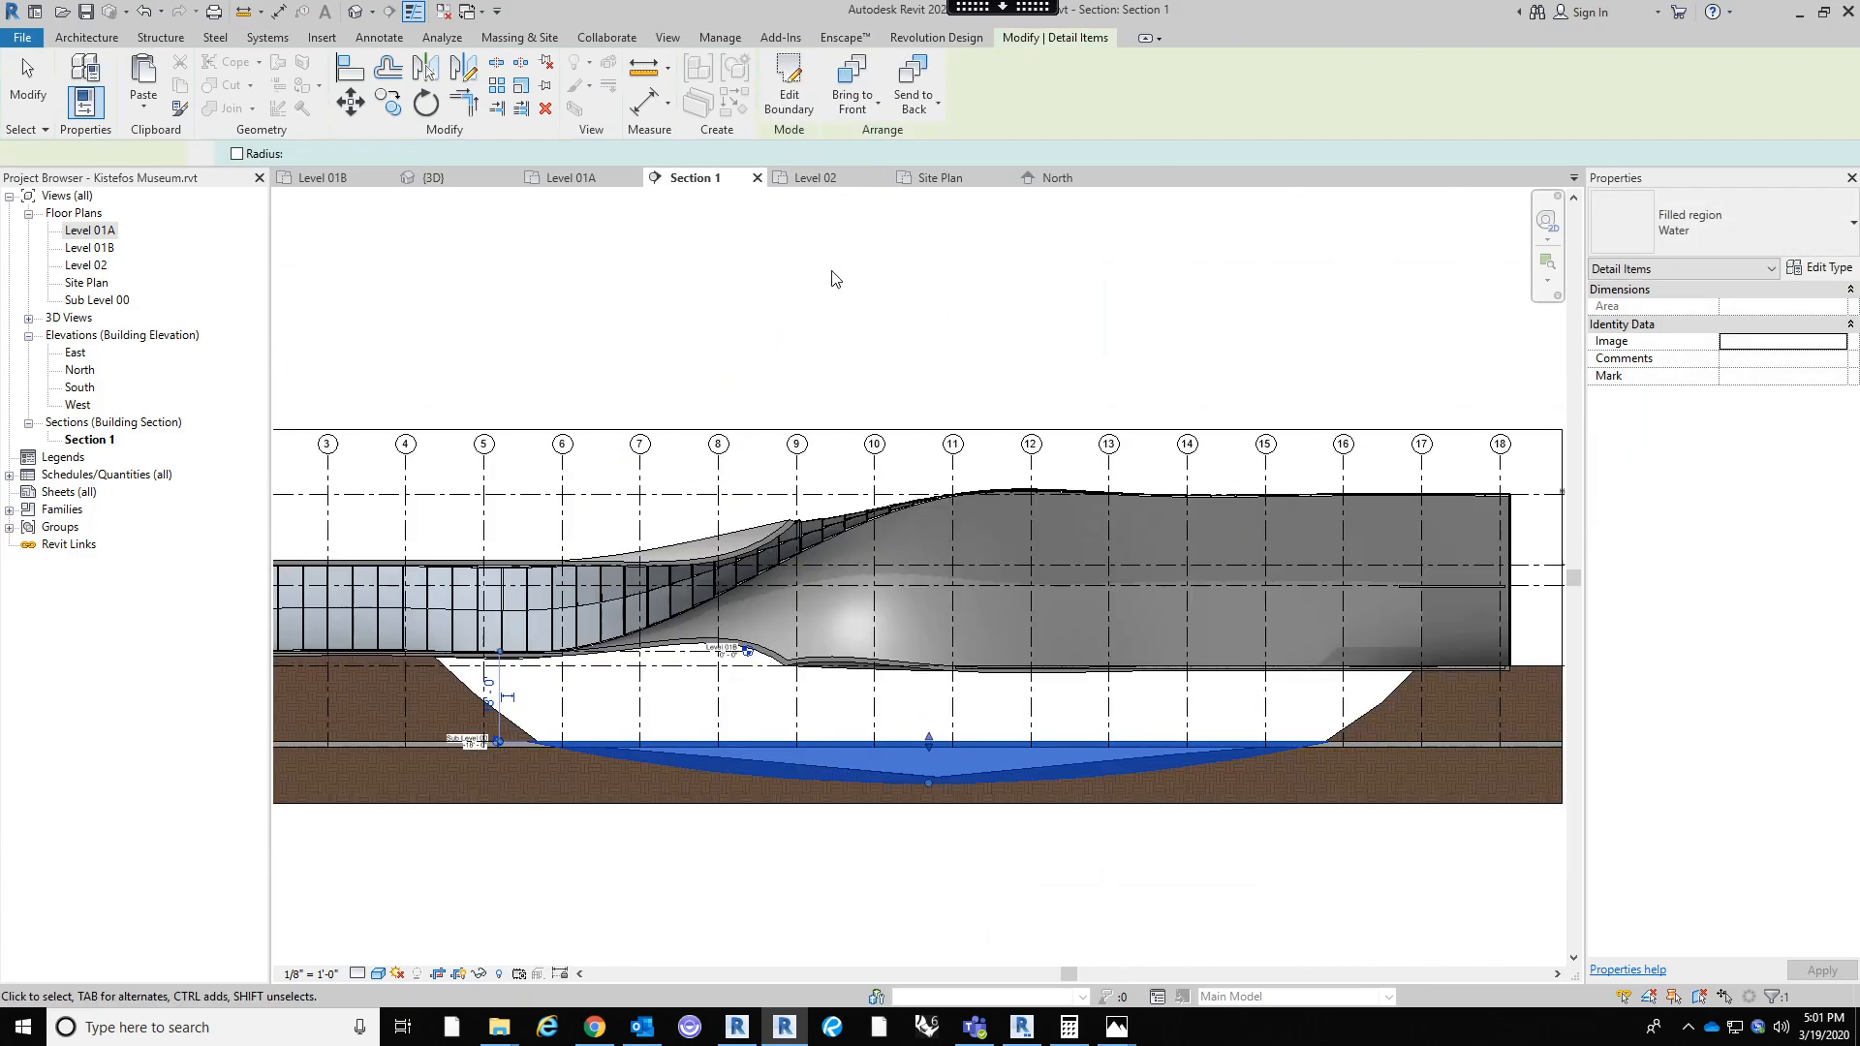
{"action": "left_click", "coordinate": [831, 279]}
{"action": "scroll", "coordinate": [1265, 517], "scroll_direction": "down", "scroll_amount": 2}
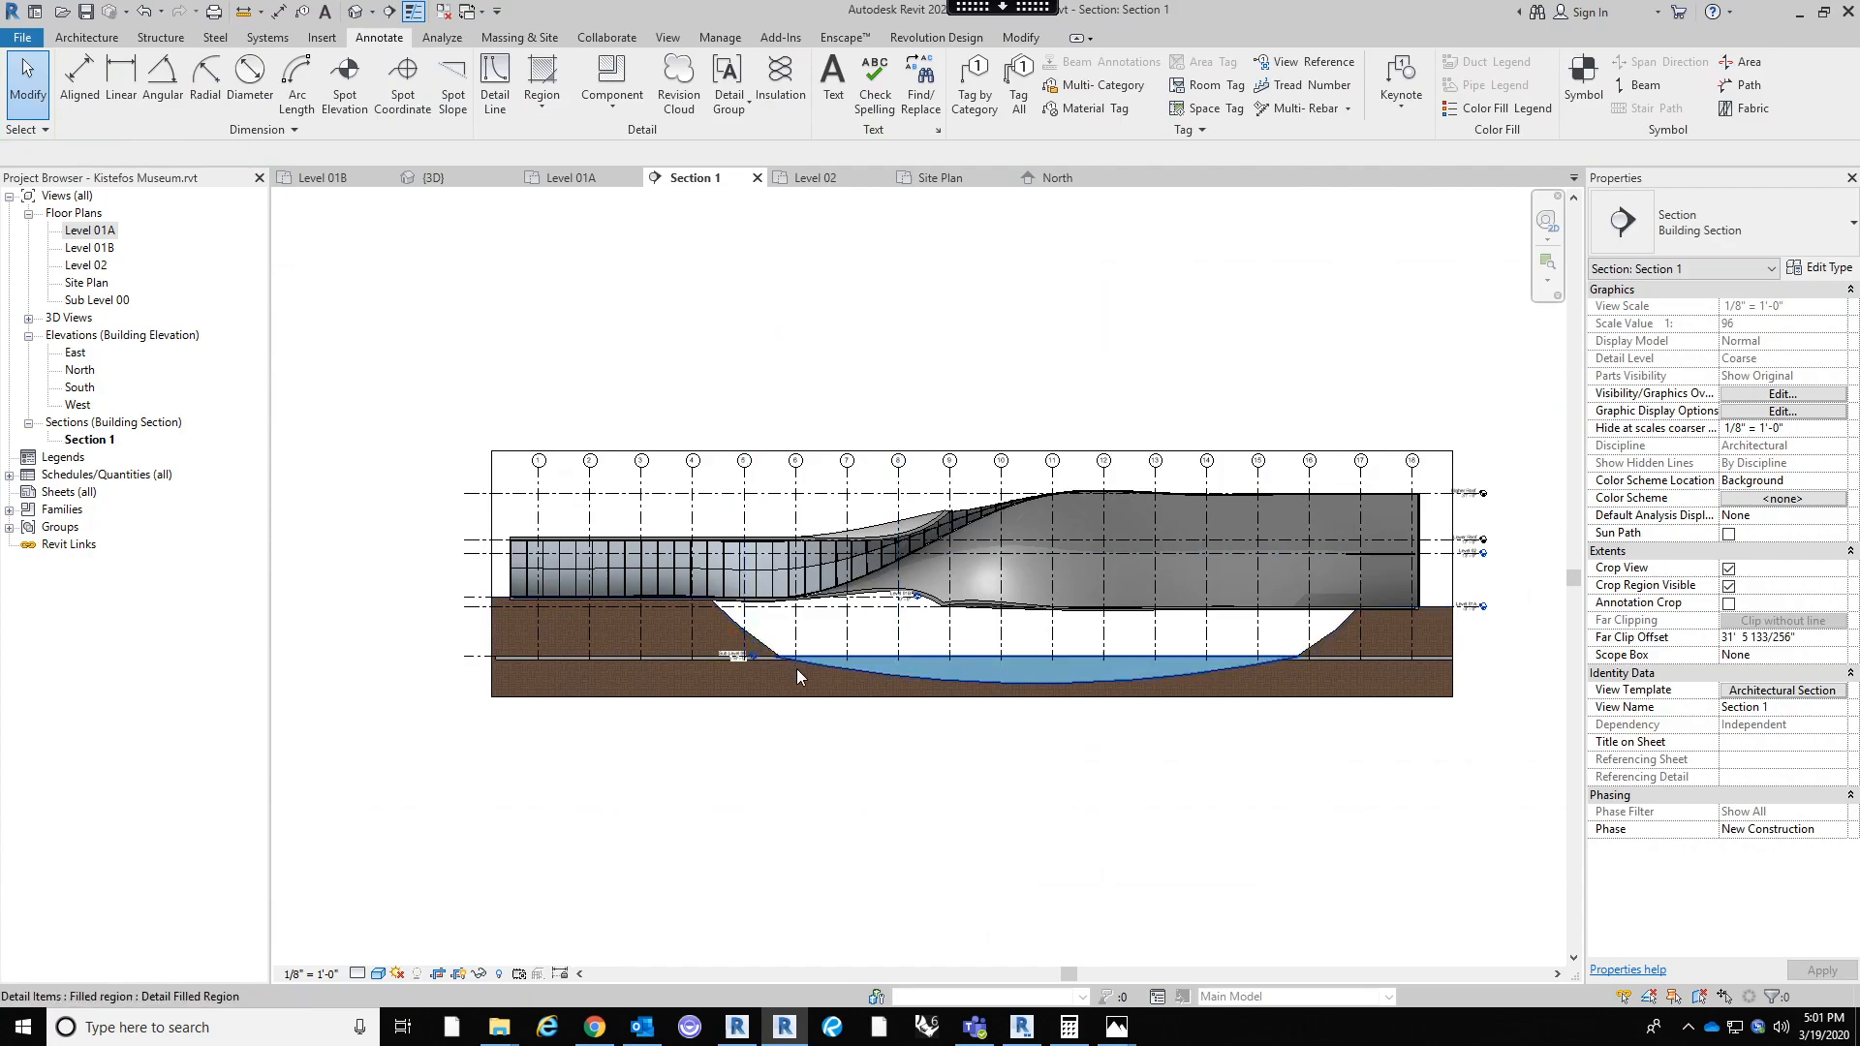
Hide the thin floor element at the water level in Section 1, hiding only that element
{"action": "scroll", "coordinate": [796, 673], "scroll_direction": "up", "scroll_amount": 3}
{"action": "left_click", "coordinate": [657, 651]}
{"action": "right_click", "coordinate": [657, 651]}
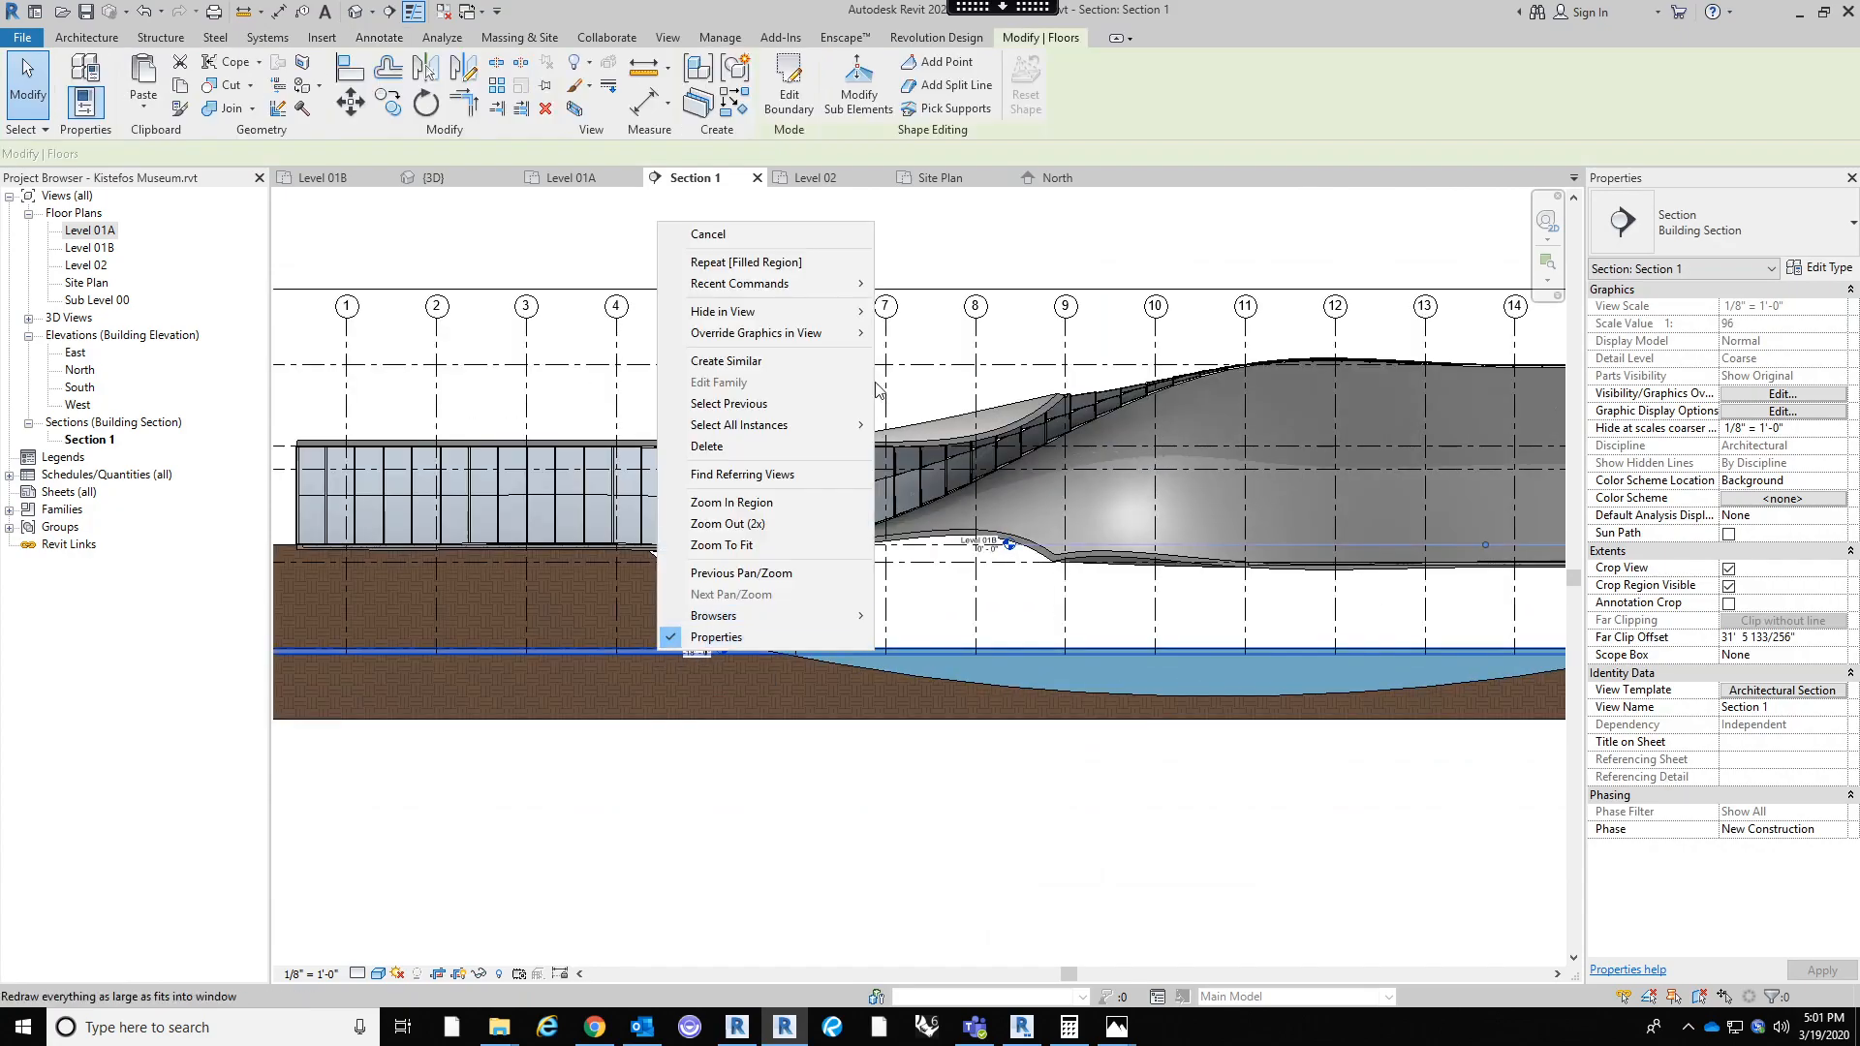
{"action": "mouse_move", "coordinate": [823, 311]}
{"action": "left_click", "coordinate": [930, 311]}
{"action": "scroll", "coordinate": [1006, 840], "scroll_direction": "down", "scroll_amount": 2}
{"action": "middle_click_drag", "start_coordinate": [1325, 833], "coordinate": [1164, 823]}
{"action": "middle_click_drag", "start_coordinate": [1256, 866], "coordinate": [1104, 855]}
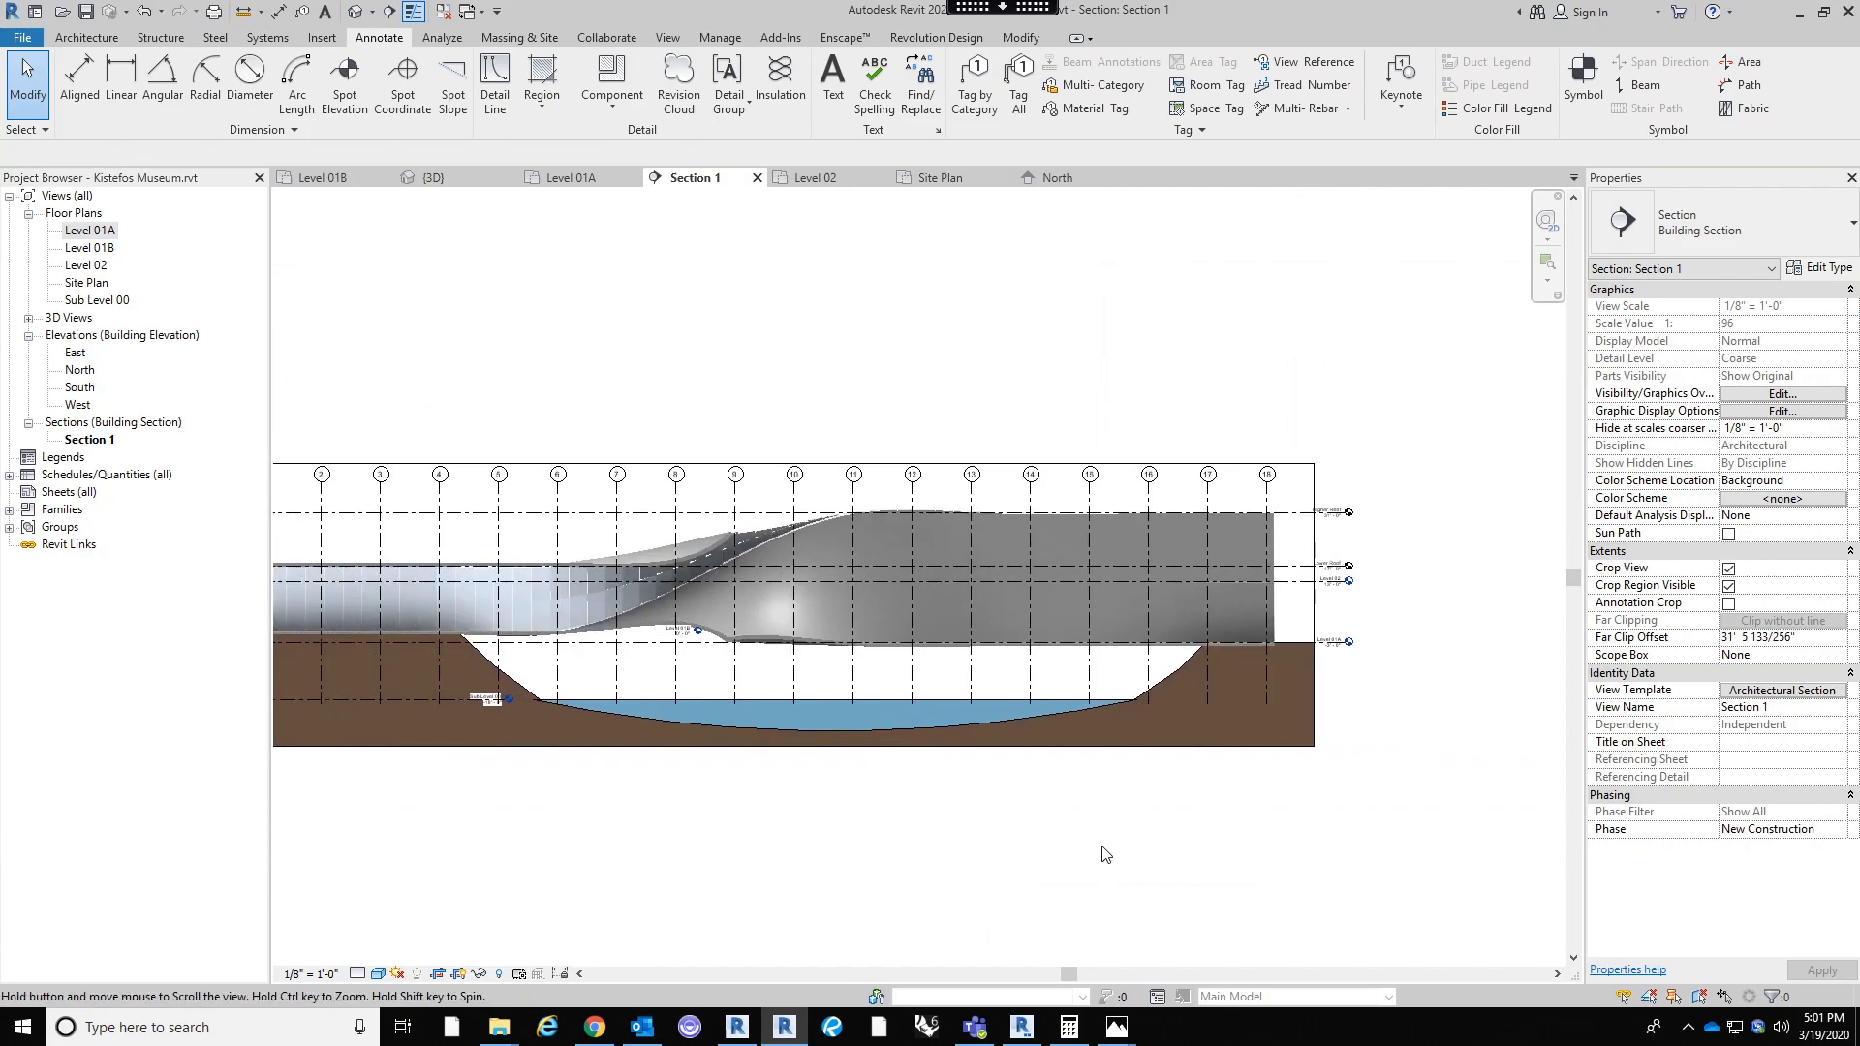
Enlarge Section 1's crop region slightly past the glazed end of the building and upward above the grid bubbles
{"action": "left_click", "coordinate": [1316, 496]}
{"action": "scroll", "coordinate": [1453, 562], "scroll_direction": "down", "scroll_amount": 2}
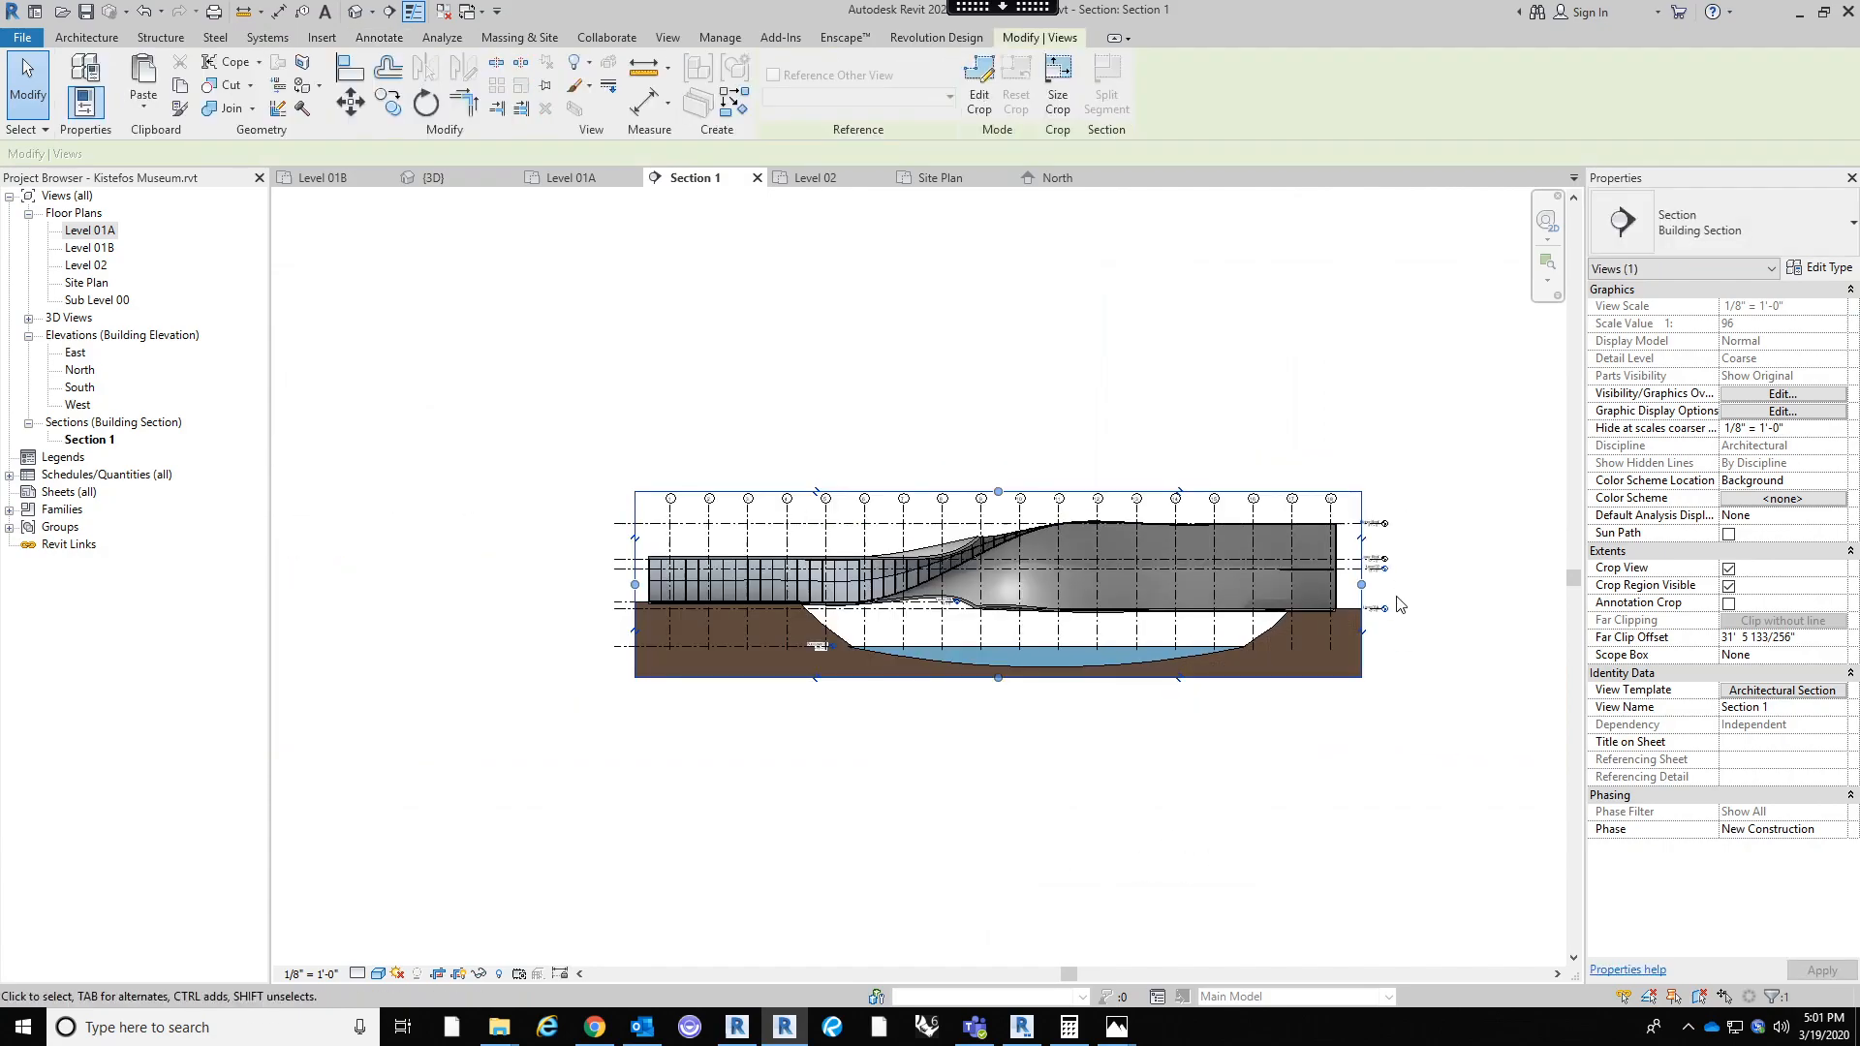
{"action": "left_click_drag", "start_coordinate": [631, 578], "coordinate": [621, 579]}
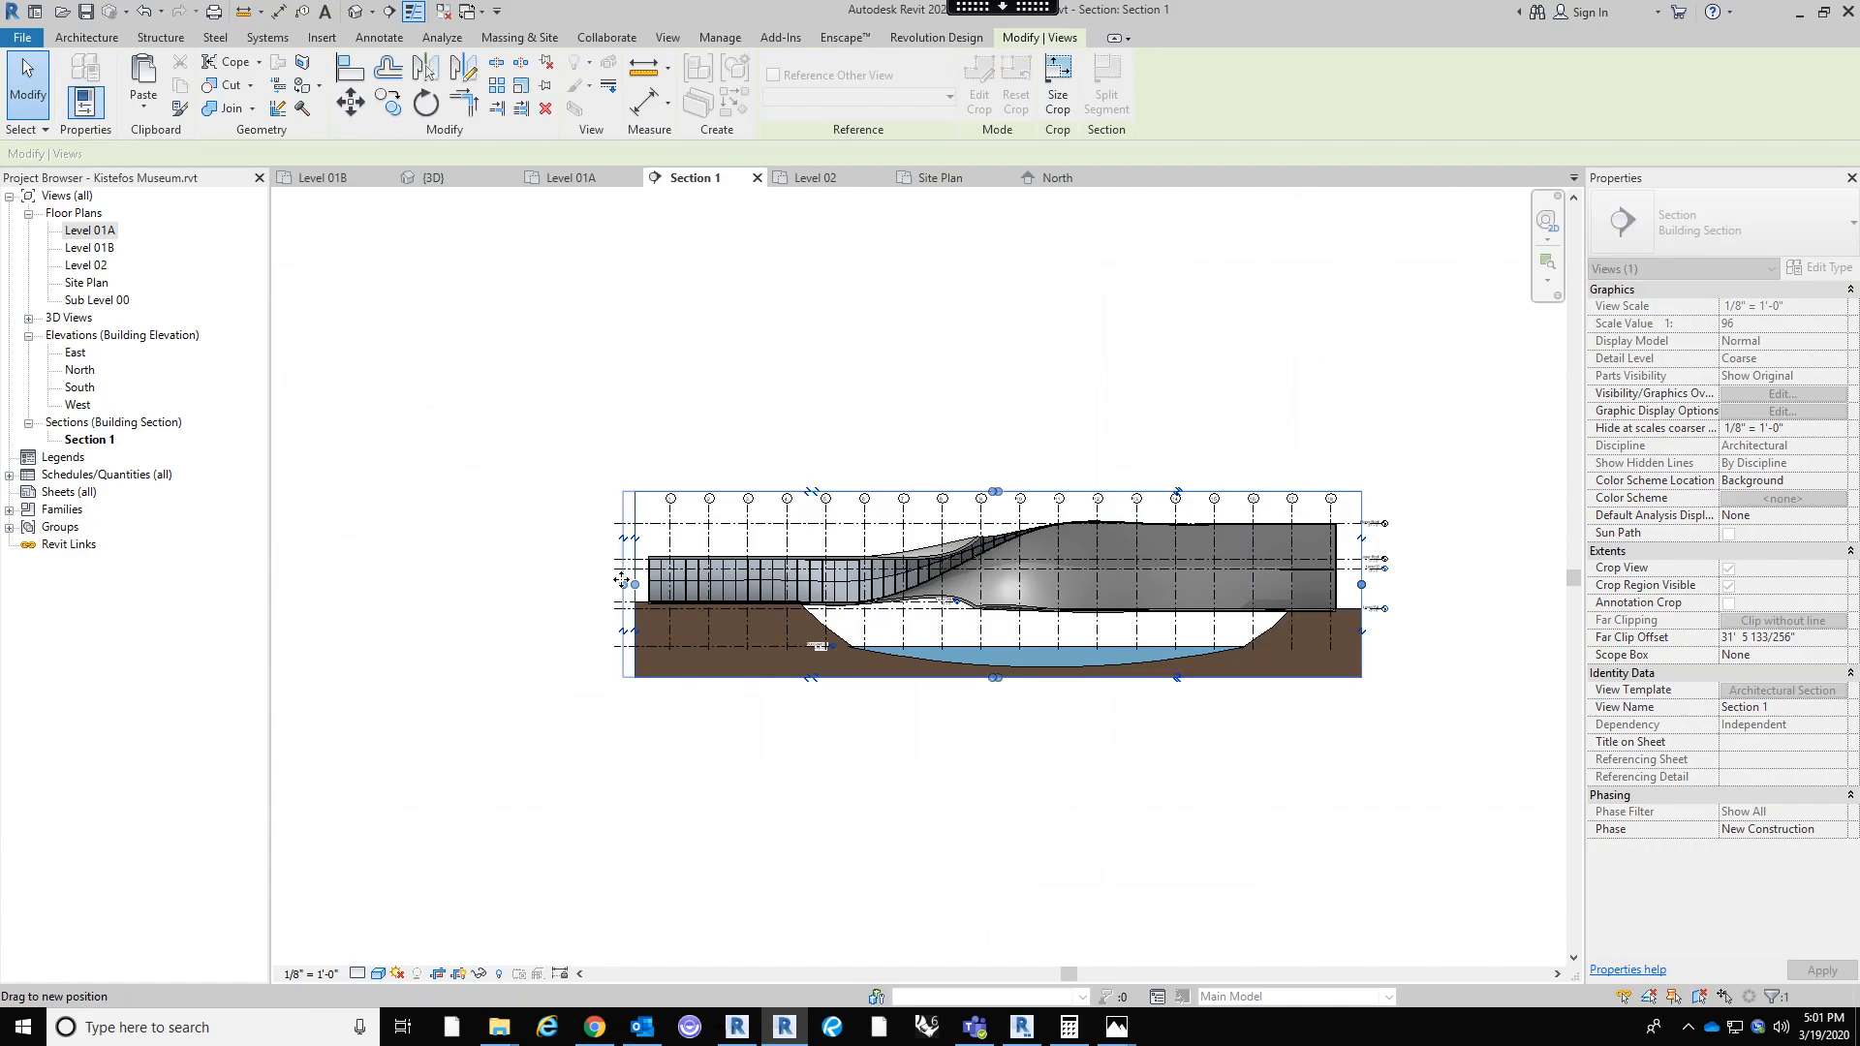
{"action": "left_click", "coordinate": [816, 778]}
{"action": "middle_click_drag", "start_coordinate": [891, 789], "coordinate": [846, 811]}
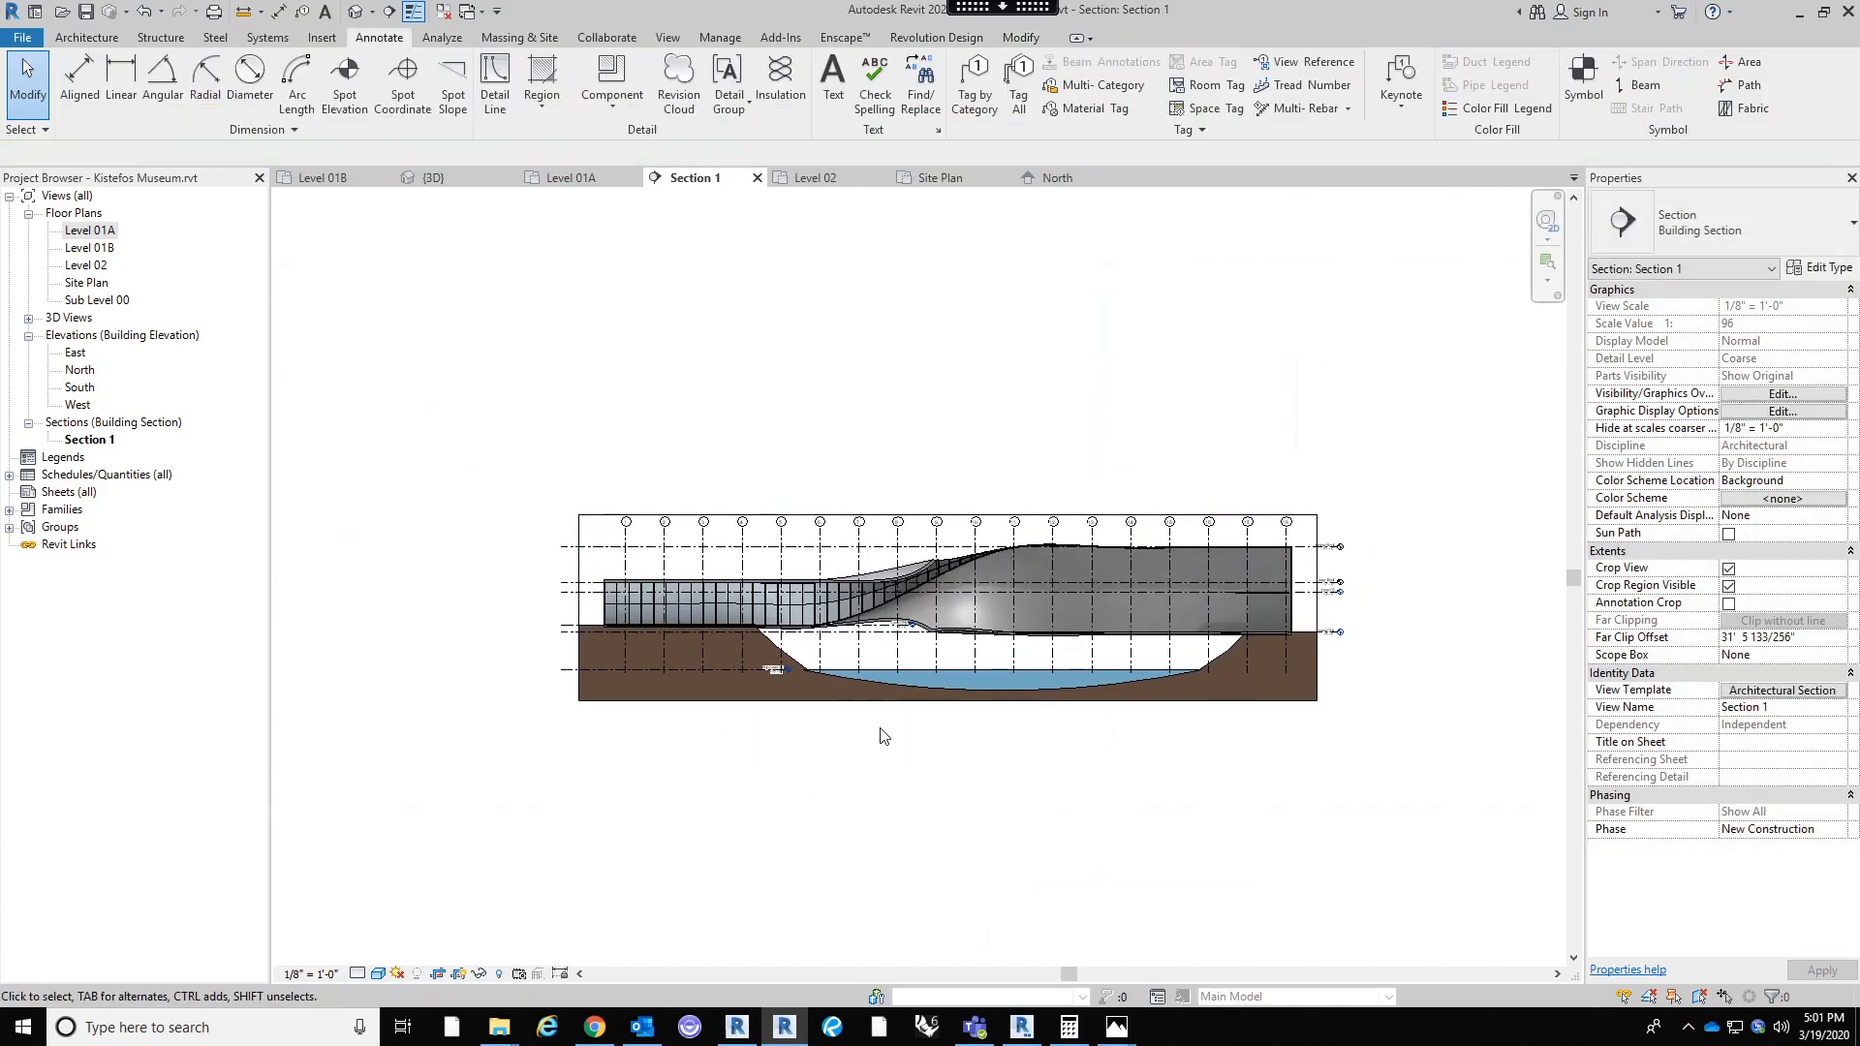
{"action": "scroll", "coordinate": [964, 499], "scroll_direction": "up", "scroll_amount": 2}
{"action": "left_click", "coordinate": [959, 504]}
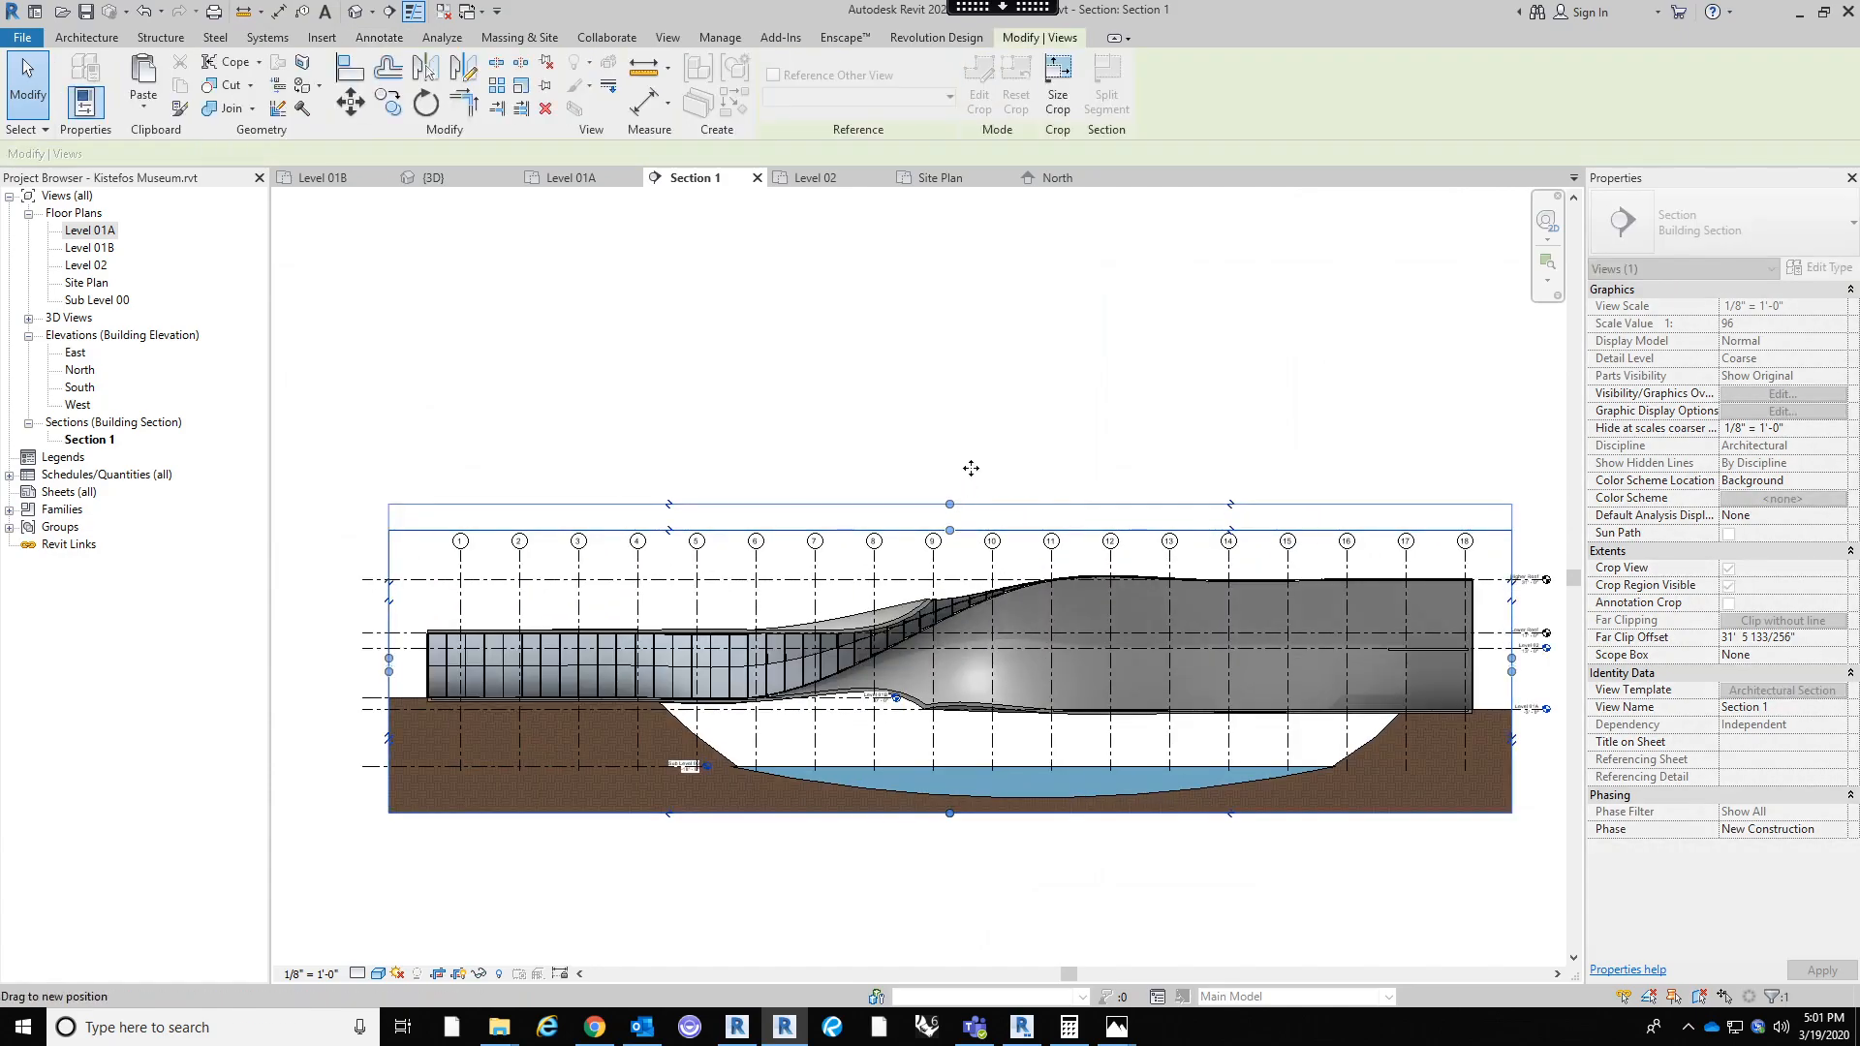
{"action": "left_click", "coordinate": [976, 415]}
Shorten the aligned grid lines by raising their lower ends to between the building's underside and the water surface
{"action": "left_click", "coordinate": [990, 743]}
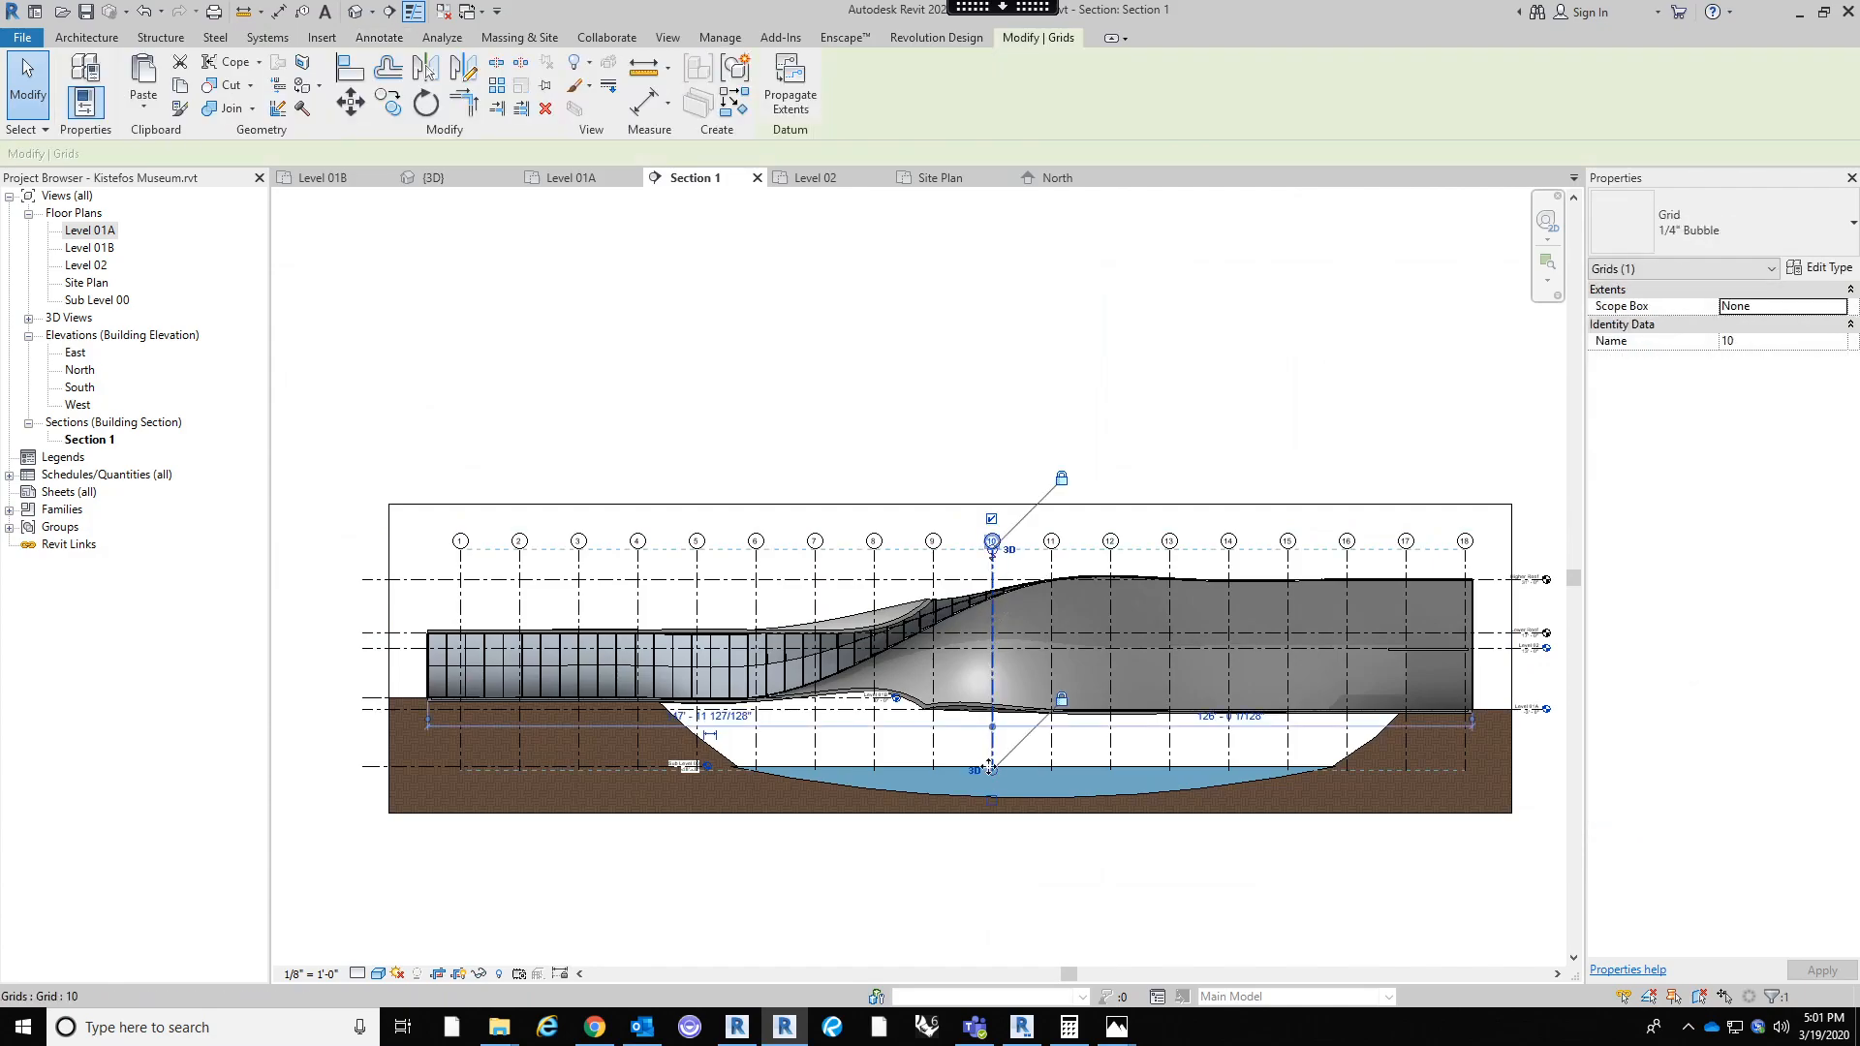
{"action": "scroll", "coordinate": [992, 579], "scroll_direction": "up", "scroll_amount": 1}
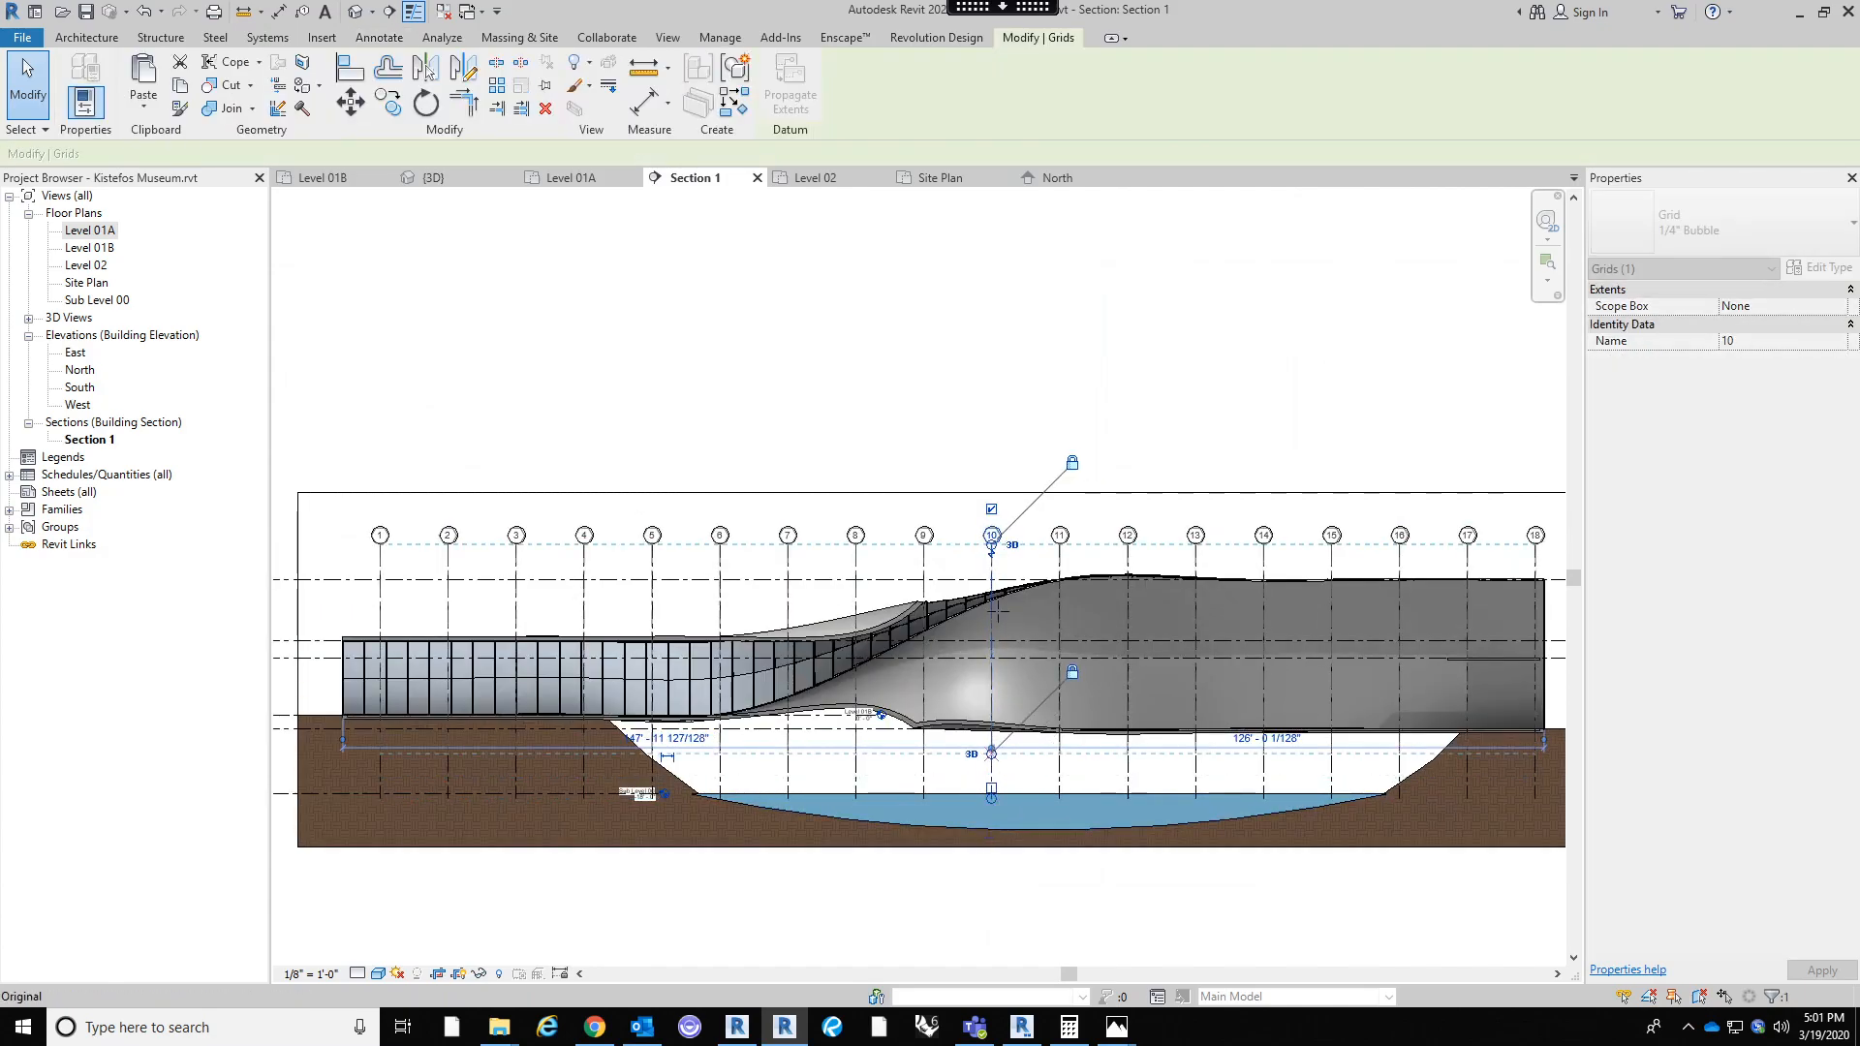
{"action": "left_click_drag", "start_coordinate": [991, 545], "coordinate": [1000, 529]}
{"action": "scroll", "coordinate": [1024, 453], "scroll_direction": "down", "scroll_amount": 1}
{"action": "left_click", "coordinate": [1324, 427]}
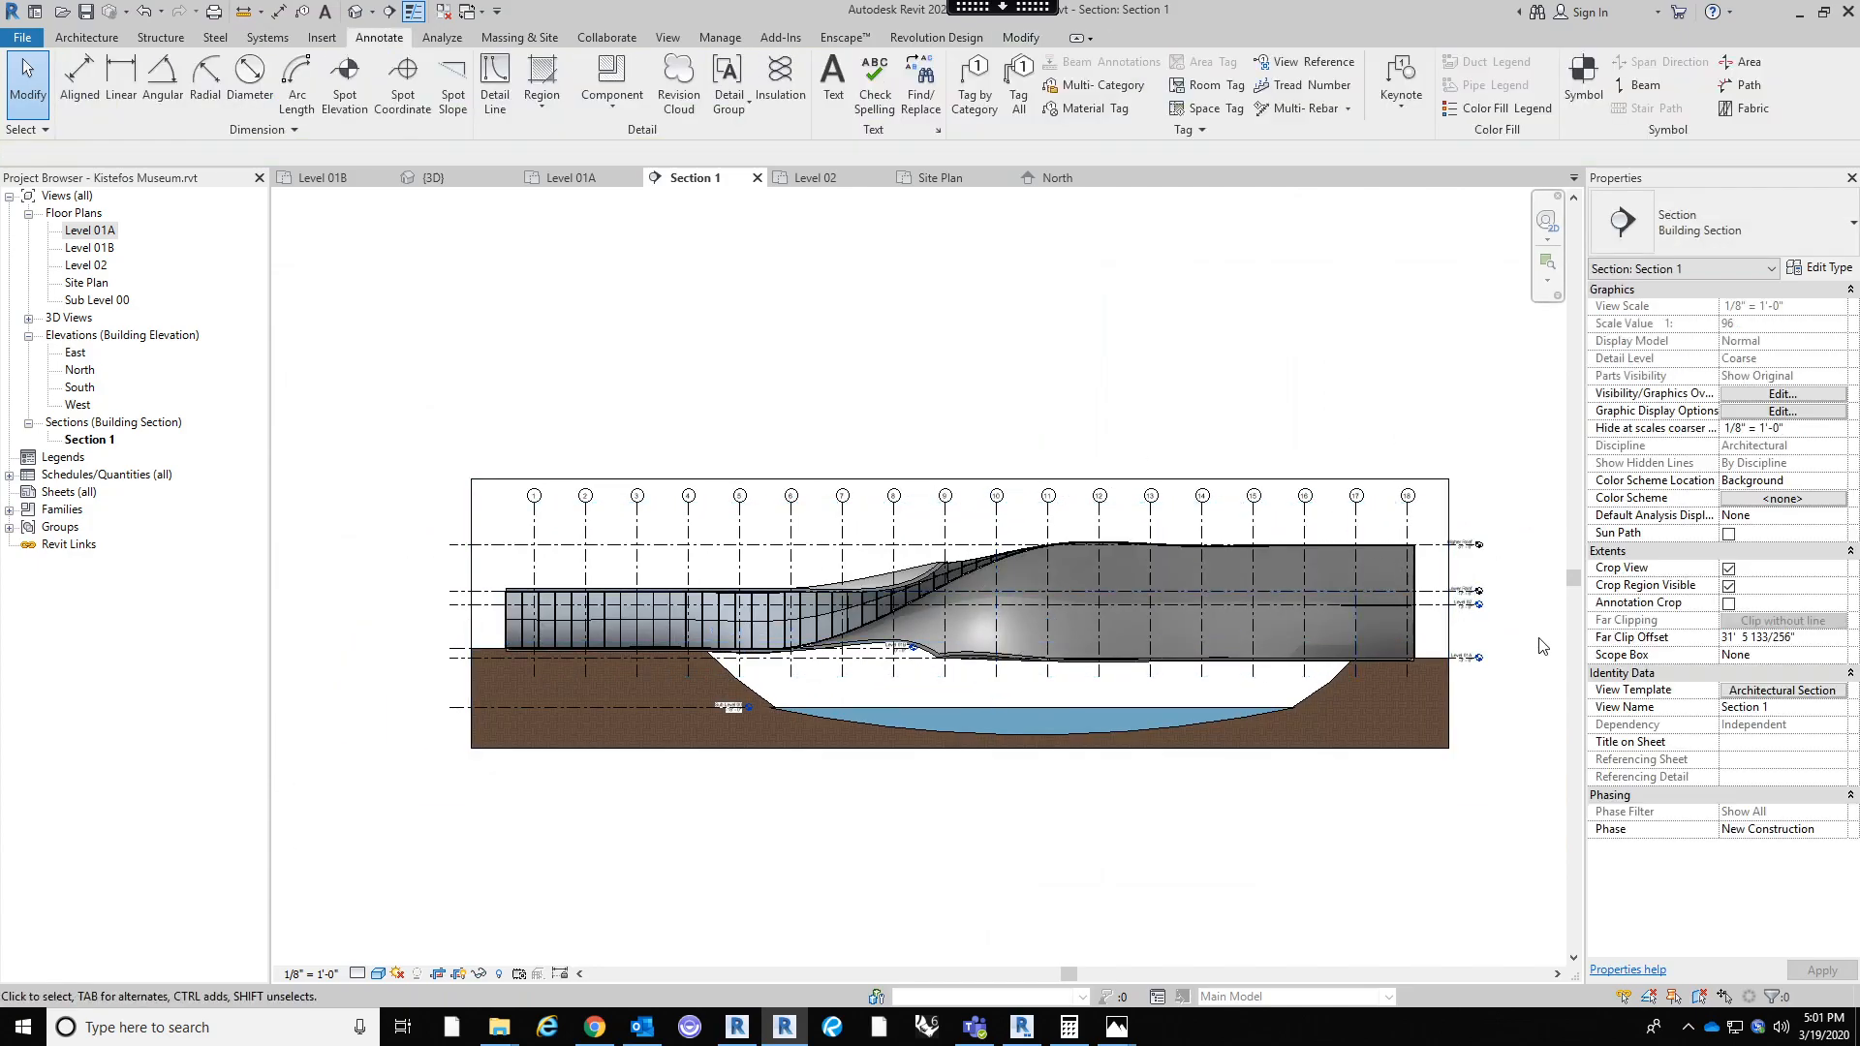
In the Architectural Section view template's annotation overrides, set the Sections category to halftone
{"action": "left_click", "coordinate": [1789, 691]}
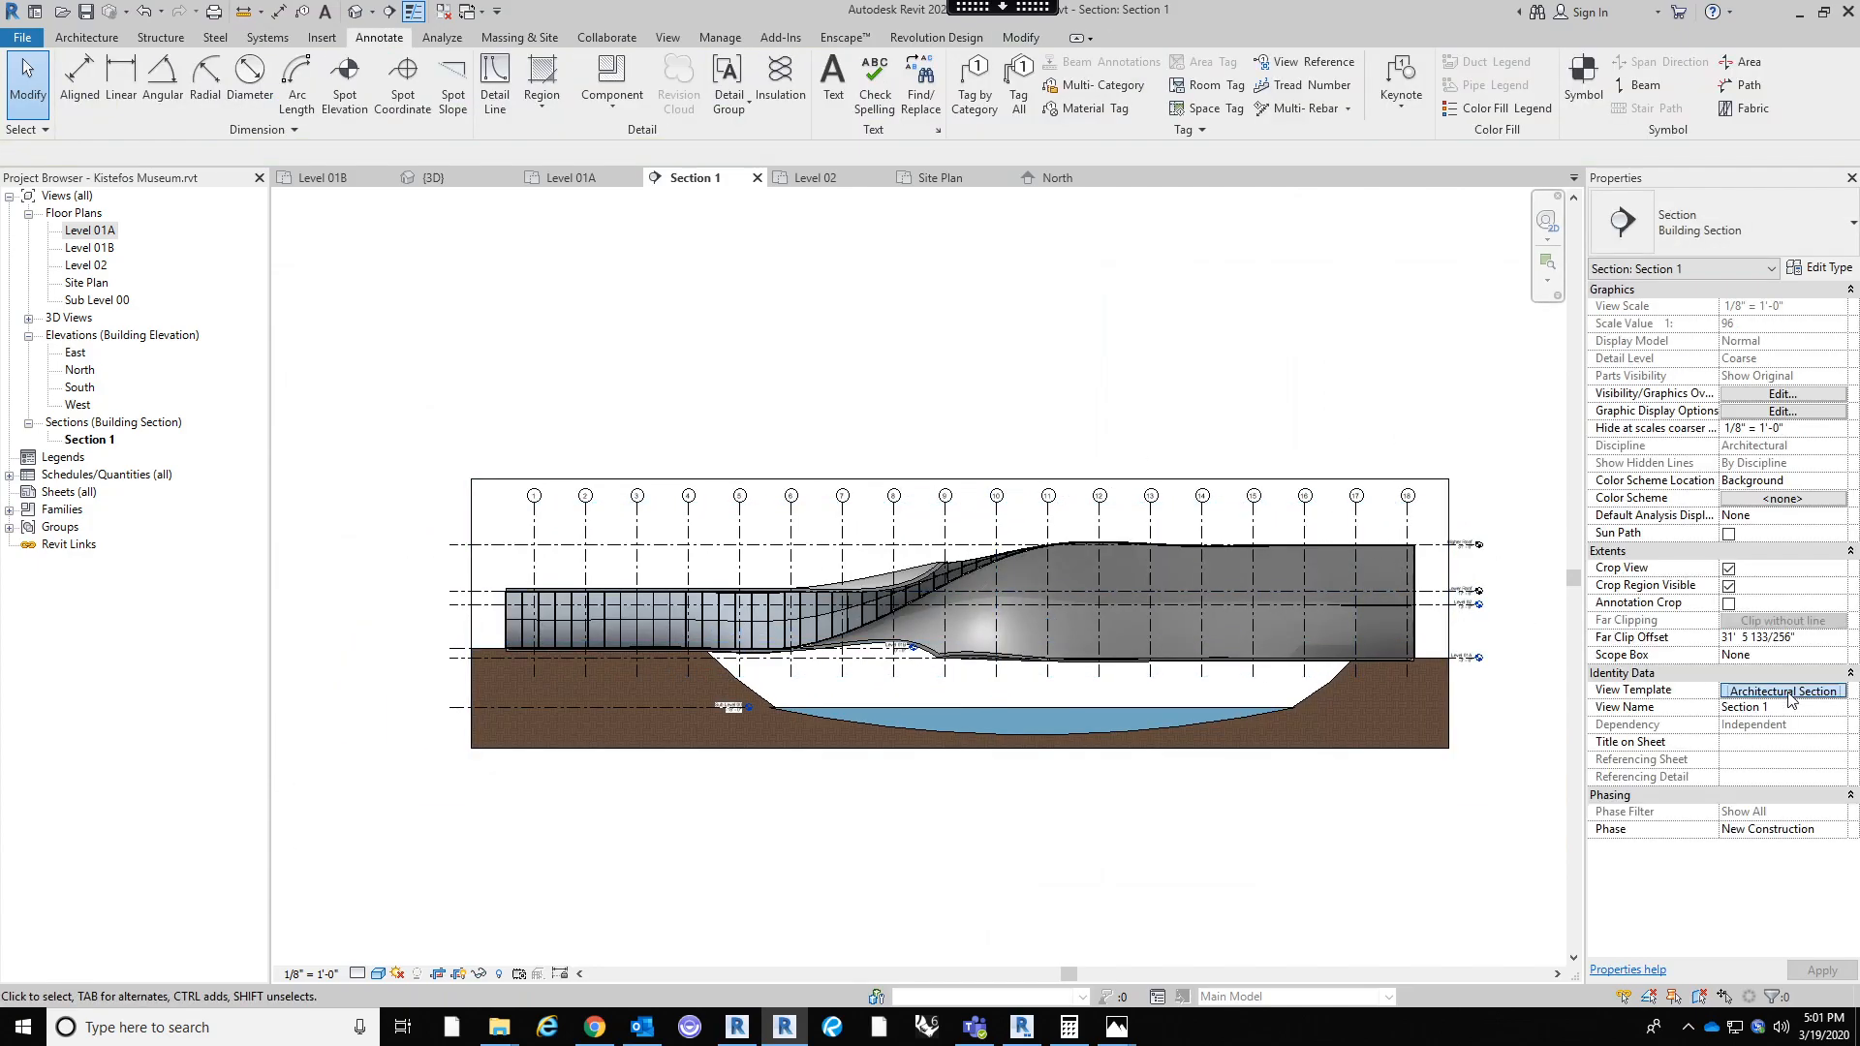
{"action": "left_click", "coordinate": [1213, 429]}
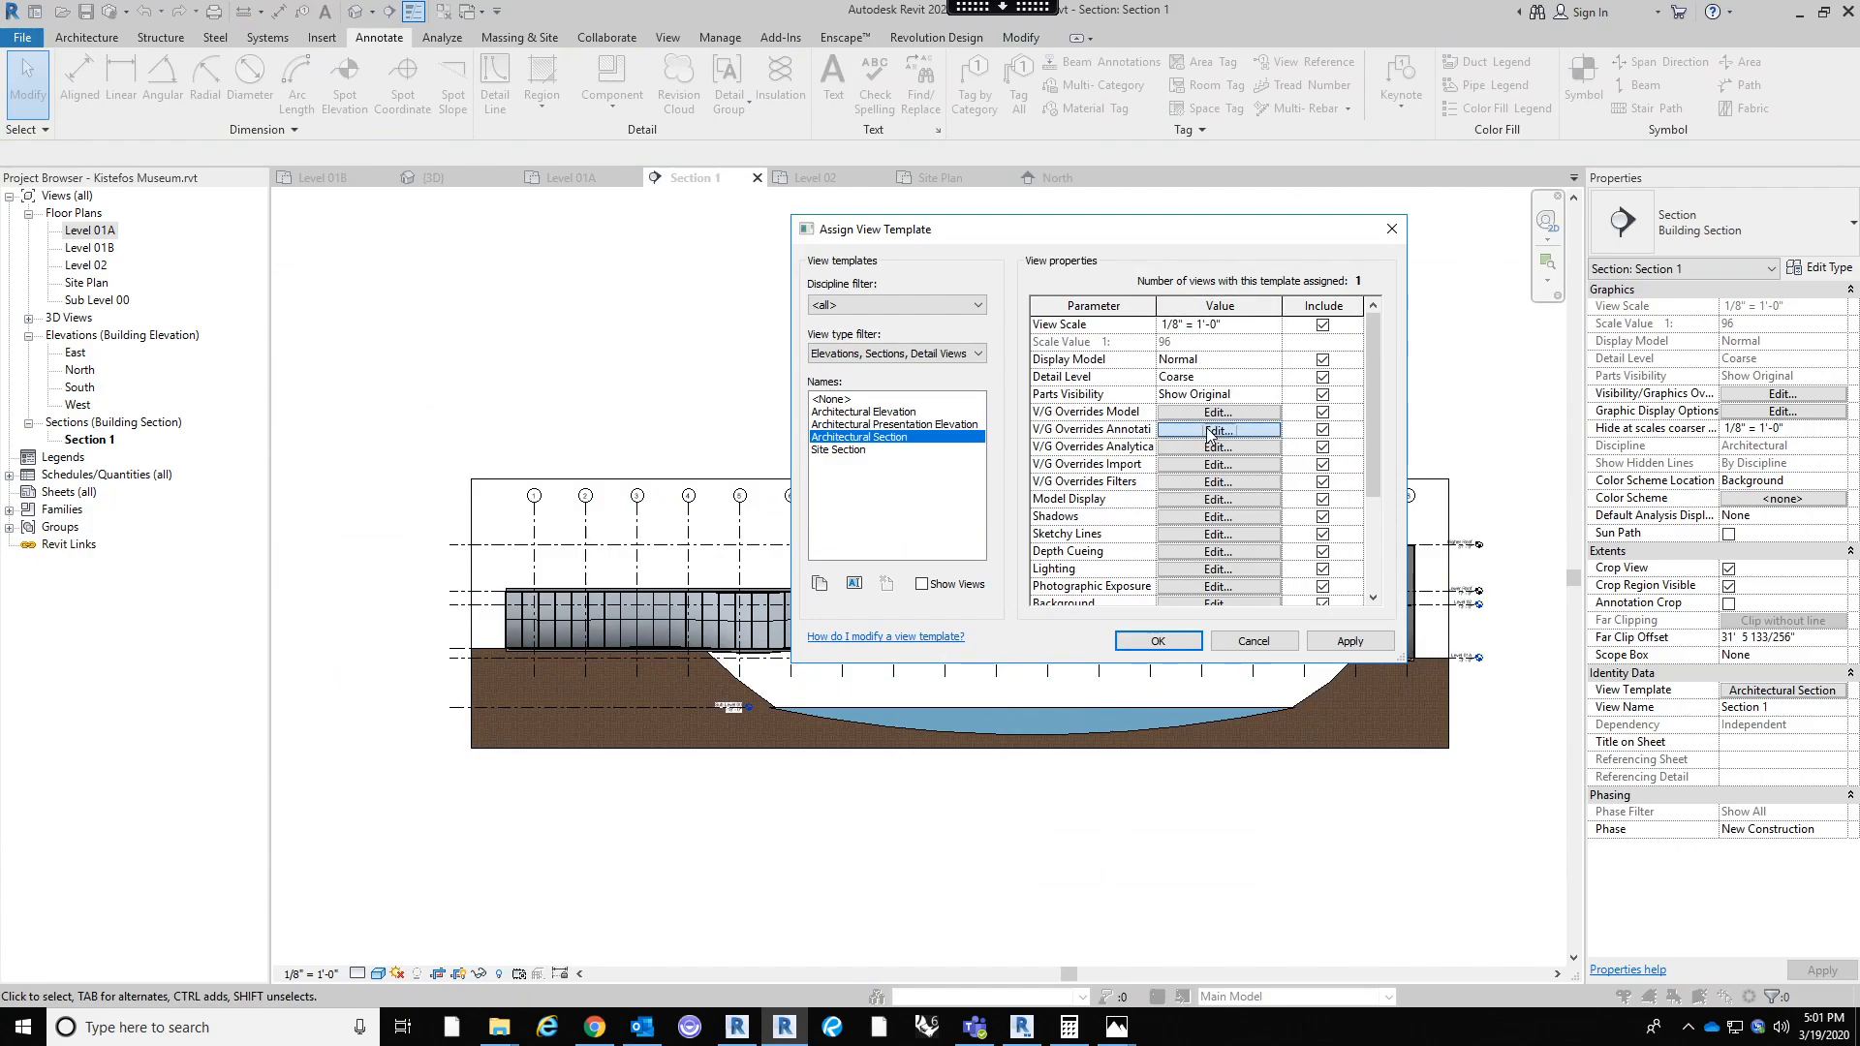
{"action": "scroll", "coordinate": [1094, 528], "scroll_direction": "down", "scroll_amount": 10}
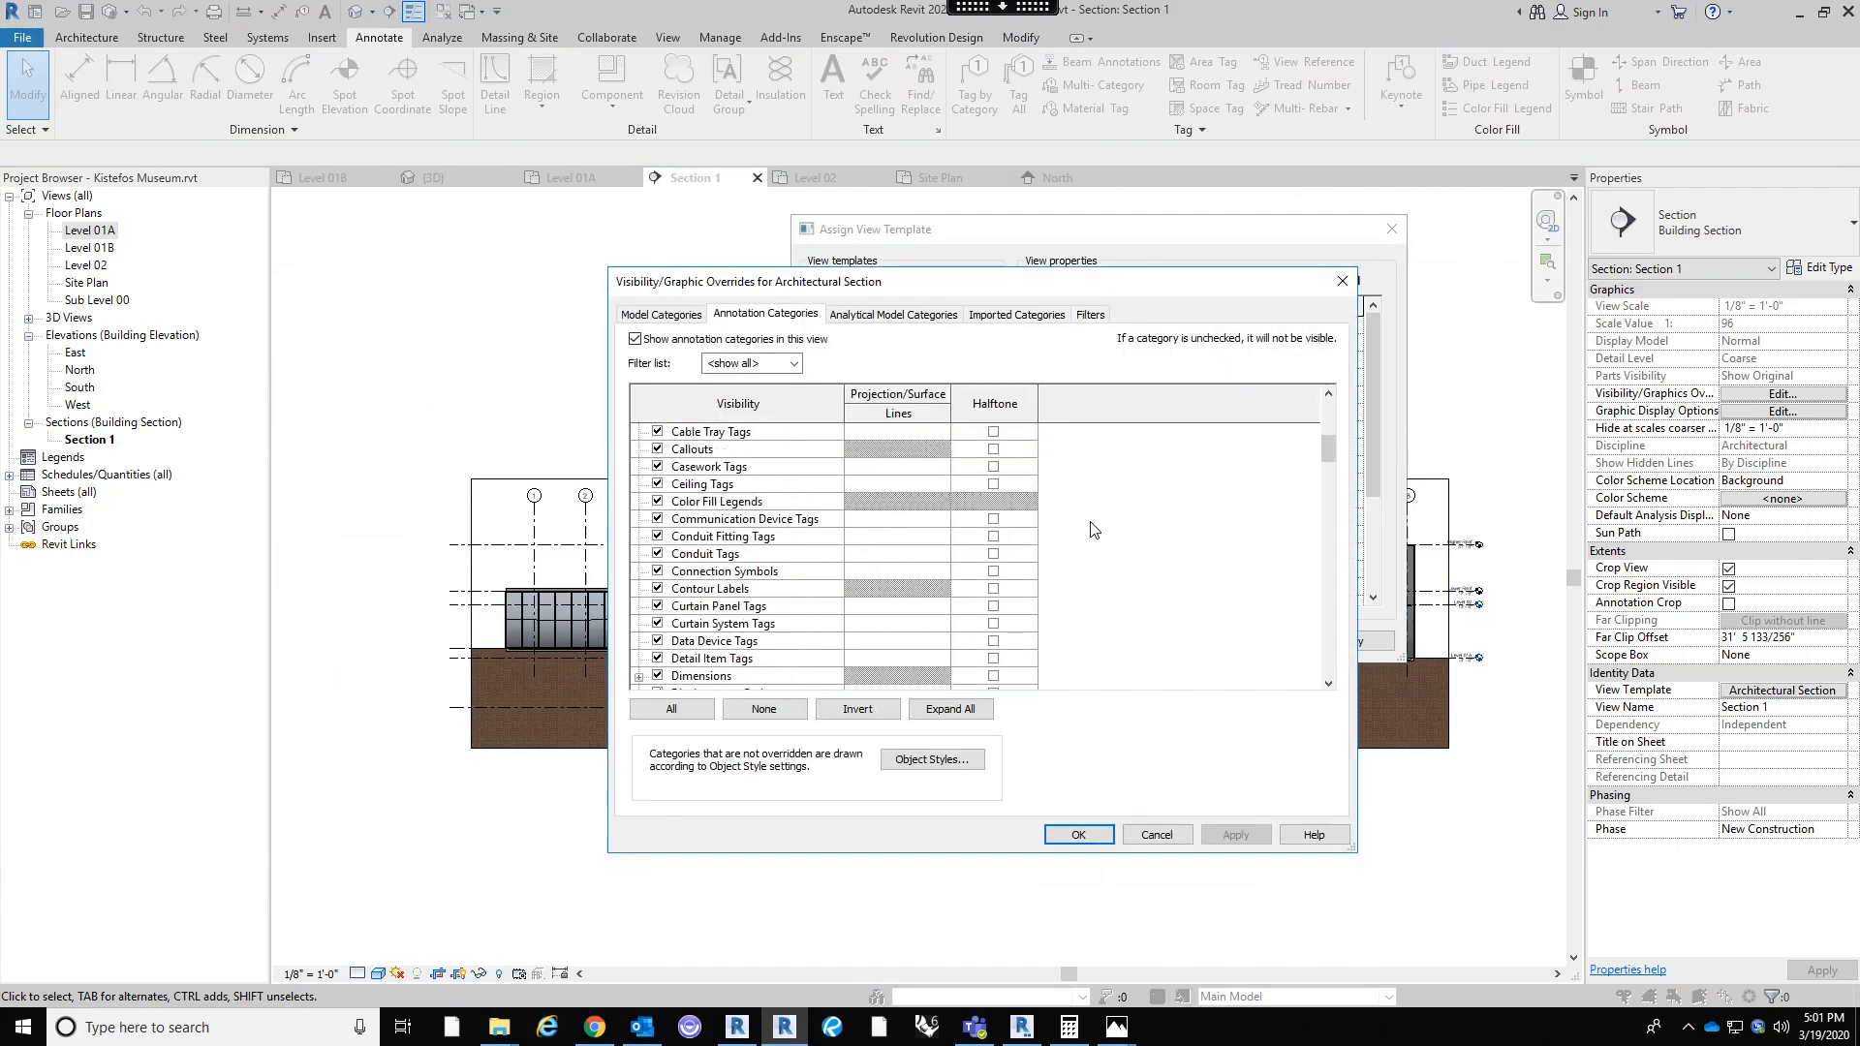
{"action": "scroll", "coordinate": [1094, 529], "scroll_direction": "down", "scroll_amount": 10}
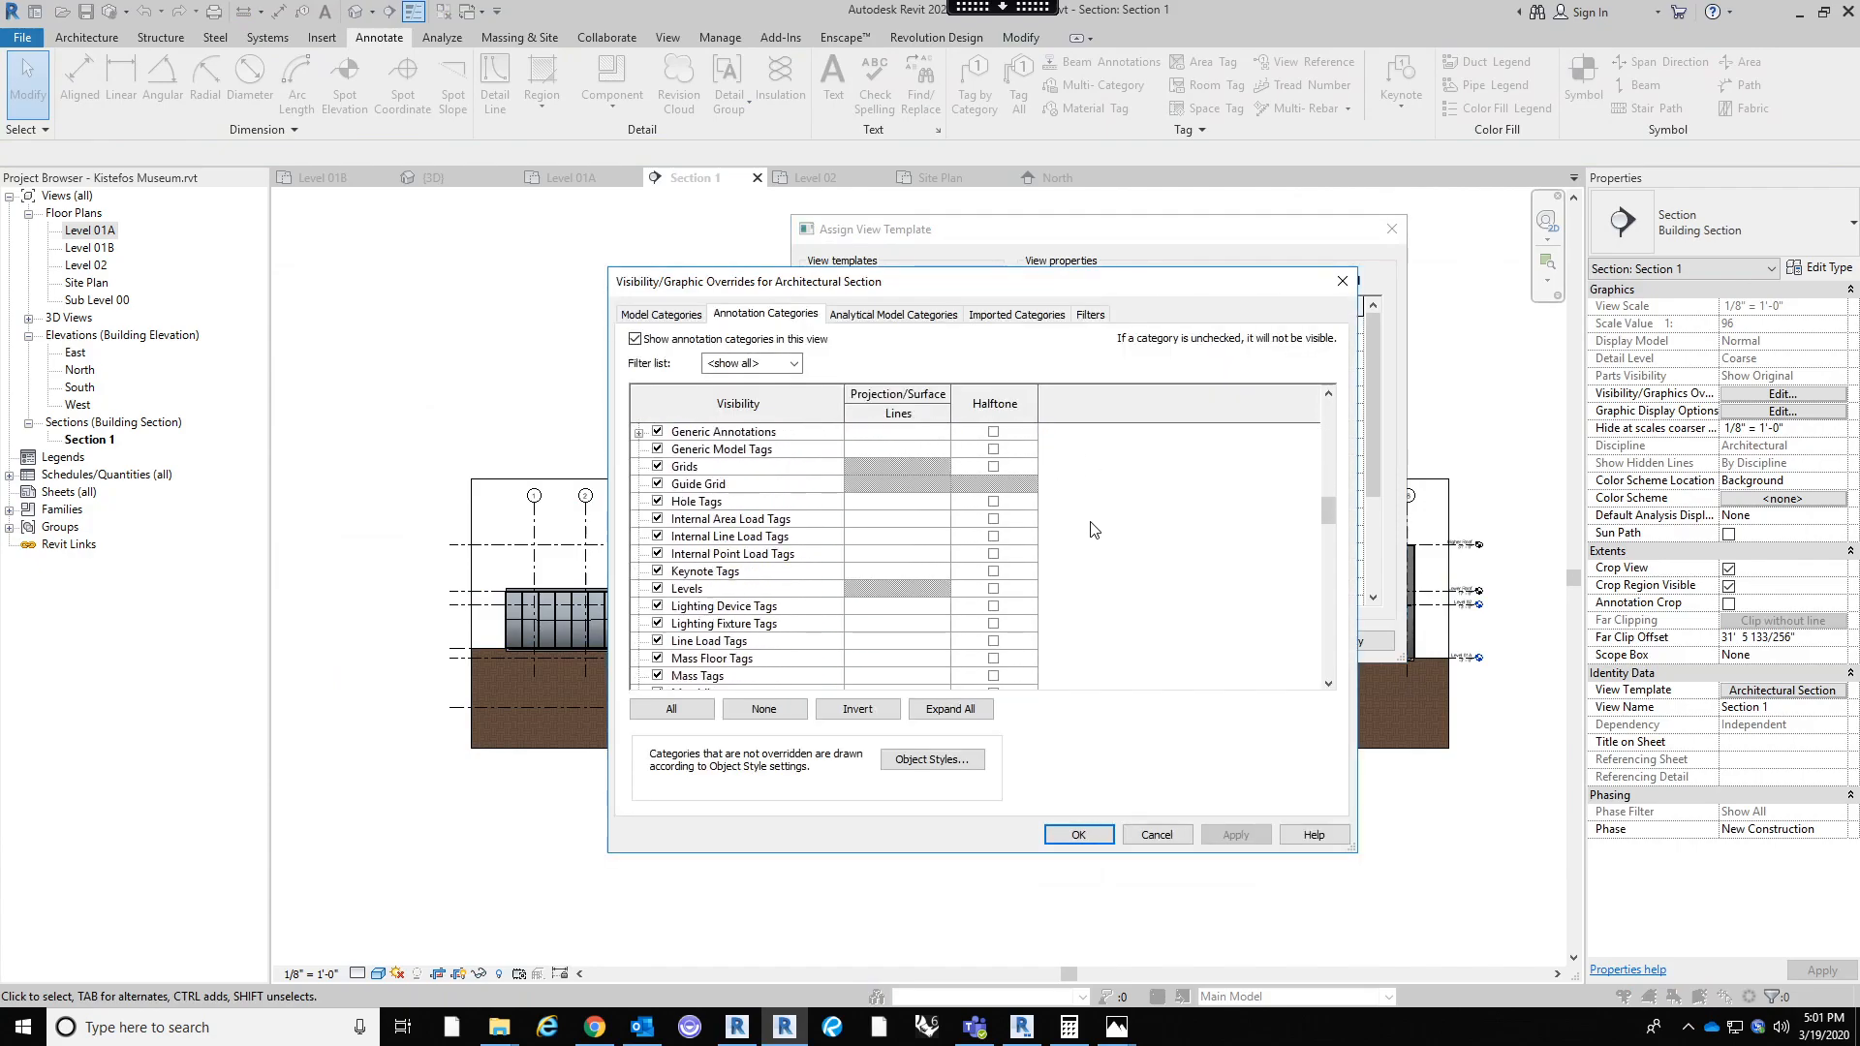
{"action": "scroll", "coordinate": [1093, 529], "scroll_direction": "down", "scroll_amount": 6}
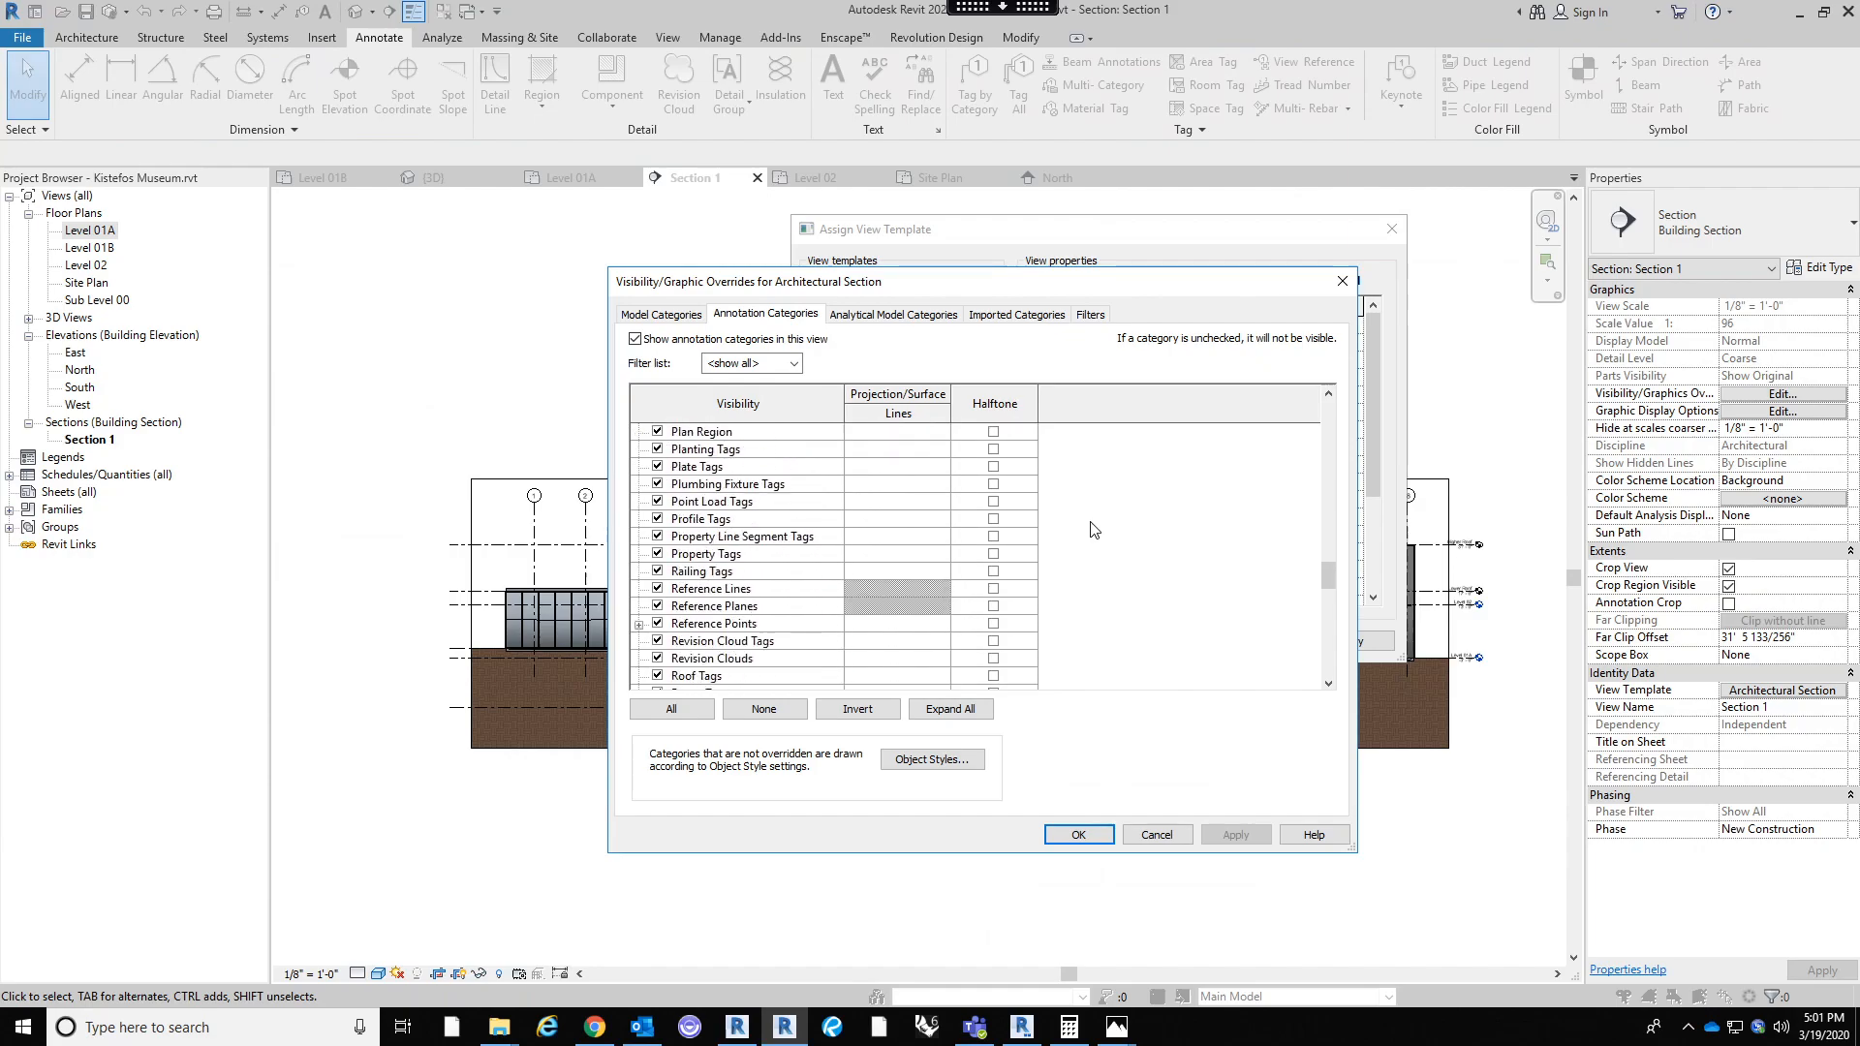
{"action": "left_click", "coordinate": [988, 610]}
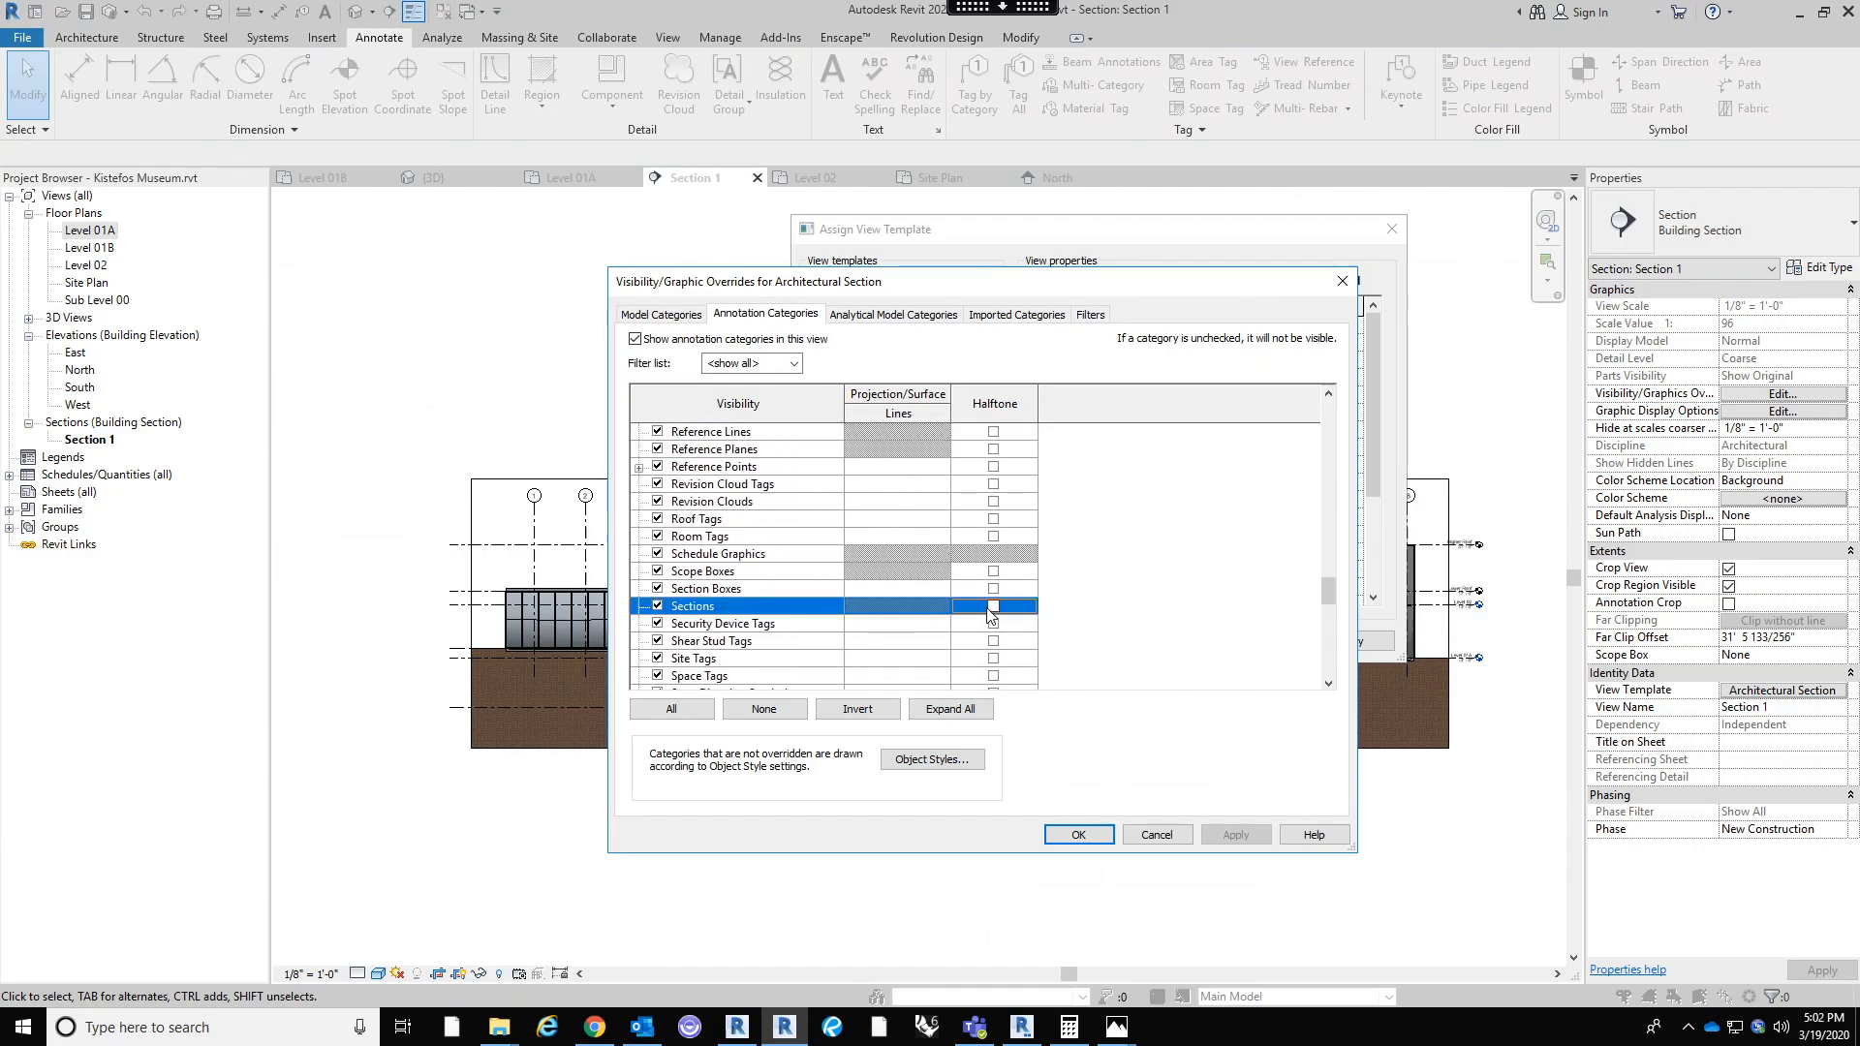
{"action": "left_click", "coordinate": [993, 607]}
Set the Grids and Levels annotation categories to halftone and apply the template changes to Section 1
{"action": "left_click_drag", "start_coordinate": [1324, 589], "coordinate": [1290, 504]}
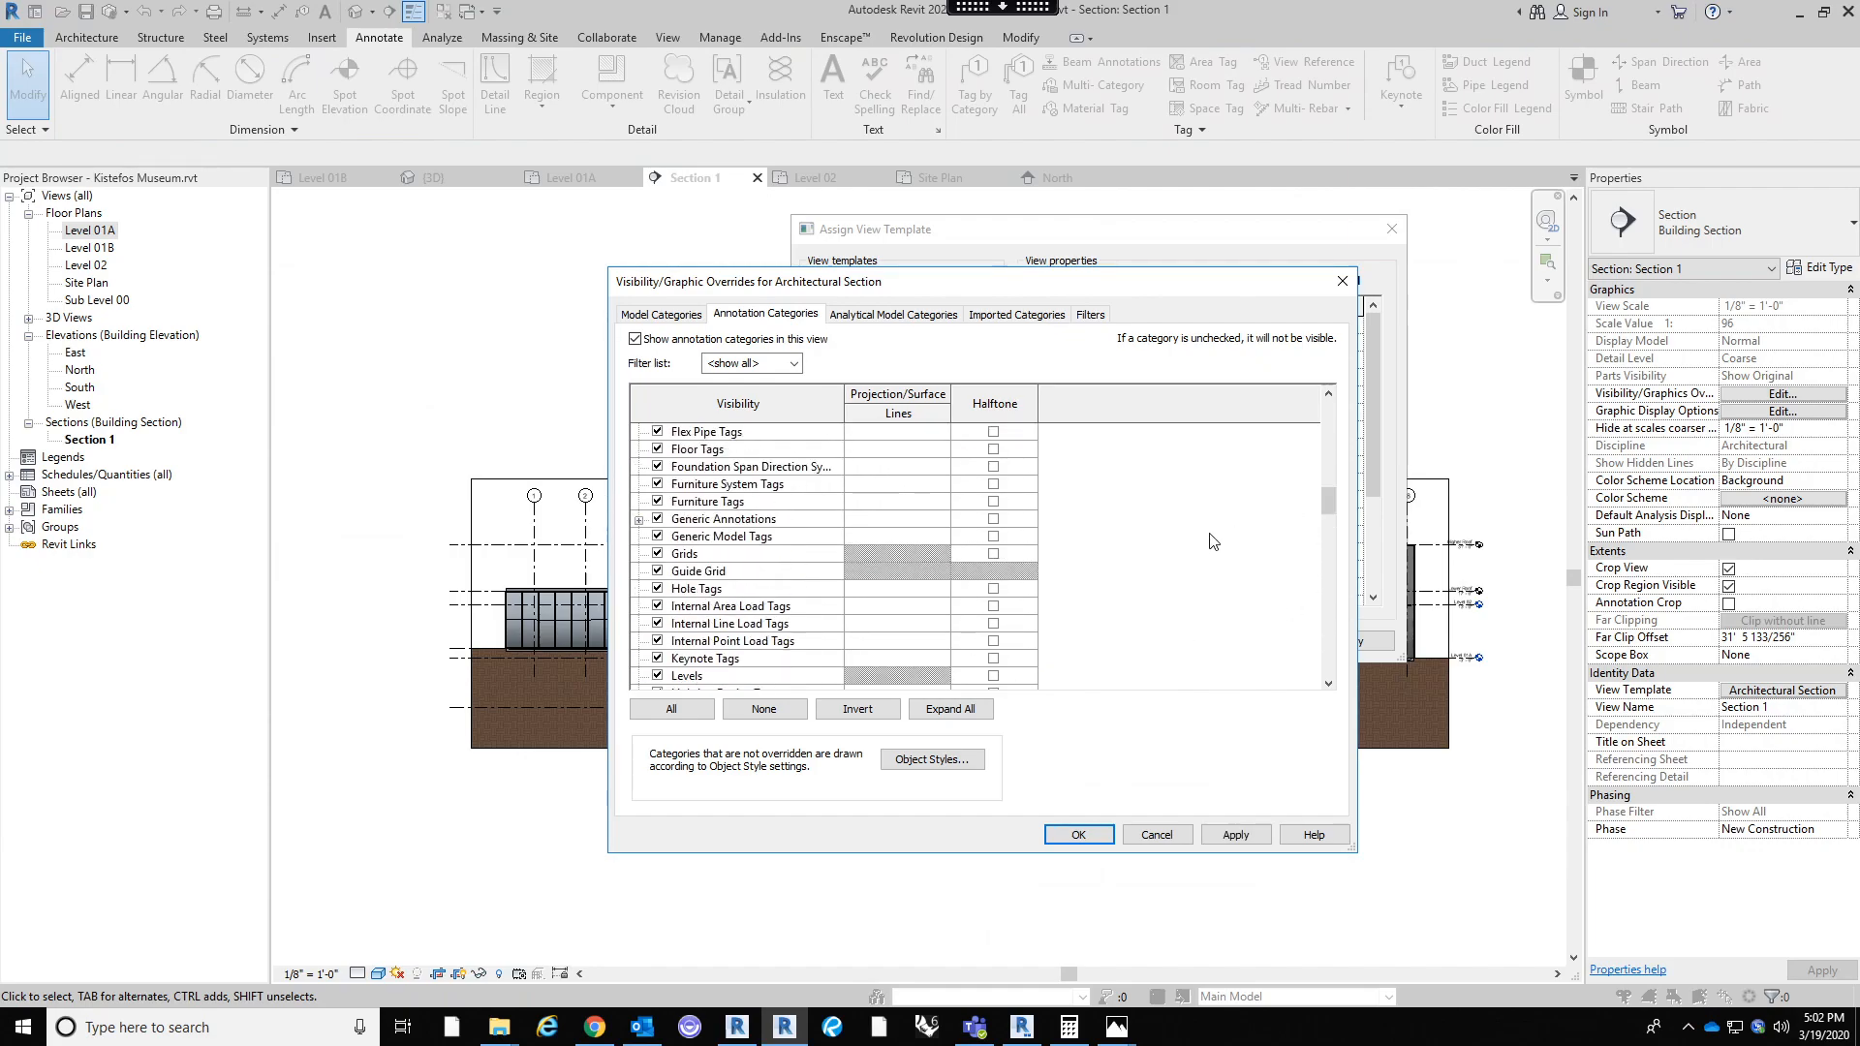
{"action": "left_click", "coordinate": [993, 554]}
{"action": "scroll", "coordinate": [848, 651], "scroll_direction": "down", "scroll_amount": 1}
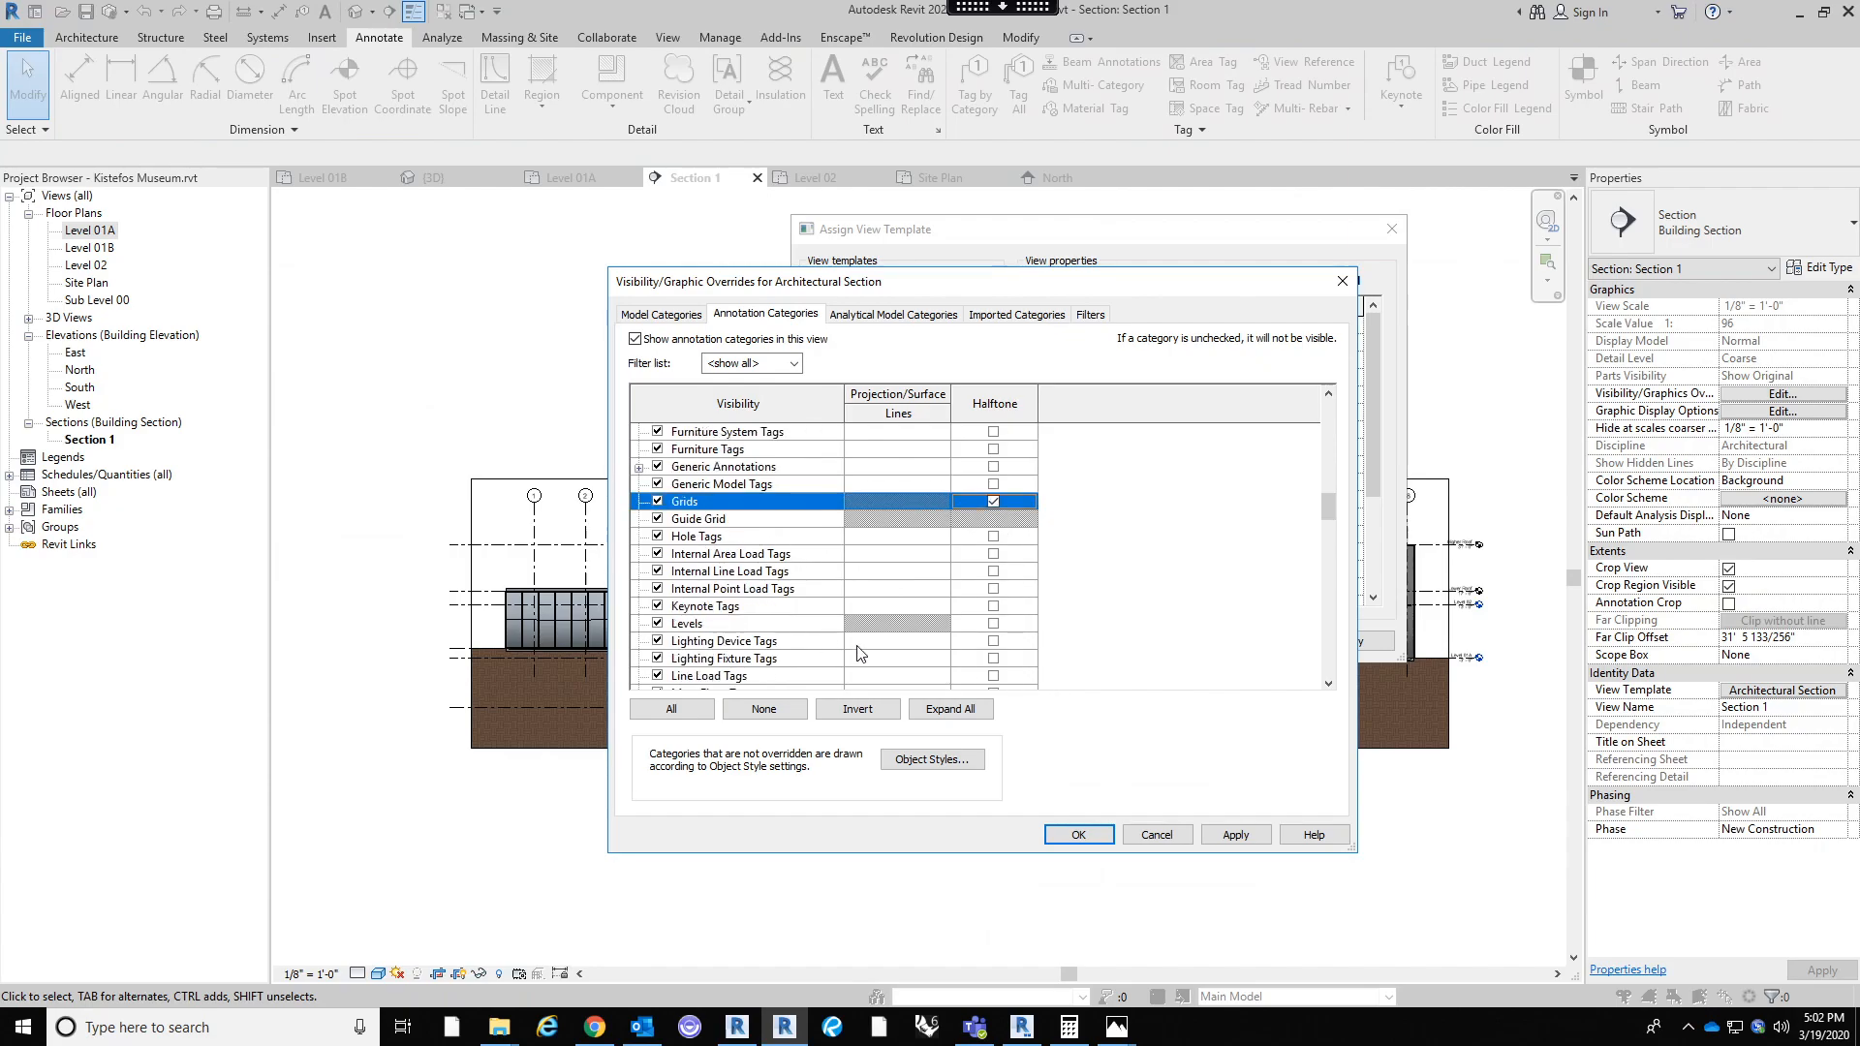
{"action": "left_click", "coordinate": [993, 623]}
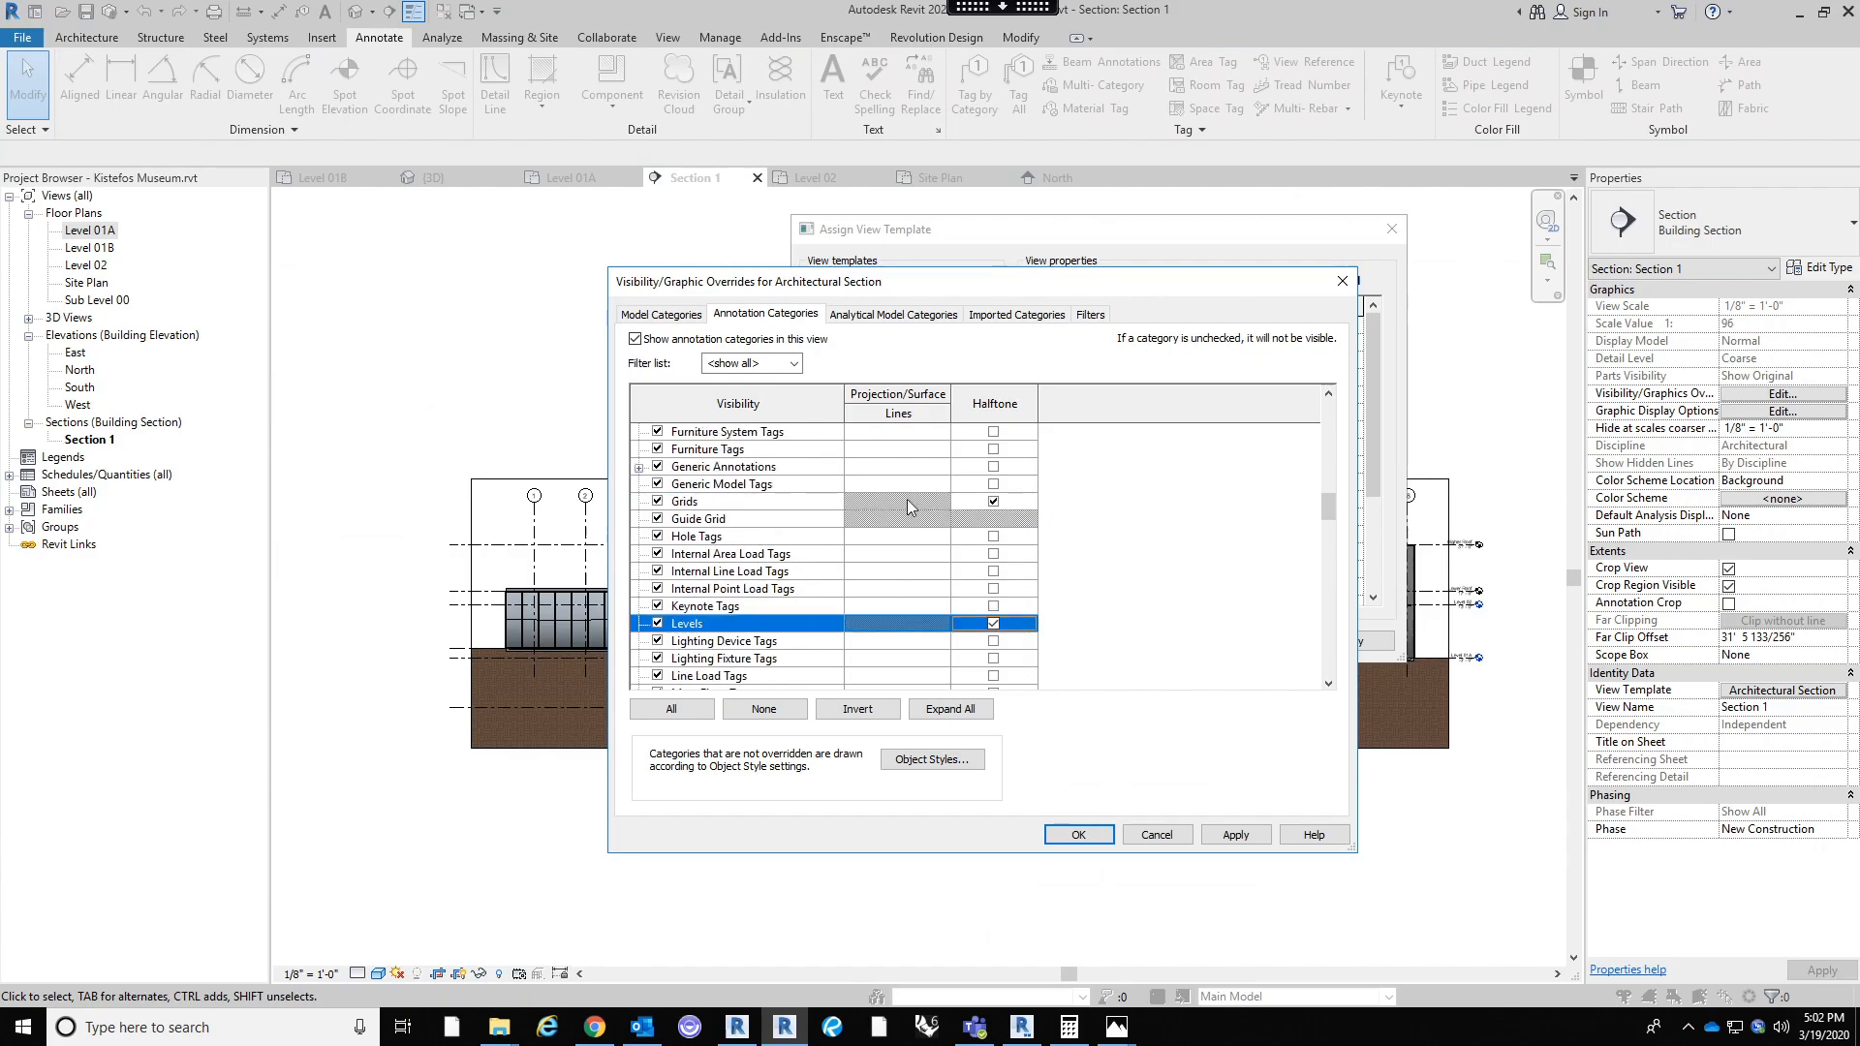
{"action": "left_click", "coordinate": [1078, 835]}
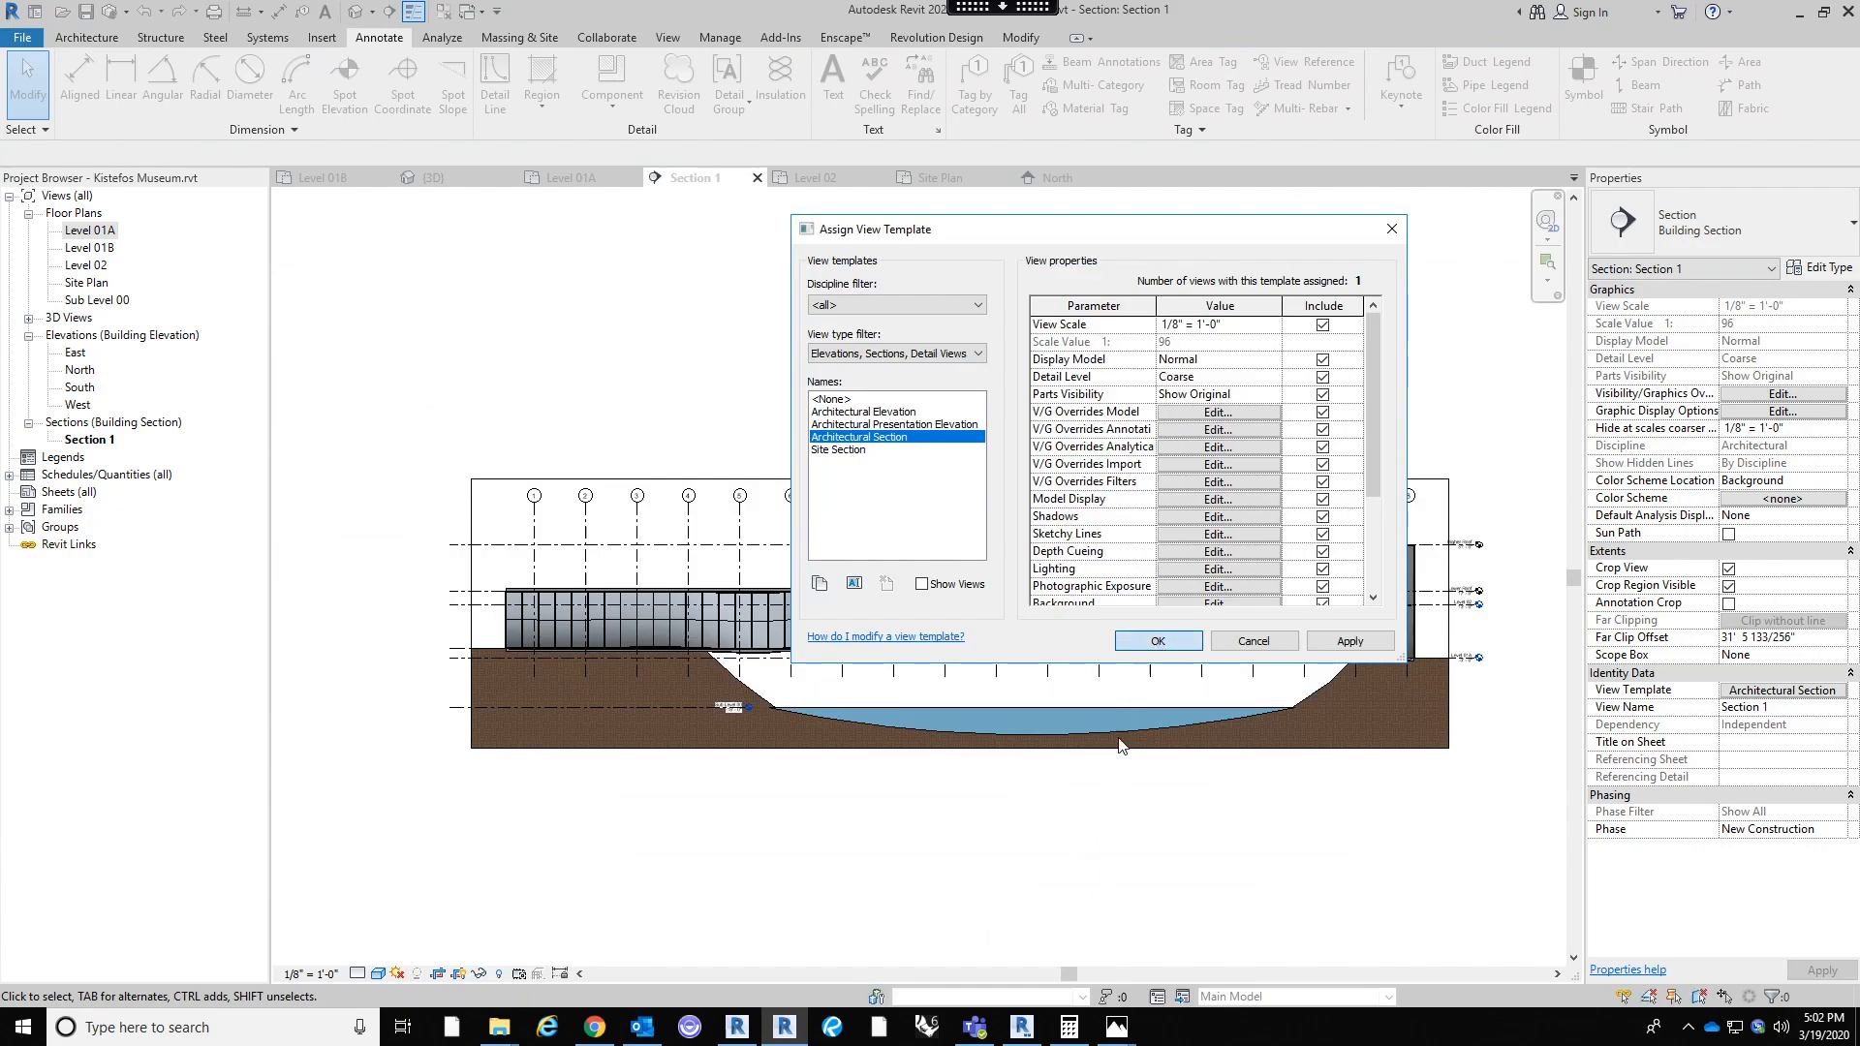
{"action": "left_click", "coordinate": [1126, 712]}
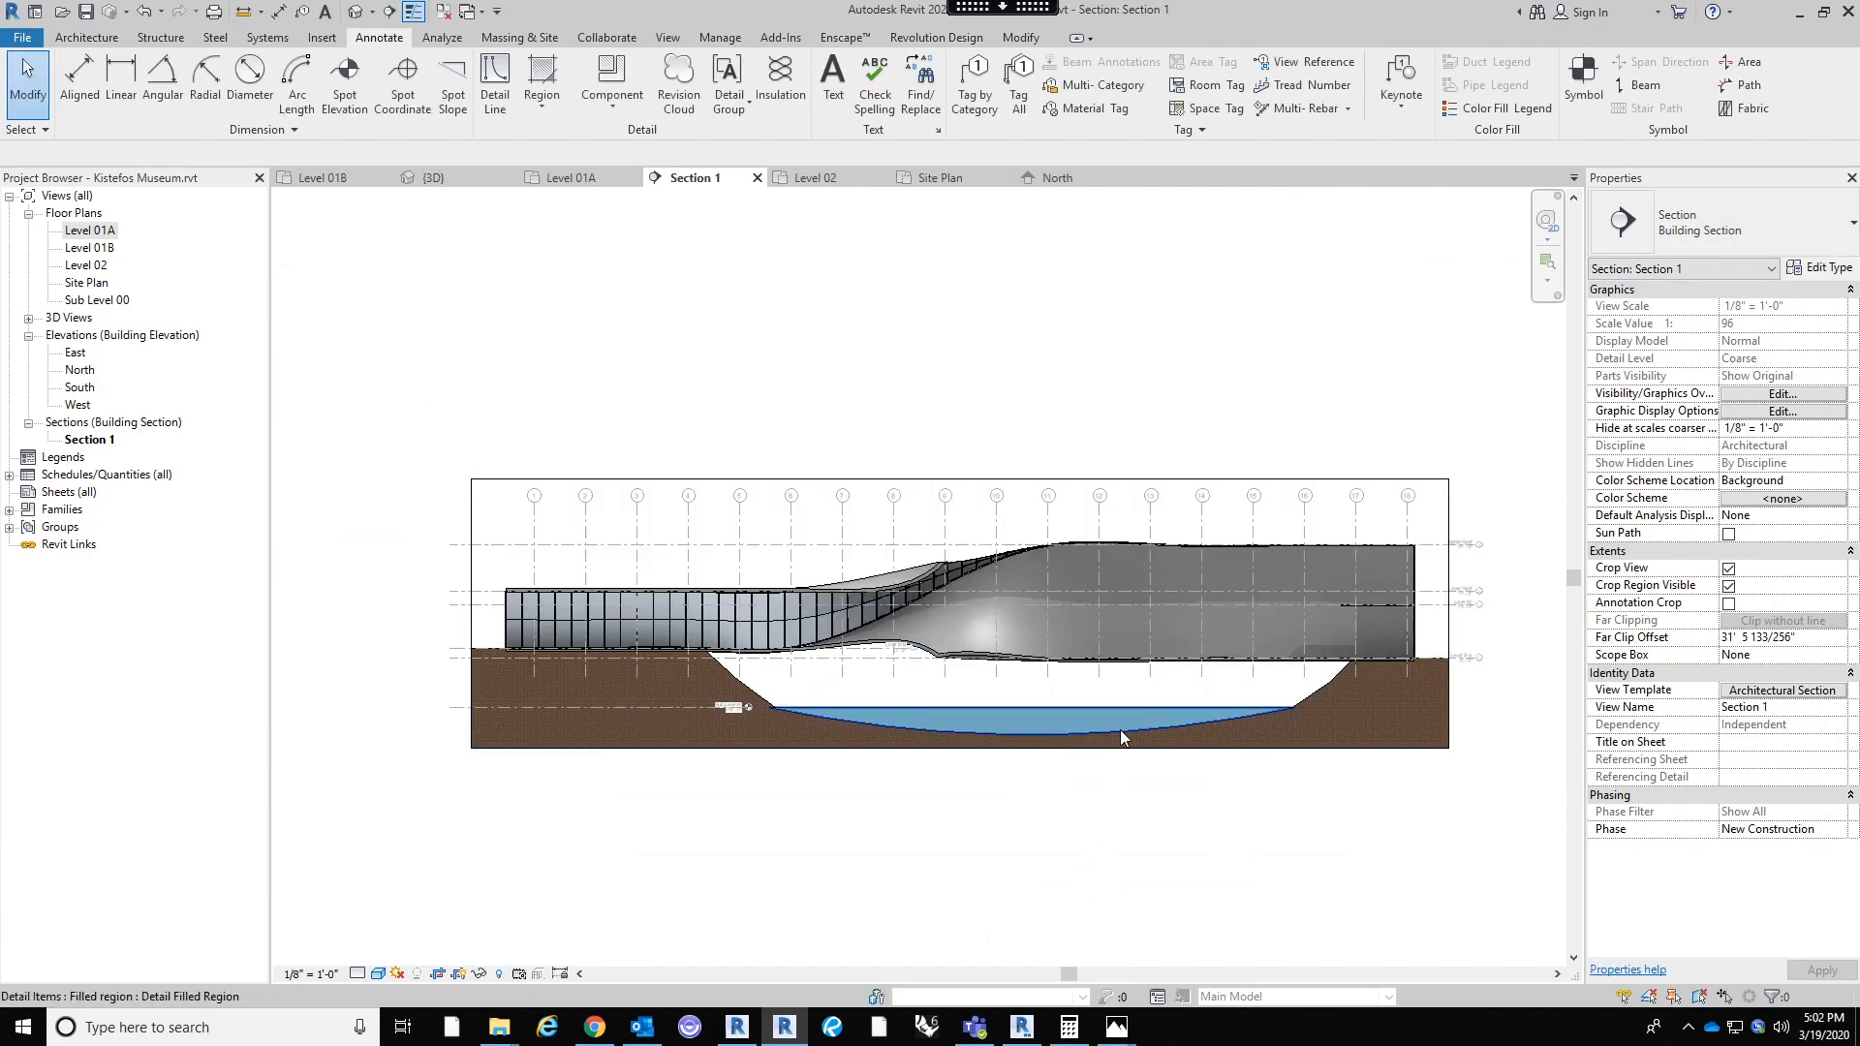
In the Architectural Section template's model overrides, set Topography's cut foreground pattern to Solid fill
{"action": "scroll", "coordinate": [1120, 729], "scroll_direction": "up", "scroll_amount": 1}
{"action": "middle_click_drag", "start_coordinate": [1021, 510], "coordinate": [1043, 504]}
{"action": "scroll", "coordinate": [1102, 560], "scroll_direction": "down", "scroll_amount": 1}
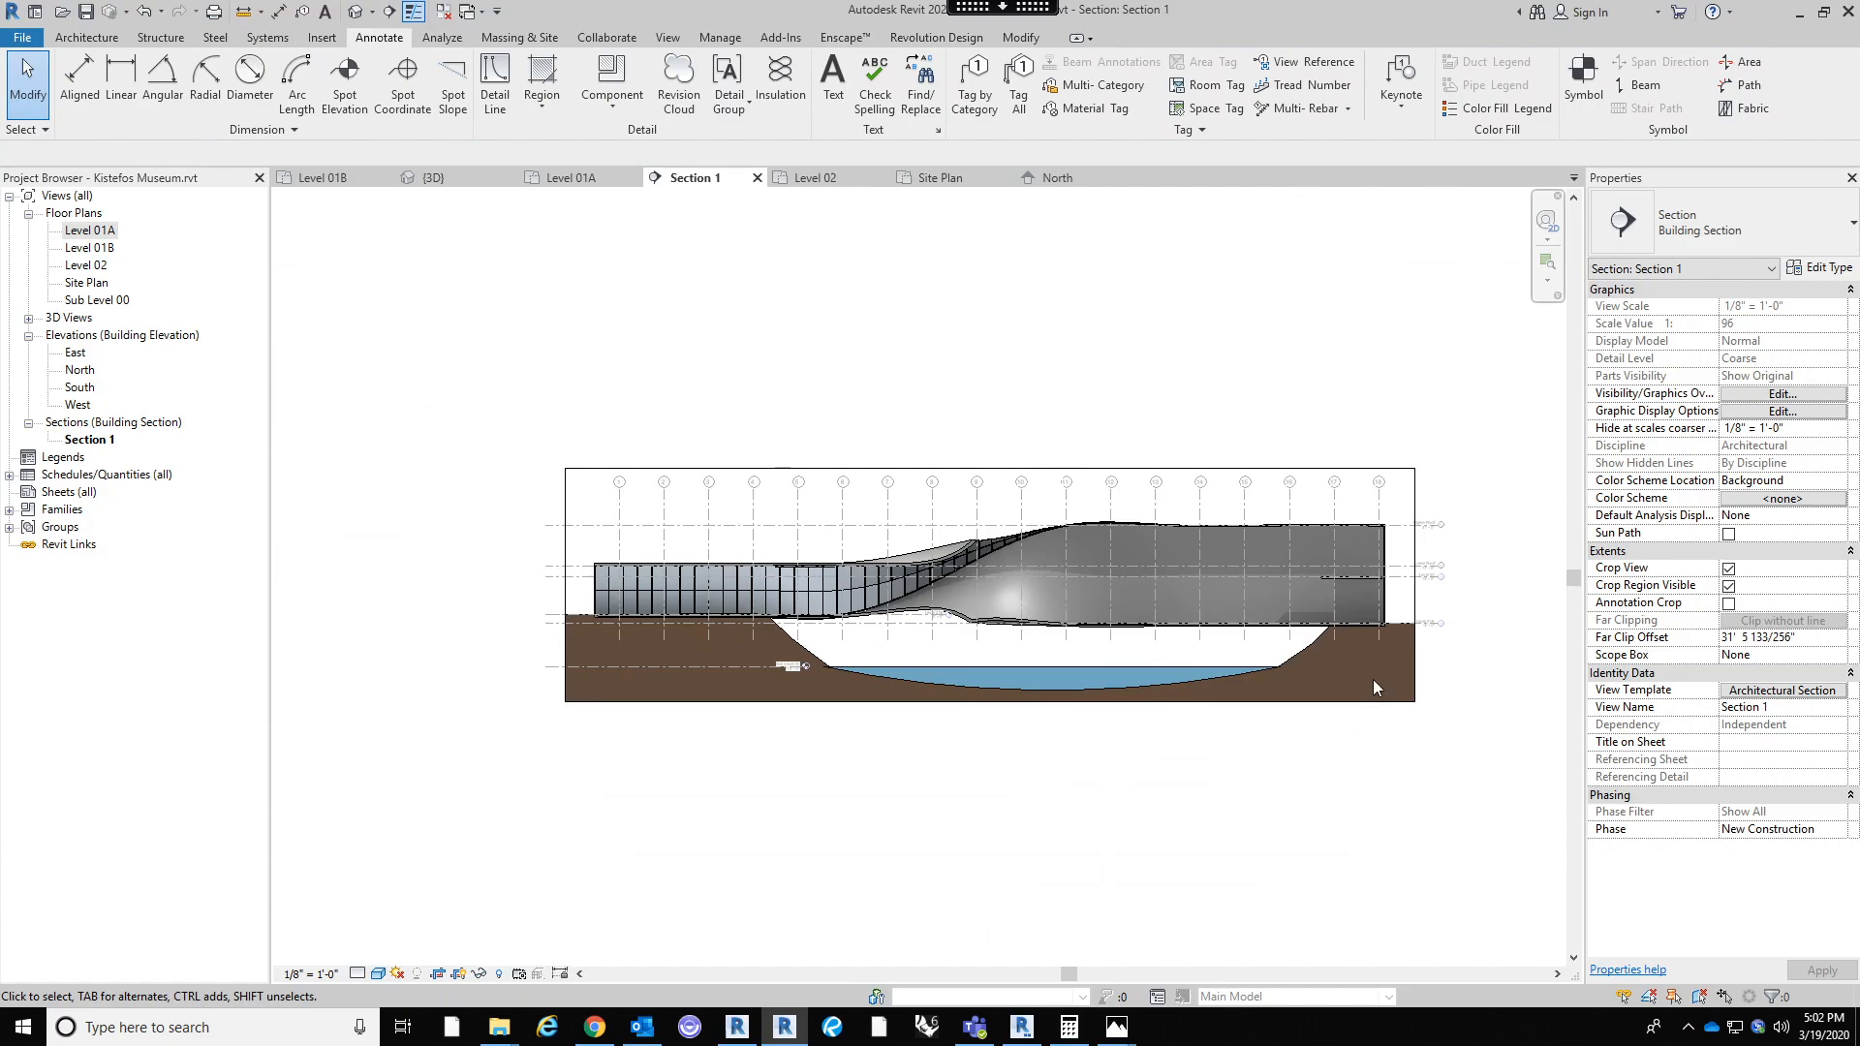
{"action": "scroll", "coordinate": [1317, 666], "scroll_direction": "up", "scroll_amount": 2}
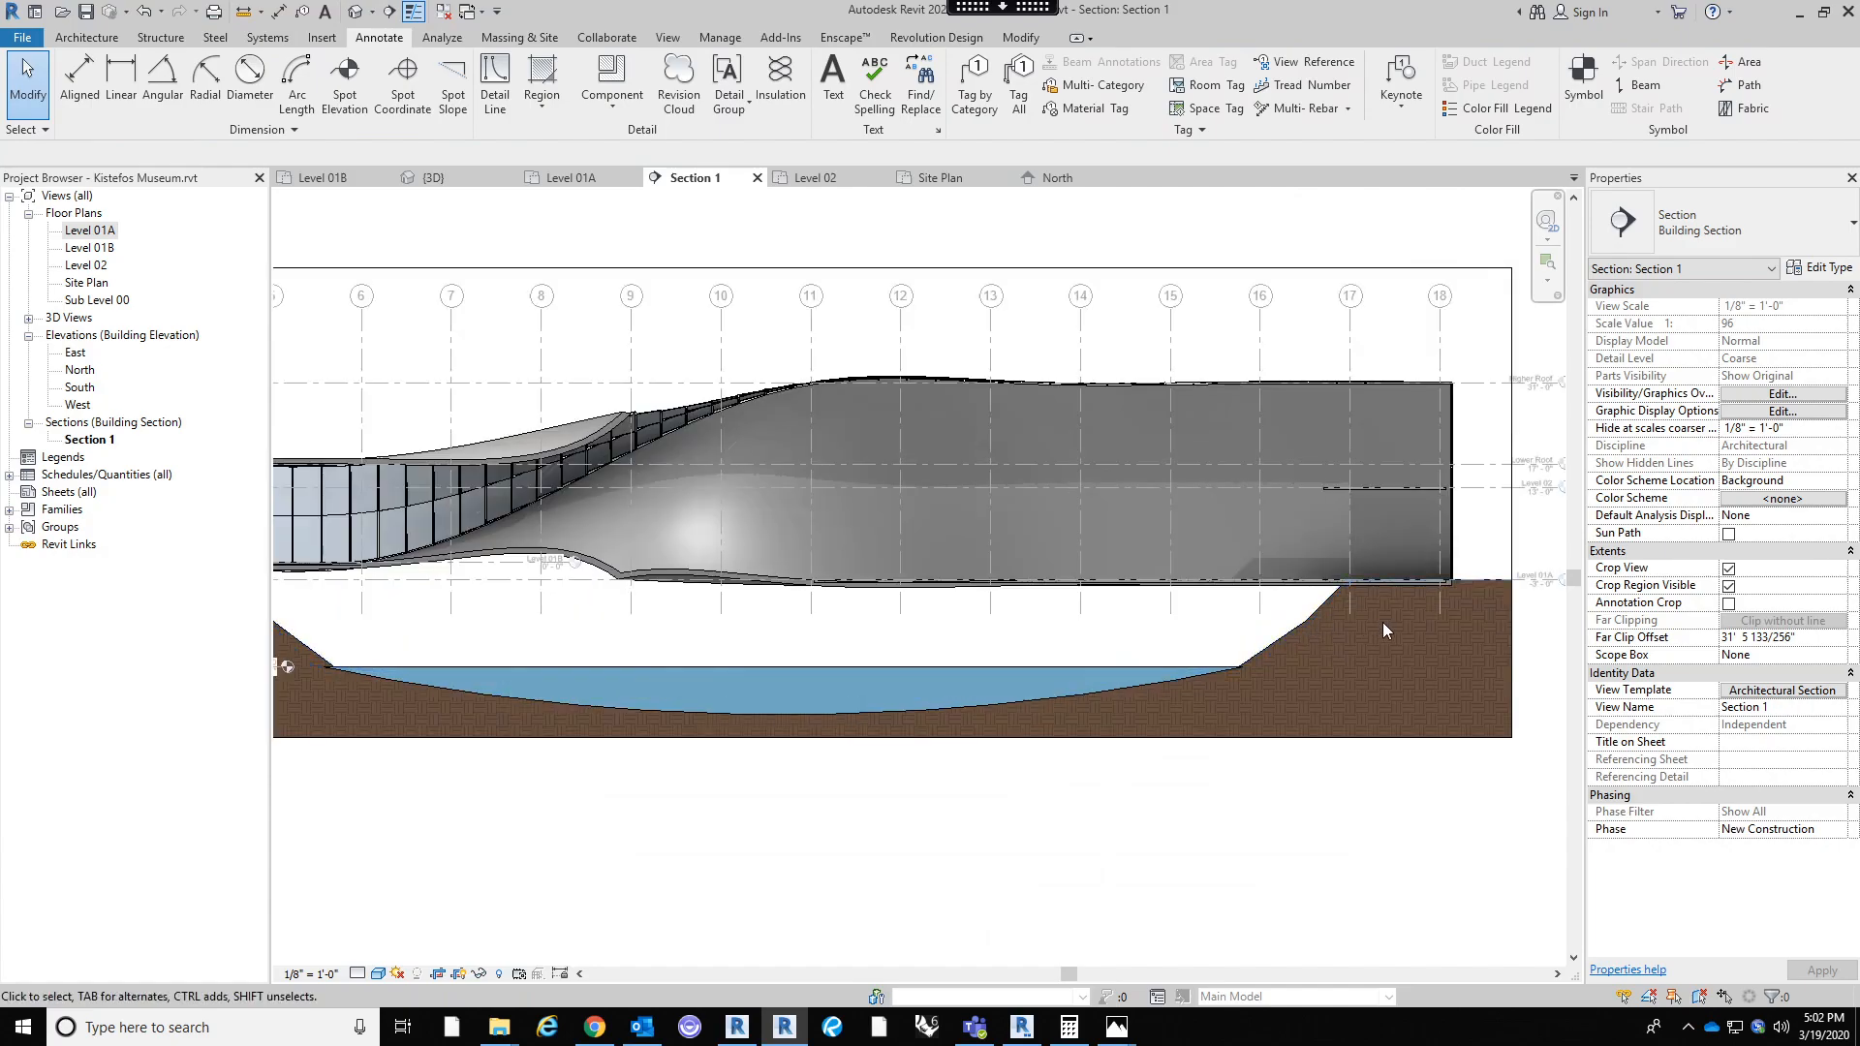
{"action": "left_click", "coordinate": [1785, 692]}
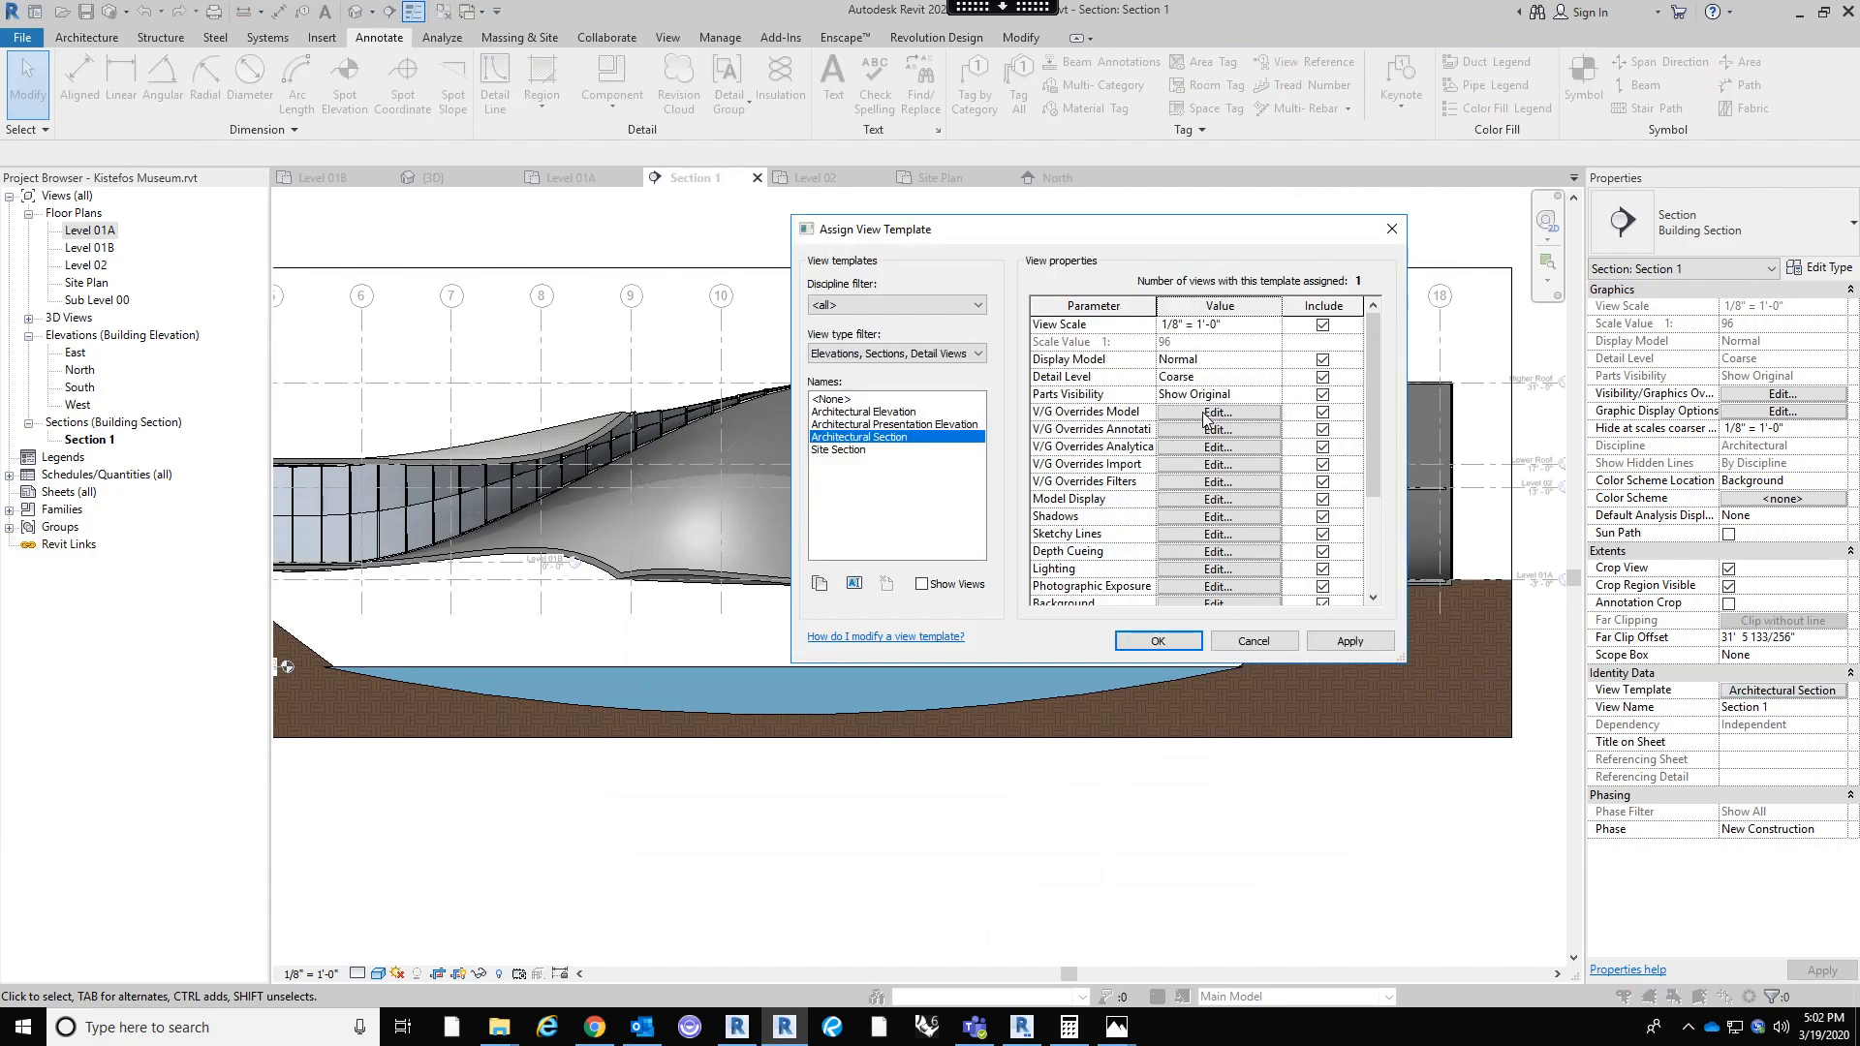
{"action": "left_click", "coordinate": [1218, 414]}
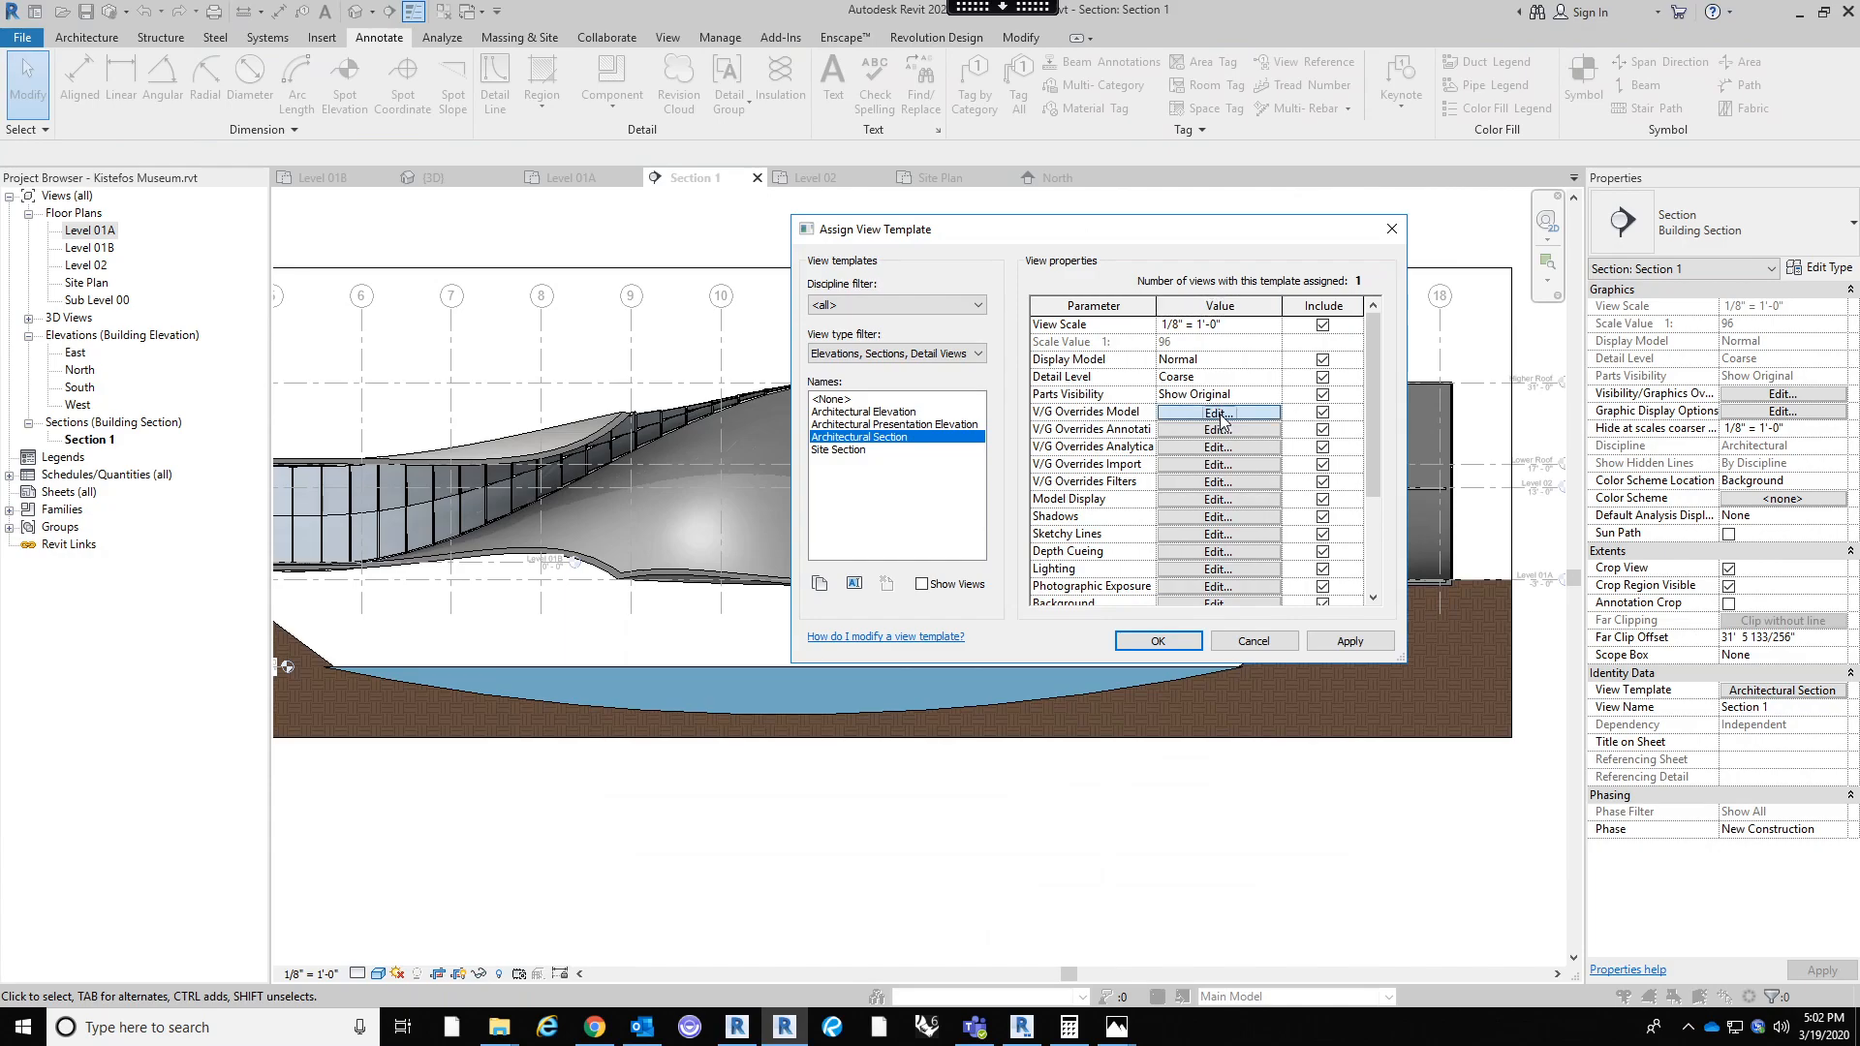
{"action": "left_click_drag", "start_coordinate": [1323, 443], "coordinate": [1225, 675]}
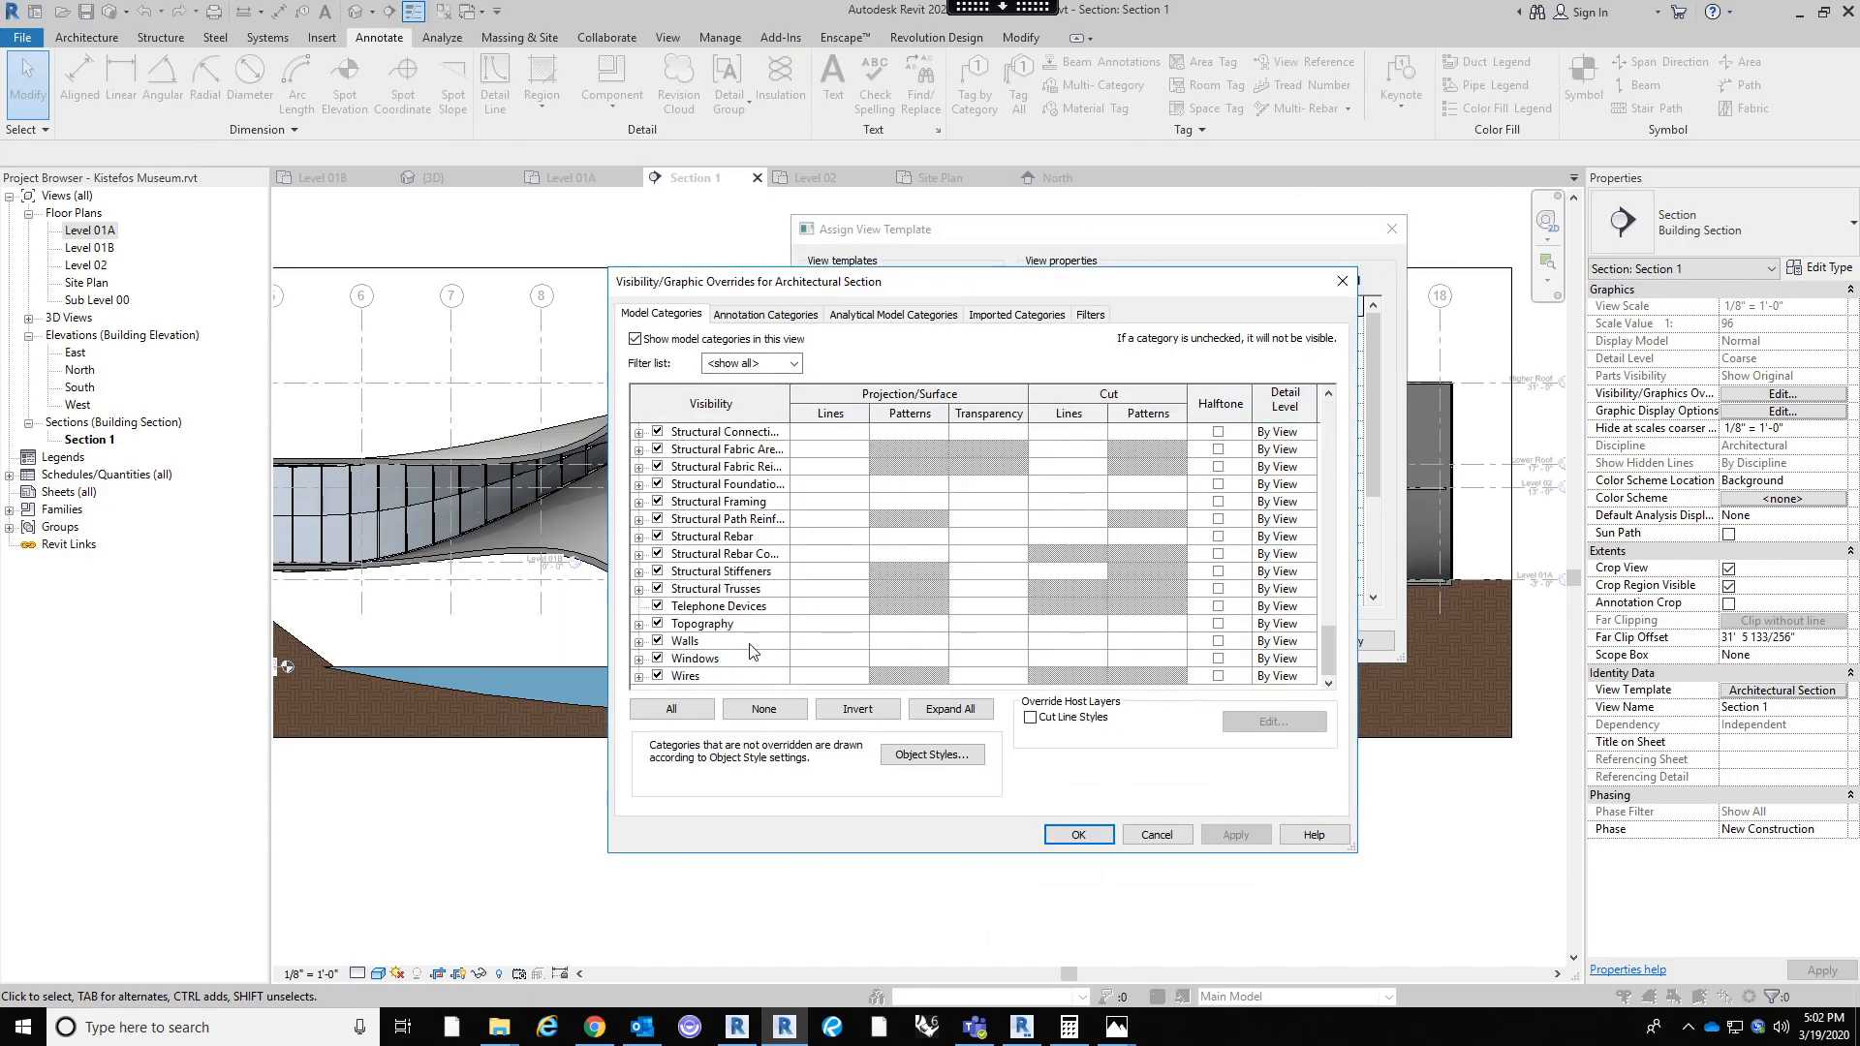
{"action": "left_click", "coordinate": [1169, 629]}
{"action": "left_click", "coordinate": [1162, 625]}
{"action": "left_click", "coordinate": [1242, 516]}
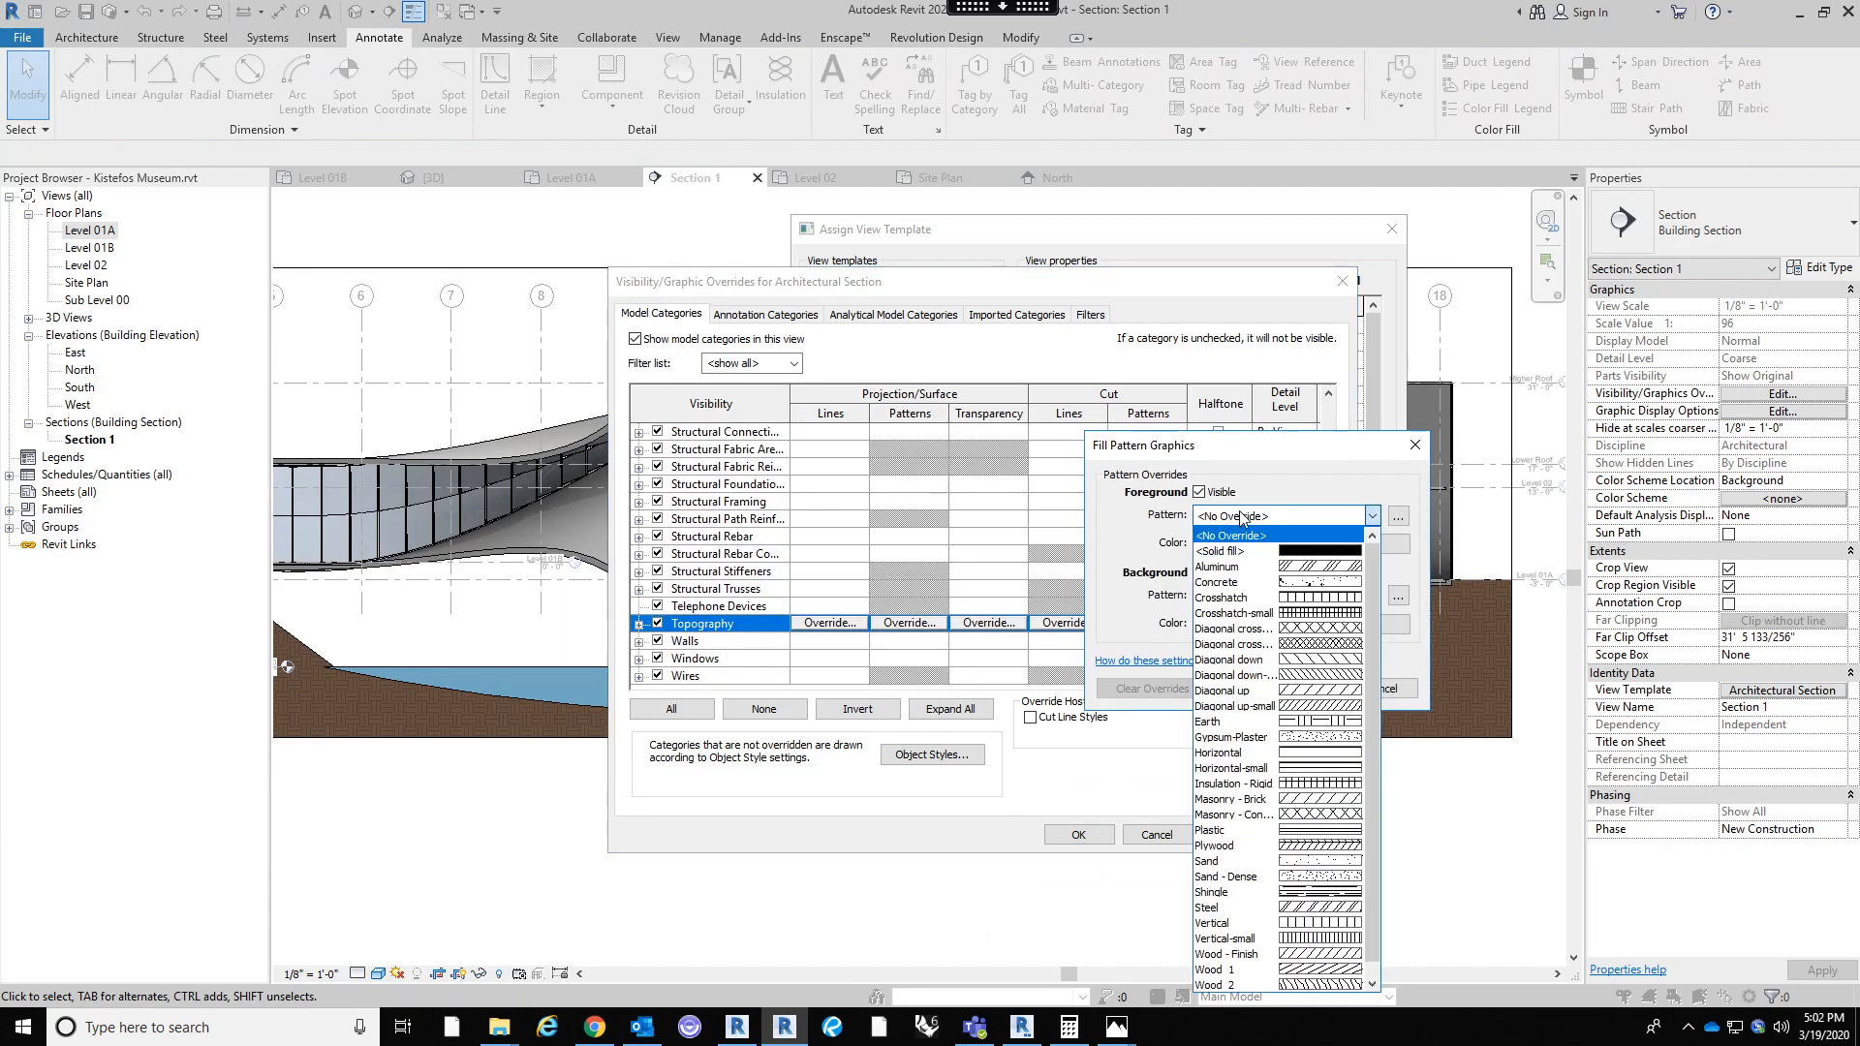
{"action": "left_click", "coordinate": [1249, 550]}
Color Topography's cut foreground pattern dark gray, RGB 087-087-087, and apply the template changes to Section 1
{"action": "left_click", "coordinate": [1259, 545]}
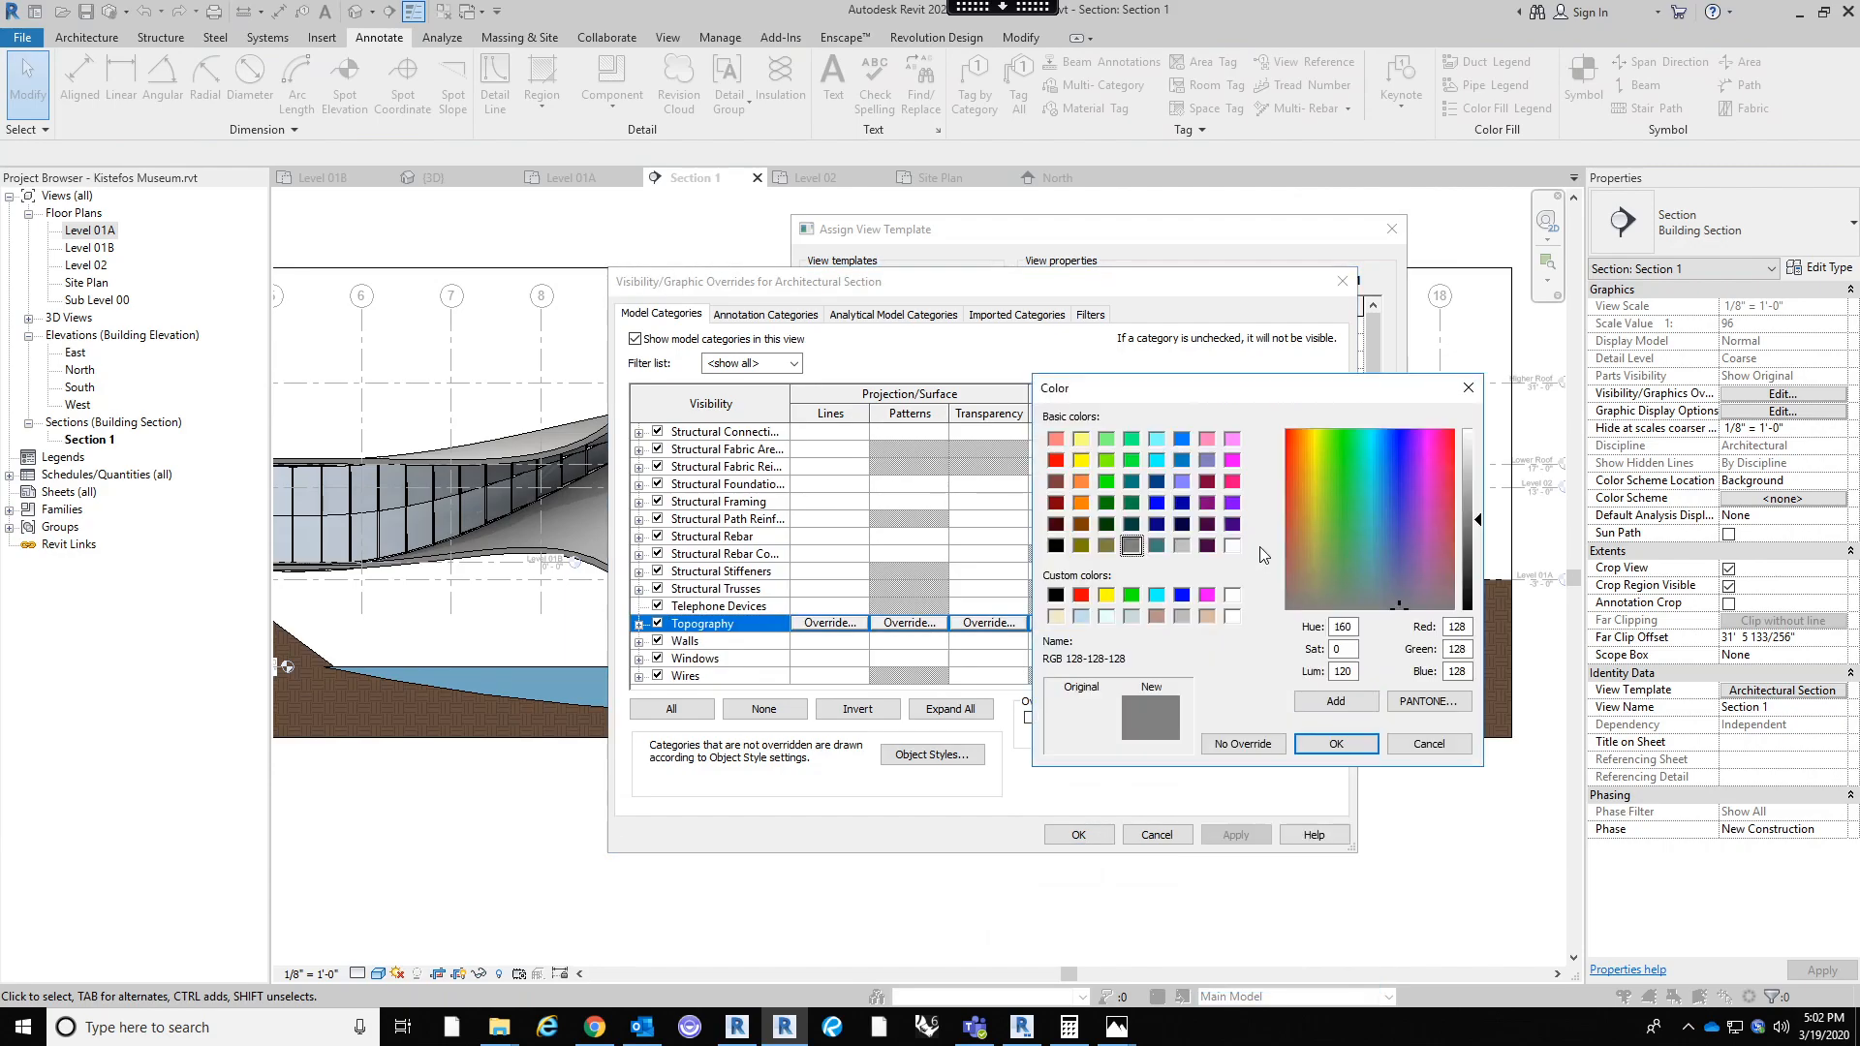
{"action": "left_click", "coordinate": [1475, 548]}
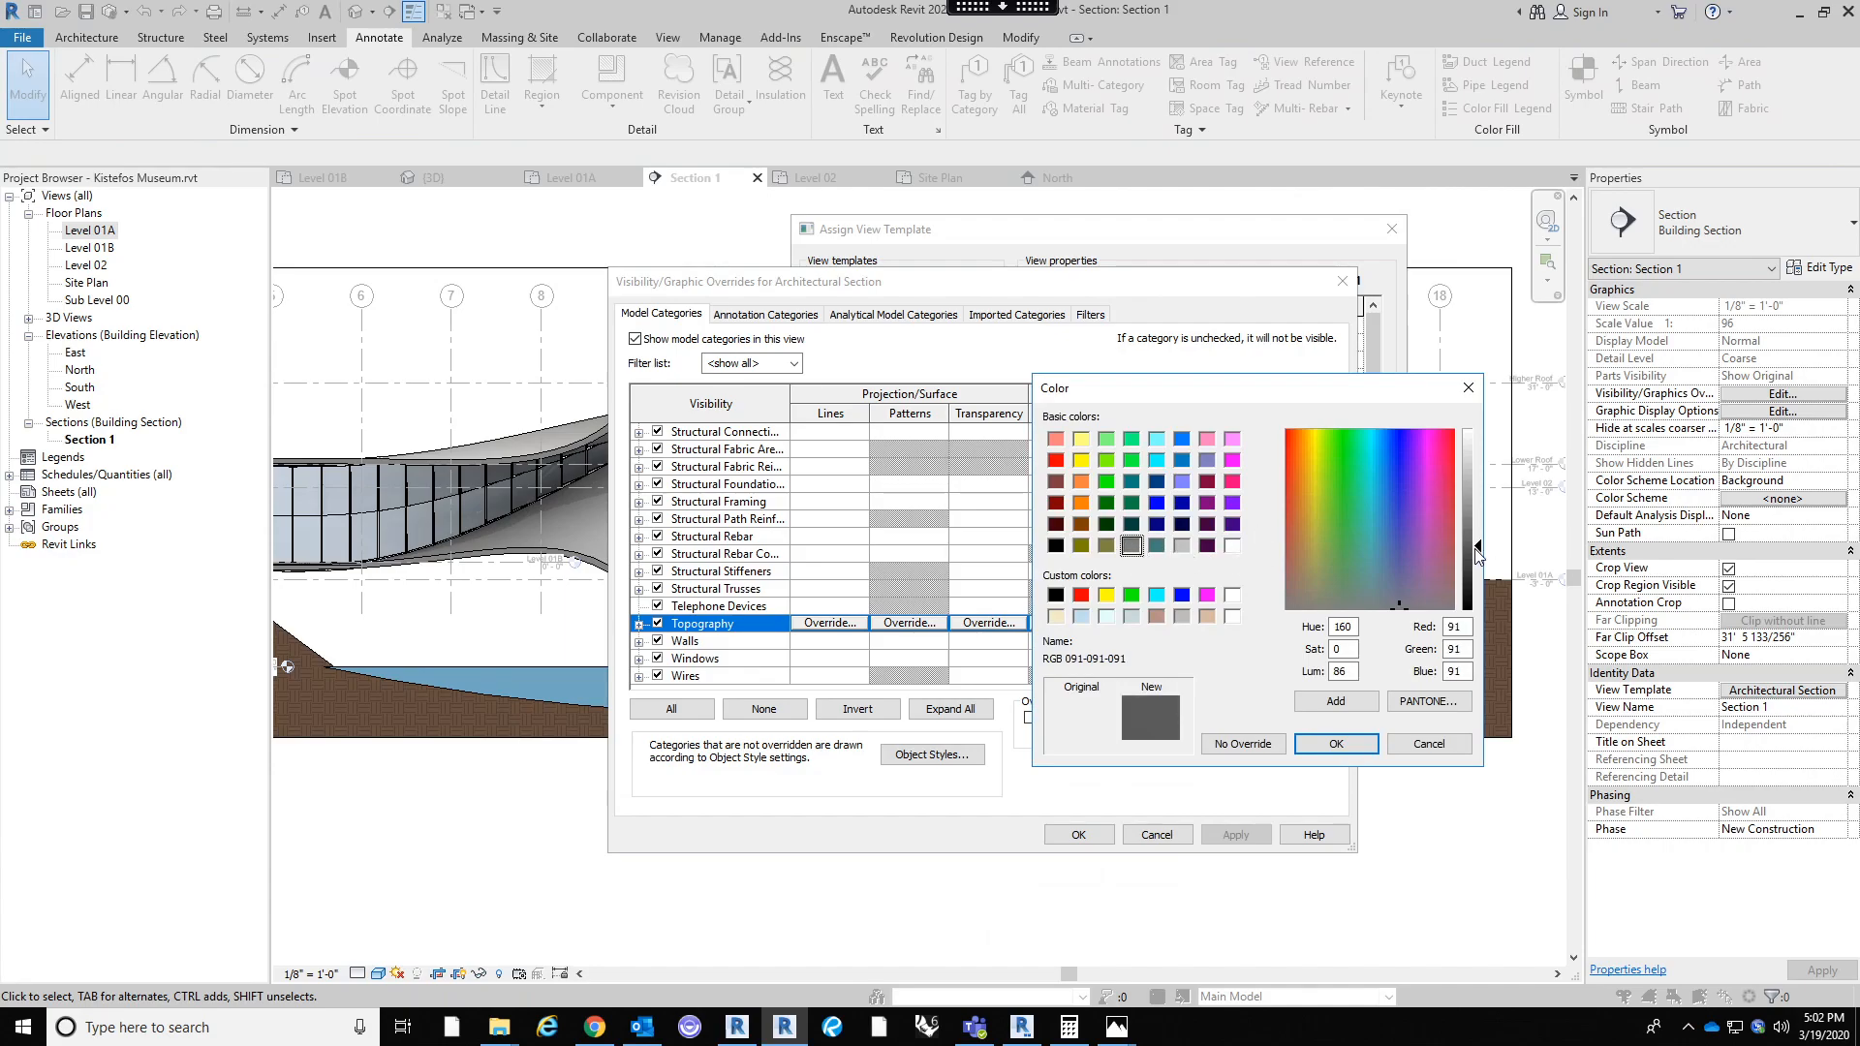
{"action": "left_click", "coordinate": [1335, 743]}
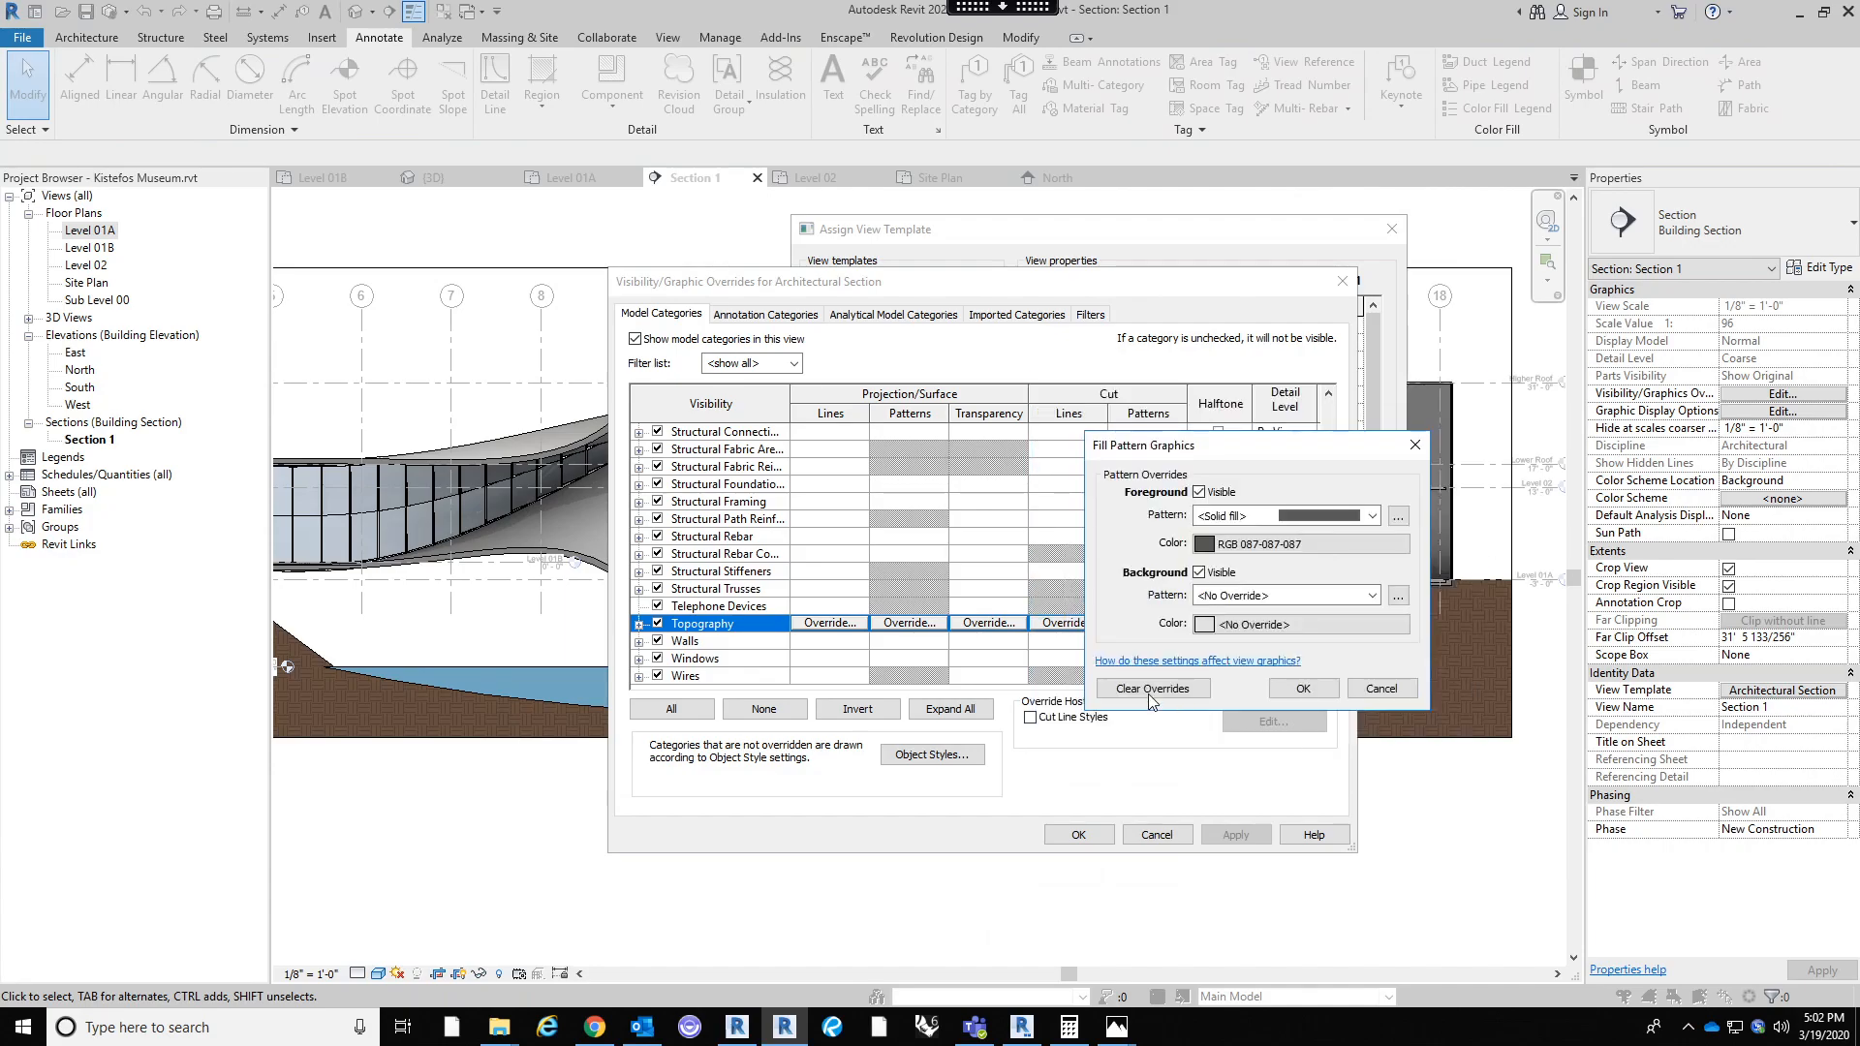
{"action": "left_click", "coordinate": [1285, 688]}
{"action": "left_click", "coordinate": [1078, 834]}
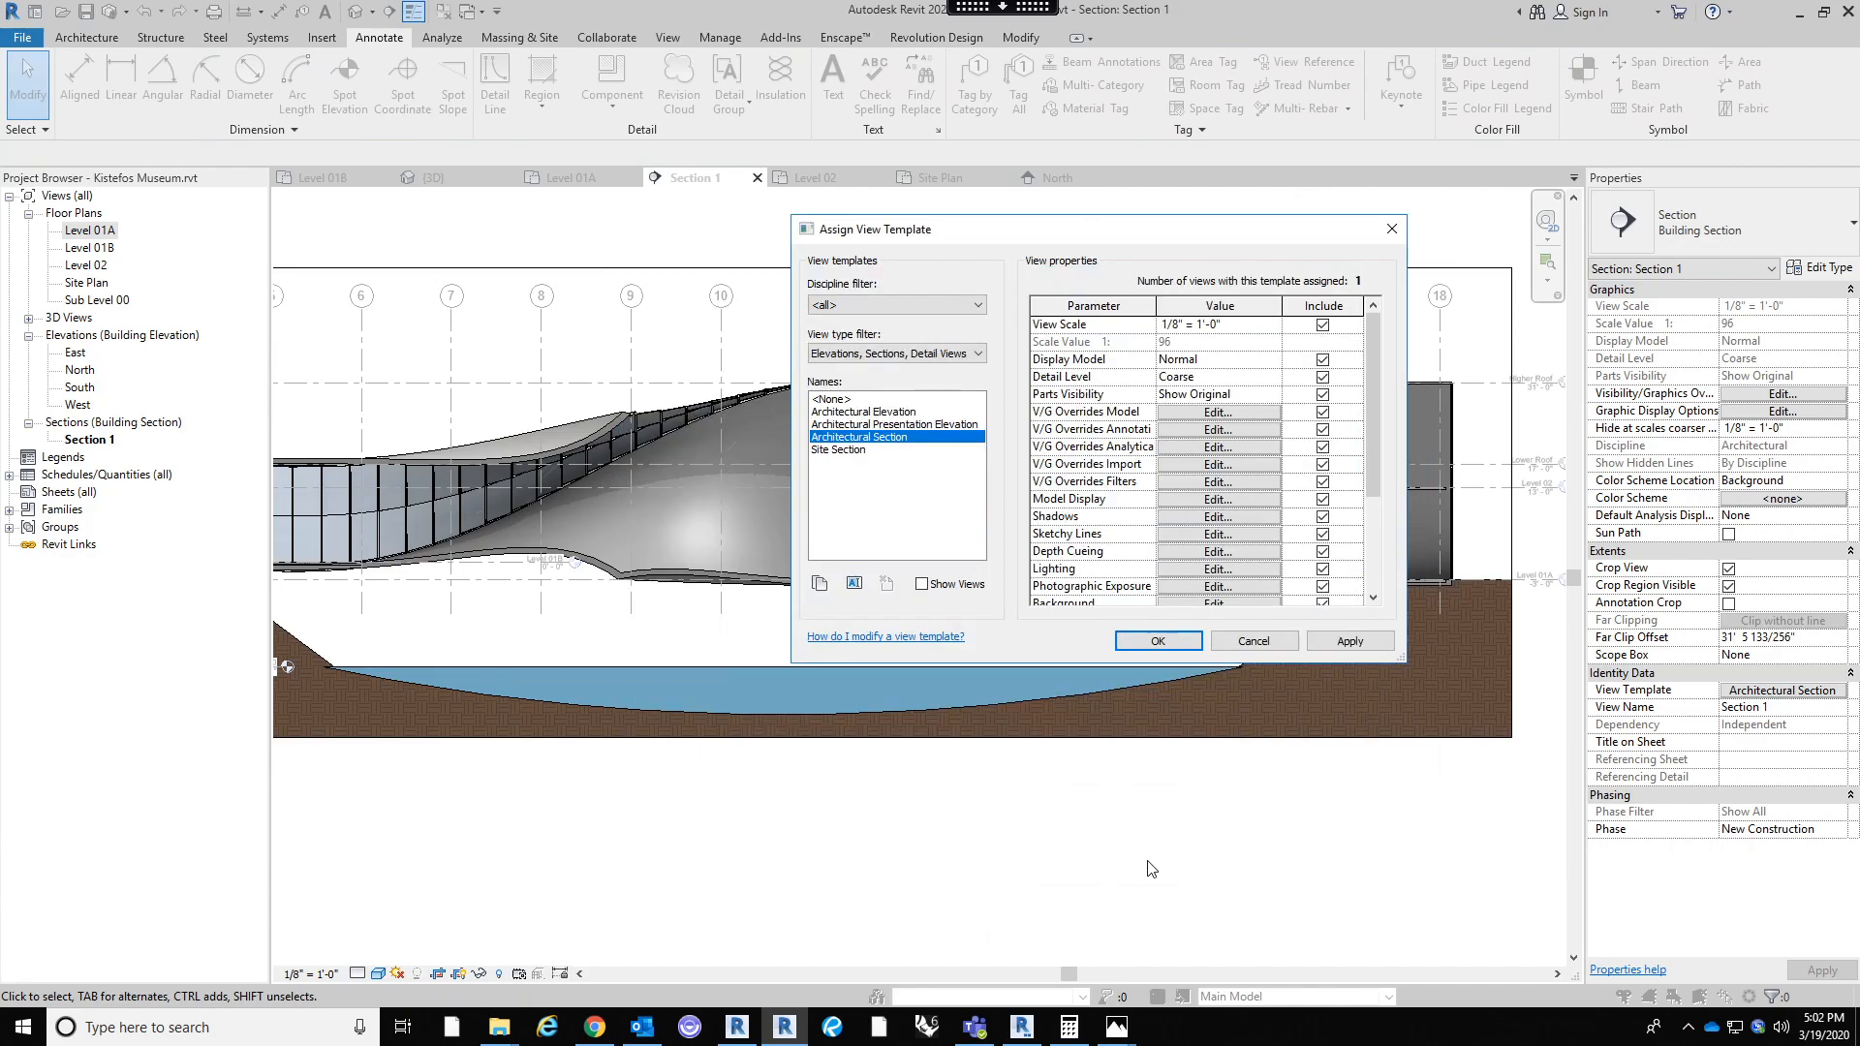
{"action": "left_click", "coordinate": [1158, 641]}
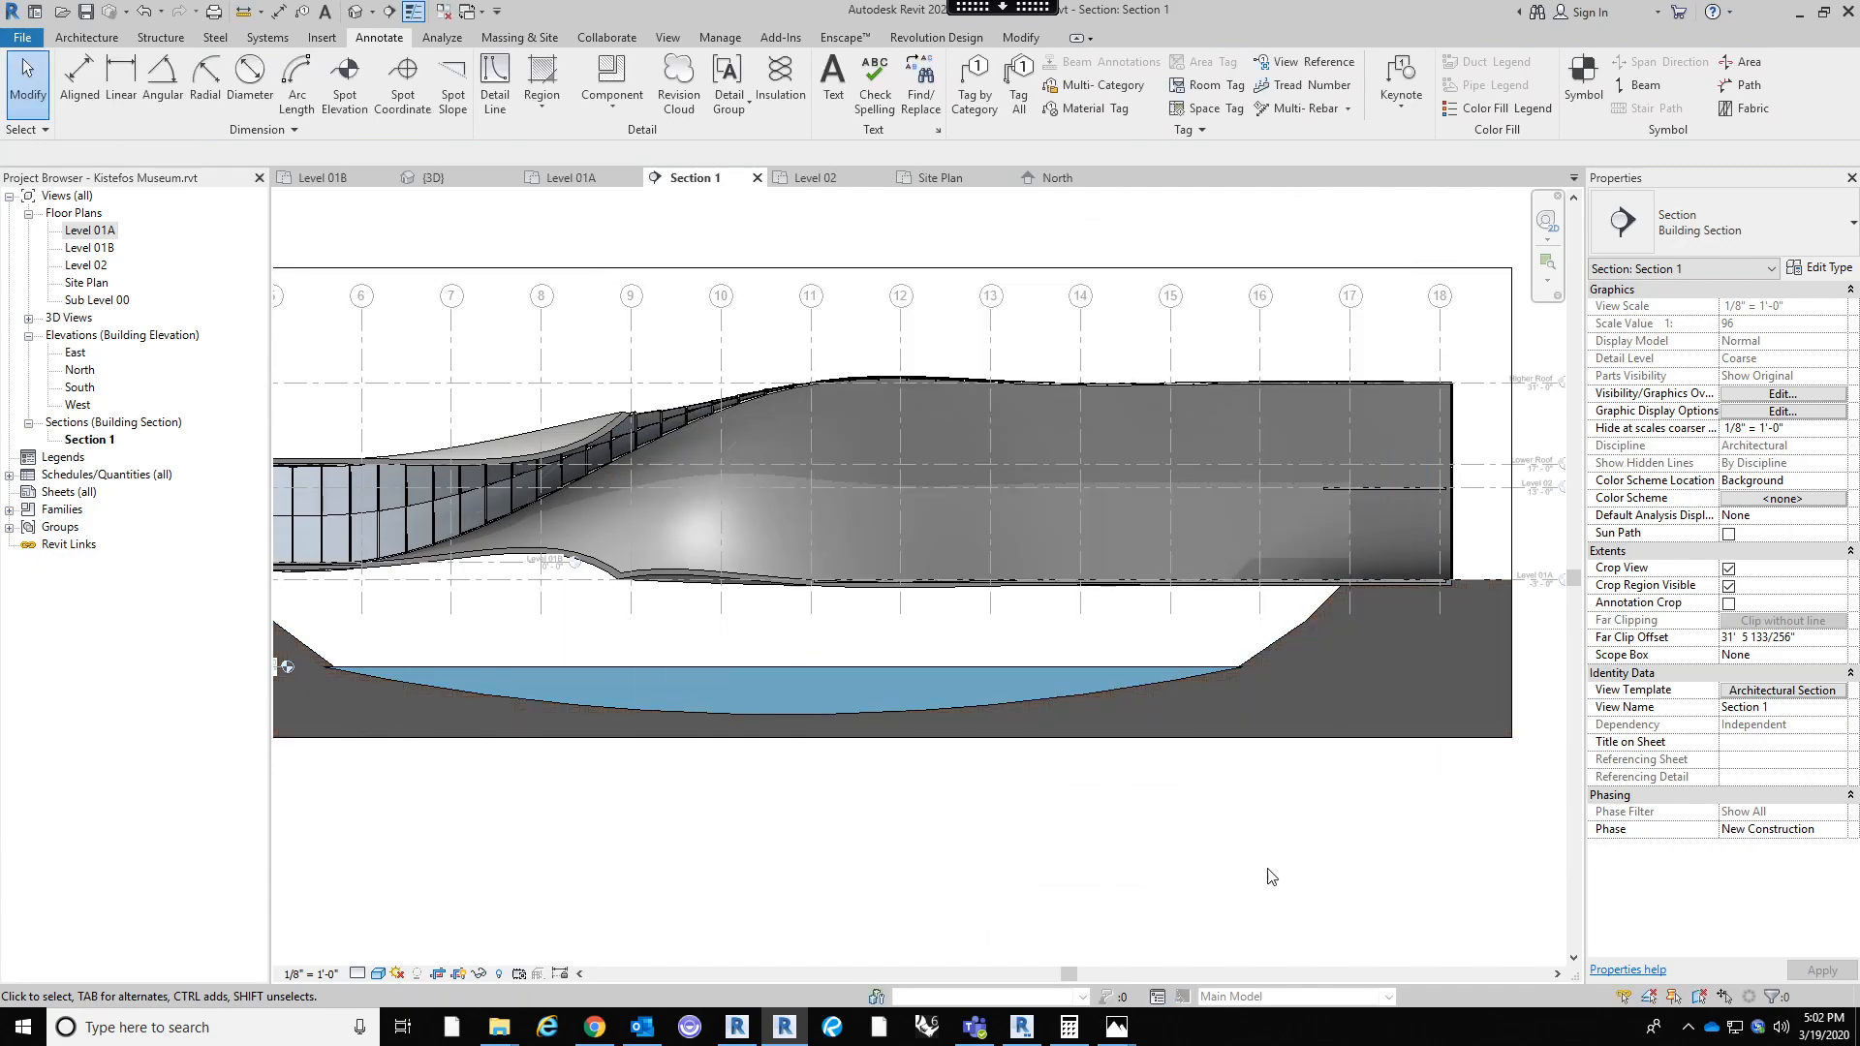
In the Architectural Section template's model overrides, darken Topography's cut foreground pattern color to RGB 042-042-042 and apply the template to Section 1
{"action": "scroll", "coordinate": [1288, 874], "scroll_direction": "down", "scroll_amount": 2}
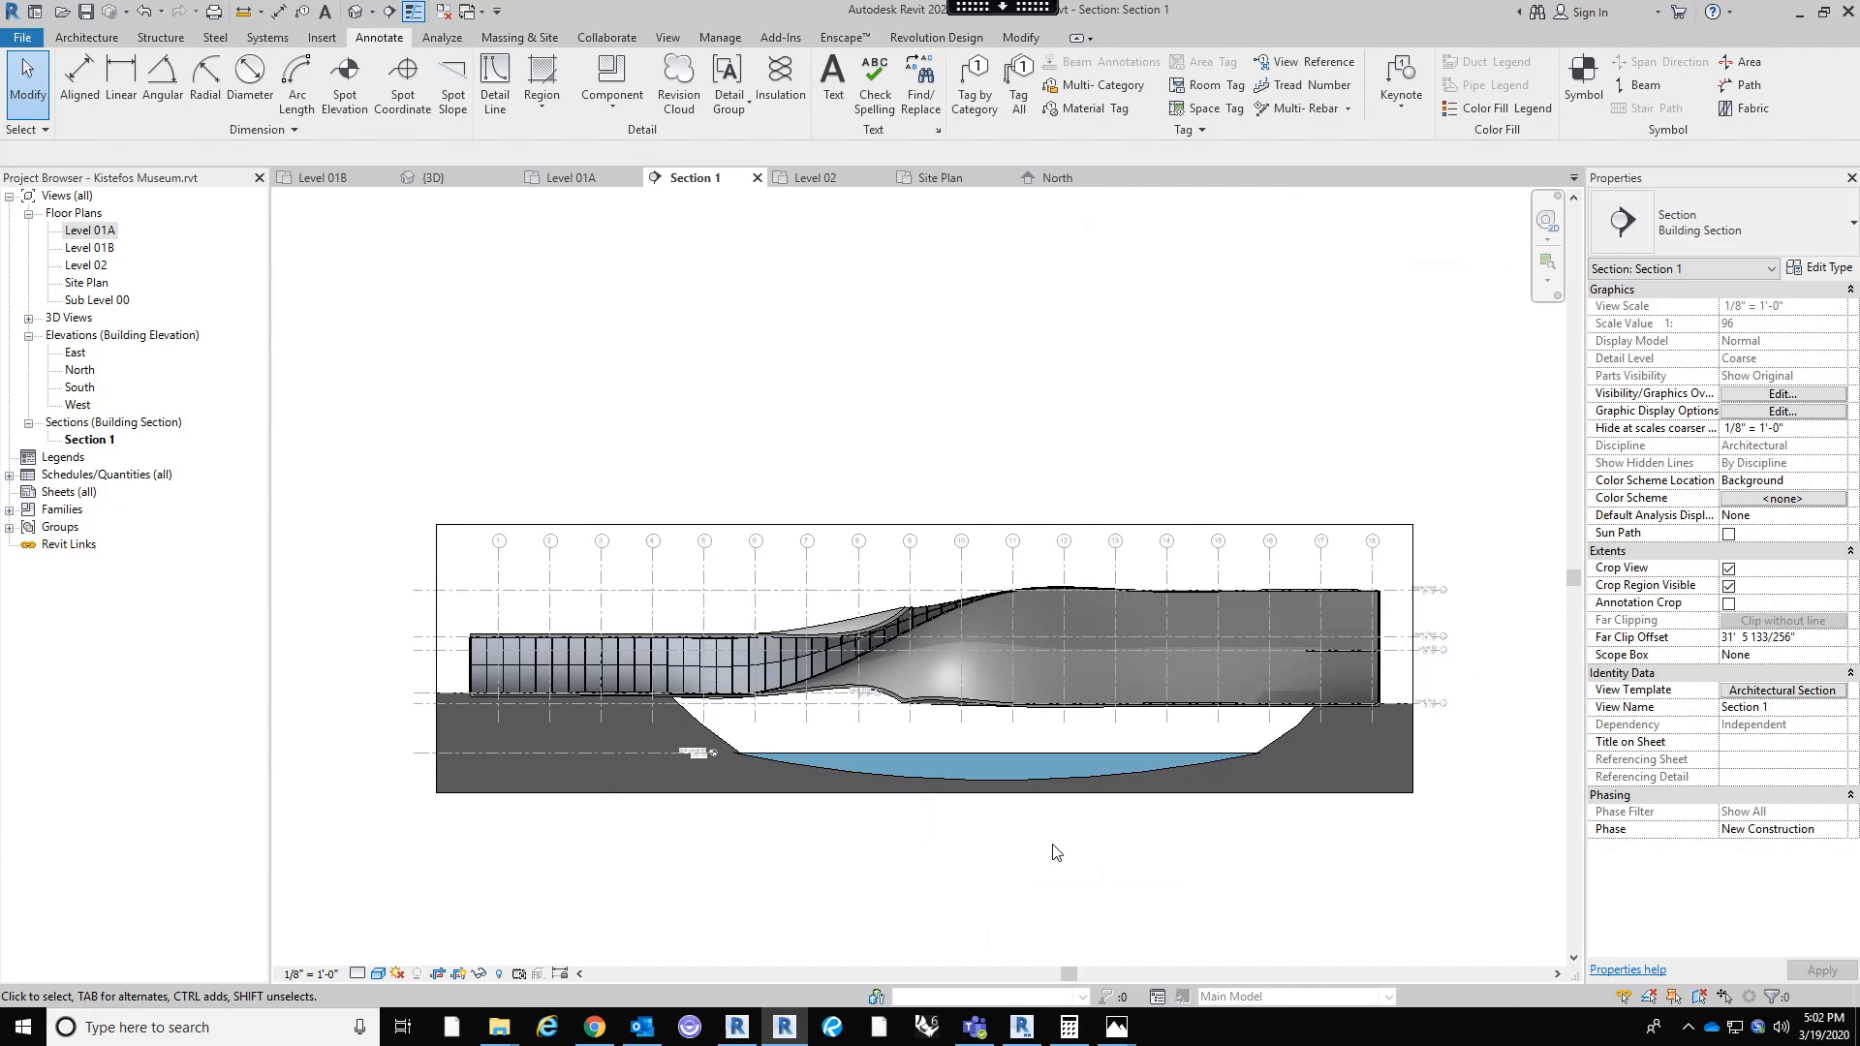
{"action": "scroll", "coordinate": [896, 828], "scroll_direction": "up", "scroll_amount": 2}
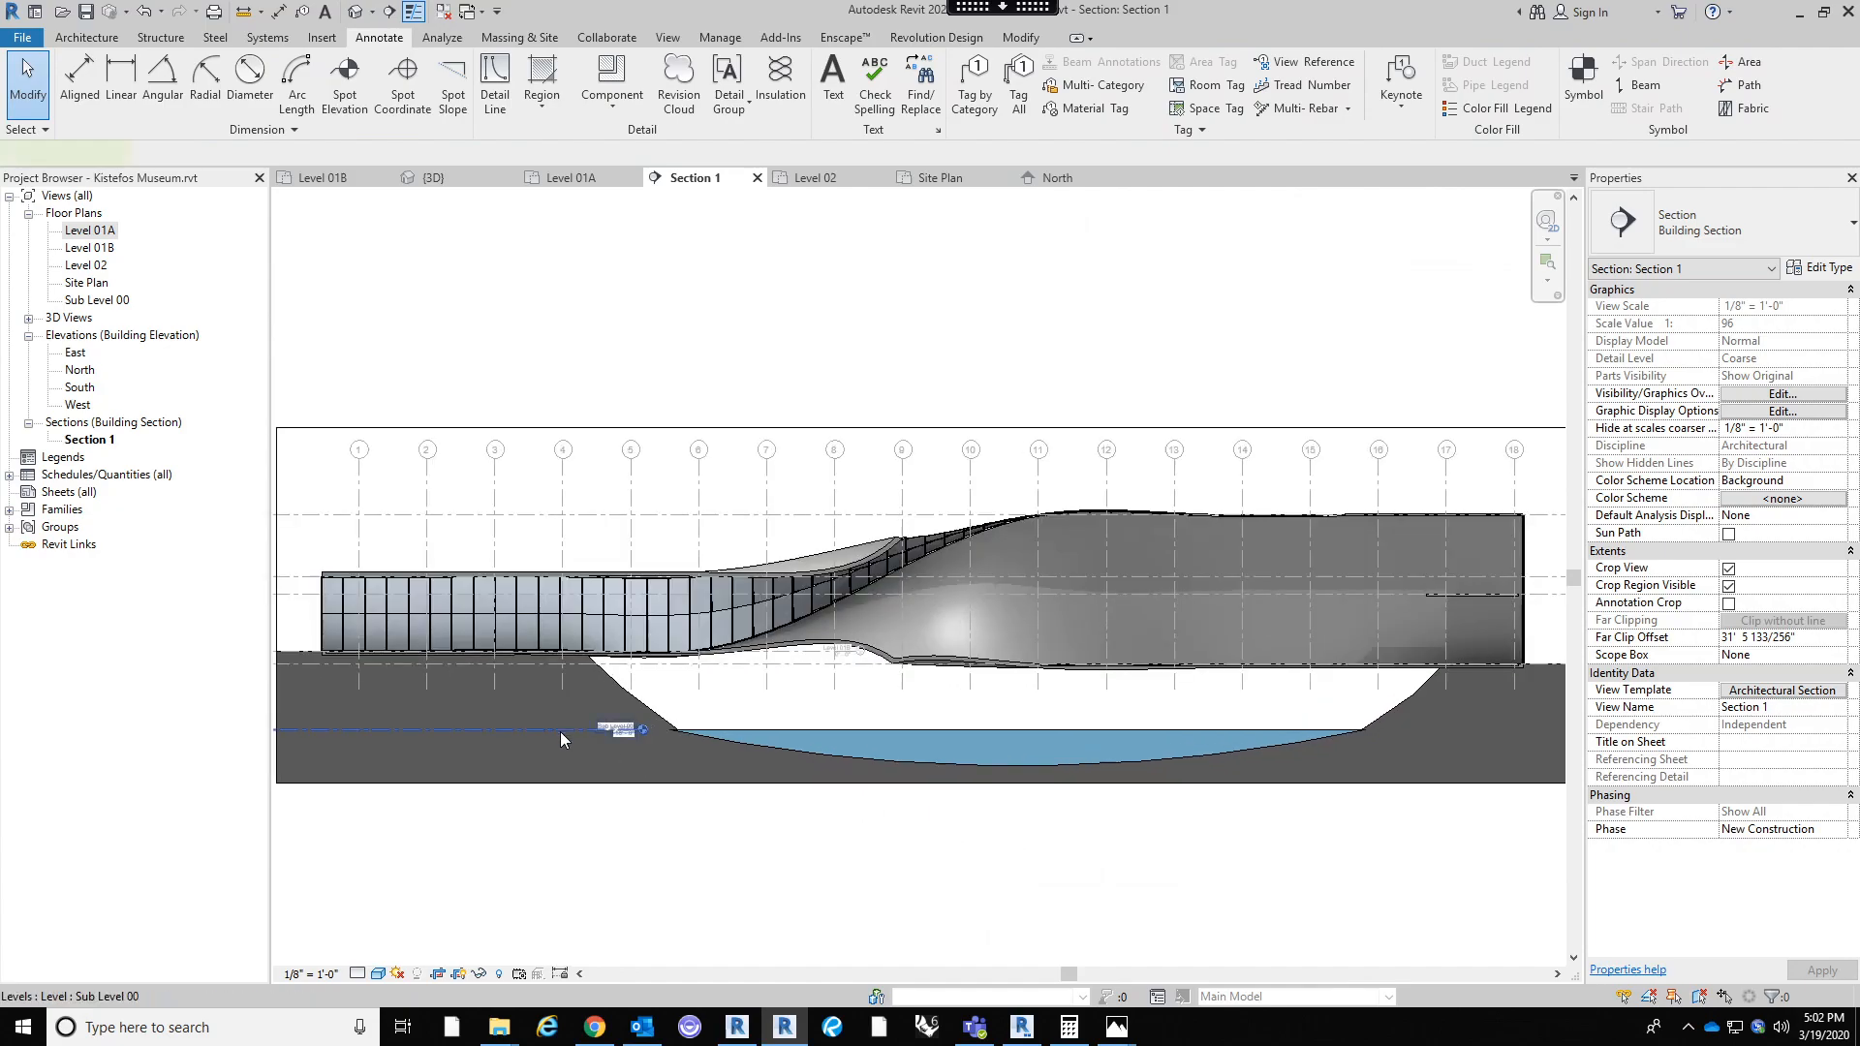
{"action": "scroll", "coordinate": [717, 780], "scroll_direction": "down", "scroll_amount": 2}
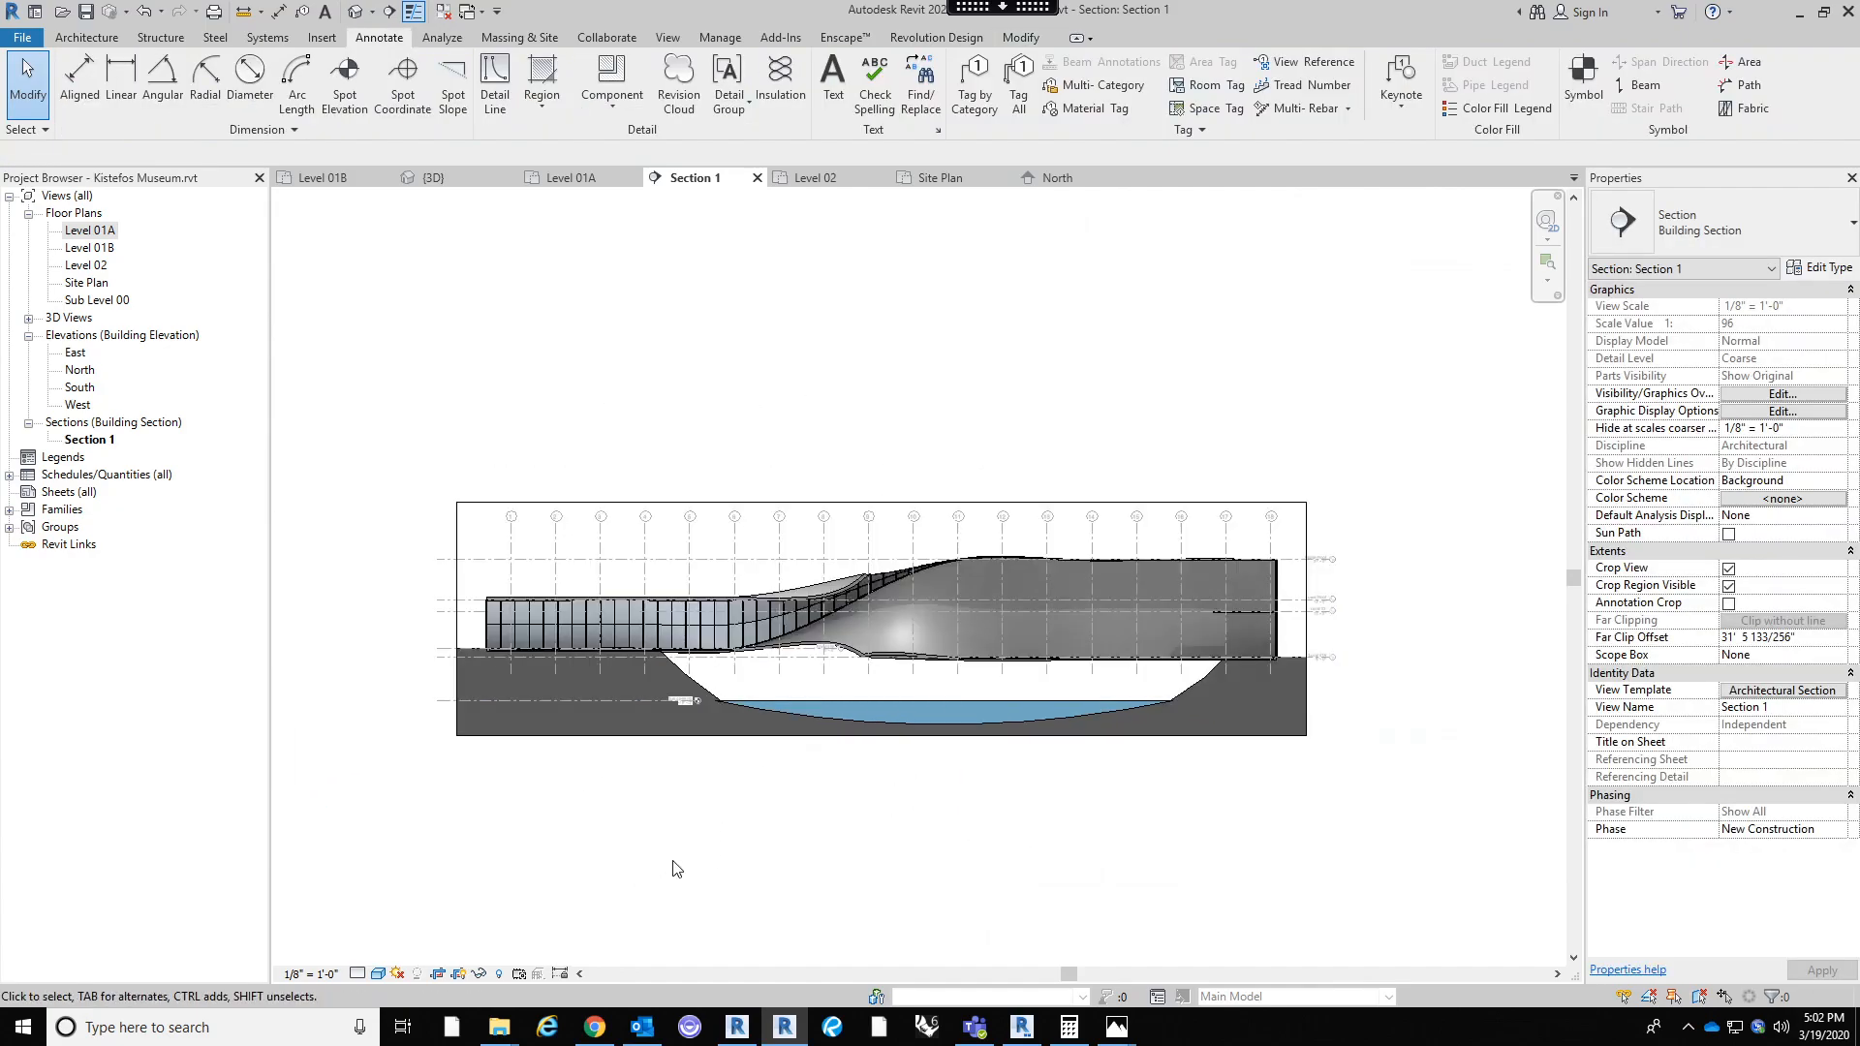
{"action": "left_click", "coordinate": [1782, 690]}
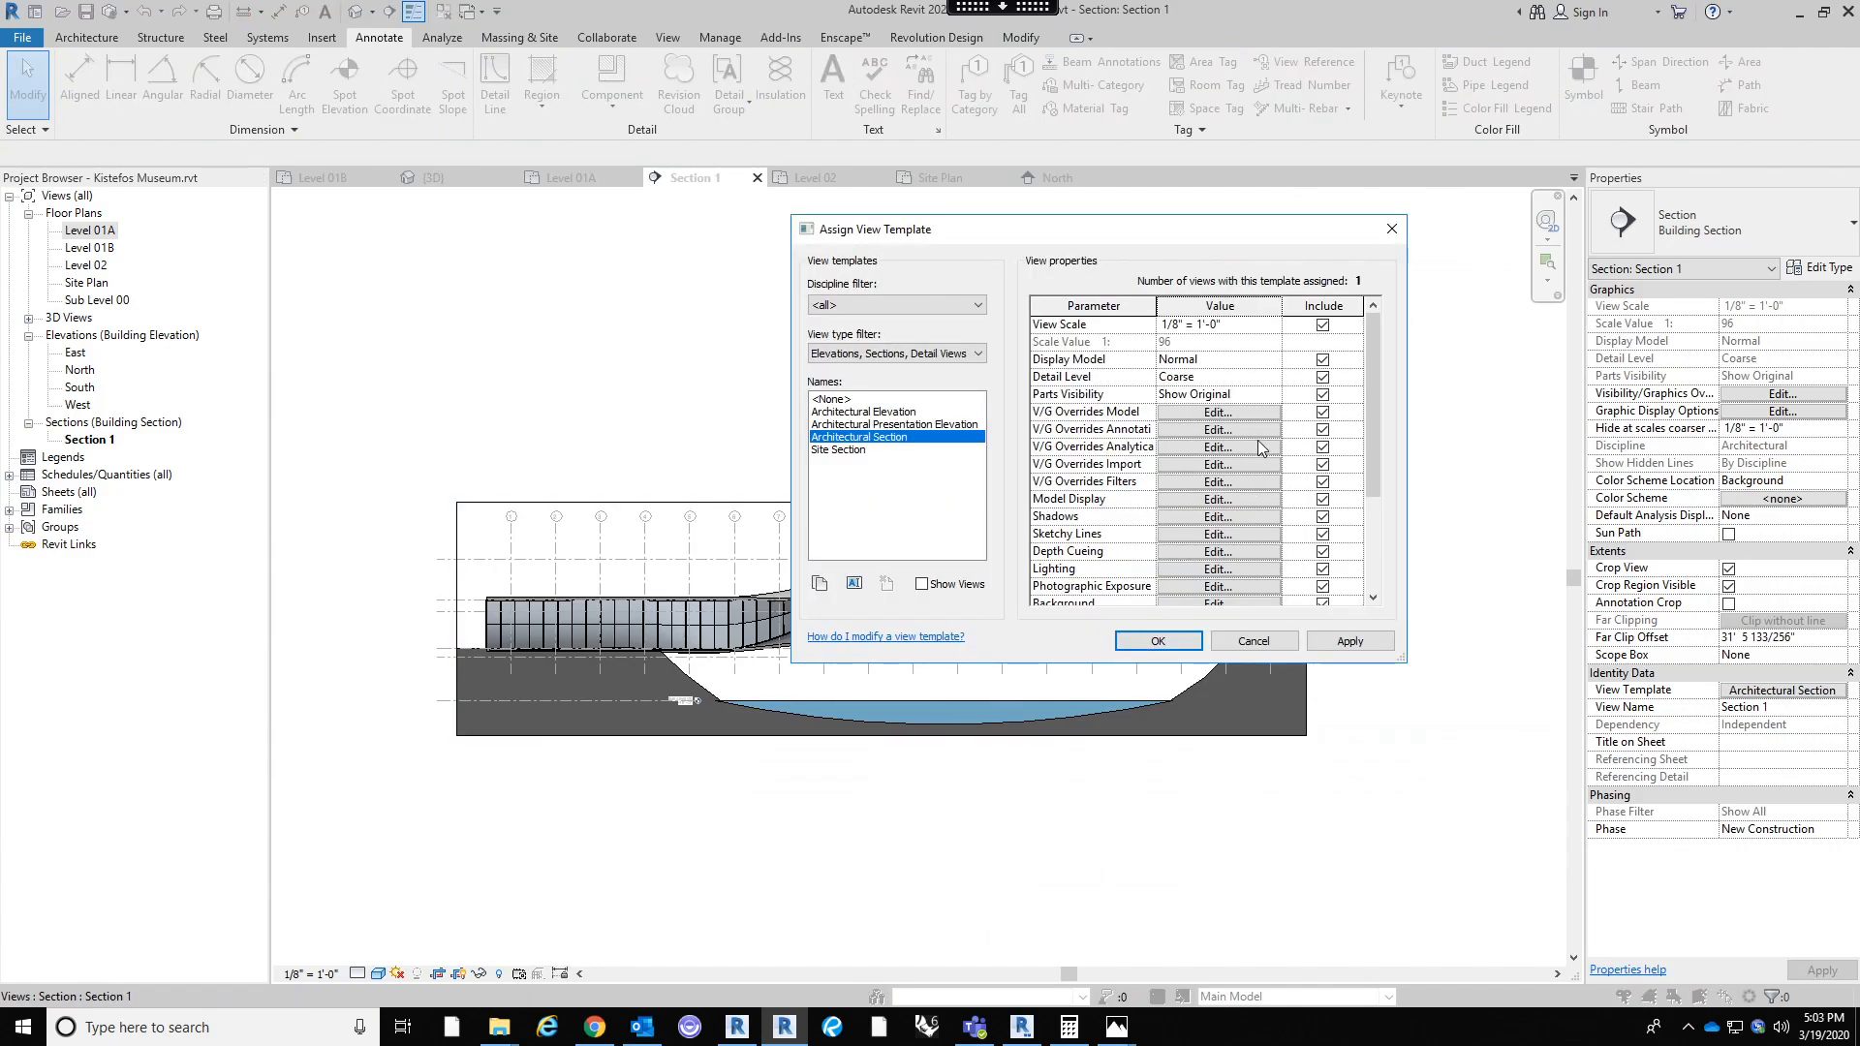
{"action": "left_click", "coordinate": [1264, 415]}
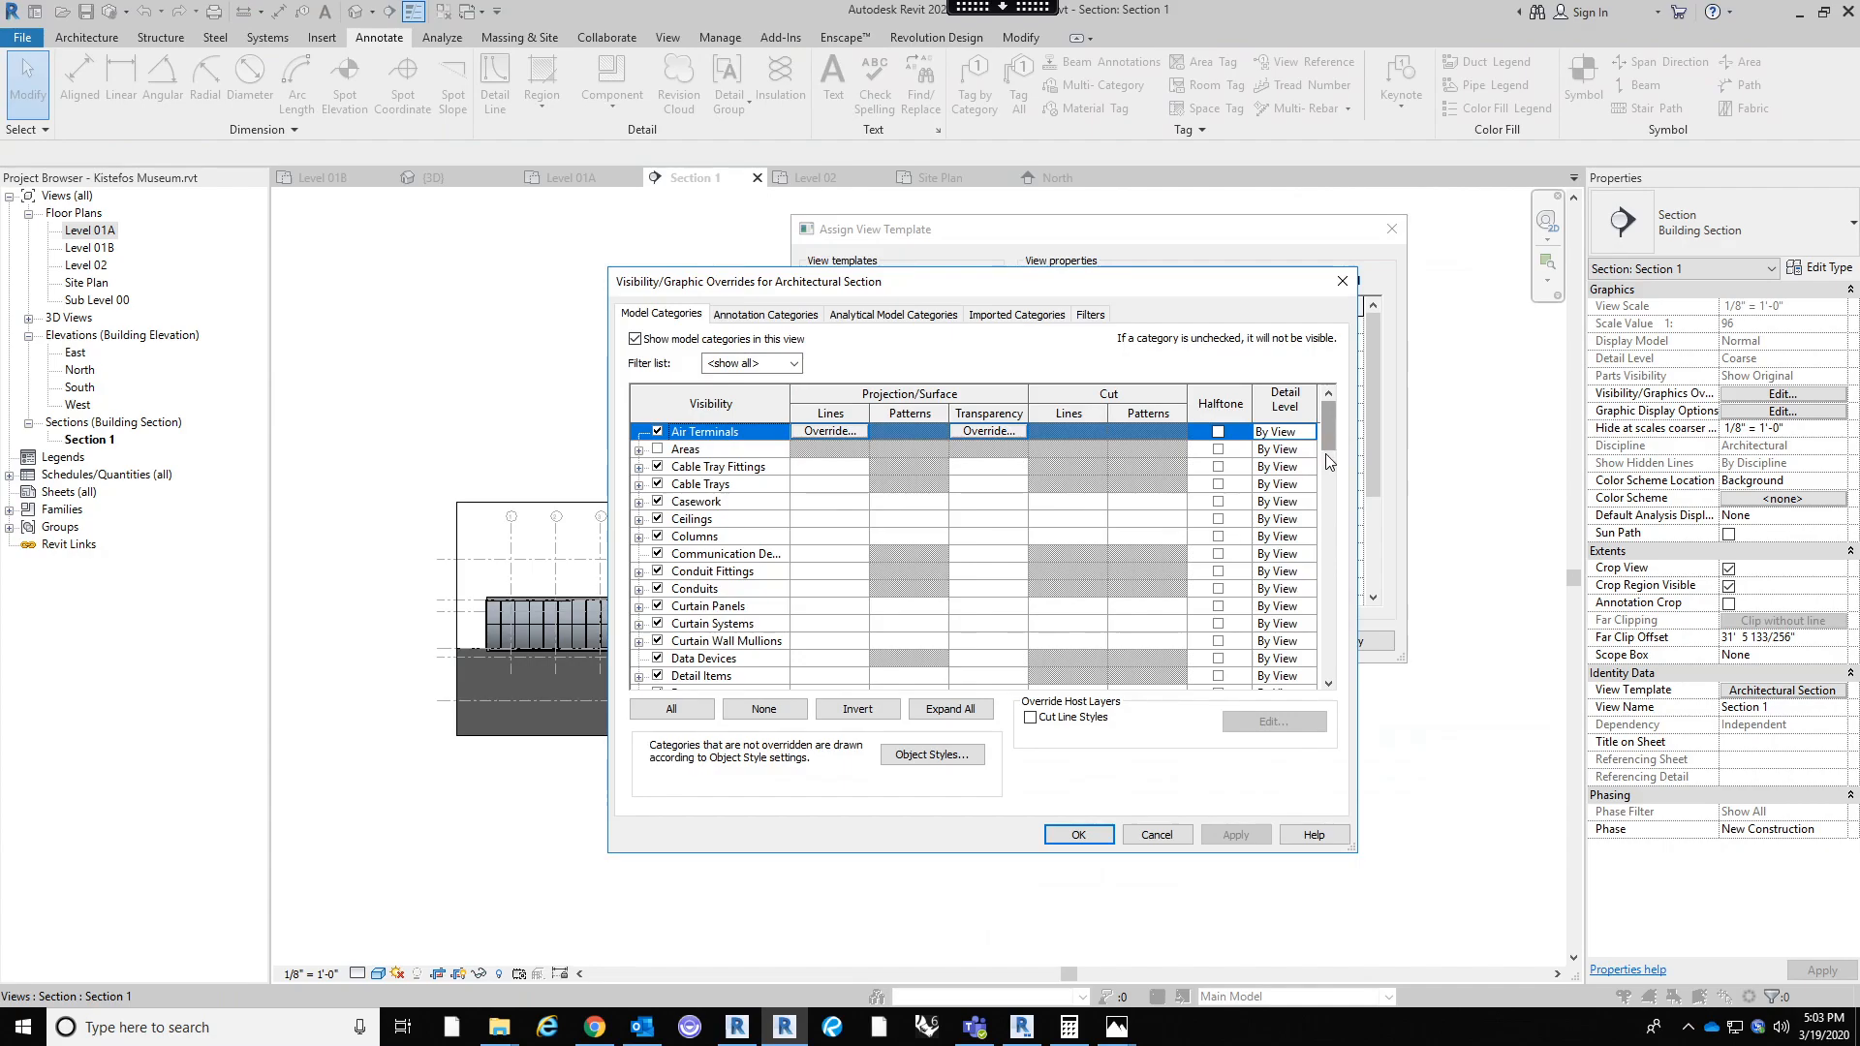
{"action": "left_click_drag", "start_coordinate": [1325, 444], "coordinate": [1329, 678]}
{"action": "left_click", "coordinate": [1120, 625]}
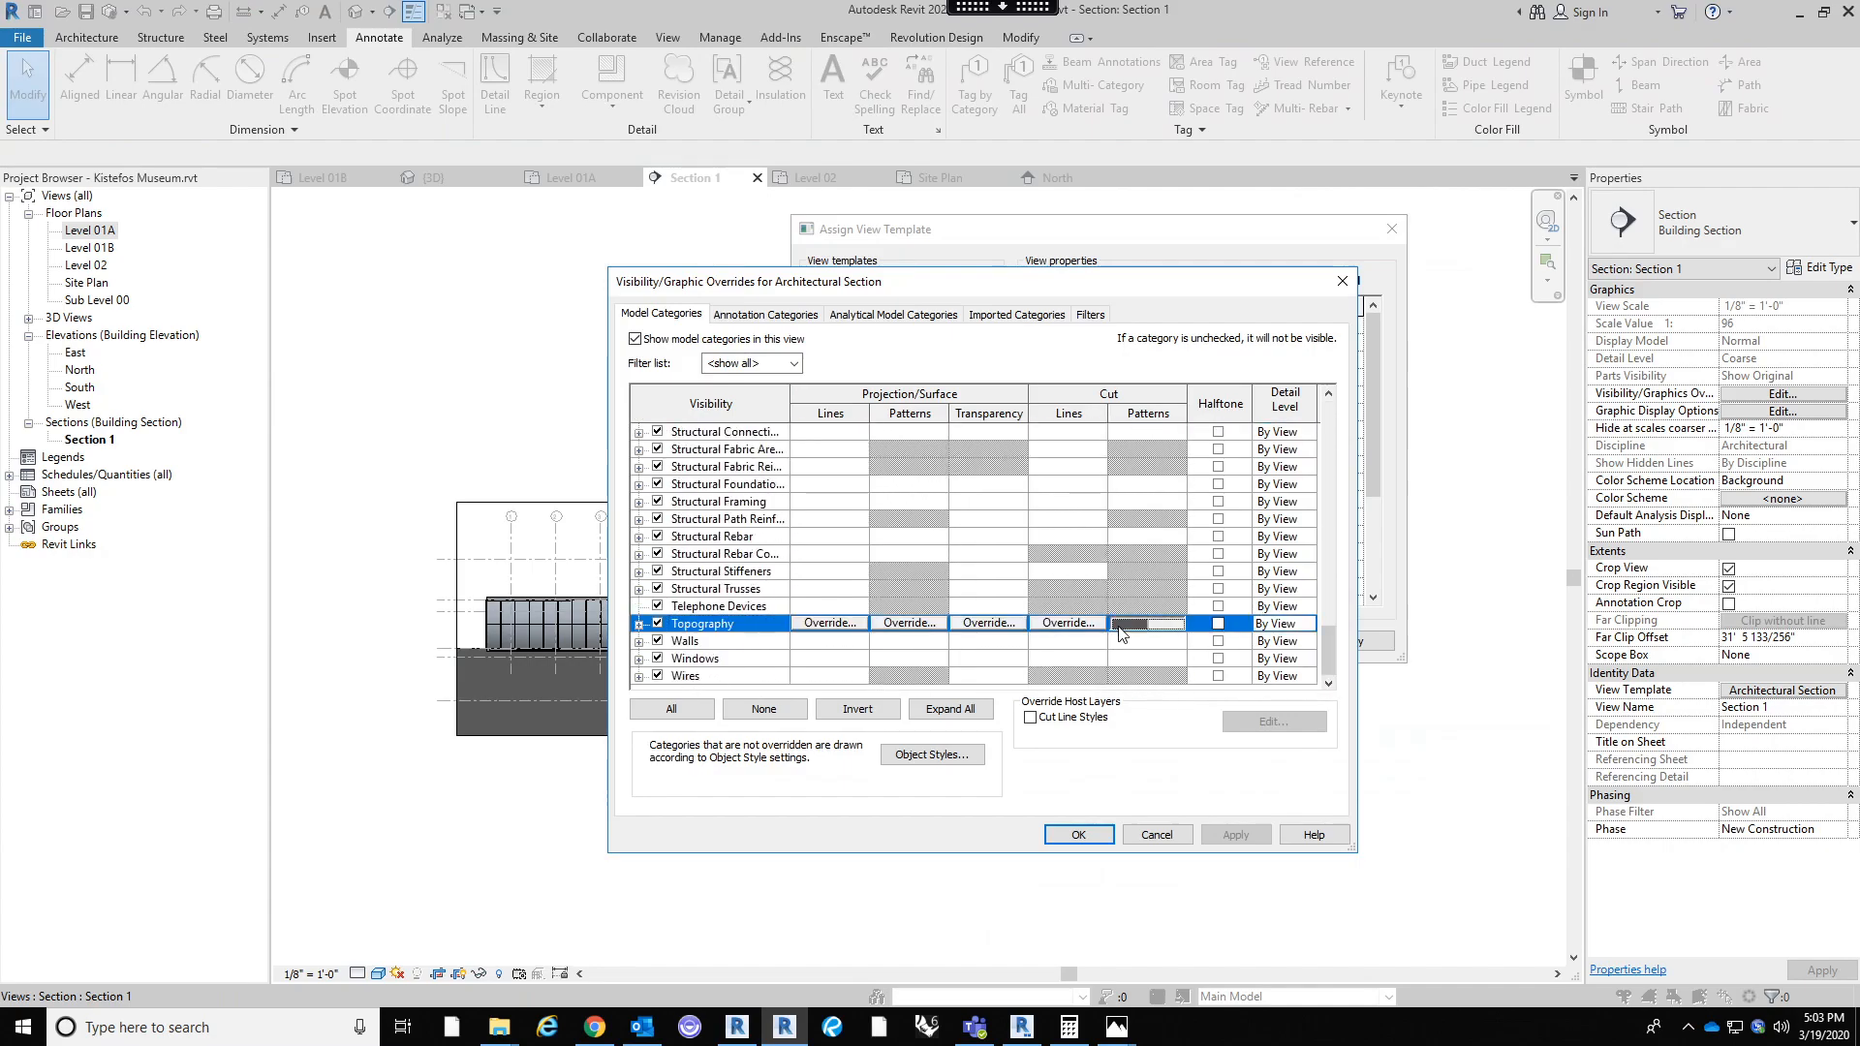
{"action": "left_click", "coordinate": [1124, 623]}
{"action": "left_click", "coordinate": [1344, 557]}
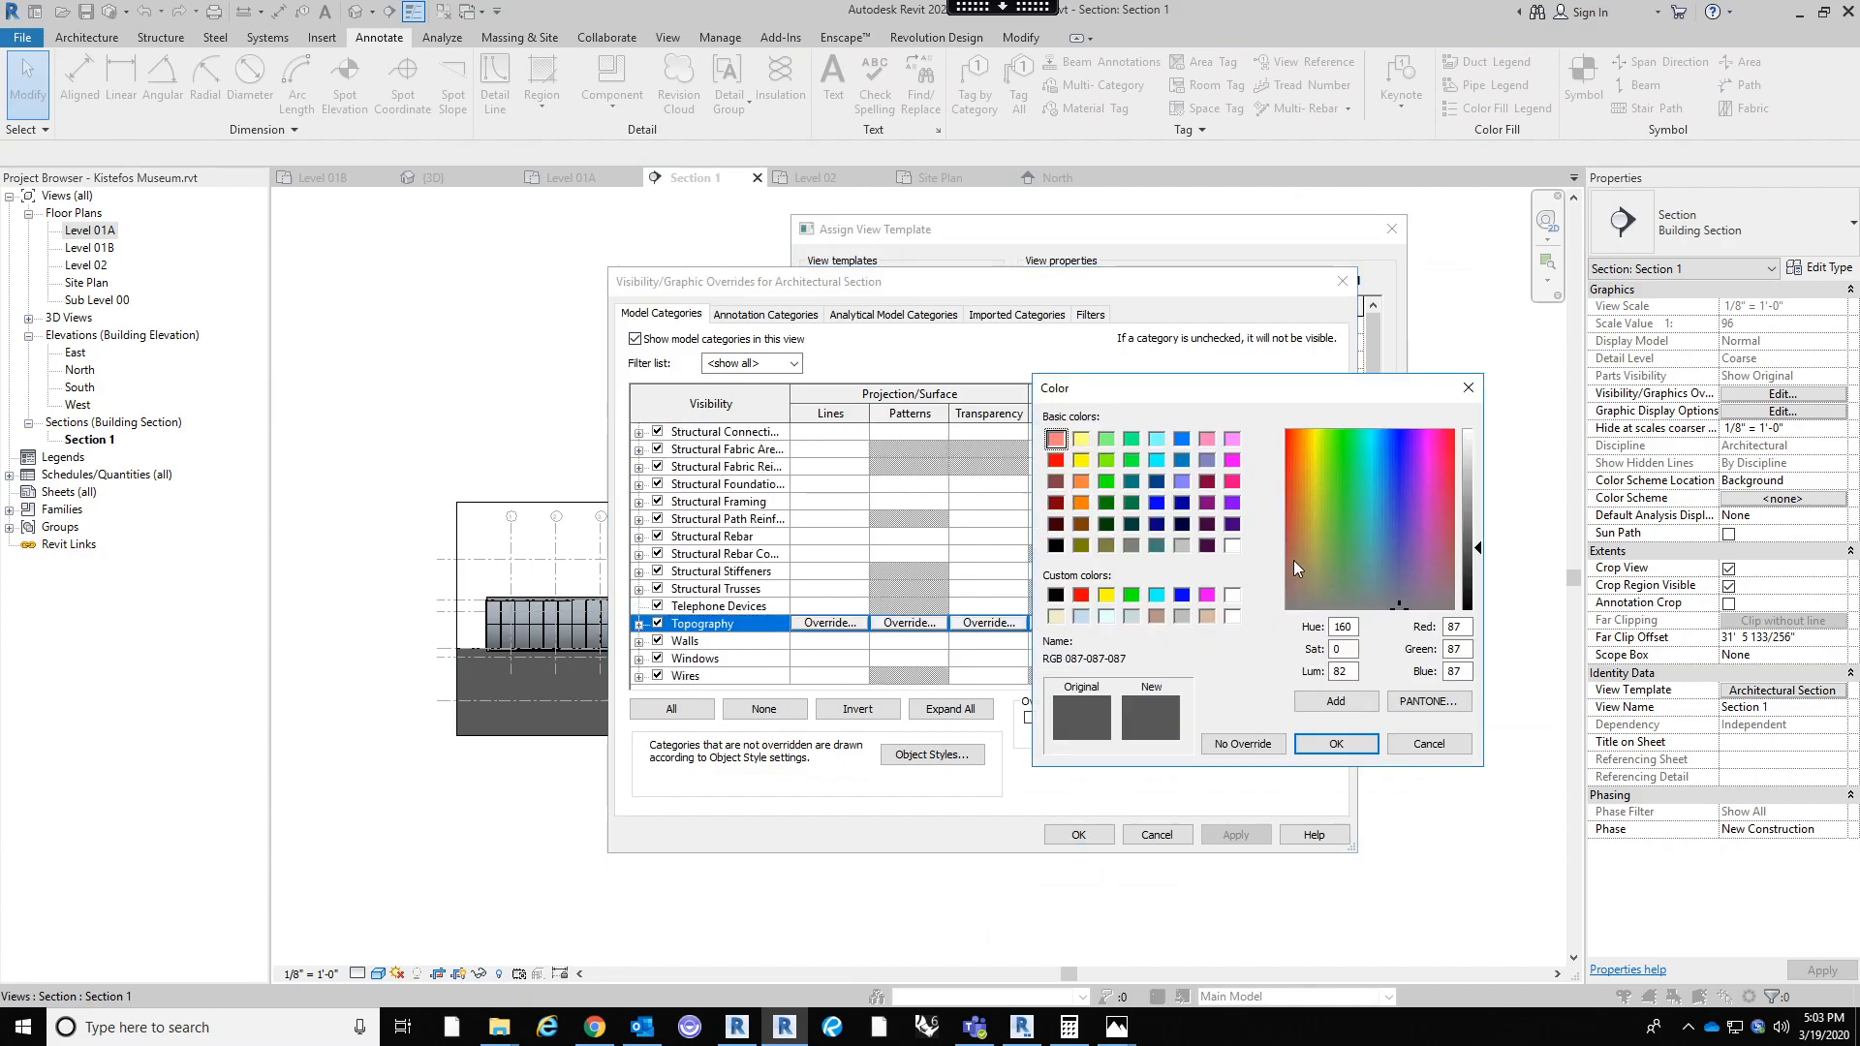
{"action": "left_click", "coordinate": [1469, 581]}
{"action": "left_click", "coordinate": [1329, 744]}
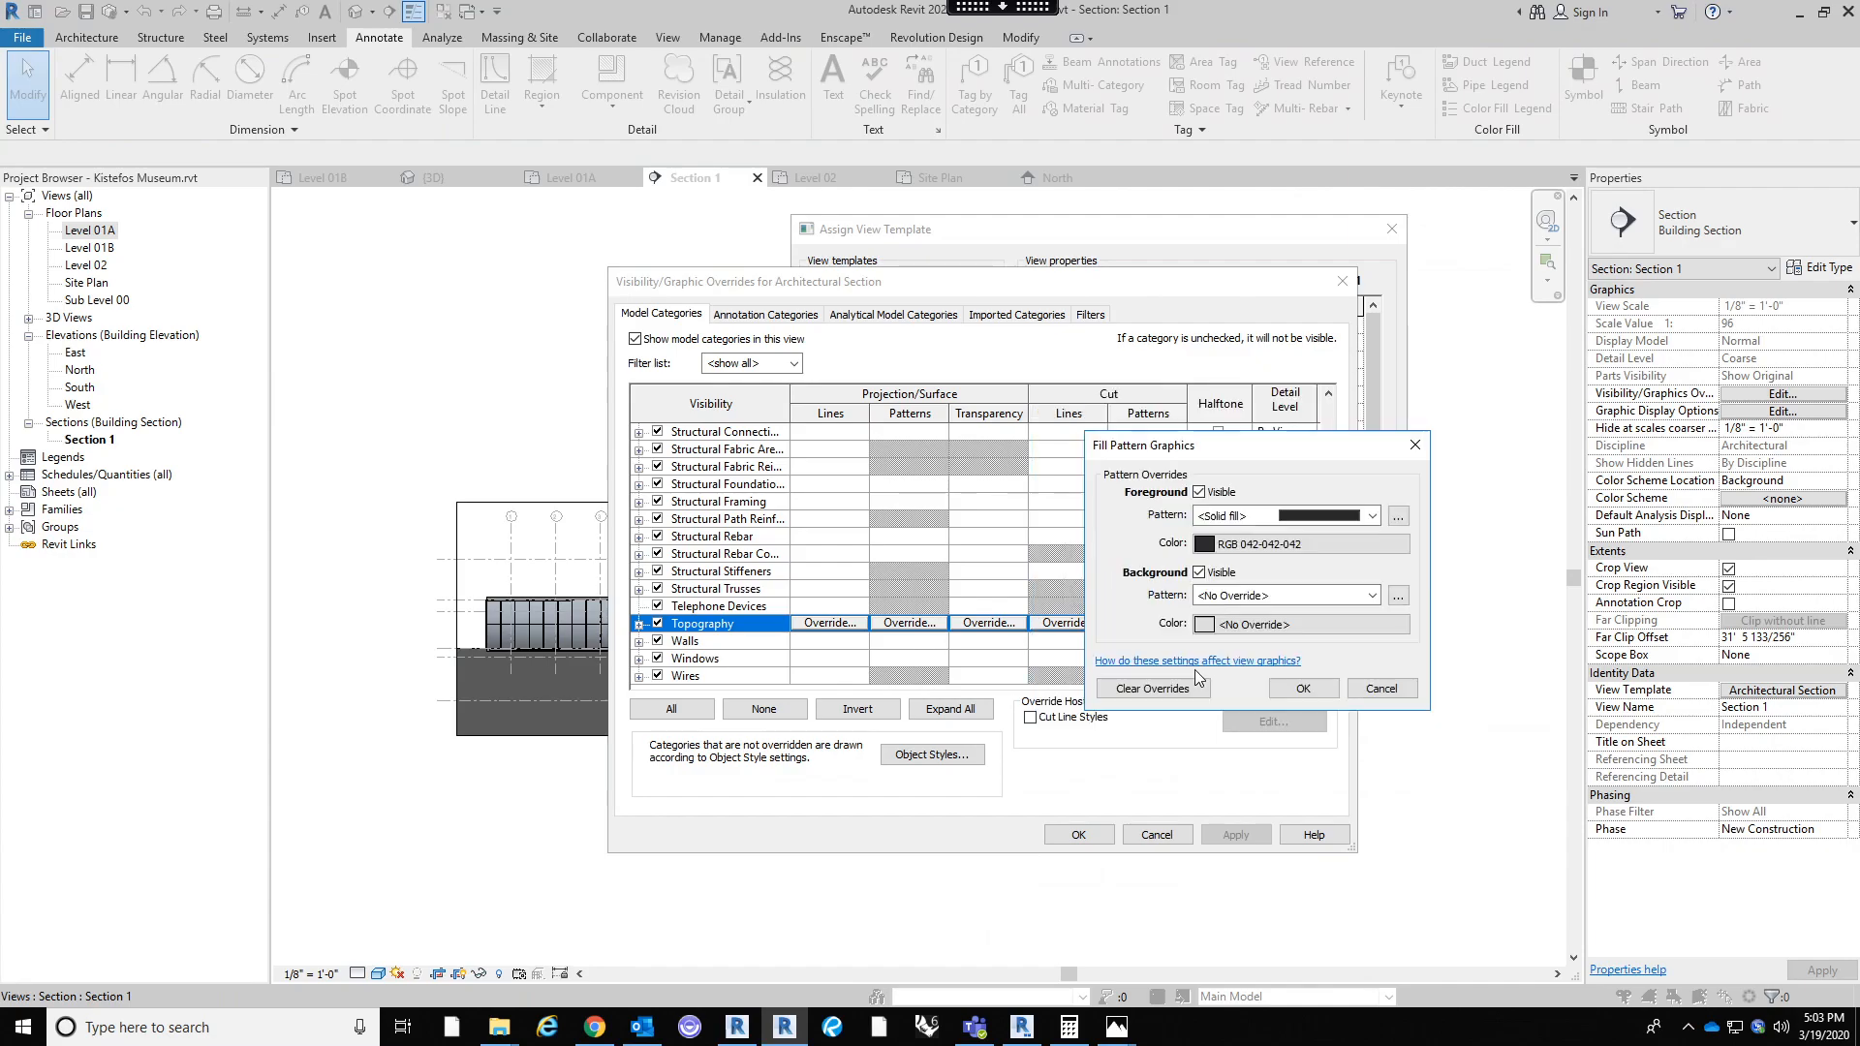
{"action": "left_click", "coordinate": [1303, 690]}
{"action": "left_click", "coordinate": [1078, 834]}
{"action": "key", "text": "Return"}
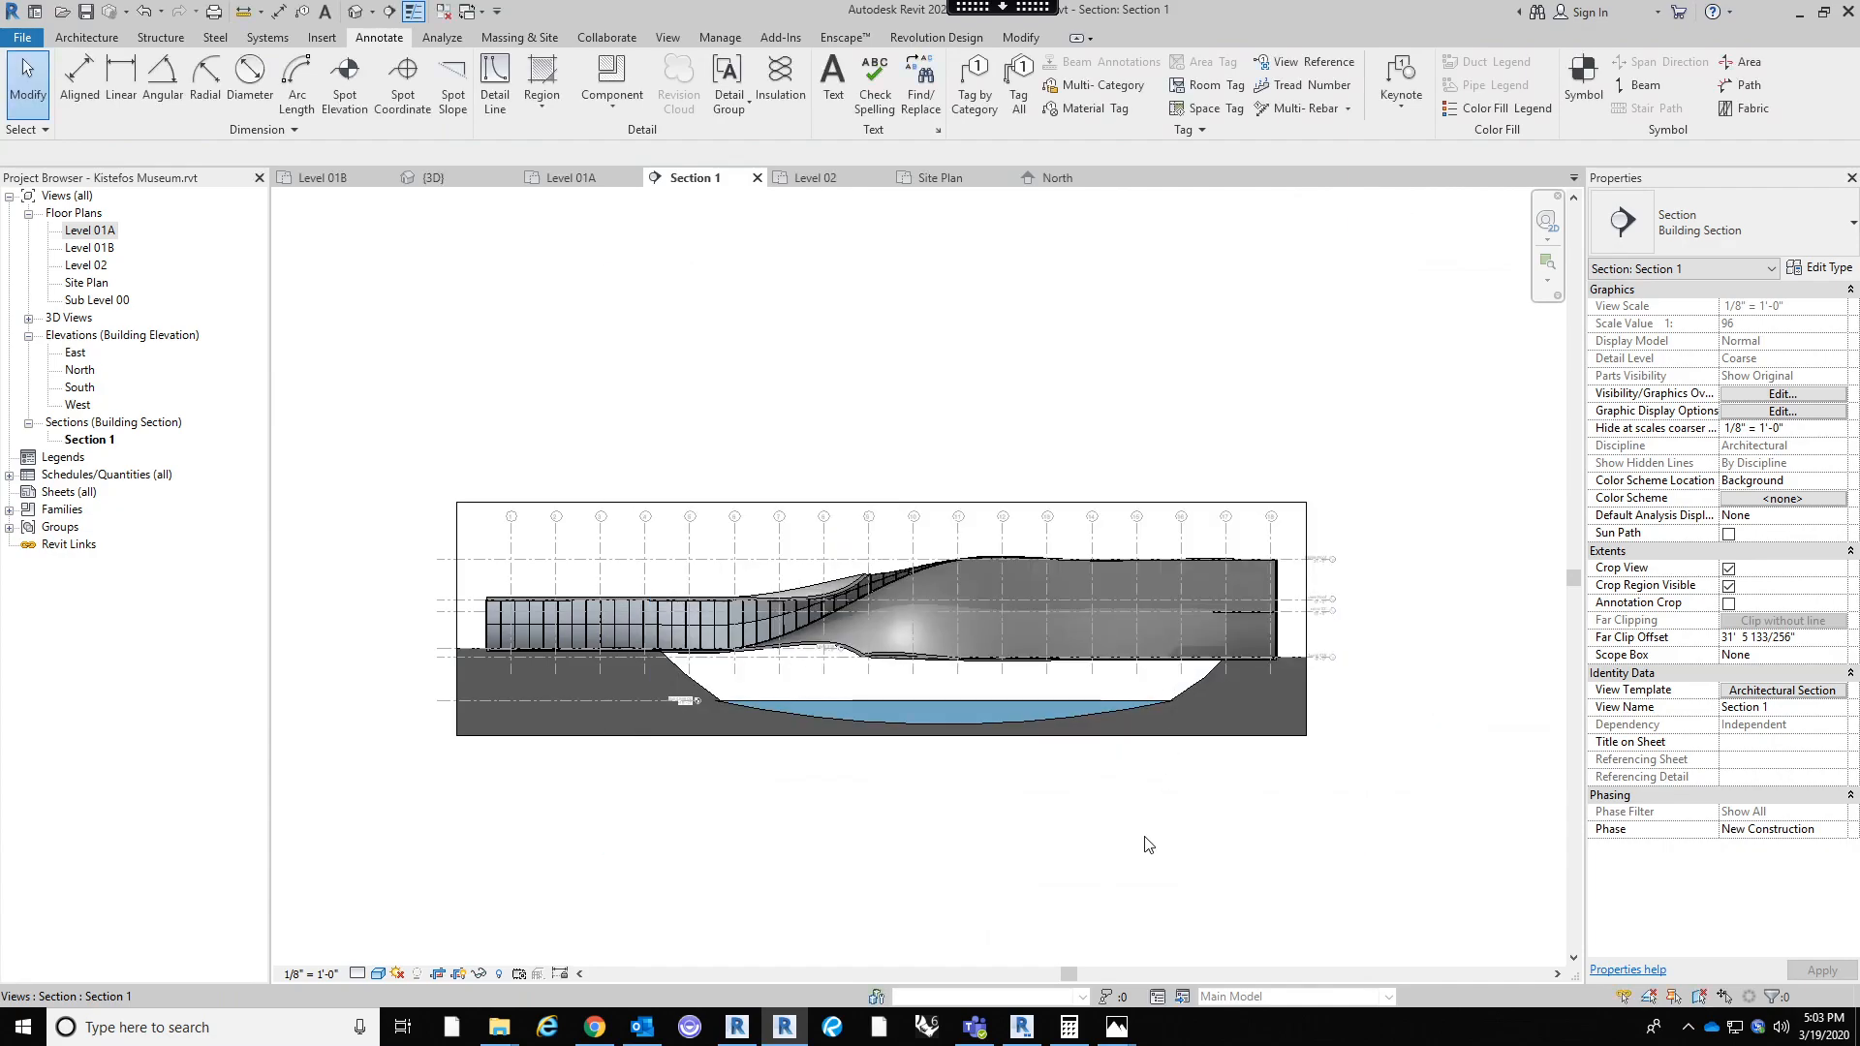
In the Architectural Section template's model overrides, set the Walls category's cut foreground pattern to Solid fill
{"action": "middle_click_drag", "start_coordinate": [1264, 814], "coordinate": [1201, 809]}
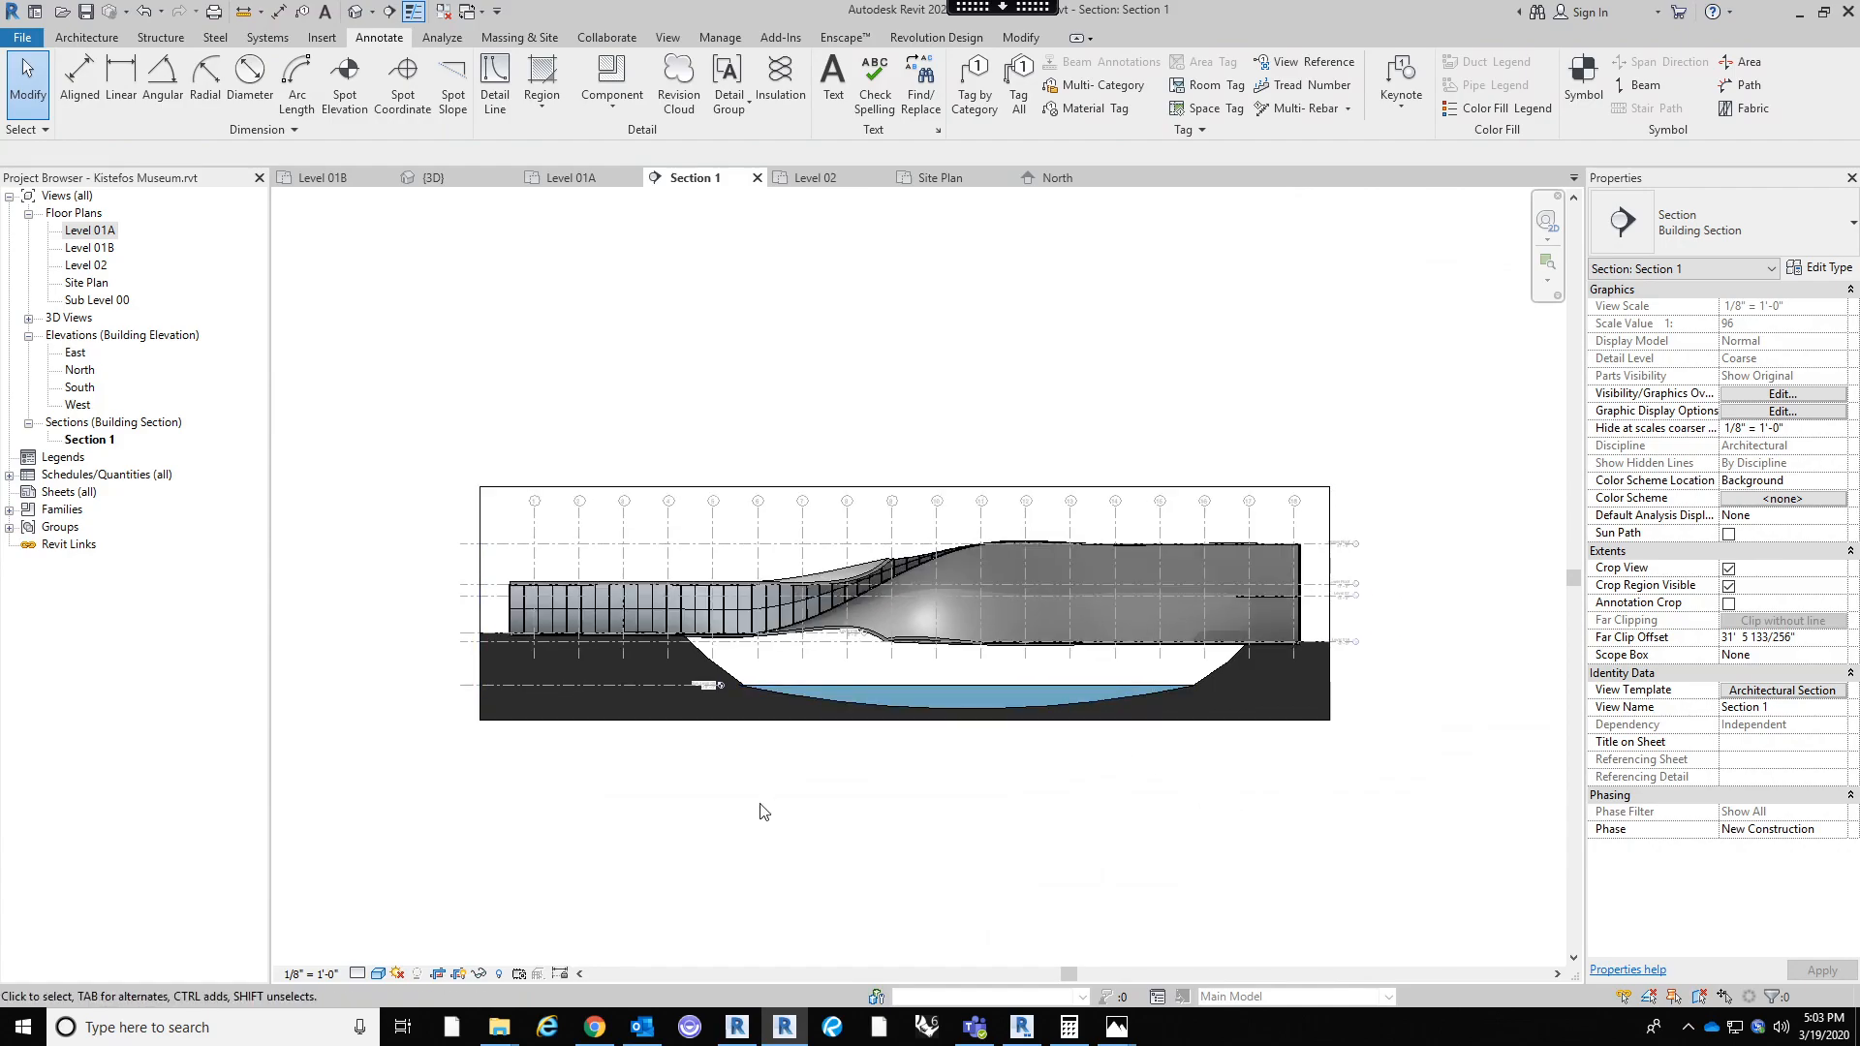
{"action": "scroll", "coordinate": [827, 692], "scroll_direction": "up", "scroll_amount": 3}
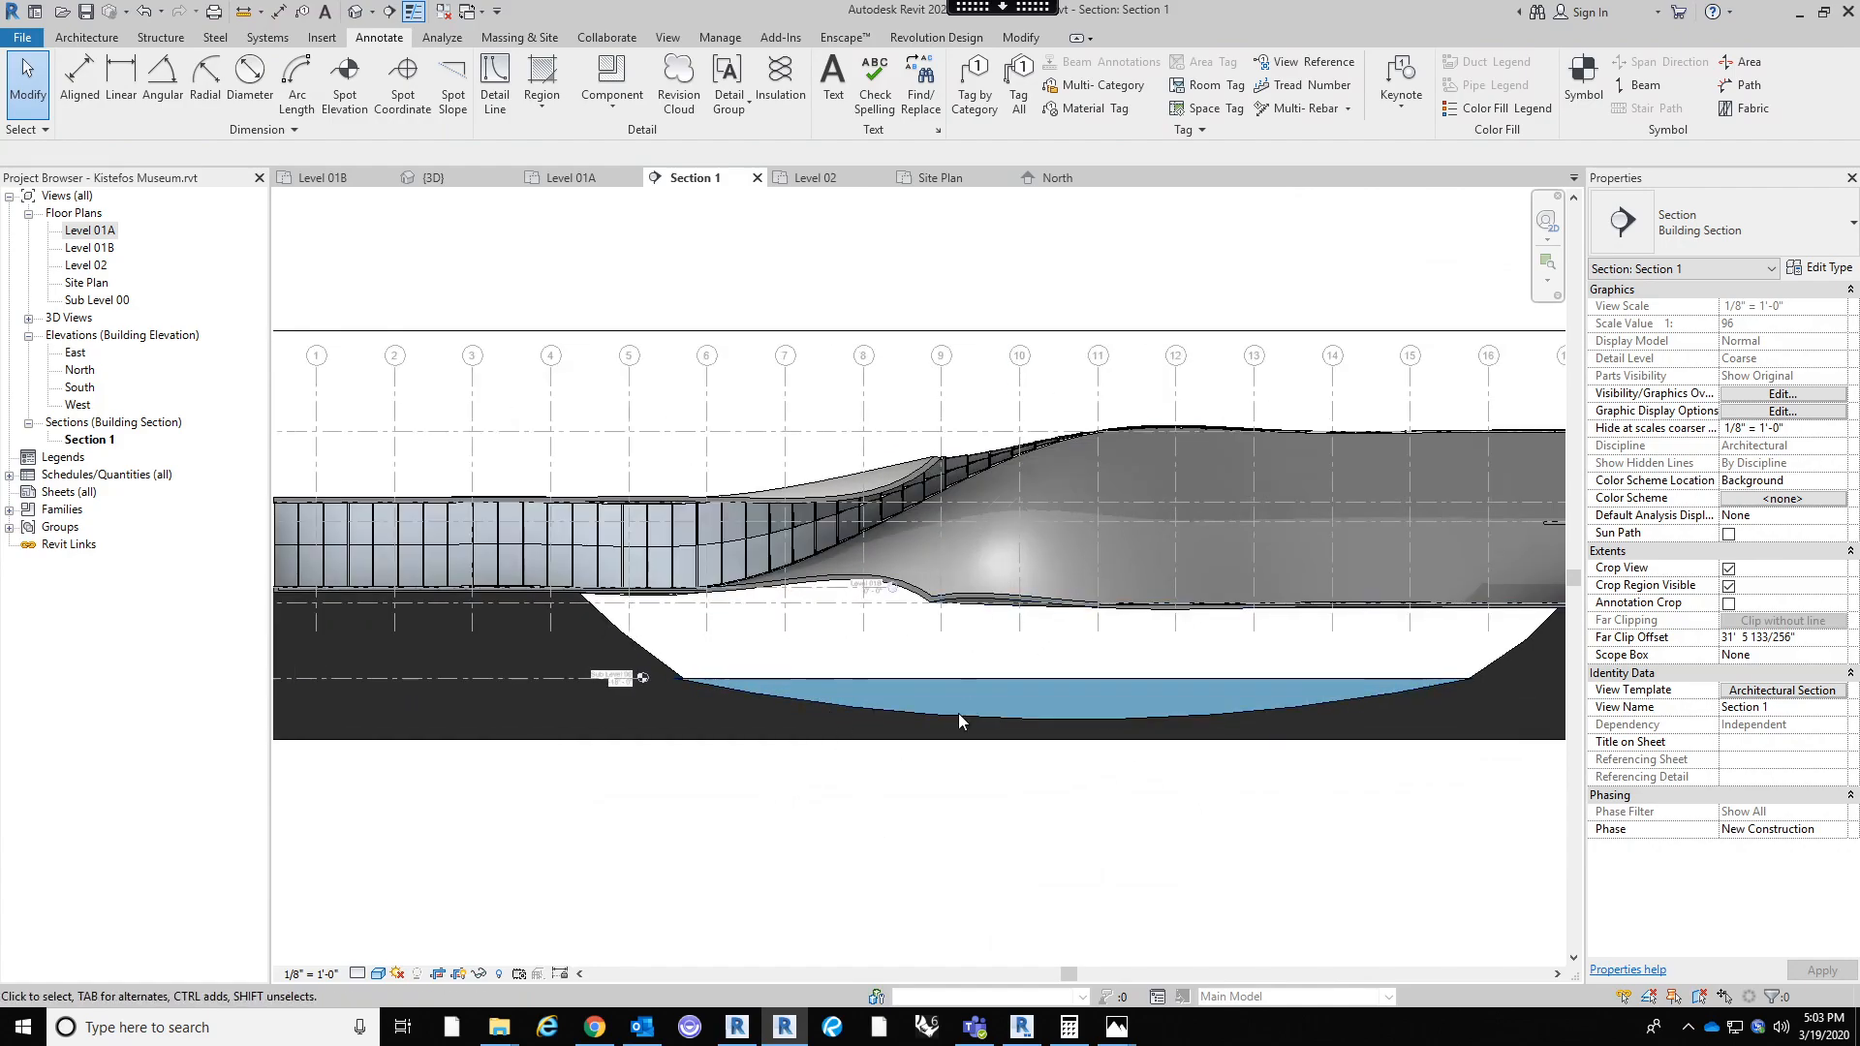
{"action": "scroll", "coordinate": [961, 697], "scroll_direction": "down", "scroll_amount": 3}
{"action": "scroll", "coordinate": [1088, 612], "scroll_direction": "up", "scroll_amount": 4}
{"action": "middle_click_drag", "start_coordinate": [1088, 612], "coordinate": [1039, 620]}
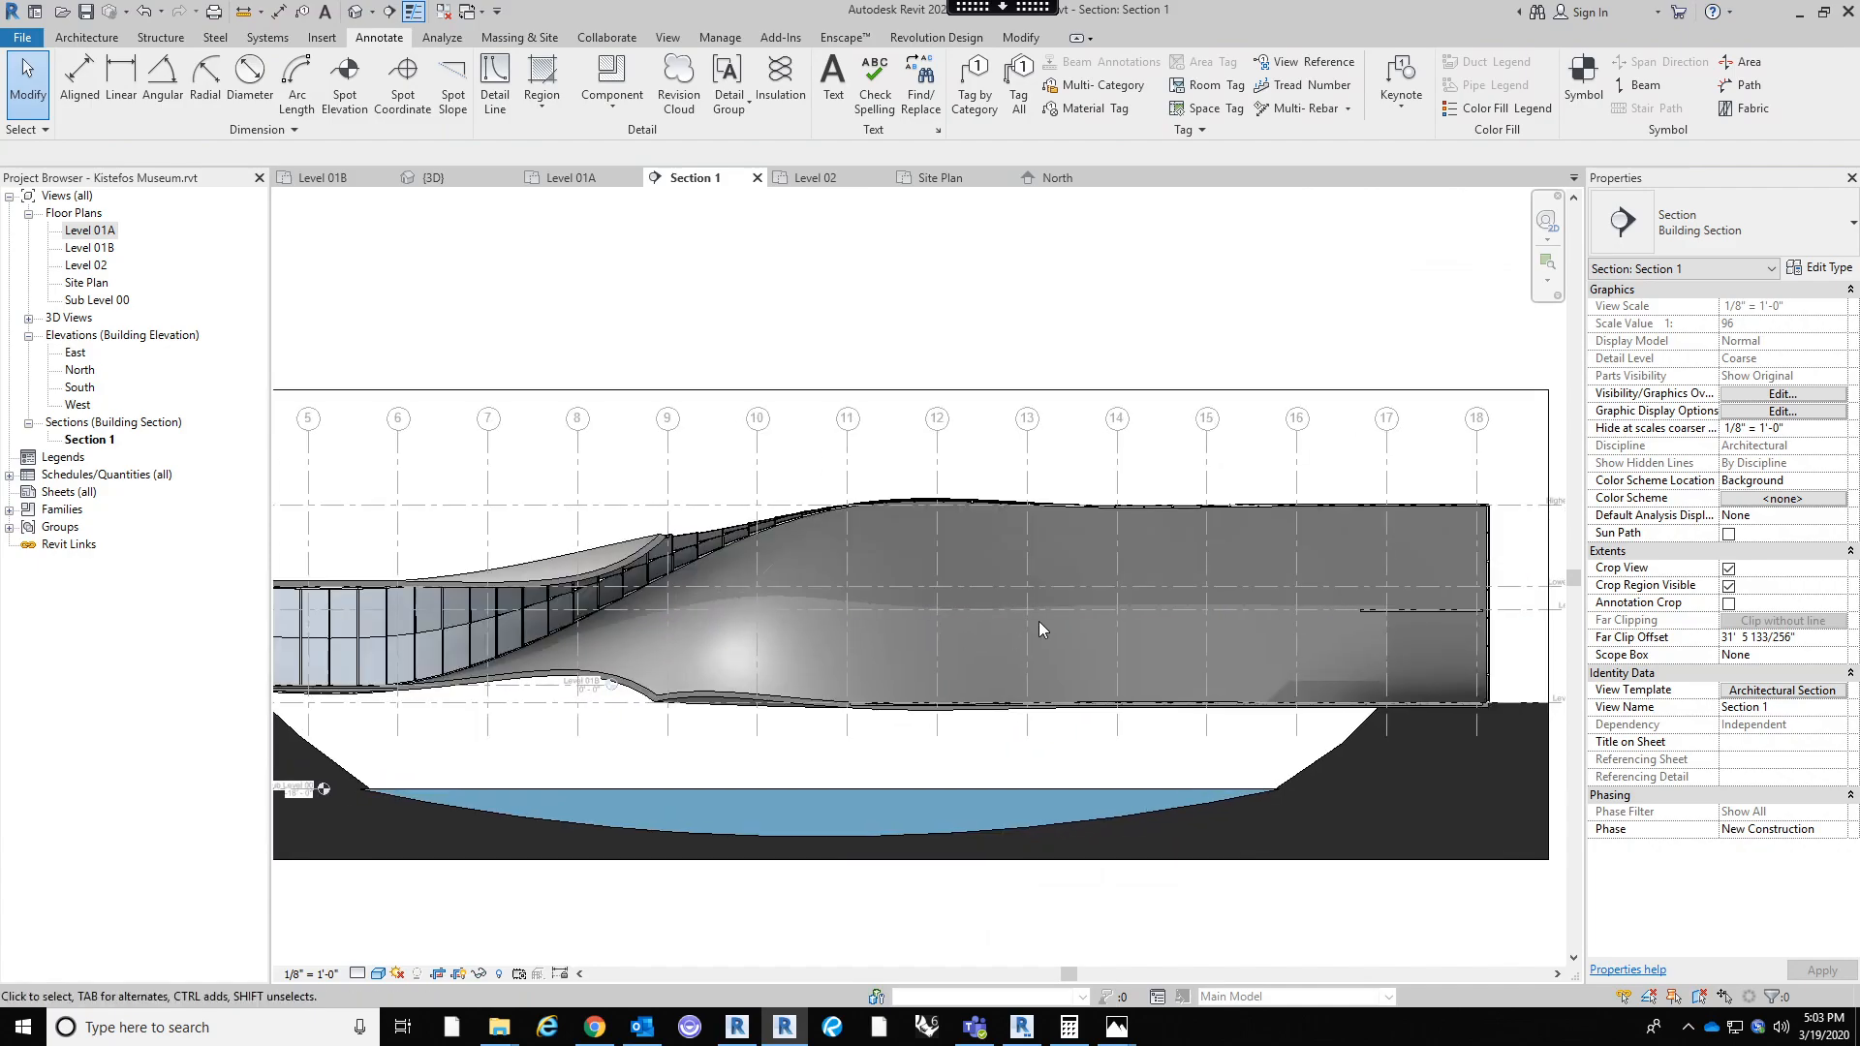
{"action": "left_click", "coordinate": [1755, 690]}
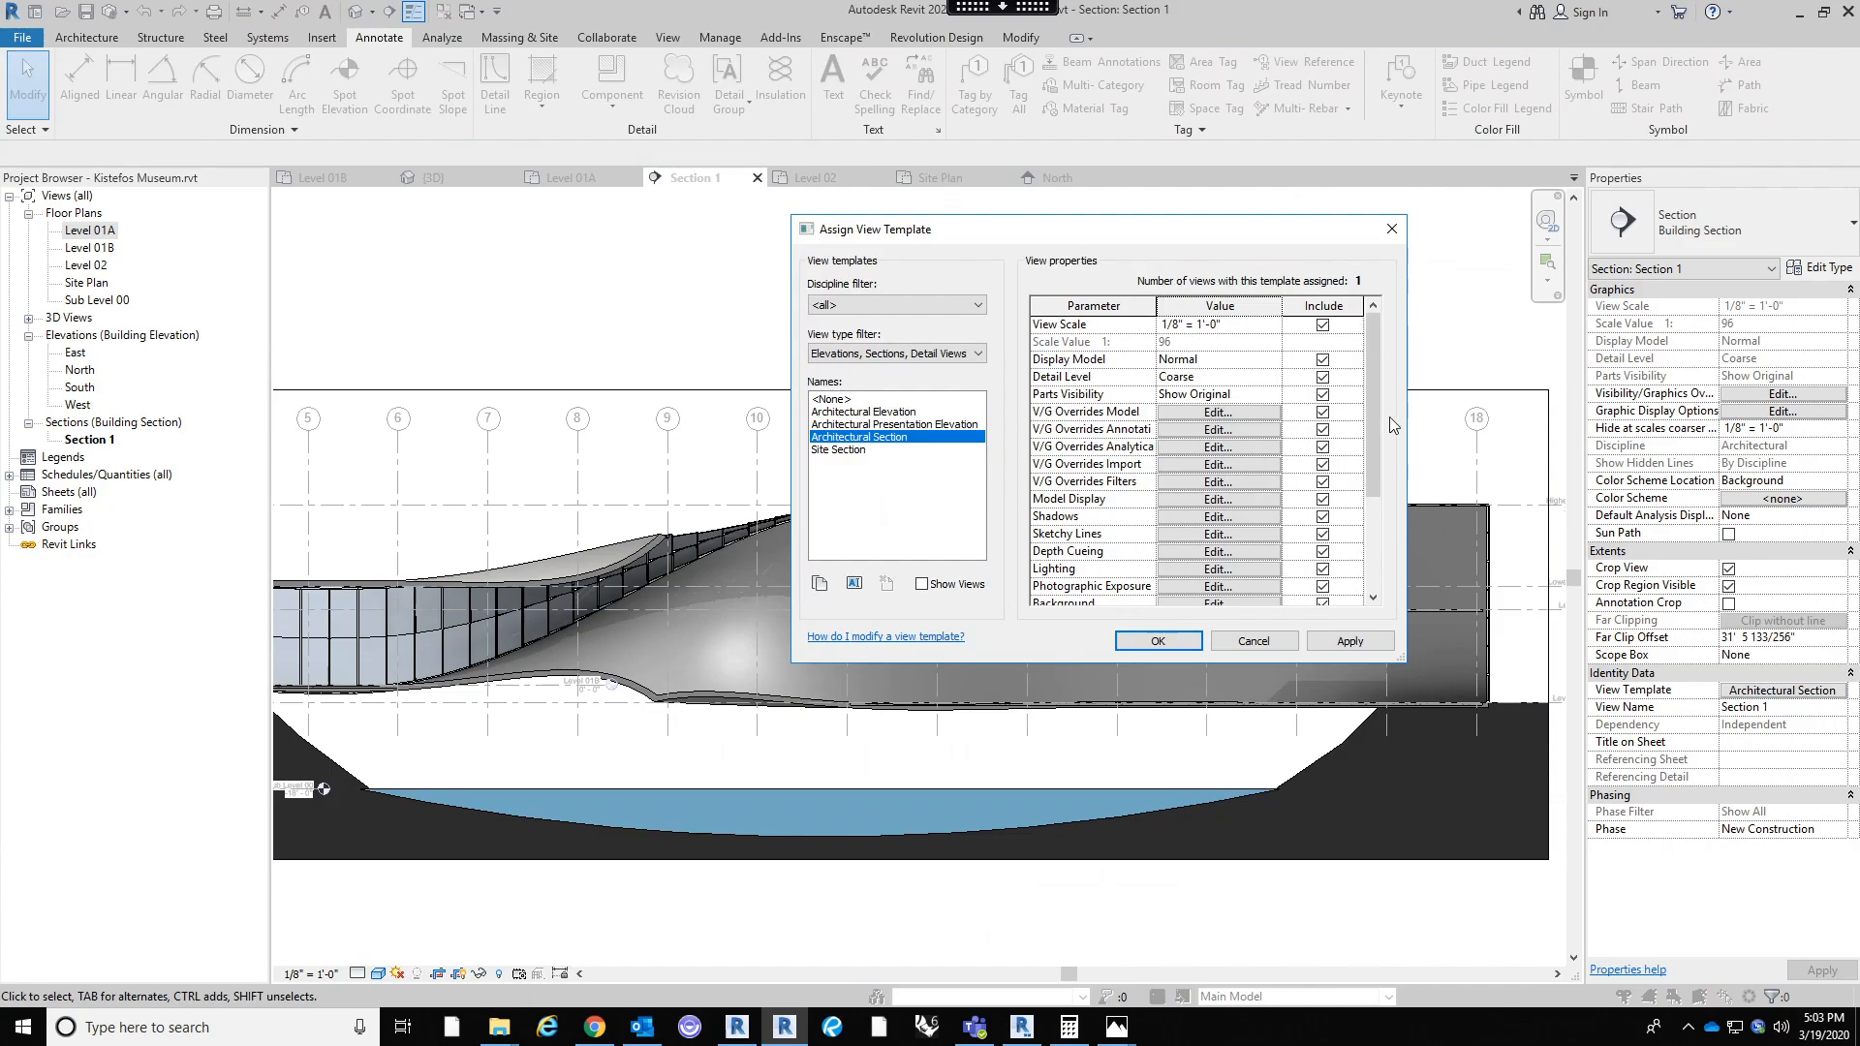
{"action": "scroll", "coordinate": [1373, 438], "scroll_direction": "down", "scroll_amount": 1}
{"action": "left_click", "coordinate": [1212, 377]}
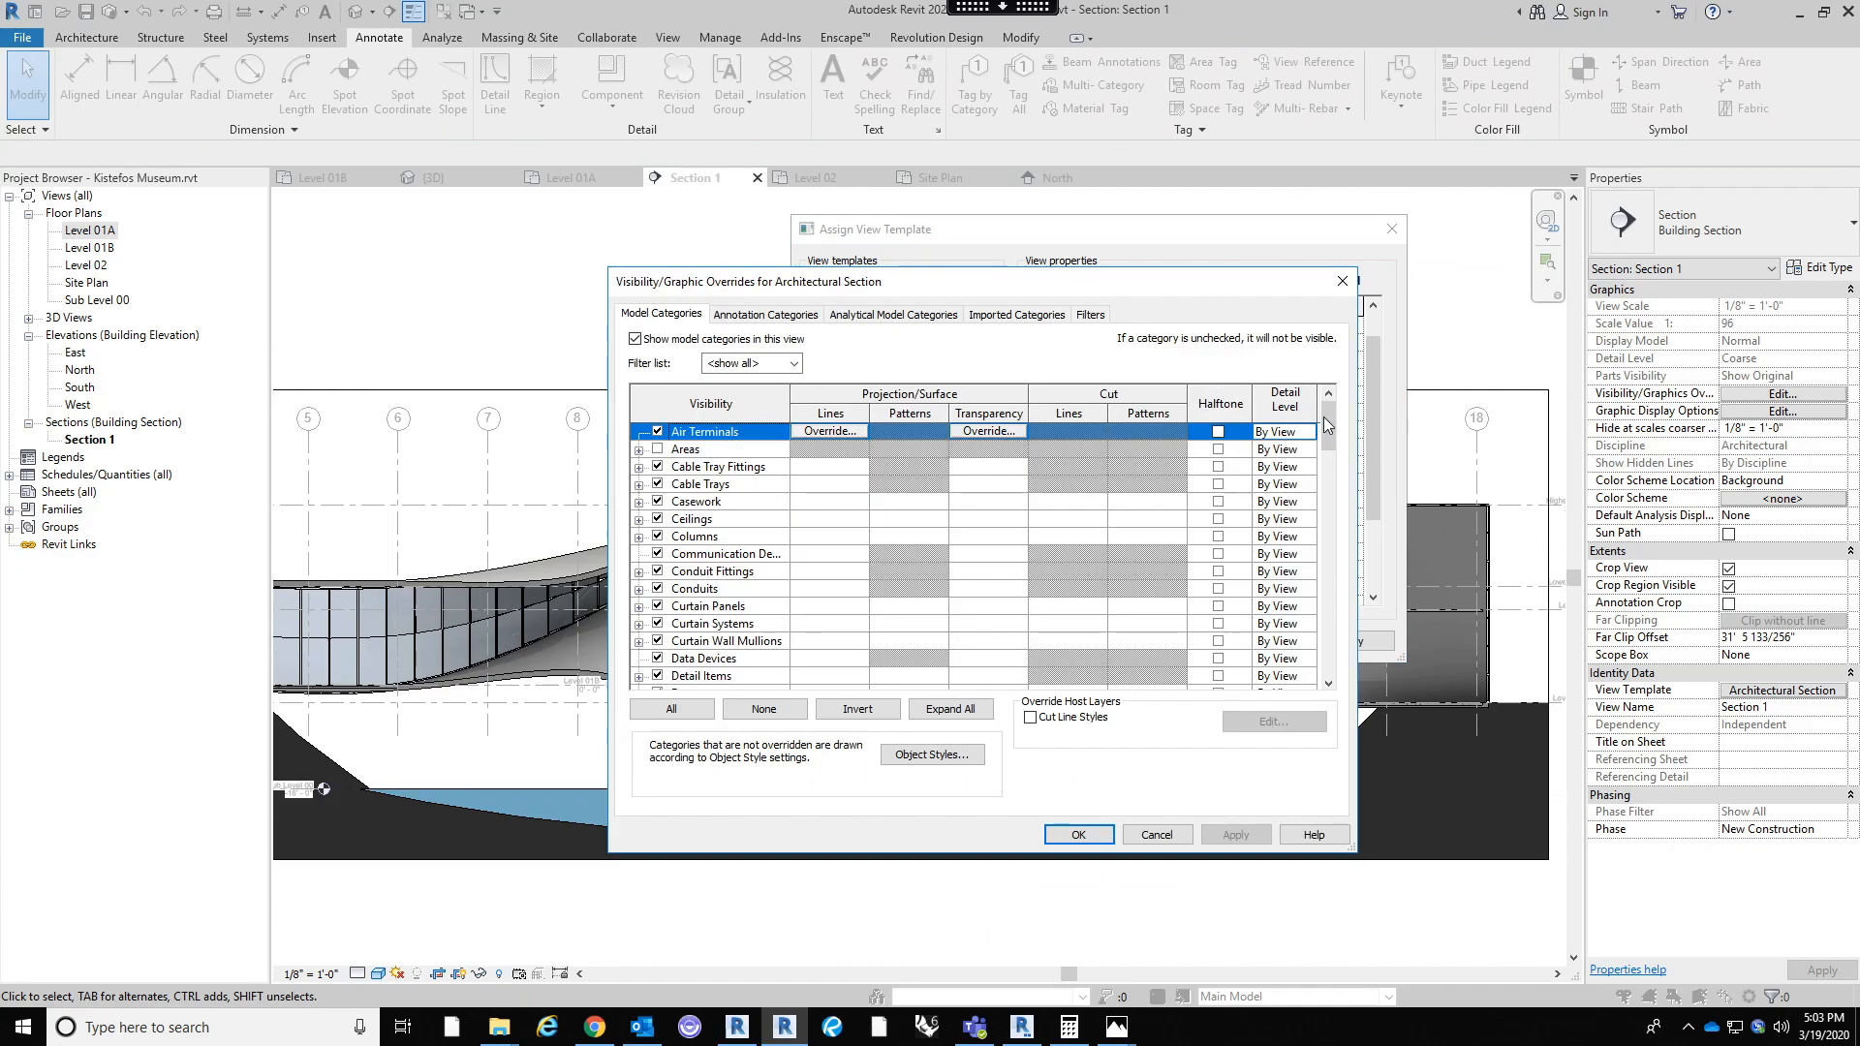
{"action": "left_click_drag", "start_coordinate": [1326, 426], "coordinate": [1319, 671]}
{"action": "left_click", "coordinate": [1135, 644]}
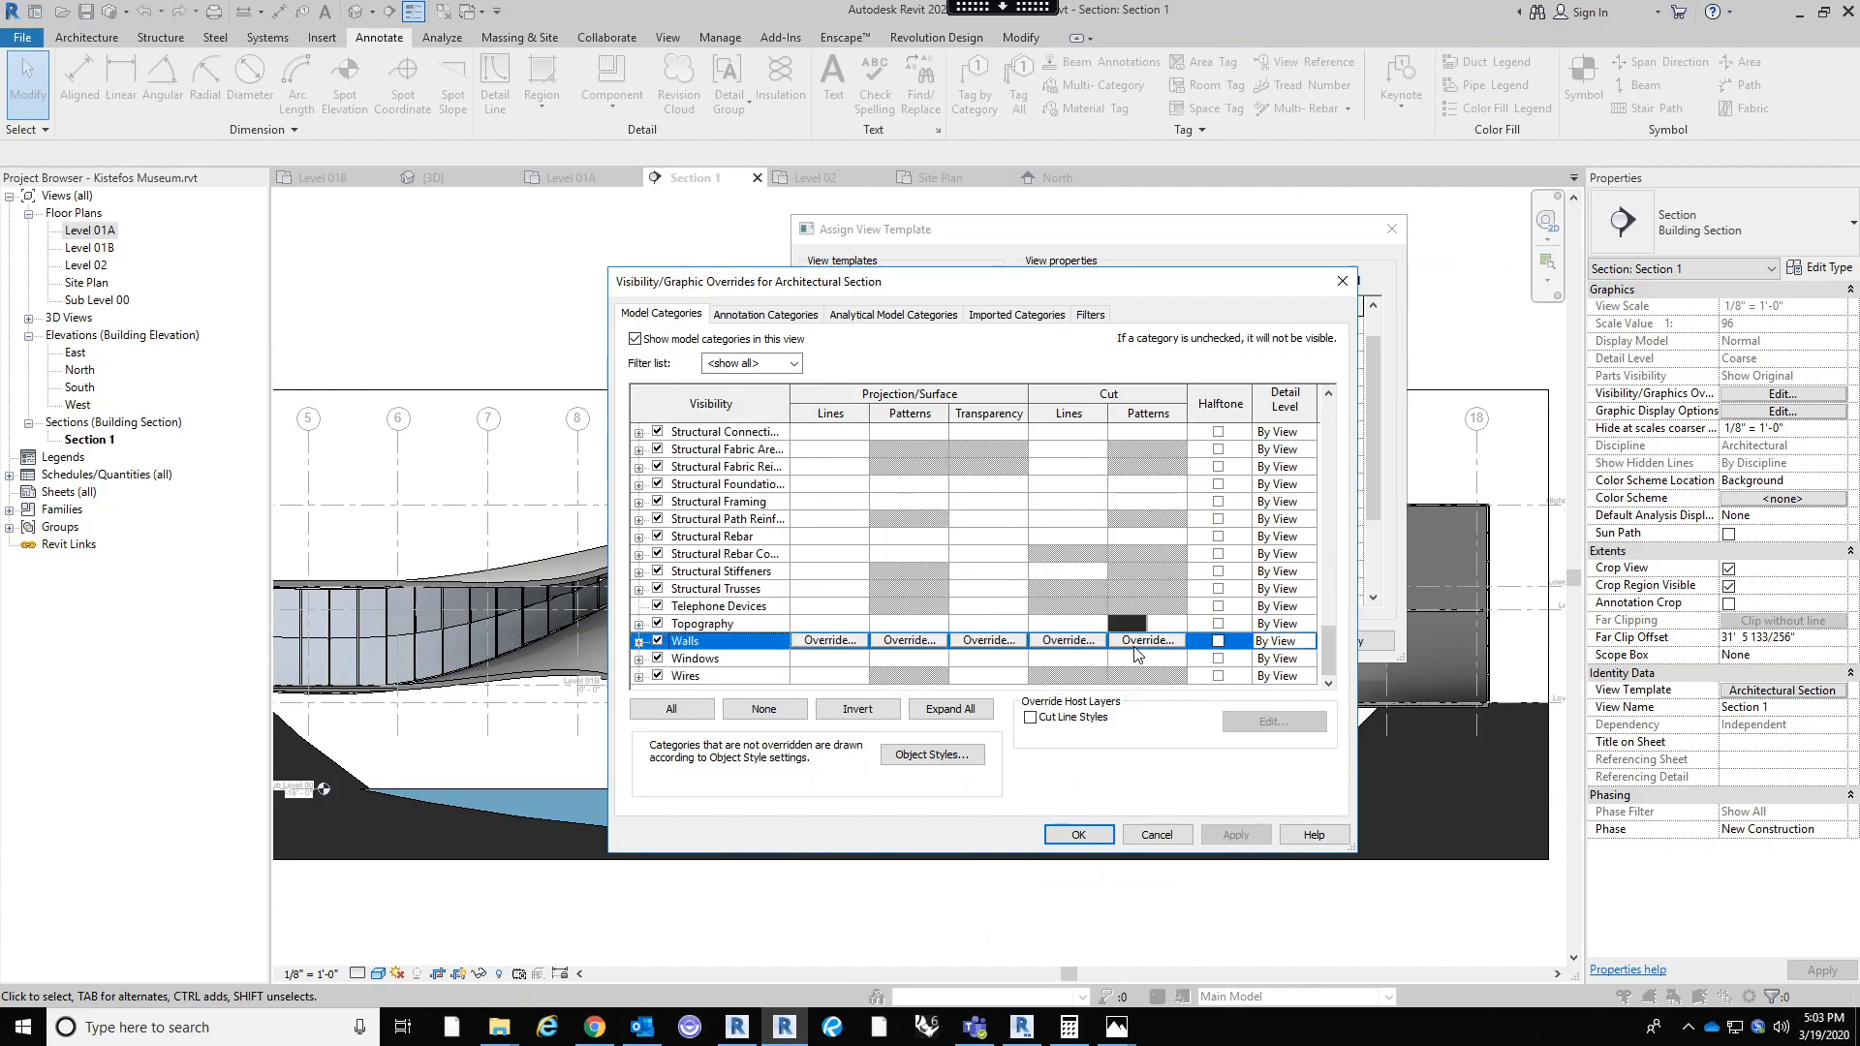
{"action": "left_click", "coordinate": [1147, 641]}
{"action": "left_click", "coordinate": [1278, 515]}
{"action": "left_click", "coordinate": [1259, 544]}
Color the Walls cut foreground pattern light orange, RGB 255-164-072, and apply the template changes to Section 1
{"action": "left_click", "coordinate": [1251, 545]}
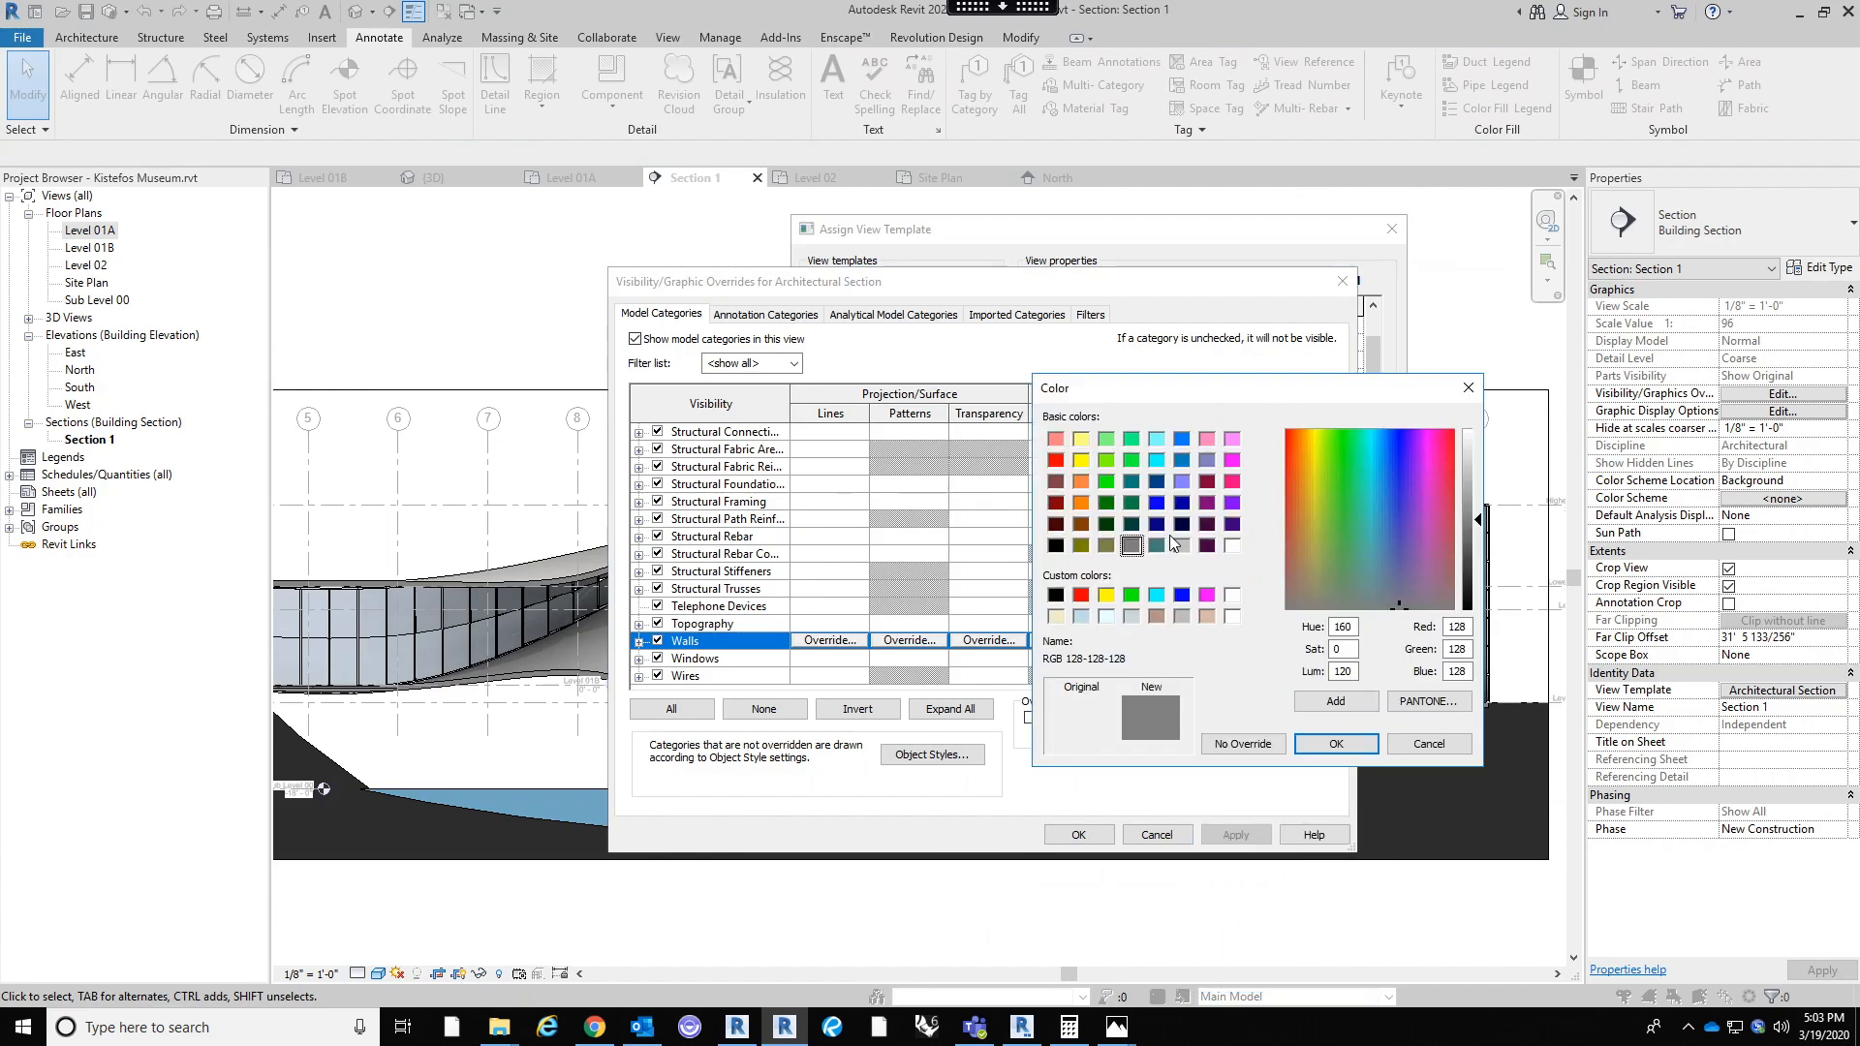
{"action": "left_click", "coordinate": [1083, 502]}
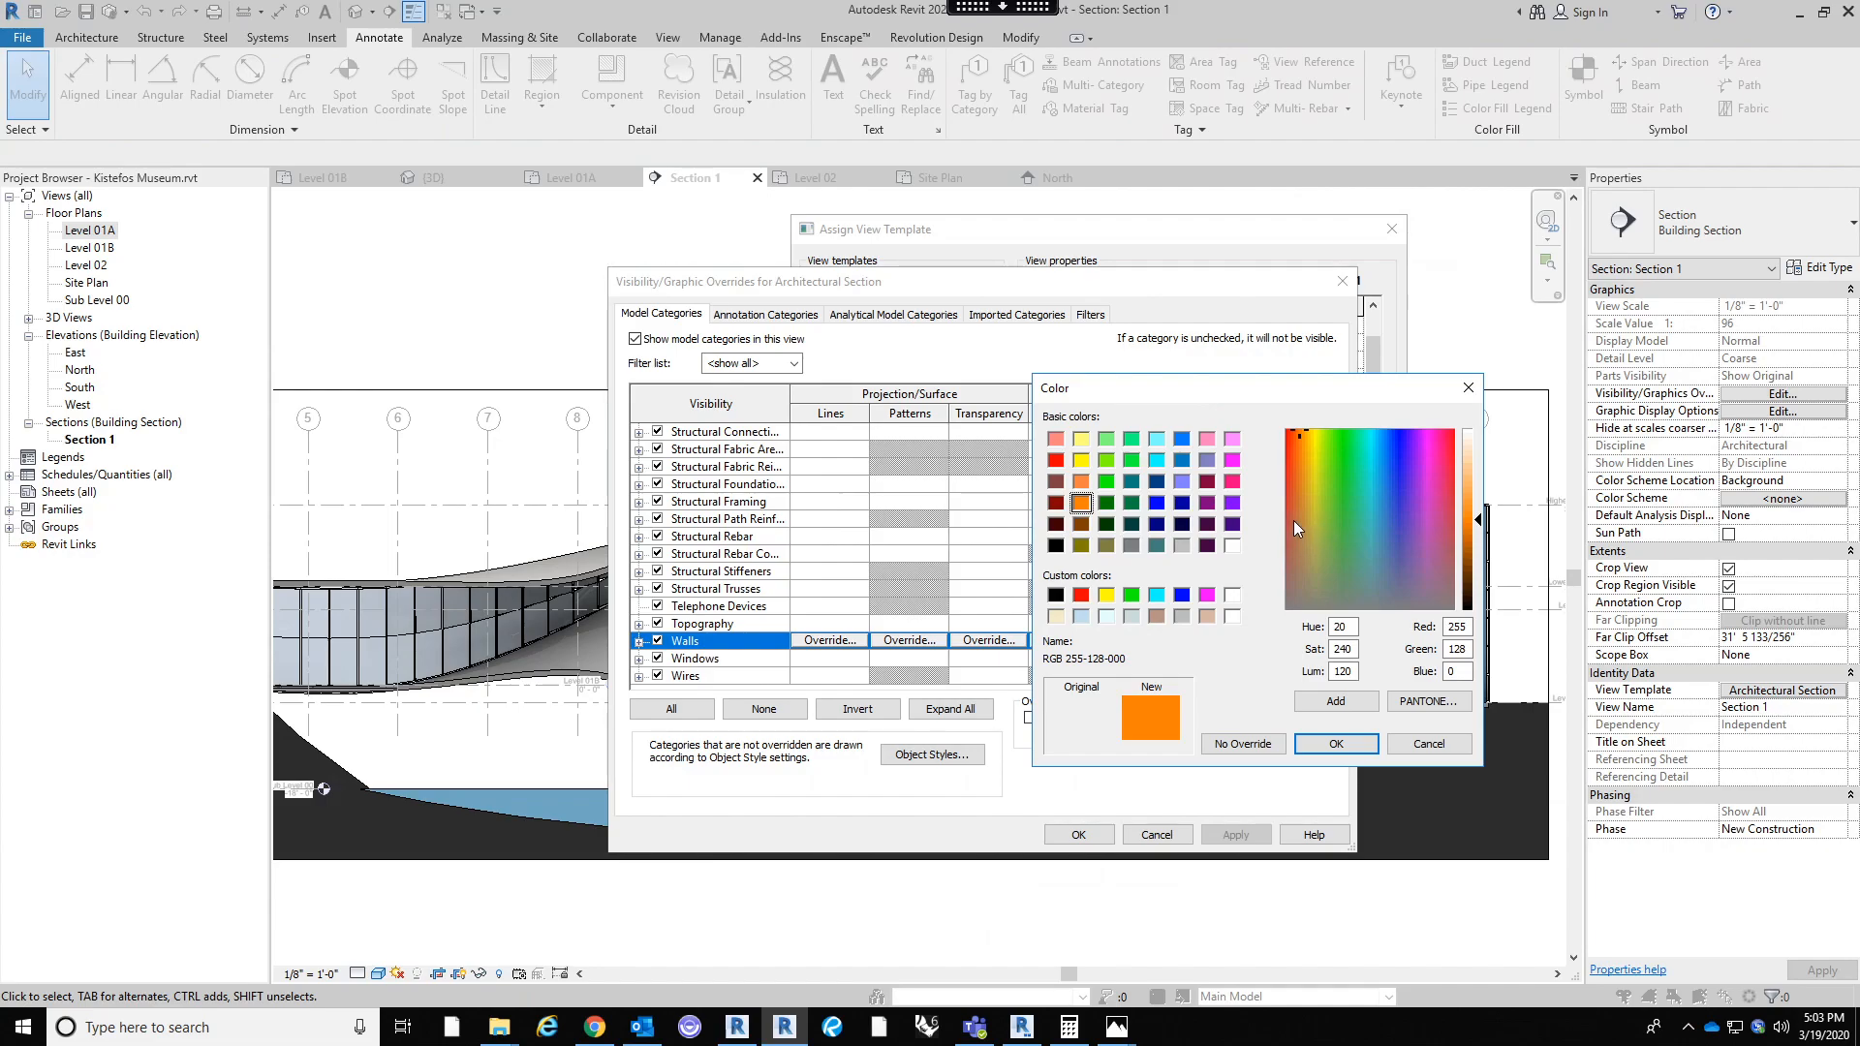
{"action": "left_click", "coordinate": [1299, 484]}
{"action": "left_click", "coordinate": [1304, 494]}
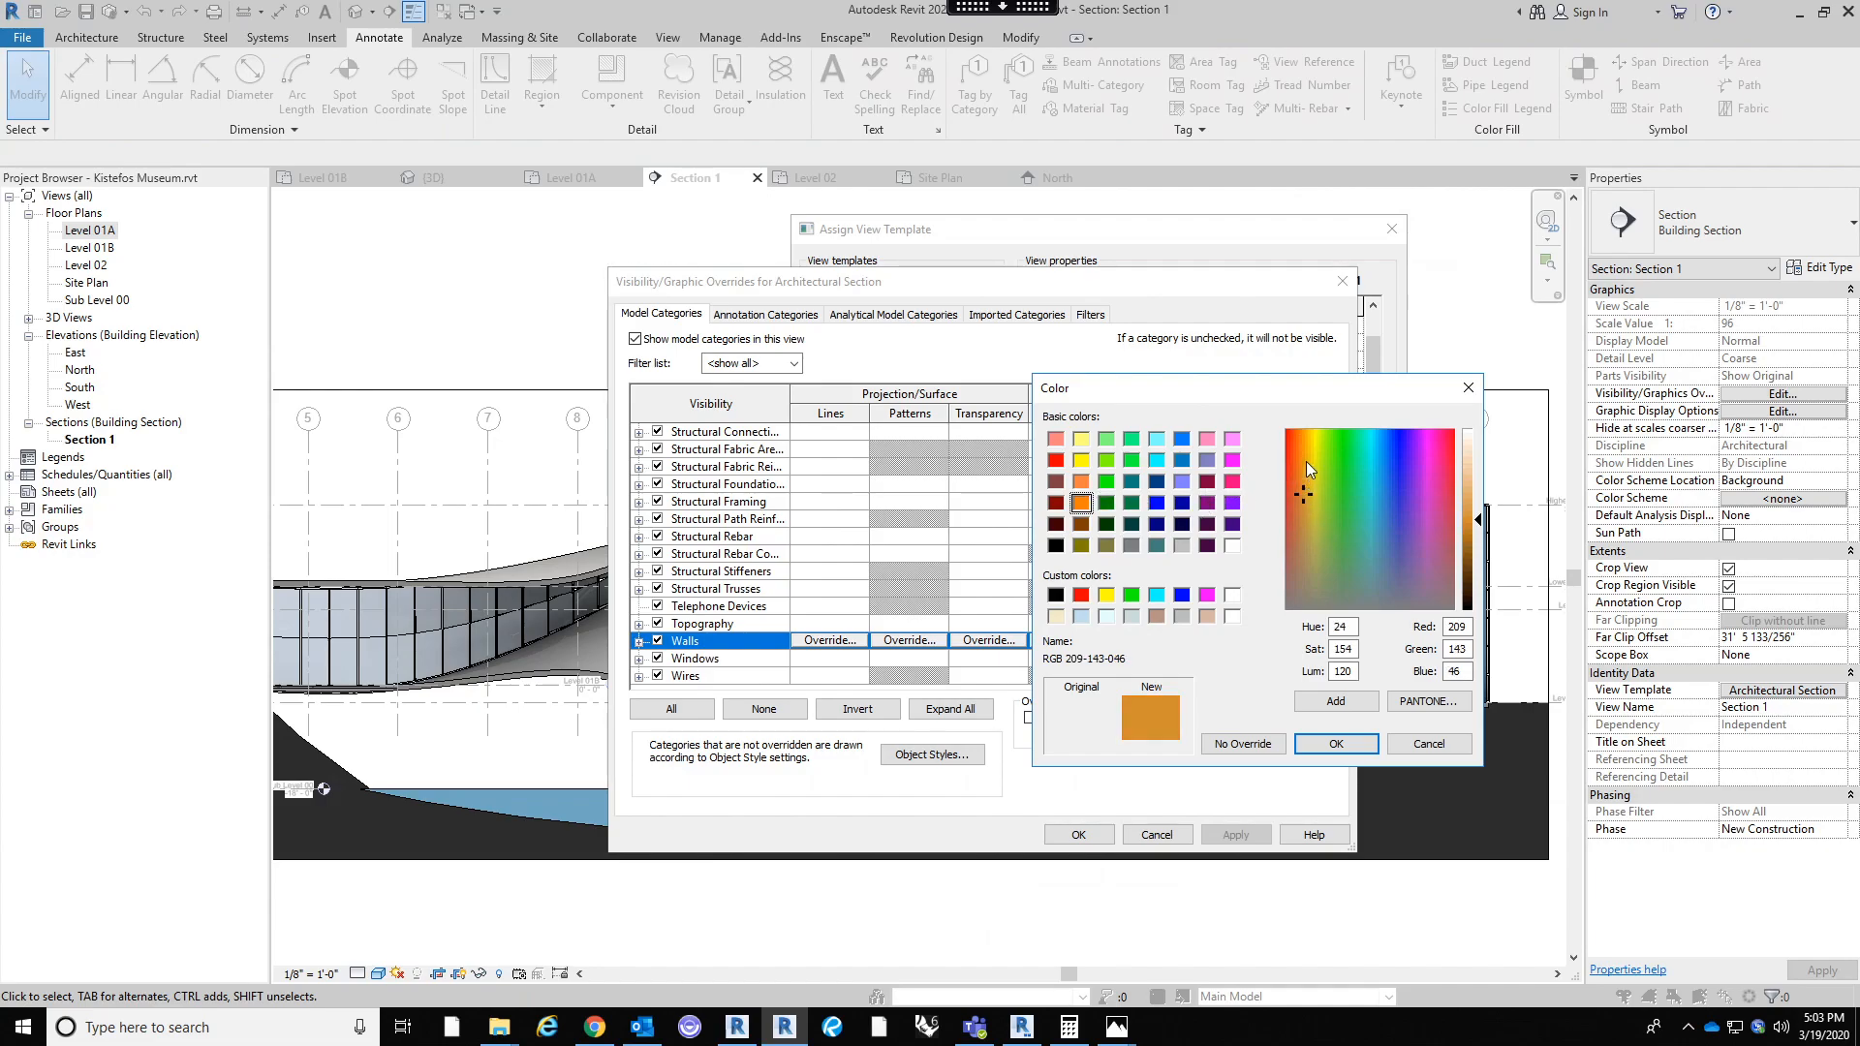
{"action": "left_click", "coordinate": [1310, 428]}
{"action": "left_click", "coordinate": [1300, 427]}
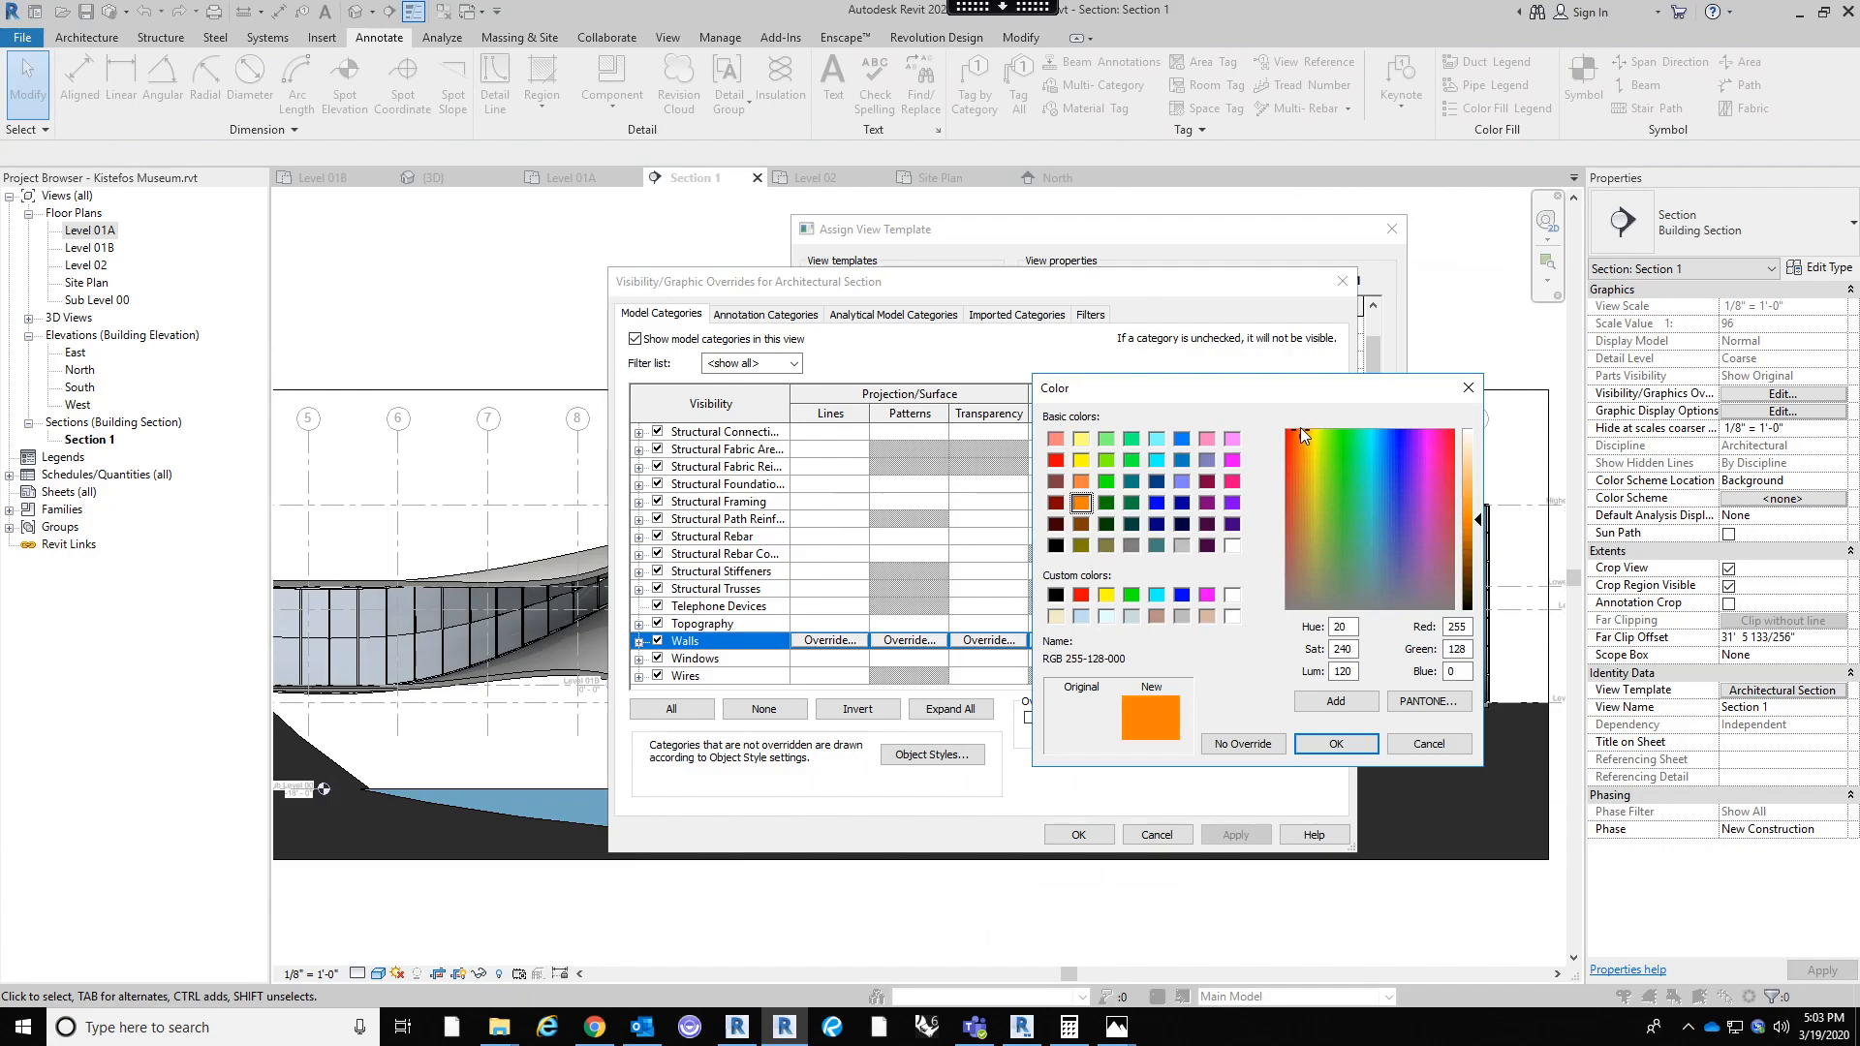
{"action": "left_click", "coordinate": [1473, 495]}
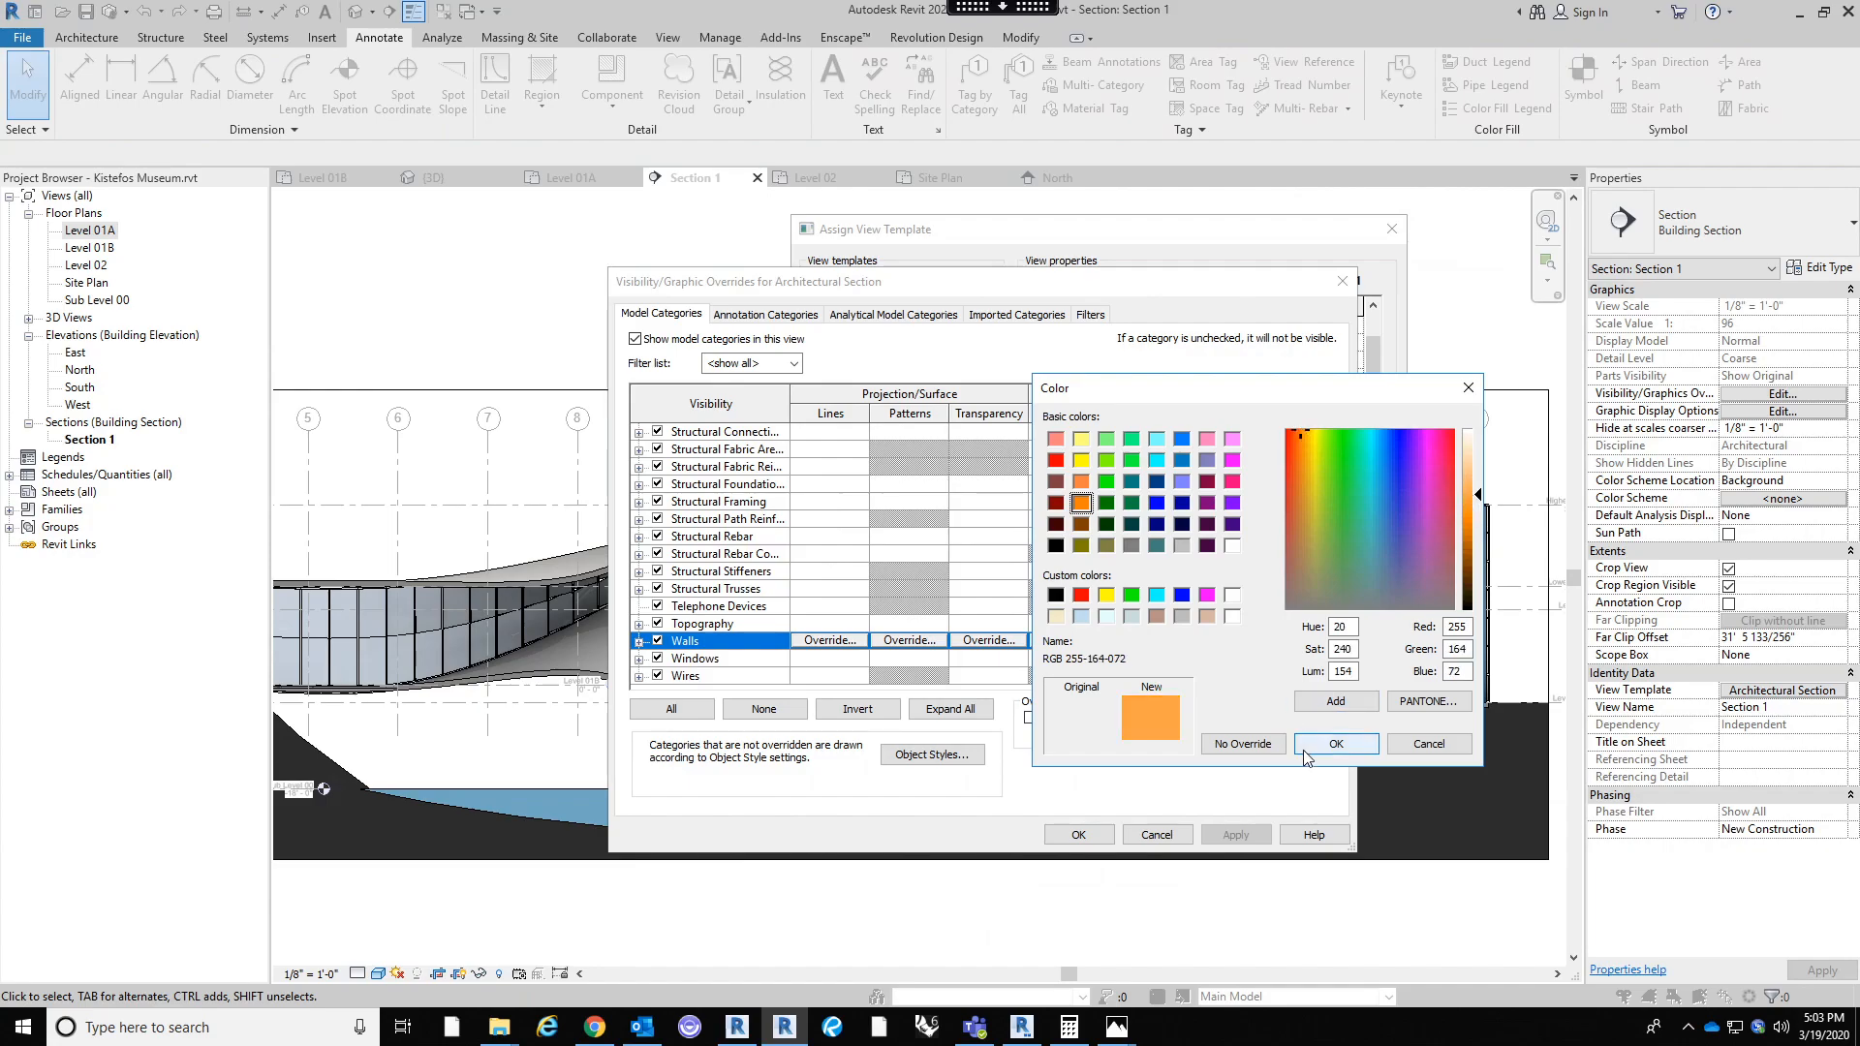
{"action": "left_click", "coordinate": [1335, 744]}
{"action": "left_click", "coordinate": [1296, 700]}
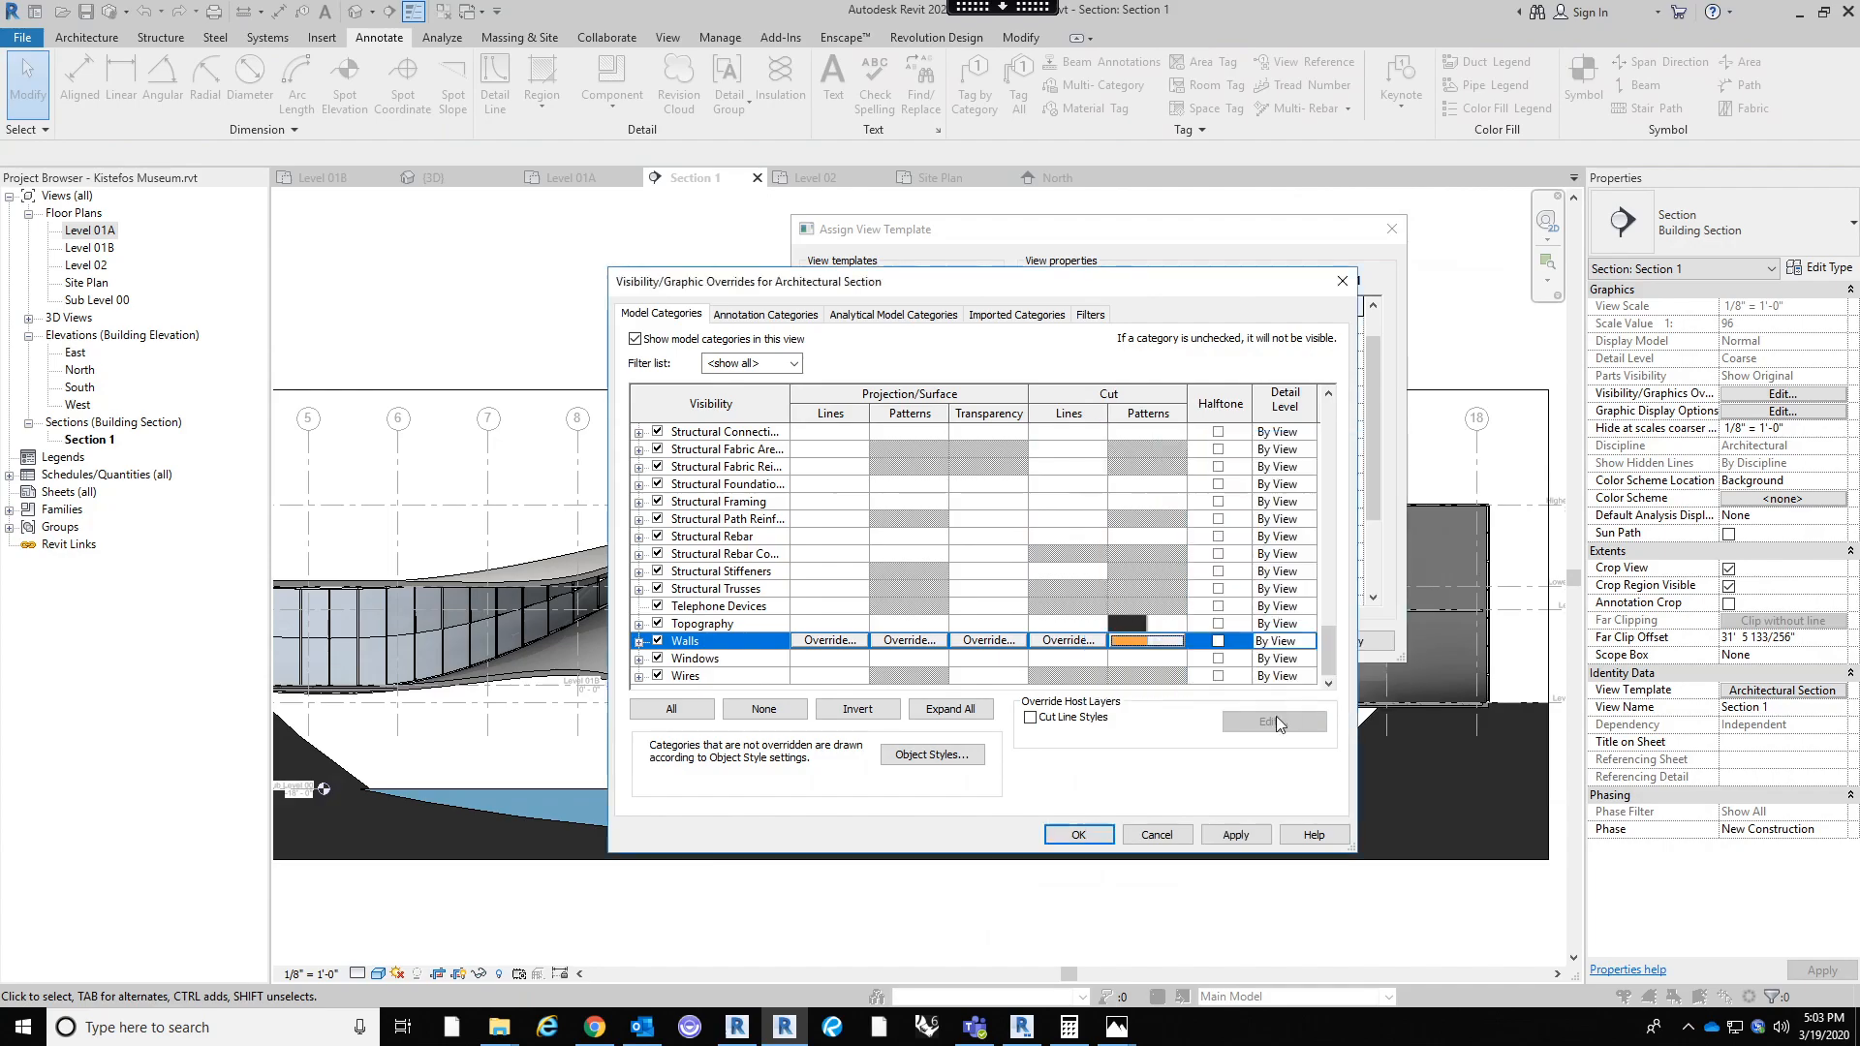
{"action": "left_click", "coordinate": [1078, 832]}
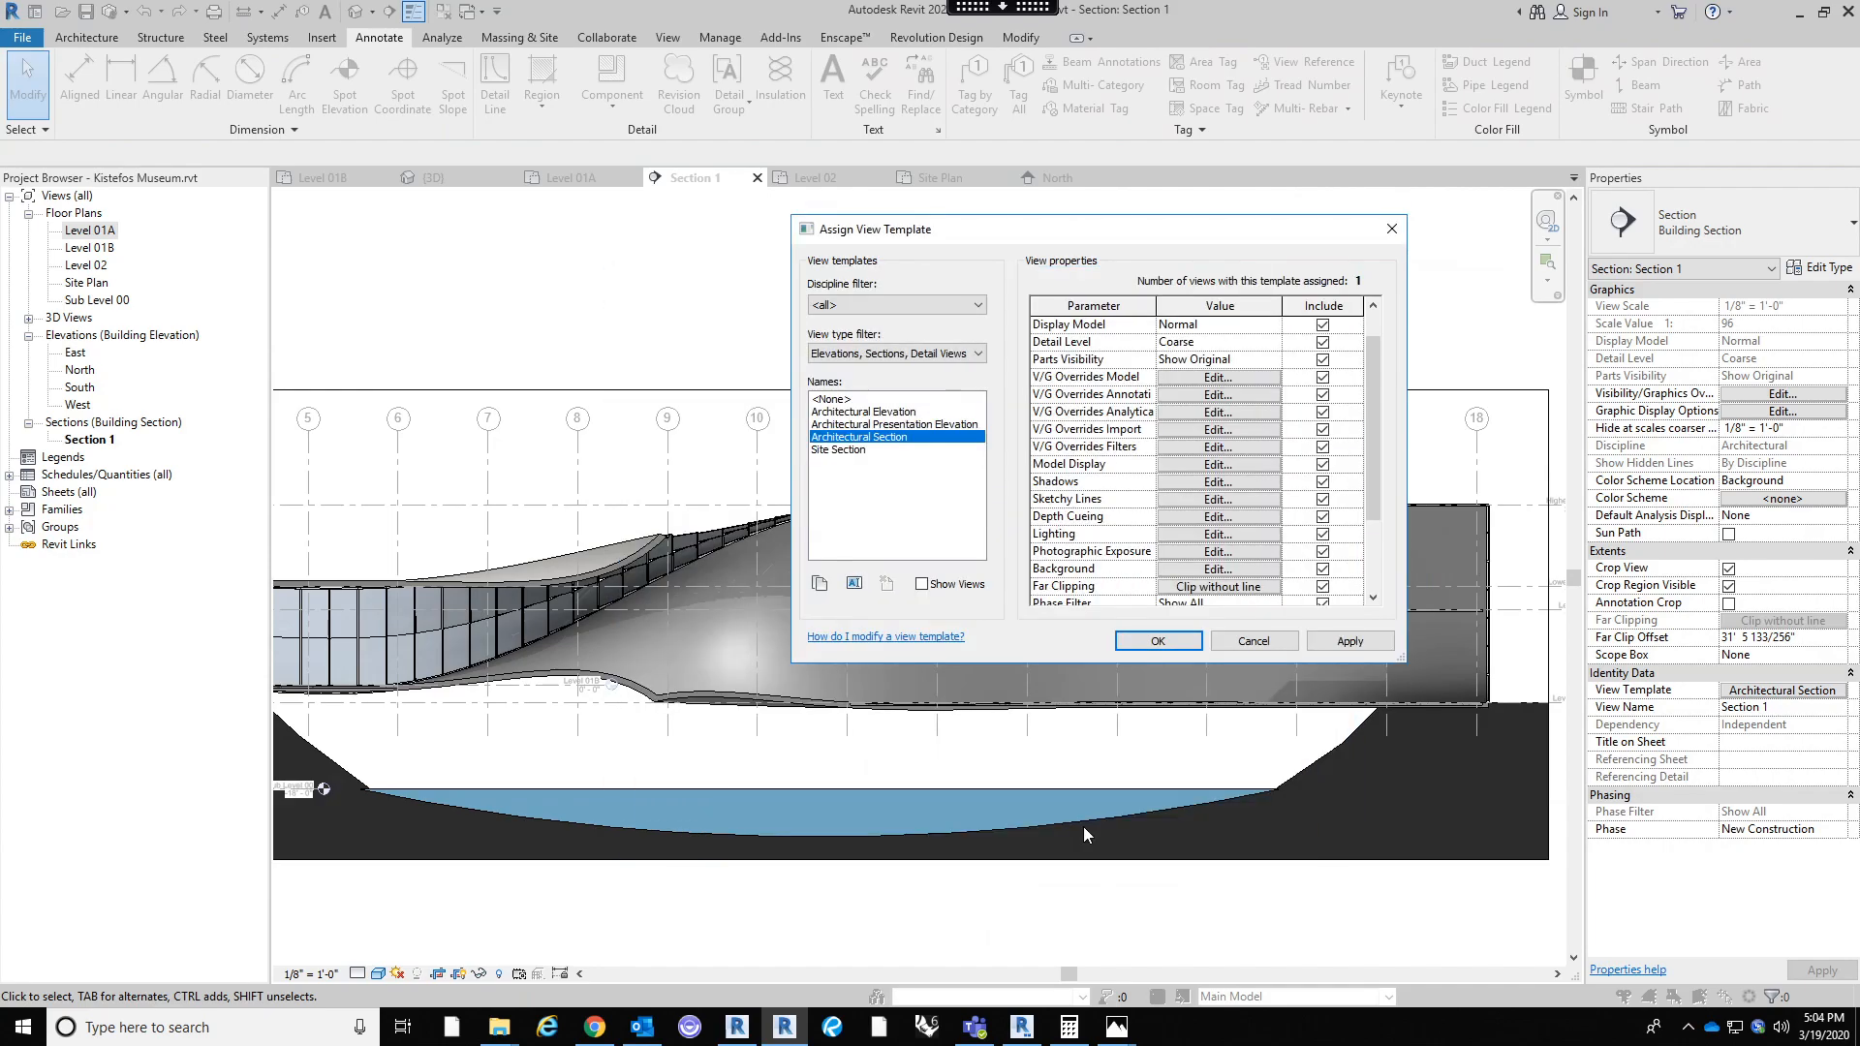
{"action": "left_click", "coordinate": [1158, 644]}
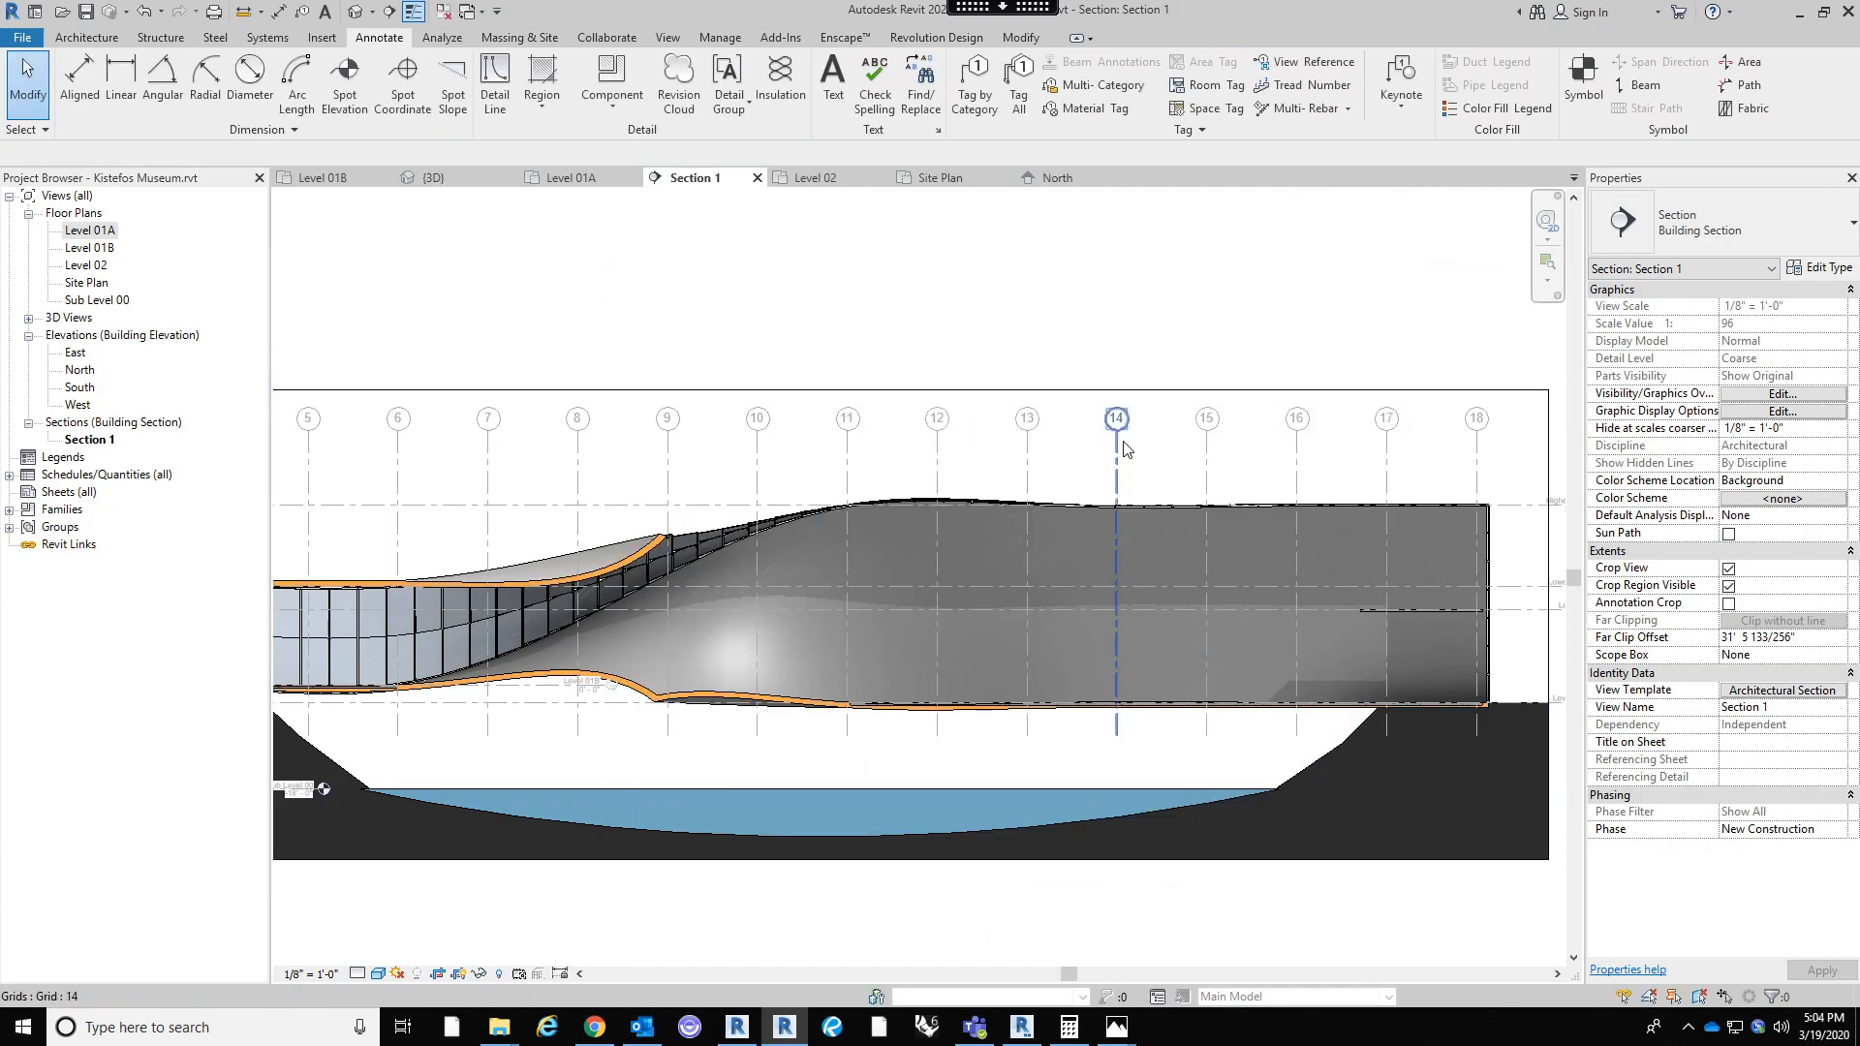
Examine the cut wall fills and the wall-to-roof glazing along the twist in Section 1, around grids 7 to 12
{"action": "scroll", "coordinate": [930, 651], "scroll_direction": "up", "scroll_amount": 3}
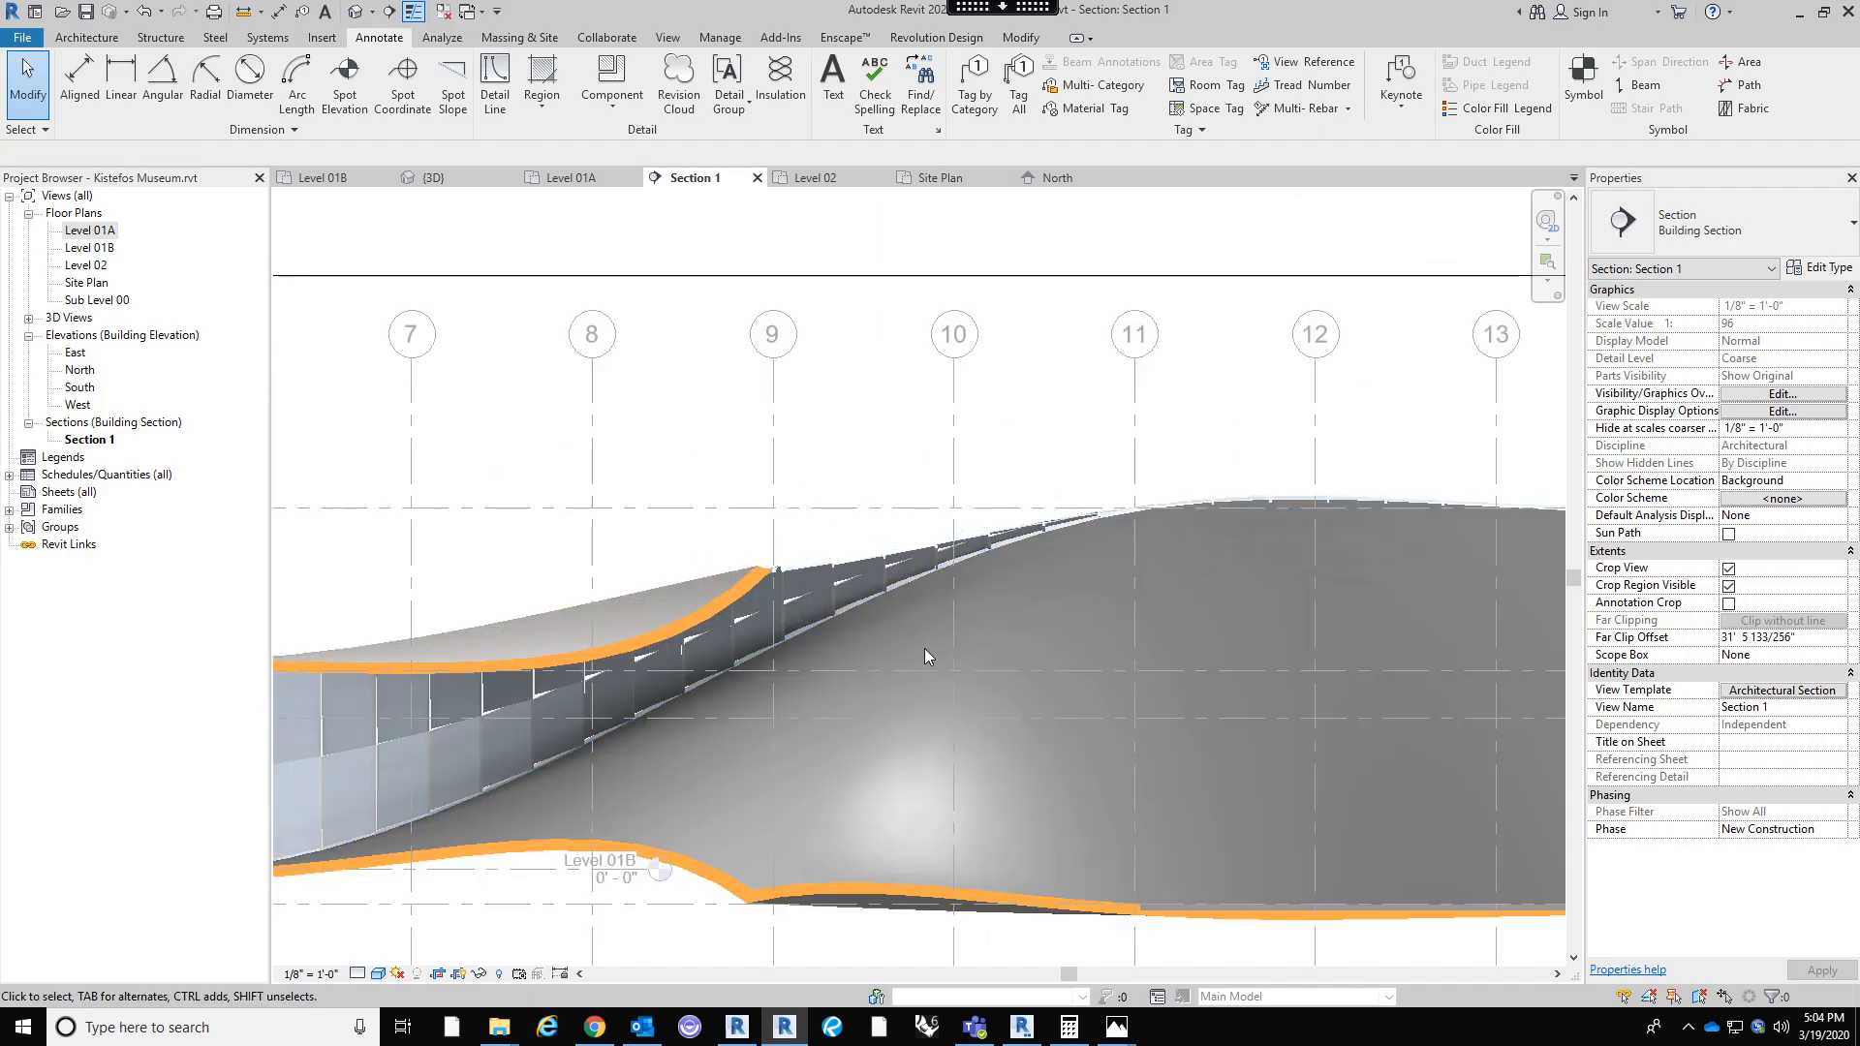
{"action": "scroll", "coordinate": [896, 649], "scroll_direction": "up", "scroll_amount": 3}
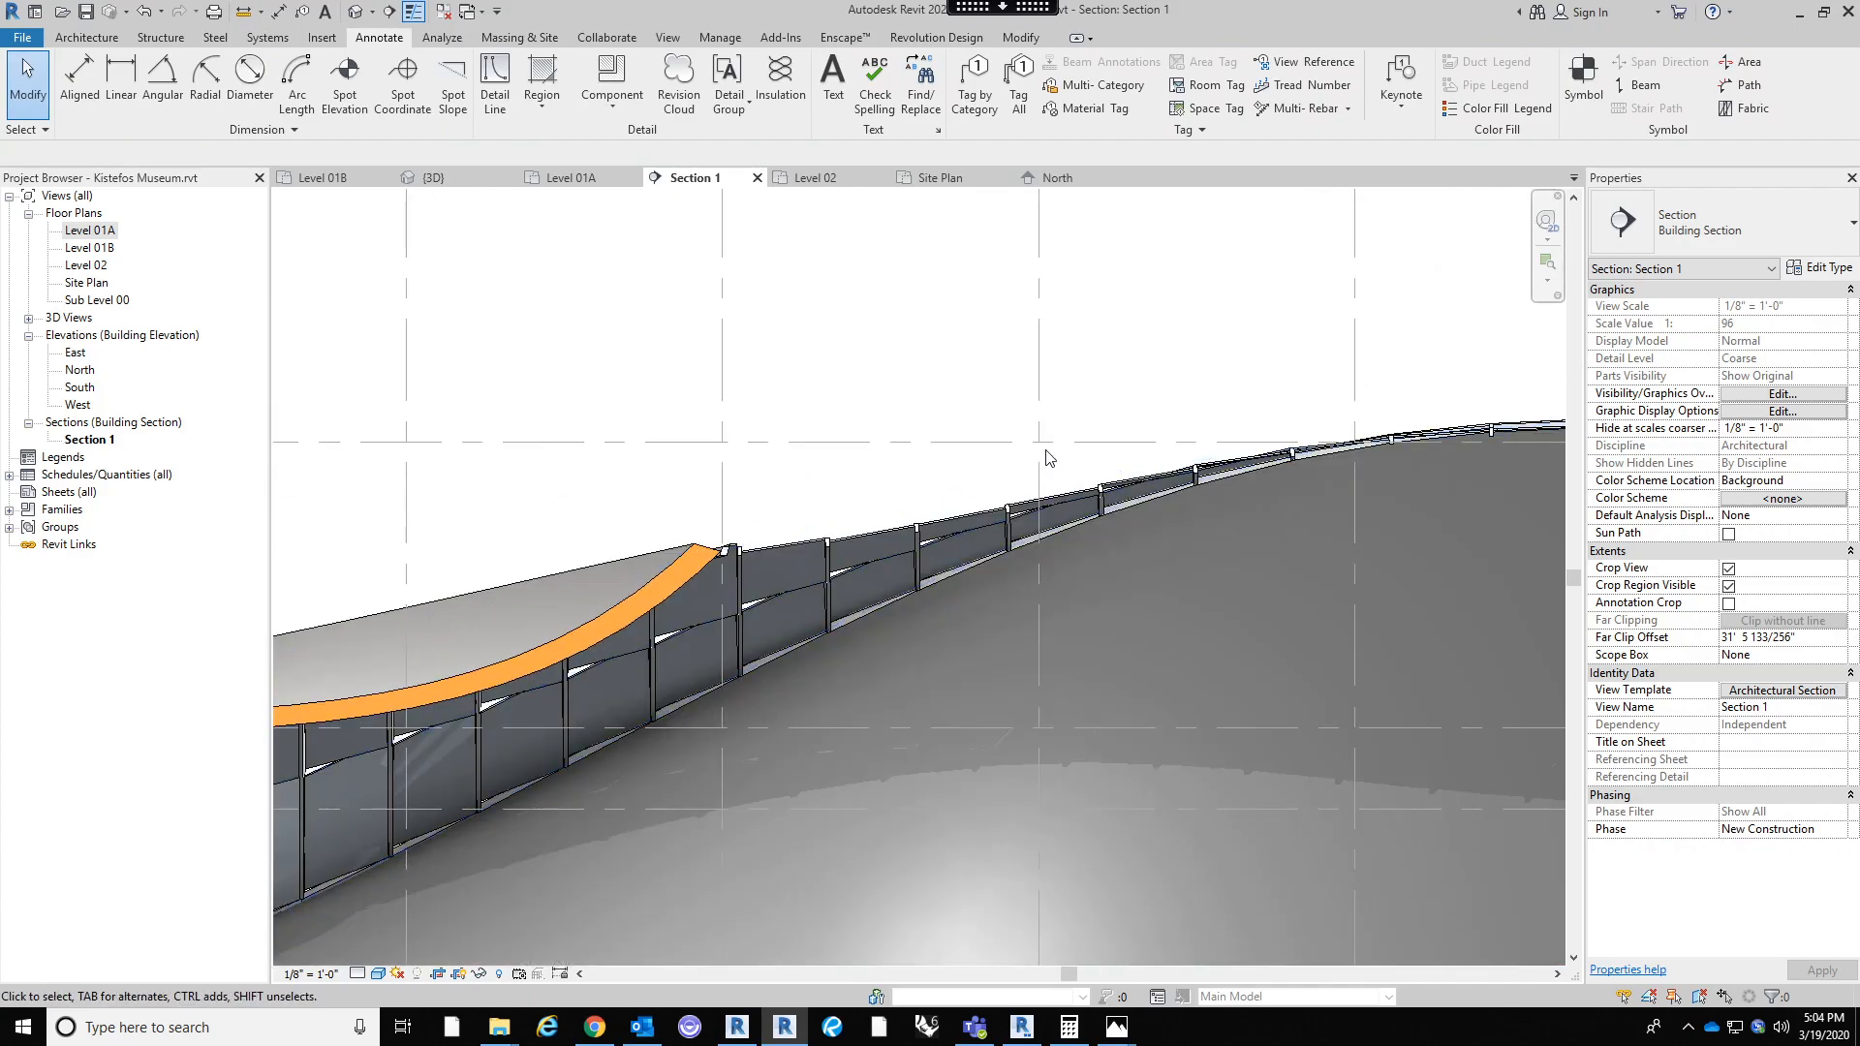
{"action": "scroll", "coordinate": [1048, 457], "scroll_direction": "down", "scroll_amount": 4}
{"action": "middle_click_drag", "start_coordinate": [885, 641], "coordinate": [879, 647]}
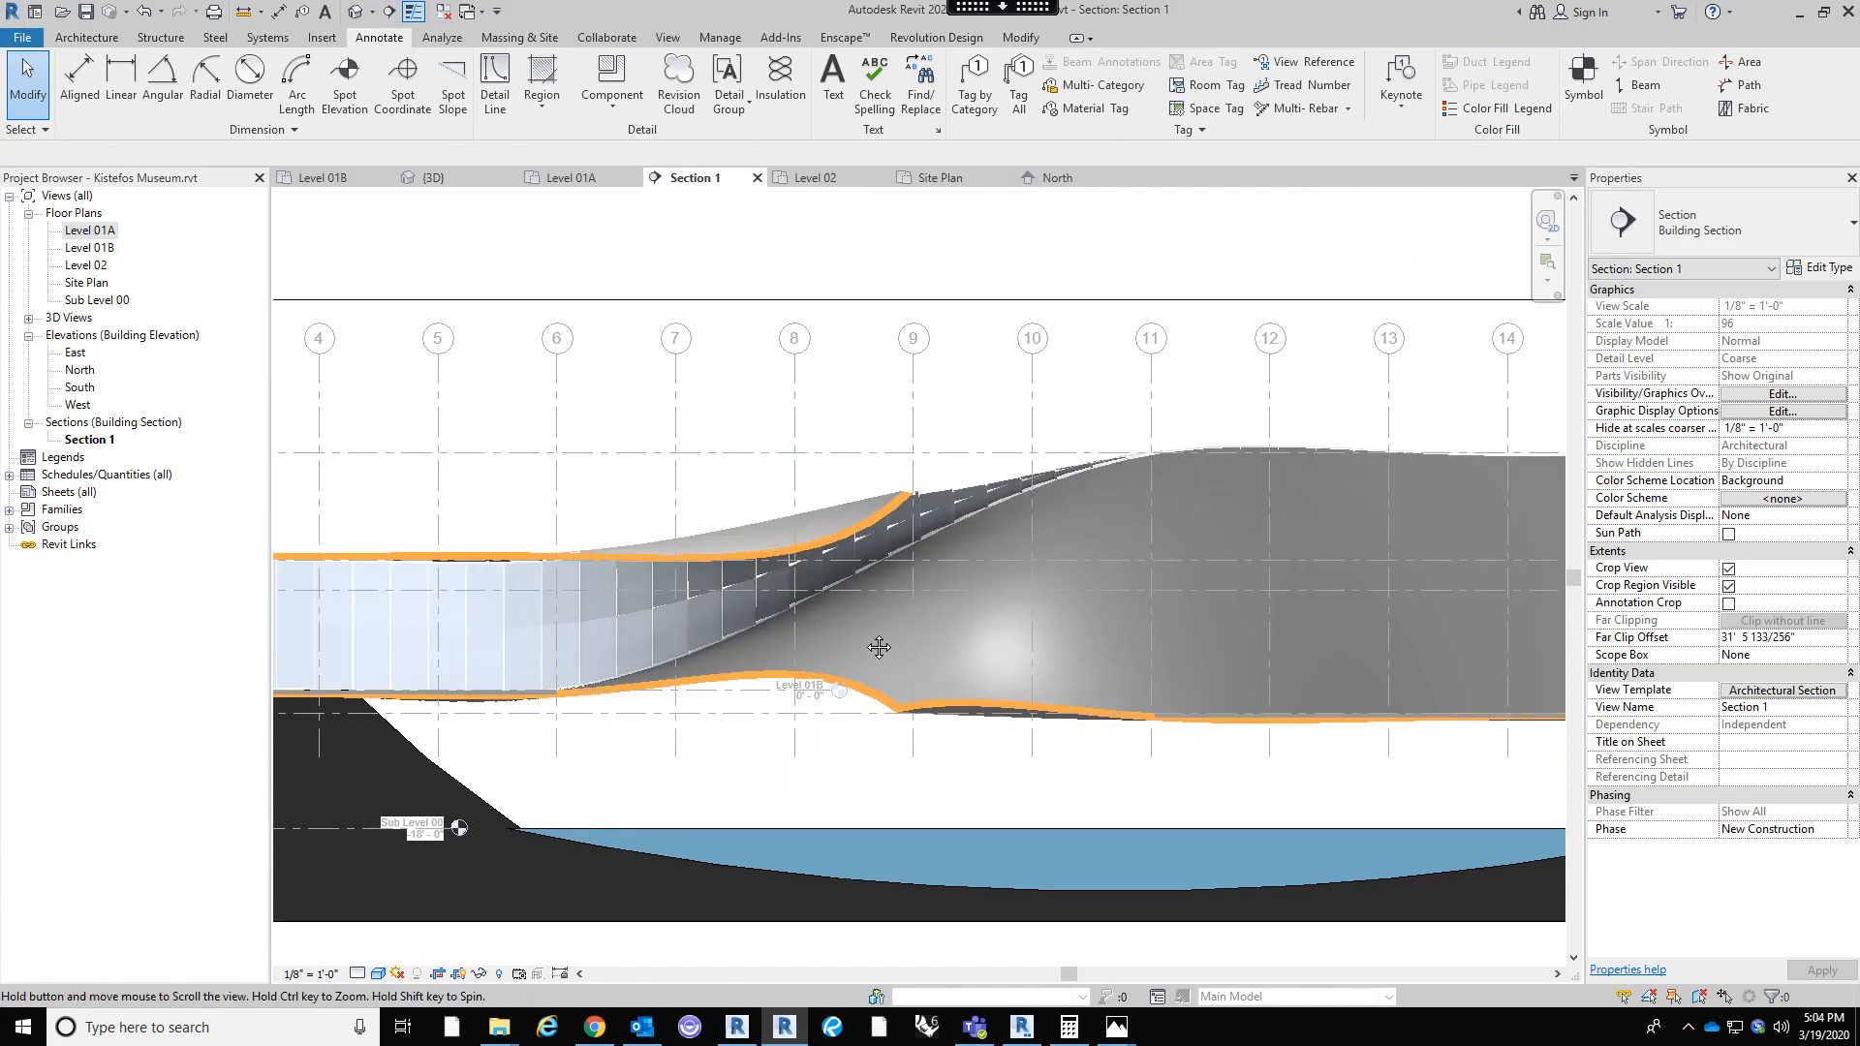
{"action": "scroll", "coordinate": [1262, 506], "scroll_direction": "up", "scroll_amount": 2}
{"action": "scroll", "coordinate": [891, 520], "scroll_direction": "up", "scroll_amount": 1}
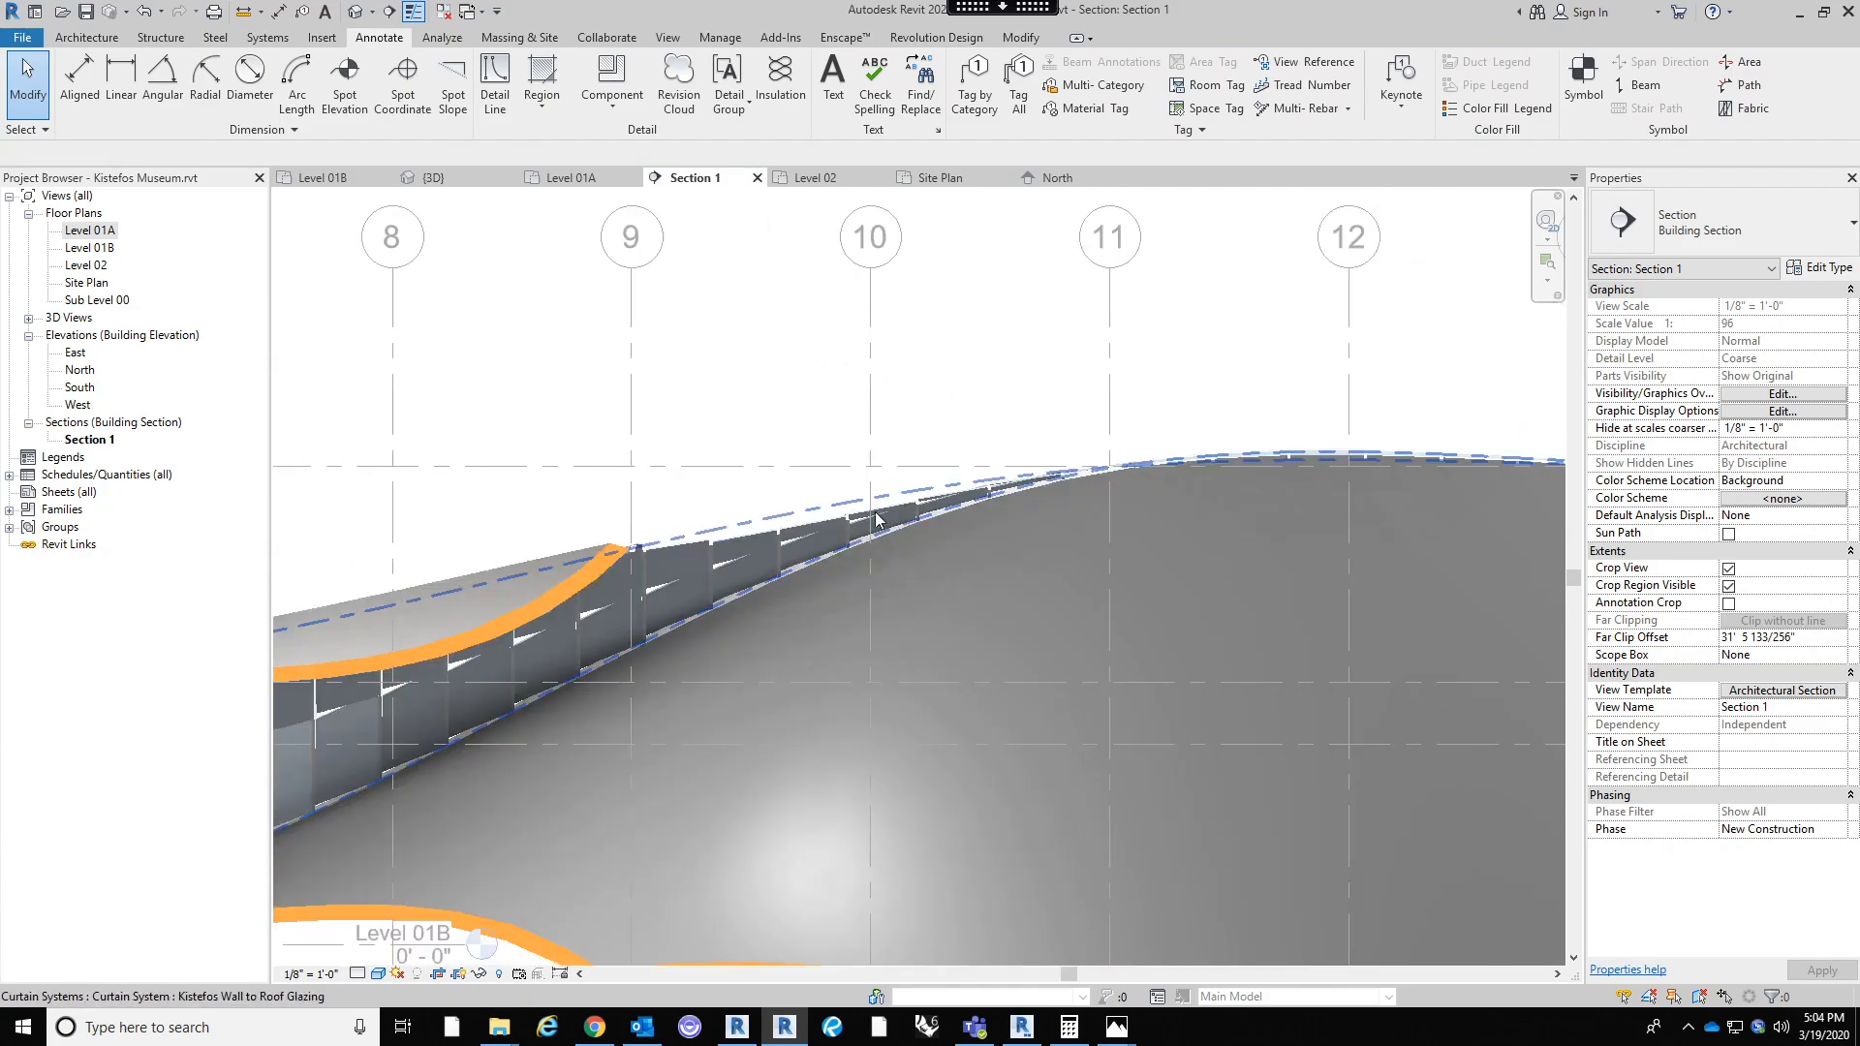
{"action": "scroll", "coordinate": [891, 520], "scroll_direction": "down", "scroll_amount": 1}
{"action": "scroll", "coordinate": [1059, 503], "scroll_direction": "down", "scroll_amount": 1}
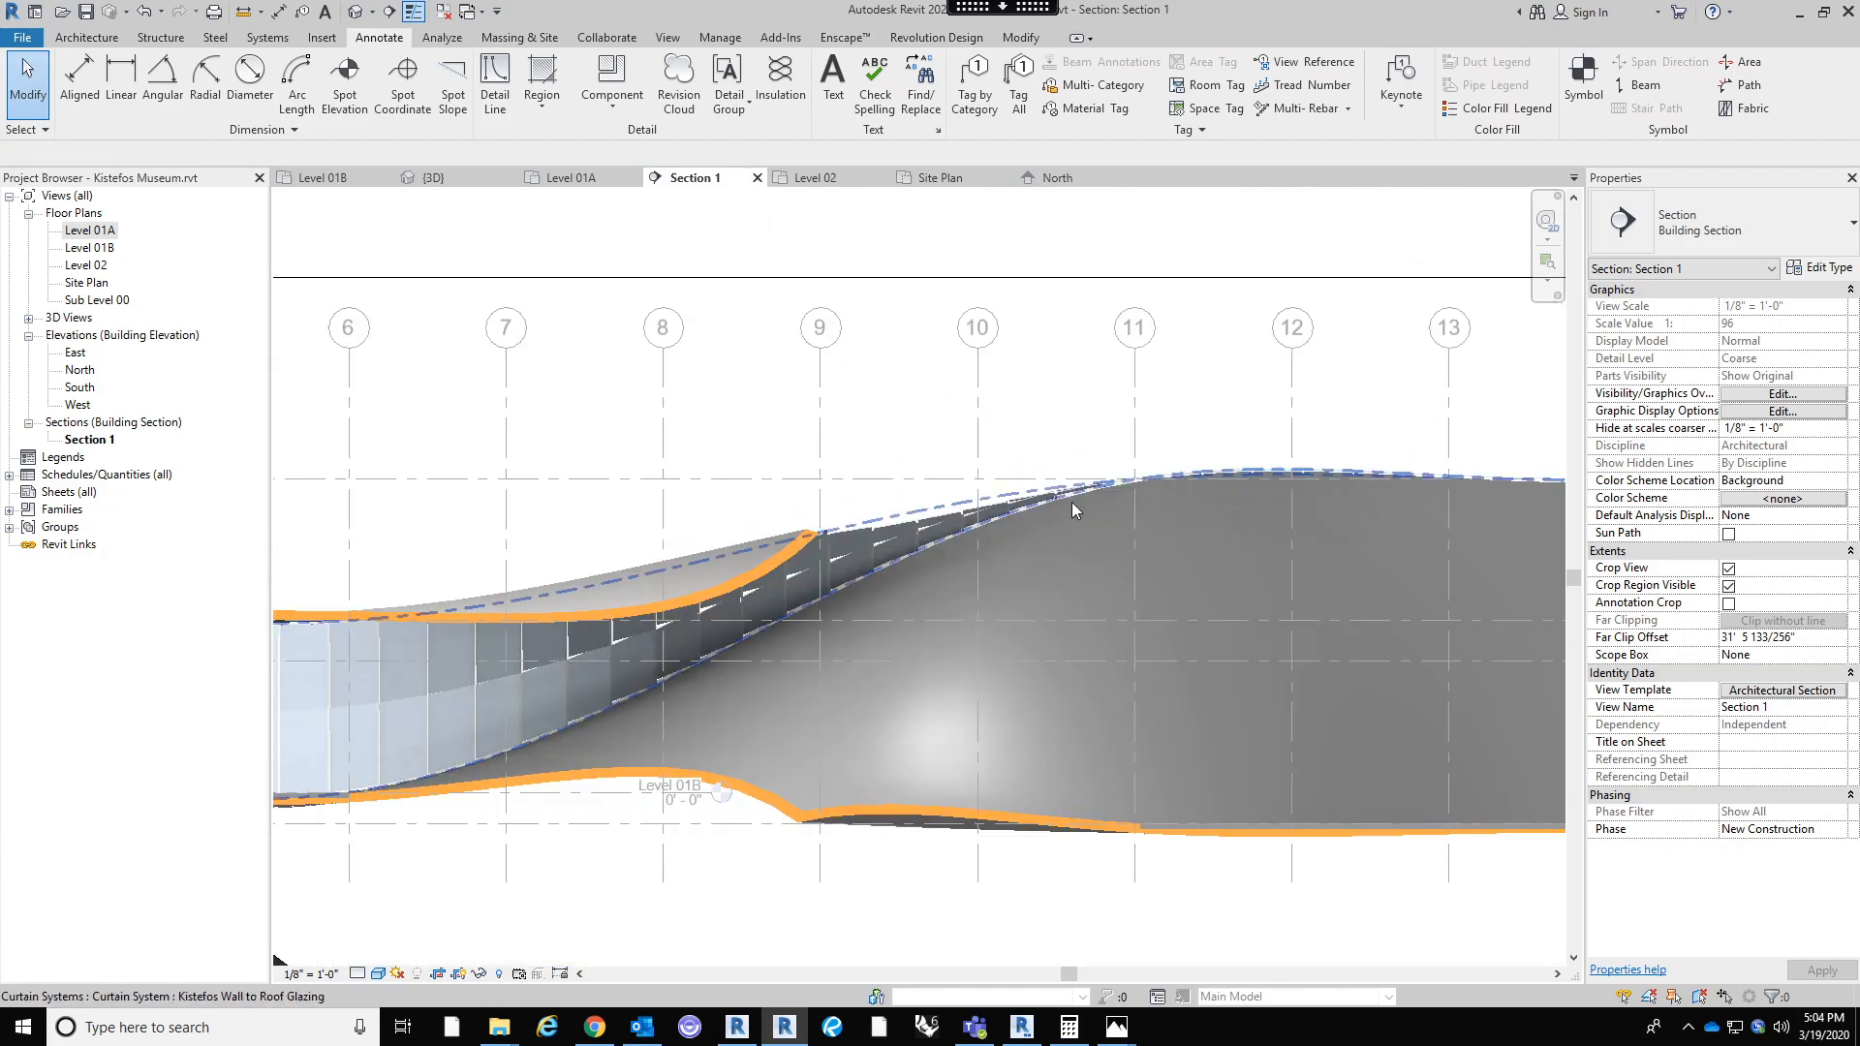
{"action": "scroll", "coordinate": [1071, 508], "scroll_direction": "down", "scroll_amount": 2}
Open the Walls category's cut foreground pattern color for editing in the Architectural Section template's model overrides
{"action": "left_click", "coordinate": [1783, 690]}
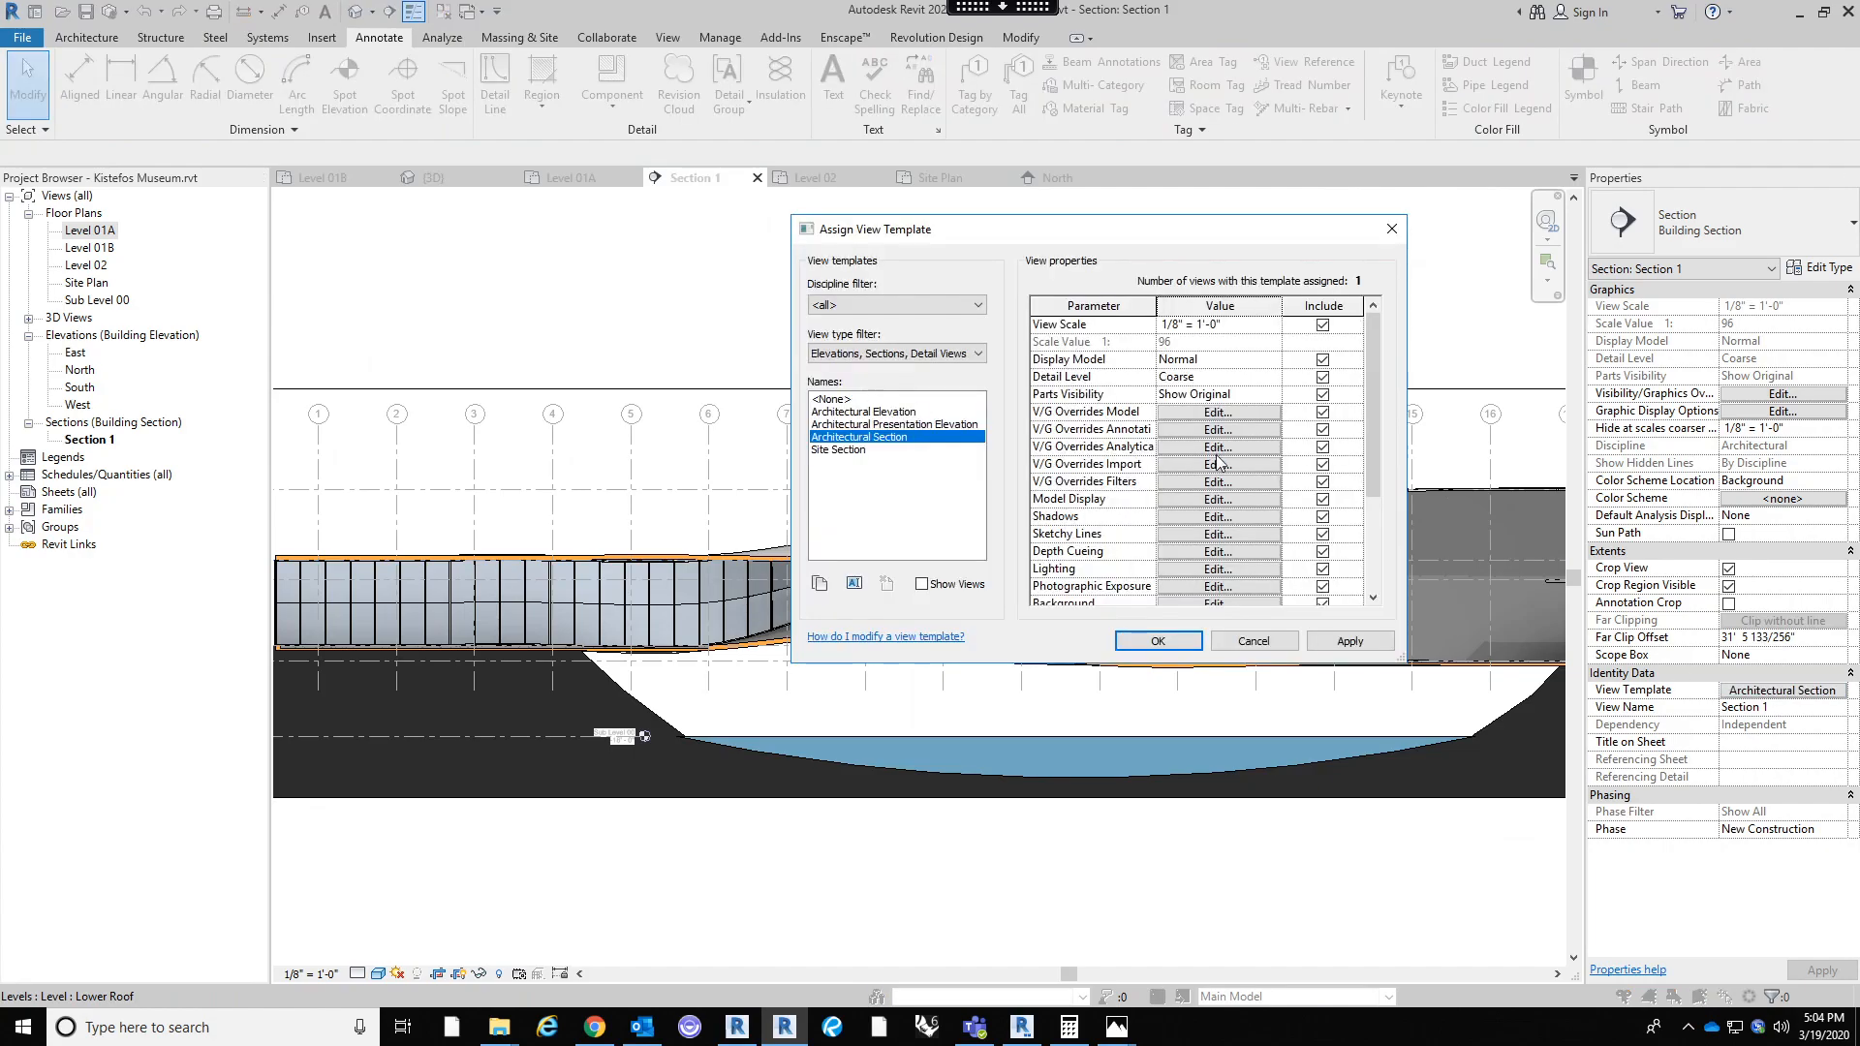
{"action": "left_click", "coordinate": [1213, 413]}
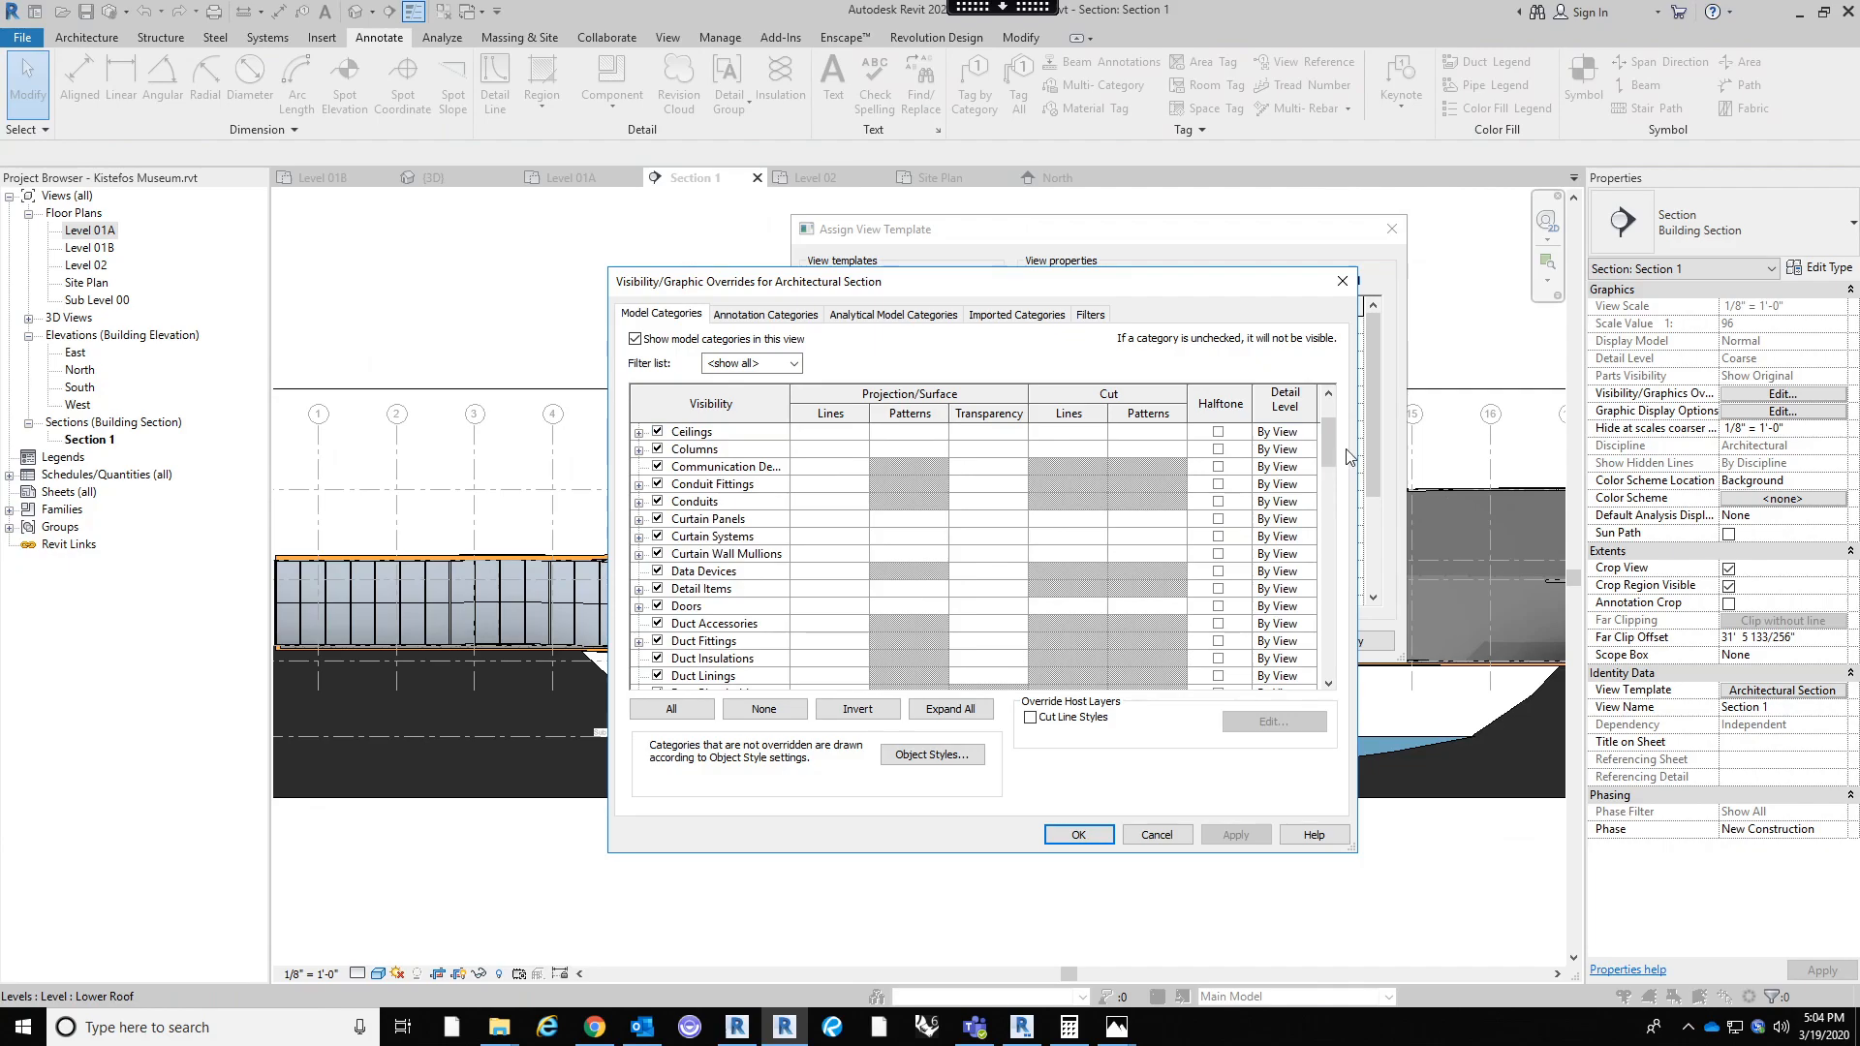
{"action": "scroll", "coordinate": [1288, 598], "scroll_direction": "down", "scroll_amount": 12}
{"action": "scroll", "coordinate": [1288, 599], "scroll_direction": "down", "scroll_amount": 7}
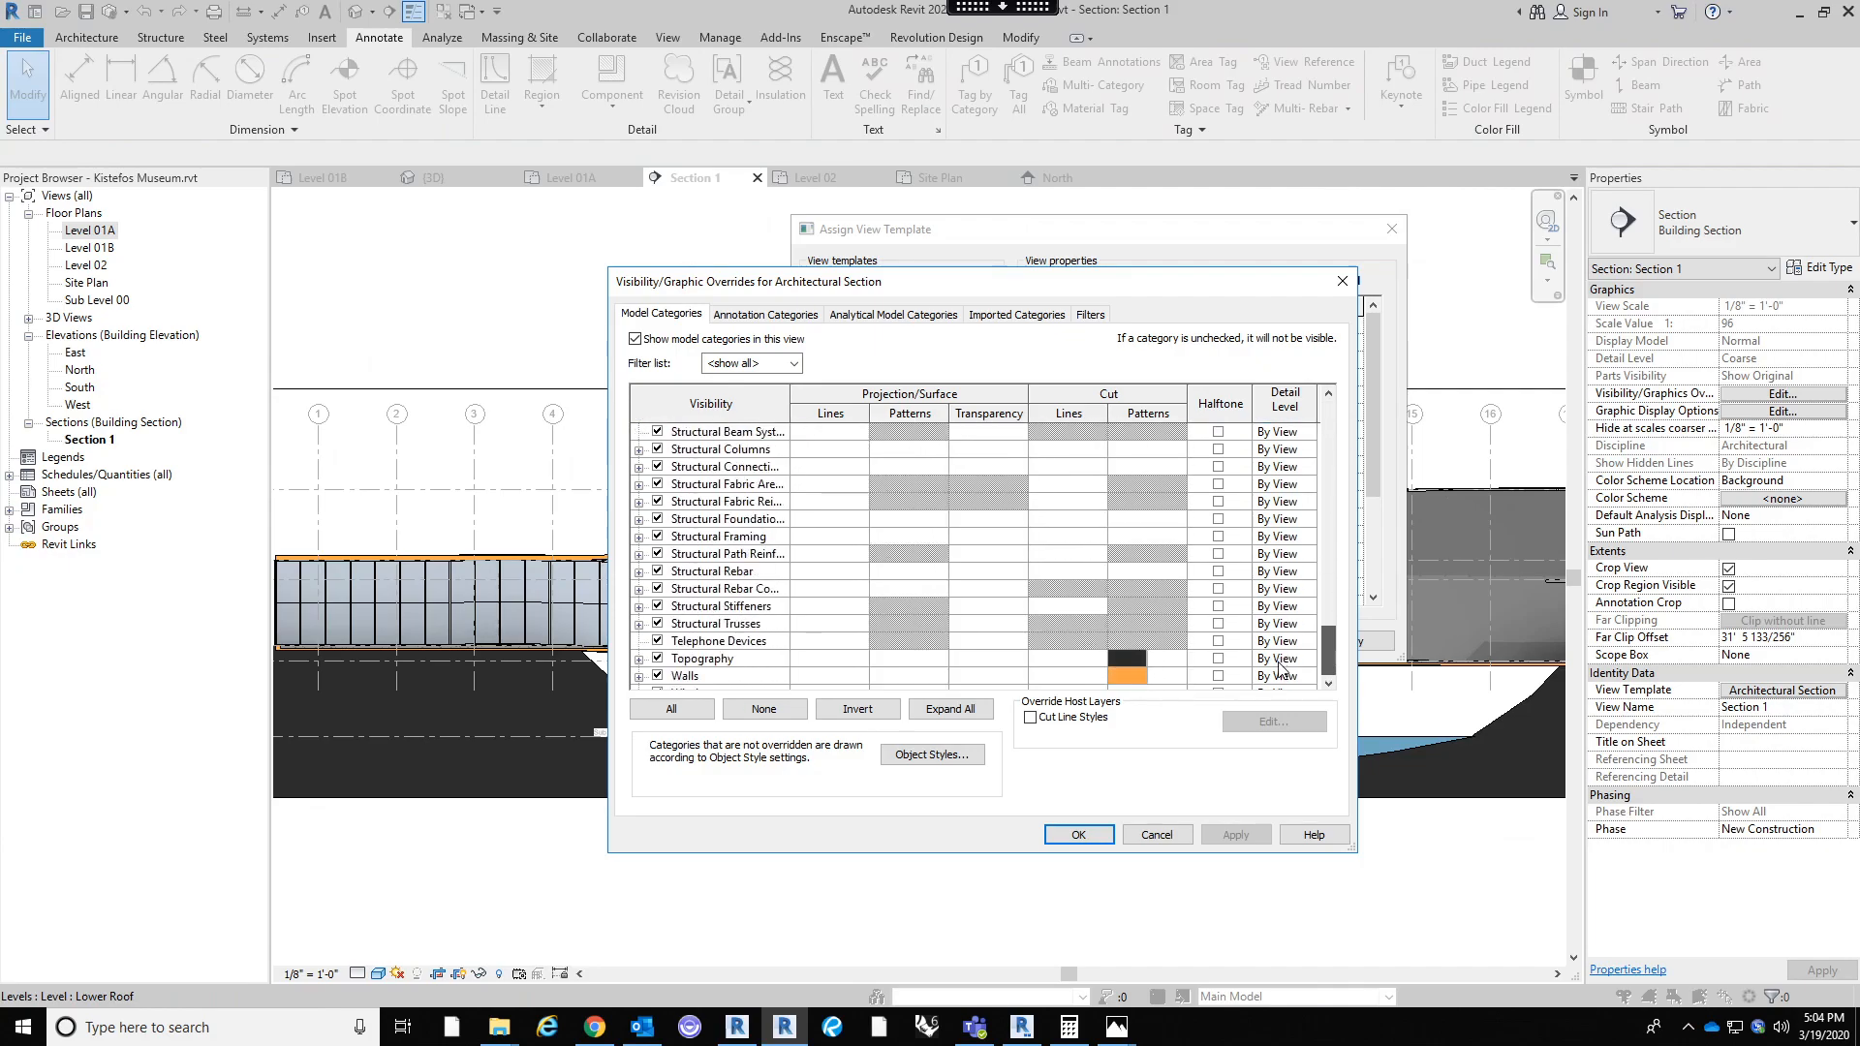
{"action": "left_click", "coordinate": [1135, 643]}
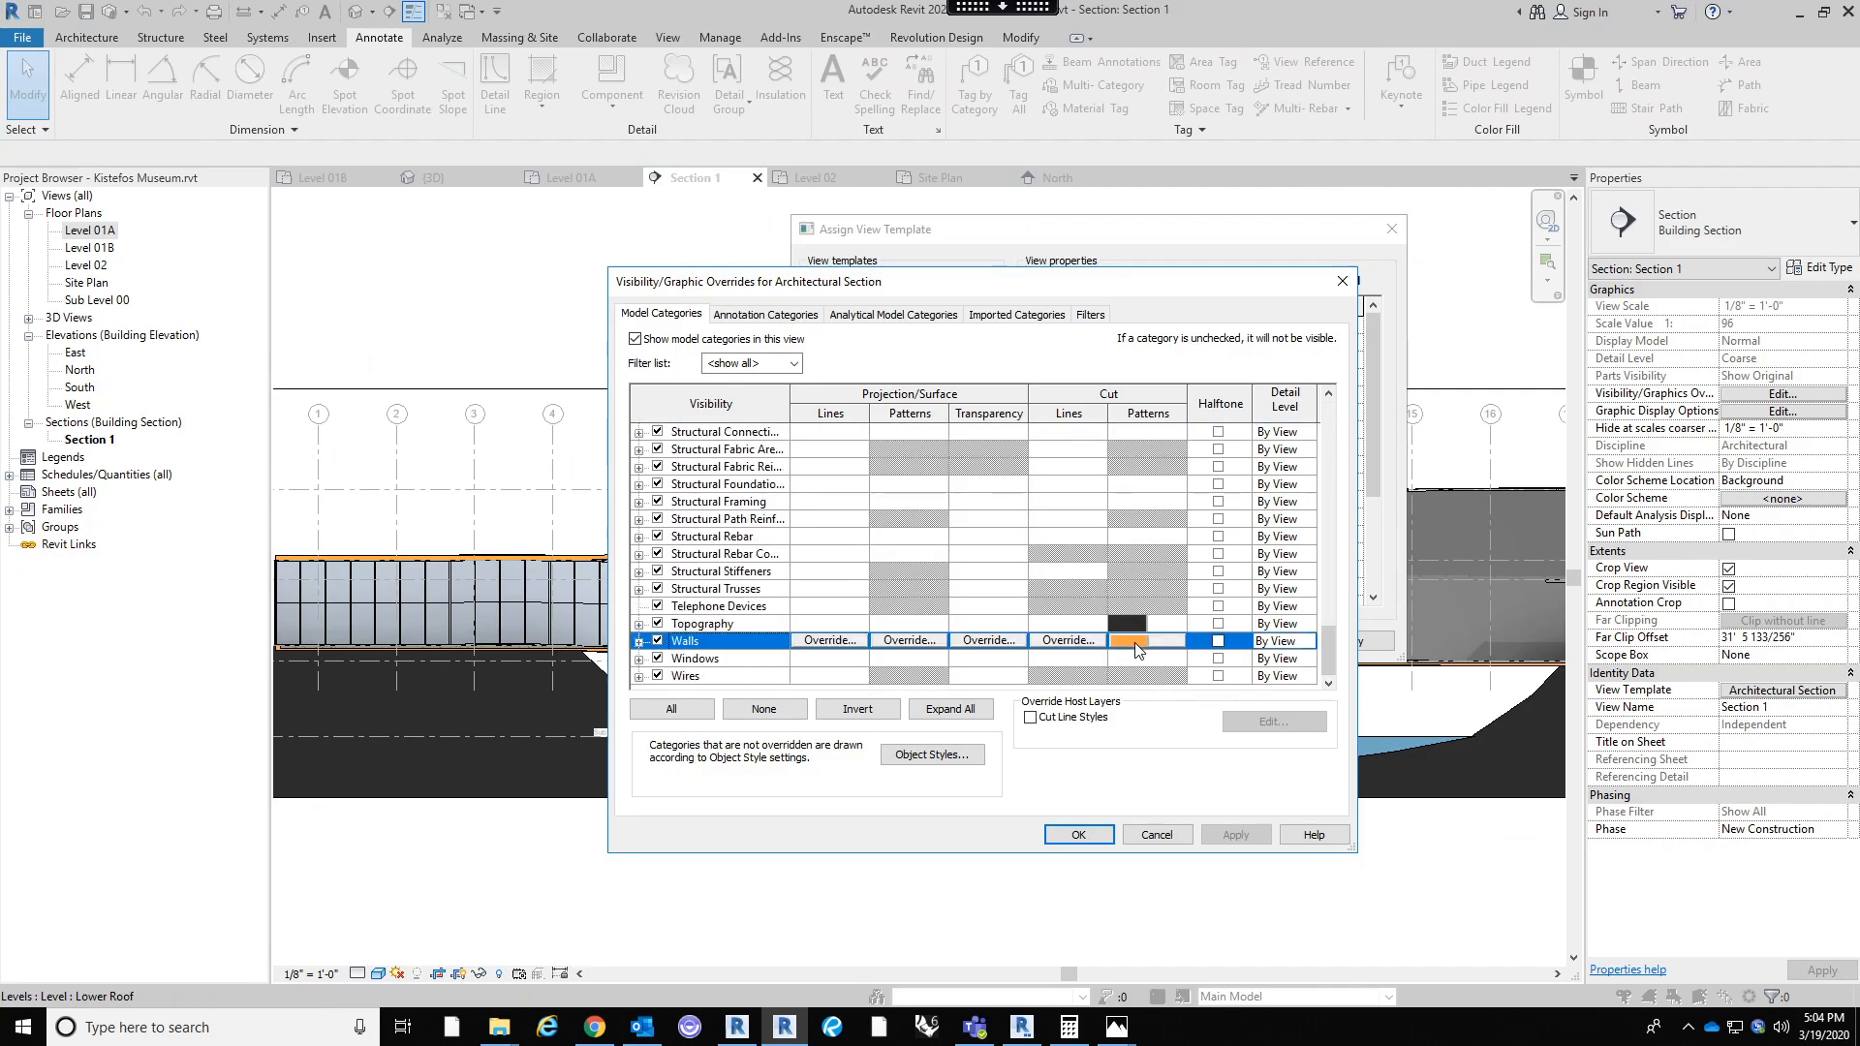
{"action": "left_click", "coordinate": [1135, 642]}
{"action": "left_click", "coordinate": [1272, 545]}
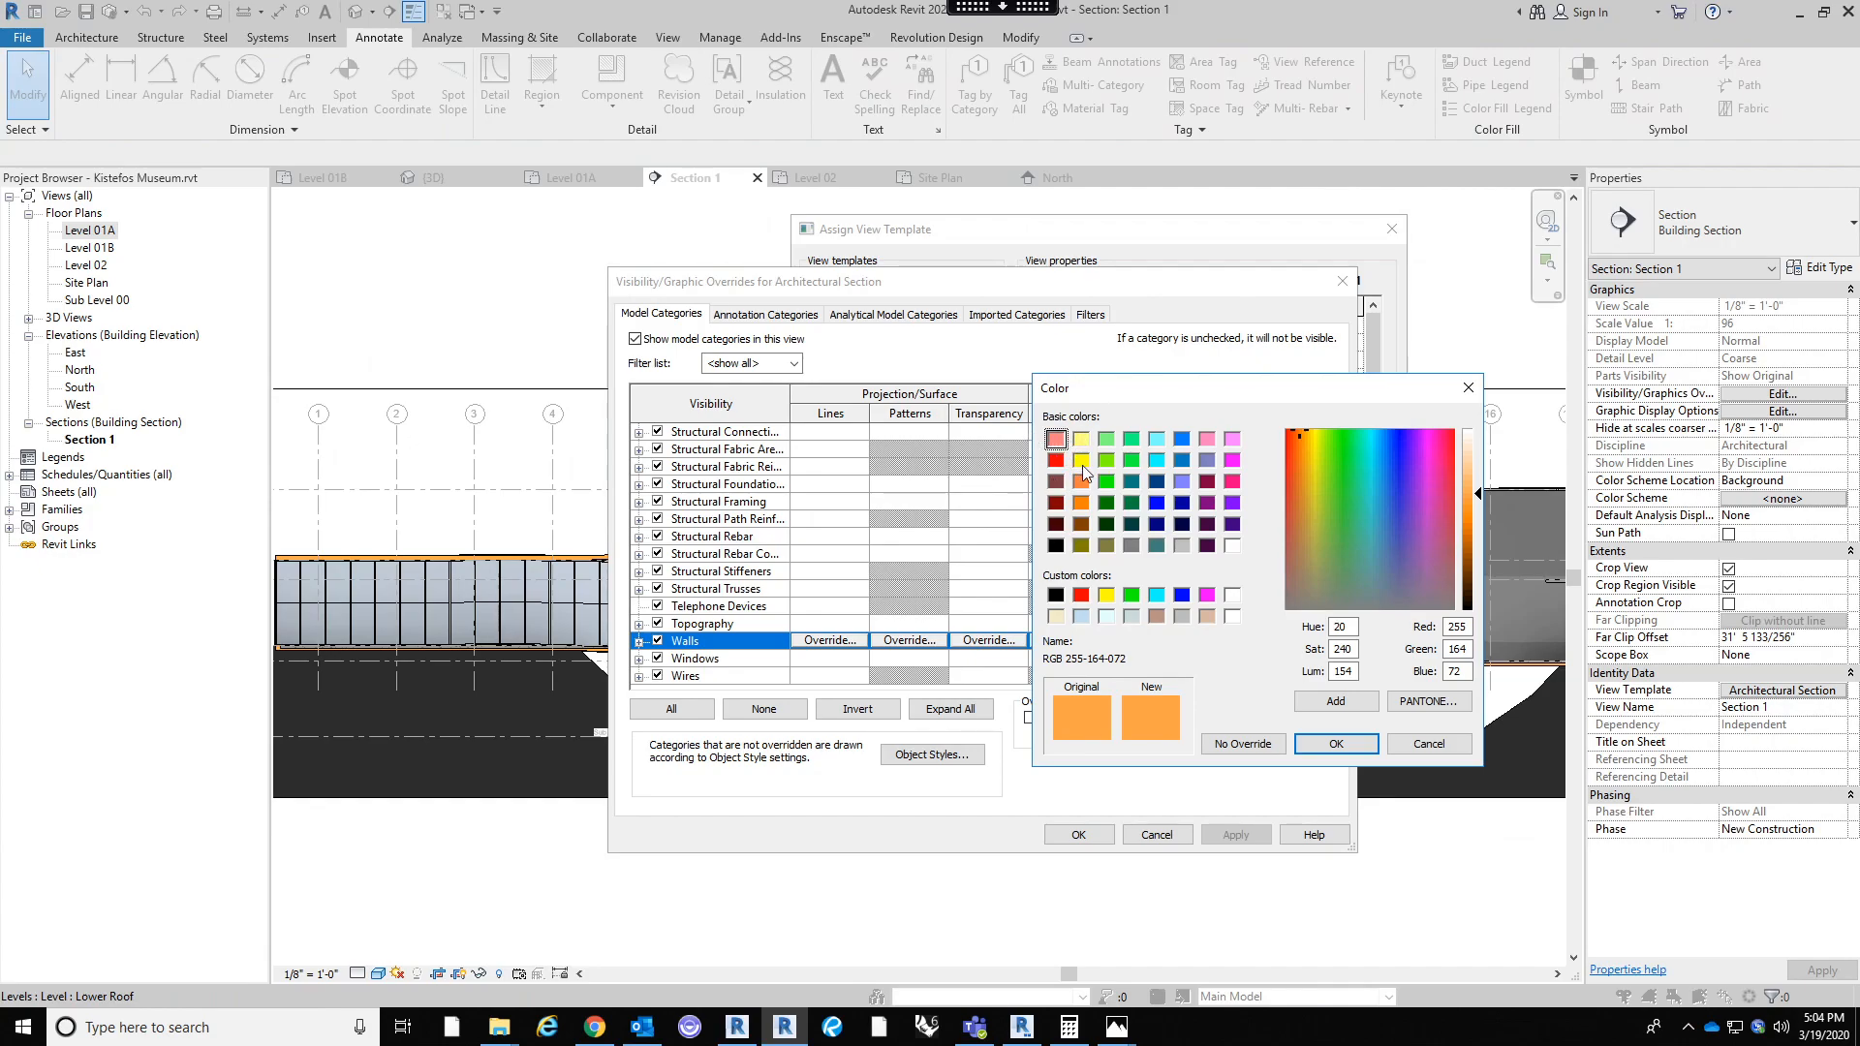
Add the light orange RGB 255-164-072 to the custom colors and confirm it as the Walls cut foreground pattern color
{"action": "key", "text": "Tab"}
{"action": "key", "text": "Right"}
{"action": "key", "text": "Right"}
{"action": "key", "text": "Right"}
{"action": "key", "text": "Down"}
{"action": "key", "text": "Left"}
{"action": "key", "text": "Left"}
{"action": "key", "text": "Left"}
{"action": "left_click", "coordinate": [1332, 700]}
{"action": "left_click", "coordinate": [1057, 617]}
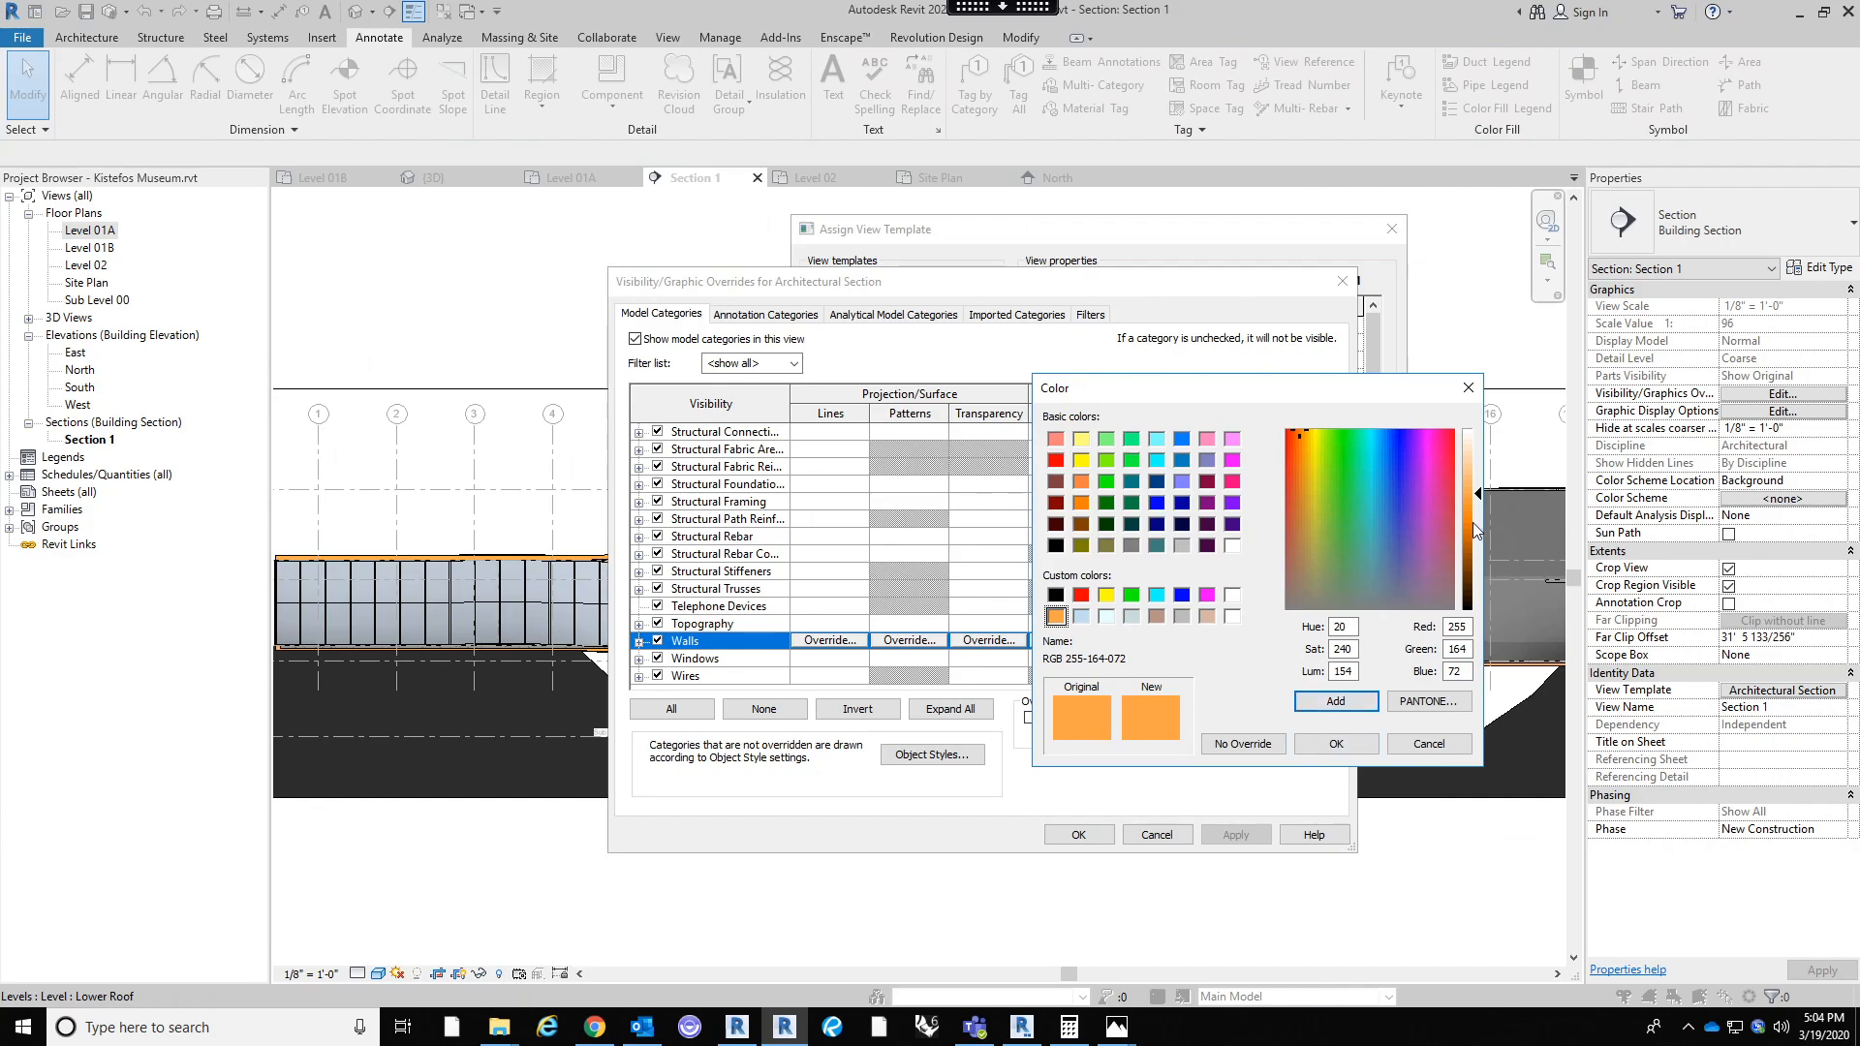
{"action": "left_click", "coordinate": [1324, 748]}
{"action": "left_click", "coordinate": [1308, 690]}
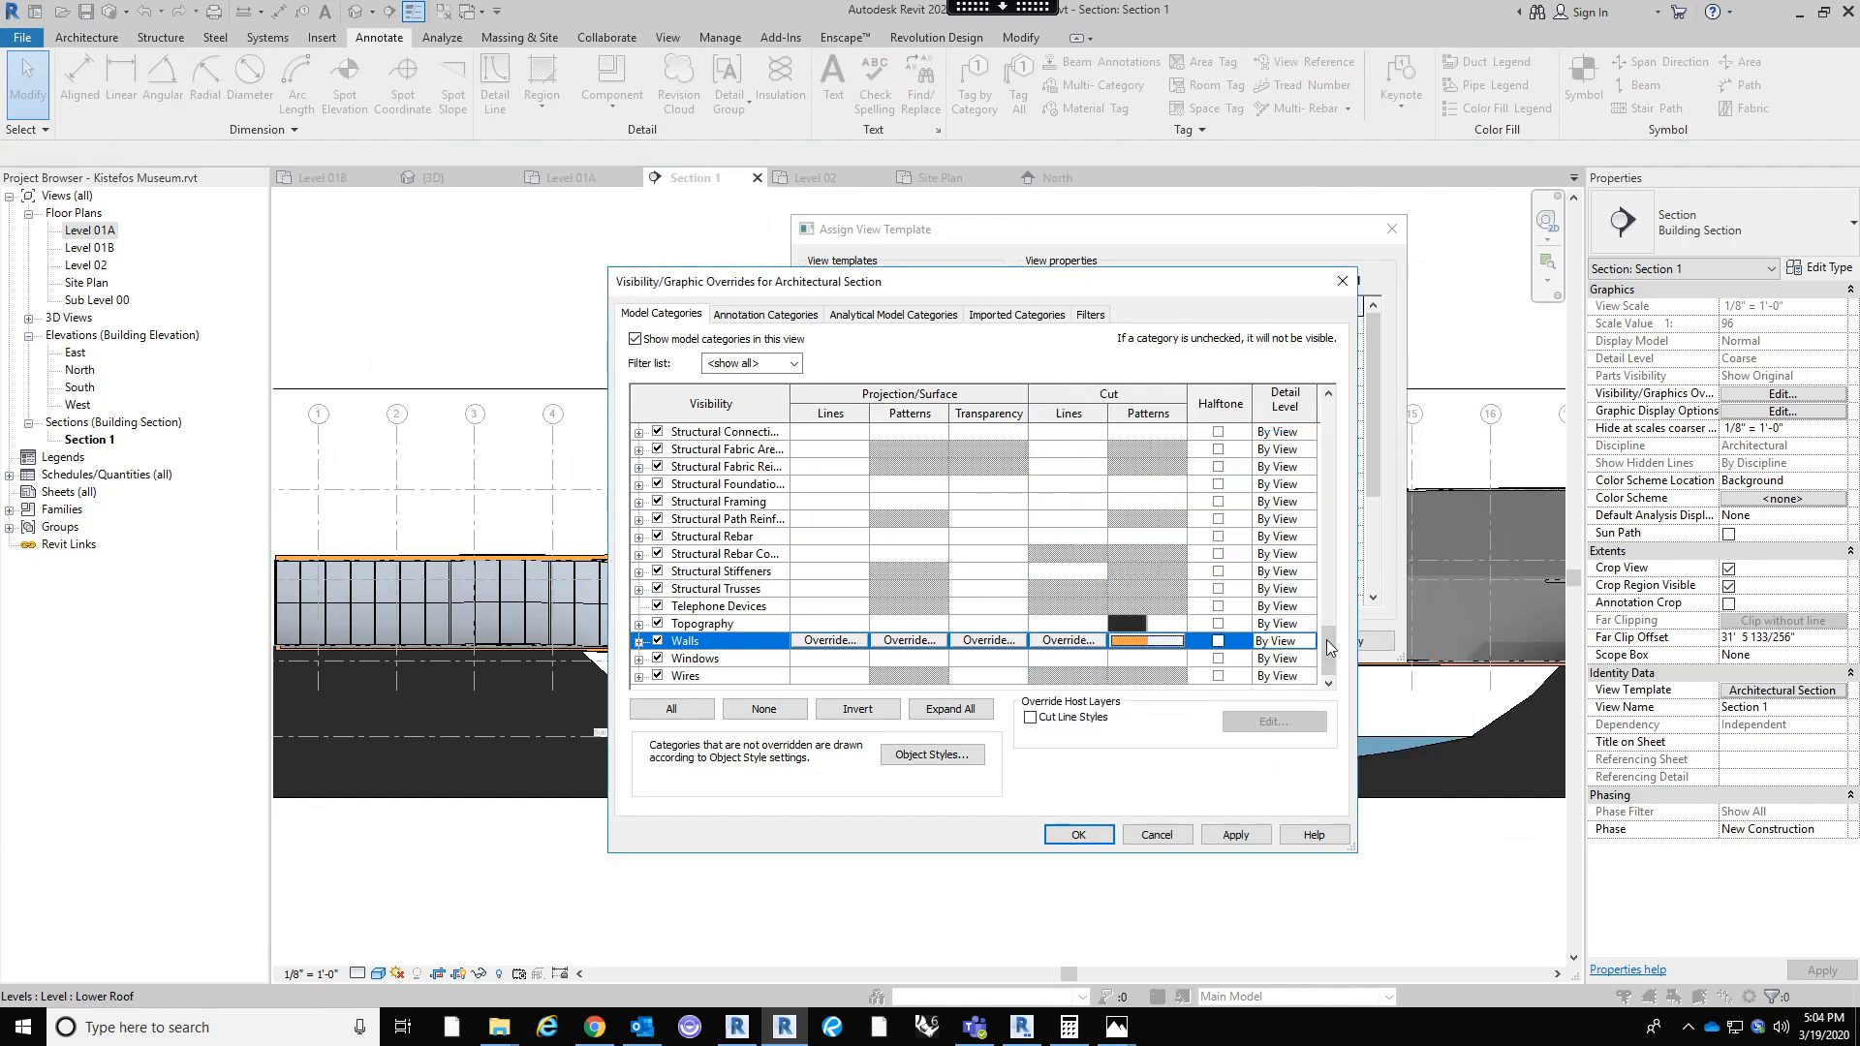
Override the Curtain Wall Mullions category's cut foreground pattern with Solid fill in the custom orange RGB 255-164-072
{"action": "left_click_drag", "start_coordinate": [1333, 647], "coordinate": [1344, 426]}
{"action": "scroll", "coordinate": [930, 590], "scroll_direction": "down", "scroll_amount": 1}
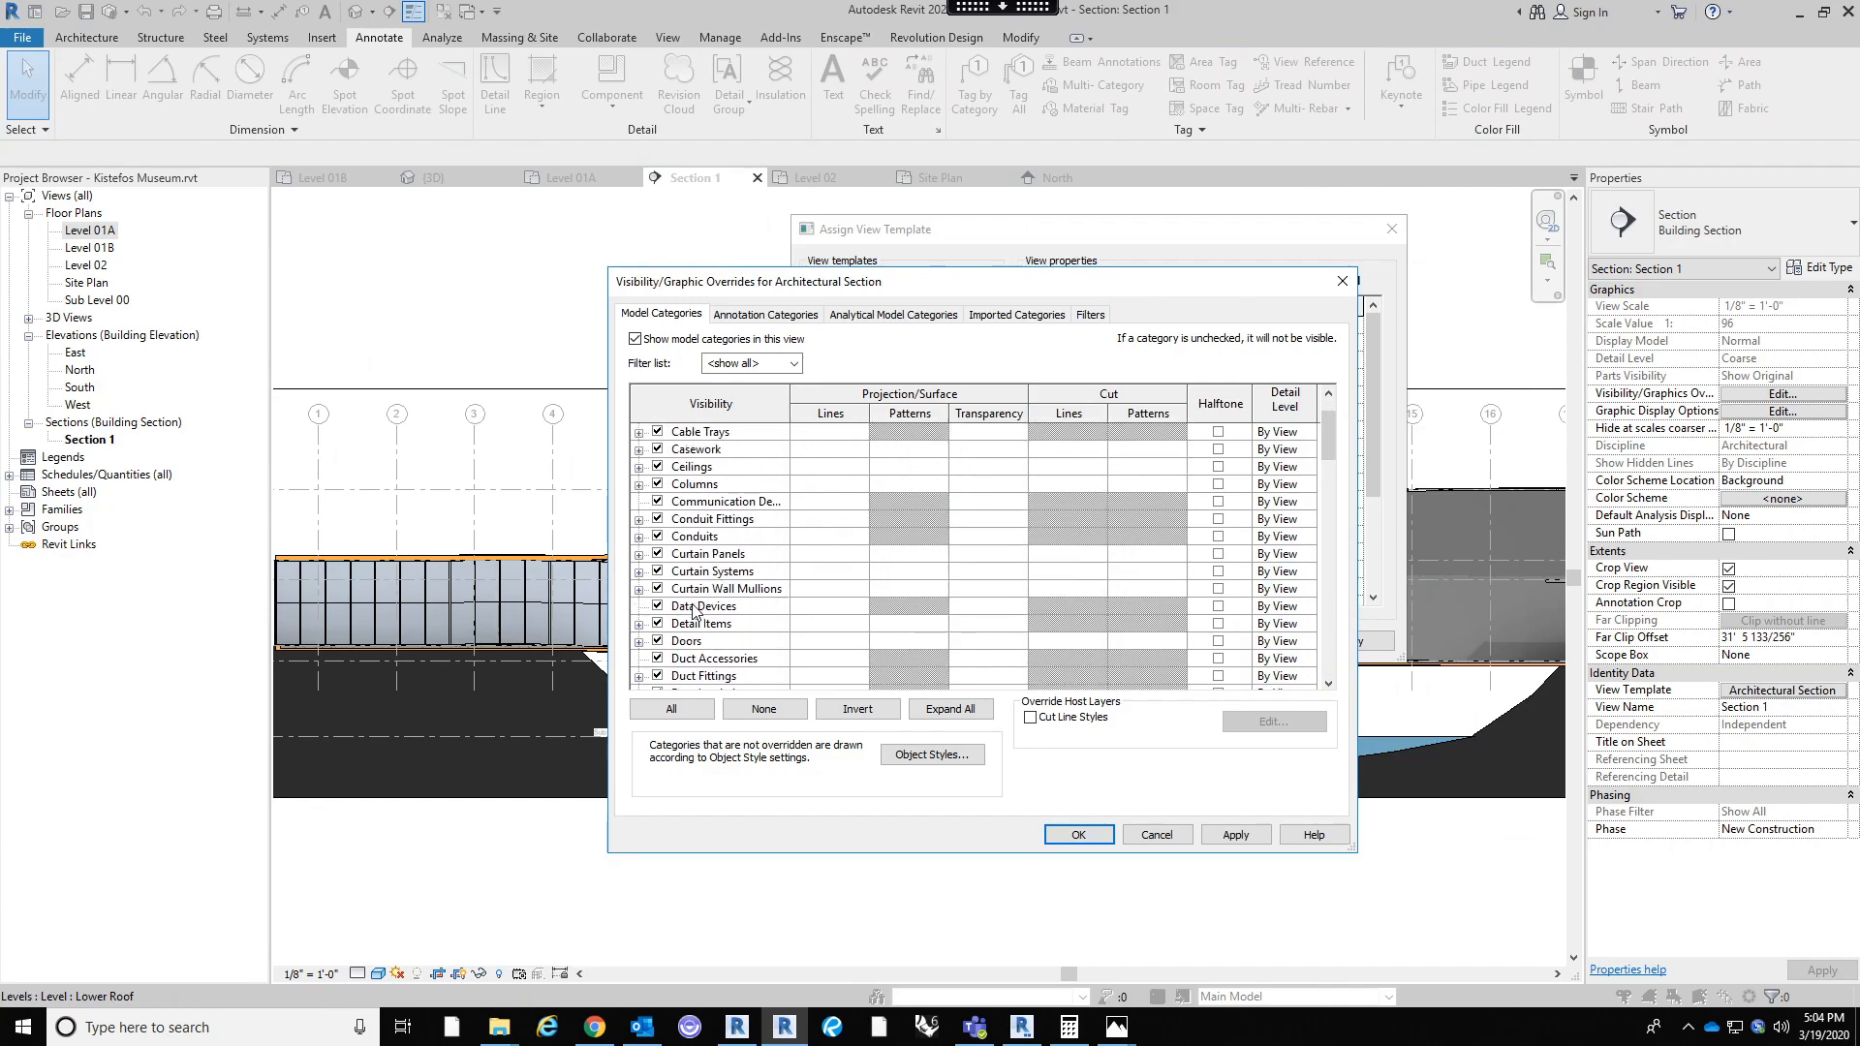
{"action": "left_click", "coordinate": [1136, 594]}
{"action": "left_click", "coordinate": [1134, 589]}
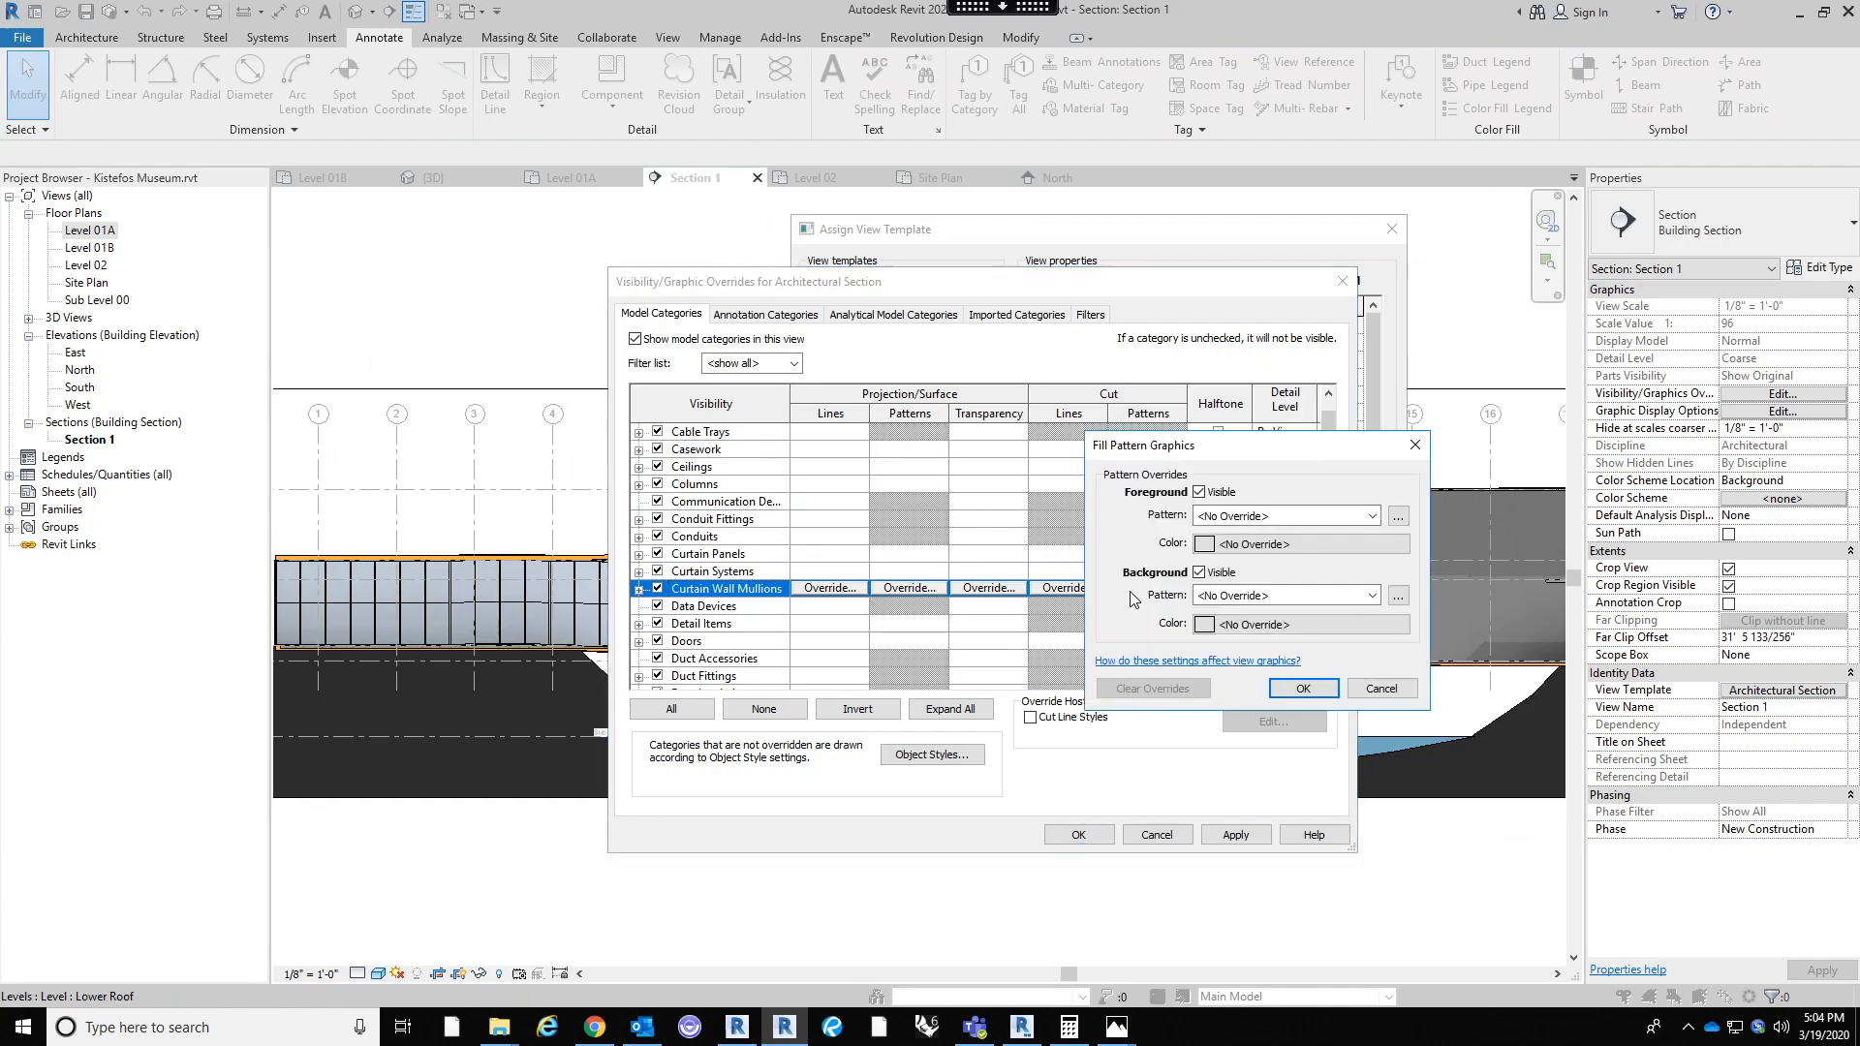
{"action": "left_click", "coordinate": [1278, 519]}
{"action": "left_click", "coordinate": [1281, 552]}
{"action": "left_click", "coordinate": [1278, 545]}
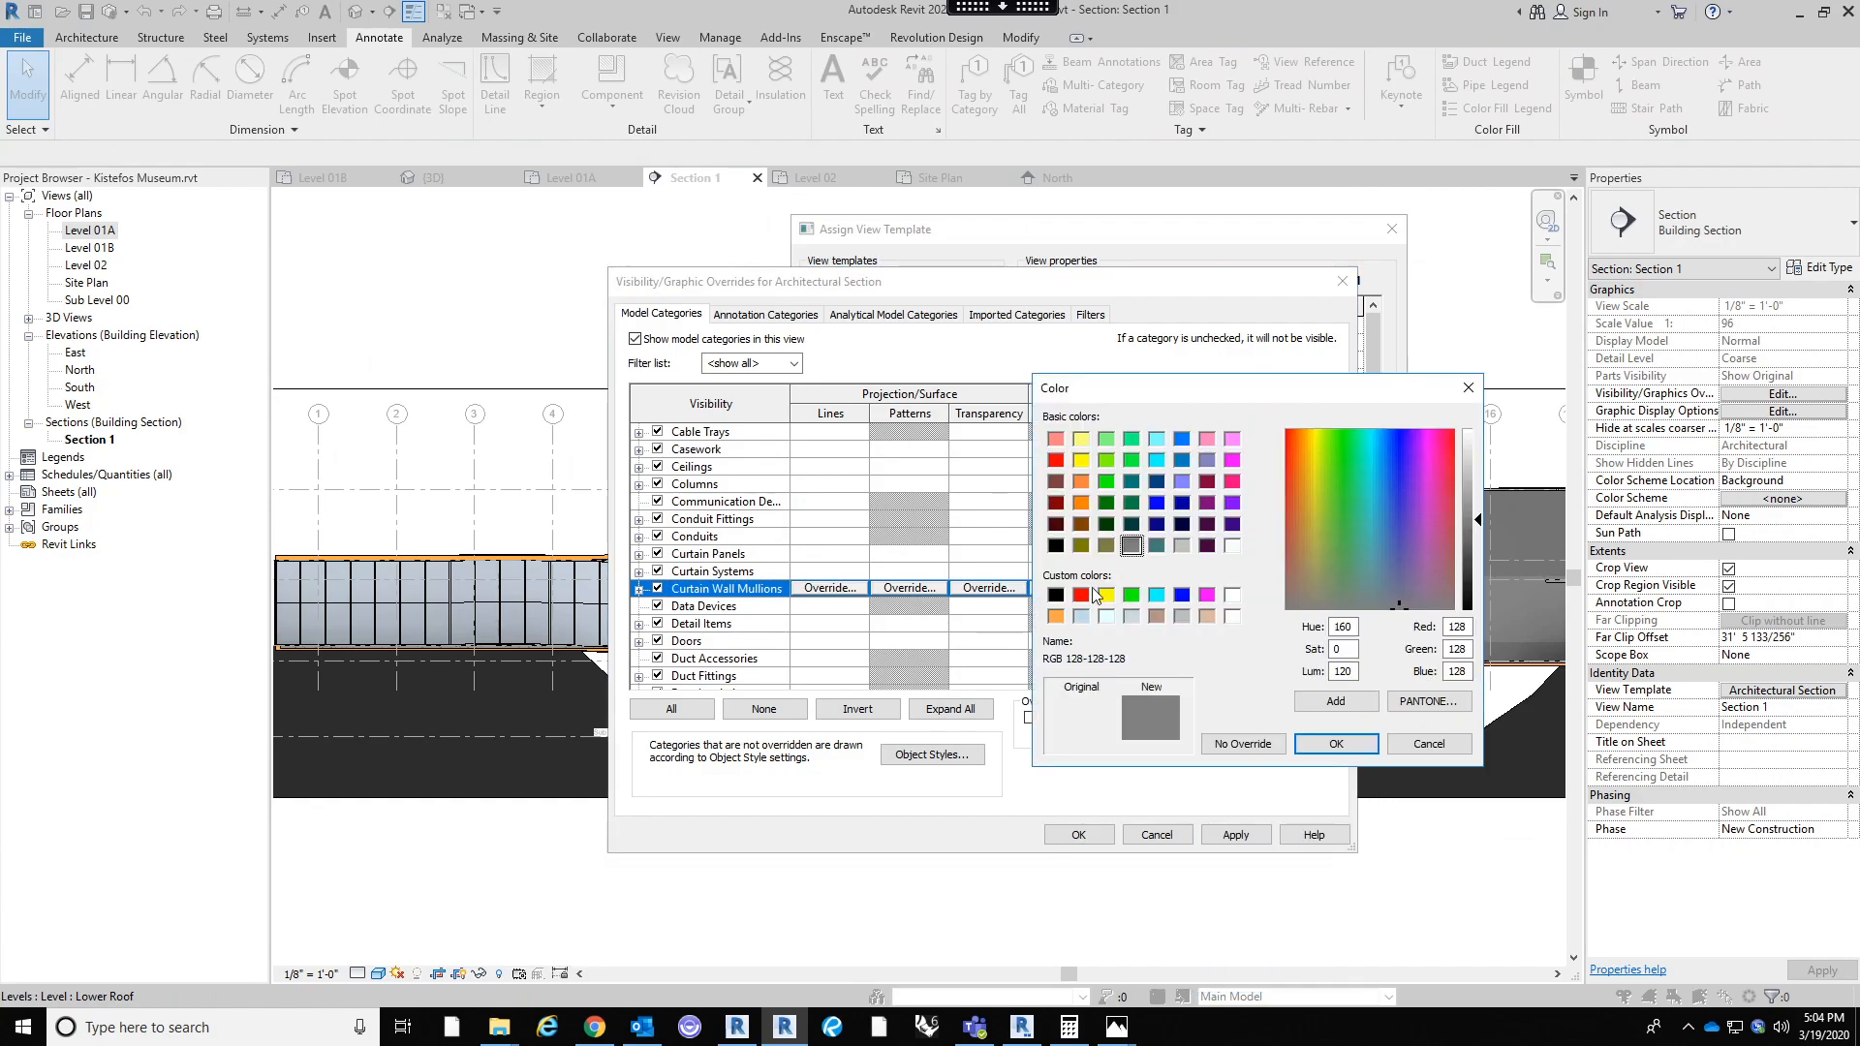
{"action": "left_click", "coordinate": [1055, 616]}
{"action": "left_click", "coordinate": [1336, 743]}
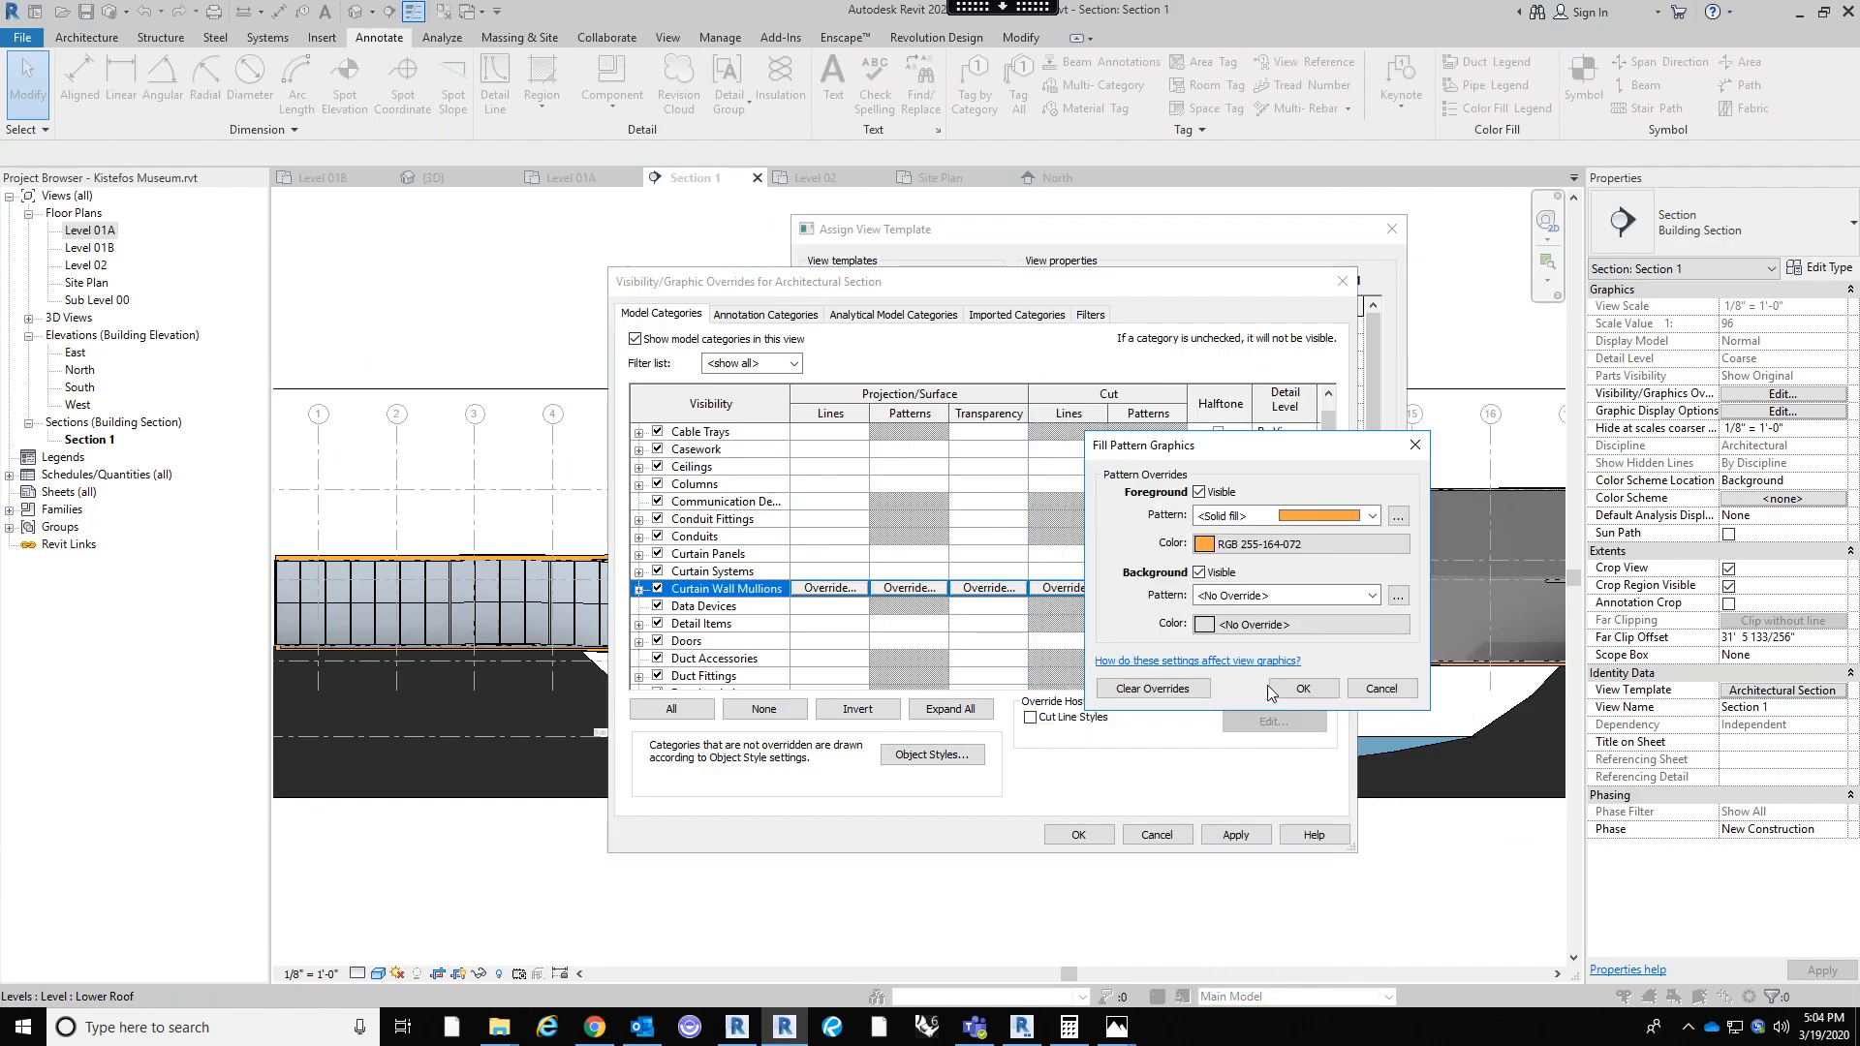
{"action": "left_click", "coordinate": [1293, 692]}
Override the Curtain Panels cut foreground pattern with Solid fill in orange RGB 255-164-072 and apply the template changes to Section 1
{"action": "left_click", "coordinate": [1184, 560]}
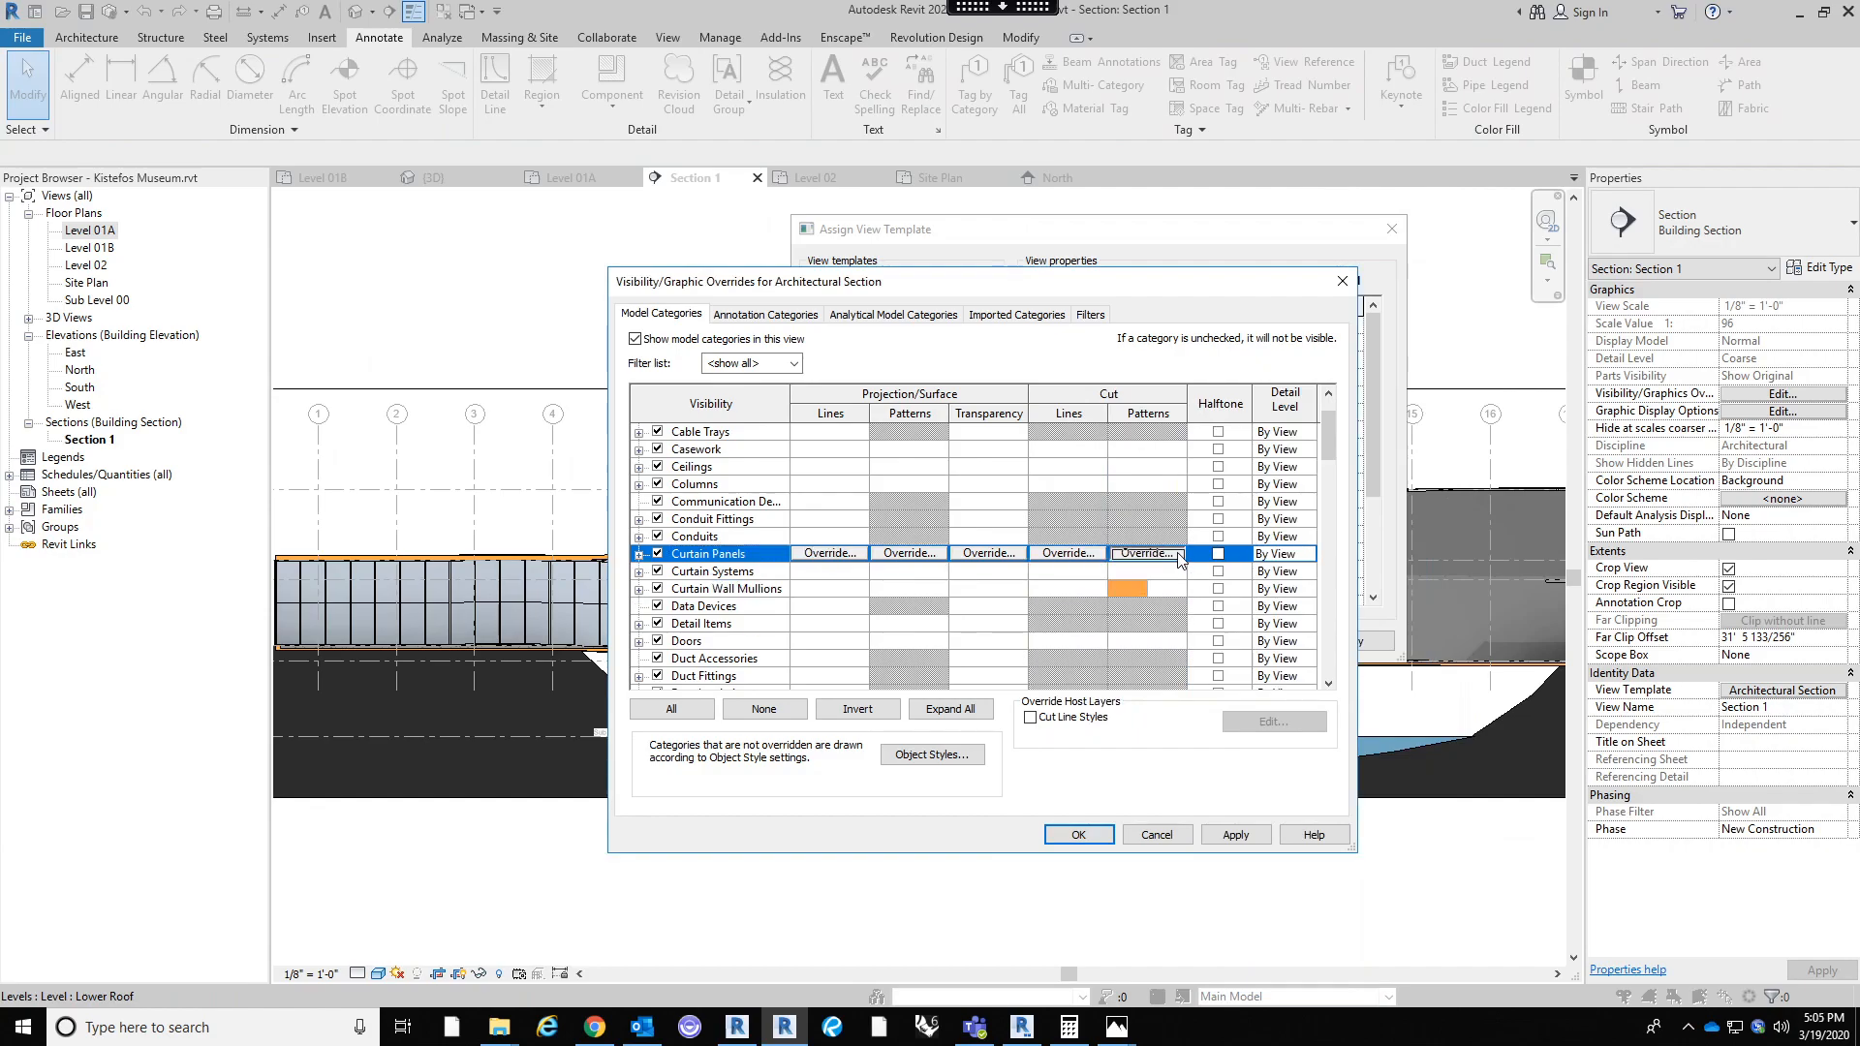
{"action": "left_click", "coordinate": [1179, 560]}
{"action": "left_click", "coordinate": [1268, 516]}
{"action": "left_click", "coordinate": [1230, 551]}
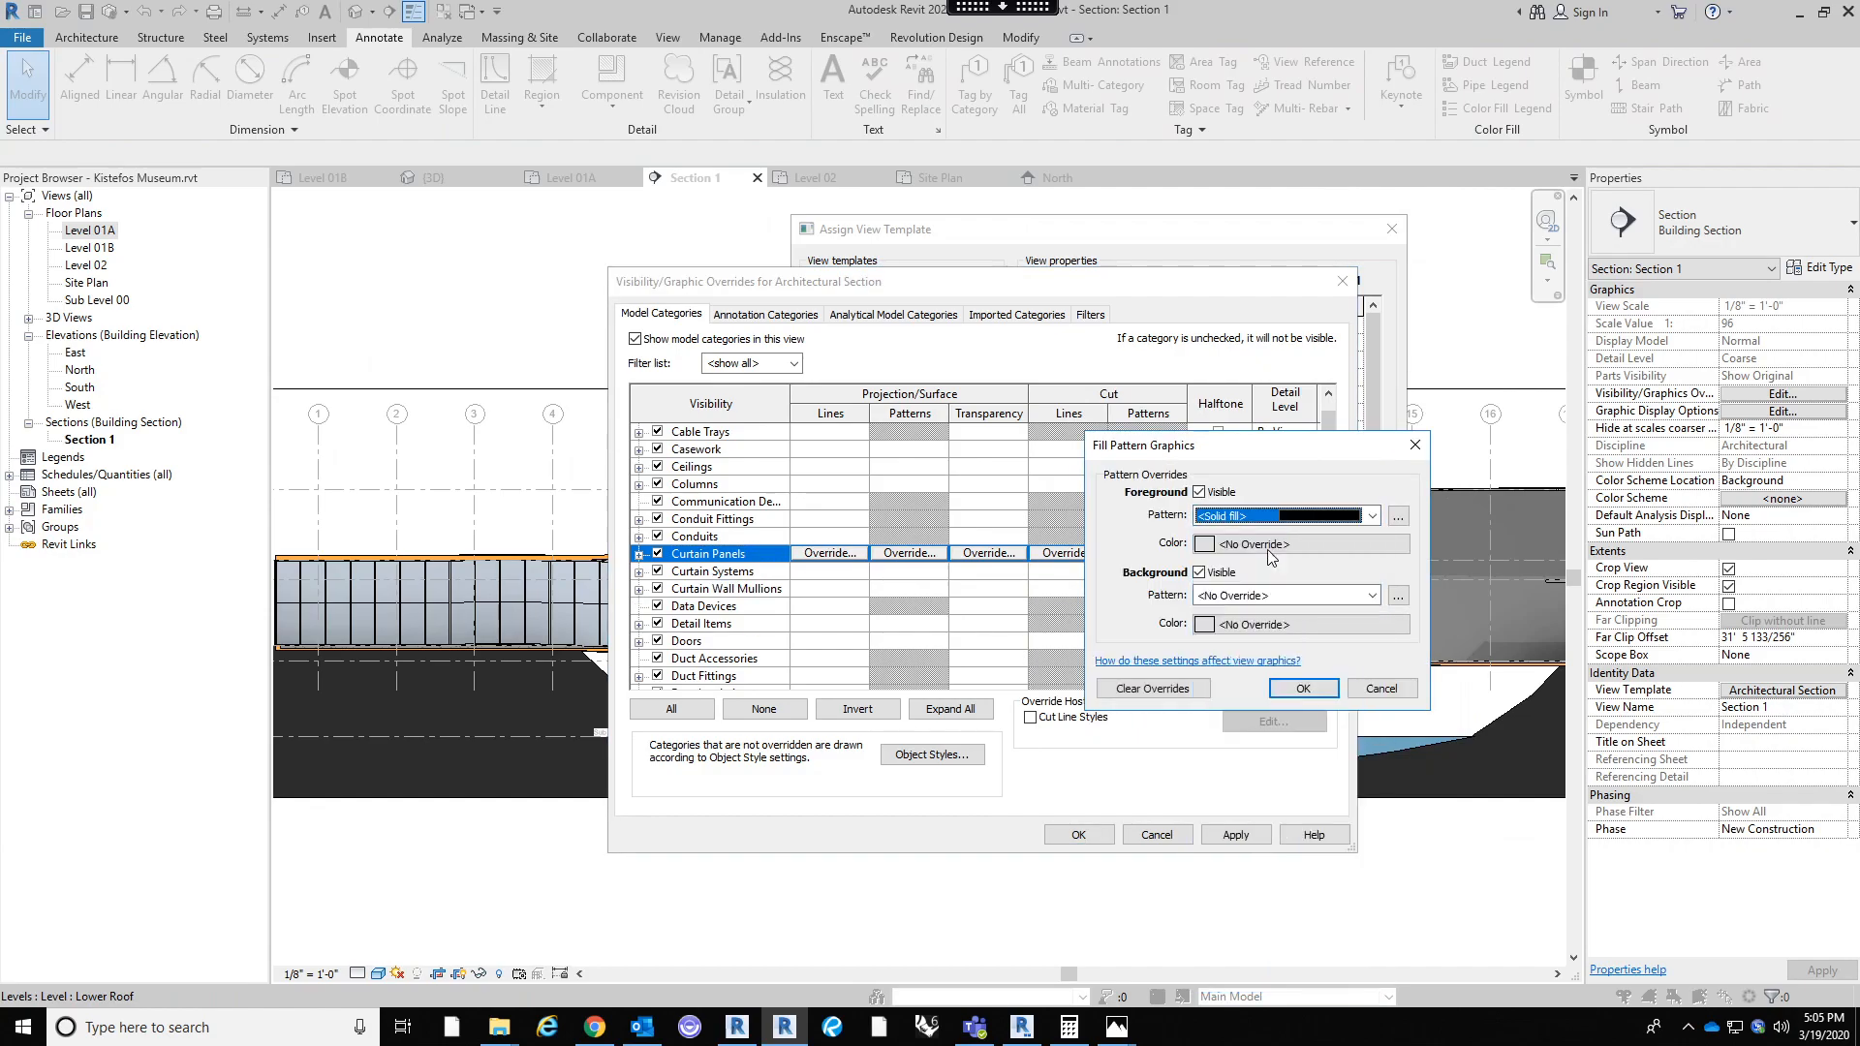
{"action": "left_click", "coordinate": [1280, 542]}
{"action": "left_click", "coordinate": [1055, 616]}
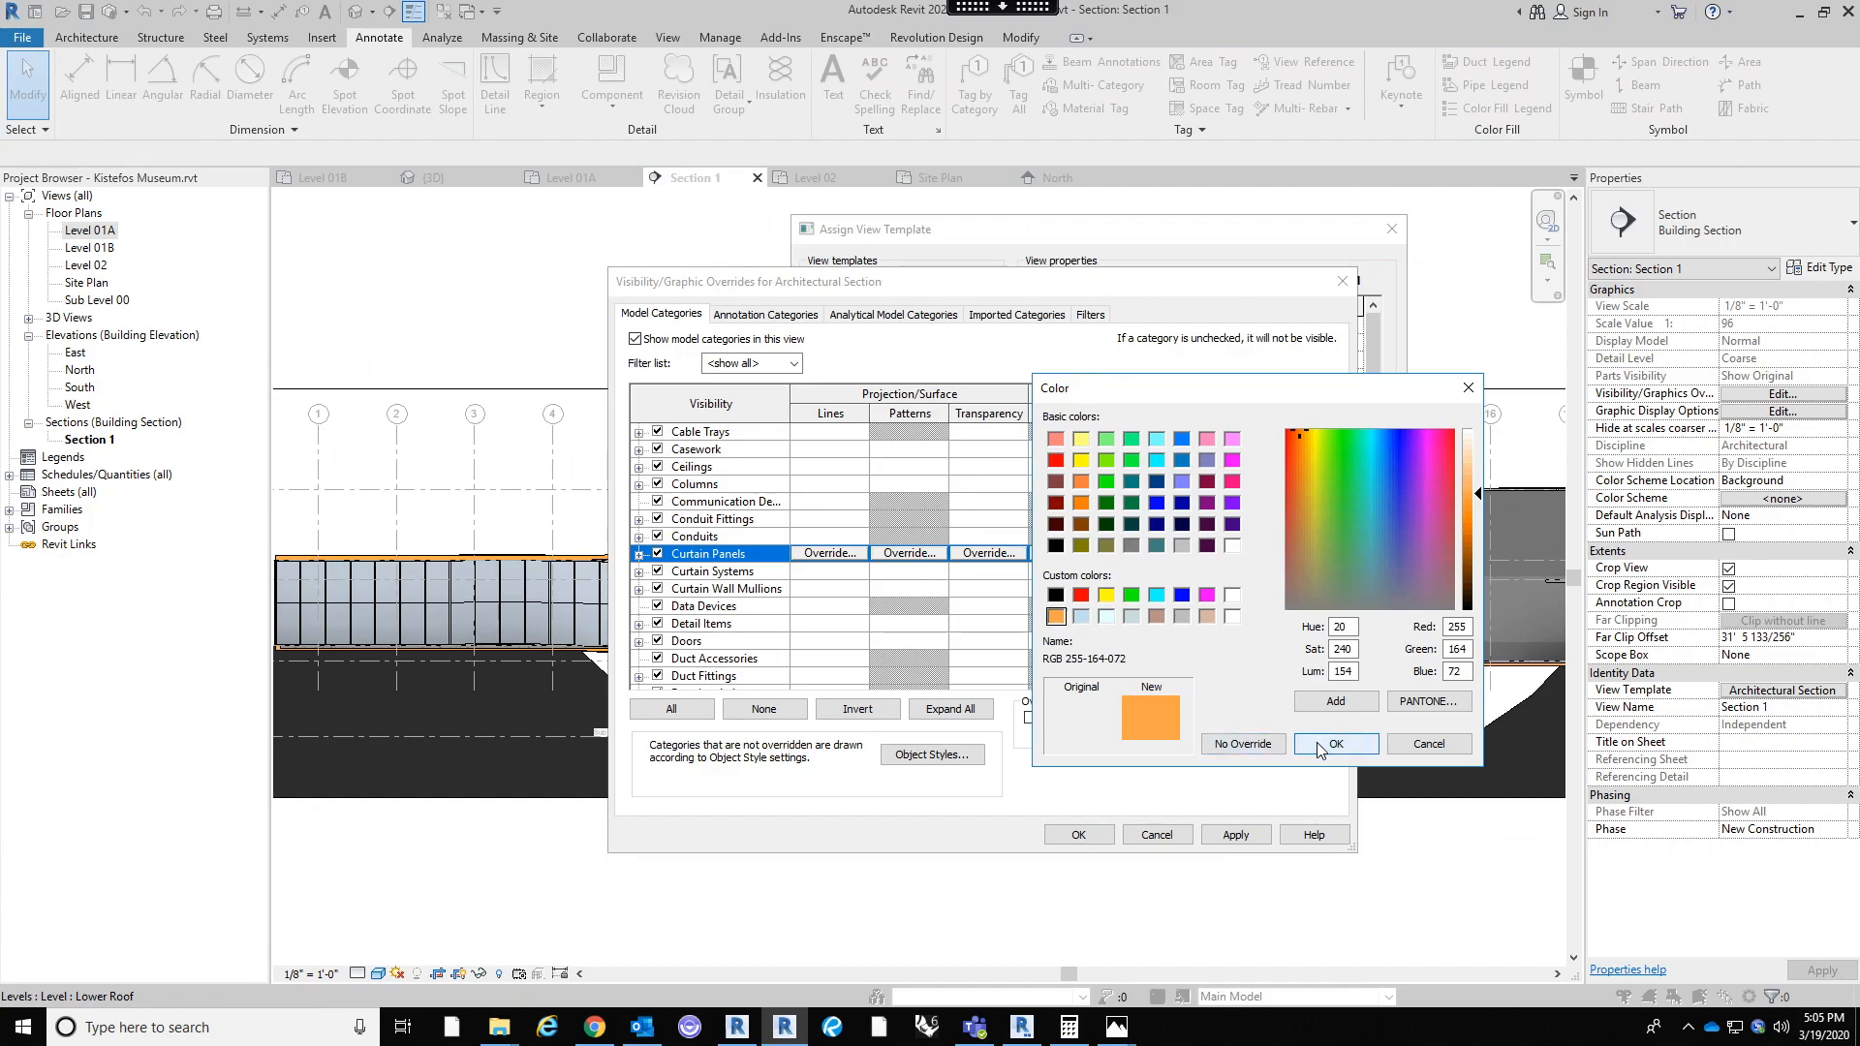
{"action": "left_click", "coordinate": [1336, 742]}
{"action": "left_click", "coordinate": [1288, 691]}
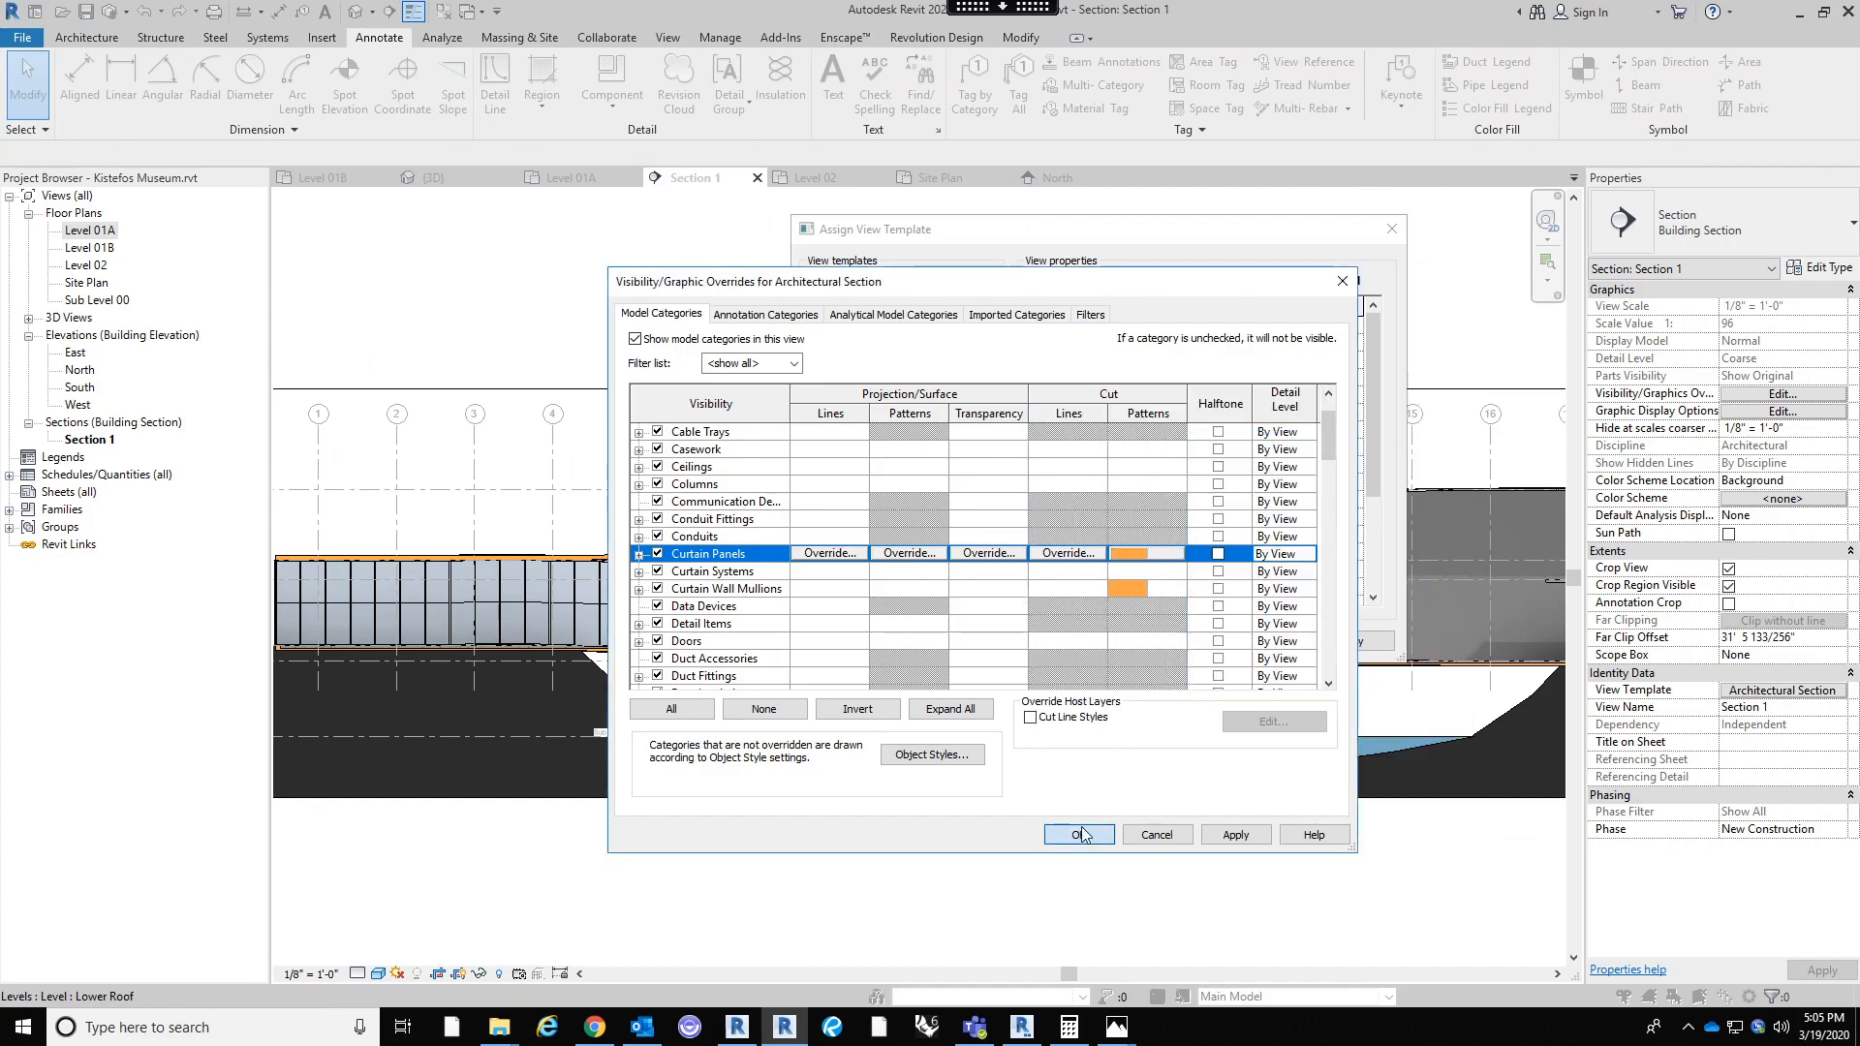
{"action": "left_click", "coordinate": [1075, 835]}
{"action": "left_click", "coordinate": [1177, 642]}
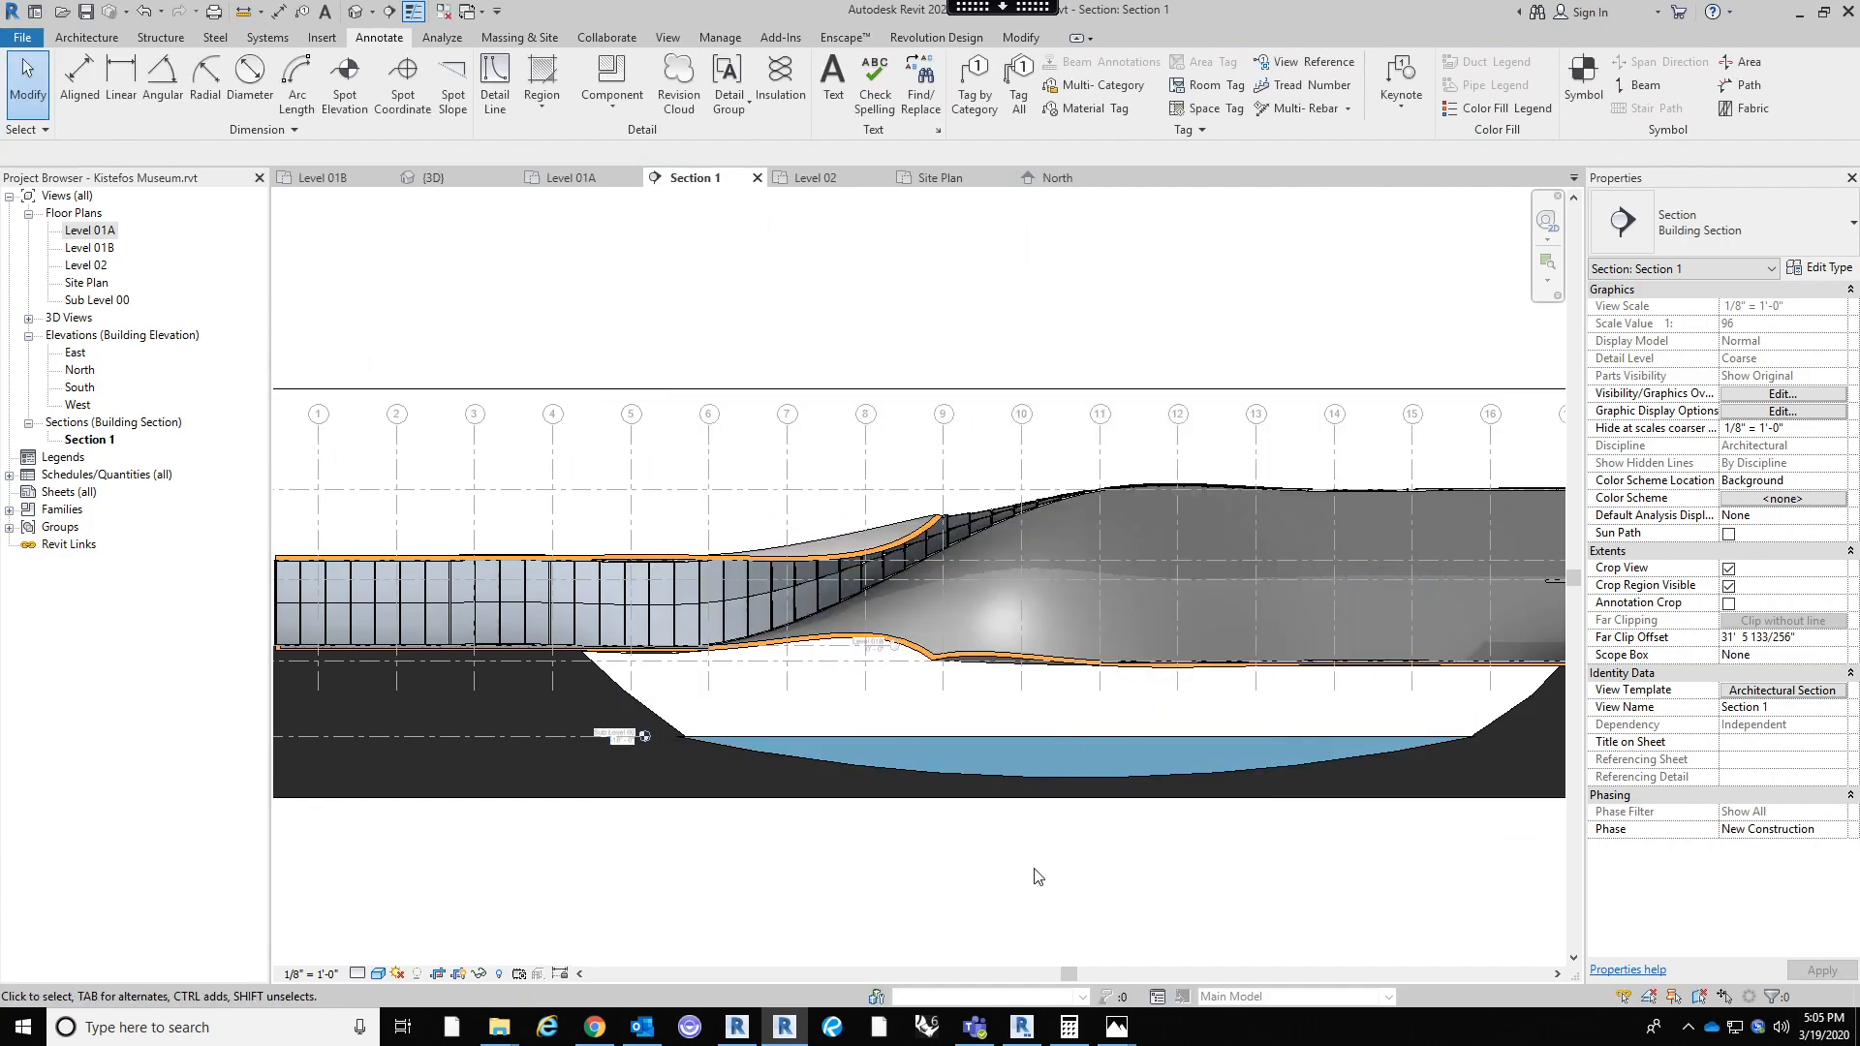
Examine the orange cut fills on the walls and glazing in Section 1, from the twist to the whole building
{"action": "scroll", "coordinate": [1027, 602], "scroll_direction": "up", "scroll_amount": 5}
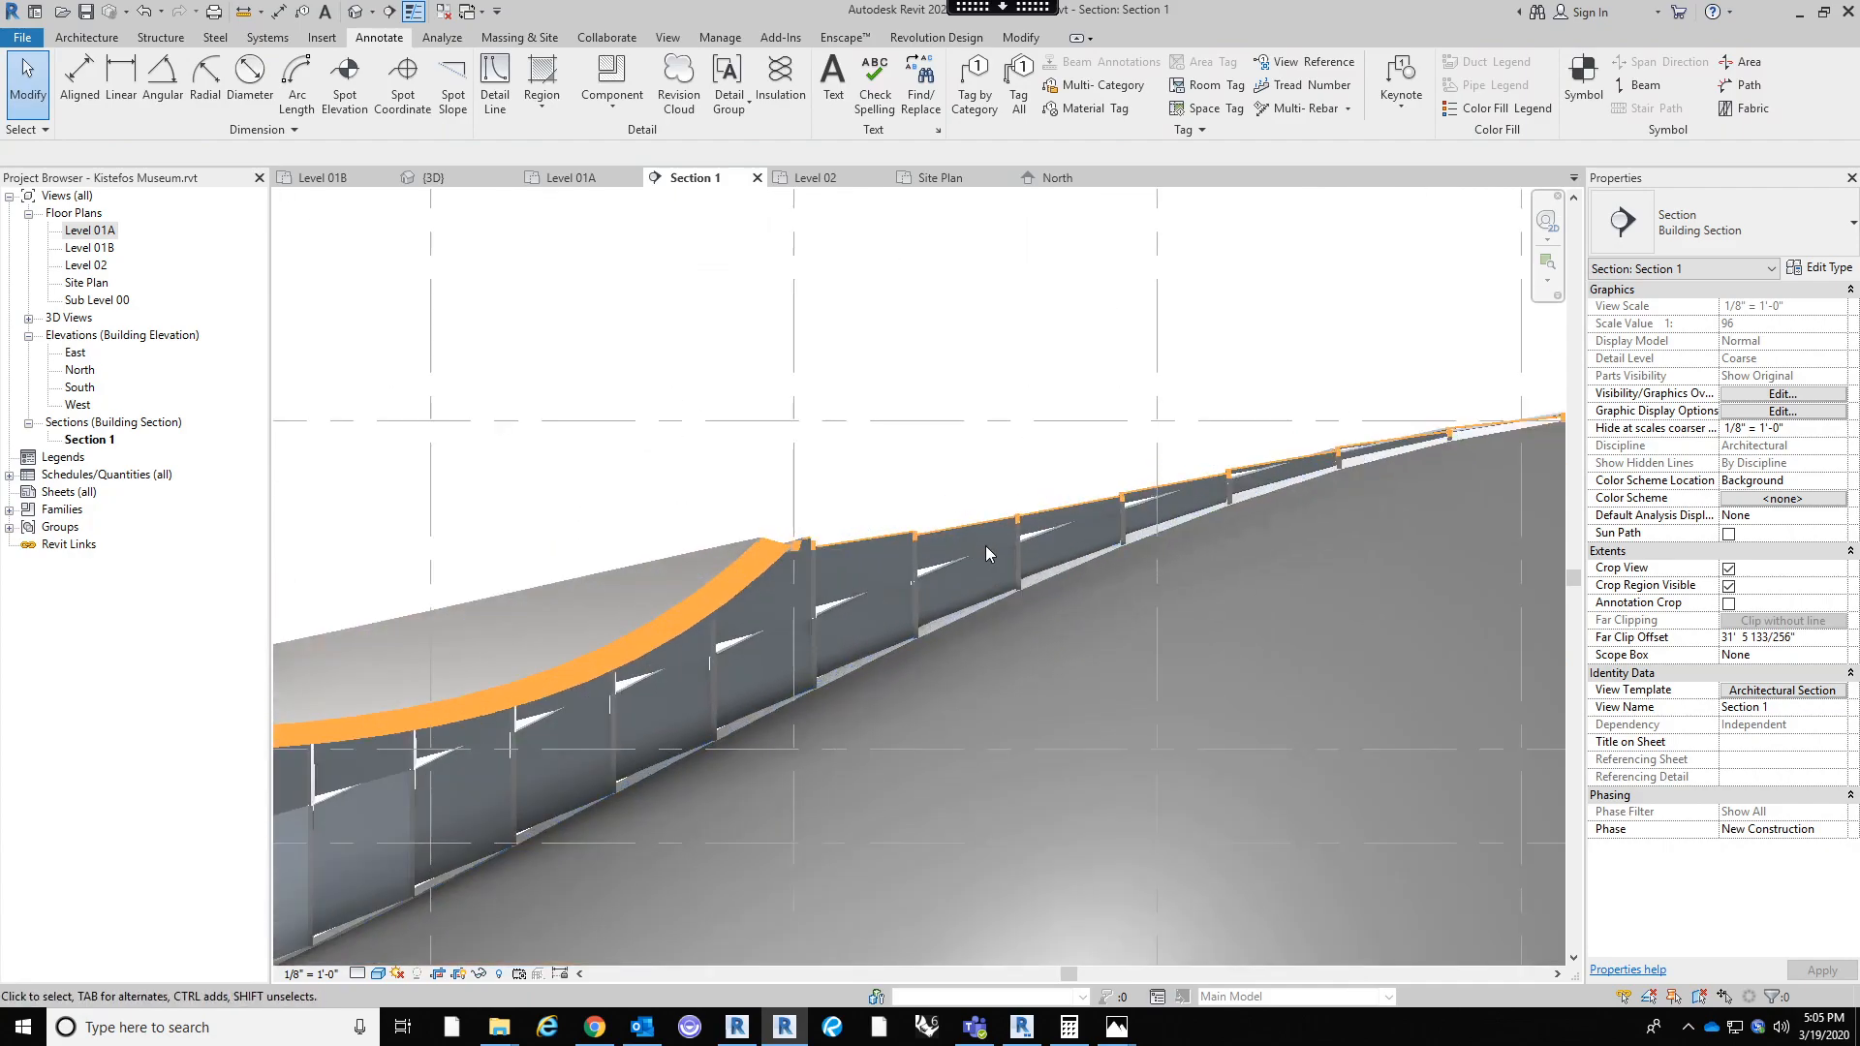
{"action": "scroll", "coordinate": [959, 460], "scroll_direction": "down", "scroll_amount": 8}
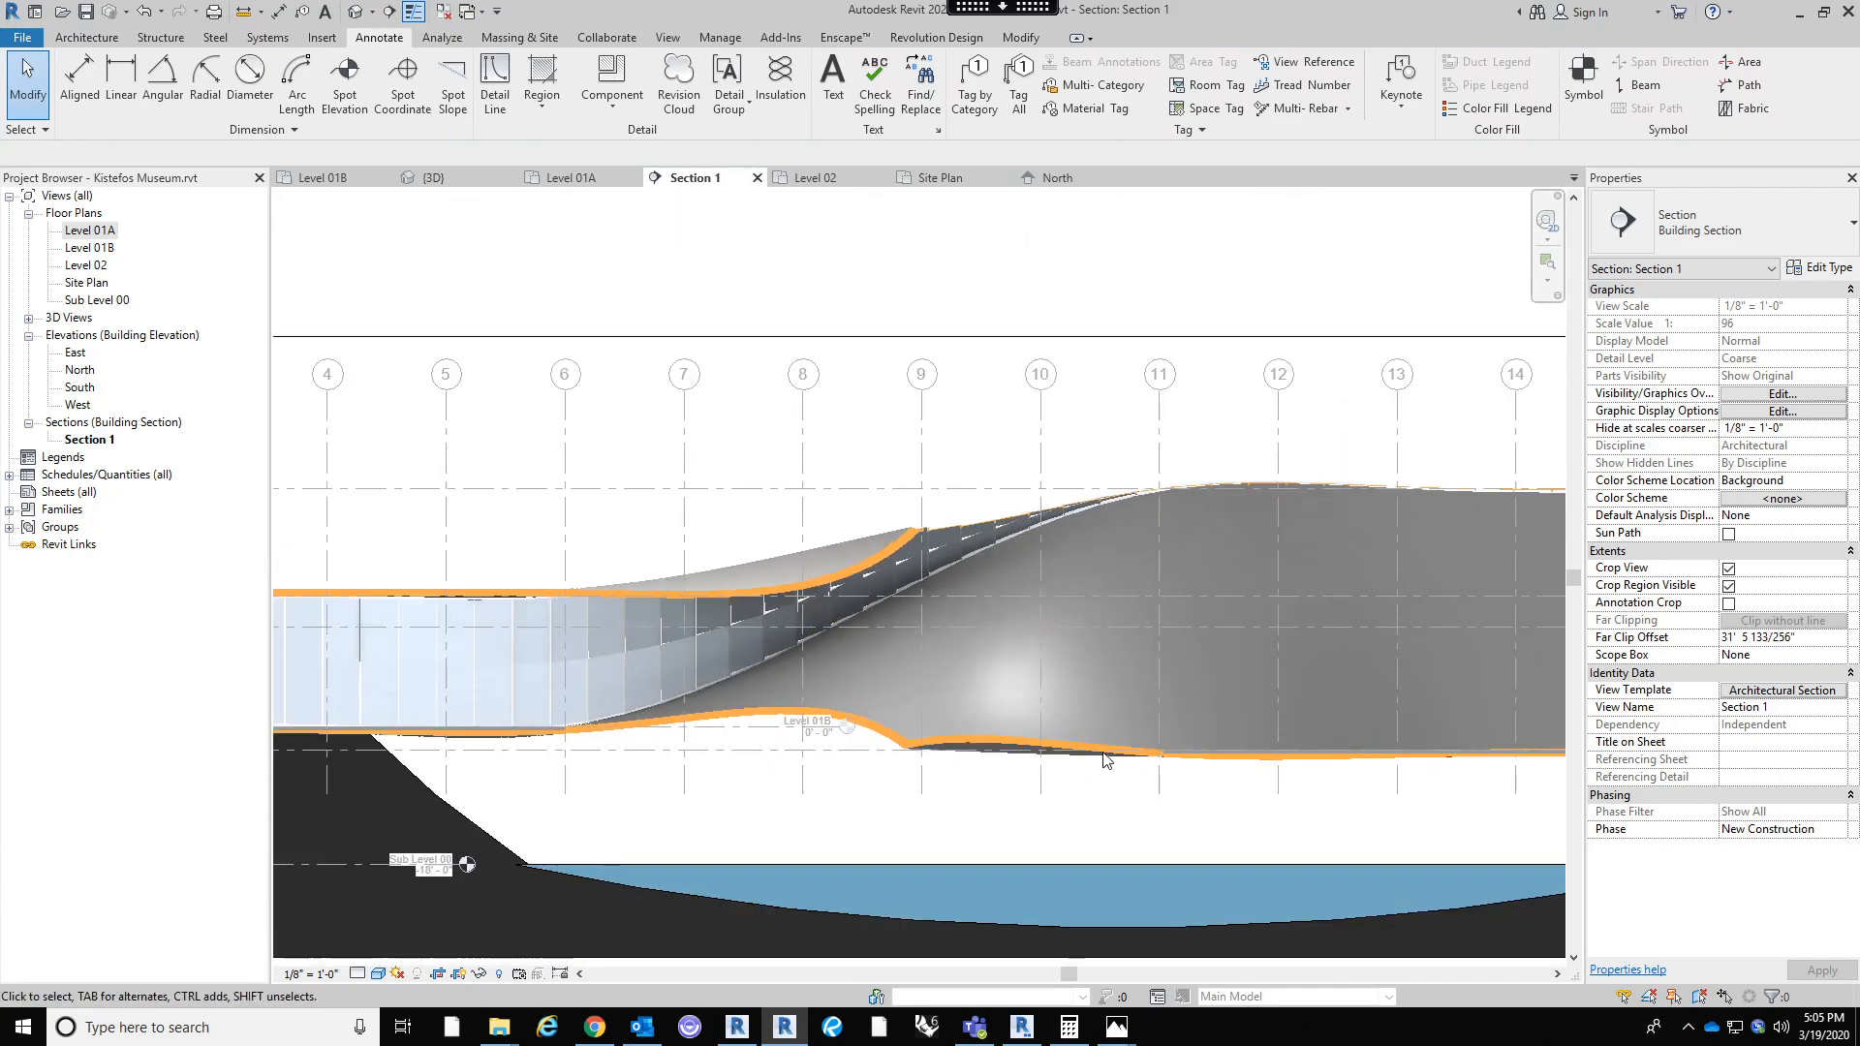
{"action": "scroll", "coordinate": [1133, 698], "scroll_direction": "down", "scroll_amount": 3}
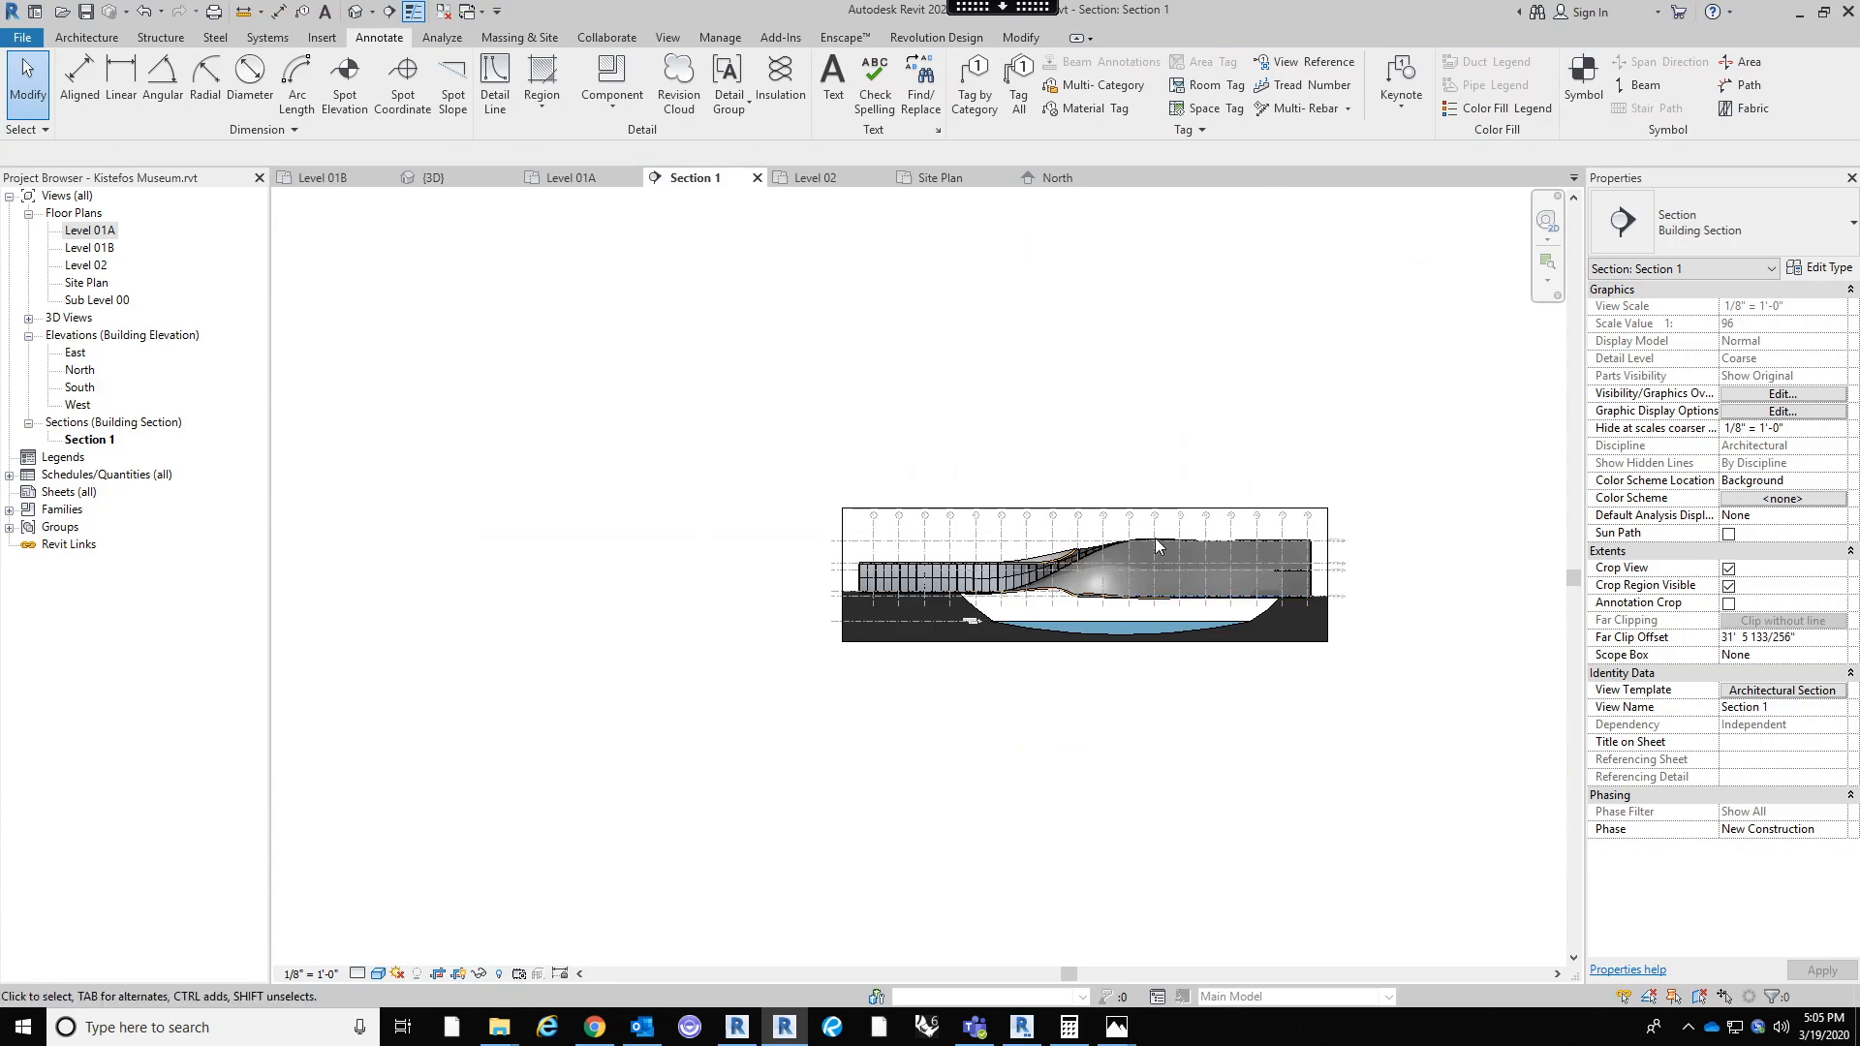
{"action": "scroll", "coordinate": [1141, 775], "scroll_direction": "up", "scroll_amount": 1}
{"action": "middle_click_drag", "start_coordinate": [1144, 796], "coordinate": [1130, 844]}
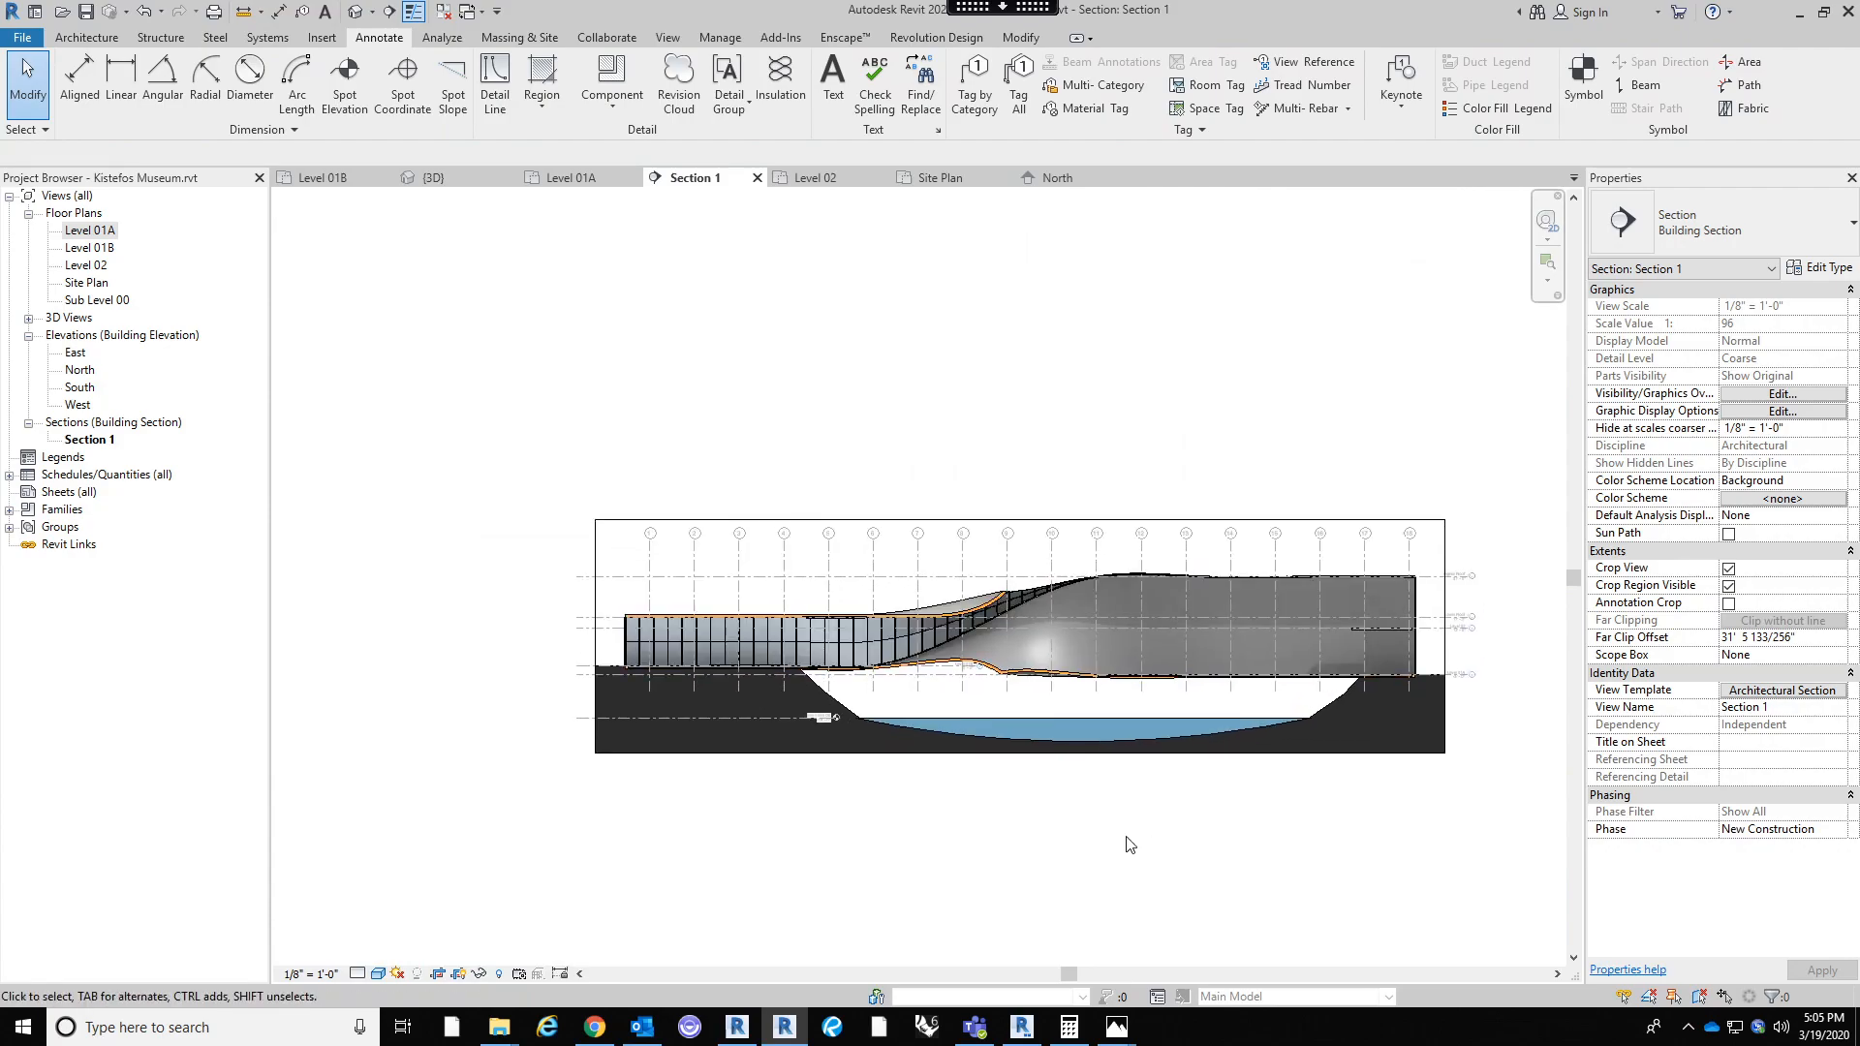
{"action": "left_click", "coordinate": [358, 973]}
{"action": "scroll", "coordinate": [752, 734], "scroll_direction": "up", "scroll_amount": 3}
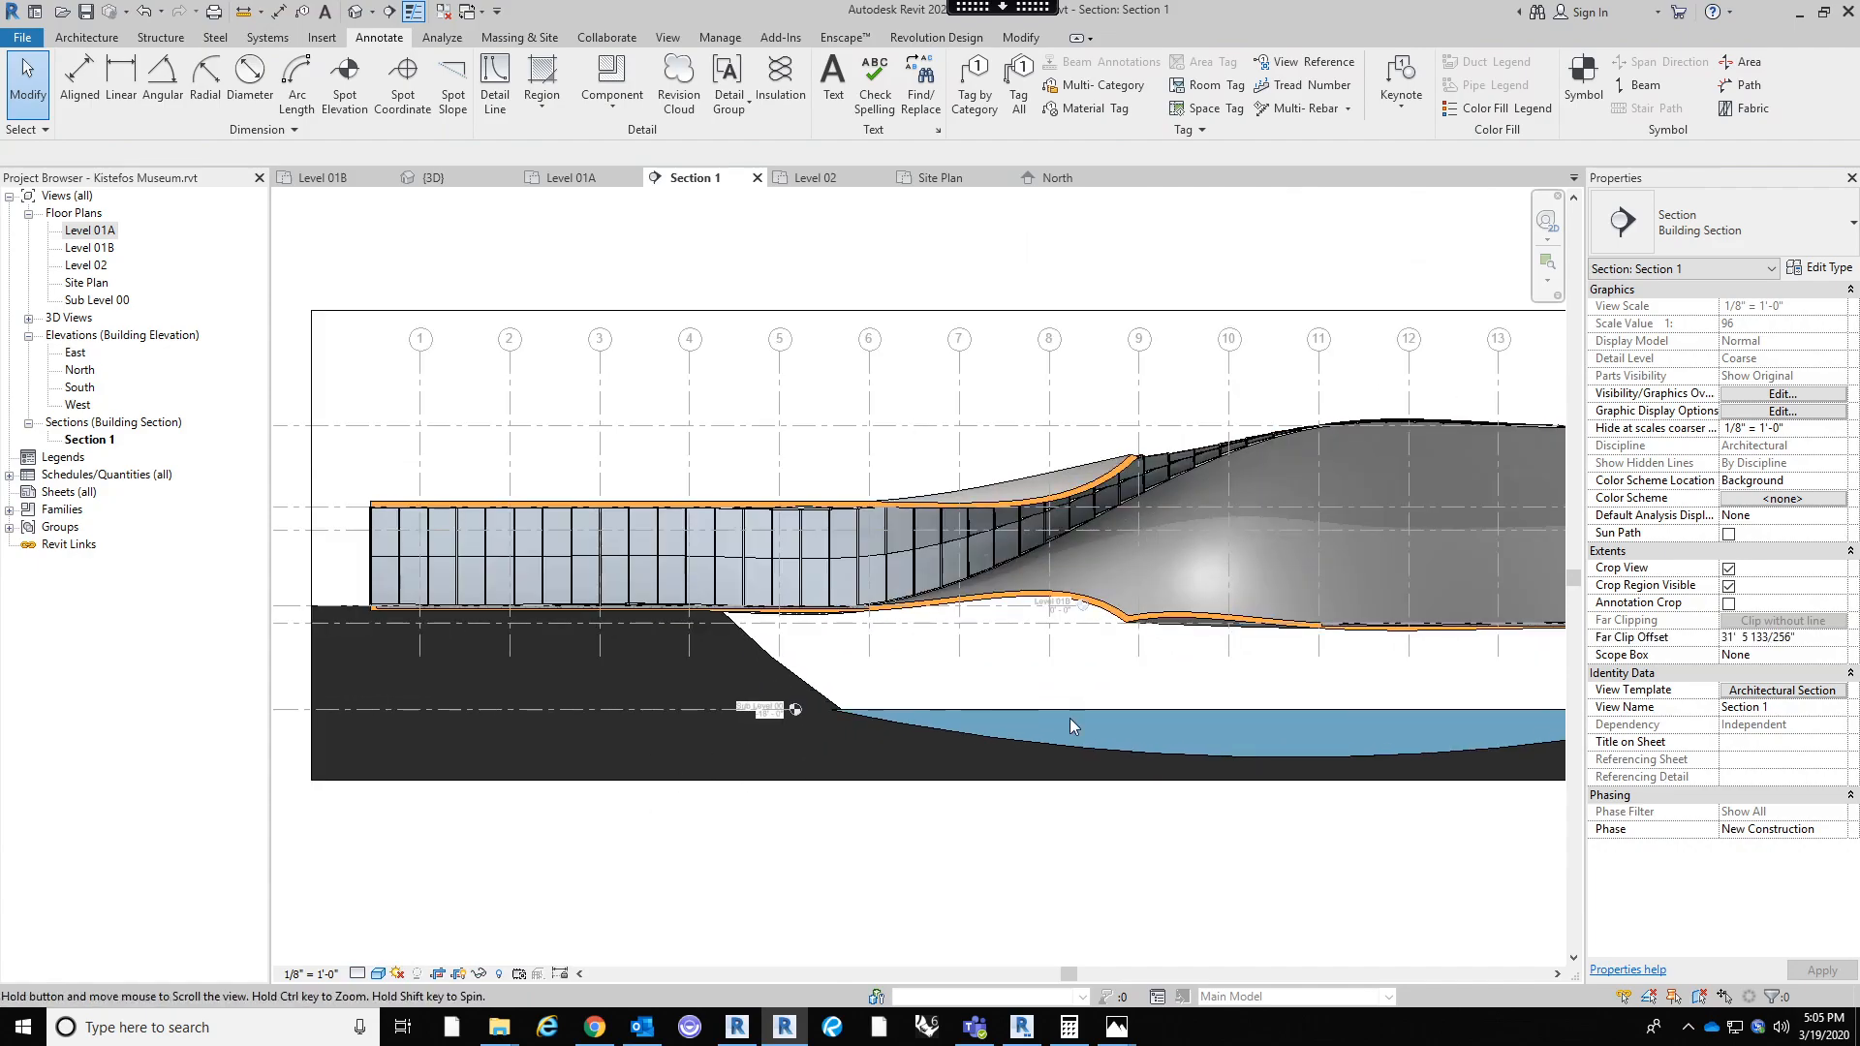
{"action": "middle_click_drag", "start_coordinate": [975, 729], "coordinate": [827, 754]}
{"action": "scroll", "coordinate": [826, 755], "scroll_direction": "down", "scroll_amount": 2}
Set the Architectural Section template's detail level to Fine, apply it to Section 1 and inspect the cut wall layers near grid 7
{"action": "left_click", "coordinate": [1759, 691]}
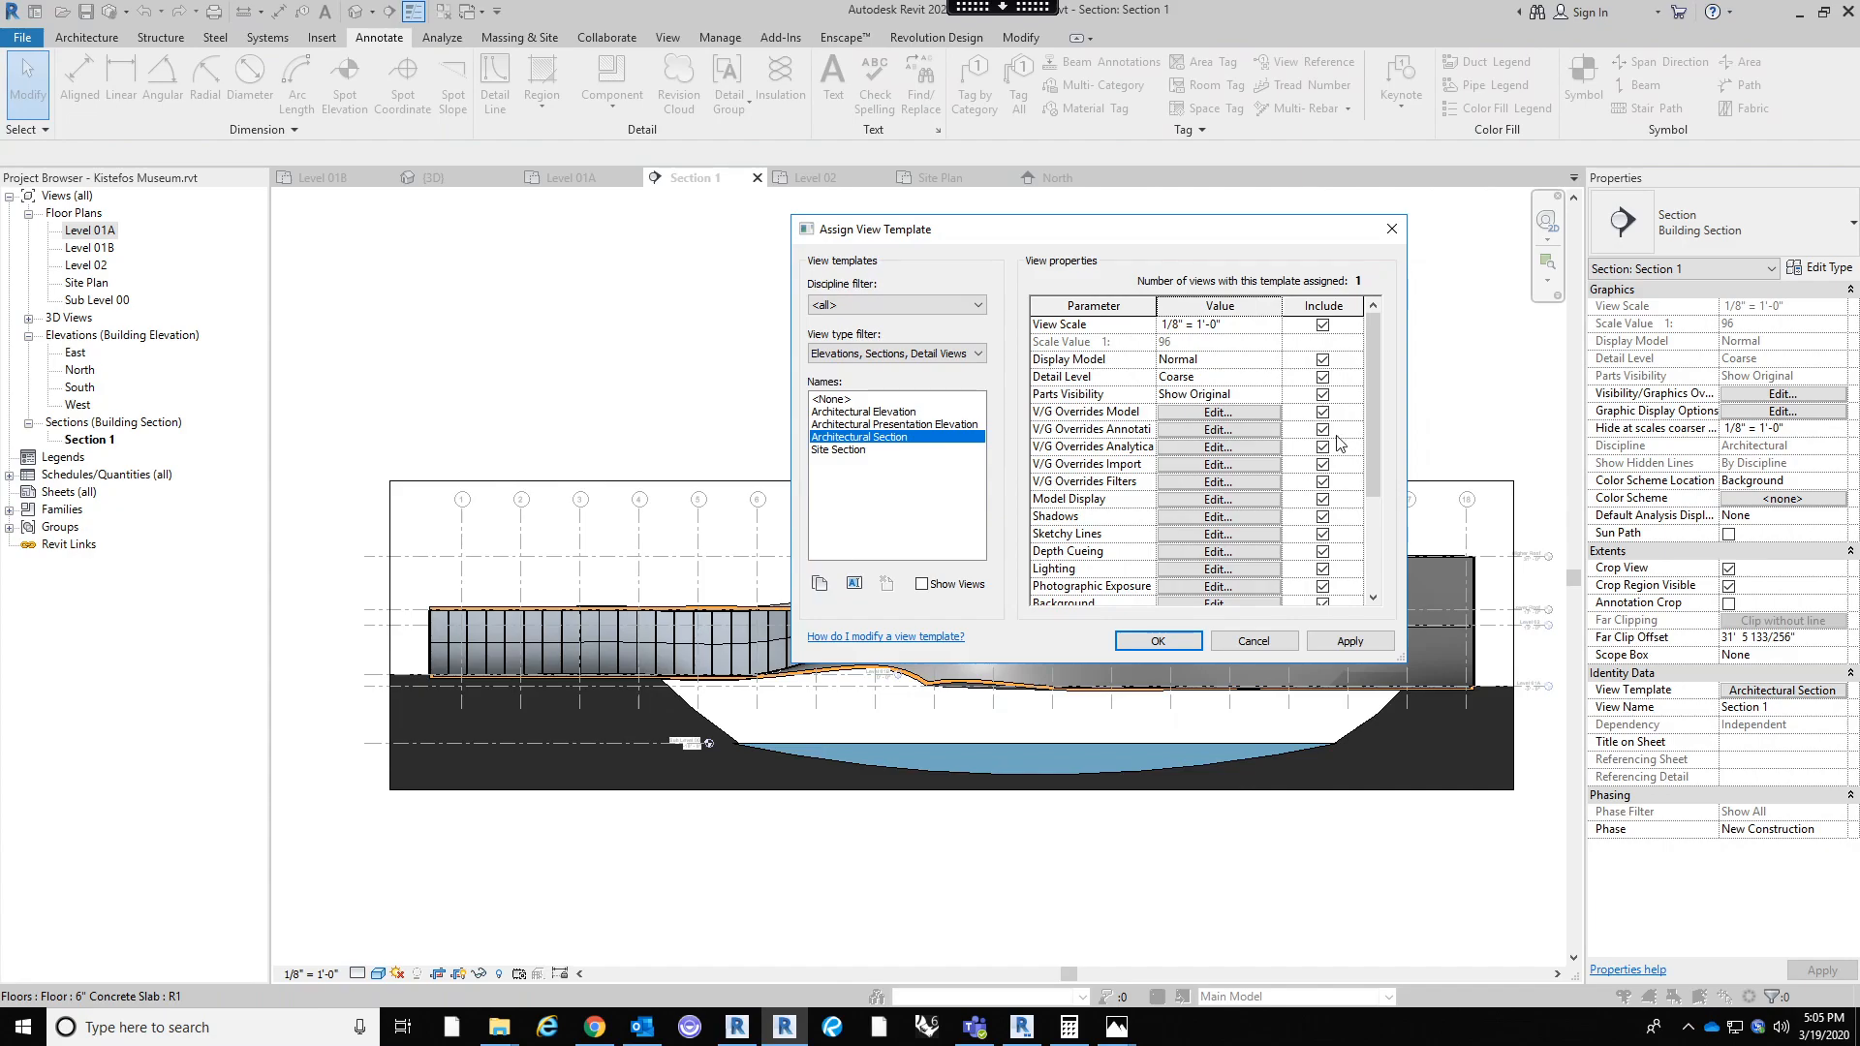
{"action": "left_click", "coordinate": [1270, 363]}
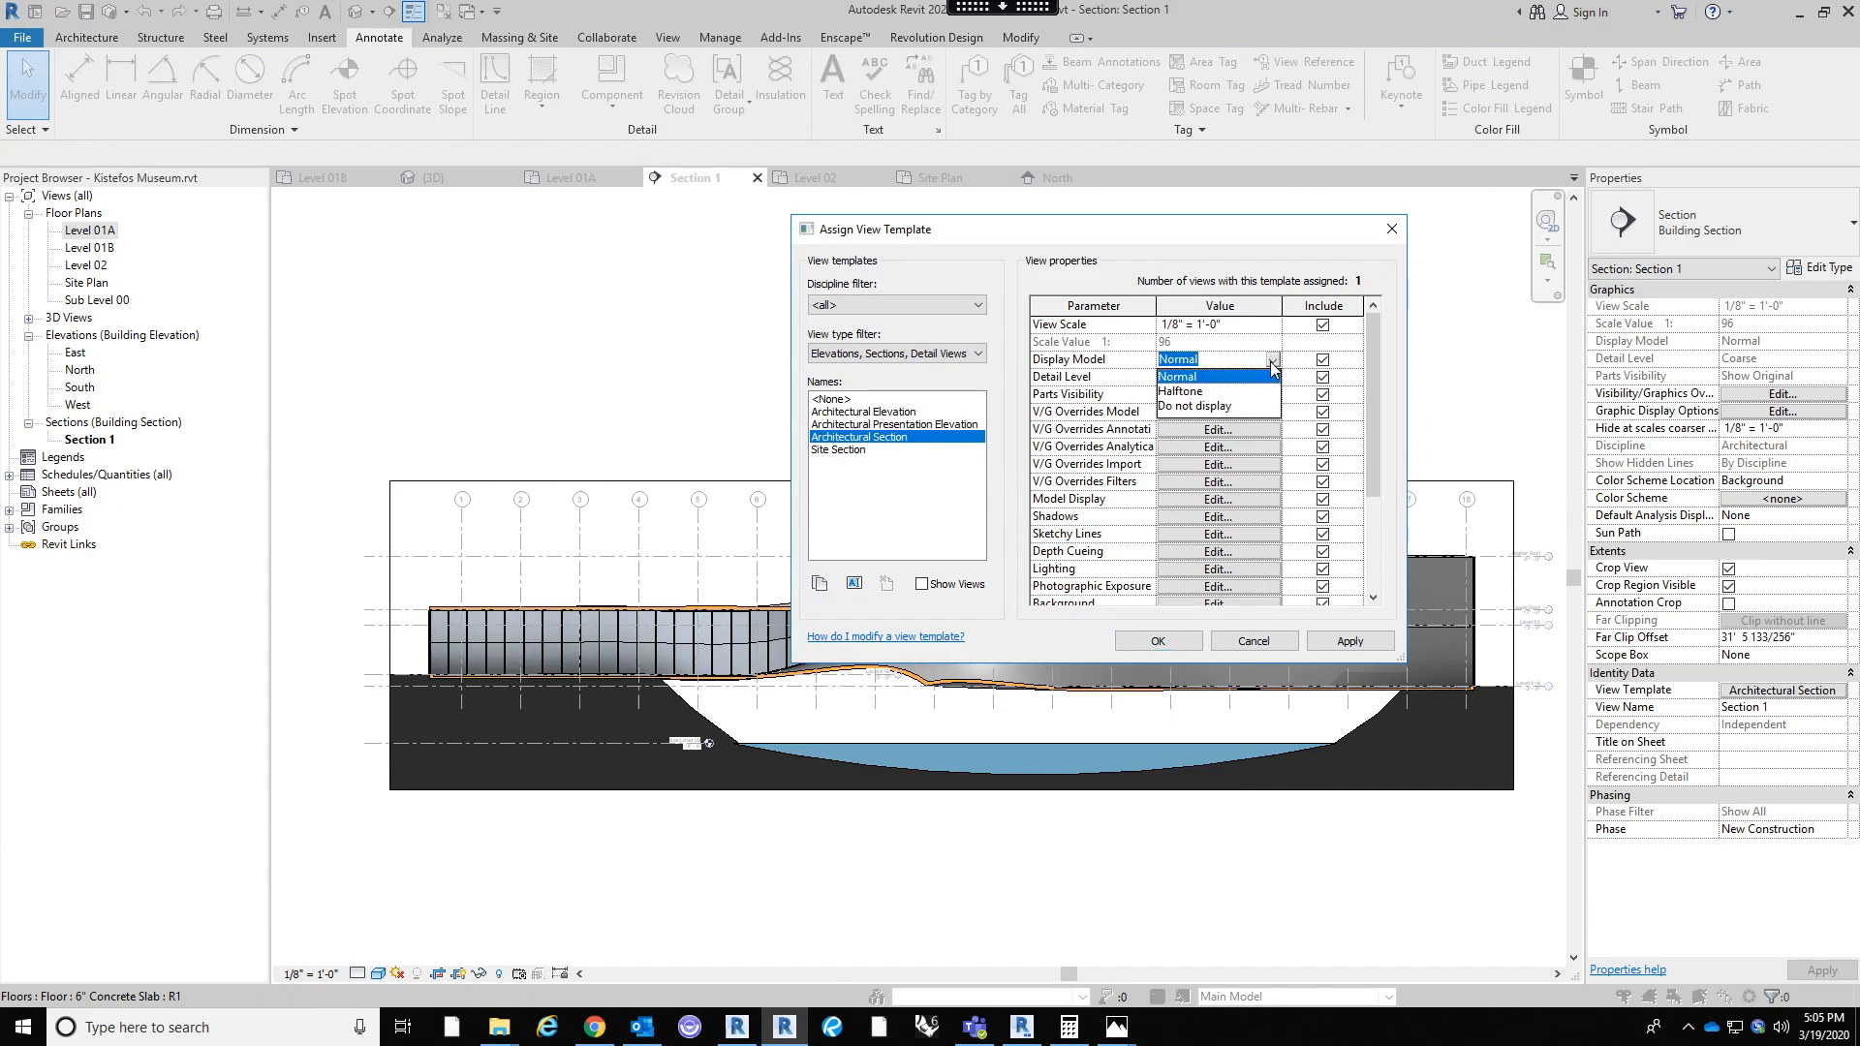
{"action": "left_click", "coordinate": [1264, 378]}
{"action": "left_click", "coordinate": [1272, 376]}
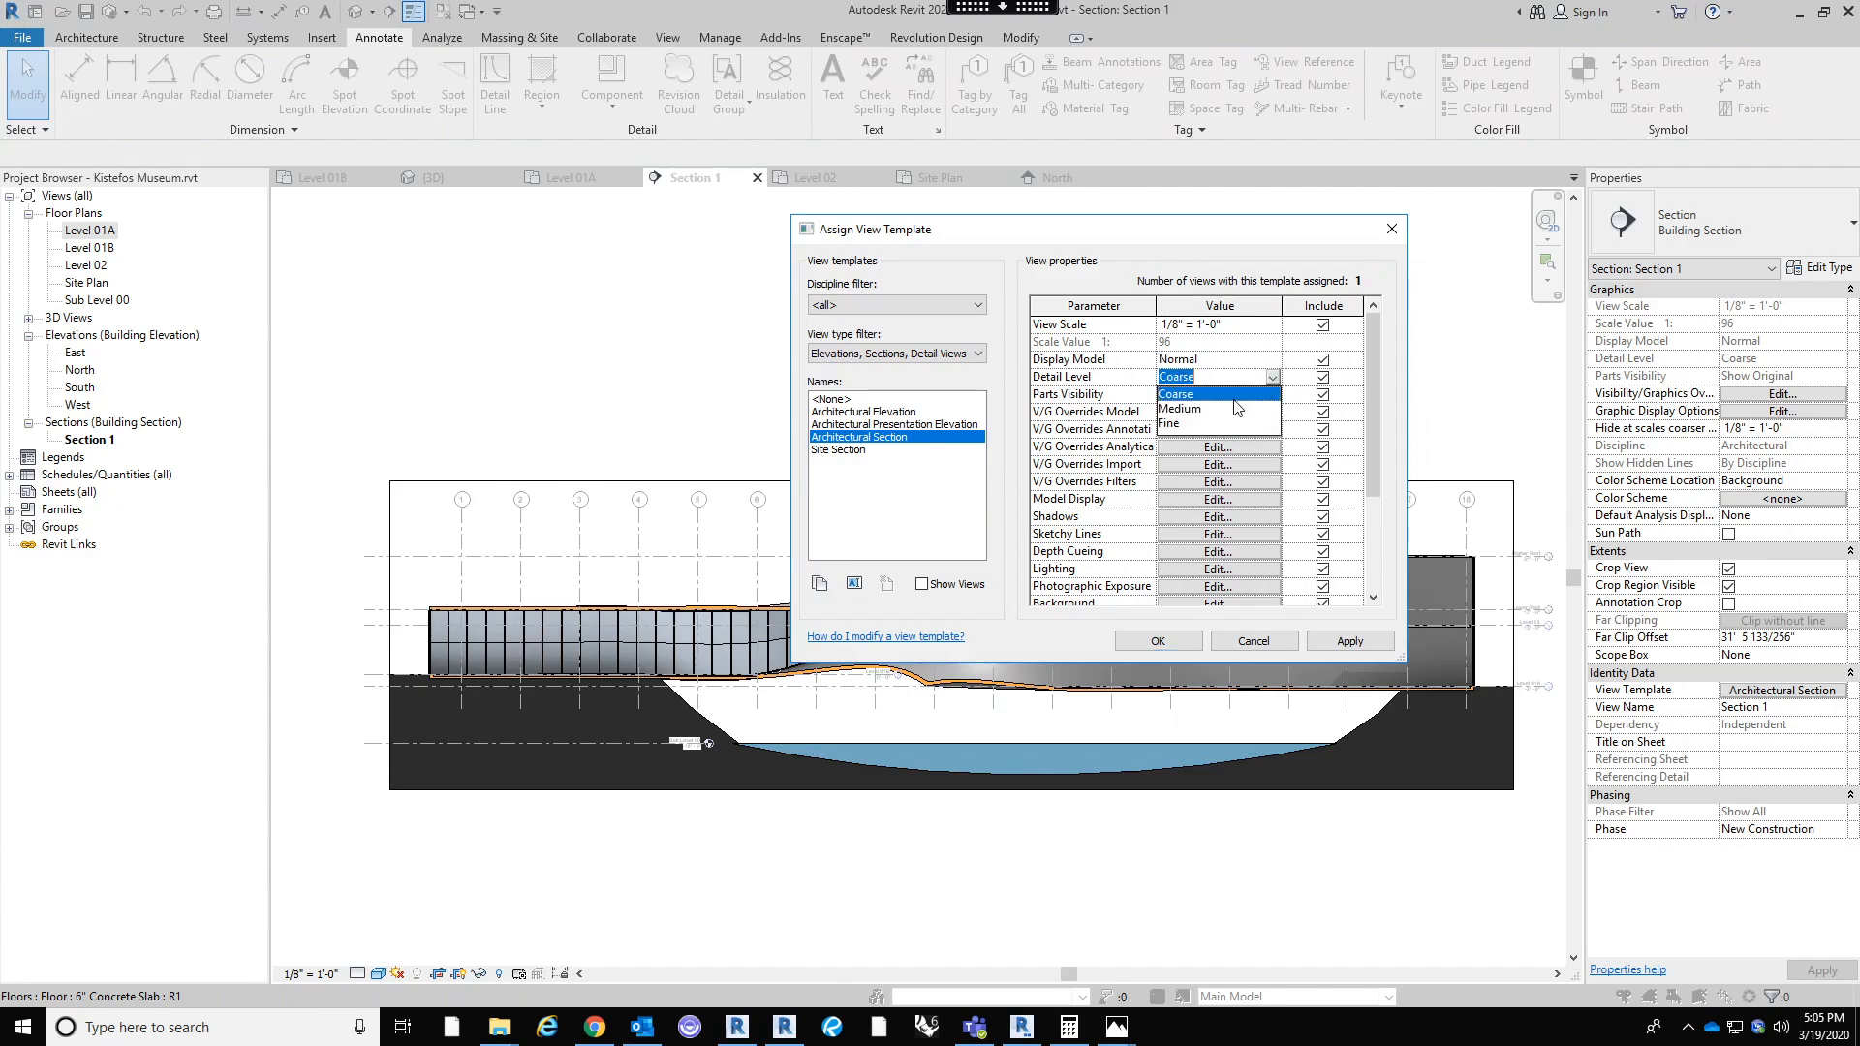
{"action": "left_click", "coordinate": [1210, 423]}
{"action": "left_click", "coordinate": [1170, 638]}
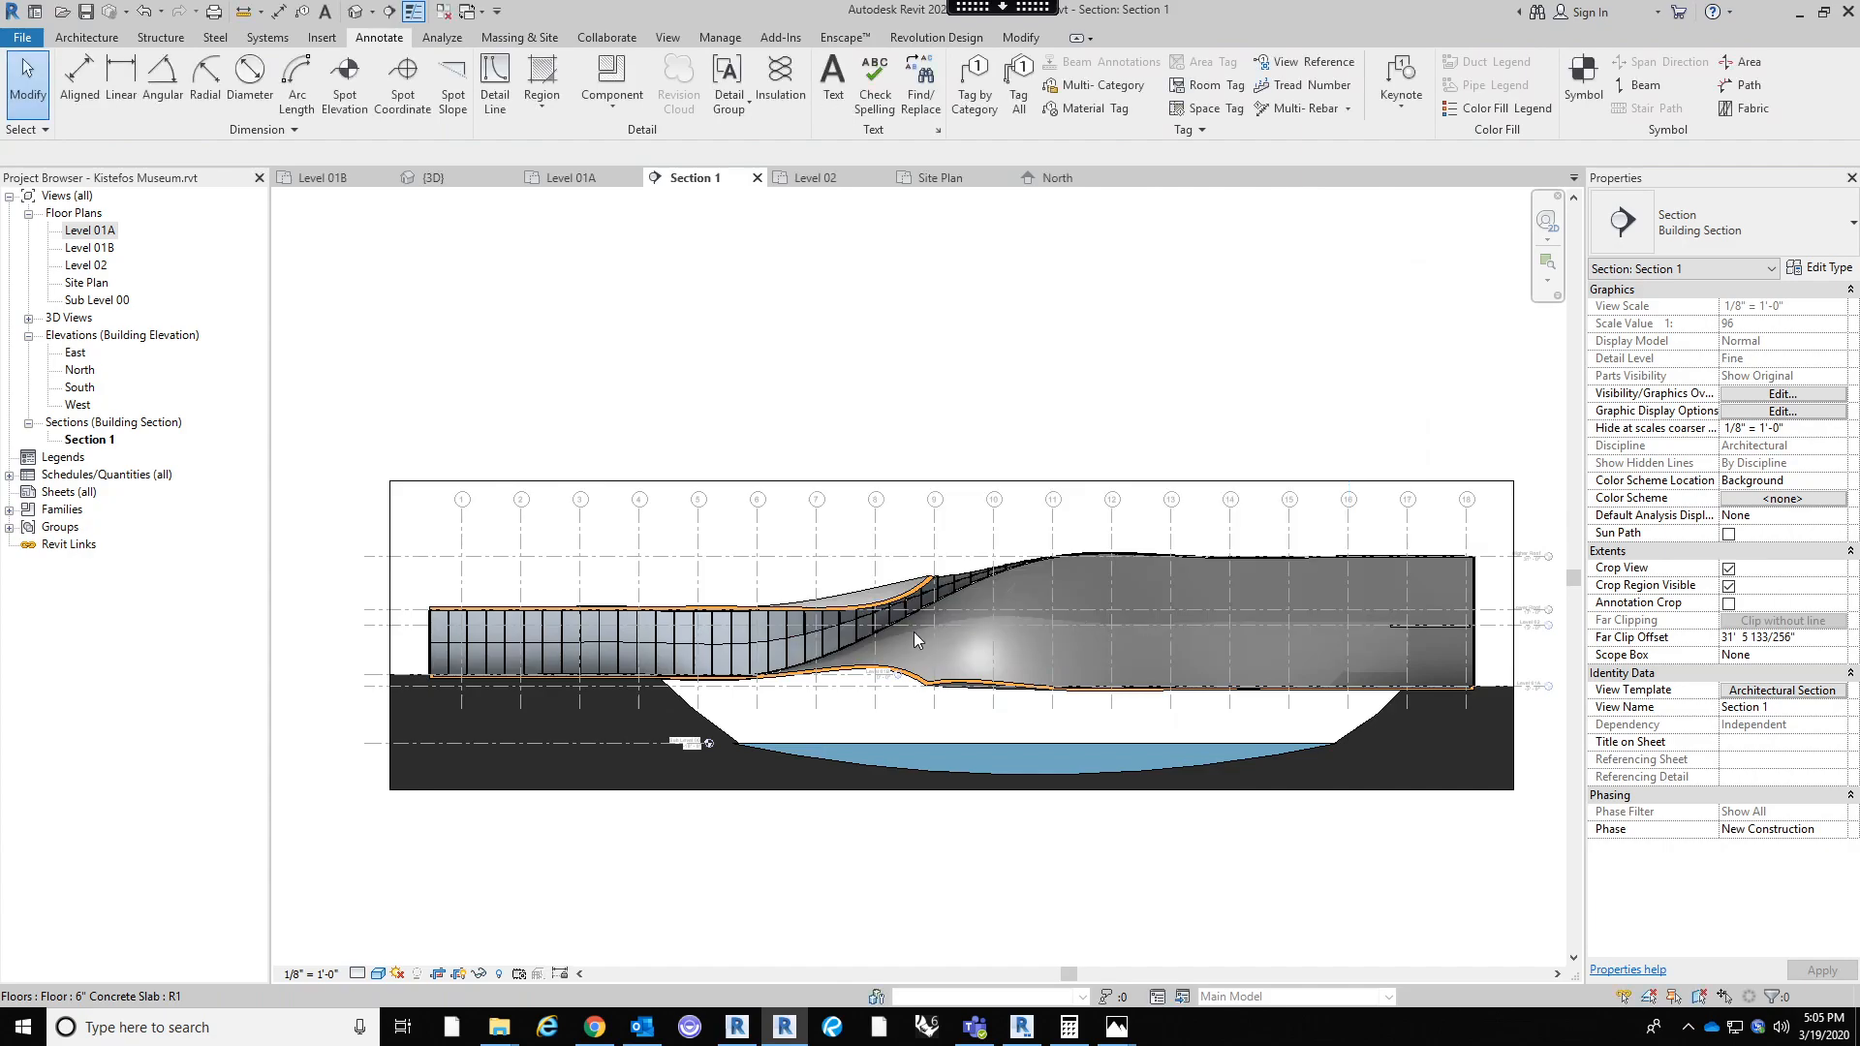
{"action": "scroll", "coordinate": [834, 615], "scroll_direction": "up", "scroll_amount": 5}
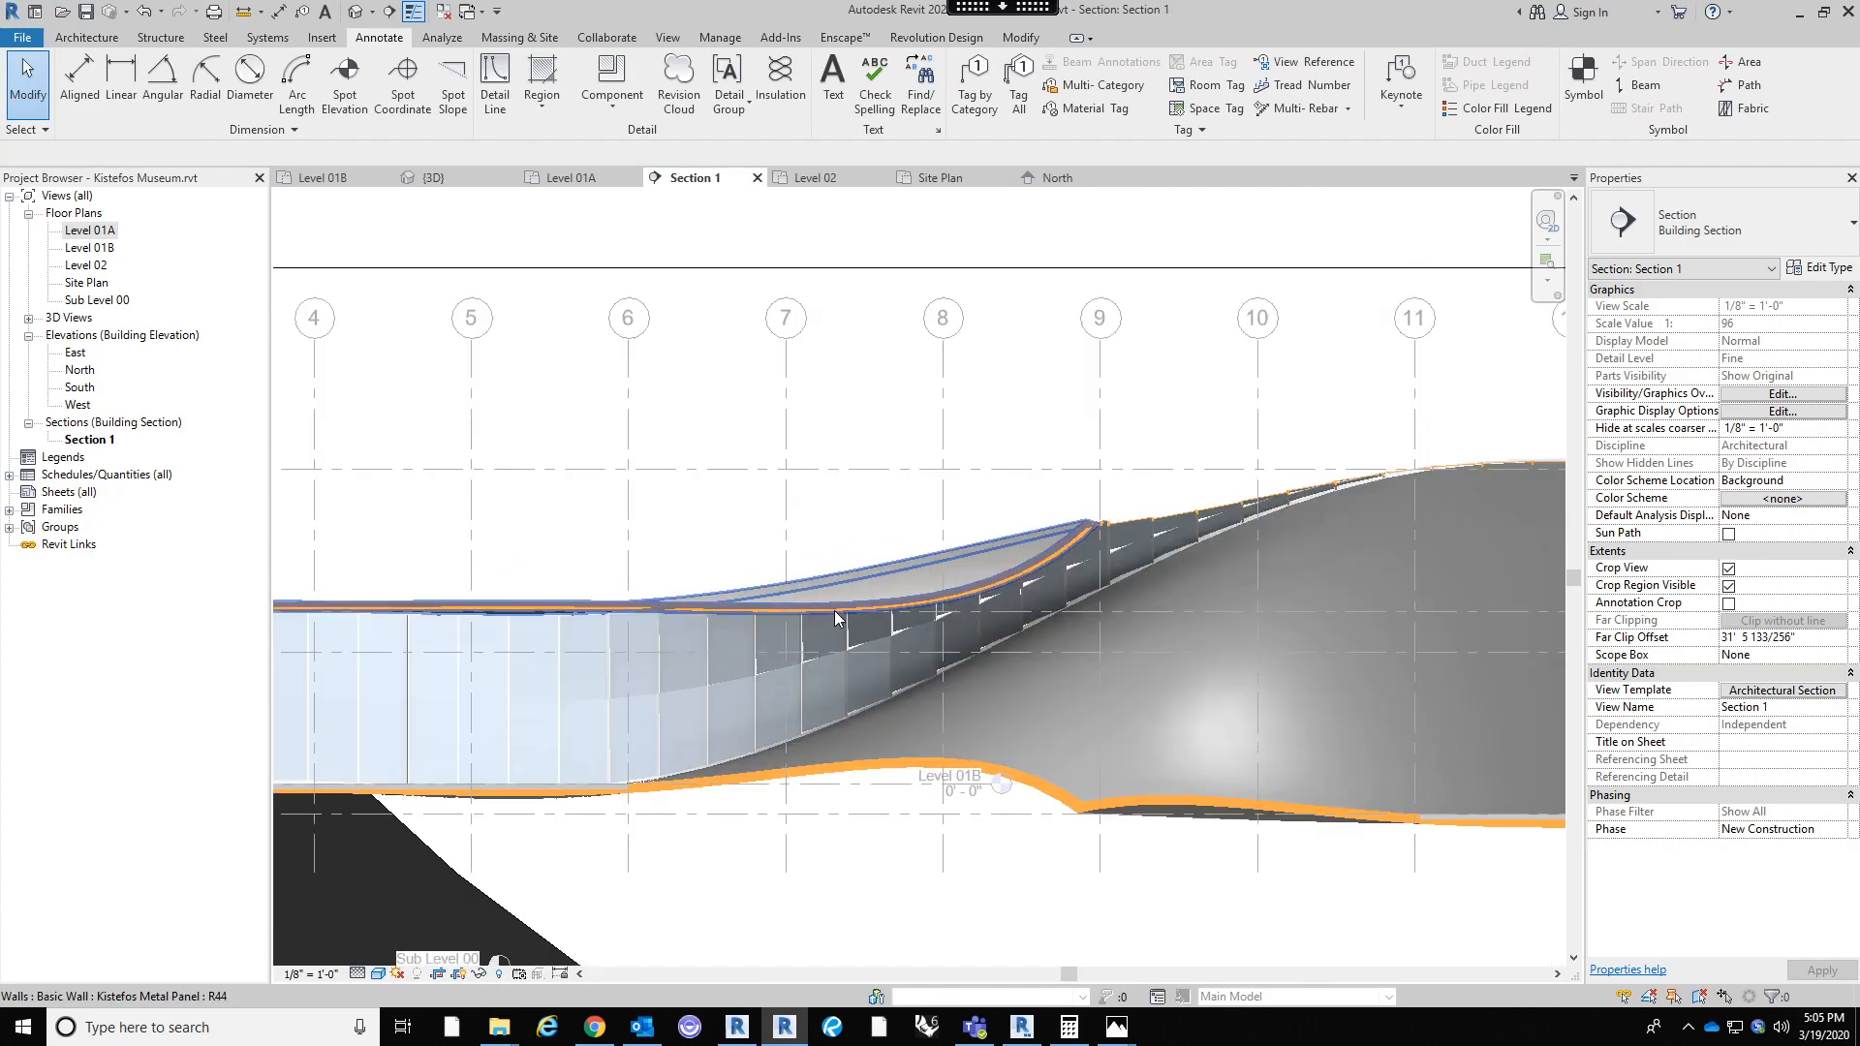
{"action": "scroll", "coordinate": [815, 590], "scroll_direction": "up", "scroll_amount": 5}
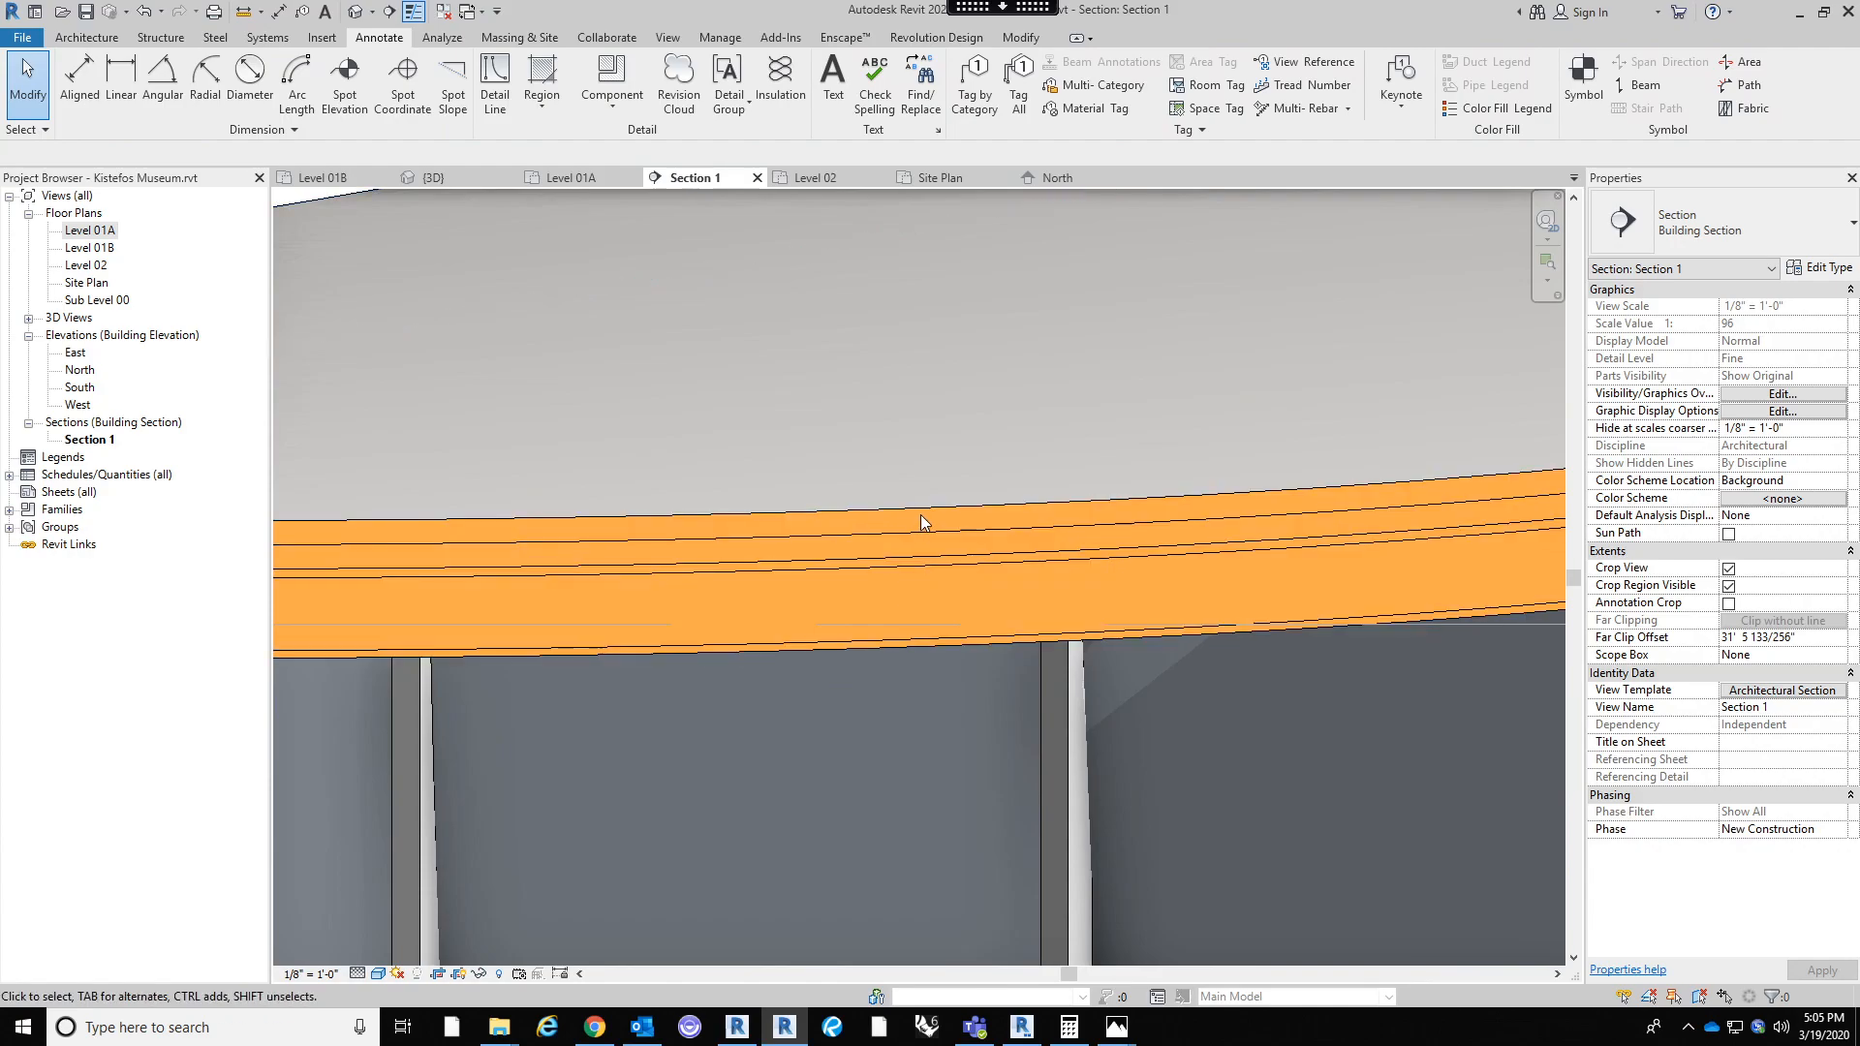
{"action": "scroll", "coordinate": [920, 515], "scroll_direction": "down", "scroll_amount": 4}
{"action": "scroll", "coordinate": [815, 455], "scroll_direction": "down", "scroll_amount": 8}
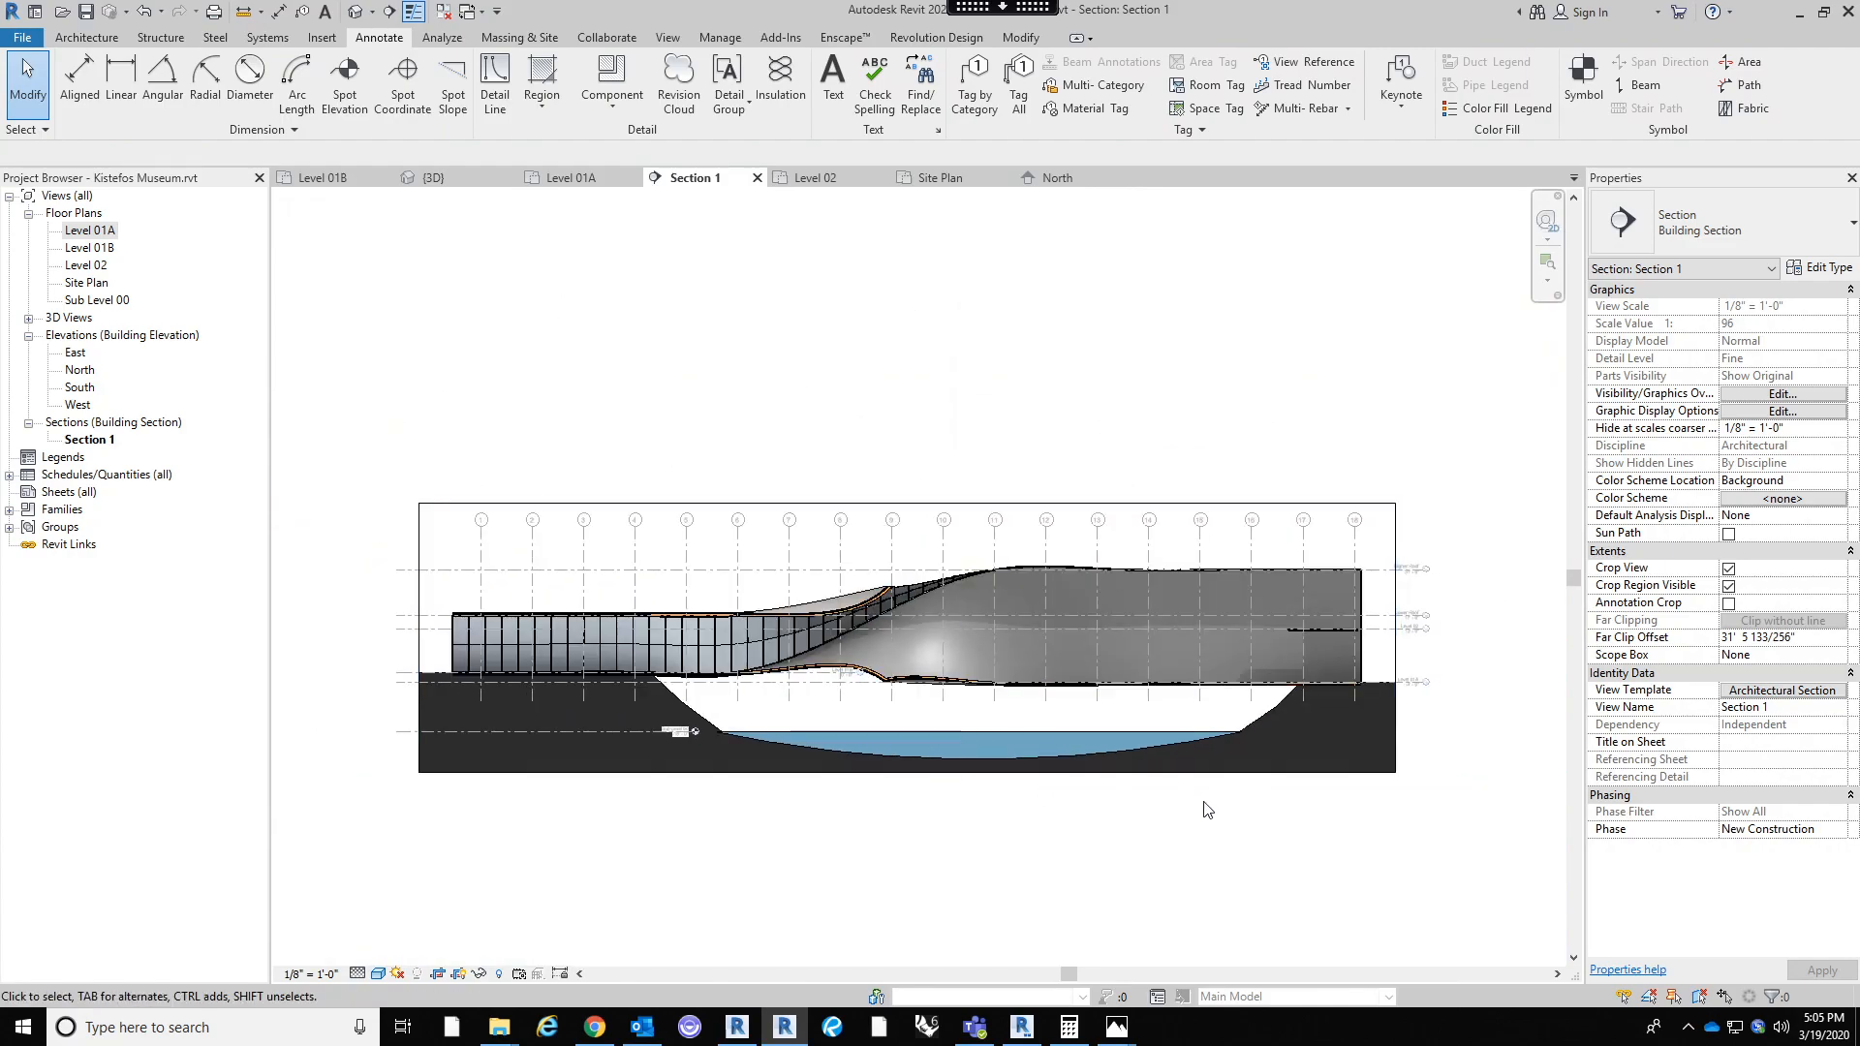
Dismiss the save reminder and place an aligned dimension string through Level 01A, Level 02, Lower Roof and Higher Roof beside the level heads
{"action": "middle_click_drag", "start_coordinate": [1178, 831], "coordinate": [1155, 836]}
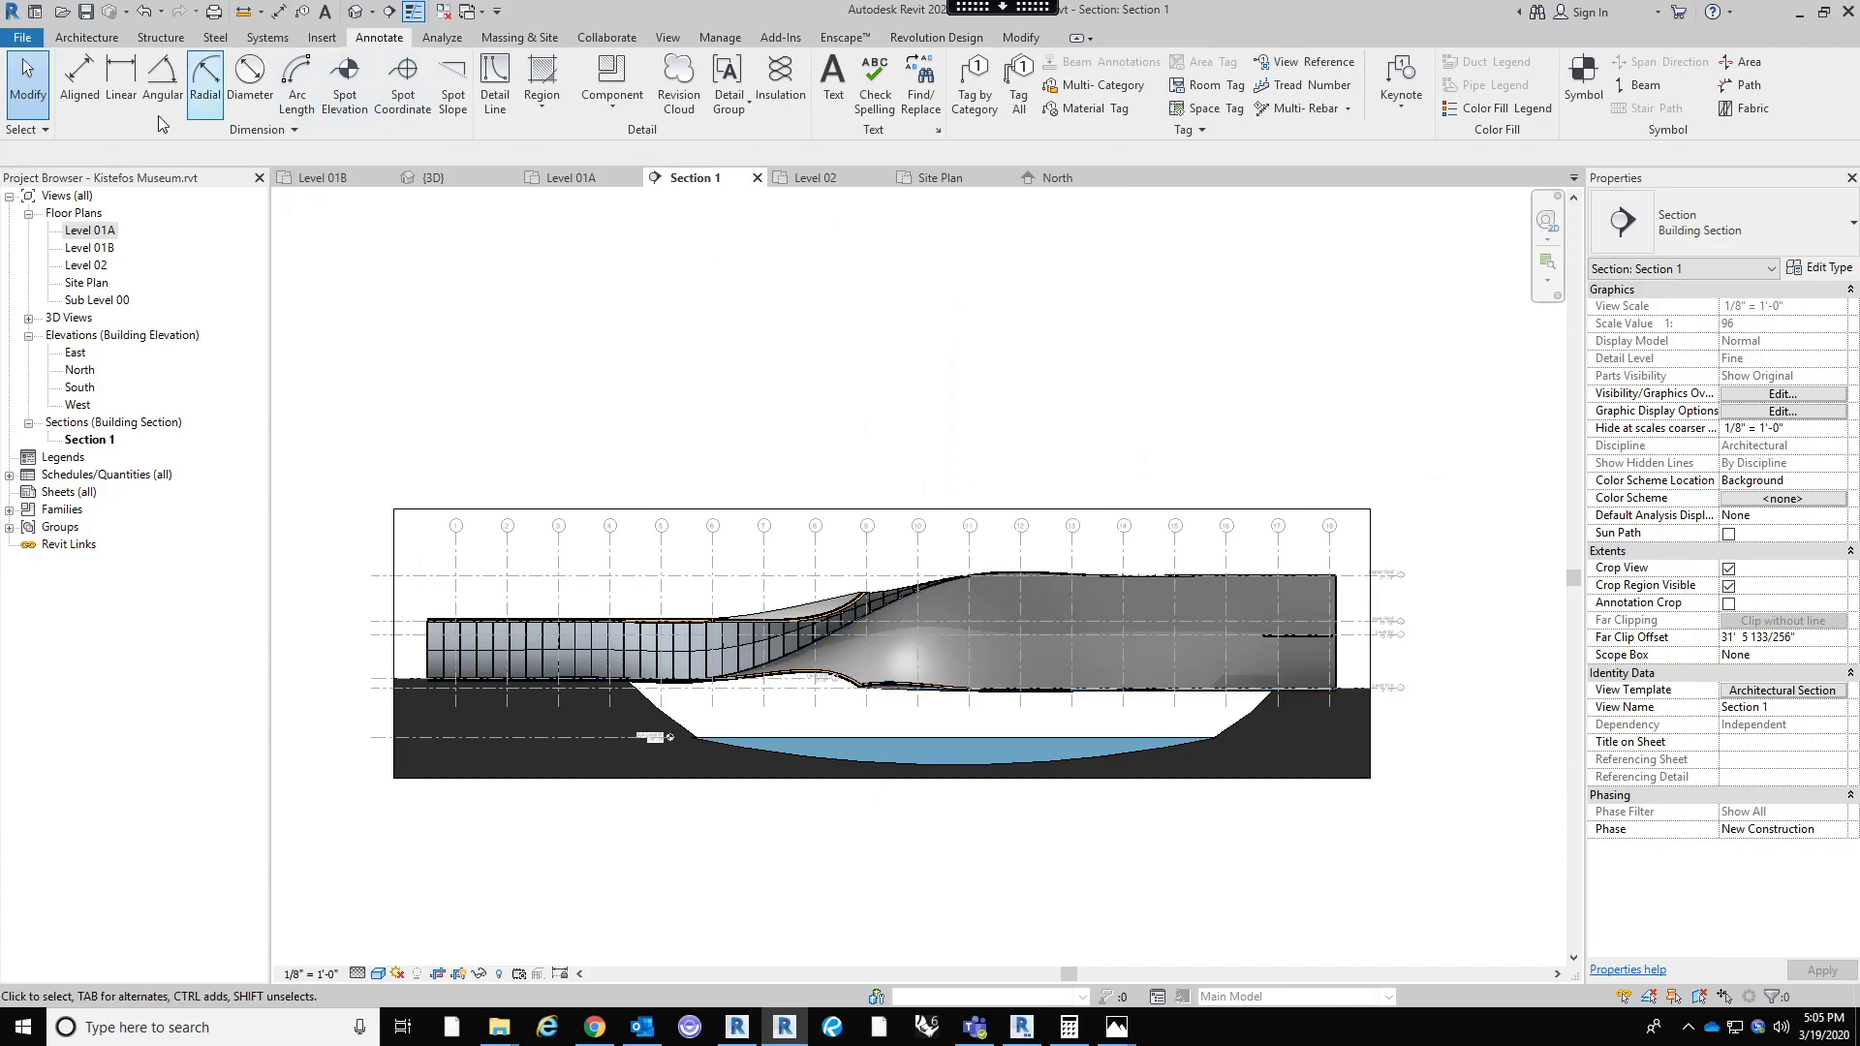
{"action": "left_click", "coordinate": [87, 93]}
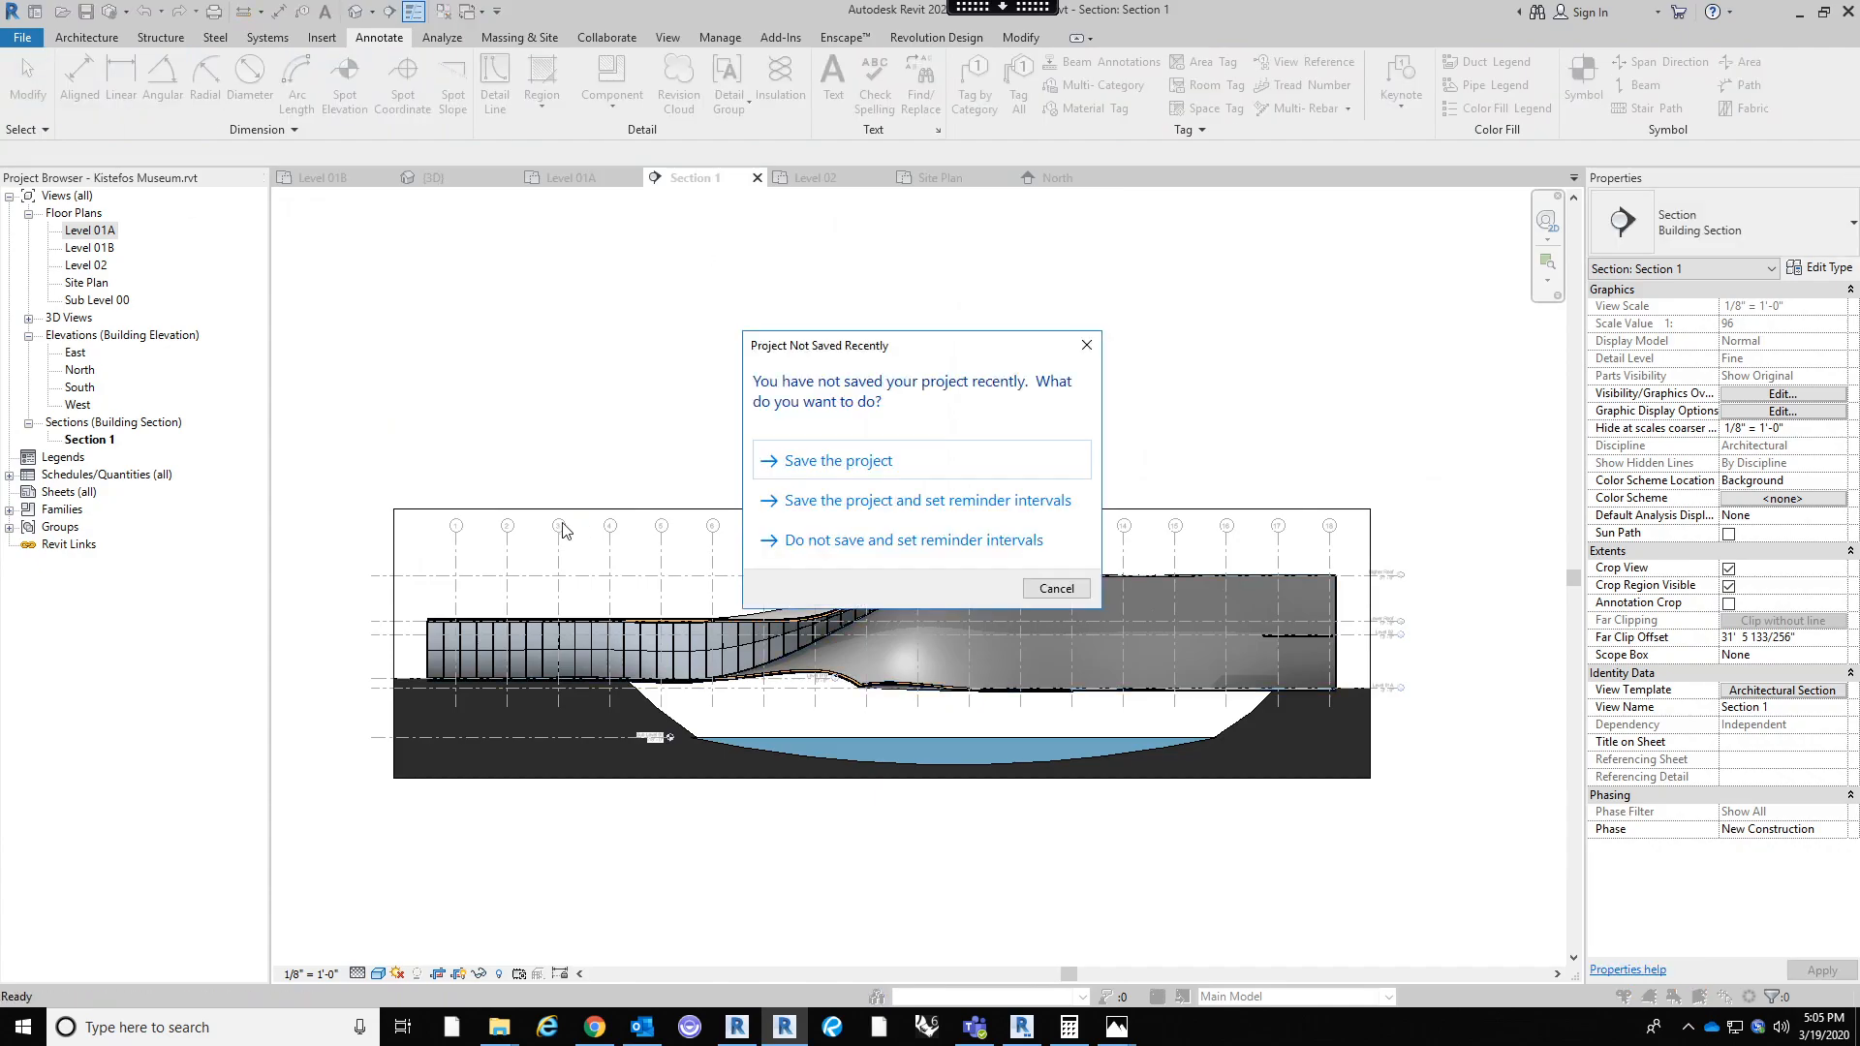
{"action": "left_click", "coordinate": [1073, 589]}
{"action": "scroll", "coordinate": [1379, 692], "scroll_direction": "up", "scroll_amount": 3}
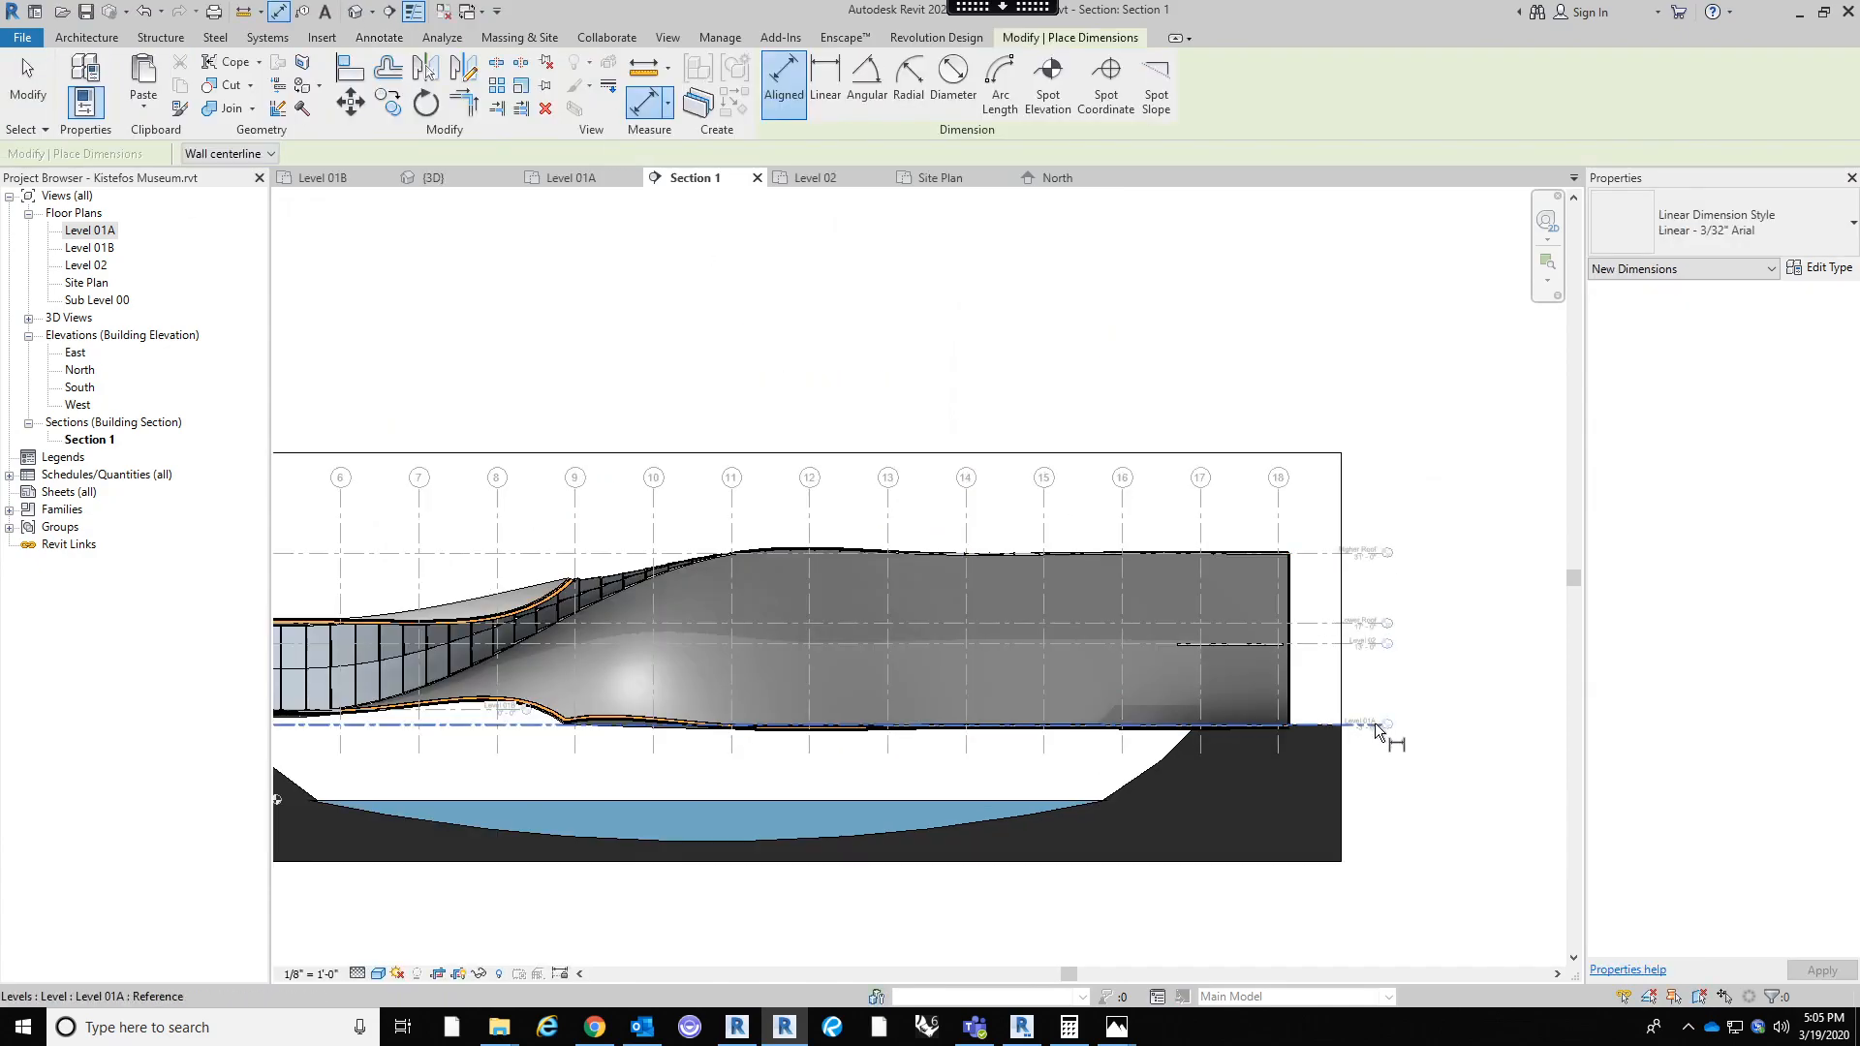
{"action": "left_click", "coordinate": [1353, 641]}
{"action": "left_click", "coordinate": [1361, 625]}
{"action": "left_click", "coordinate": [1370, 555]}
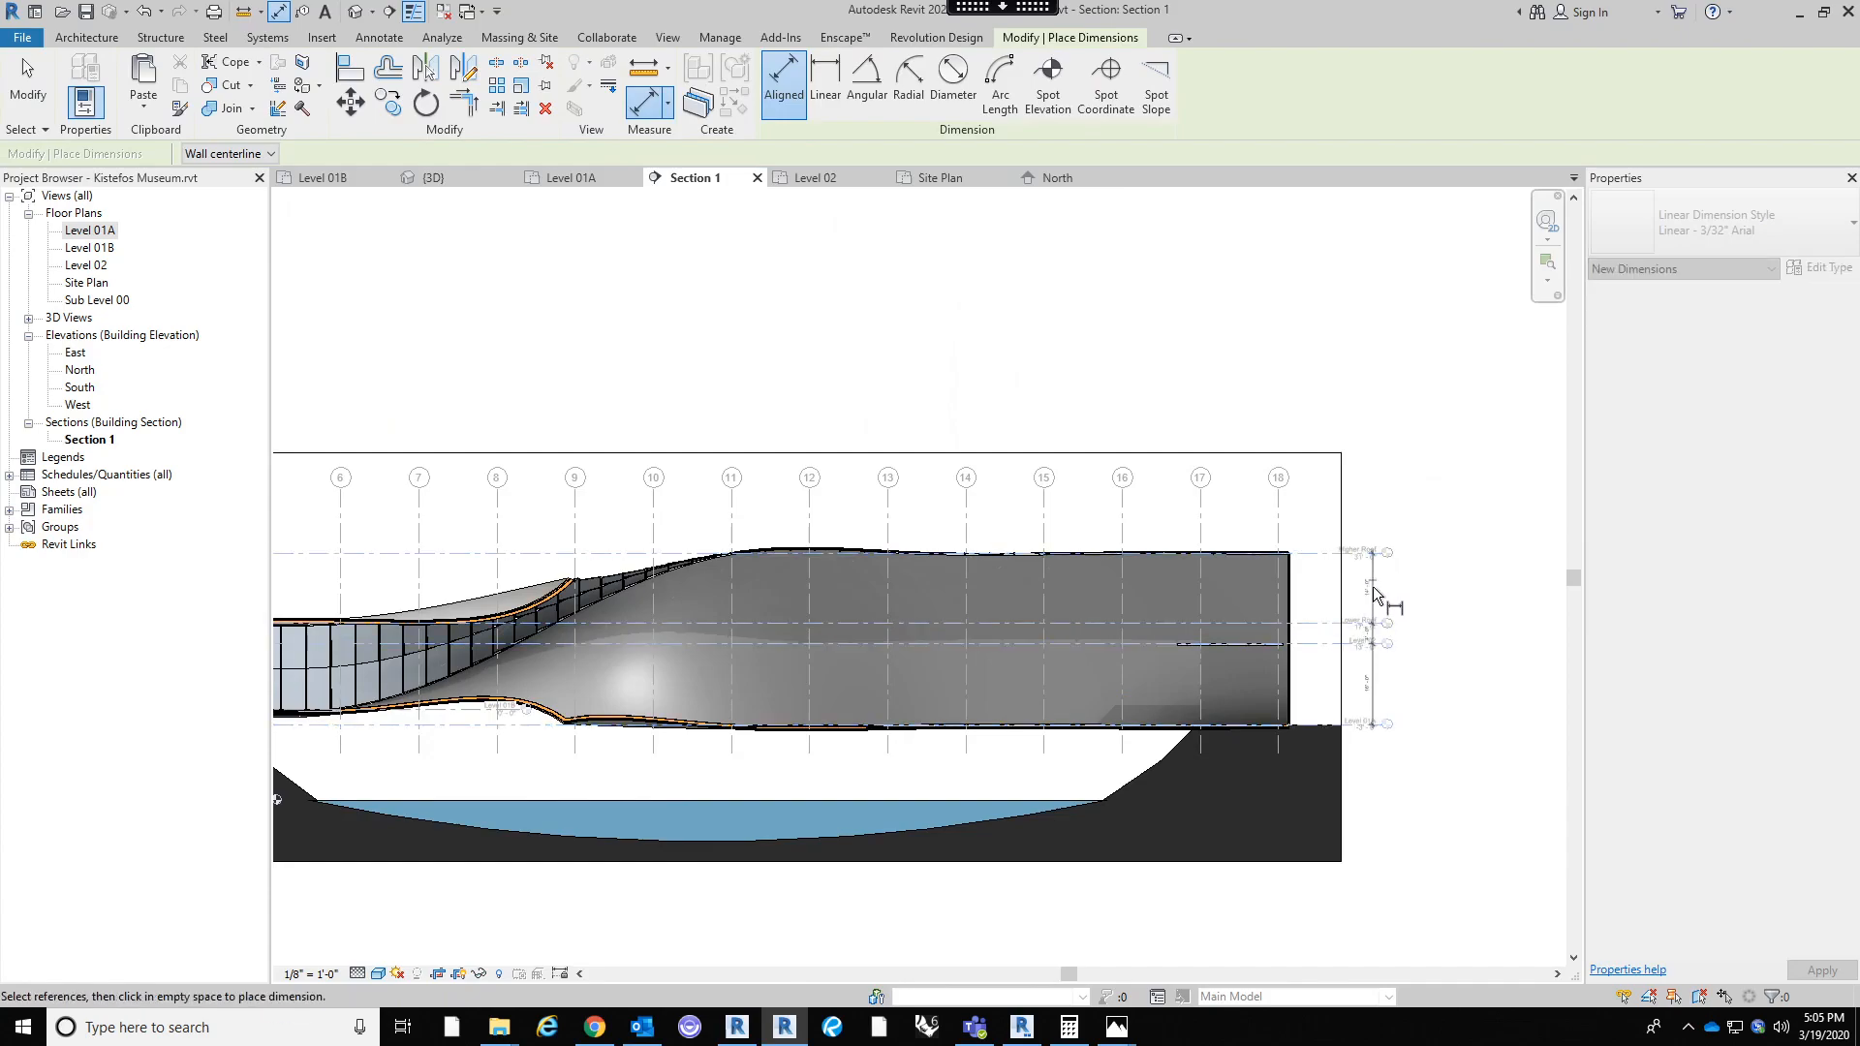
{"action": "scroll", "coordinate": [1373, 587], "scroll_direction": "up", "scroll_amount": 2}
{"action": "left_click", "coordinate": [1388, 601]}
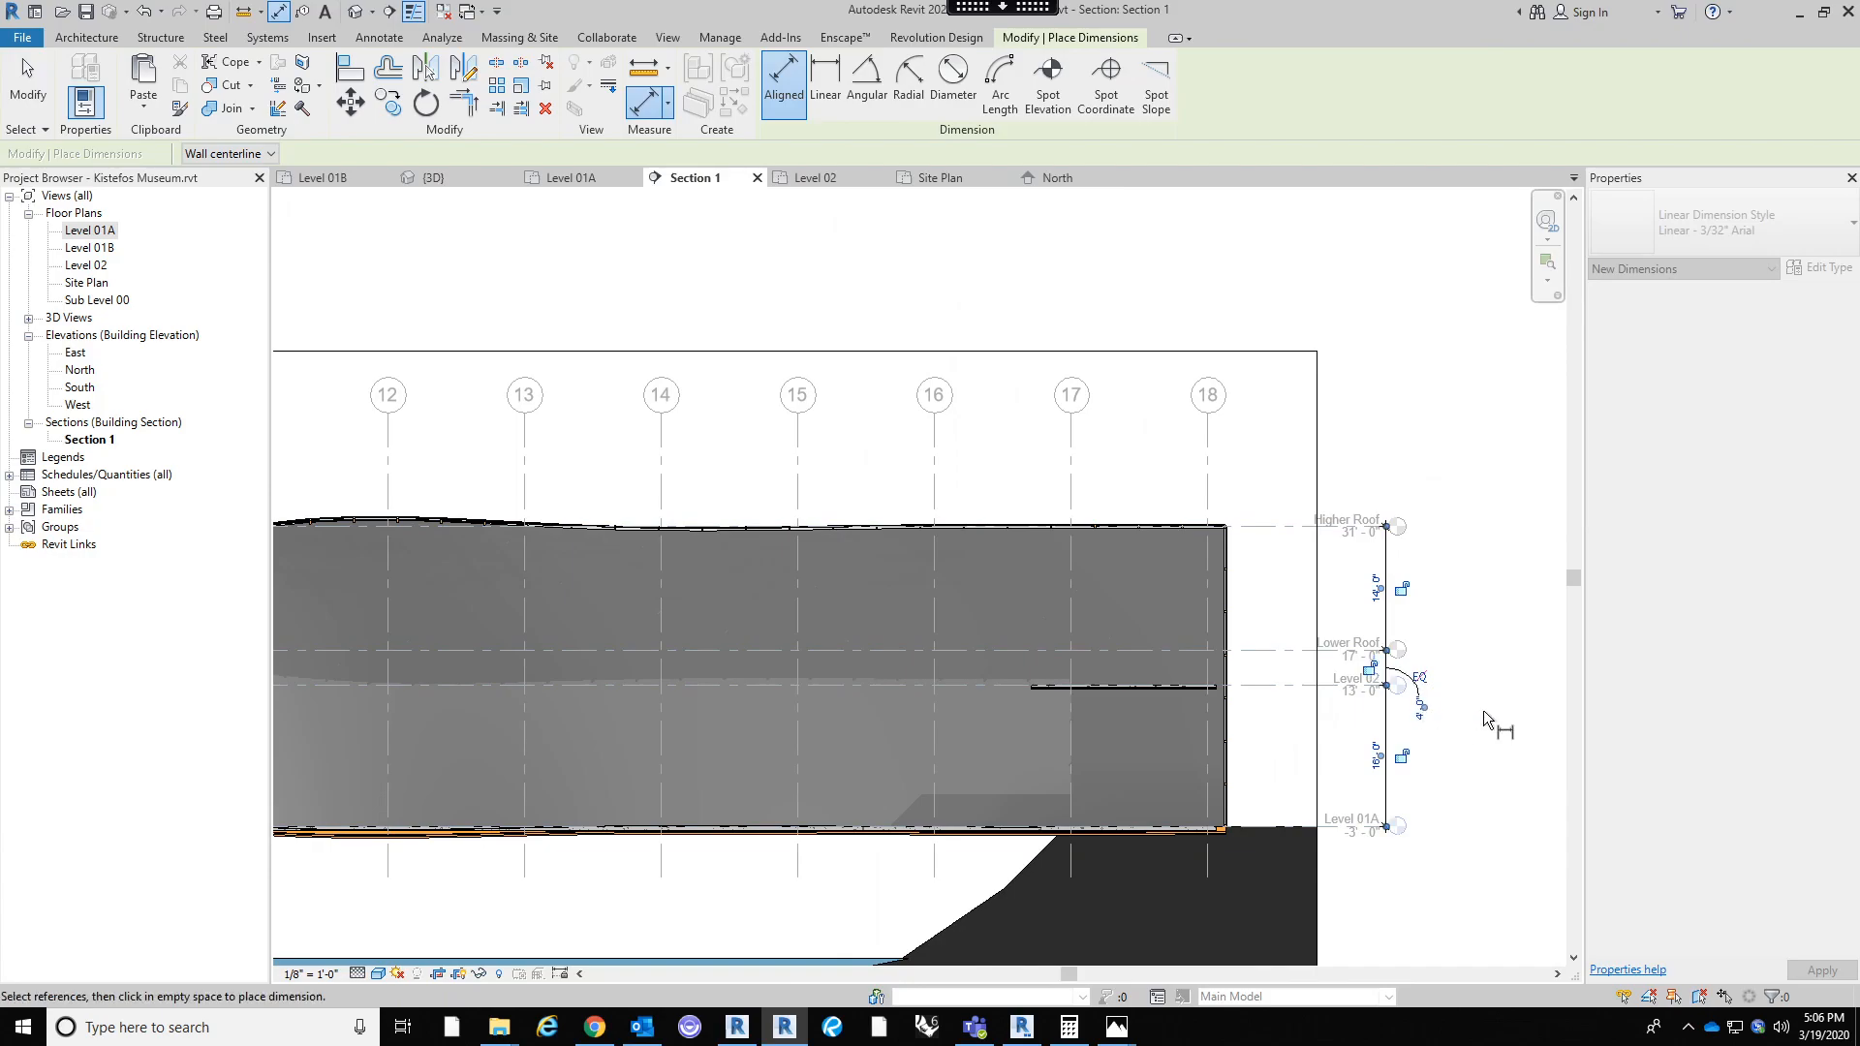
Place an aligned dimension string below the grid bubbles from grid 18 through each grid to grid 4
{"action": "scroll", "coordinate": [1484, 710], "scroll_direction": "down", "scroll_amount": 2}
{"action": "scroll", "coordinate": [1472, 674], "scroll_direction": "down", "scroll_amount": 2}
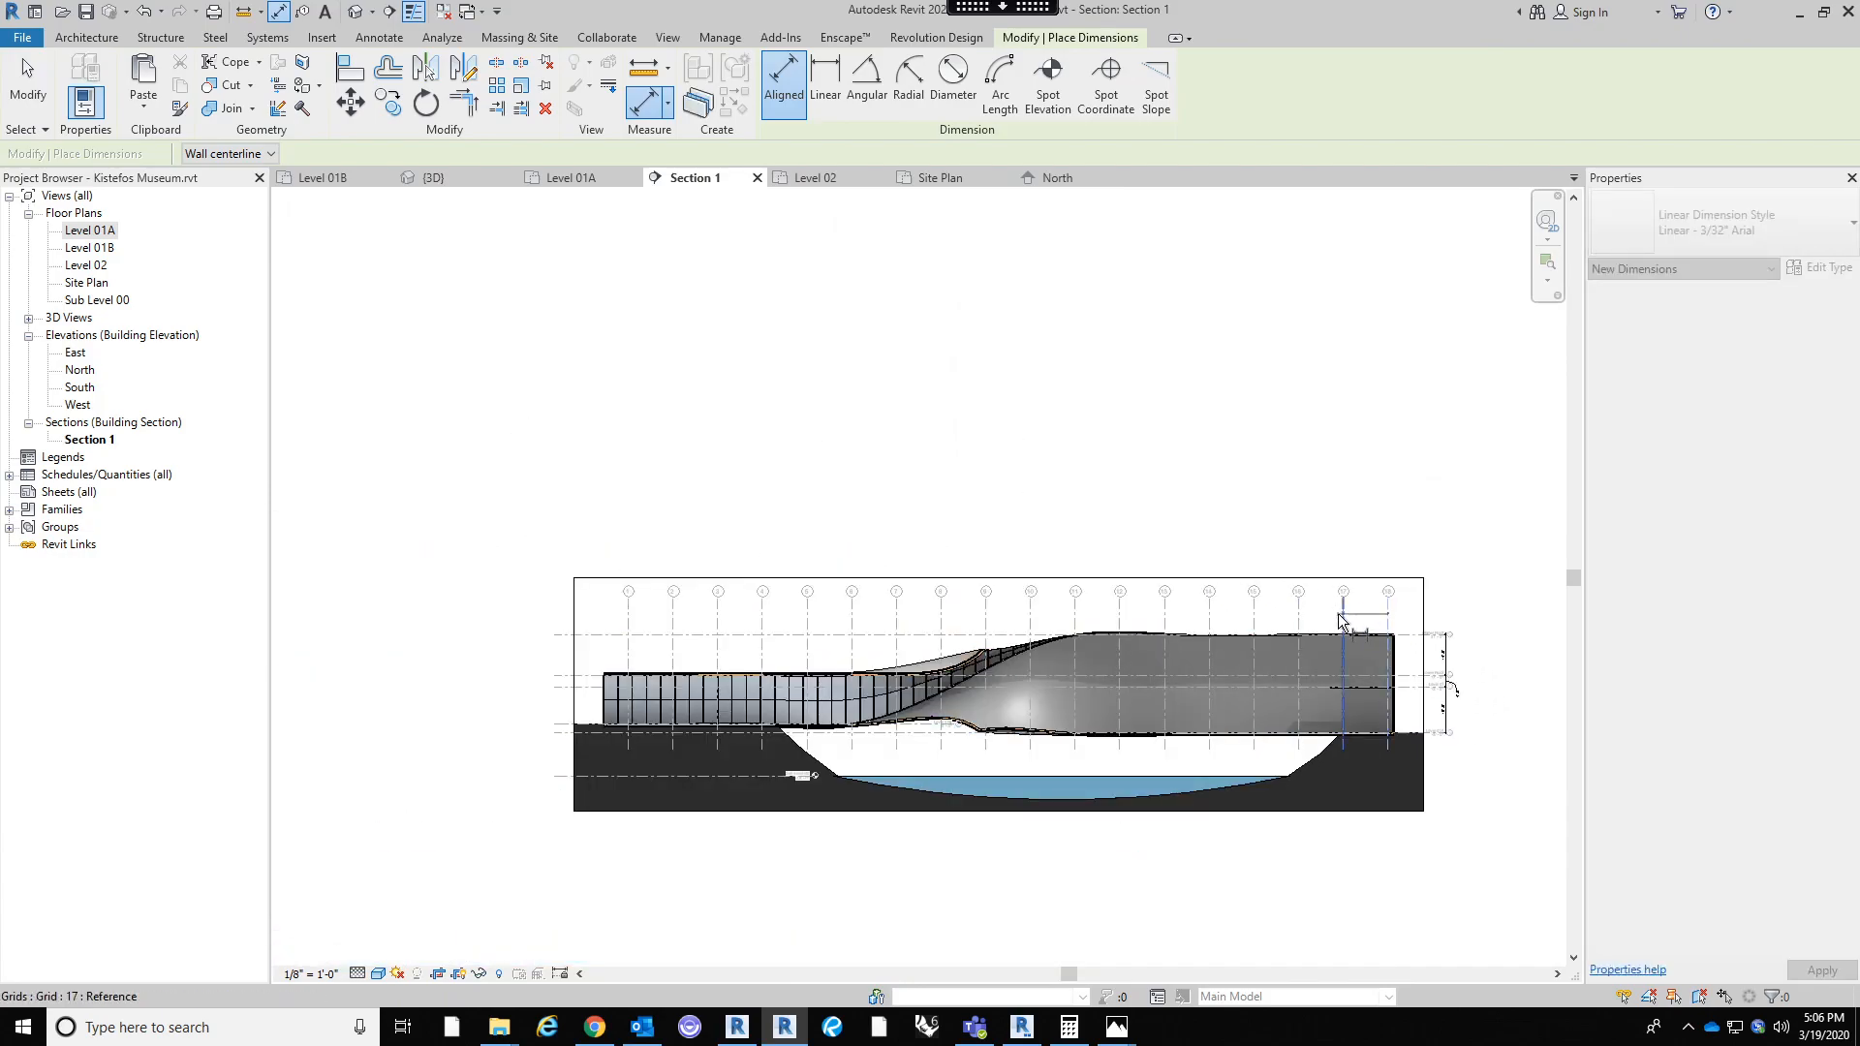
{"action": "left_click", "coordinate": [1298, 618]}
{"action": "left_click", "coordinate": [1254, 618]}
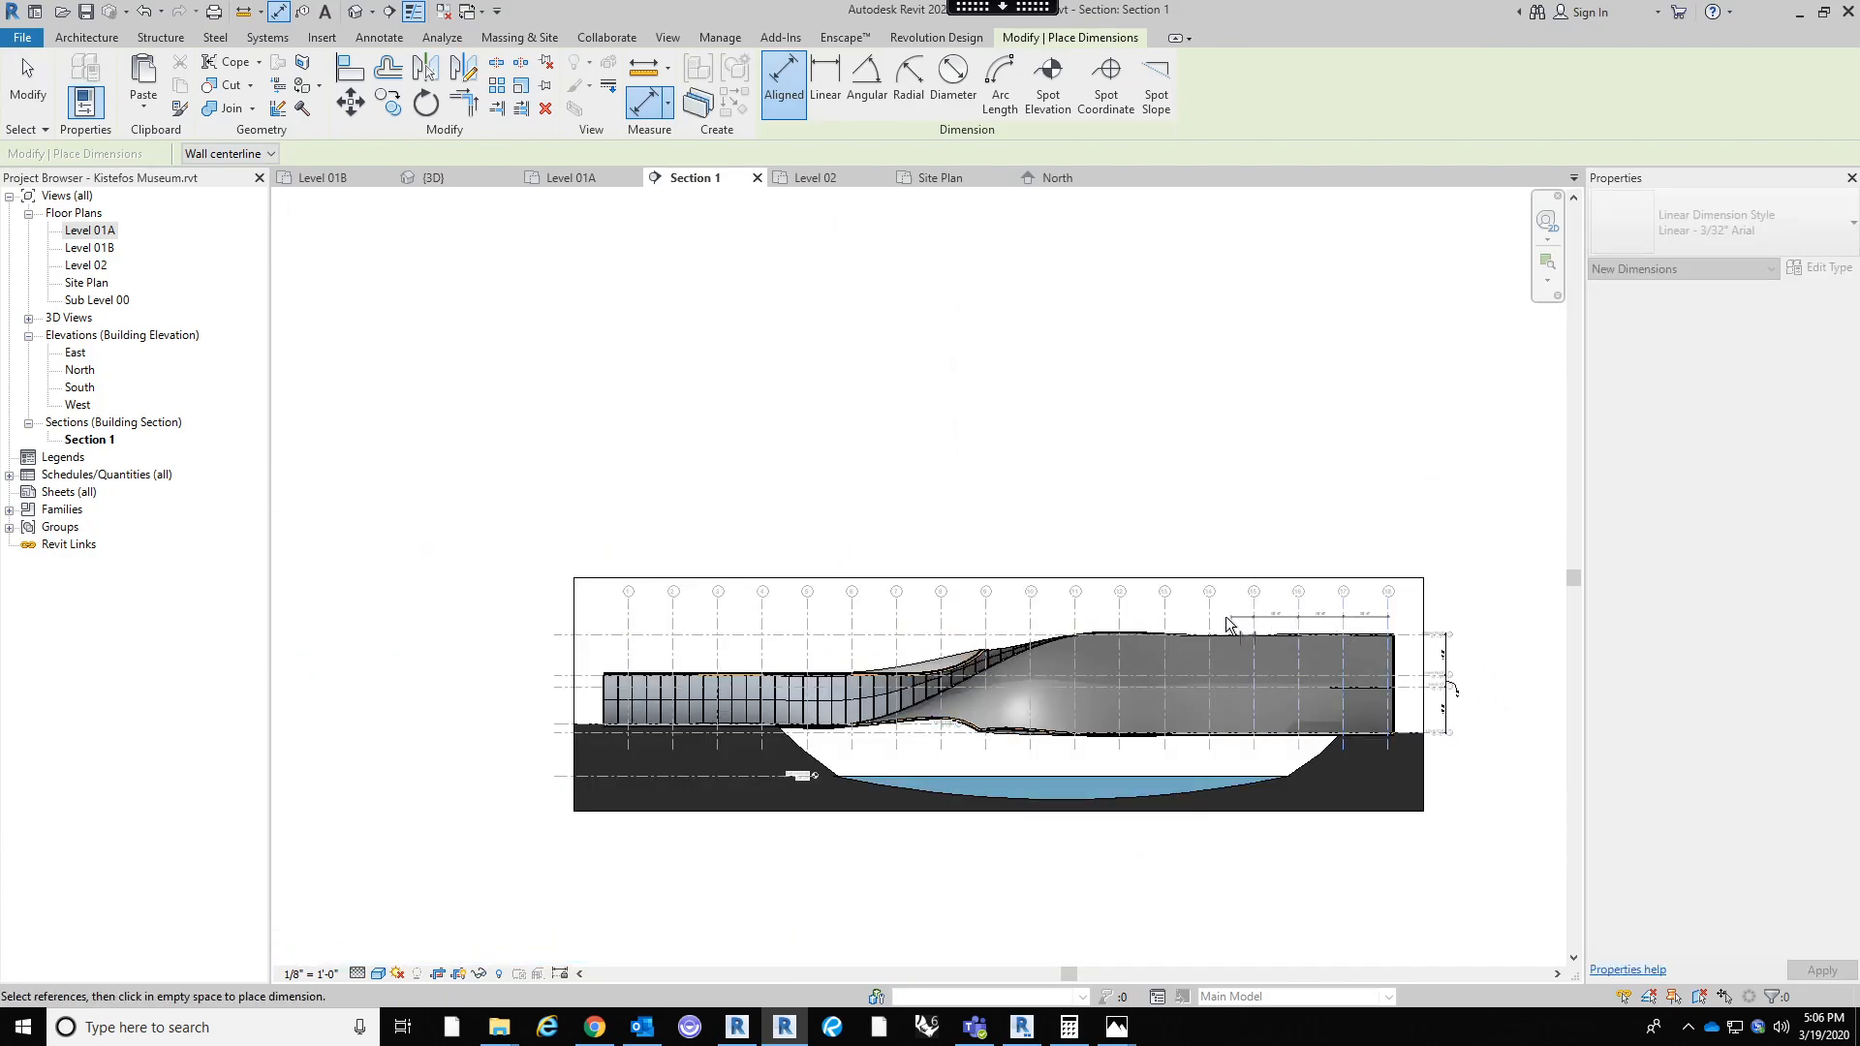
{"action": "left_click", "coordinate": [1209, 617]}
{"action": "left_click", "coordinate": [1165, 618]}
{"action": "left_click", "coordinate": [1119, 618]}
{"action": "left_click", "coordinate": [1075, 620]}
{"action": "left_click", "coordinate": [1030, 620]}
{"action": "left_click", "coordinate": [987, 622]}
{"action": "left_click", "coordinate": [941, 613]}
{"action": "left_click", "coordinate": [897, 612]}
{"action": "left_click", "coordinate": [852, 611]}
{"action": "left_click", "coordinate": [804, 612]}
{"action": "left_click", "coordinate": [762, 612]}
{"action": "left_click", "coordinate": [718, 612]}
{"action": "left_click", "coordinate": [712, 611]}
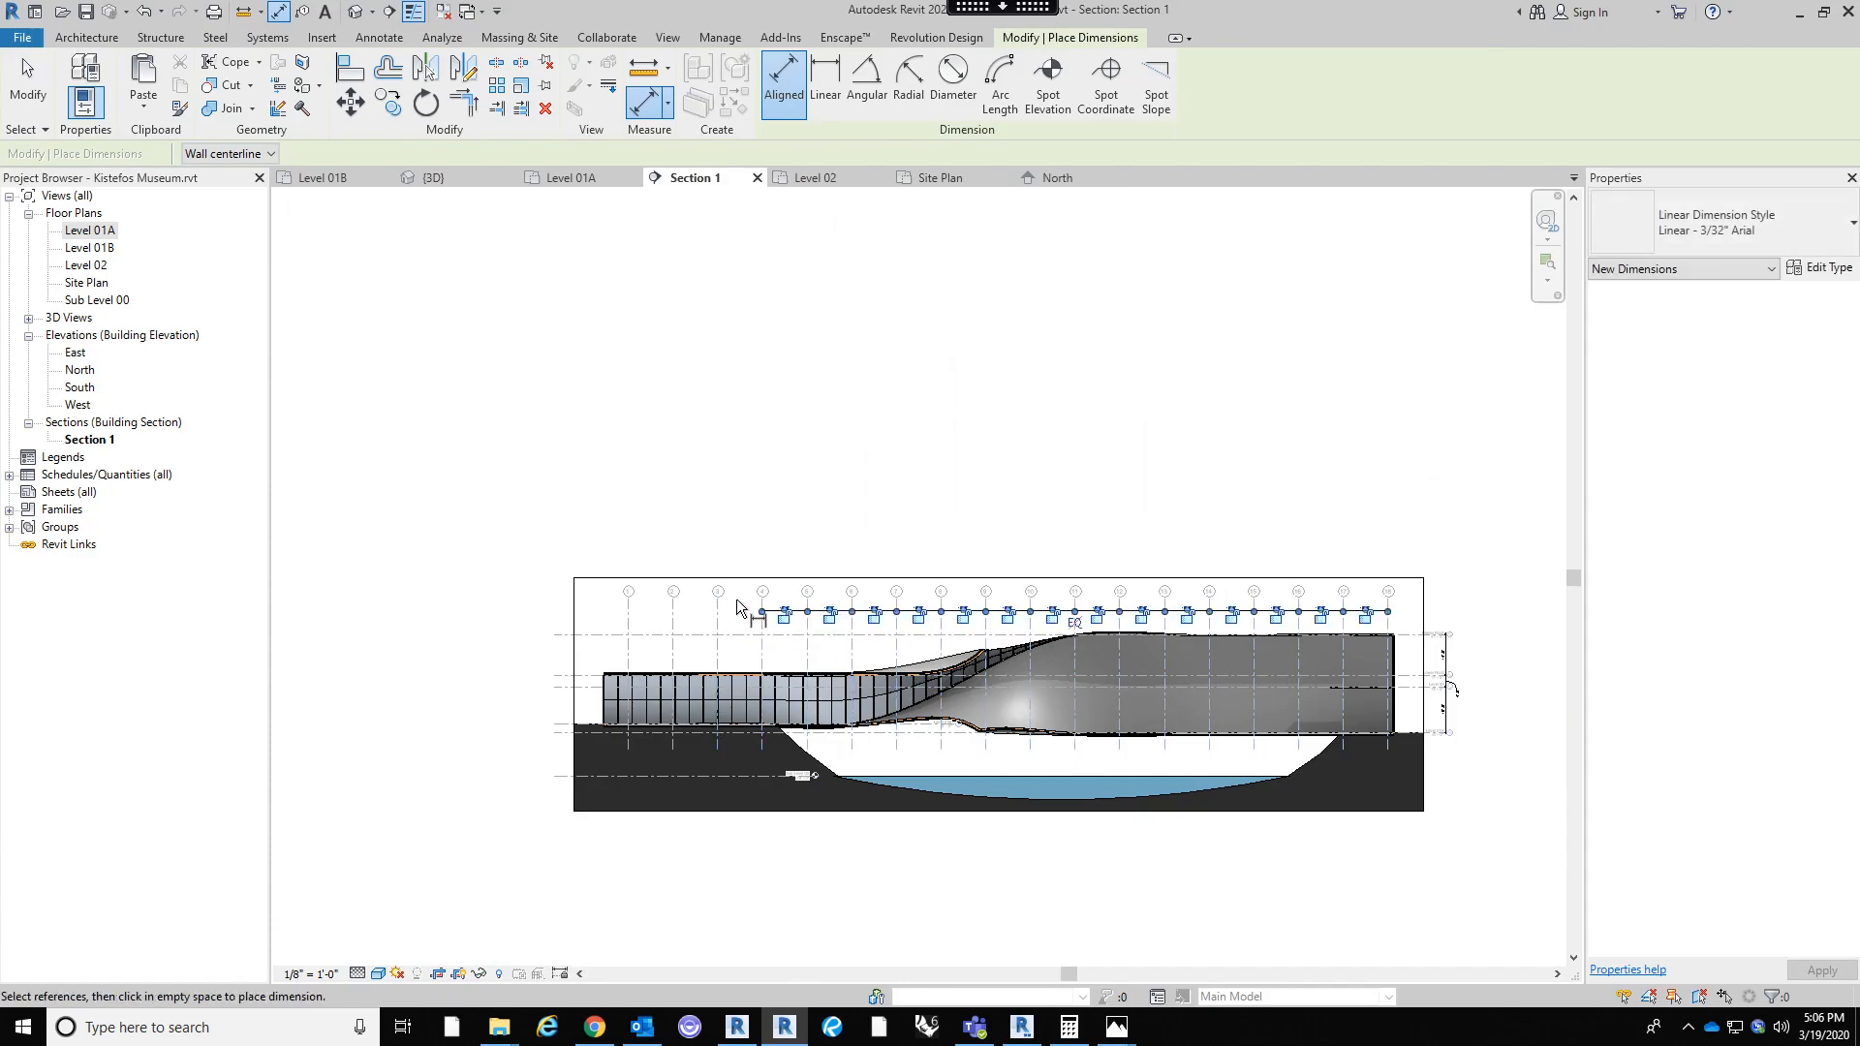
Extend the grid dimension string with witness lines at grids 3, 2 and 1
{"action": "scroll", "coordinate": [741, 600], "scroll_direction": "up", "scroll_amount": 3}
{"action": "key", "text": "Escape"}
{"action": "left_click", "coordinate": [1020, 89]}
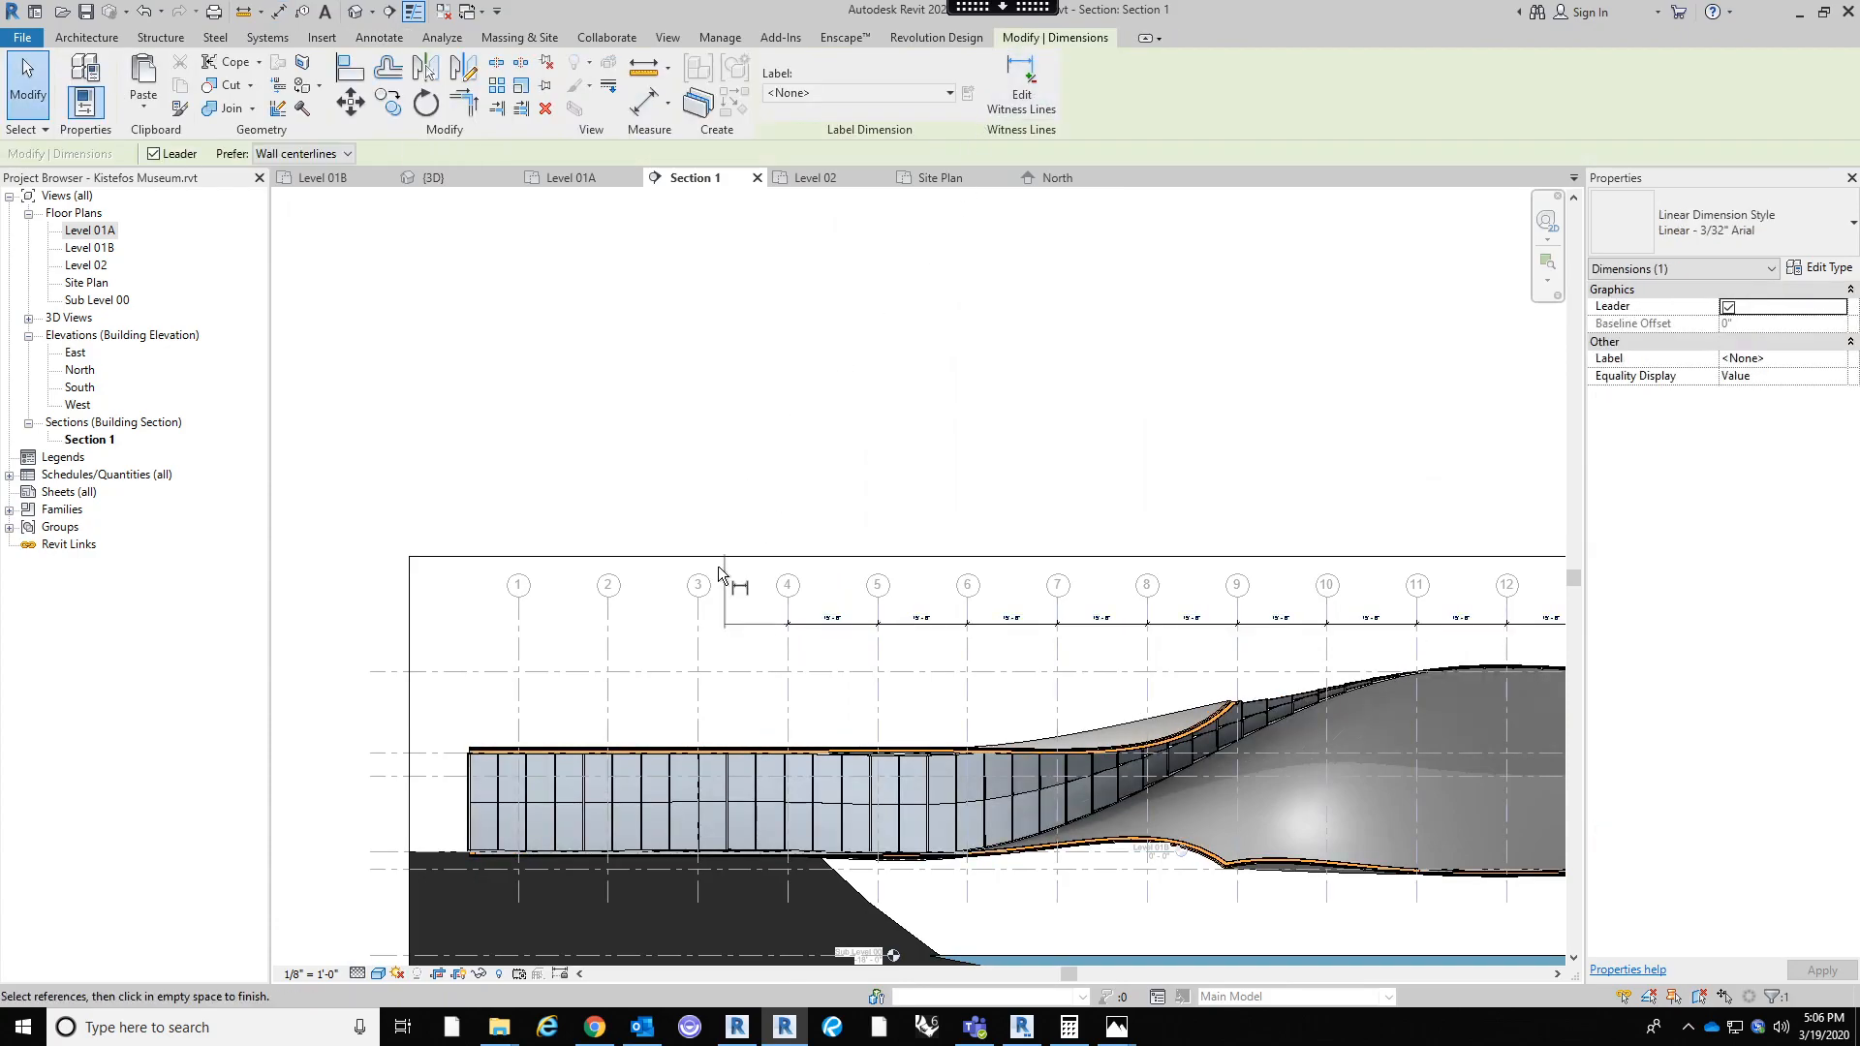
{"action": "left_click", "coordinate": [699, 639]}
{"action": "left_click", "coordinate": [609, 634]}
{"action": "left_click", "coordinate": [521, 635]}
{"action": "left_click", "coordinate": [629, 368]}
{"action": "scroll", "coordinate": [863, 395], "scroll_direction": "down", "scroll_amount": 4}
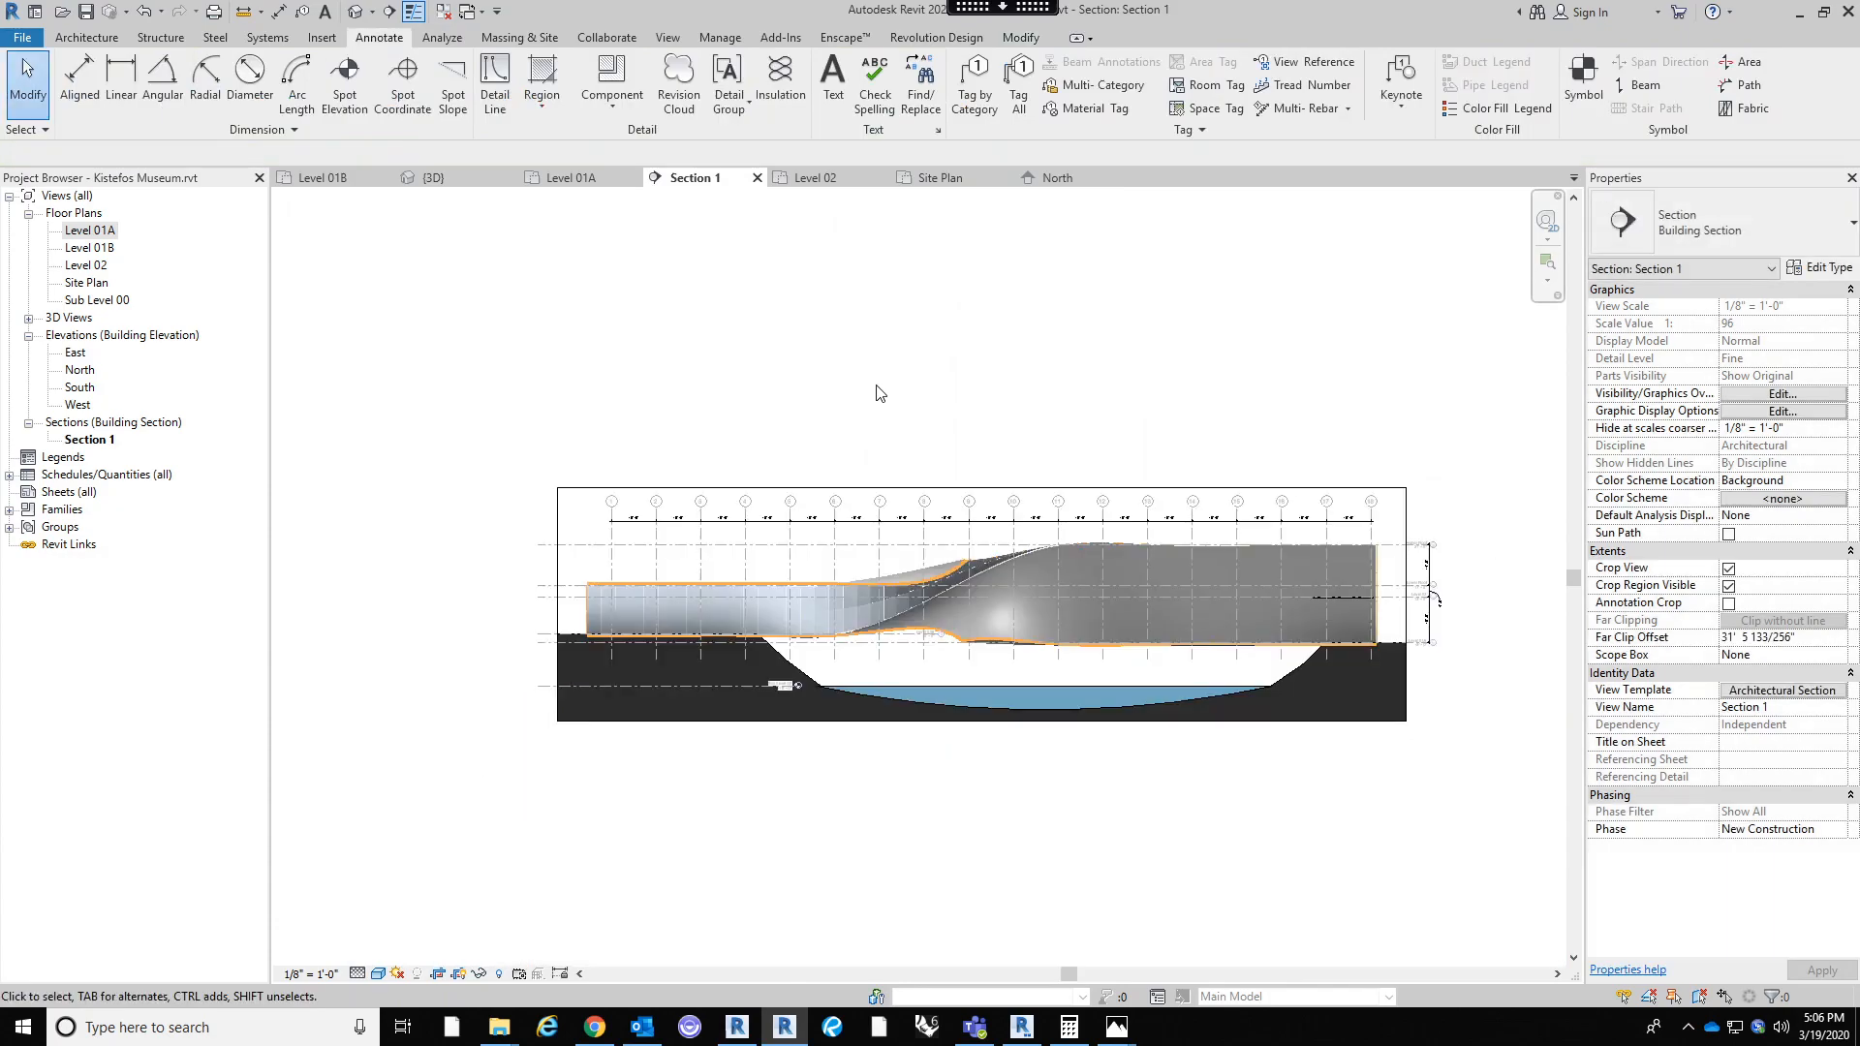
{"action": "scroll", "coordinate": [851, 863], "scroll_direction": "up", "scroll_amount": 2}
{"action": "scroll", "coordinate": [881, 872], "scroll_direction": "down", "scroll_amount": 2}
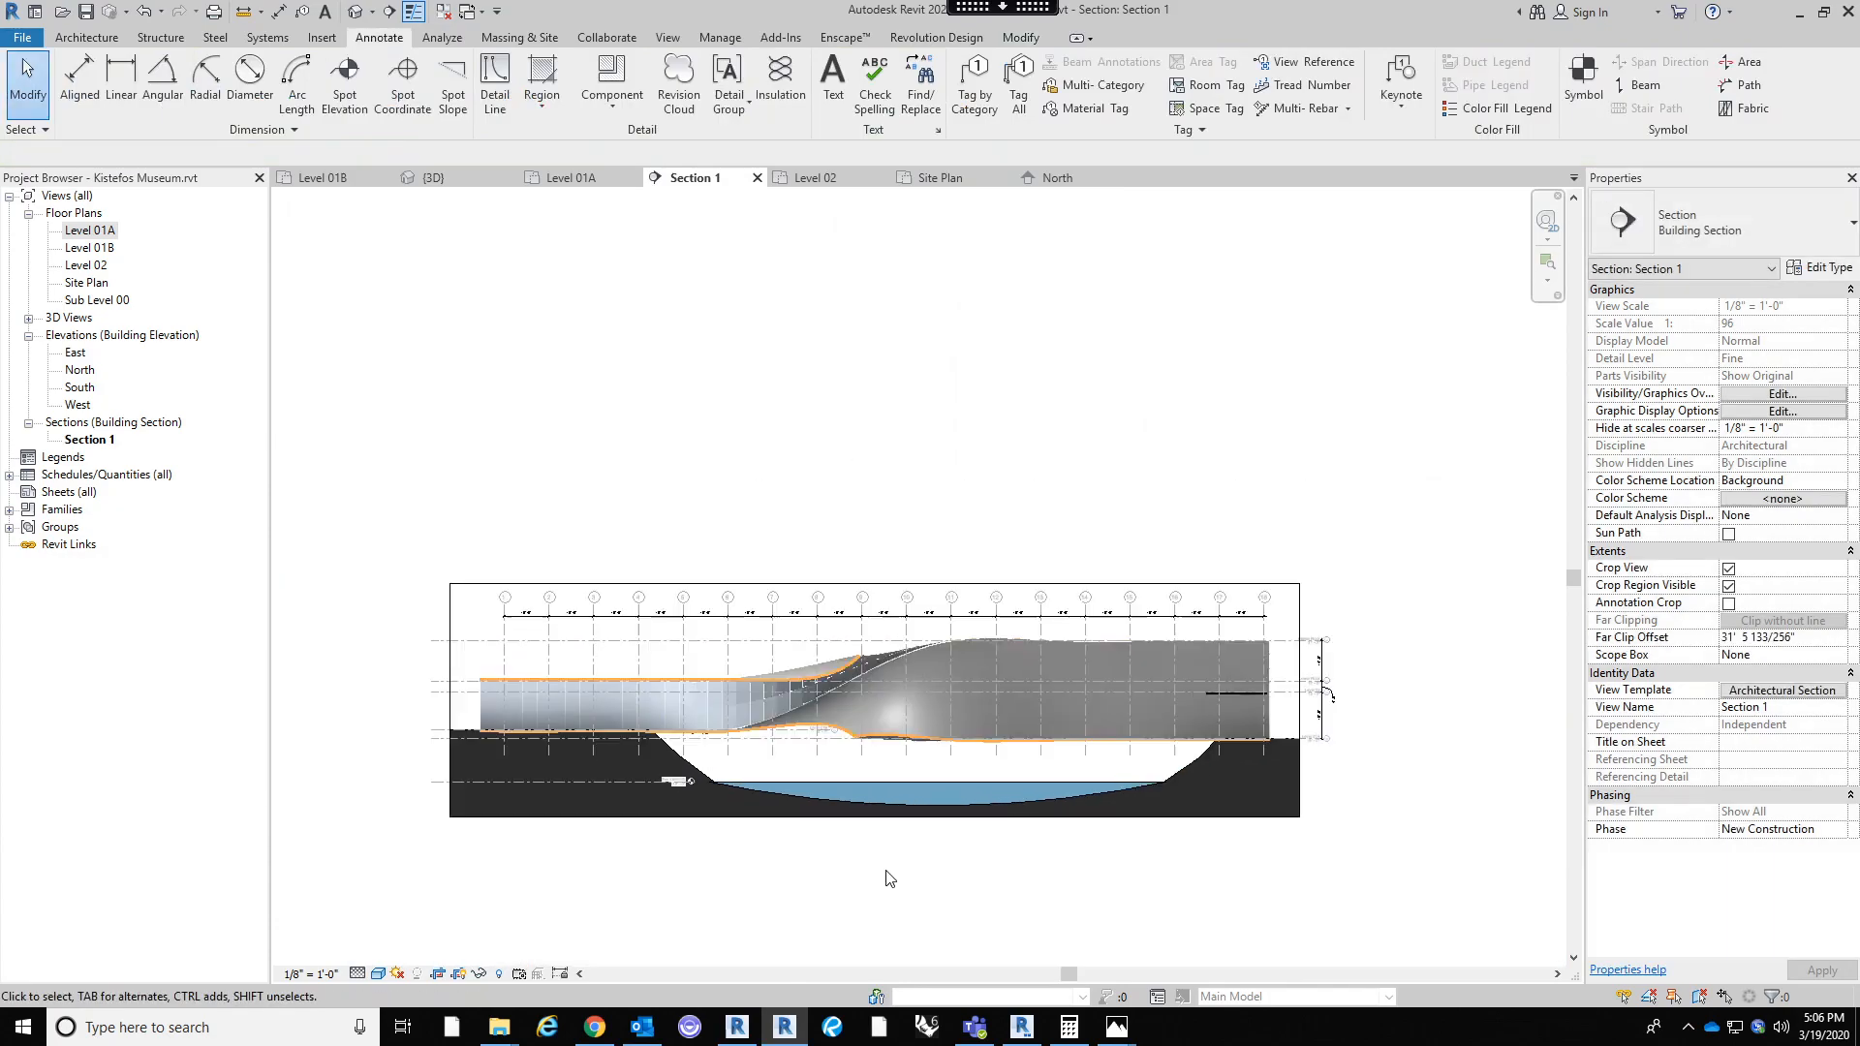